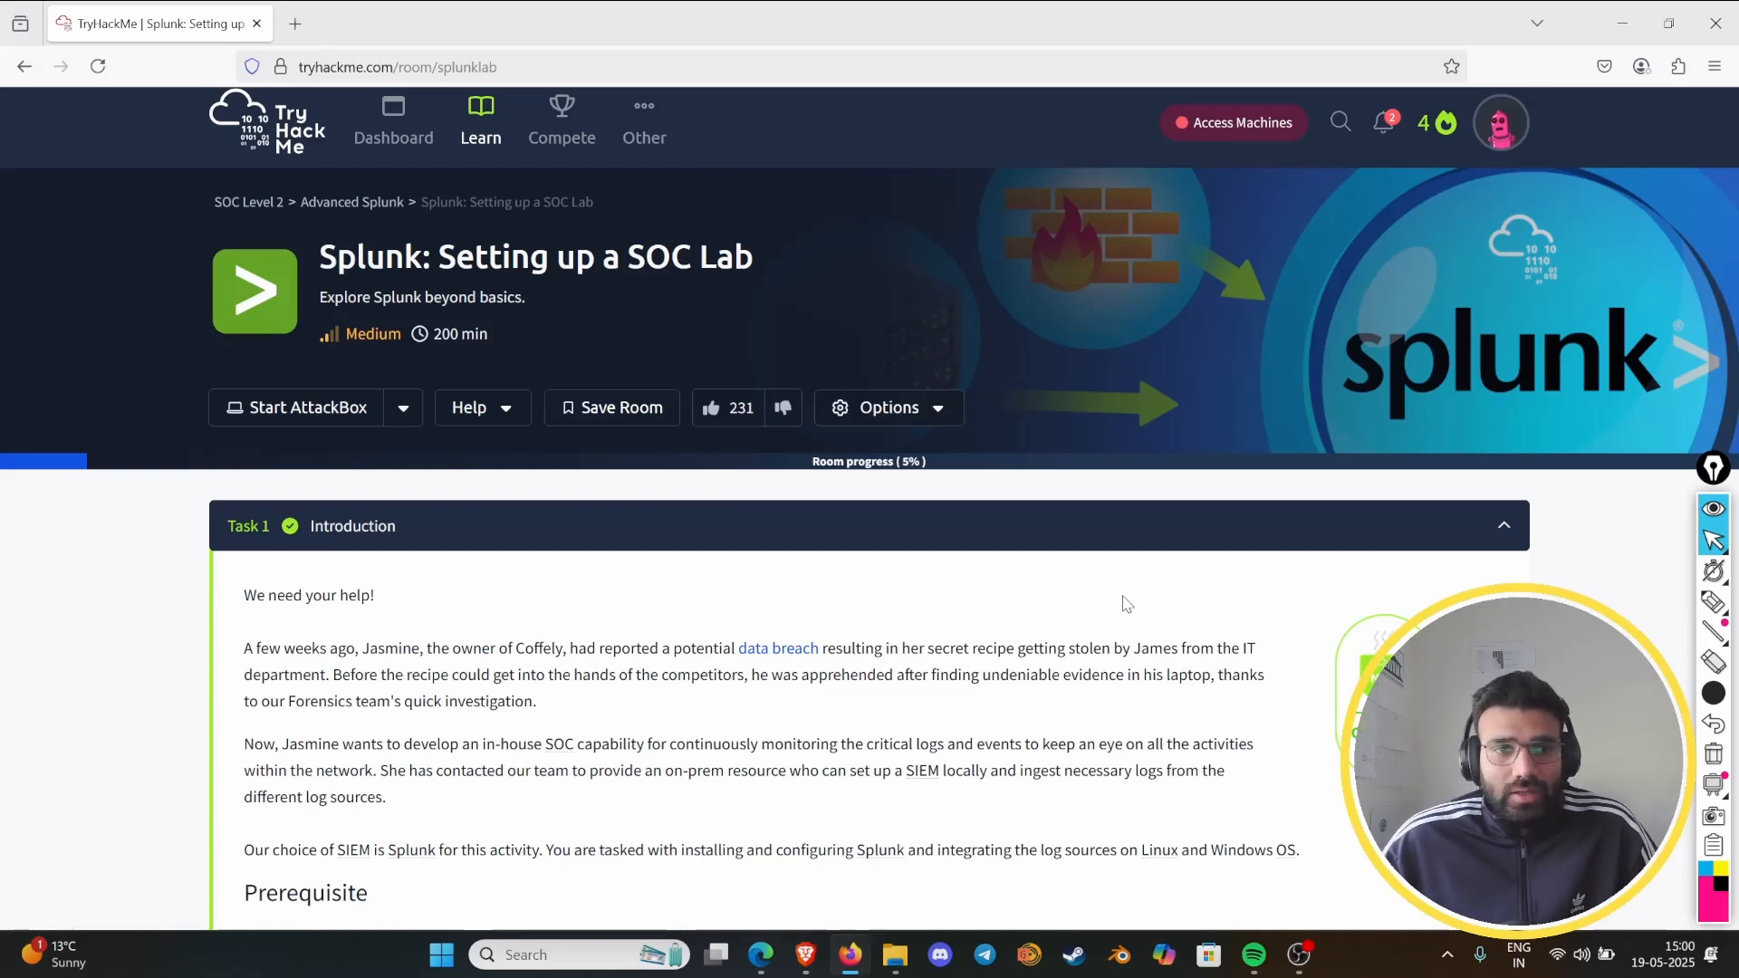
- Activate the screen pen over the Task 1 introduction, undo the first overly thick stroke and choose a thin stroke width
scroll(1025, 707, "down", 3)
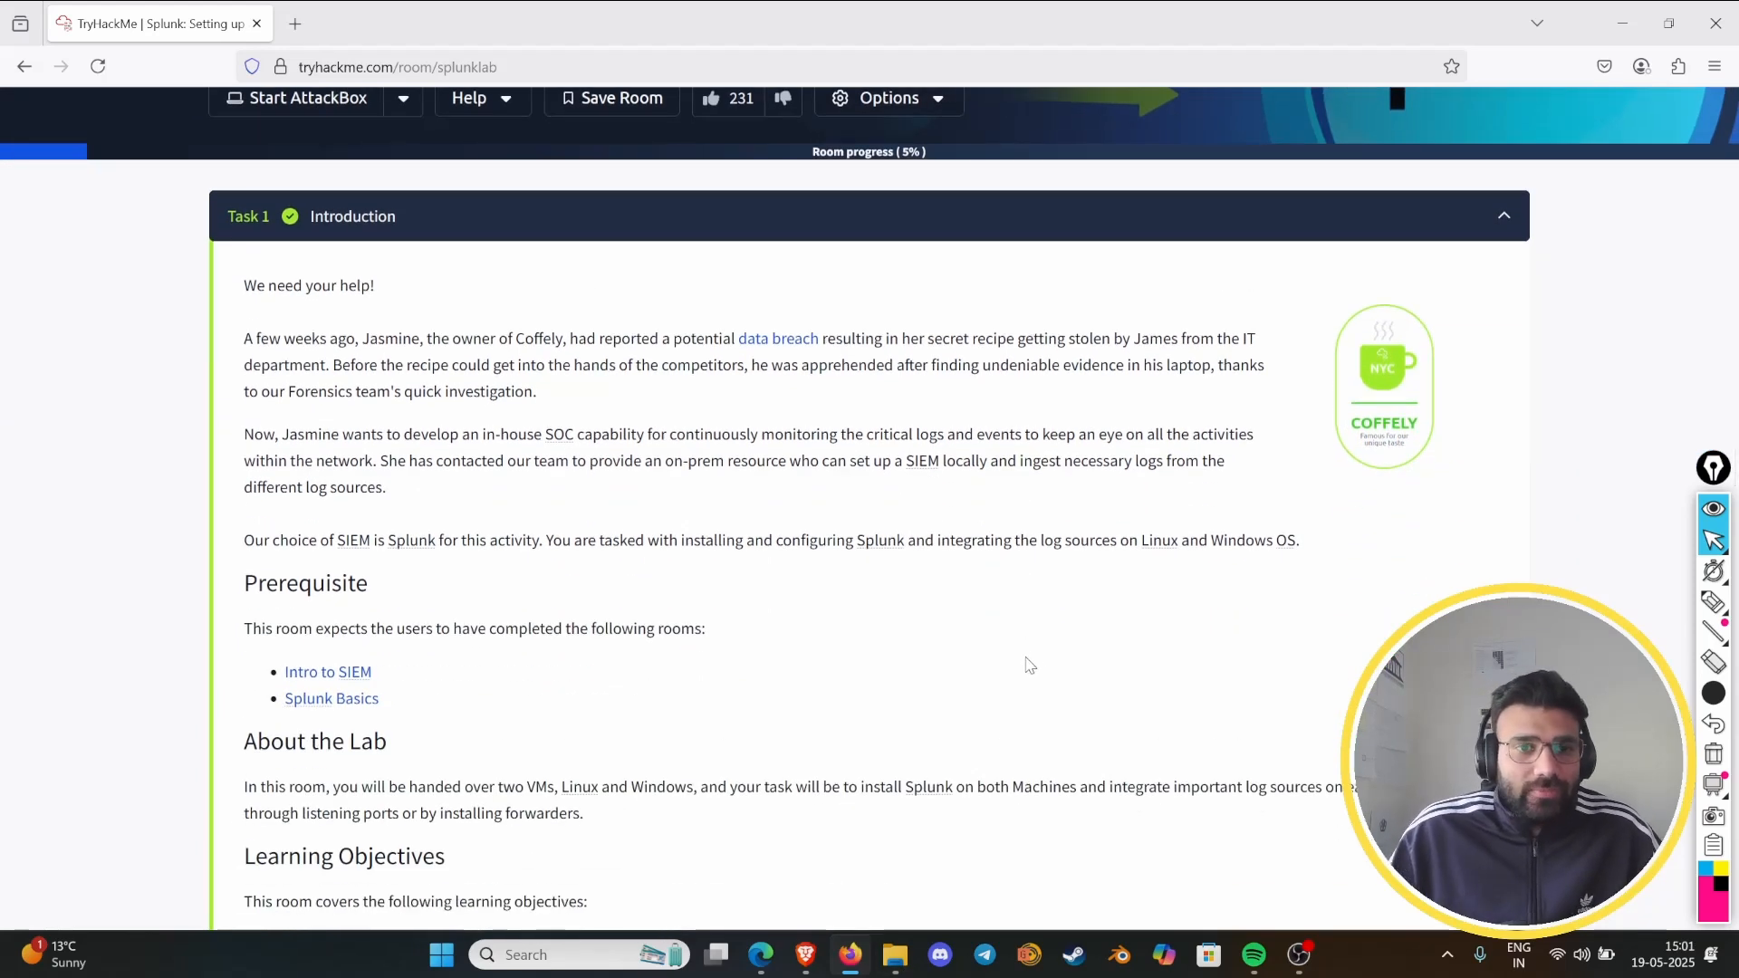
key("ctrl+shift+3")
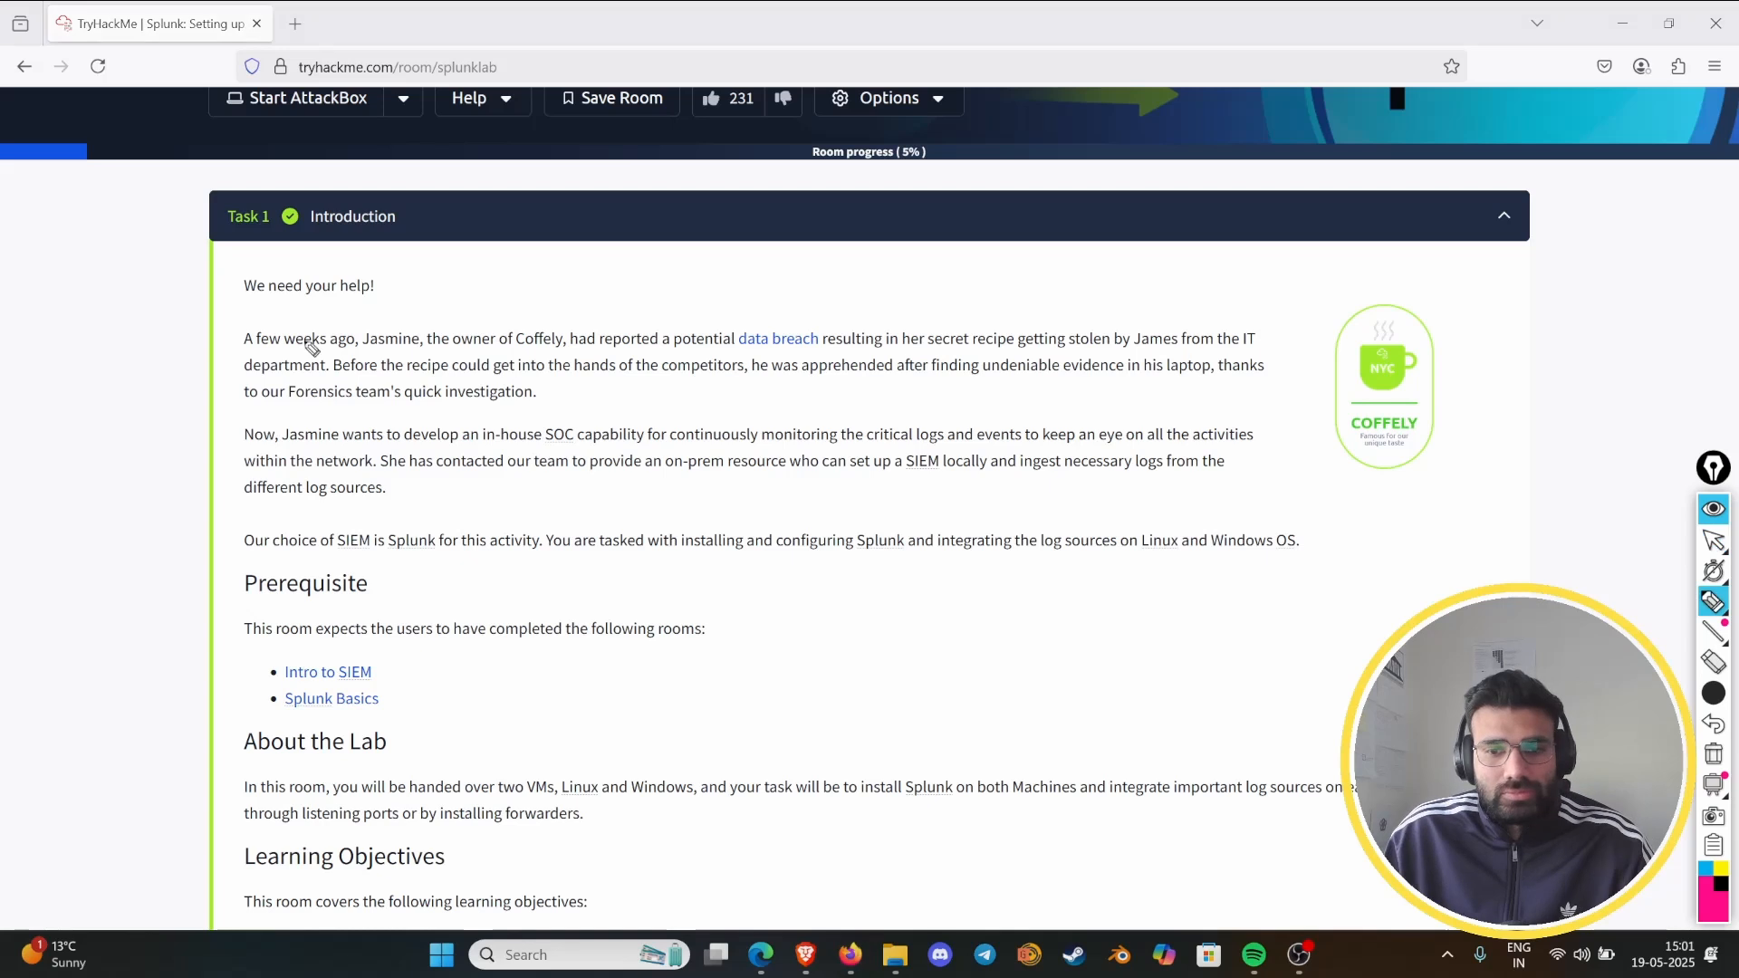
mouse_move(362, 359)
left_mouse_down()
mouse_move(361, 341)
mouse_move(439, 340)
mouse_move(390, 344)
mouse_move(405, 364)
left_mouse_up()
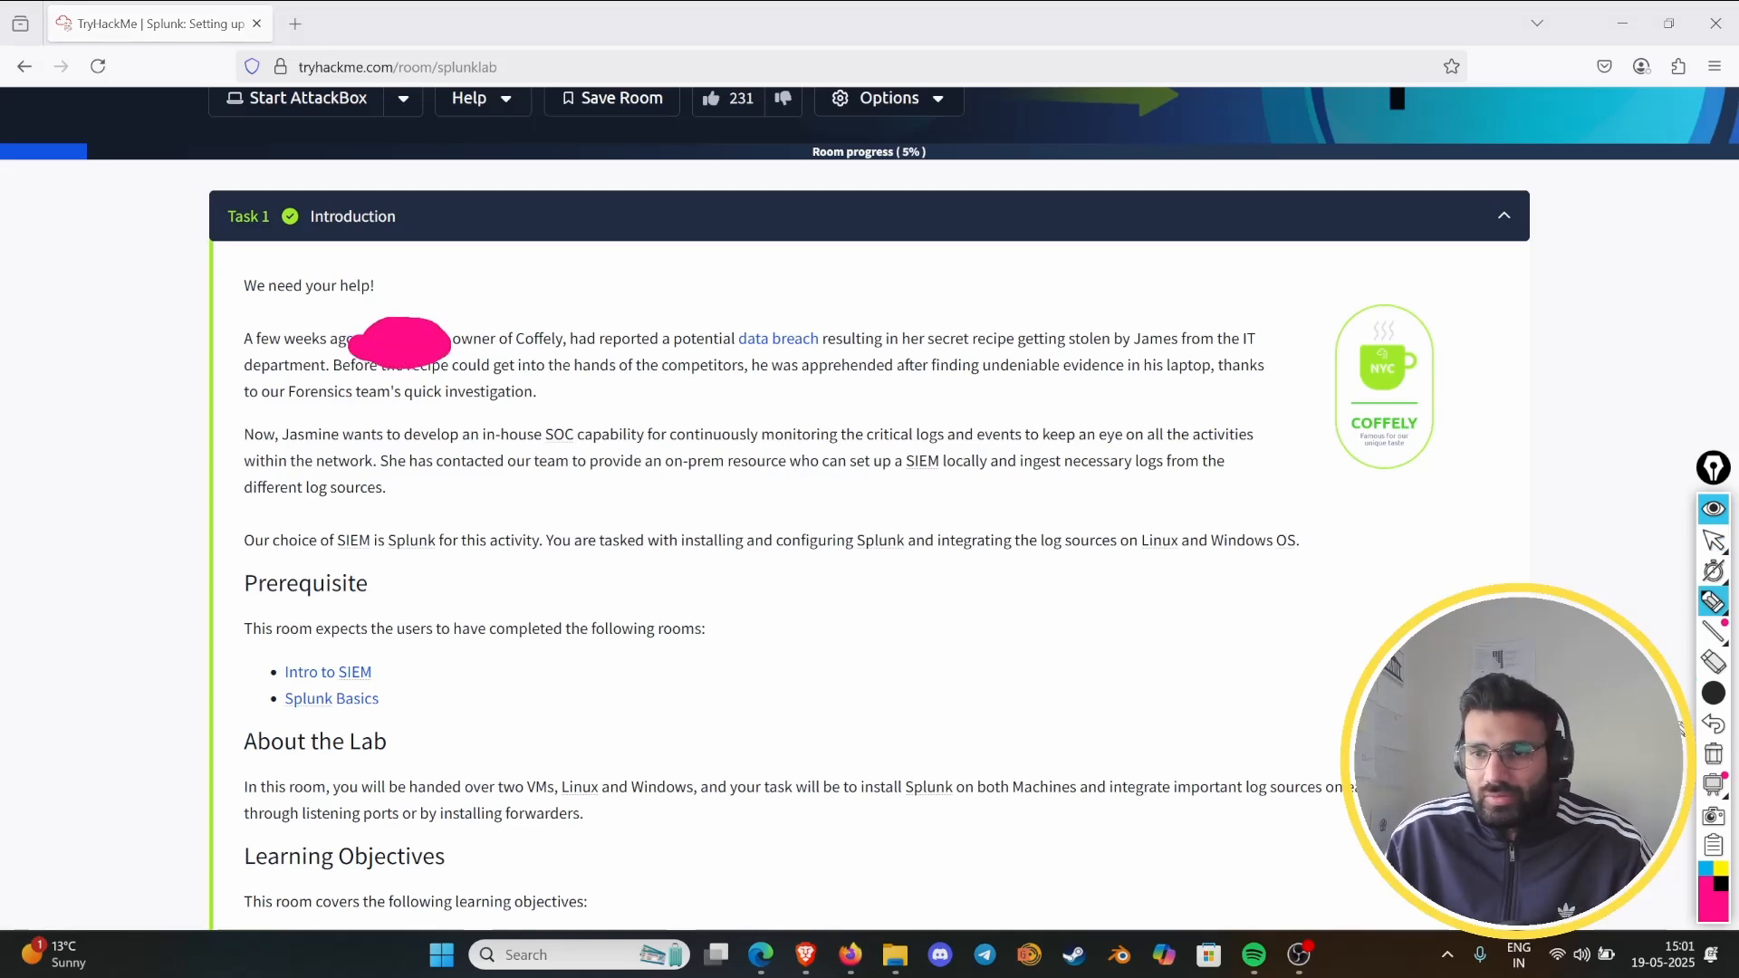
left_click(1715, 725)
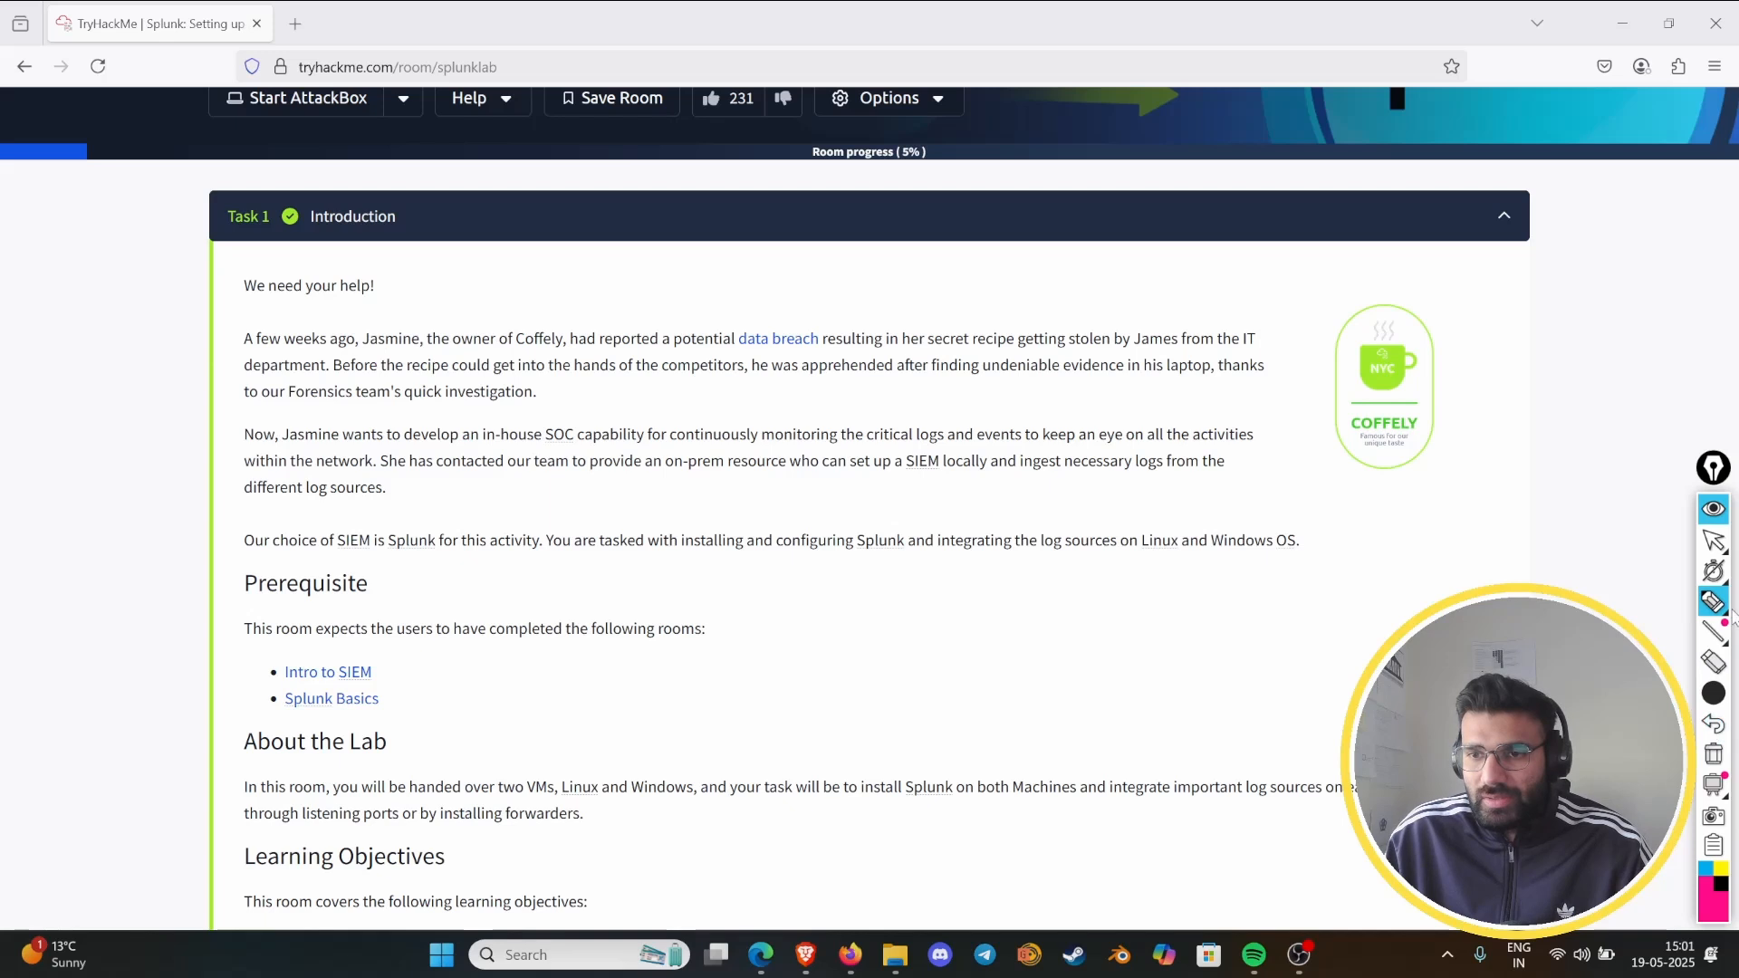
mouse_move(1712, 605)
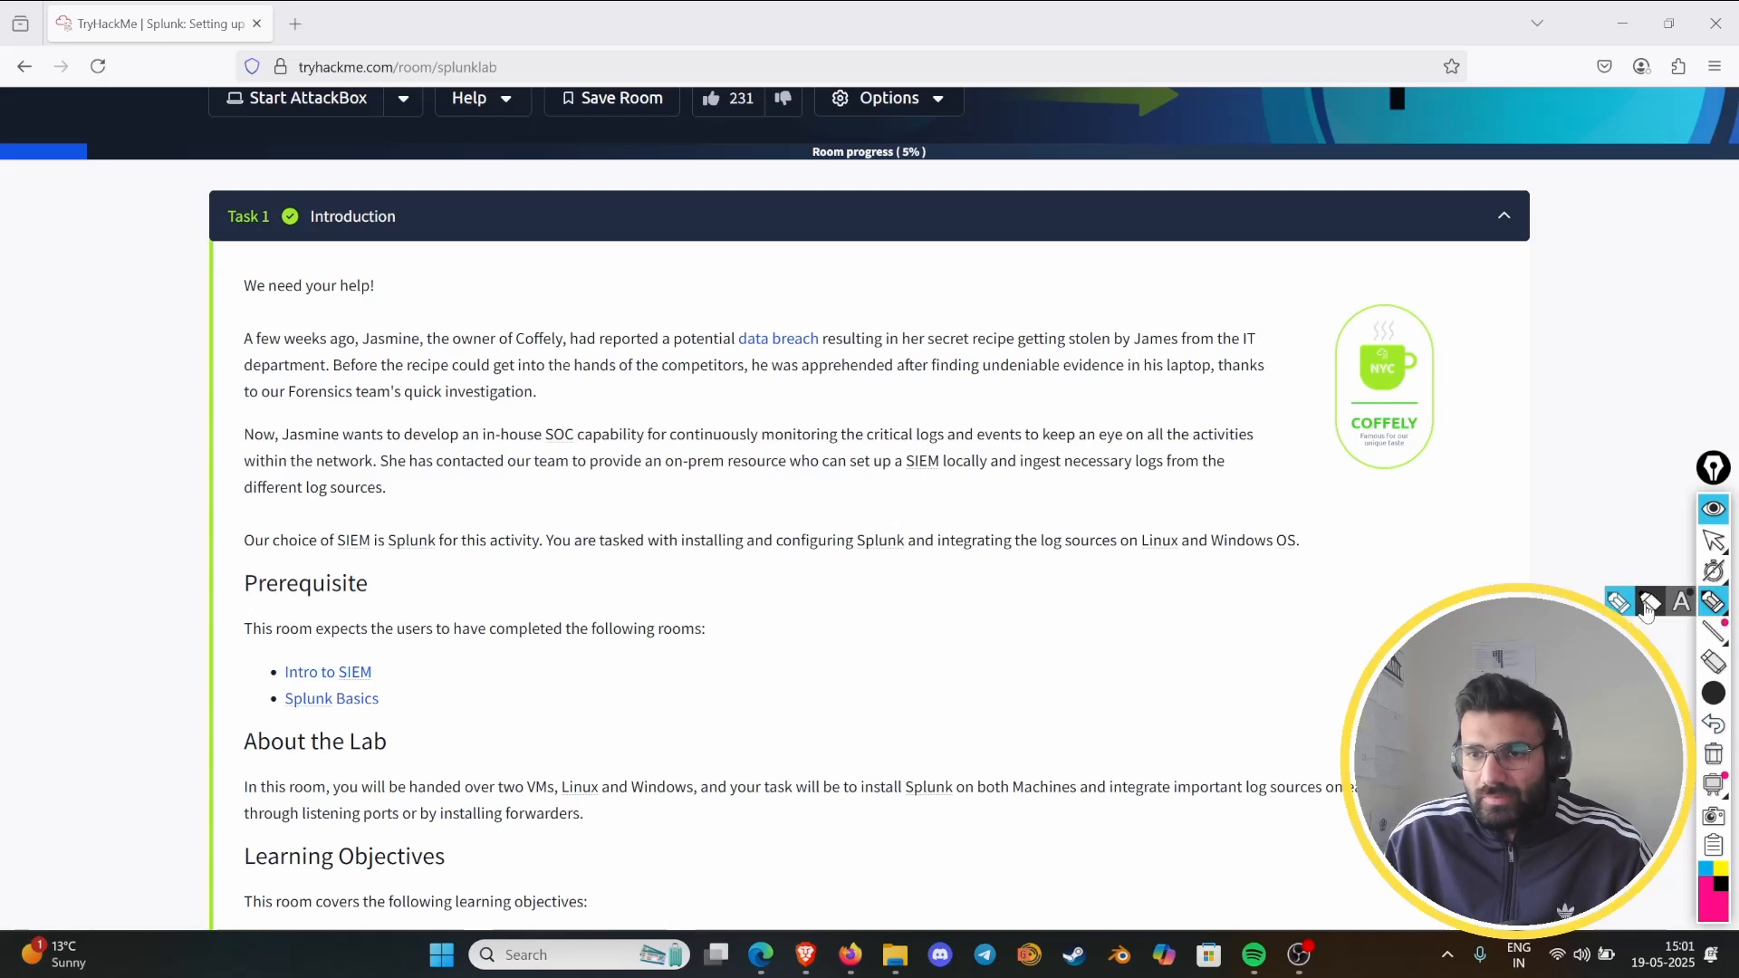
left_click(1713, 693)
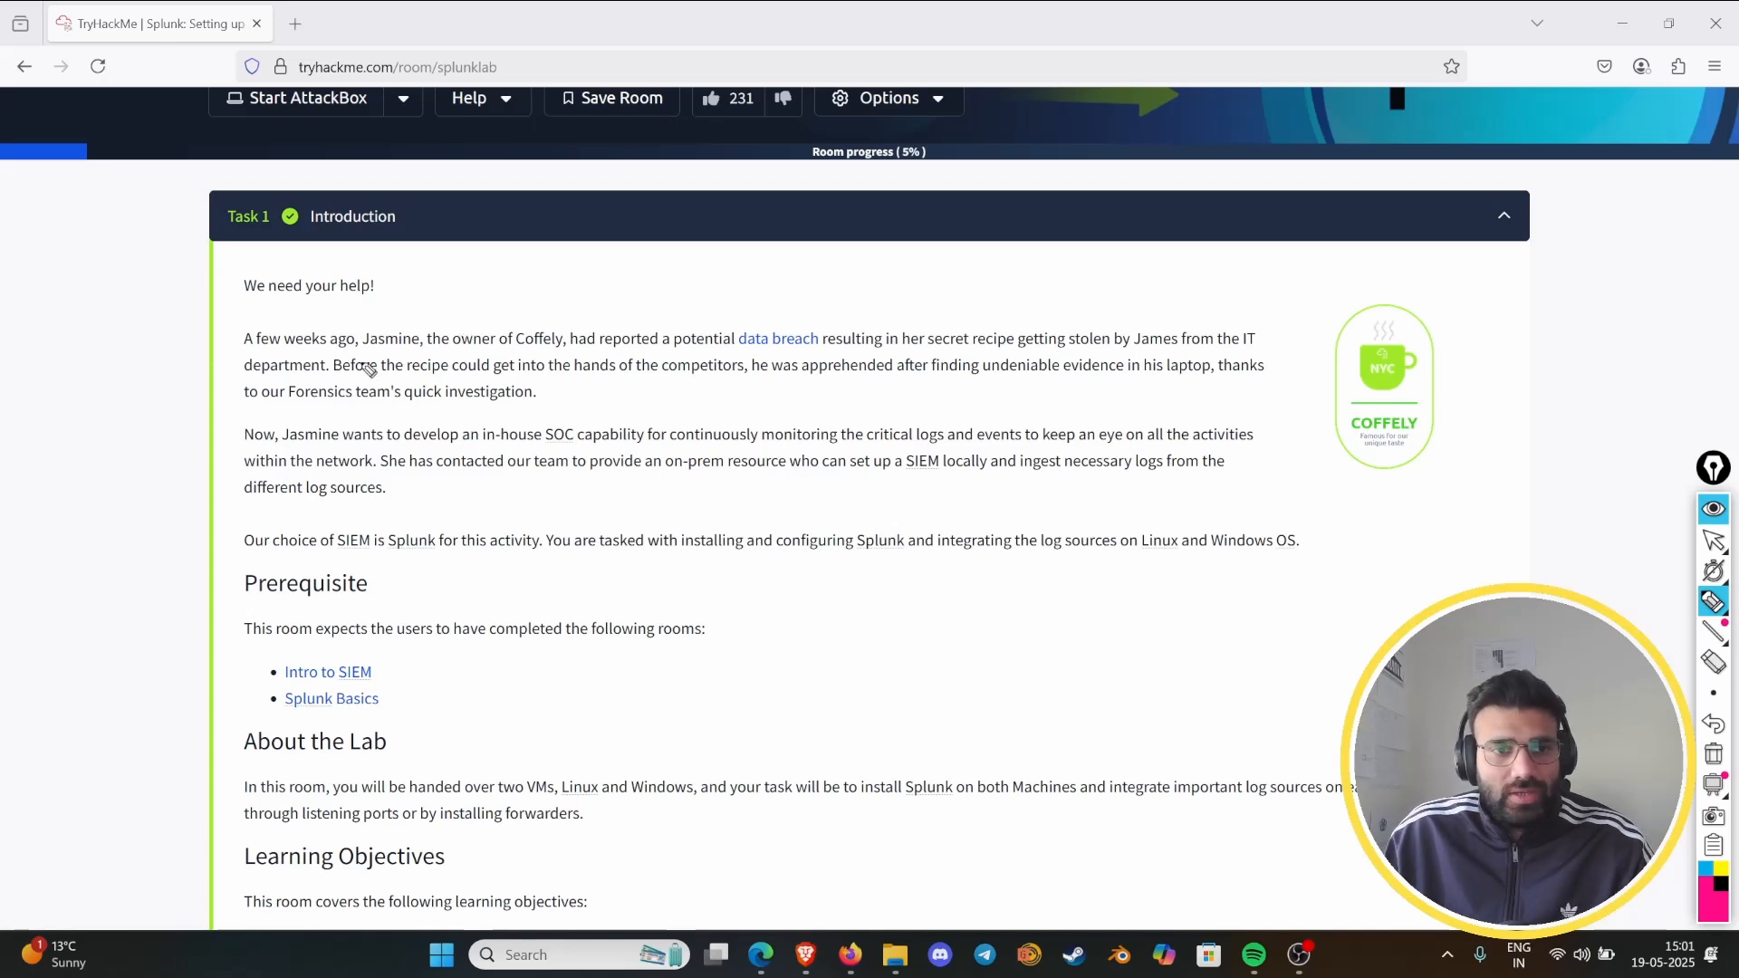
- Mark the two people, "data breach", "getting stolen", "IT", "competitors" and "investigation" in the introduction's breach paragraph
left_click_drag(355, 348, 427, 344)
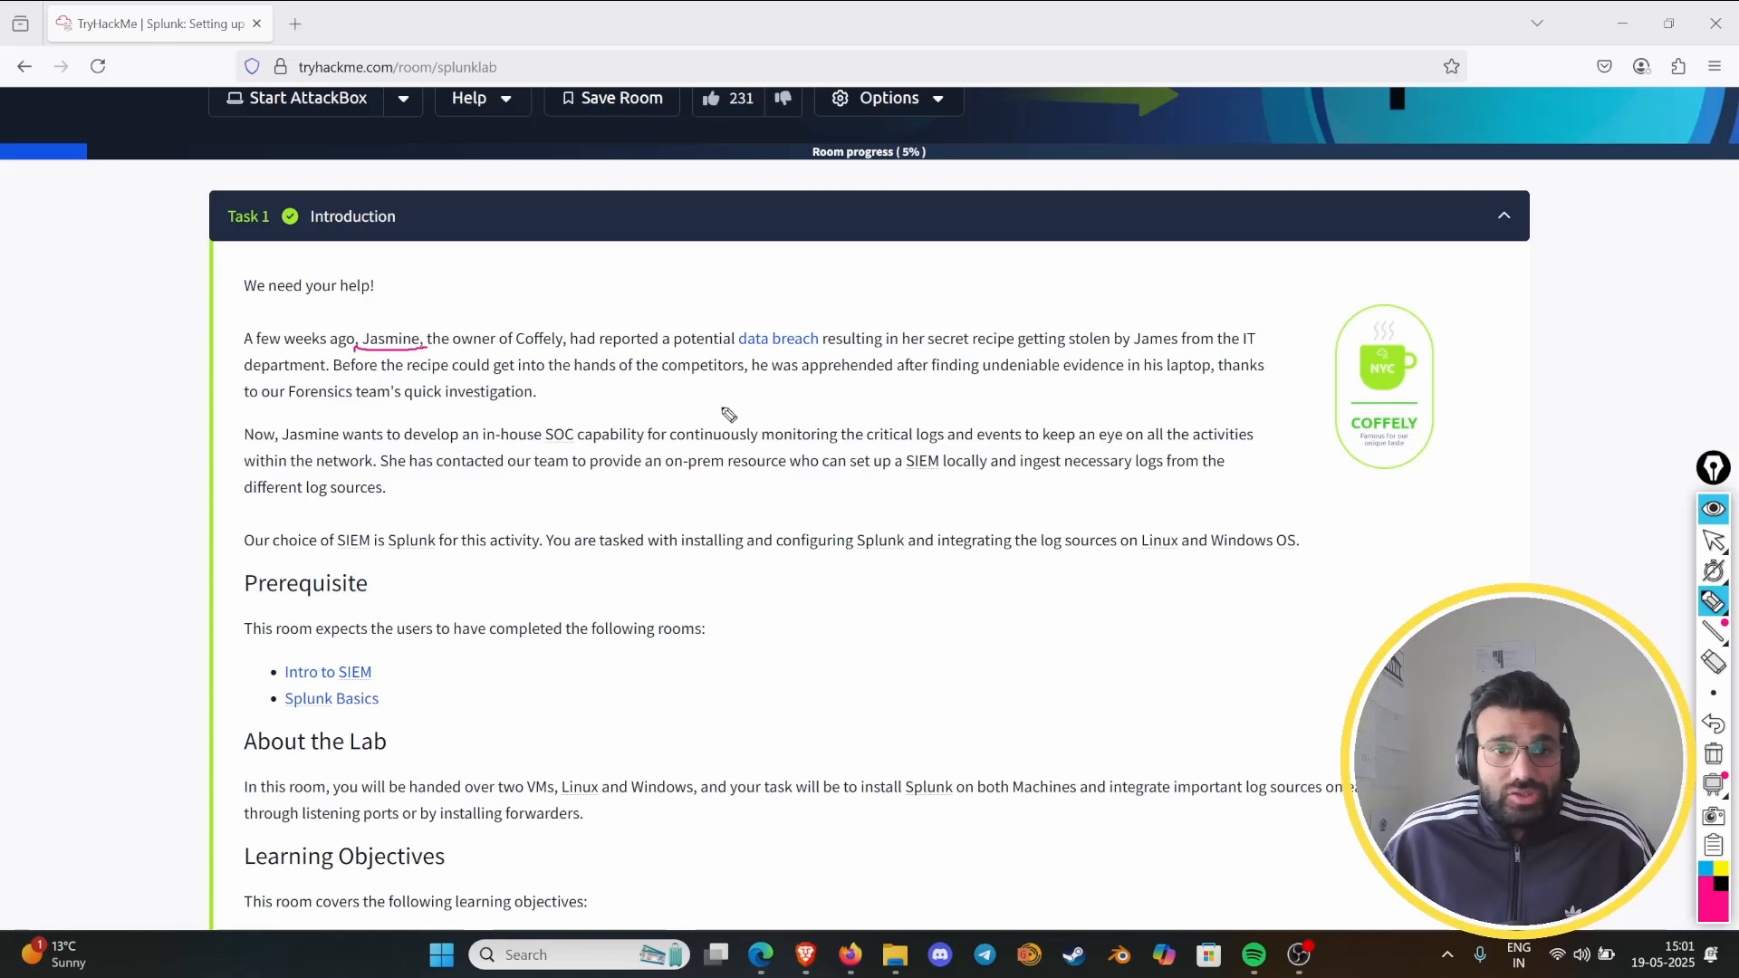
mouse_move(752, 358)
left_mouse_down()
mouse_move(788, 363)
mouse_move(756, 321)
mouse_move(769, 361)
left_mouse_up()
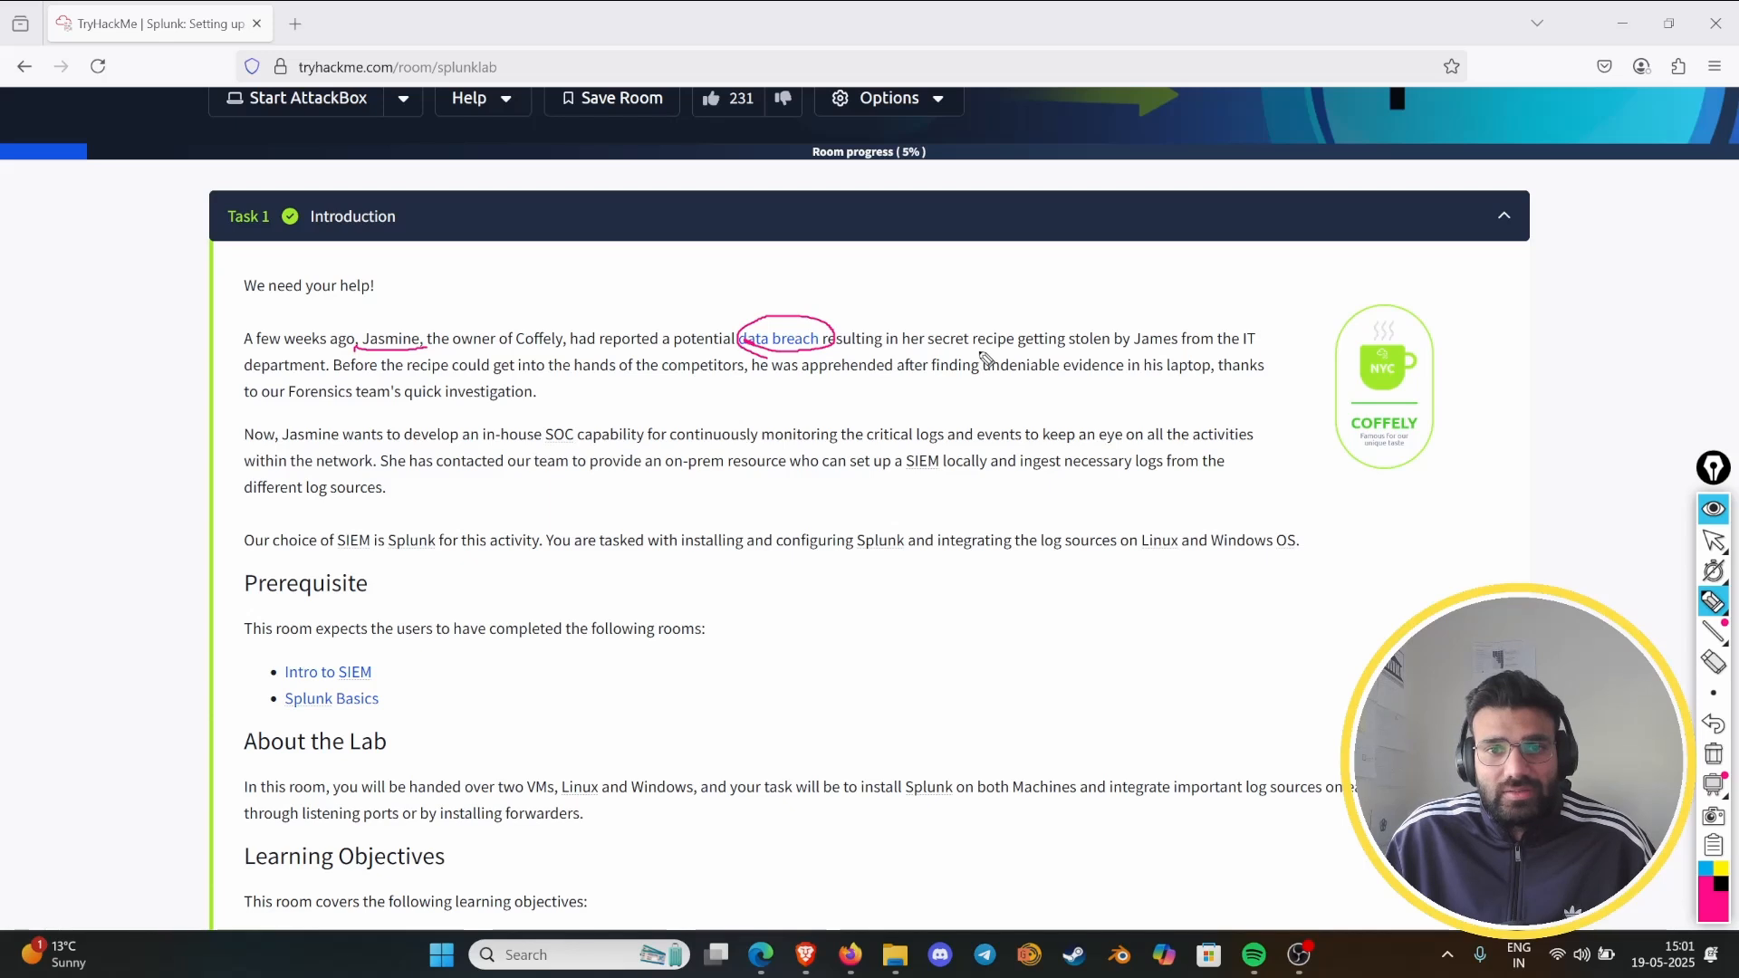
mouse_move(1011, 362)
left_mouse_down()
mouse_move(1212, 364)
mouse_move(1130, 349)
mouse_move(1270, 345)
left_mouse_up()
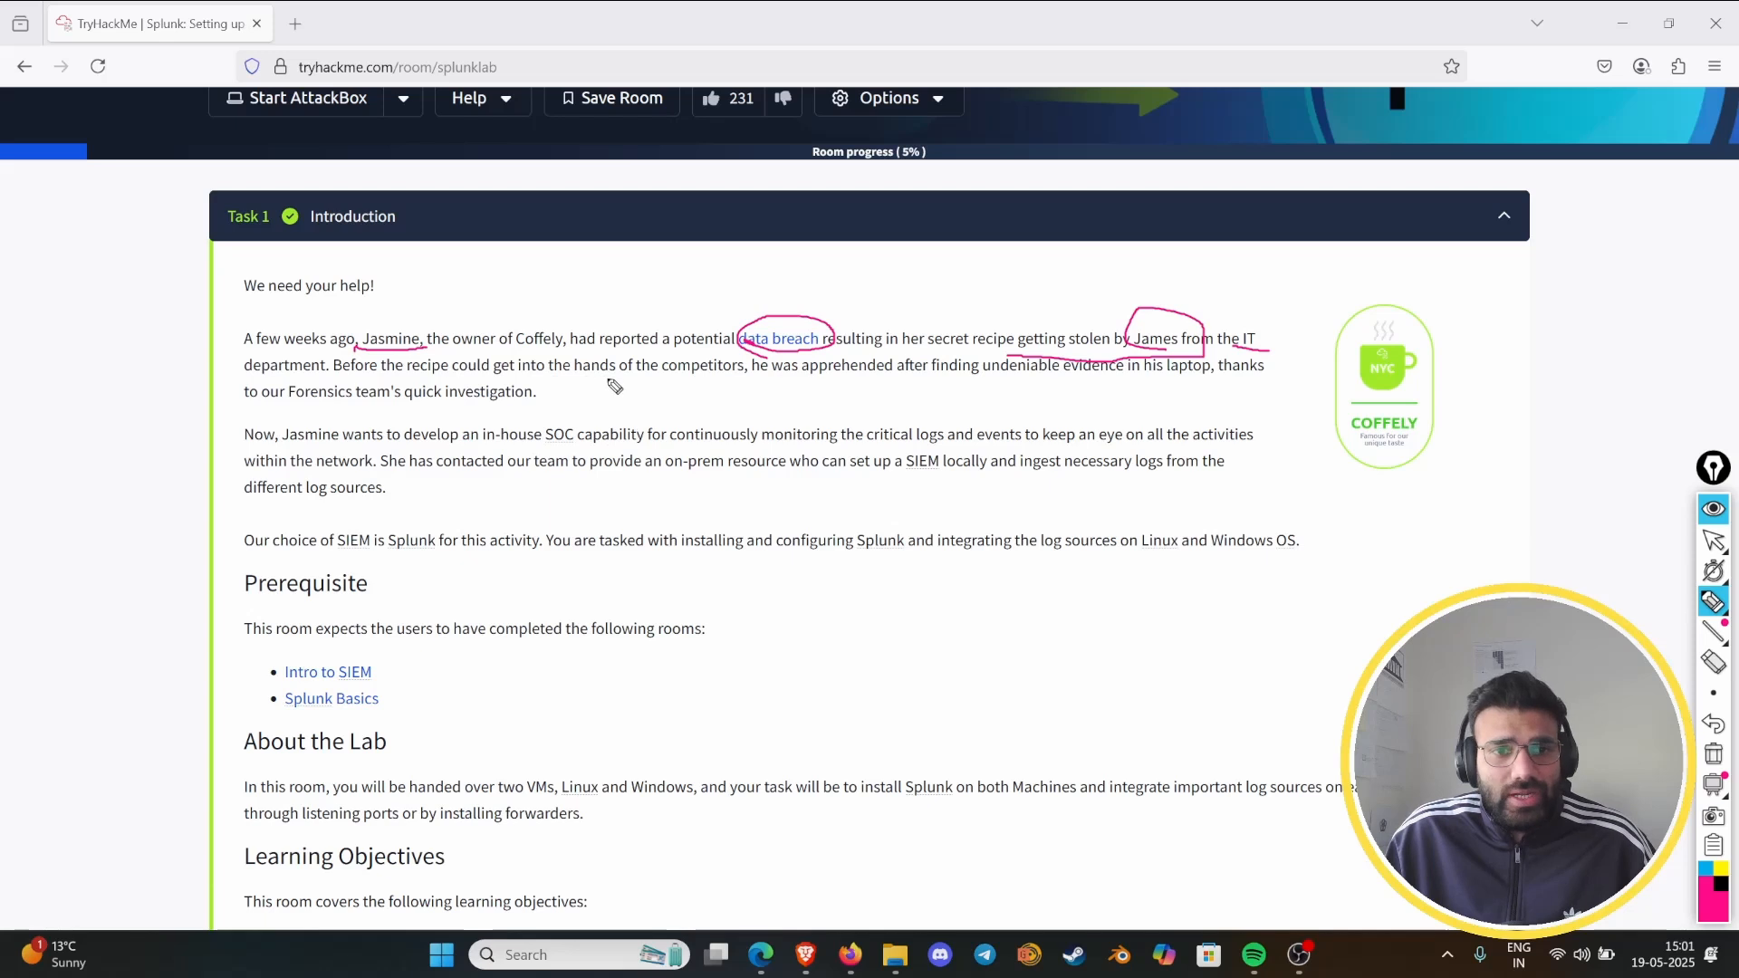
mouse_move(671, 379)
left_mouse_down()
mouse_move(786, 372)
mouse_move(720, 384)
left_mouse_up()
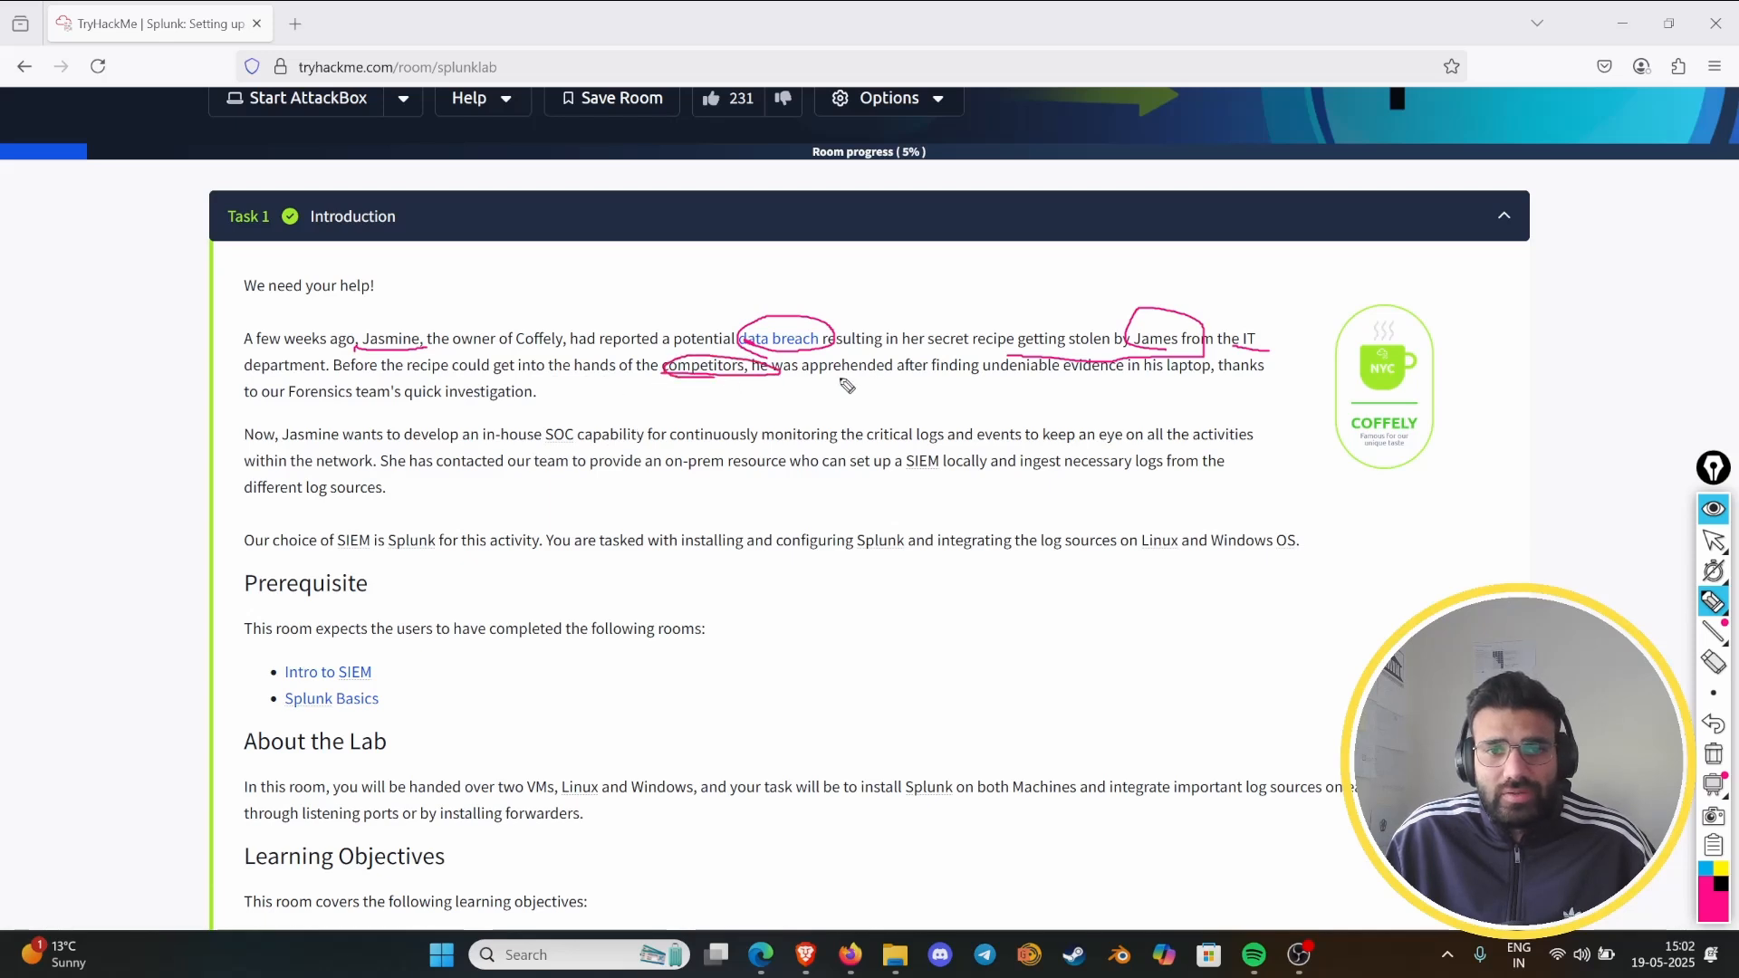
mouse_move(494, 415)
left_mouse_down()
mouse_move(566, 399)
mouse_move(512, 412)
left_mouse_up()
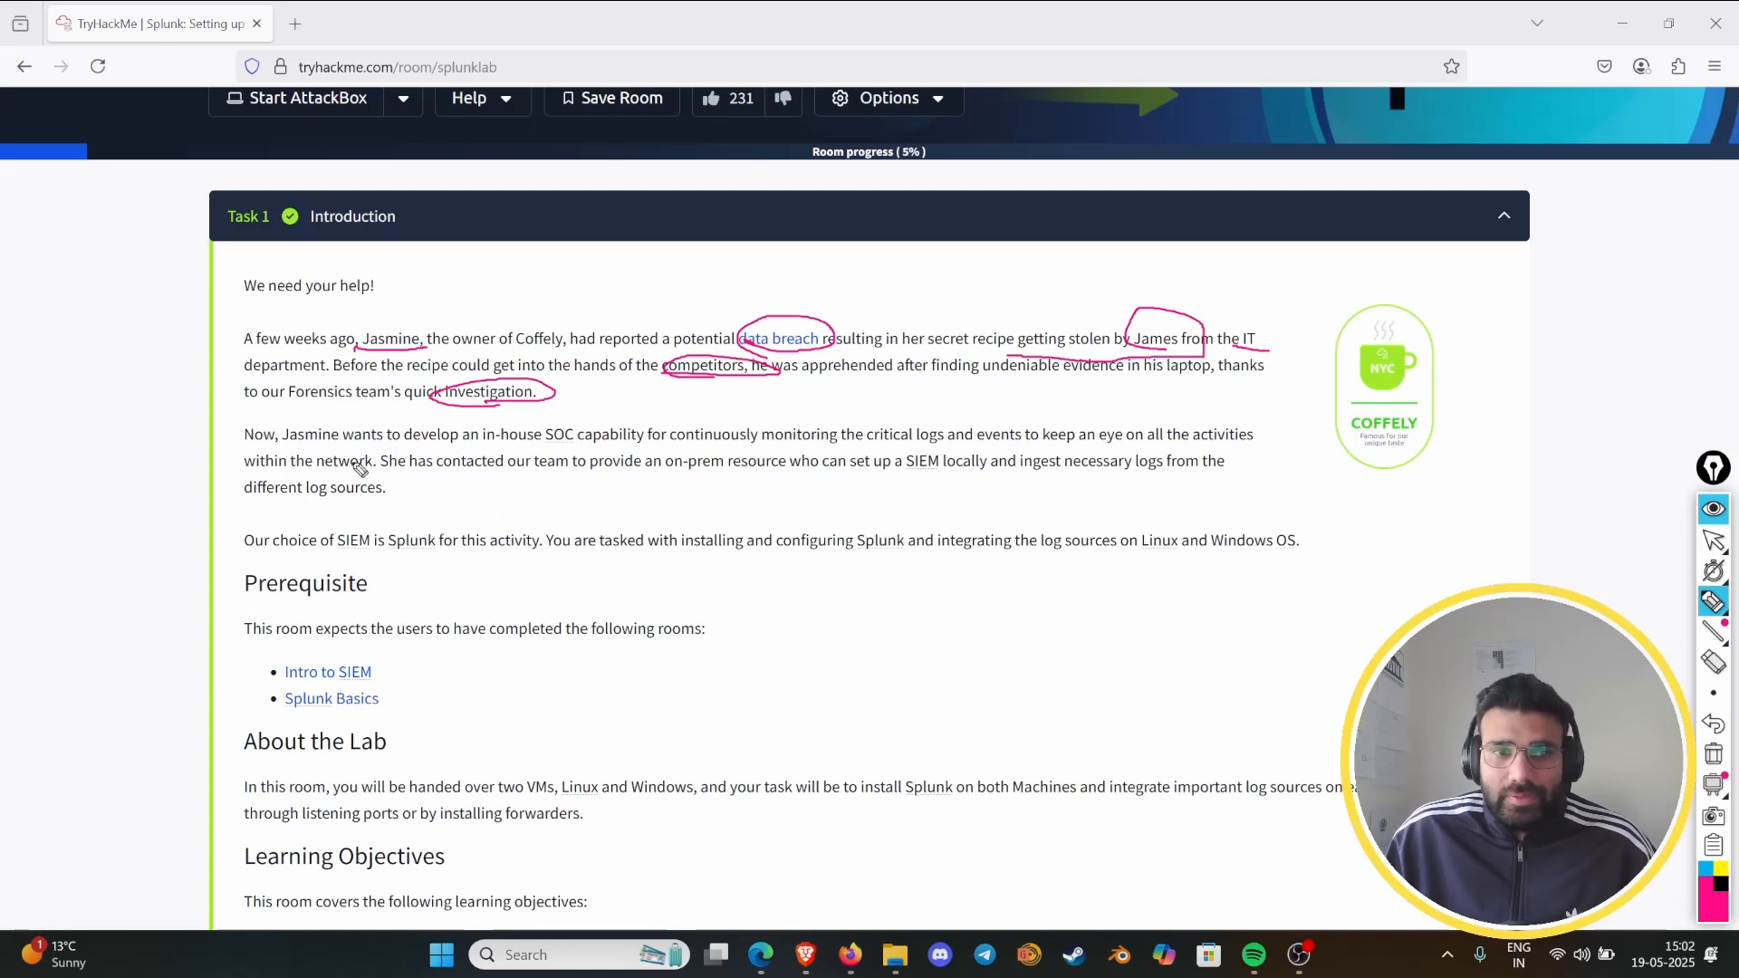
- Mark the owner's name, "develop an in-house", "SOC capability" and "continuously monitoring" in the SOC paragraph, and handwrite a boxed "24/7" beneath
mouse_move(291, 444)
left_mouse_down()
mouse_move(348, 418)
mouse_move(288, 442)
left_mouse_up()
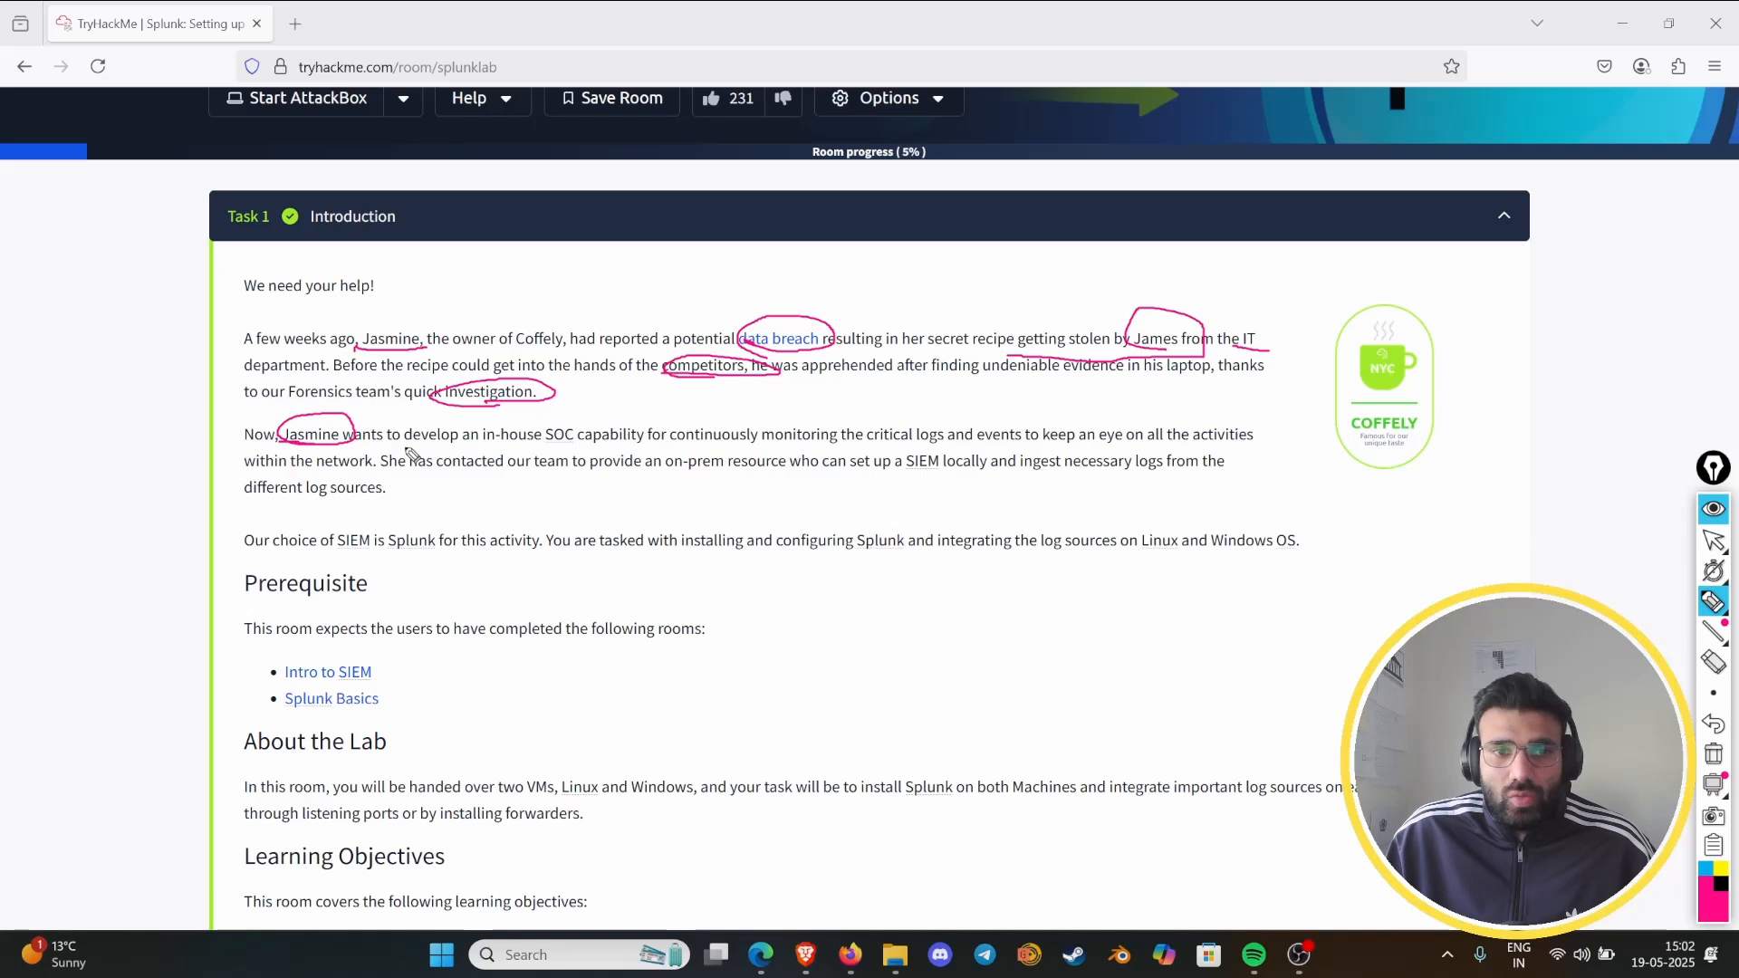
mouse_move(400, 444)
left_mouse_down()
mouse_move(652, 444)
mouse_move(532, 418)
mouse_move(588, 448)
mouse_move(840, 443)
left_mouse_up()
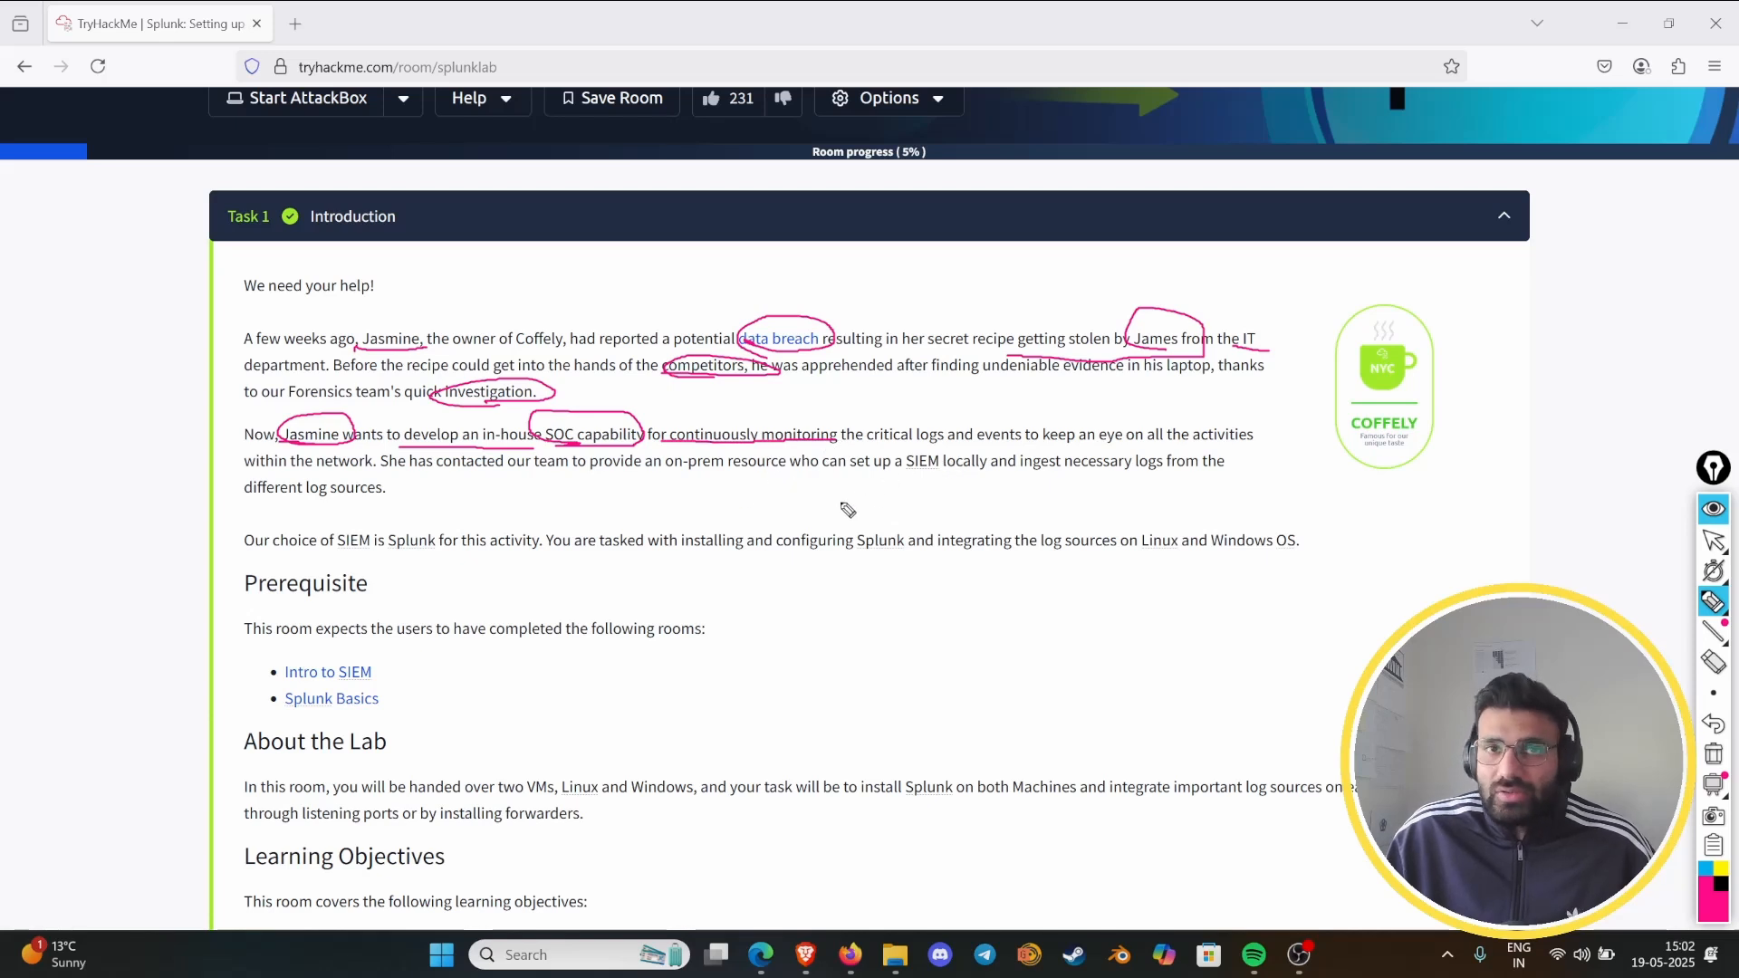
left_click_drag(802, 486, 880, 513)
left_click_drag(913, 478, 885, 523)
mouse_move(922, 489)
left_mouse_down()
mouse_move(955, 481)
mouse_move(916, 521)
mouse_move(967, 513)
mouse_move(806, 466)
mouse_move(787, 523)
left_mouse_up()
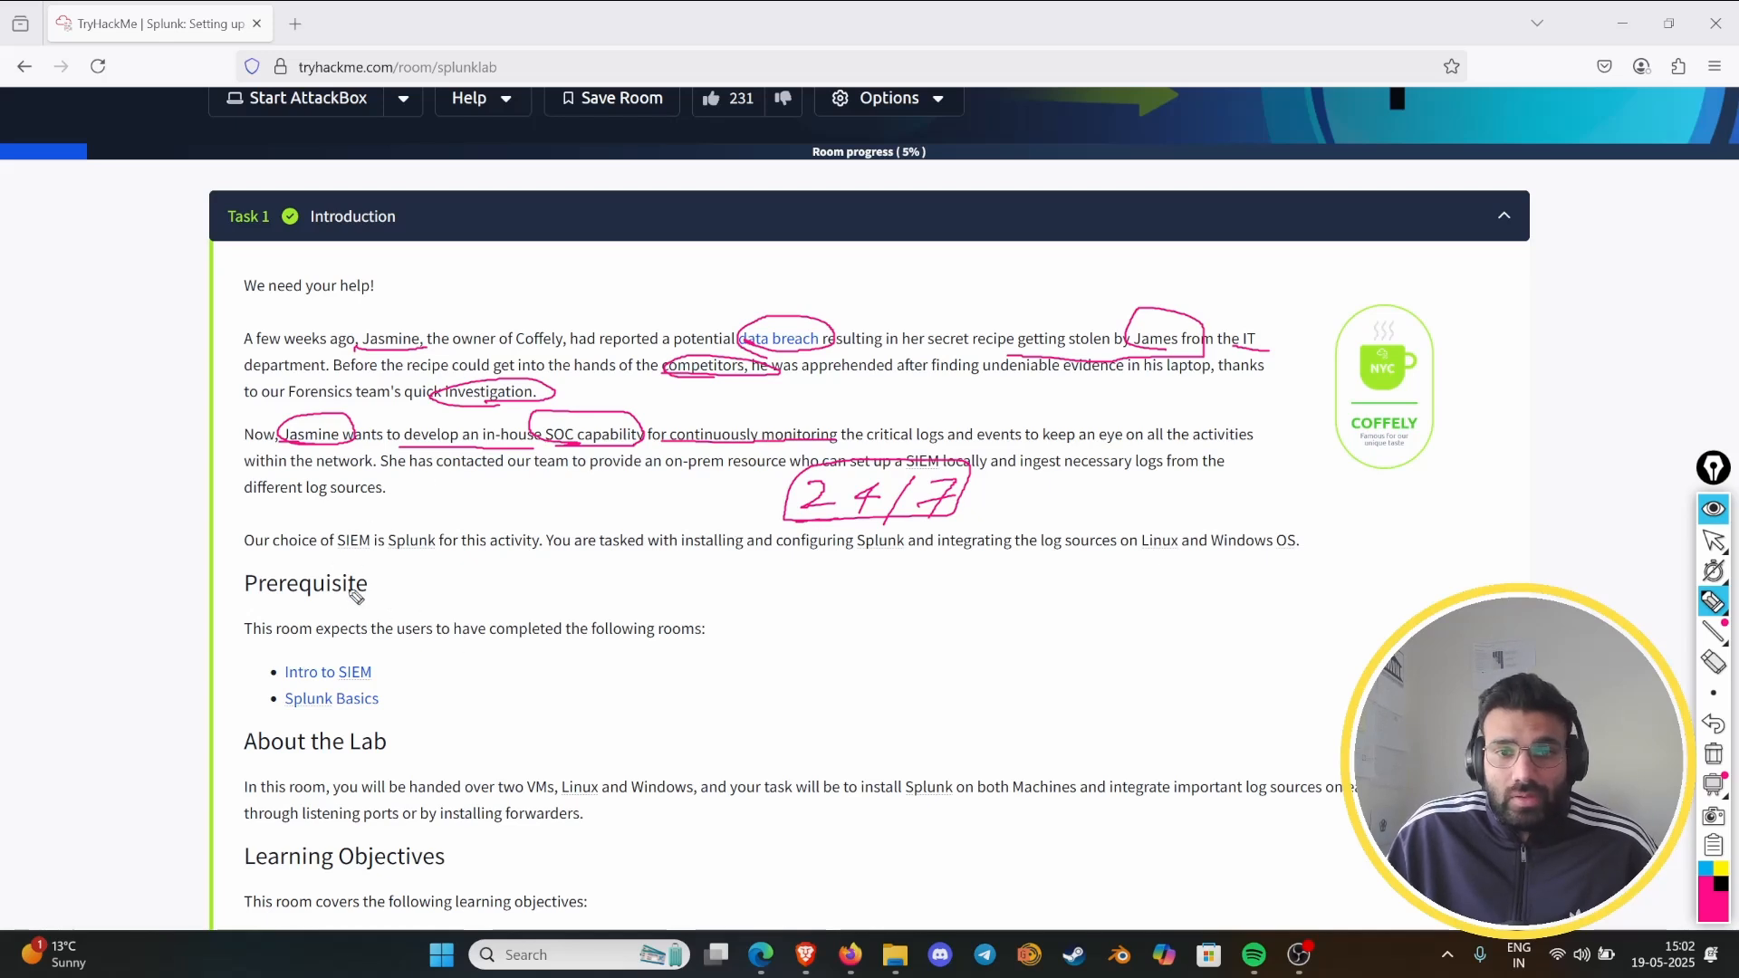
- Mark "SIEM is Splunk", "integrating the log sources" and "Linux and Windows OS" in the last introduction paragraph, and hide the annotations
mouse_move(324, 560)
left_mouse_down()
mouse_move(408, 563)
mouse_move(426, 525)
mouse_move(324, 560)
mouse_move(364, 566)
left_mouse_up()
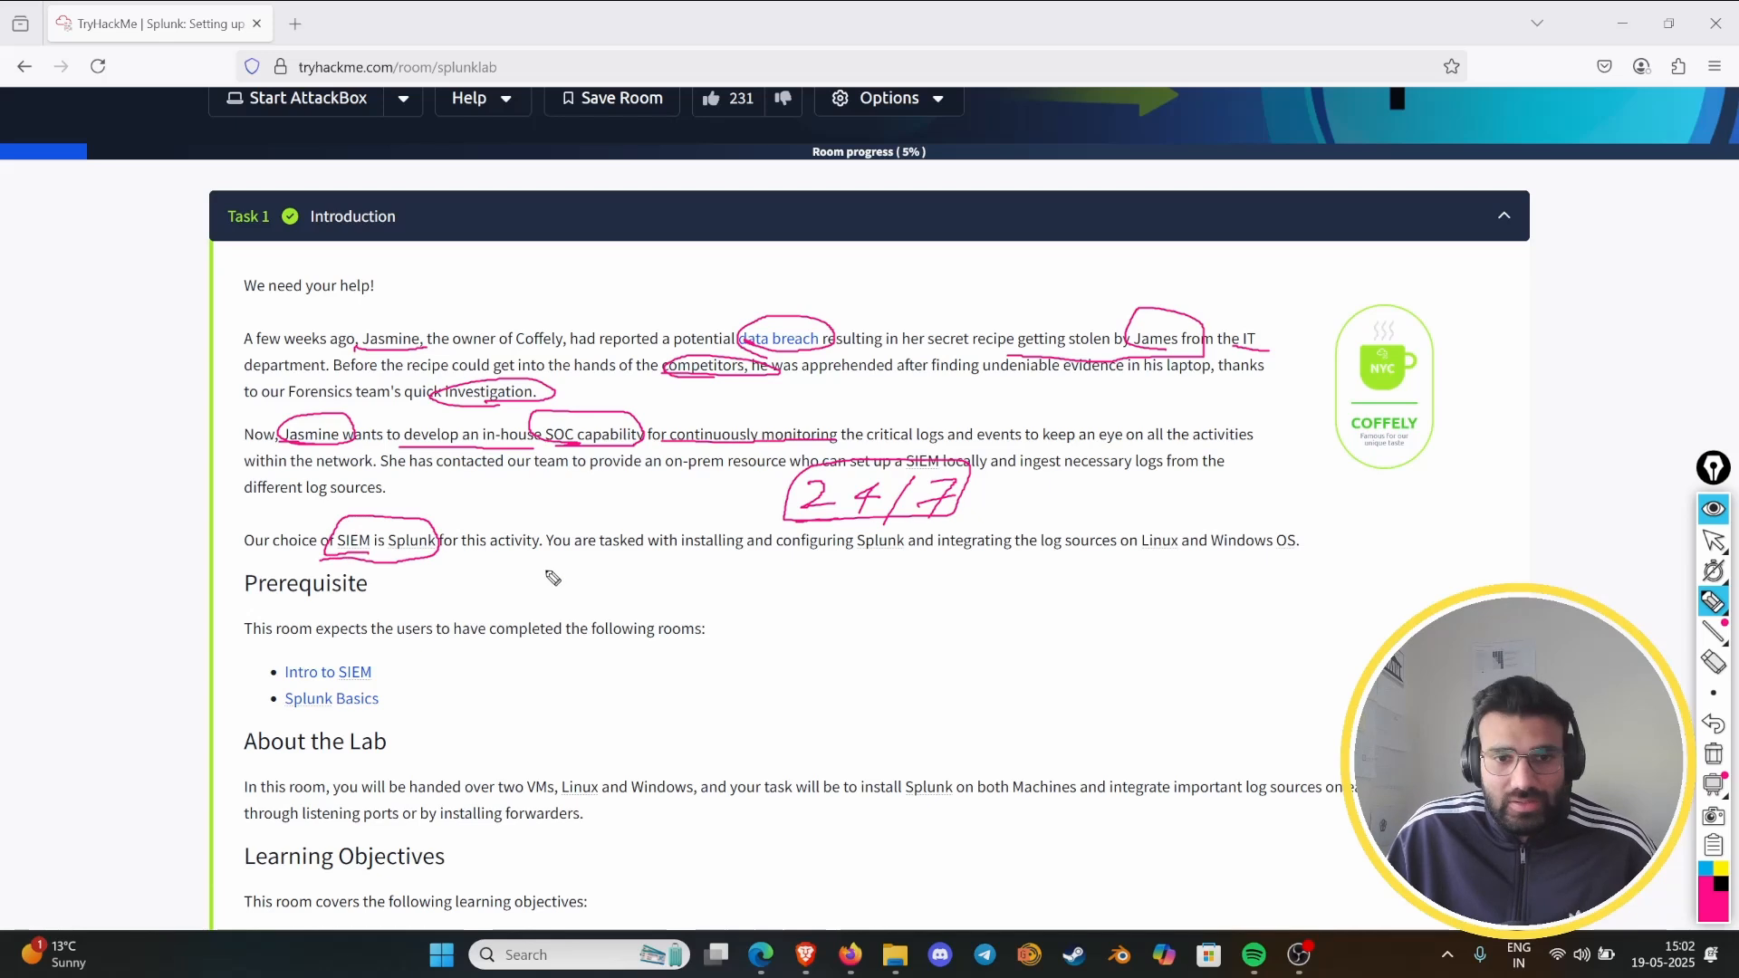
mouse_move(829, 561)
left_mouse_down()
mouse_move(1288, 563)
mouse_move(1168, 511)
mouse_move(1166, 559)
left_mouse_up()
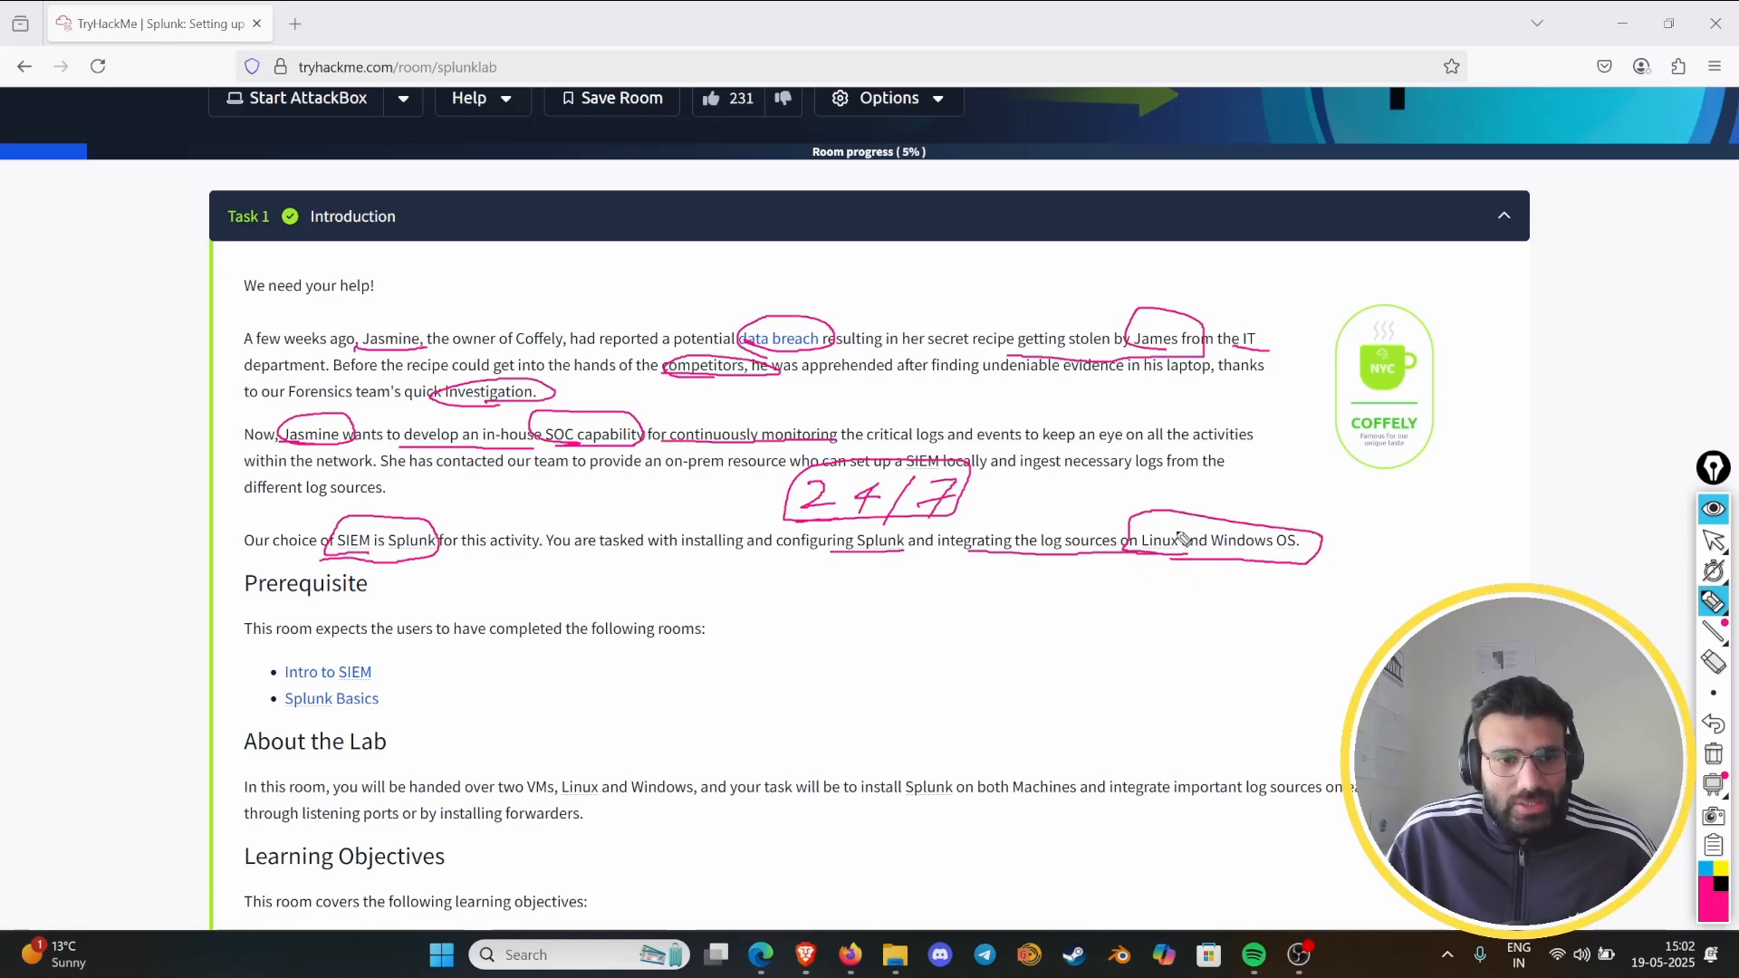
scroll(1130, 543, "up", 2)
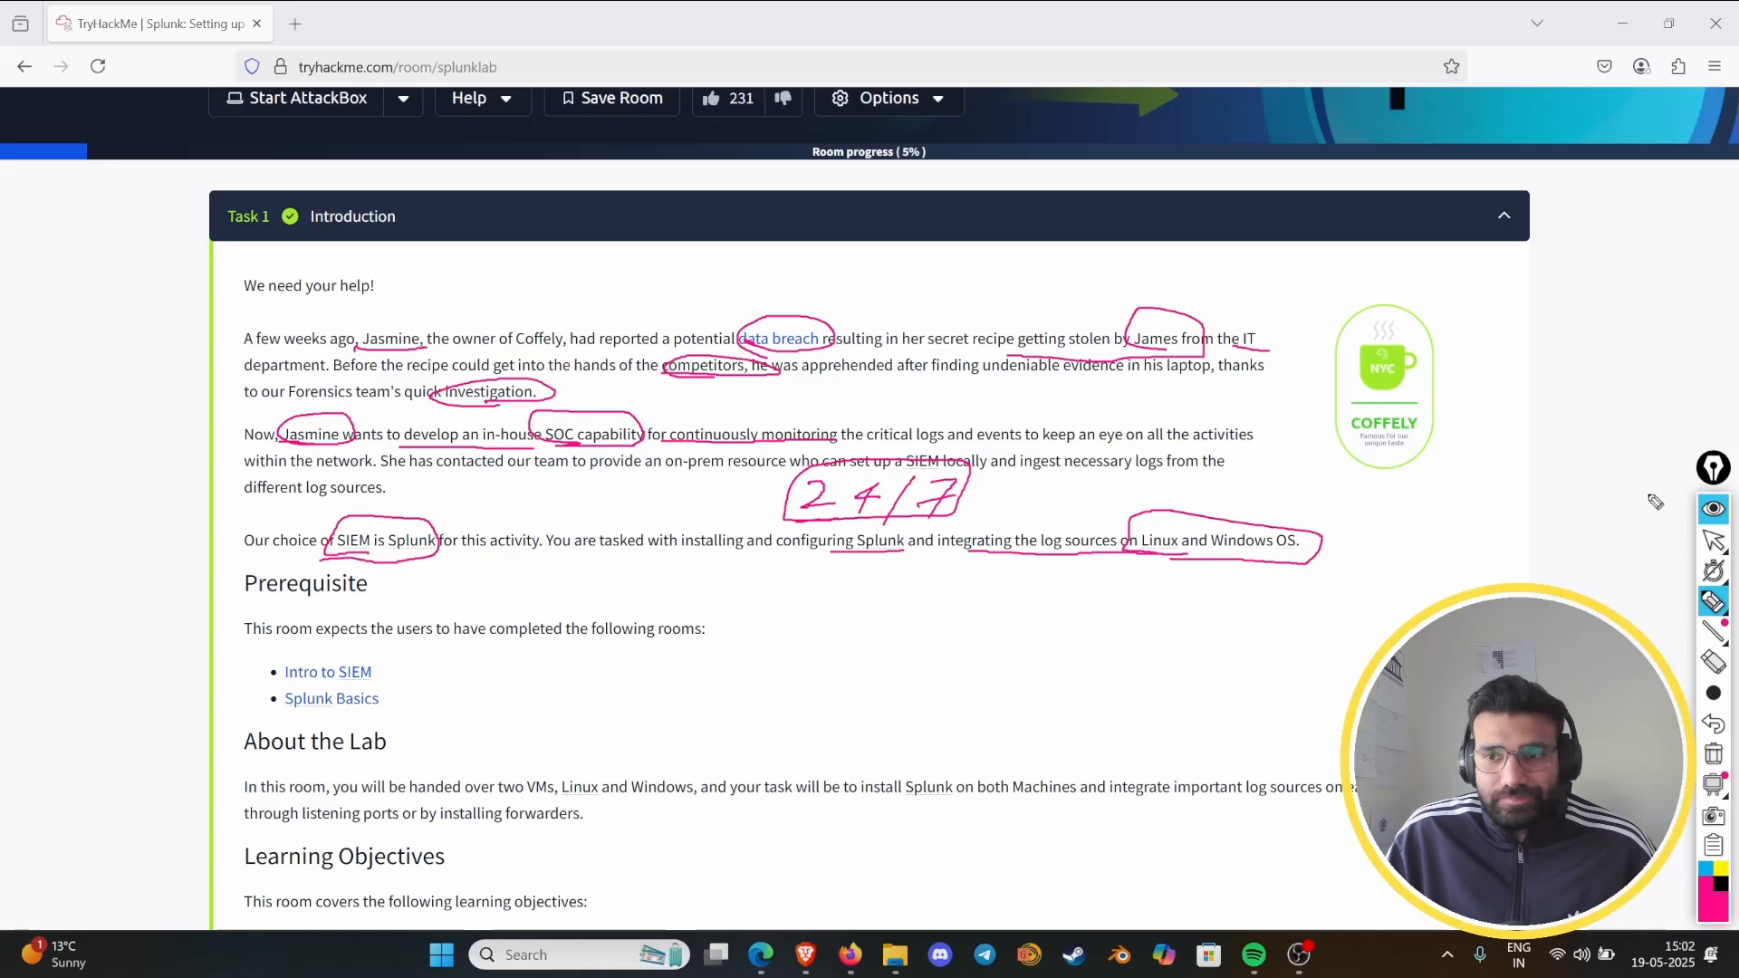
left_click(1713, 509)
- Reactivate the pen in the About the Lab section, box "install Splunk" and underline "both Machines" and "integrate important log sources"
scroll(401, 645, "down", 1)
scroll(401, 644, "down", 4)
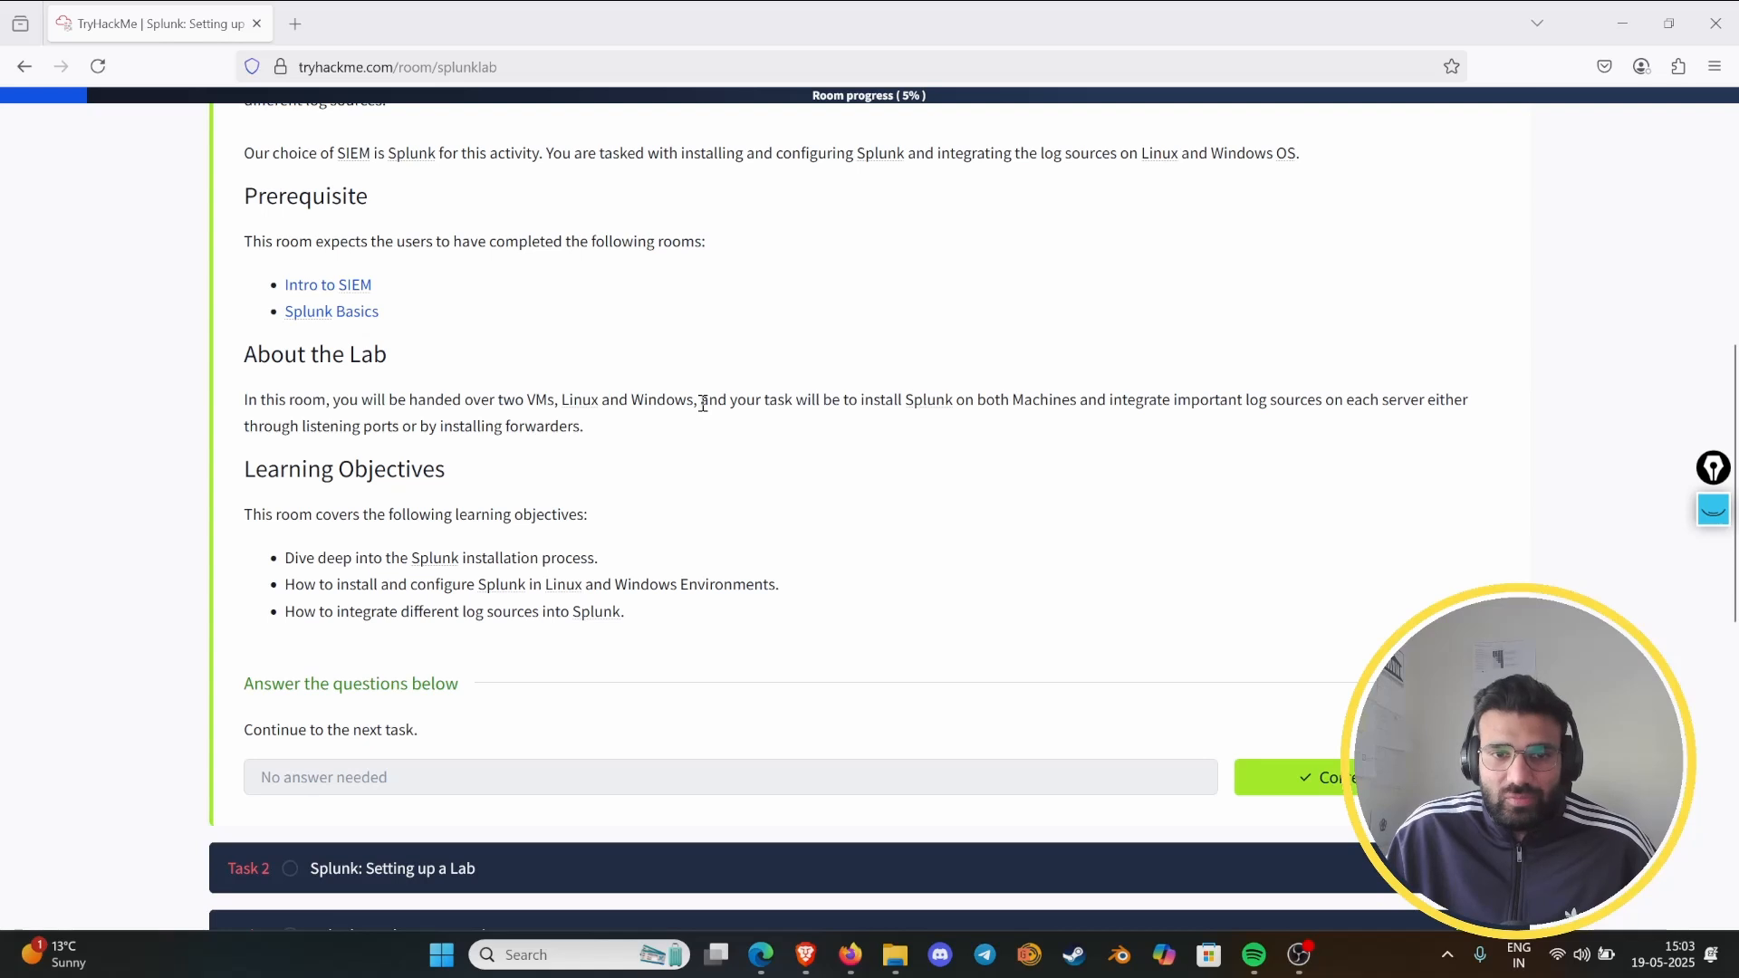
key("ctrl+shift+3")
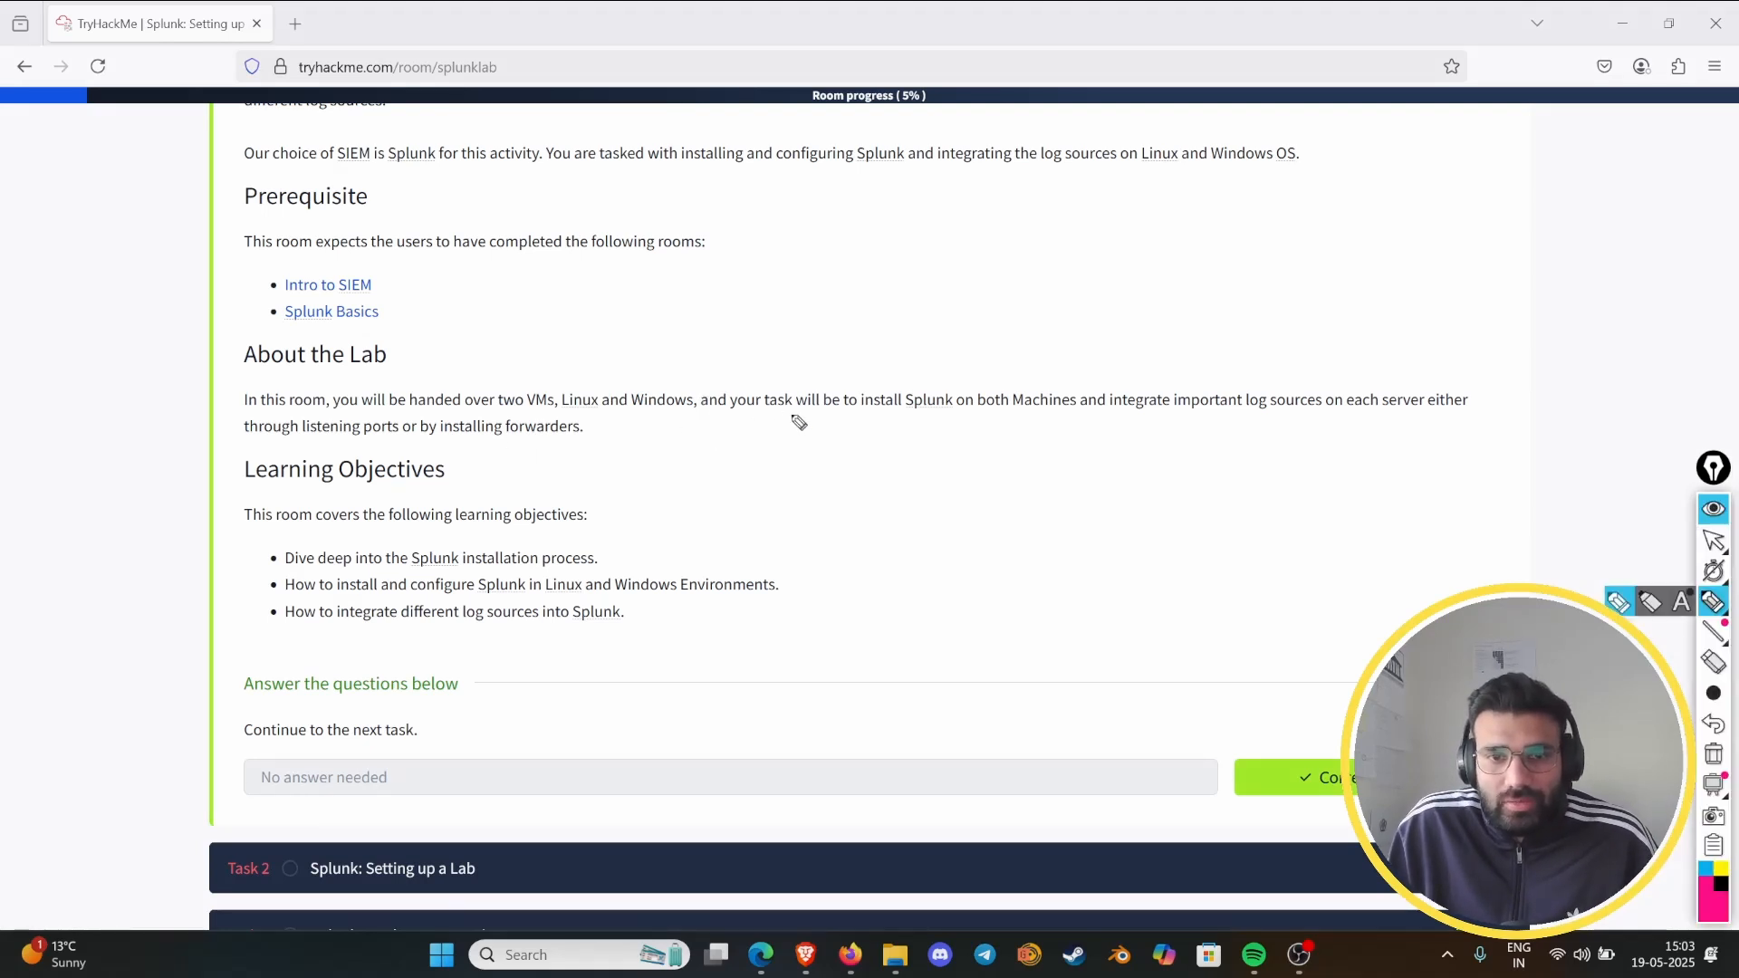
mouse_move(859, 418)
left_mouse_down()
mouse_move(976, 374)
mouse_move(926, 415)
mouse_move(1329, 413)
left_mouse_up()
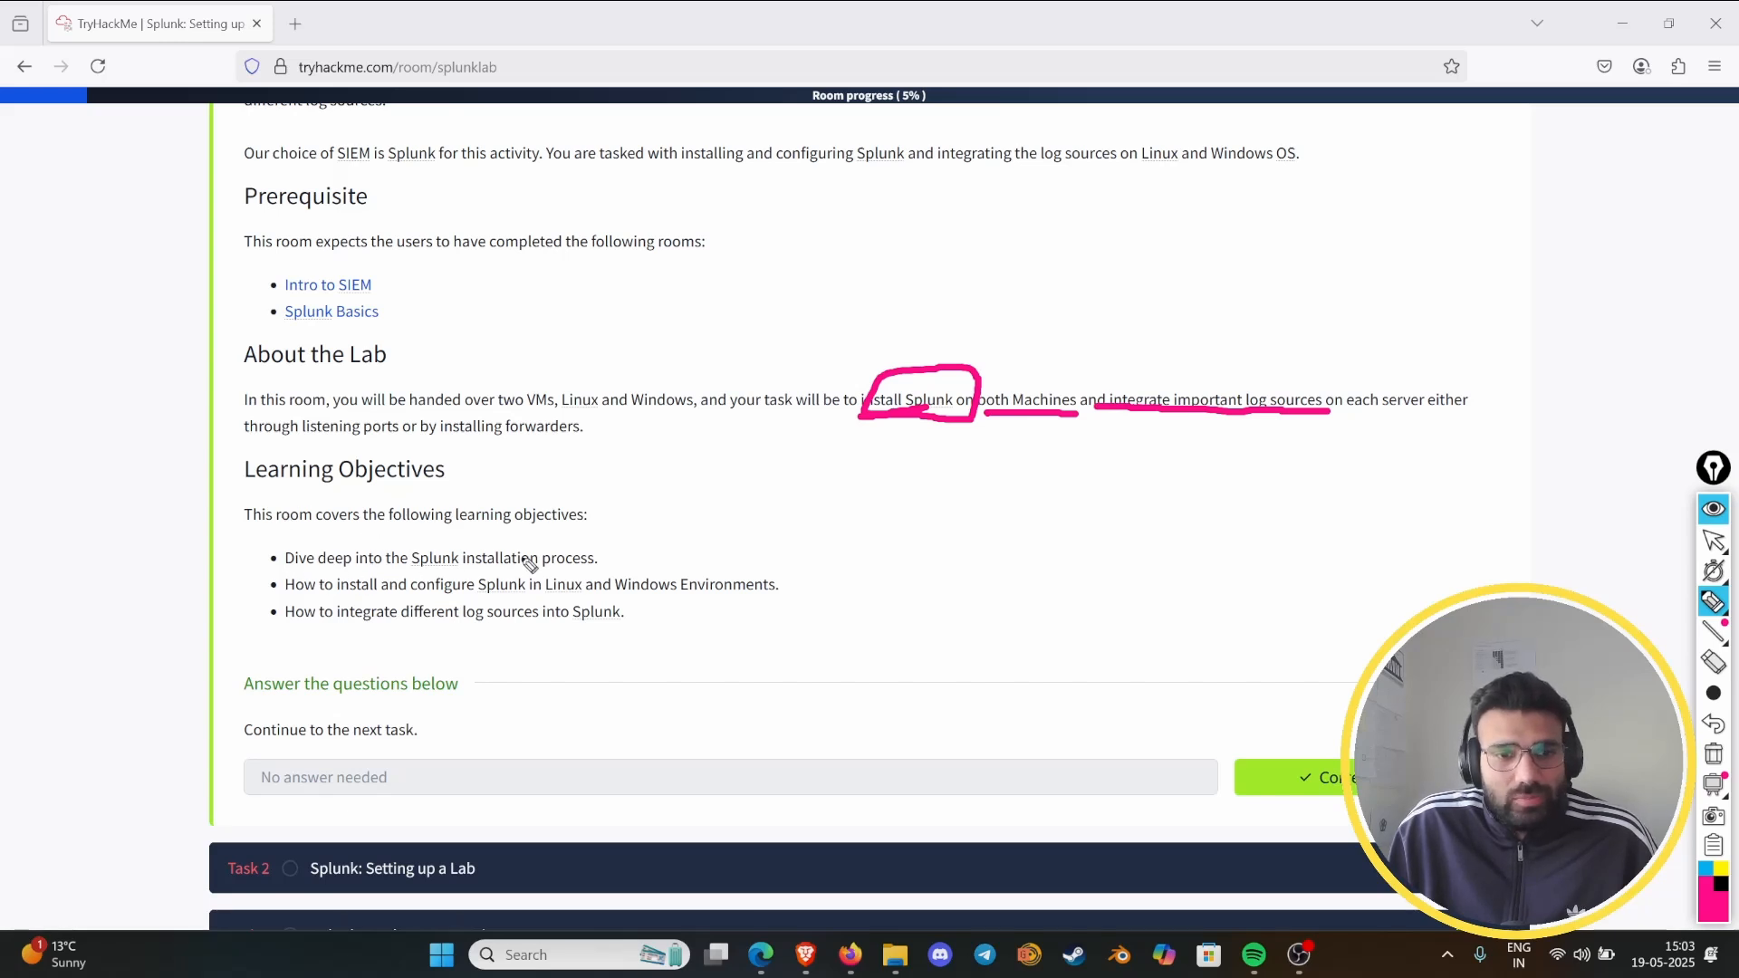
- Draw a check mark beside each of the three learning objectives
left_click_drag(612, 560, 691, 540)
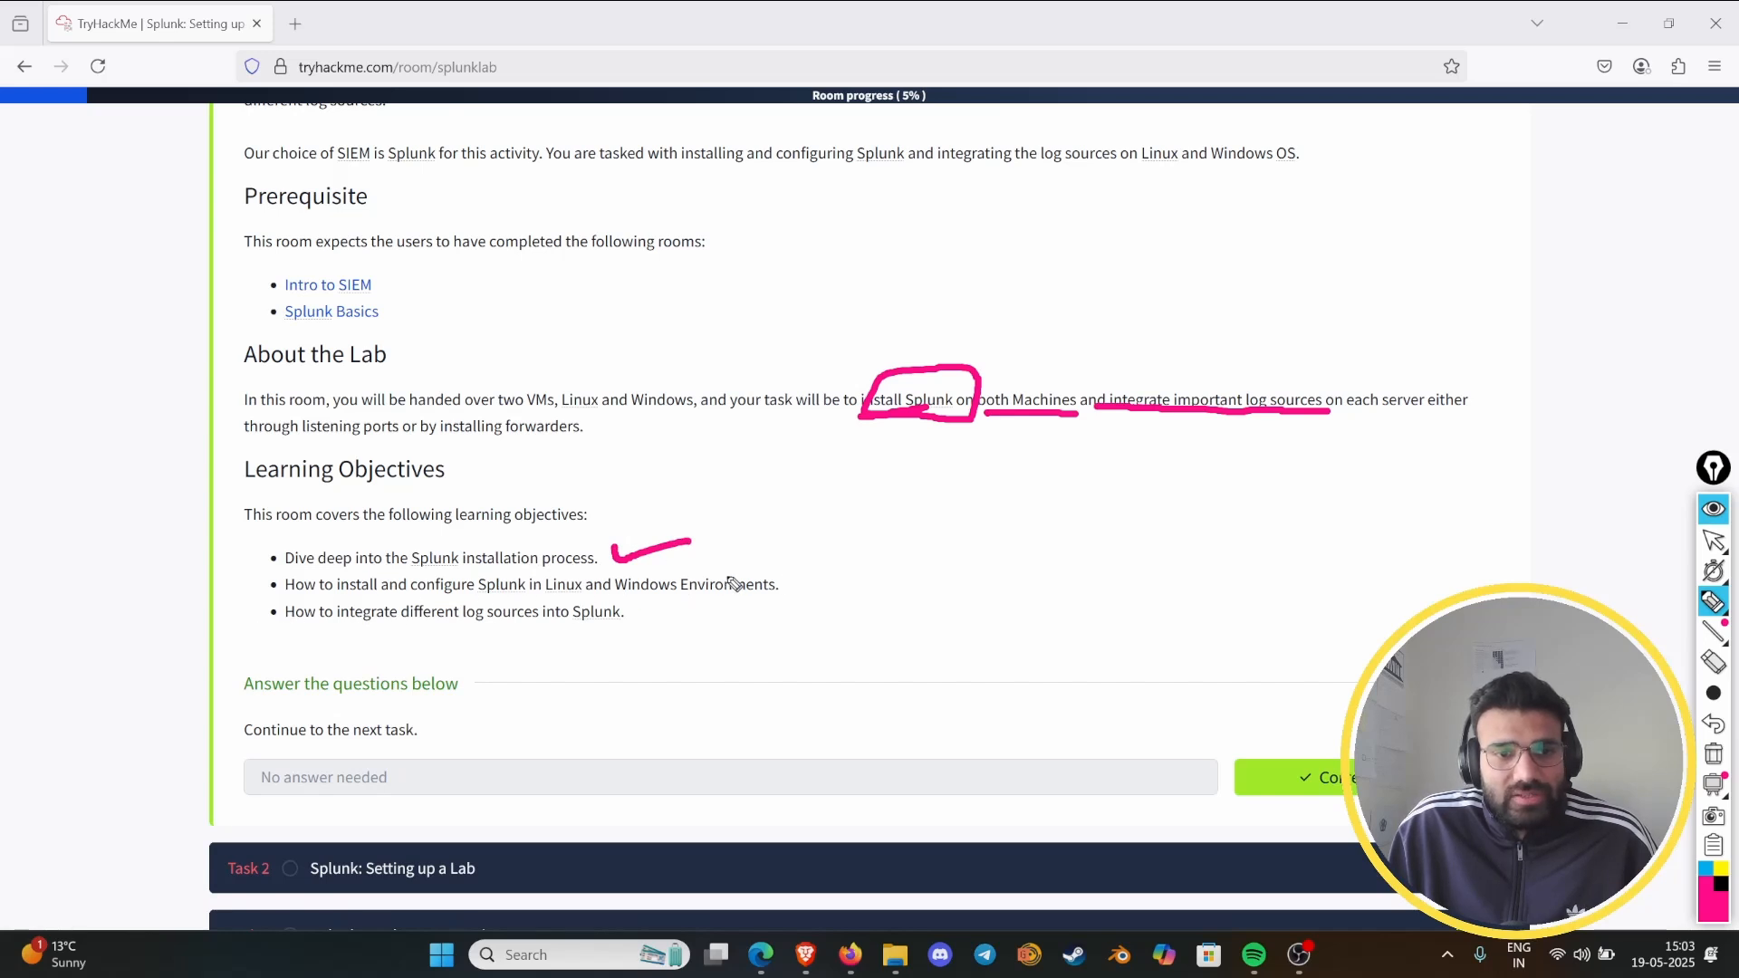
left_click_drag(779, 582, 860, 570)
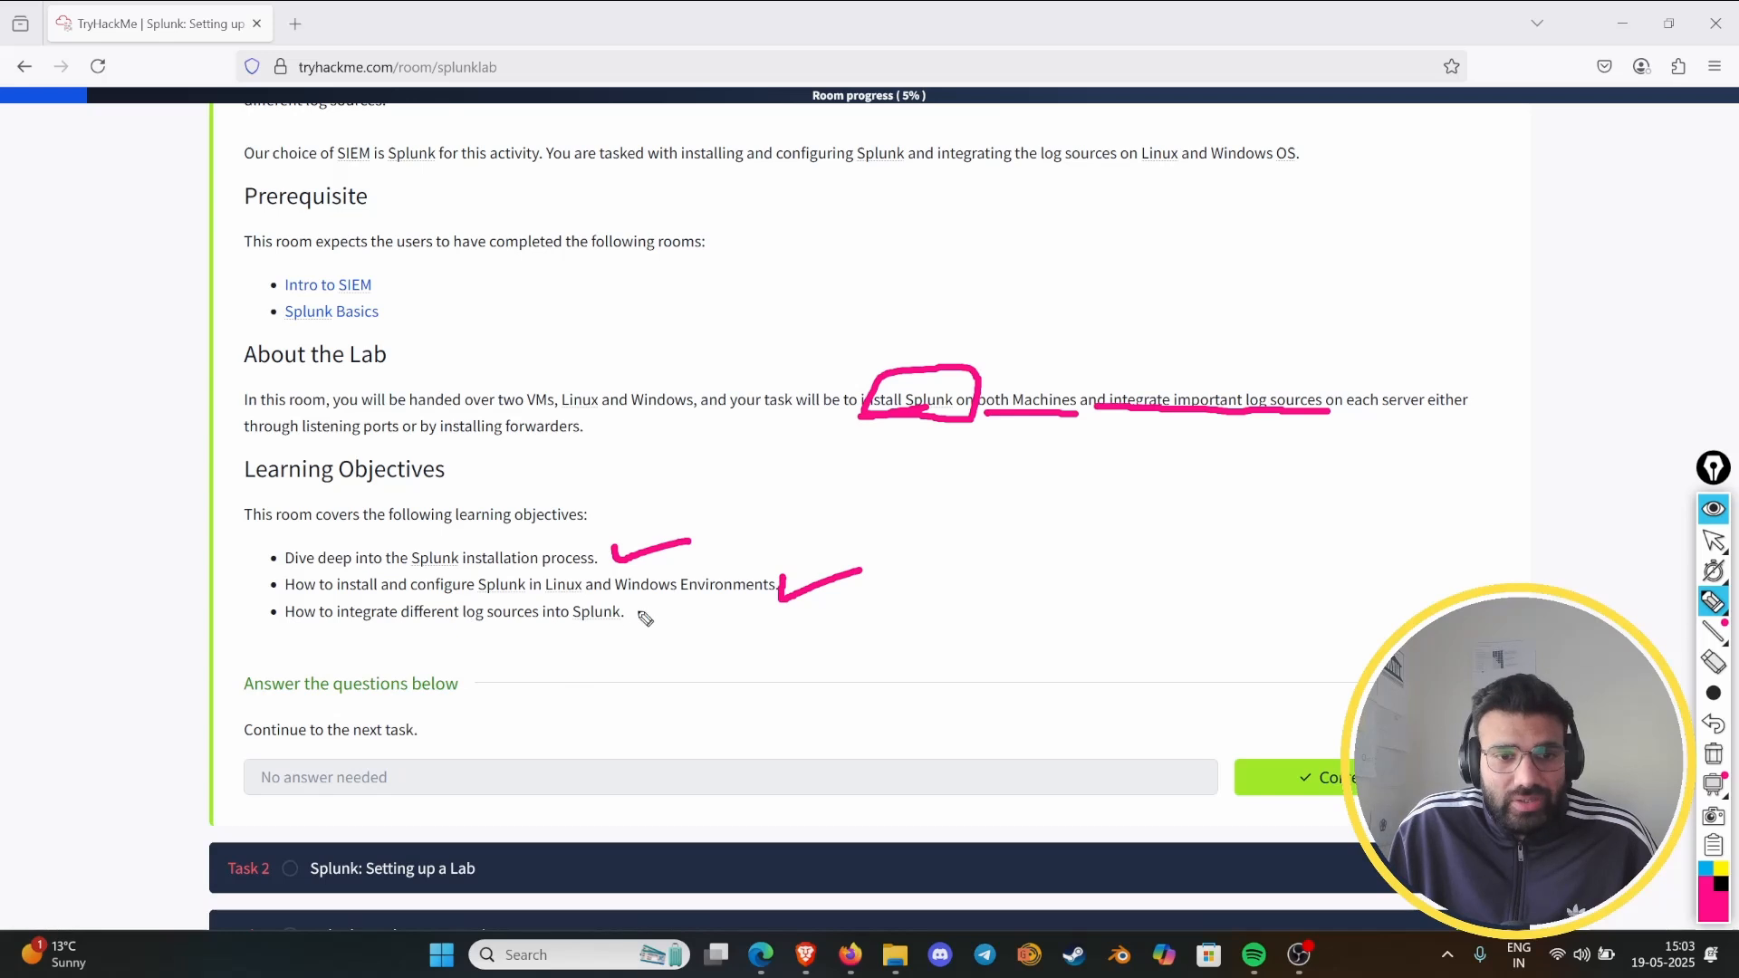
mouse_move(597, 616)
left_mouse_down()
mouse_move(600, 631)
mouse_move(660, 615)
left_mouse_up()
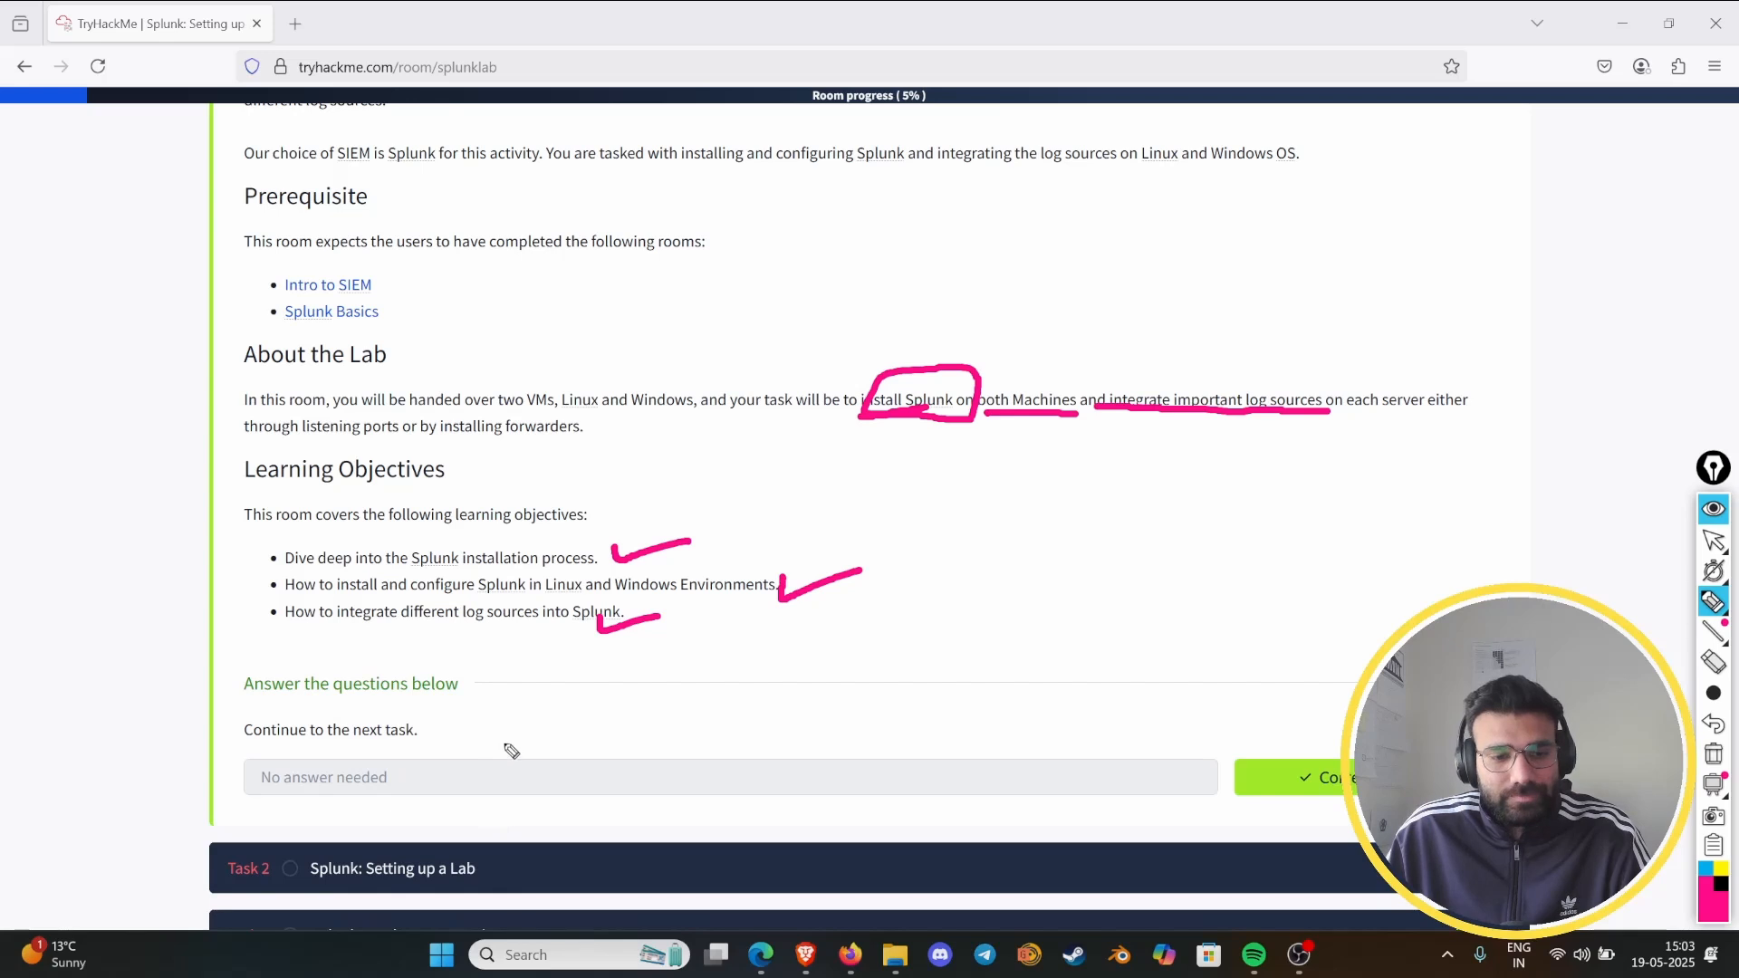
- Clear all pen marks, leave drawing mode and expand Task 2, "Splunk: Setting up a Lab"
left_click(1712, 753)
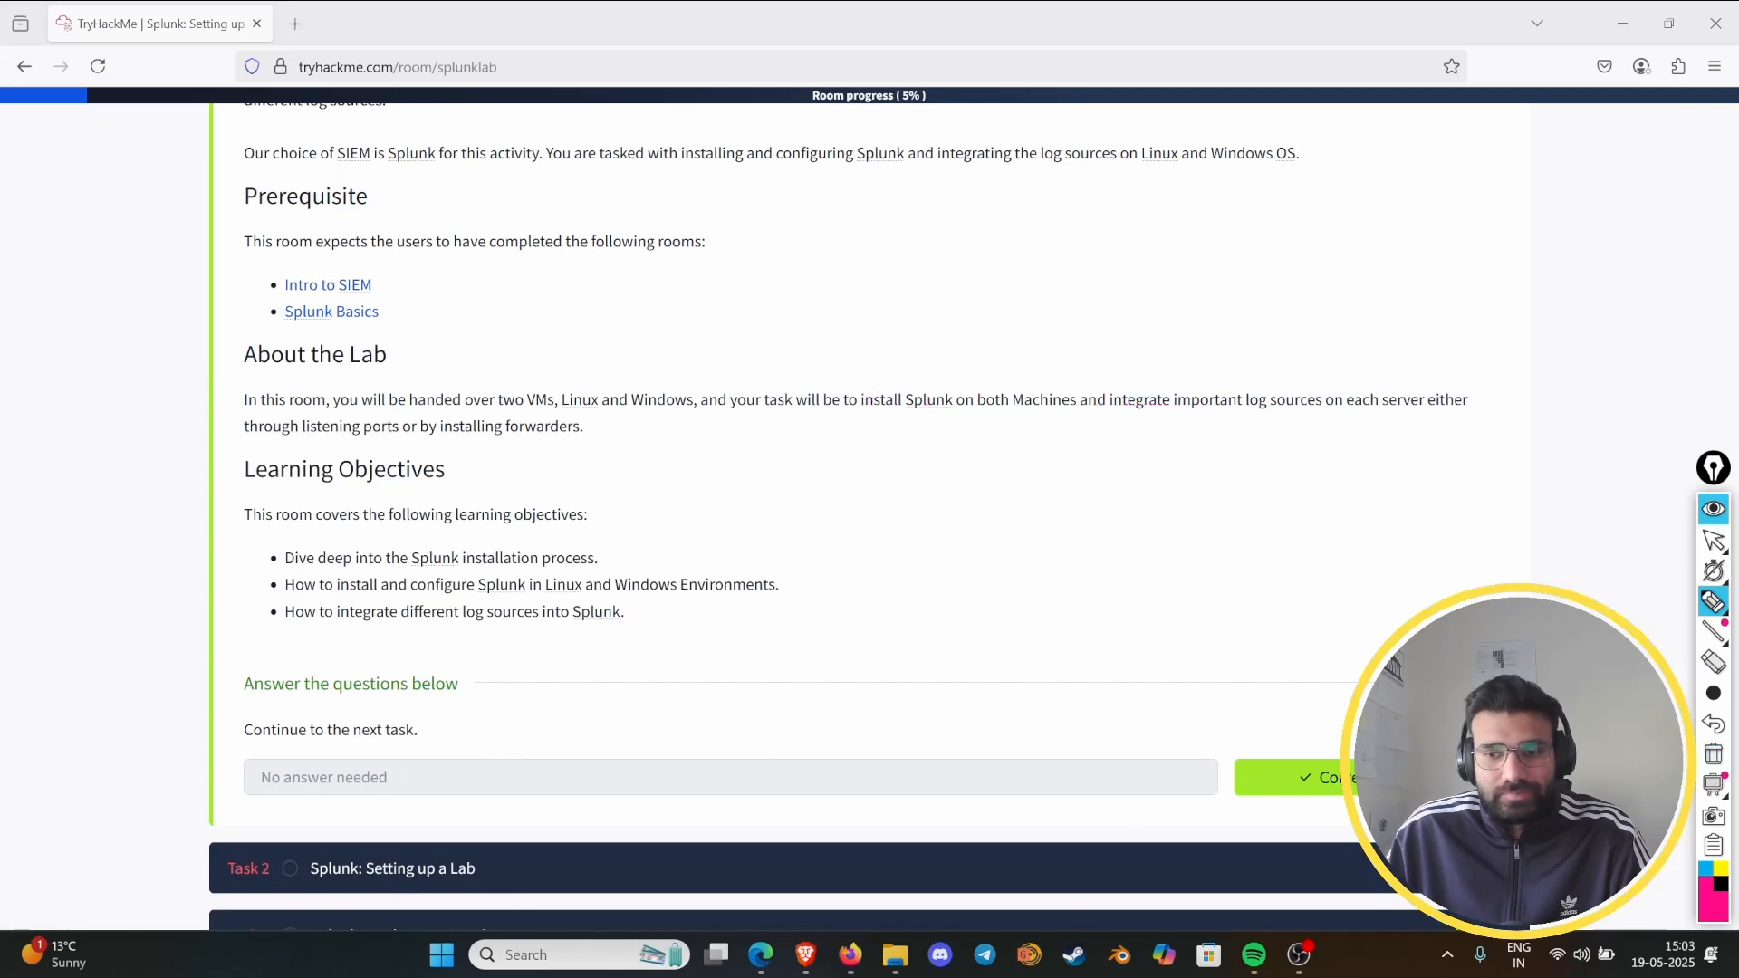
scroll(869, 517, "up", 3)
left_click(1713, 540)
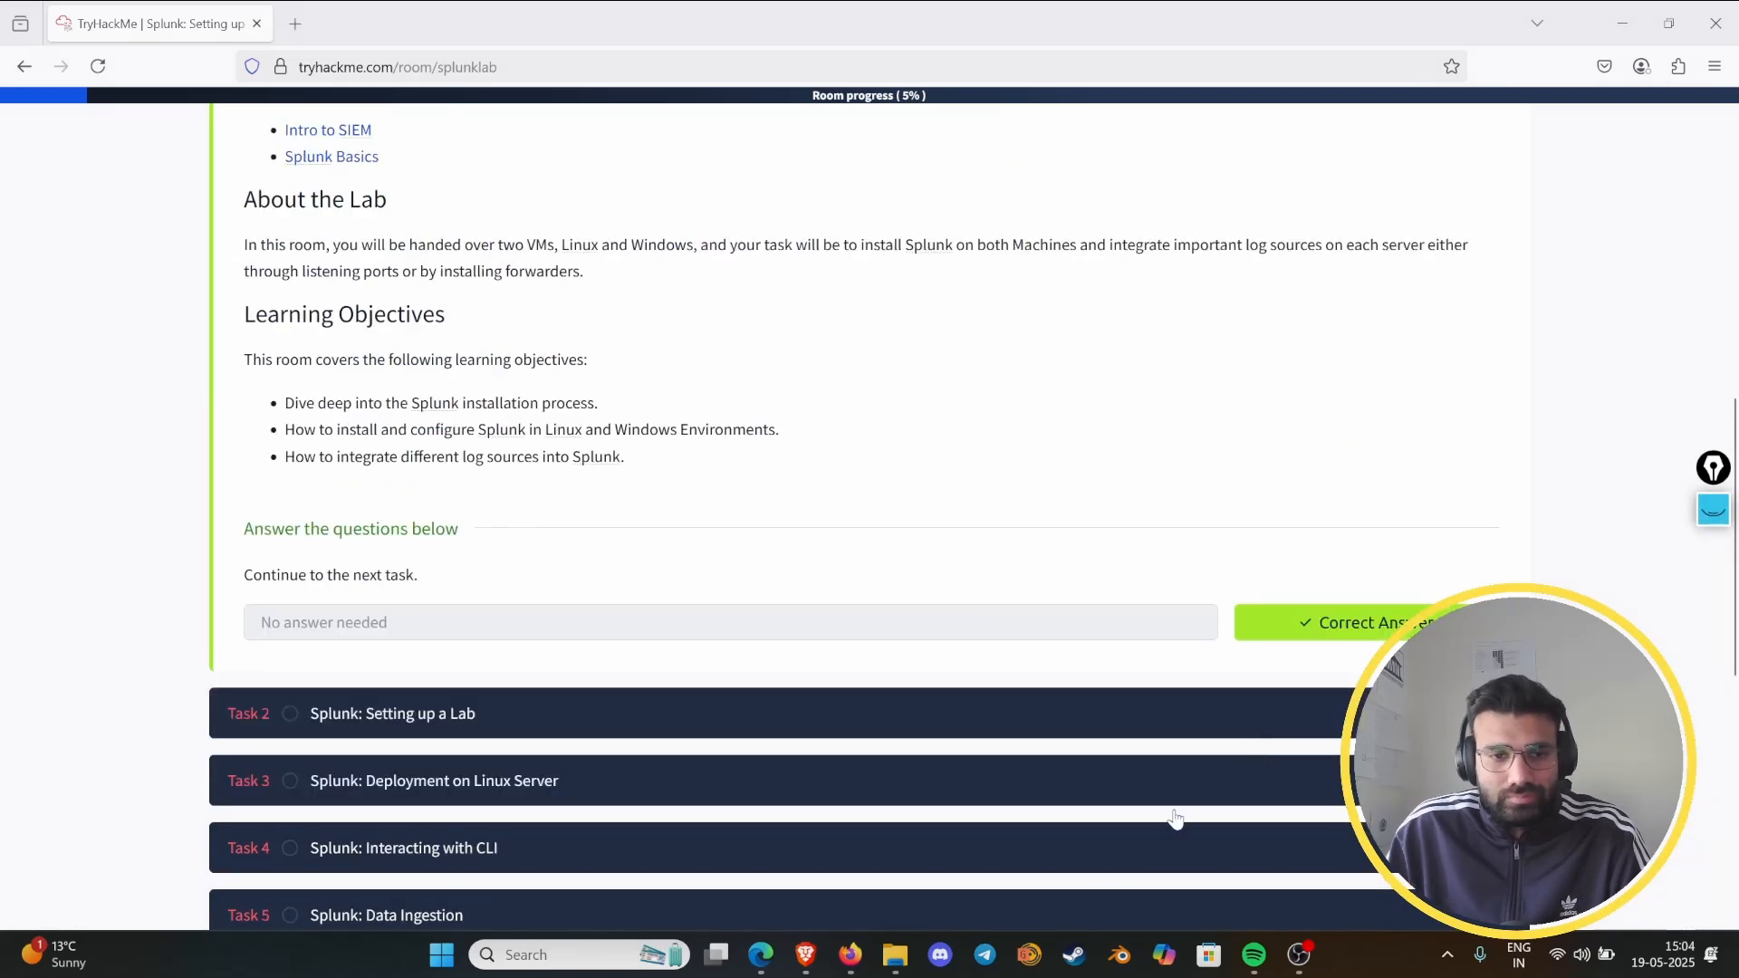
scroll(914, 713, "up", 5)
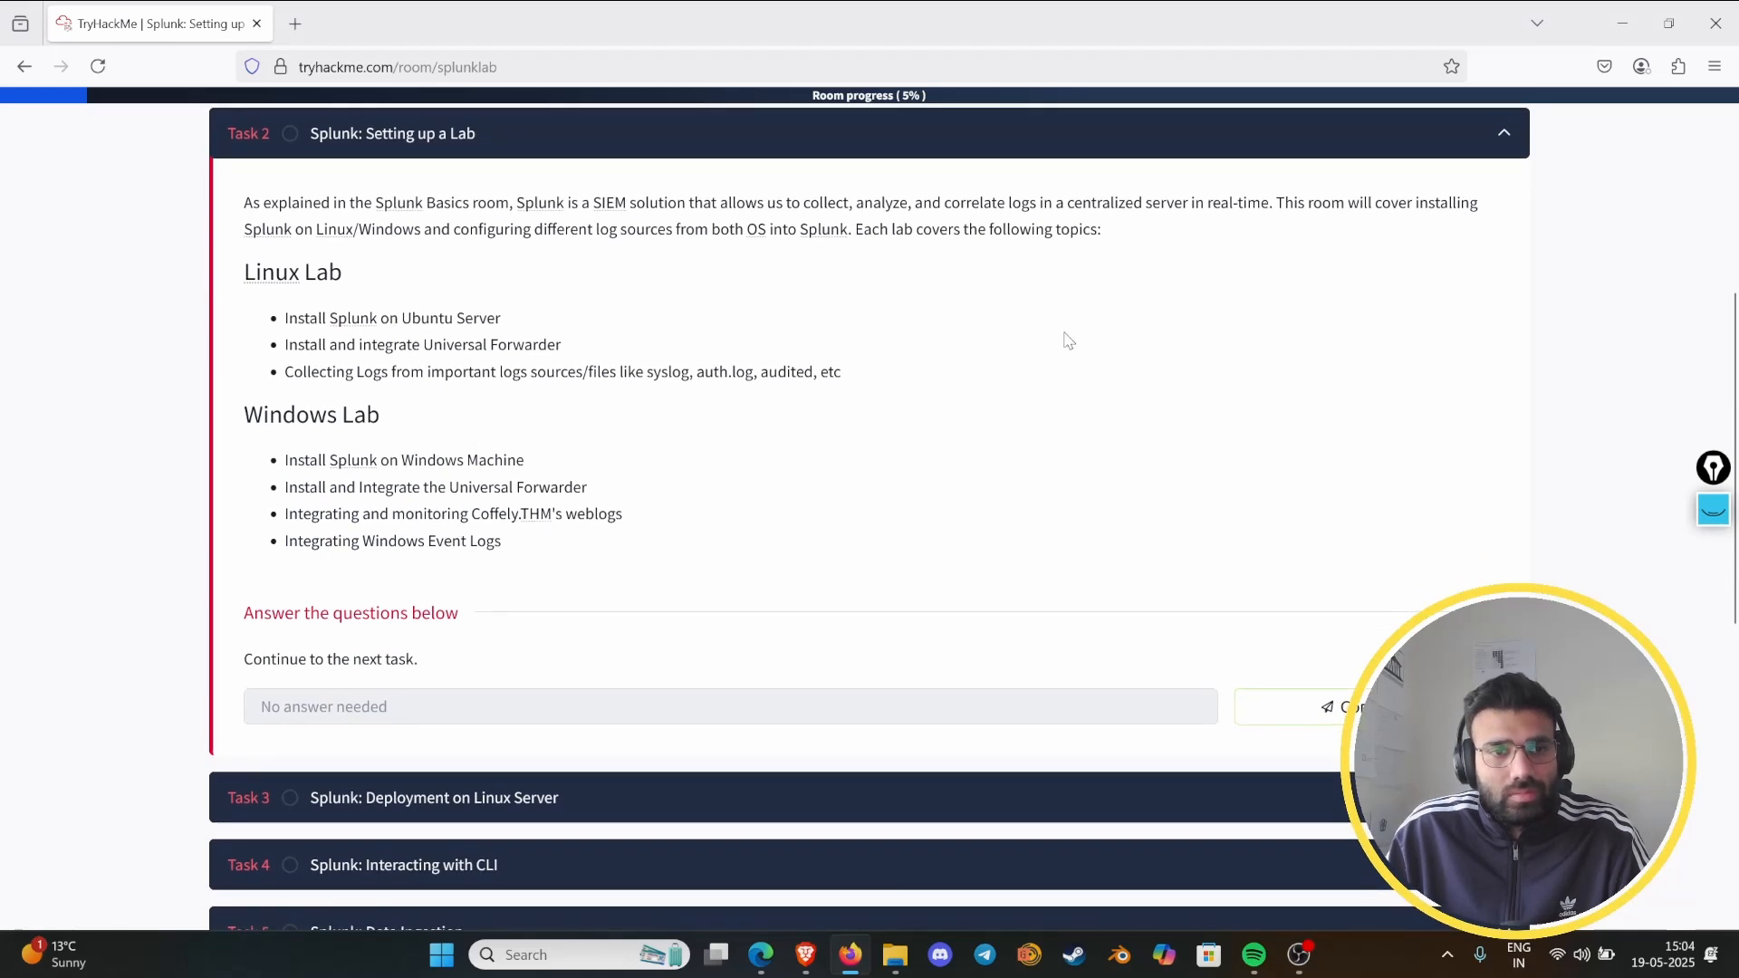
- Reactivate the pen and underline "collect, analyze" and "correlate logs" in the Task 2 description with a thick stroke
left_click(1713, 510)
left_click(1712, 603)
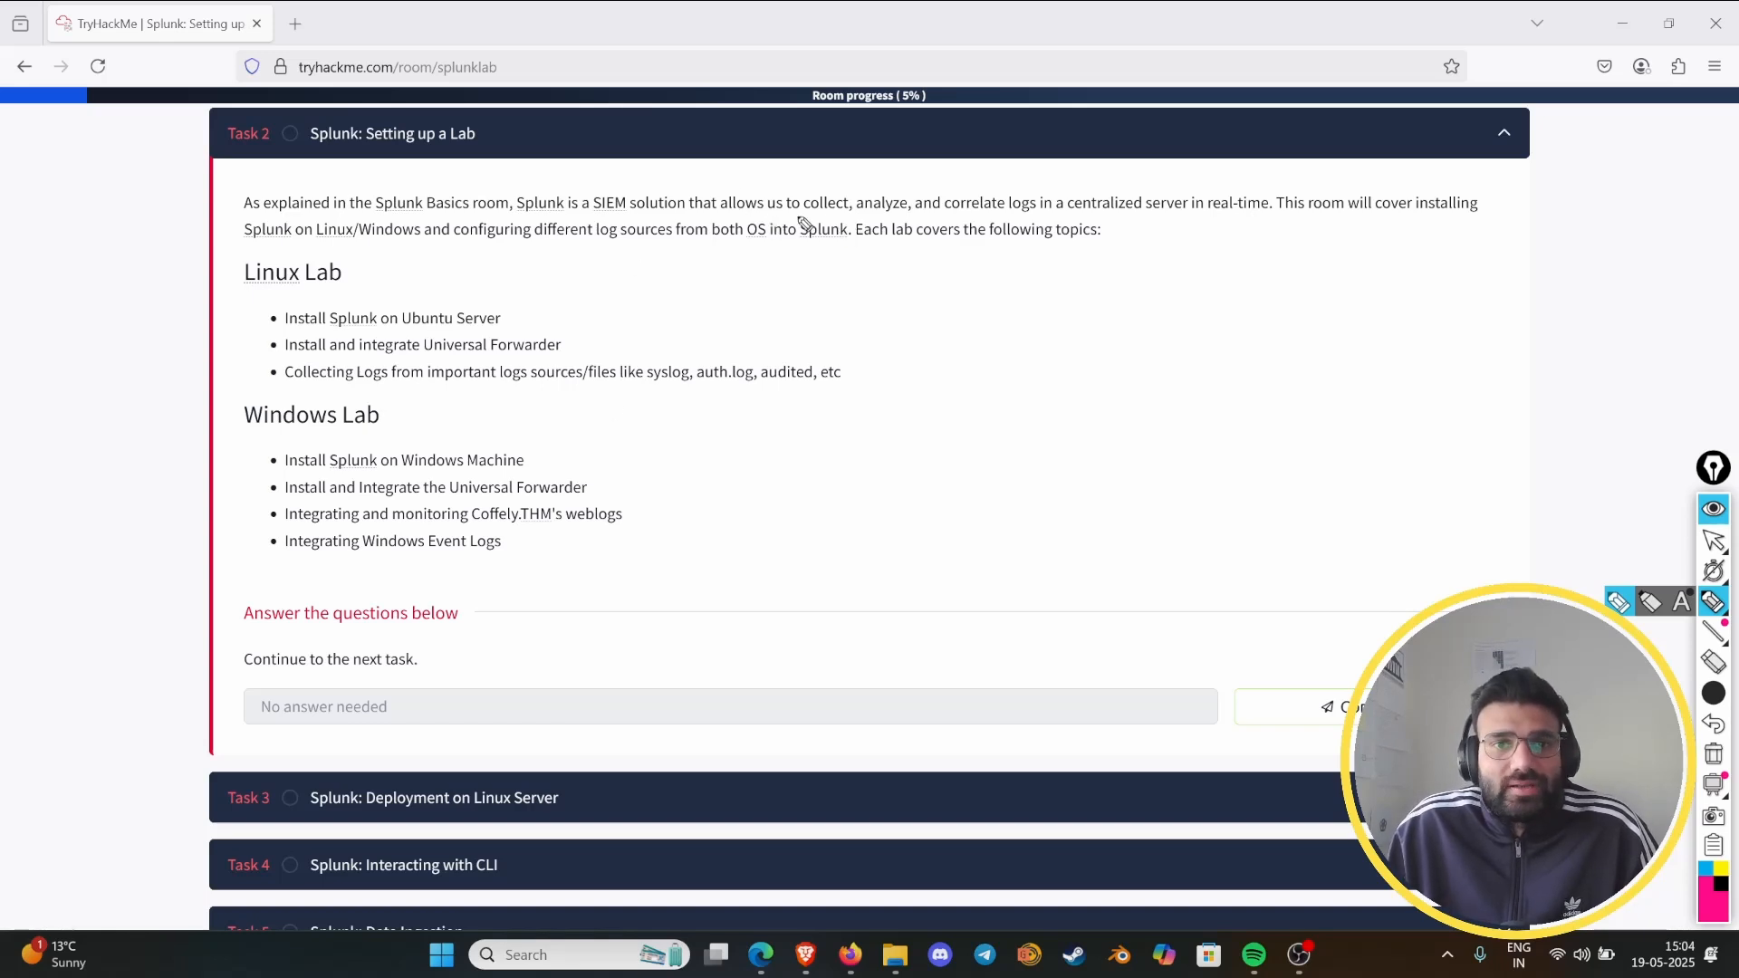
left_click_drag(800, 219, 1019, 216)
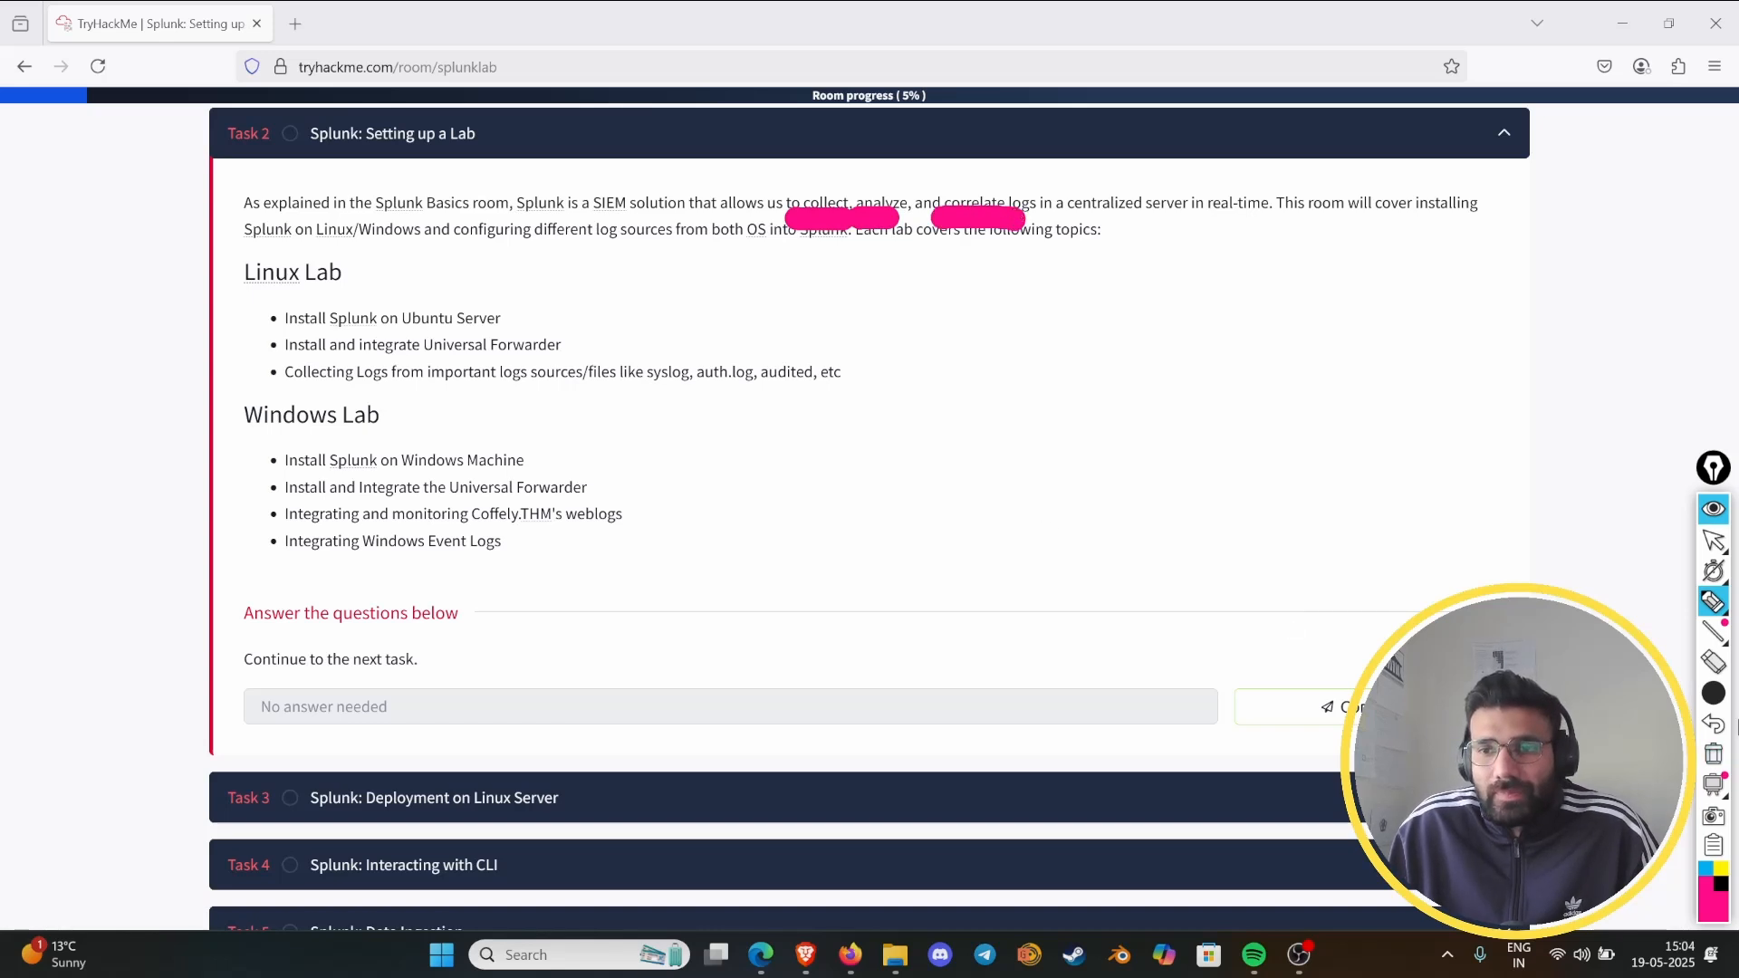
- Choose a thin pen stroke, outline "centralized server in real-time" and "OS into Splunk", and underline "different log sources" in Task 2
left_click(1704, 697)
left_click(1683, 694)
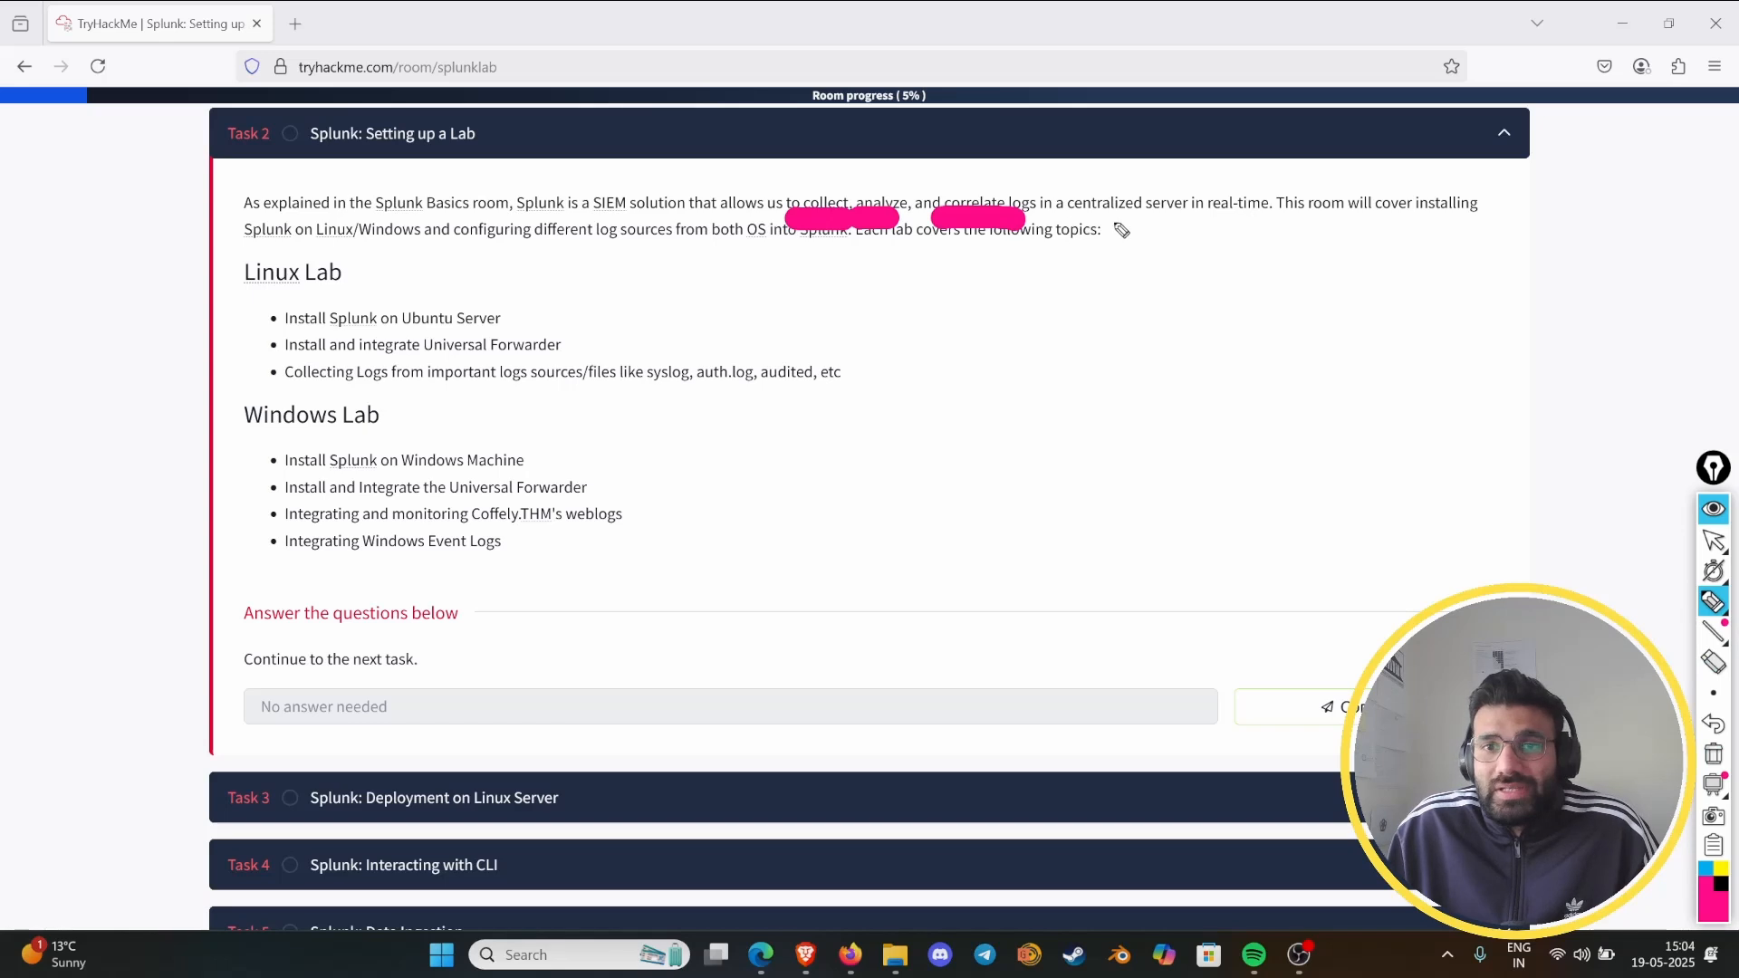
mouse_move(1100, 225)
left_mouse_down()
mouse_move(1304, 231)
mouse_move(1142, 165)
mouse_move(1077, 222)
mouse_move(1148, 220)
left_mouse_up()
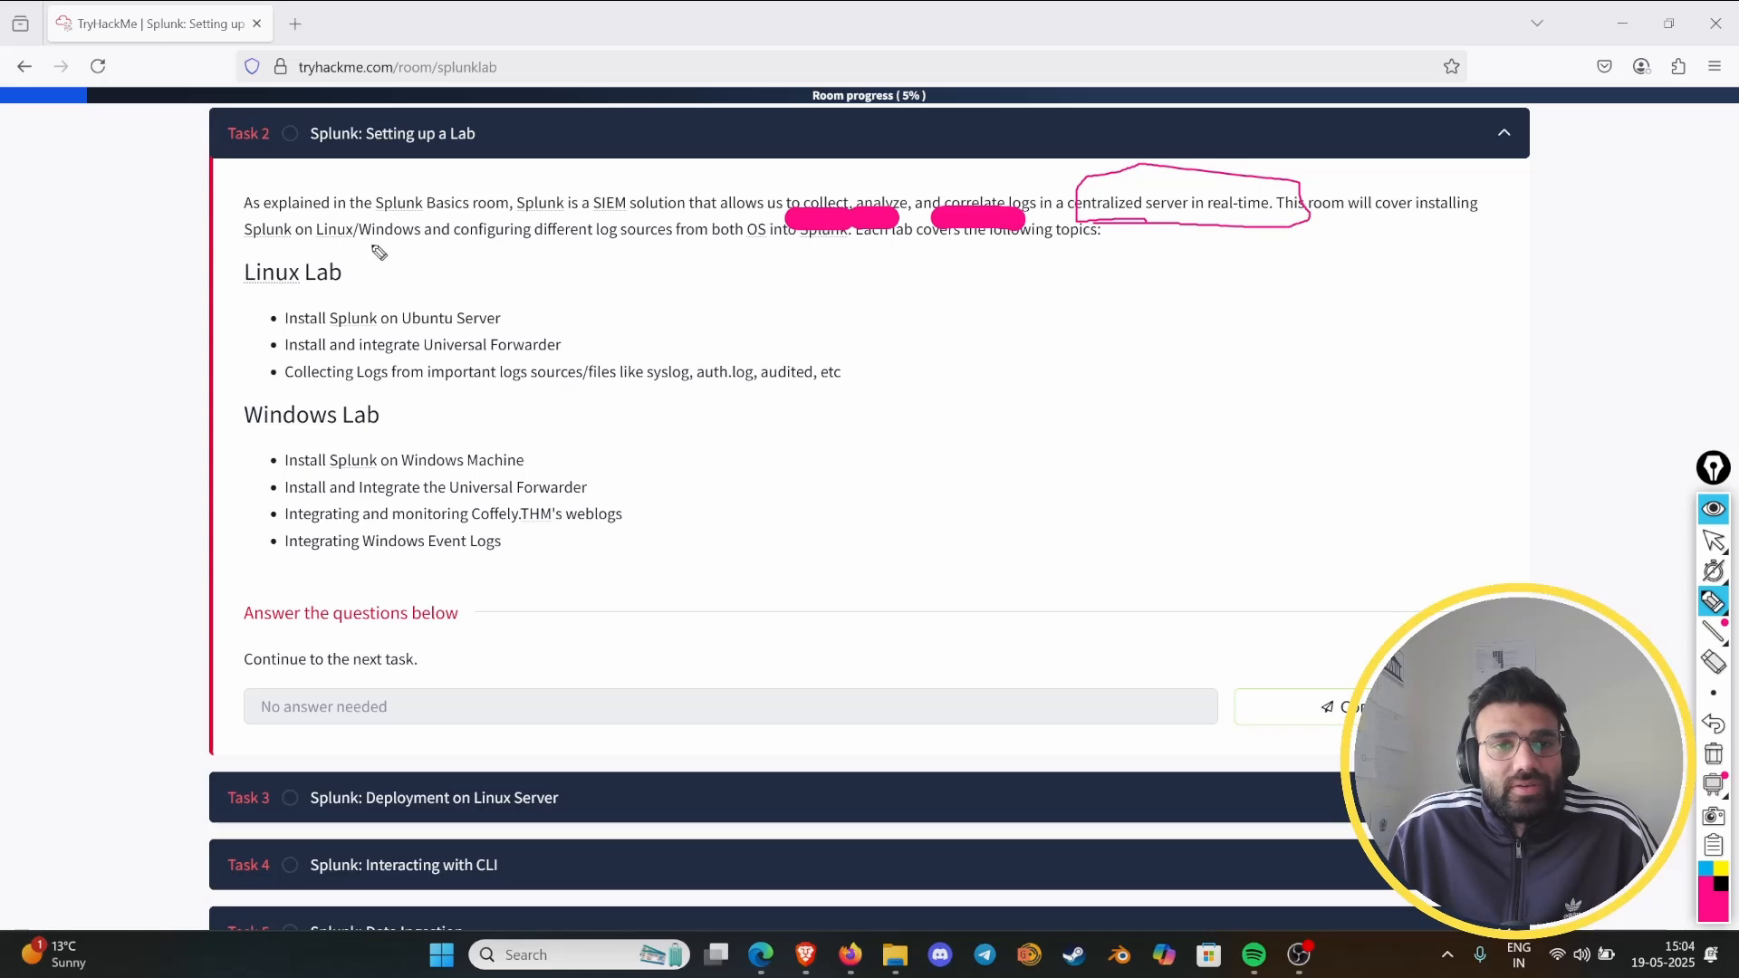
left_click_drag(413, 245, 432, 245)
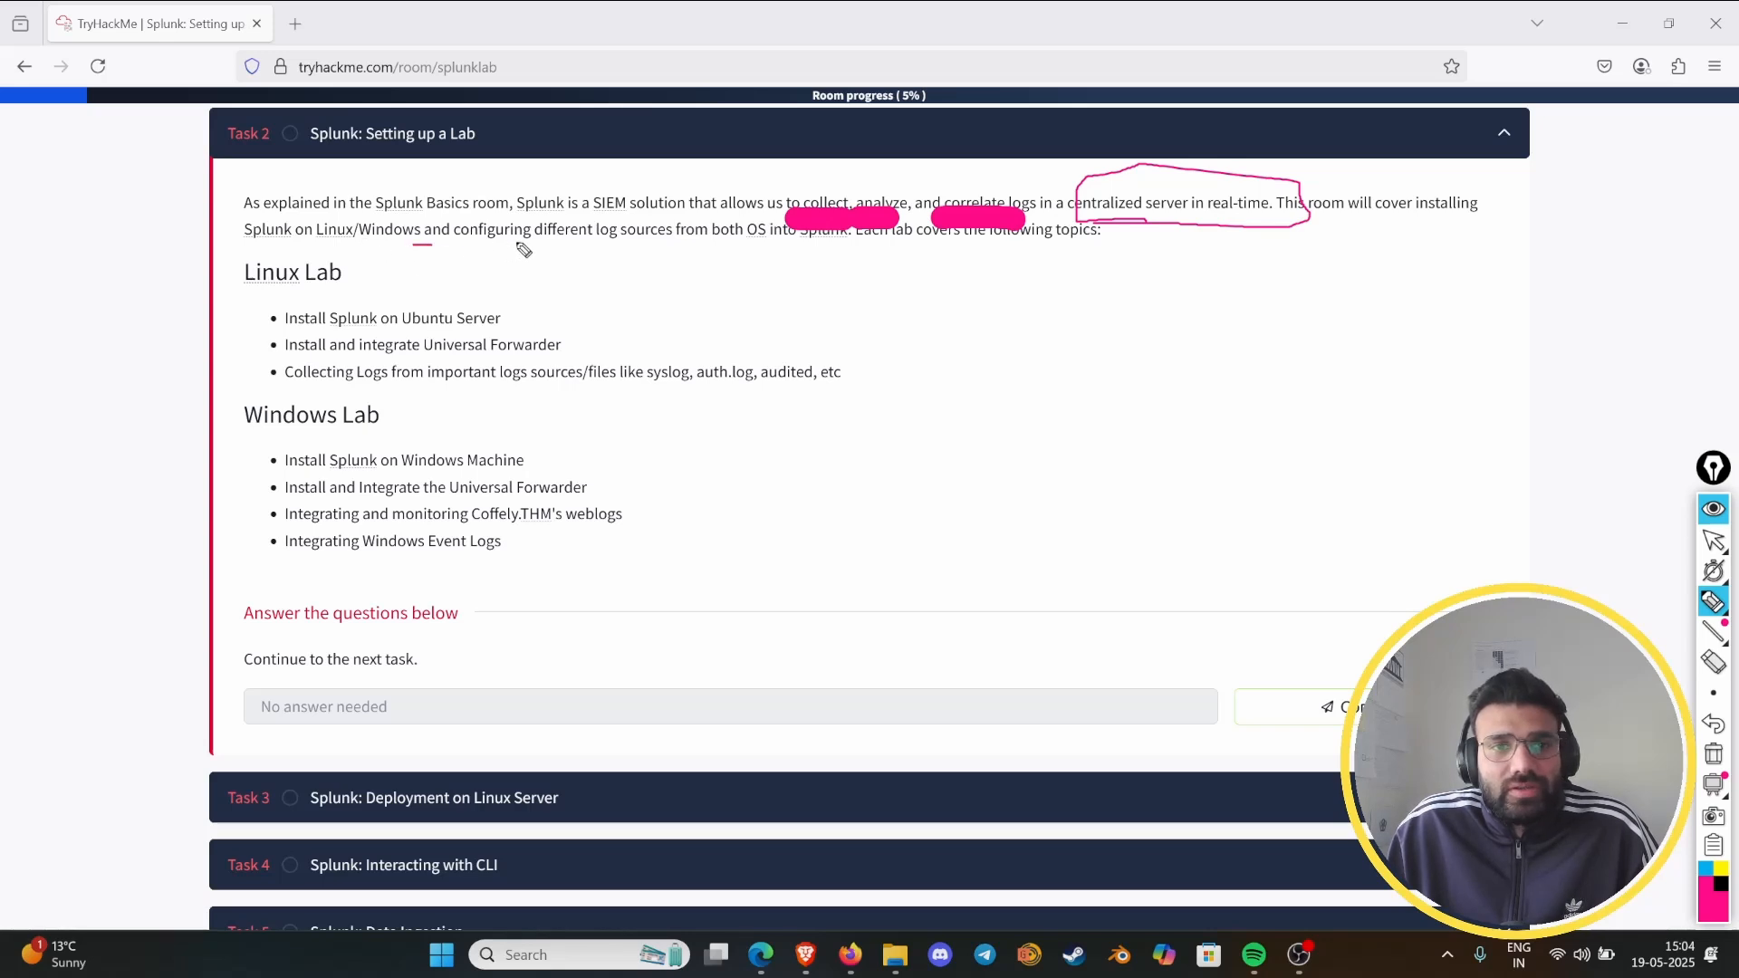
mouse_move(537, 242)
left_mouse_down()
mouse_move(862, 237)
mouse_move(757, 242)
left_mouse_up()
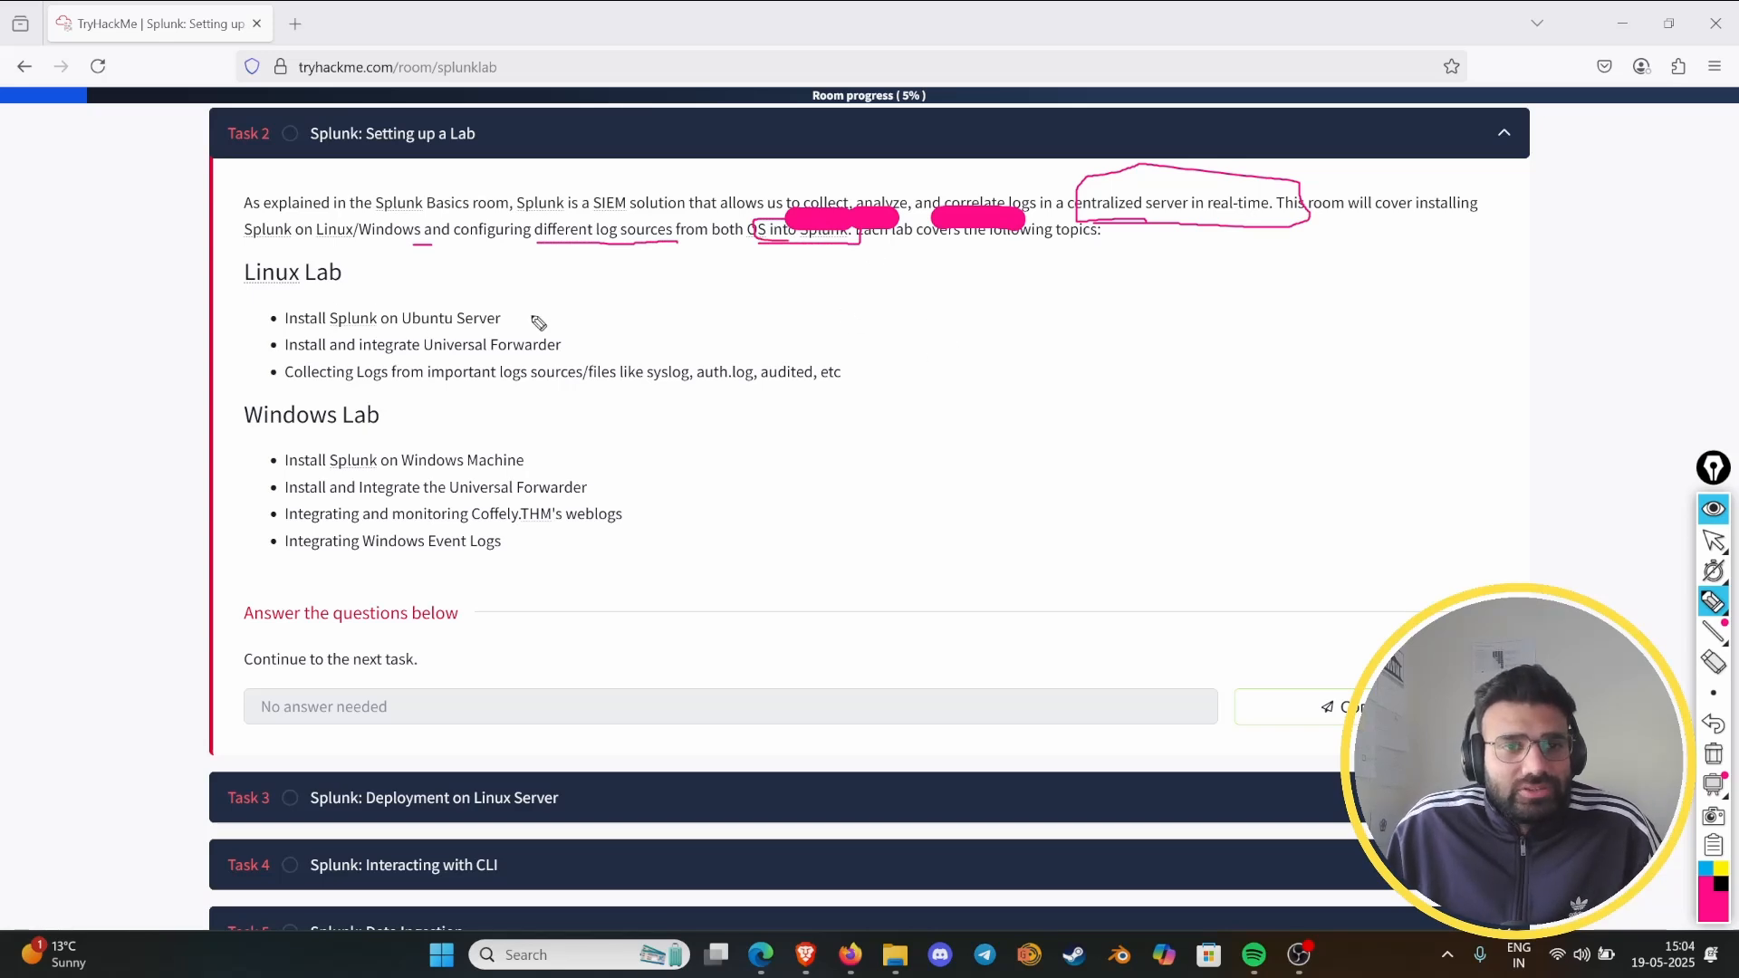
- Check off the first two Linux Lab topics and underline "syslog", "auth.log" and "audited, etc" in the third
left_click_drag(505, 310, 602, 307)
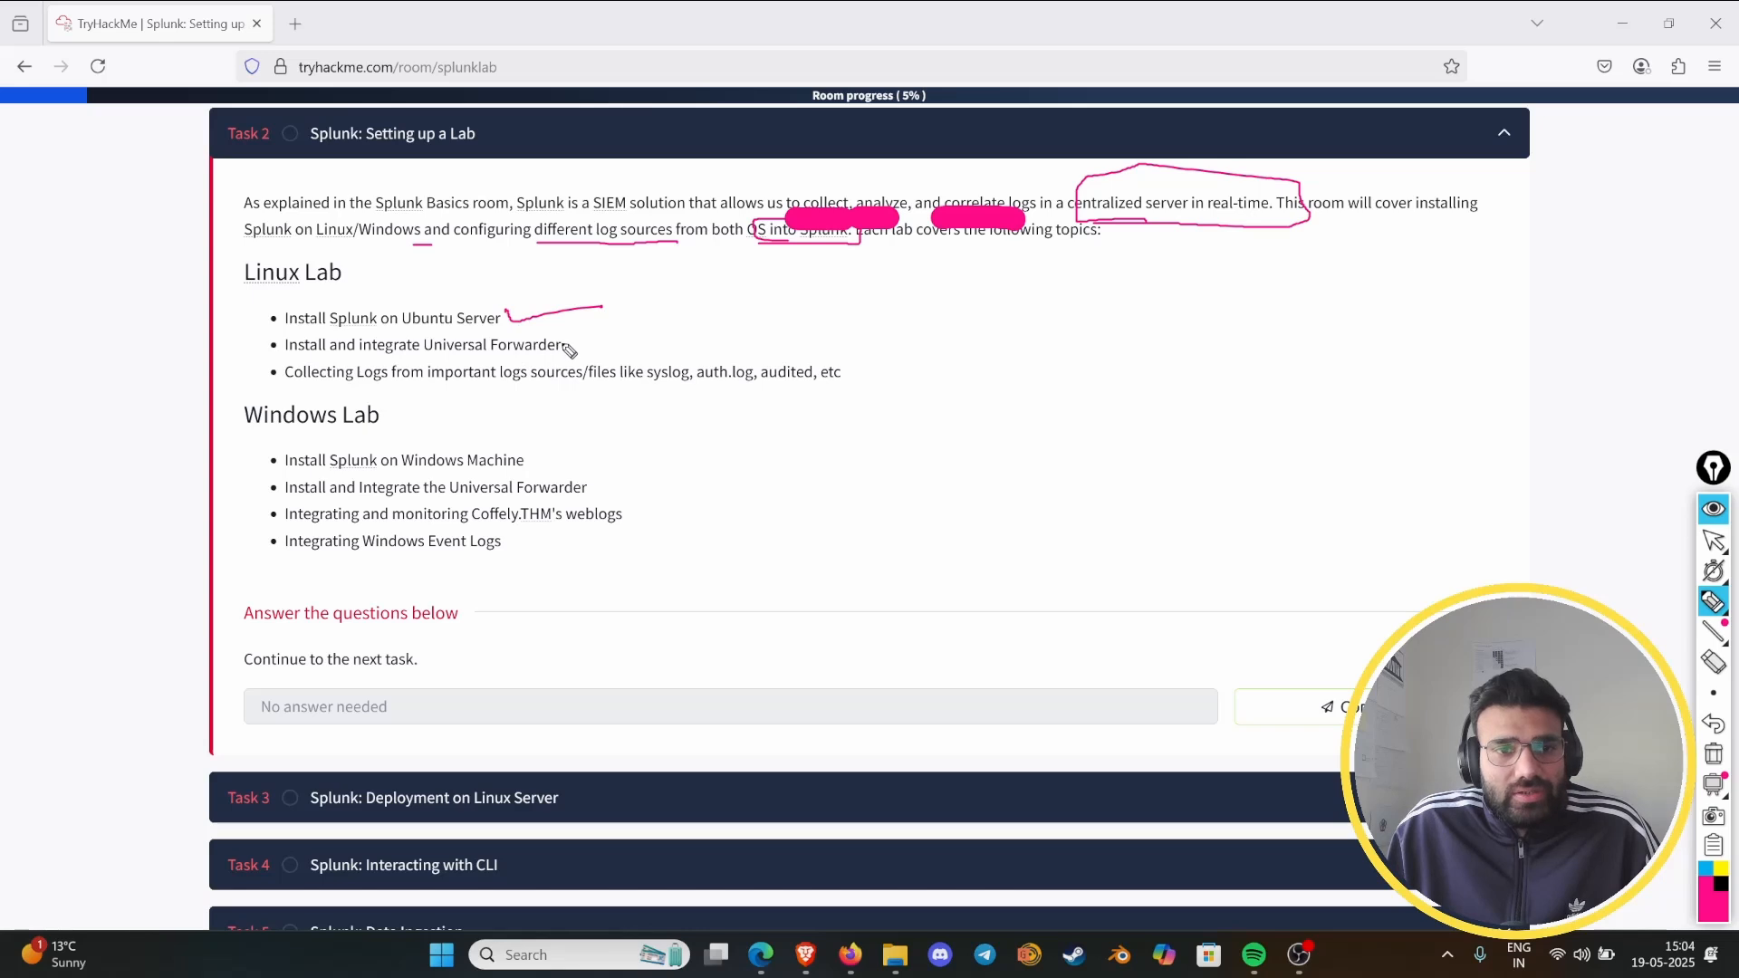
left_click_drag(561, 341, 653, 337)
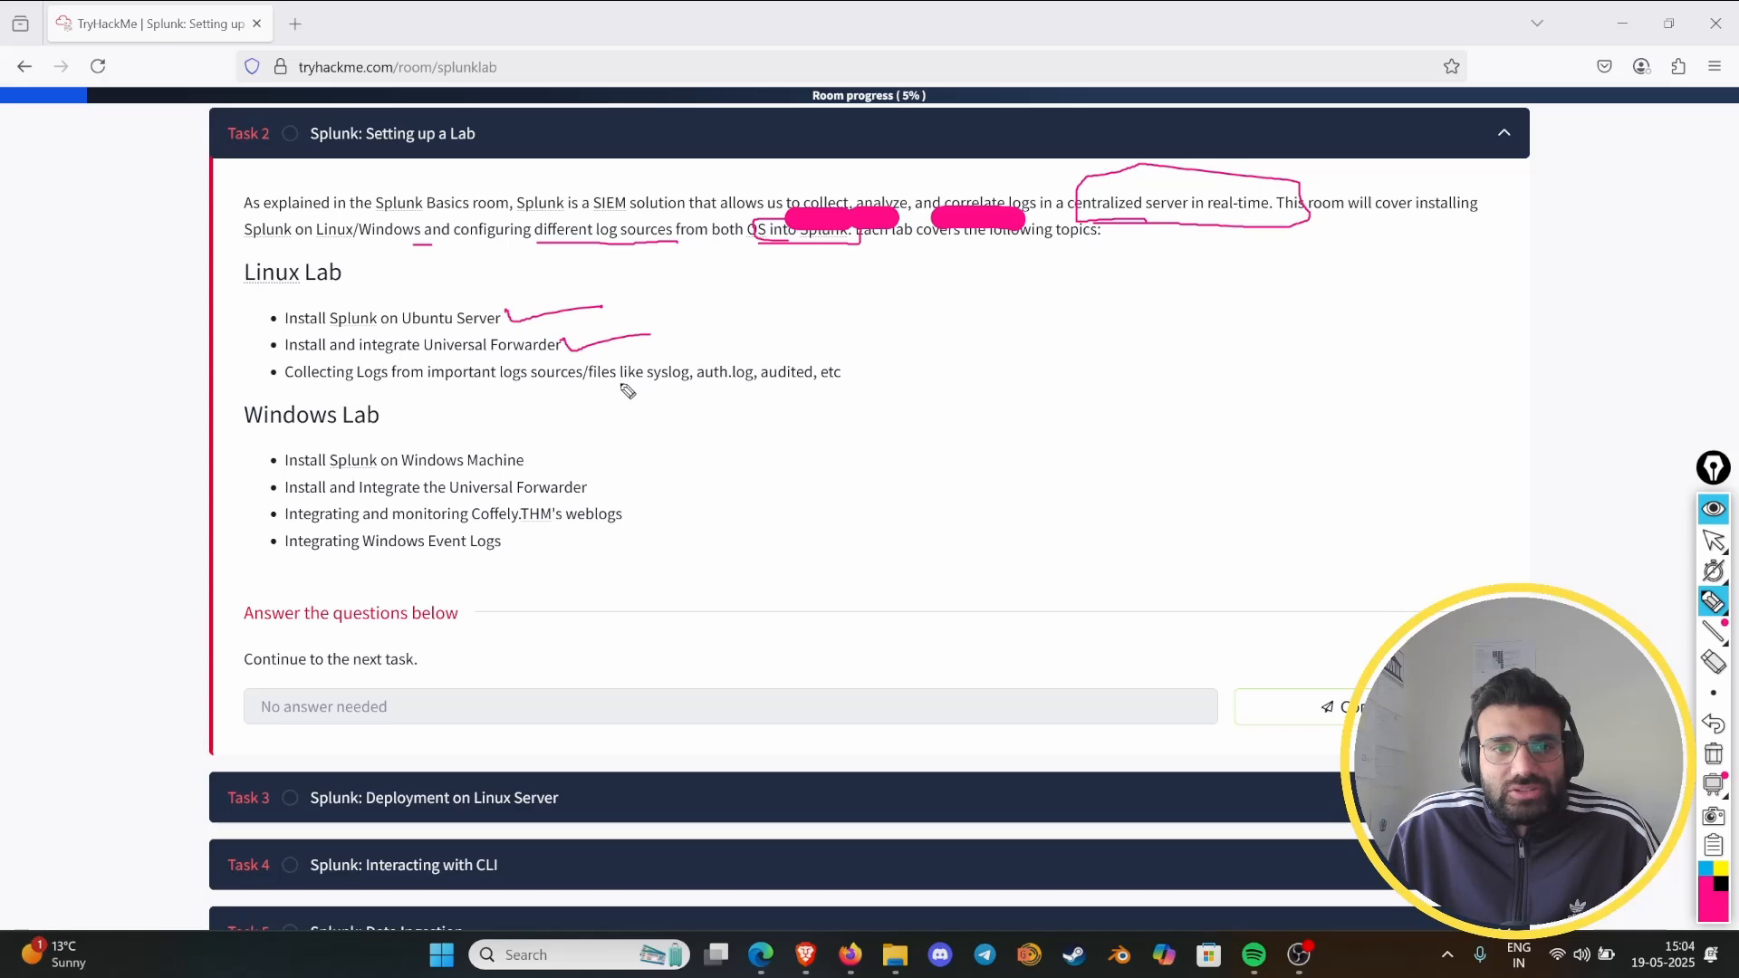
left_click_drag(625, 384, 861, 385)
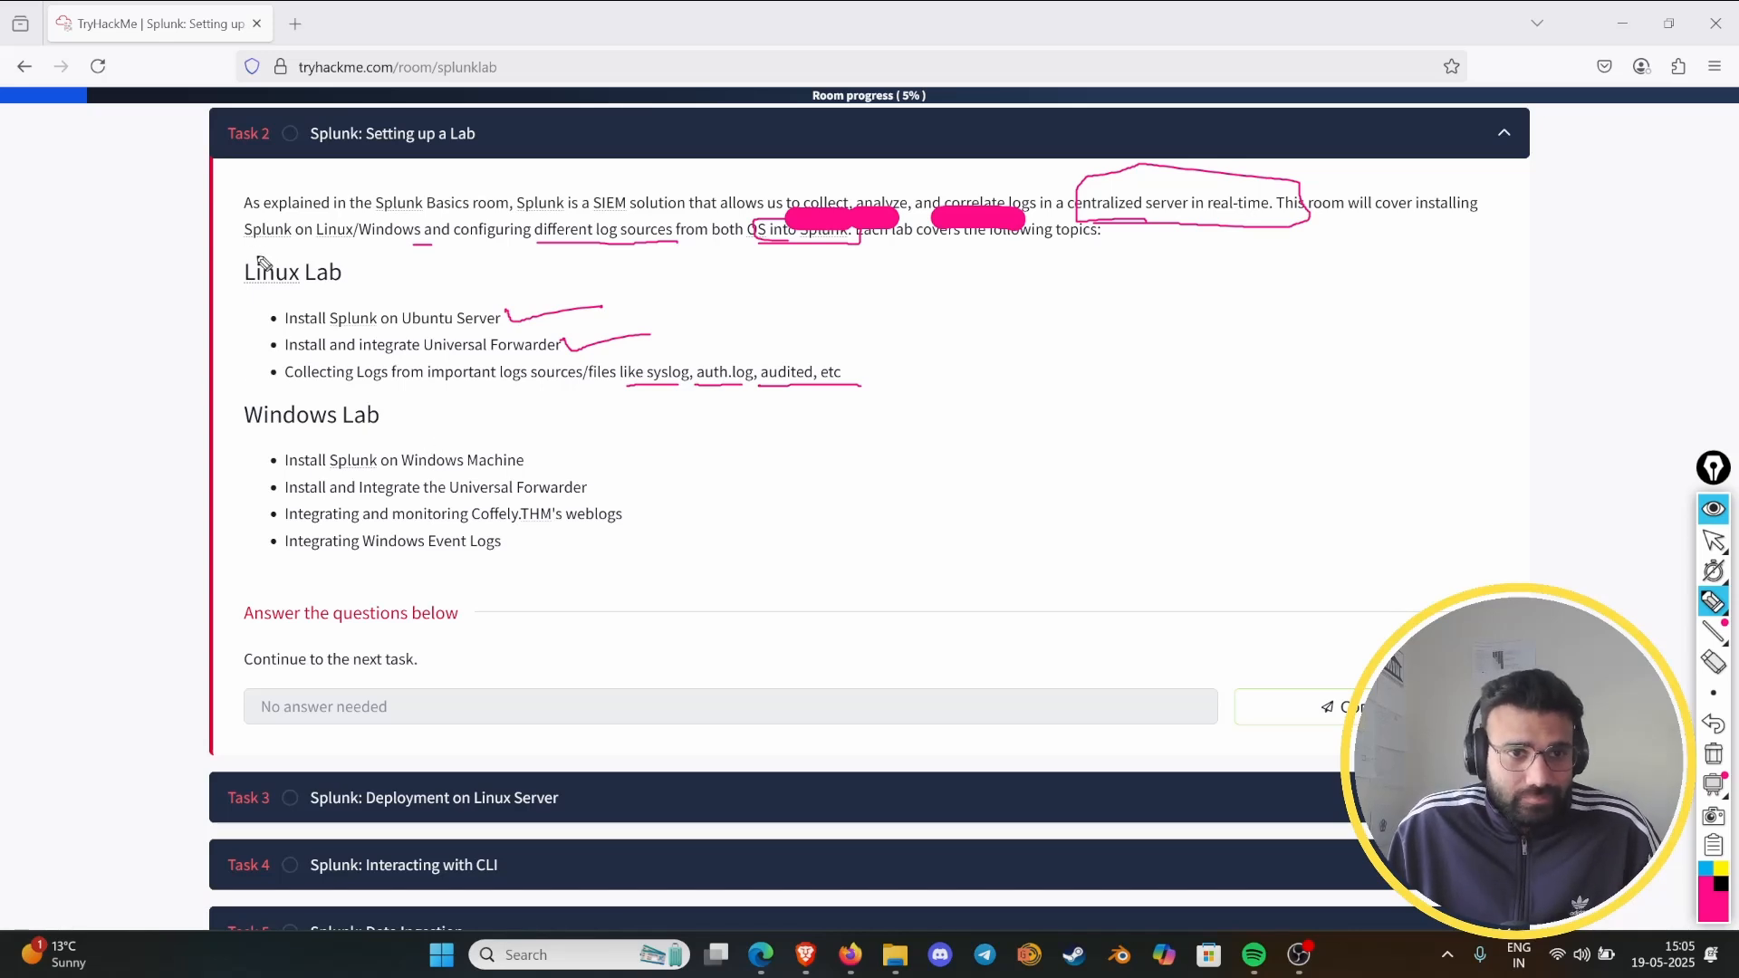
- Outline the "Linux Lab" and "Windows Lab" headings, check off the four Windows Lab topics and box "THM's" in the third
mouse_move(260, 262)
left_mouse_down()
mouse_move(230, 274)
mouse_move(335, 293)
mouse_move(362, 259)
mouse_move(250, 257)
left_mouse_up()
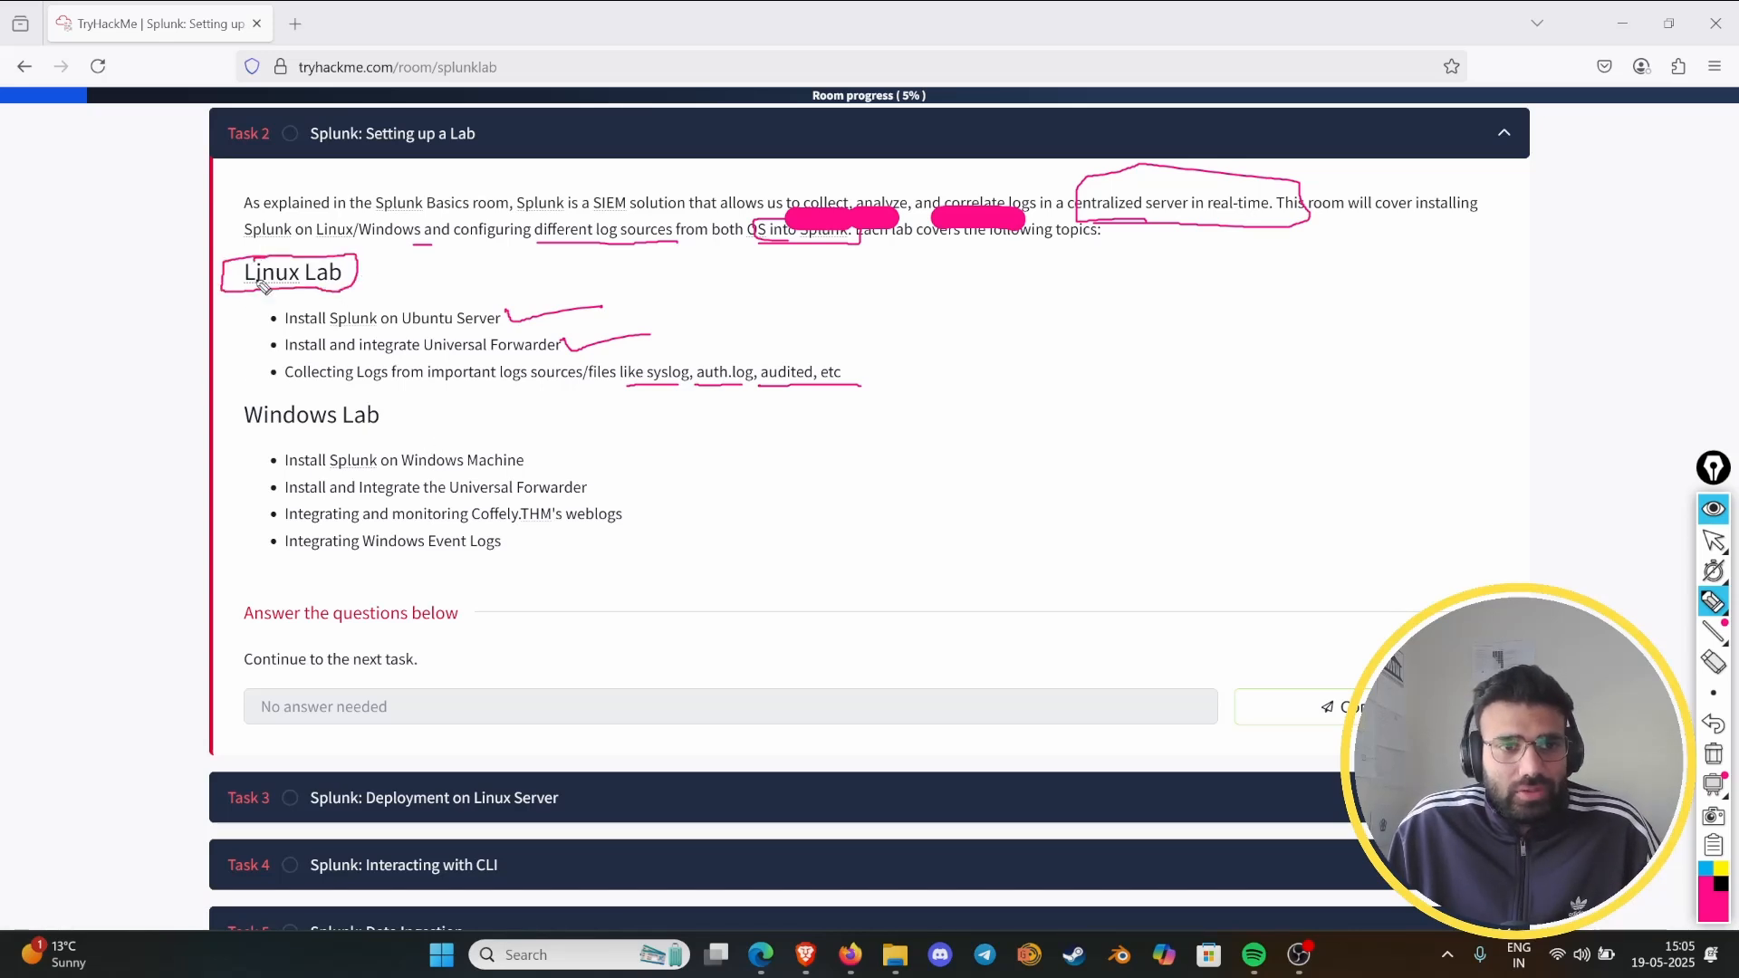
mouse_move(264, 401)
left_mouse_down()
mouse_move(219, 439)
mouse_move(403, 424)
mouse_move(253, 395)
left_mouse_up()
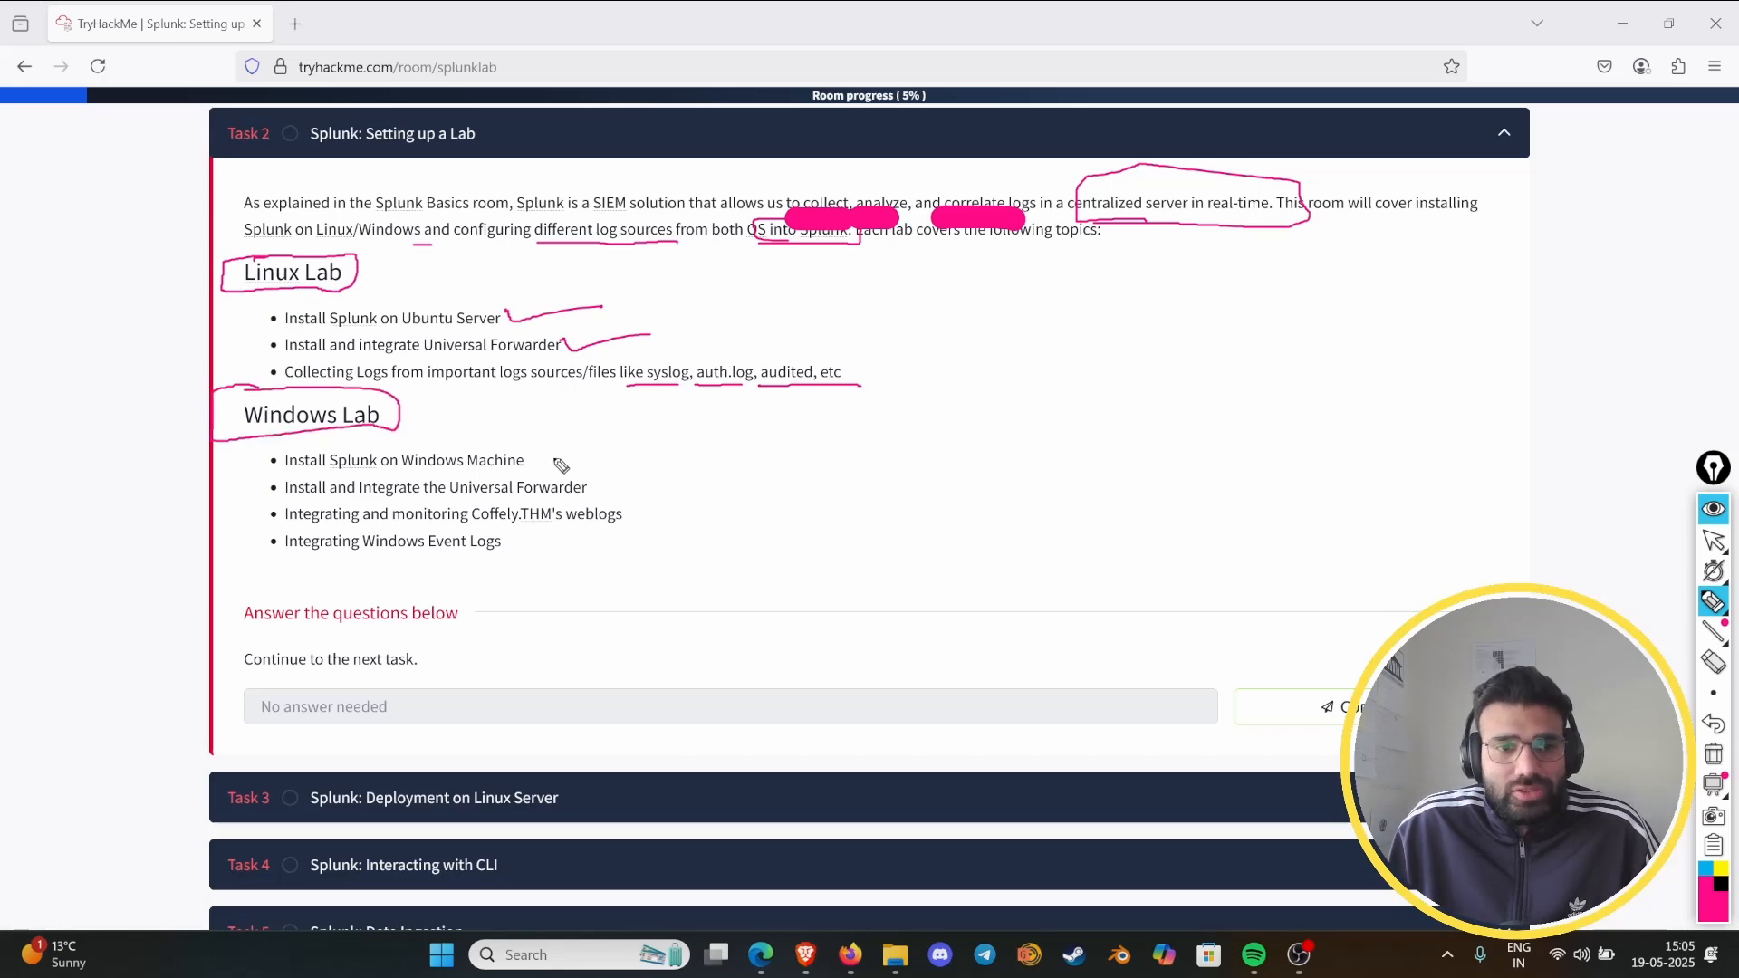
left_click_drag(532, 460, 634, 447)
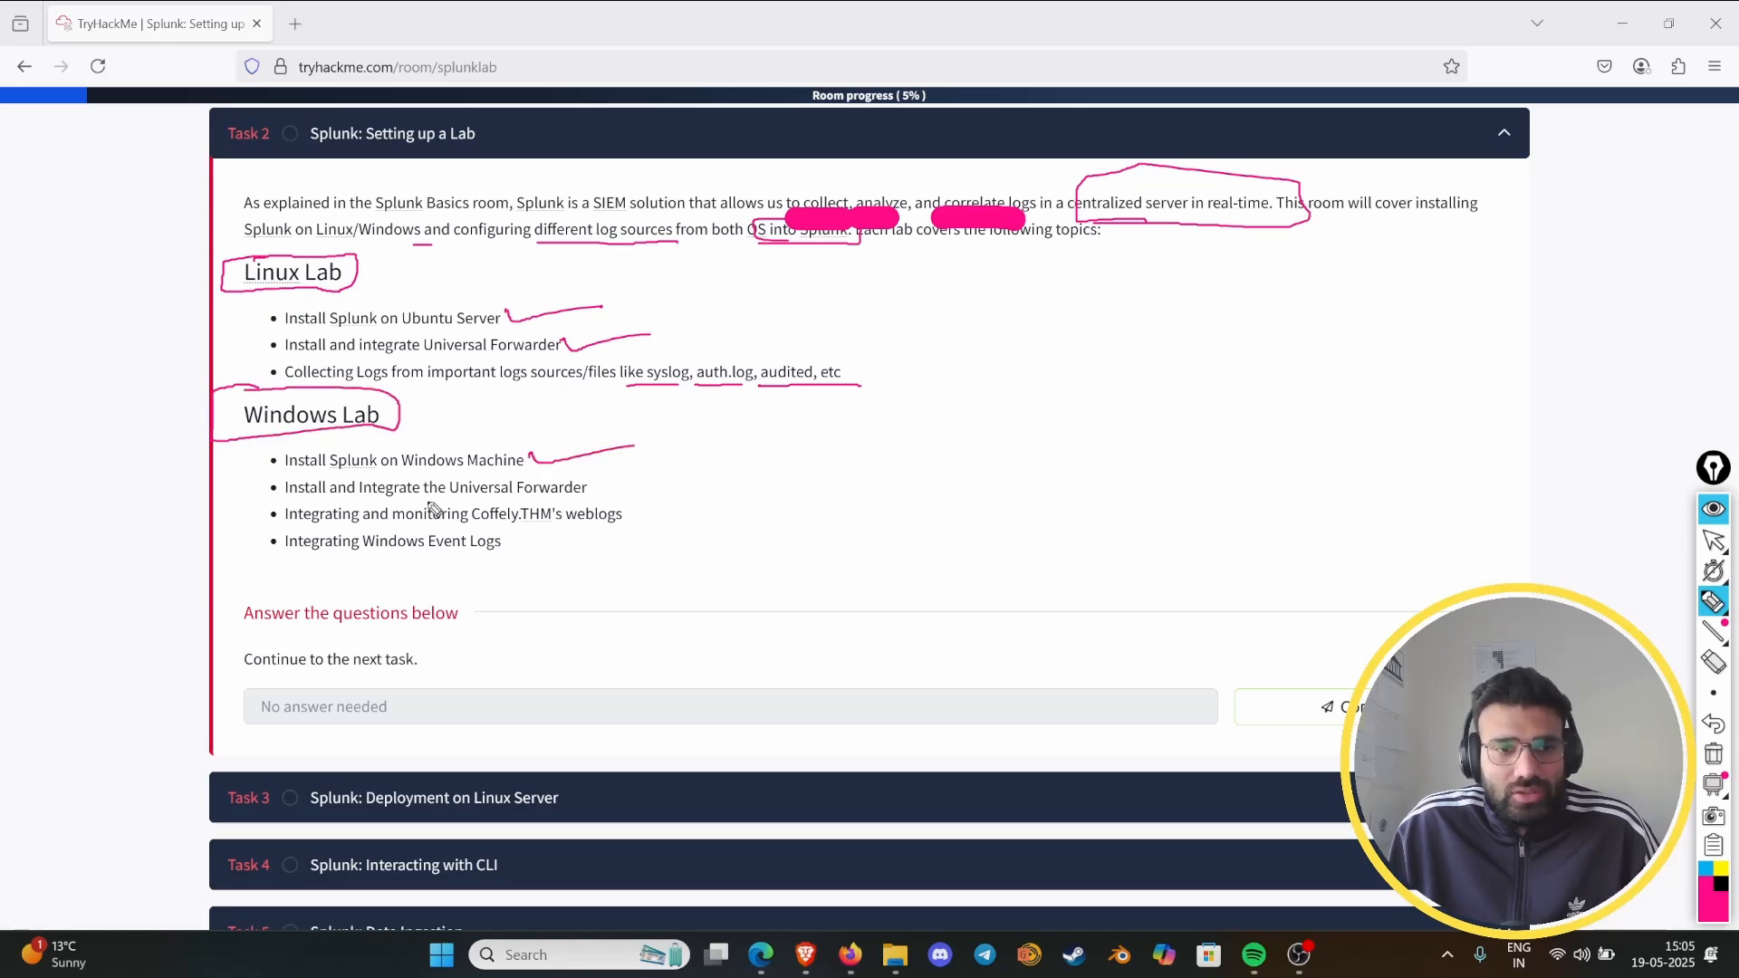
left_click_drag(598, 493, 674, 477)
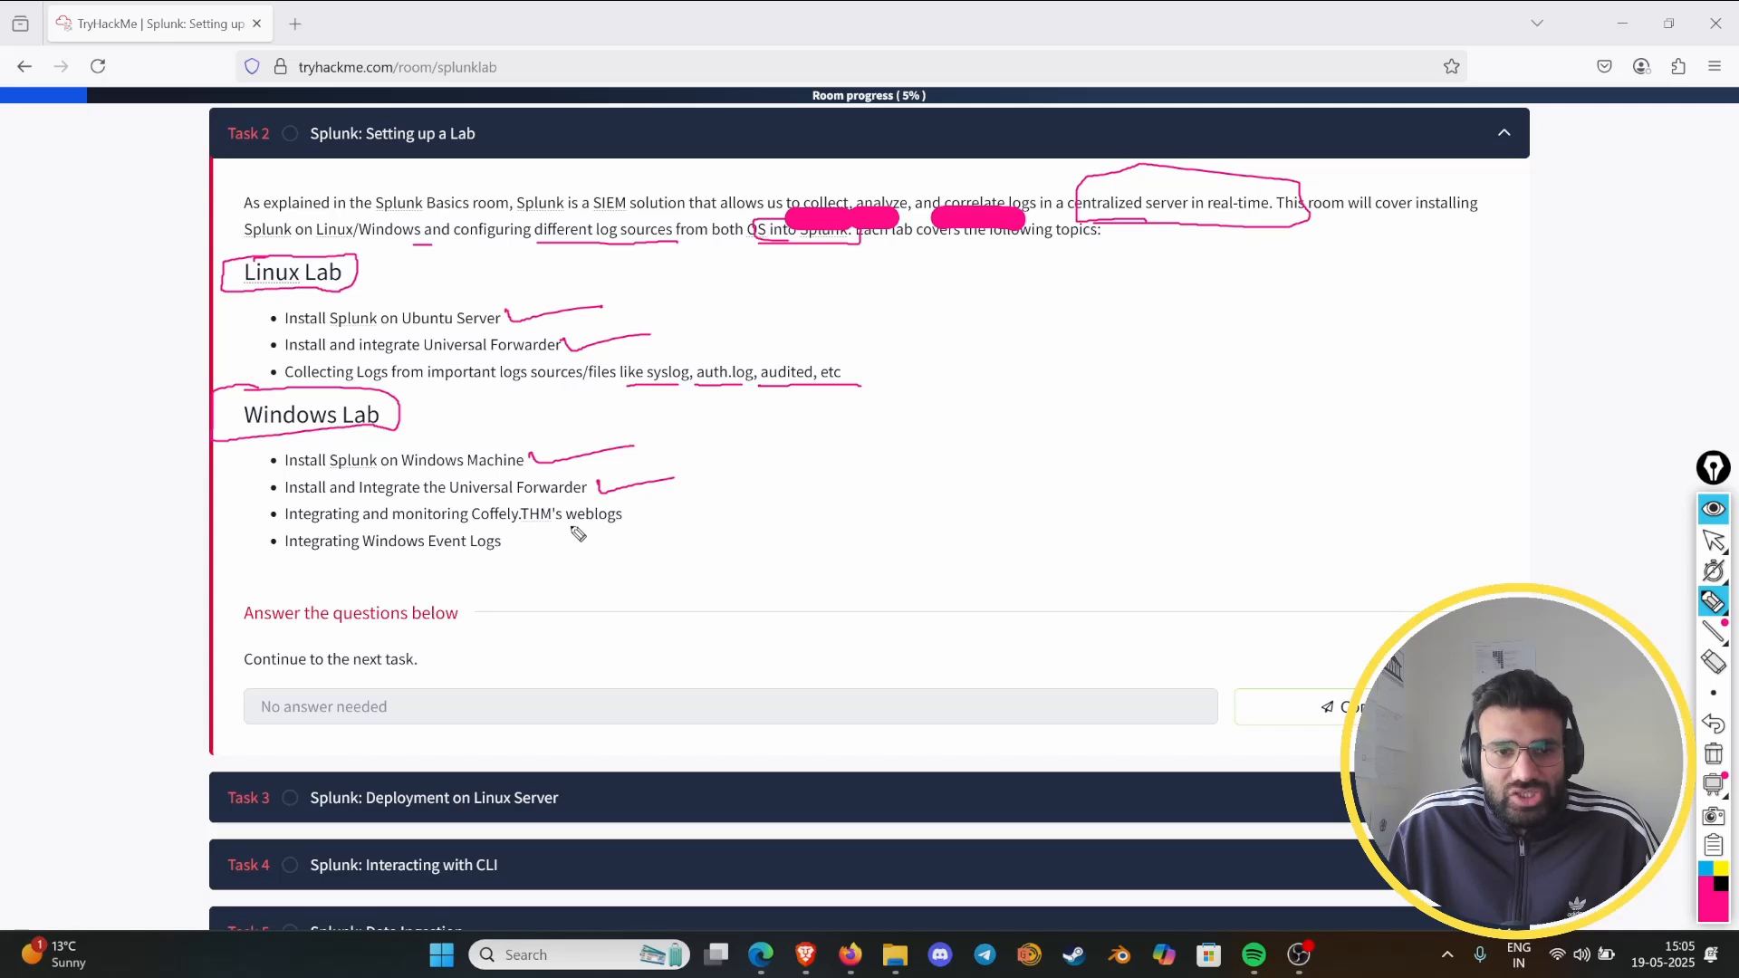
left_click_drag(503, 527, 681, 508)
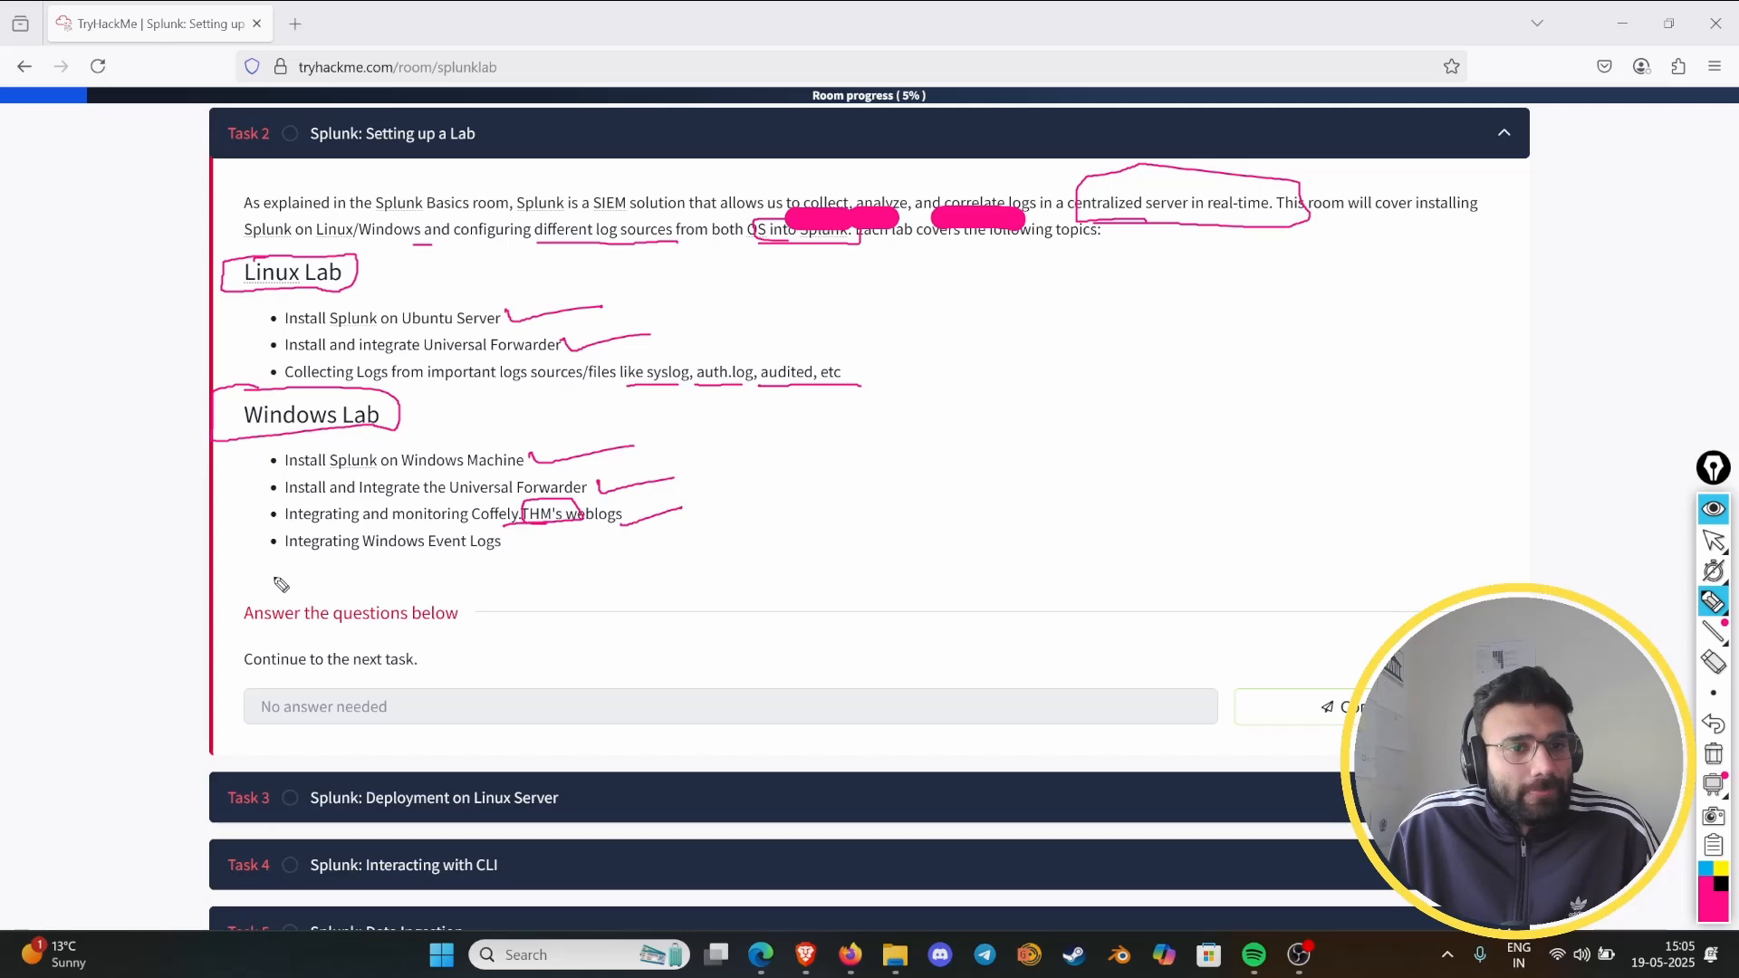
left_click_drag(486, 562, 551, 542)
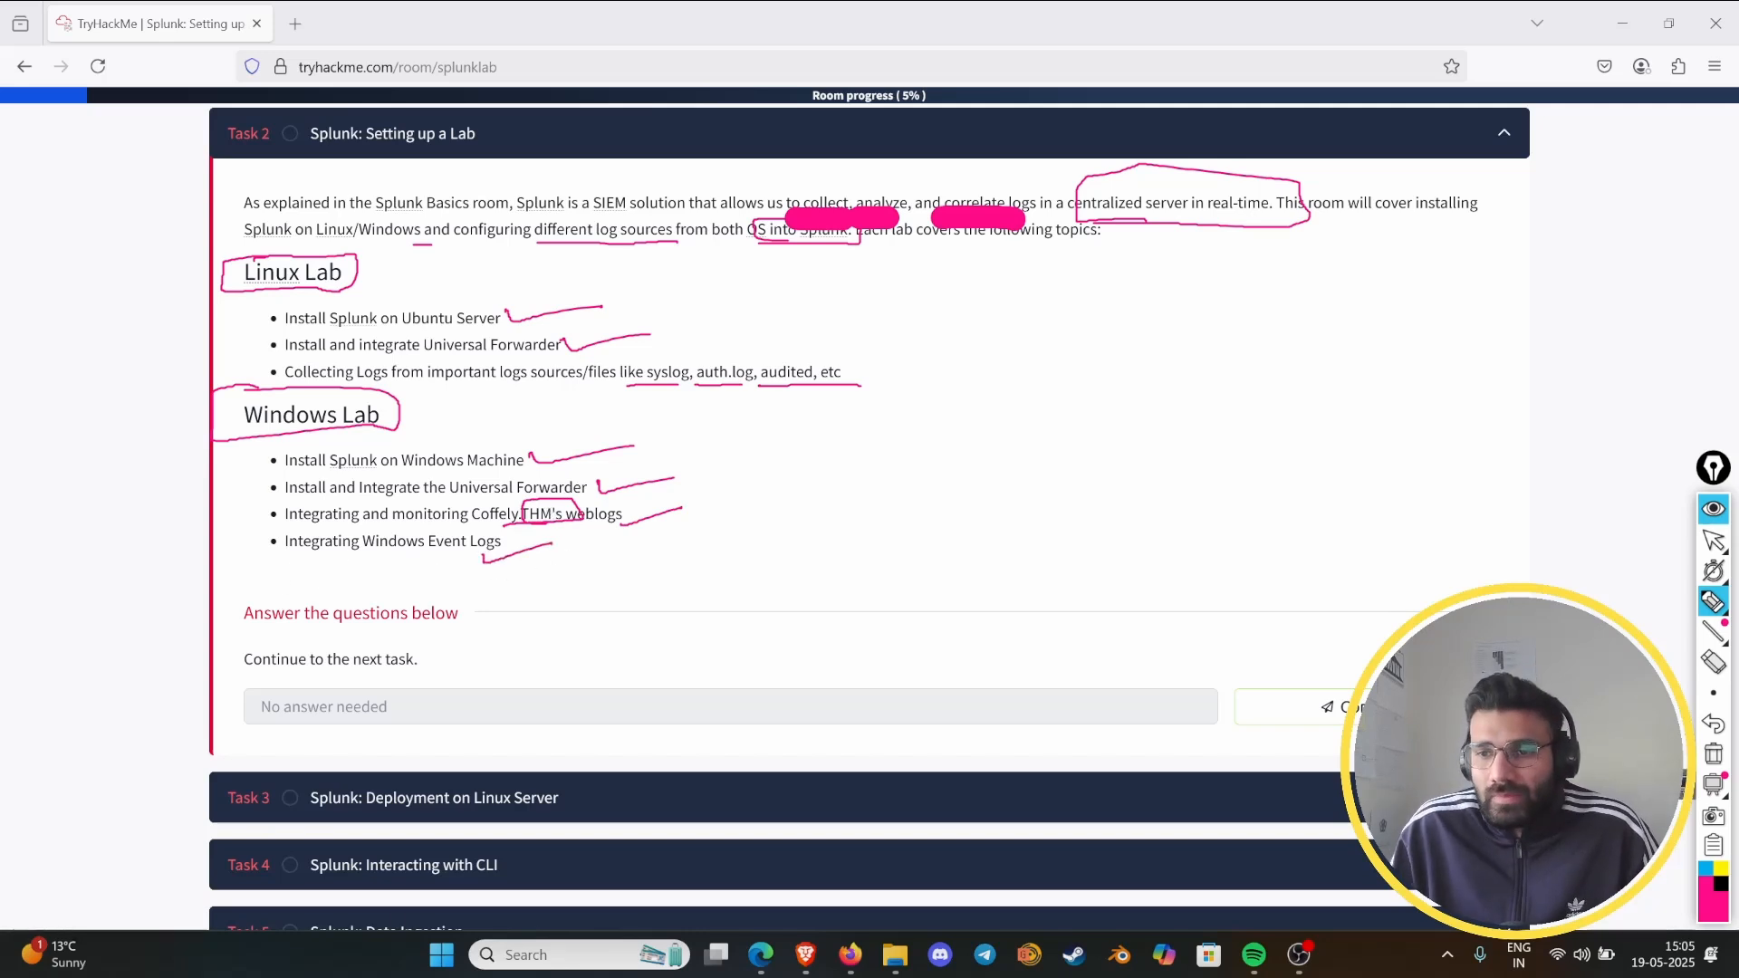
- Clear all pen marks, leave drawing mode and mark the "Continue to the next task" question of Task 2 as complete
left_click(1712, 753)
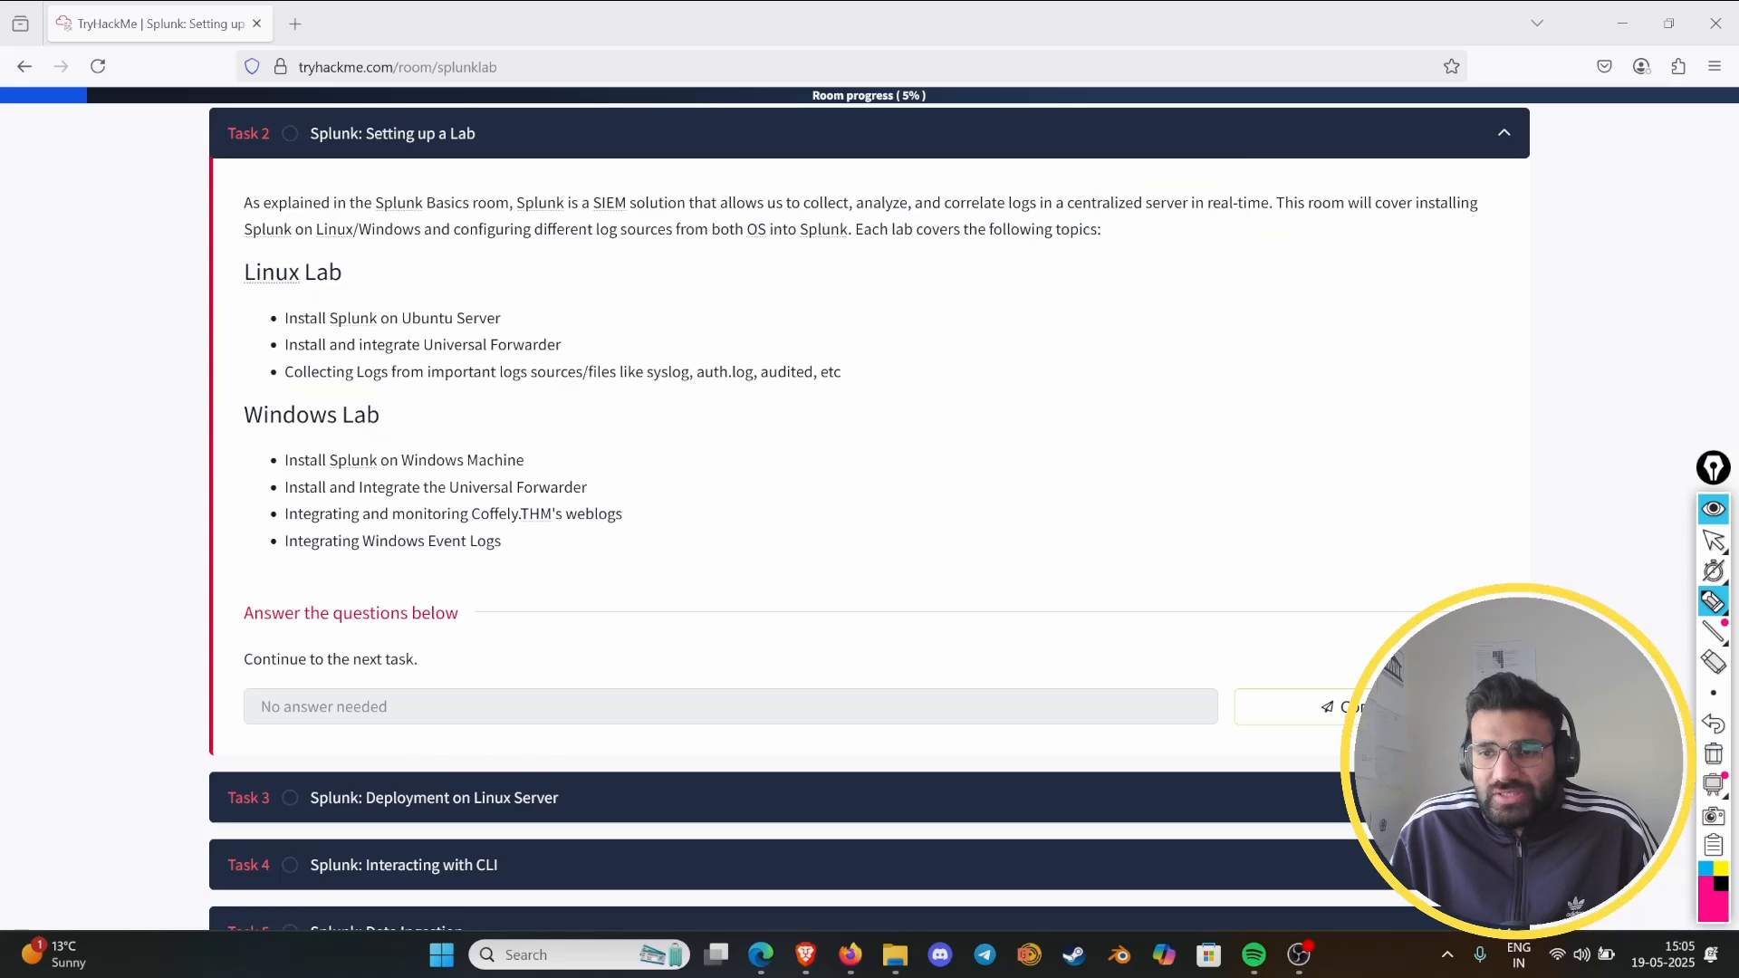
left_click(1712, 508)
left_click(1249, 709)
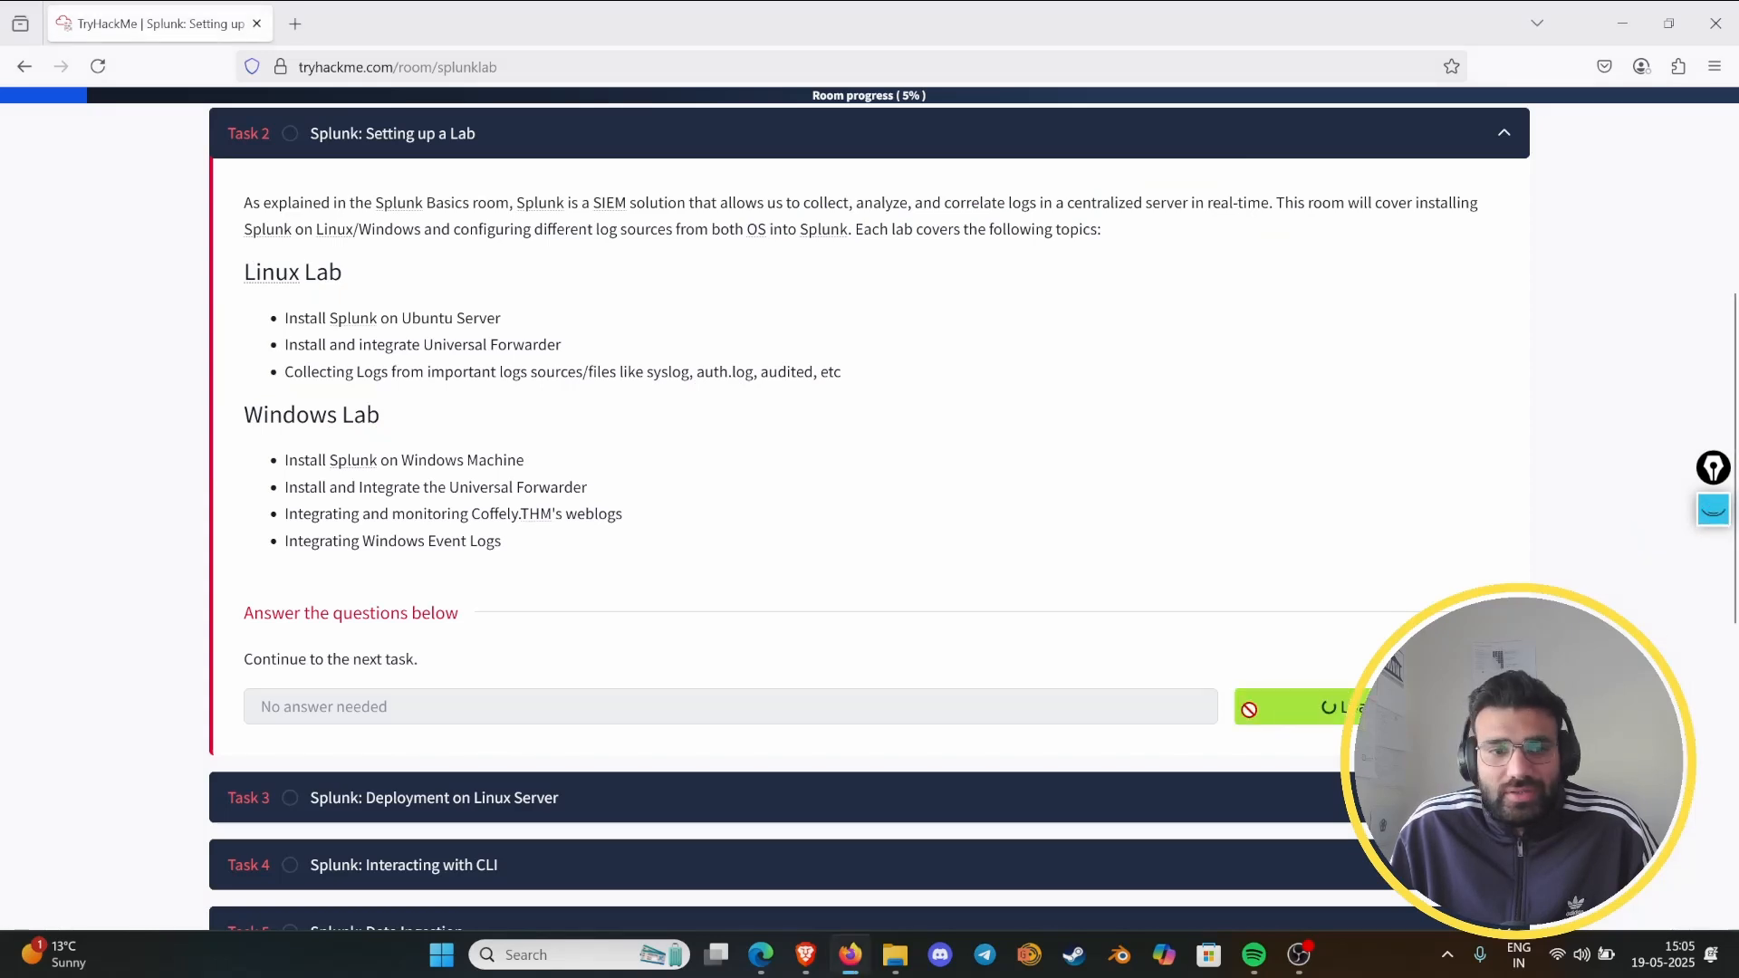
- Expand Task 3, "Splunk: Deployment on Linux Server", and mark "install", "less than 10 minutes", "Linux host", "splunk.com" and "9.0.3" with the pen
scroll(815, 590, "down", 3)
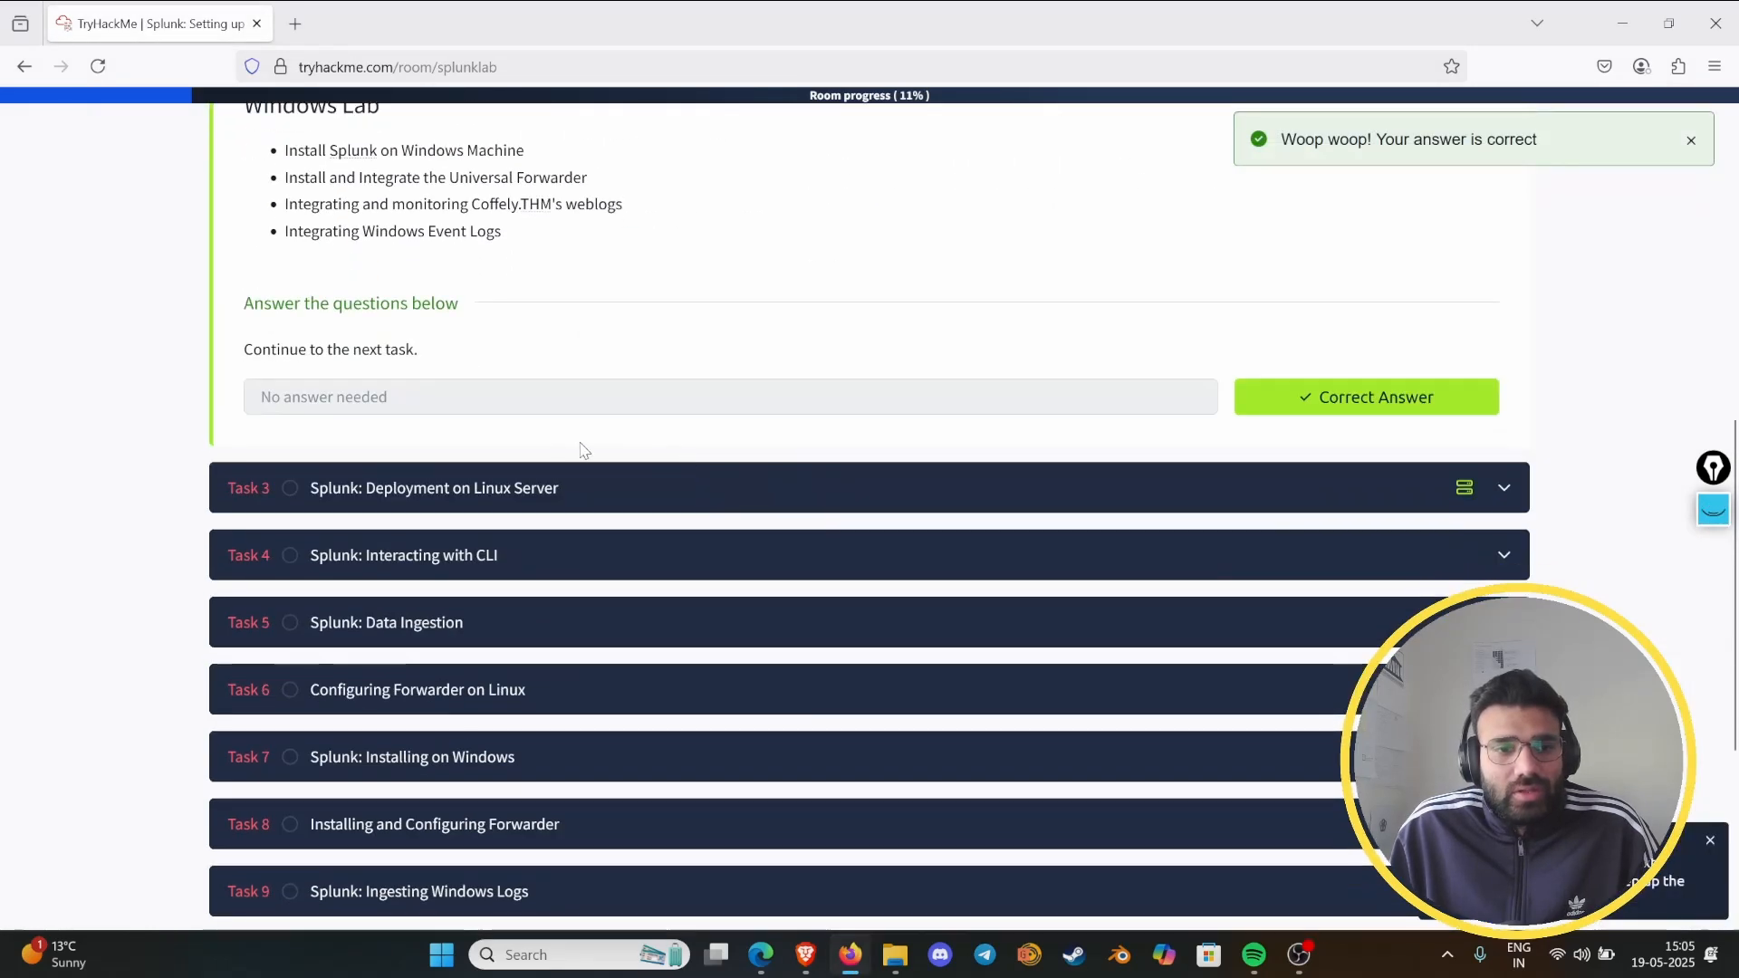
left_click(433, 500)
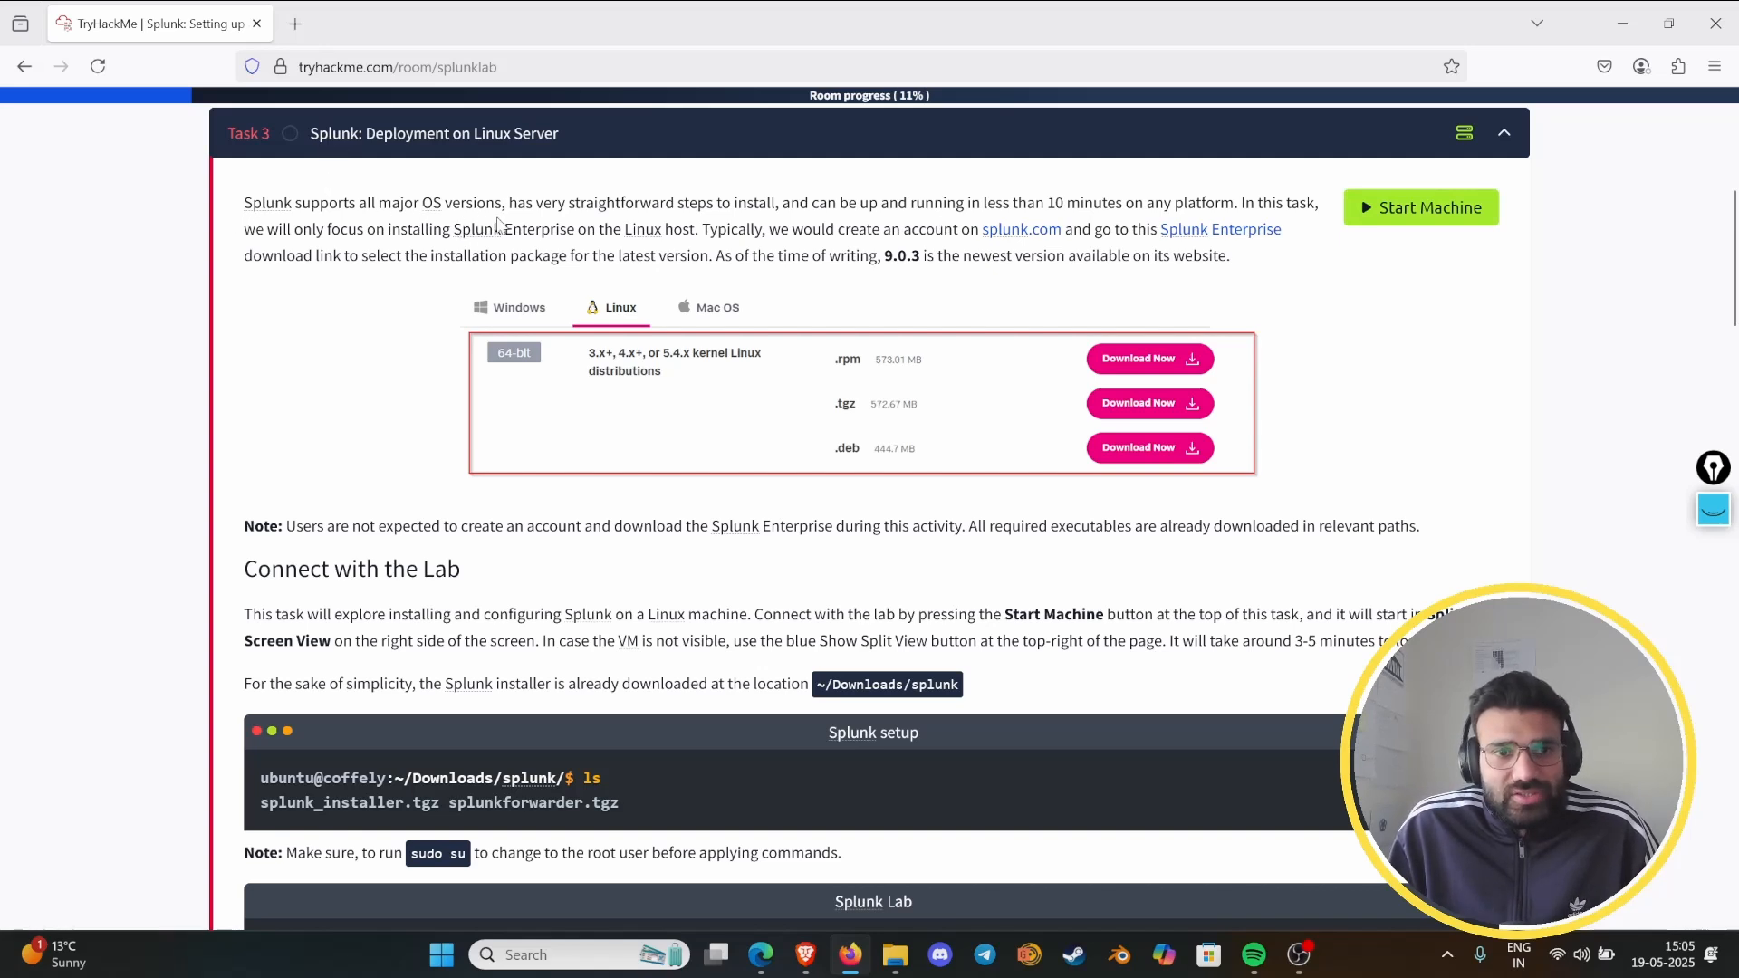
left_click(1712, 509)
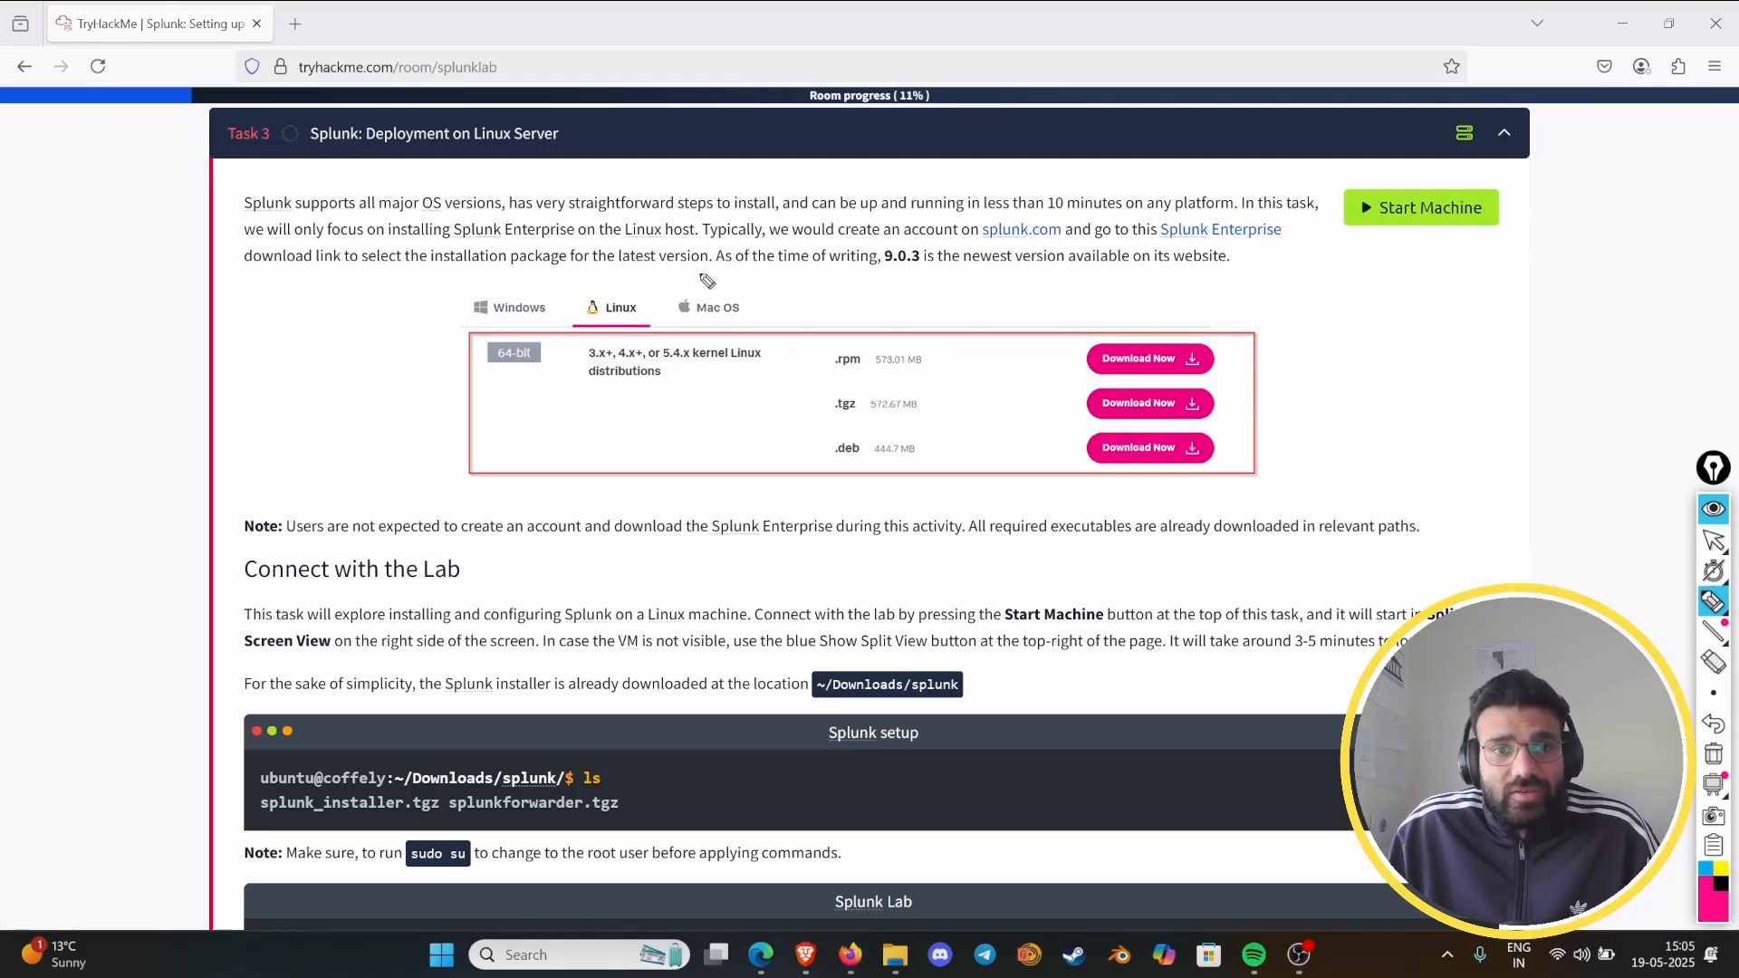
left_click_drag(713, 220, 766, 218)
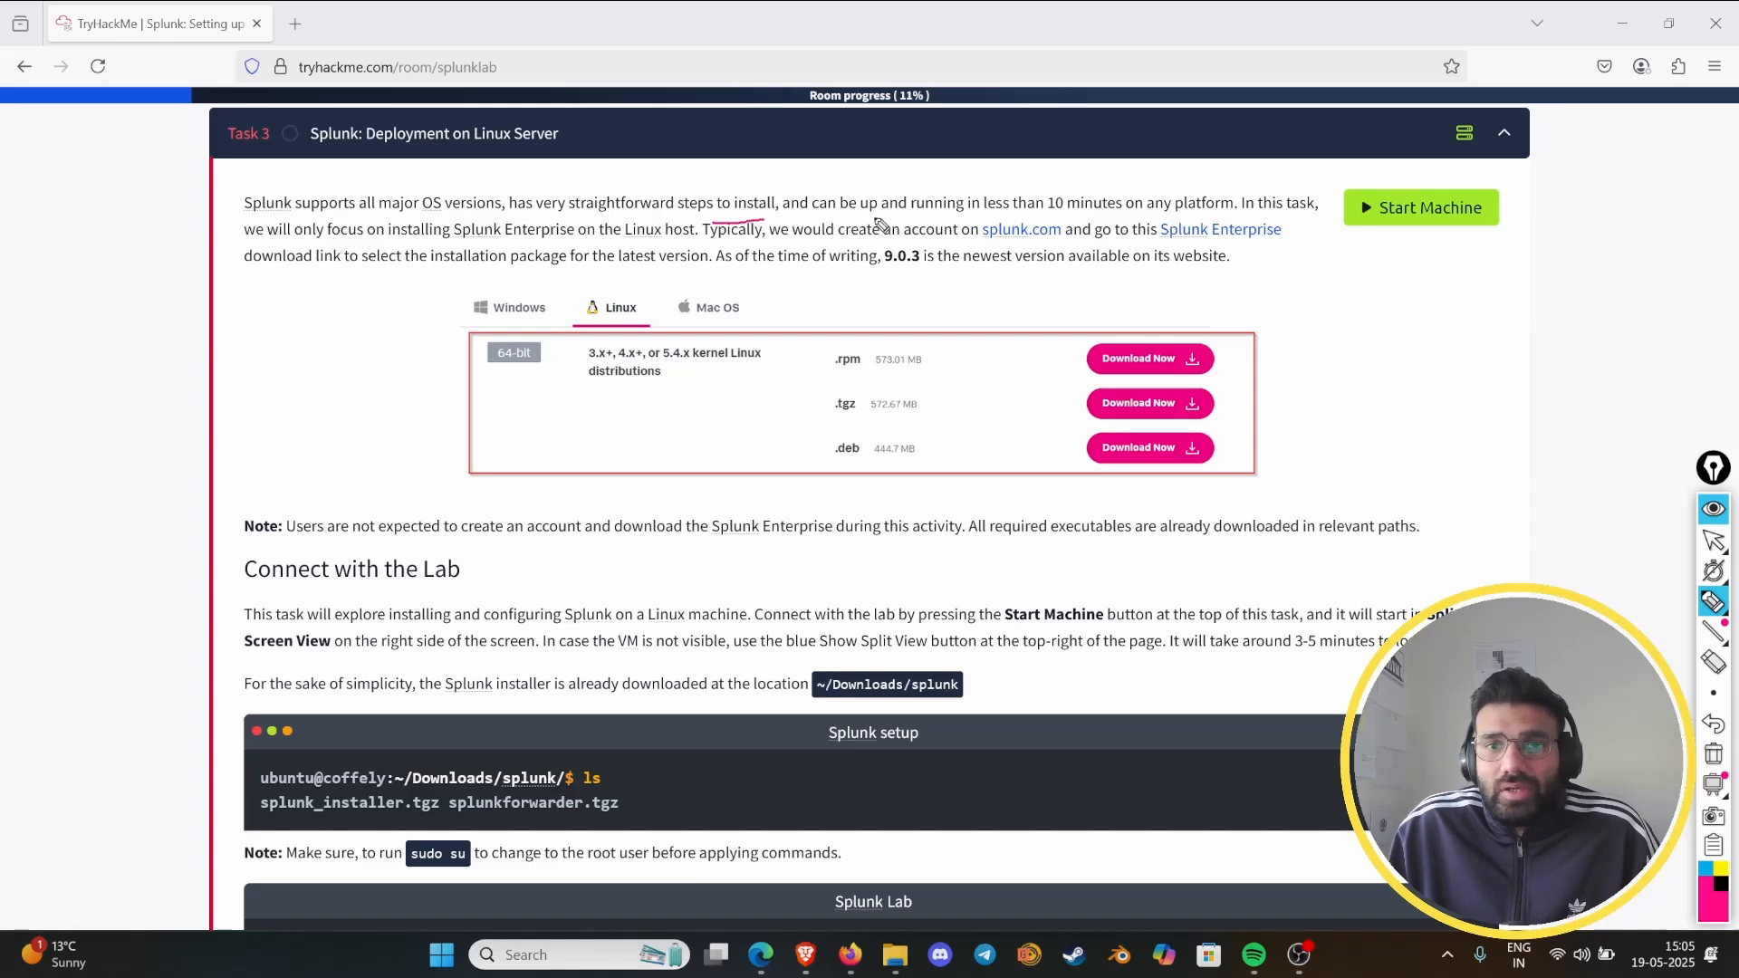
mouse_move(878, 224)
left_mouse_down()
mouse_move(1132, 221)
mouse_move(991, 186)
mouse_move(1175, 223)
left_mouse_up()
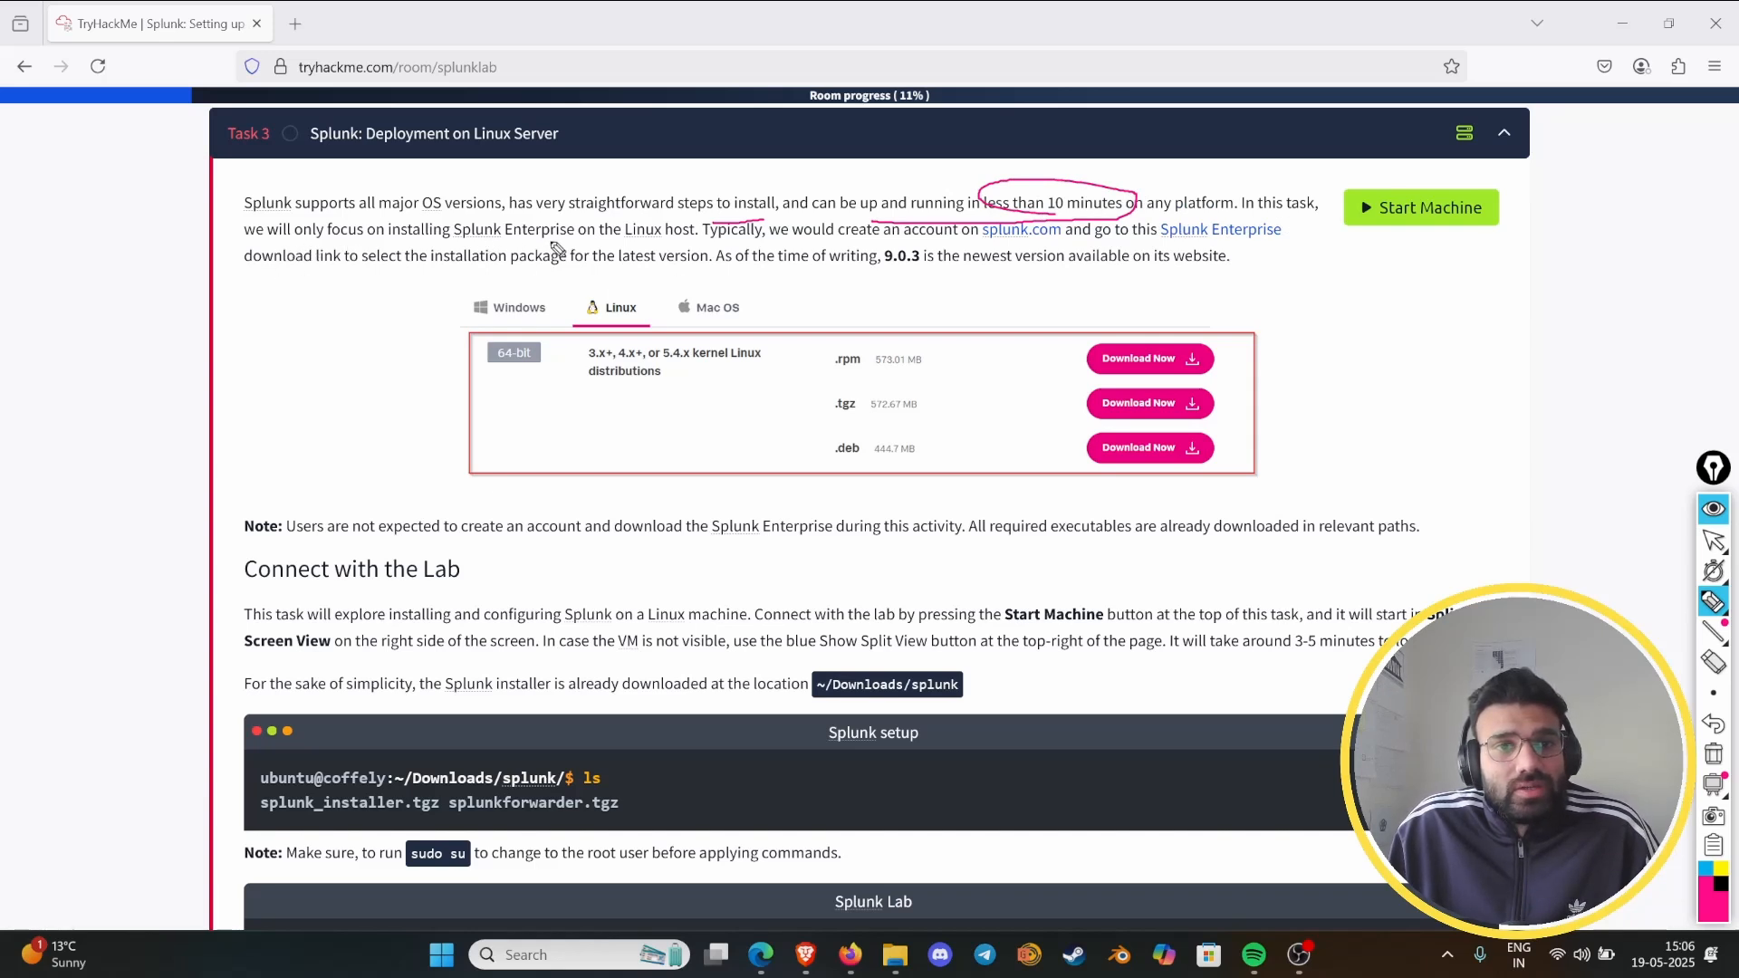
left_click_drag(637, 242, 690, 239)
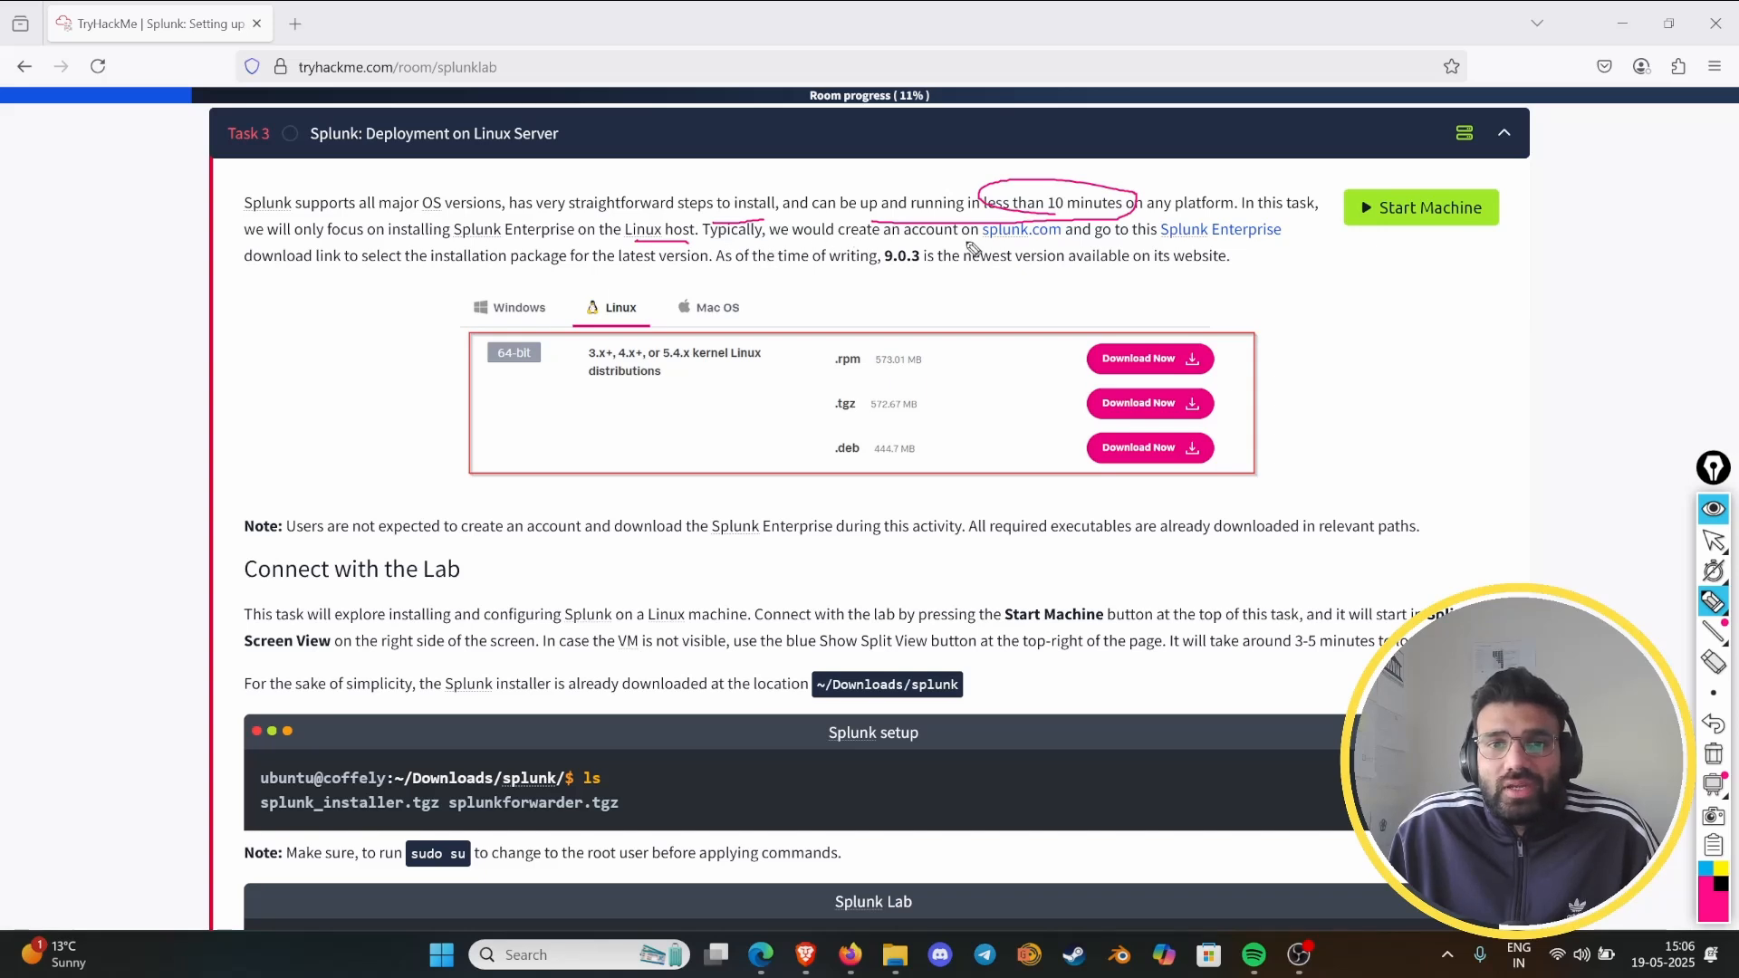
mouse_move(987, 253)
left_mouse_down()
mouse_move(1064, 246)
mouse_move(1075, 220)
mouse_move(982, 246)
left_mouse_up()
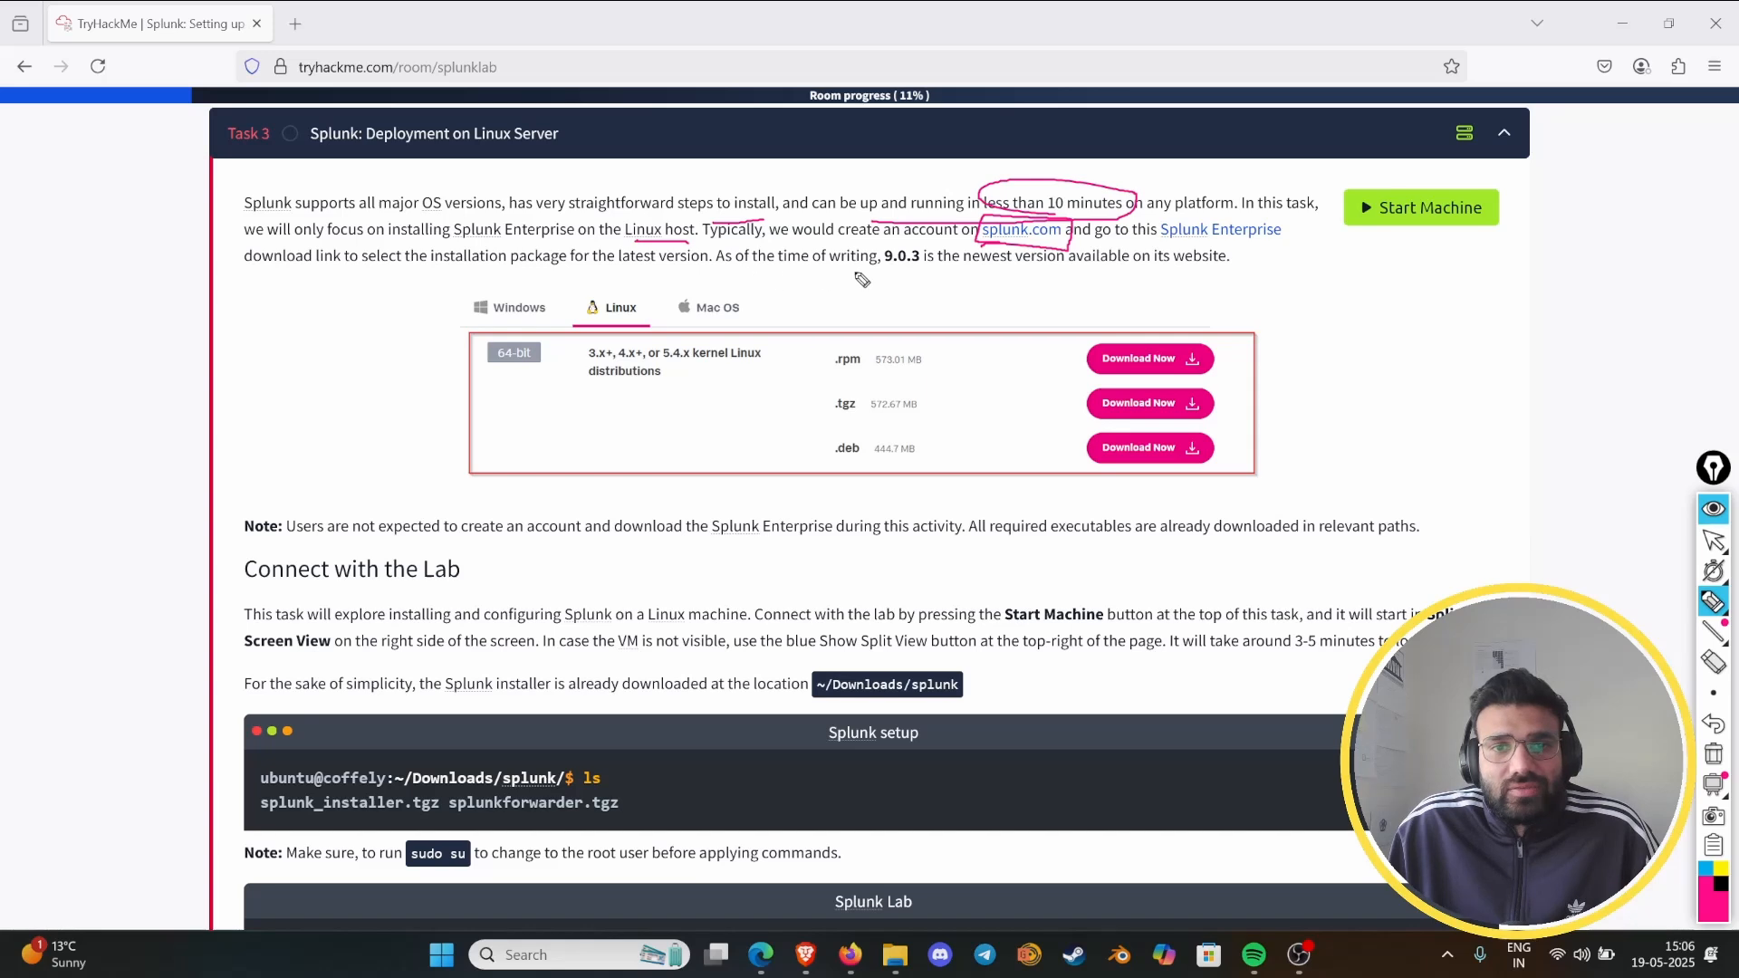
mouse_move(868, 274)
left_mouse_down()
mouse_move(910, 241)
mouse_move(883, 272)
left_mouse_up()
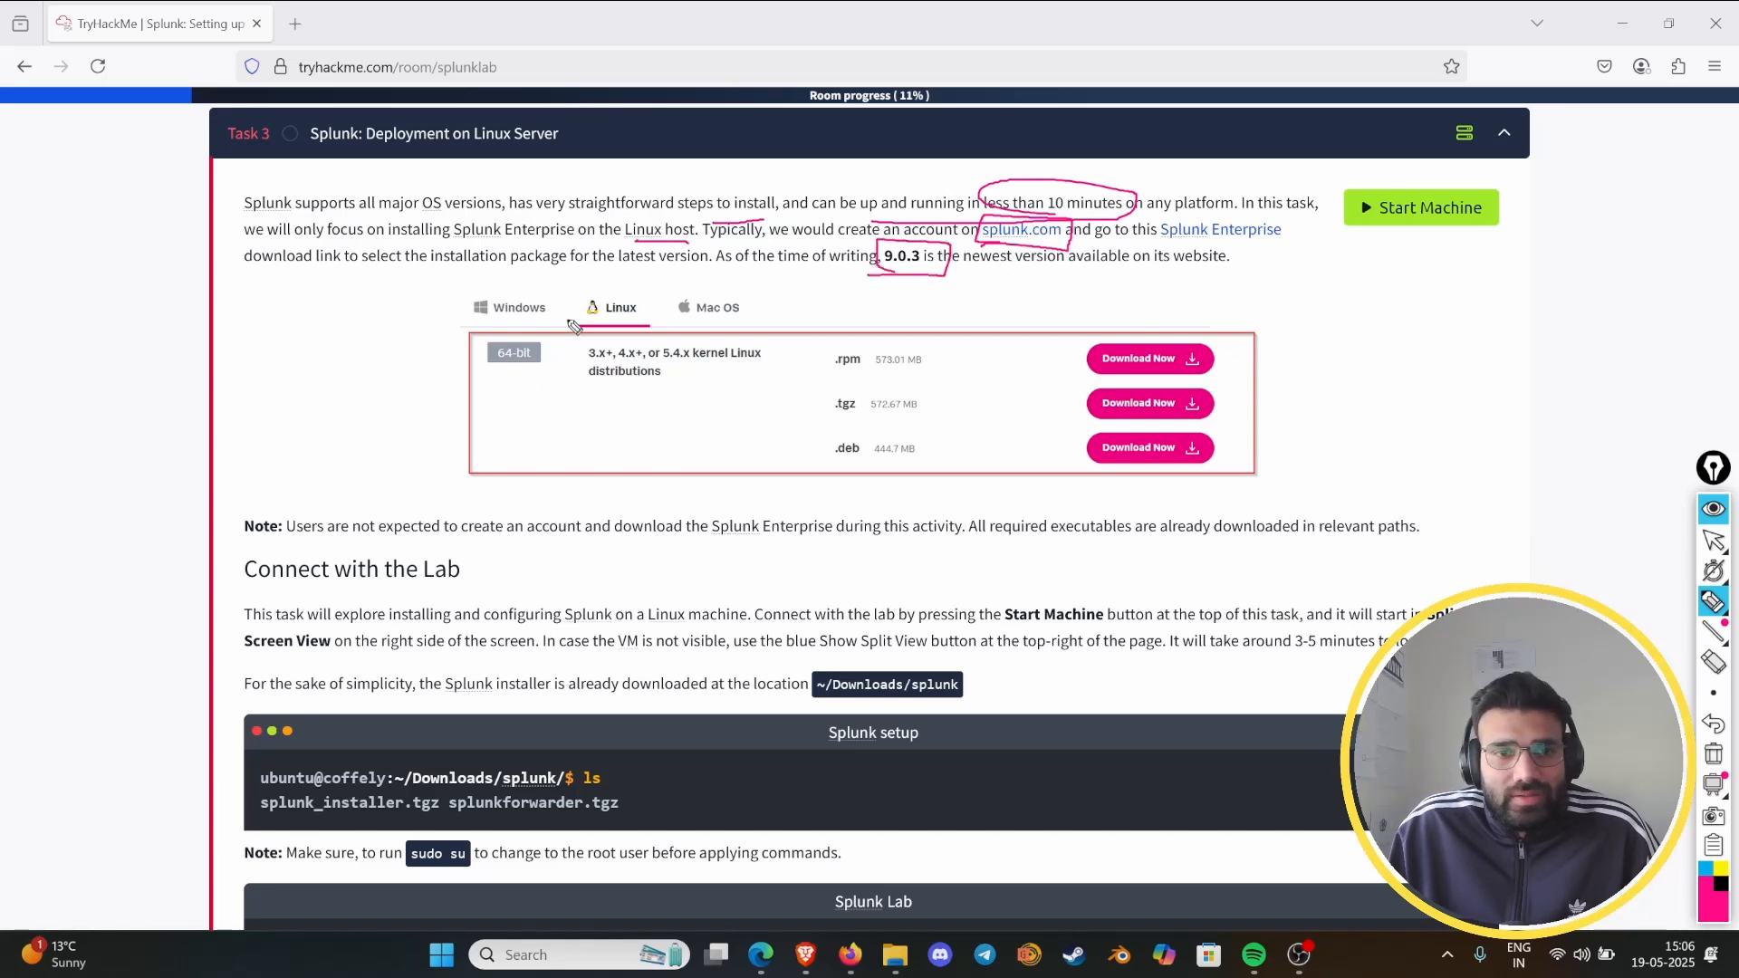
- Bracket the download options image and underline "create an account", "download the Splunk Enterprise during this activity" and "relevant paths" in the note
mouse_move(1286, 312)
left_mouse_down()
mouse_move(1315, 315)
mouse_move(1303, 466)
mouse_move(1163, 480)
left_mouse_up()
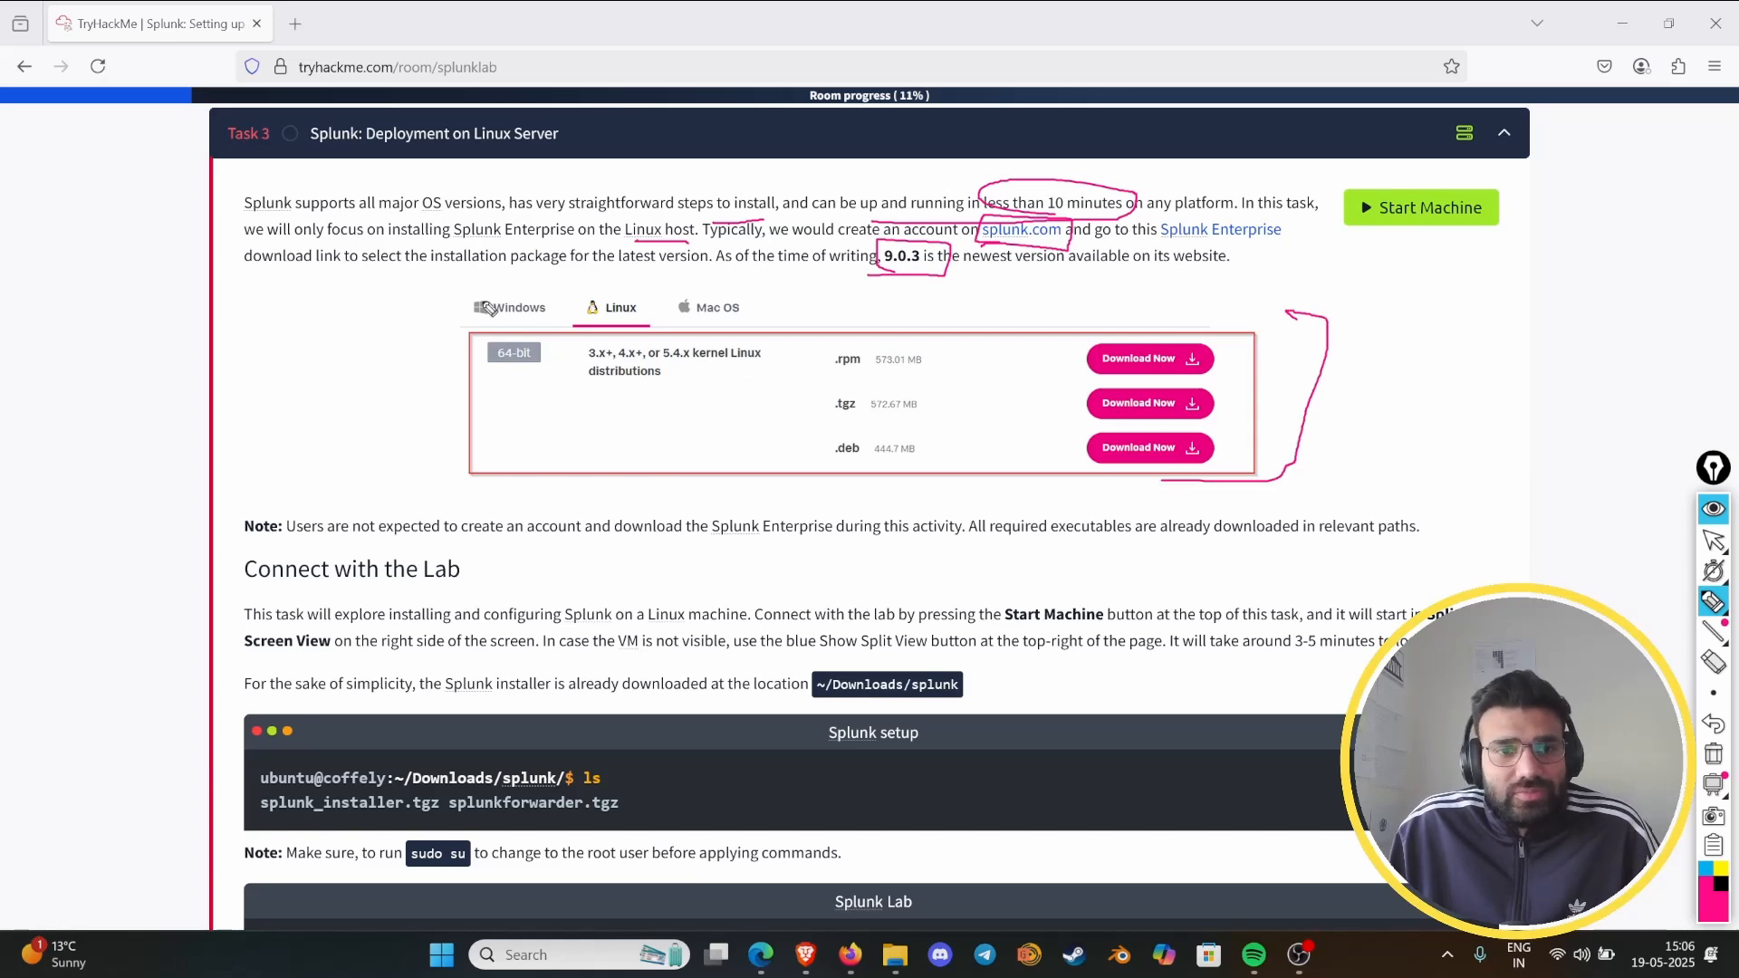
mouse_move(489, 308)
left_mouse_down()
mouse_move(440, 477)
mouse_move(479, 477)
left_mouse_up()
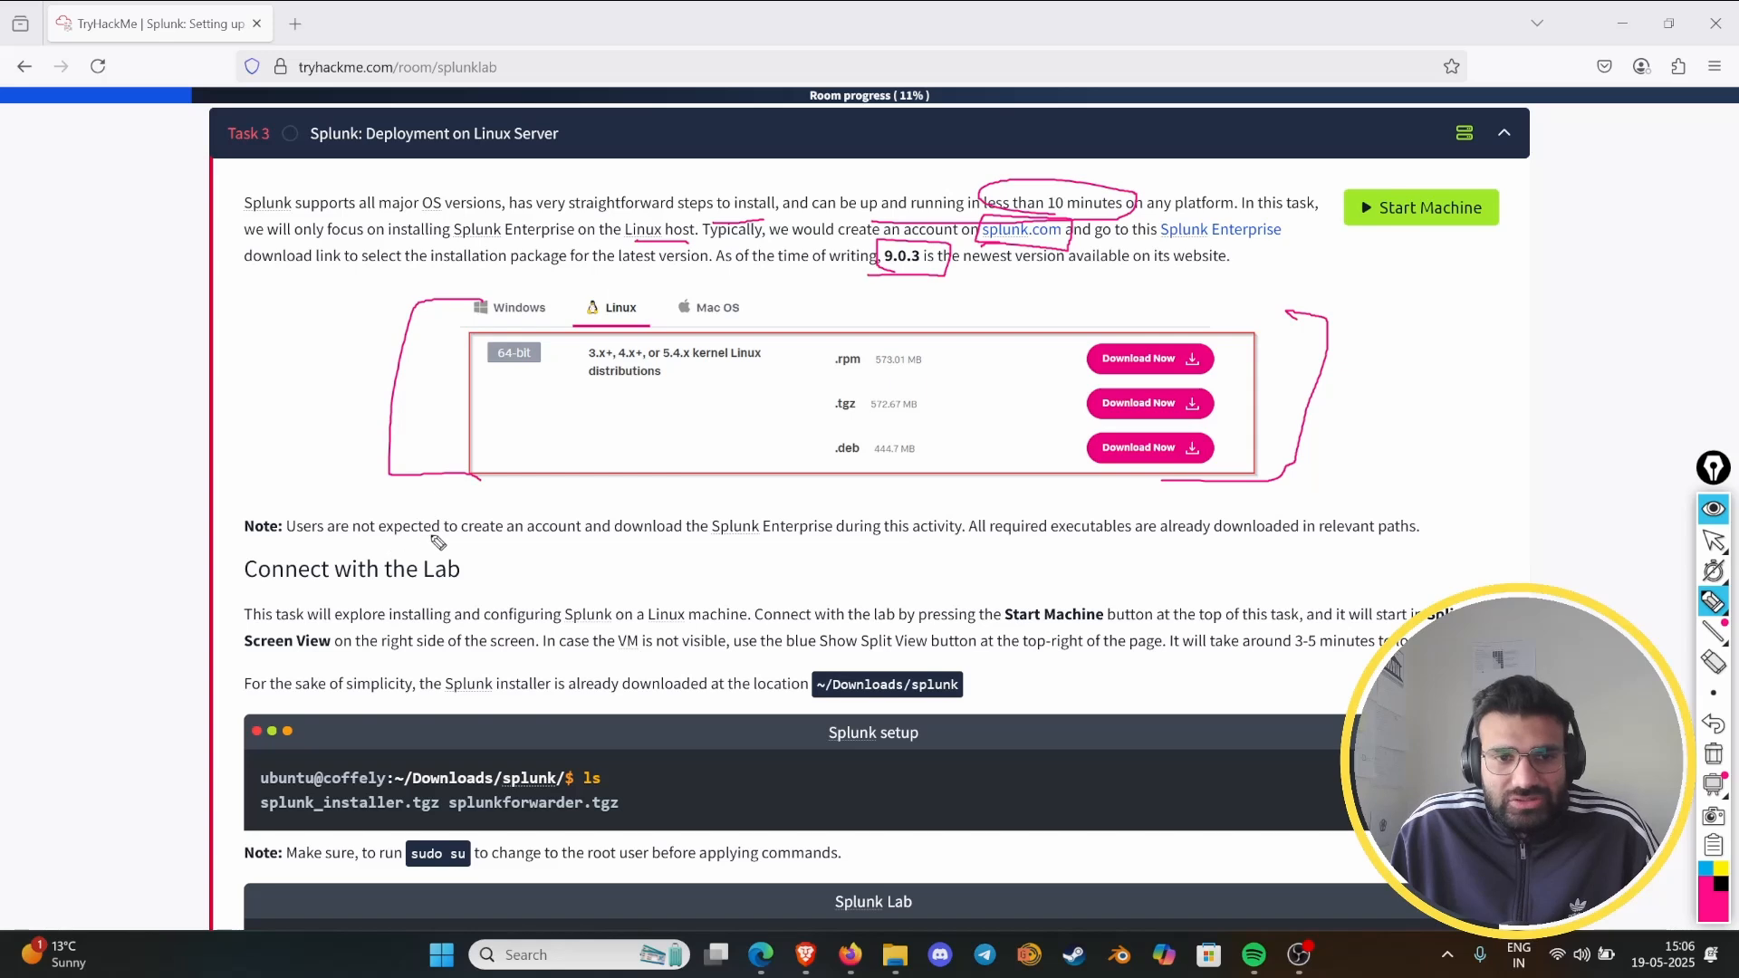
left_click_drag(487, 539, 956, 541)
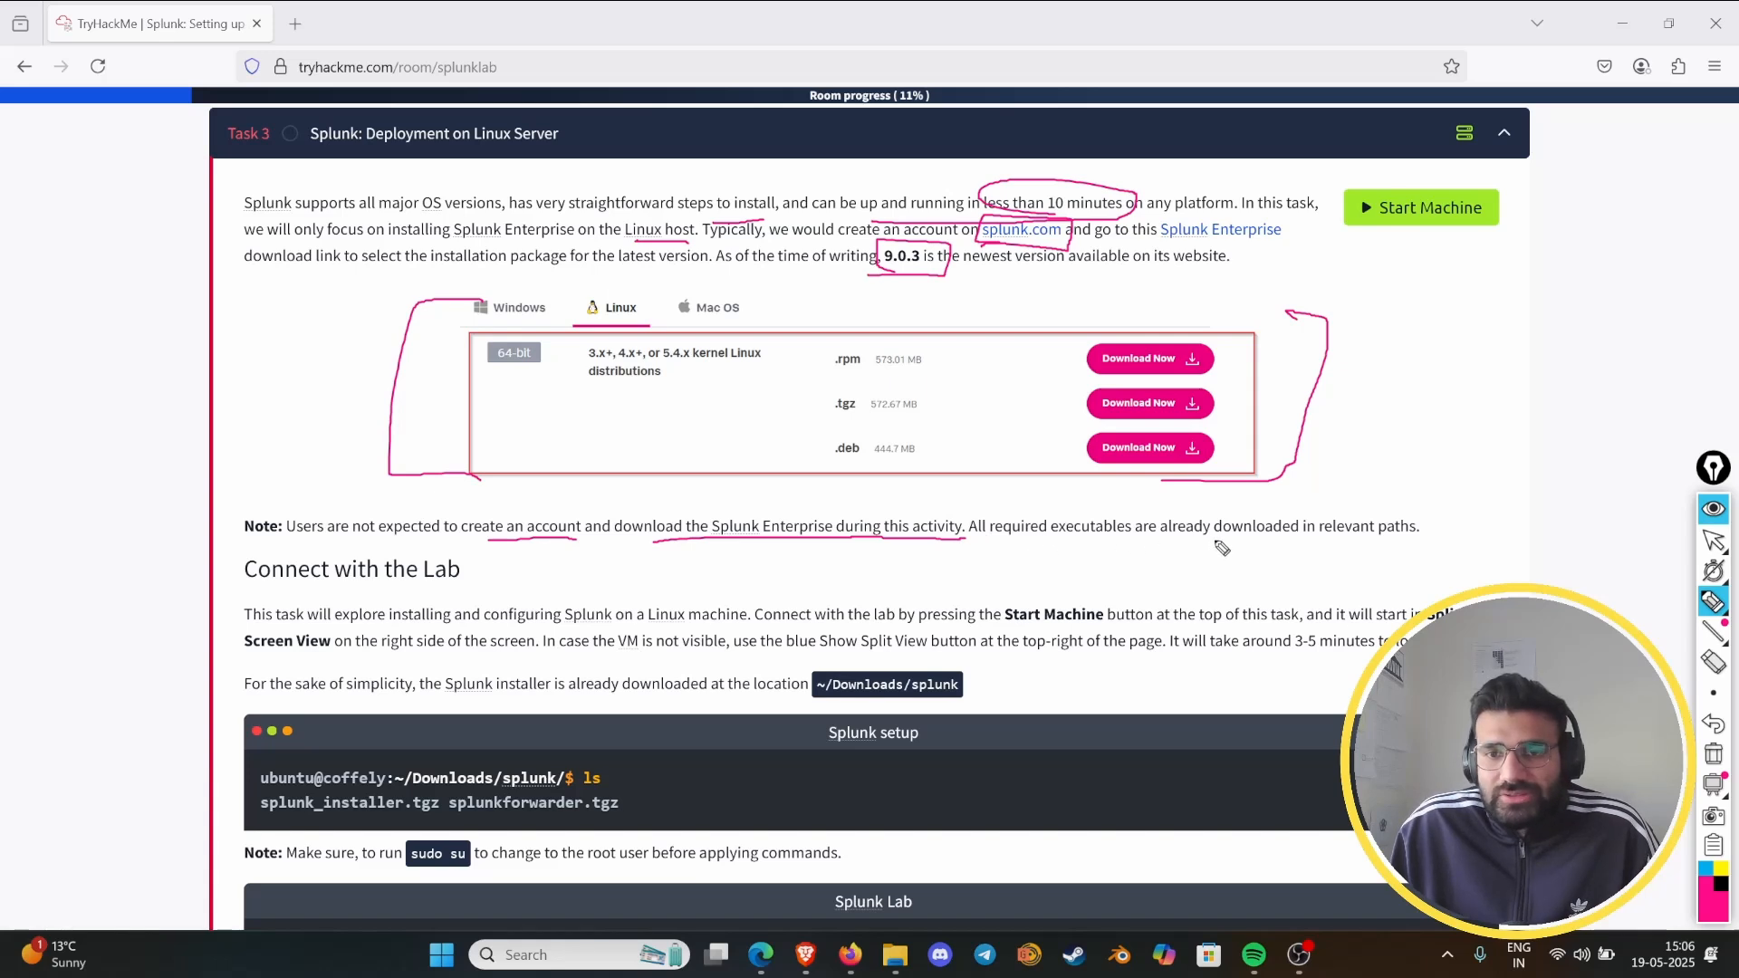
left_click_drag(1312, 541, 1419, 542)
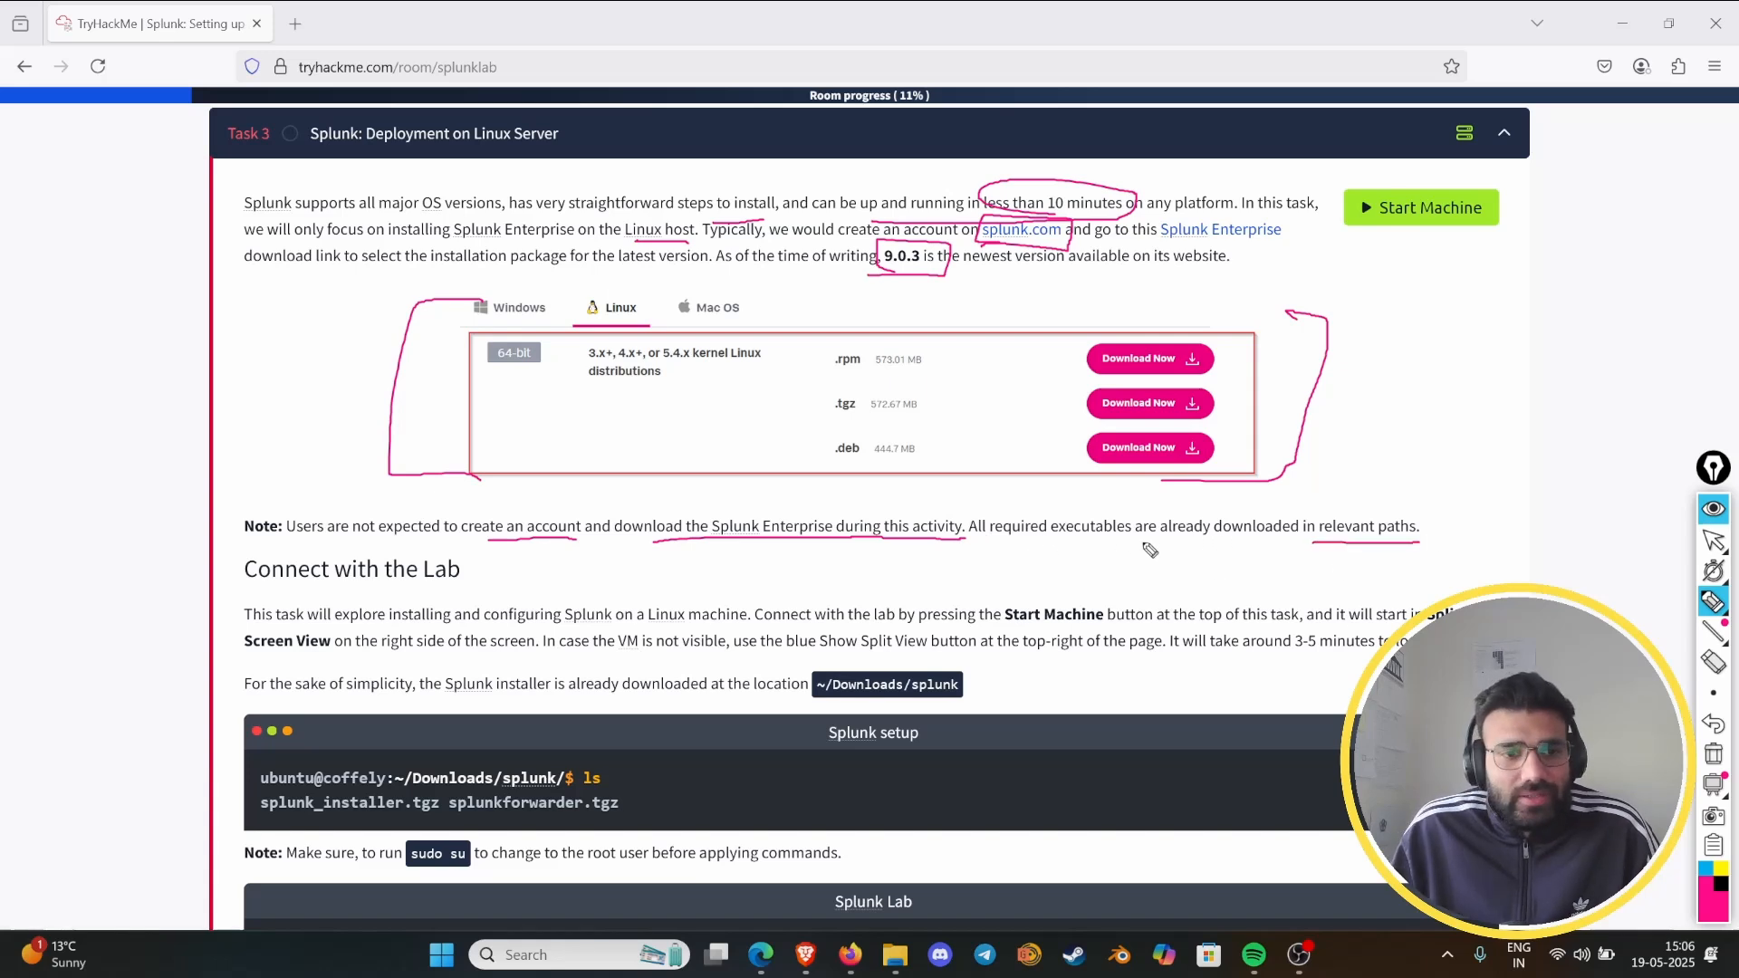
- Clear all pen marks, leave drawing mode and start the lab machine for Task 3
left_click(1713, 754)
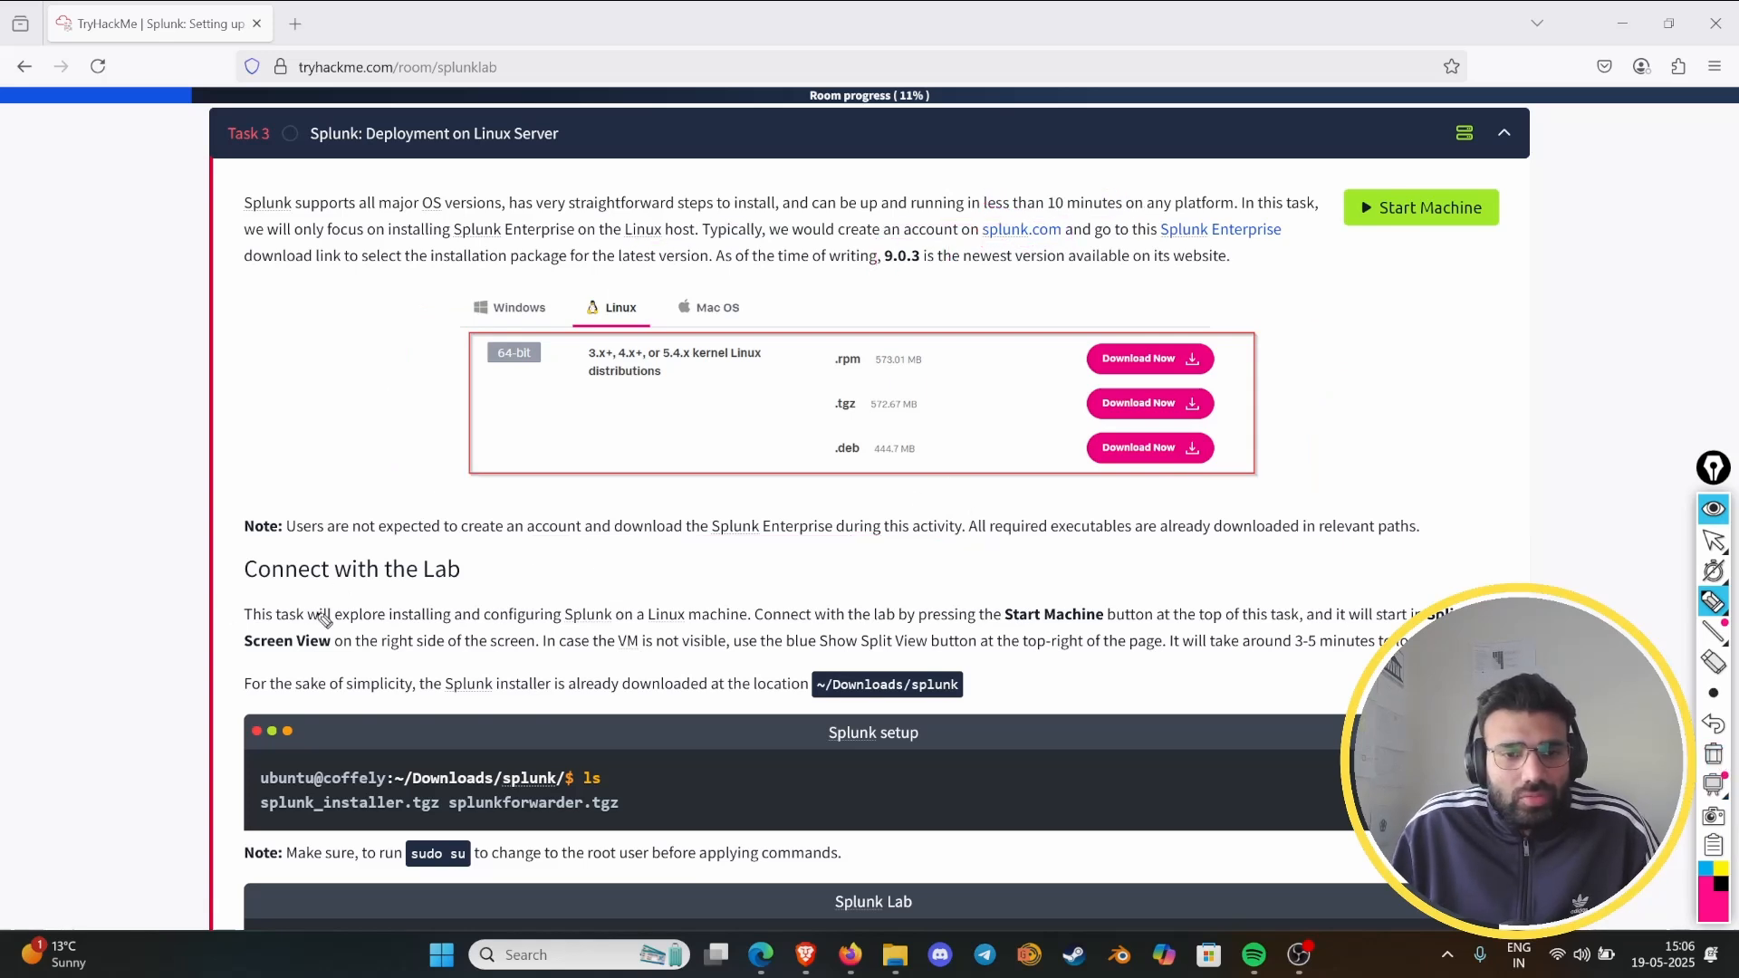
left_click(1712, 508)
left_click(1394, 208)
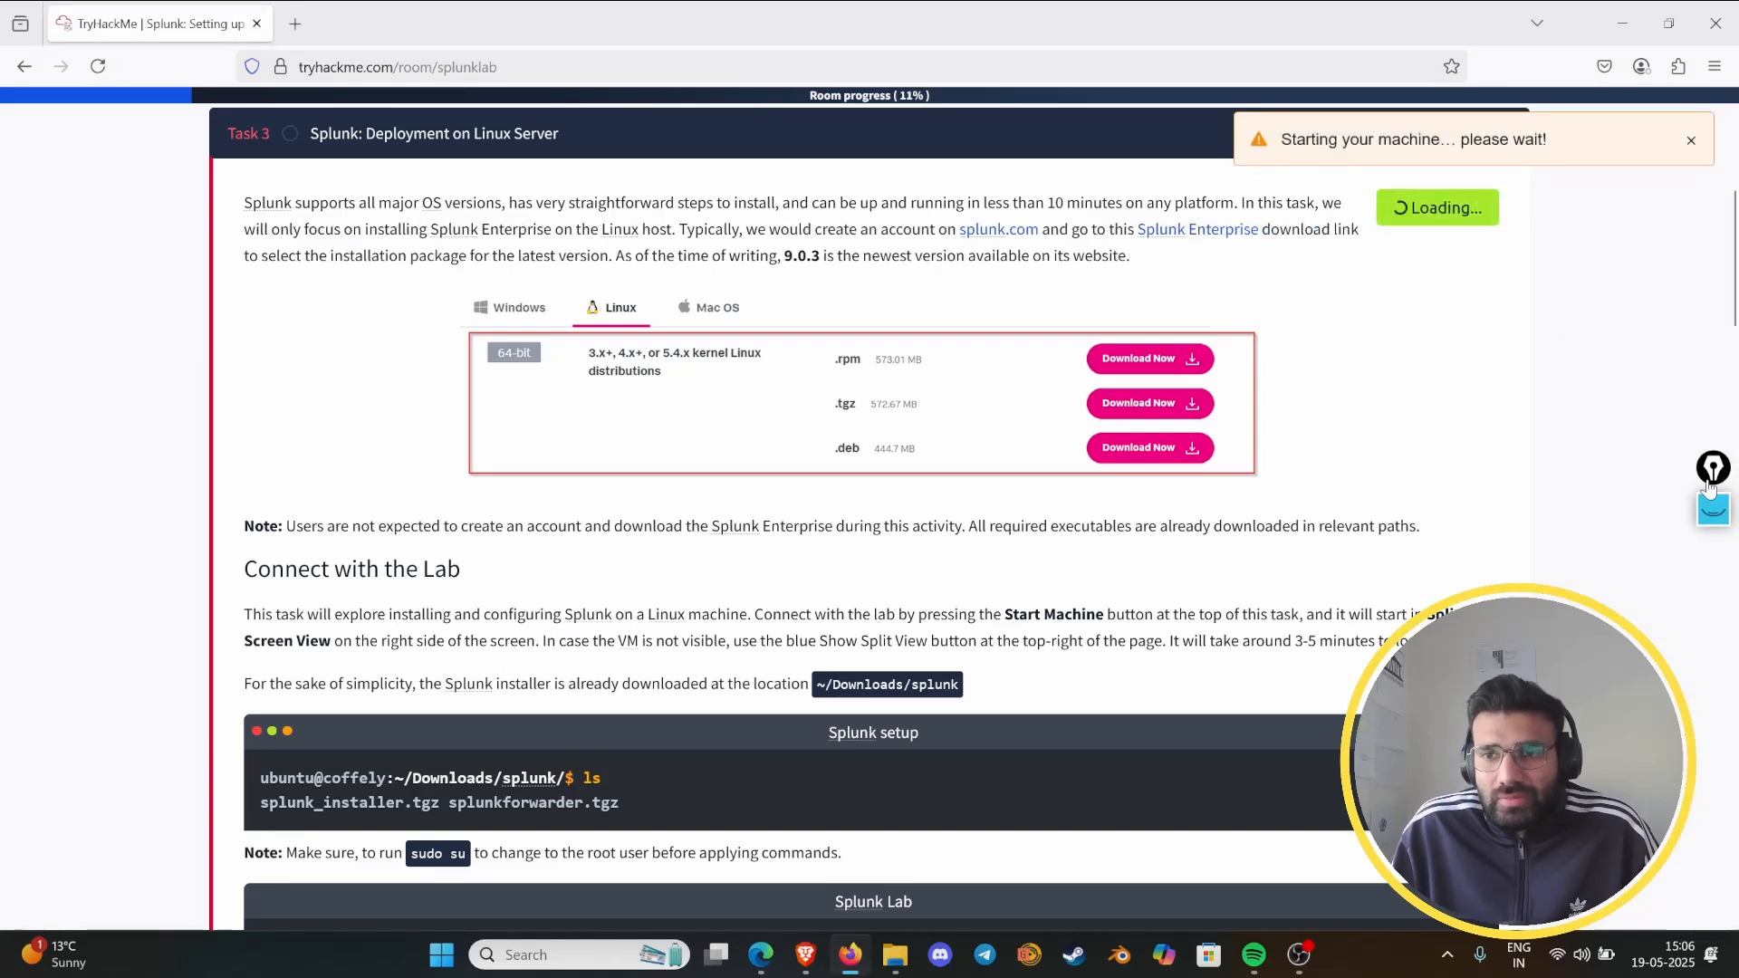
- Reposition the annotation toolbar lower on the screen and leave drawing mode
left_click(1714, 507)
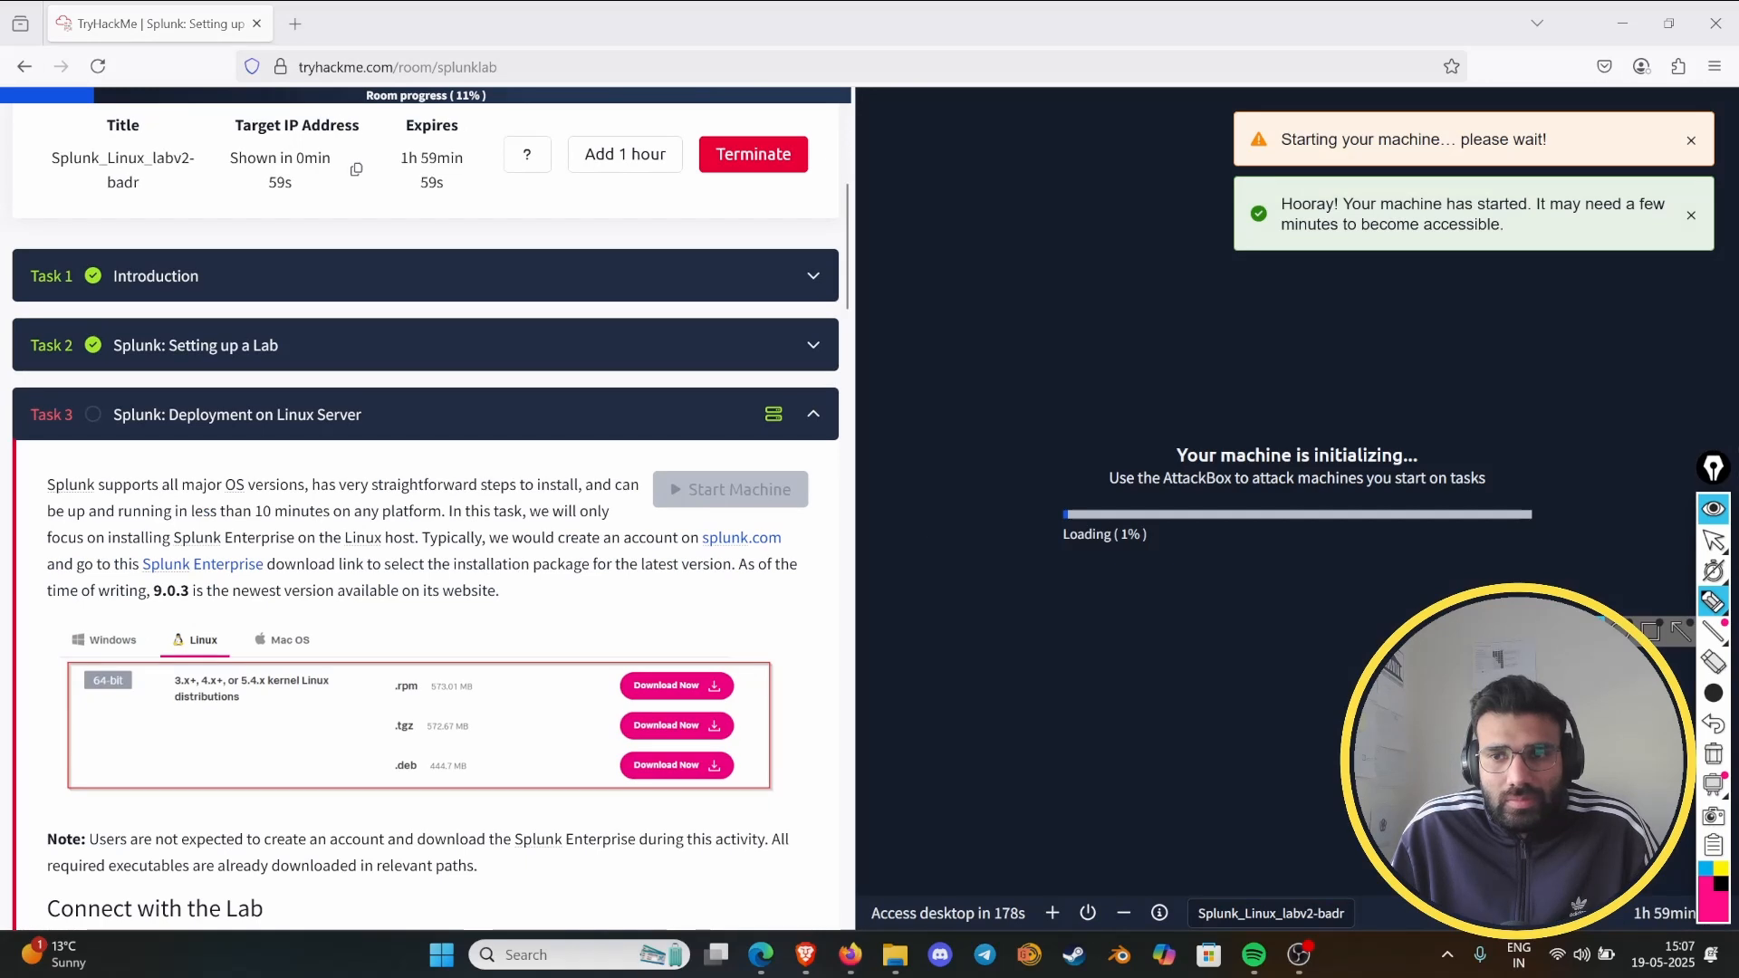
mouse_move(1721, 471)
left_mouse_down()
mouse_move(1733, 759)
mouse_move(1728, 625)
mouse_move(1724, 665)
left_mouse_up()
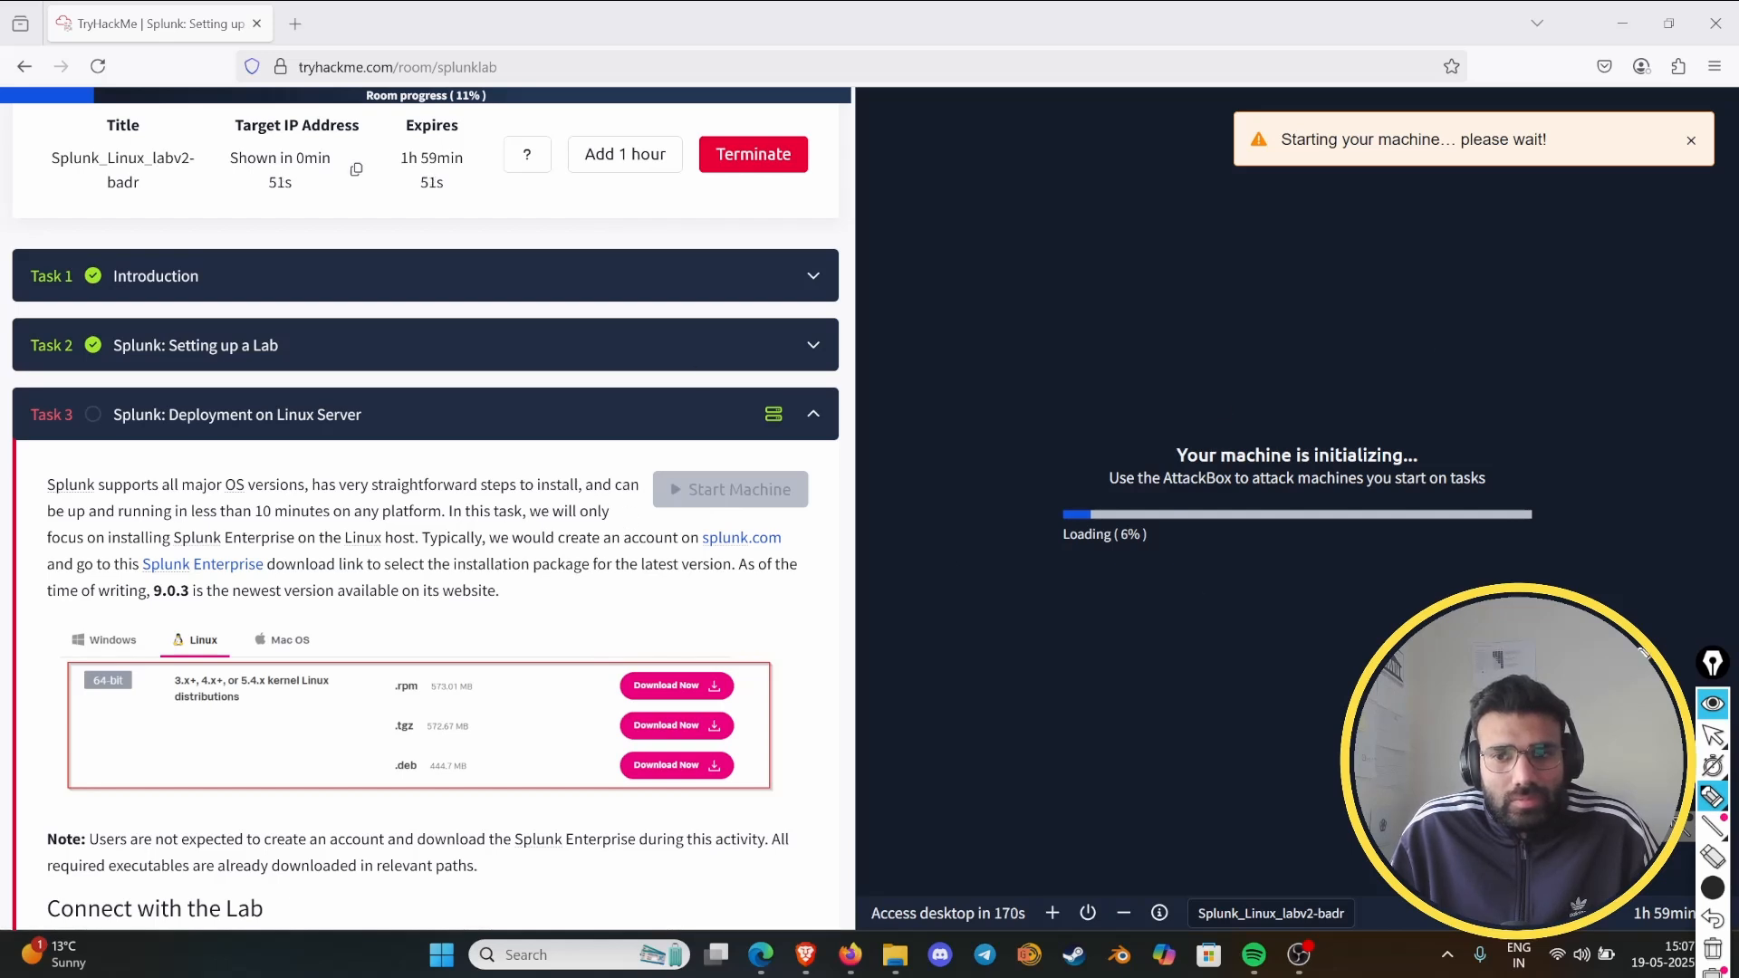
left_click(1708, 704)
- Reactivate the pen and underline the "Connect with the Lab" heading in Task 3 with a thick stroke
scroll(497, 574, "down", 3)
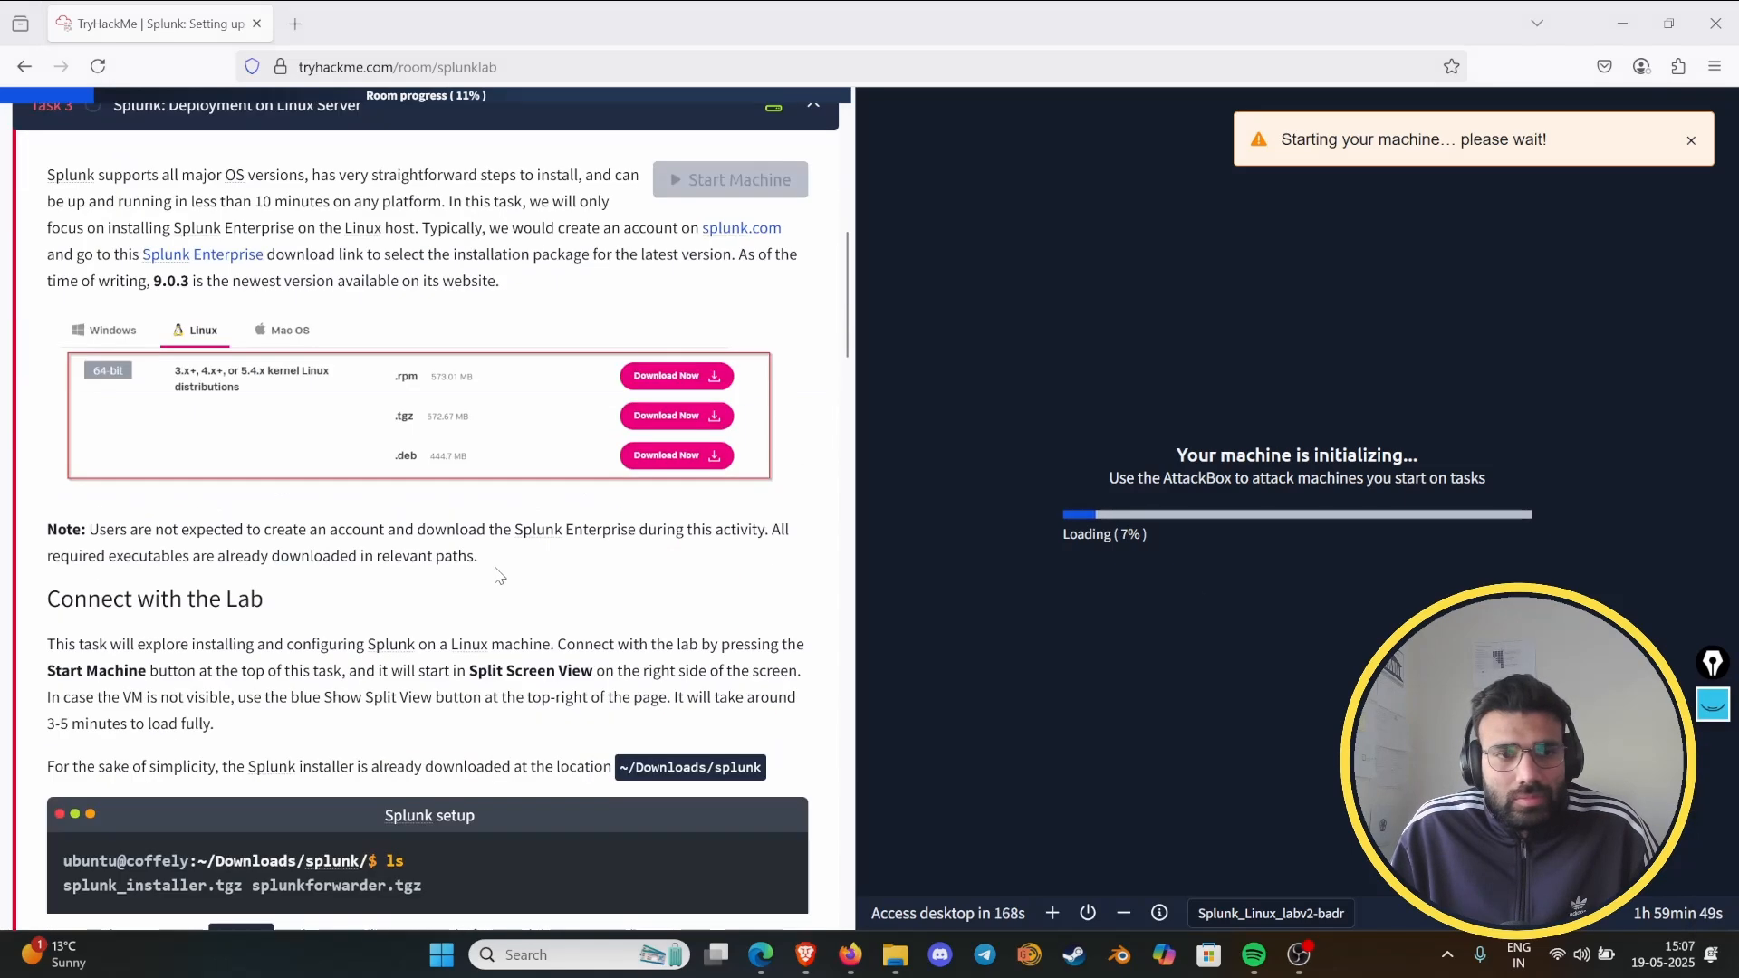
scroll(496, 552, "up", 1)
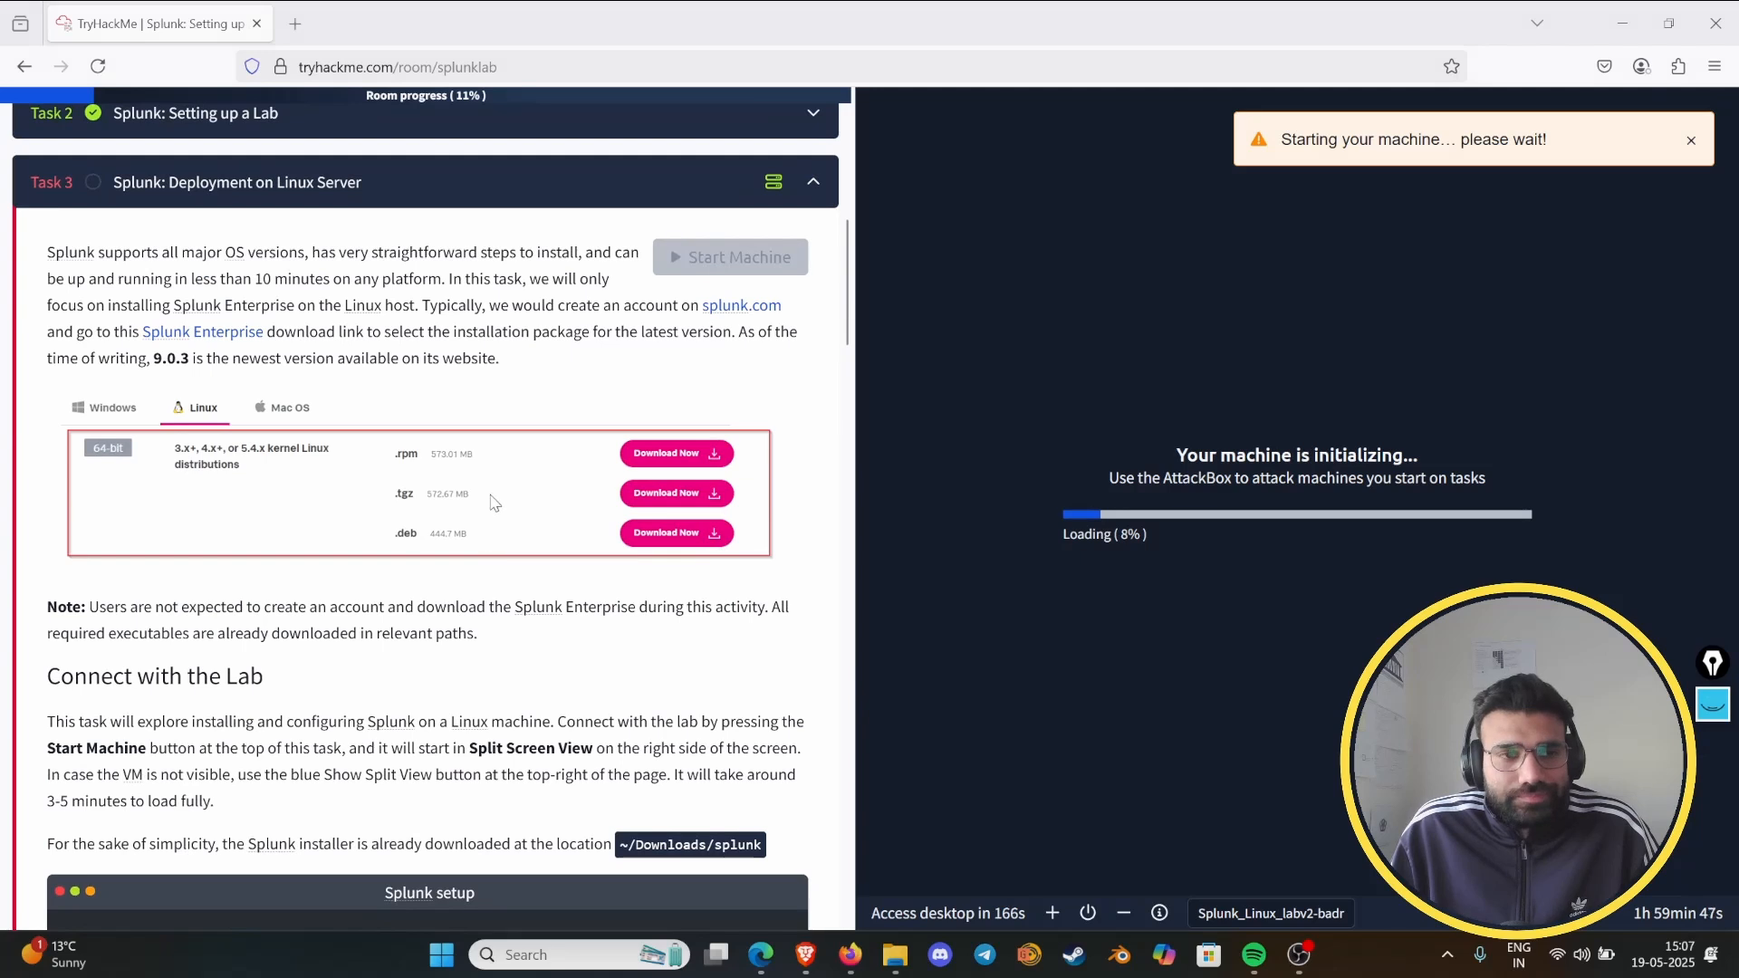
left_click(1712, 704)
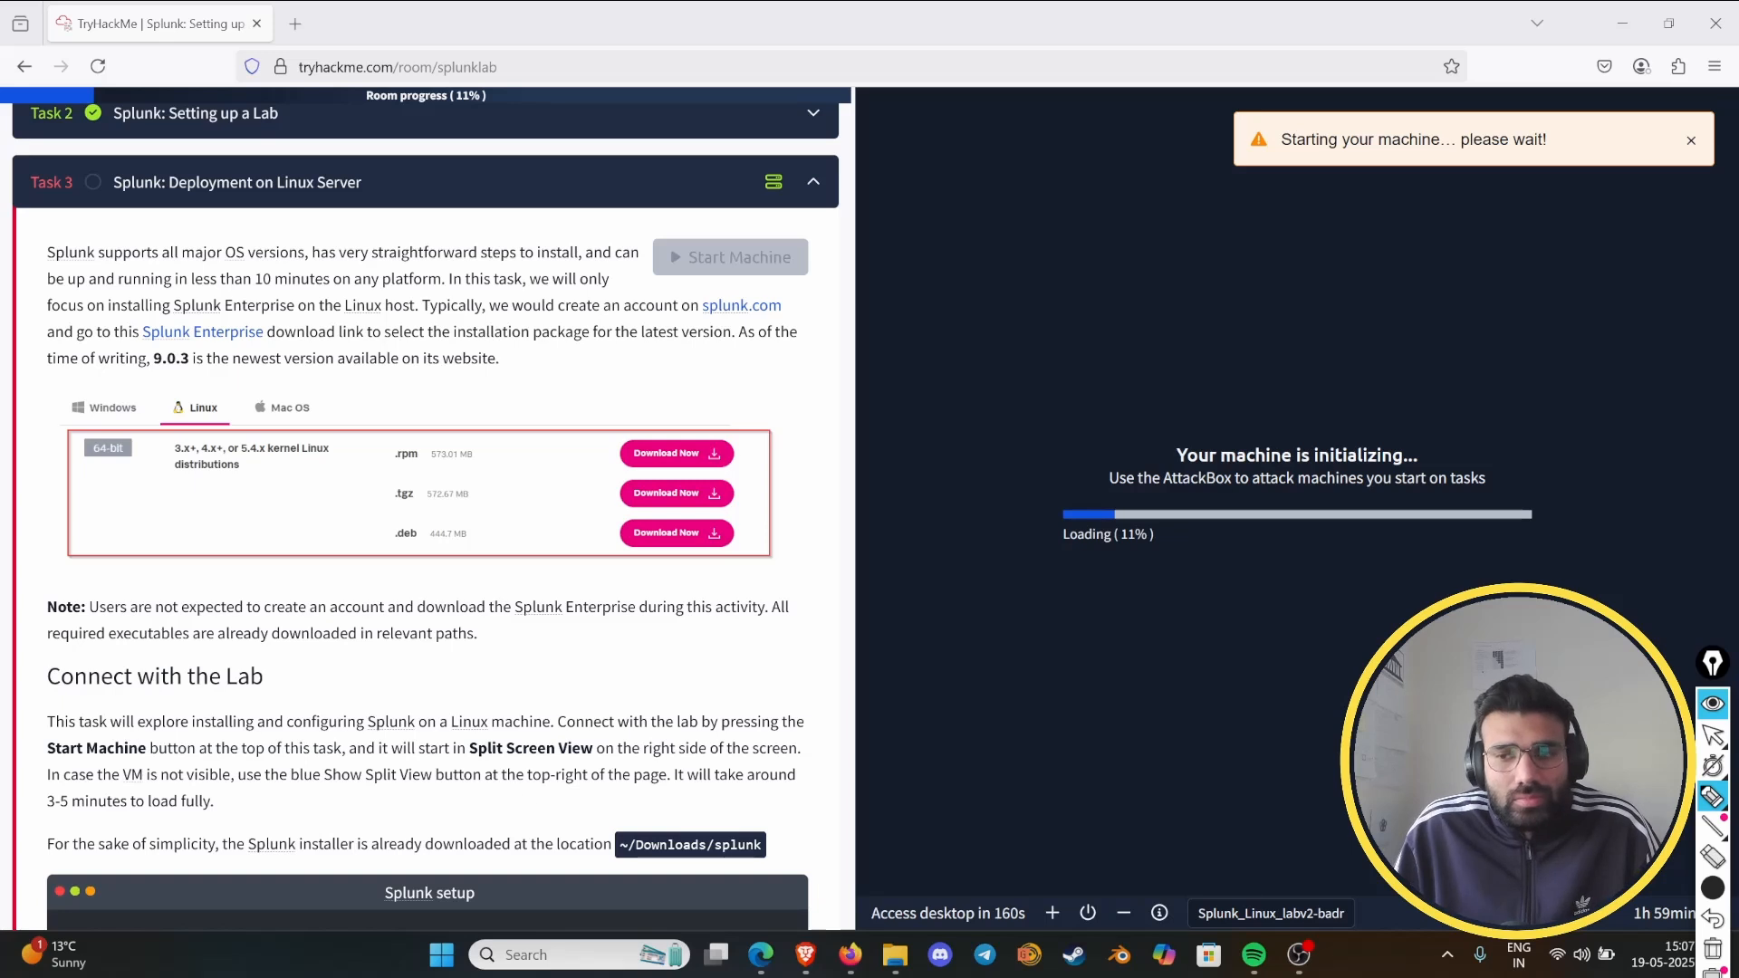
scroll(559, 679, "down", 4)
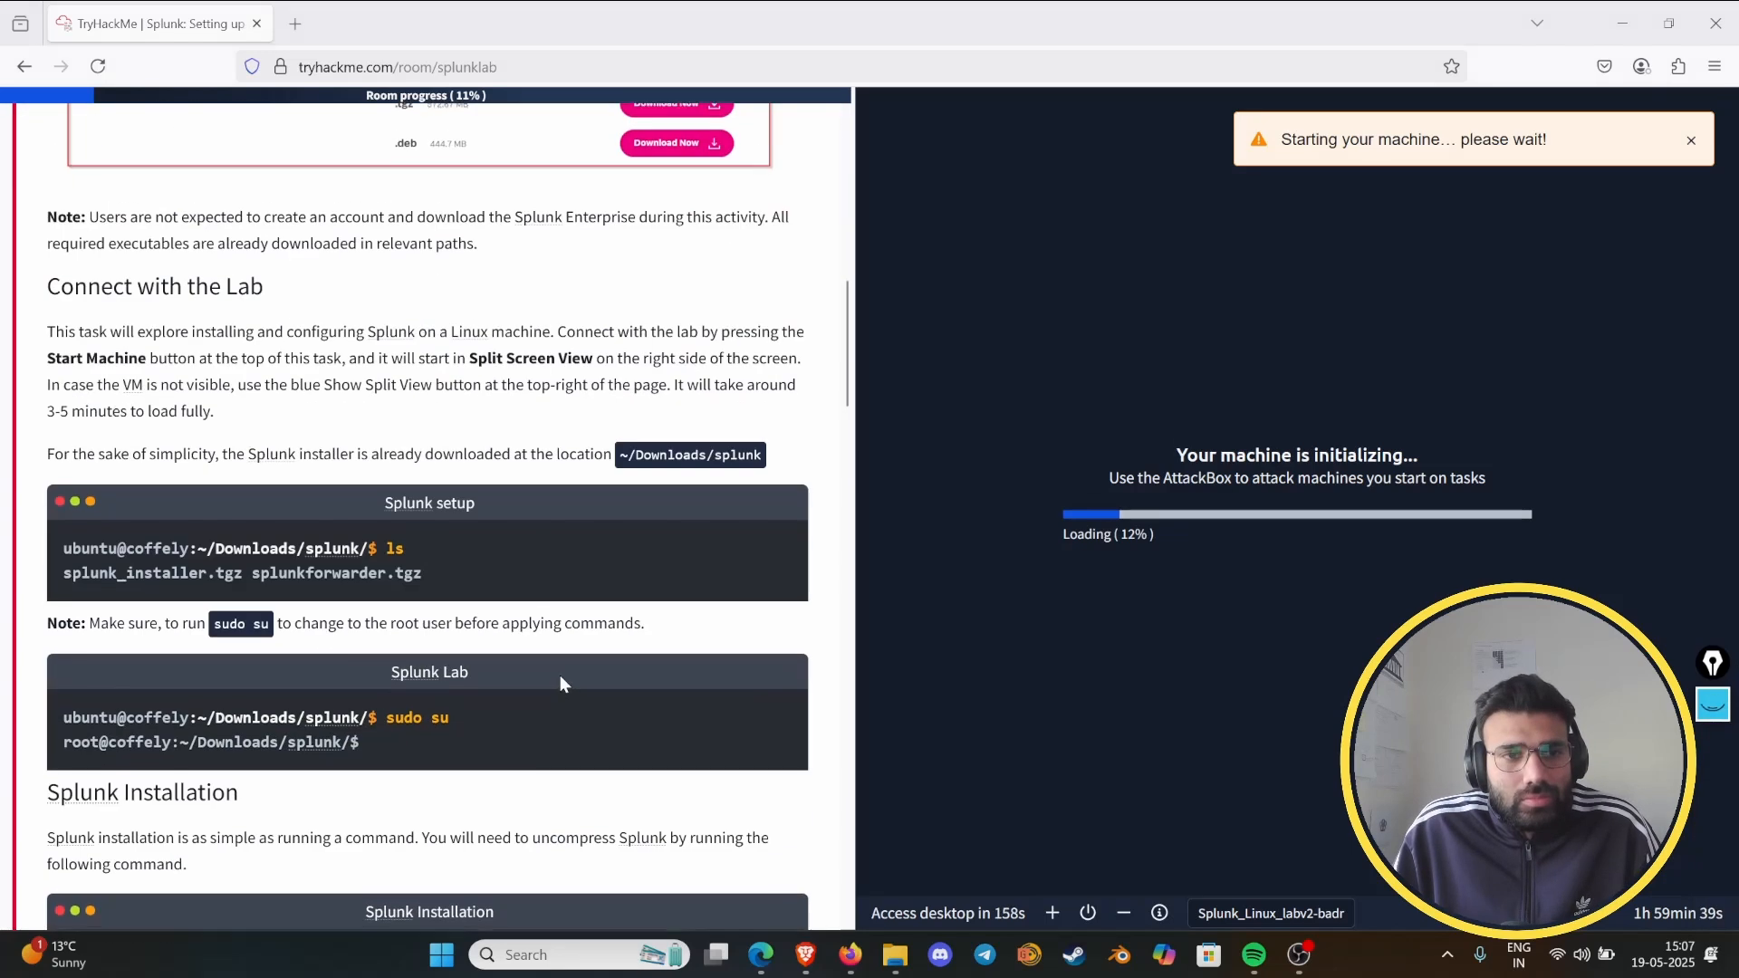
scroll(560, 676, "down", 1)
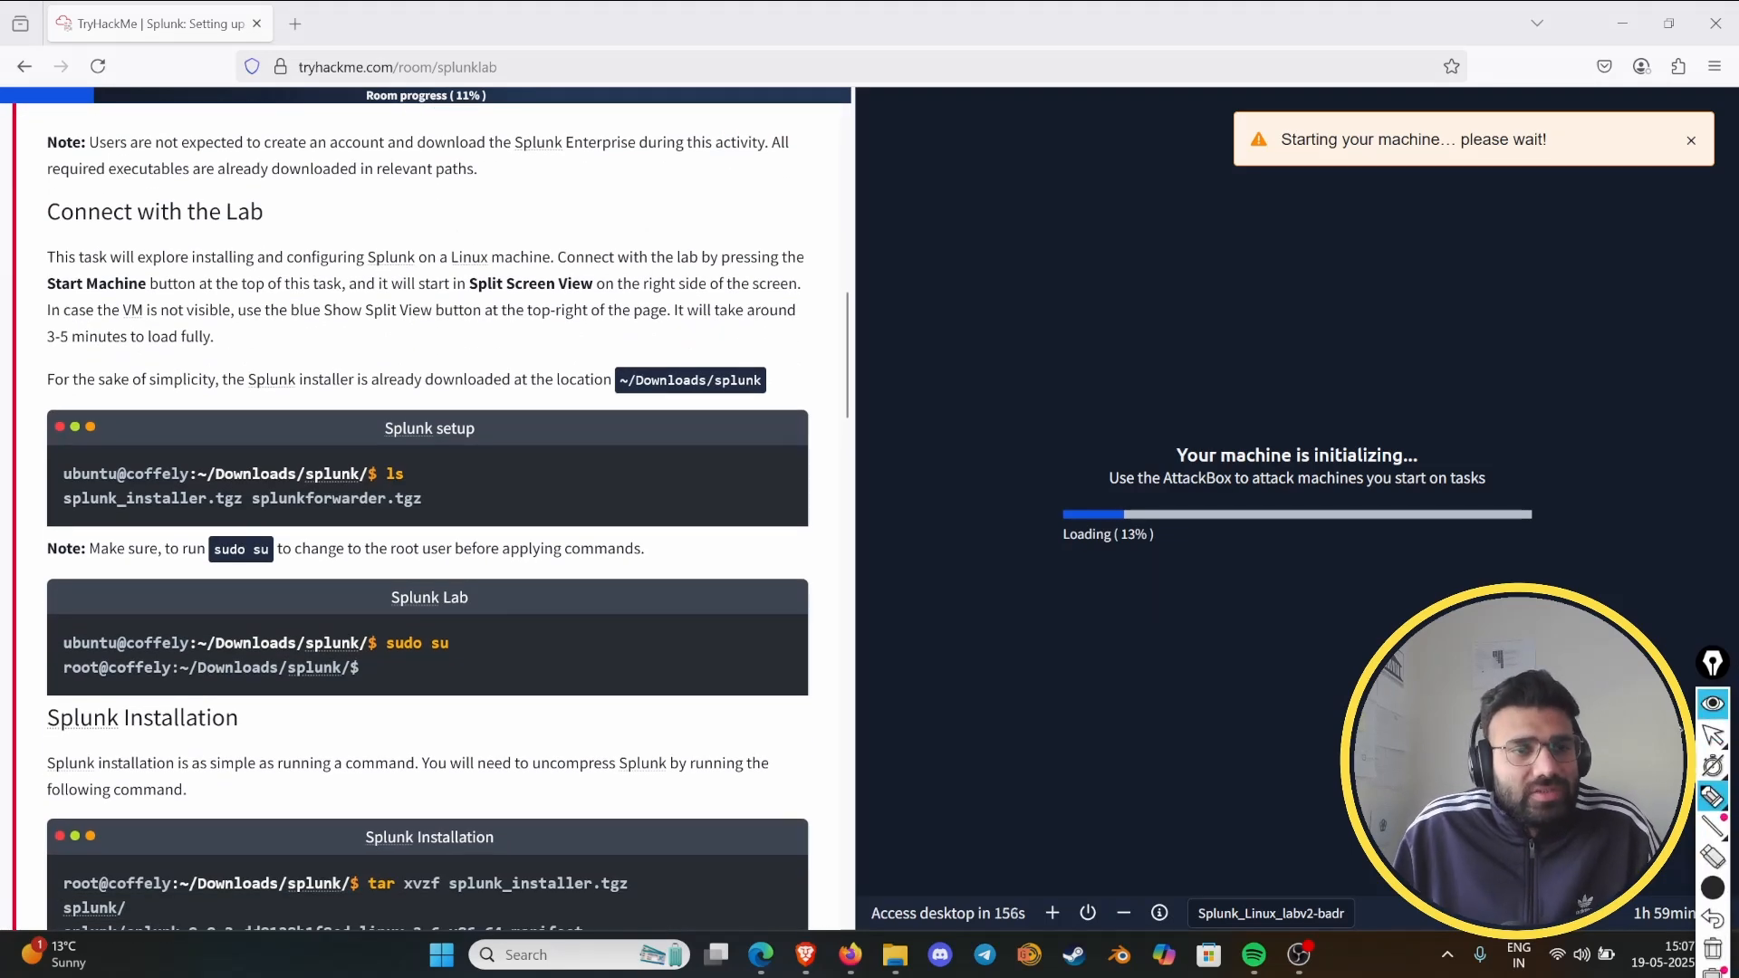
left_click_drag(62, 239, 247, 224)
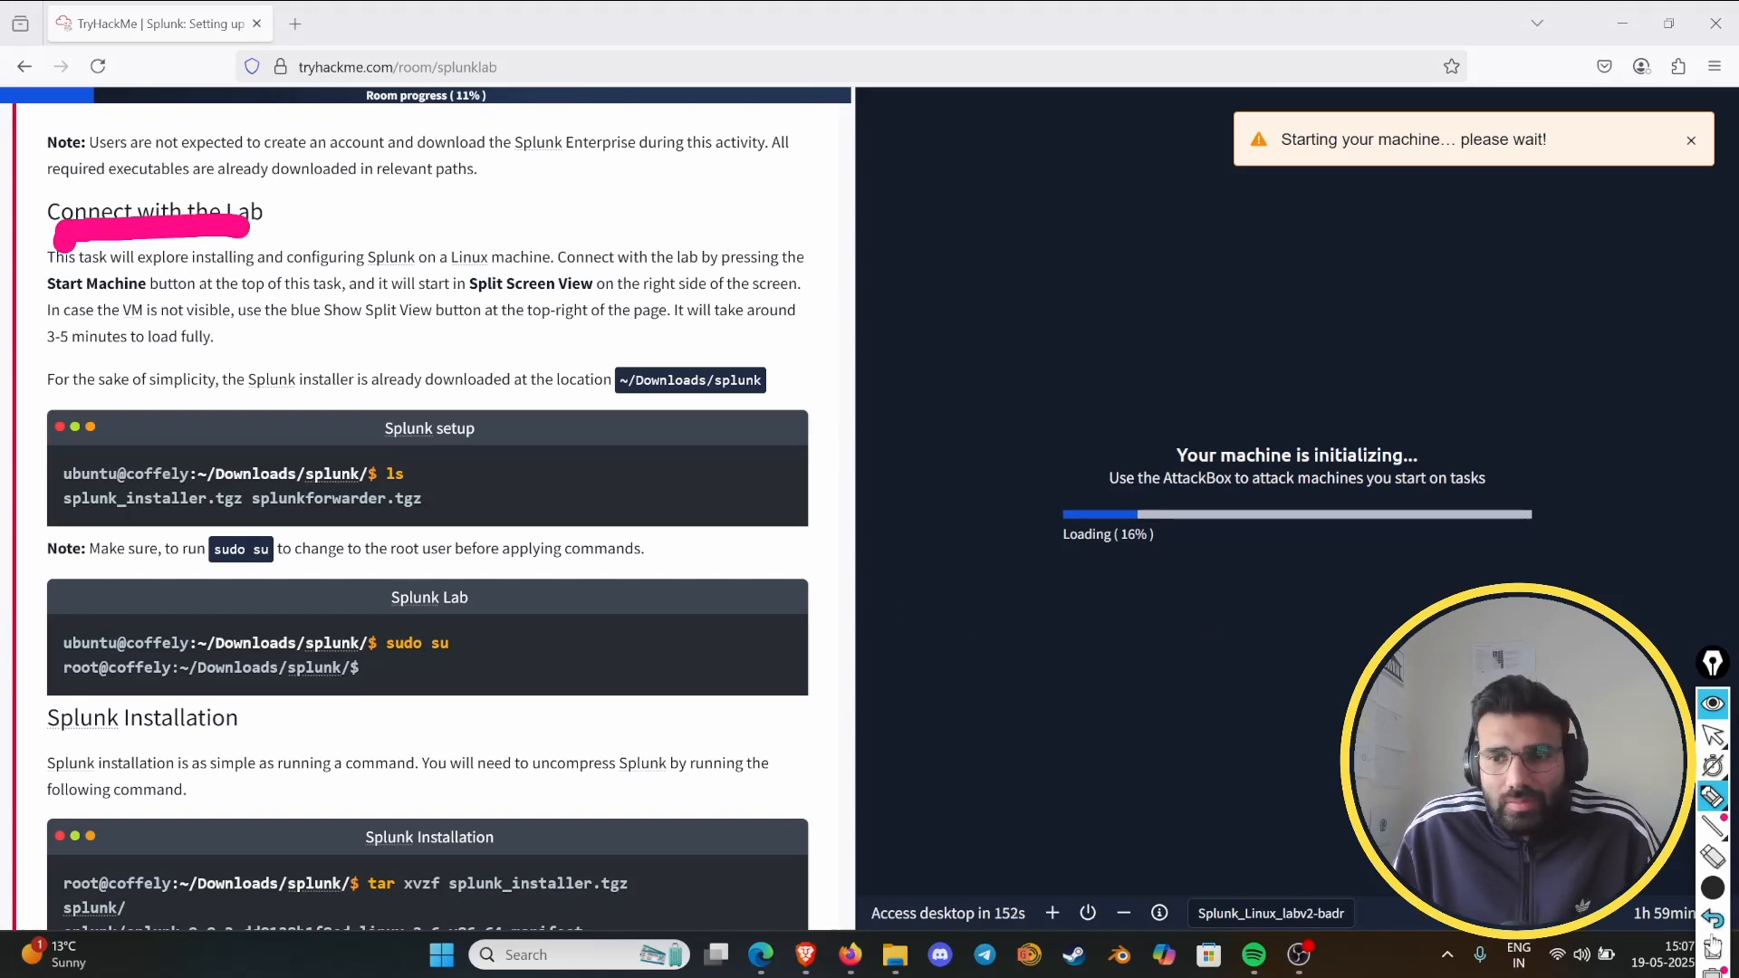
- Choose a thin pen stroke and underline "installing", "Linux machine", "Start Machine" and "Split Screen View" in the Connect with the Lab paragraph
left_click(1570, 898)
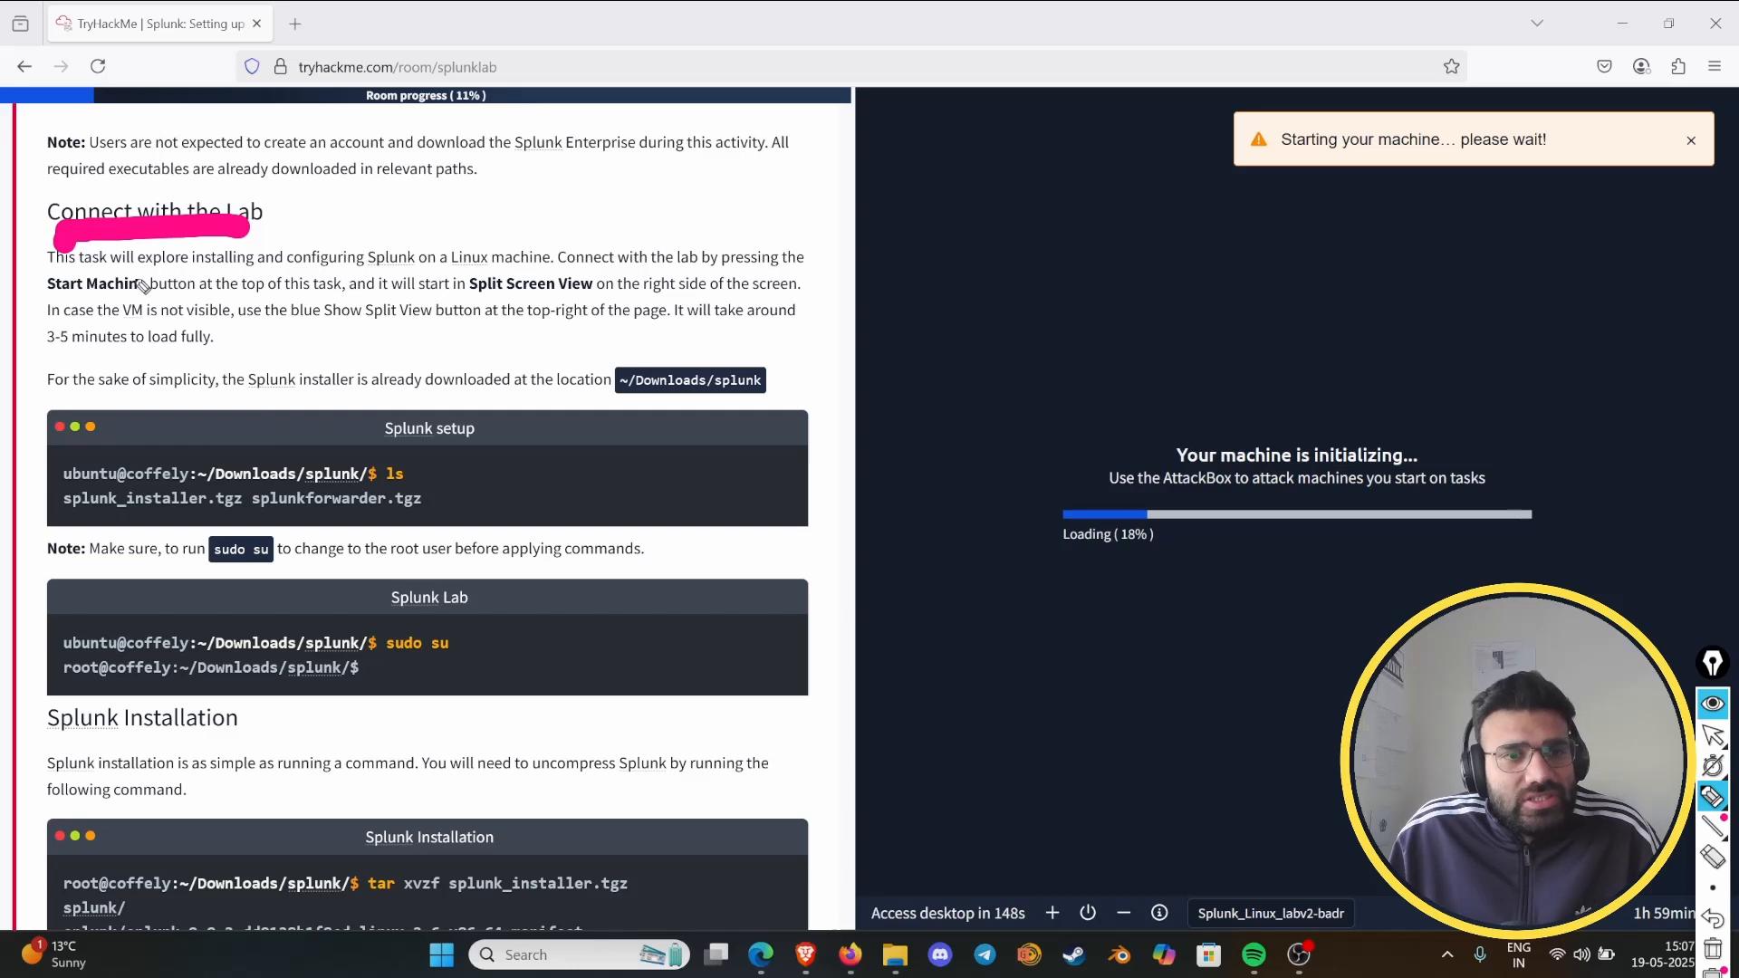
left_click_drag(199, 270, 261, 266)
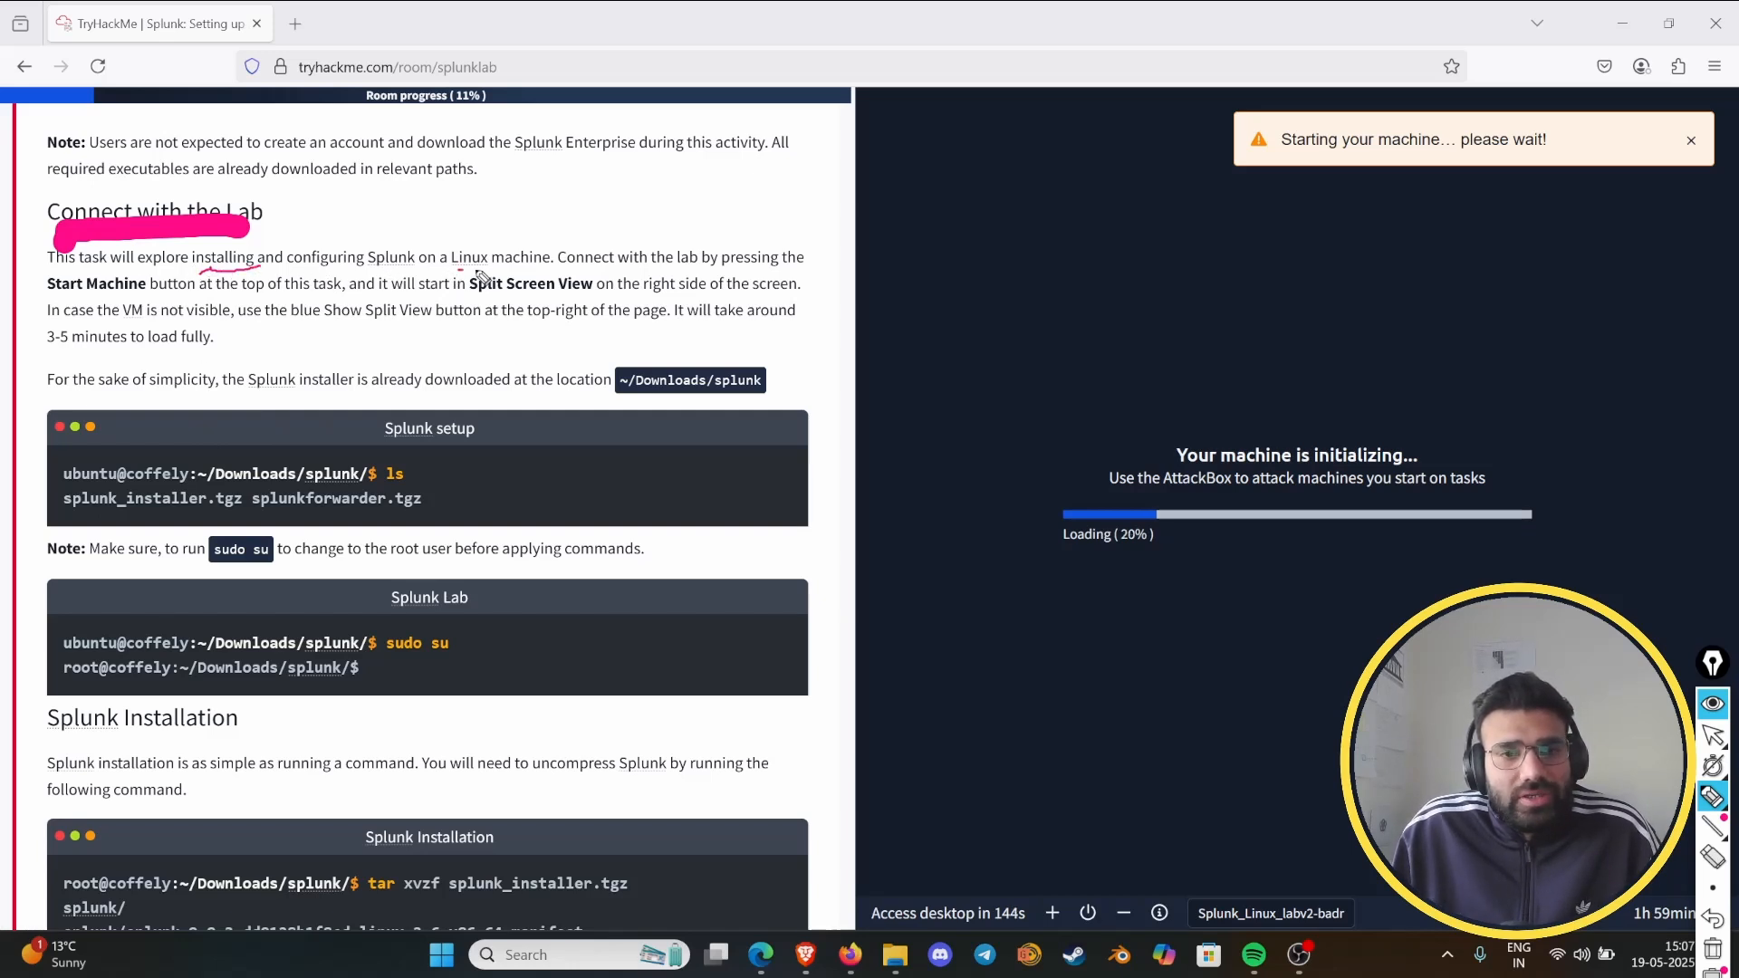
left_click_drag(455, 270, 546, 269)
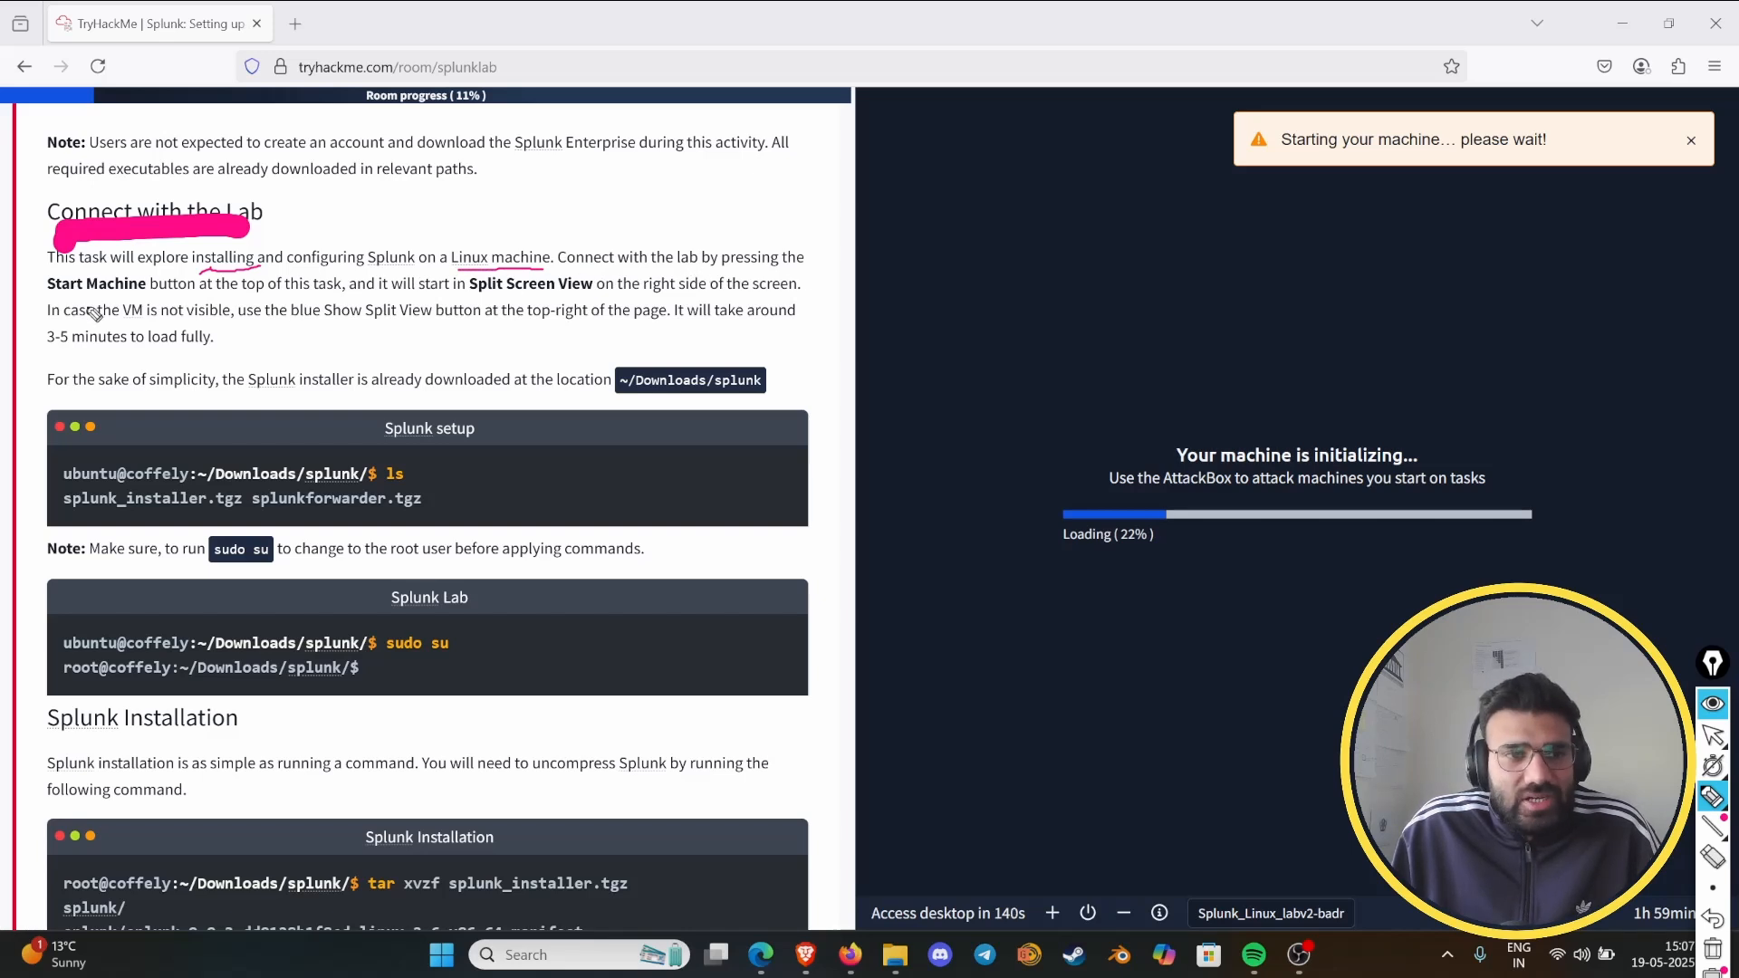
left_click_drag(59, 292, 144, 290)
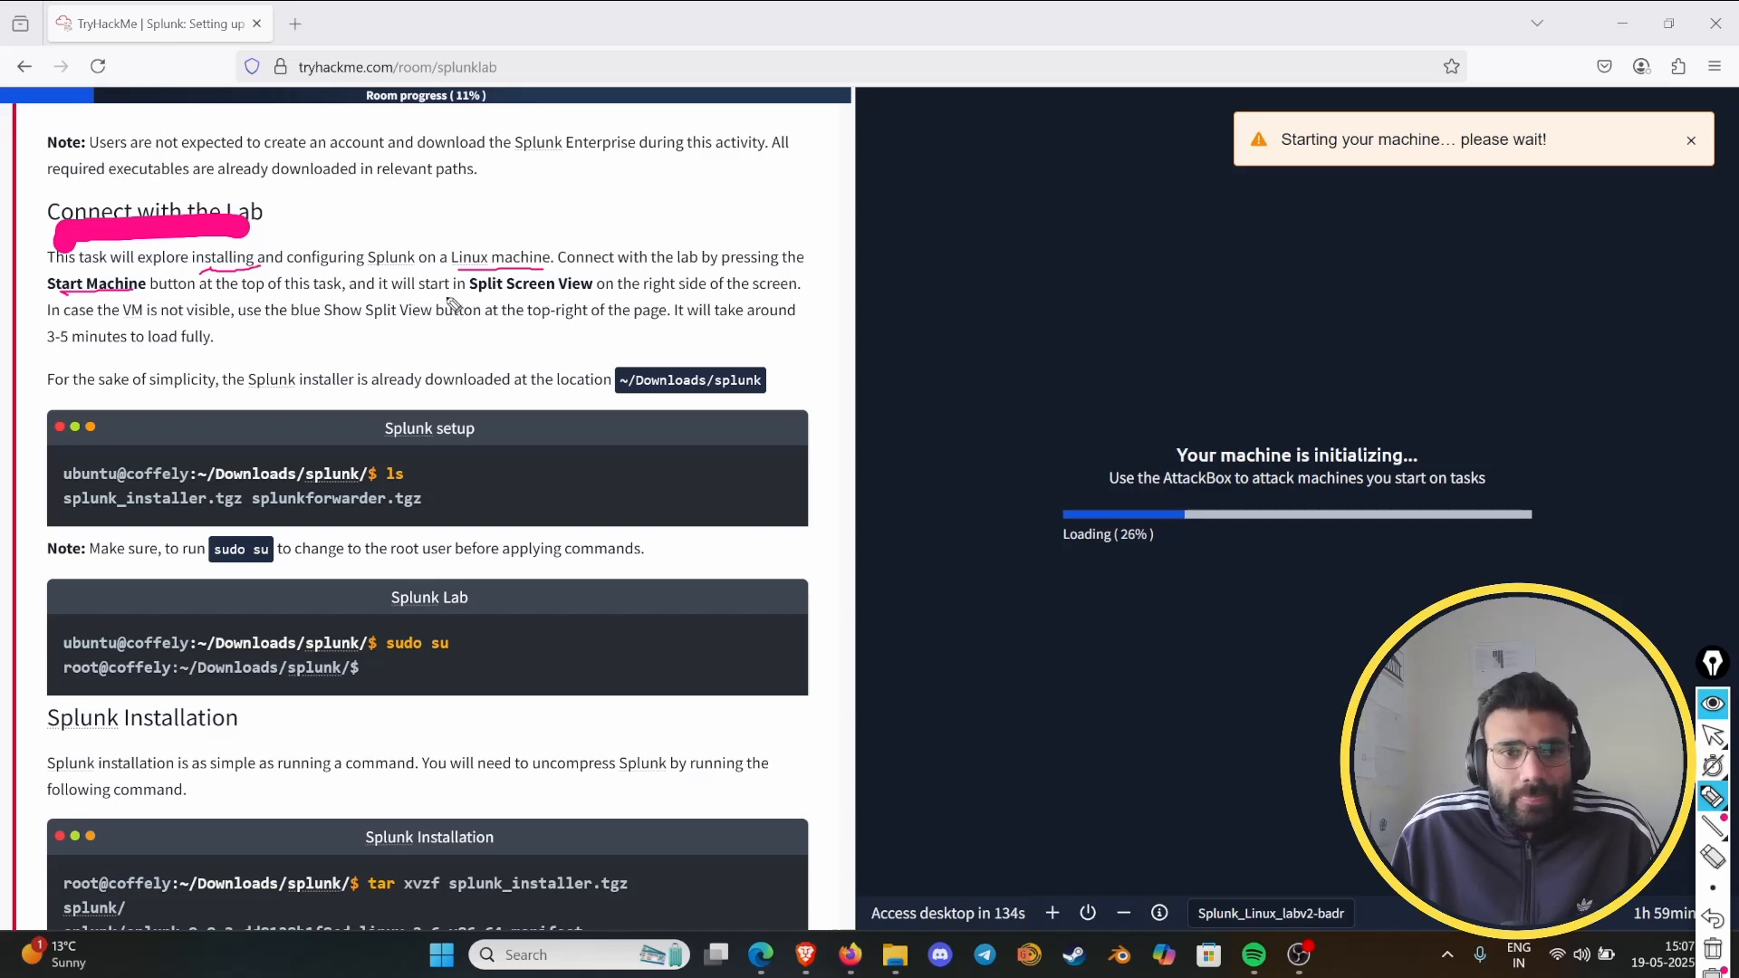
left_click_drag(484, 307, 589, 308)
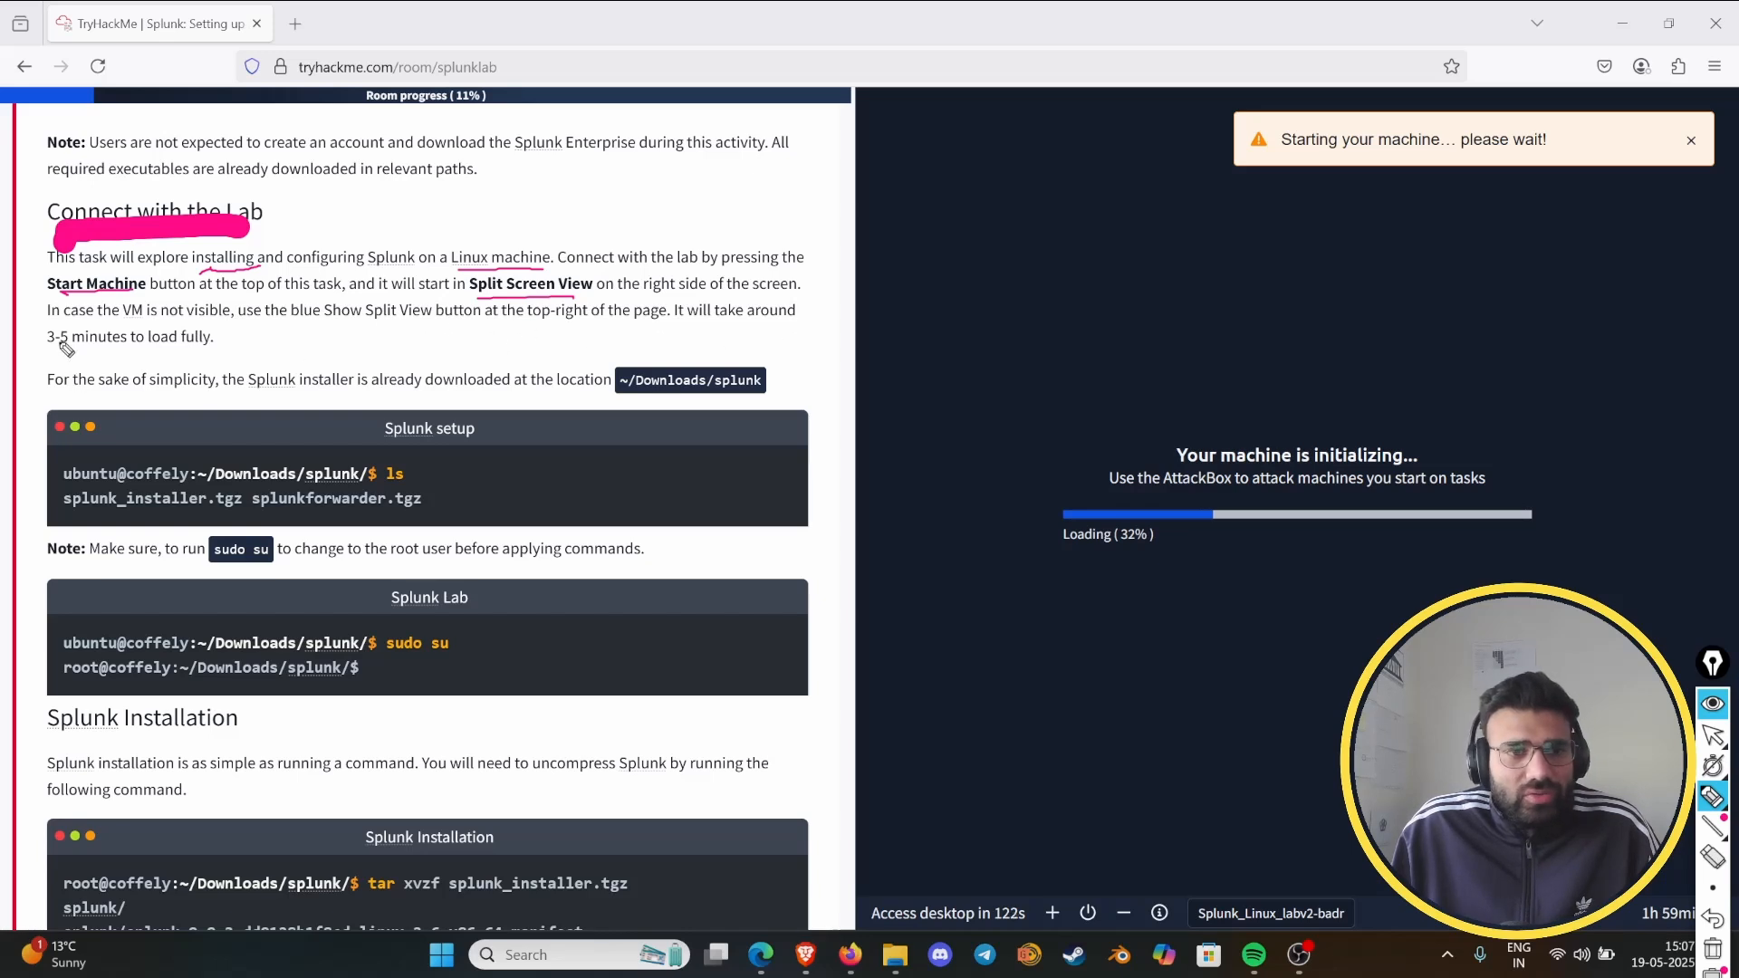
- Underline "3-5 minutes to load" and draw boxes around ~/Downloads/splunk, the path with "ls", and the "sudo su" command
left_click_drag(51, 341, 177, 341)
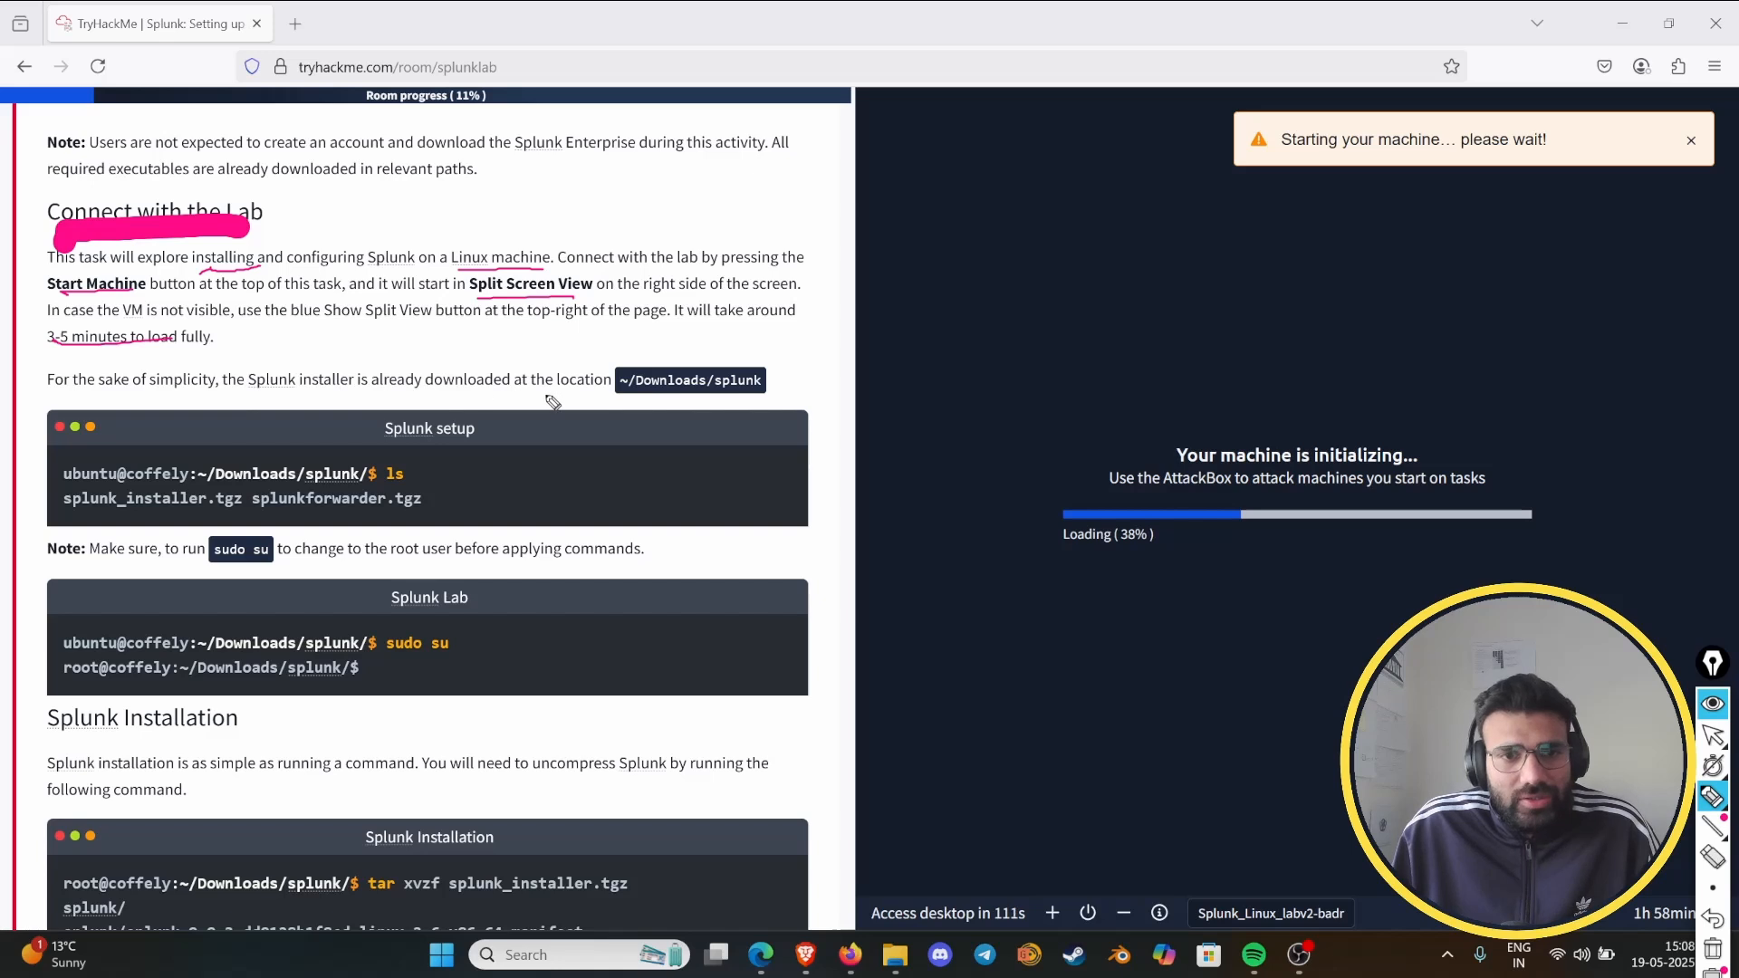
mouse_move(623, 391)
left_mouse_down()
mouse_move(756, 402)
mouse_move(786, 361)
mouse_move(704, 412)
left_mouse_up()
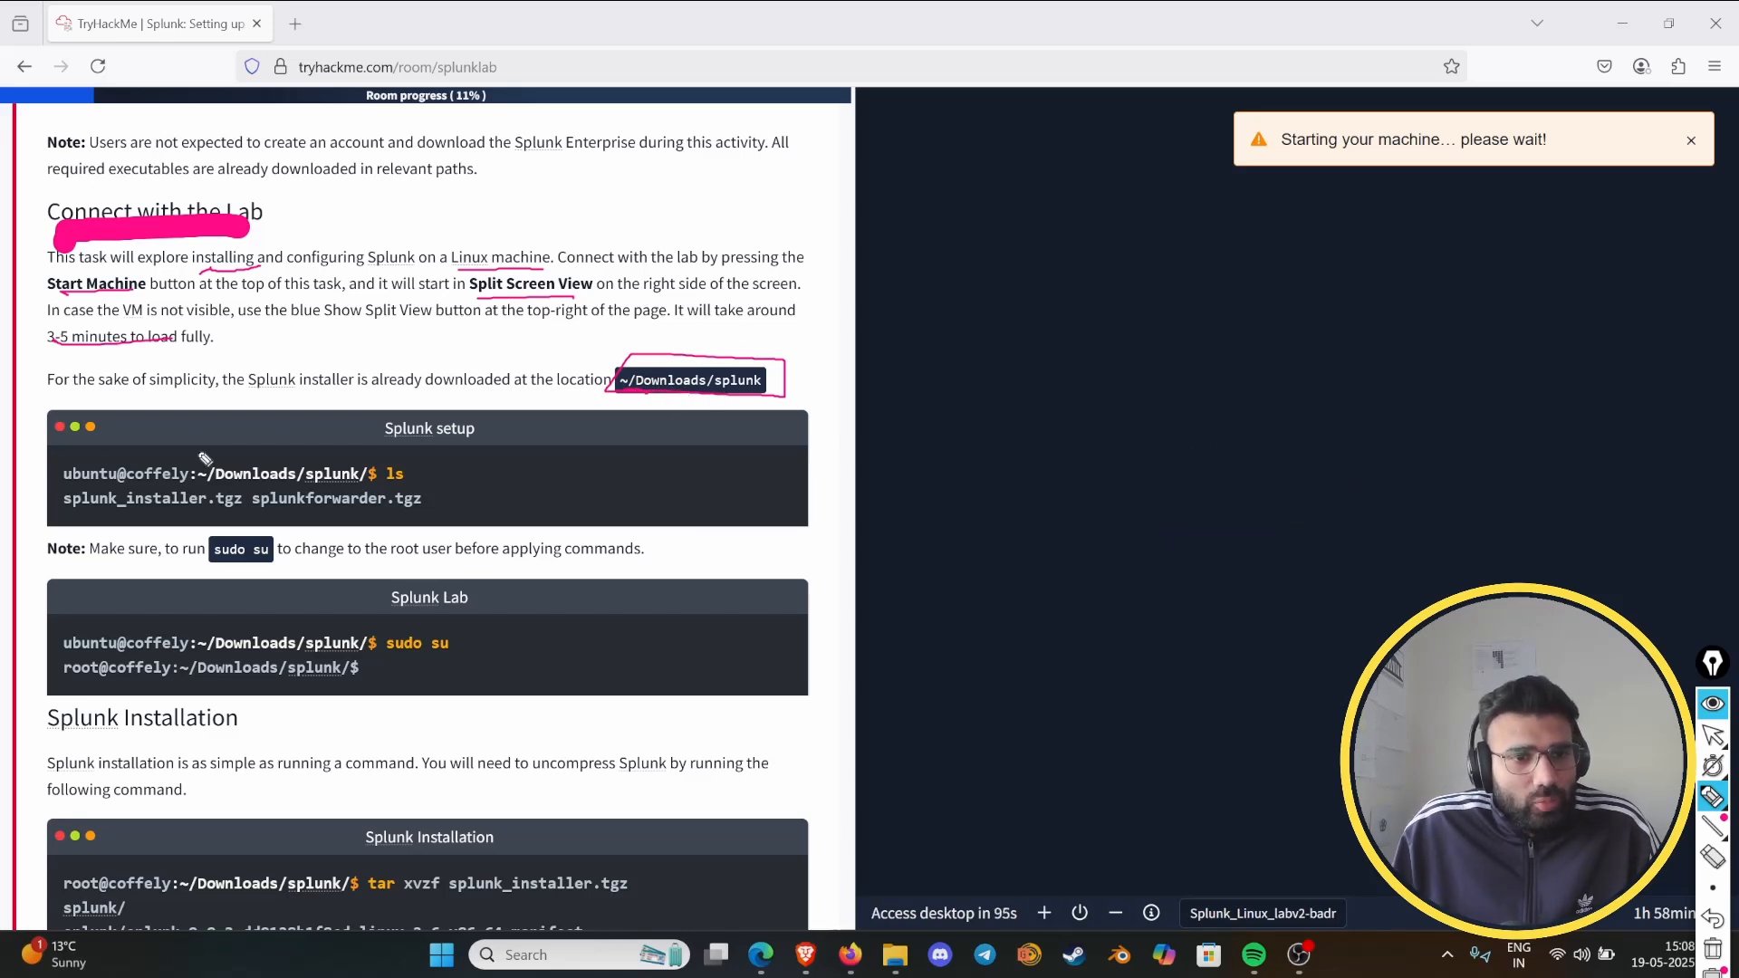
mouse_move(404, 458)
left_mouse_down()
mouse_move(427, 463)
mouse_move(387, 497)
mouse_move(210, 484)
mouse_move(419, 450)
left_mouse_up()
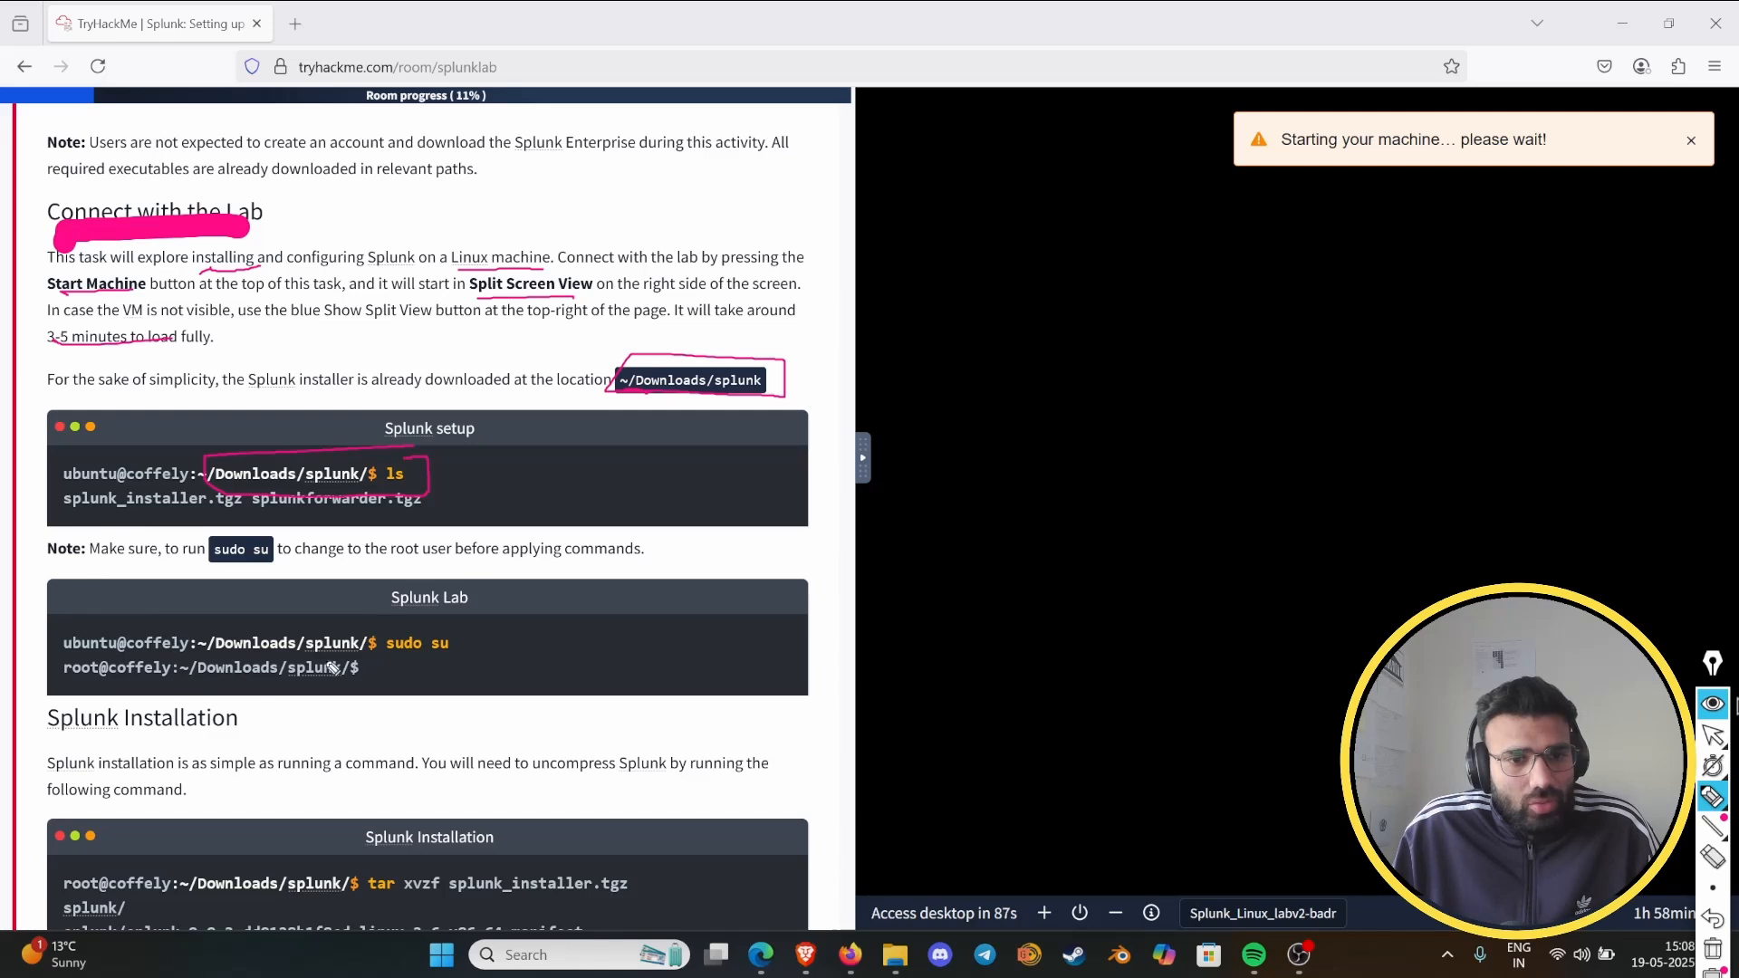
mouse_move(367, 649)
left_mouse_down()
mouse_move(493, 631)
mouse_move(374, 652)
left_mouse_up()
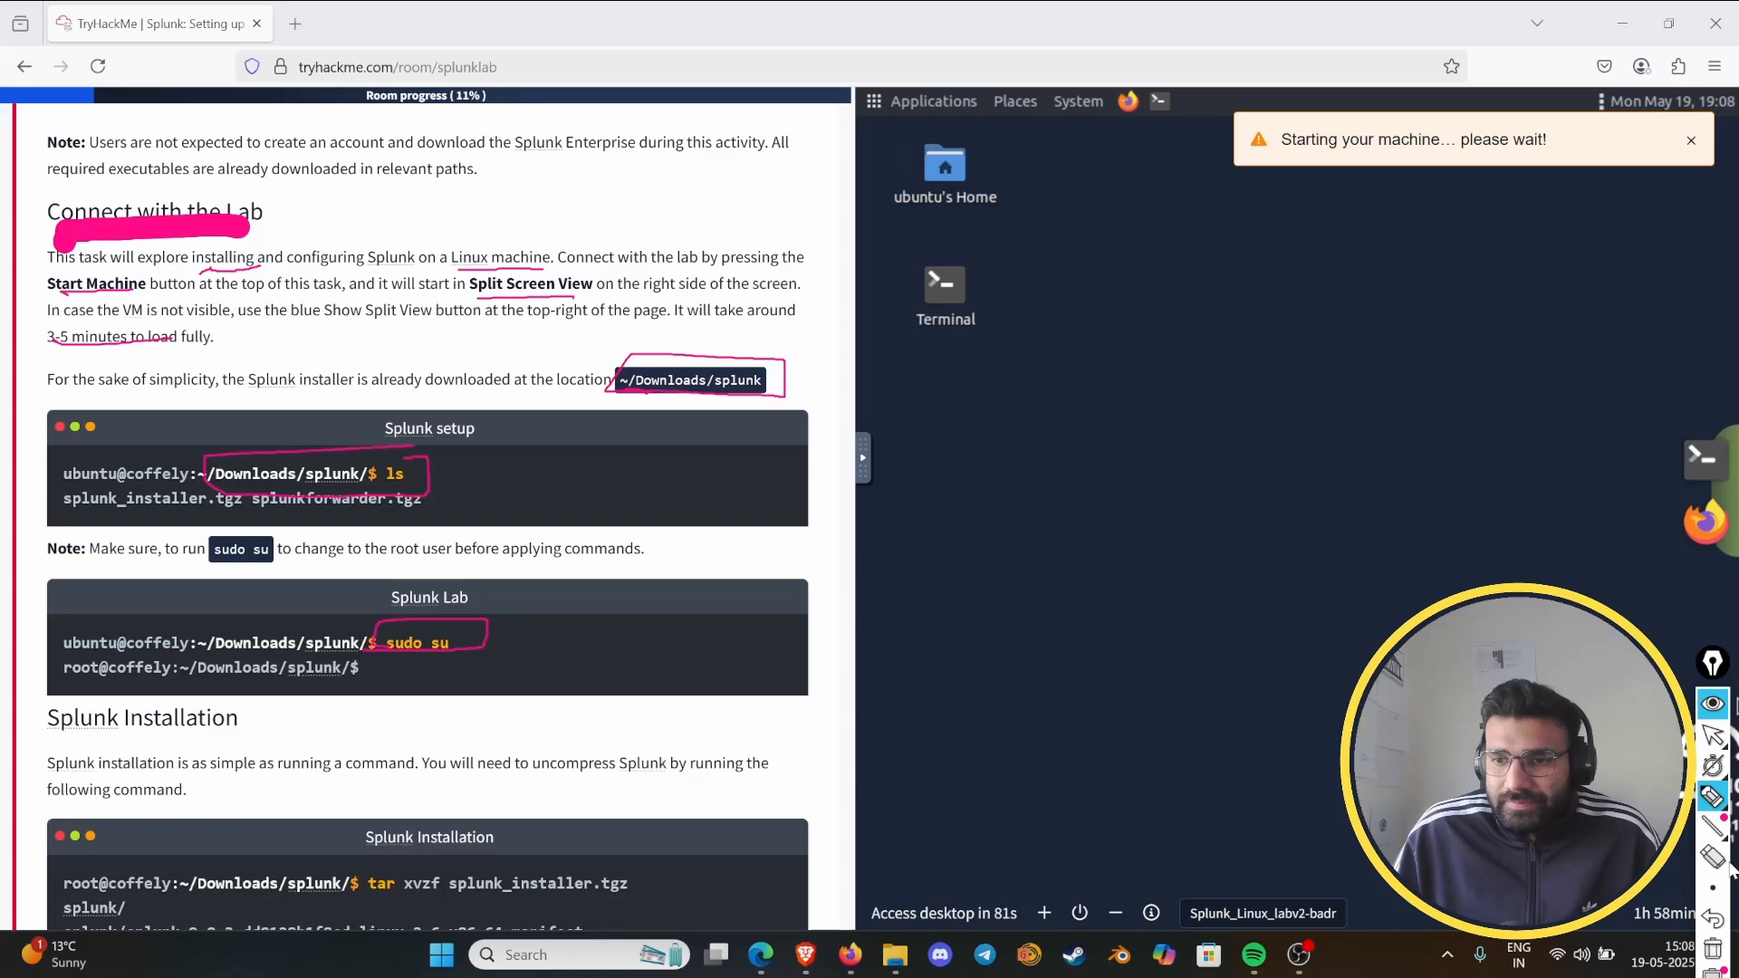
- Clear all pen marks from the Task 3 page and leave drawing mode
left_click(1713, 950)
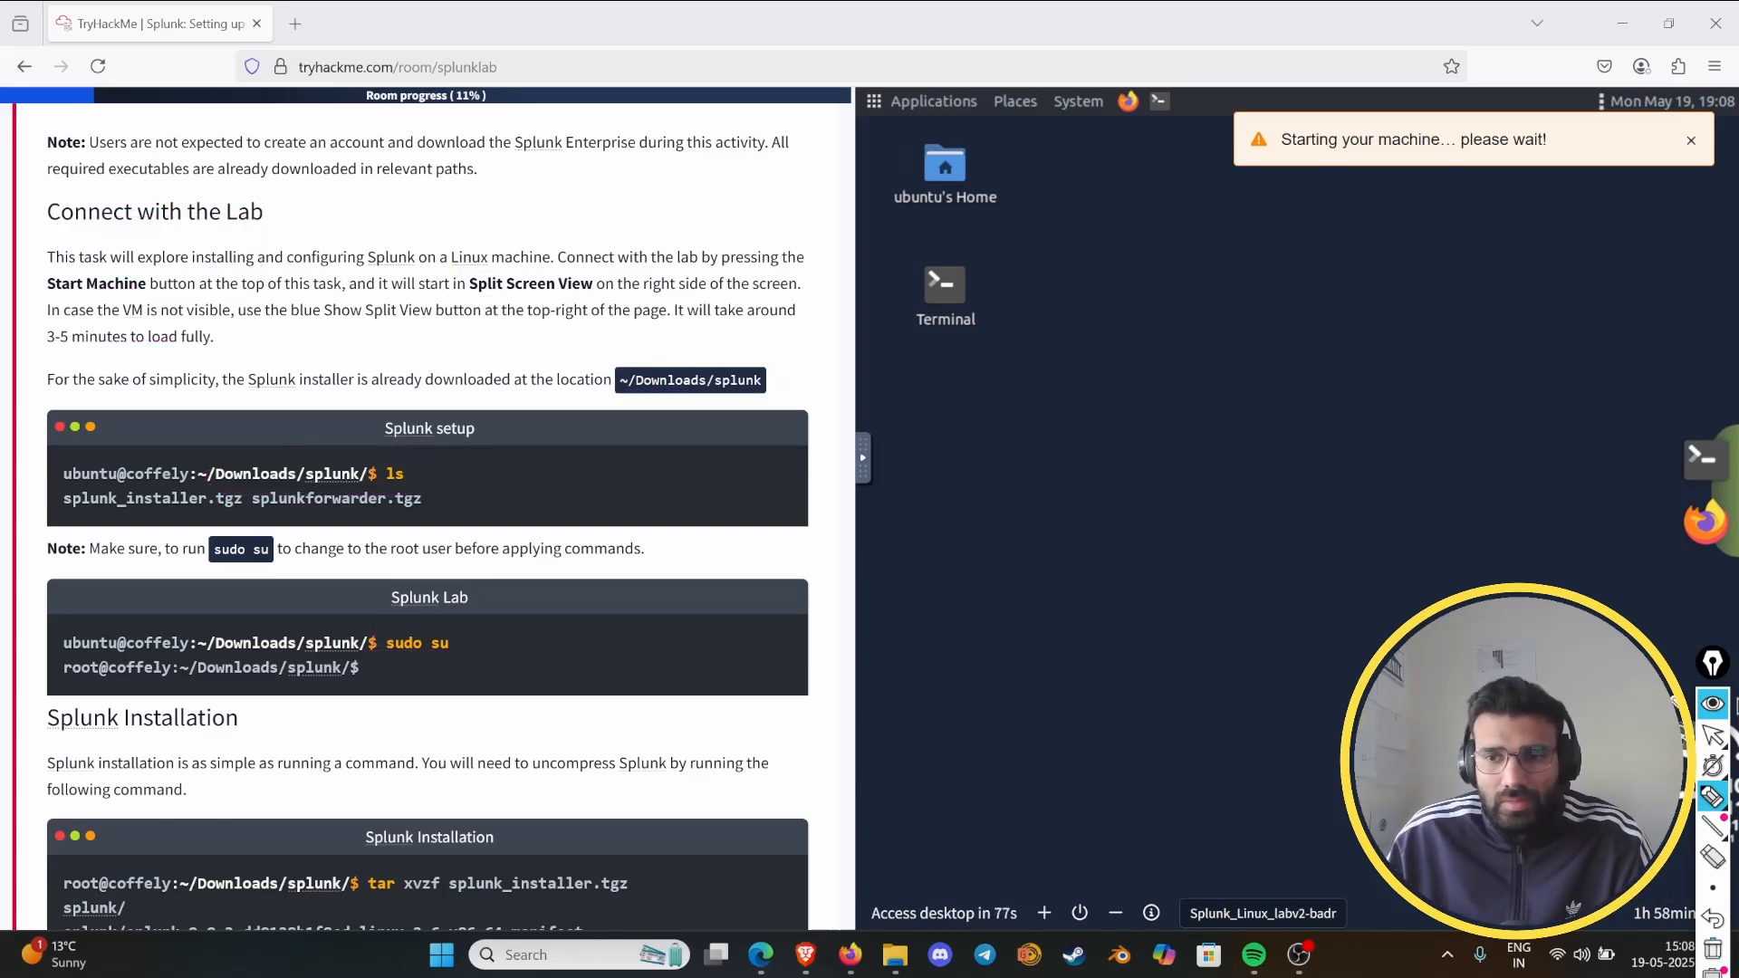
left_click(1712, 705)
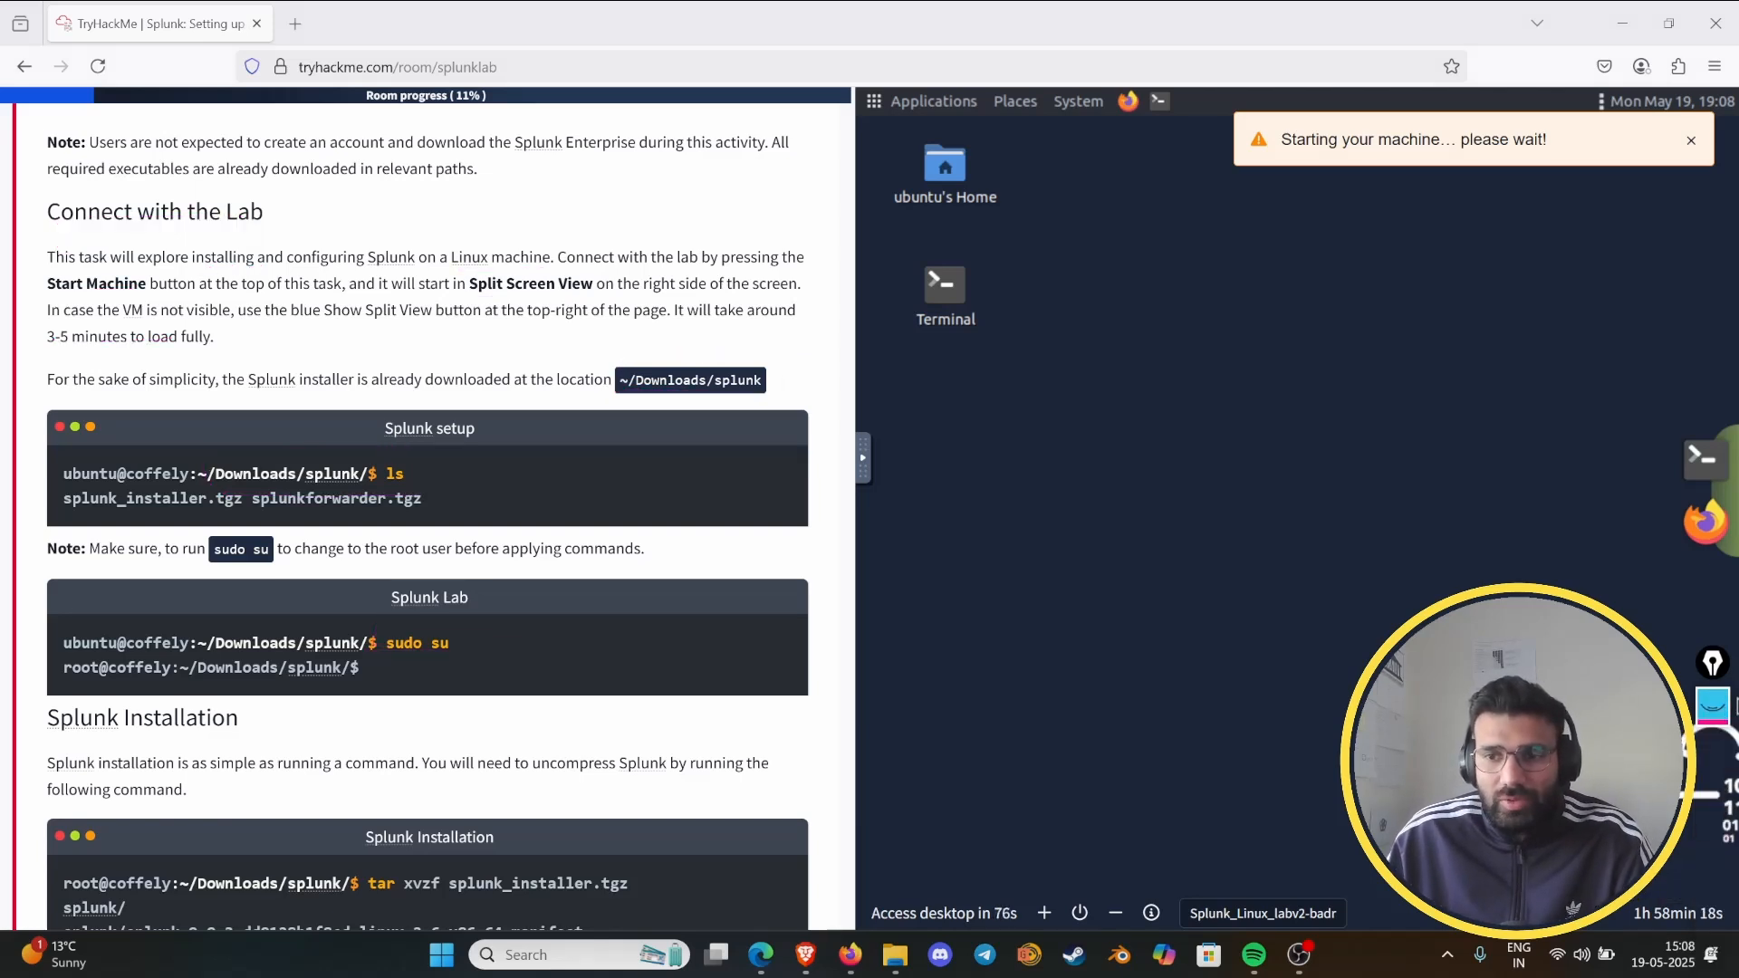
- Open a terminal on the lab machine's desktop and list the home directory with ls
right_click(964, 302)
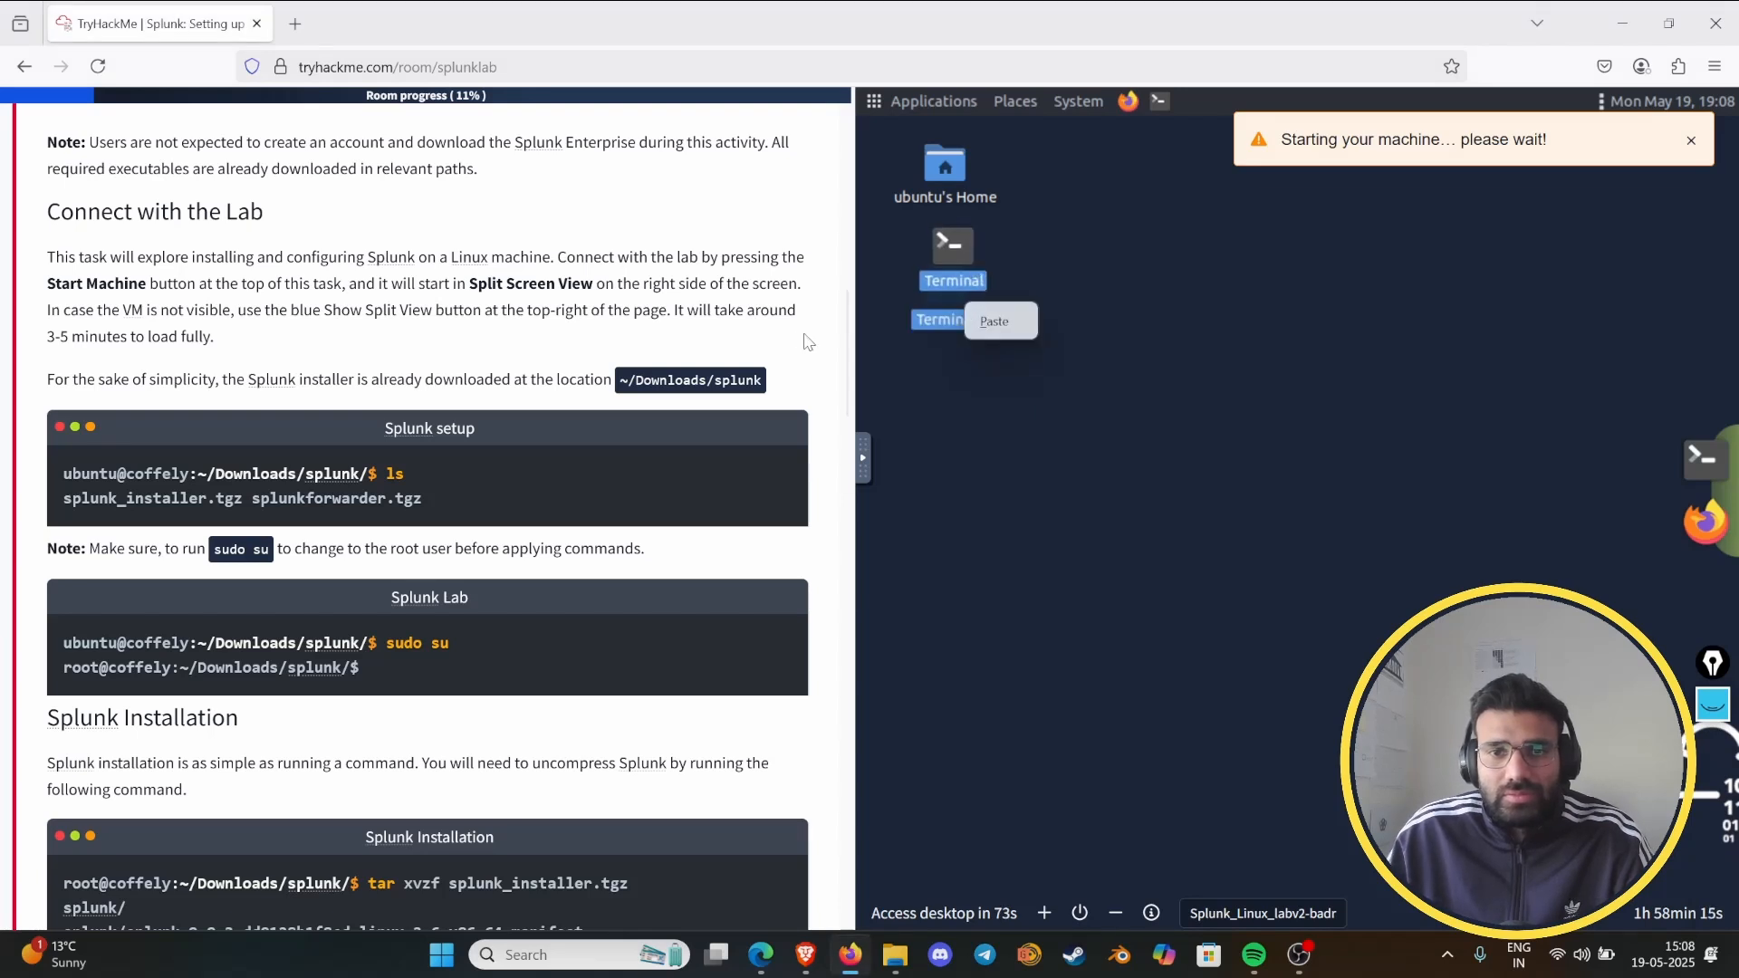
left_click(957, 288)
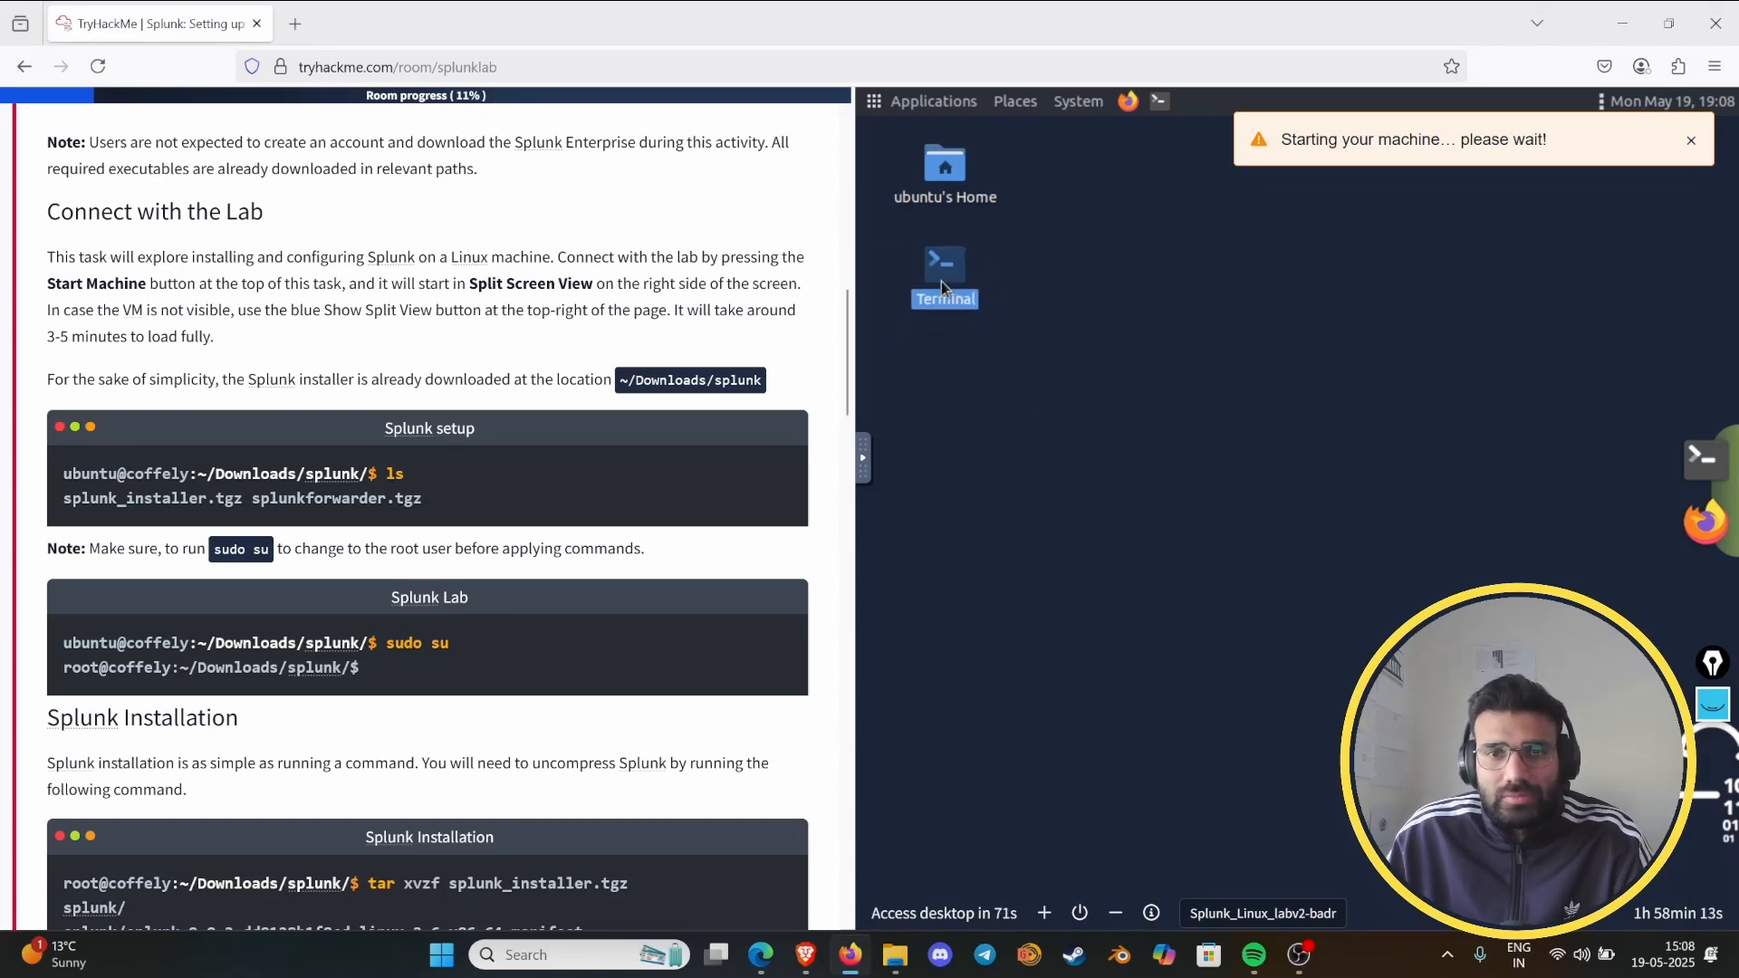
double_click(943, 288)
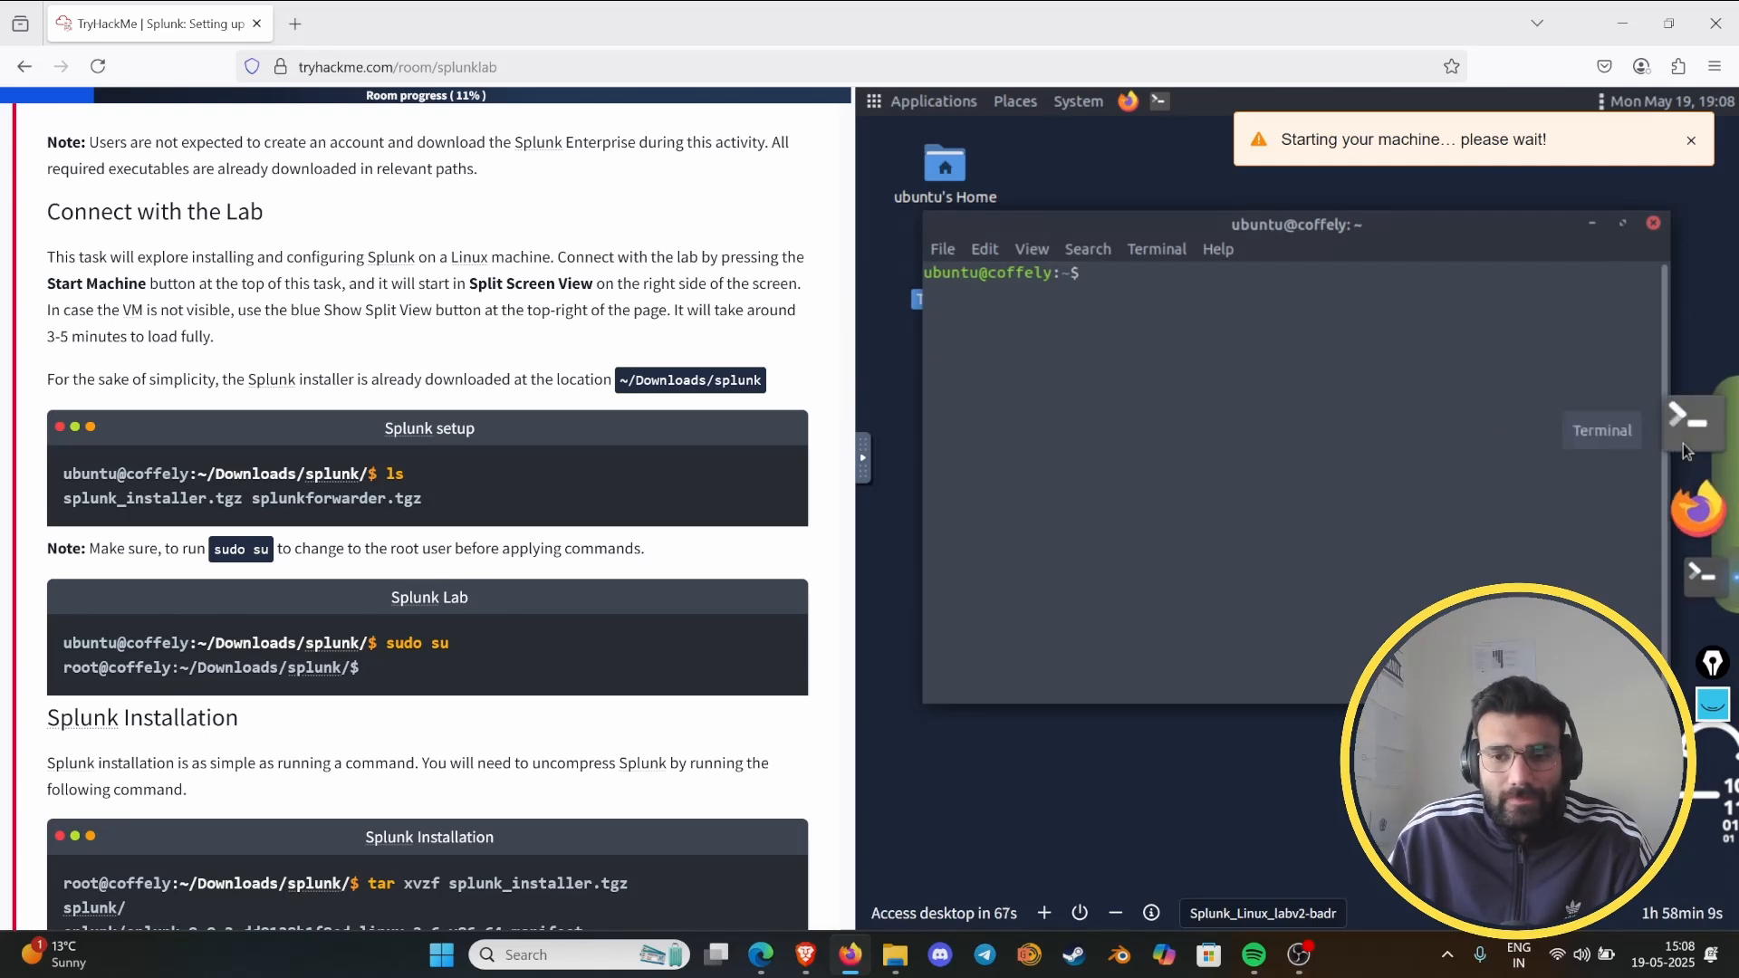
type("ls")
key("Return")
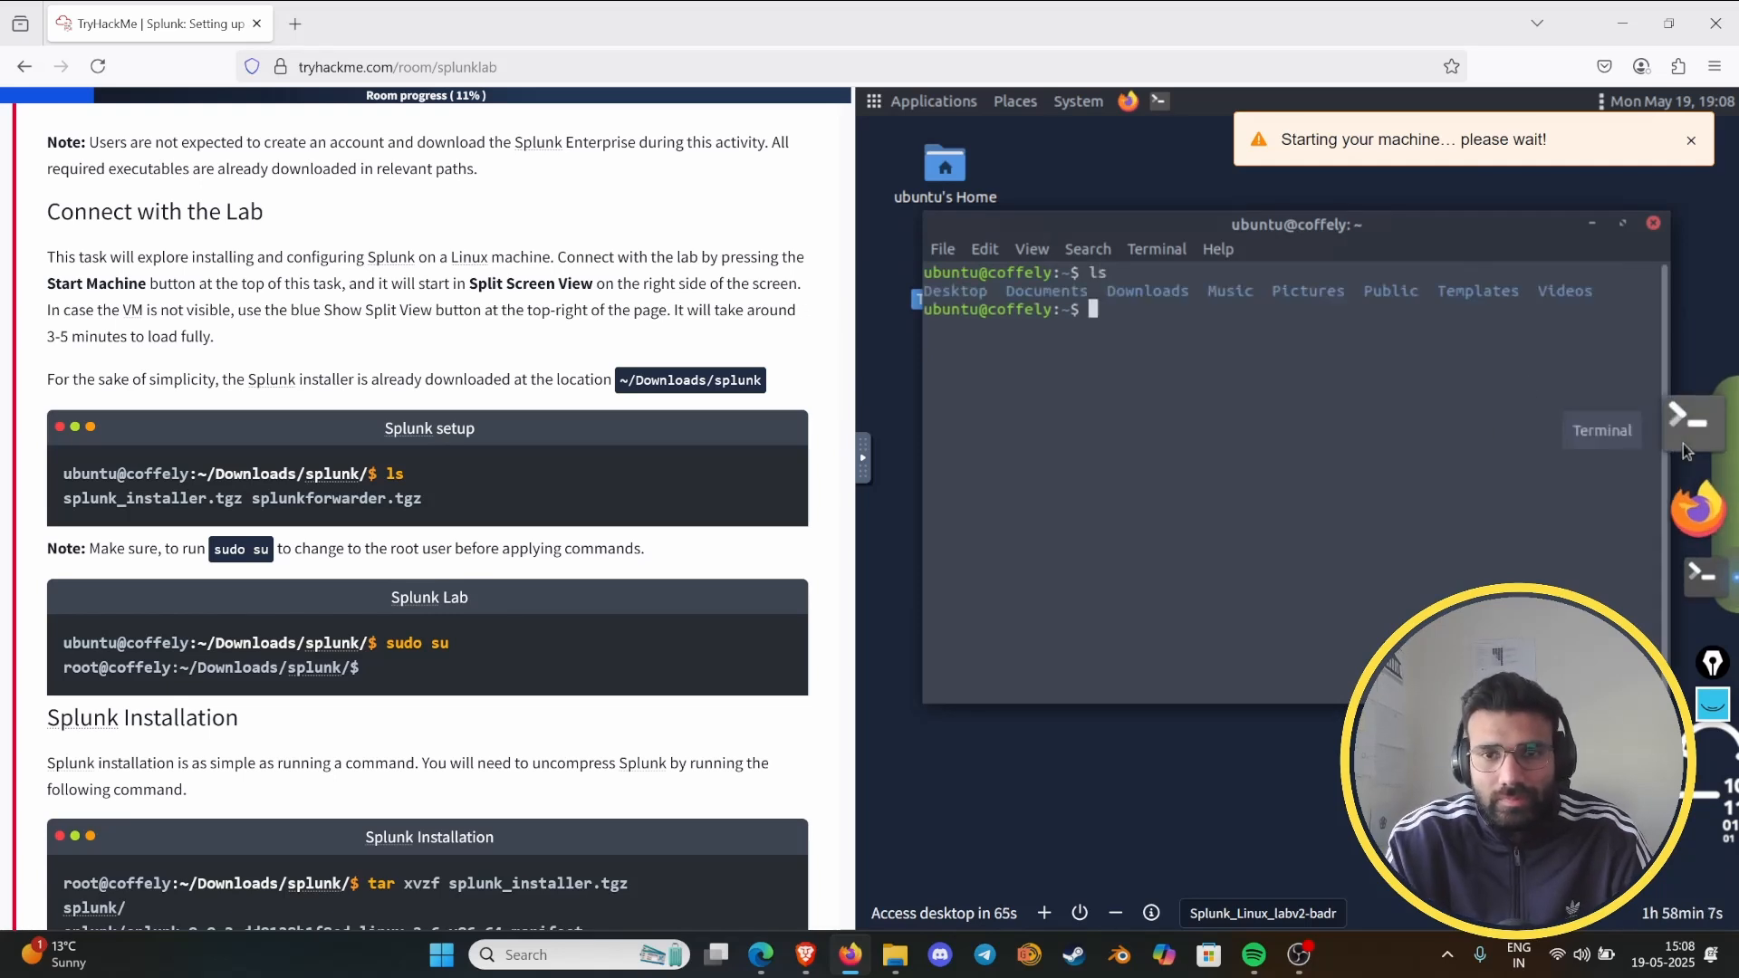
- List the contents of the Downloads folder from the home directory, and list the home directory again
type("ls")
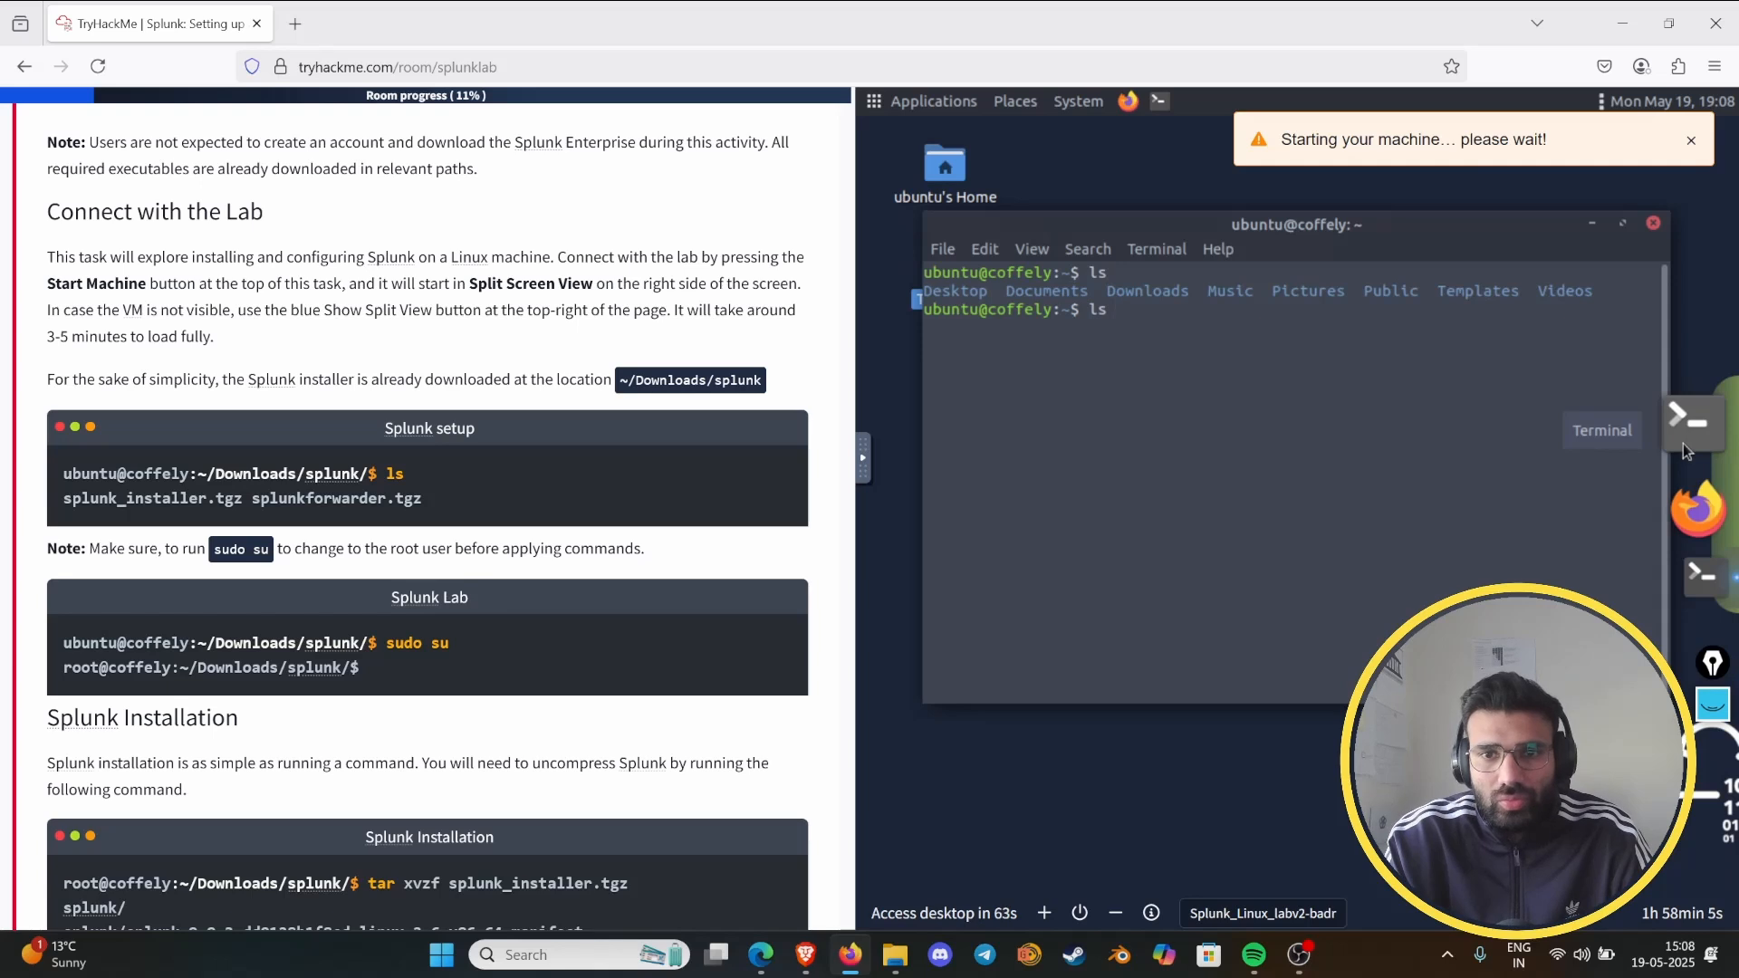
type(" Downl")
key("Tab")
key("Return")
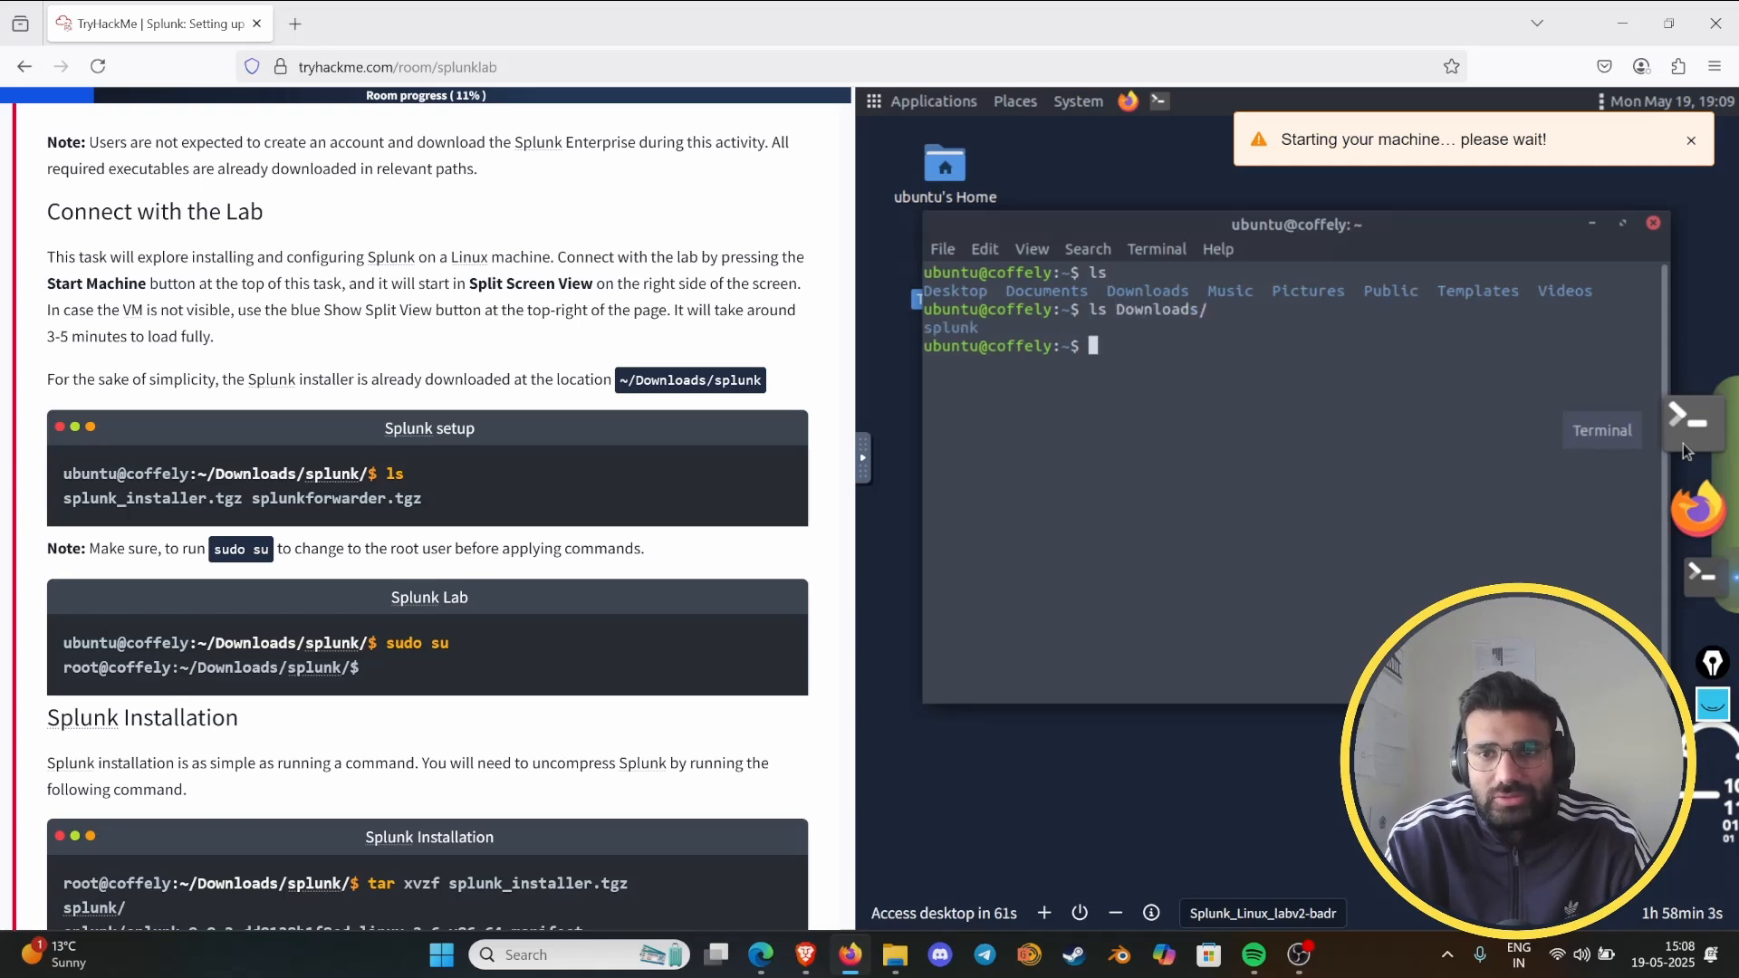
type("ls")
key("Return")
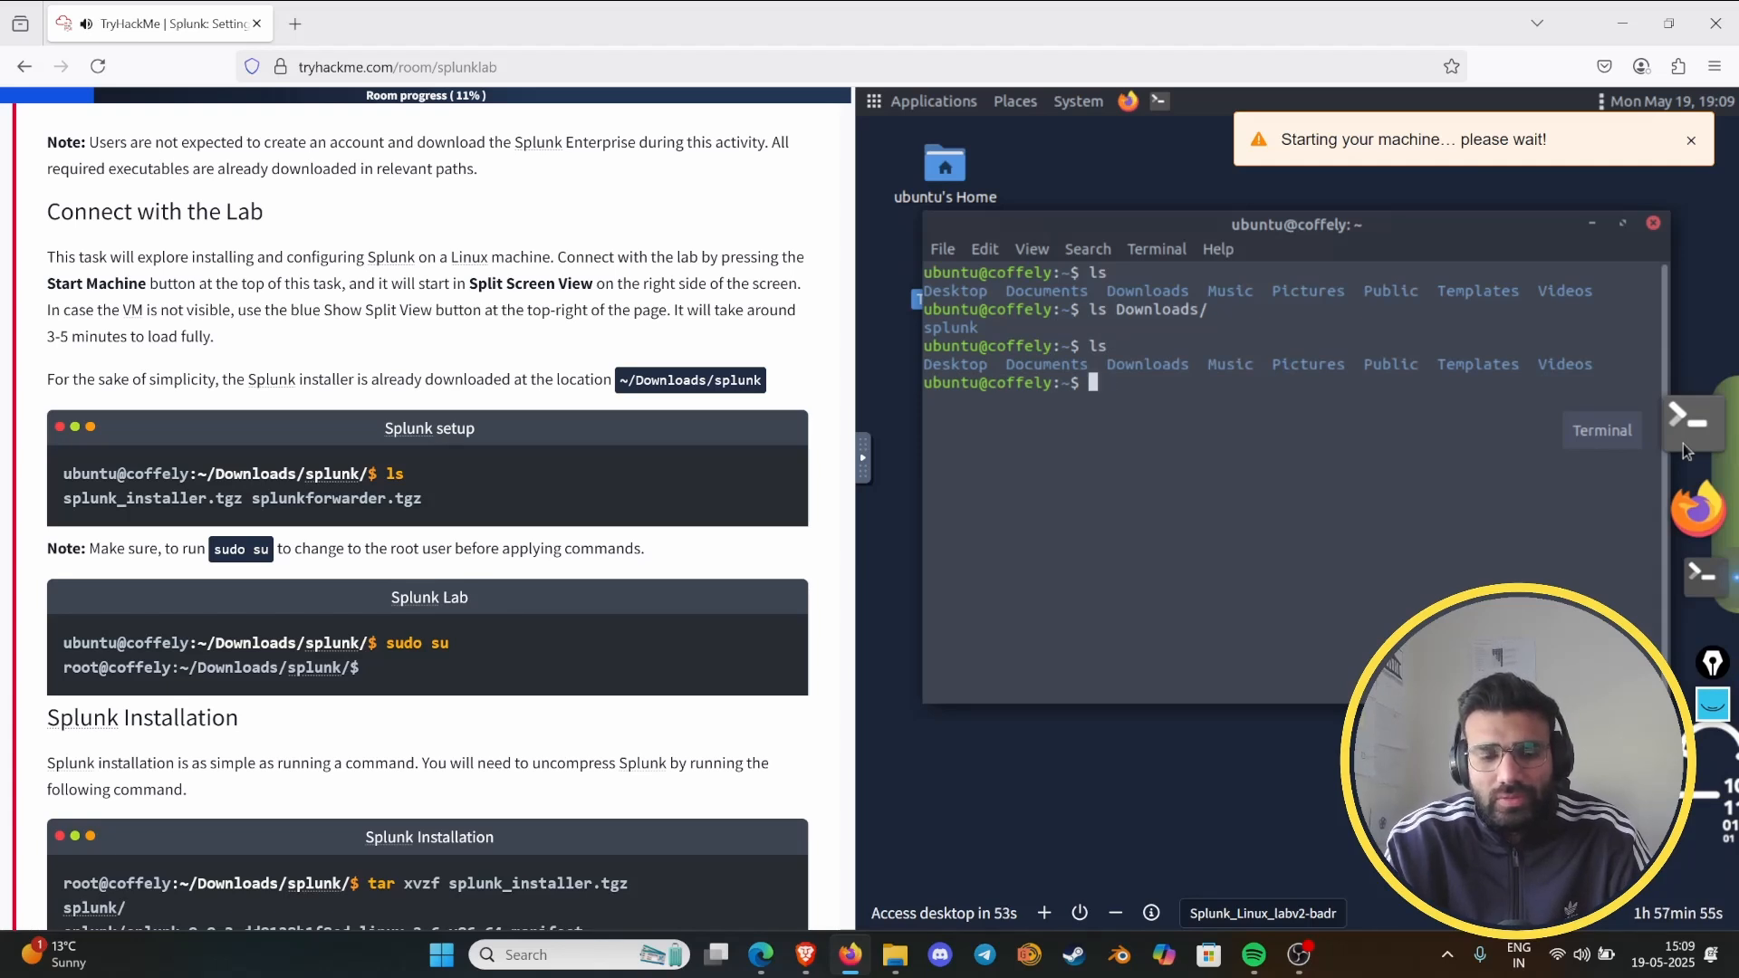
- Change into the Downloads directory in the terminal and list its contents
type("cd d")
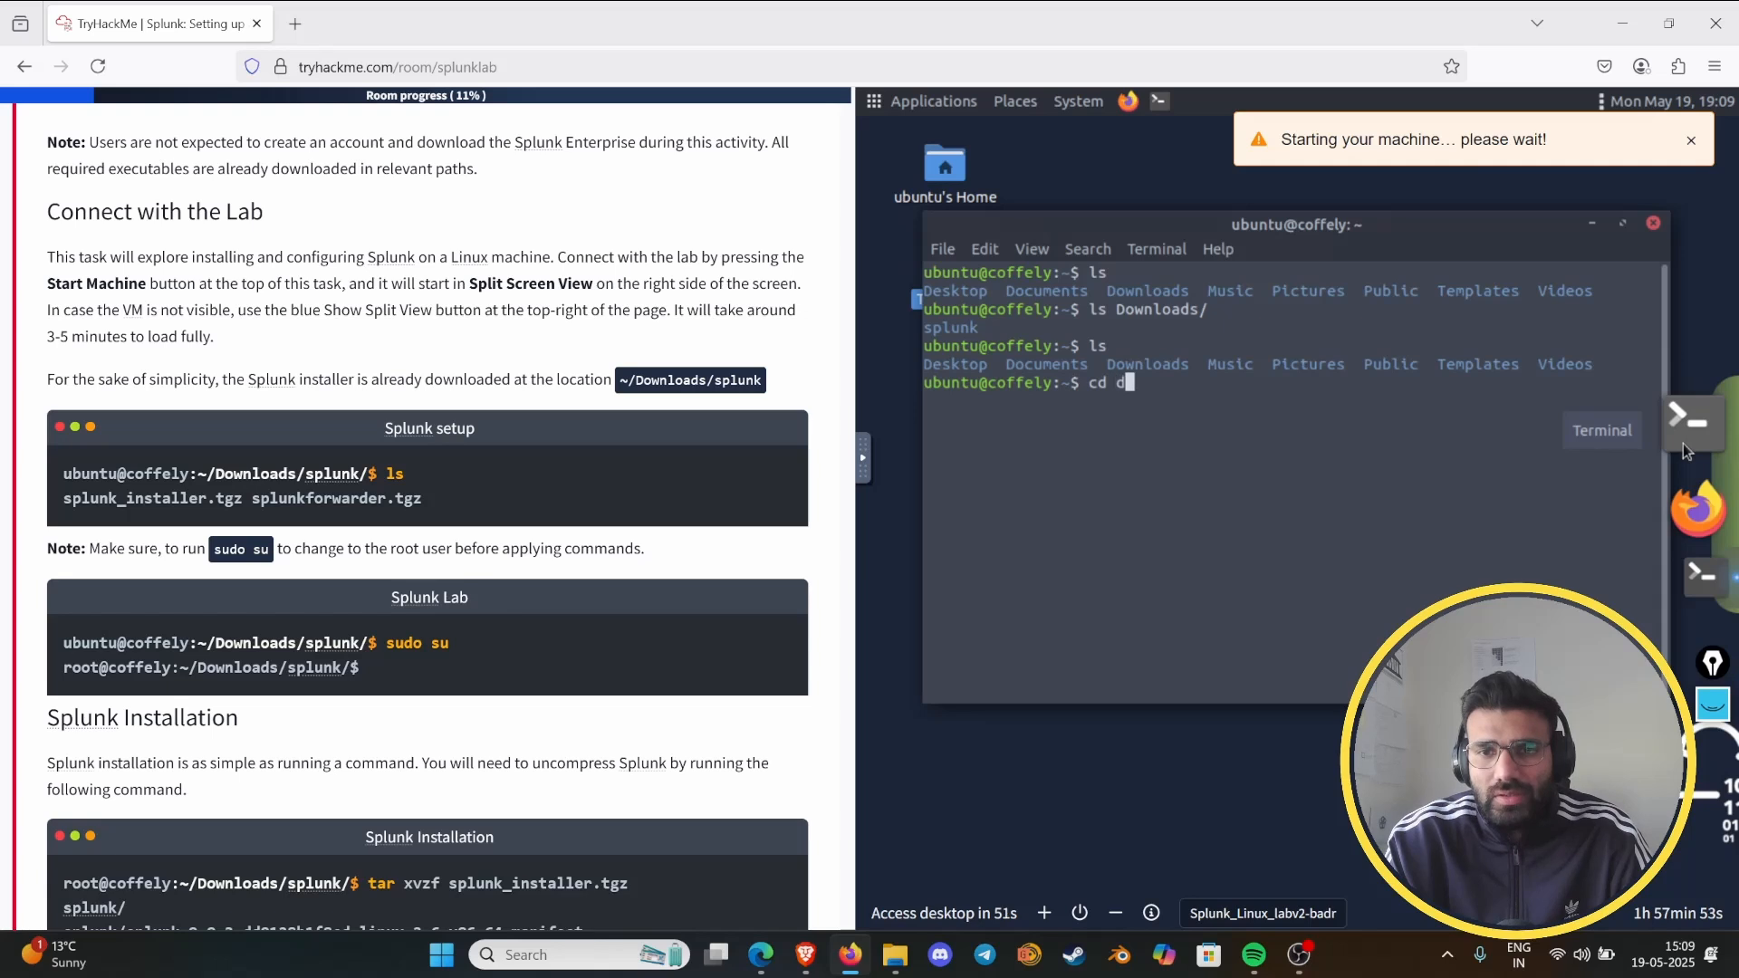
type("e")
key("BackSpace")
key("BackSpace")
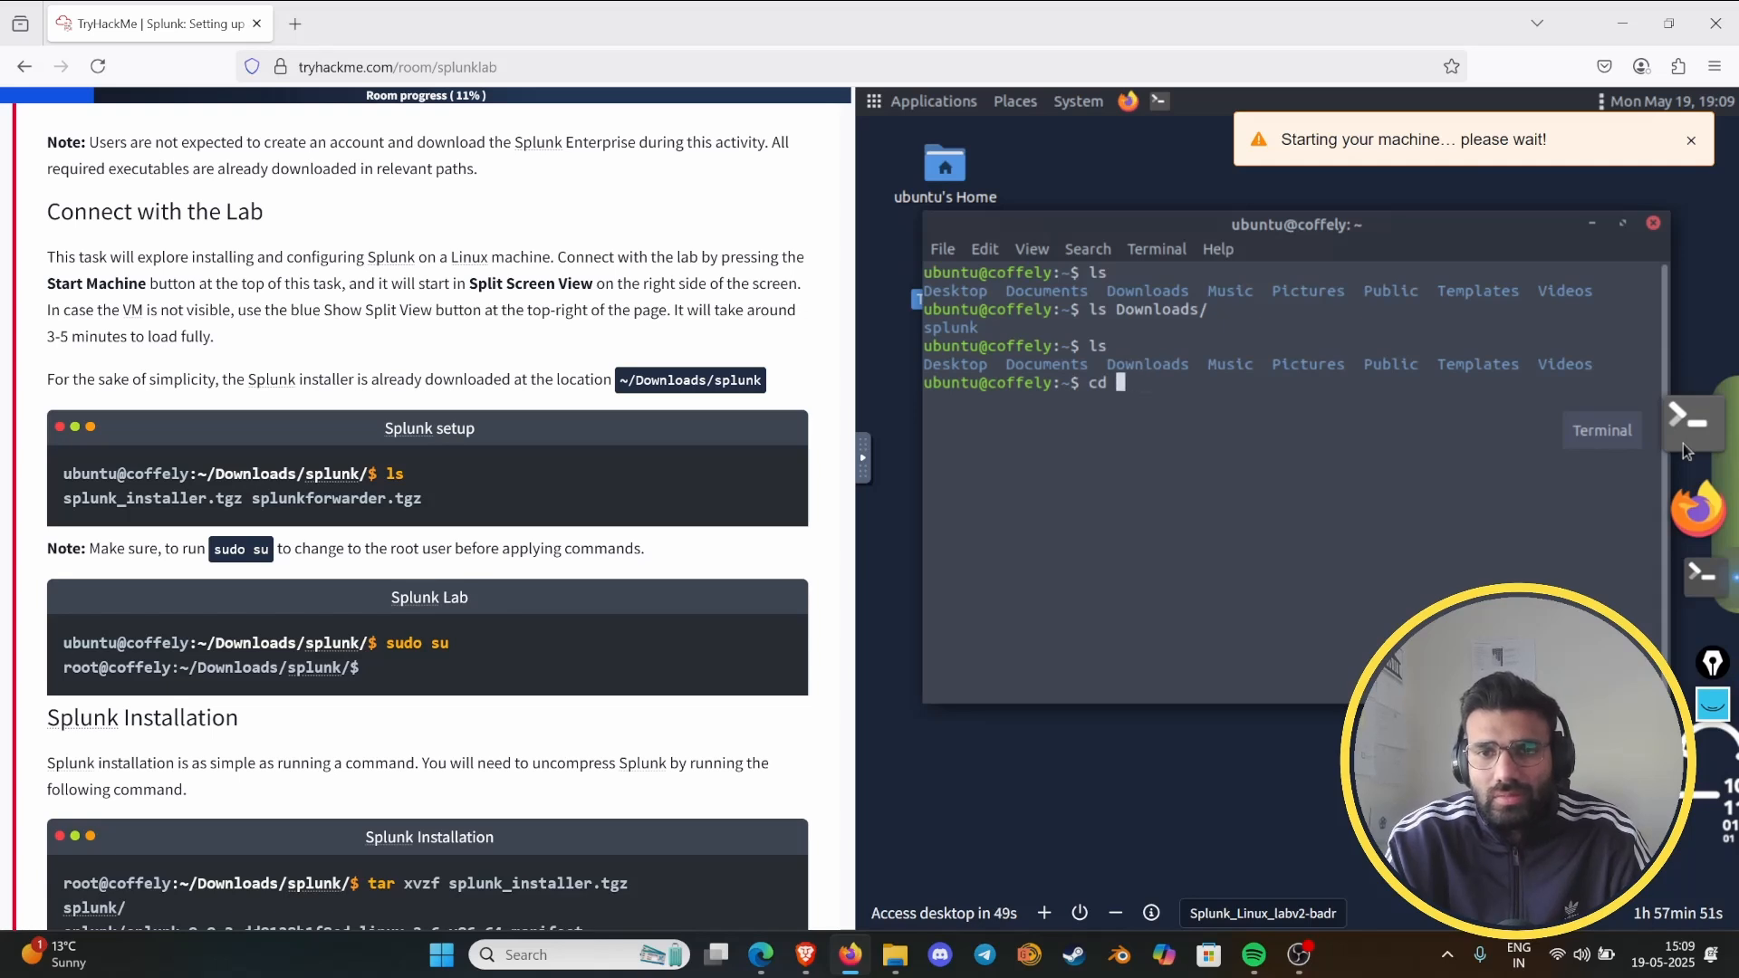
type("Dow")
key("Tab")
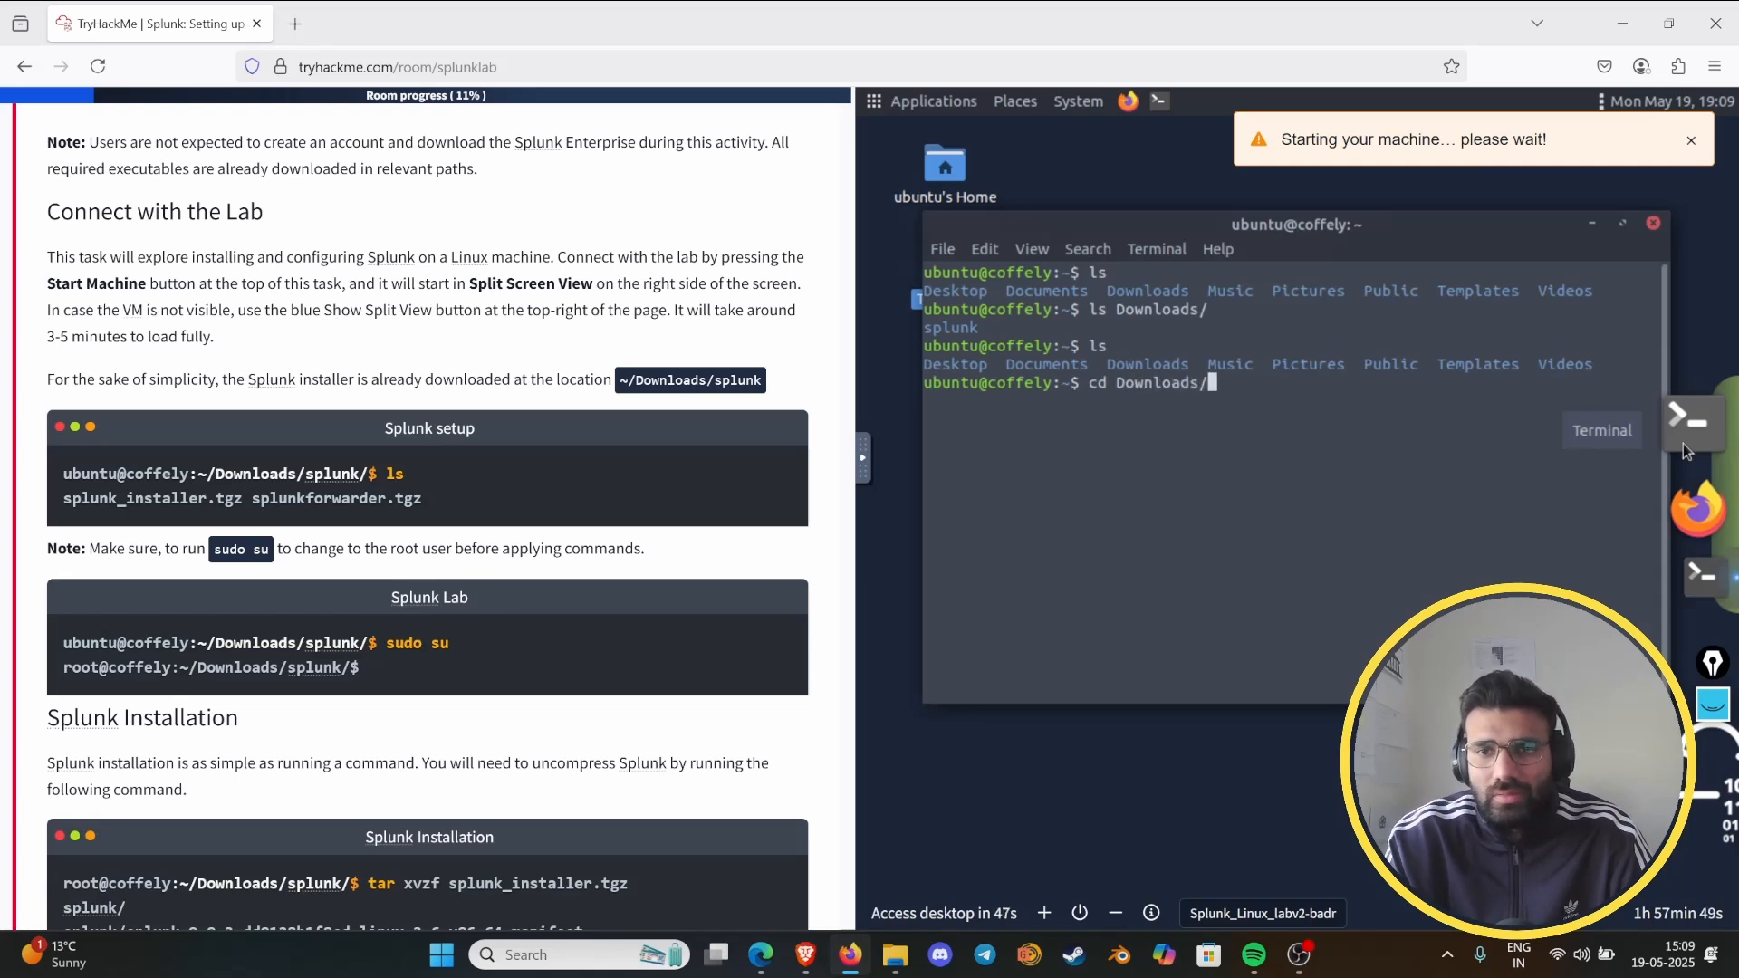
key("Return")
type("ls")
key("Return")
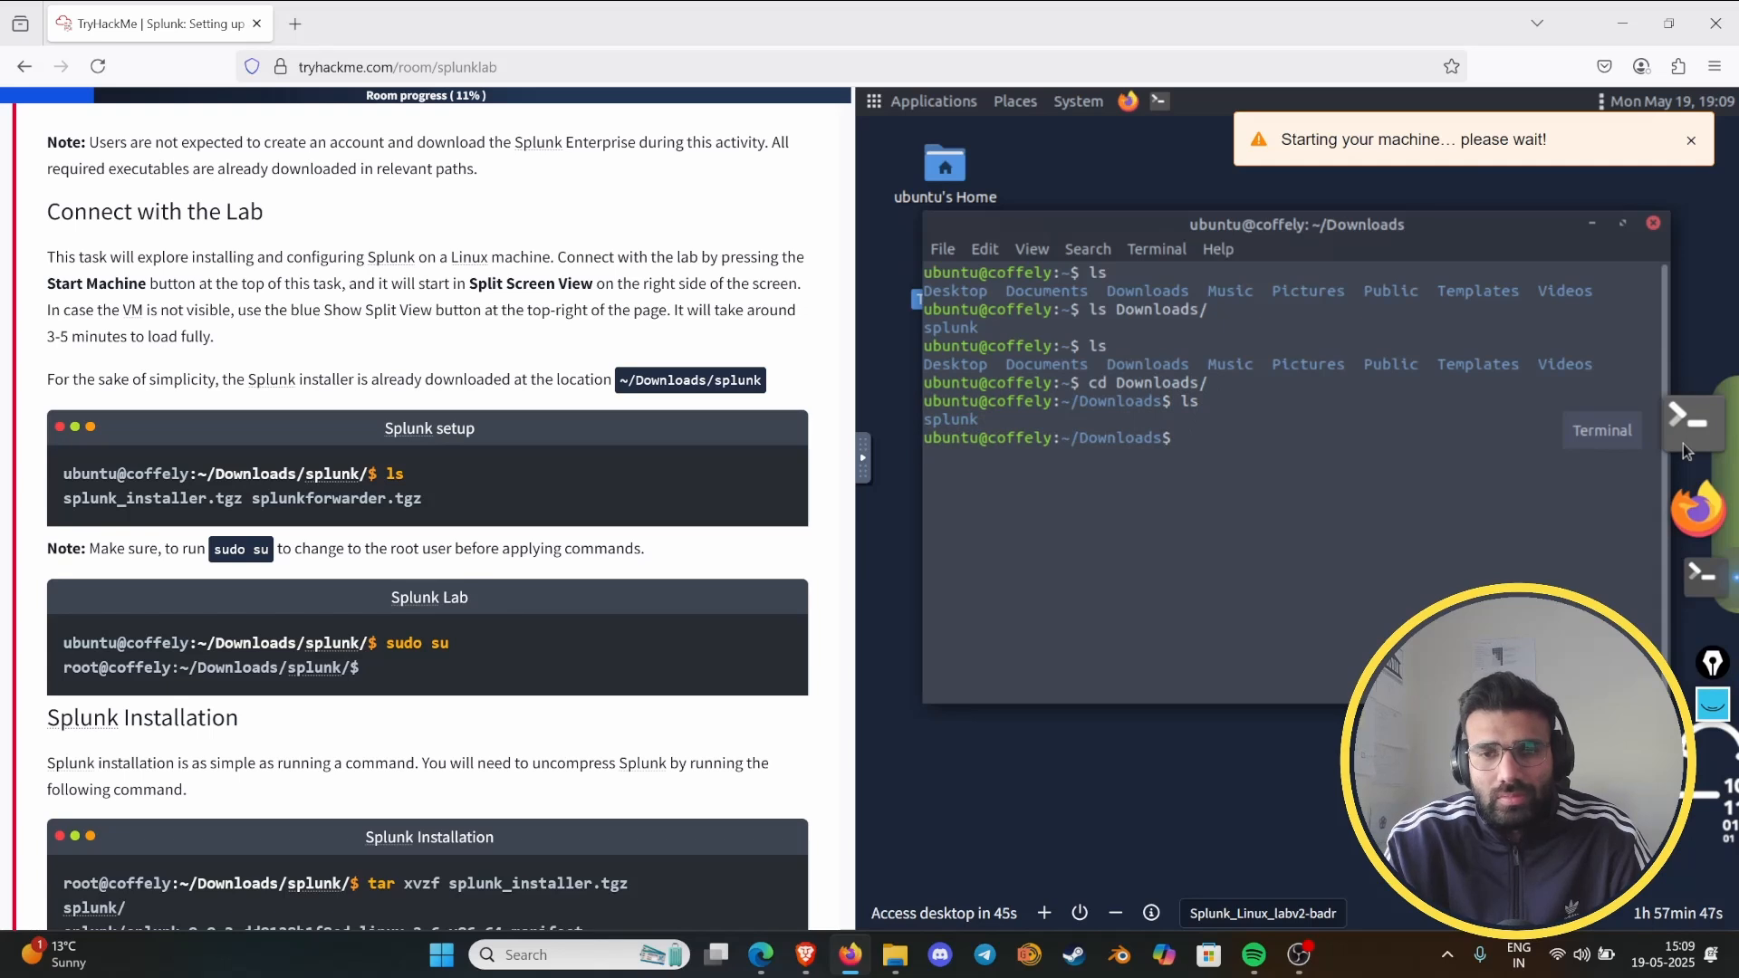
- Change into the splunk directory inside Downloads and list its files
type("cd splu")
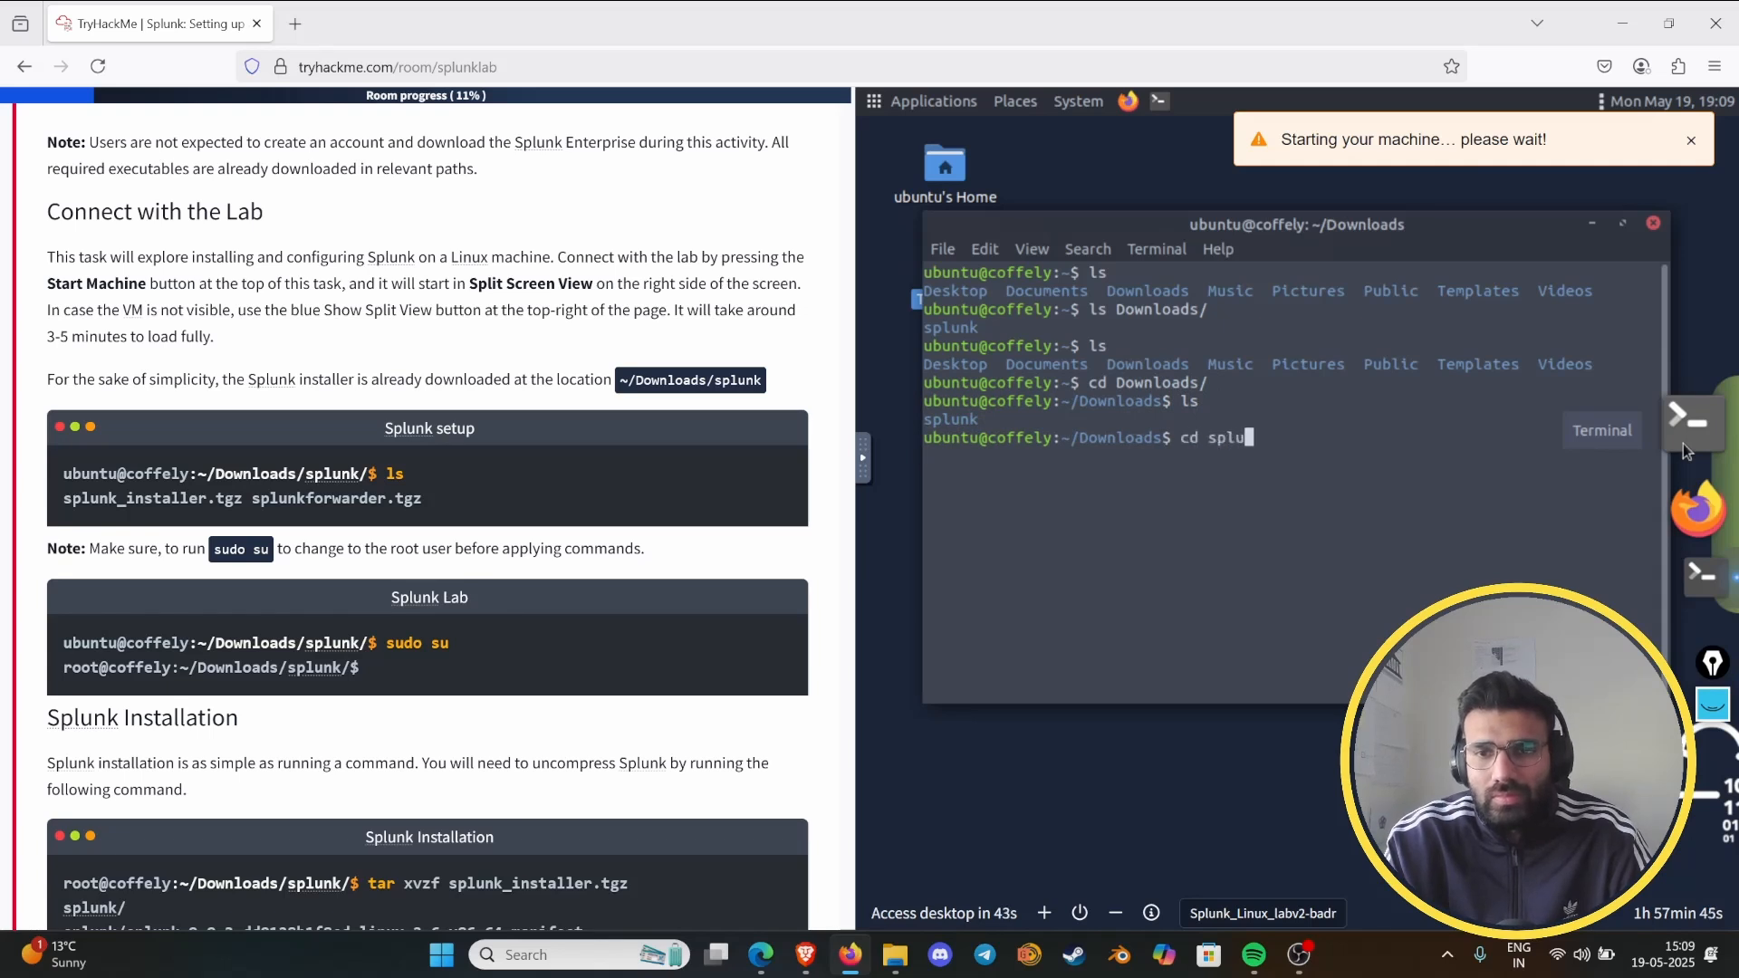
key("Tab")
key("Return")
type("ls")
key("Return")
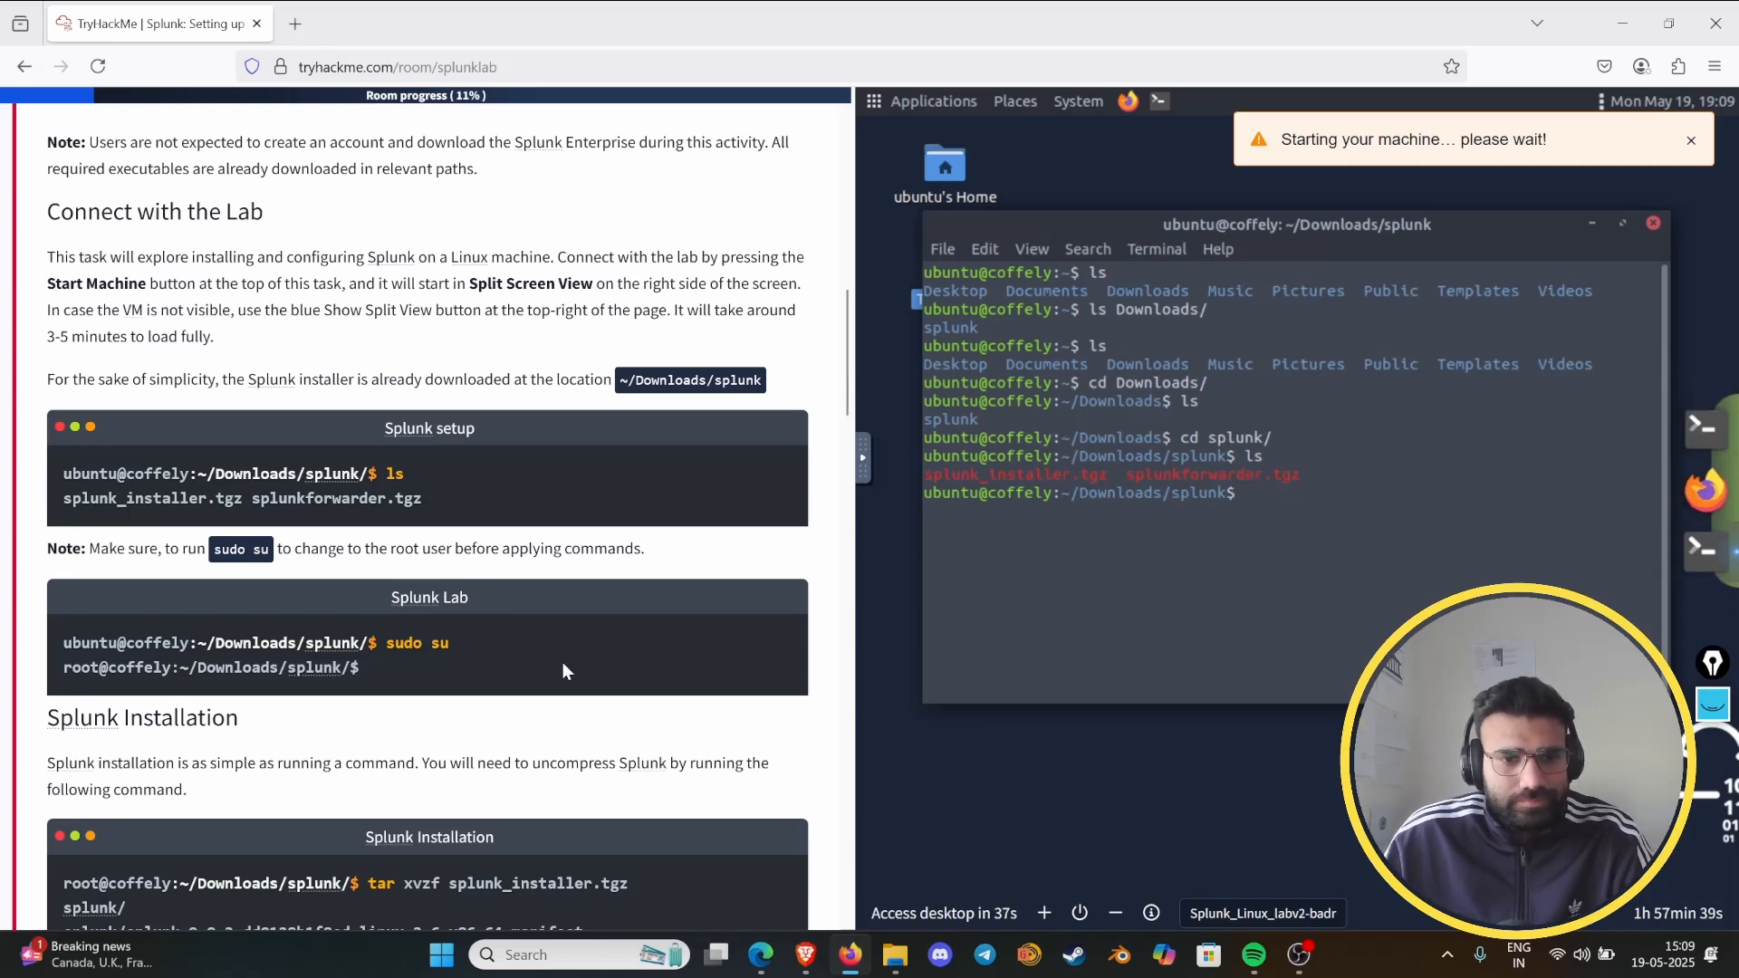
- Switch the terminal session to the root user with sudo su
scroll(562, 663, "down", 3)
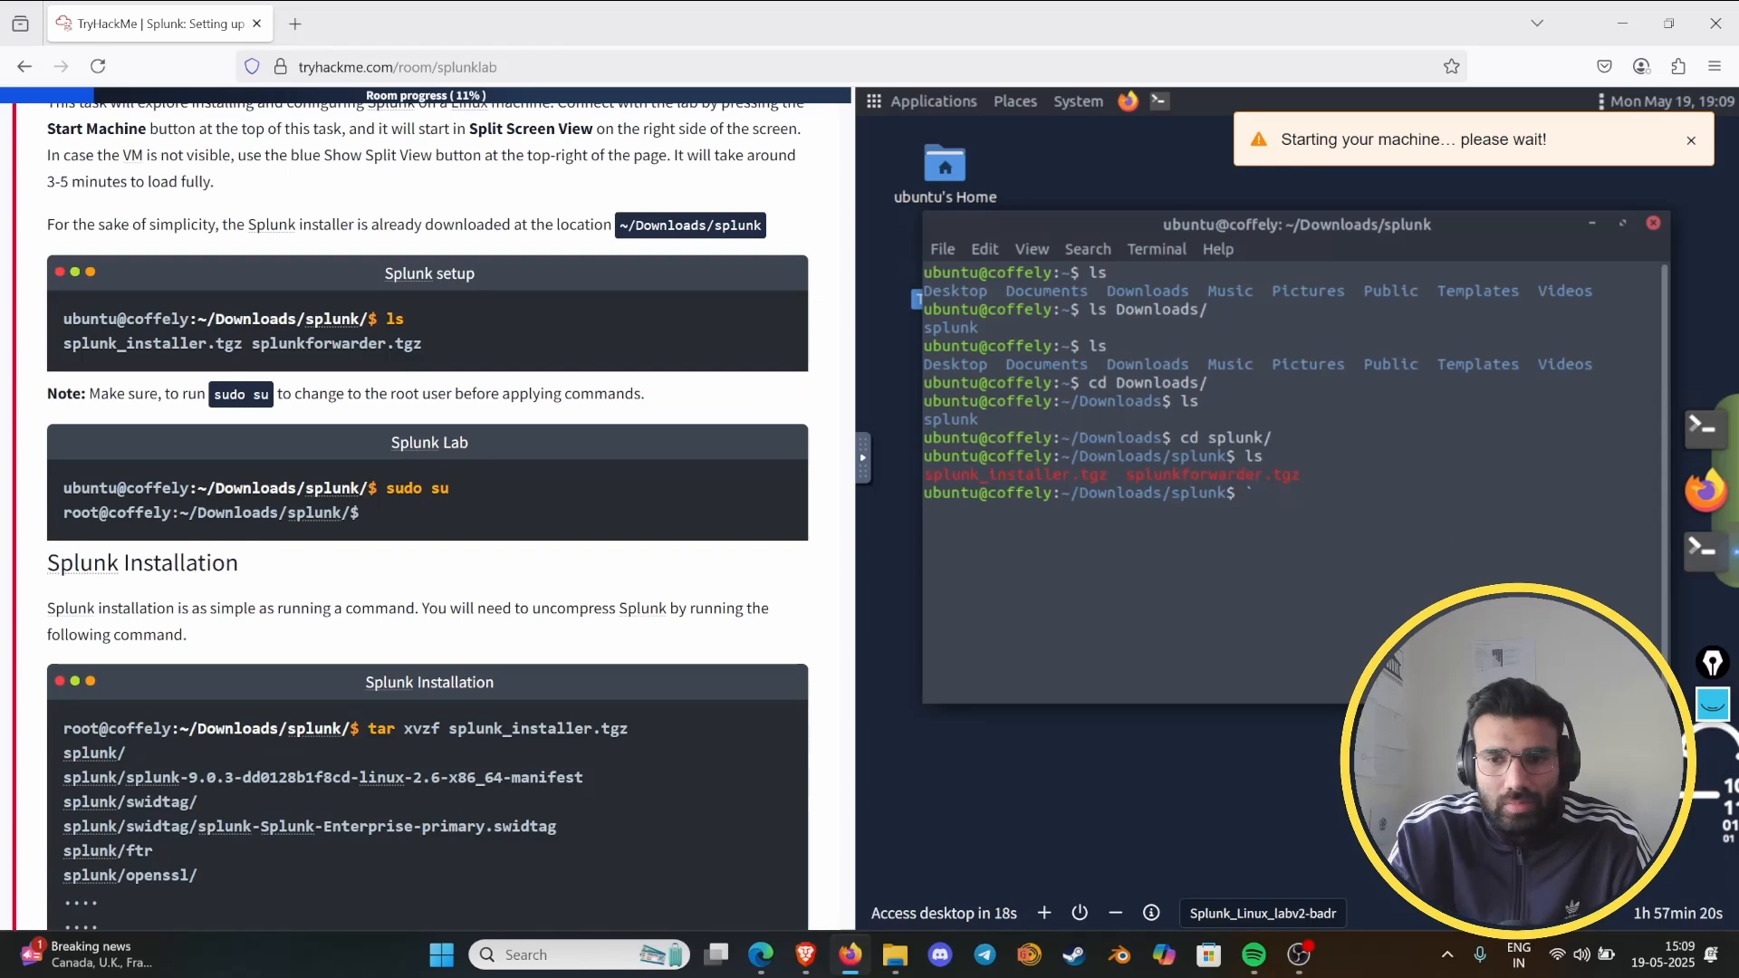
type("sudo su")
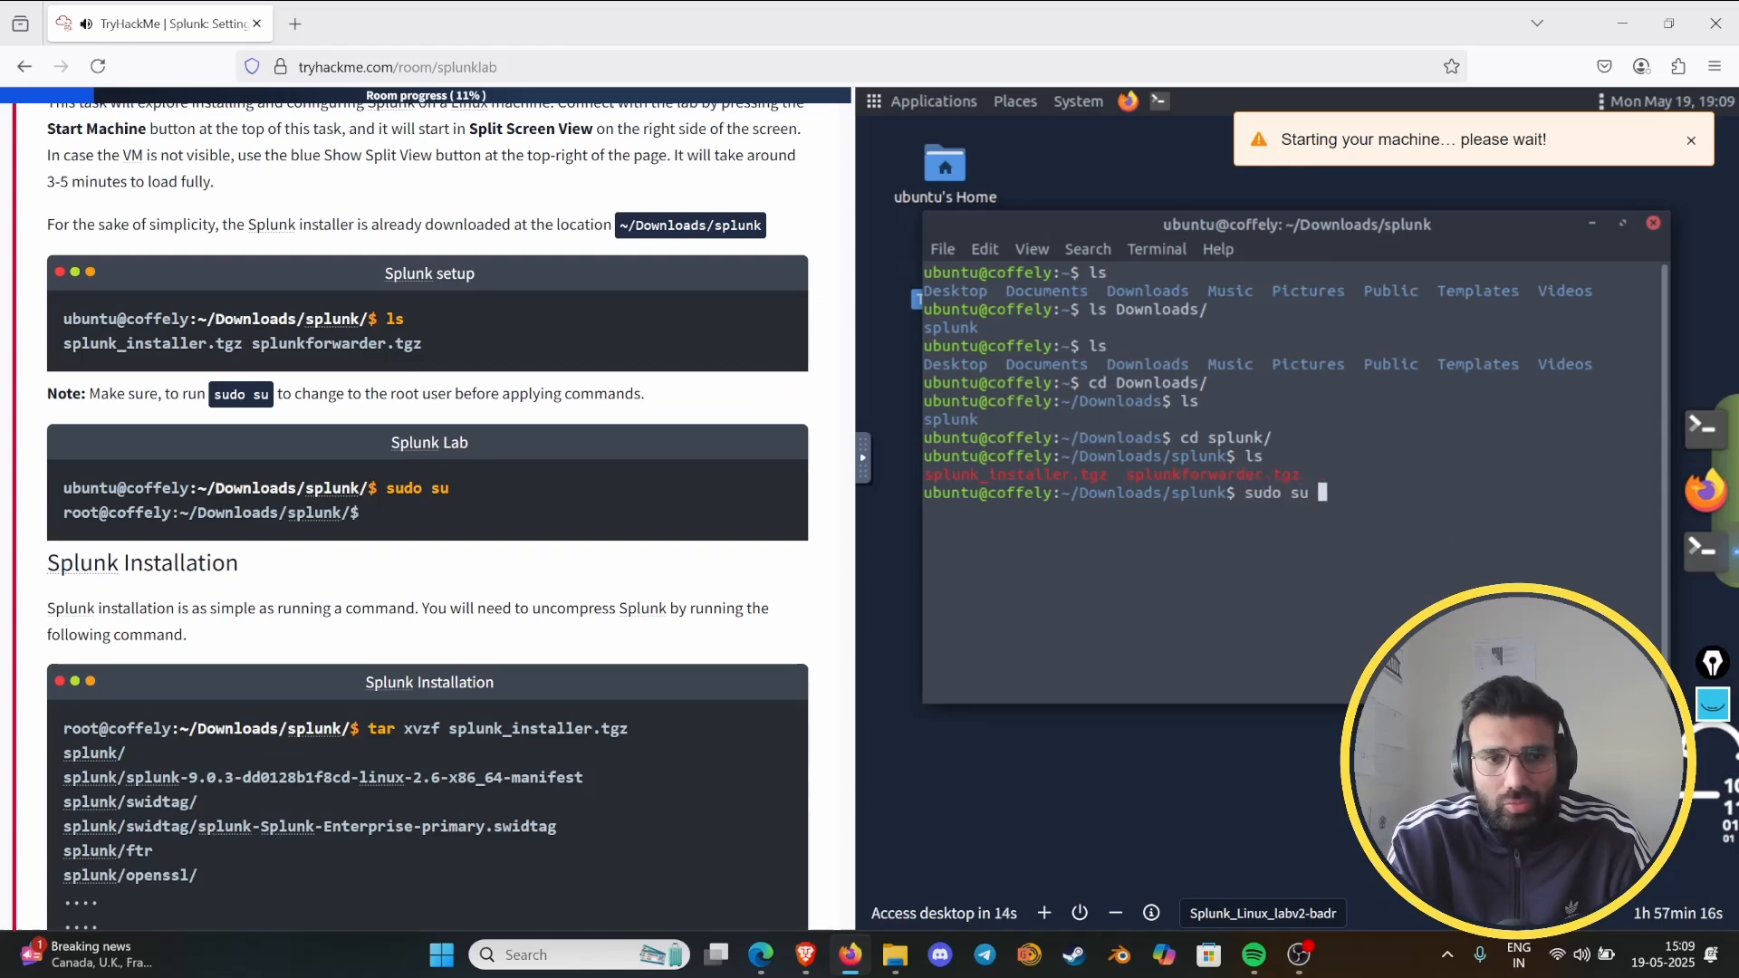
key("Return")
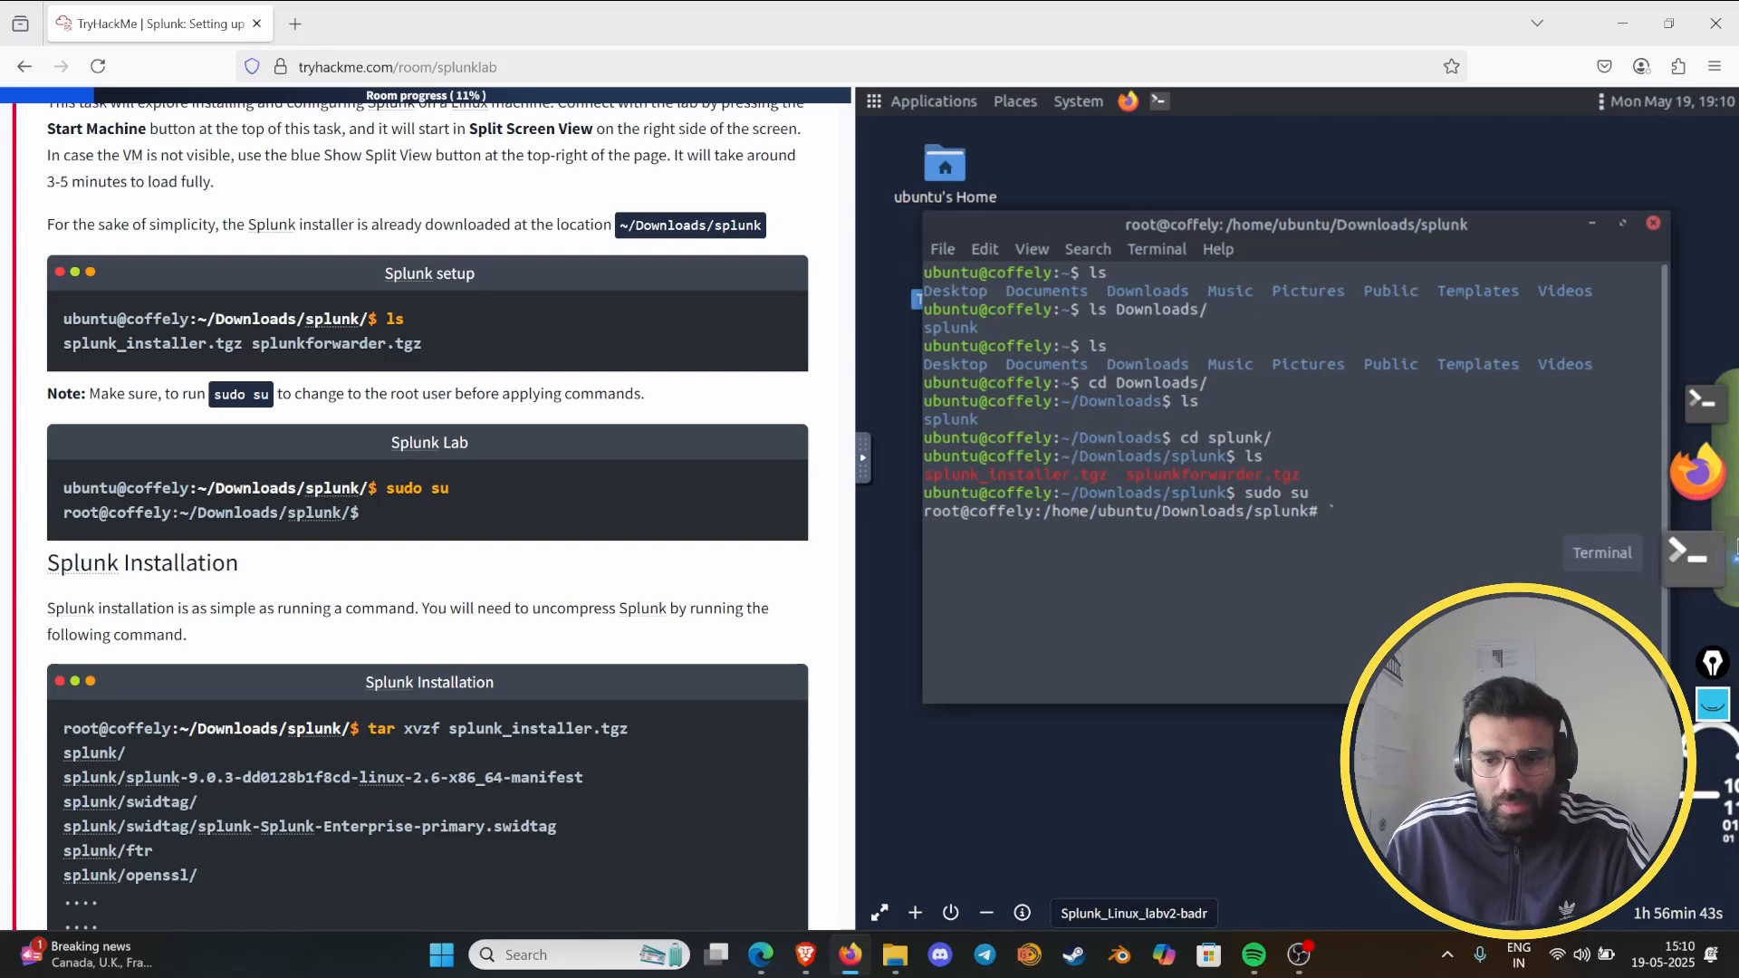
- Enter the extraction command "tar xvzf splunk_installer.tgz" from the Splunk Installation section at the root prompt, without running it
scroll(264, 344, "down", 5)
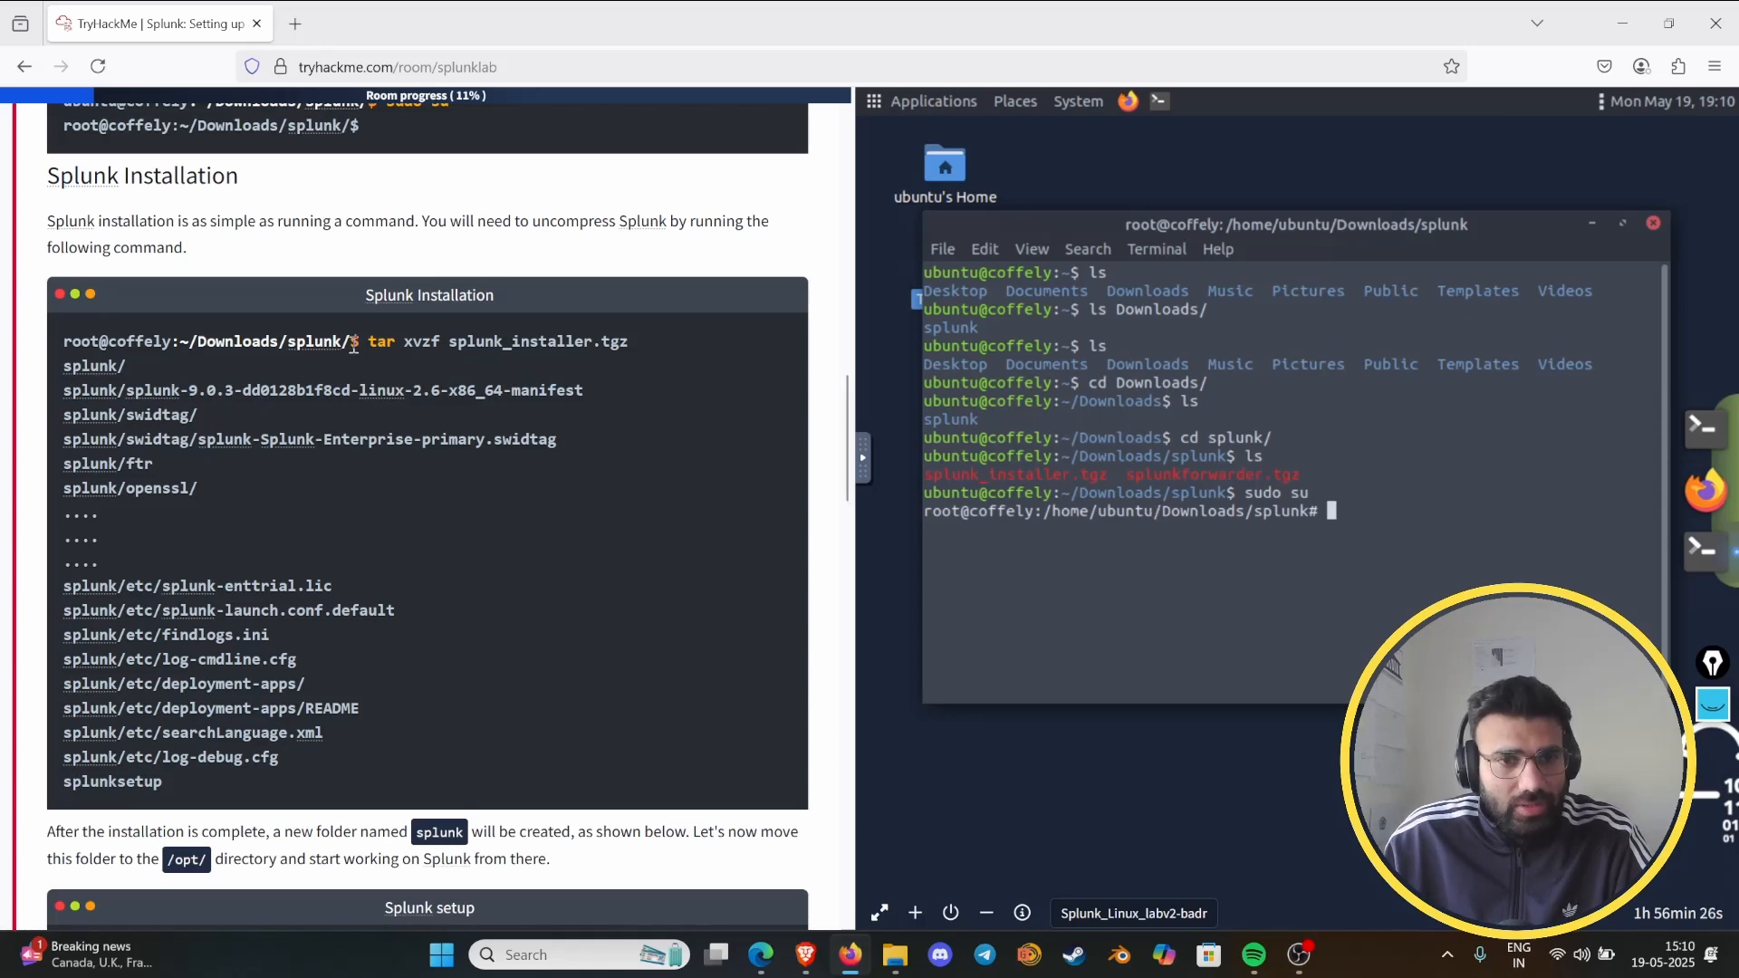
left_click_drag(357, 343, 399, 345)
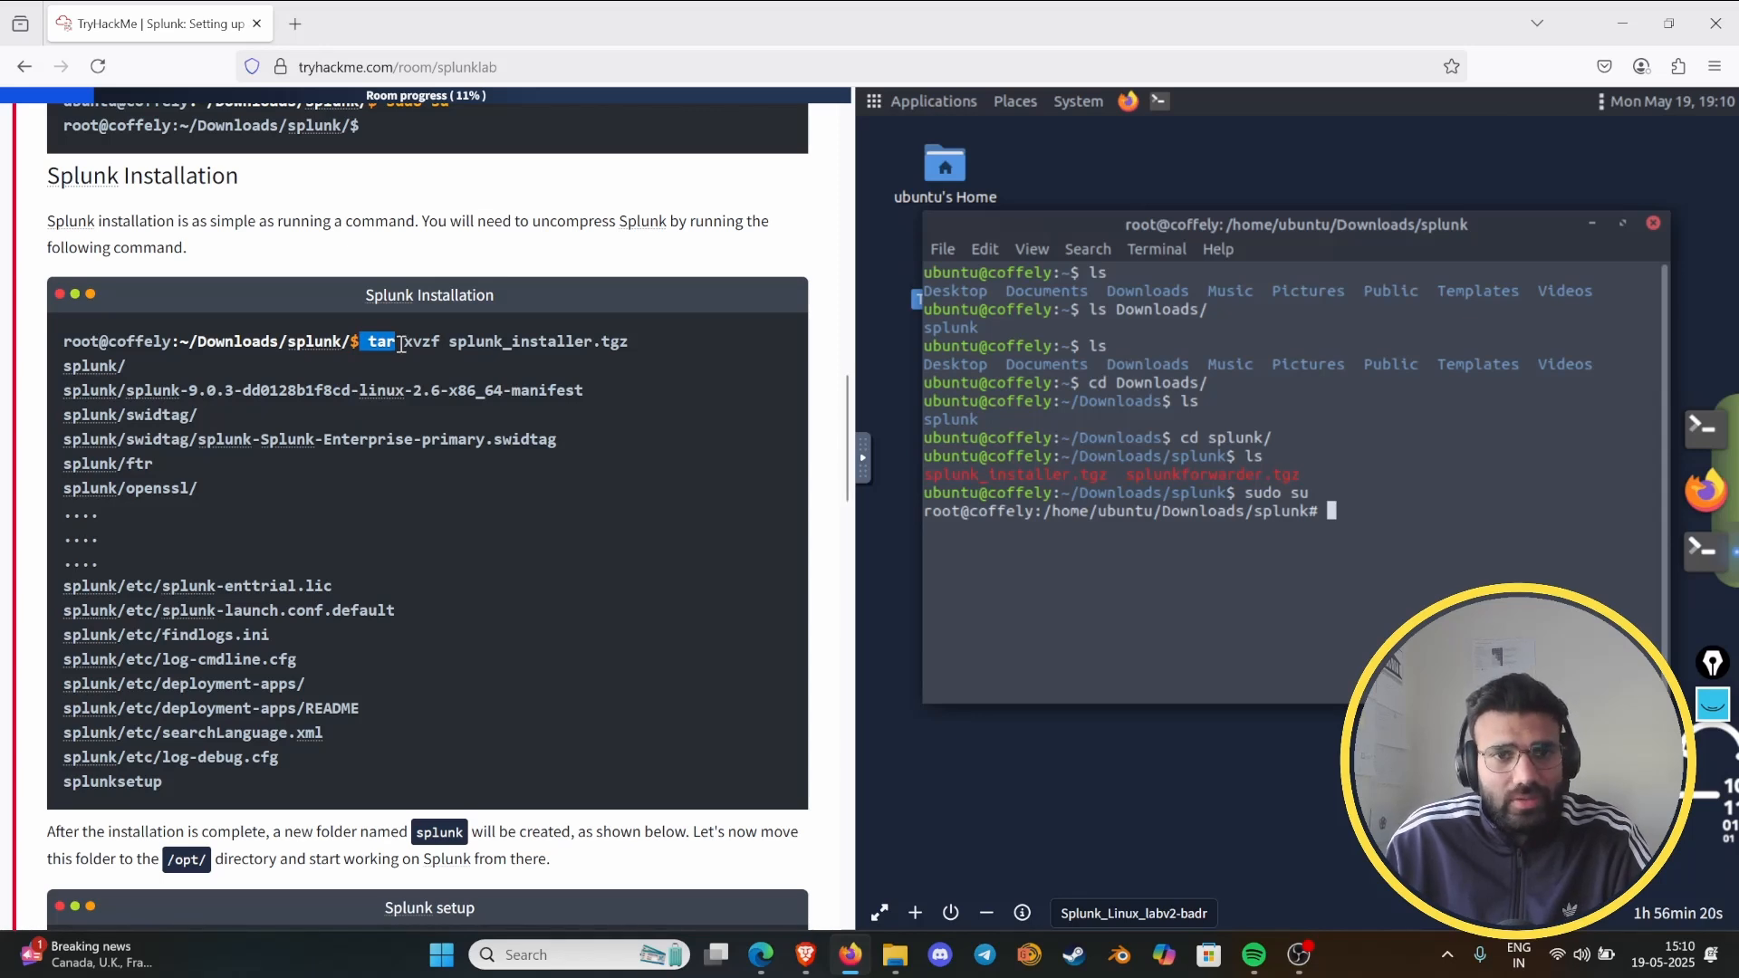
left_click(1191, 465)
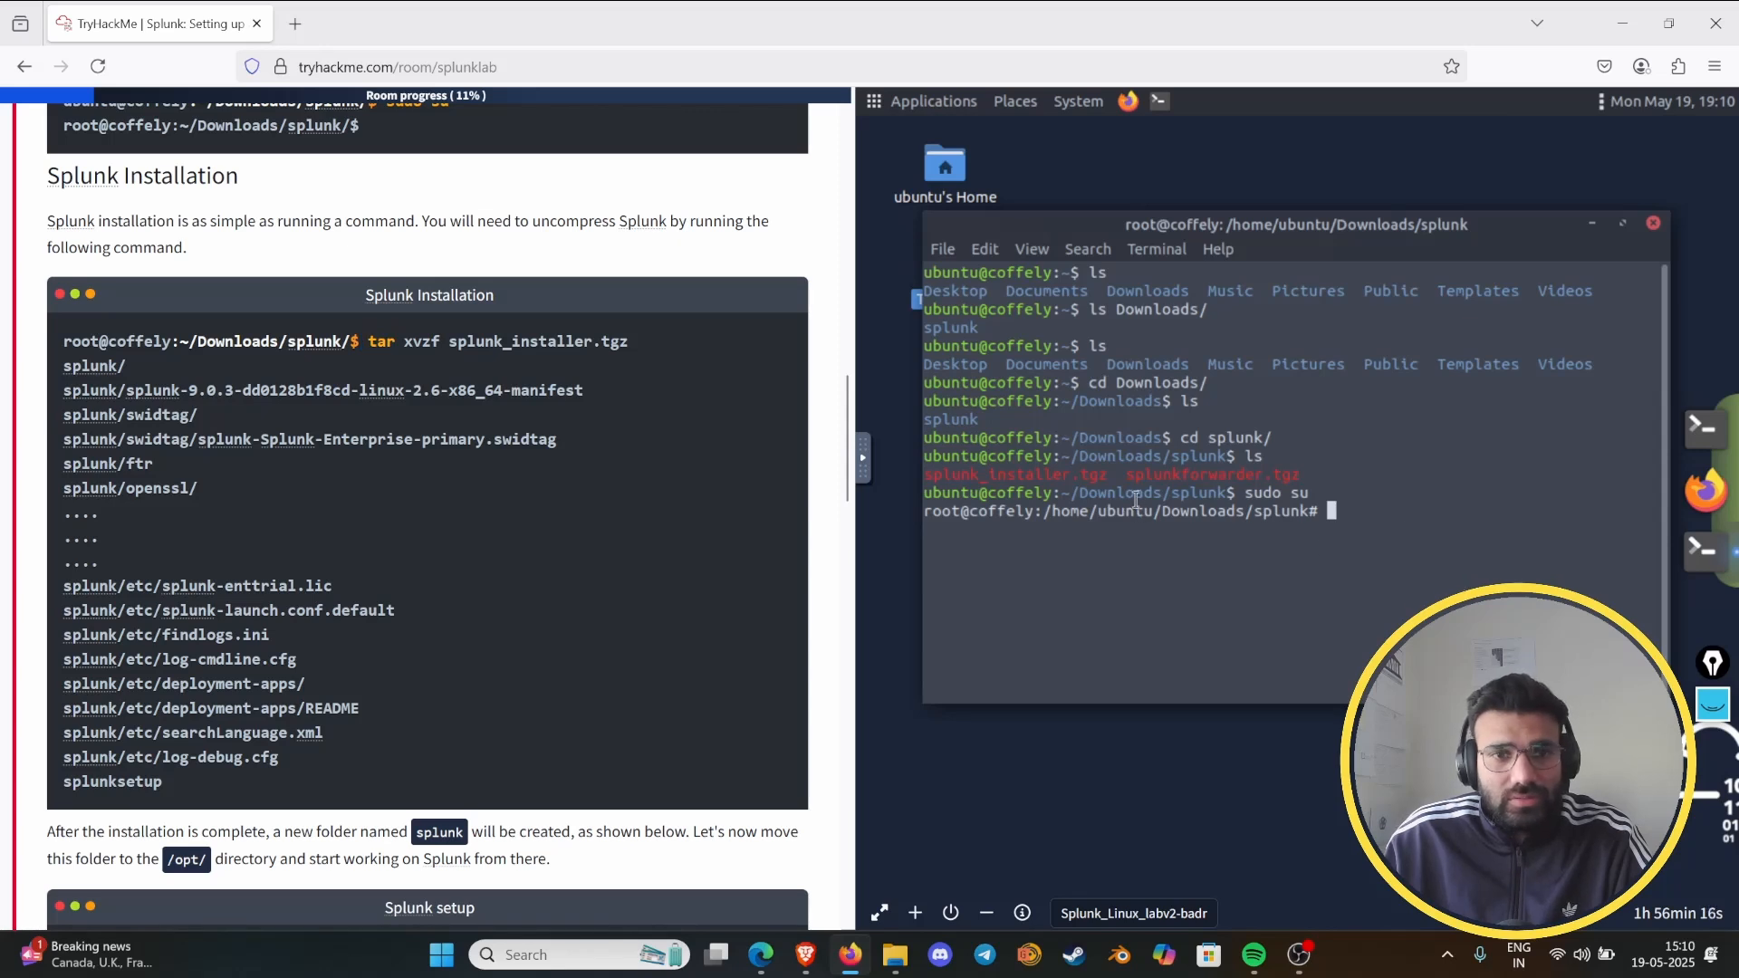
left_click_drag(981, 483, 1105, 478)
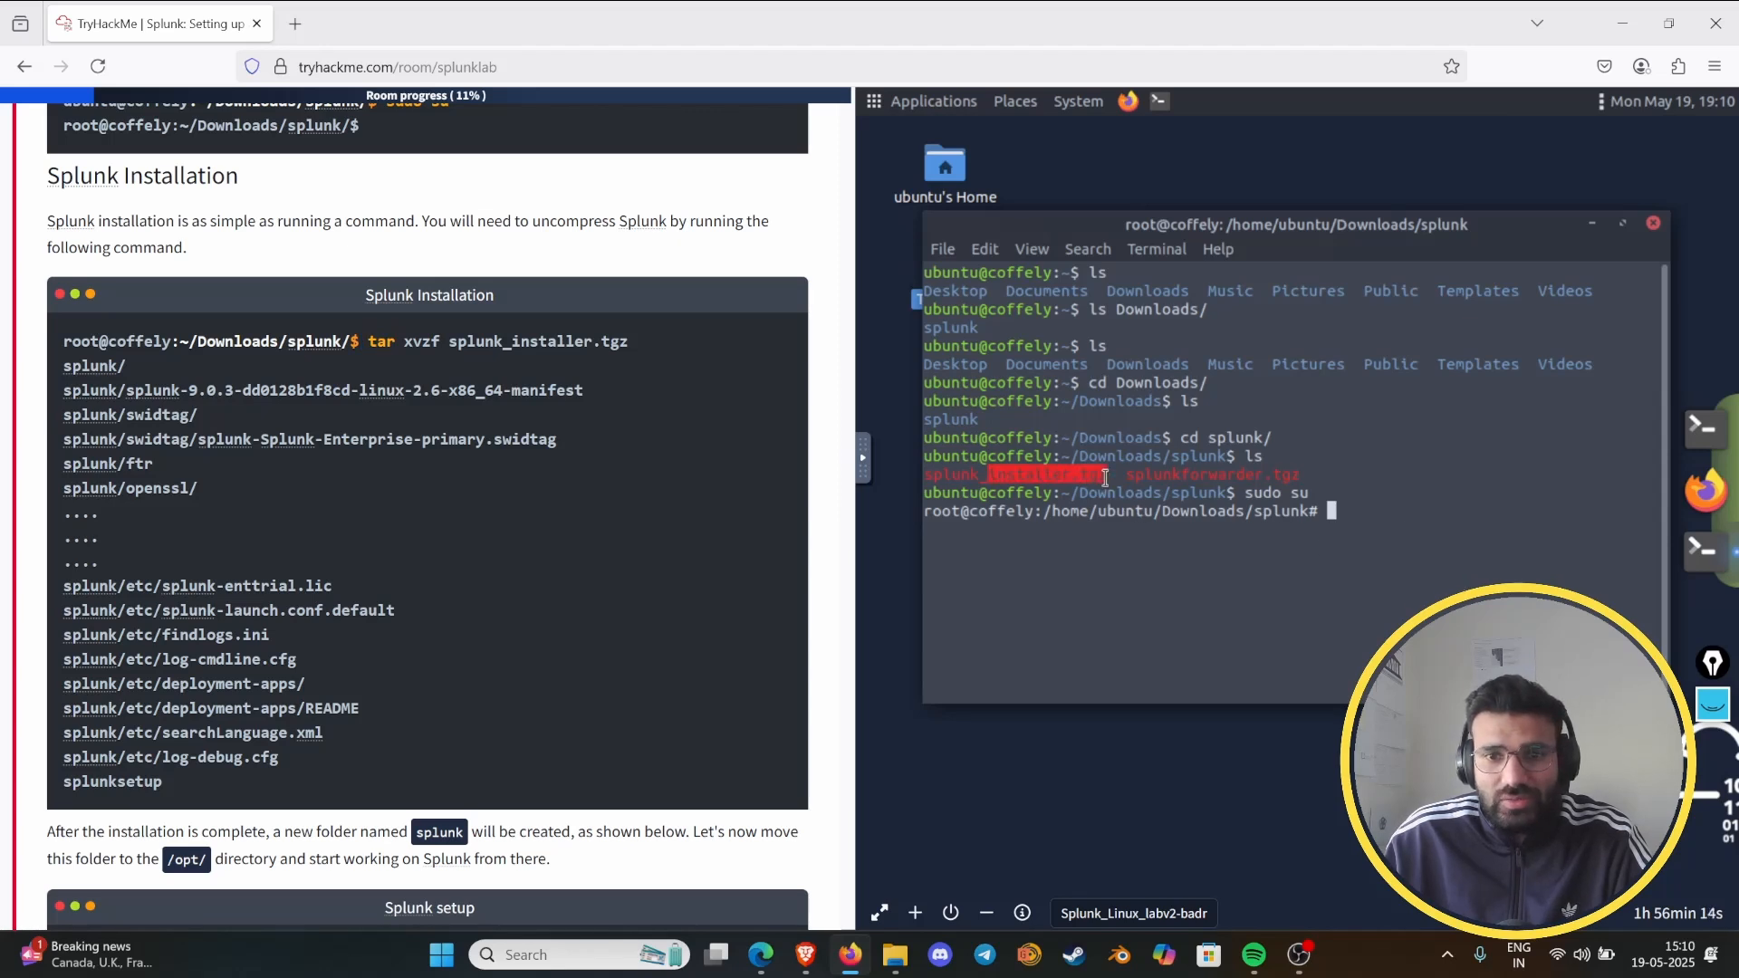
left_click(1413, 535)
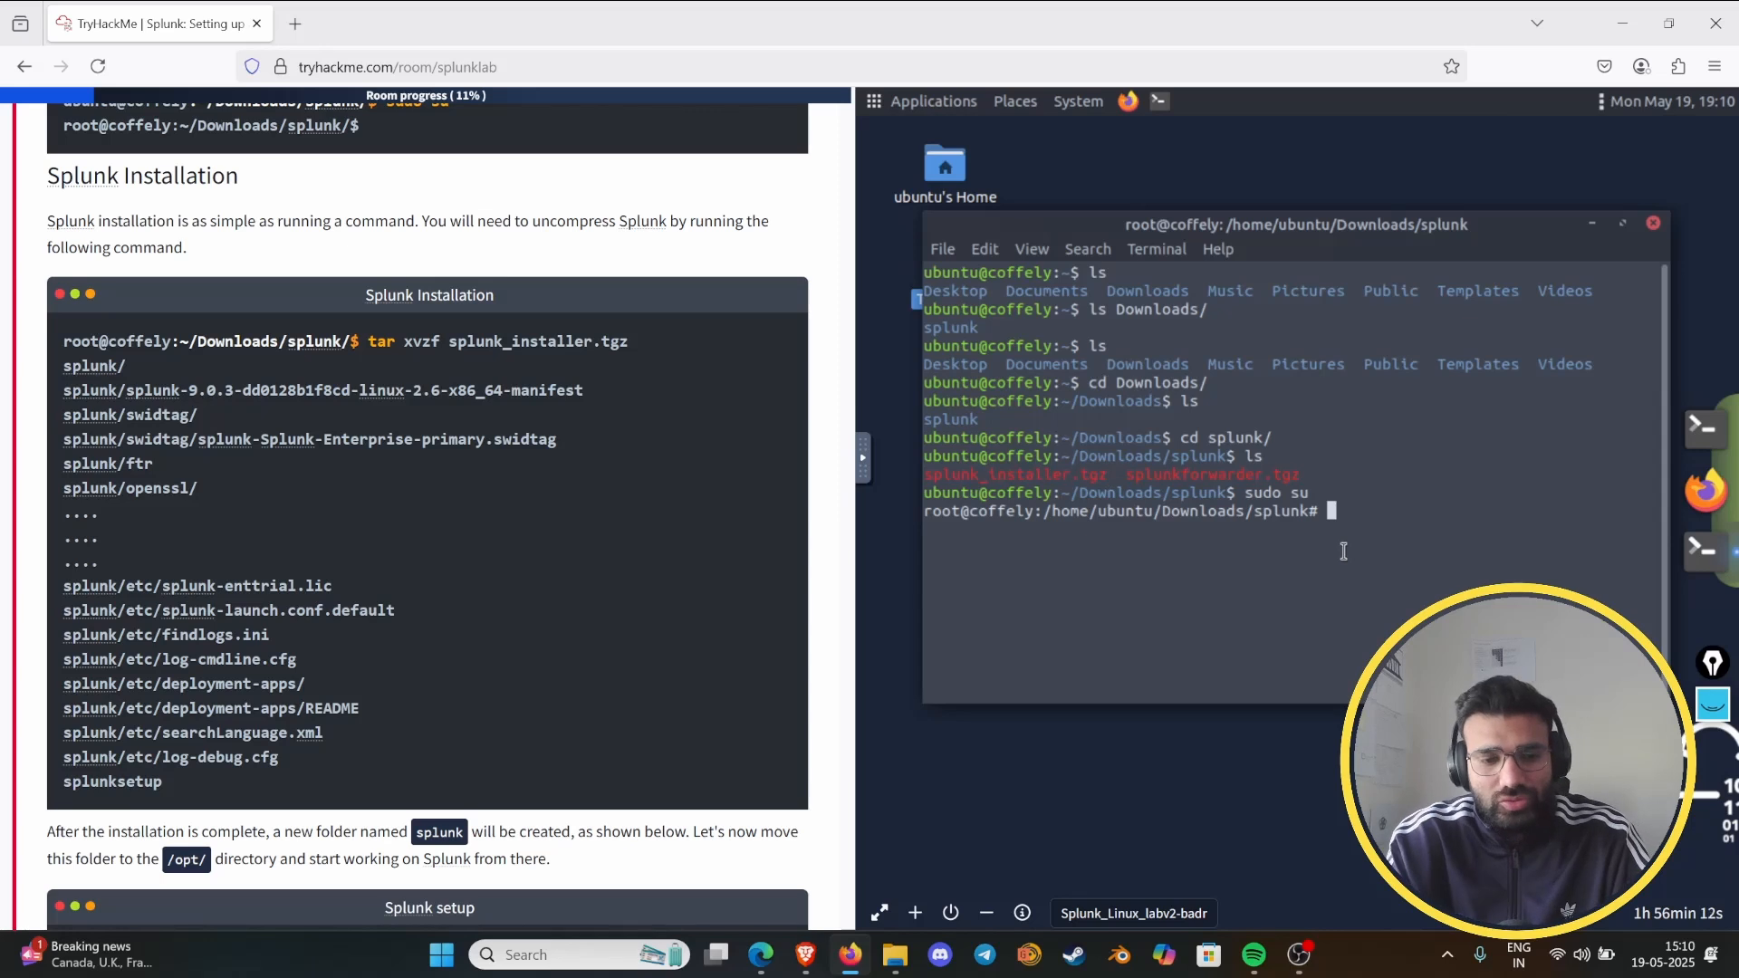
type("tar ")
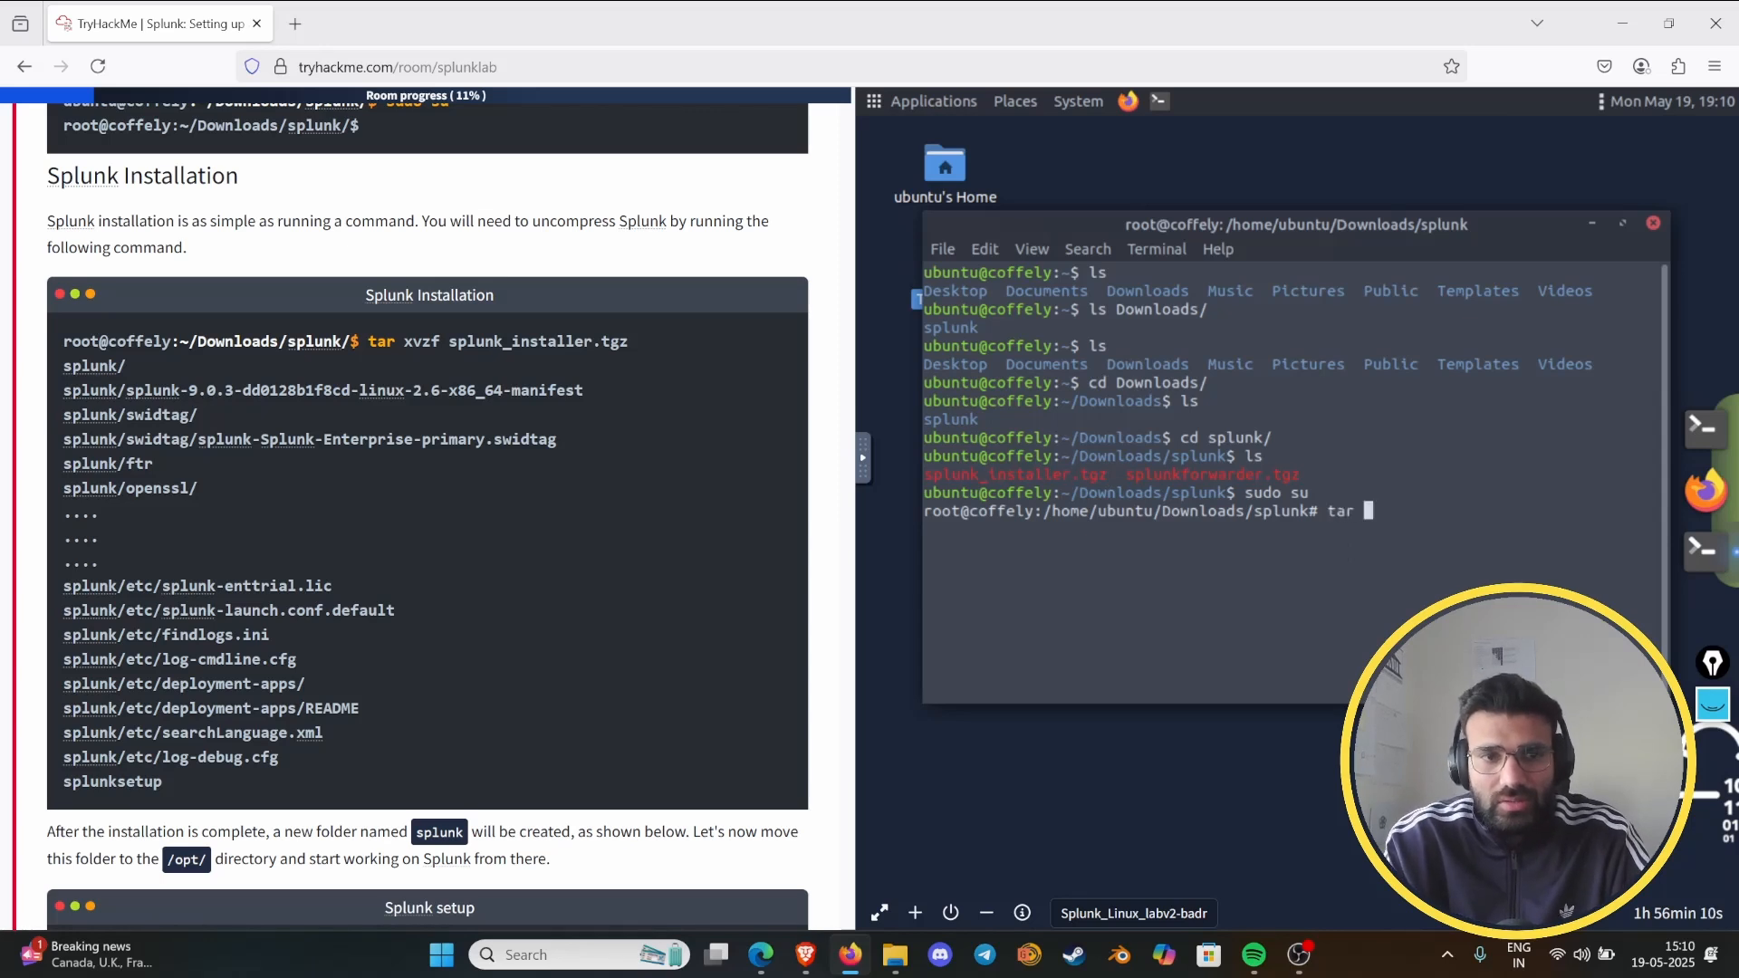
type("x")
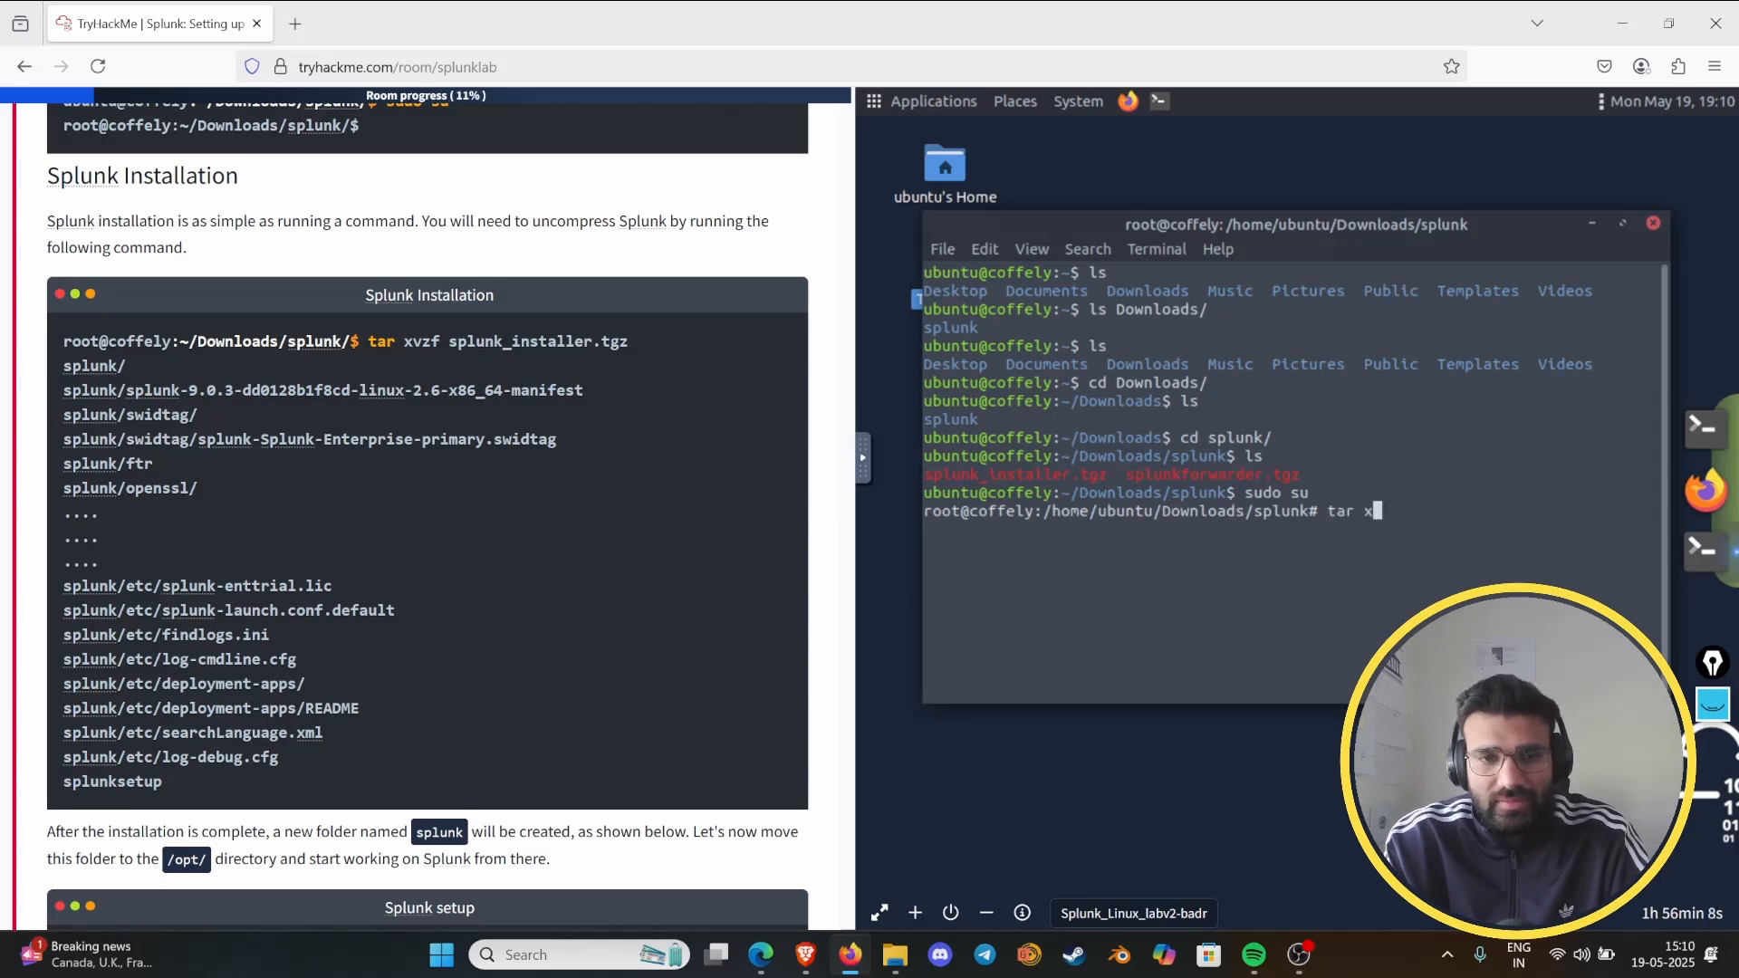
type("vz")
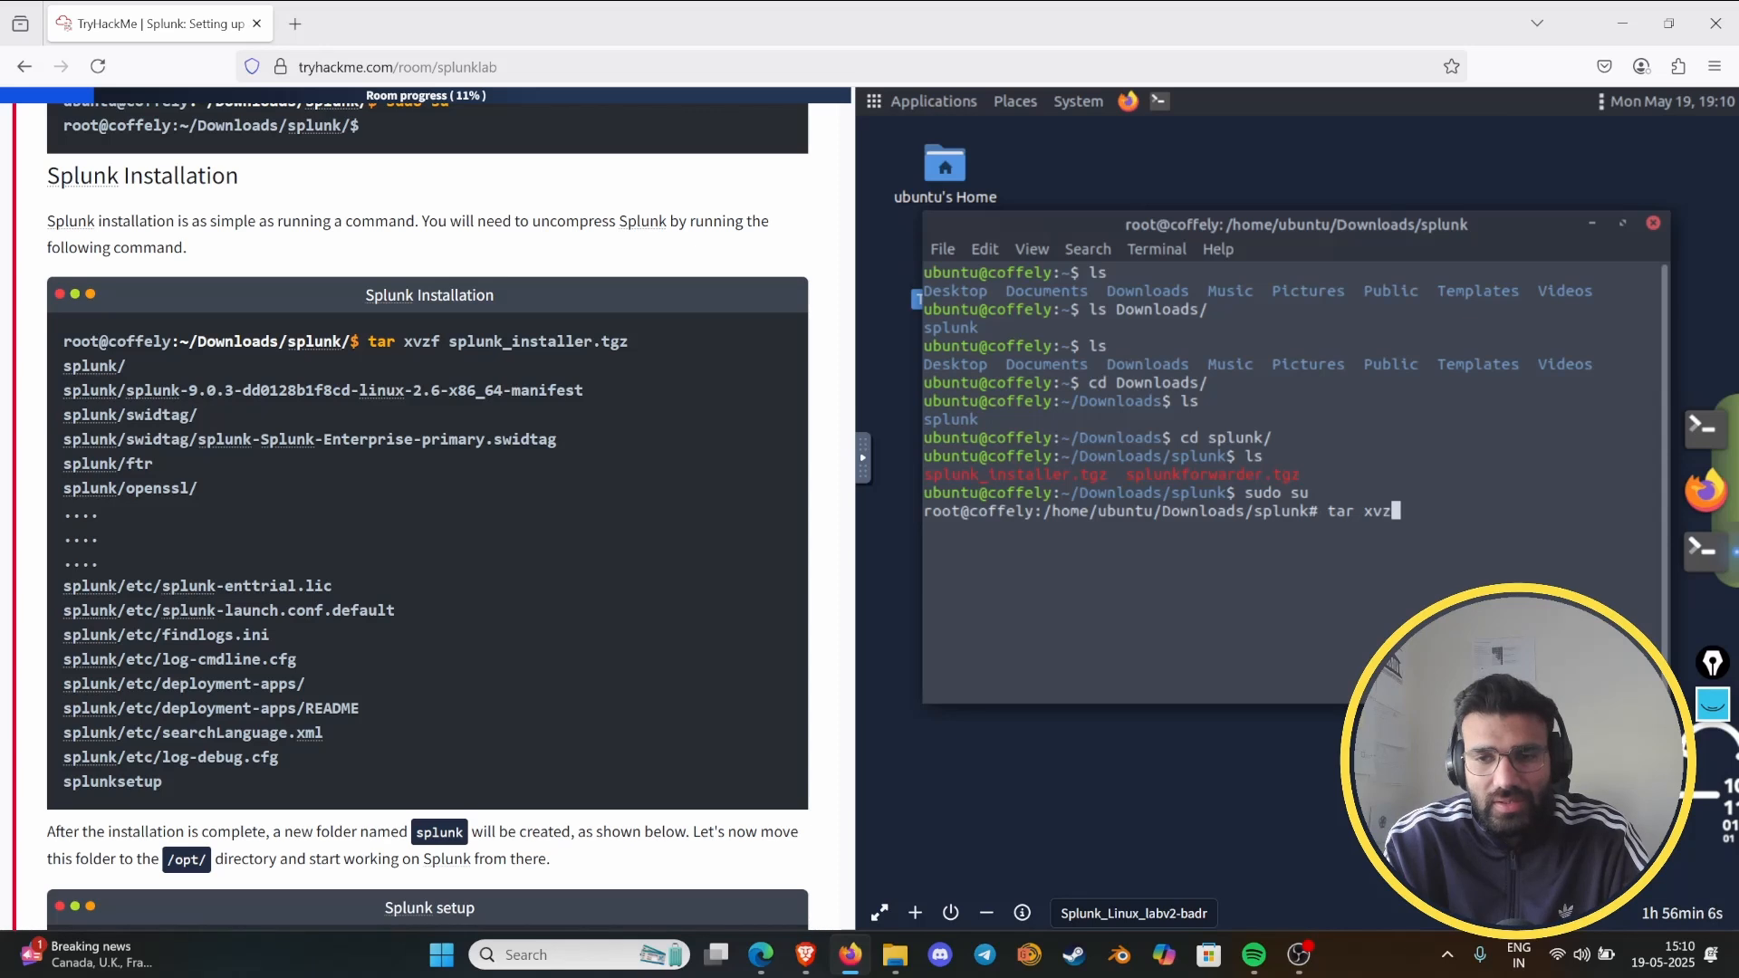
type("f splunk")
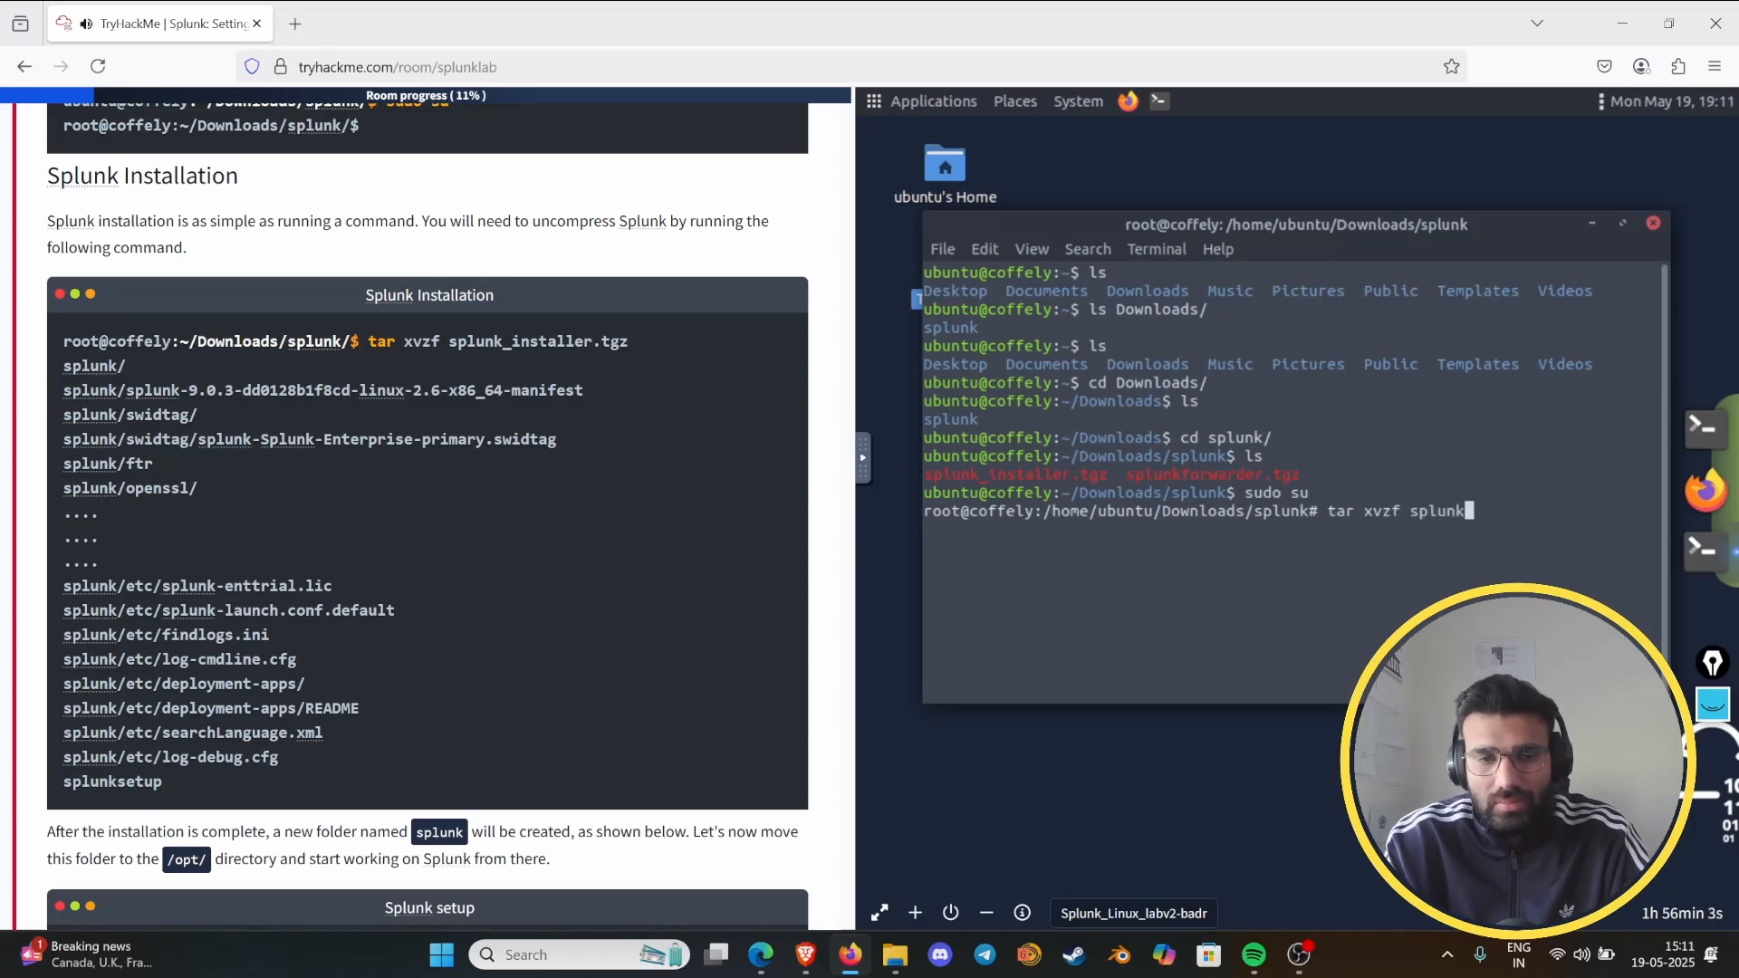
type("_ins")
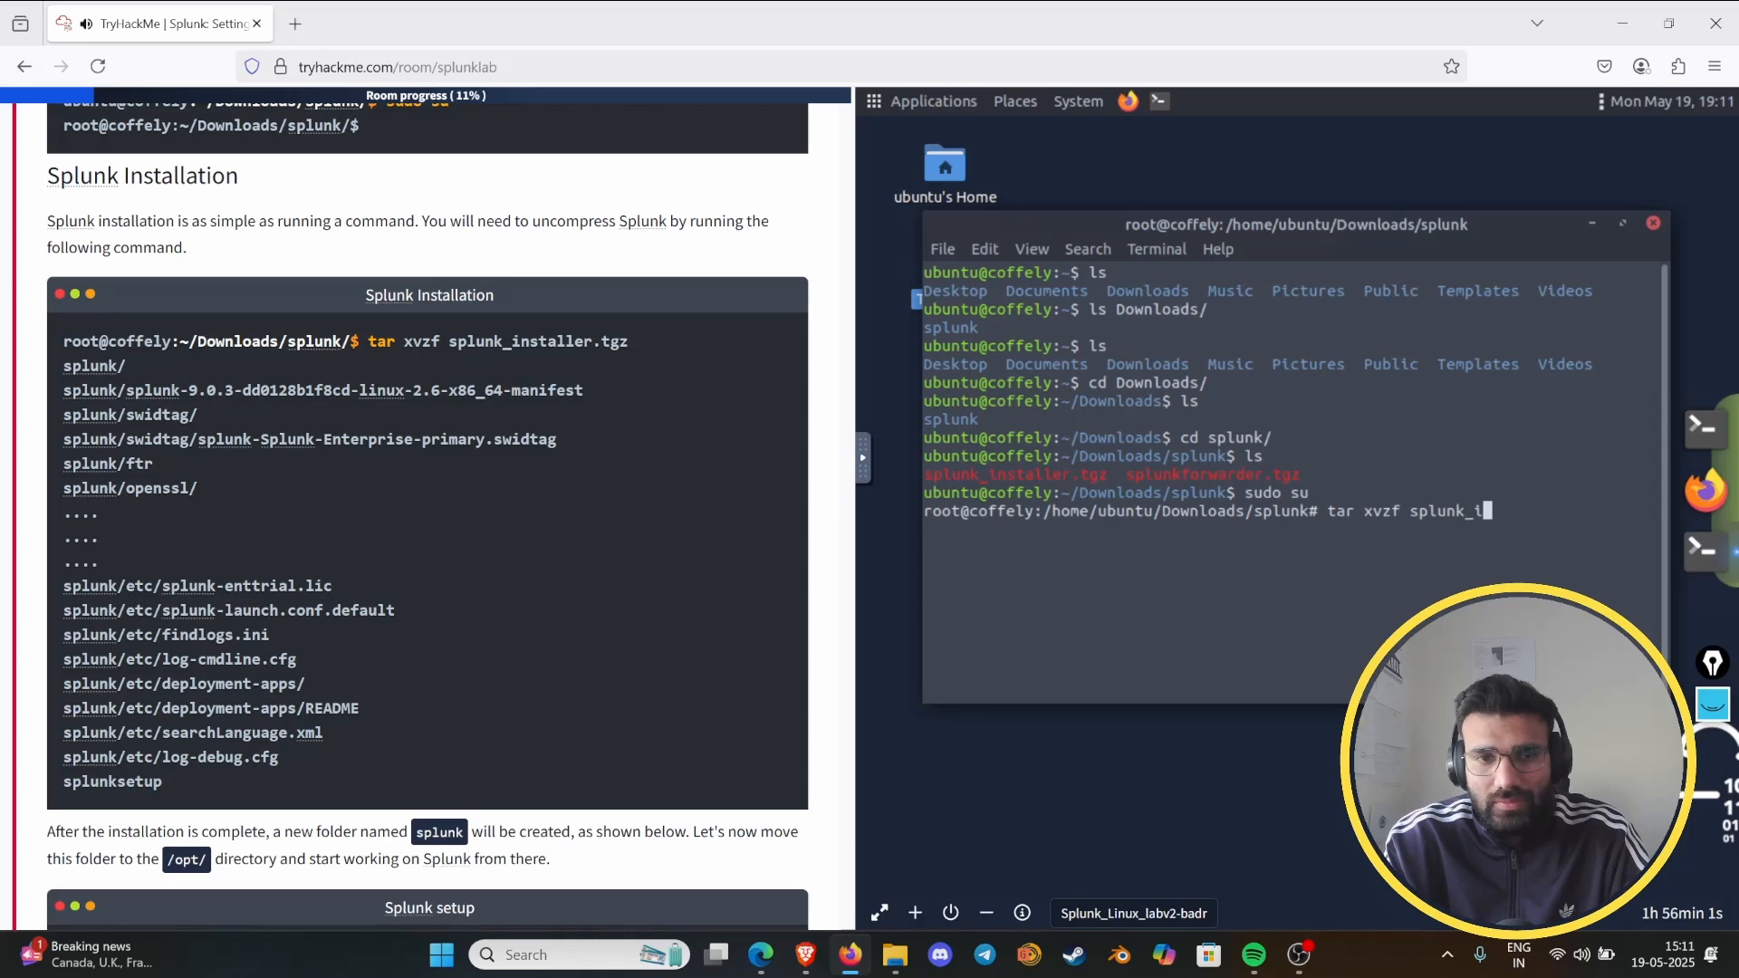
key("Tab")
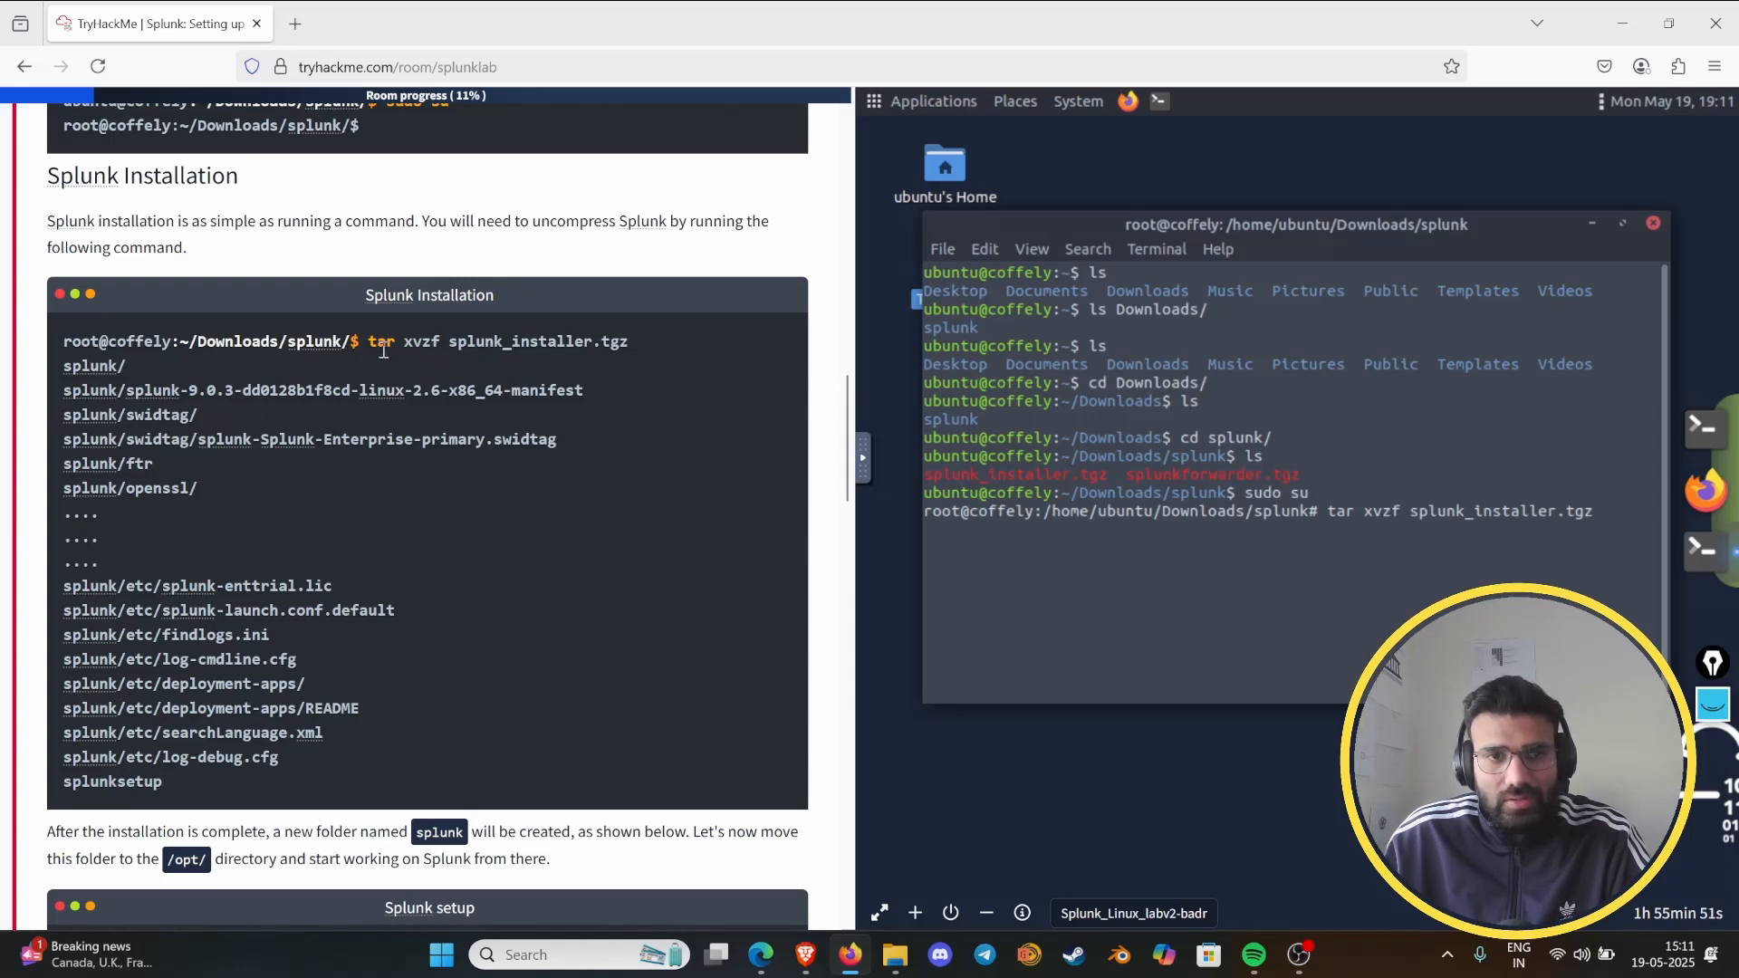
- Search Google in a new browser tab for "tar xvzf"
left_click(294, 24)
type("go")
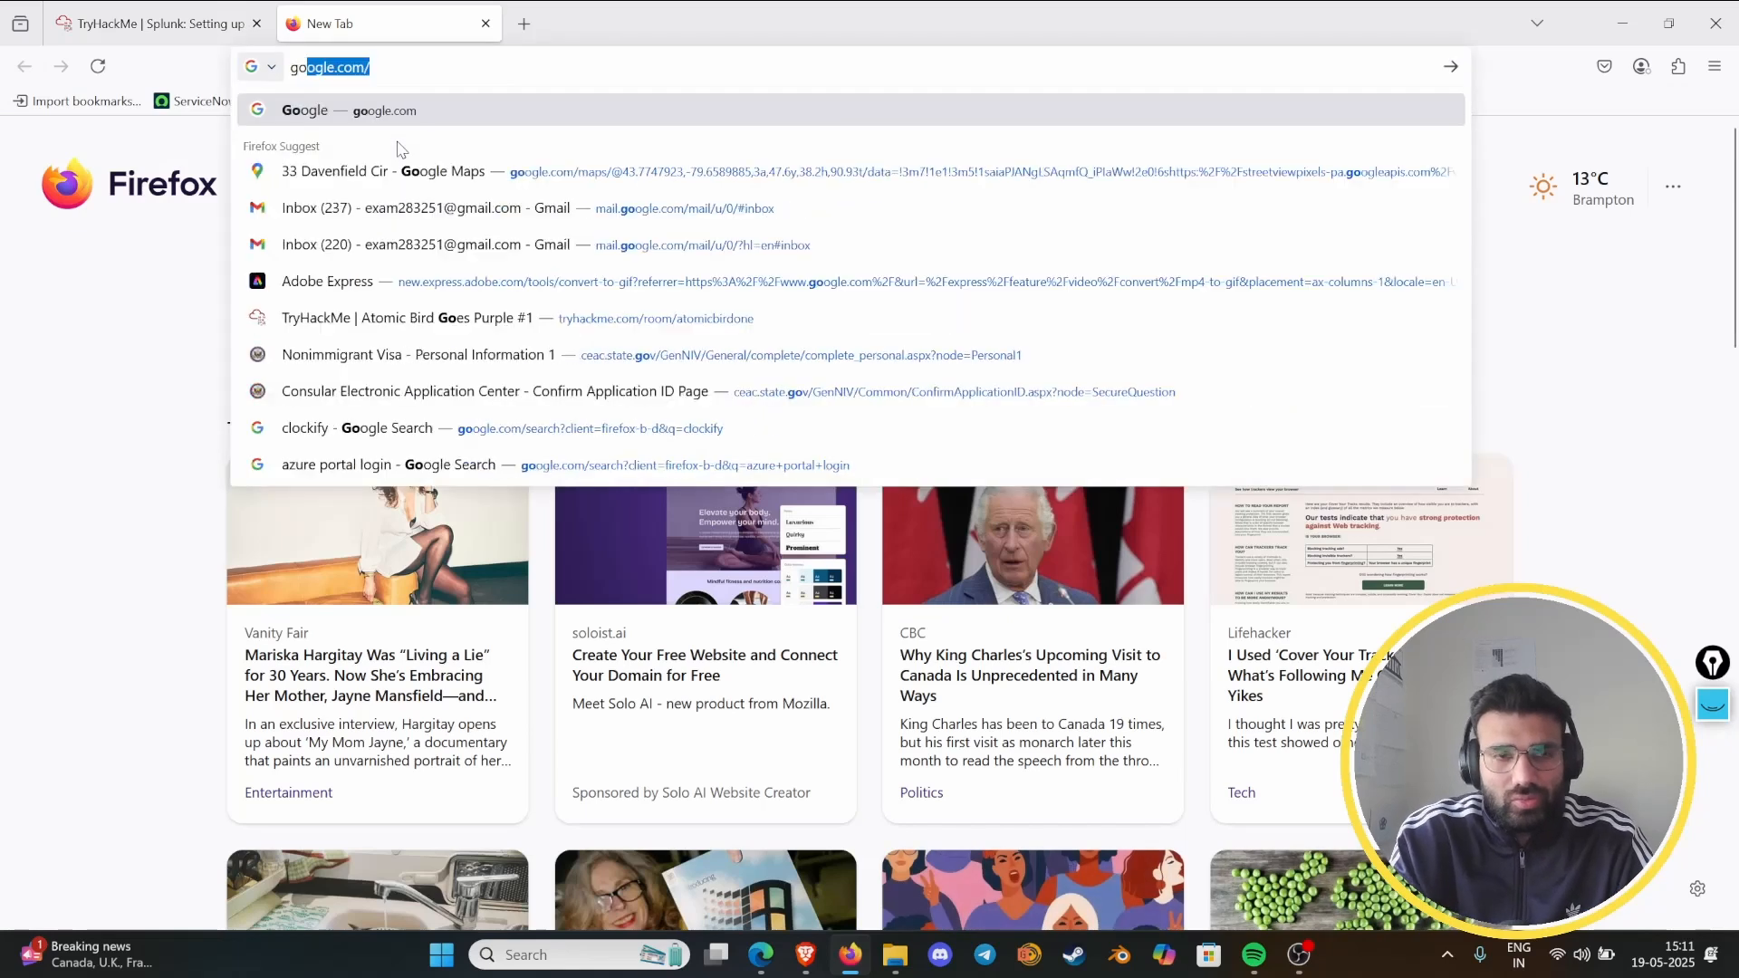
key("Return")
type("tar ")
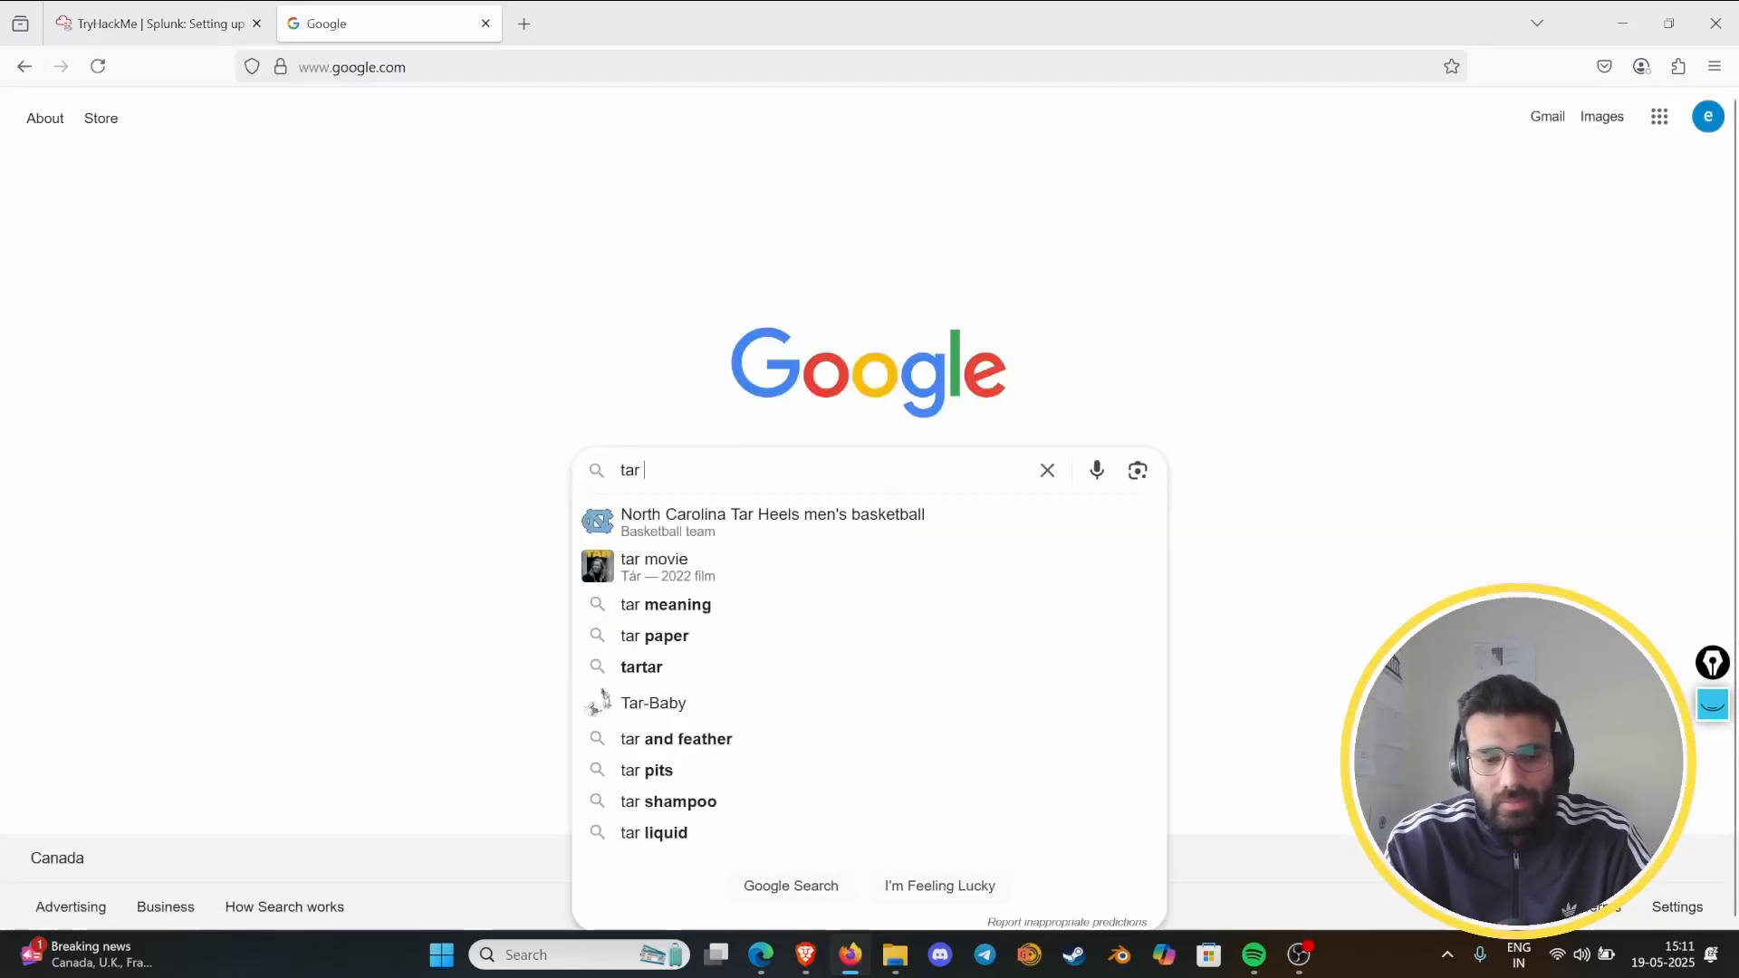
type("xvzf")
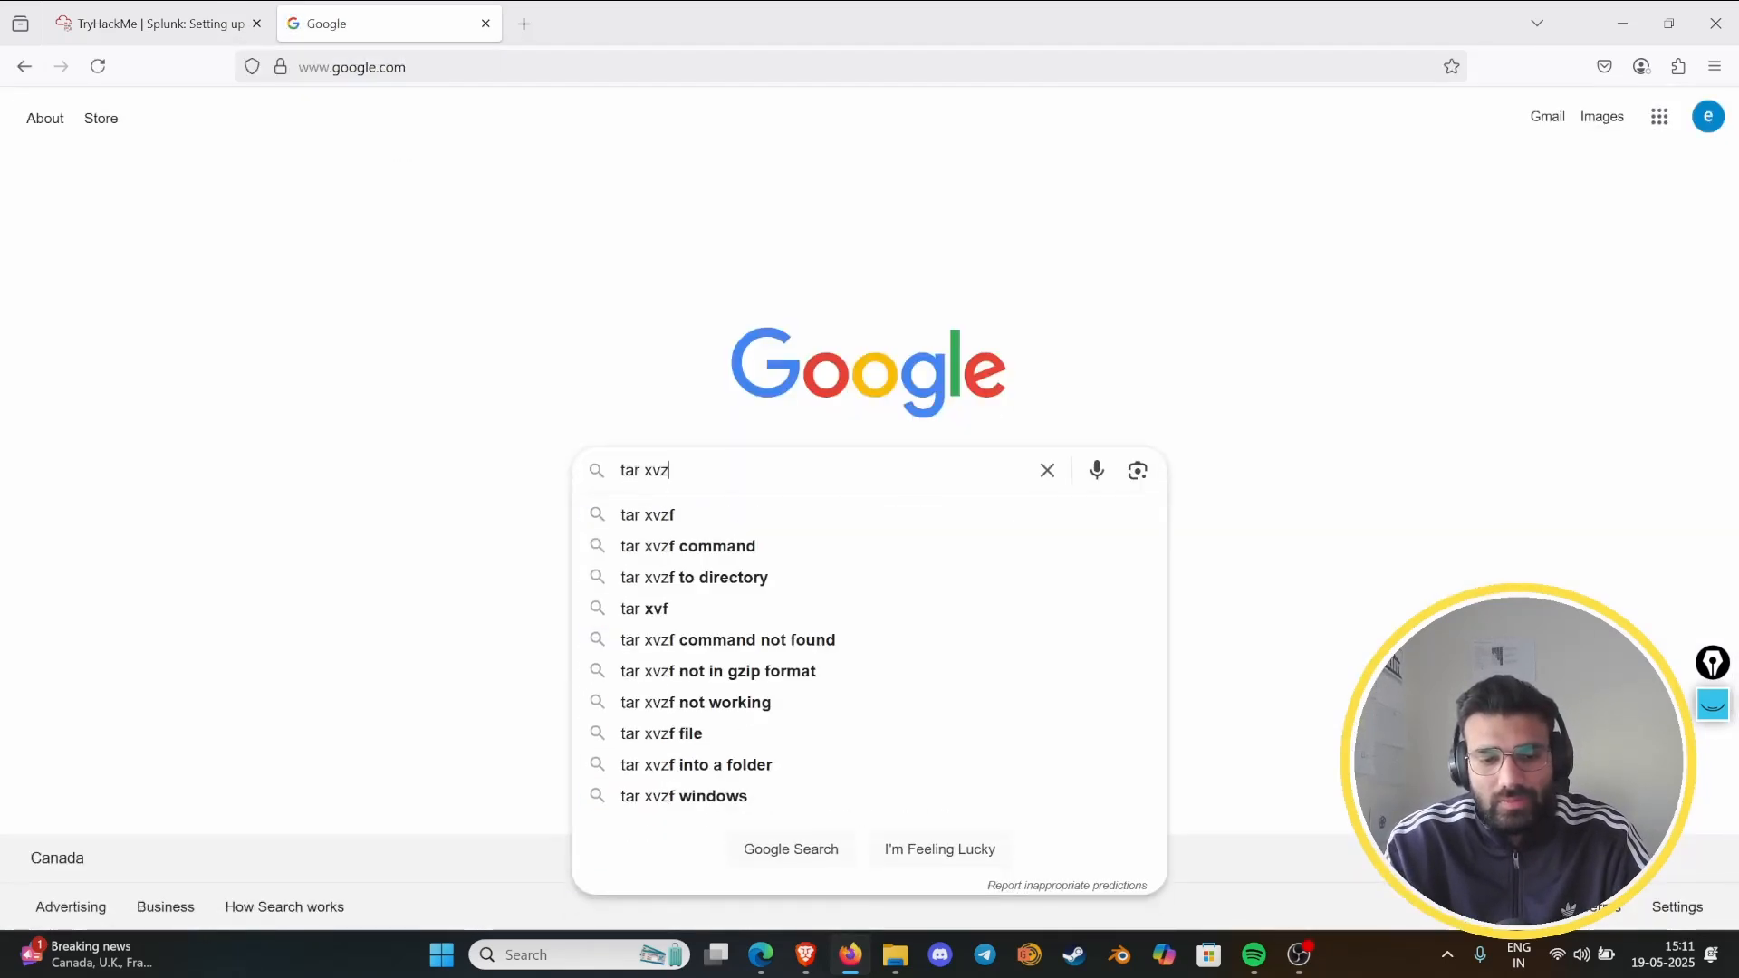
key("Return")
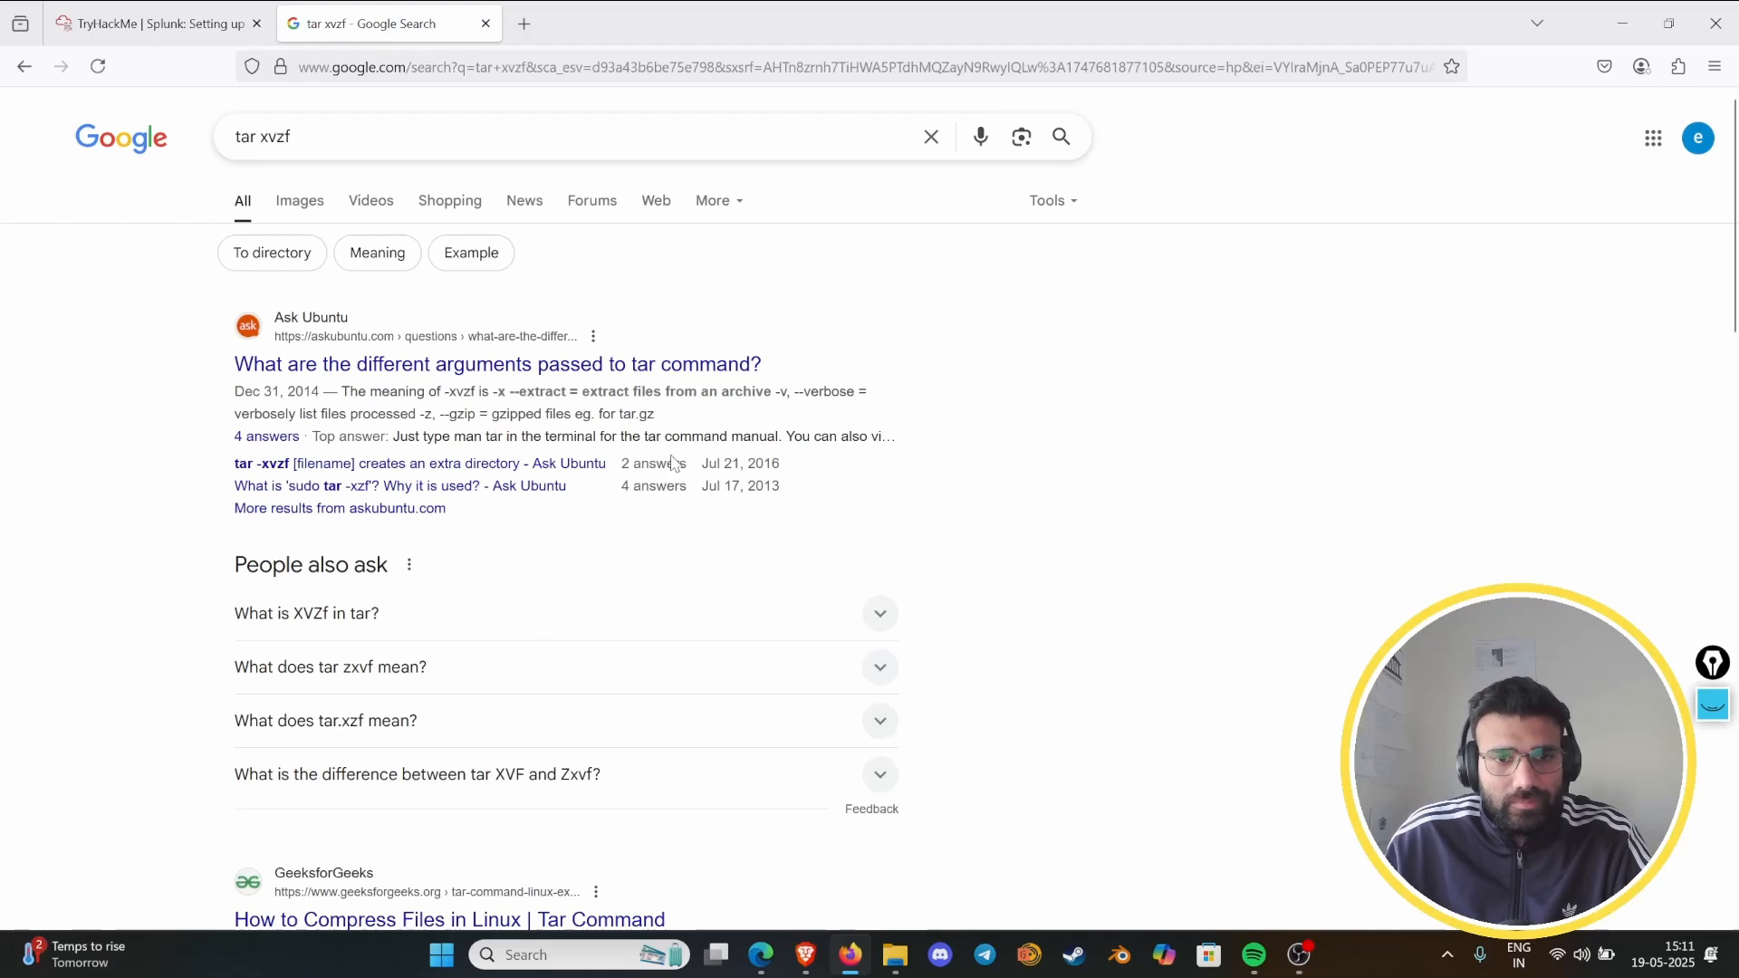
- Open the Ask Ubuntu result, return to the results, and open the explainshell.com page explaining "tar -xvzf"
left_click(544, 368)
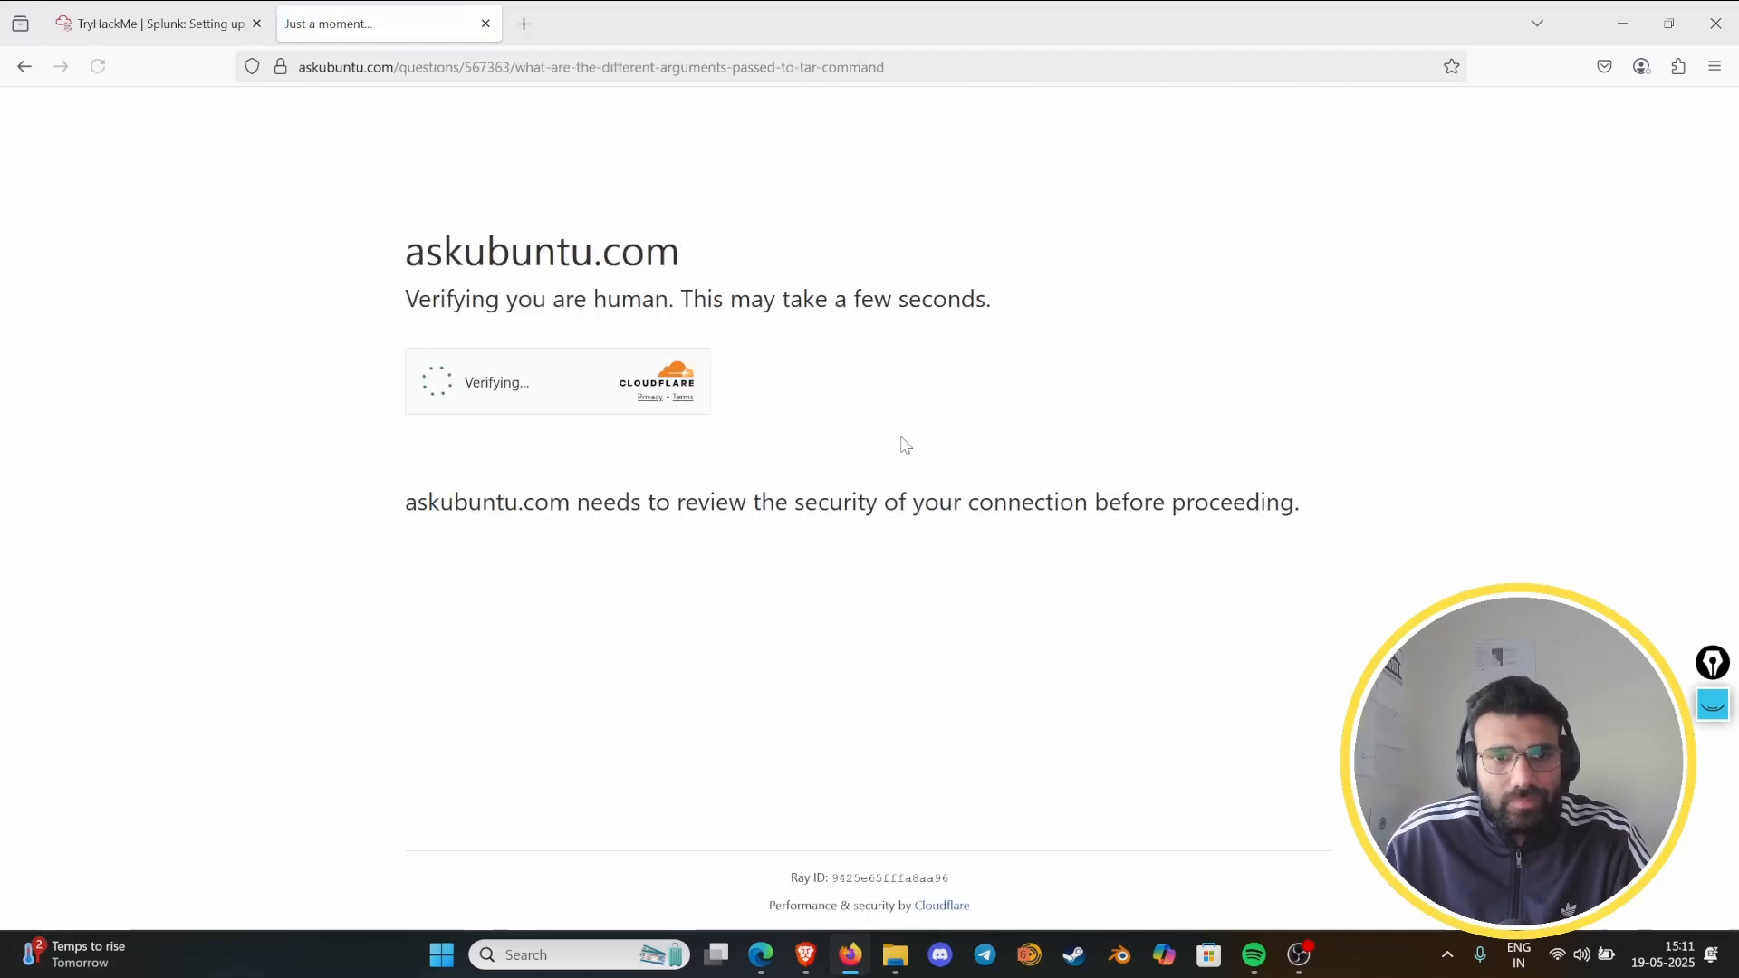
left_click(24, 67)
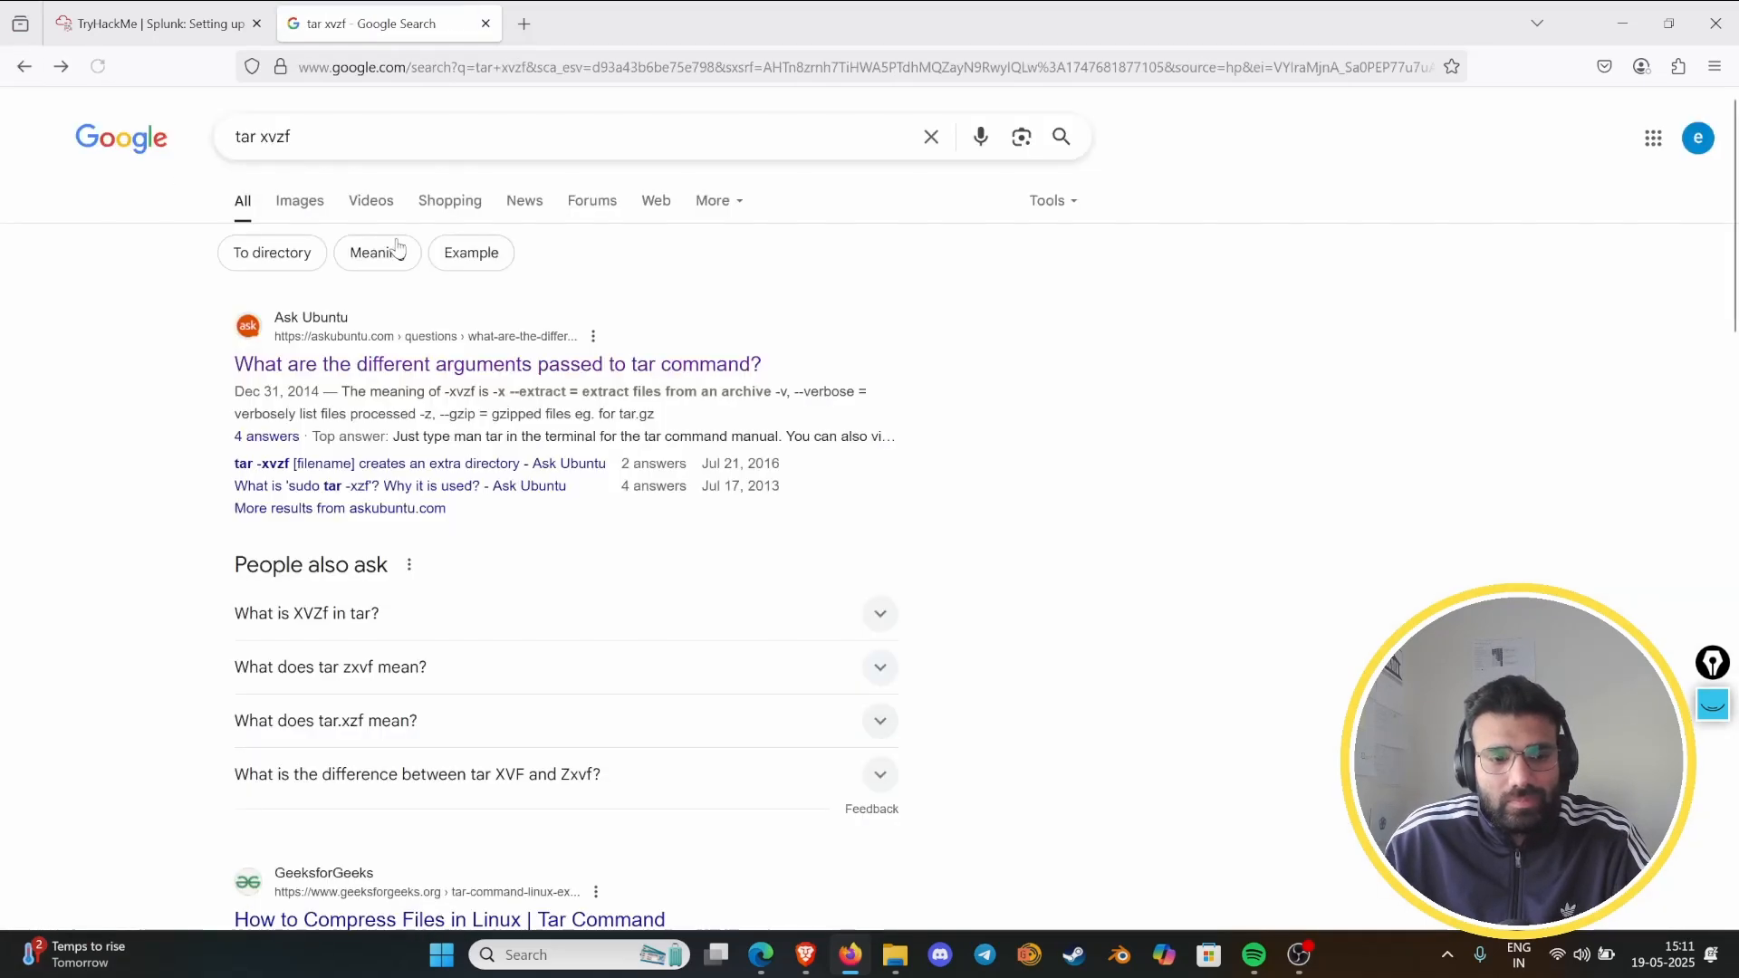
scroll(394, 594, "down", 5)
left_click(394, 590)
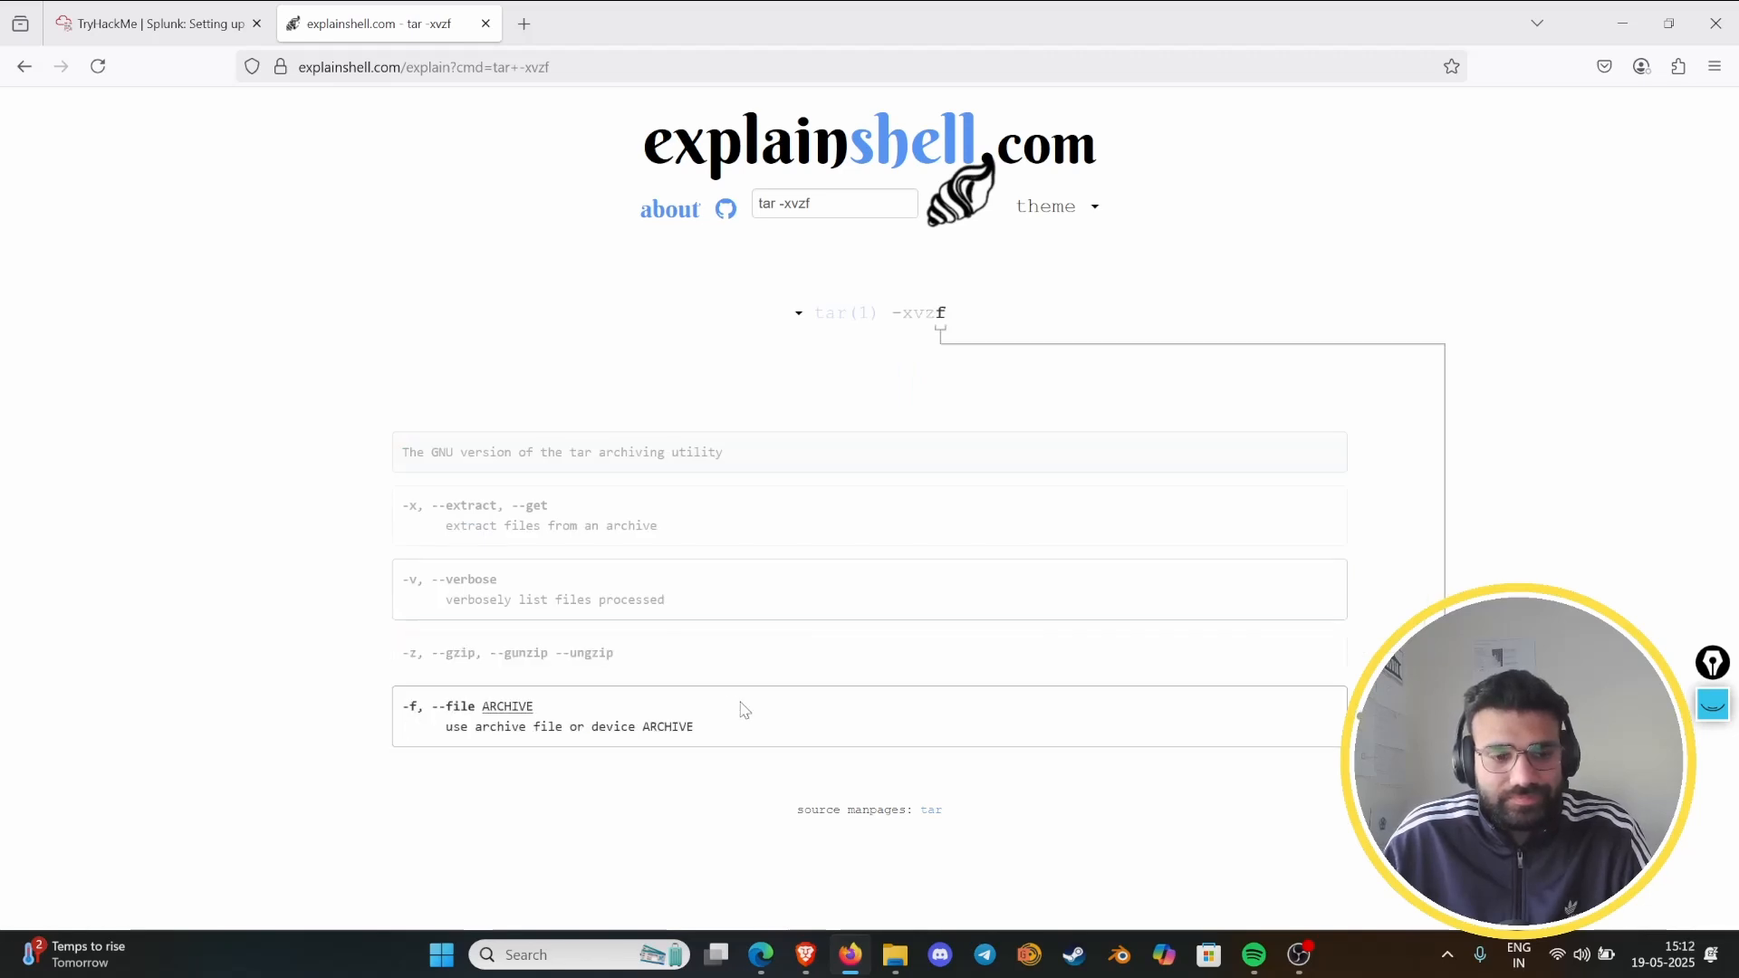
- Return to the TryHackMe lab, run the entered tar extraction, and continue to the Splunk setup and Starting Splunk instructions
left_click(137, 16)
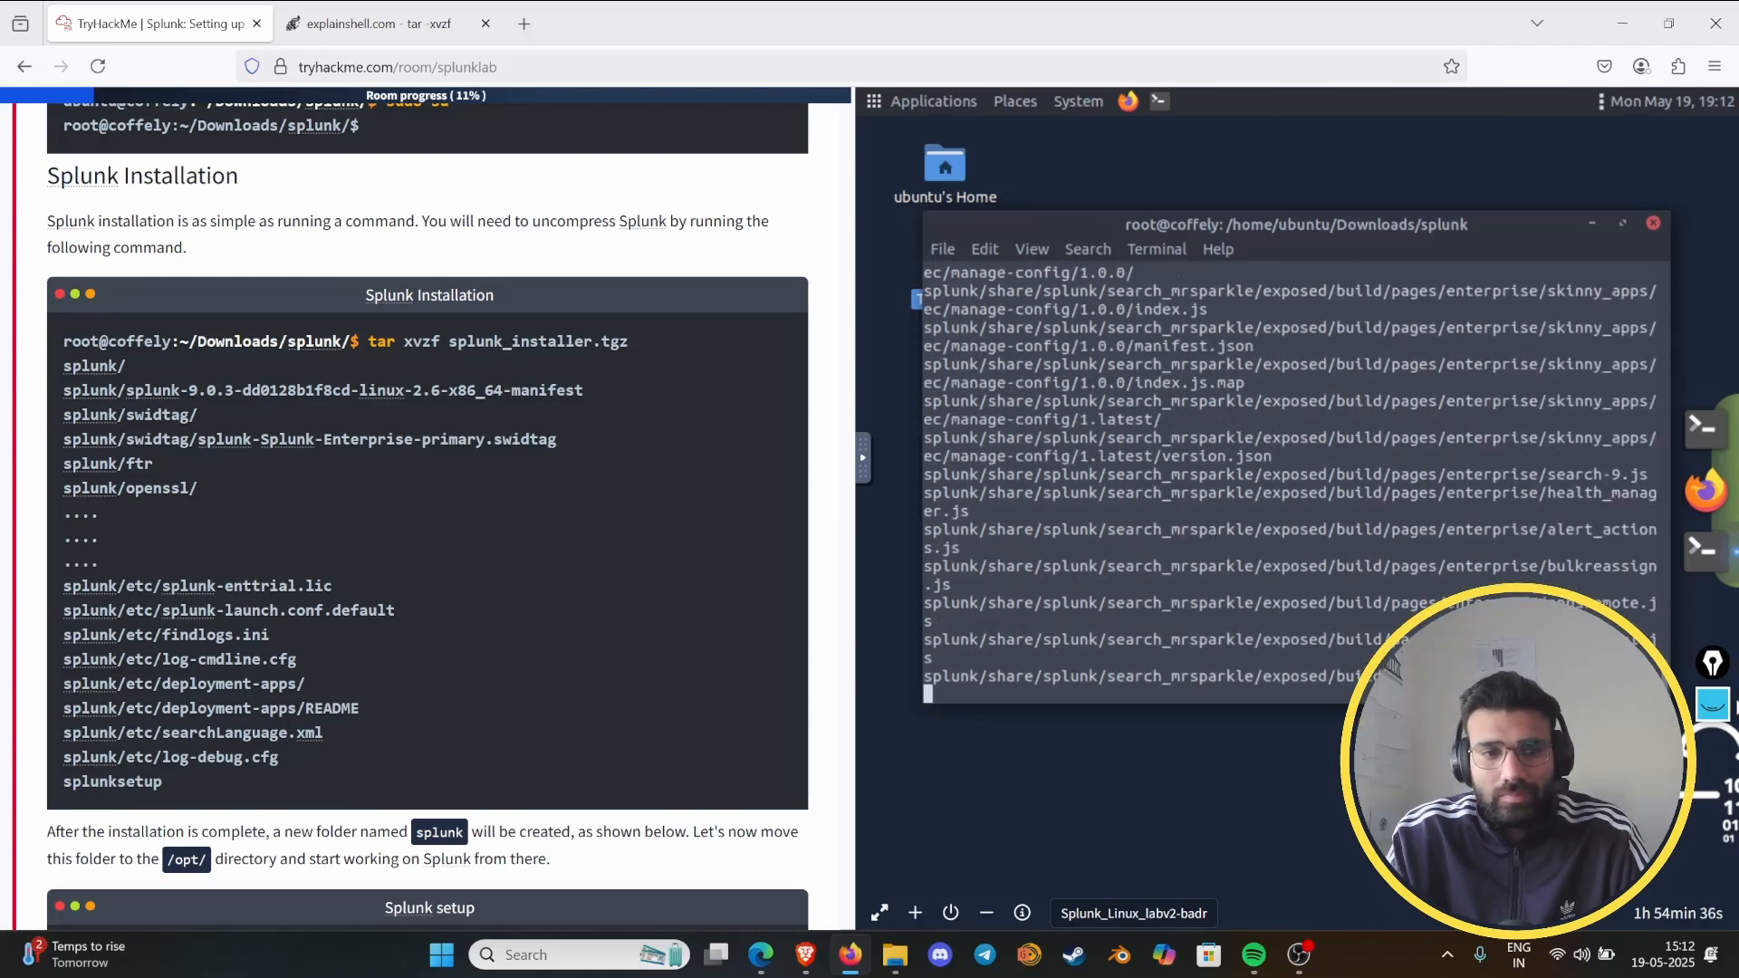
scroll(529, 735, "down", 2)
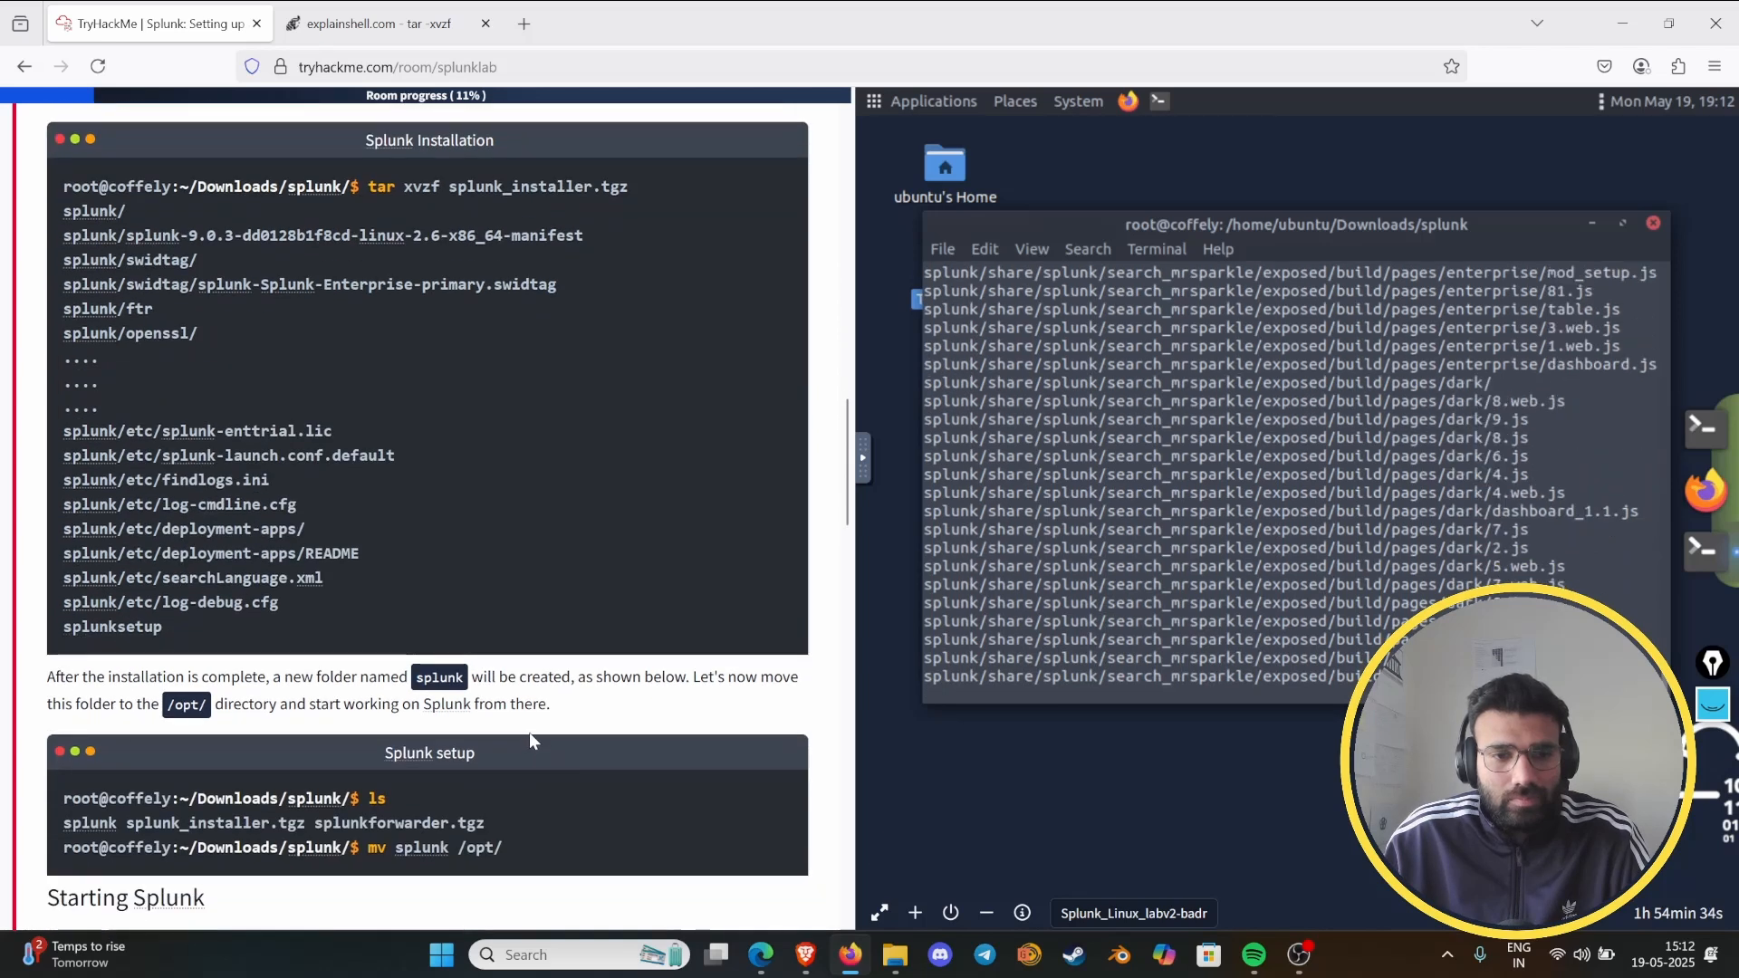
scroll(528, 732, "down", 2)
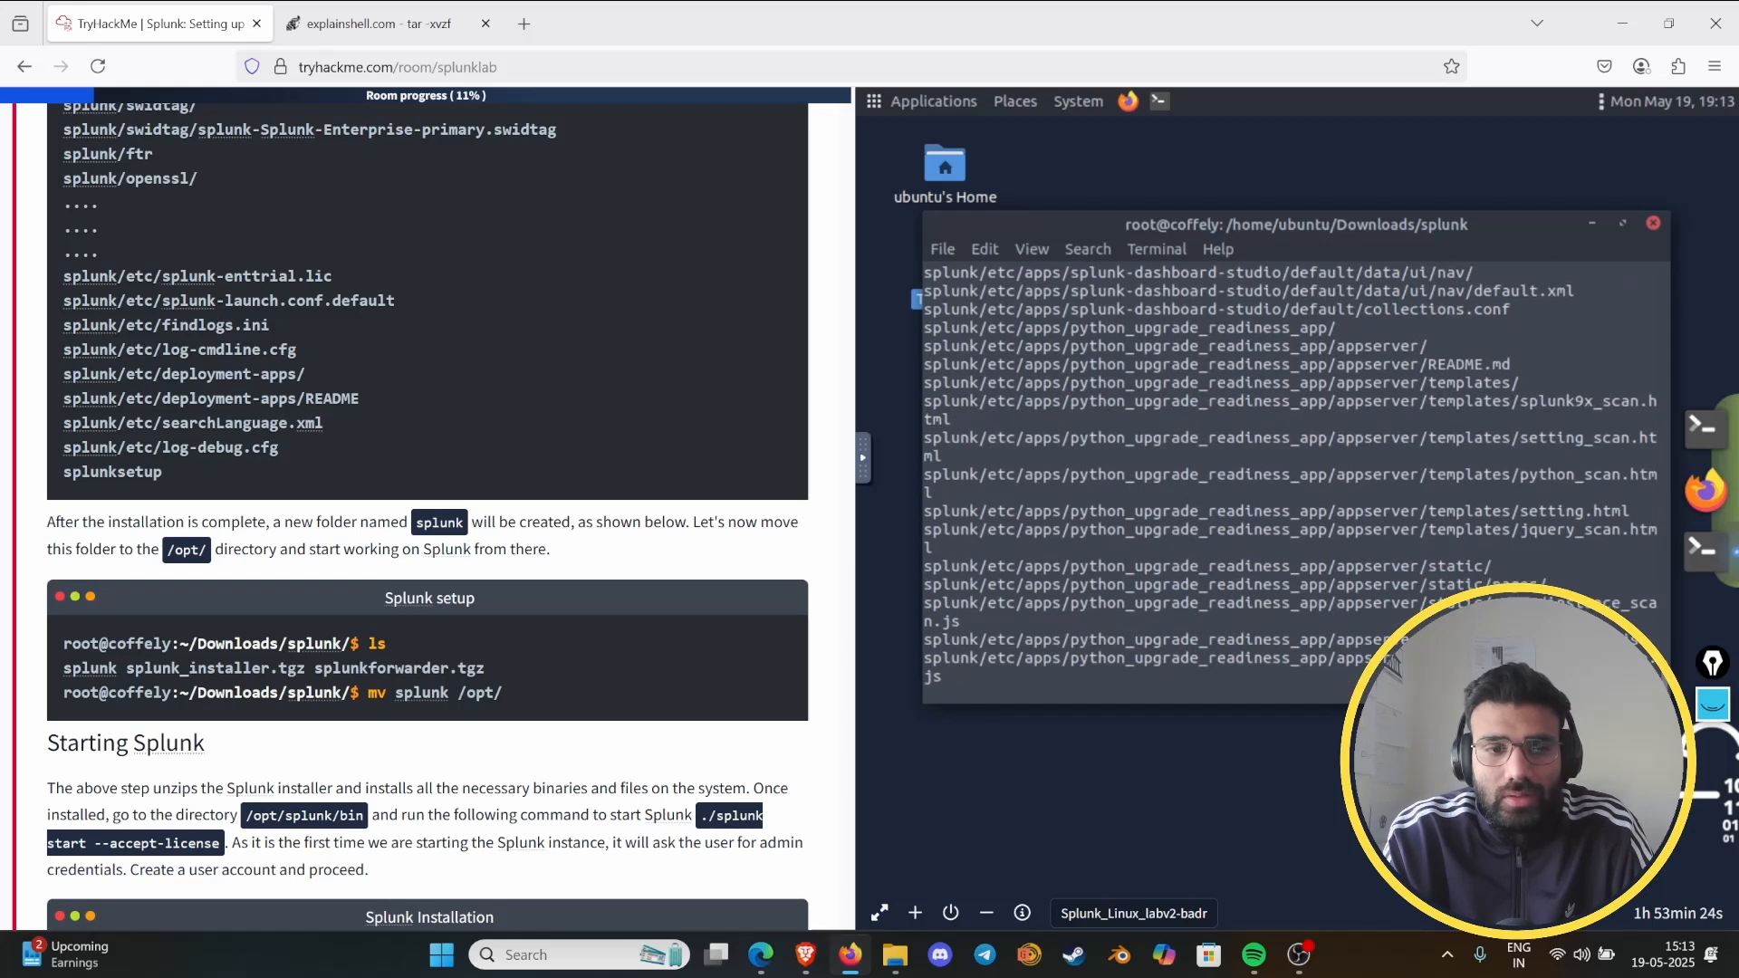
- Mark the folder name "splunk", the "Starting Splunk" heading and the "/opt/" path with the pen, and close the annotation tool
left_click(1711, 704)
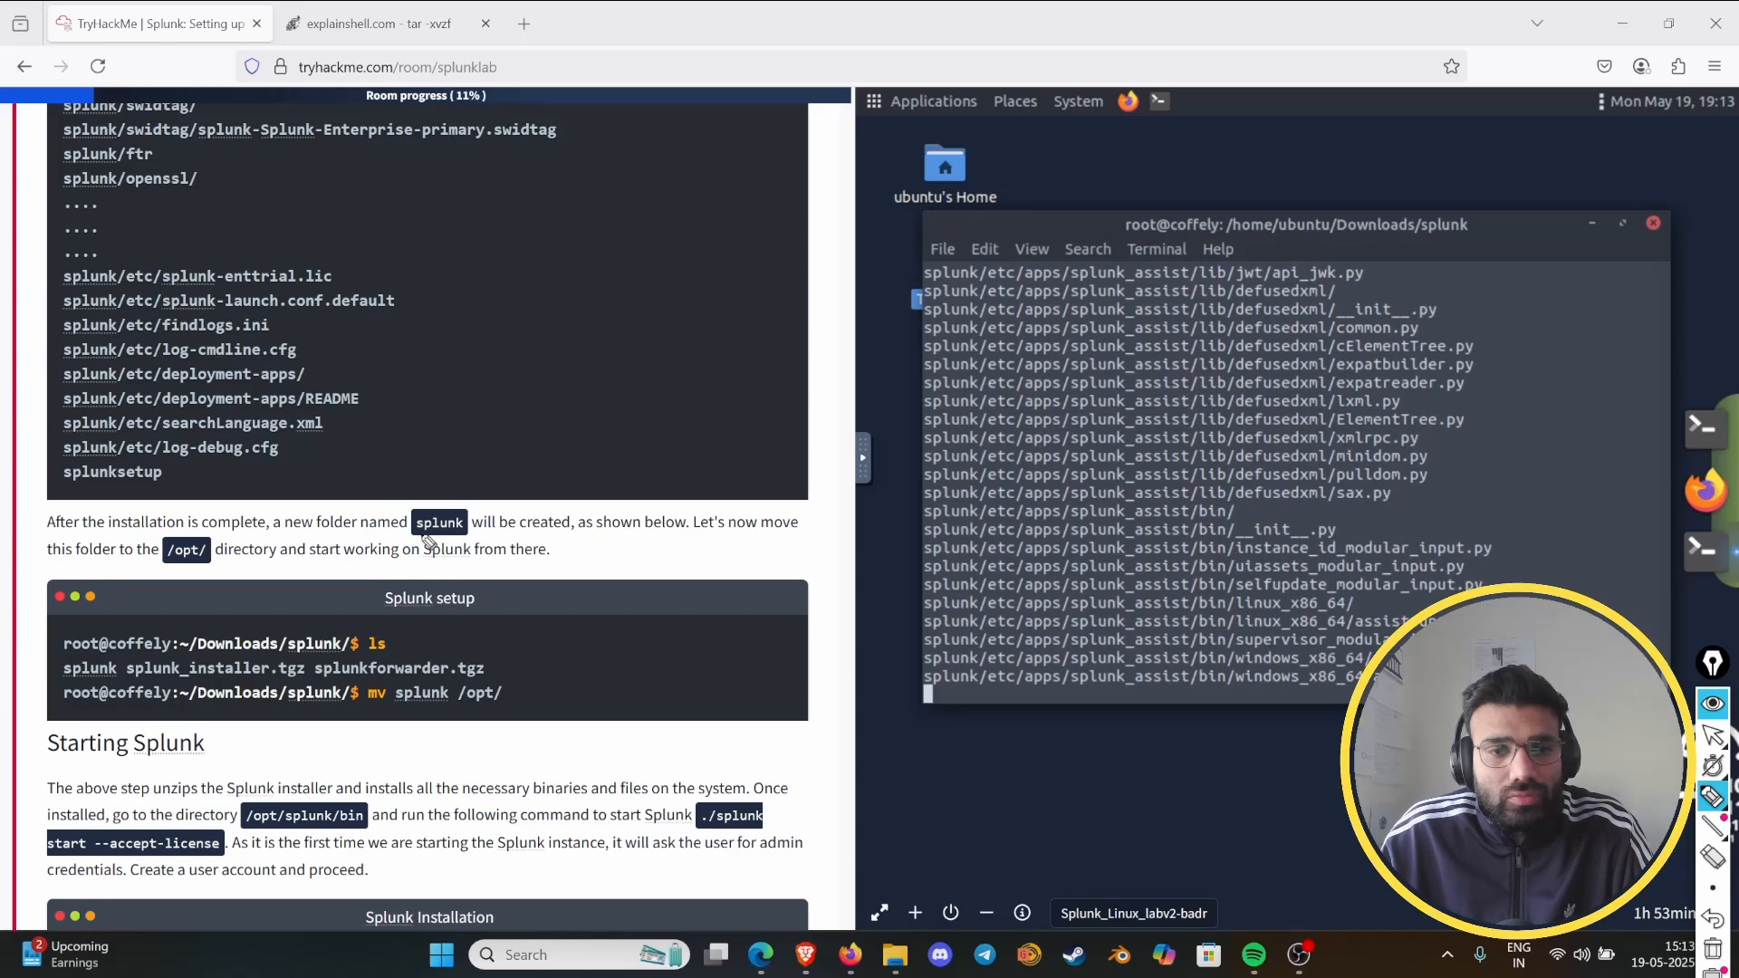
mouse_move(424, 536)
left_mouse_down()
mouse_move(489, 541)
mouse_move(466, 500)
mouse_move(409, 512)
left_mouse_up()
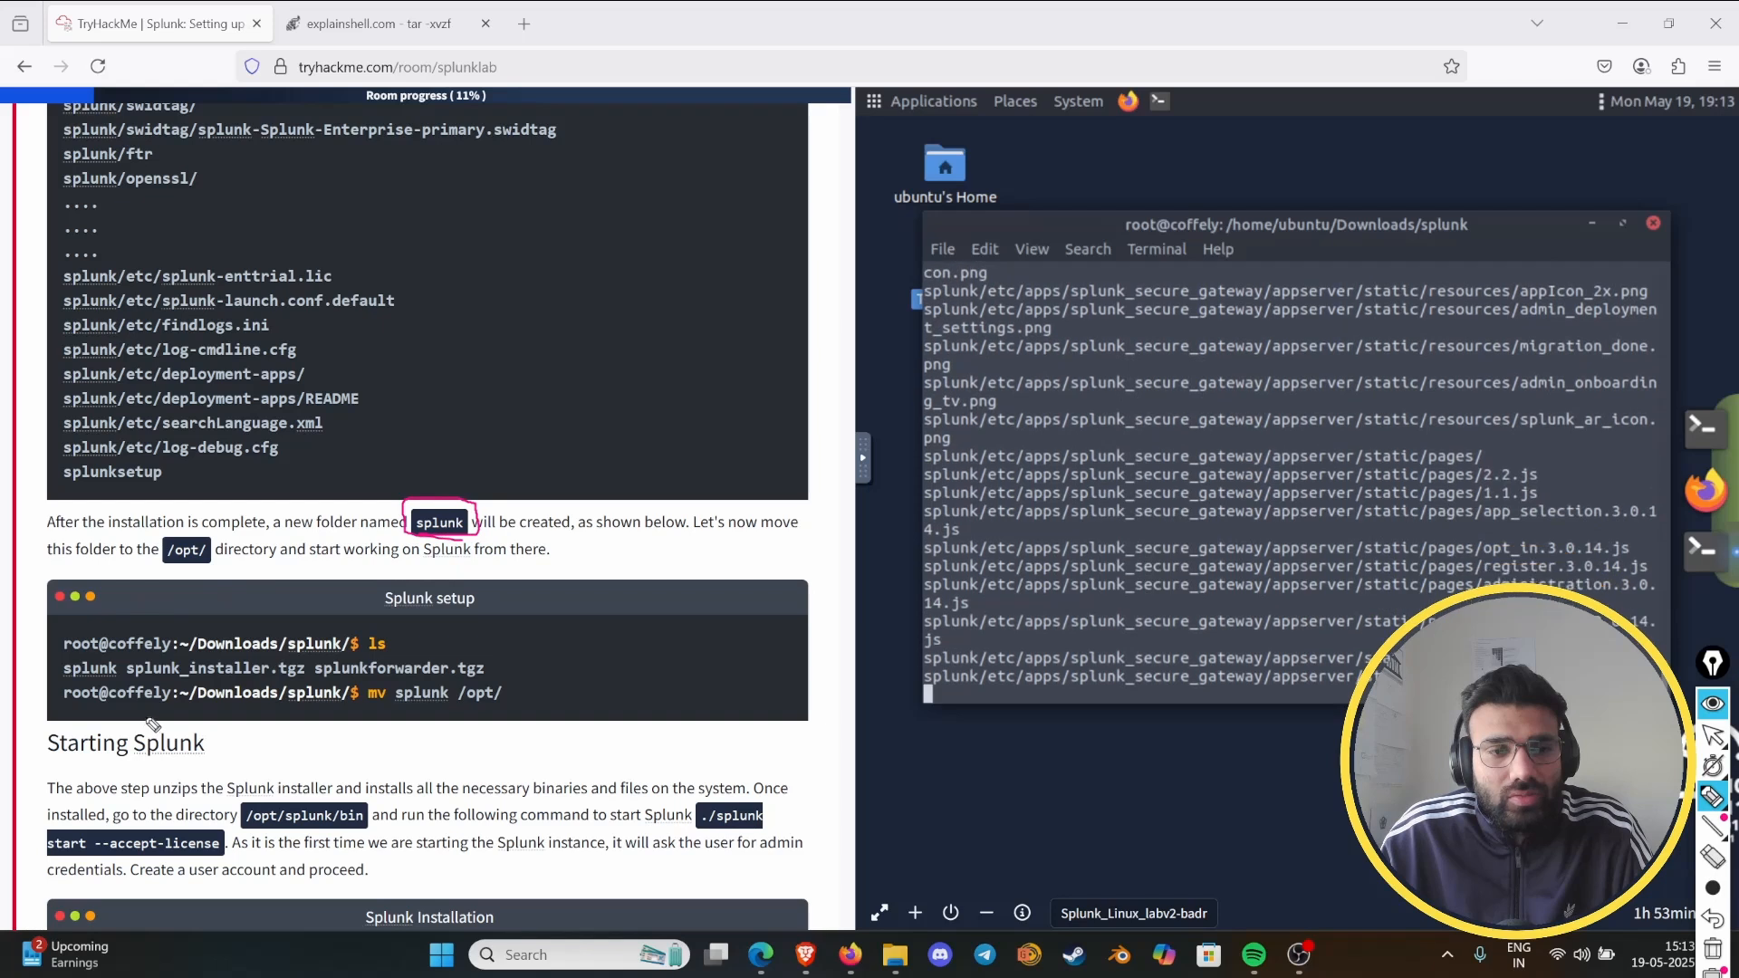
mouse_move(63, 757)
left_mouse_down()
mouse_move(215, 704)
mouse_move(22, 713)
mouse_move(172, 801)
left_mouse_up()
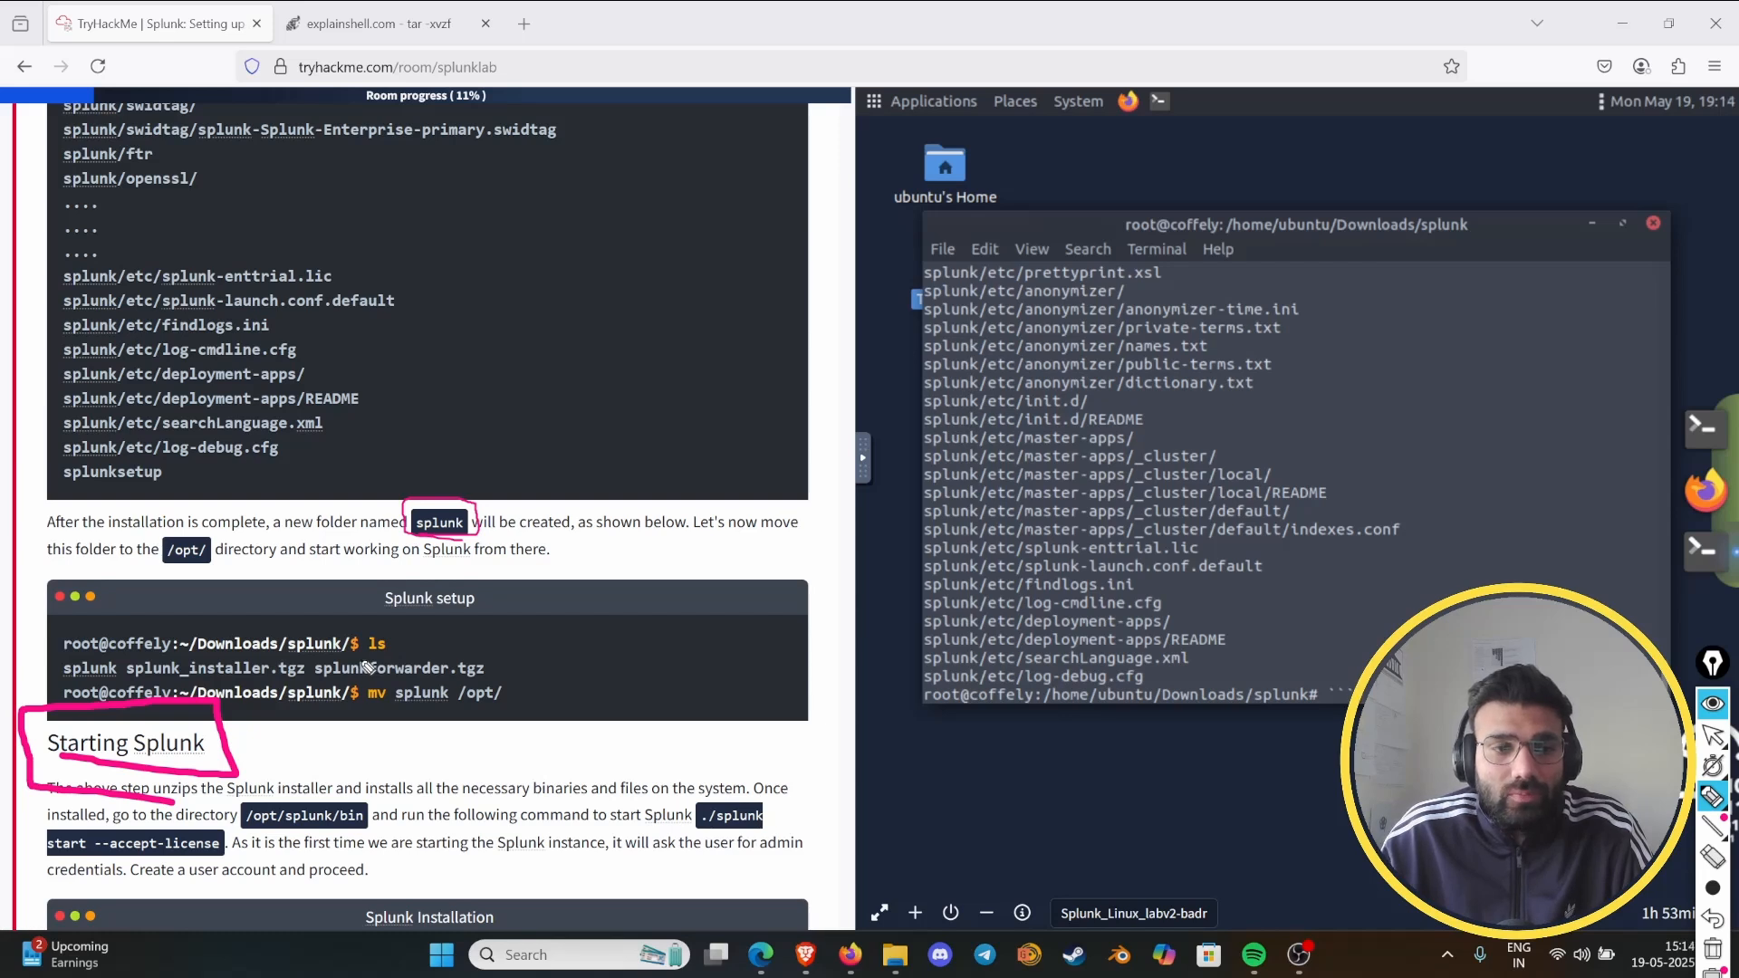
mouse_move(165, 571)
left_mouse_down()
mouse_move(223, 569)
mouse_move(162, 514)
mouse_move(186, 587)
mouse_move(201, 579)
left_mouse_up()
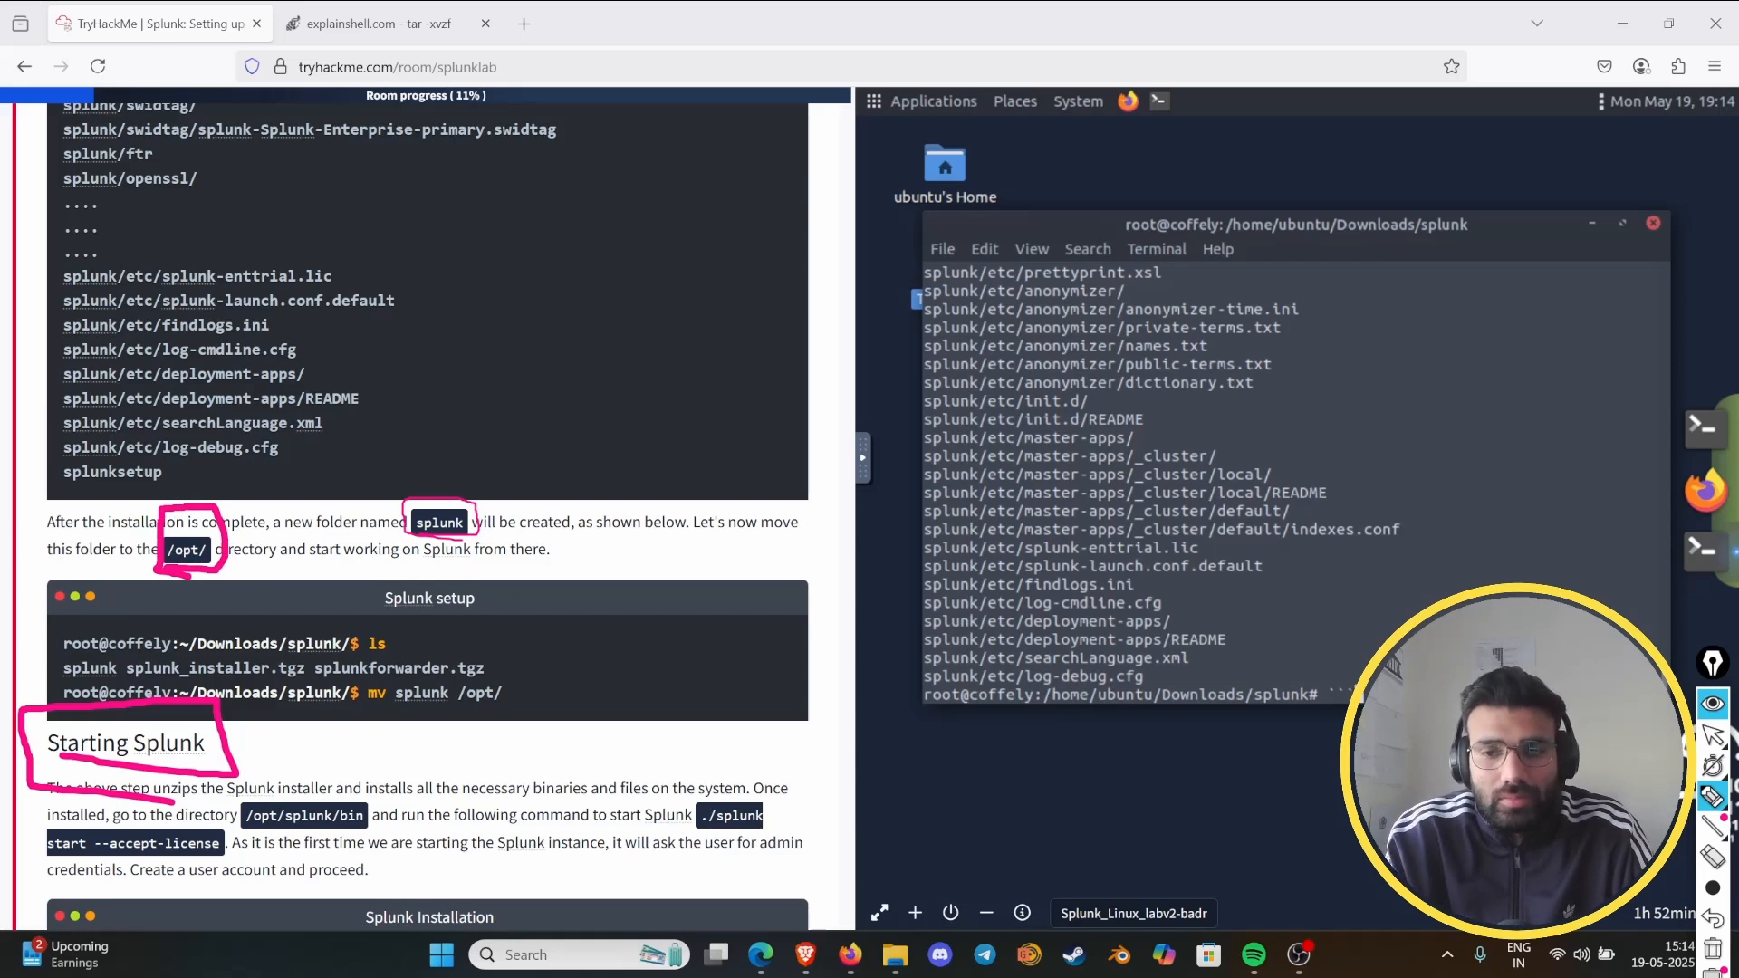
left_click(1714, 707)
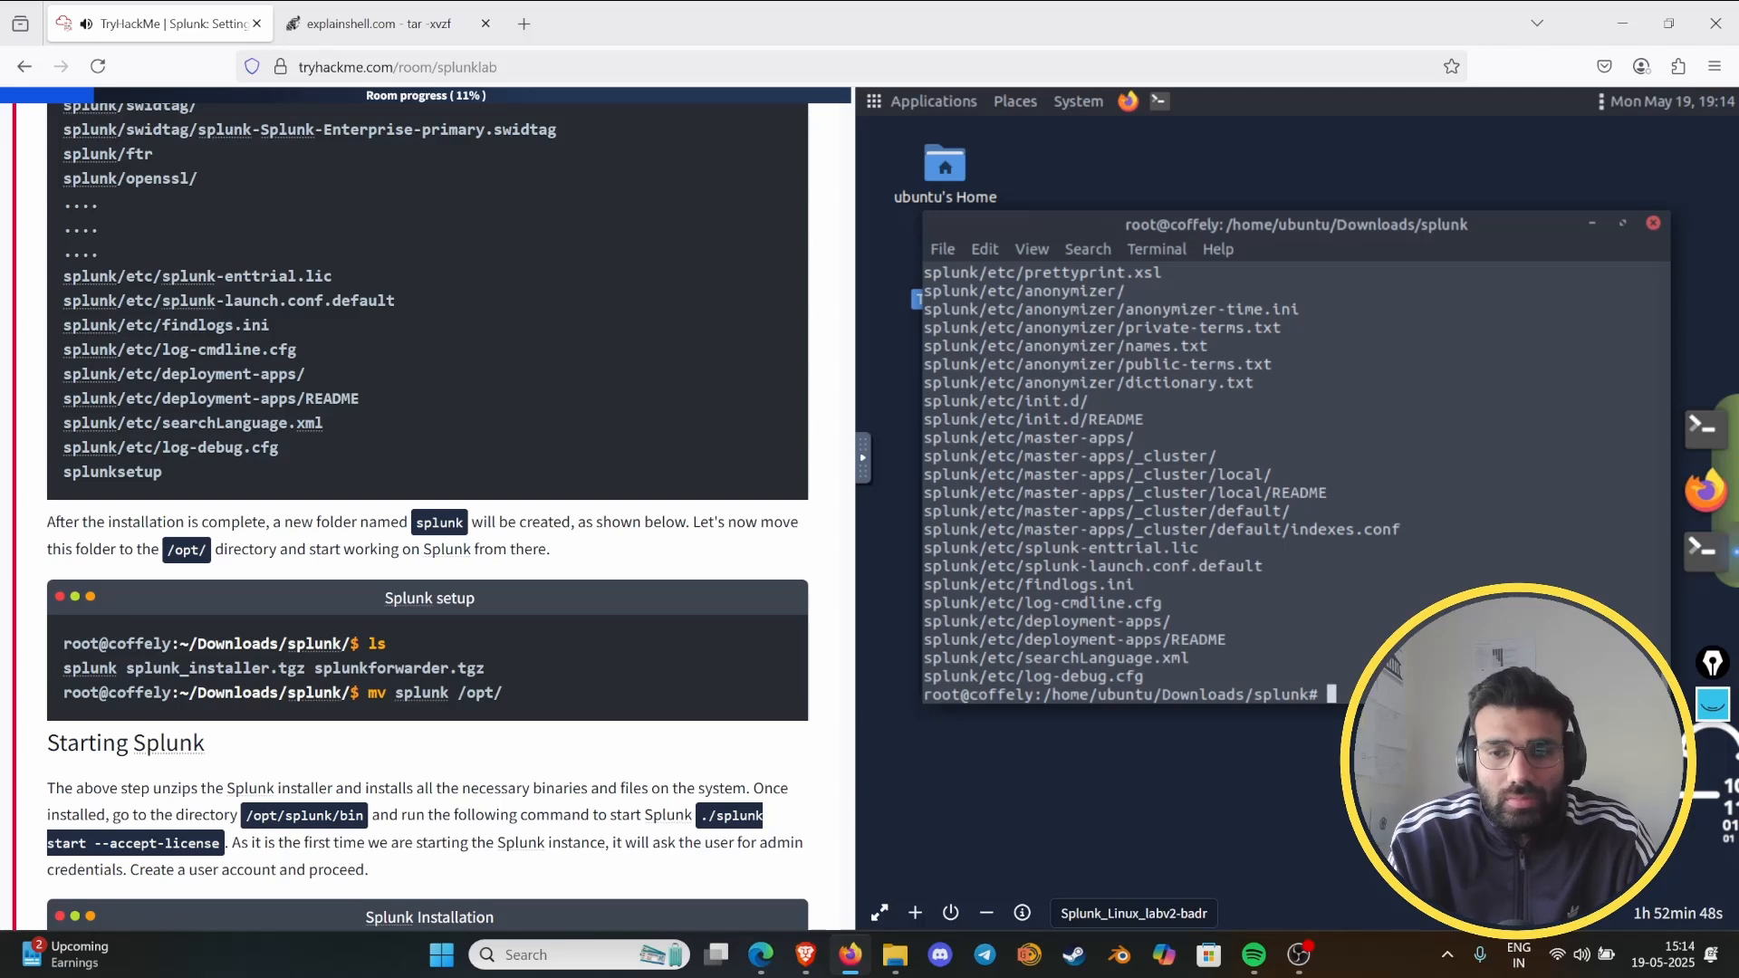
- List the files in Downloads/splunk and change into the extracted splunk folder
type("ls")
key("Return")
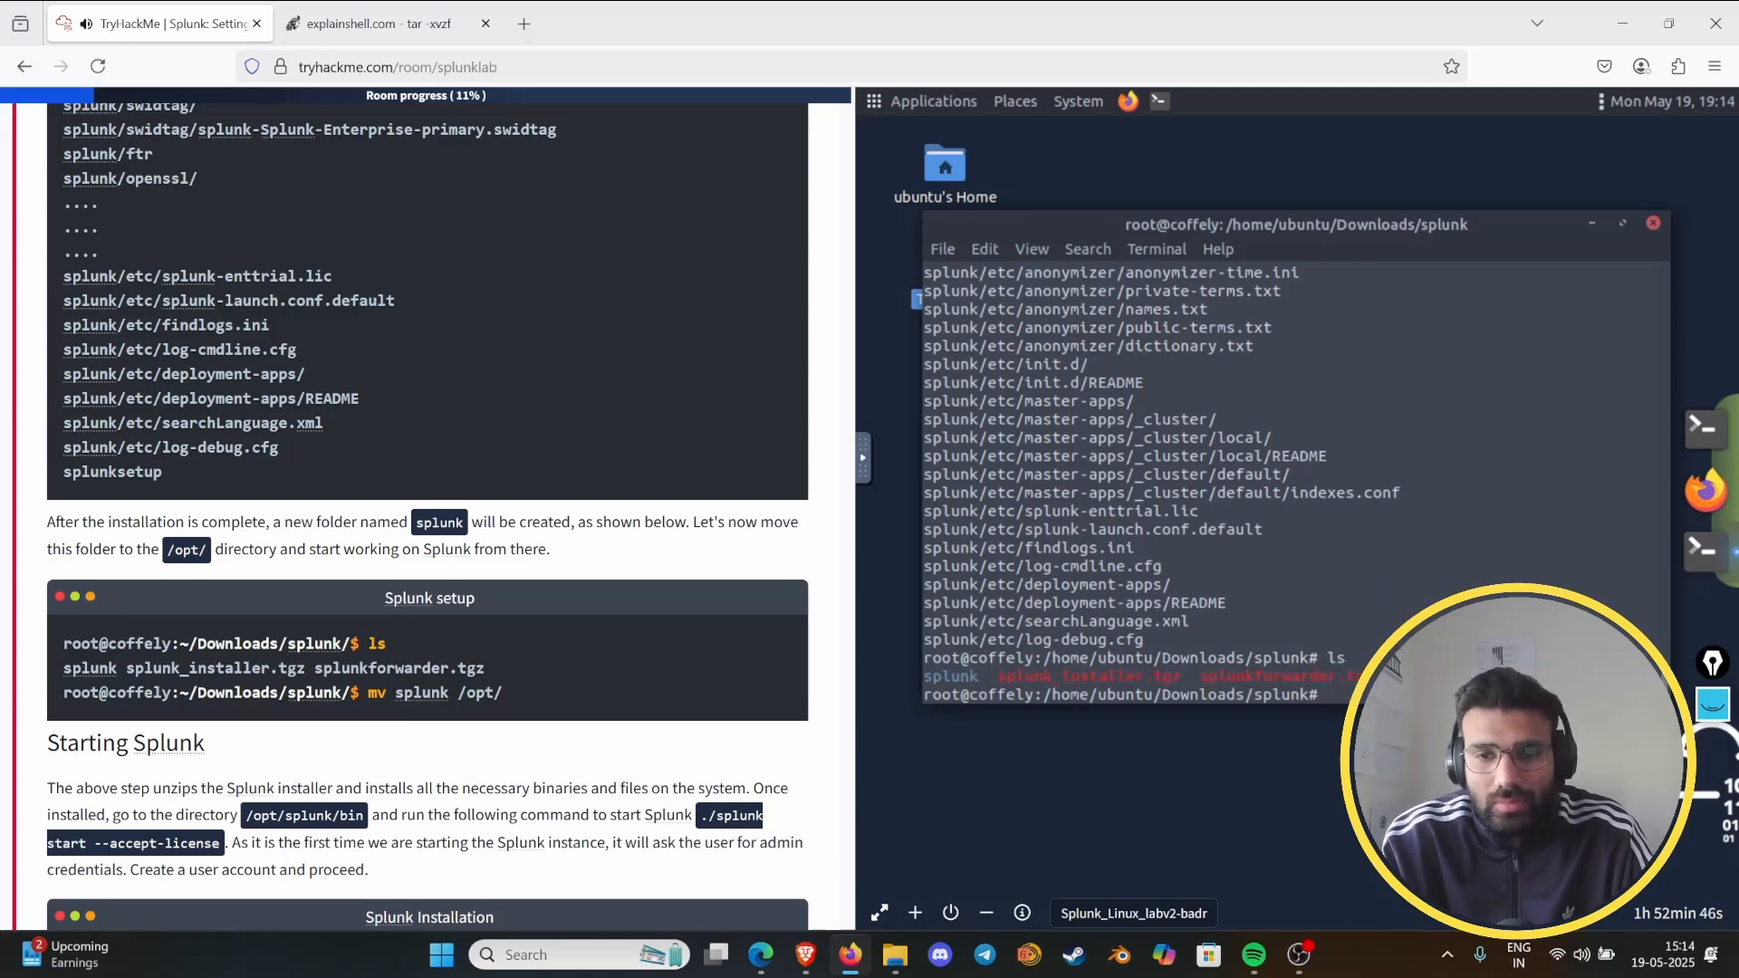
type("cd")
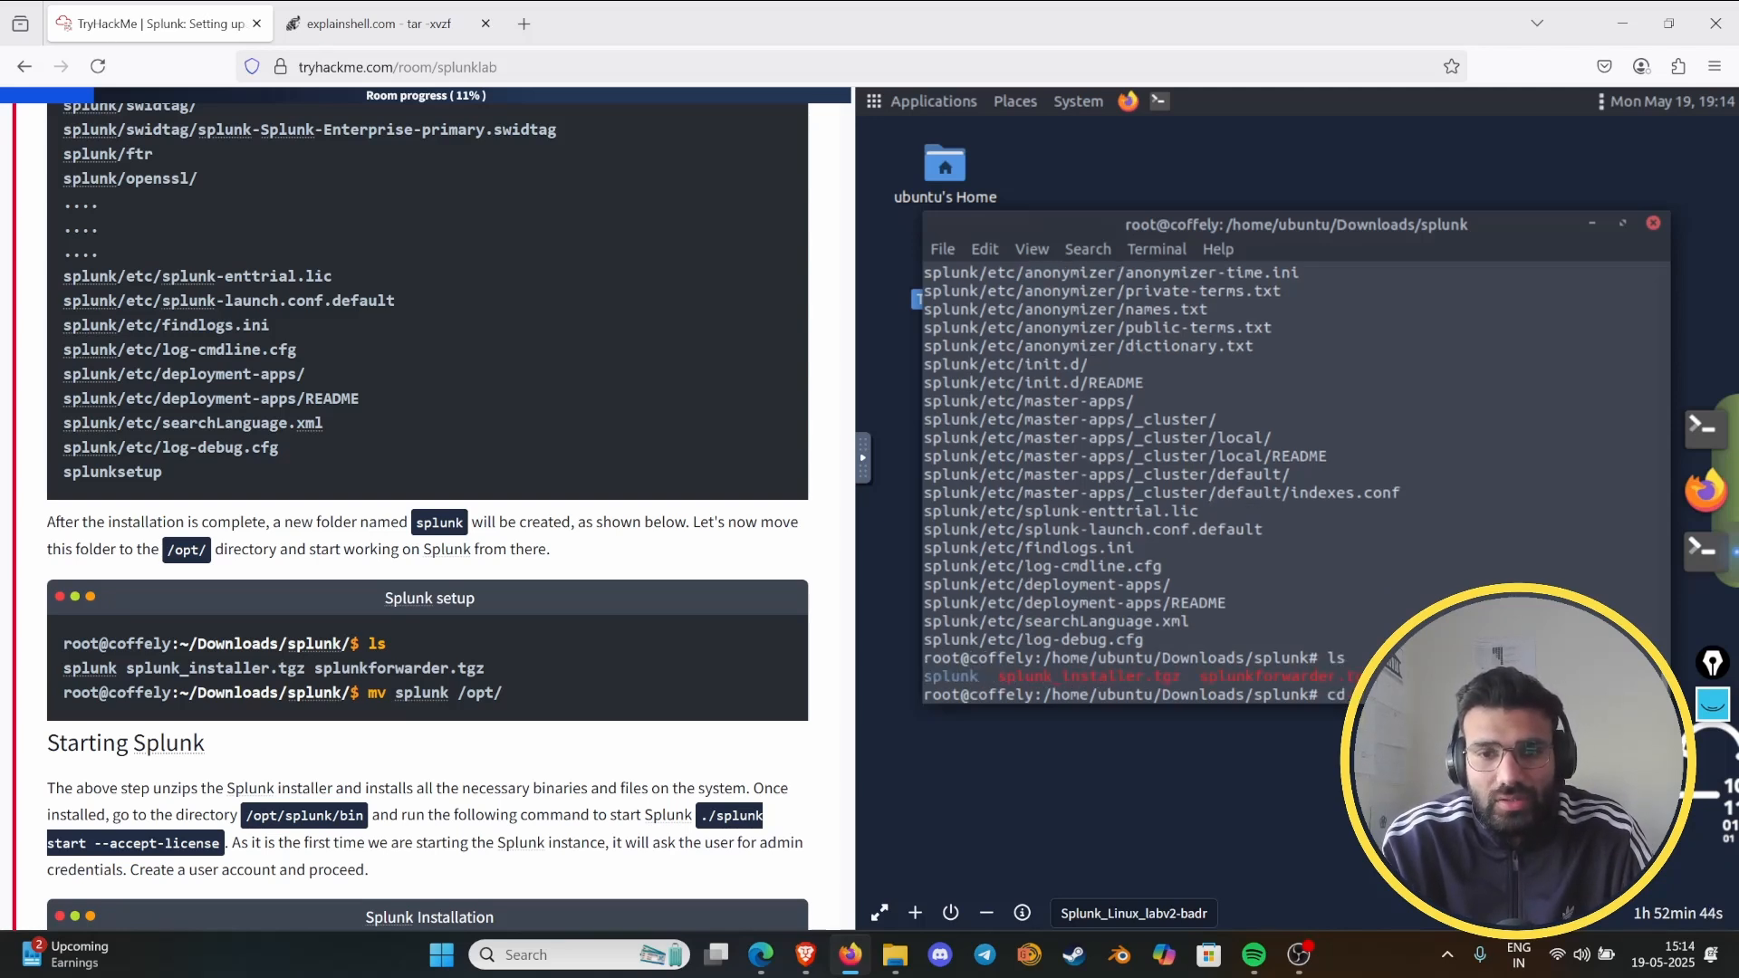
type(" splunk")
key("Return")
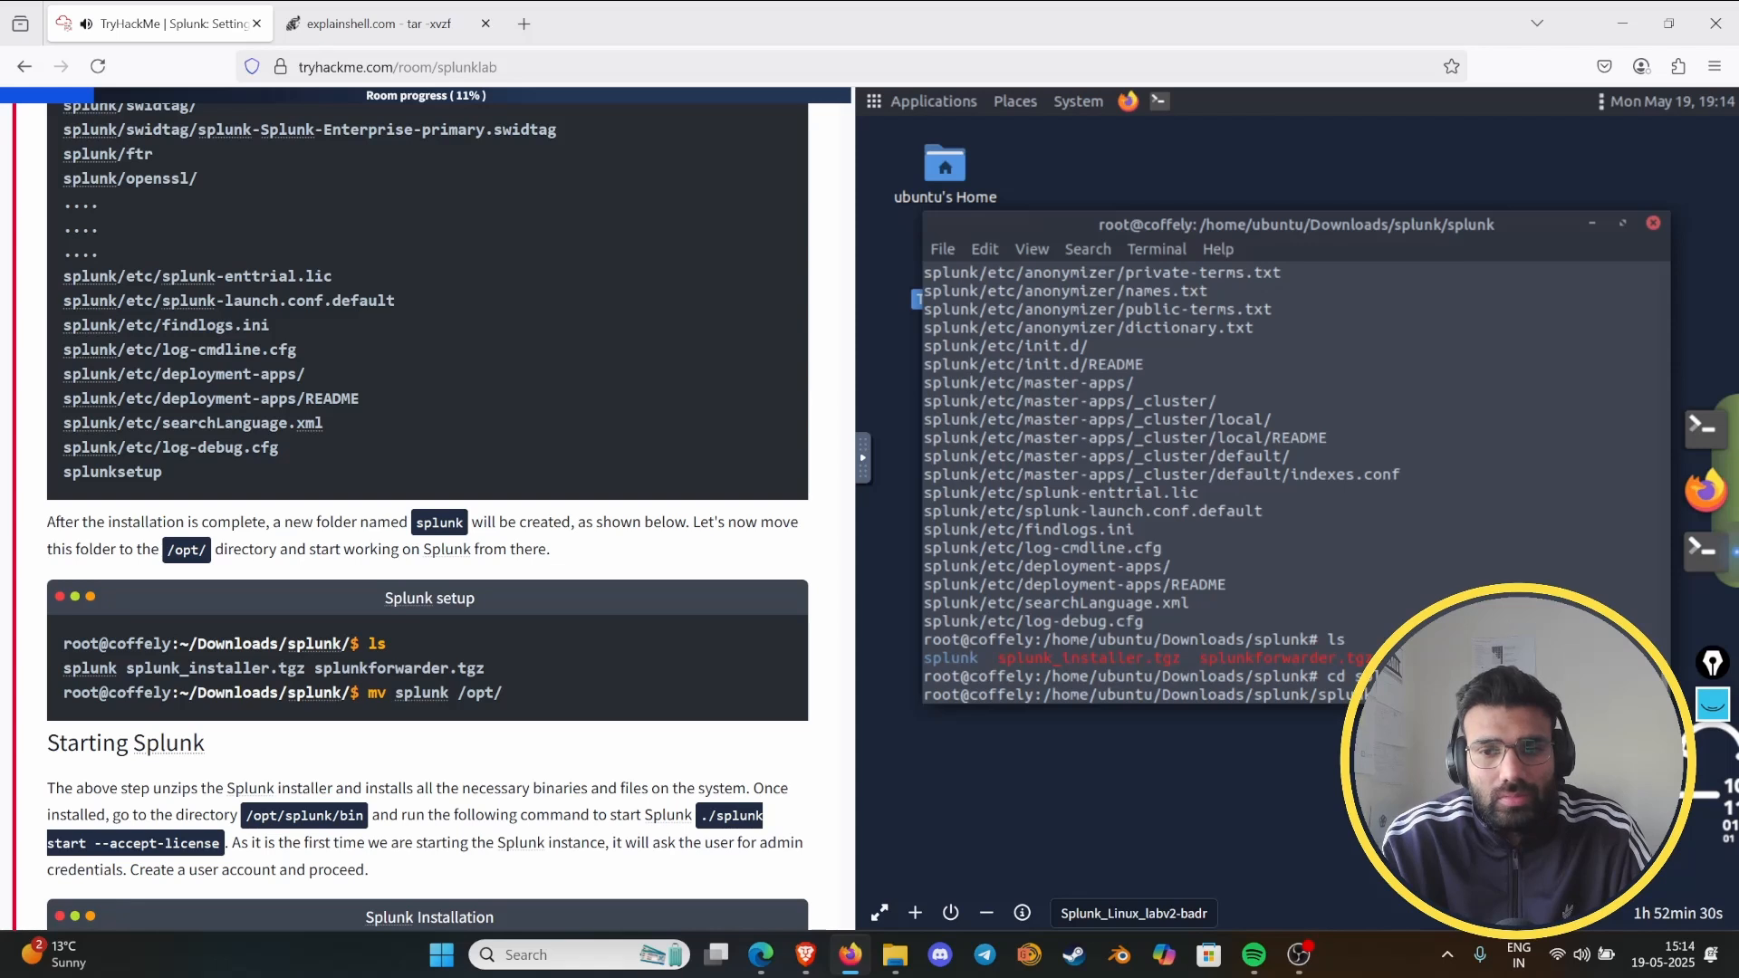
- Clear the stray text from the prompt and list the contents of the extracted splunk folder
key("Return")
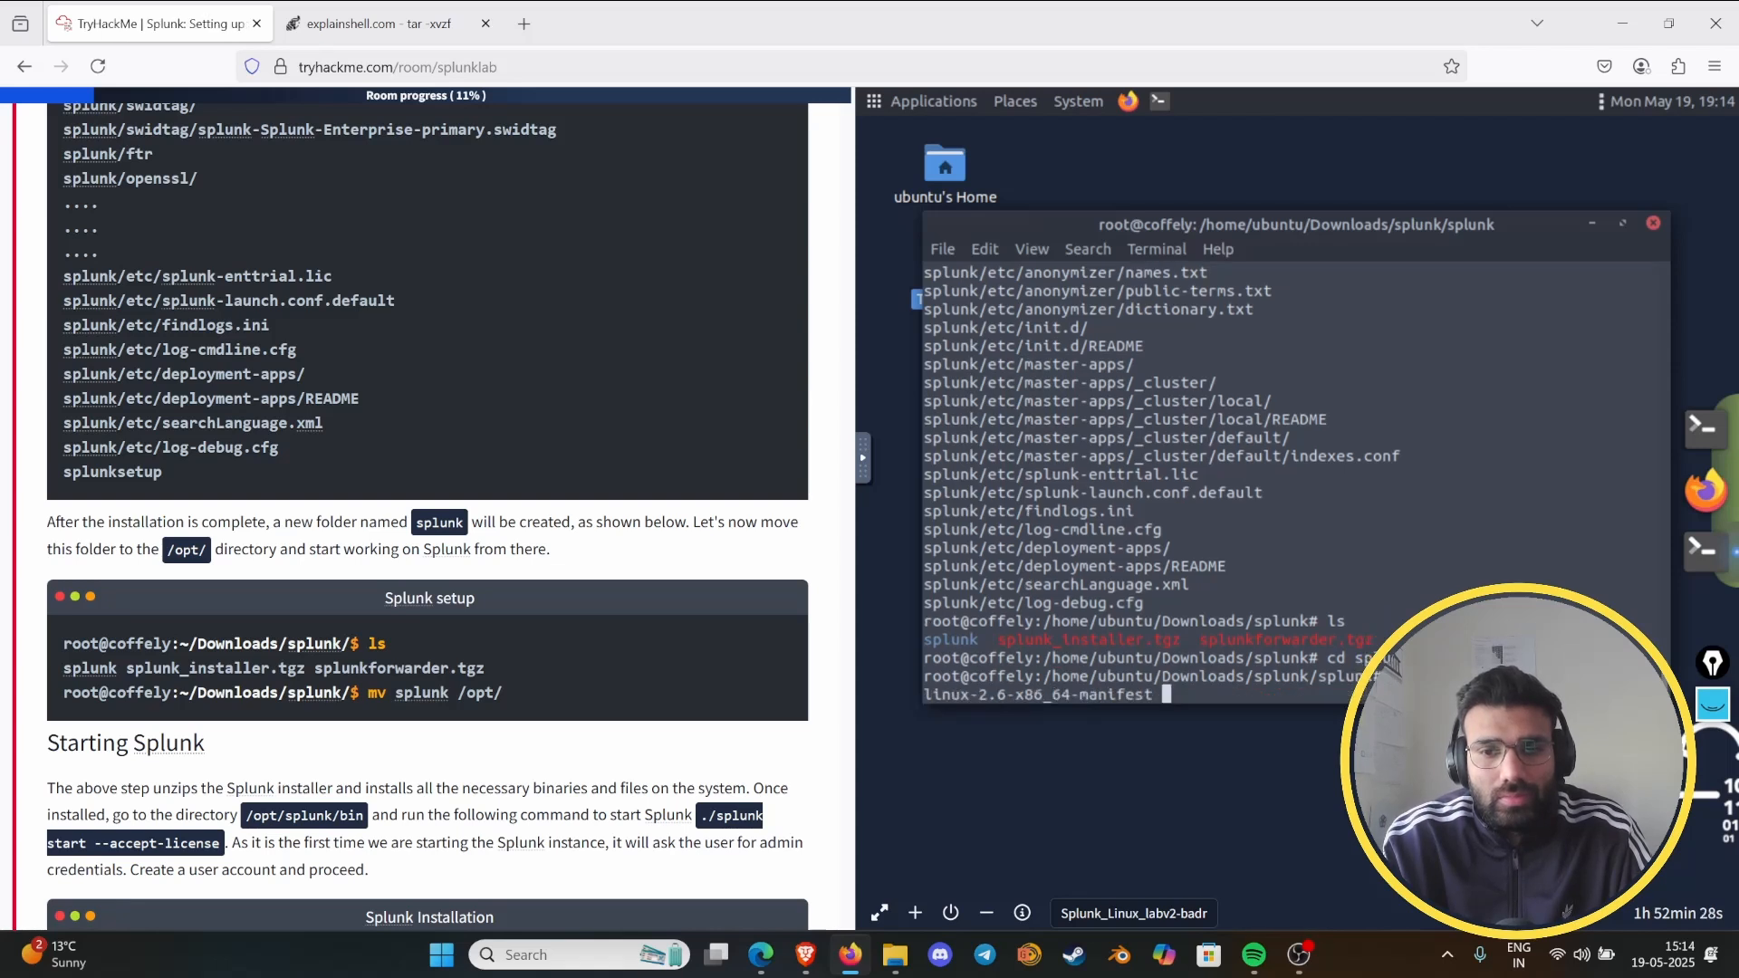
key("ctrl+u")
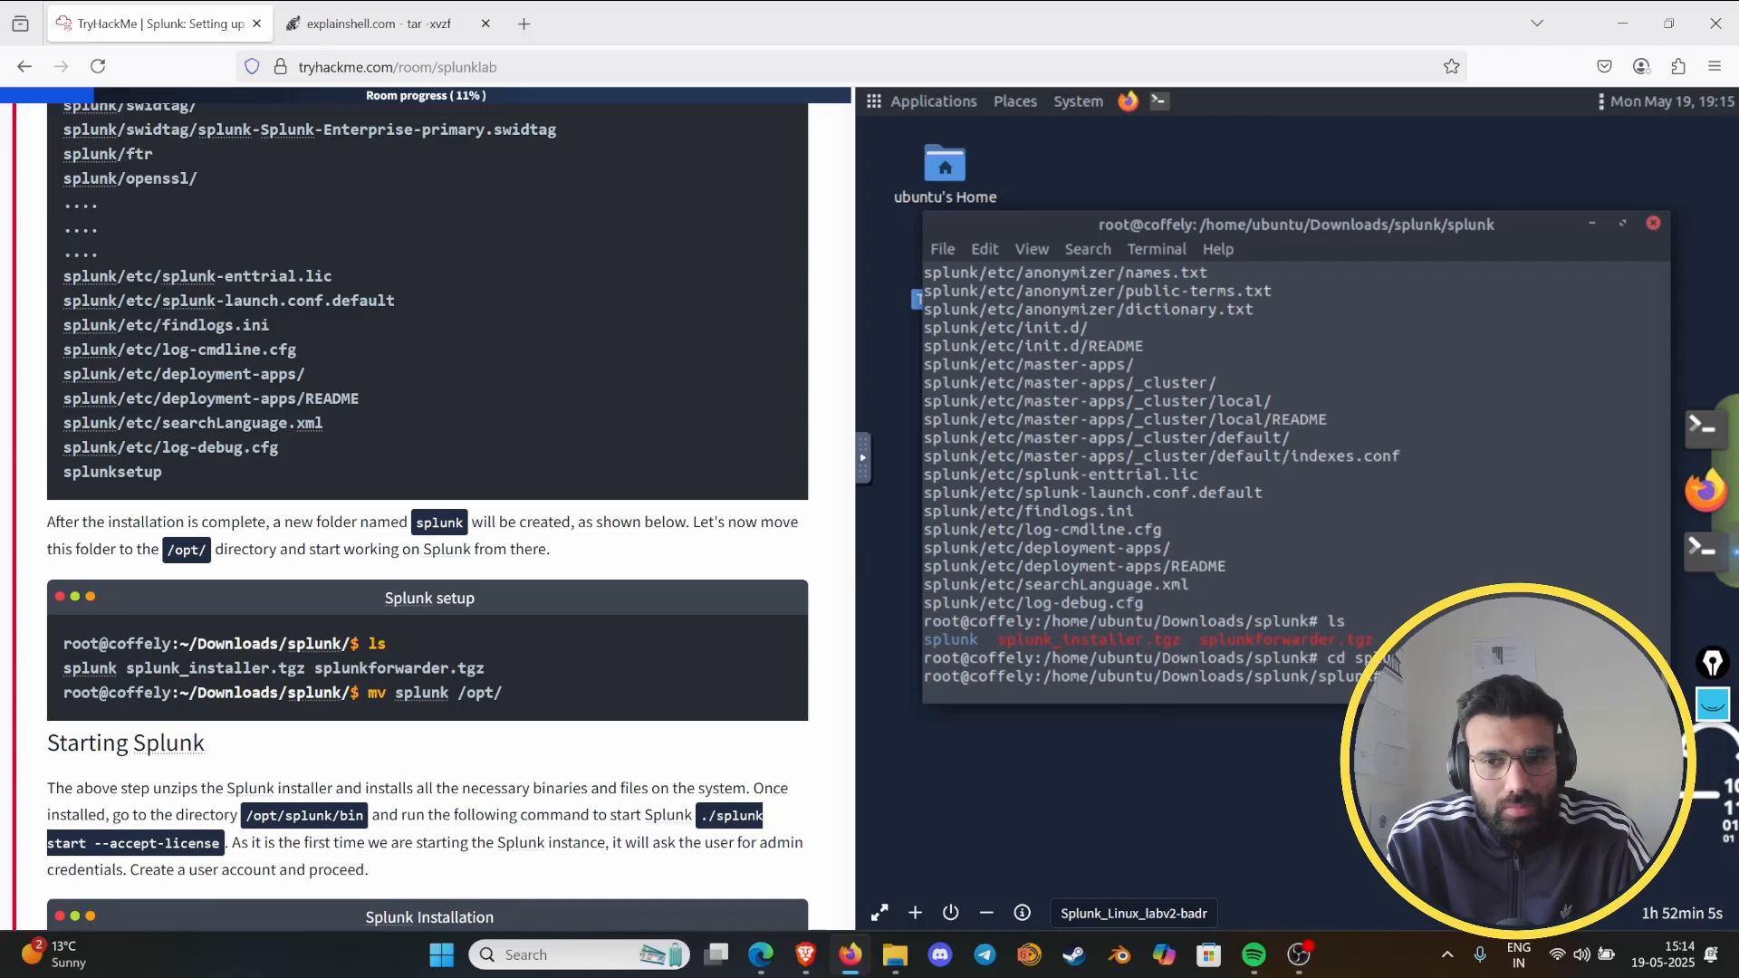
type("ls")
key("Return")
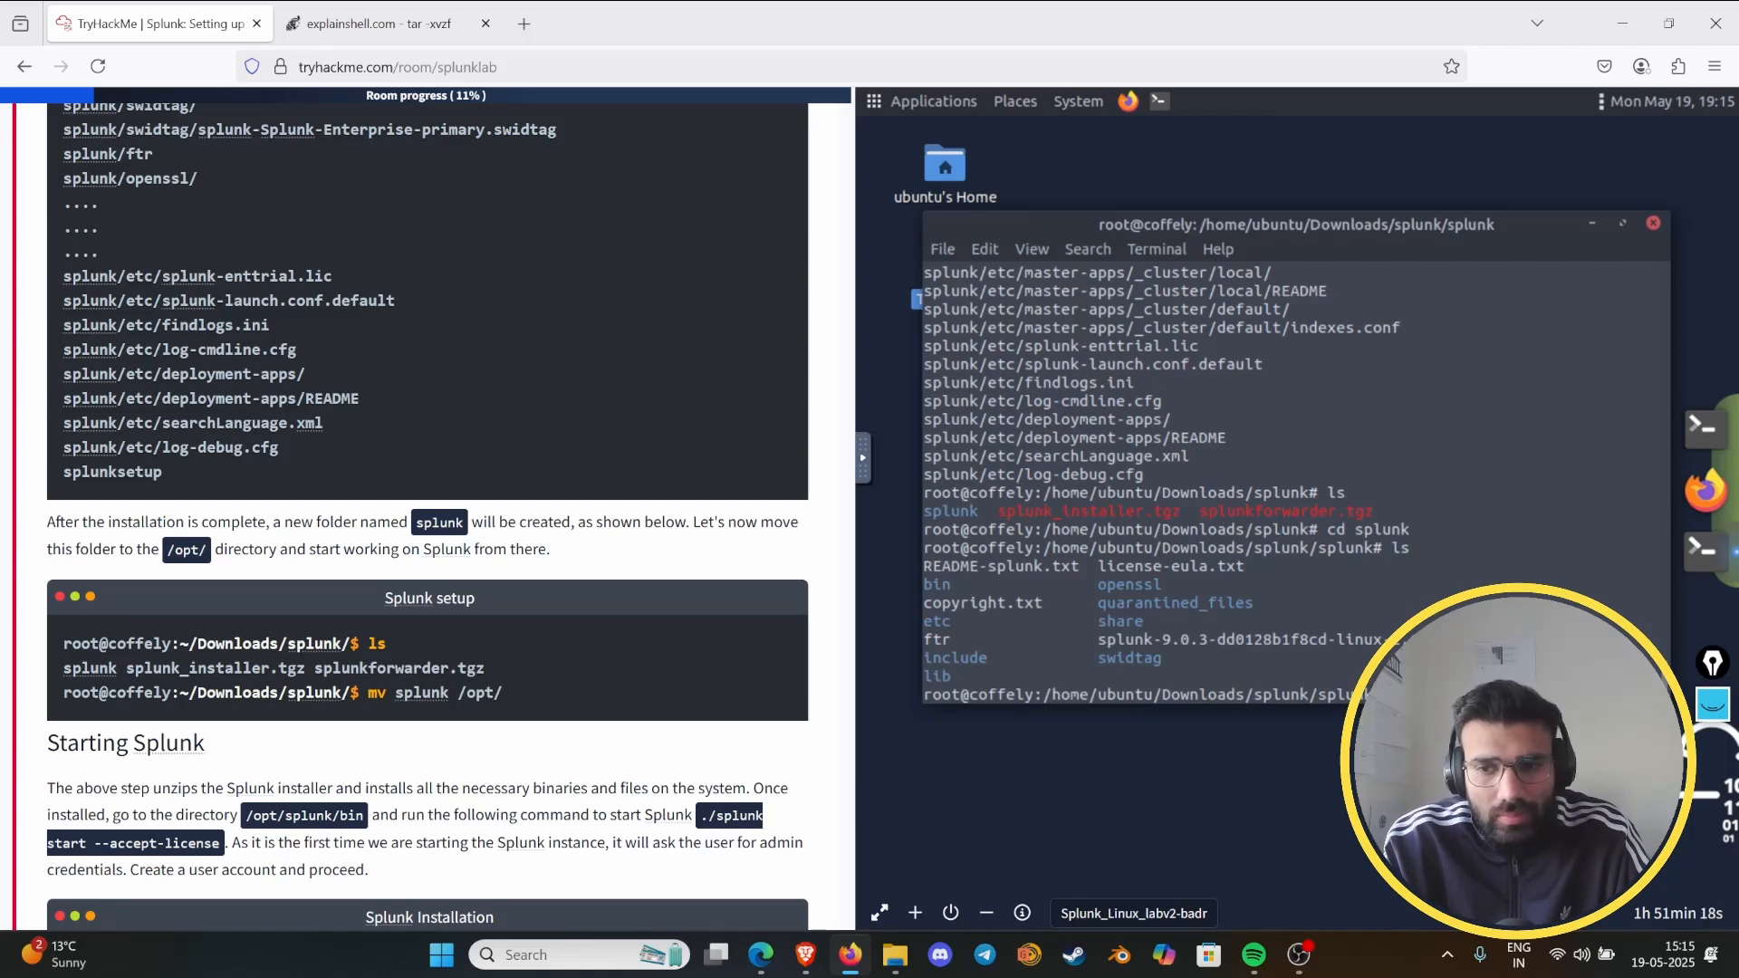
- Try to change into /opt/splunk/bin, and enter the openssl folder and go back up one level
key("Return")
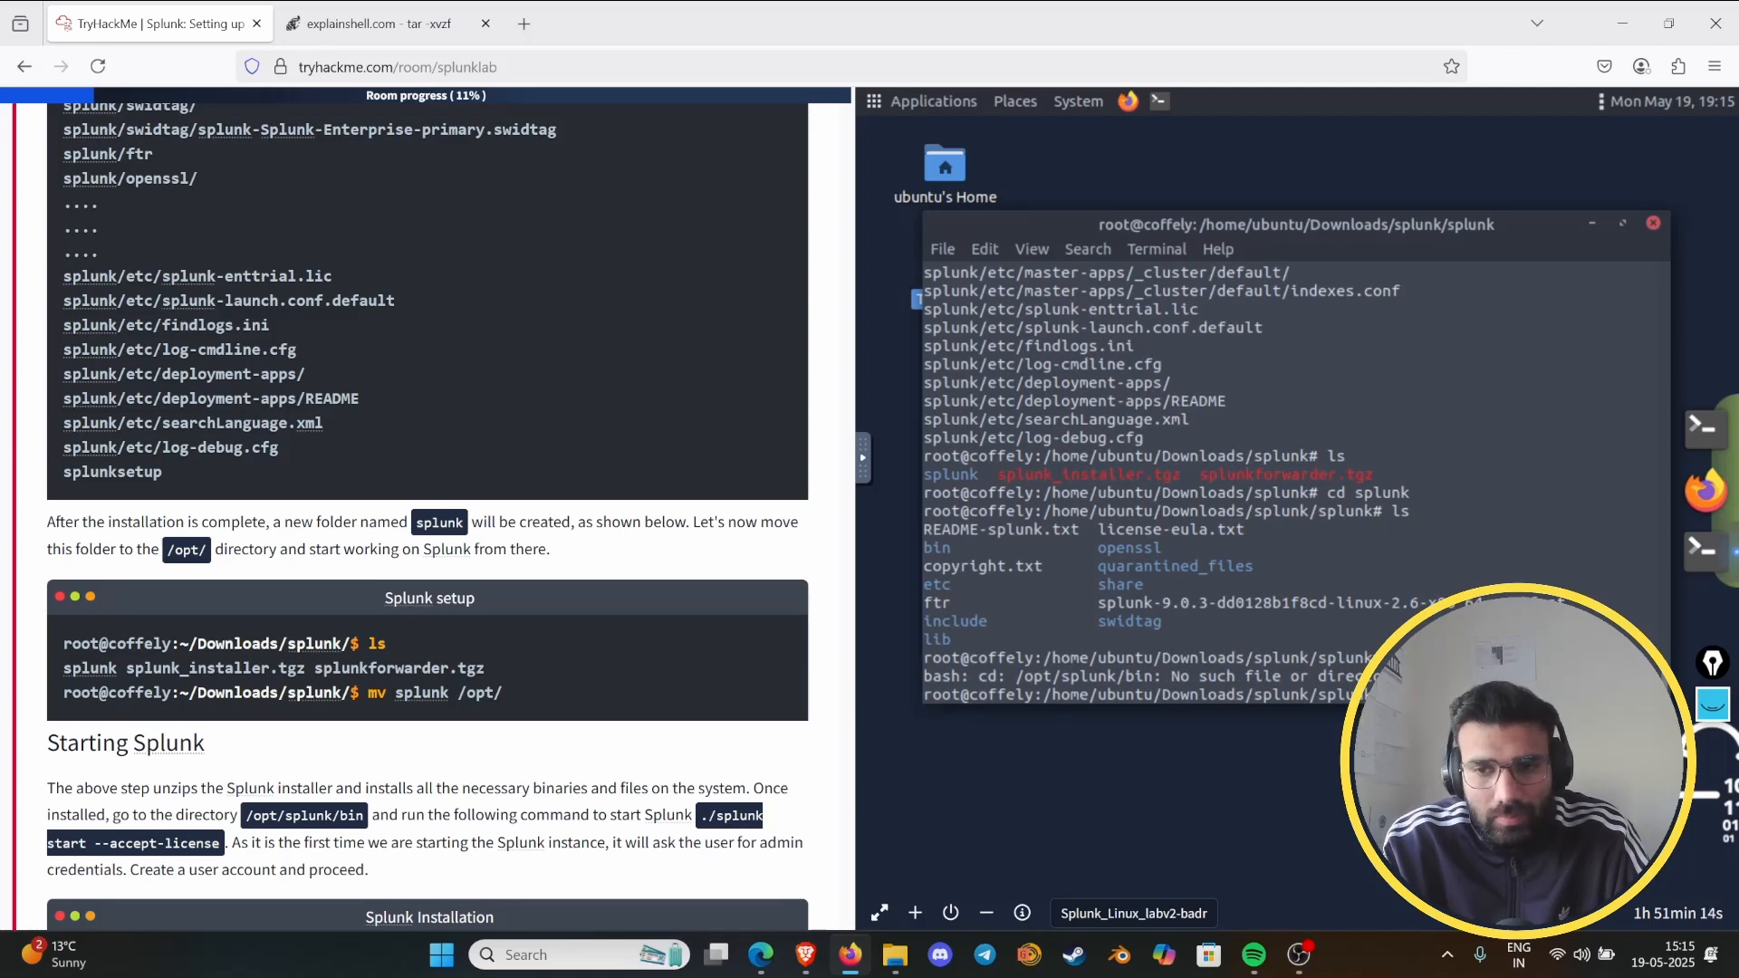
key("Return")
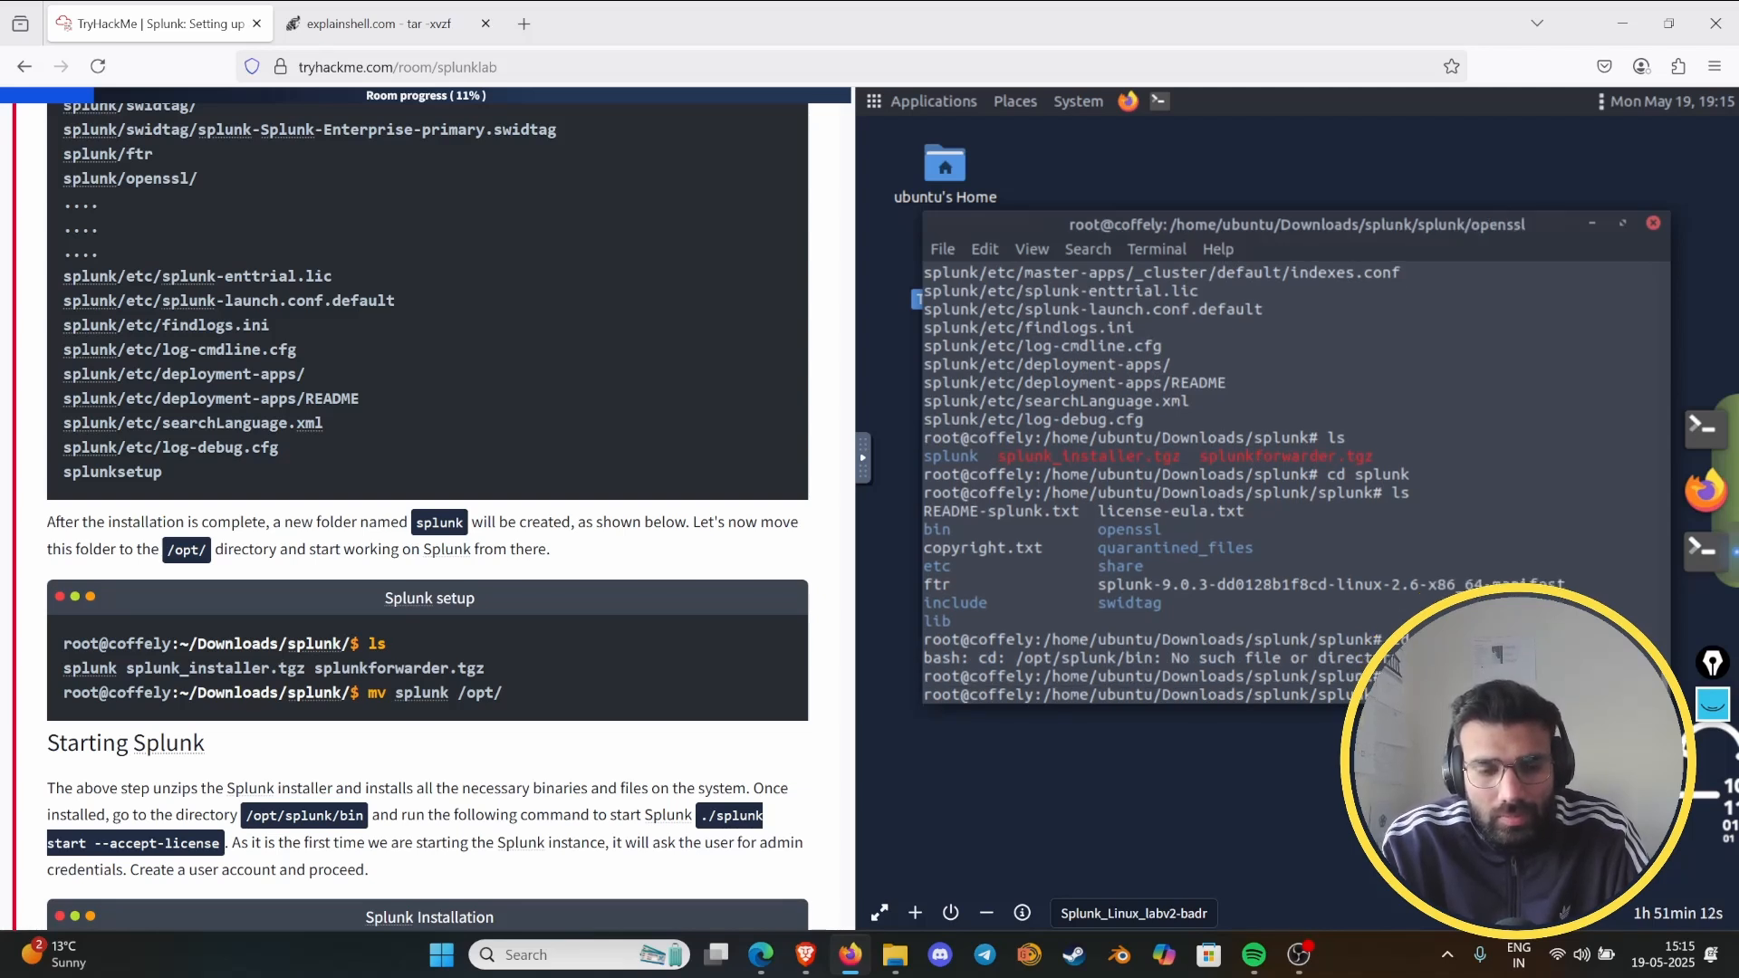
key("Return")
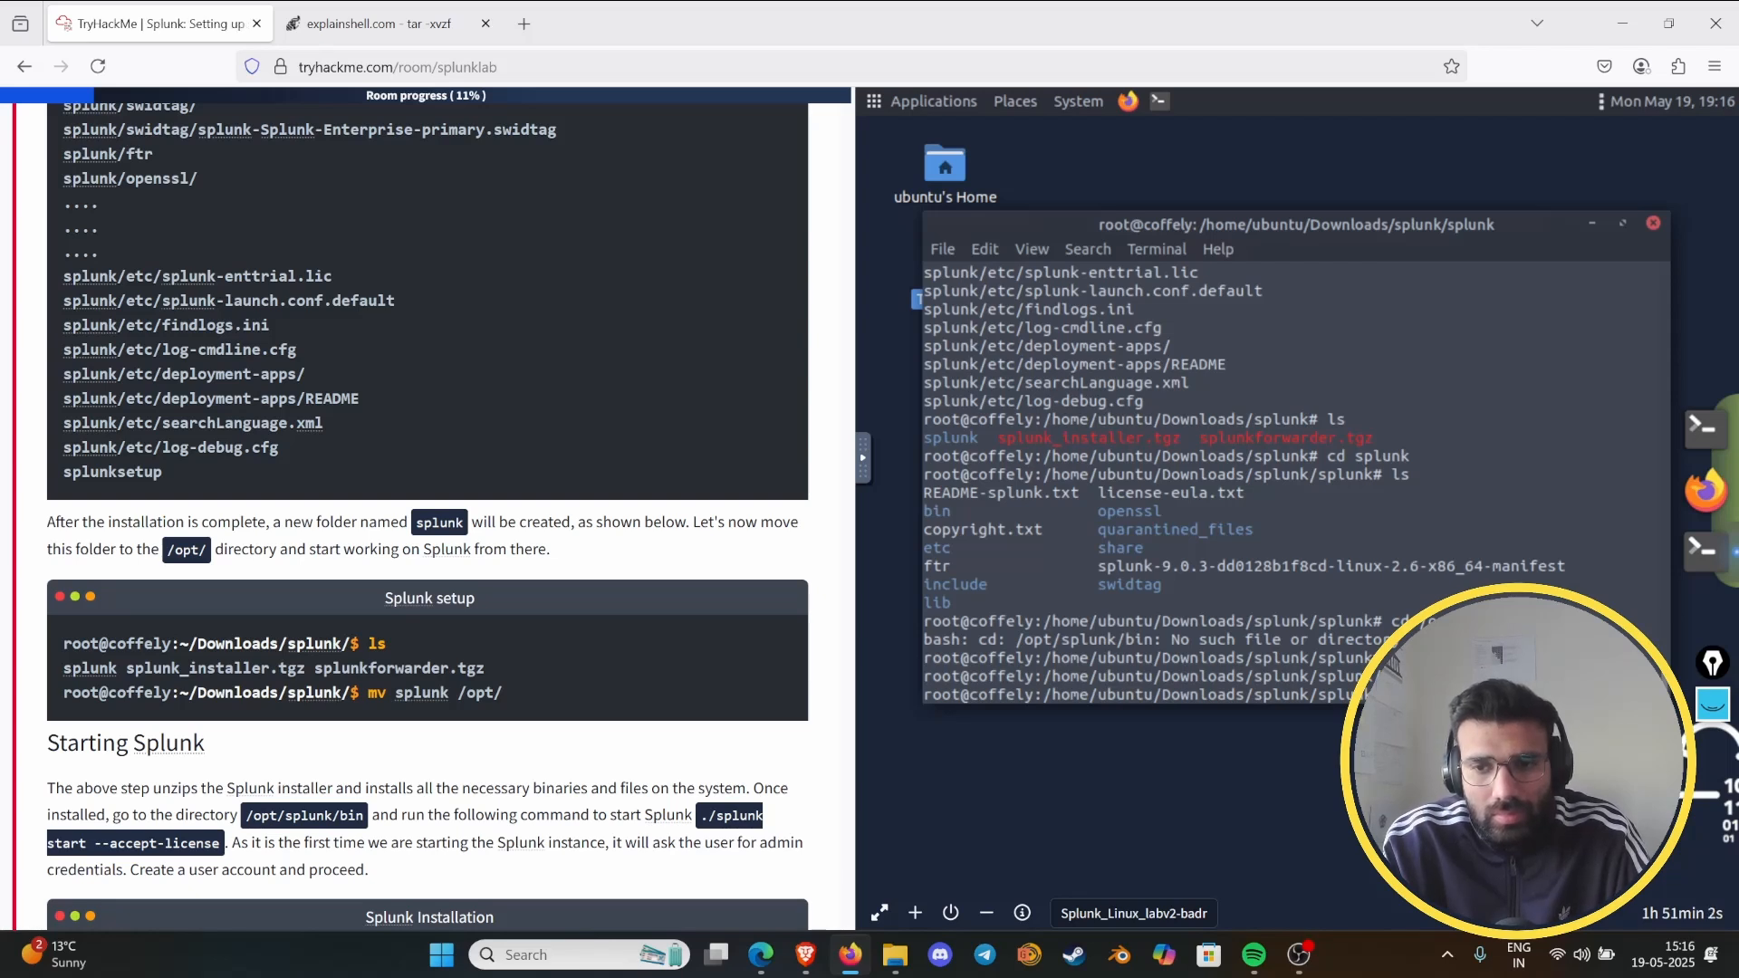
- Change into the /opt directory and list its contents
key("Return")
type("ls")
key("Return")
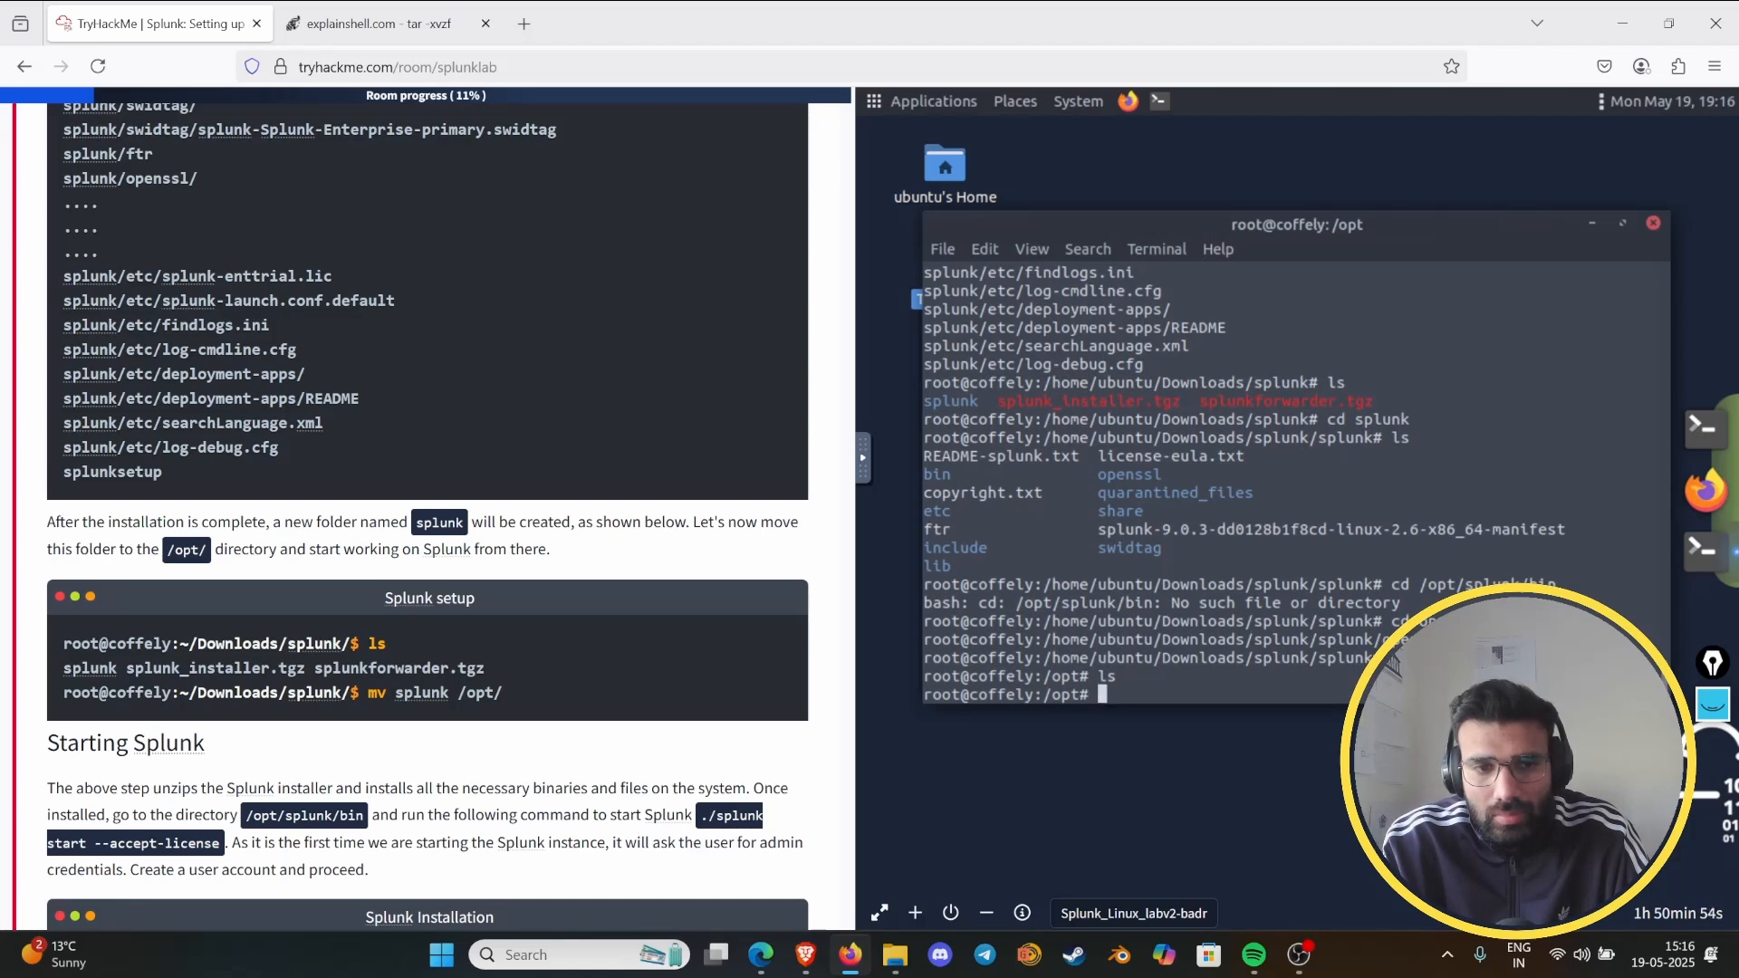
- Try to move the splunk folder with "mv splunk /opt/" from inside the /opt directory
type("mv ")
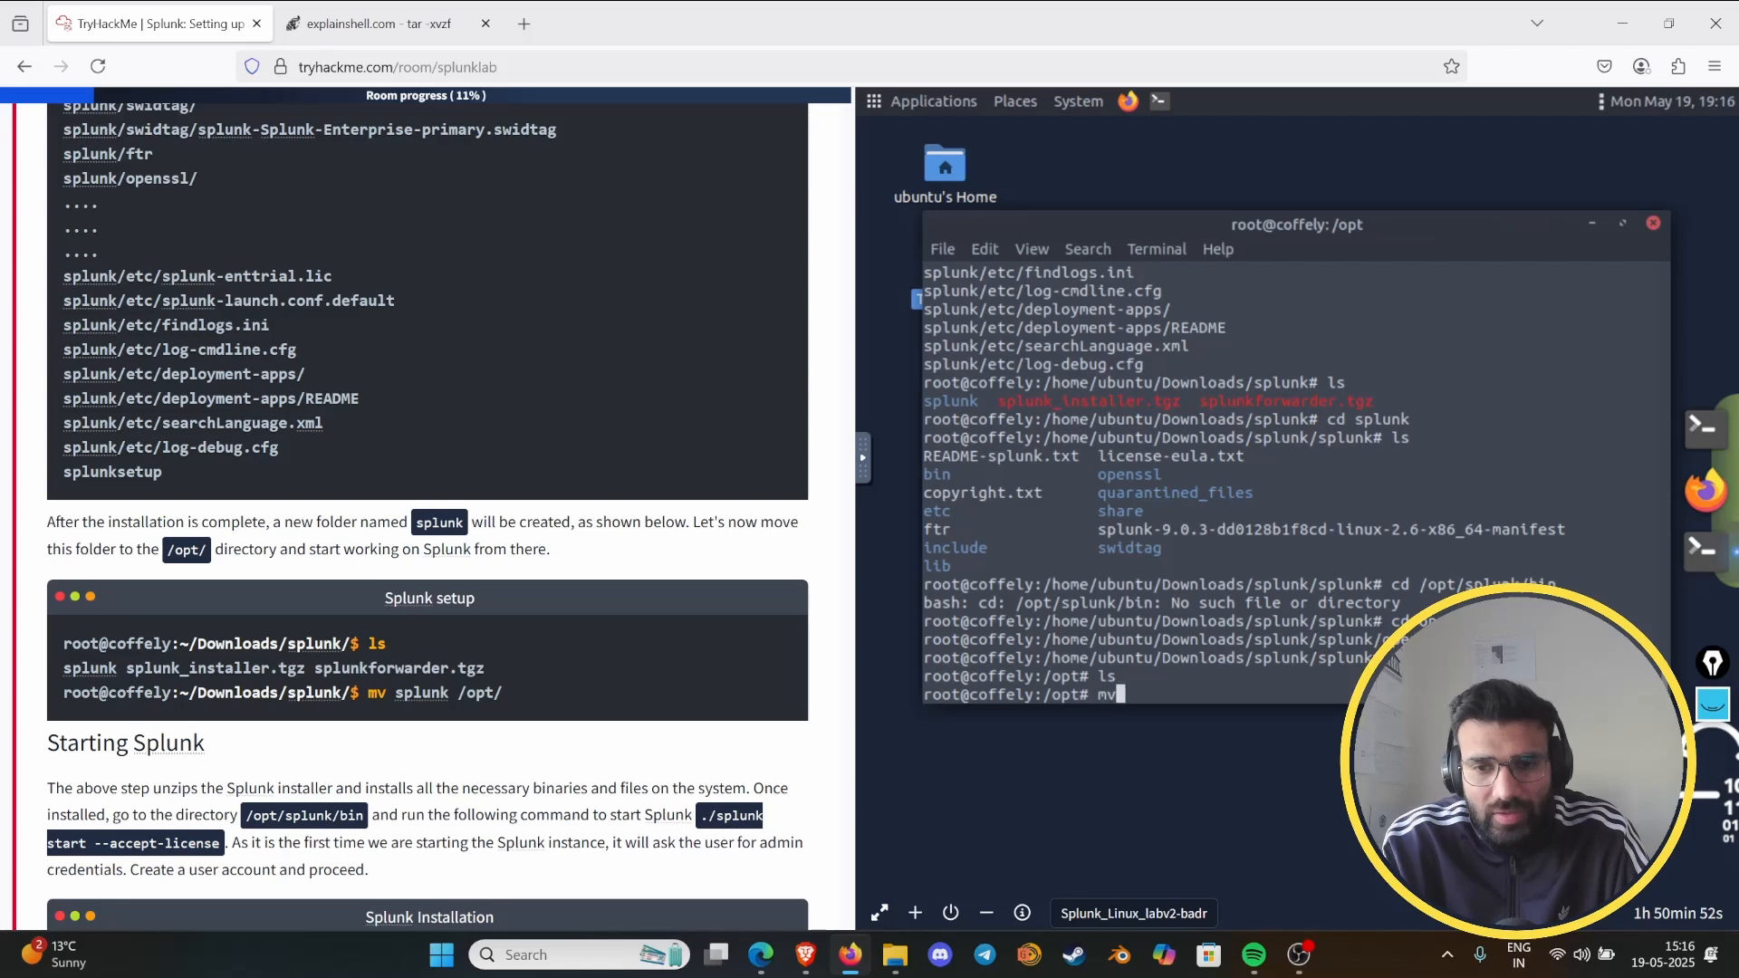
type("splu")
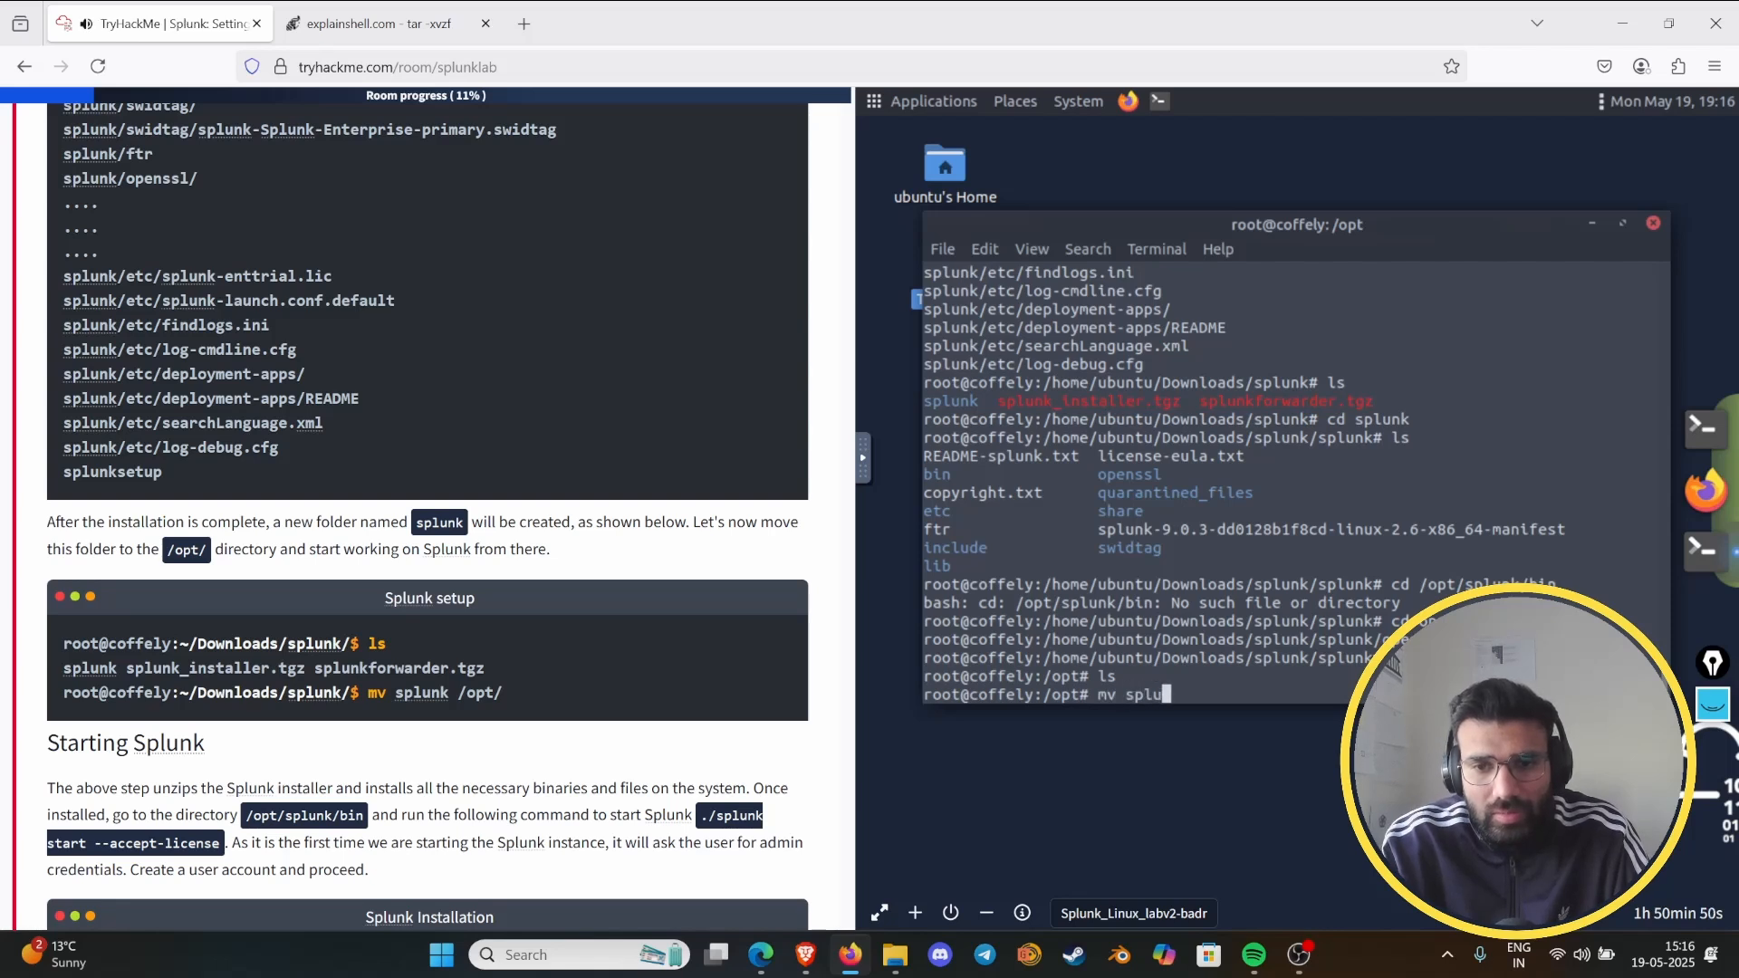
type("nk ")
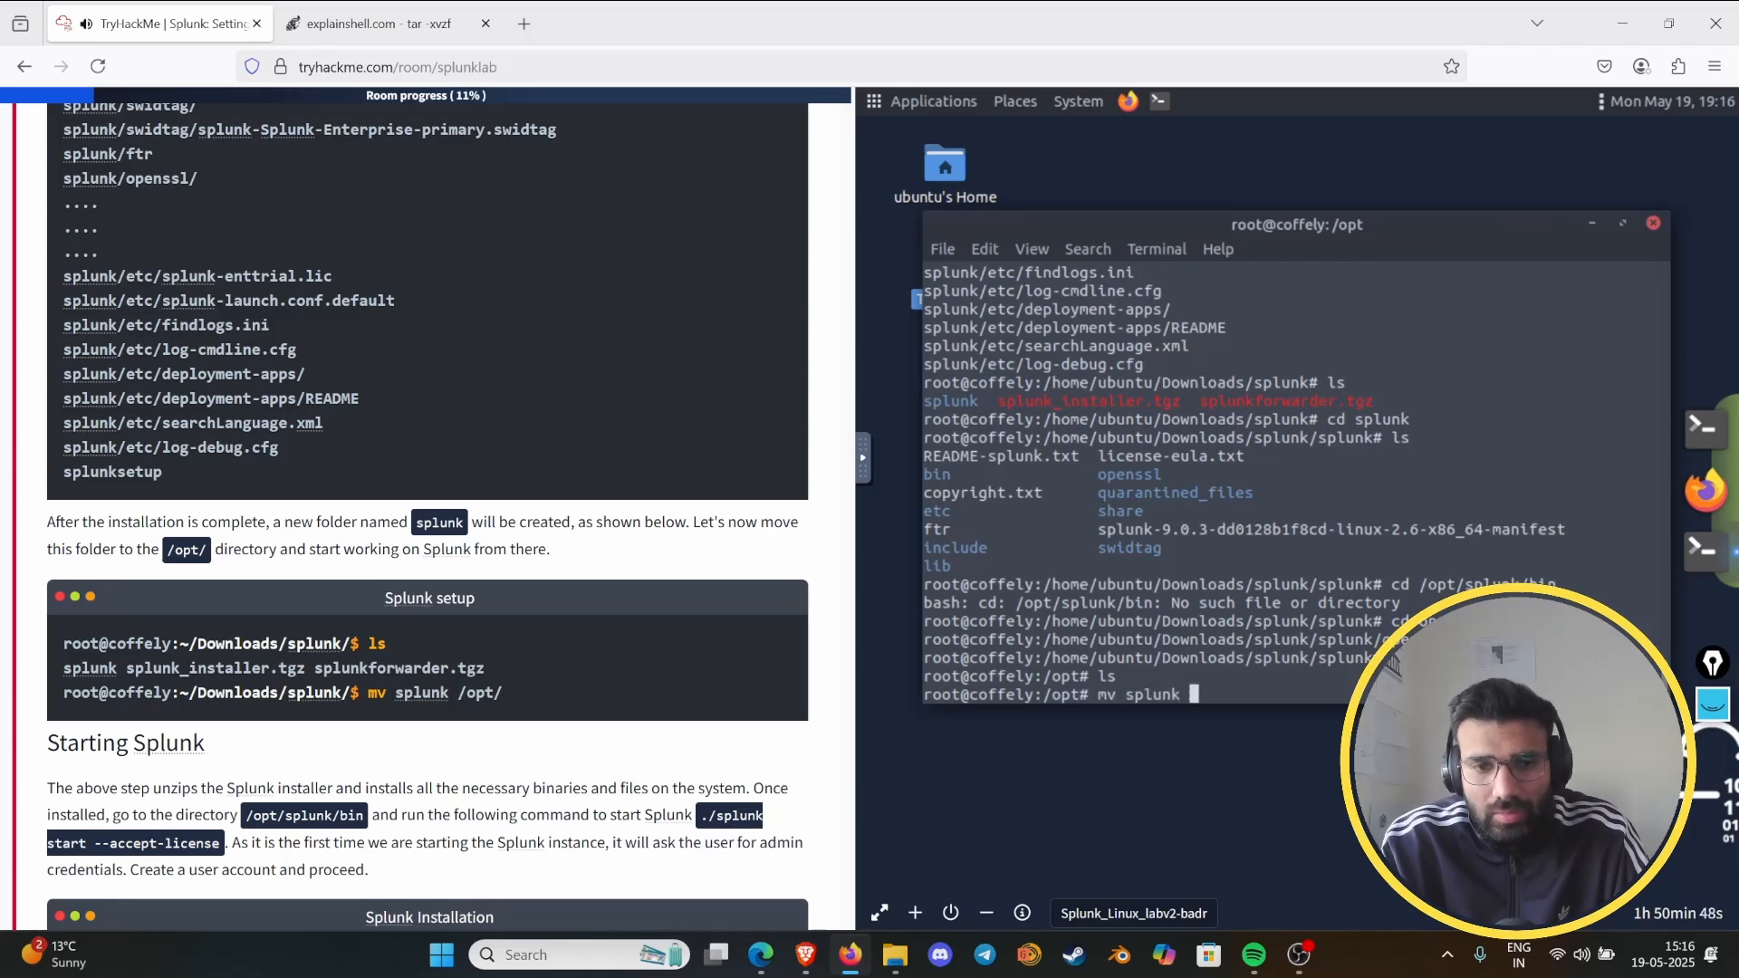
type("/op")
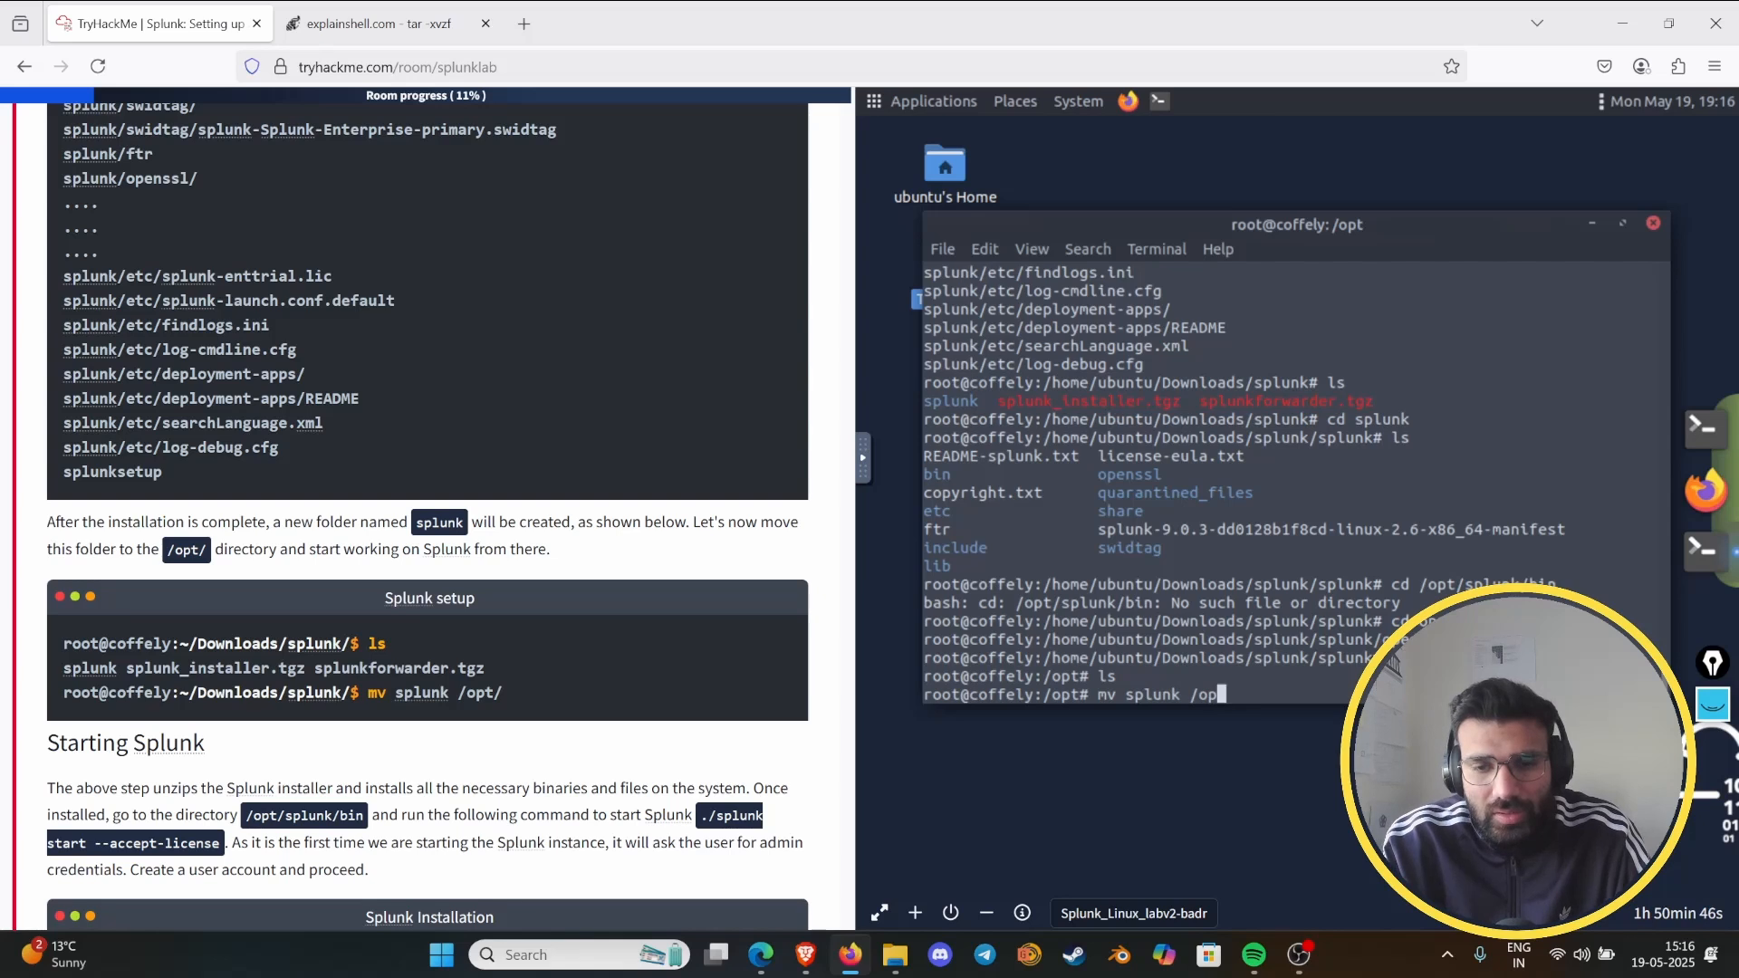
type("t/")
key("Return")
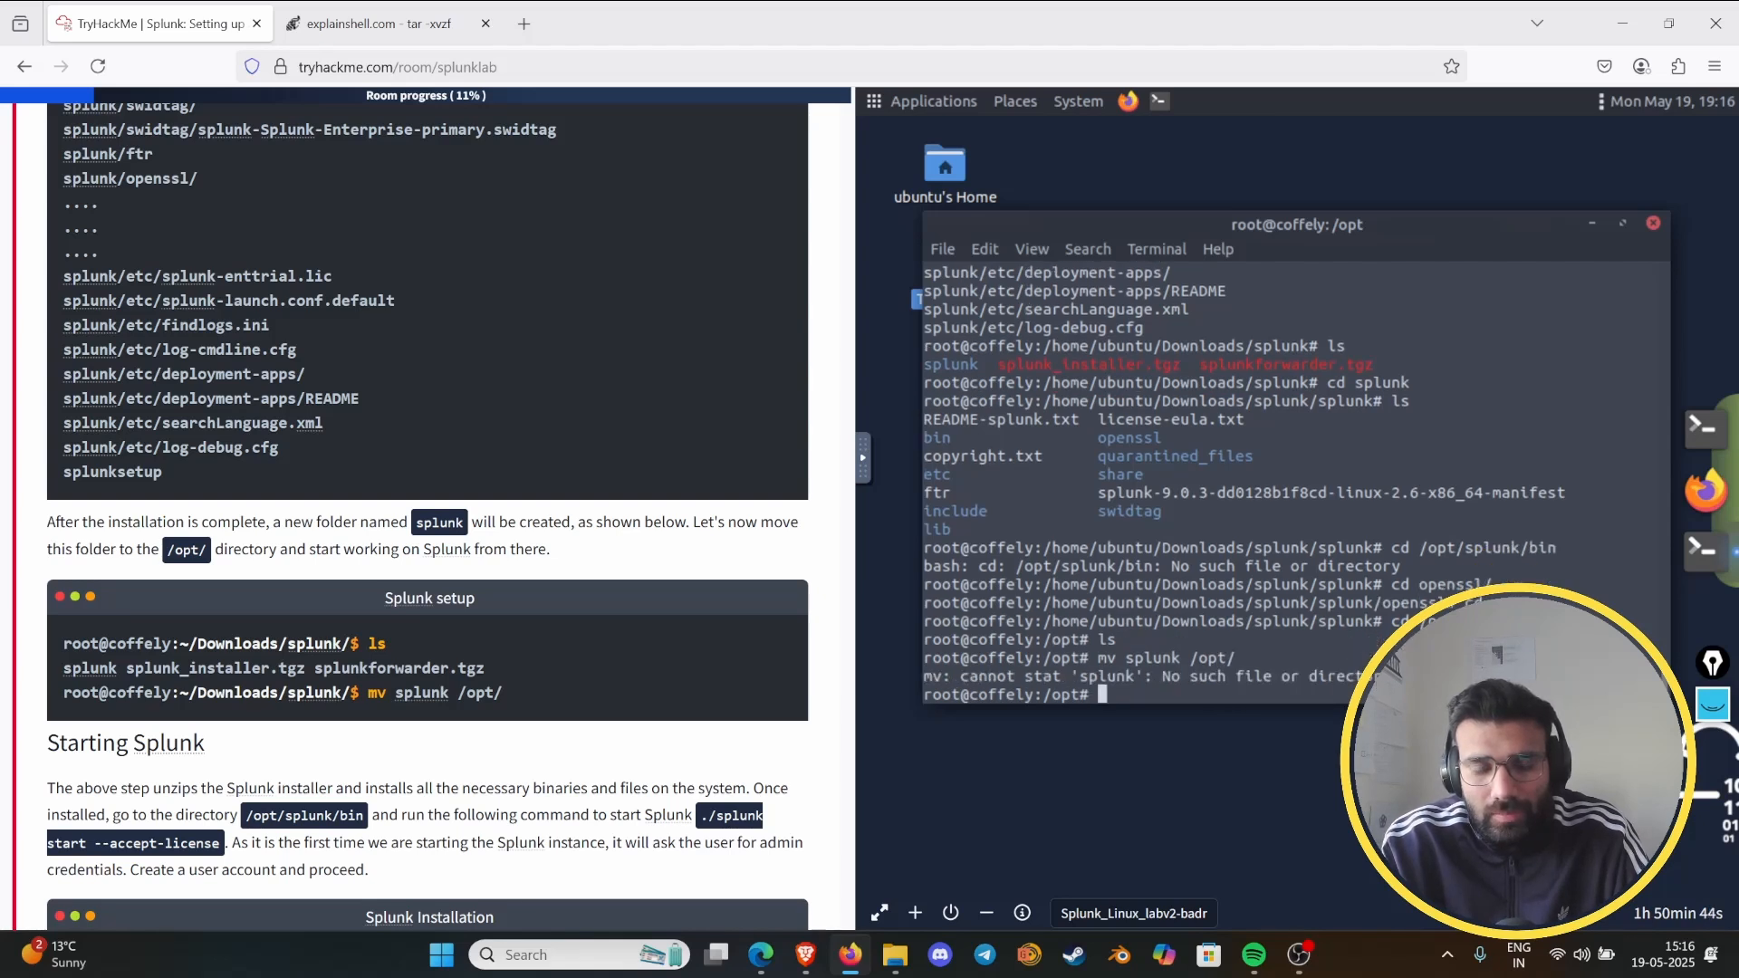
- Go up one level from /opt to the root directory
type("cd")
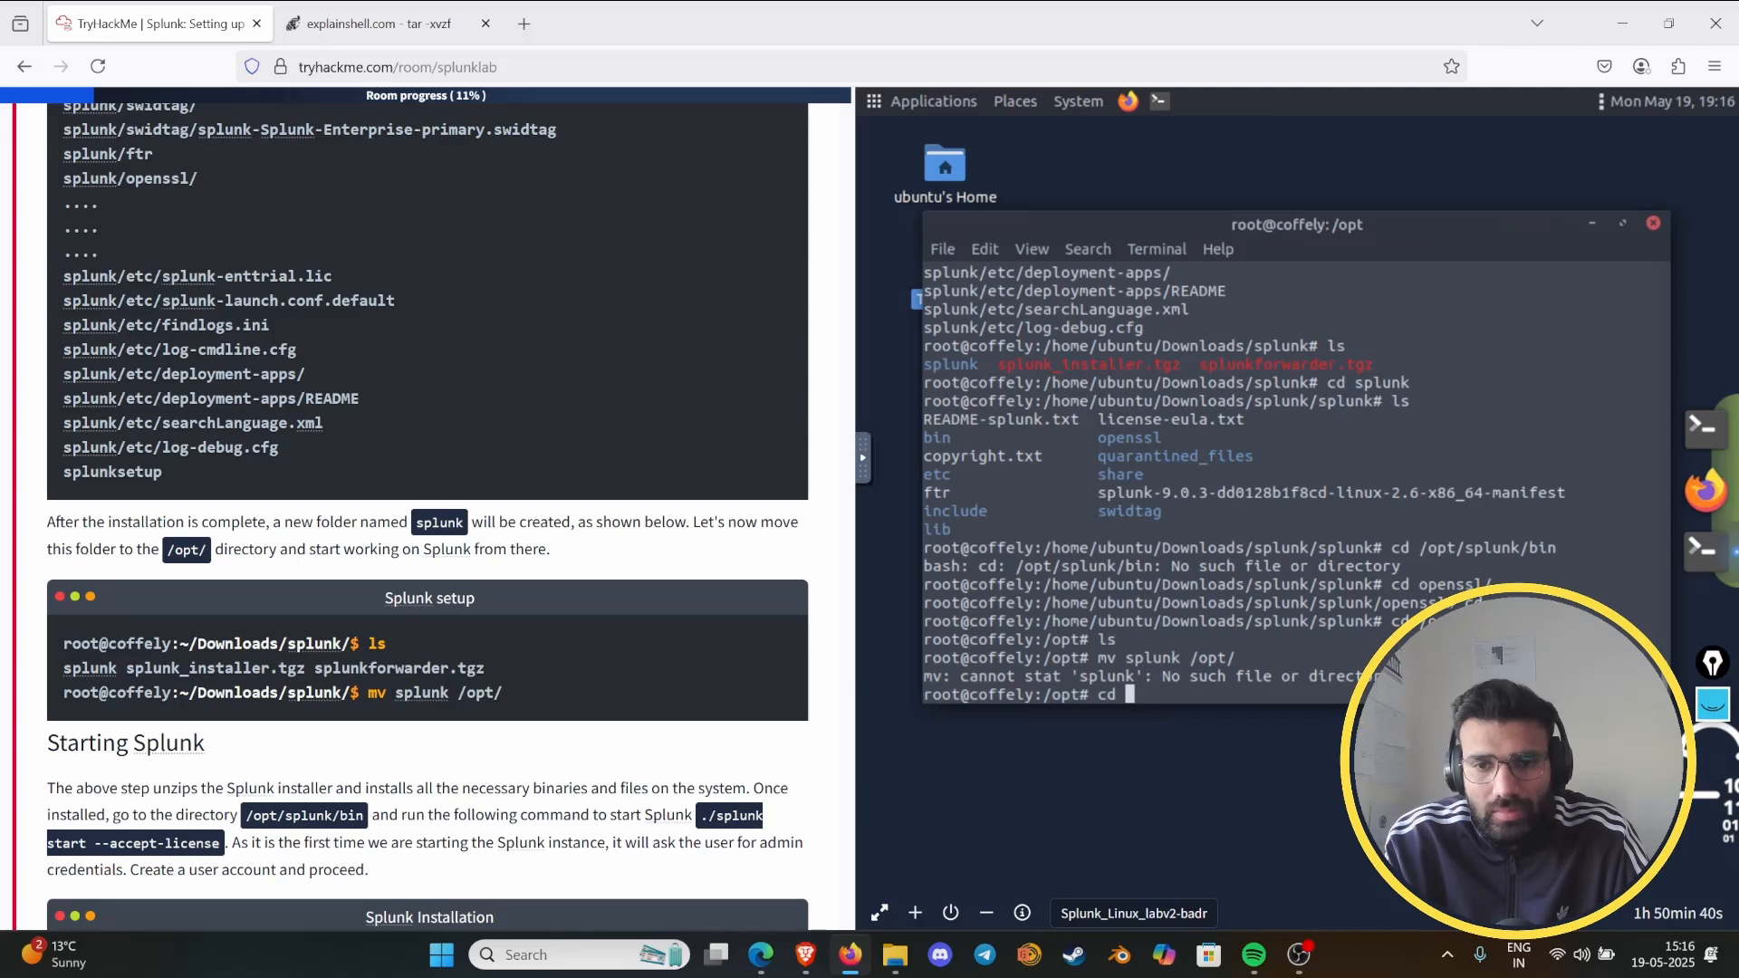
type(" ..")
key("Return")
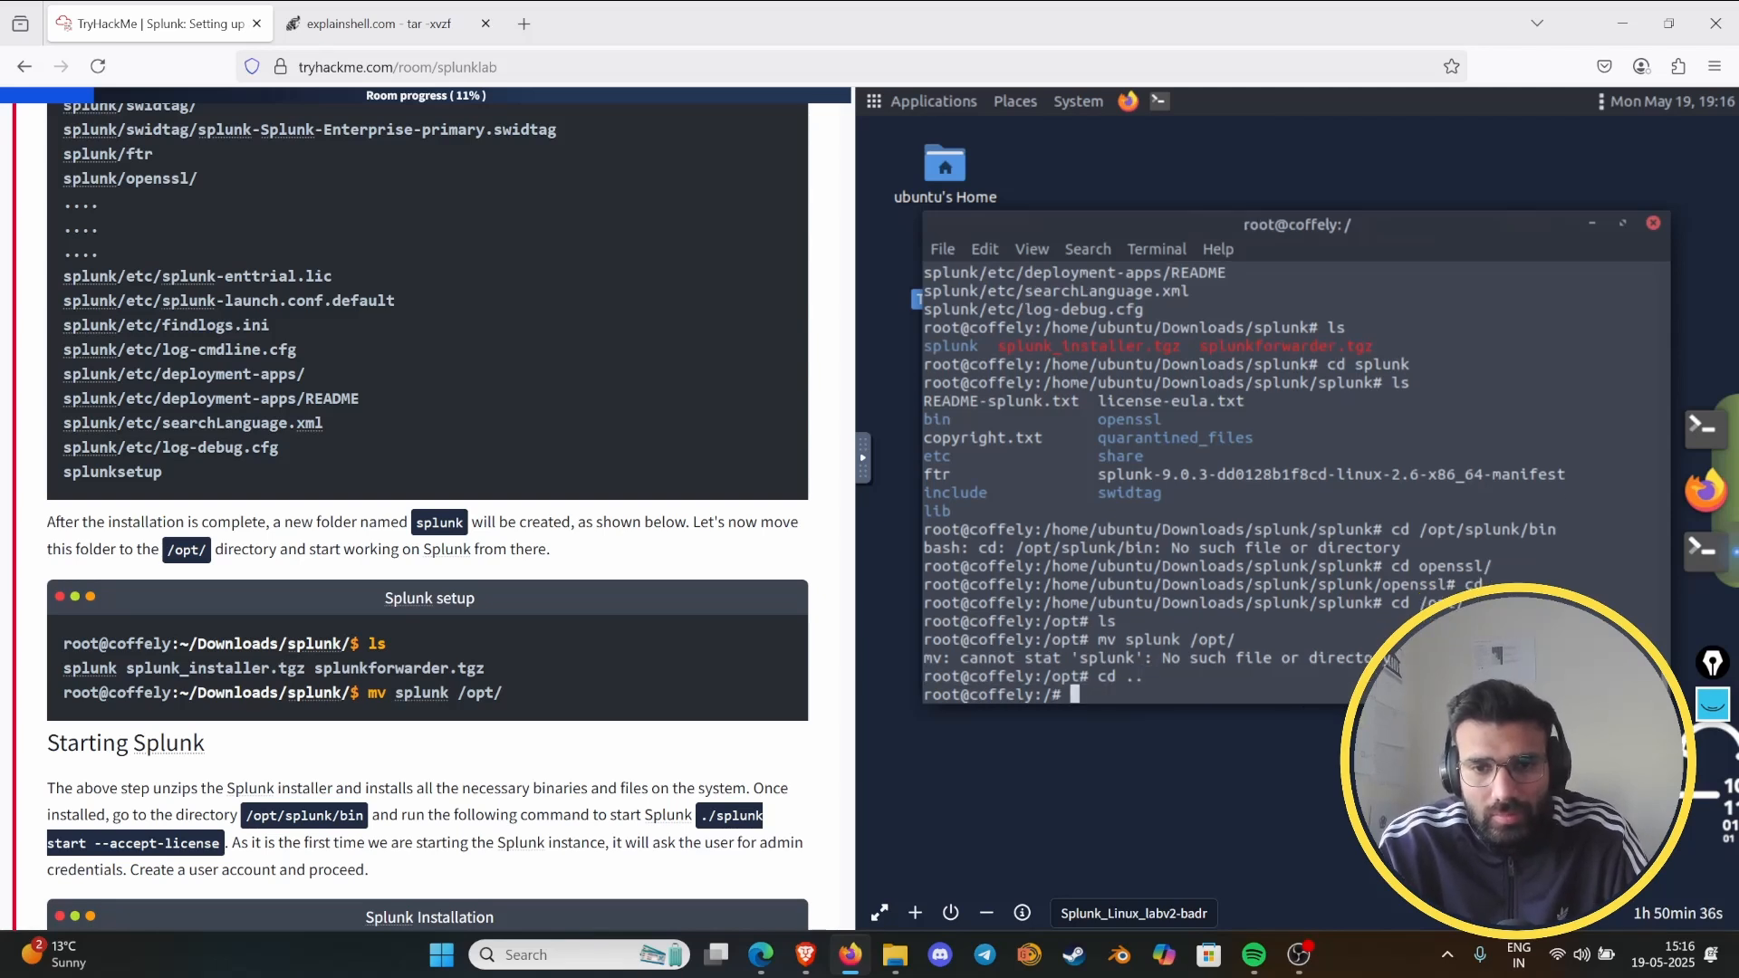
- Change into /home/ubuntu/Downloads/splunk/ and list its contents
type("cd")
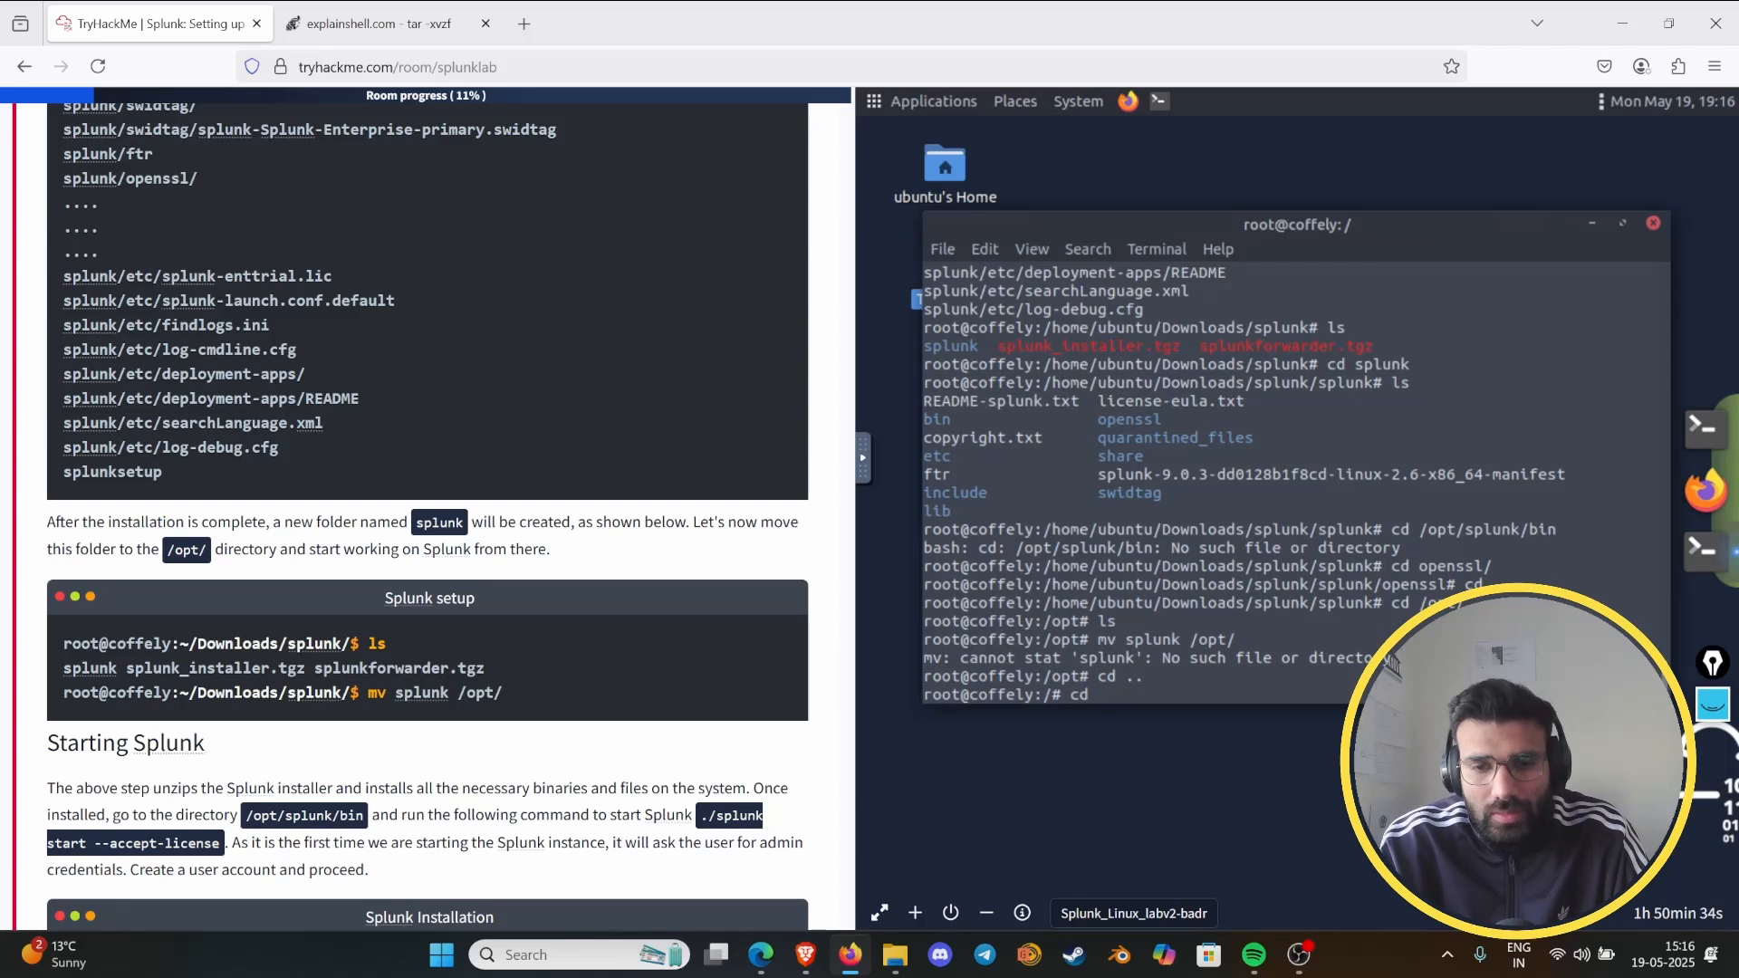
type(" /hi")
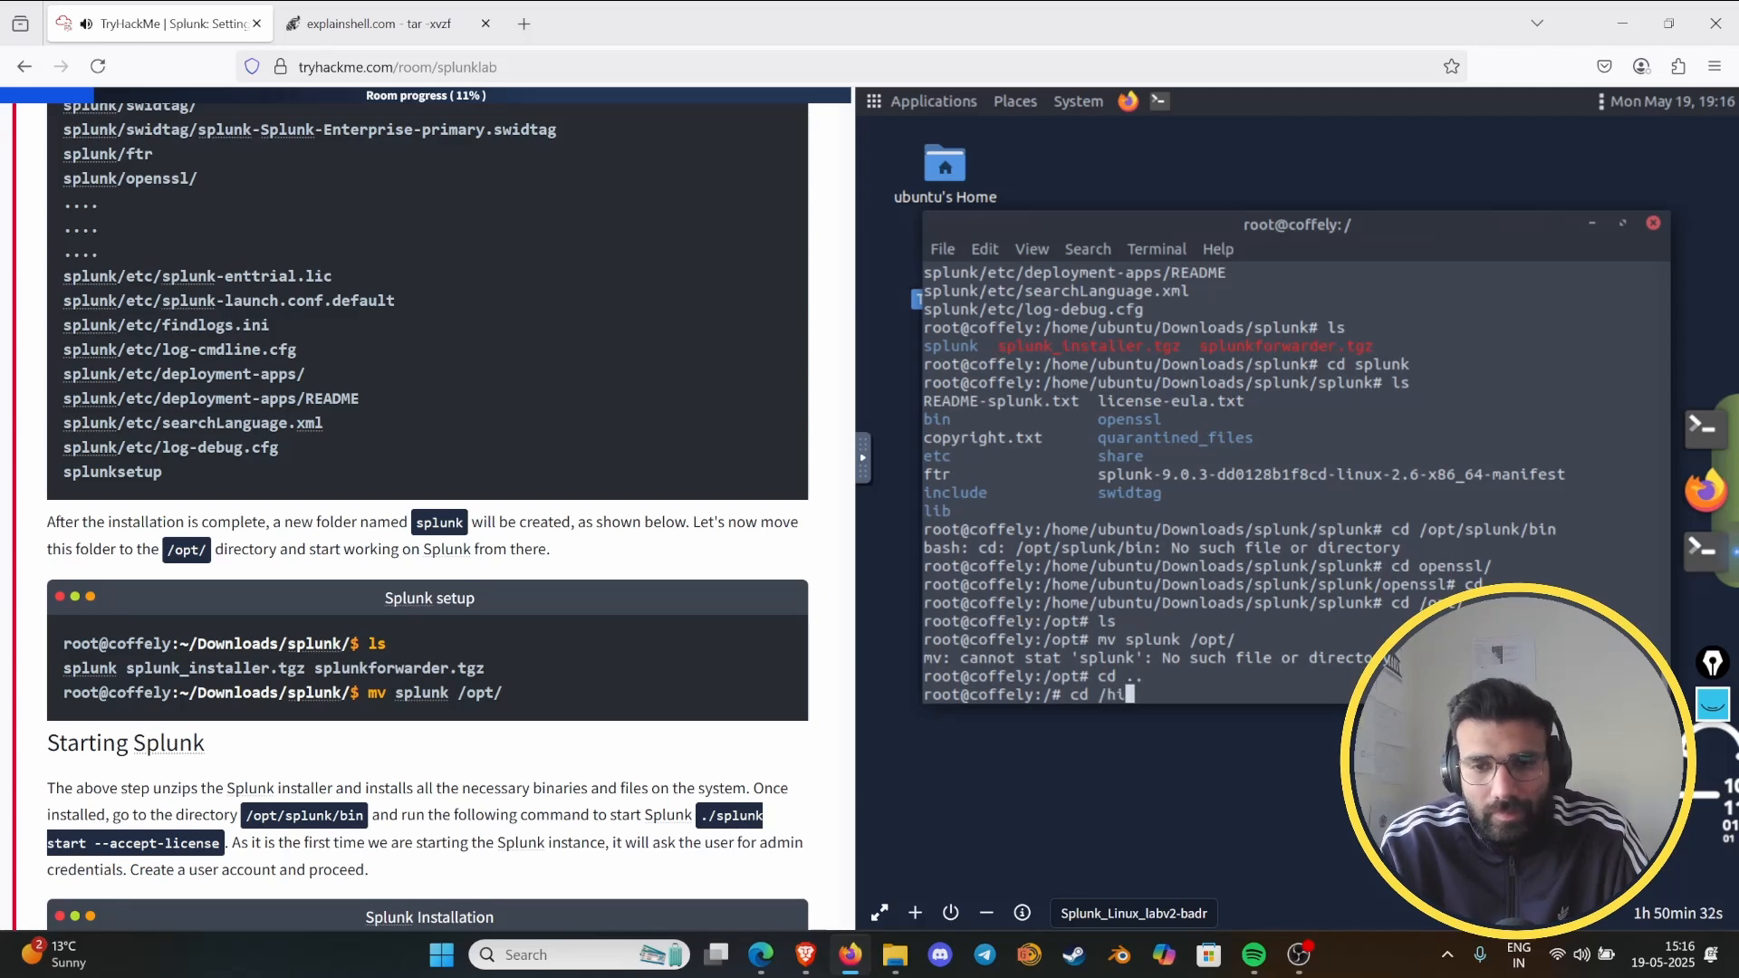
key("BackSpace")
type("oom")
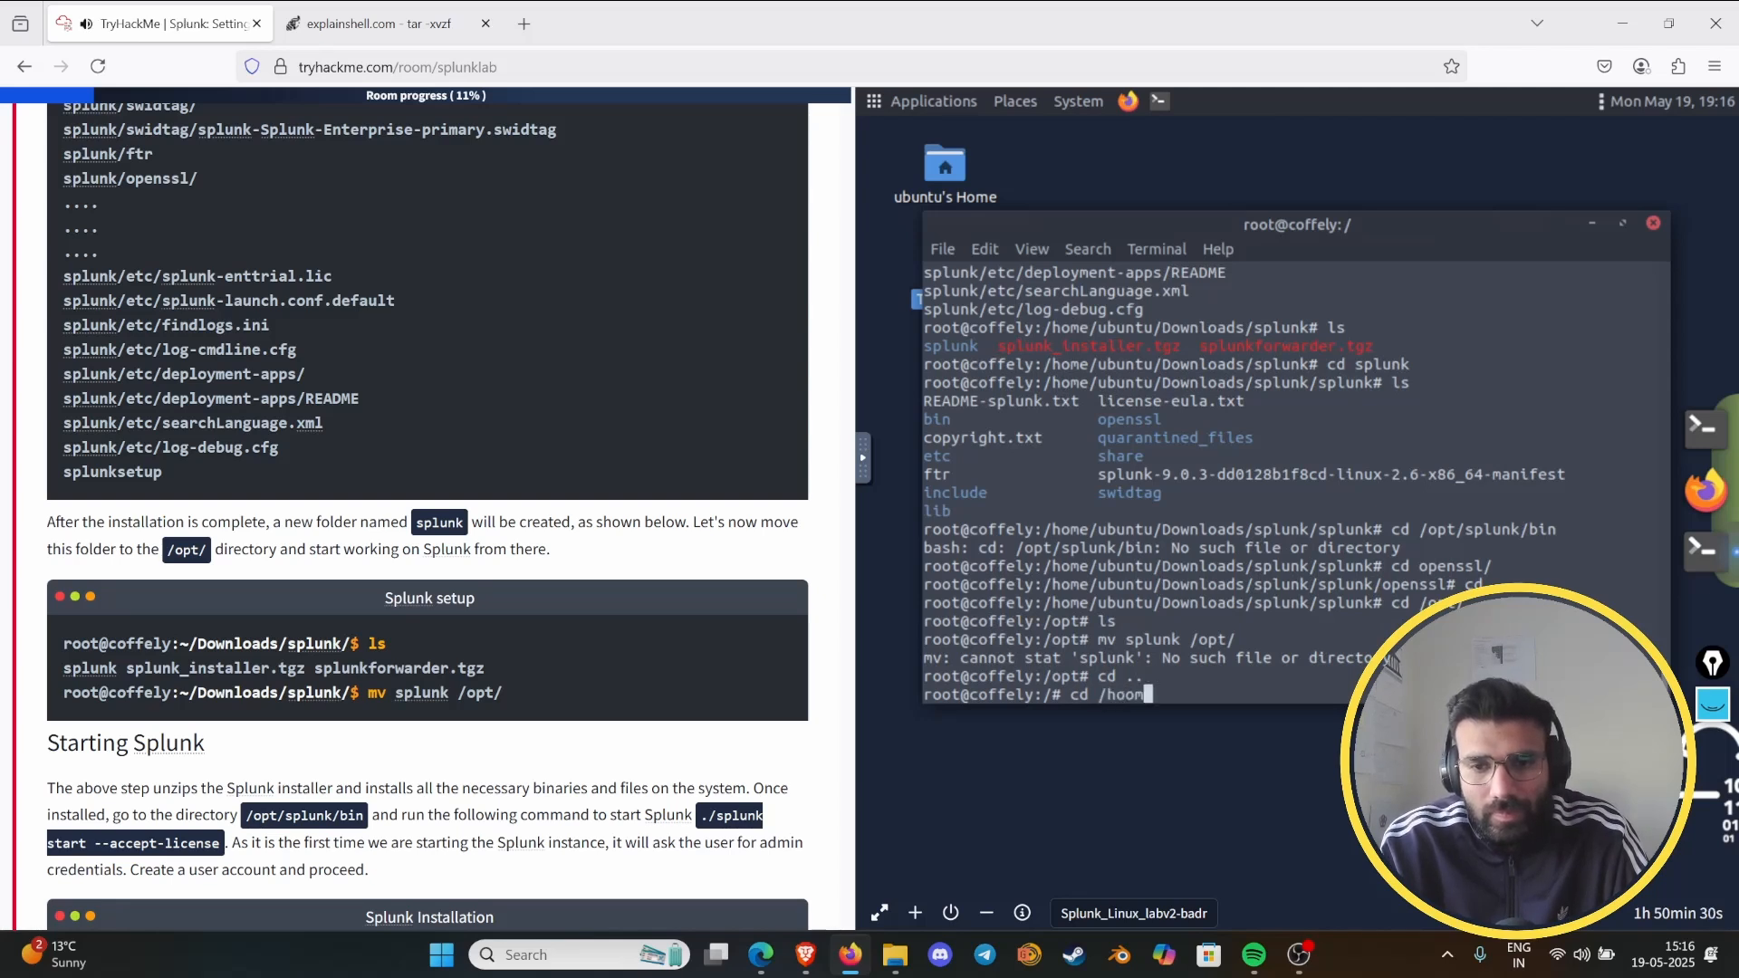
key("BackSpace")
key("BackSpace")
type("me/")
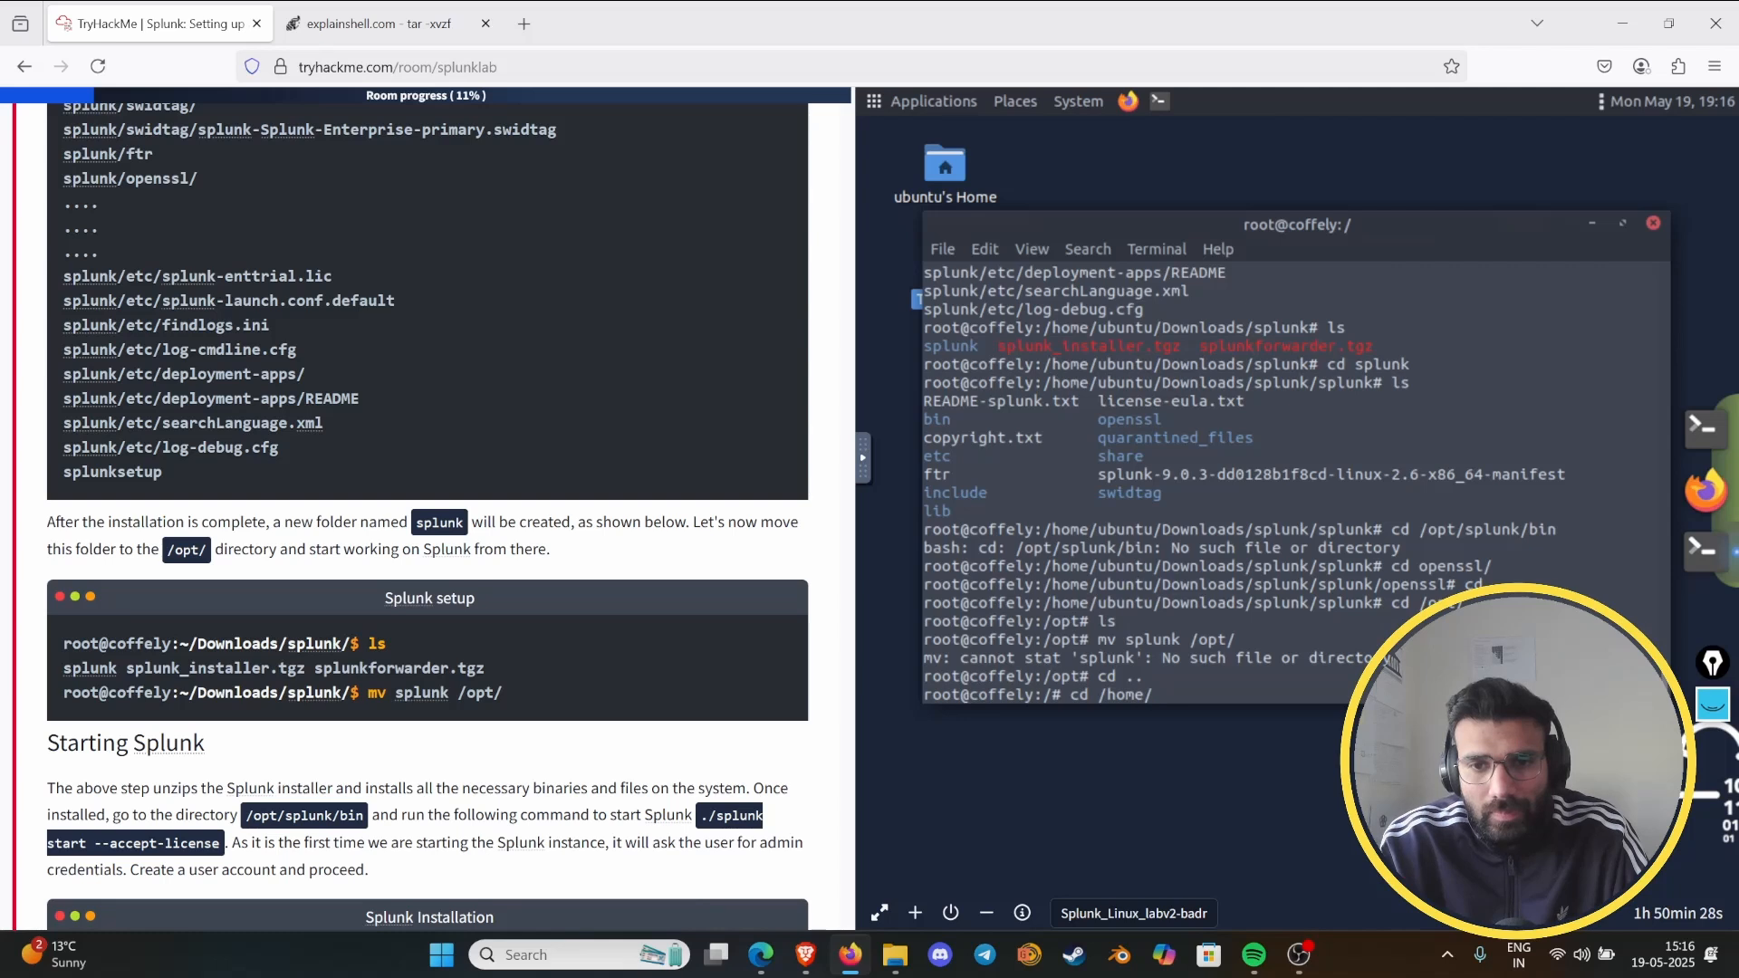
type("ubuntu/Downlo")
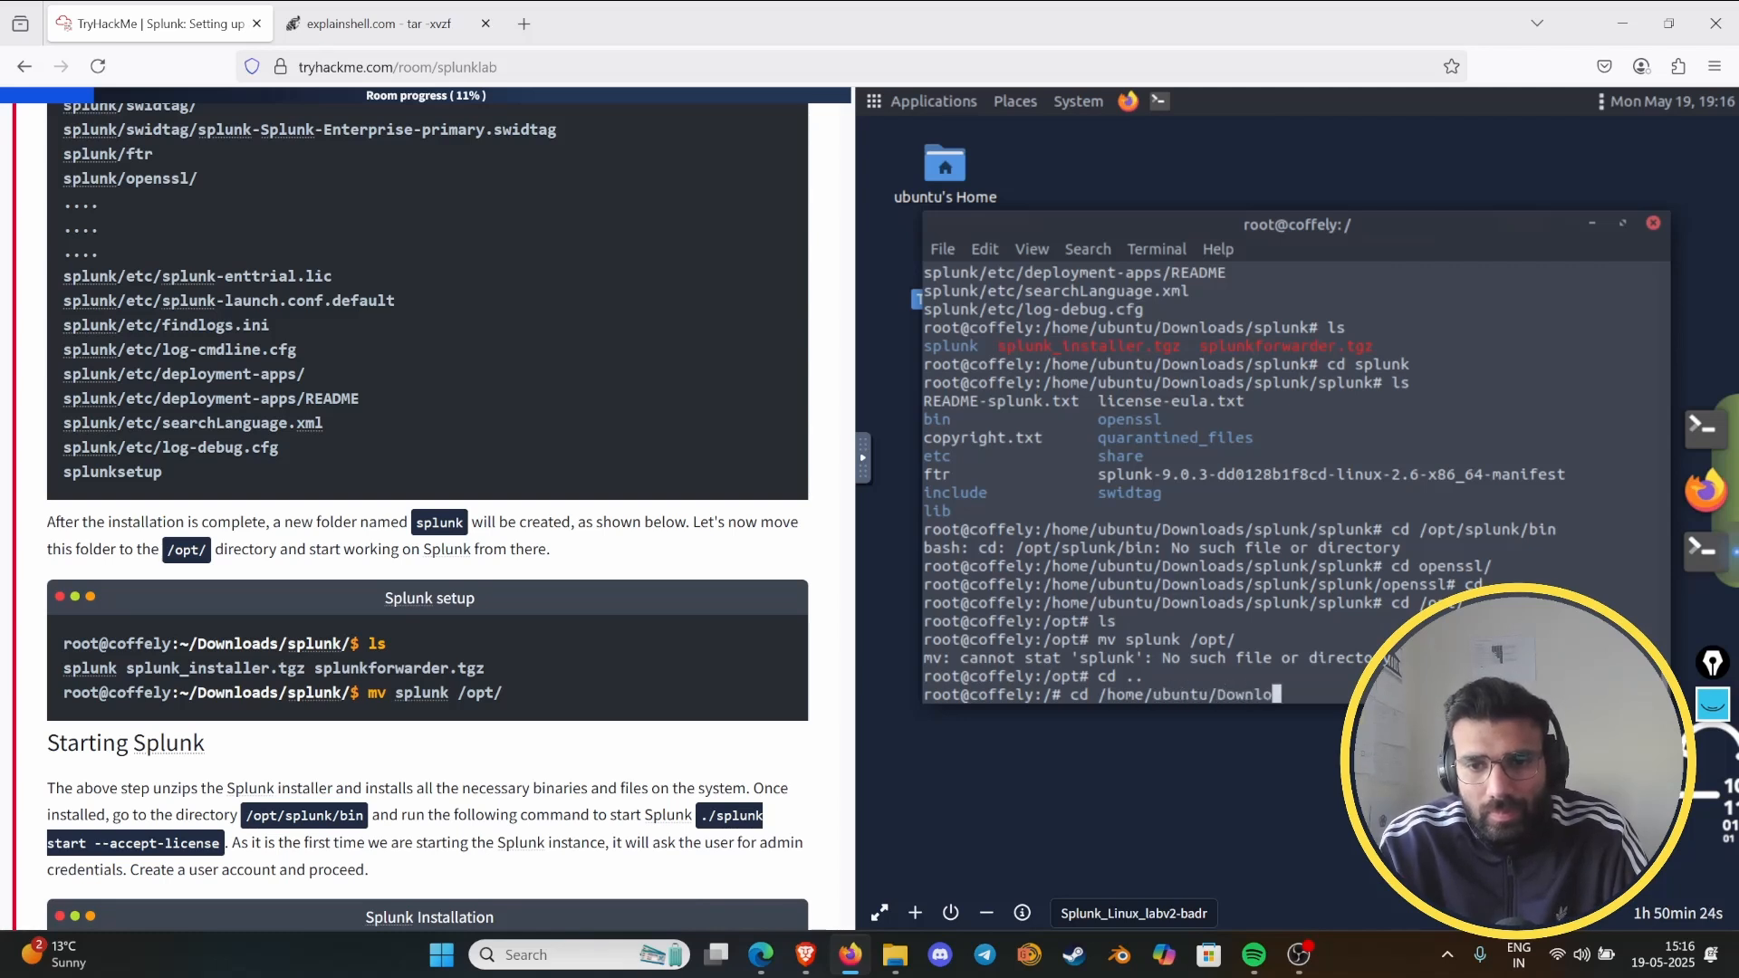
type("ads/splun")
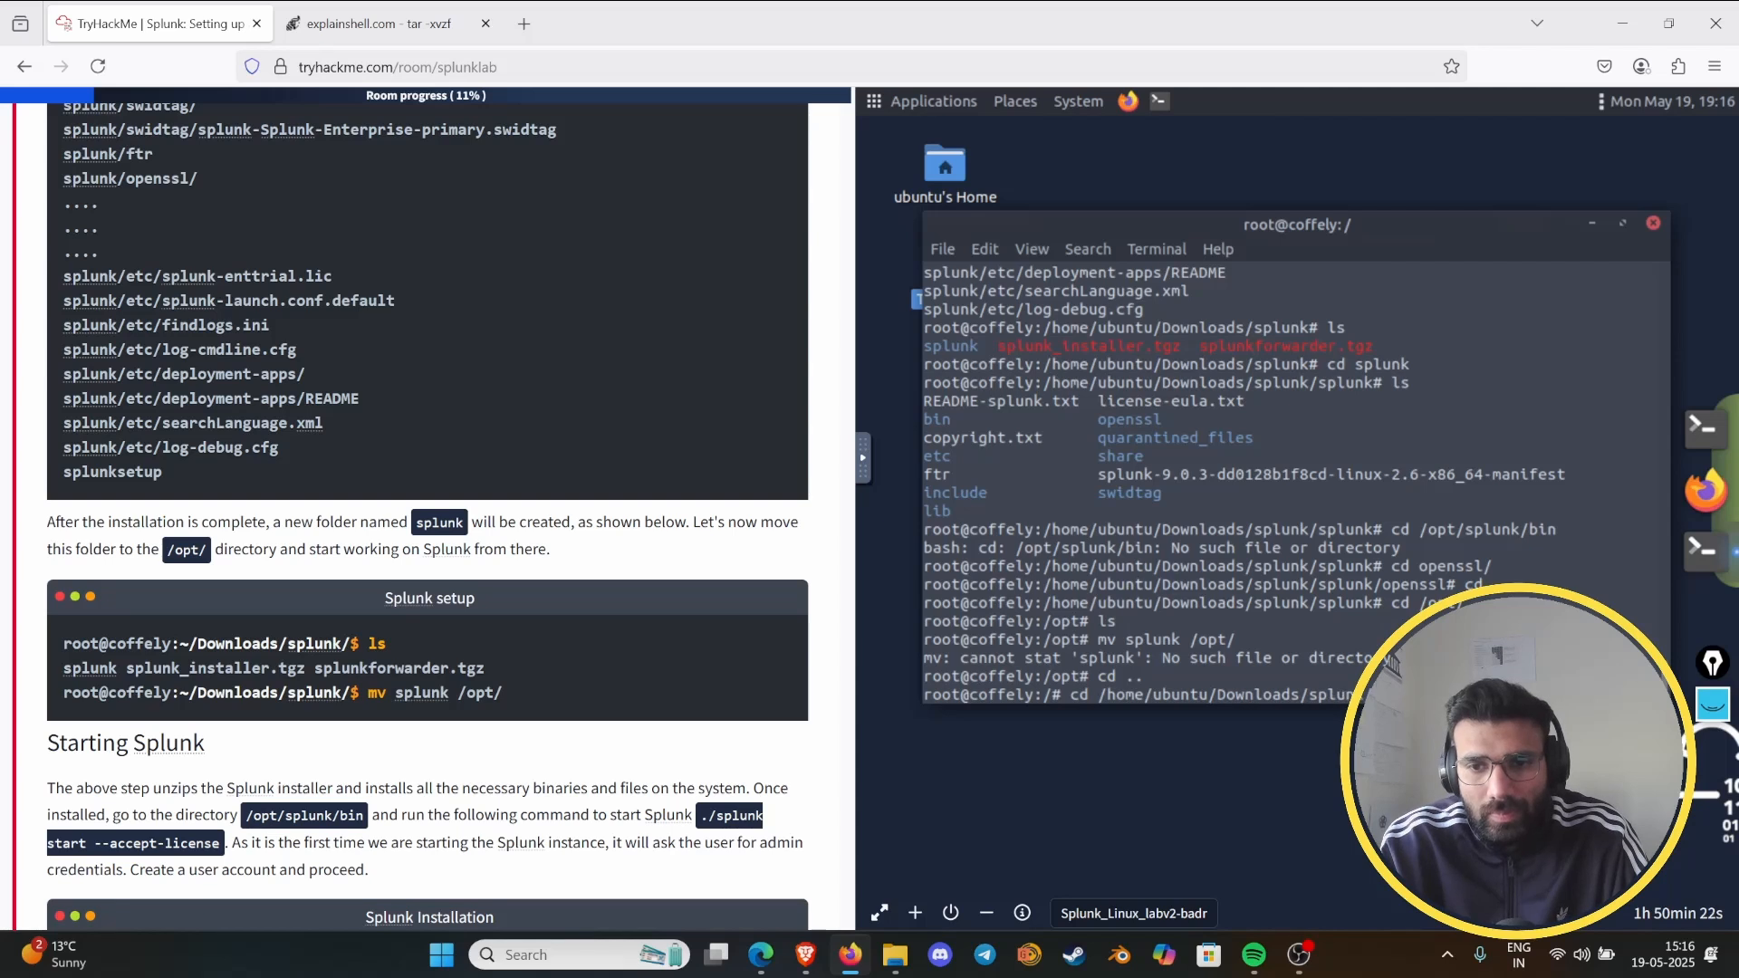
type("k/")
key("Return")
type("ls")
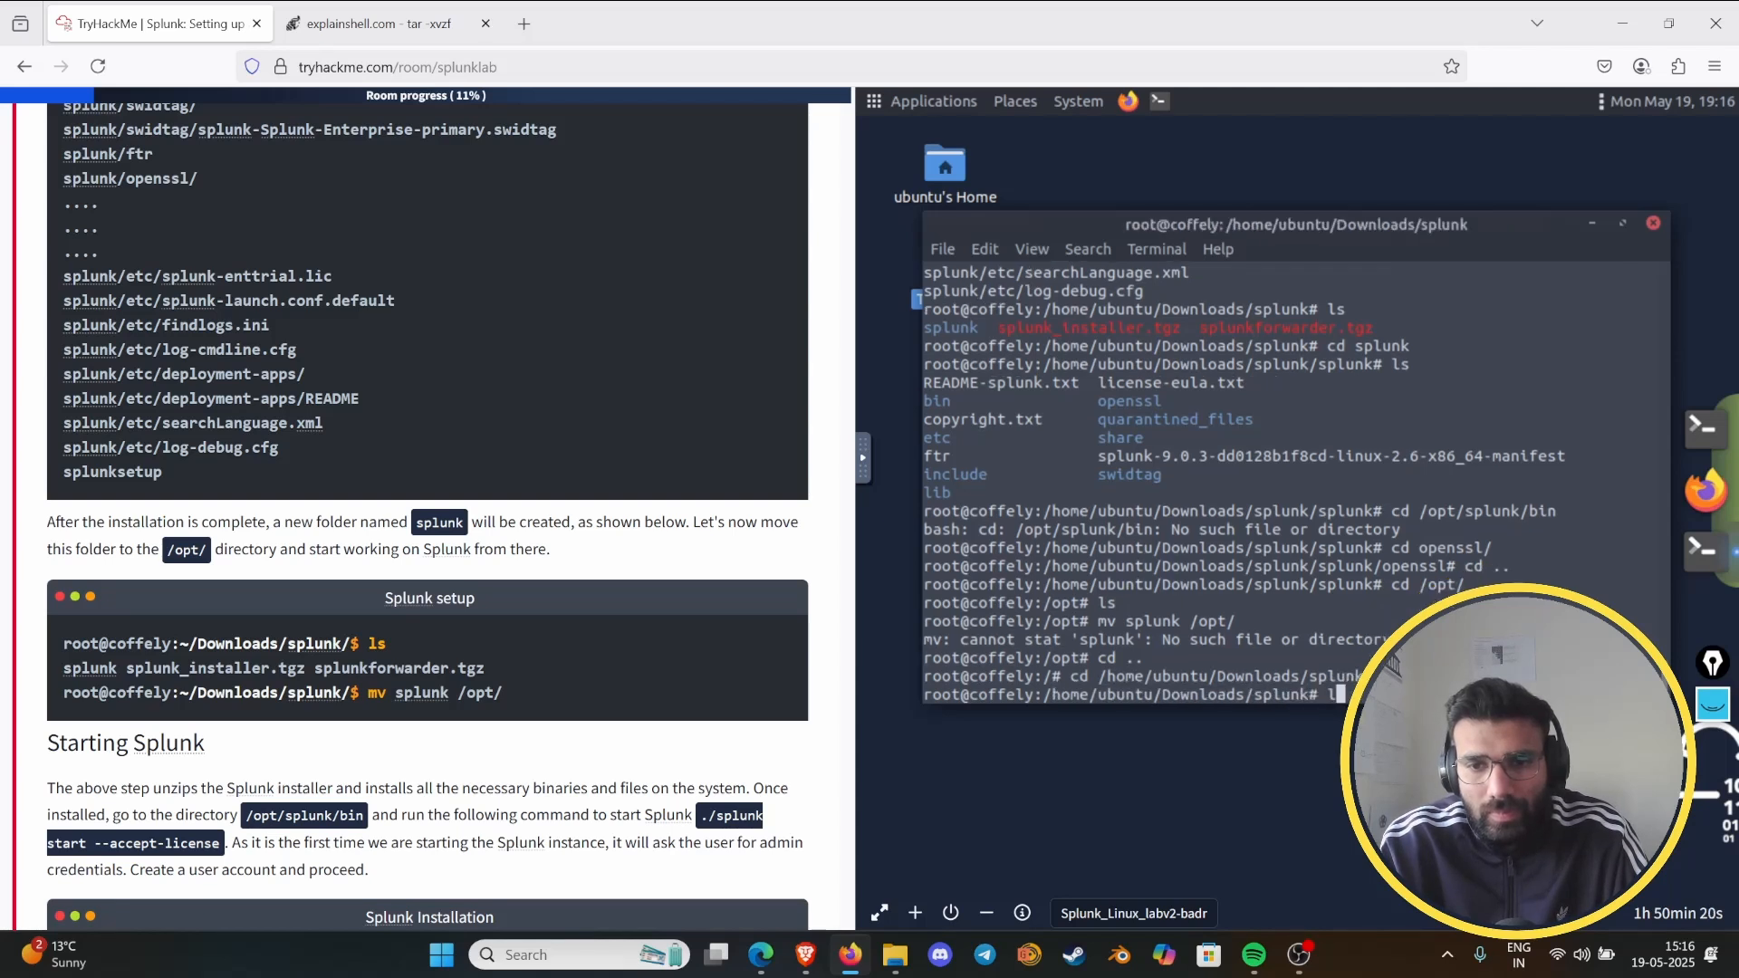
key("Return")
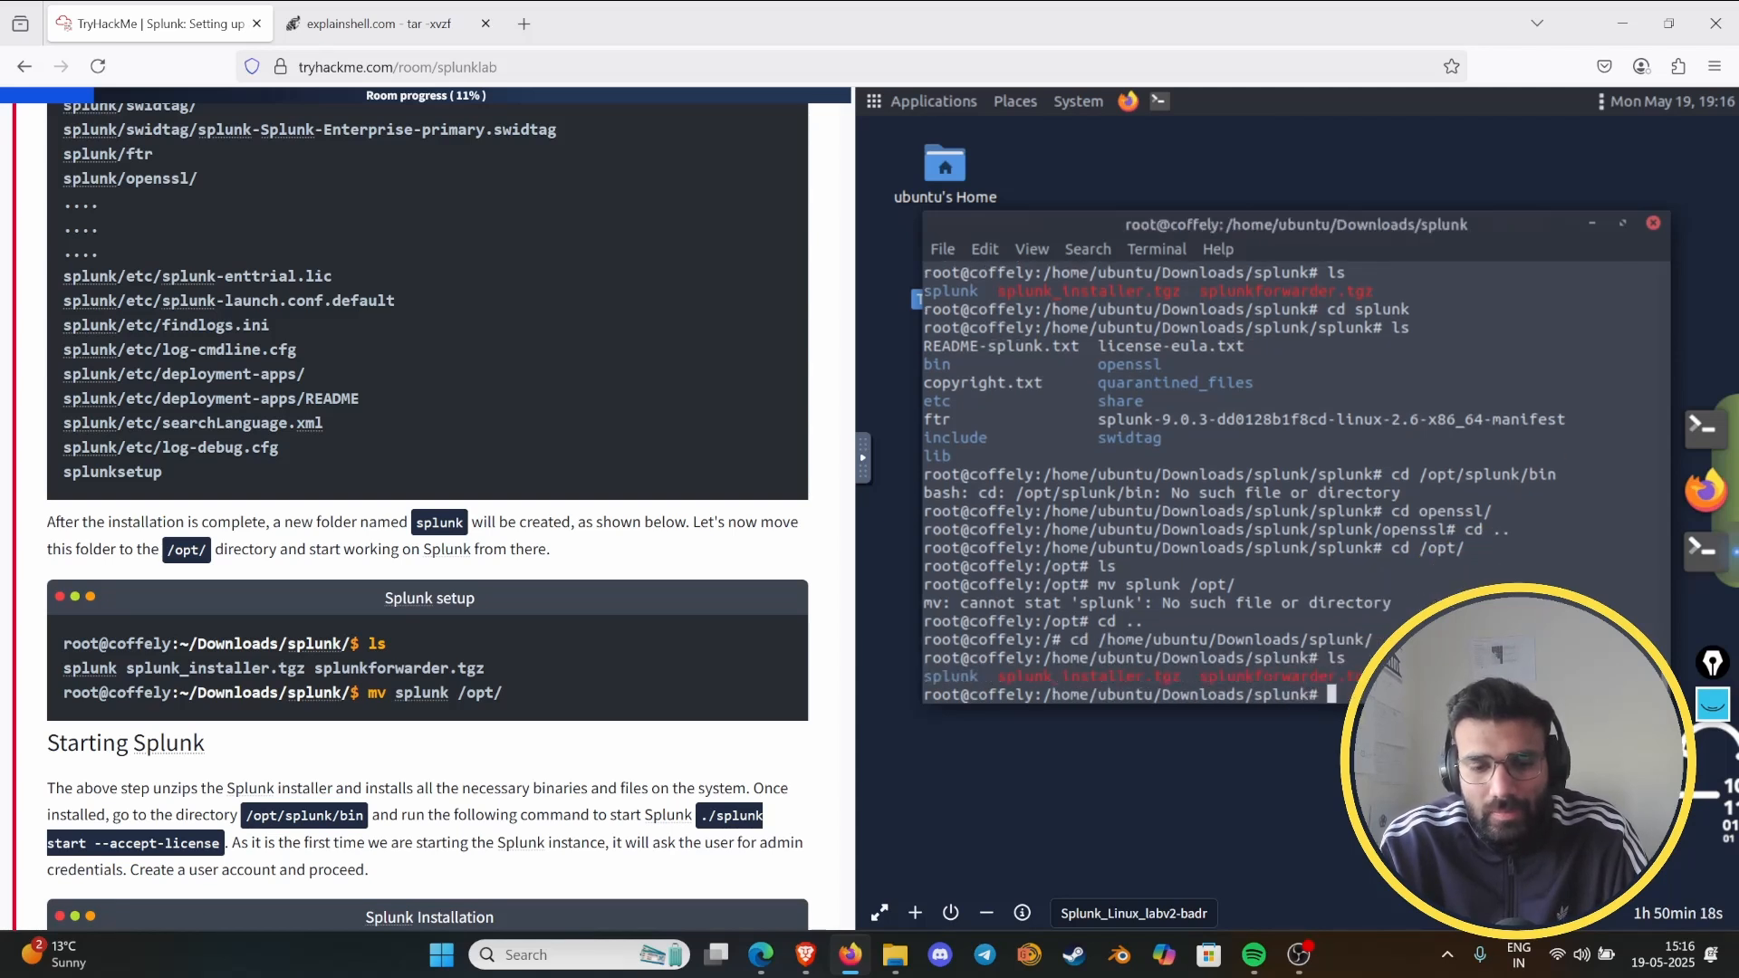
- Move the splunk folder to /opt/ and change into /opt/splunk/bin, following the room's instructions
type("mv s")
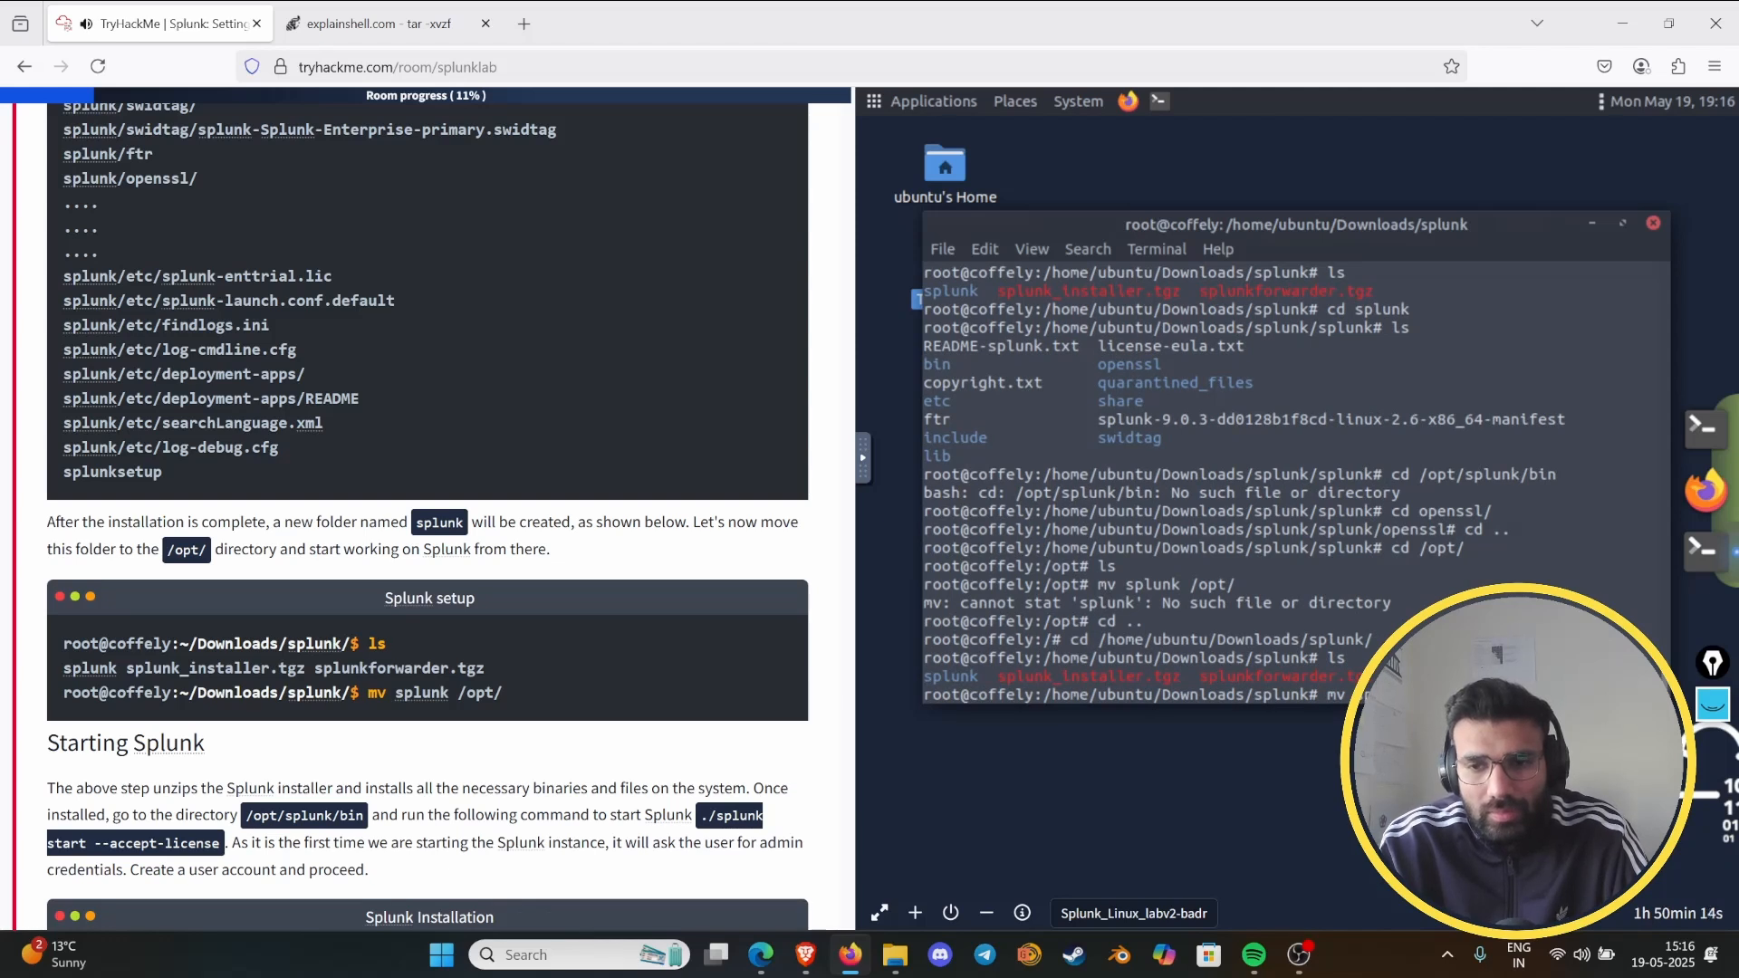
key("Return")
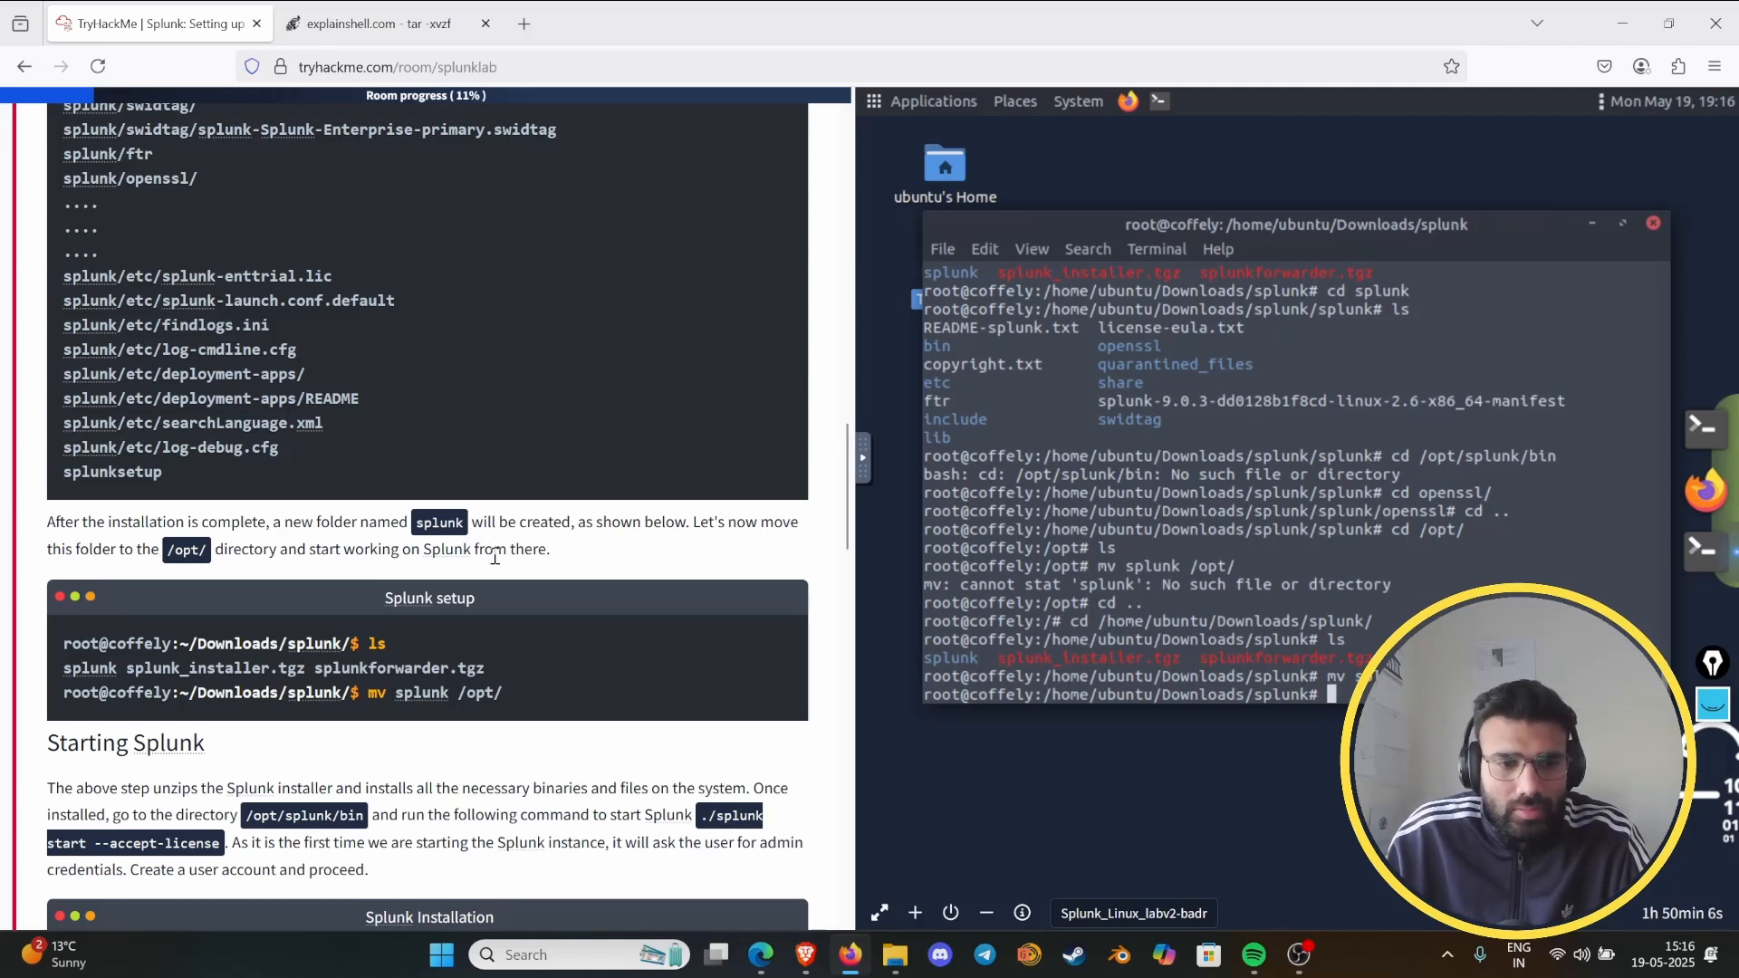
scroll(489, 557, "down", 2)
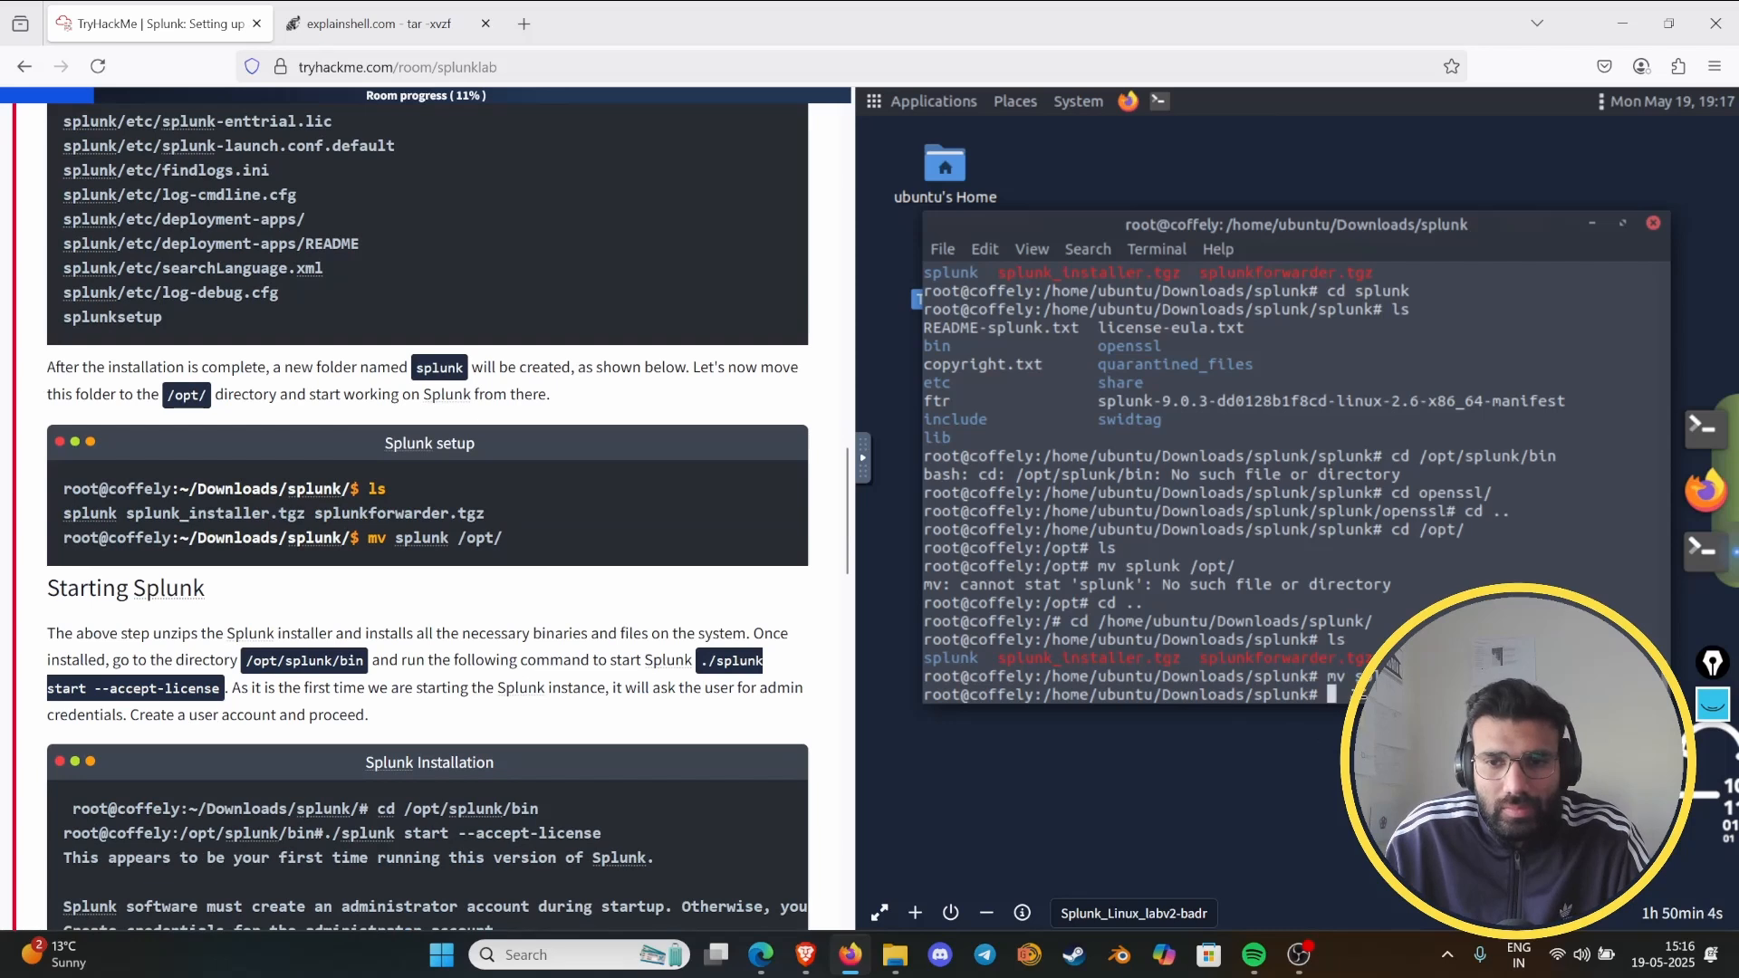
type("cd")
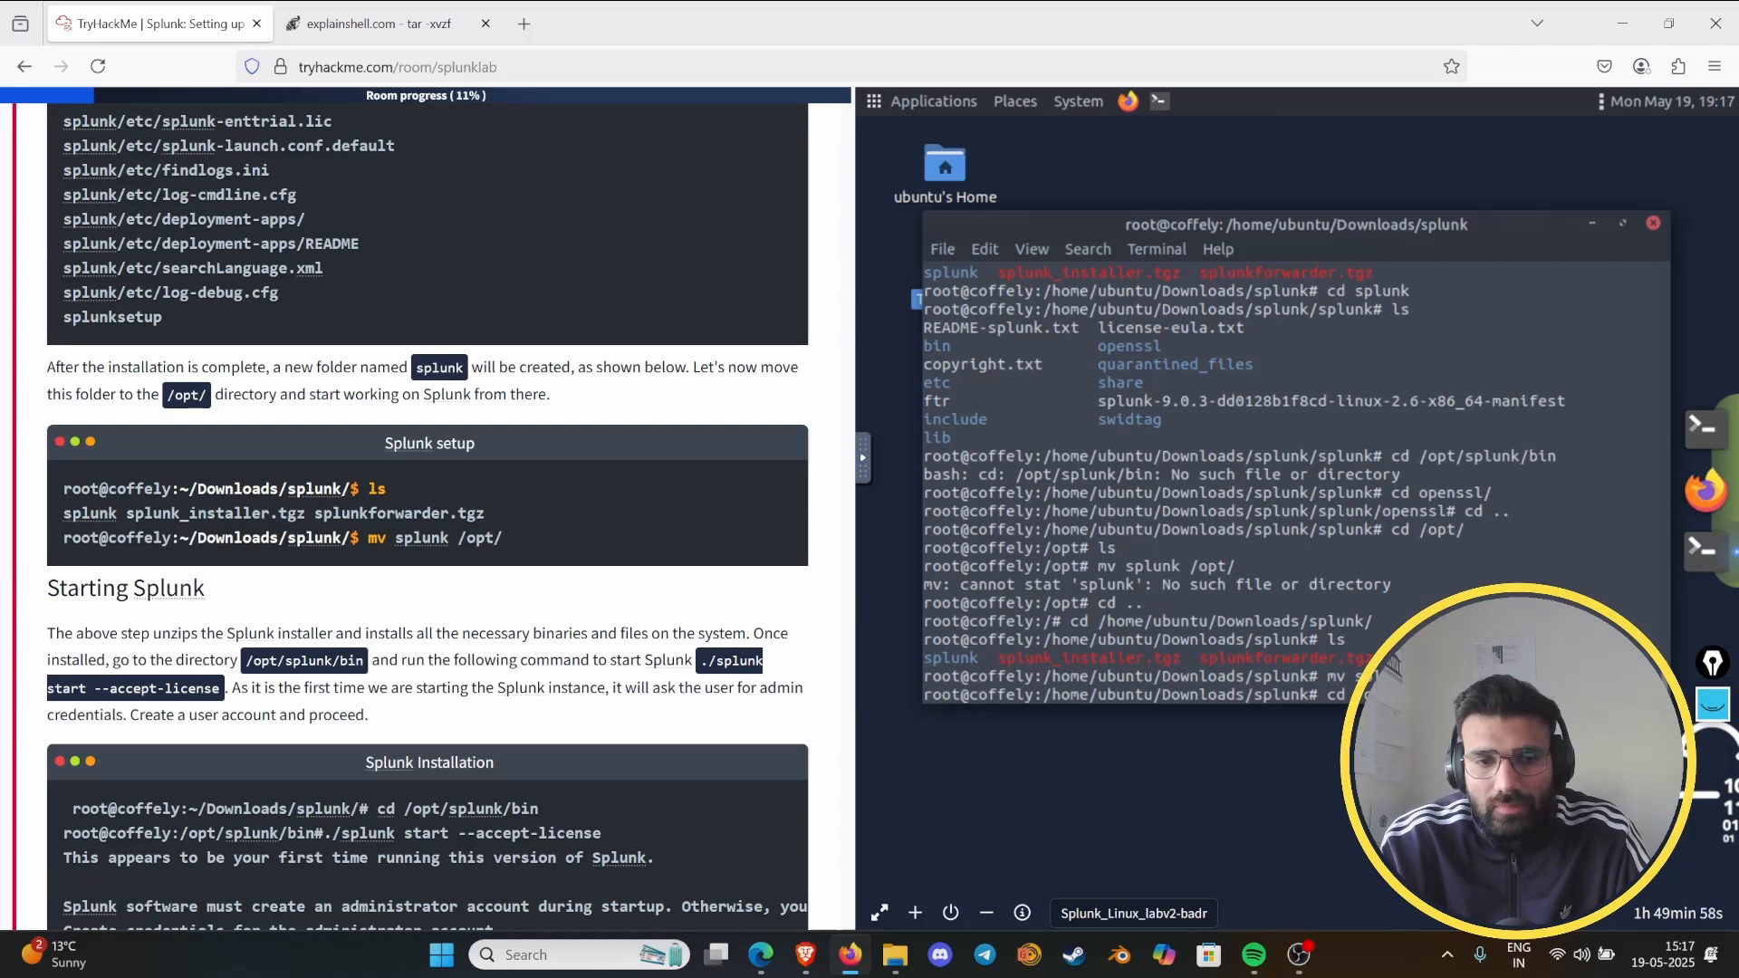
key("Return")
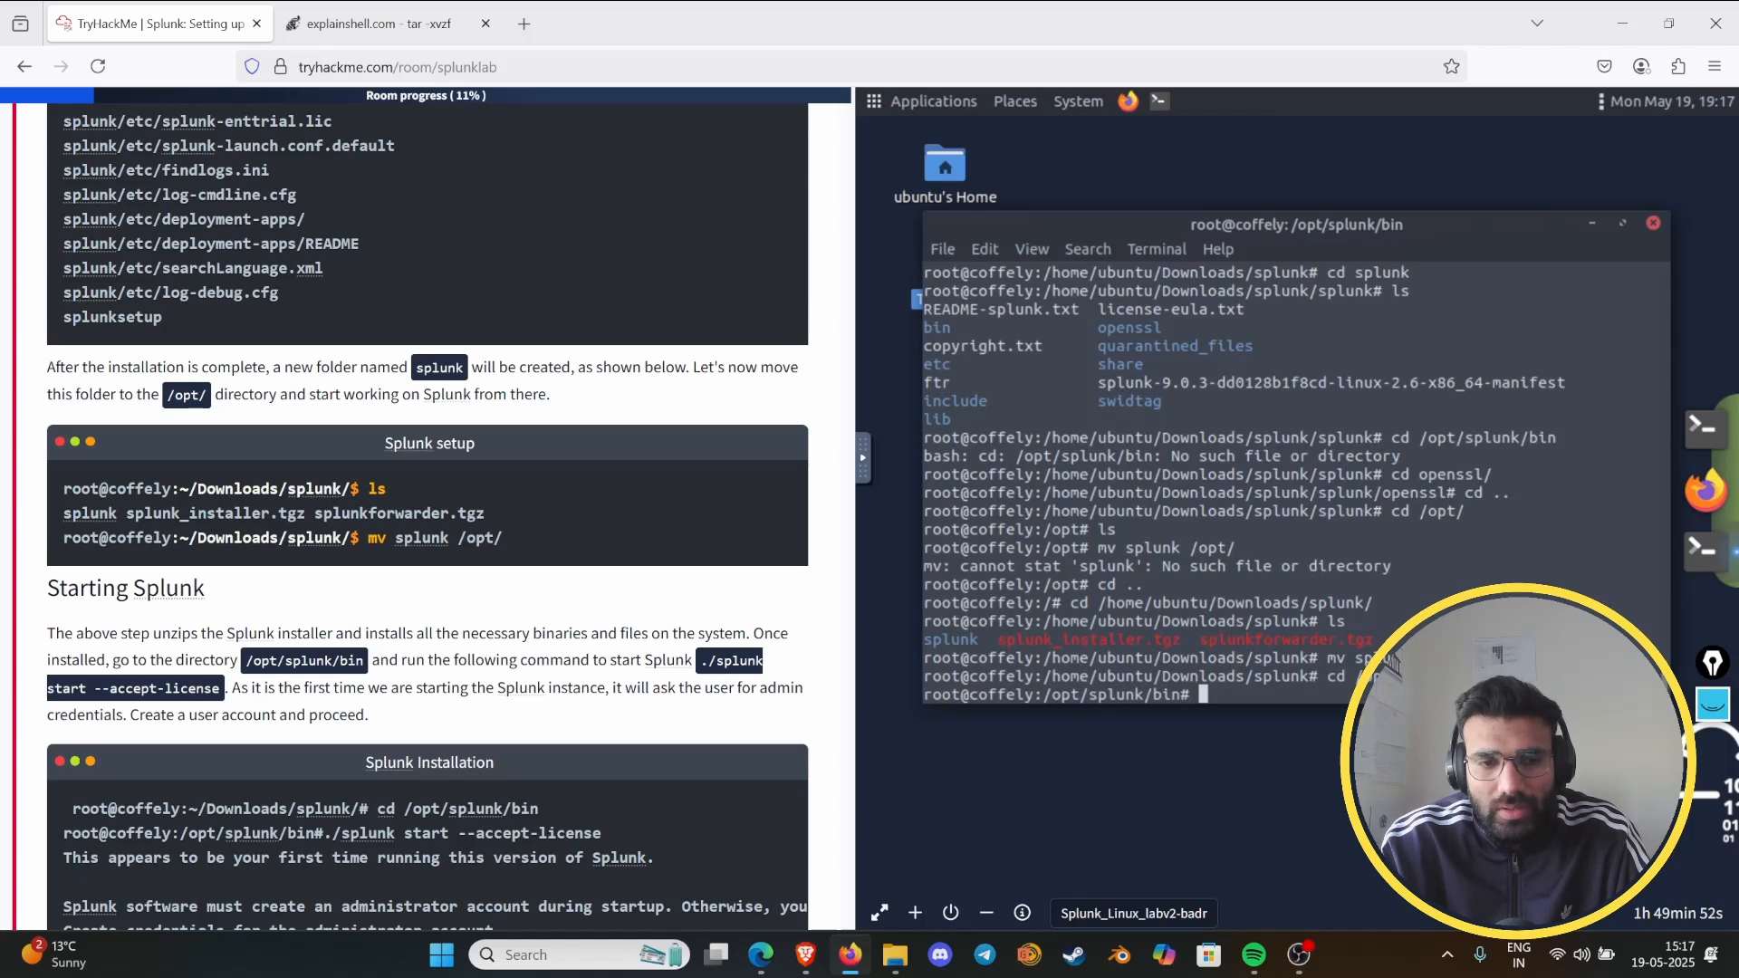
- Try to start Splunk from /opt/splunk/bin with "splunk start --accept-license"
type("spun")
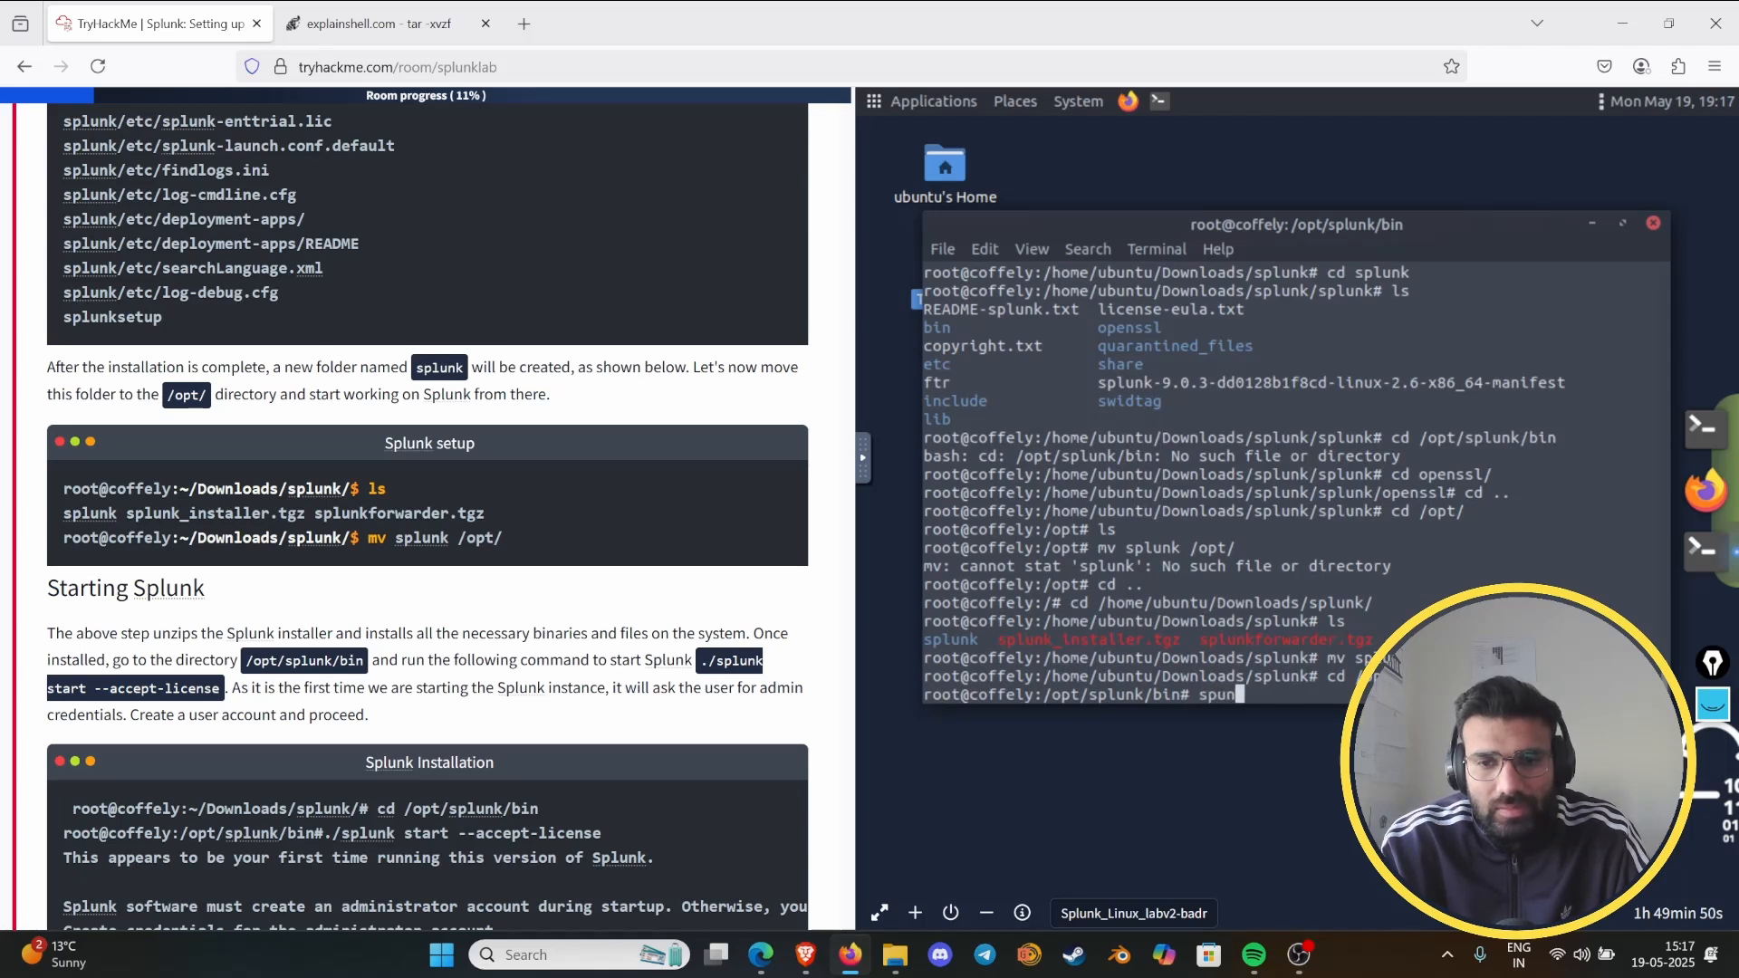
key("BackSpace")
key("BackSpace")
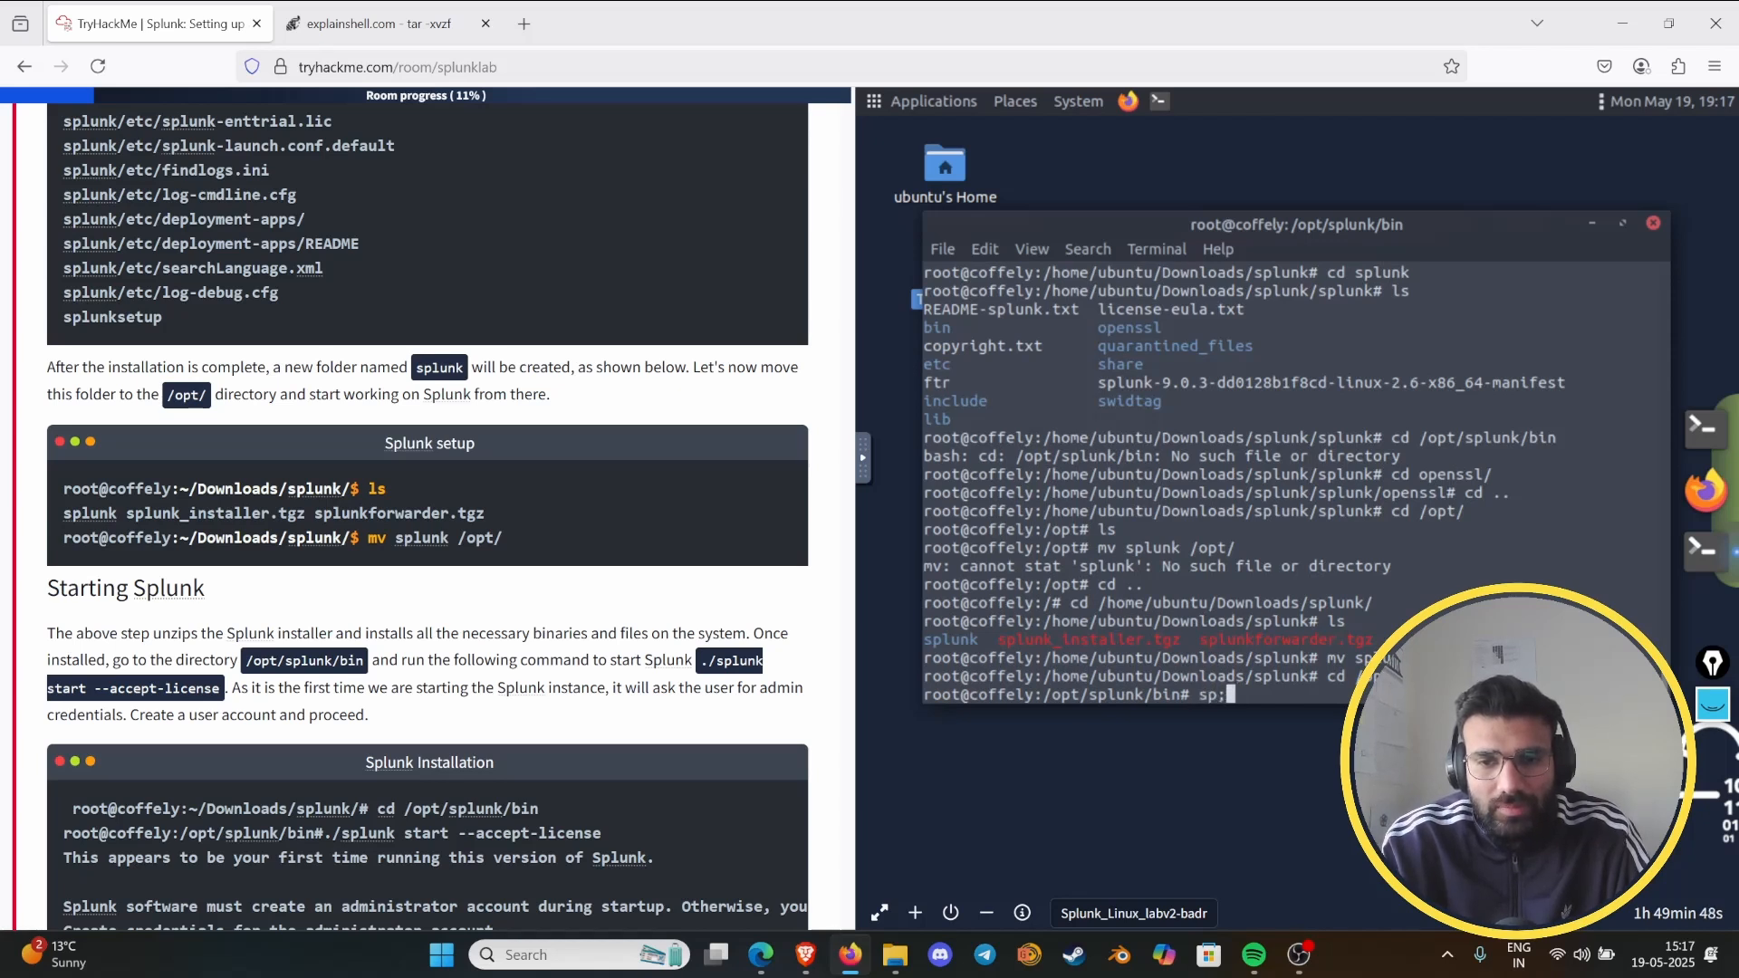
type("lunk s")
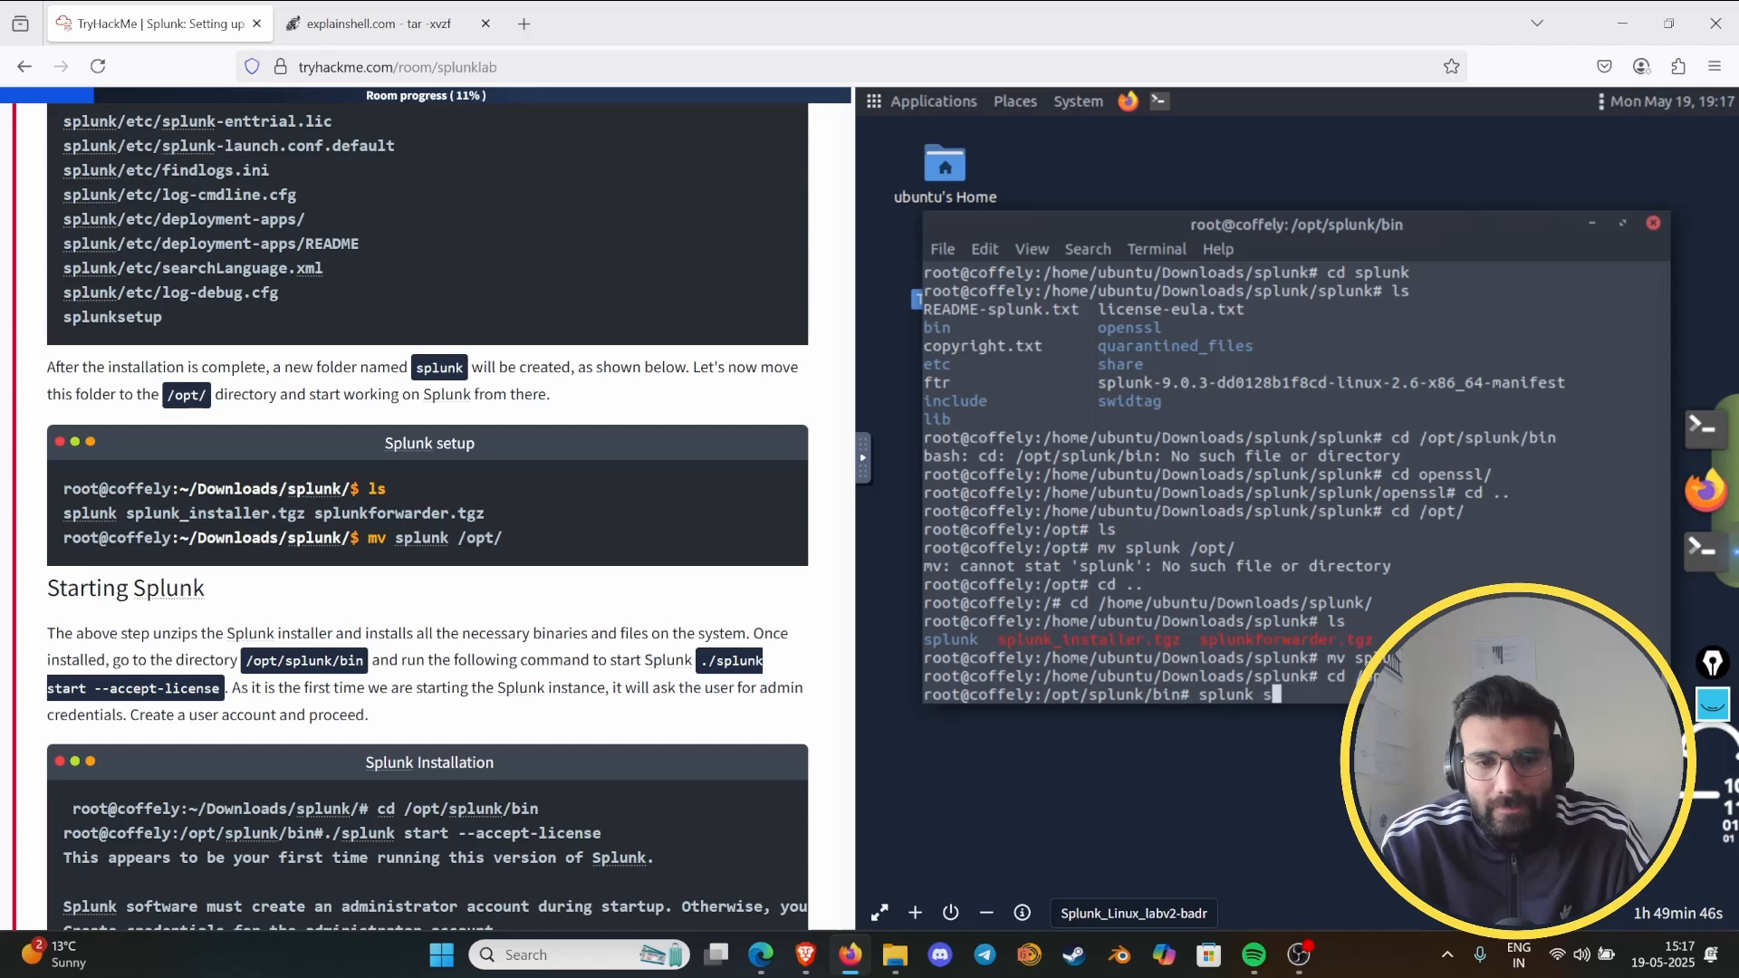
type("tart ")
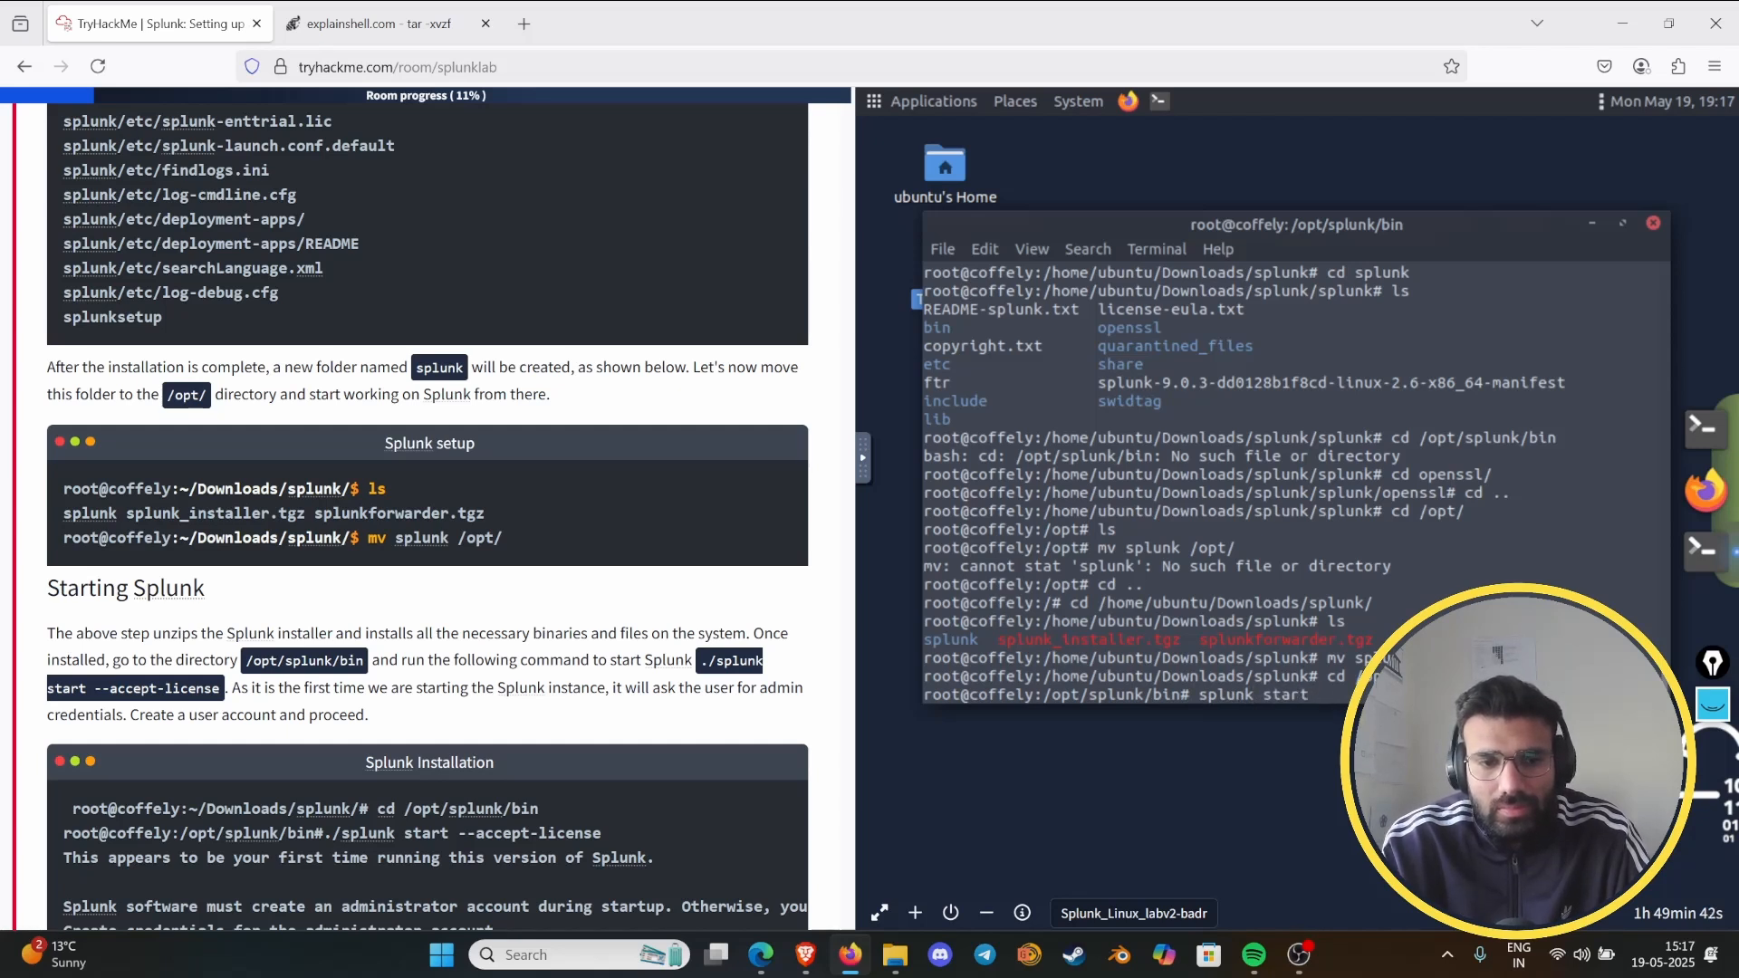
type("--ac")
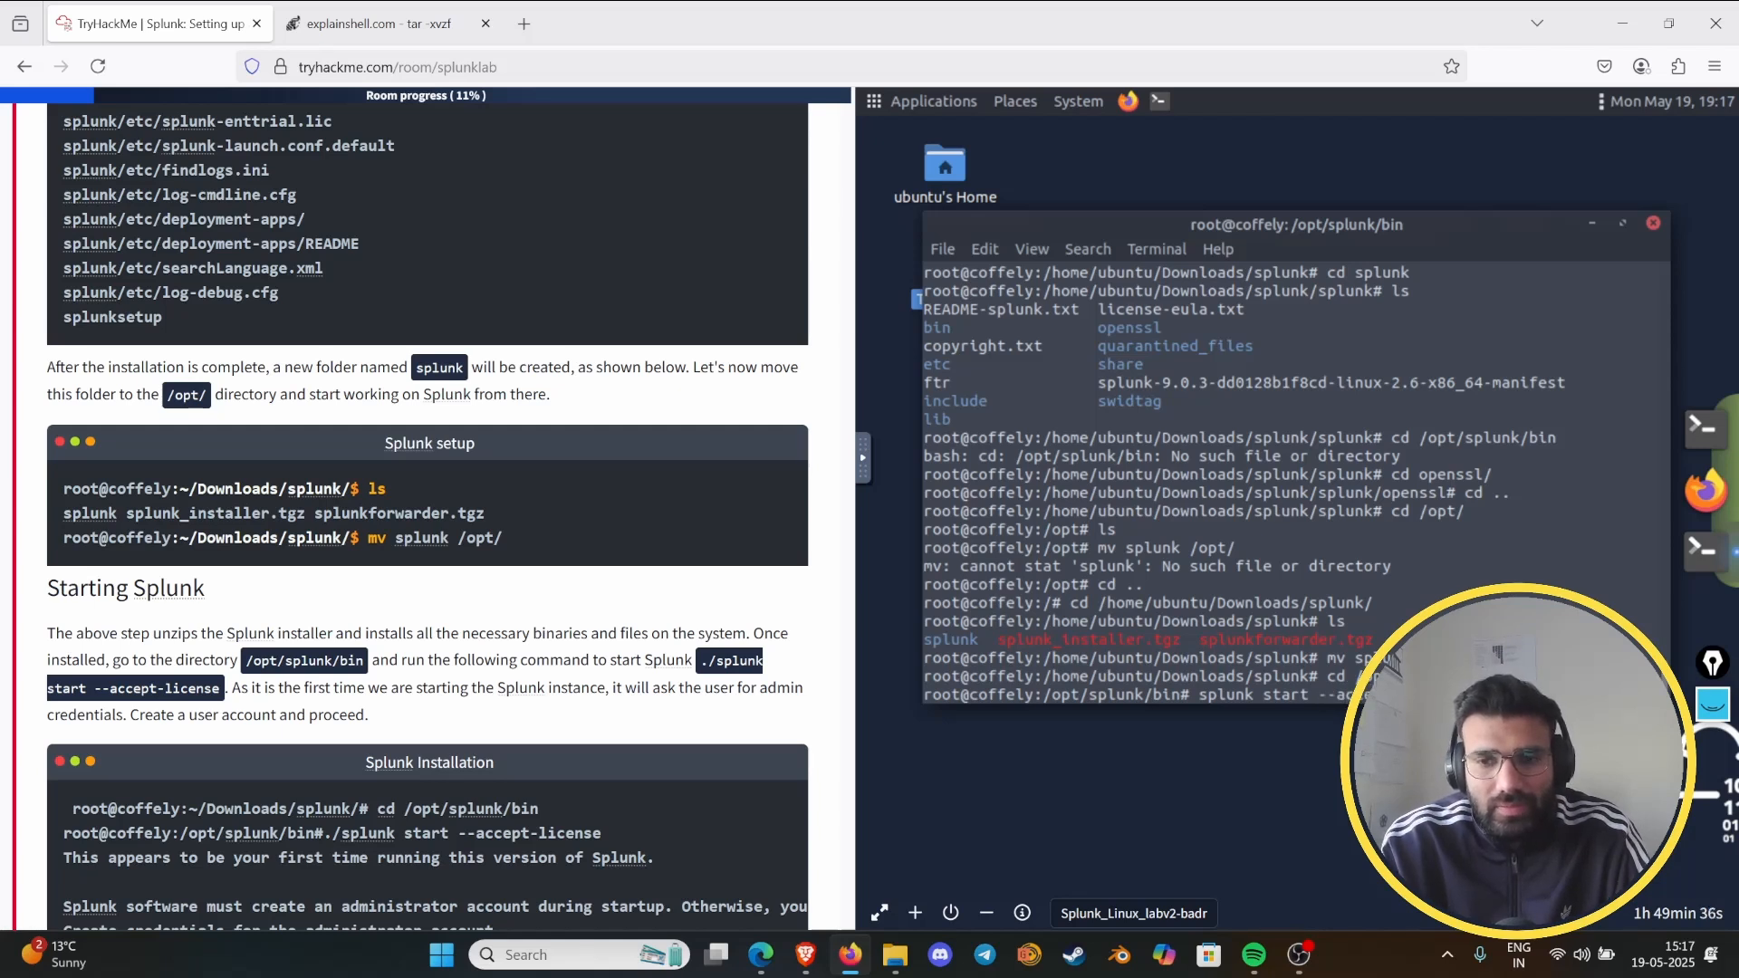
key("Return")
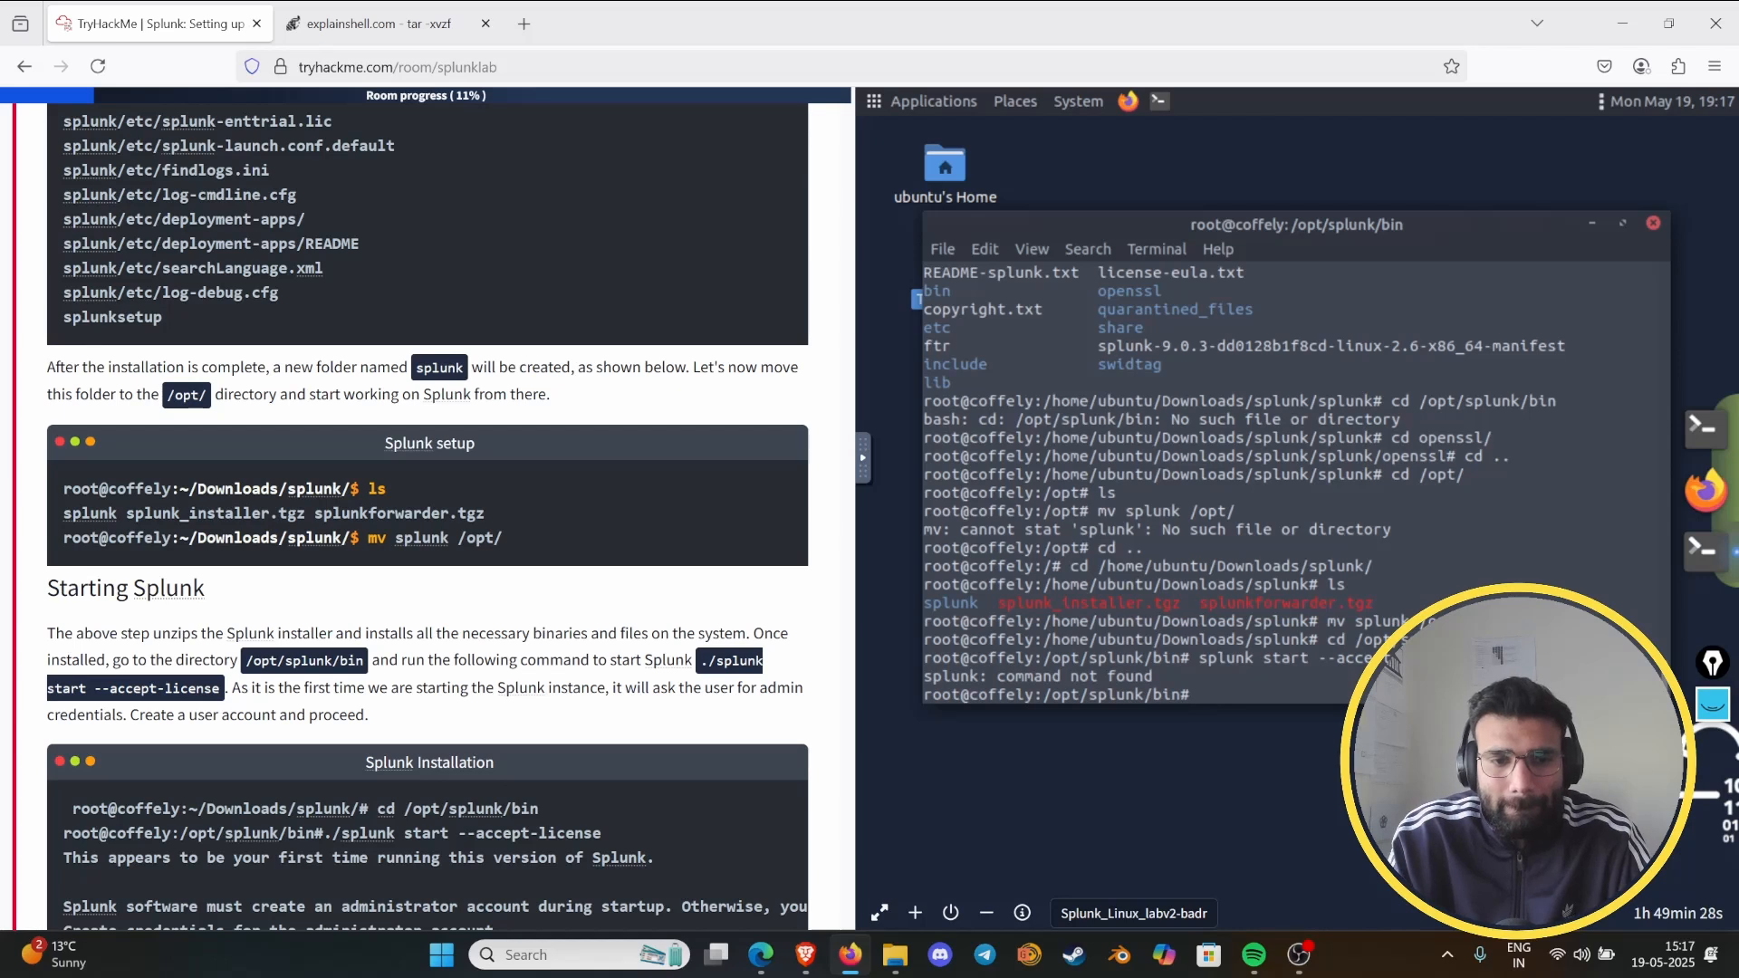
- Correct the start command to "./splunk start --accept-license" and run it
key("Up")
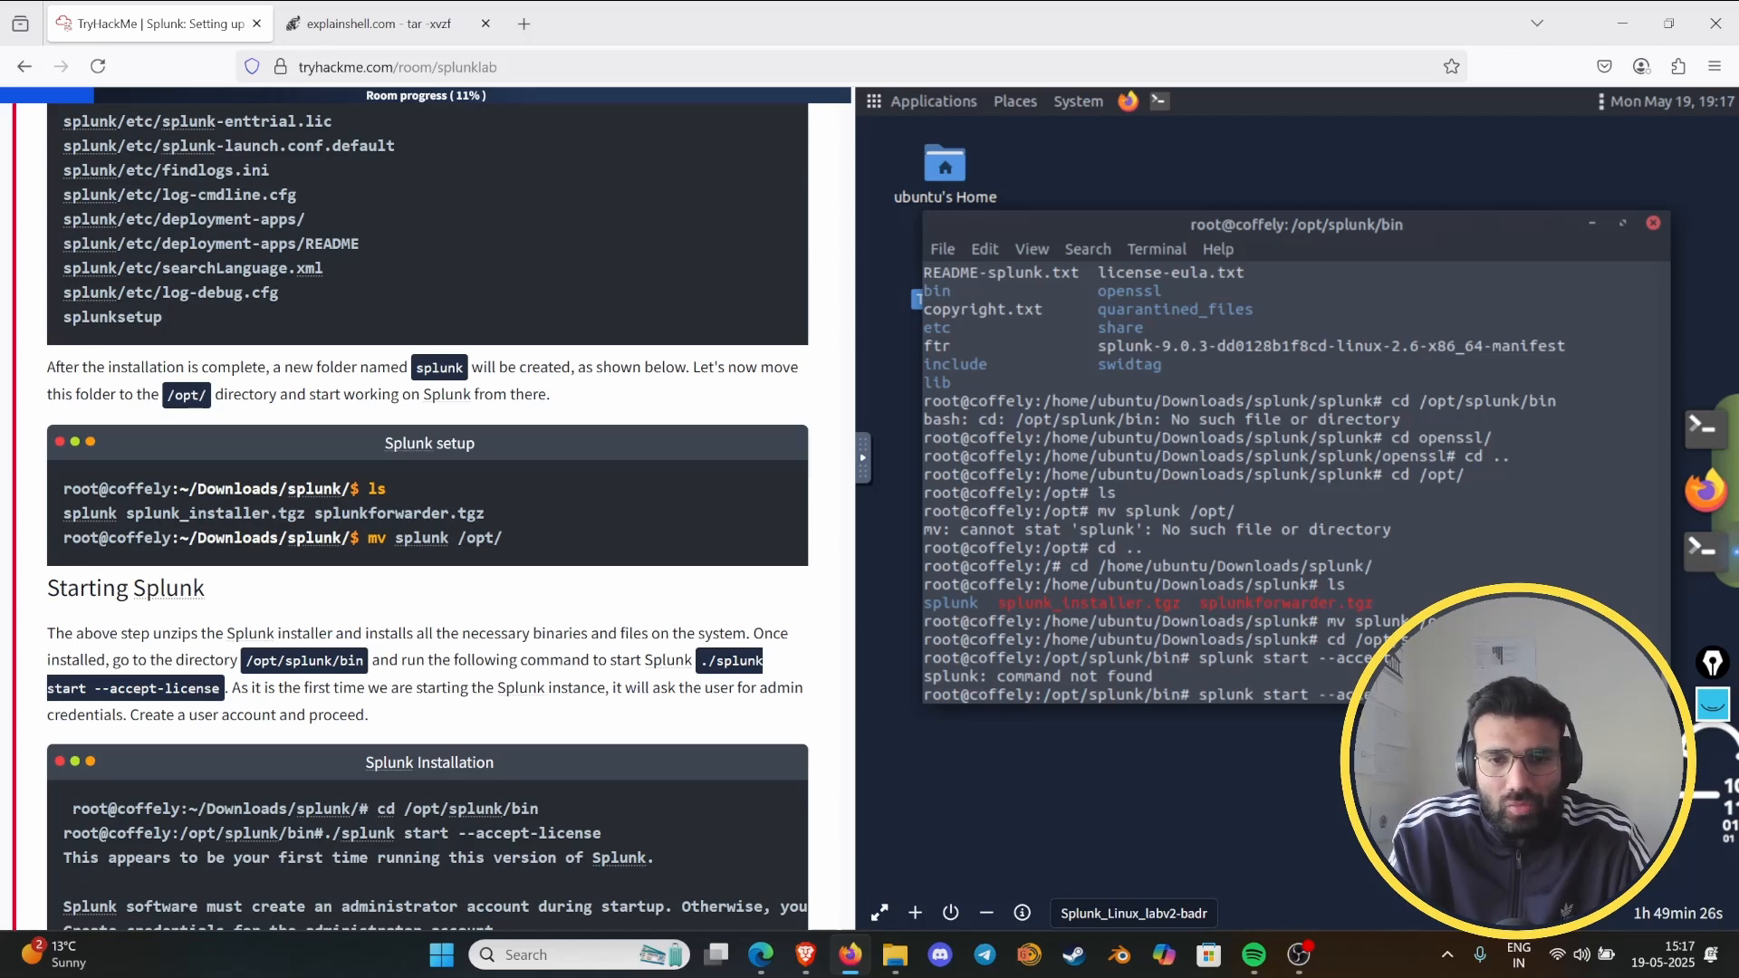
key("Left")
key("Left")
key("Left")
key("Left")
key("Left")
key("Left")
key("Left")
key("Left")
key("Left")
key("Left")
key("Left")
key("Left")
key("Left")
key("Left")
key("Left")
key("Left")
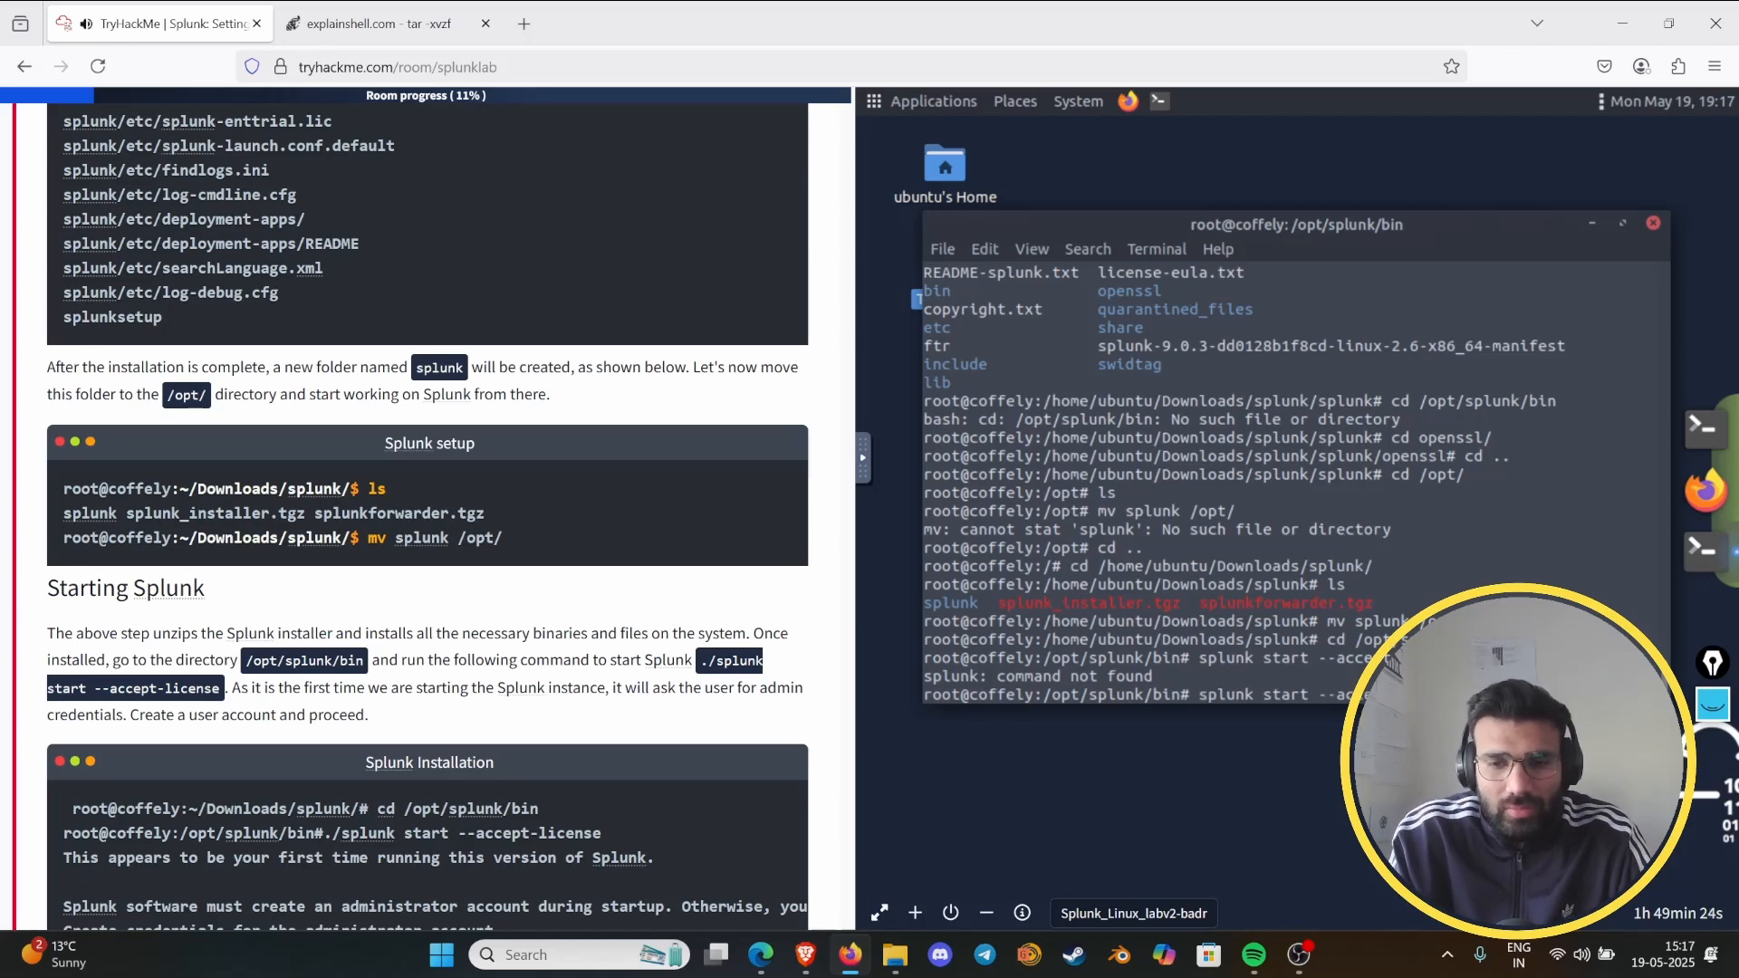
type("./")
key("Return")
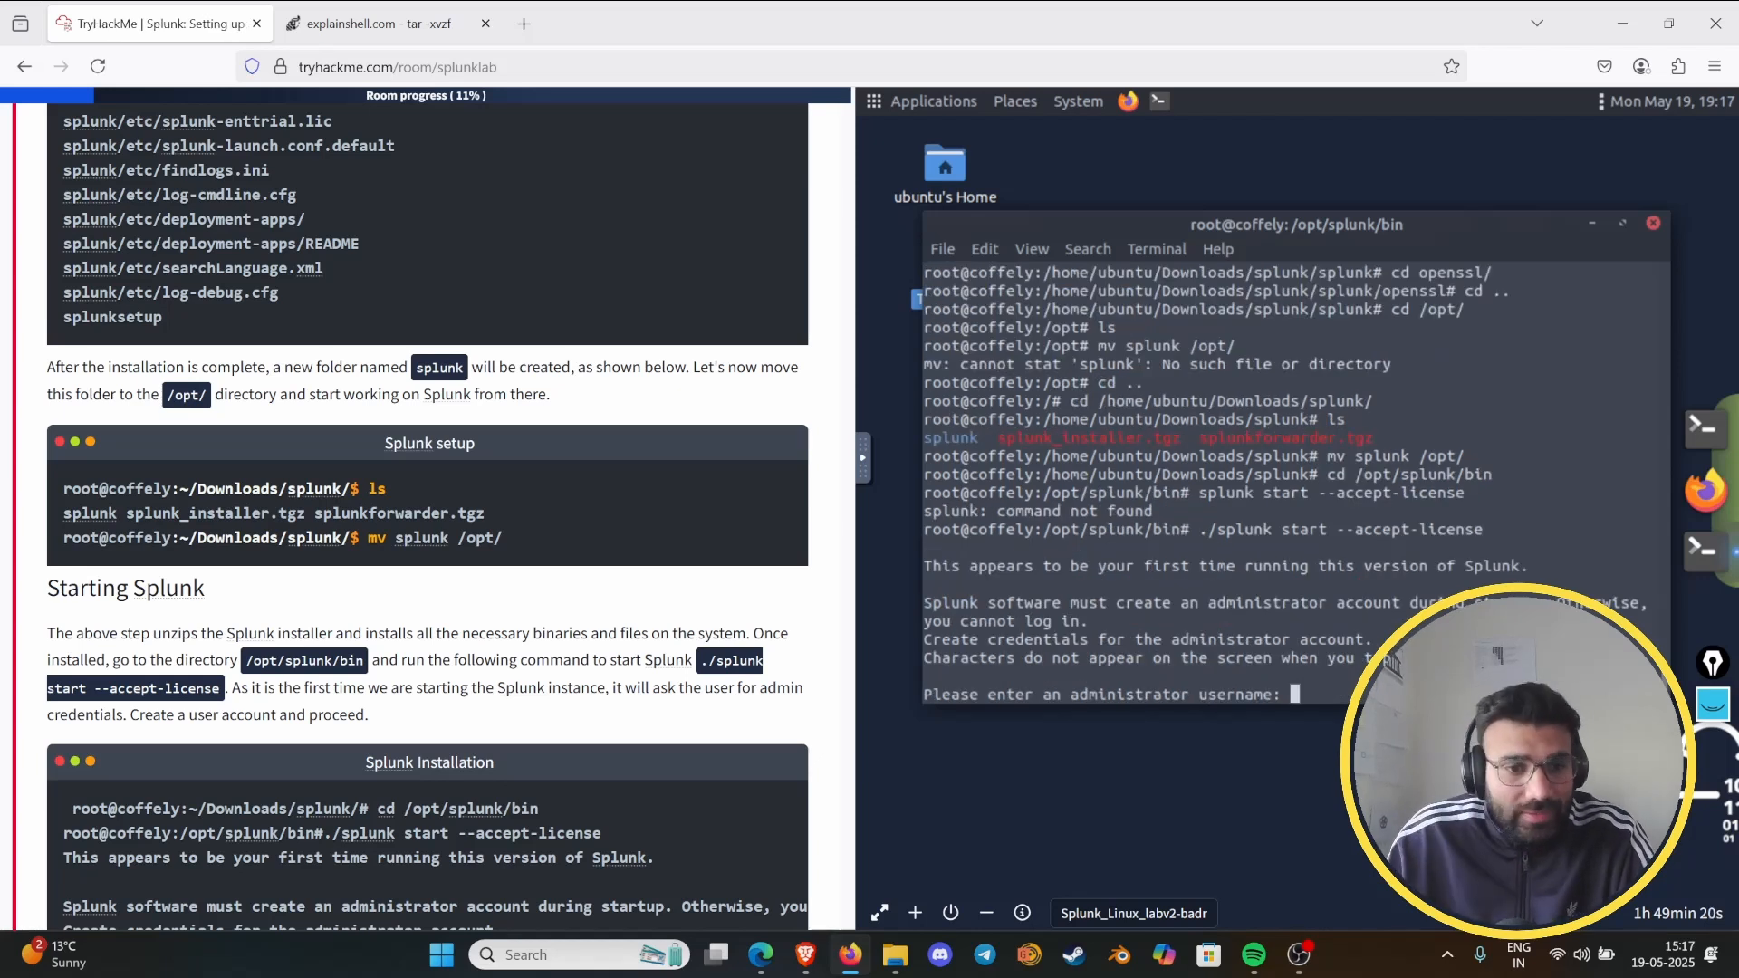
- Create the Splunk administrator account by entering a username, then a new password and its confirmation
scroll(538, 675, "down", 2)
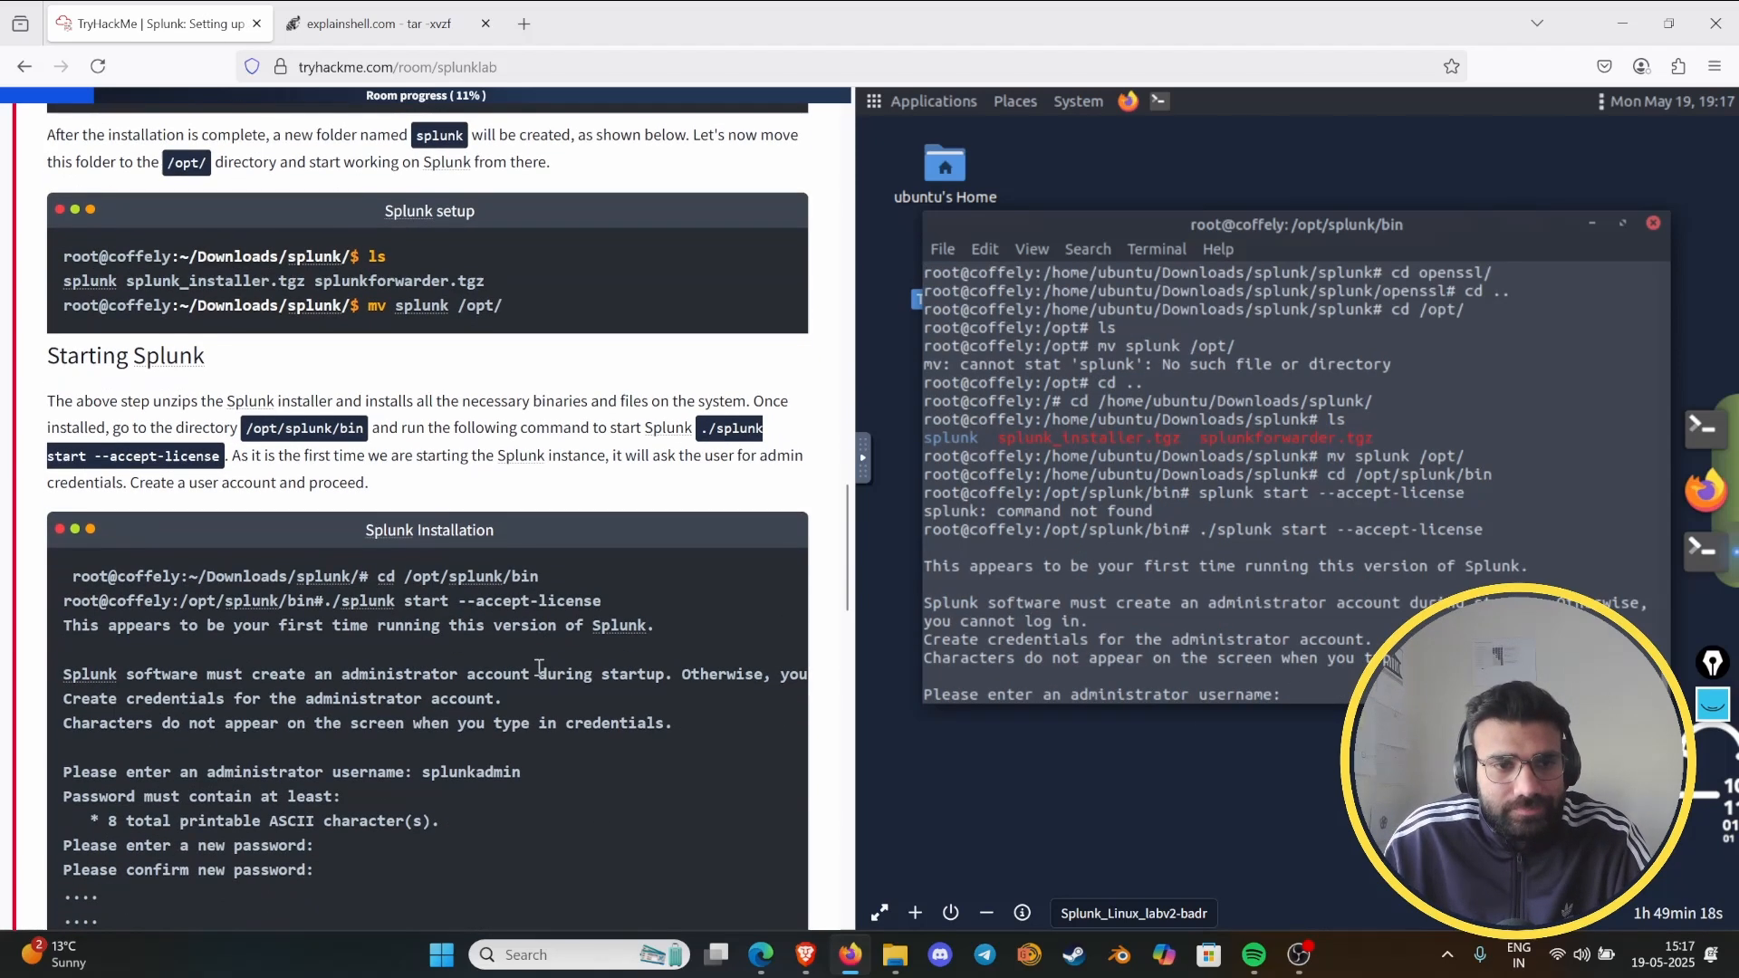
scroll(536, 665, "down", 2)
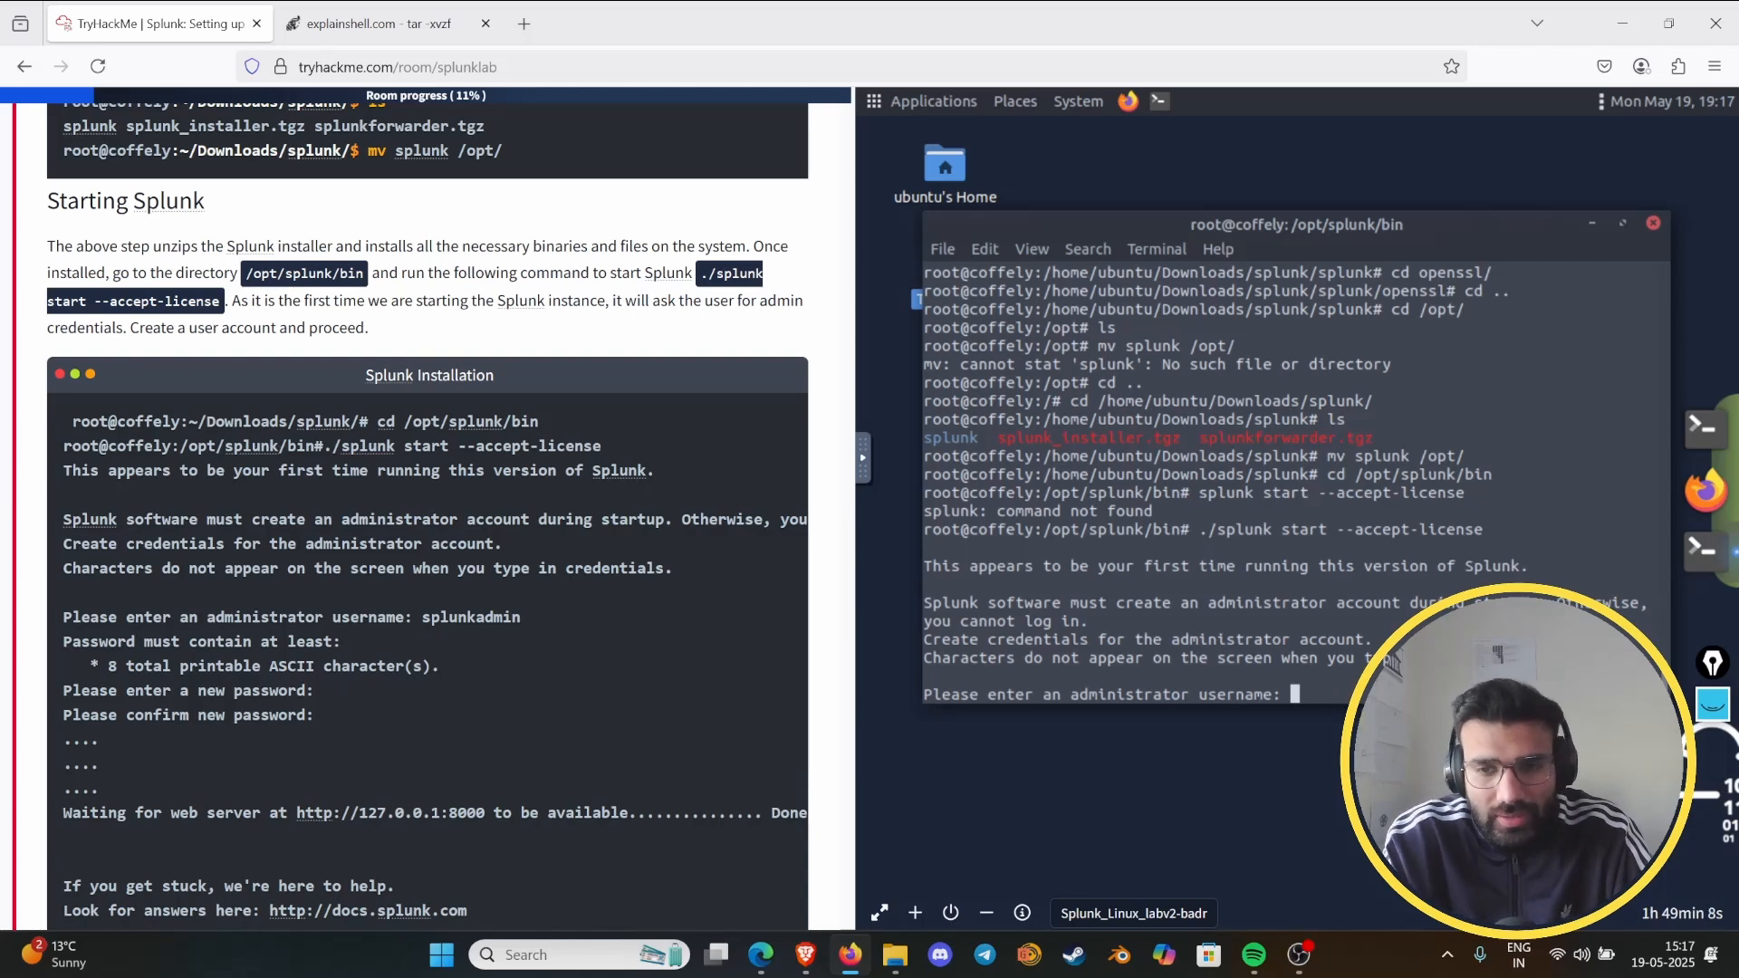
type("so")
key("BackSpace")
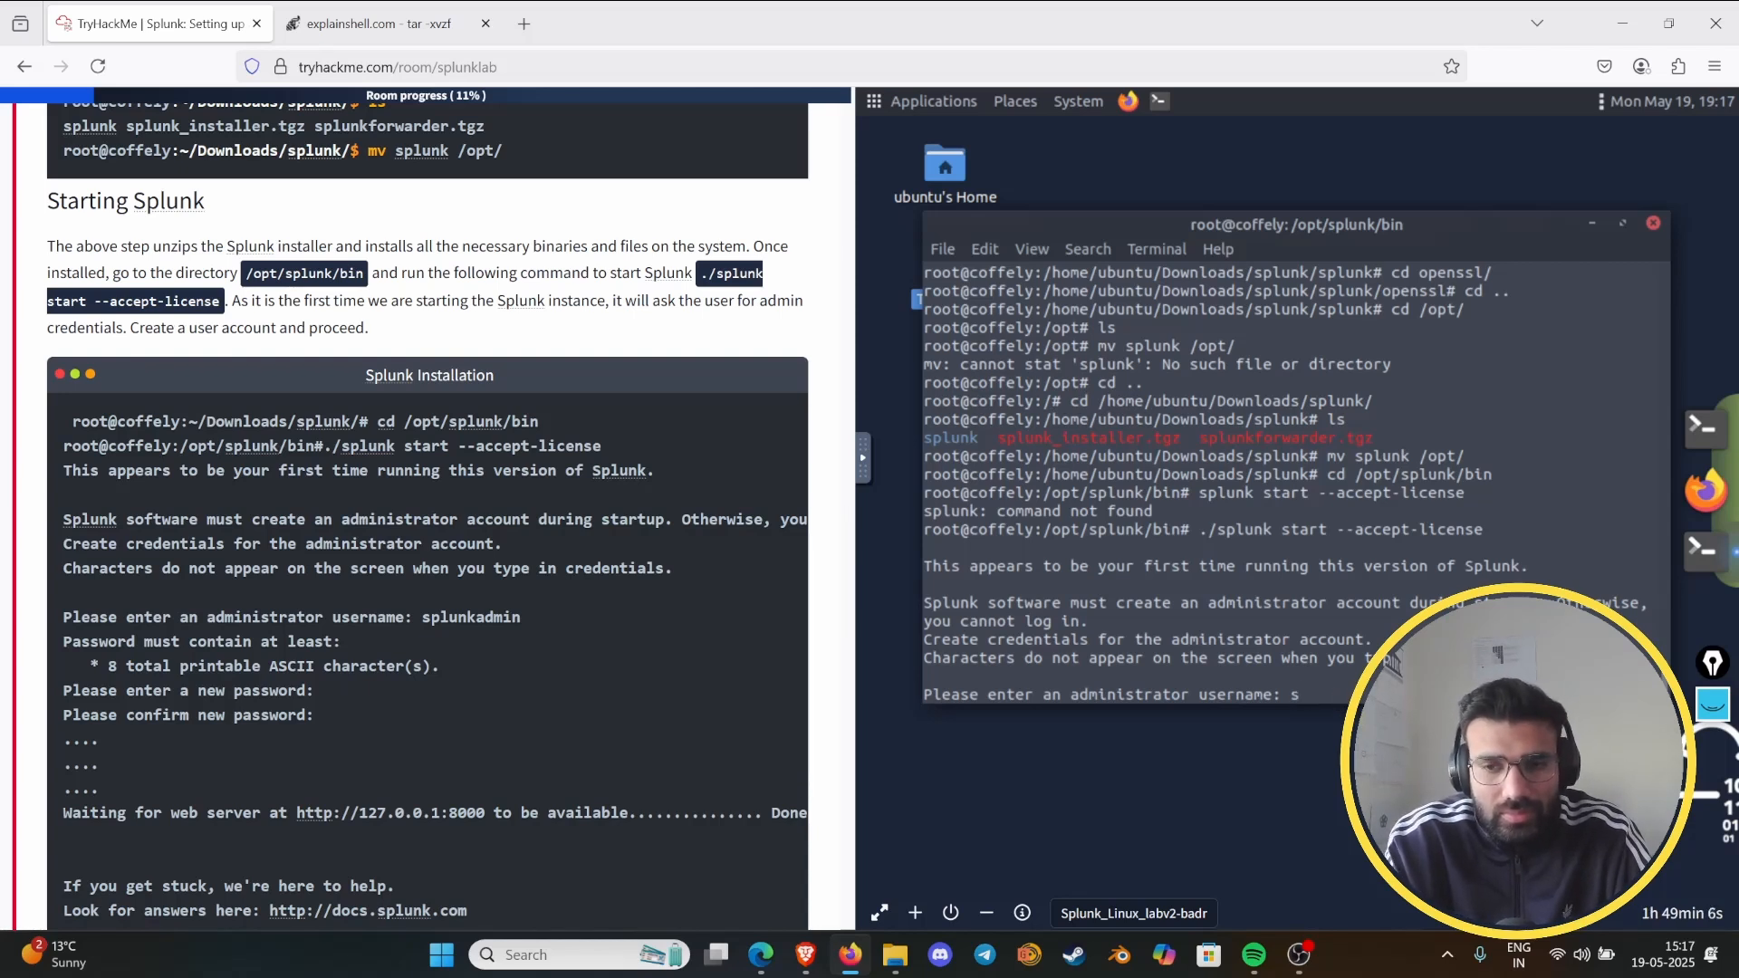
key("BackSpace")
type("anm")
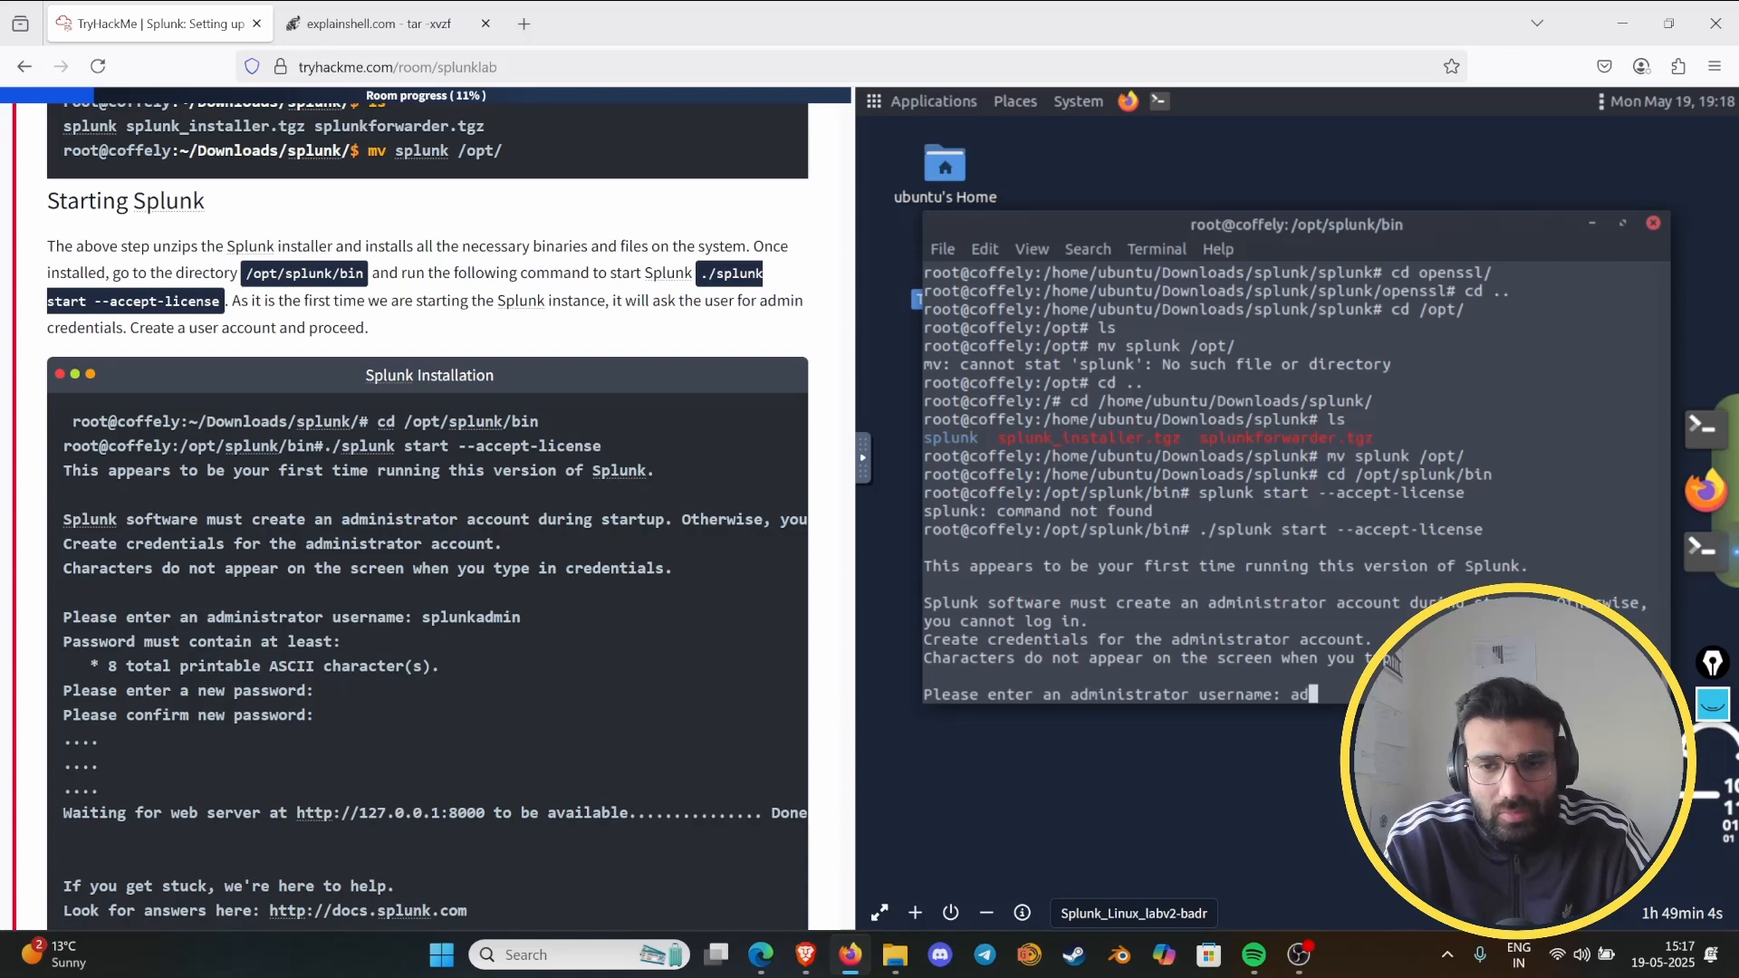
type("ol")
key("Return")
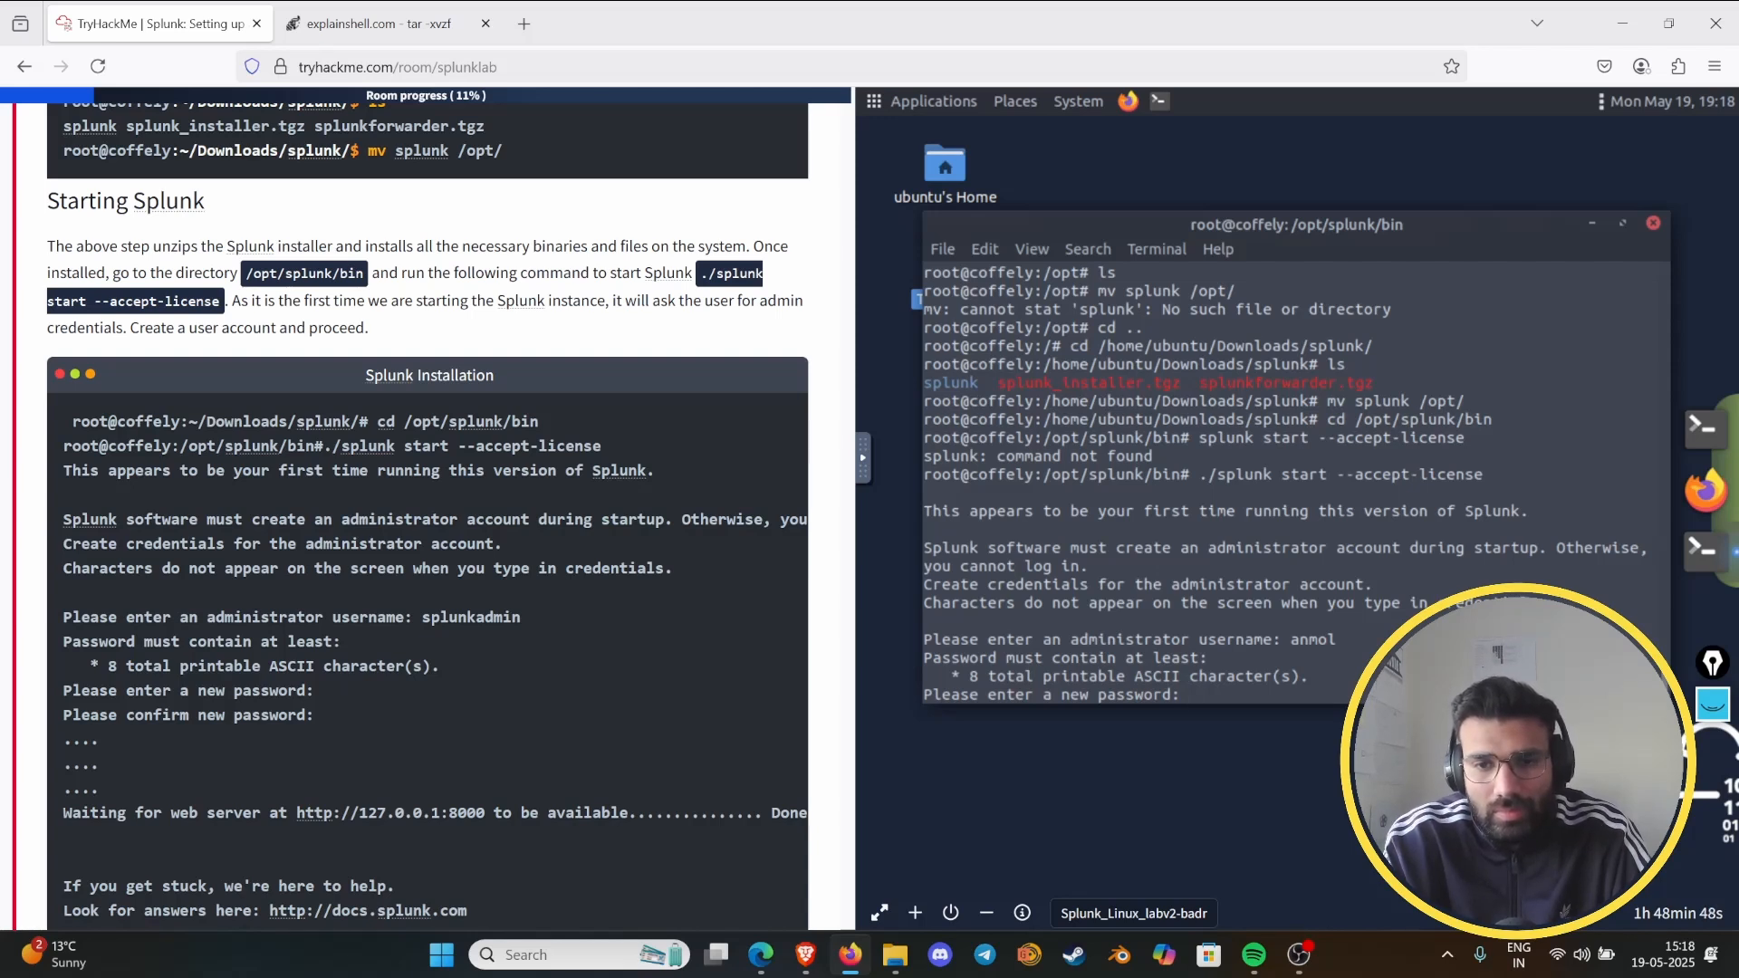
key("Return")
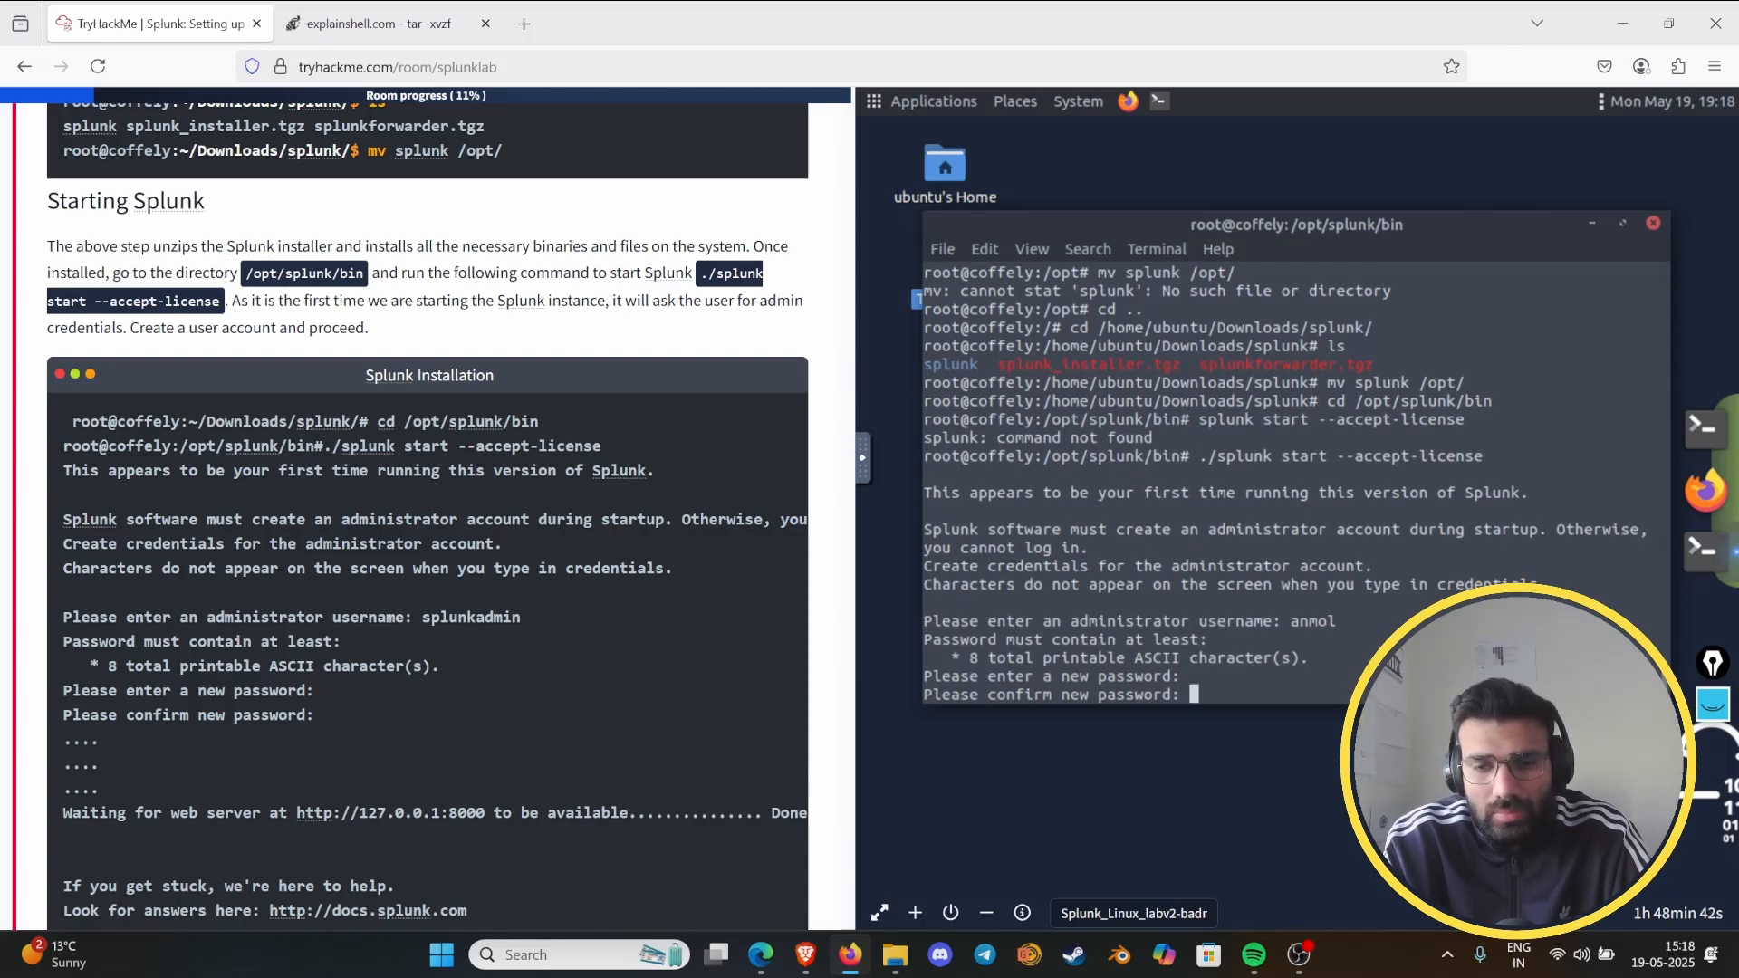
key("Return")
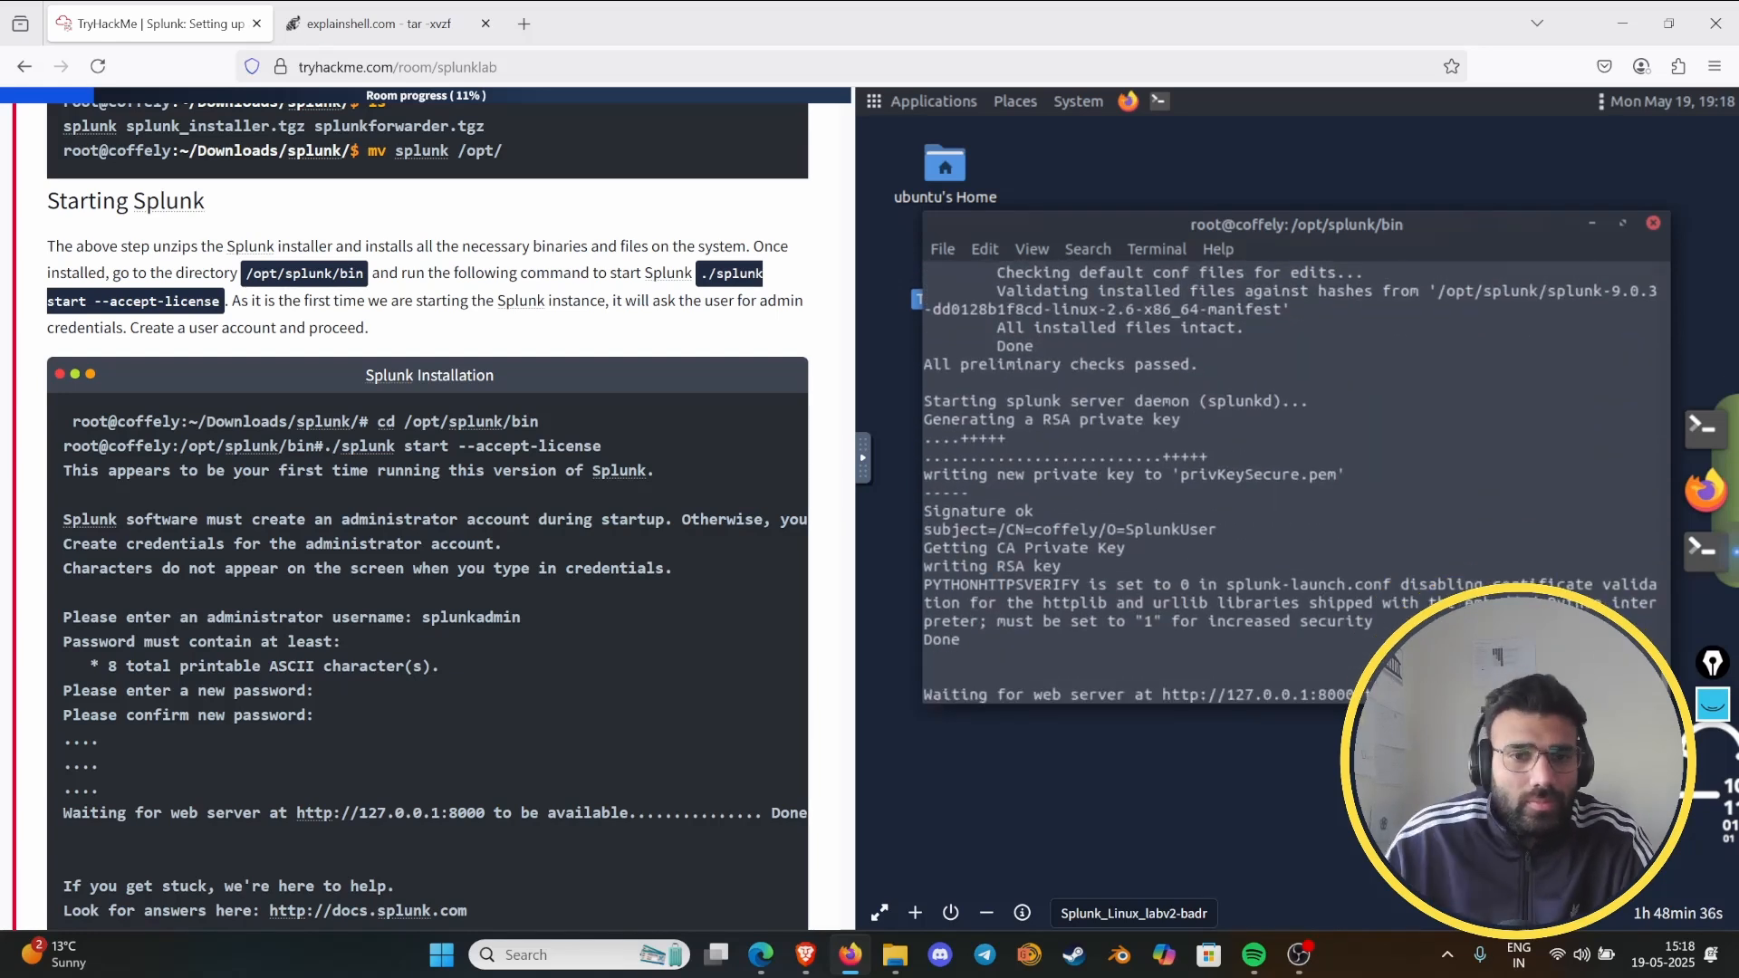
- Clear the old pen marks from the screen and mark "Congrats", "installed Splunk" and "Linux machine" under Accessing Splunk
scroll(220, 668, "down", 9)
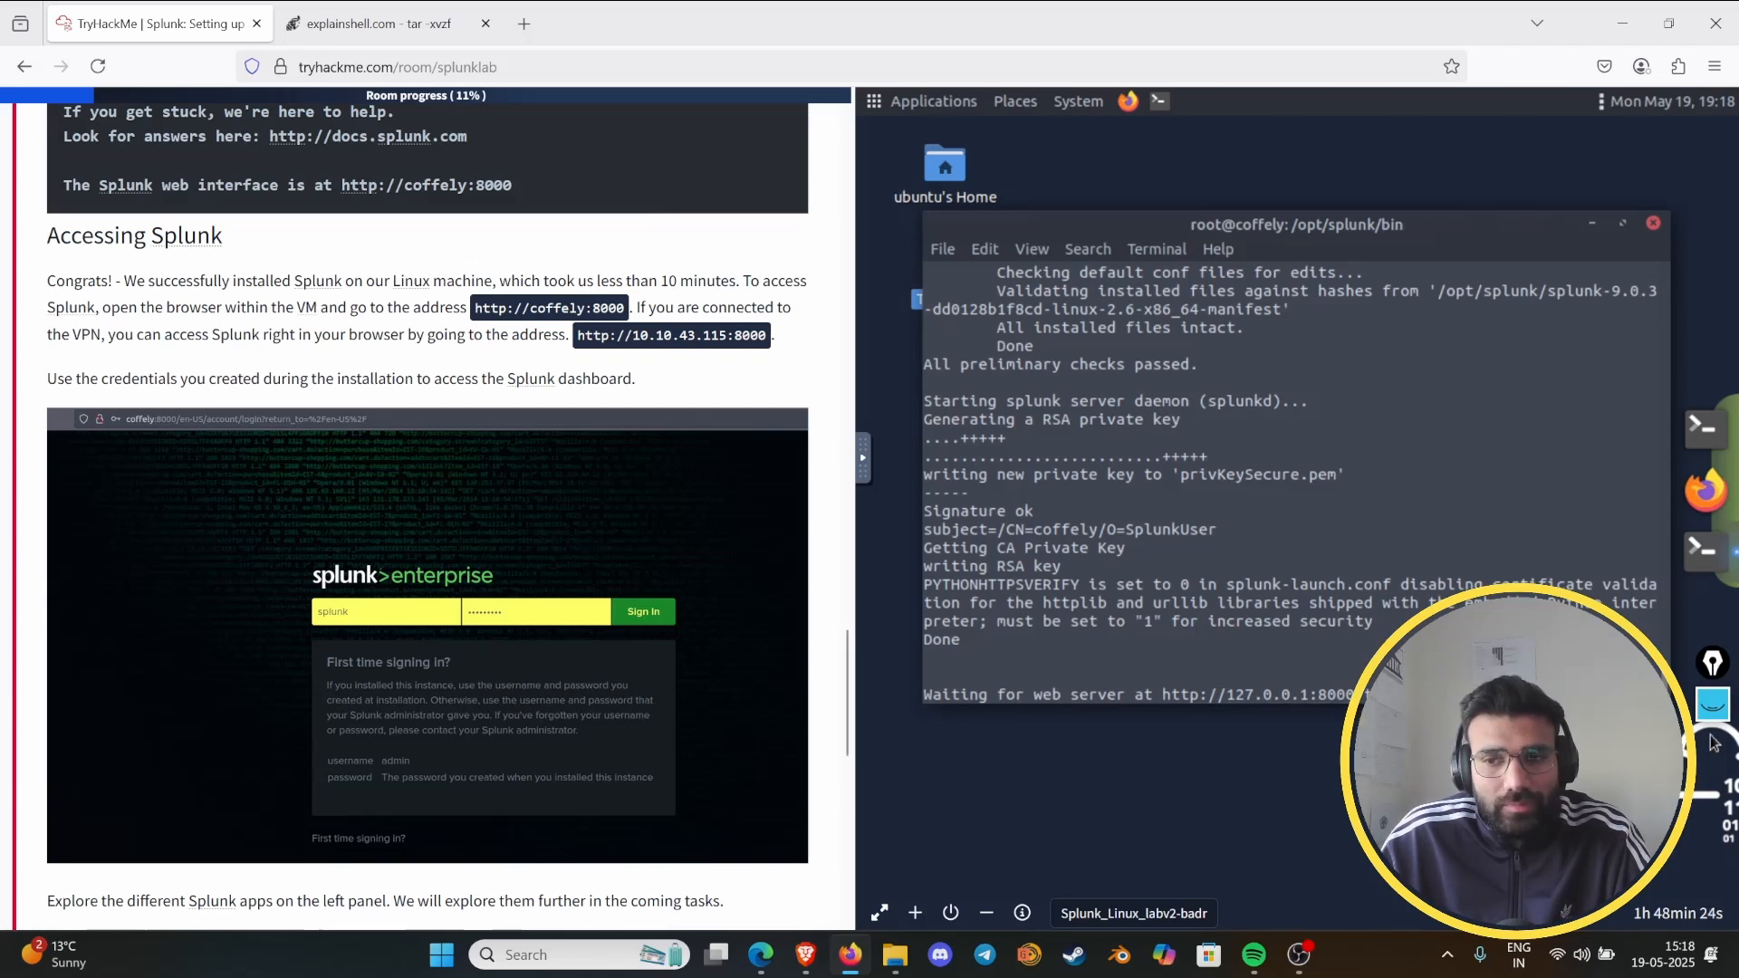
left_click(1713, 704)
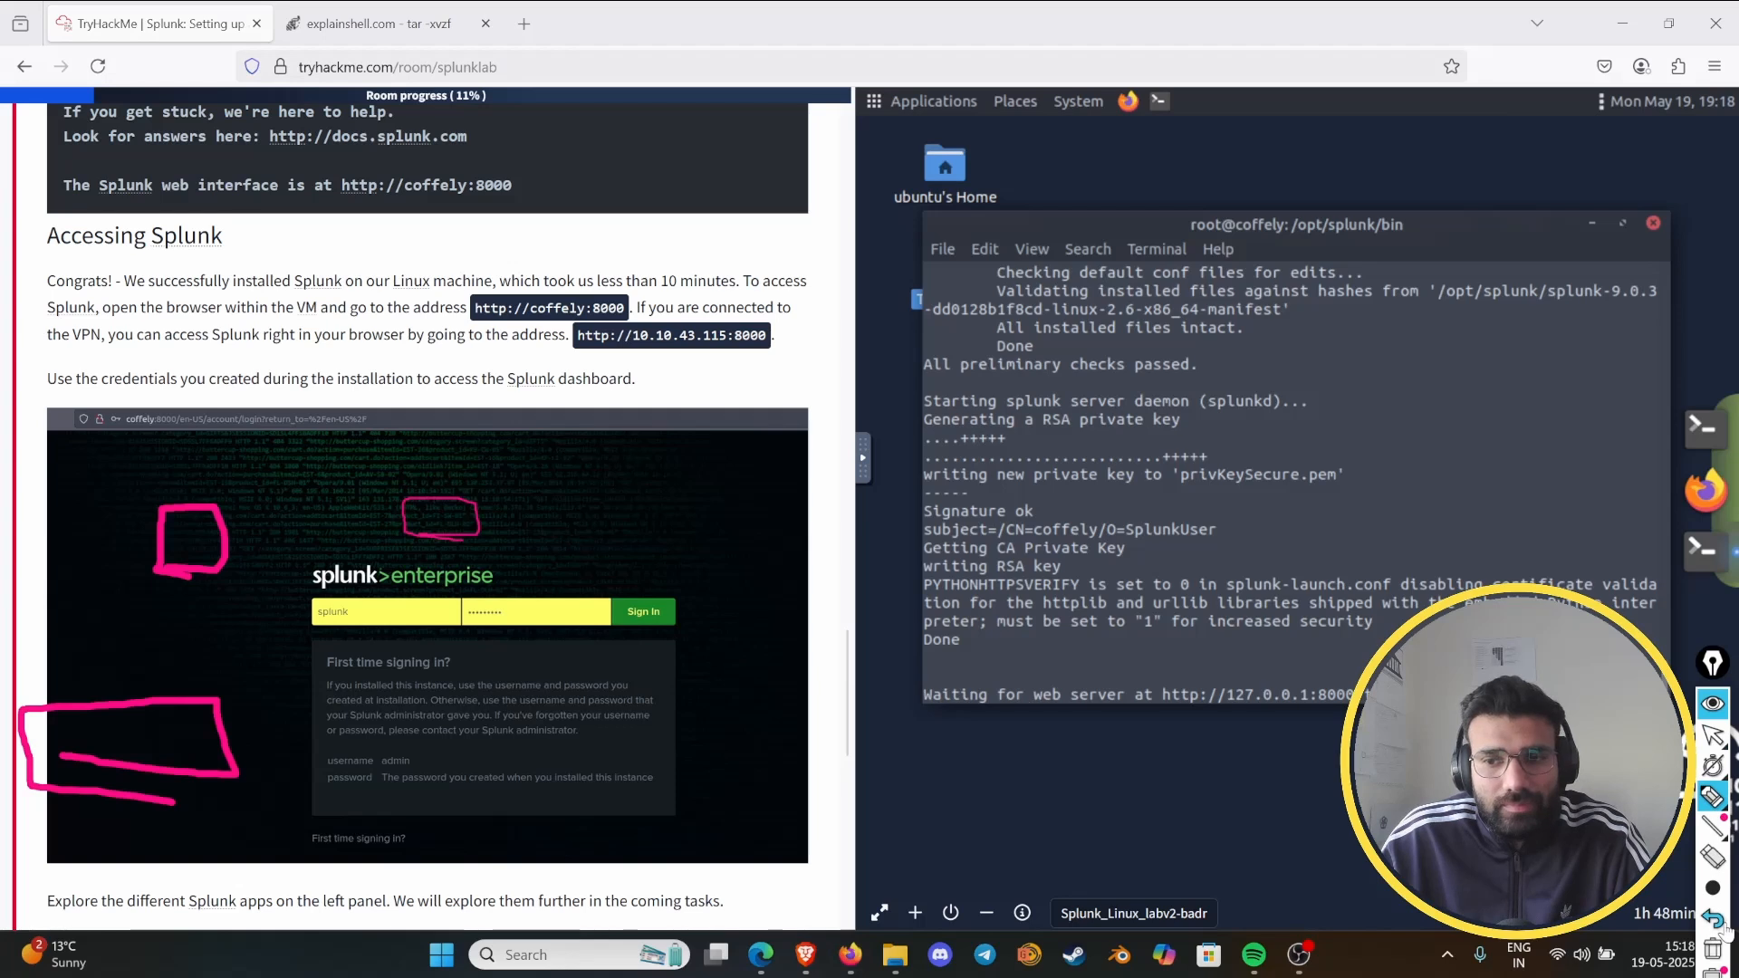
left_click(1712, 949)
mouse_move(45, 288)
left_mouse_down()
mouse_move(102, 268)
mouse_move(111, 288)
left_mouse_up()
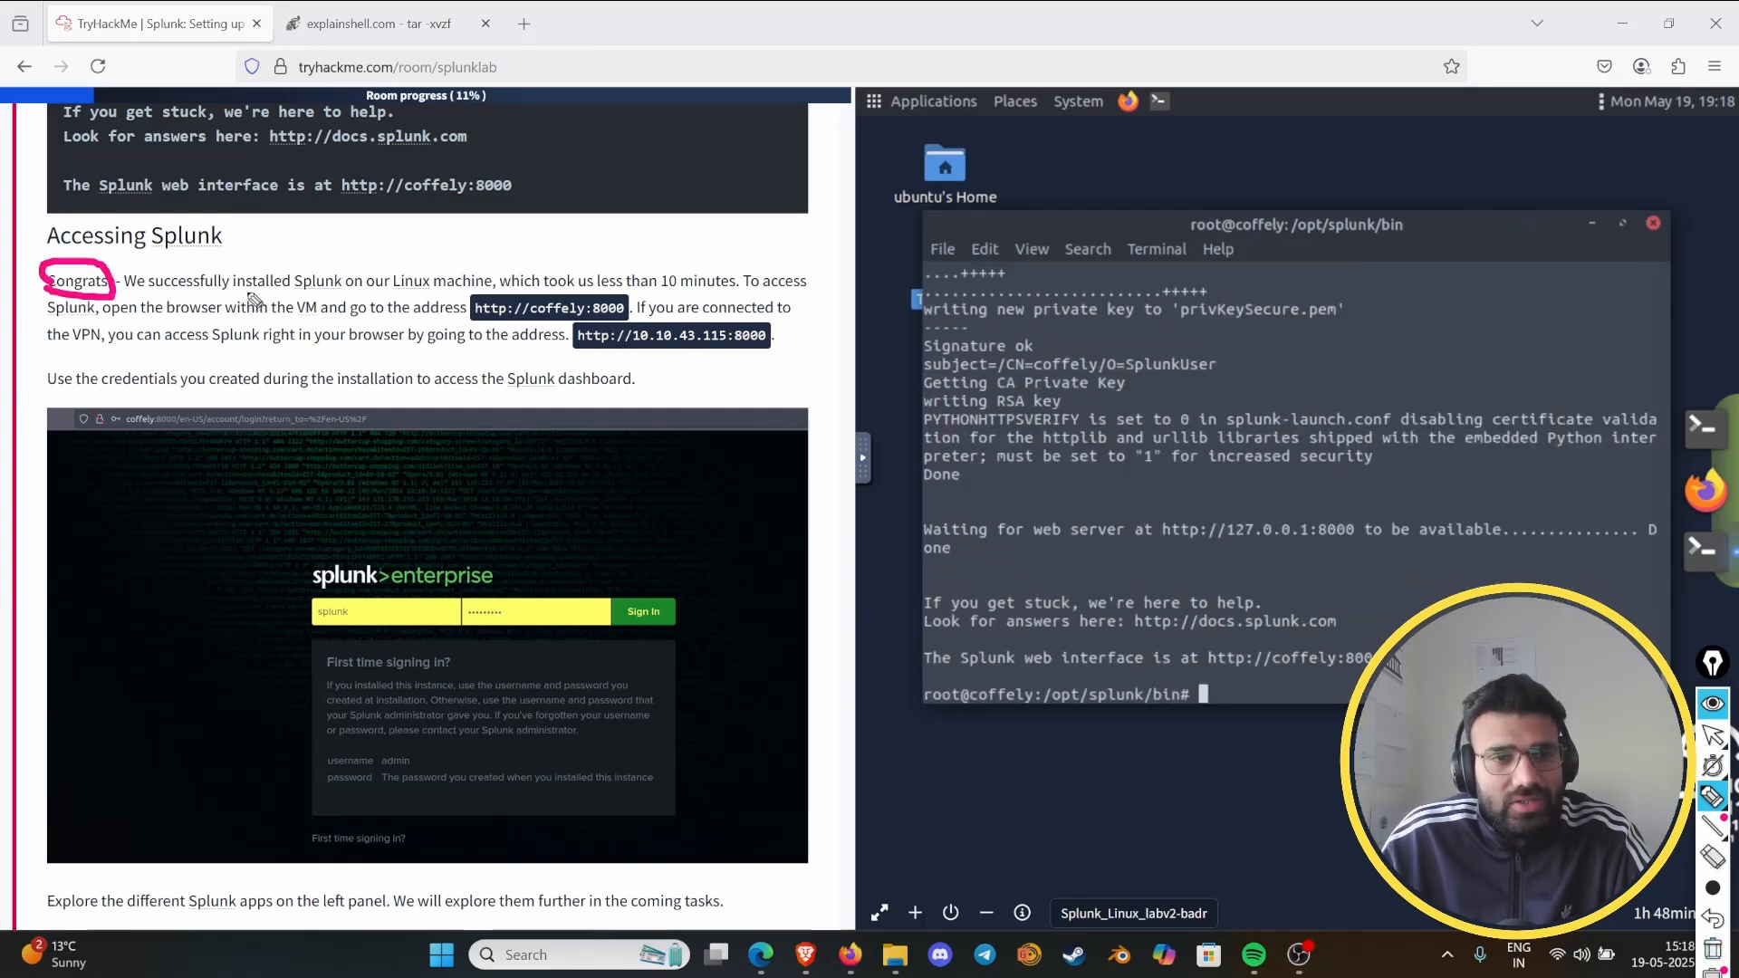
left_click_drag(233, 289, 497, 288)
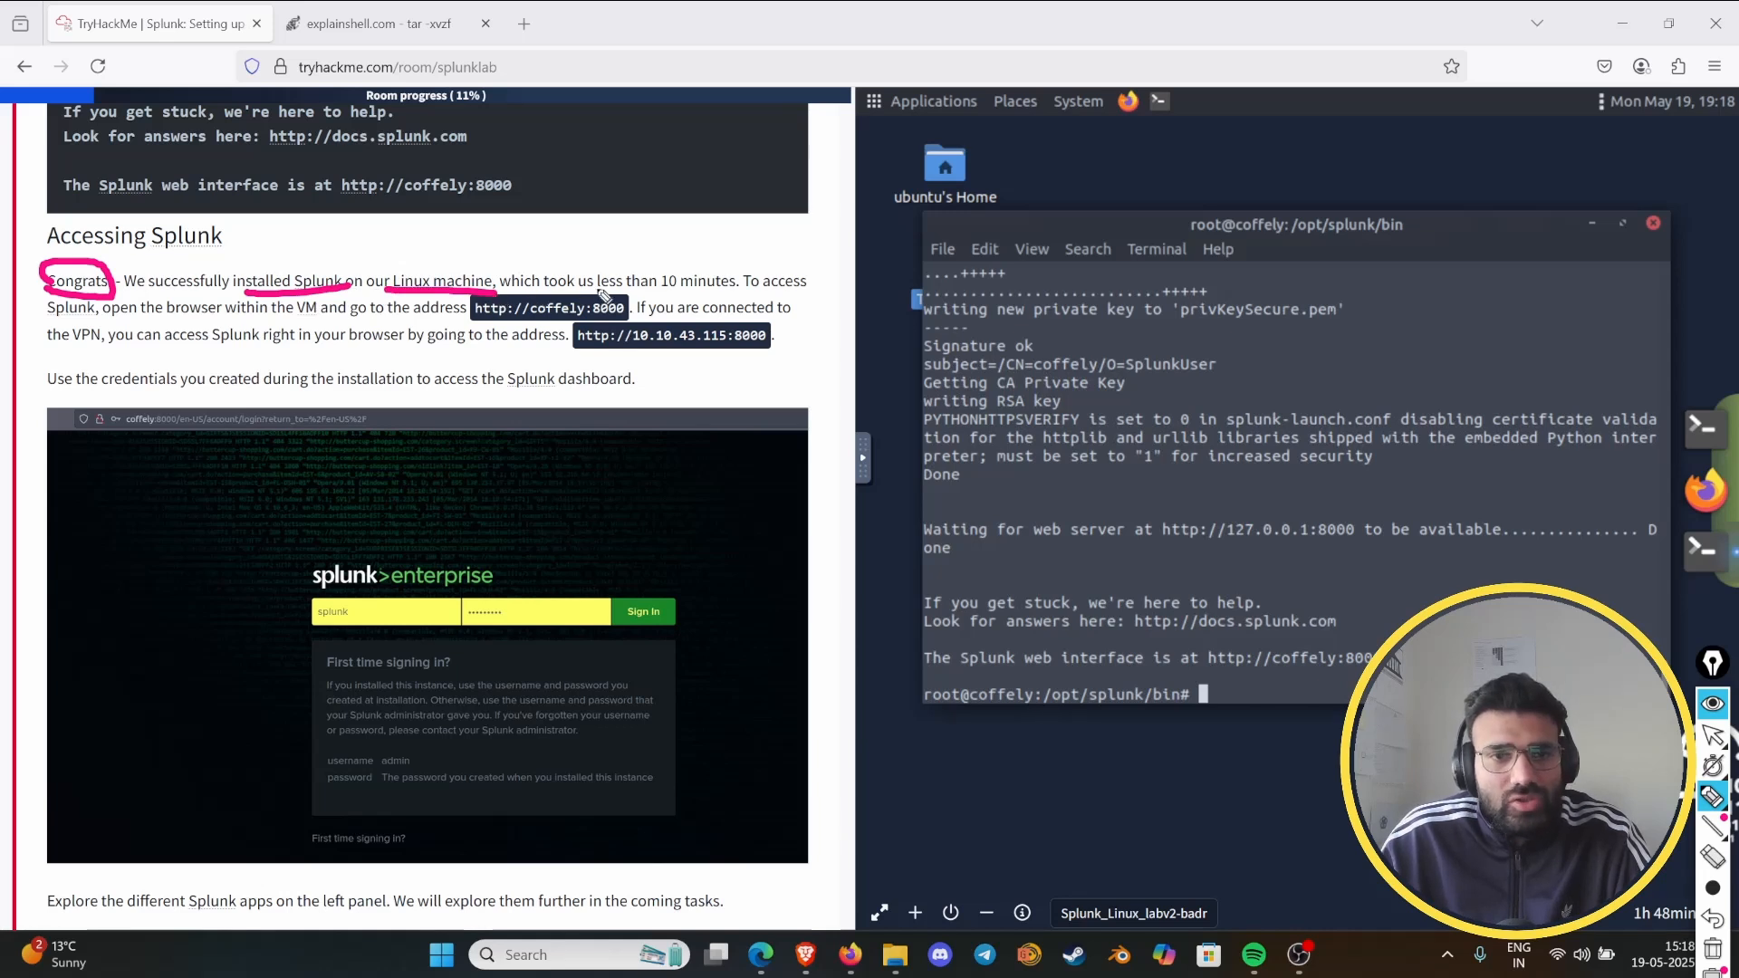
- Underline "10 minutes" and the terminal's Splunk web interface line, then clear all pen marks and put the pen tool away
left_click_drag(659, 291, 759, 291)
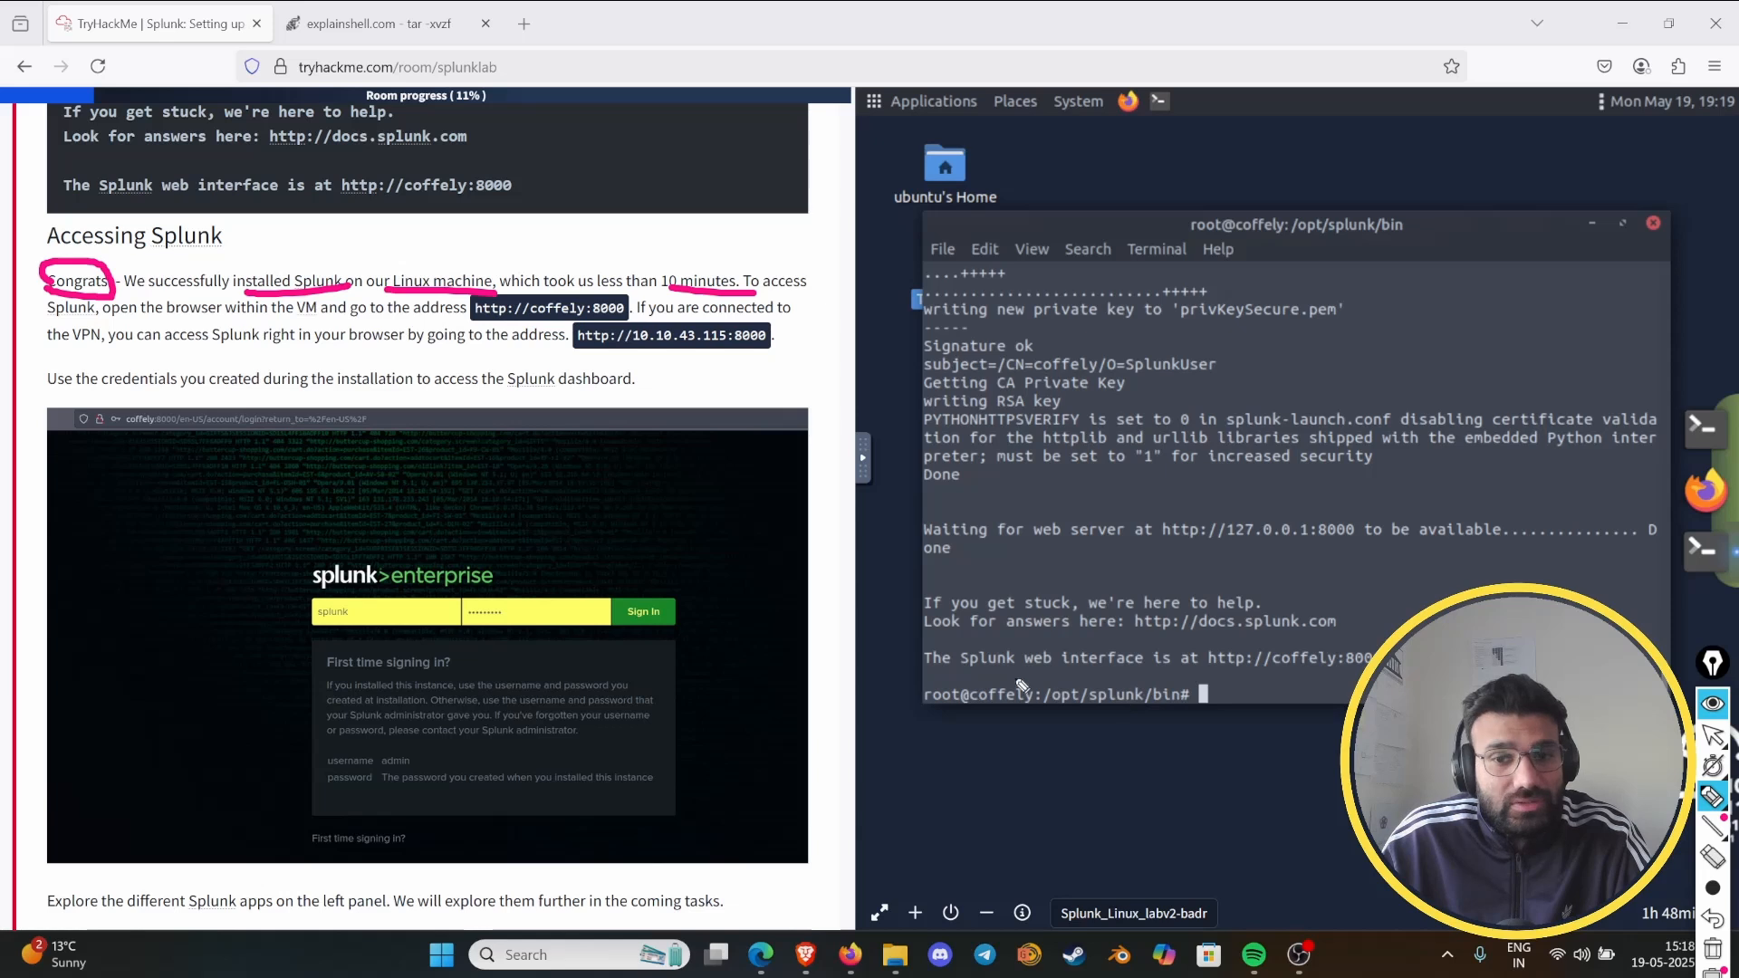
mouse_move(947, 671)
left_mouse_down()
mouse_move(1368, 664)
mouse_move(1214, 639)
mouse_move(1169, 670)
left_mouse_up()
left_click(1712, 949)
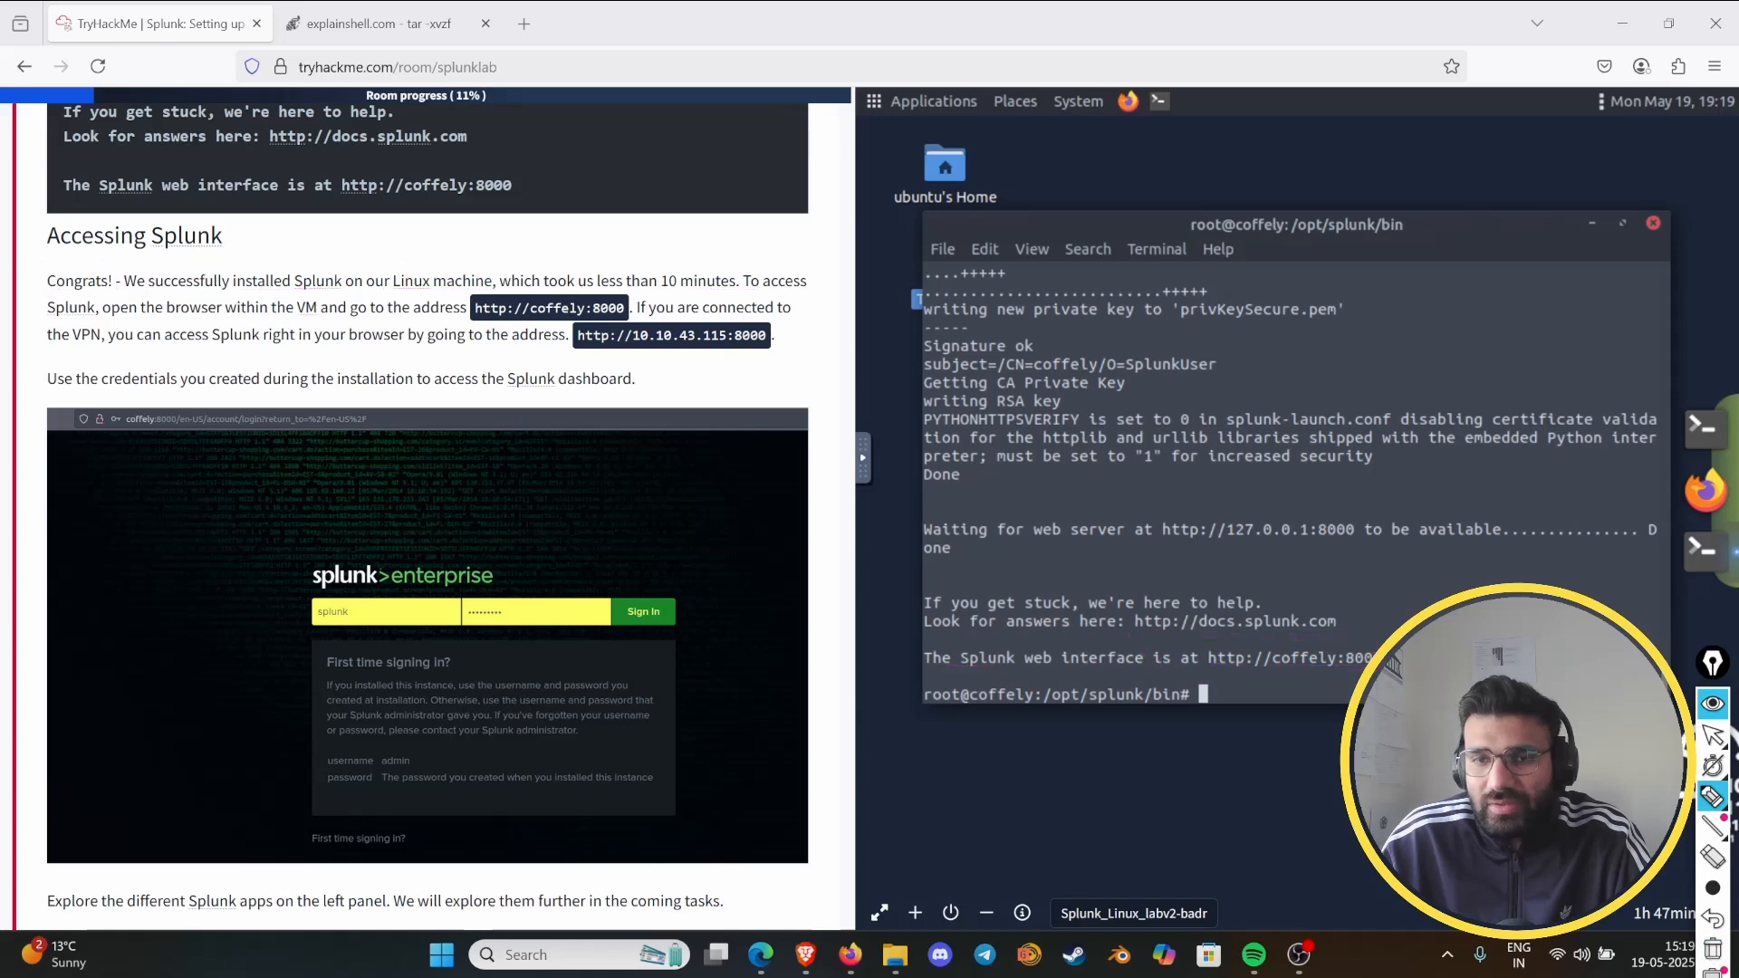
left_click(1714, 705)
left_click(1135, 102)
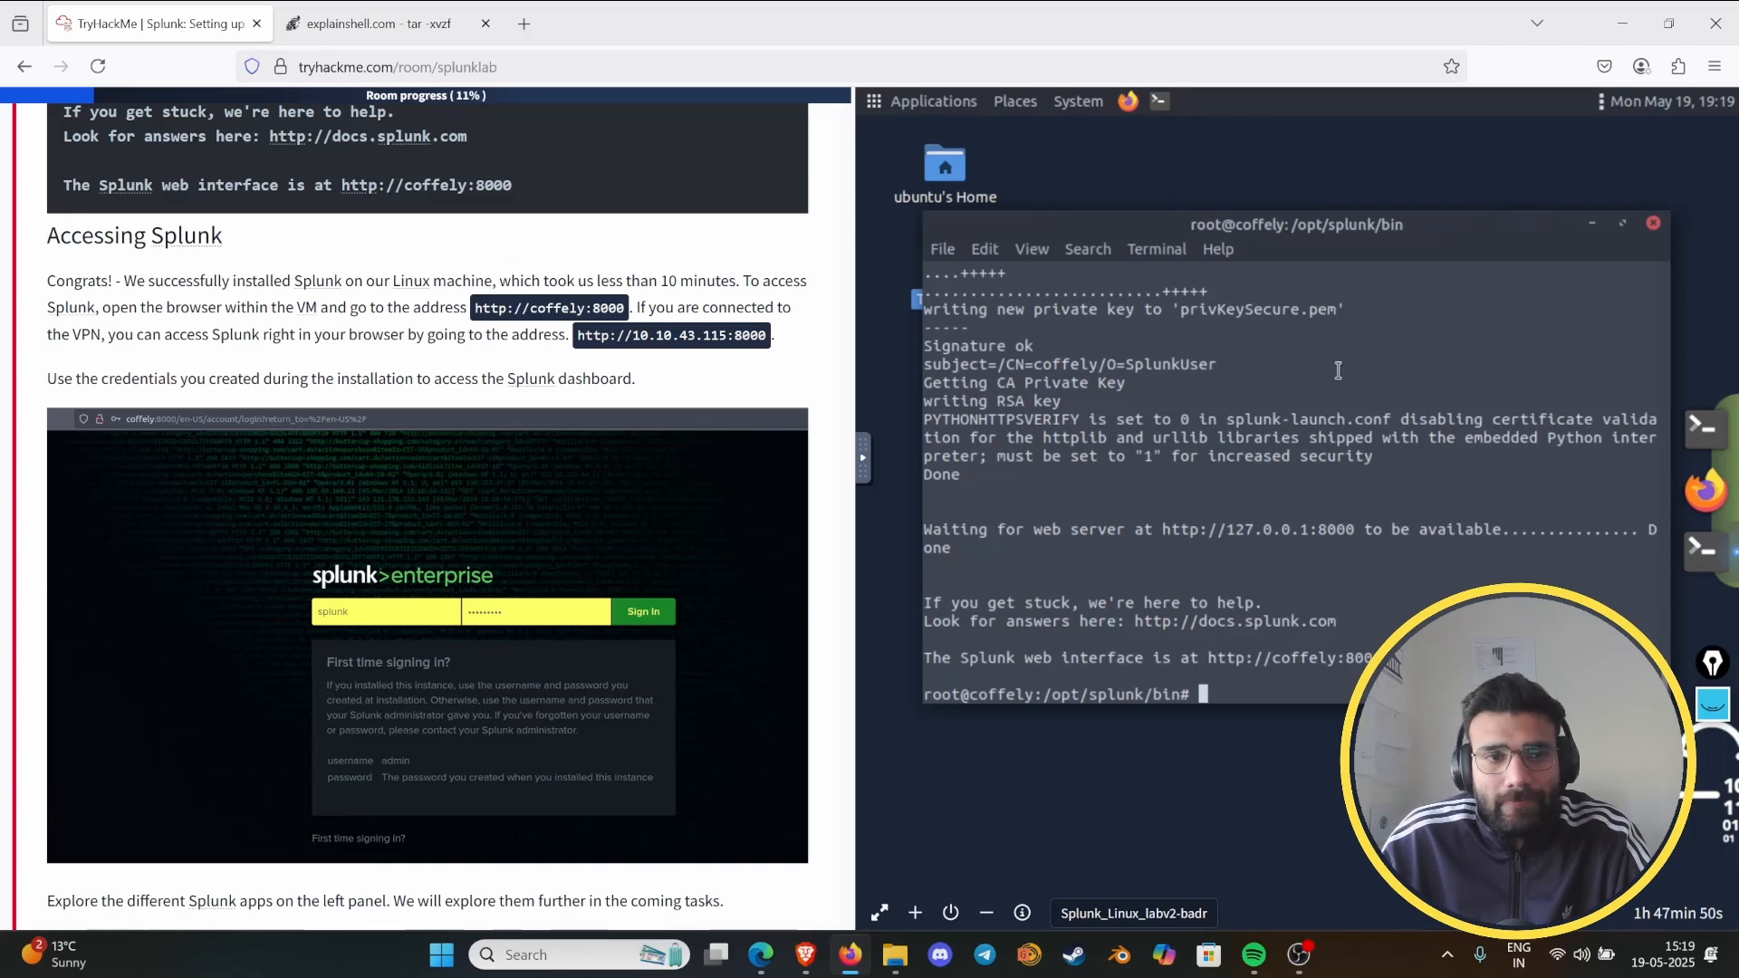
left_click(1125, 109)
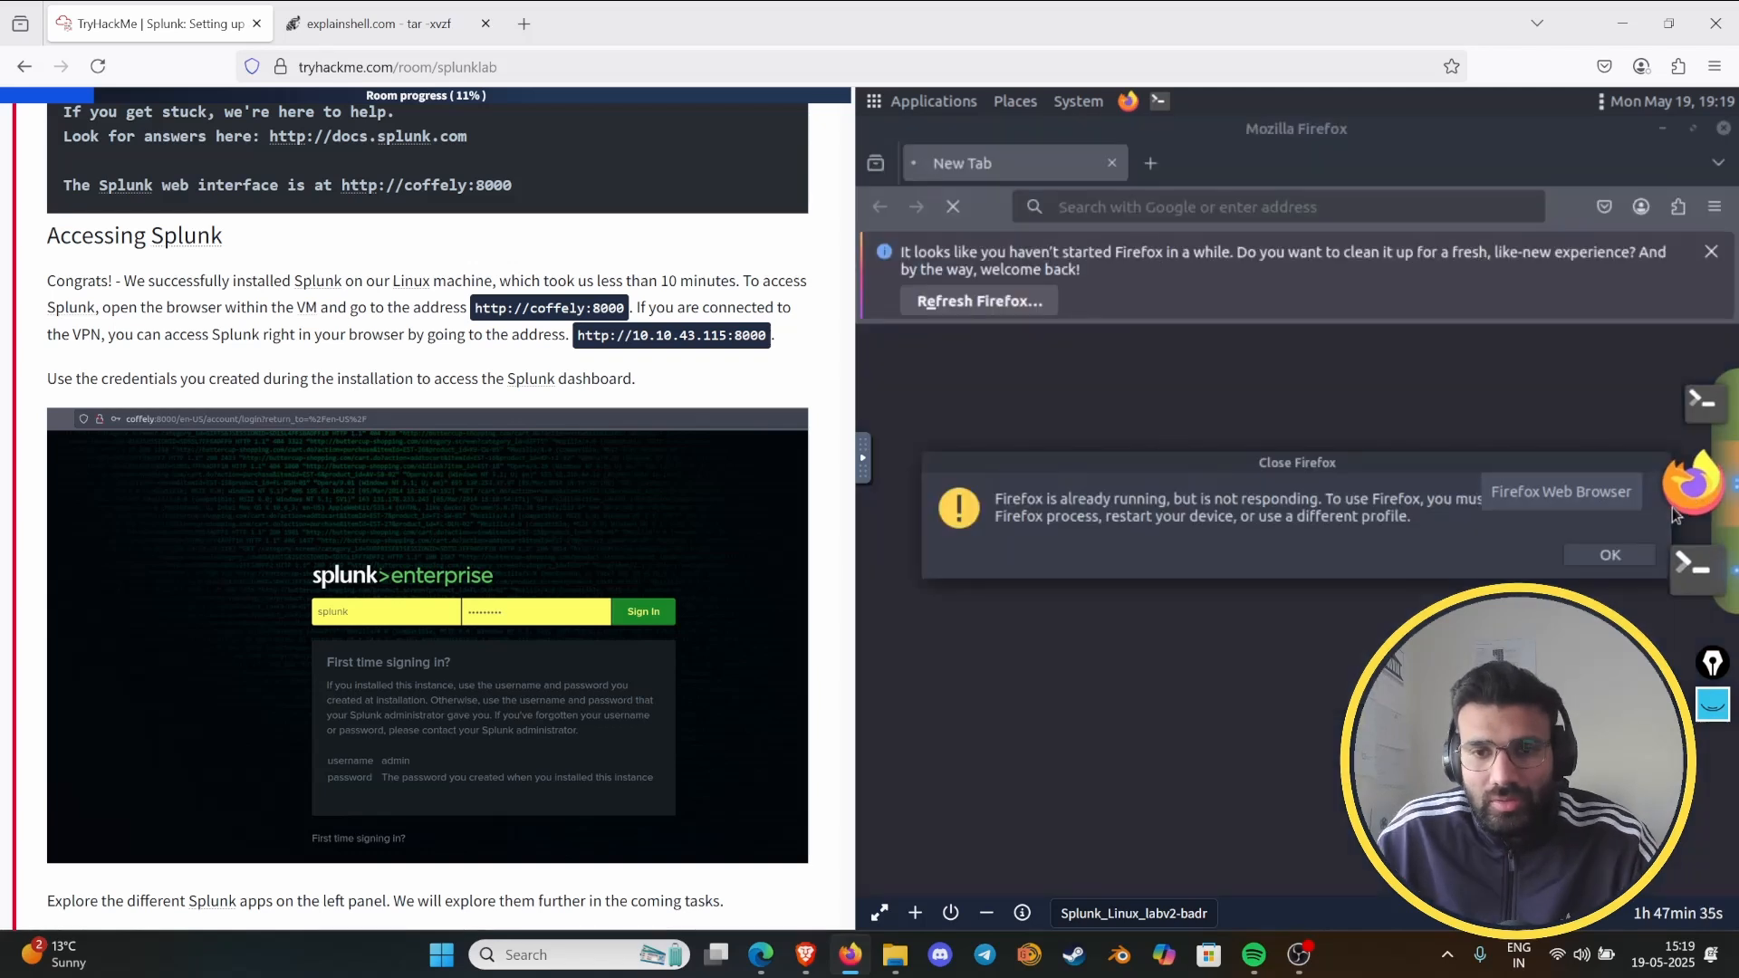
left_click(1585, 562)
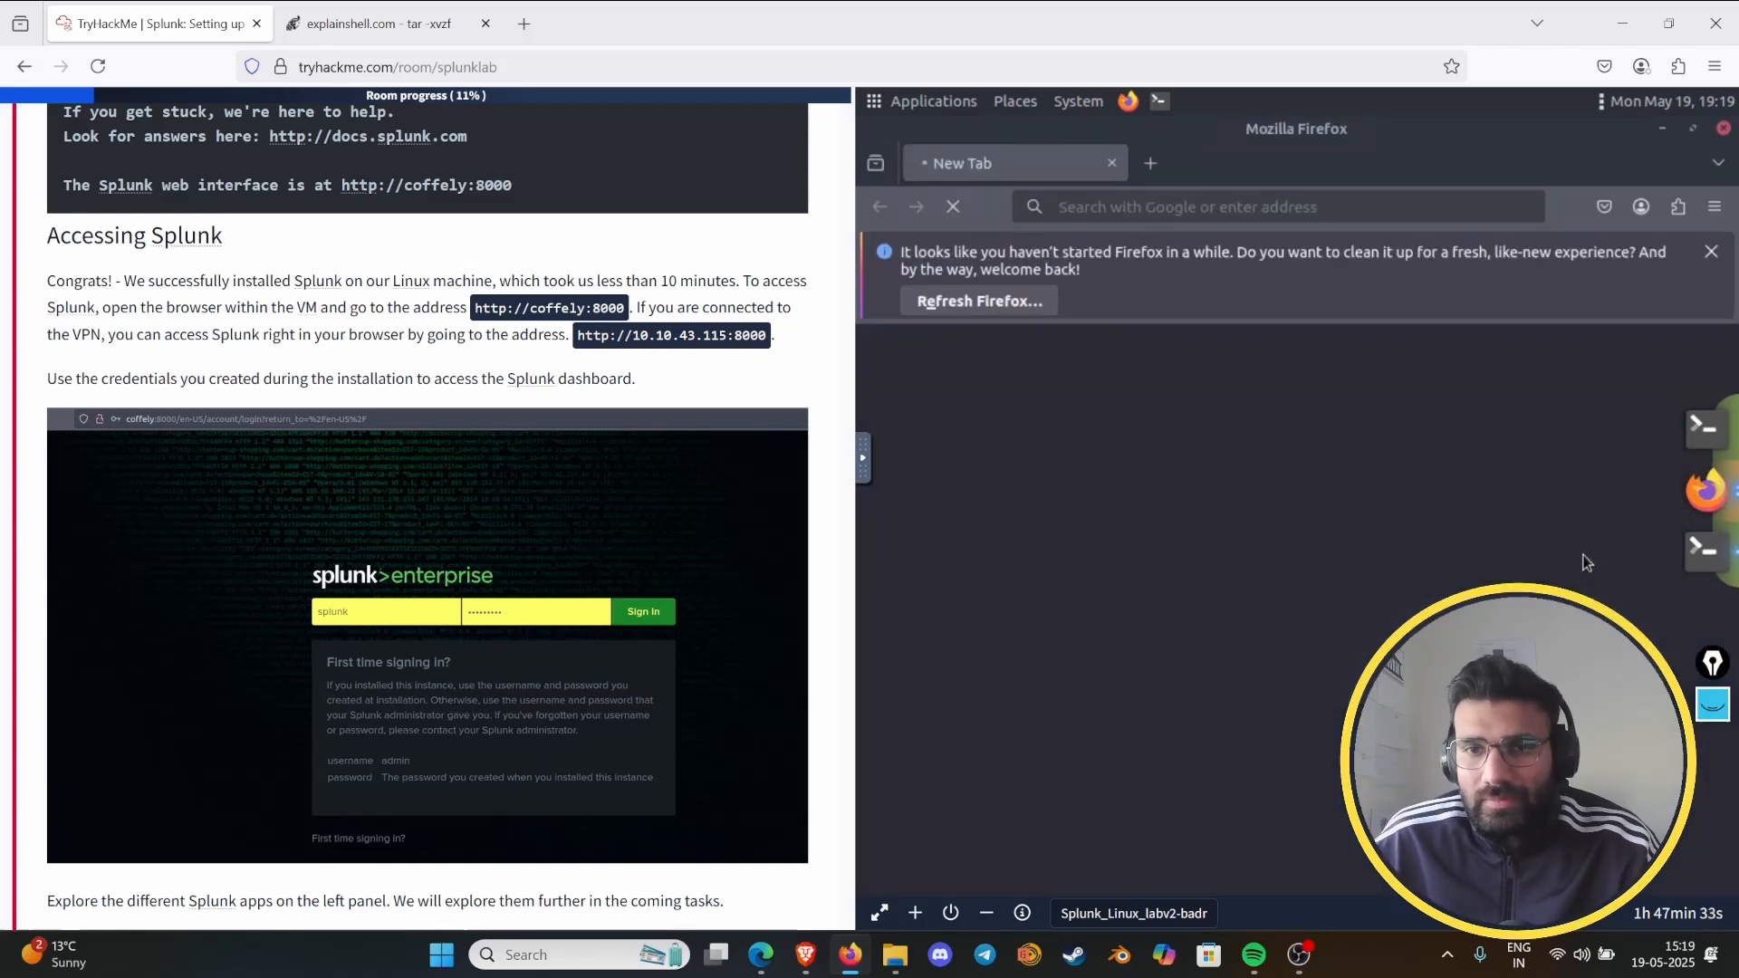
left_click(1174, 207)
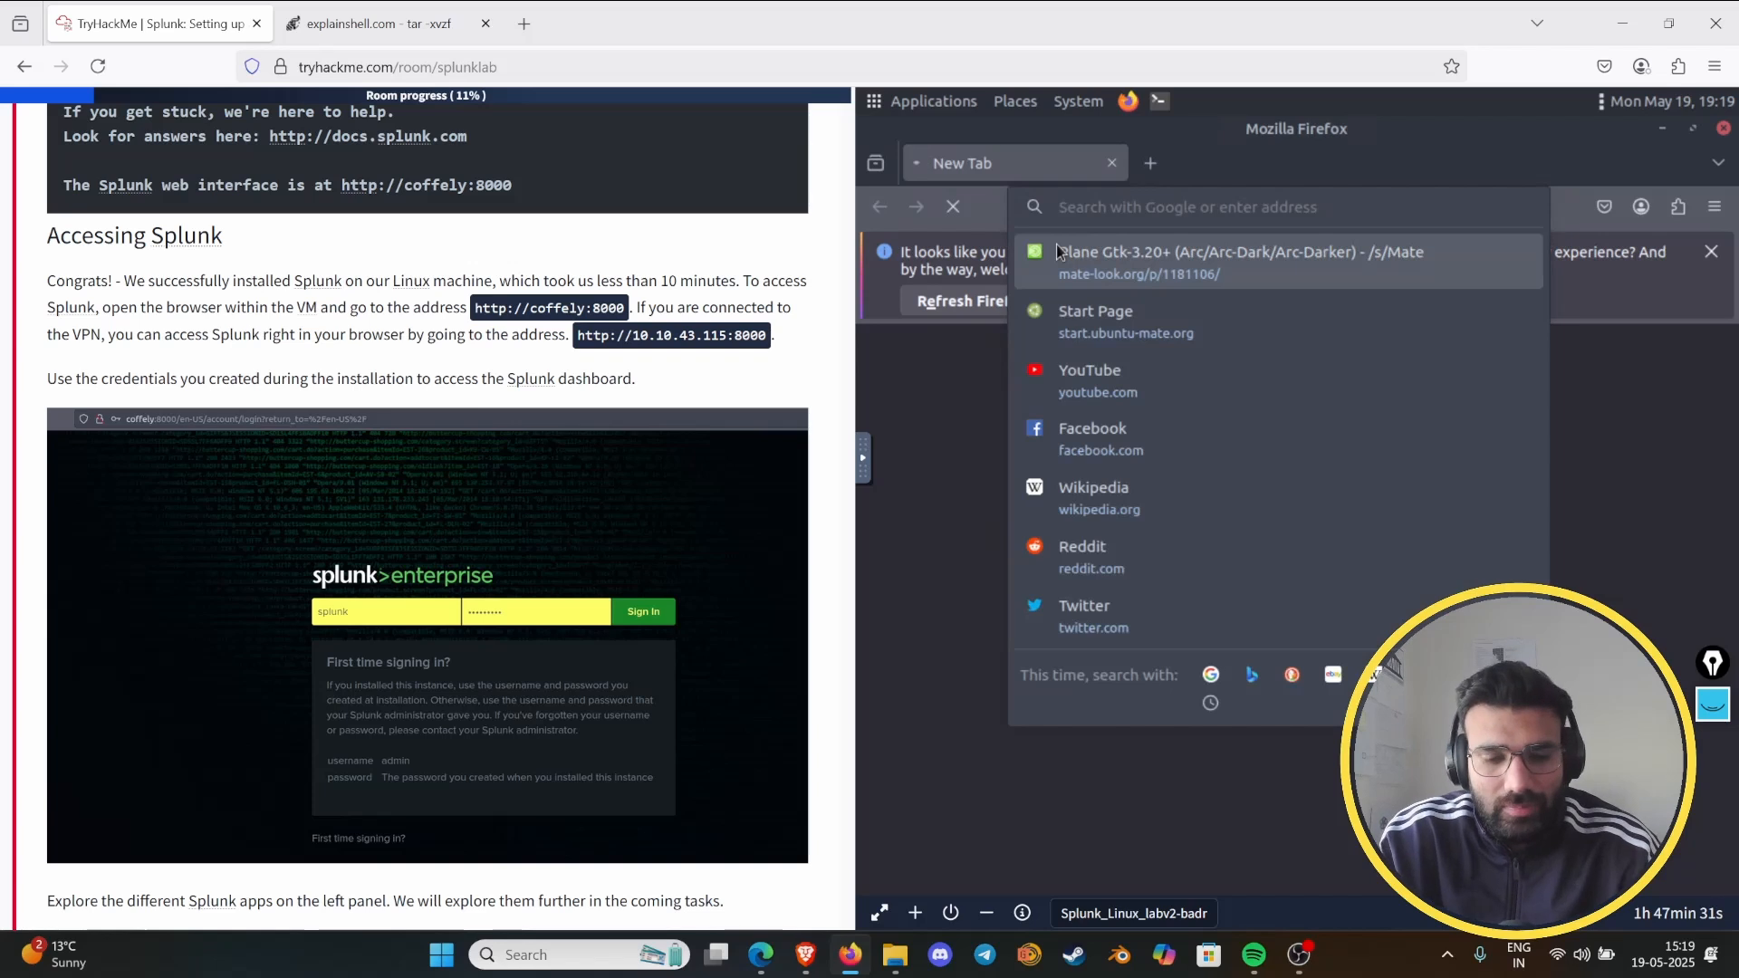
type("http:")
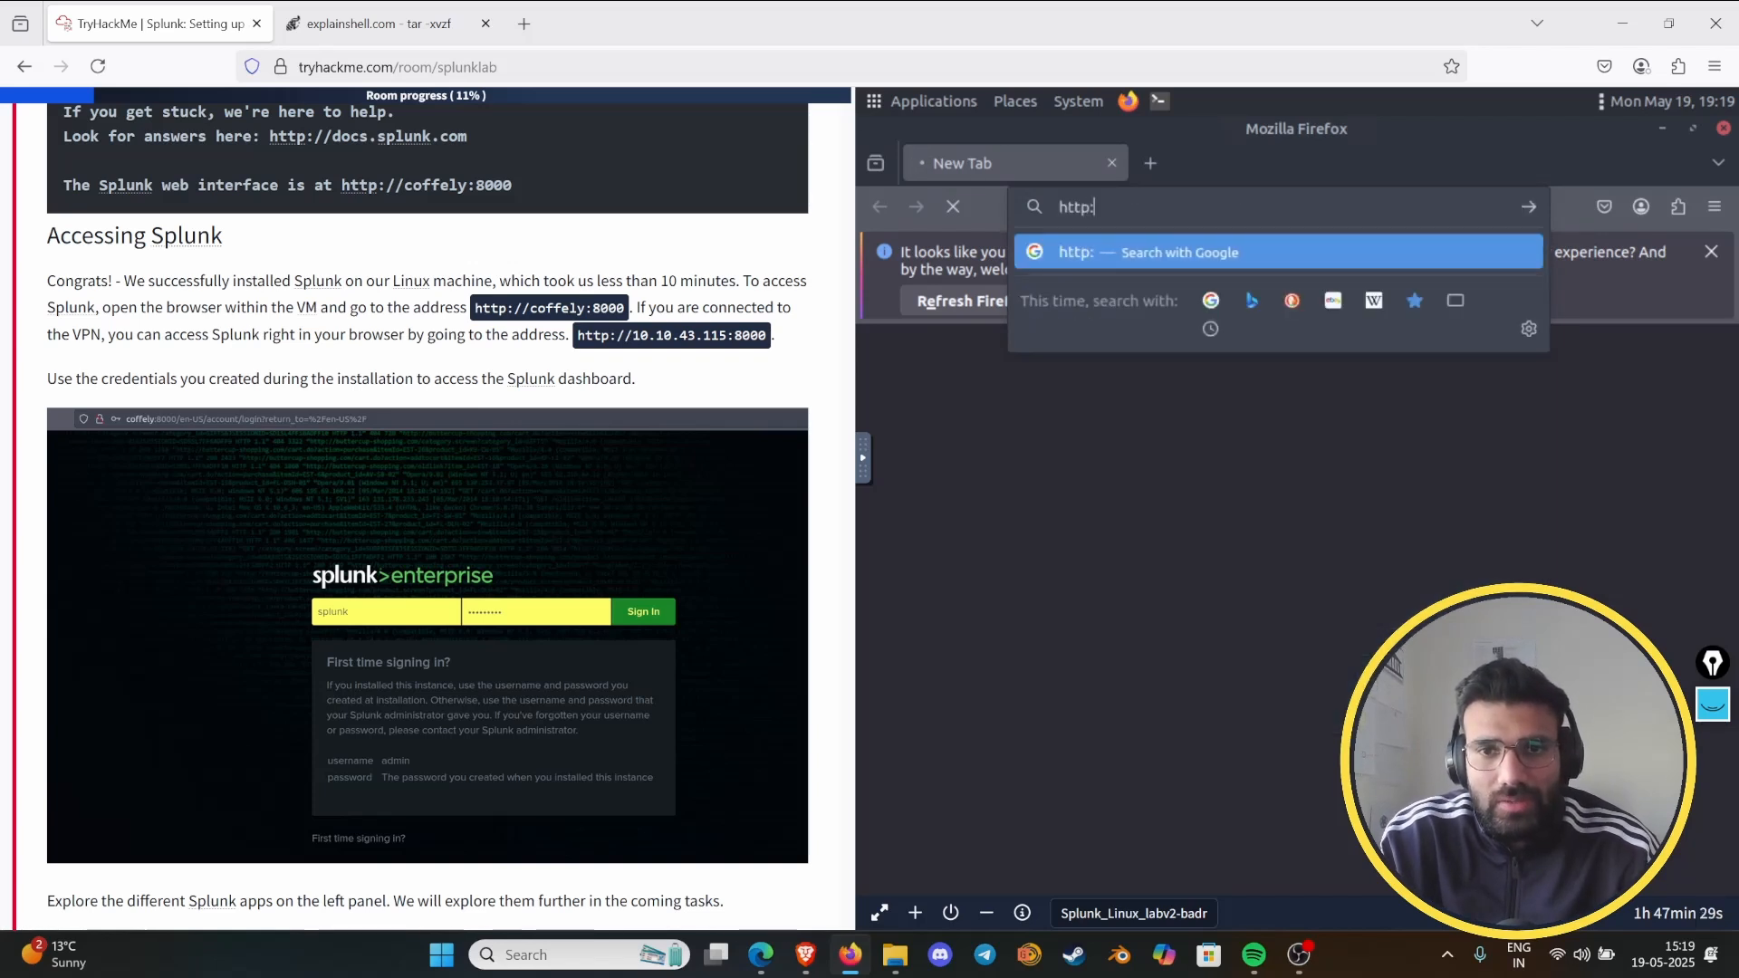
type("//coffe")
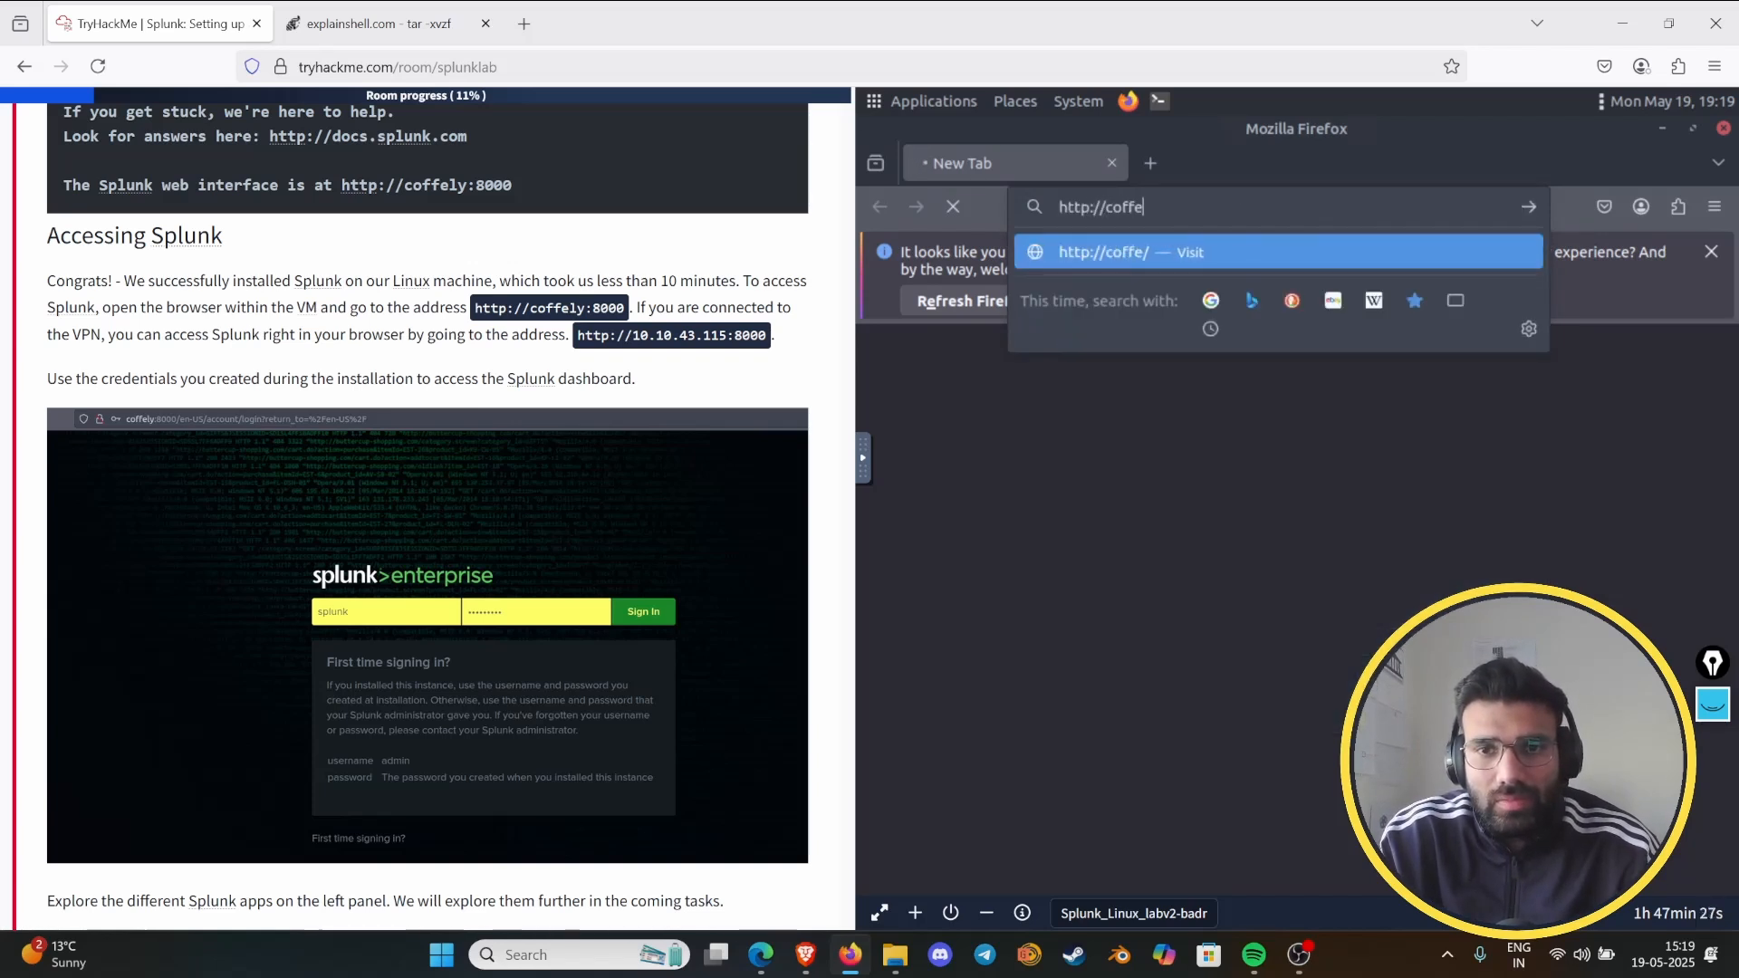
type("ly")
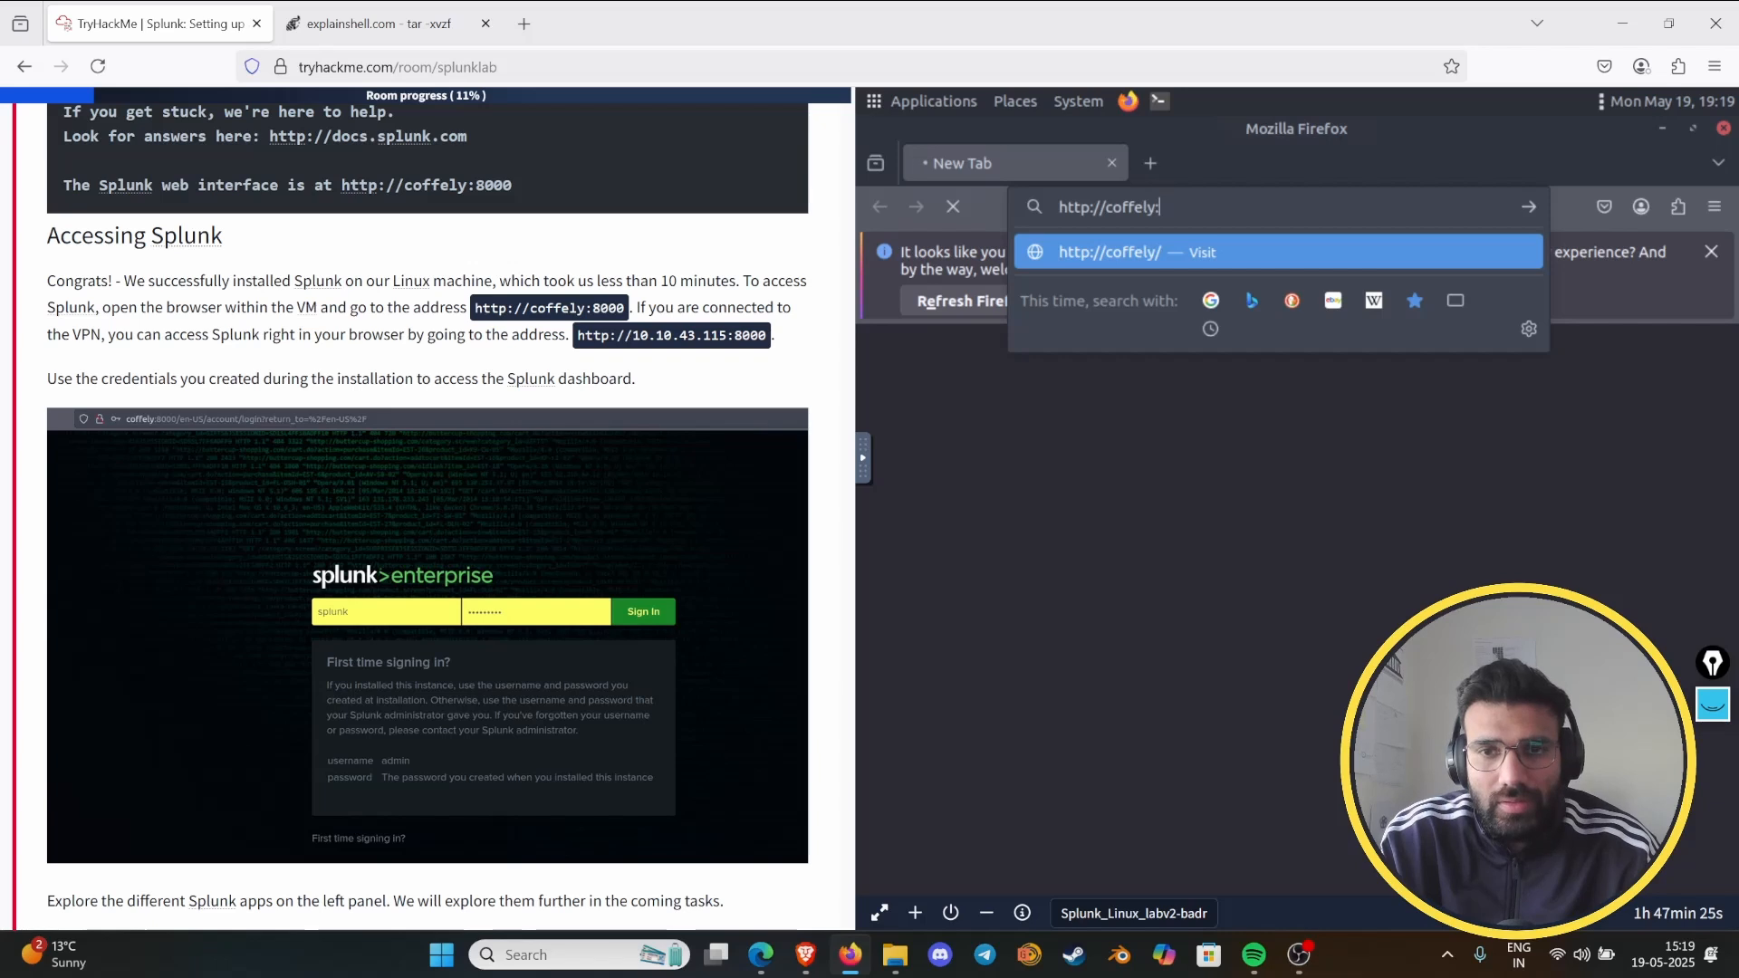
type(":8")
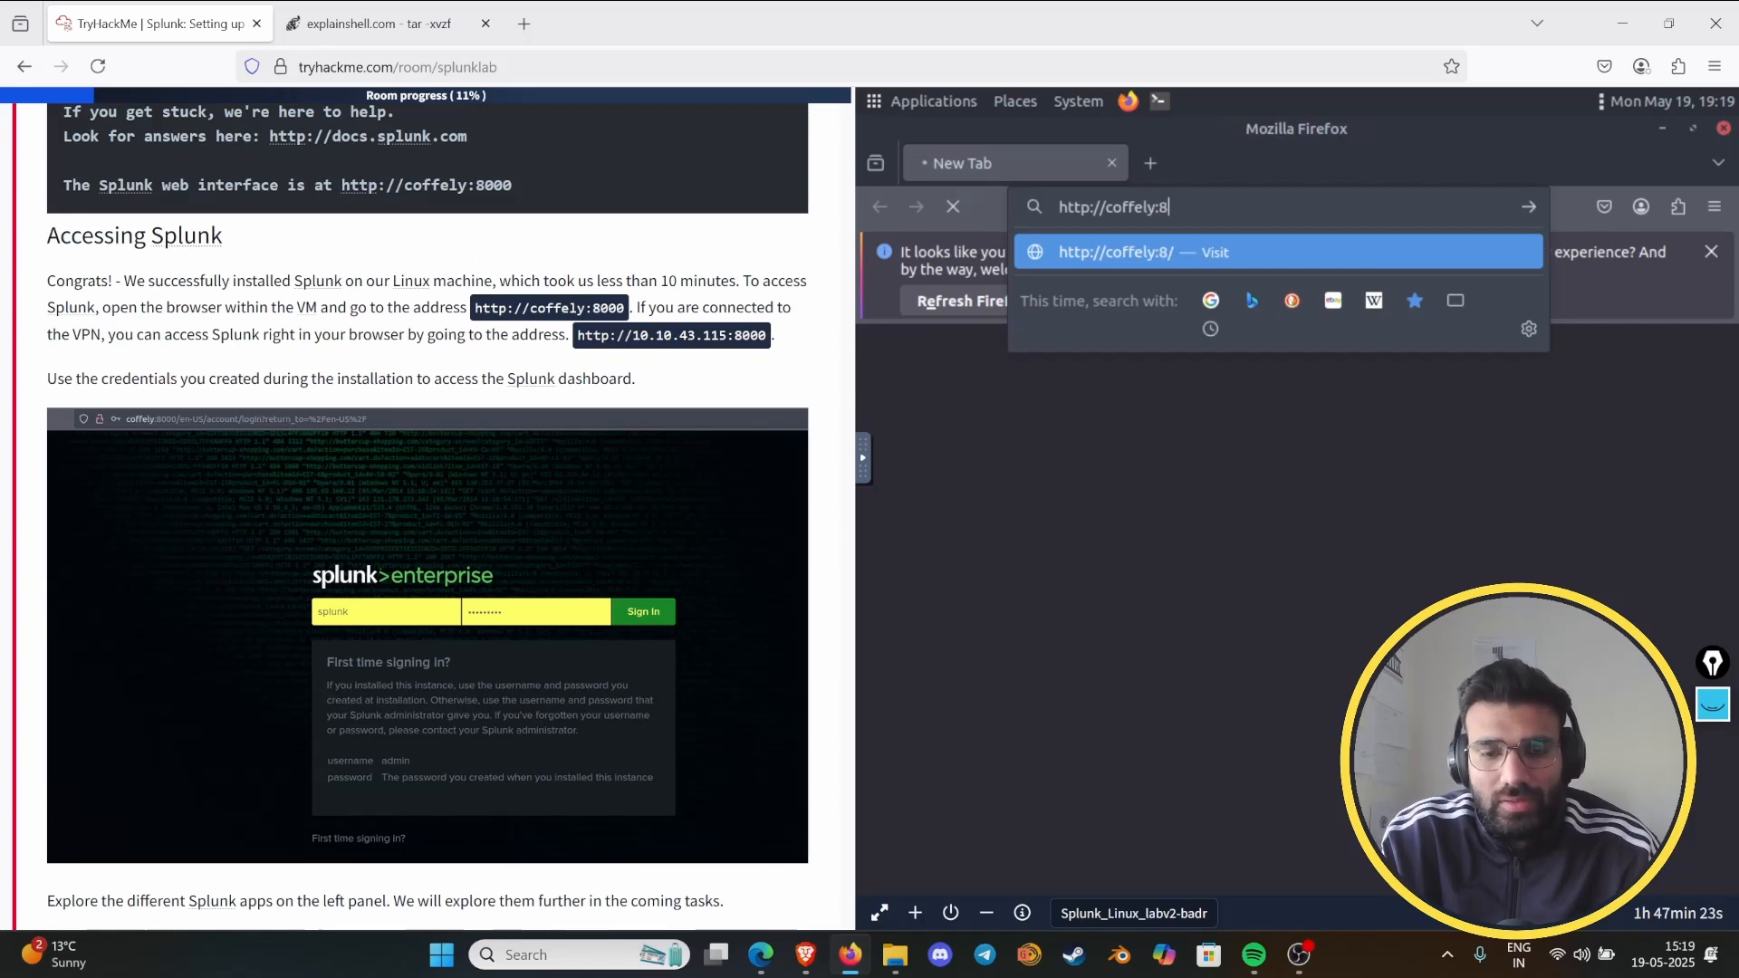
type("000")
key("Return")
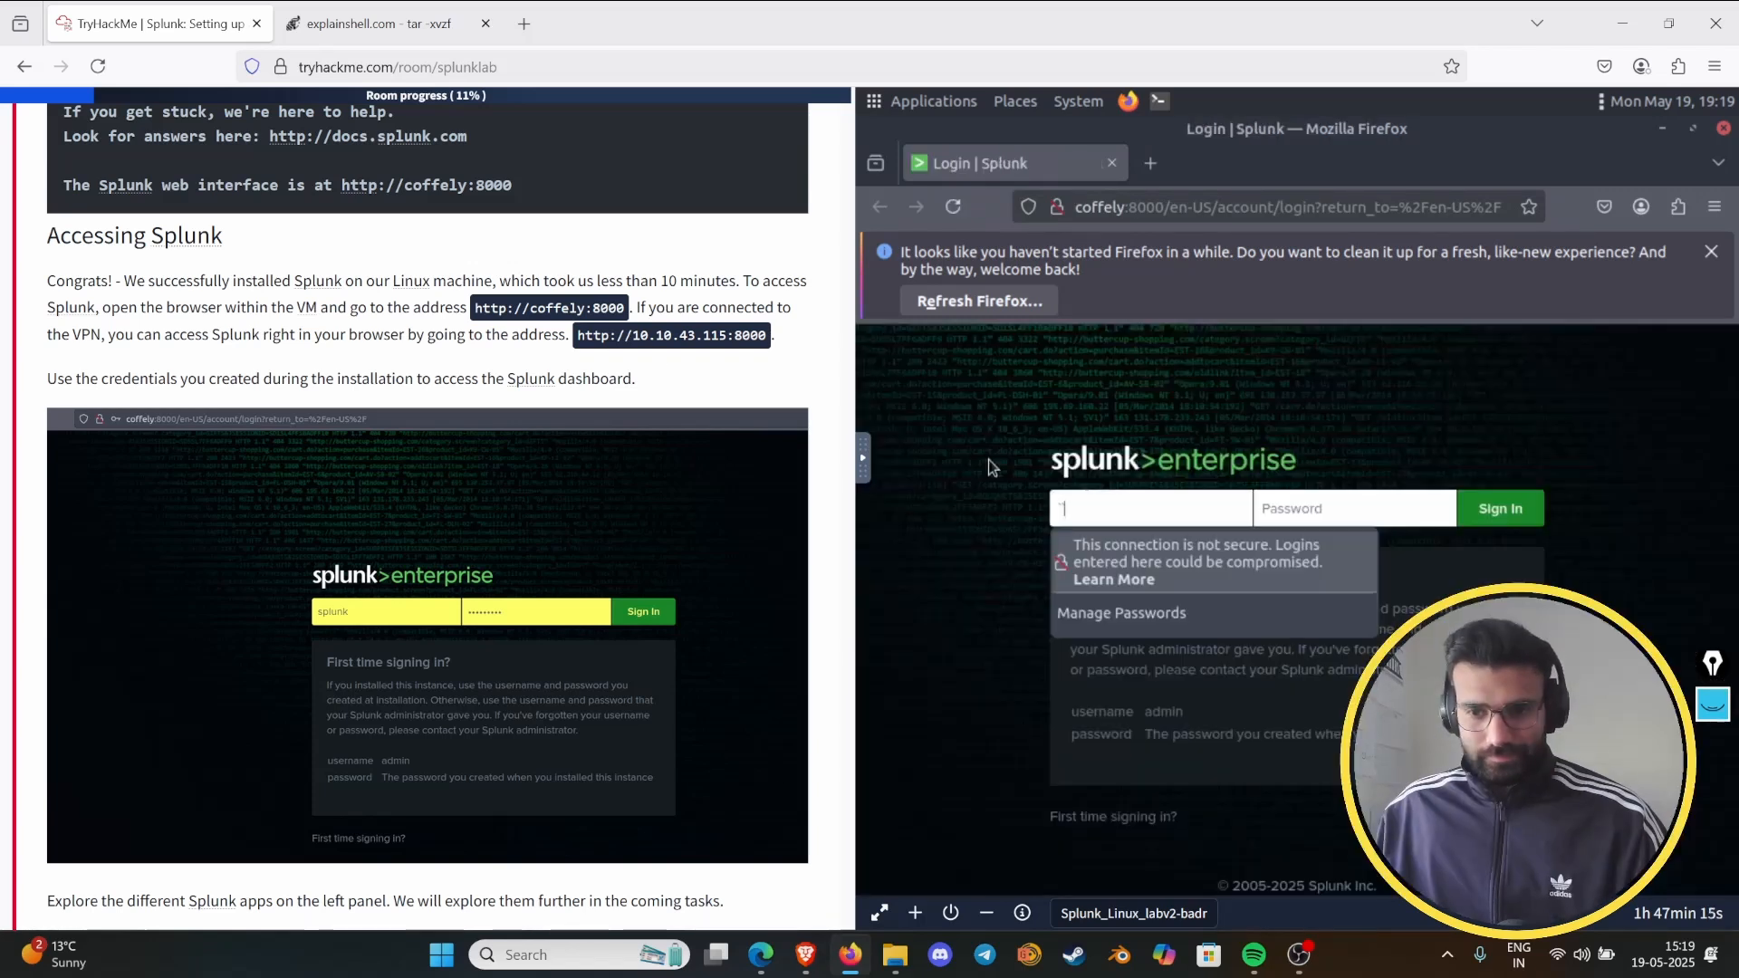
- Sign in to Splunk Enterprise with the administrator username and password, and save the login in Firefox
left_click(1109, 509)
type("anm")
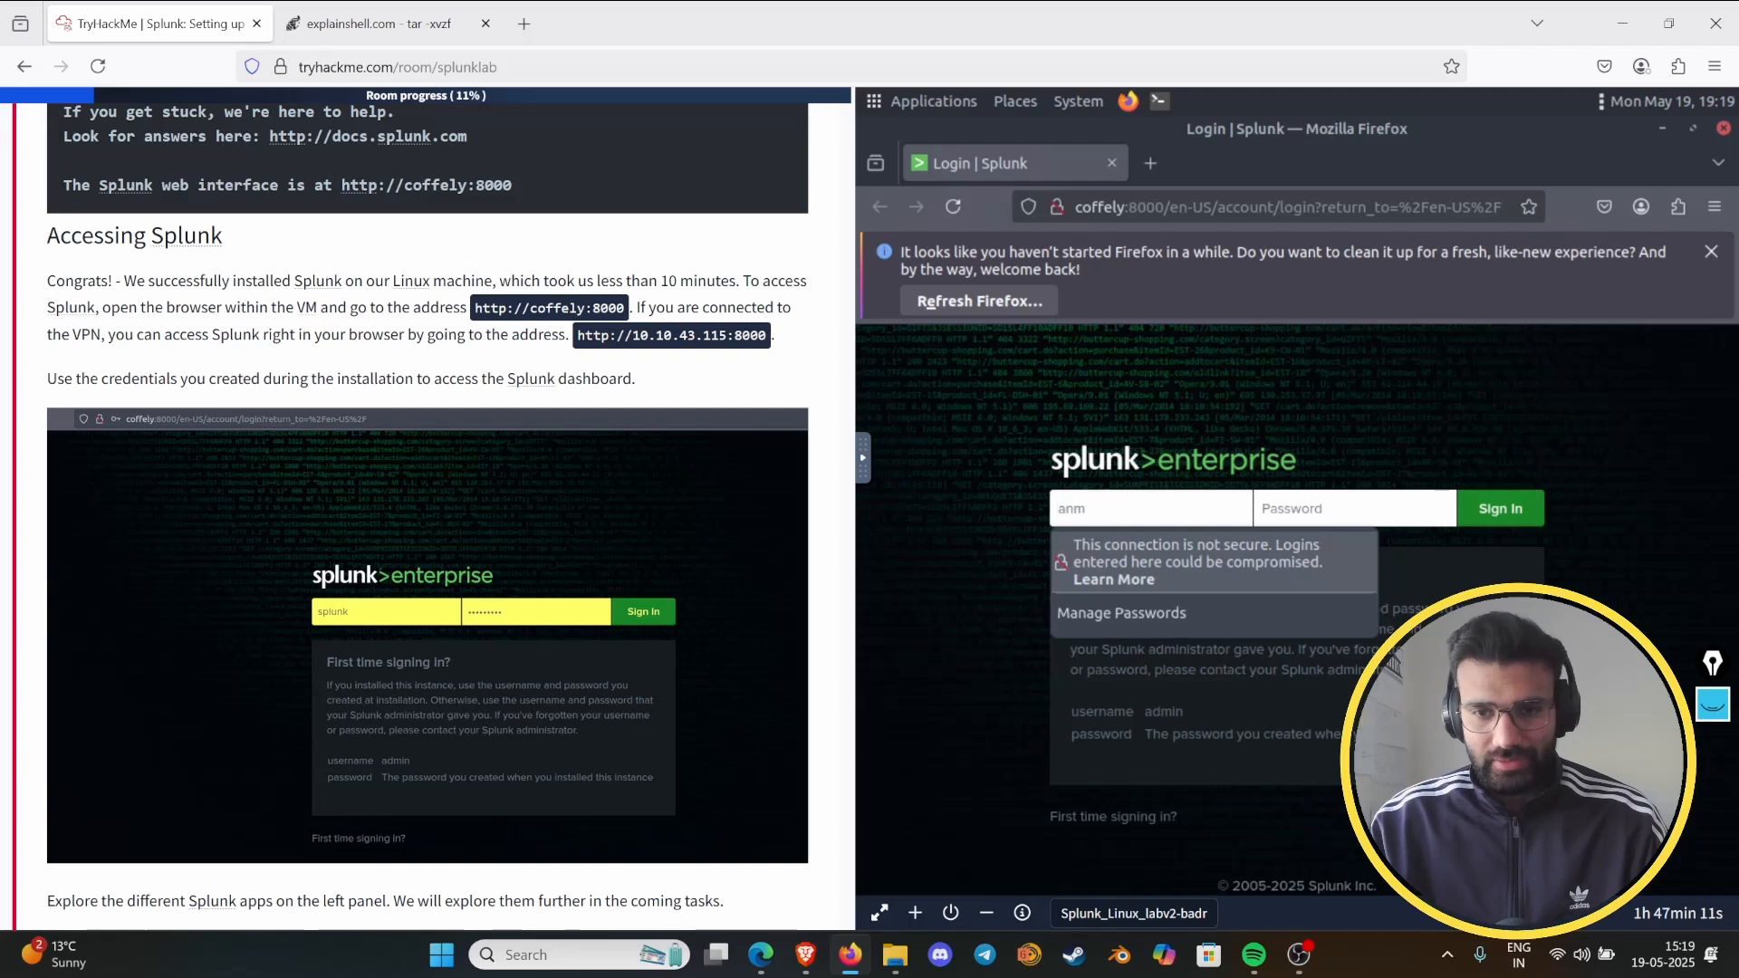
type("ol")
key("Tab")
type("a")
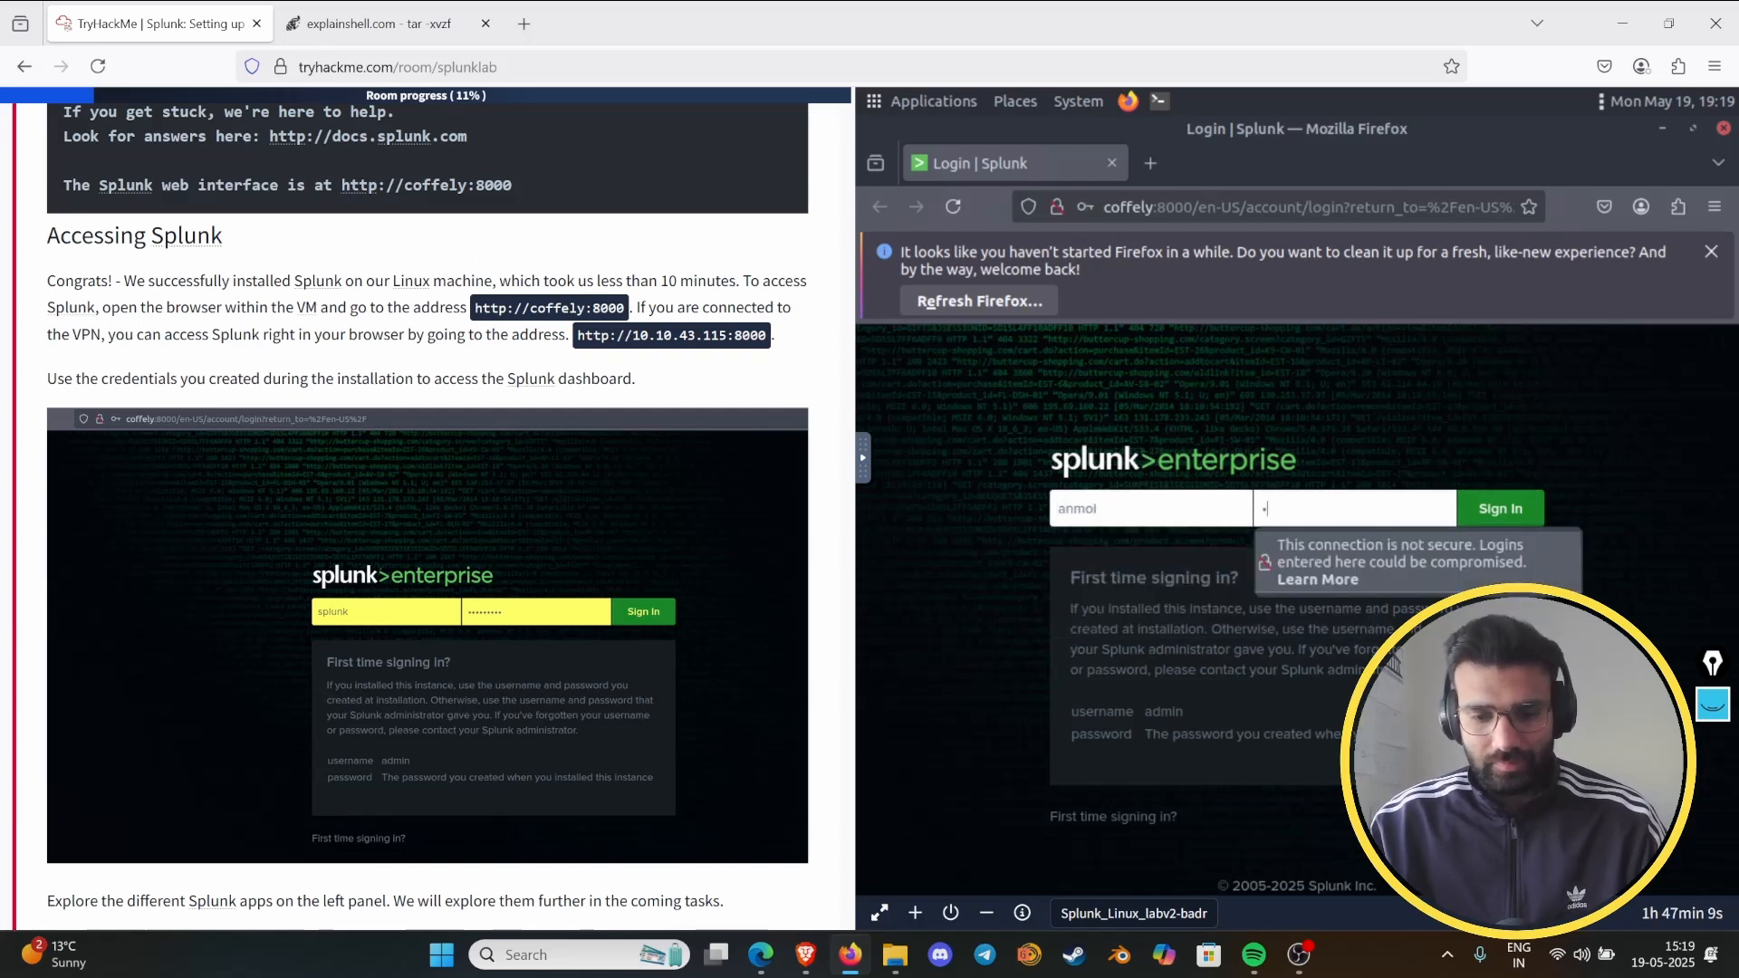
type("•••••••")
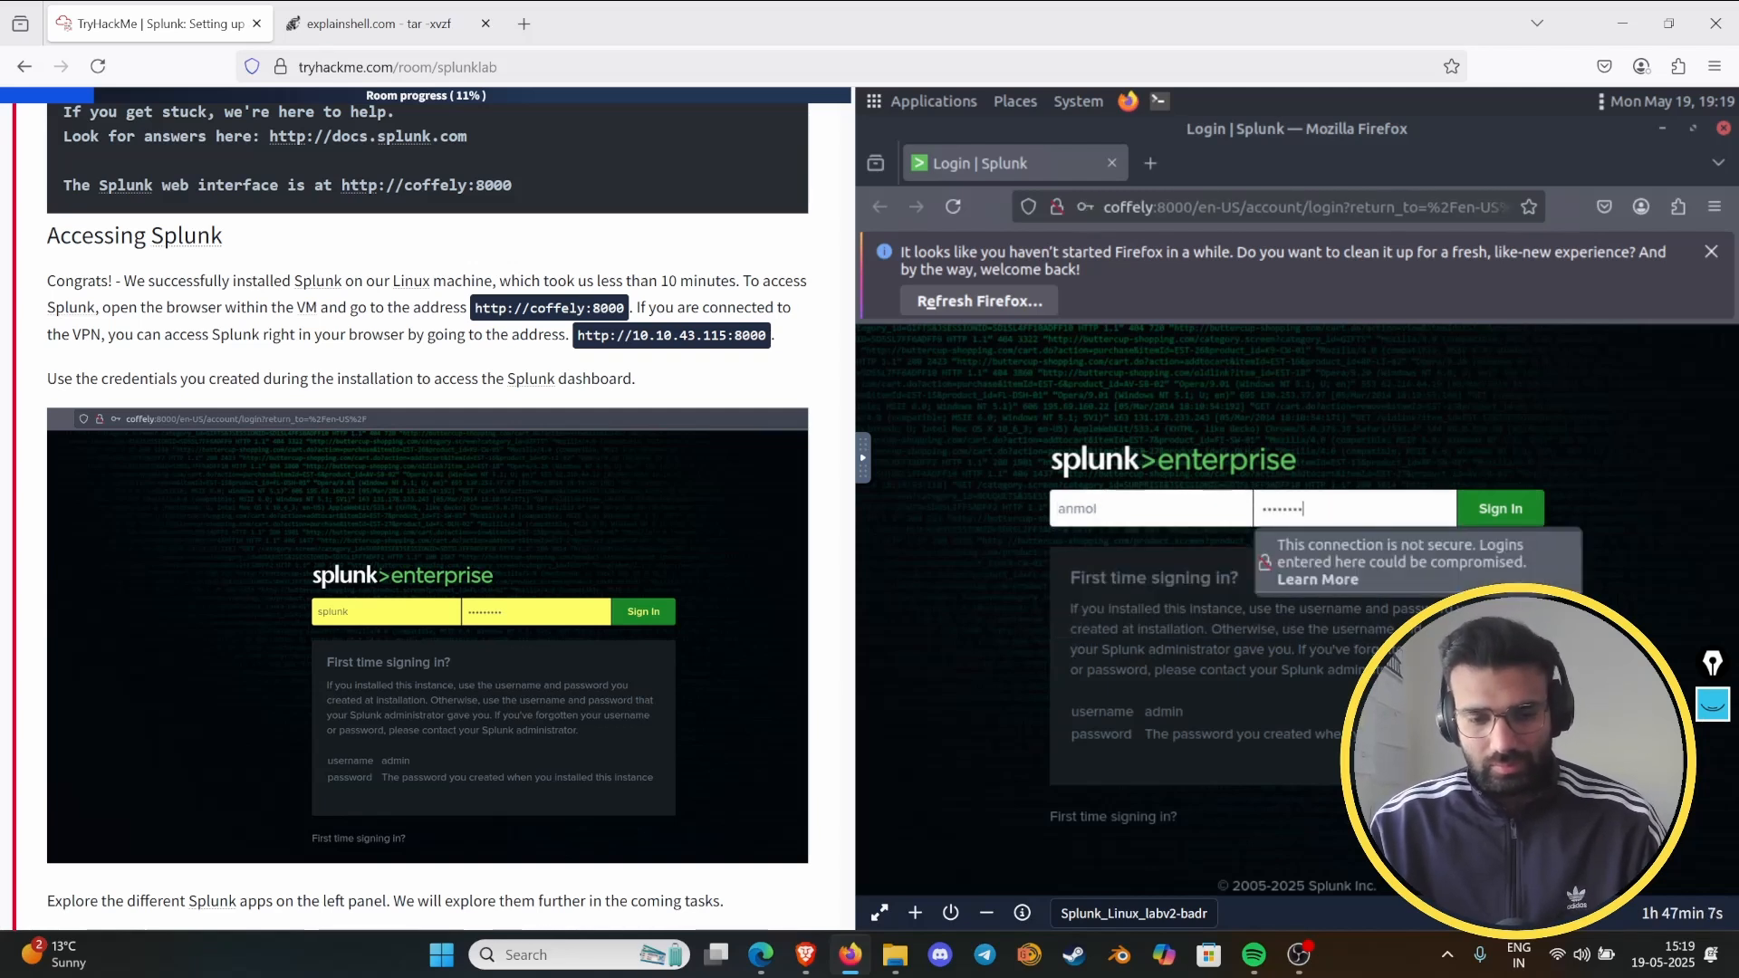
type("••••")
key("Return")
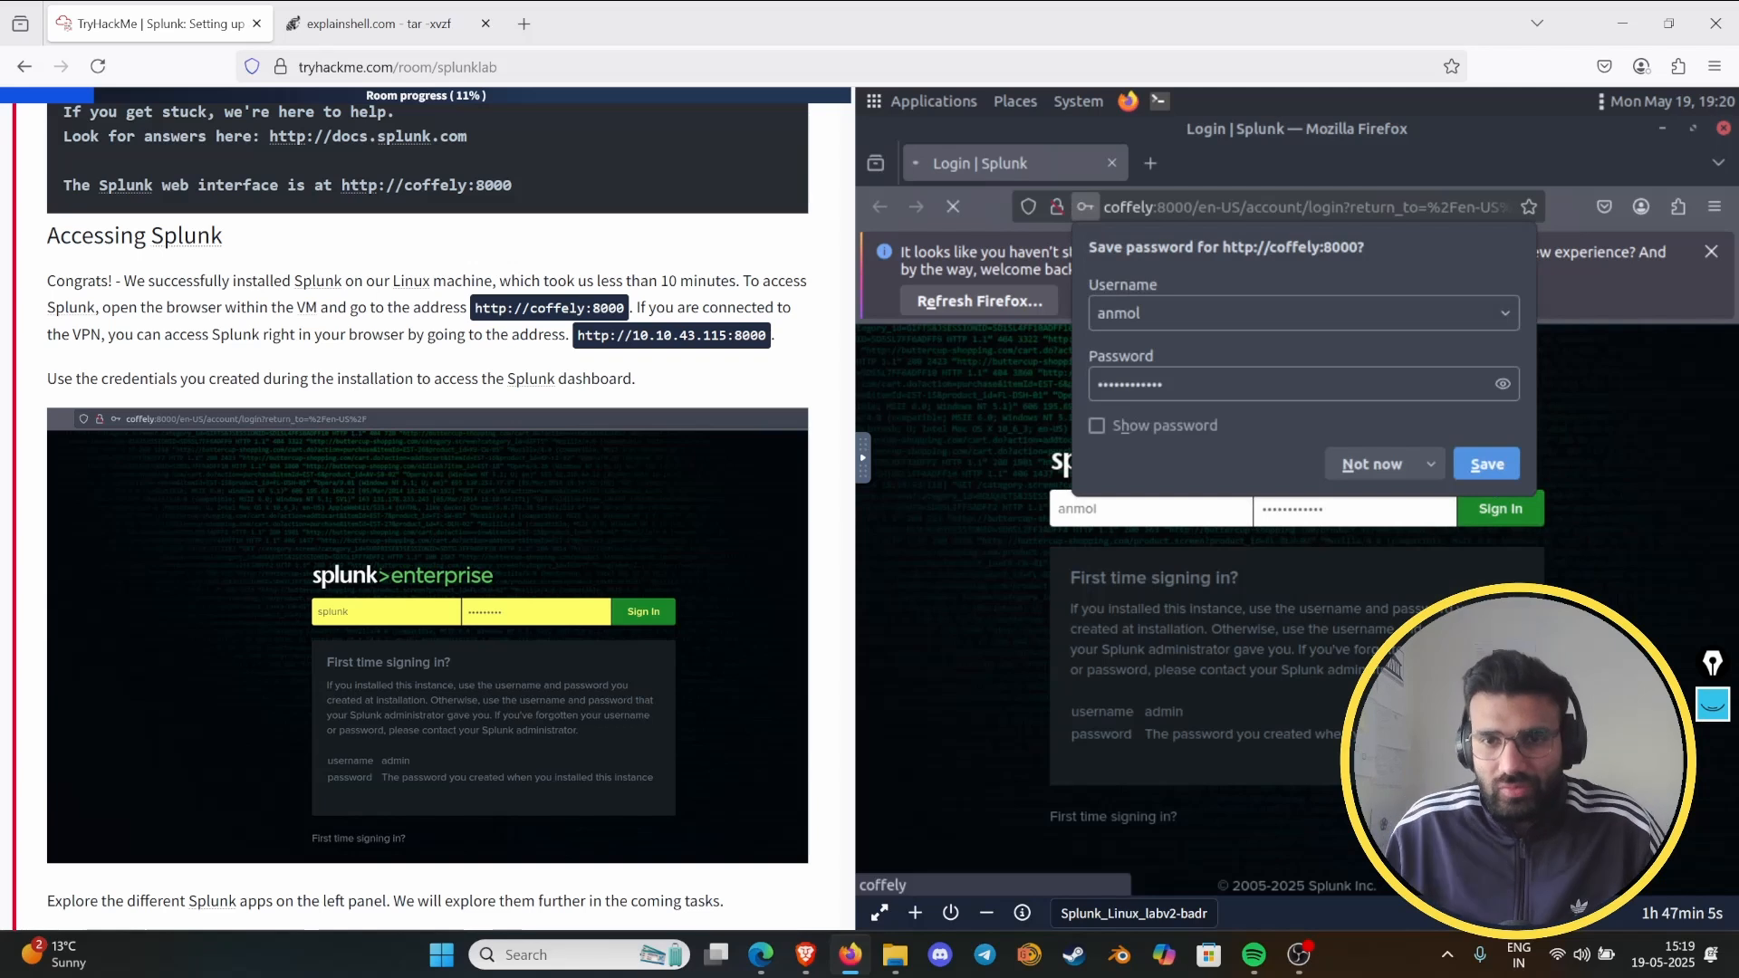
left_click(1486, 464)
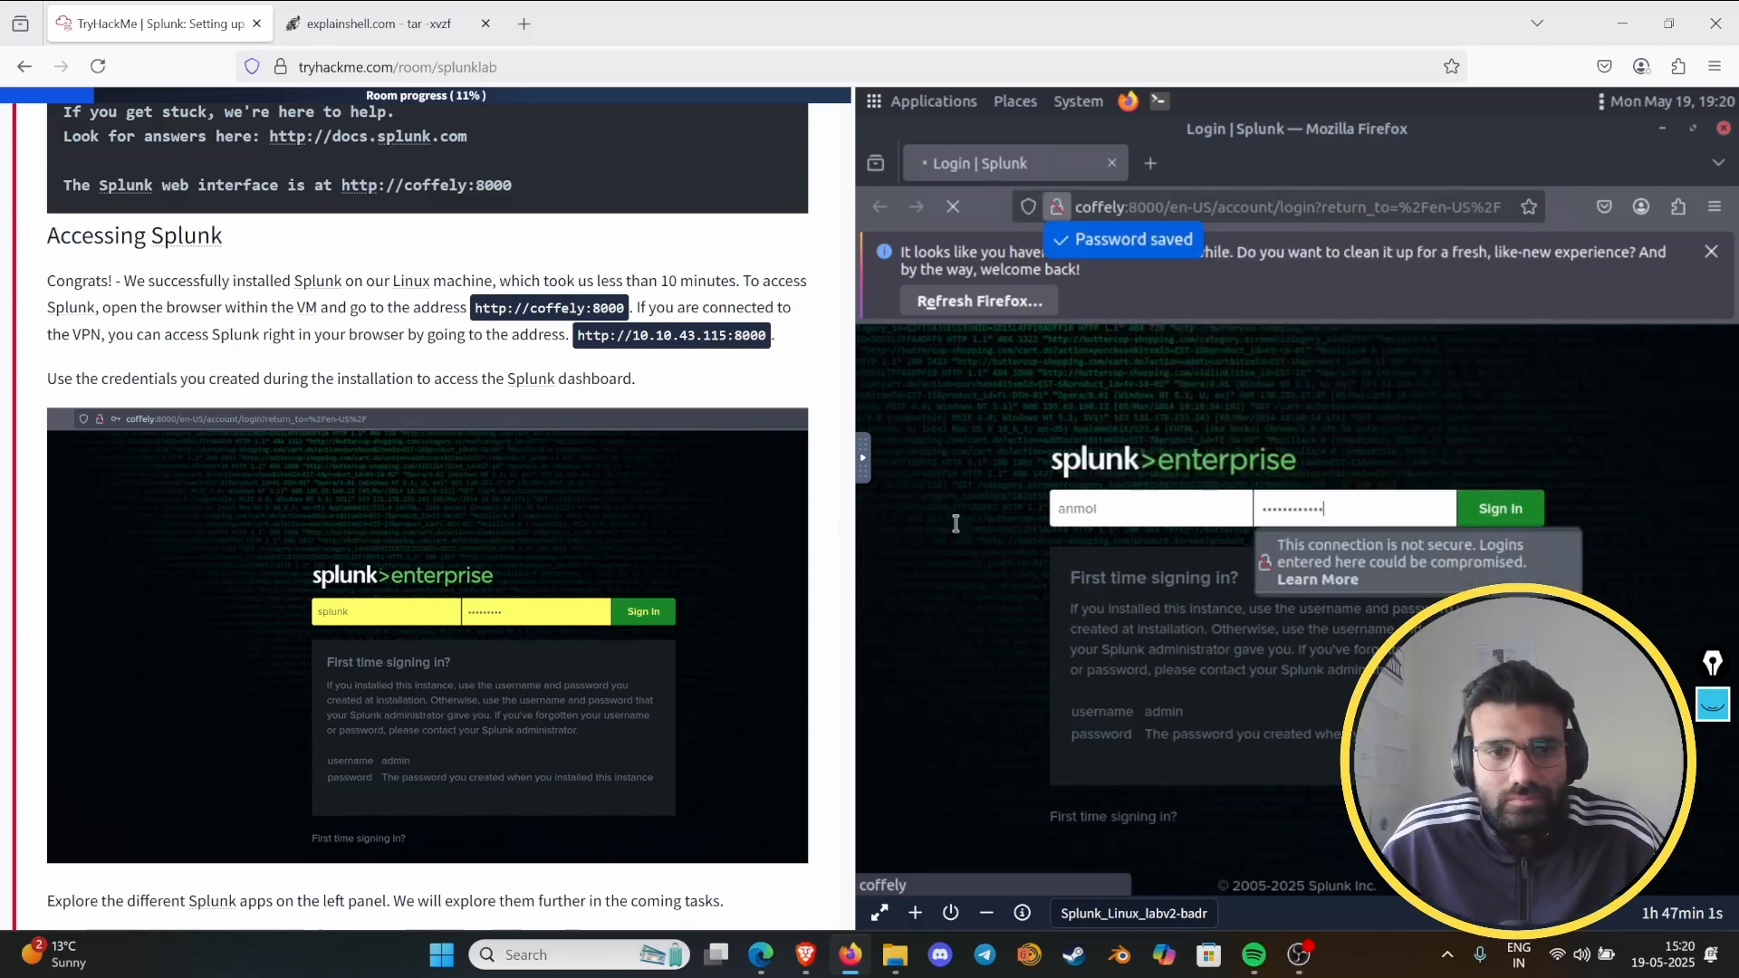
- Answer the Task 3 question about Splunk's default port with 8000 and submit it
scroll(407, 493, "down", 4)
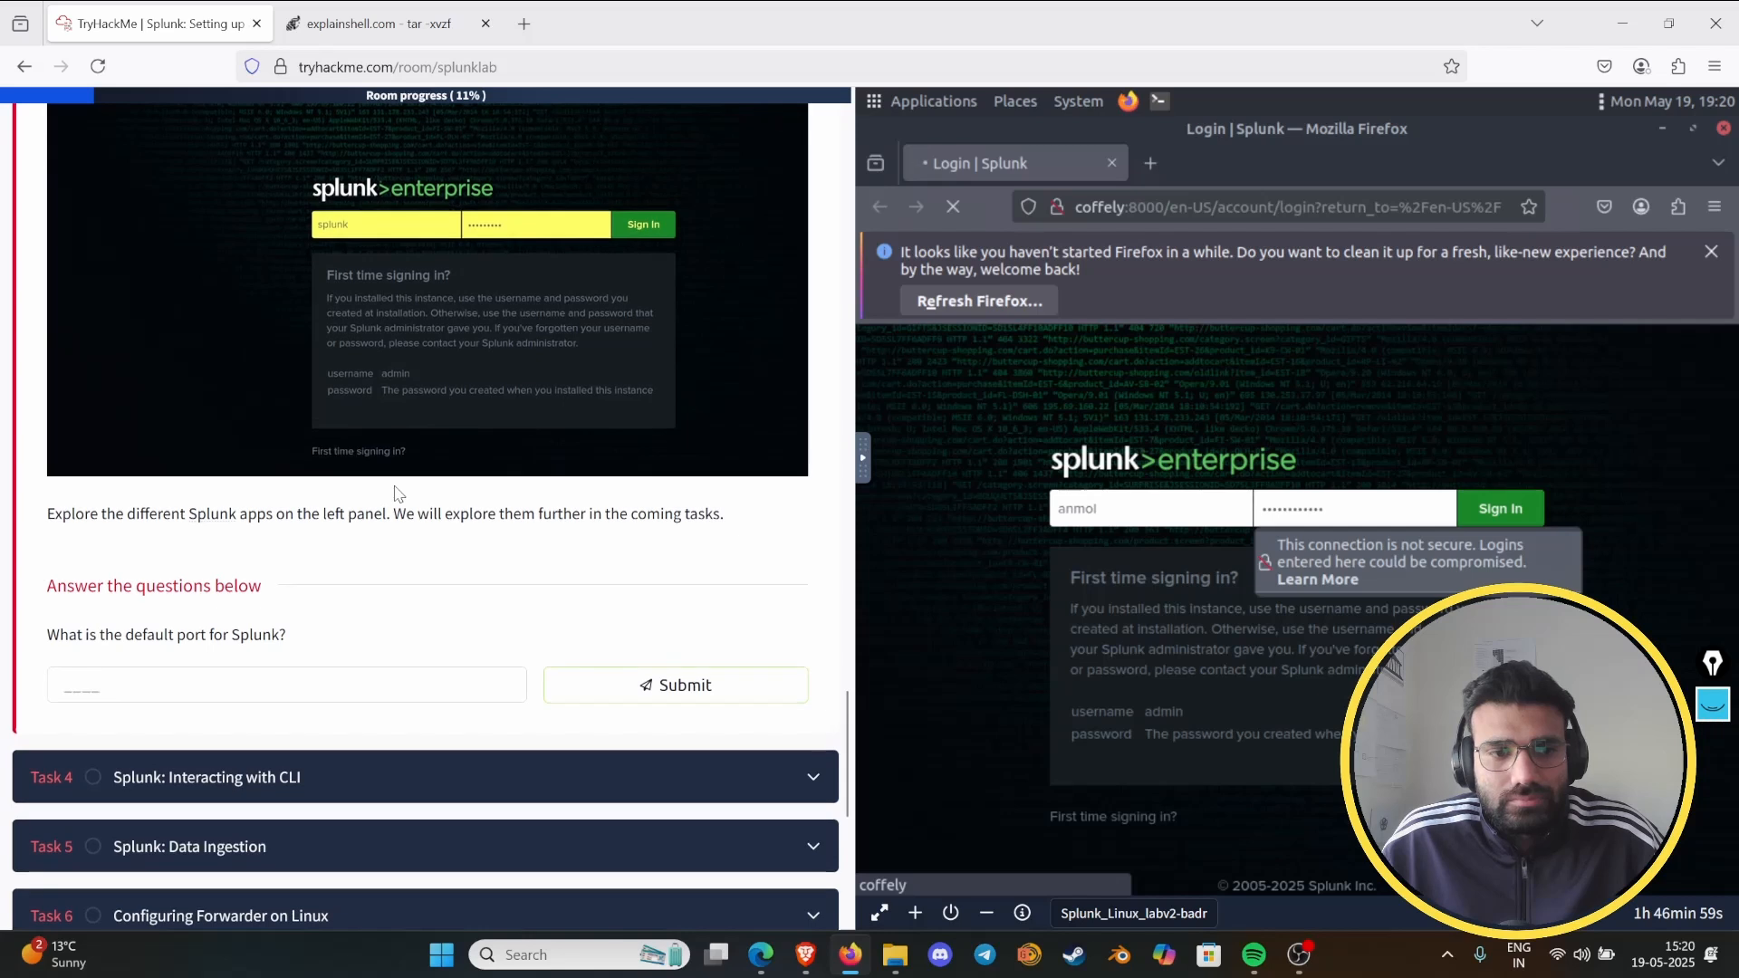
scroll(395, 491, "up", 2)
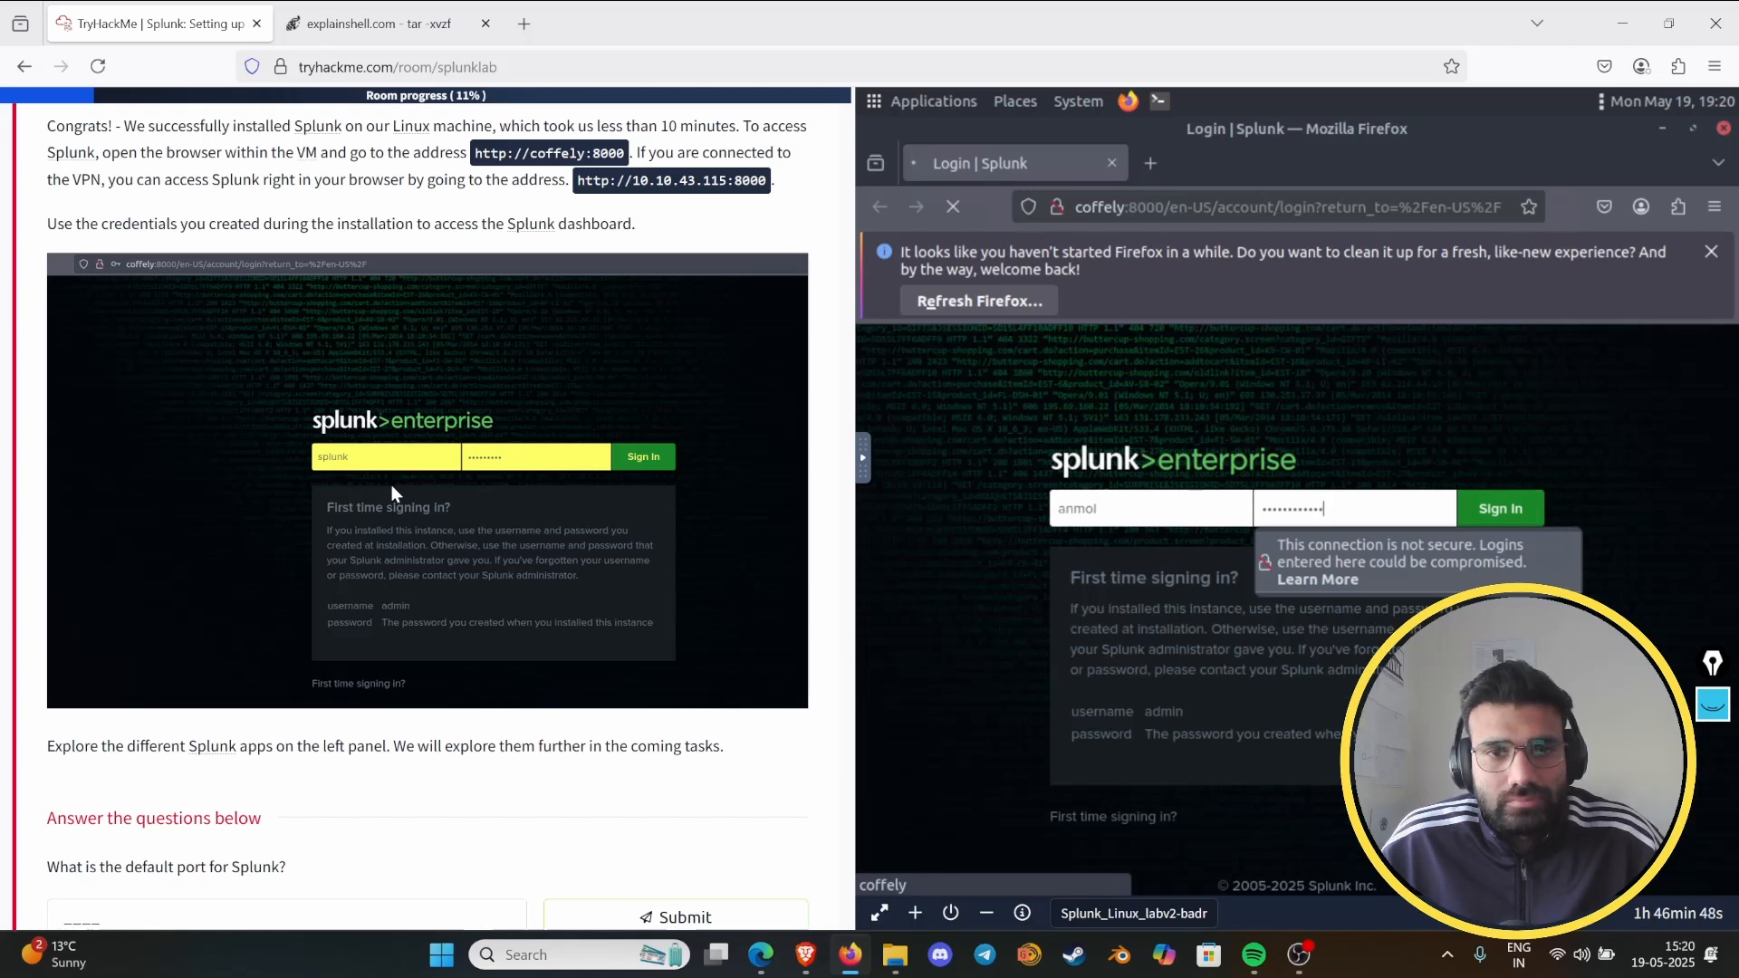
scroll(391, 485, "down", 3)
scroll(393, 494, "up", 3)
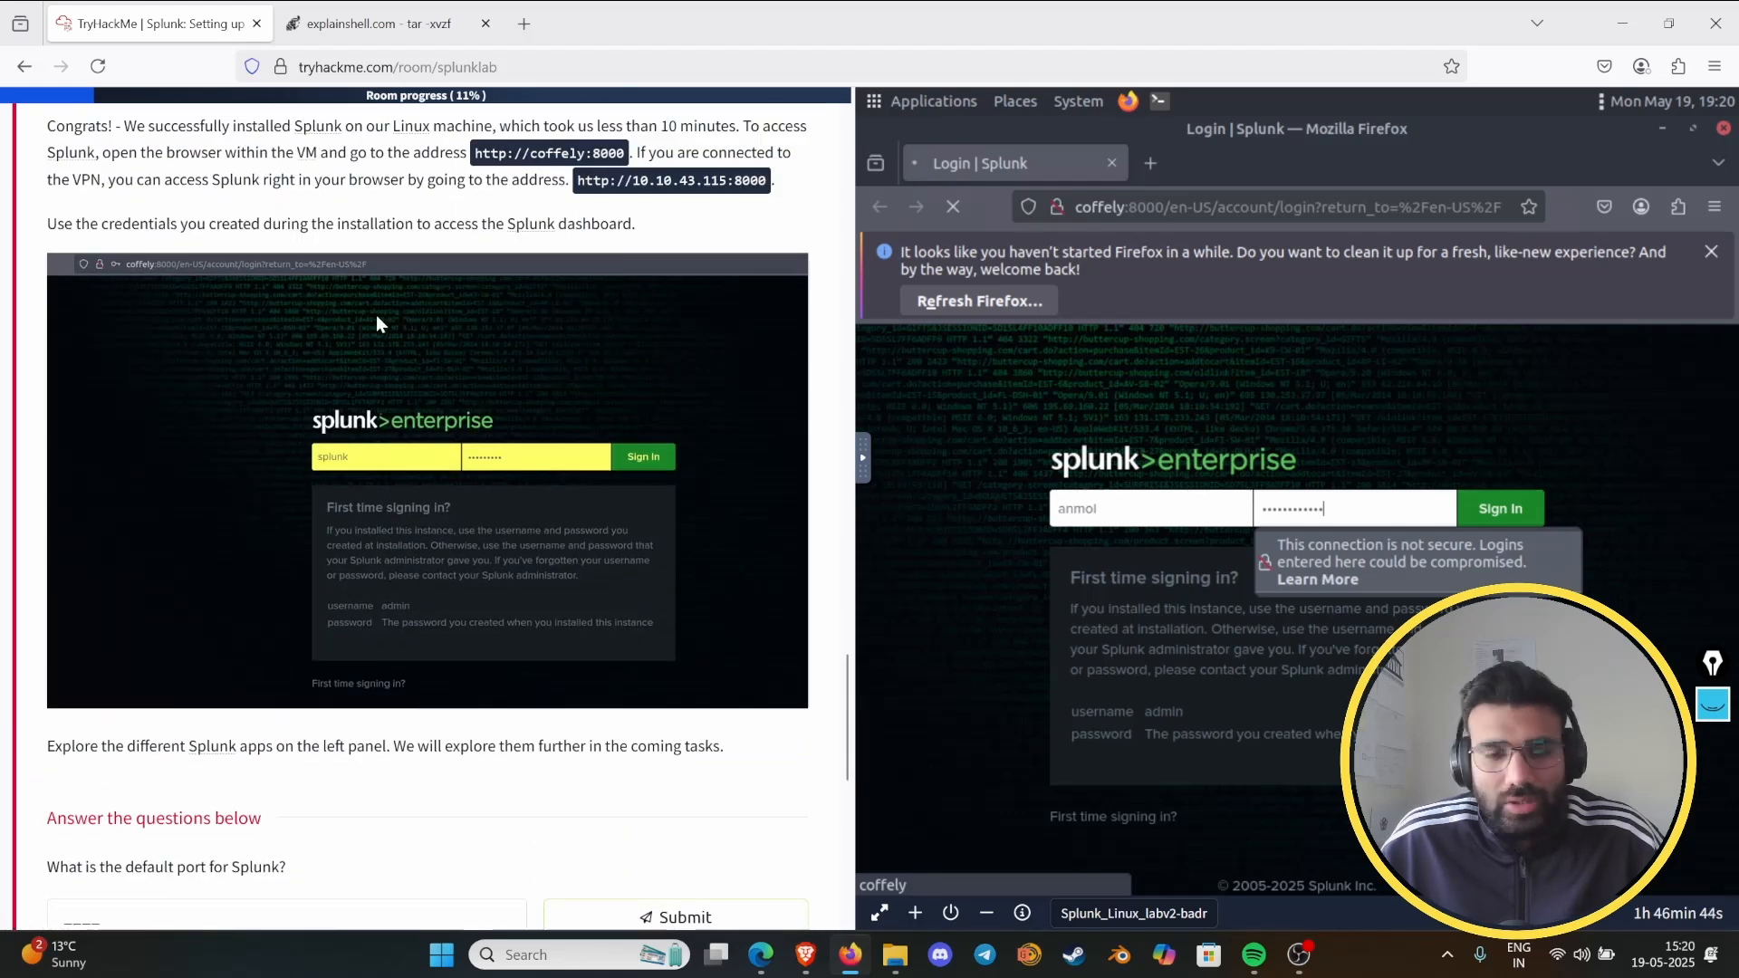
scroll(377, 313, "down", 3)
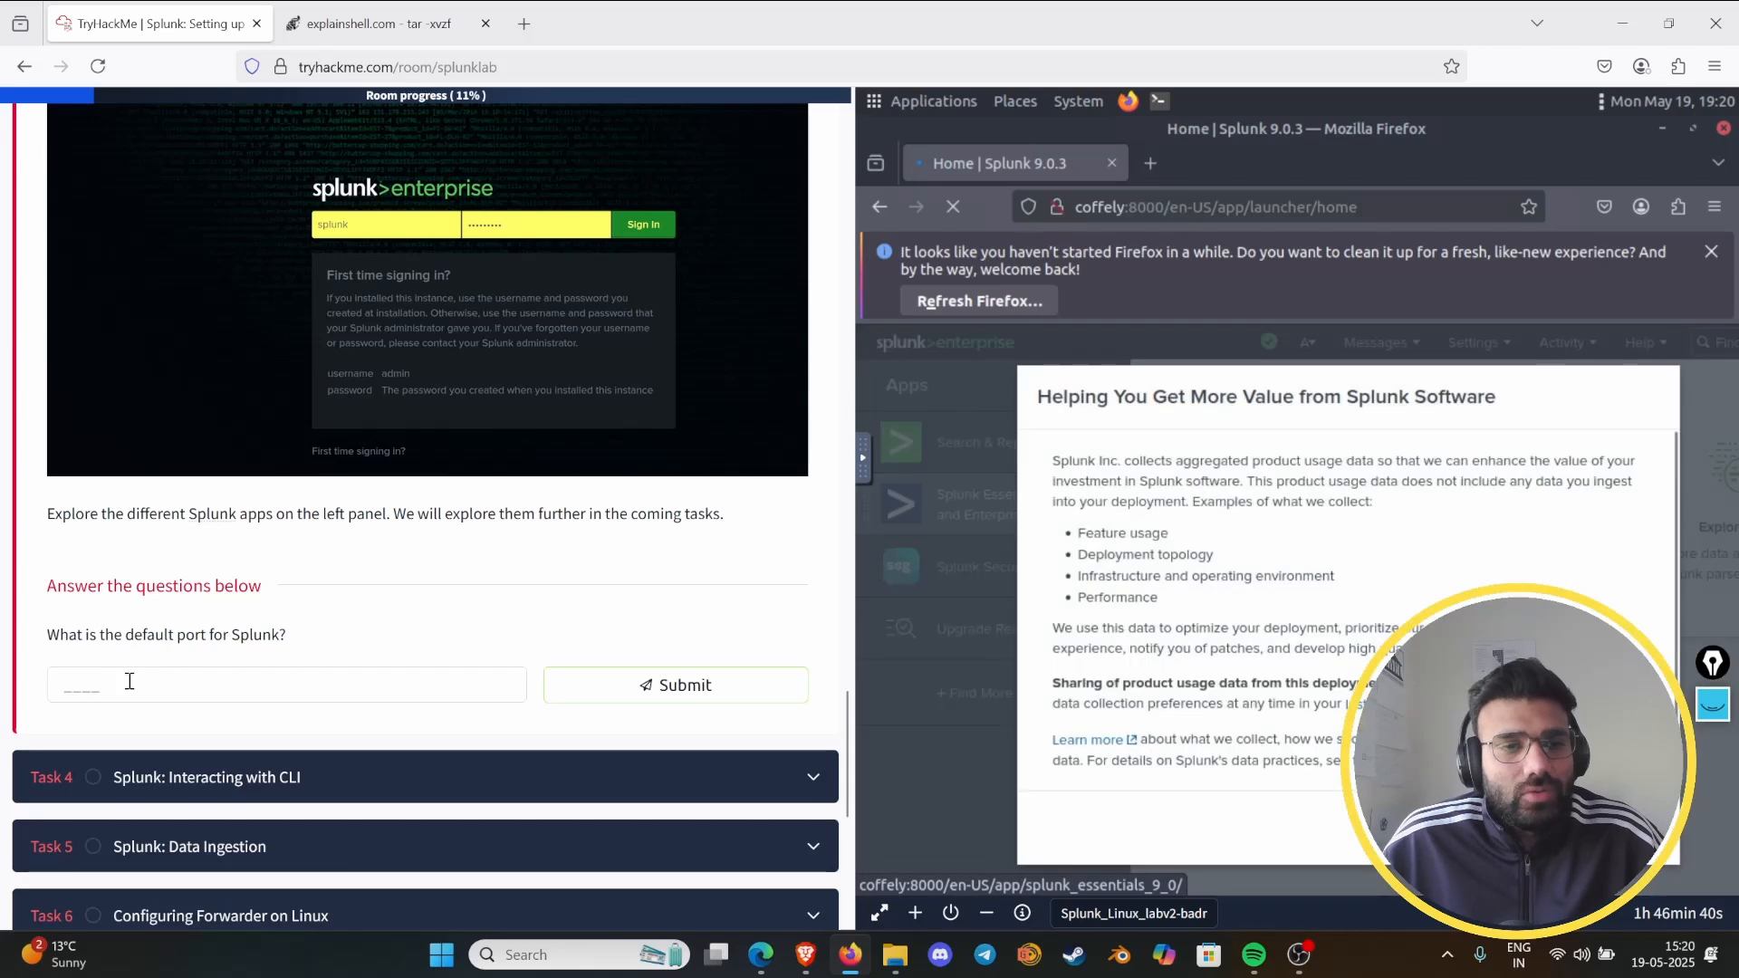
left_click(124, 689)
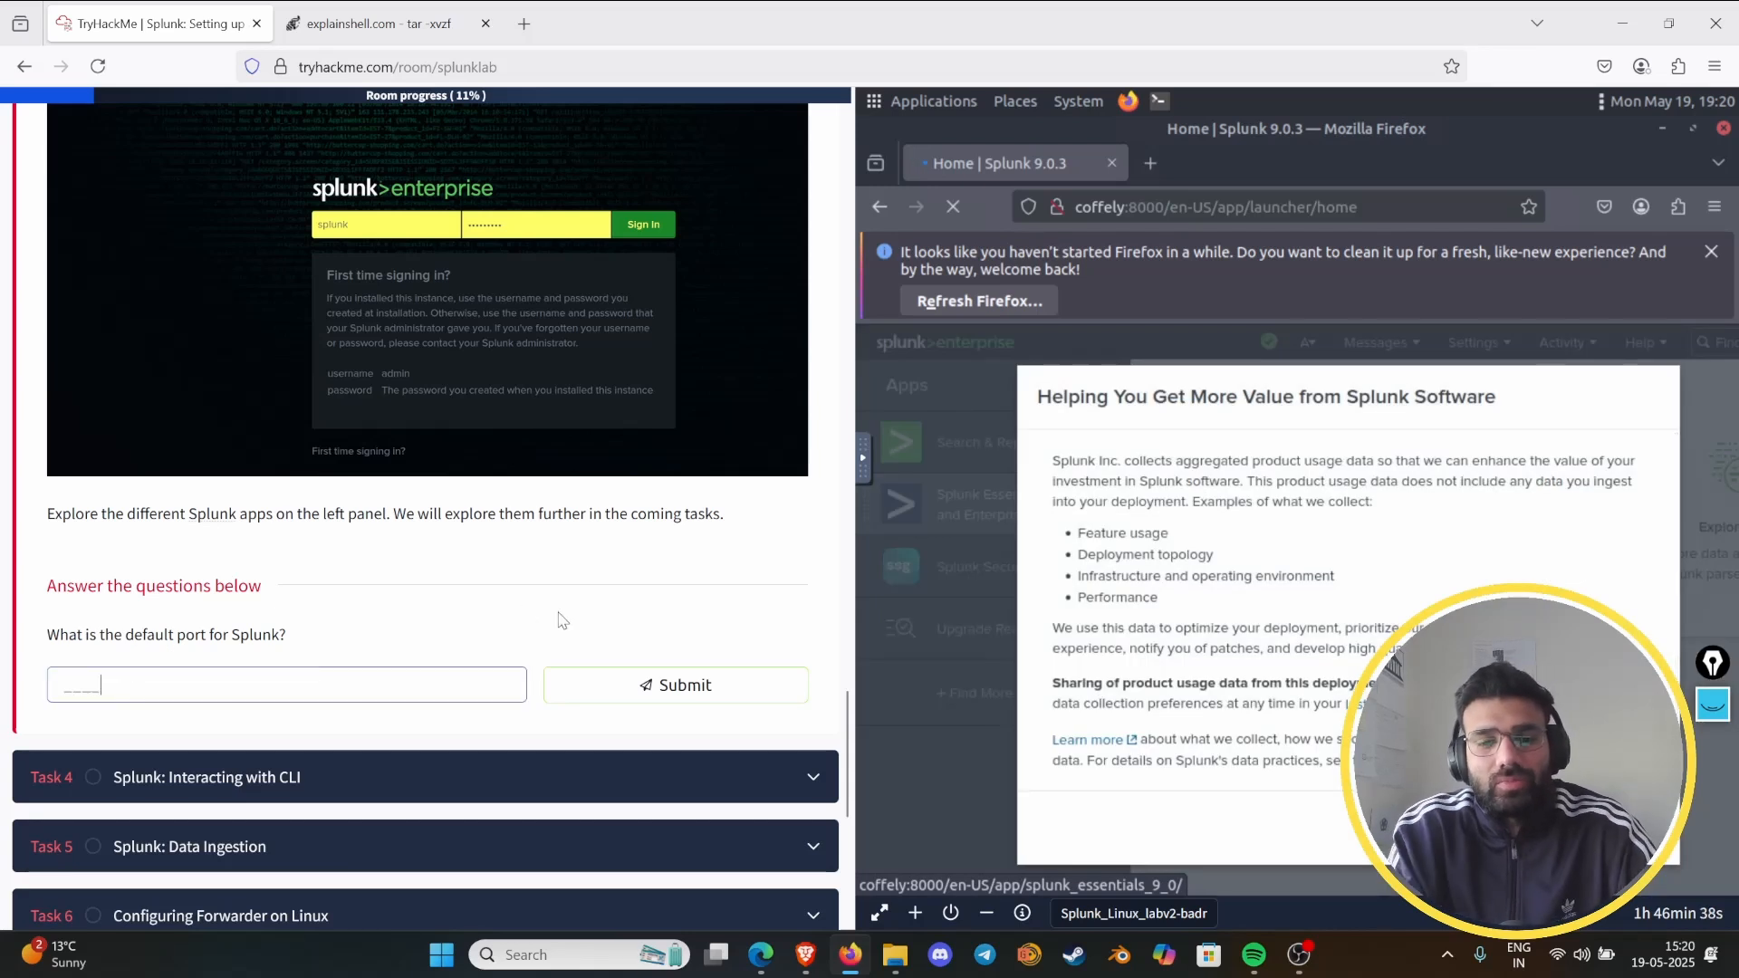
key("Return")
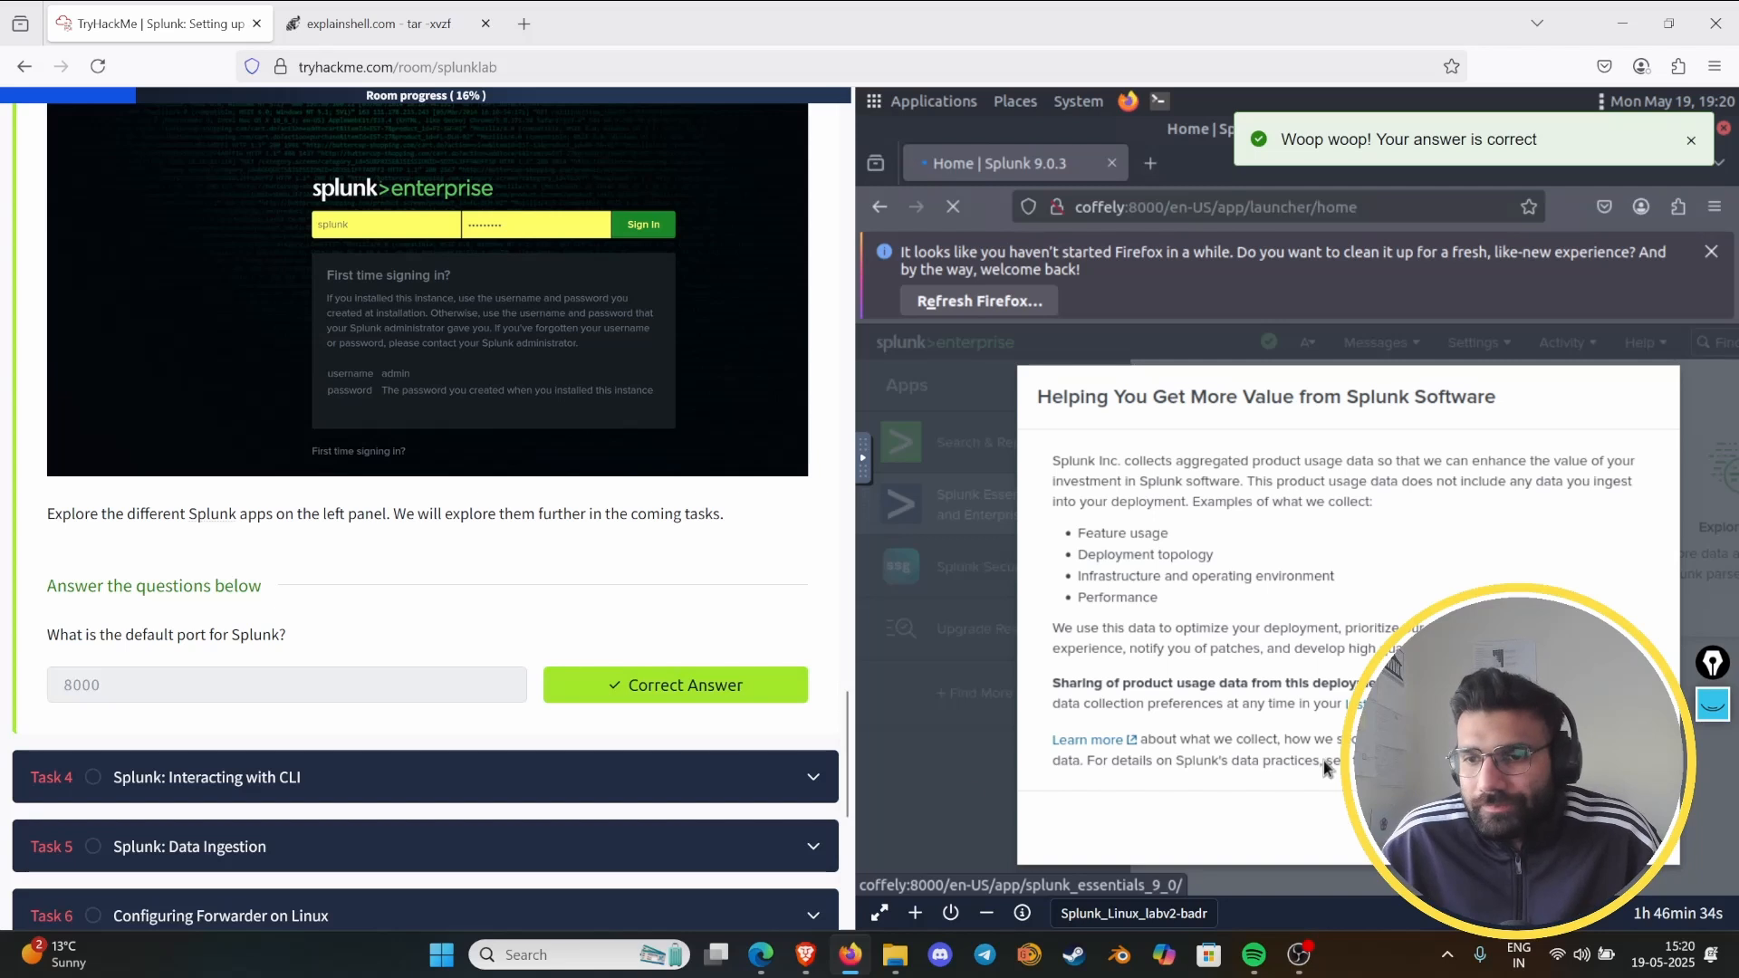
- Dismiss Splunk's "Helping You Get More Value from Splunk Software" notice and widen the virtual machine view
left_click(1630, 827)
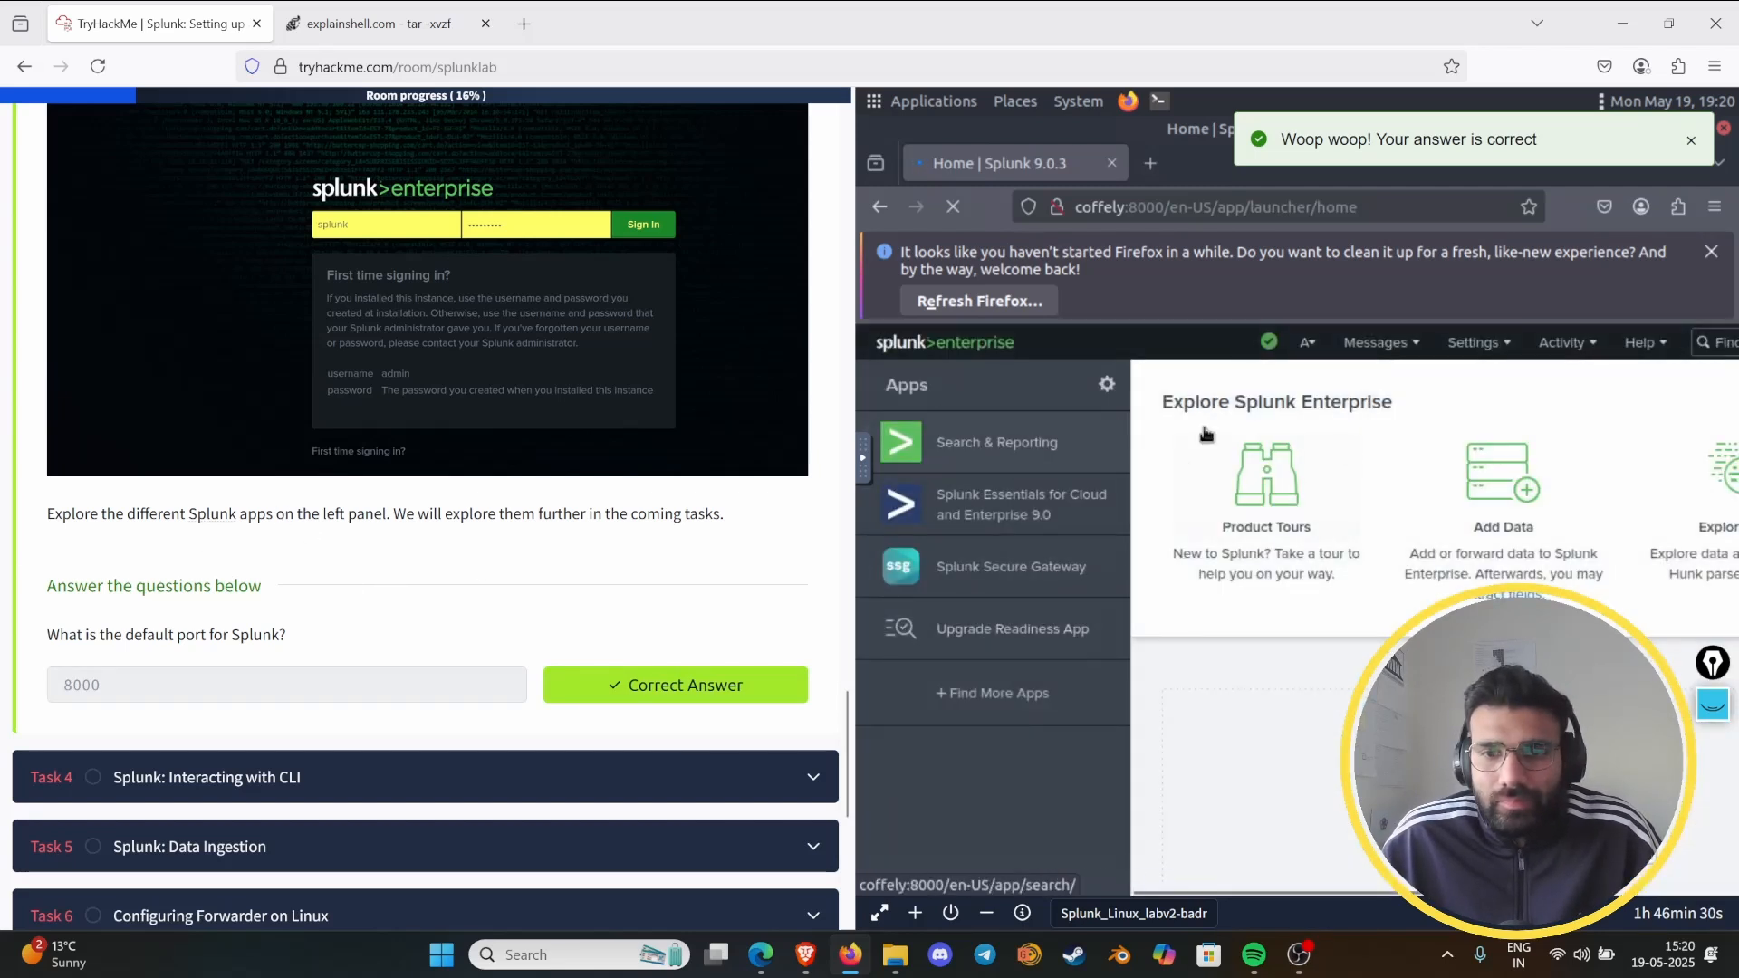
left_click_drag(851, 391, 664, 391)
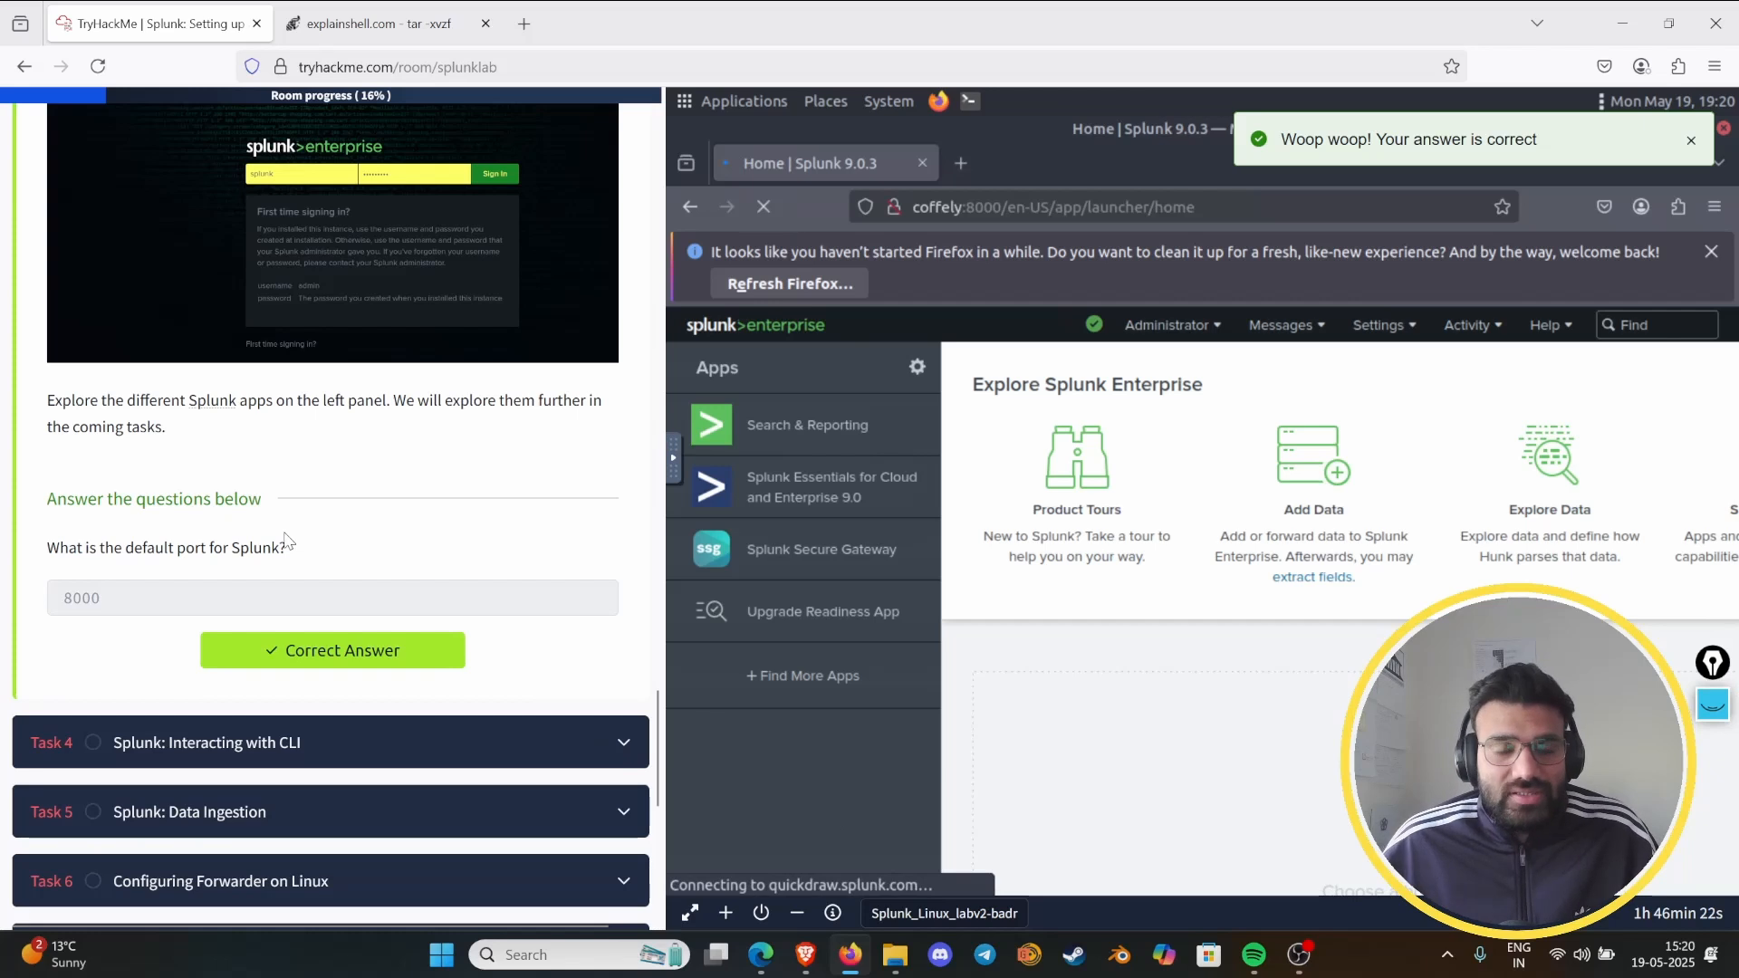
- Open Task 4 and mark "splunk start", "Splunk server", "data" and "have no effect" with the pen, clearing the marks when done
left_click(334, 739)
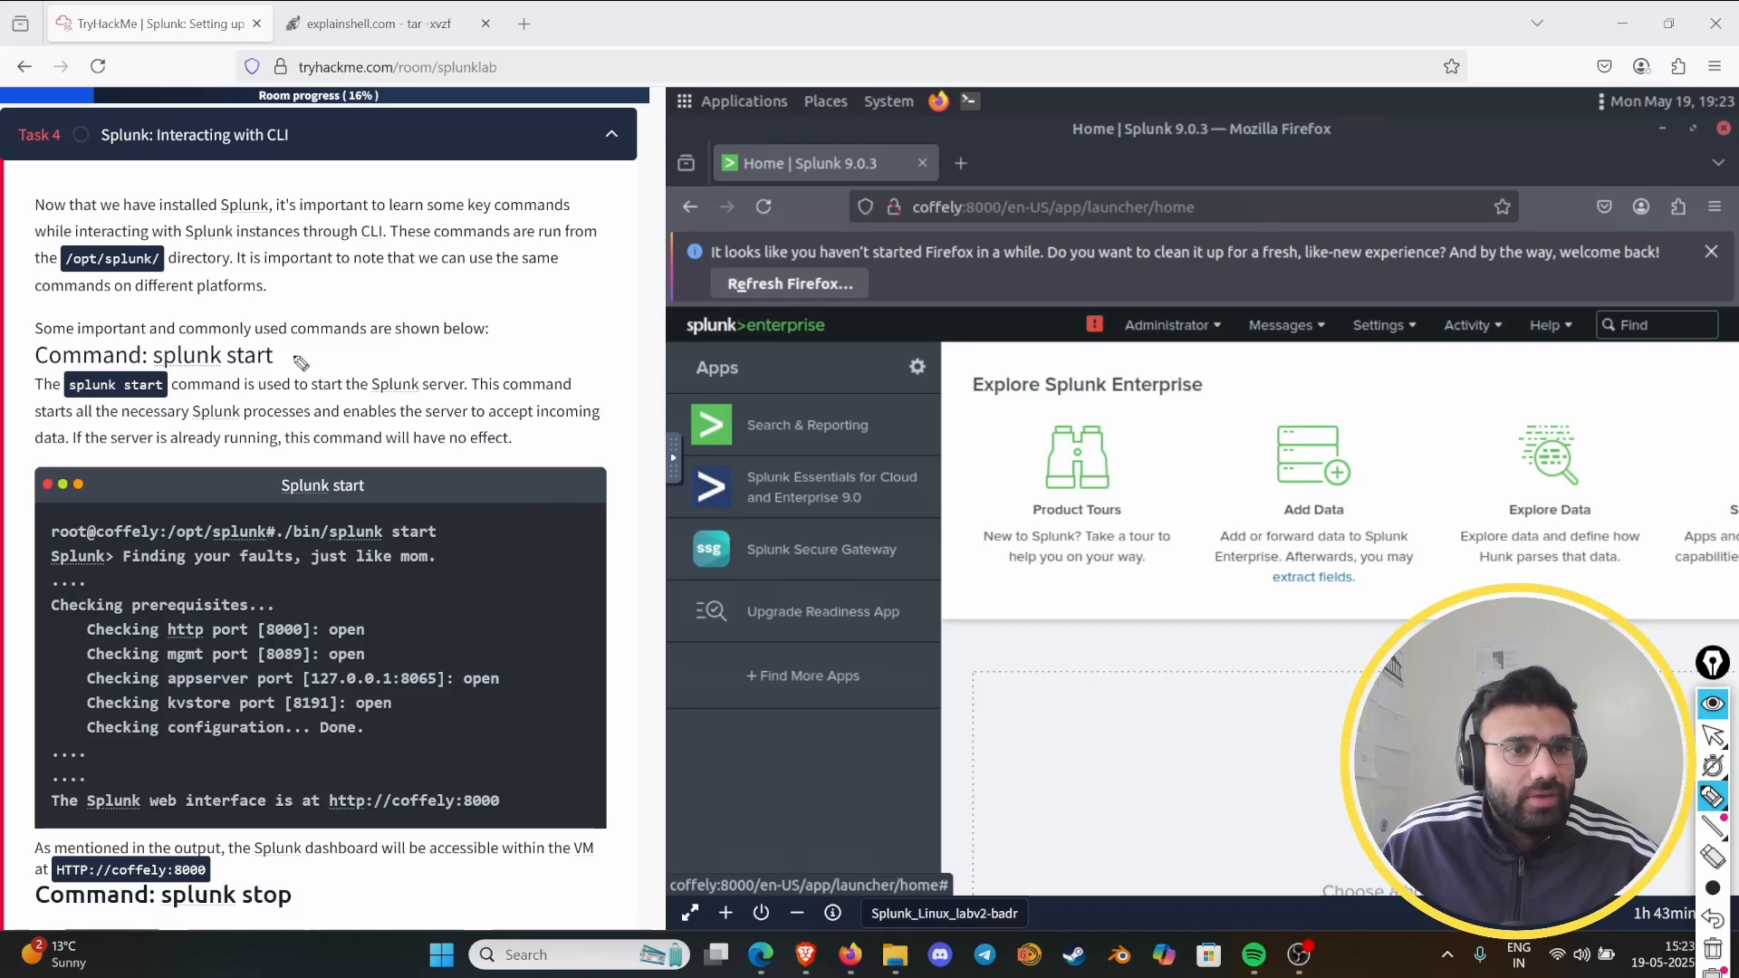
left_click_drag(296, 356, 296, 340)
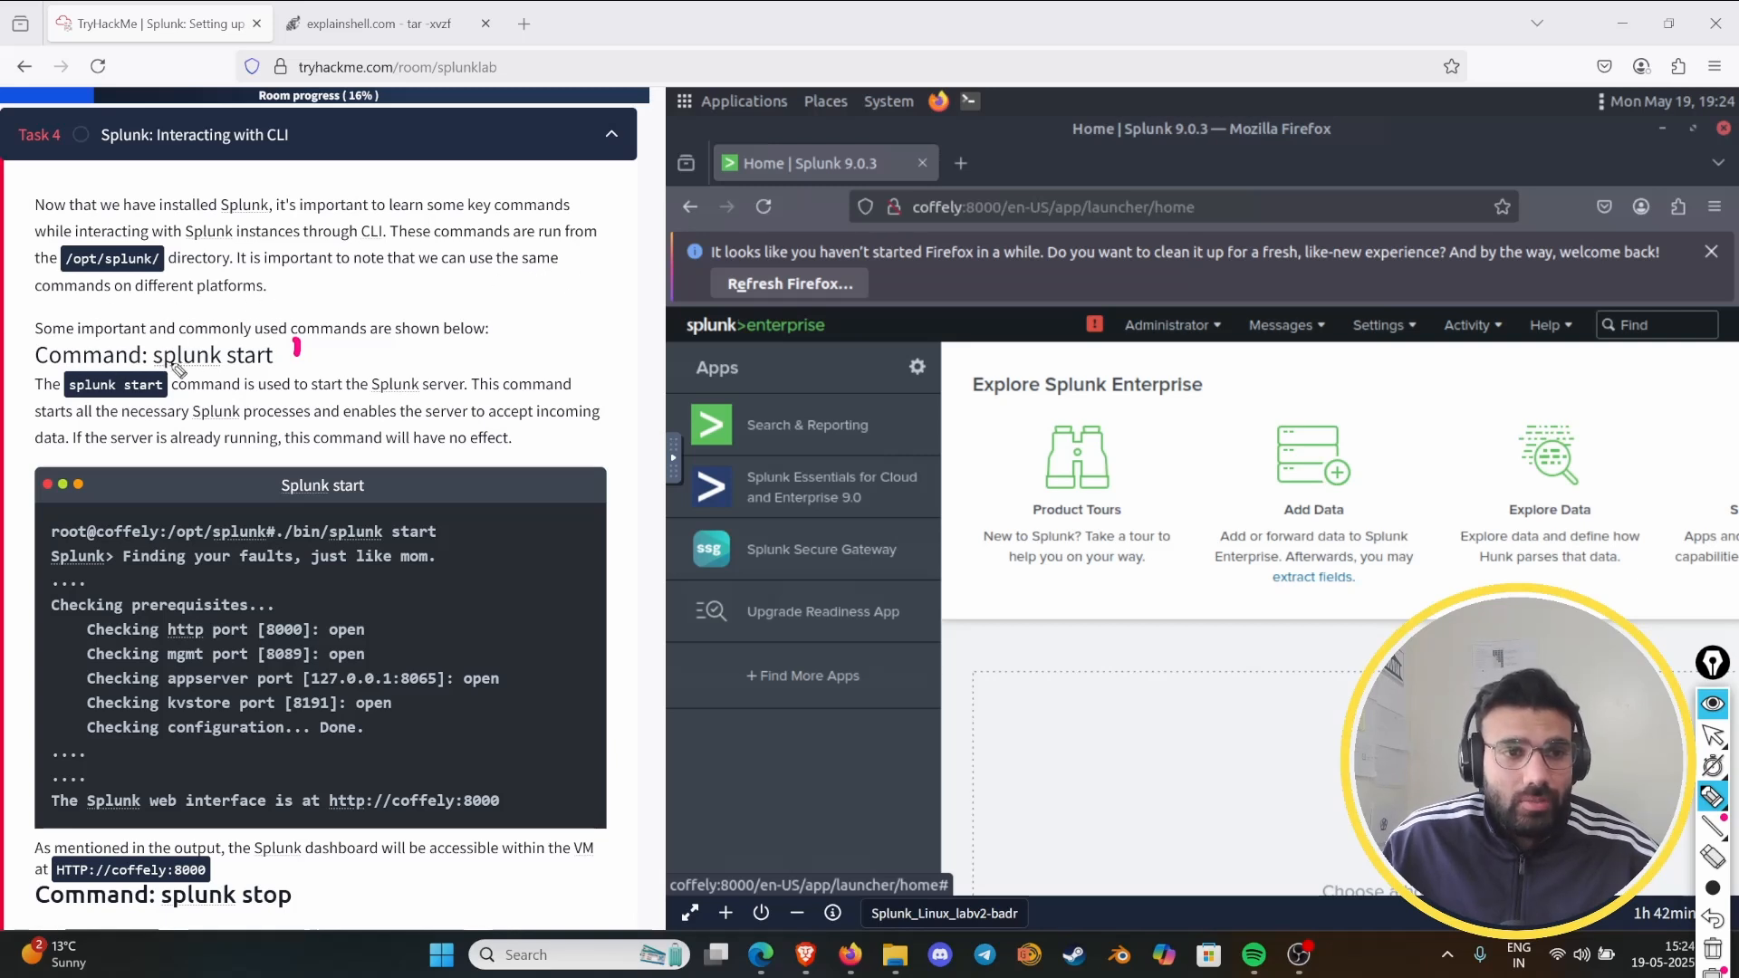
left_click_drag(174, 367, 272, 362)
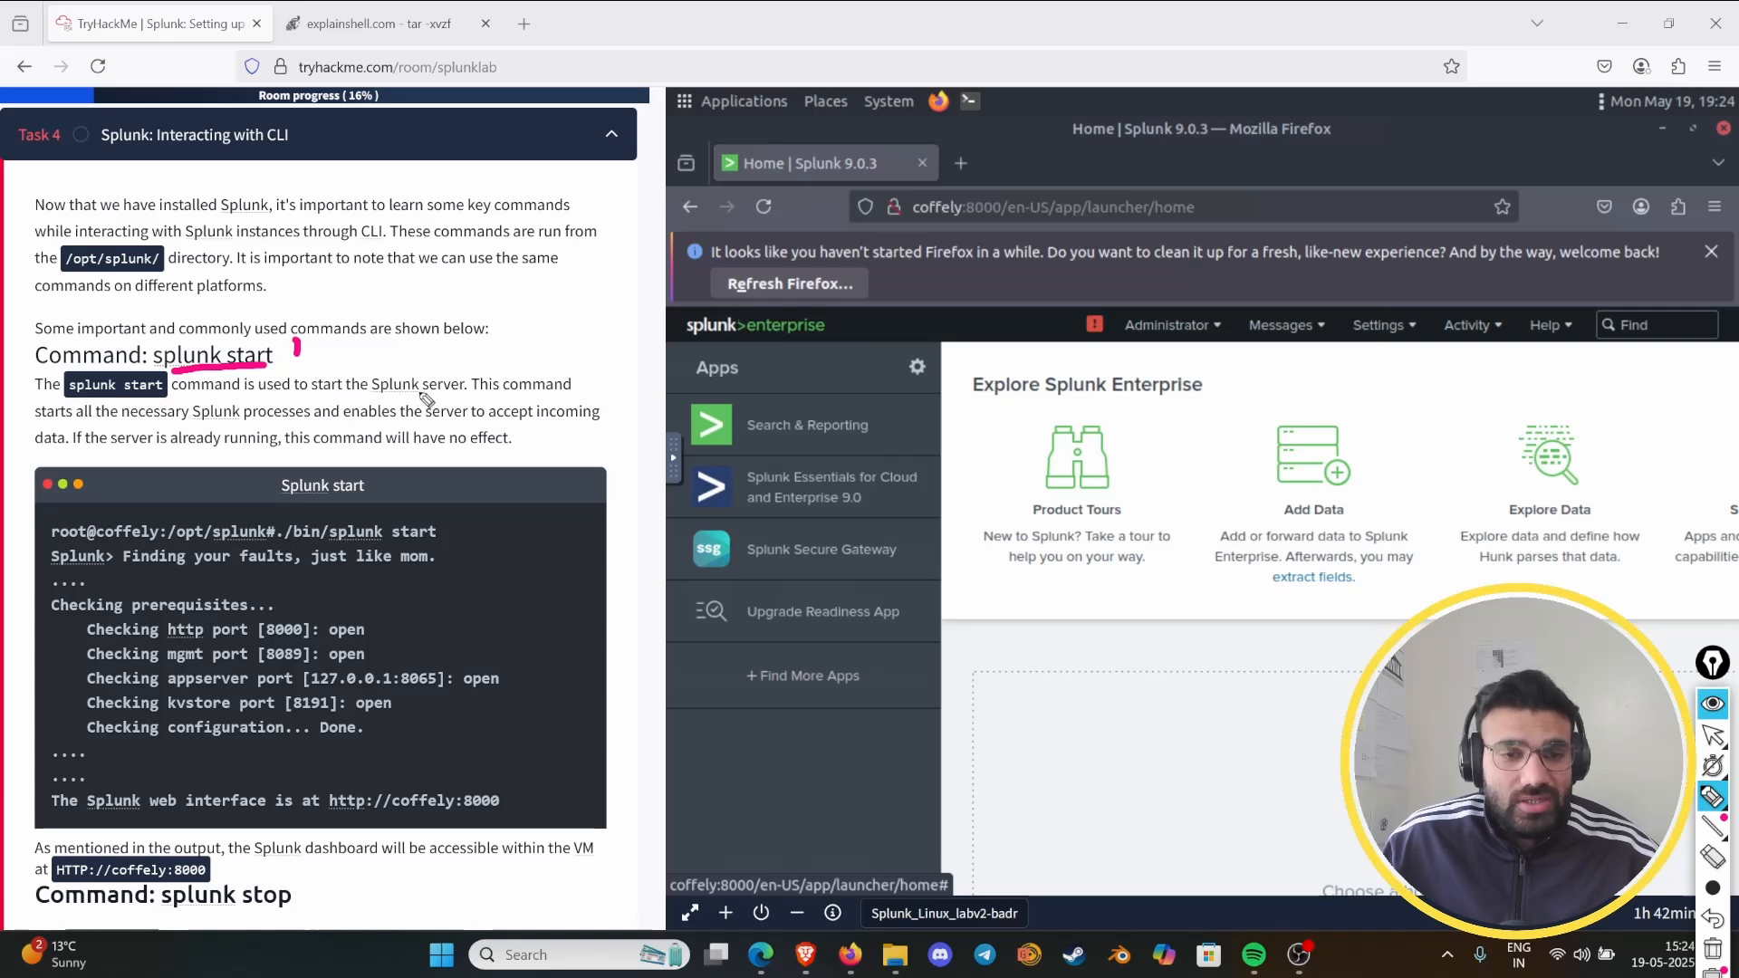
left_click_drag(377, 396, 463, 395)
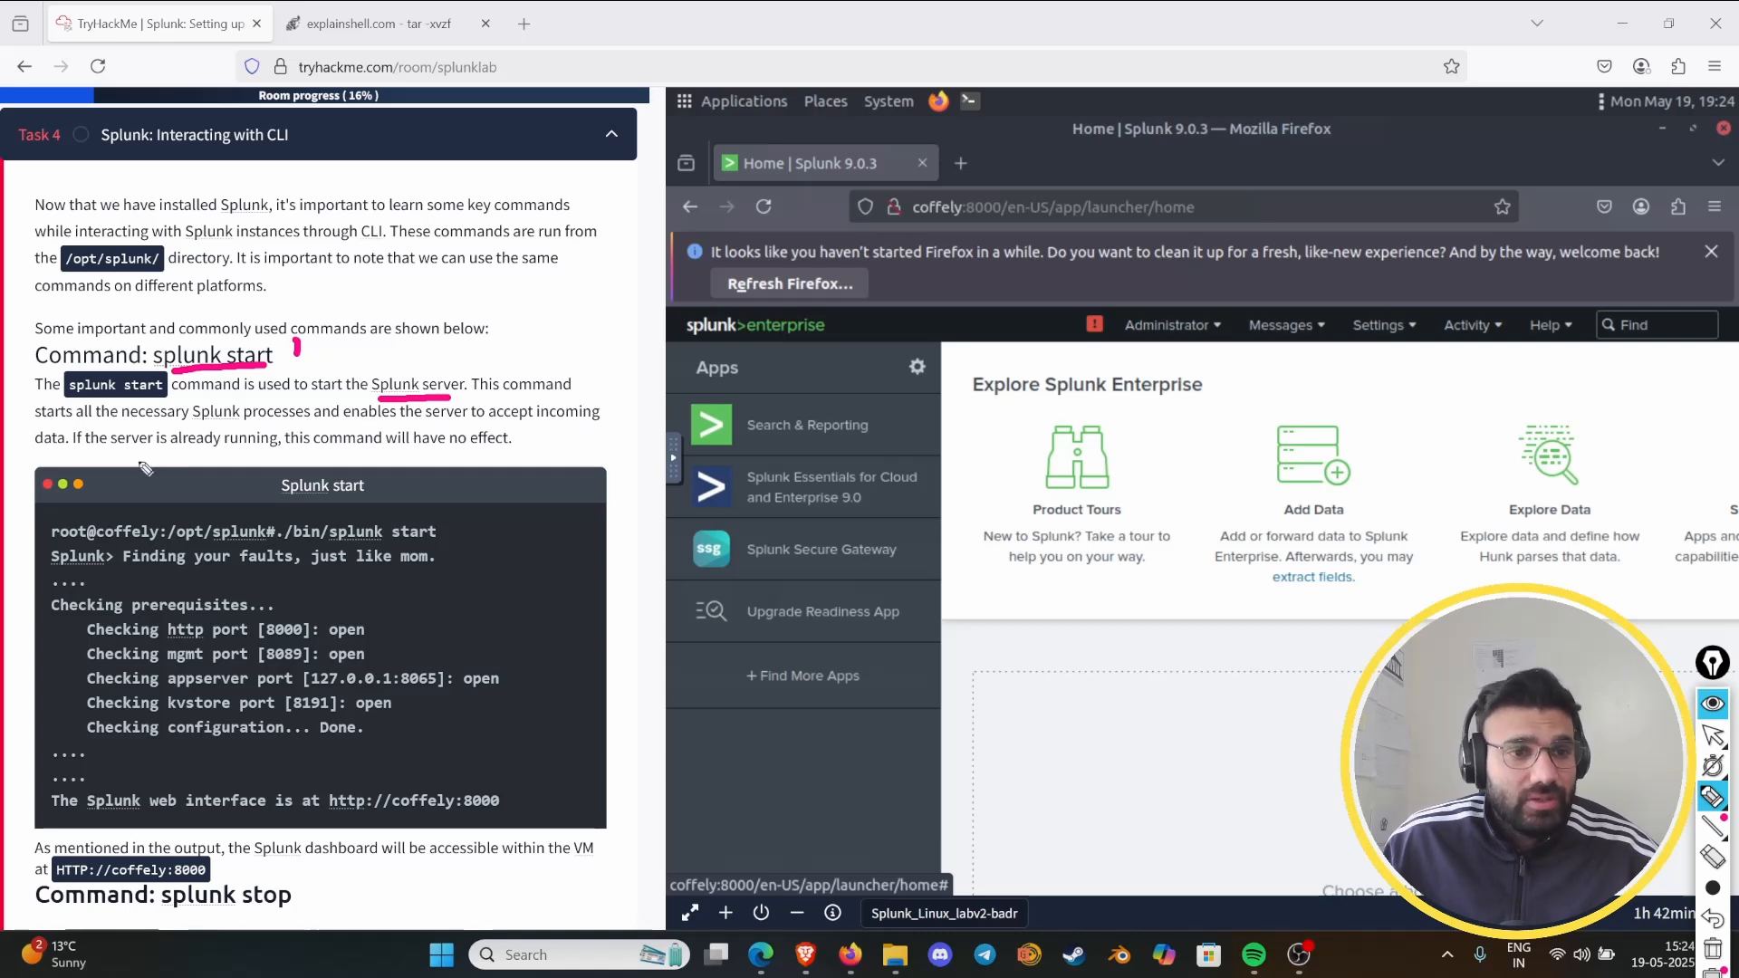
left_click_drag(25, 444, 66, 446)
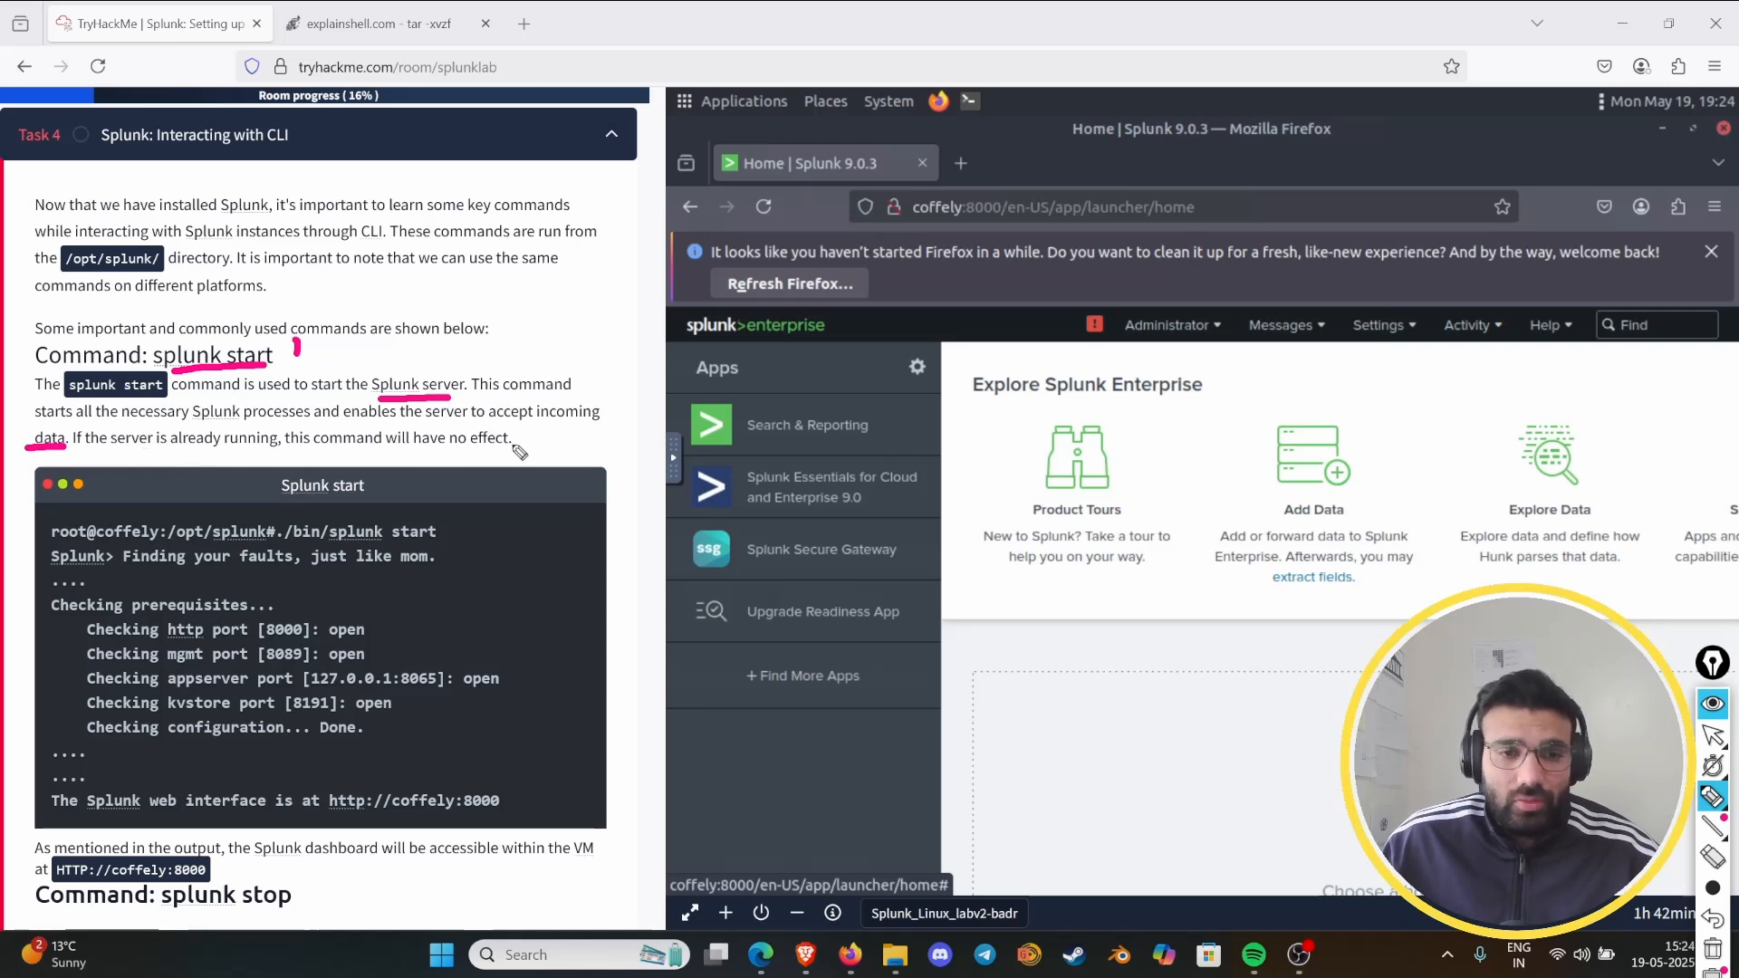
left_click_drag(427, 445, 512, 445)
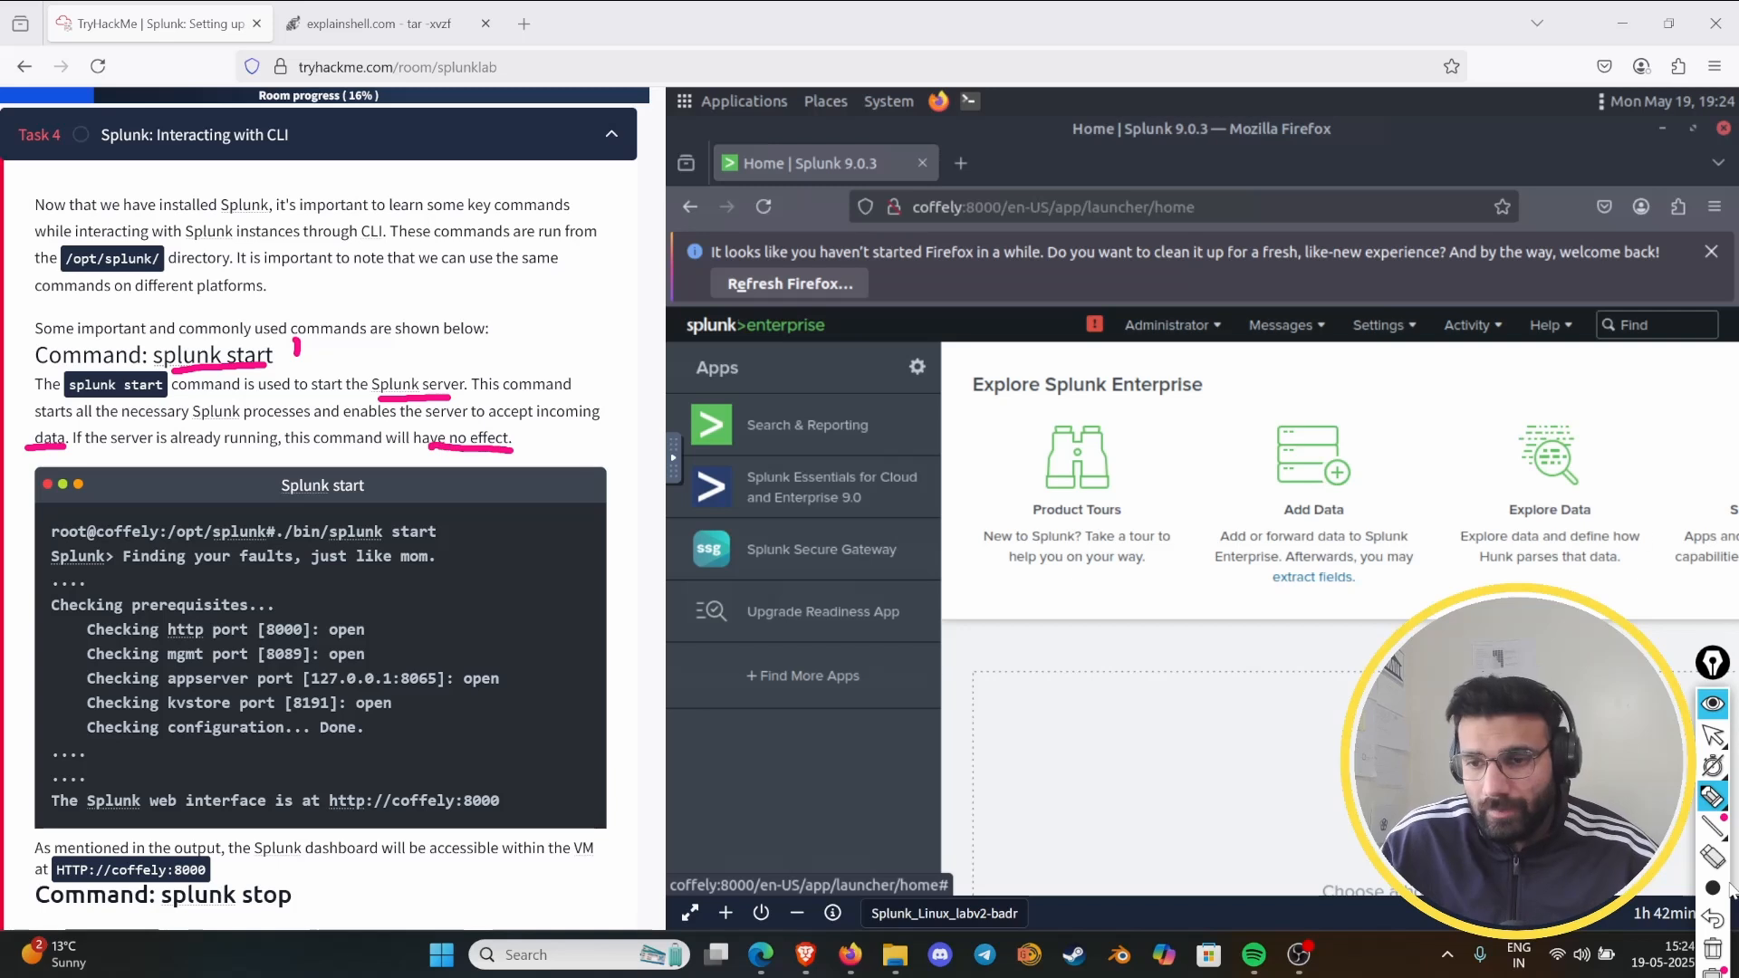
left_click(1712, 948)
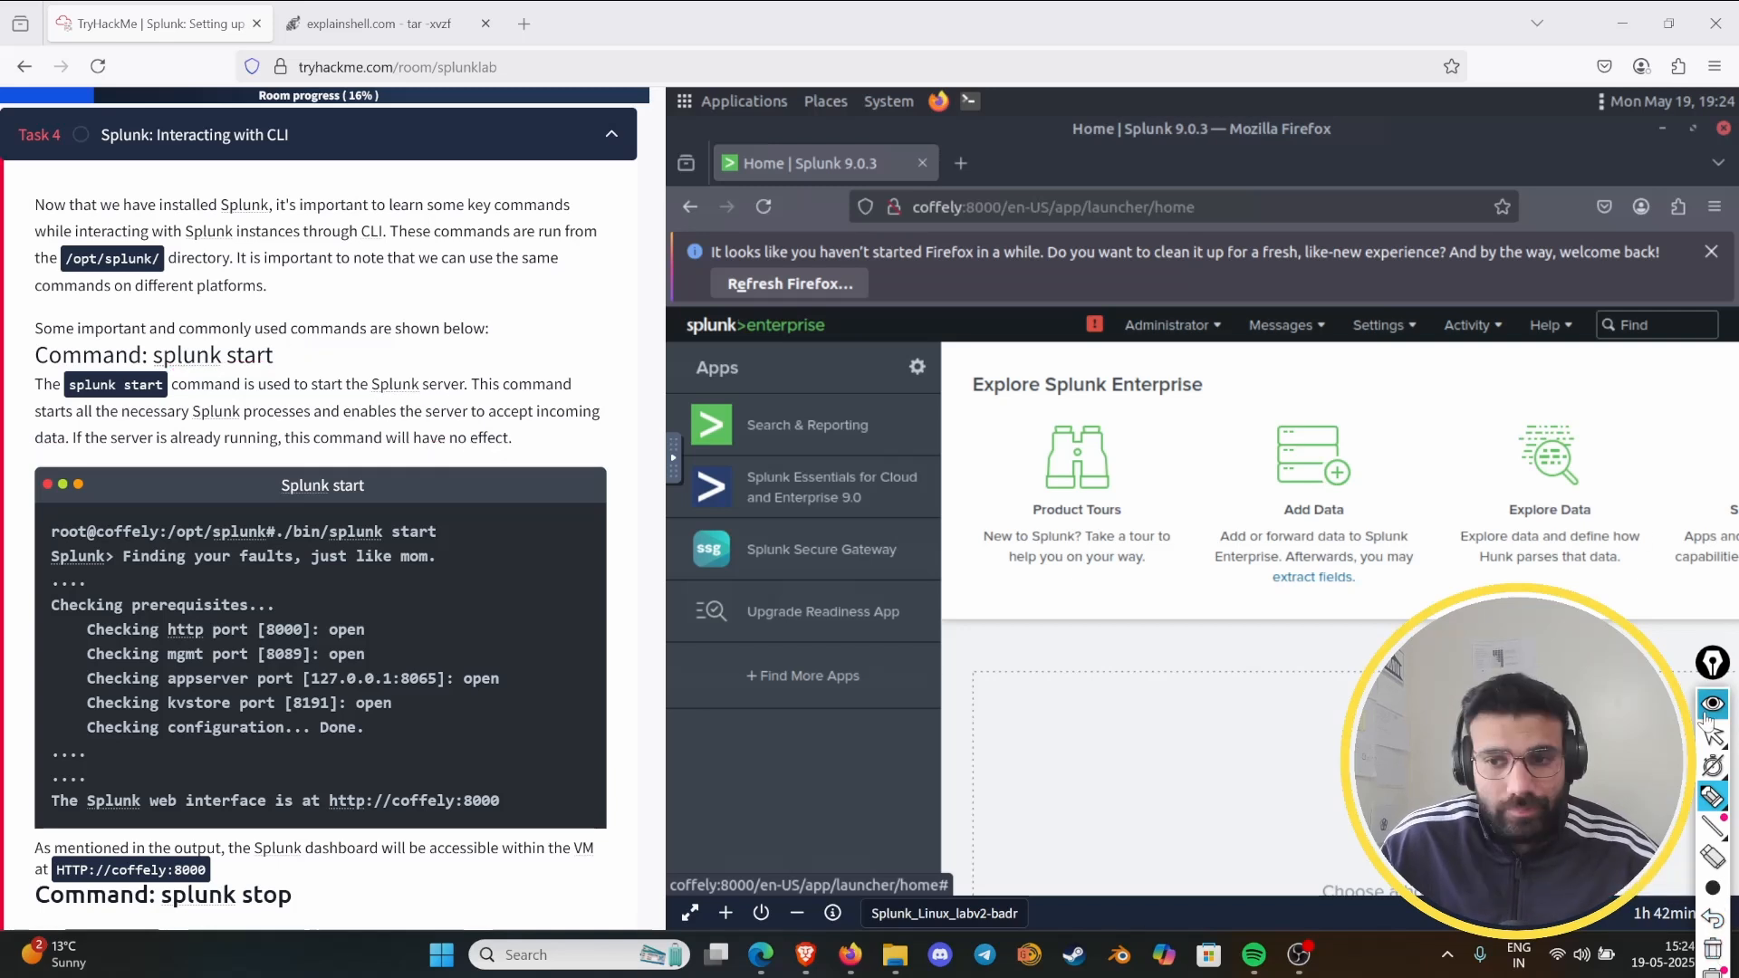
- Open a terminal in the virtual machine and switch to the root user with "sudo su"
scroll(475, 475, "down", 3)
scroll(477, 483, "down", 3)
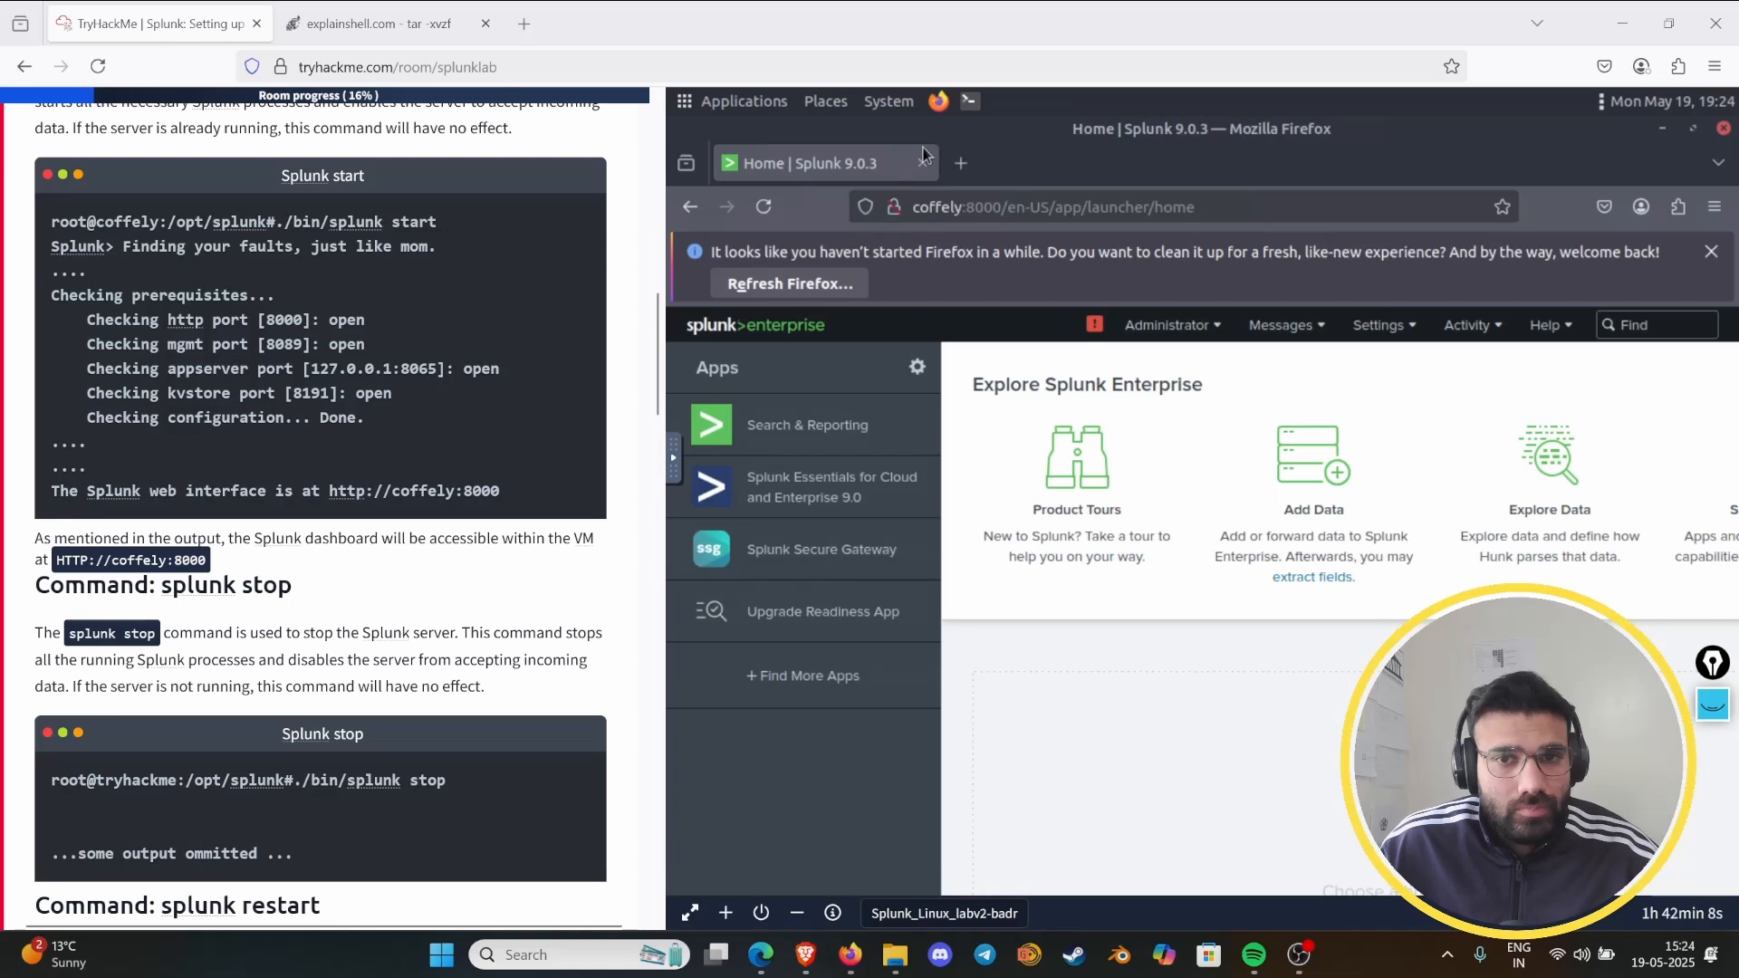
left_click(970, 109)
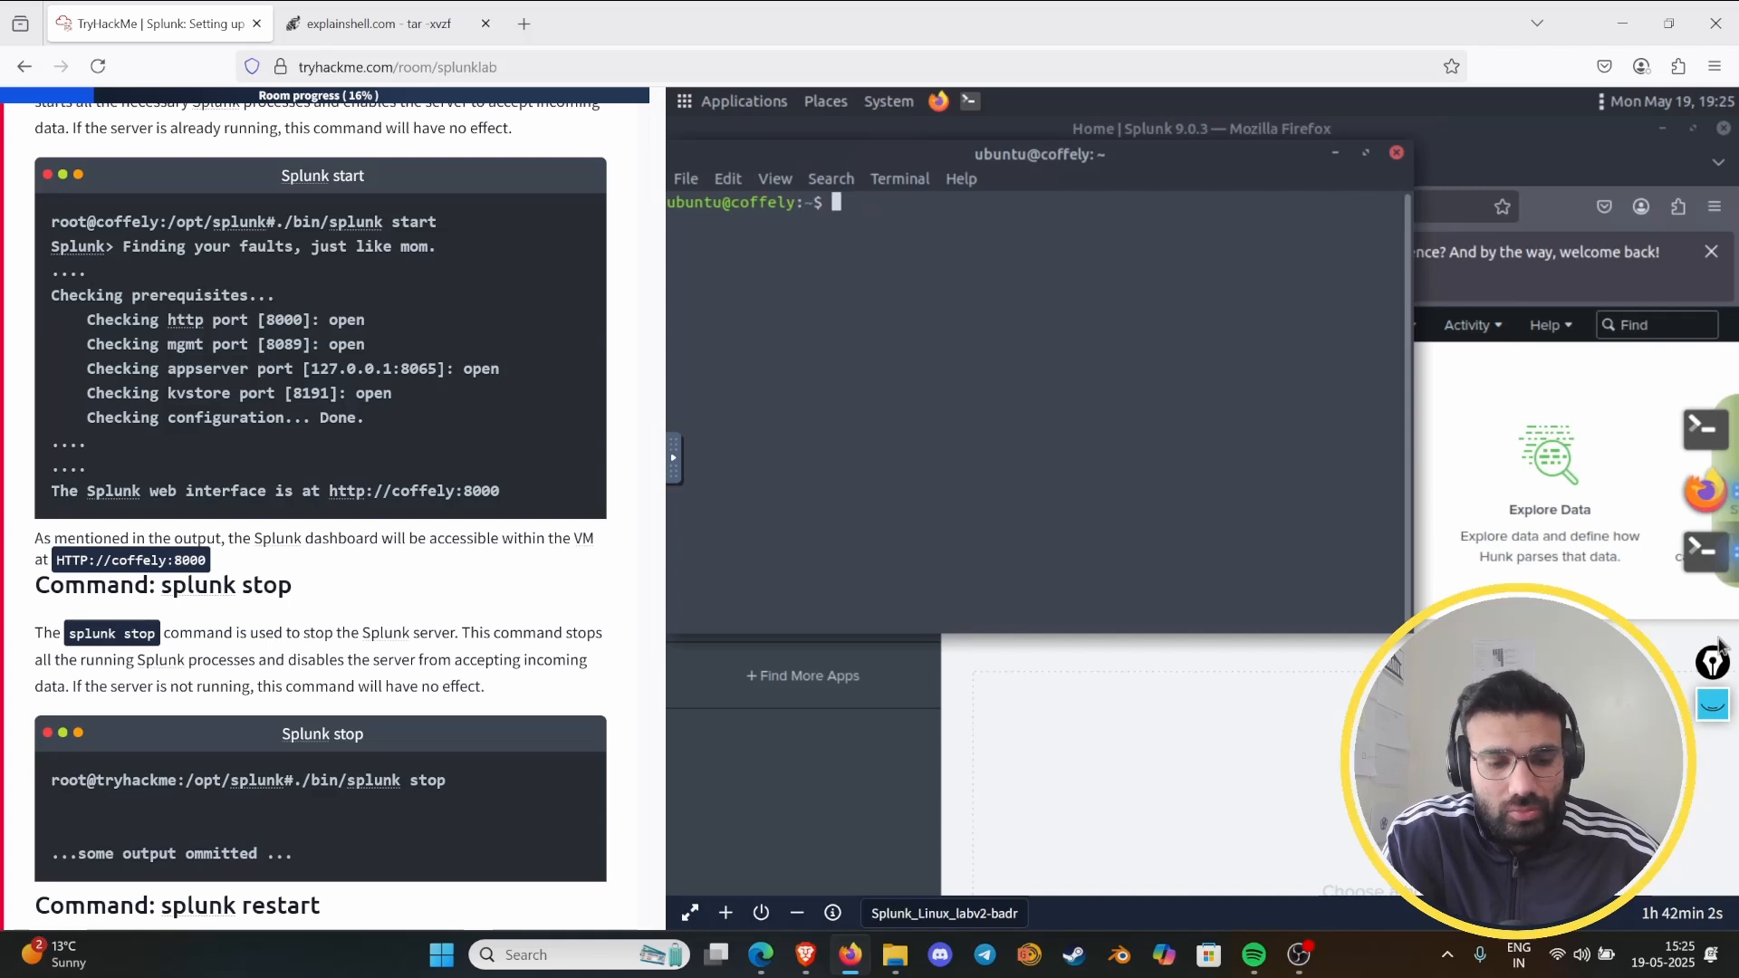
type("sudo so")
key("Return")
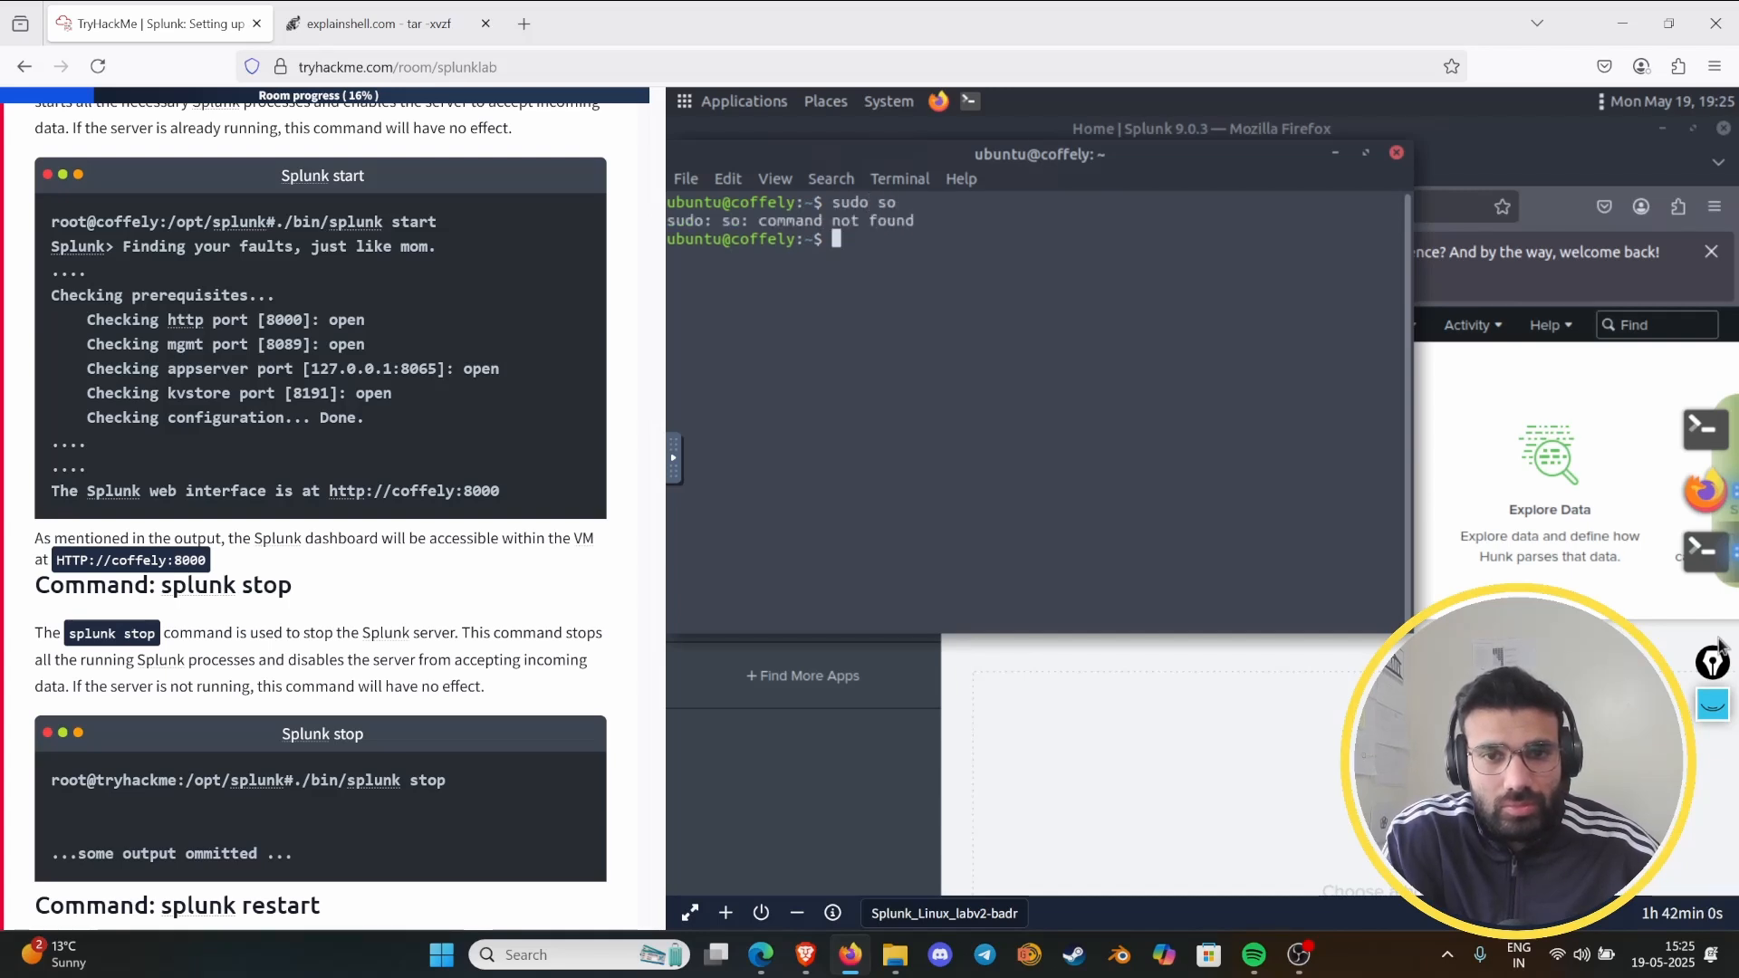
type("sudo su")
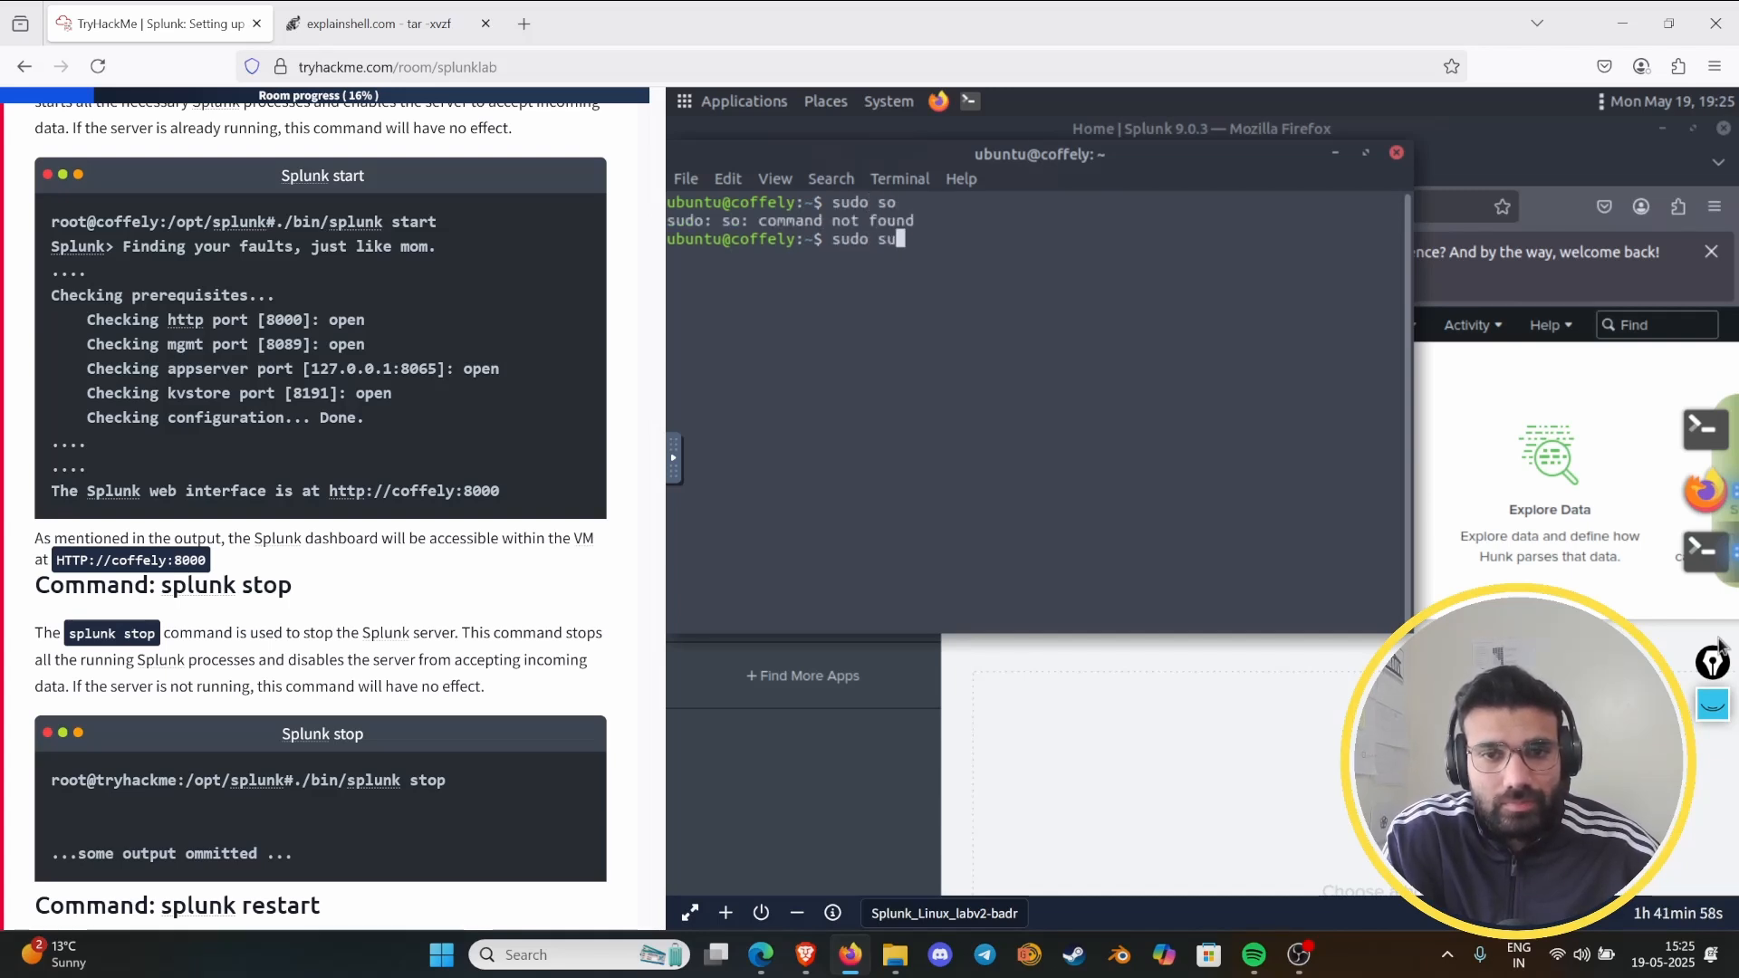
key("Return")
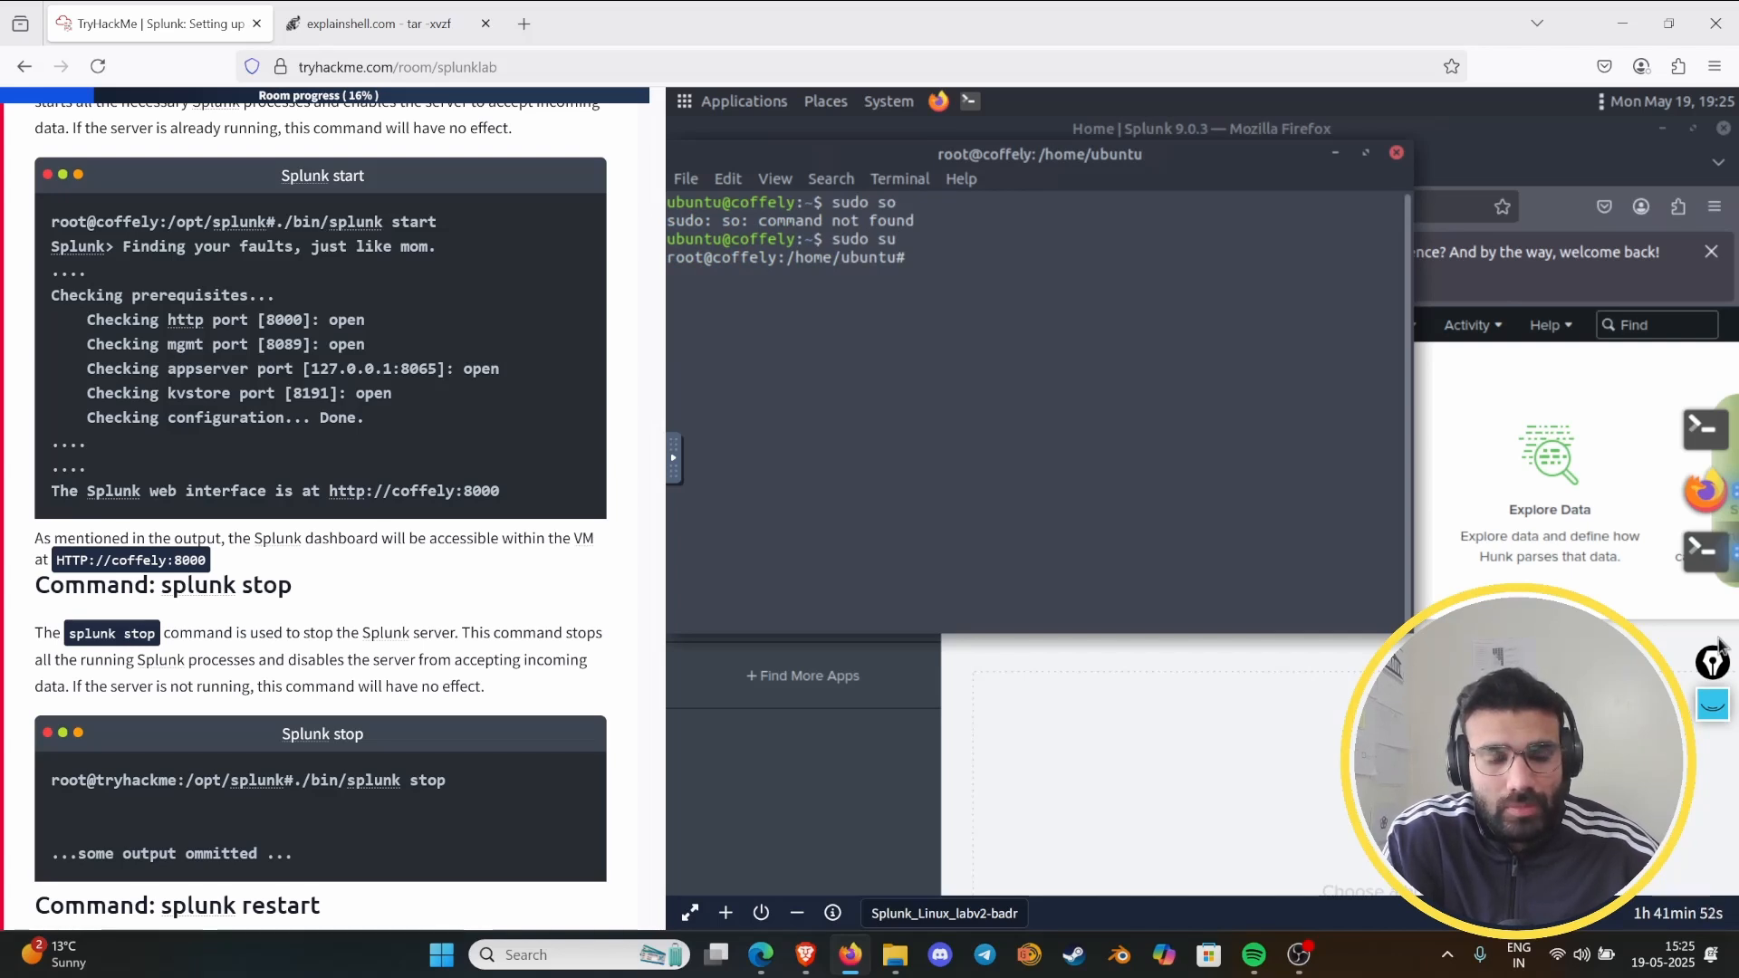
- Change to the /opt/splunk/ directory and run "./bin/splunk start"
type("cd ")
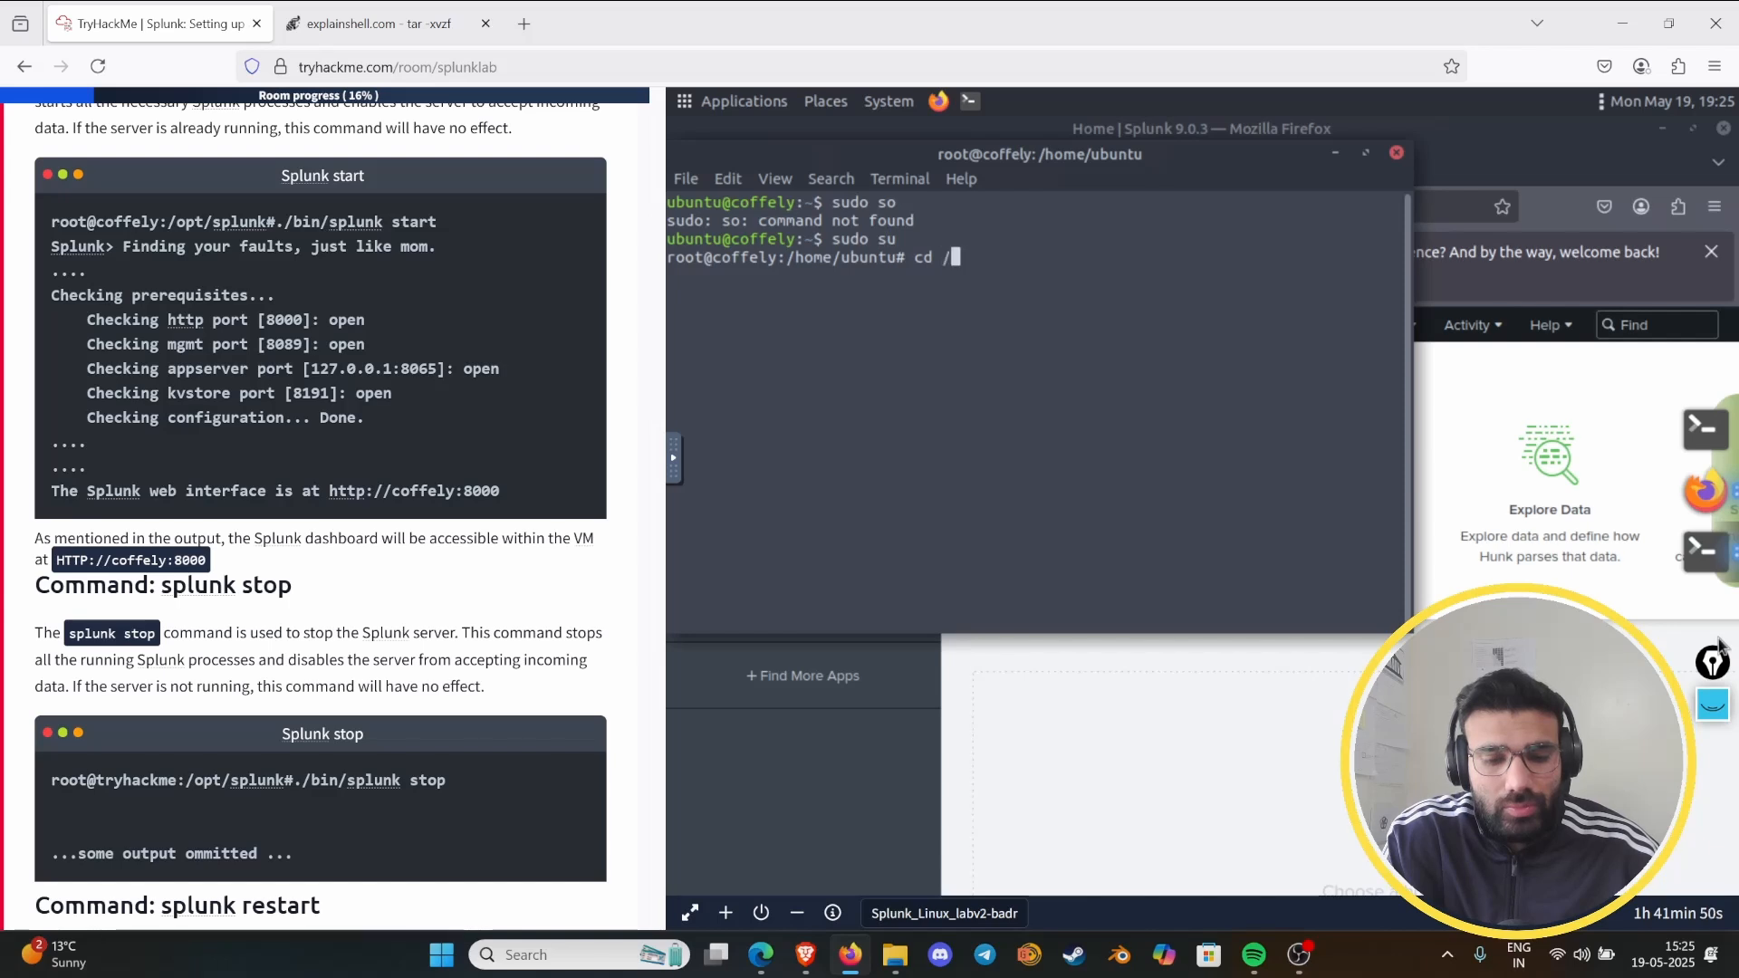
type("/opt/splunk/")
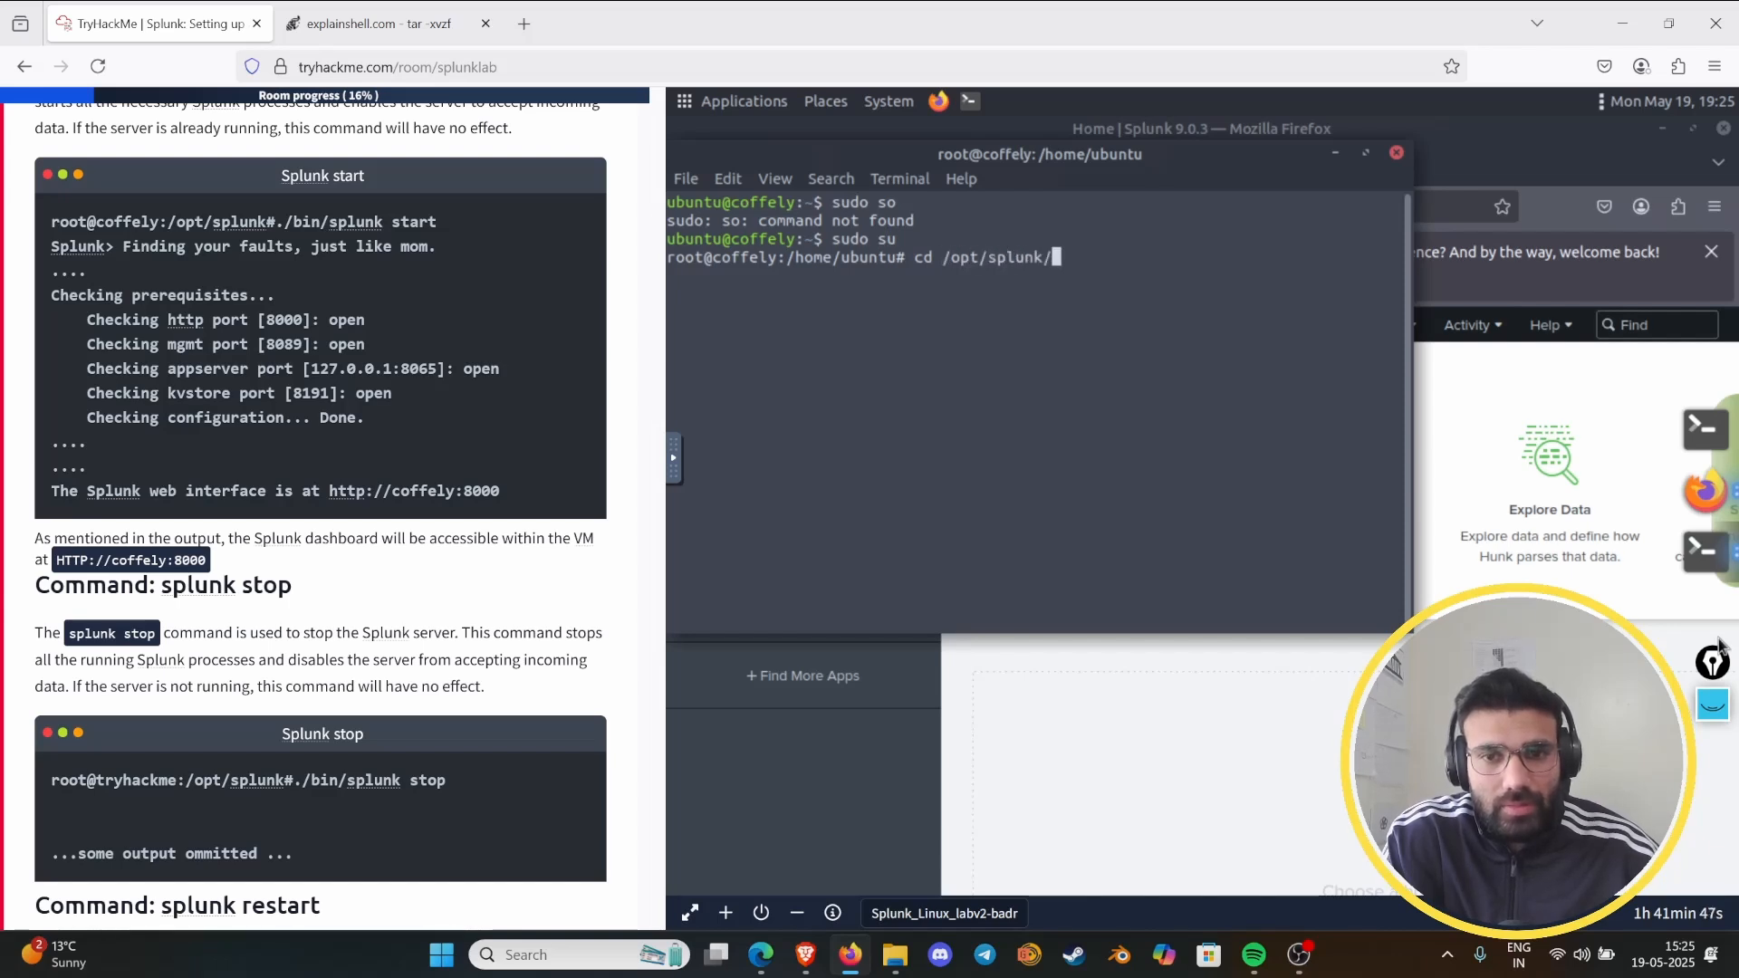
key("Return")
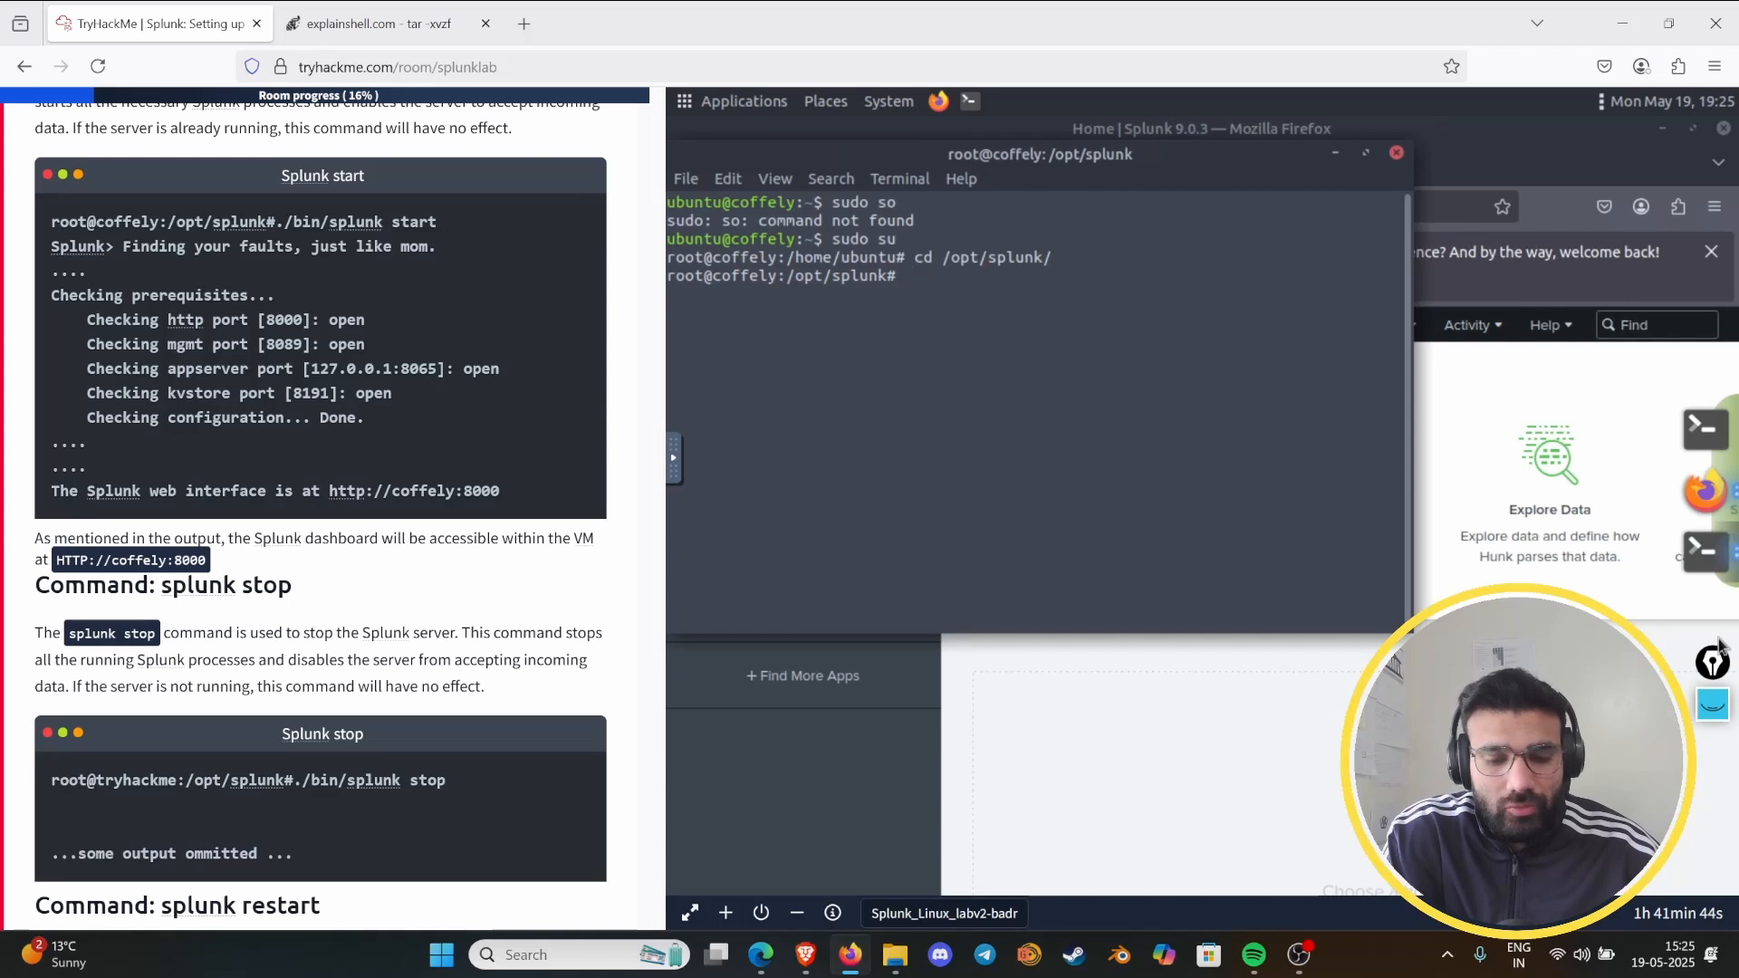
type(".")
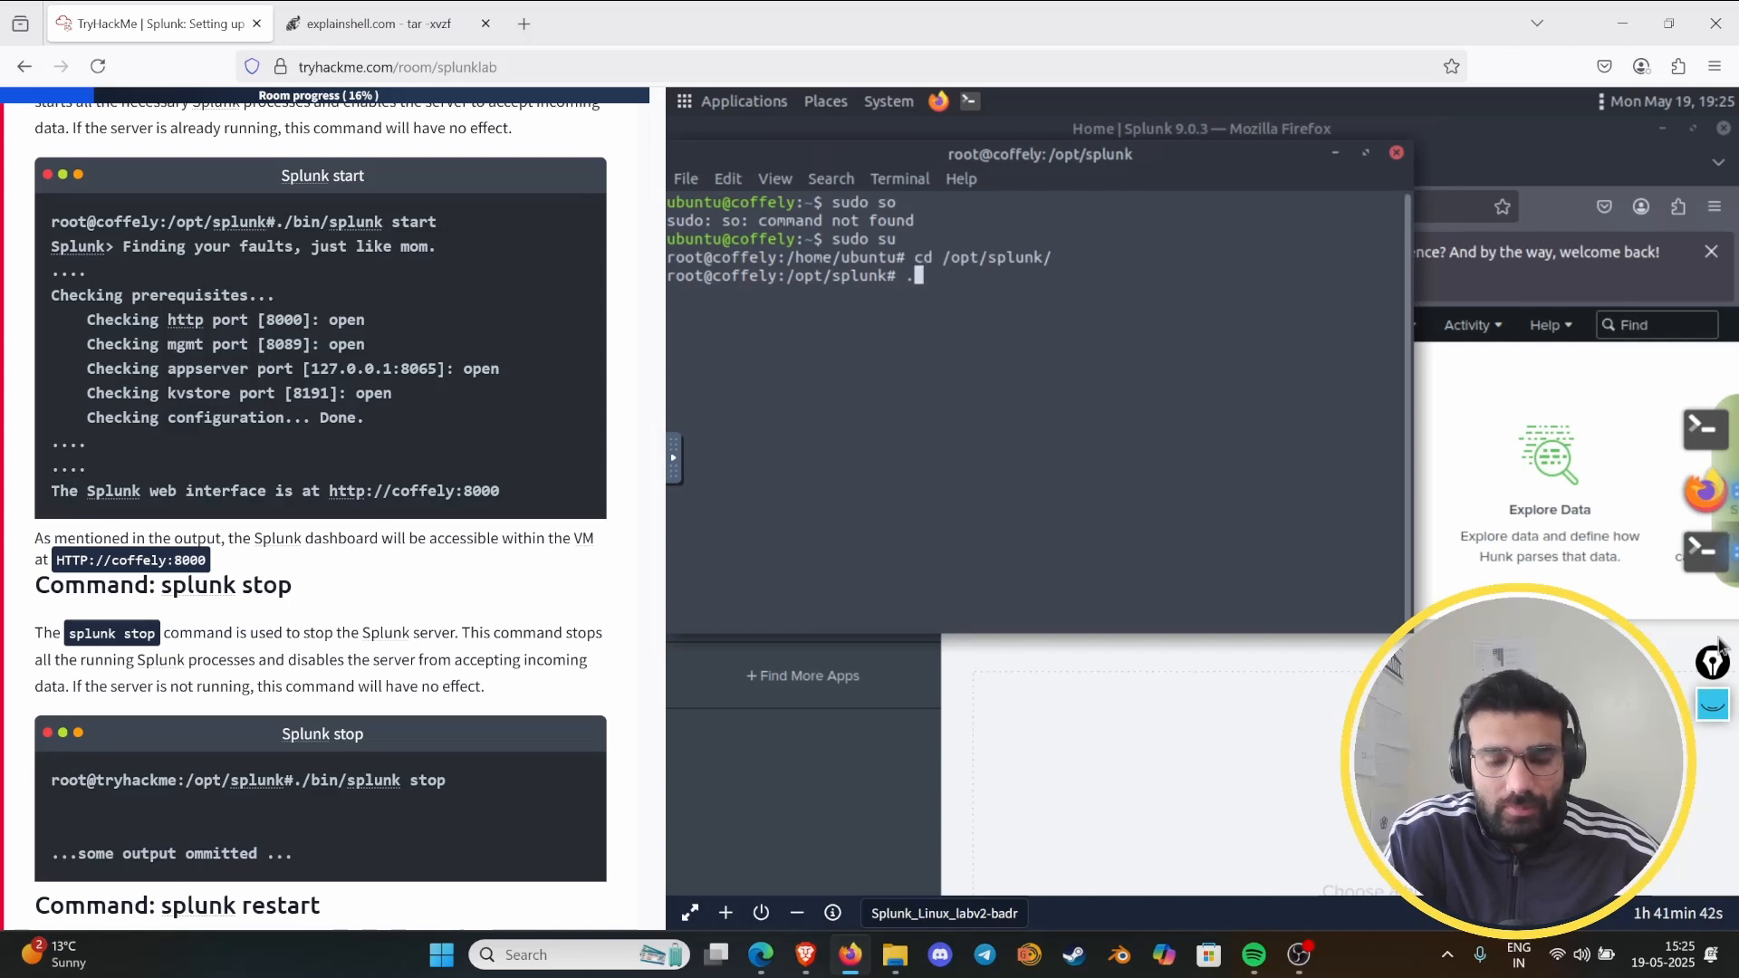
type("/")
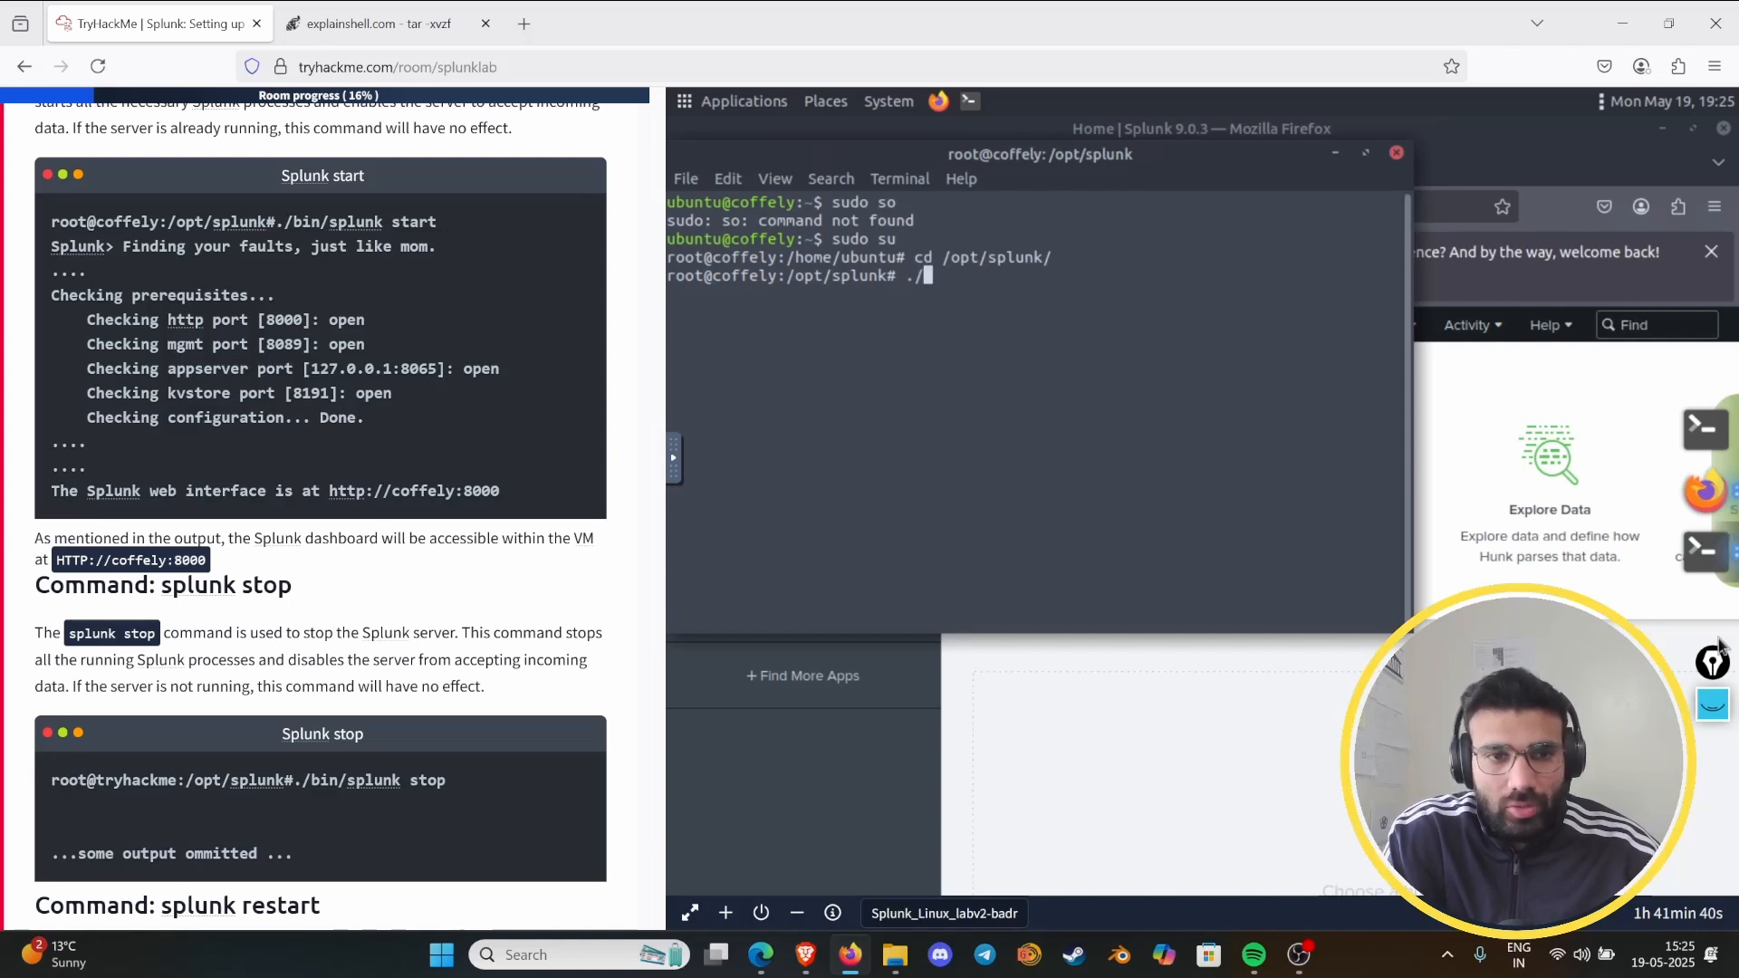
type("bin/sp")
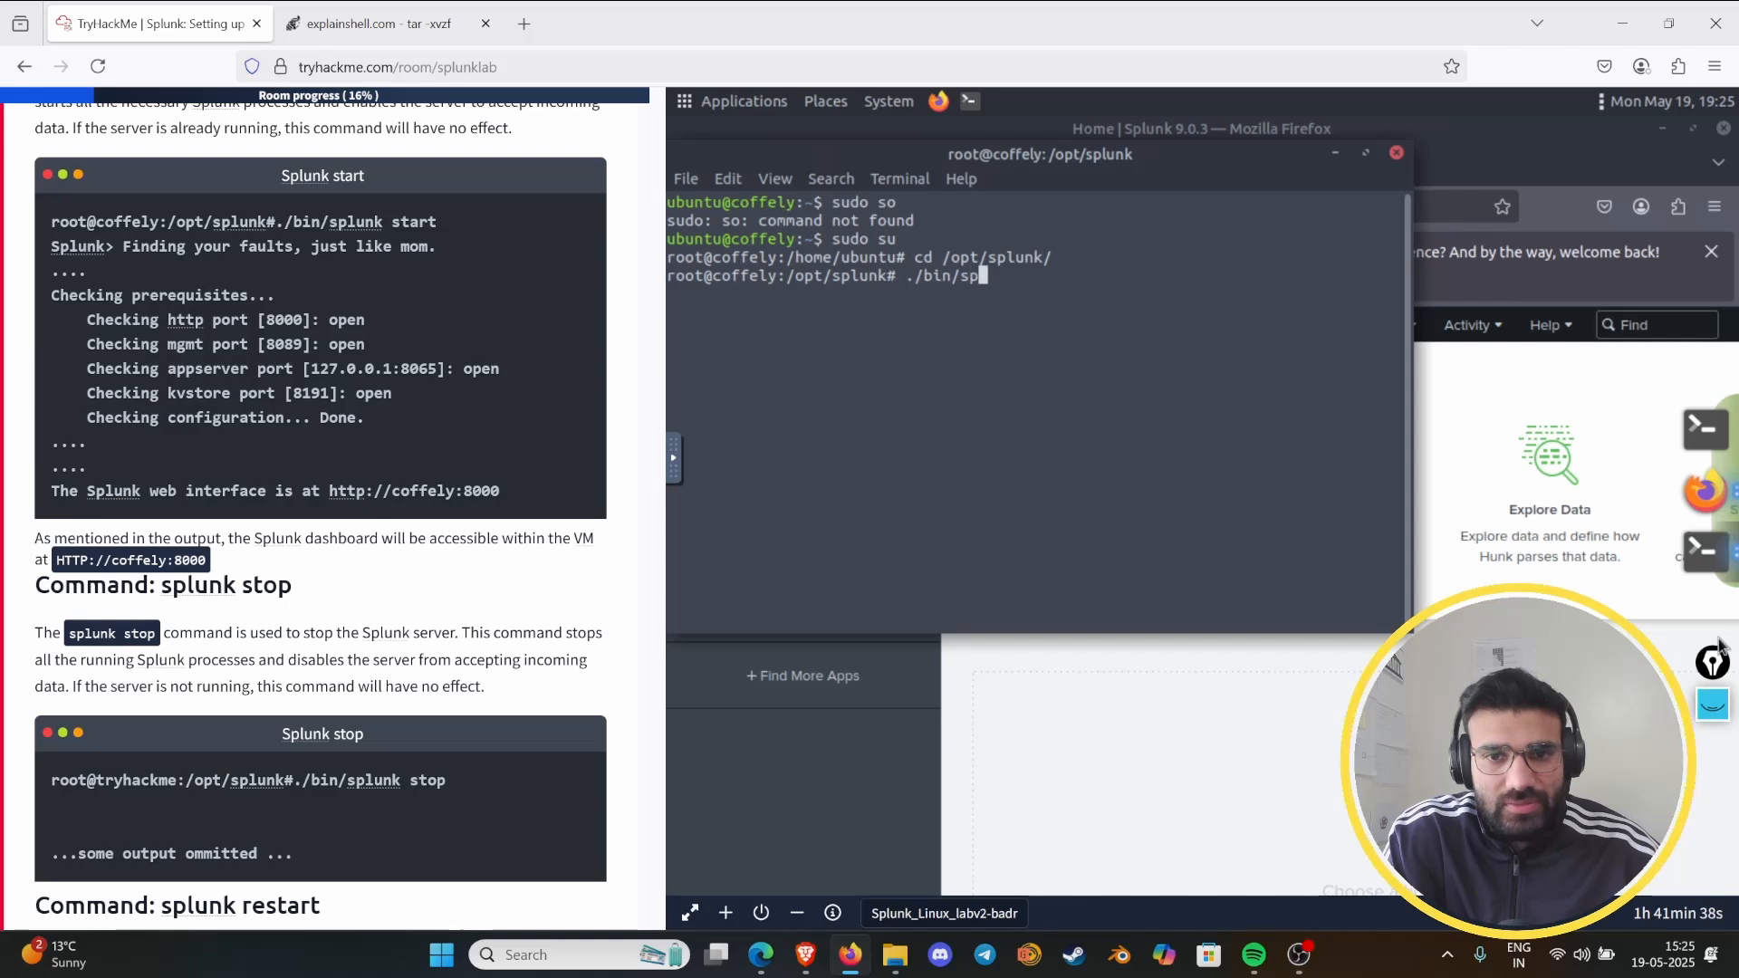
type("lunk start")
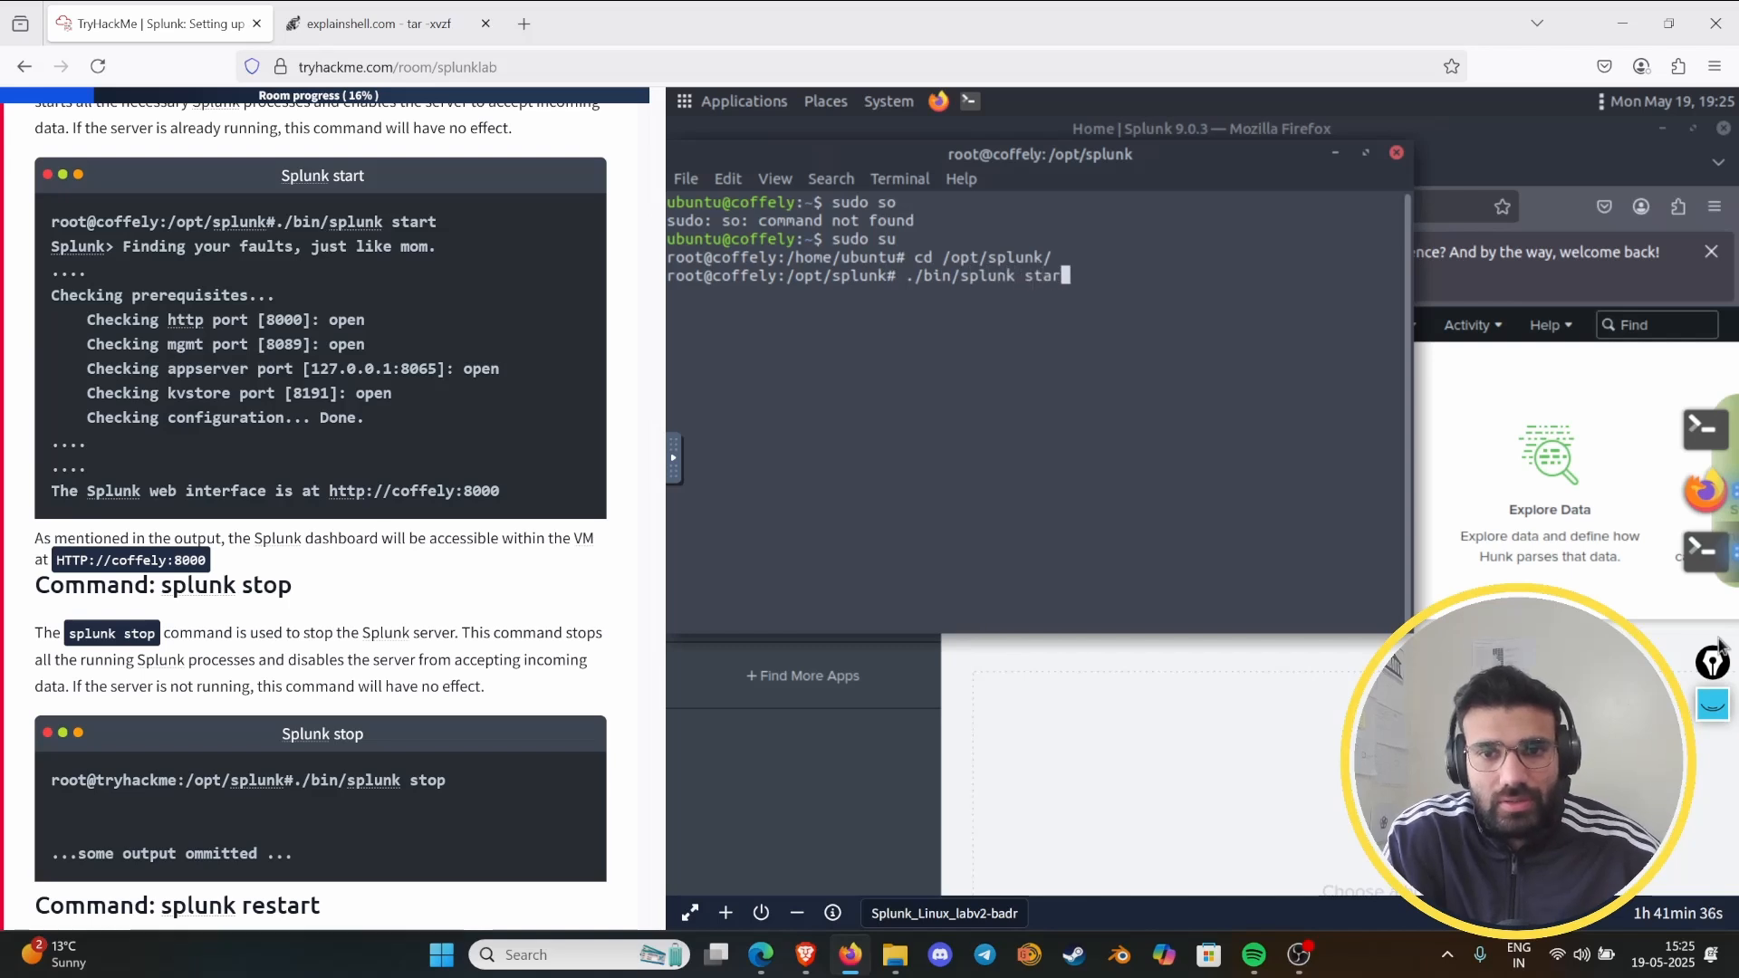
key("Return")
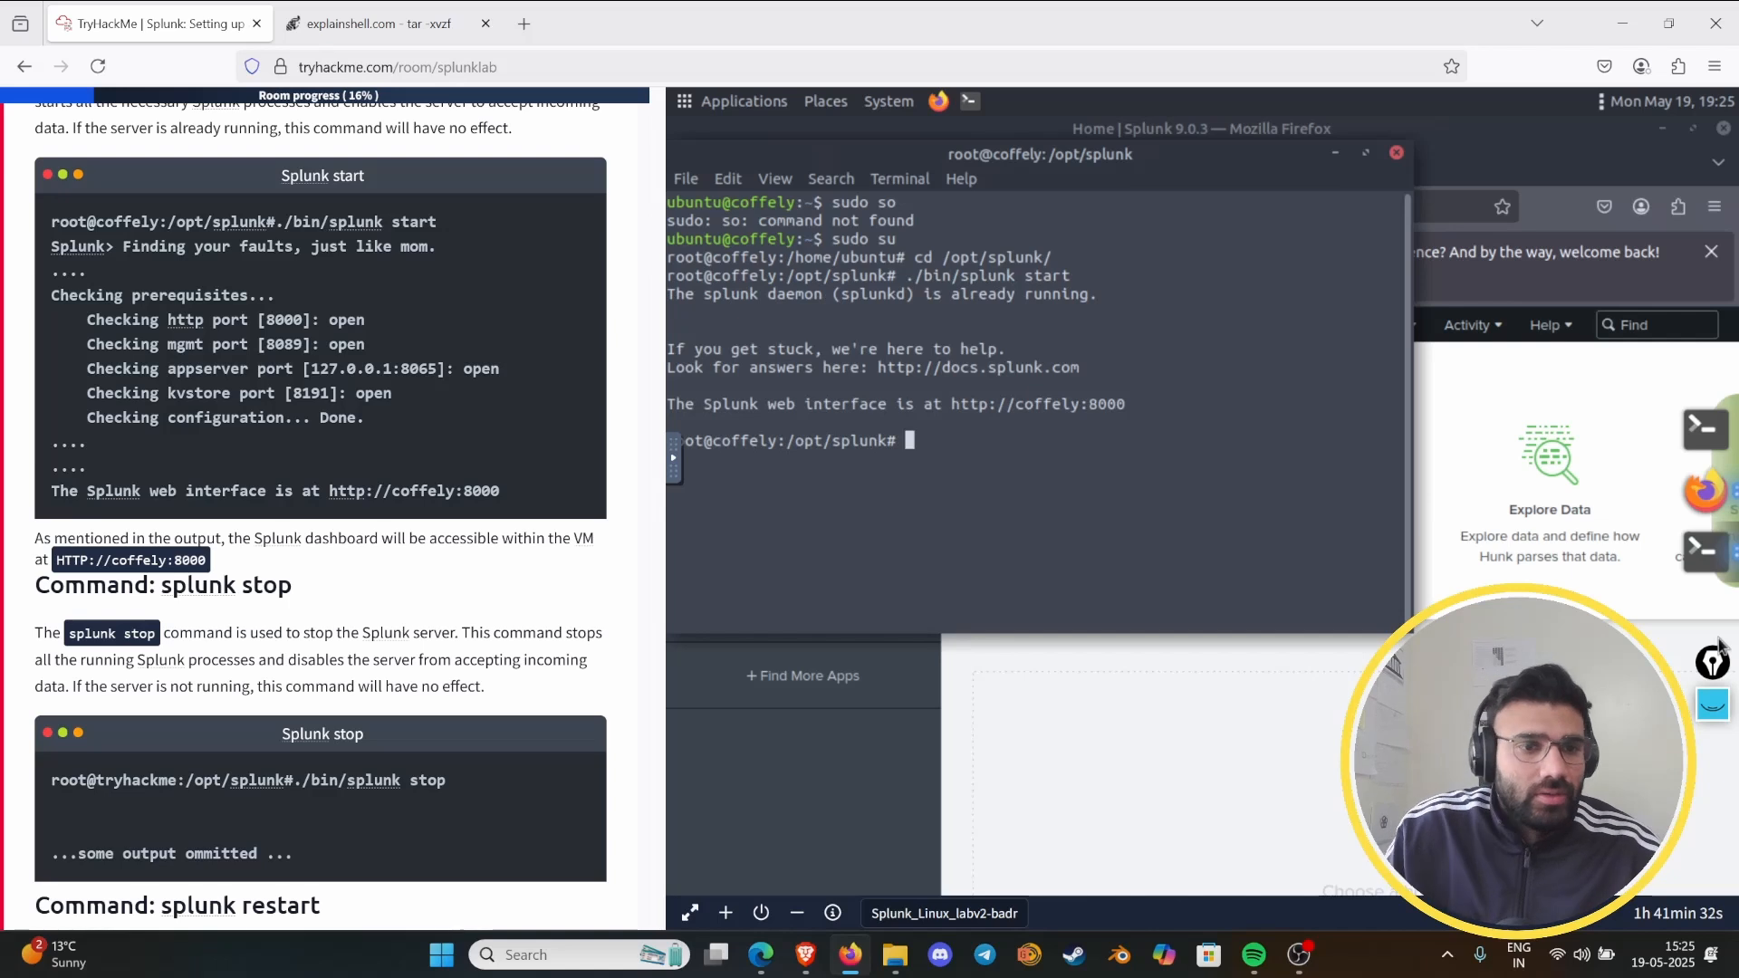
- Stop the Splunk server by running "./bin/splunk stop" from the same directory
scroll(202, 399, "down", 3)
scroll(202, 398, "down", 4)
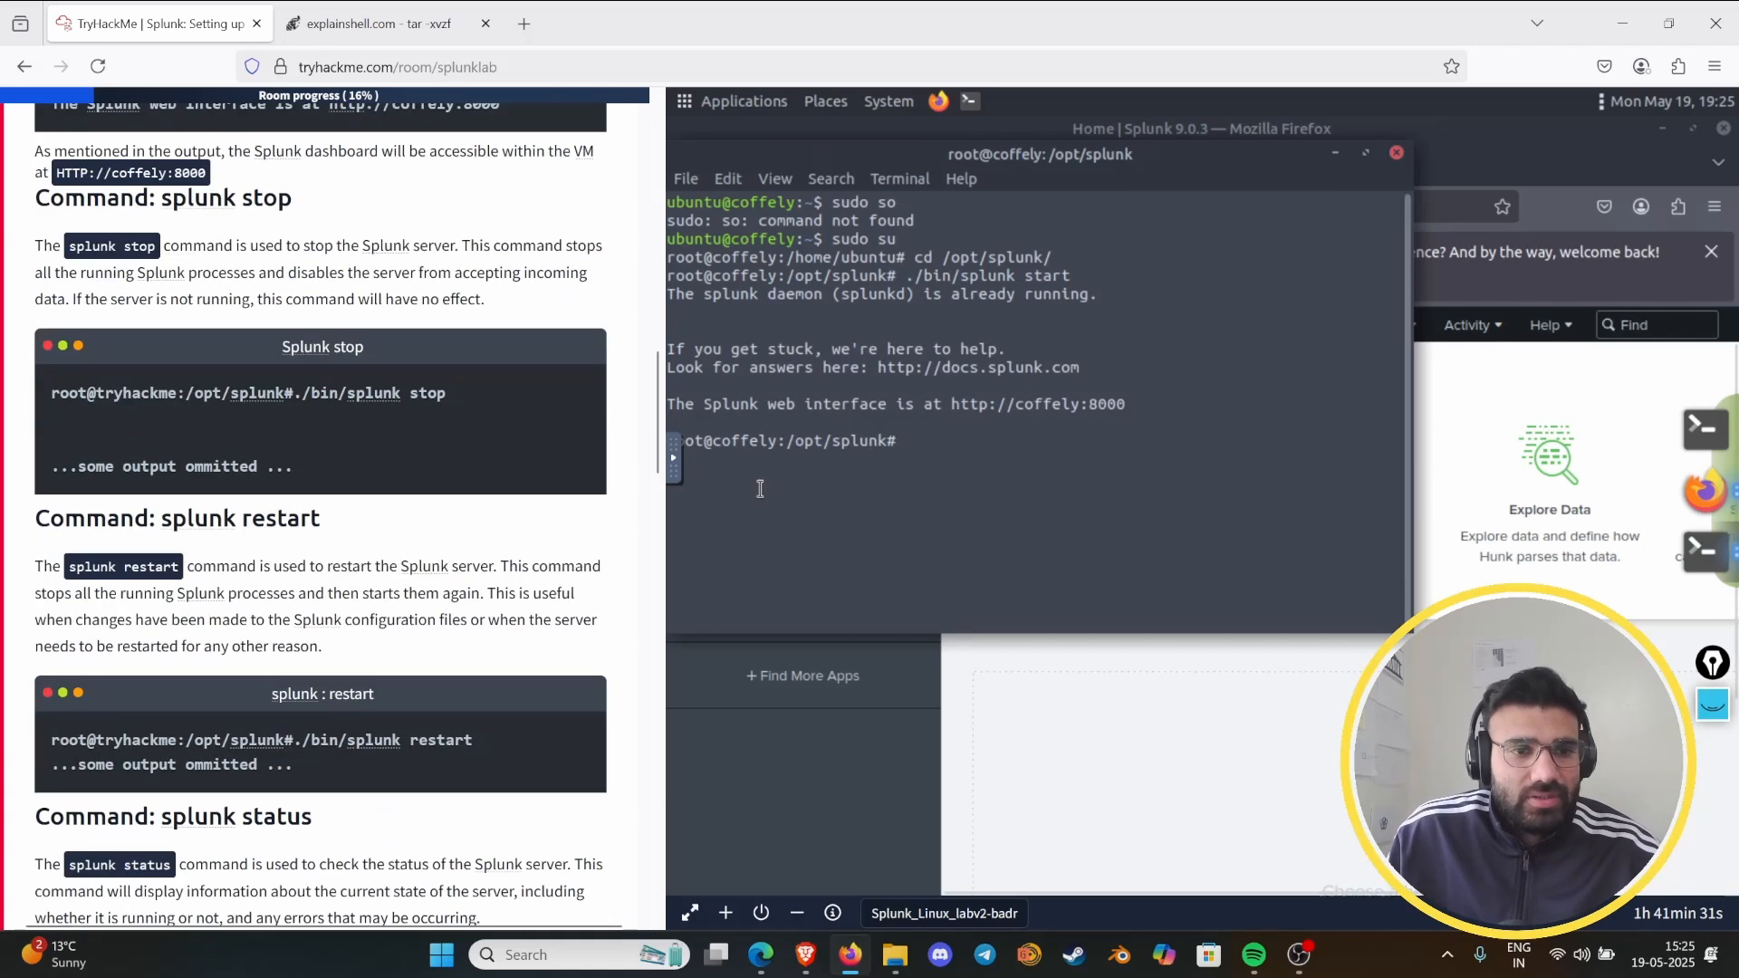
key("Up")
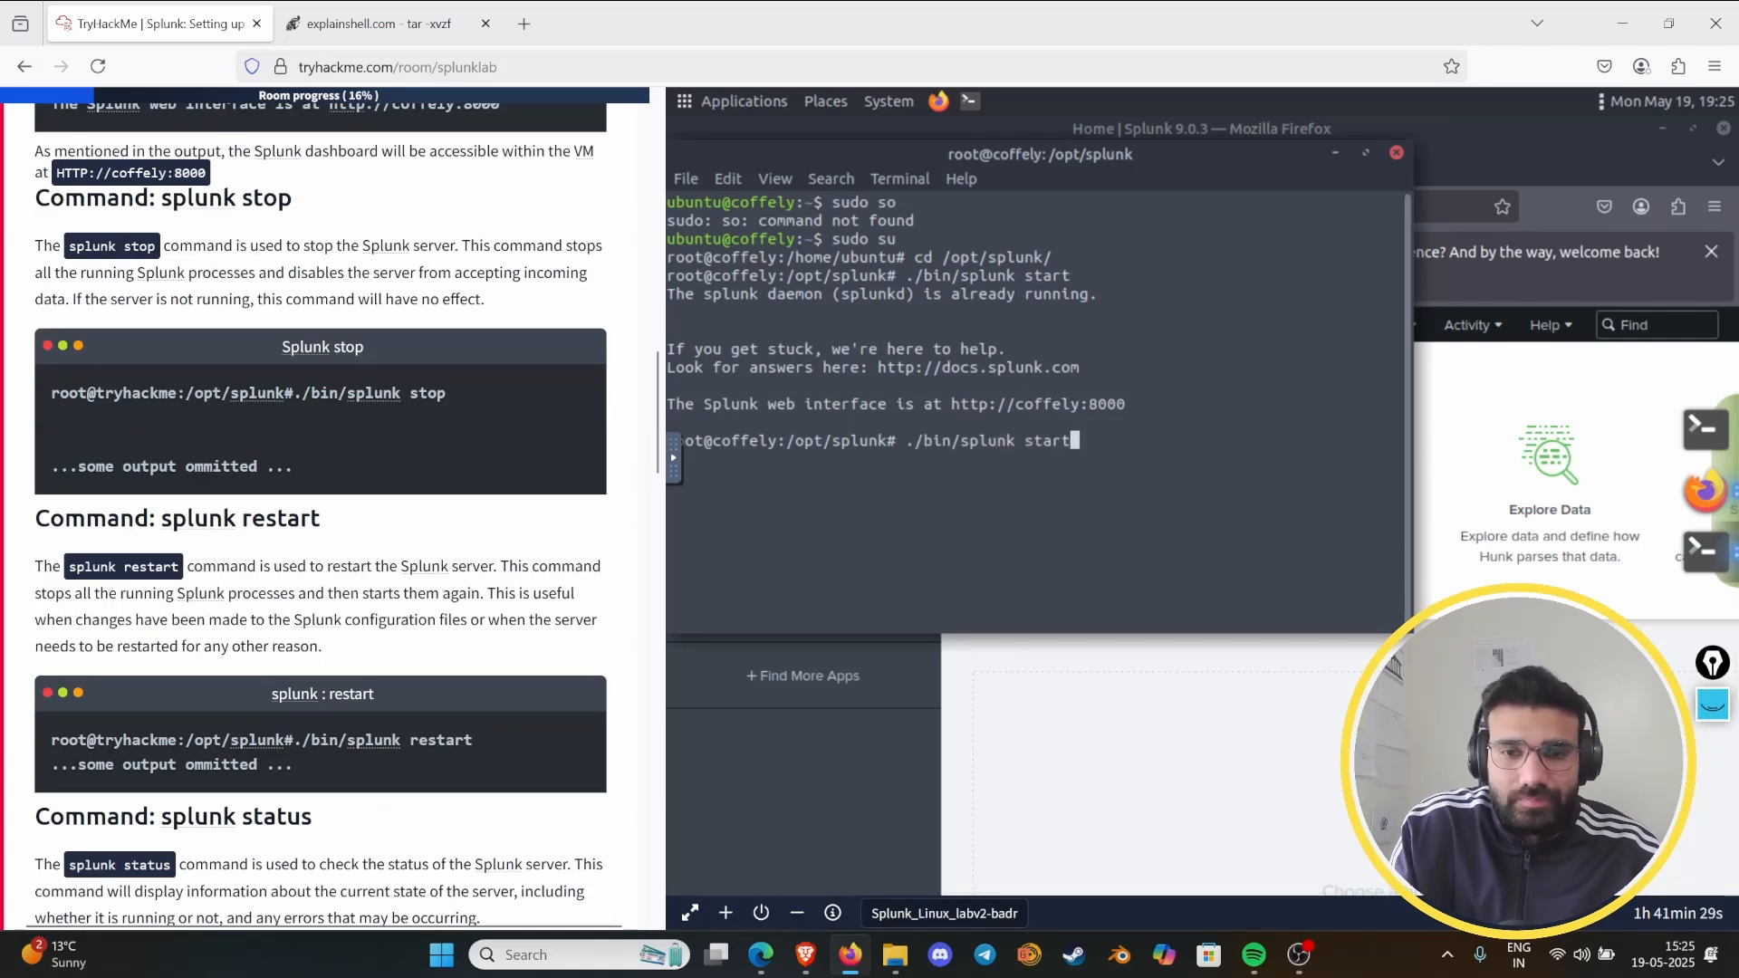
key("BackSpace")
key("BackSpace")
key("BackSpace")
key("BackSpace")
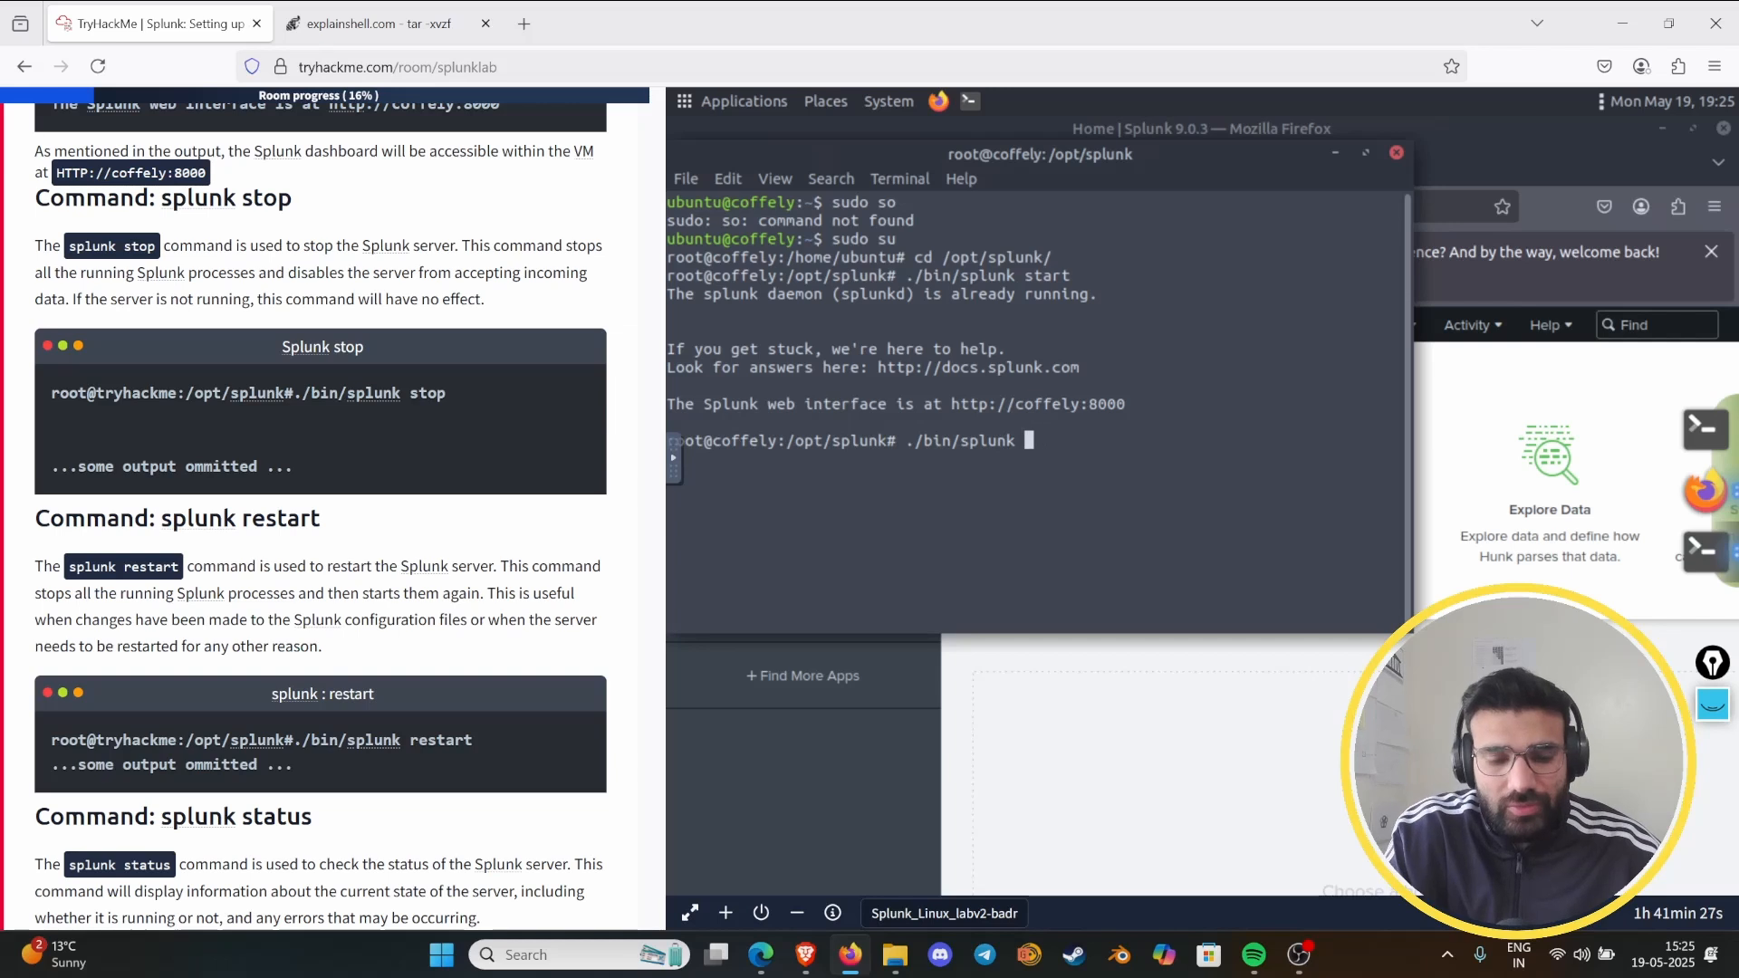
type("stop")
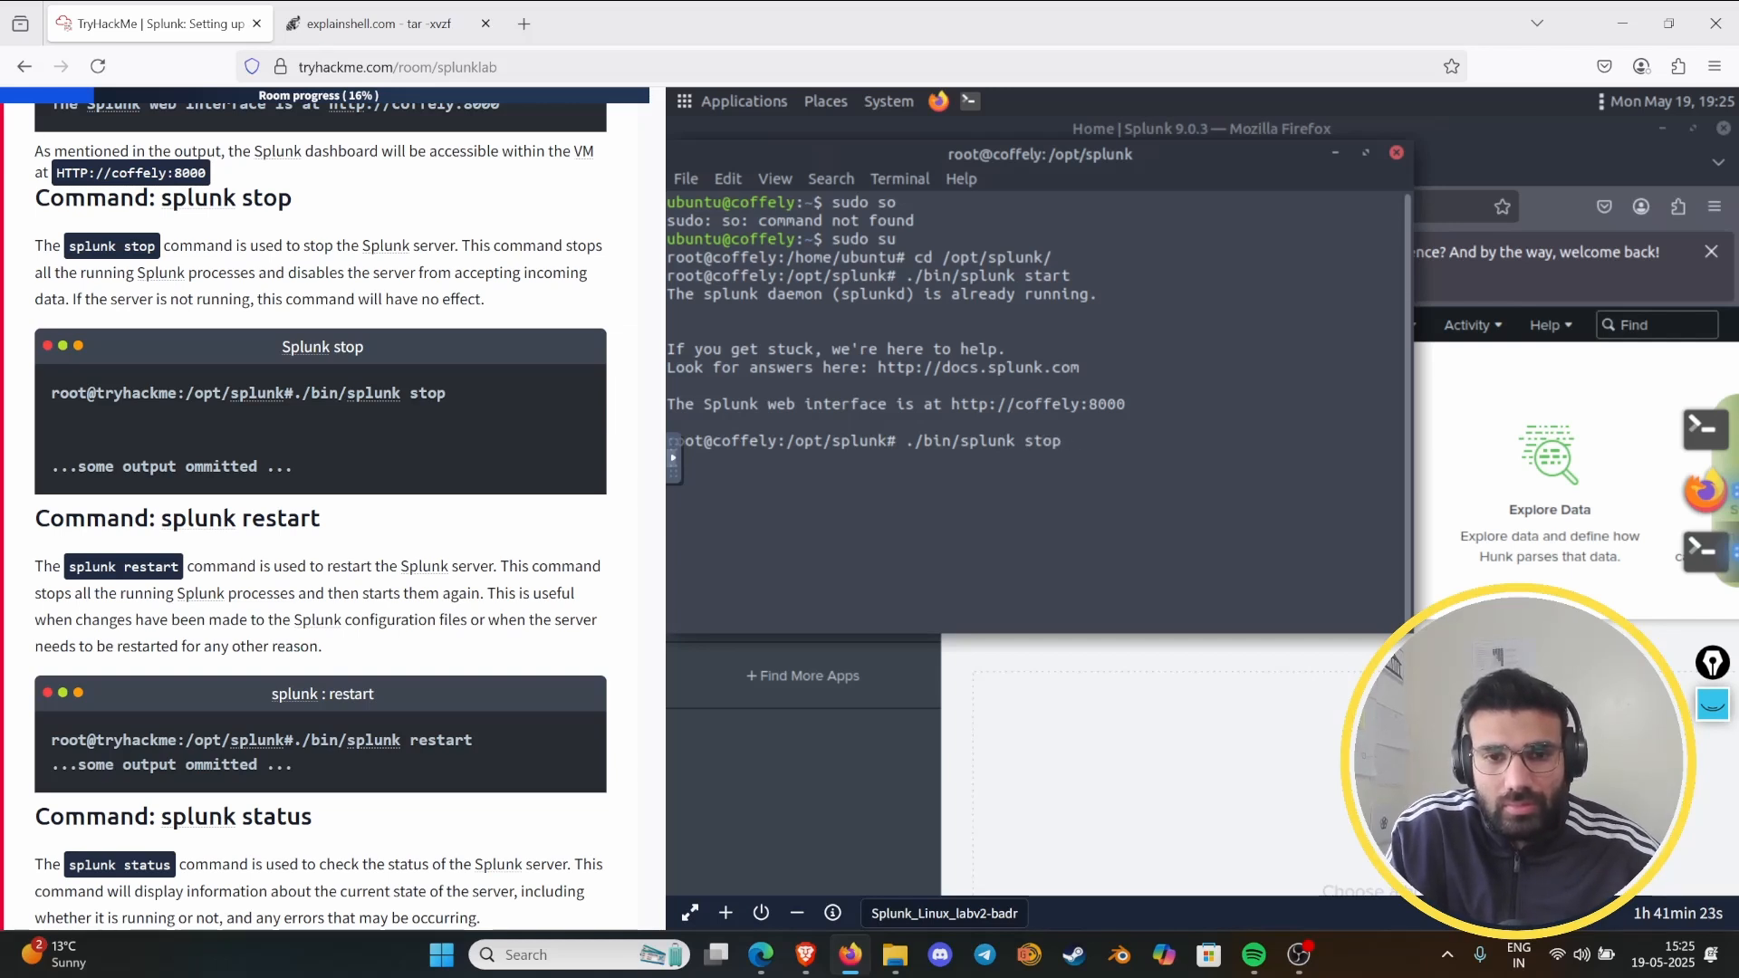
key("Return")
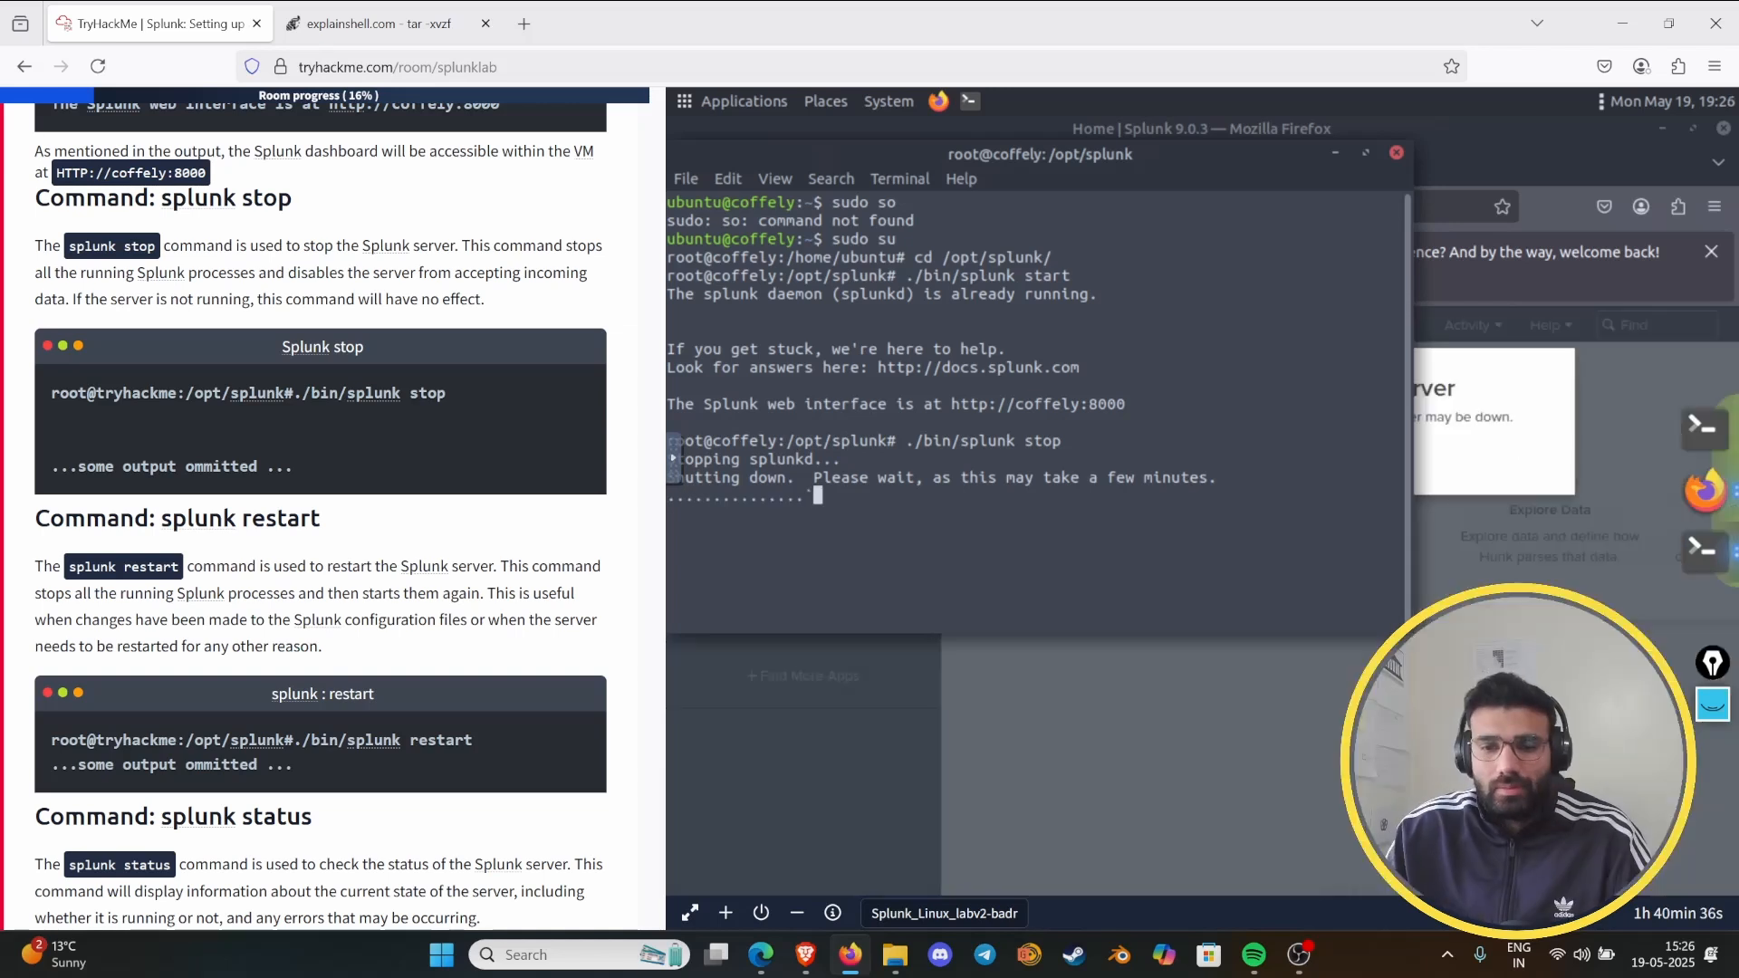
- Minimize the terminal and check the Splunk home page in the virtual machine's Firefox during the shutdown
left_click(1336, 155)
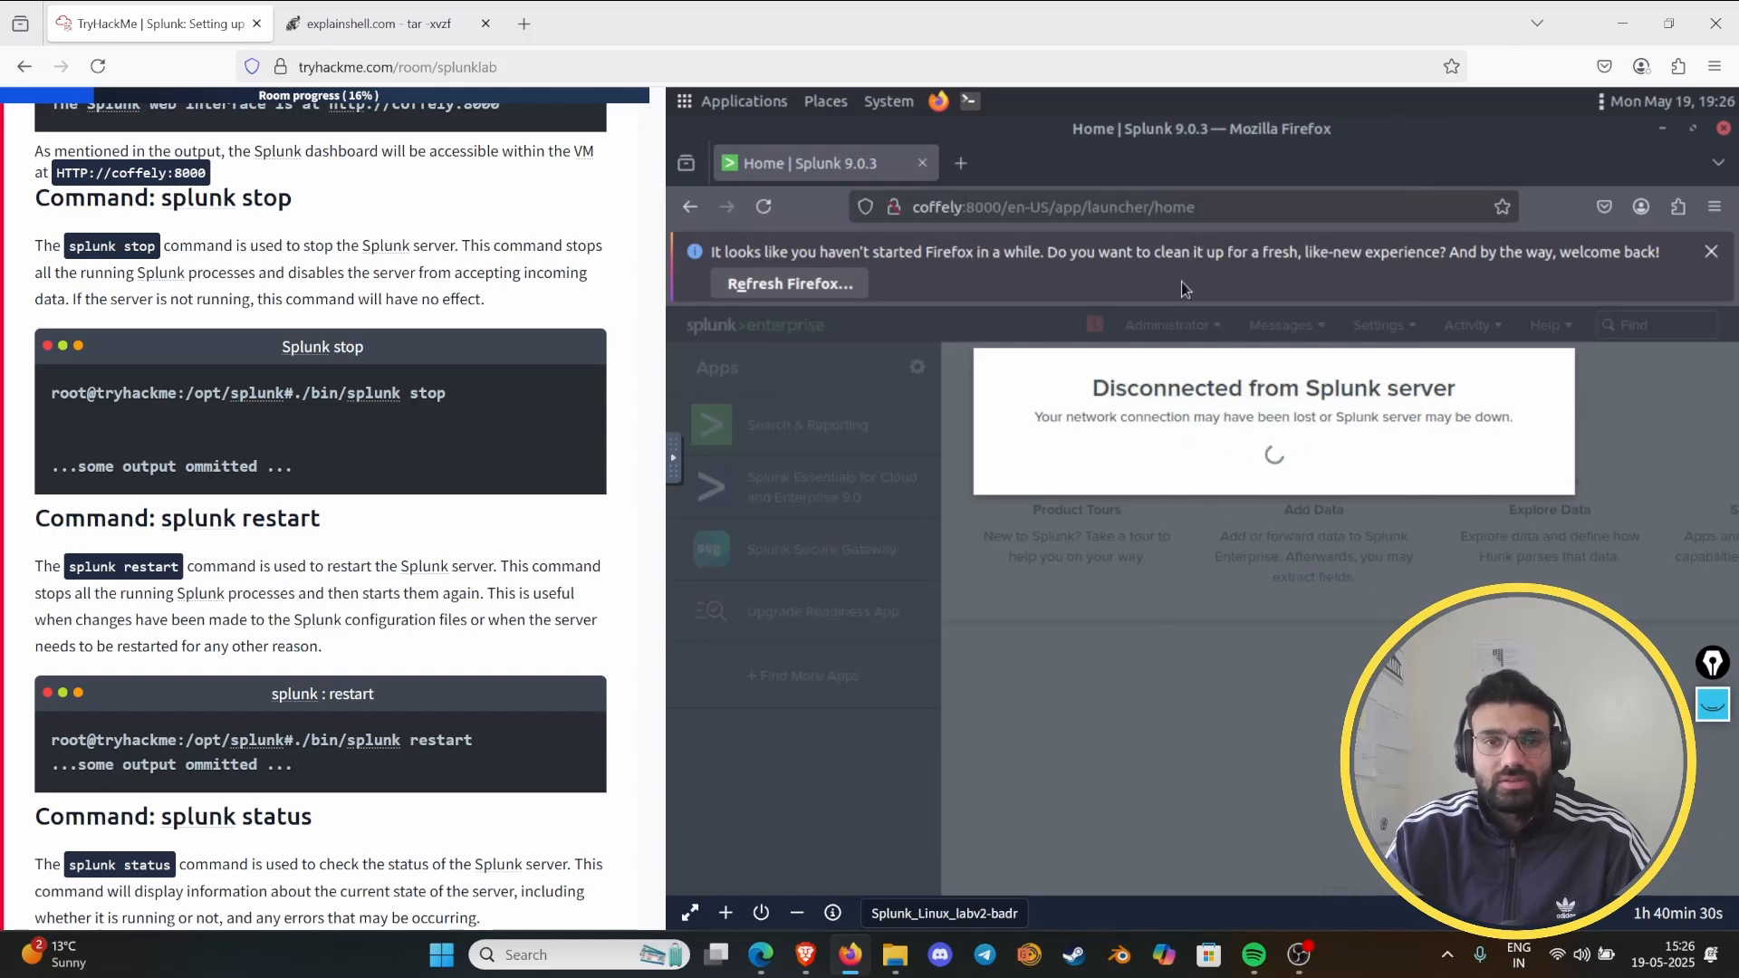
left_click(967, 104)
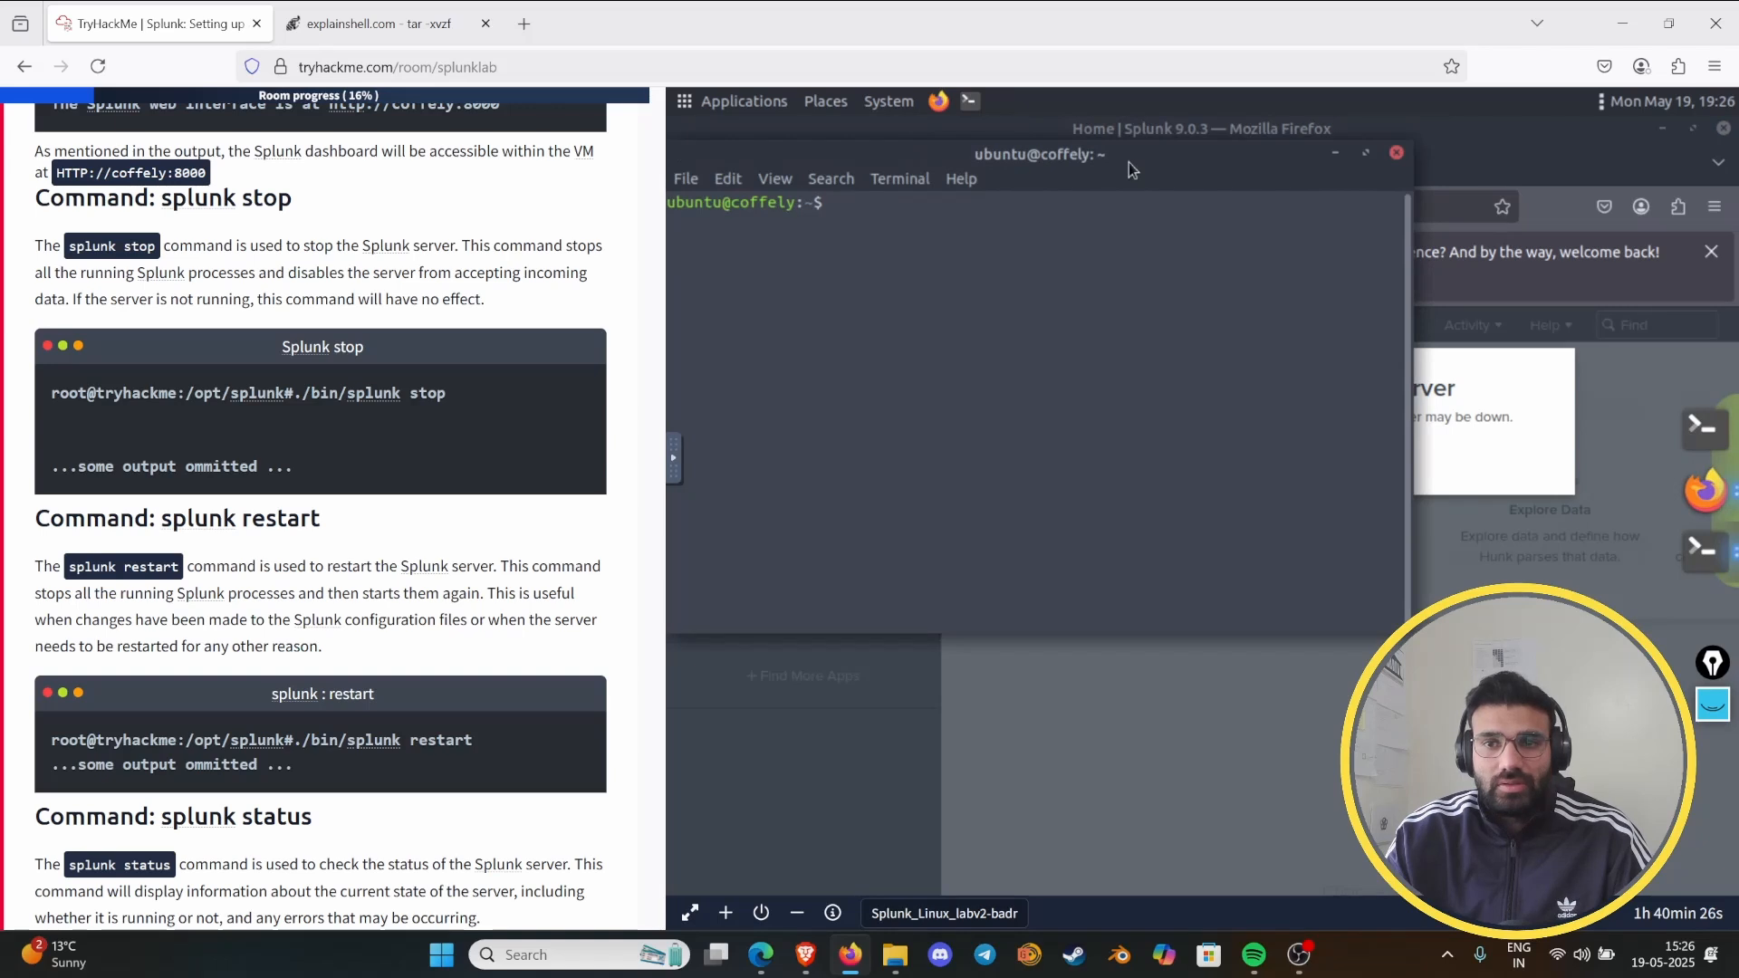
left_click(1335, 153)
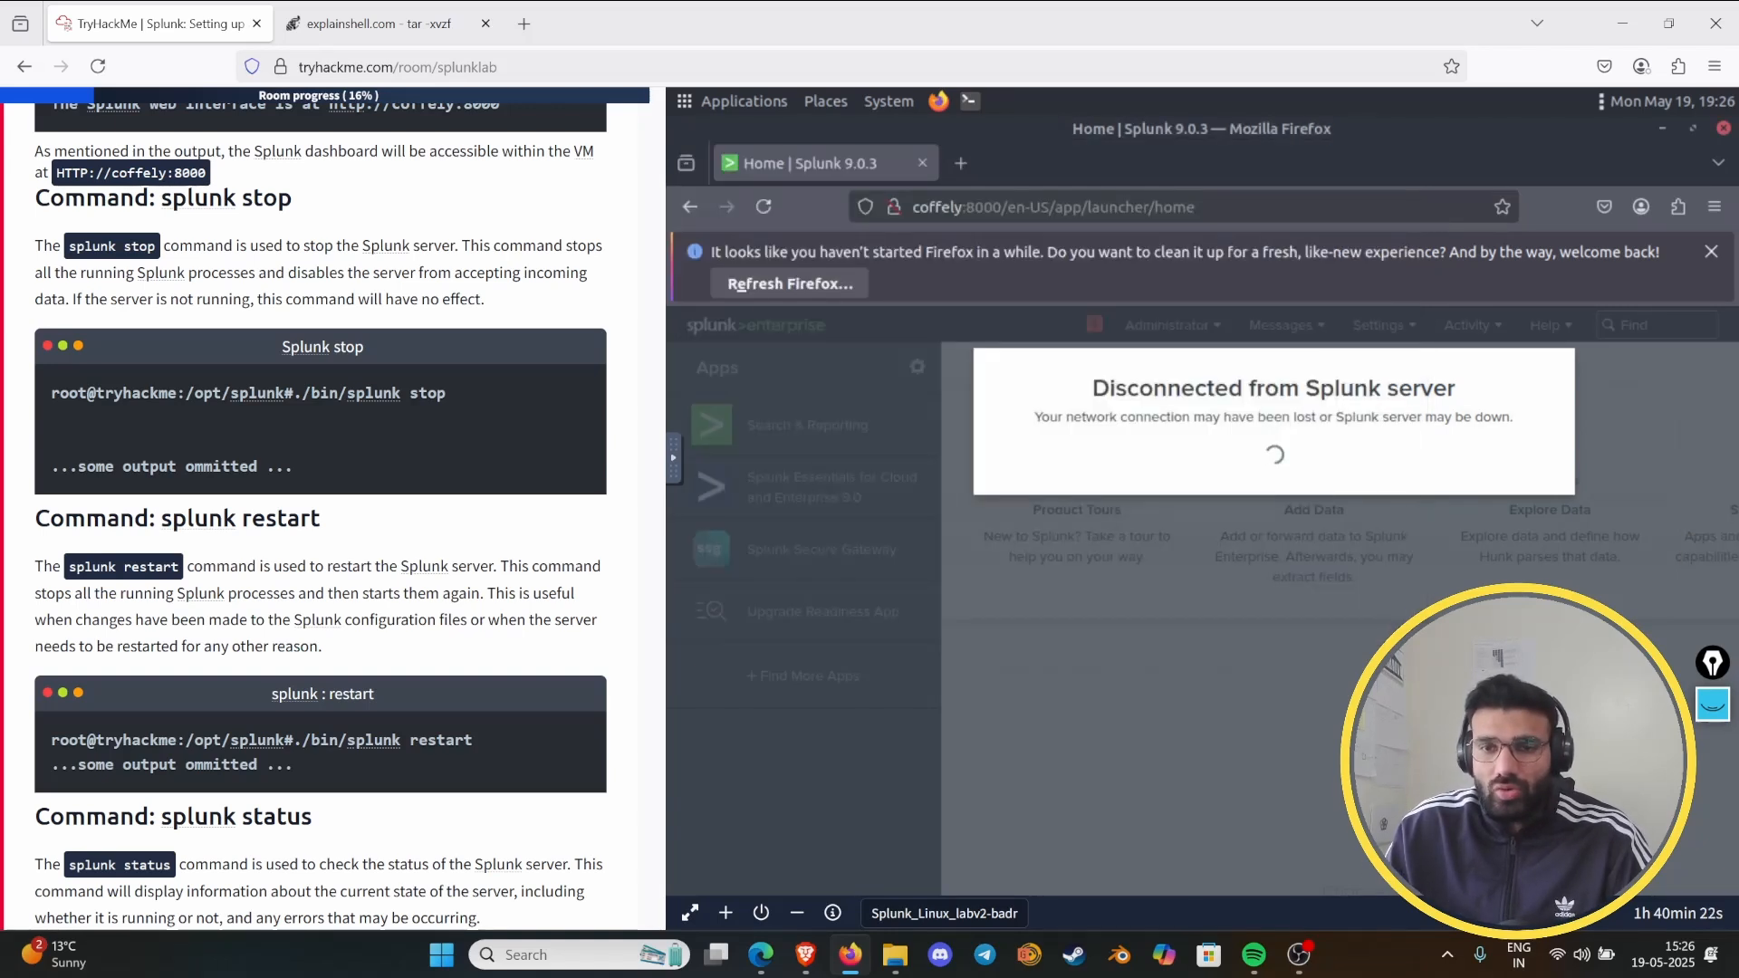
- Restore the terminal windows and close the blank one and the /opt/splunk/bin one, keeping the one running "splunk stop"
mouse_move(1735, 399)
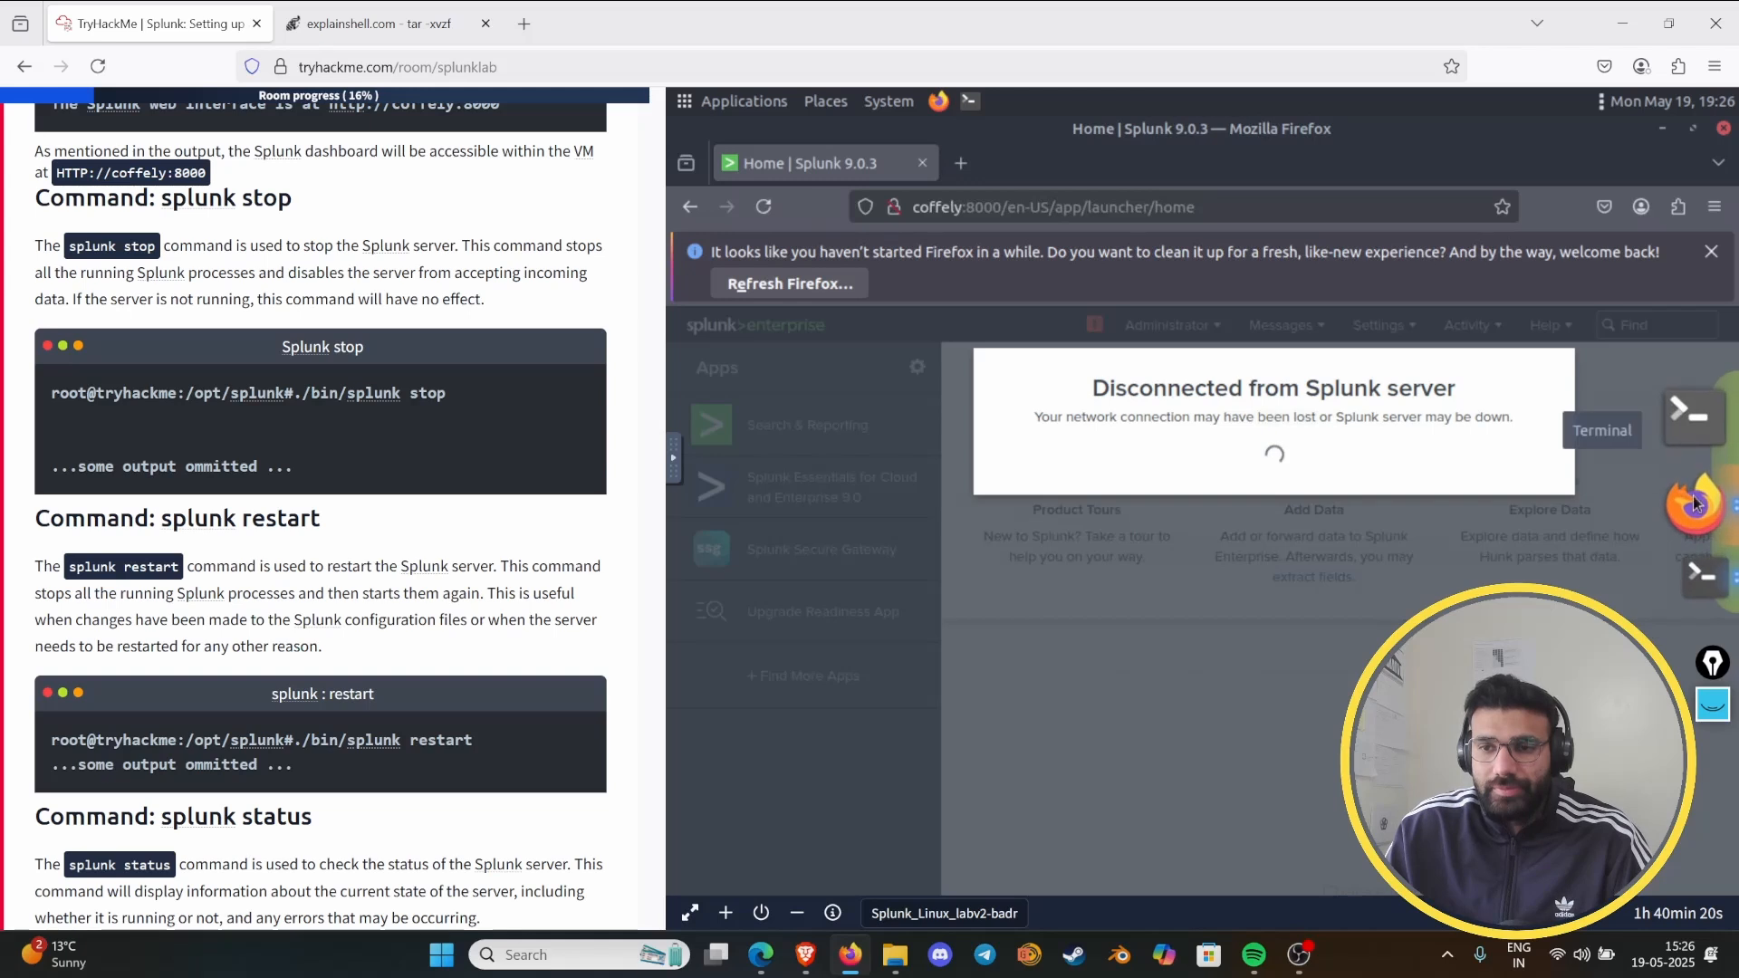
left_click(1699, 569)
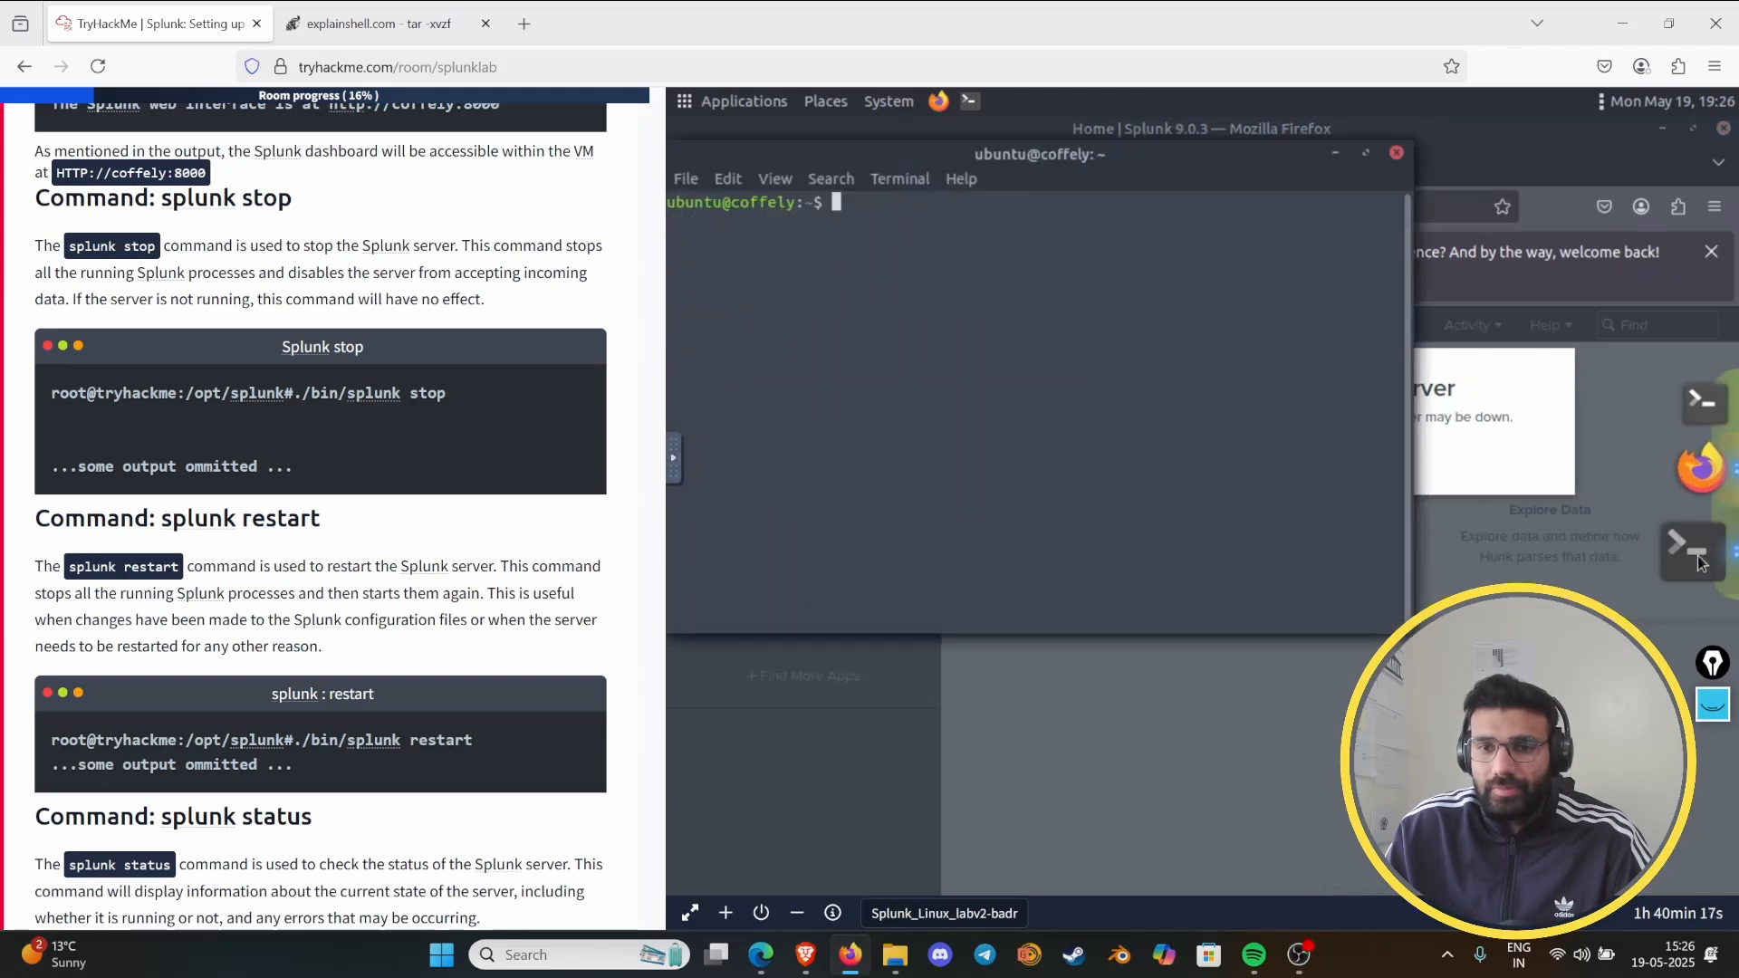
left_click(1698, 383)
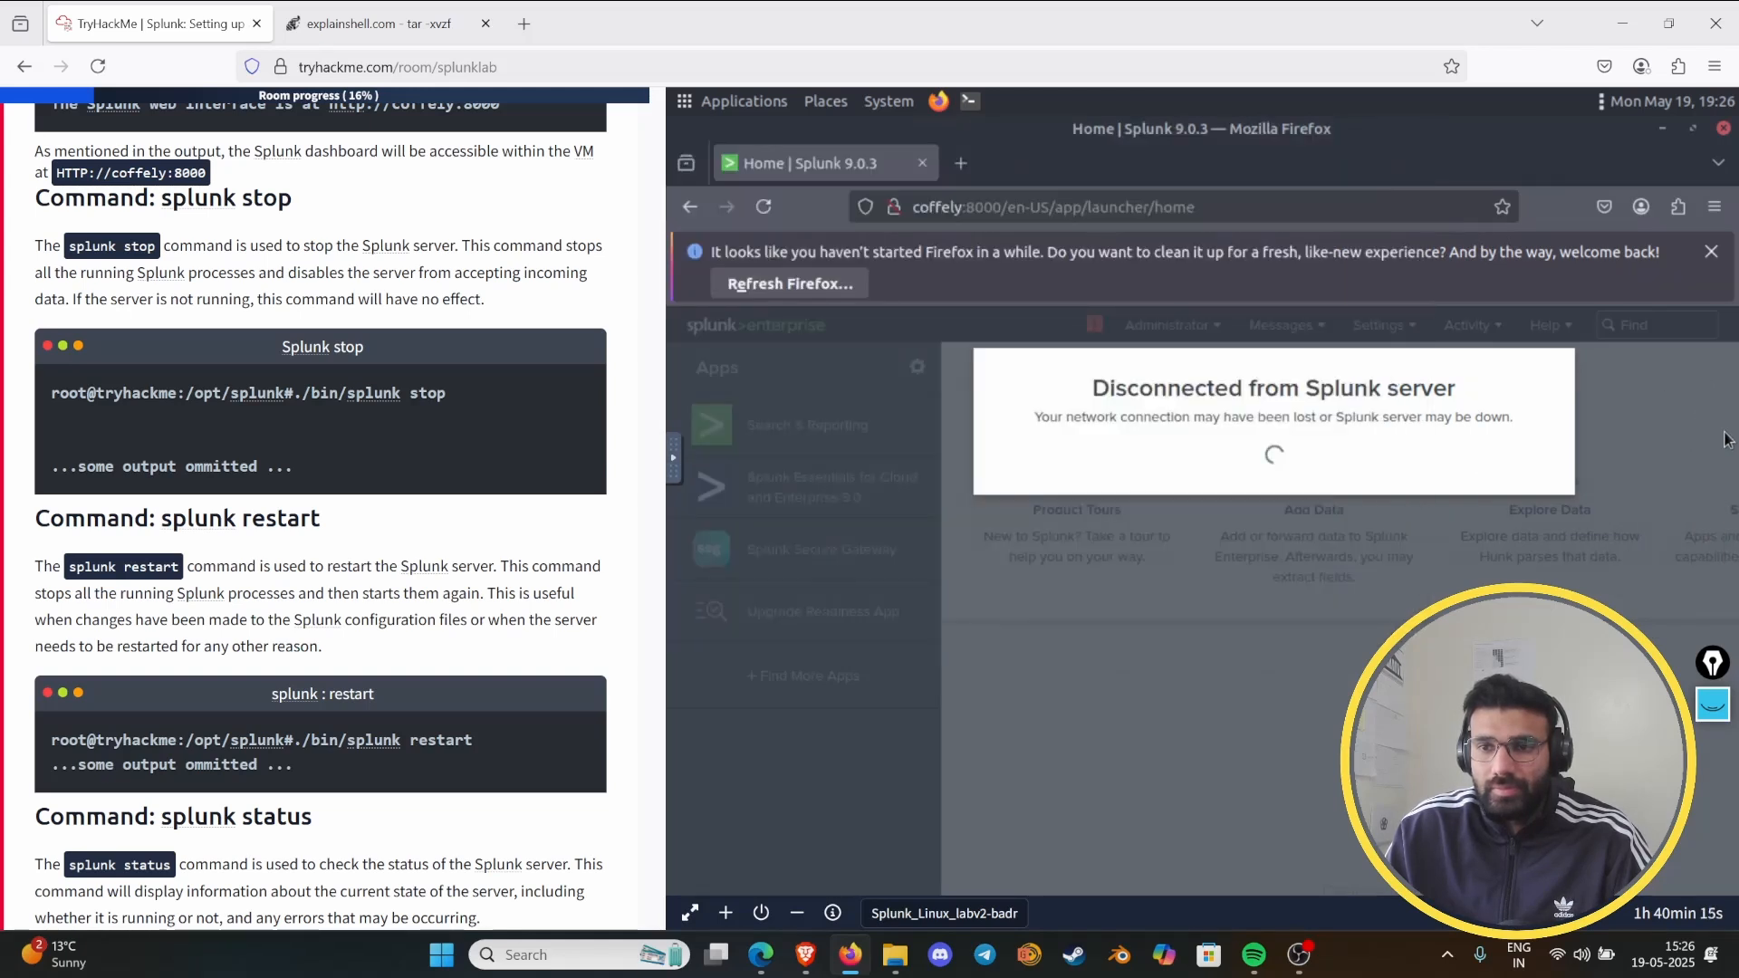
left_click(1710, 438)
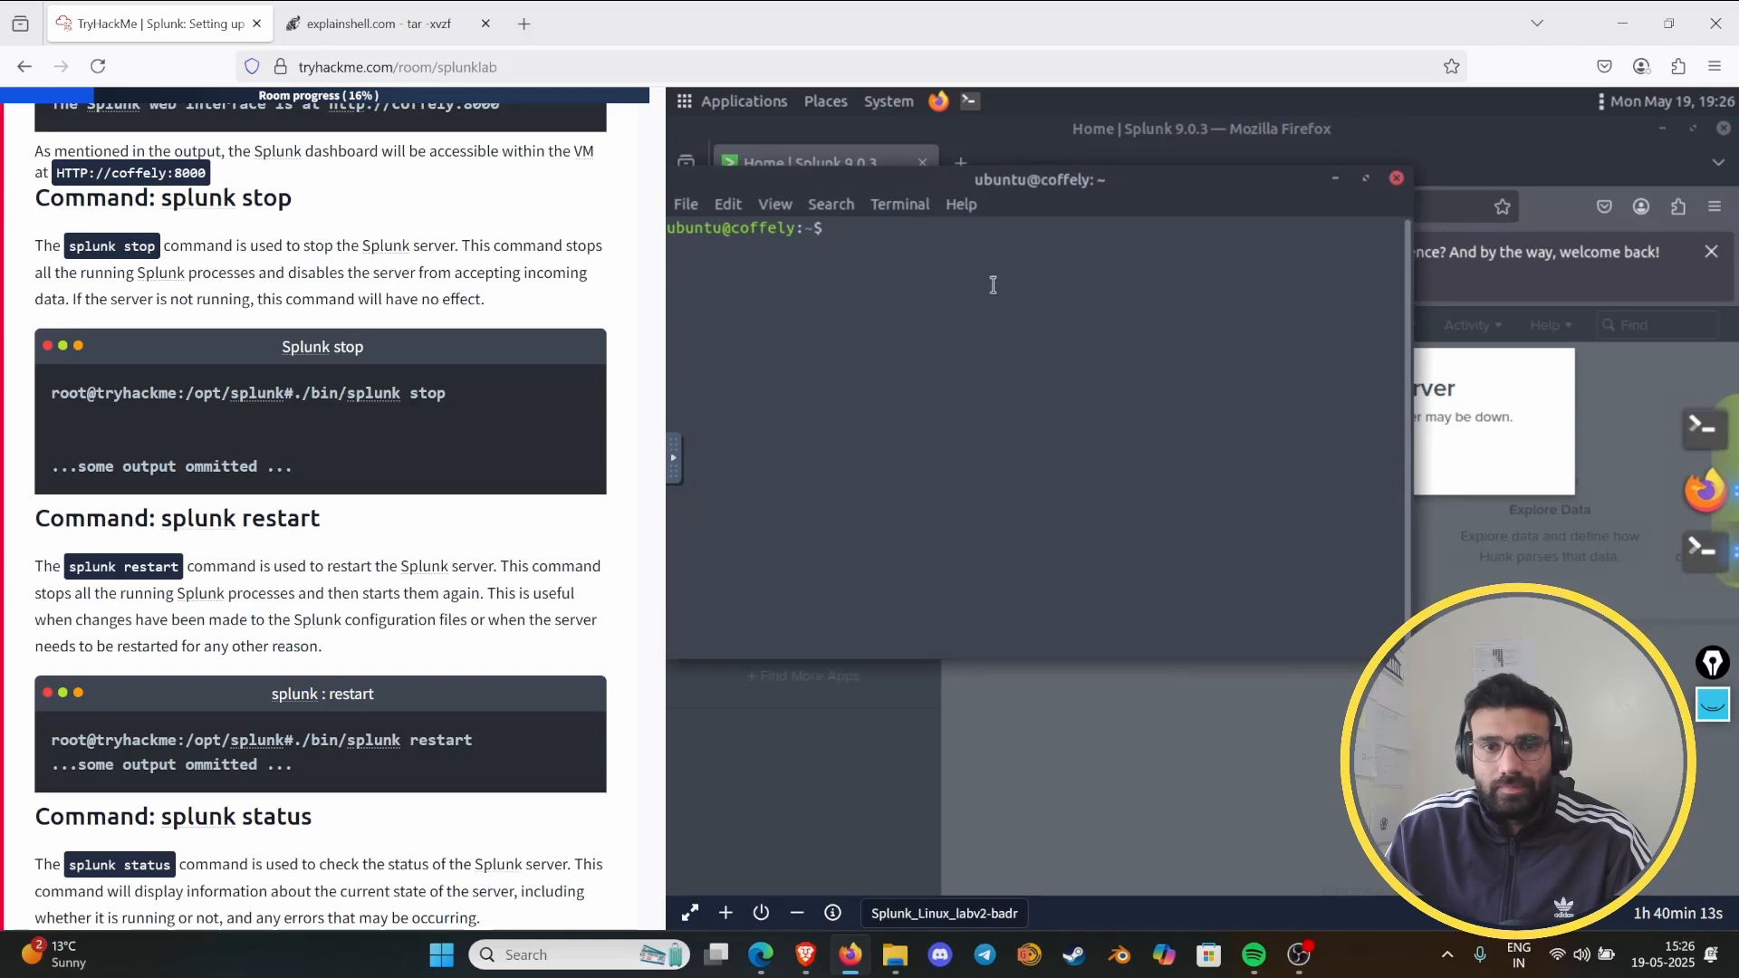
left_click_drag(1257, 192, 1364, 421)
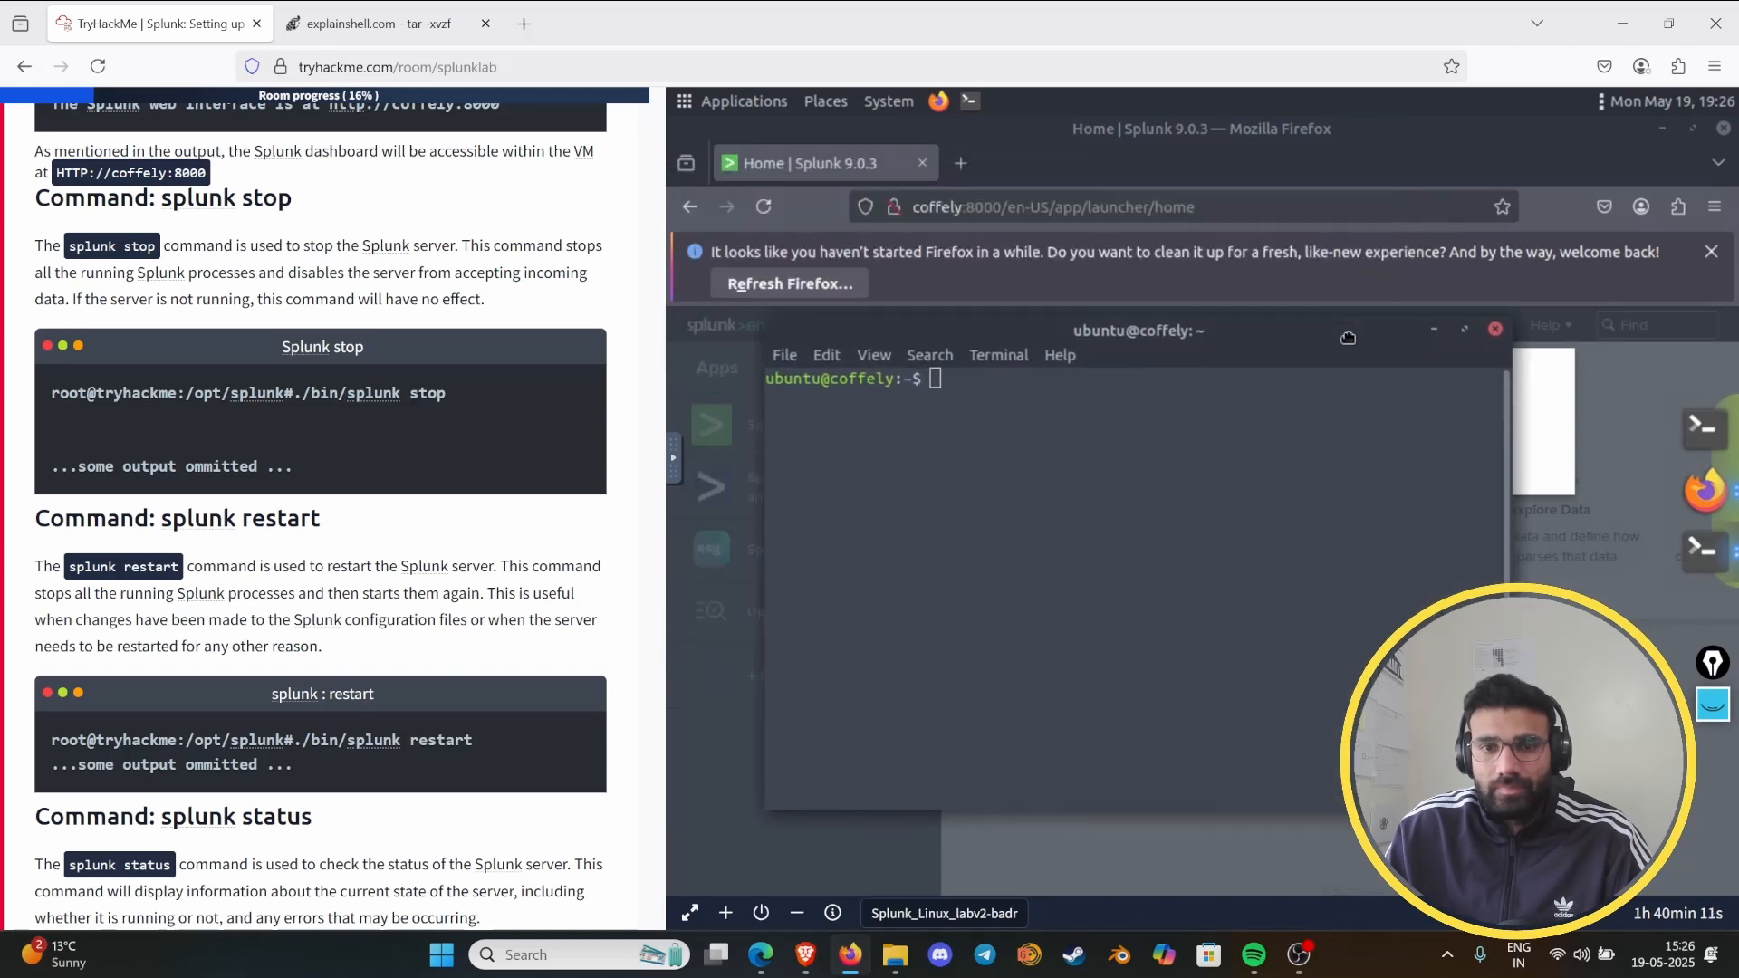
left_click(1682, 556)
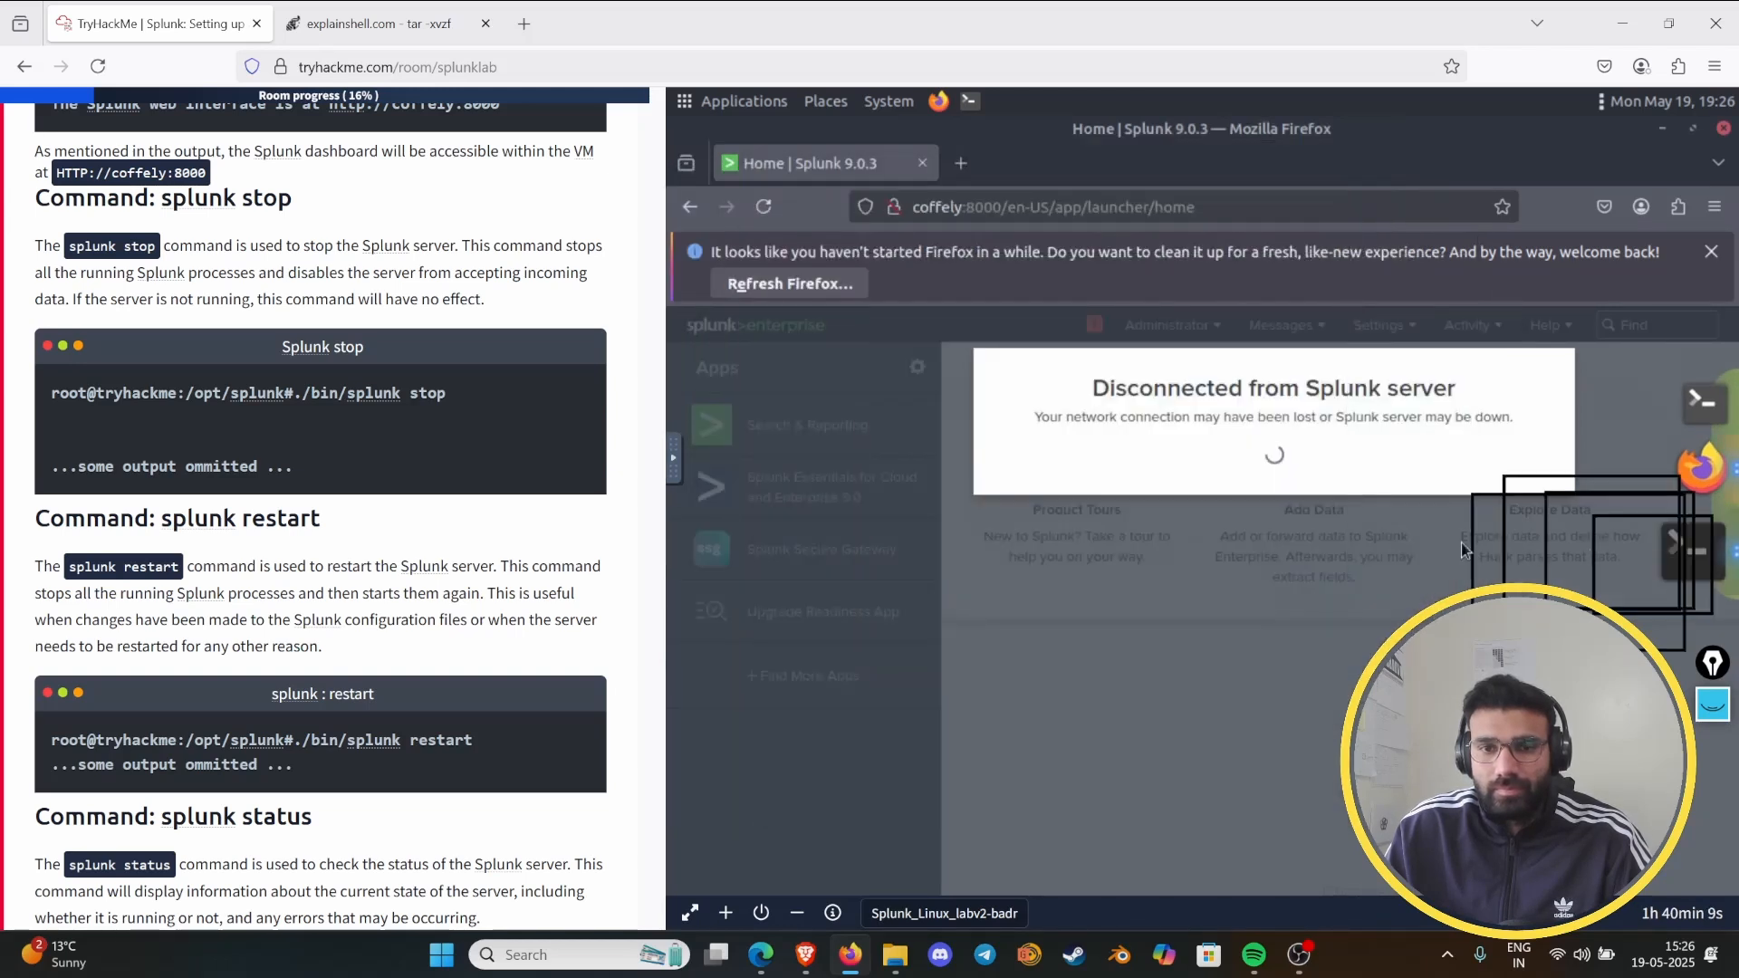
mouse_move(1720, 566)
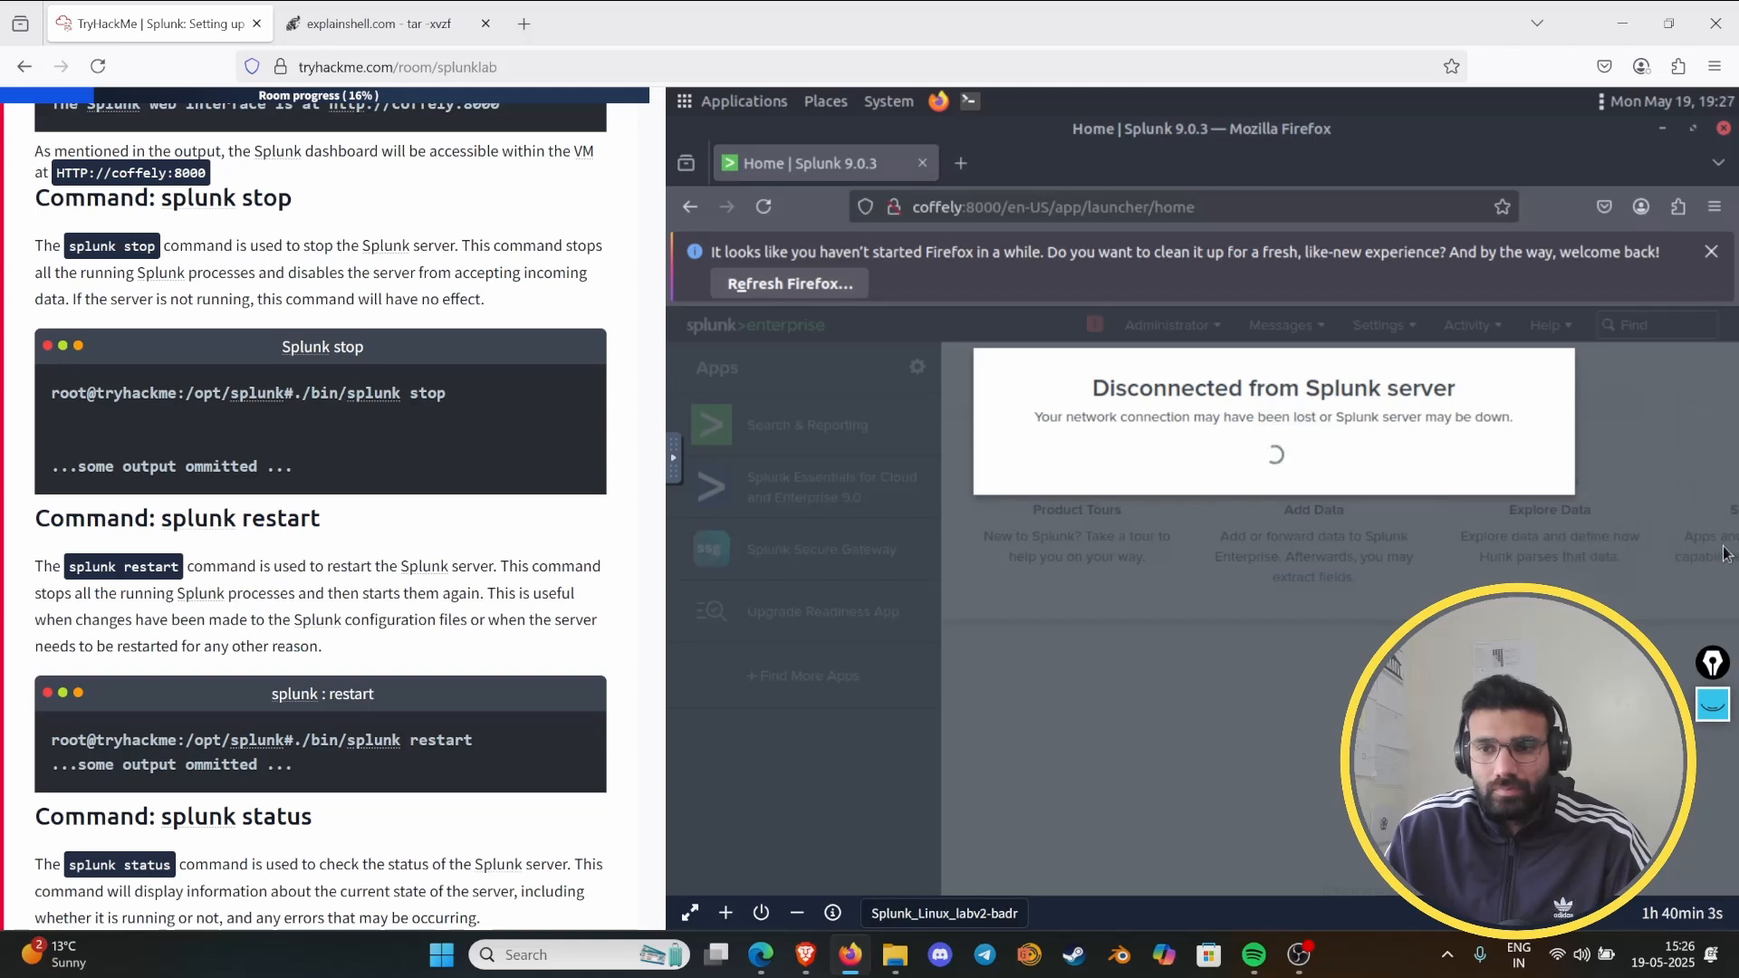
left_click(1715, 550)
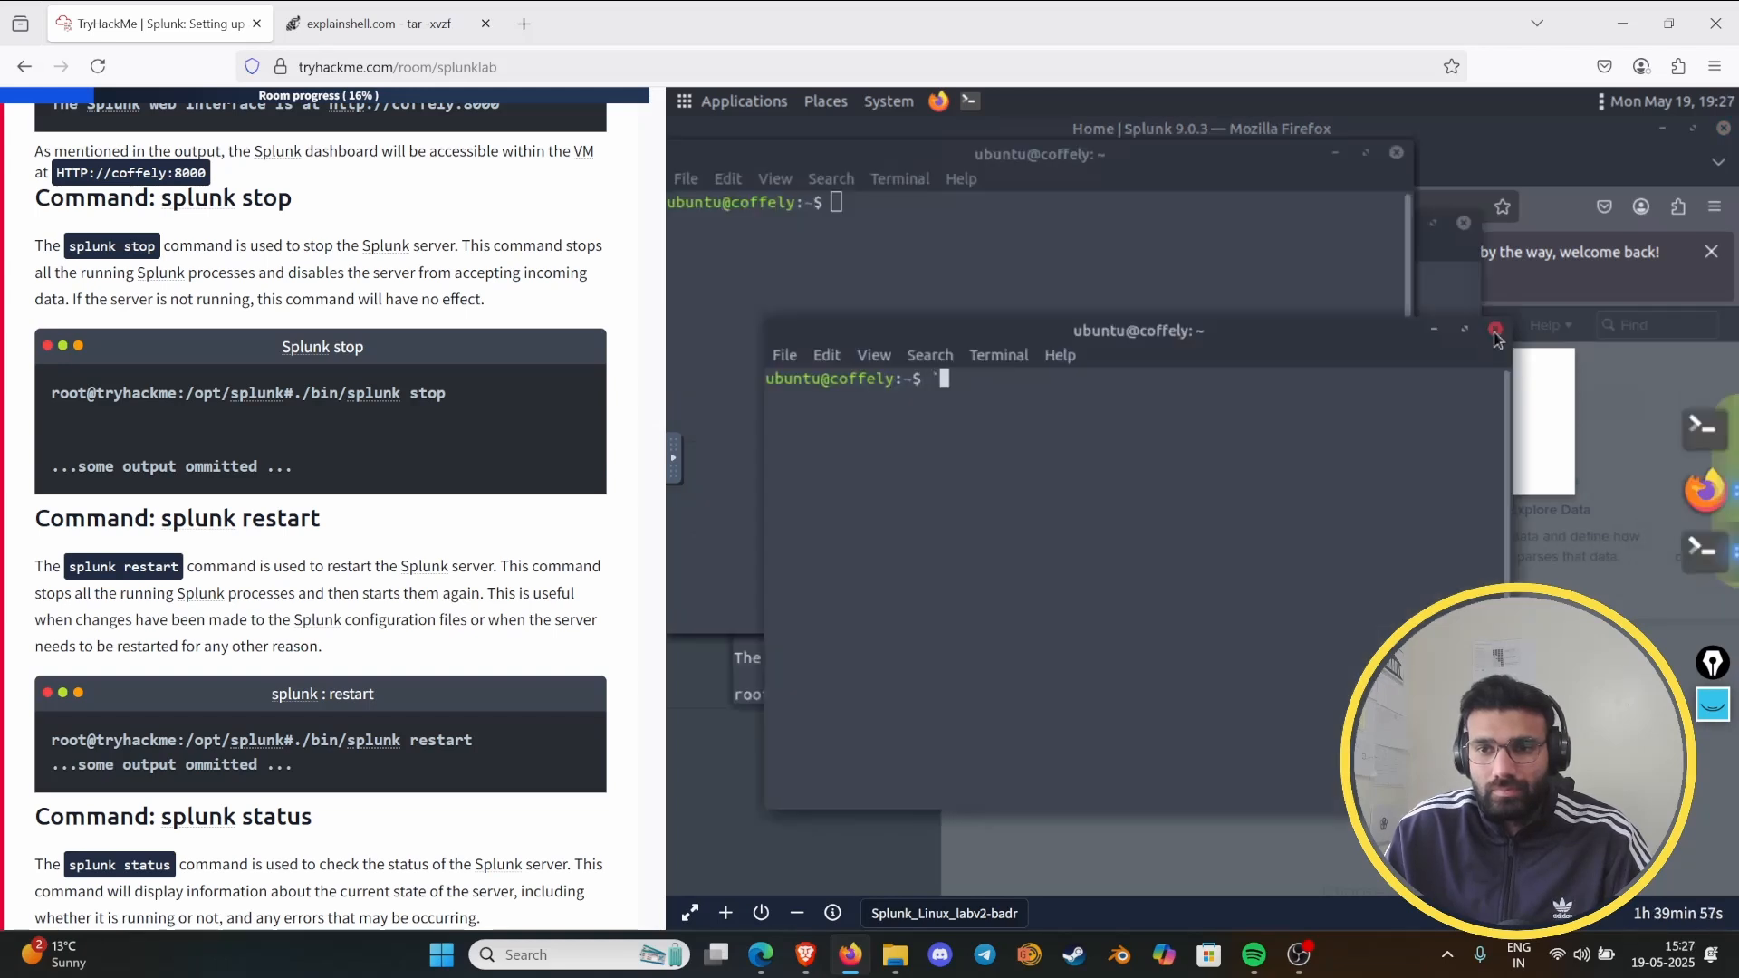
left_click(1396, 153)
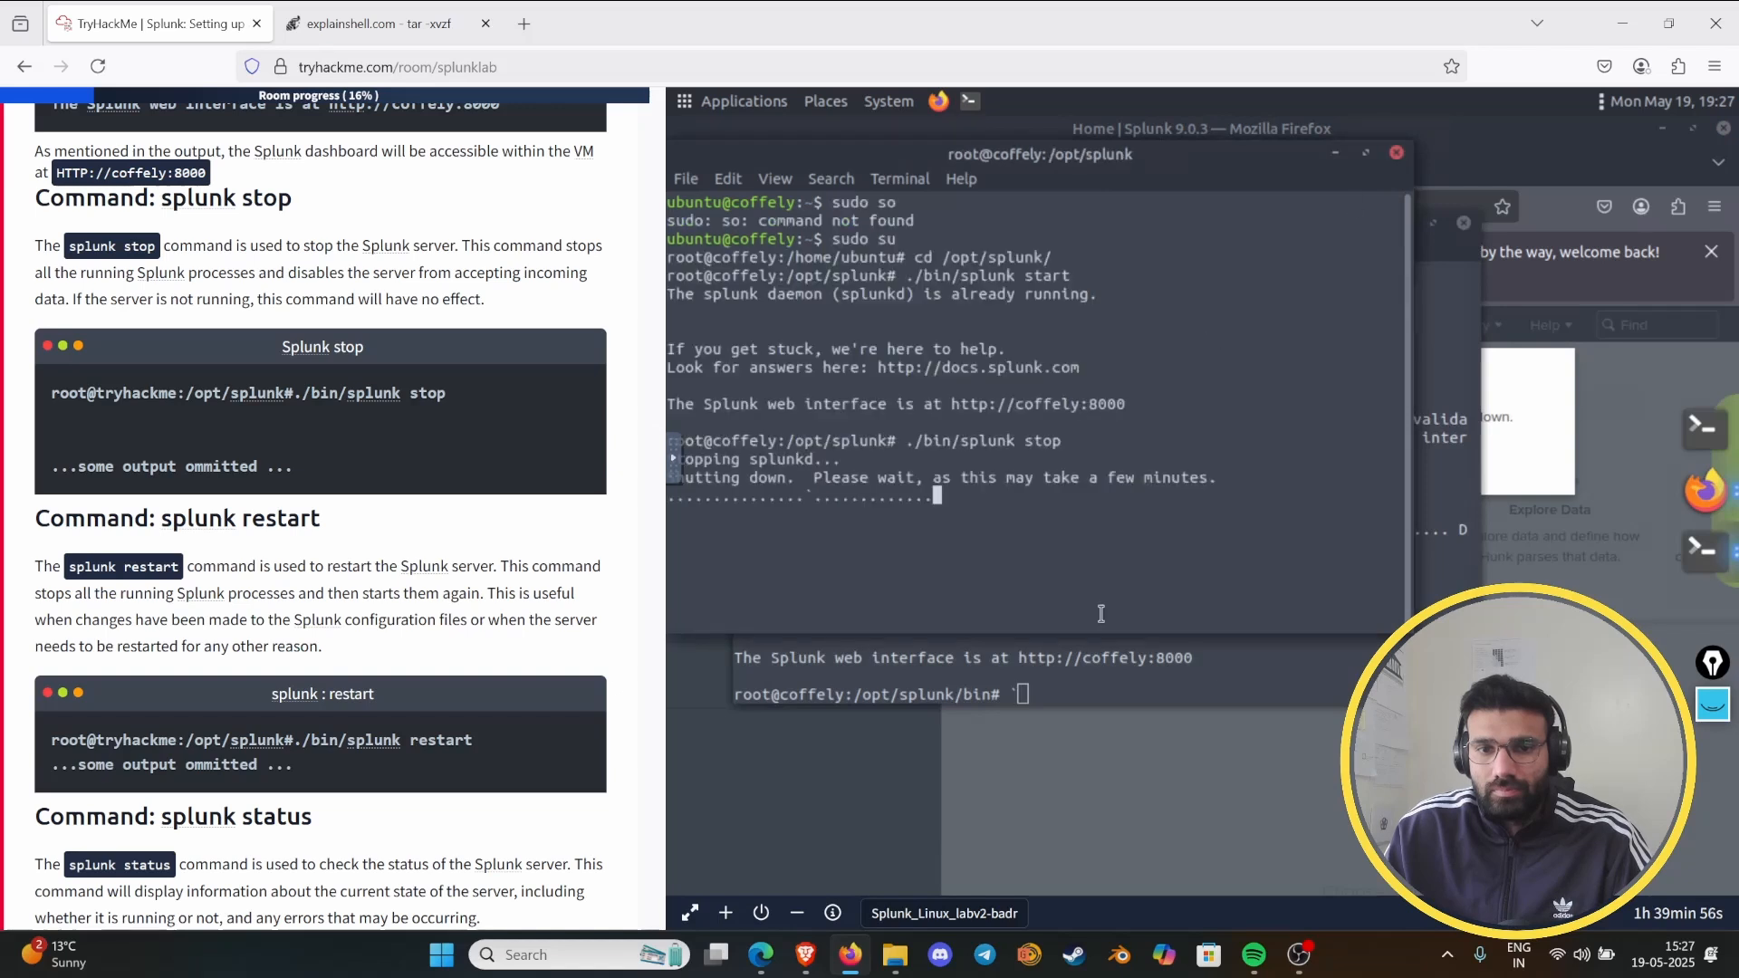
left_click(1465, 224)
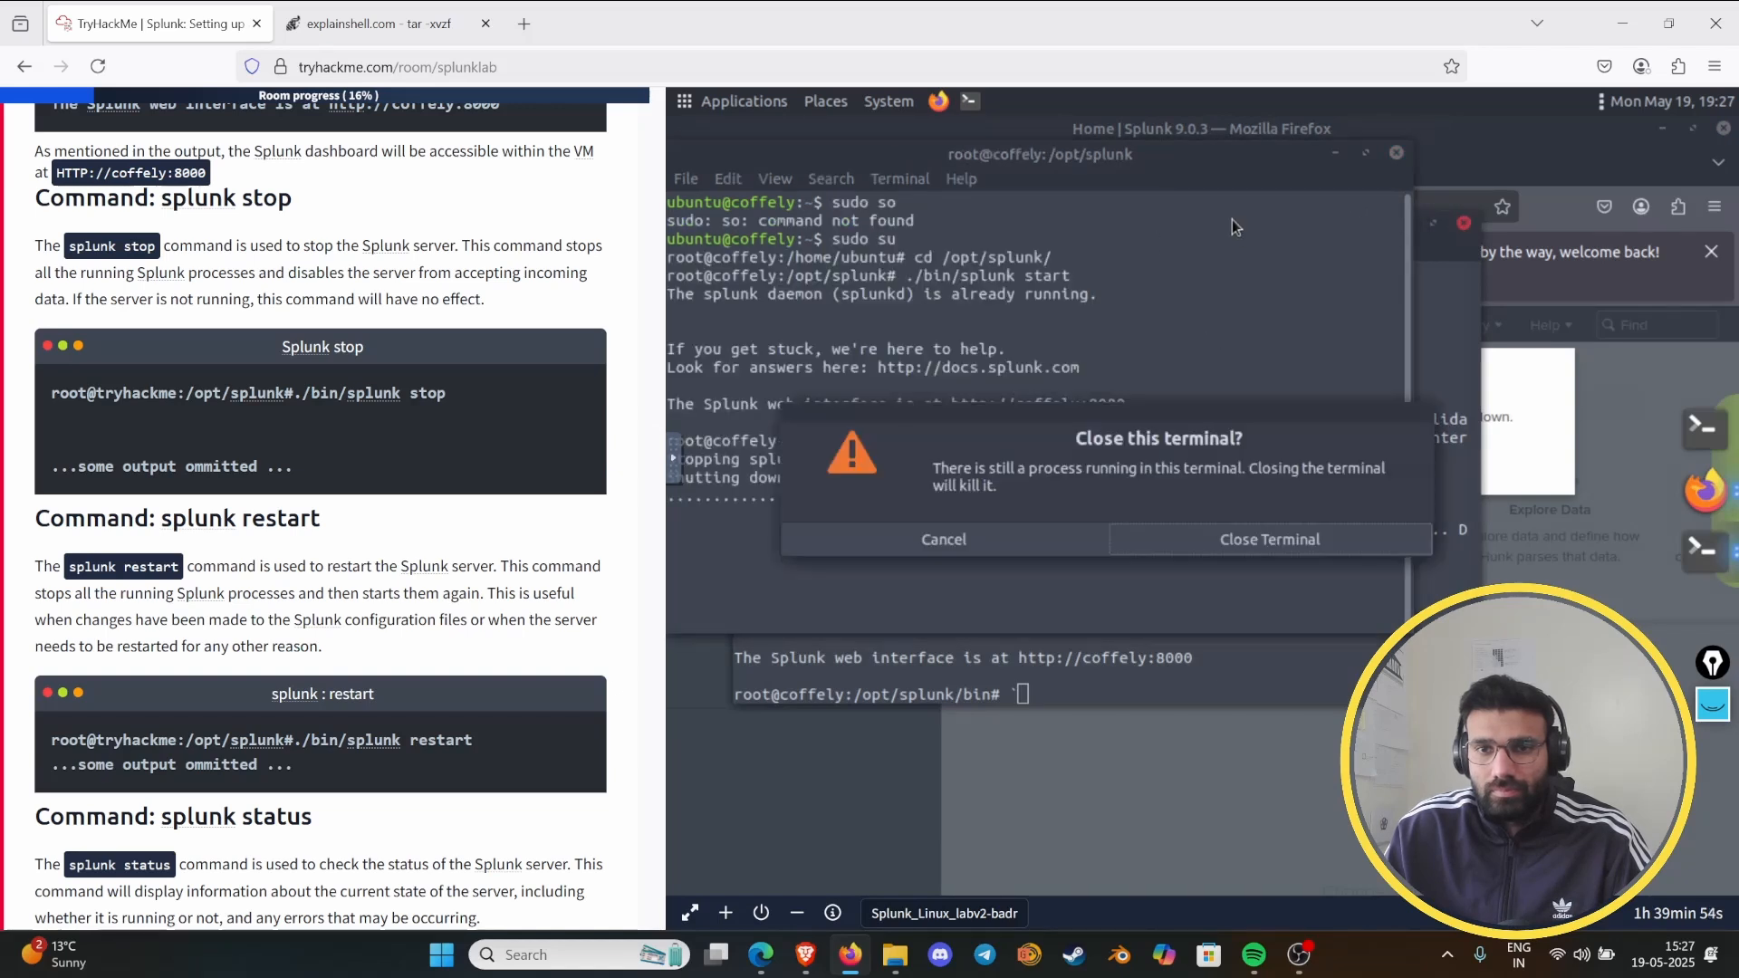
left_click(1173, 543)
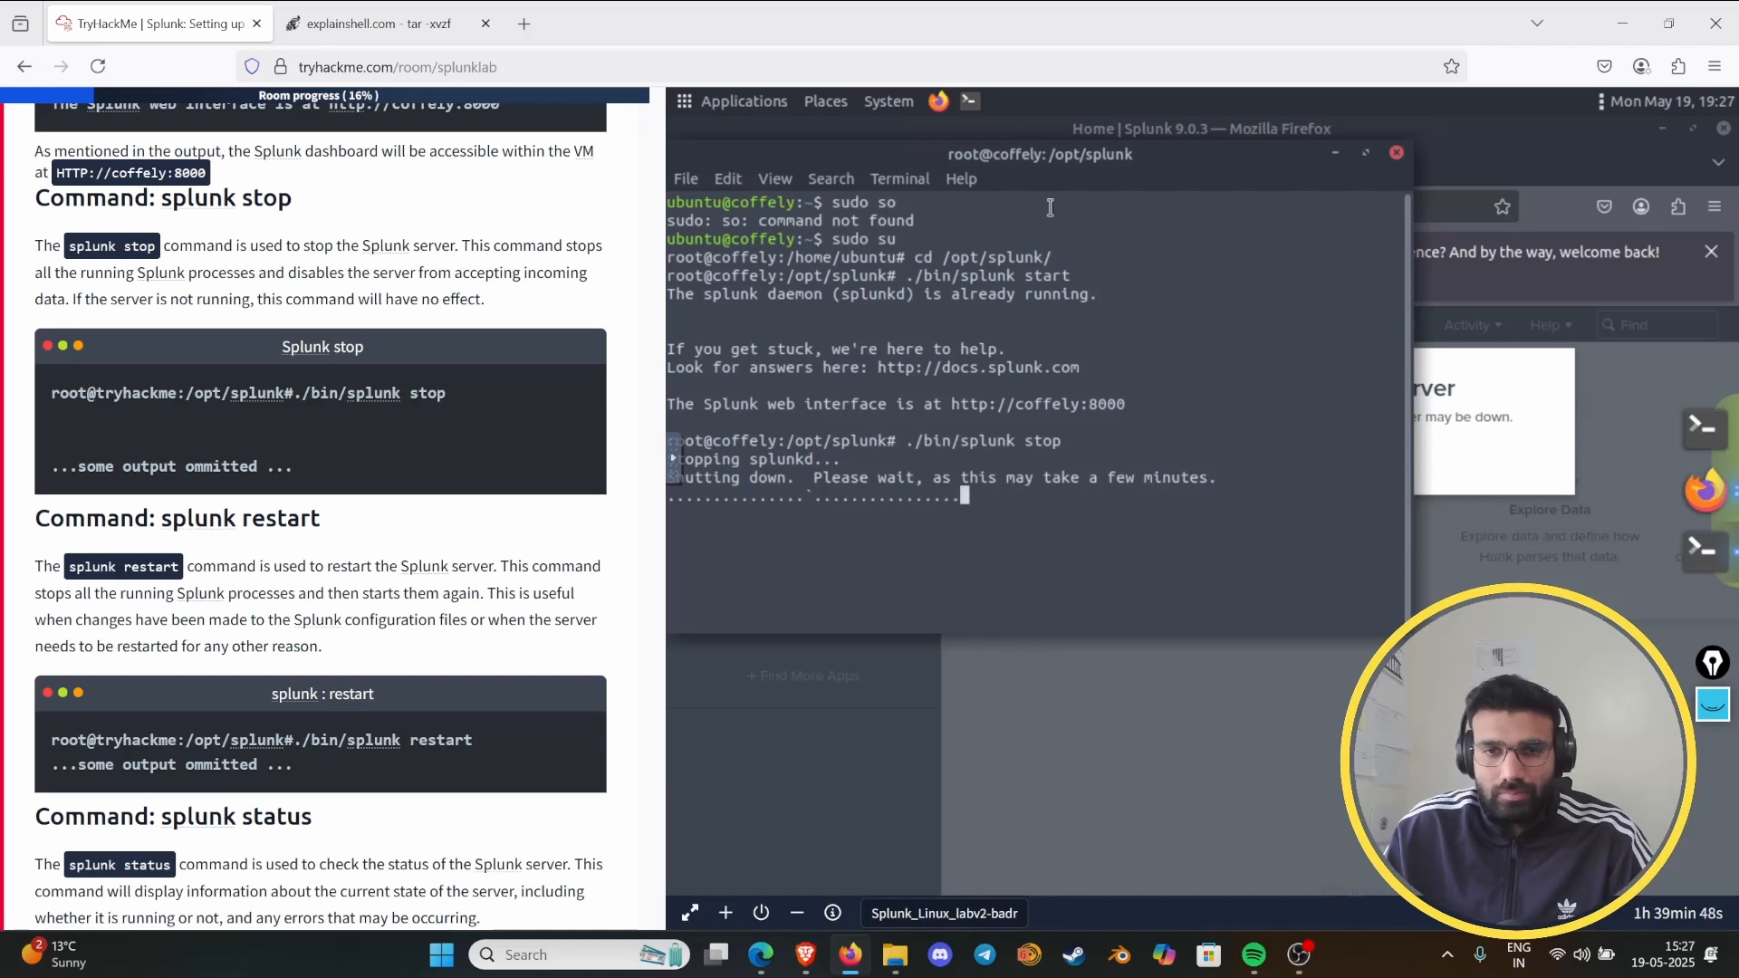
- Move the remaining terminal window aside, clear the stray backtick from its prompt, and bring up the "splunk restart" instructions
left_click_drag(1166, 158, 1329, 165)
type("``")
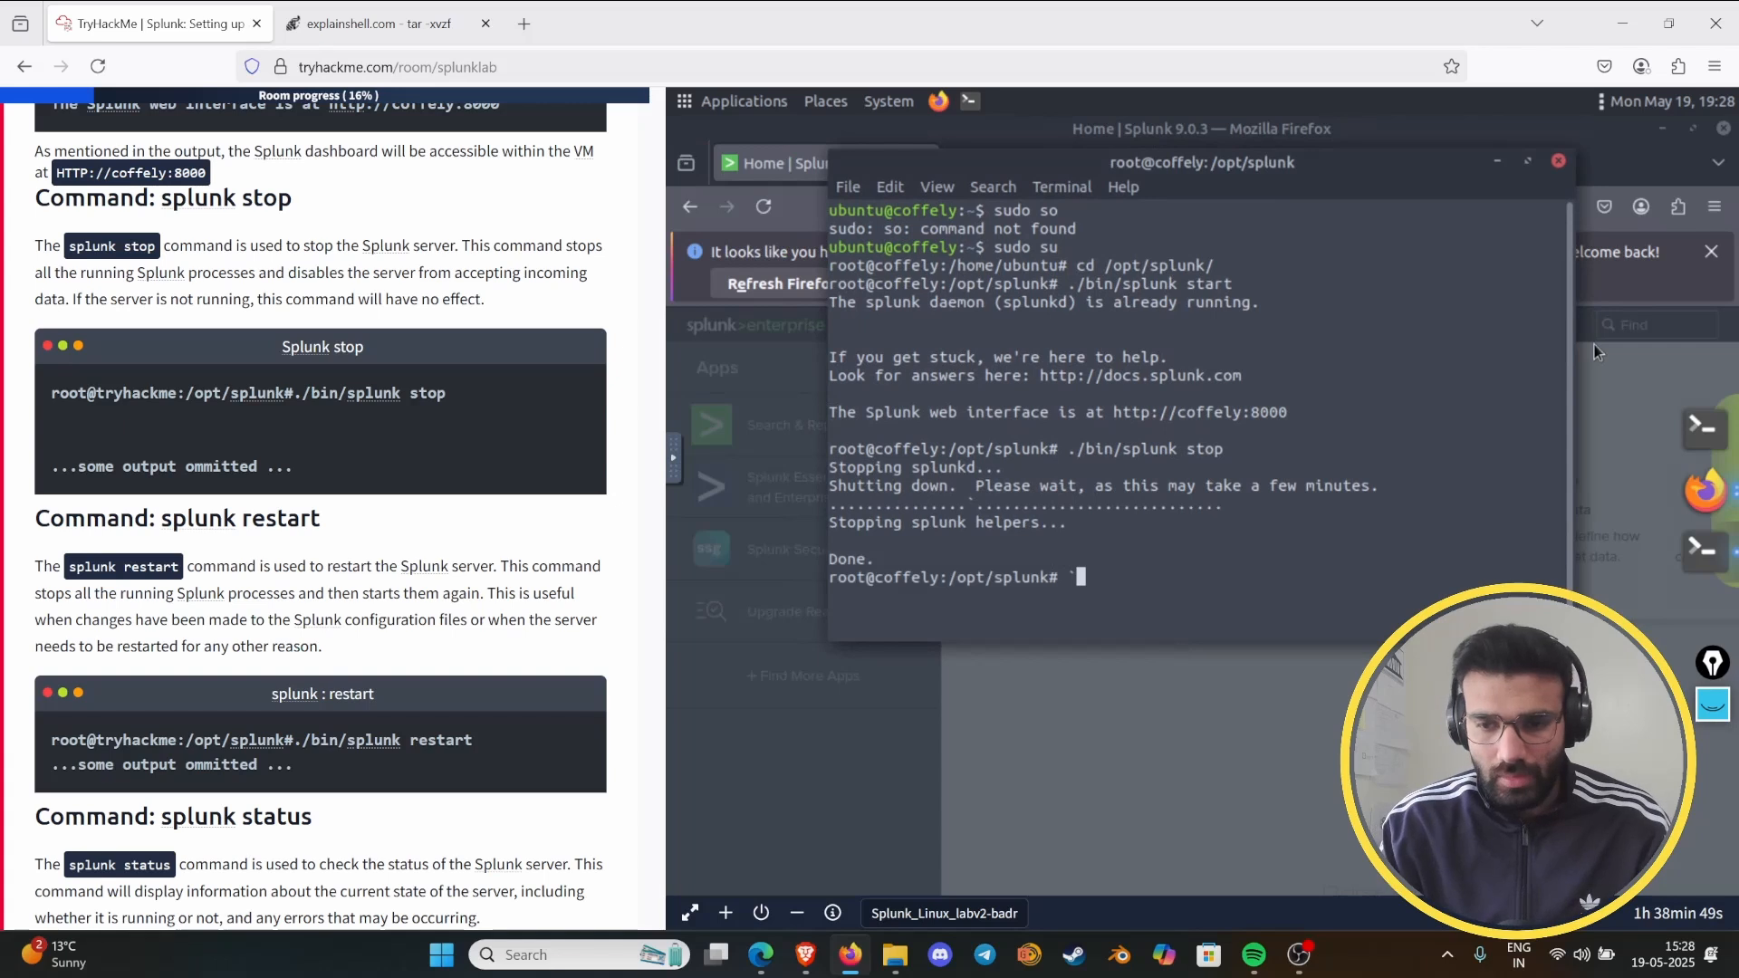
key("BackSpace")
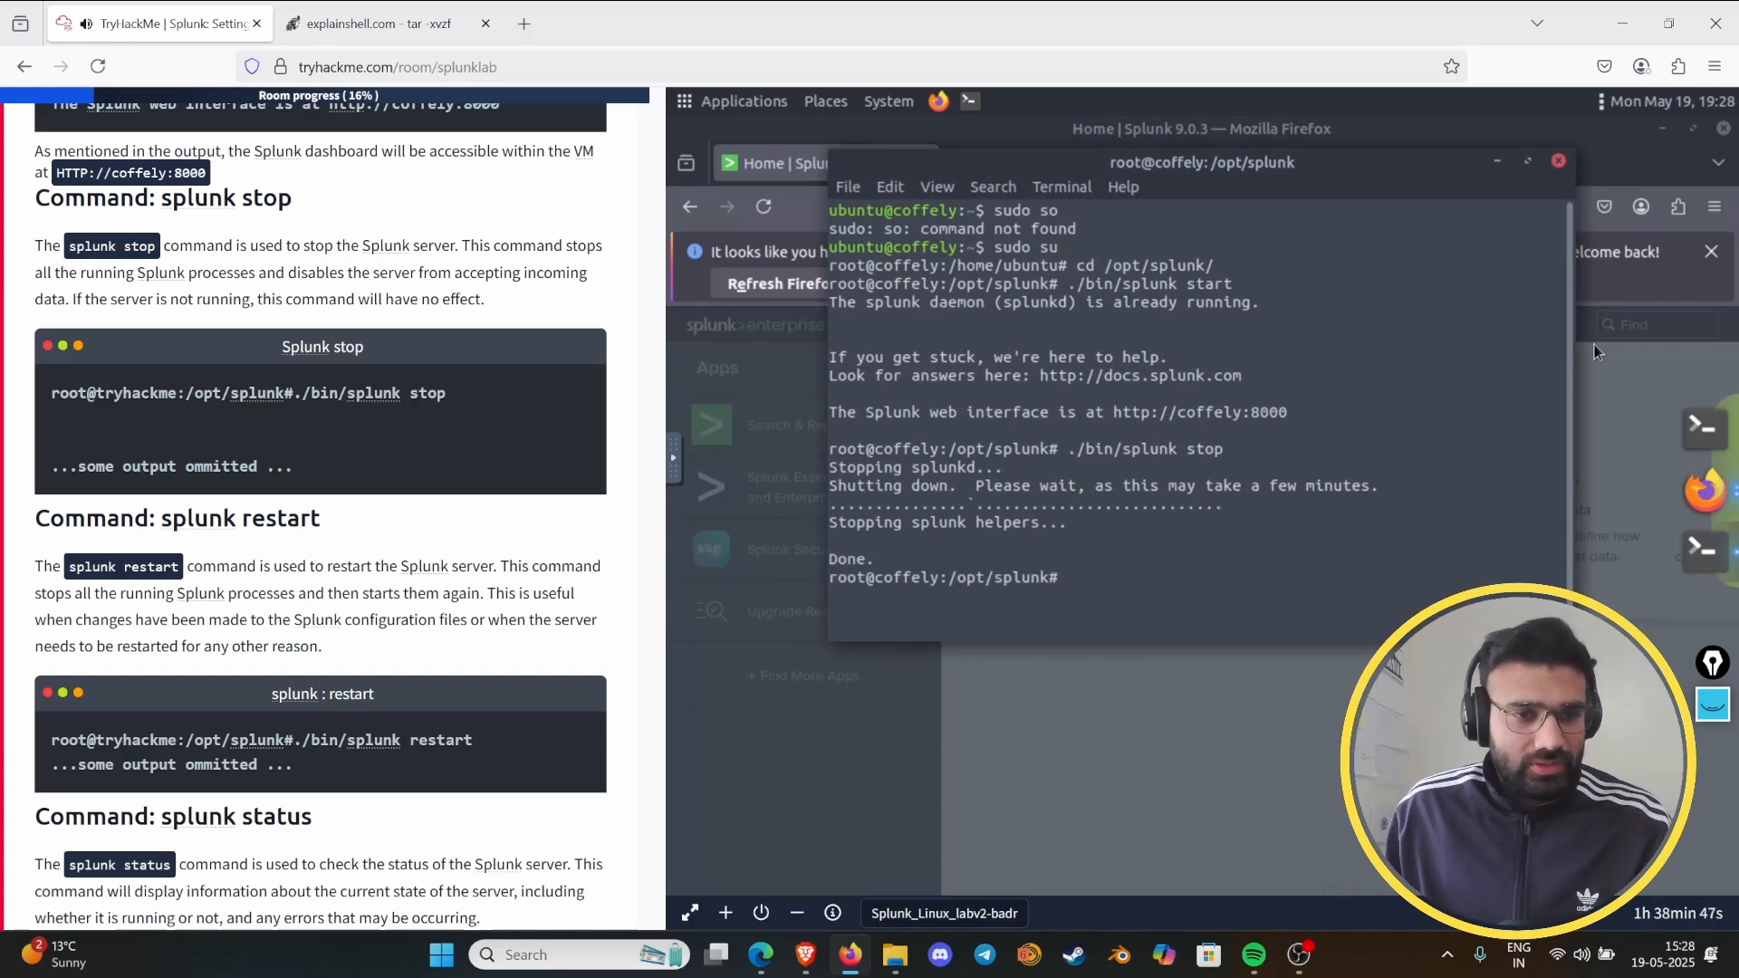
scroll(65, 535, "down", 1)
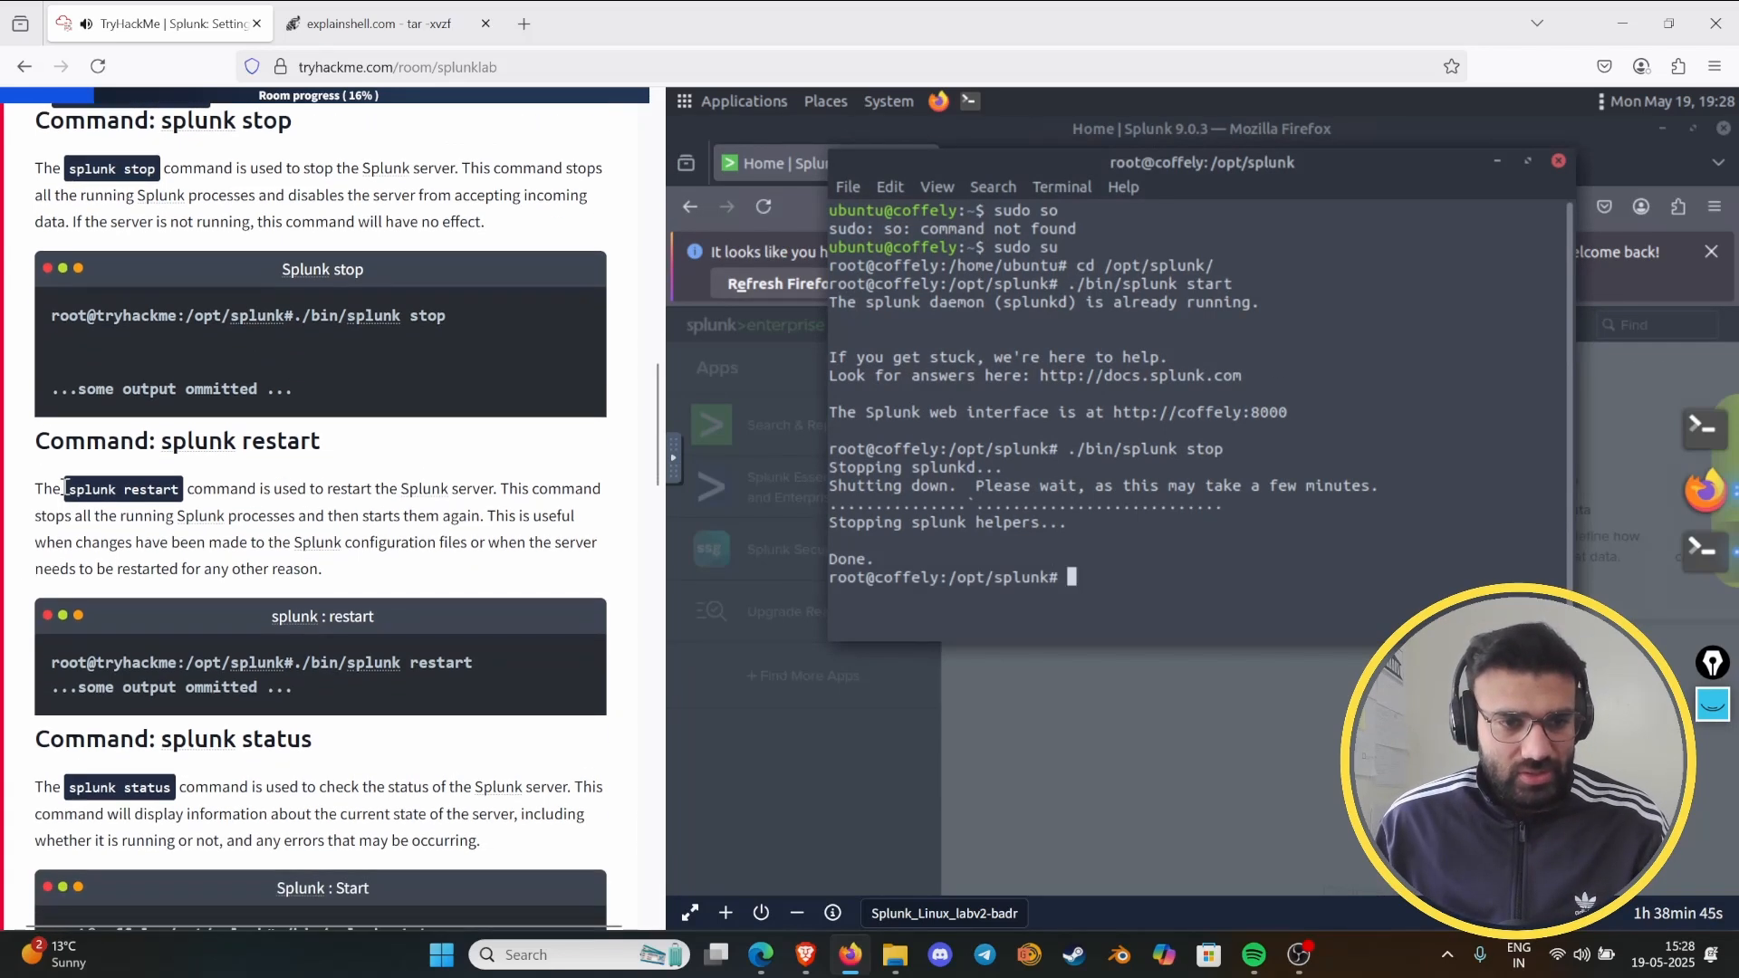
- Restart the Splunk server by running "./bin/splunk restart" in the /opt/splunk terminal and bring up the "splunk status" instructions
scroll(65, 489, "down", 2)
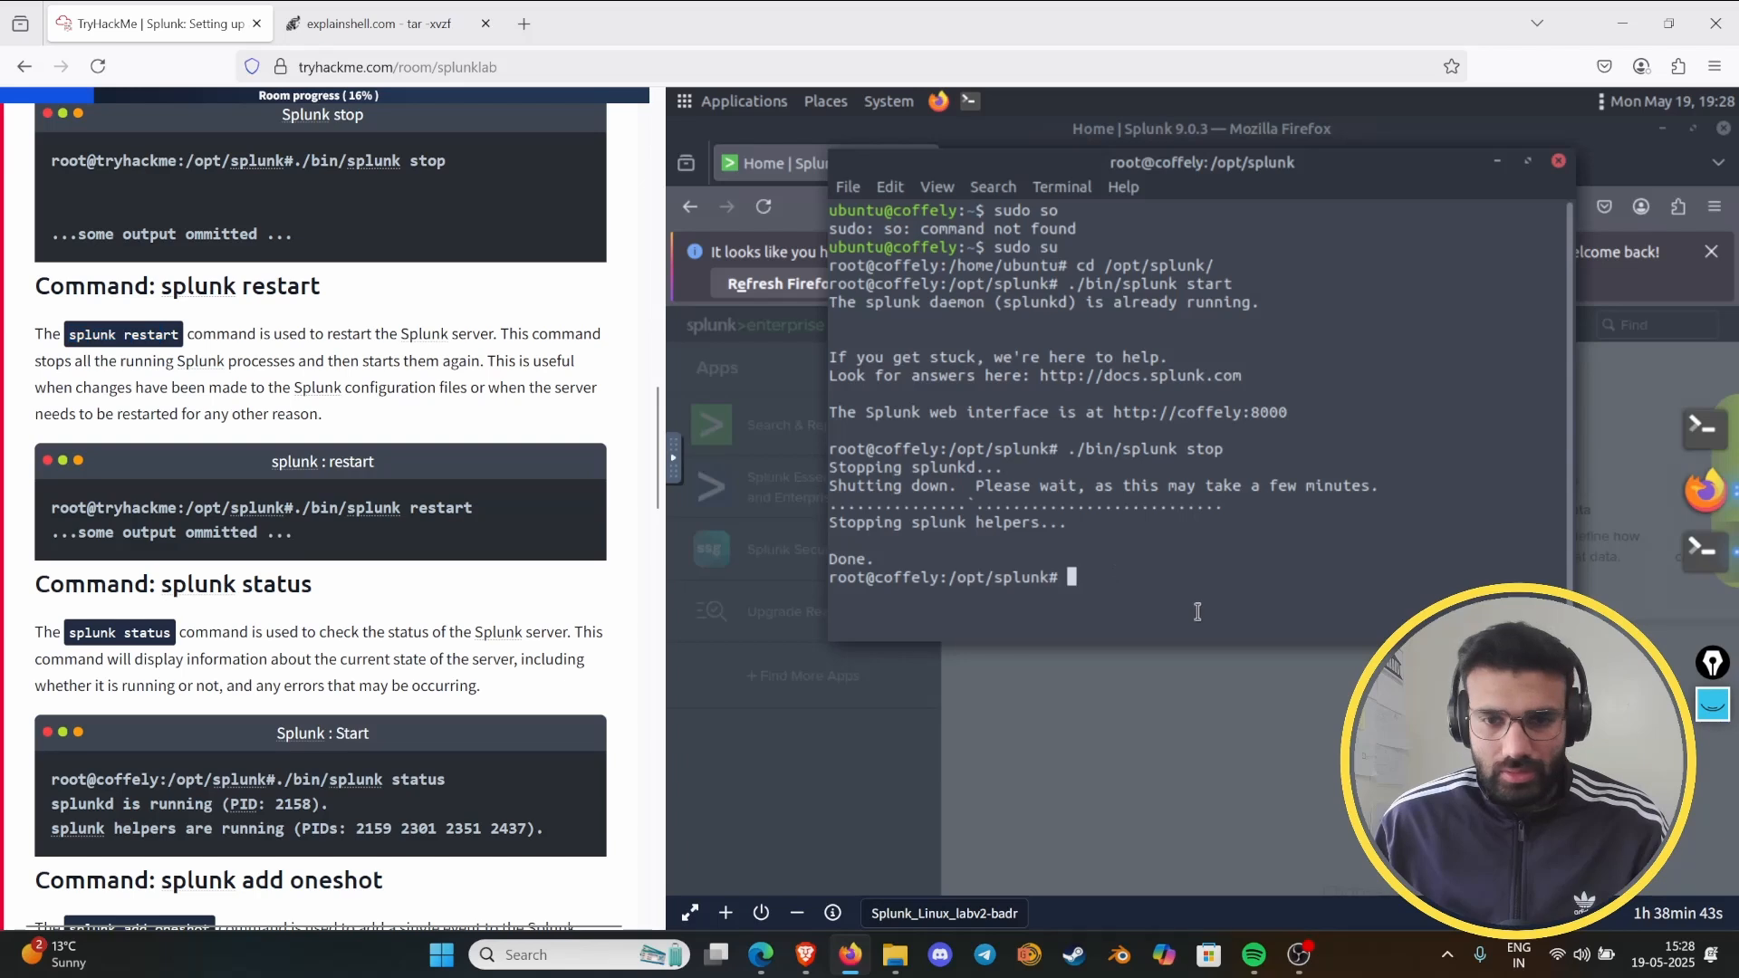
key("Up")
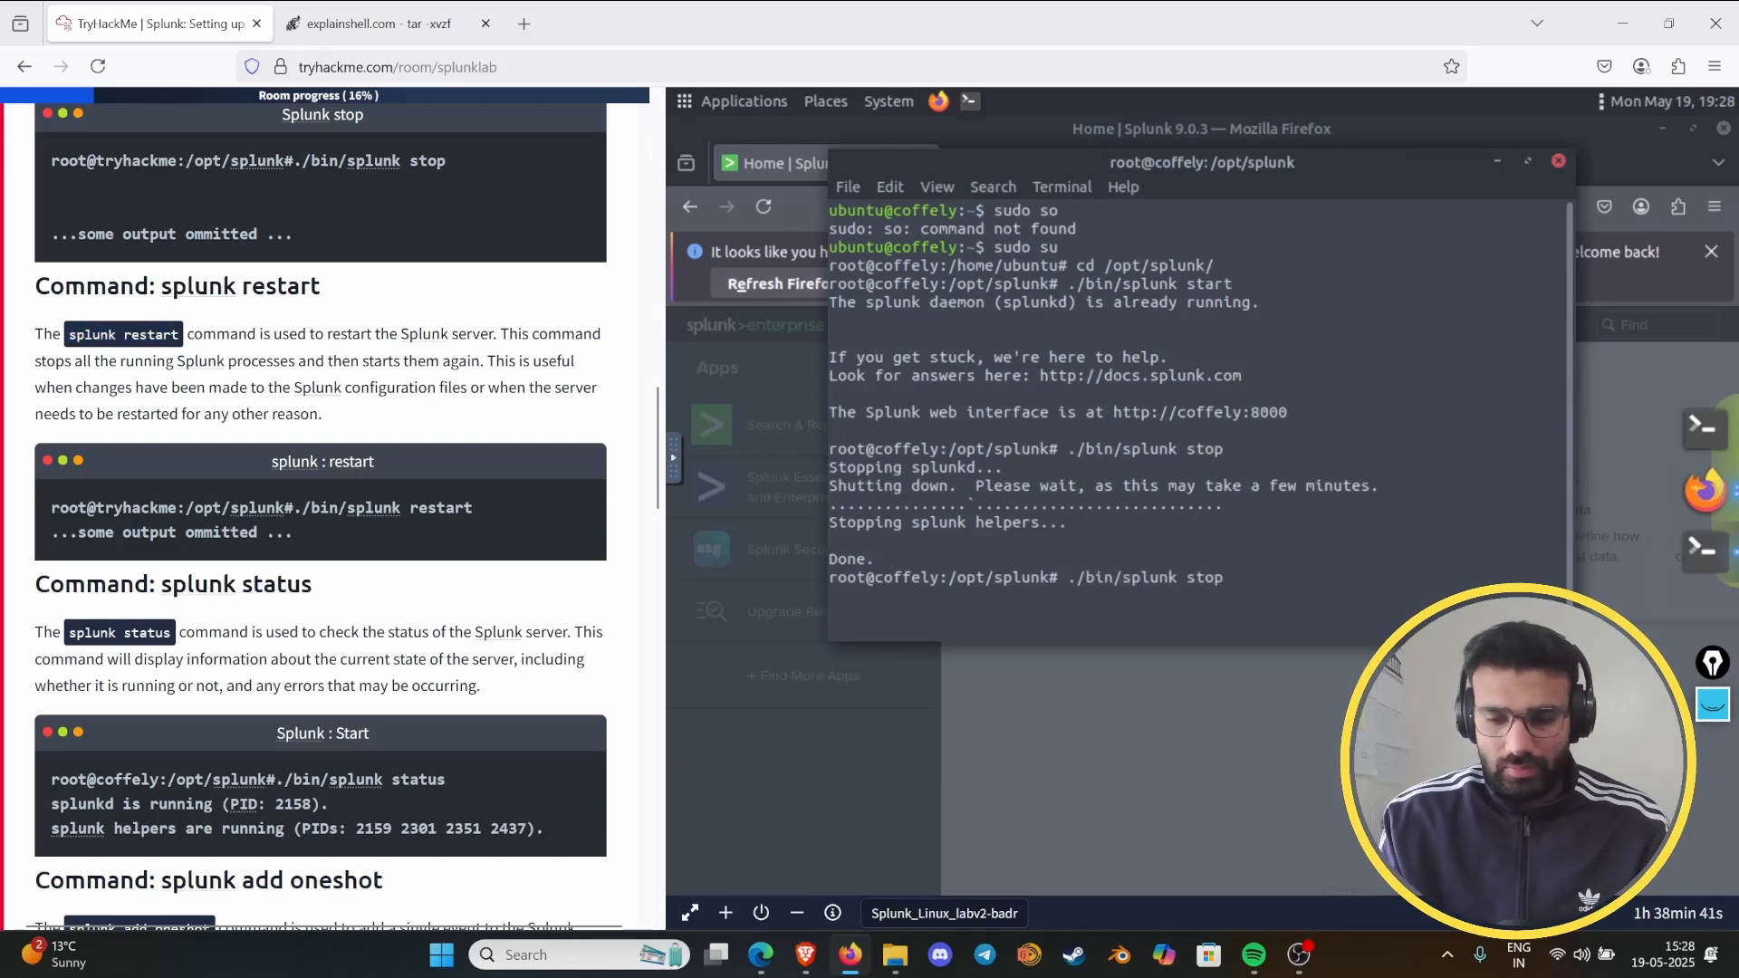
key("BackSpace")
key("BackSpace")
key("BackSpace")
key("BackSpace")
type("re")
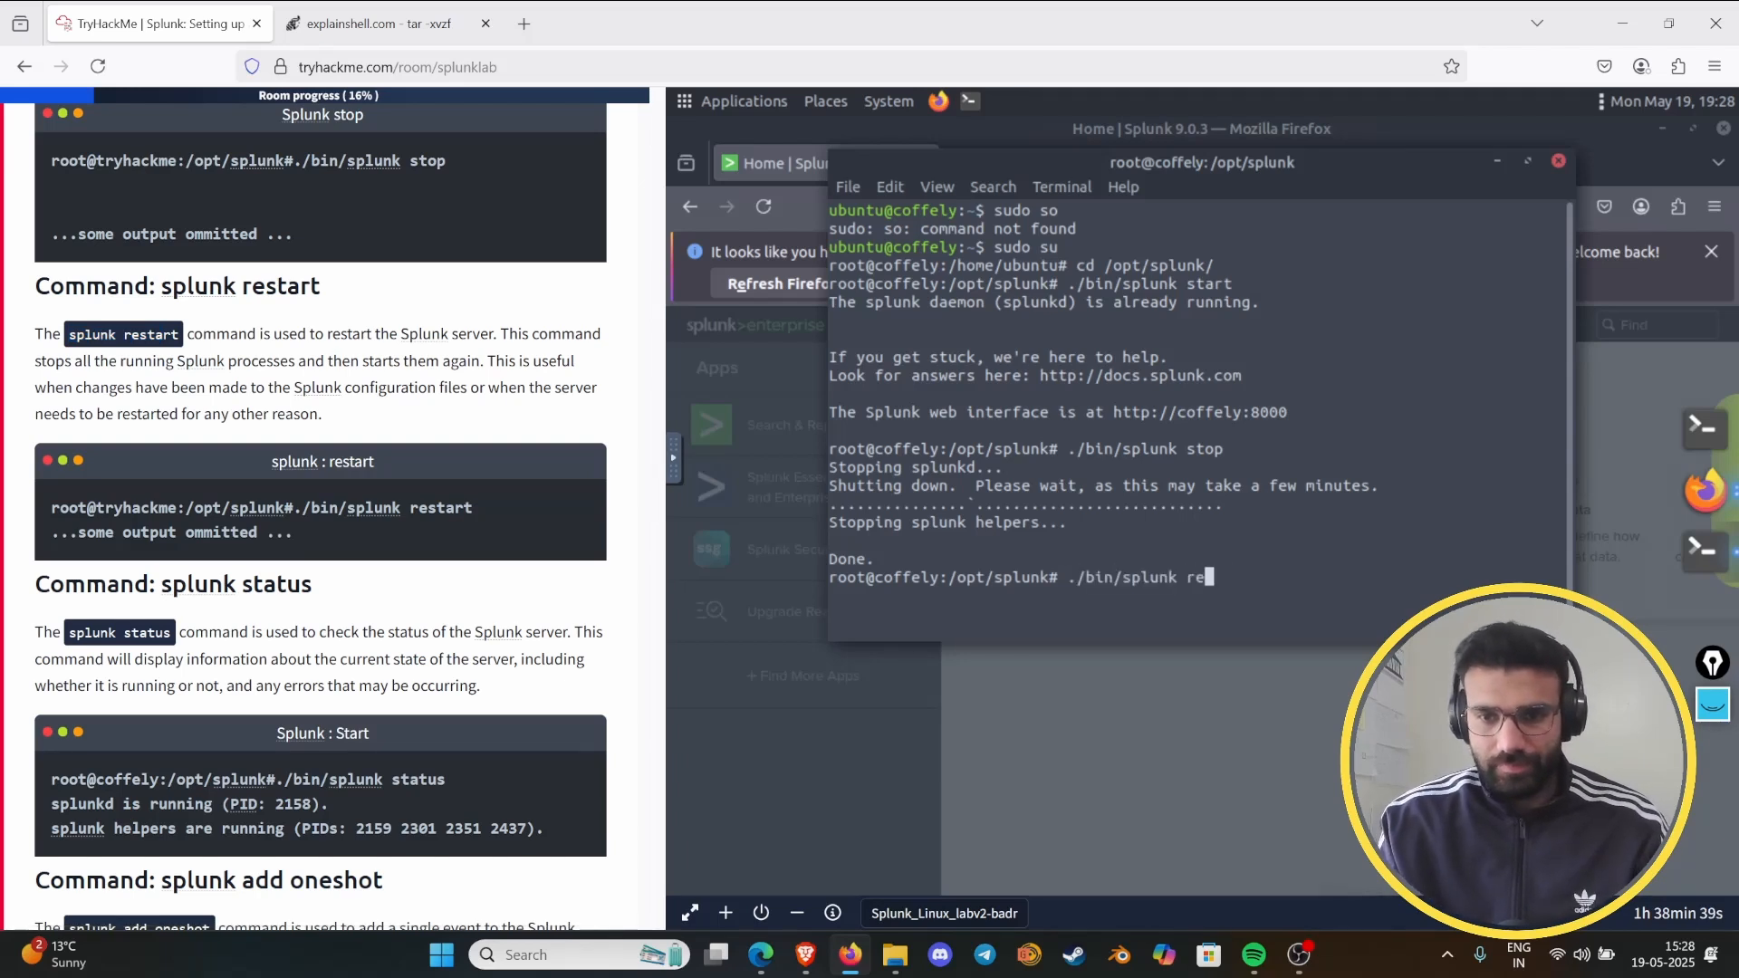
type("start")
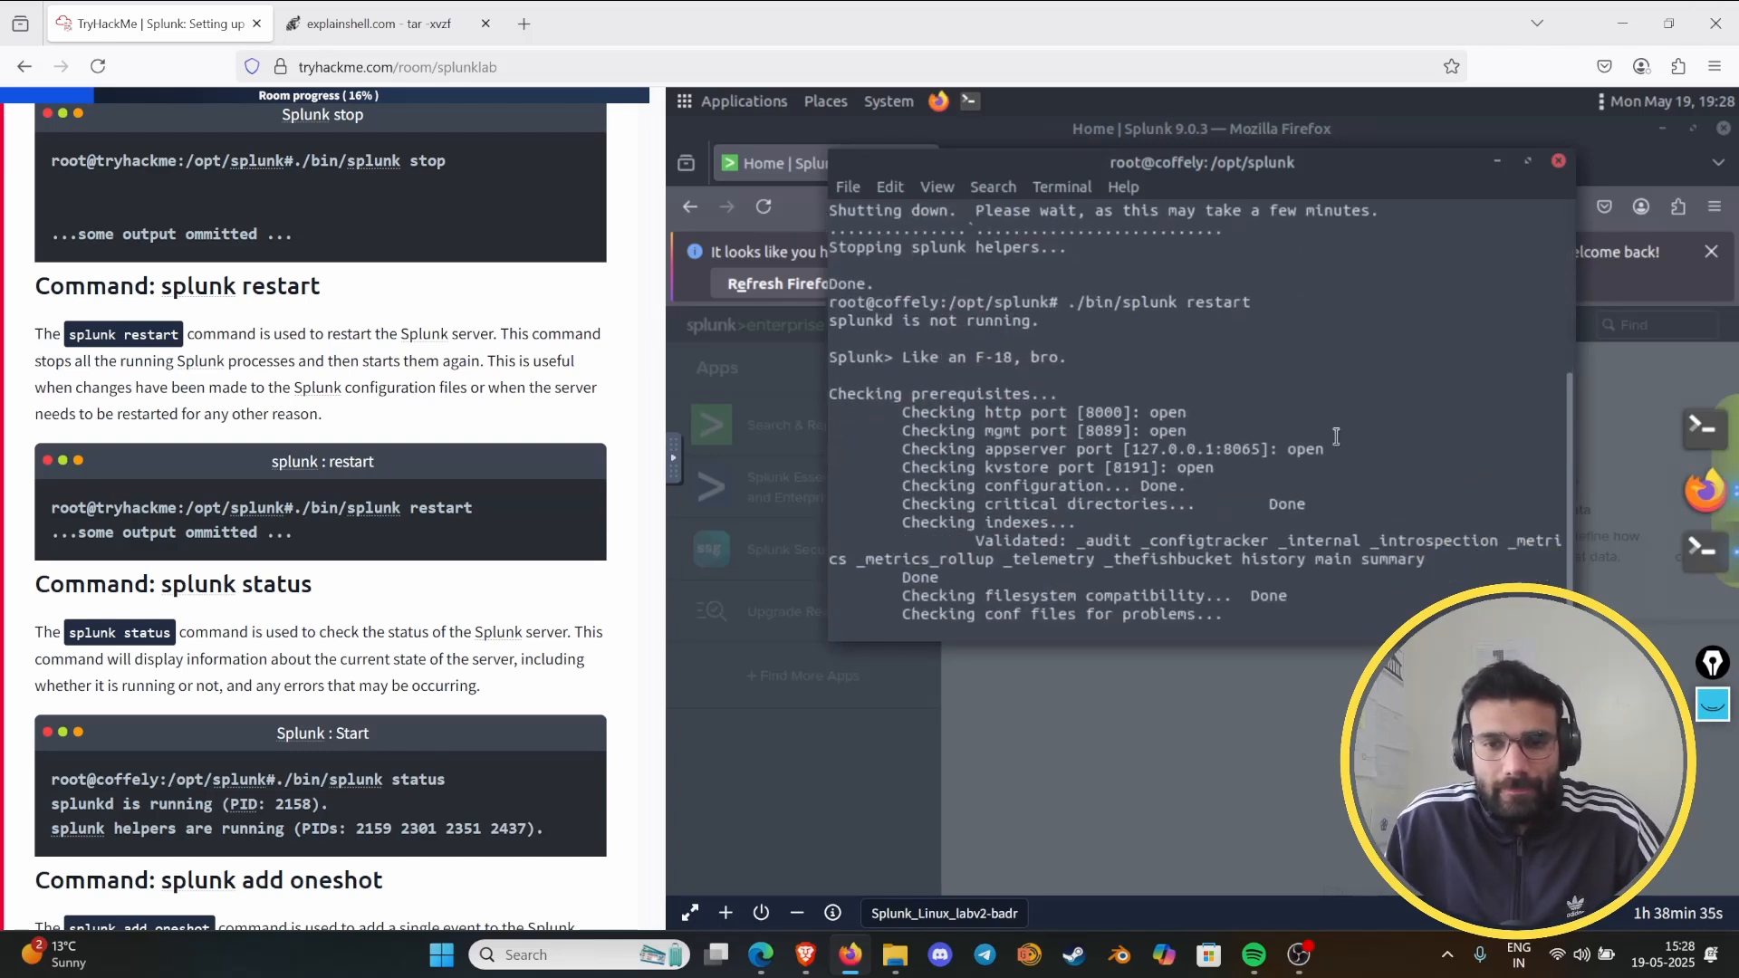
scroll(581, 537, "down", 3)
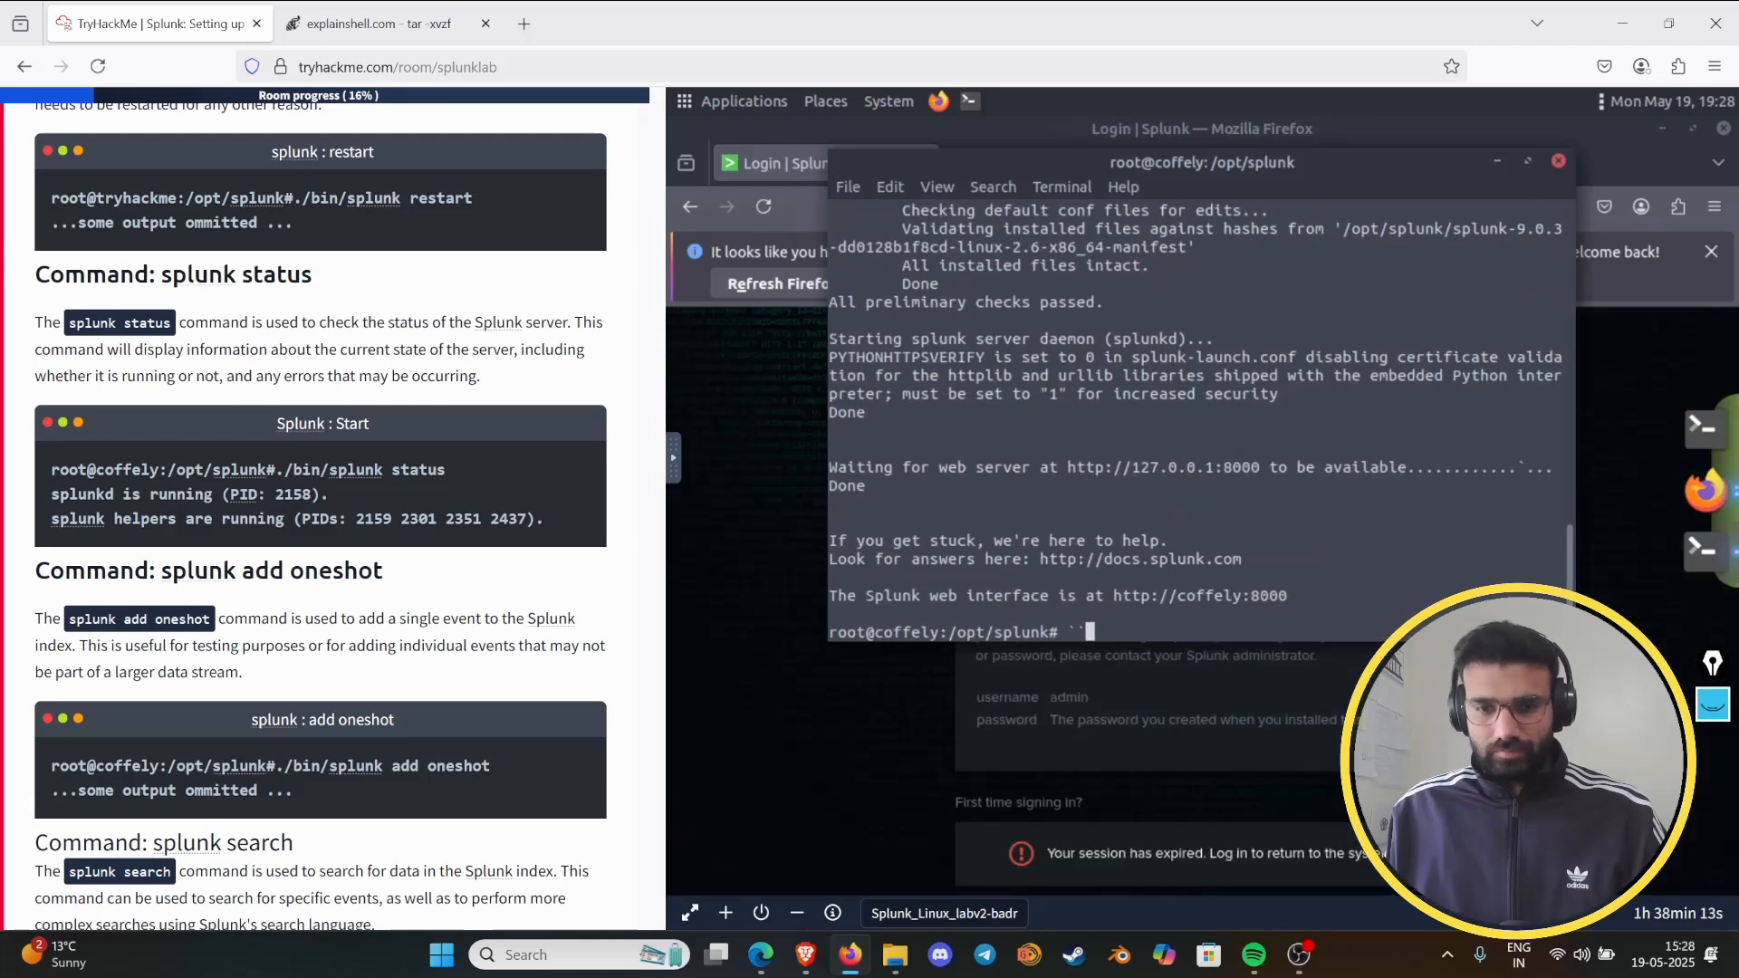
- Clear the stray backticks from the terminal prompt and minimize the terminal to get to the Splunk login page
key("BackSpace")
key("BackSpace")
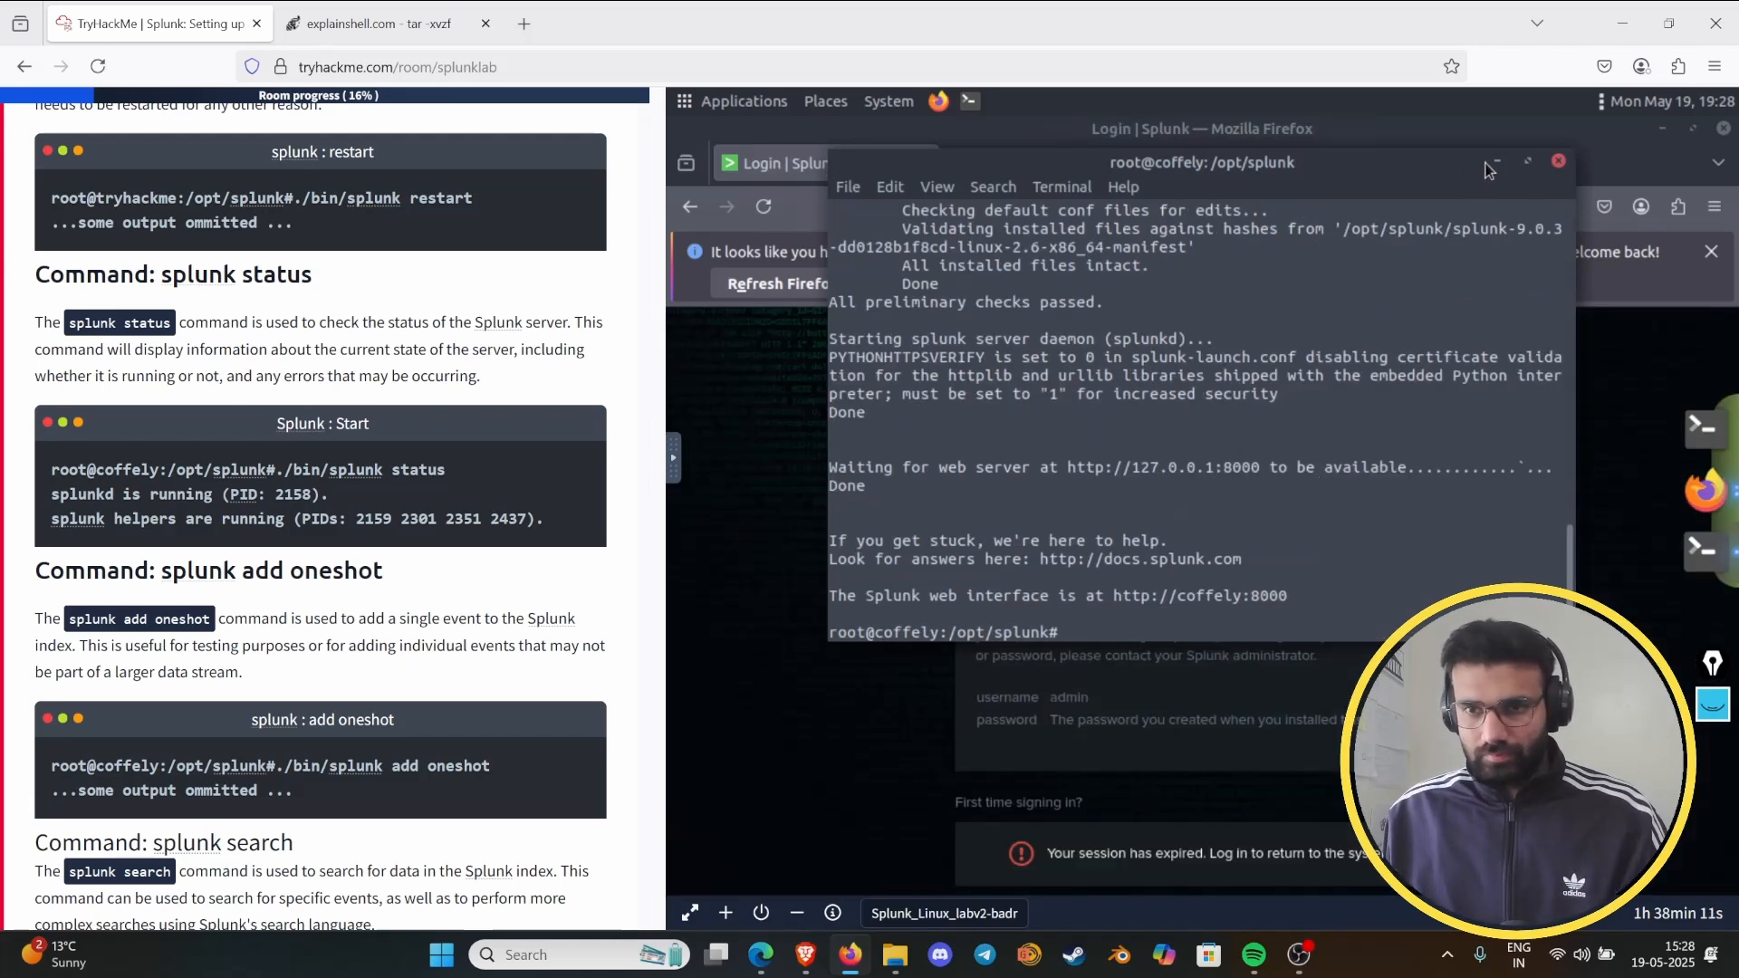
left_click(1497, 161)
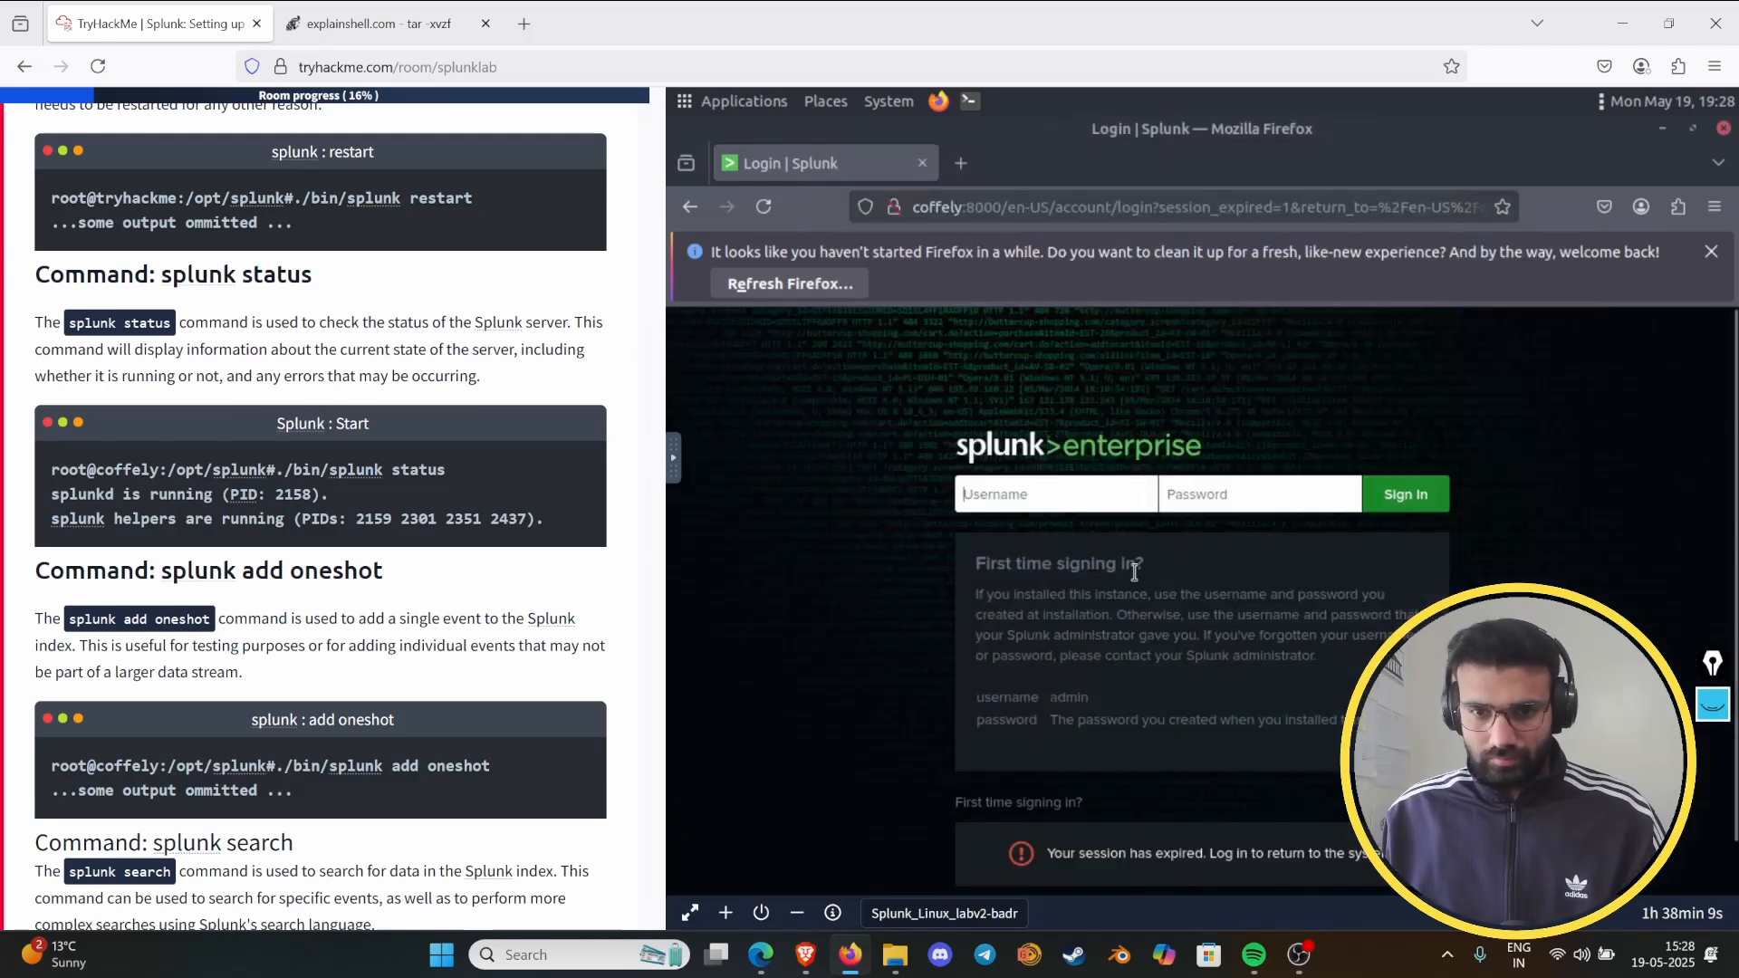
- Sign in to Splunk Enterprise with the username and the browser's stored password, and save the login for the site
left_click(1063, 507)
type("a")
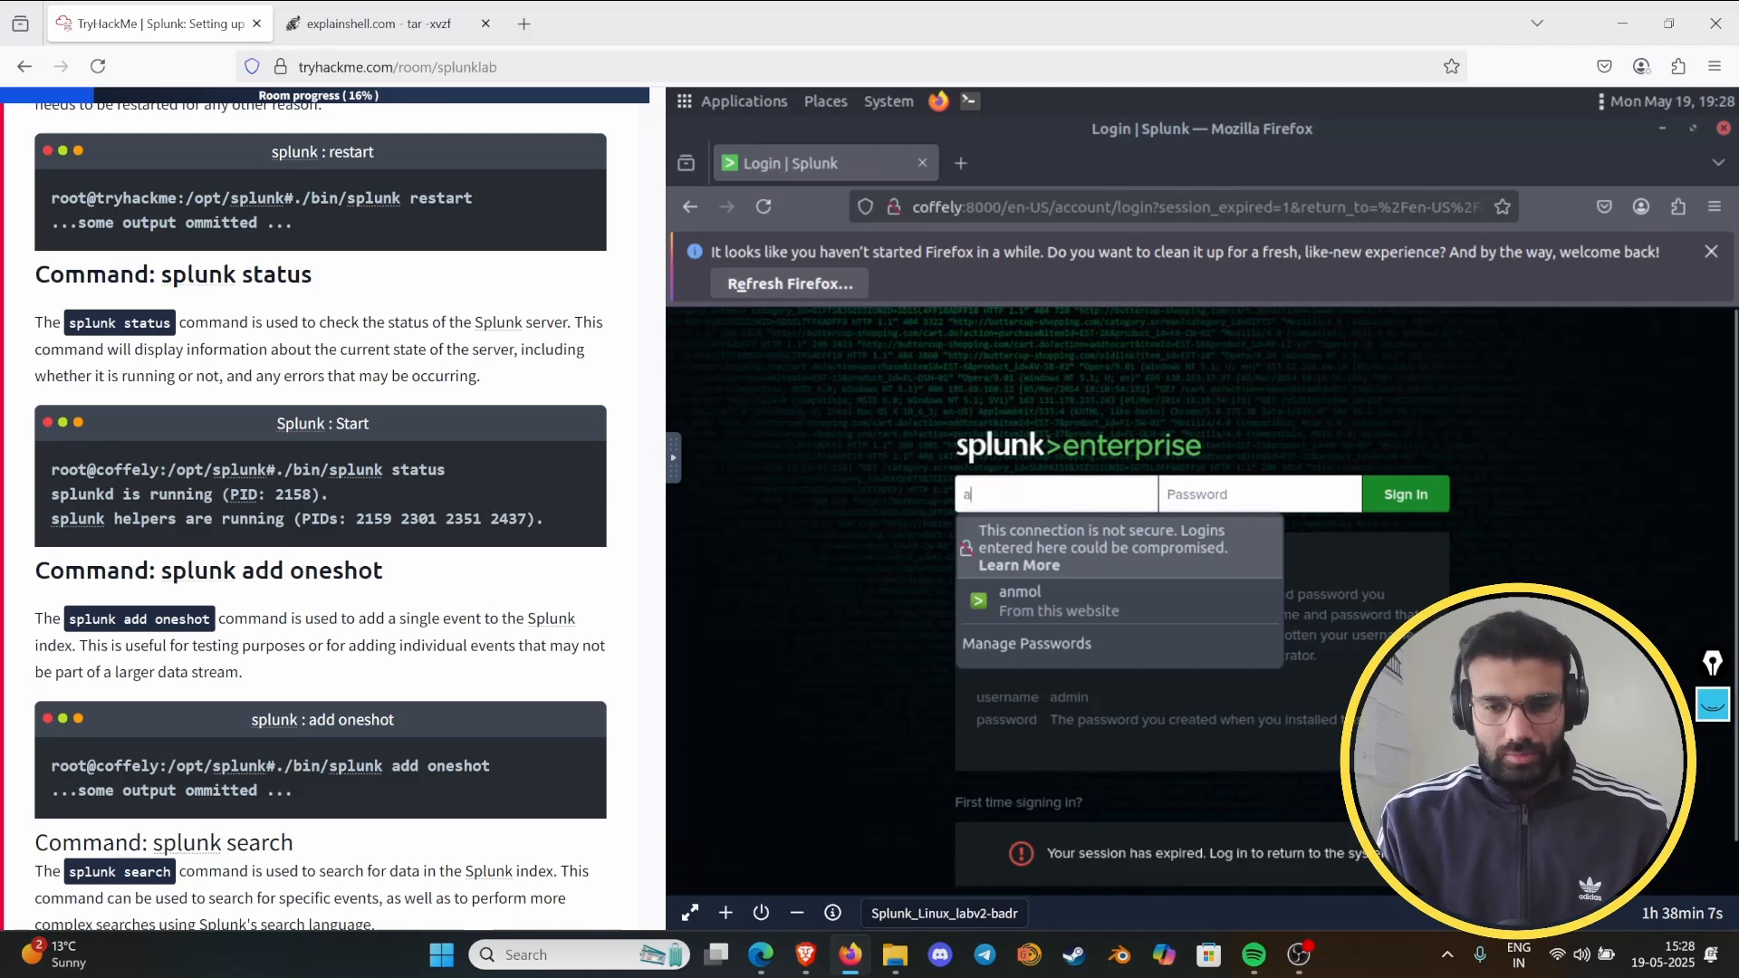
type("nmol")
key("Tab")
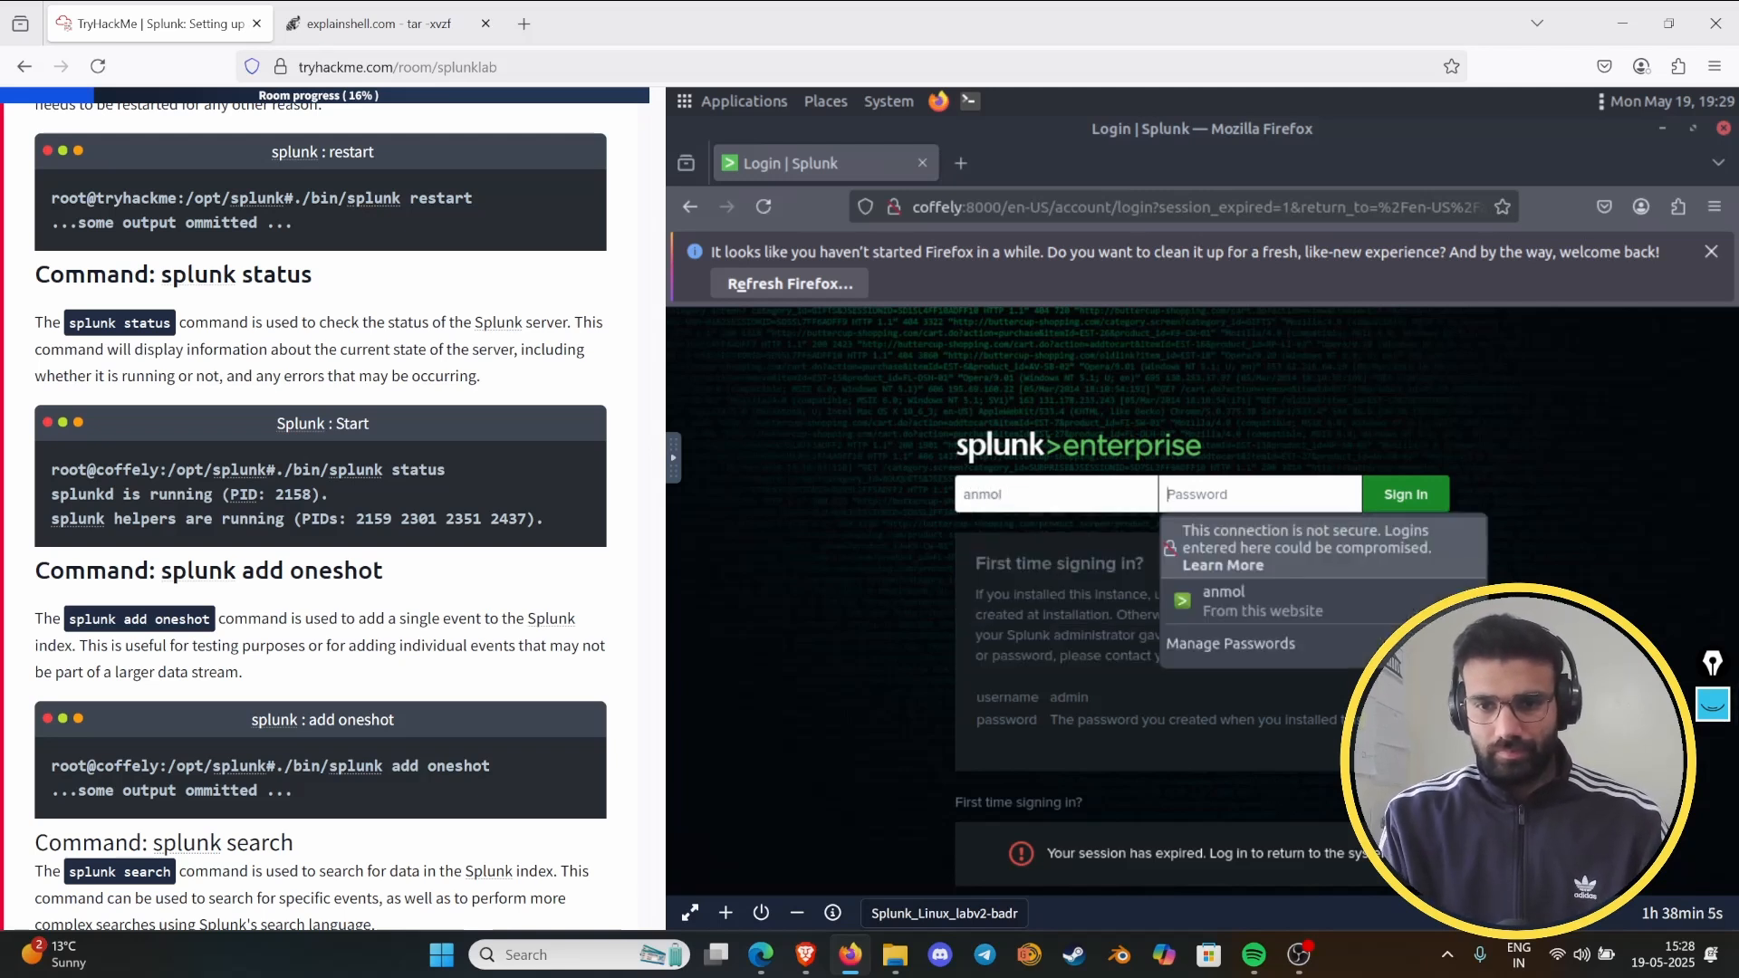
left_click(1268, 601)
left_click(1386, 510)
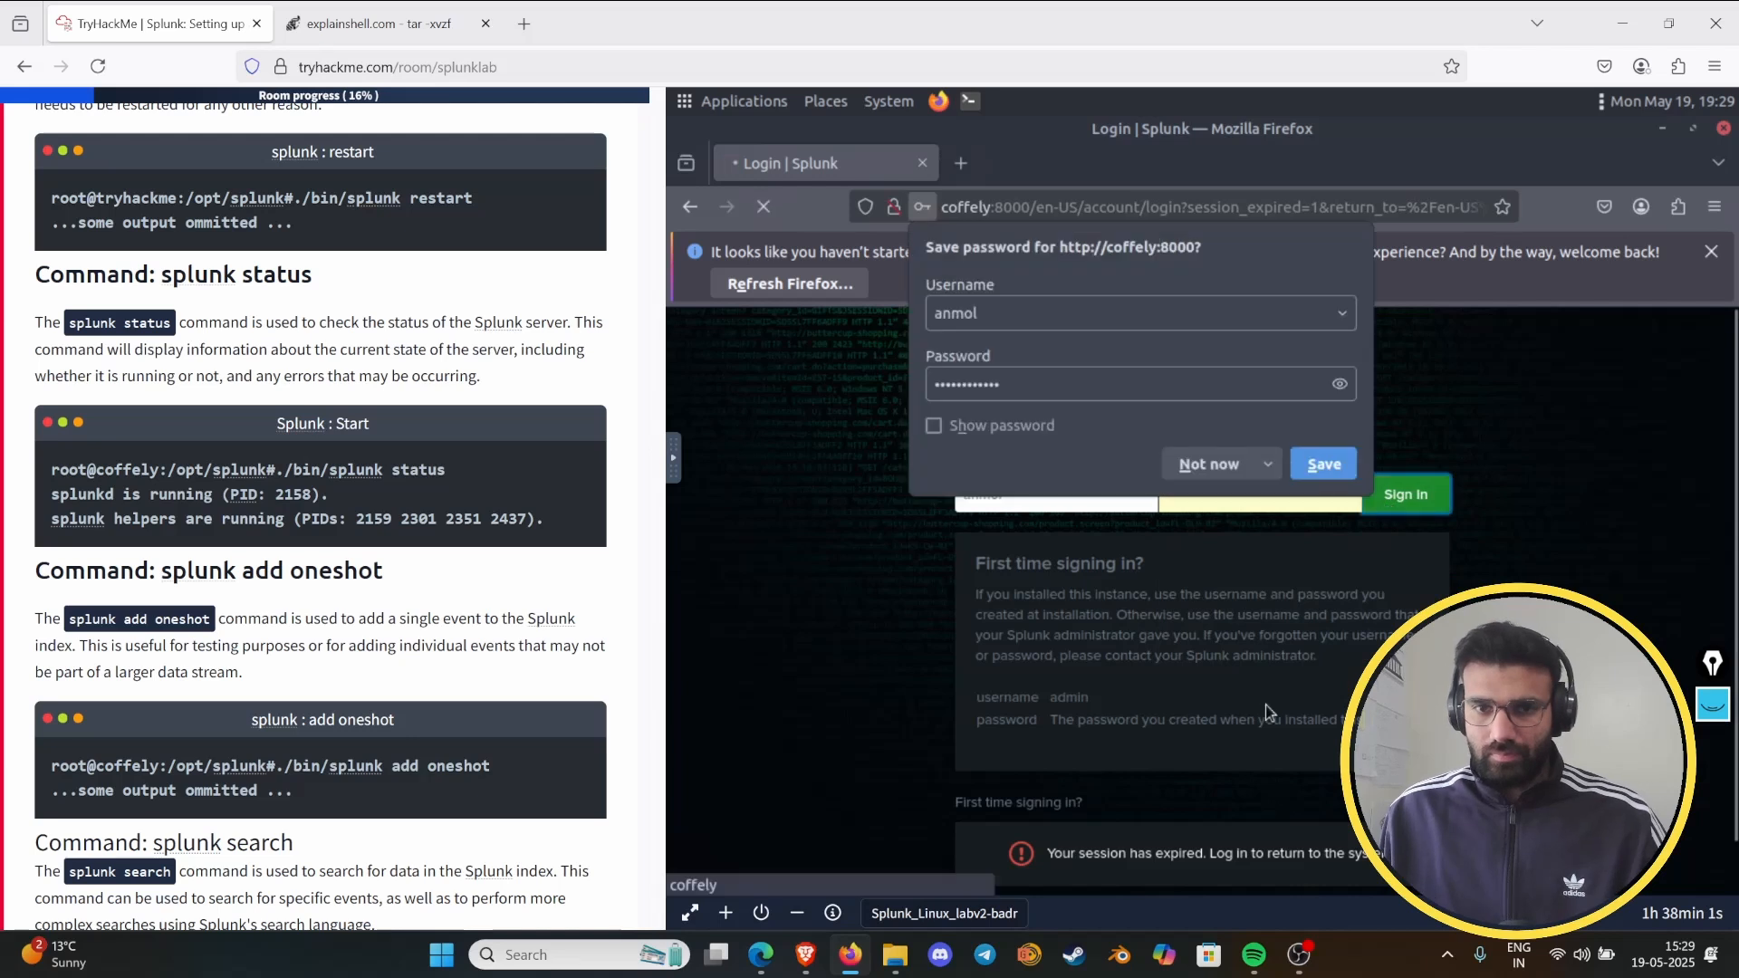
left_click(1322, 464)
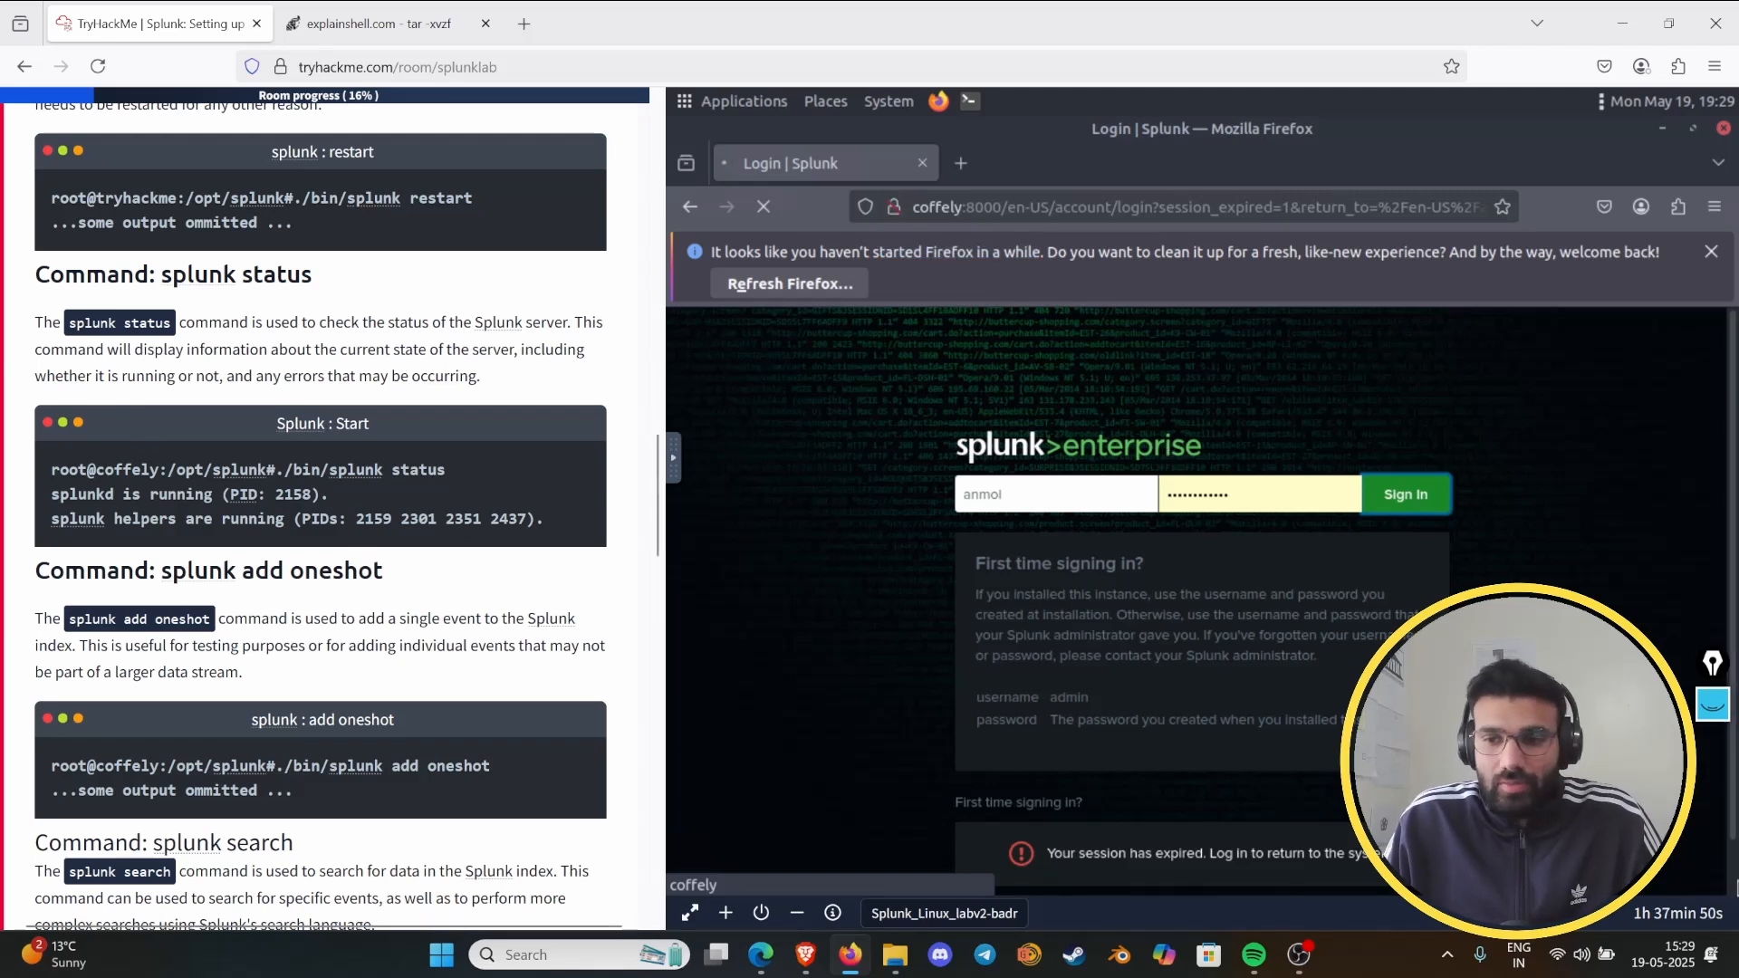
- Underline "splunk status" in its section heading with the annotation pen, then hide the annotations
left_click(1712, 706)
left_click_drag(152, 292, 319, 288)
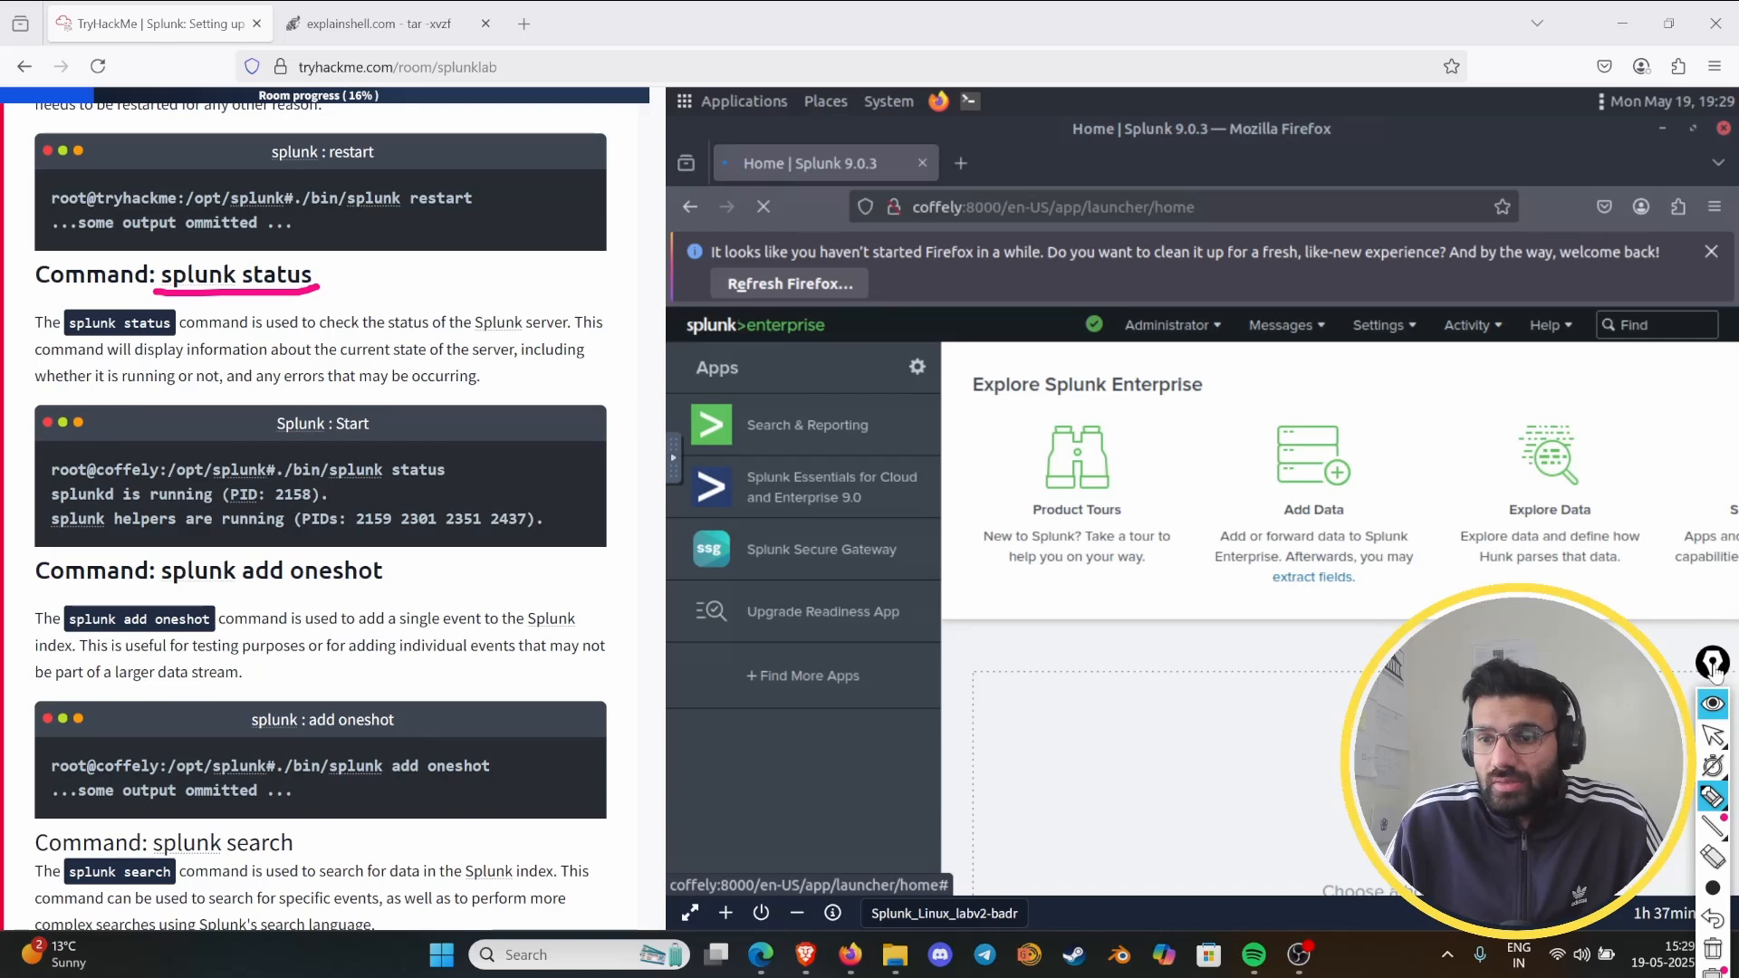
left_click(1712, 704)
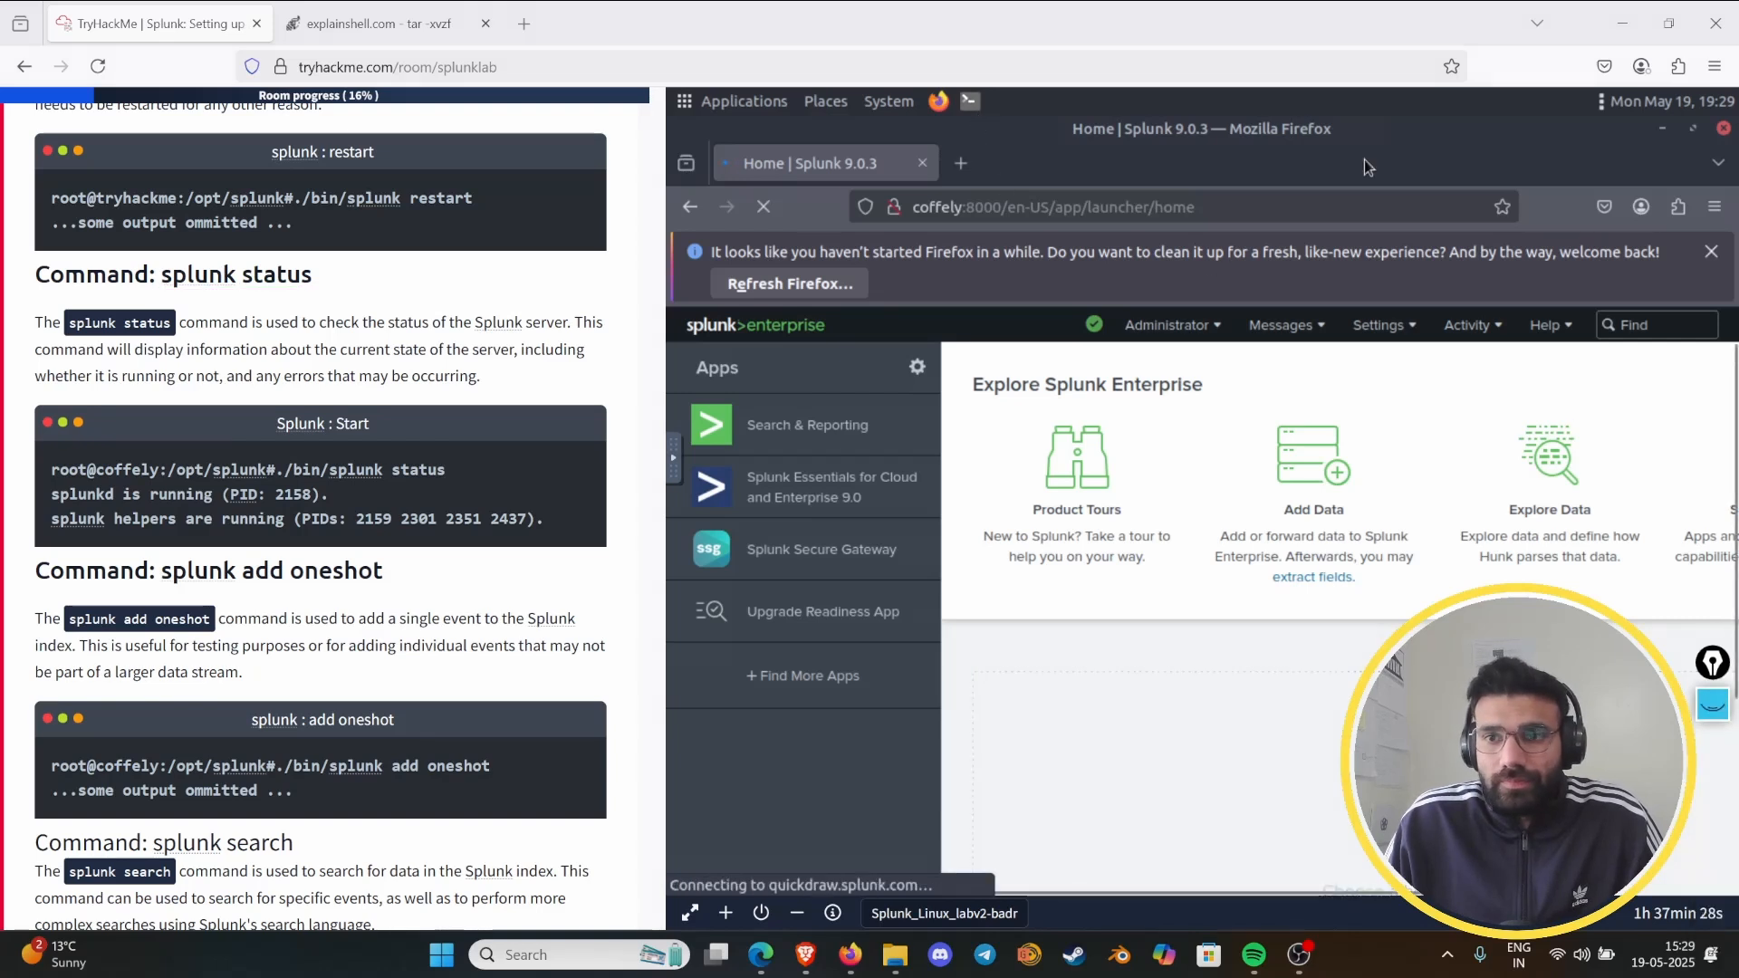
- Restore the /opt/splunk terminal and check the Splunk server's state by running "./bin/splunk status"
left_click(1692, 547)
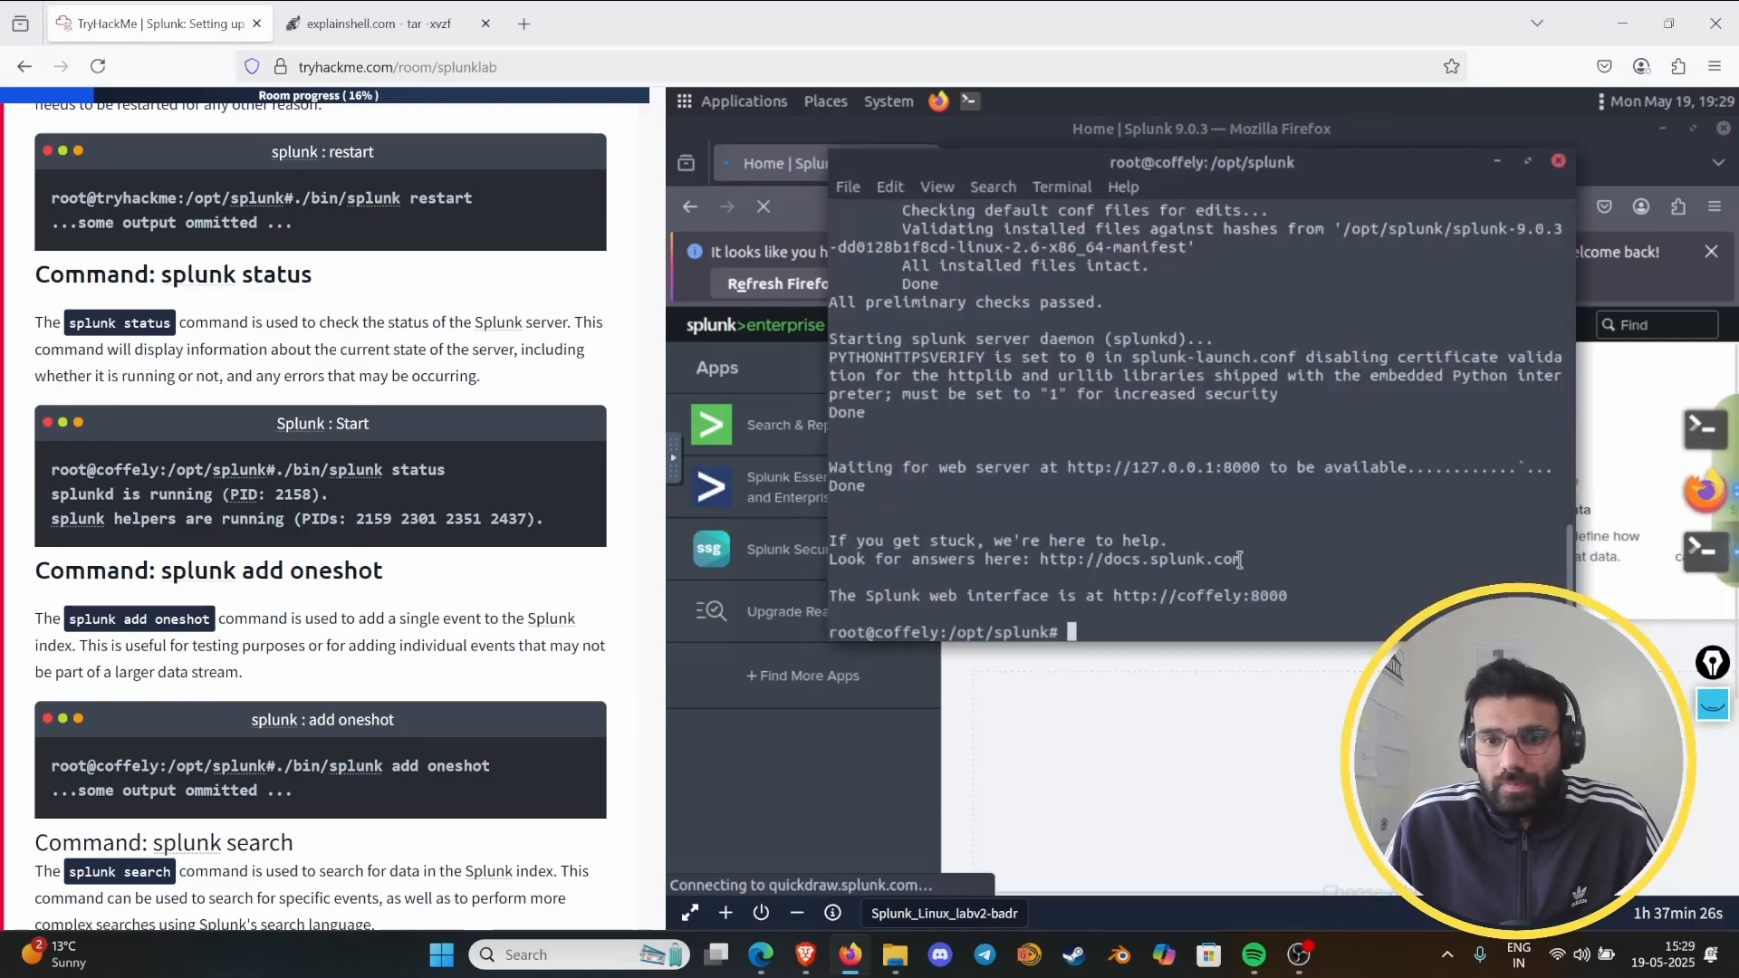
key("Up")
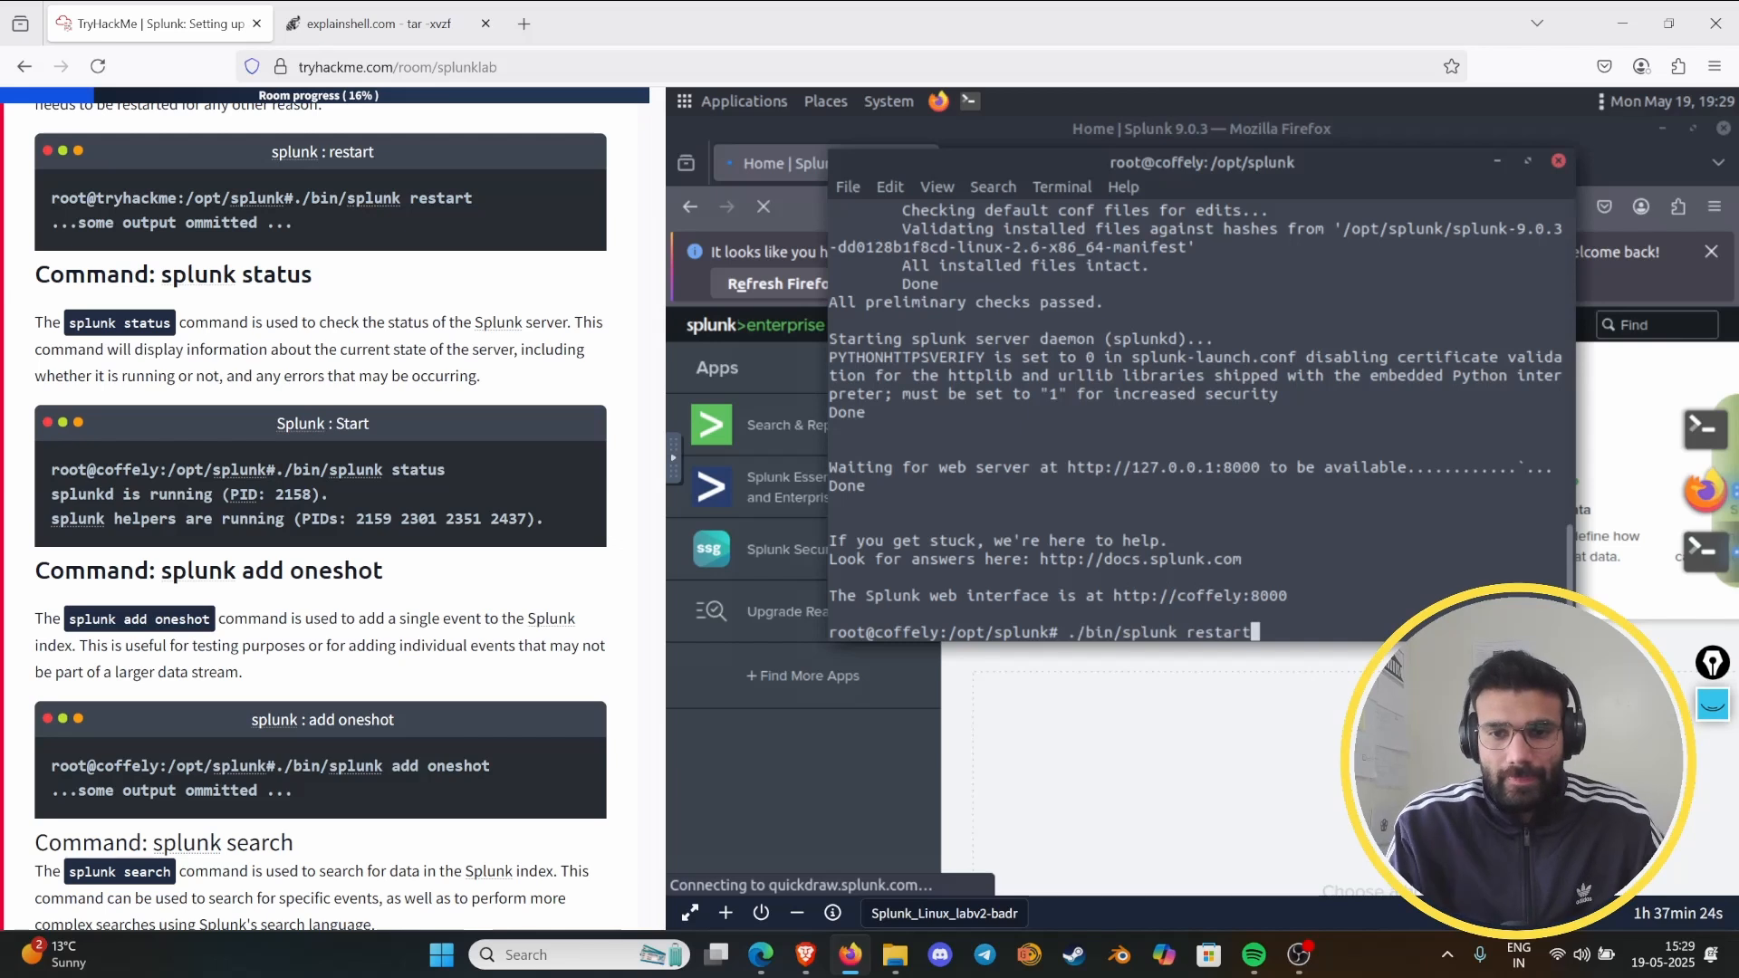
key("BackSpace")
key("BackSpace")
key("BackSpace")
key("BackSpace")
key("BackSpace")
key("BackSpace")
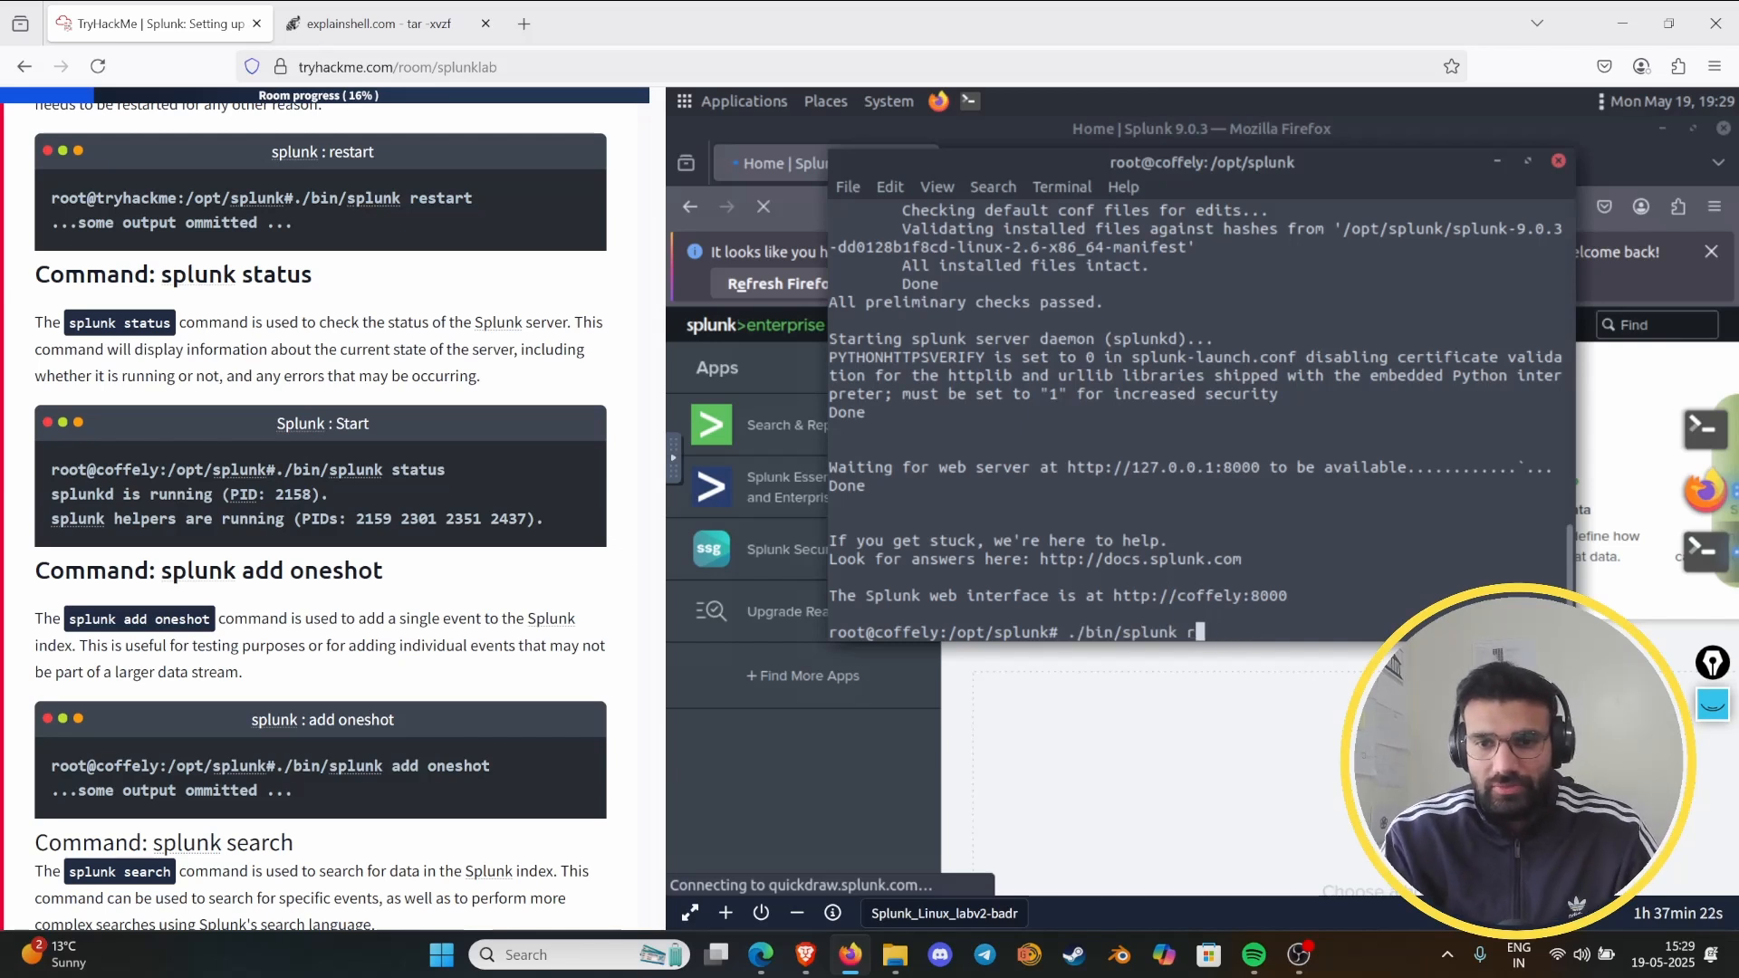
type("statu")
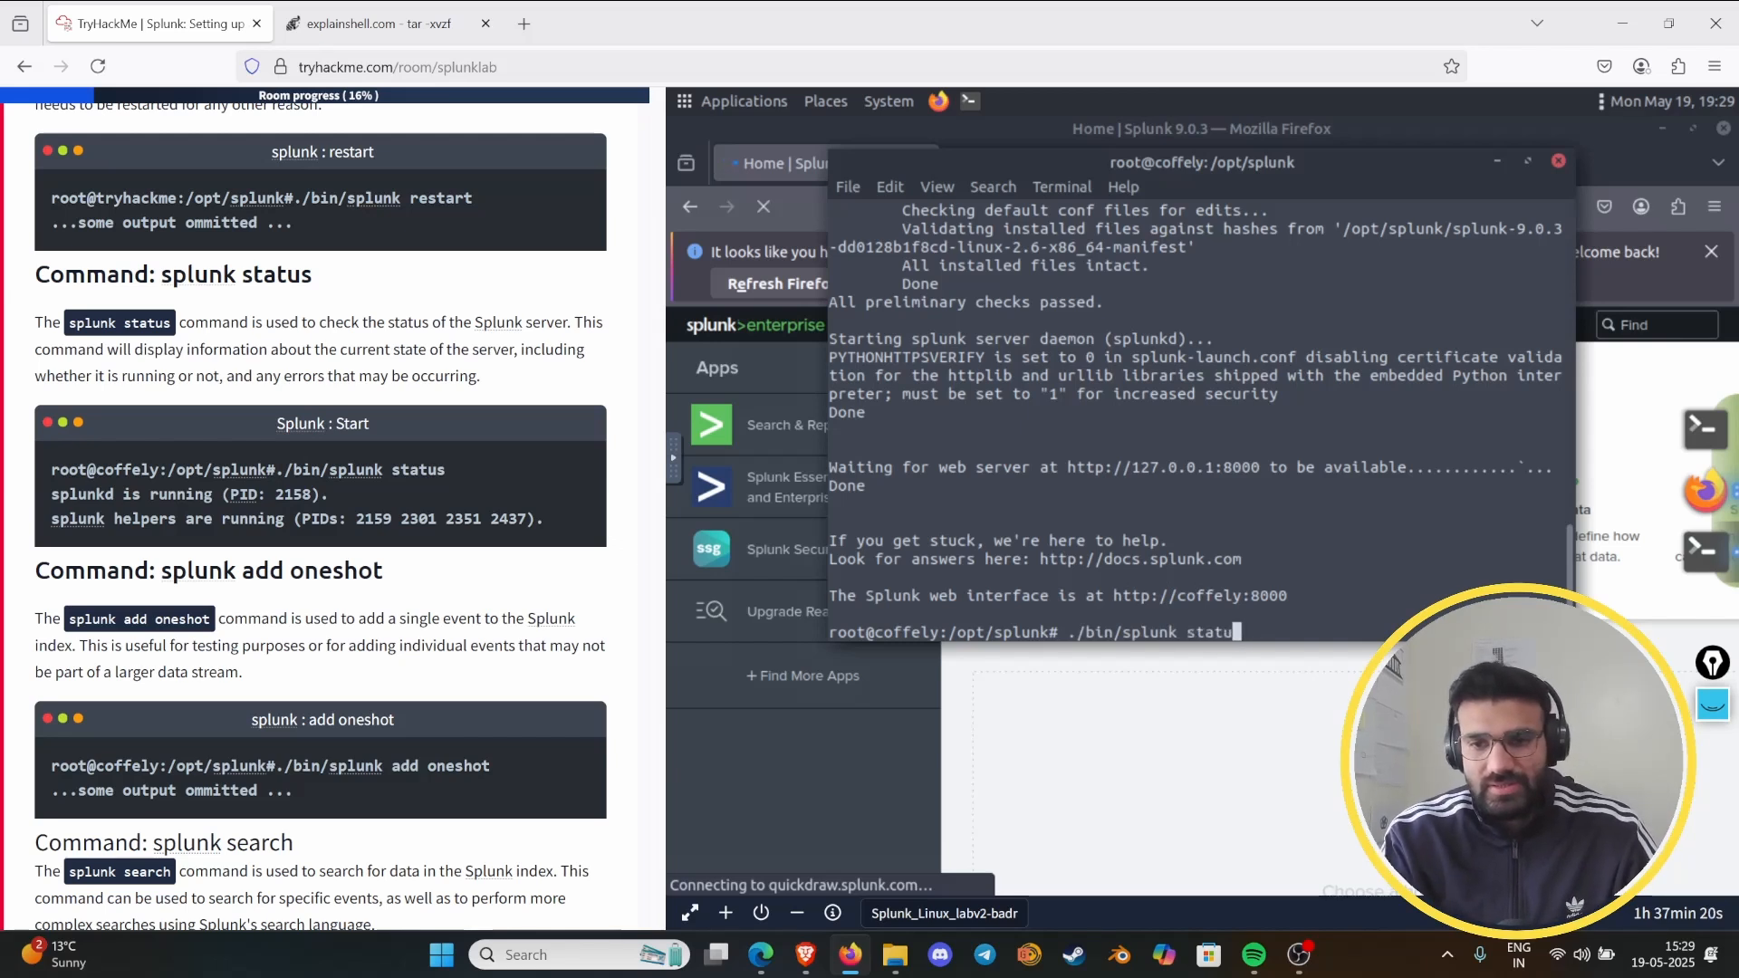
type("s")
key("Return")
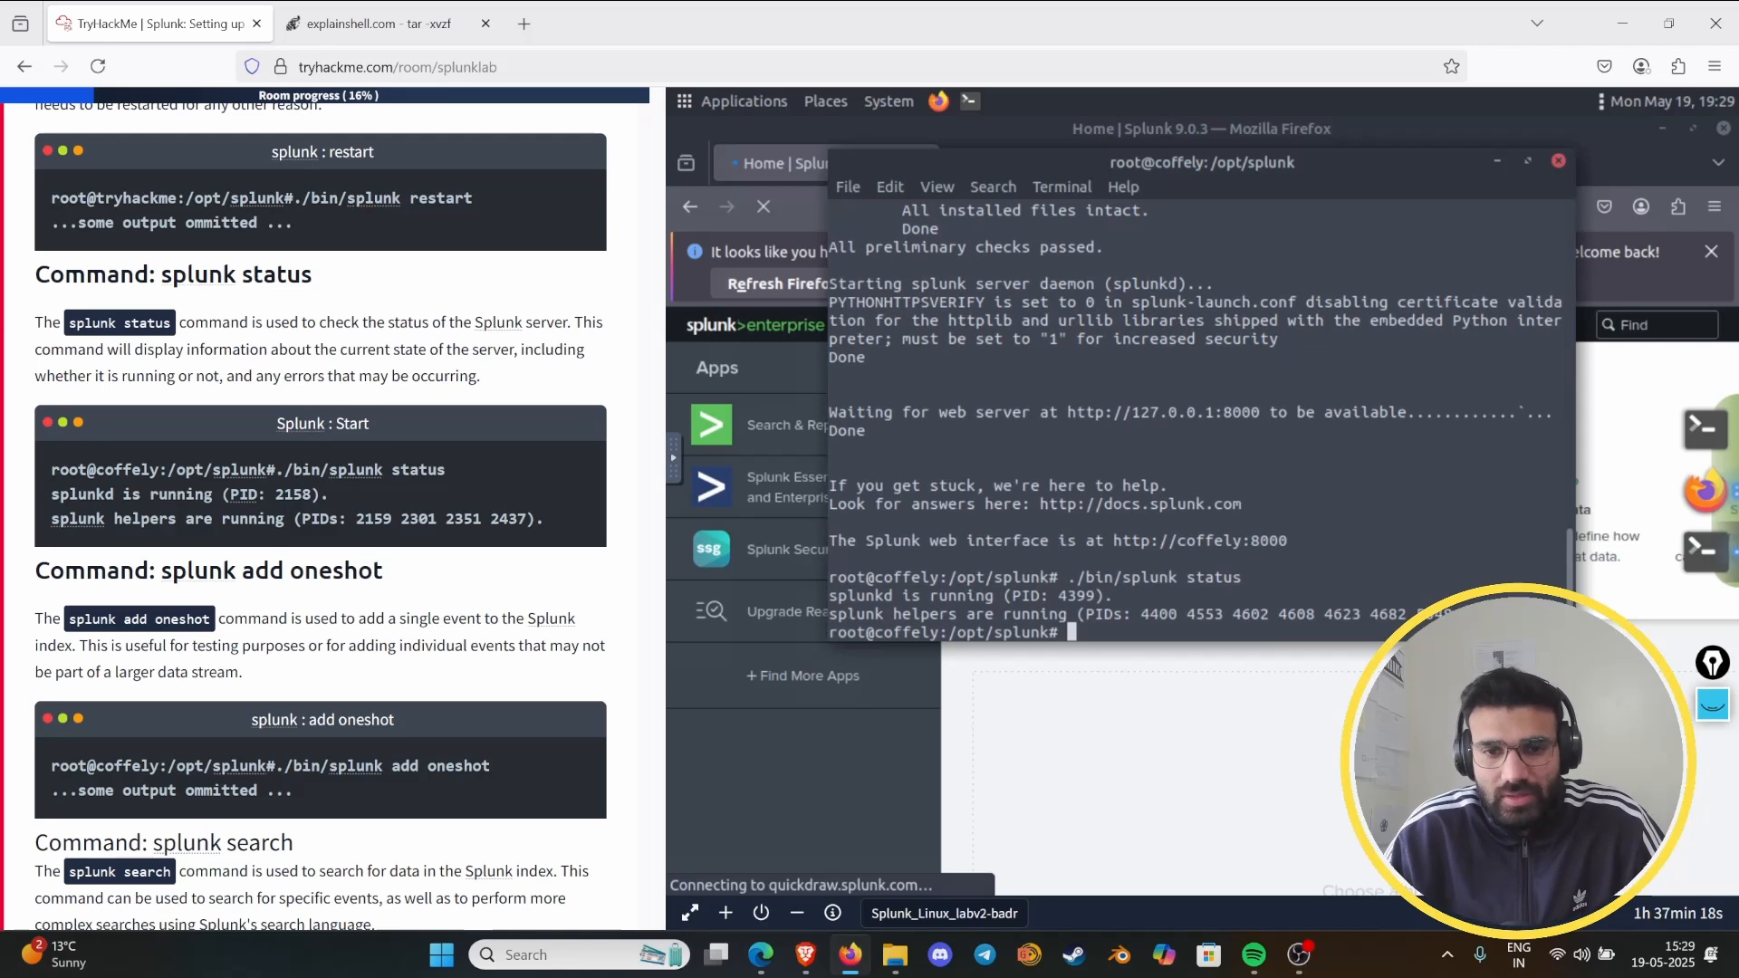
- Underline "running" and circle the splunkd PID in the terminal's status output with the annotation pen, then hide the annotations
left_click(1711, 705)
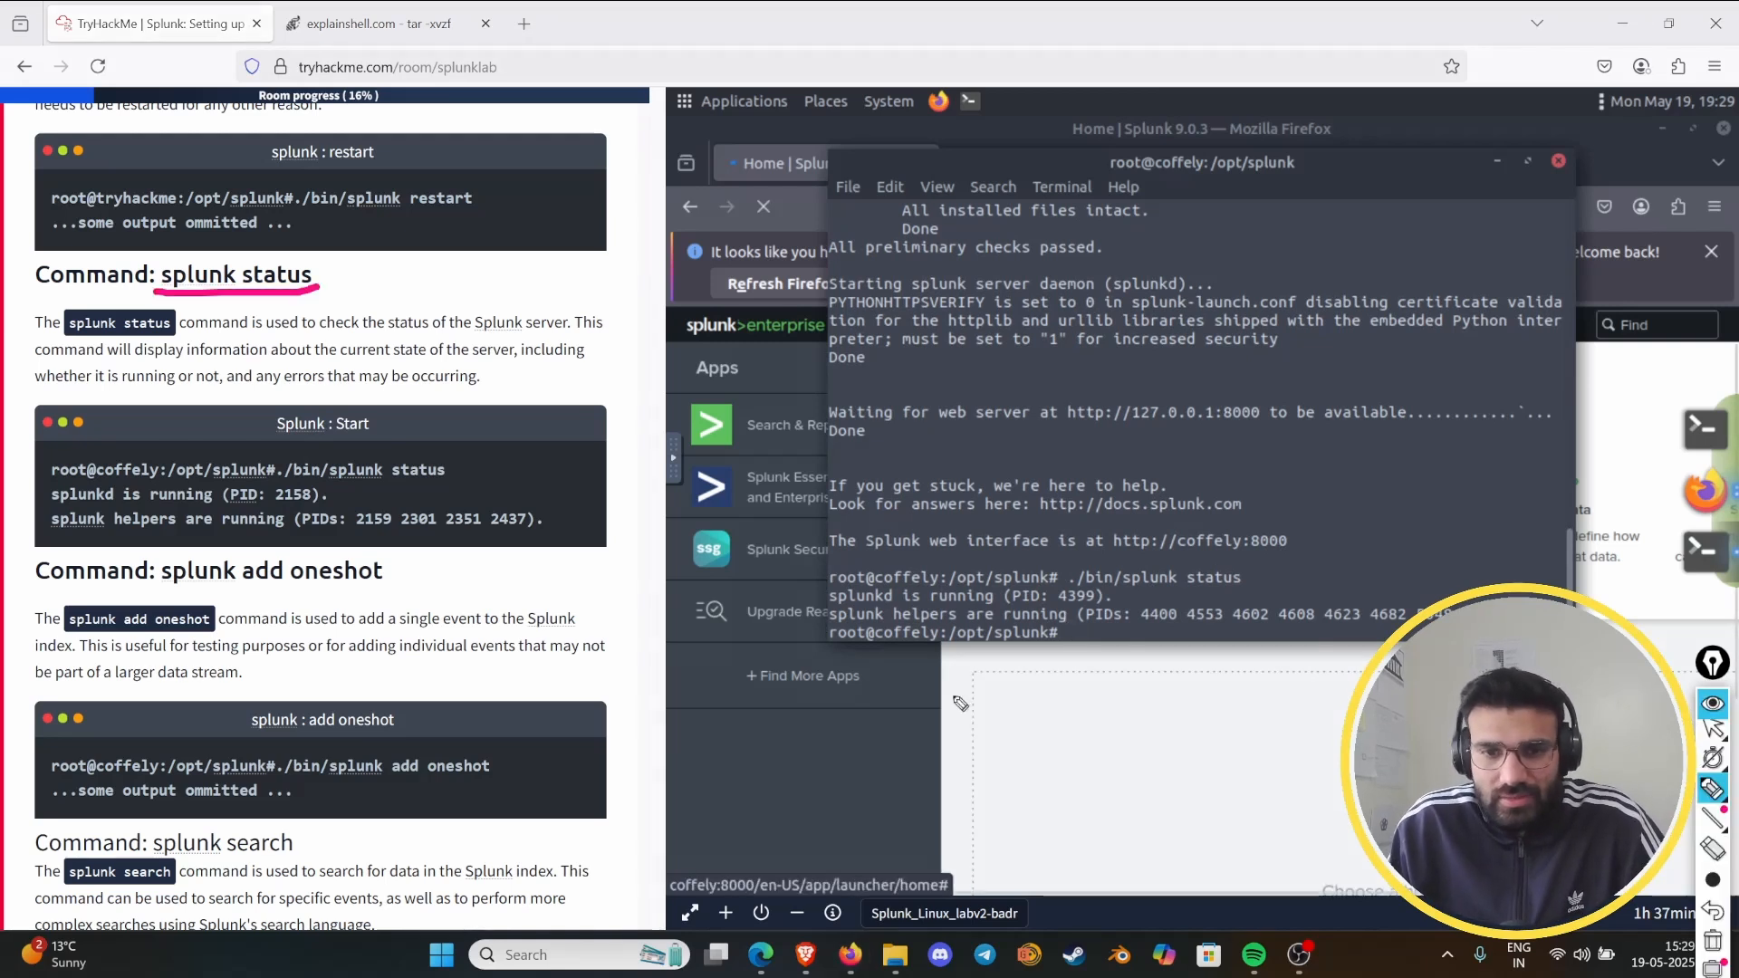
left_click_drag(924, 600, 1103, 601)
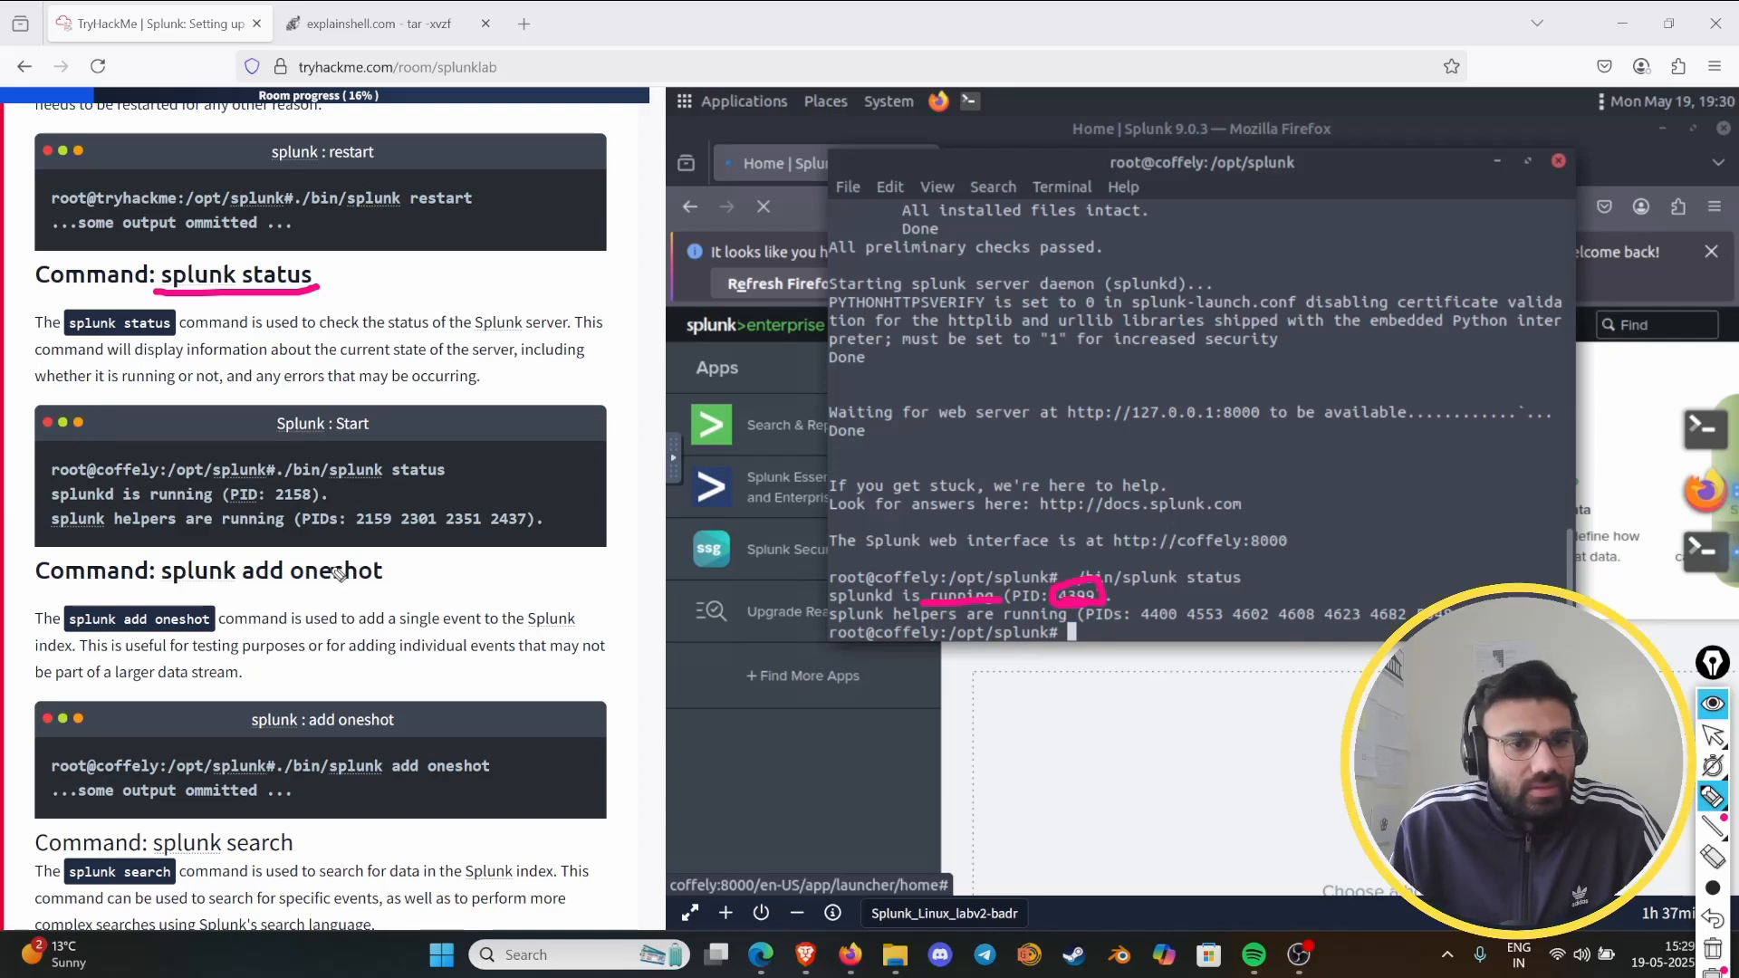
left_click(1711, 701)
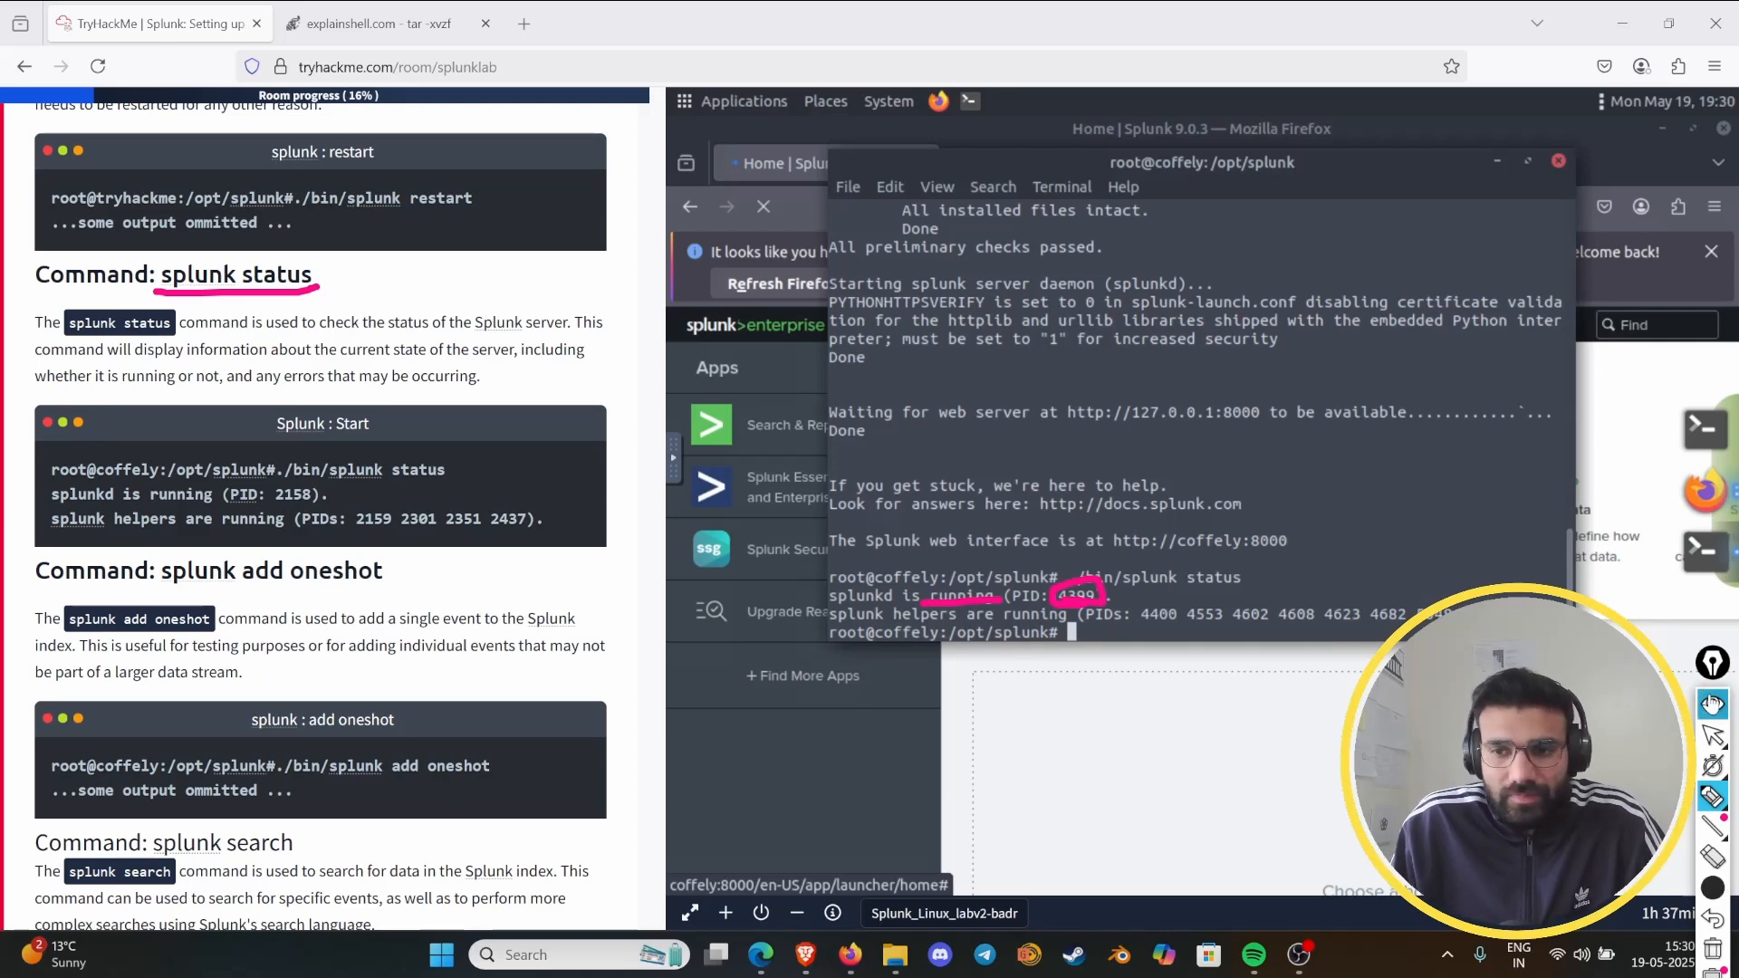
- Clear the earlier pen marks and mark "single event" in the "splunk add oneshot" description, then remove that mark
scroll(324, 533, "down", 3)
scroll(324, 532, "down", 2)
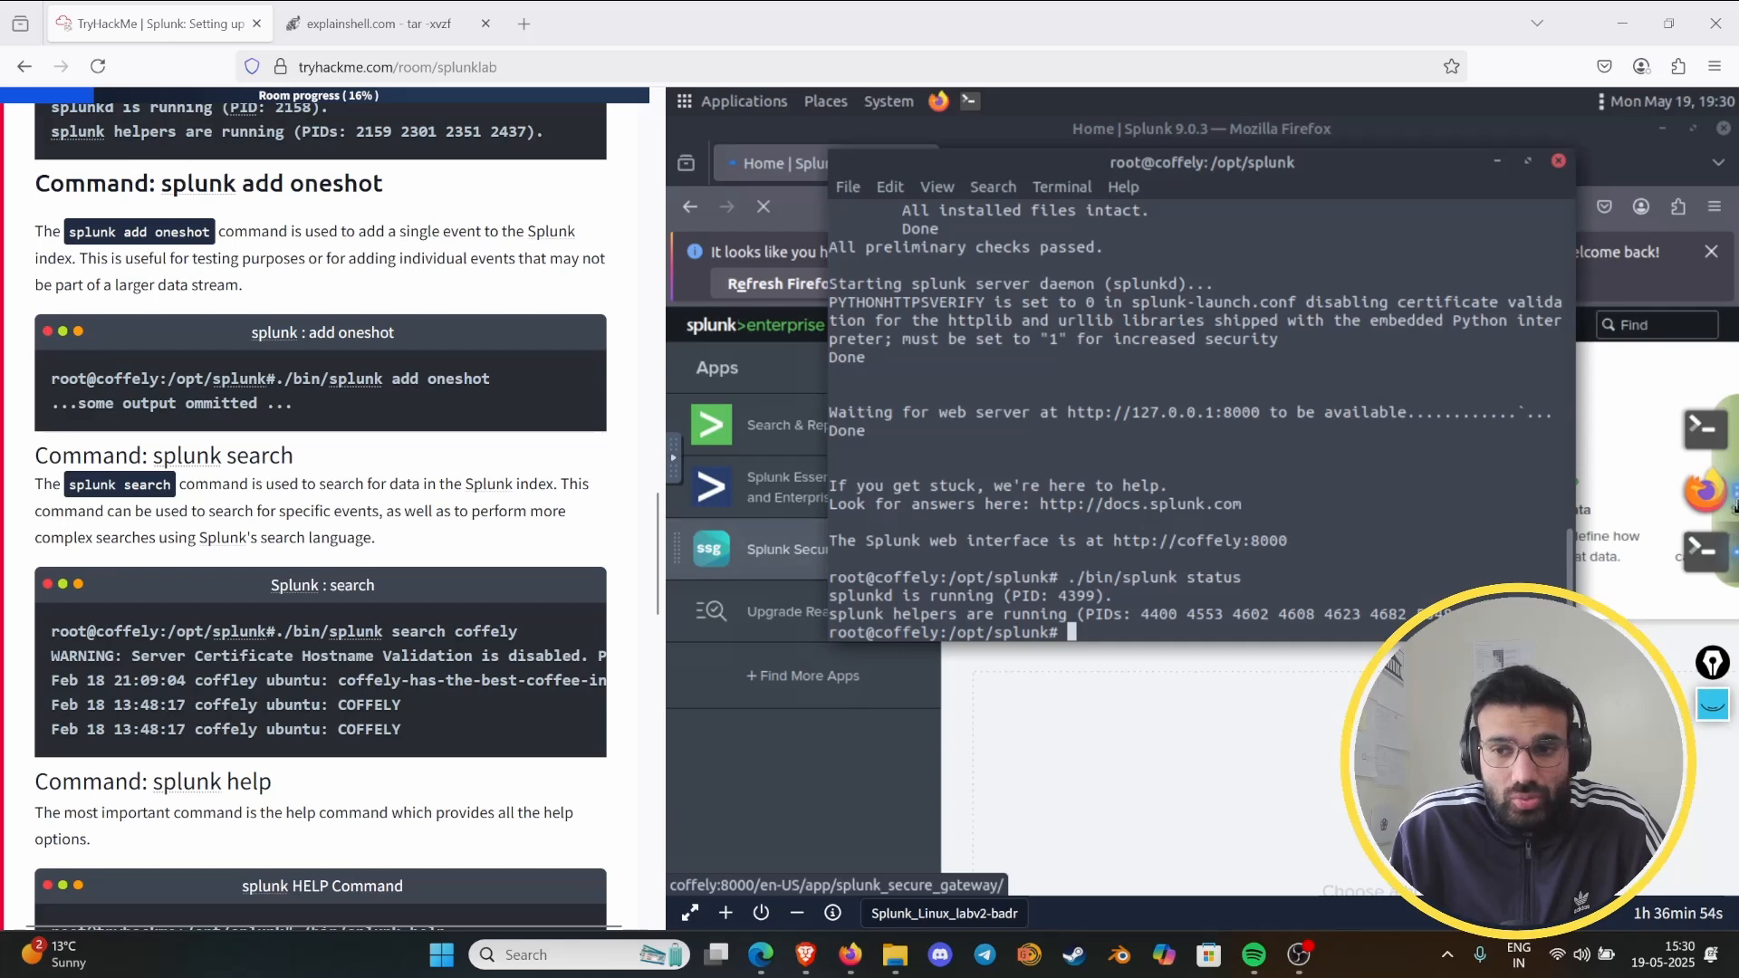
left_click(1711, 704)
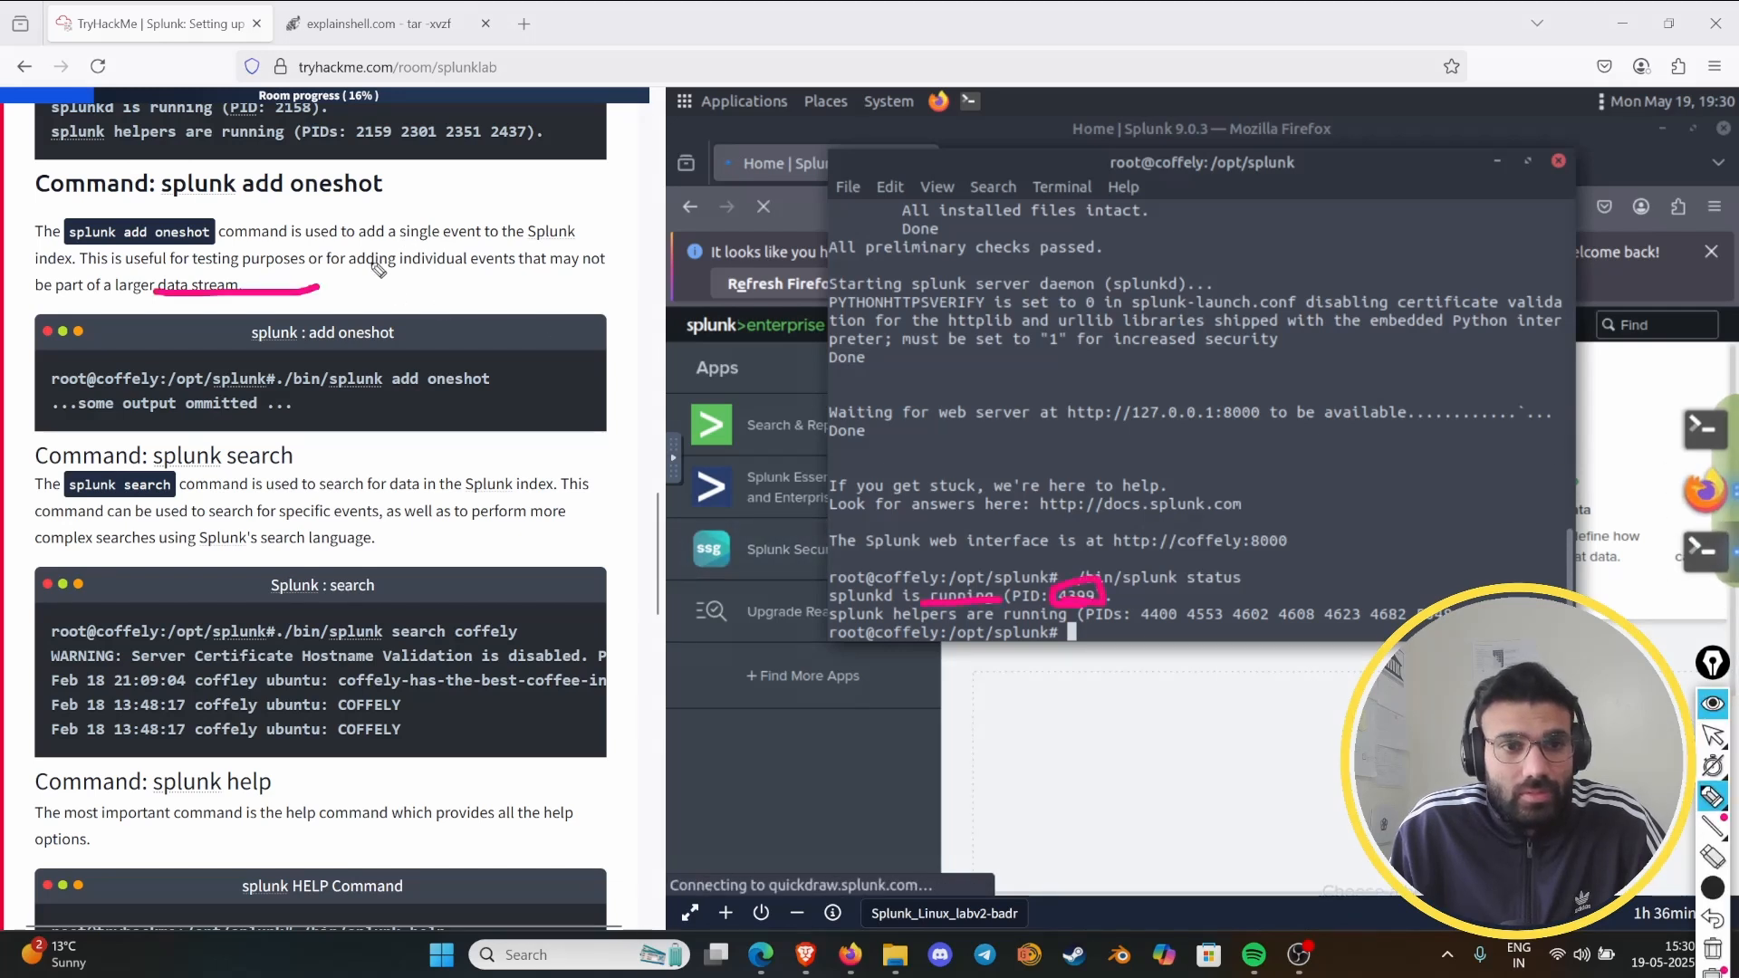
left_click(1712, 948)
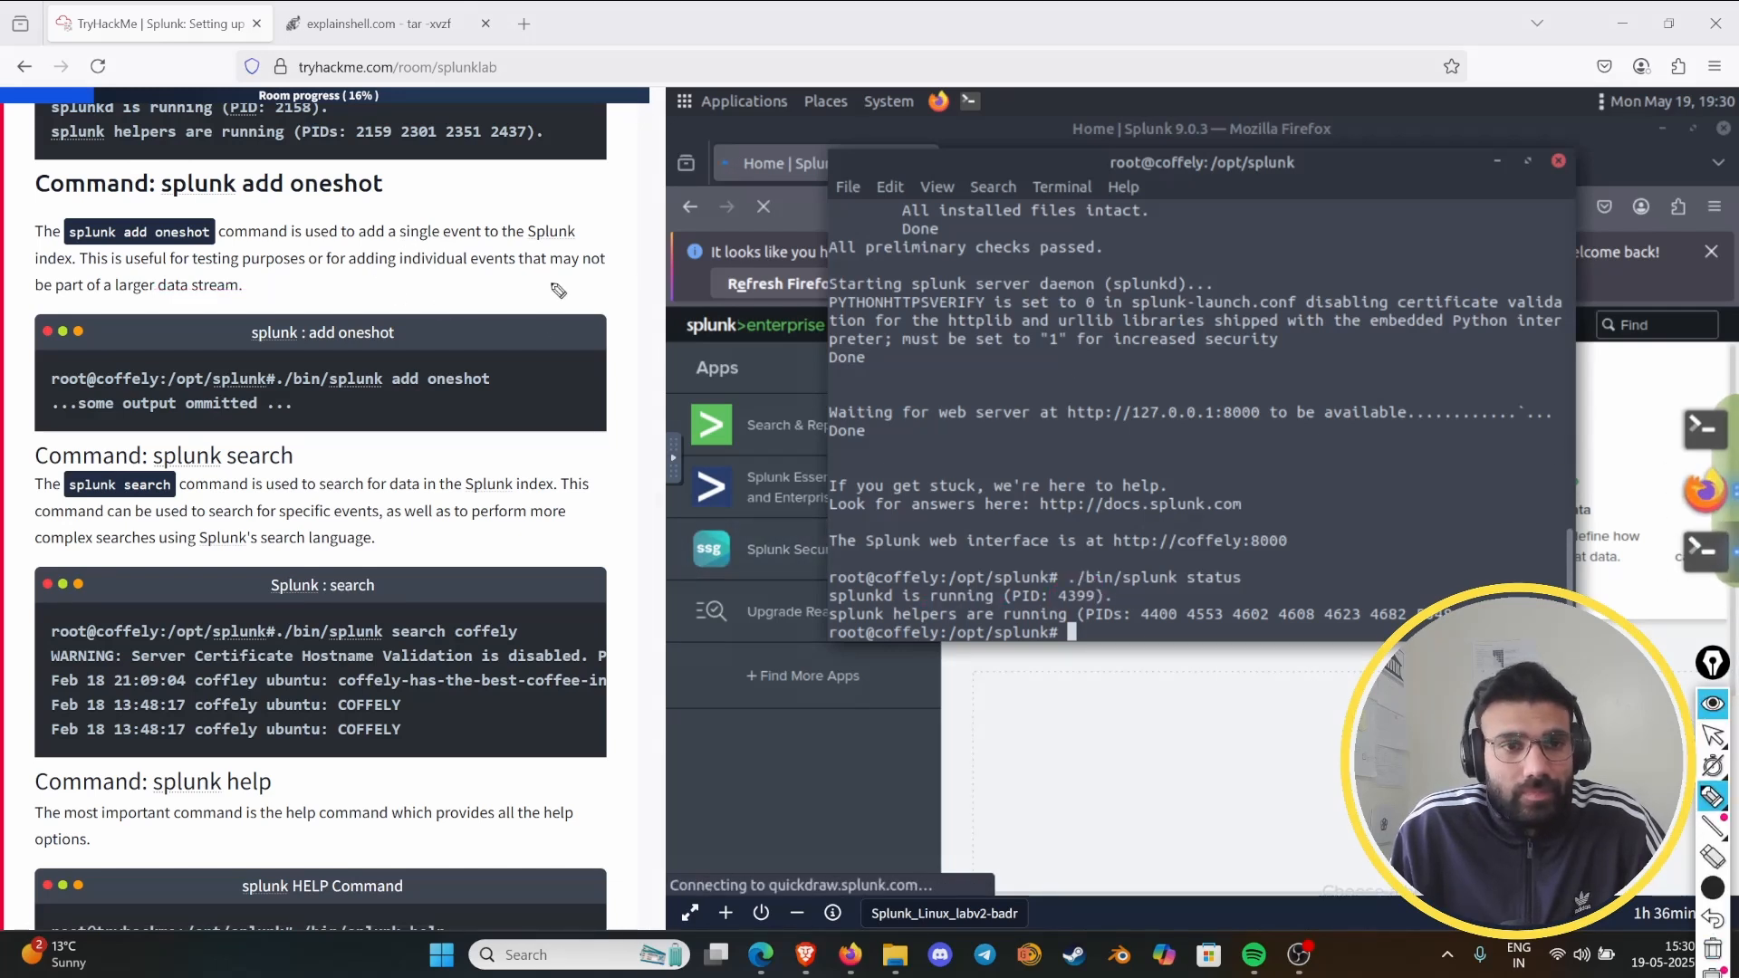
left_click_drag(418, 247, 491, 246)
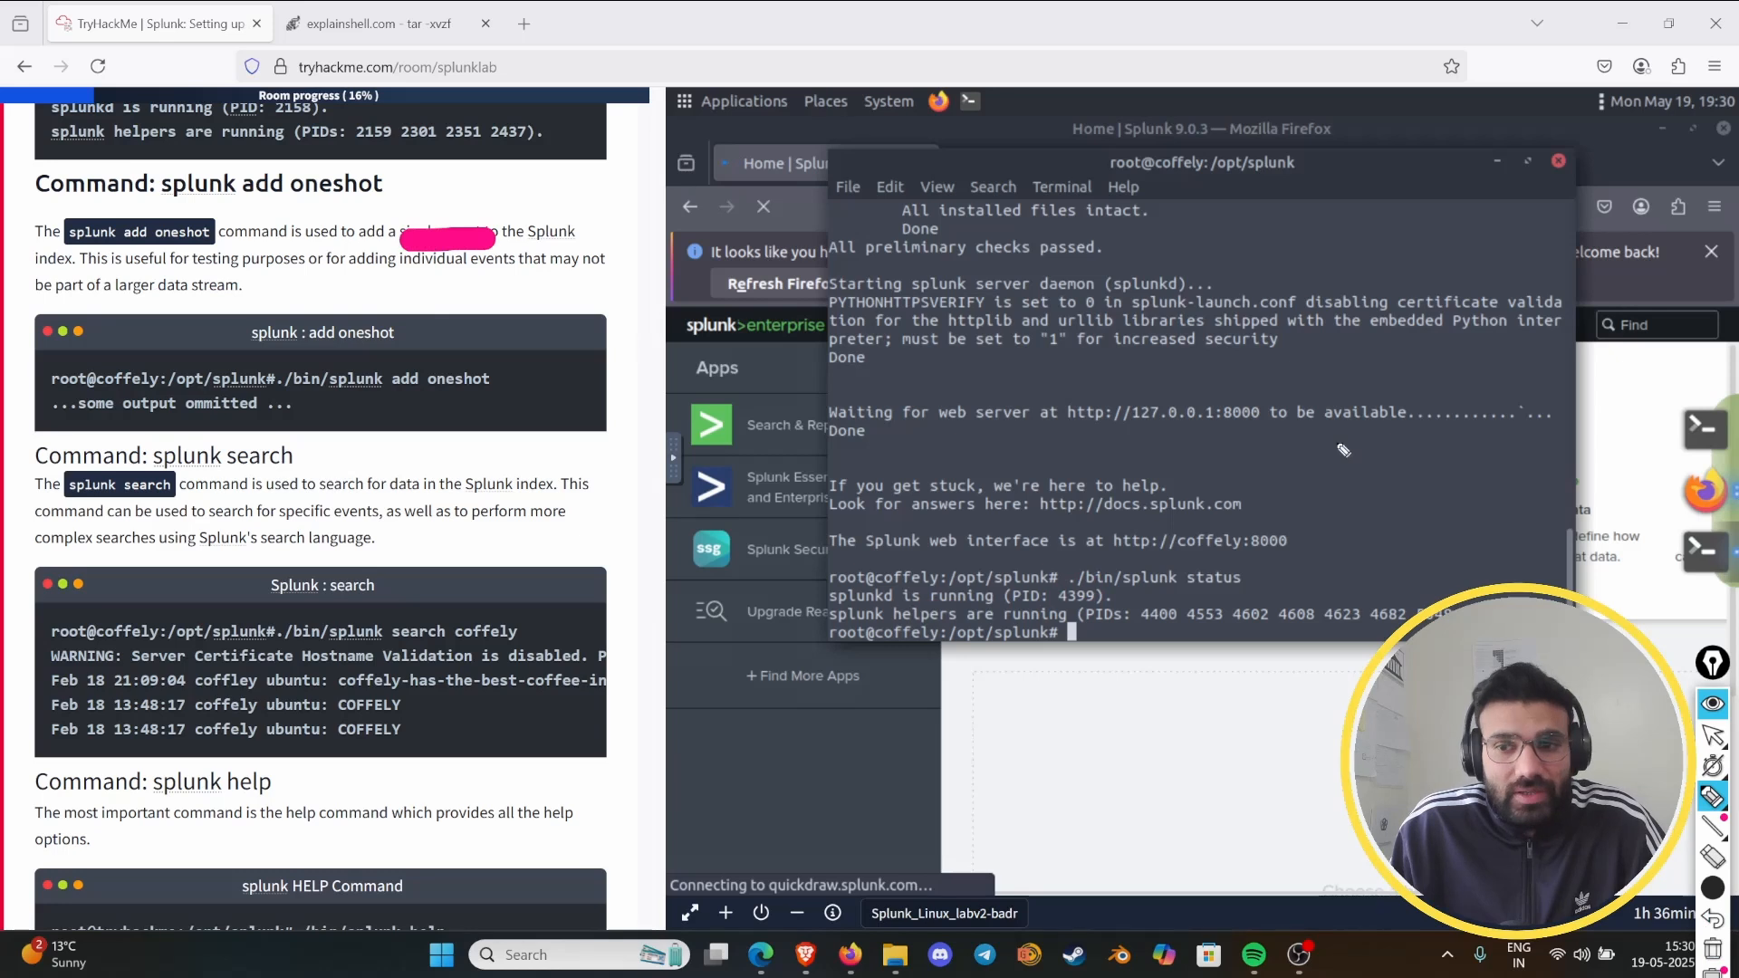
left_click(1715, 919)
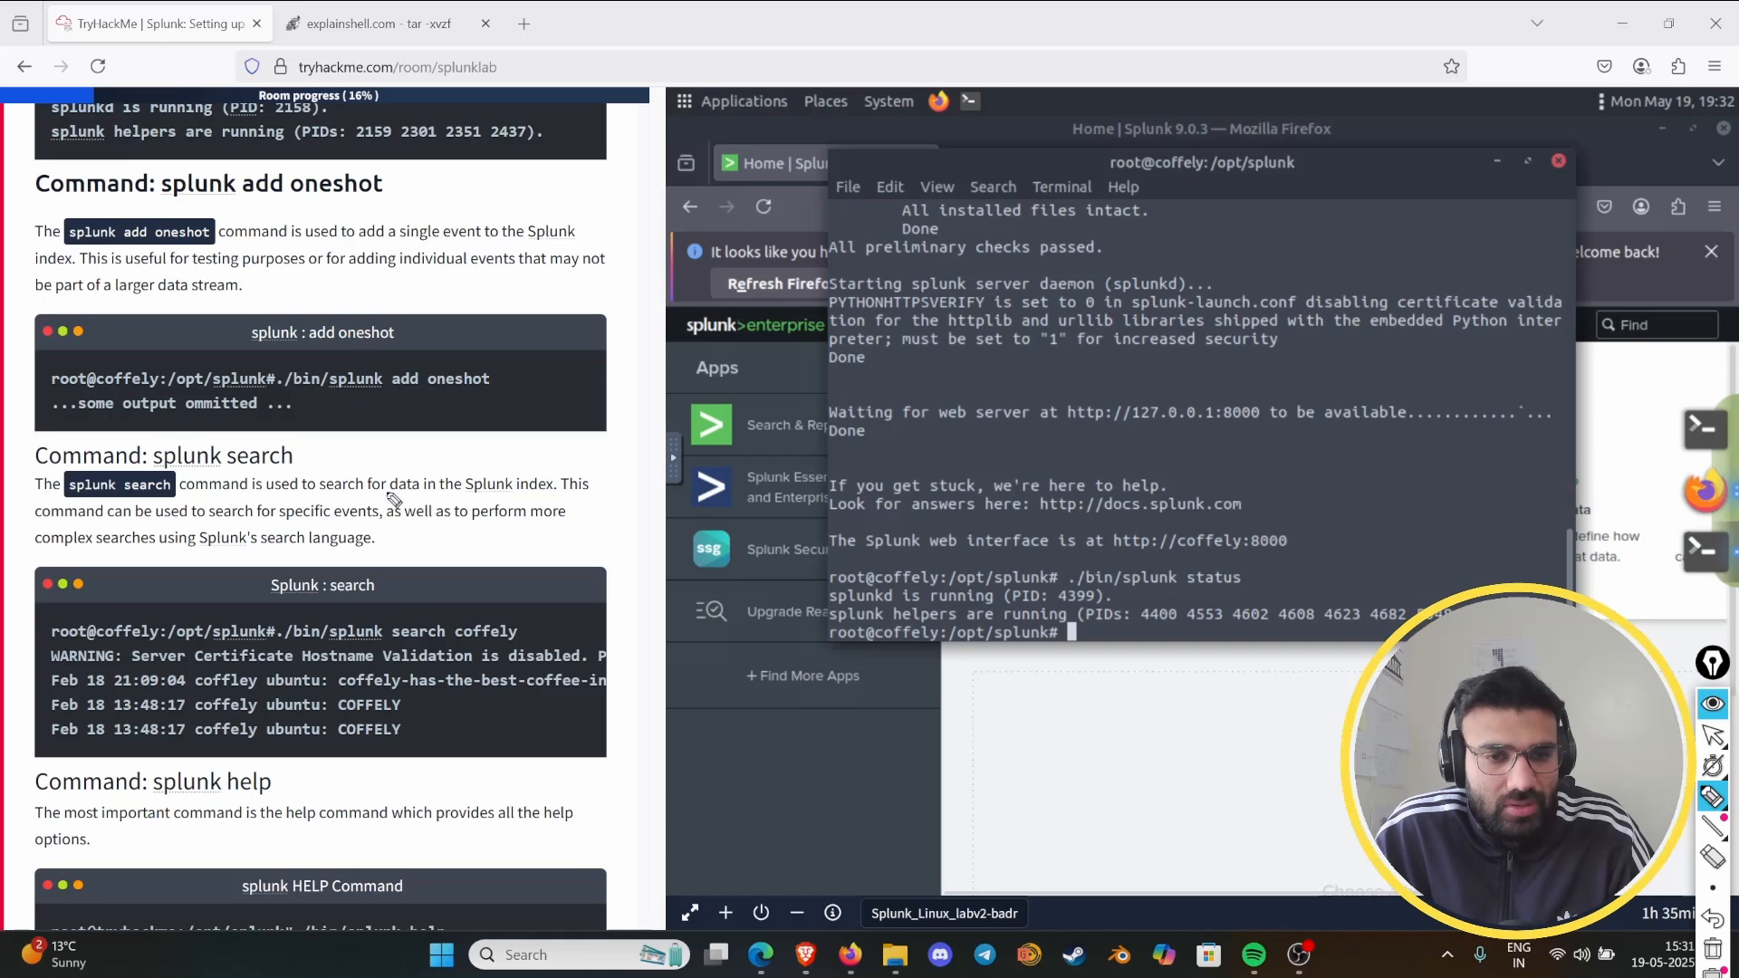
- In the "splunk search" description, underline "Splunk index" and "specific events" and circle "Splunk's search language", then hide the annotations
left_click_drag(474, 495, 542, 495)
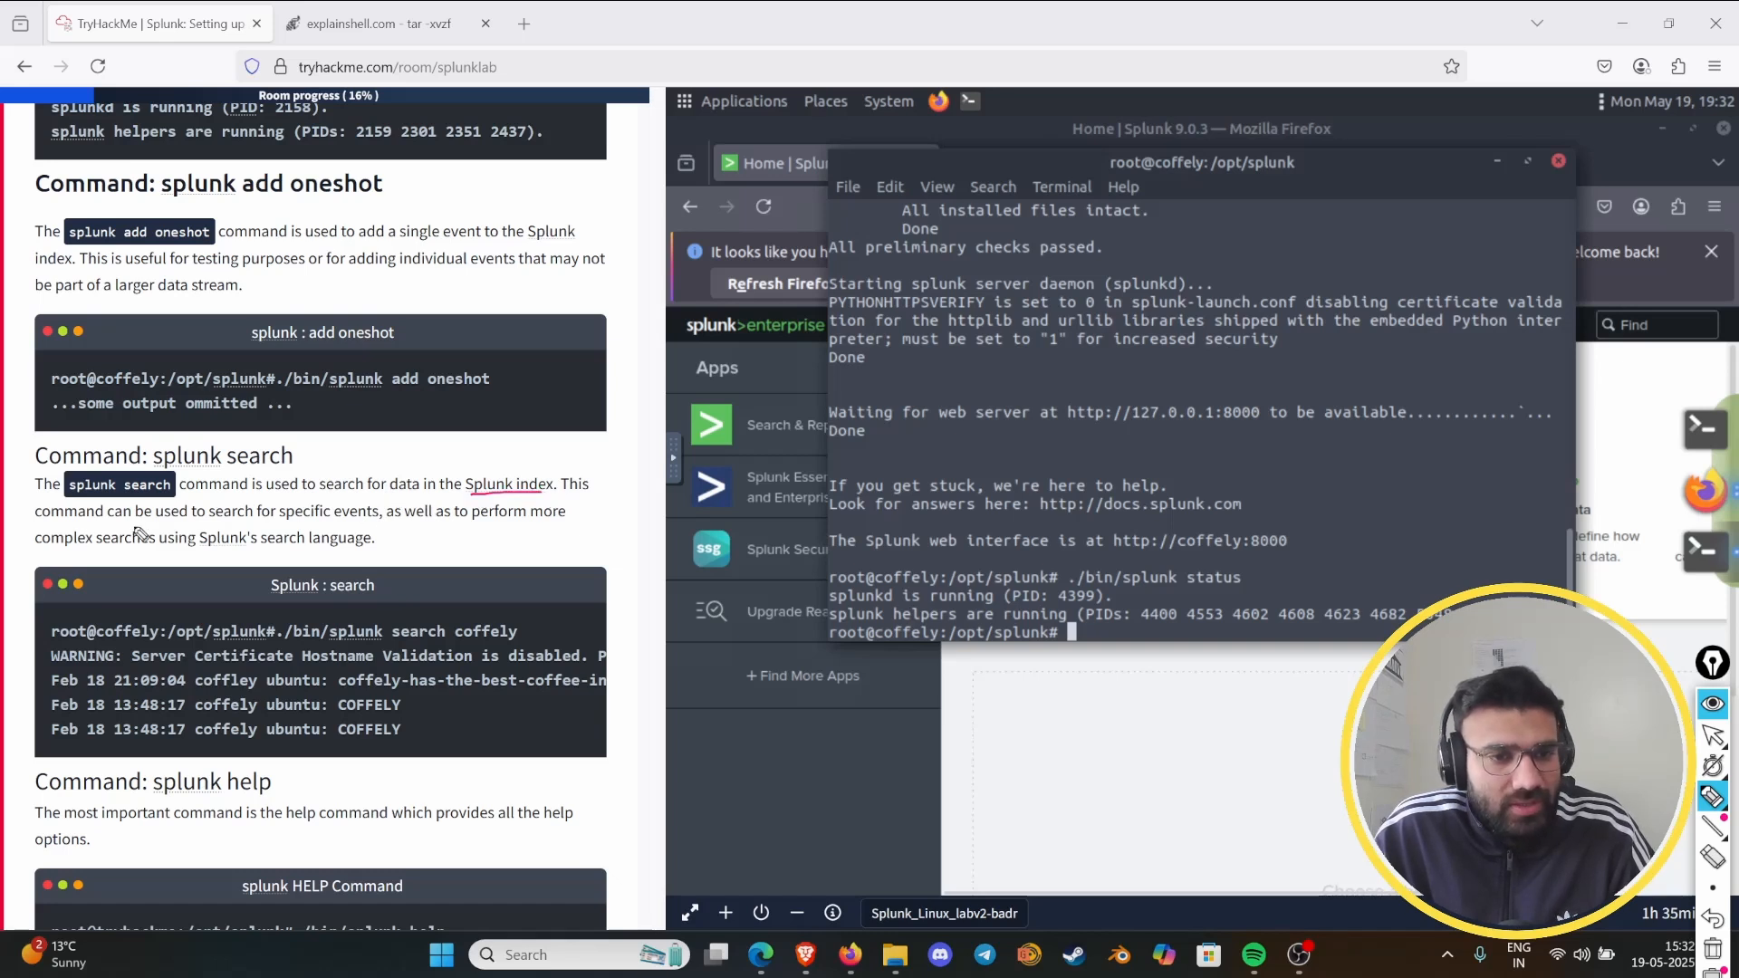
left_click_drag(279, 523, 378, 522)
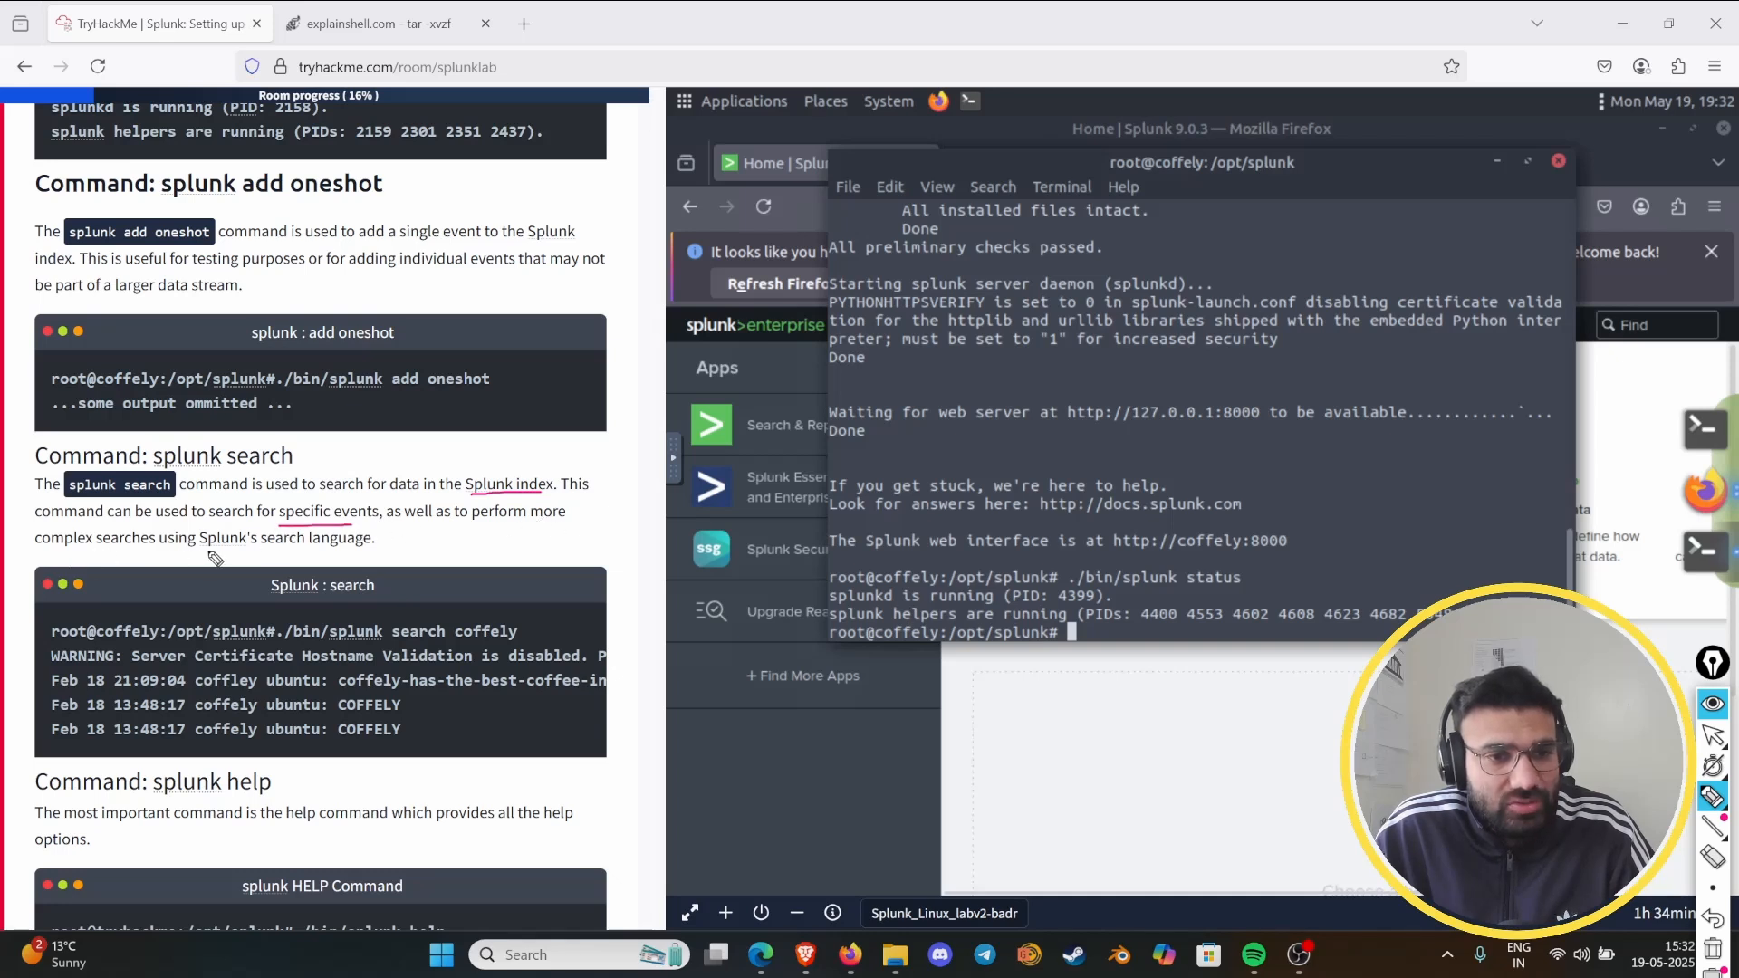
mouse_move(207, 550)
left_mouse_down()
mouse_move(366, 549)
mouse_move(292, 527)
mouse_move(250, 565)
left_mouse_up()
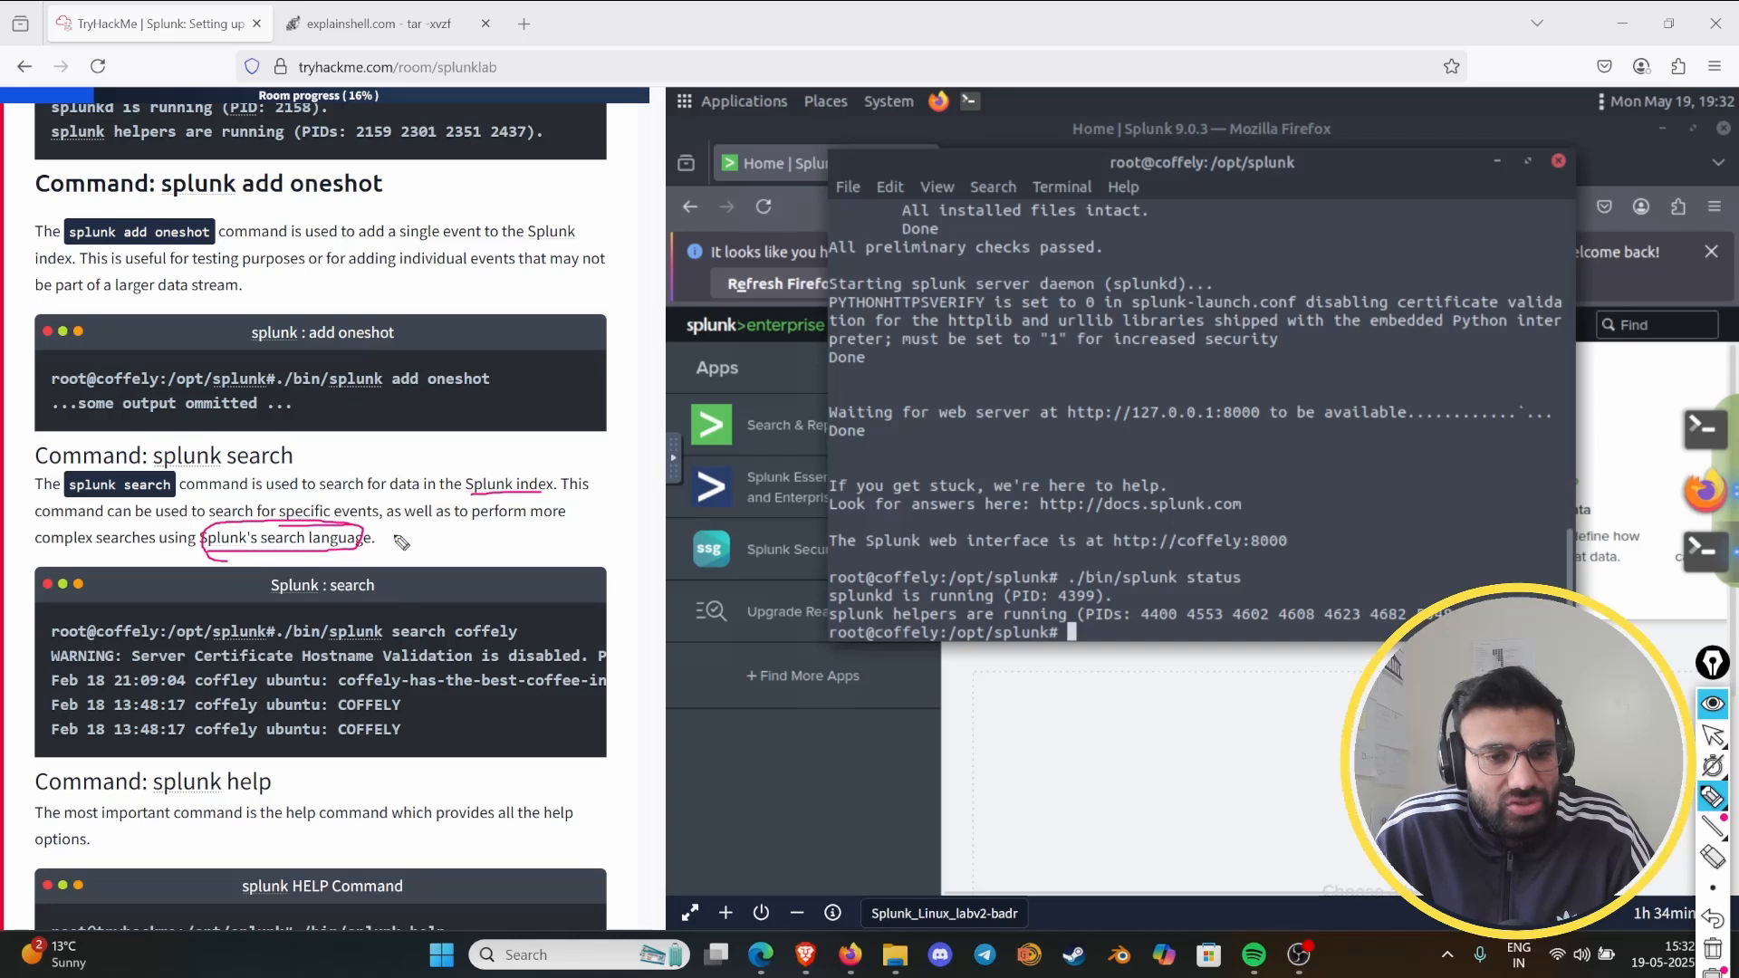
left_click(1713, 704)
scroll(359, 555, "down", 3)
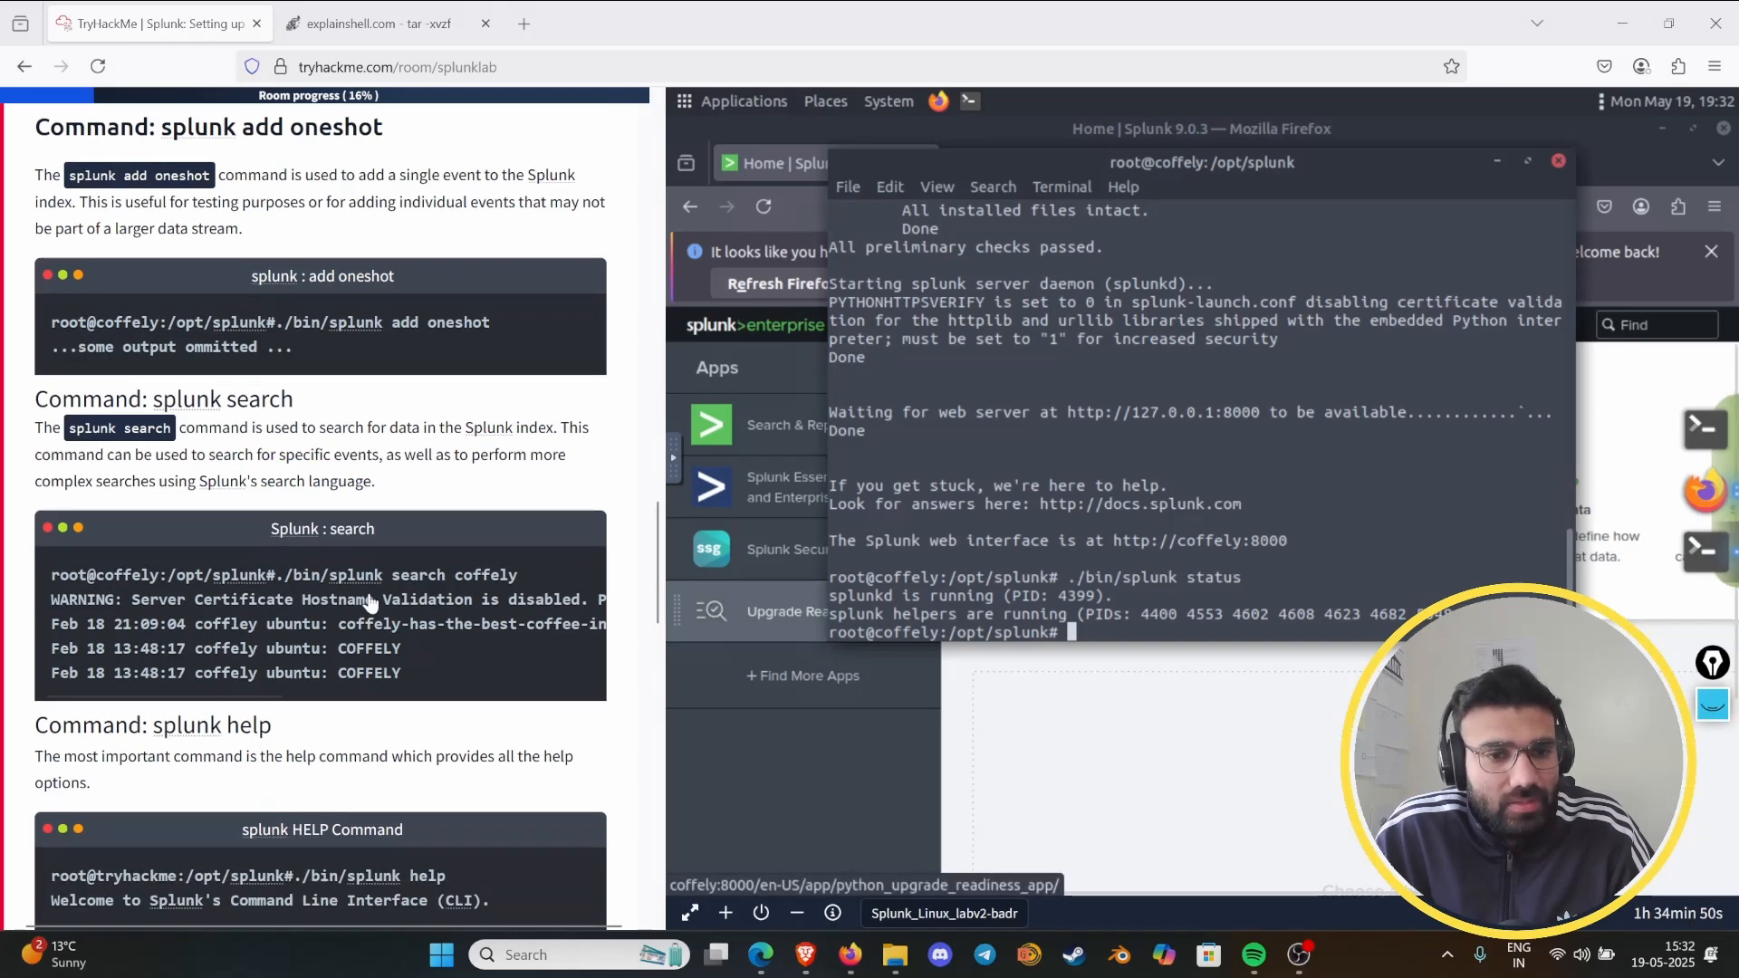
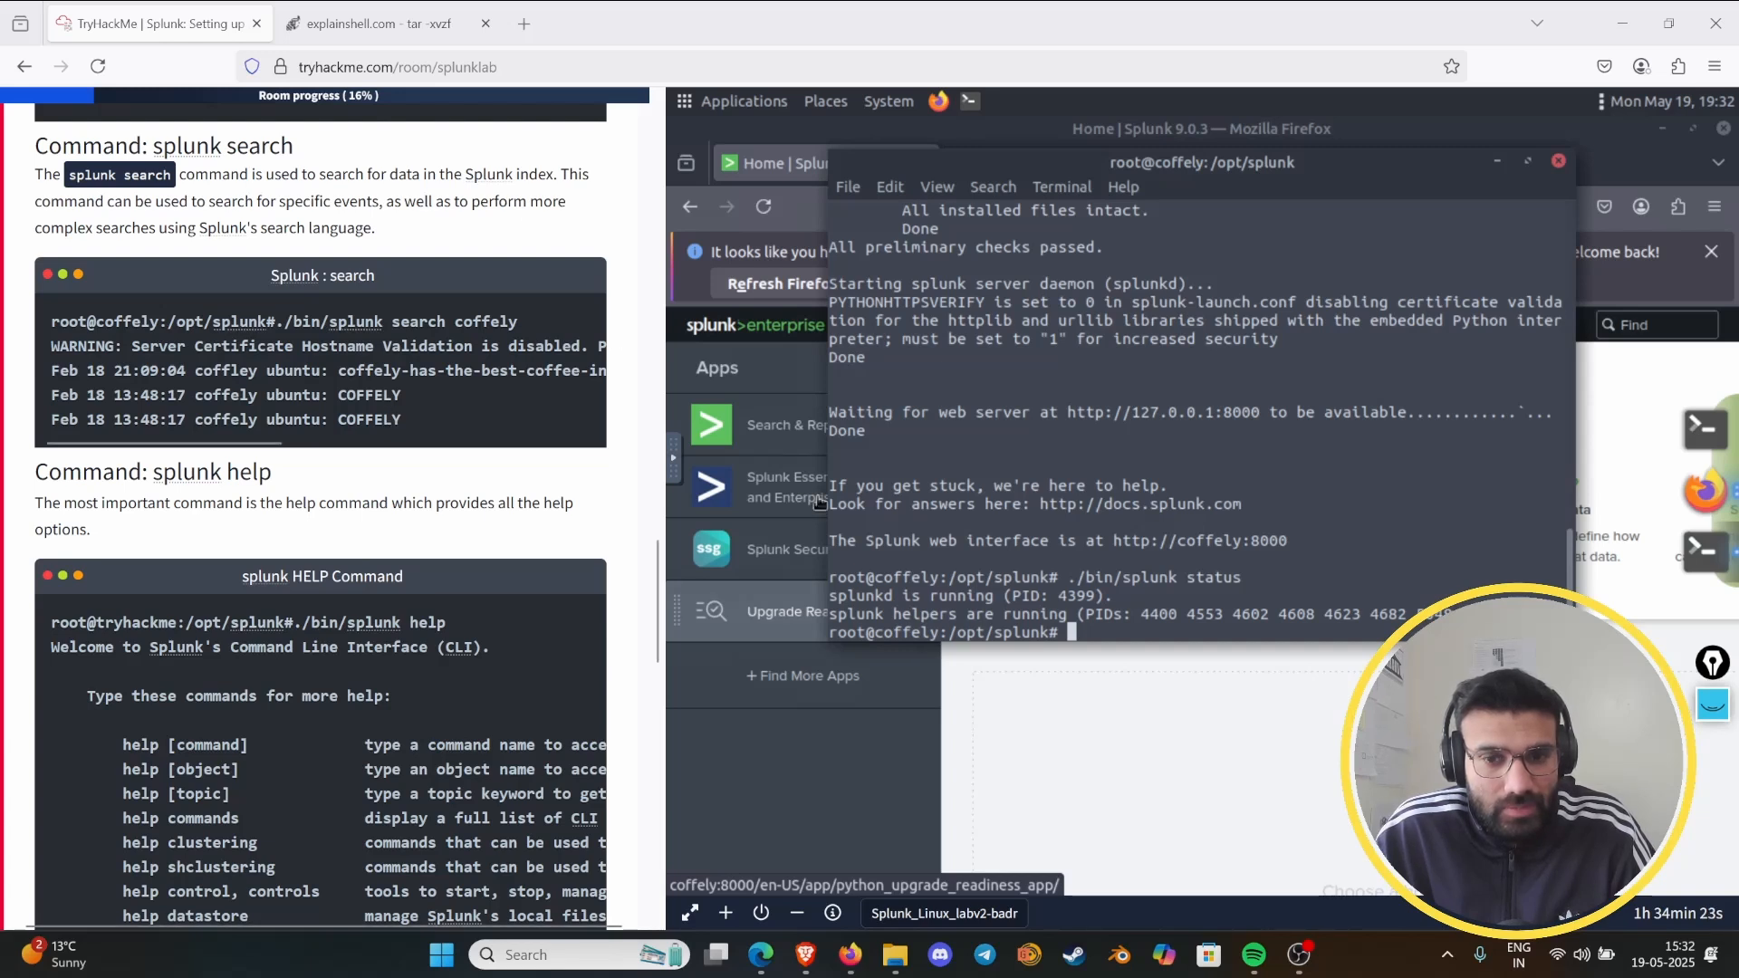
- Clear the earlier pen marks, circle "splunk help" in the "Command: splunk help" heading, then remove that circle
scroll(294, 423, "down", 2)
scroll(294, 423, "down", 2)
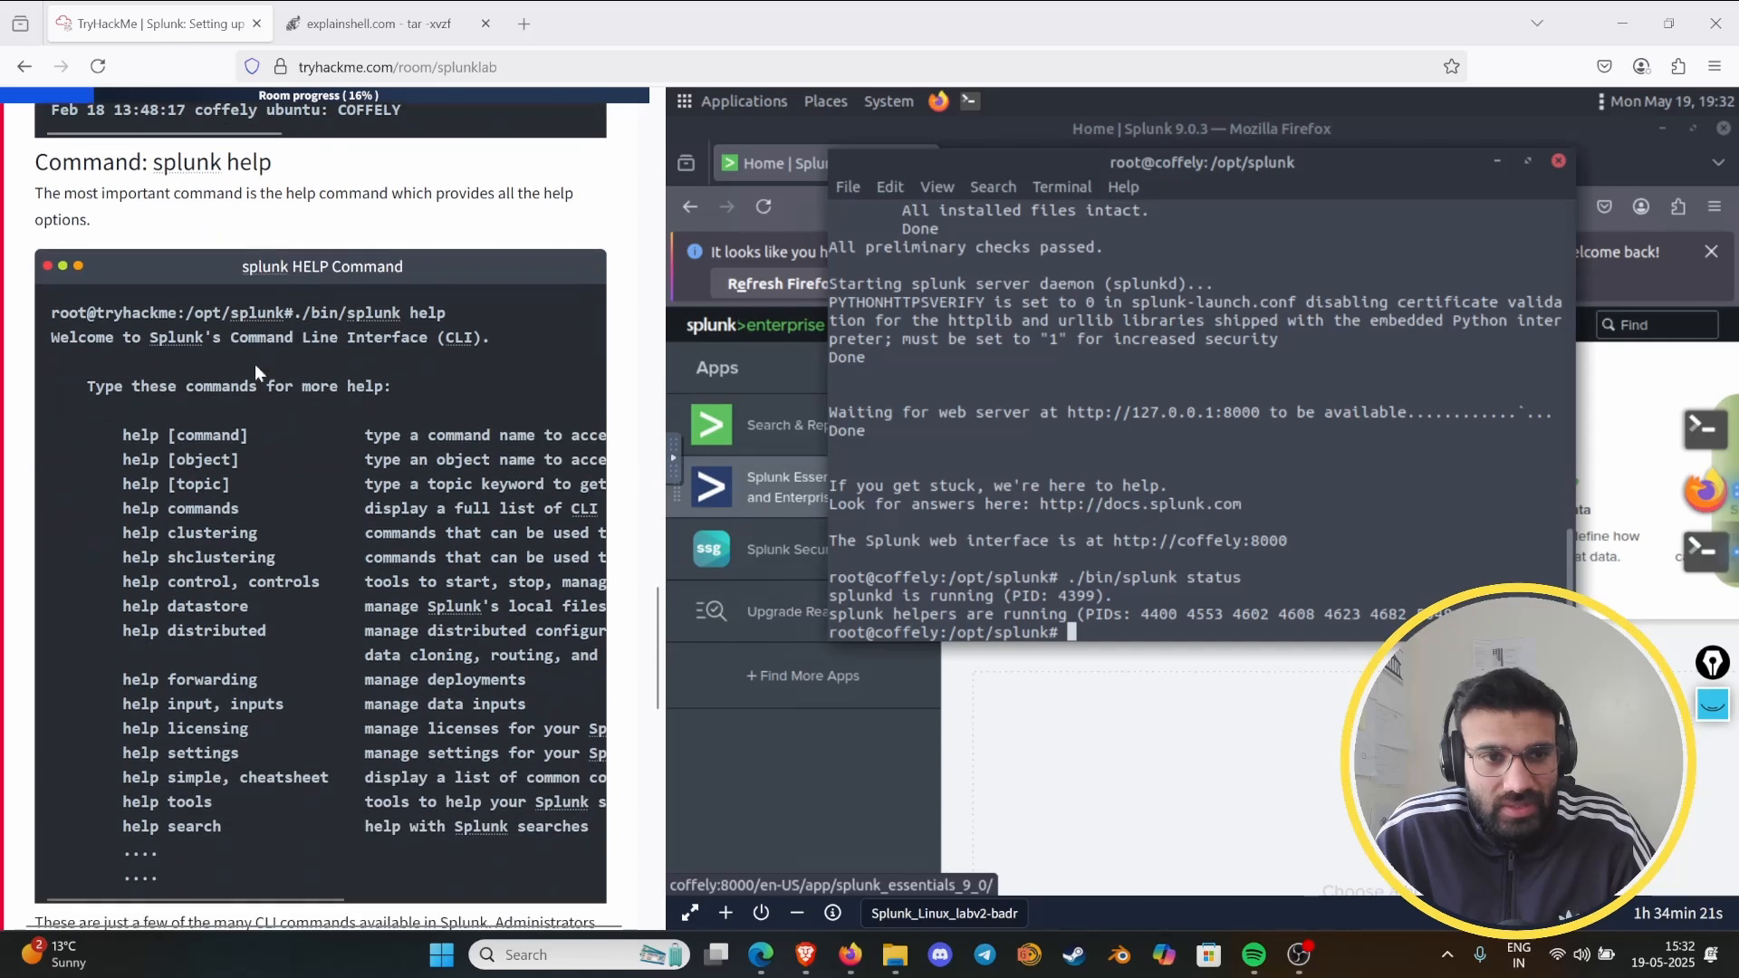
scroll(177, 254, "up", 1)
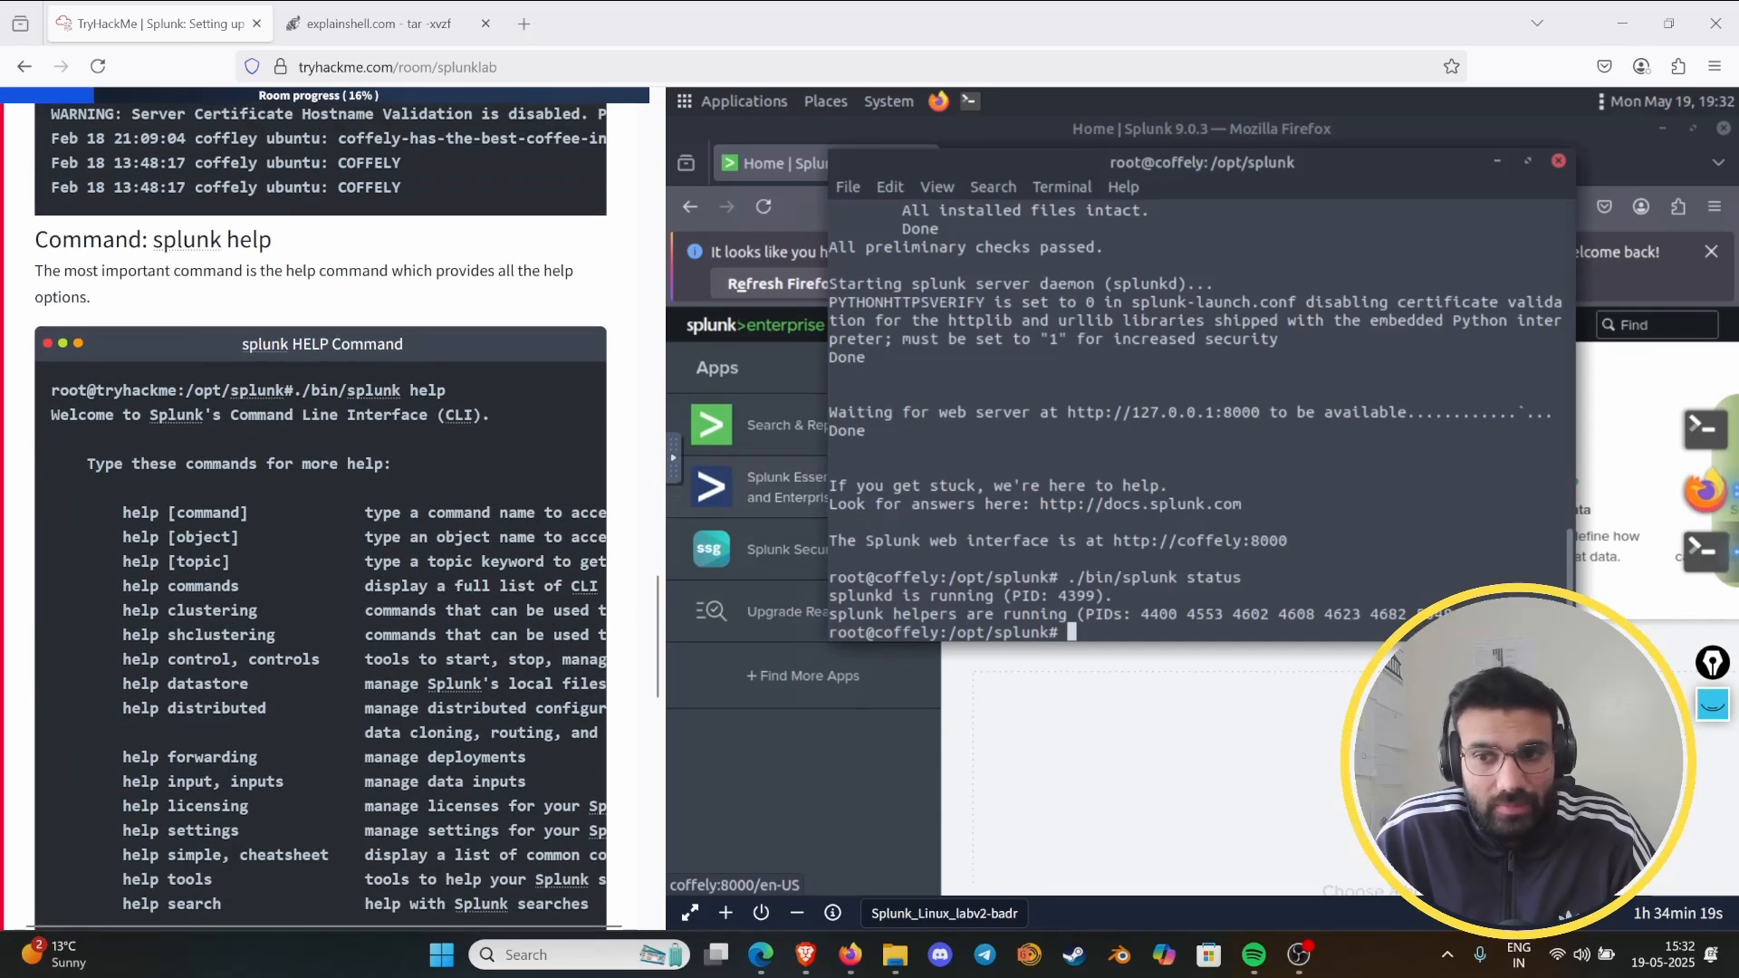
left_click(1711, 705)
left_click(1712, 797)
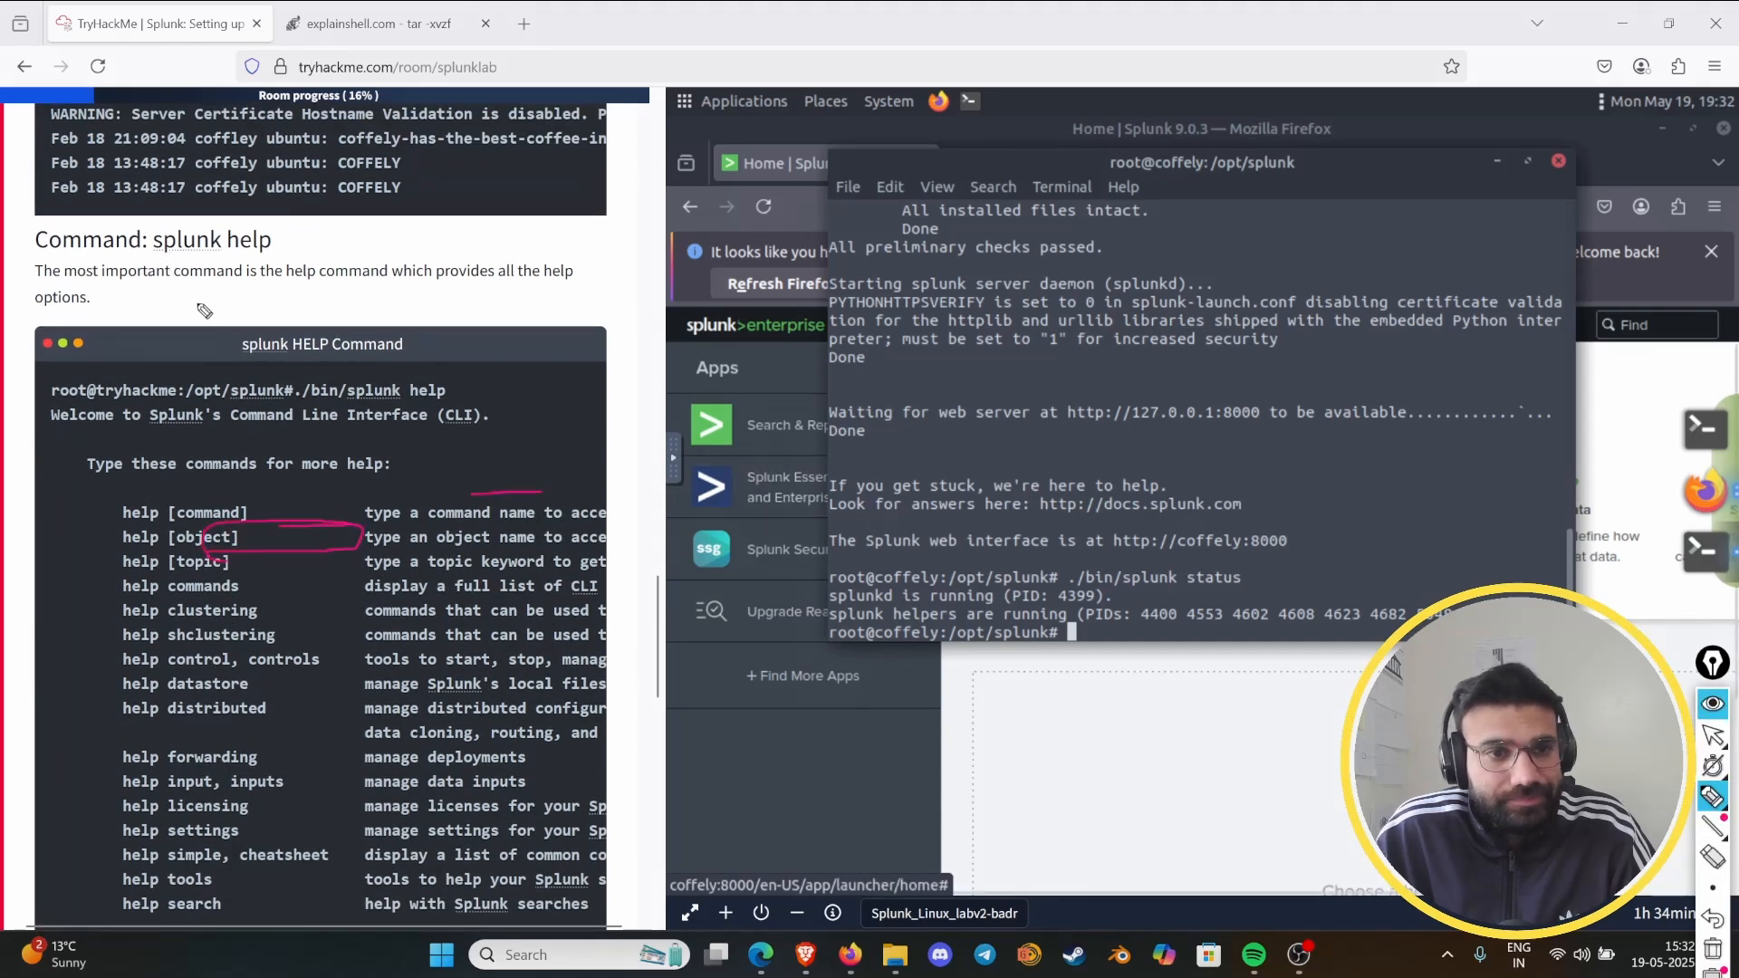
left_click(1712, 948)
mouse_move(154, 256)
left_mouse_down()
mouse_move(291, 253)
mouse_move(160, 223)
mouse_move(171, 257)
left_mouse_up()
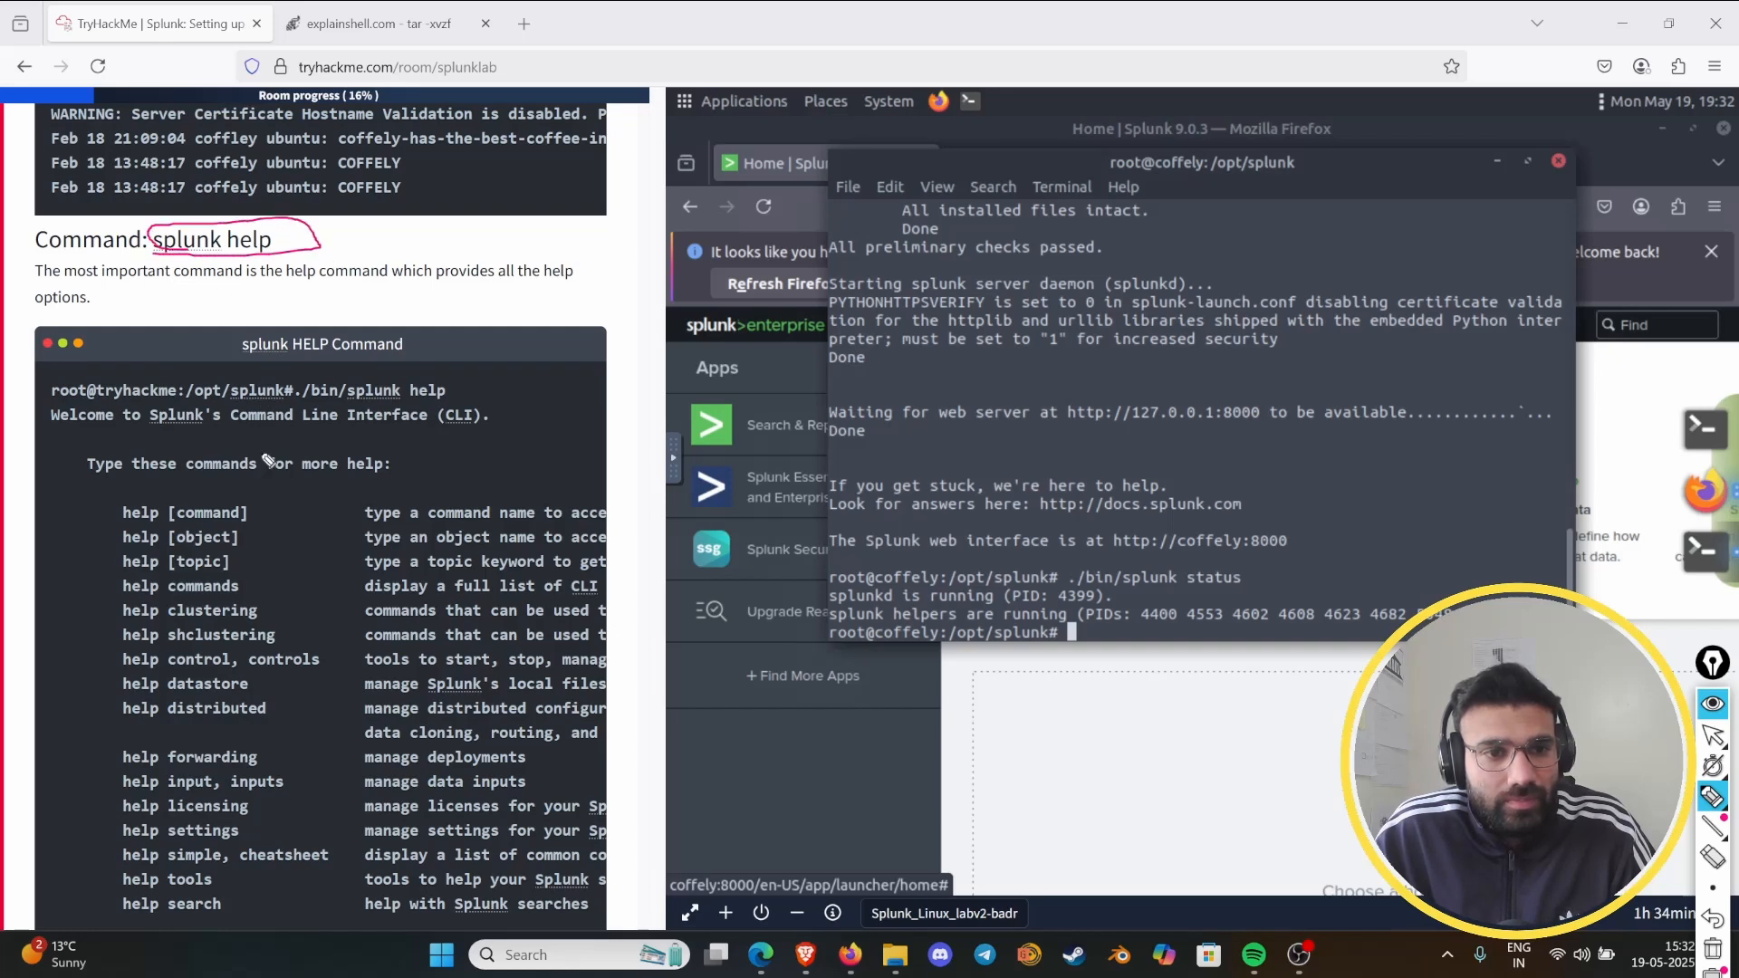
left_click(1711, 948)
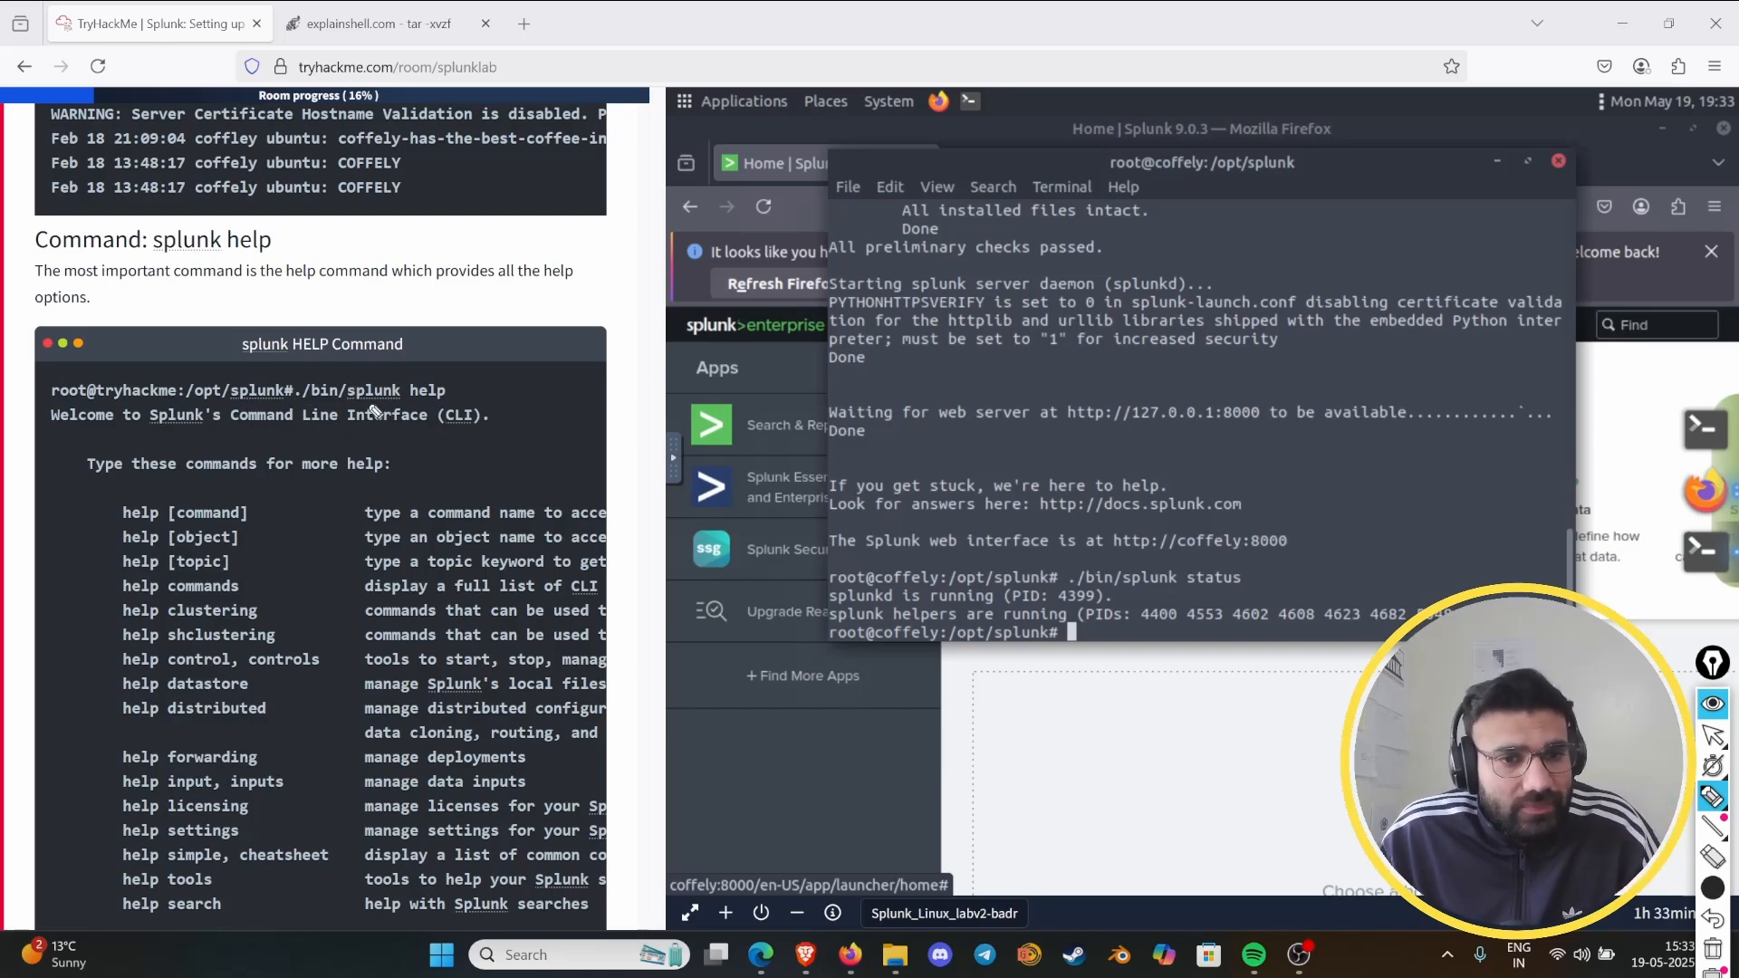
- With a thinner pen, underline "help" in the example command and draw a line along the help command list, then hide the annotations
left_click_drag(382, 398, 485, 401)
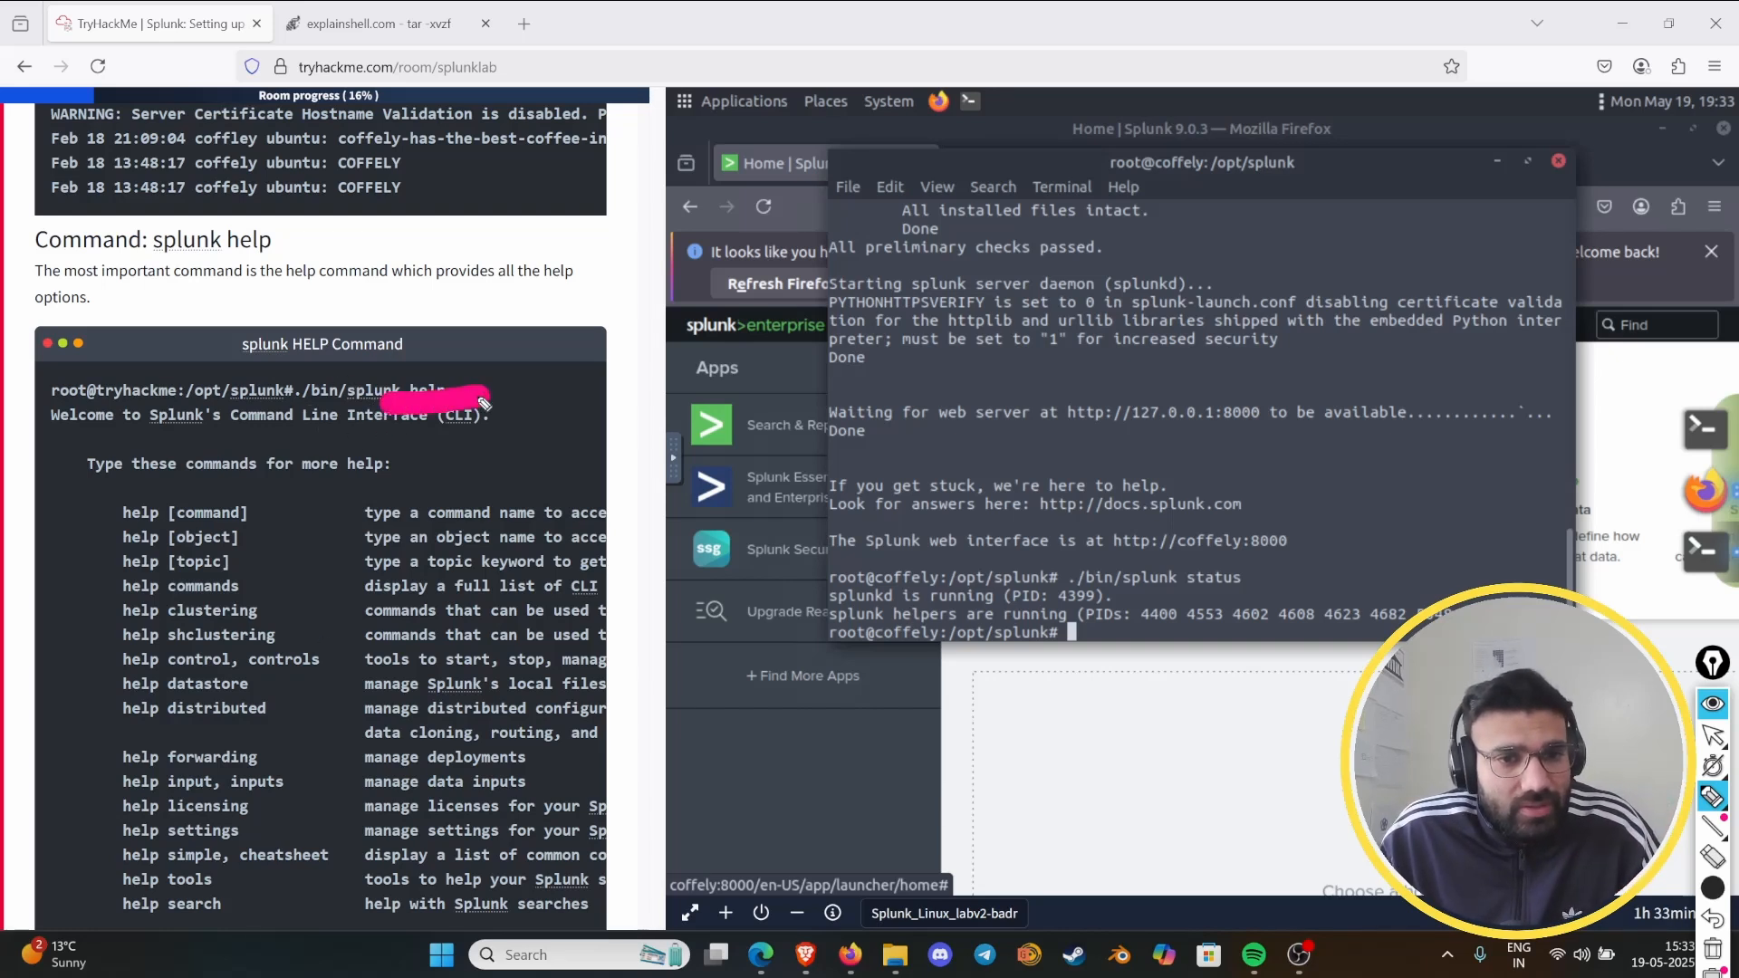
left_click(1712, 890)
left_click(1714, 949)
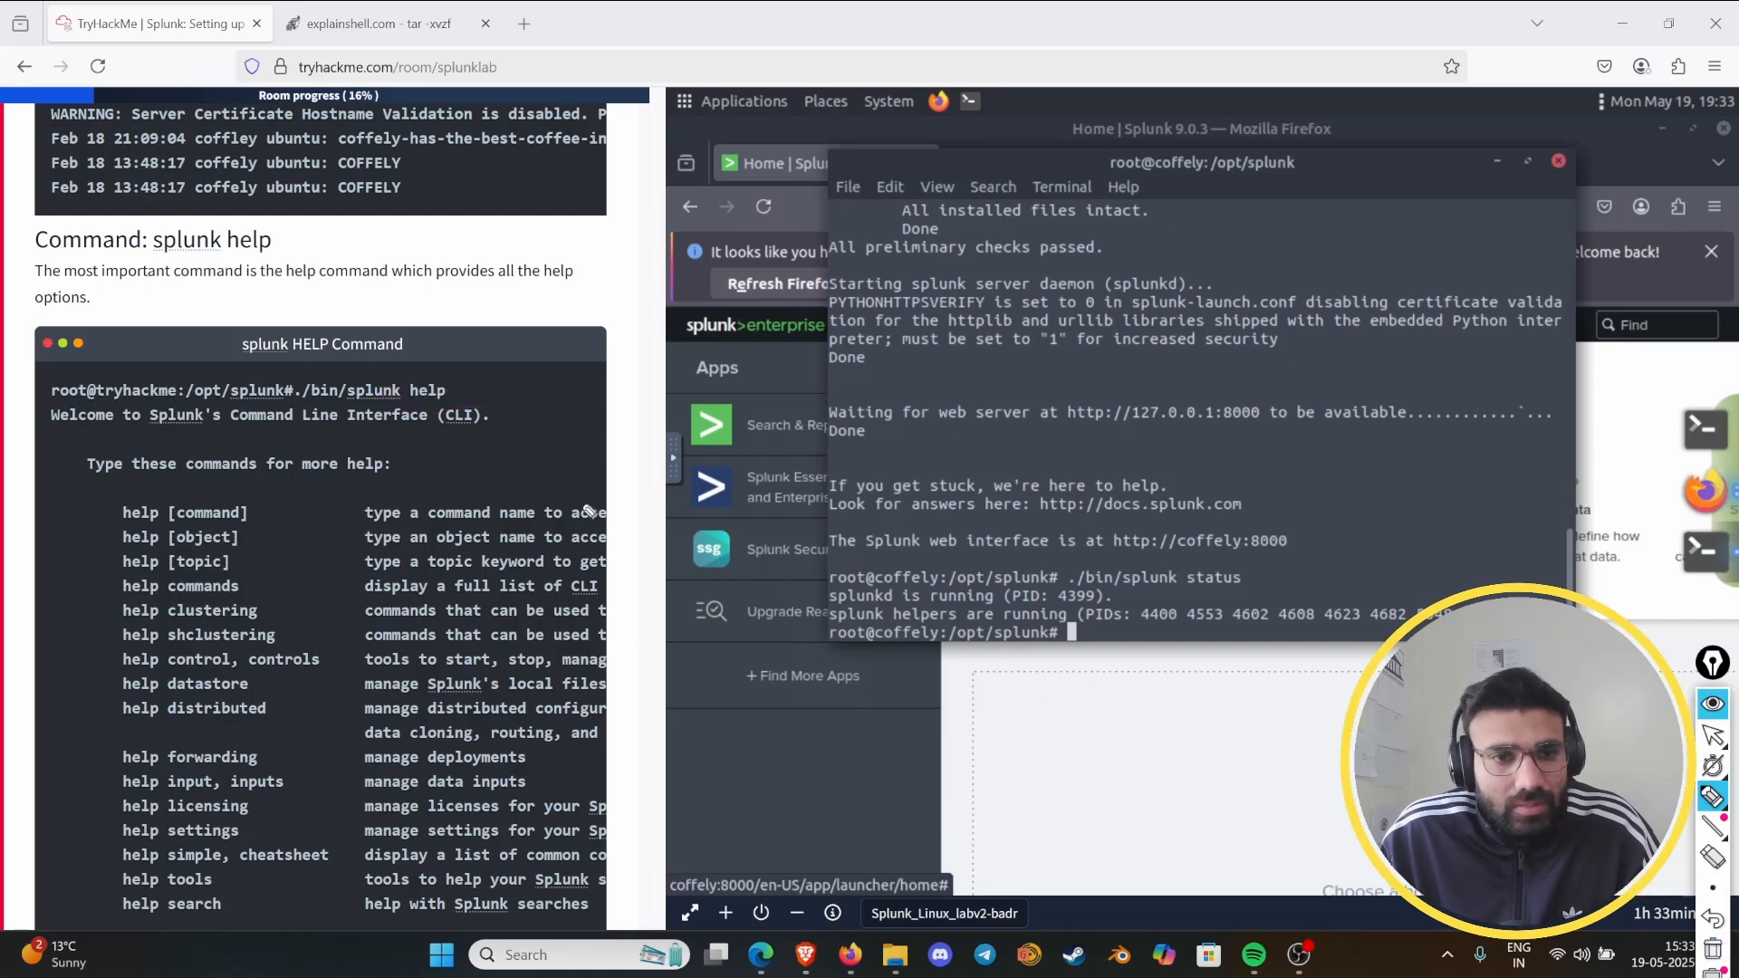
left_click_drag(401, 410, 462, 416)
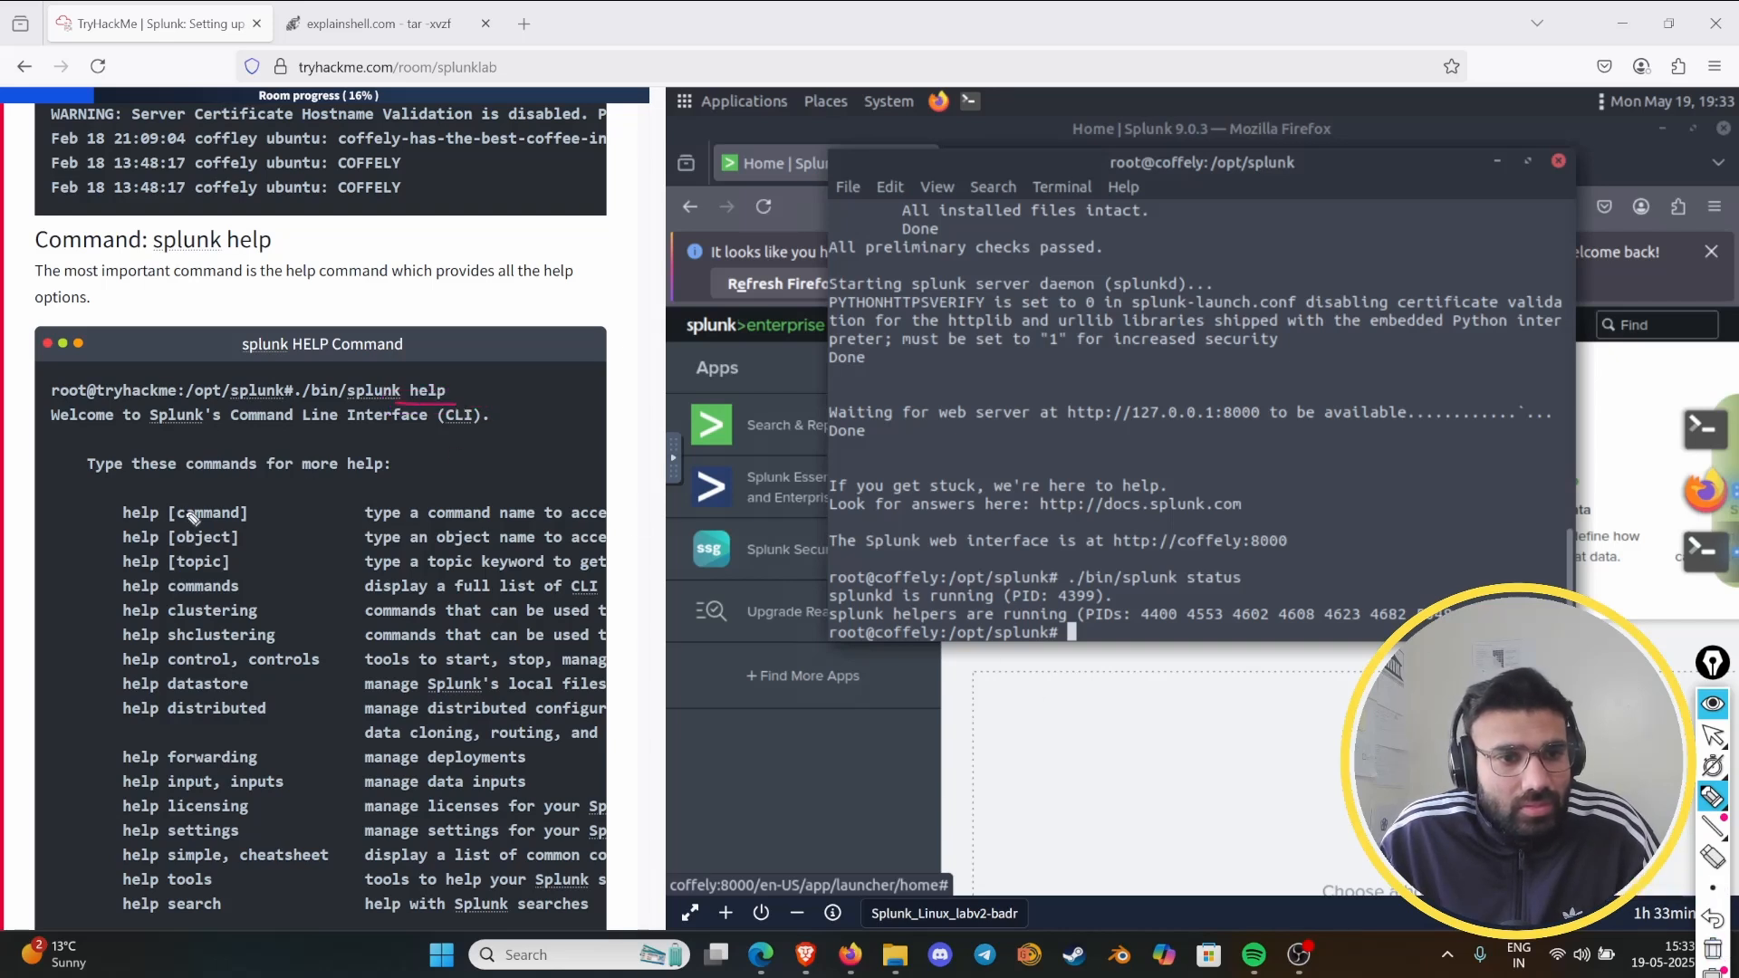
mouse_move(108, 481)
left_mouse_down()
mouse_move(63, 797)
mouse_move(76, 844)
left_mouse_up()
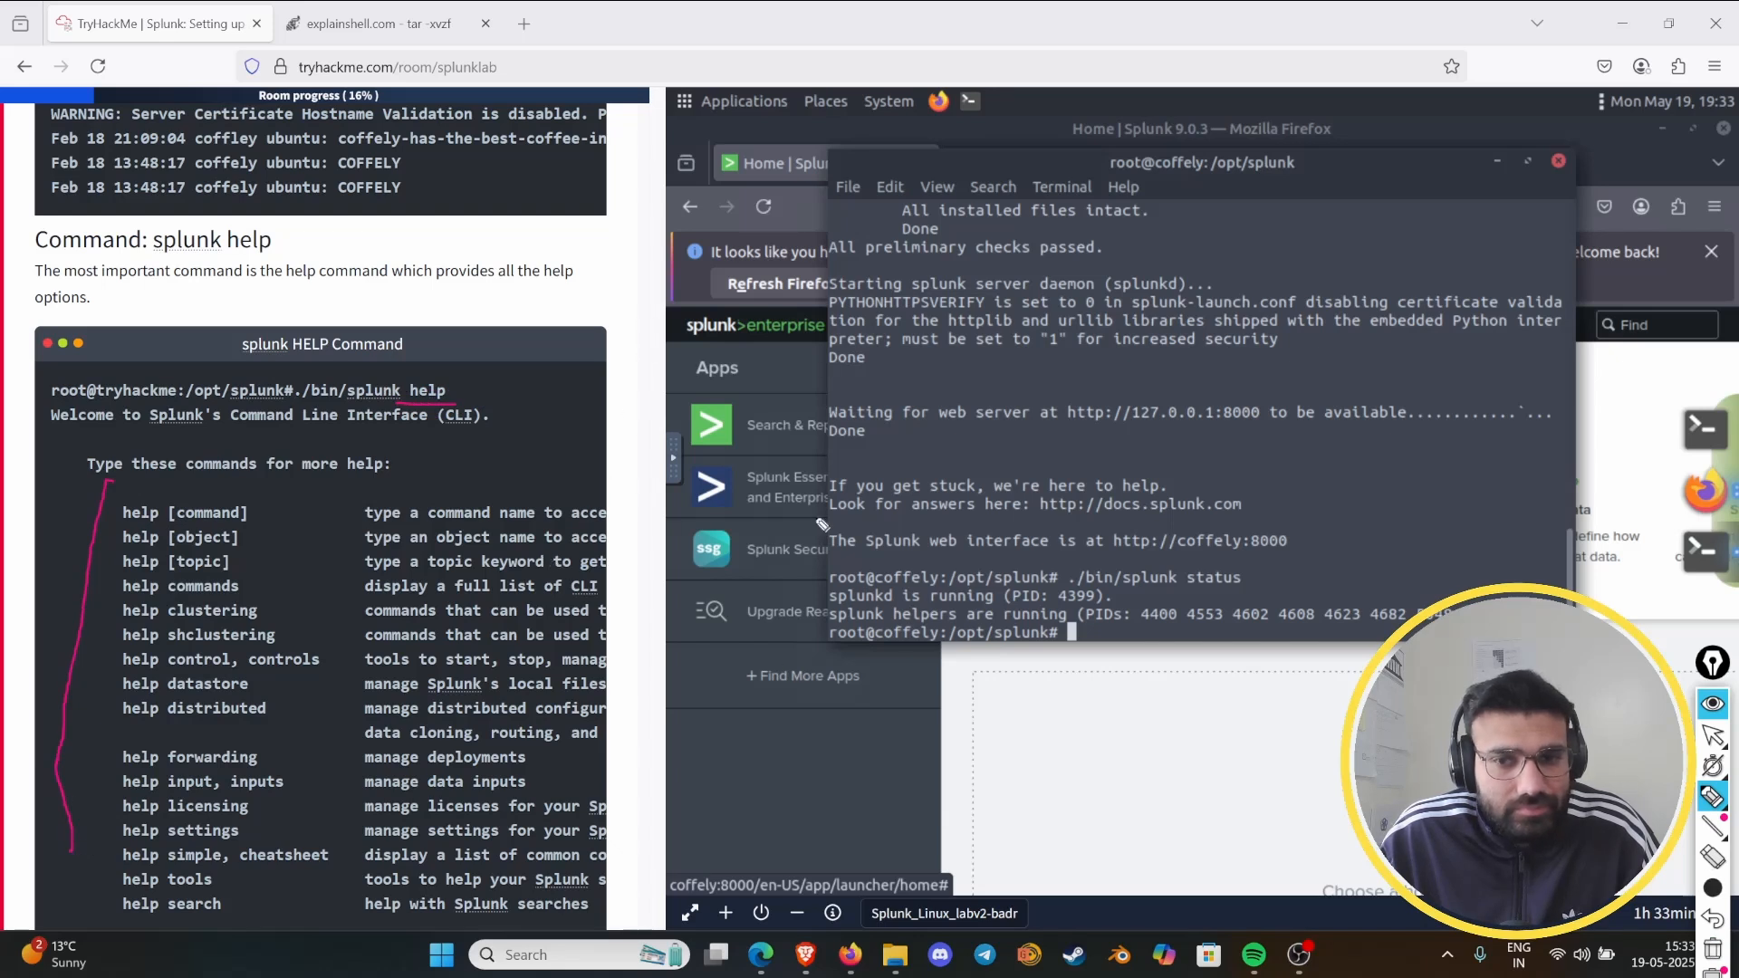
left_click(1712, 707)
- Clear the old pen marks, mark "CLI commands" in the paragraph closing the Task 4 text, then hide the annotations
scroll(189, 450, "down", 5)
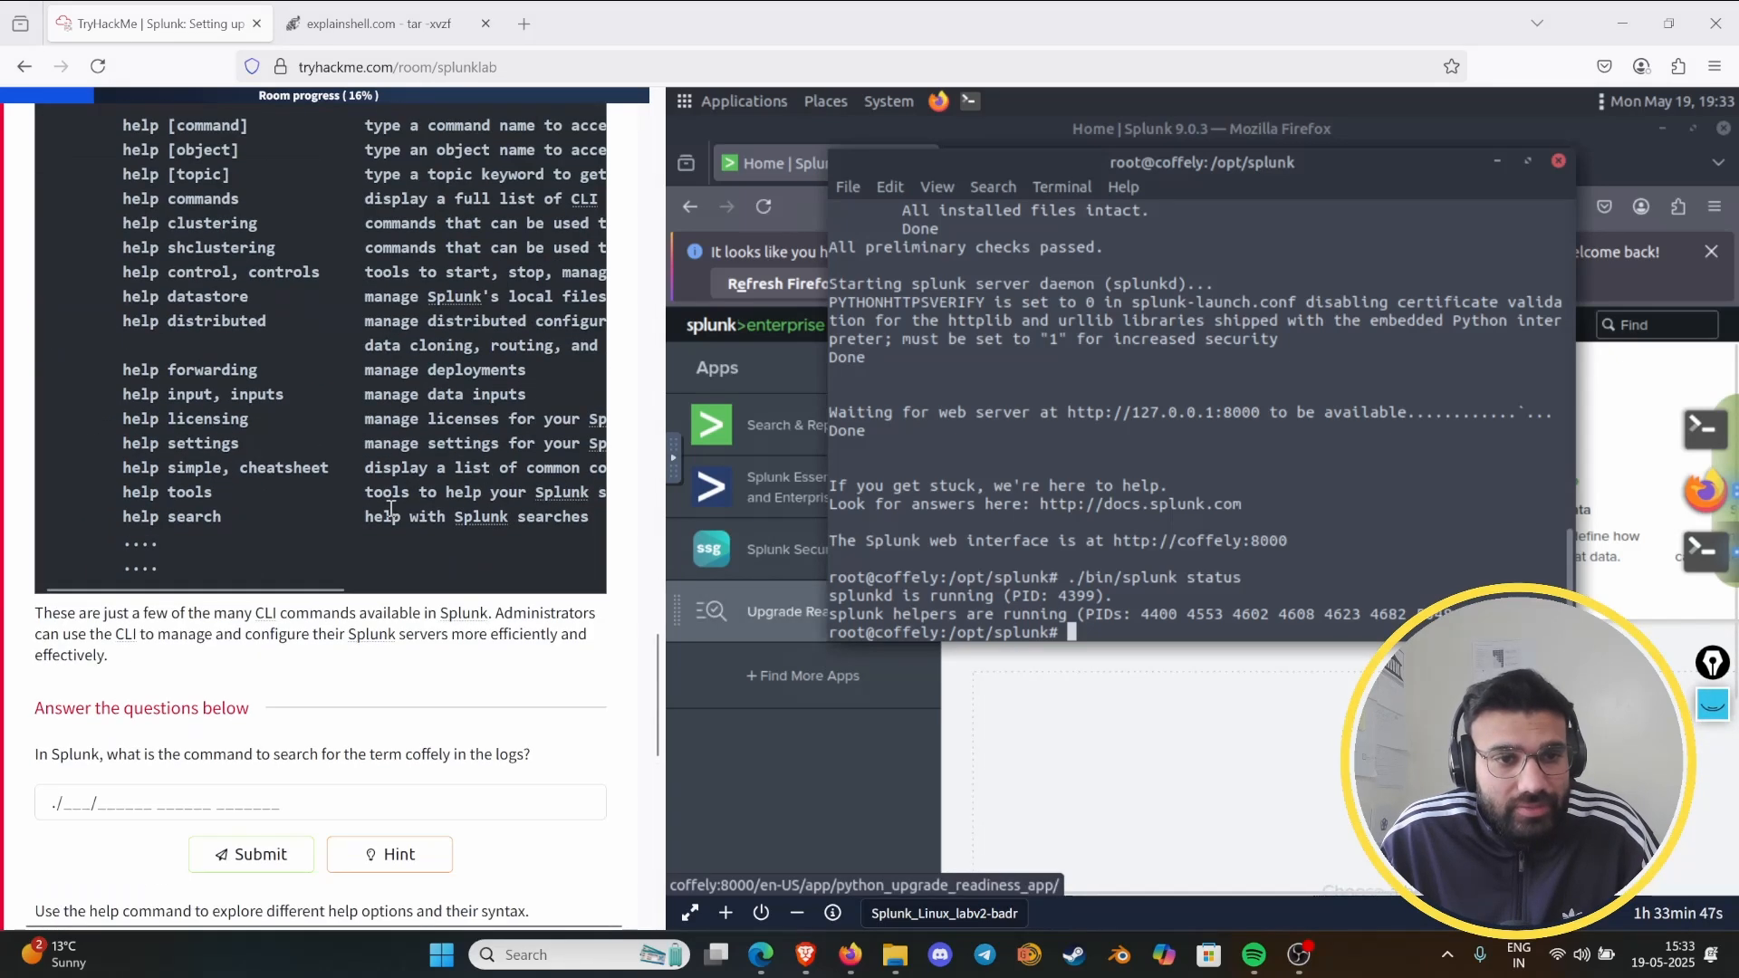
scroll(189, 450, "up", 1)
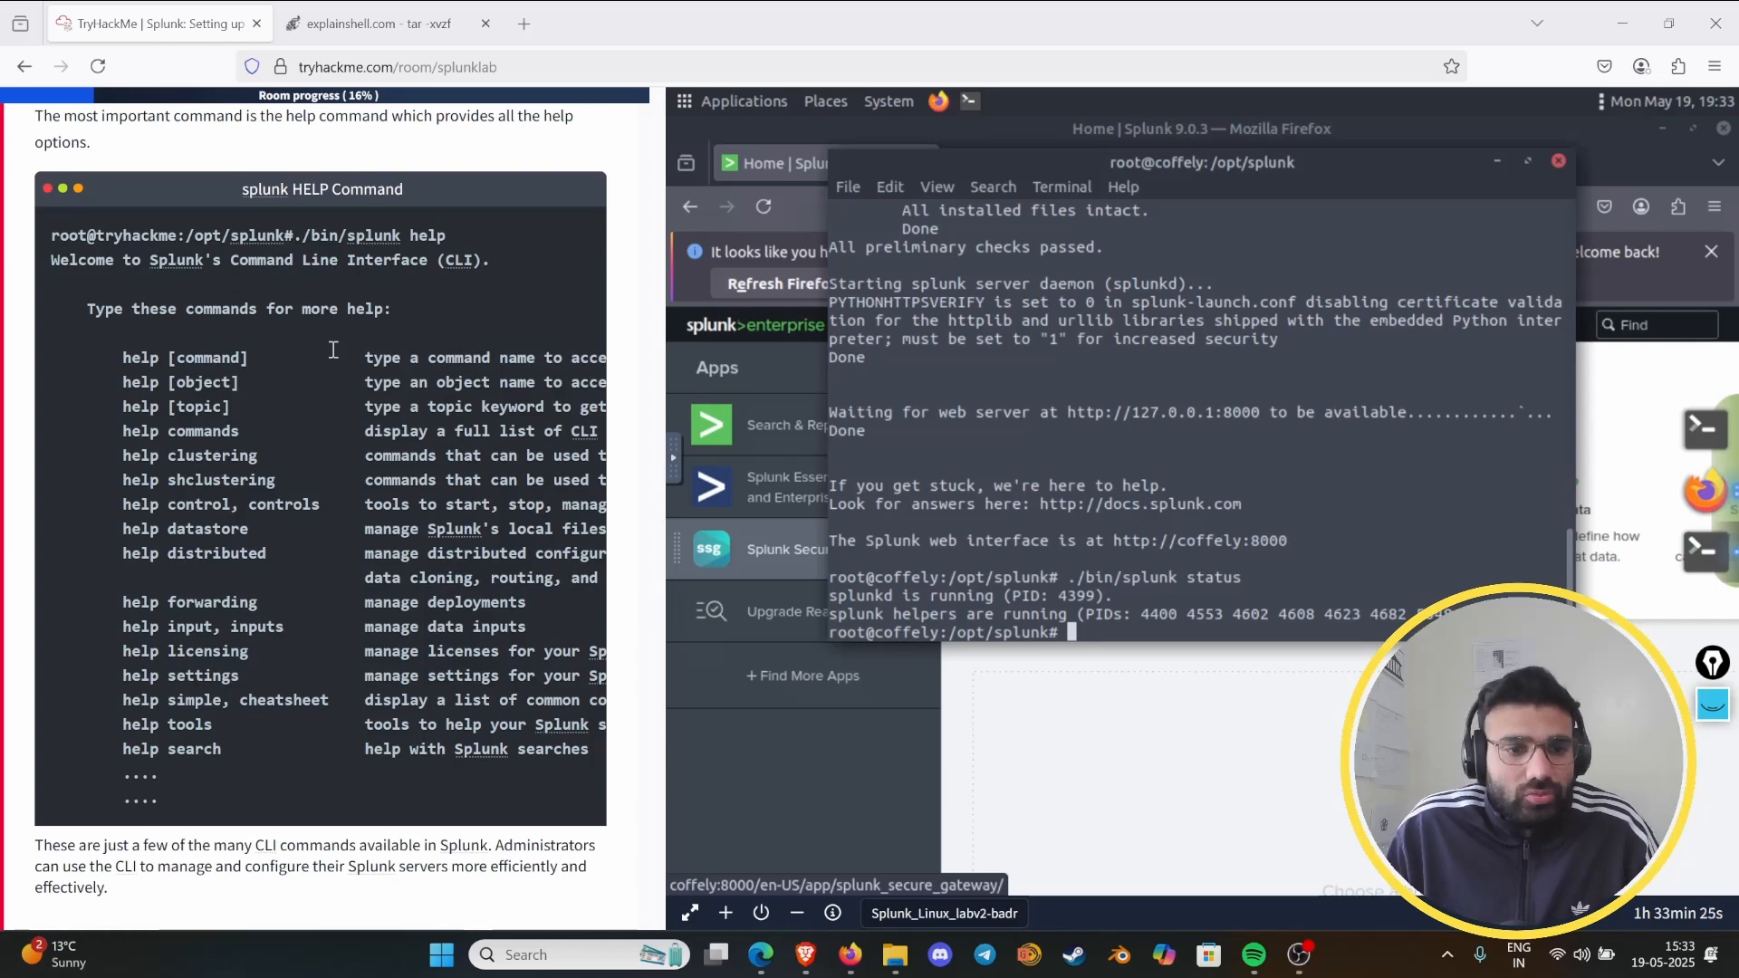
scroll(313, 366, "down", 3)
scroll(315, 462, "down", 3)
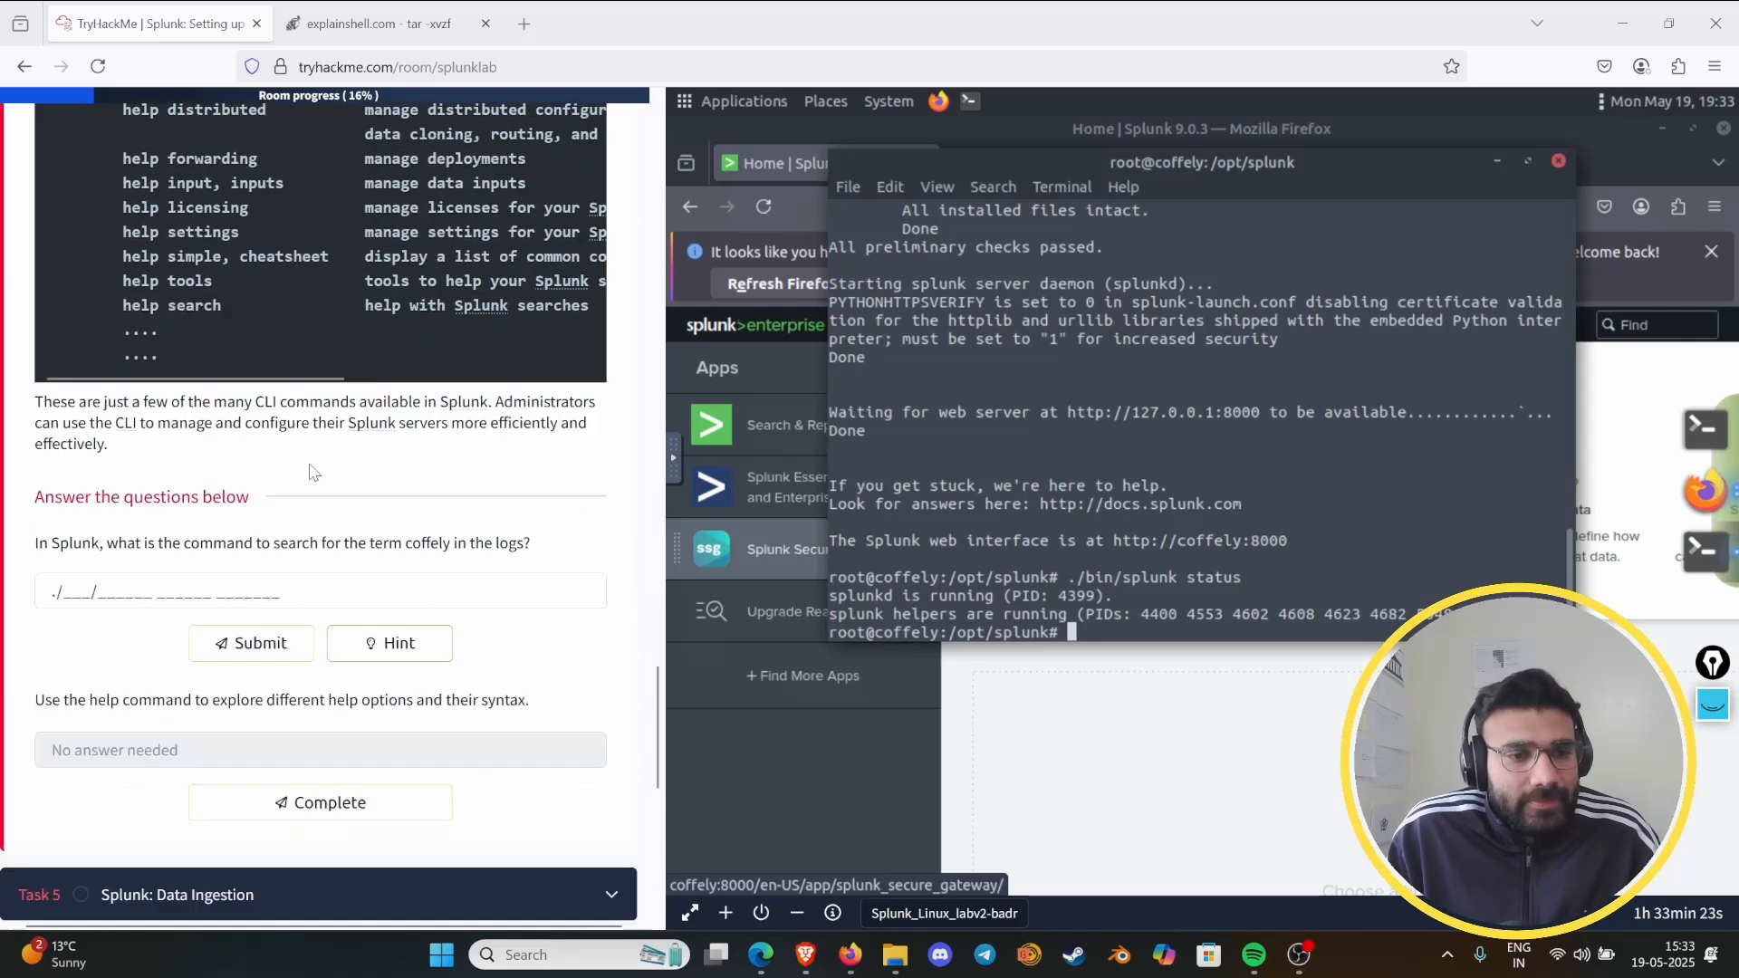
left_click(1712, 704)
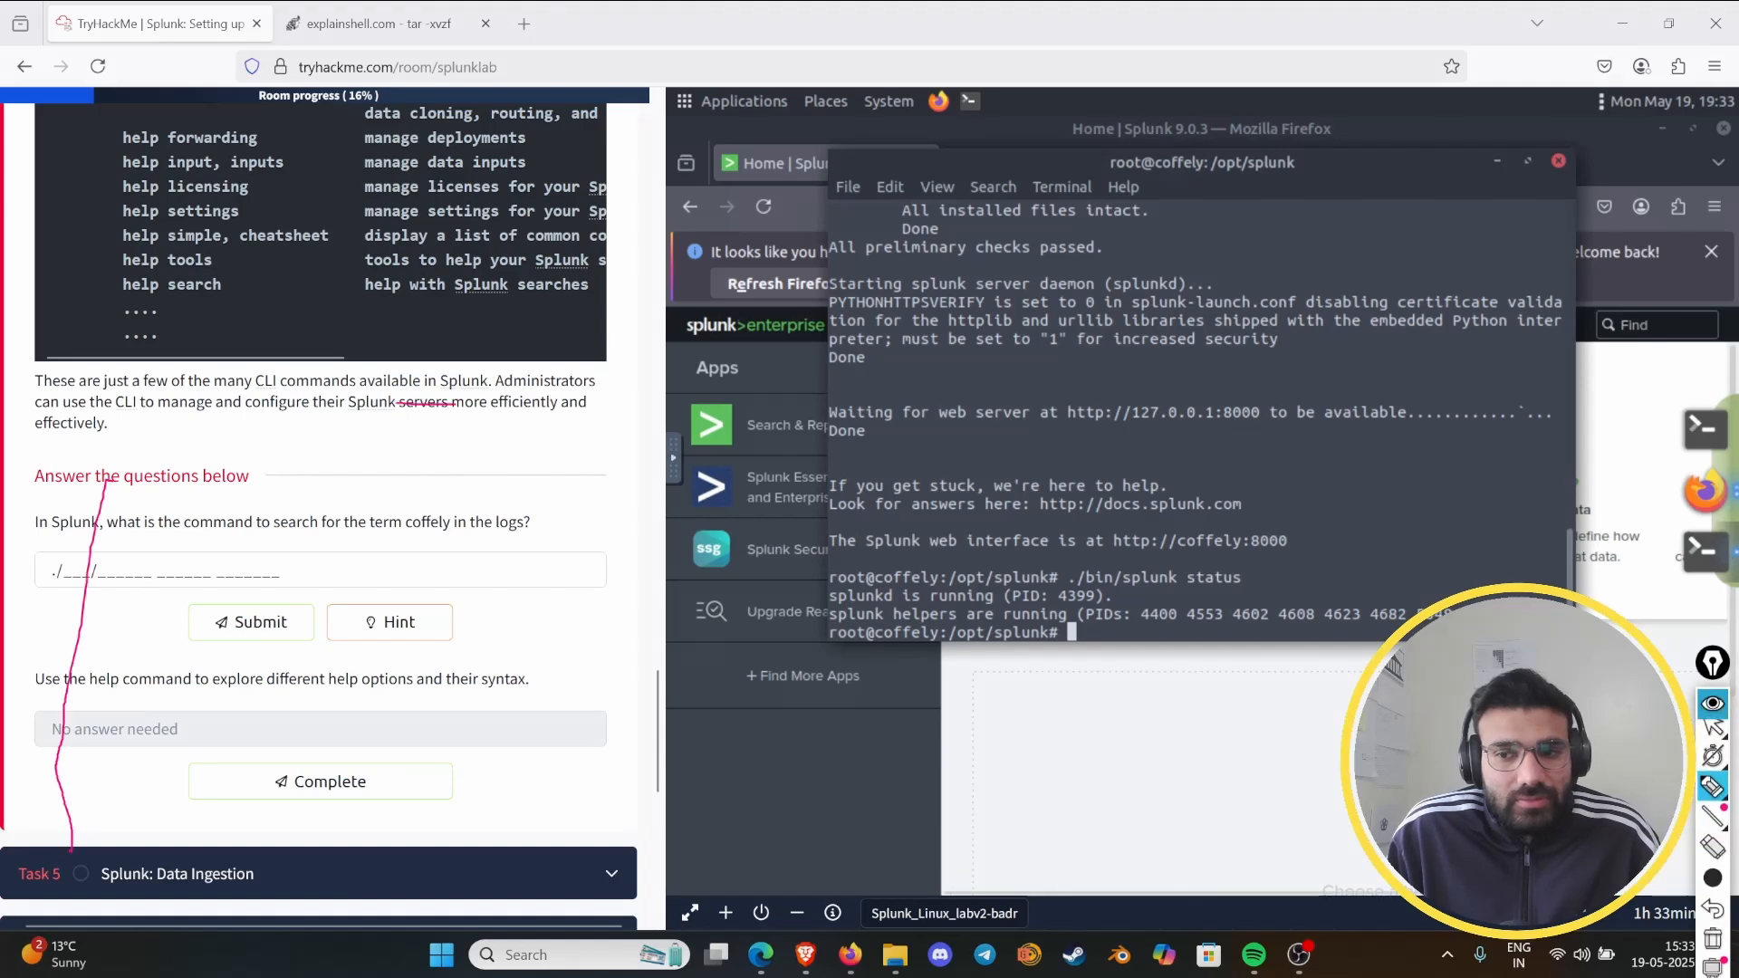
left_click(1707, 921)
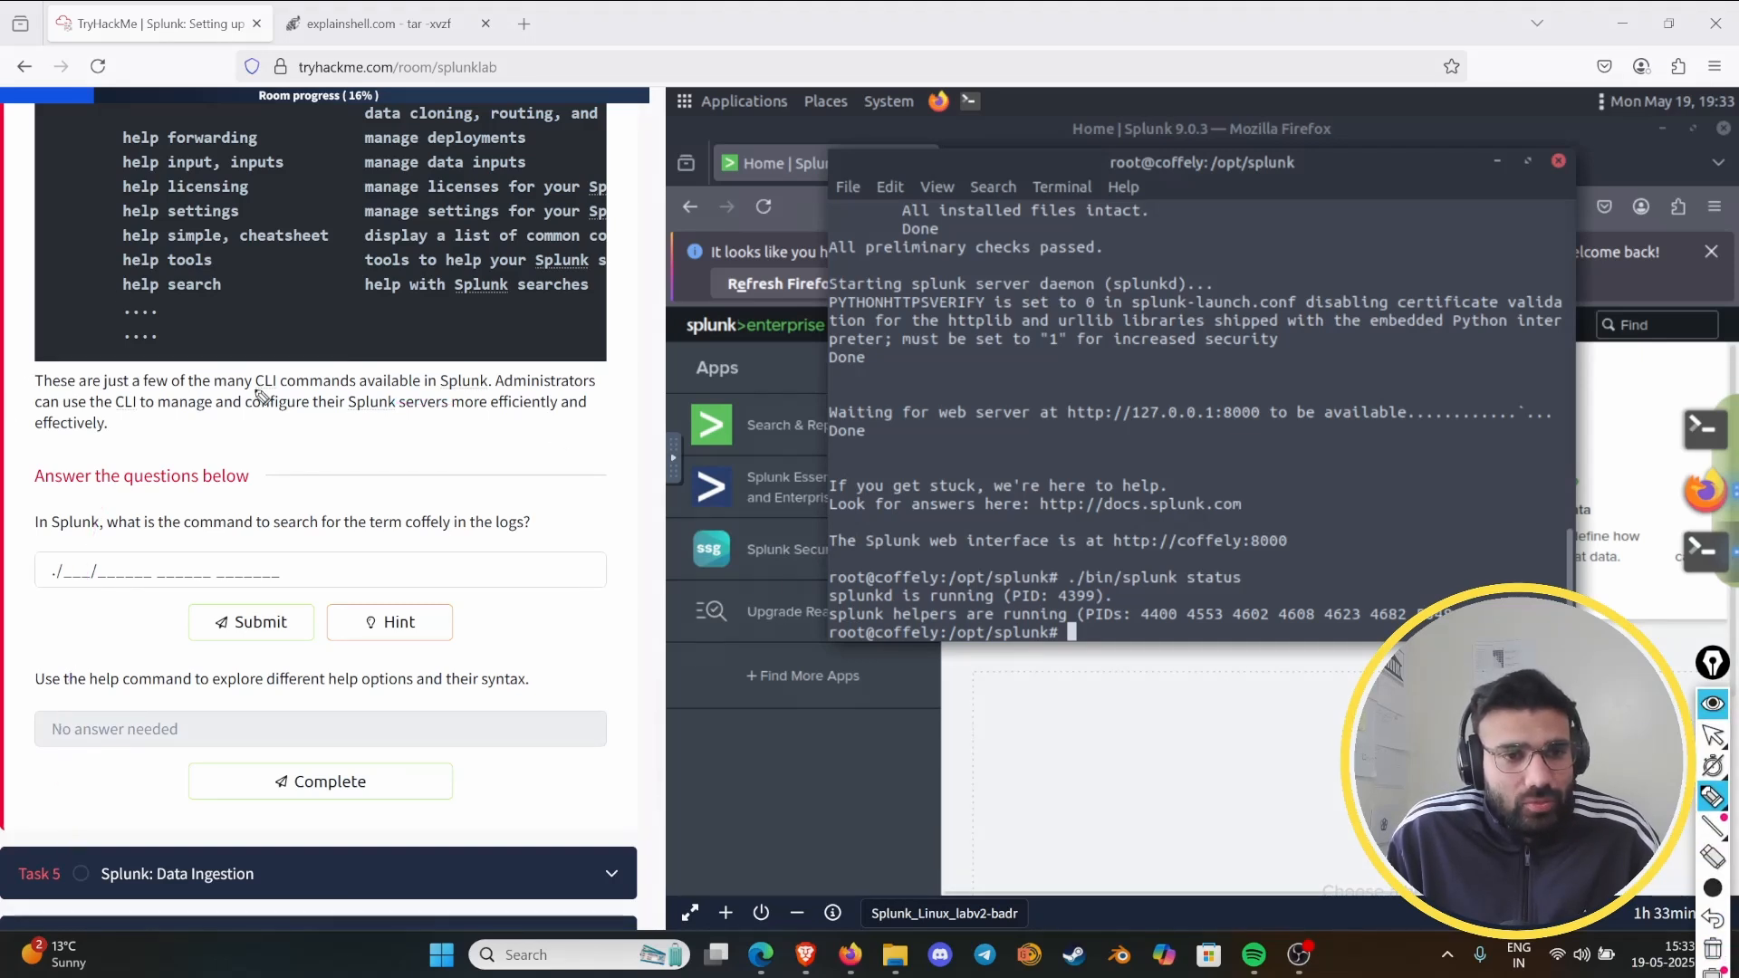
left_click_drag(263, 388, 379, 390)
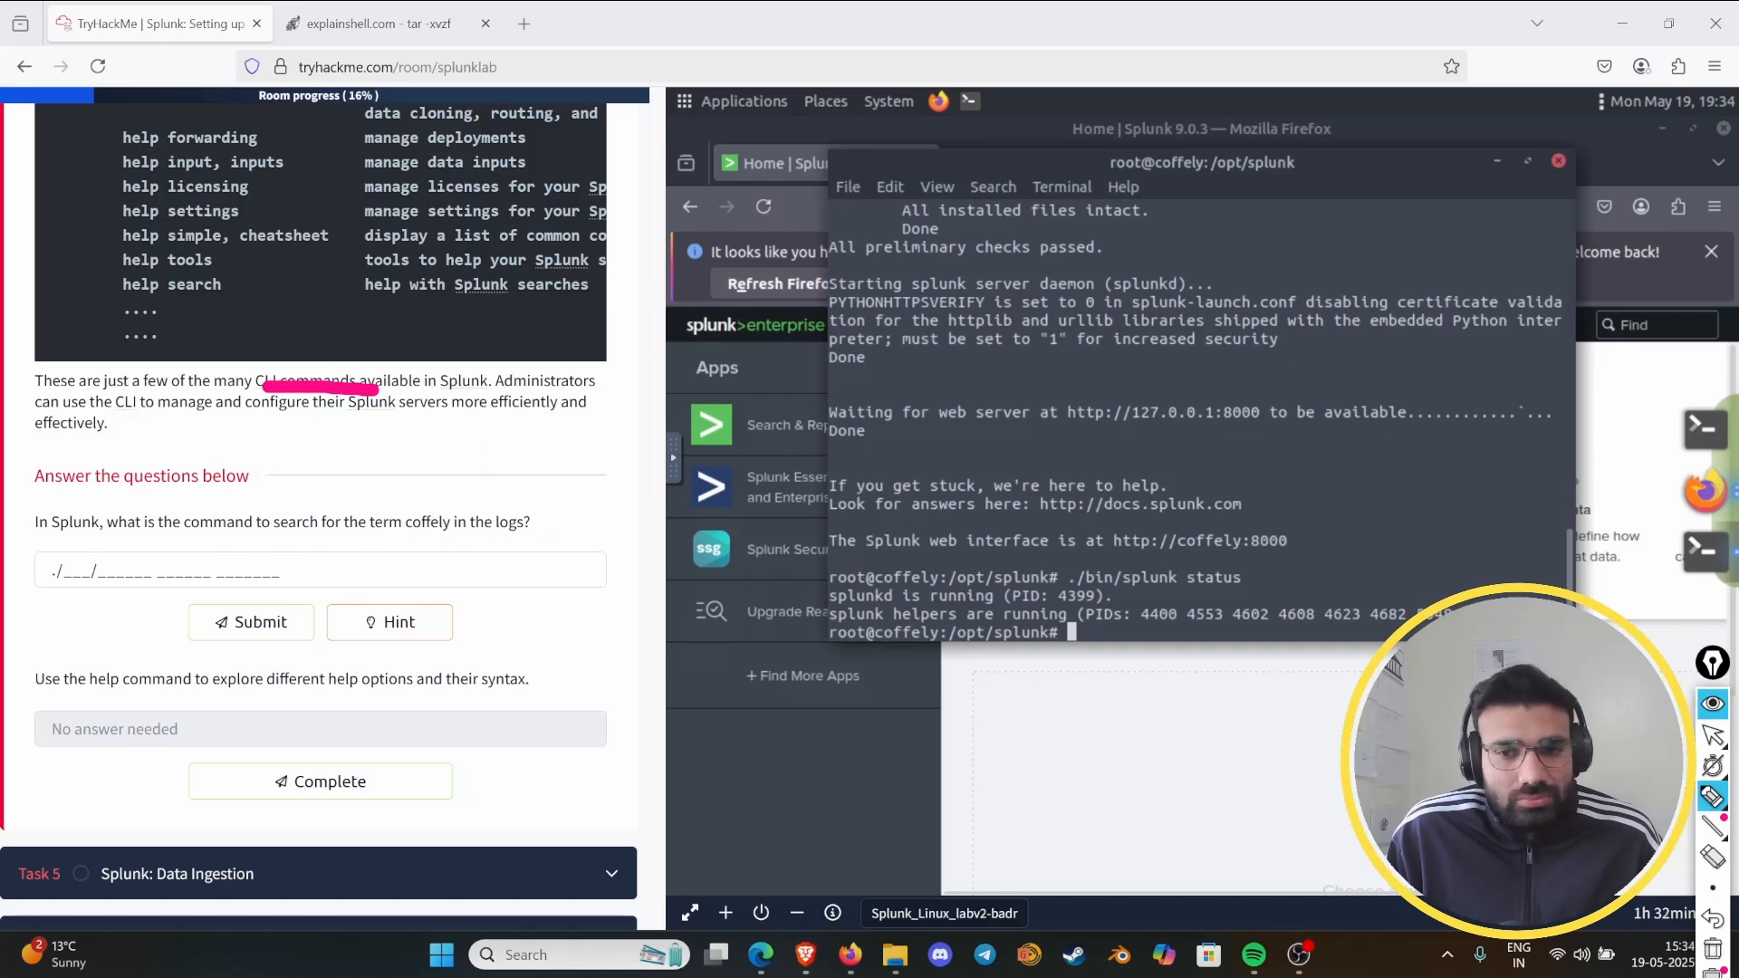
left_click(1713, 702)
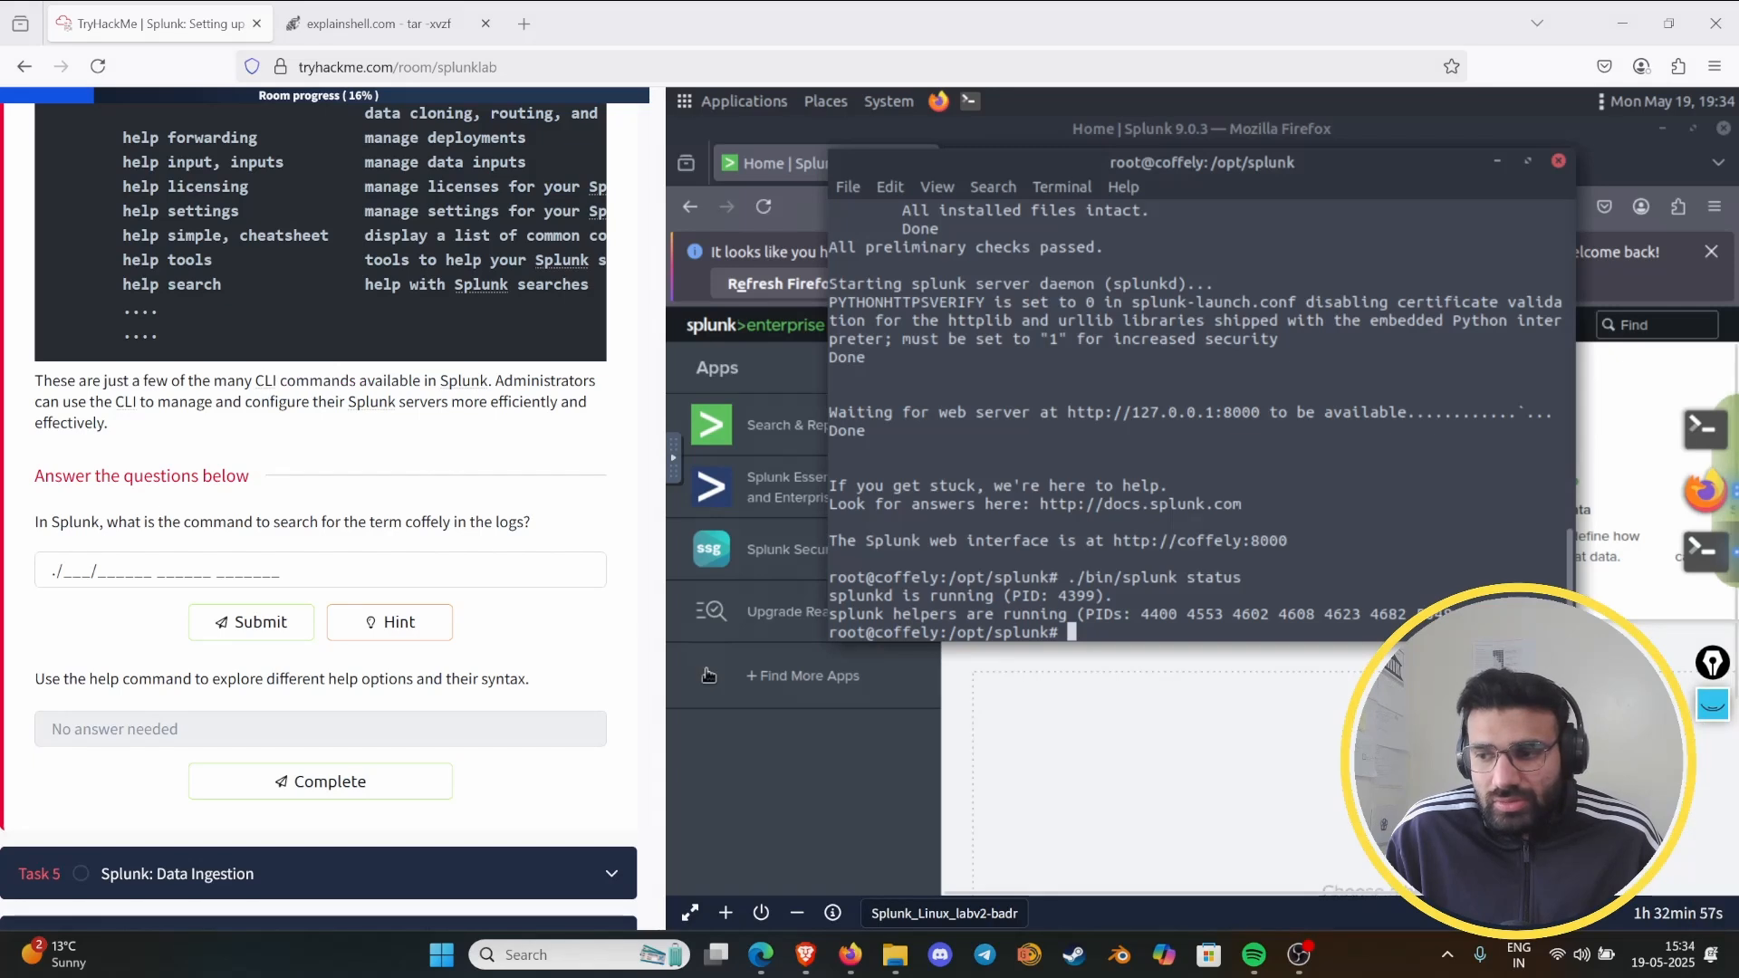
- Submit "./bin/splunk search coffely" as the answer to the coffely search question and mark the help-command question complete
scroll(294, 638, "up", 8)
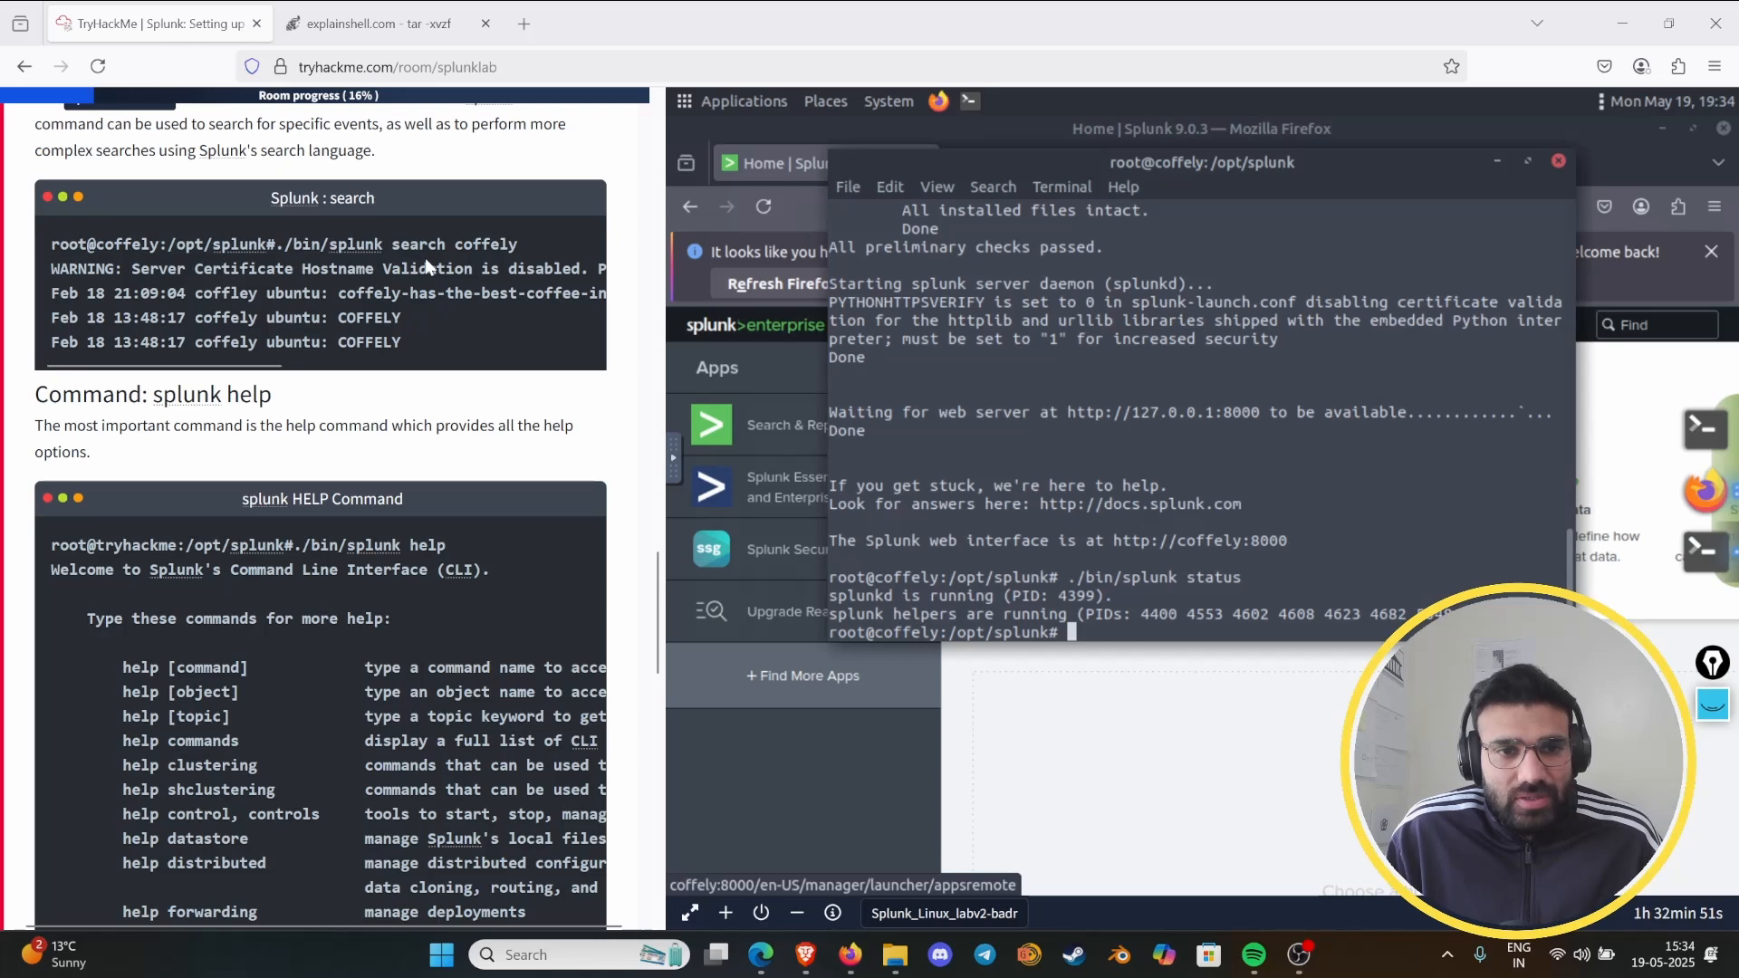
scroll(226, 504, "down", 7)
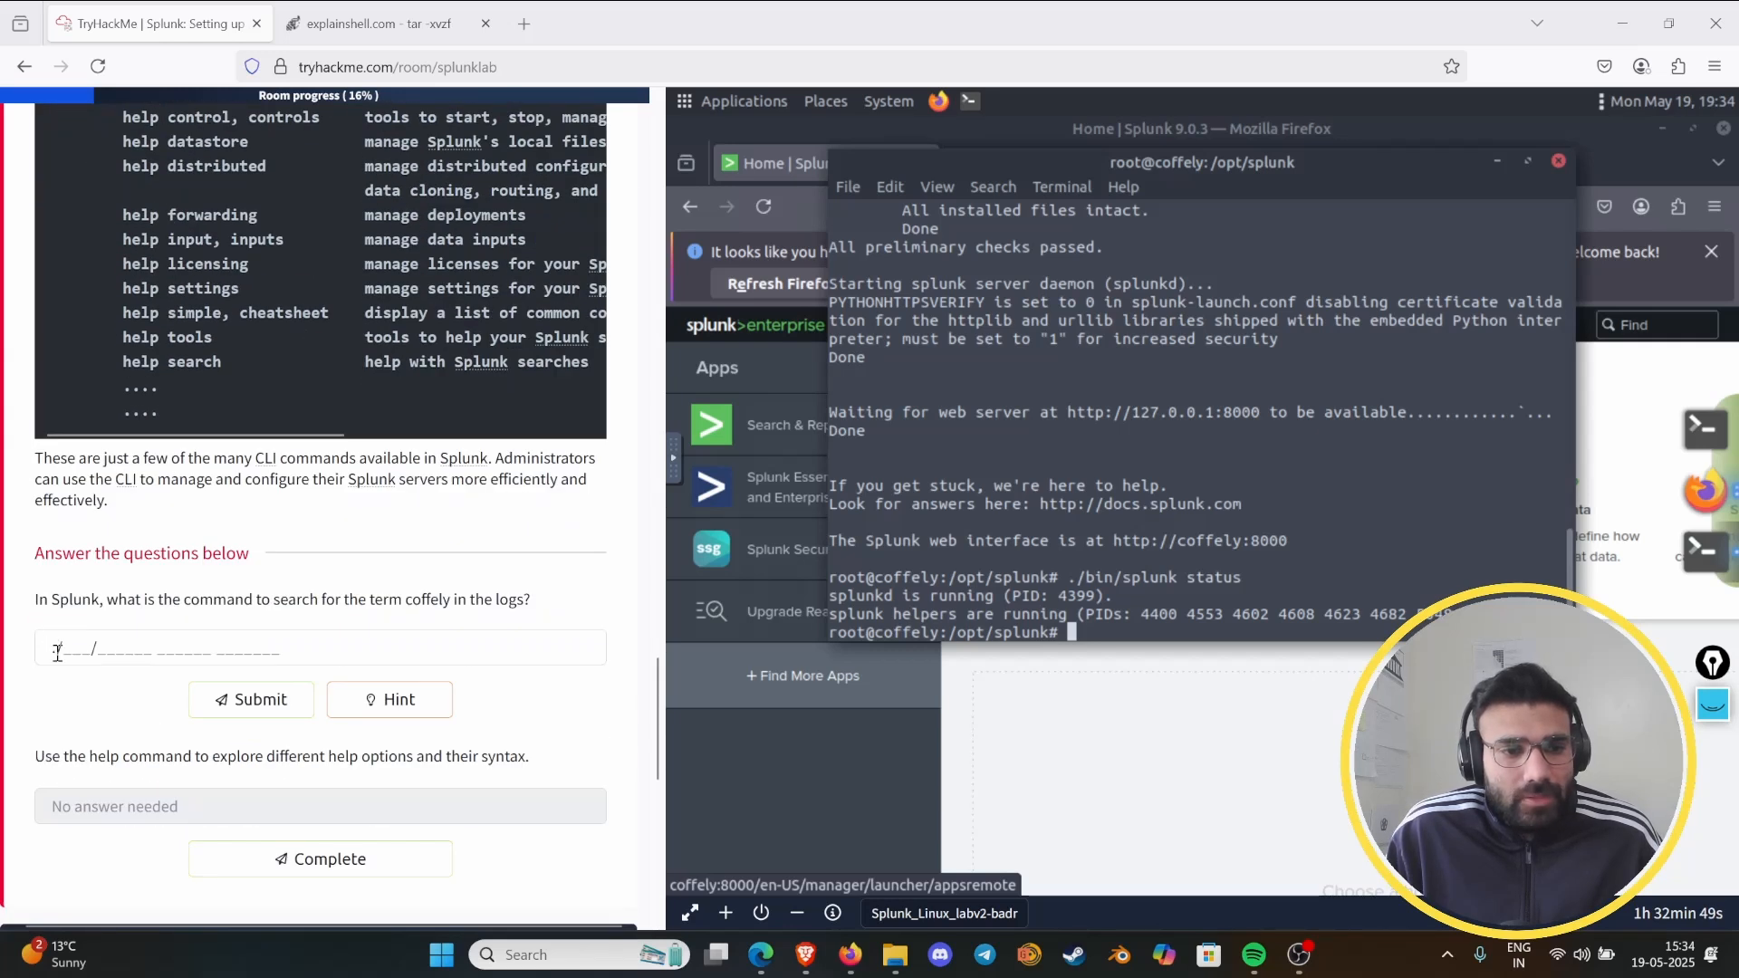
left_click(334, 645)
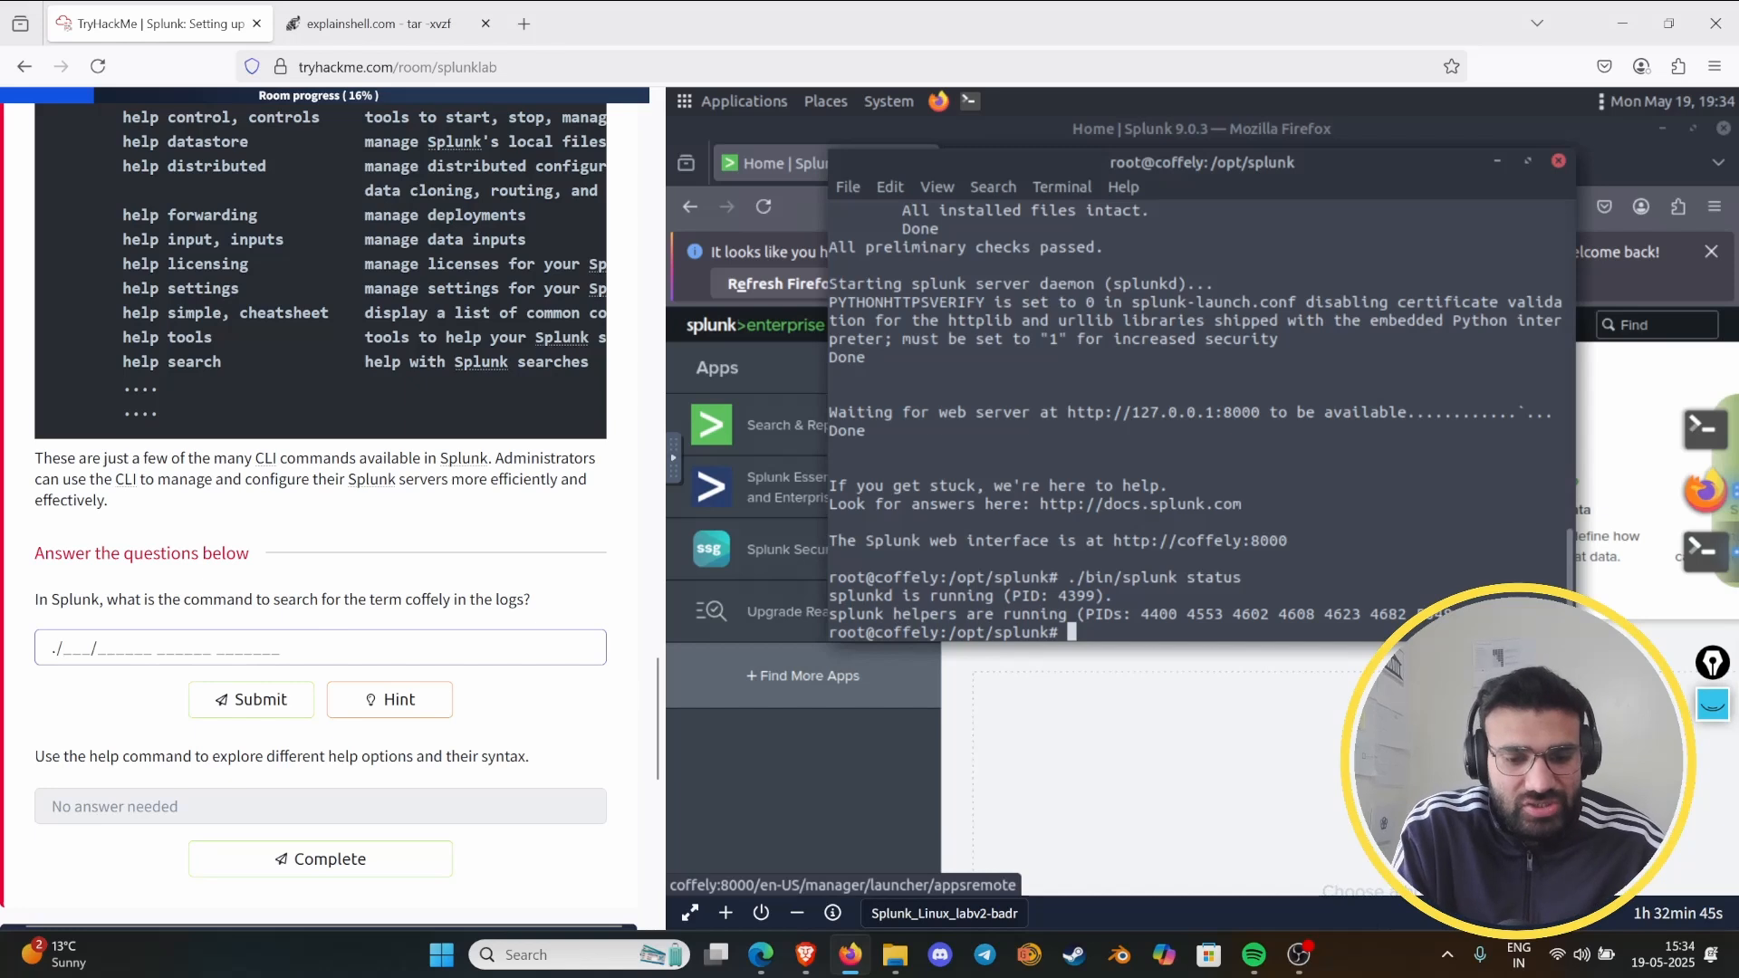
type("bin/splunk search coffely")
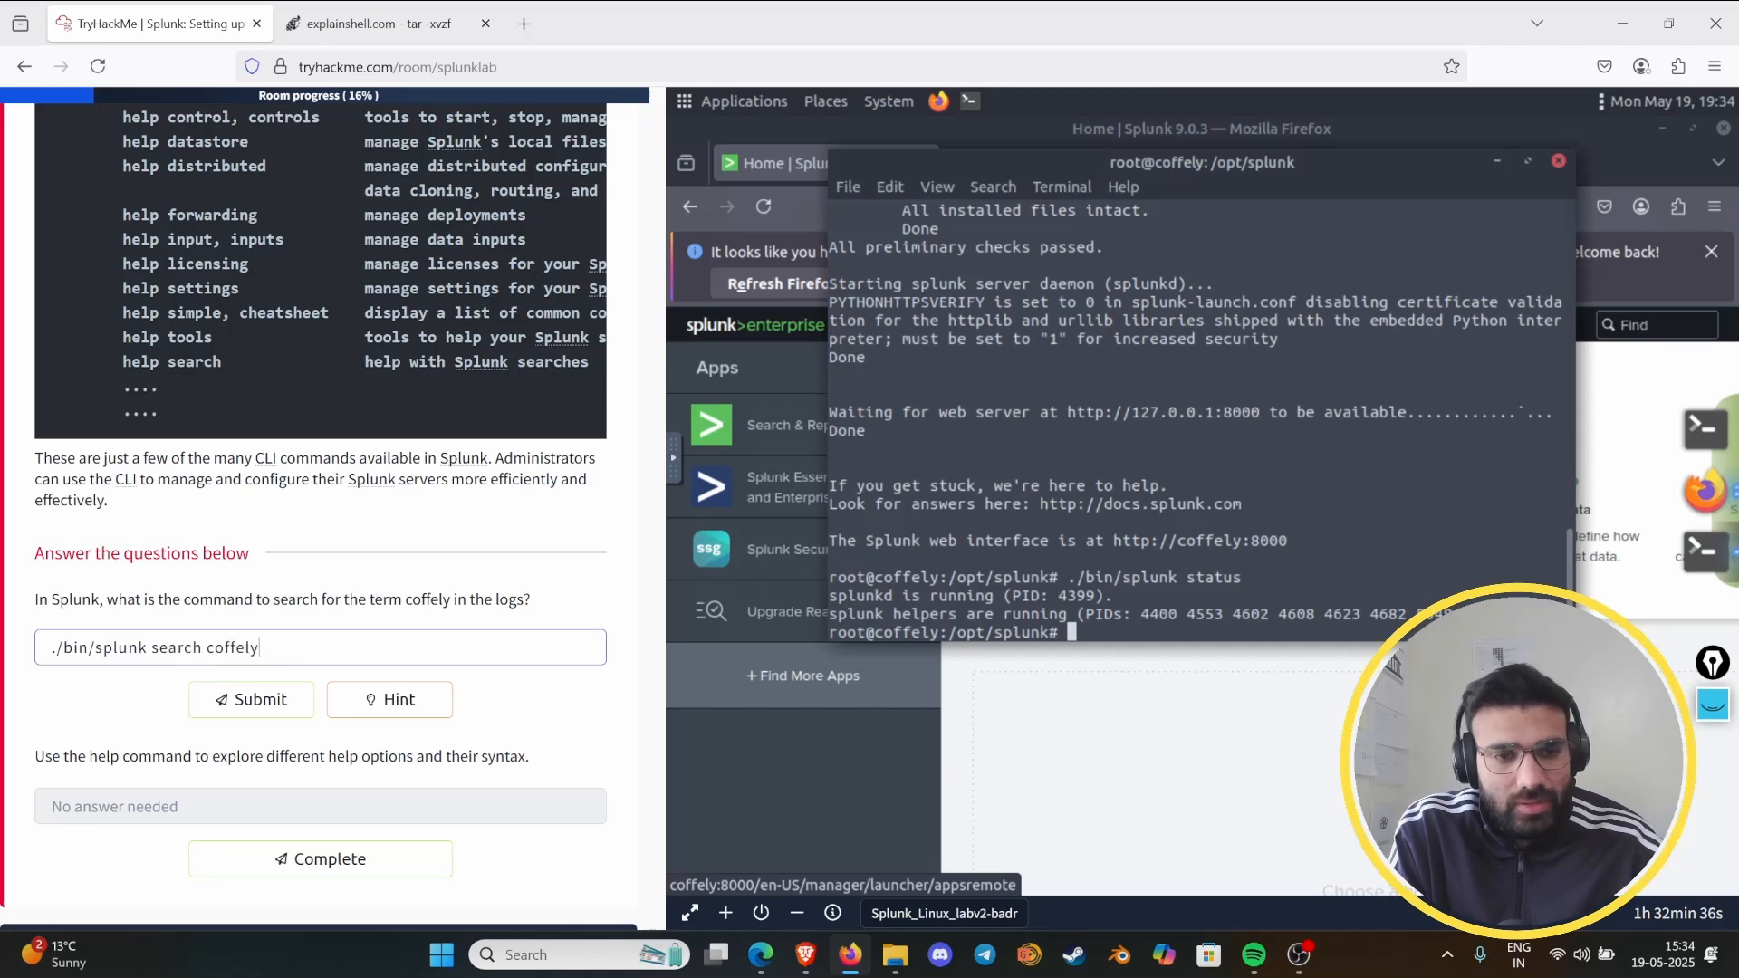
key("Return")
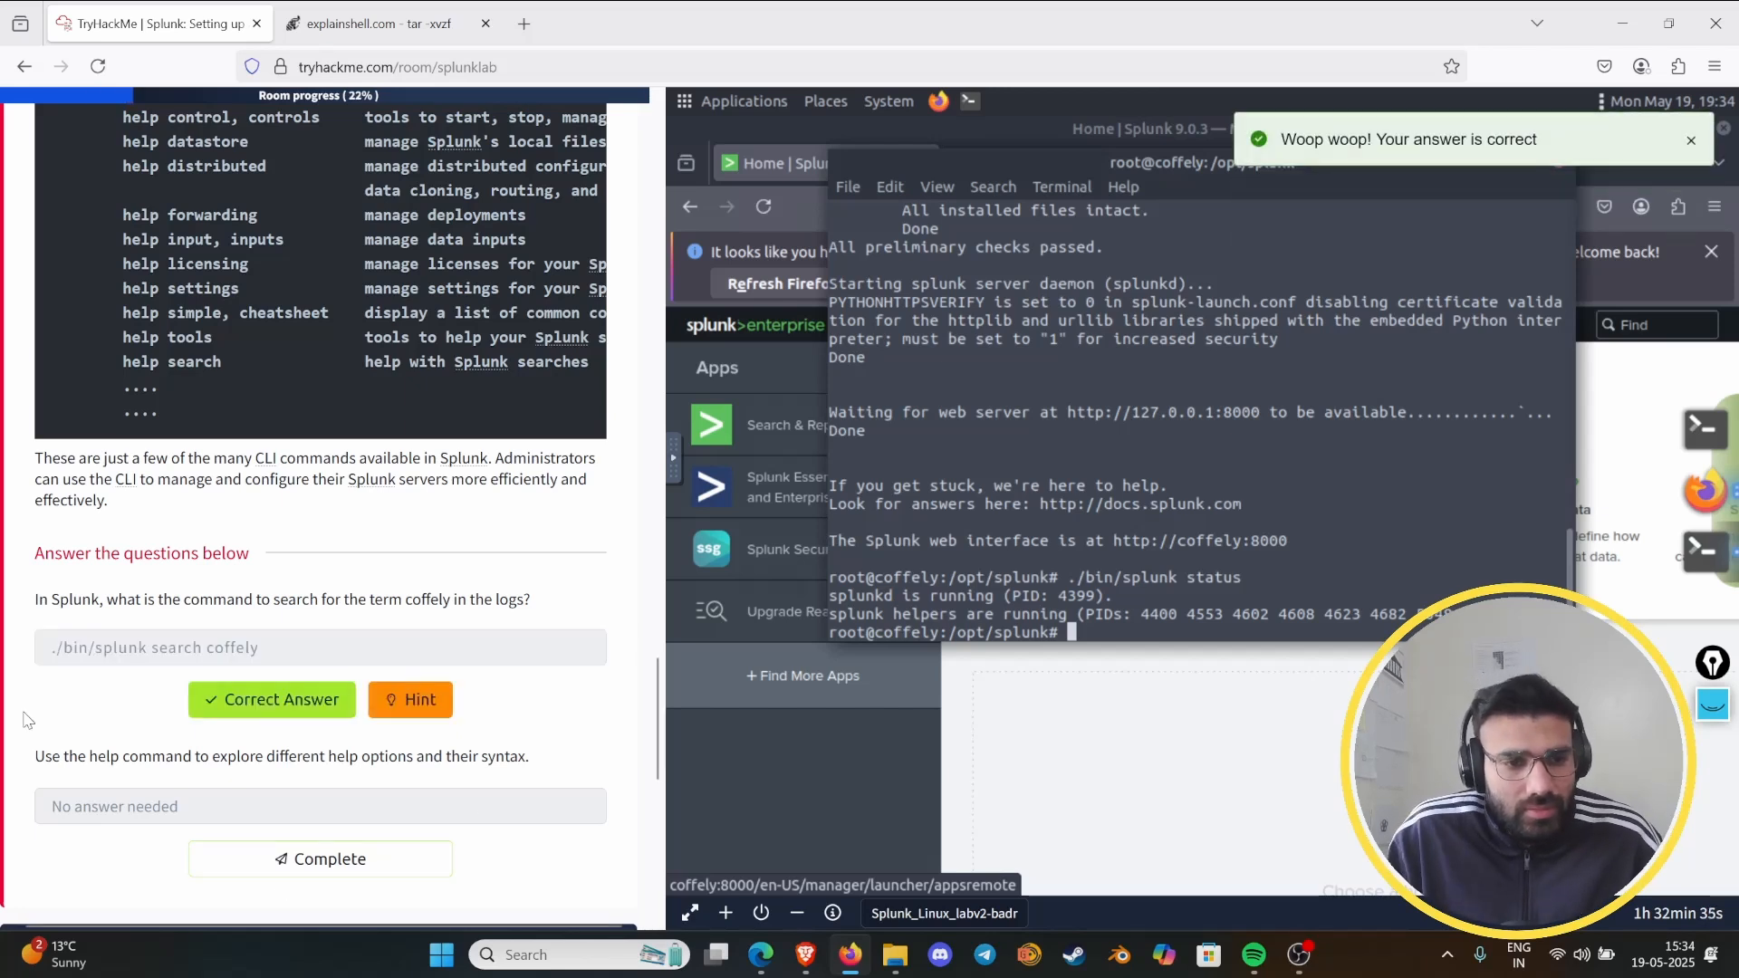
scroll(426, 543, "down", 3)
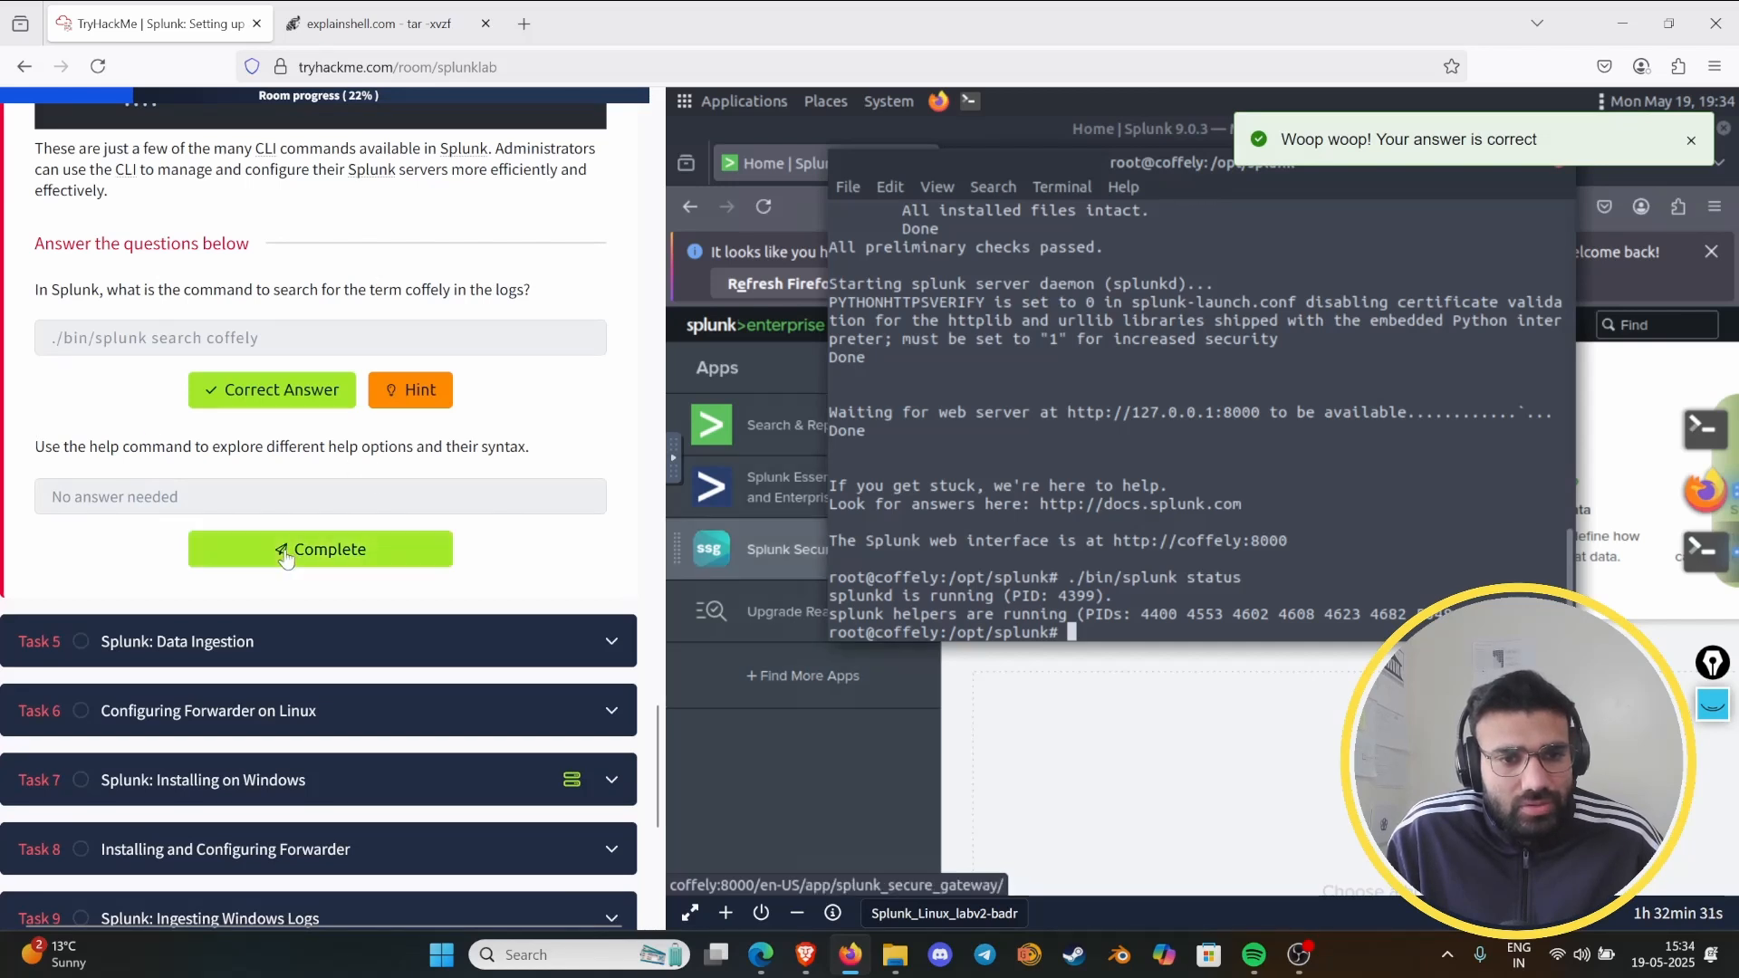
left_click(363, 549)
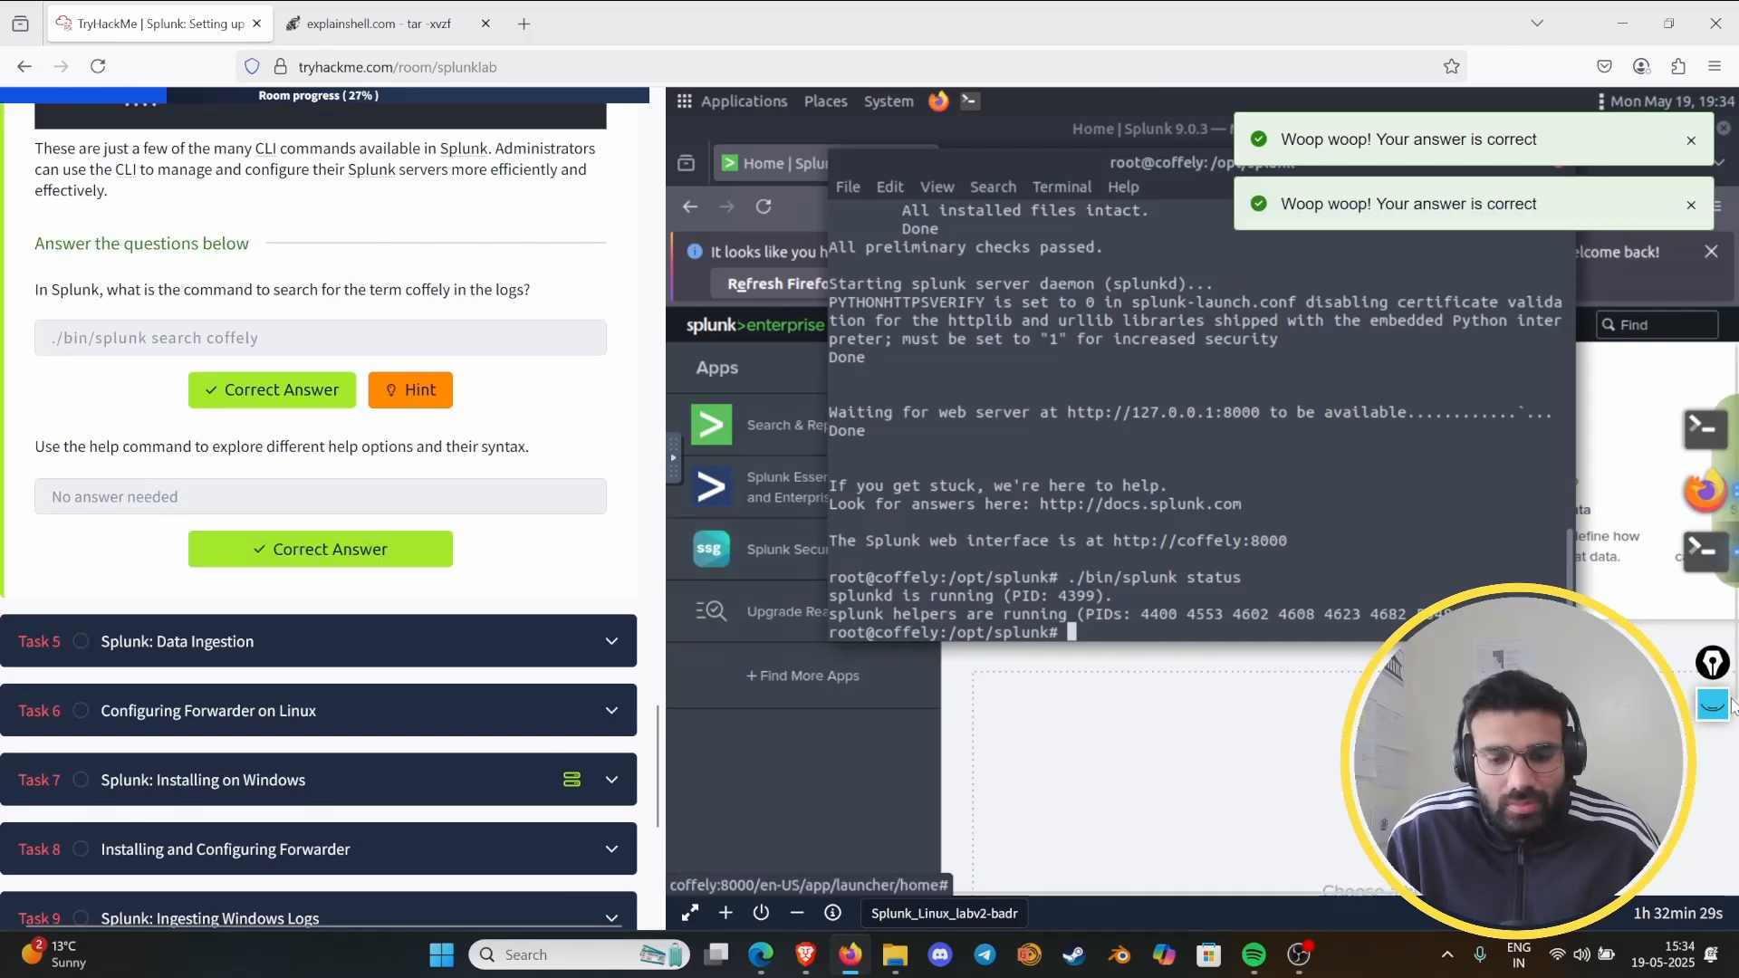
- Try to show the Splunk CLI help by running "splunk help" in the /opt/splunk terminal without the bin path
key("Up")
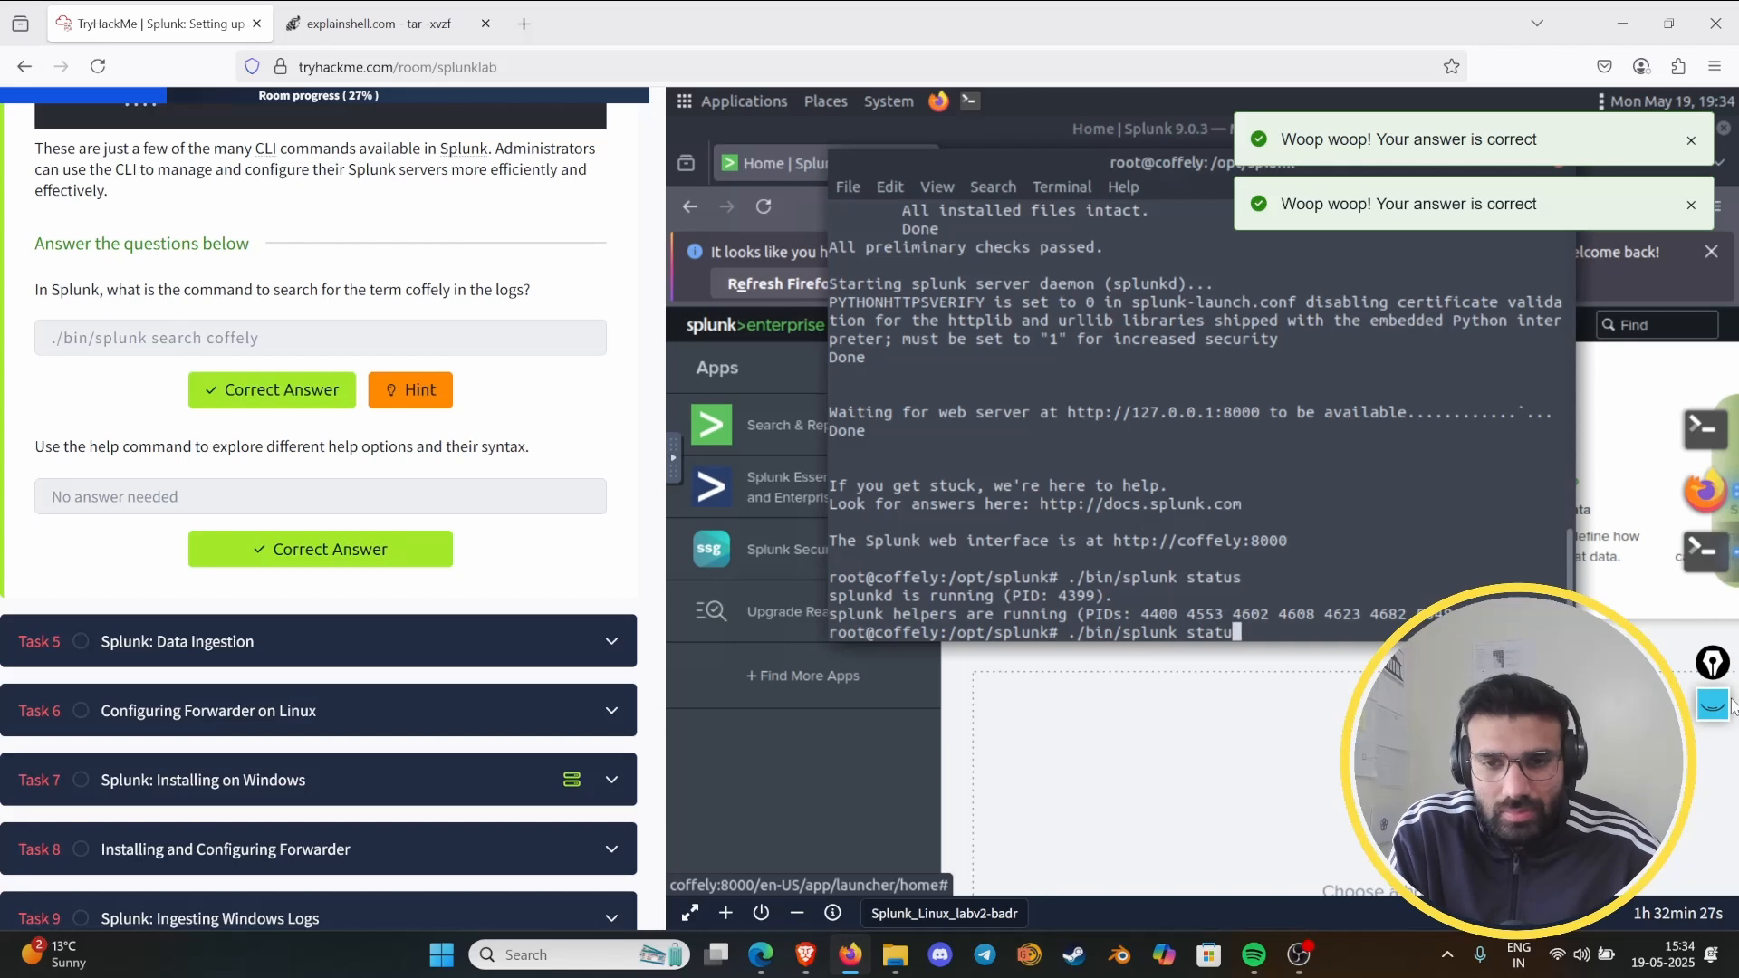
key("BackSpace")
key("BackSpace")
key("BackSpace")
key("BackSpace")
key("BackSpace")
key("BackSpace")
key("BackSpace")
key("BackSpace")
key("BackSpace")
key("BackSpace")
key("BackSpace")
key("BackSpace")
key("BackSpace")
key("BackSpace")
key("BackSpace")
key("BackSpace")
key("BackSpace")
key("BackSpace")
key("BackSpace")
type("splun")
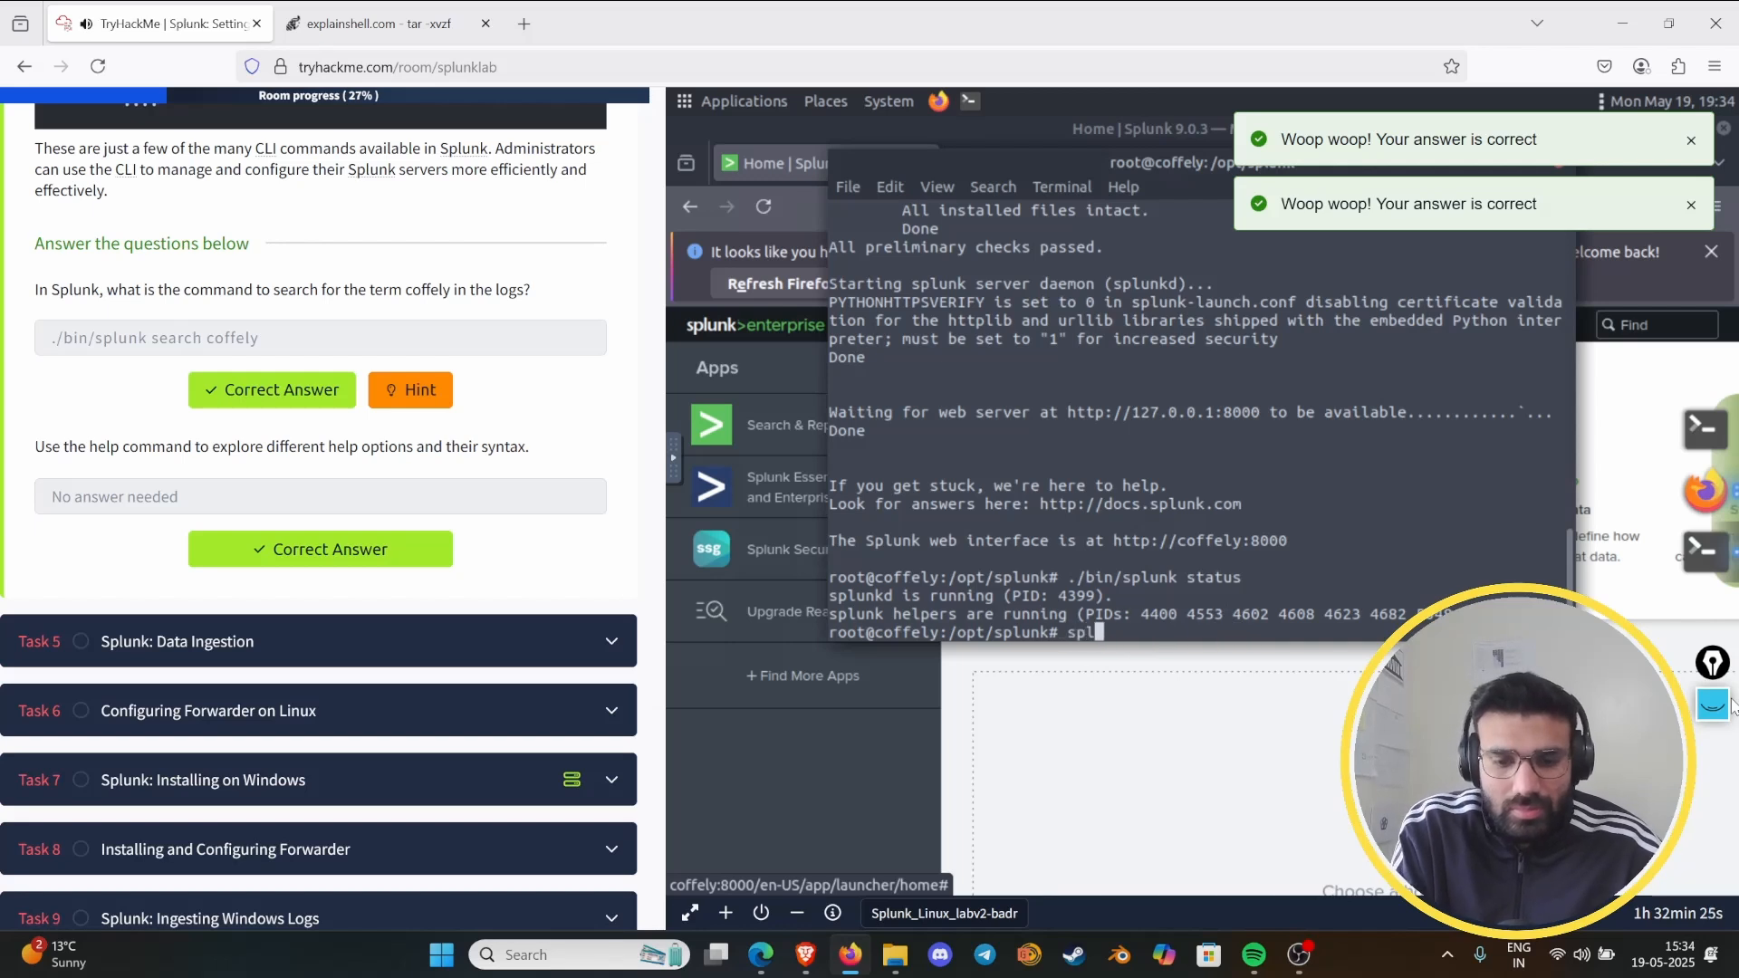
type("k help")
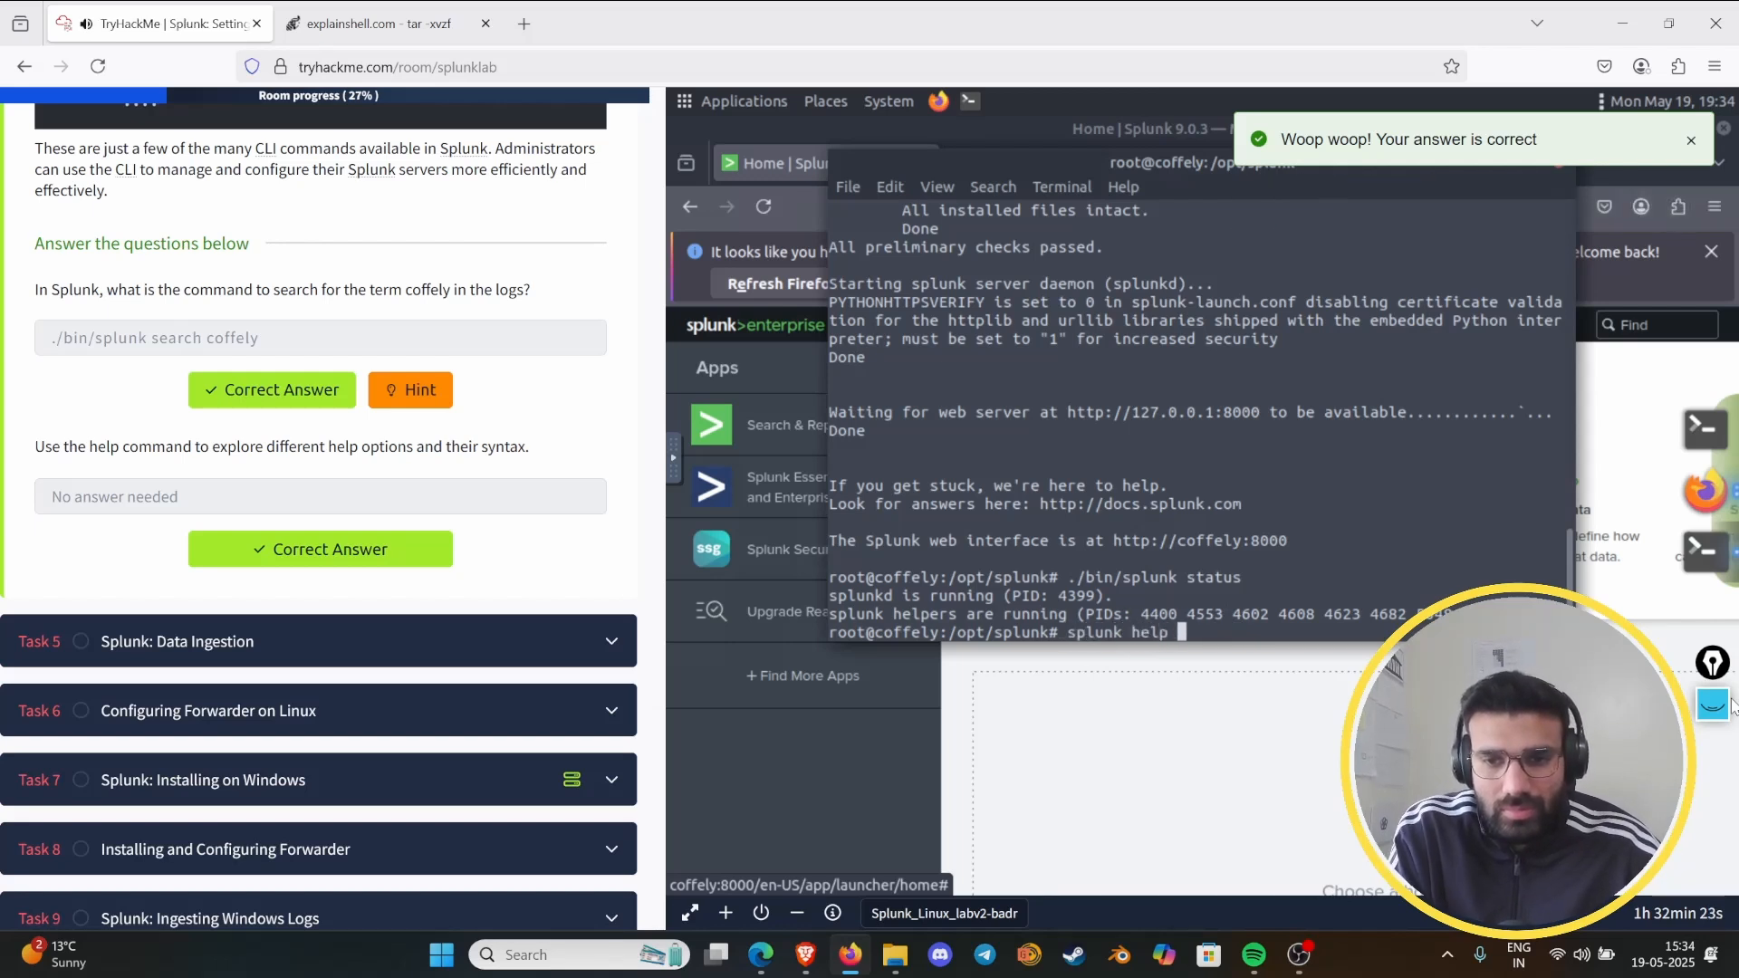
key("Return")
- Run "./bin/splunk help" in the terminal to display the Splunk CLI help
key("Up")
key("Up")
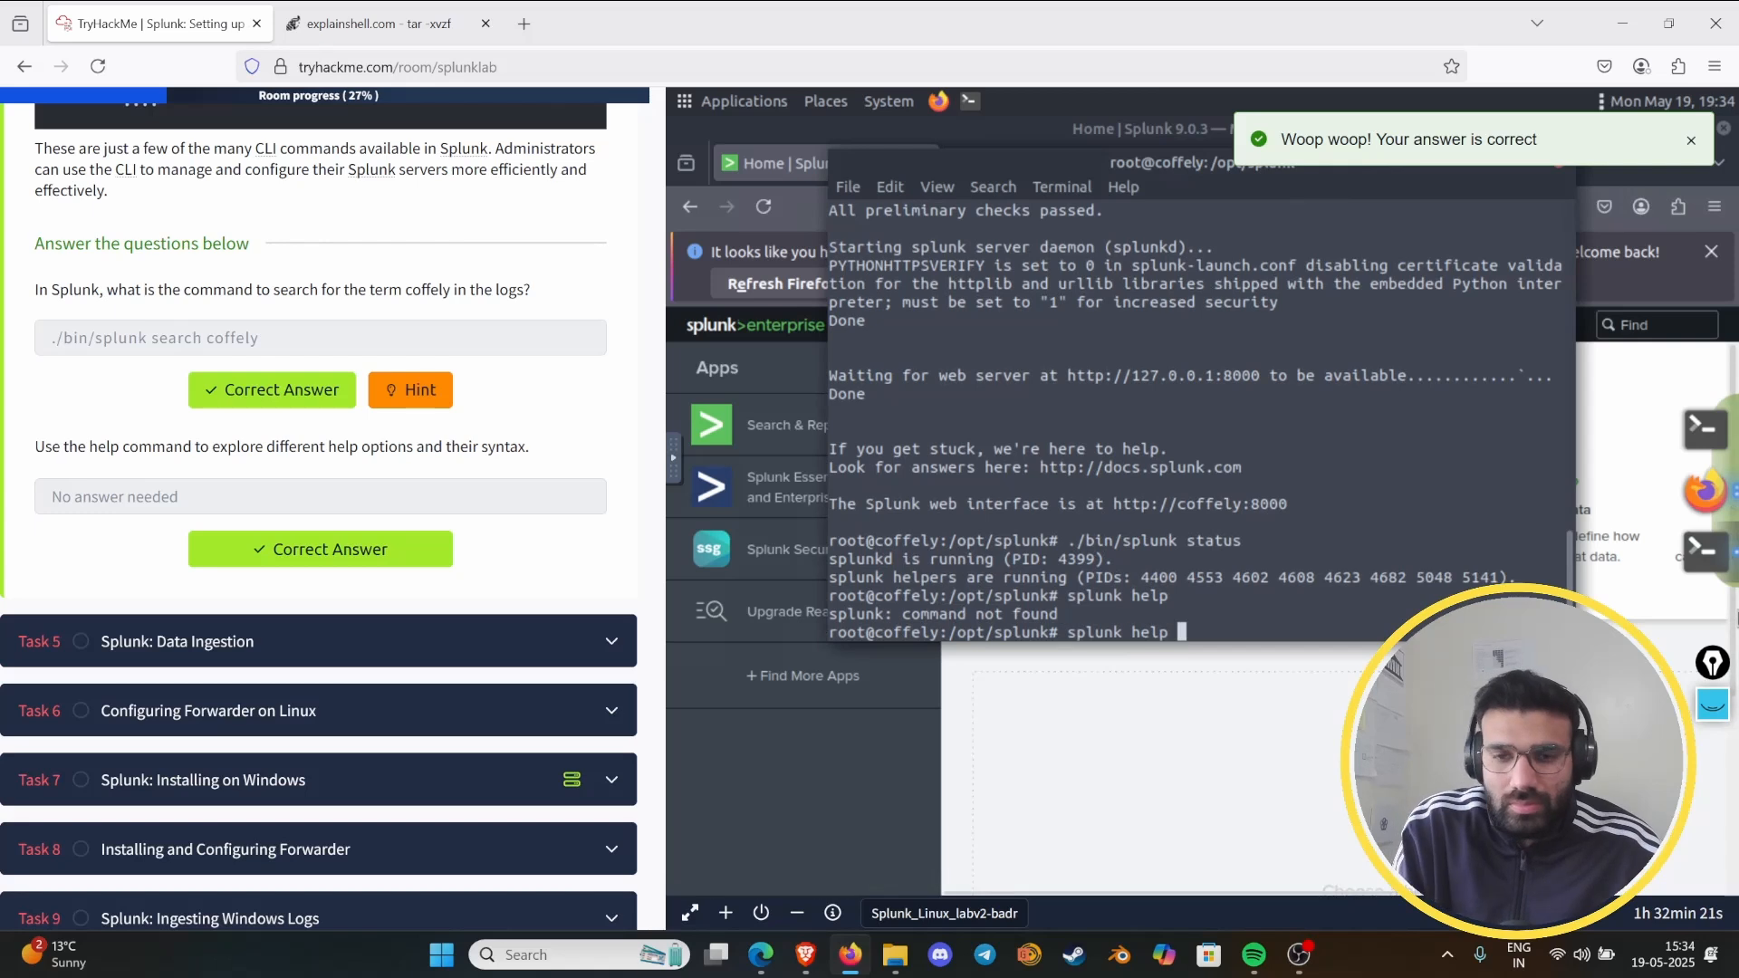
key("BackSpace")
key("BackSpace")
key("BackSpace")
key("BackSpace")
key("BackSpace")
key("BackSpace")
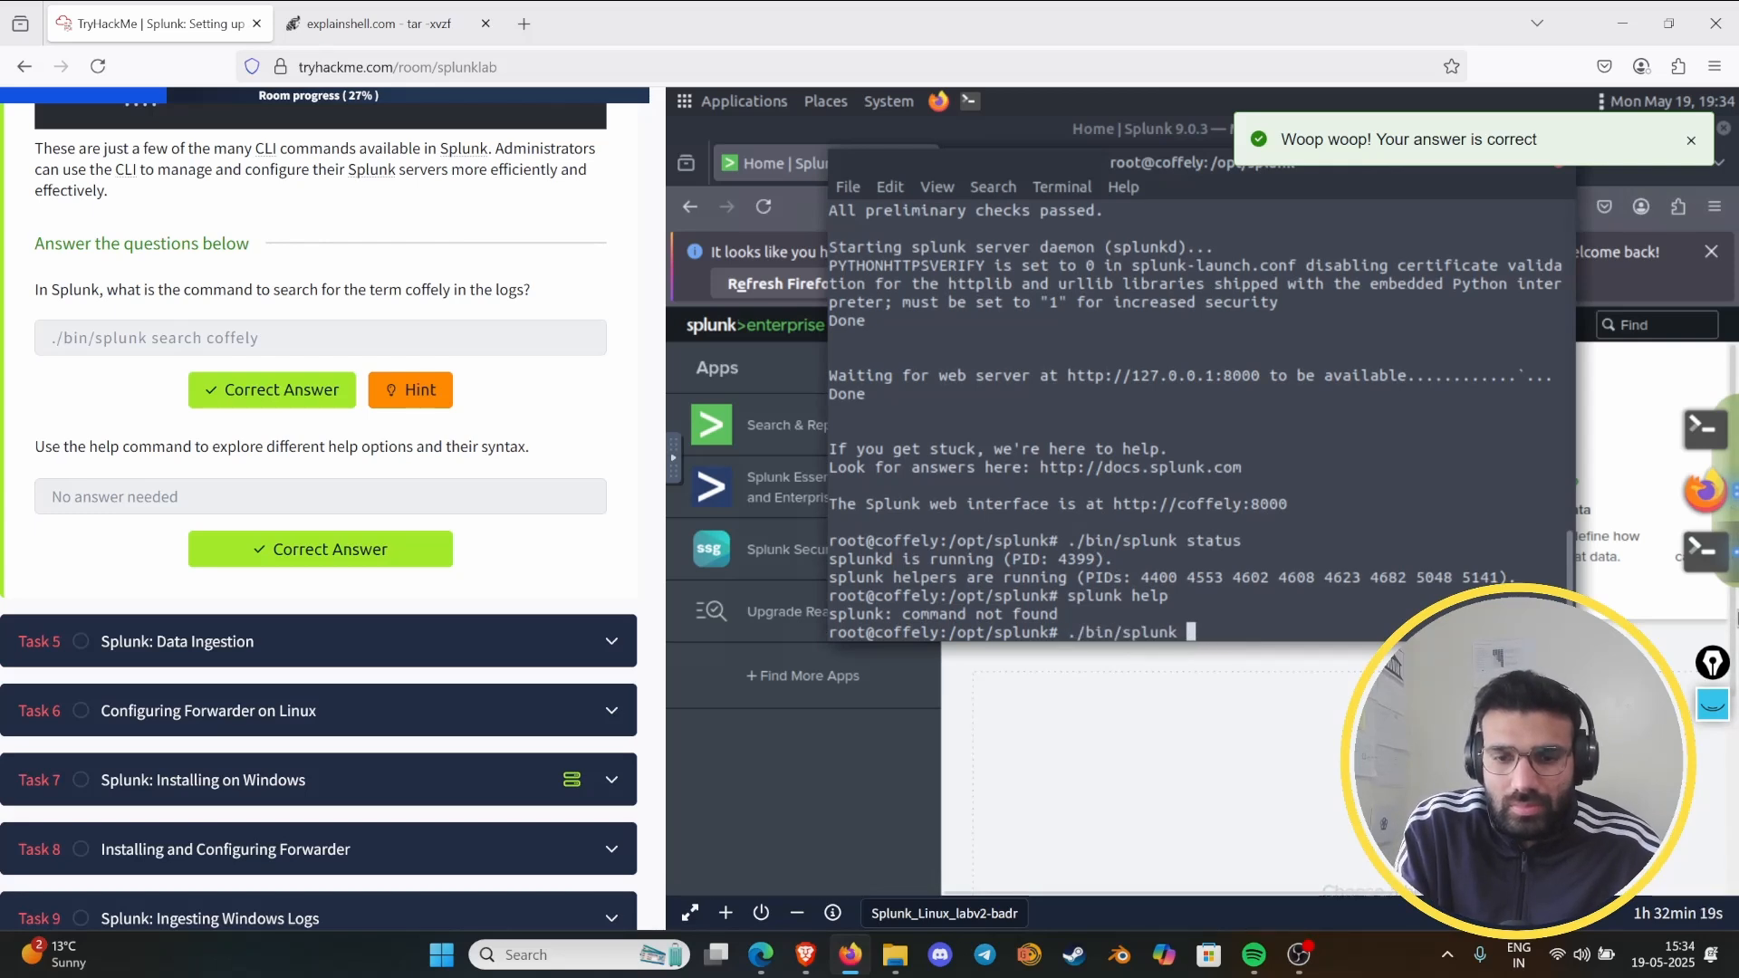
type("h")
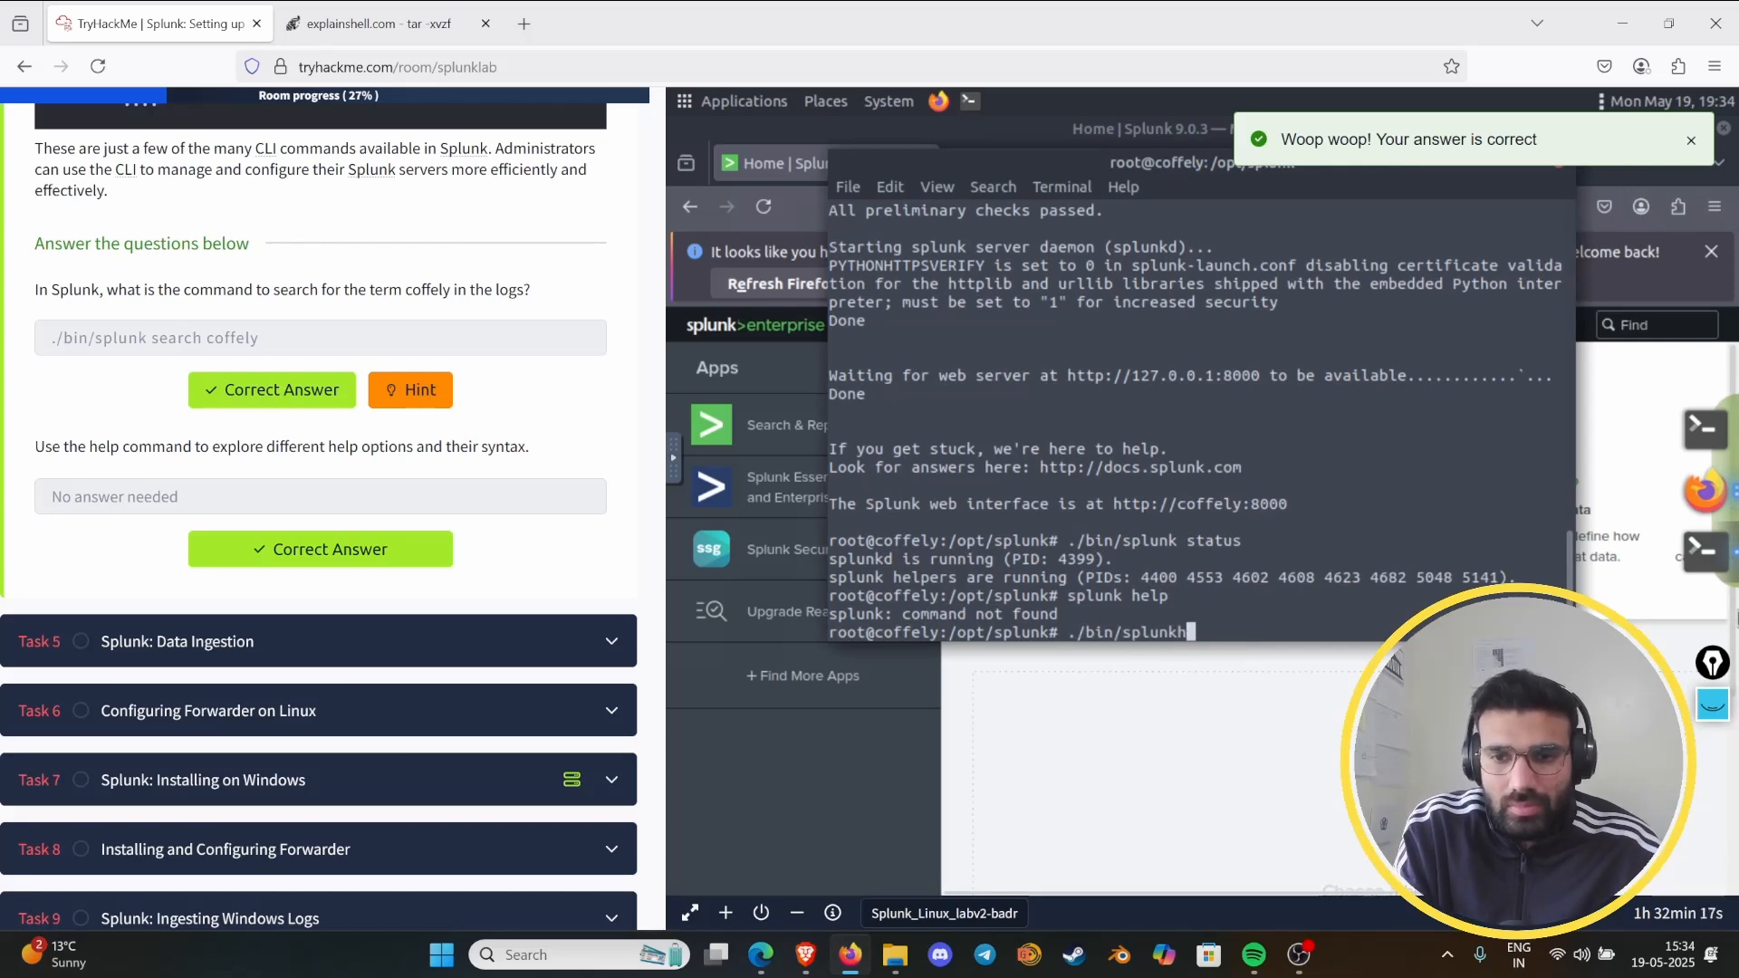
type("elp[")
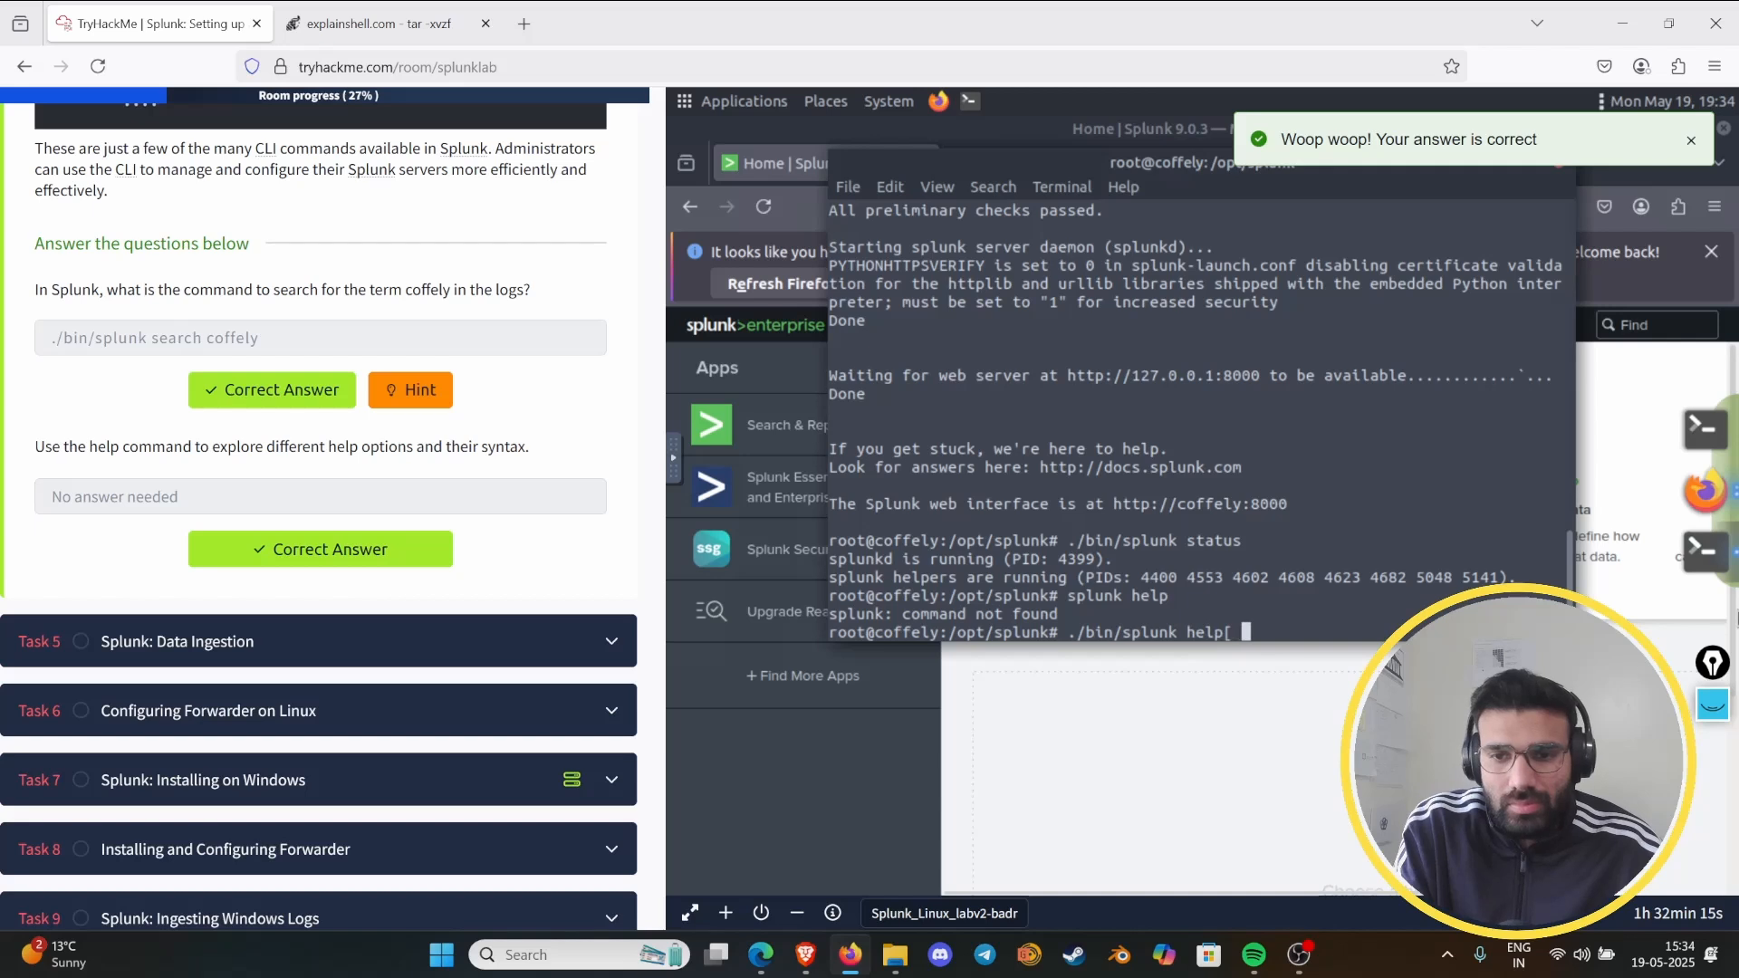
key("Return")
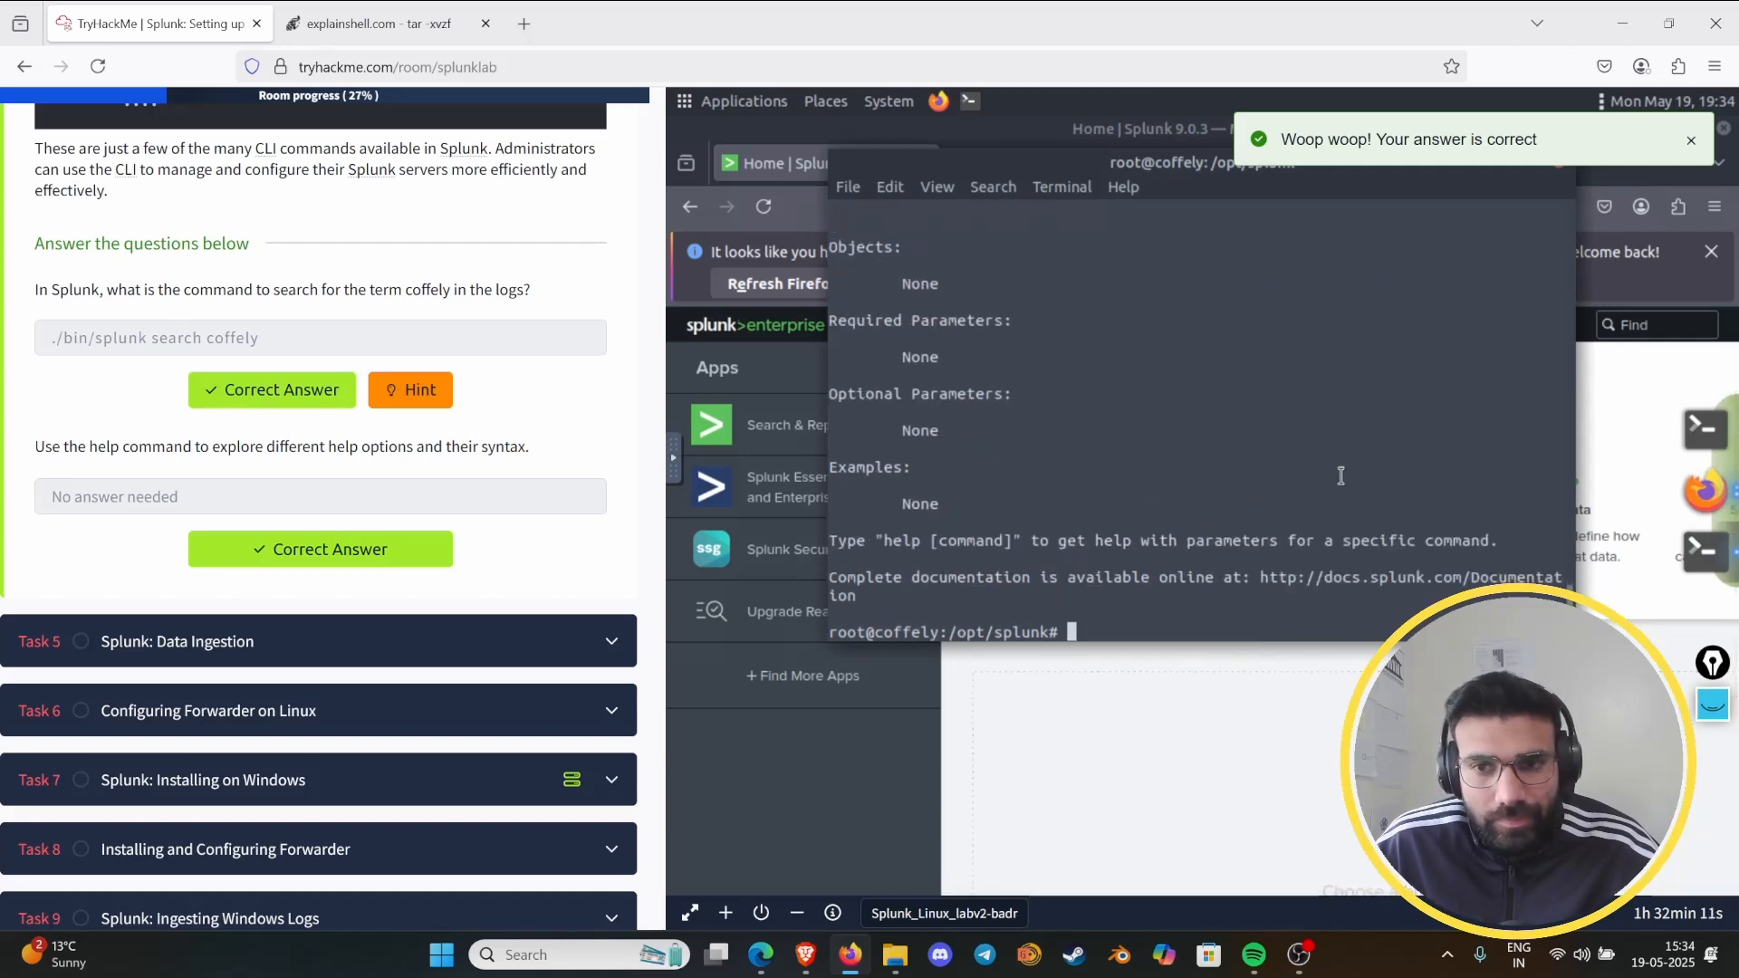
- Dismiss the answer notification and maximize the terminal to review the help output's command list and universal parameters
left_click(1690, 142)
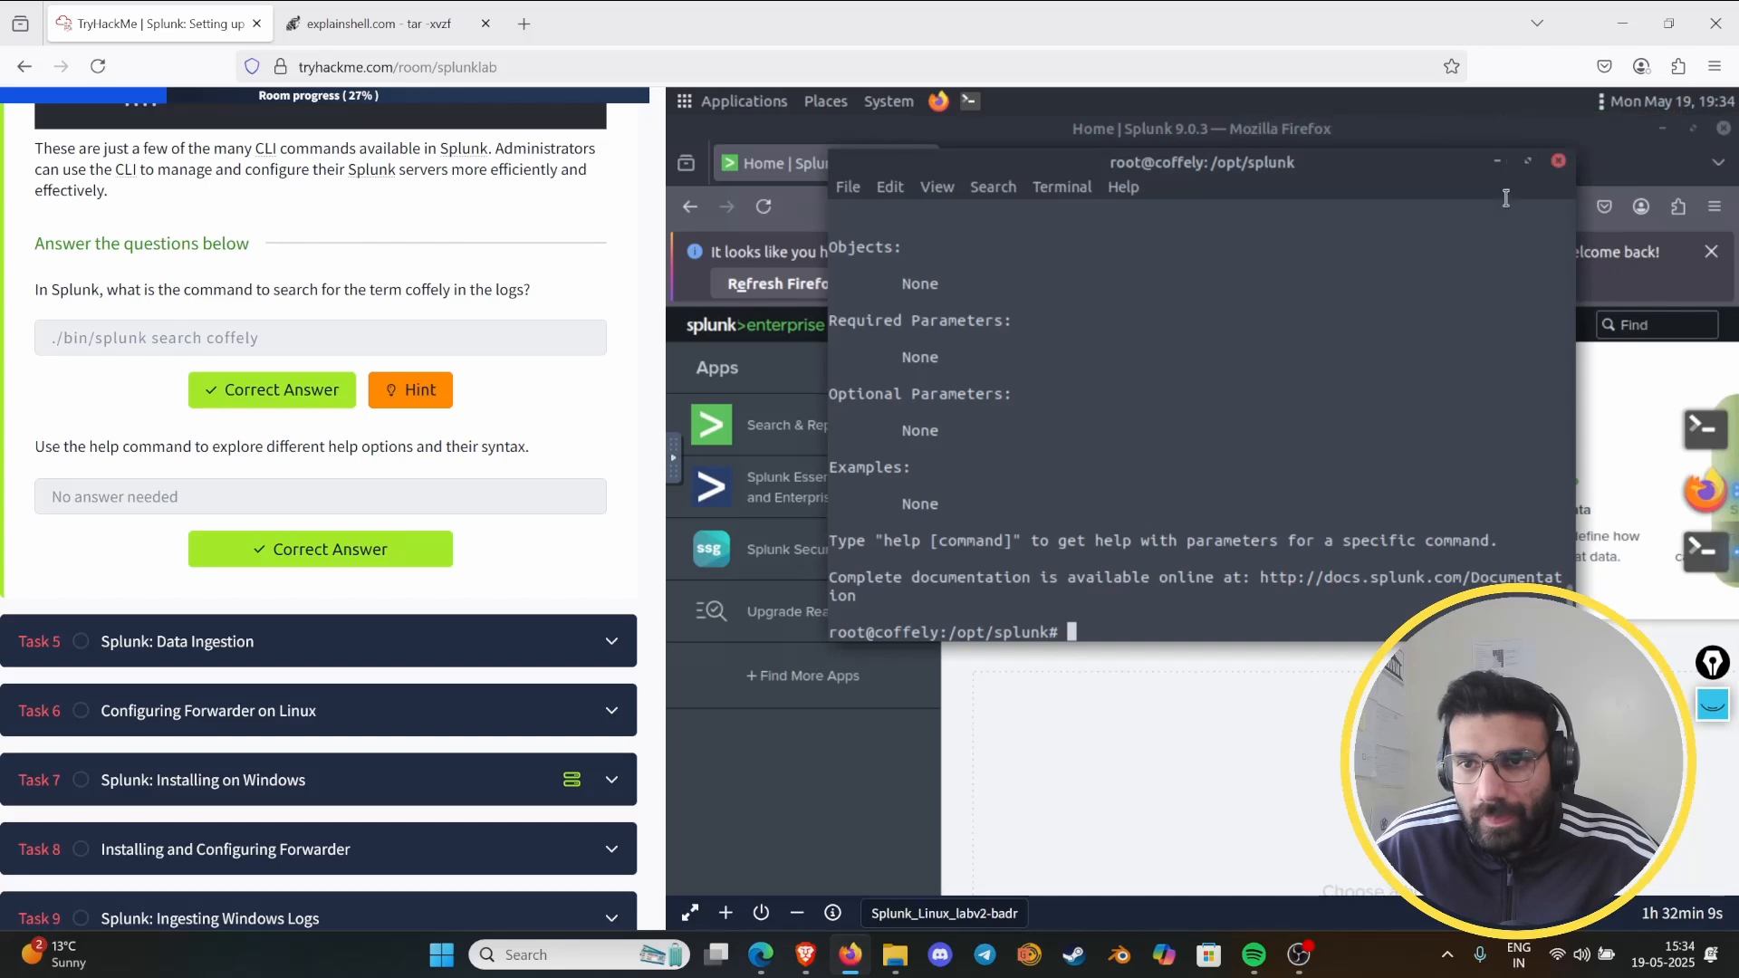
left_click(1531, 163)
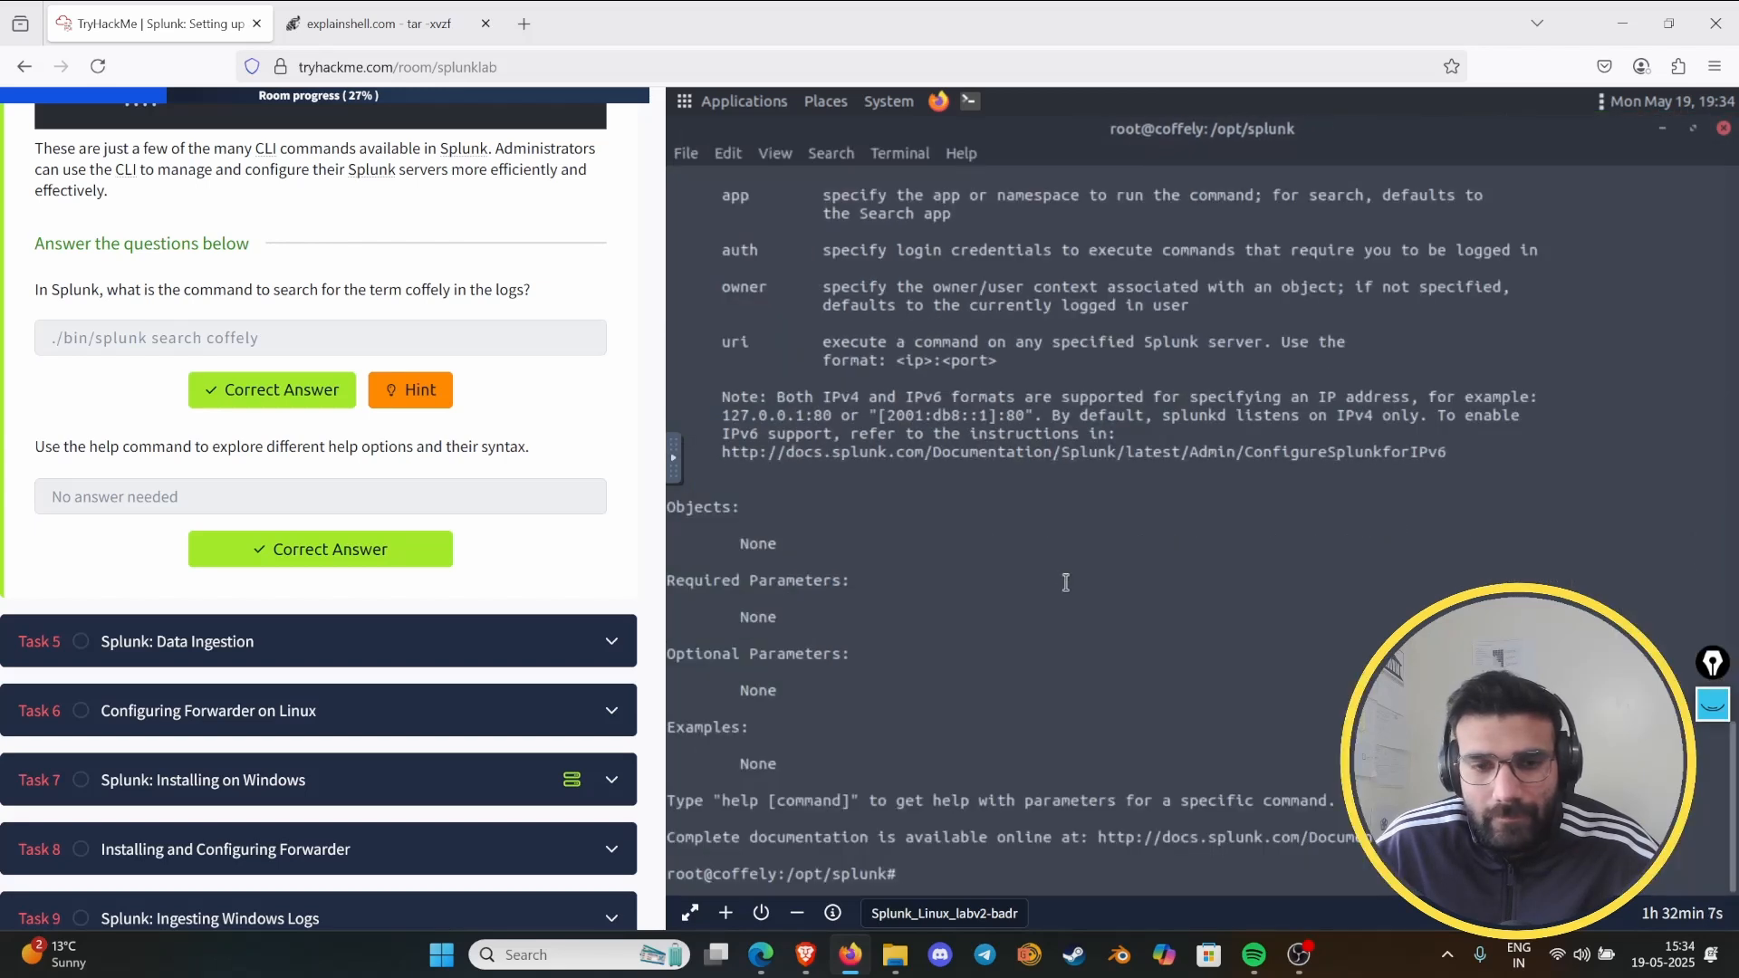
scroll(1066, 583, "up", 10)
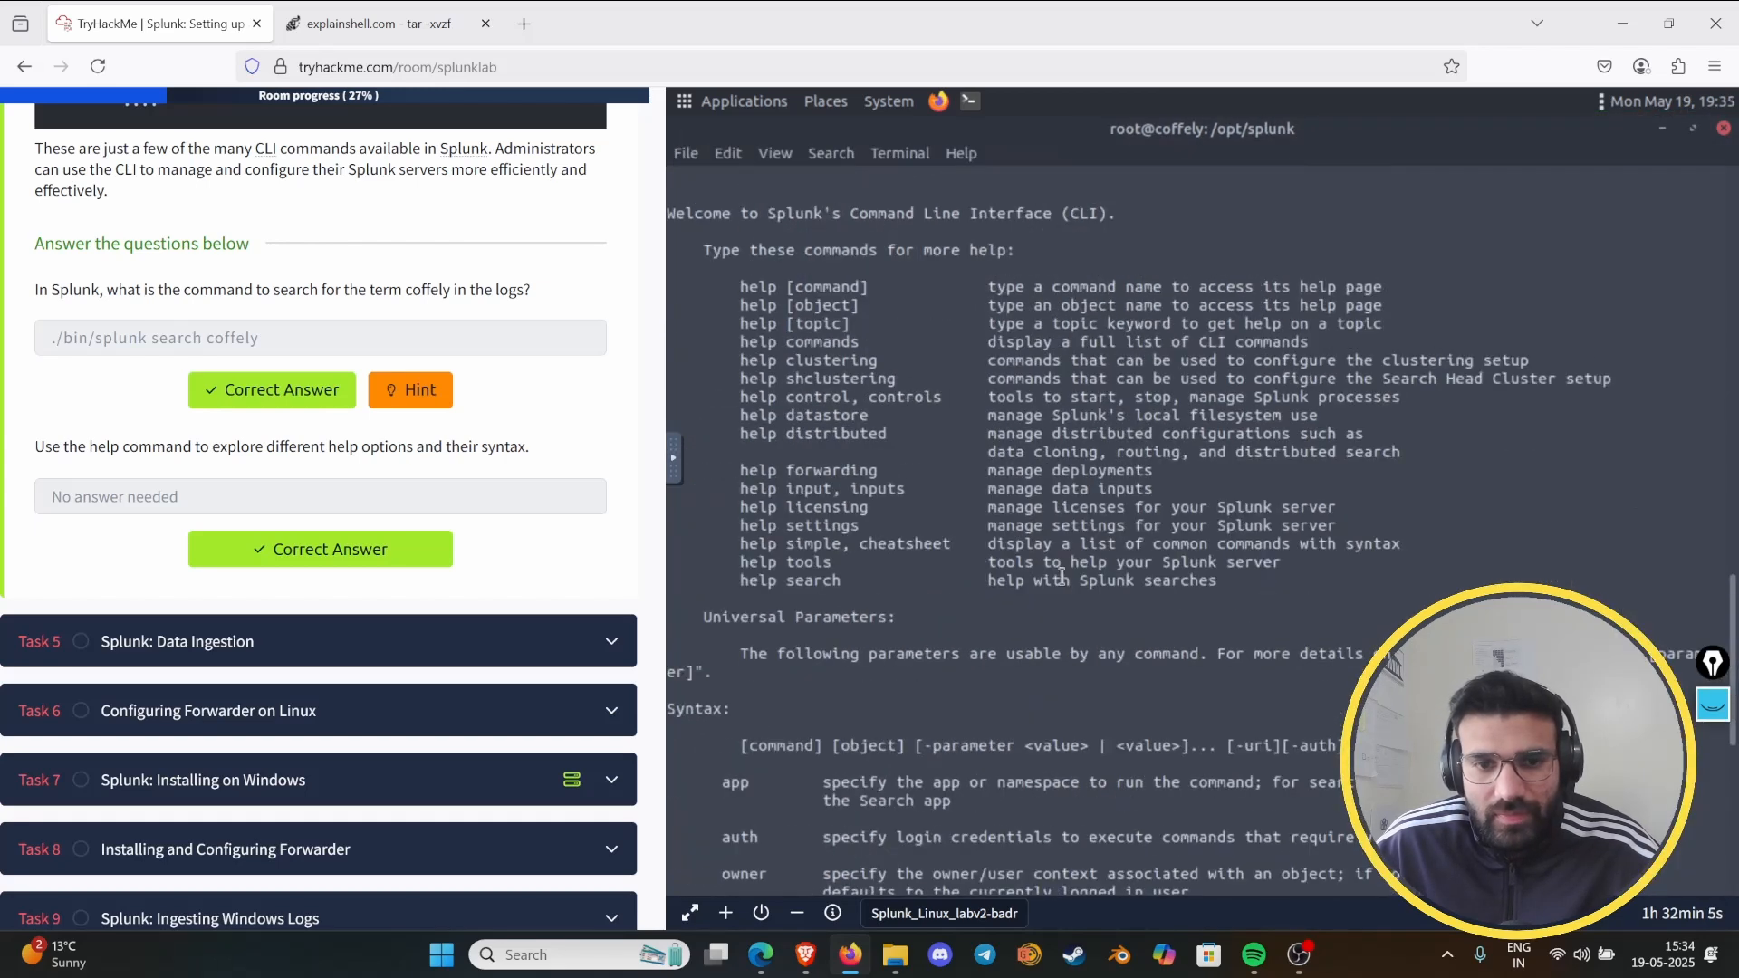
scroll(1060, 576, "down", 5)
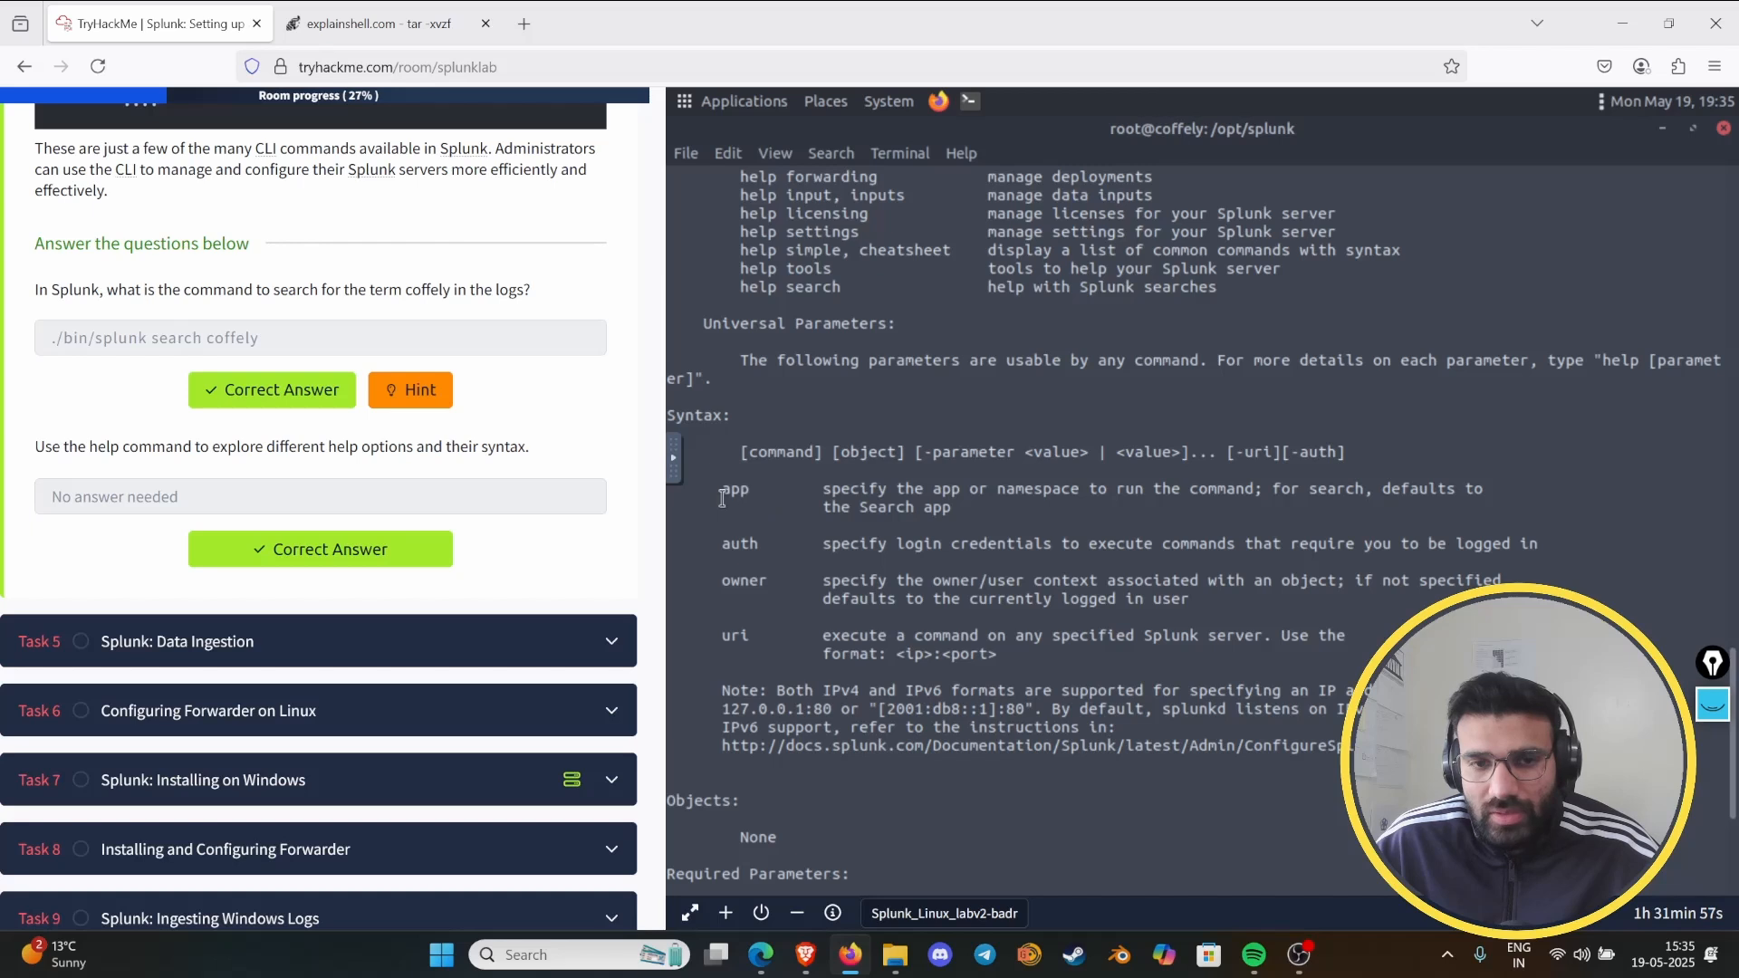
- Finish reviewing the universal parameters in the help output and expand Task 5, Splunk: Data Ingestion
left_click_drag(722, 505, 773, 497)
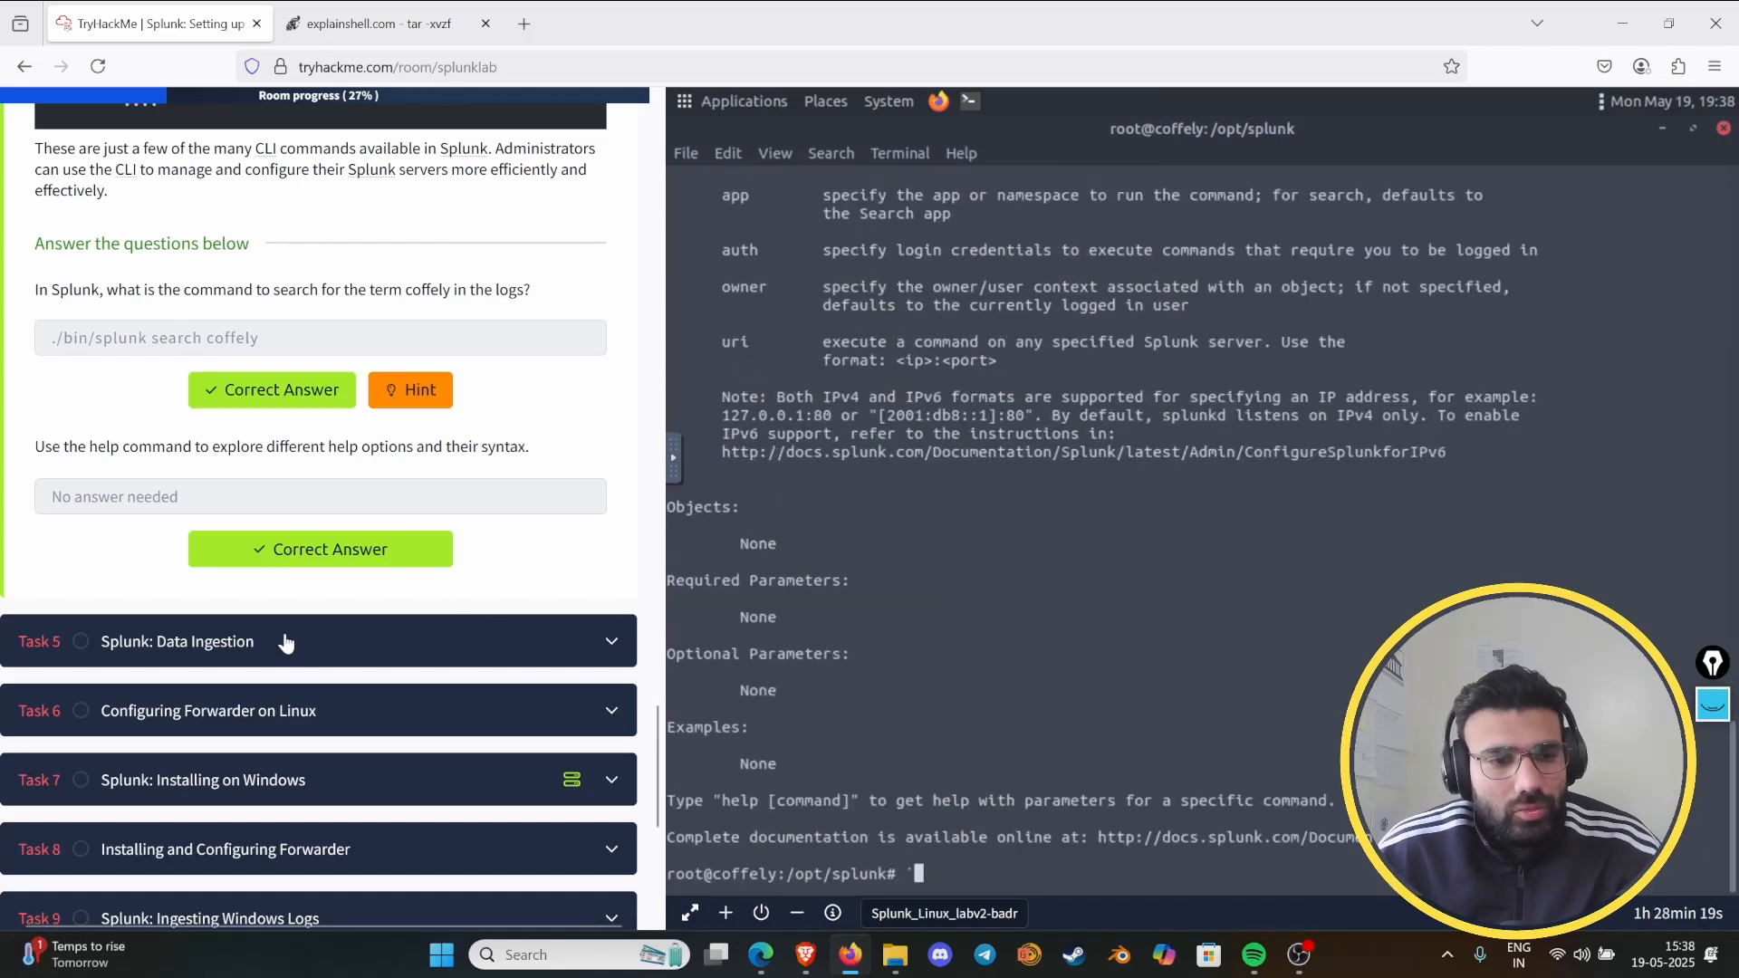
left_click(278, 649)
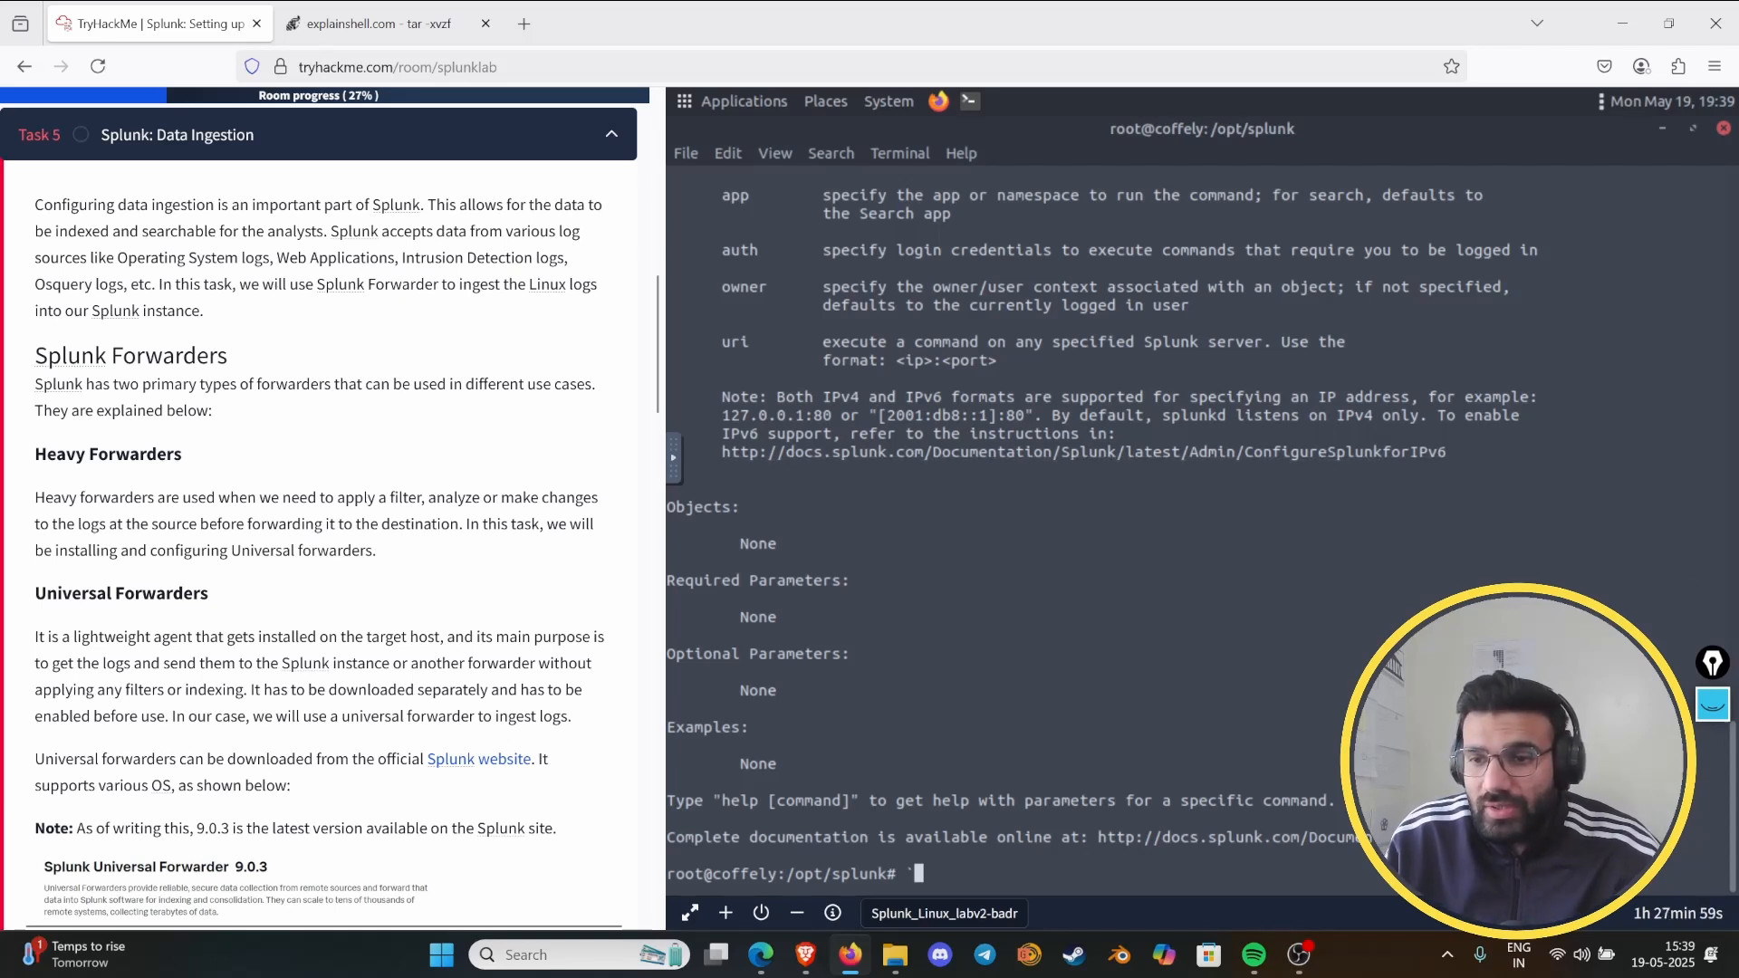
- Mark the log sources, Splunk Forwarder, Linux logs and the Splunk instance with the annotation pen in Task 5's opening paragraph
left_click(1713, 706)
left_click(1713, 796)
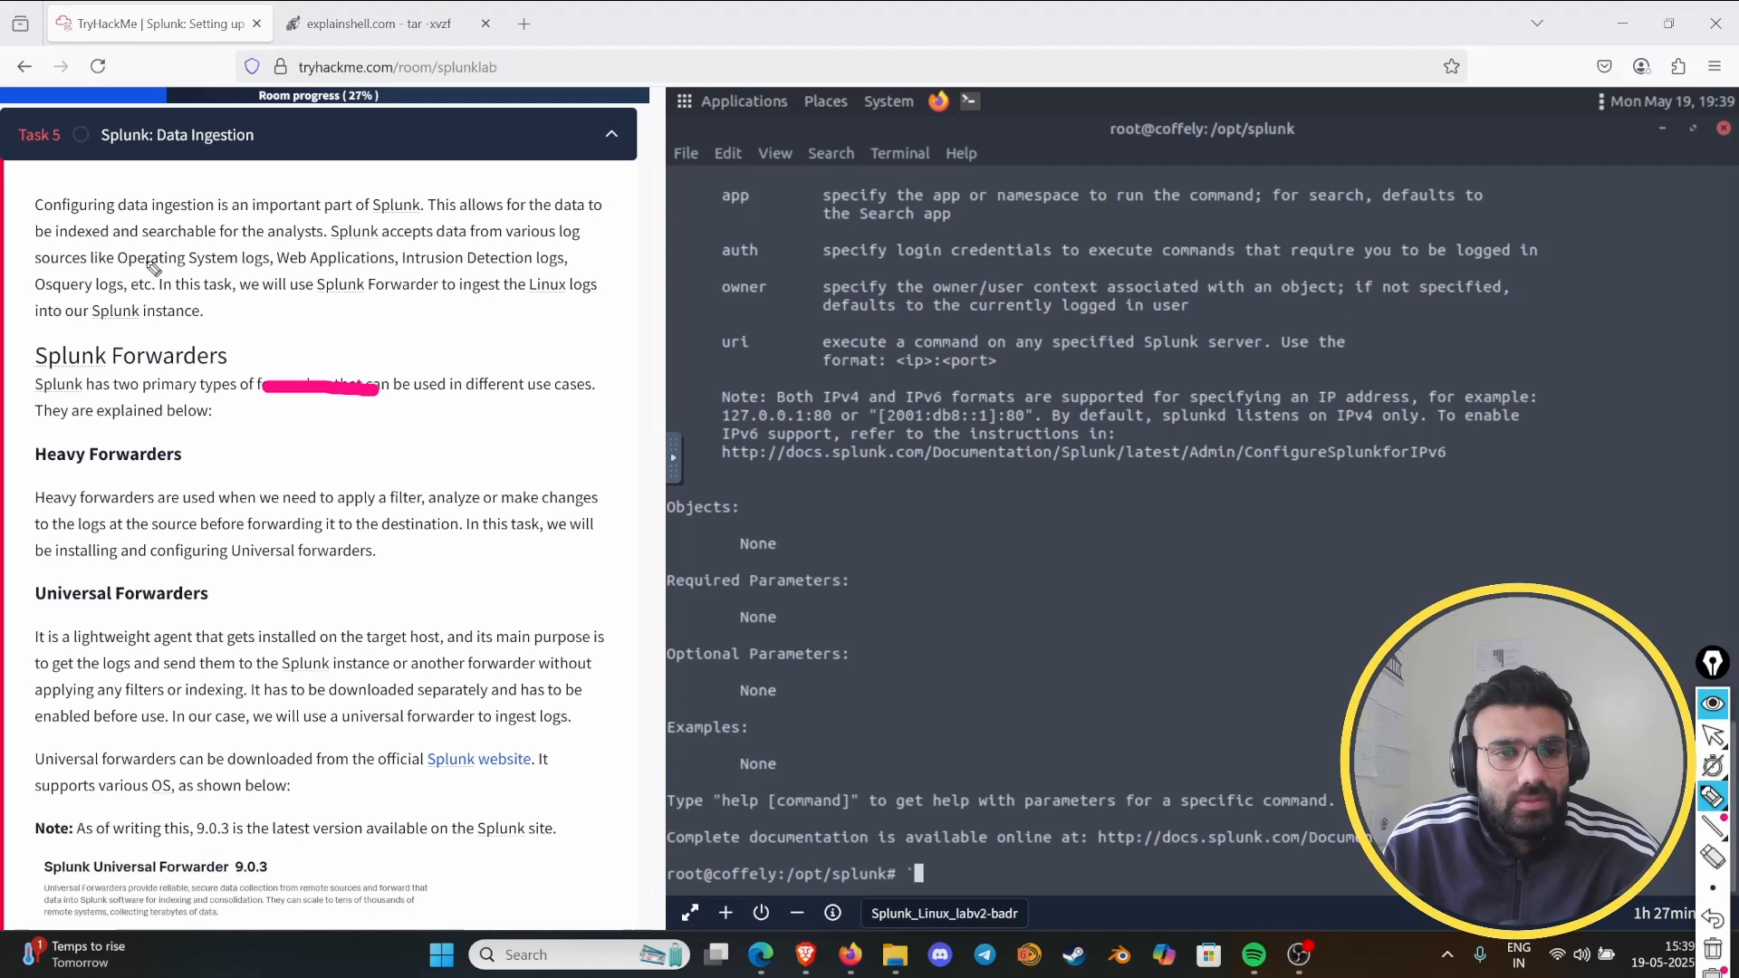
left_click_drag(236, 272, 575, 276)
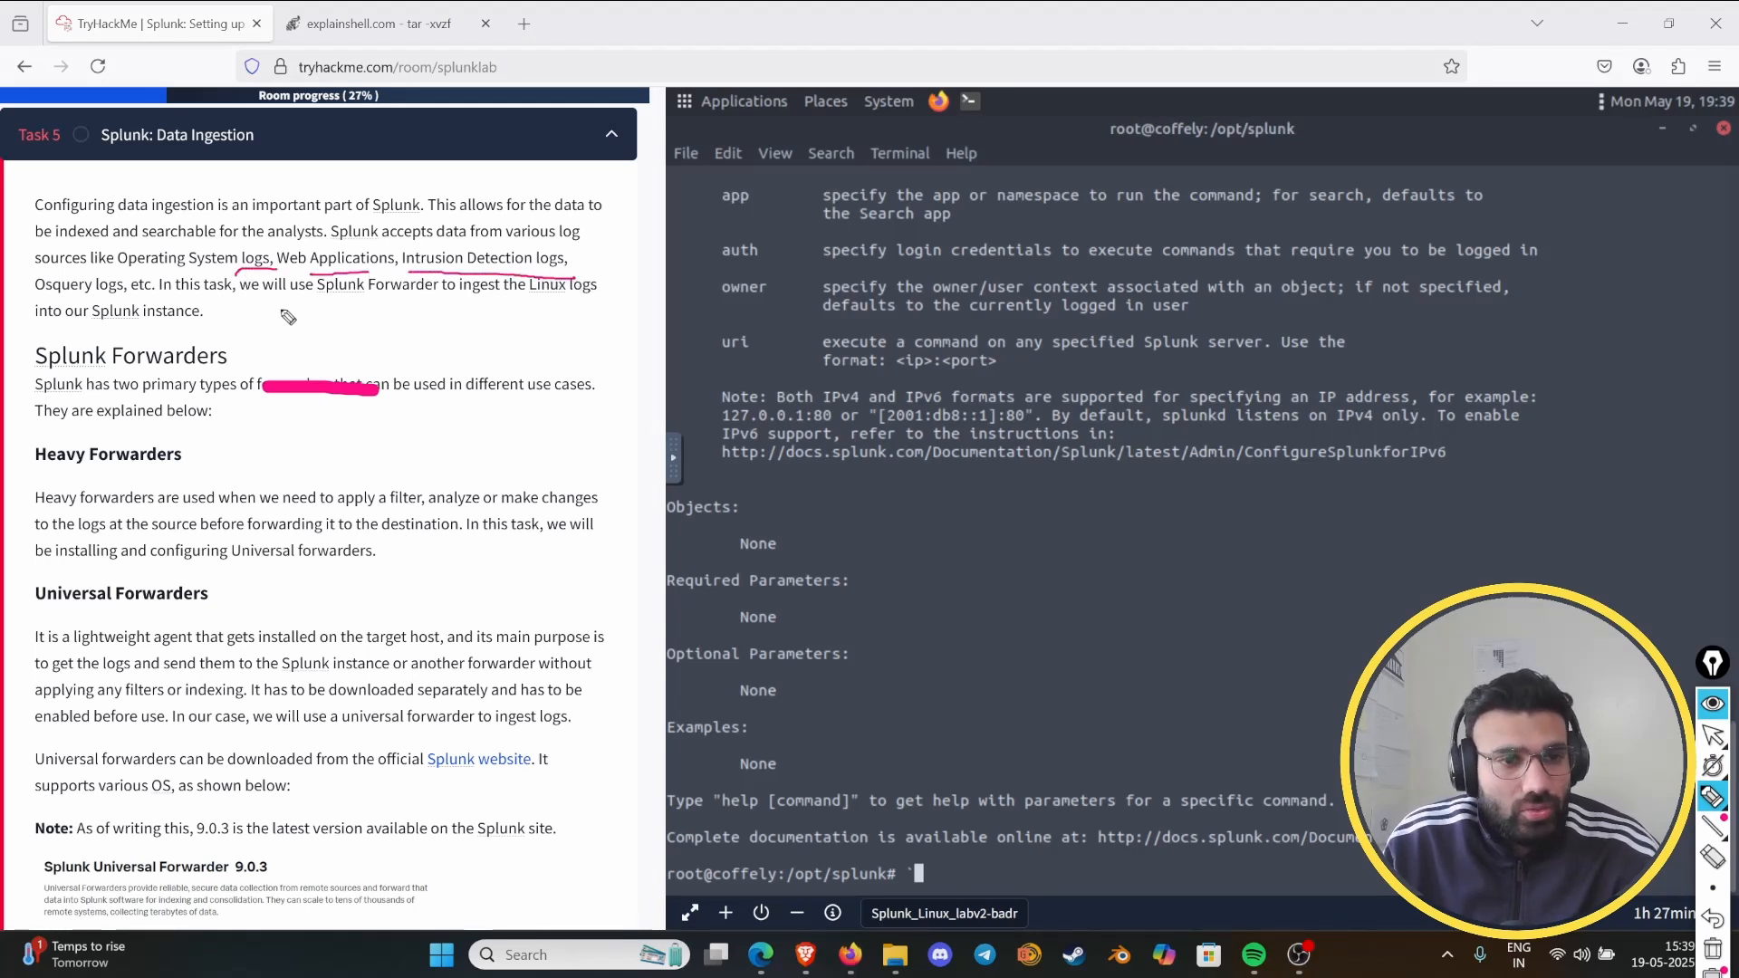
left_click_drag(34, 297, 163, 298)
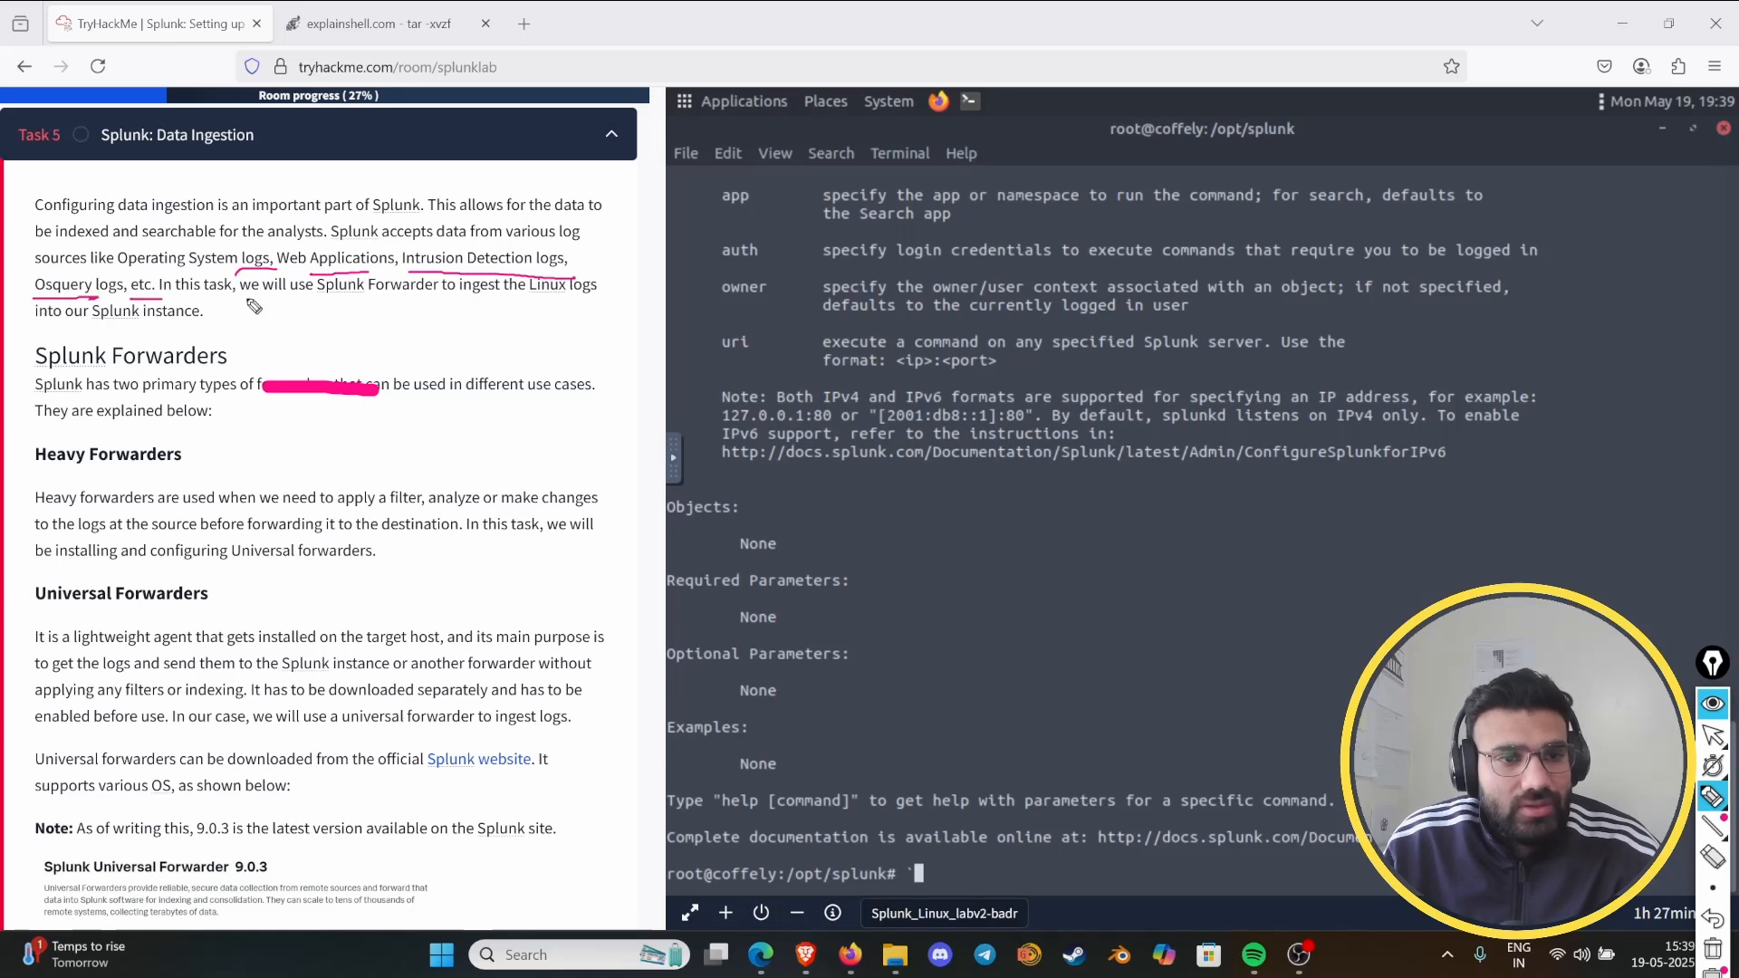
left_click_drag(308, 303, 419, 304)
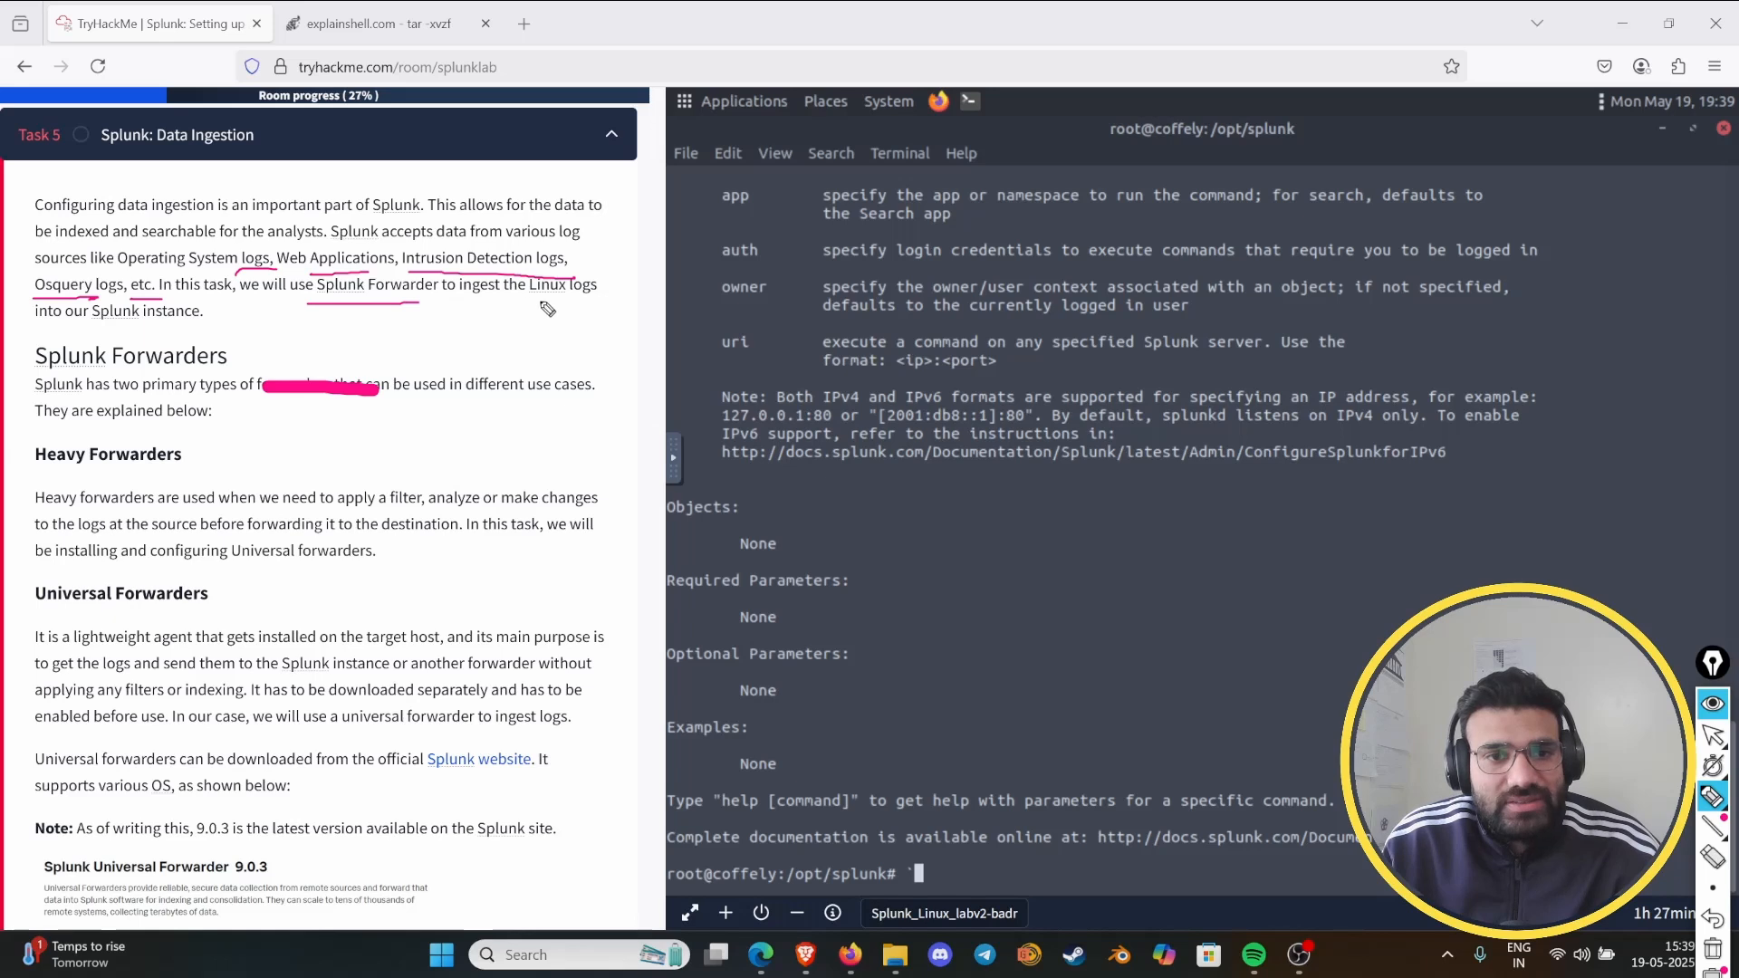
left_click_drag(527, 304, 612, 302)
mouse_move(41, 333)
left_mouse_down()
mouse_move(217, 317)
mouse_move(27, 319)
left_mouse_up()
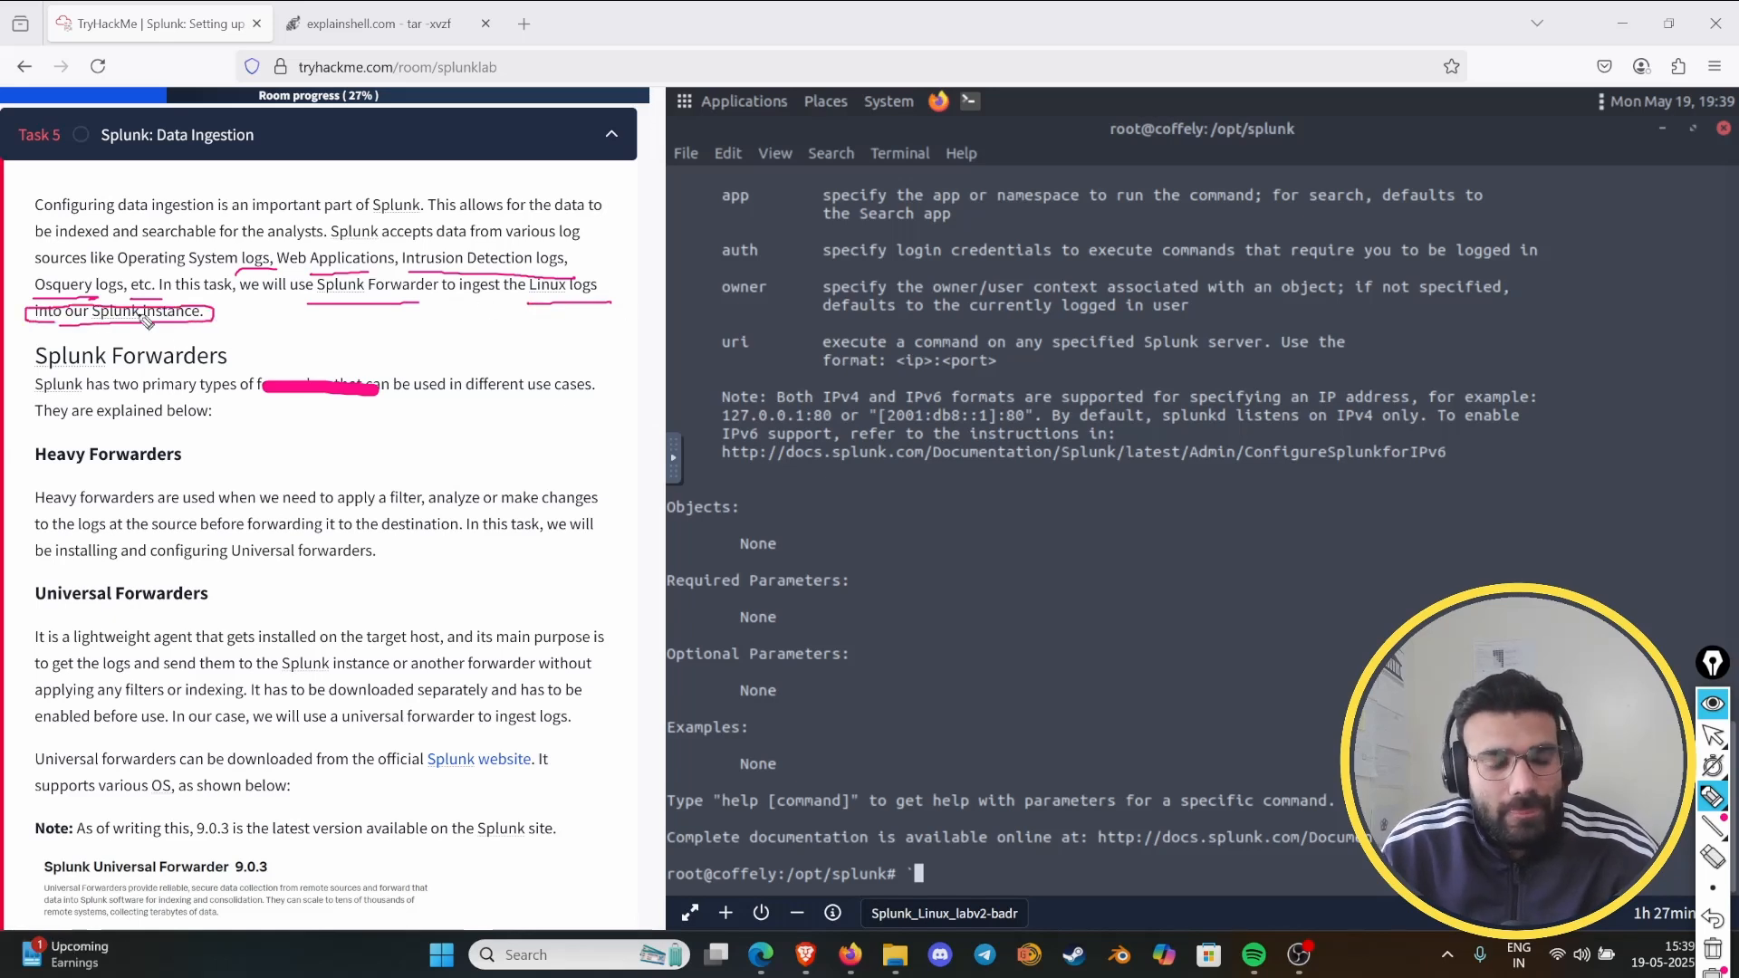
- Clear the pen marks, circle the Splunk Forwarders heading, underline "use cases" and bracket the Heavy Forwarders and Universal Forwarders headings
key("ctrl+shift+7")
mouse_move(48, 363)
left_mouse_down()
mouse_move(237, 355)
mouse_move(37, 346)
mouse_move(46, 366)
left_mouse_up()
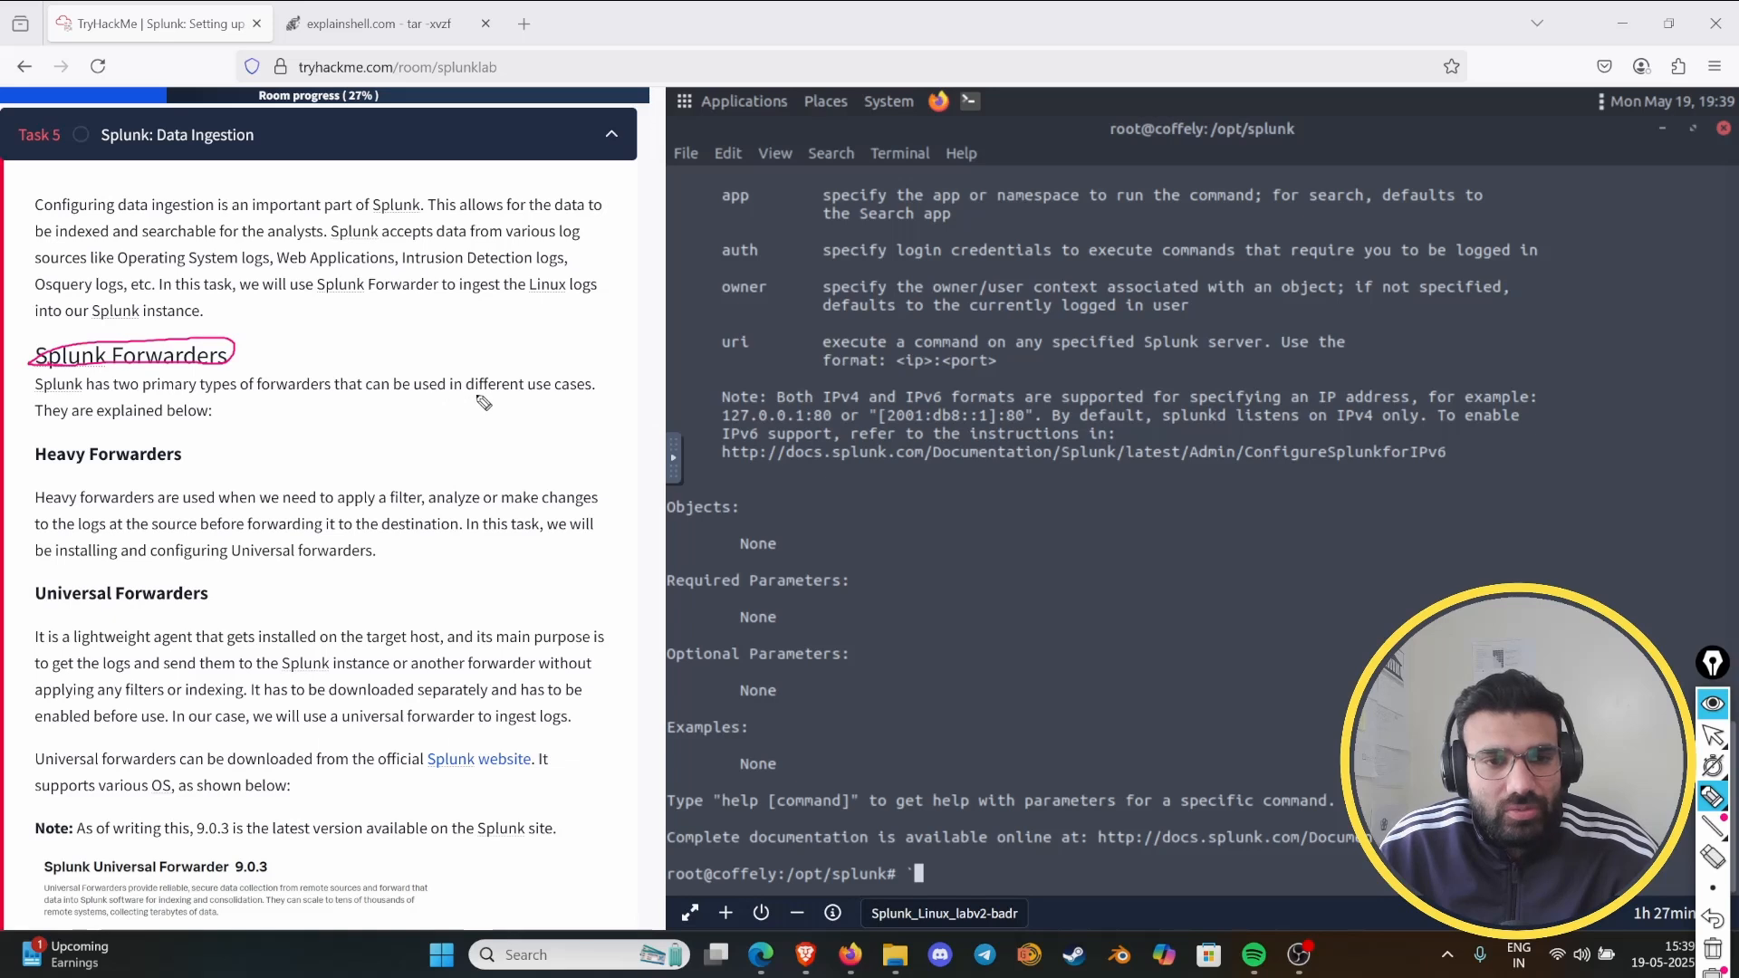
left_click_drag(541, 396, 609, 395)
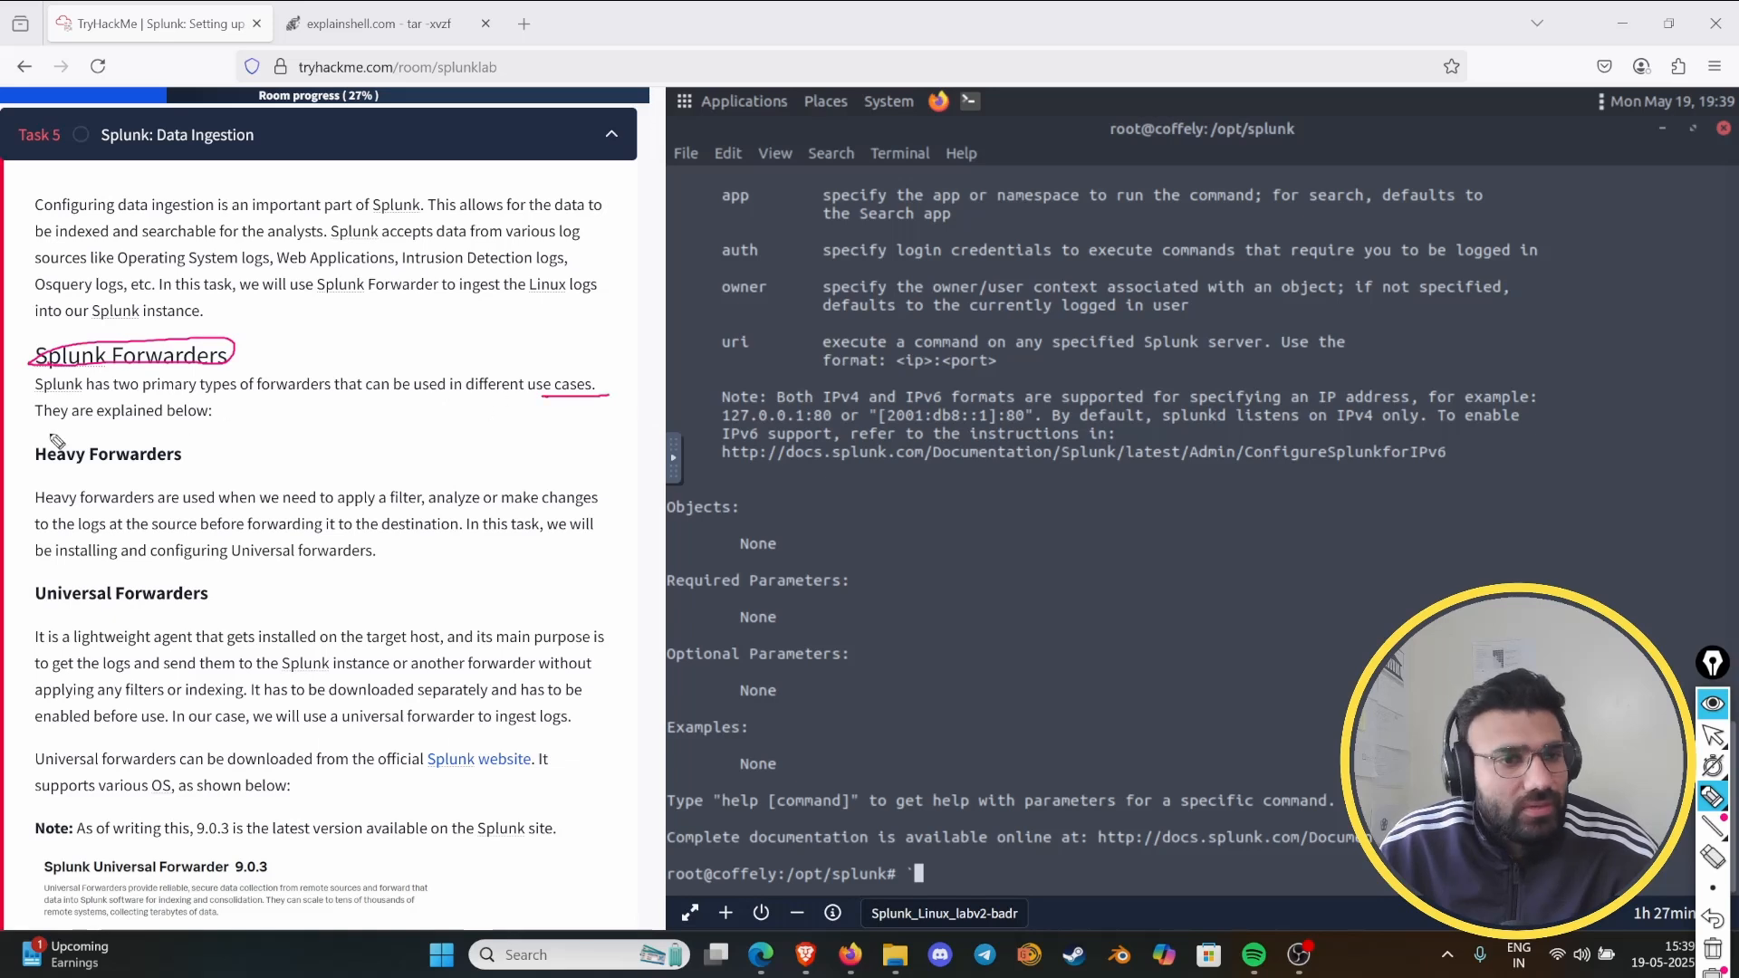
left_click_drag(52, 437, 5, 469)
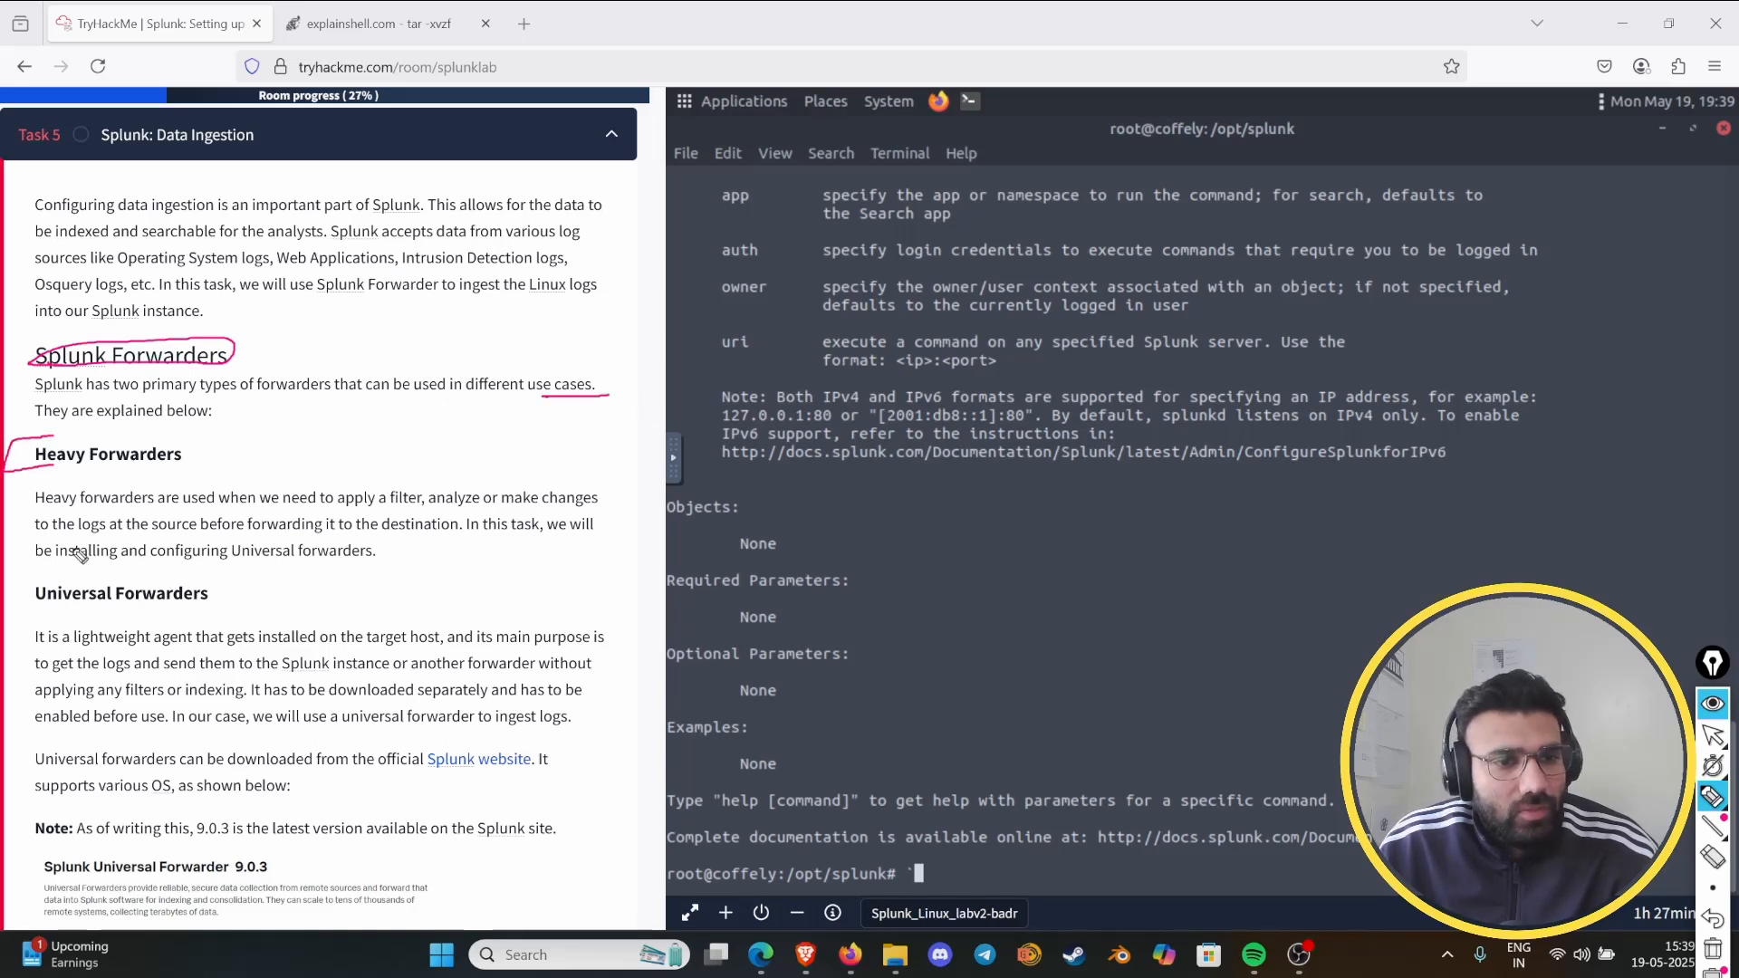
mouse_move(52, 570)
left_mouse_down()
mouse_move(11, 620)
mouse_move(59, 621)
left_mouse_up()
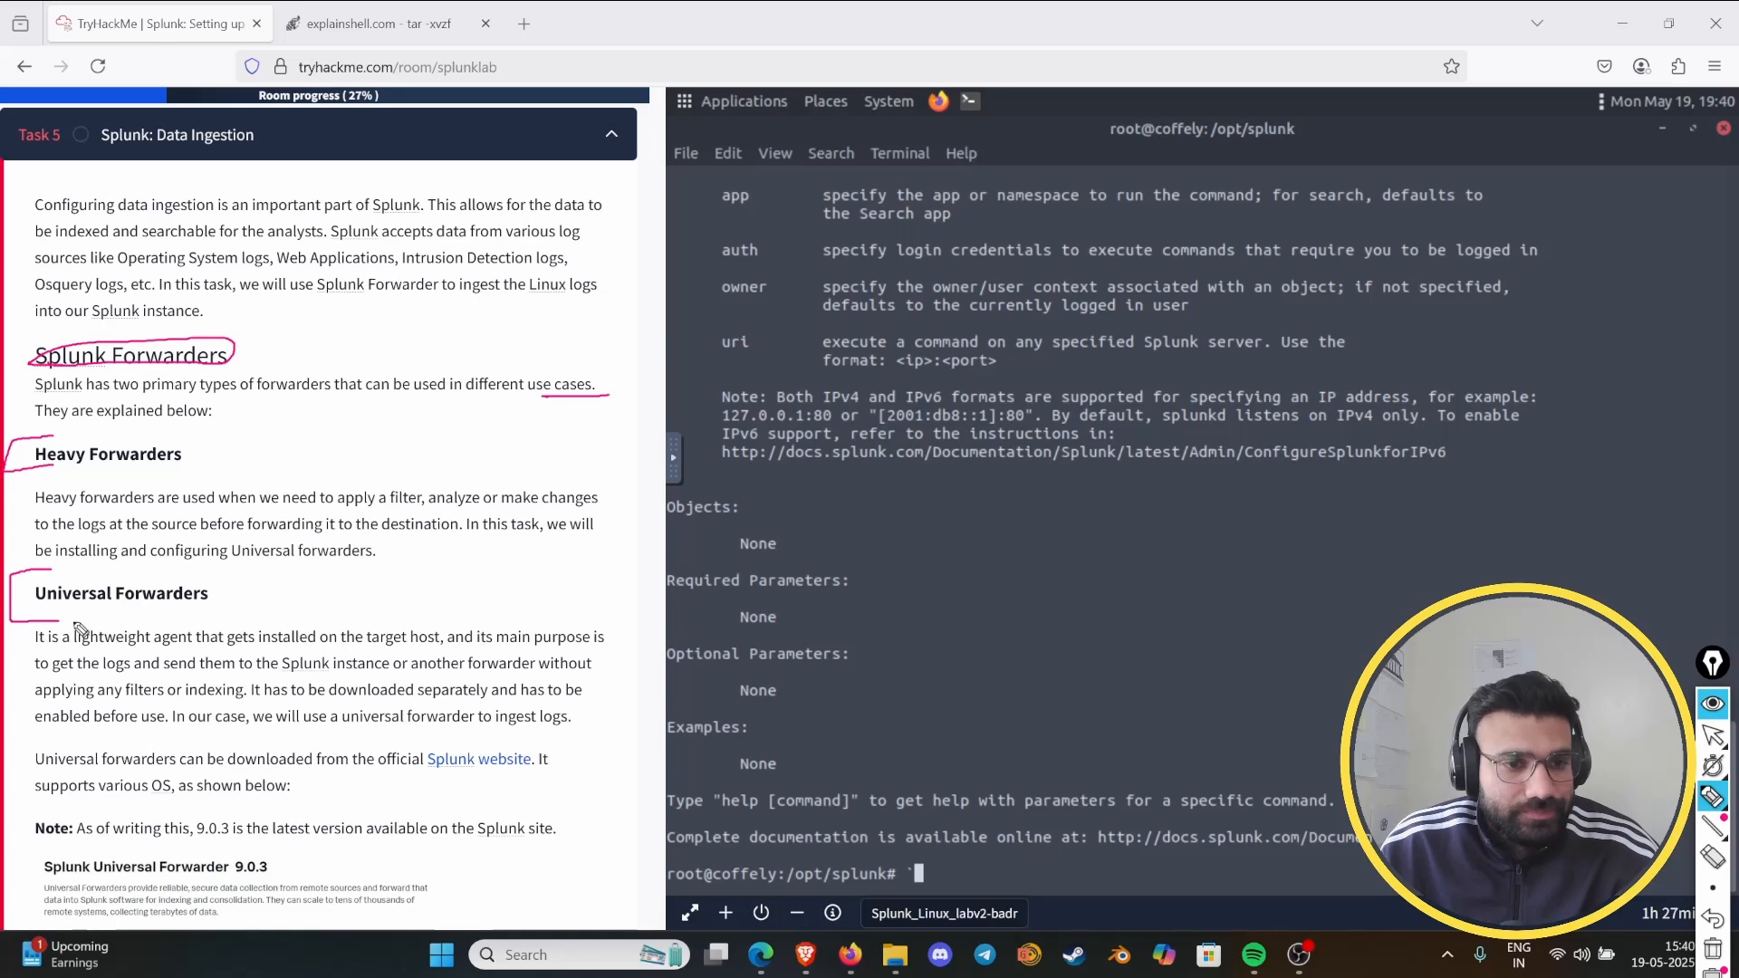
- Mark the key phrases in the Universal Forwarders description, from "lightweight agent" to "ingest logs", and clear all pen marks
left_click_drag(116, 637, 180, 638)
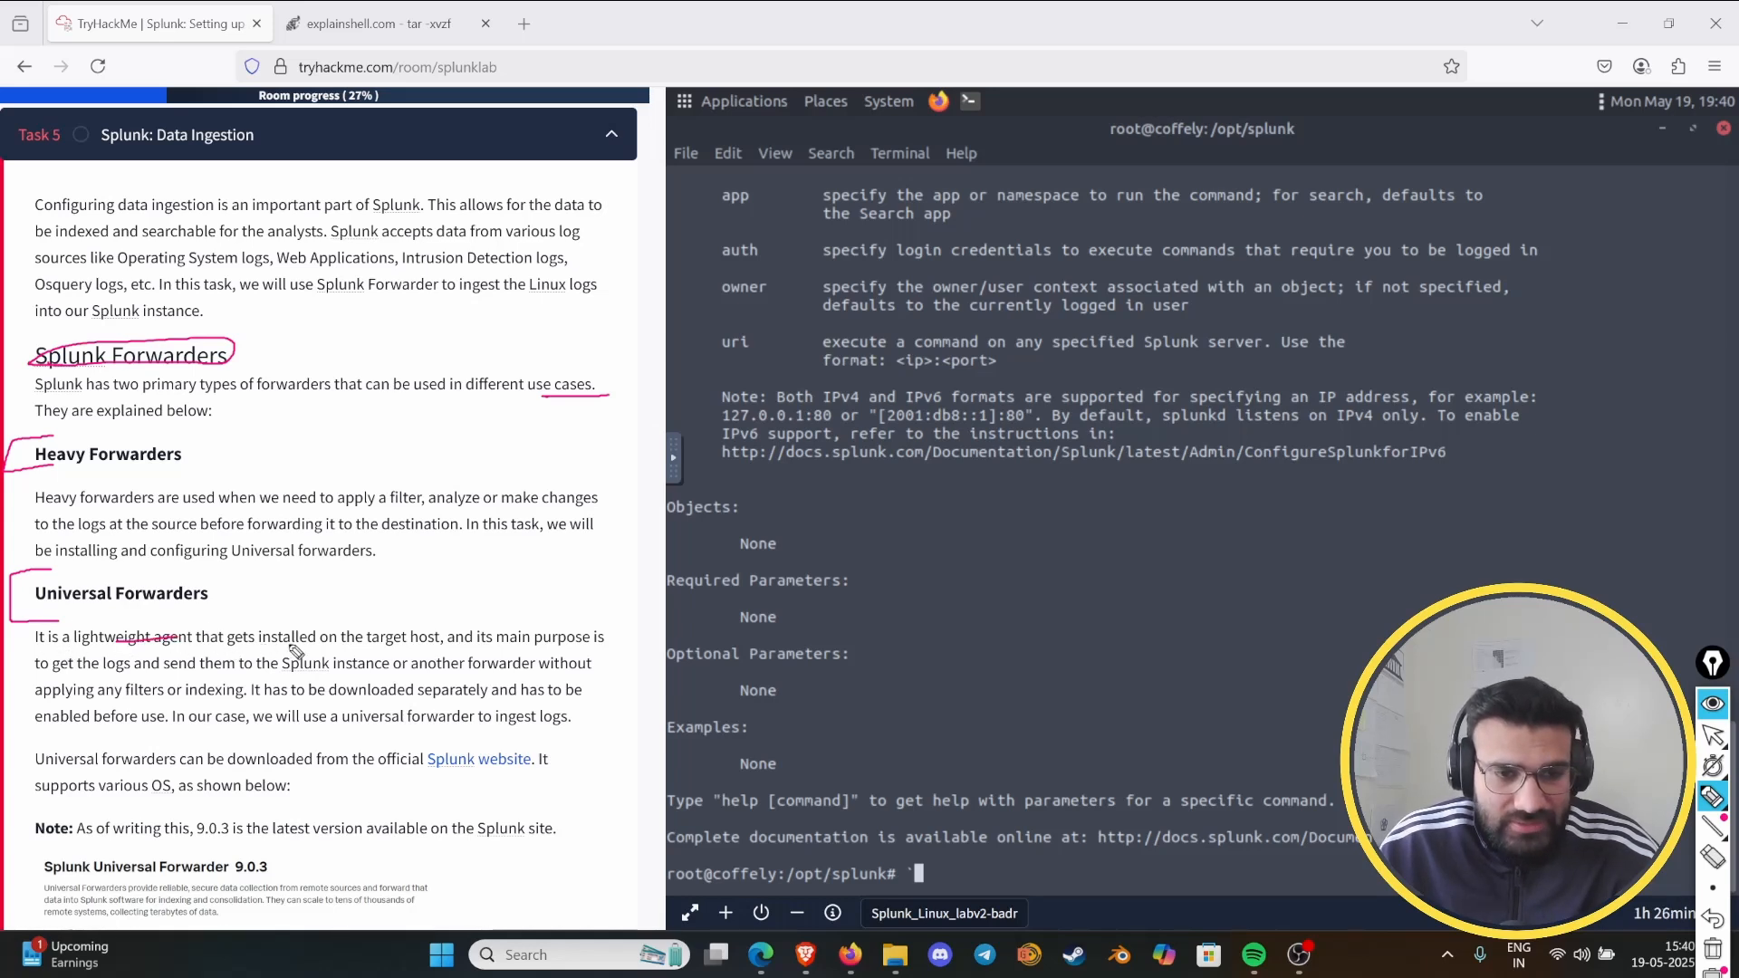
mouse_move(388, 654)
left_mouse_down()
mouse_move(467, 633)
mouse_move(364, 635)
left_mouse_up()
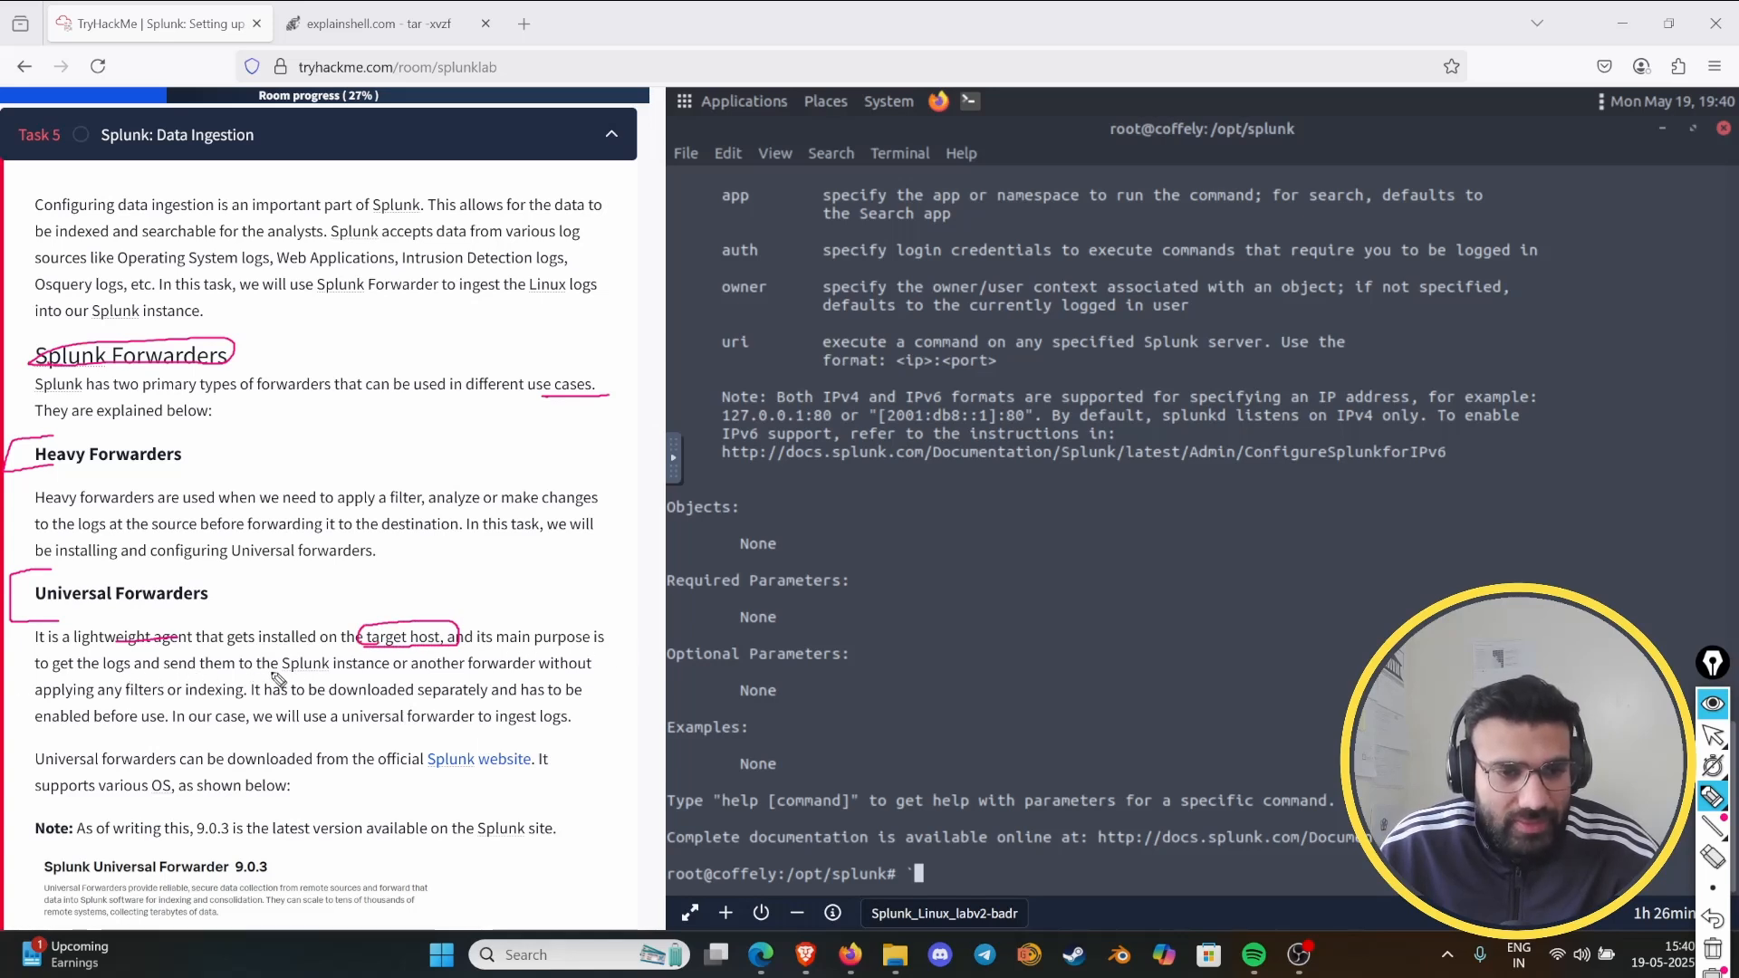
left_click_drag(290, 673, 391, 673)
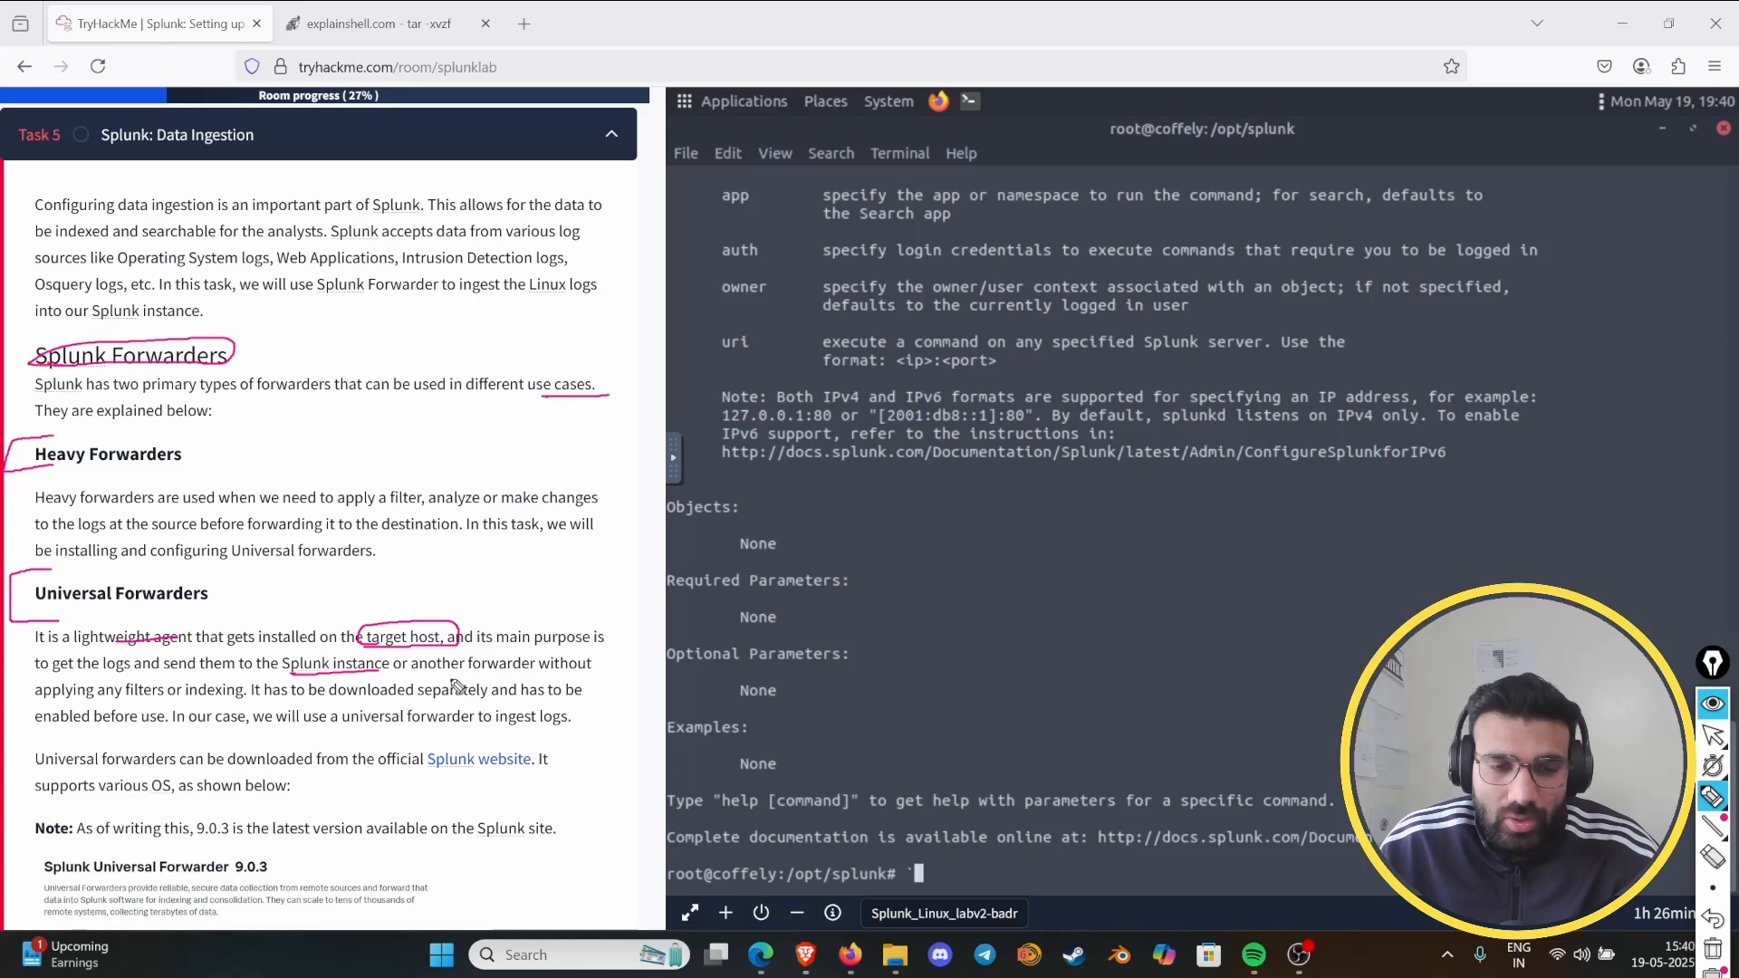
left_click_drag(496, 677, 591, 674)
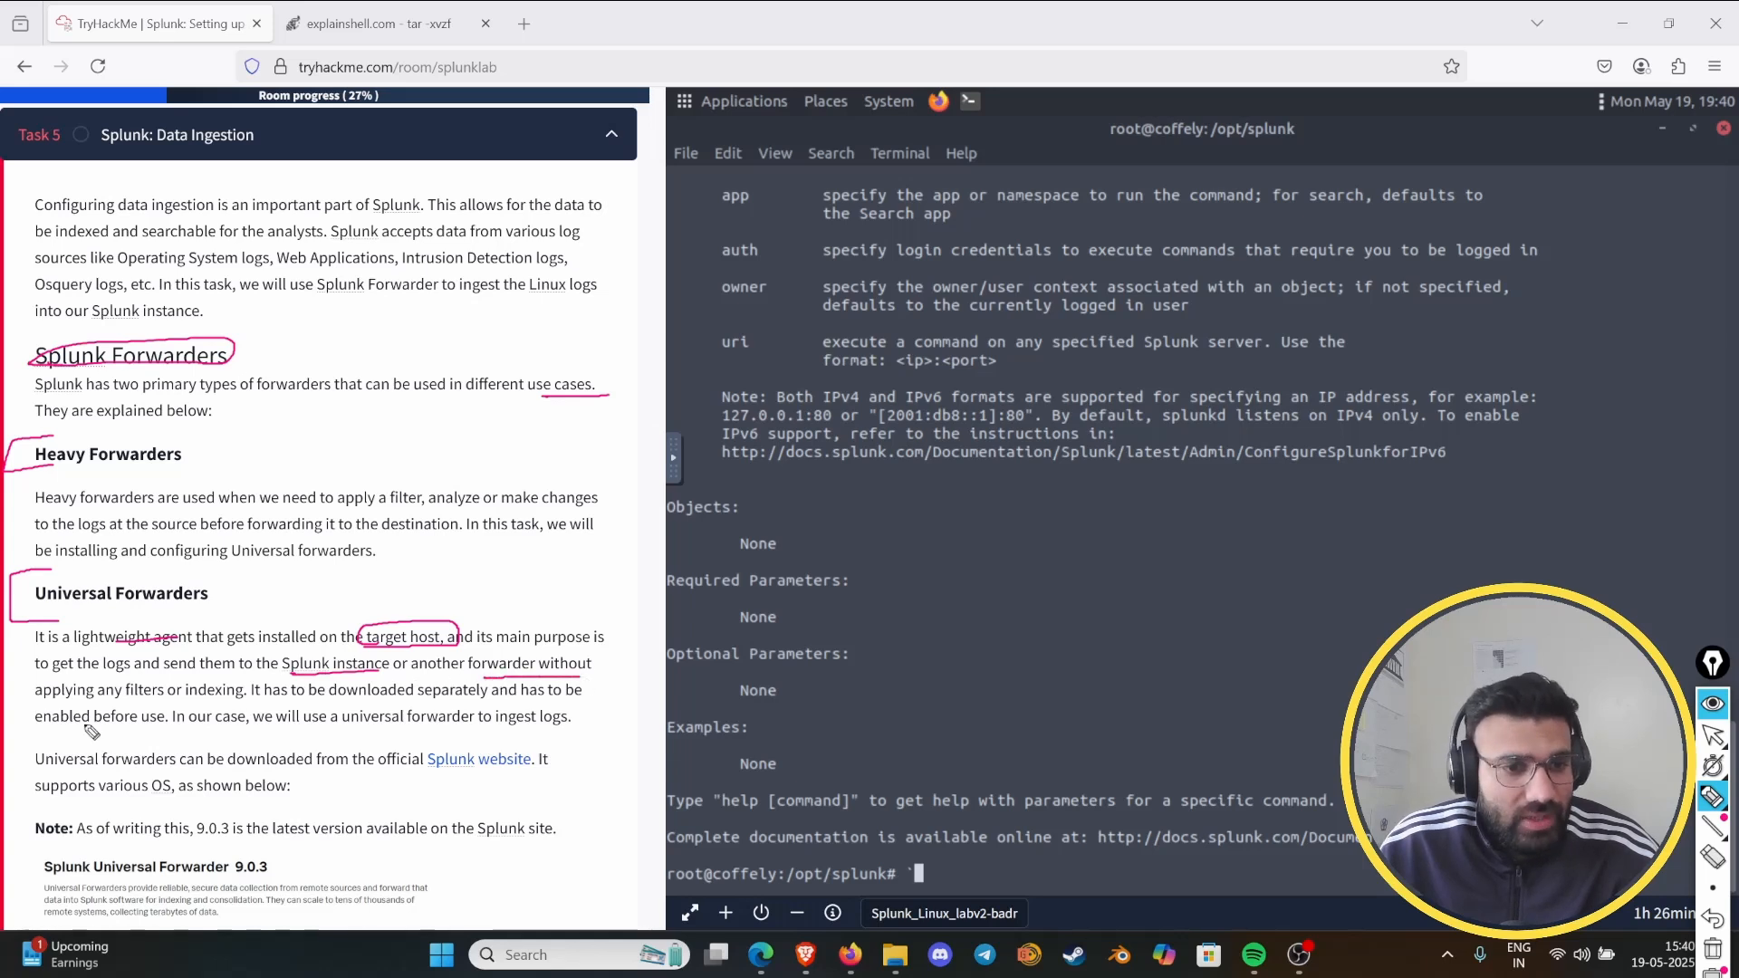
left_click_drag(174, 701, 244, 699)
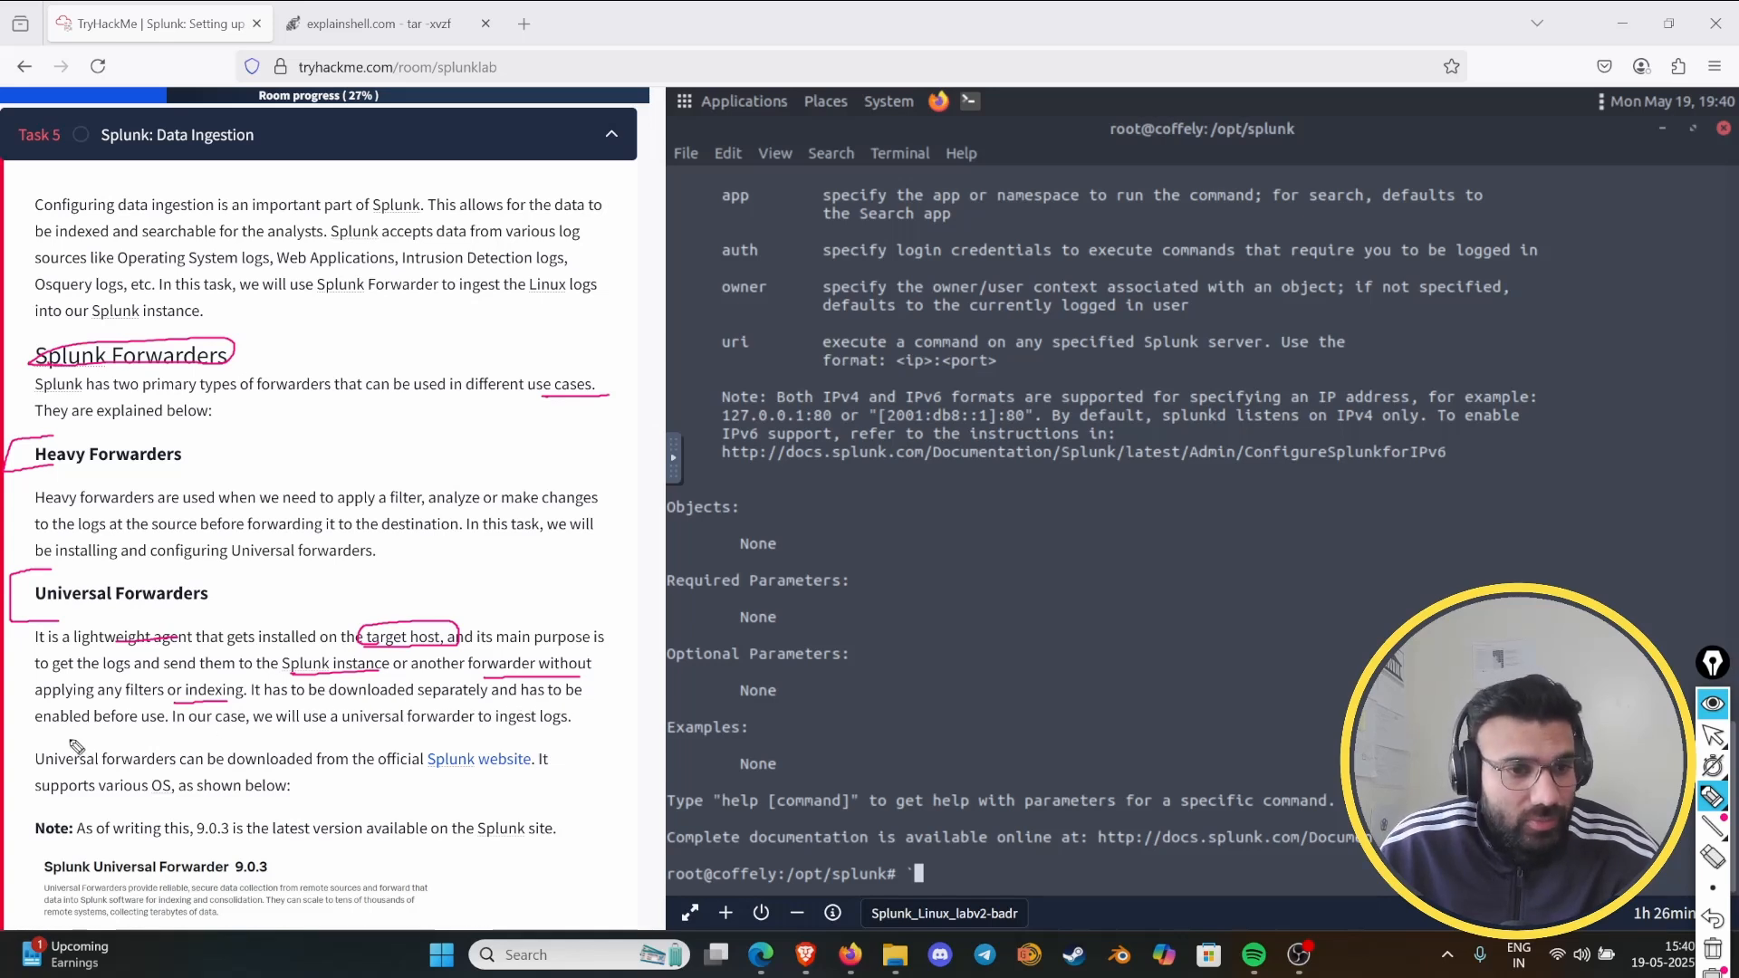
left_click_drag(141, 726, 166, 725)
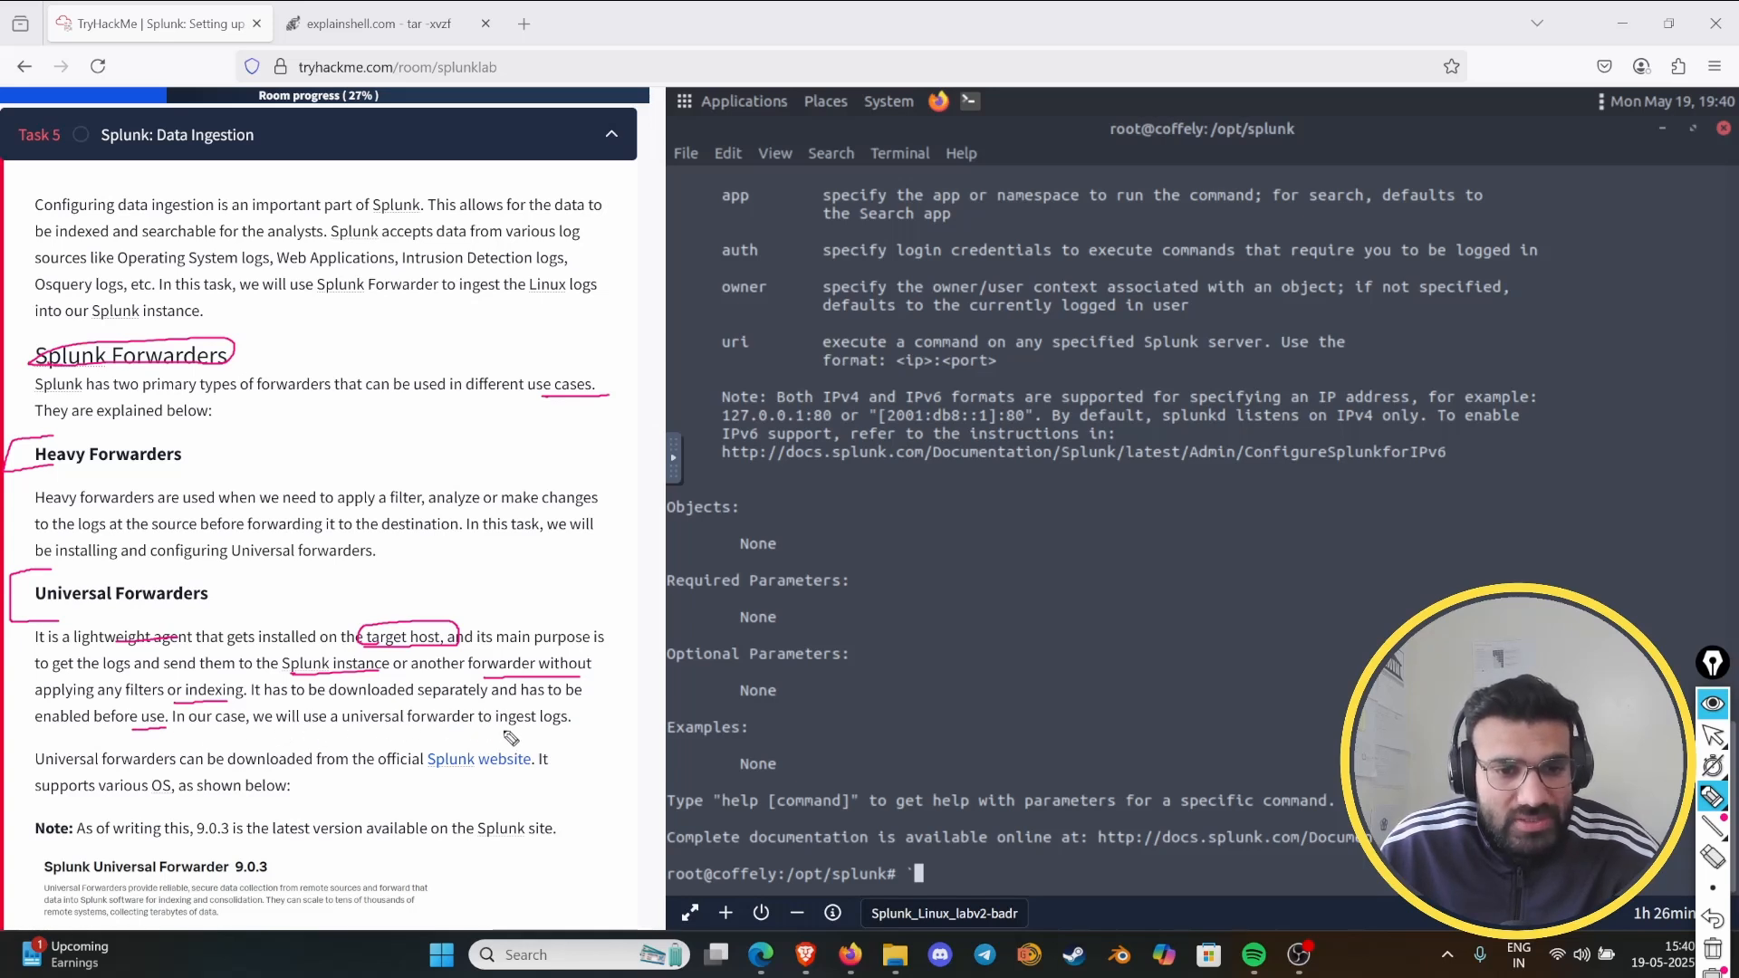
mouse_move(500, 732)
left_mouse_down()
mouse_move(589, 717)
mouse_move(528, 727)
left_mouse_up()
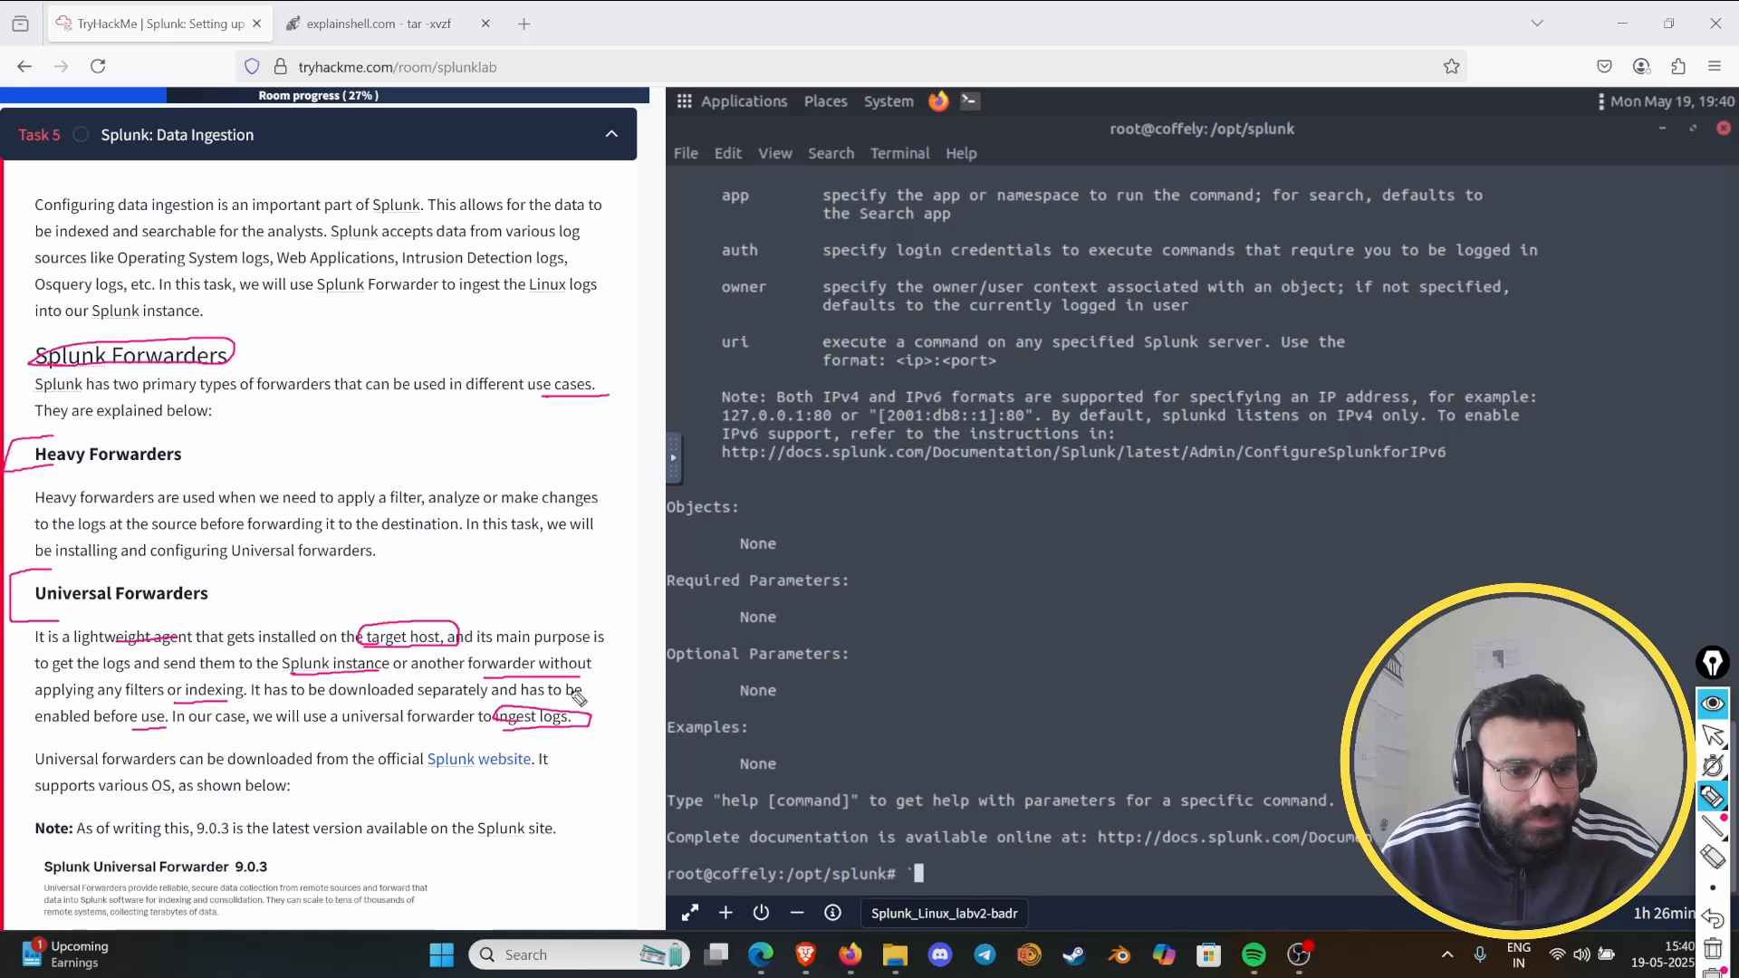
left_click(1713, 948)
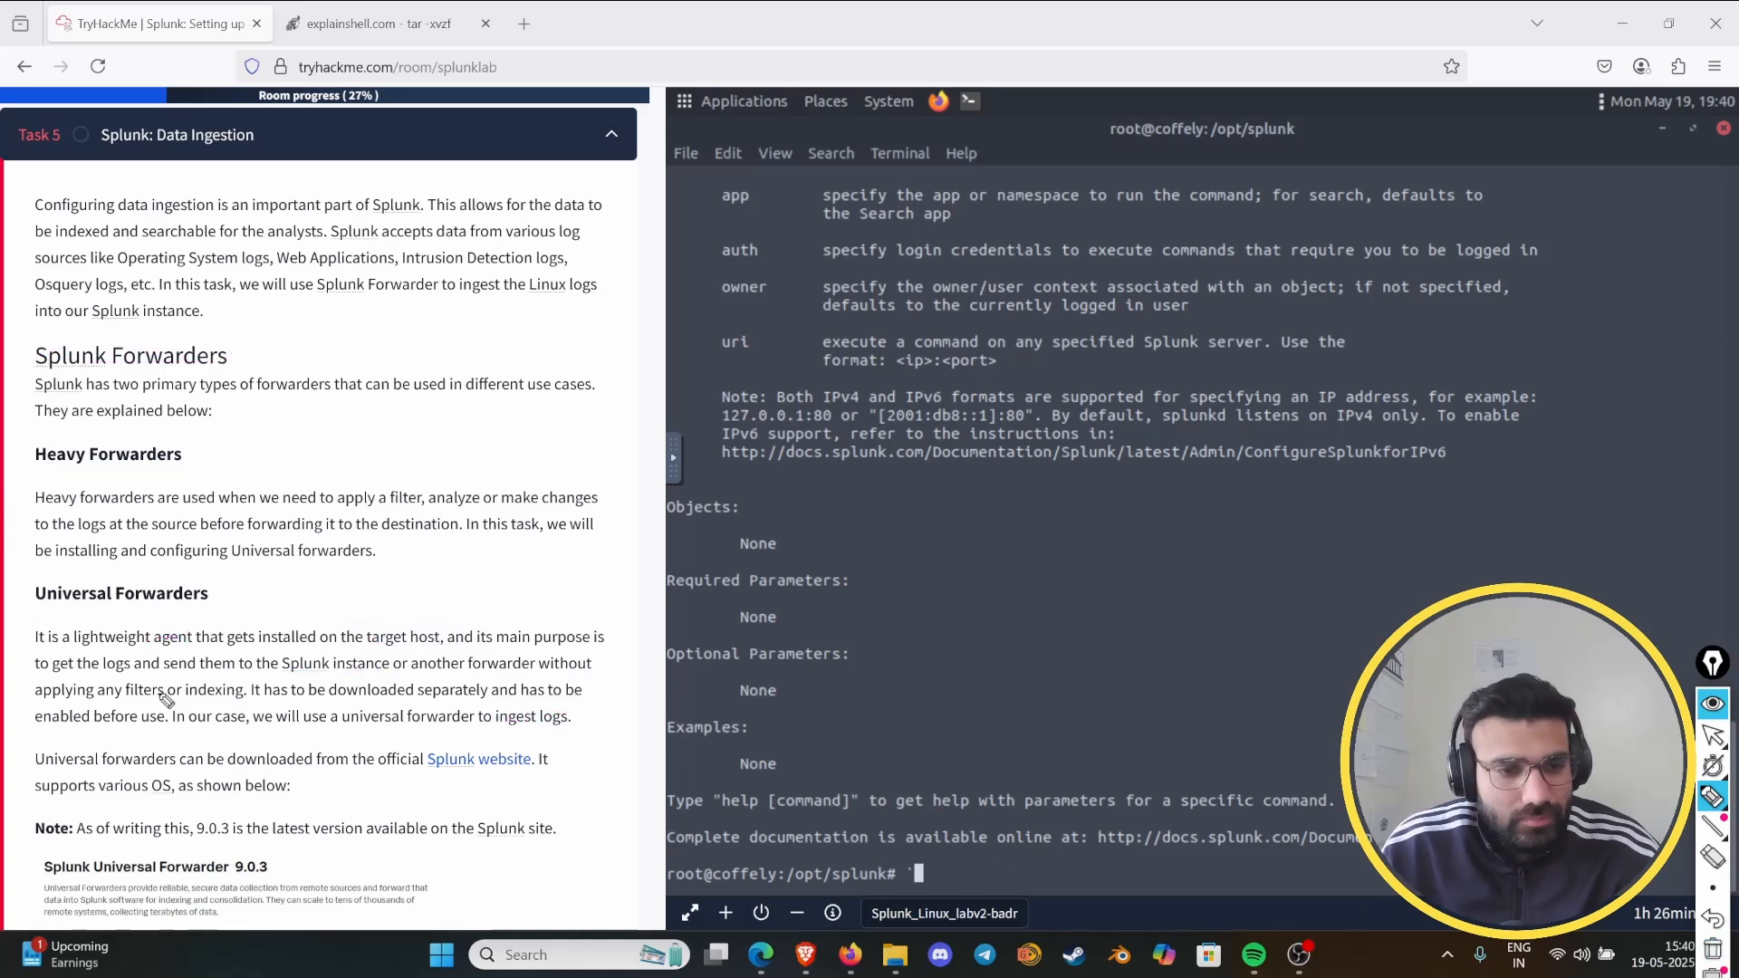
left_click(1712, 703)
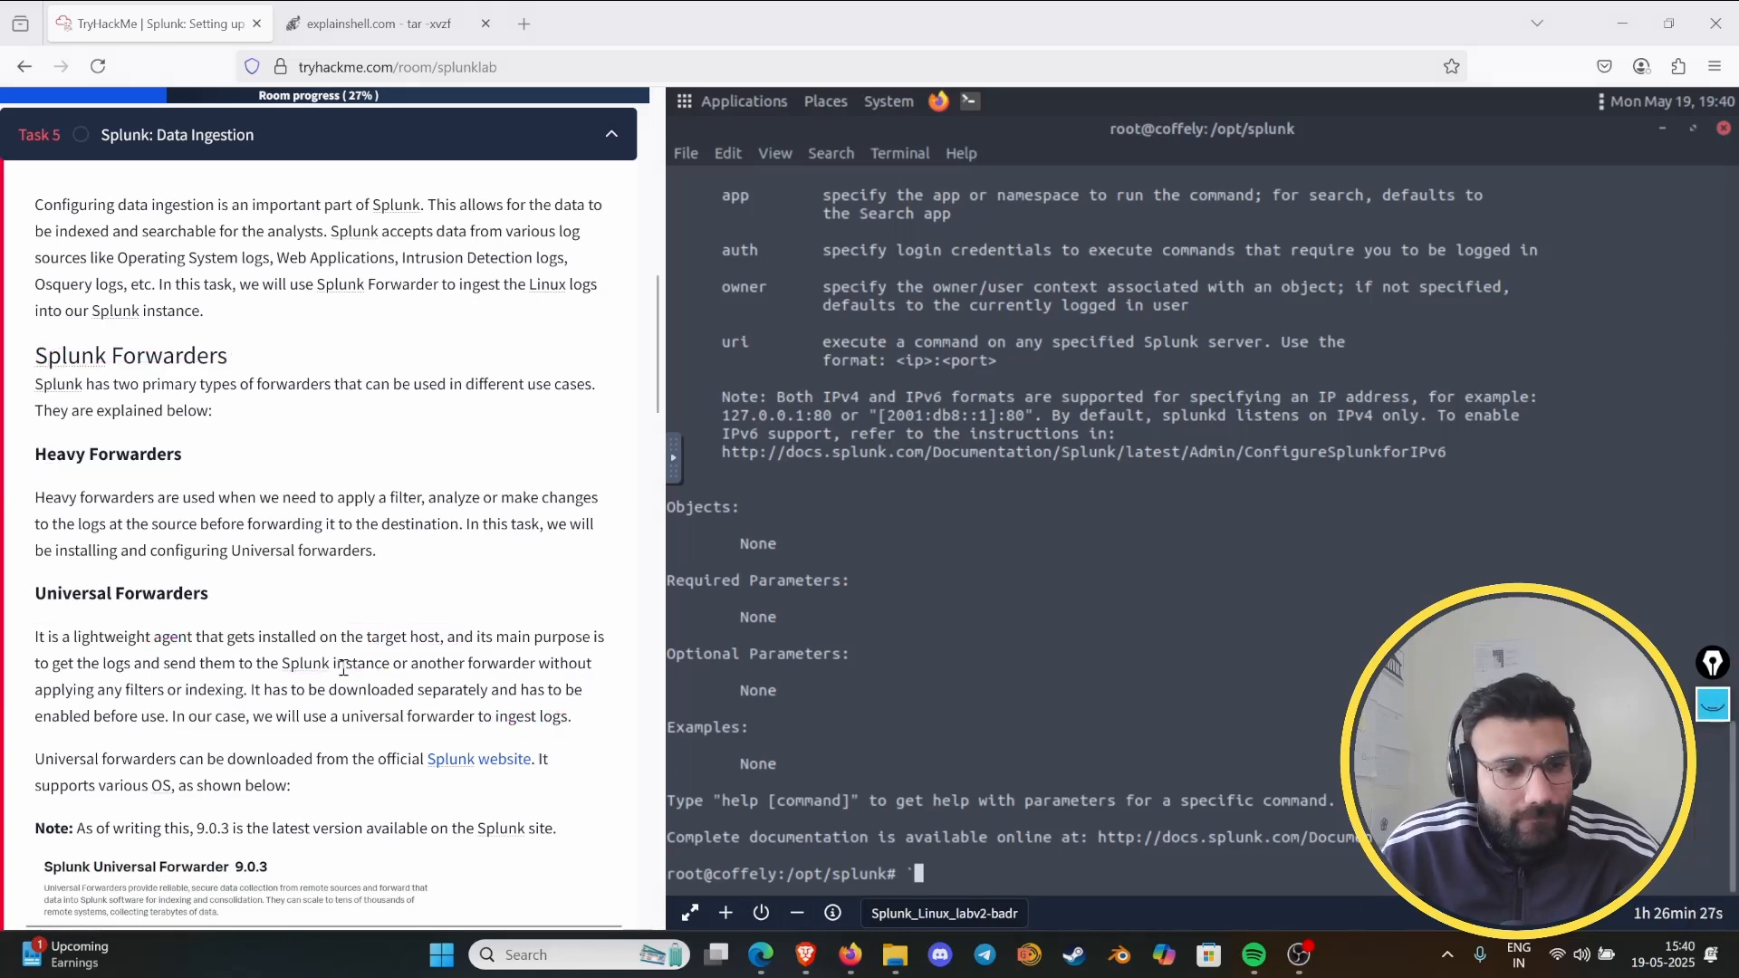
- Circle the Splunk website link and the ~/Downloads/splunk folder path in Task 5 with the annotation pen, then put the pen away
scroll(343, 667, "down", 6)
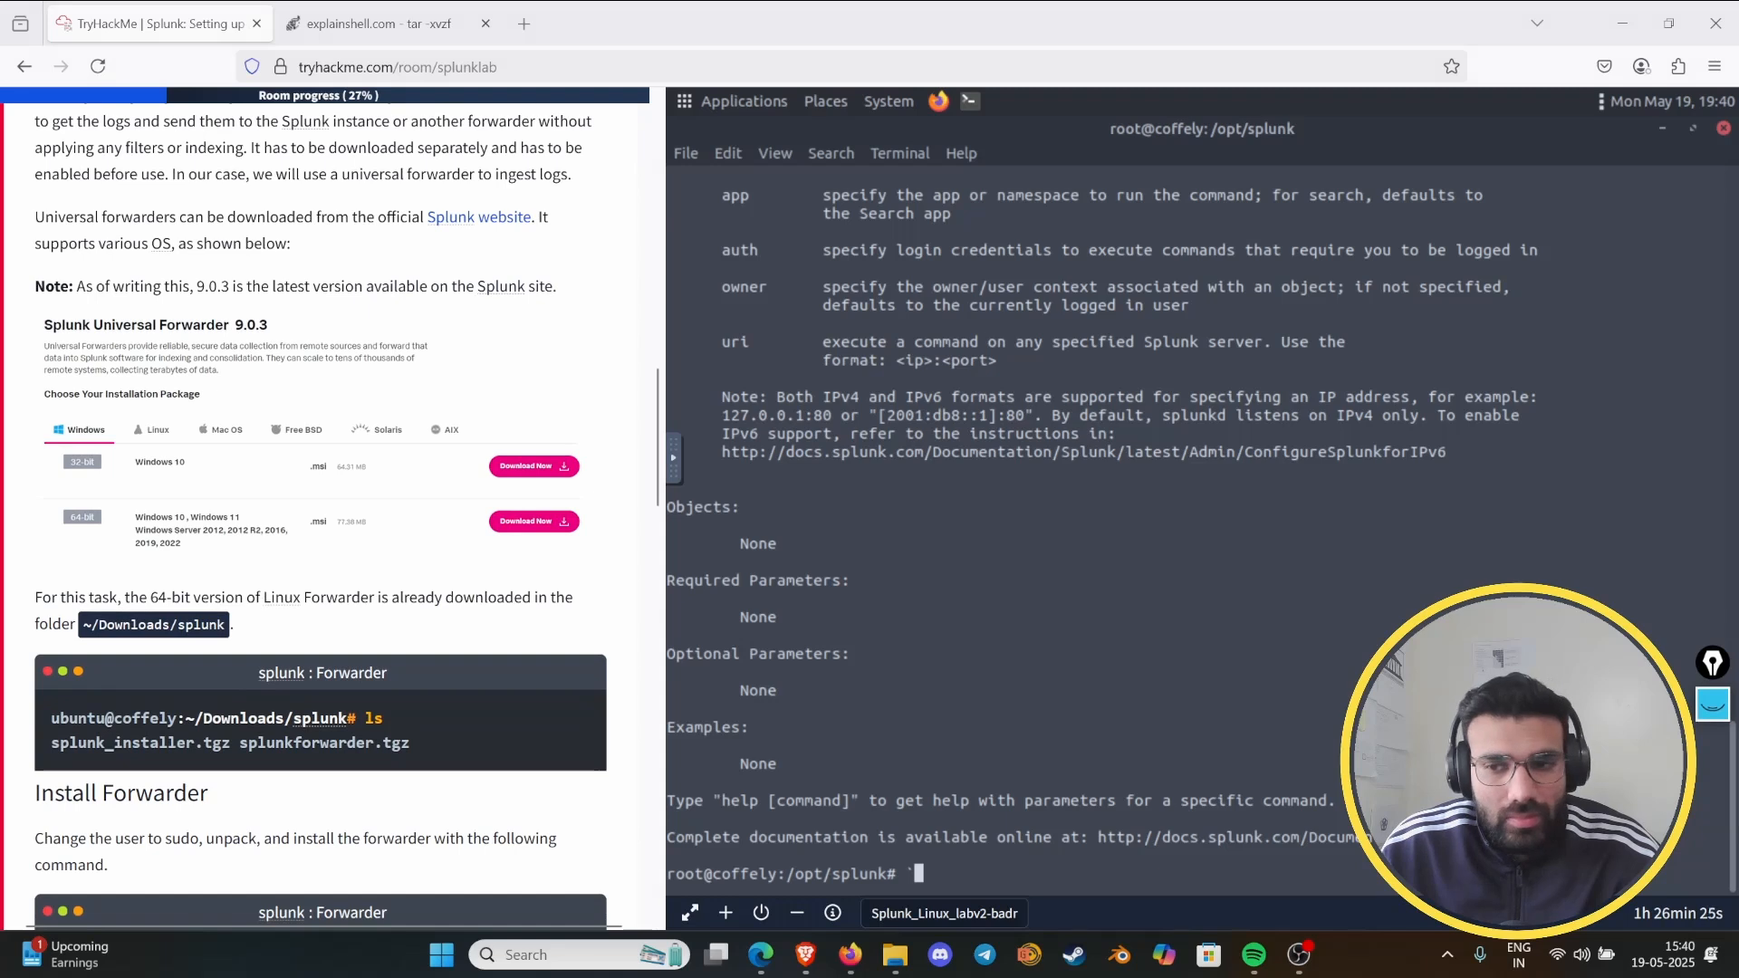
left_click(1712, 704)
left_click(1711, 795)
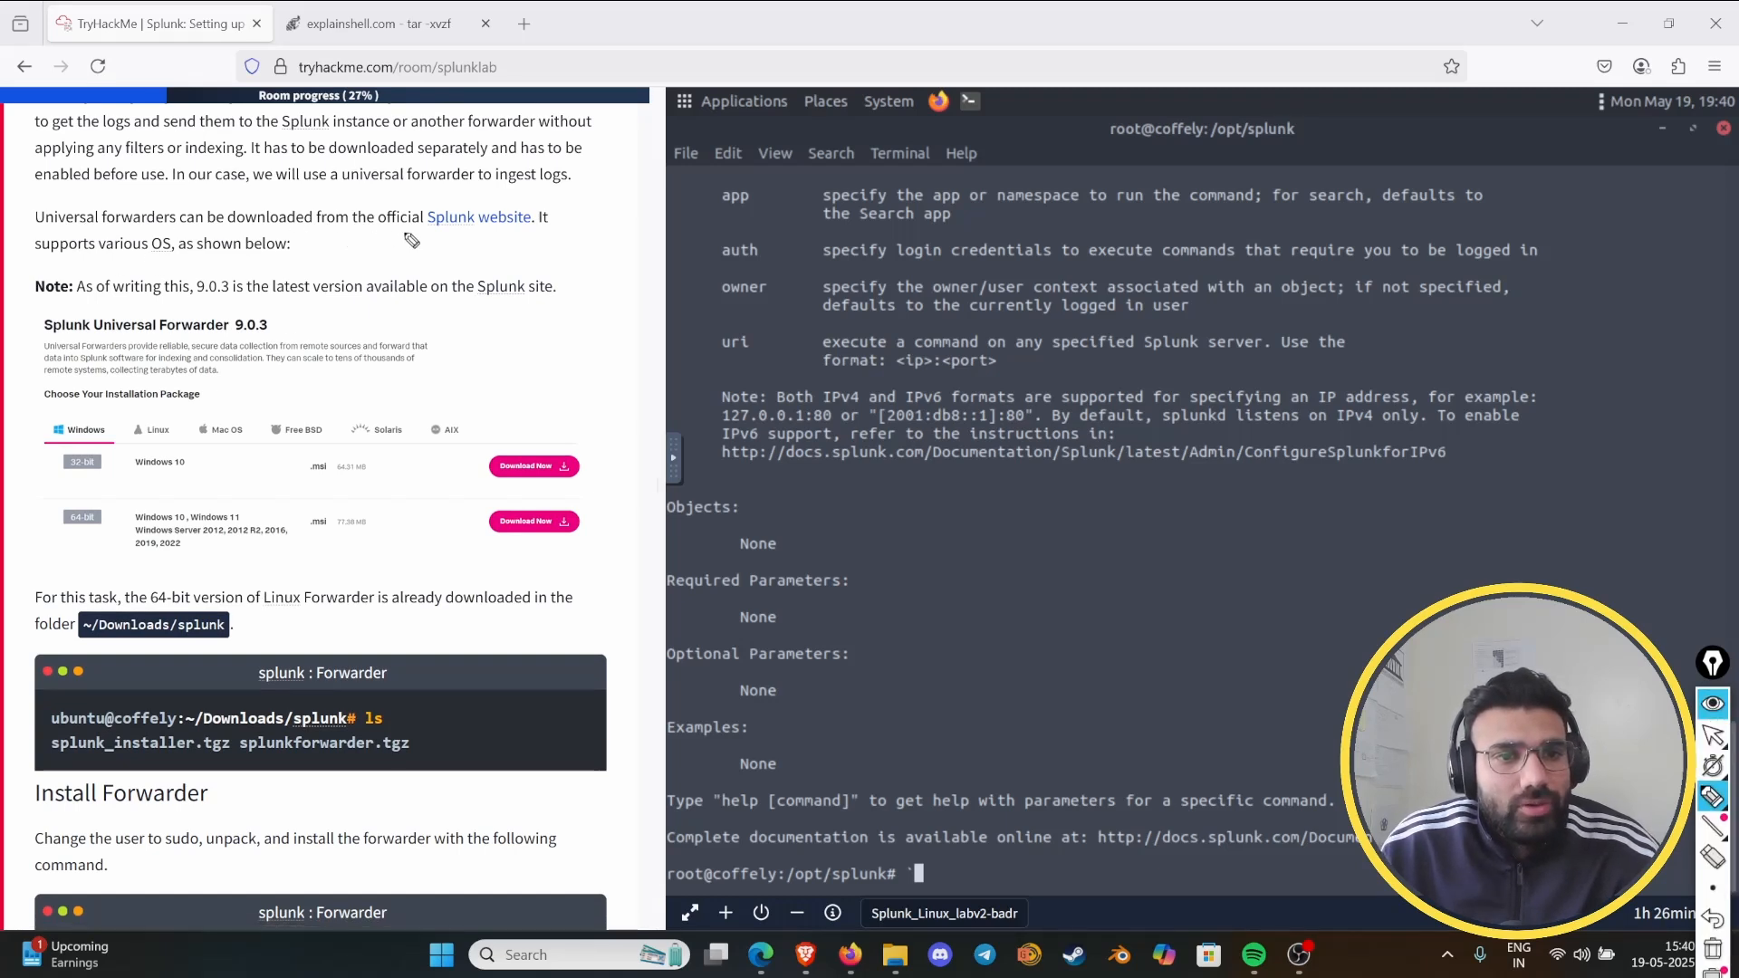
mouse_move(449, 238)
left_mouse_down()
mouse_move(548, 238)
mouse_move(451, 203)
mouse_move(425, 231)
left_mouse_up()
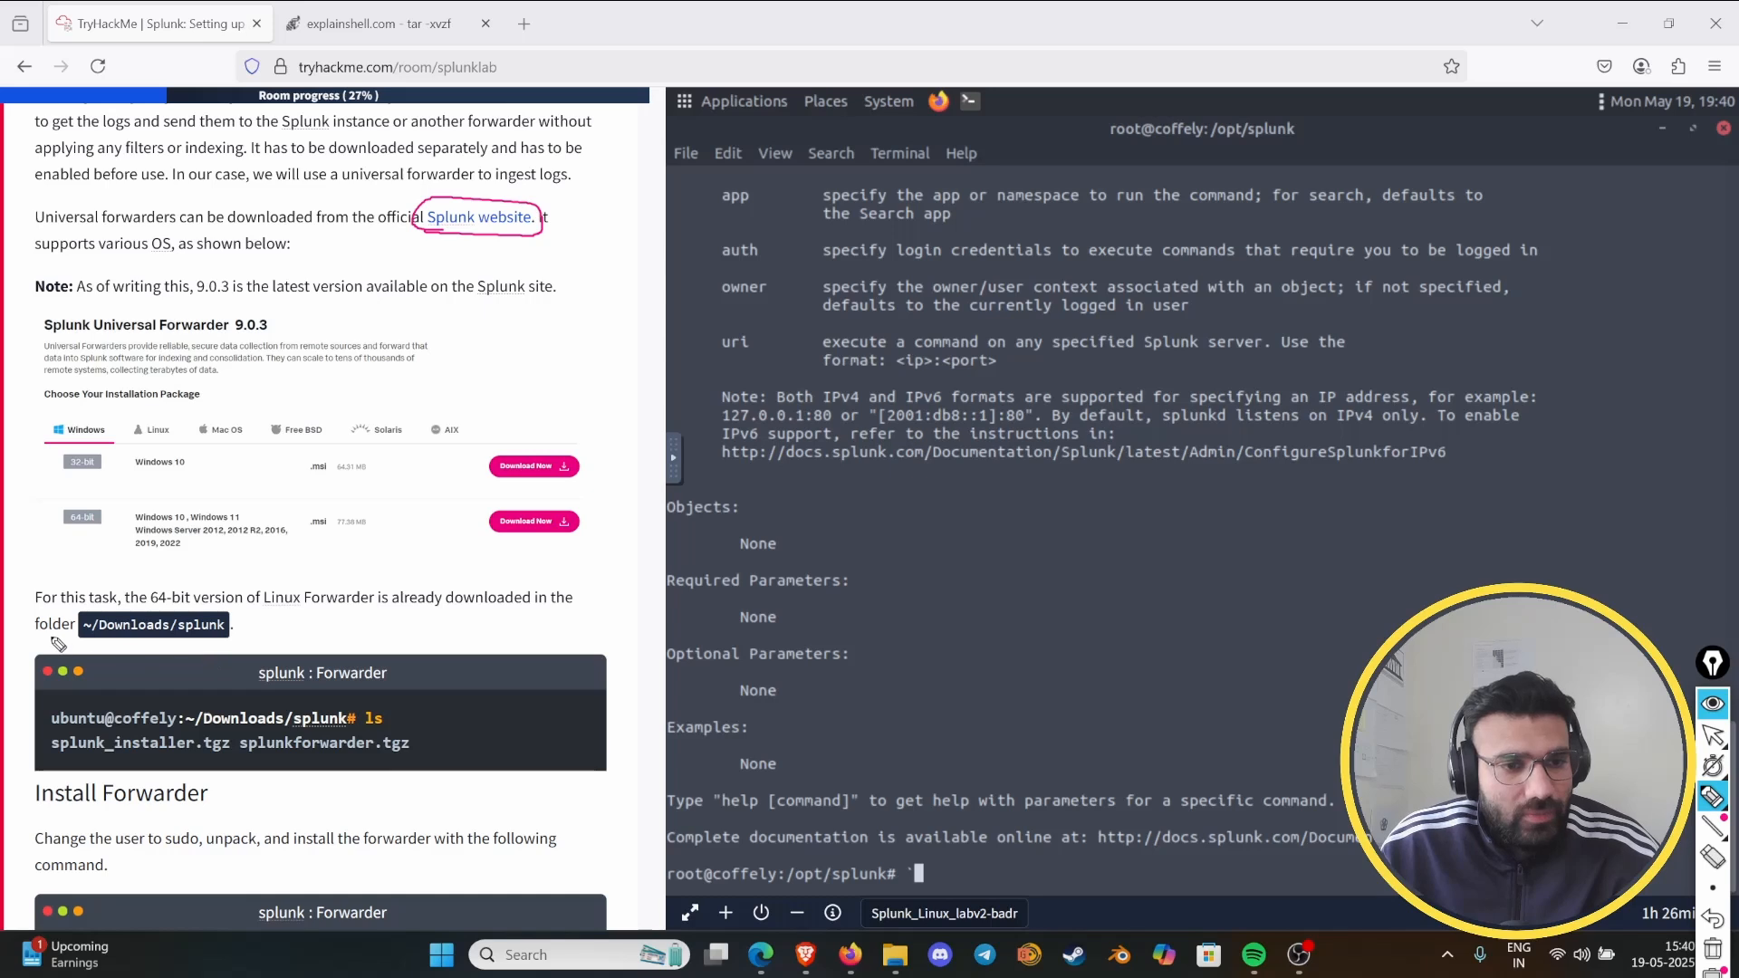
mouse_move(141, 643)
left_mouse_down()
mouse_move(228, 645)
mouse_move(90, 613)
mouse_move(222, 644)
left_mouse_up()
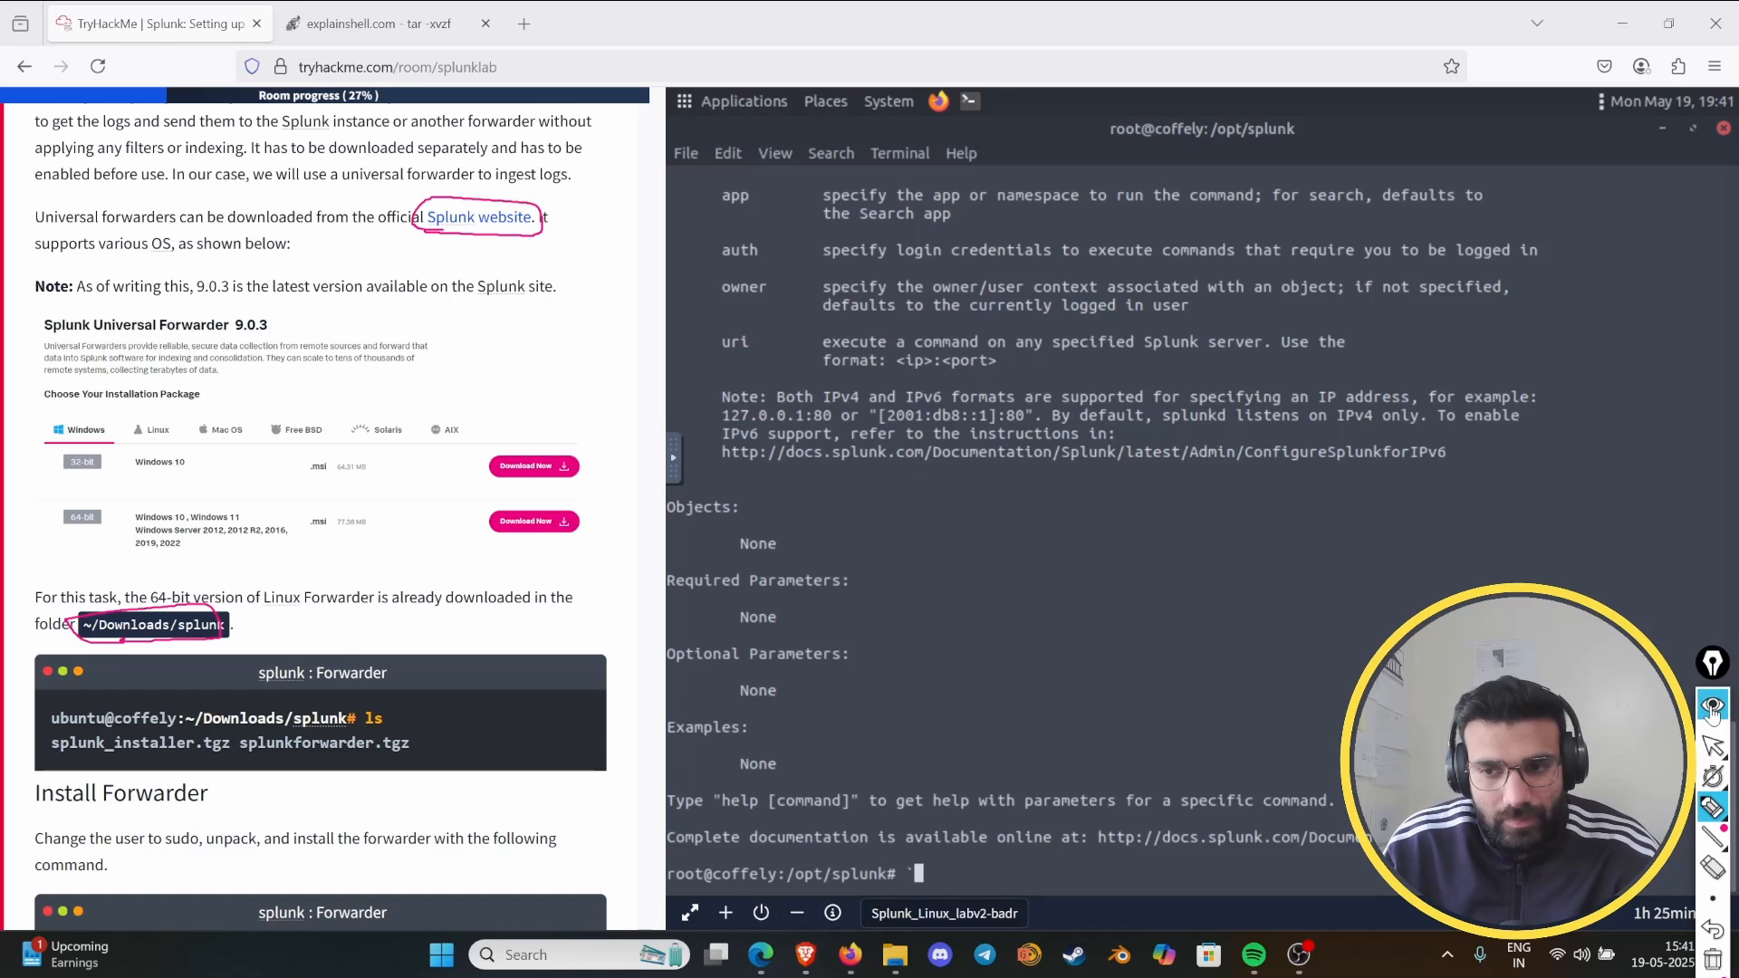
left_click(1708, 668)
key("BackSpace")
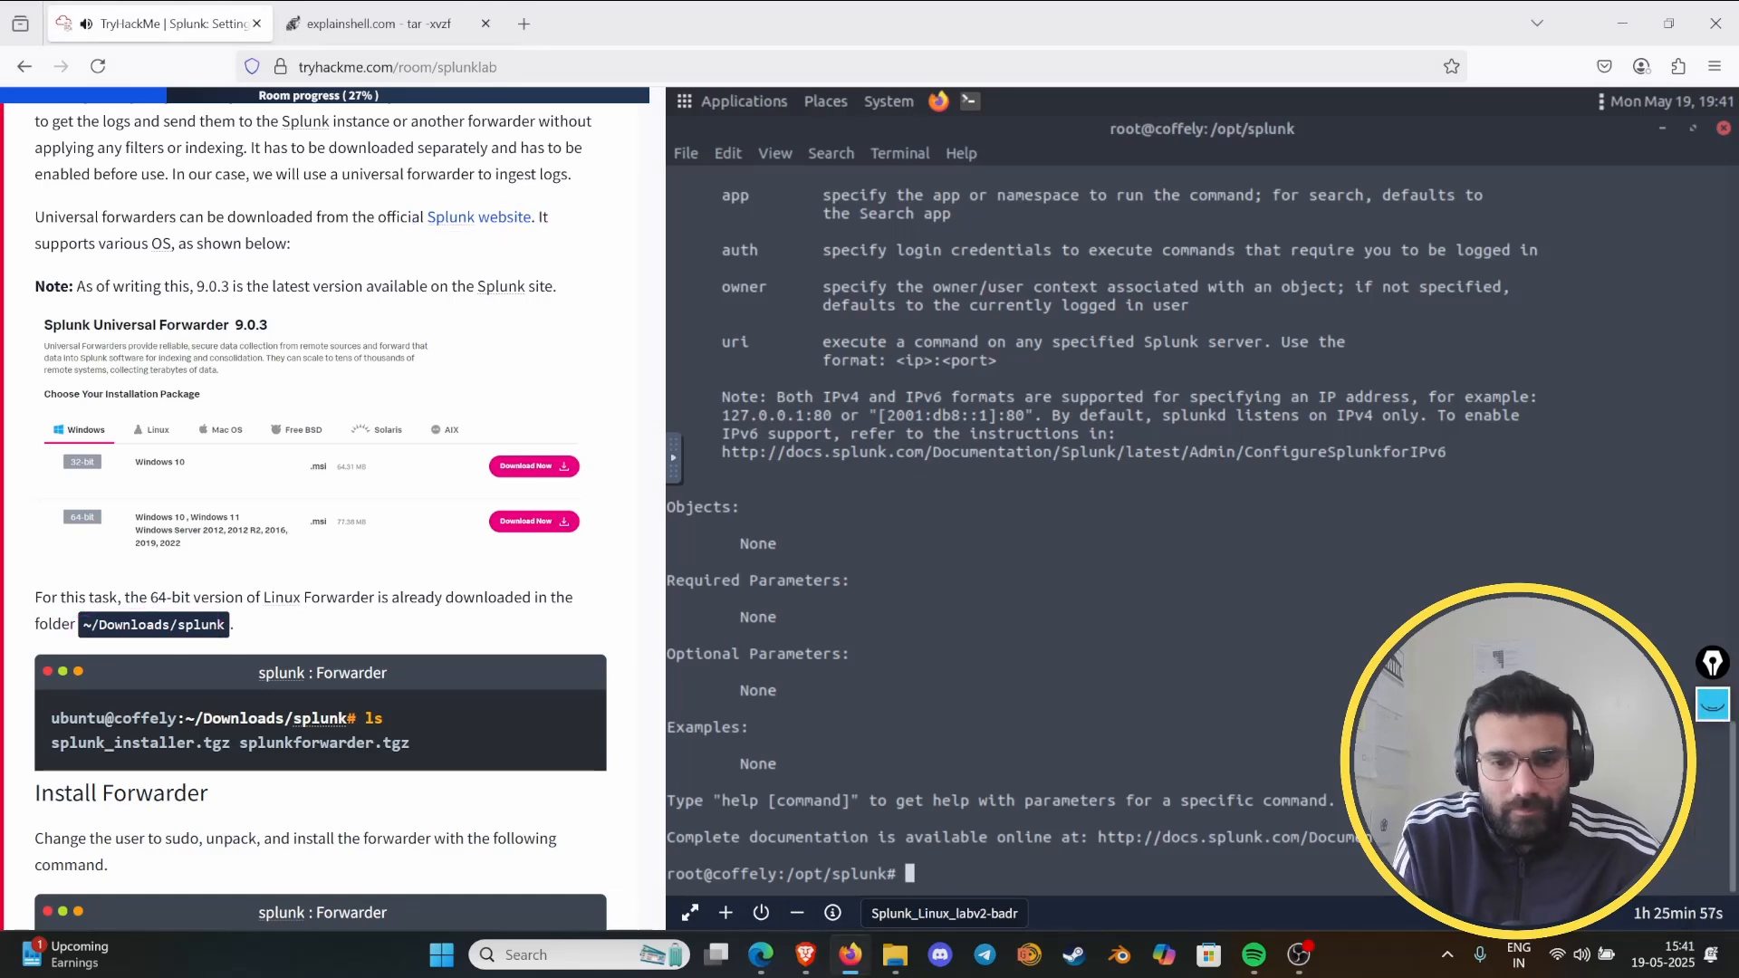
type("cd ")
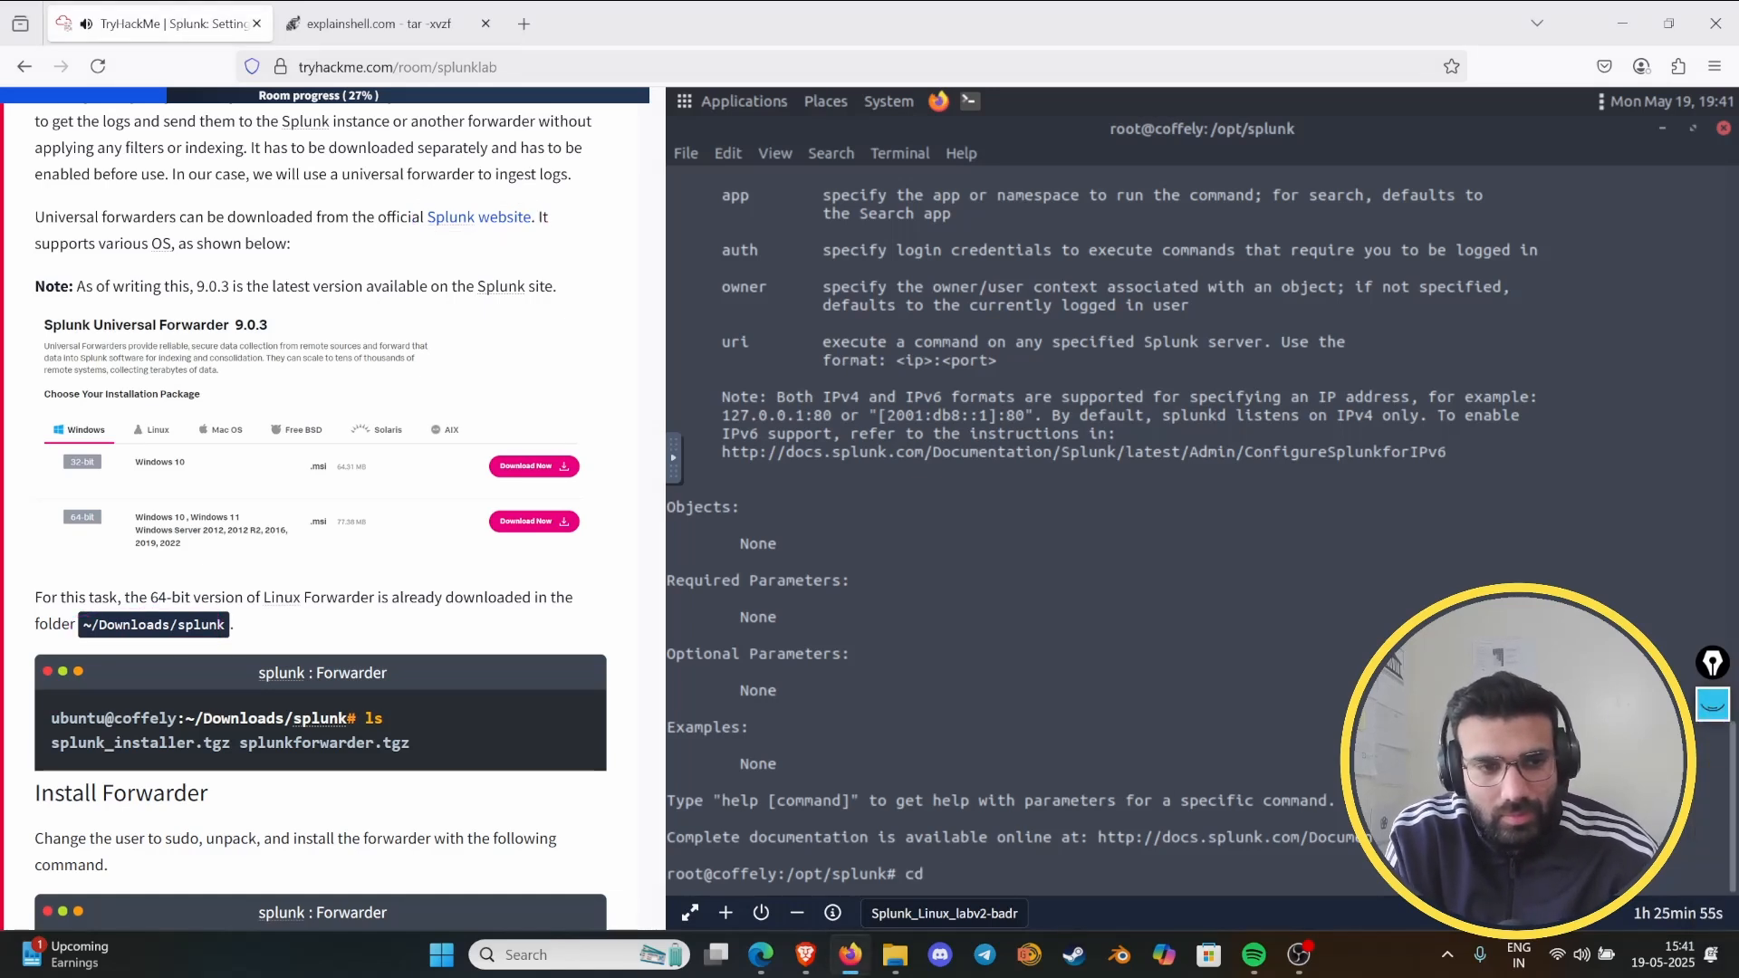
type("/dev")
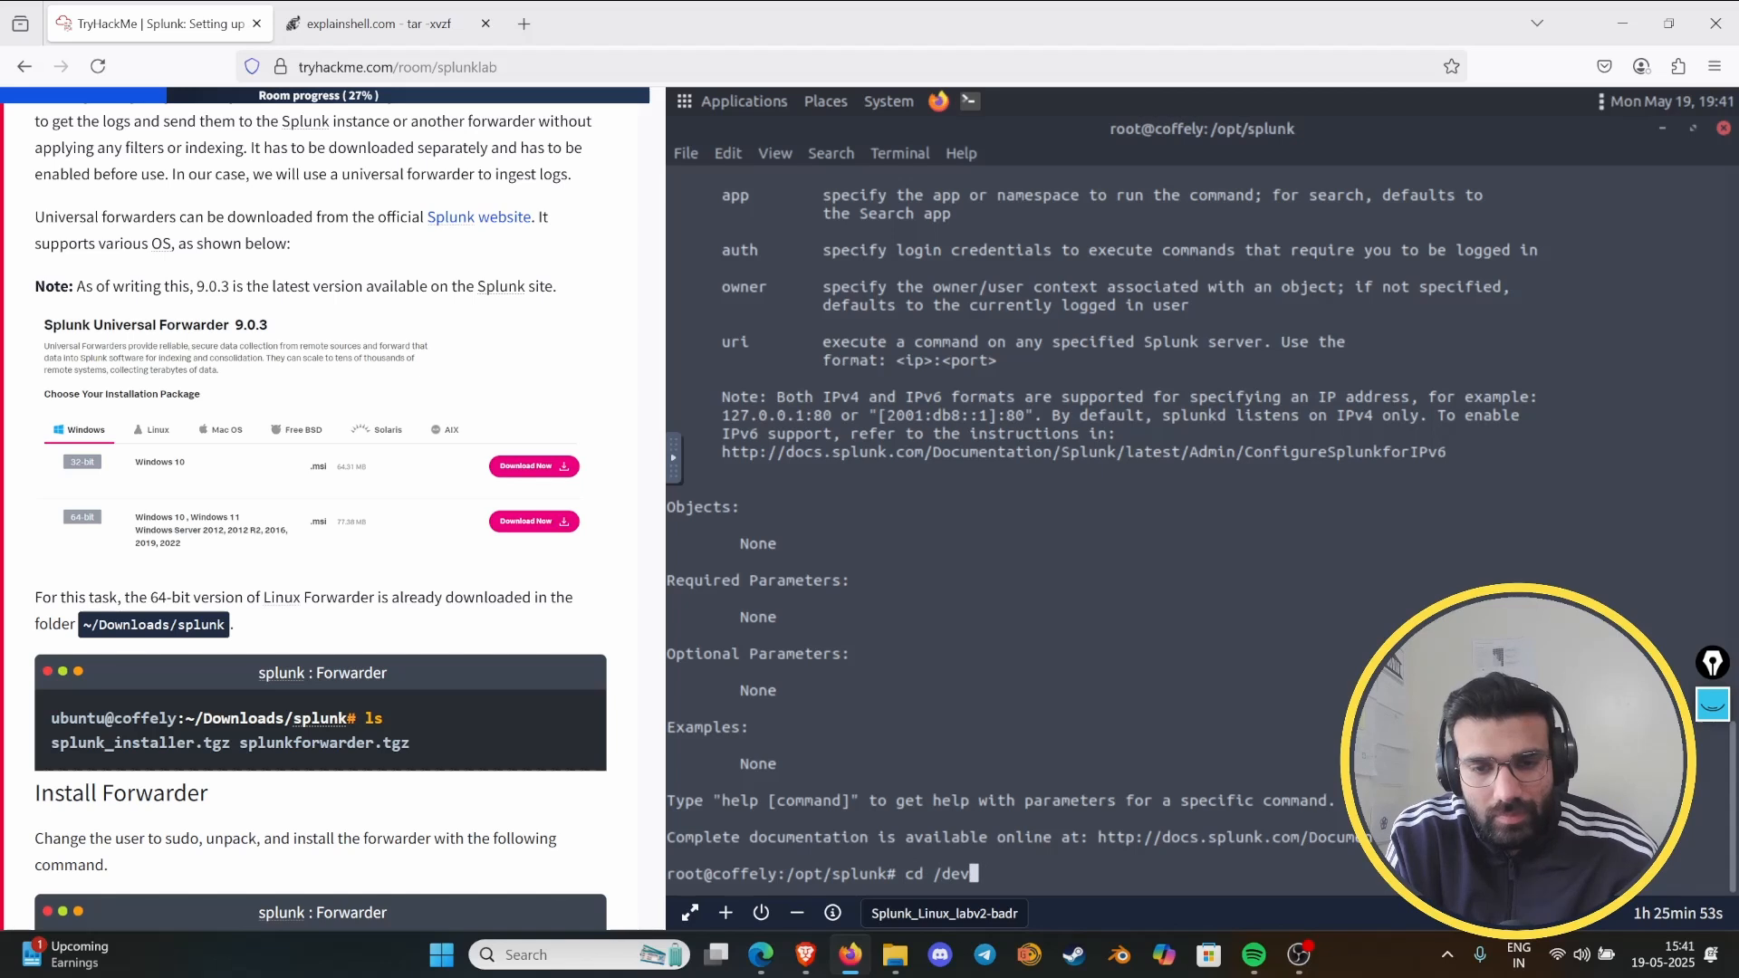
key("BackSpace")
key("BackSpace")
type("ow")
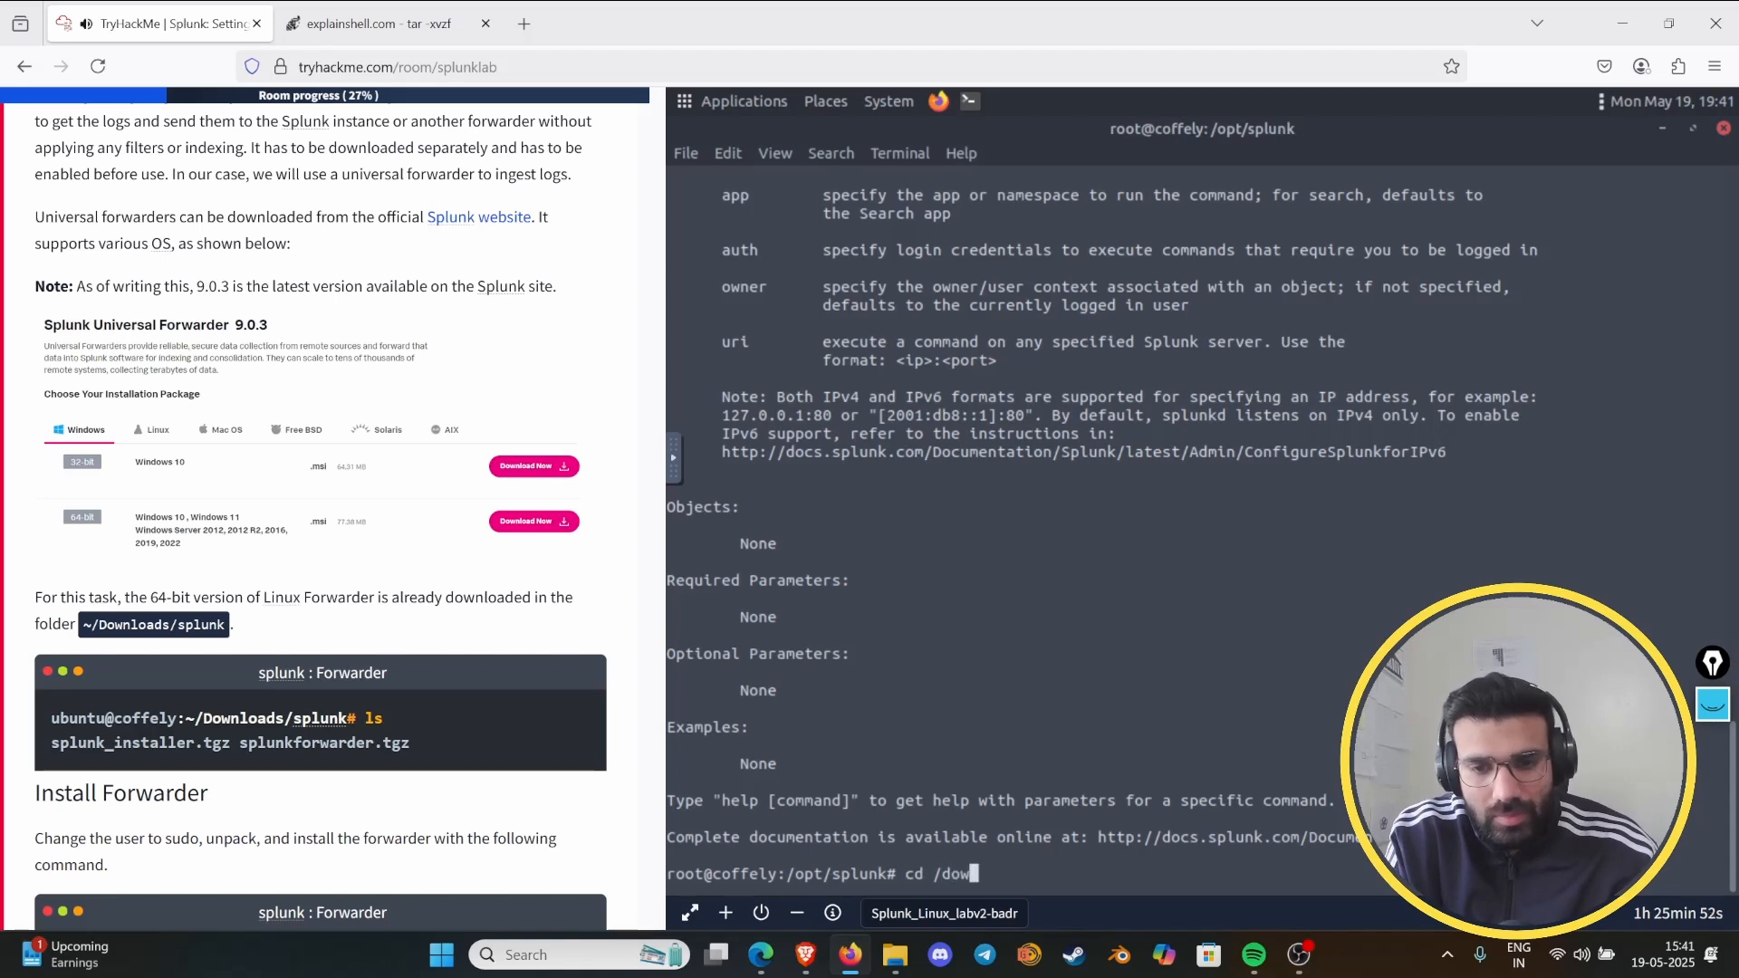
key("BackSpace")
key("BackSpace")
key("BackSpace")
key("BackSpace")
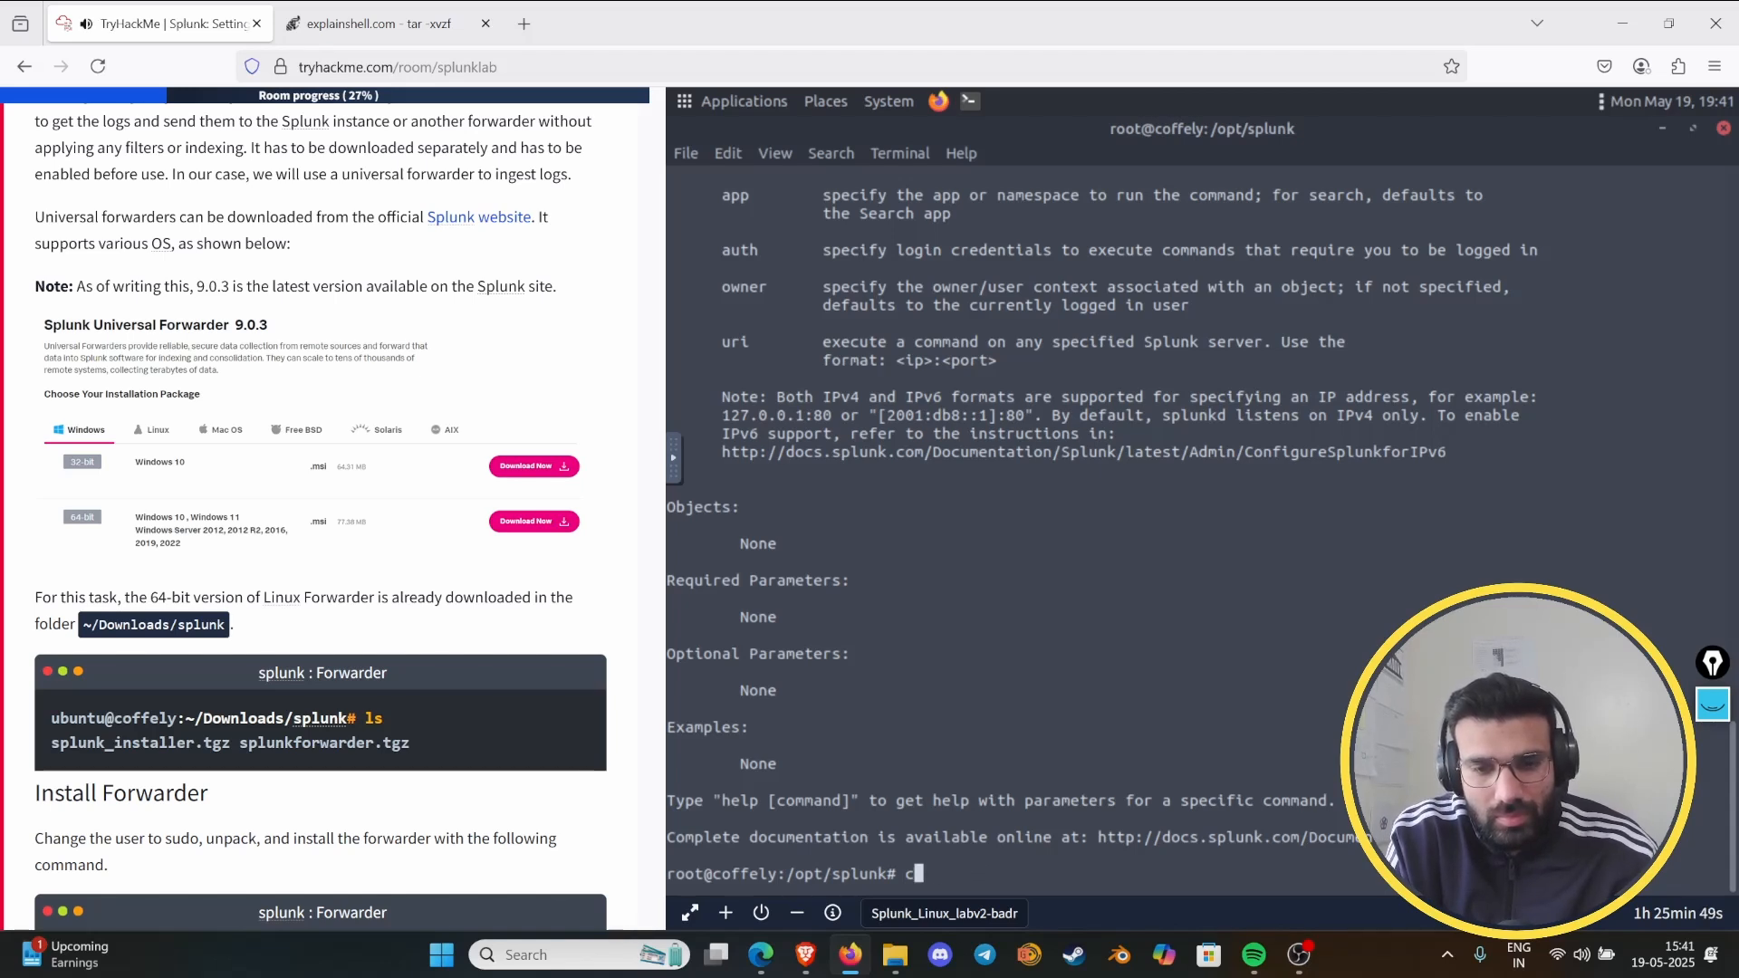
- List the contents of the /opt/splunk directory in the terminal with ls
type("ls")
key("Return")
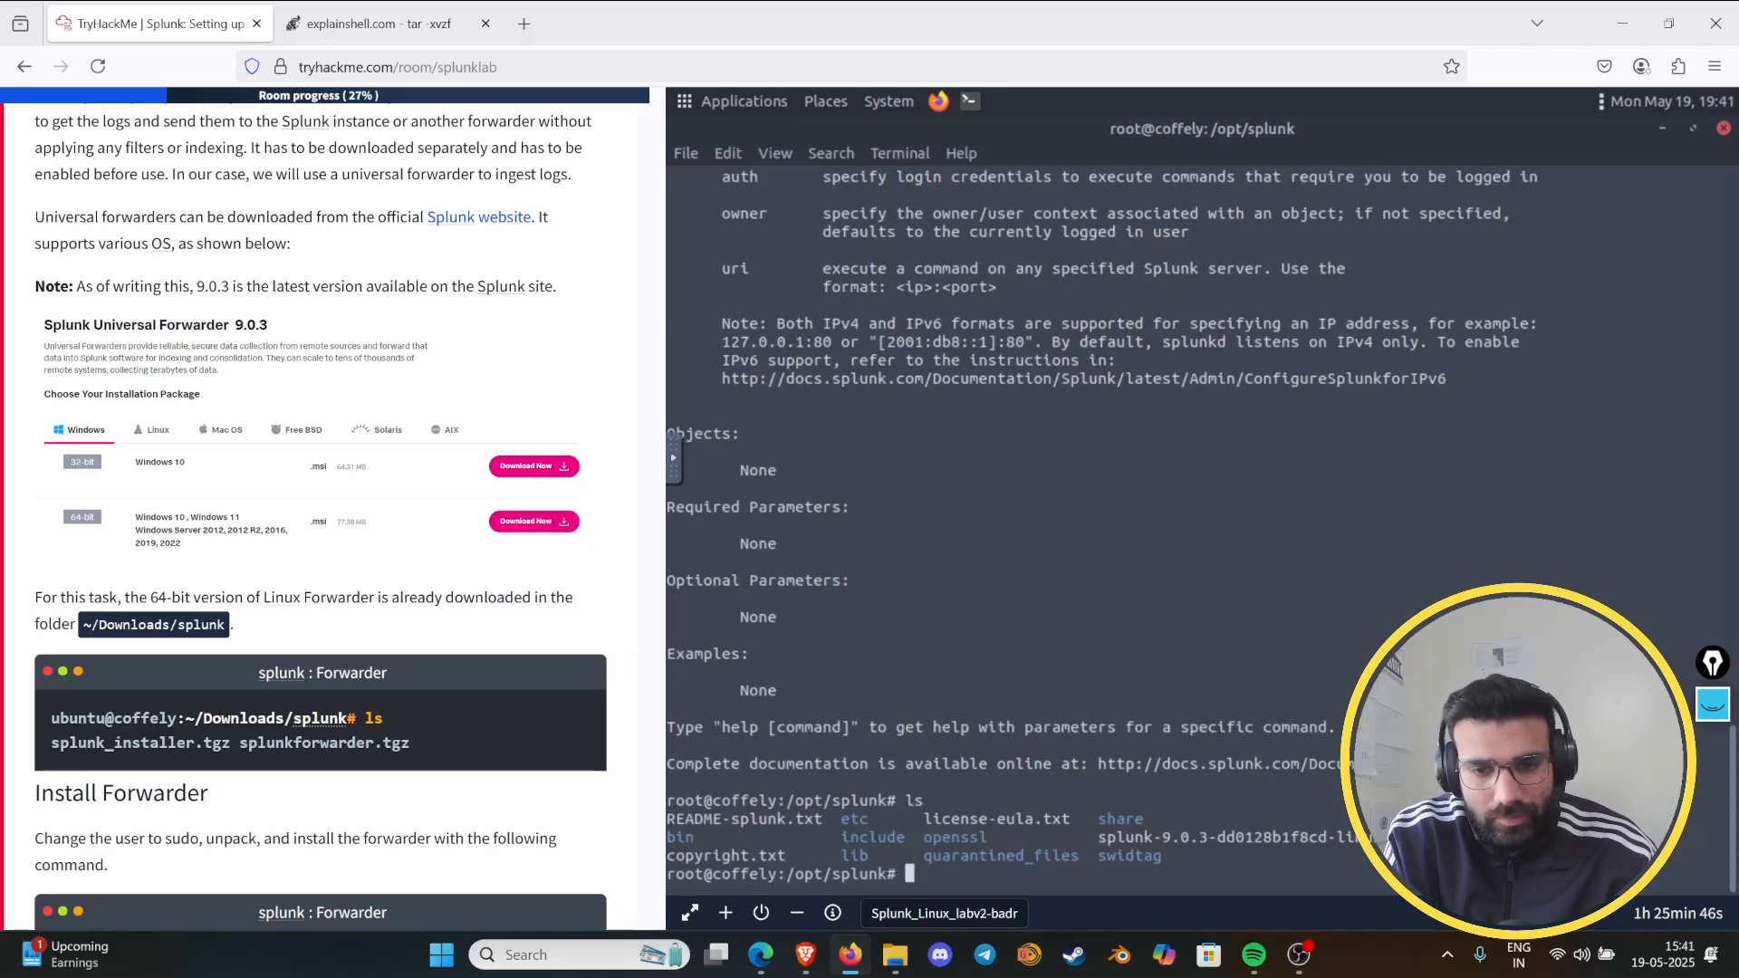
- Move up two levels from /opt/splunk to the root directory with "cd .." and list its contents
type("cd ")
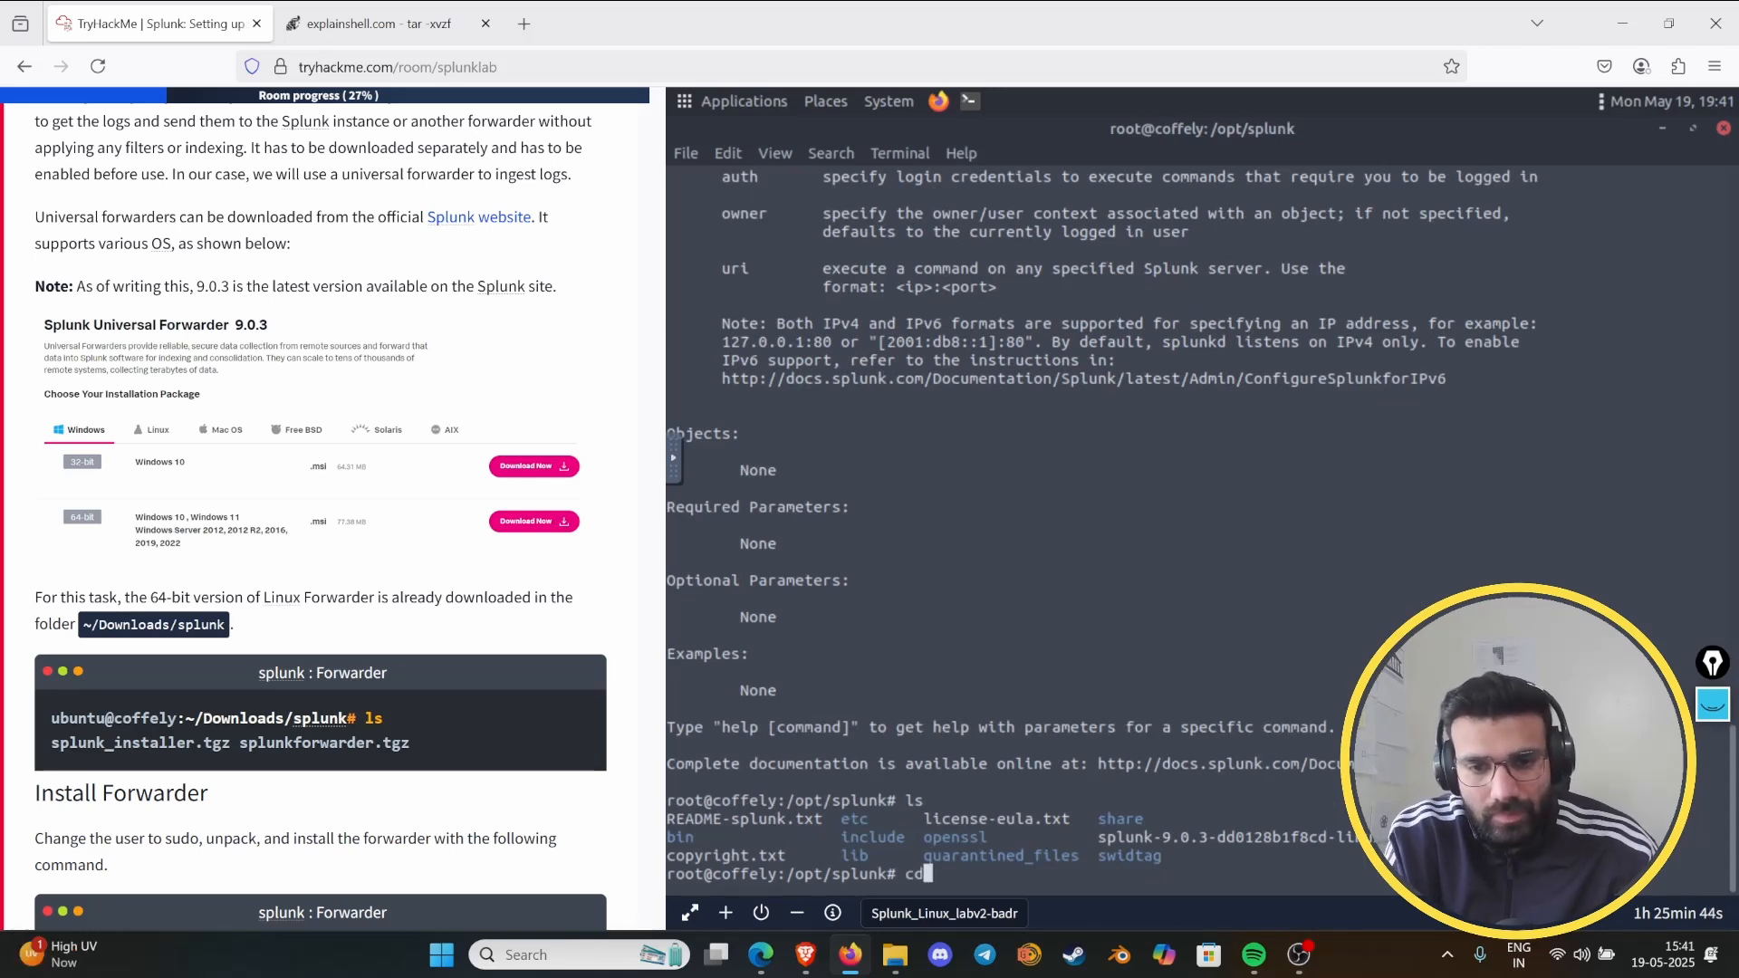
type("..")
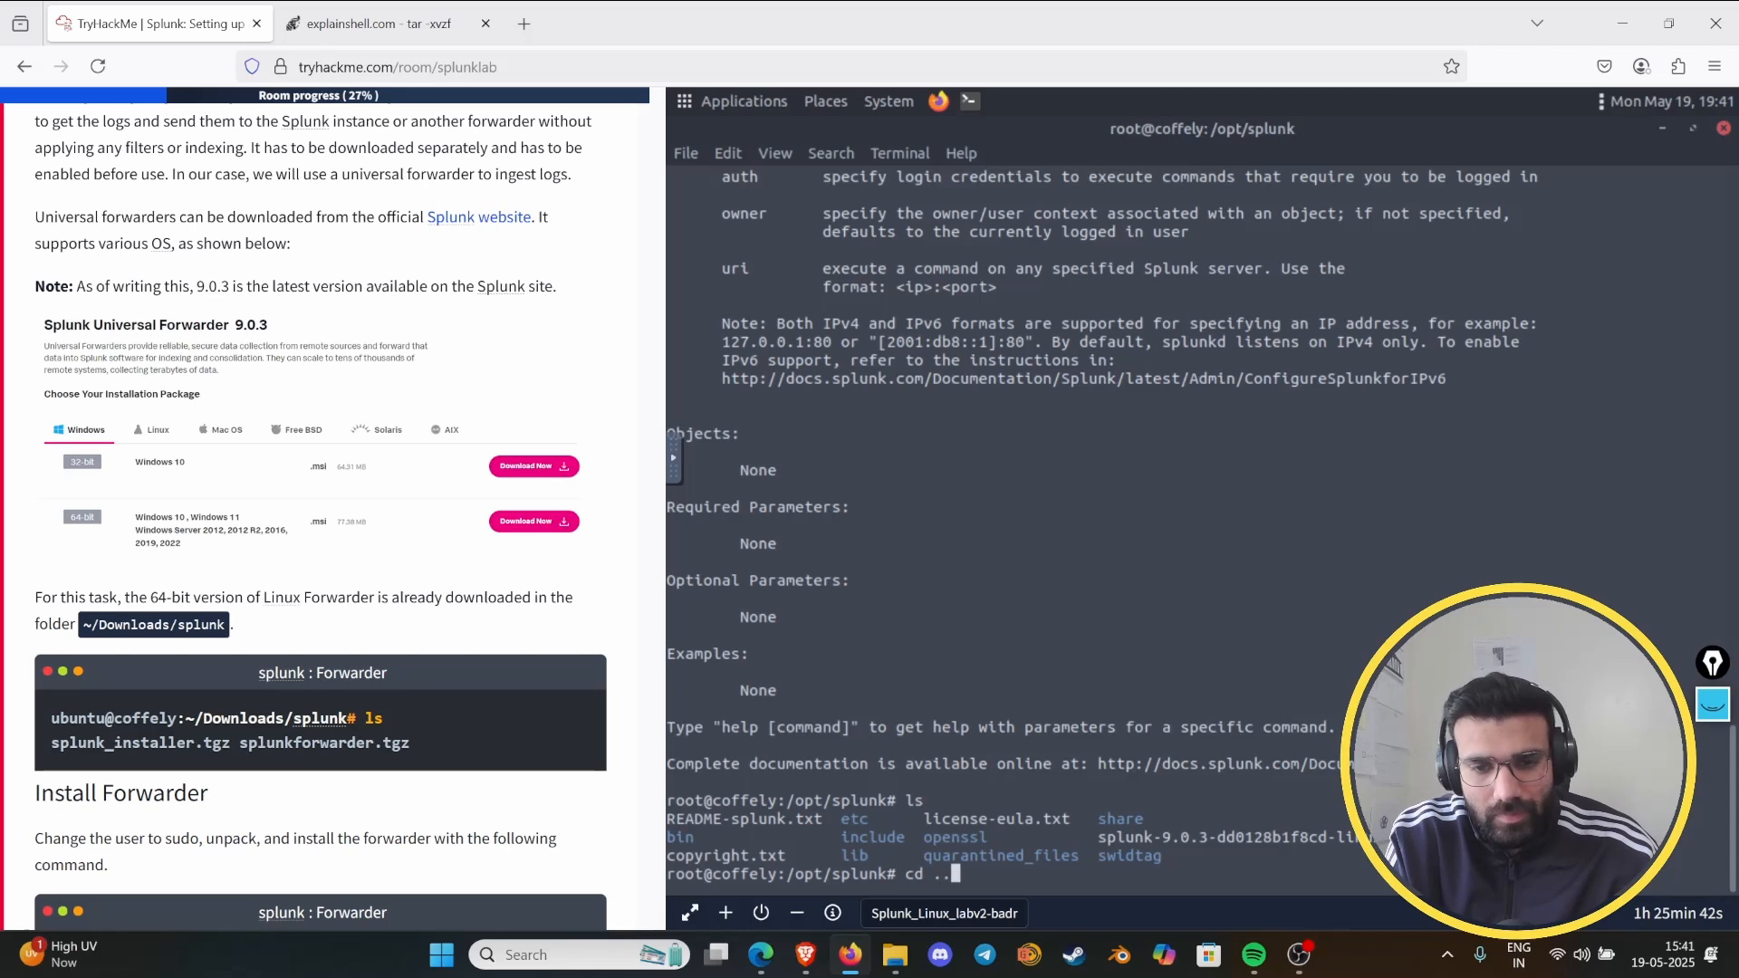
key("Return")
type("cd ..")
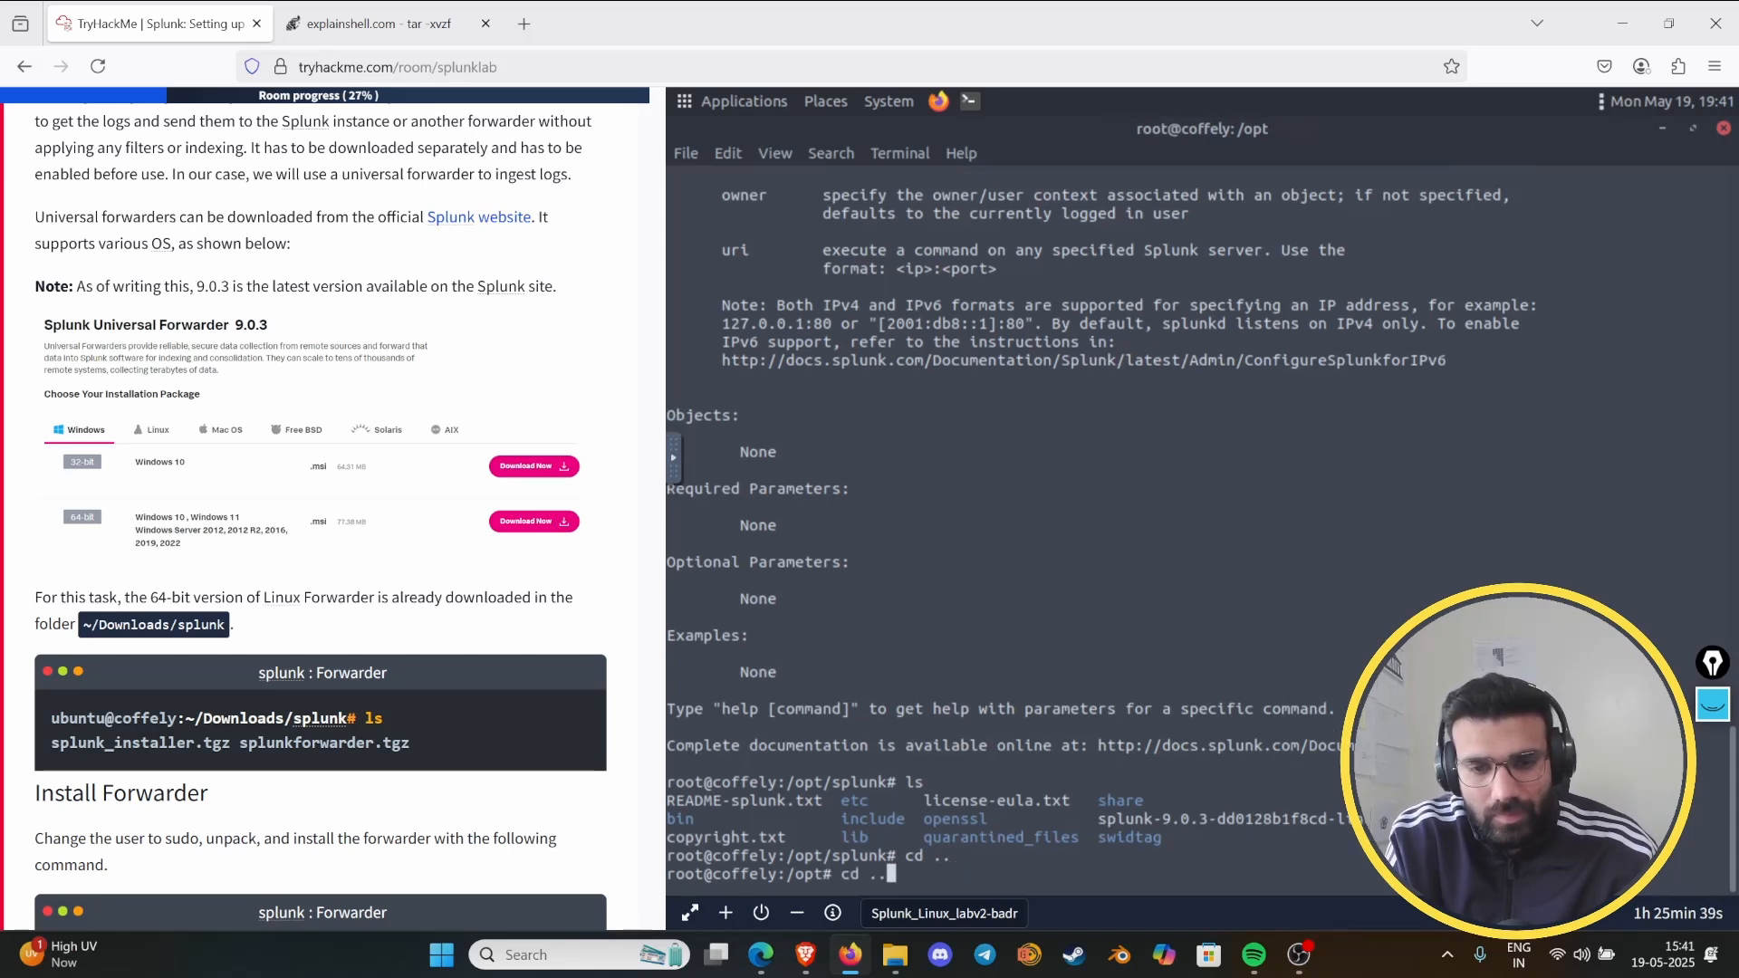
key("Return")
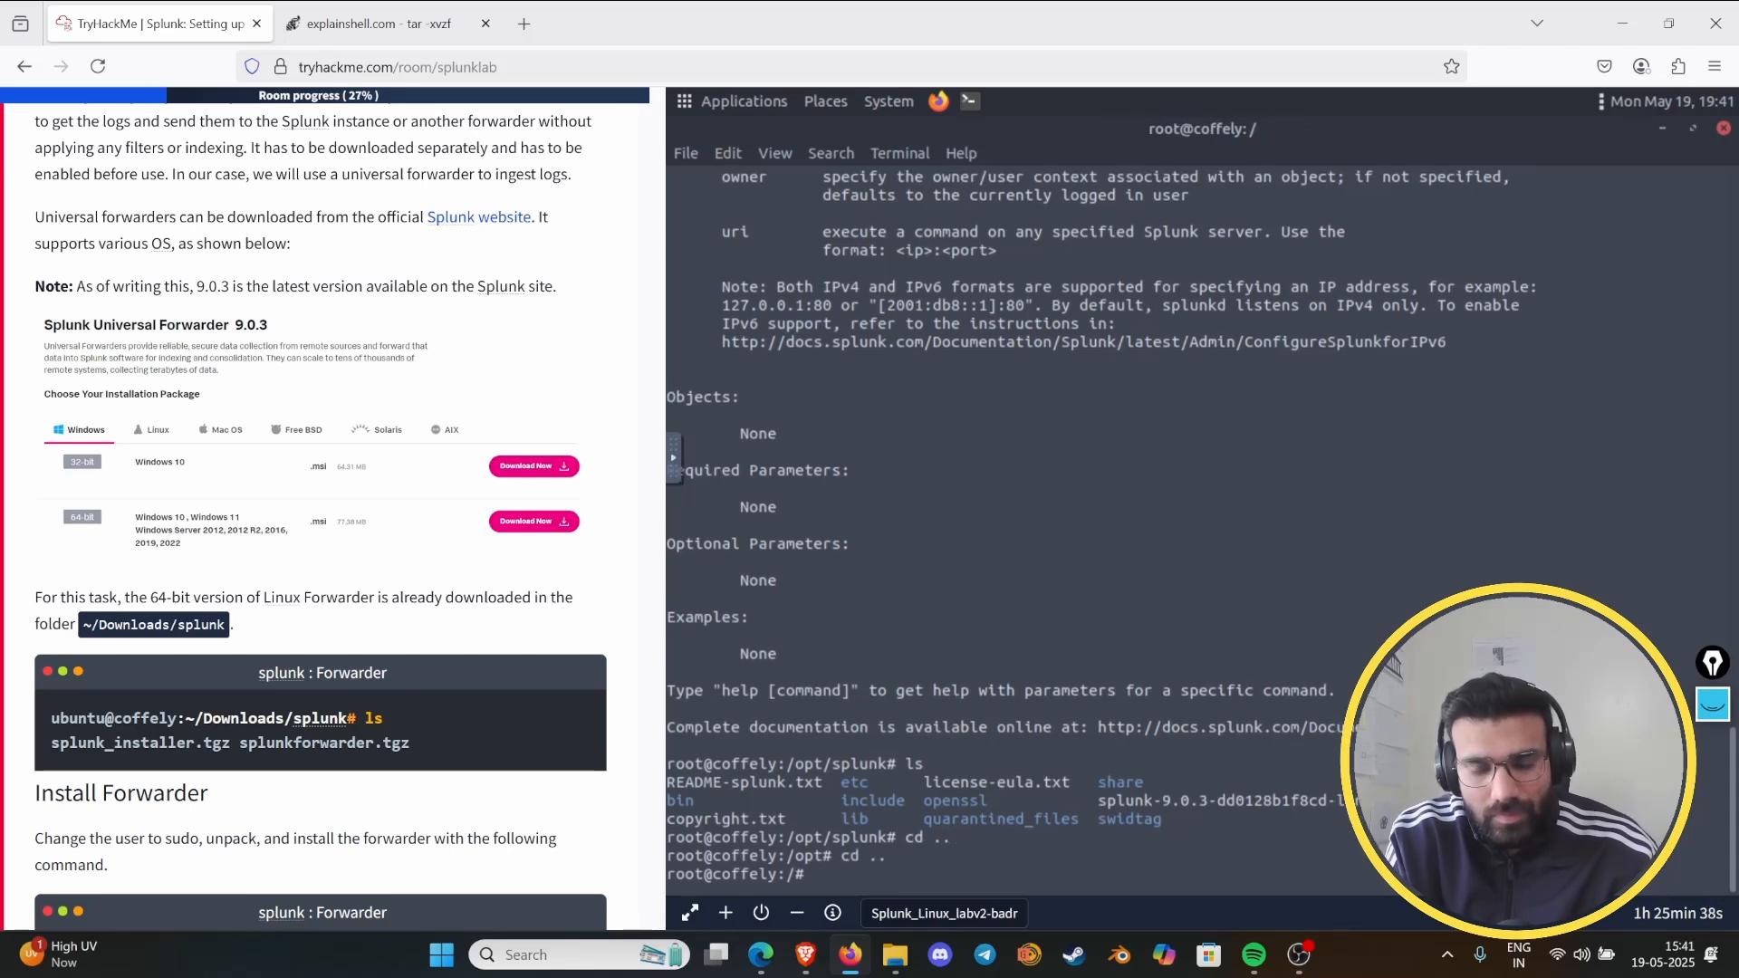
type("ls")
key("Return")
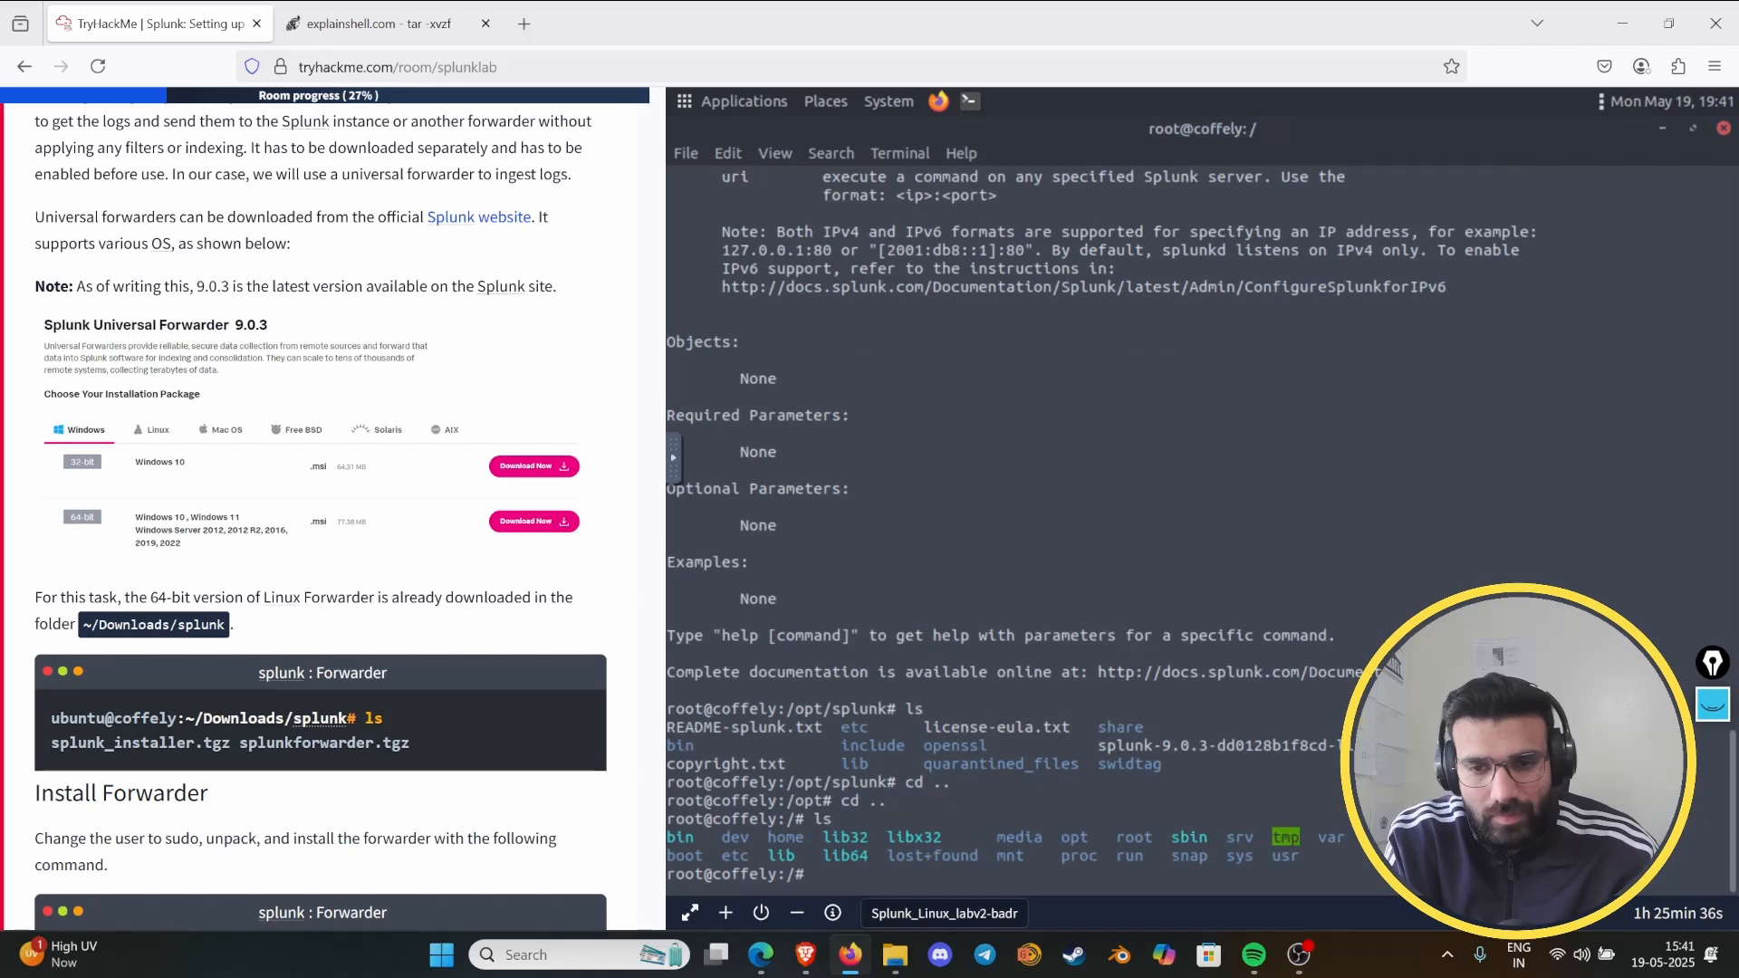
- Change from the root directory to home/ubuntu/Downloads/ in the terminal and list its contents with ls
type("cd home/")
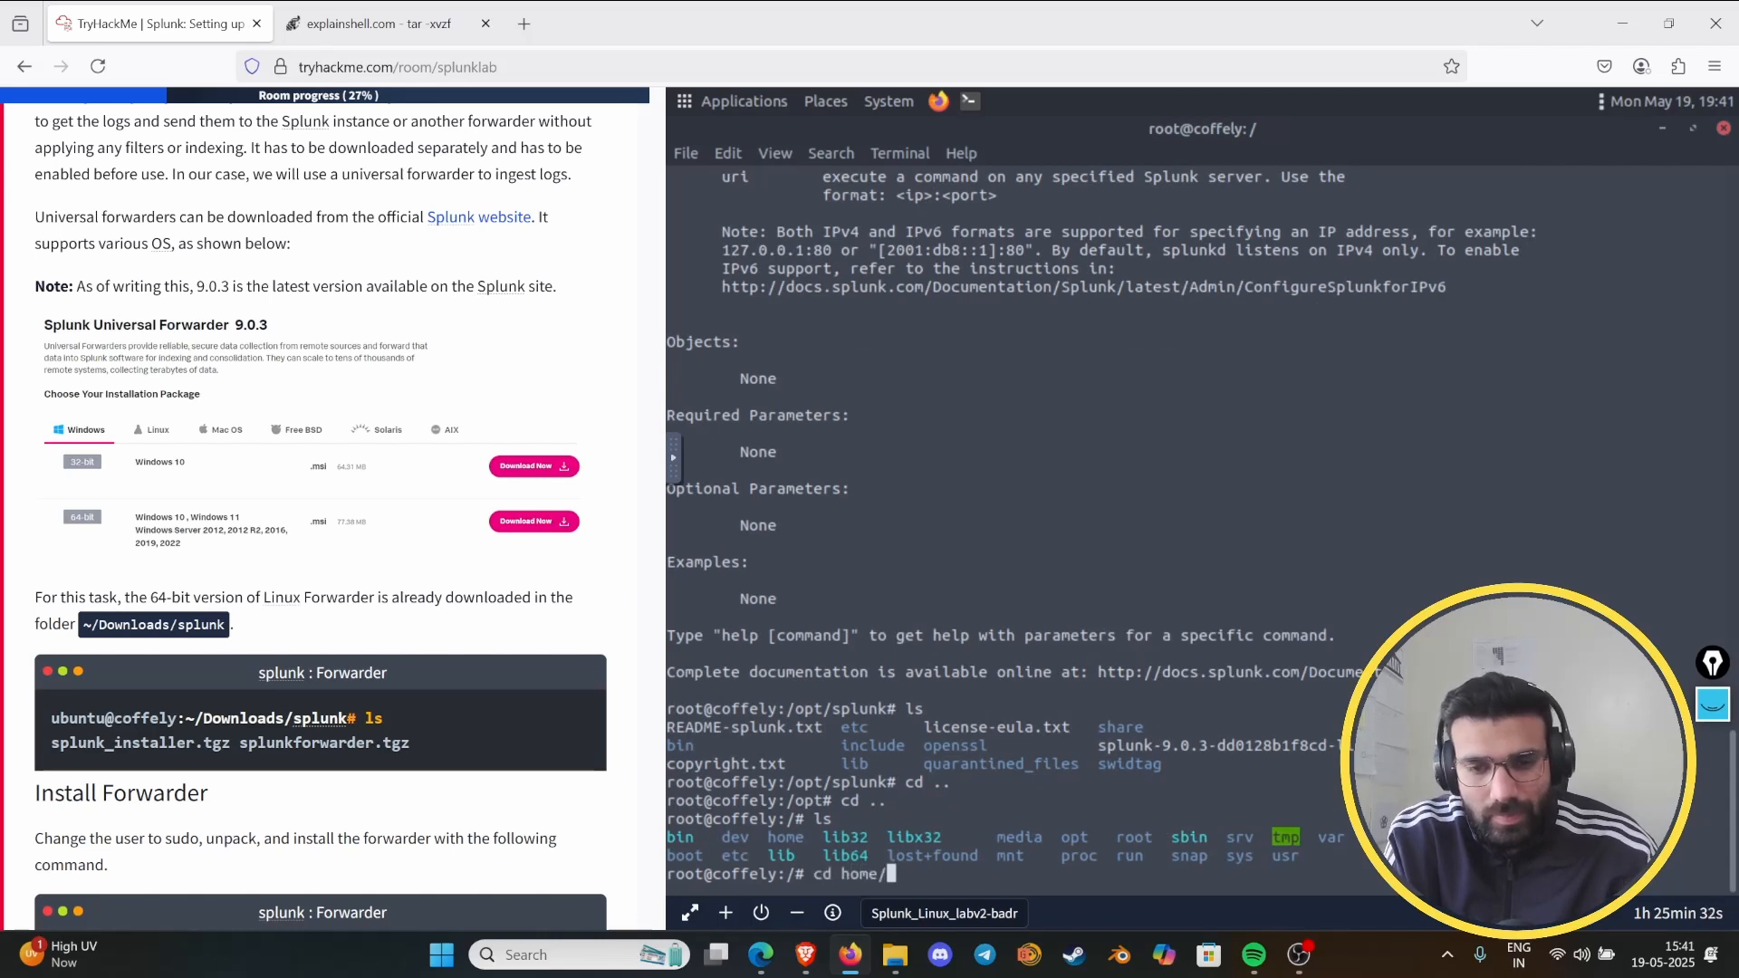
type("Downlo")
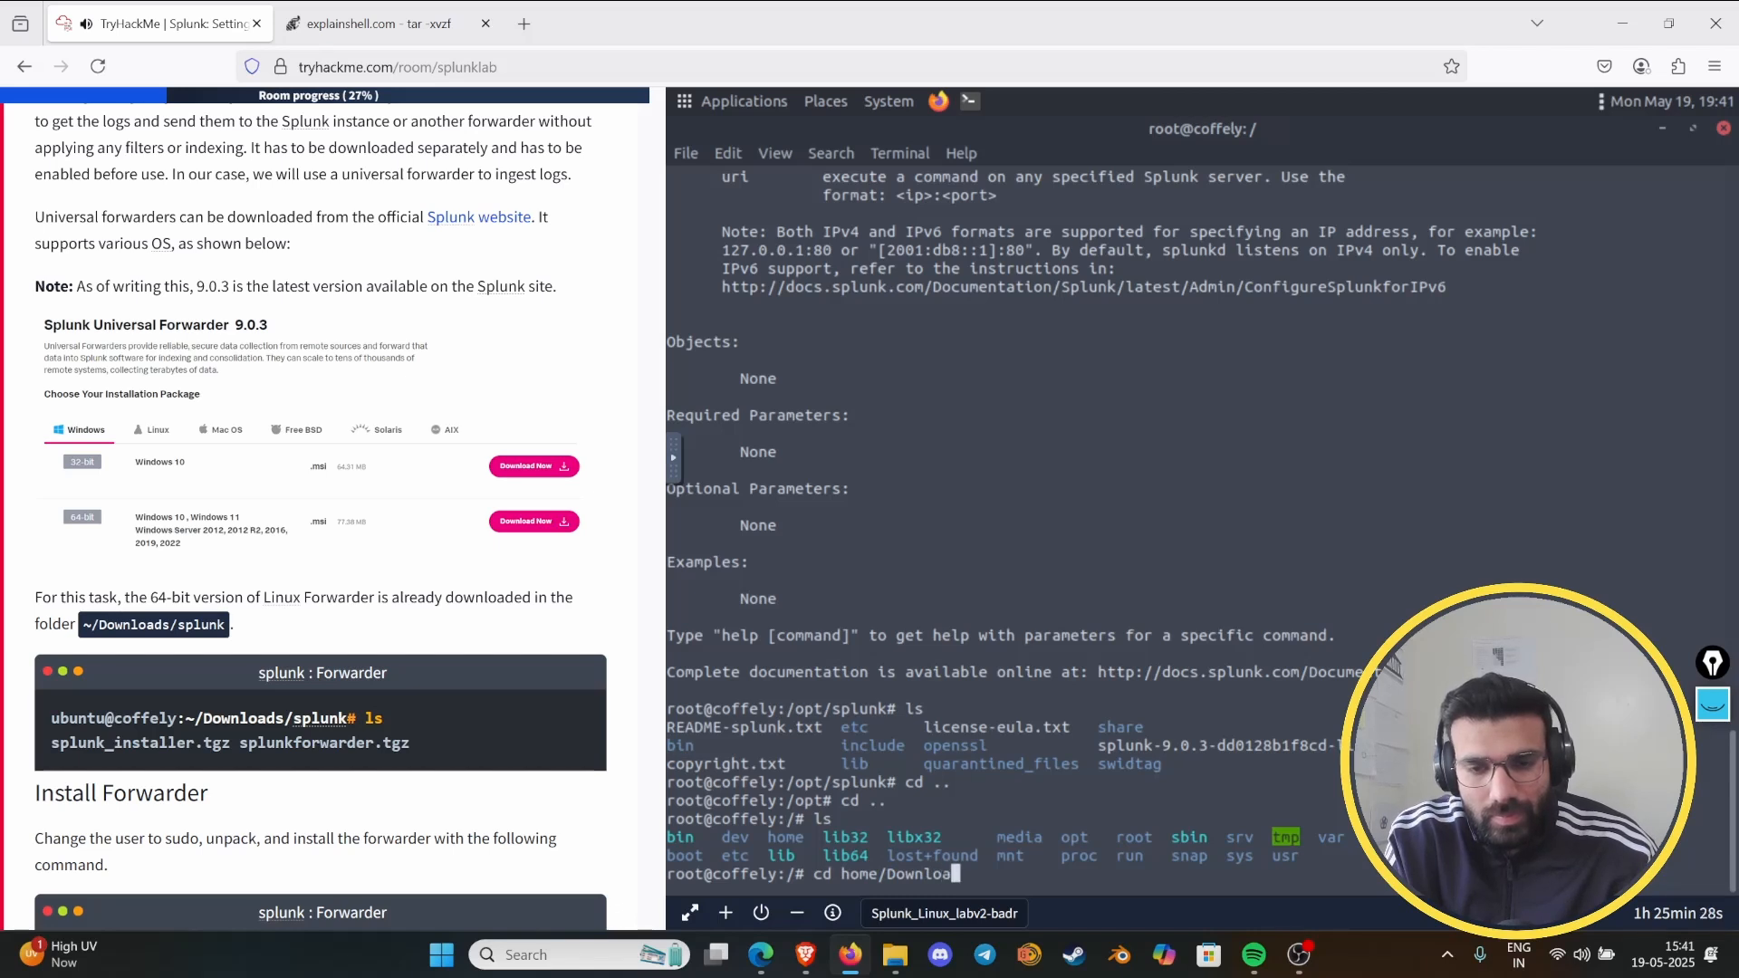
type("a")
key("BackSpace")
key("BackSpace")
key("BackSpace")
key("BackSpace")
key("BackSpace")
key("BackSpace")
key("BackSpace")
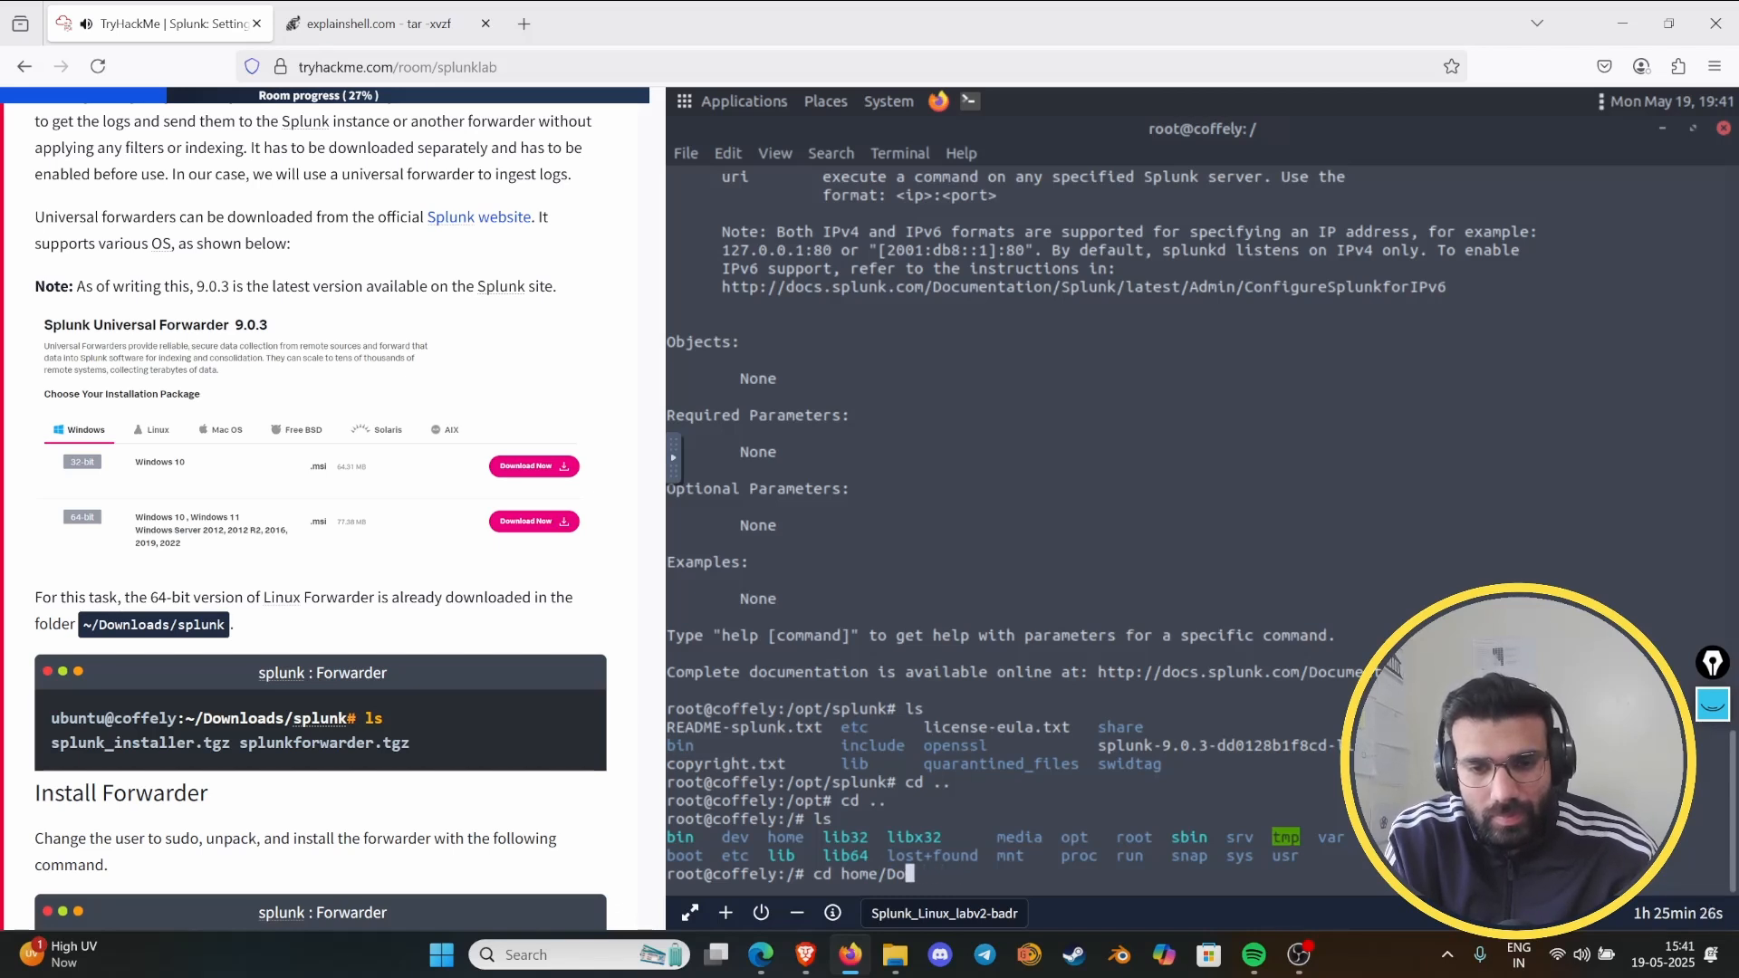
type("ub")
key("Tab")
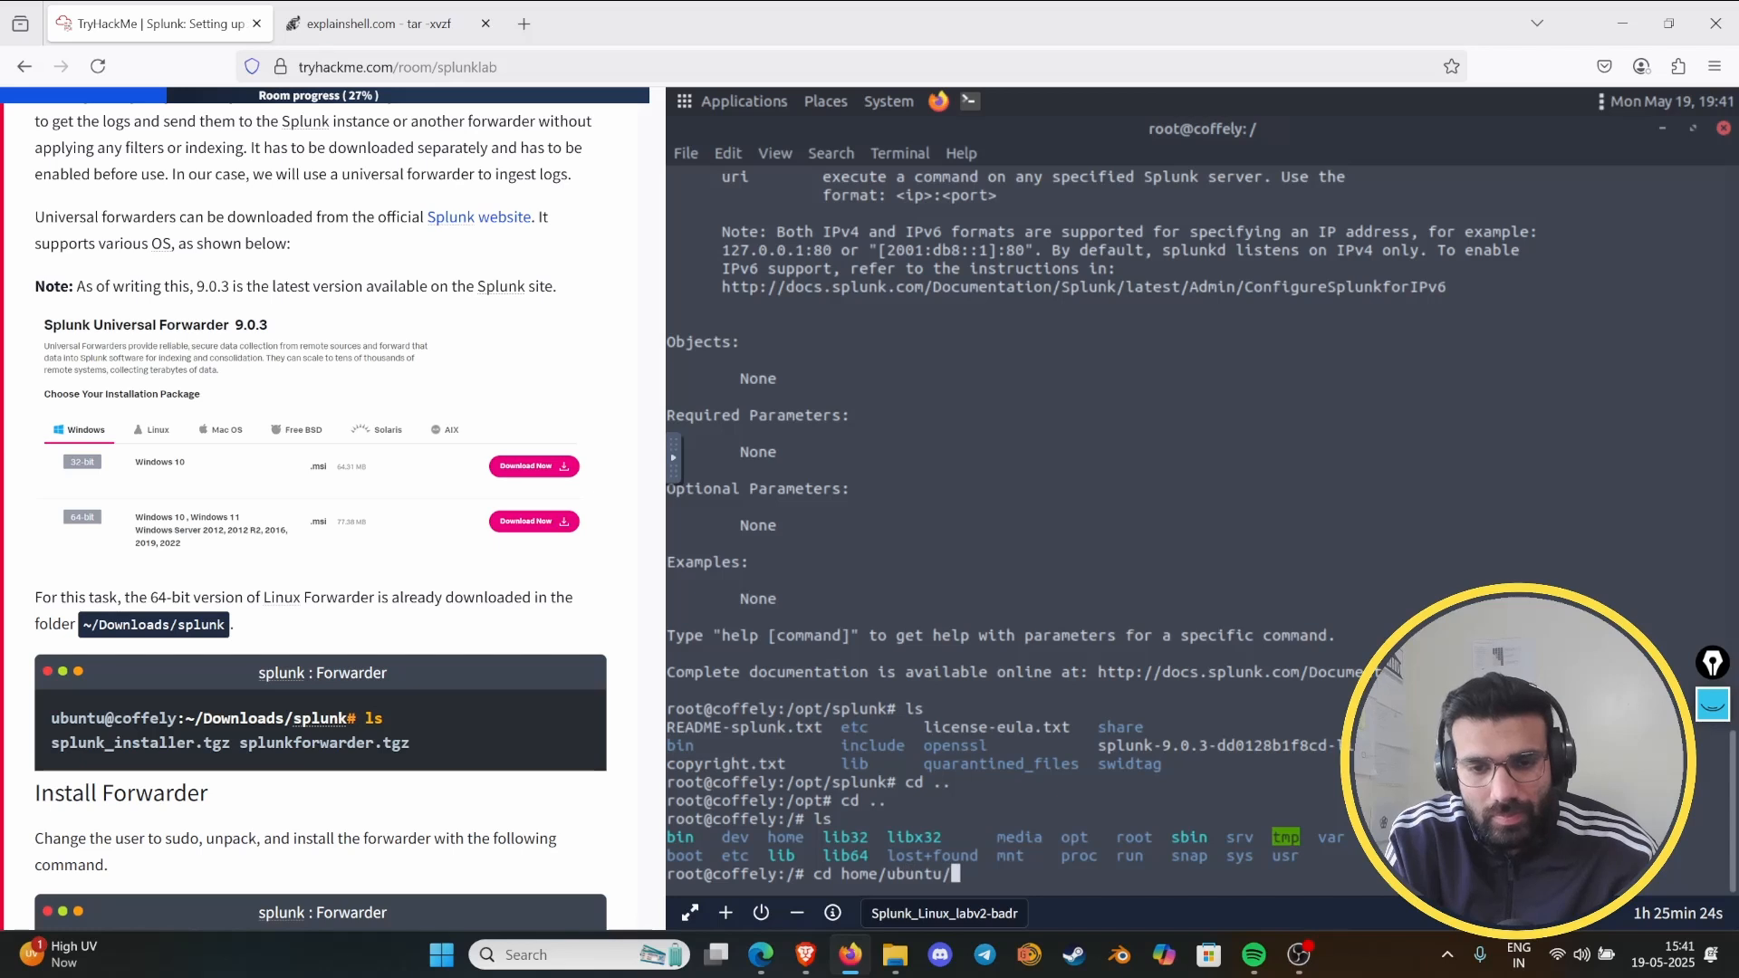
type("Down")
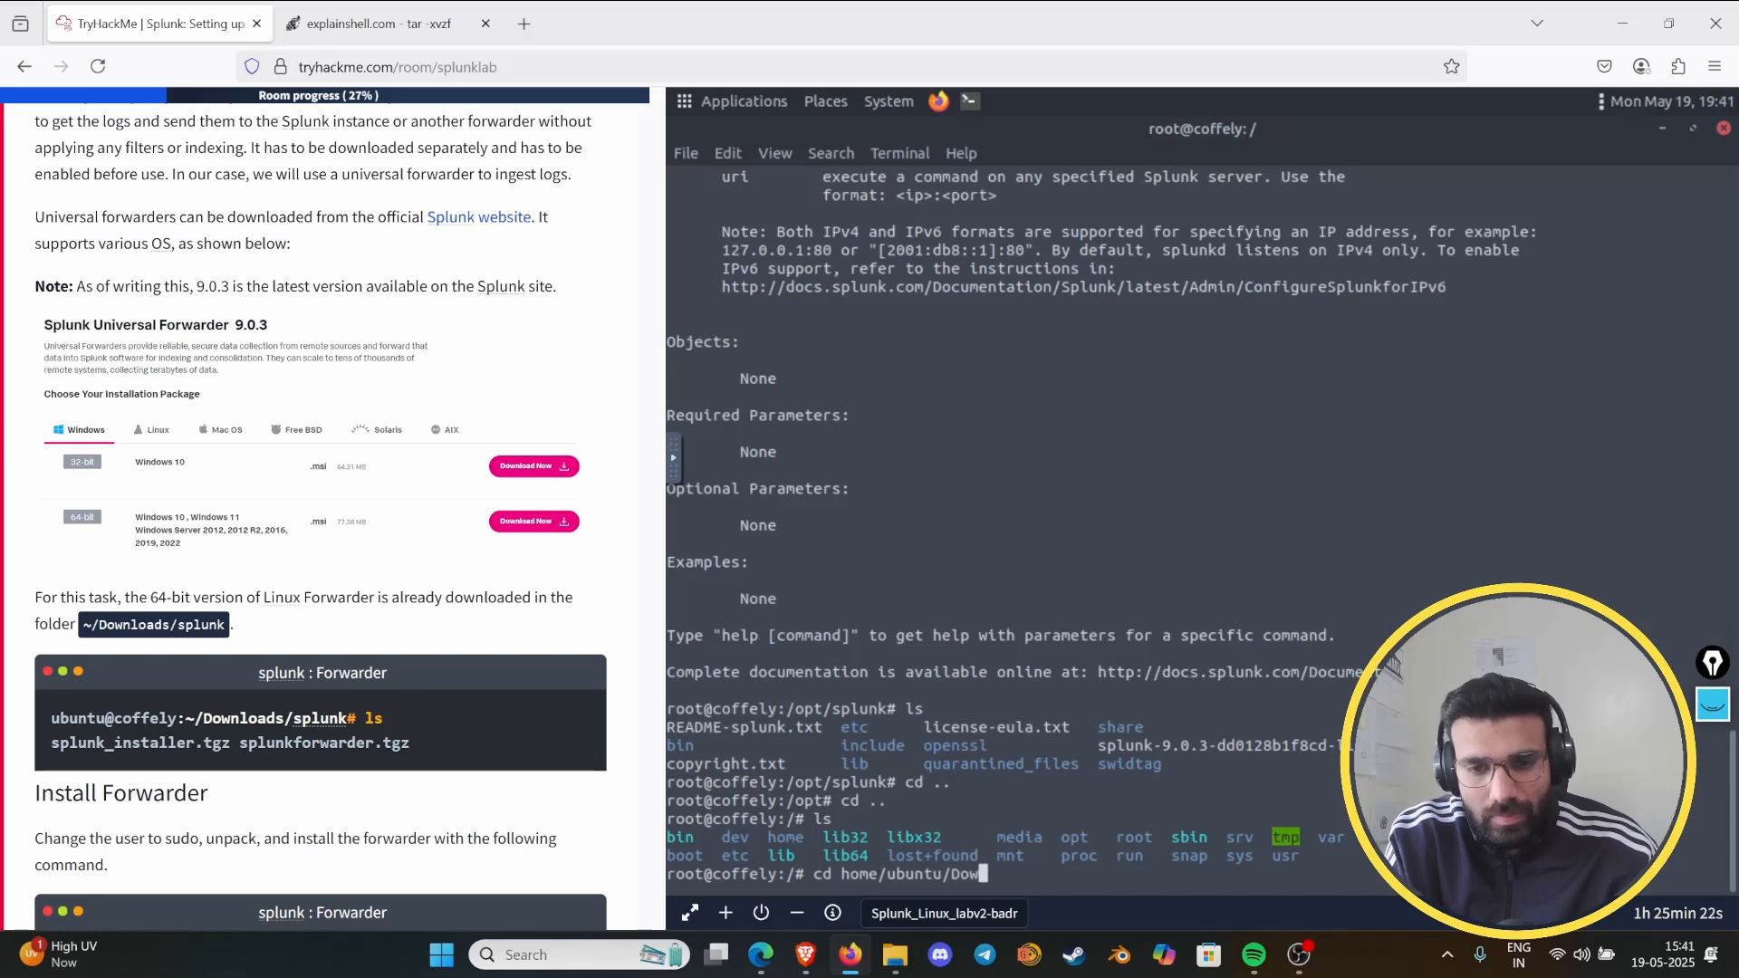
key("Tab")
key("Return")
type("ls")
key("Return")
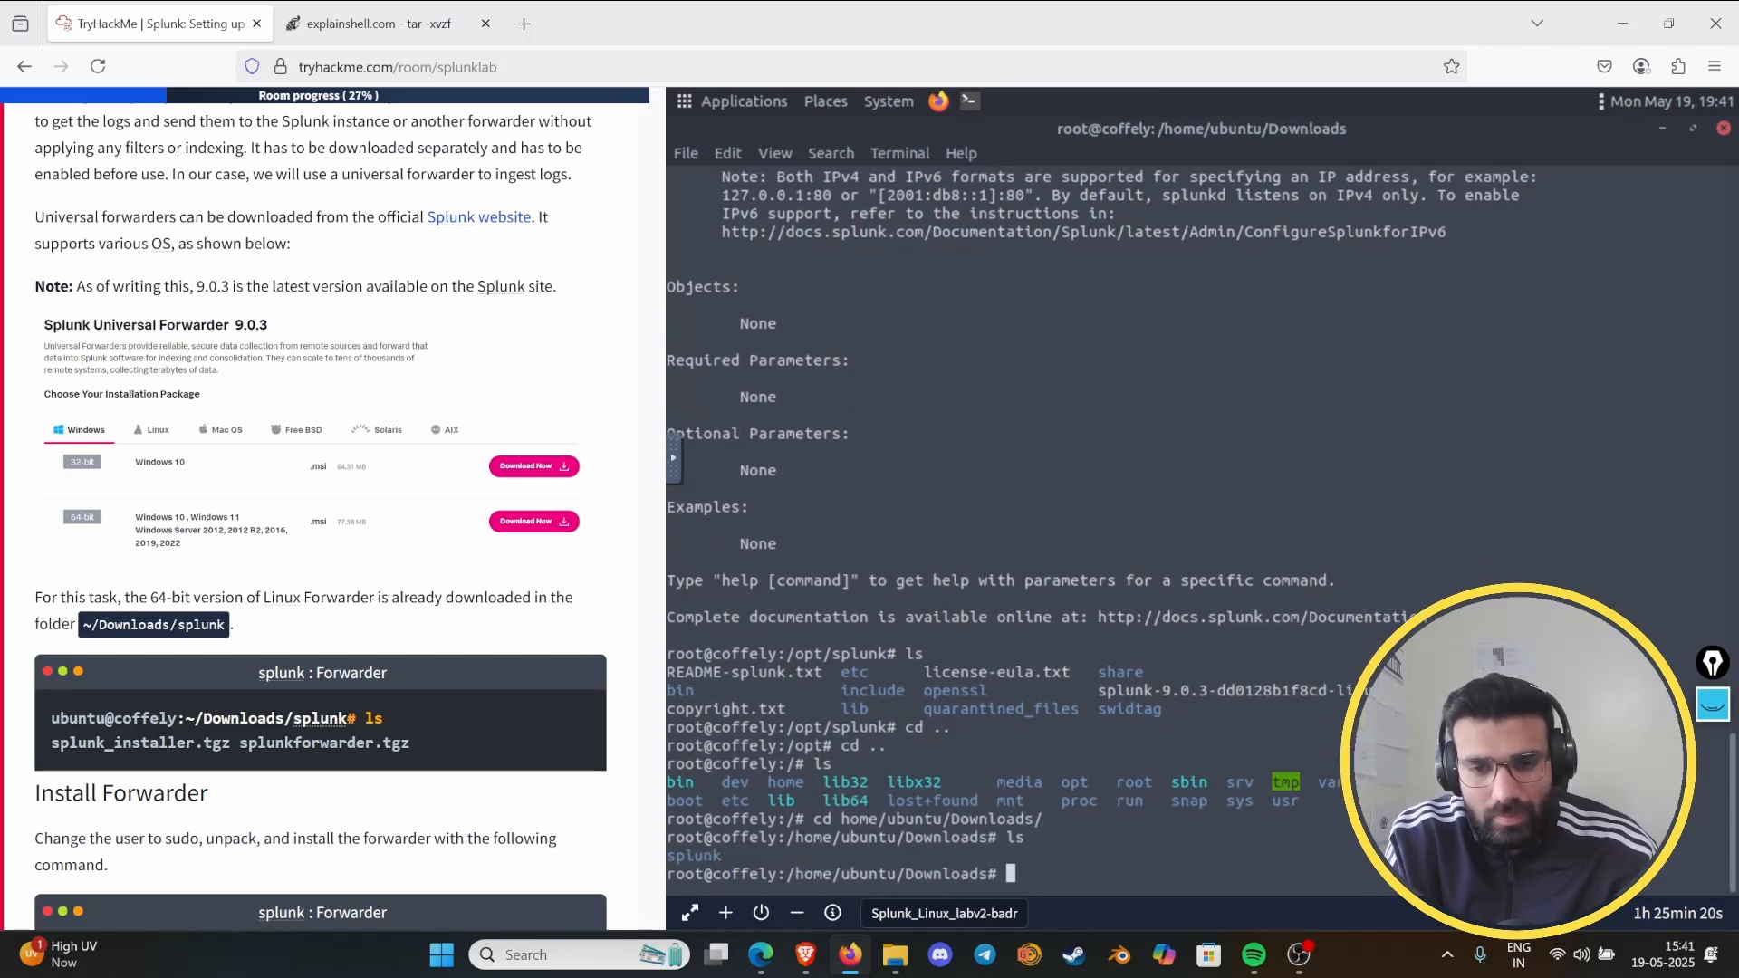
- Change into the splunk/ folder inside Downloads and list its contents with ls
type("c")
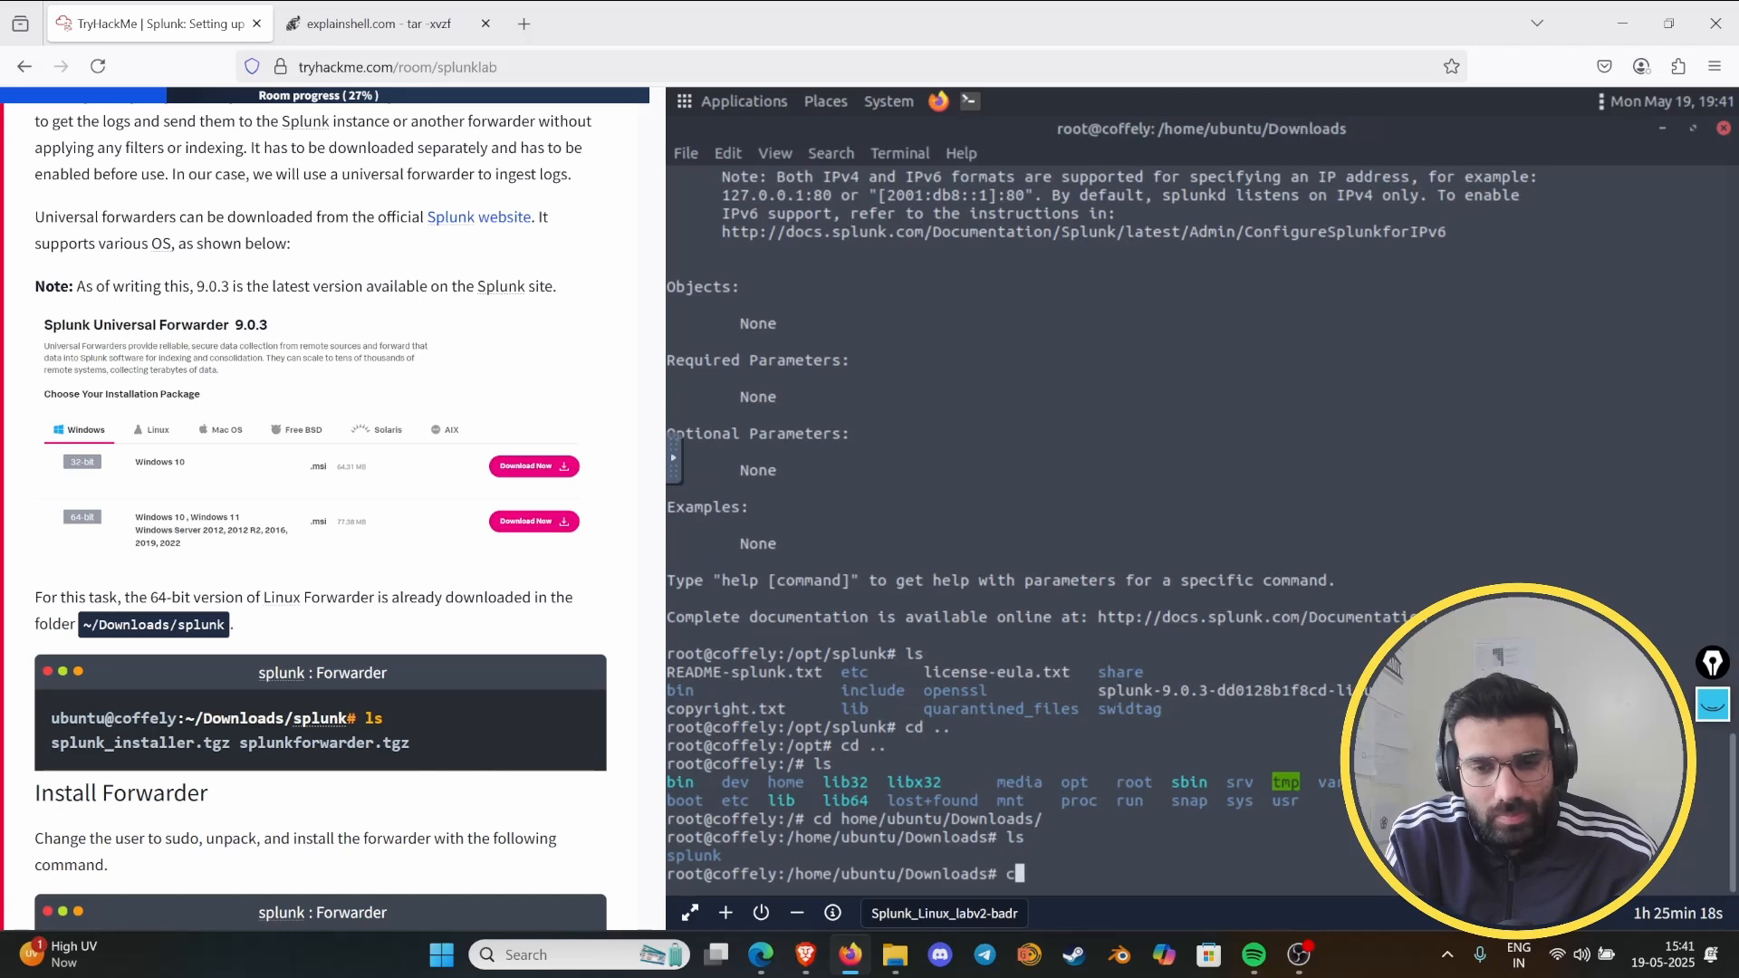
type("d splu")
key("Tab")
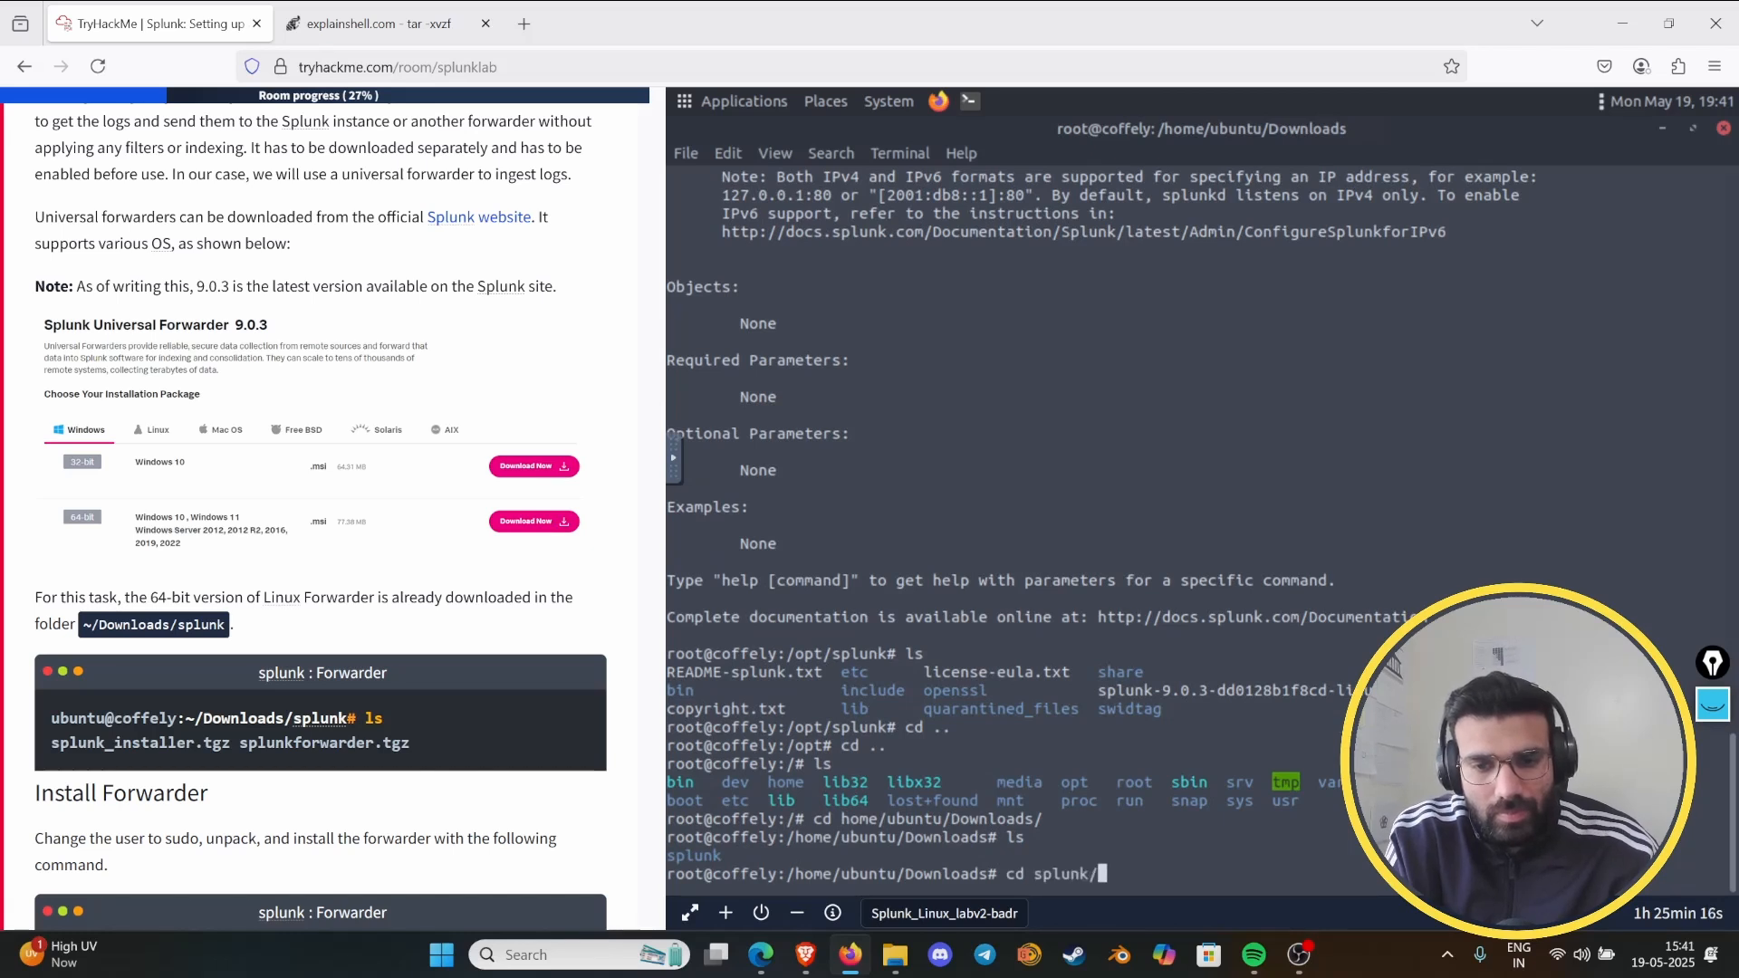
key("Return")
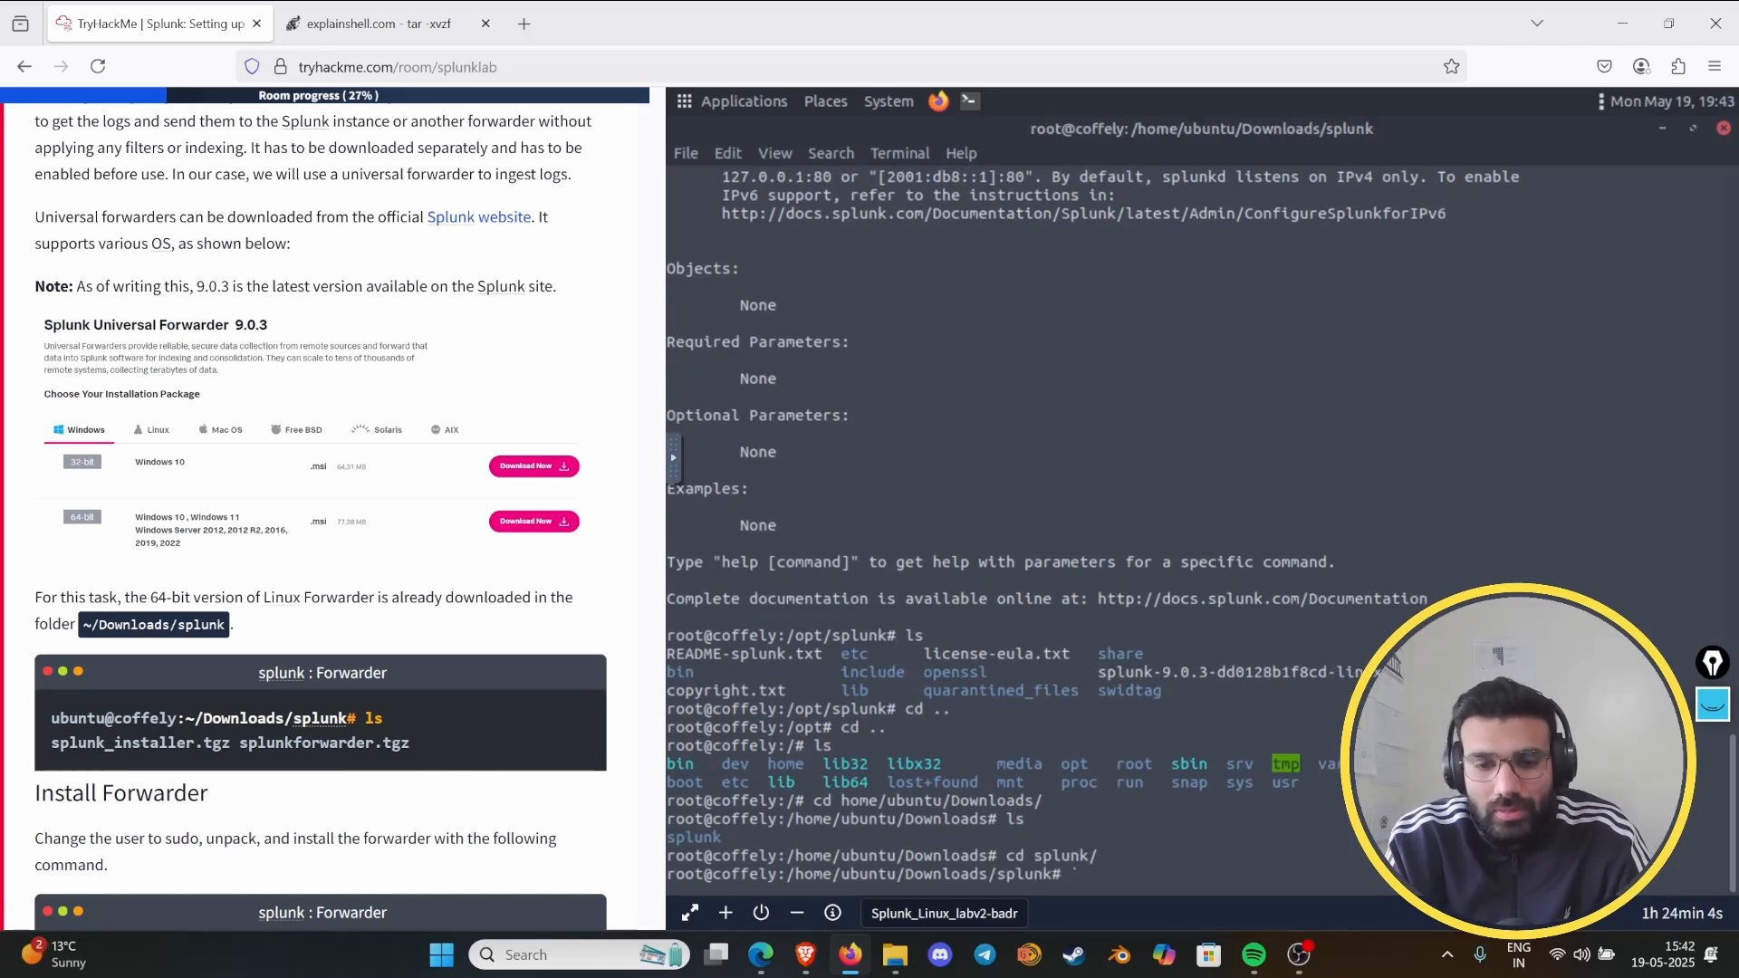
type("ls")
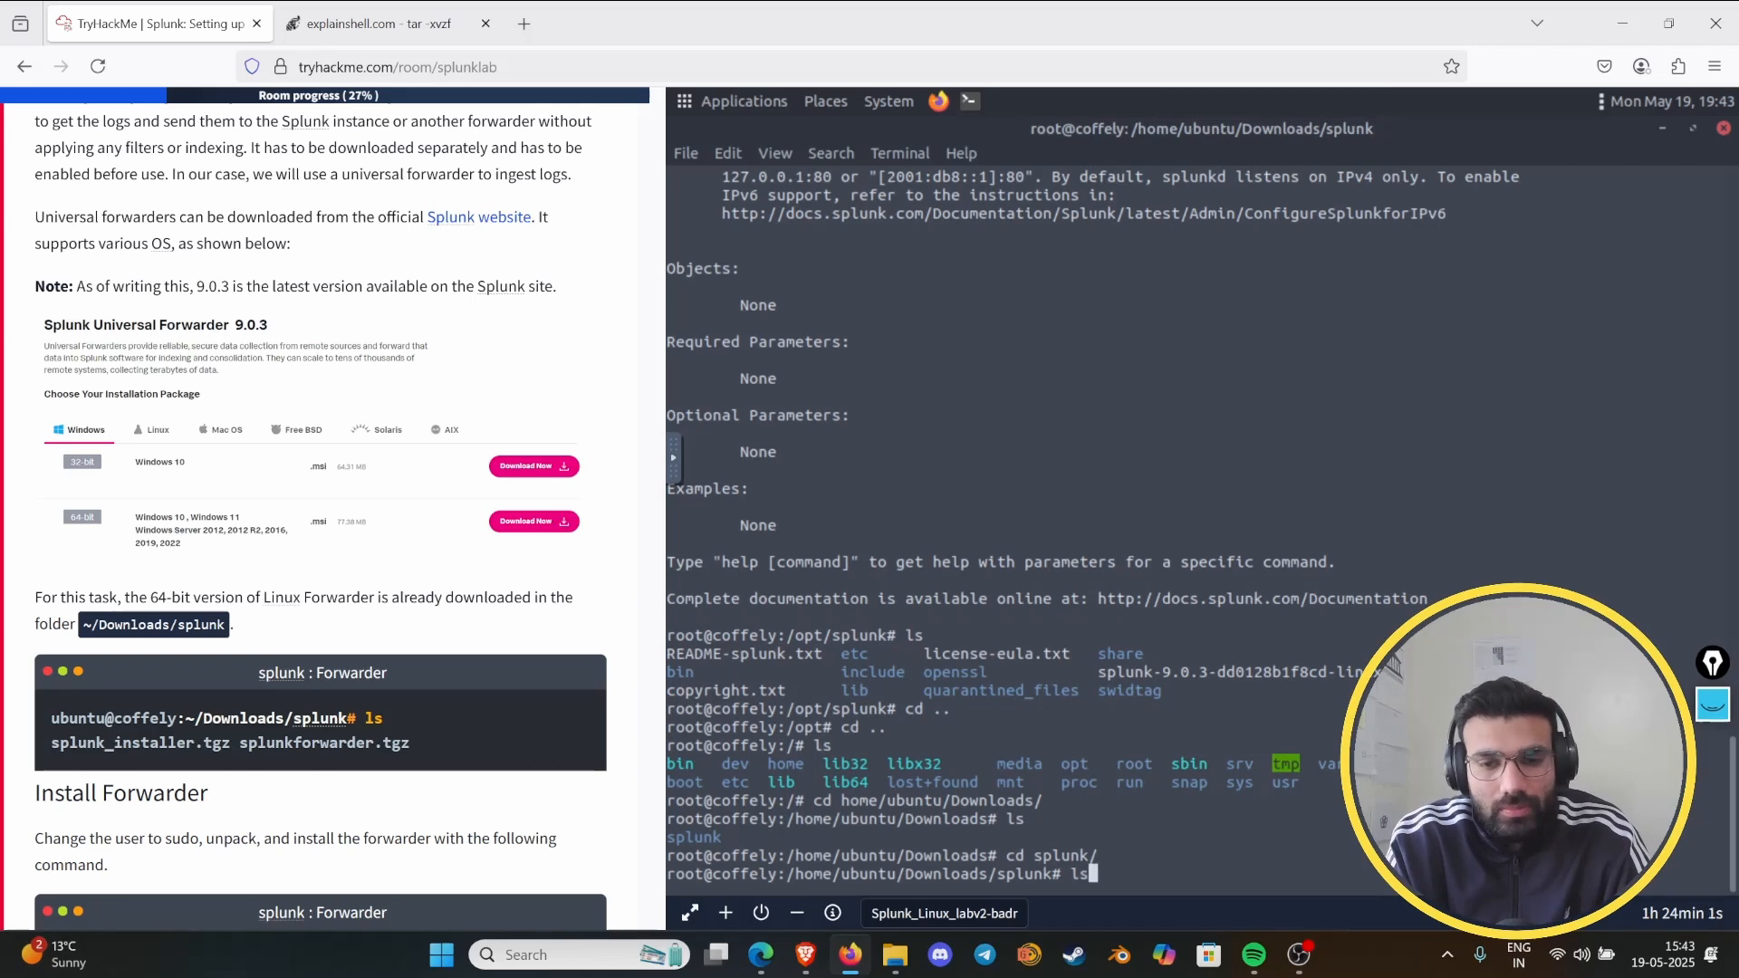
key("Return")
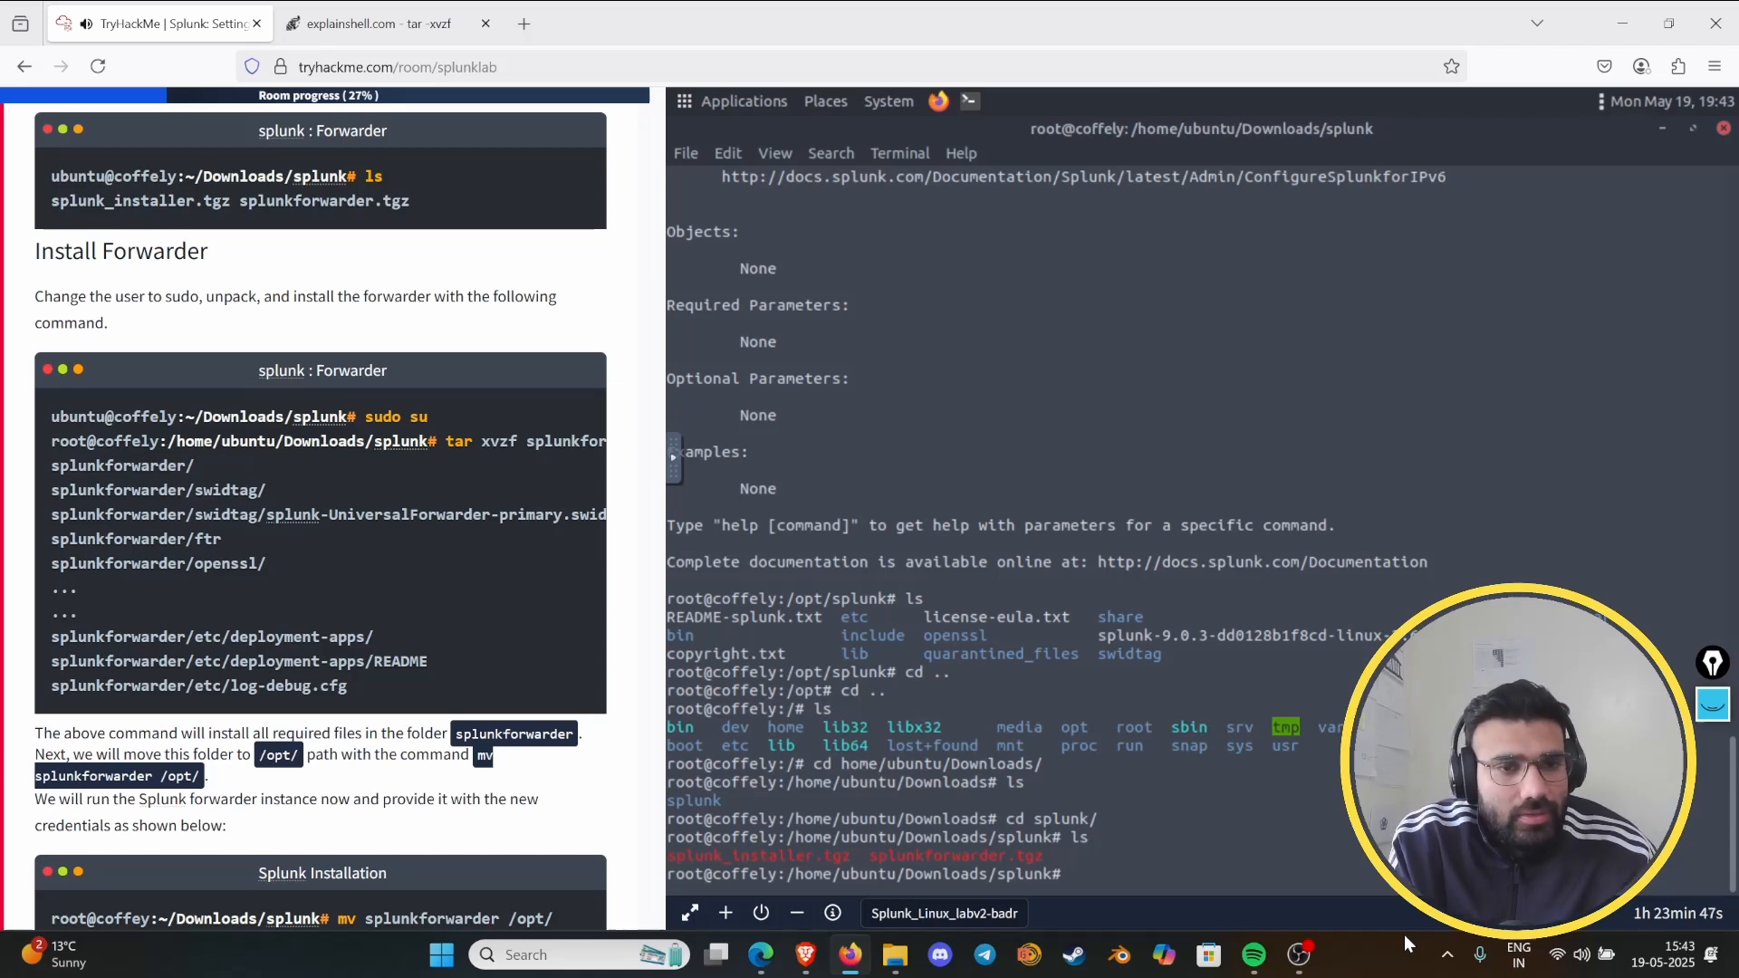
- Switch to the superuser shell with "sudo su" in the Downloads/splunk folder
type("sudo su")
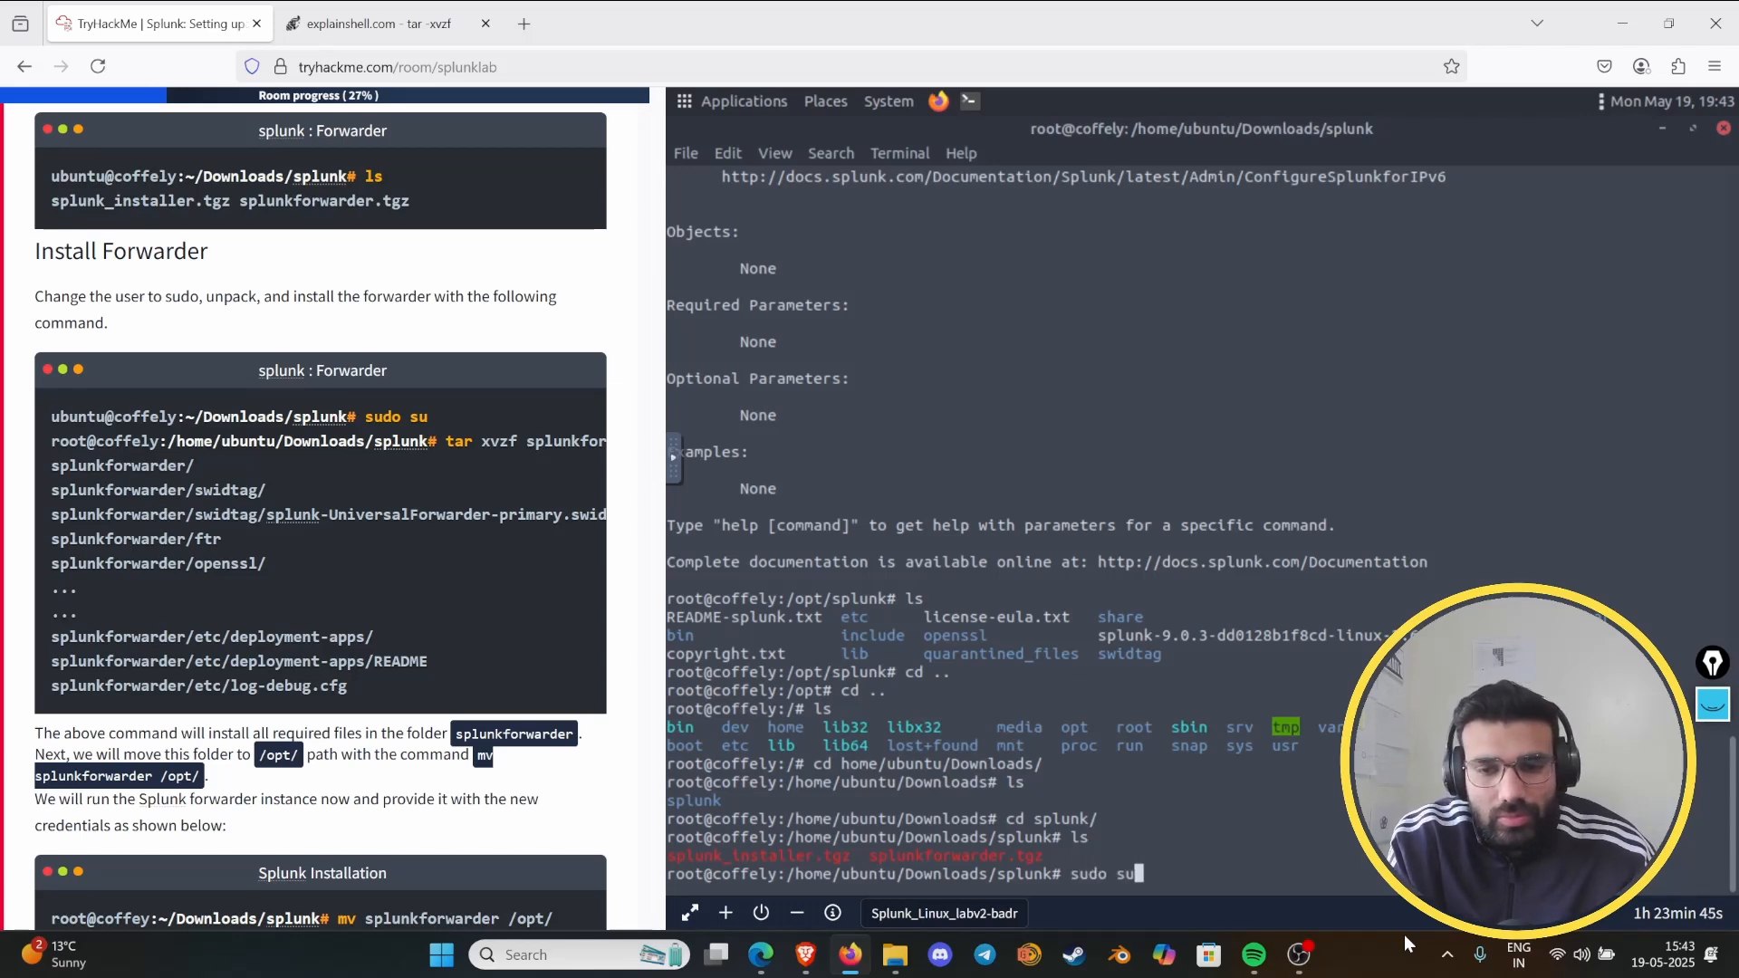
key("Return")
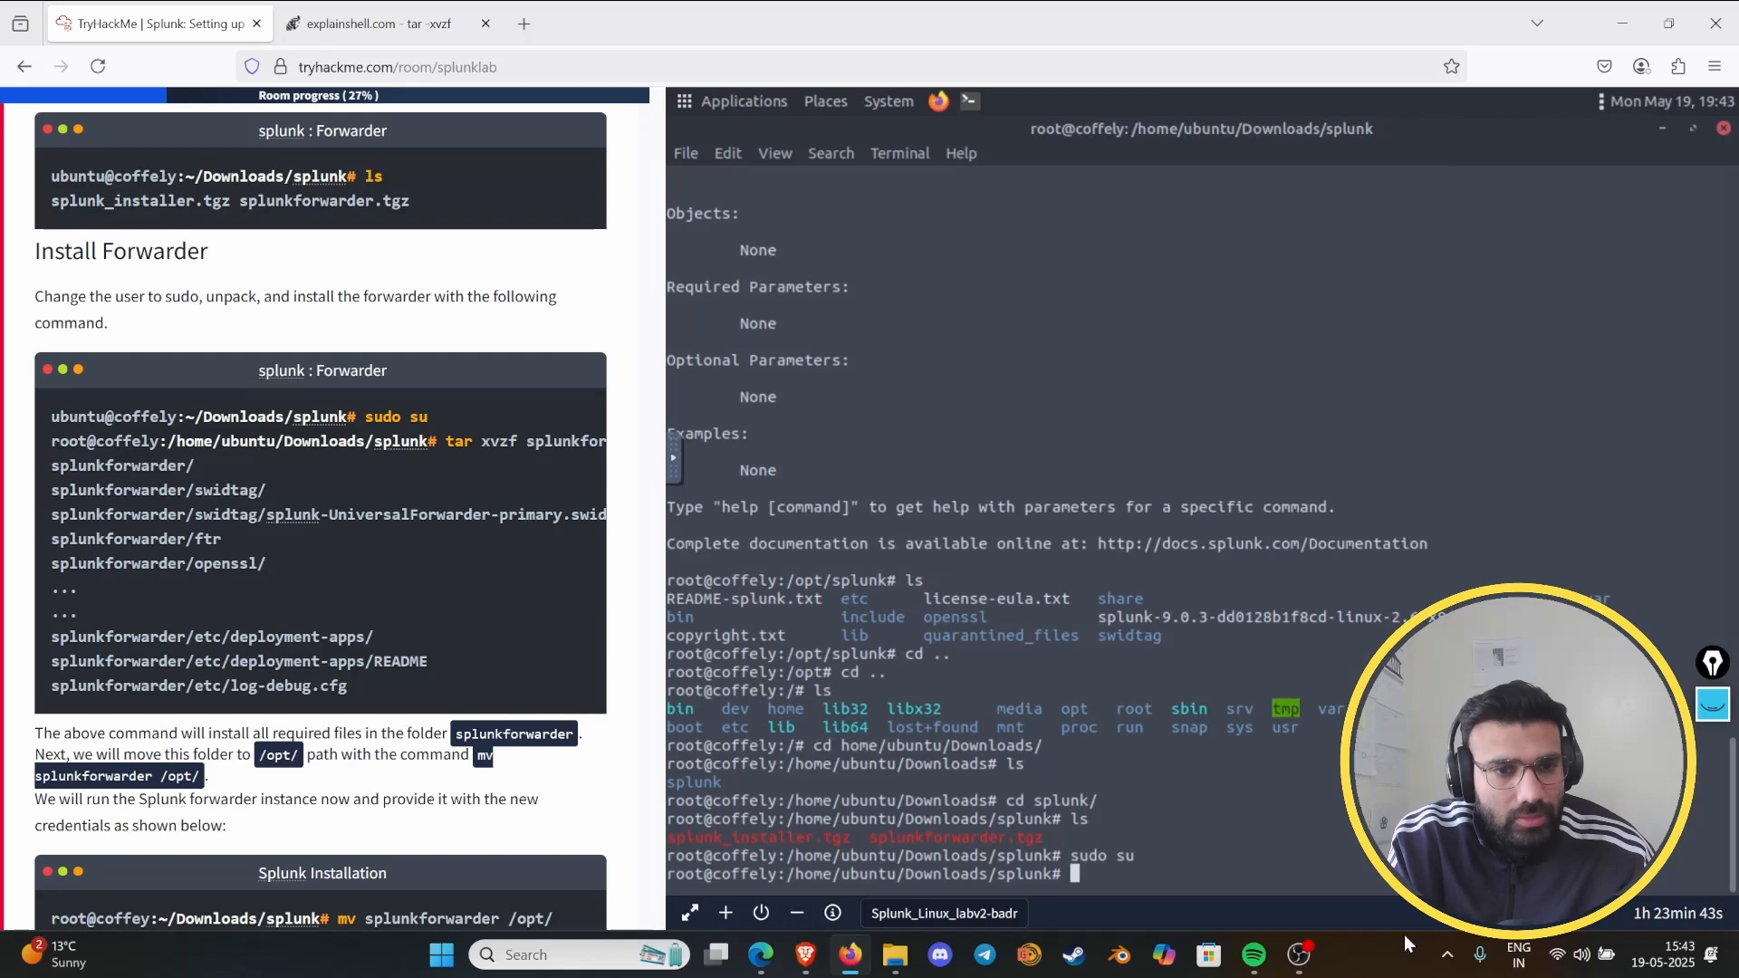
- Unpack the forwarder archive in Downloads/splunk with "tar xvzf splunkforwarder.tgz"
type("tar ")
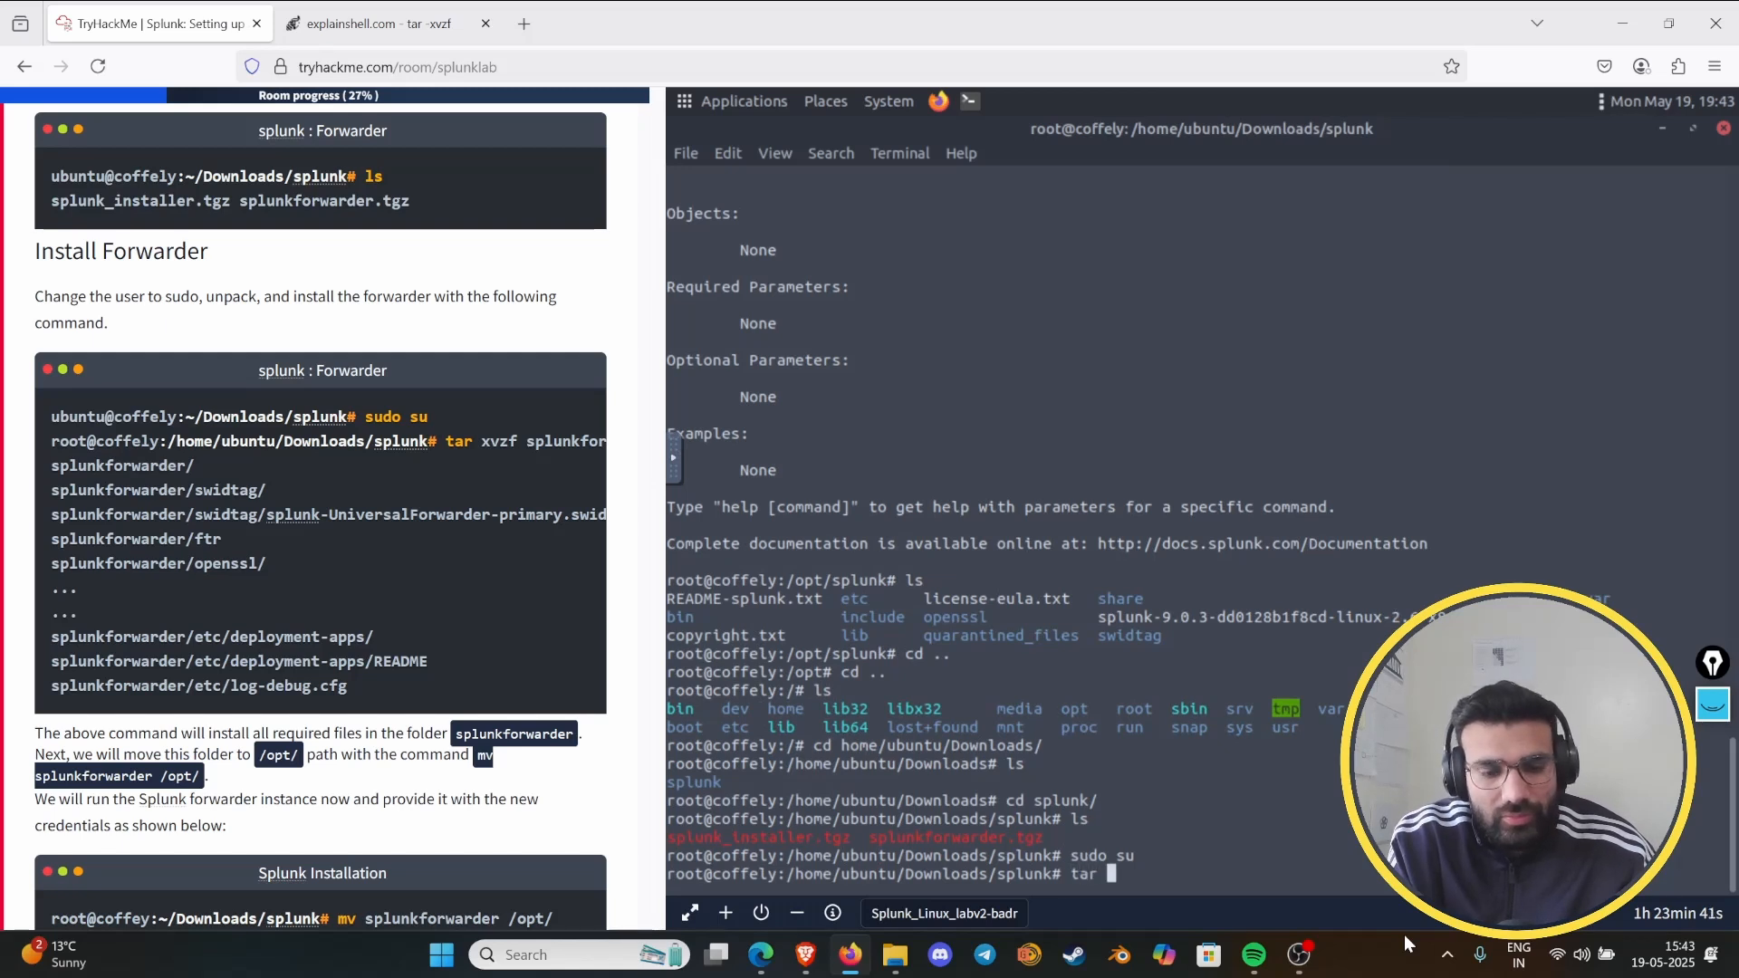
type("xv")
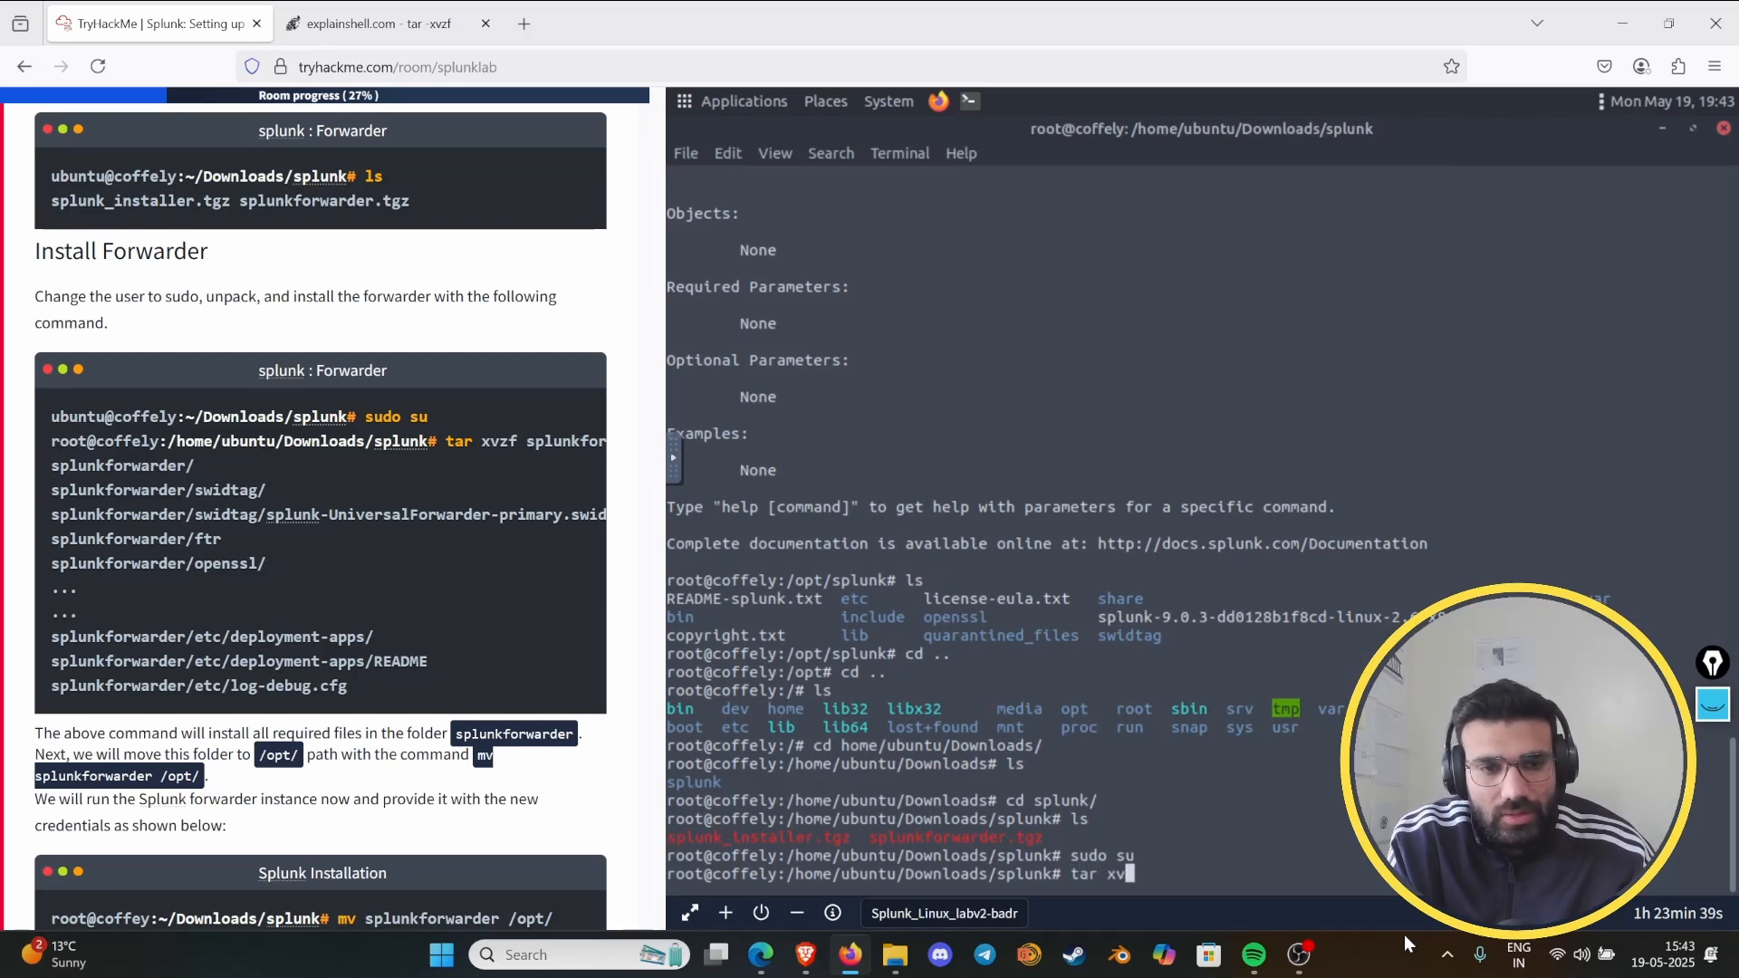
type("zf splunk")
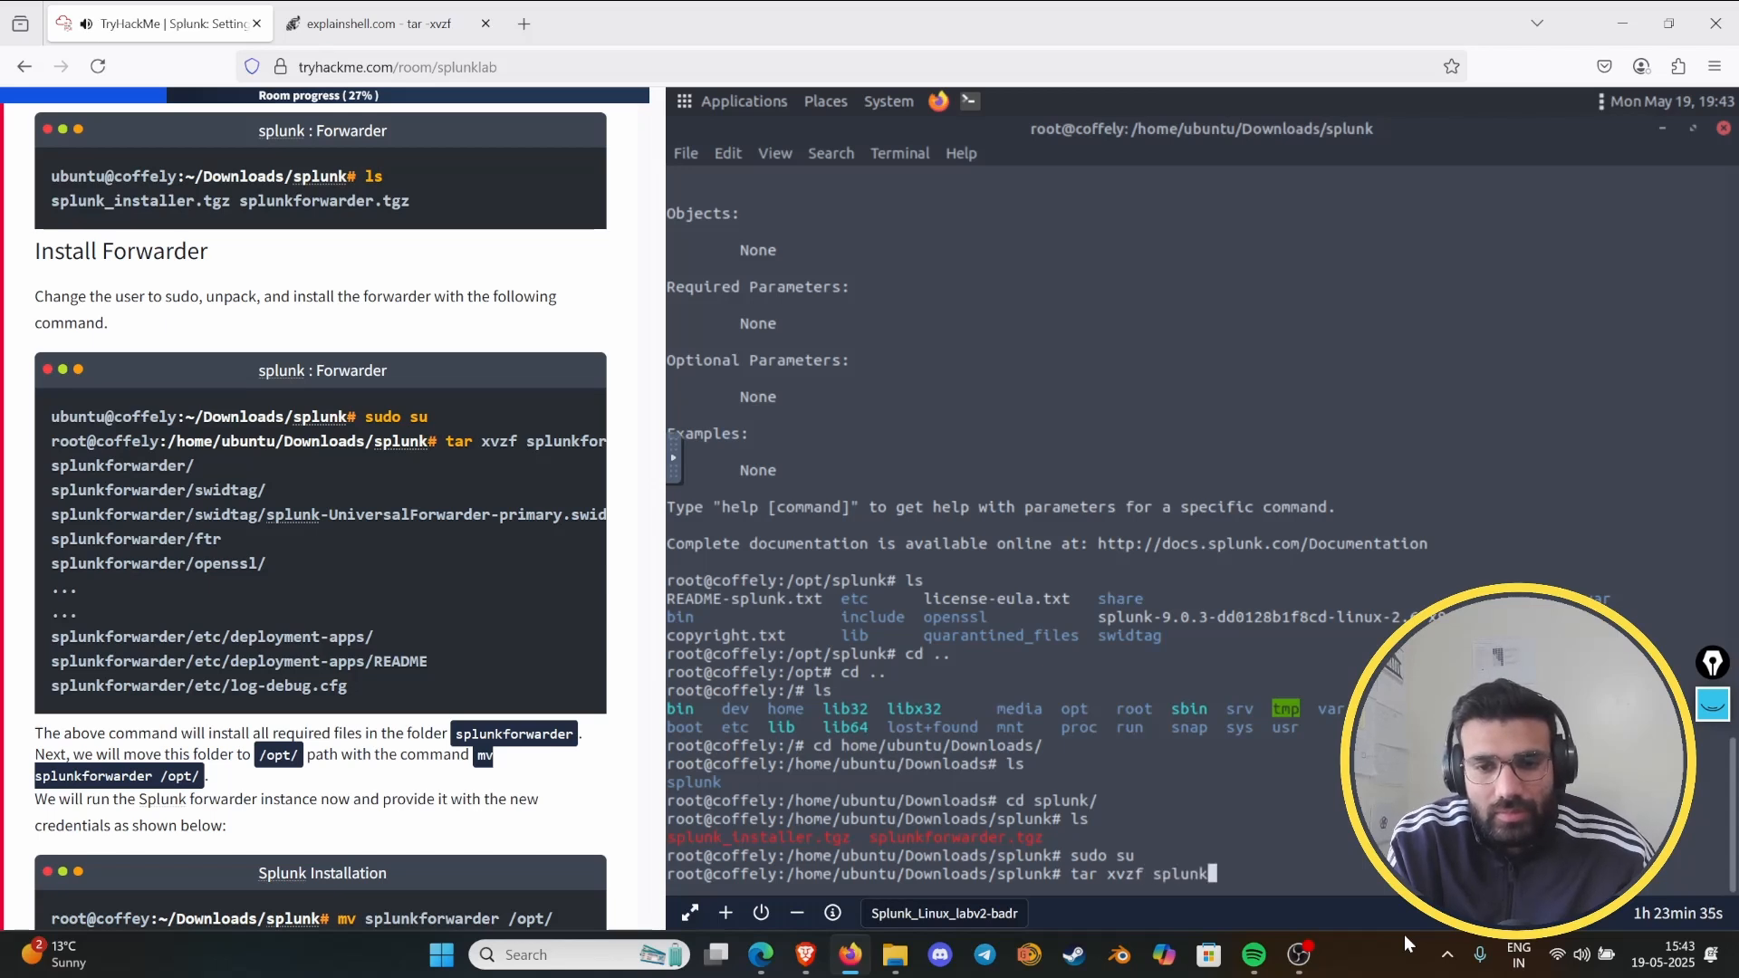
type("forwarder.tgz")
key("Tab")
key("Return")
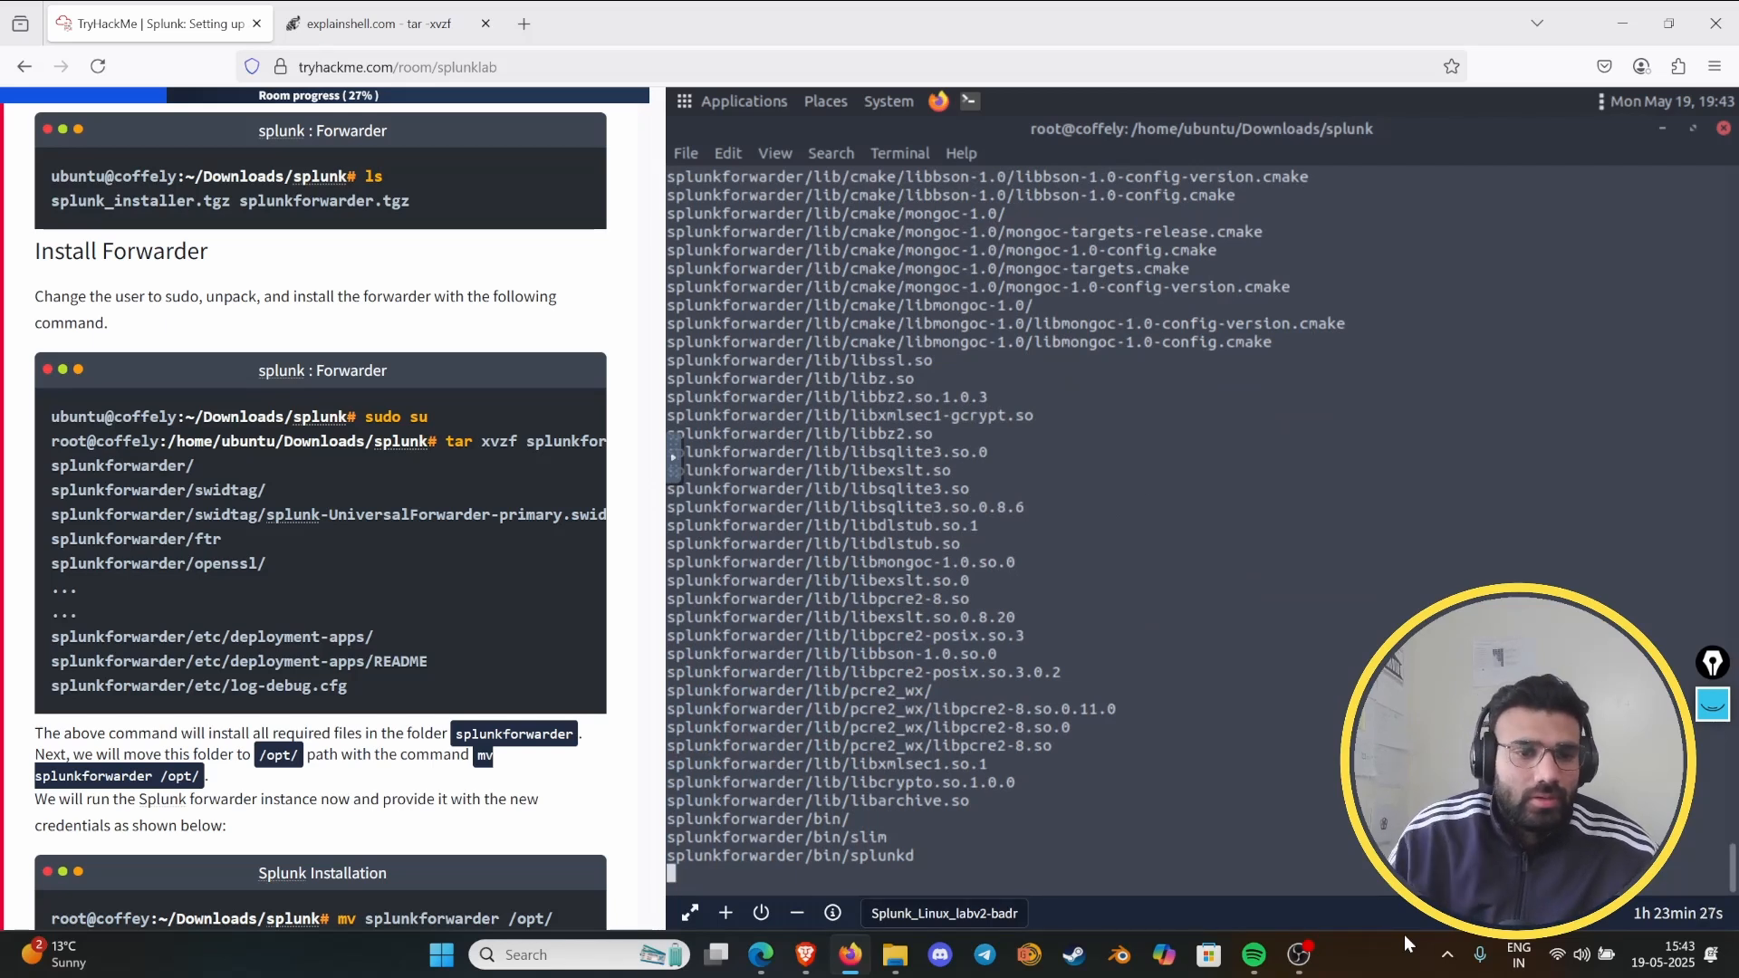
- Move the unpacked splunkforwarder folder with "mv splunkforwarder /opt/" and list what remains in Downloads/splunk
scroll(396, 629, "down", 3)
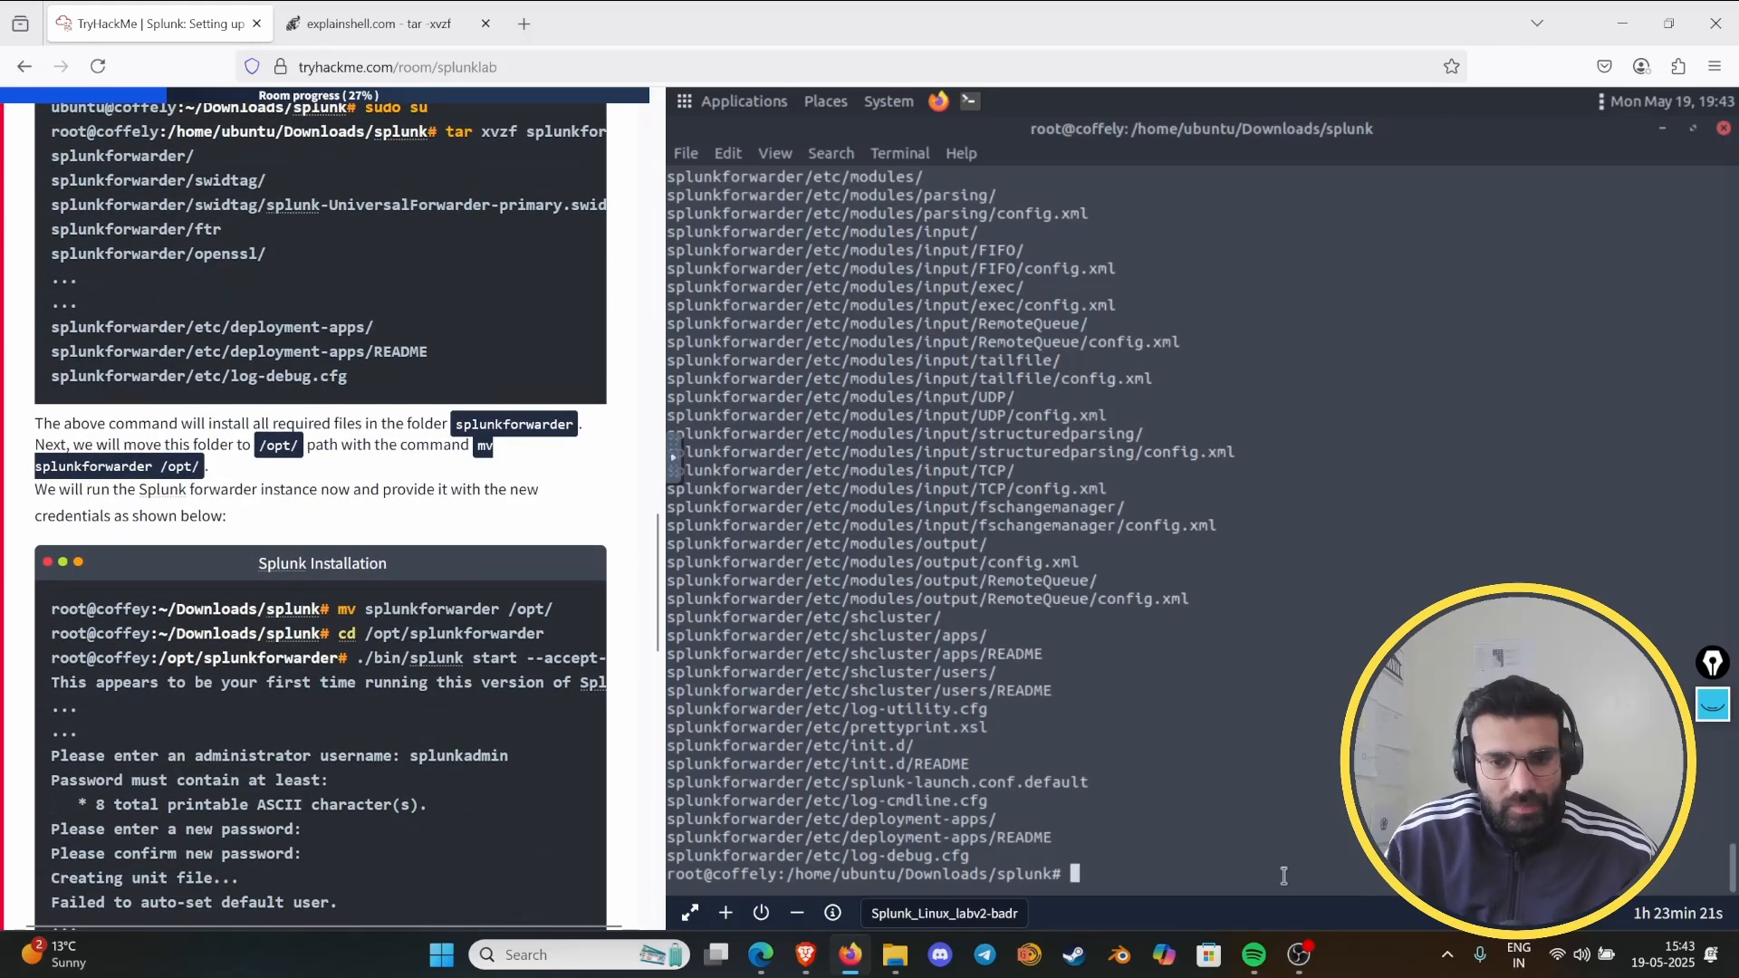
type("m")
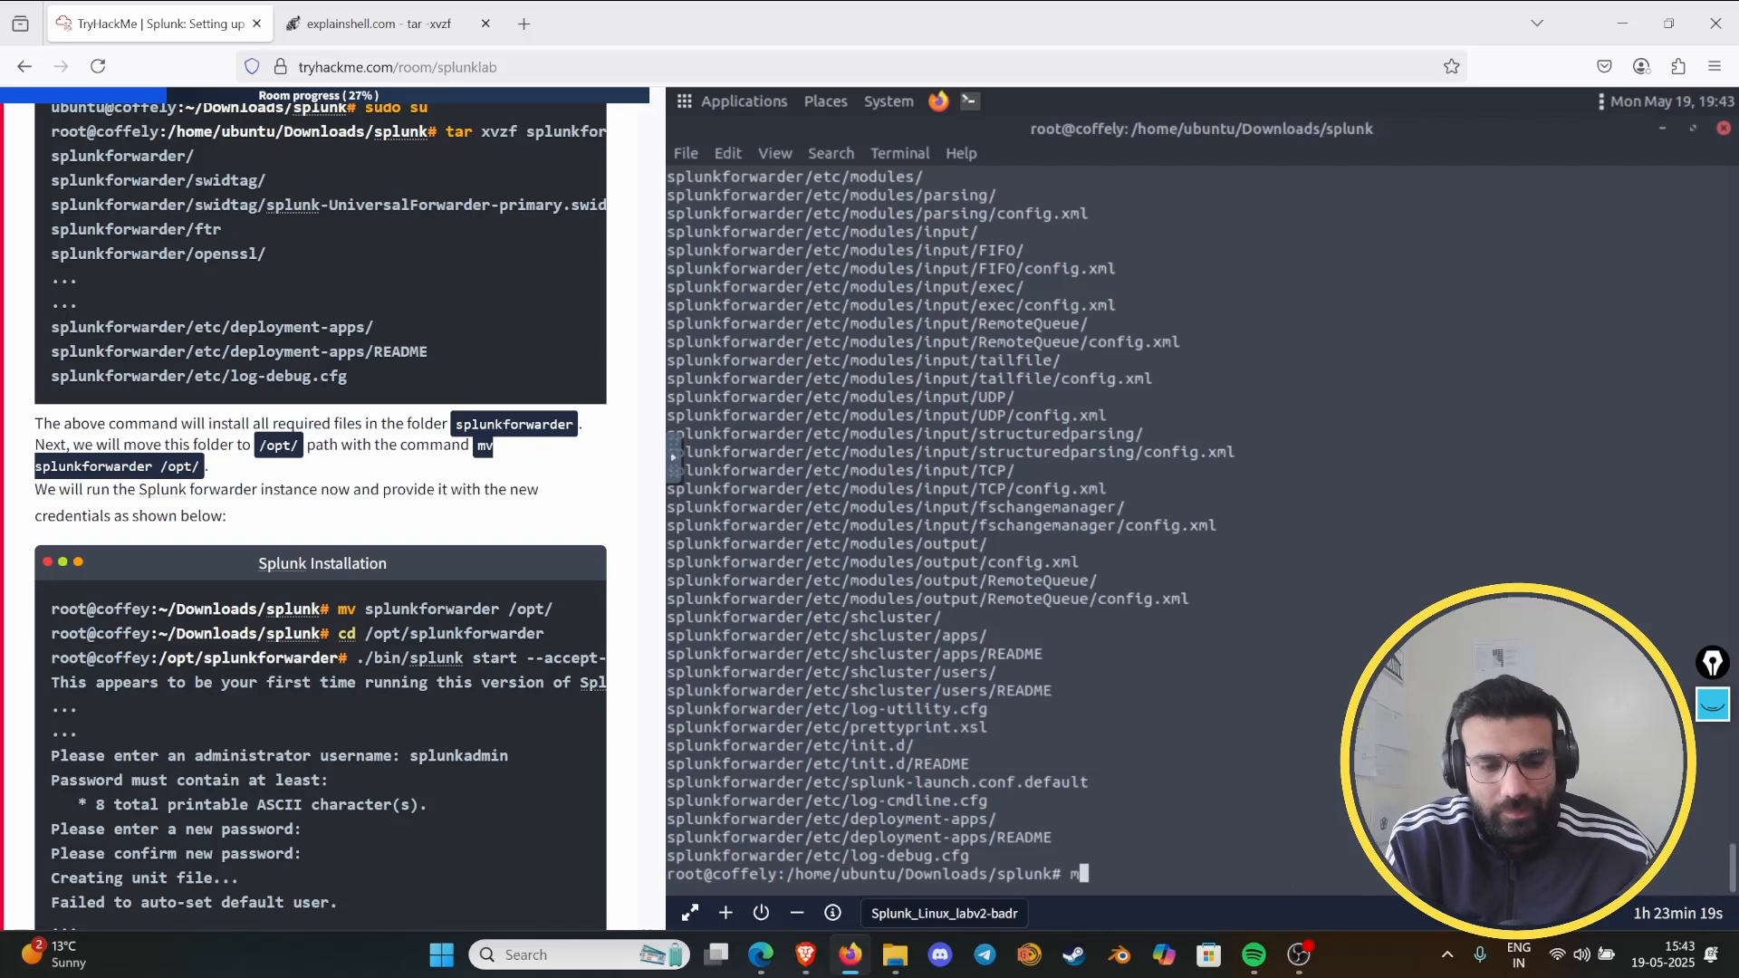
type("v ")
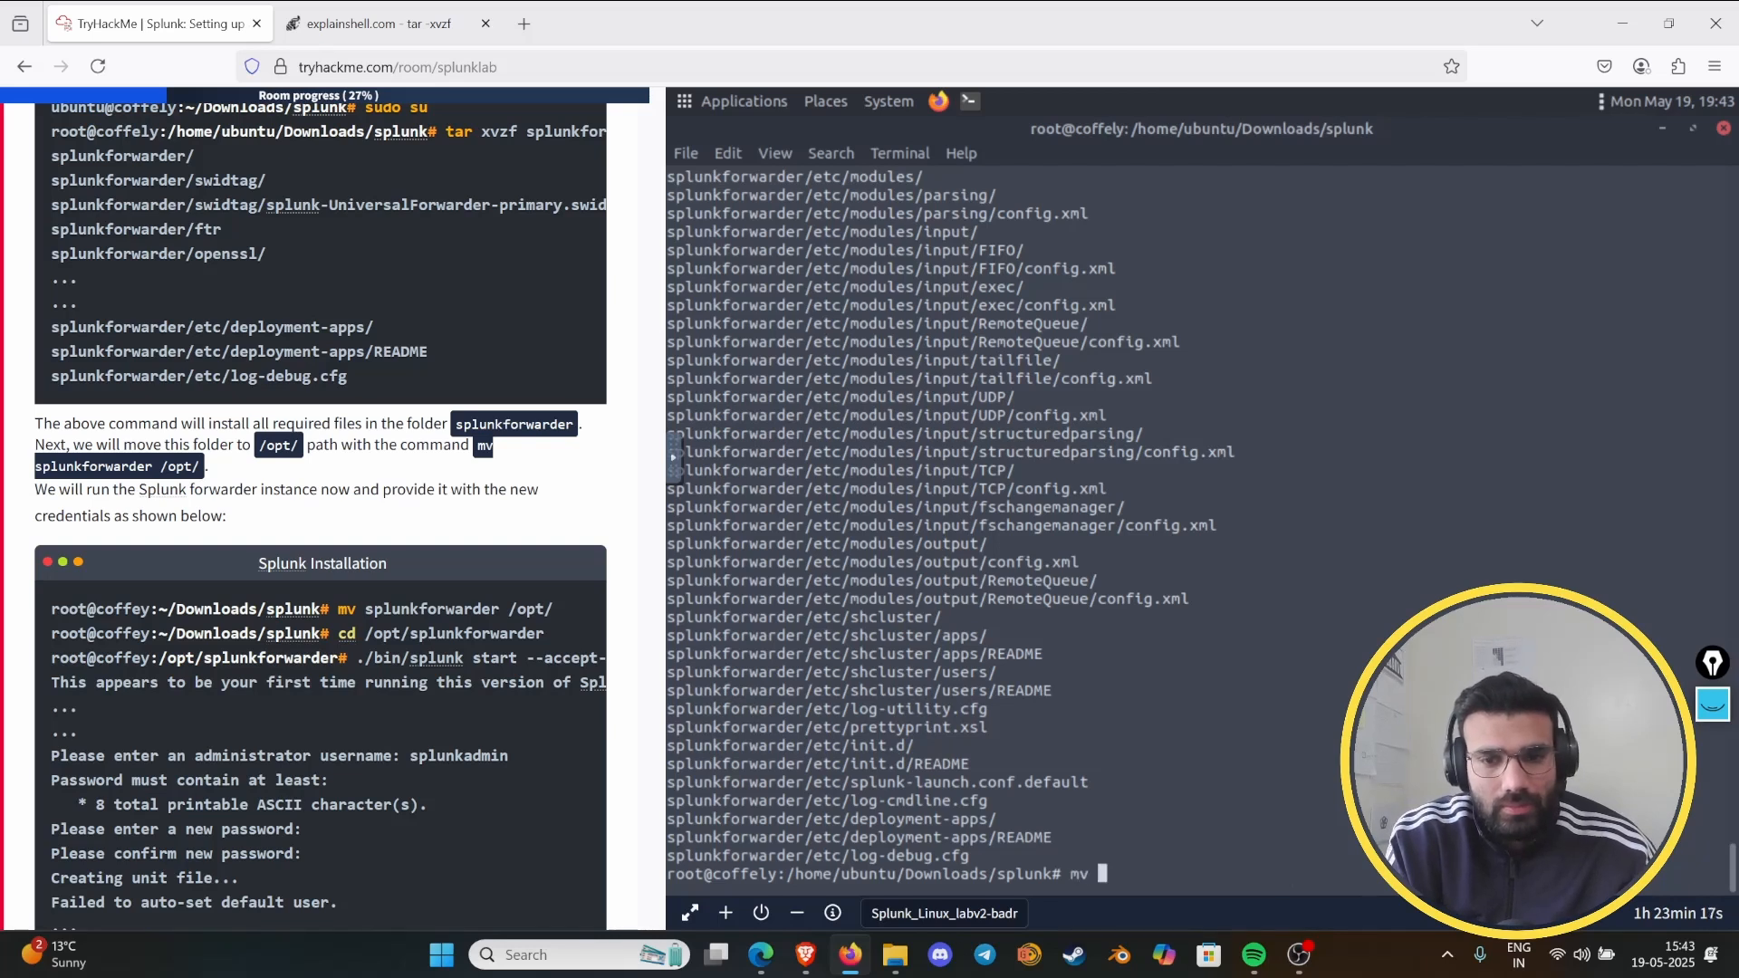
type("splunk")
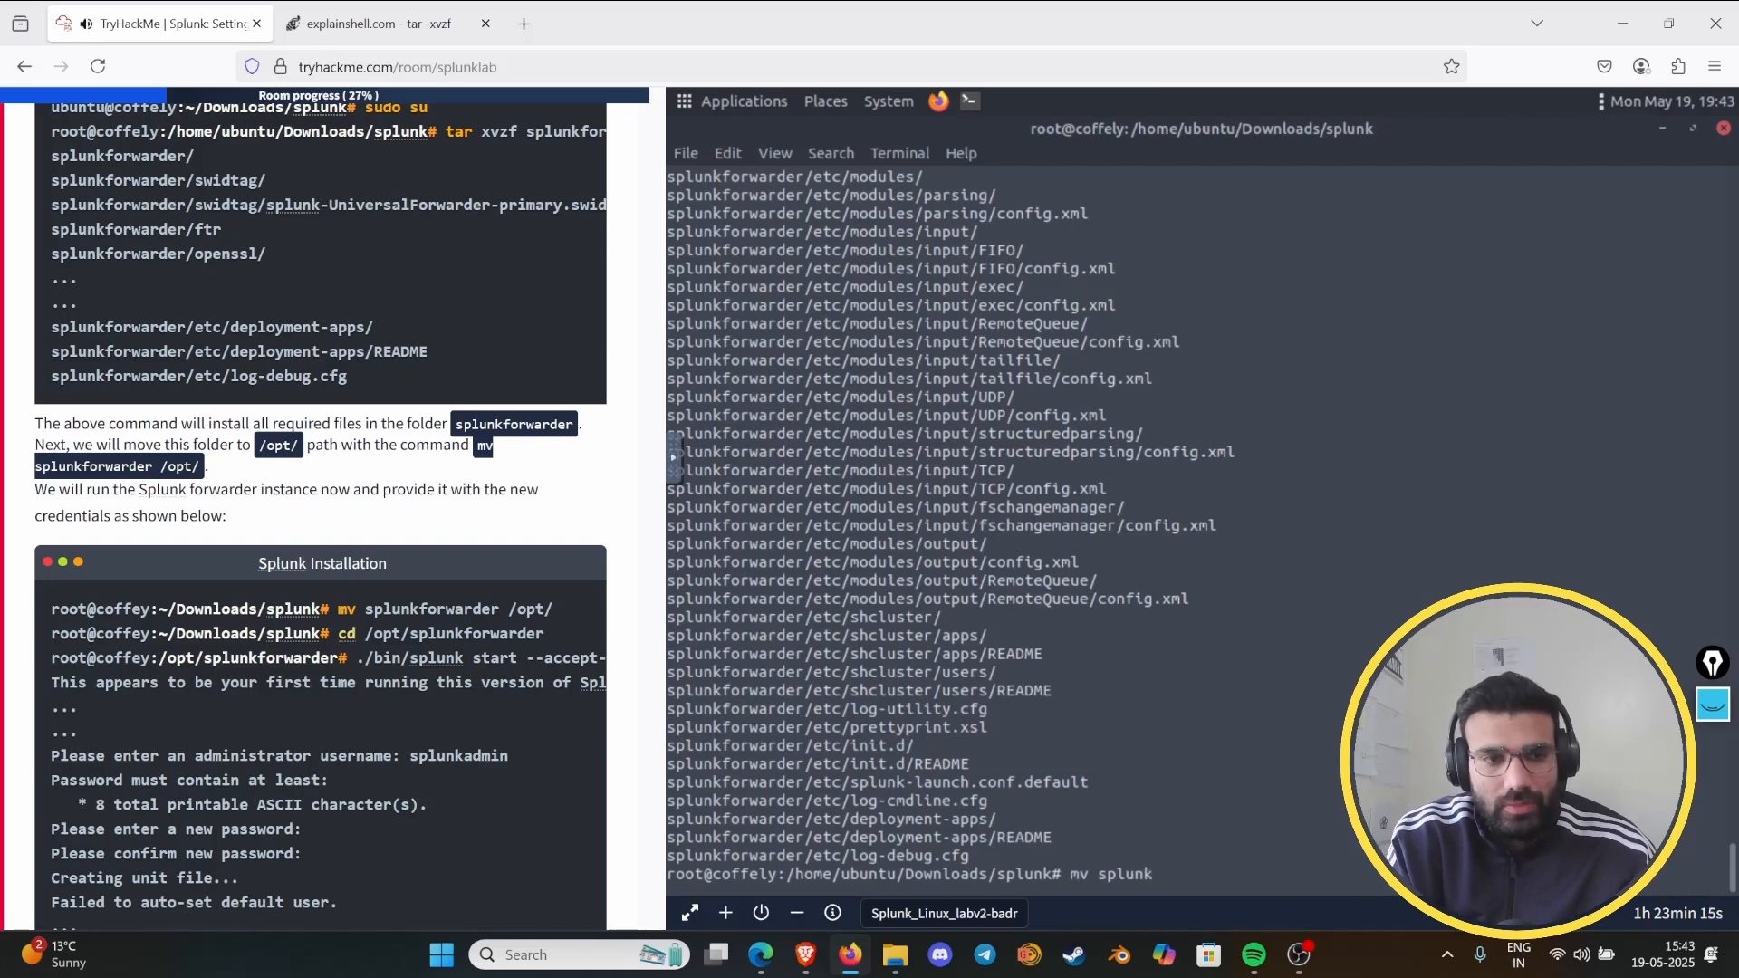
type("f")
key("Tab")
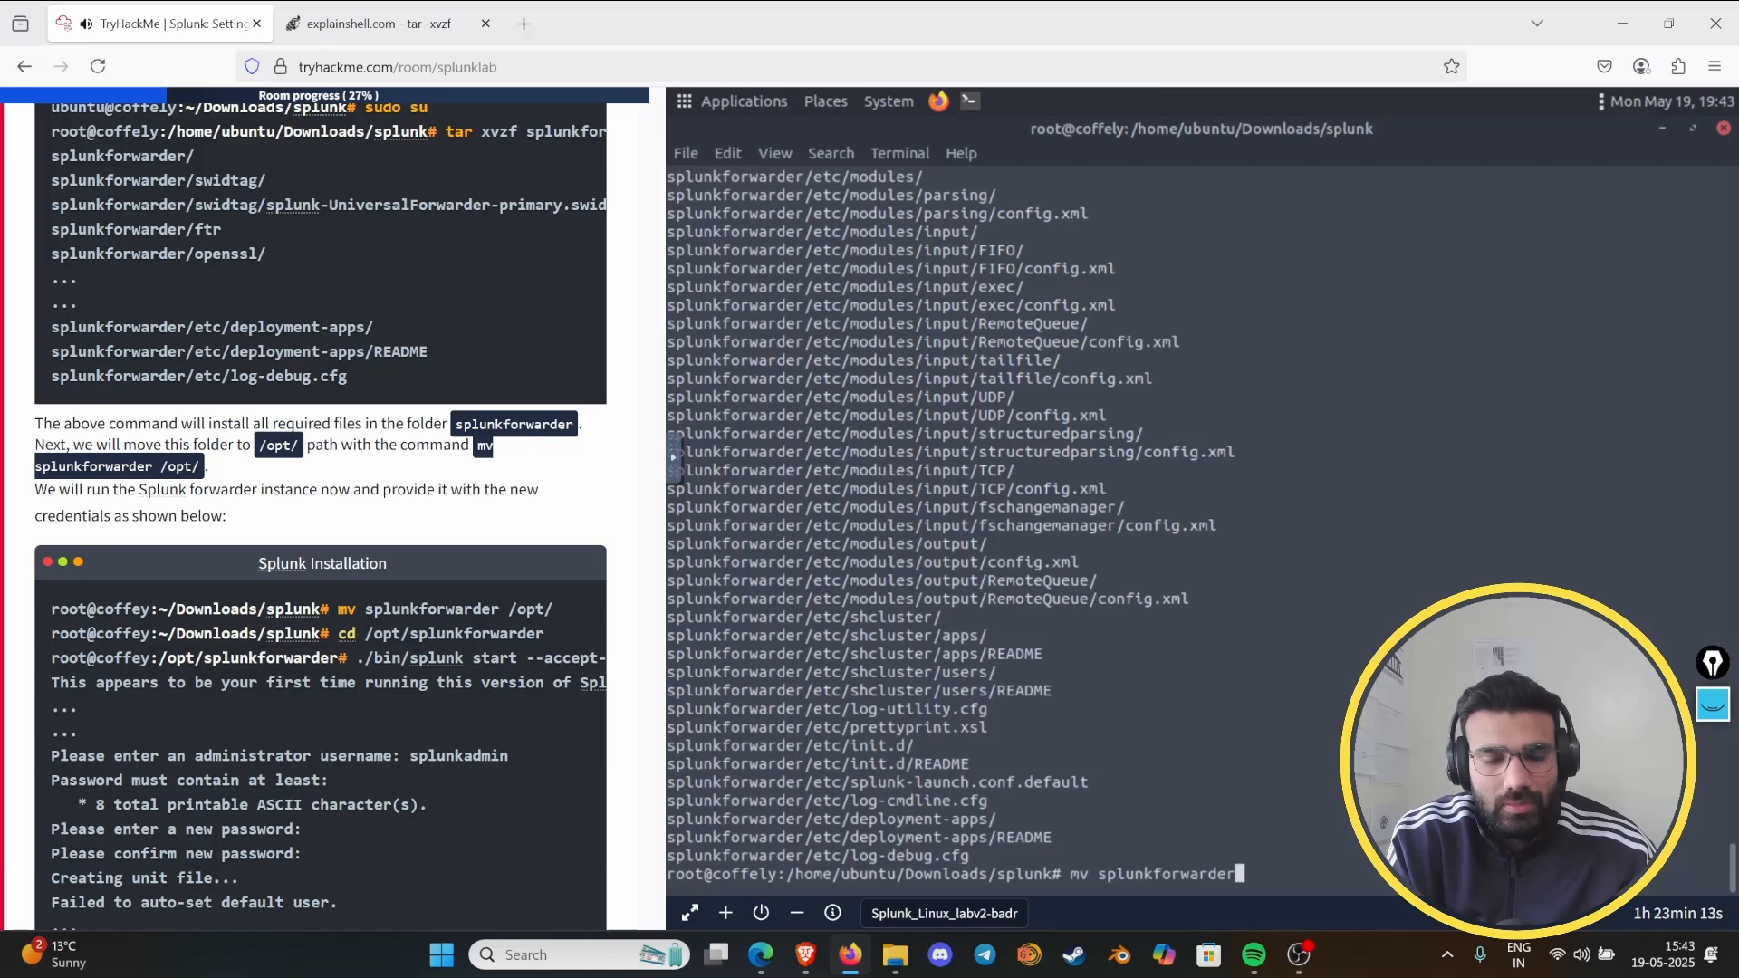
type("/opt/")
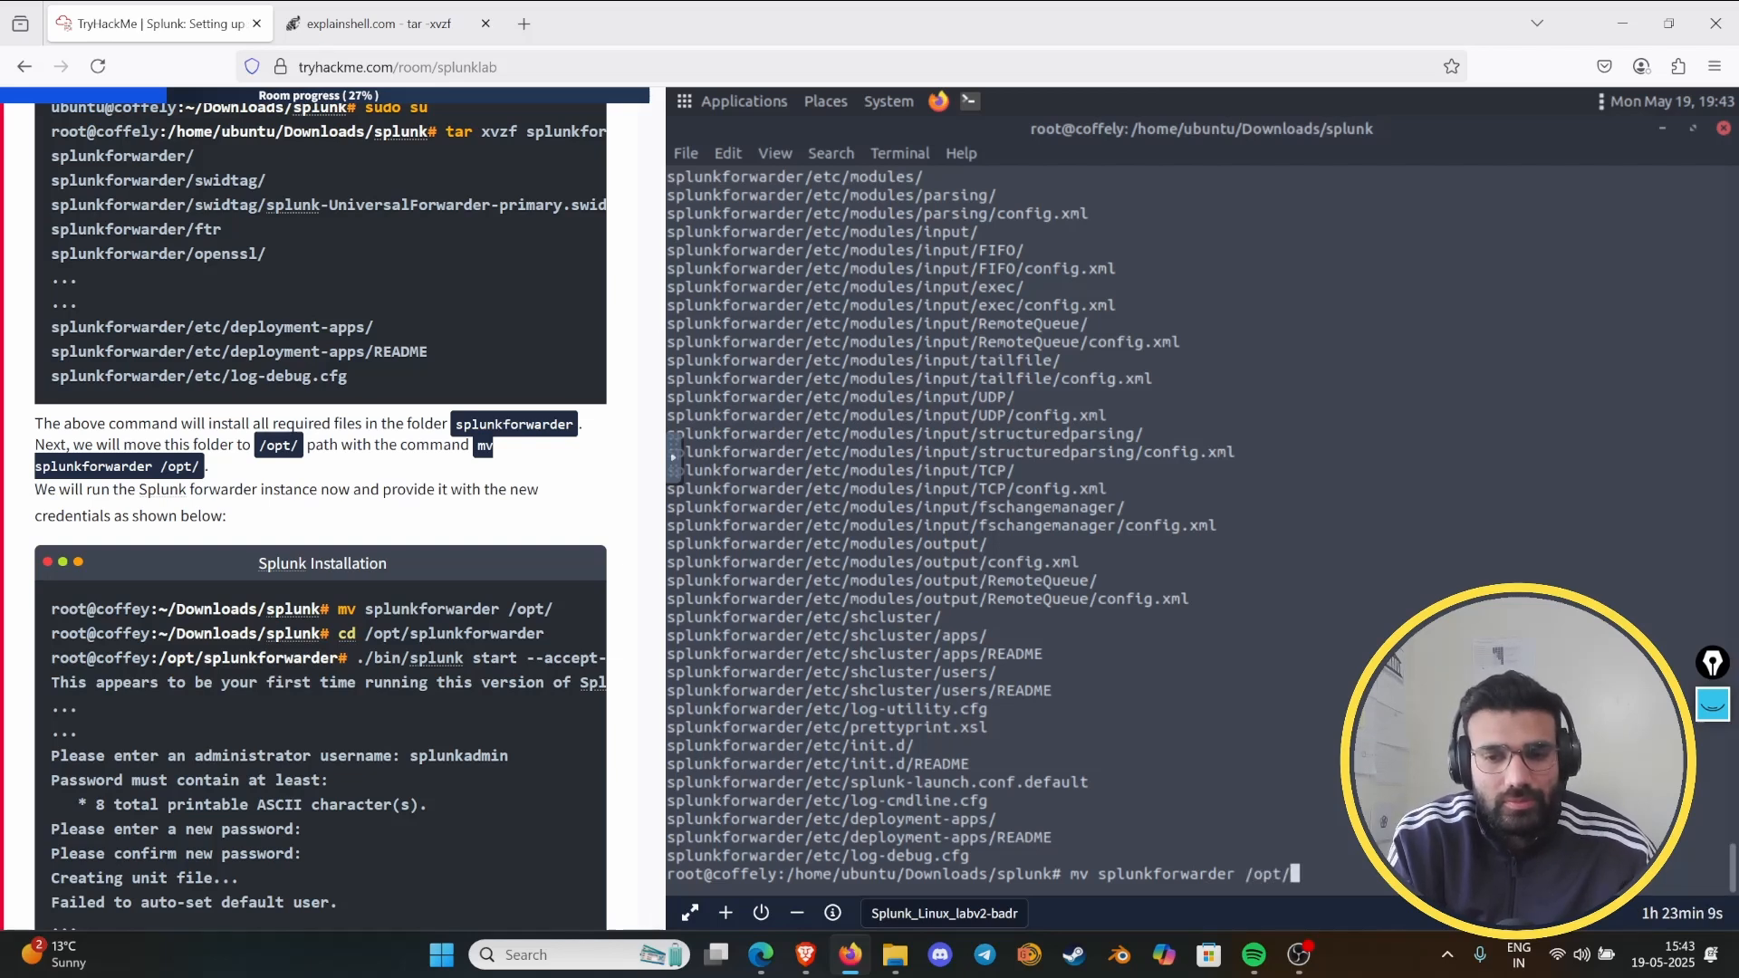
key("Return")
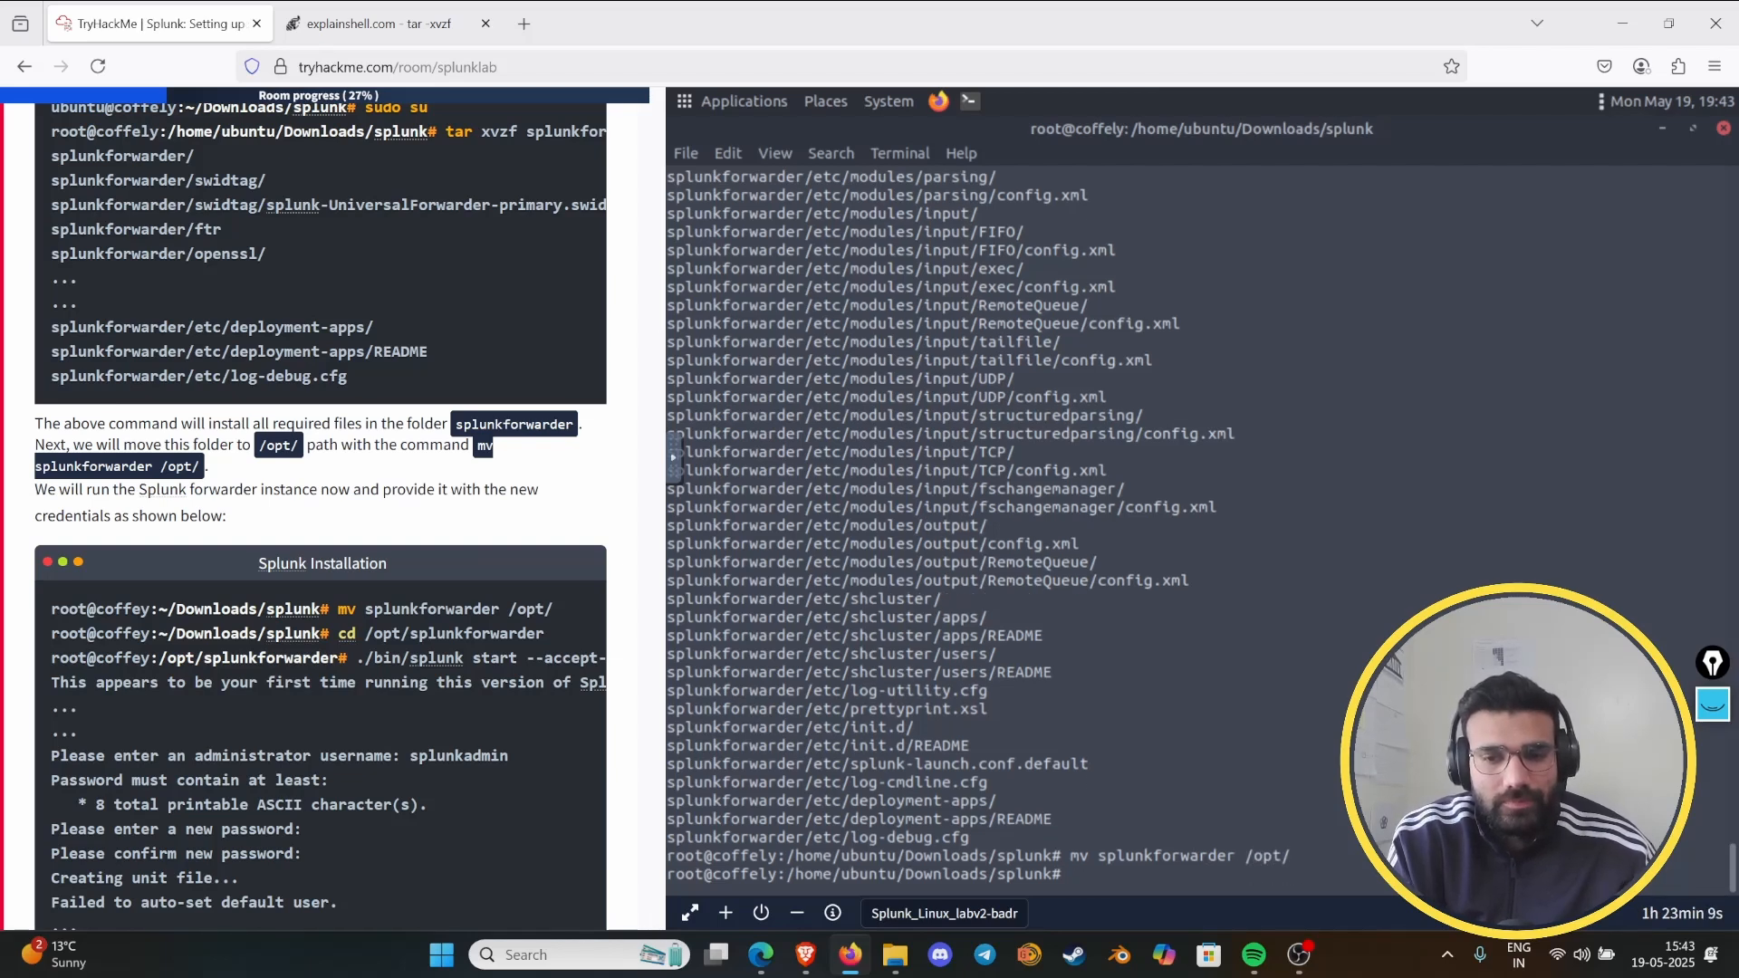
type("ls")
key("Return")
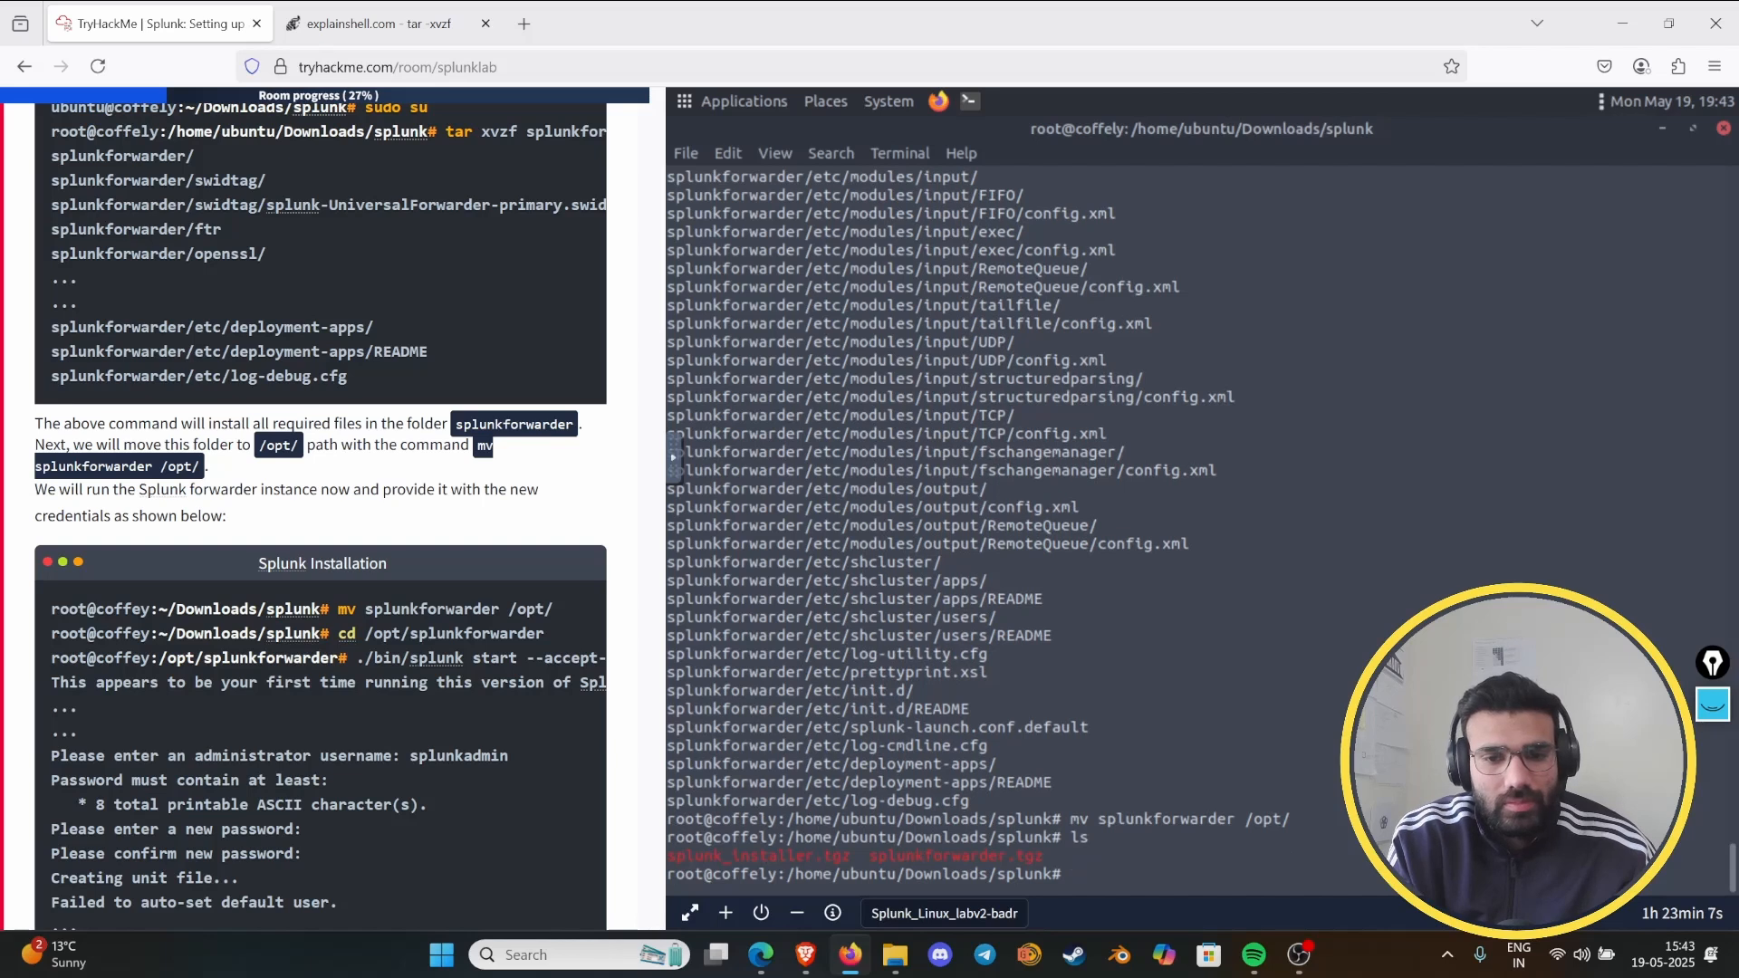
- Change to the /opt/splunkforwarder/ directory and list its contents with ls
type("c")
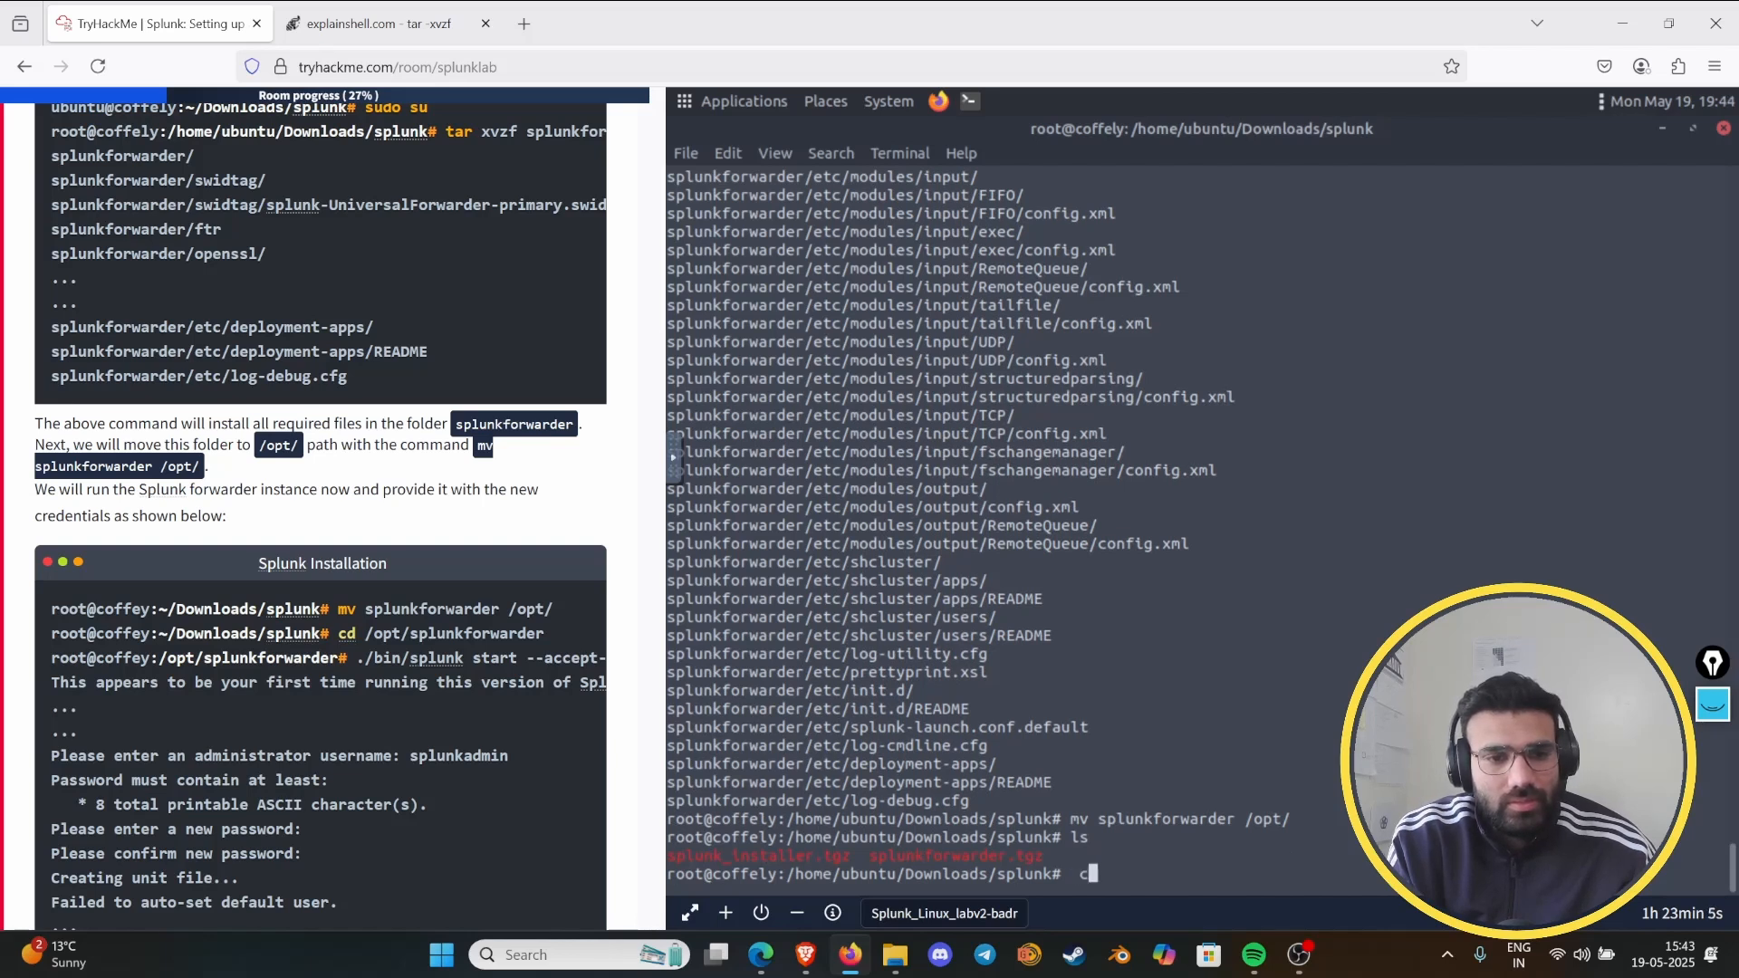
type("d /")
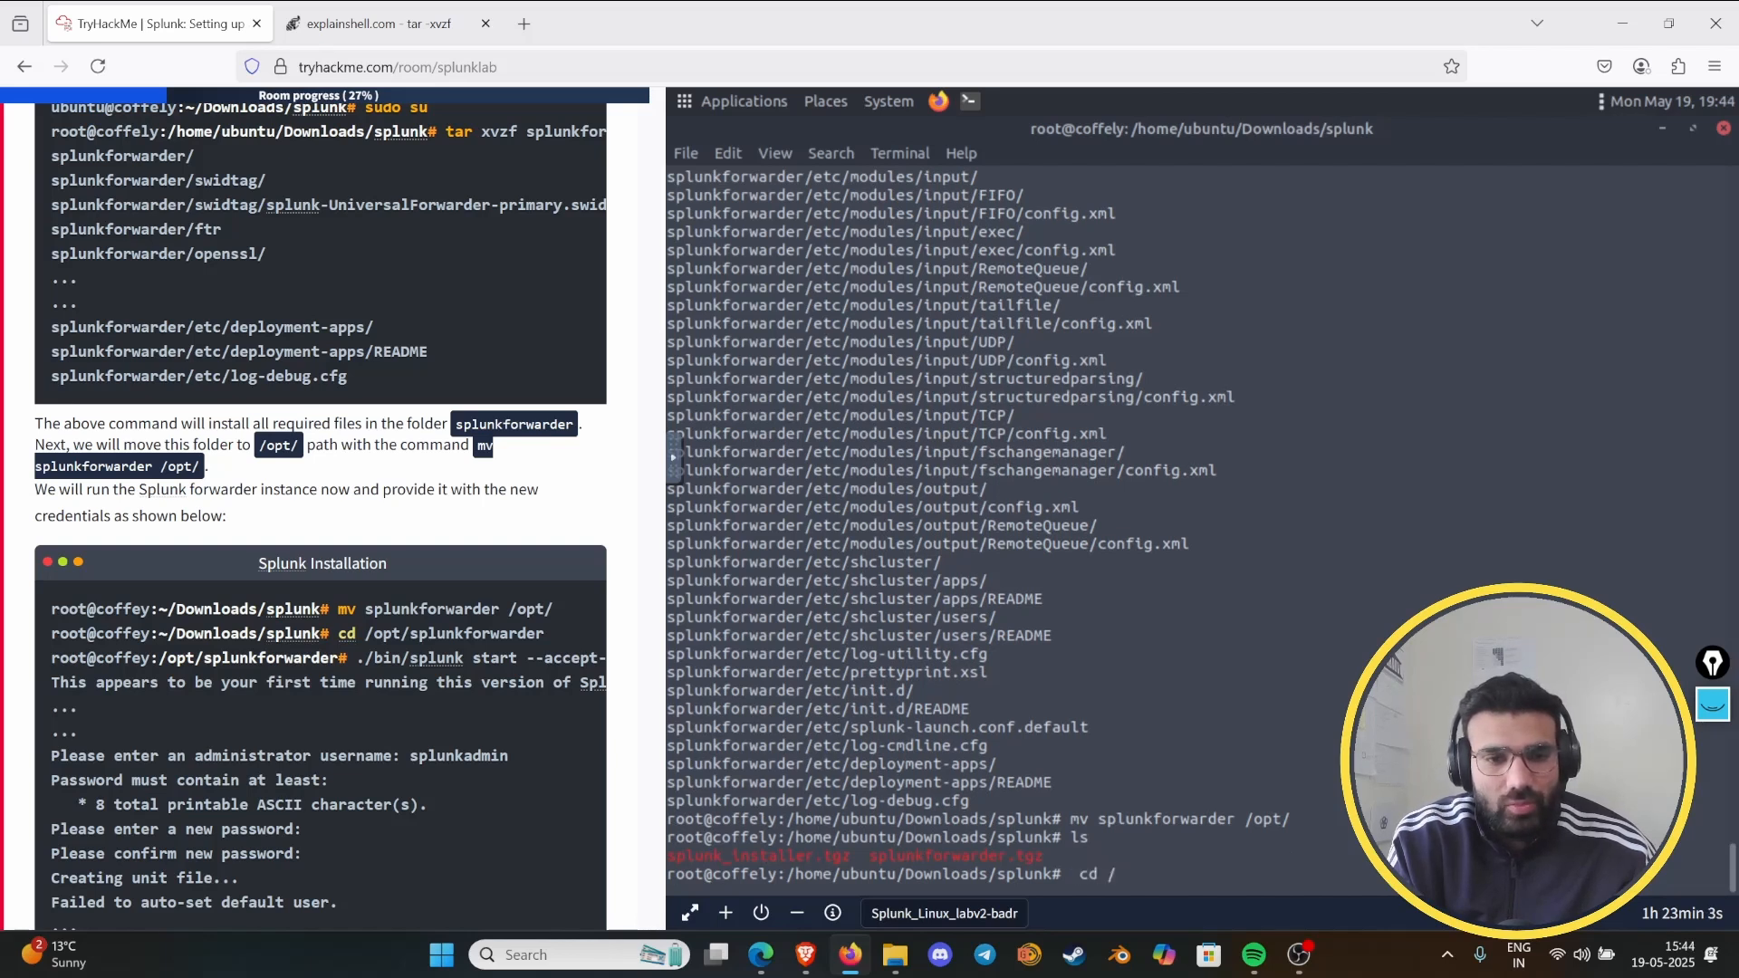
type("opt/p")
key("BackSpace")
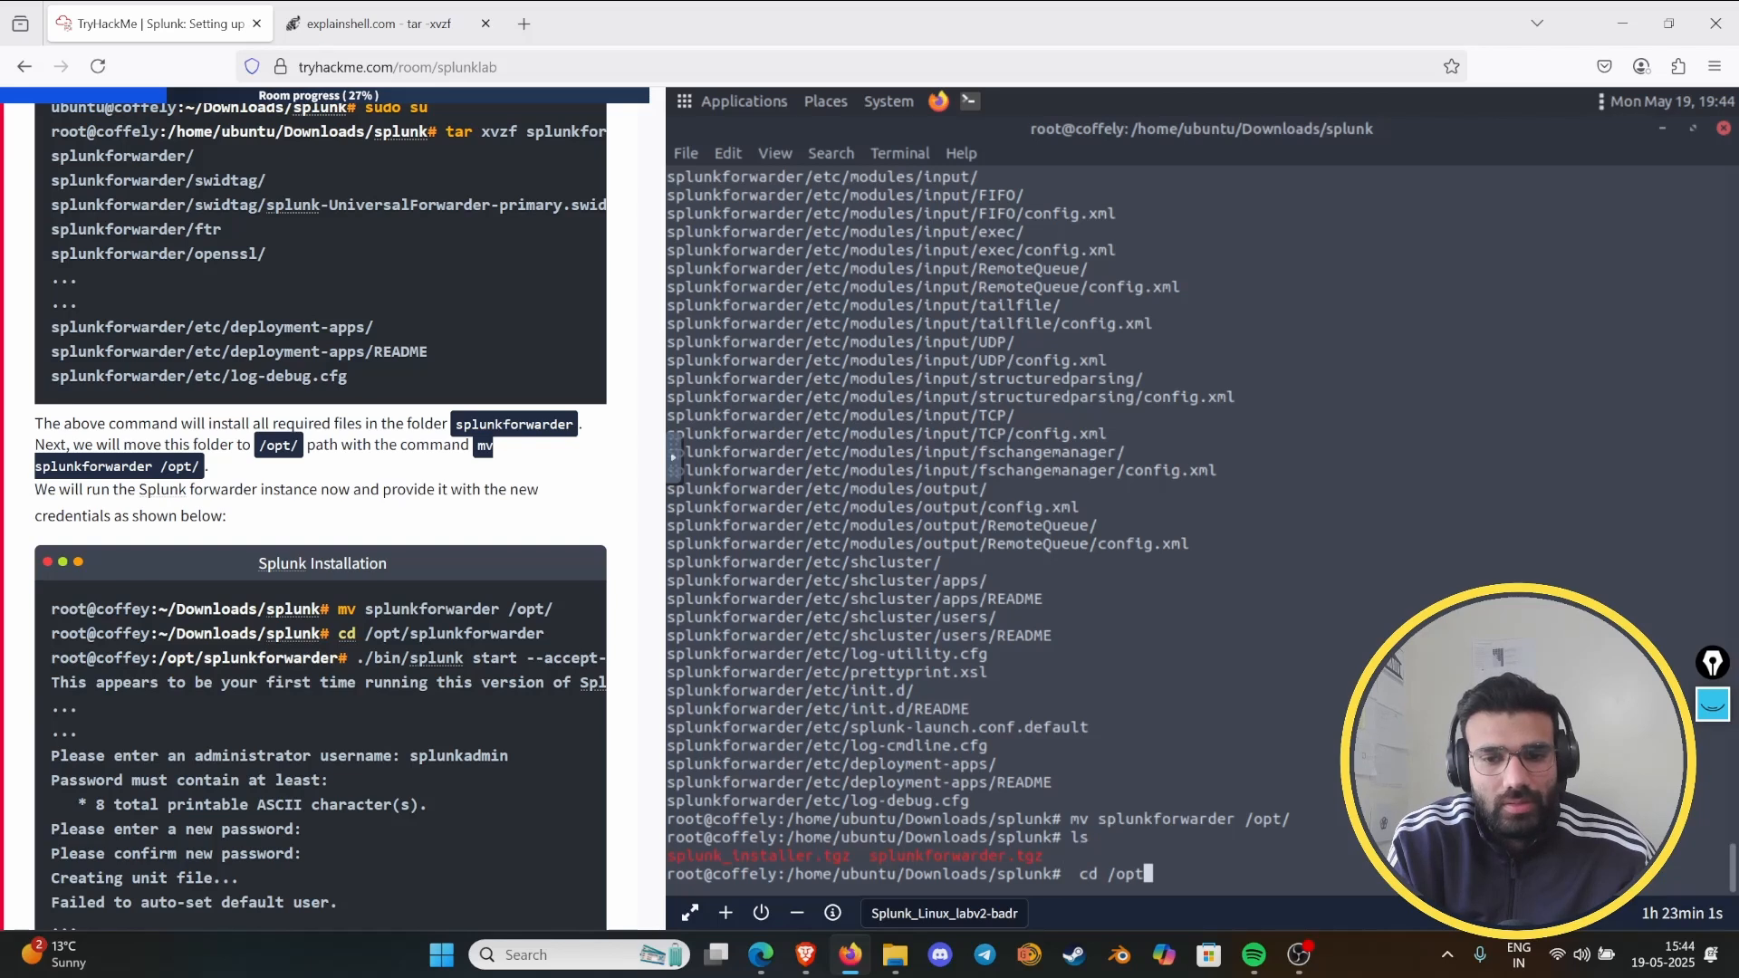
type("sp")
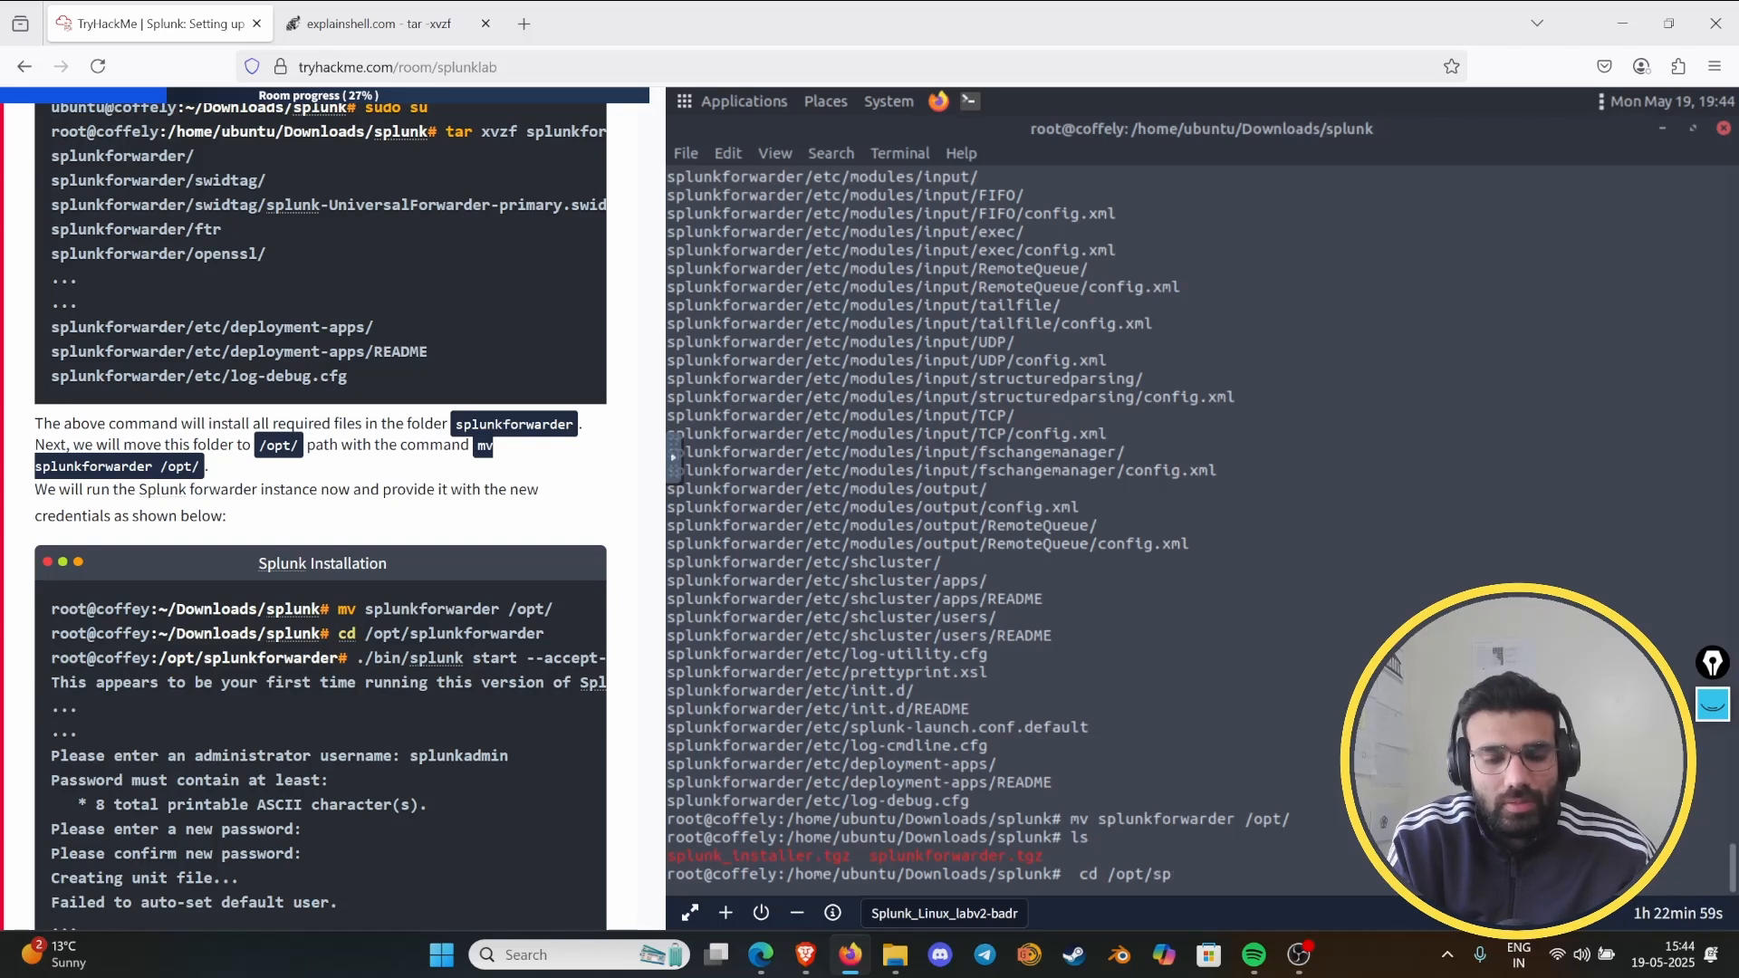
type("lunkfo")
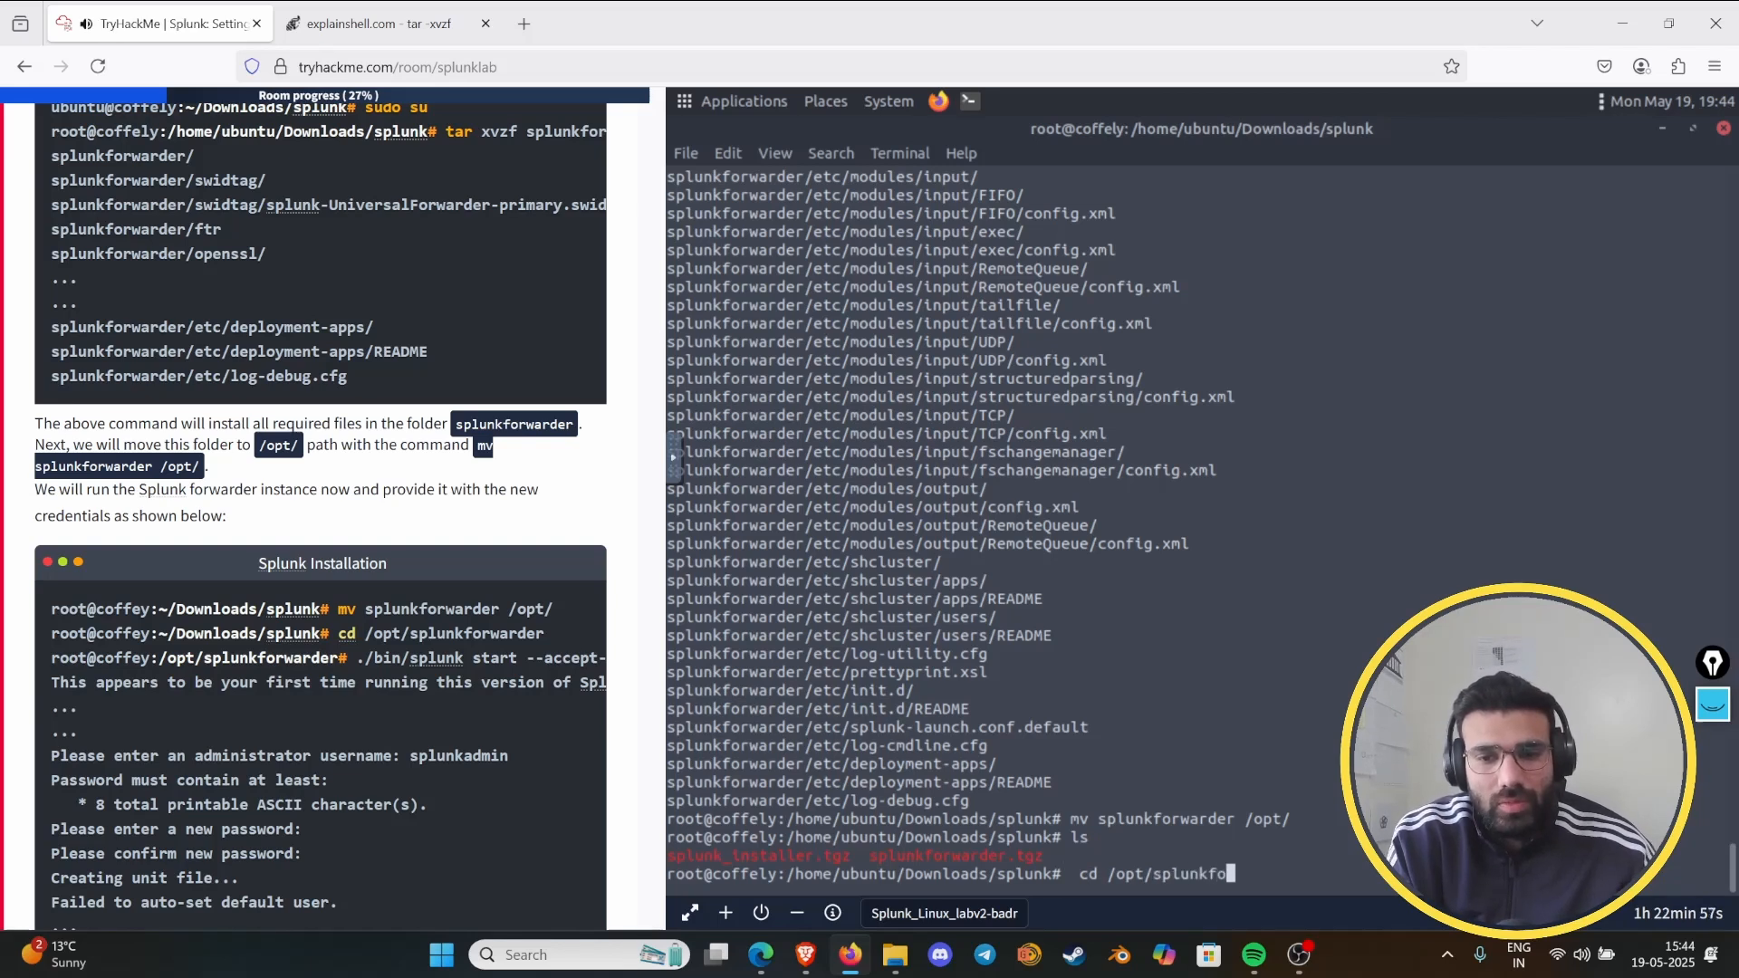
key("Tab")
key("Return")
type("ls")
key("Return")
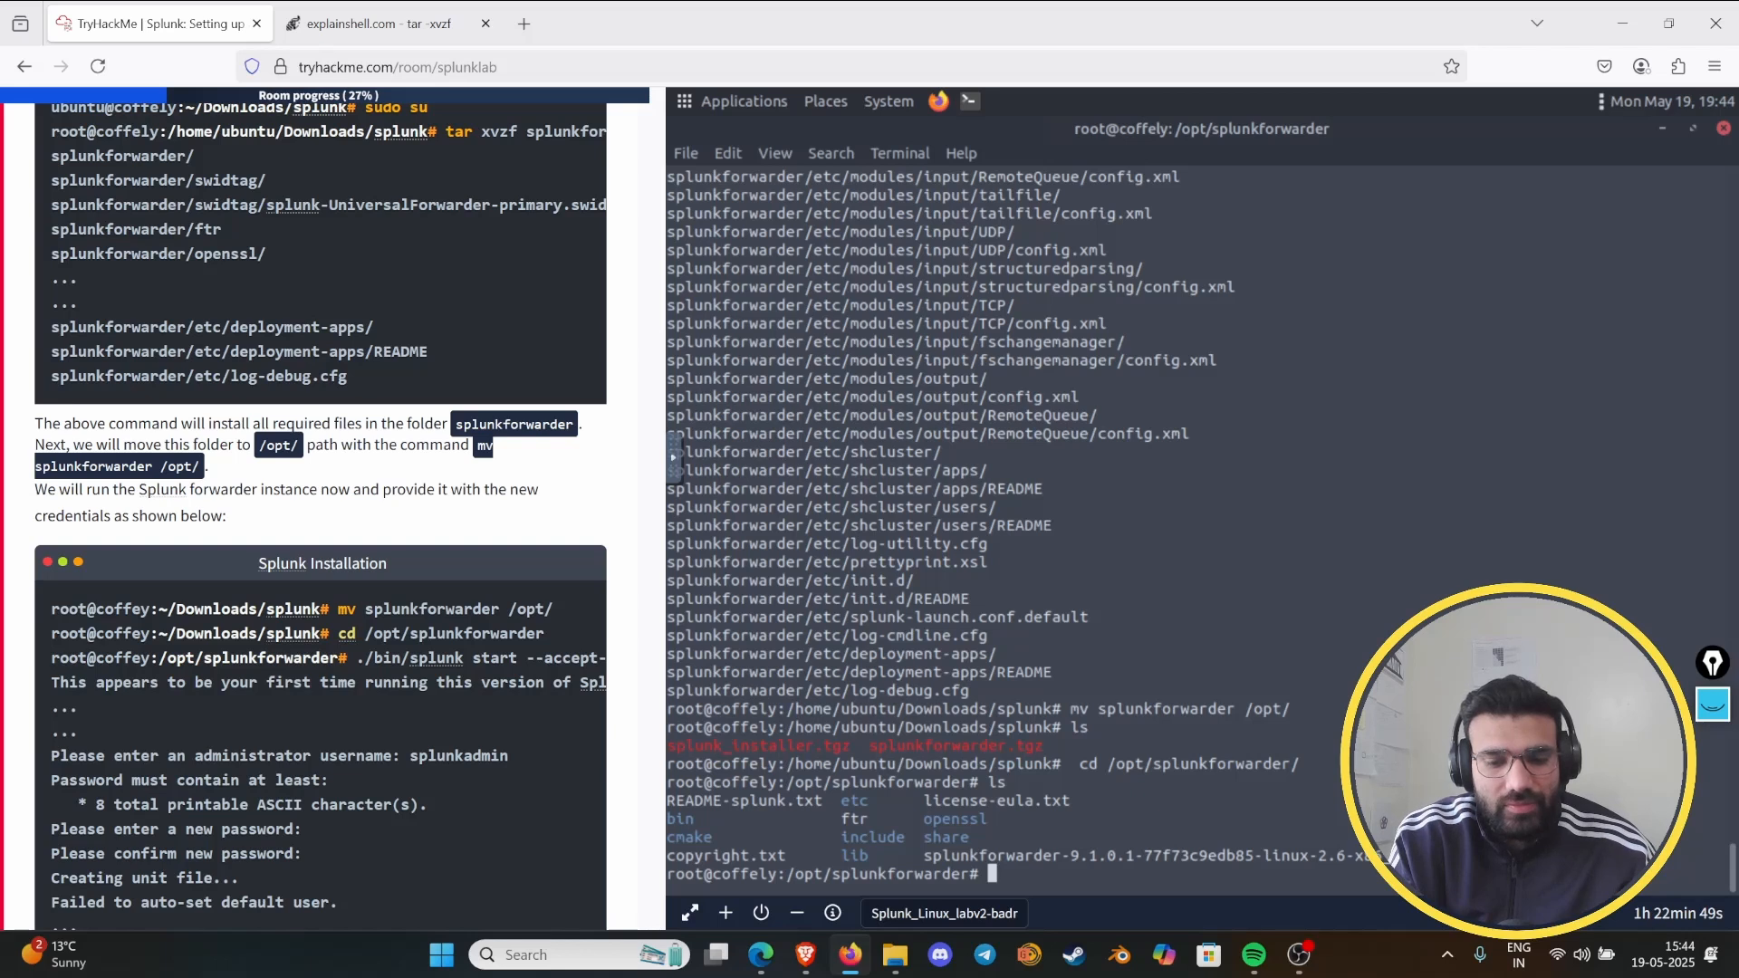
- Start the forwarder from /opt/splunkforwarder with "./bin/splunk start --accept-license", following the command in the room's Splunk Installation example
type("./bin")
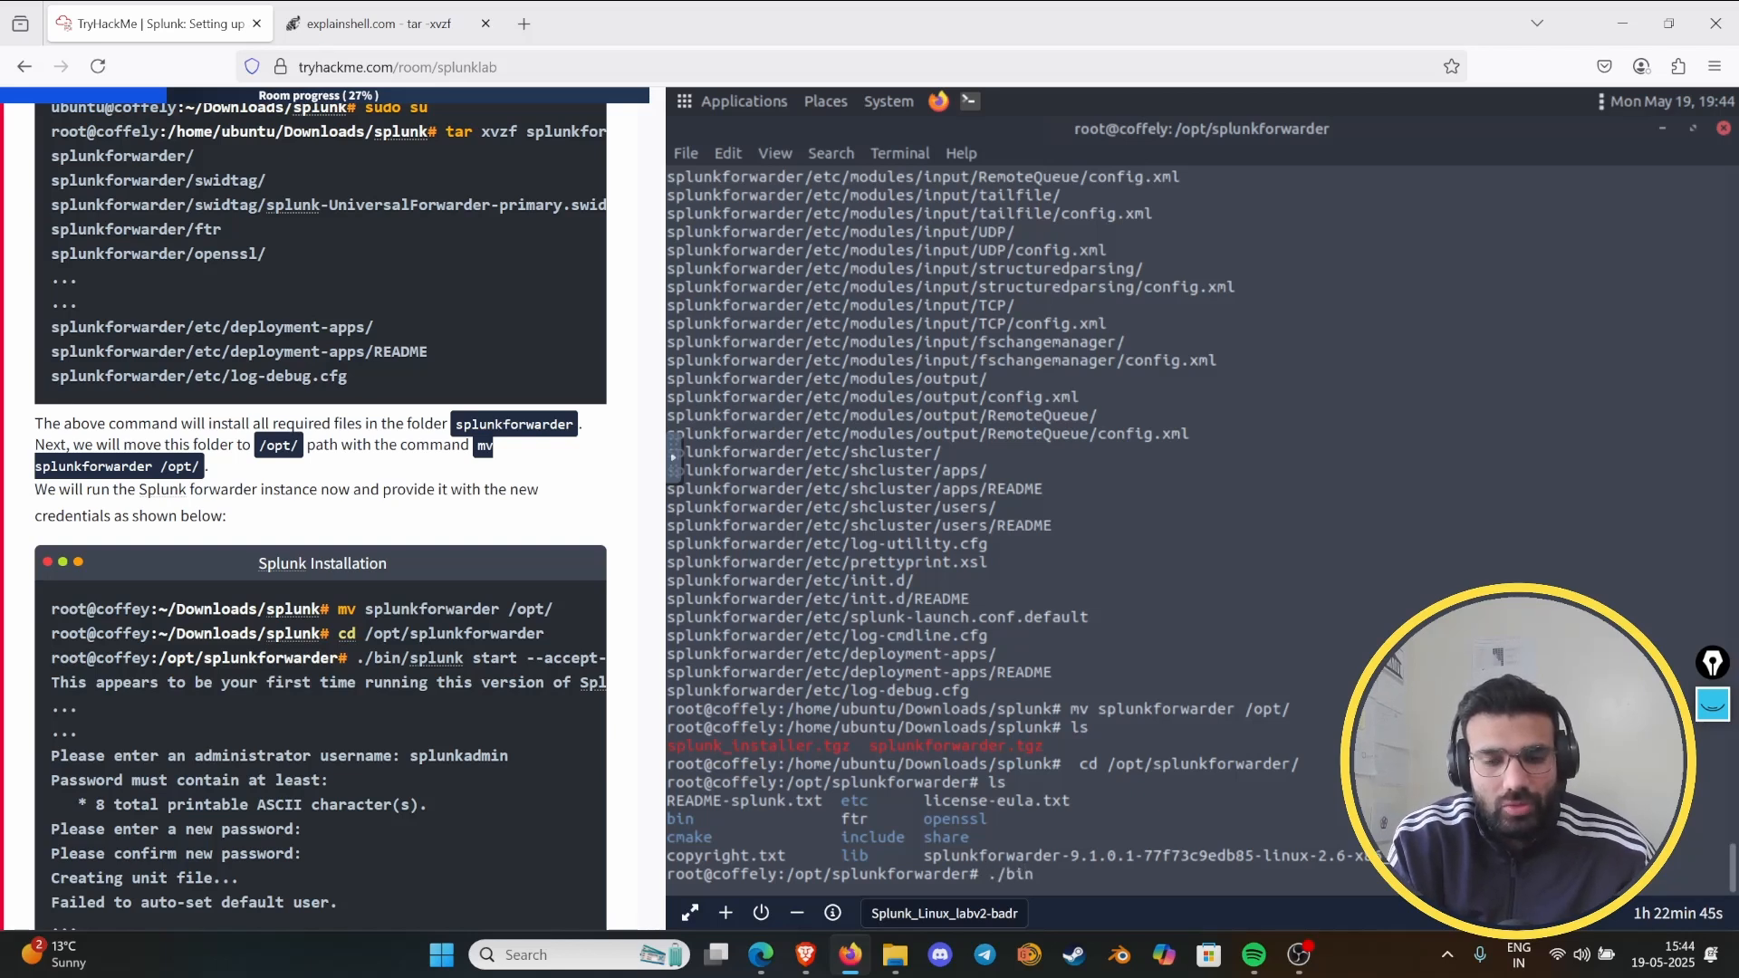
type(" s")
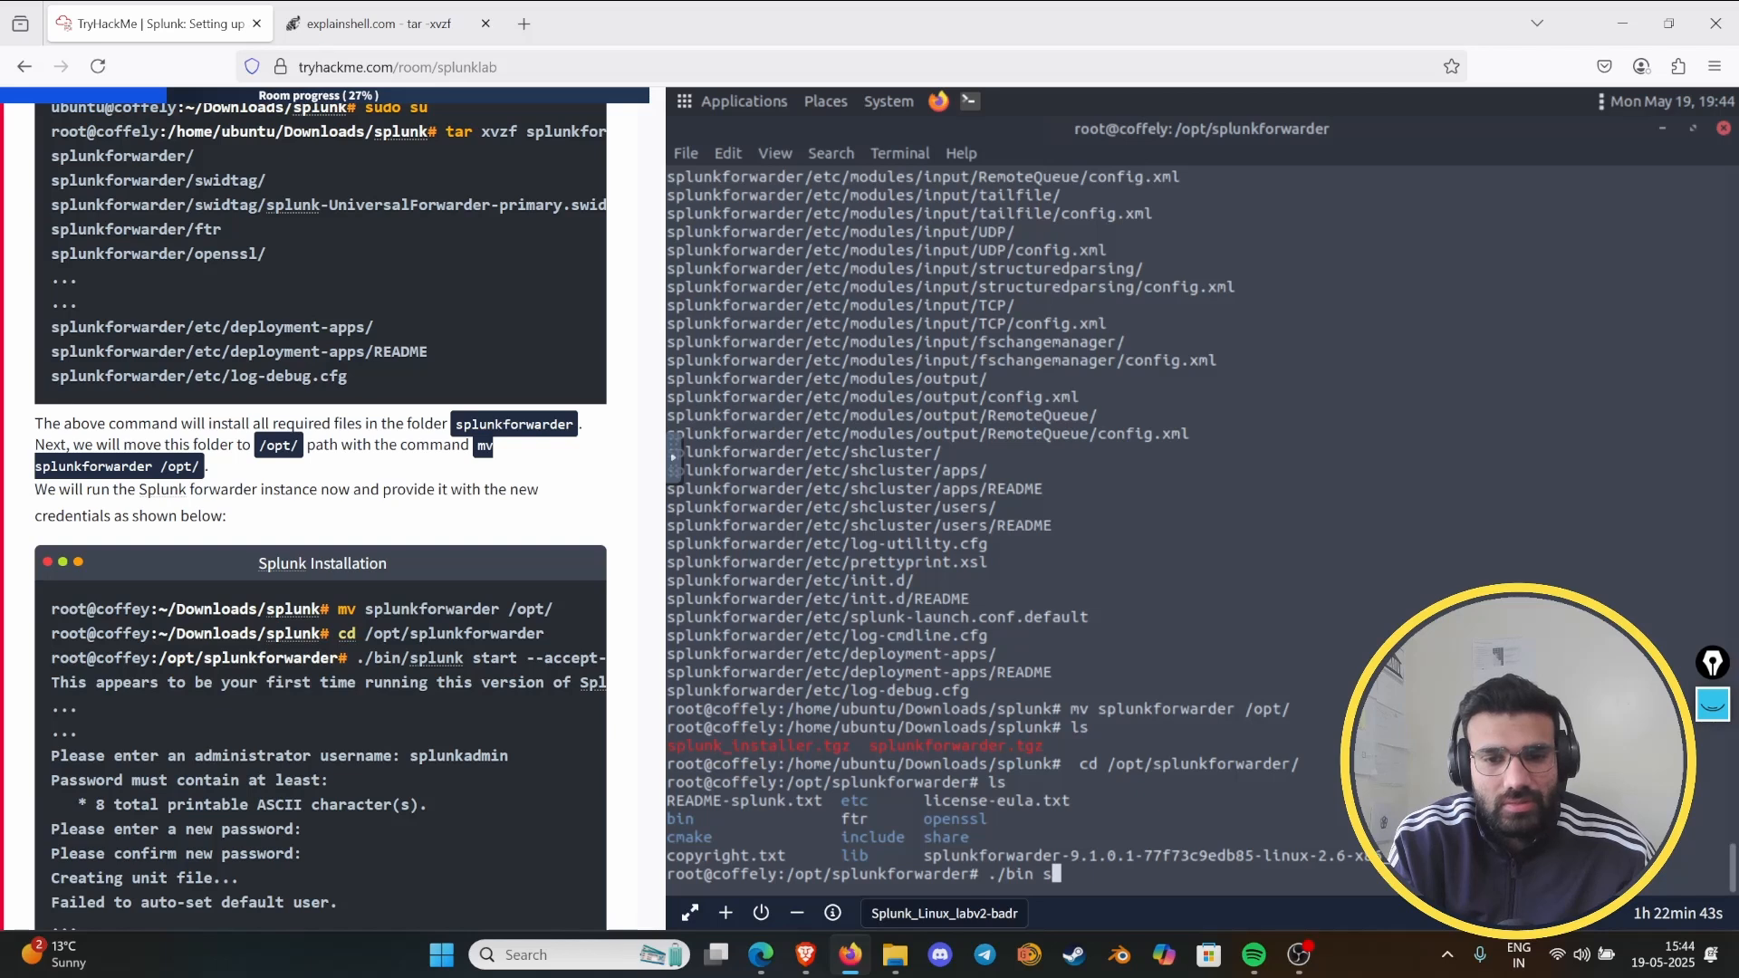
key("BackSpace")
key("BackSpace")
type("/sp")
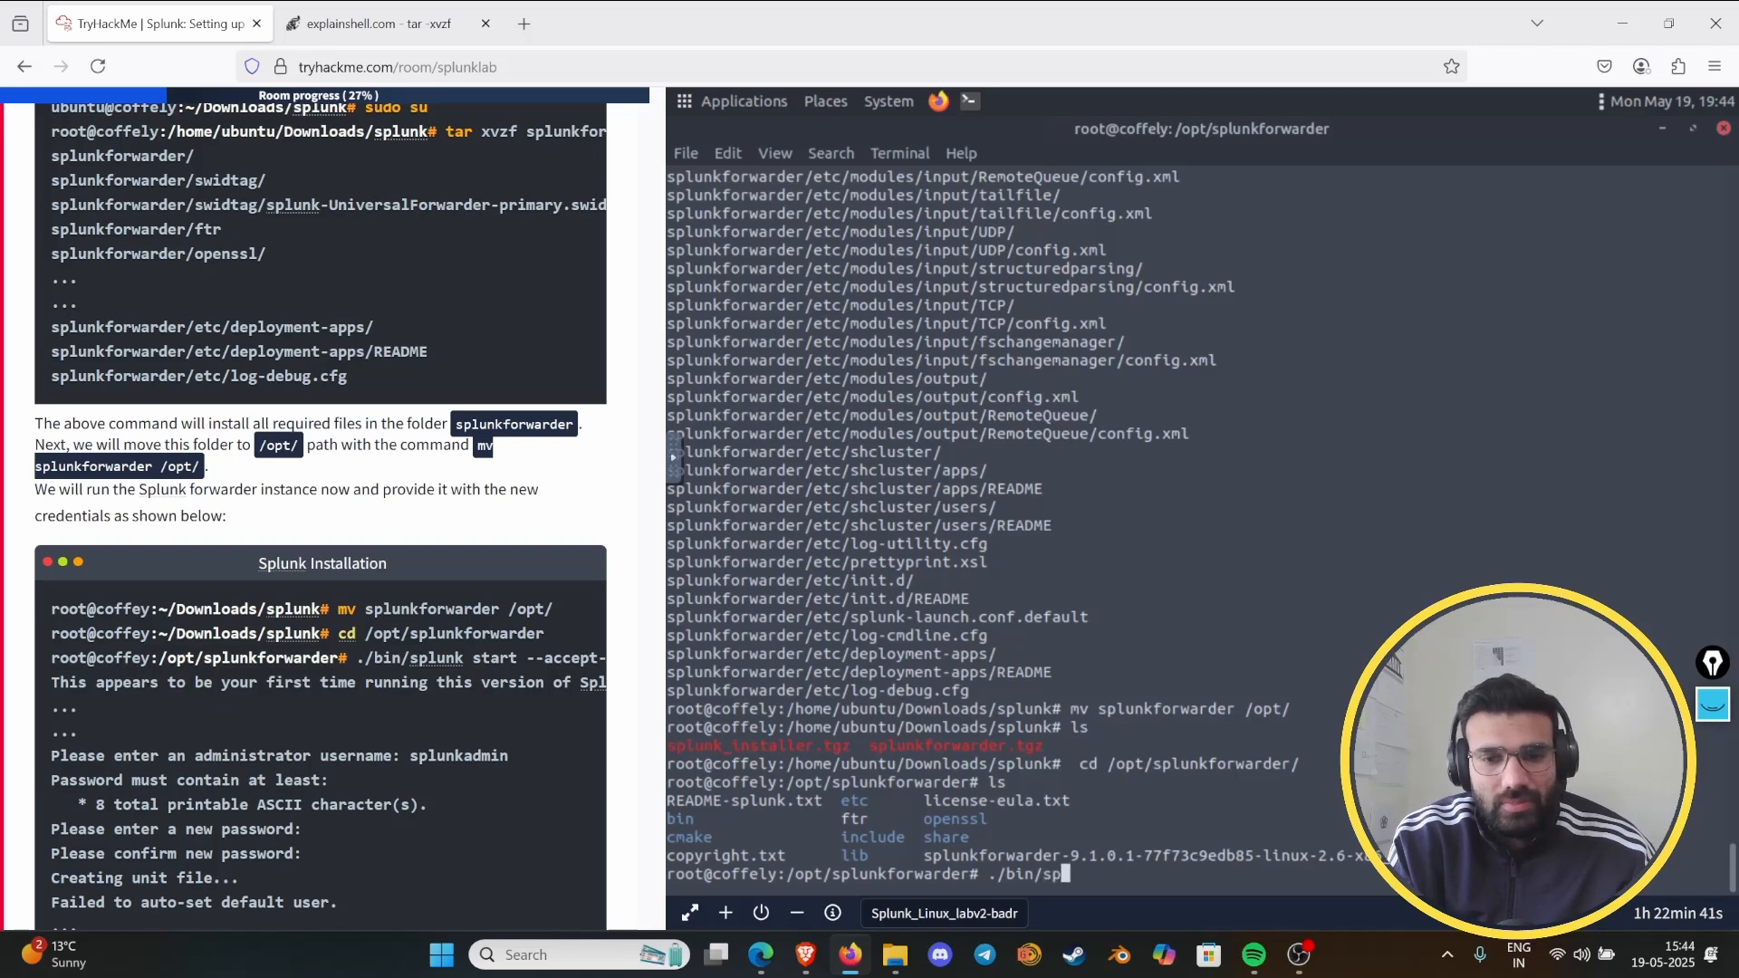
type("lunk sta")
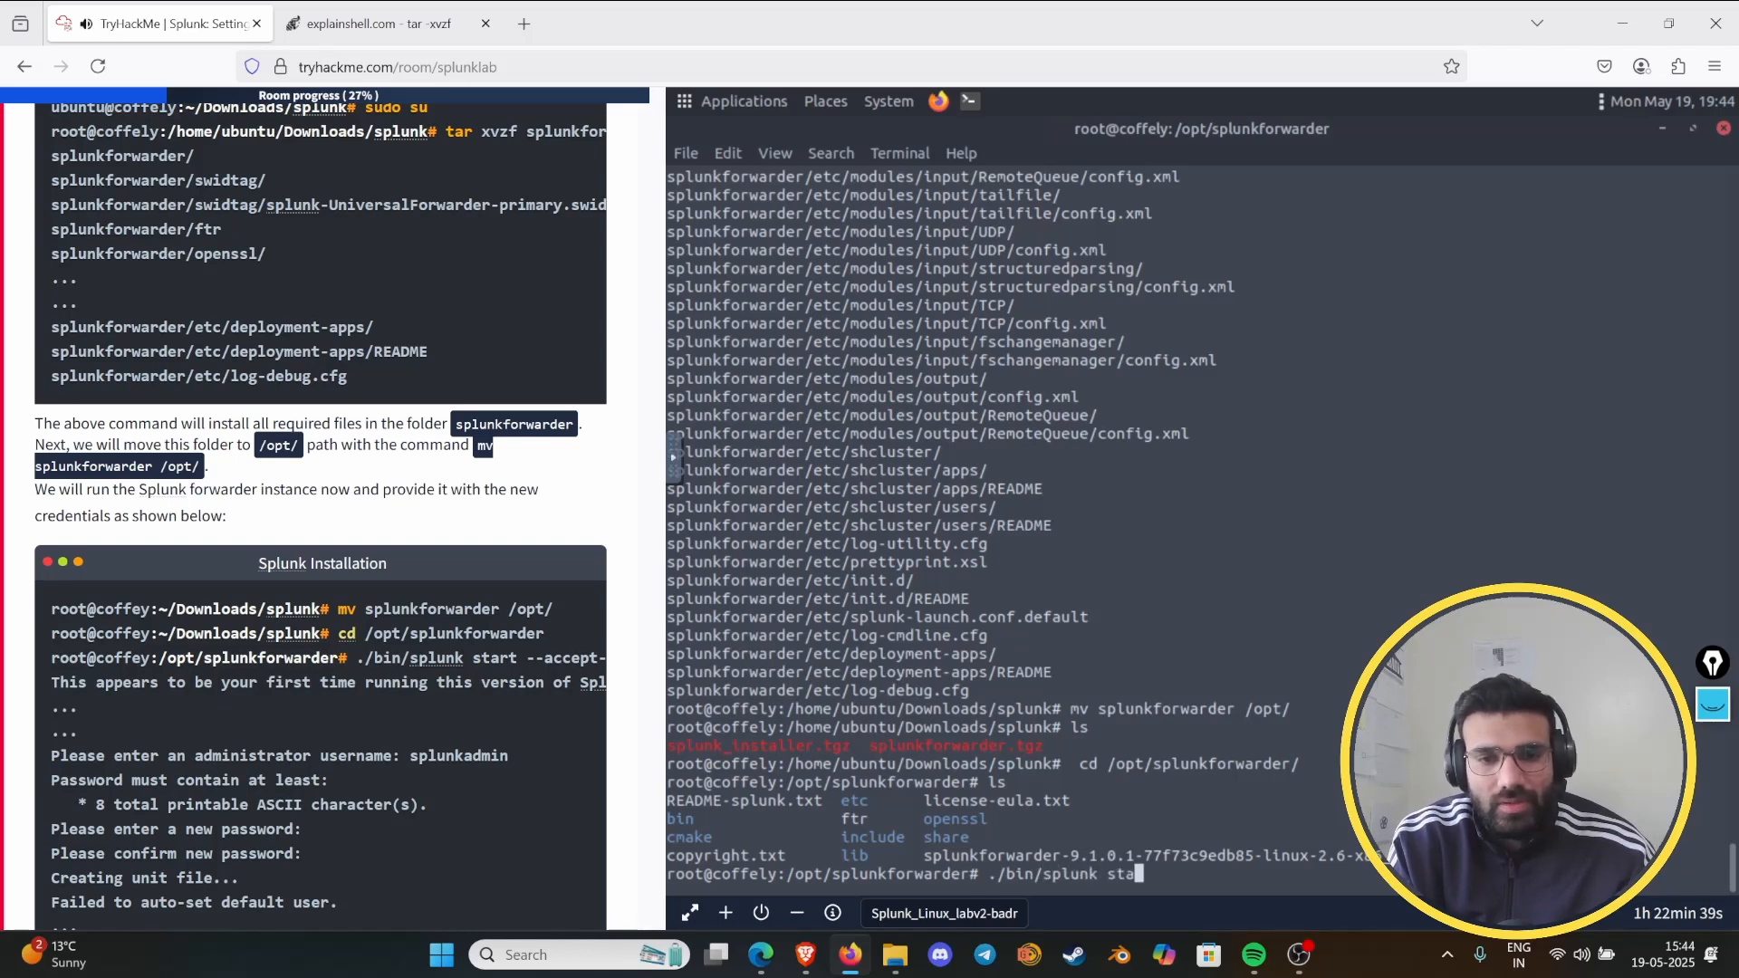
type("rt")
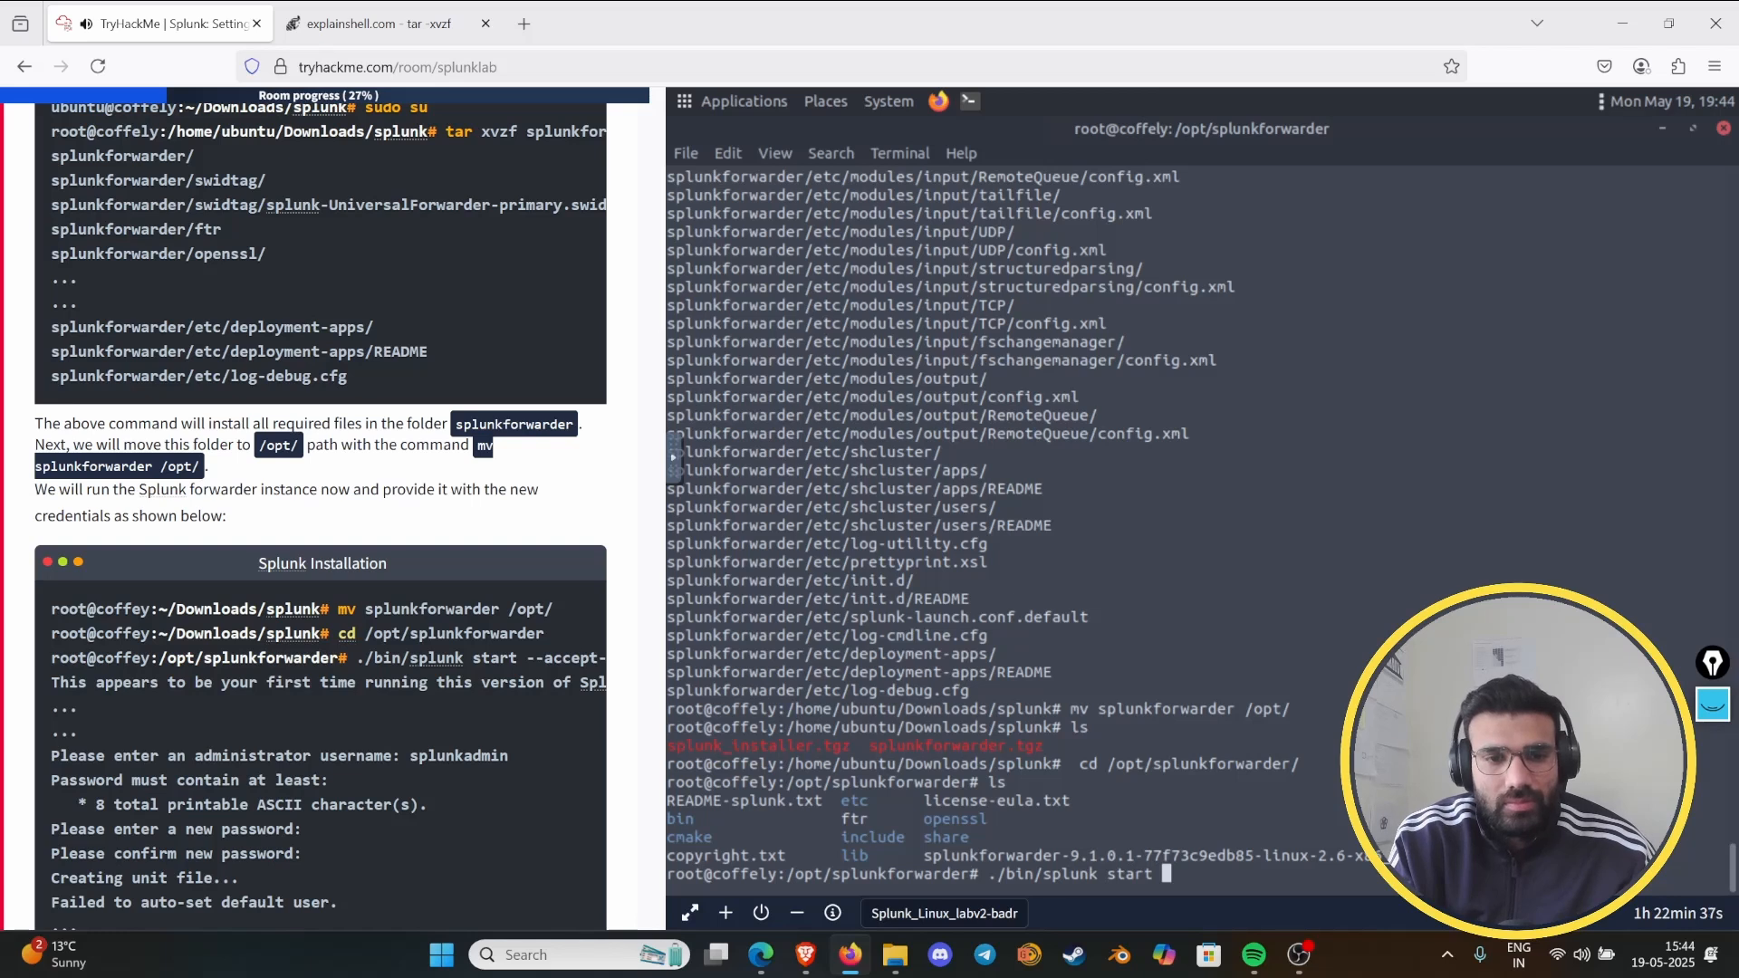
scroll(310, 826, "down", 3)
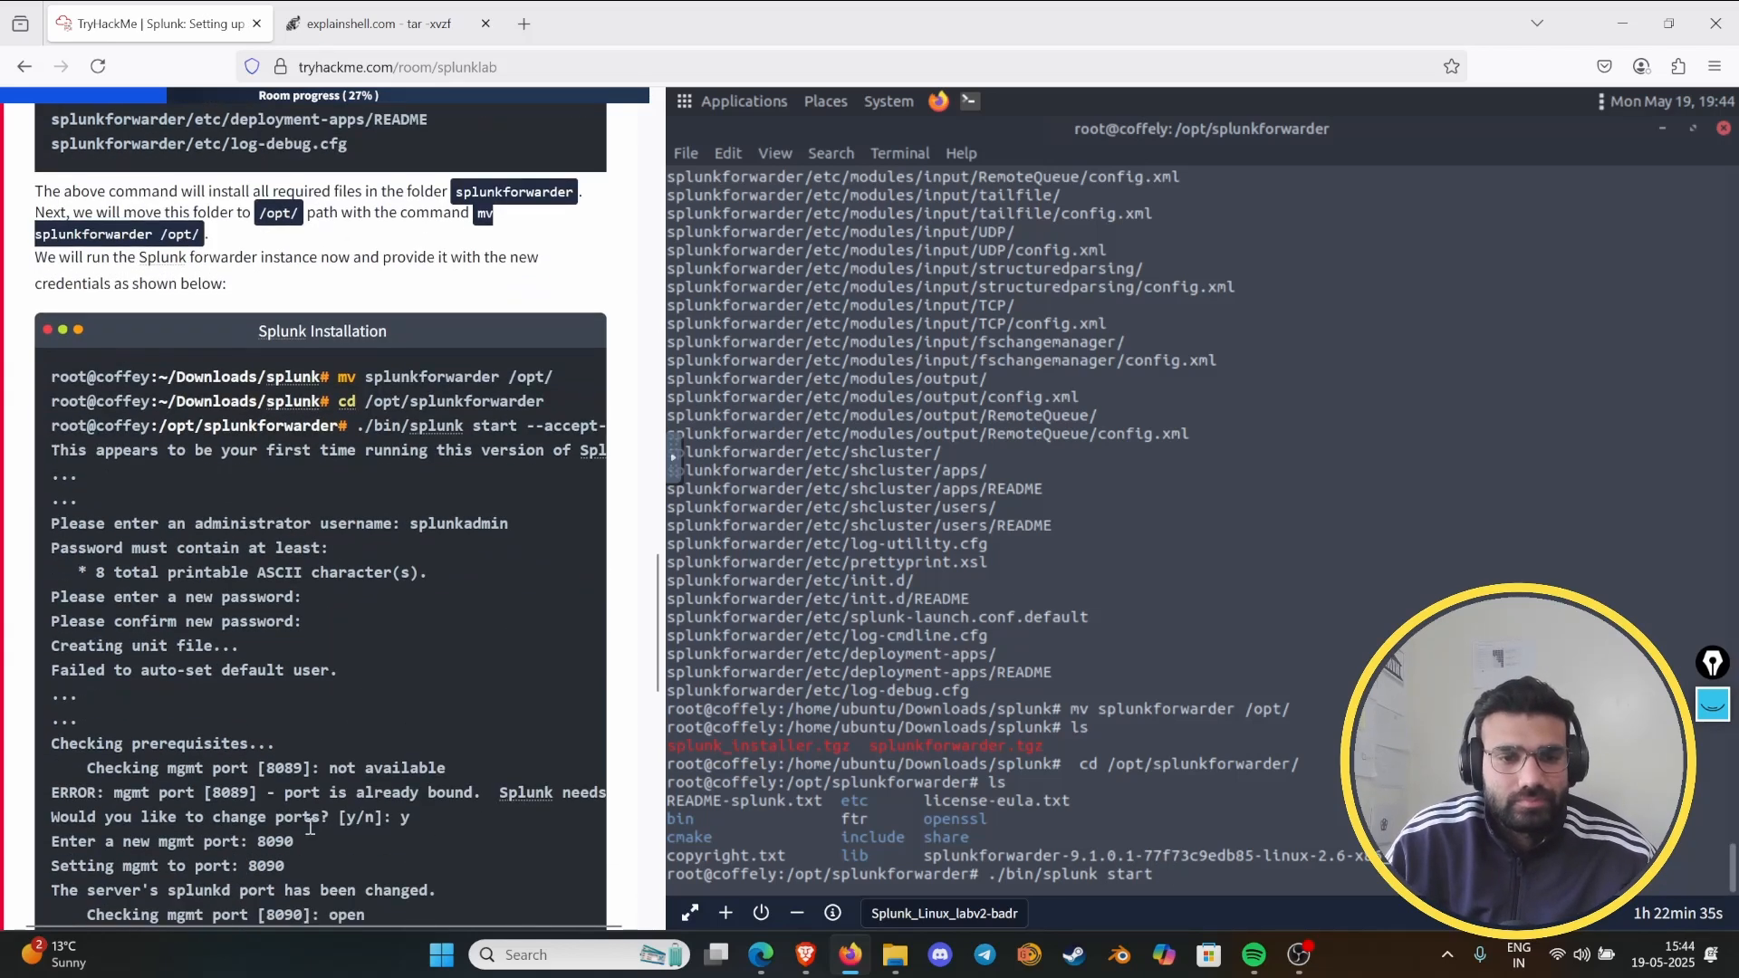
scroll(310, 827, "down", 2)
left_click_drag(310, 831, 480, 837)
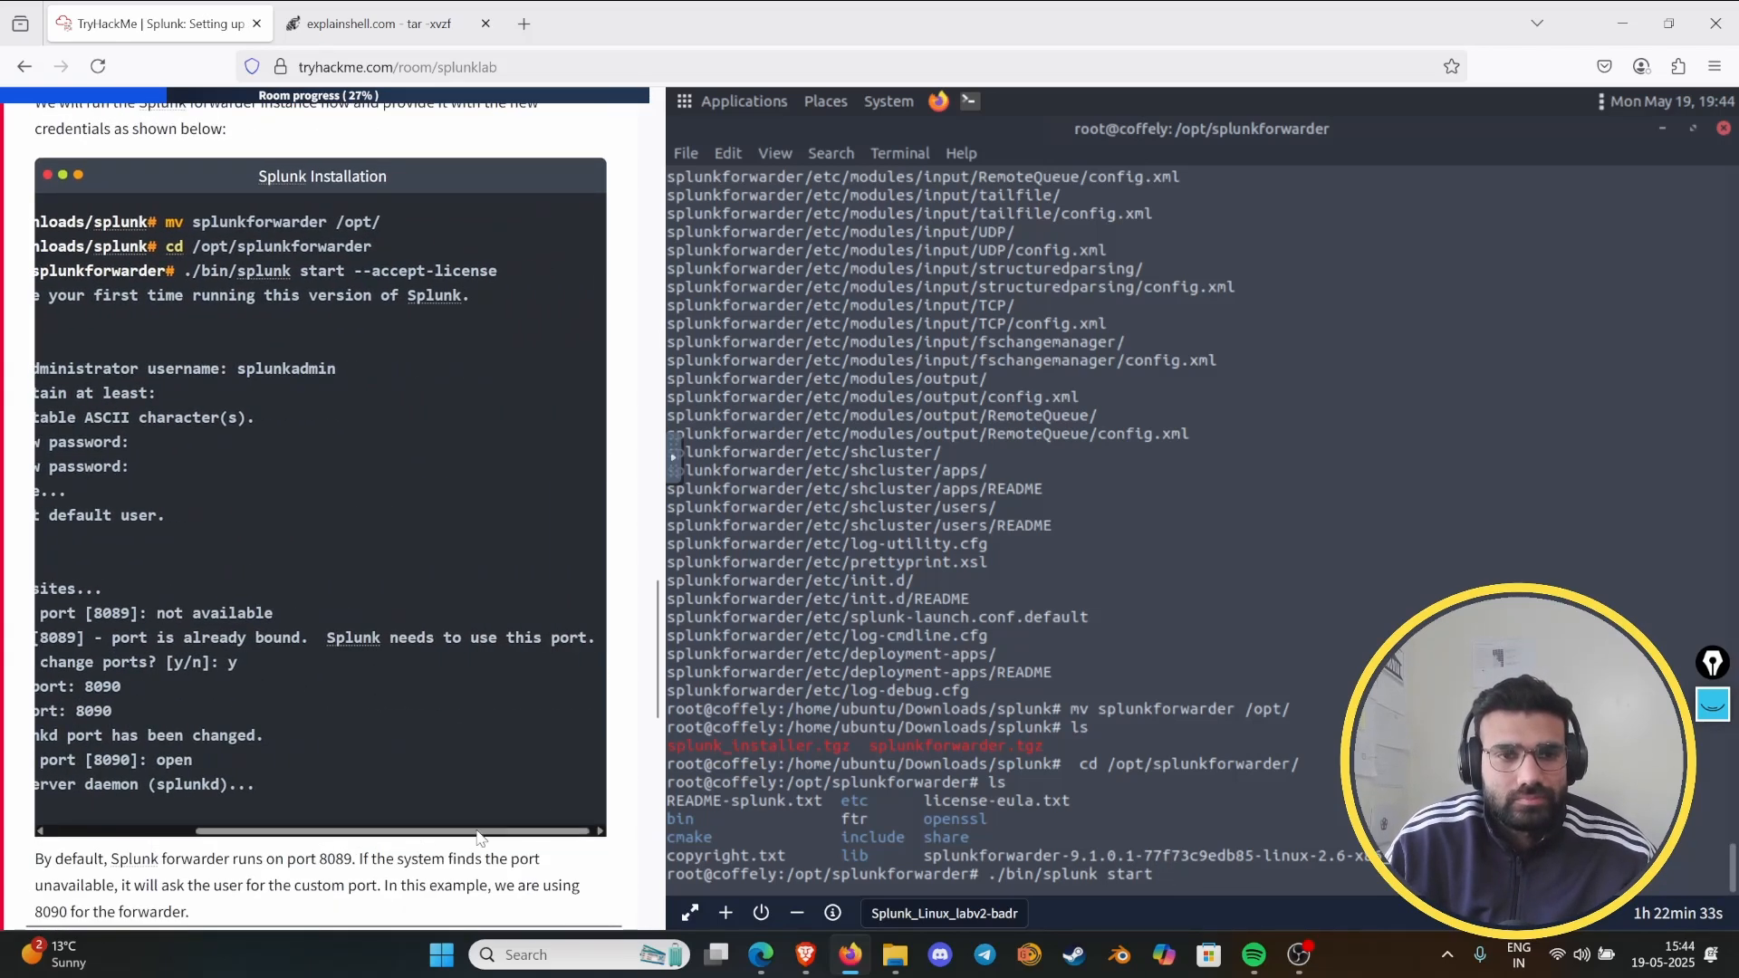
scroll(438, 764, "up", 1)
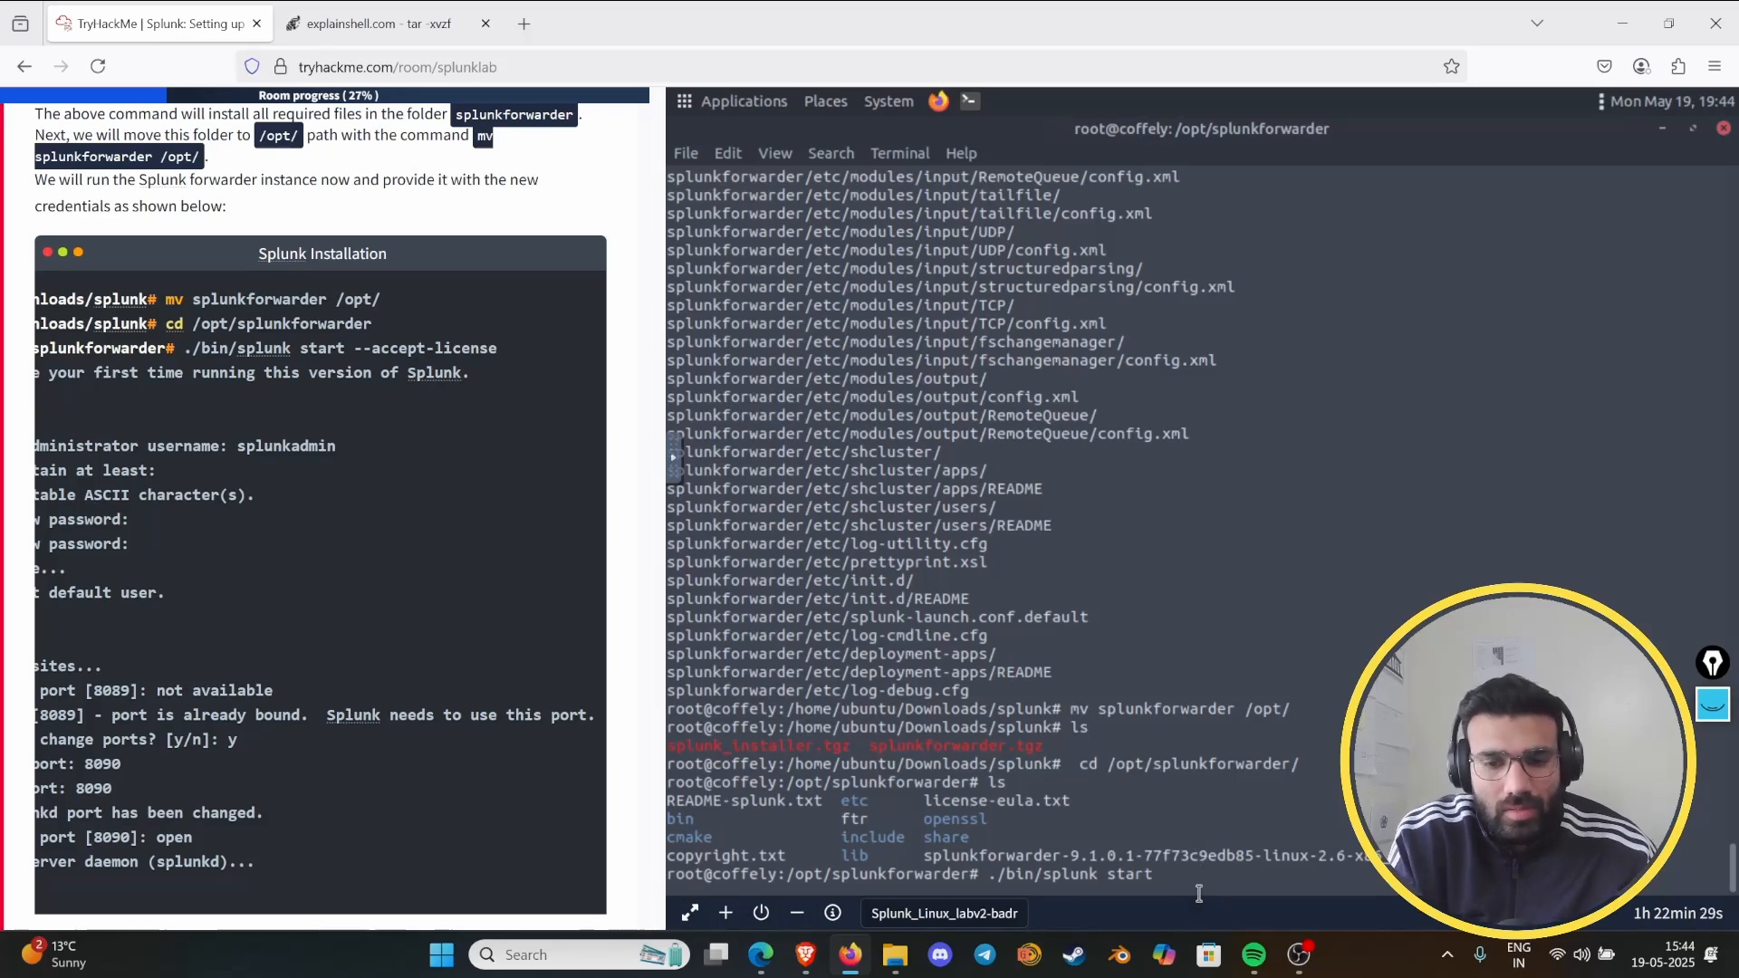
type("--accept")
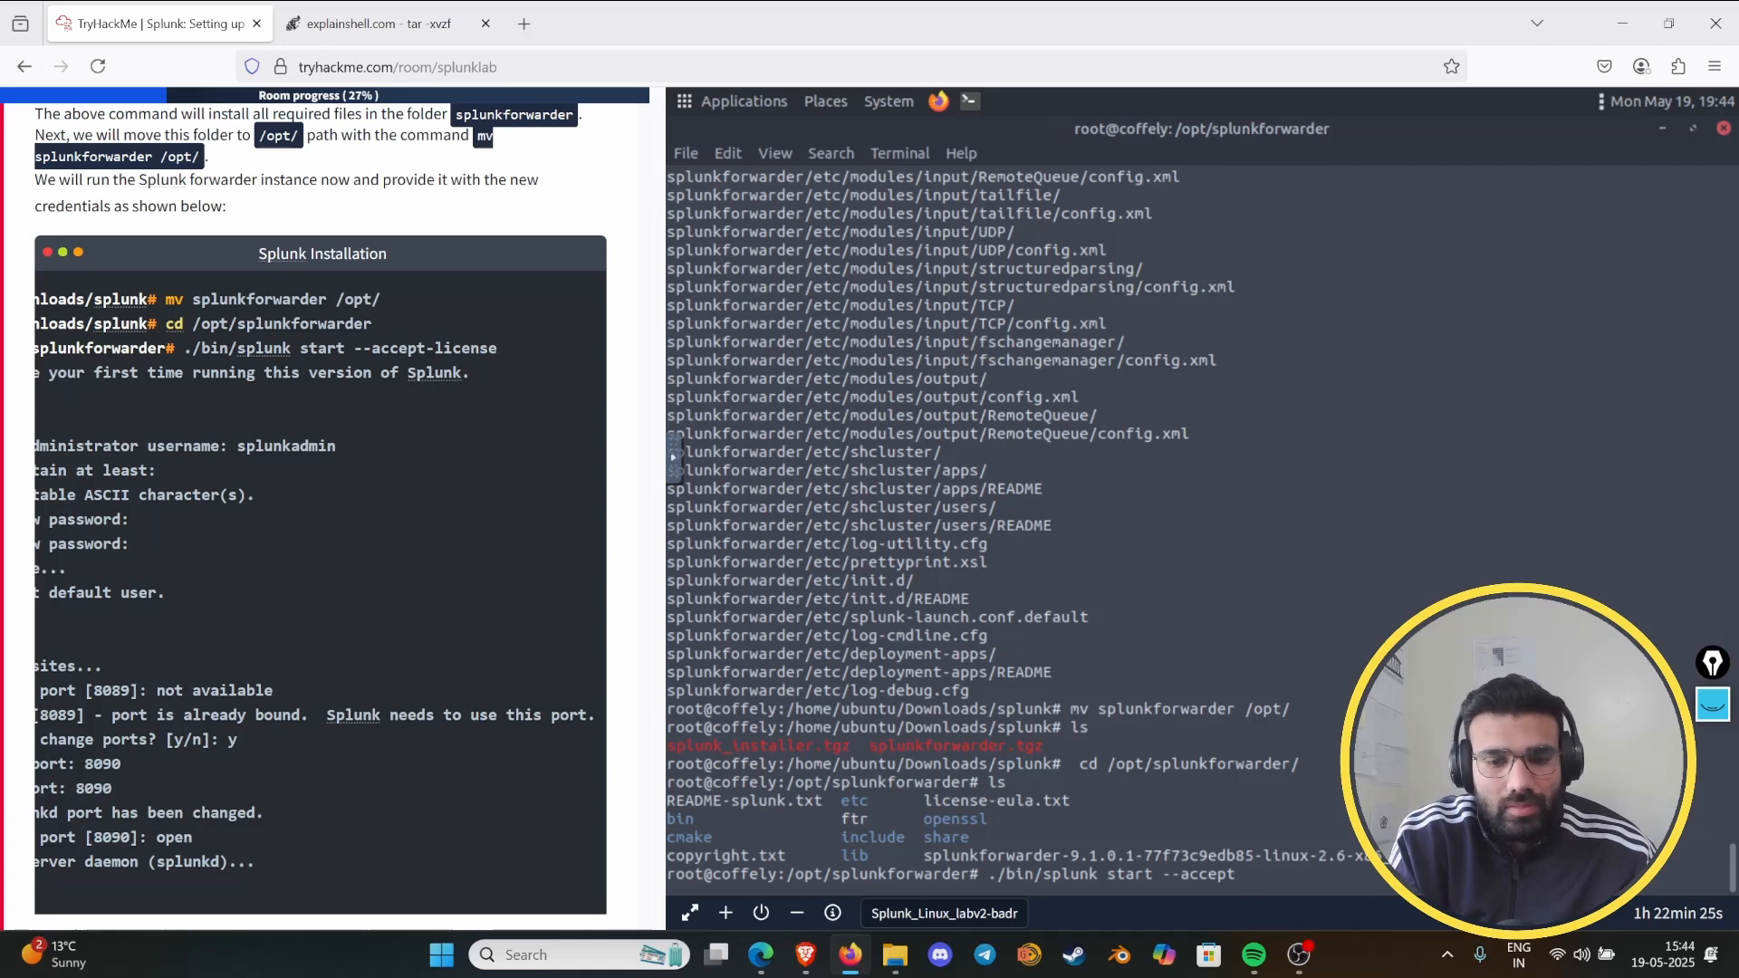
type("-license")
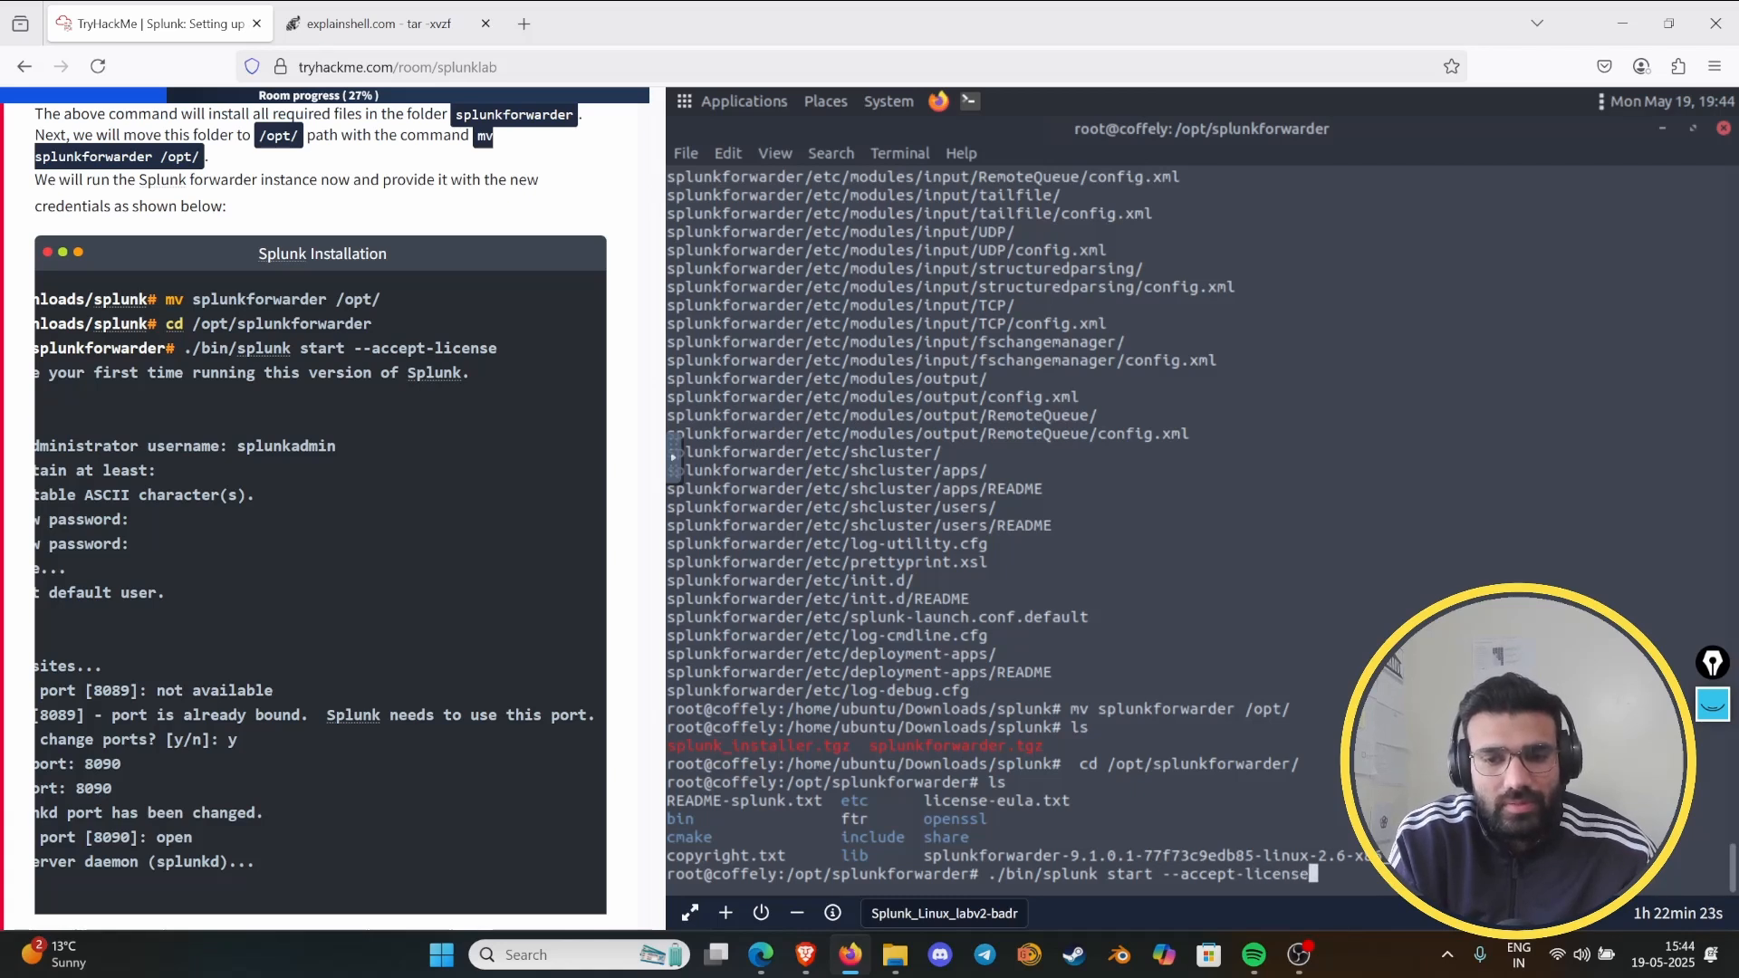
key("Return")
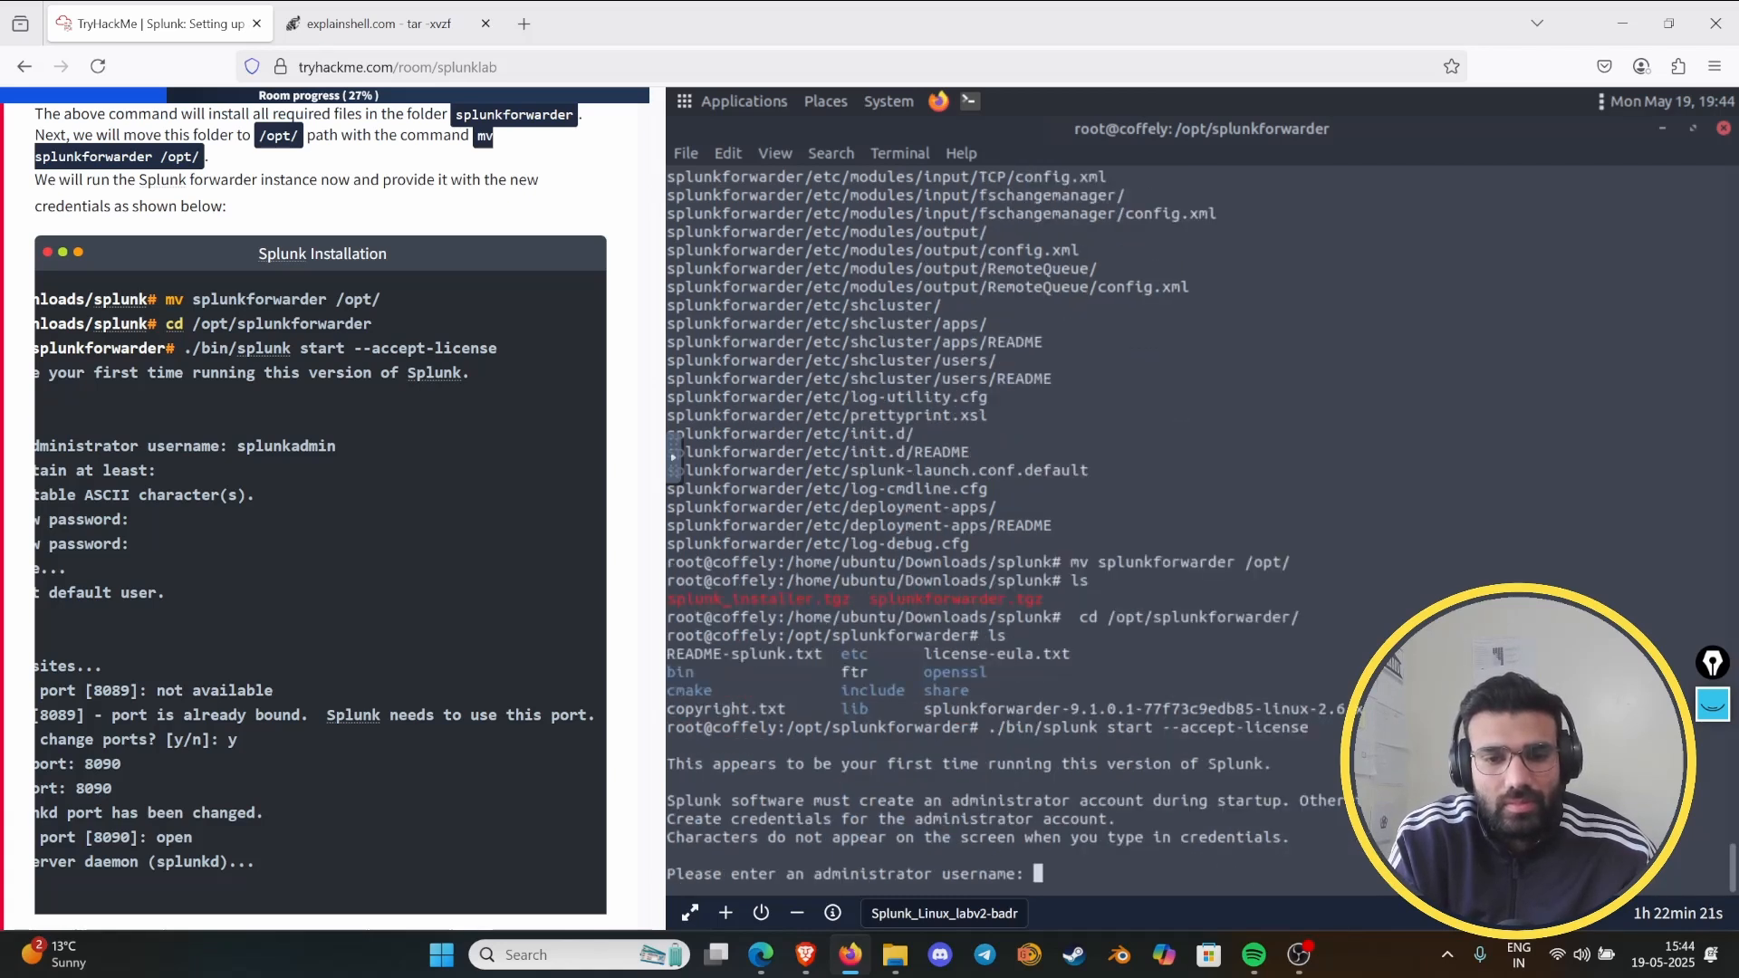
- Create the forwarder's administrator account by entering the administrator username, a new password and the password confirmation
type("anmol")
key("Return")
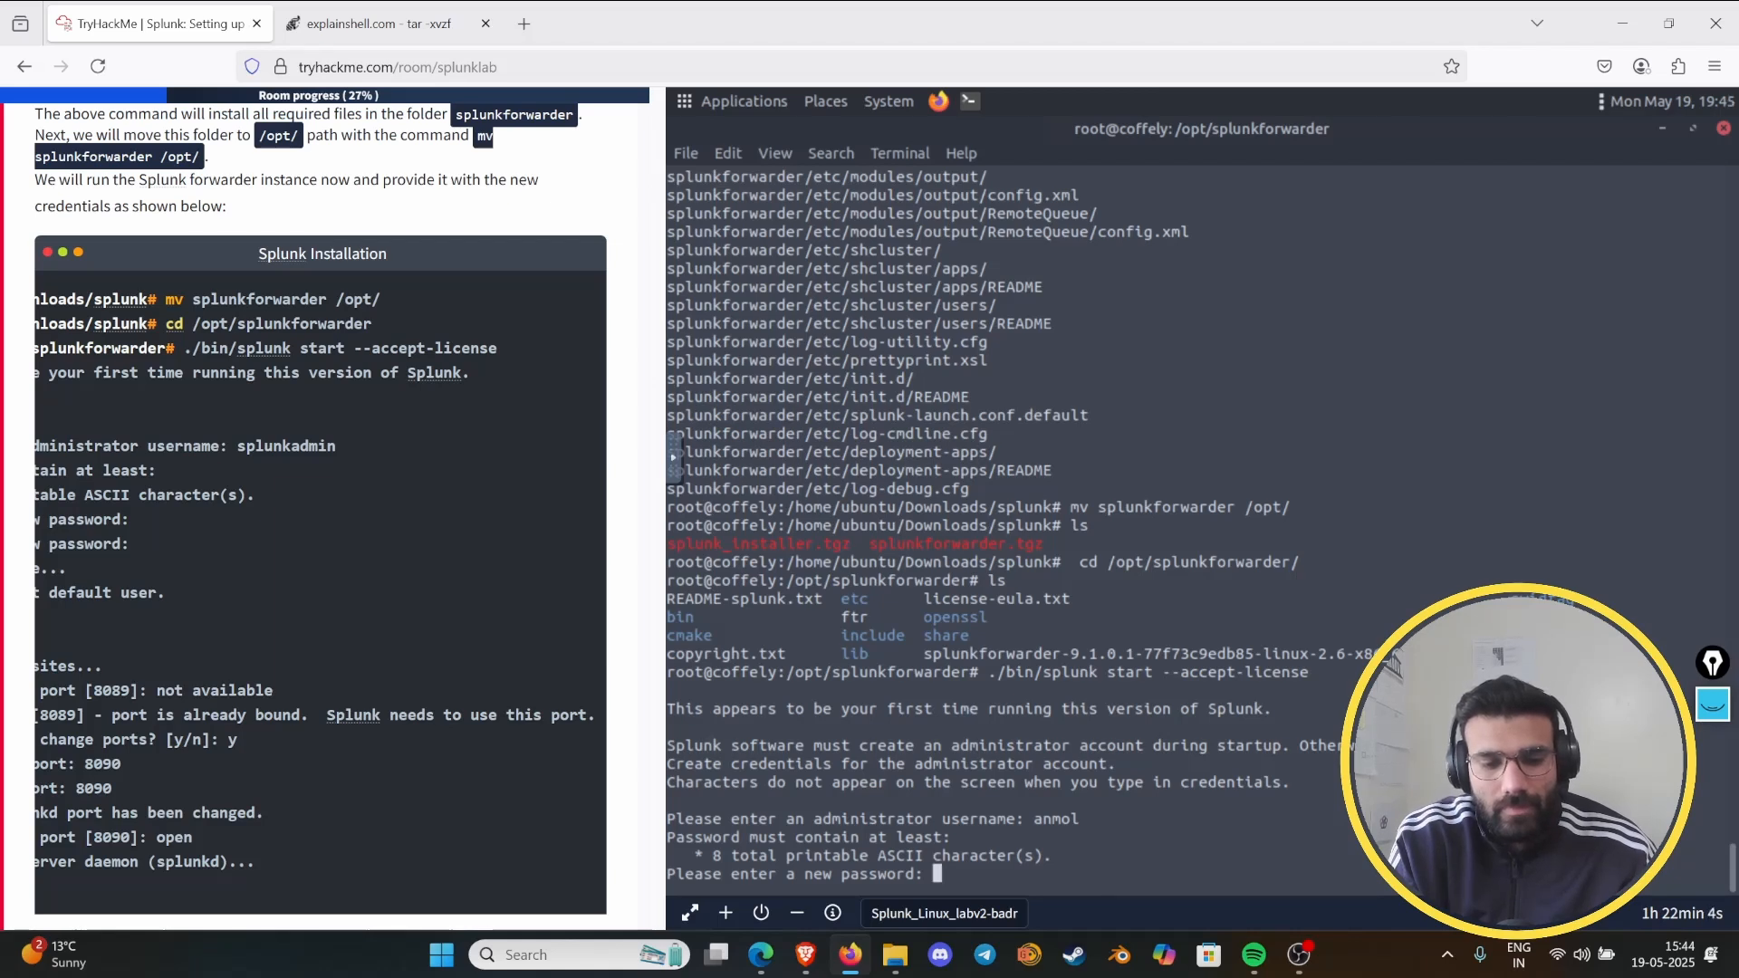
key("Return")
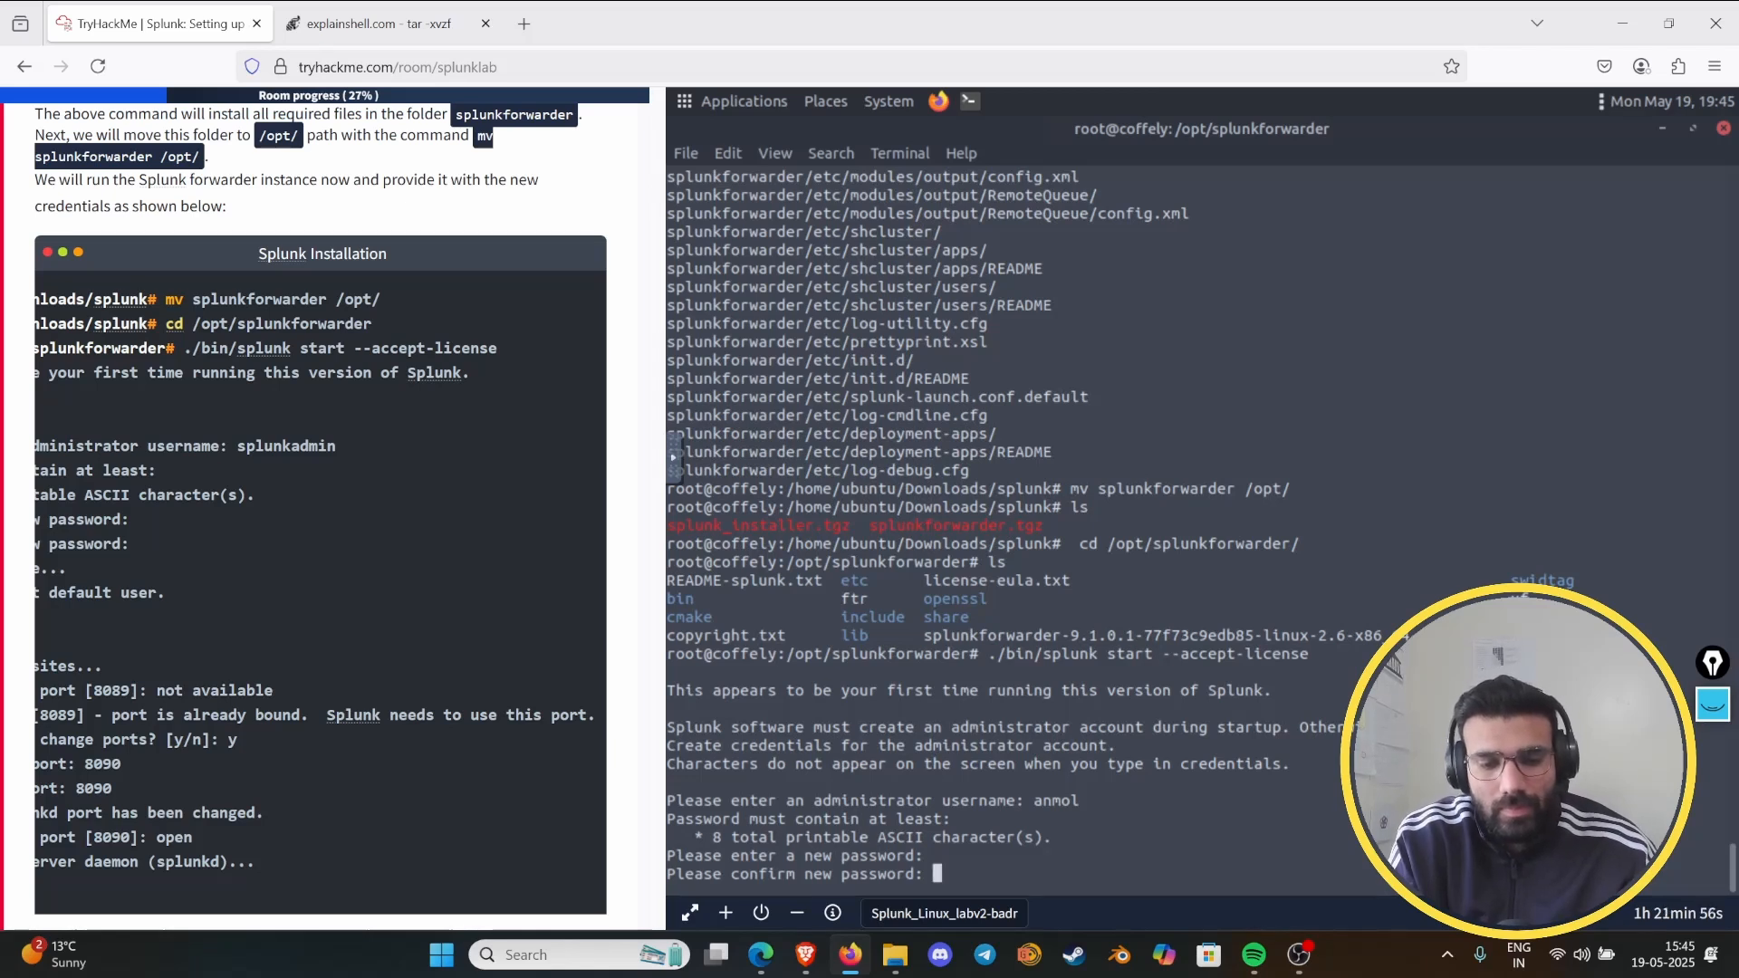
key("Return")
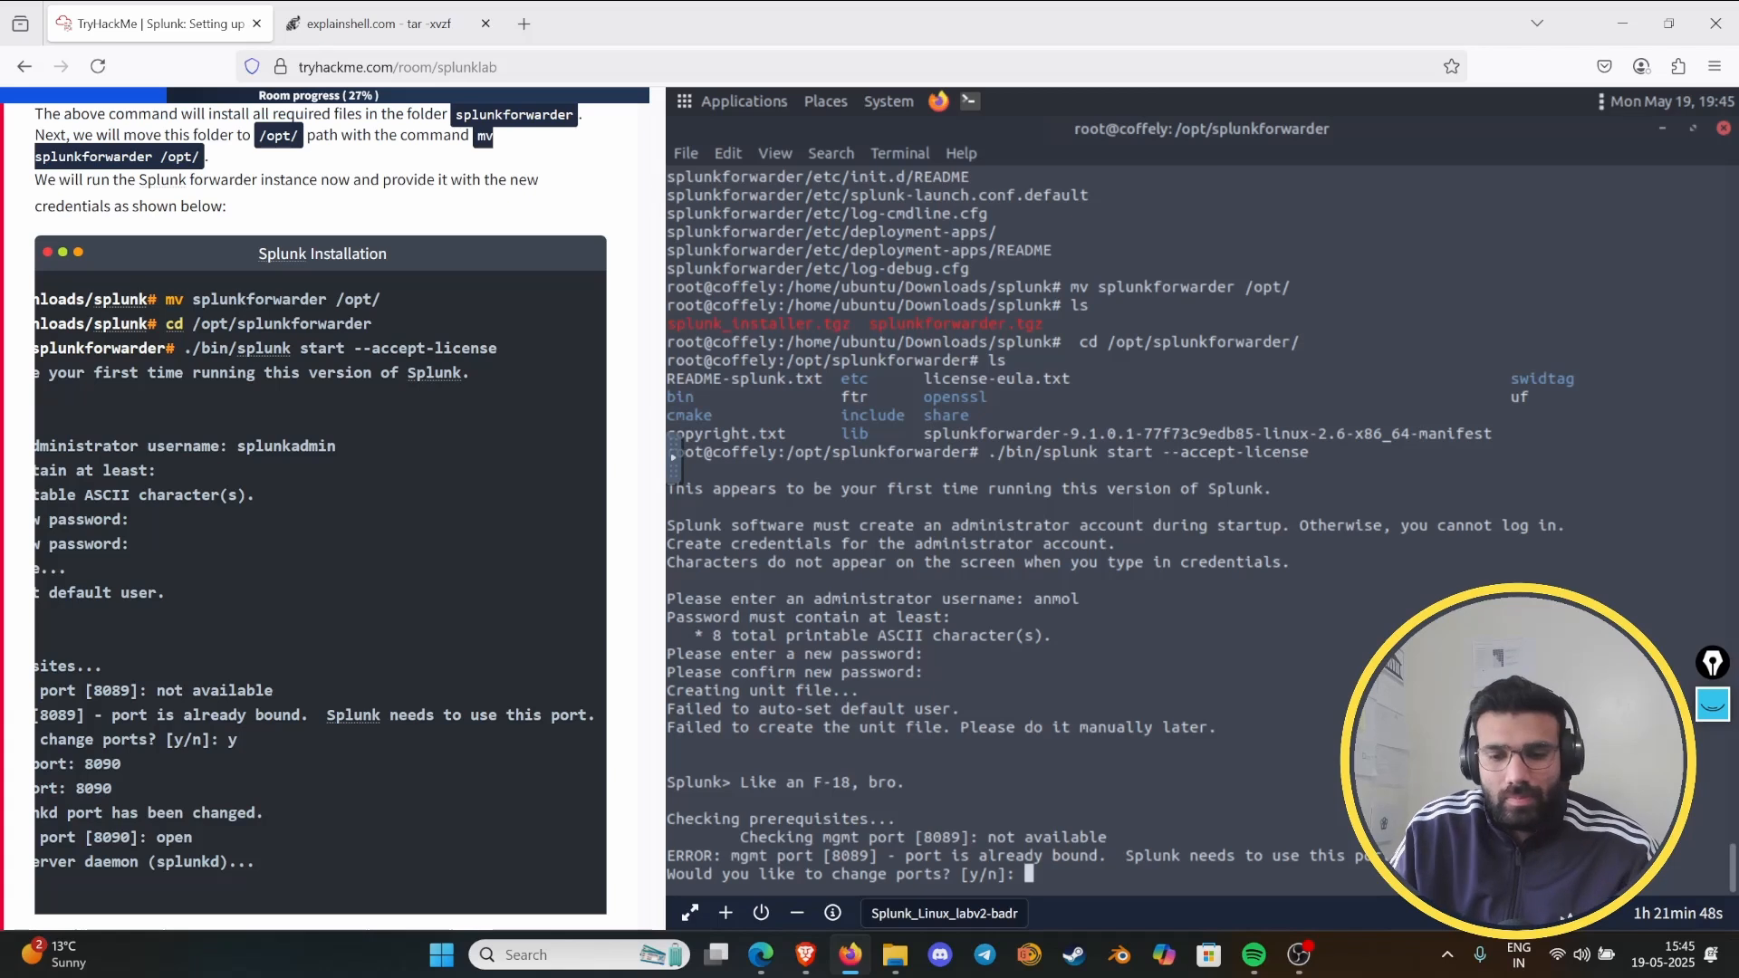
- Agree to change the forwarder's ports with y and set the new management port to 8090
type("y")
key("Return")
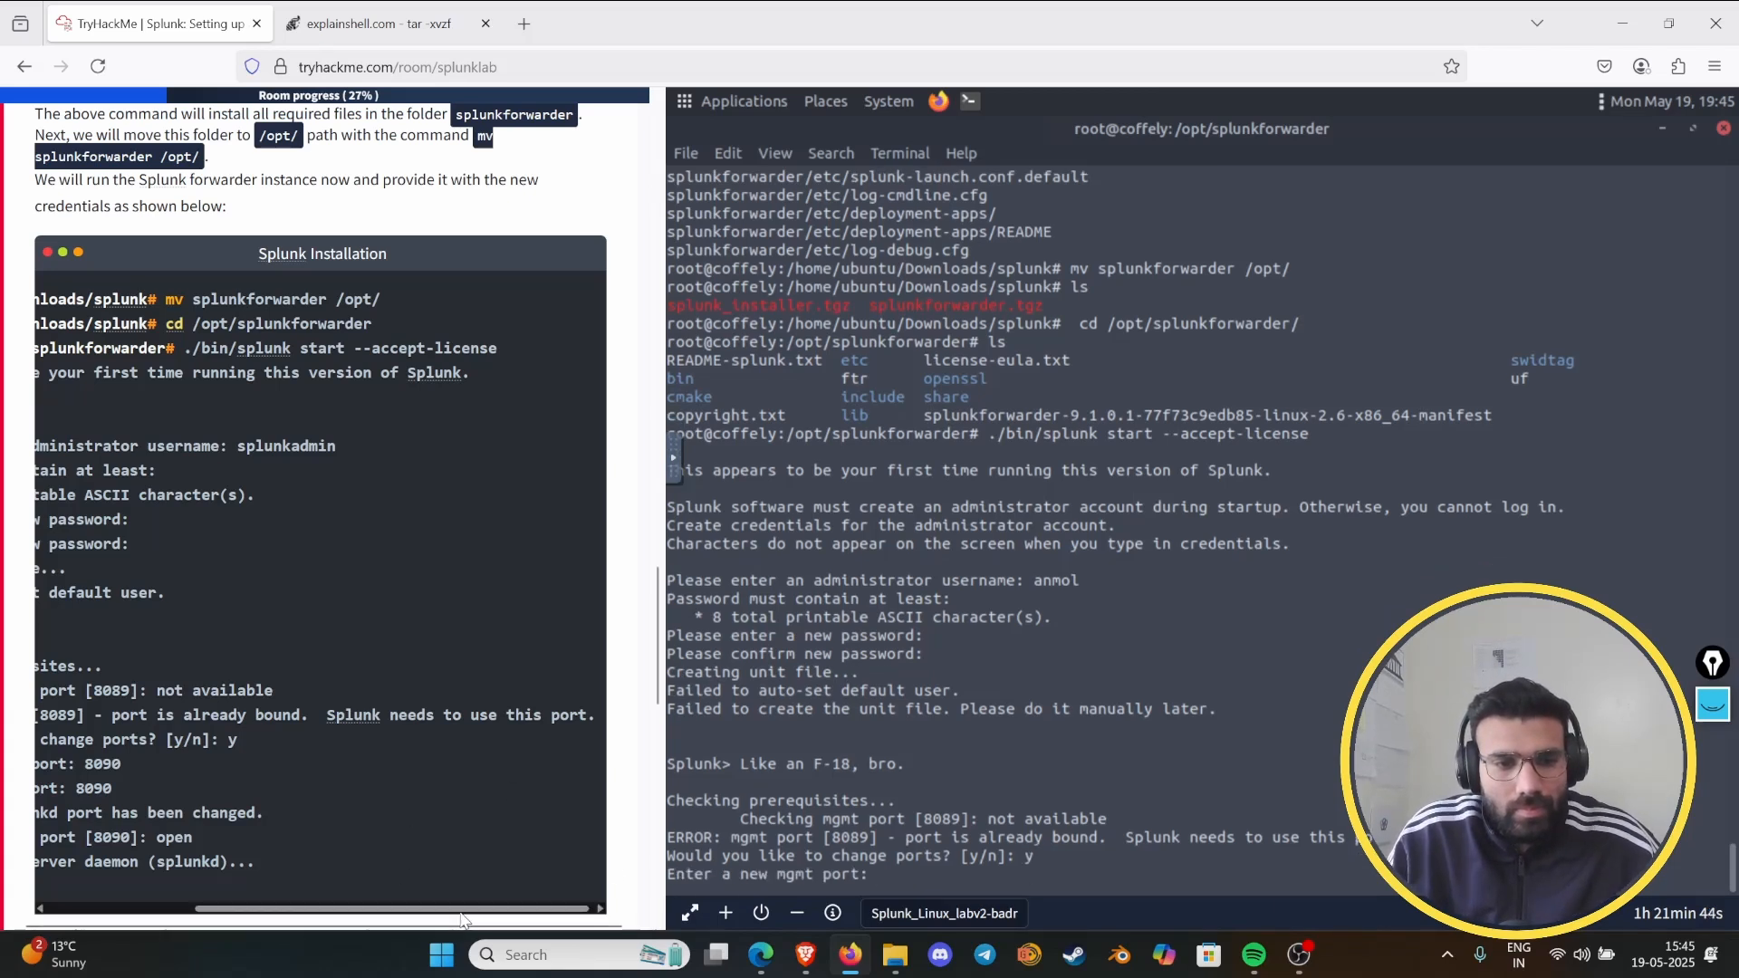
left_click_drag(462, 909, 262, 909)
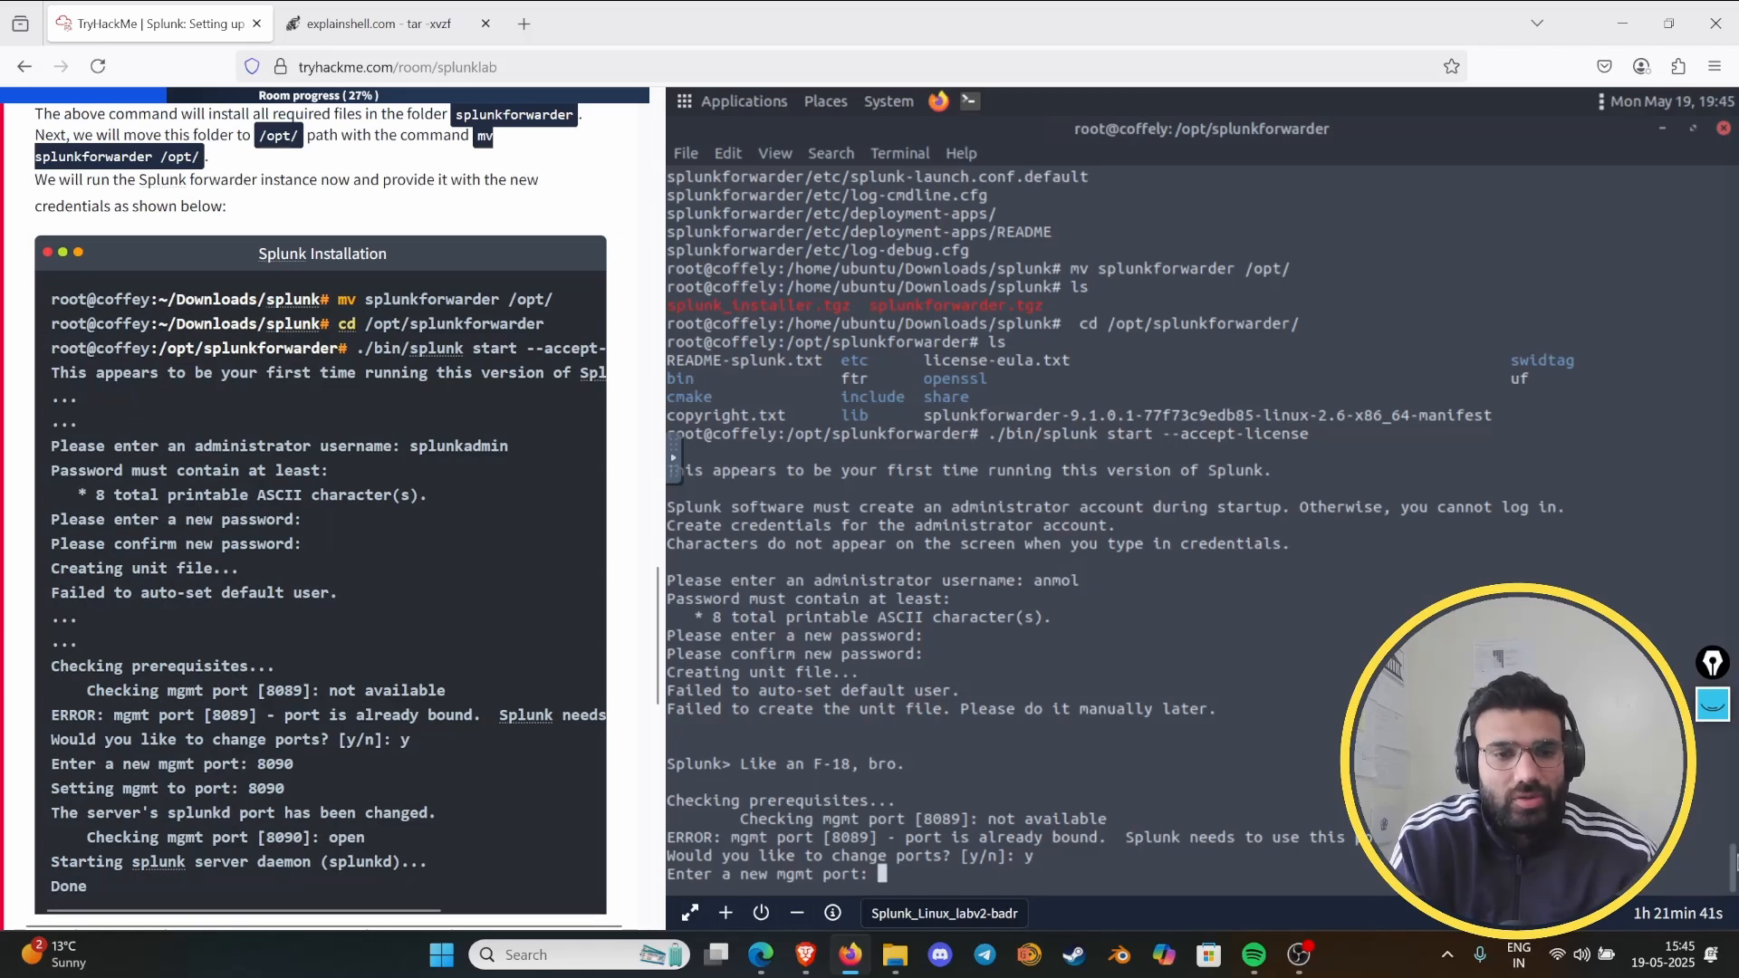
type("8090")
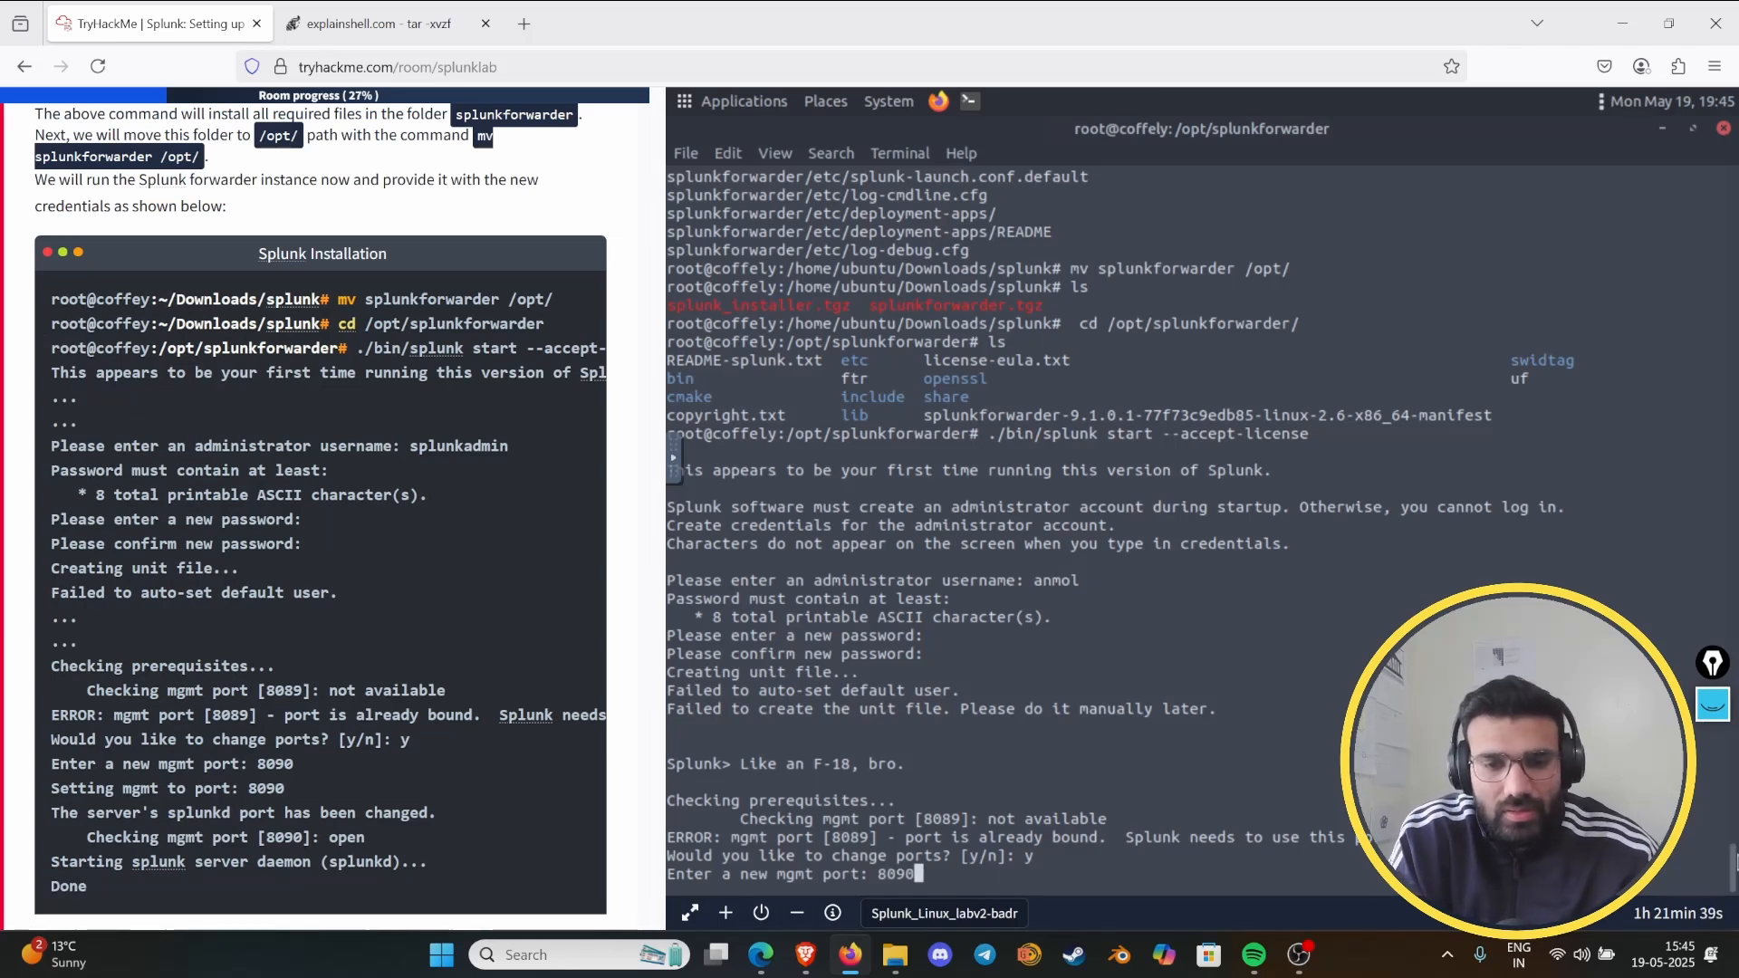
key("Return")
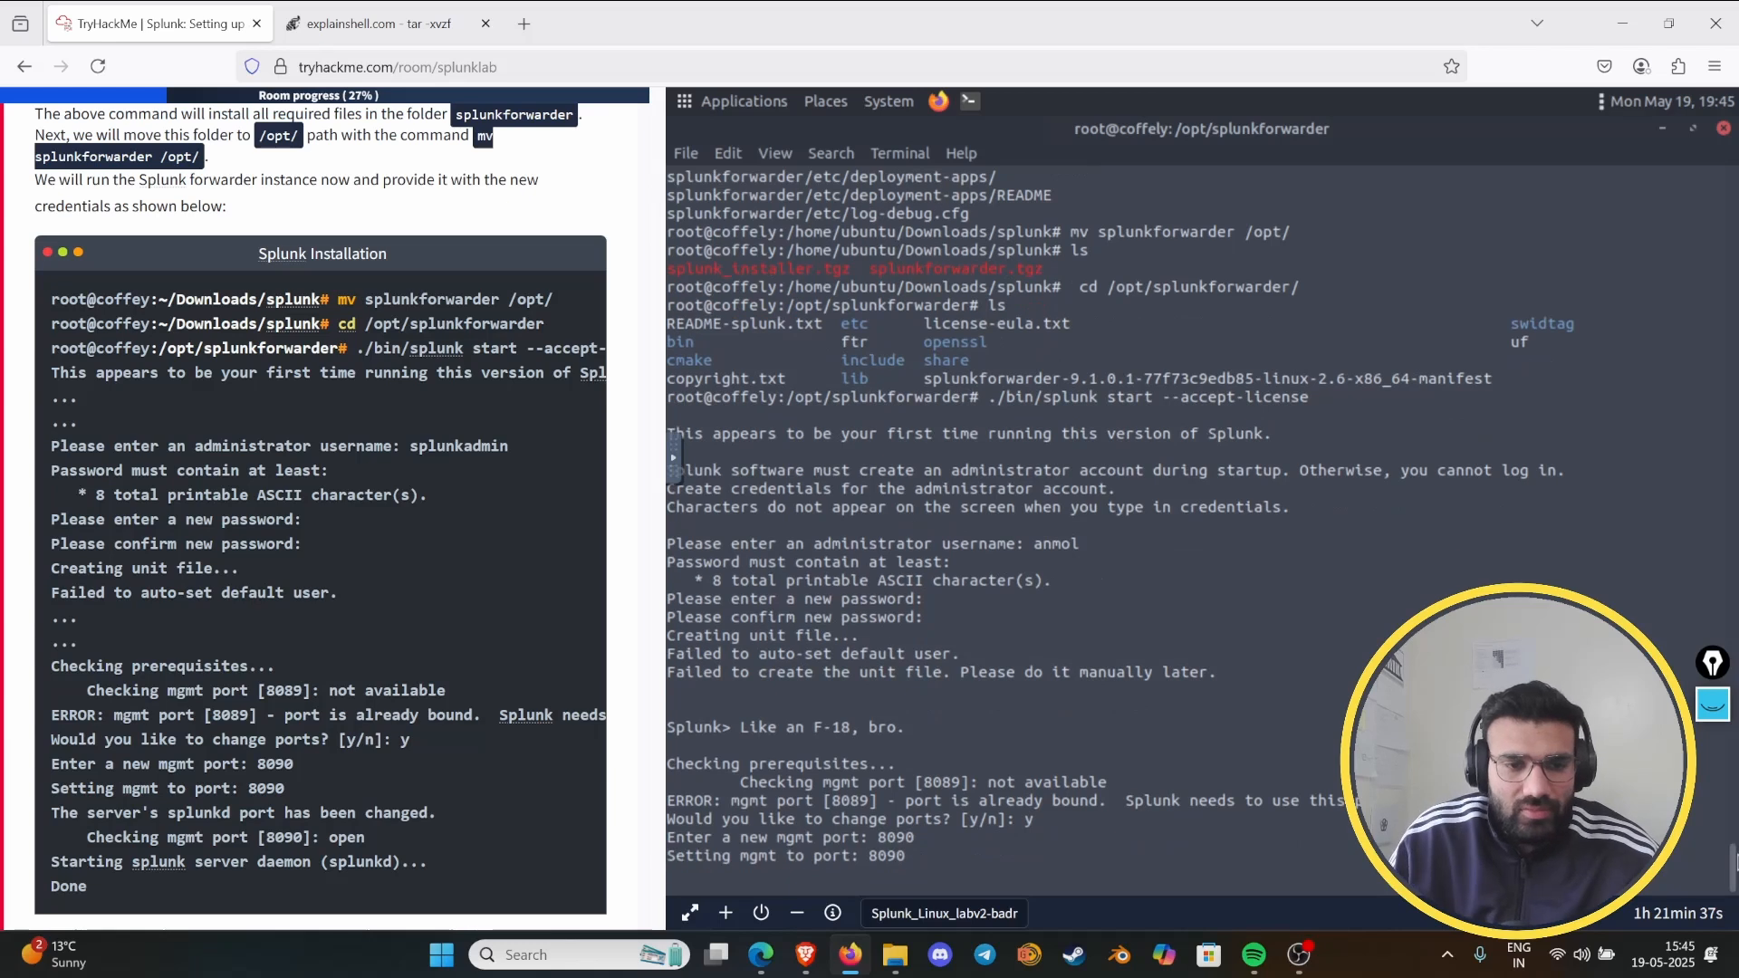
left_click_drag(240, 764, 269, 764)
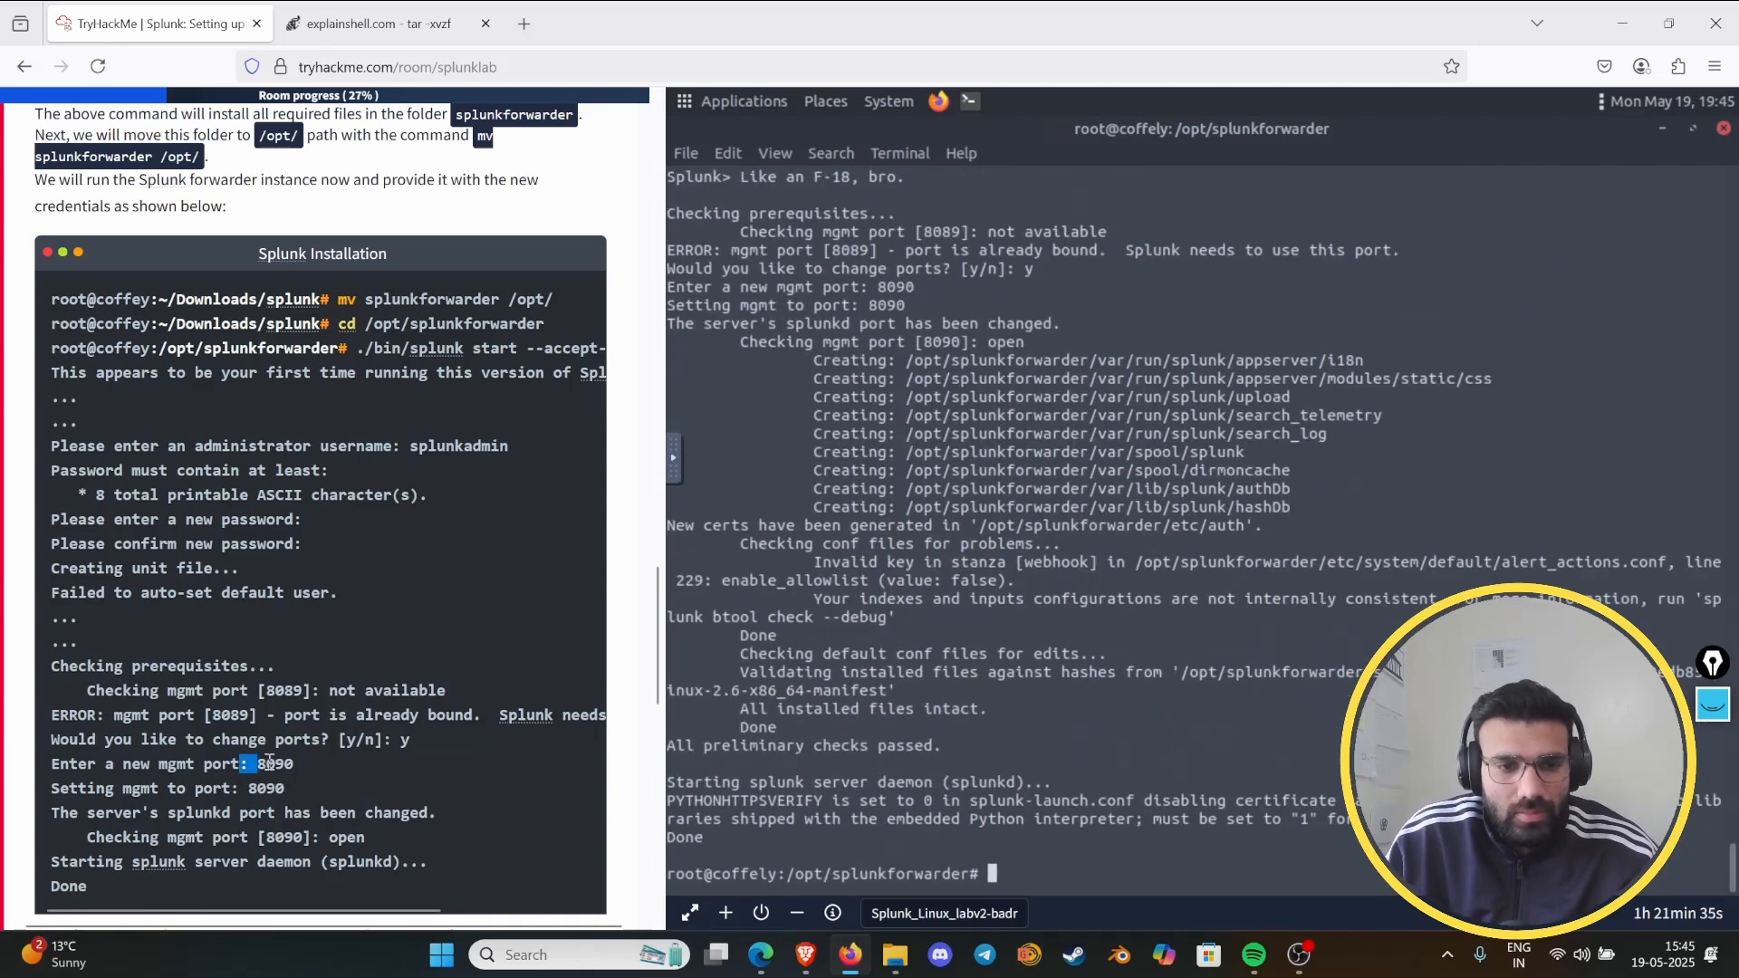
left_click(516, 797)
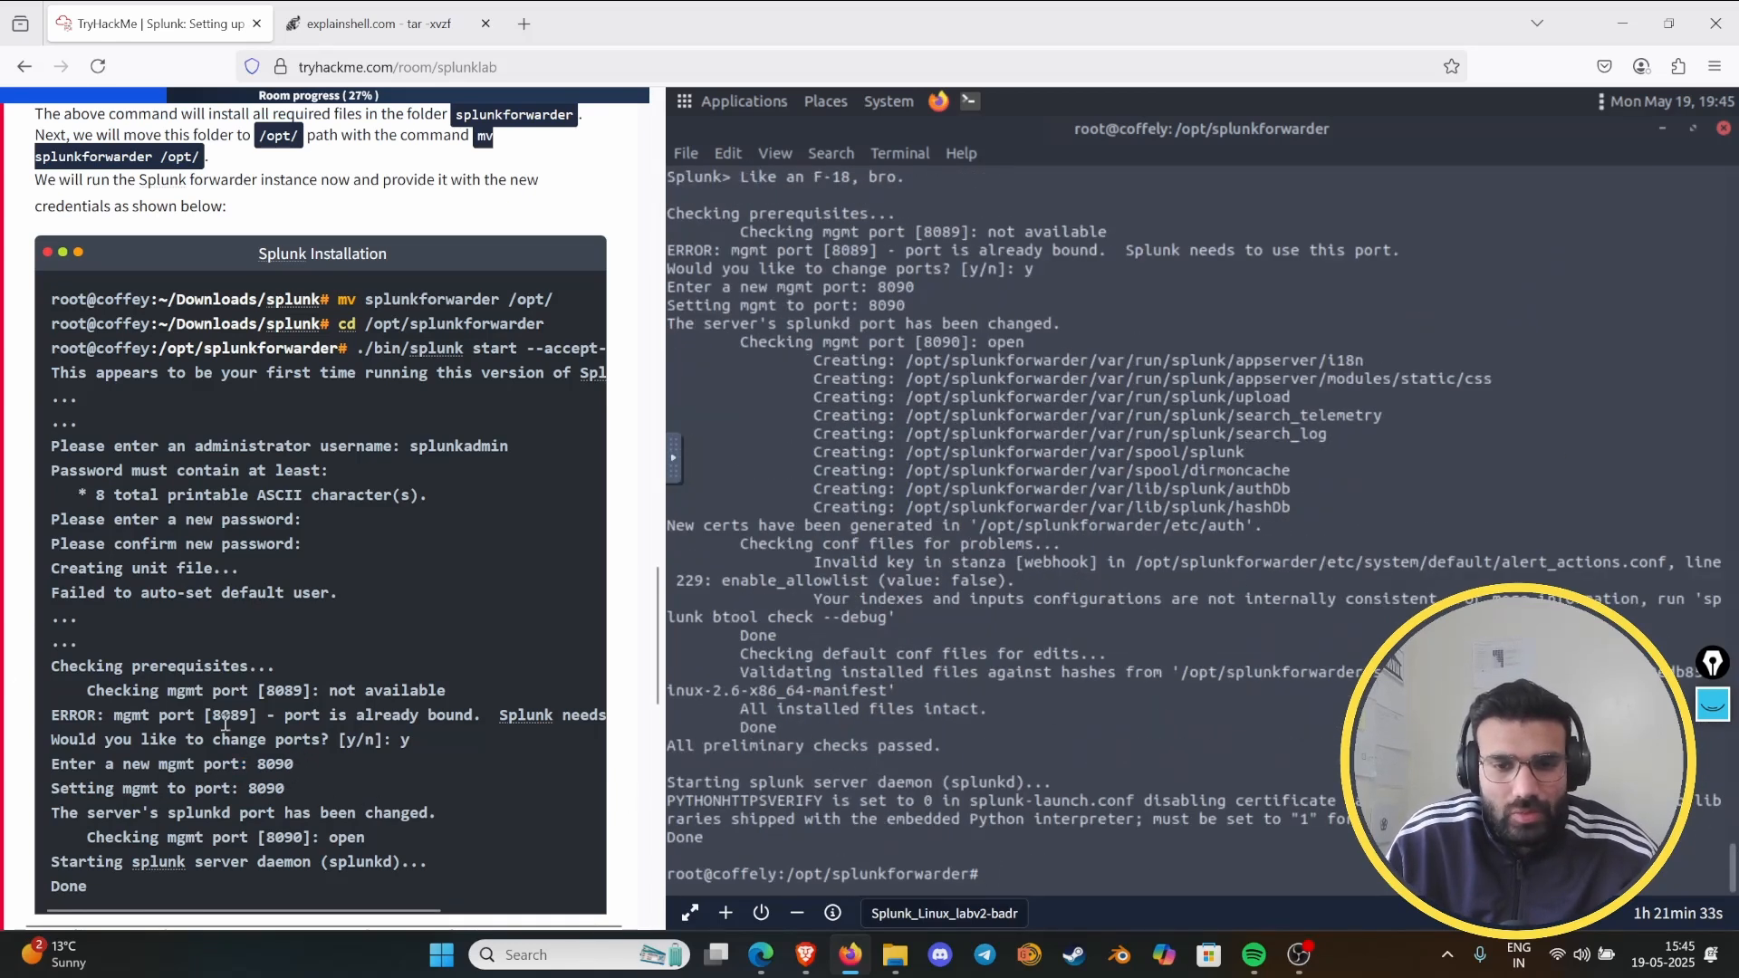
- Mark the default port 8089, the custom port and 8090 in the Task 5 explanation with the drawing pen, and clear the marks
scroll(225, 722, "down", 5)
key("ctrl+shift+3")
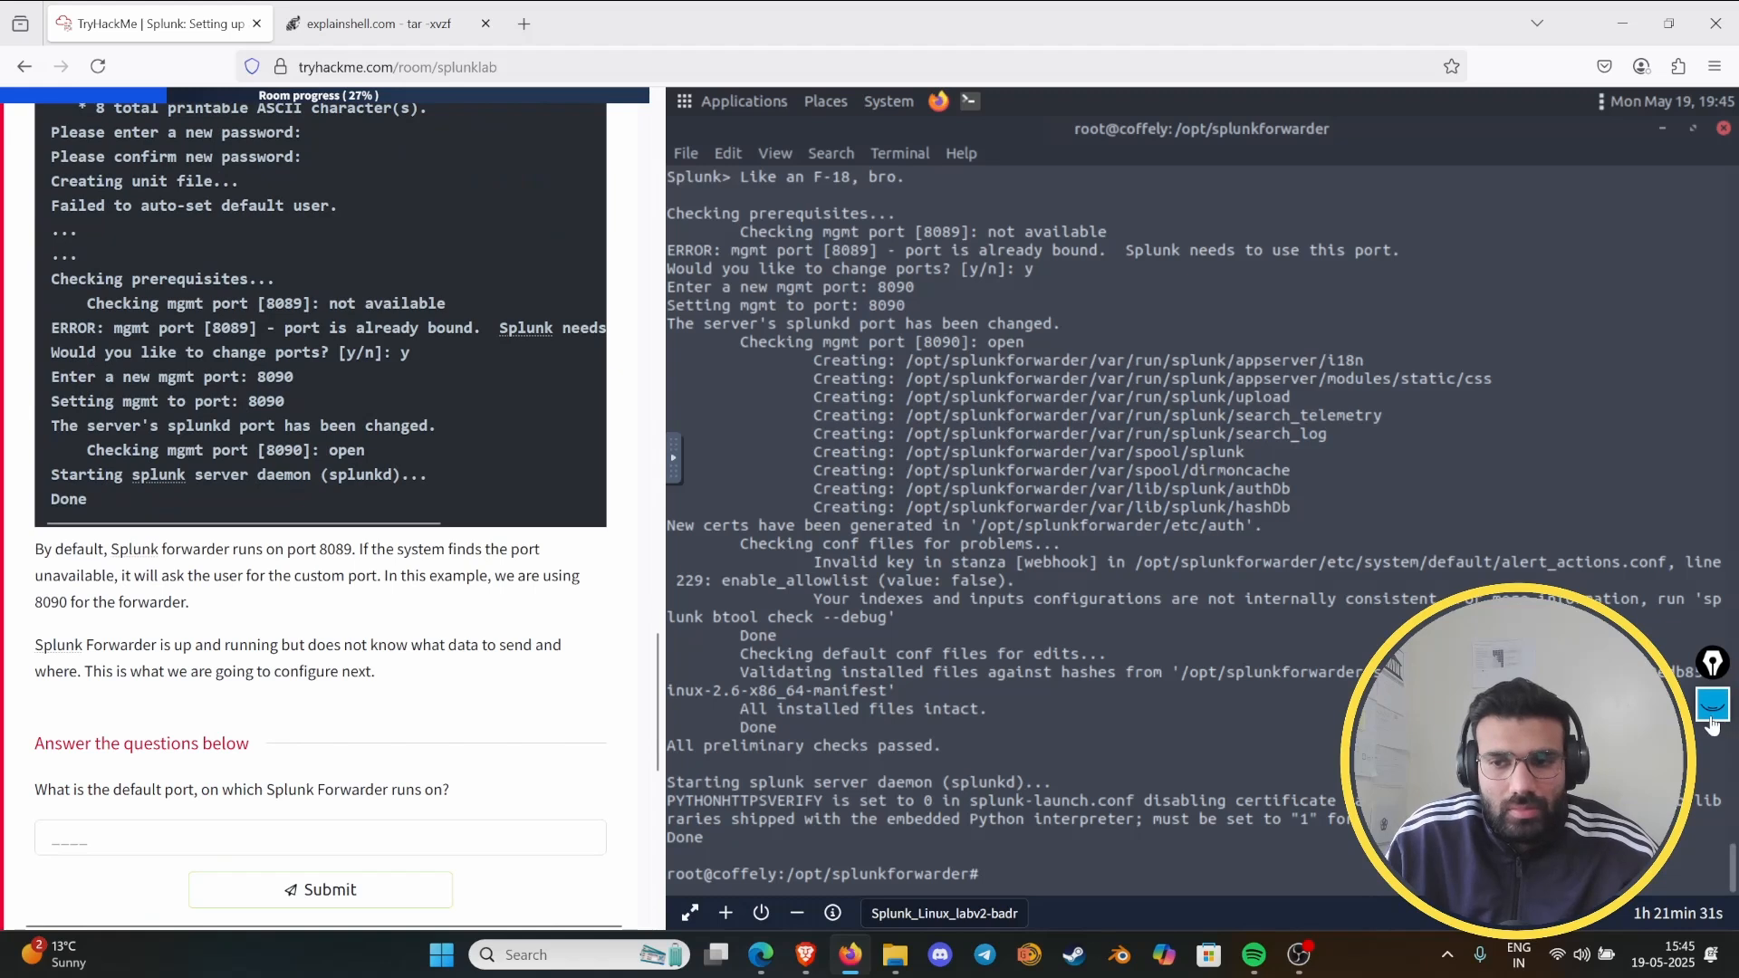
left_click(1712, 948)
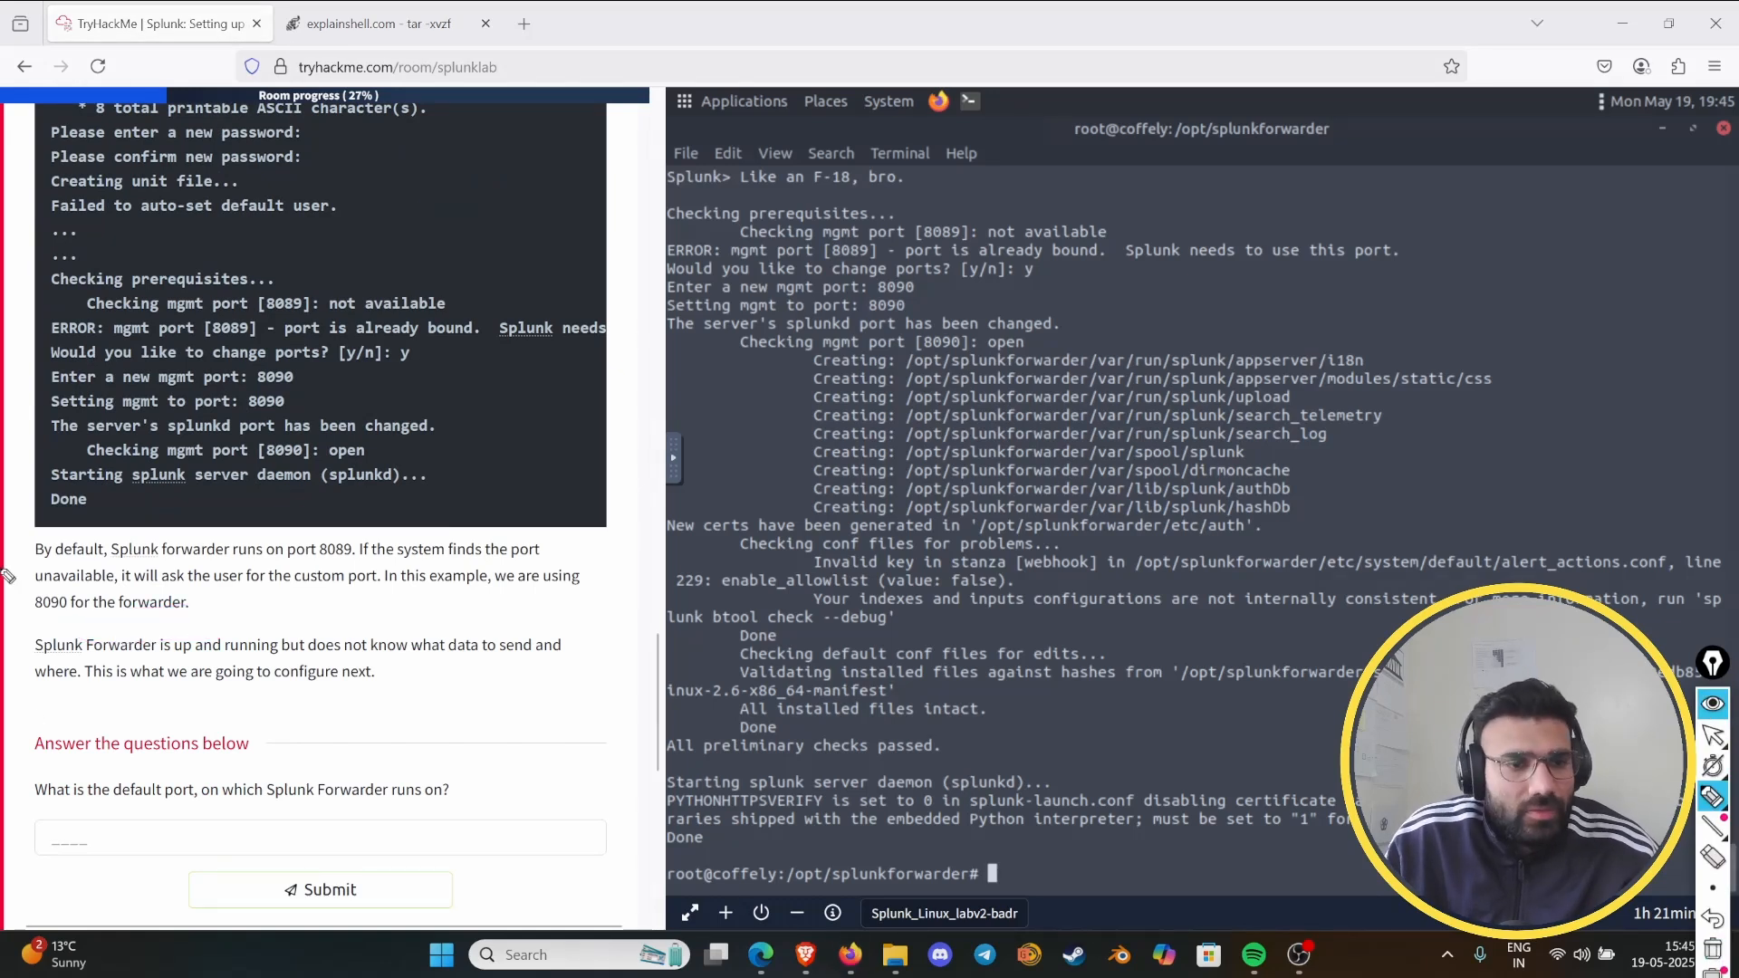
left_click_drag(30, 562, 96, 558)
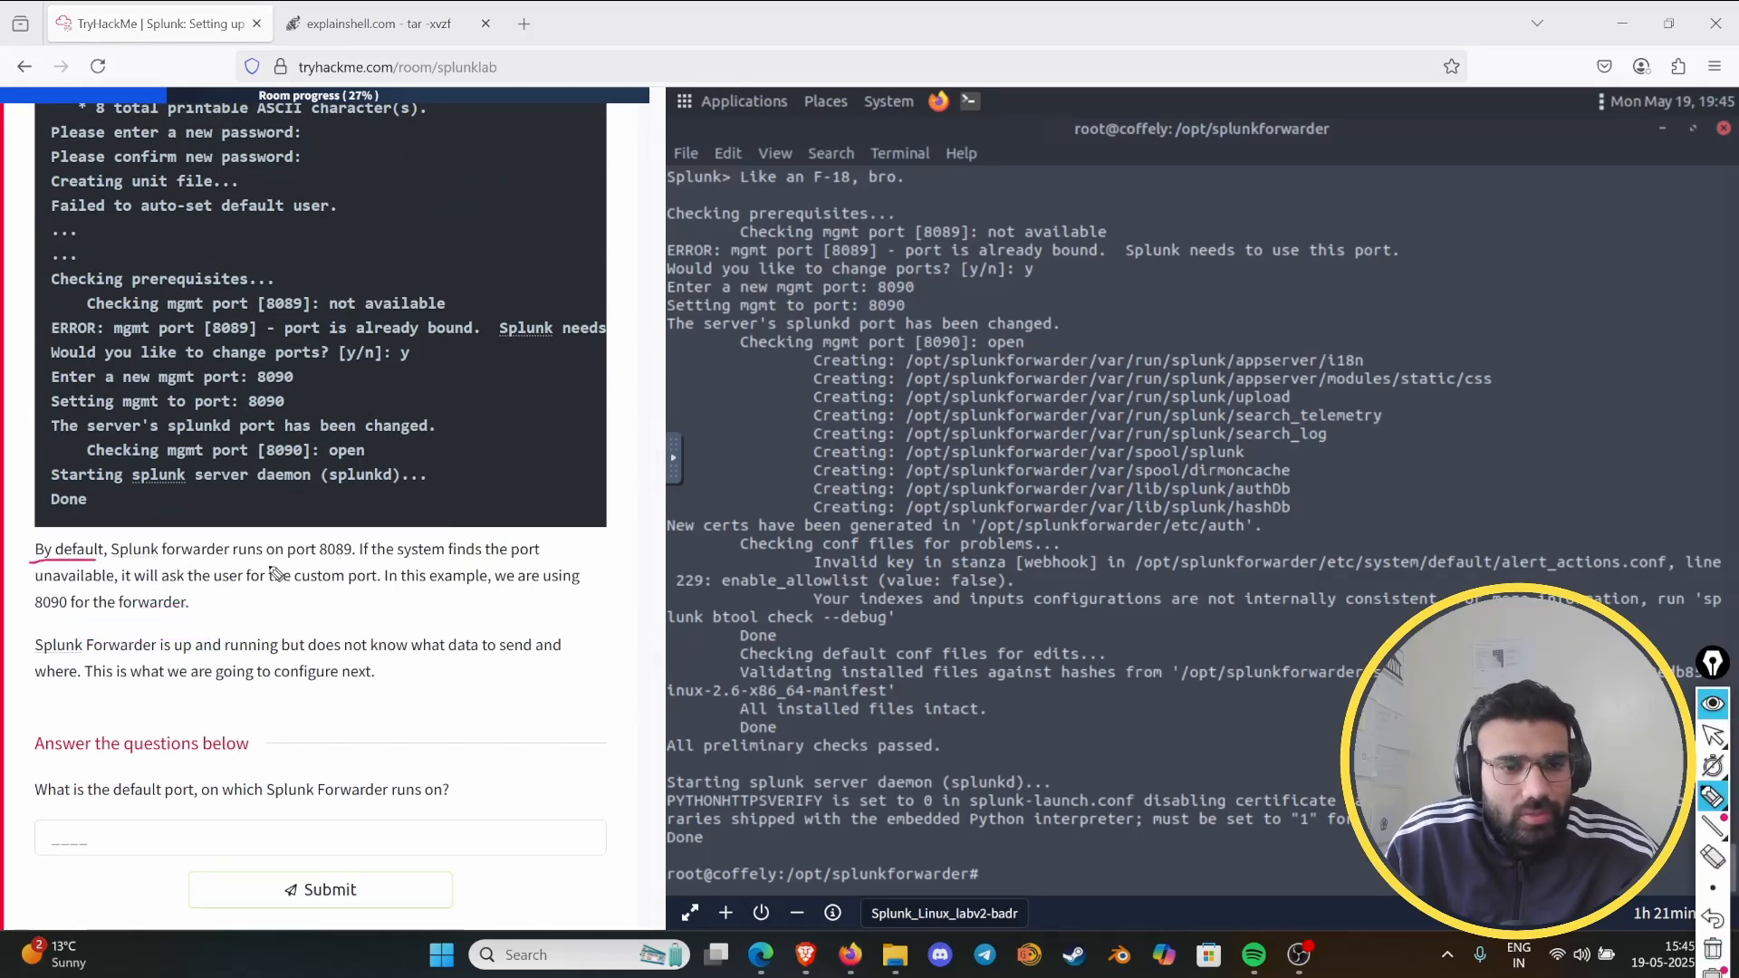
mouse_move(369, 560)
left_mouse_down()
mouse_move(322, 561)
mouse_move(398, 532)
mouse_move(387, 568)
left_mouse_up()
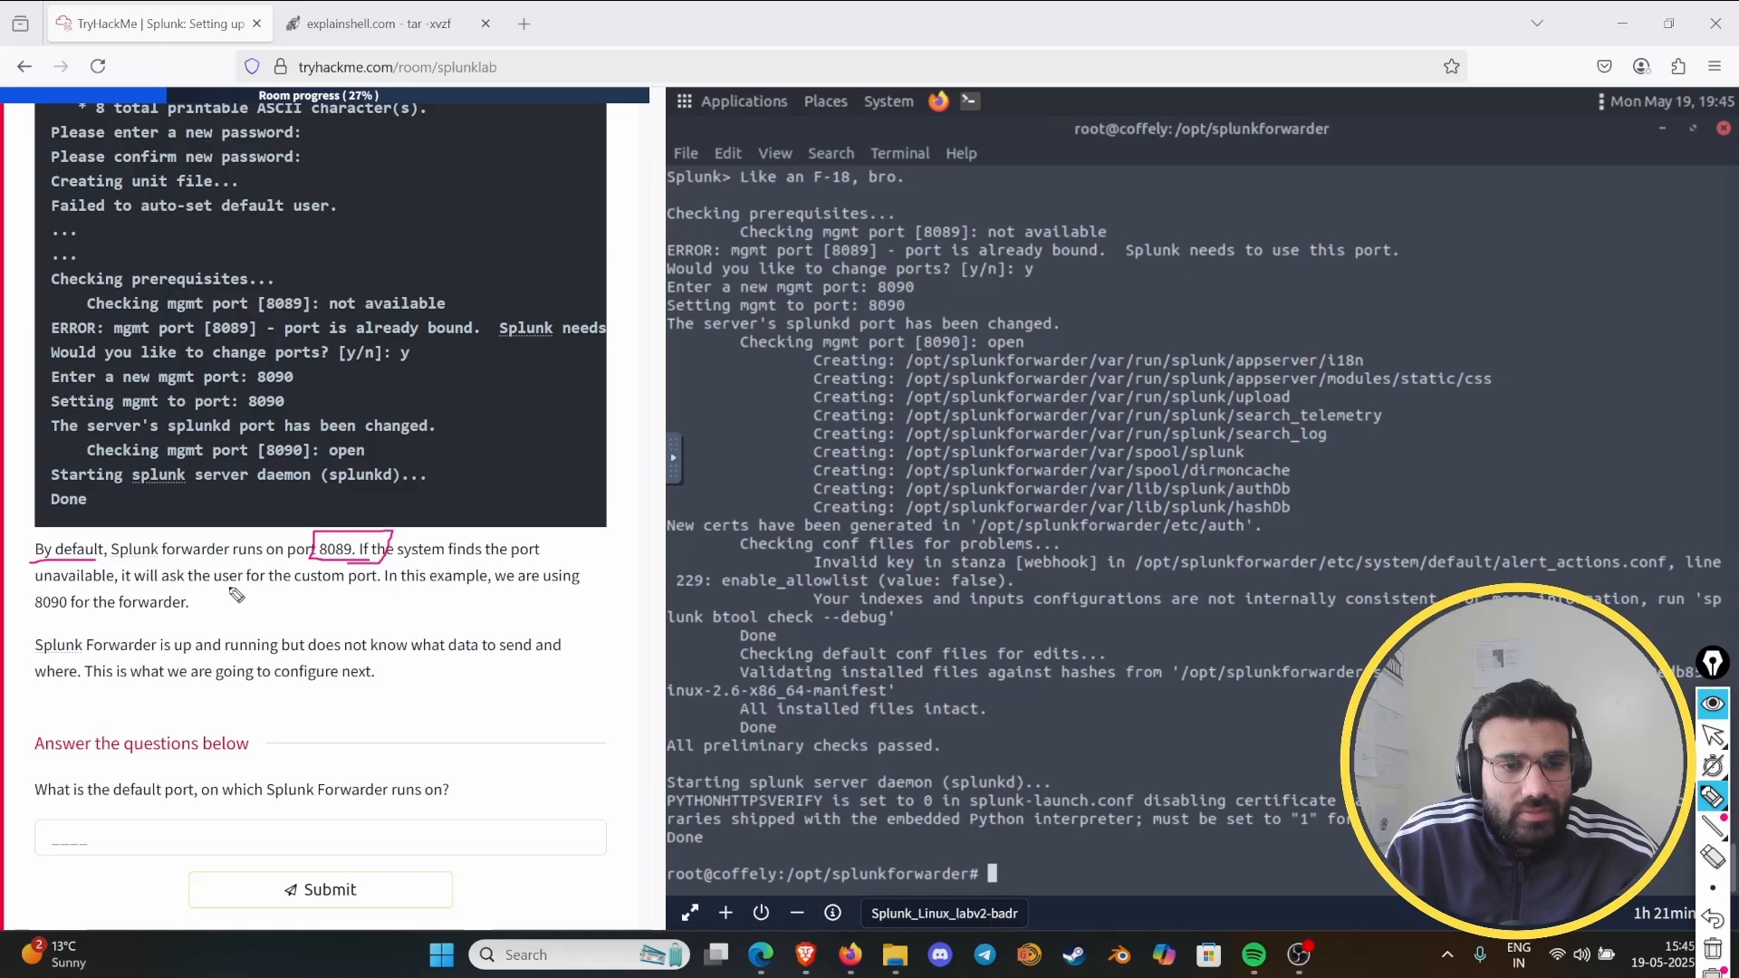
left_click_drag(312, 590, 386, 590)
mouse_move(30, 617)
left_mouse_down()
mouse_move(186, 617)
mouse_move(14, 590)
mouse_move(91, 623)
left_mouse_up()
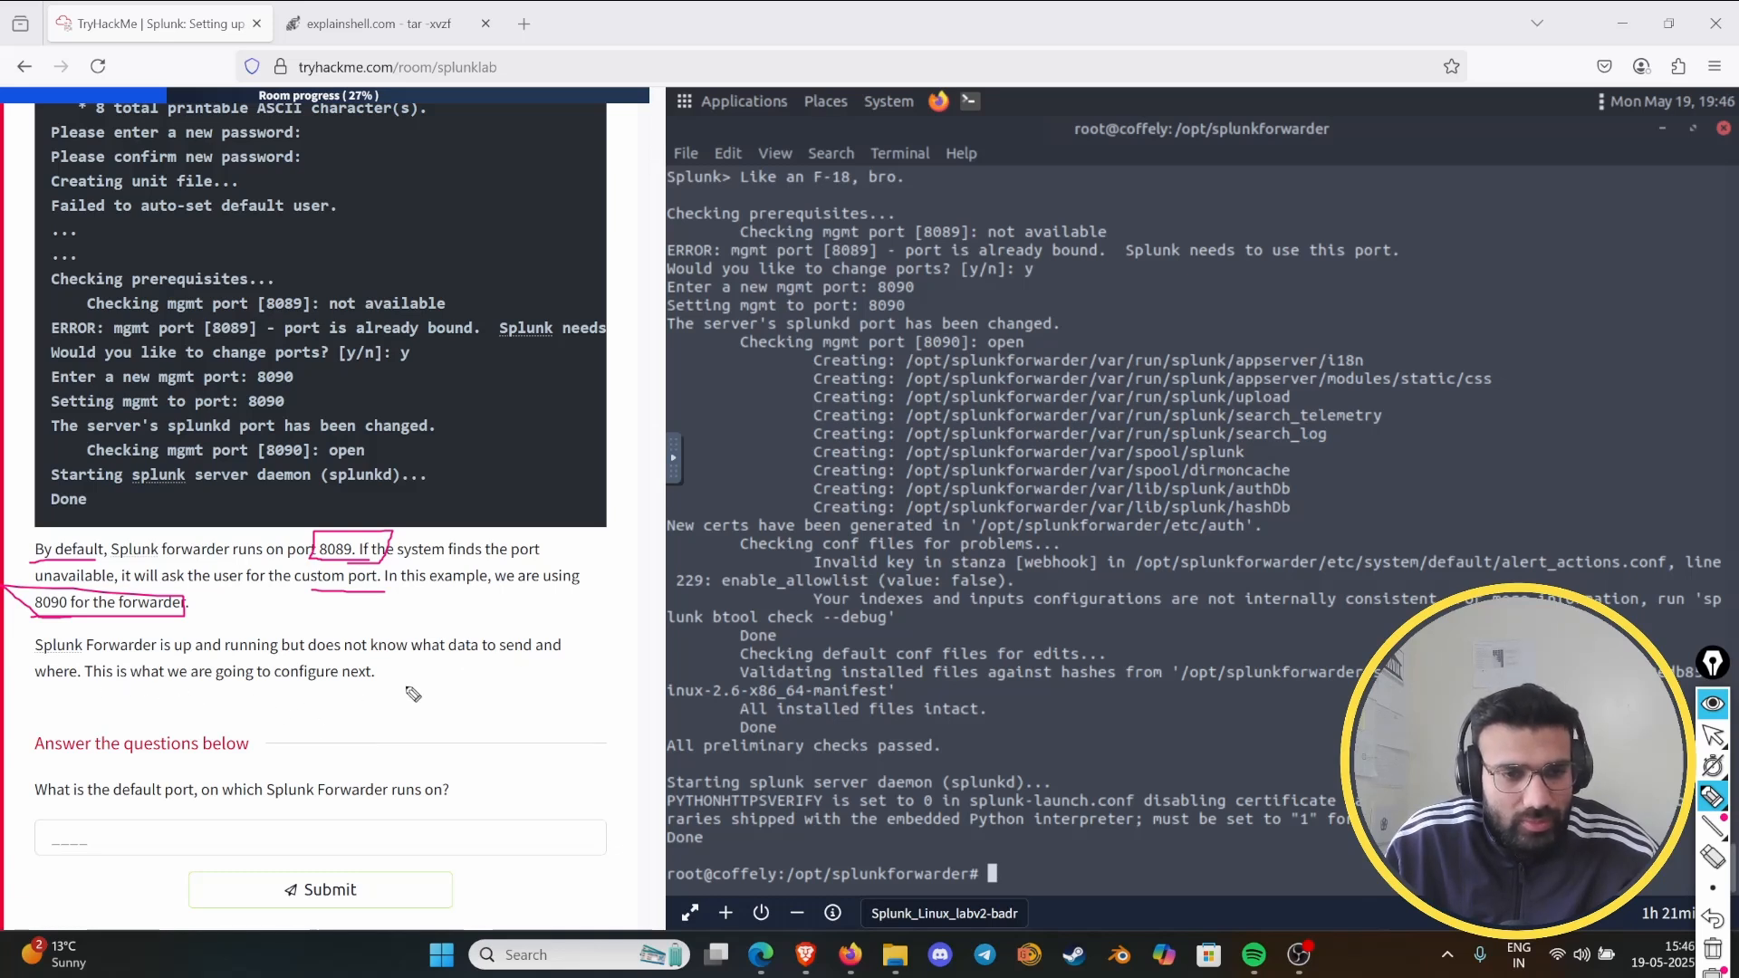
scroll(426, 690, "up", 5)
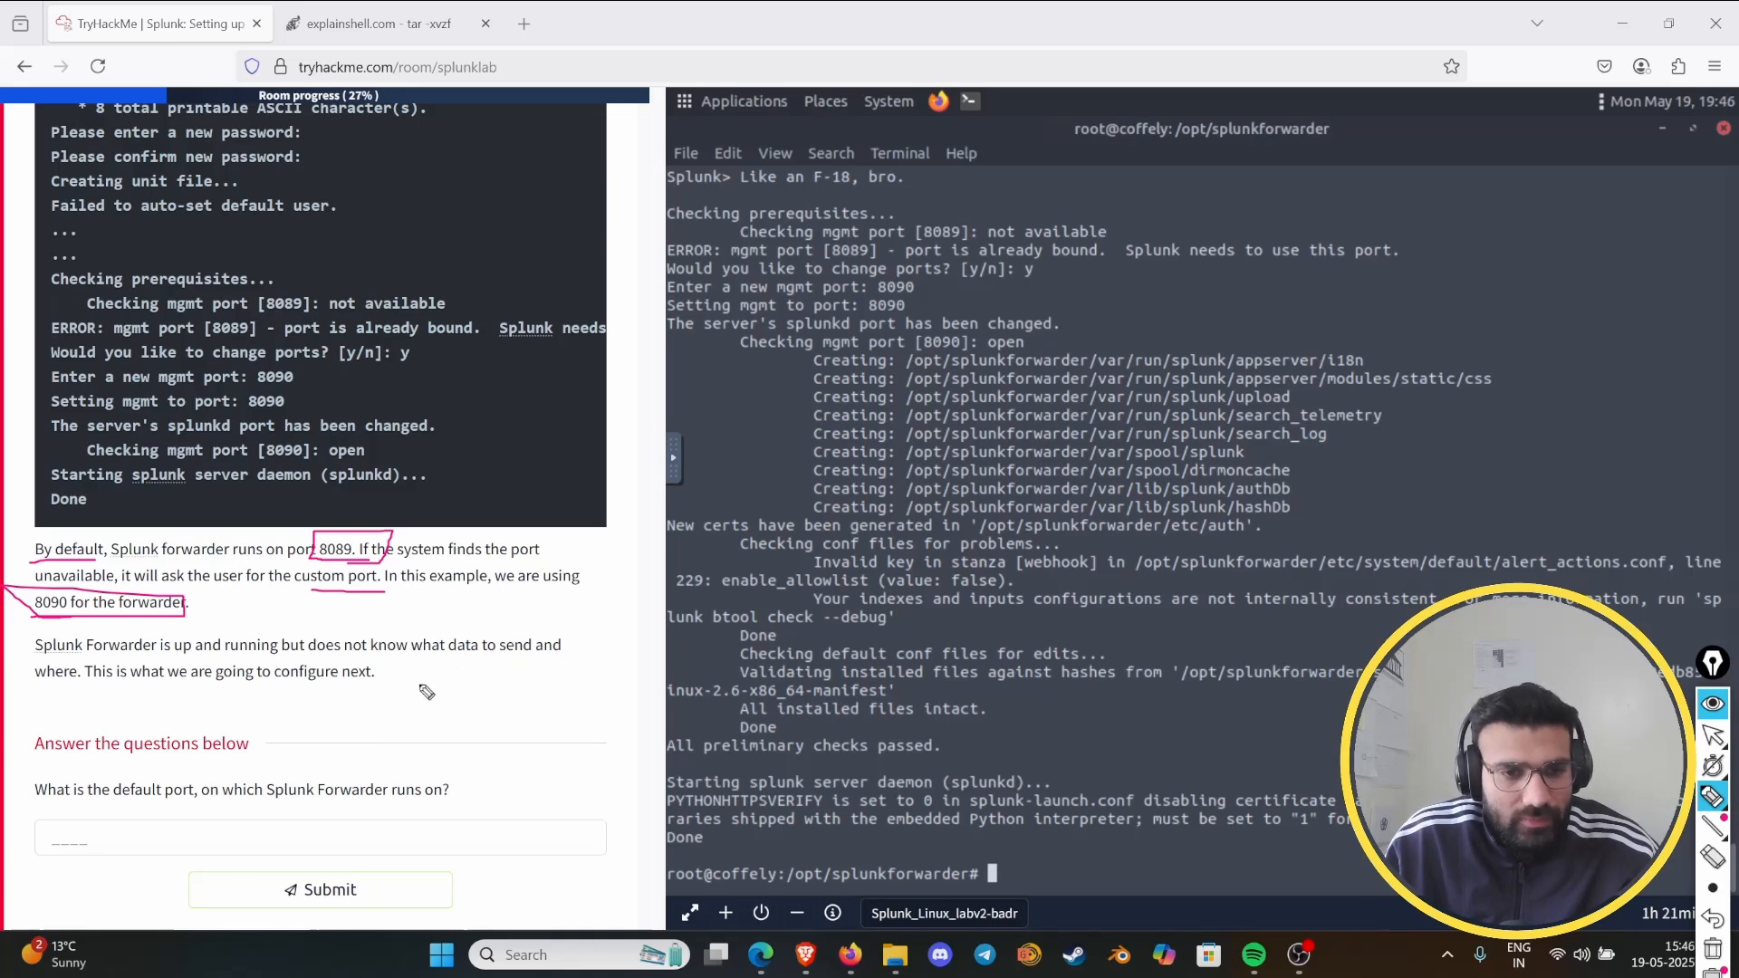
left_click(1712, 948)
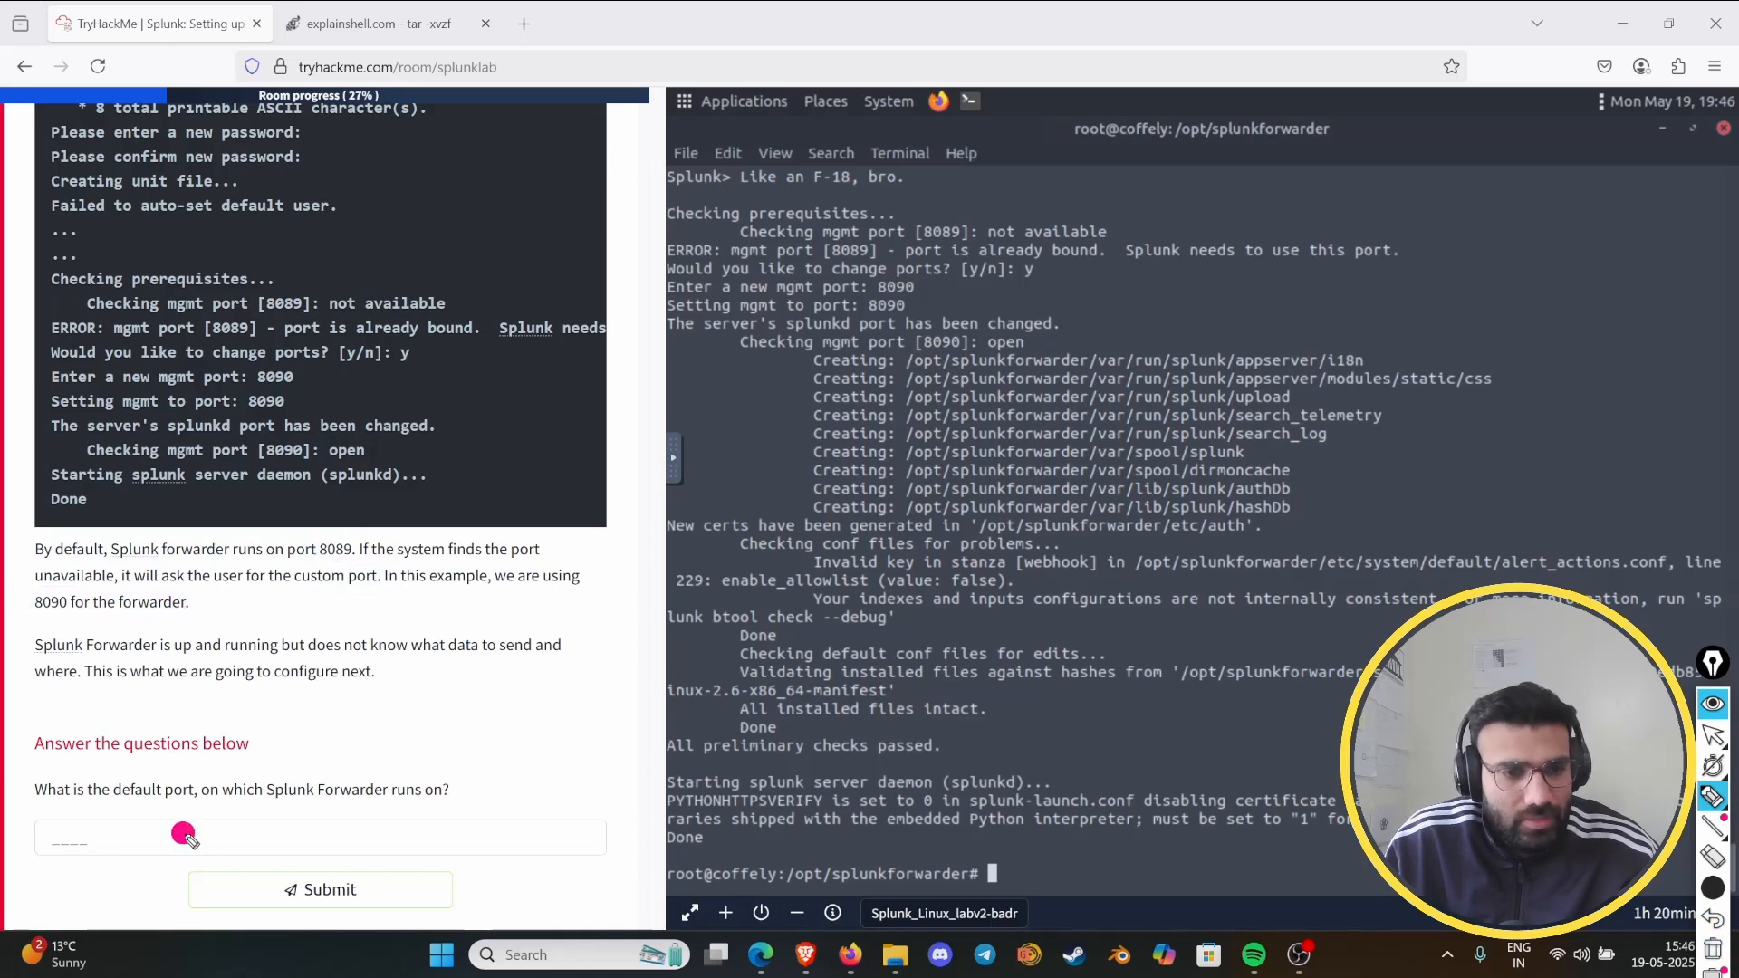
left_click(1712, 949)
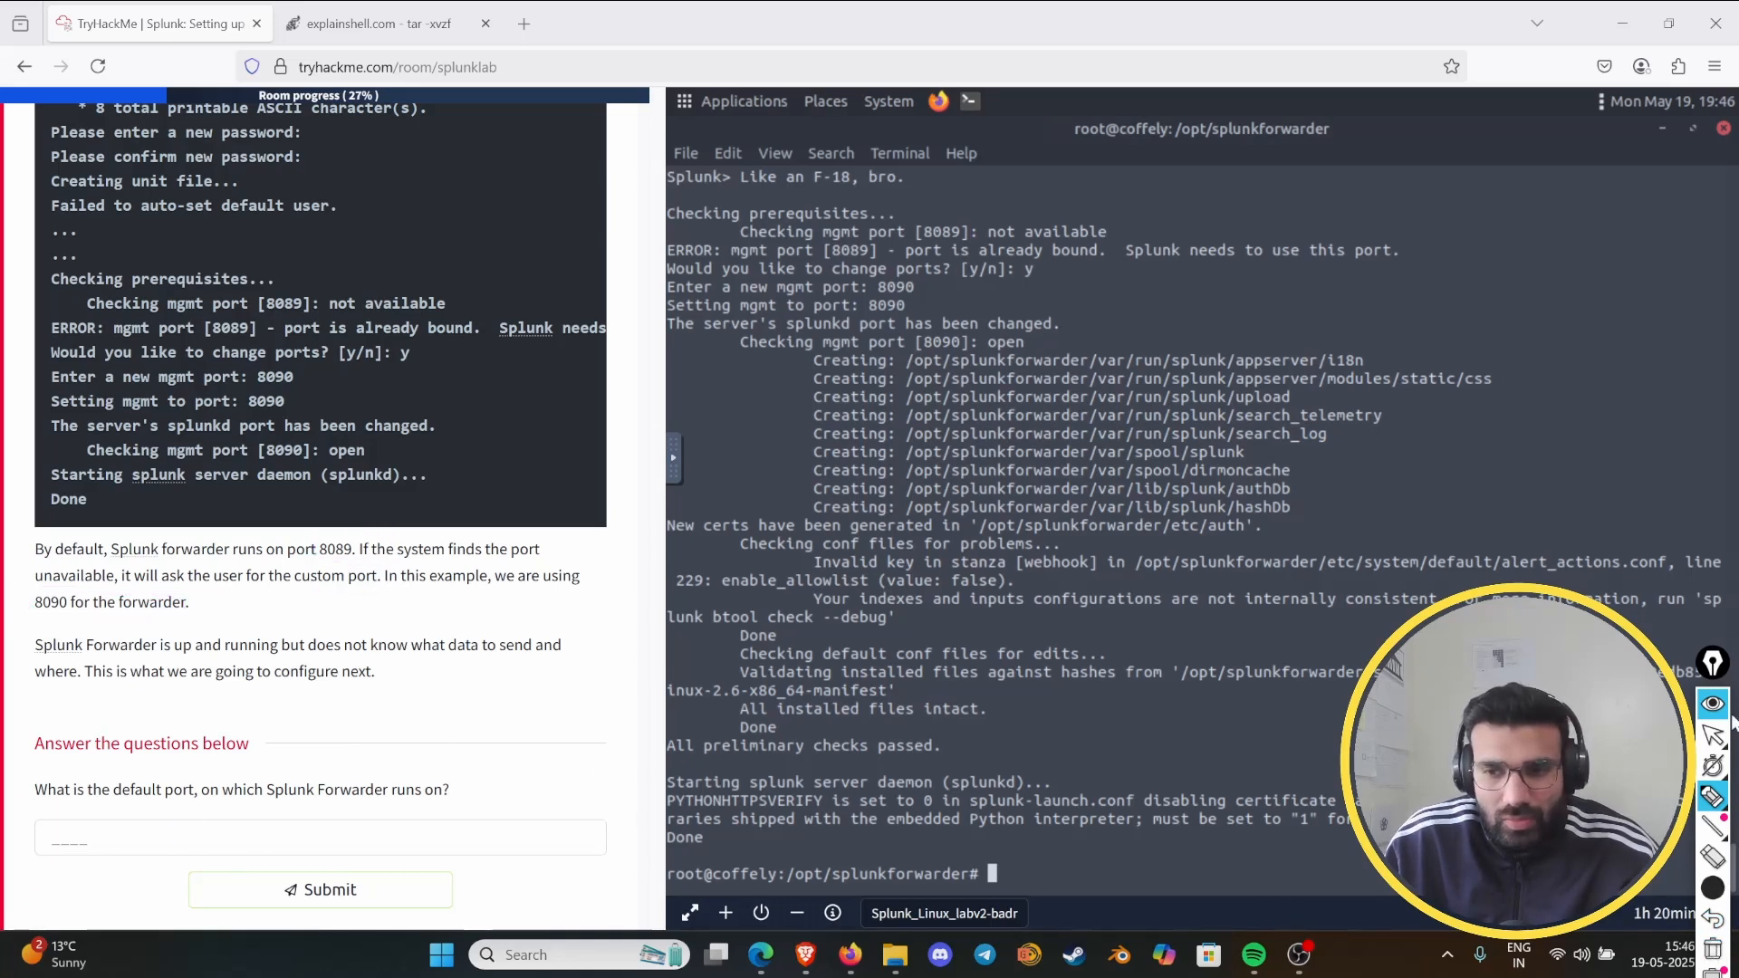
left_click(1713, 704)
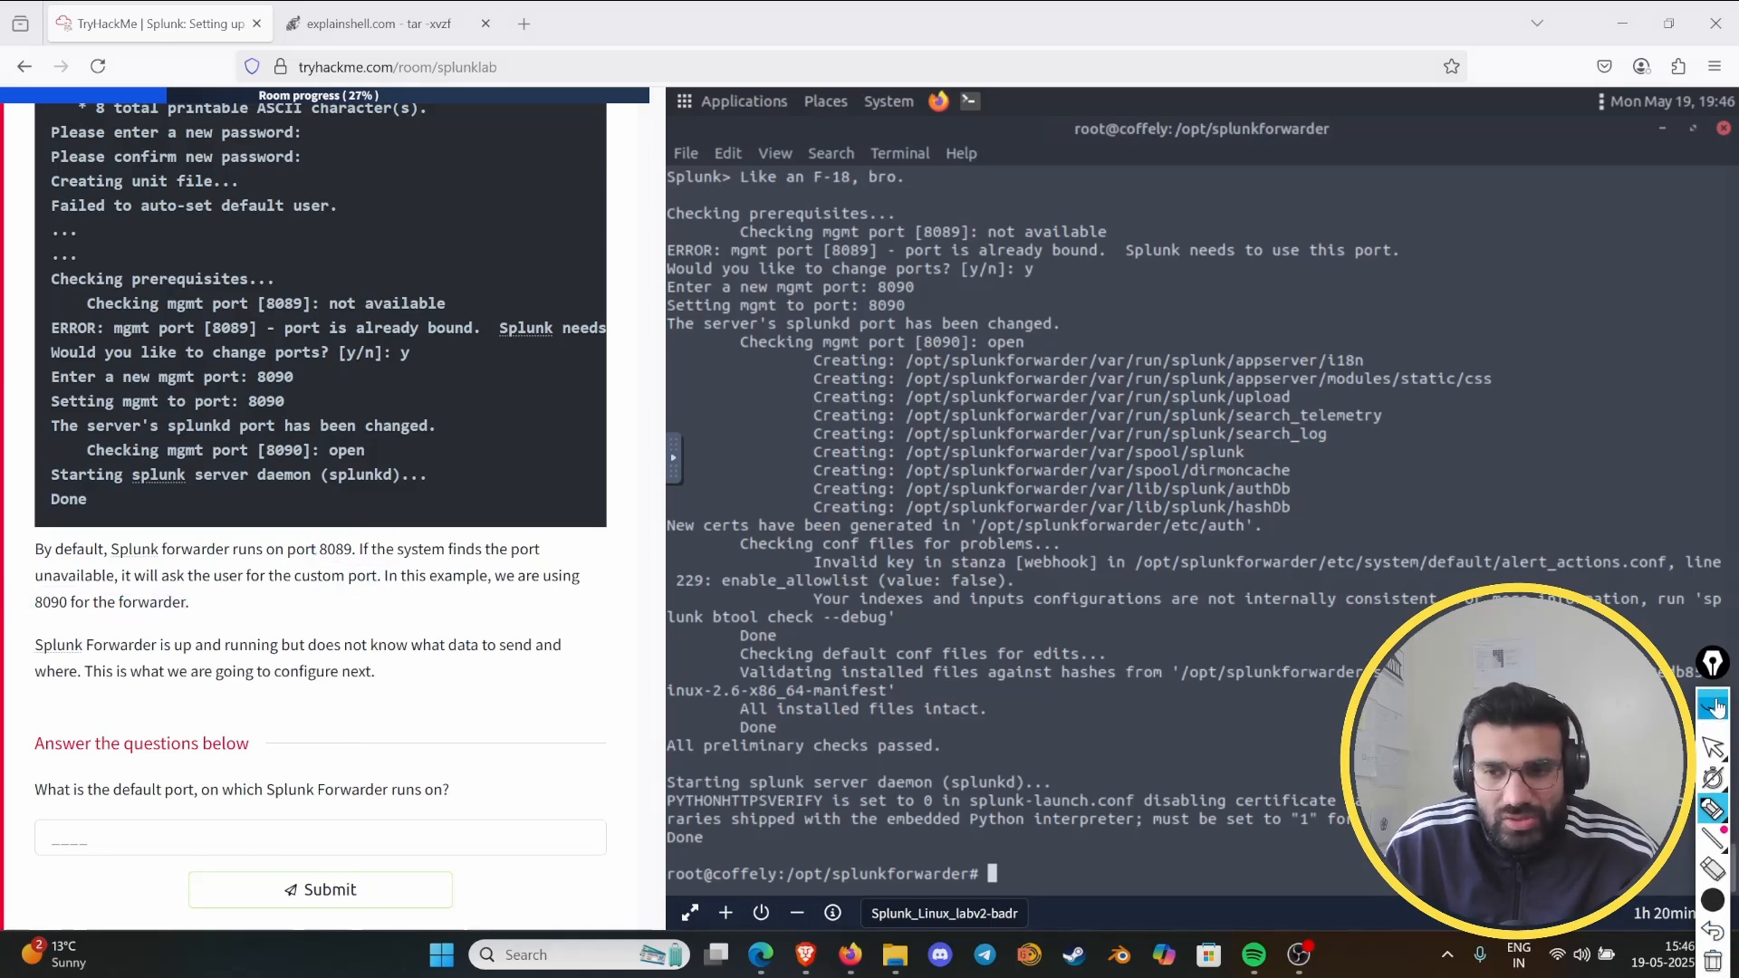
- Try submitting 8090 as the answer to the question about the Splunk Forwarder's default port
left_click(75, 836)
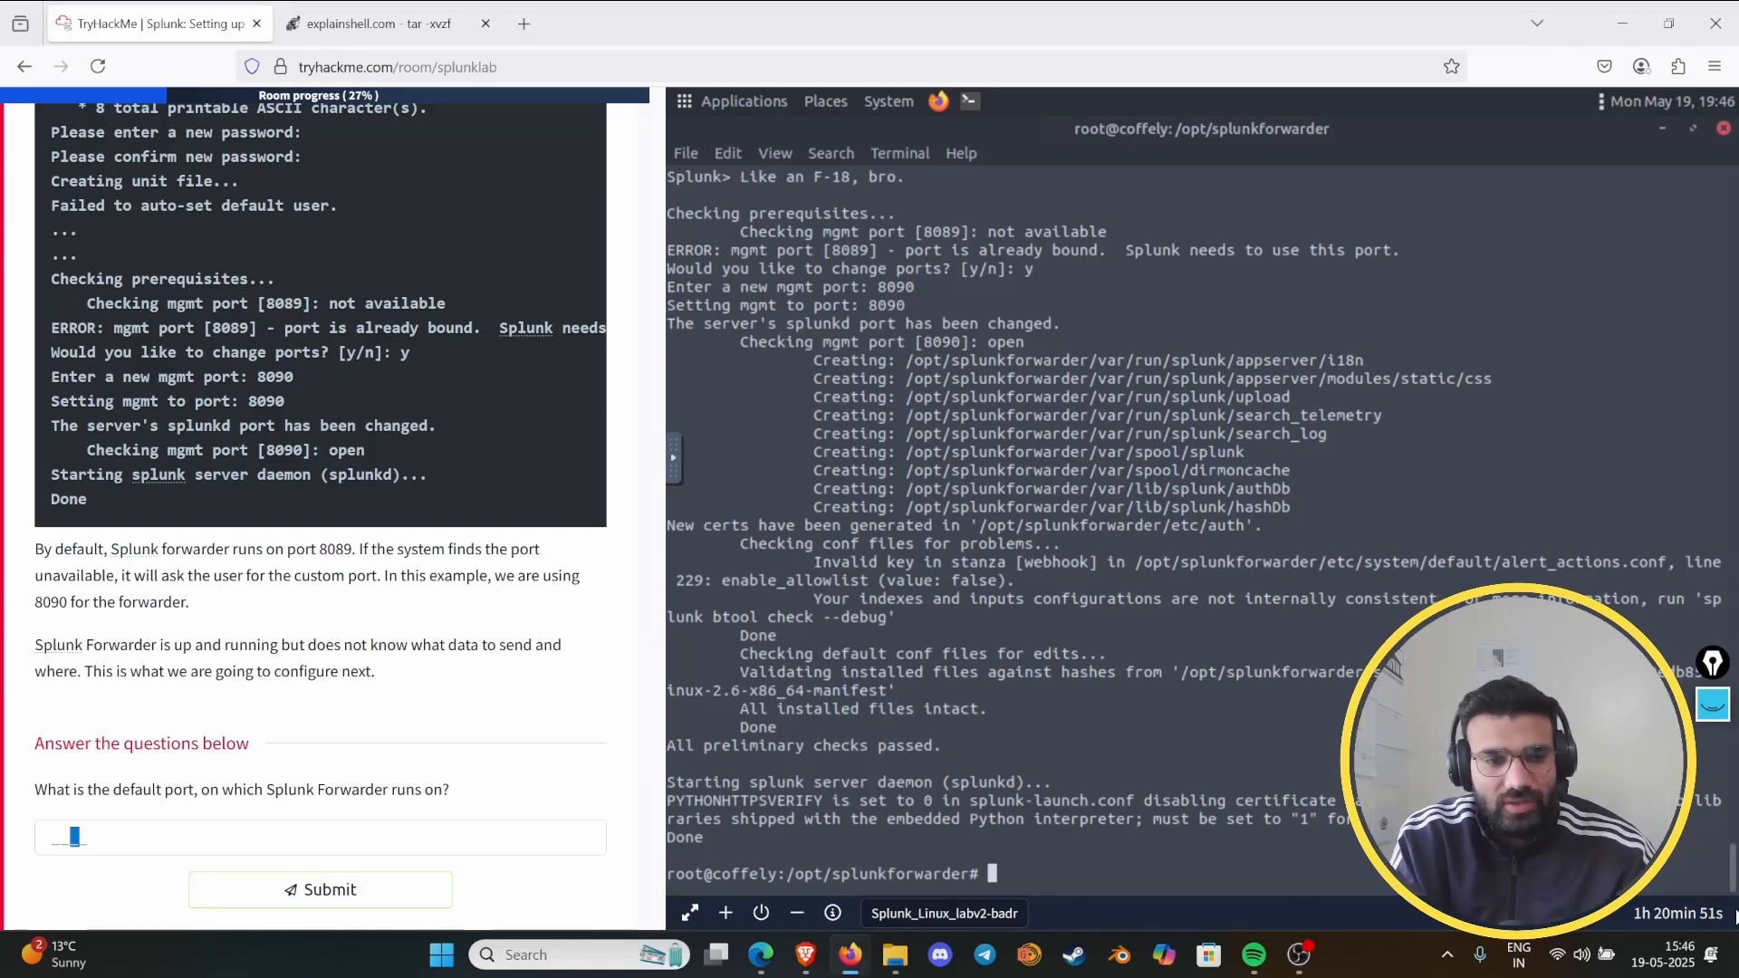
left_click(505, 842)
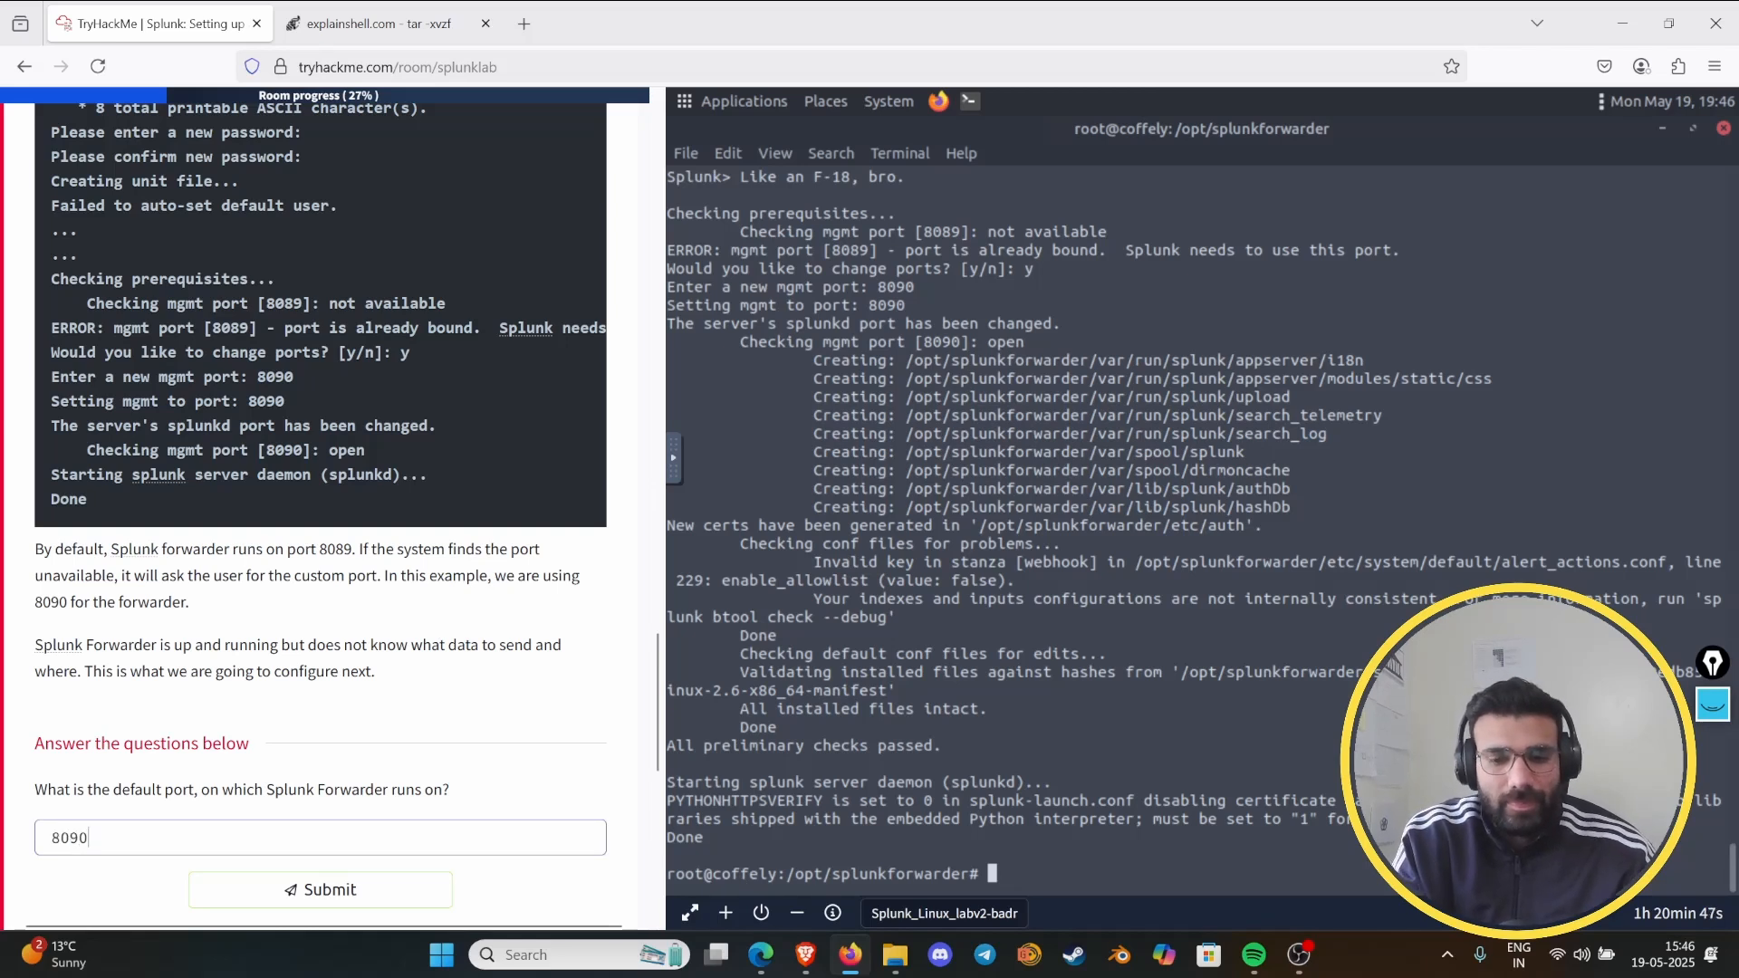
key("Return")
- Correct the answer to the Task 5 default port question to 8089, submit it and compare it with the ports in the explanation
scroll(252, 783, "down", 2)
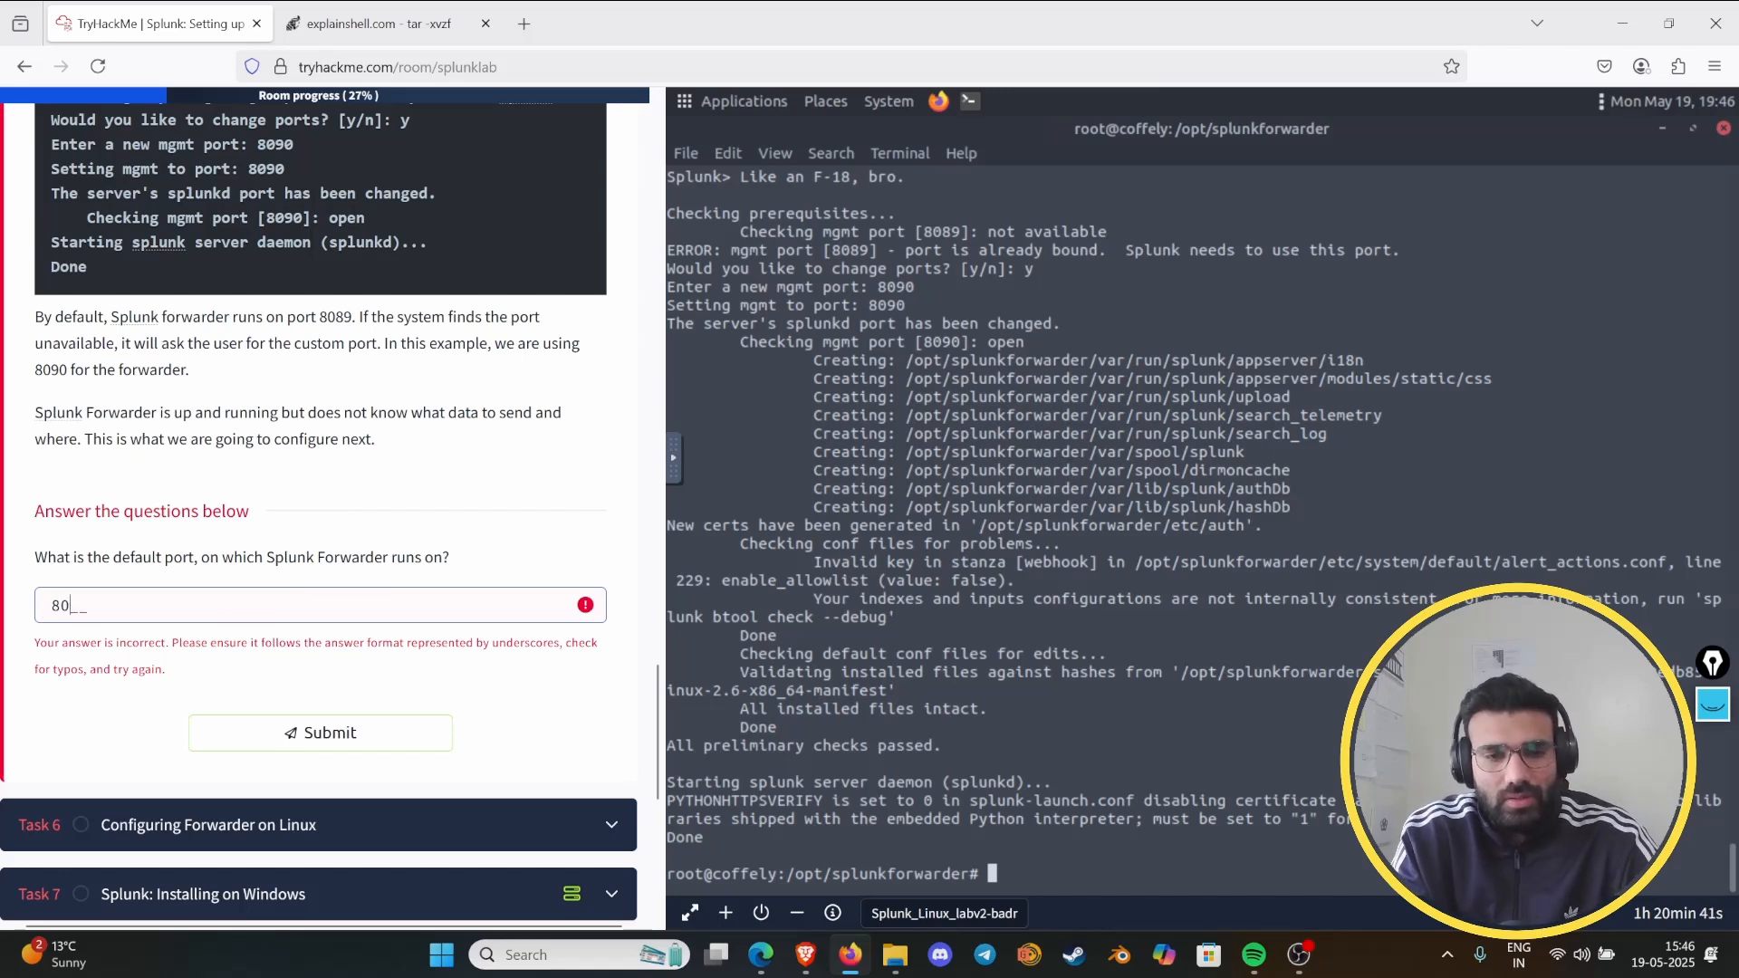
type("9")
key("Return")
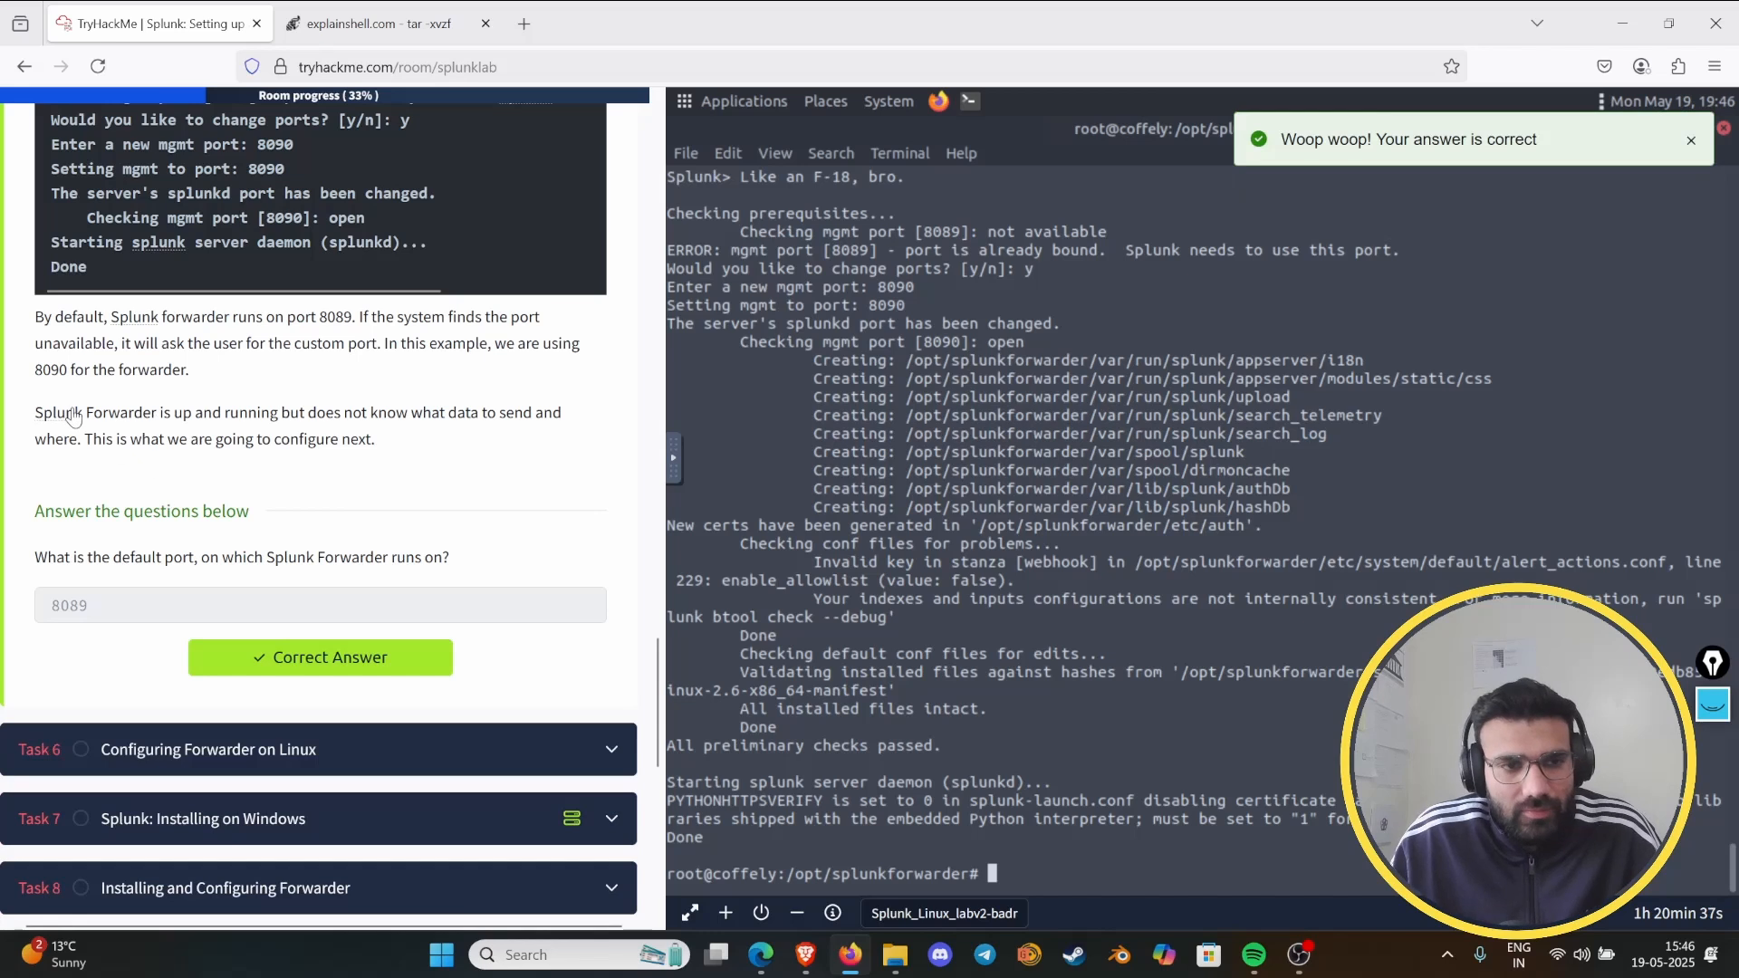
left_click_drag(63, 369, 50, 372)
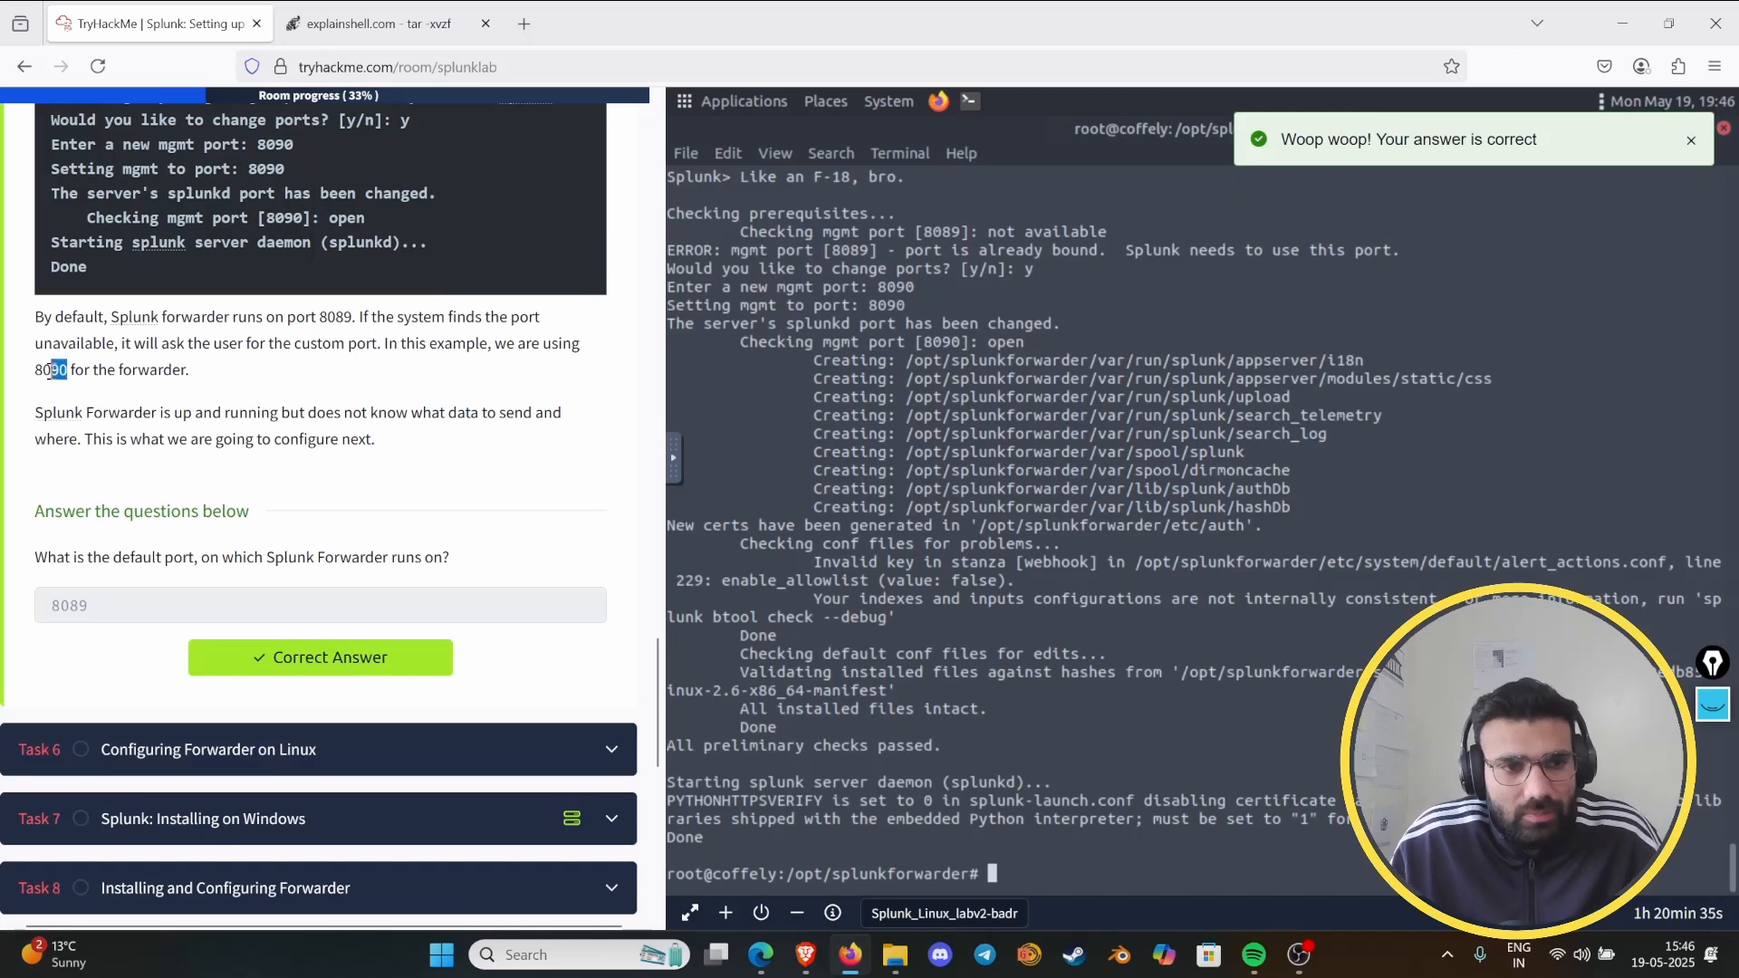
left_click_drag(318, 313, 346, 313)
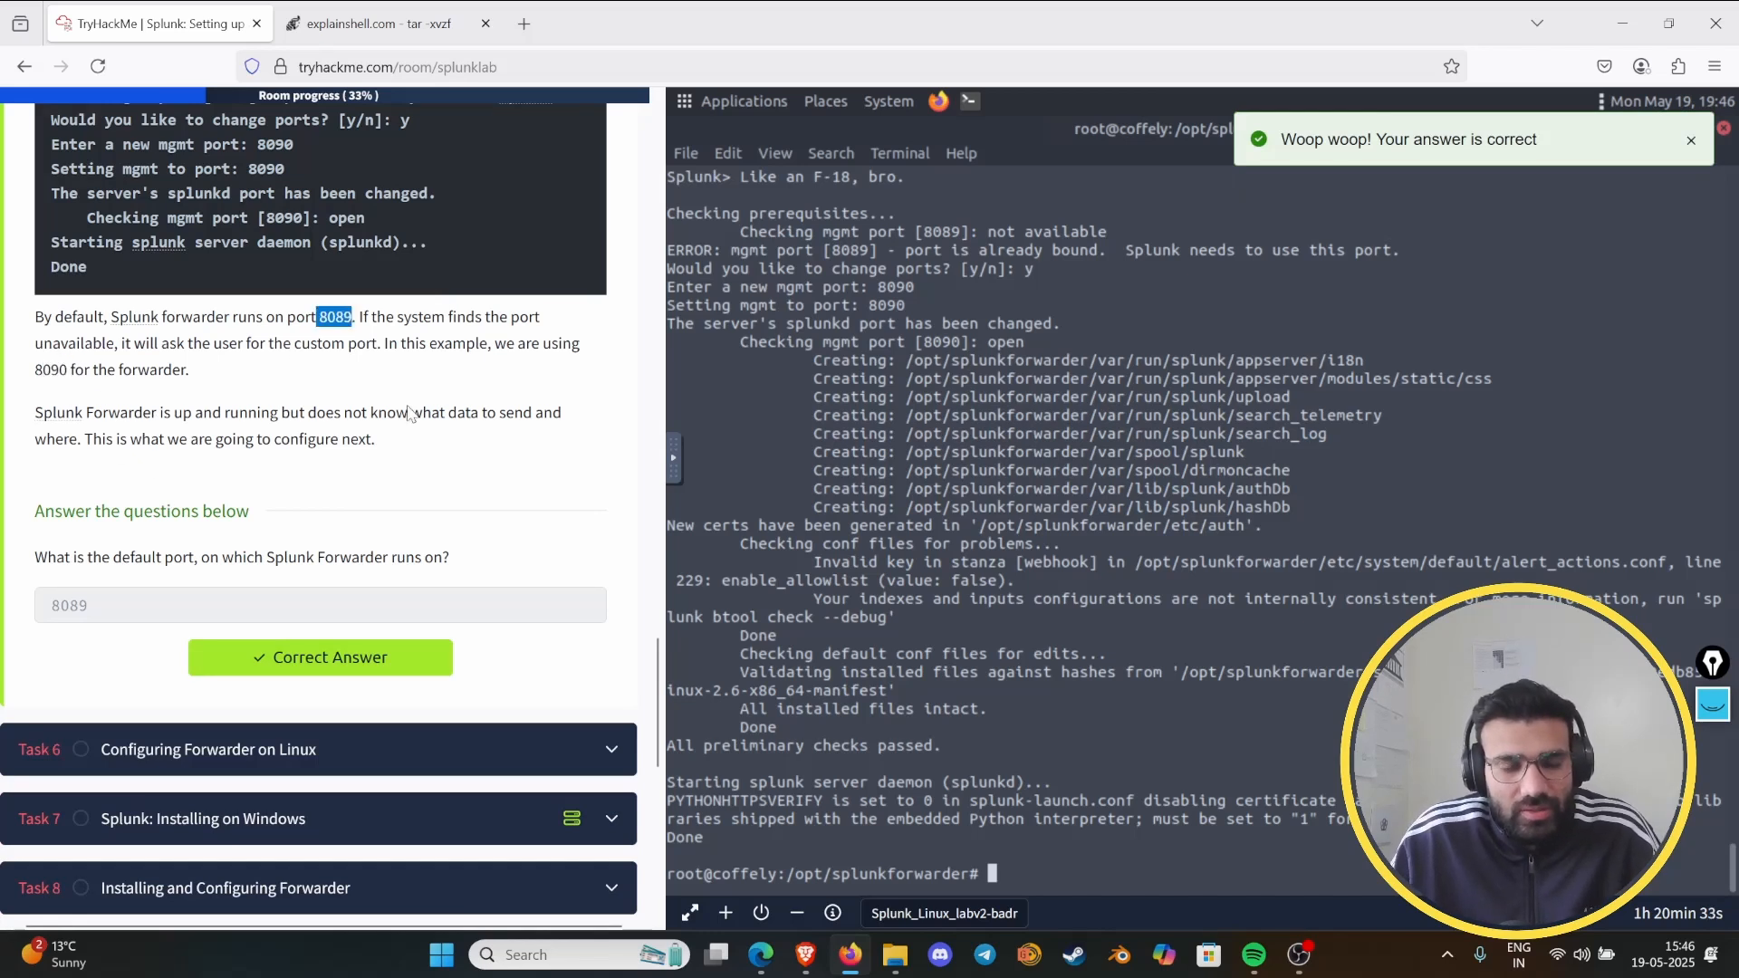
- Expand Task 6, Configuring Forwarder on Linux, in the TryHackMe room
left_click(484, 648)
scroll(380, 414, "down", 3)
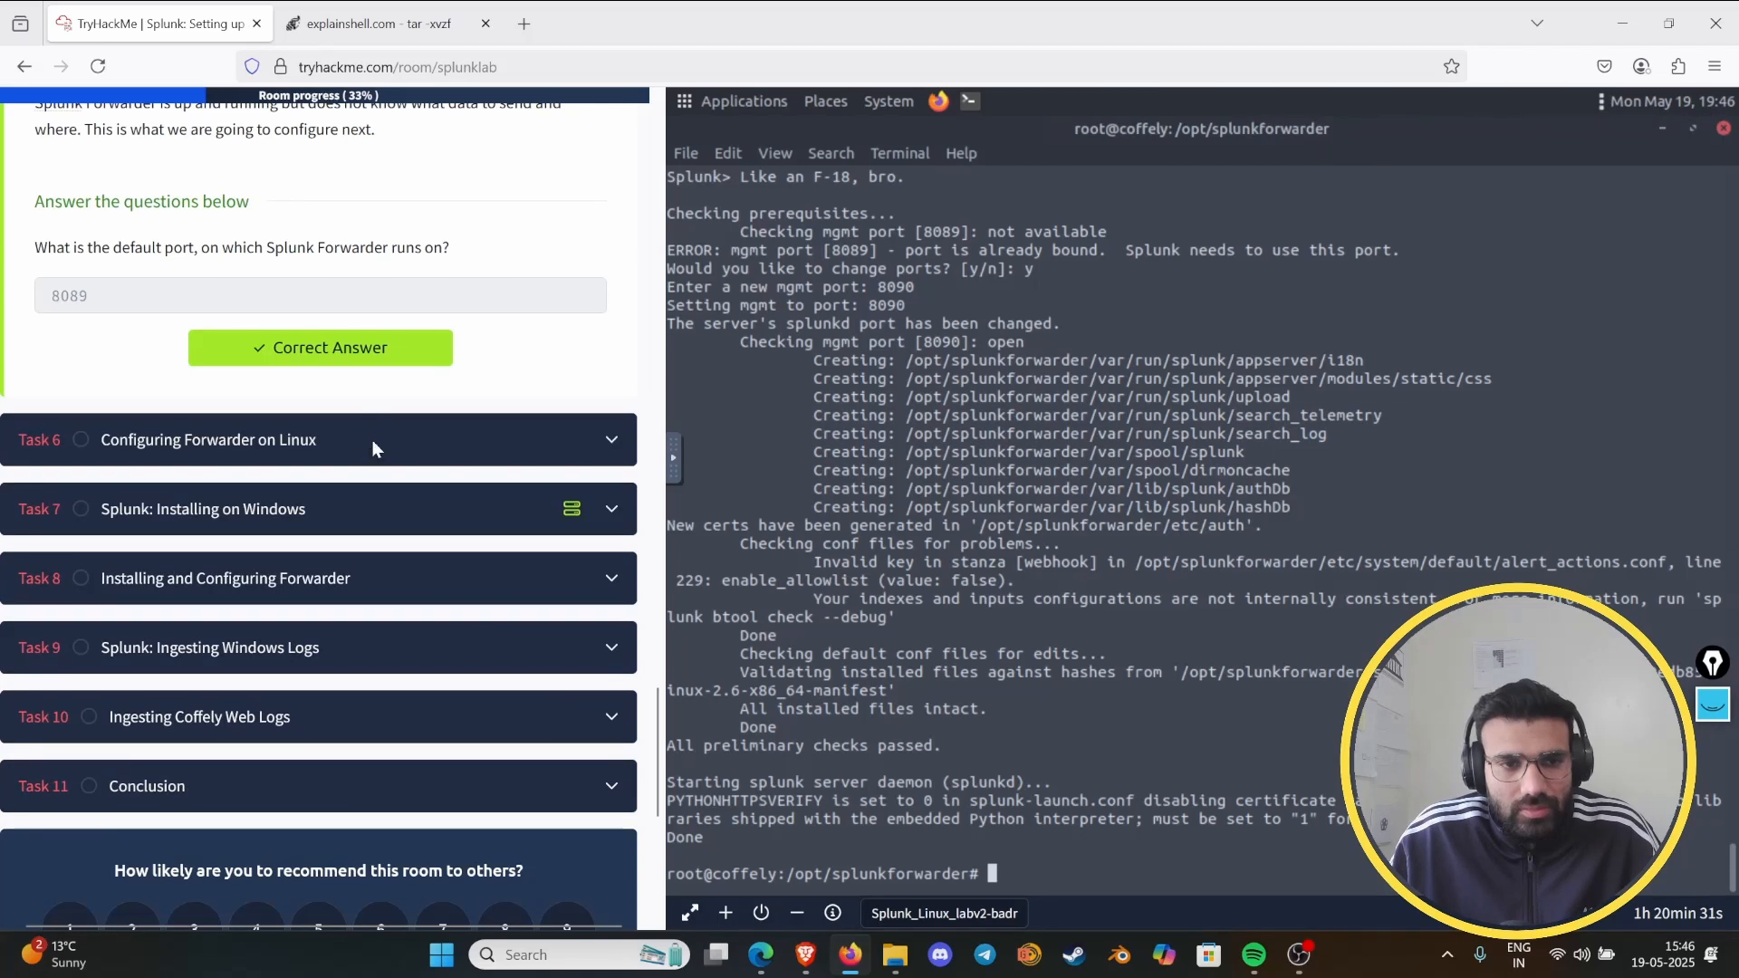
left_click(373, 440)
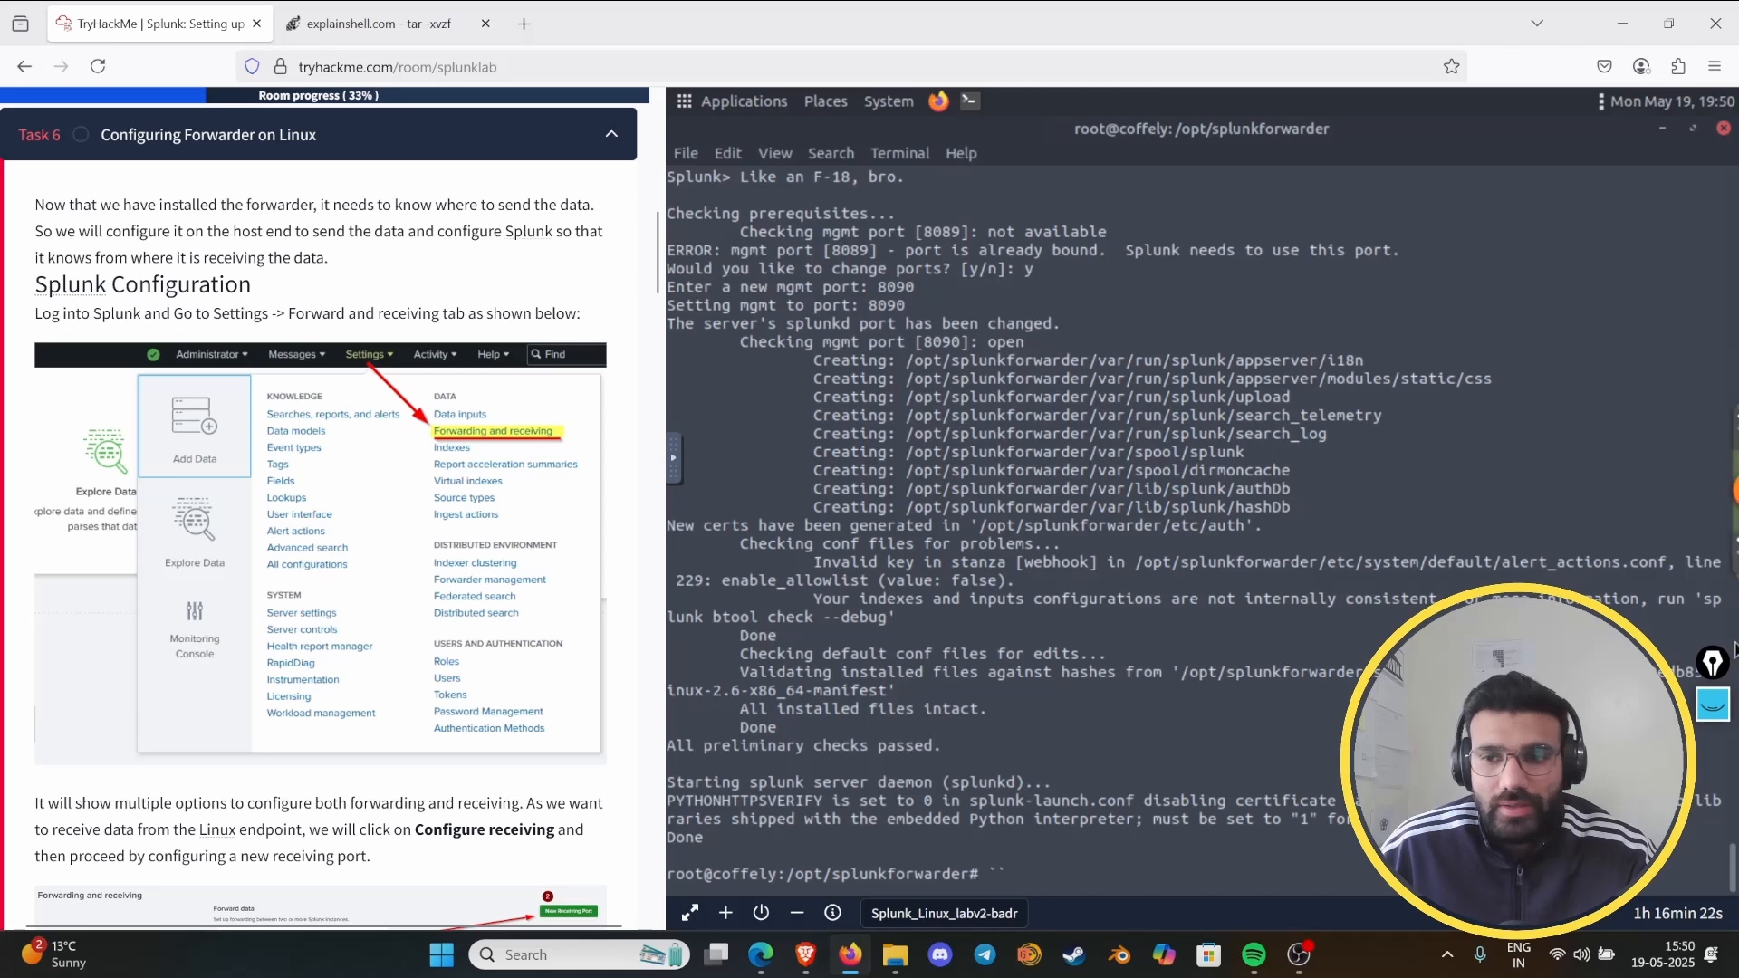
- Mark the key phrases about sending and receiving data in the Task 6 introduction with the drawing pen, and hide the annotations
left_click(1712, 705)
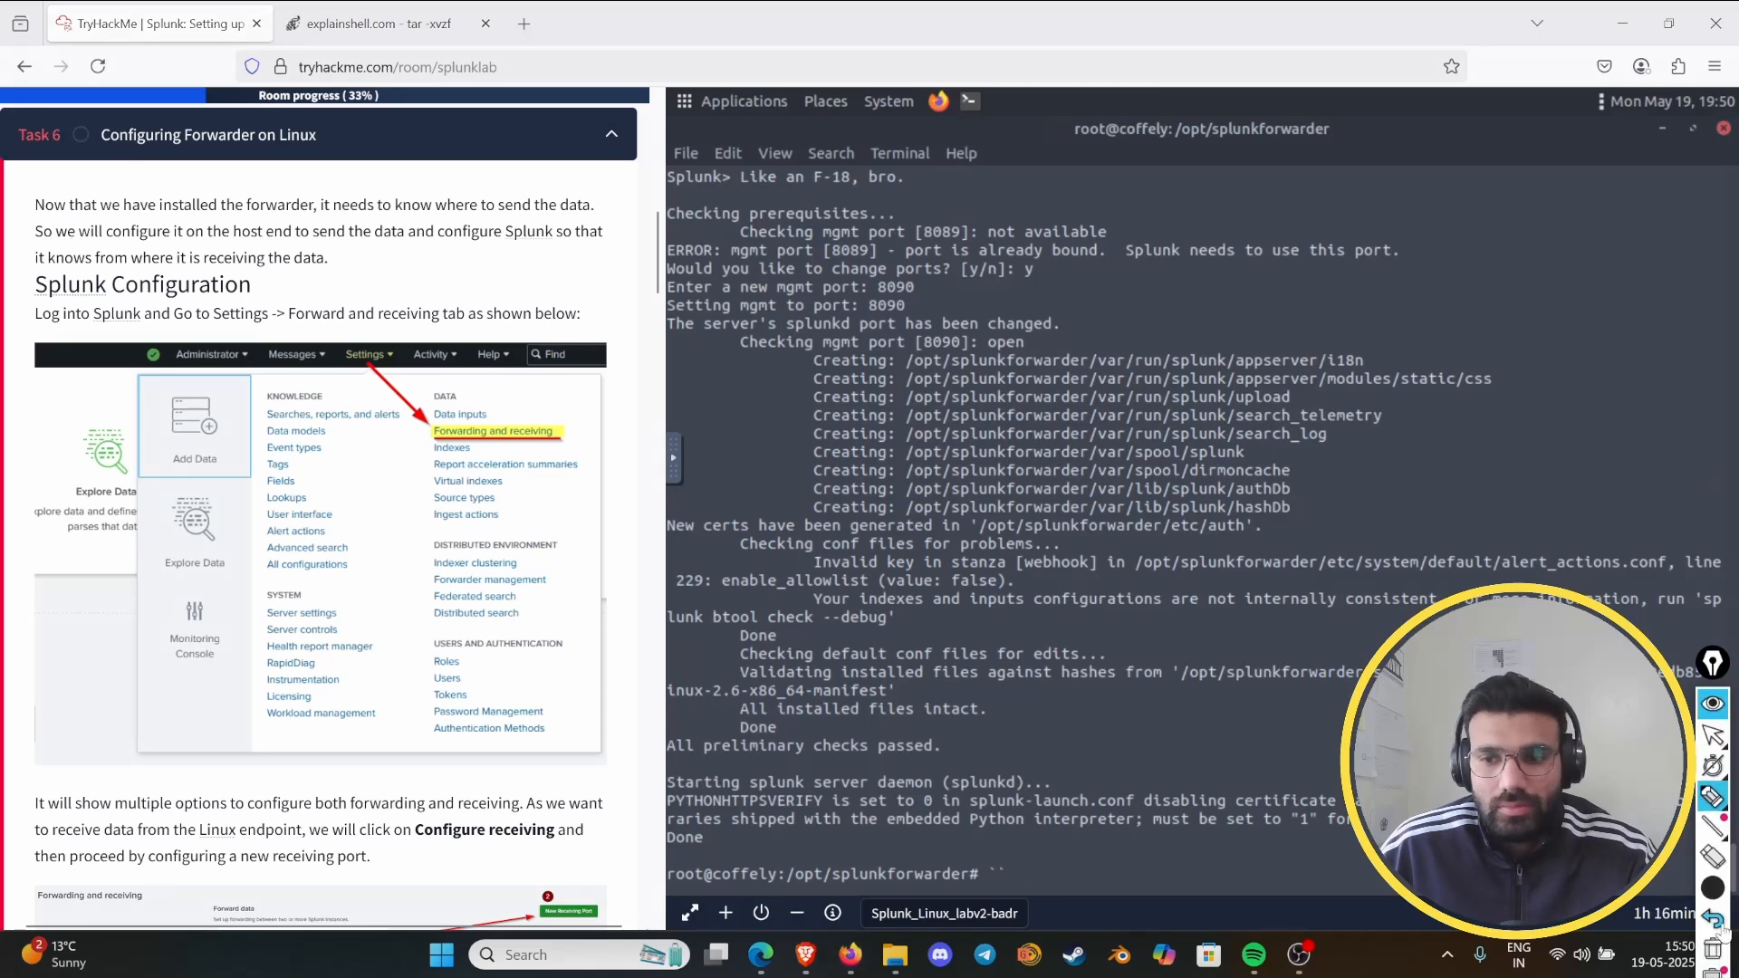
left_click_drag(160, 212, 282, 218)
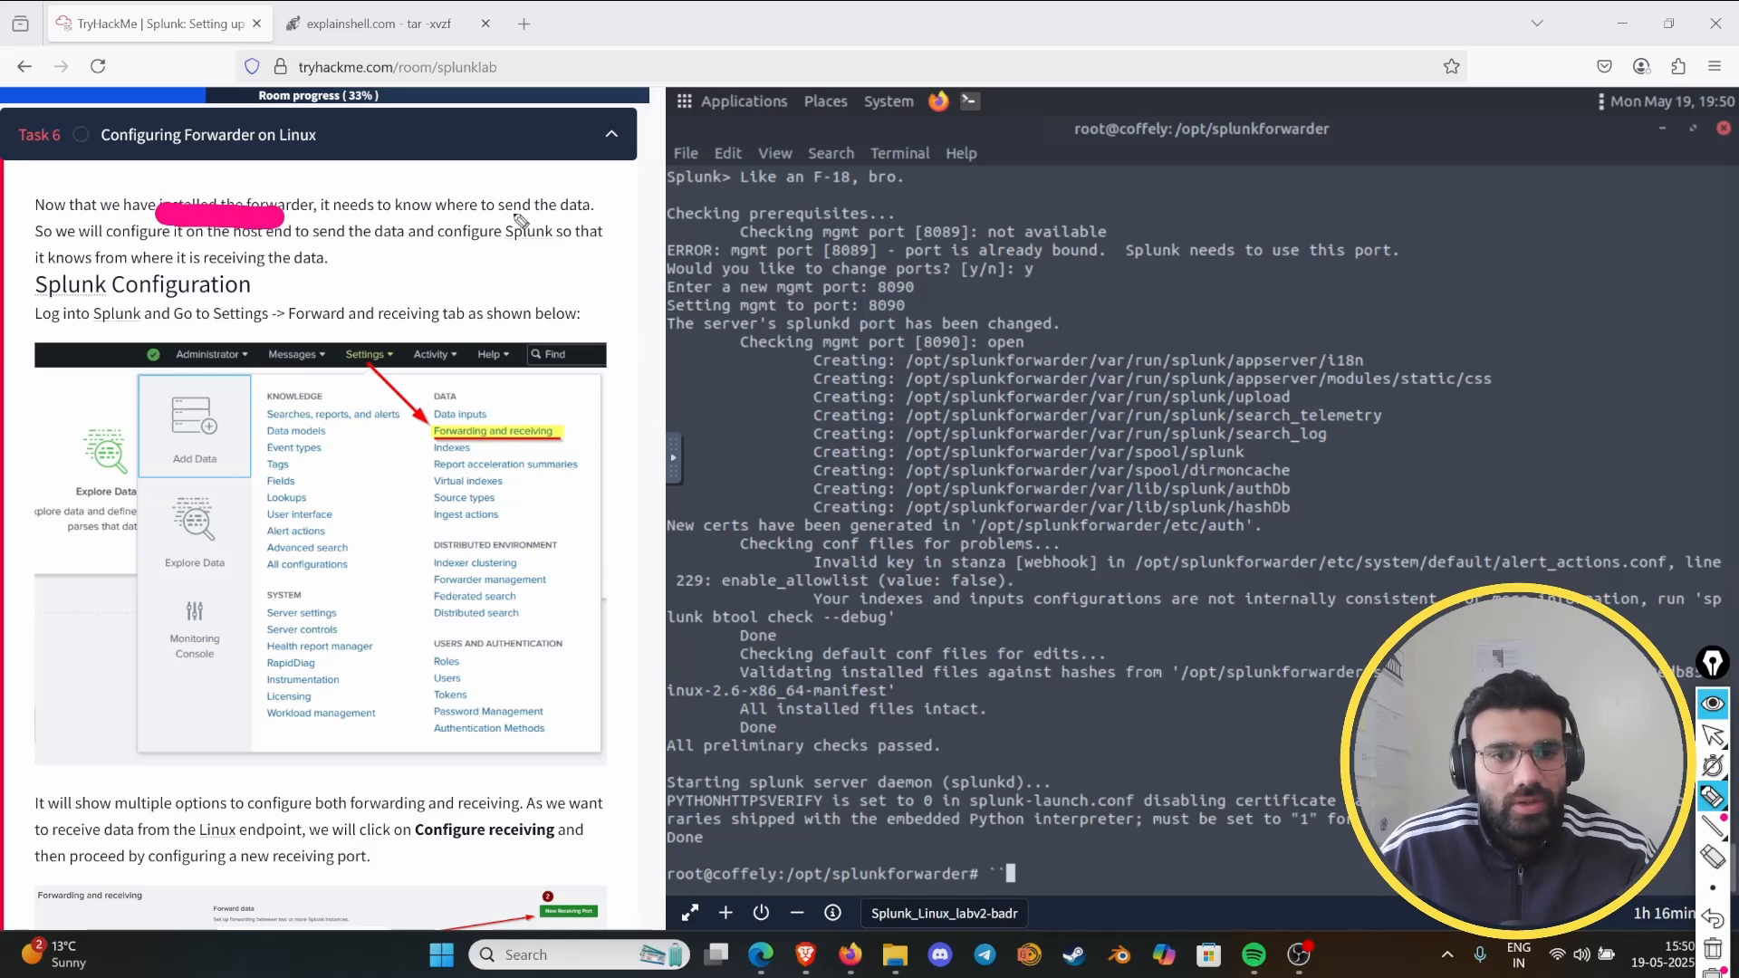
left_click_drag(514, 213, 589, 214)
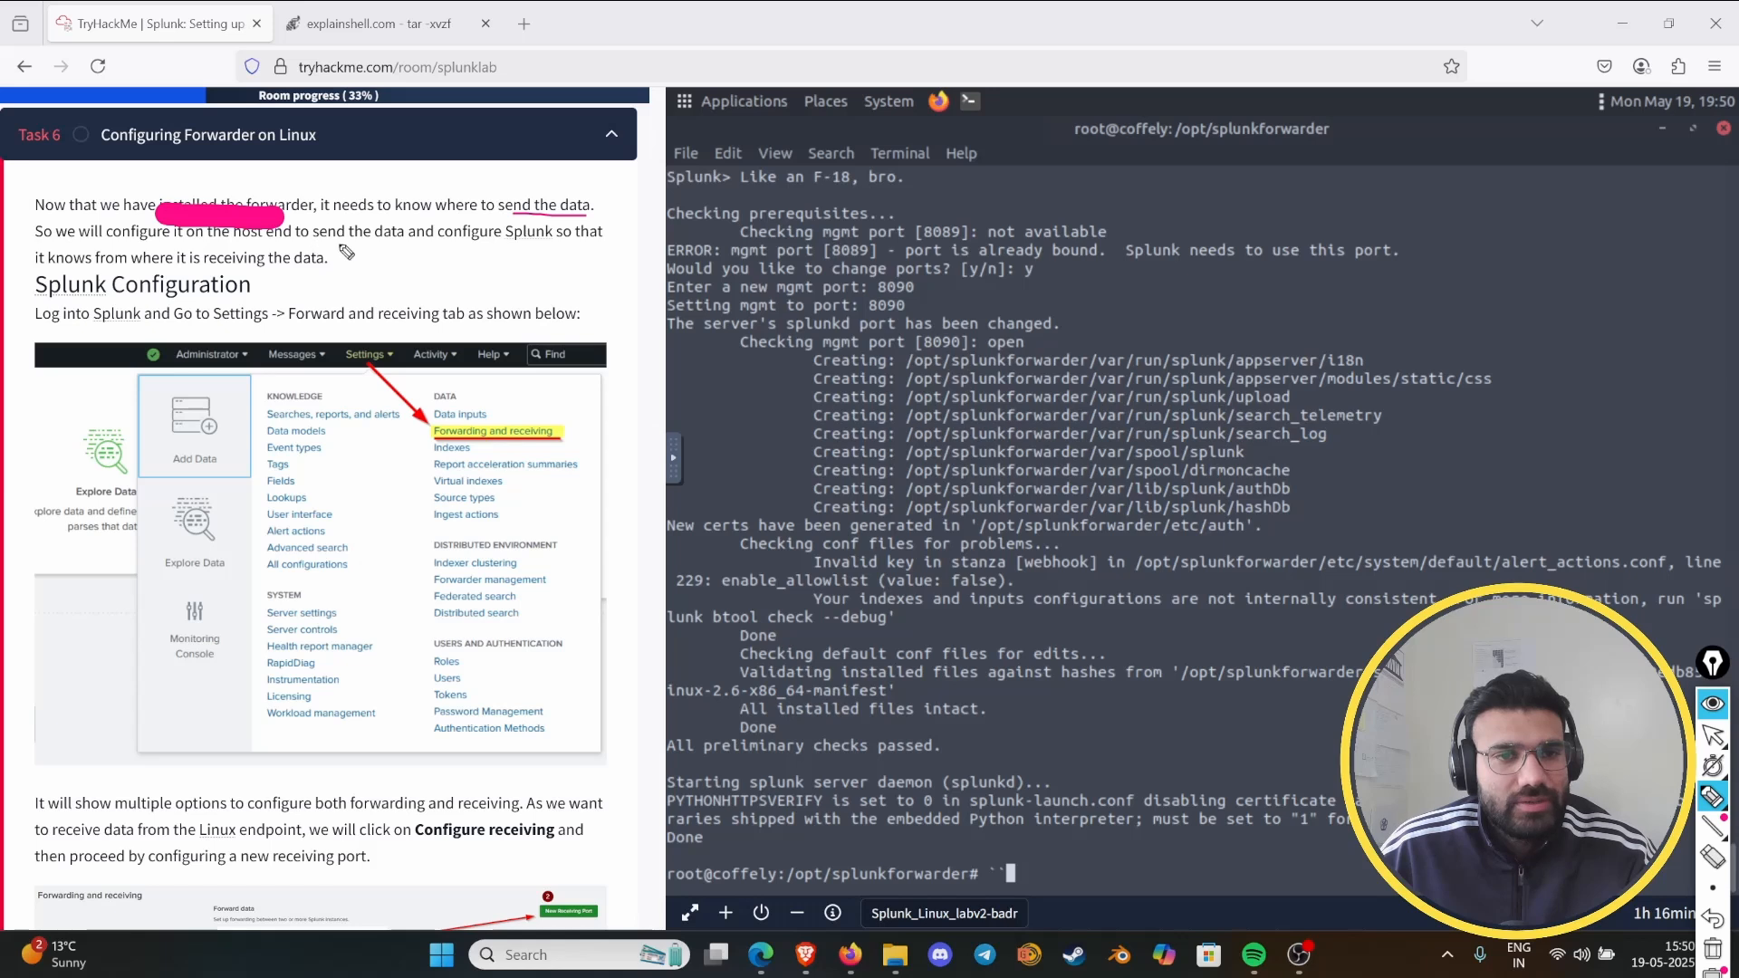
left_click_drag(483, 242, 614, 238)
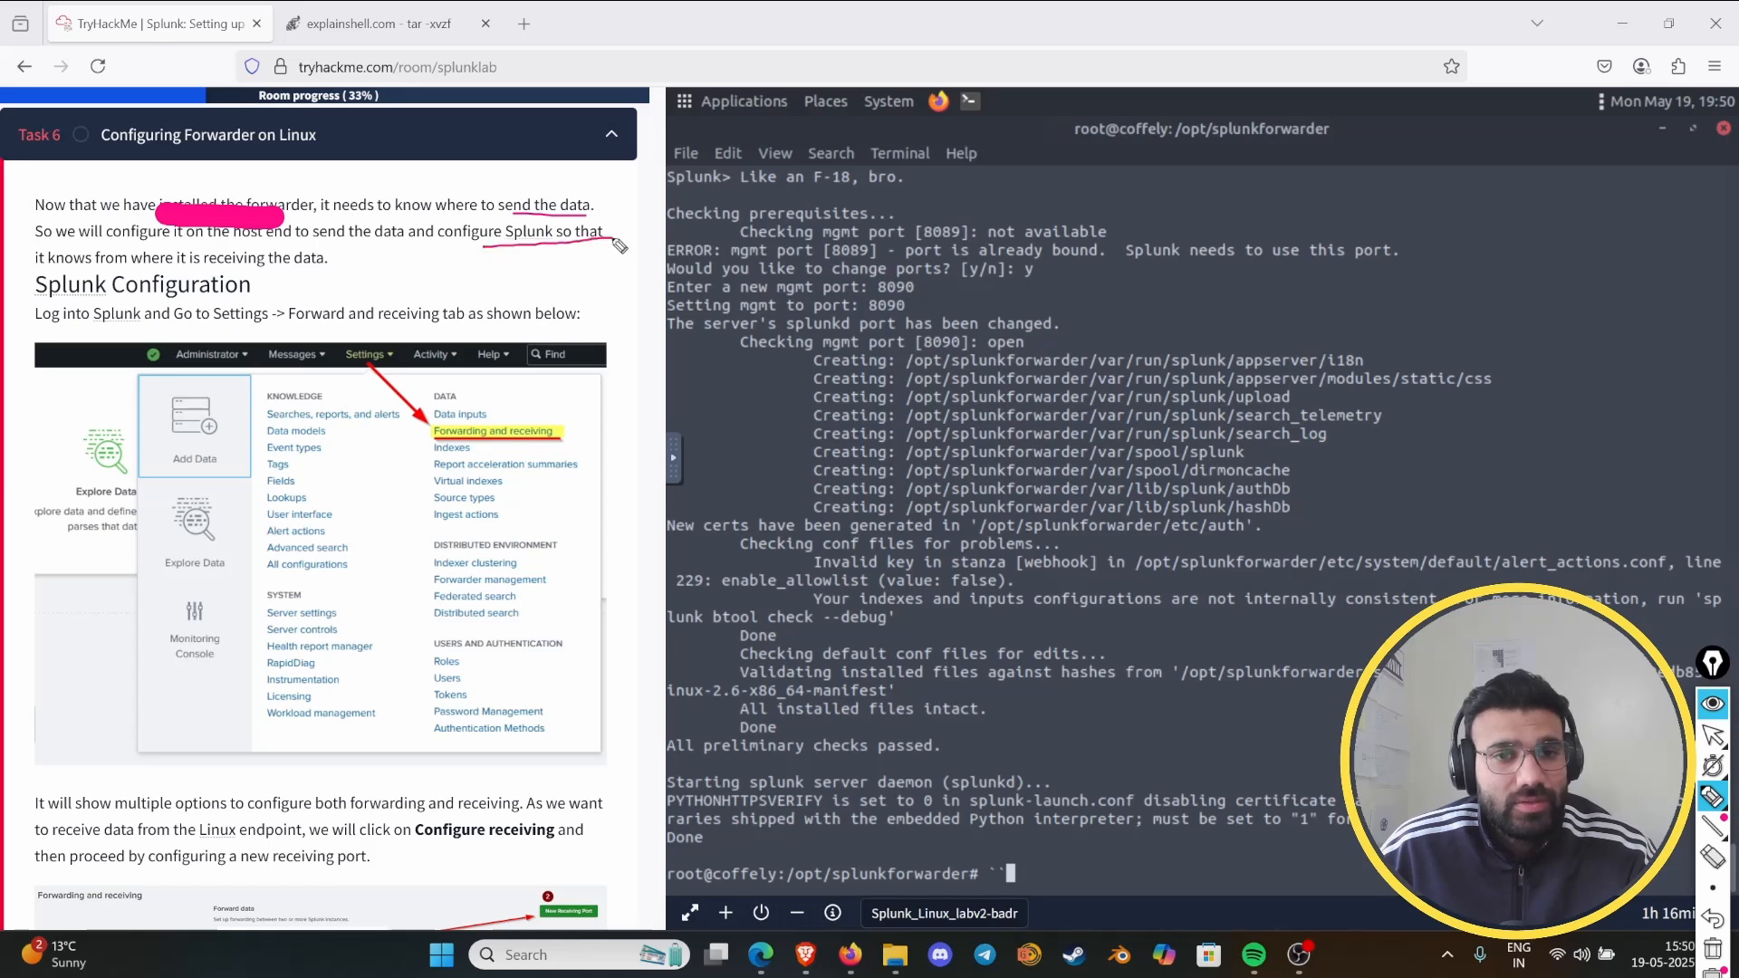
mouse_move(34, 265)
left_mouse_down()
mouse_move(320, 264)
mouse_move(108, 250)
mouse_move(115, 272)
mouse_move(238, 271)
left_mouse_up()
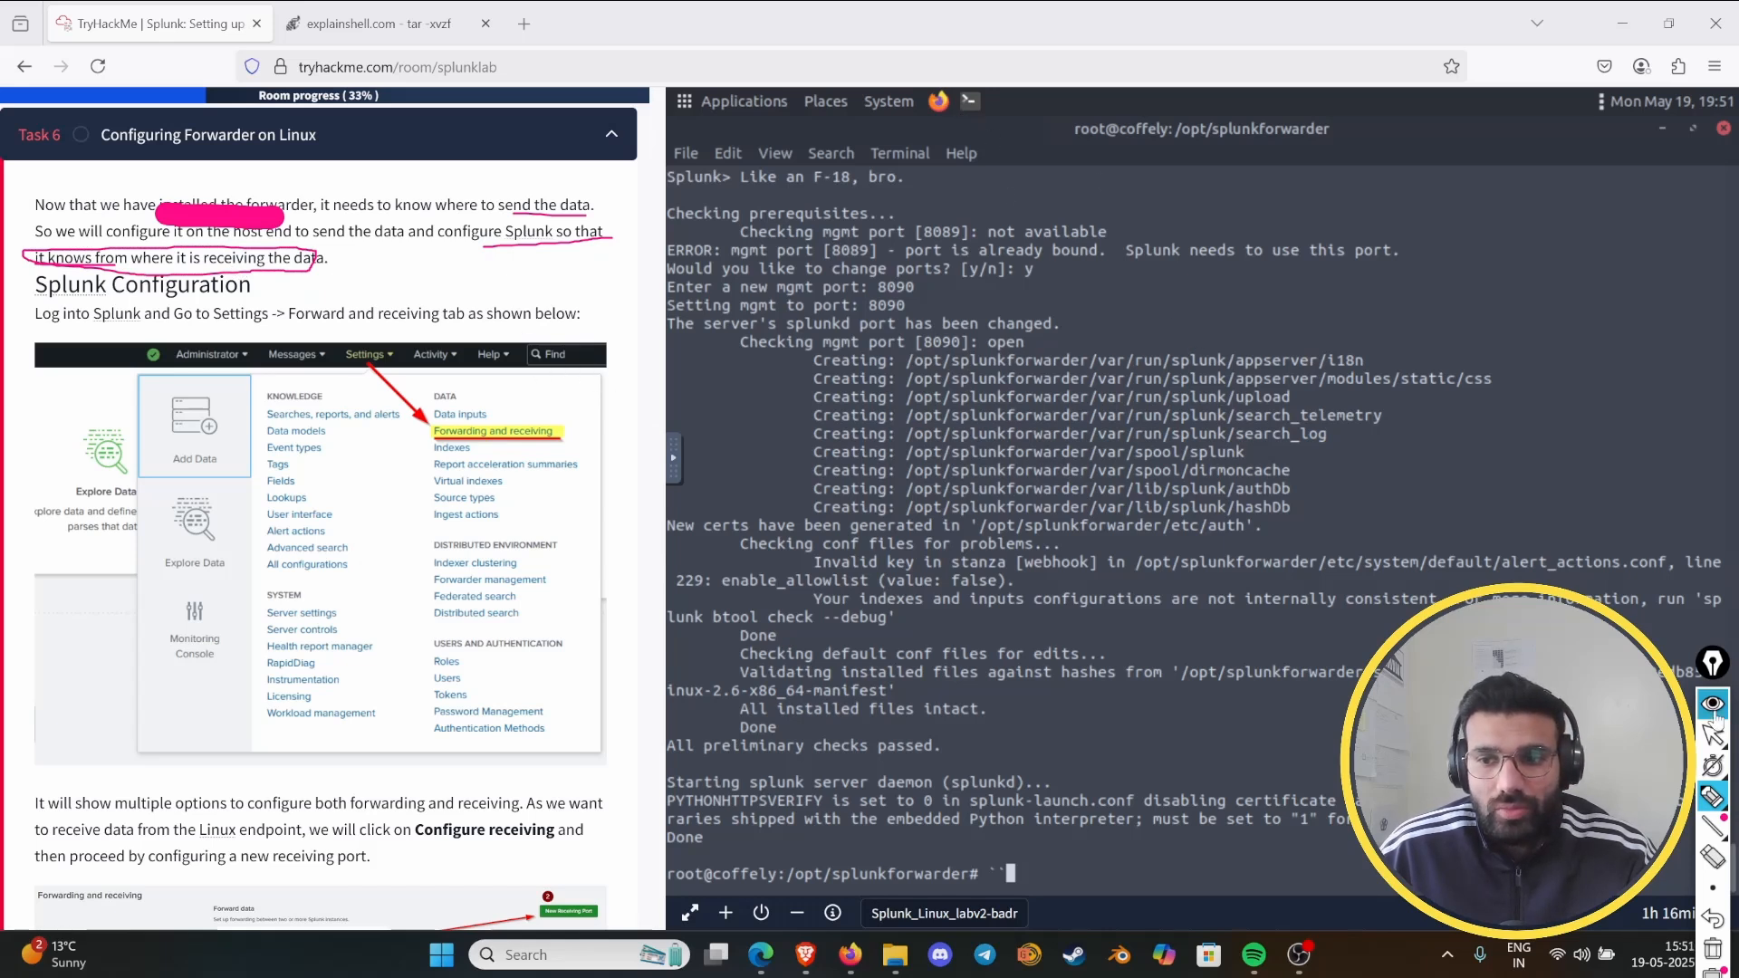
left_click(1712, 705)
- Switch to the Splunk Enterprise page in the lab machine's Firefox and open the Forwarding and receiving settings
left_click(938, 101)
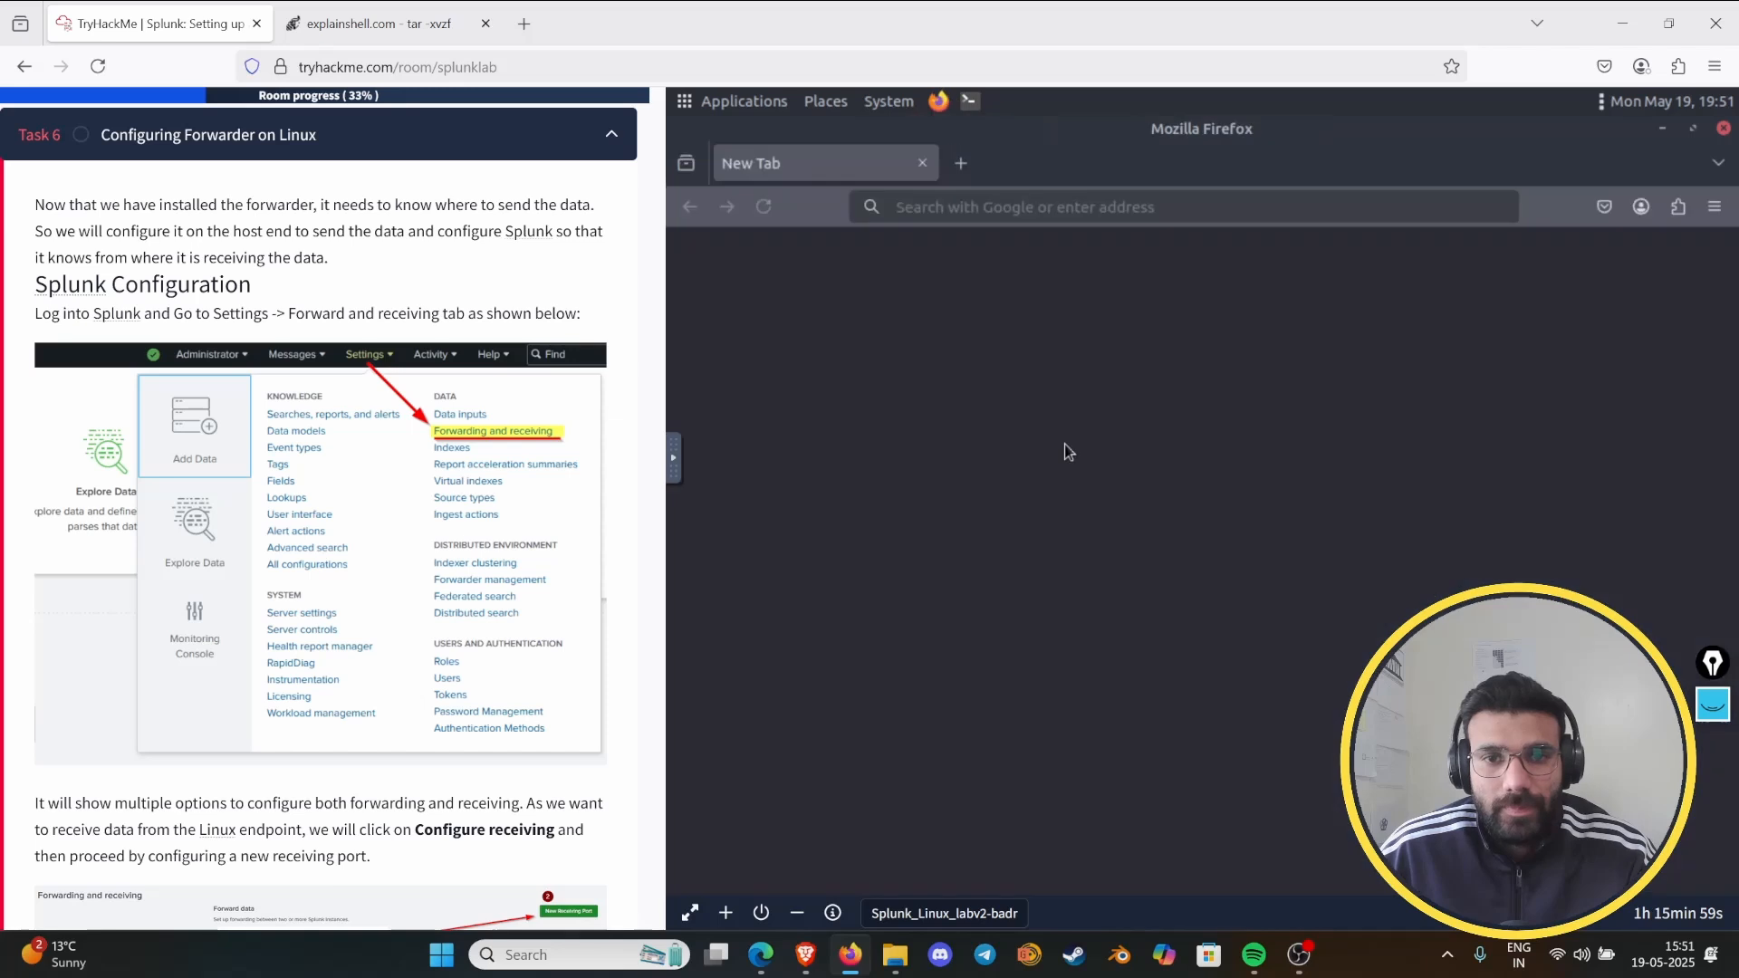
left_click(1724, 128)
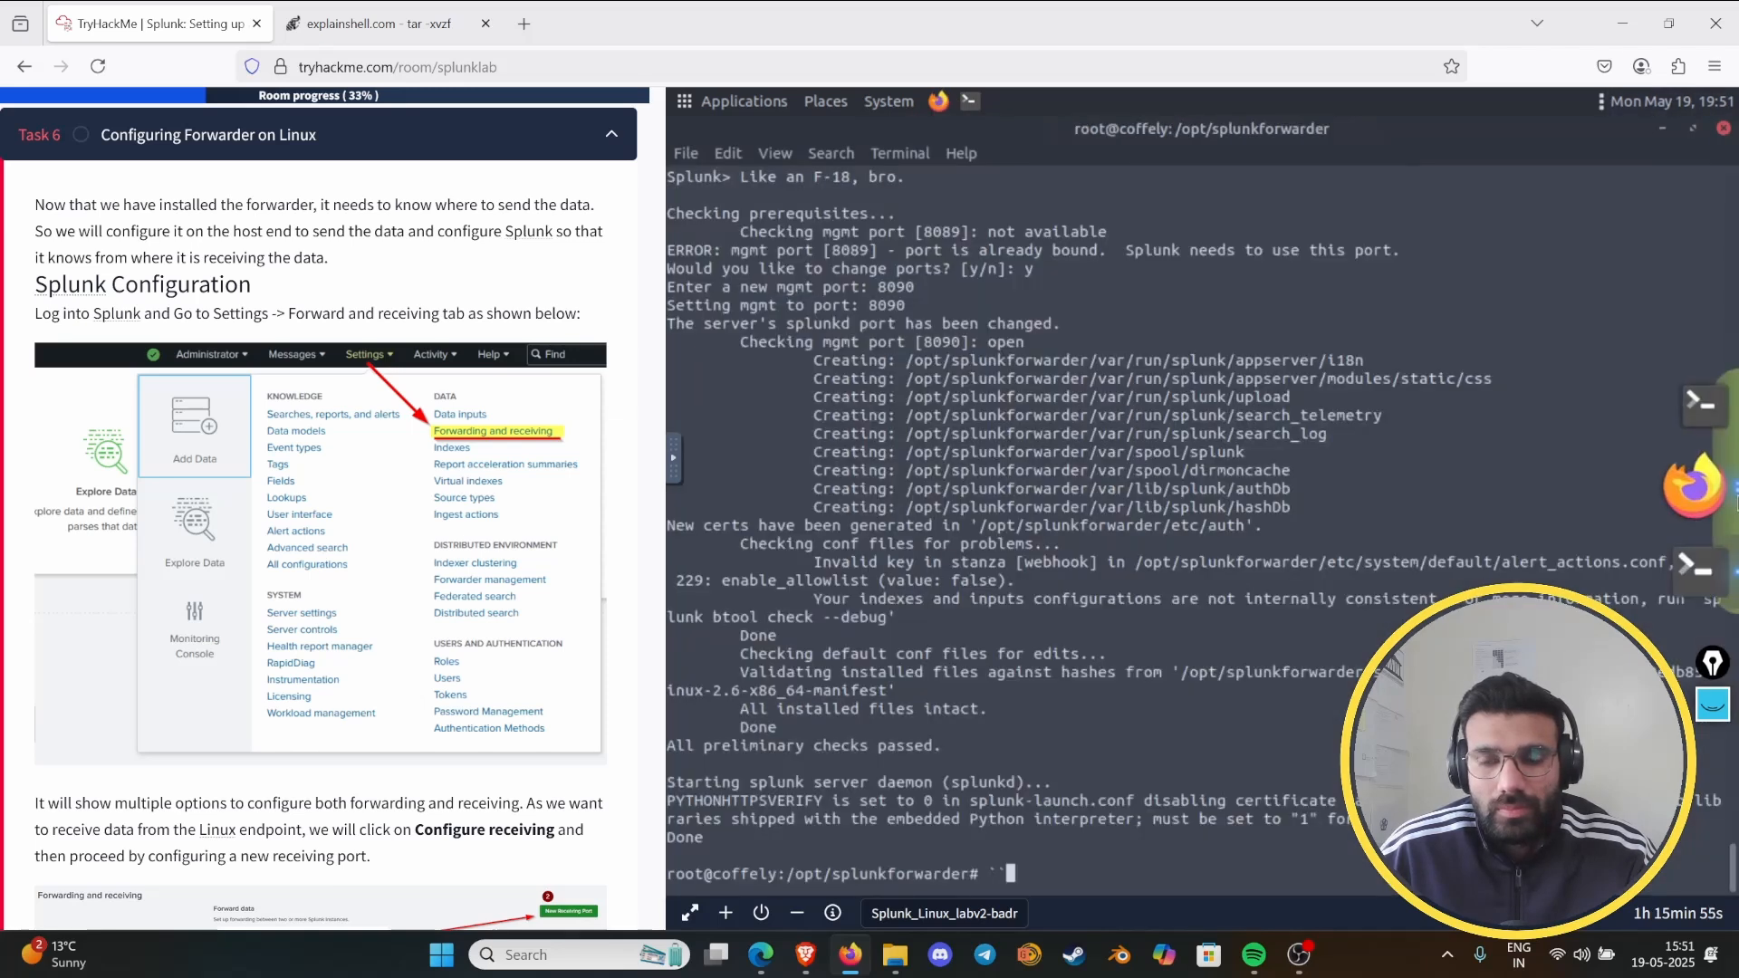
left_click(1705, 490)
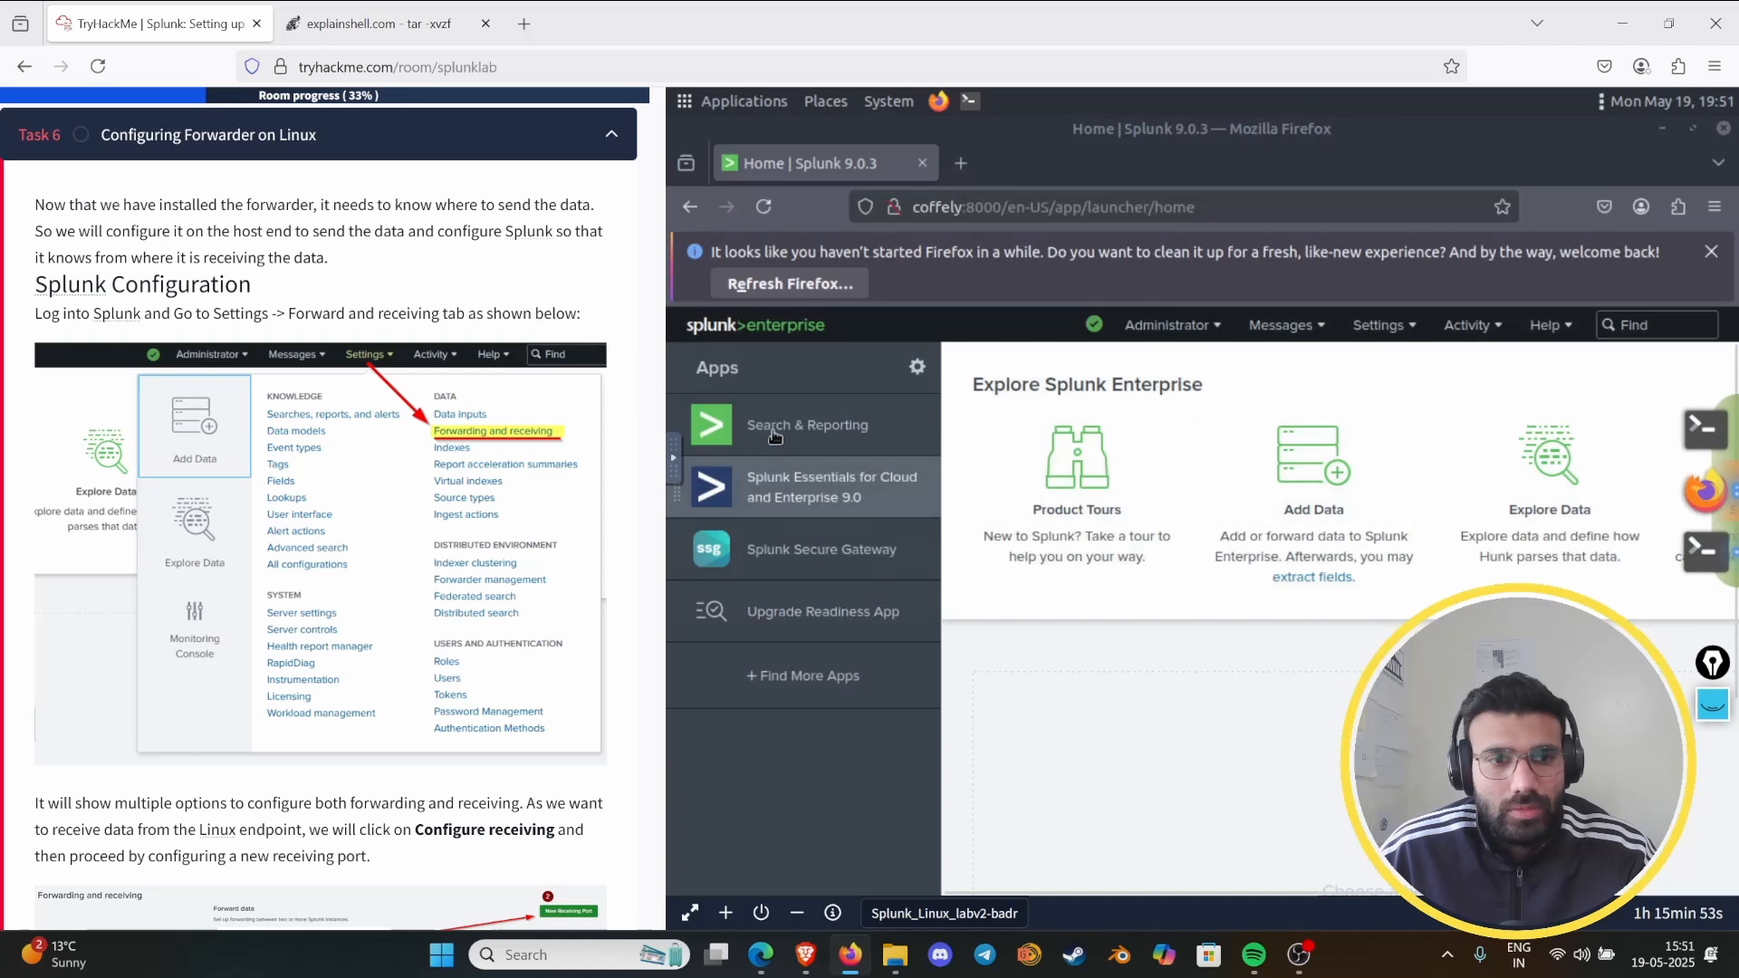
left_click(1384, 326)
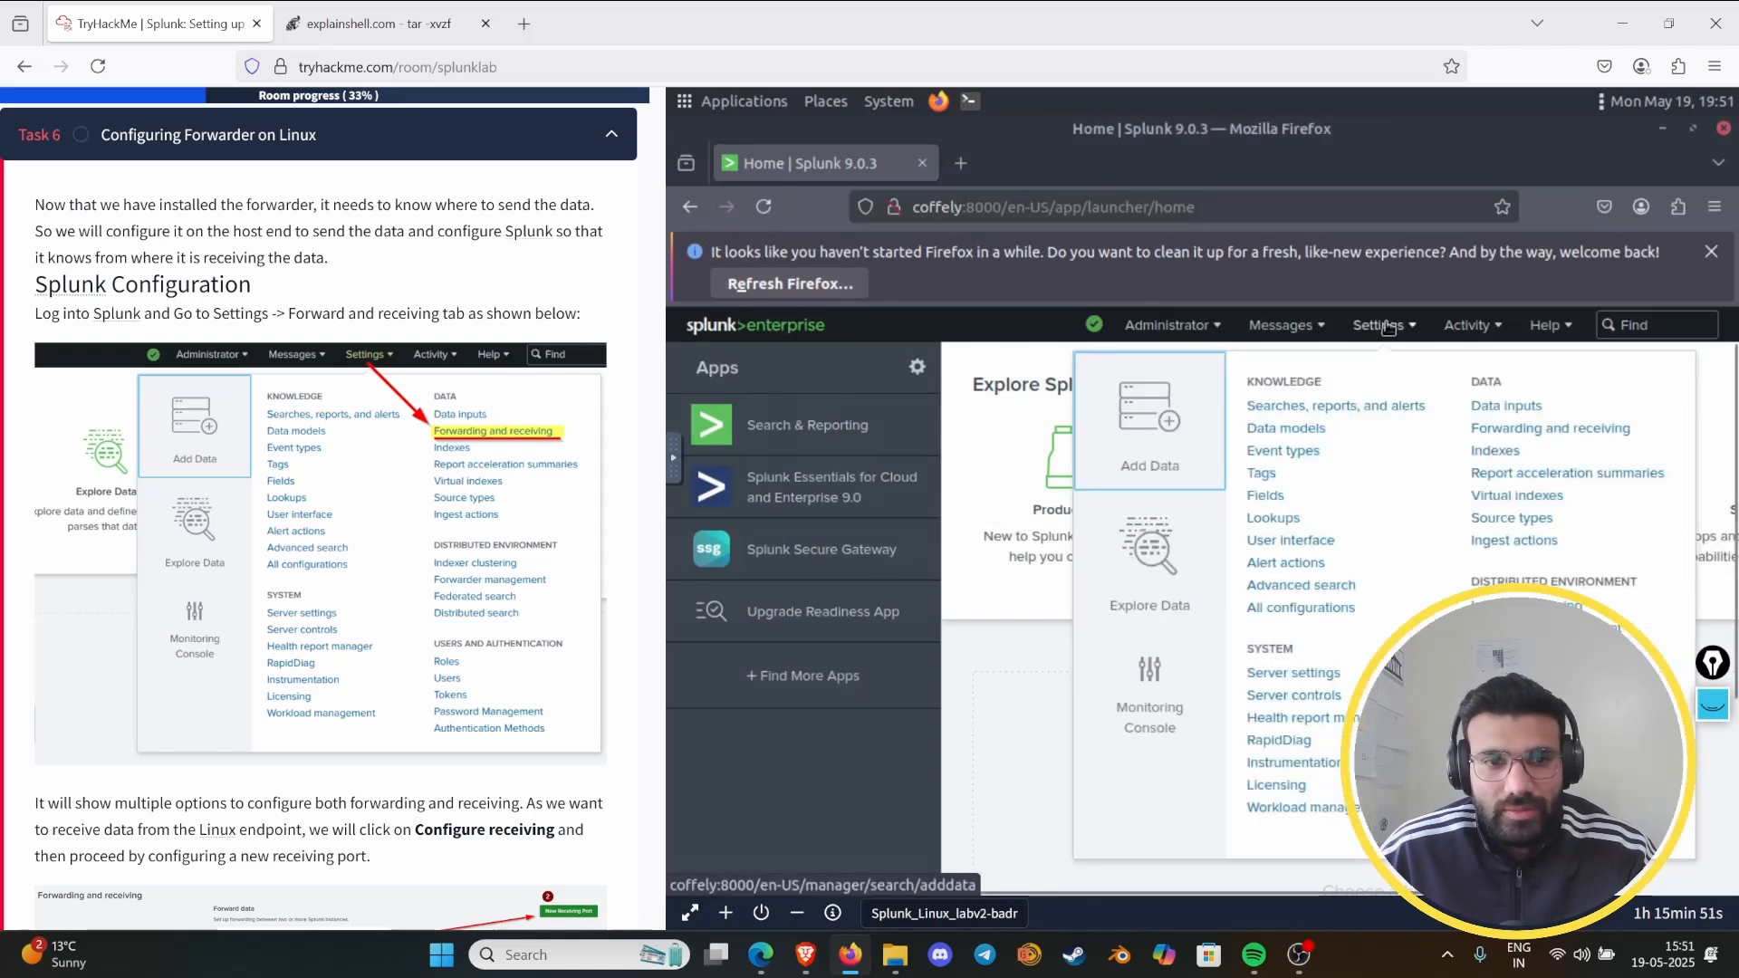
left_click(1522, 429)
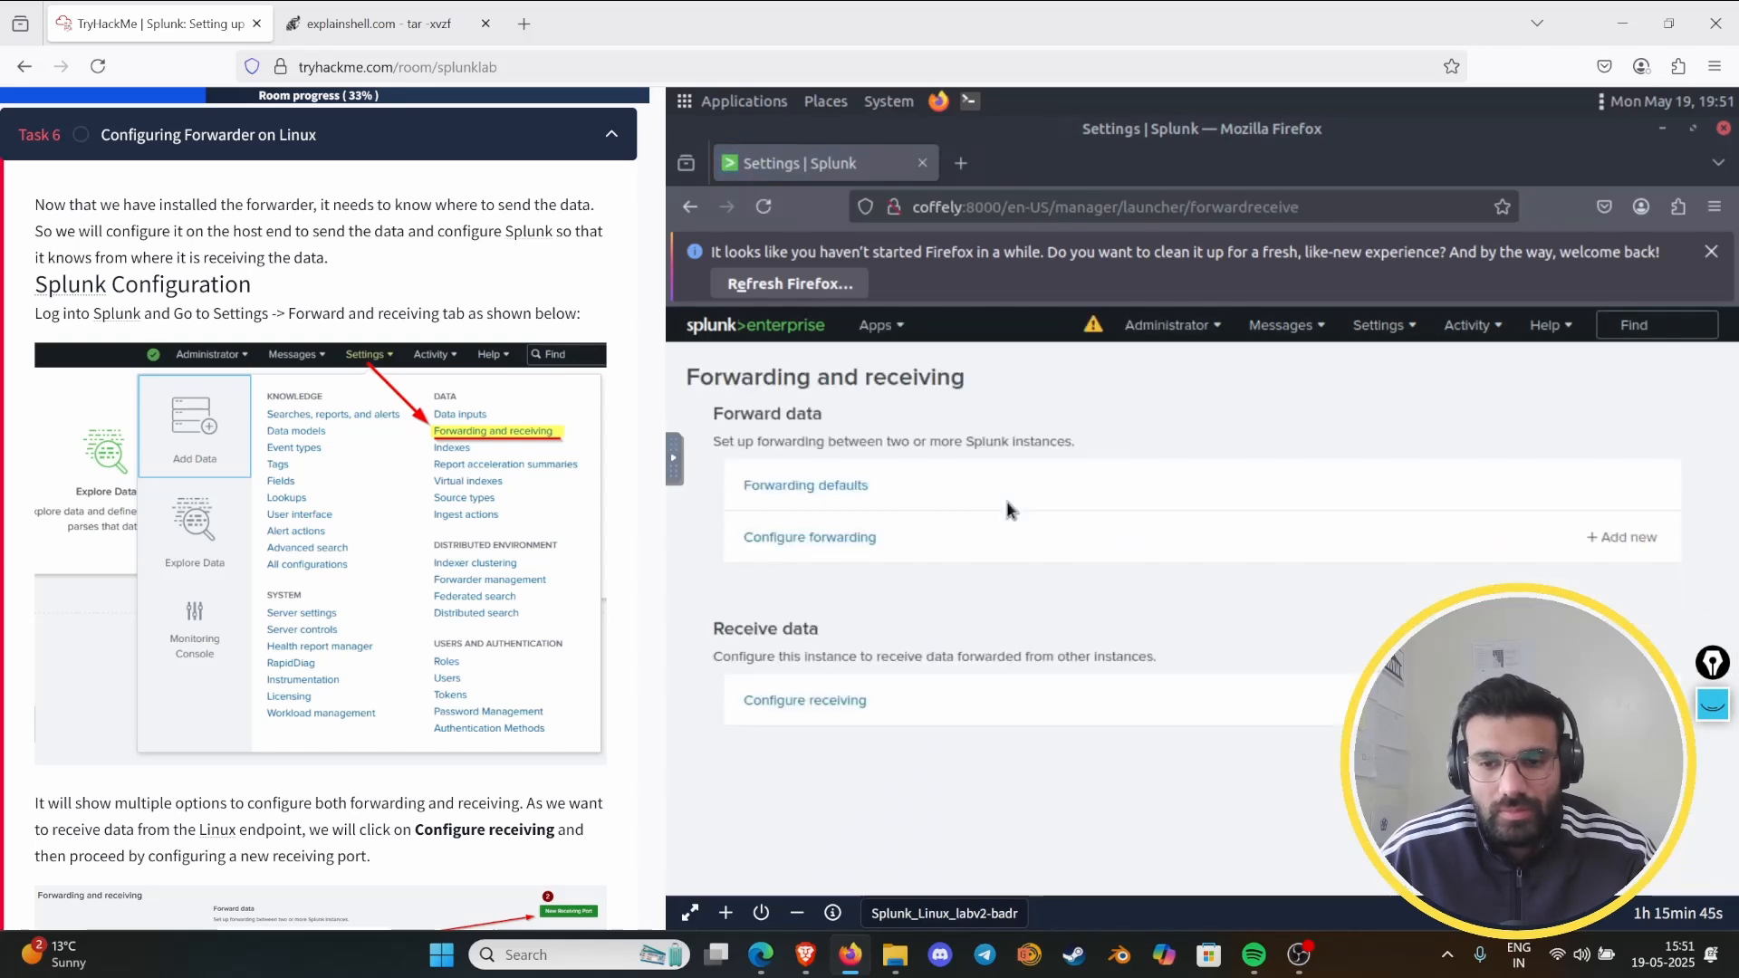
- Clear the old pen marks, underline multiple options, Linux endpoint, Configure receiving and receiving port in the Task 6 instructions, and clear them again
scroll(210, 605, "down", 5)
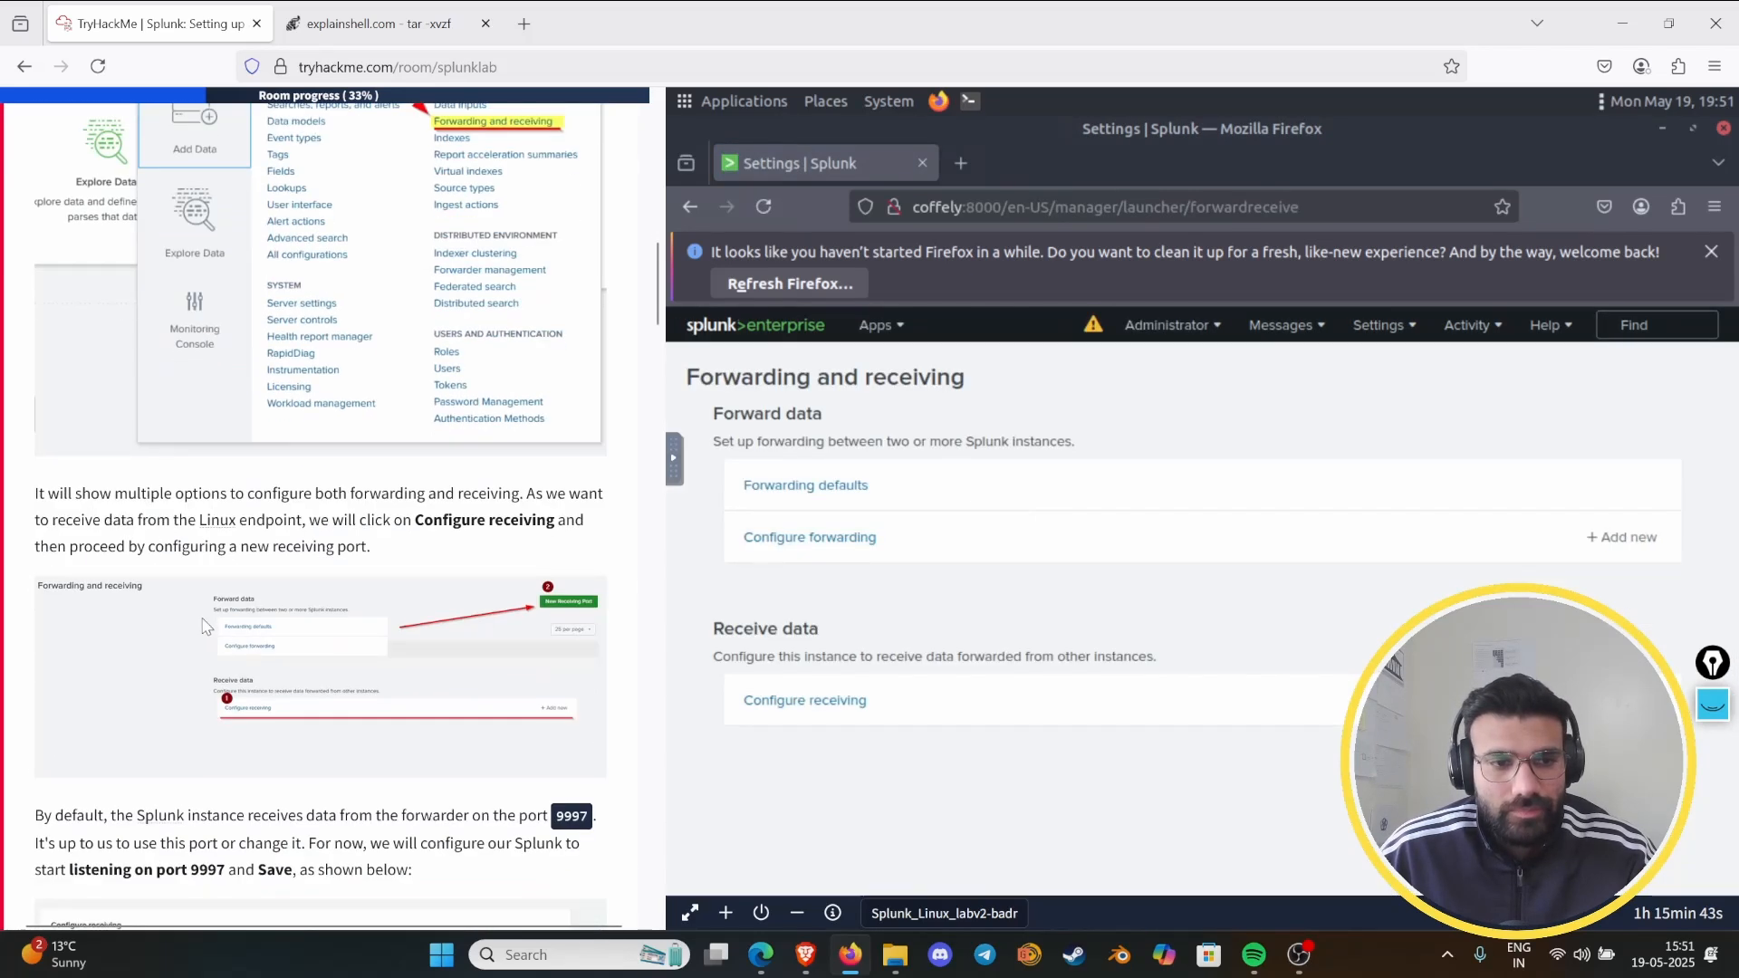
scroll(210, 605, "down", 1)
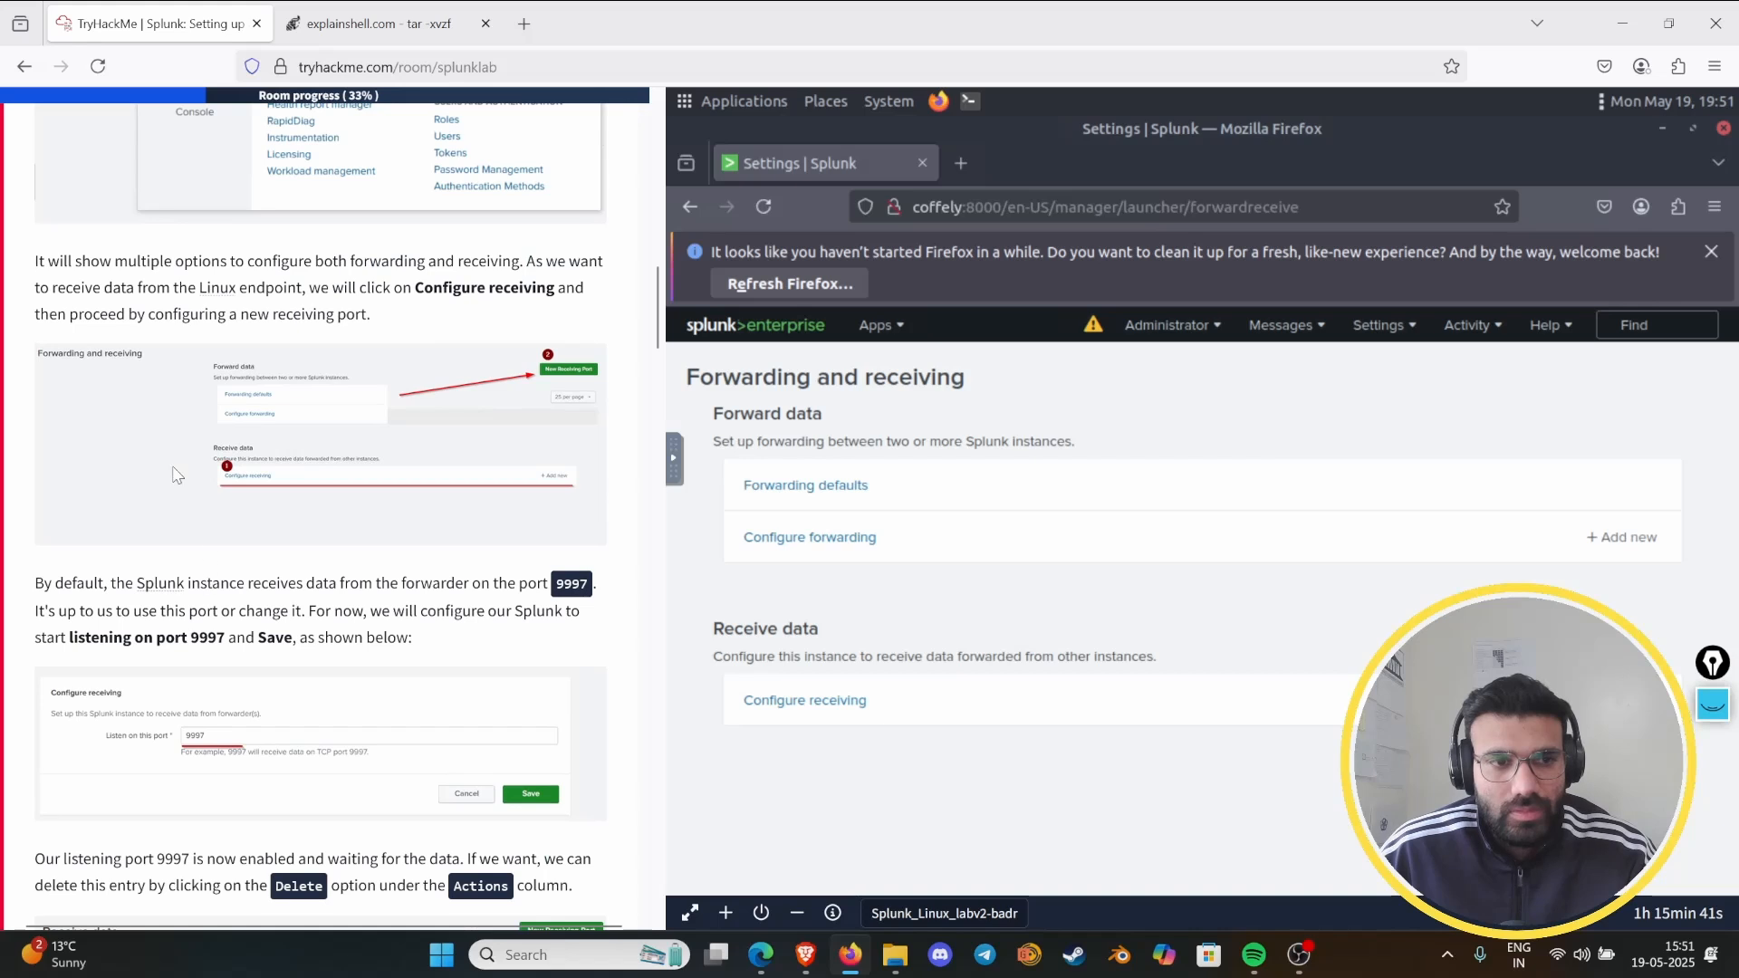
left_click(1700, 723)
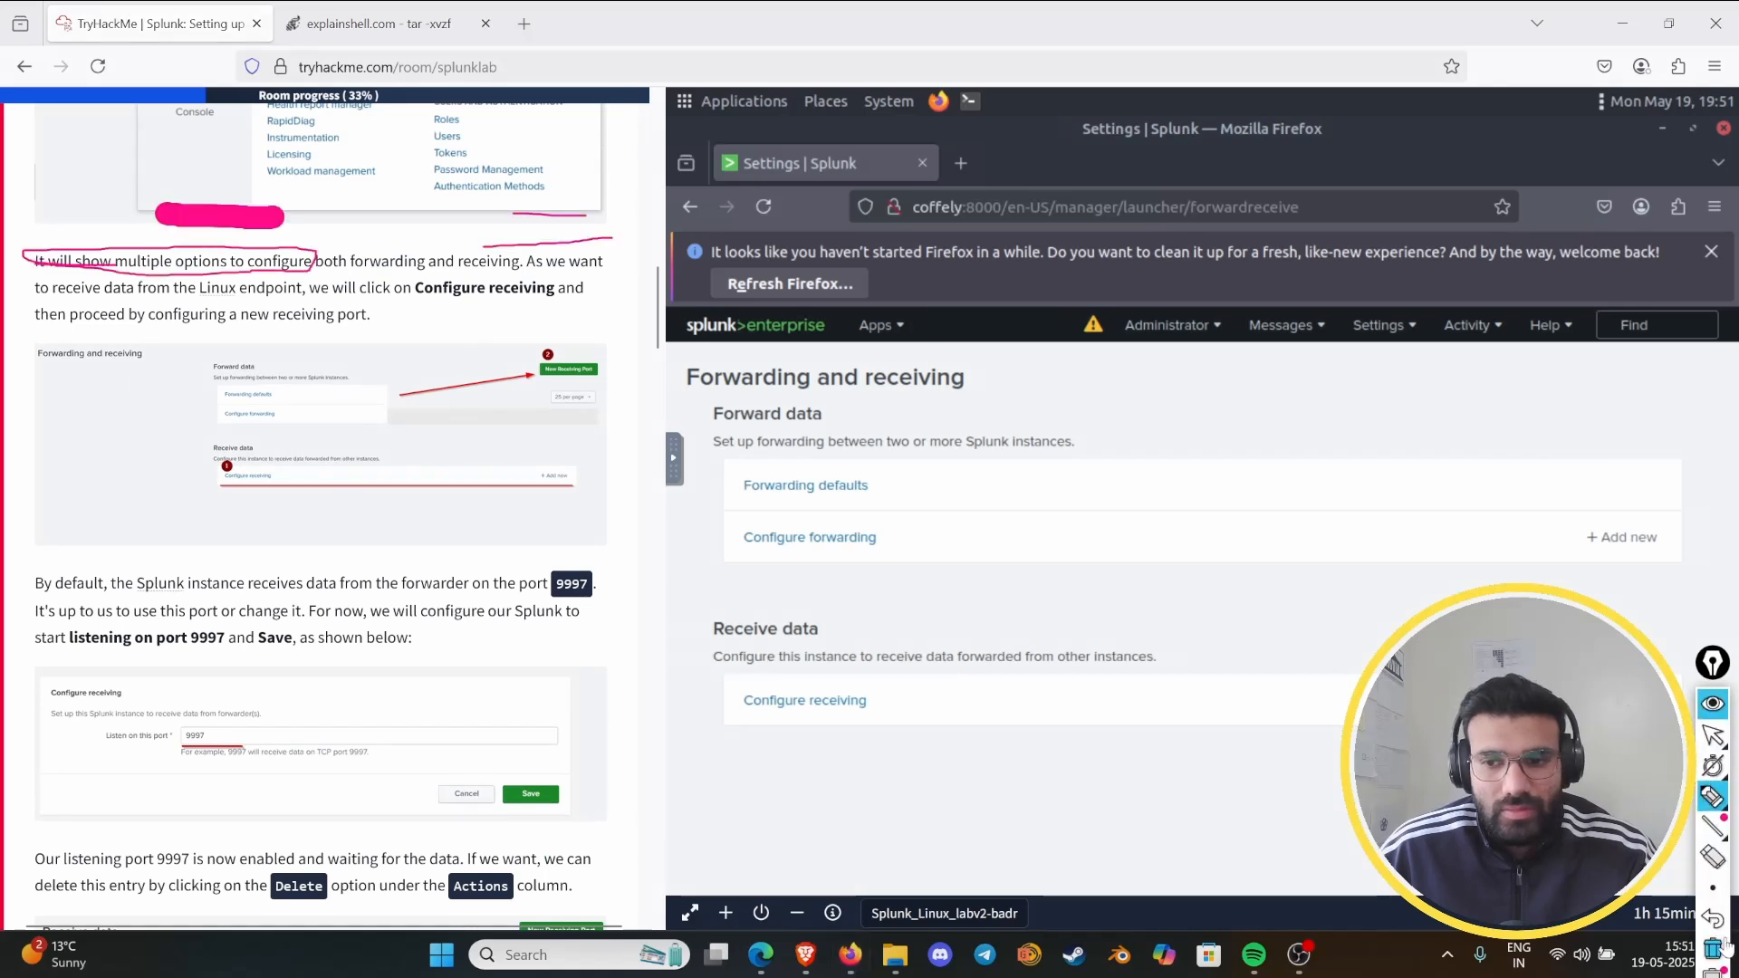
left_click_drag(115, 268, 226, 269)
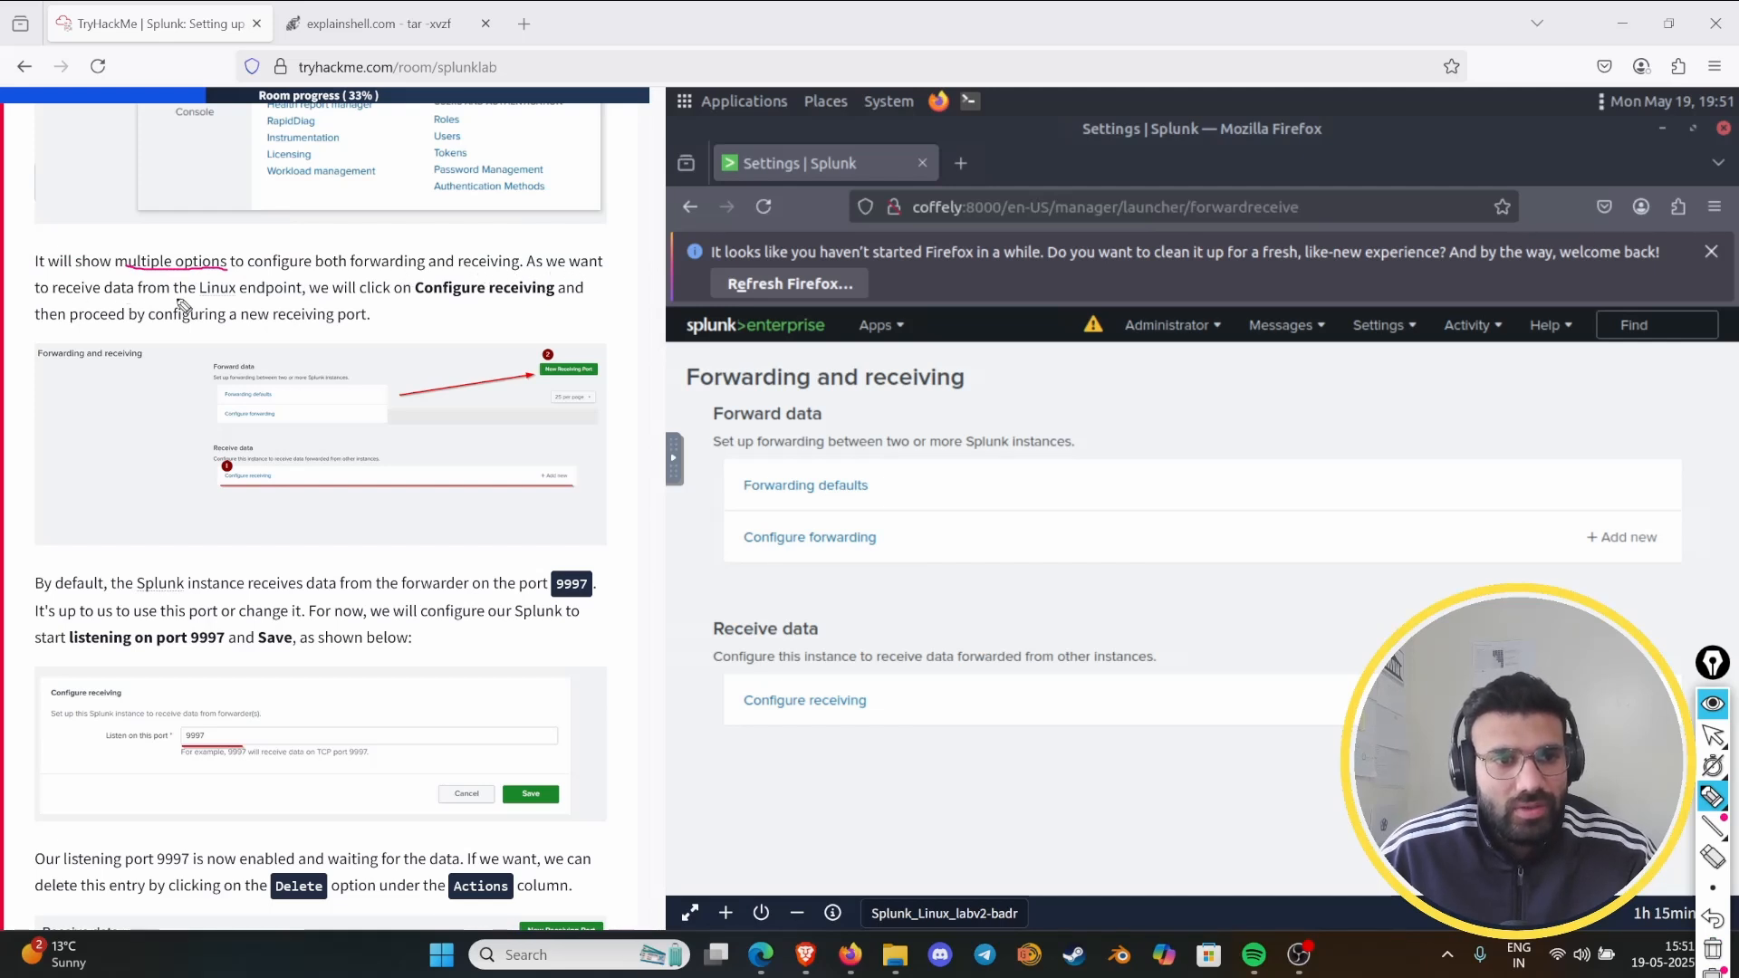
left_click_drag(200, 297, 301, 297)
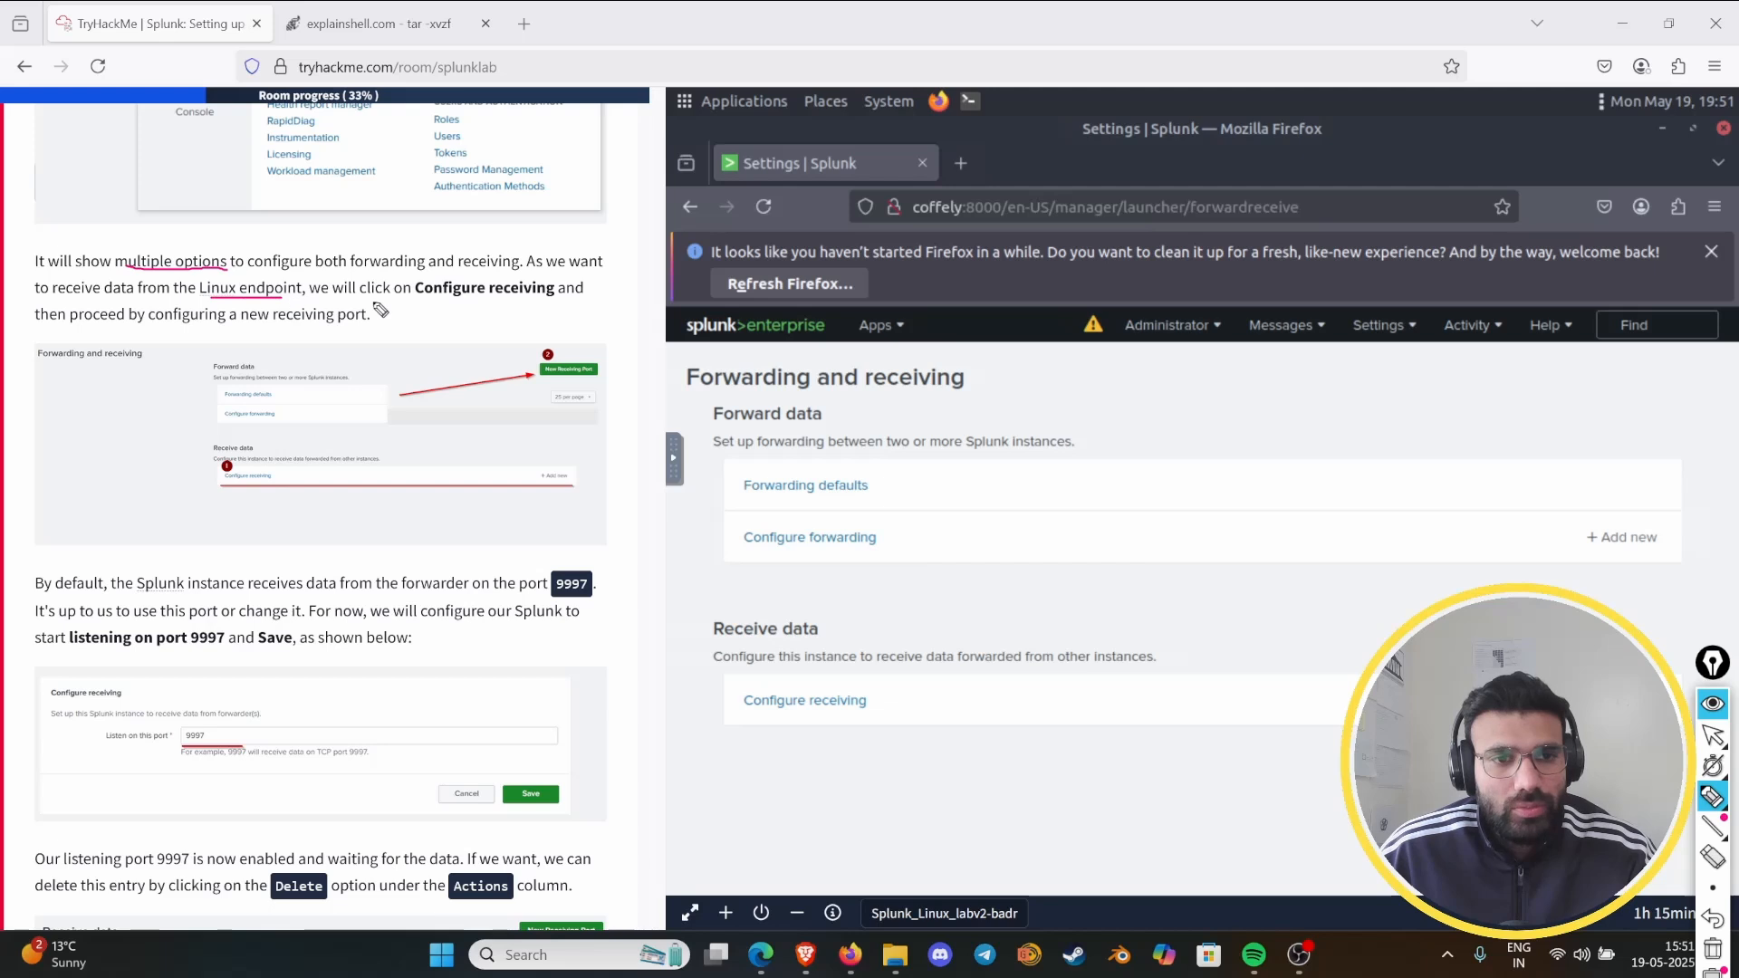
left_click_drag(449, 298, 552, 295)
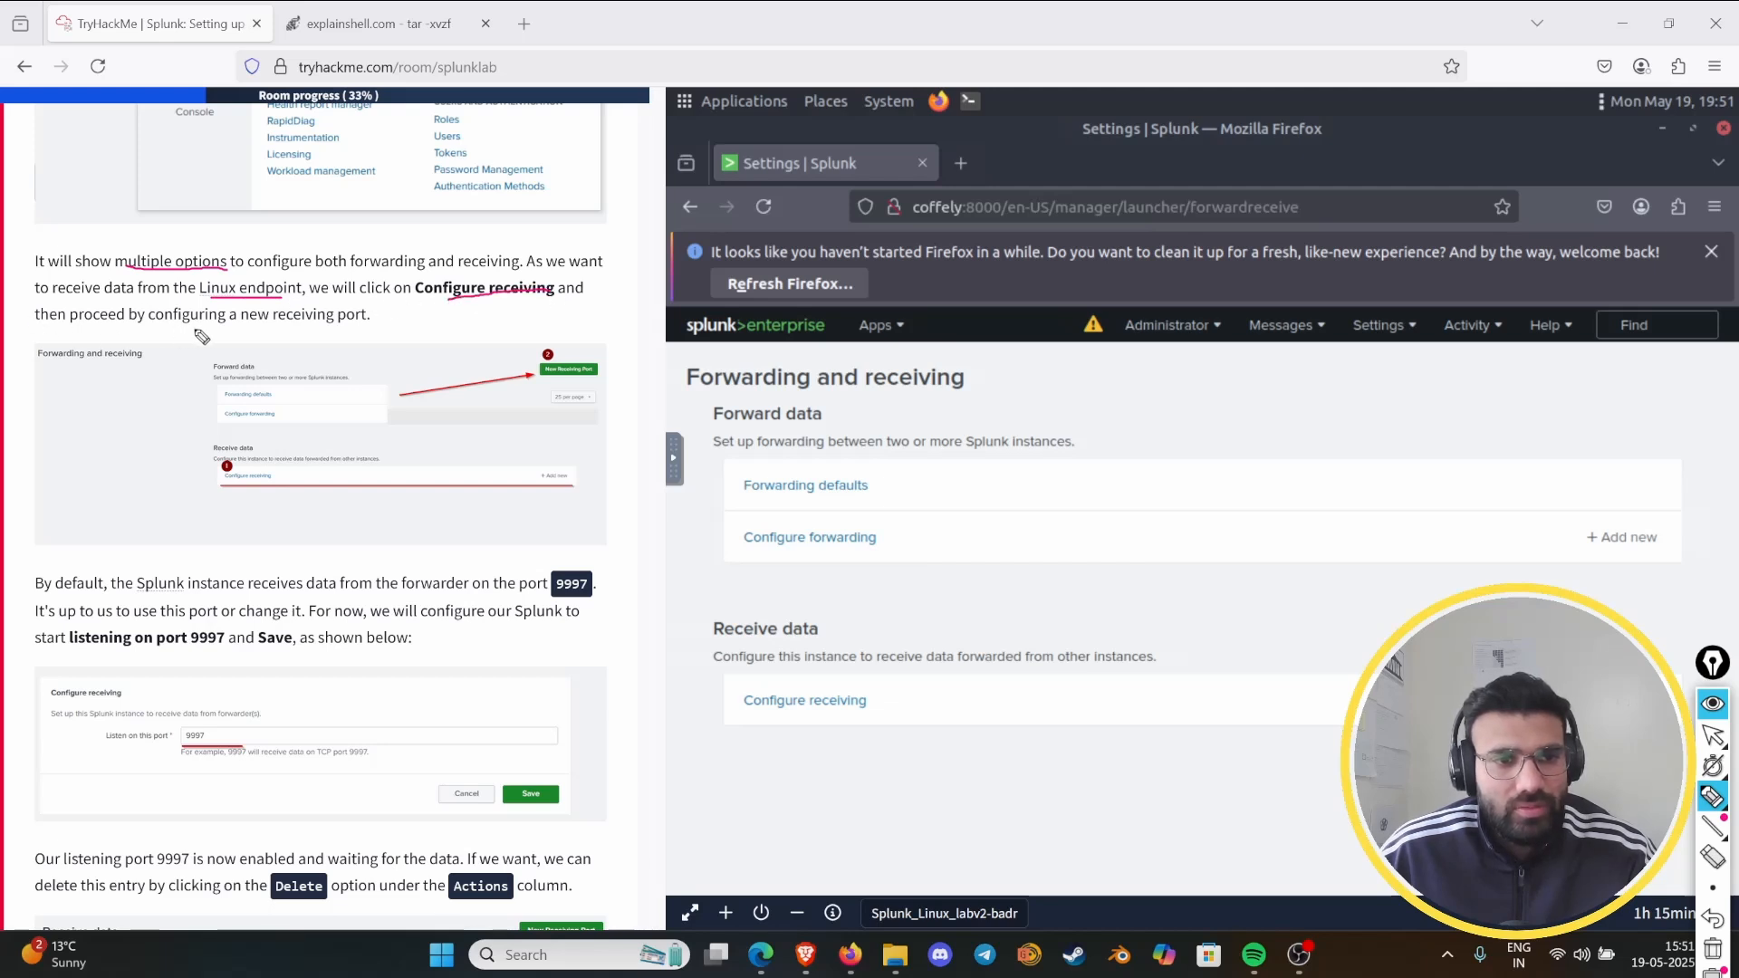
left_click_drag(274, 324, 368, 322)
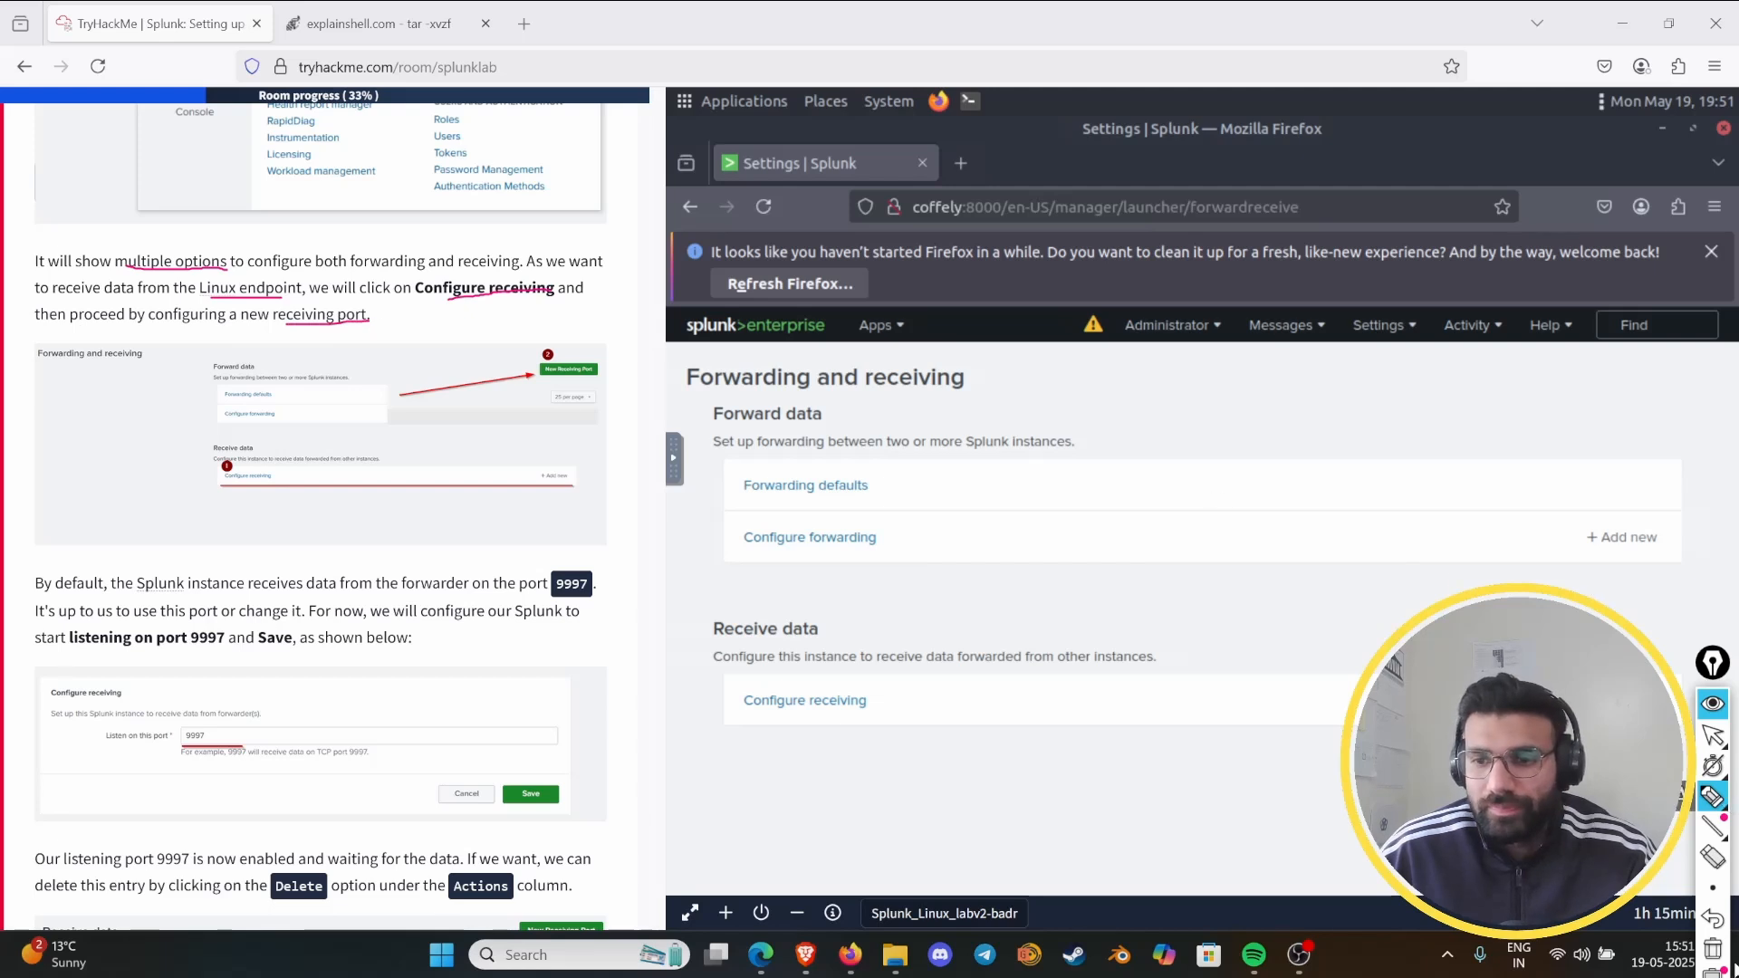
left_click(1713, 948)
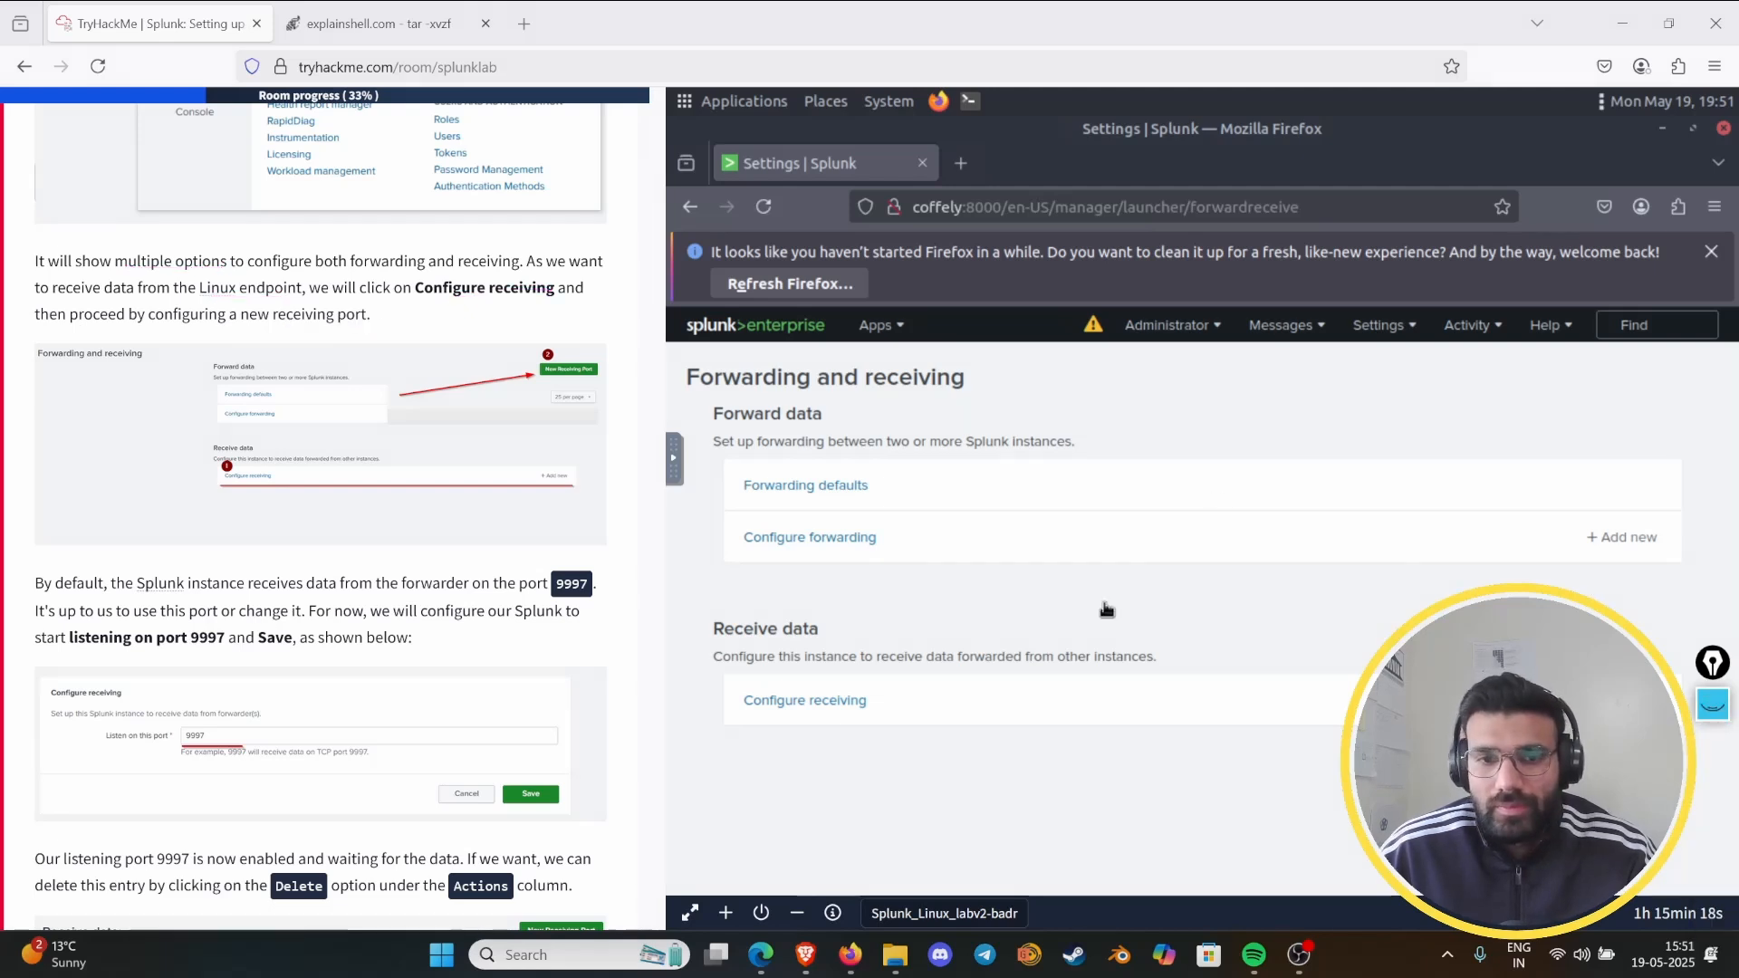
- View Splunk's Configure forwarding page and underline the default receiving port 9997 in the Task 6 instructions with the drawing pen
left_click(833, 539)
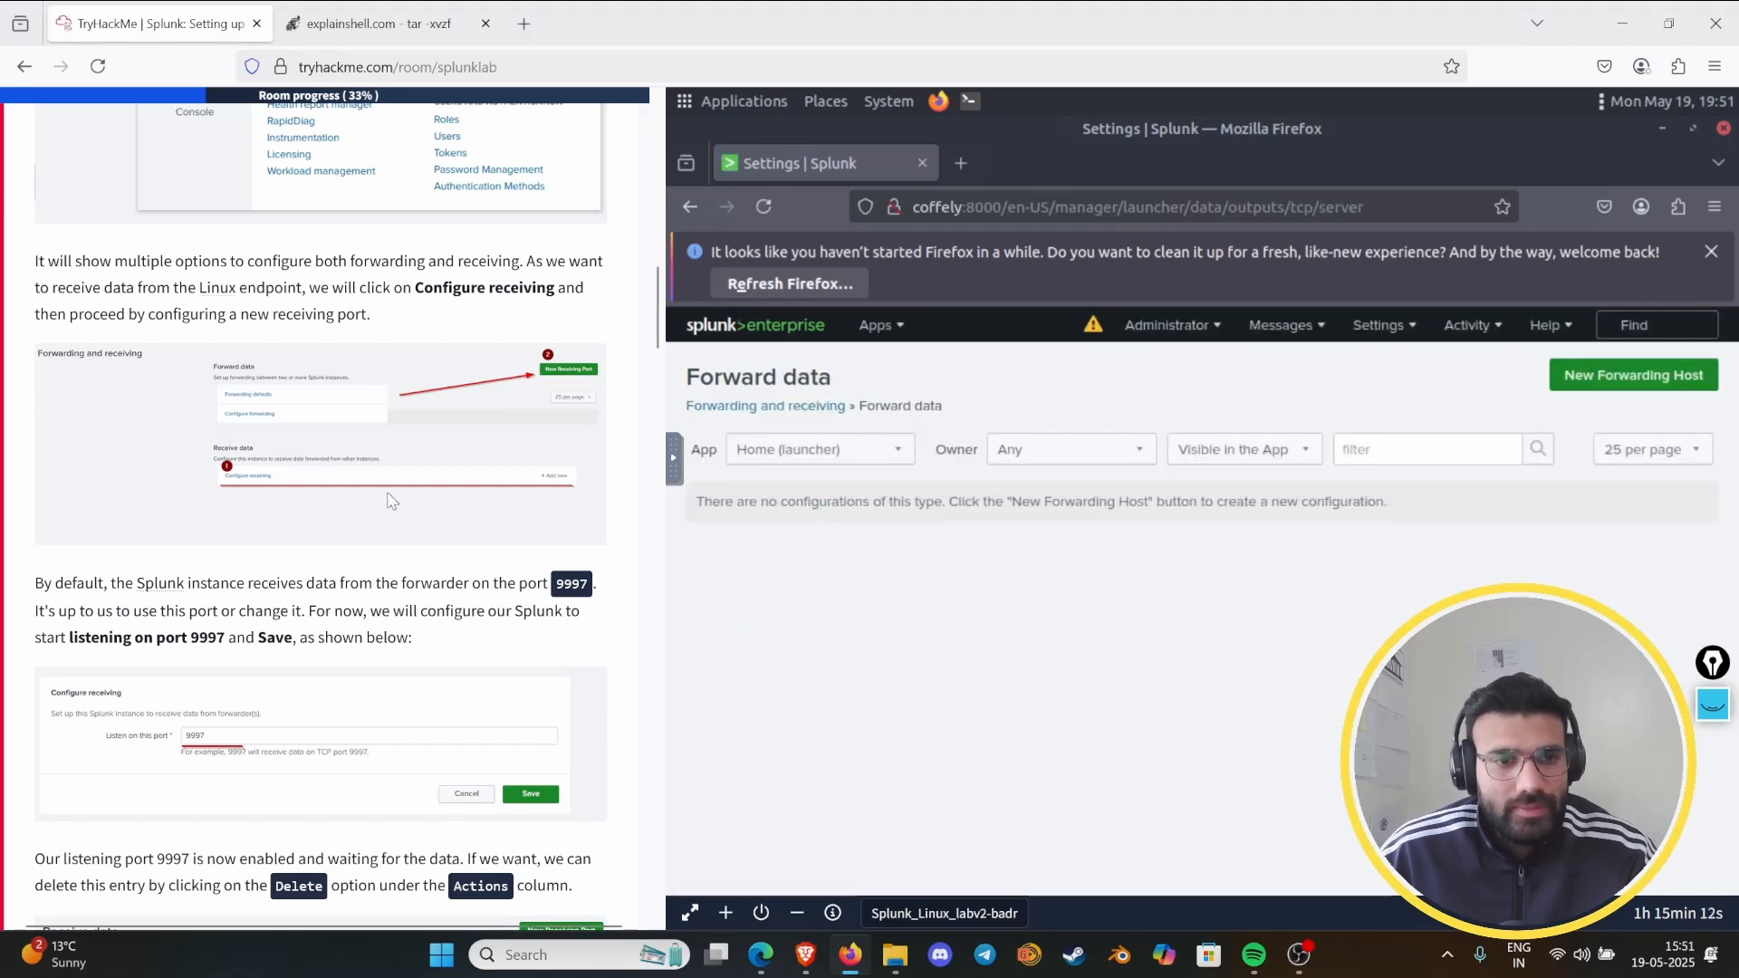
scroll(391, 501, "down", 3)
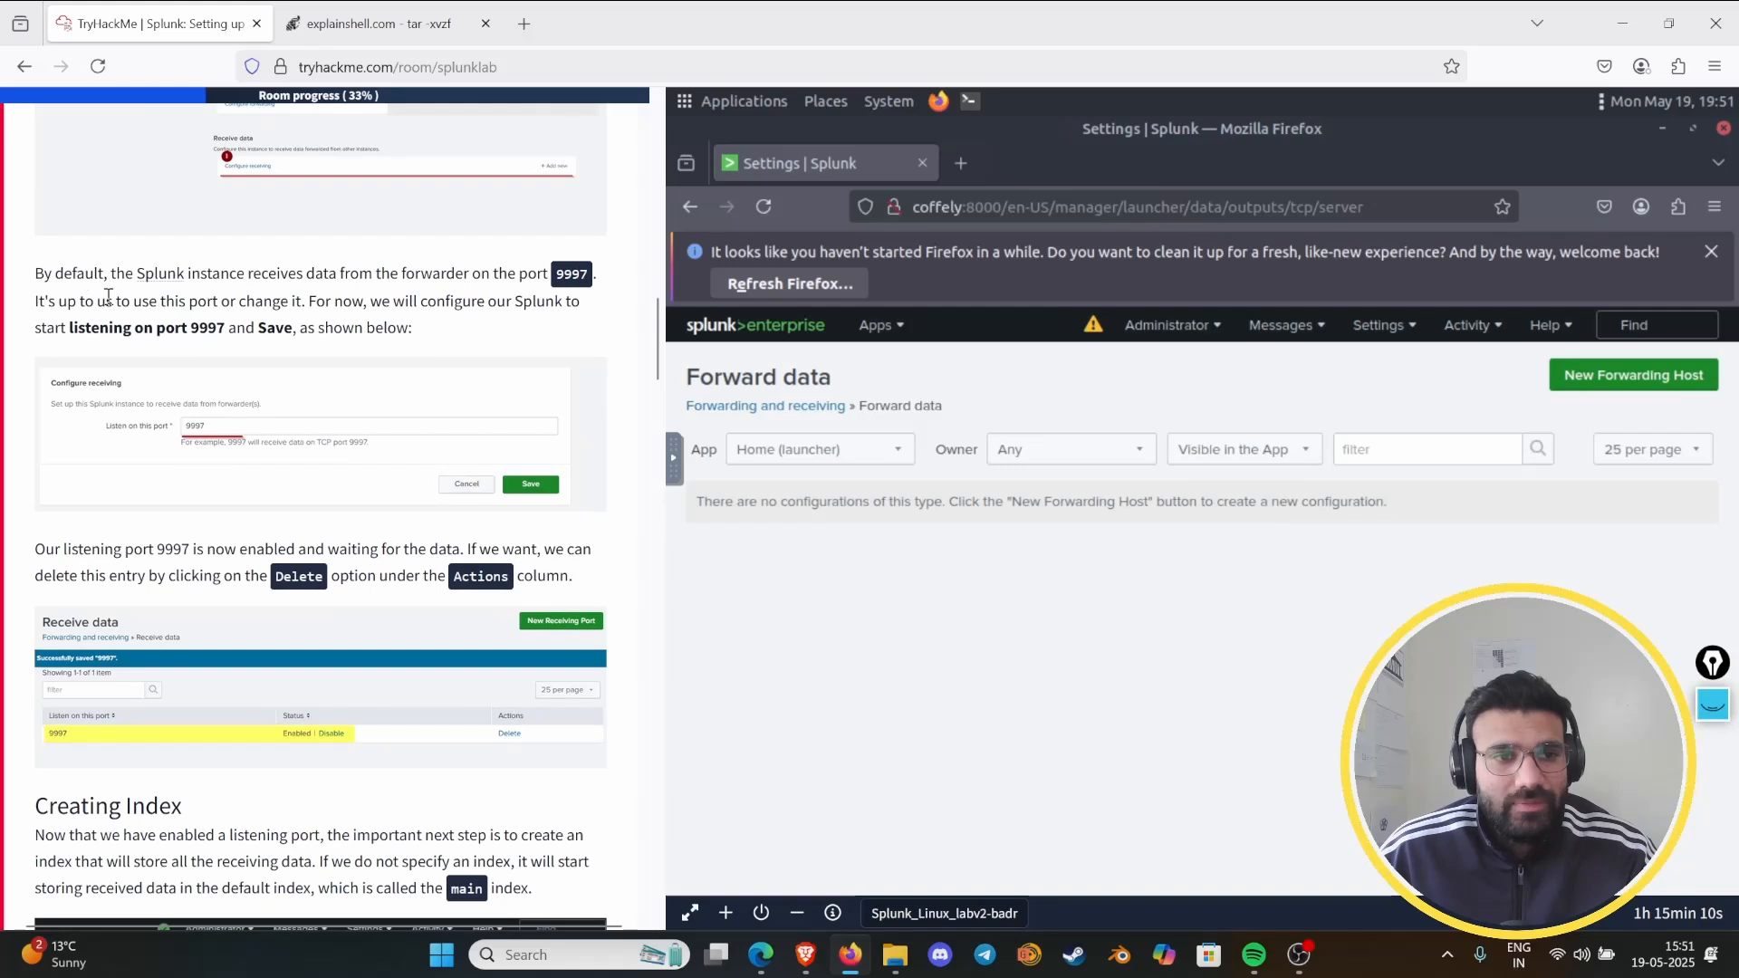
left_click(1714, 705)
left_click(1711, 797)
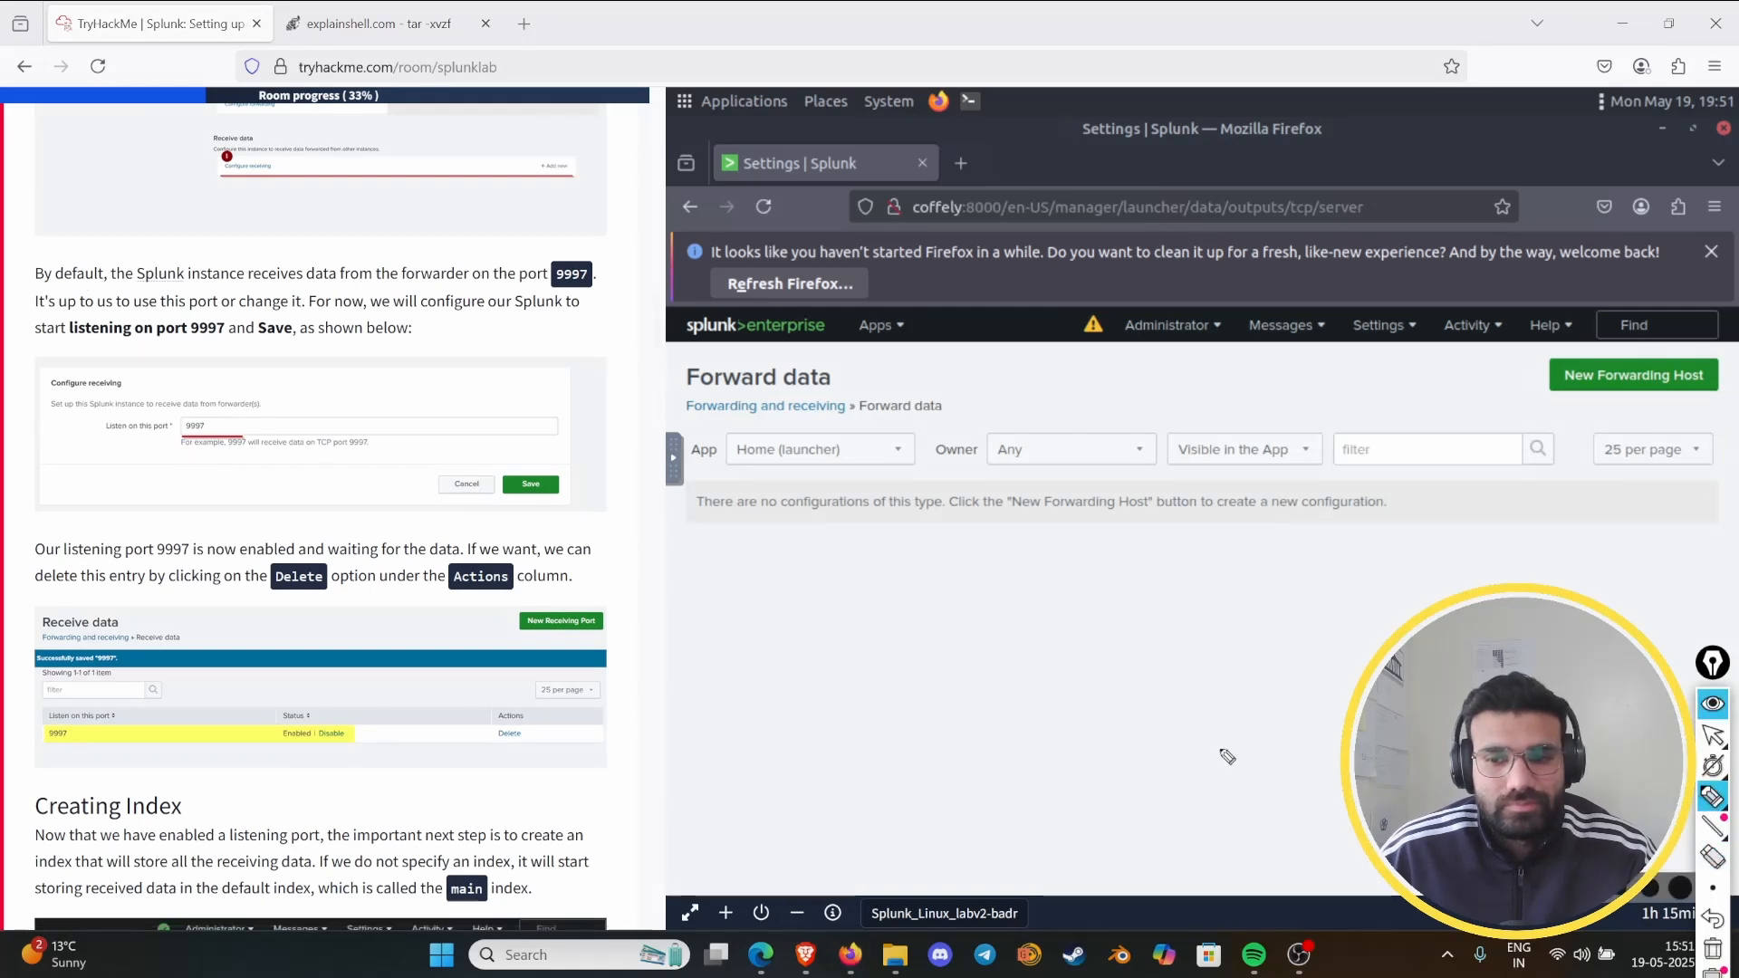
left_click_drag(205, 283, 336, 283)
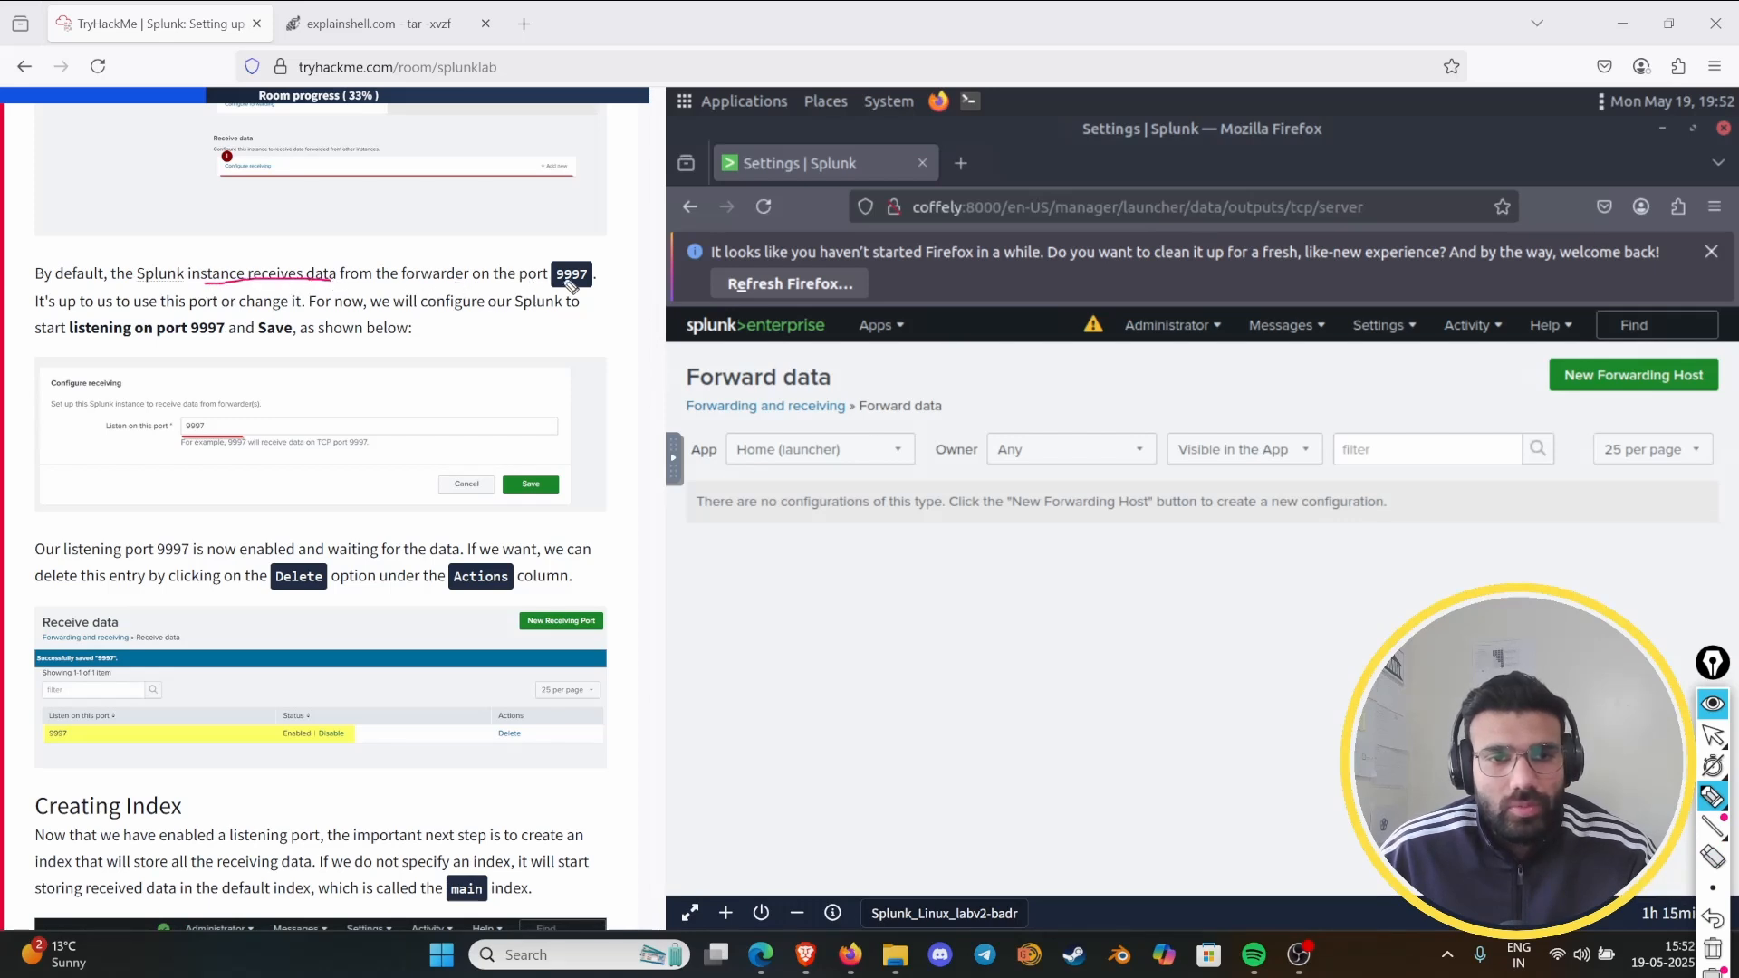
left_click_drag(556, 283, 599, 283)
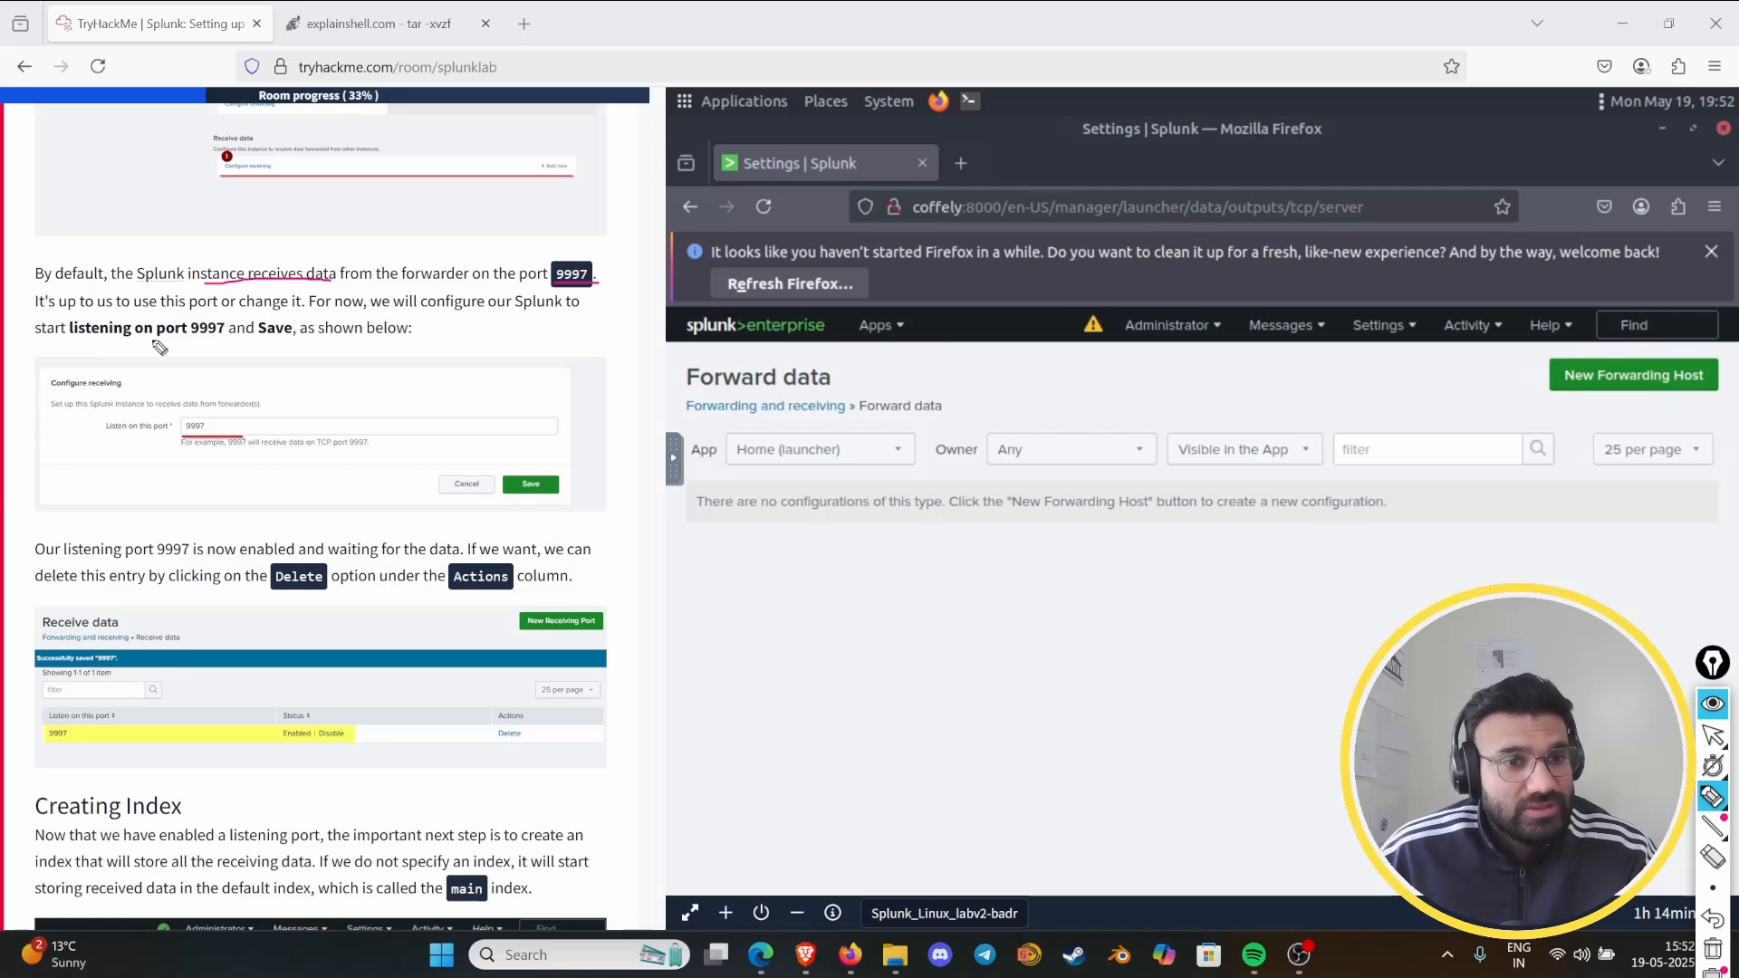
left_click_drag(188, 340, 225, 339)
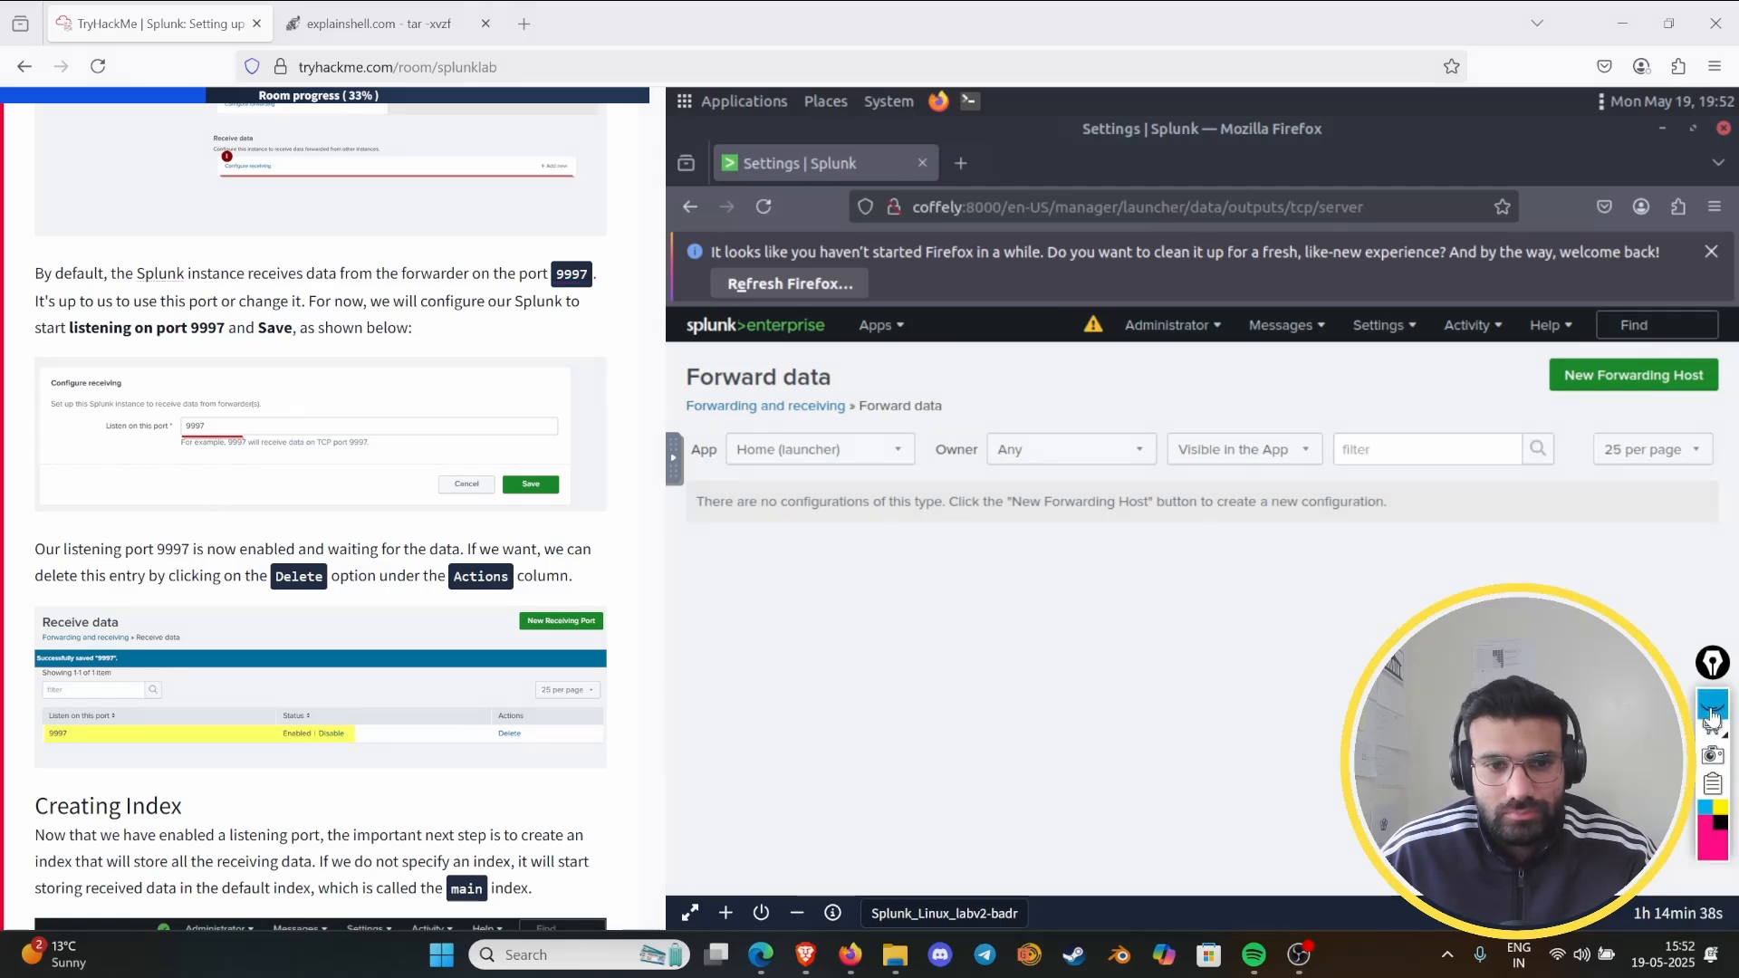
- Return to Forwarding and receiving, add a new receiving port under Configure receiving that listens on 9997, and save it
scroll(481, 686, "up", 2)
scroll(480, 686, "up", 1)
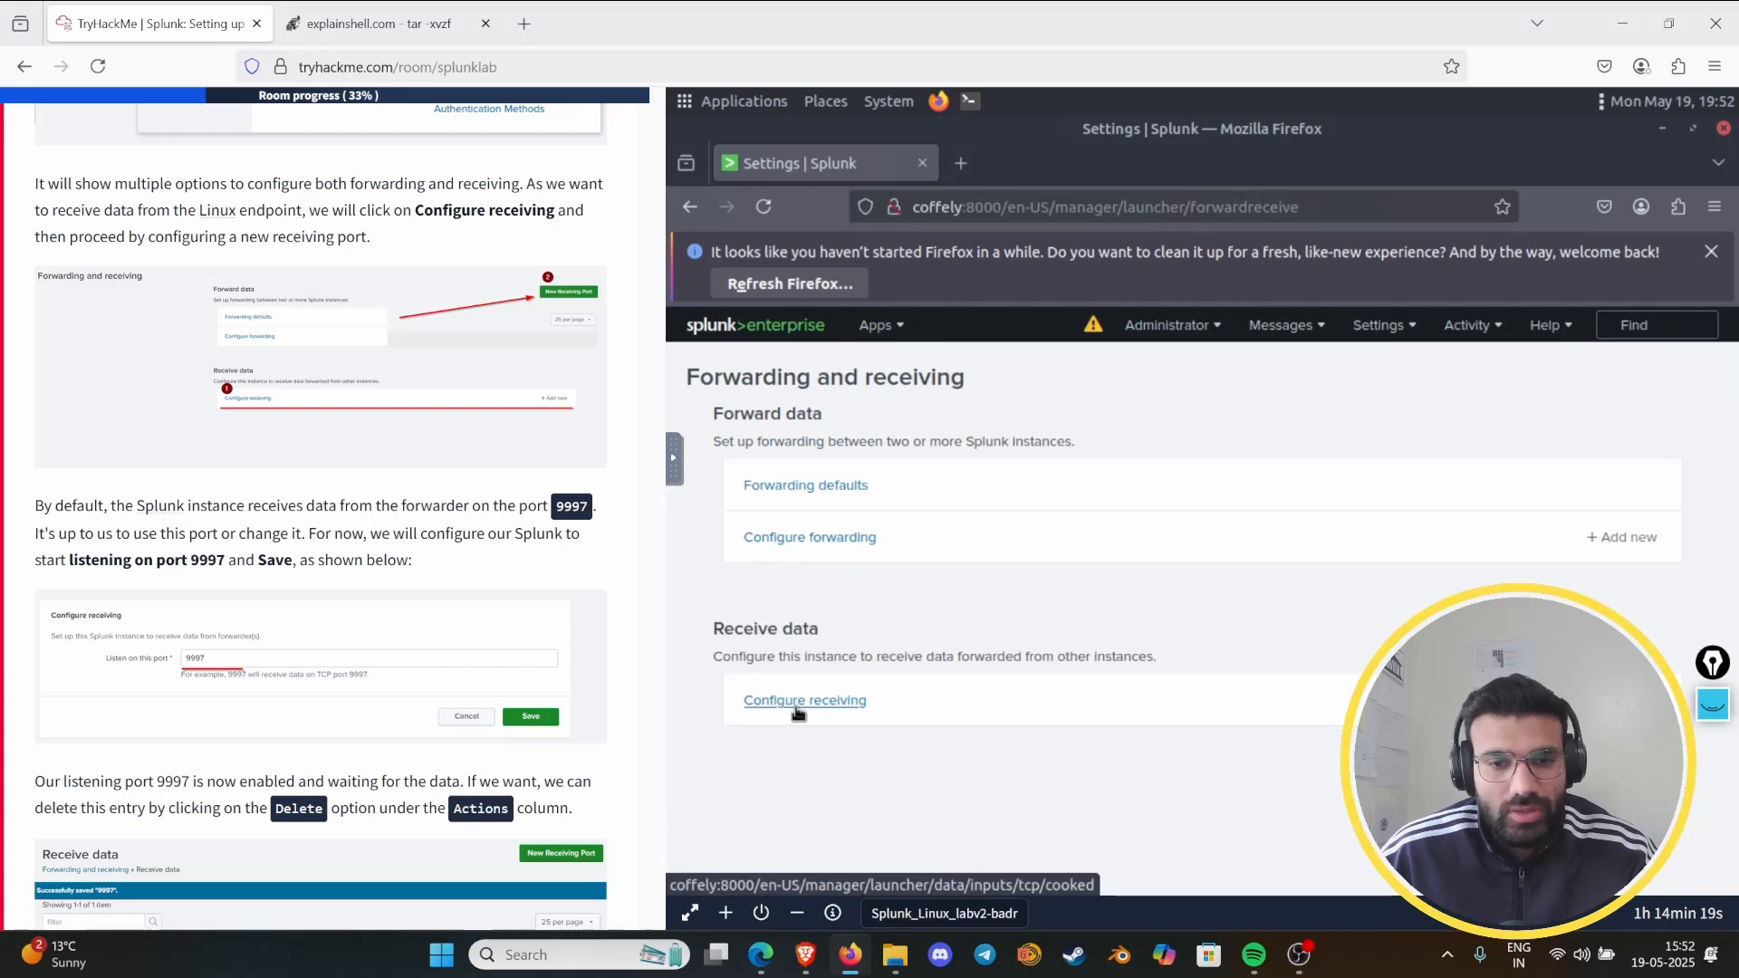
left_click(798, 709)
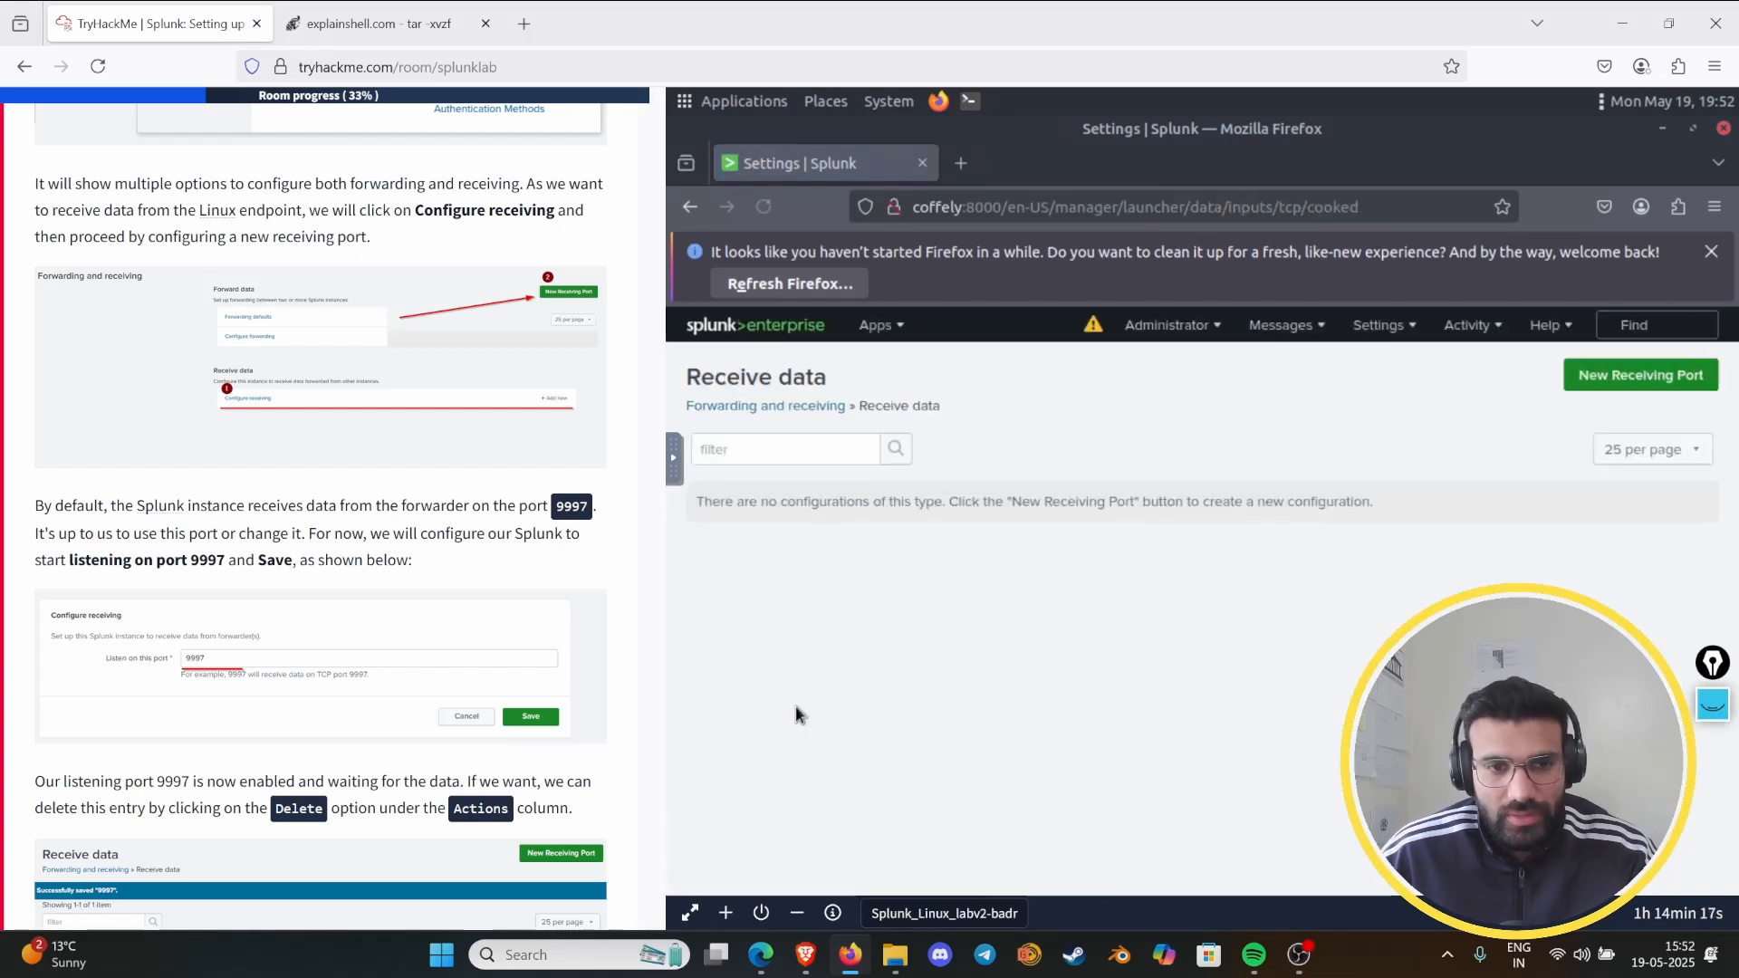
left_click(1606, 376)
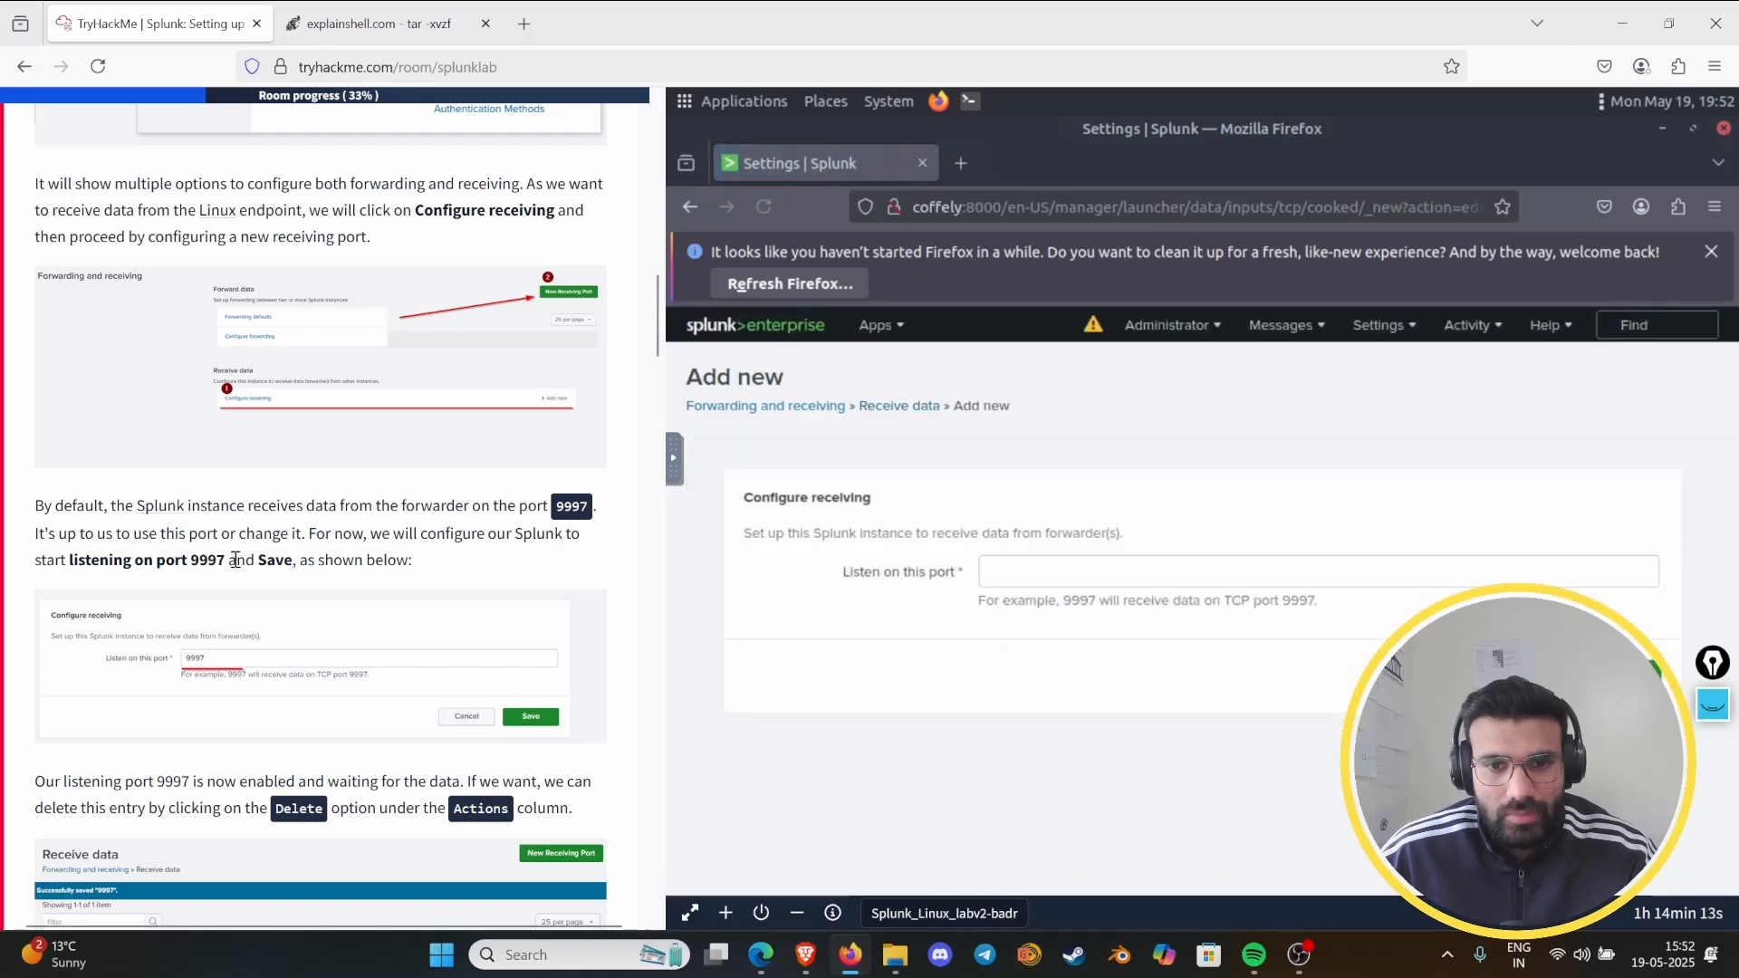
scroll(253, 558, "down", 2)
scroll(260, 552, "down", 1)
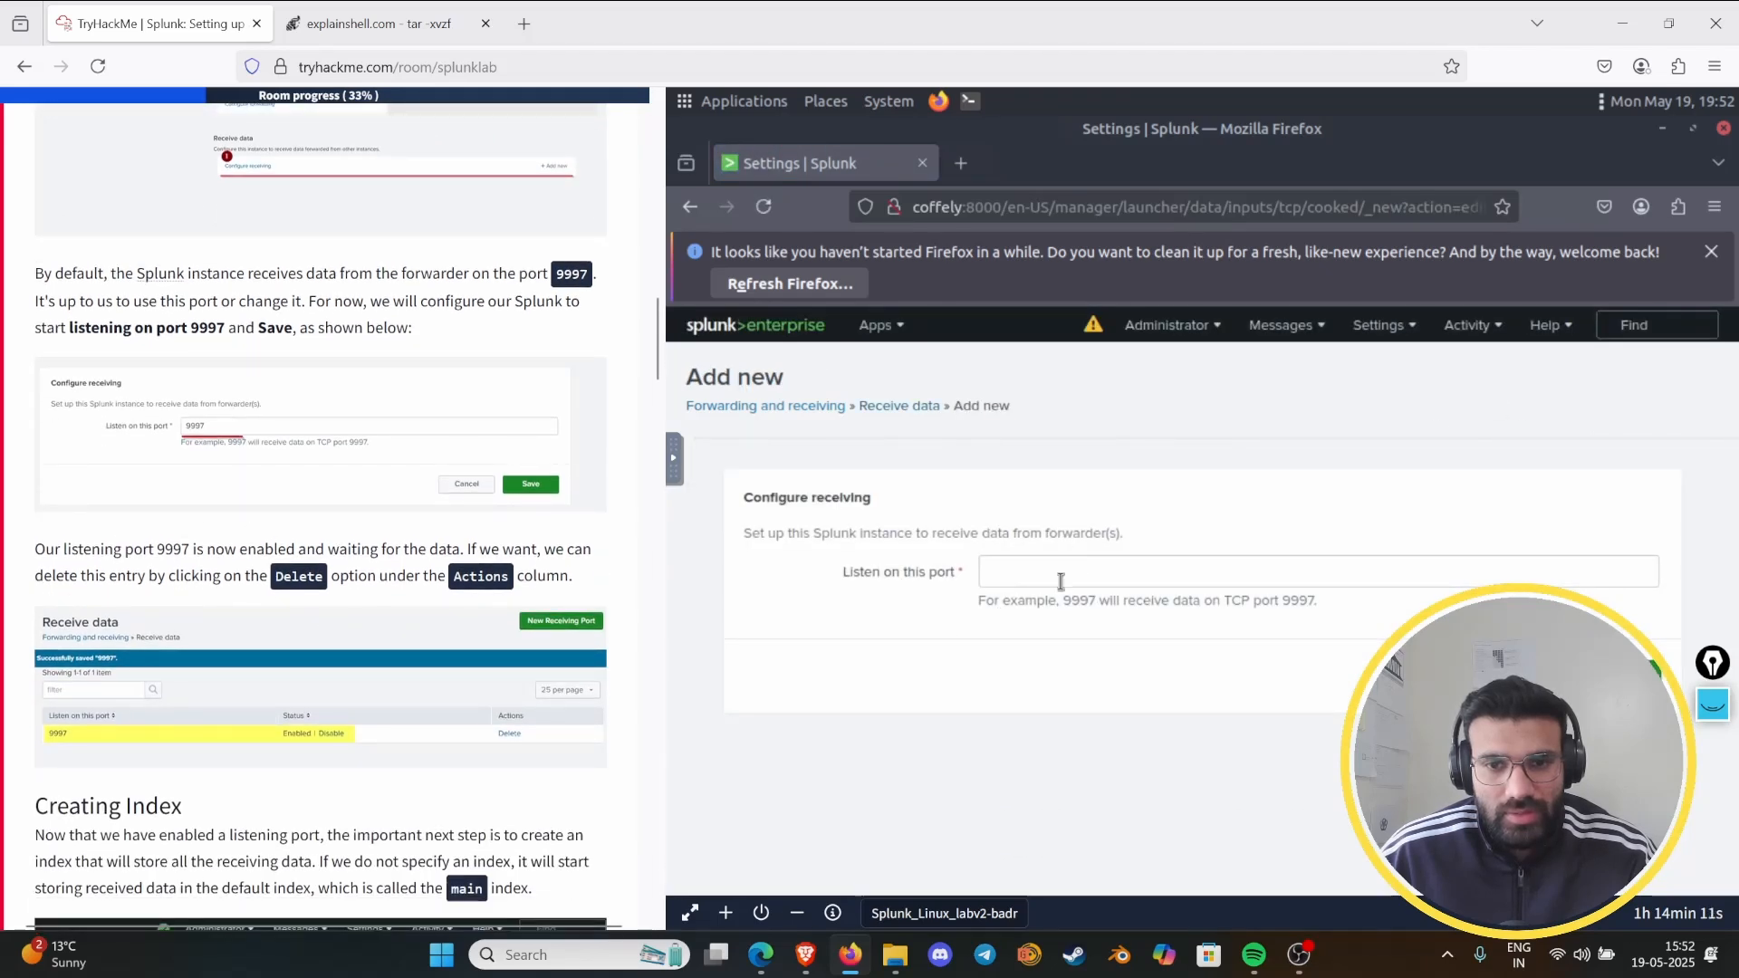
left_click(1061, 574)
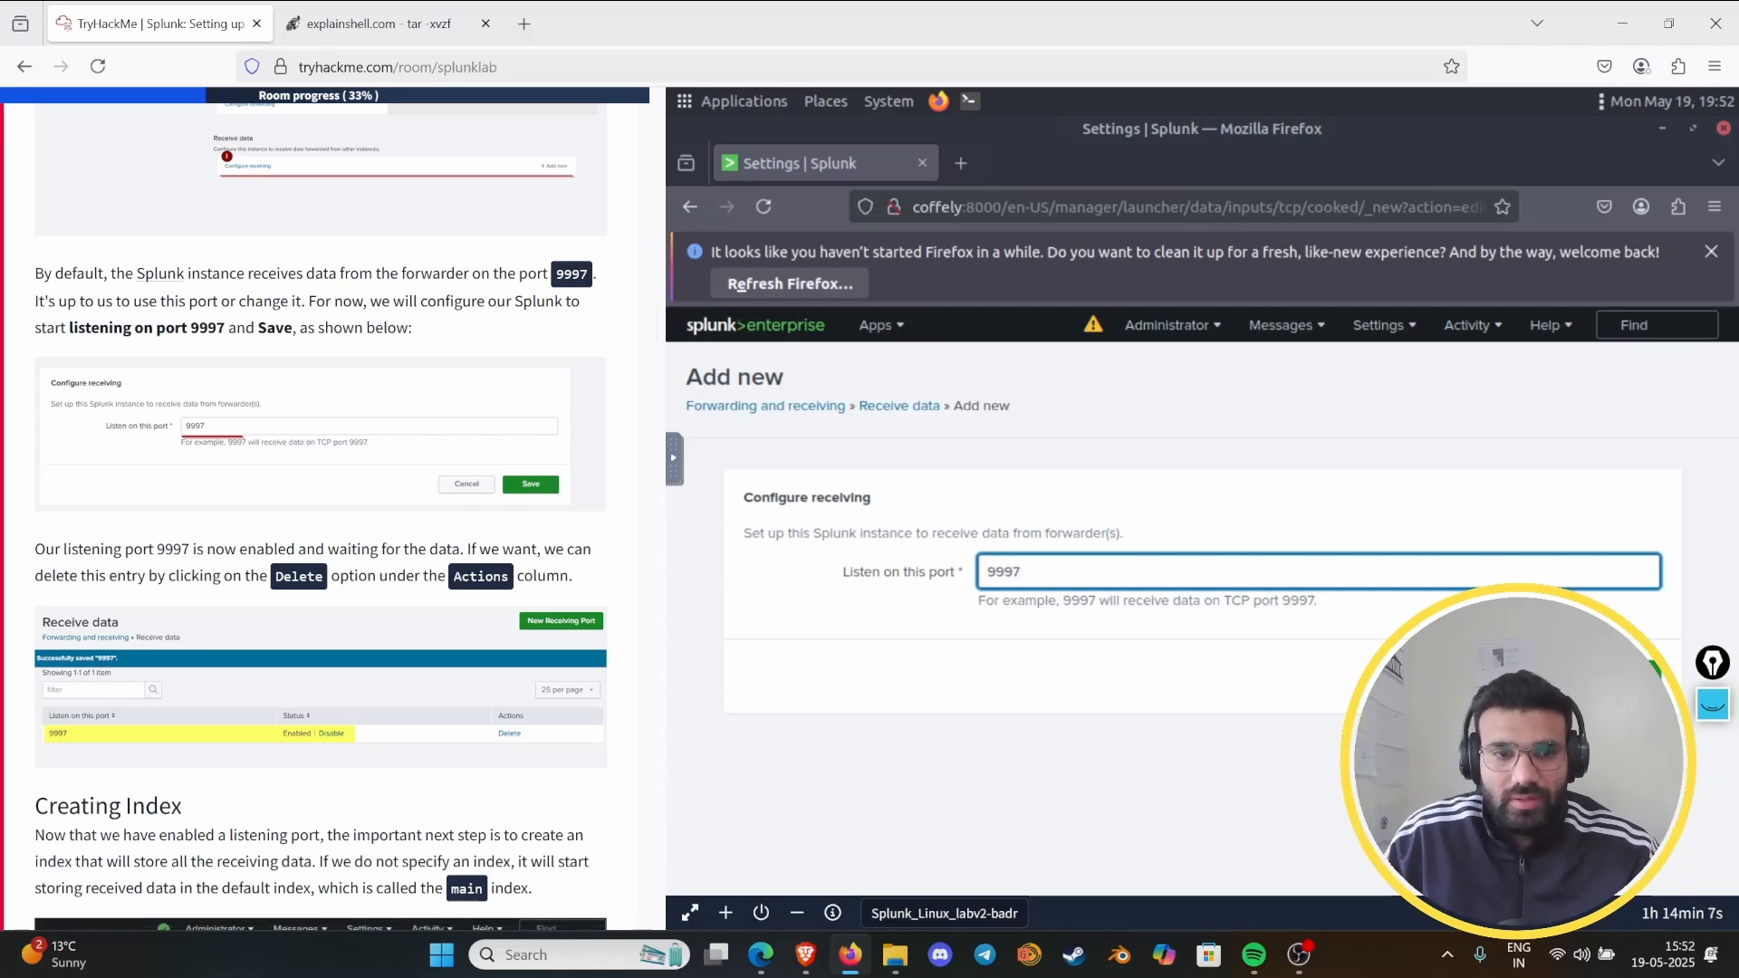
left_click(1612, 671)
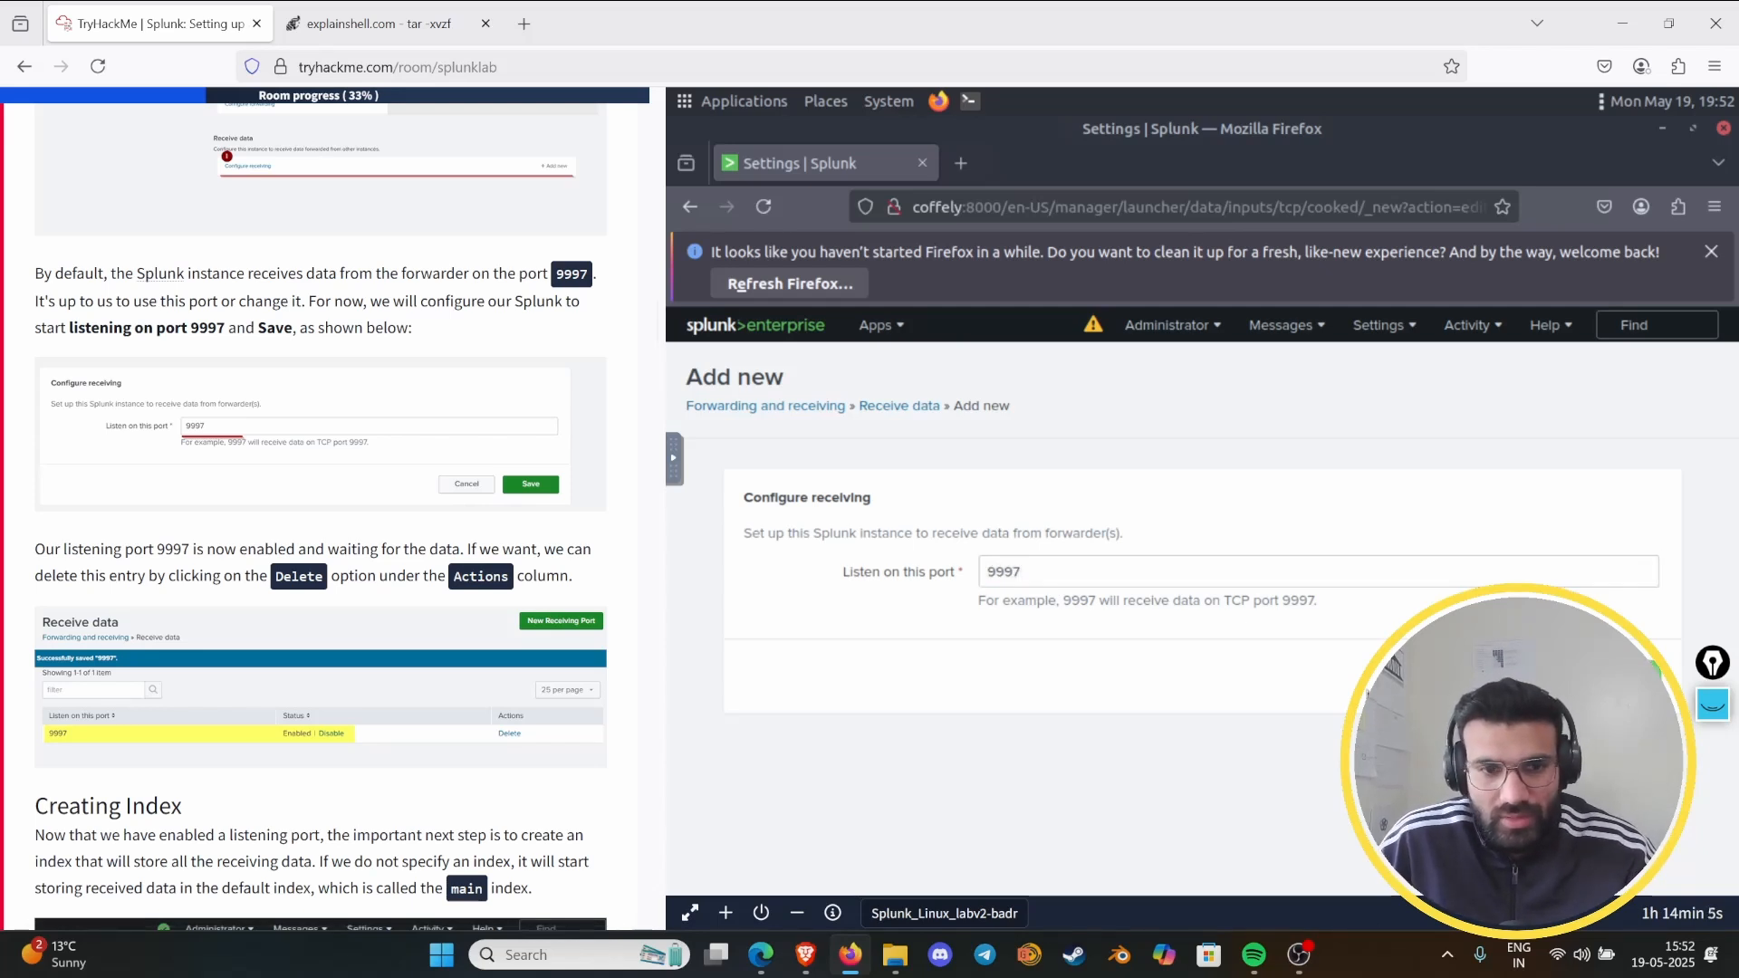
- Mark the note on deleting the port entry in Task 6 and circle the matching Delete action in Splunk's Receive data list
scroll(183, 530, "down", 2)
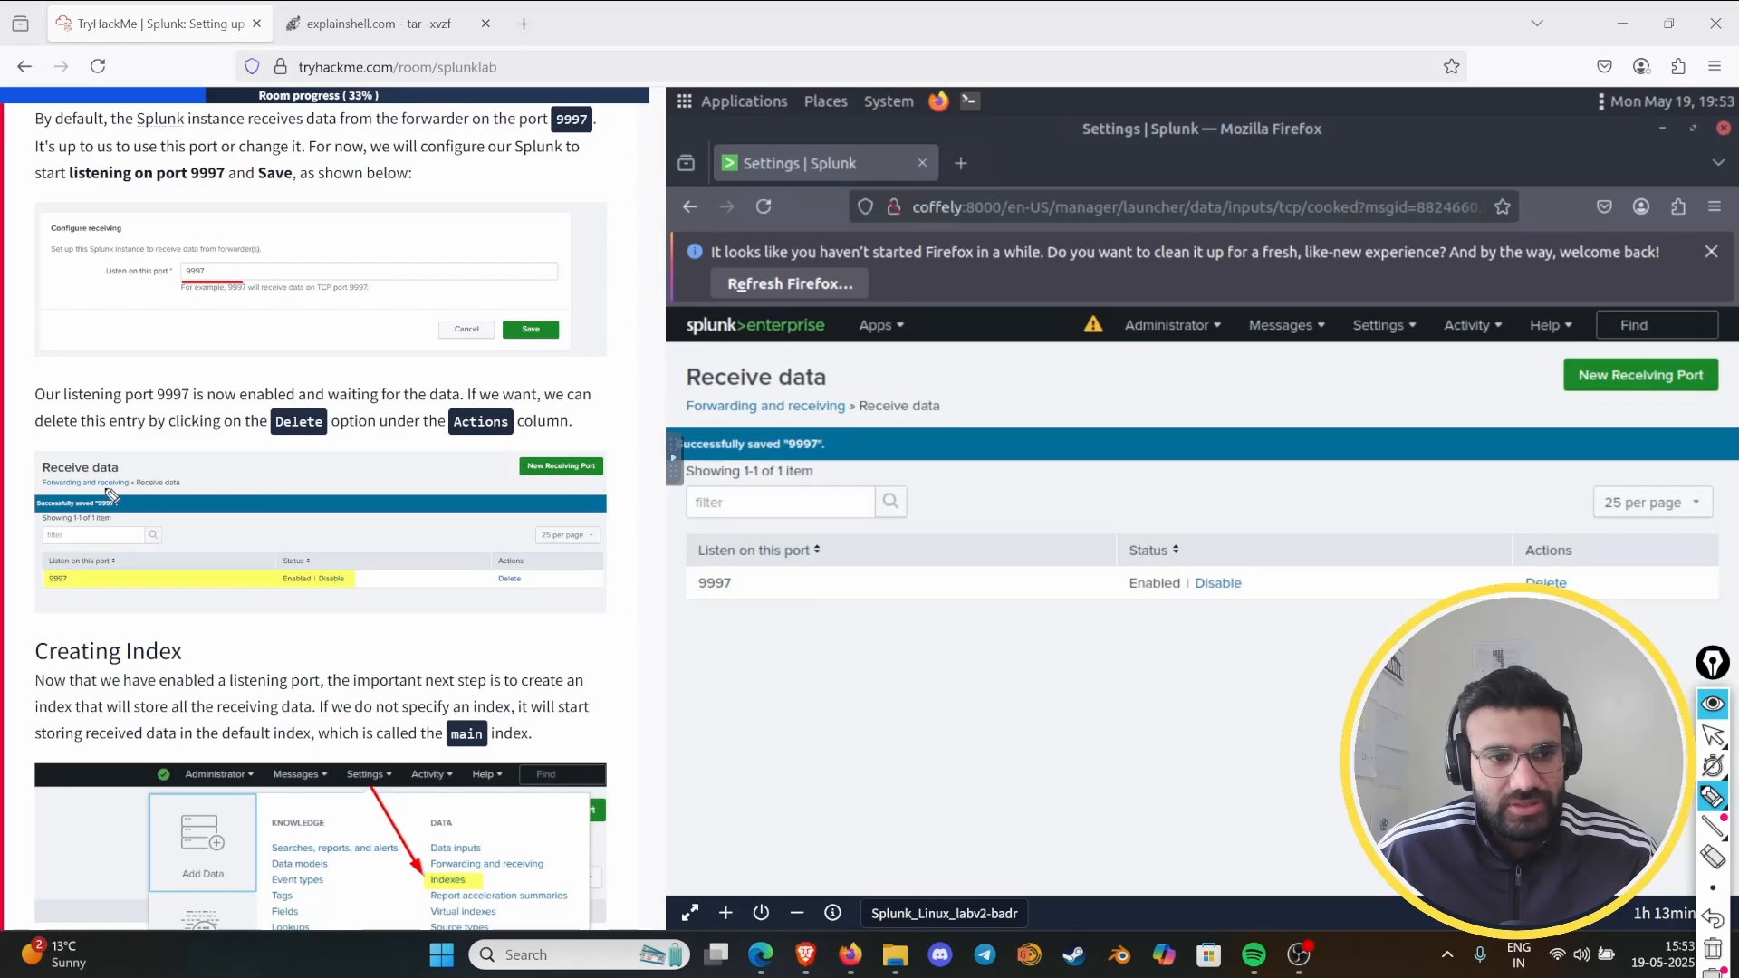
left_click_drag(555, 404, 629, 400)
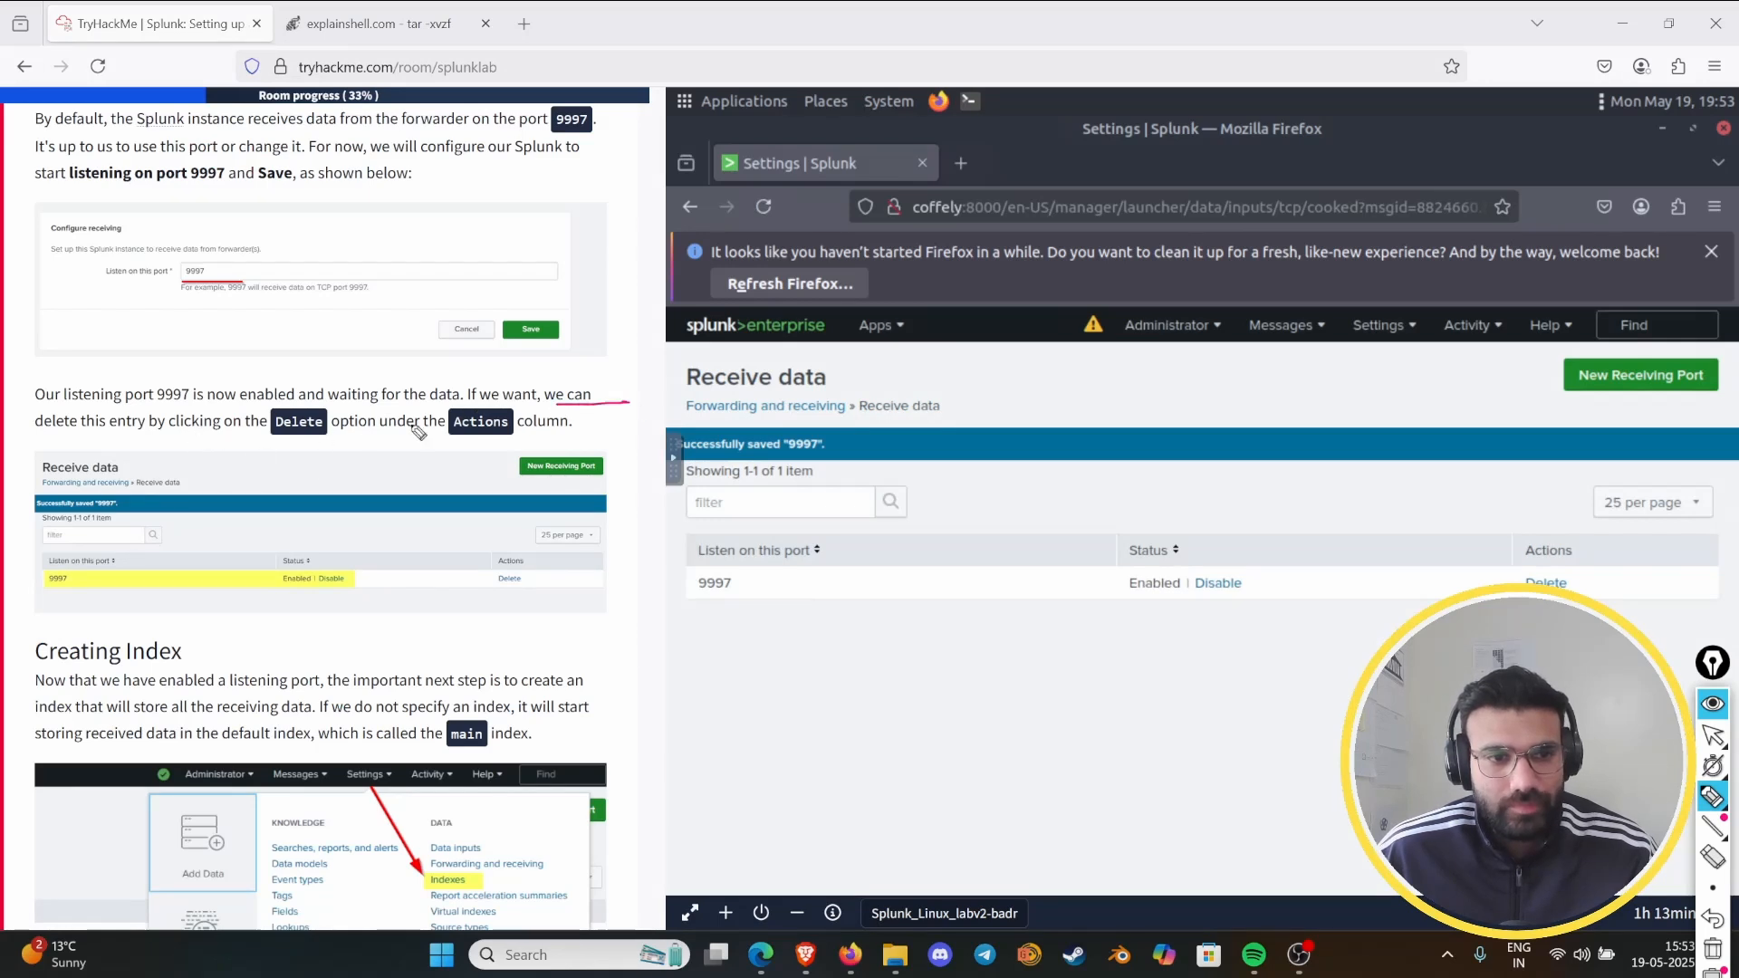
mouse_move(242, 440)
left_mouse_down()
mouse_move(326, 391)
mouse_move(234, 426)
left_mouse_up()
mouse_move(1580, 541)
left_mouse_down()
mouse_move(1475, 555)
mouse_move(1474, 513)
left_mouse_up()
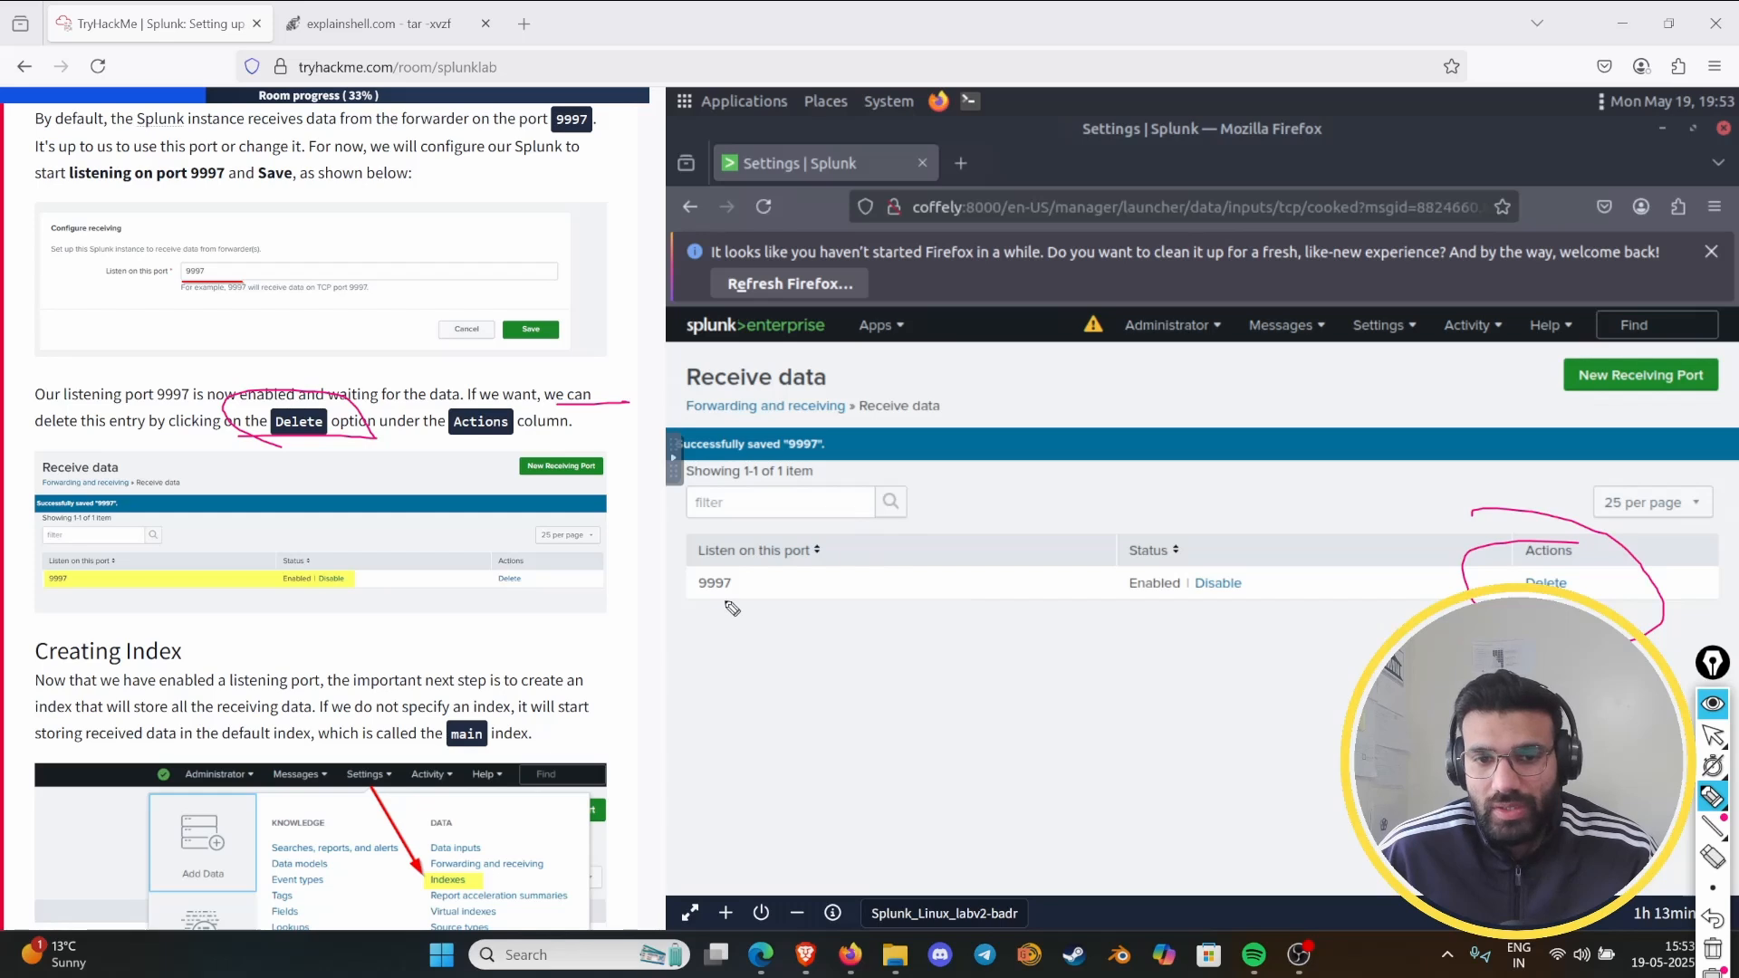
- Clear the old pen marks, circle the Creating Index heading in Task 6 with a thicker pen, and clear that mark again
left_click(1712, 948)
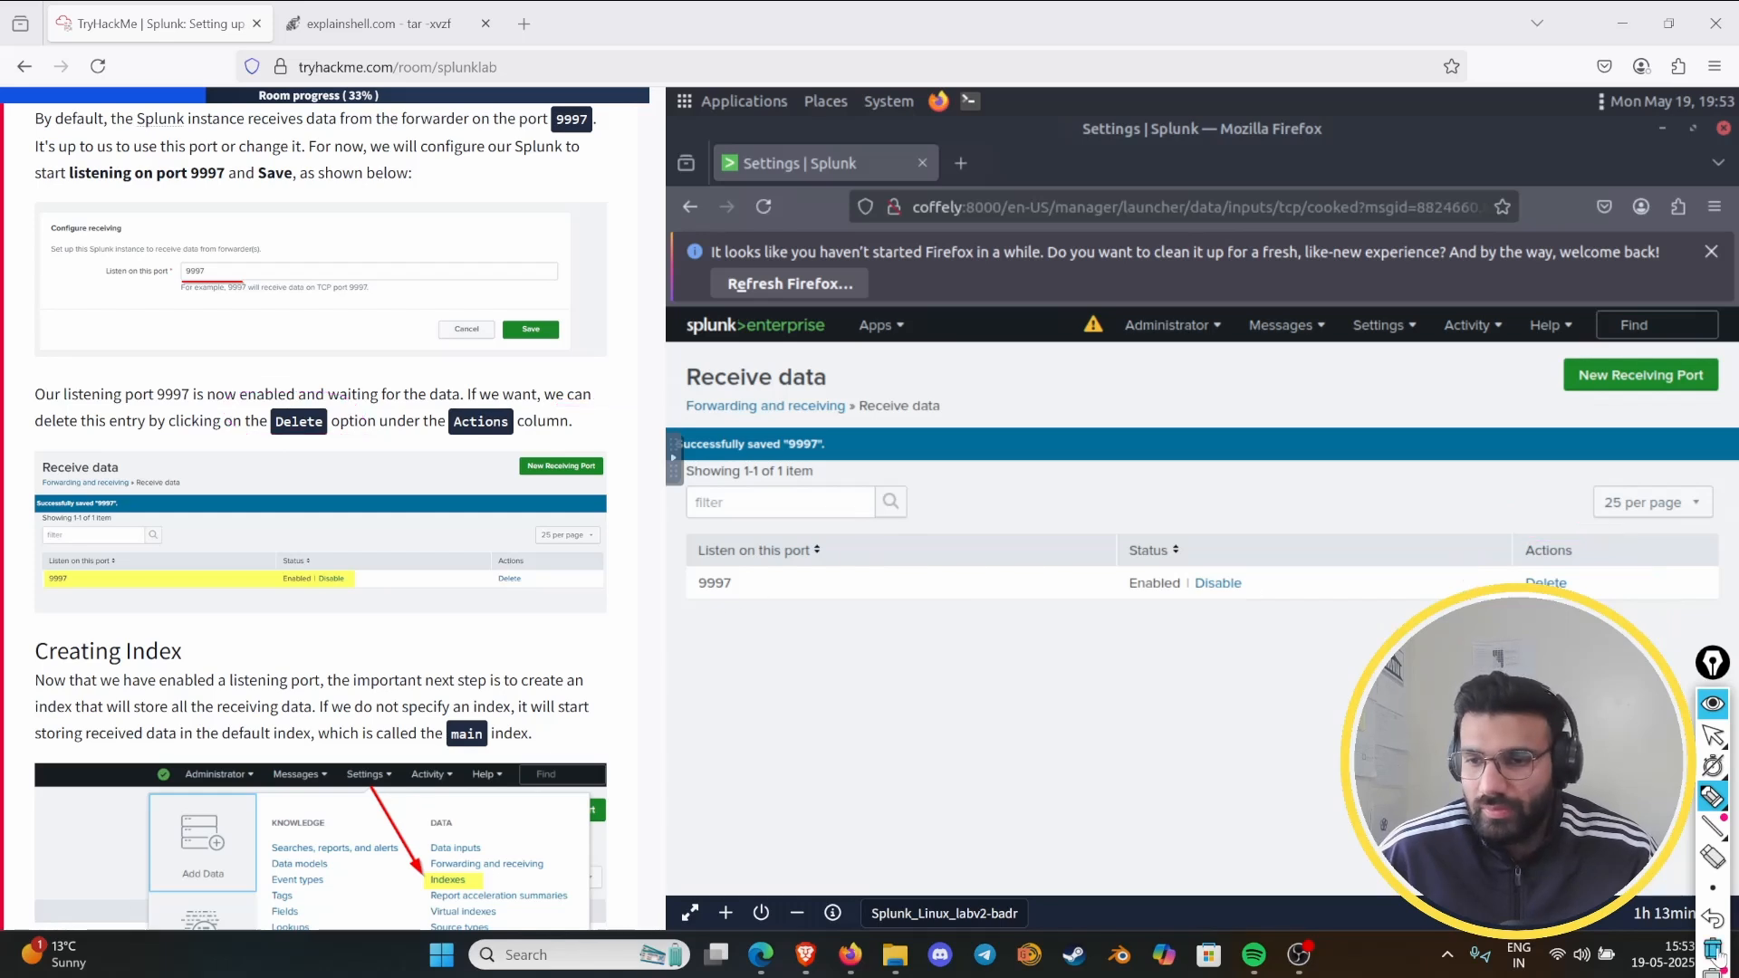
scroll(168, 672, "up", 2)
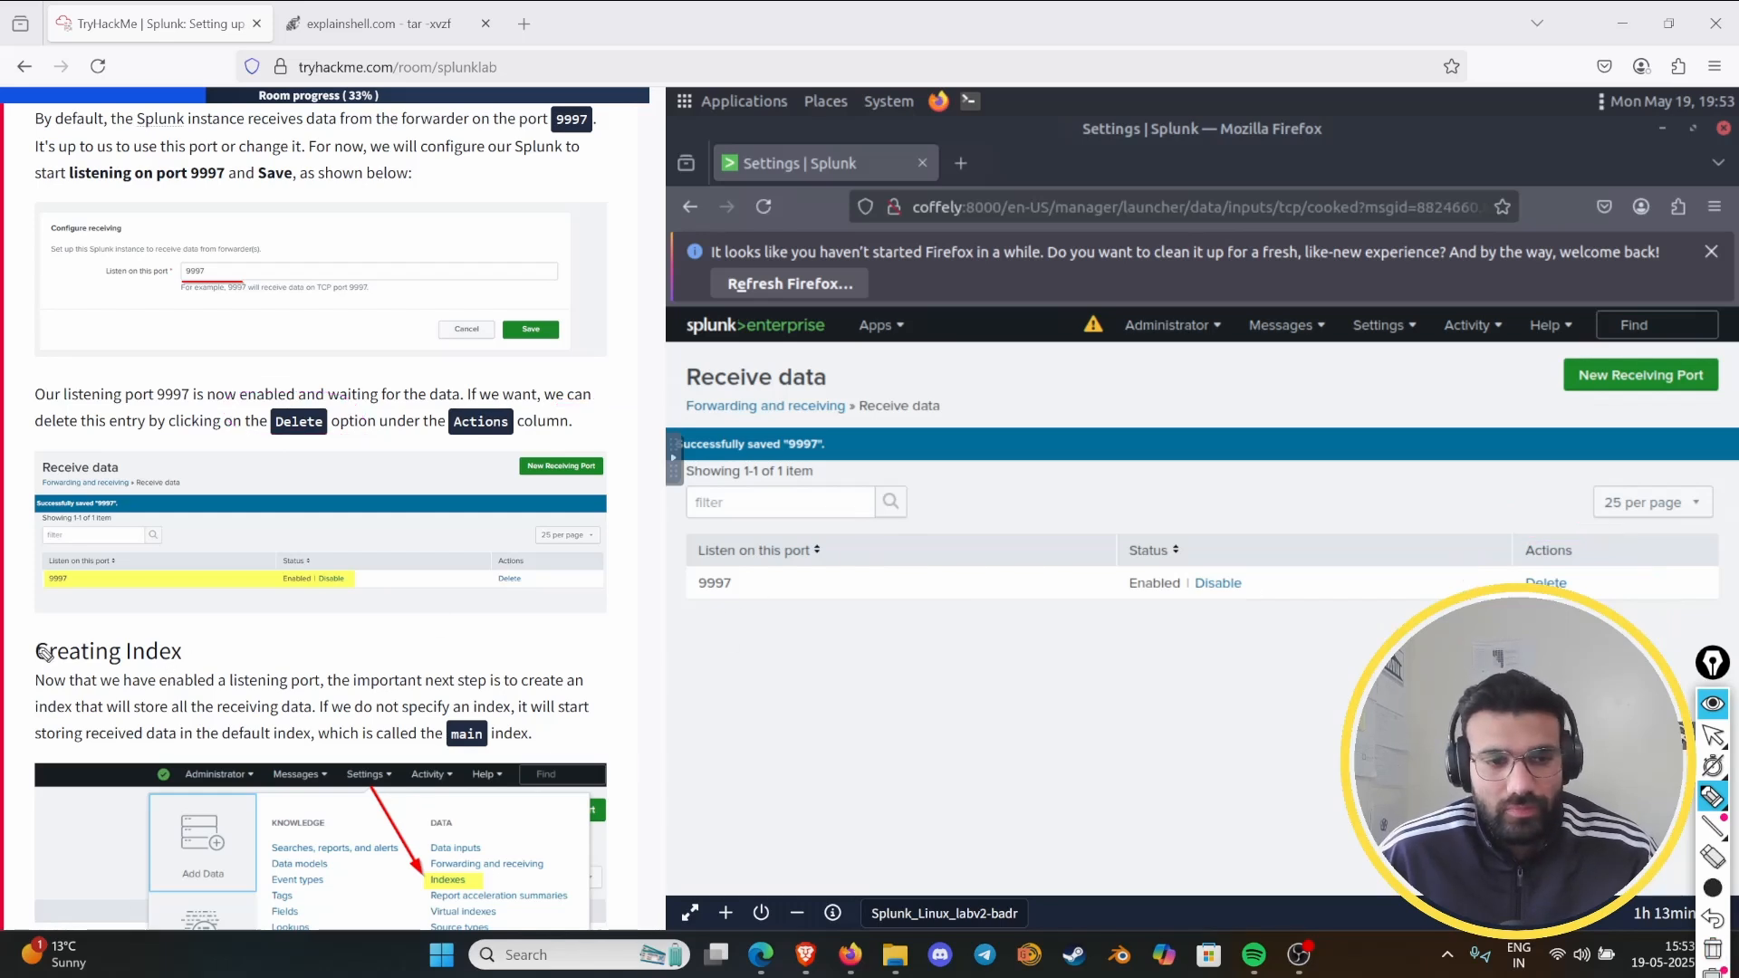
mouse_move(41, 659)
left_mouse_down()
mouse_move(27, 666)
mouse_move(215, 662)
mouse_move(18, 645)
mouse_move(179, 684)
left_mouse_up()
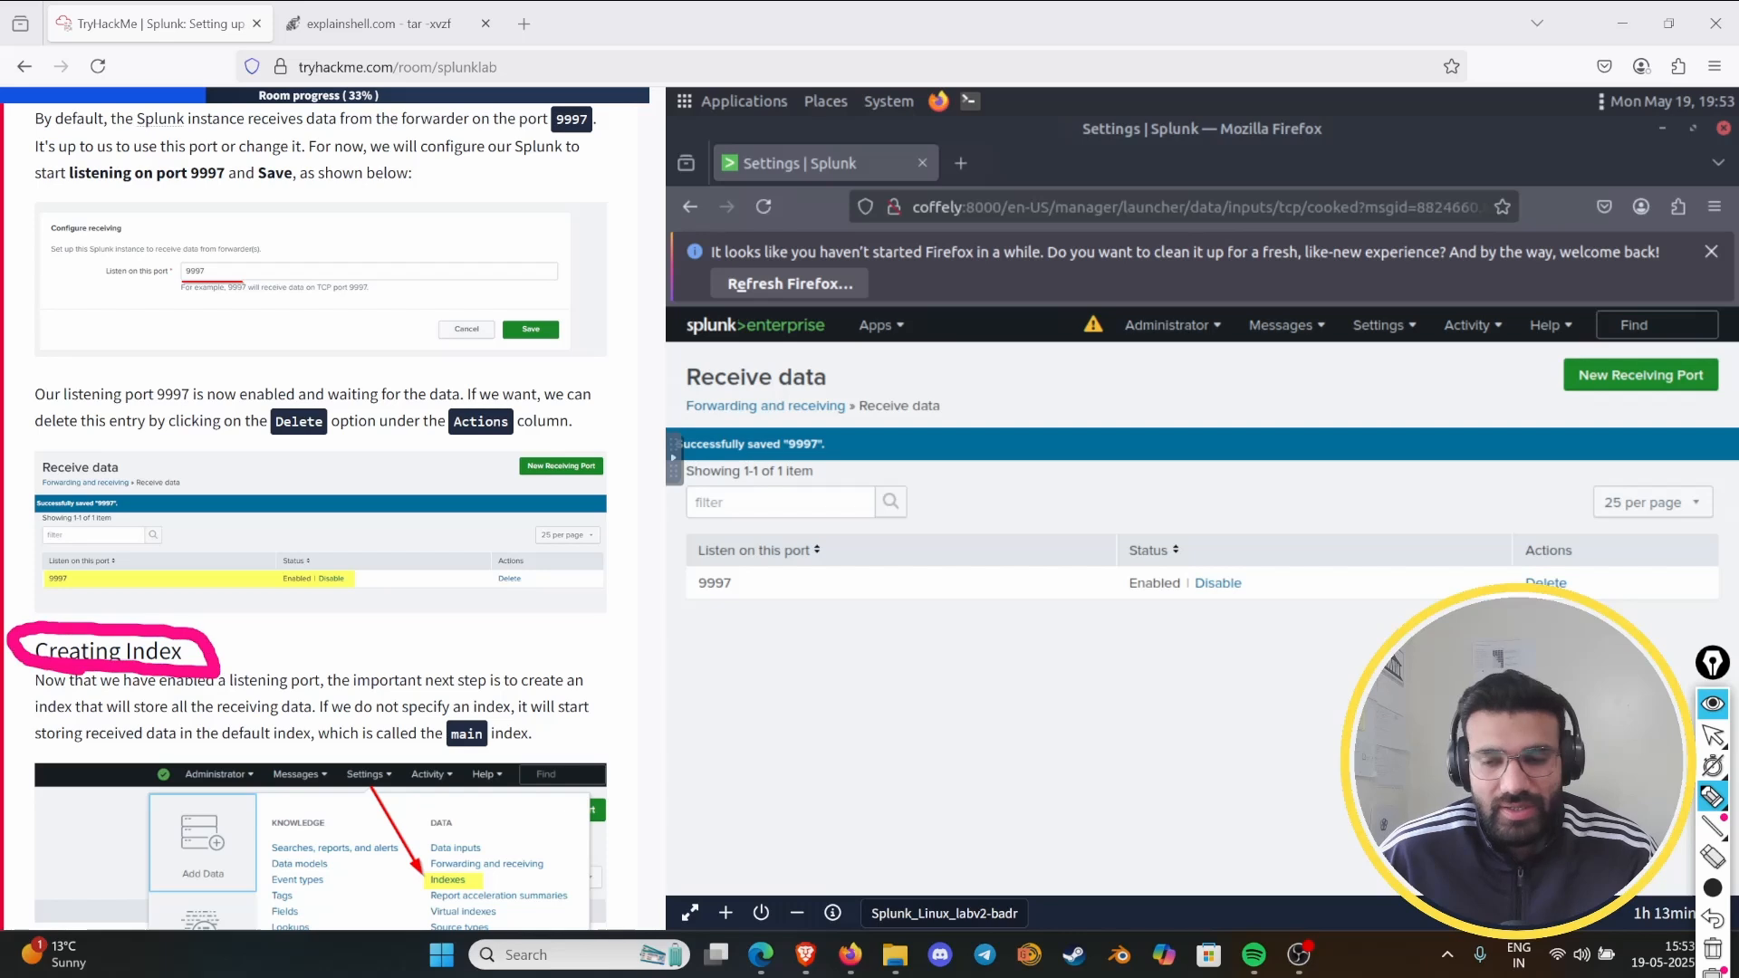
left_click(1713, 947)
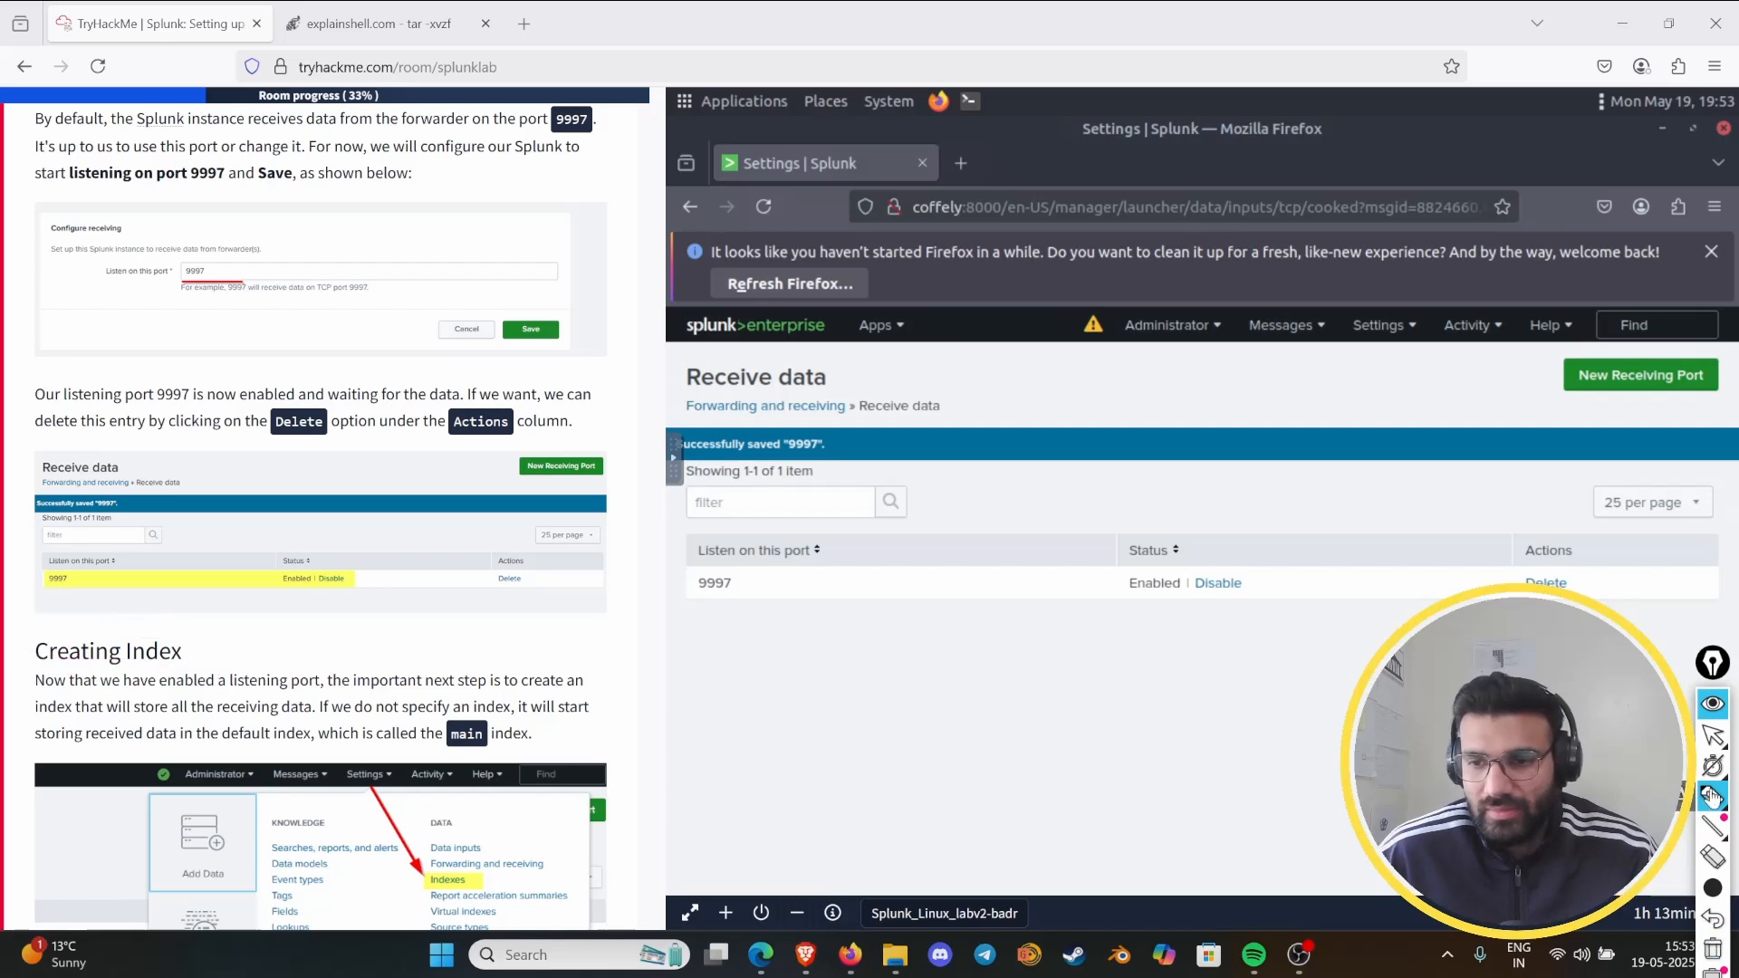
- With a thinner pen, mark Creating Index, listening port, the receiving data and the default main index in the Creating Index section
left_click(1712, 735)
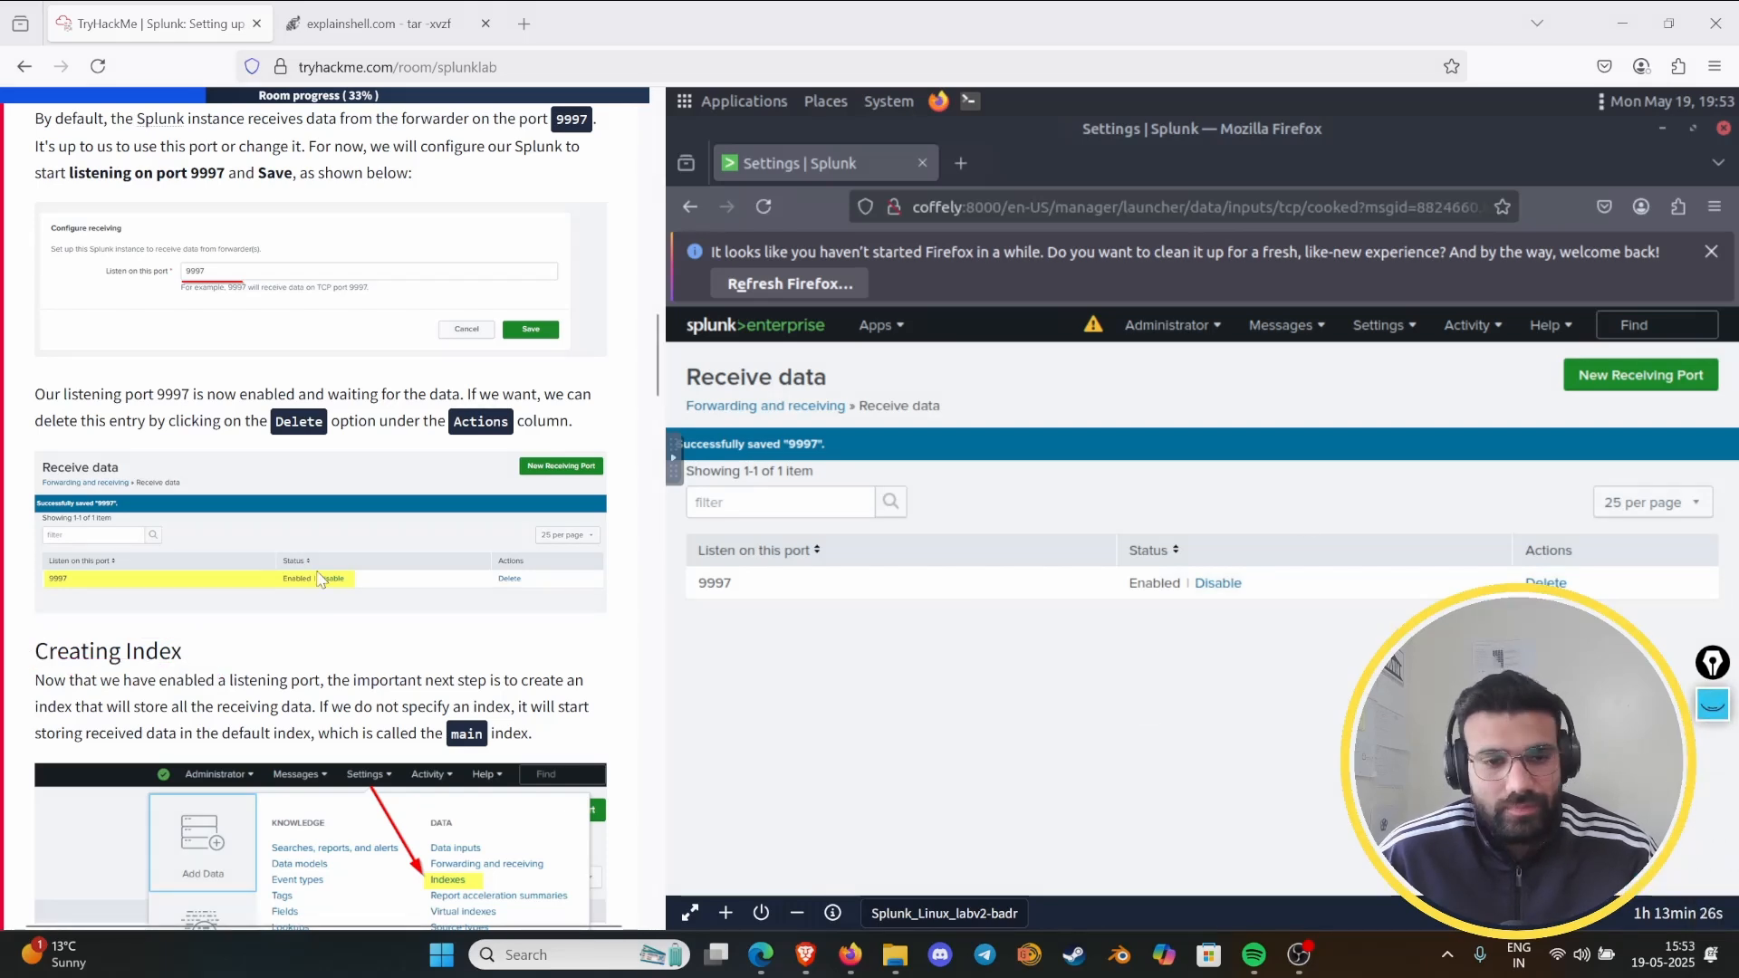
scroll(319, 578, "down", 5)
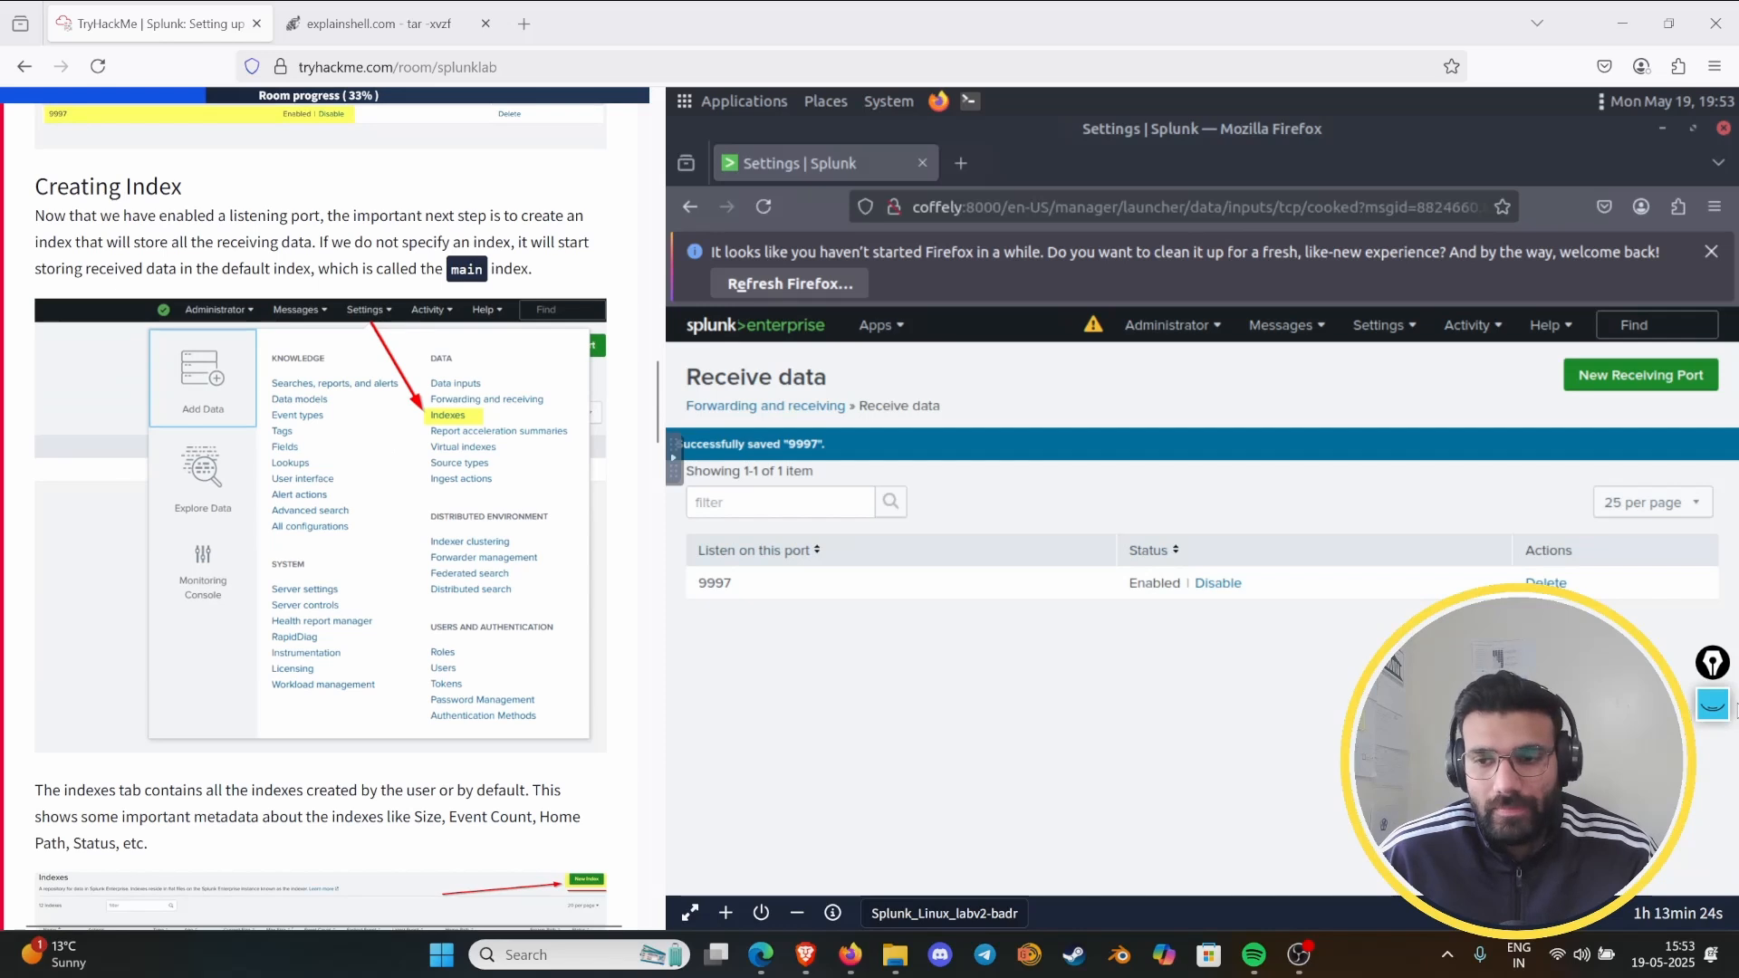
left_click(1713, 703)
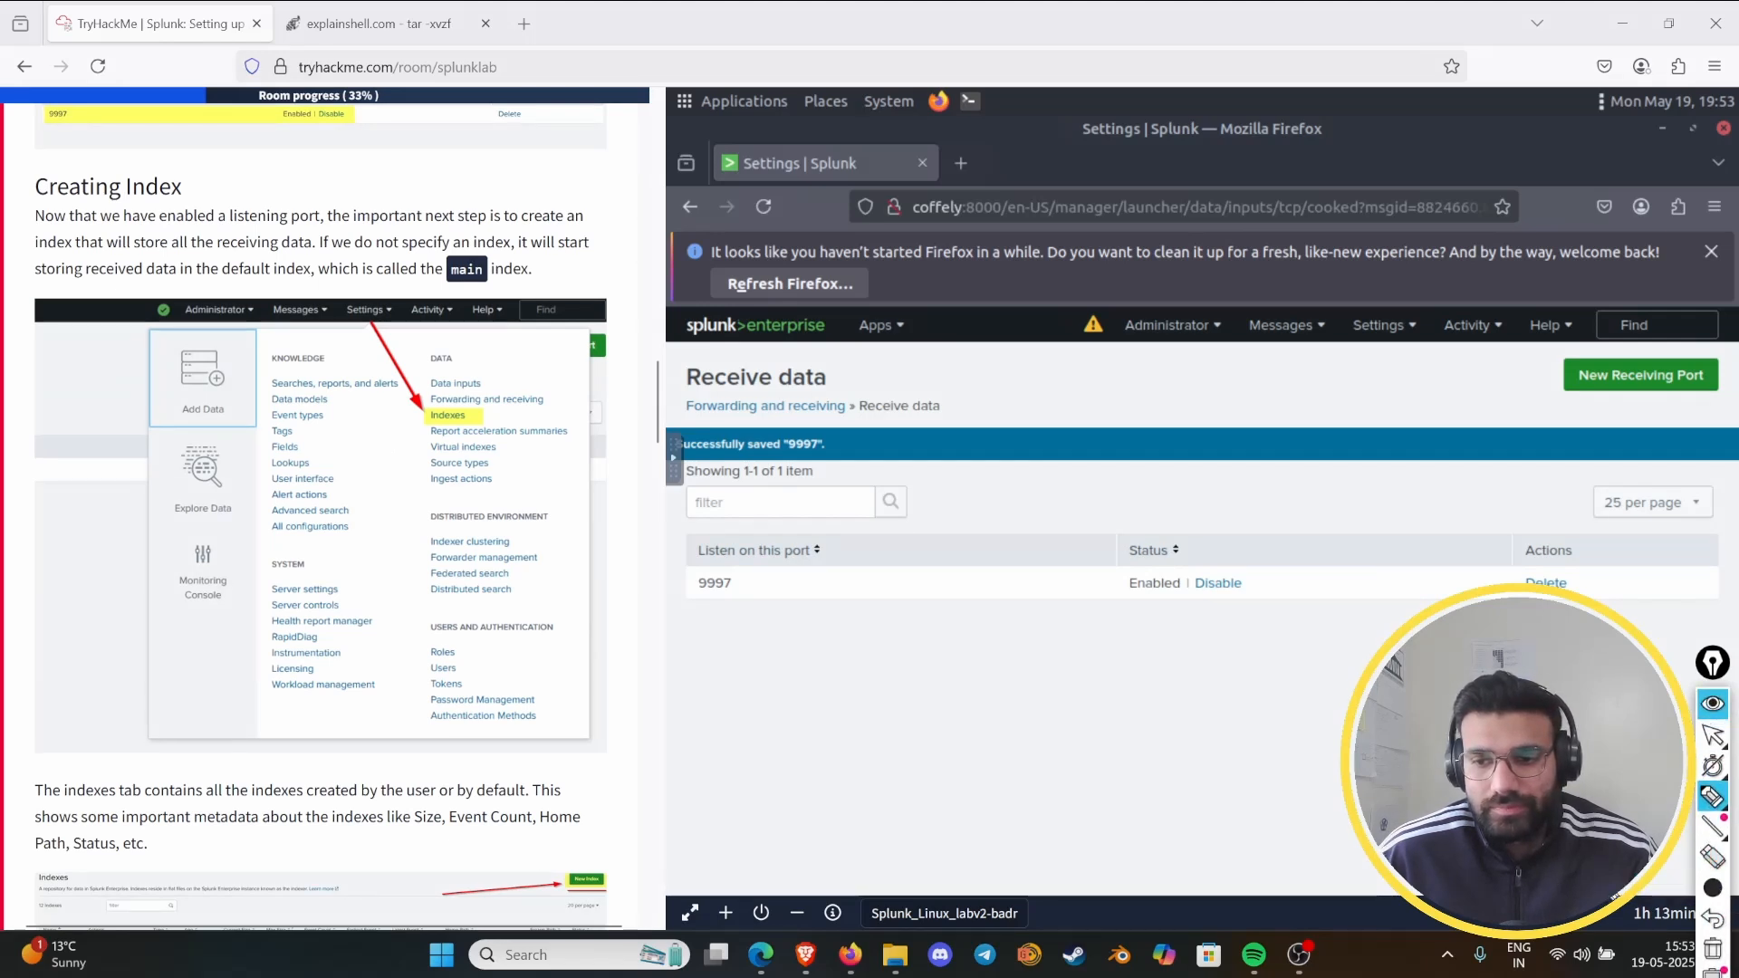
left_click(1712, 889)
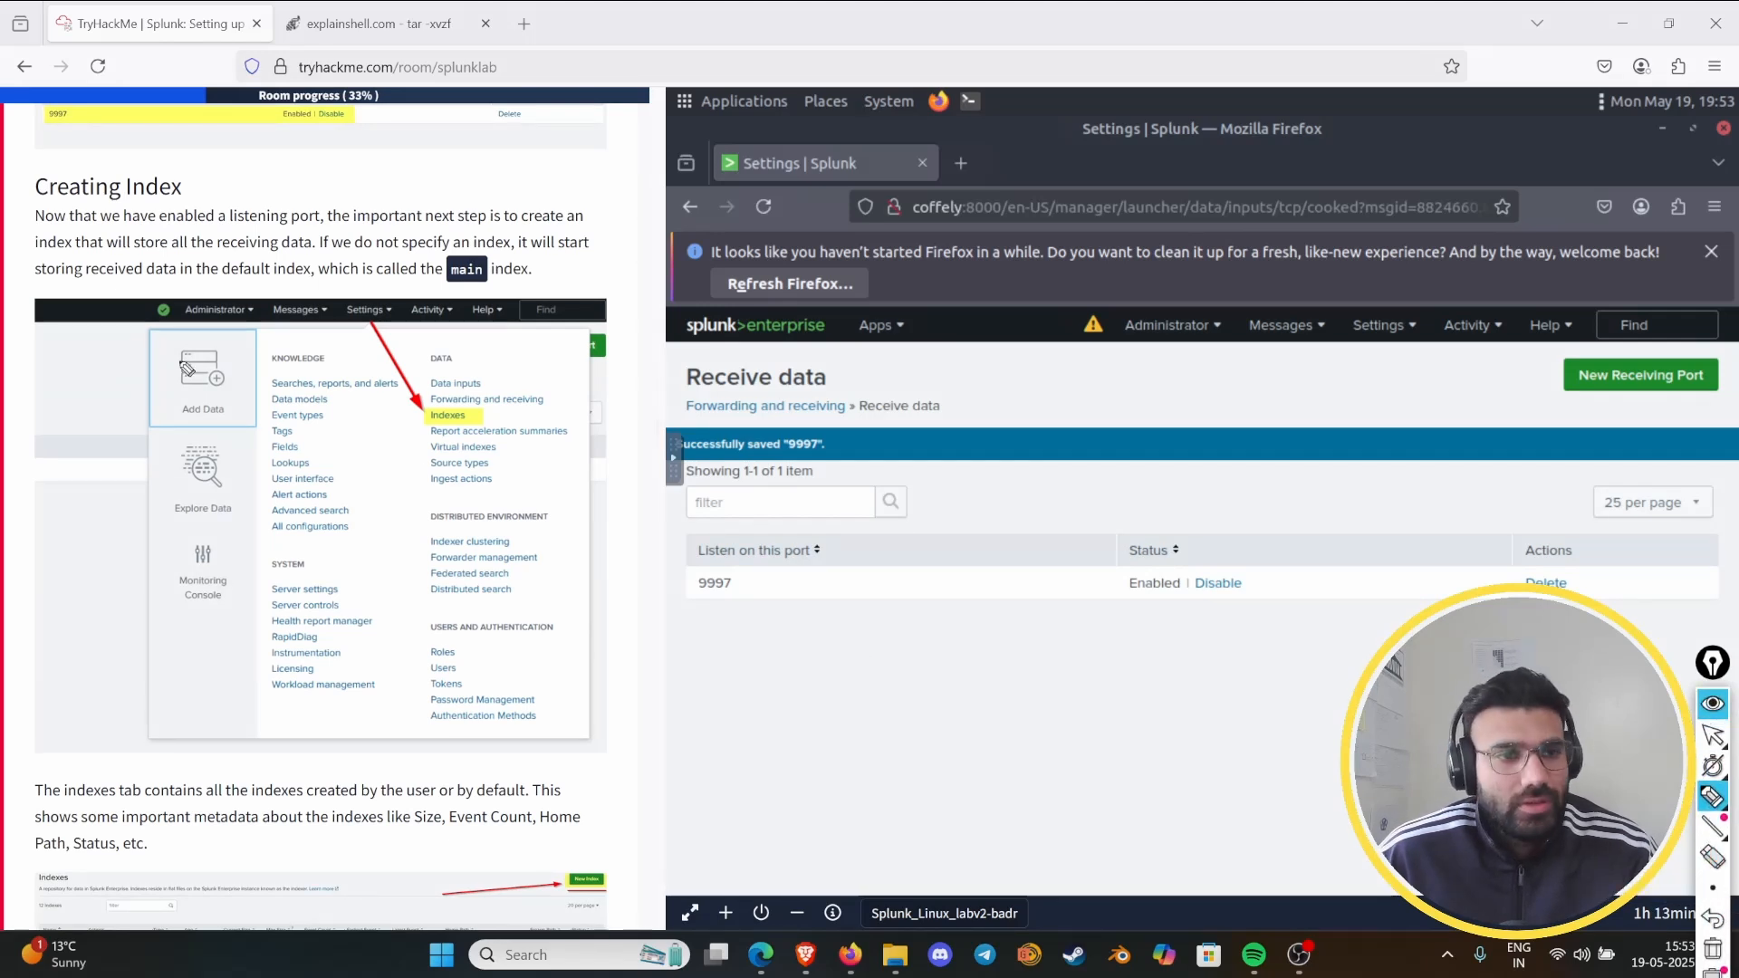
mouse_move(36, 197)
left_mouse_down()
mouse_move(182, 198)
mouse_move(319, 242)
left_mouse_up()
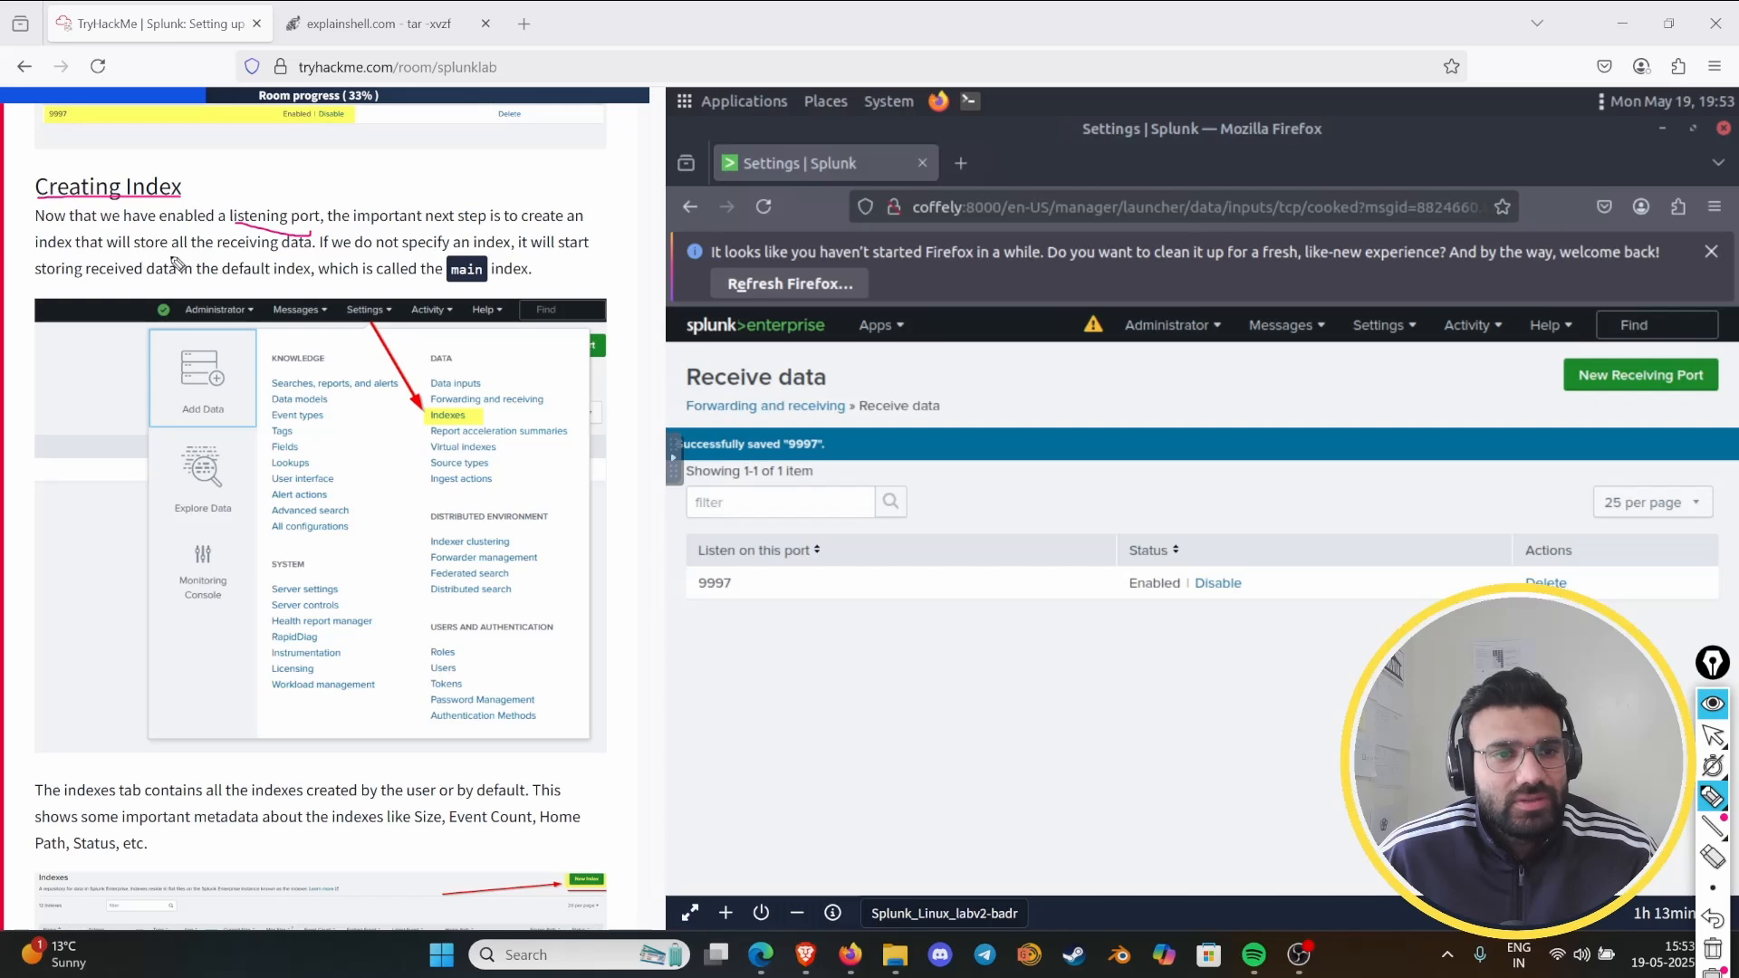
mouse_move(201, 260)
left_mouse_down()
mouse_move(315, 256)
mouse_move(208, 228)
mouse_move(217, 256)
left_mouse_up()
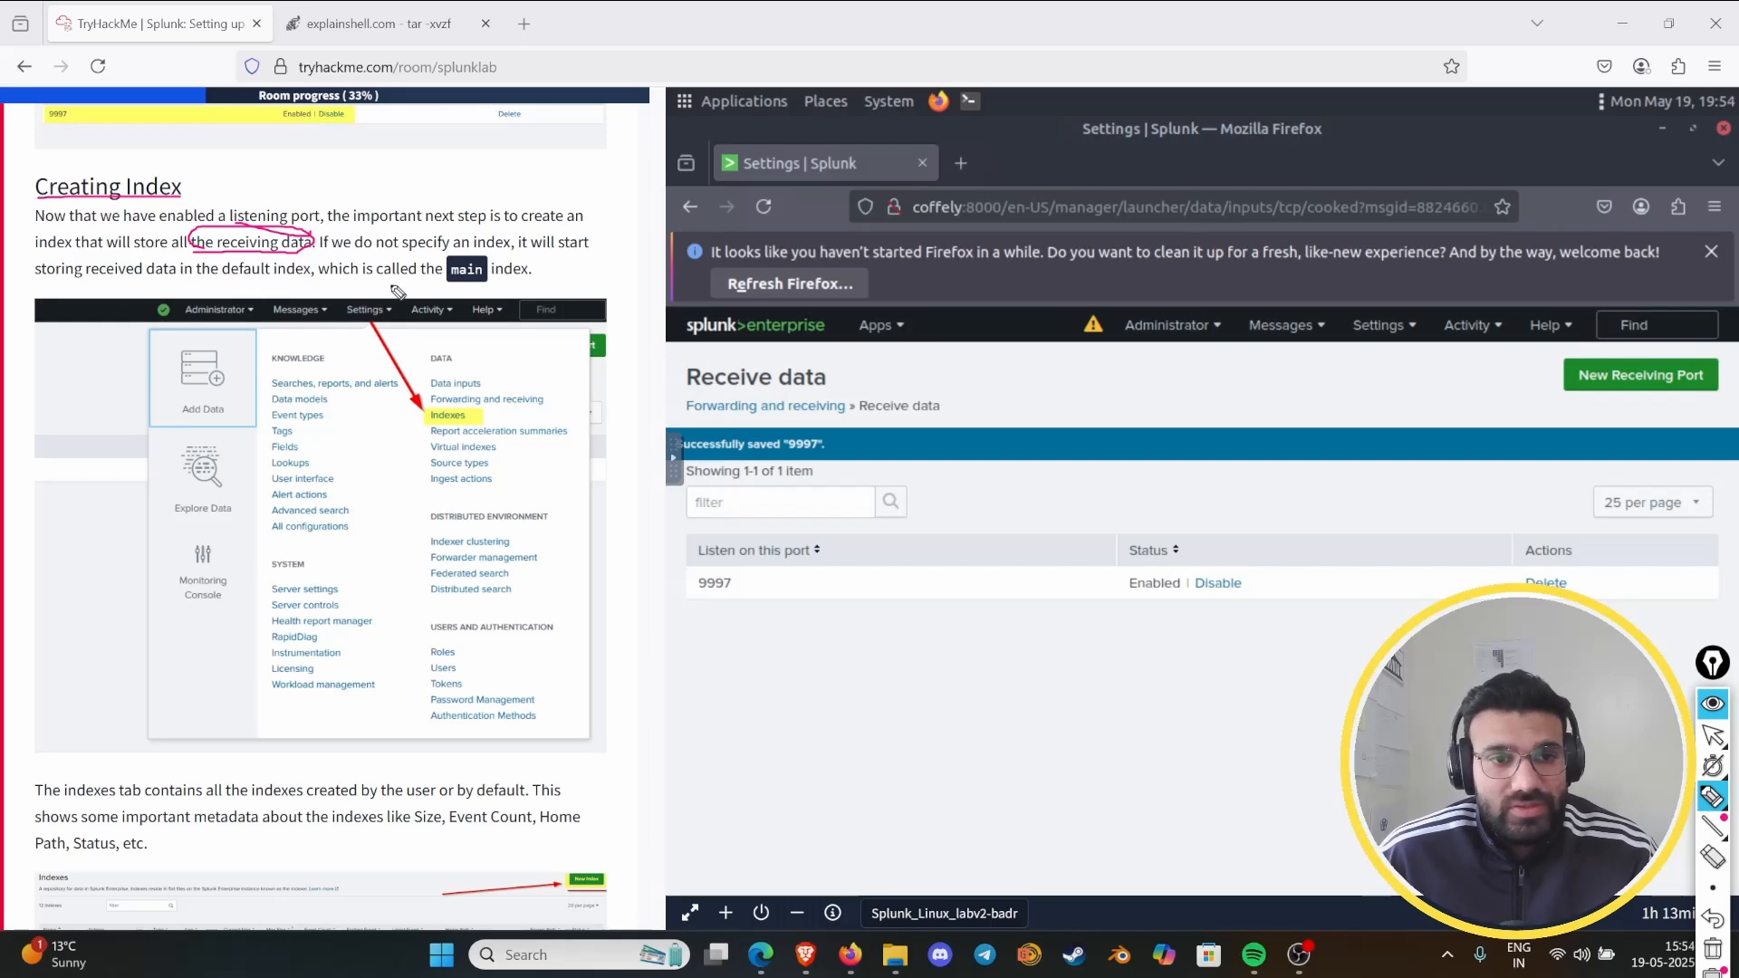
mouse_move(442, 290)
left_mouse_down()
mouse_move(547, 274)
mouse_move(422, 250)
mouse_move(519, 288)
left_mouse_up()
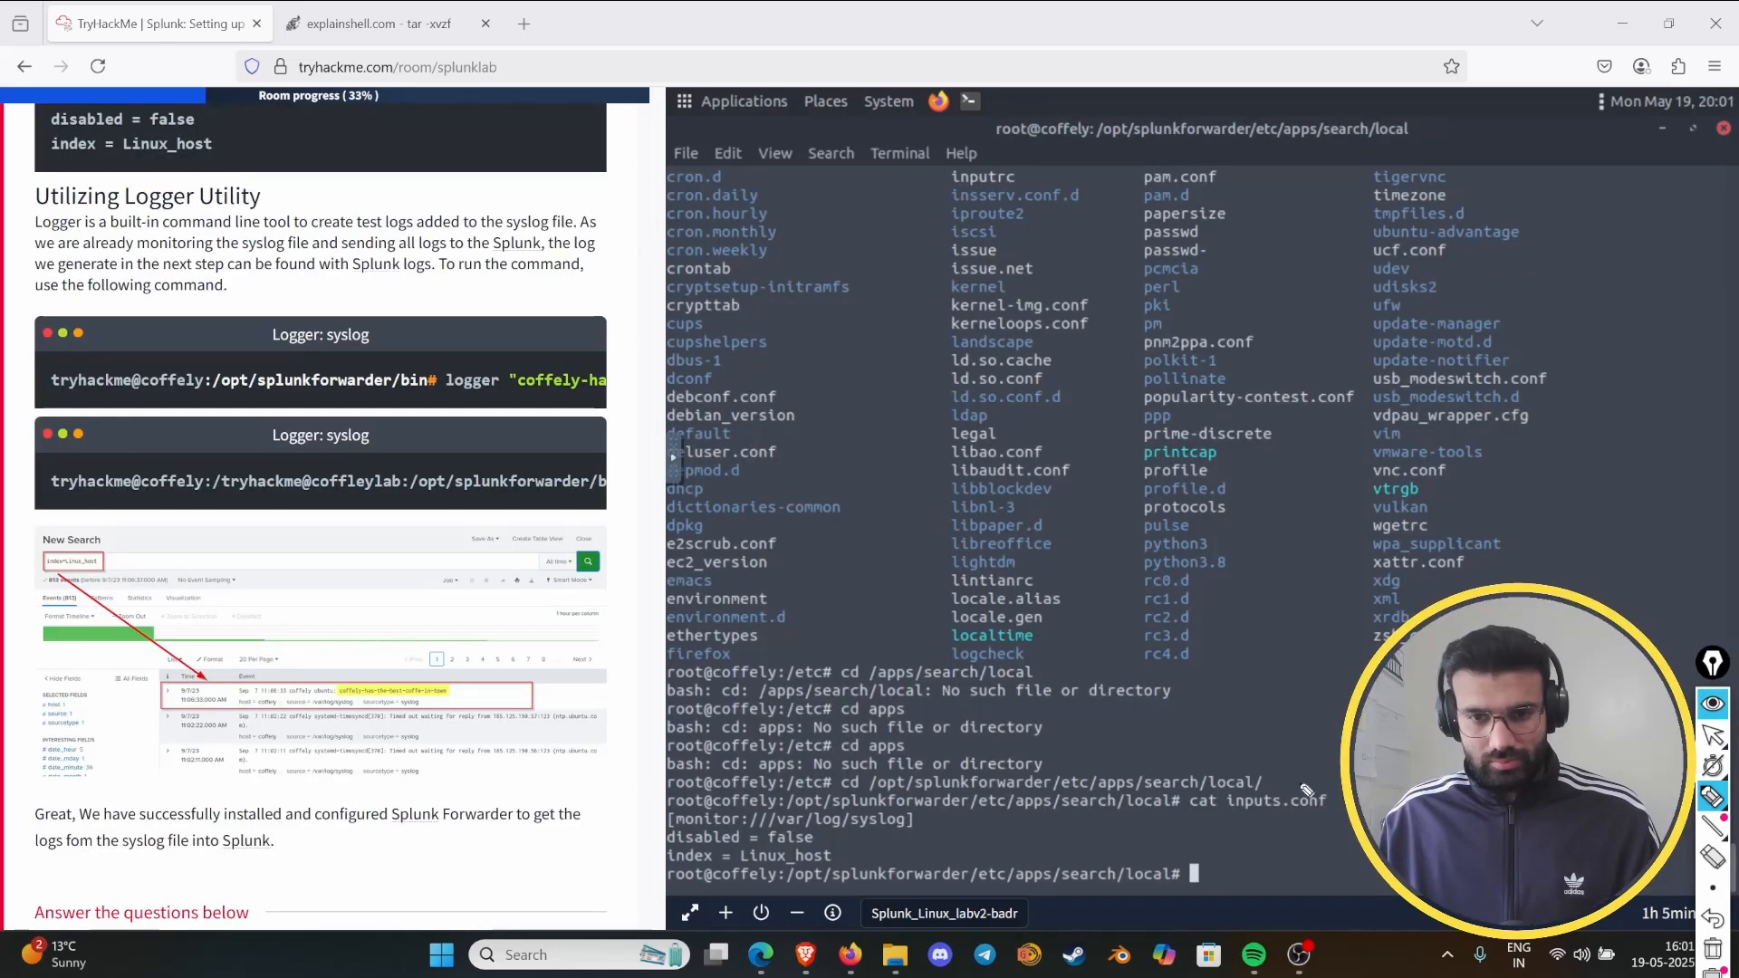
- Hide the drawing tools and review the terminal history, from the forwarder's startup output to the cat inputs.conf output
left_click(1708, 707)
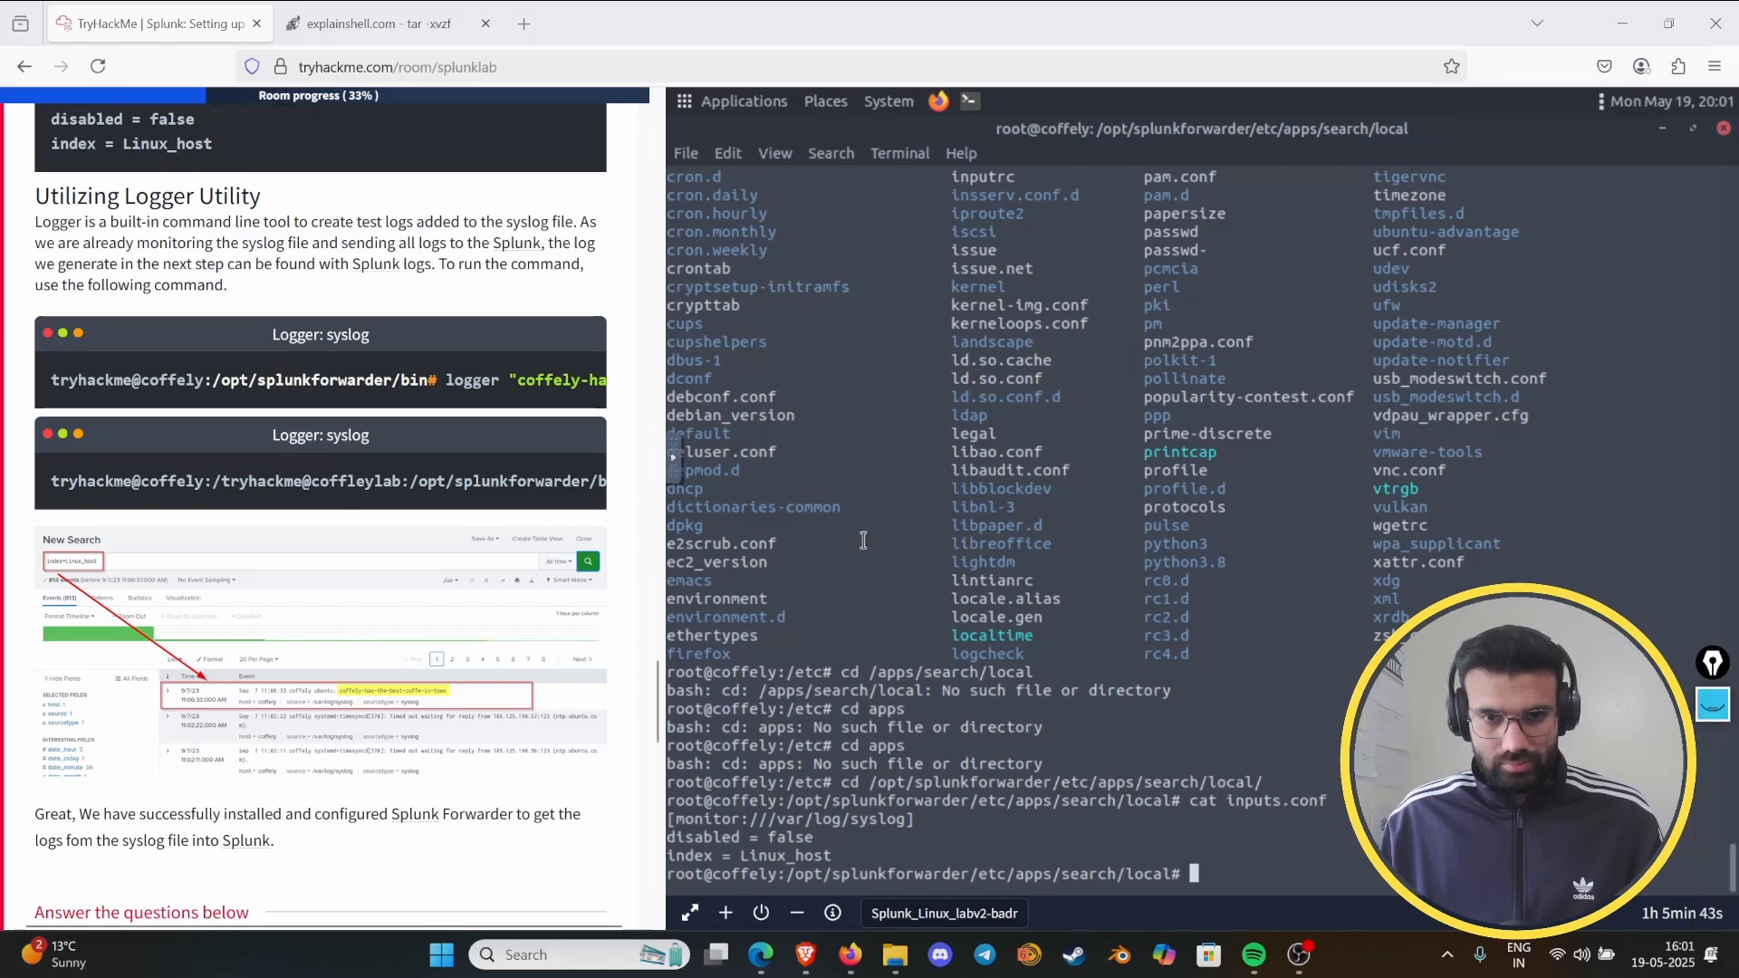
scroll(1363, 576, "up", 15)
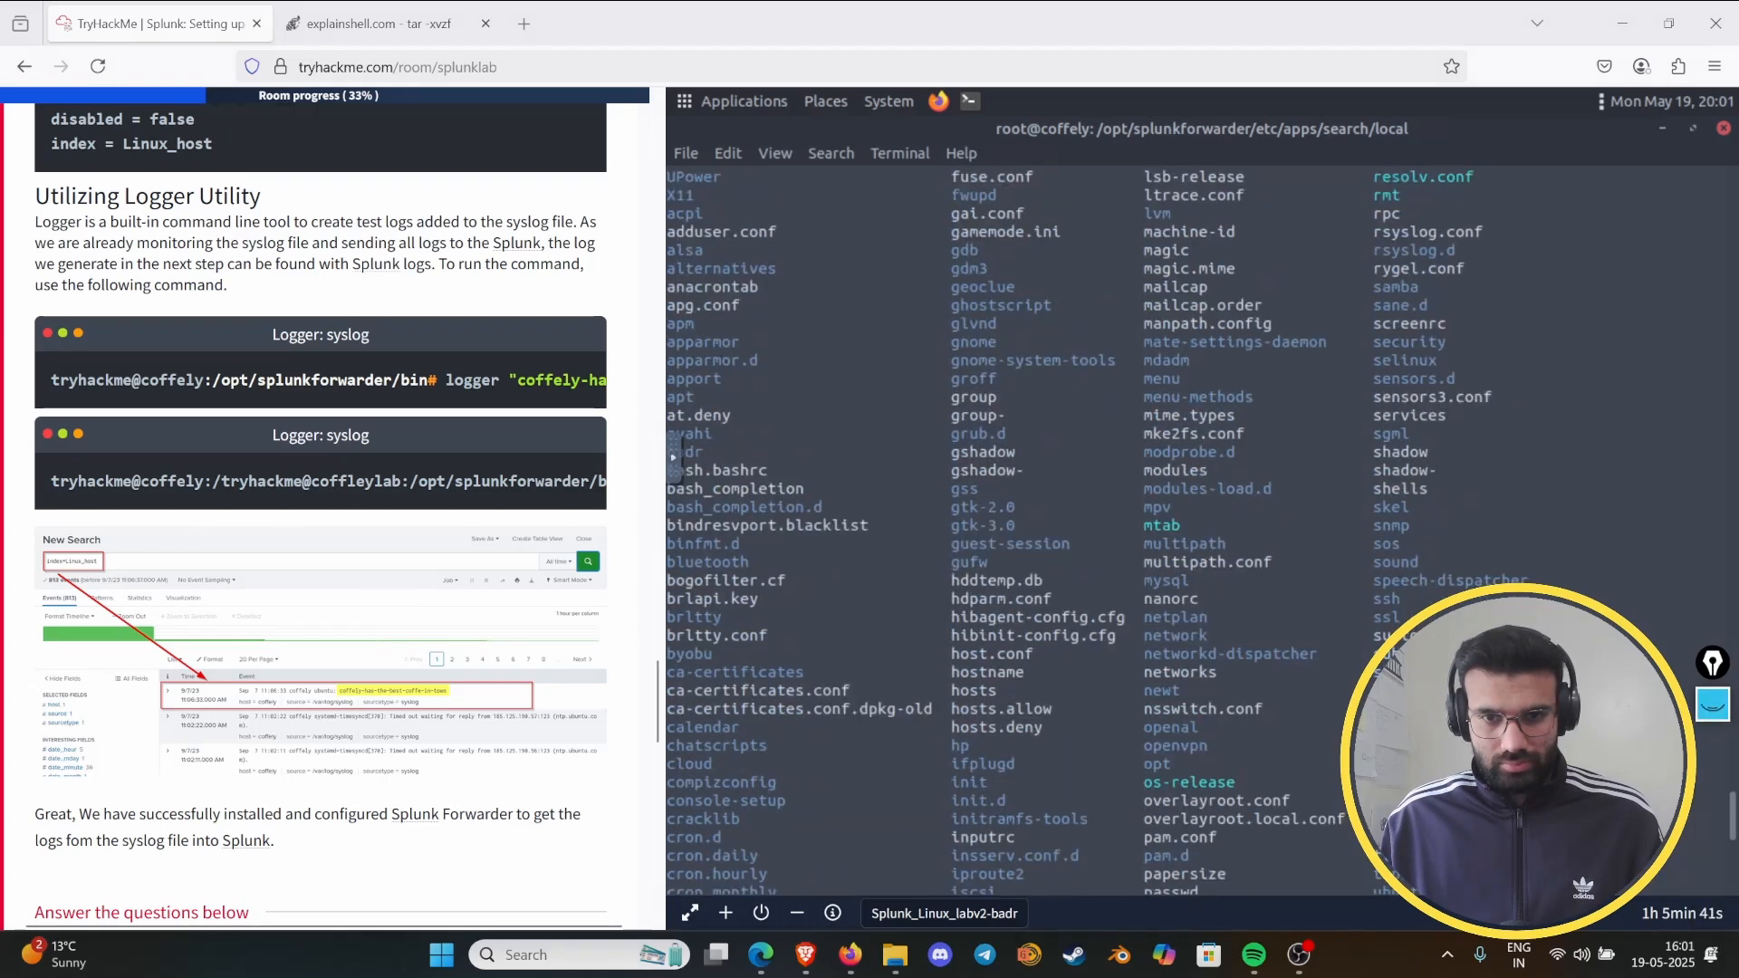
scroll(1363, 577, "up", 5)
scroll(1363, 576, "up", 8)
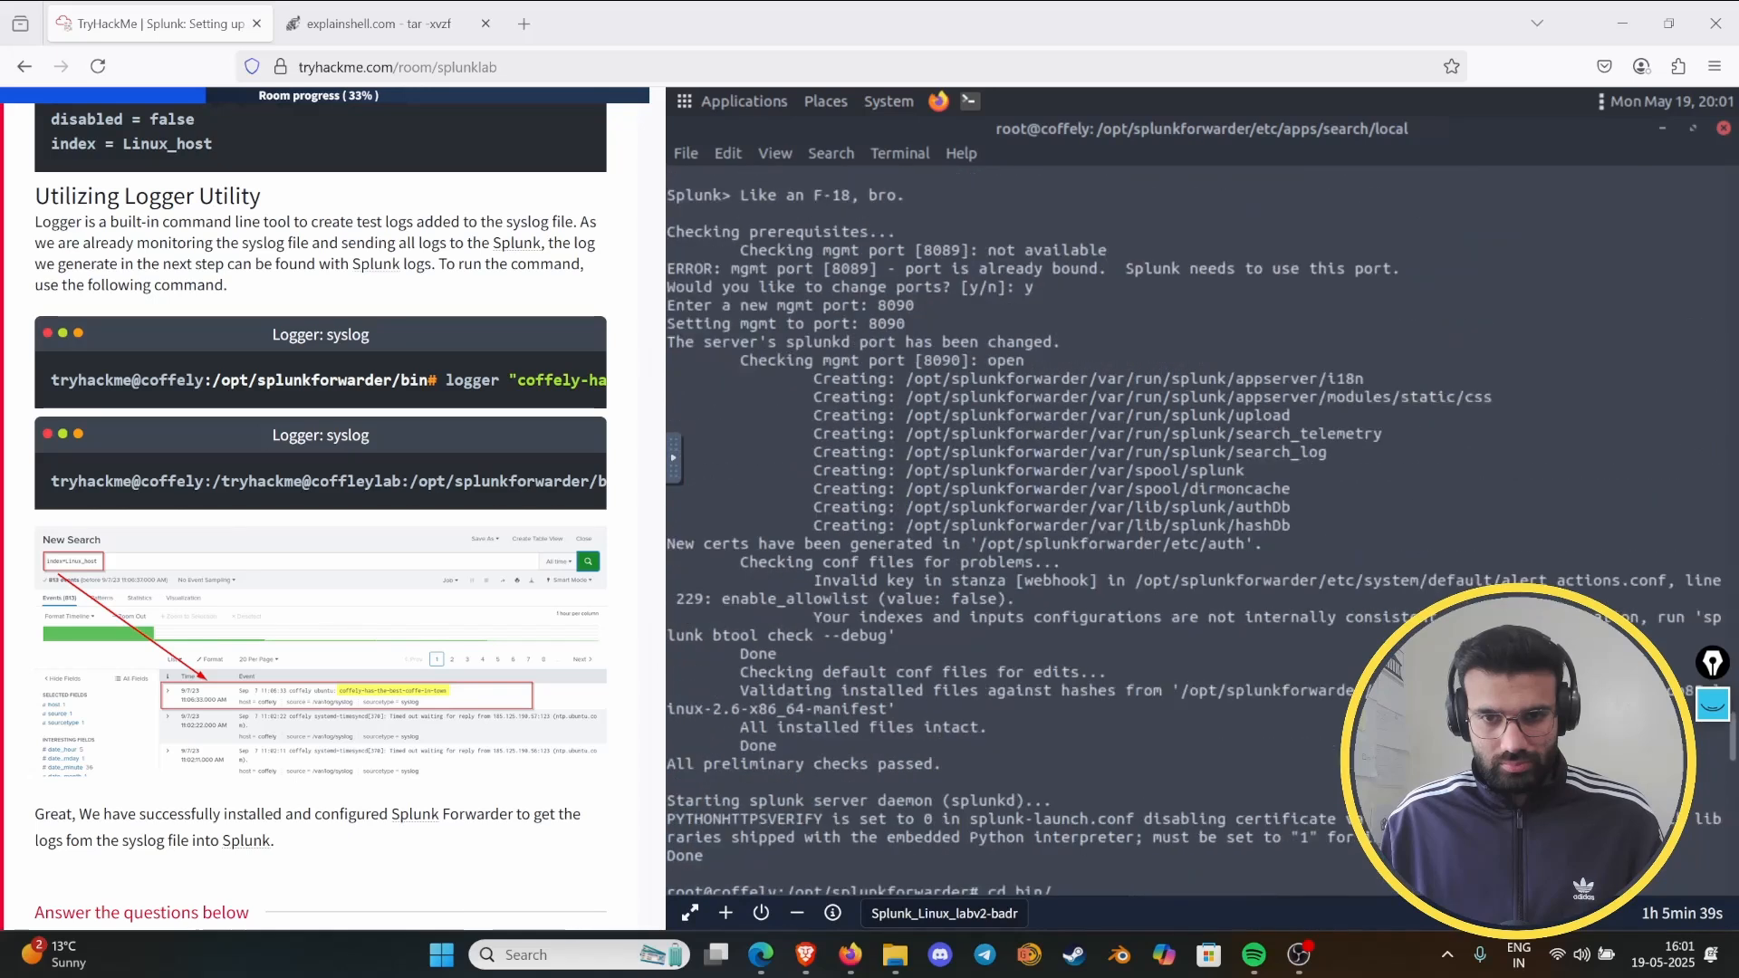
scroll(1363, 577, "down", 20)
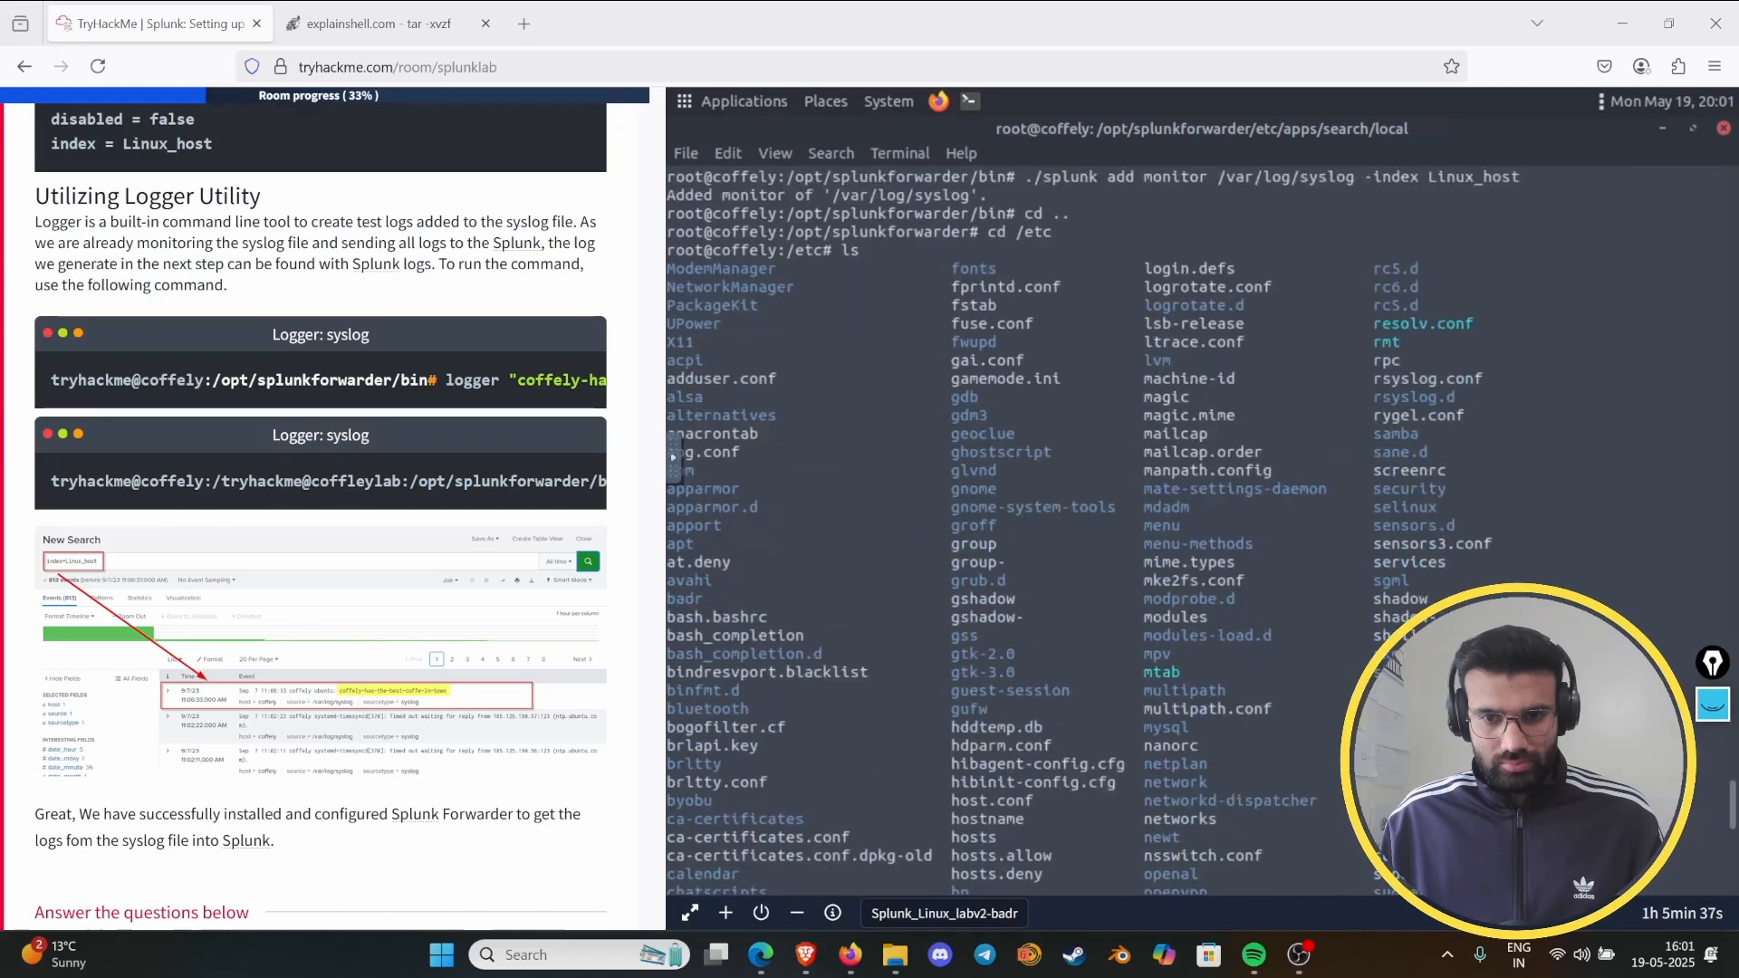
scroll(1177, 525, "down", 5)
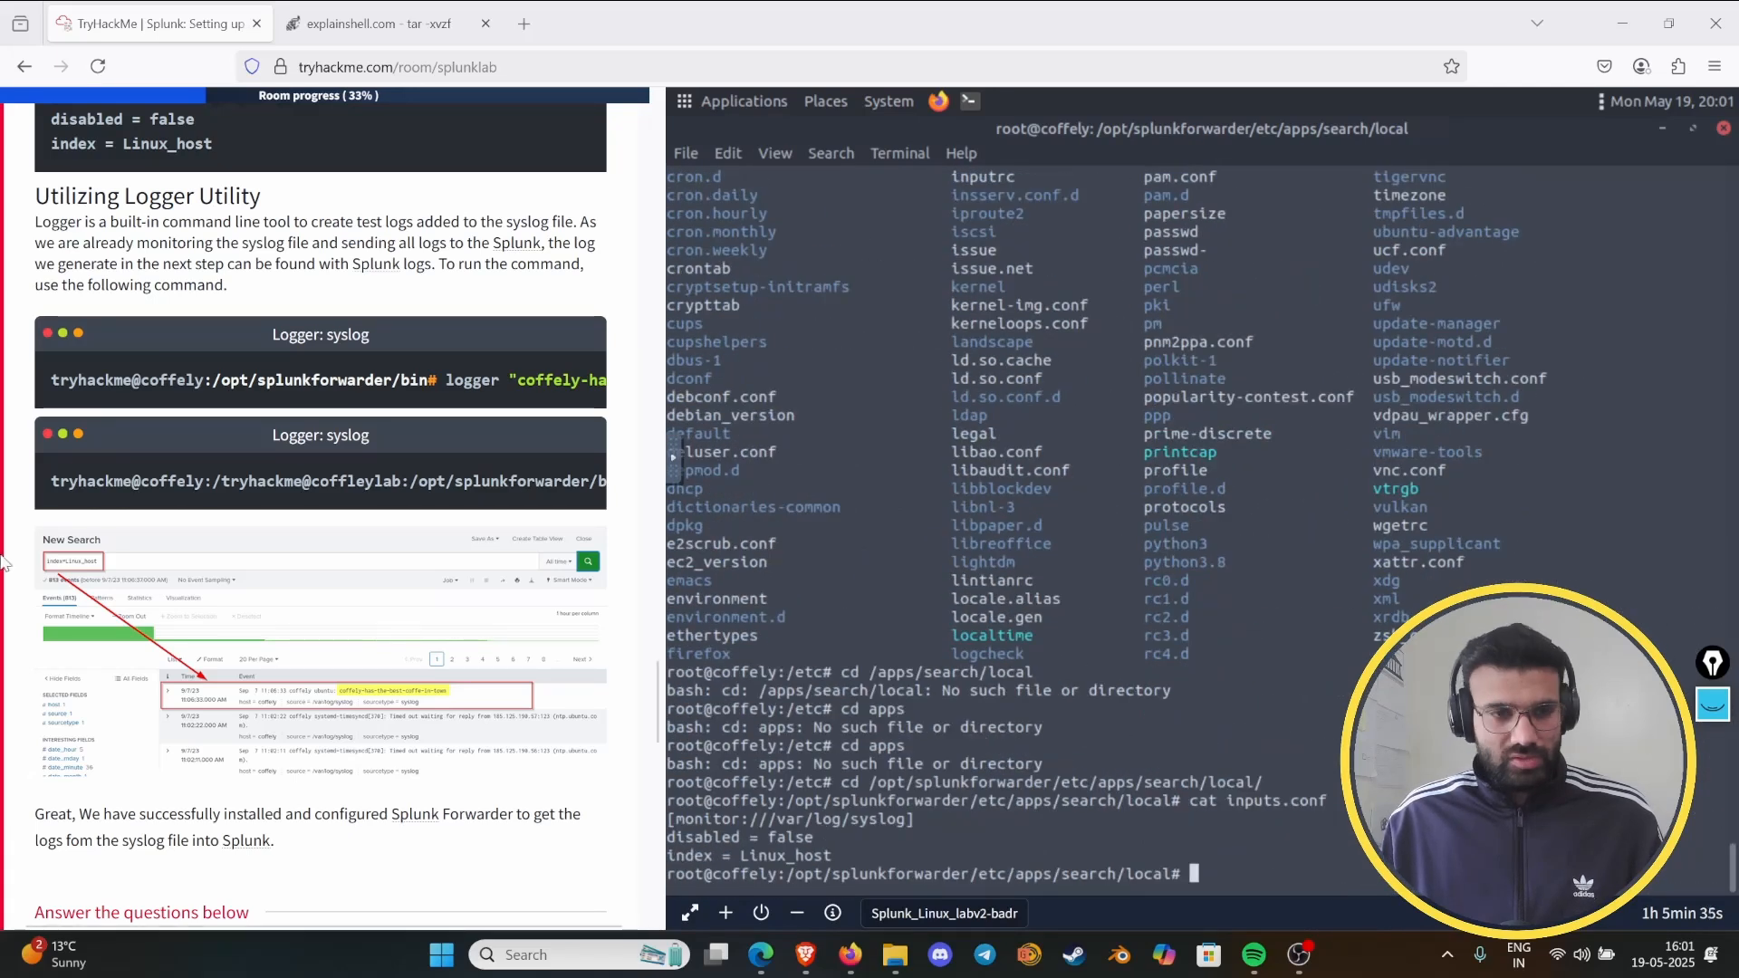
- Review the Task 6 instructions on the receiving port, New Index, Configuring Forwarder, Linux Log Sources and Inputs.conf, ending at Utilizing Logger Utility
scroll(60, 546, "up", 6)
scroll(59, 546, "up", 15)
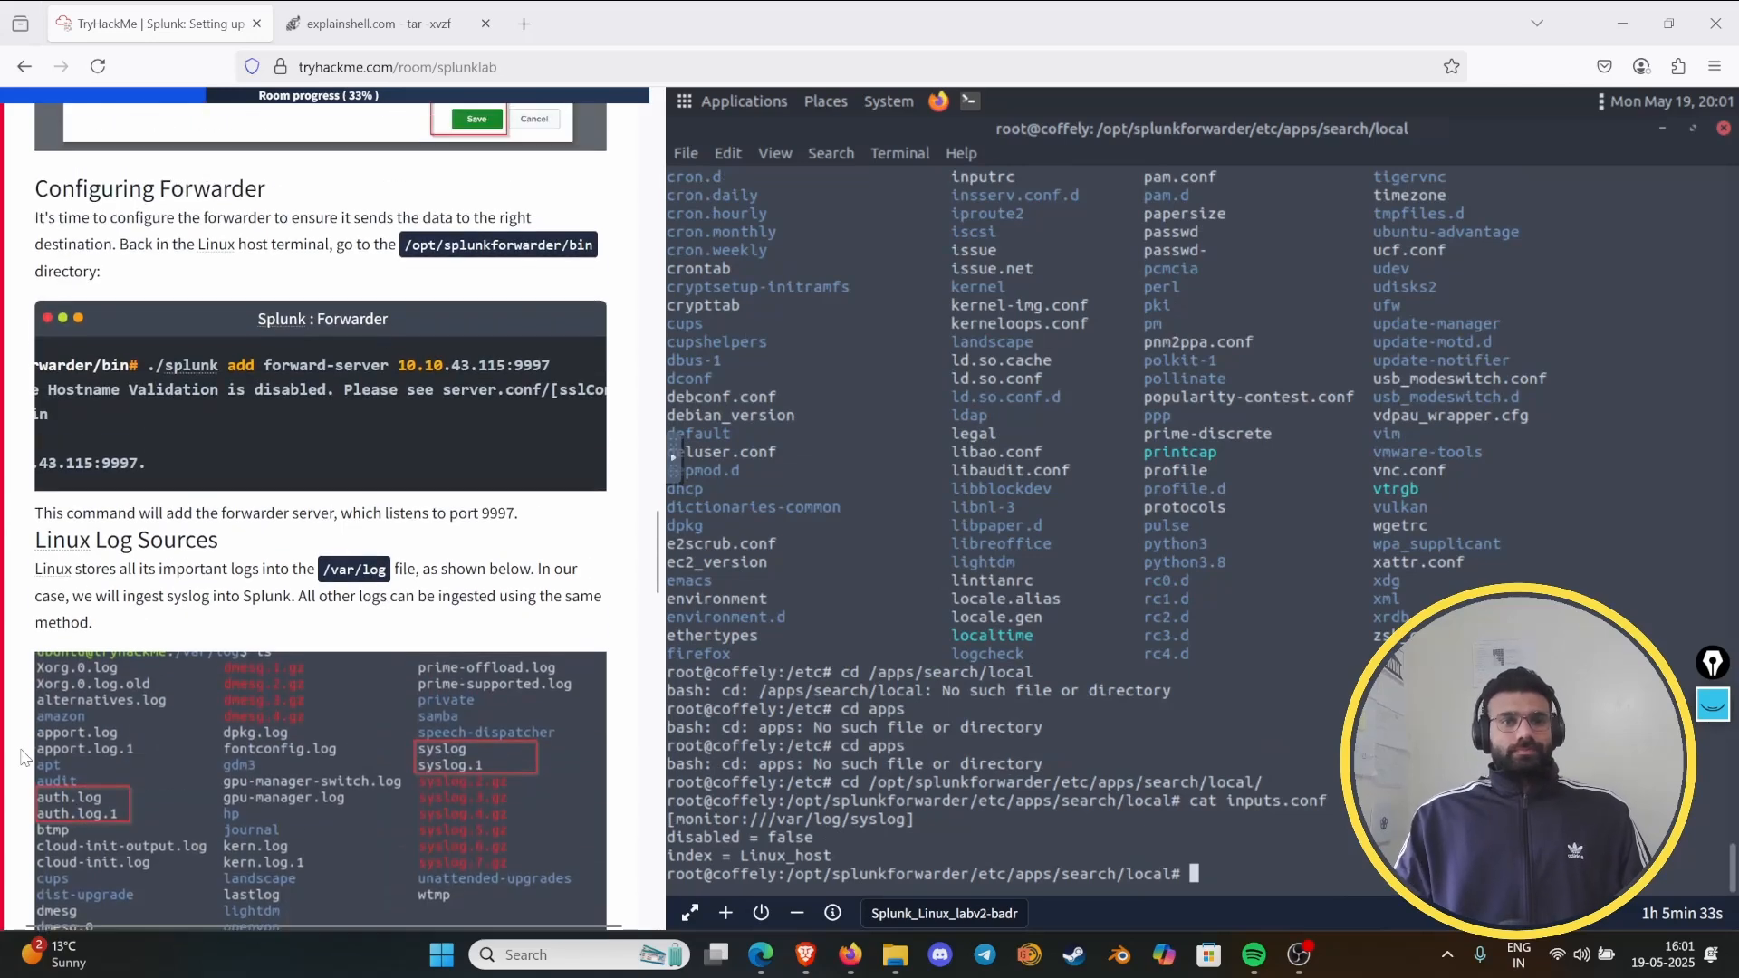
scroll(75, 647, "down", 15)
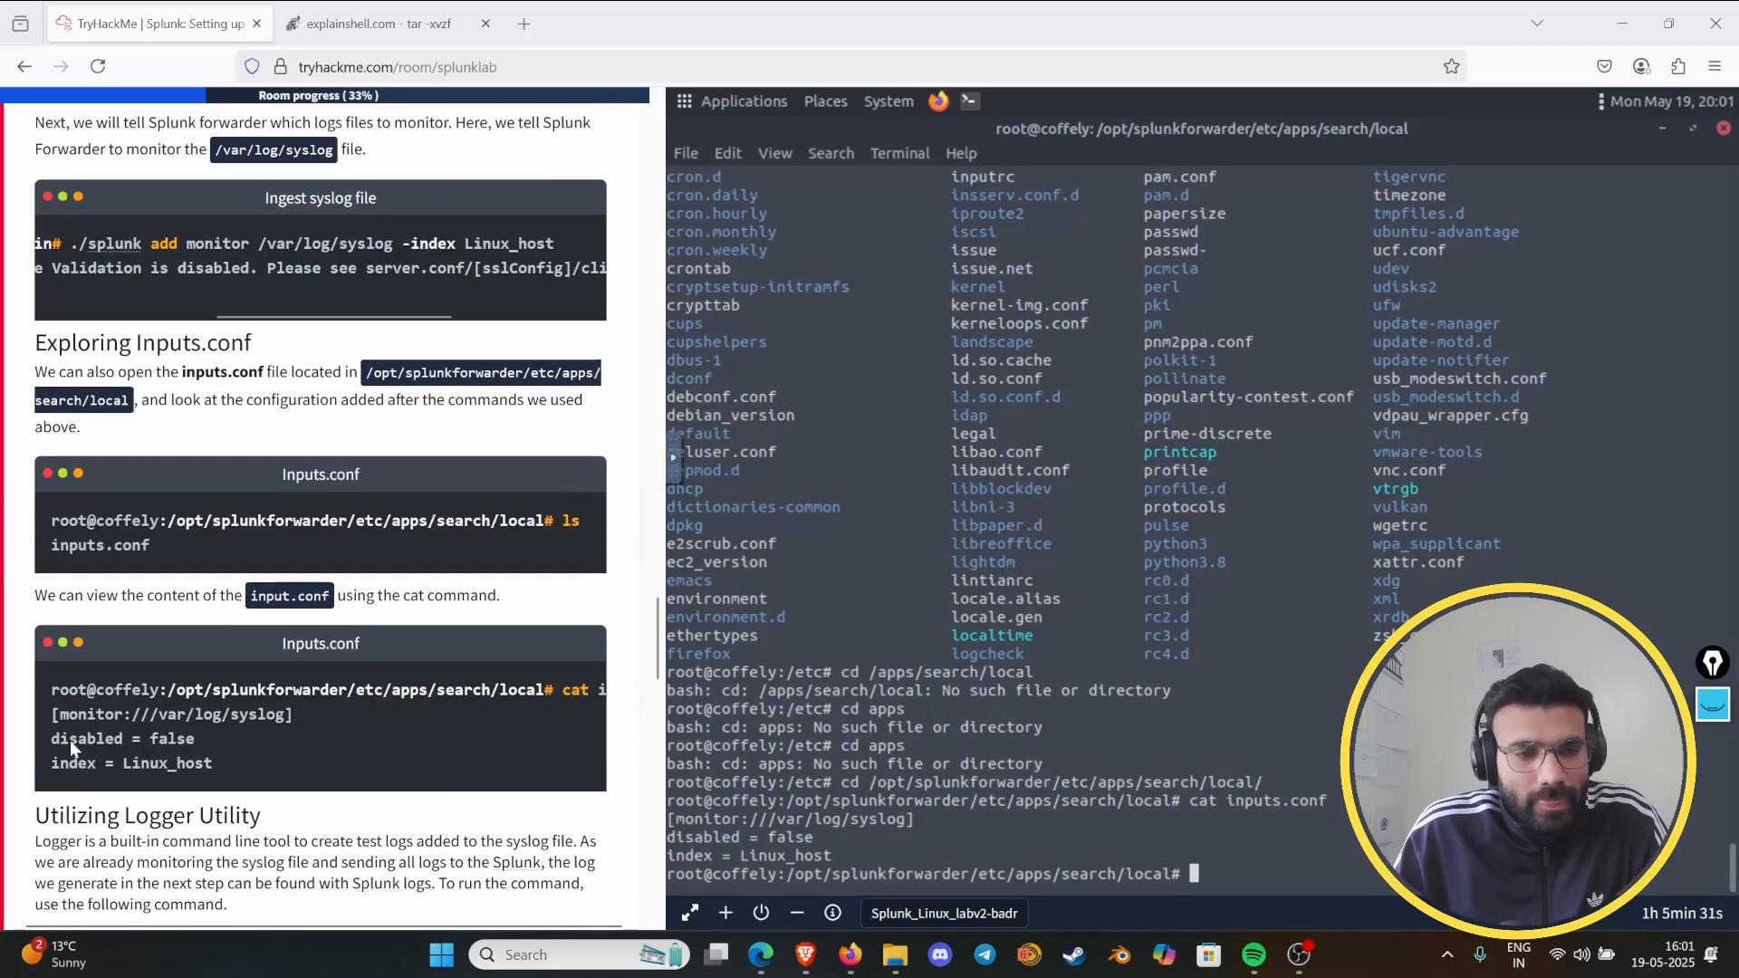
scroll(113, 712, "up", 15)
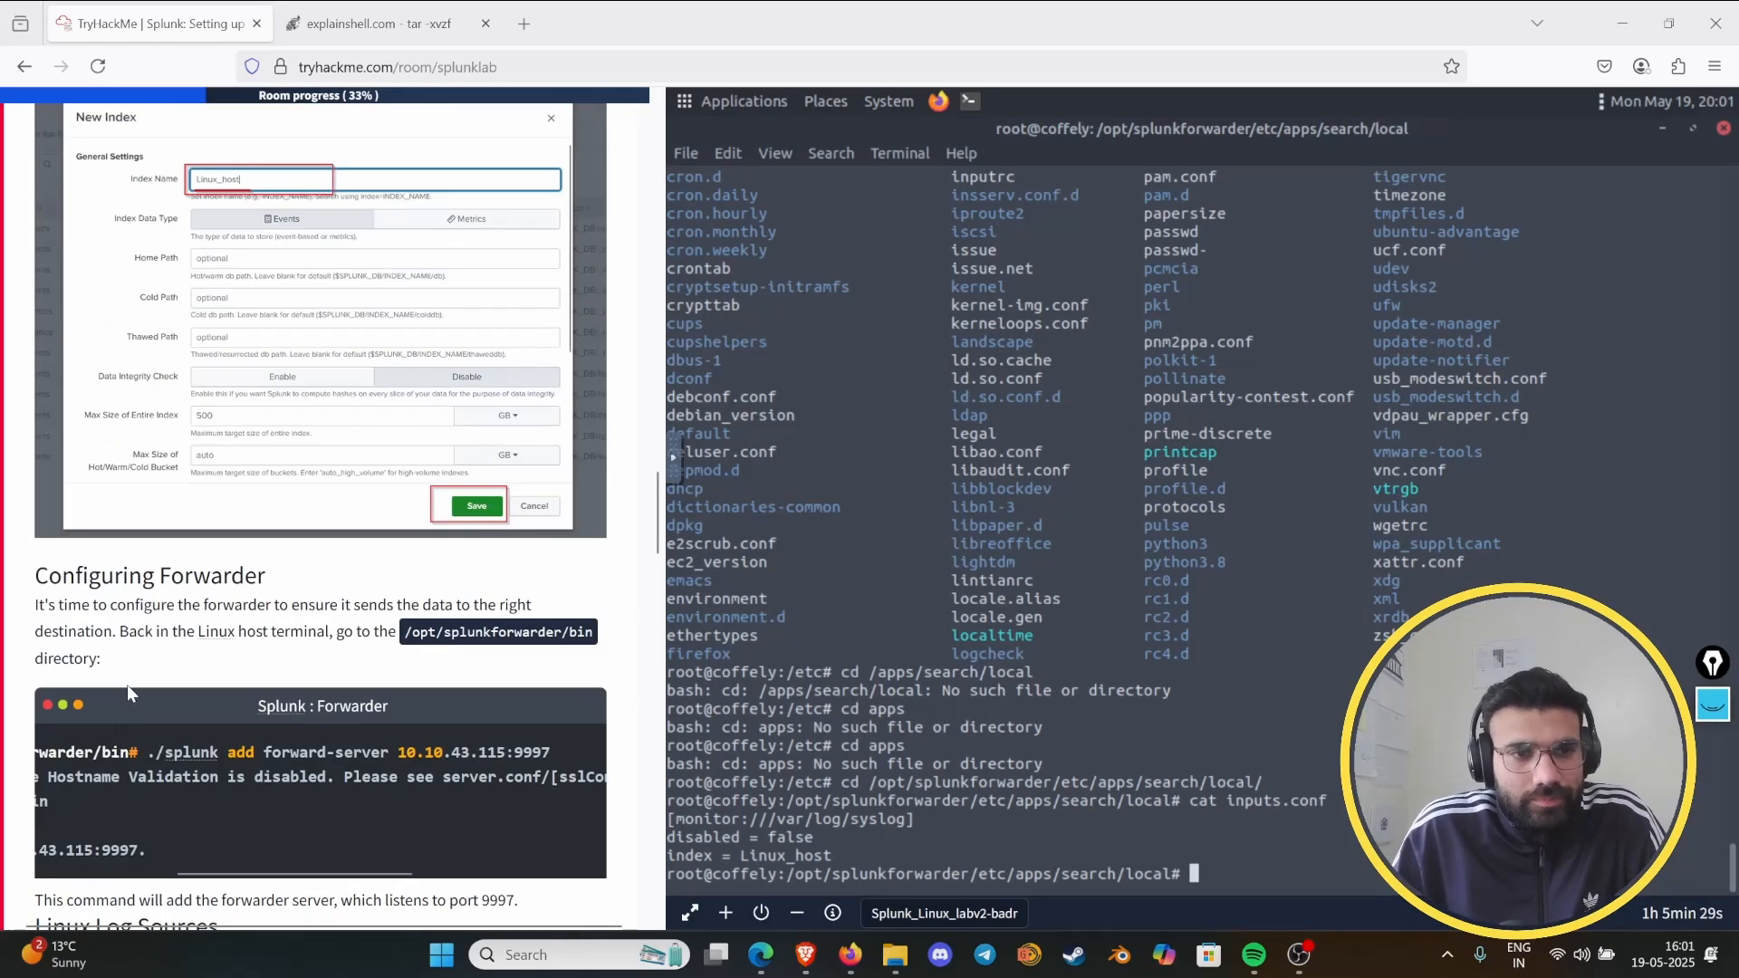
scroll(175, 675, "up", 5)
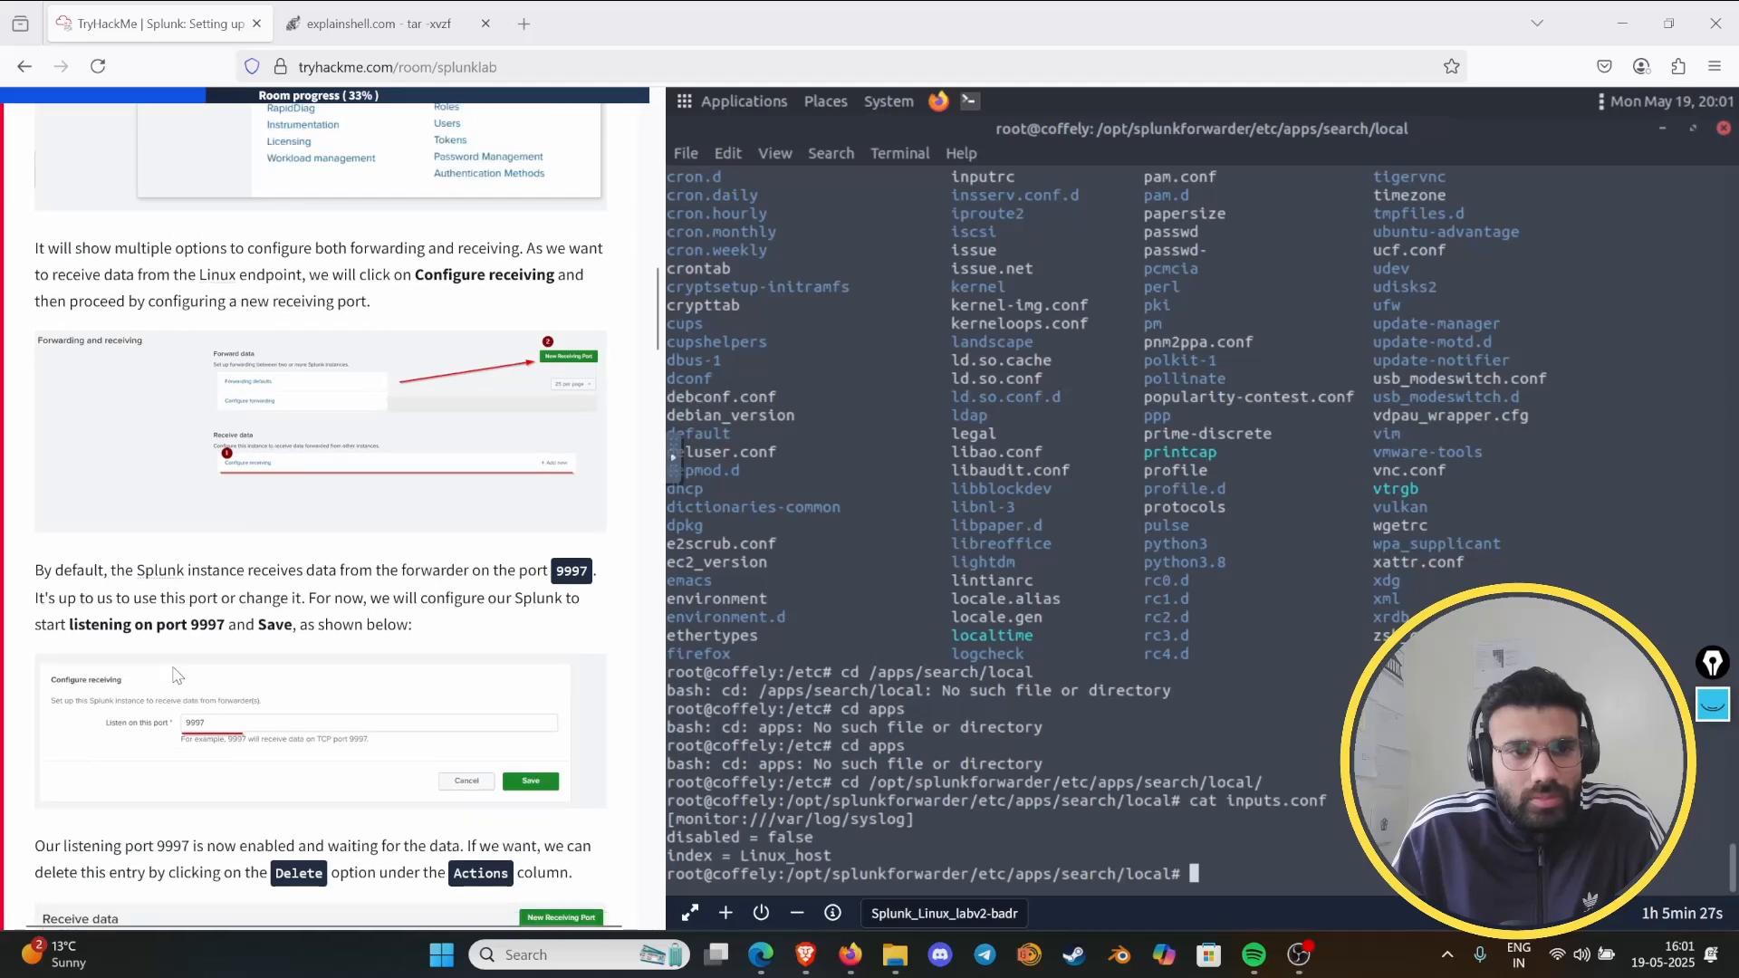
scroll(64, 646, "down", 5)
scroll(262, 606, "down", 10)
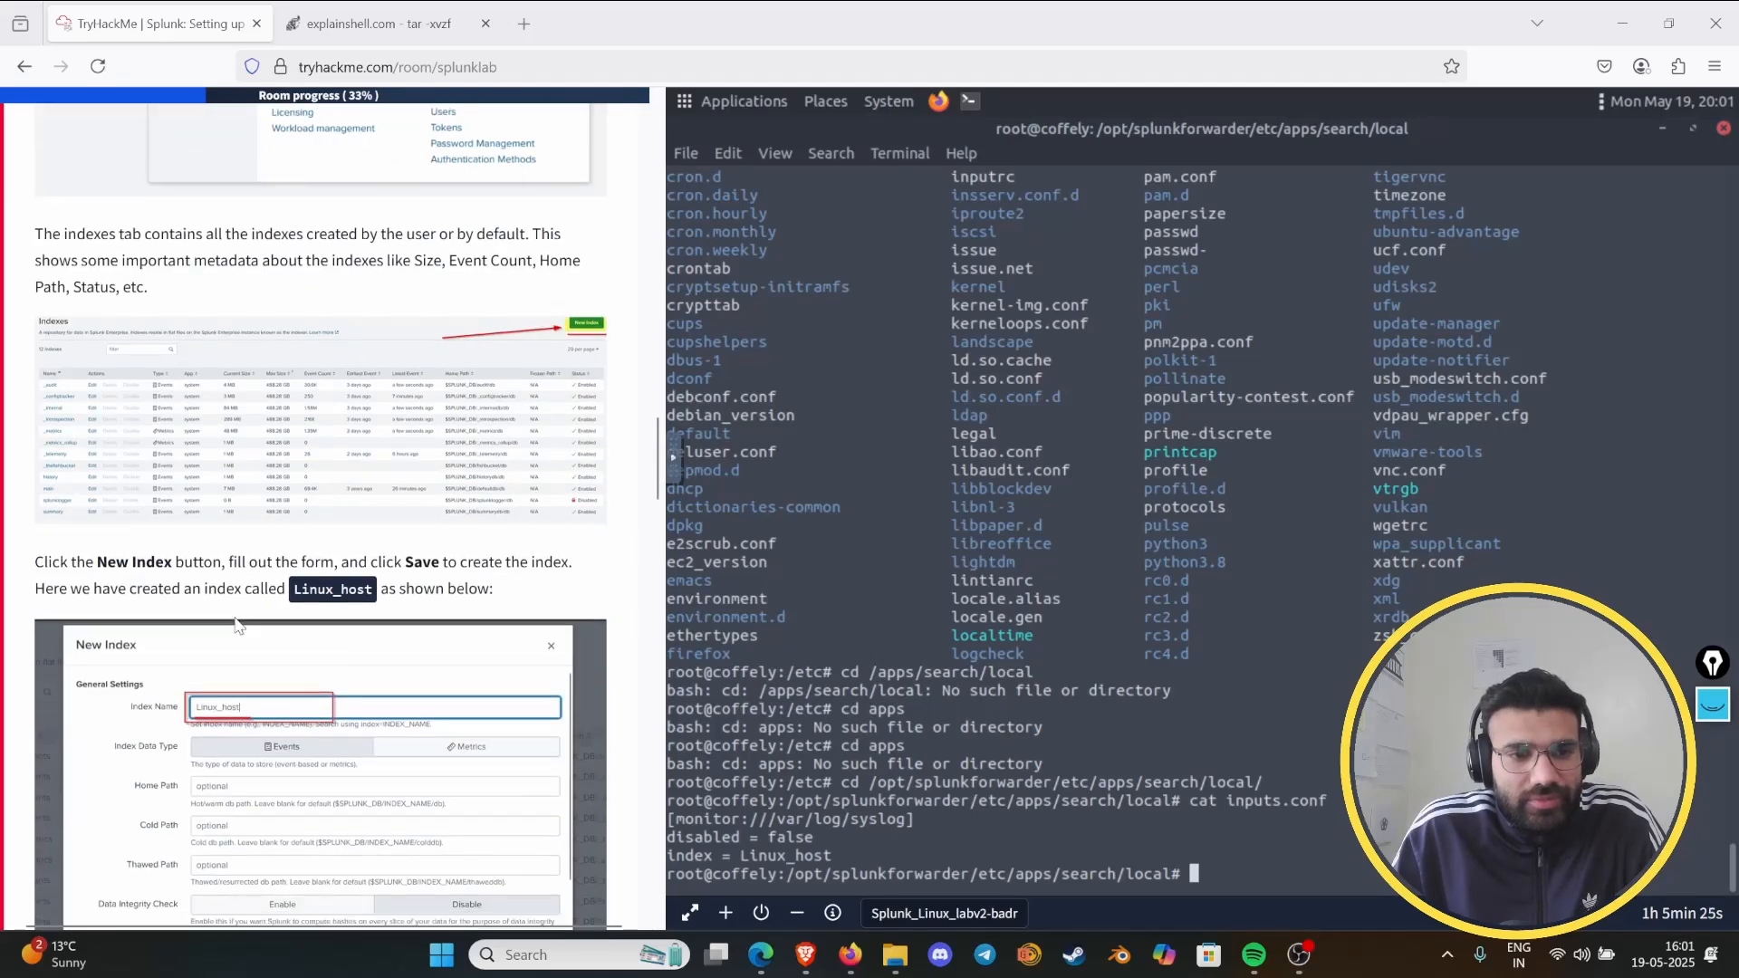
scroll(148, 587, "down", 3)
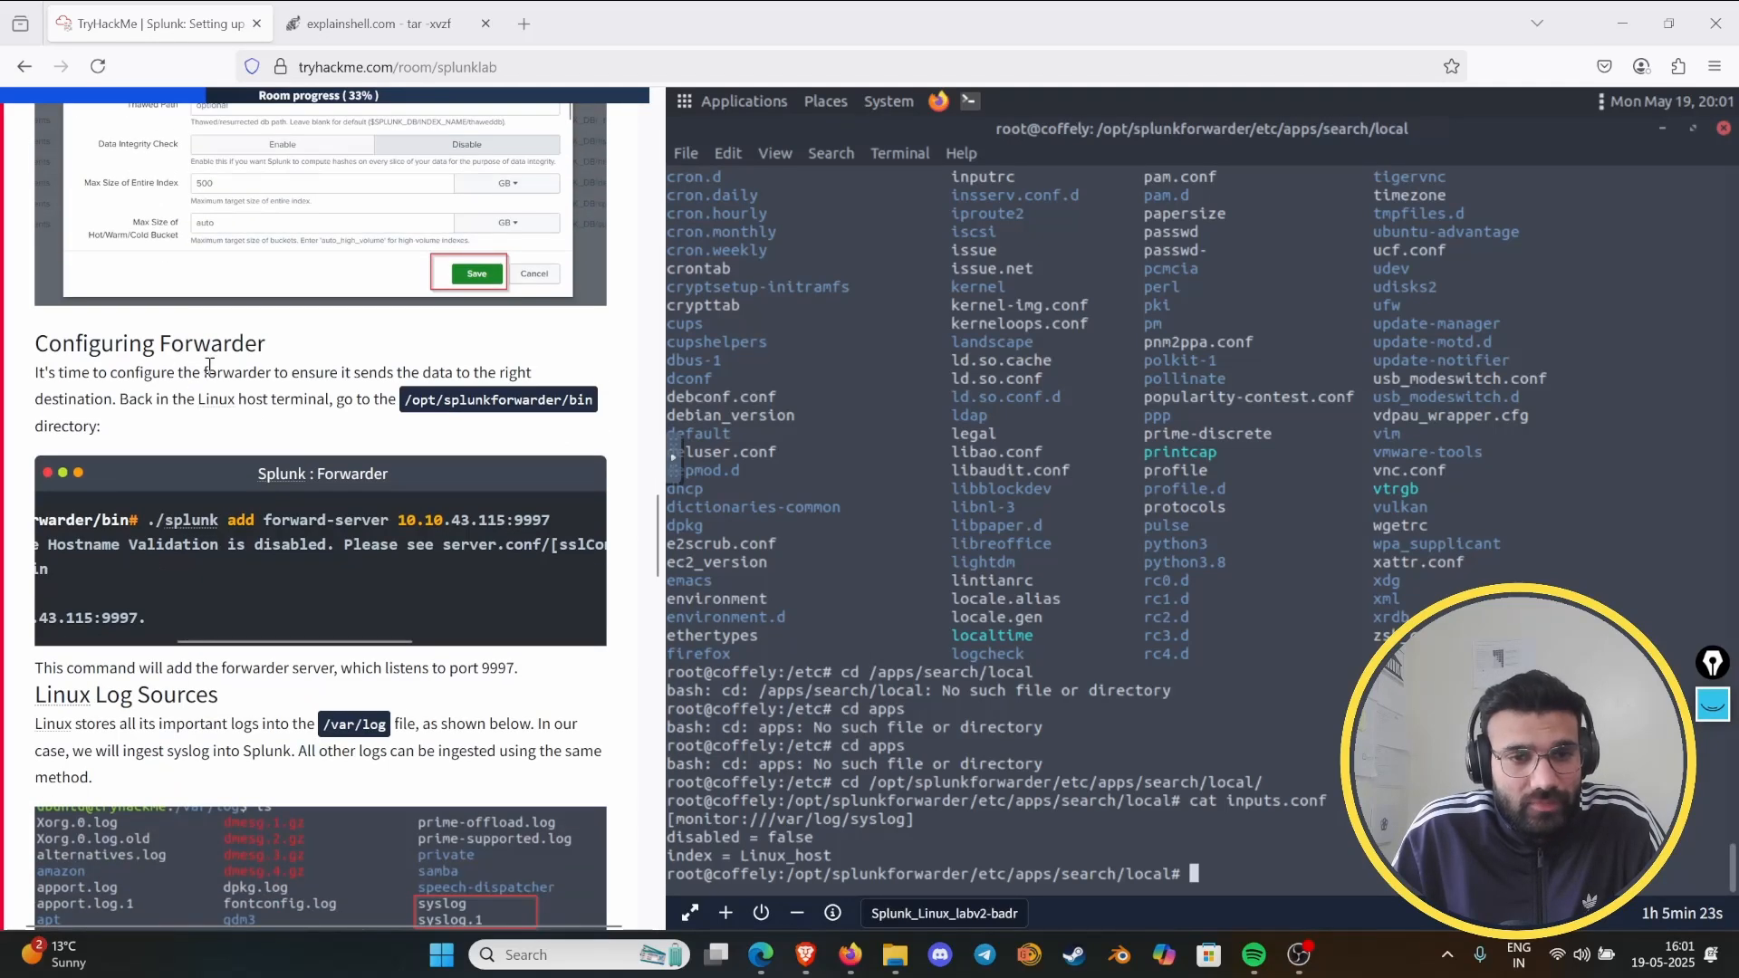
scroll(214, 472, "down", 4)
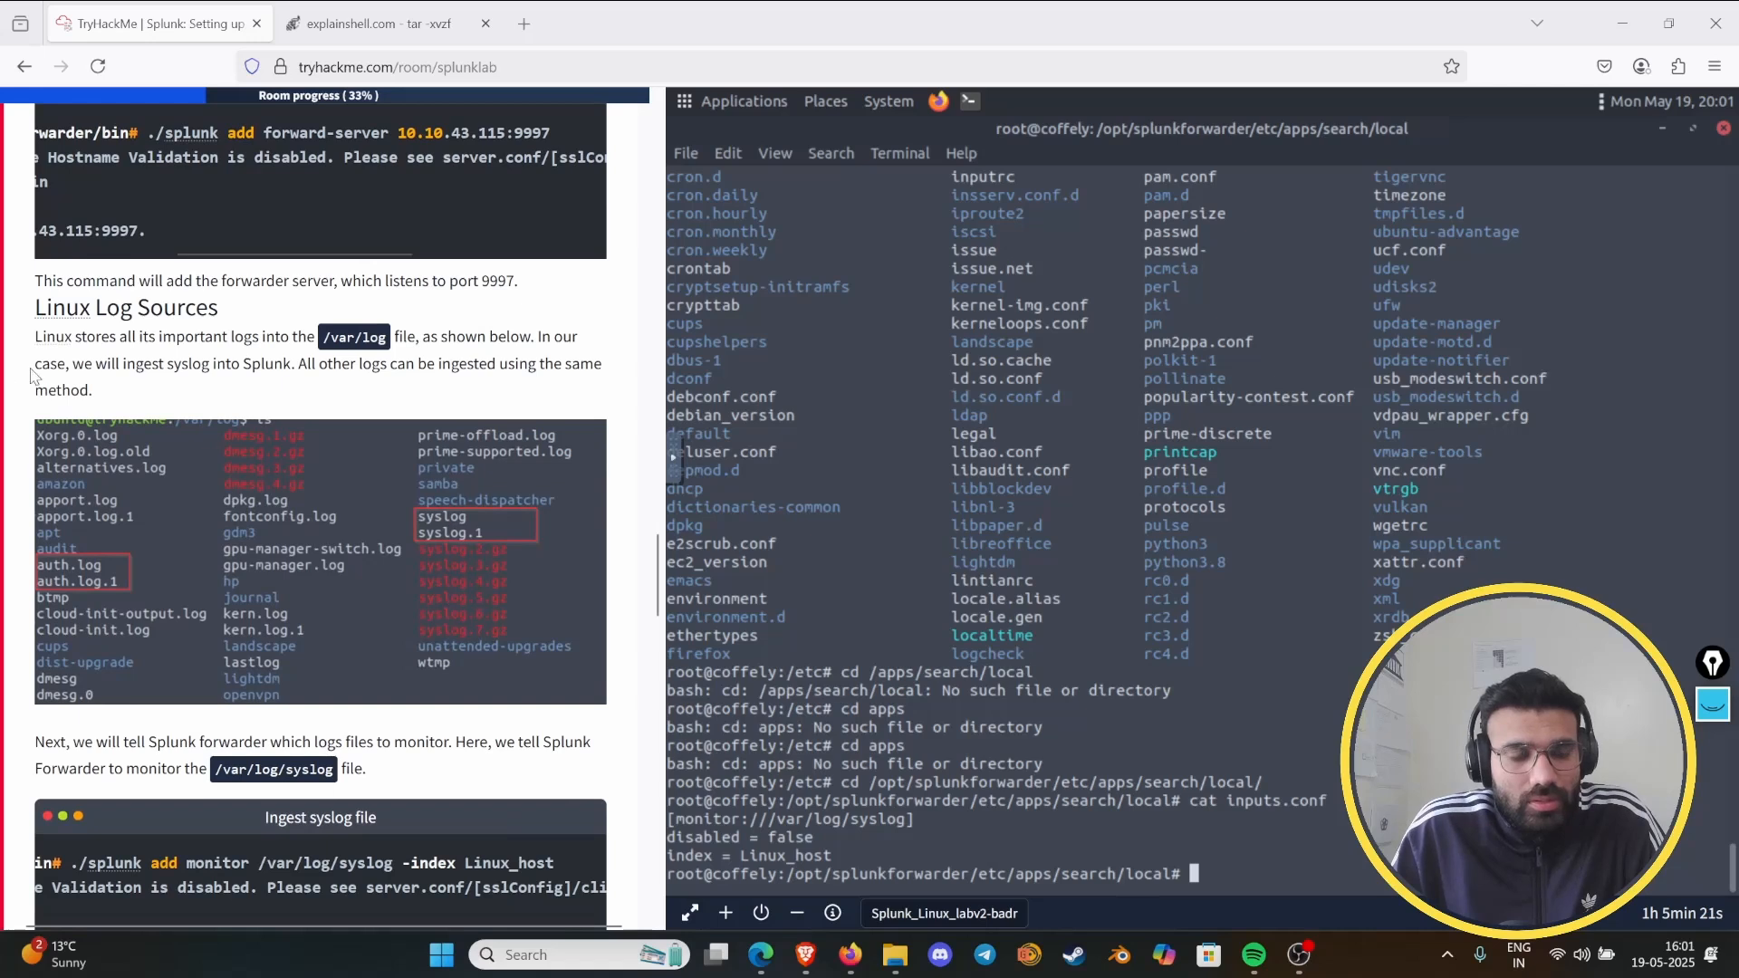
scroll(132, 358, "down", 6)
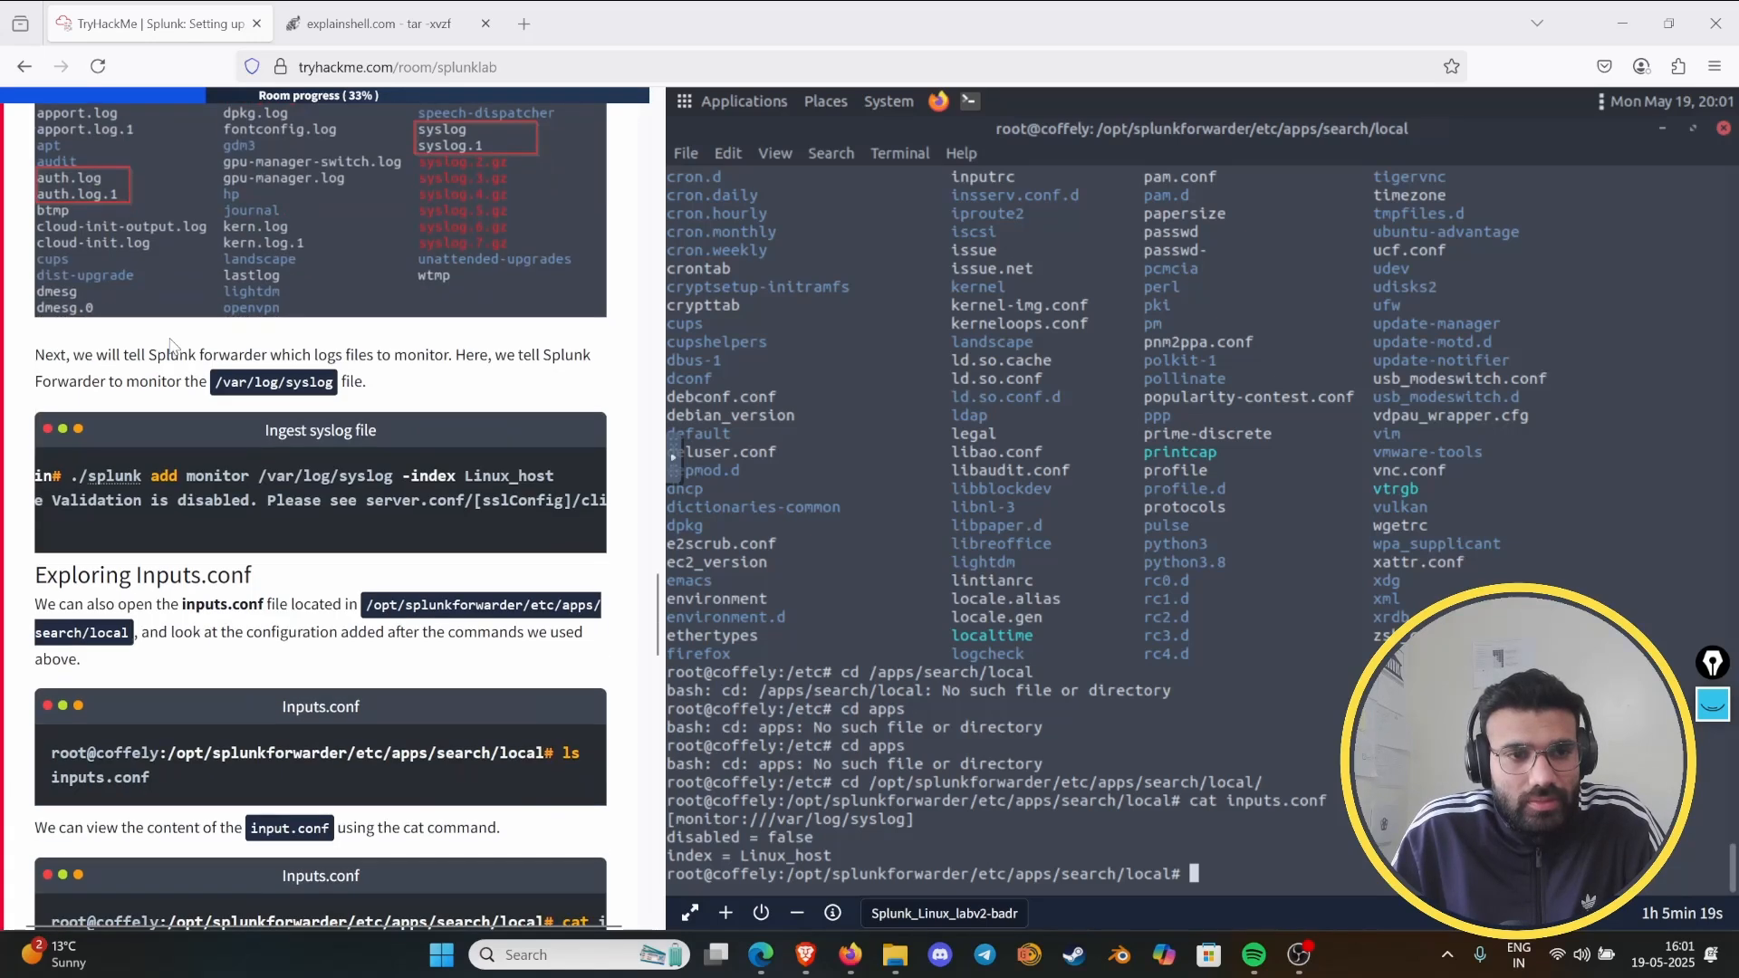
scroll(278, 329, "up", 6)
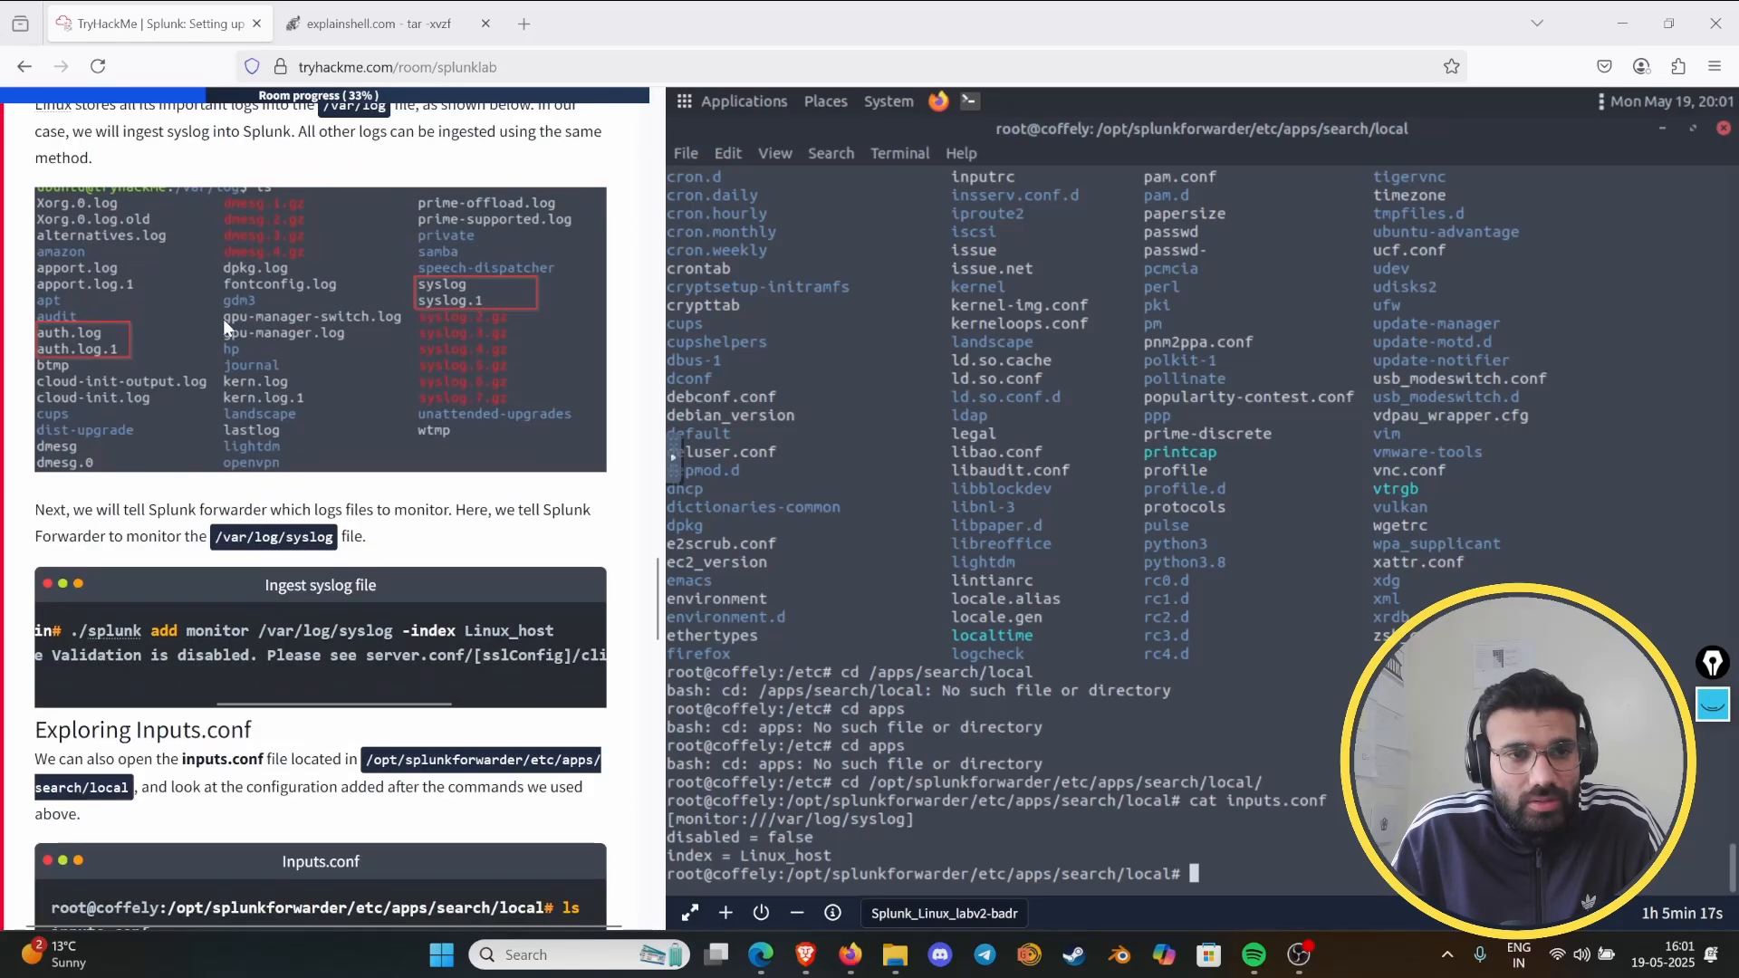
left_click_drag(98, 307, 251, 328)
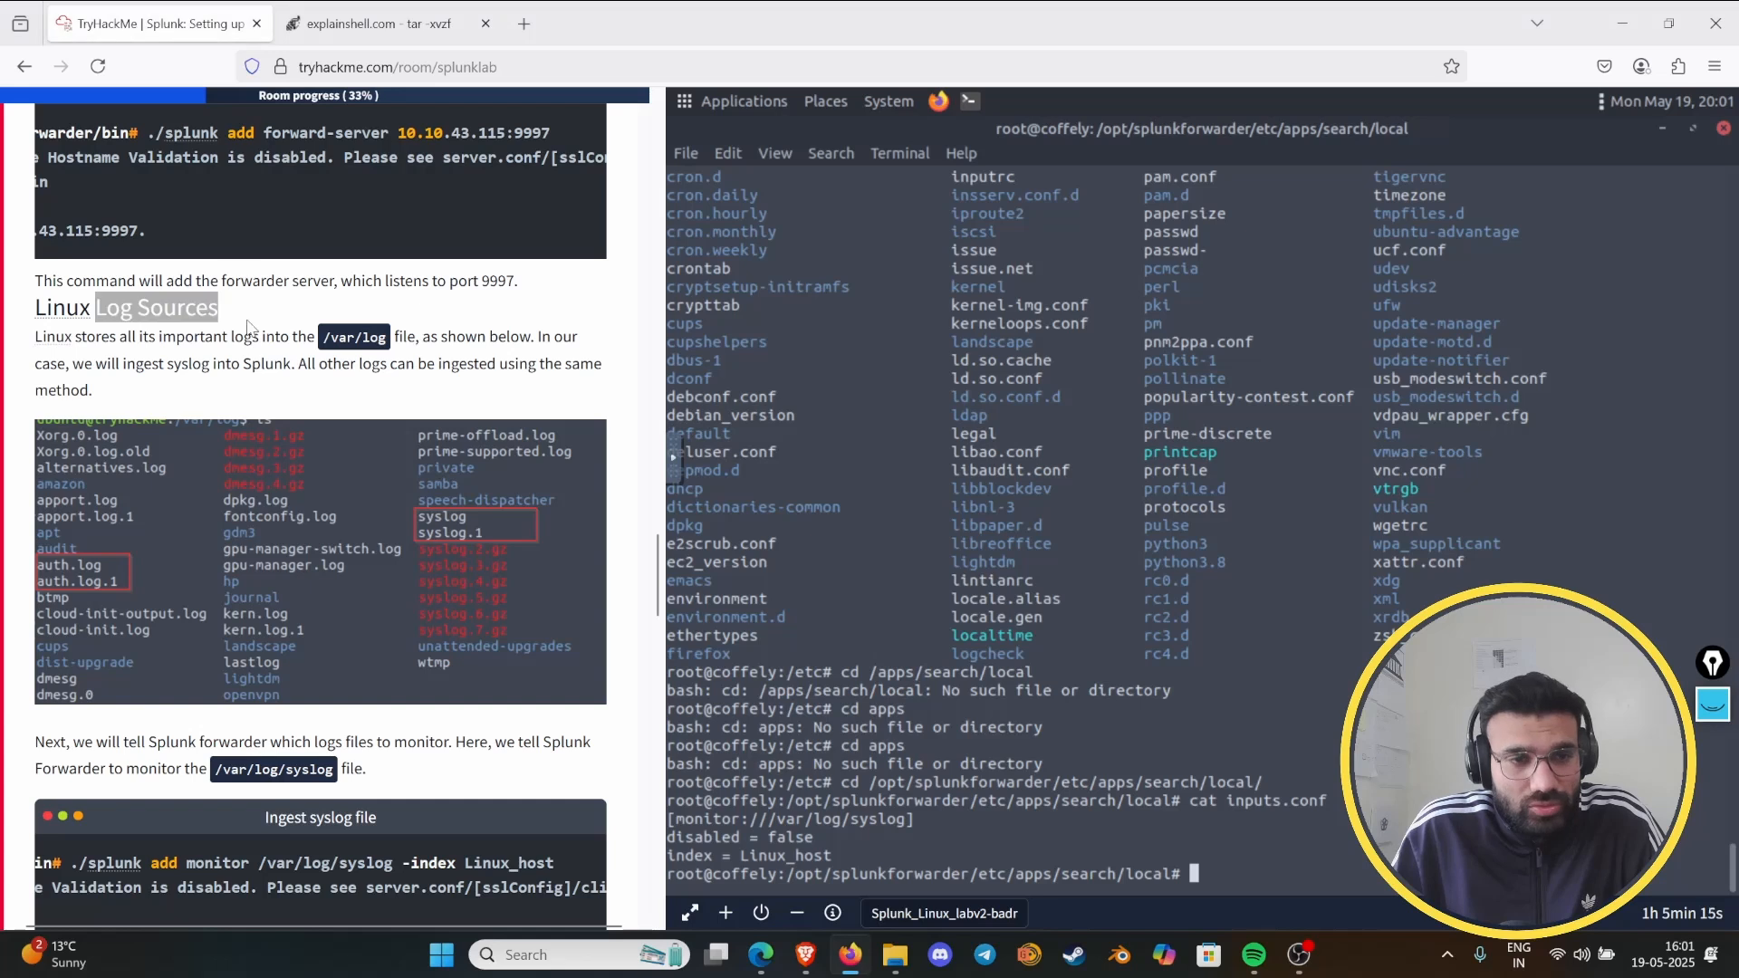
left_click(251, 328)
scroll(204, 396, "down", 8)
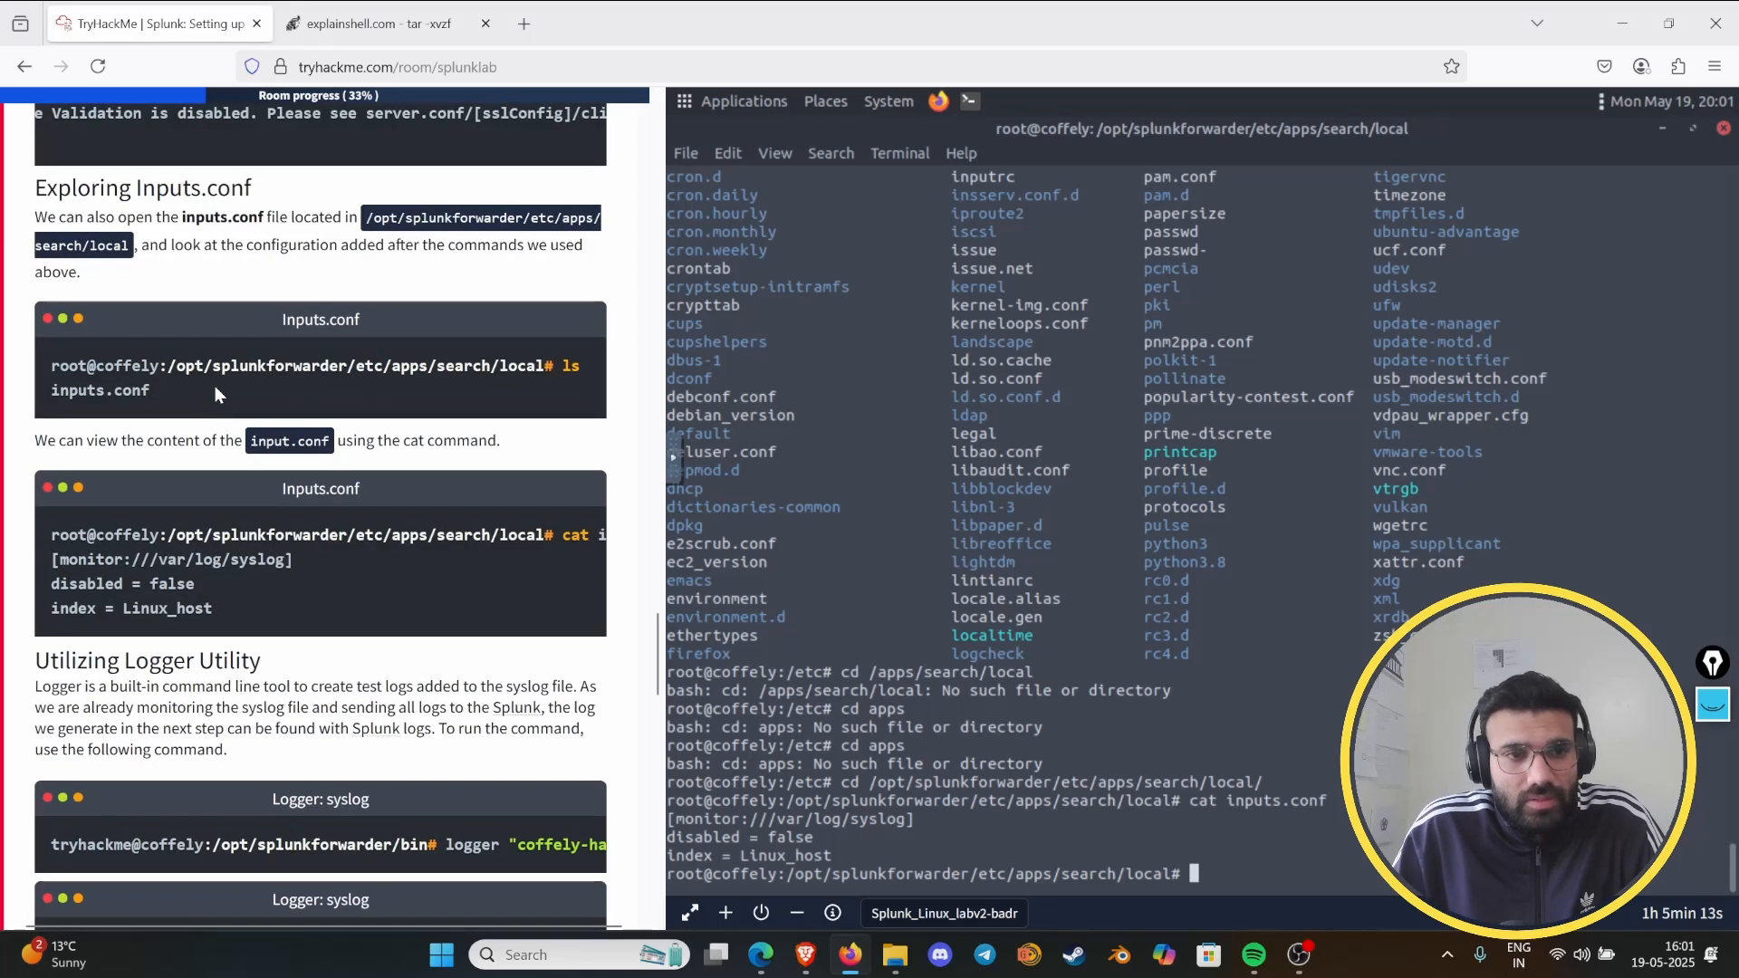
scroll(215, 385, "down", 5)
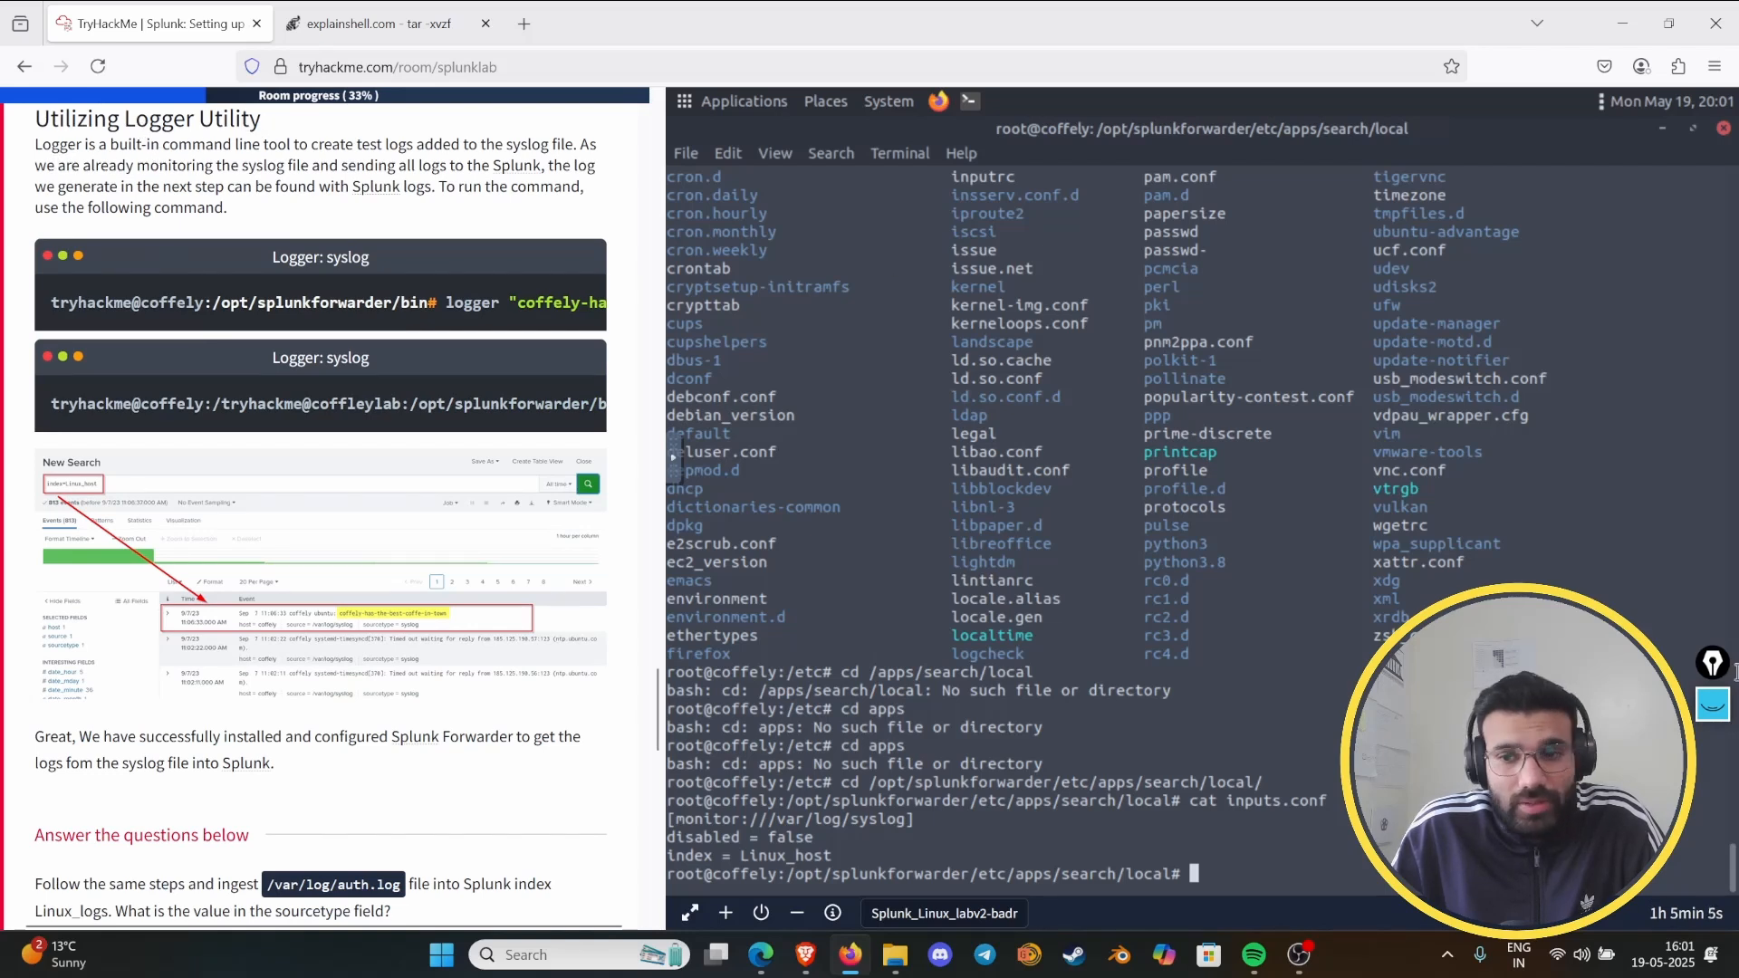
- Bring back the drawing pen and mark Logger, command line tool, syslog file, logs to the Splunk and Splunk logs under Utilizing Logger Utility
left_click(1712, 704)
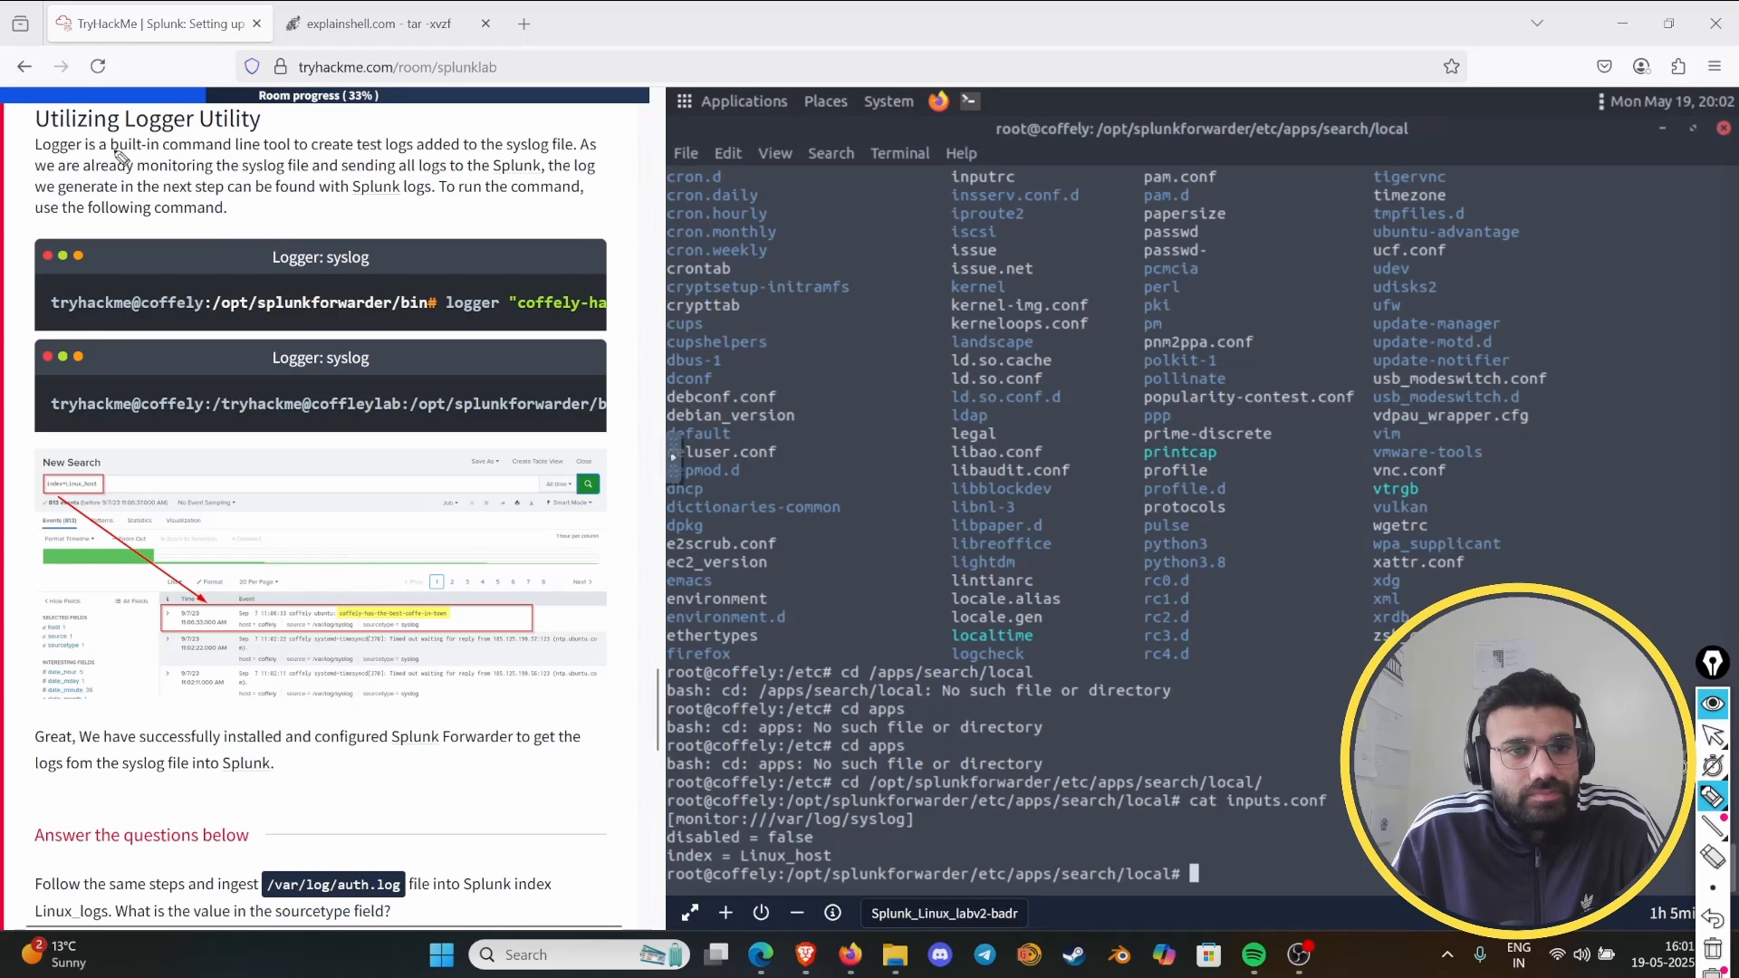
left_click_drag(145, 152, 288, 151)
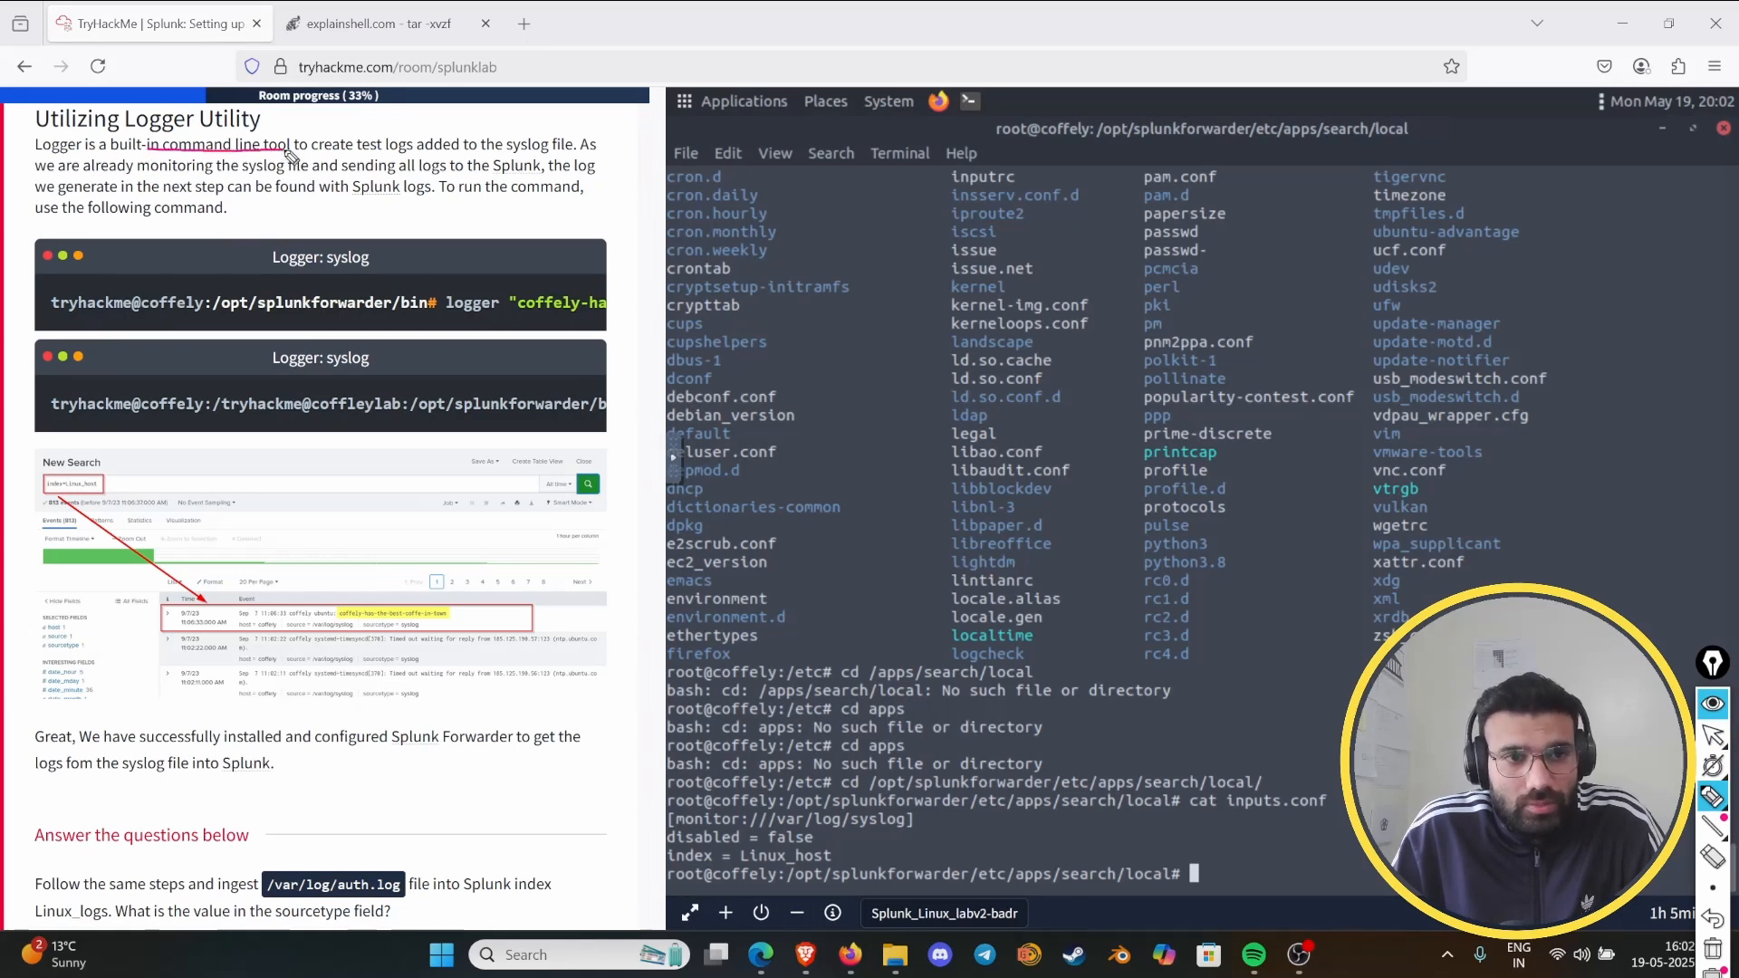
mouse_move(26, 152)
left_mouse_down()
mouse_move(84, 156)
mouse_move(91, 131)
mouse_move(43, 148)
left_mouse_up()
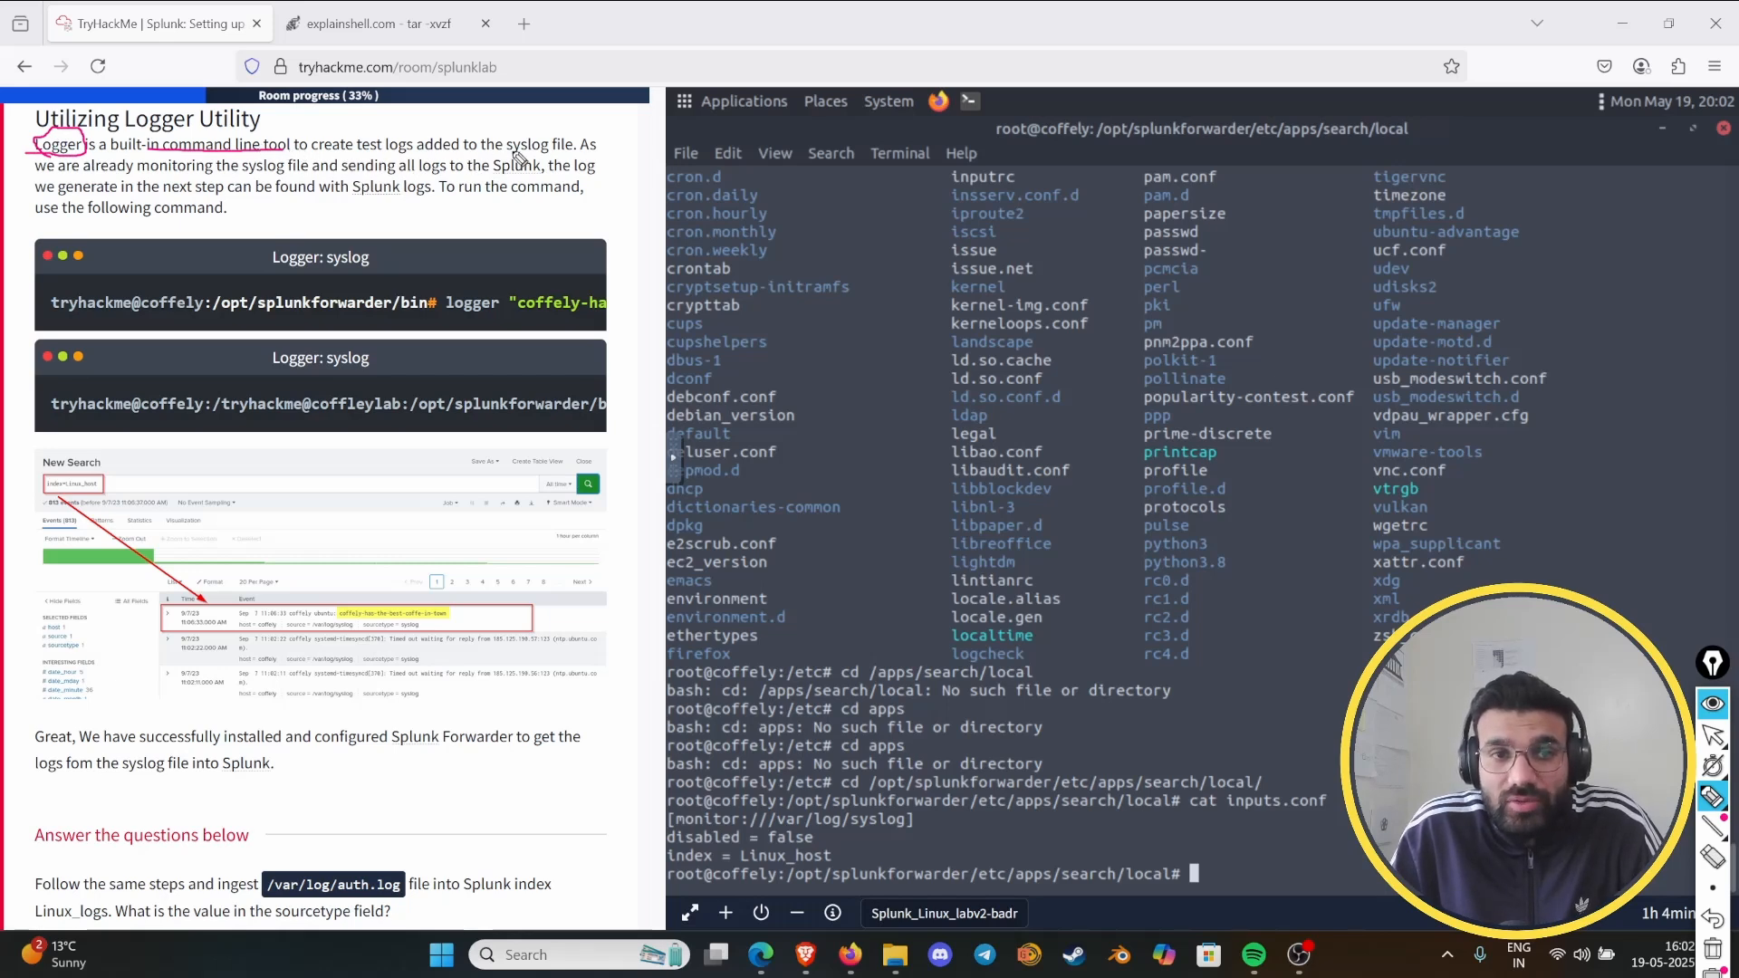
mouse_move(518, 159)
left_mouse_down()
mouse_move(586, 159)
mouse_move(544, 132)
mouse_move(509, 154)
mouse_move(576, 149)
left_mouse_up()
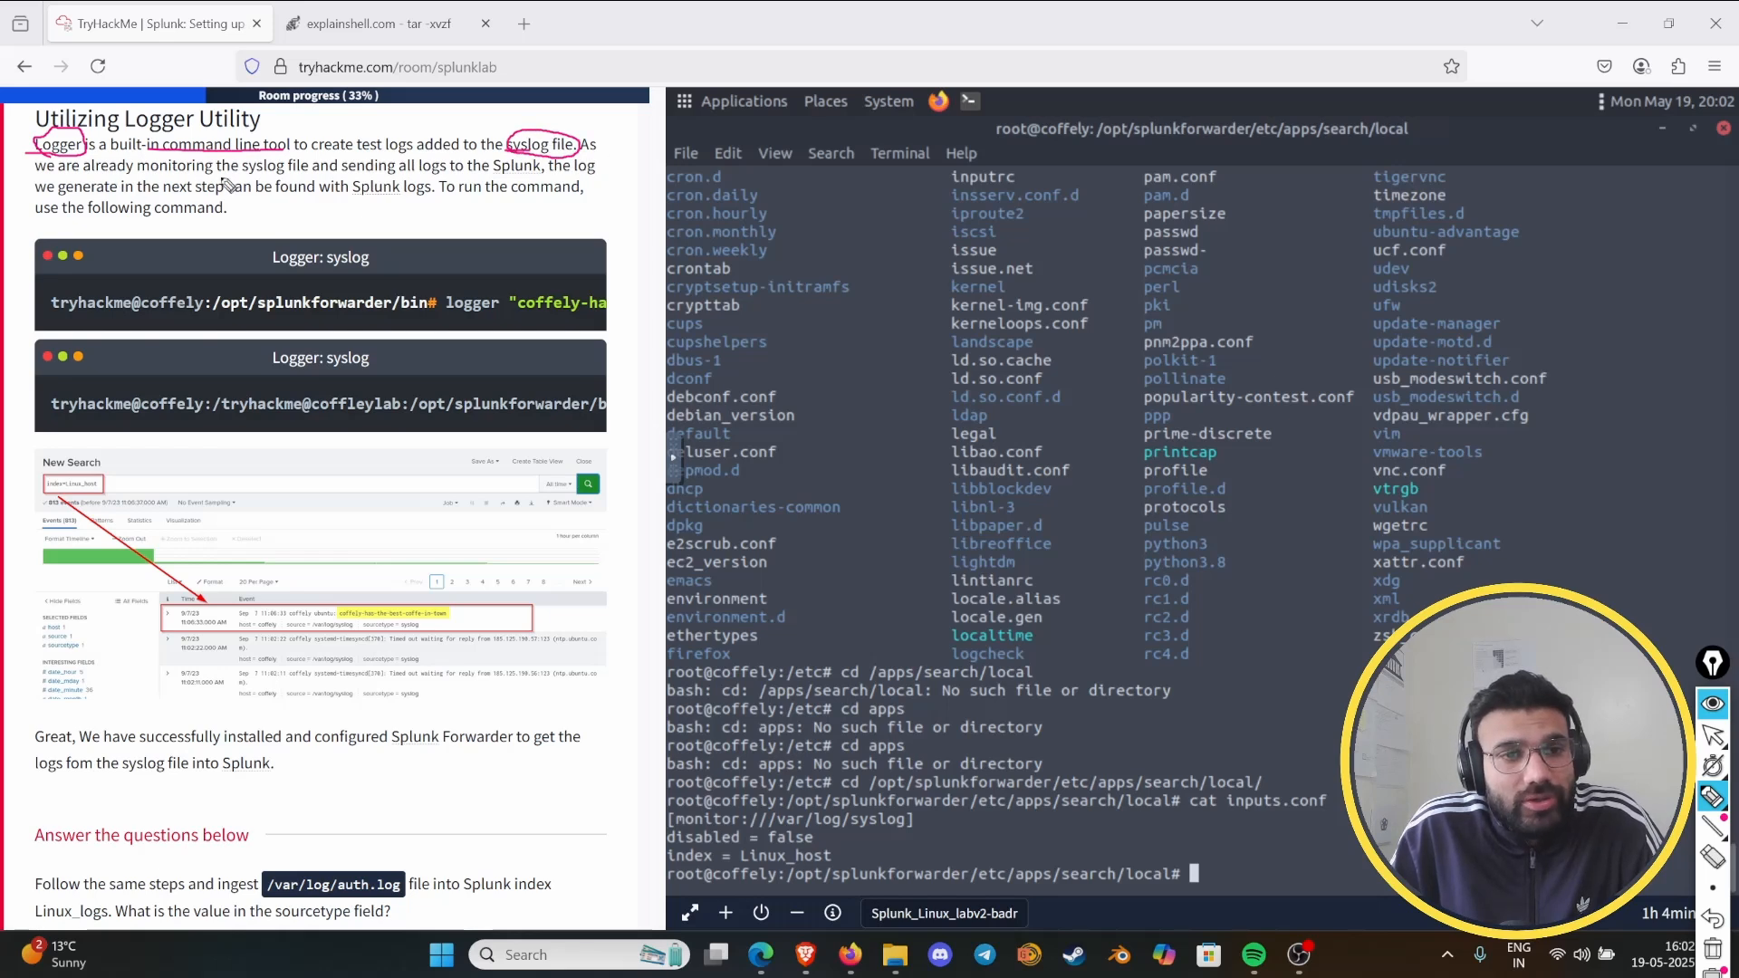
left_click_drag(245, 176, 307, 177)
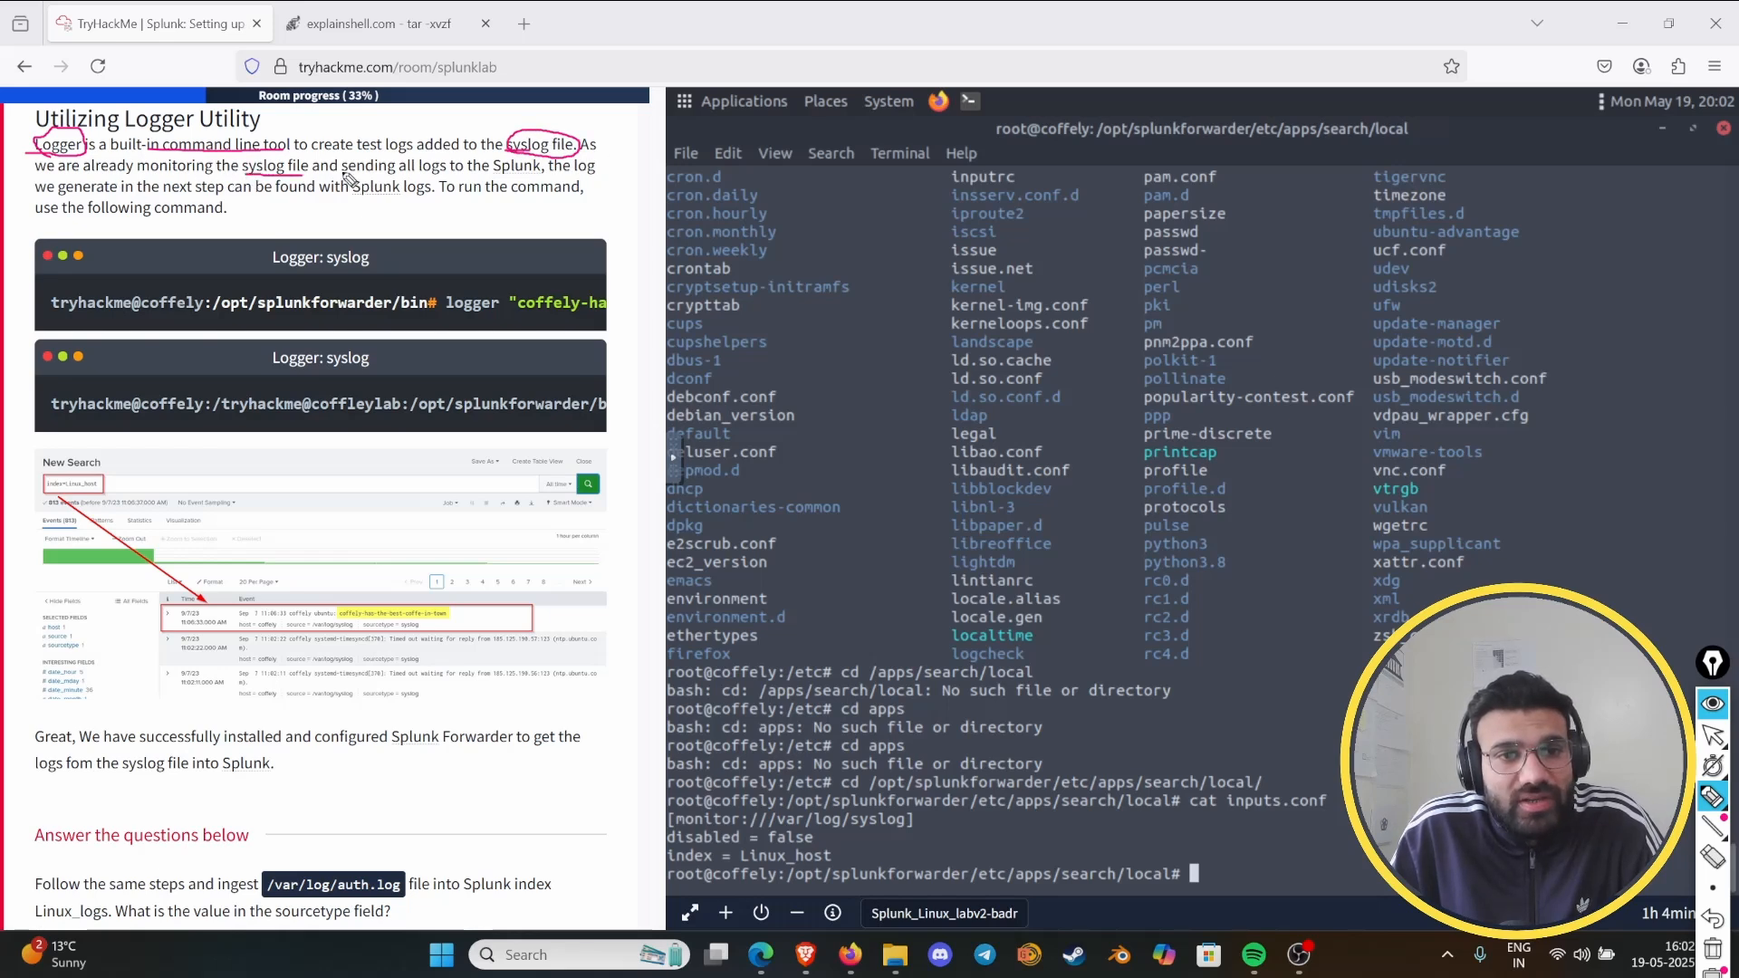
left_click_drag(425, 181, 554, 176)
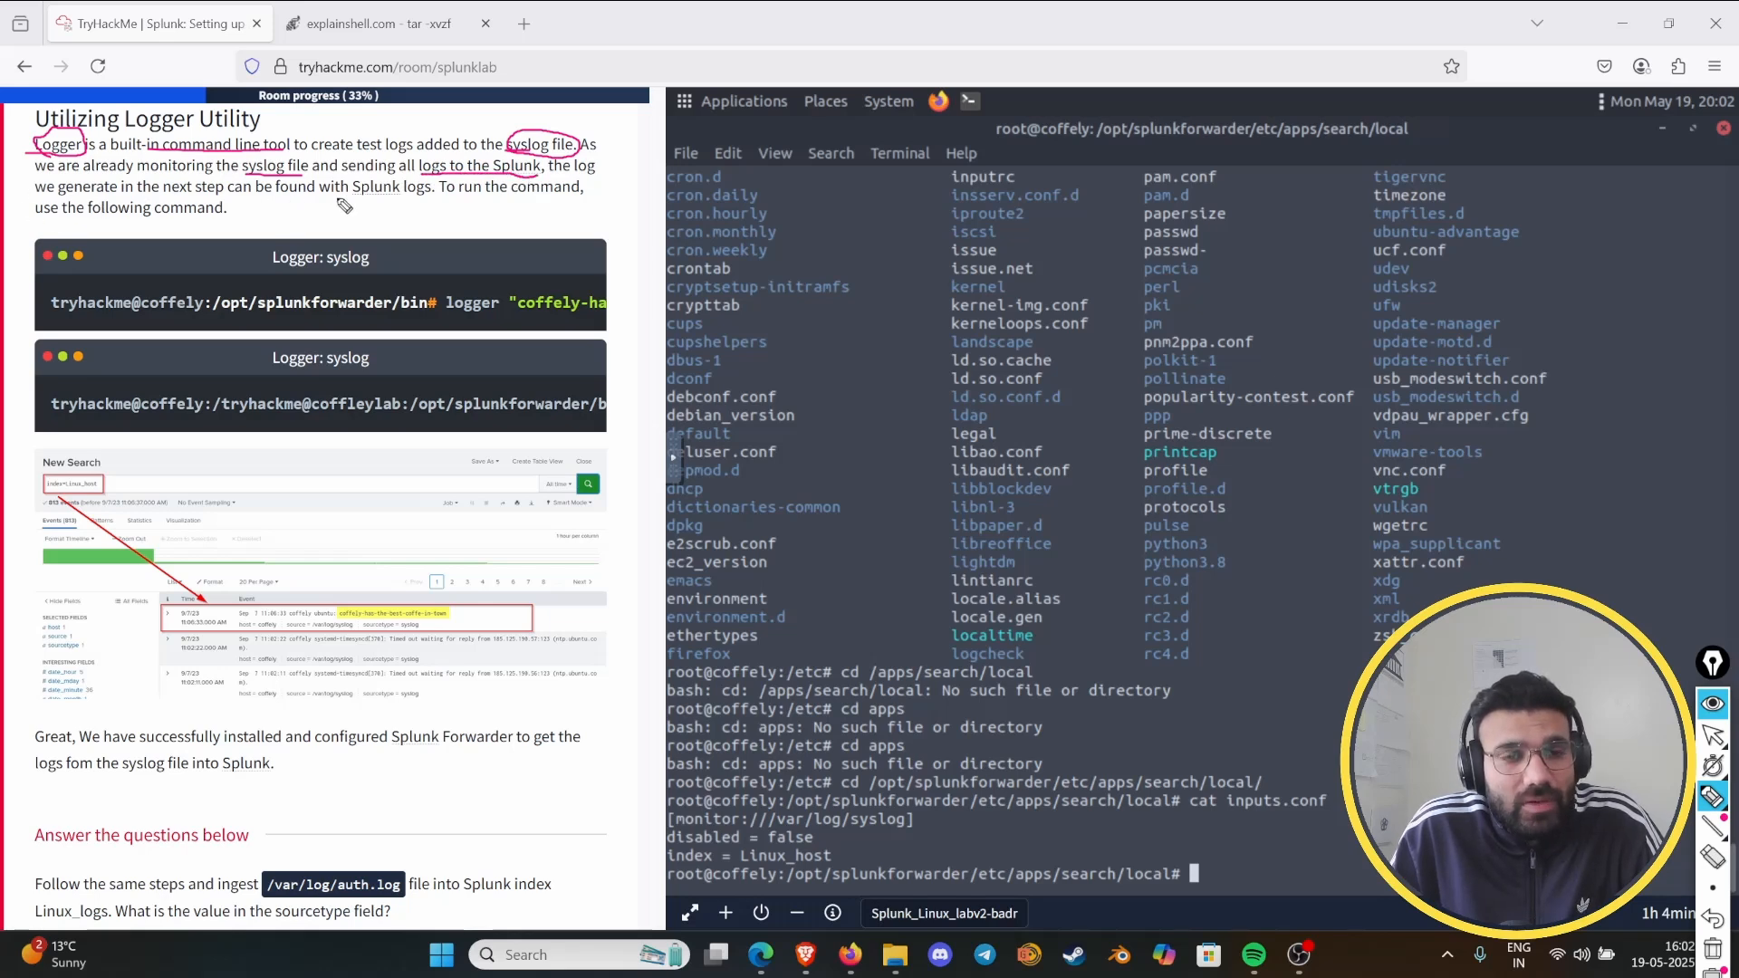
mouse_move(373, 202)
left_mouse_down()
mouse_move(442, 201)
mouse_move(350, 163)
mouse_move(394, 209)
left_mouse_up()
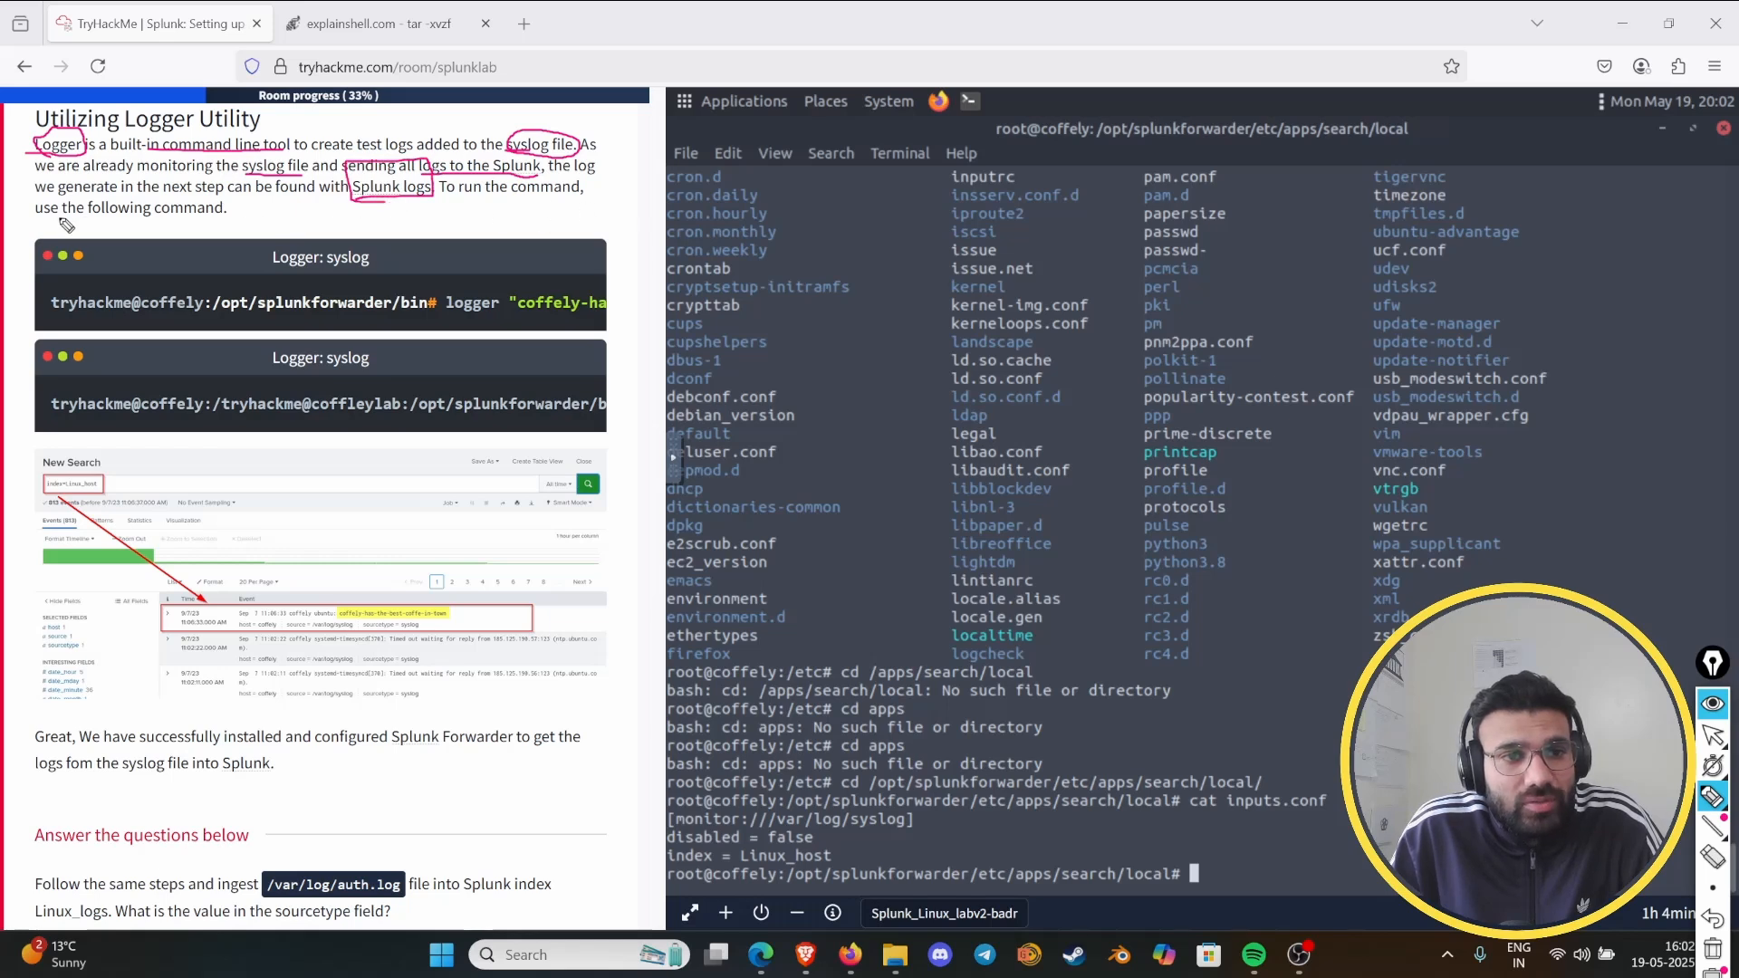
- Mark "use the following command" under Utilizing Logger Utility, and clear all pen marks before hiding the drawing tools
mouse_move(60, 220)
left_mouse_down()
mouse_move(255, 234)
mouse_move(86, 194)
mouse_move(129, 230)
left_mouse_up()
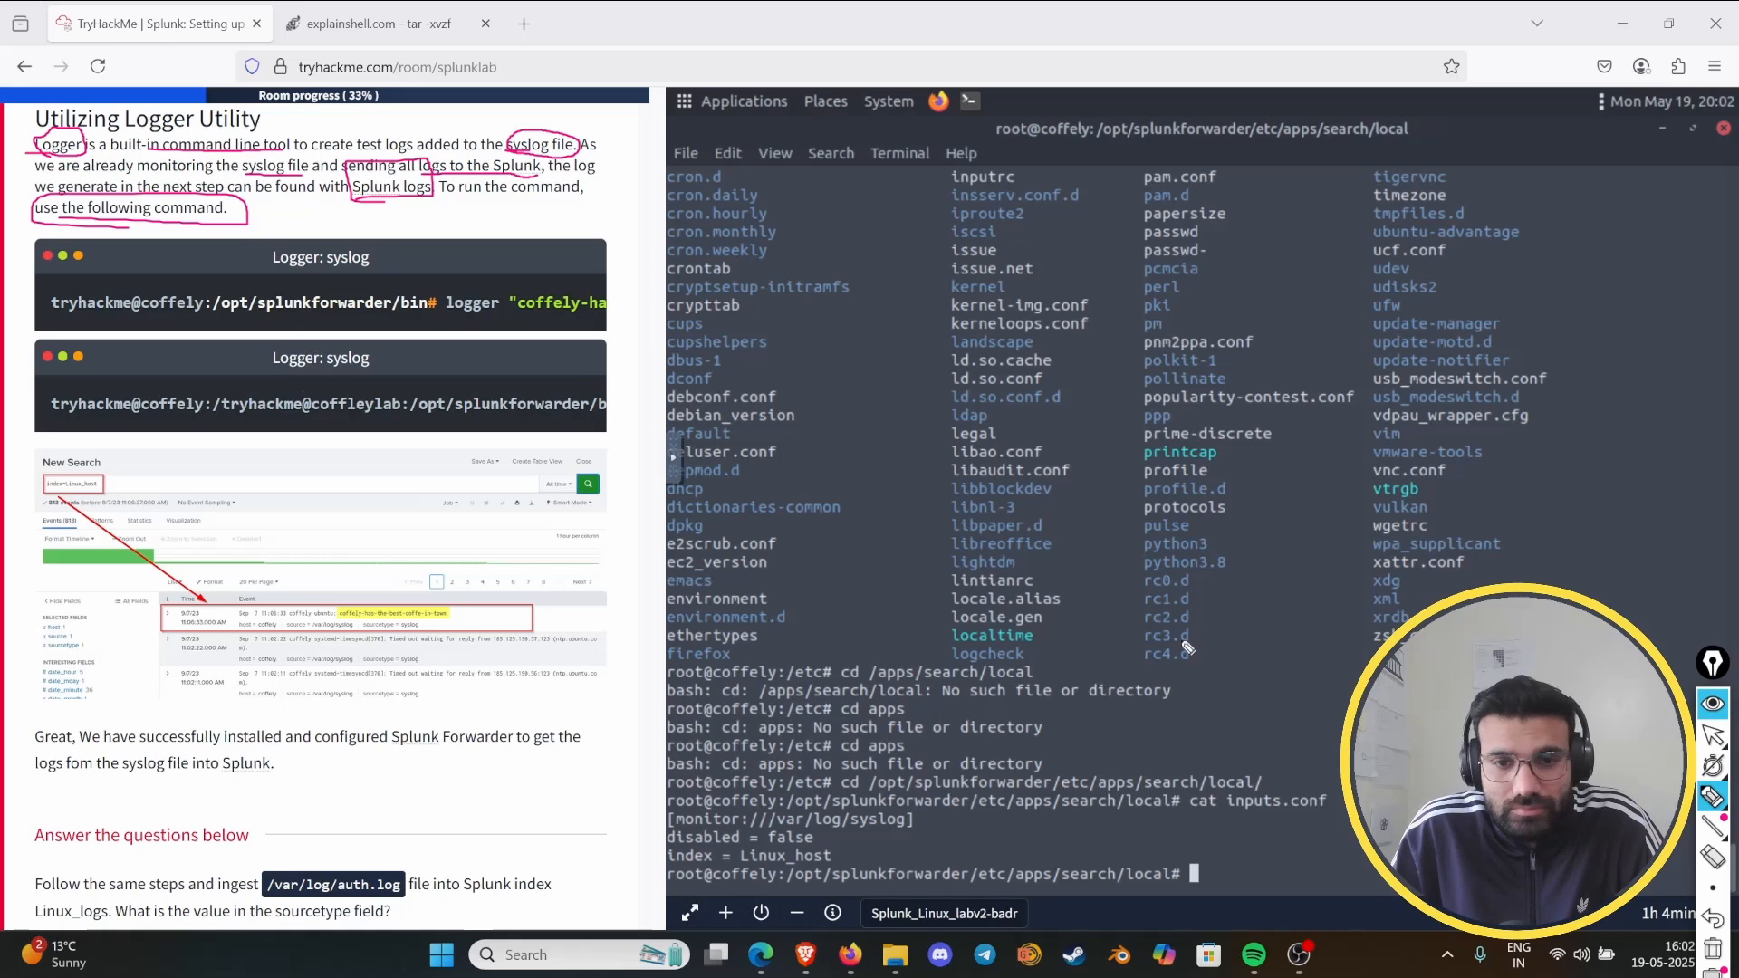
left_click(1711, 949)
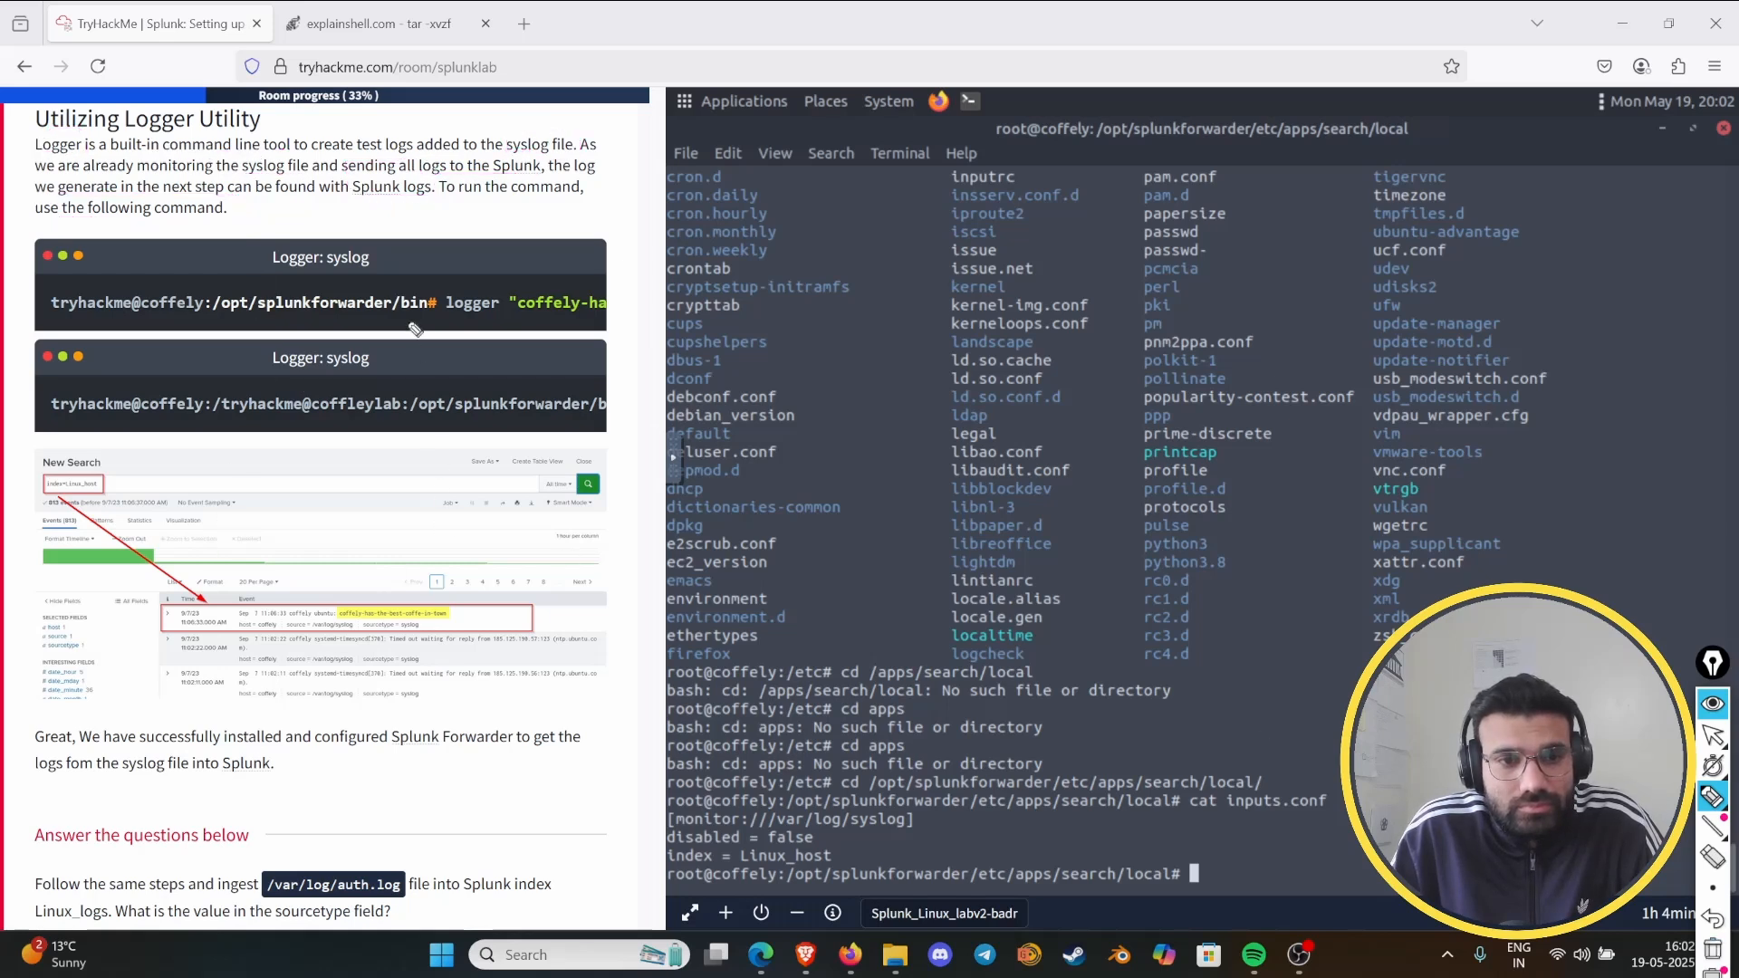
left_click(1711, 704)
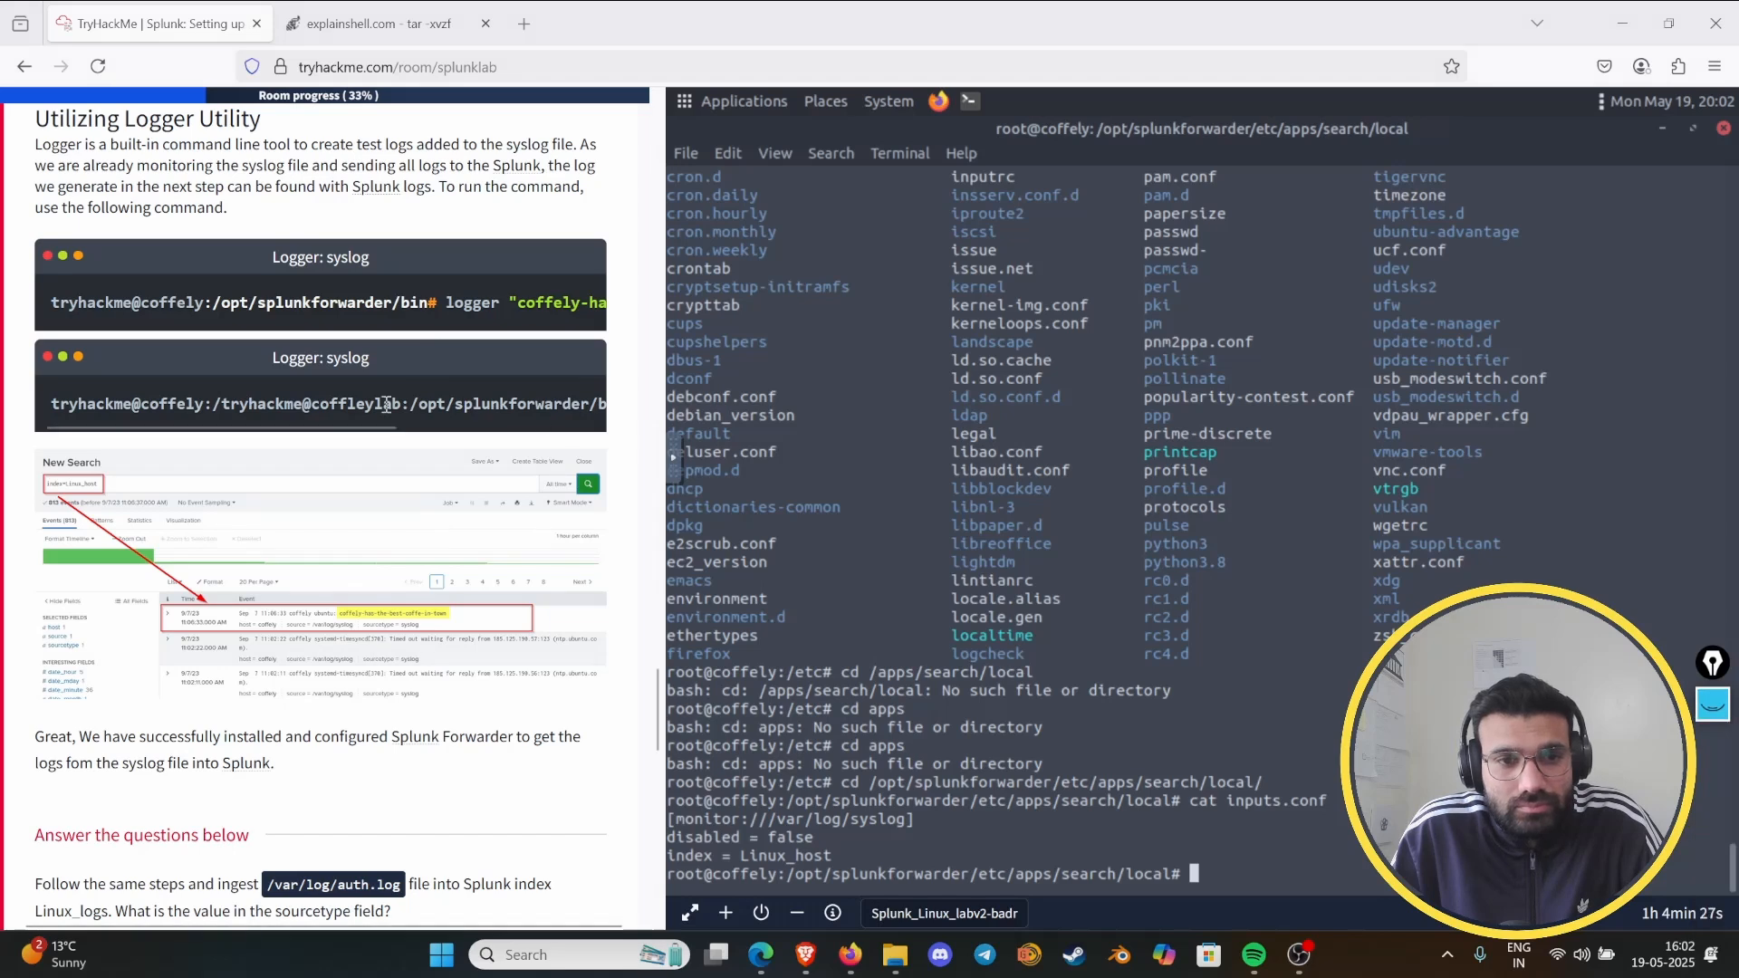
- Reveal the full tail command in the second Logger example, and change the terminal's directory to /opt/splunkforwarder/bin
left_click_drag(314, 427, 534, 458)
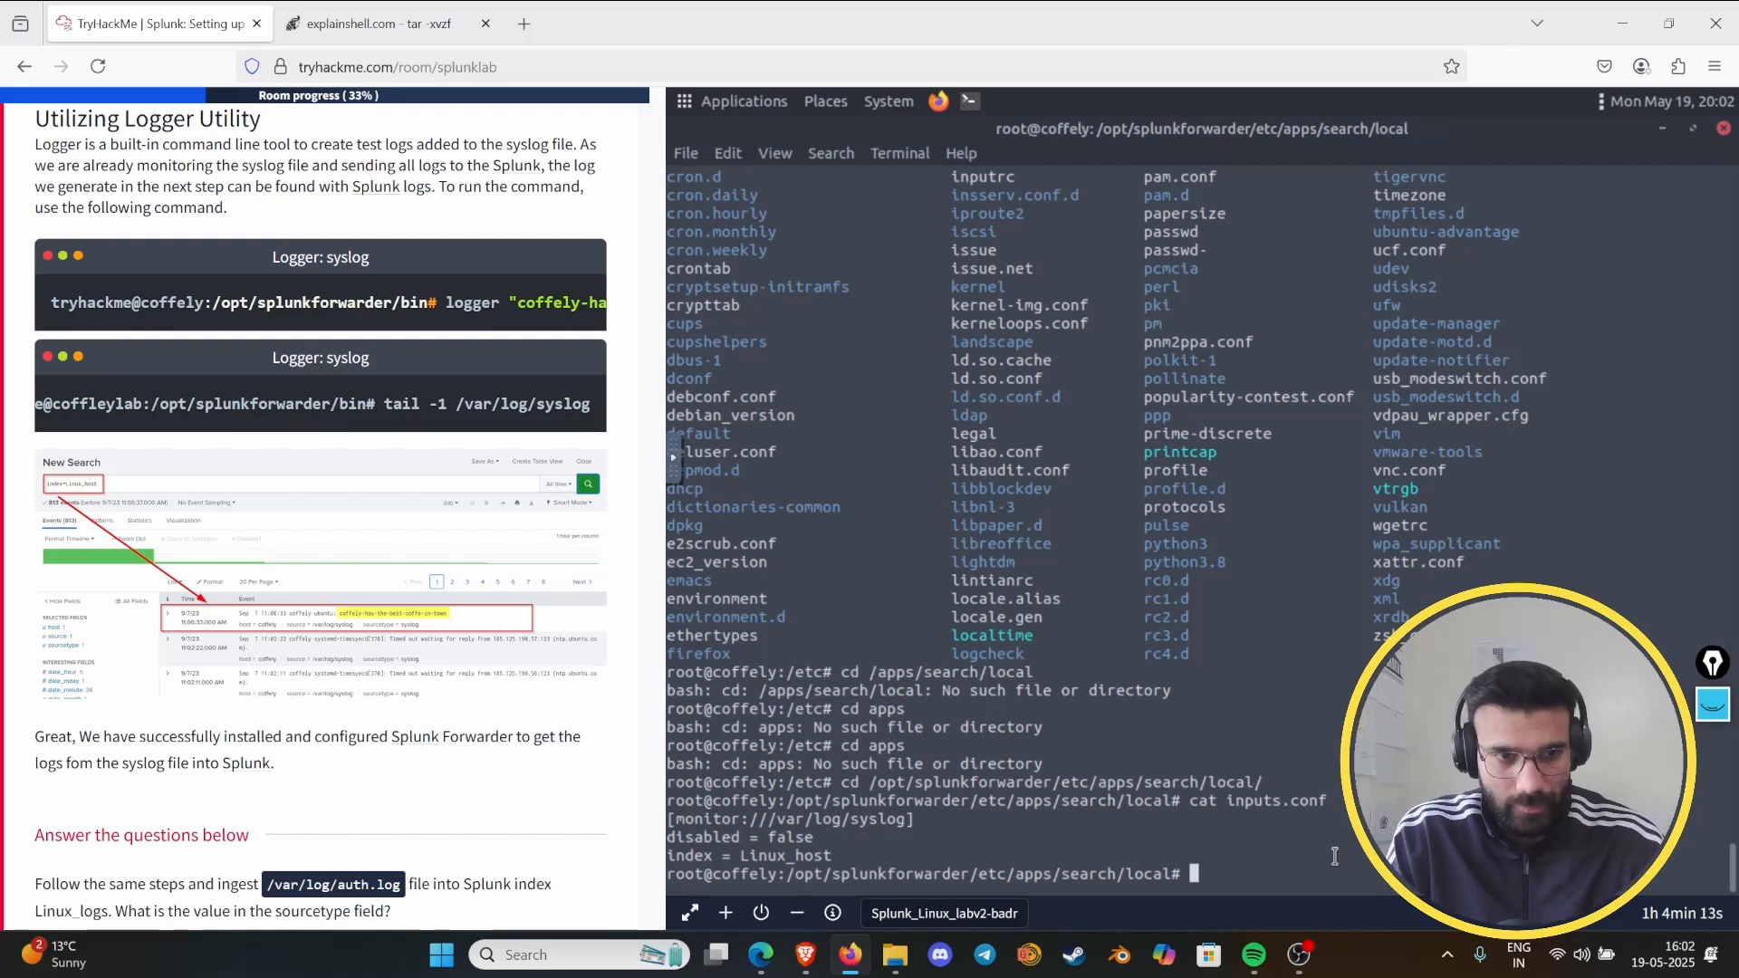
type("cd ")
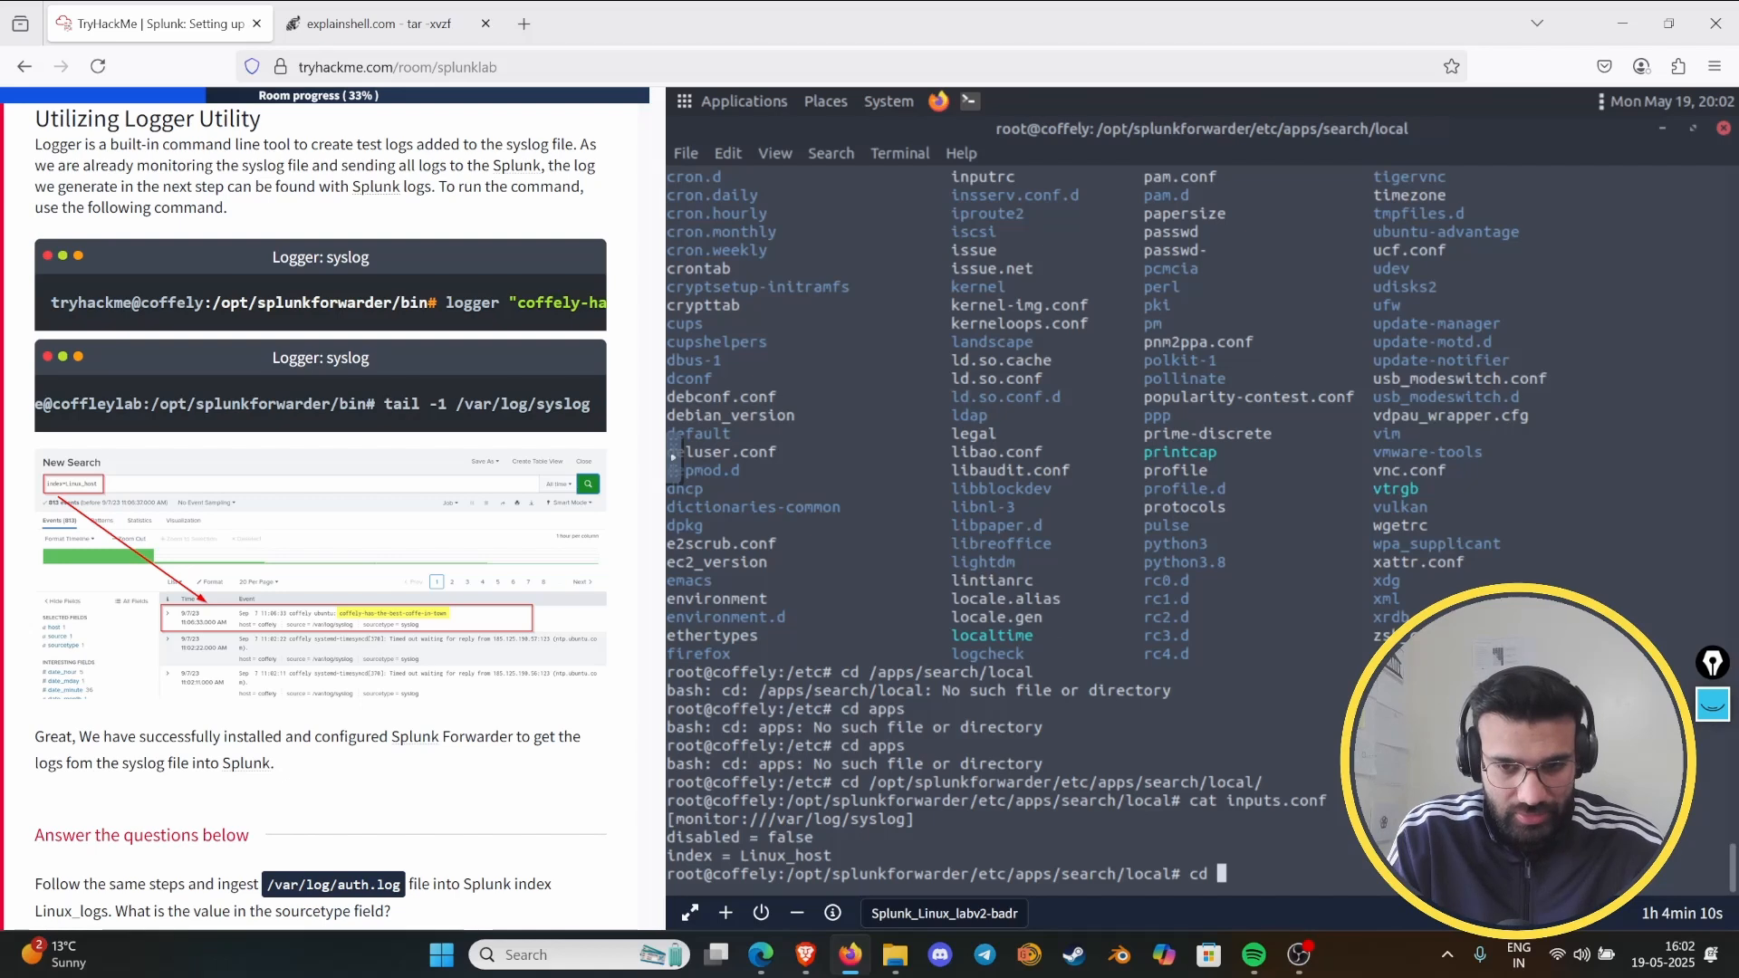
type("/opt/")
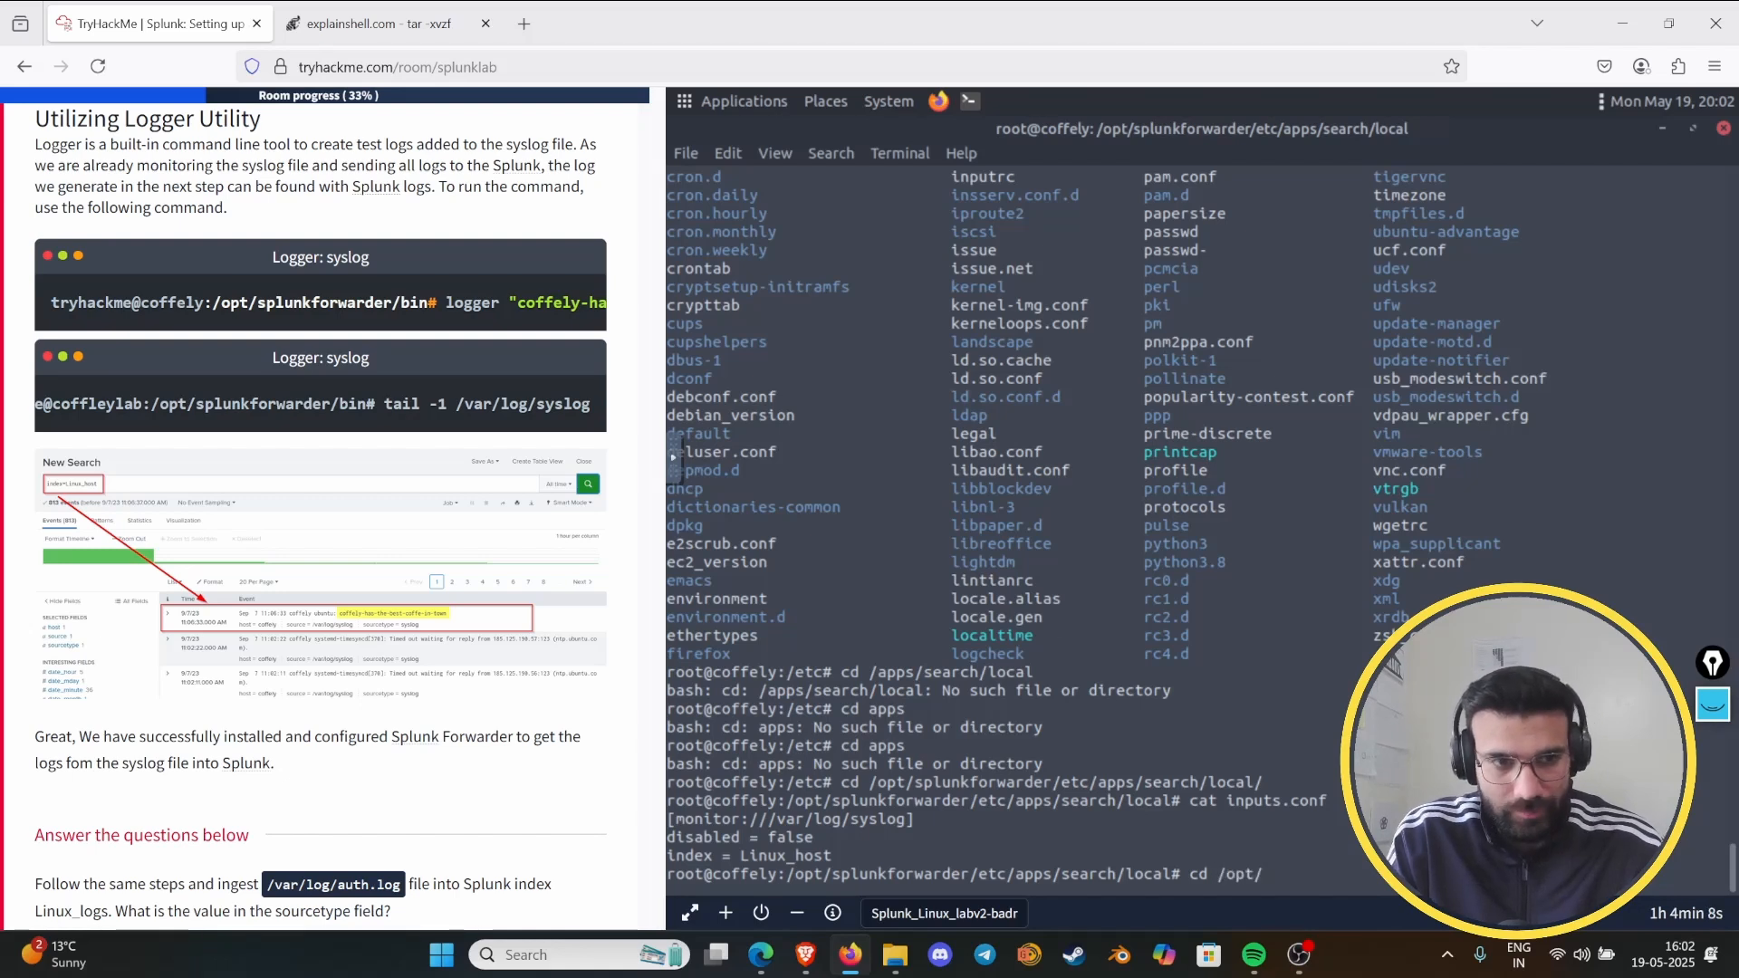
type("fo")
key("BackSpace")
type("splunkforward")
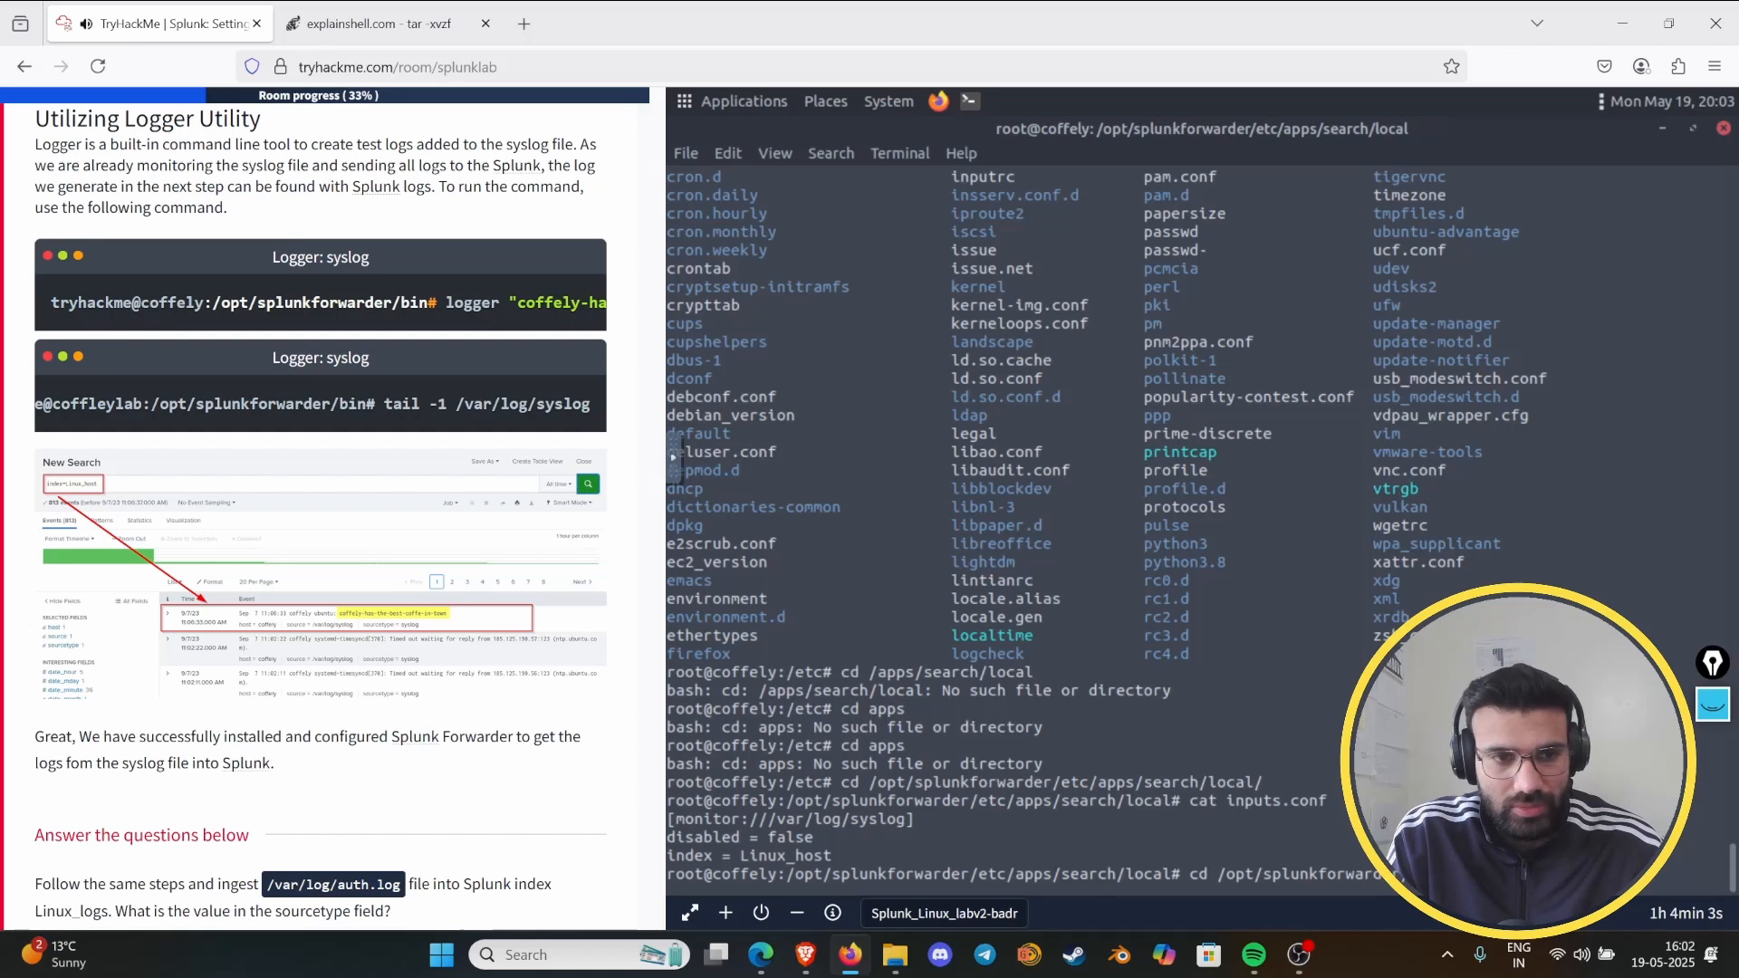
key("Return")
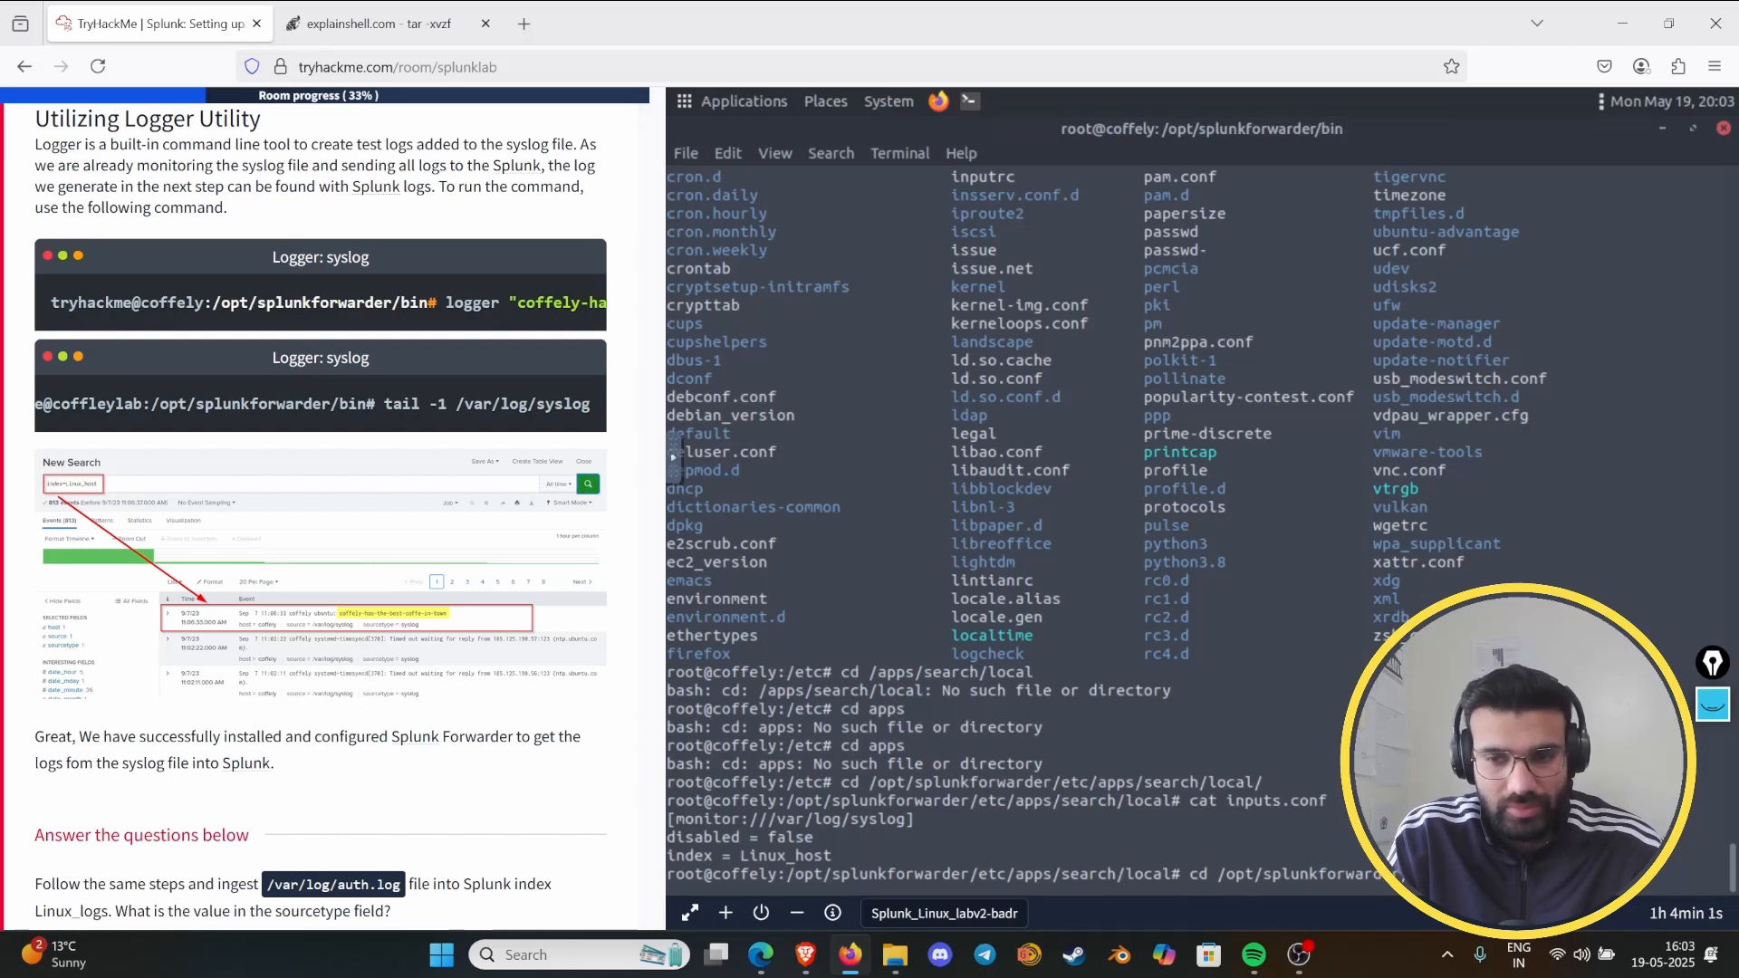
- Display the last line of the system log with tail -1 /var/log/syslog
type("t")
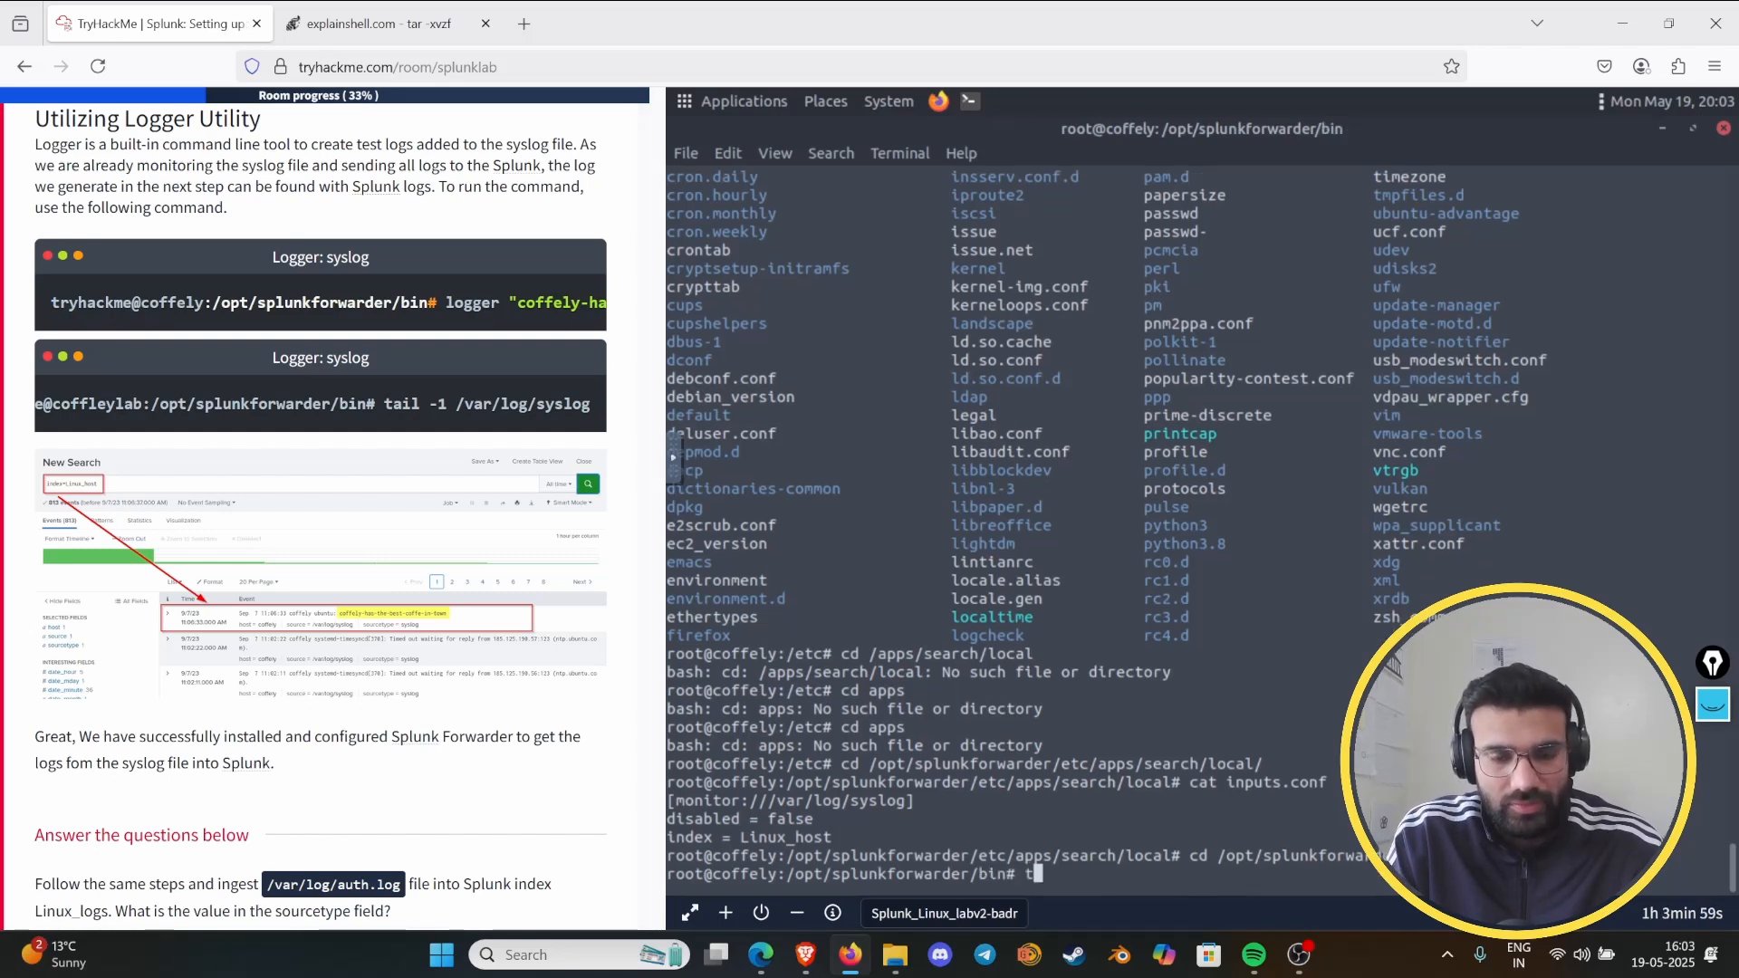
type("ail -")
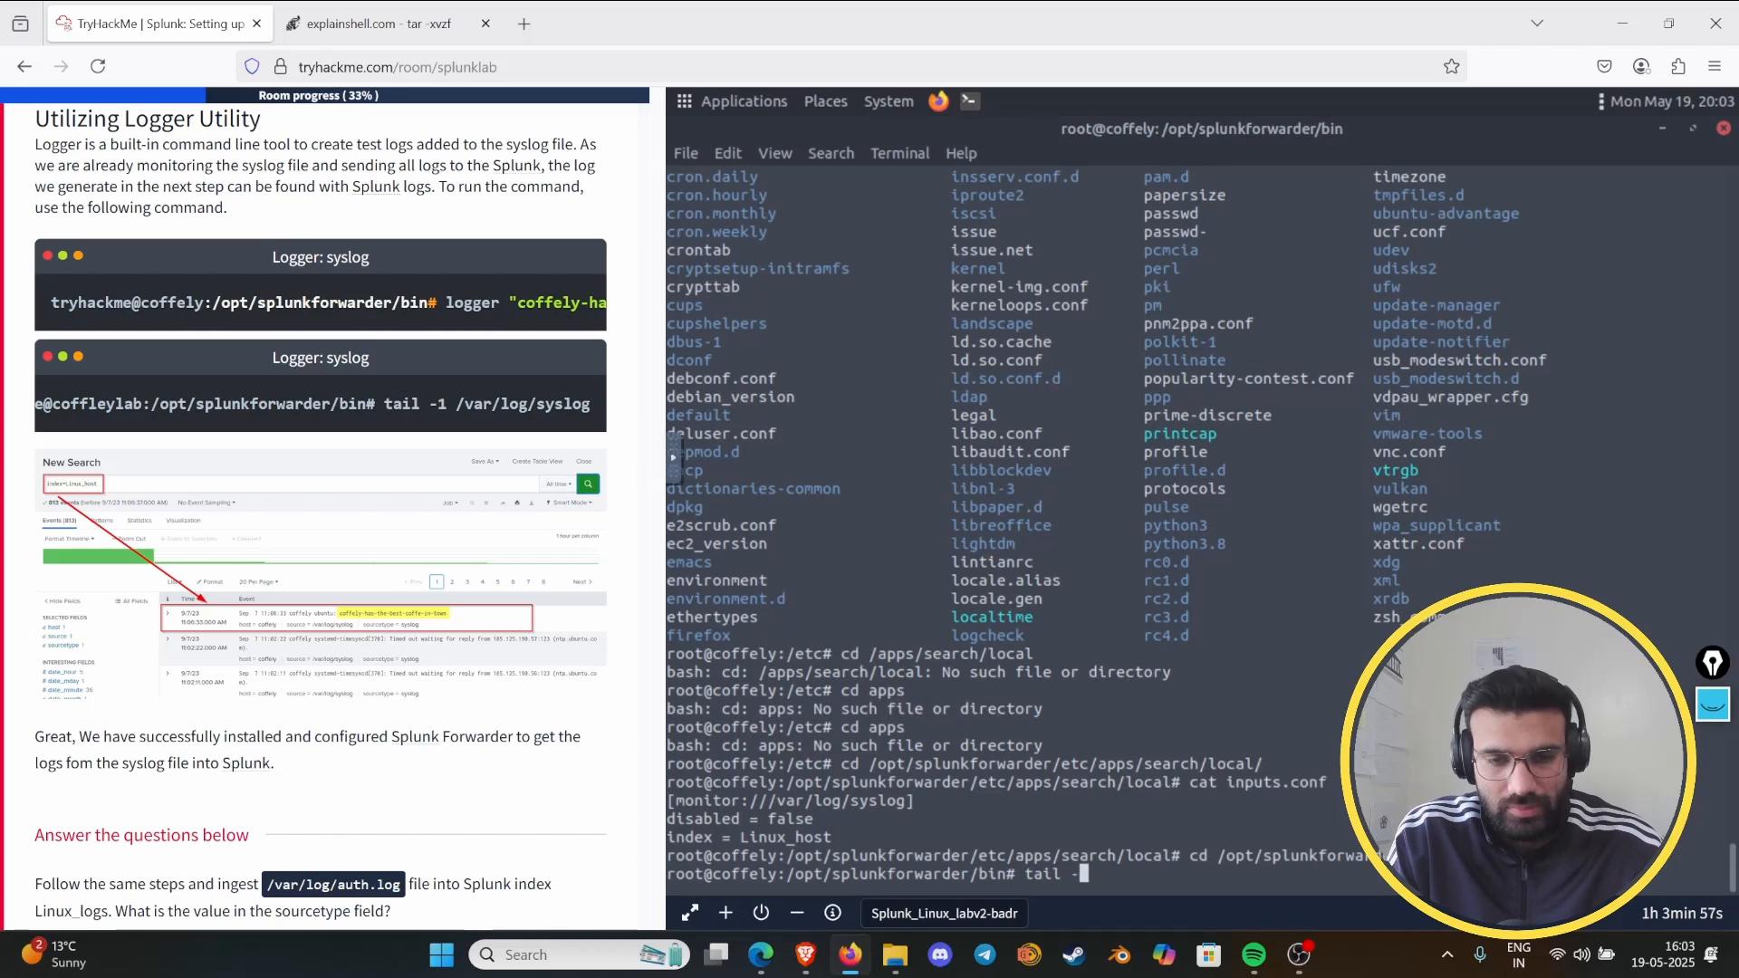
type("1 /va")
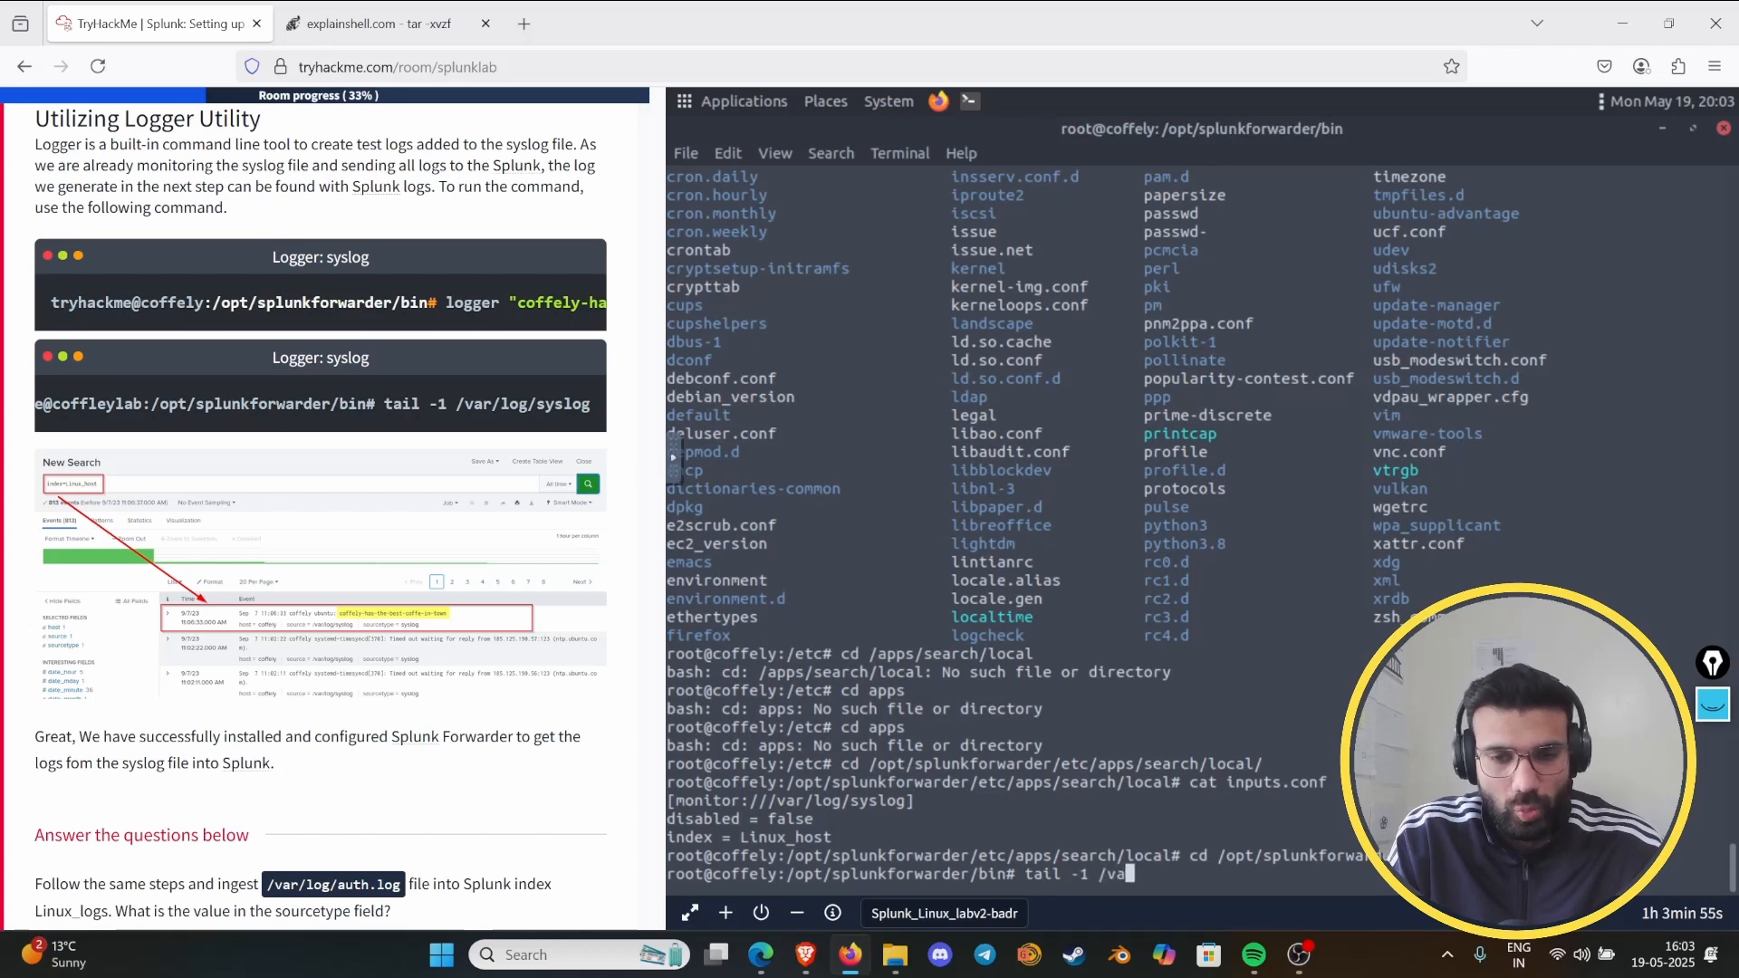
type("r/log")
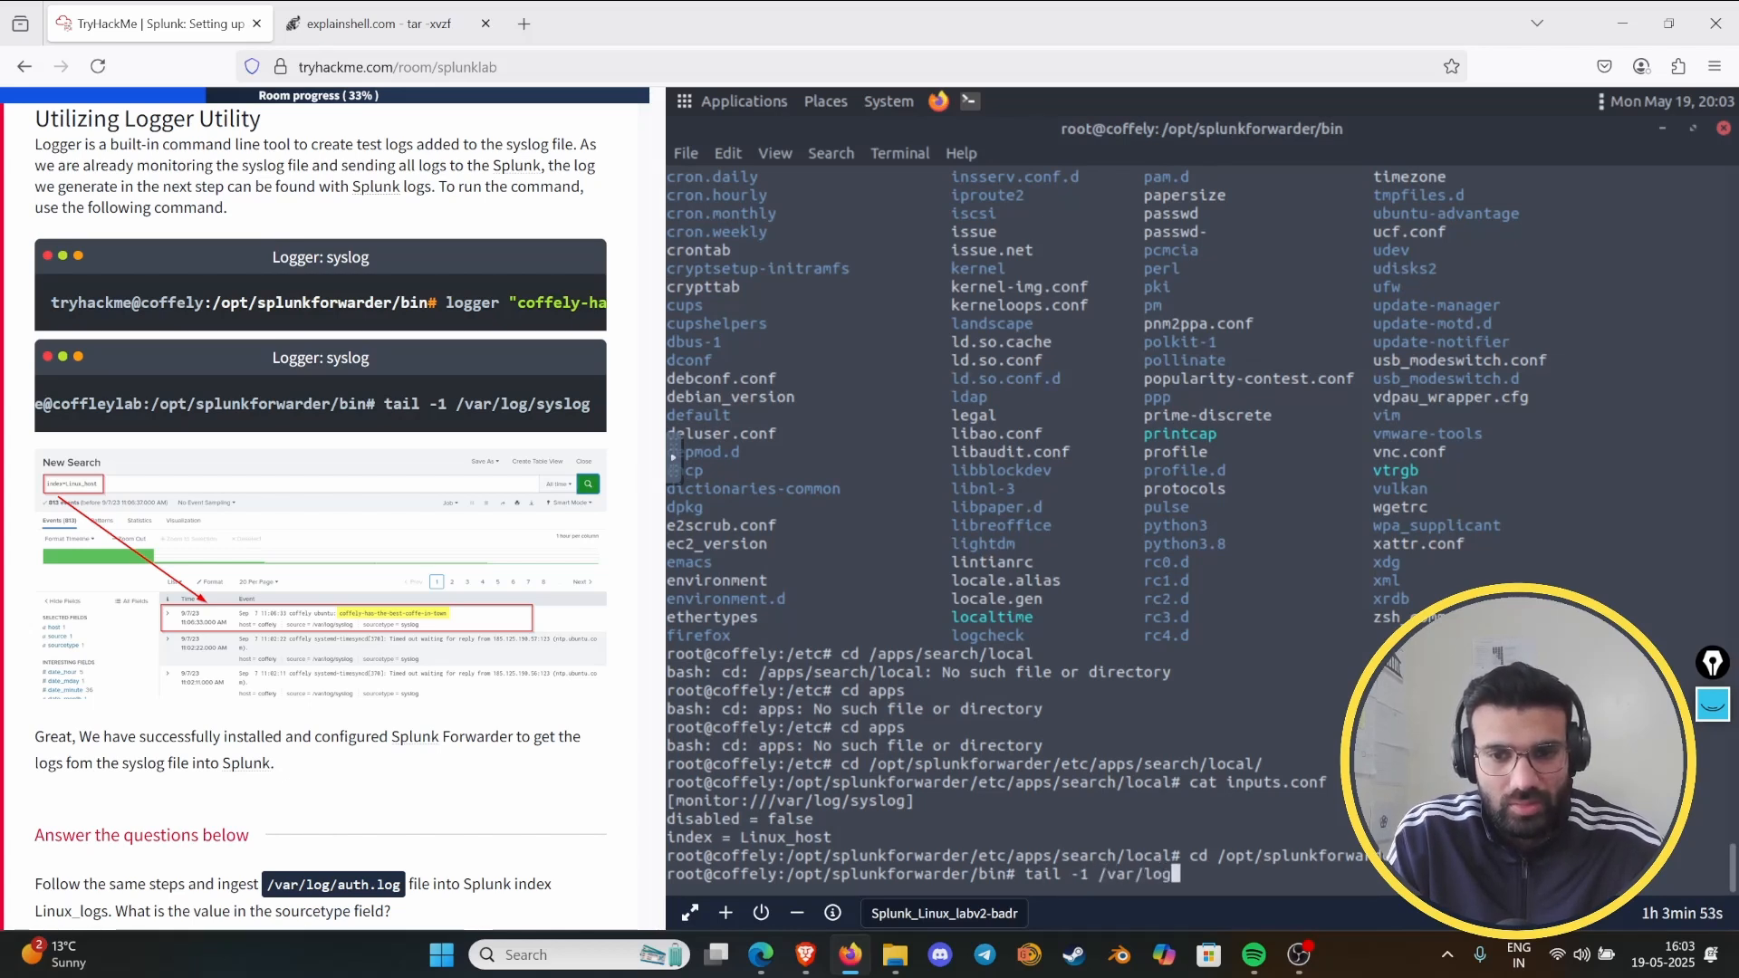
type("/syslog")
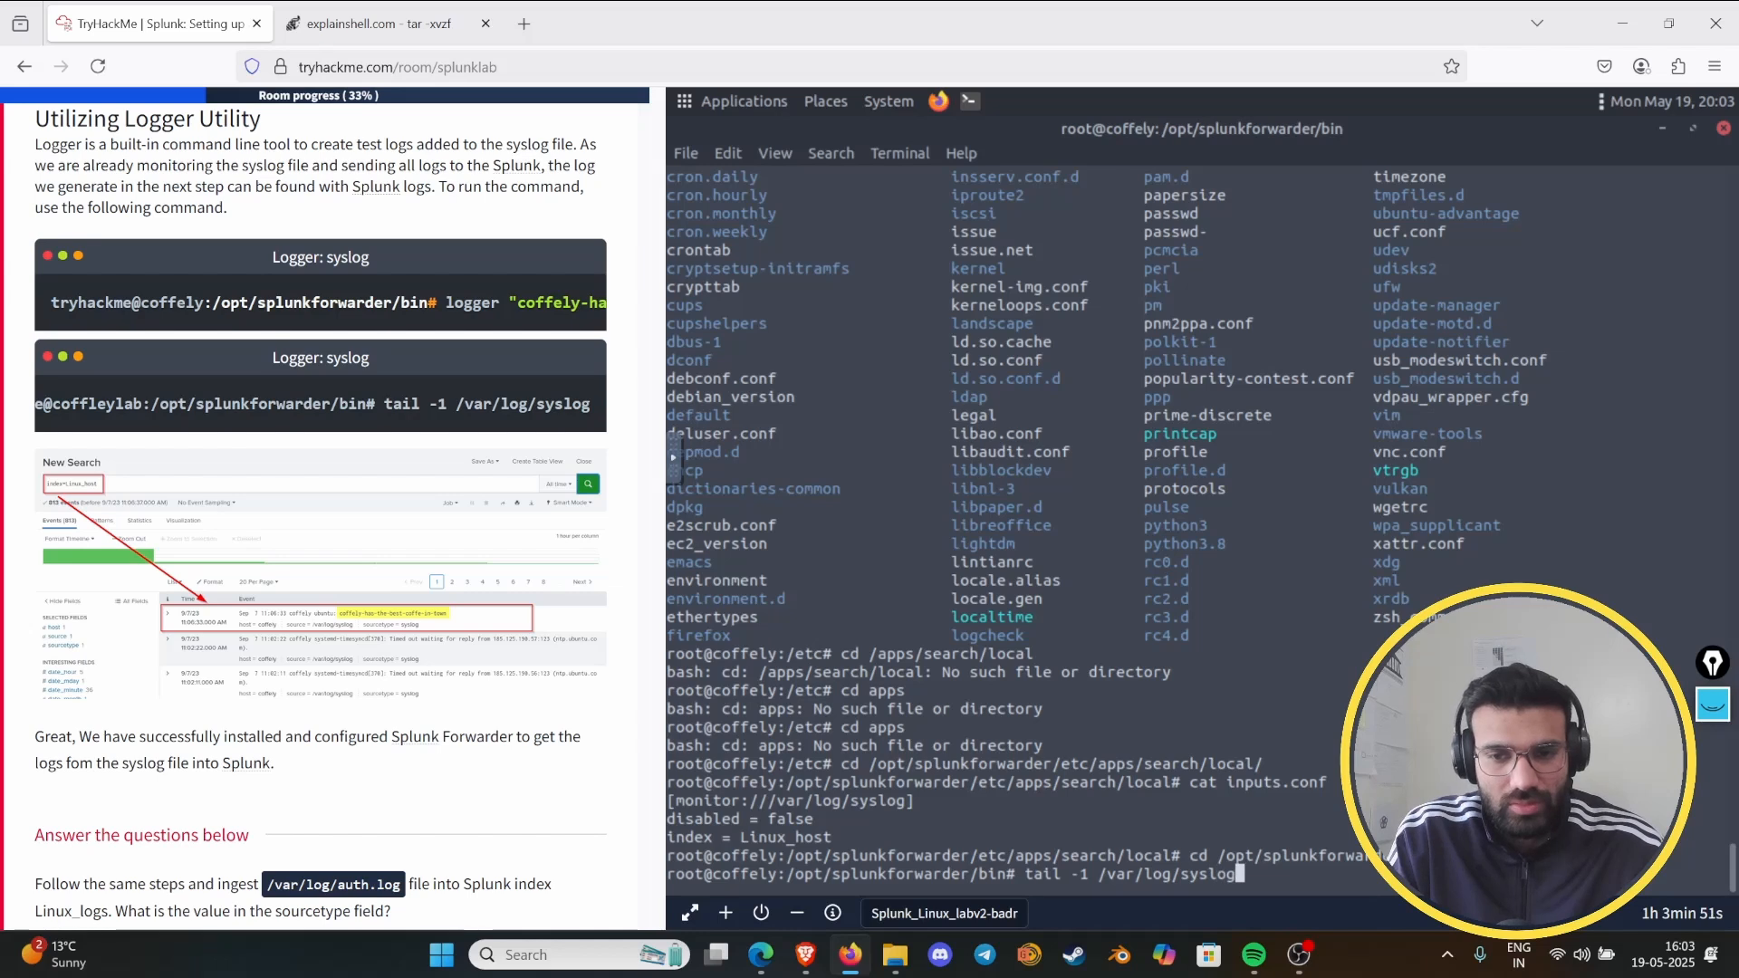
key("Return")
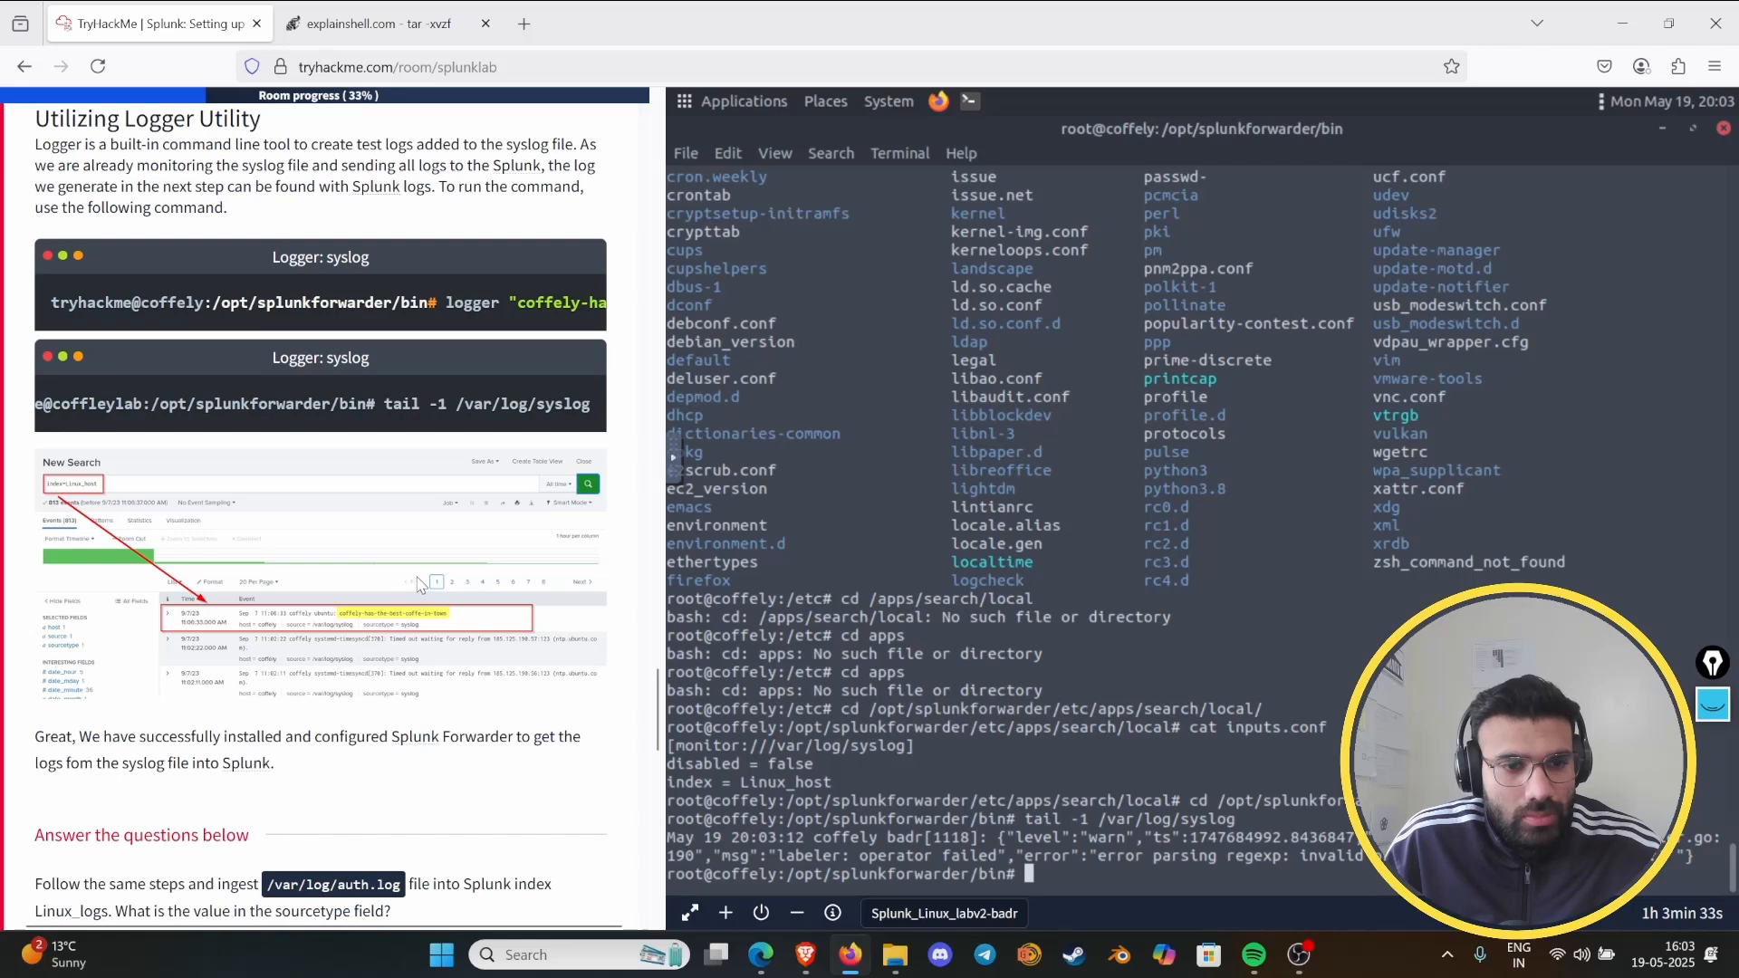
- Switch to Splunk in the virtual machine's Firefox and open the Search & Reporting app, skipping the quick tour
scroll(419, 587, "down", 3)
scroll(424, 573, "up", 3)
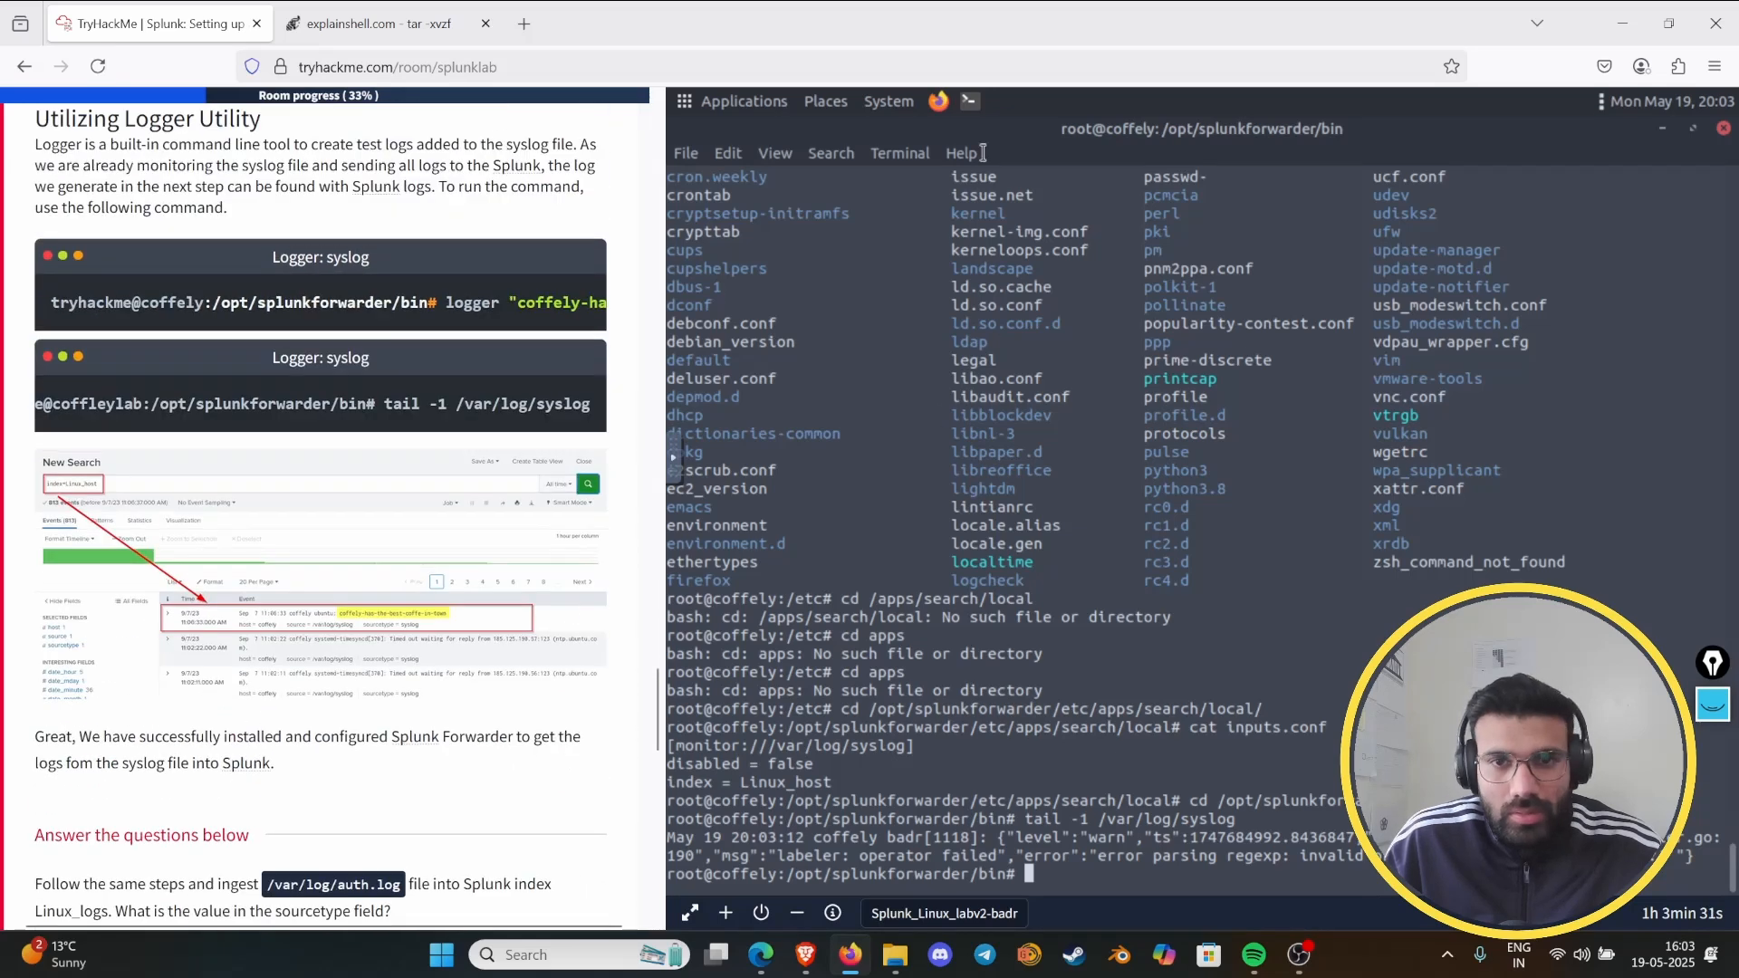
left_click(1697, 492)
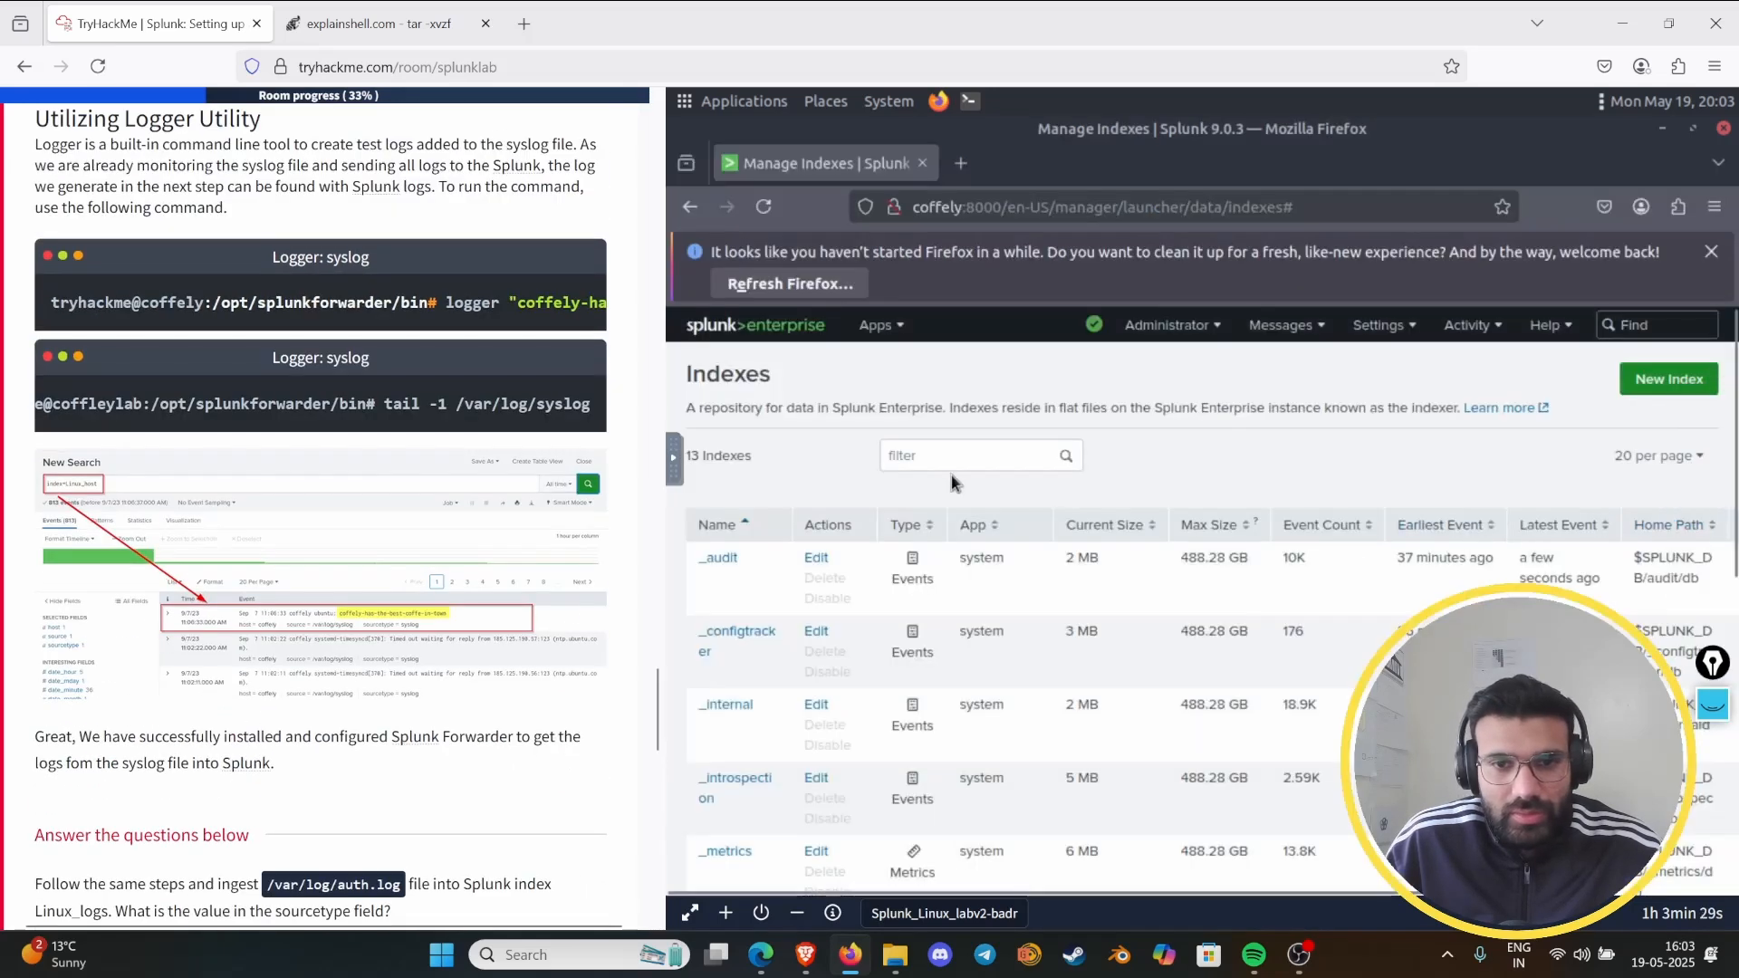
left_click(702, 334)
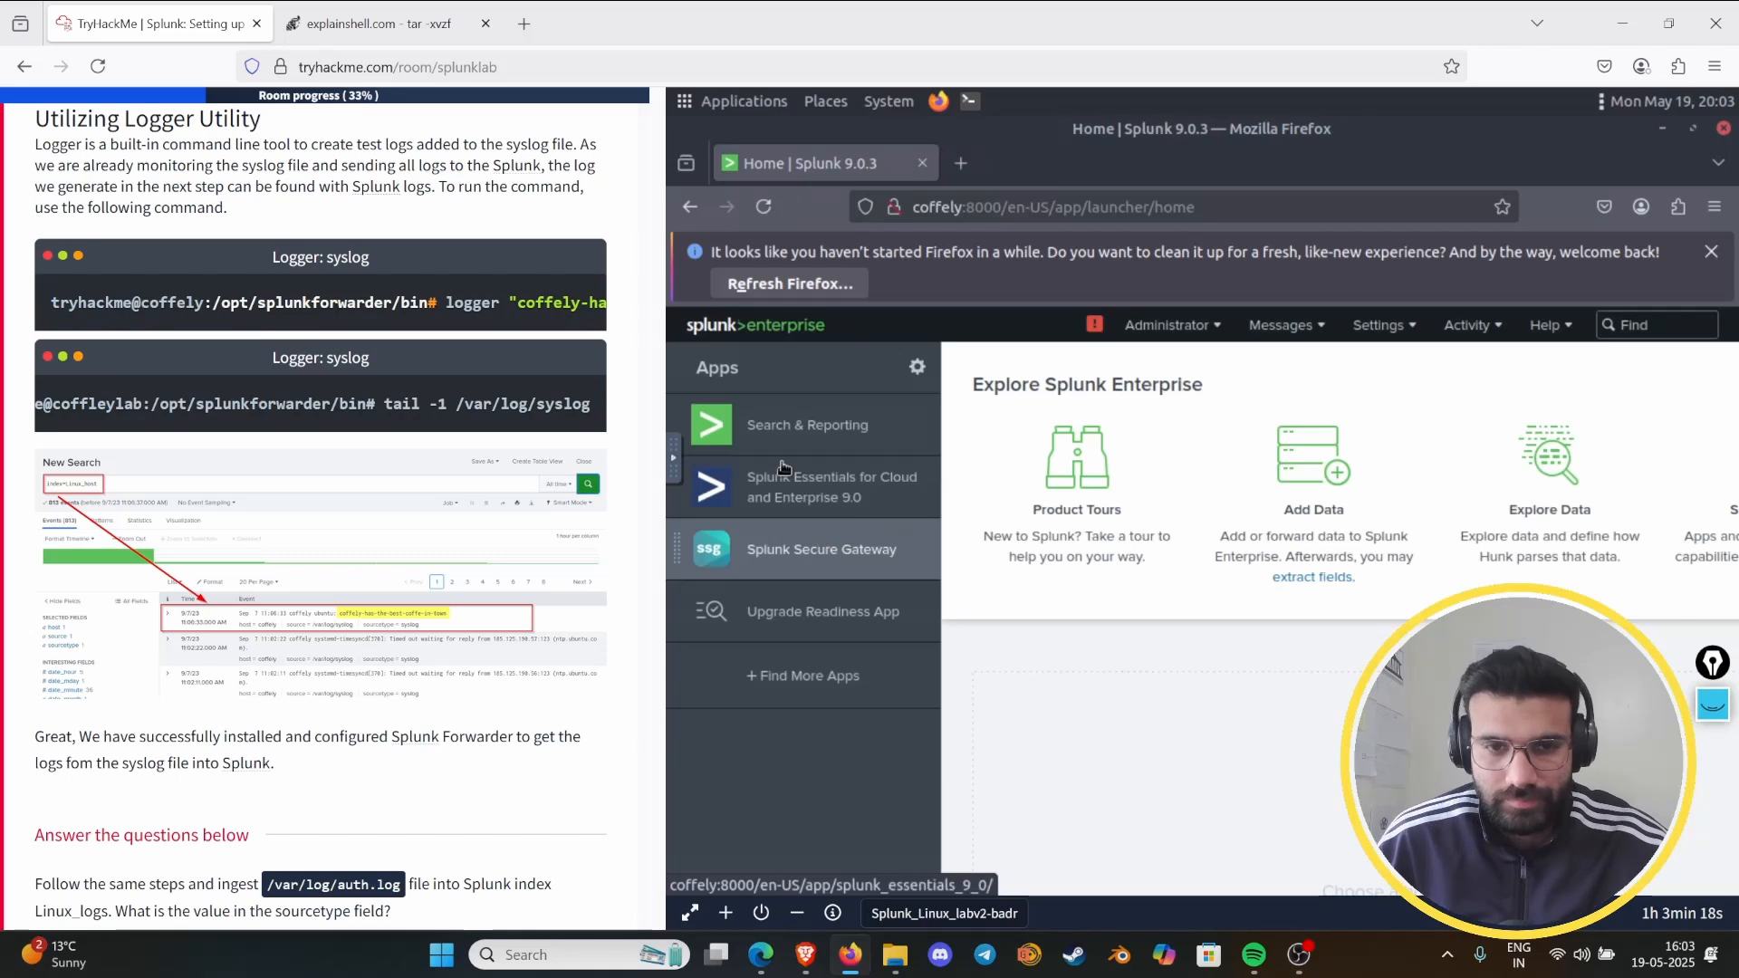
left_click(825, 412)
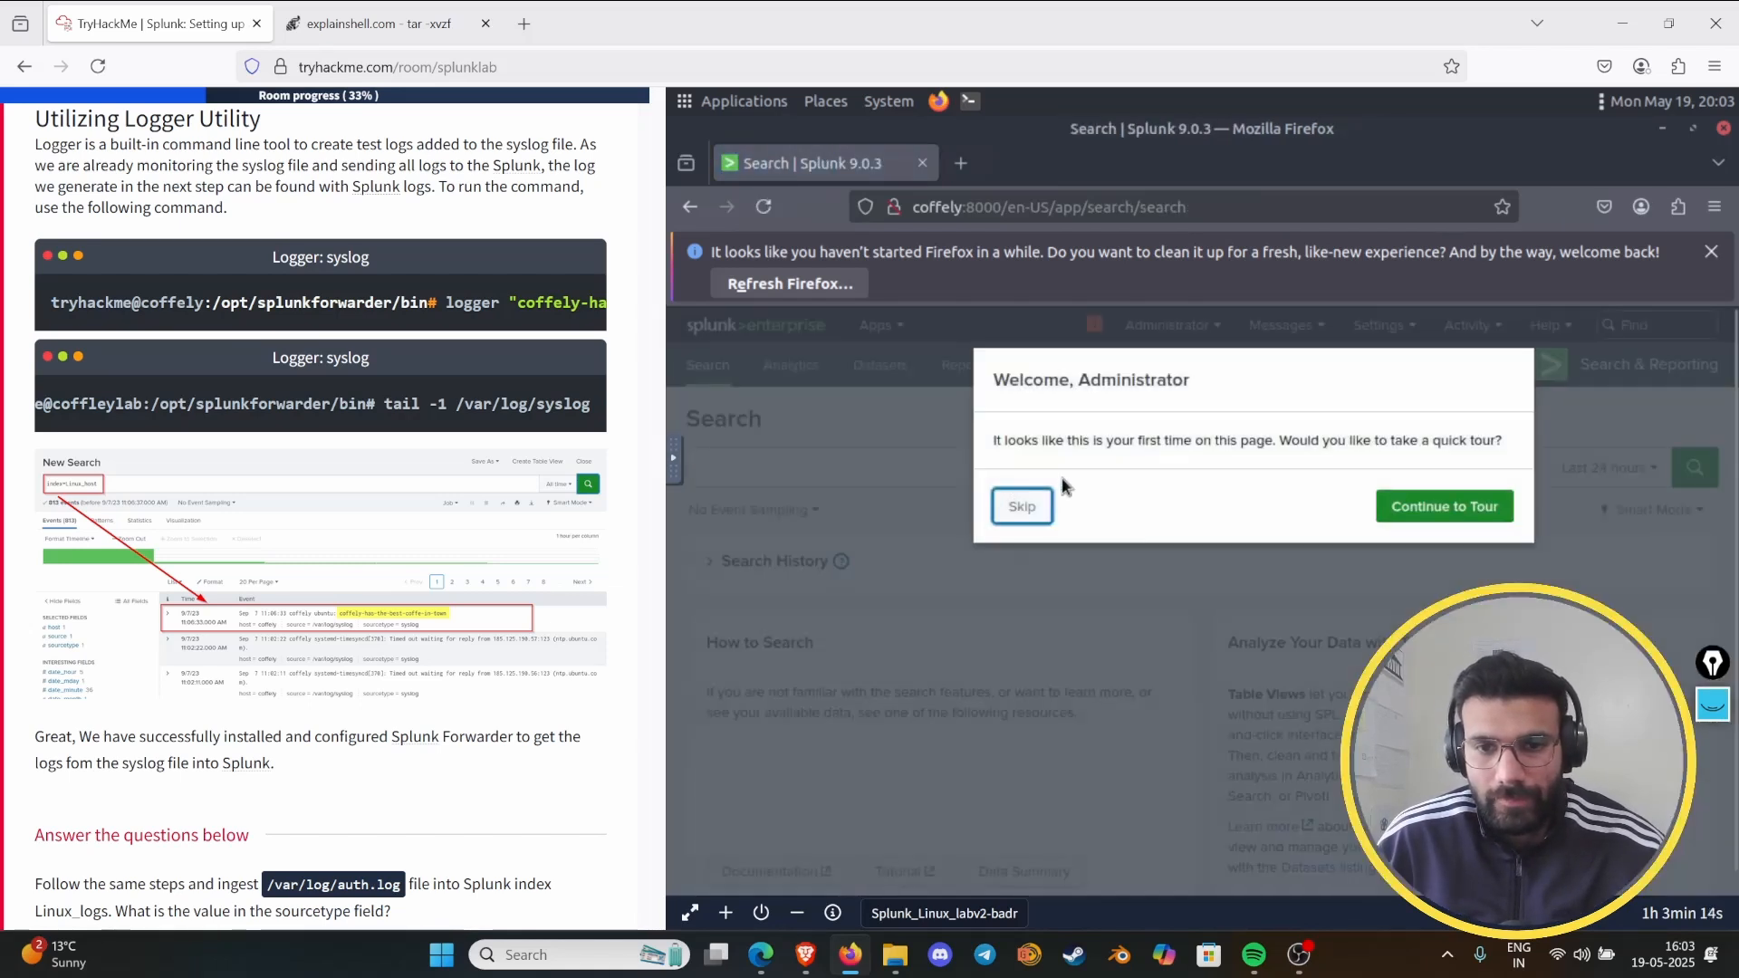
left_click(1013, 510)
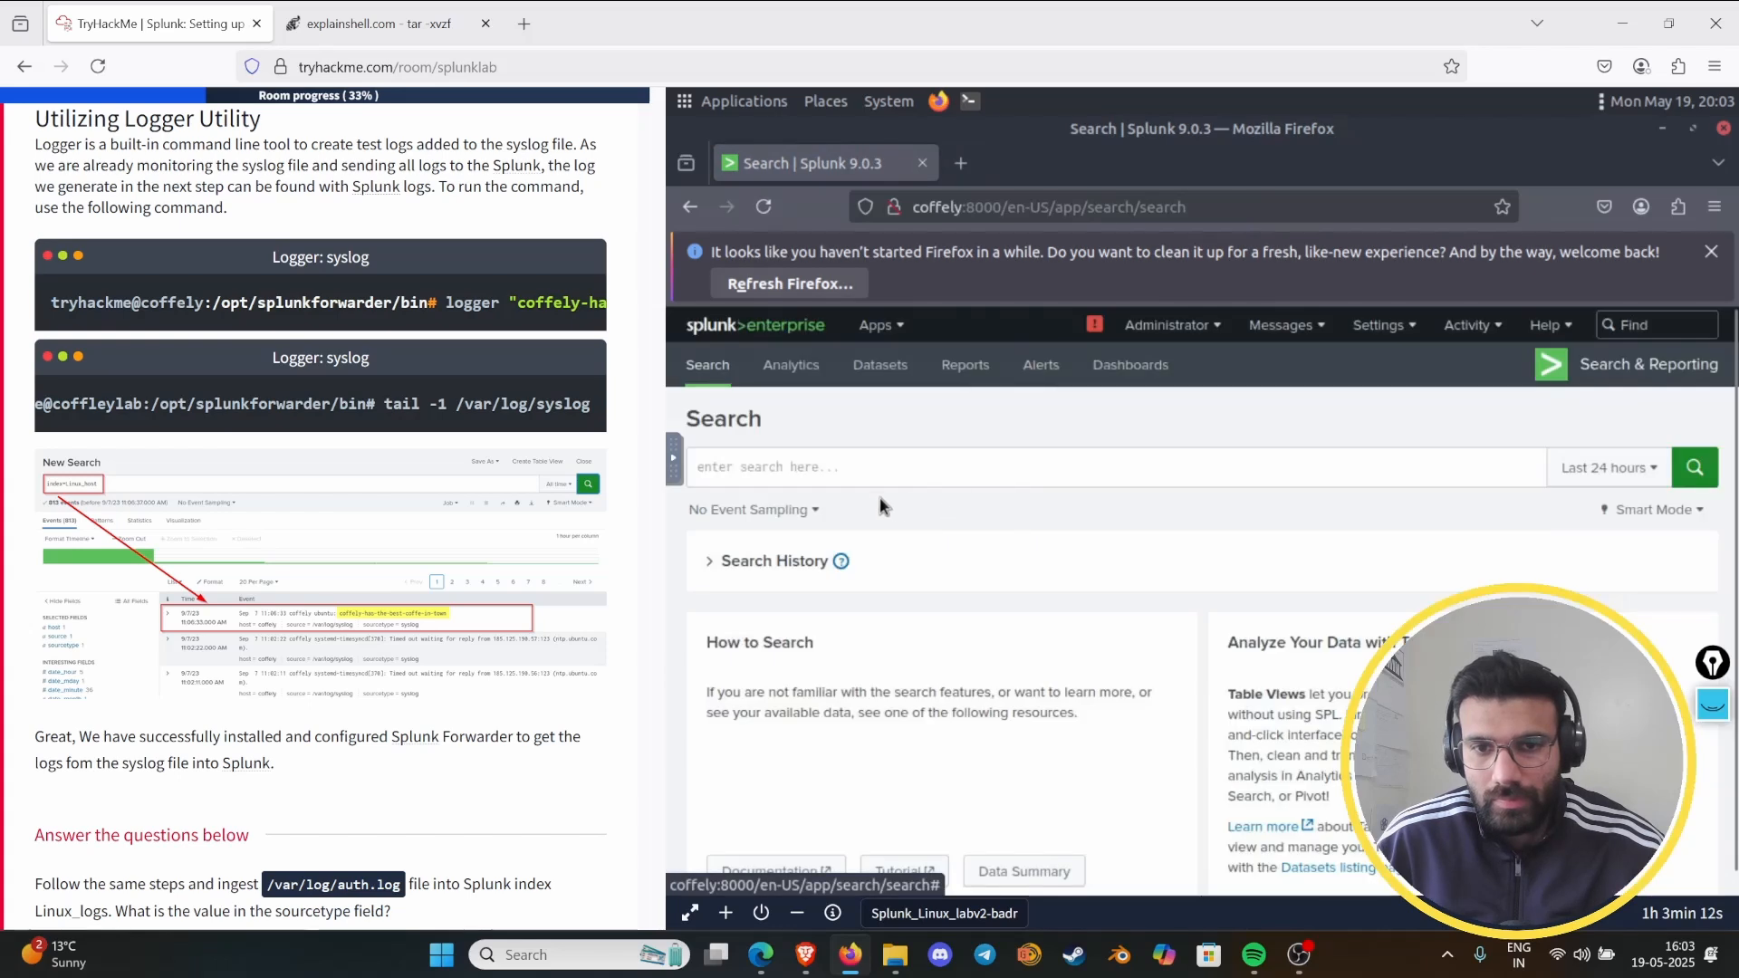
- Search Splunk for all events with index="linux_host", using the suggested index name
left_click(827, 475)
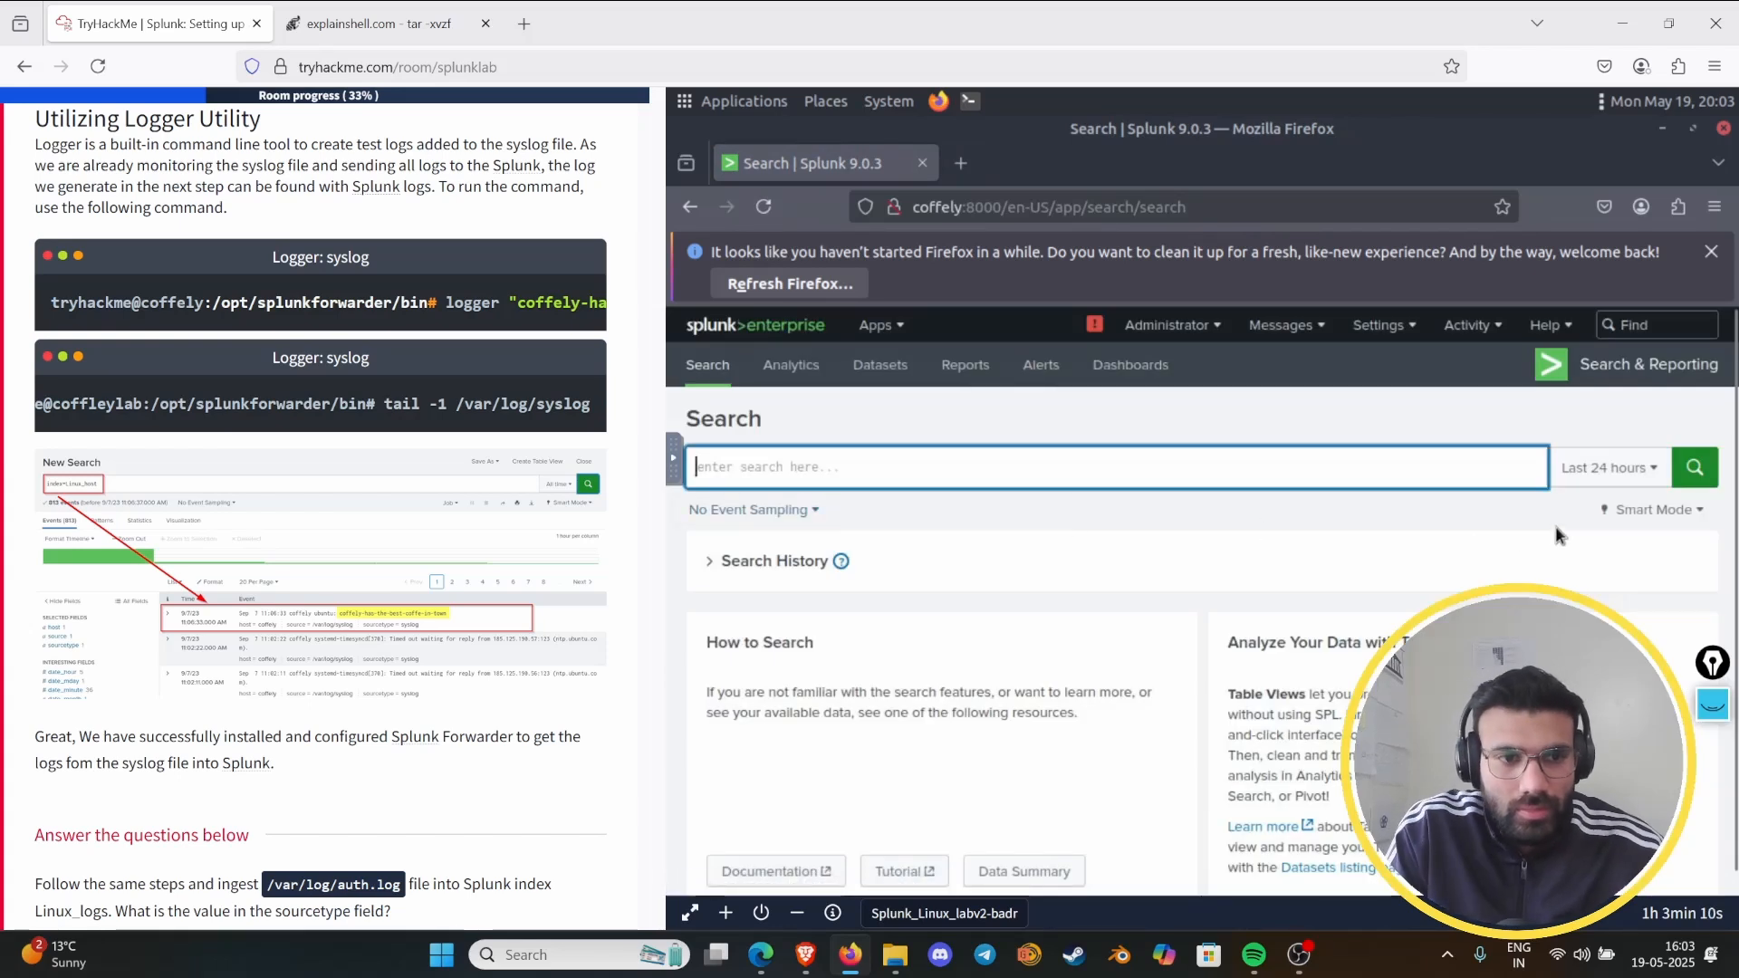
type("index")
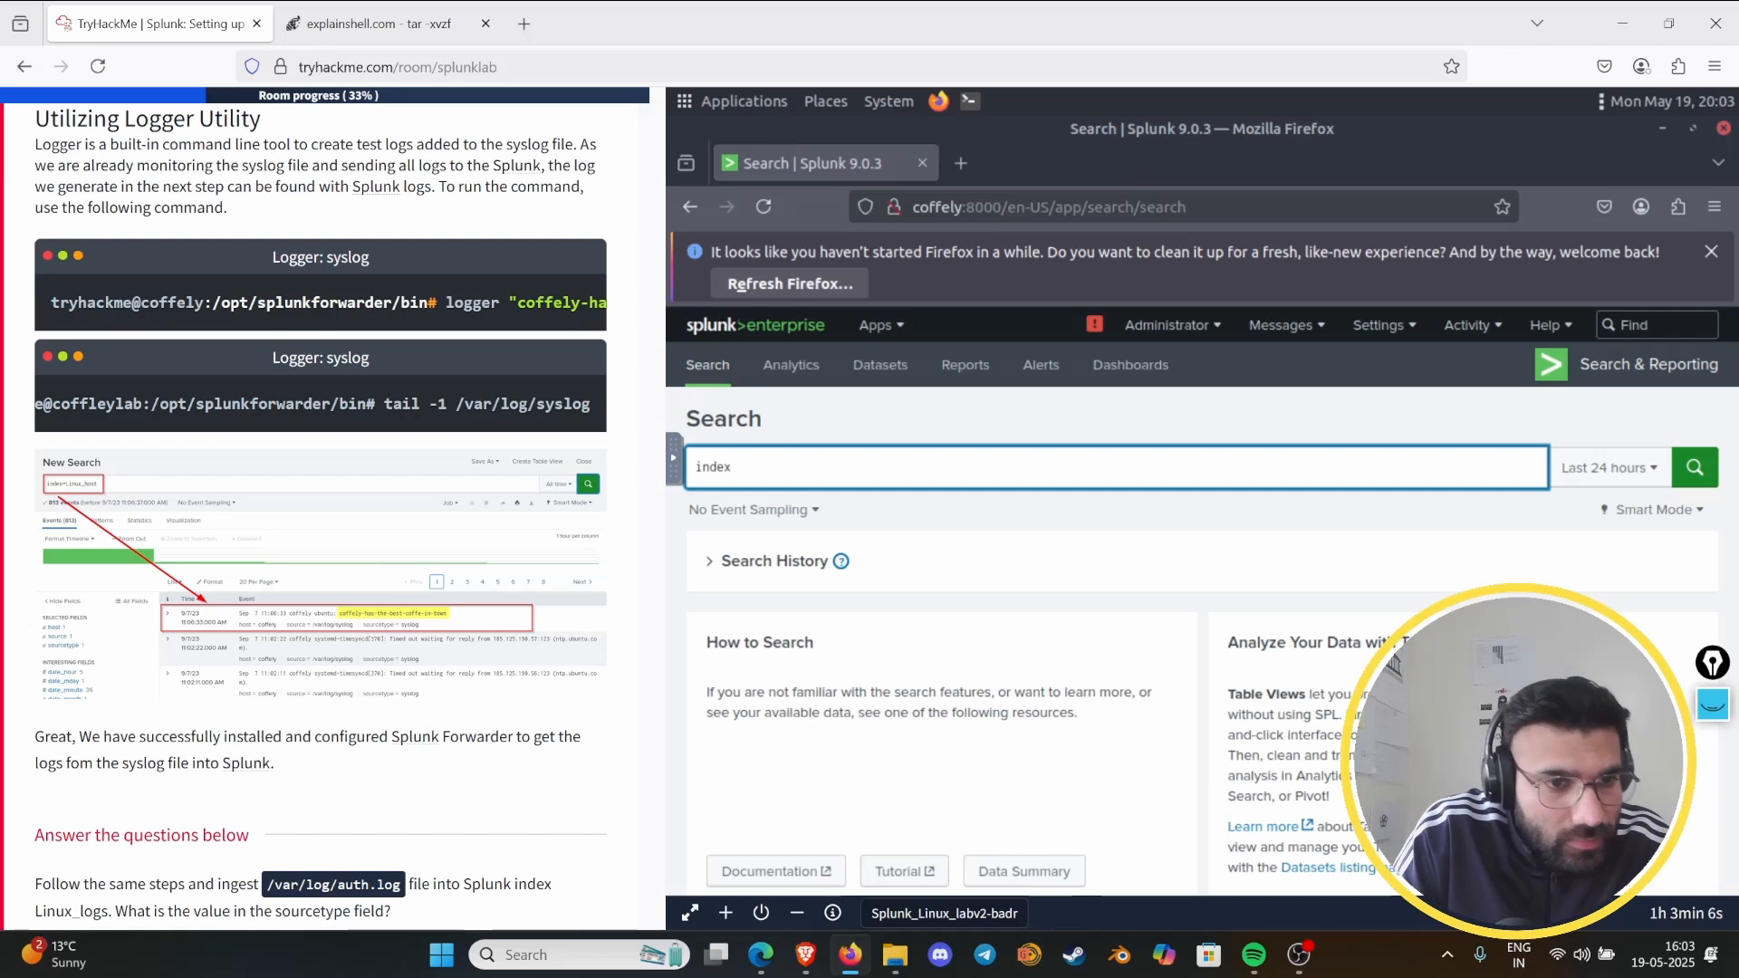
type("=")
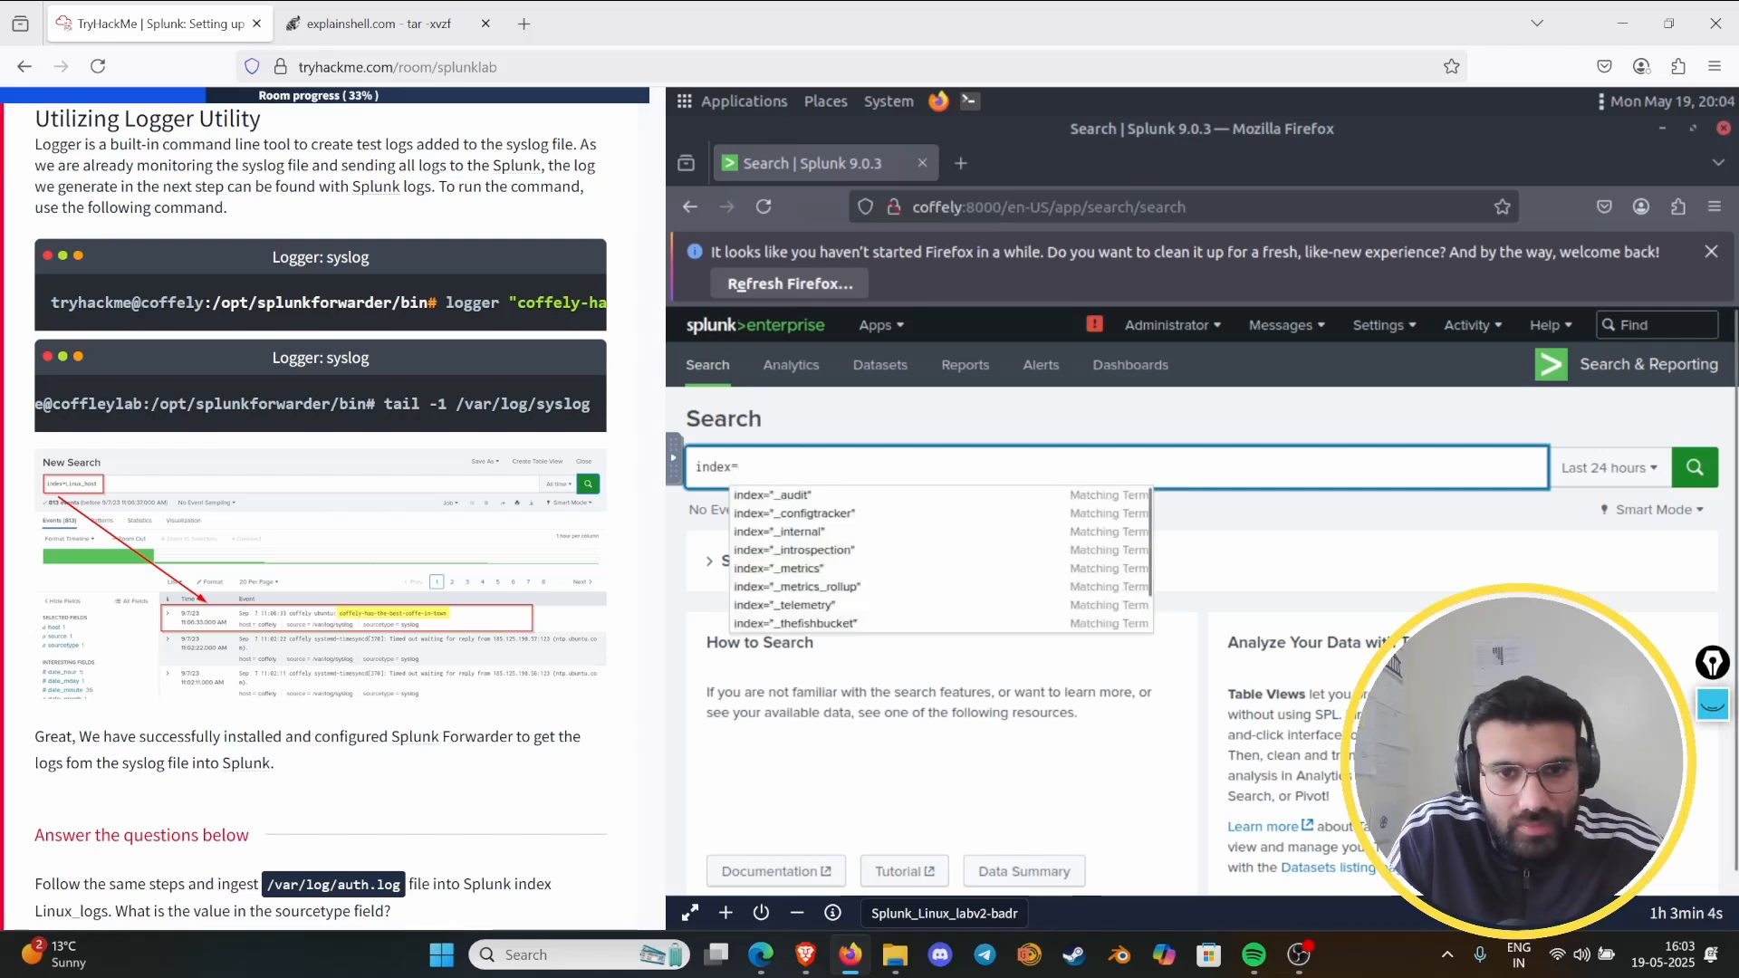
type("Lin")
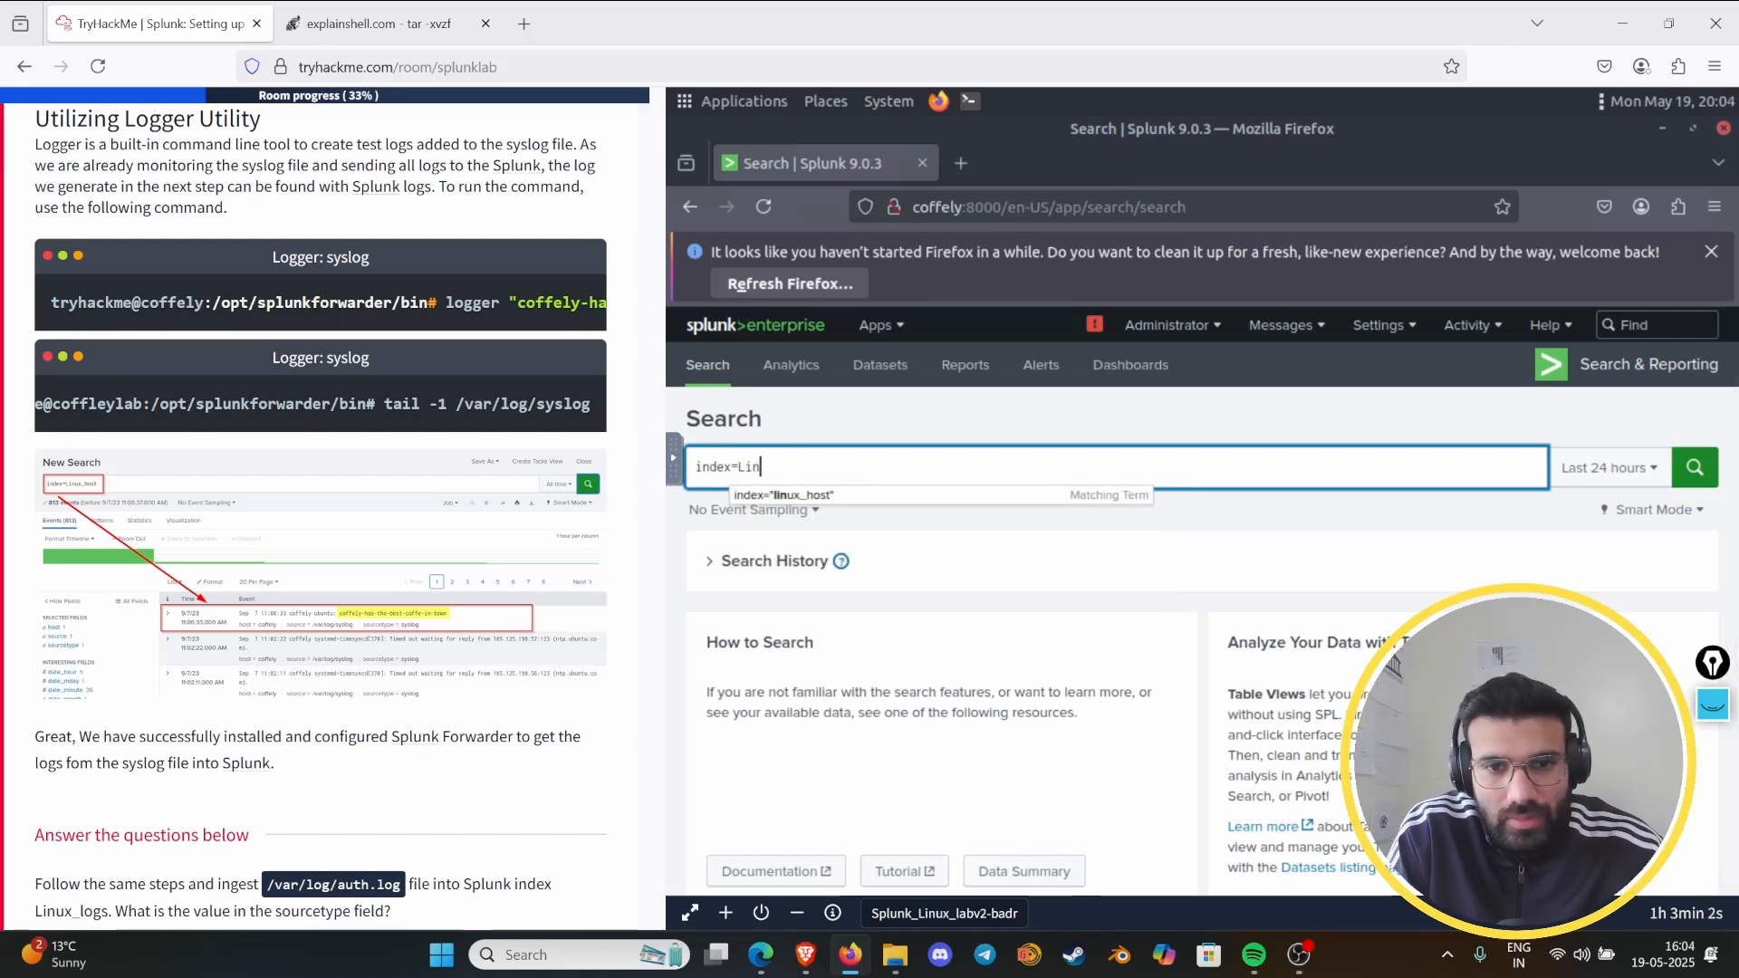
key("Down")
key("Return")
key("Return")
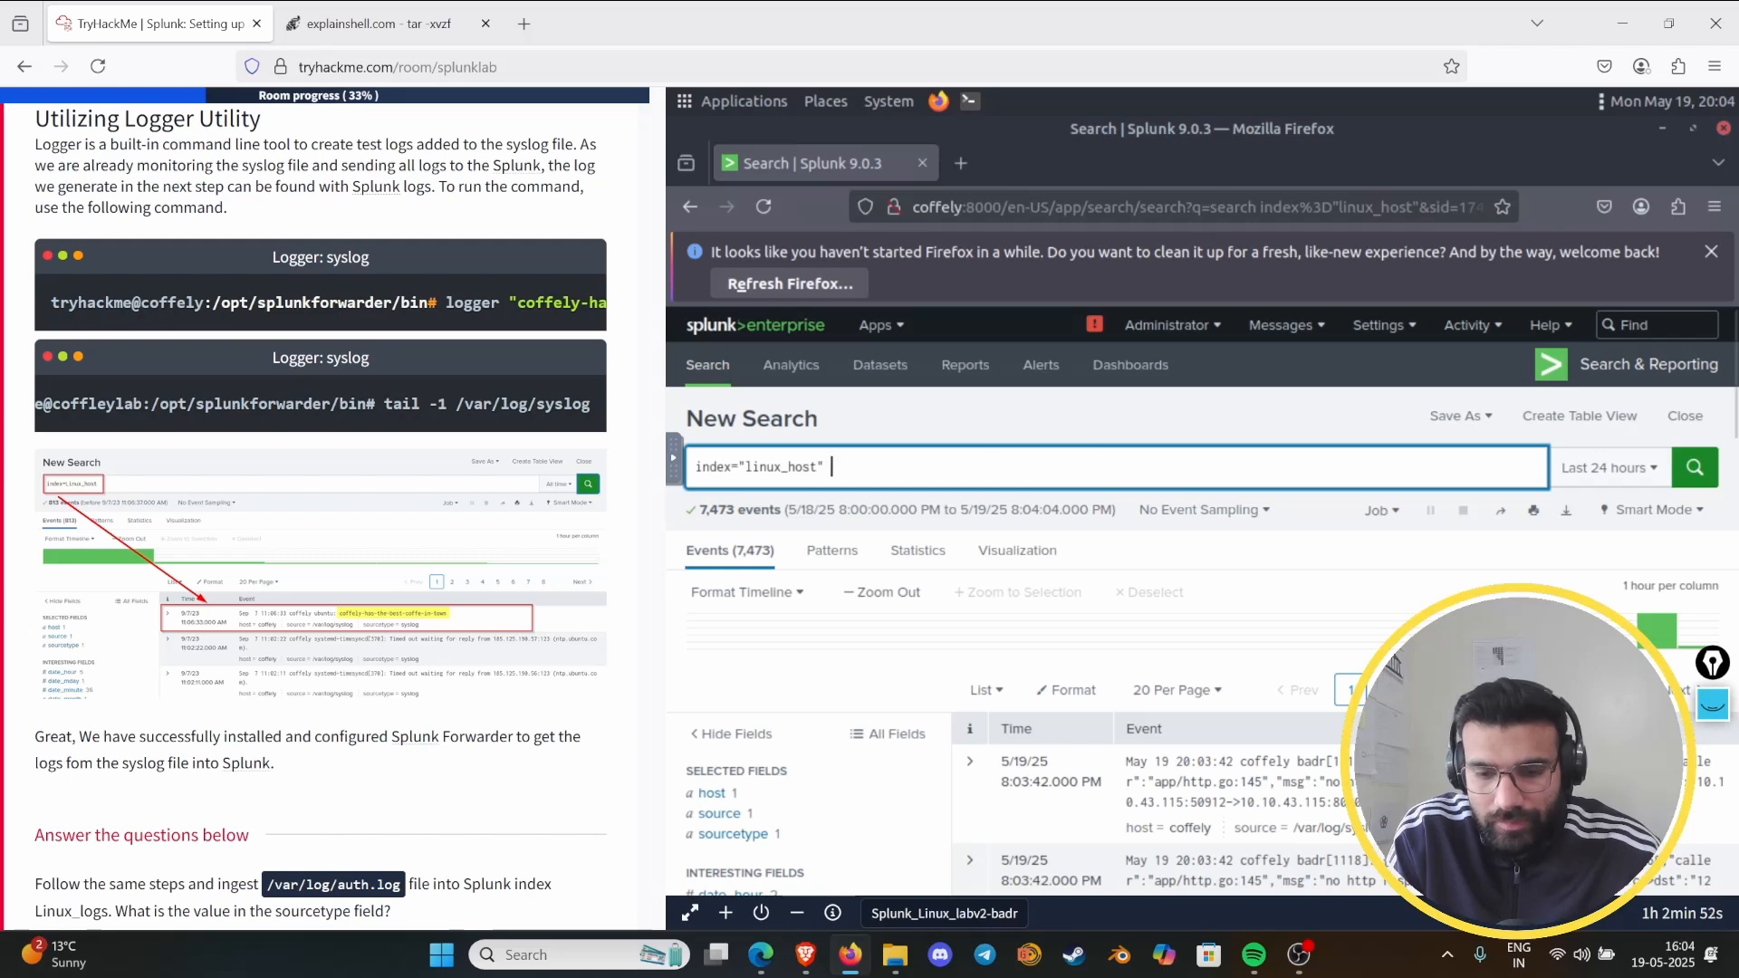
- Extend the search to index="linux_host" | reverse and run it to list the events in reverse order
type("|")
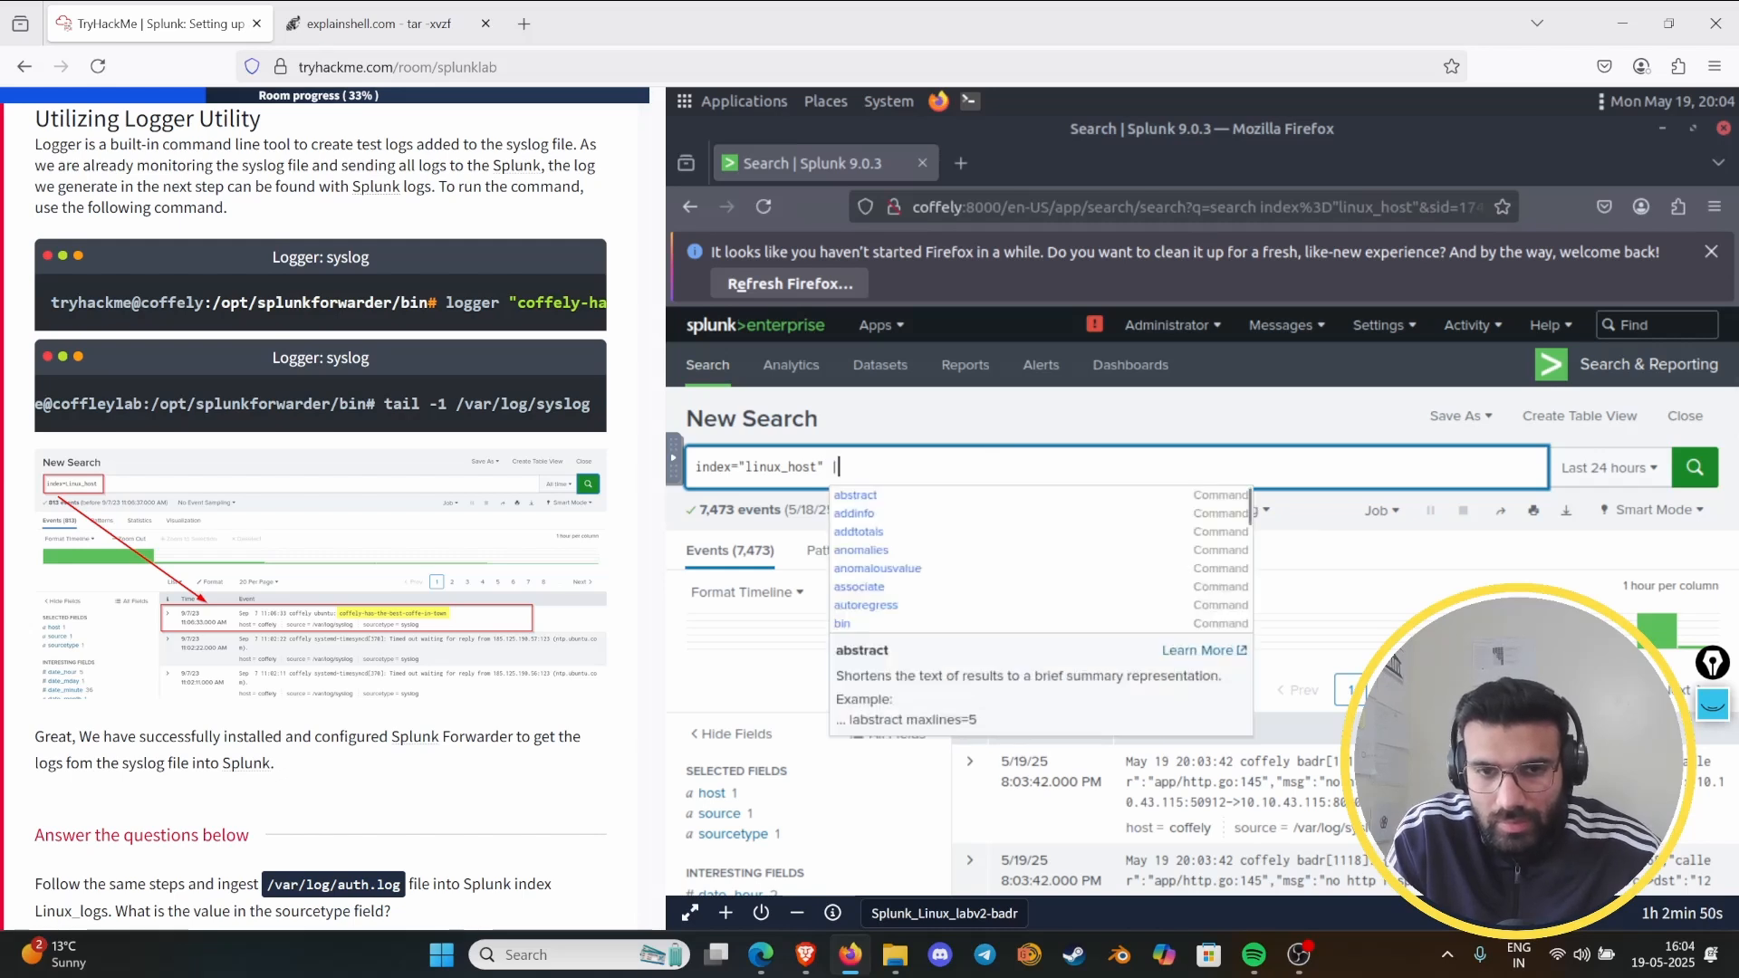
type(" reverser")
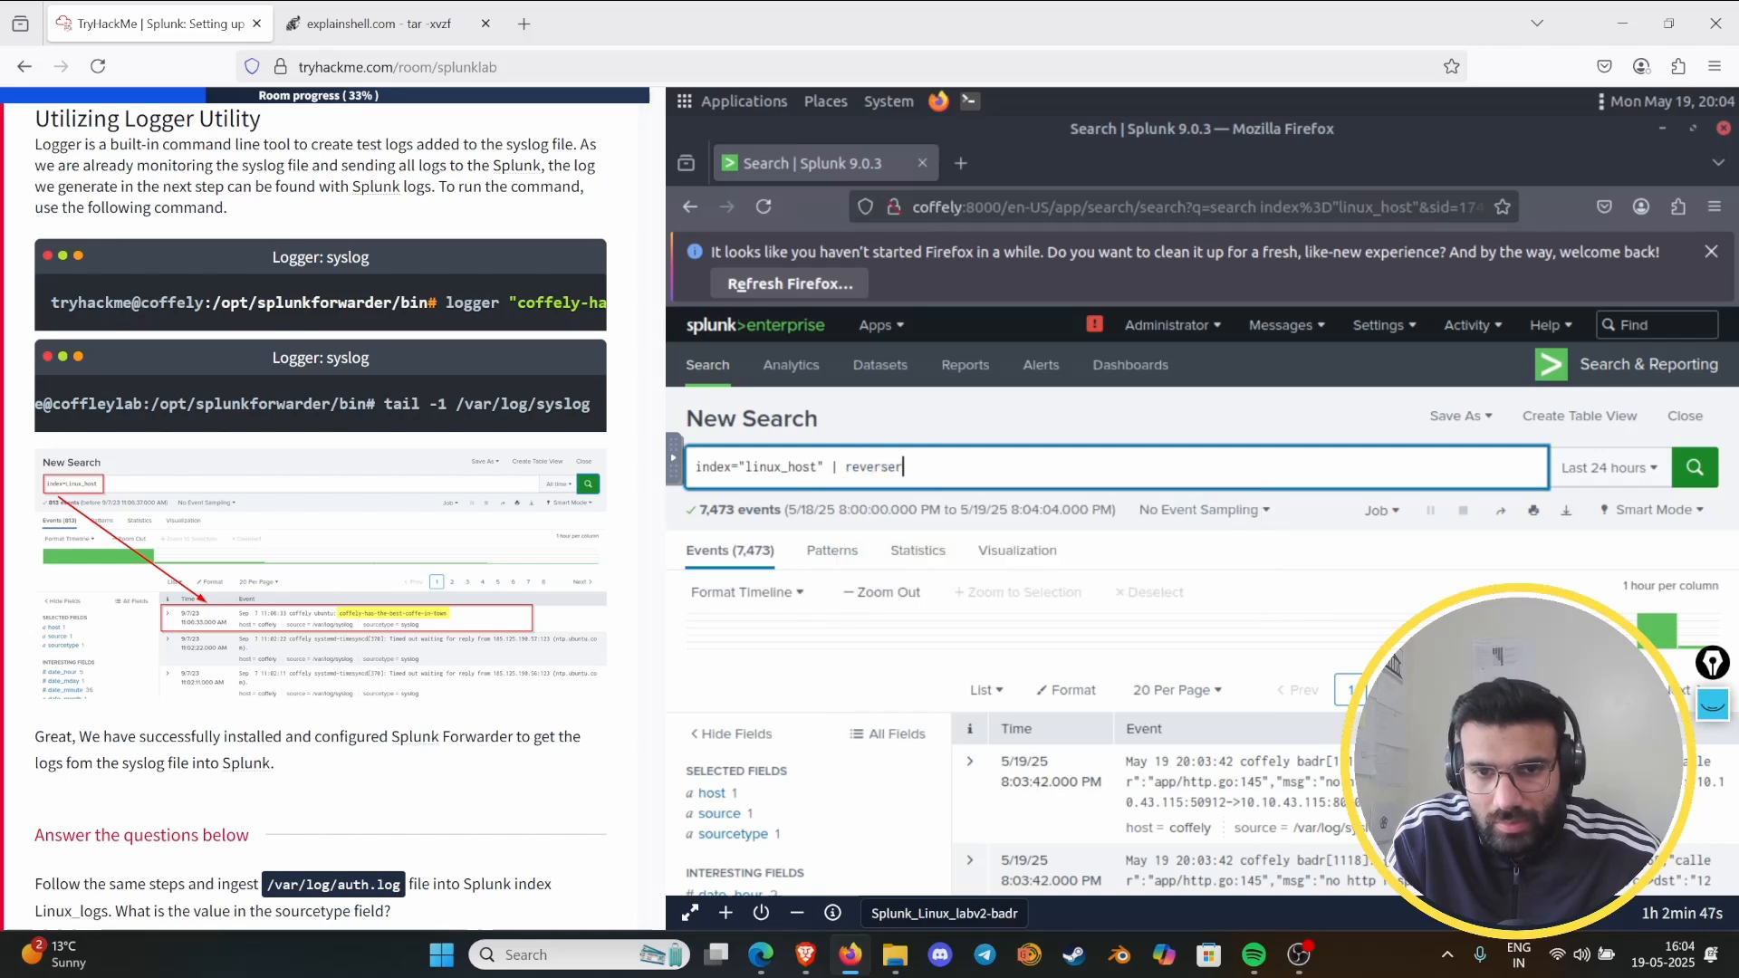
key("BackSpace")
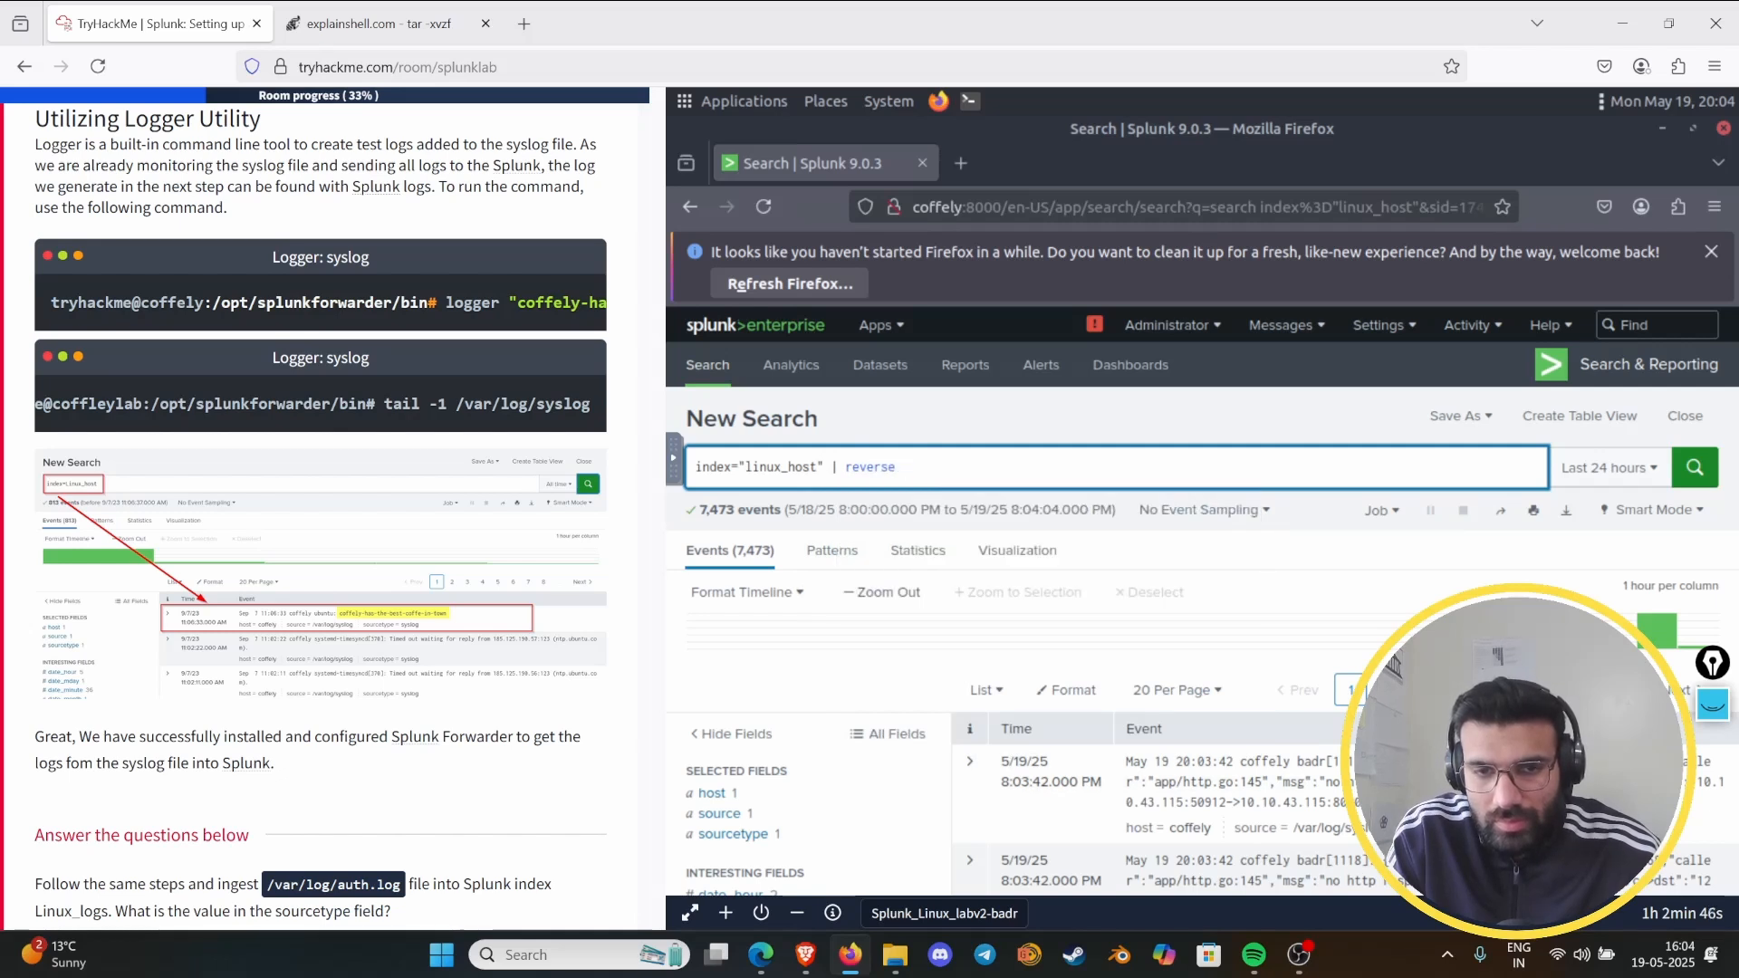
key("Return")
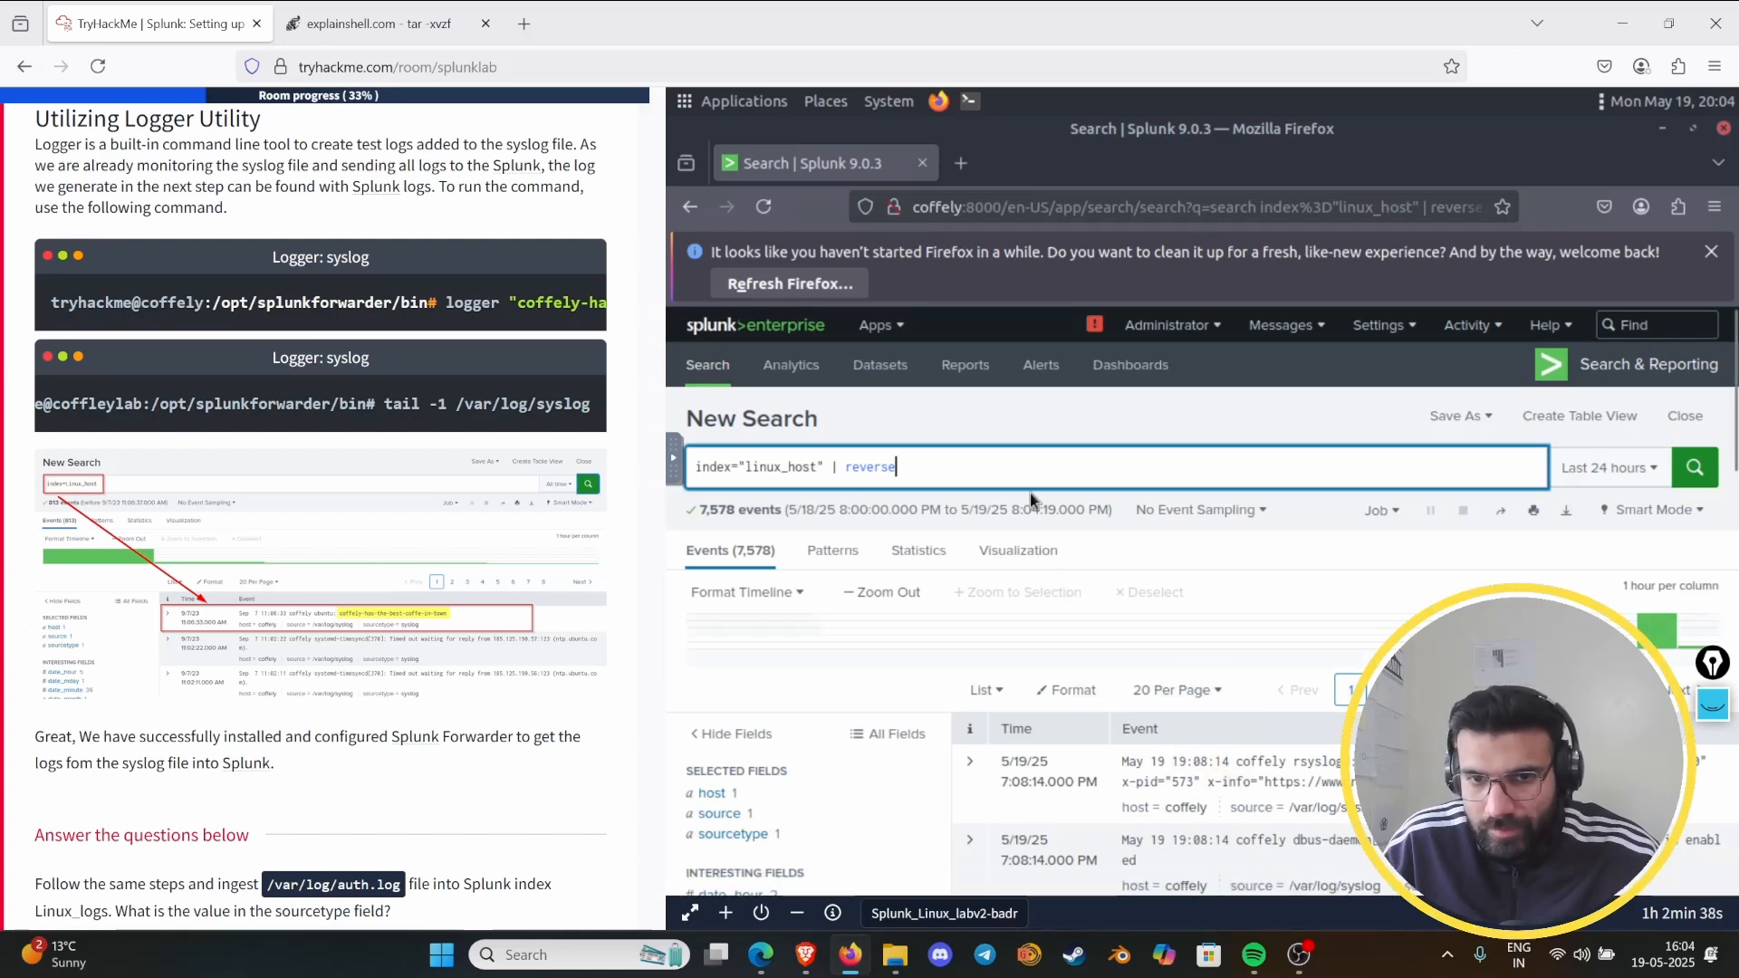
- Remove the reverse command from the search query, leaving only index="linux_host"
key("BackSpace")
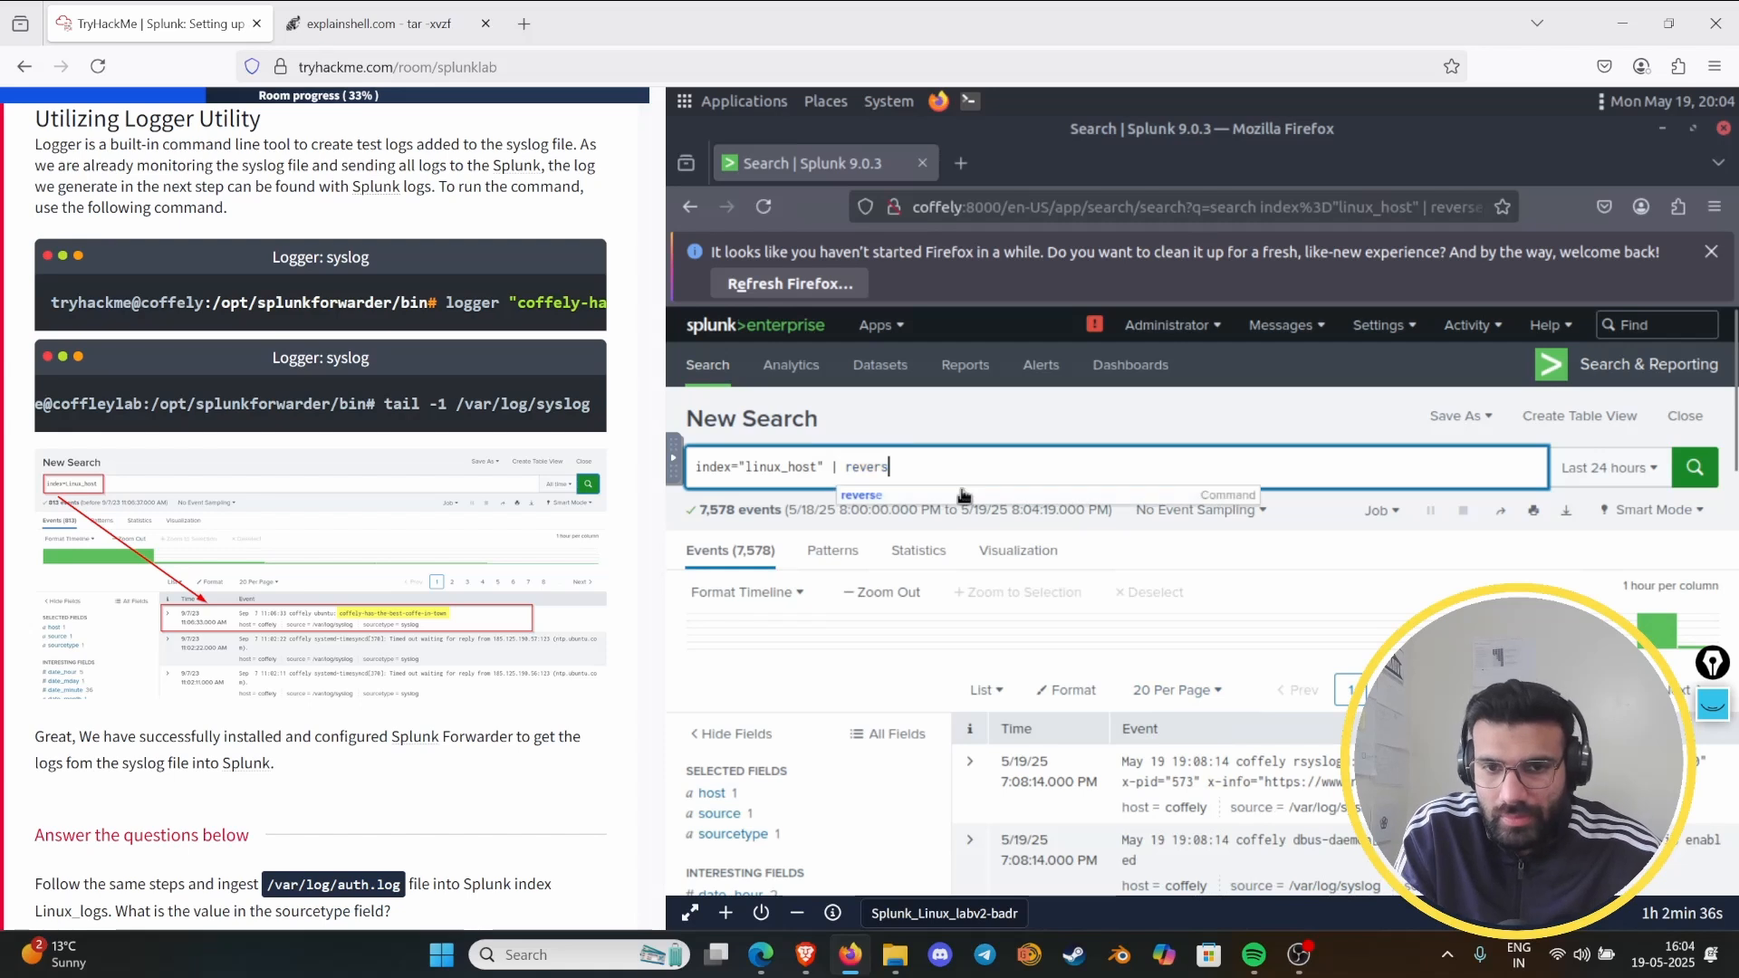
key("BackSpace")
key("BackSpace")
key("BackSpace")
key("BackSpace")
key("BackSpace")
key("BackSpace")
key("BackSpace")
key("BackSpace")
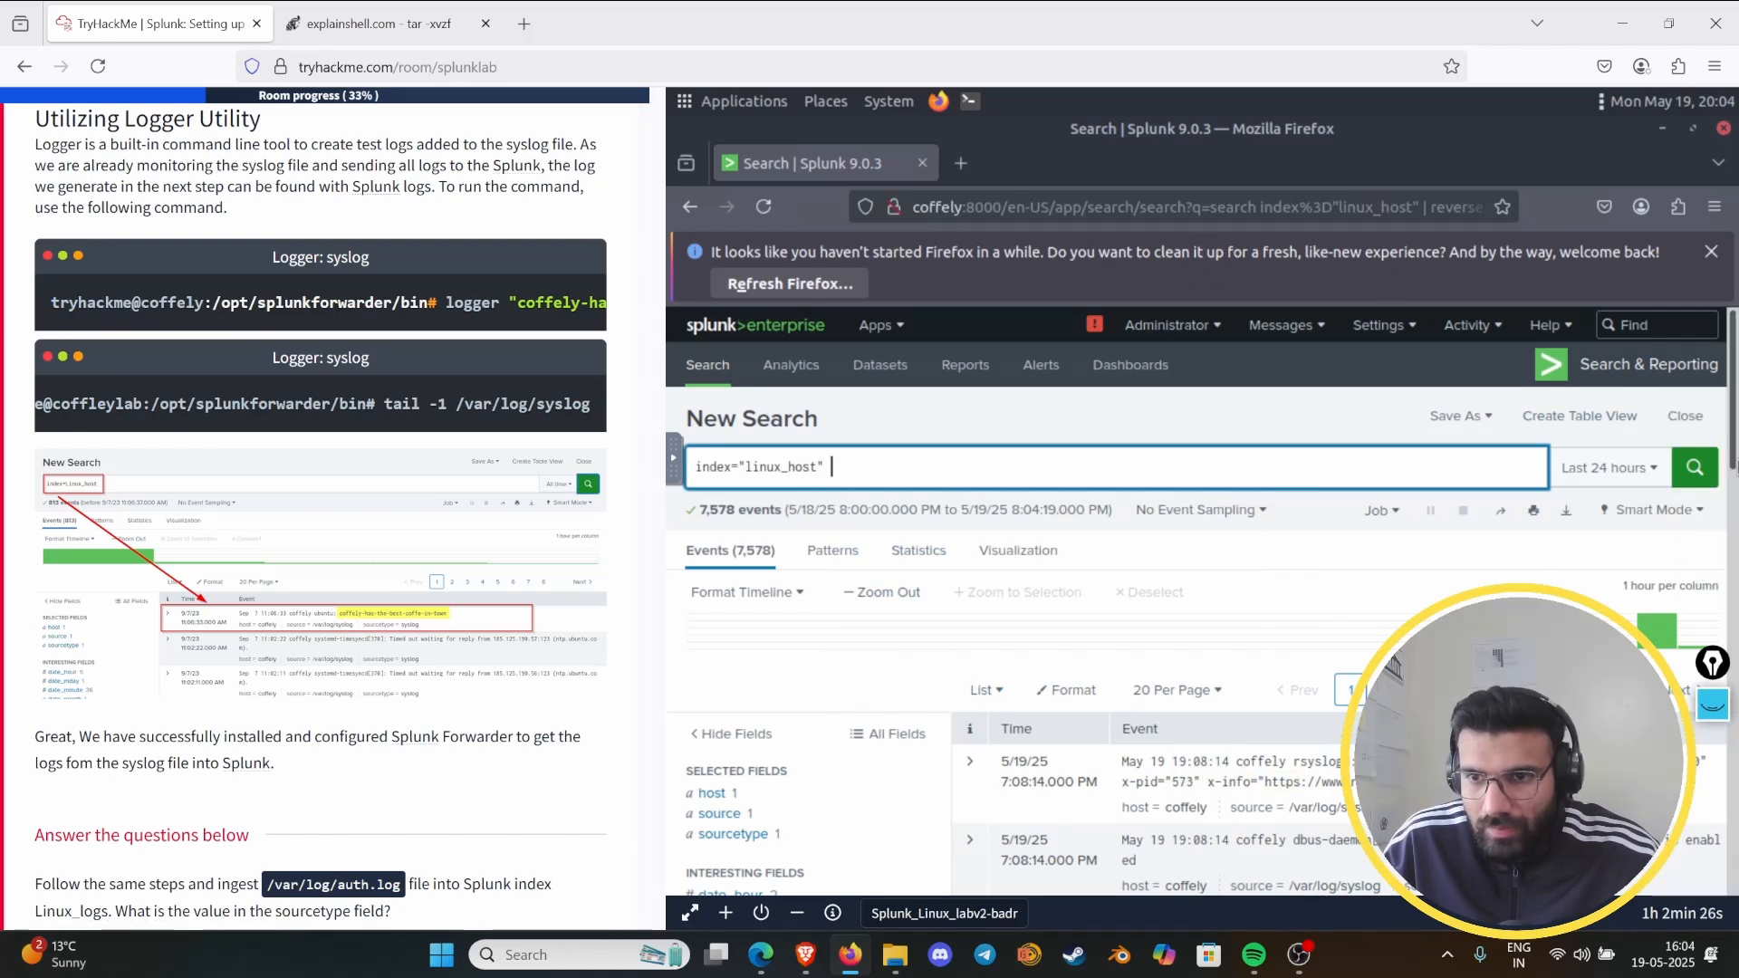
- Compare the syslog line in the terminal with the linux_host events in Splunk, and bring up the Task 6 questions
mouse_move(1732, 464)
left_click(1709, 563)
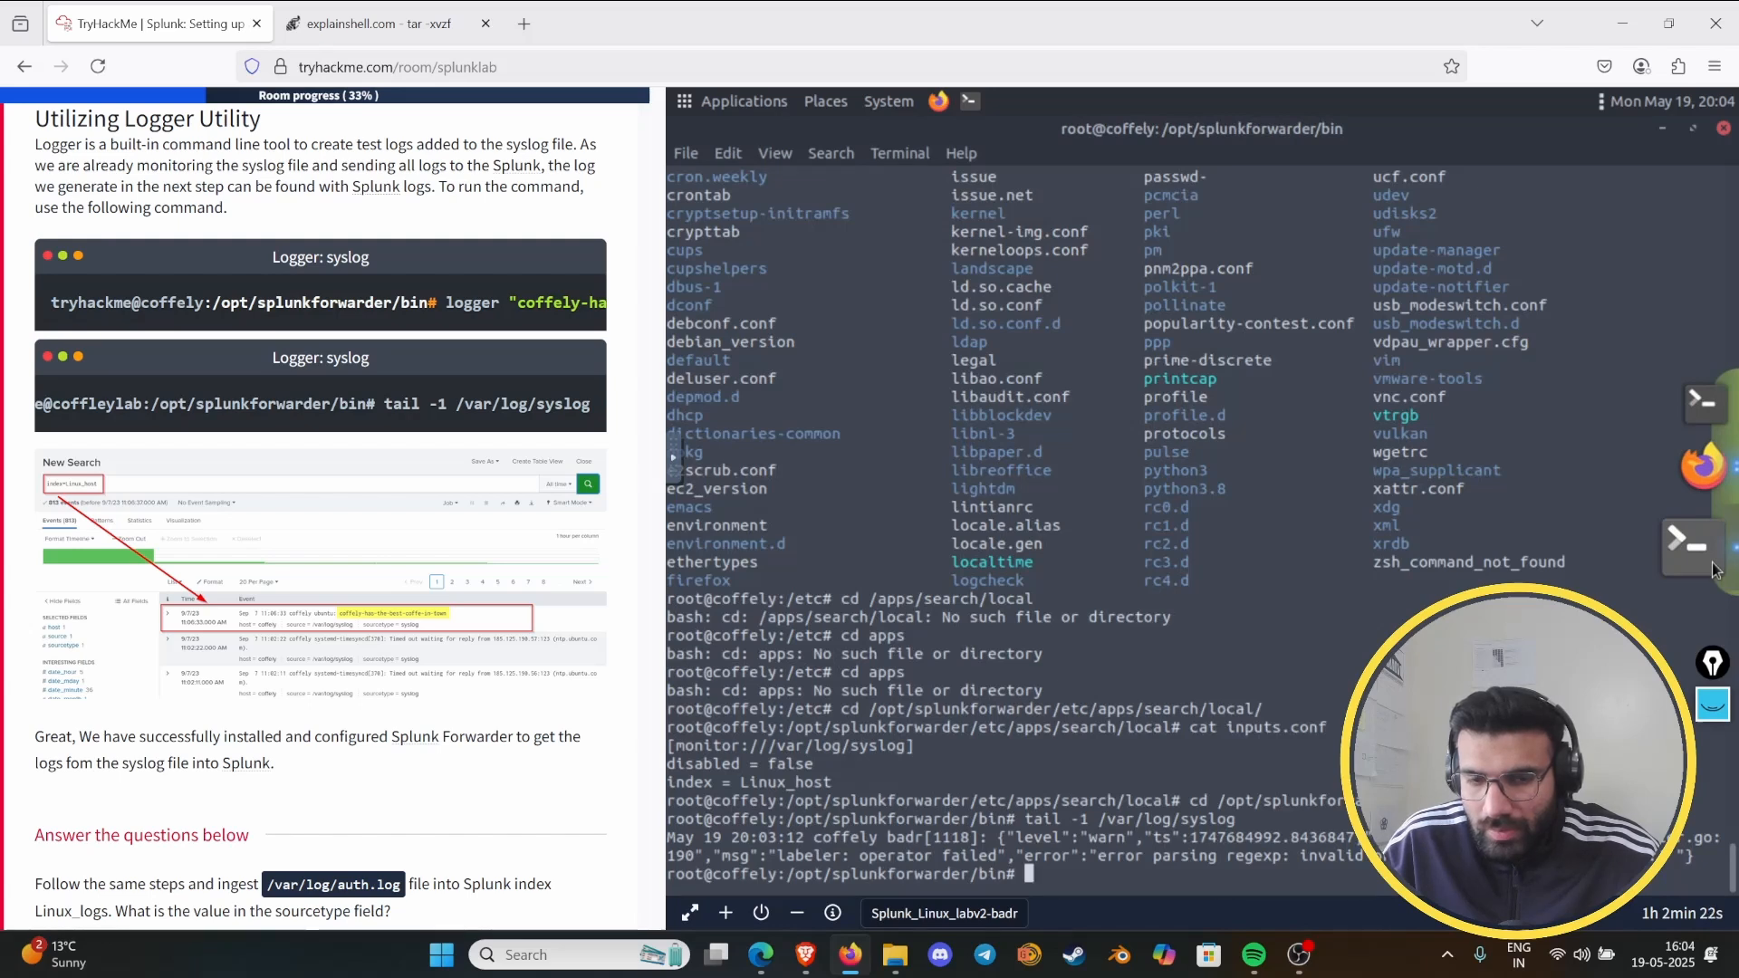
left_click(1713, 509)
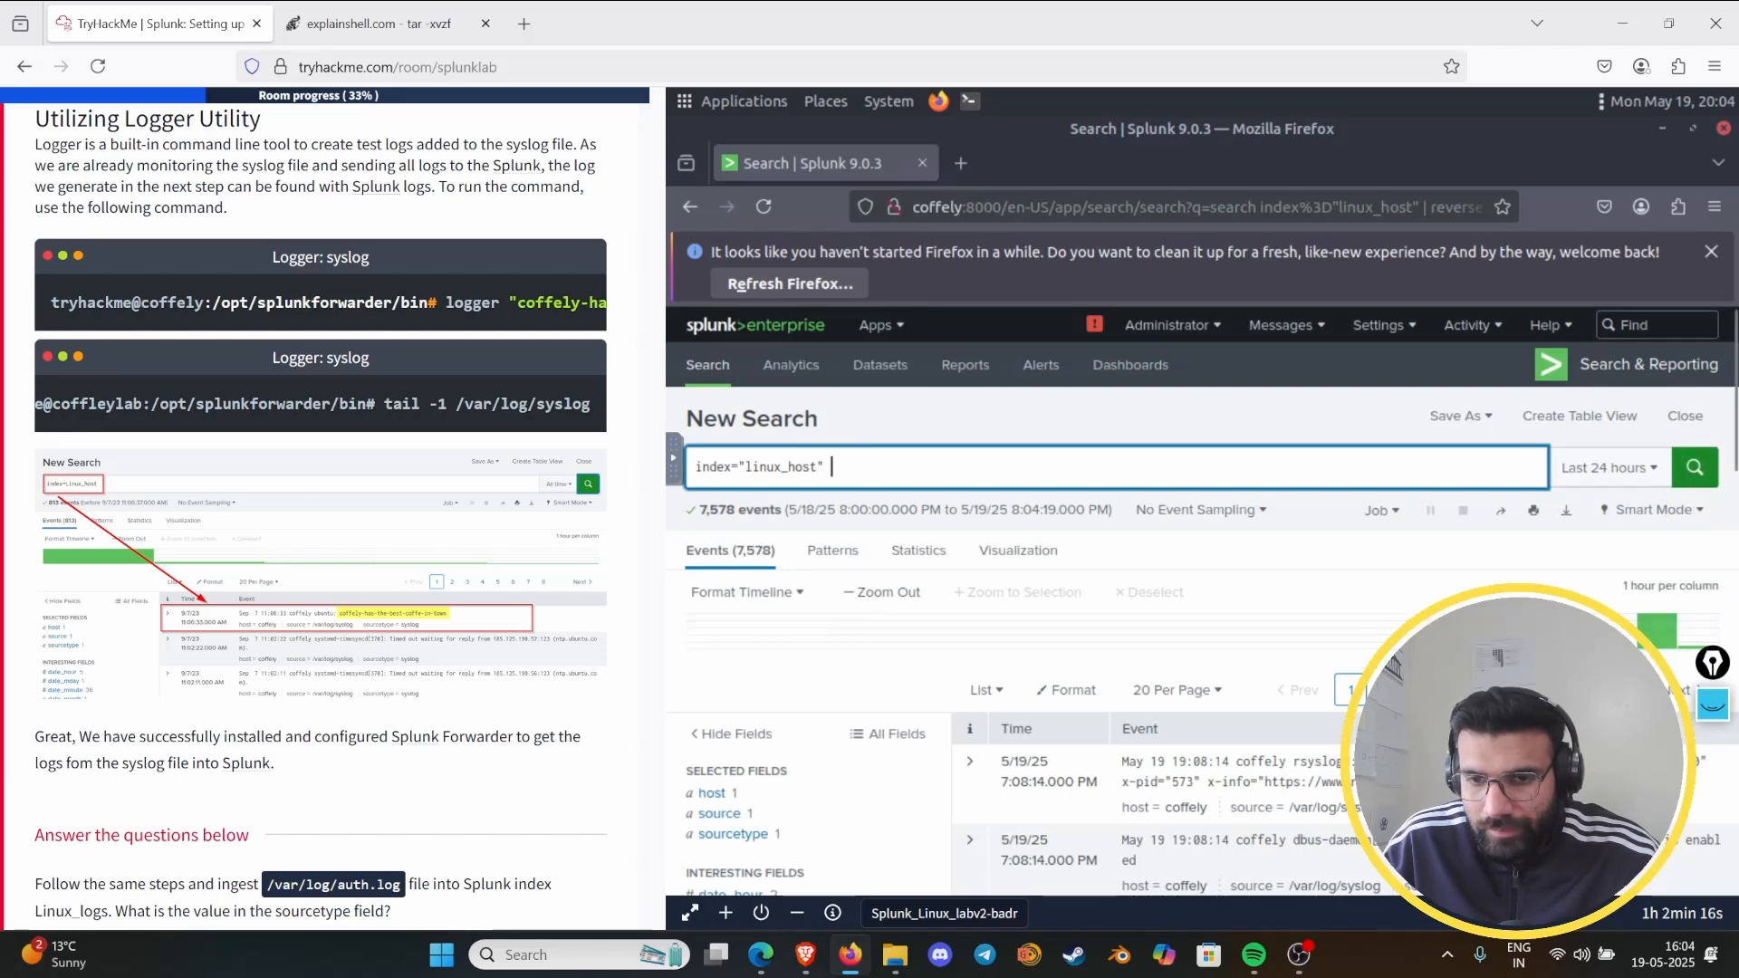
scroll(1732, 643, "down", 5)
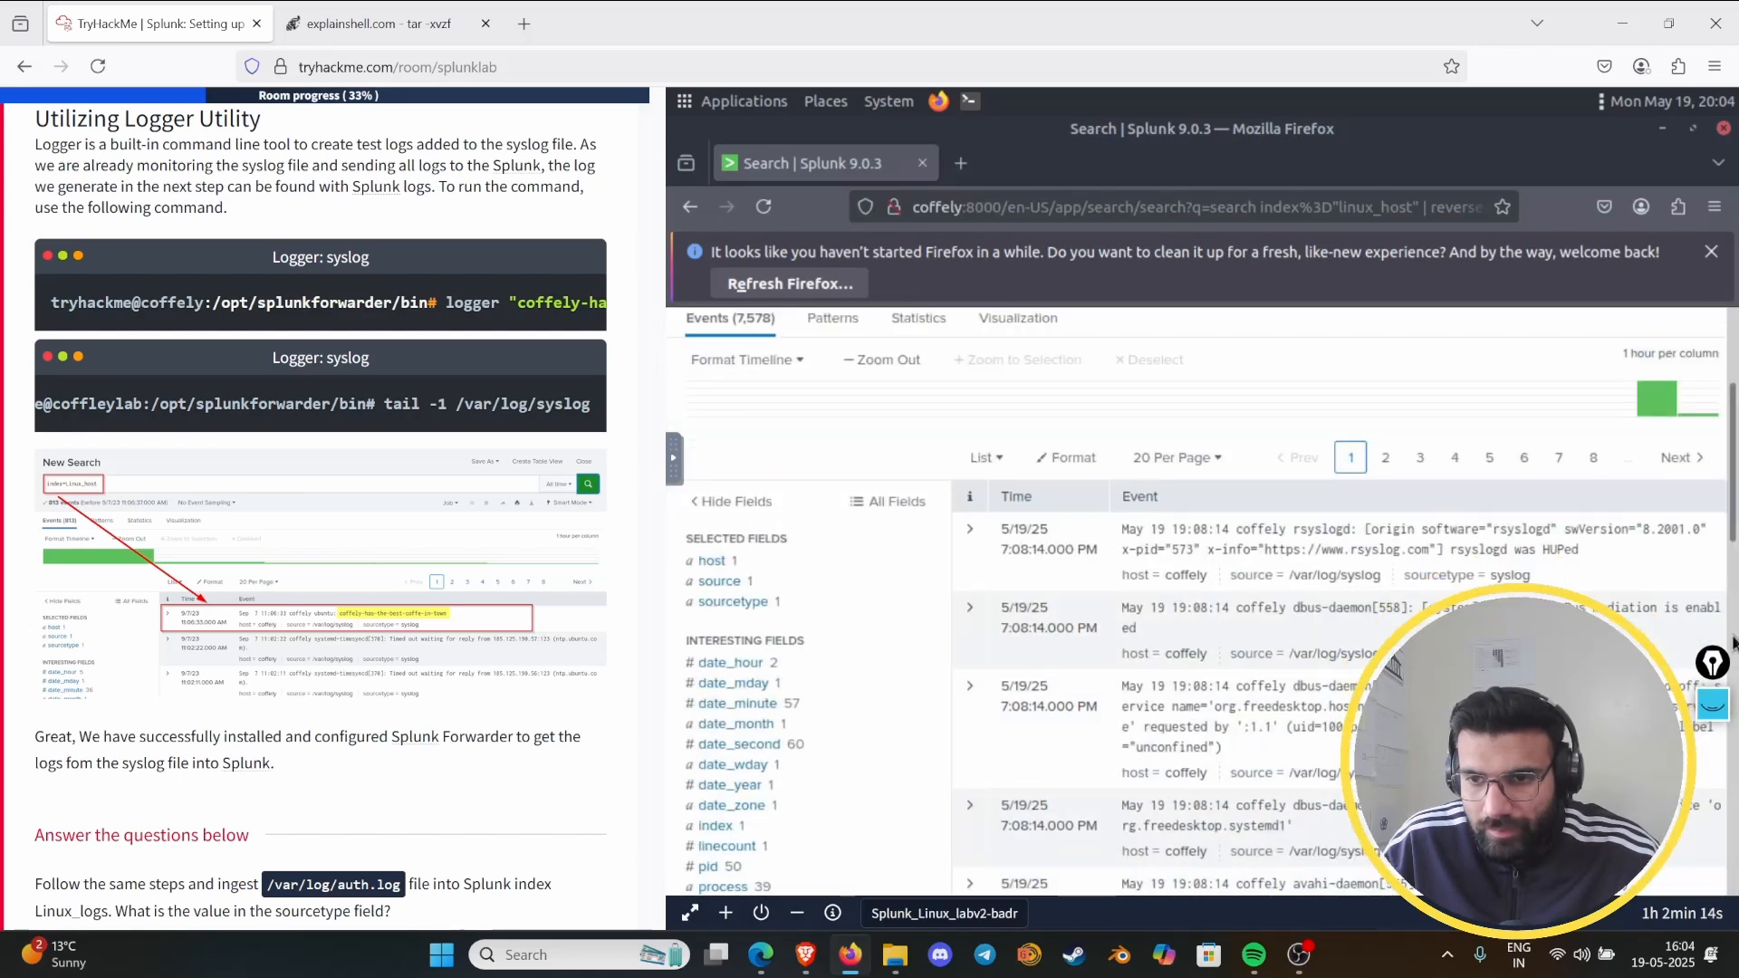
mouse_move(1733, 633)
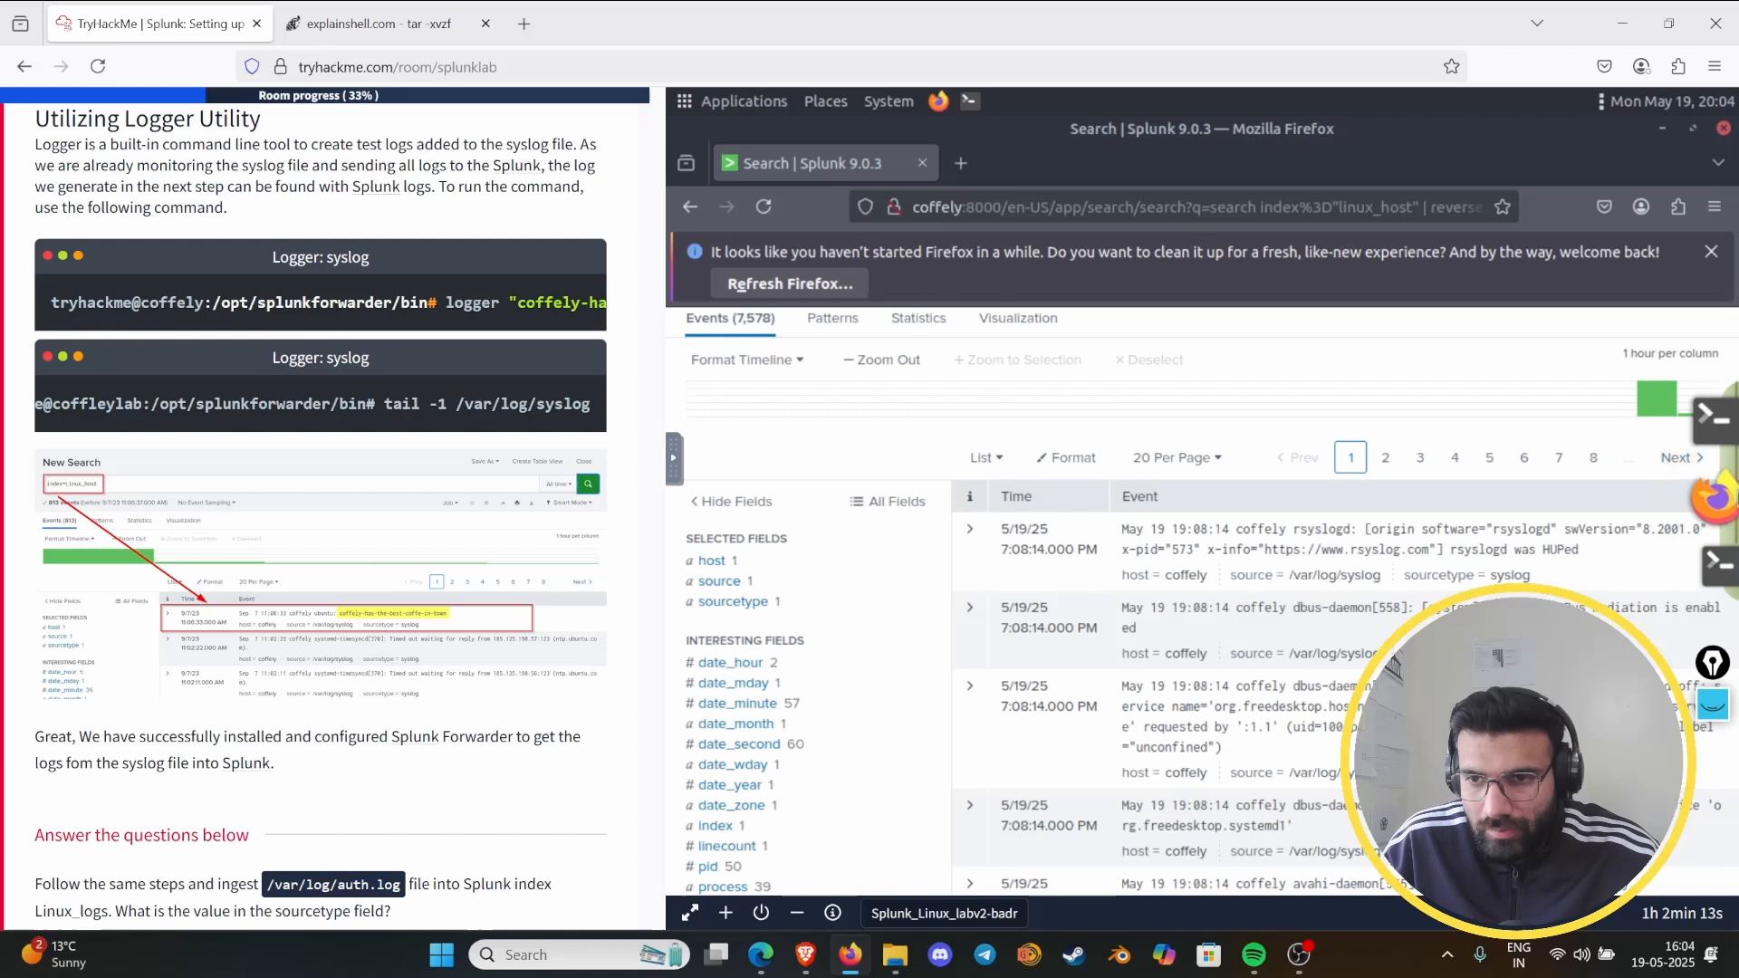
left_click(1696, 561)
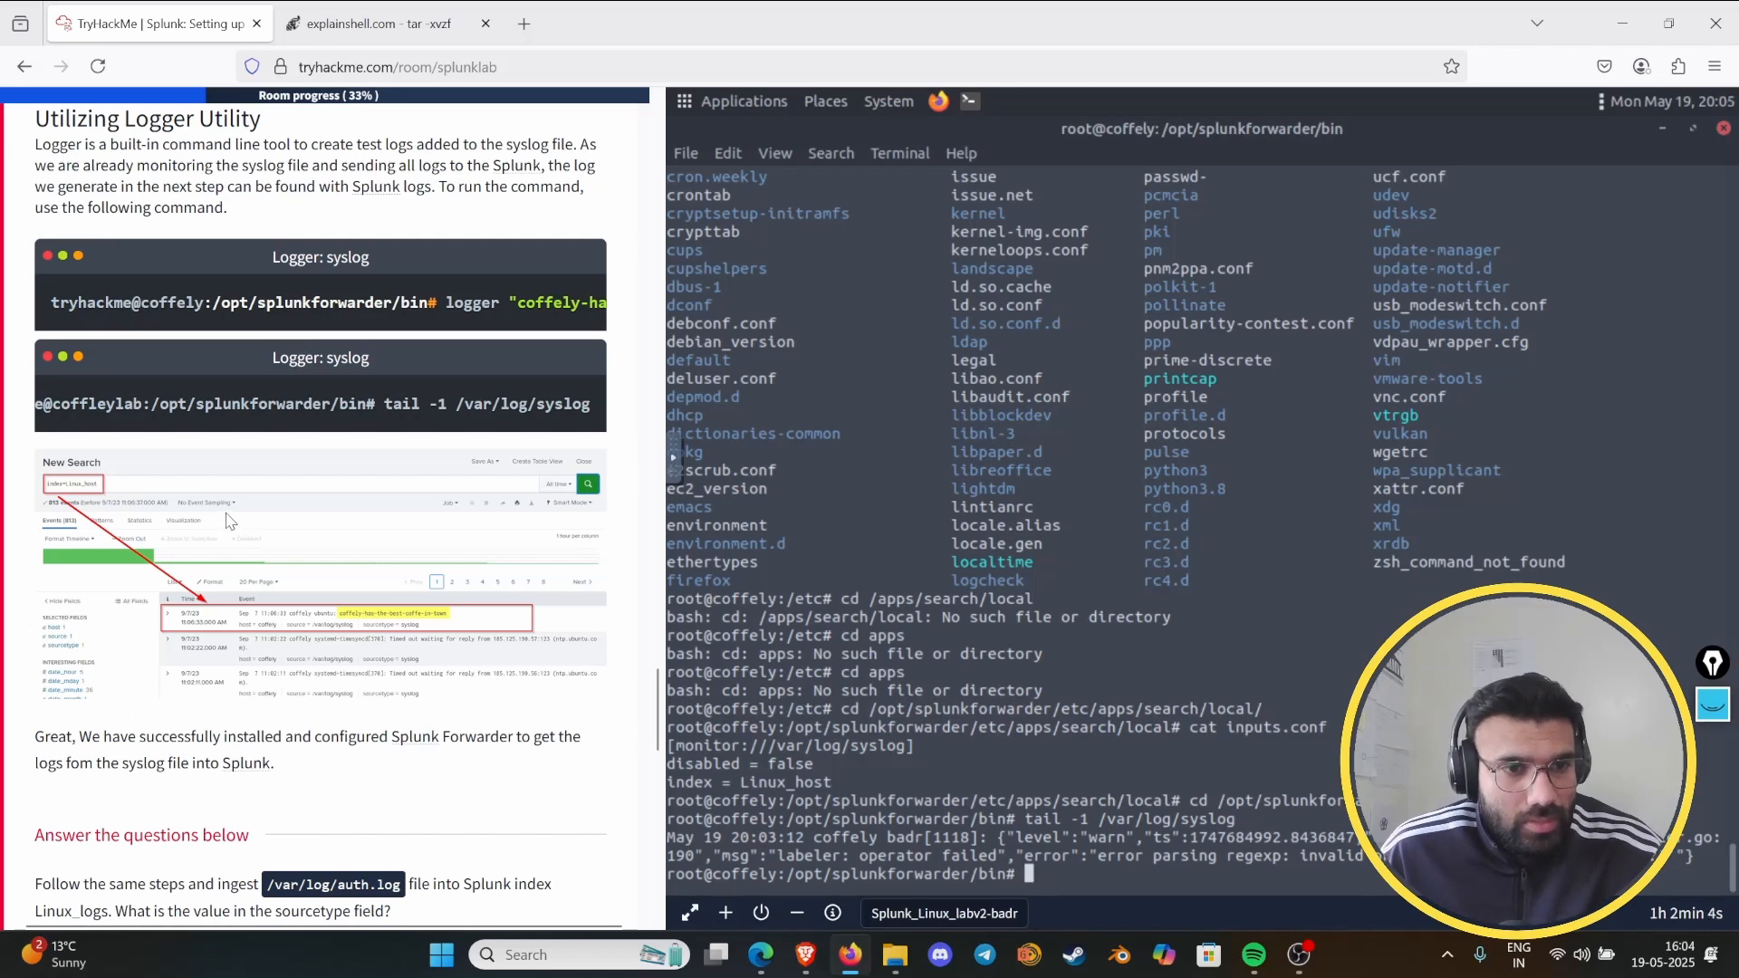
scroll(235, 523, "down", 3)
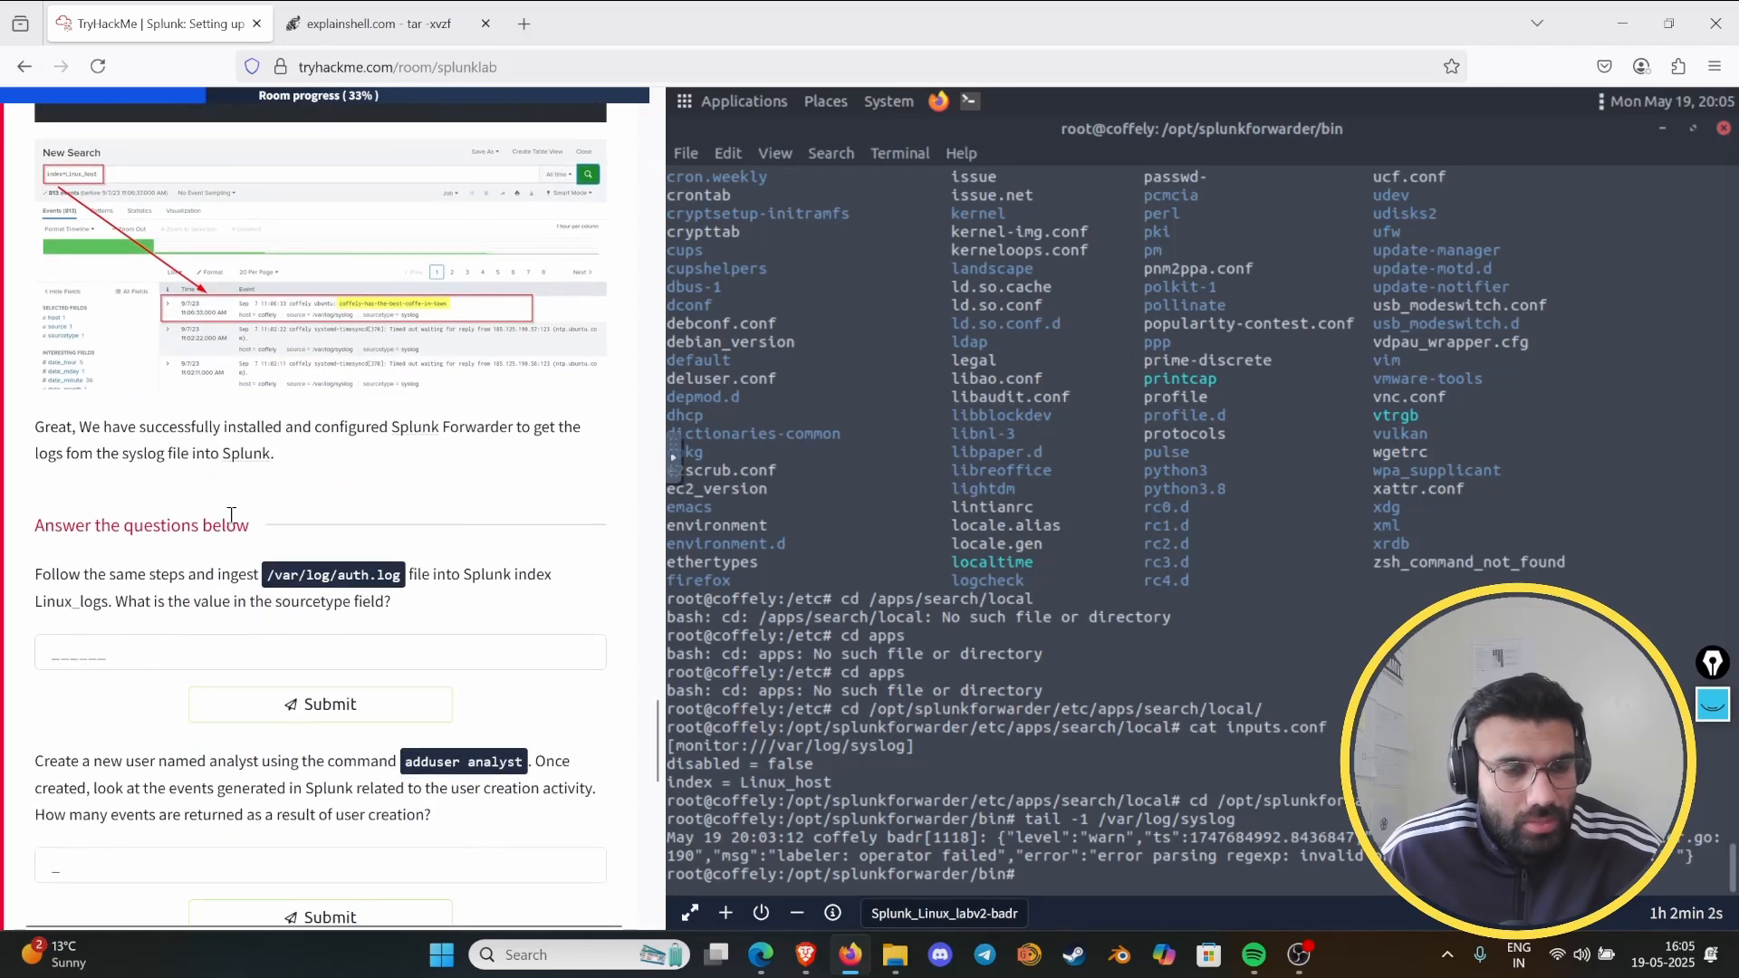
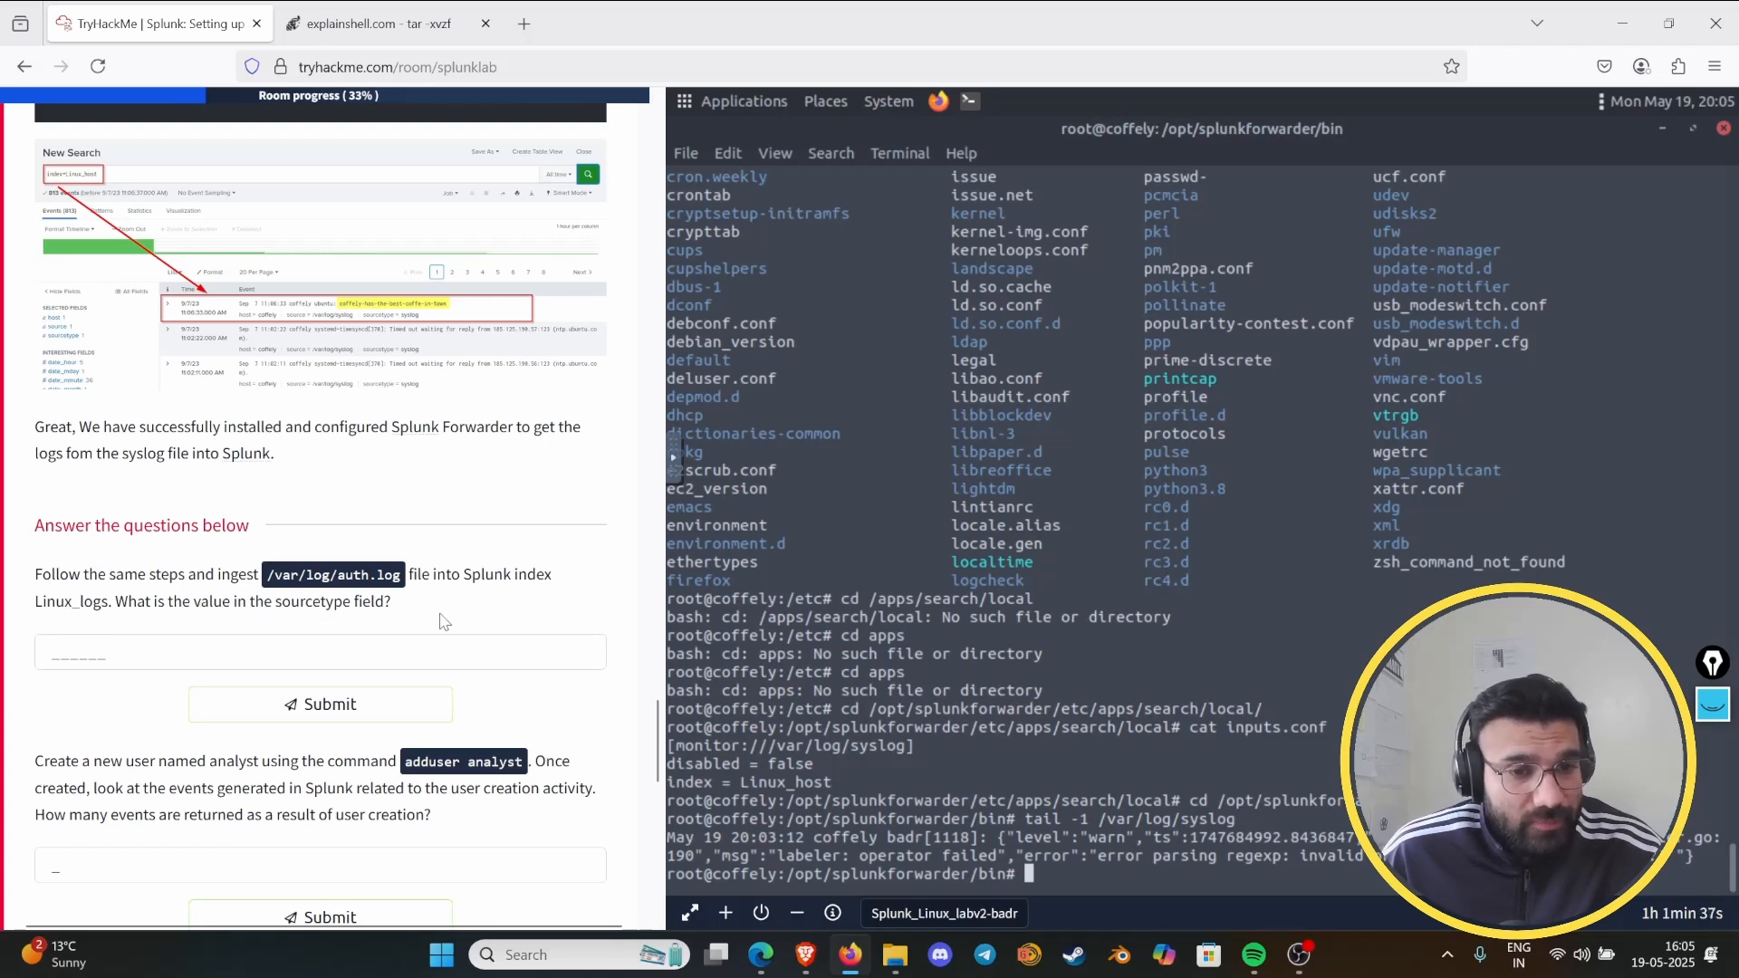
- Review the task instructions on the receiving port, index, forwarder and syslog ingestion to find the command that adds a monitored log file
scroll(462, 616, "down", 4)
scroll(460, 589, "up", 3)
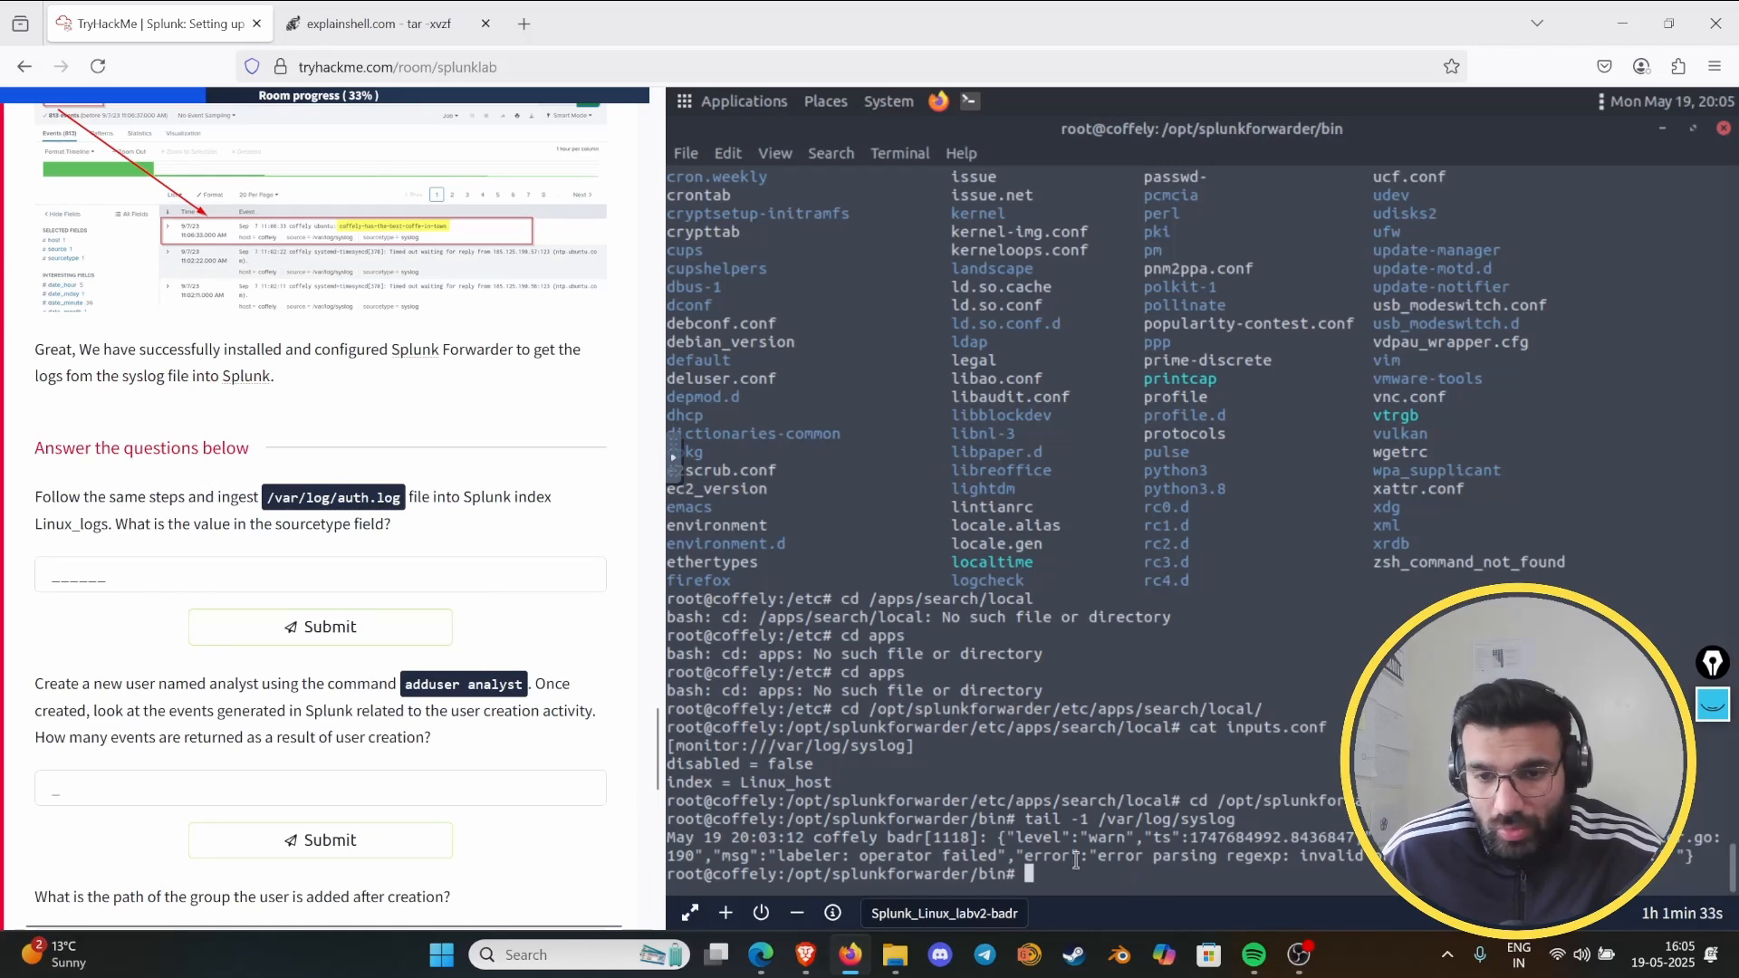
scroll(450, 534, "up", 15)
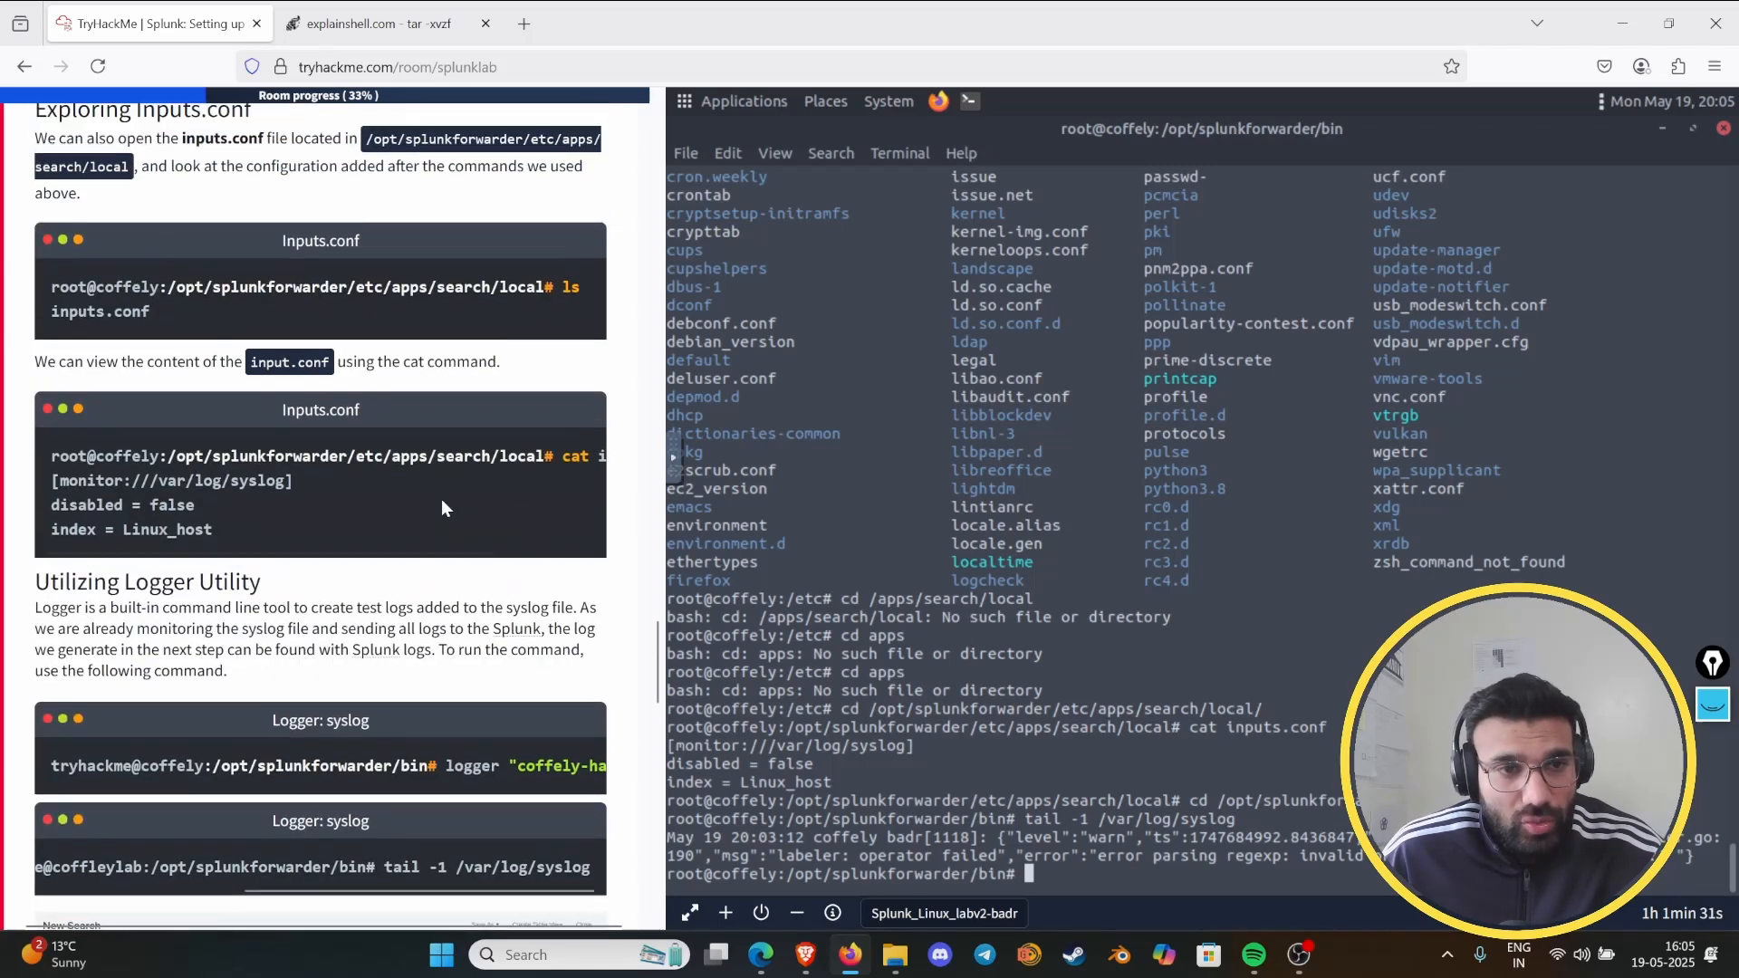
scroll(442, 500, "up", 5)
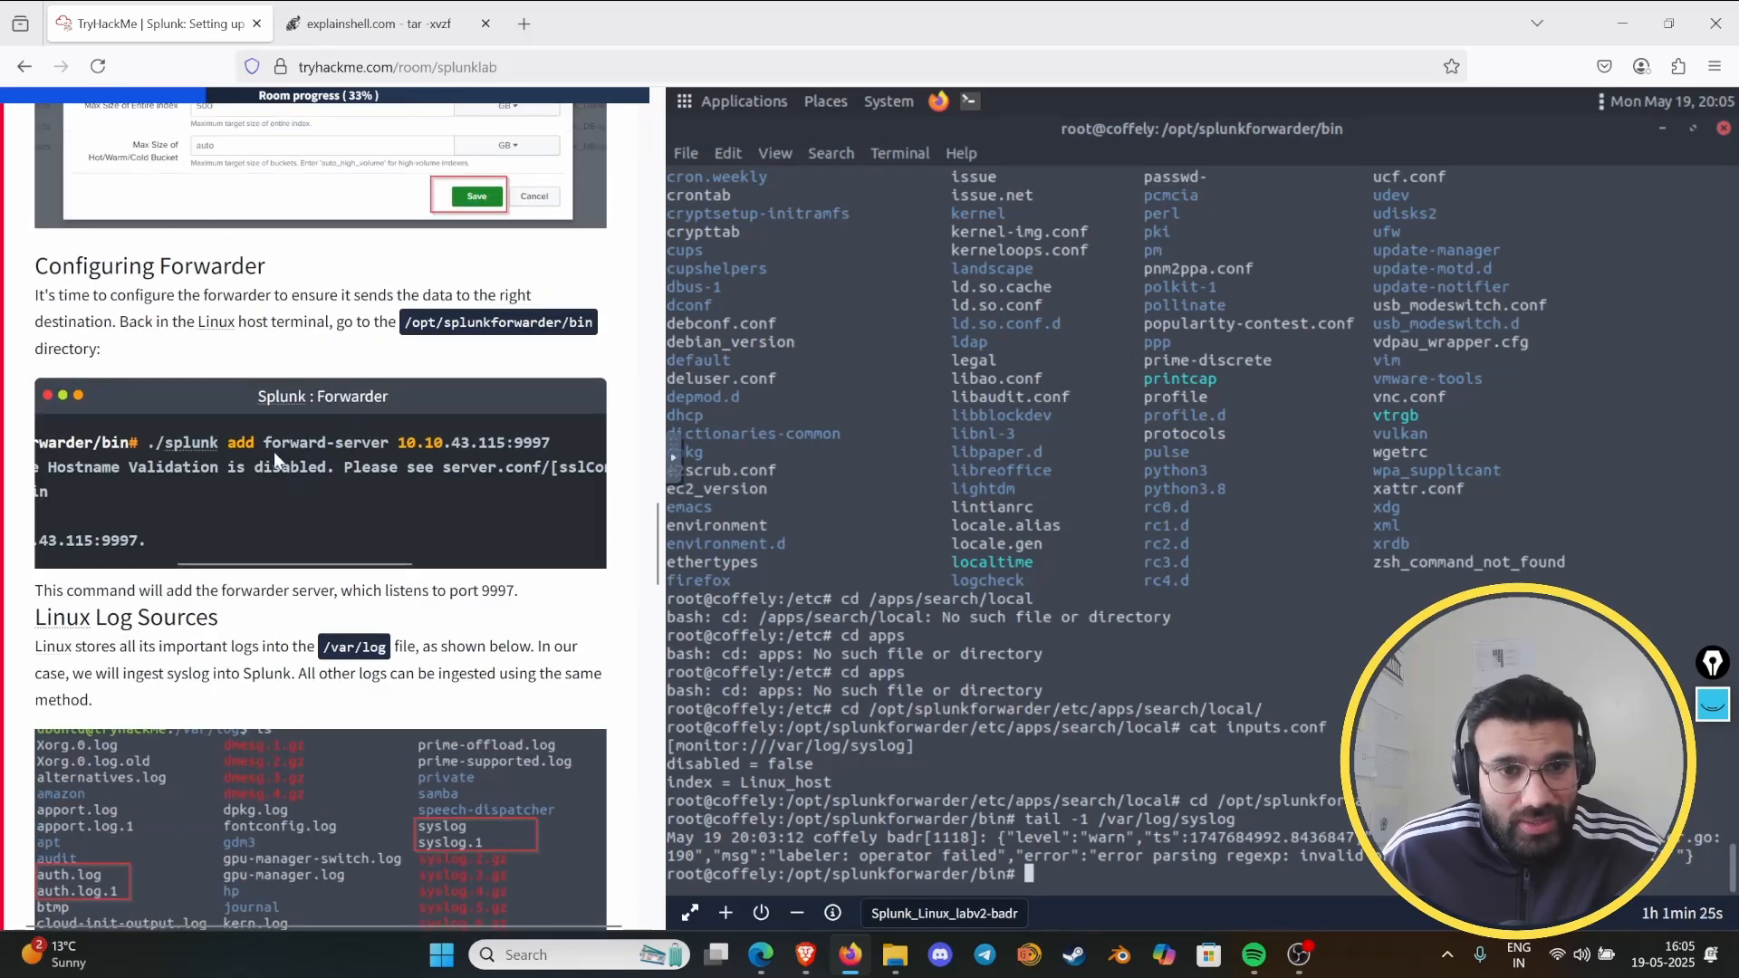
scroll(344, 454, "up", 10)
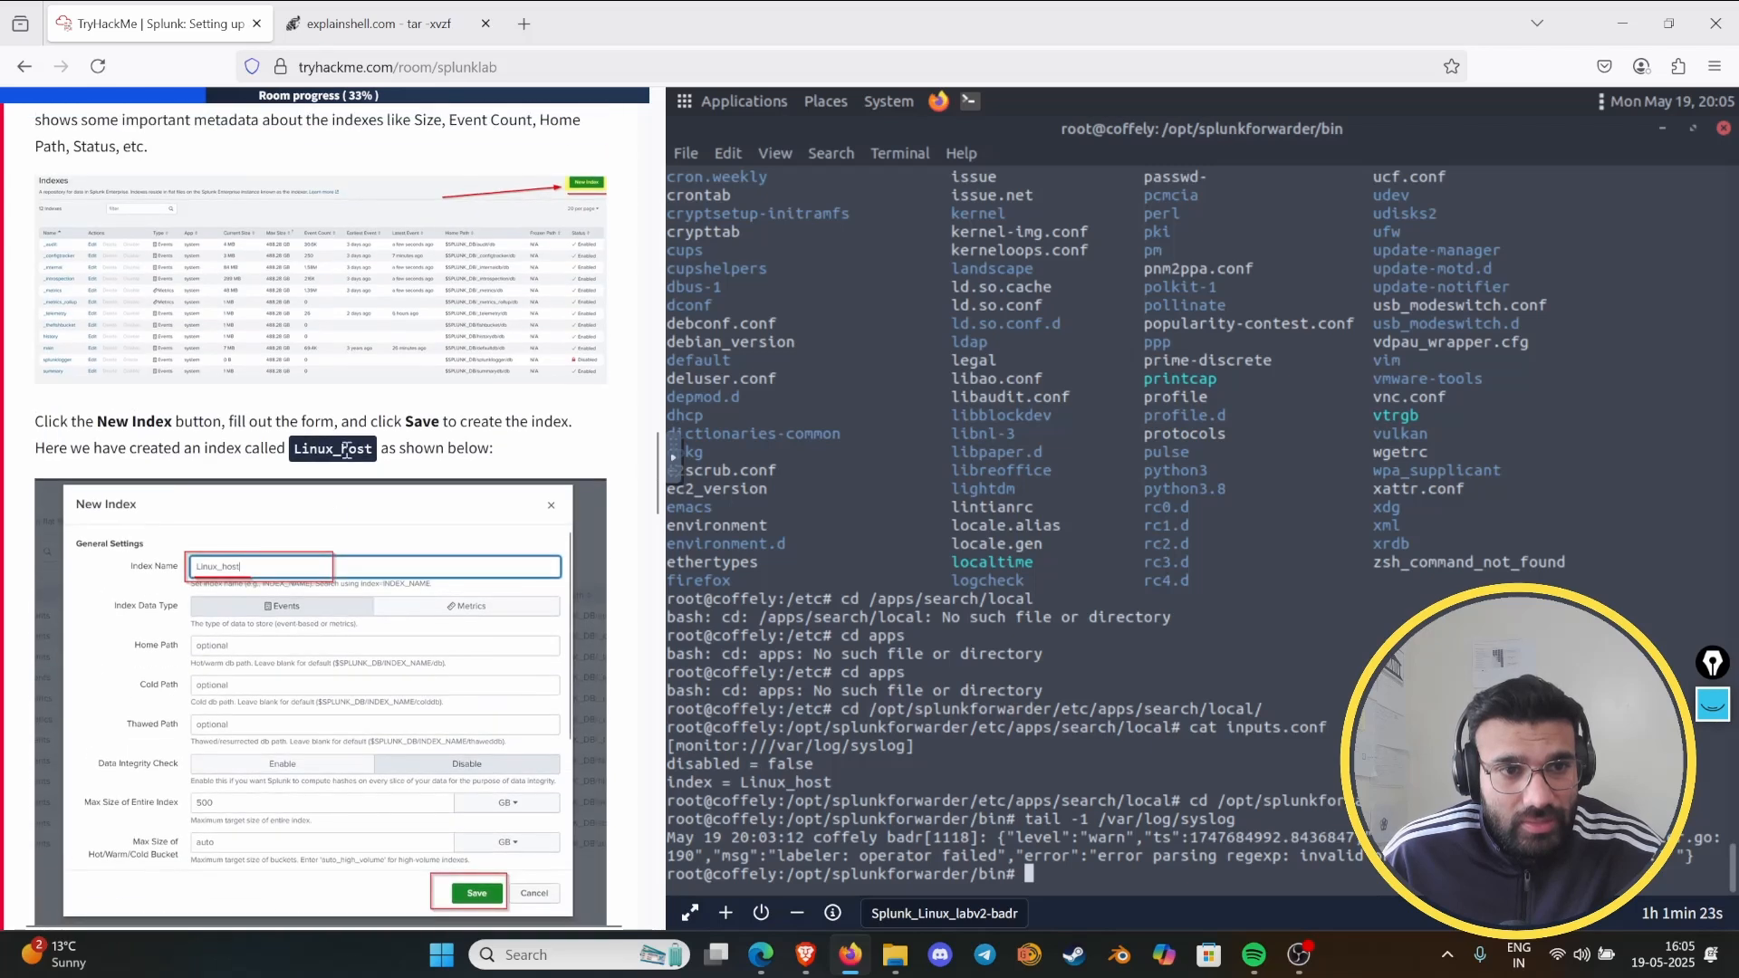
scroll(346, 456, "up", 10)
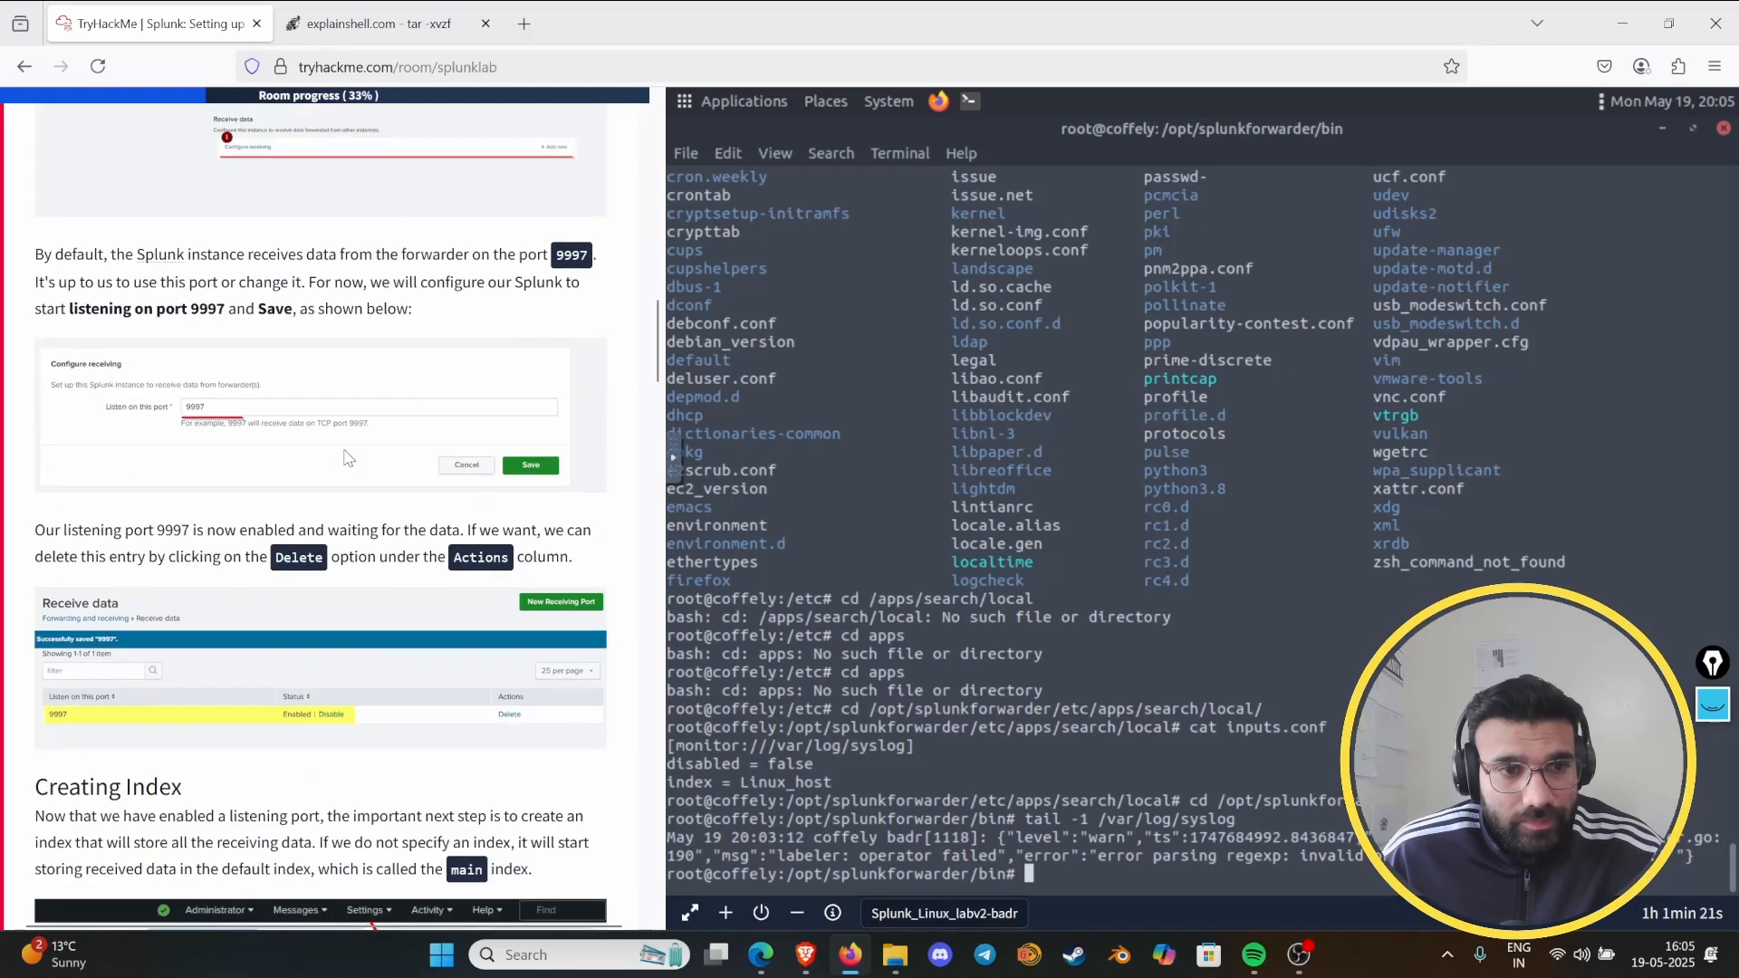
scroll(350, 458, "up", 6)
scroll(357, 455, "down", 10)
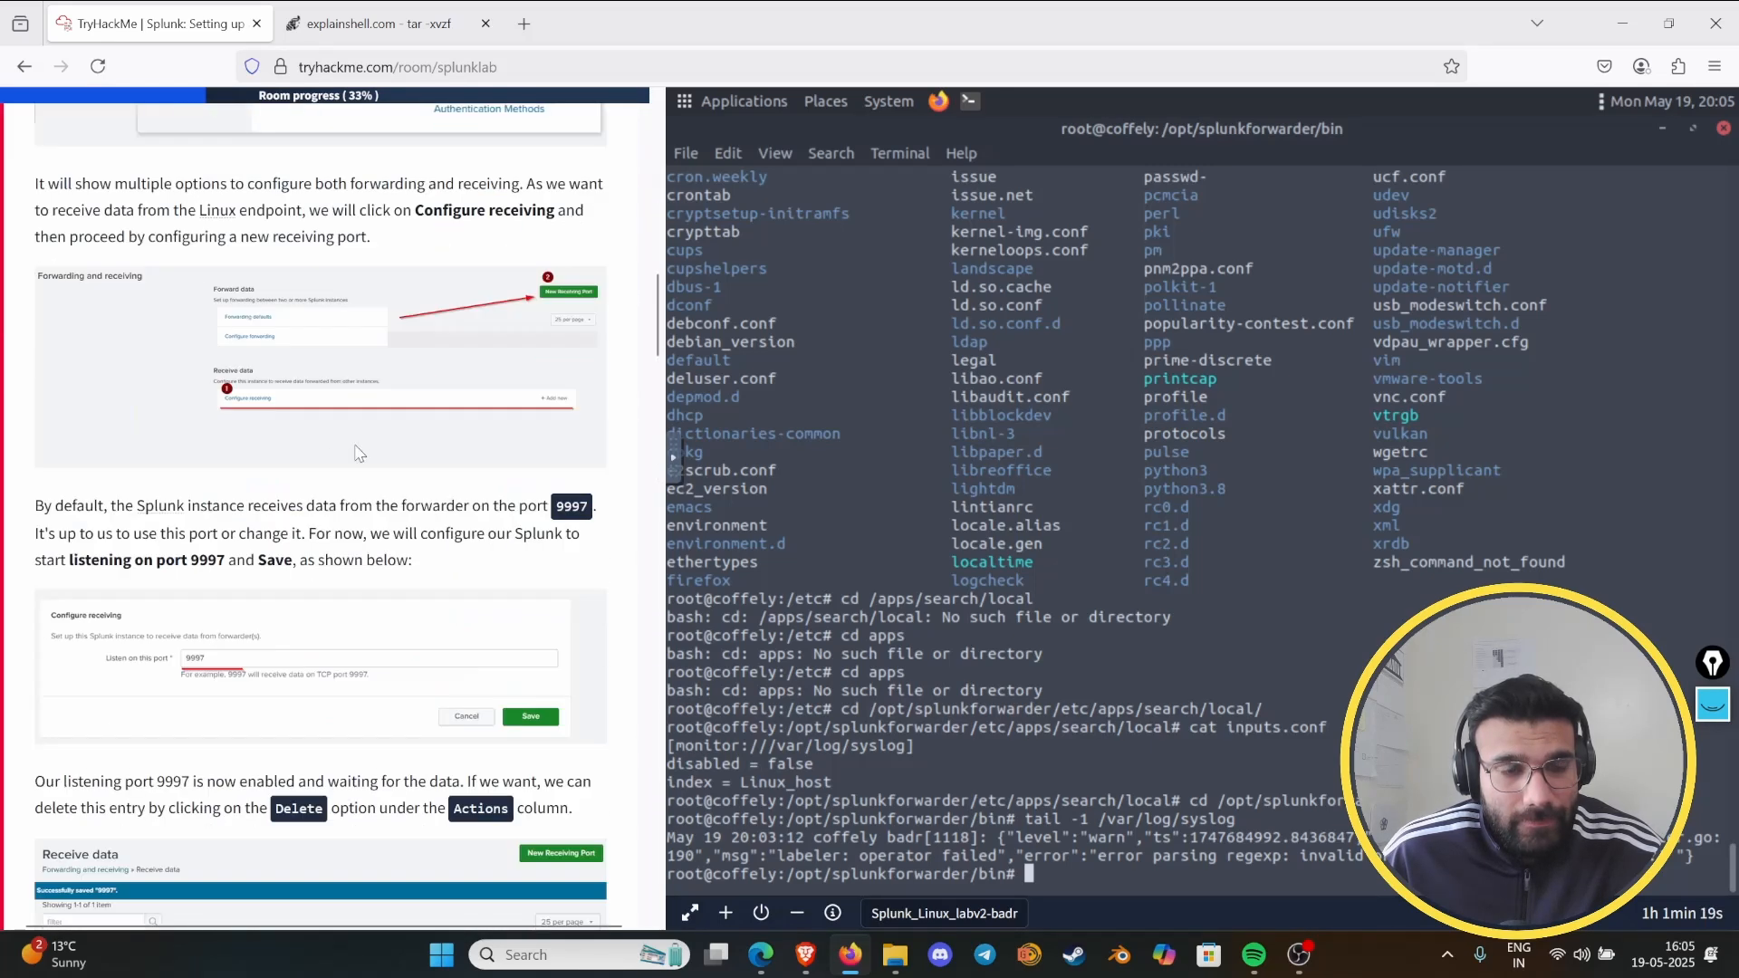
scroll(362, 453, "down", 12)
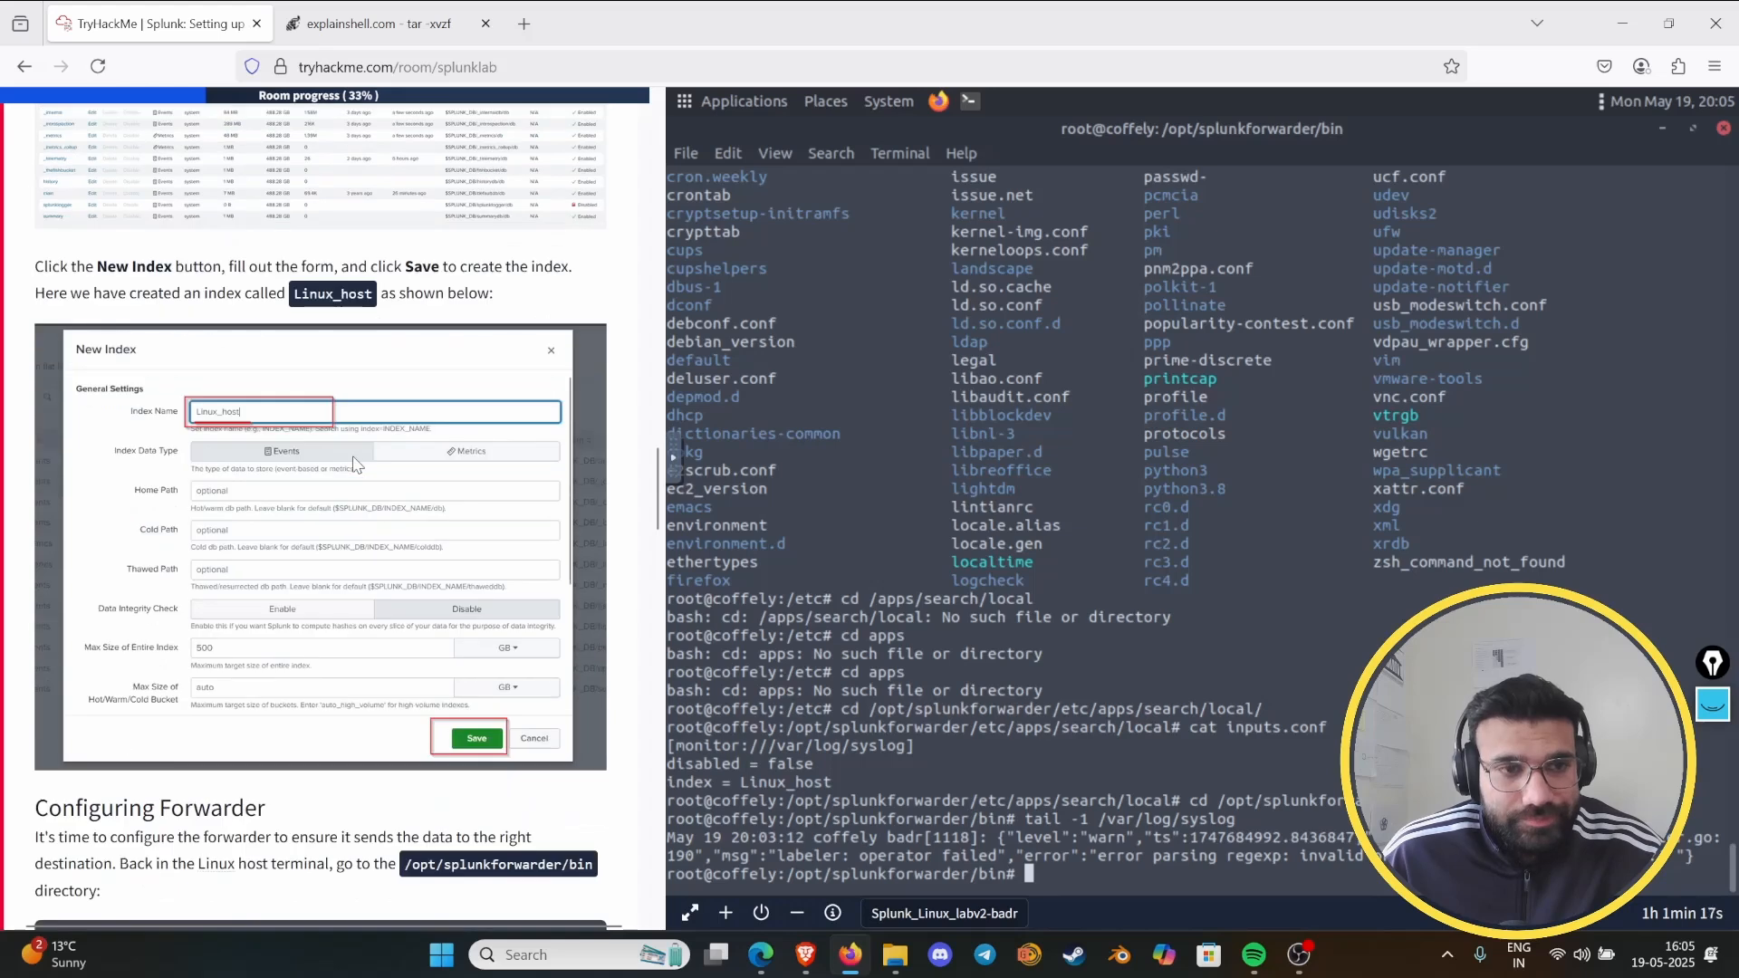
scroll(354, 471, "down", 2)
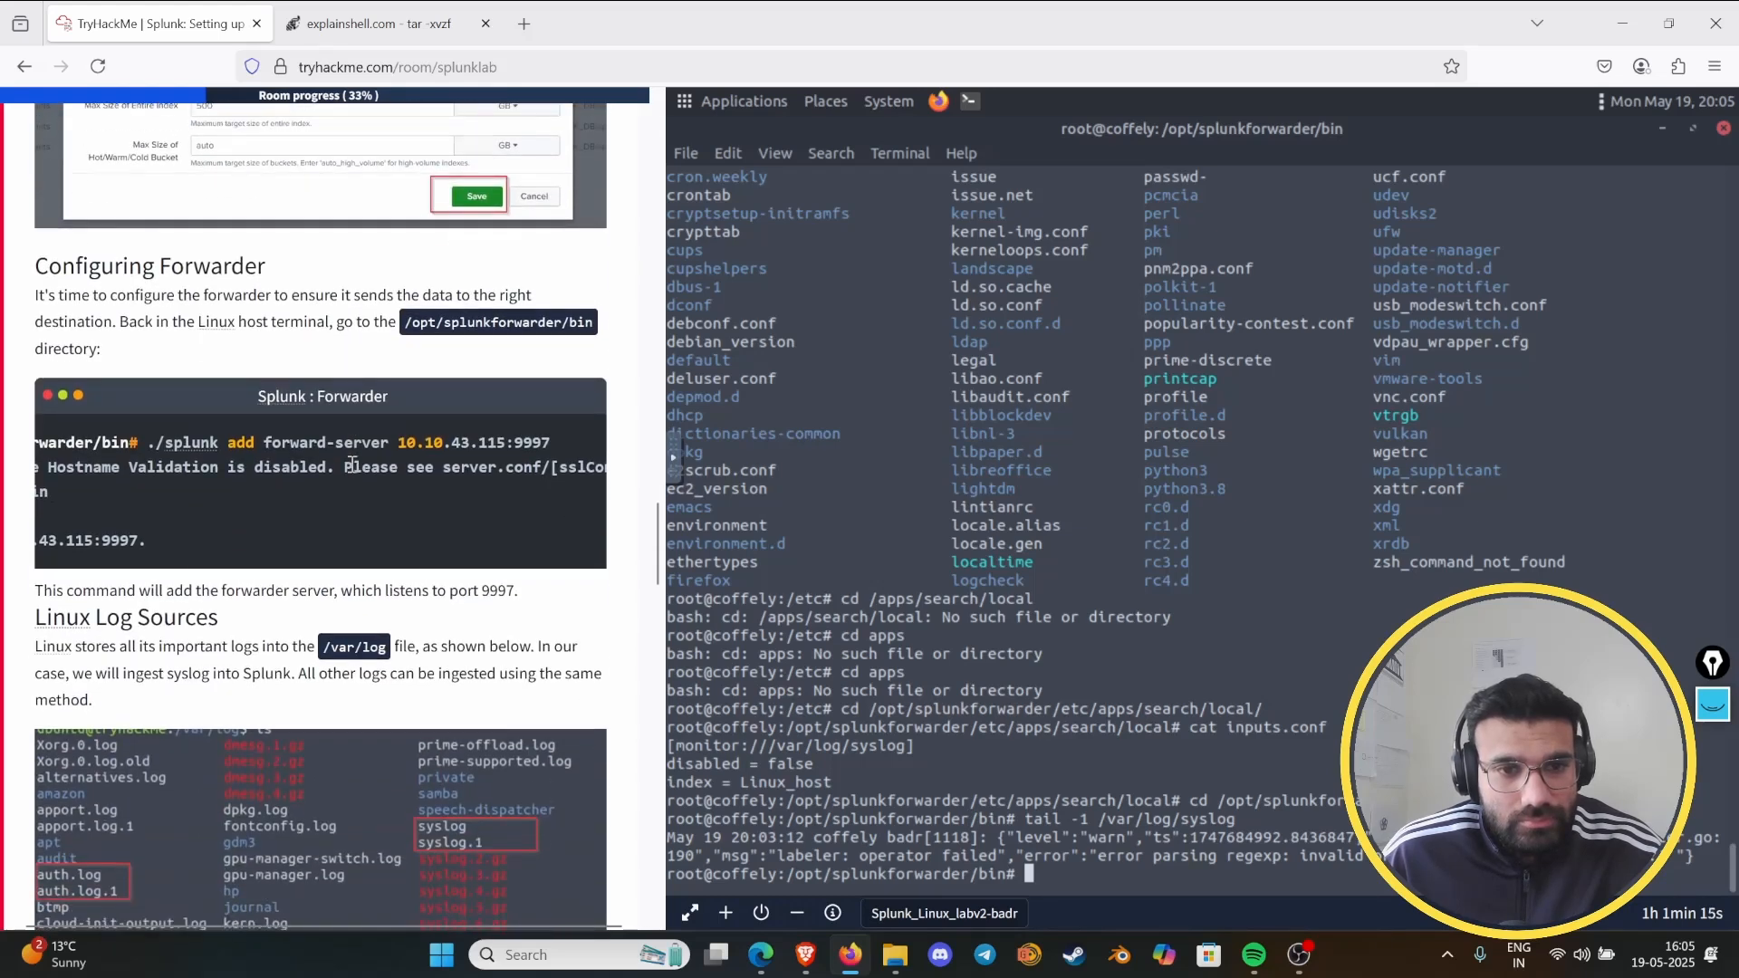
scroll(351, 471, "down", 5)
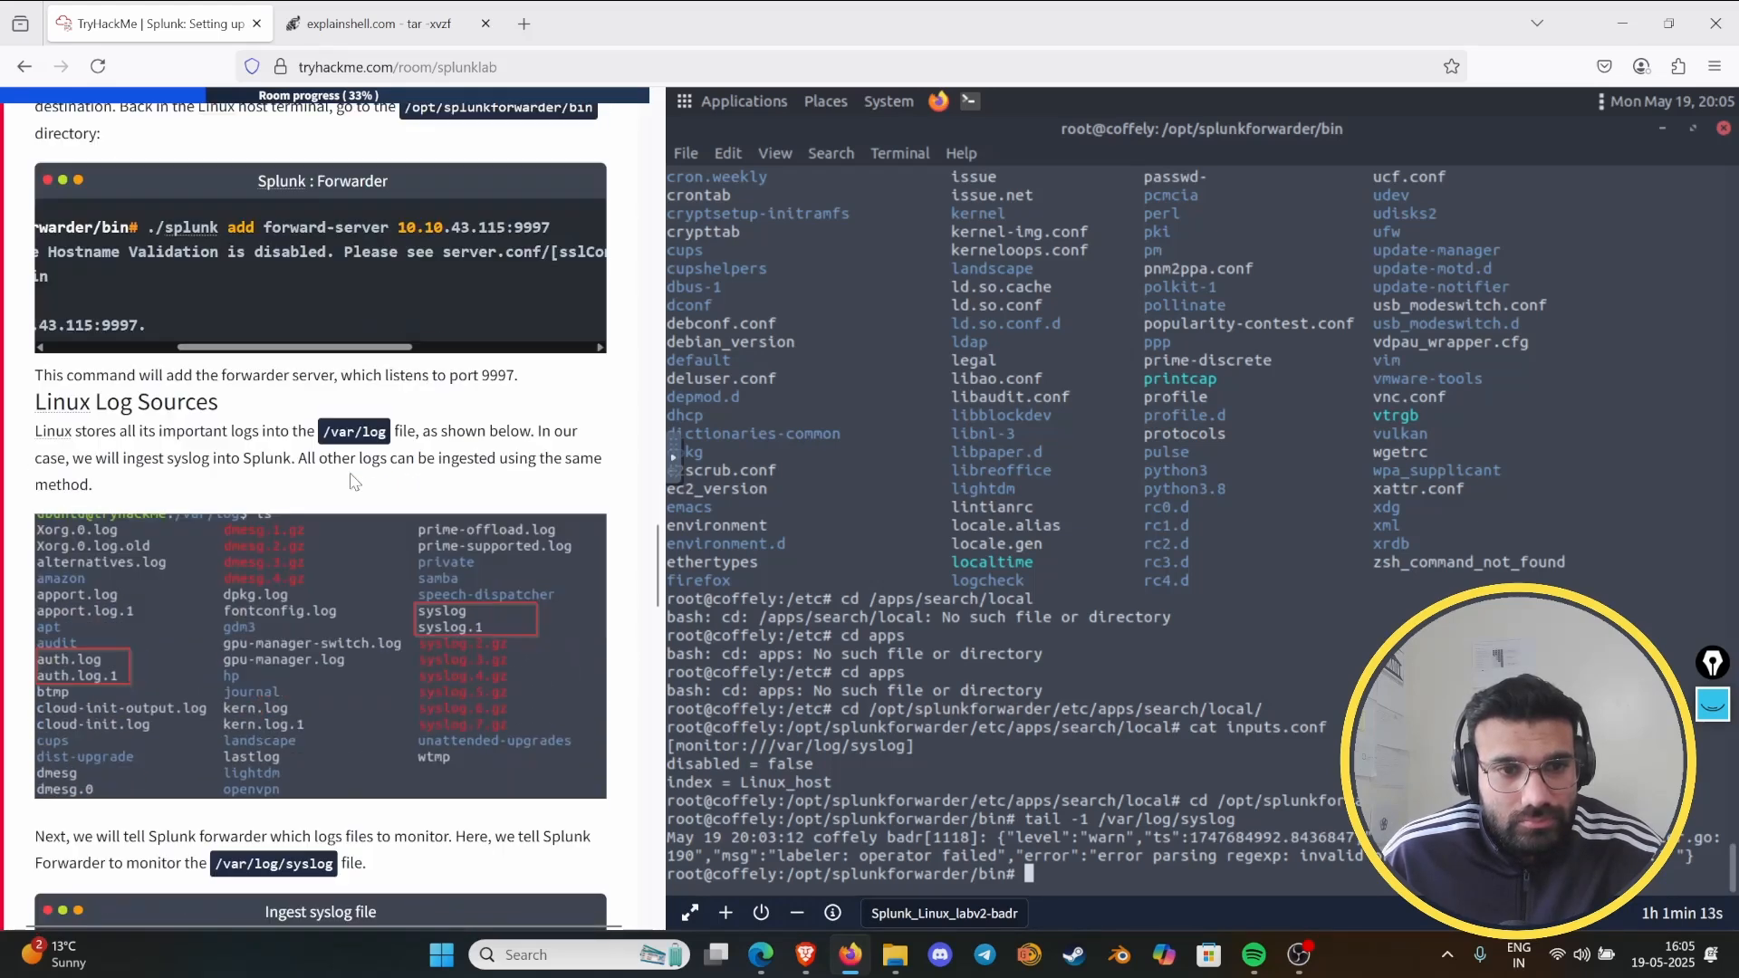
scroll(350, 462, "down", 3)
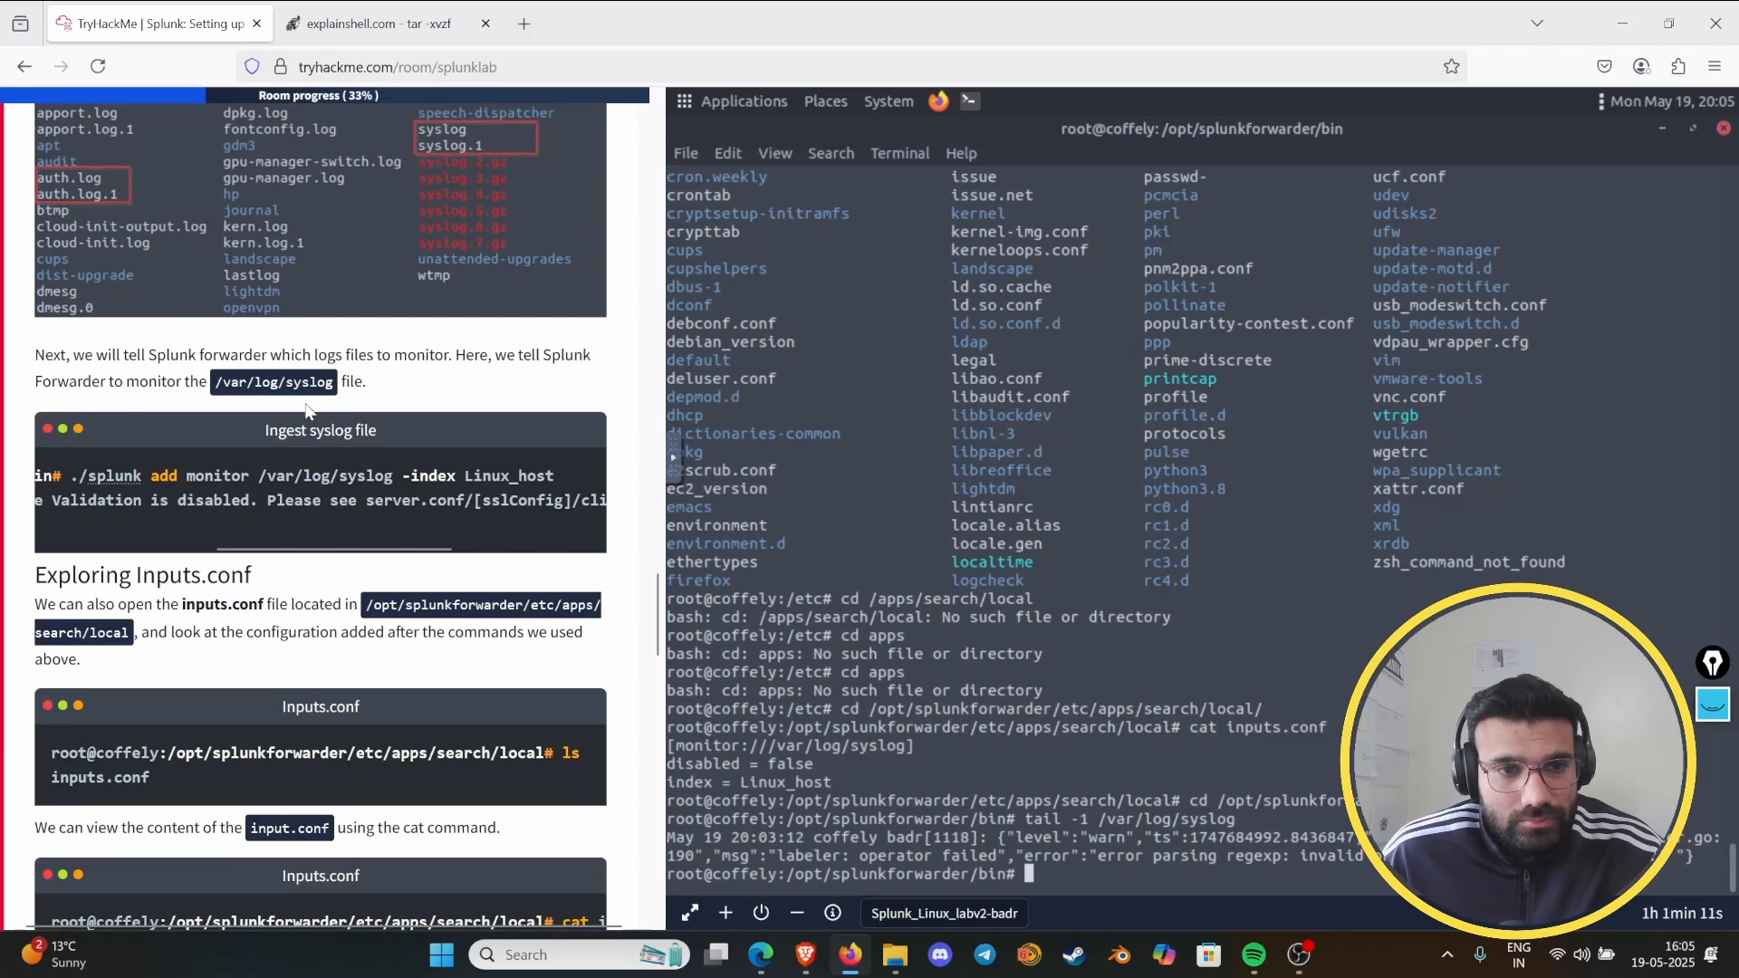
left_click_drag(275, 548, 281, 548)
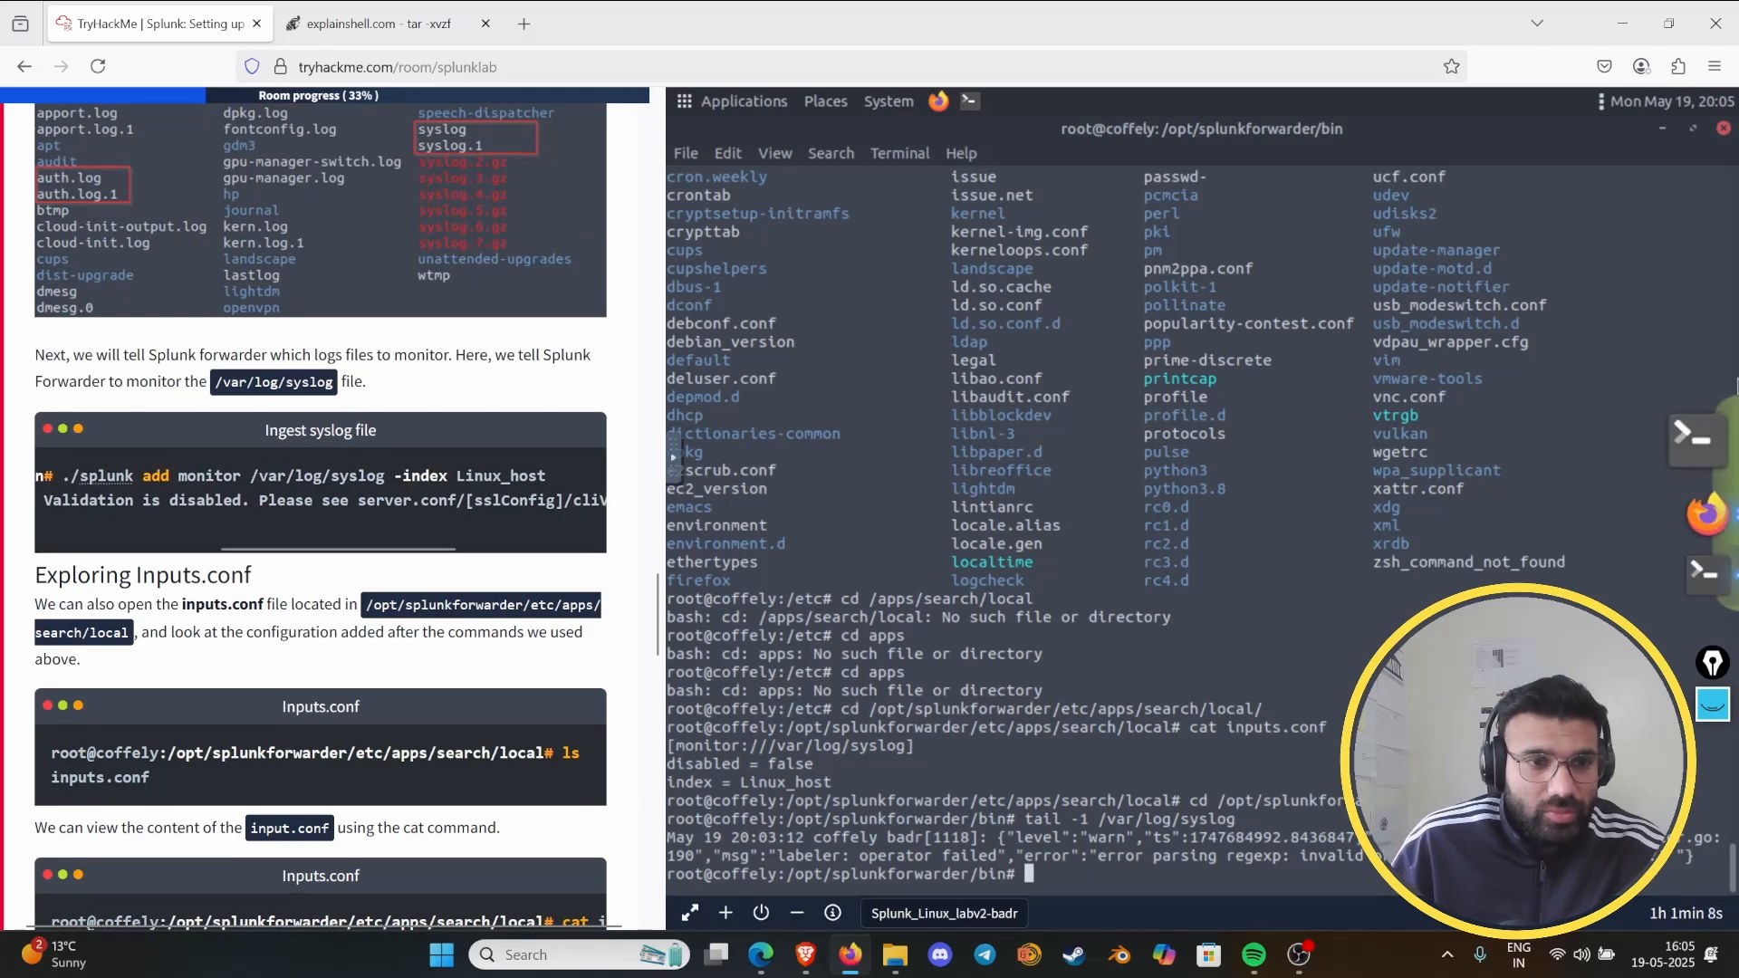
mouse_move(300, 548)
left_mouse_down()
mouse_move(158, 543)
mouse_move(353, 548)
mouse_move(293, 548)
left_mouse_up()
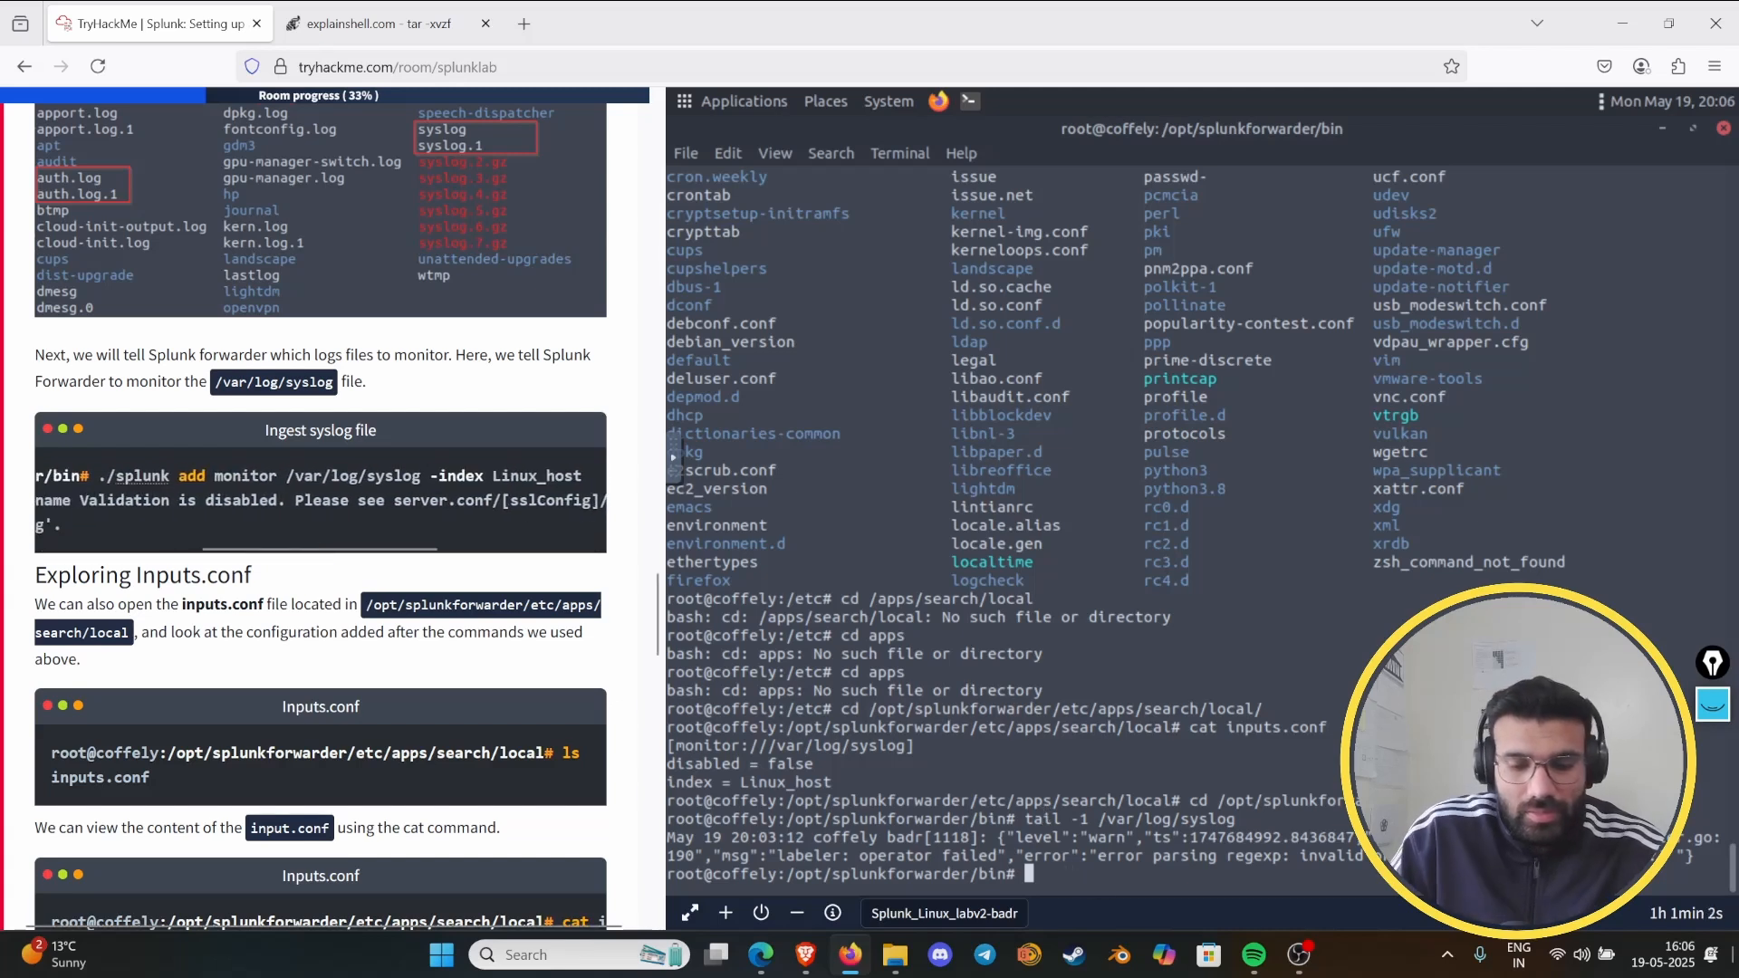
- Start the forwarder command ./splunk add monitor /var/log/ at the terminal prompt
type("./")
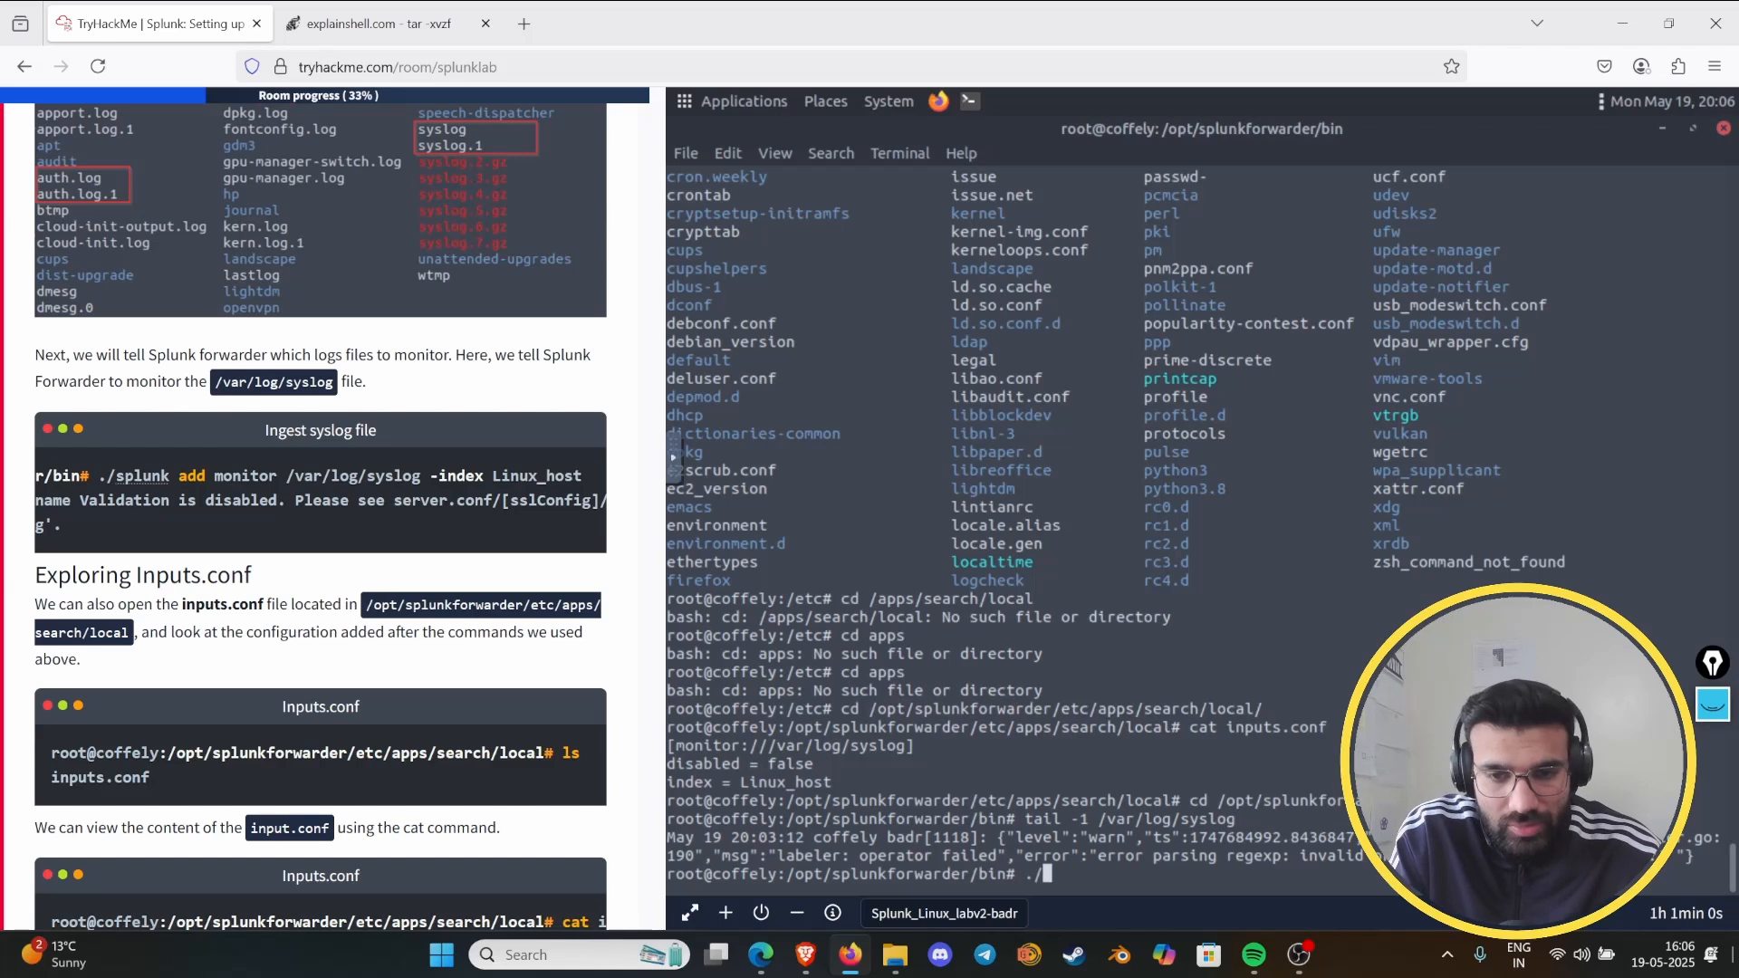
type("splun")
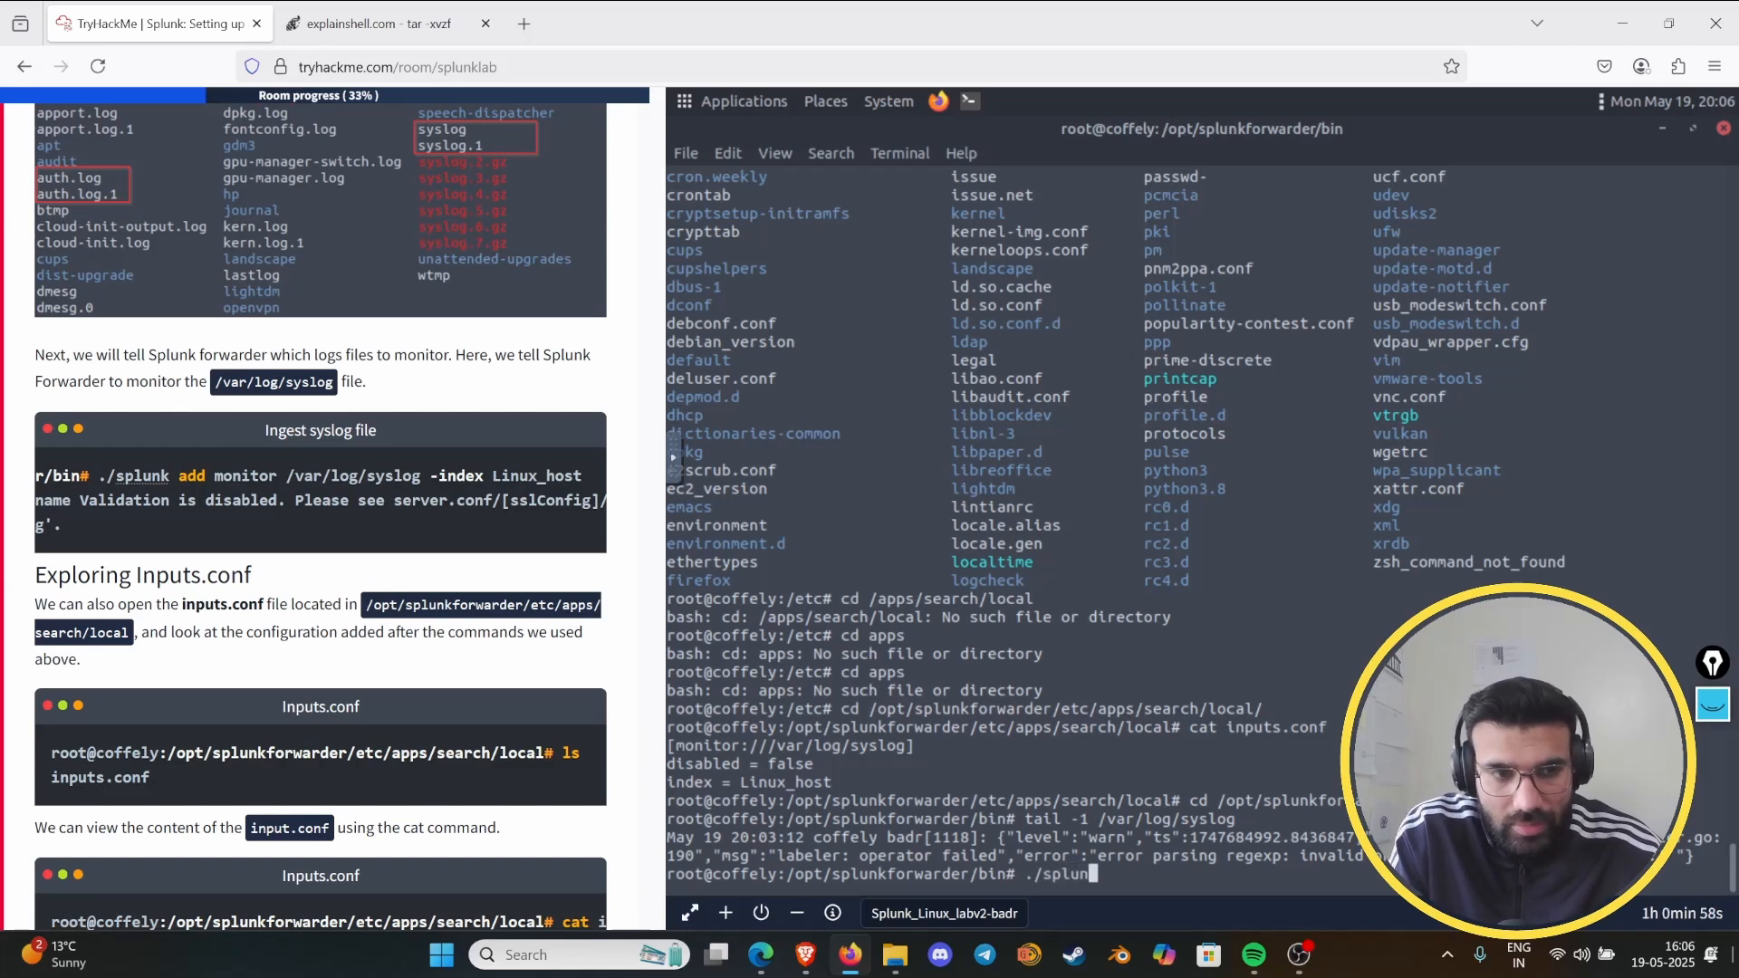
type("k add moin")
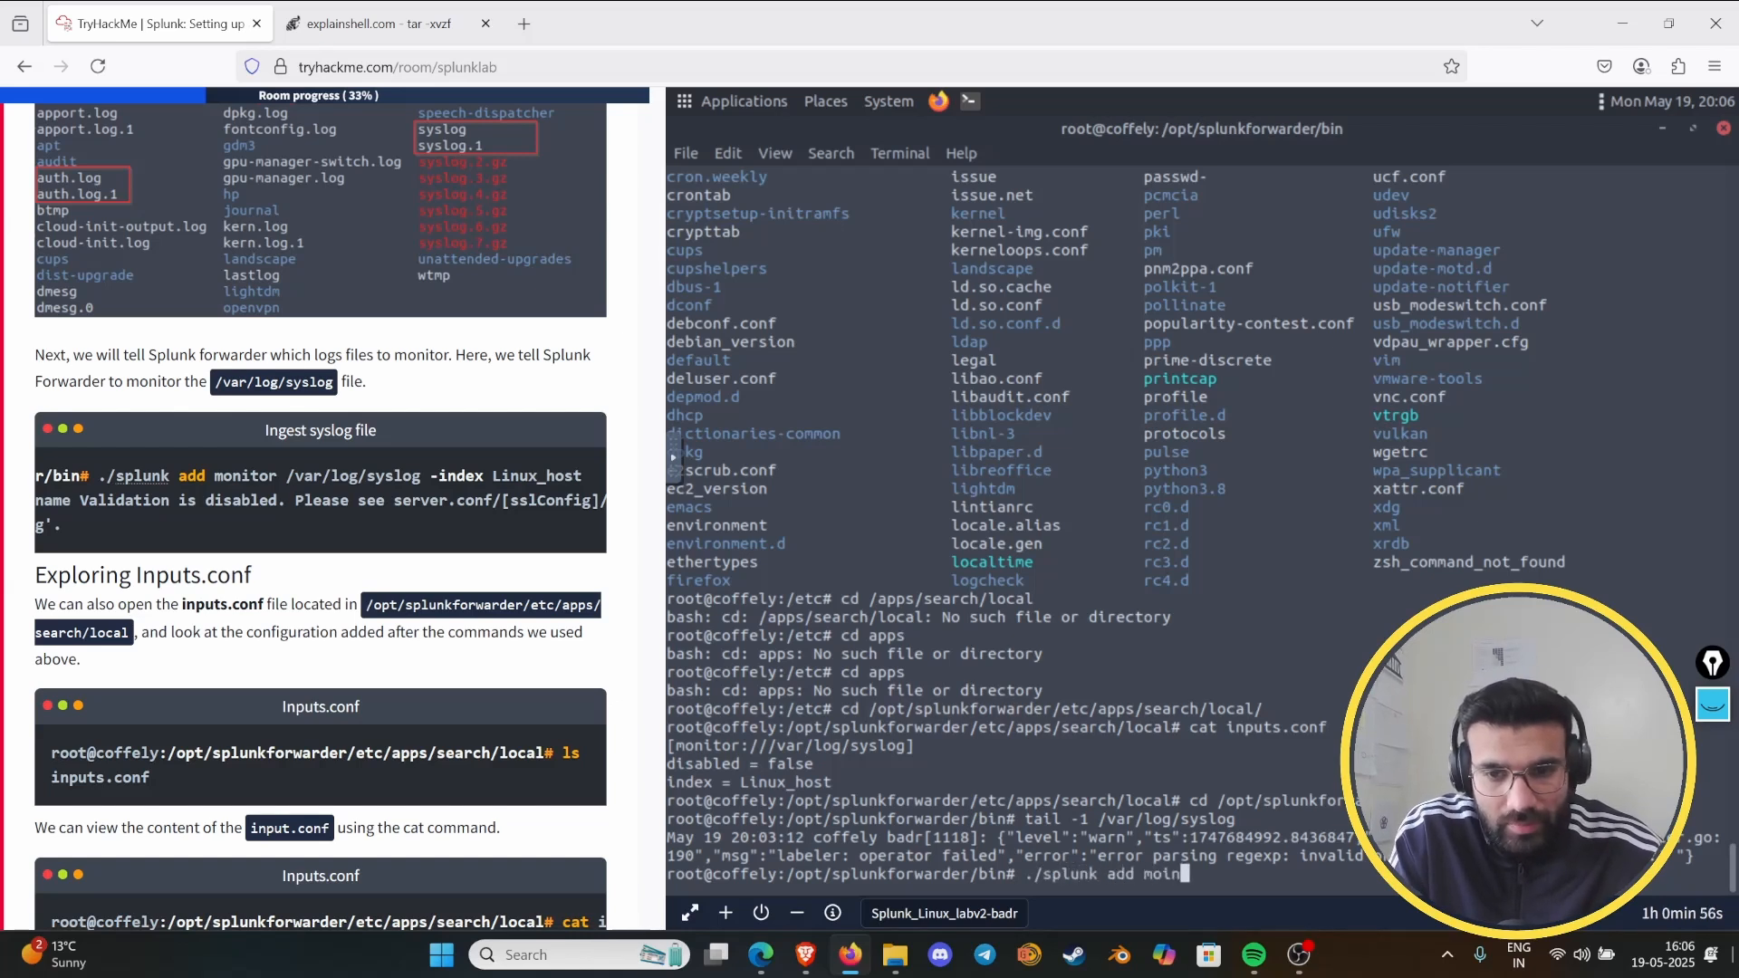
type("tor")
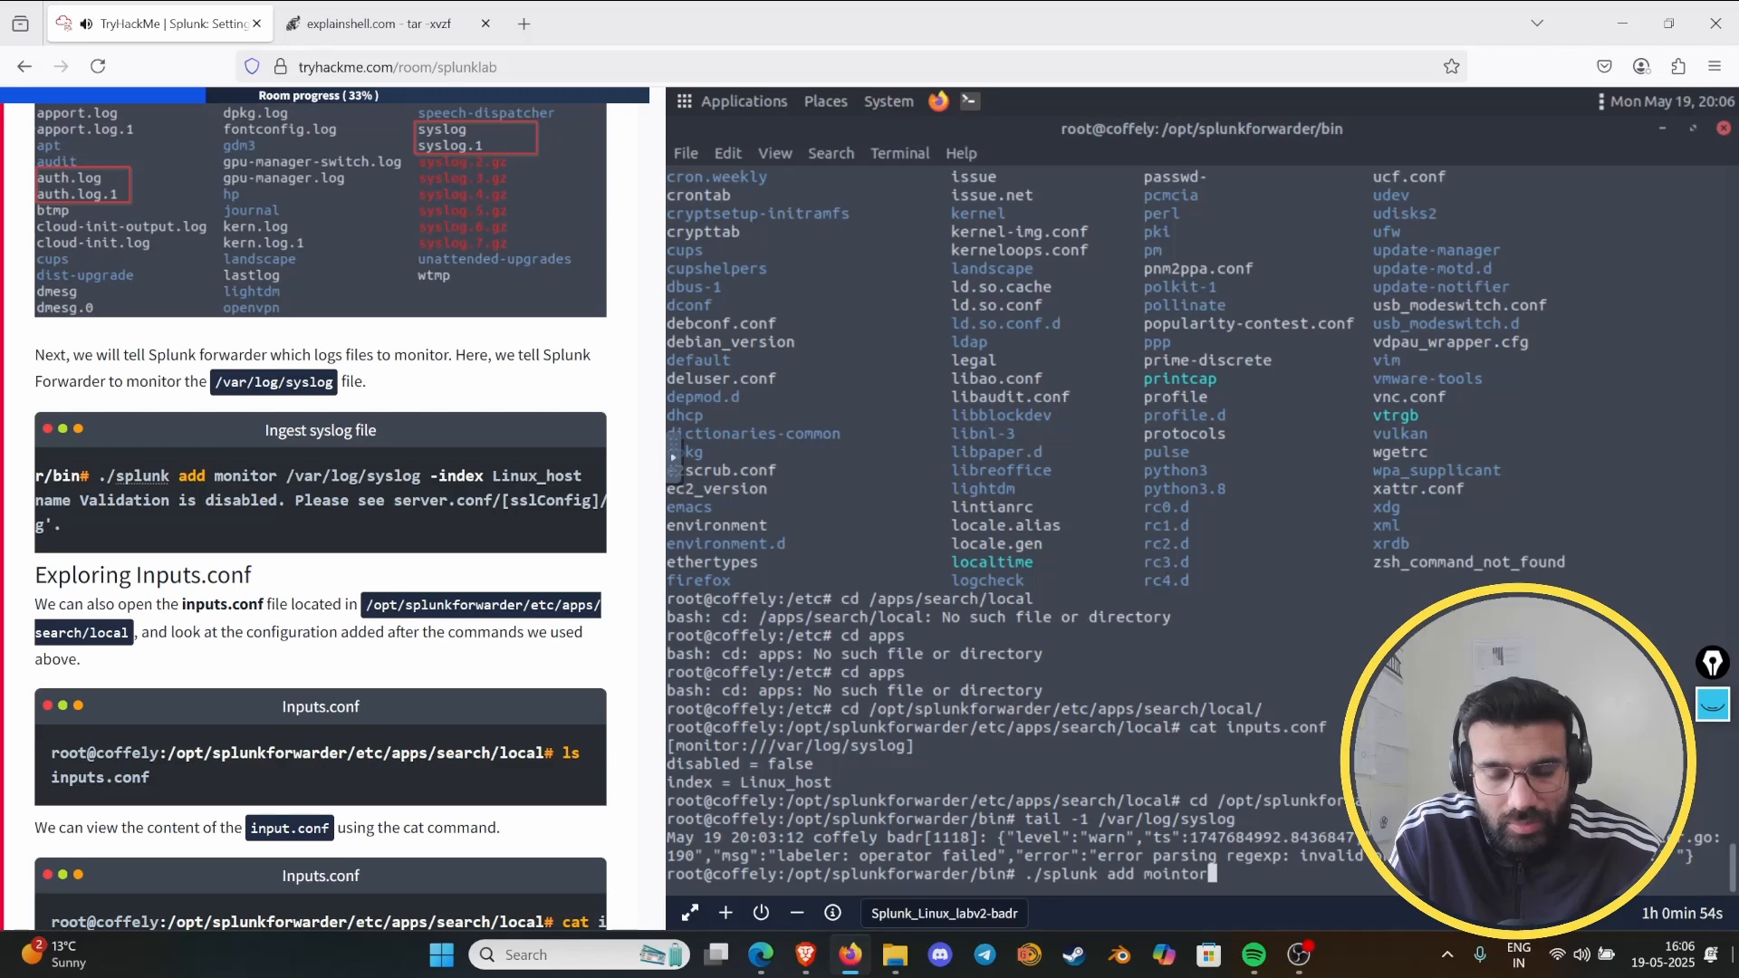
key("BackSpace")
key("BackSpace")
key("BackSpace")
key("BackSpace")
key("BackSpace")
type("ni")
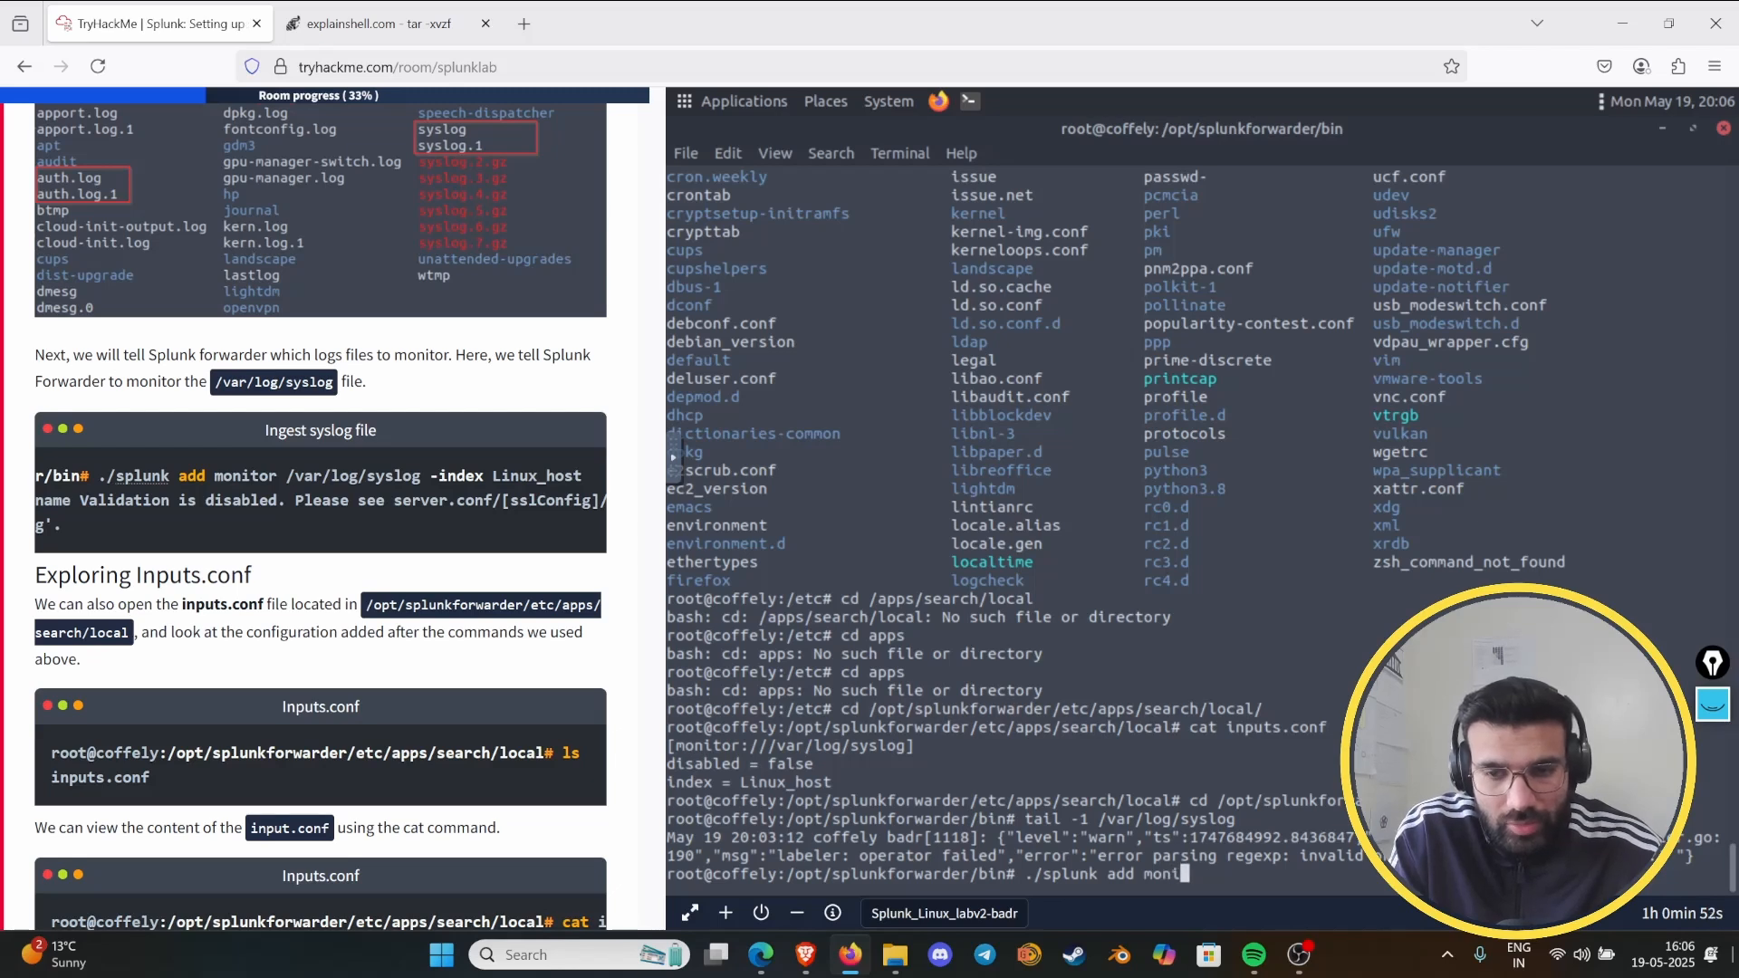
type("tor /var")
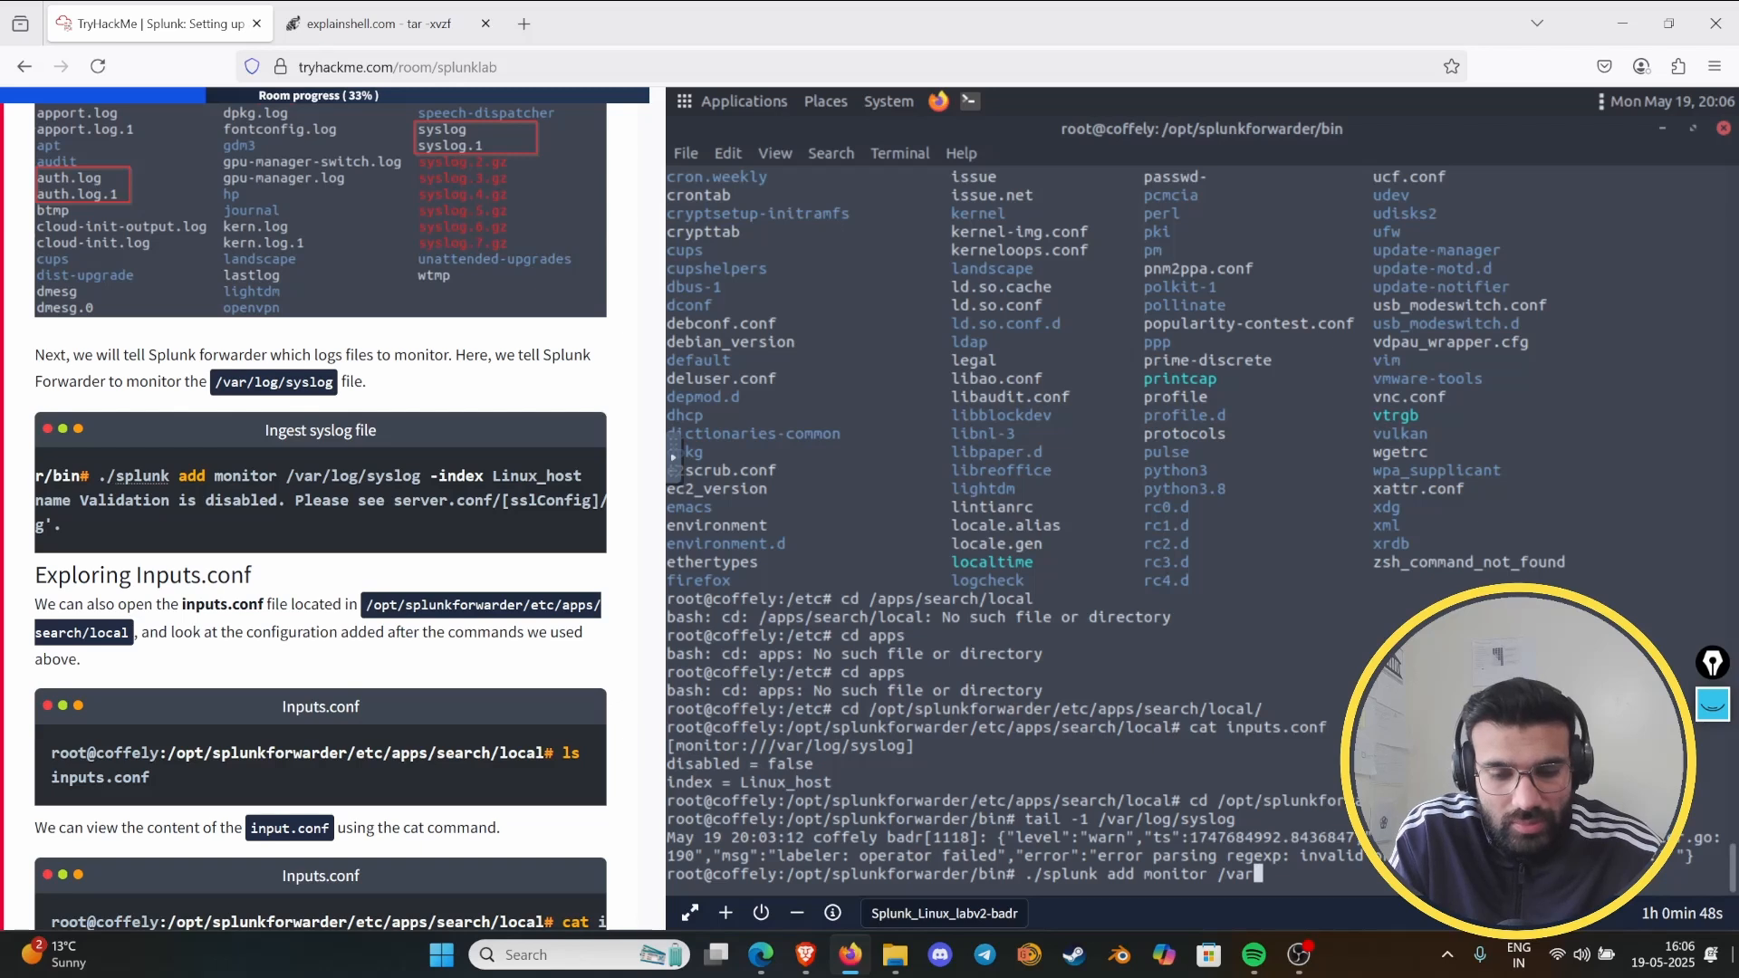
type("/log/")
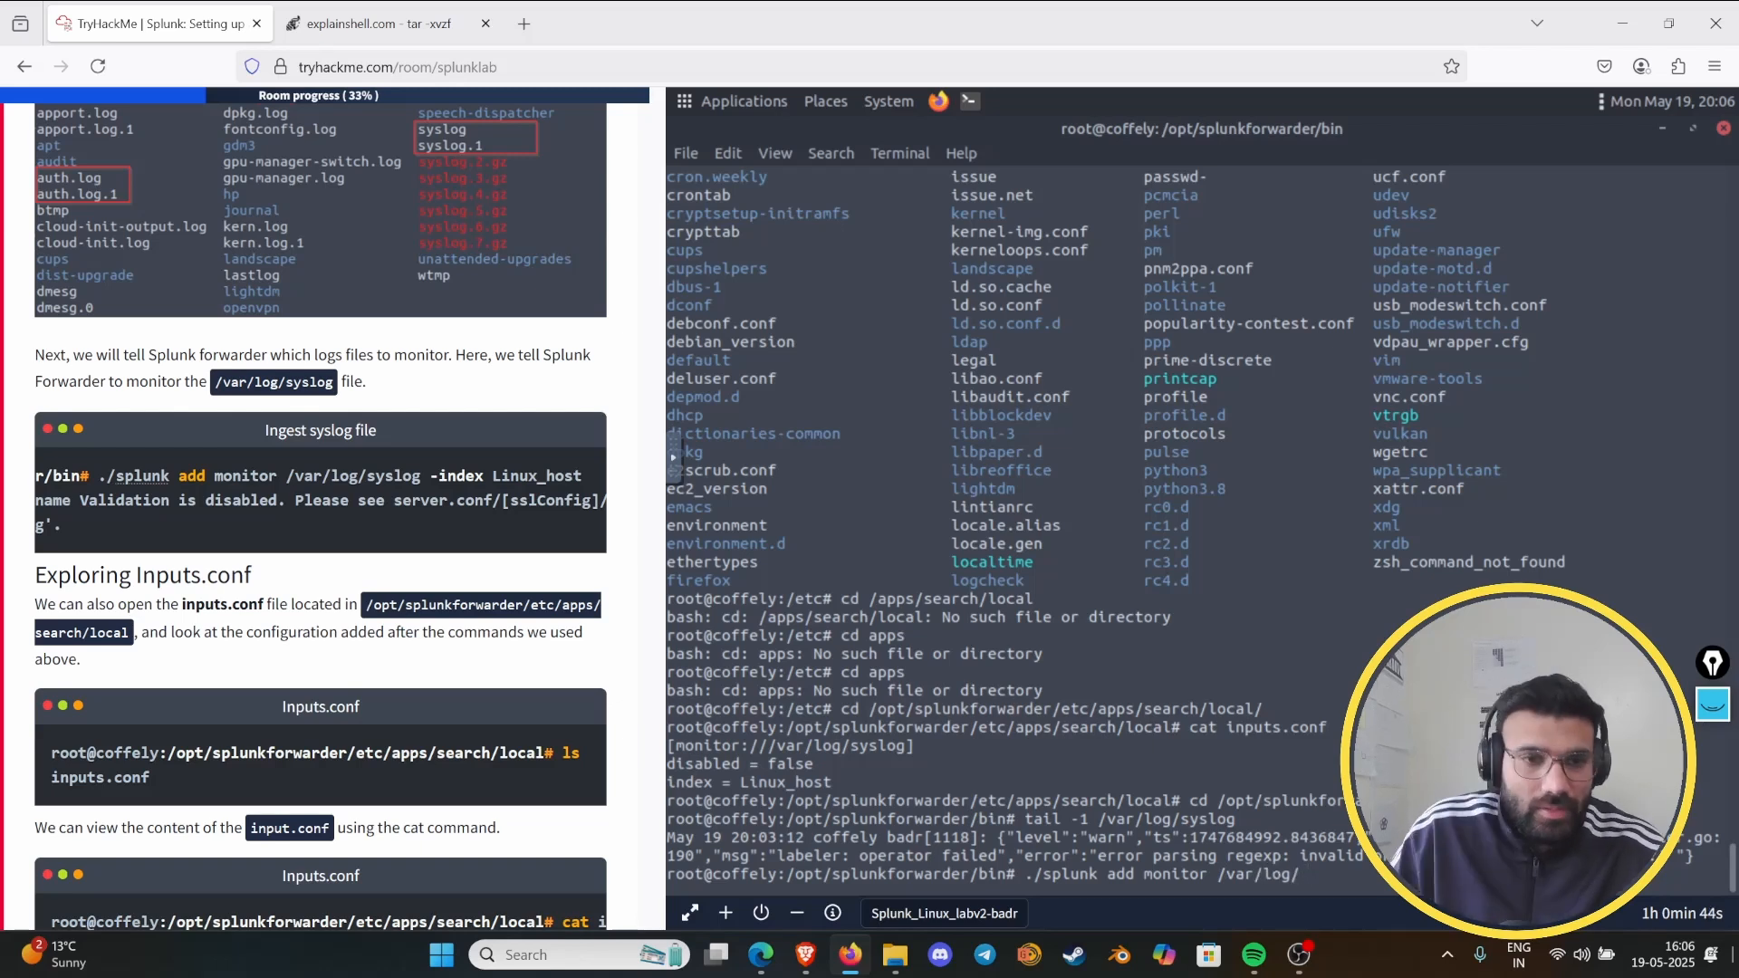
- Complete the monitor command with auth.log and the example's Linux_host index option, and run it
scroll(382, 748, "down", 2)
scroll(391, 727, "down", 4)
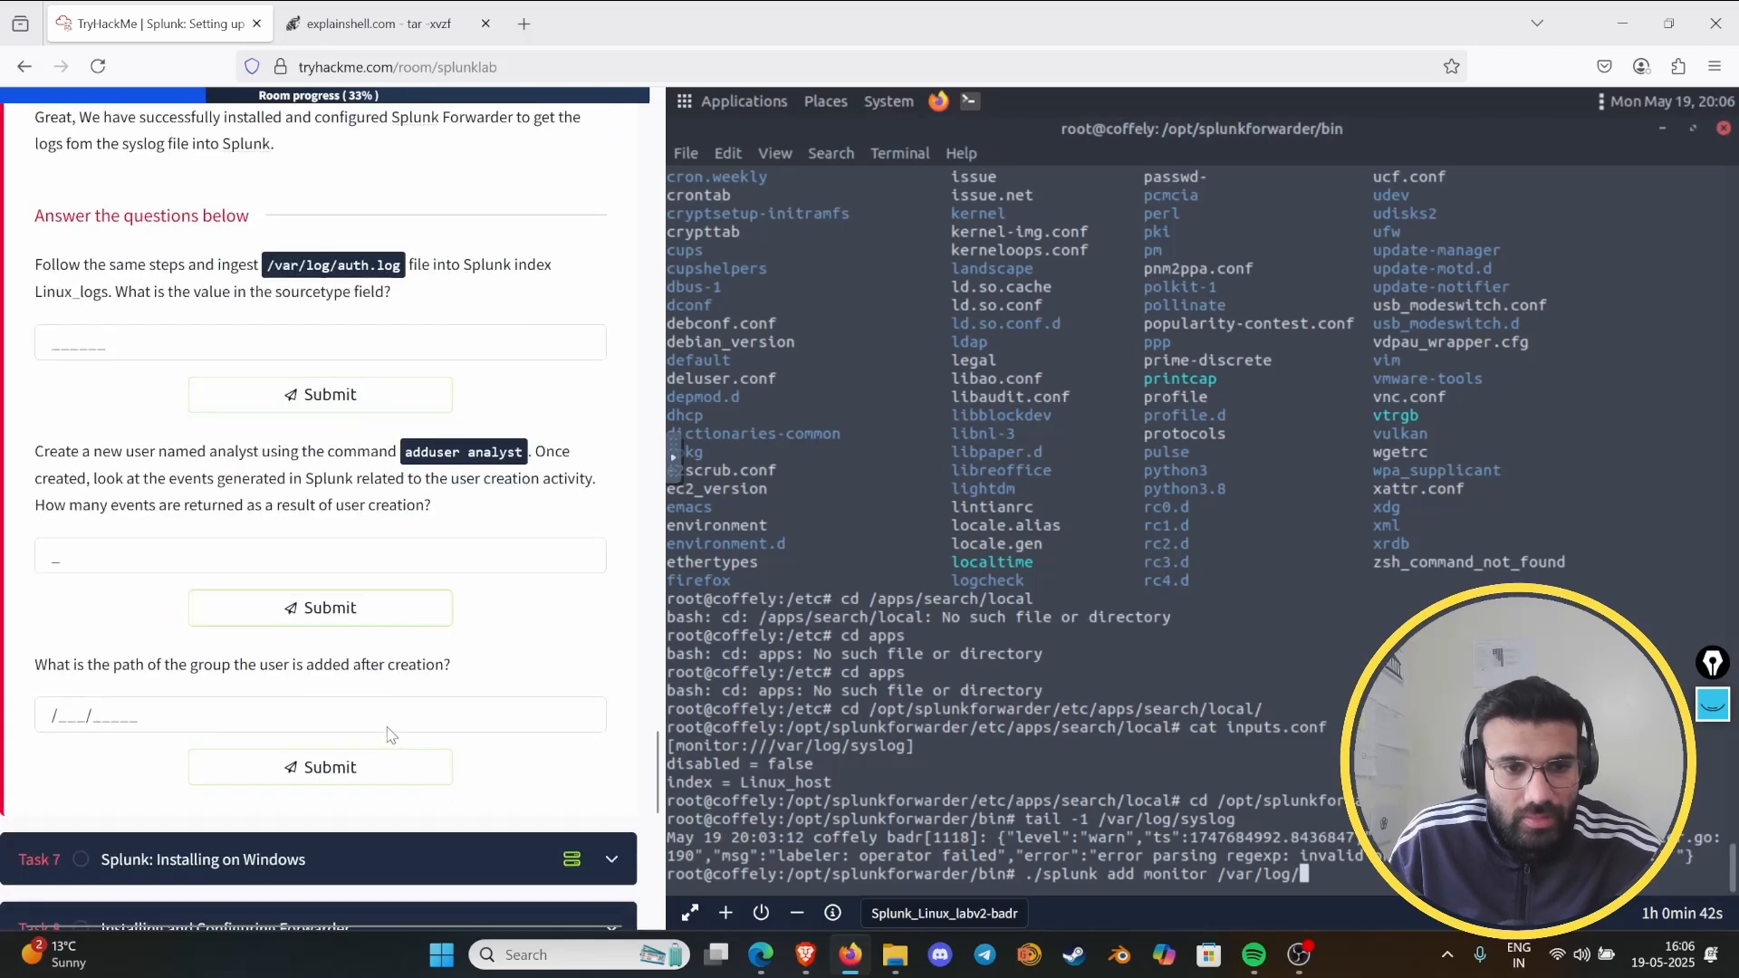
scroll(412, 730, "up", 3)
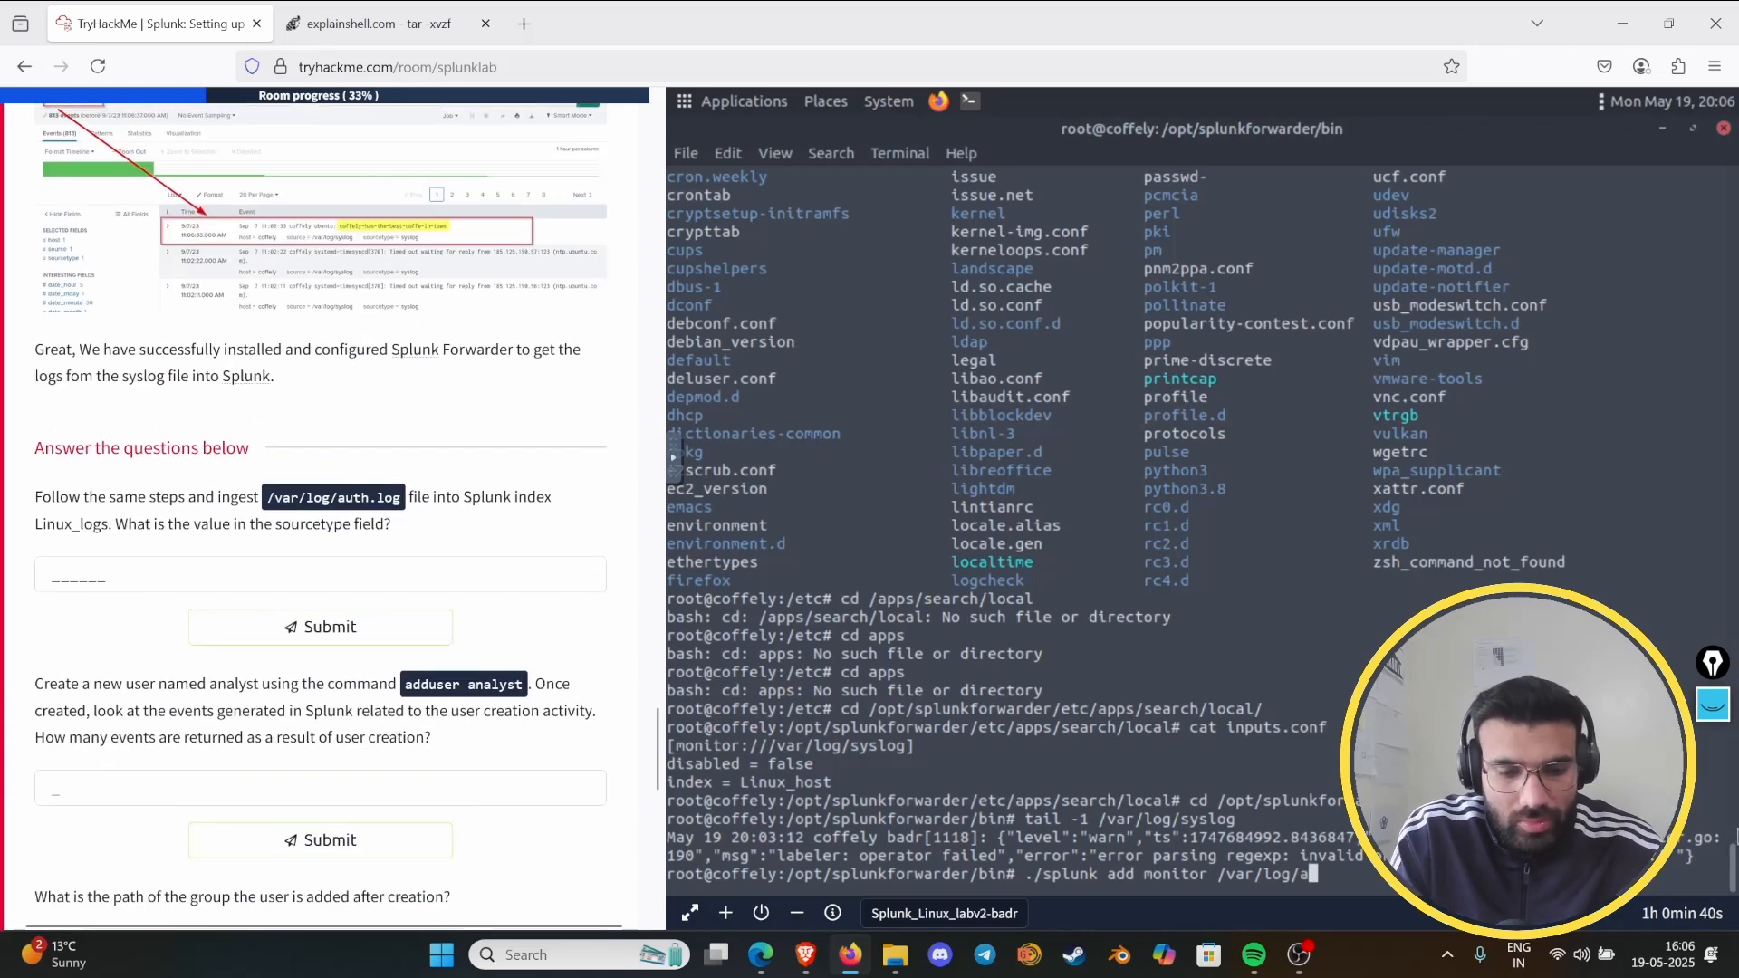
type("uth.log")
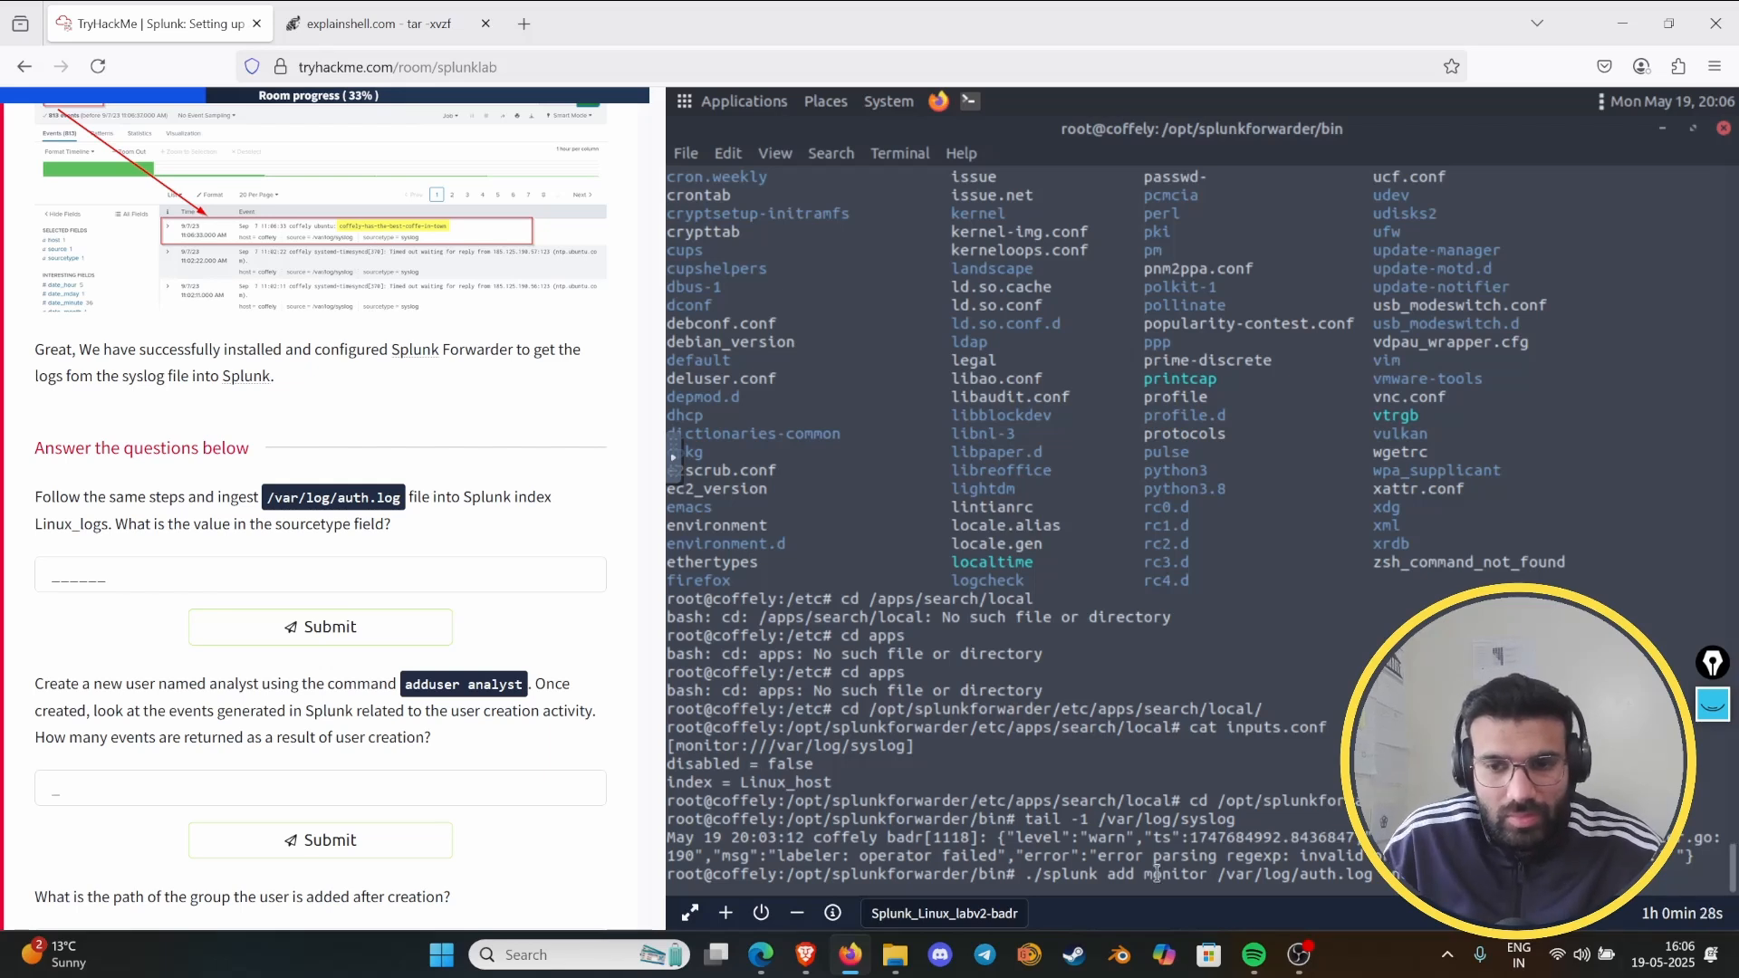
scroll(393, 561, "up", 7)
scroll(393, 552, "up", 6)
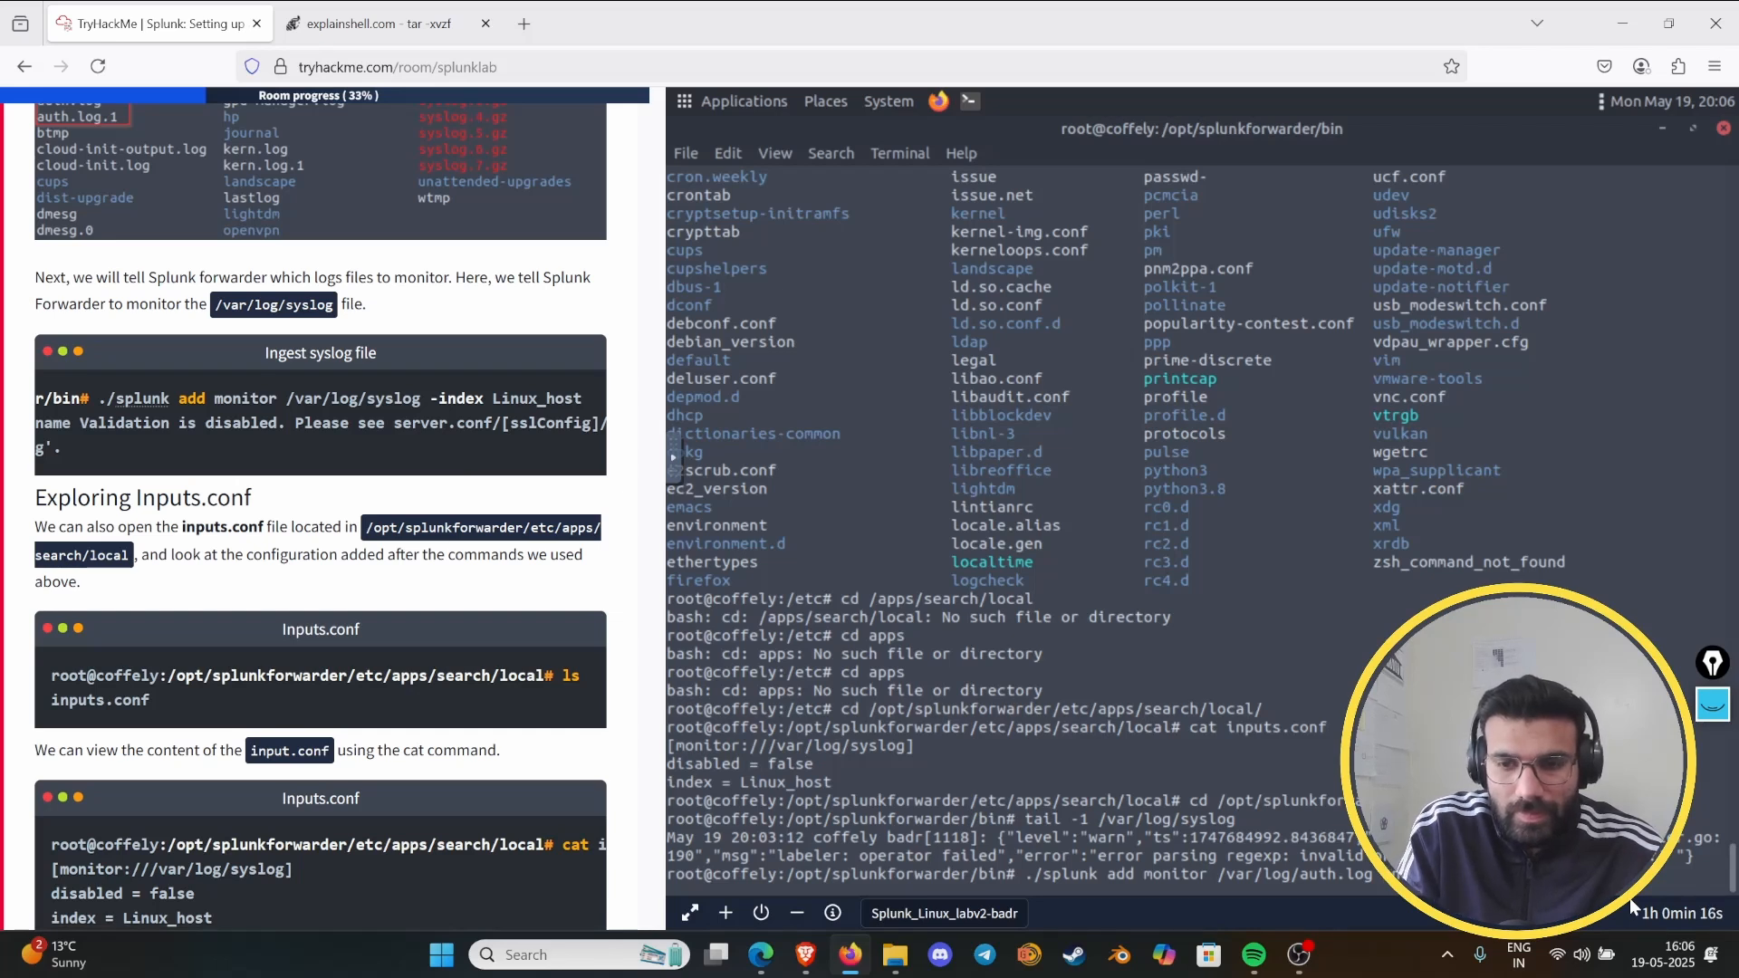
key("Return")
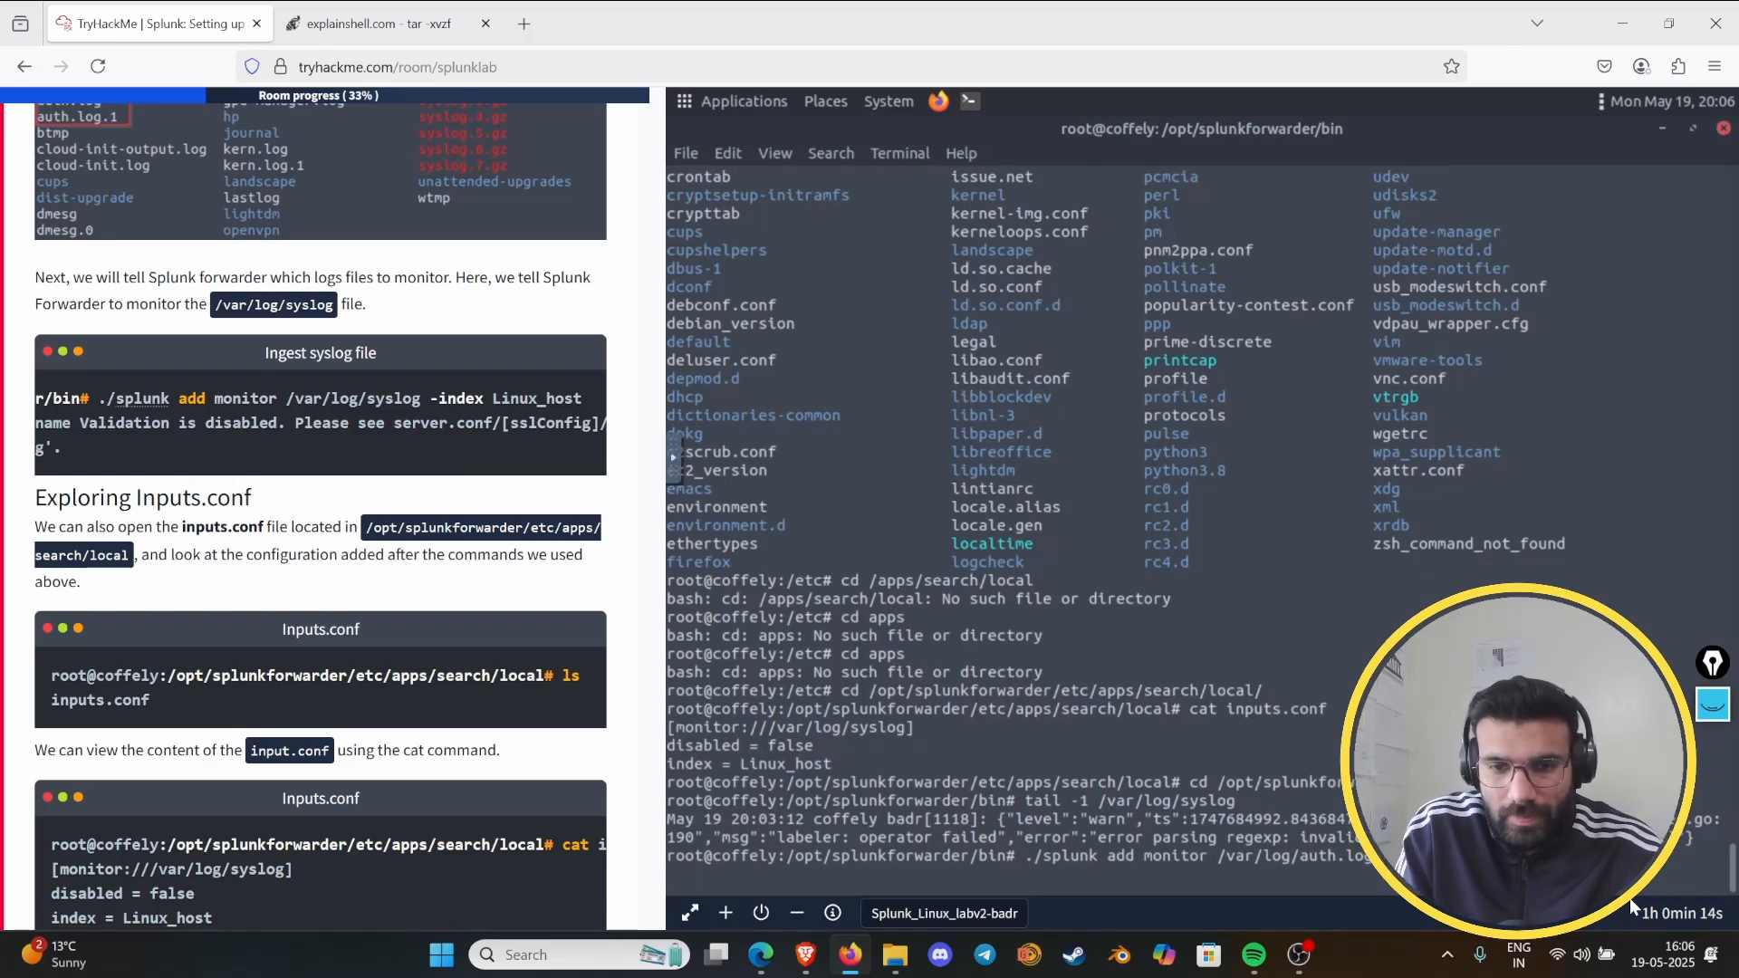
- Rerun the index="linux_host" search in Splunk and open the values of the sourcetype field
scroll(404, 686, "down", 15)
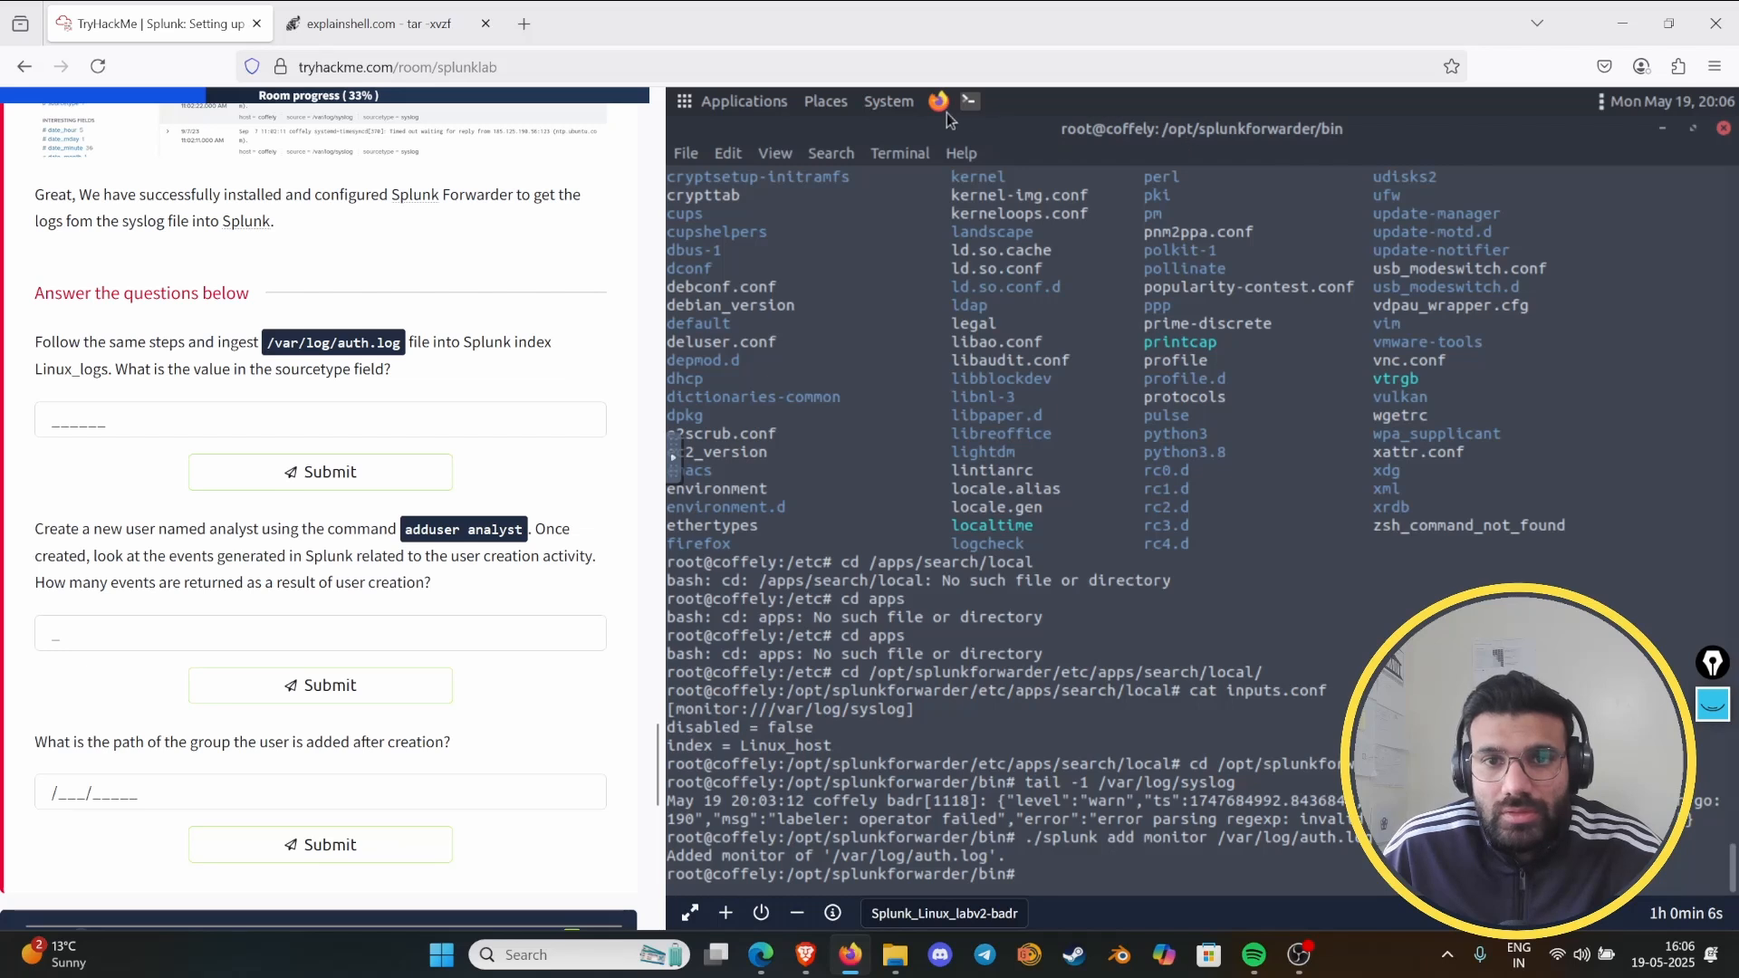
left_click(1689, 488)
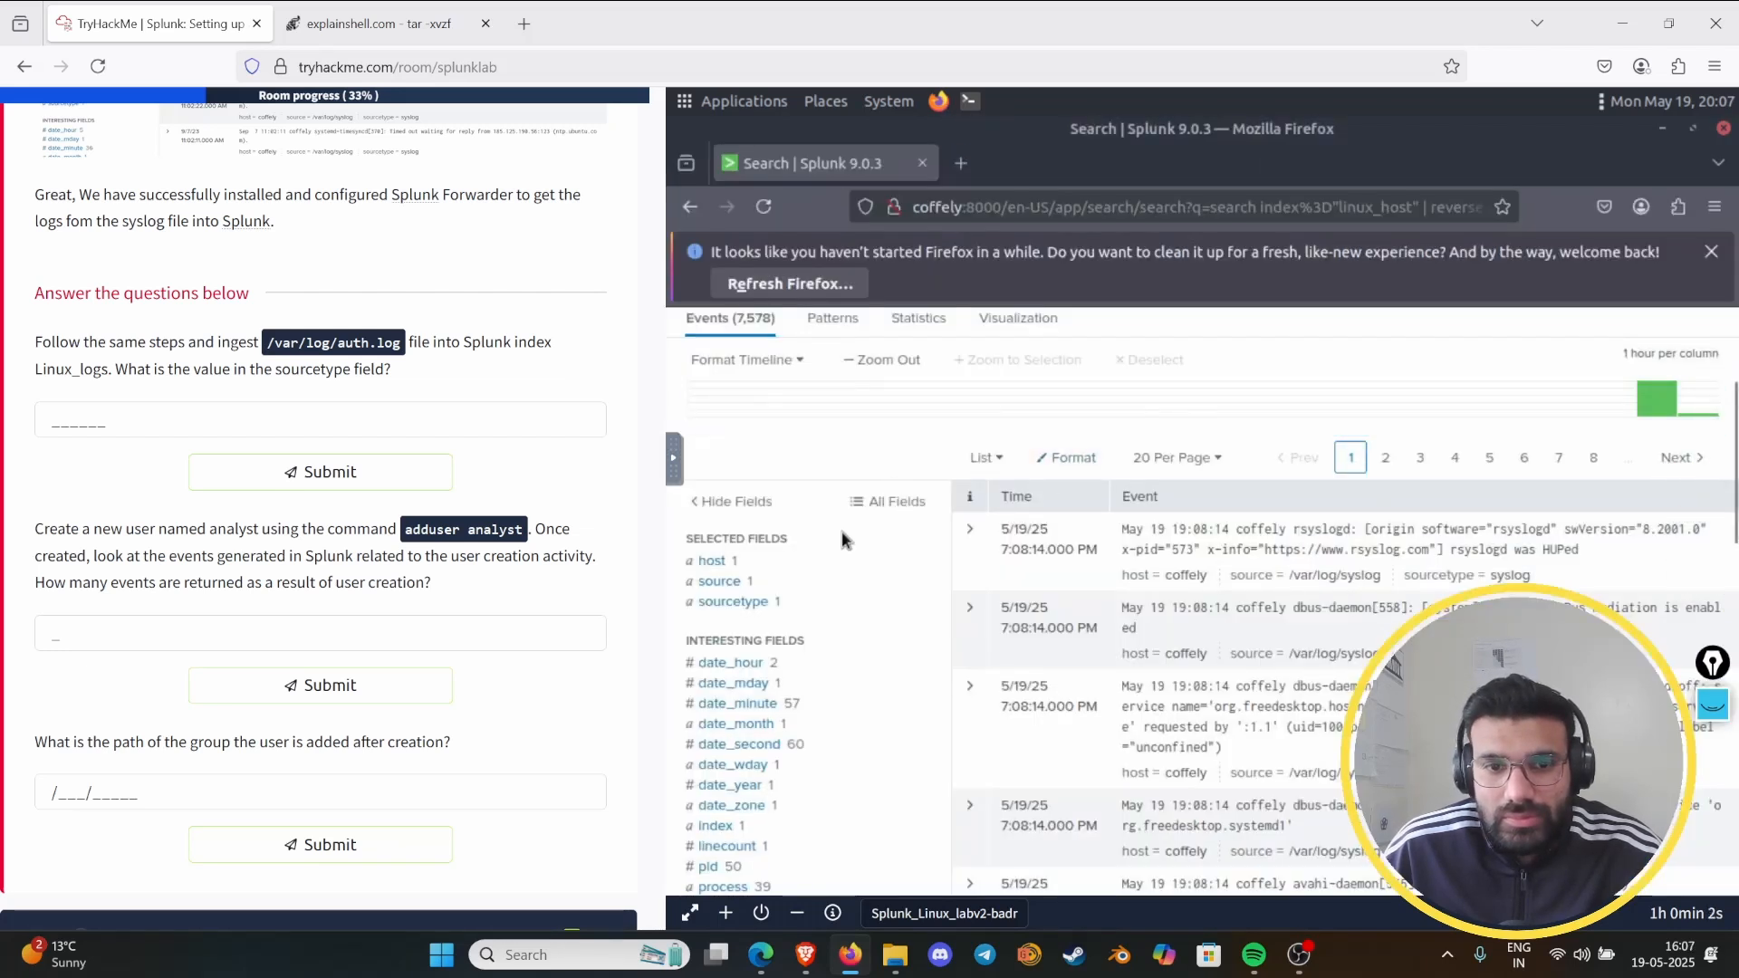
scroll(987, 435, "up", 3)
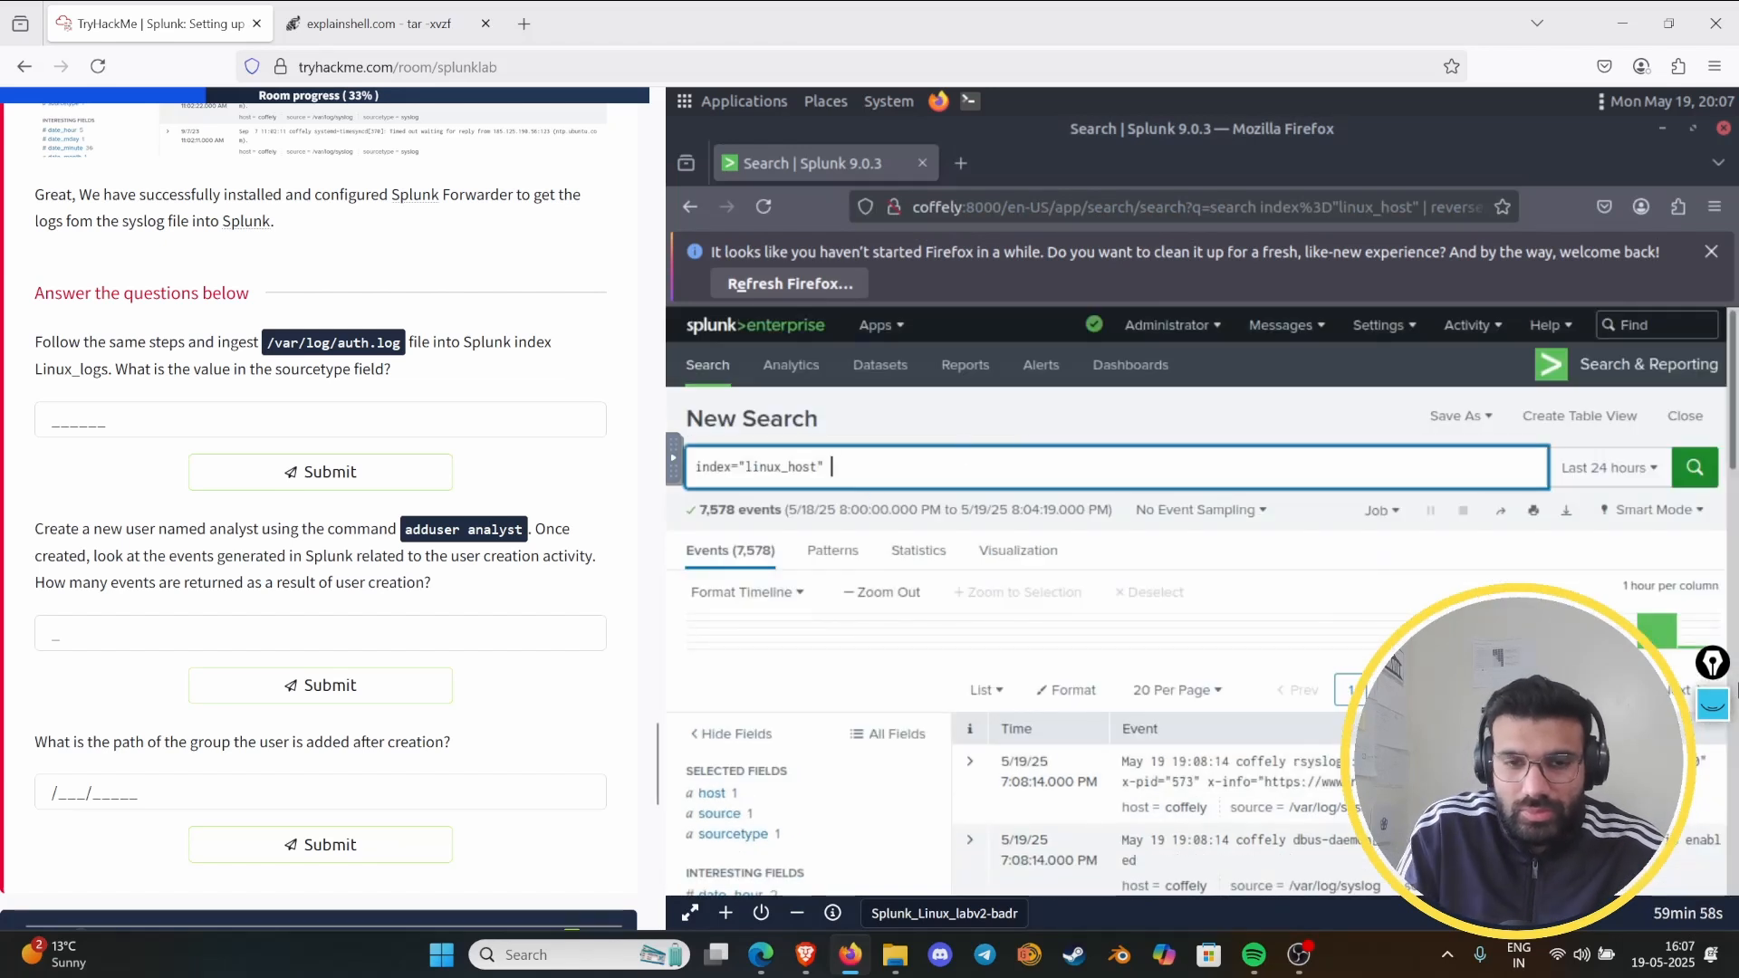
key("BackSpace")
key("Return")
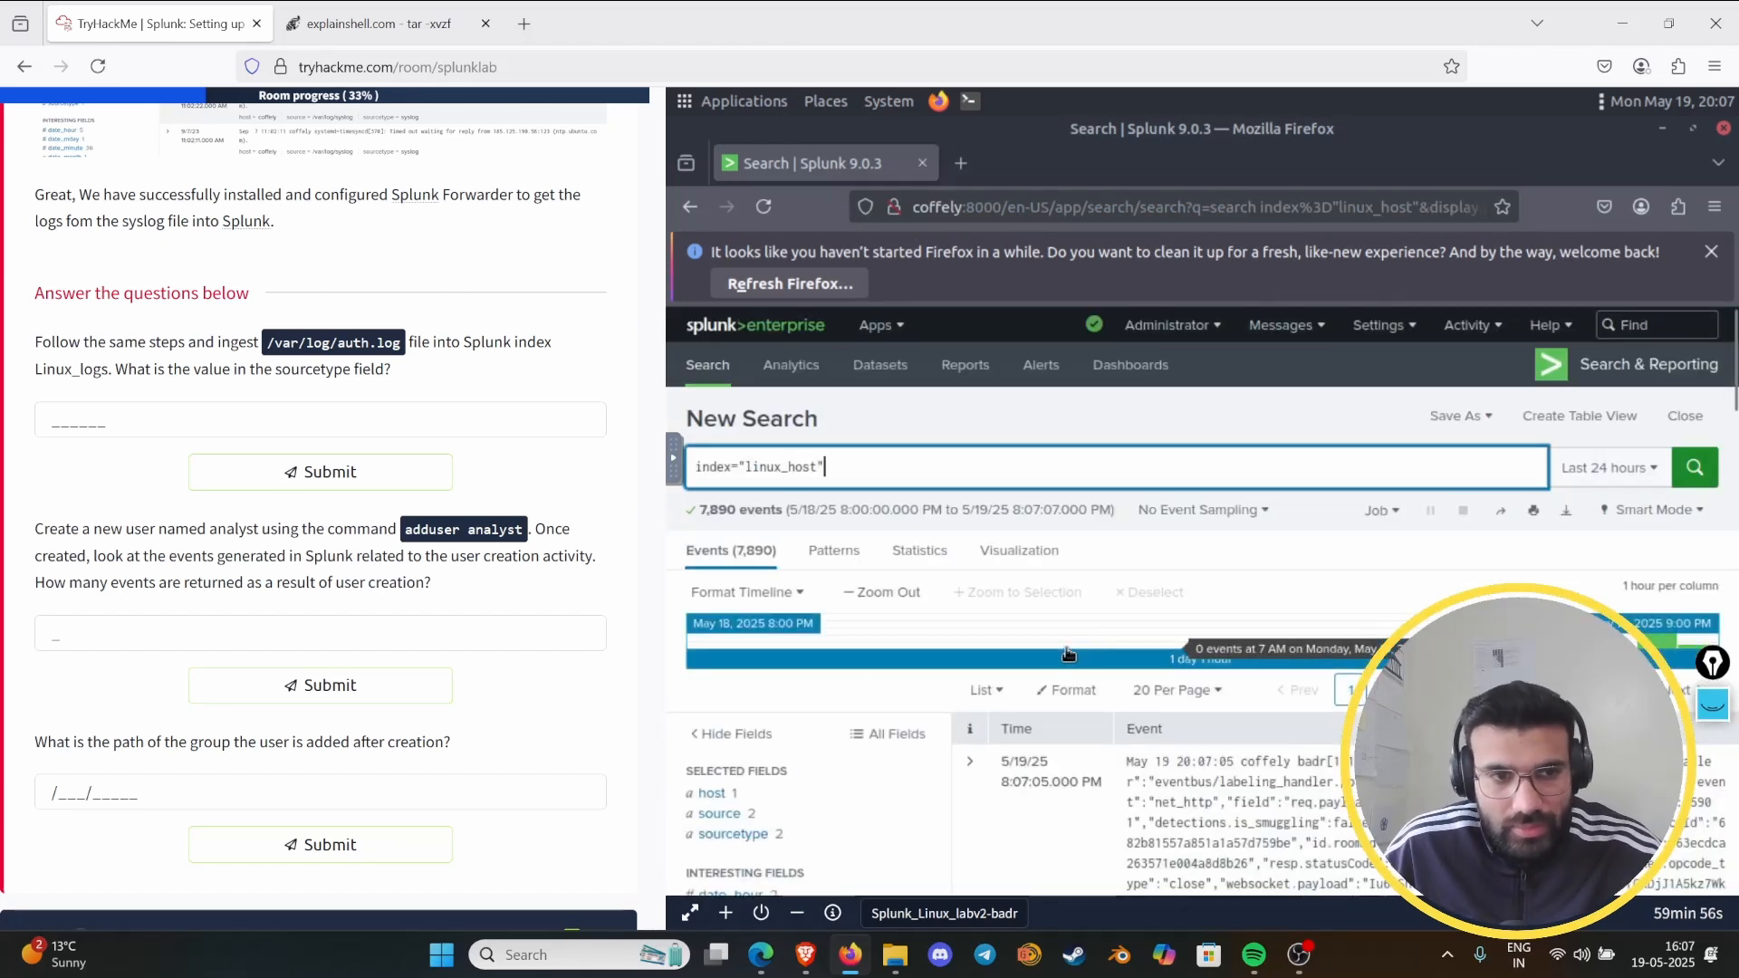
scroll(1056, 649, "down", 2)
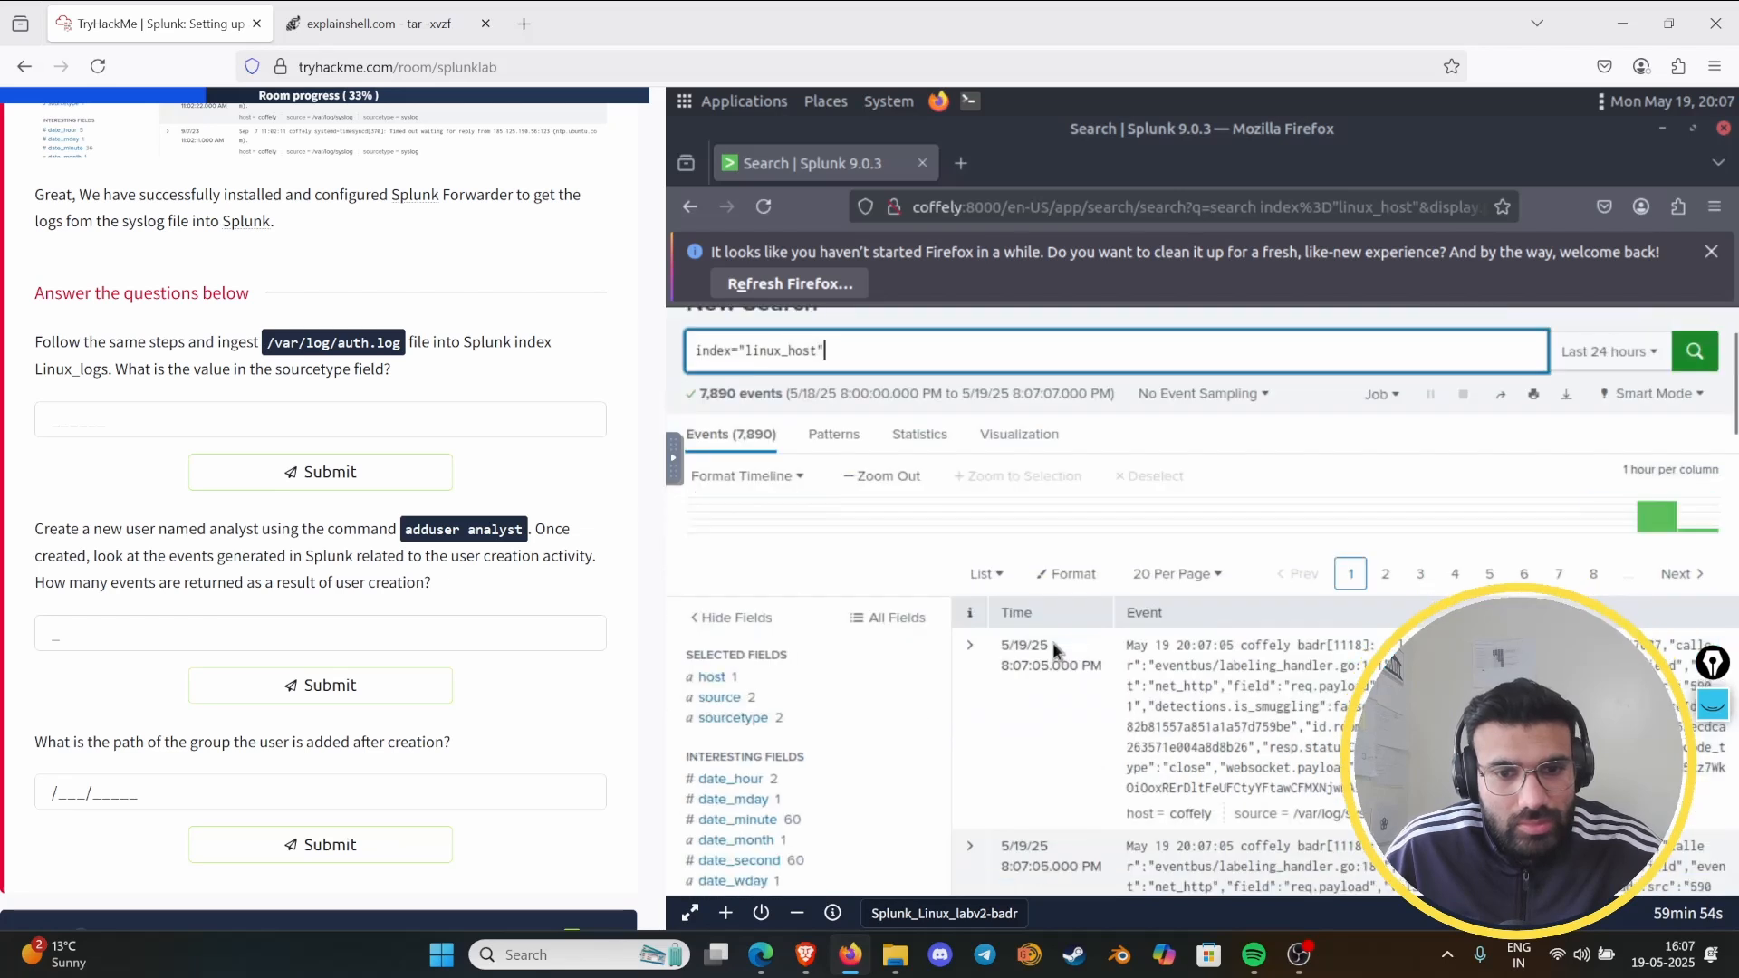
left_click(735, 717)
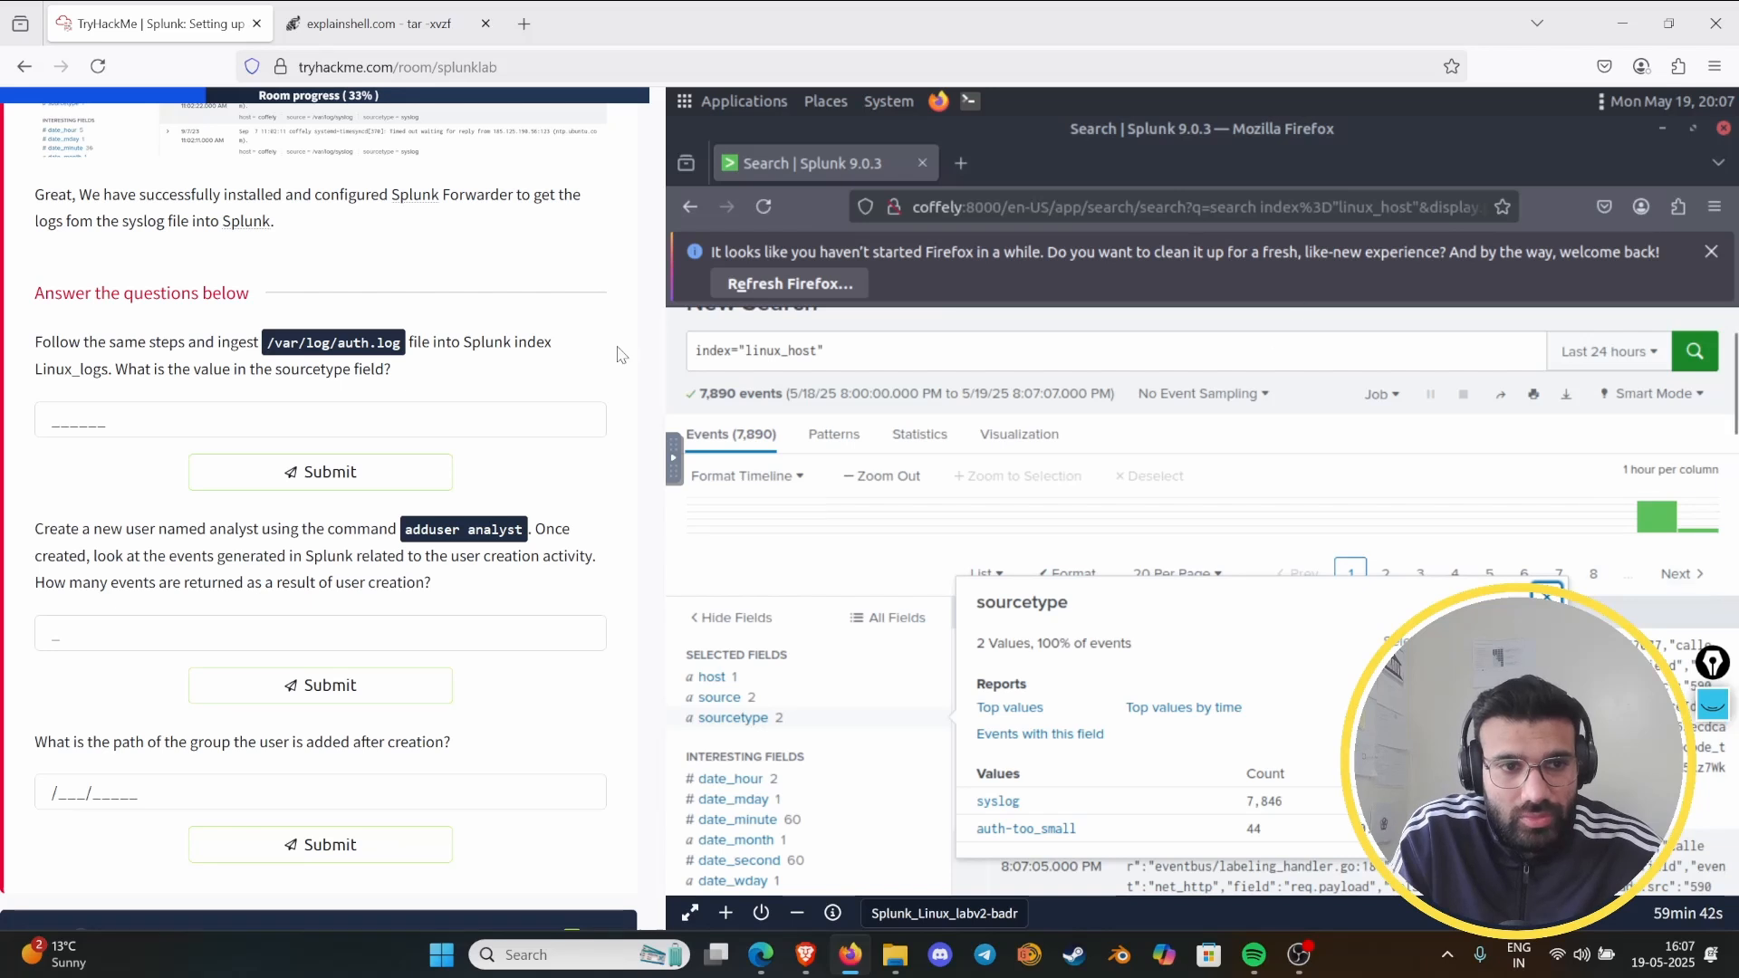
- Submit syslog as the answer to the question about the sourcetype value of auth.log
left_click(215, 424)
type("sys")
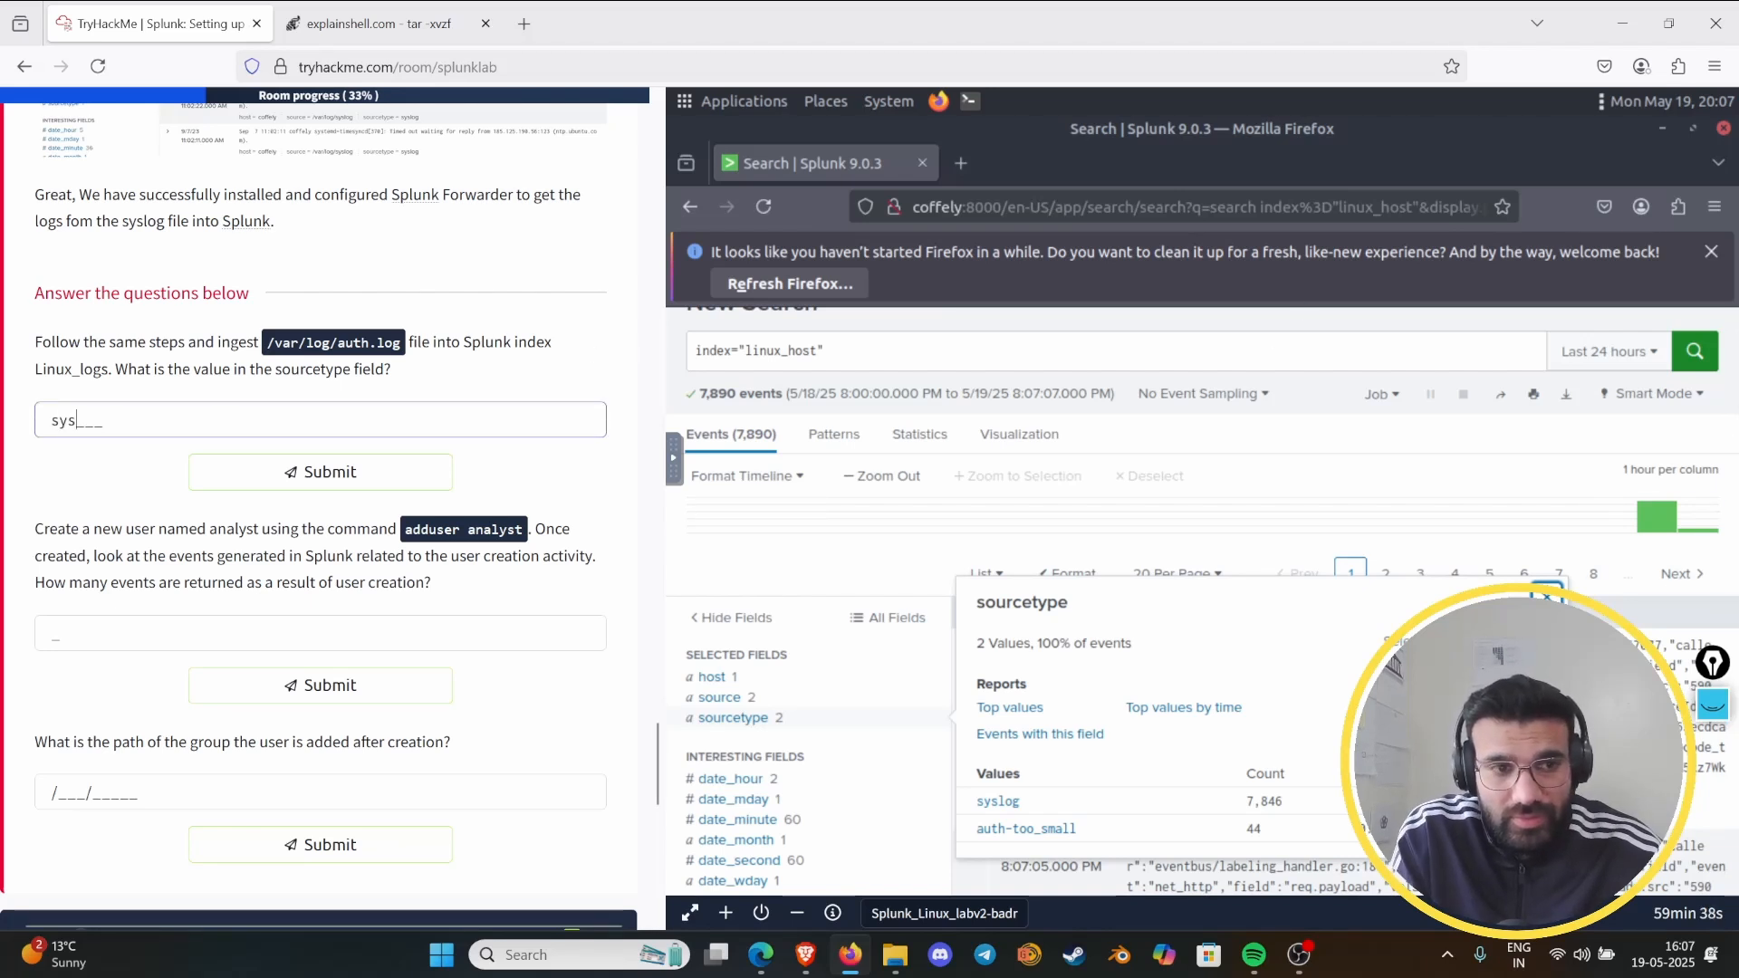
type("log")
key("Return")
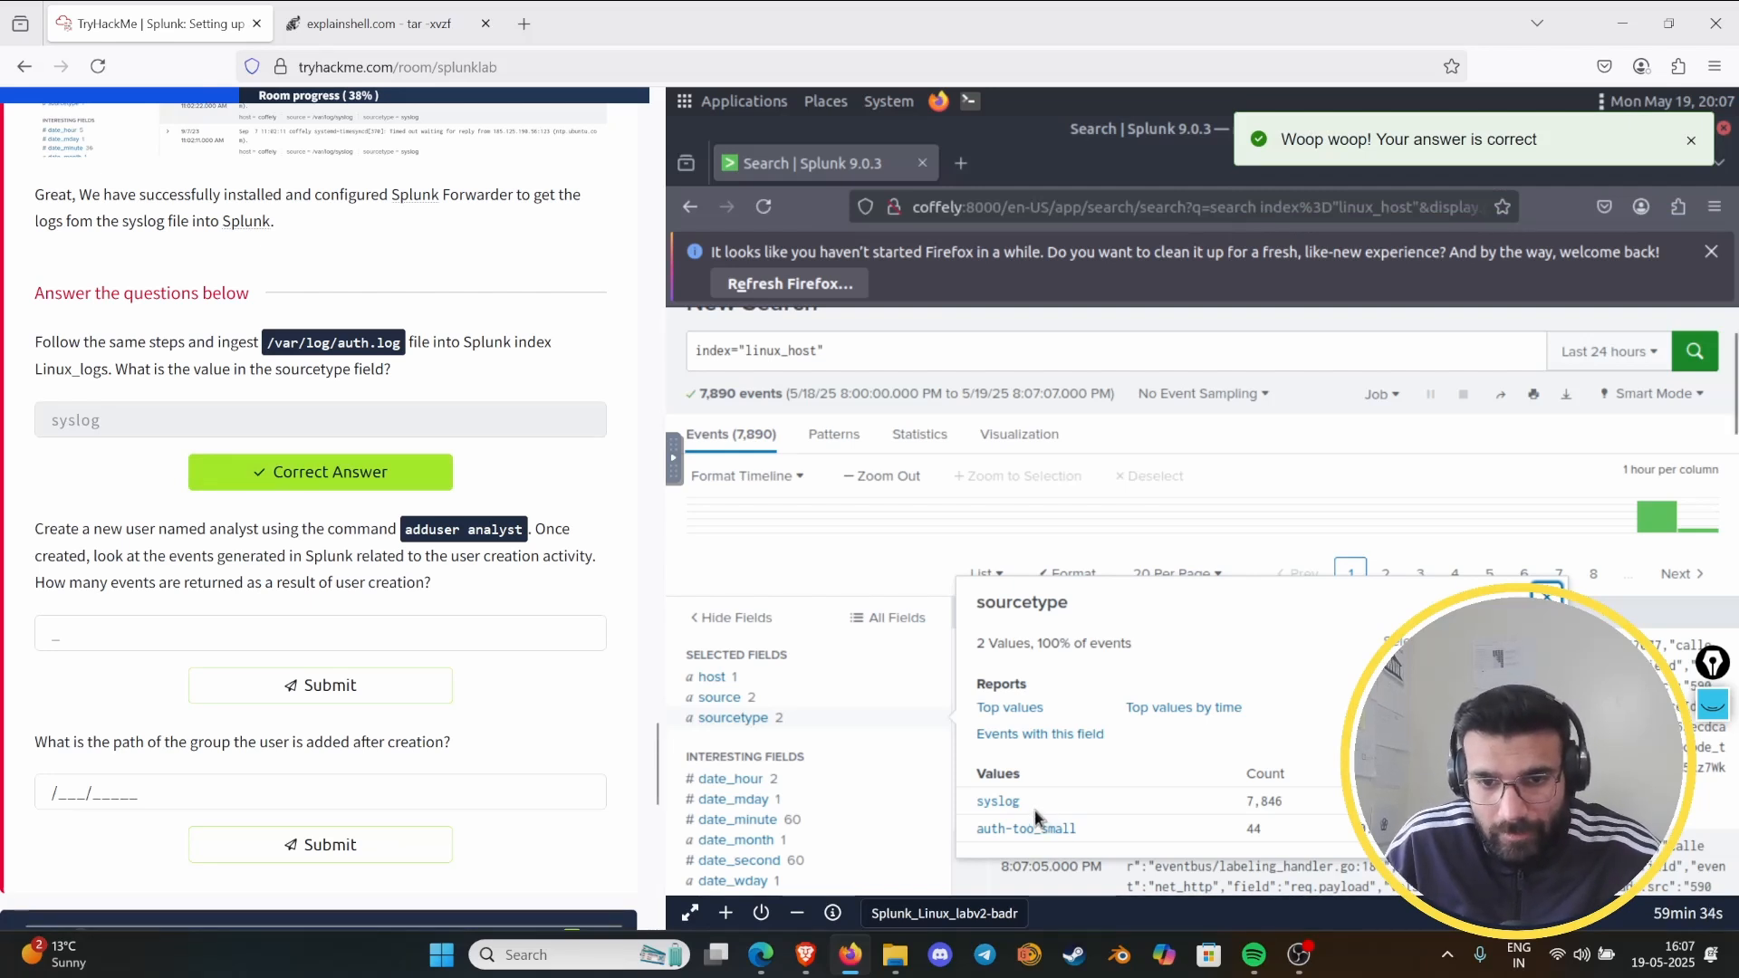
left_click_drag(1021, 802, 1005, 806)
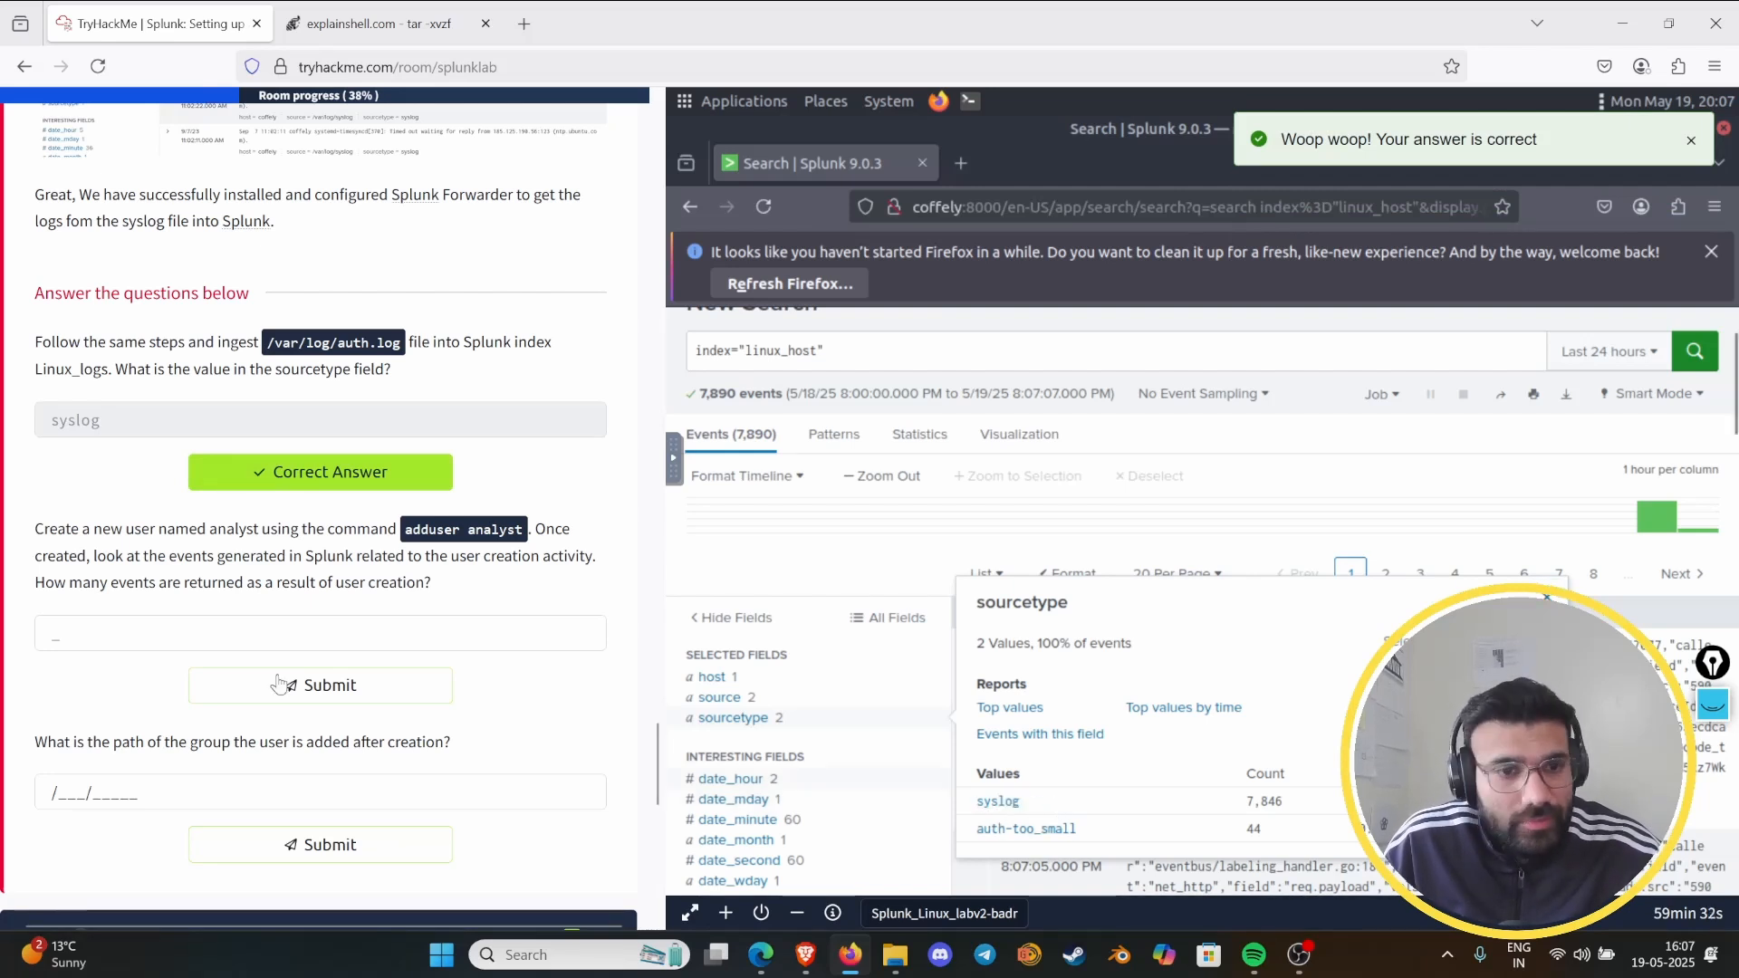
- Try to create the analyst user in the terminal by running ./splunk adduser analyst
scroll(272, 597, "down", 3)
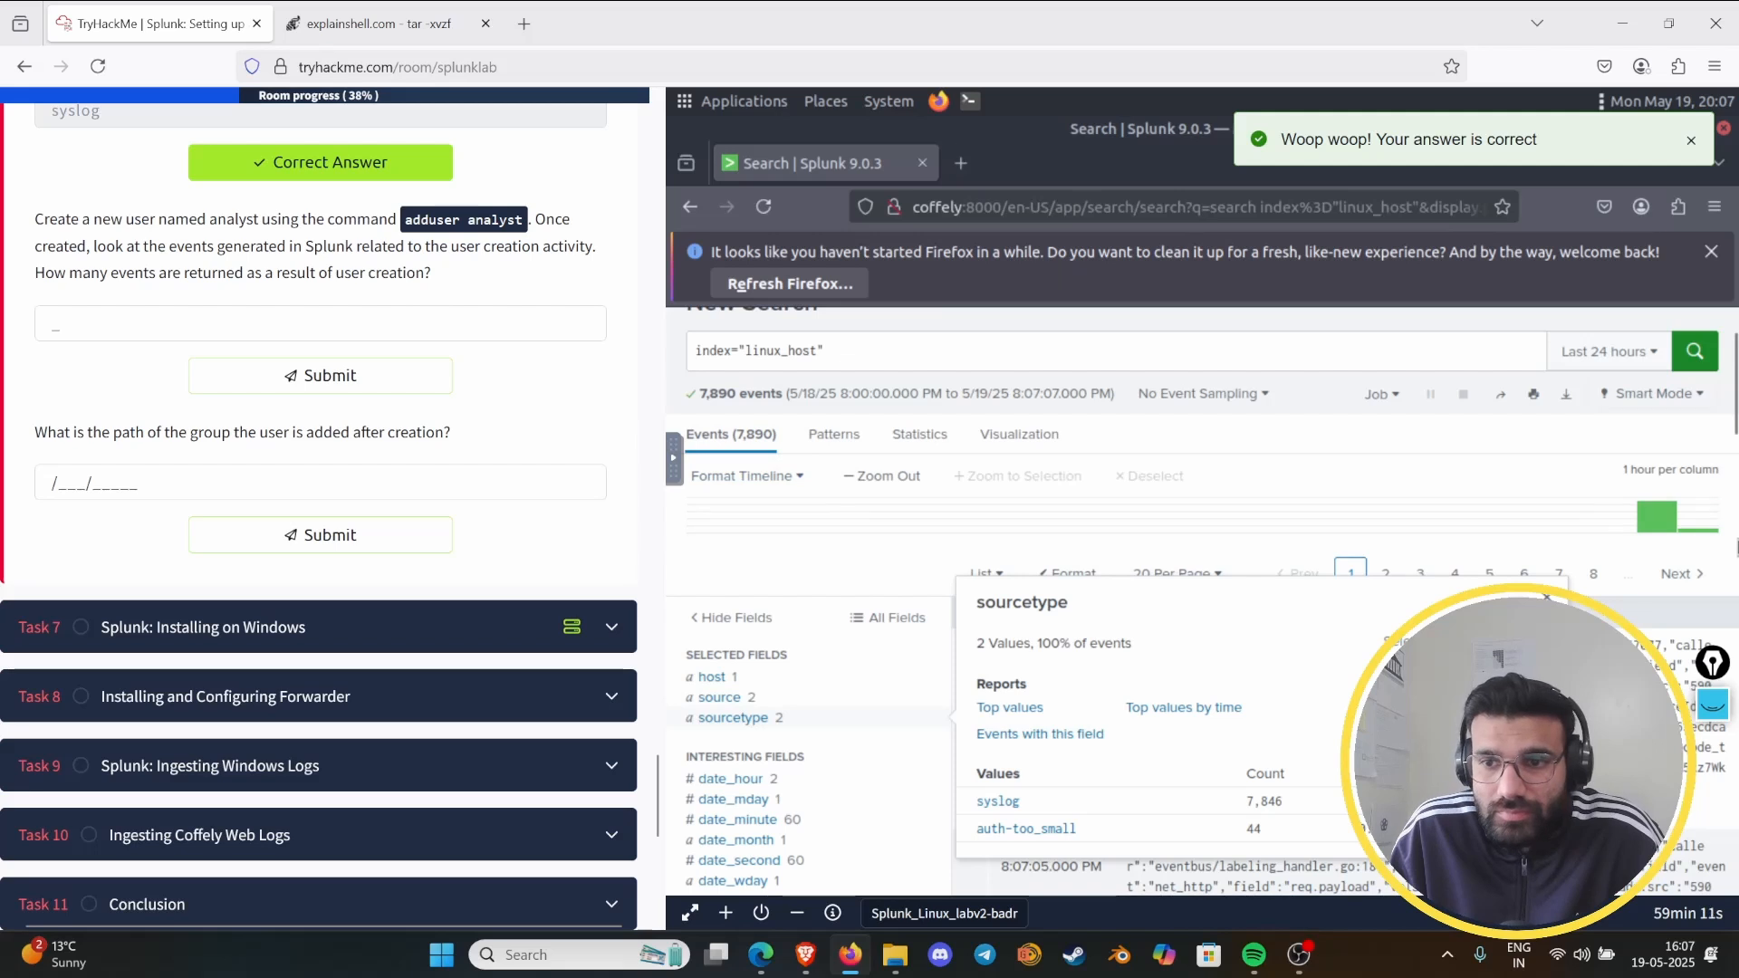
left_click(1691, 551)
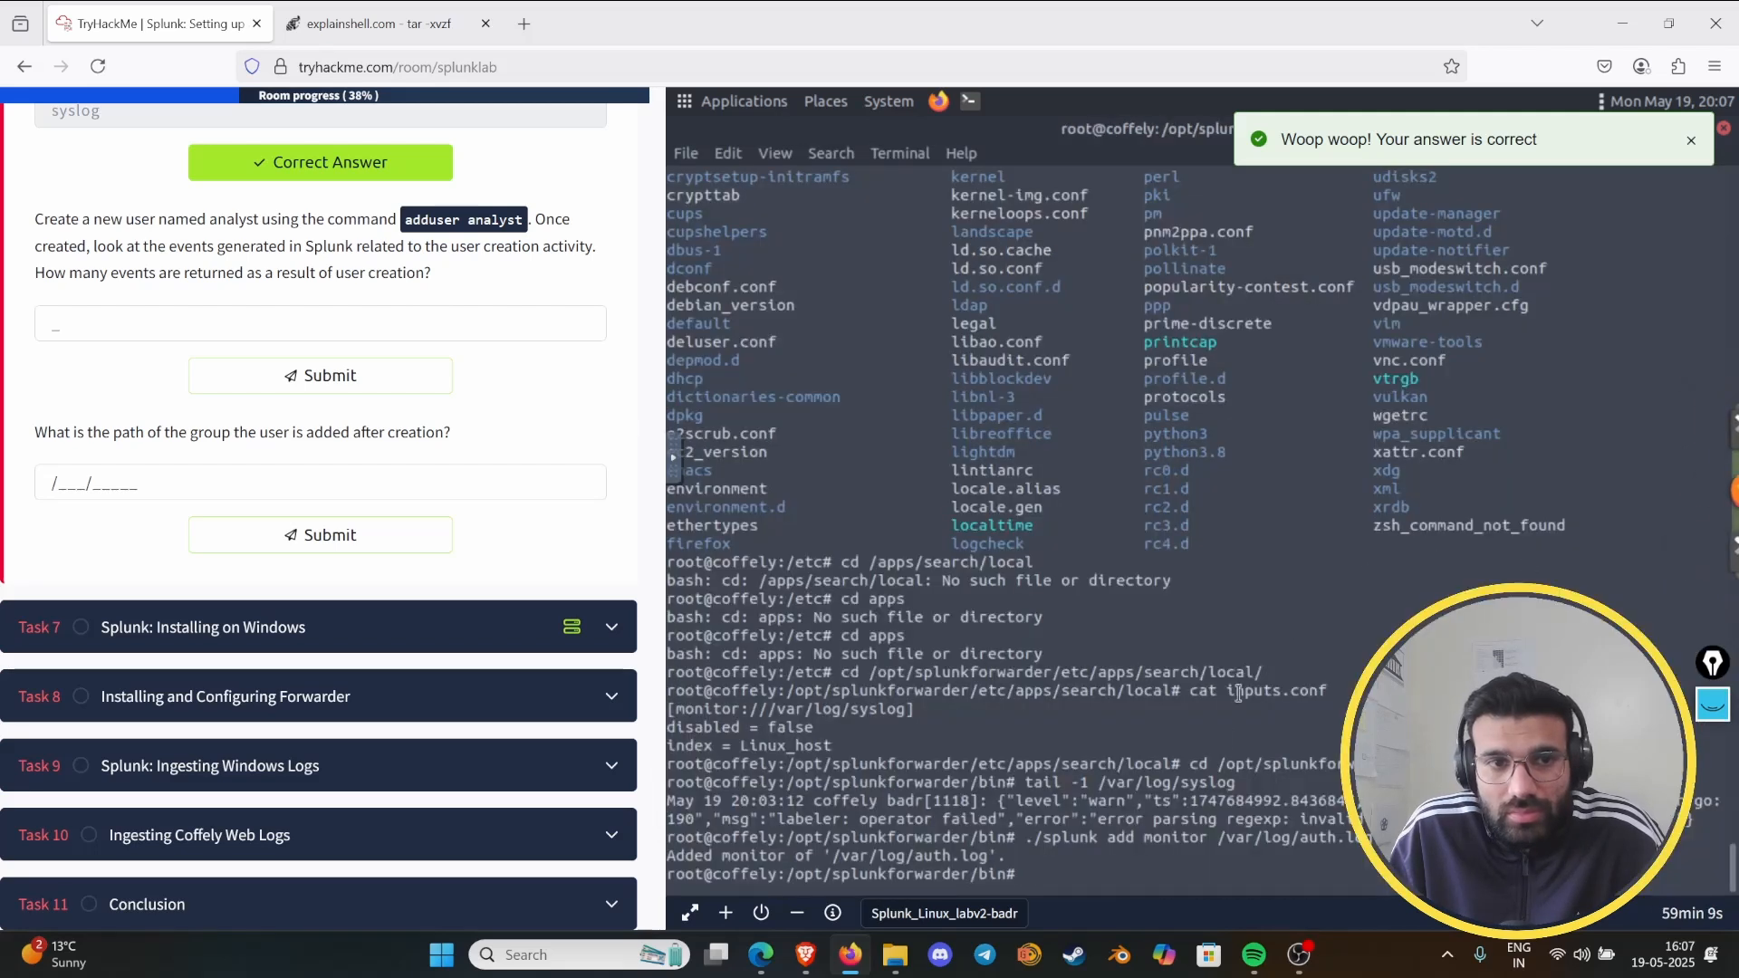
key("Up")
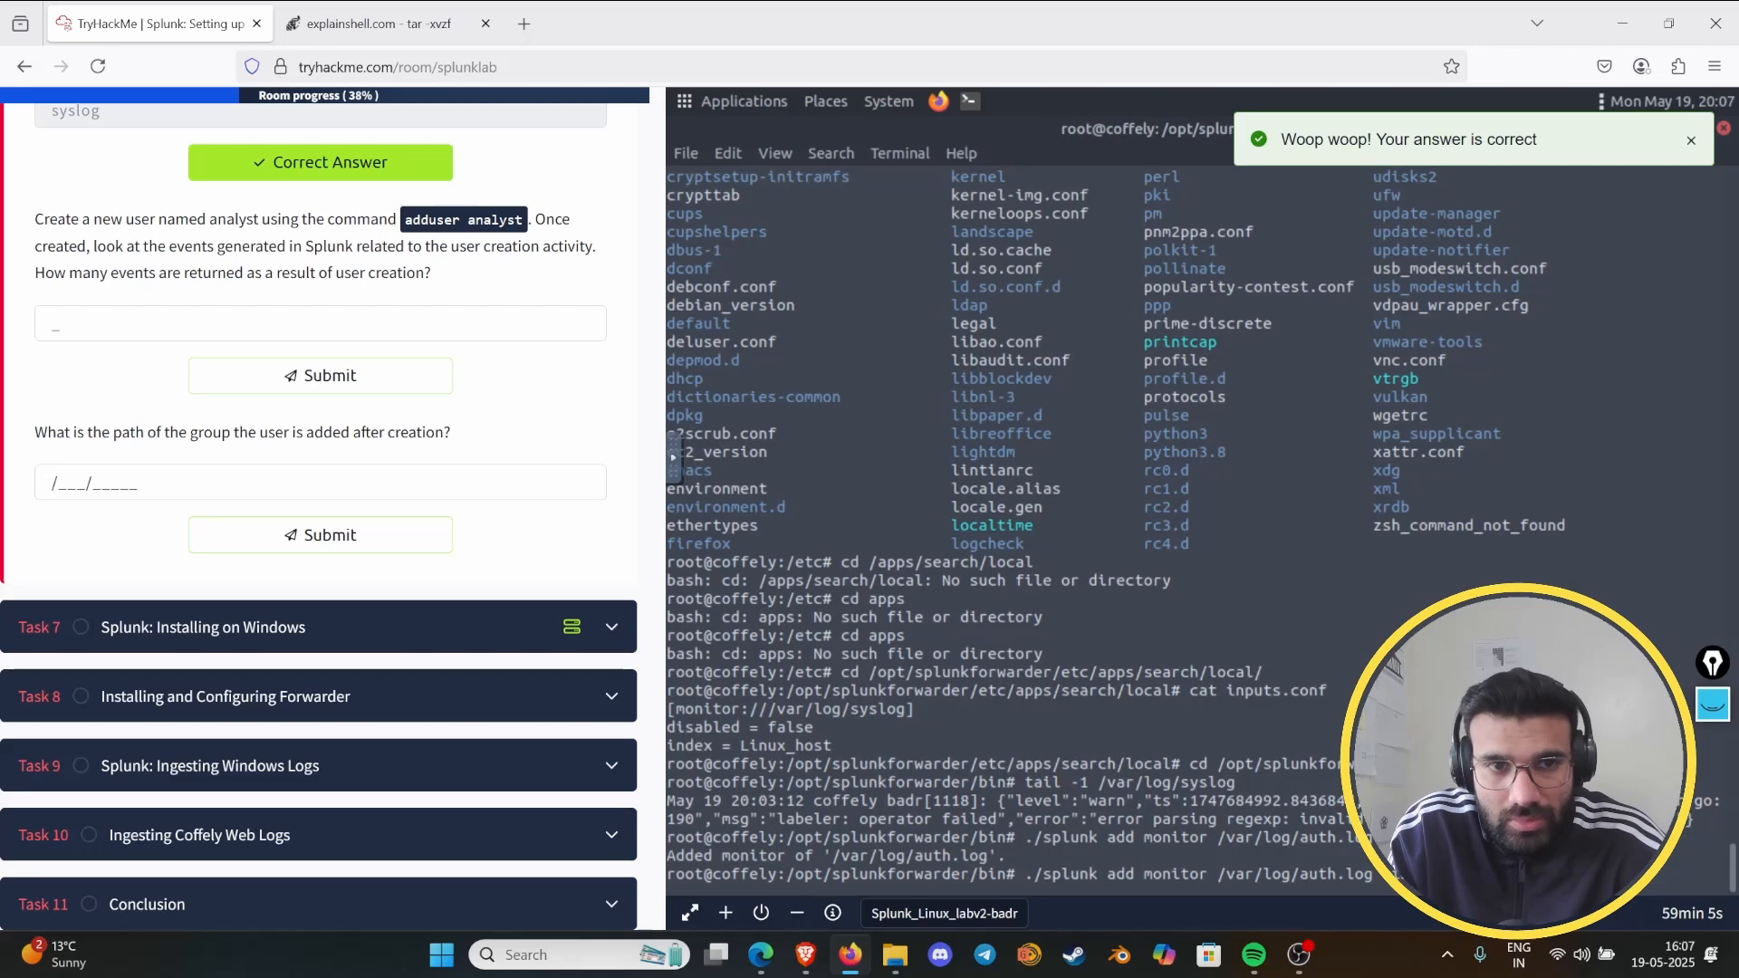
key("BackSpace")
key("BackSpace")
key("BackSpace")
key("BackSpace")
key("BackSpace")
key("BackSpace")
key("BackSpace")
key("BackSpace")
key("BackSpace")
key("BackSpace")
key("BackSpace")
key("BackSpace")
key("BackSpace")
key("BackSpace")
key("BackSpace")
key("BackSpace")
key("BackSpace")
key("BackSpace")
key("BackSpace")
key("BackSpace")
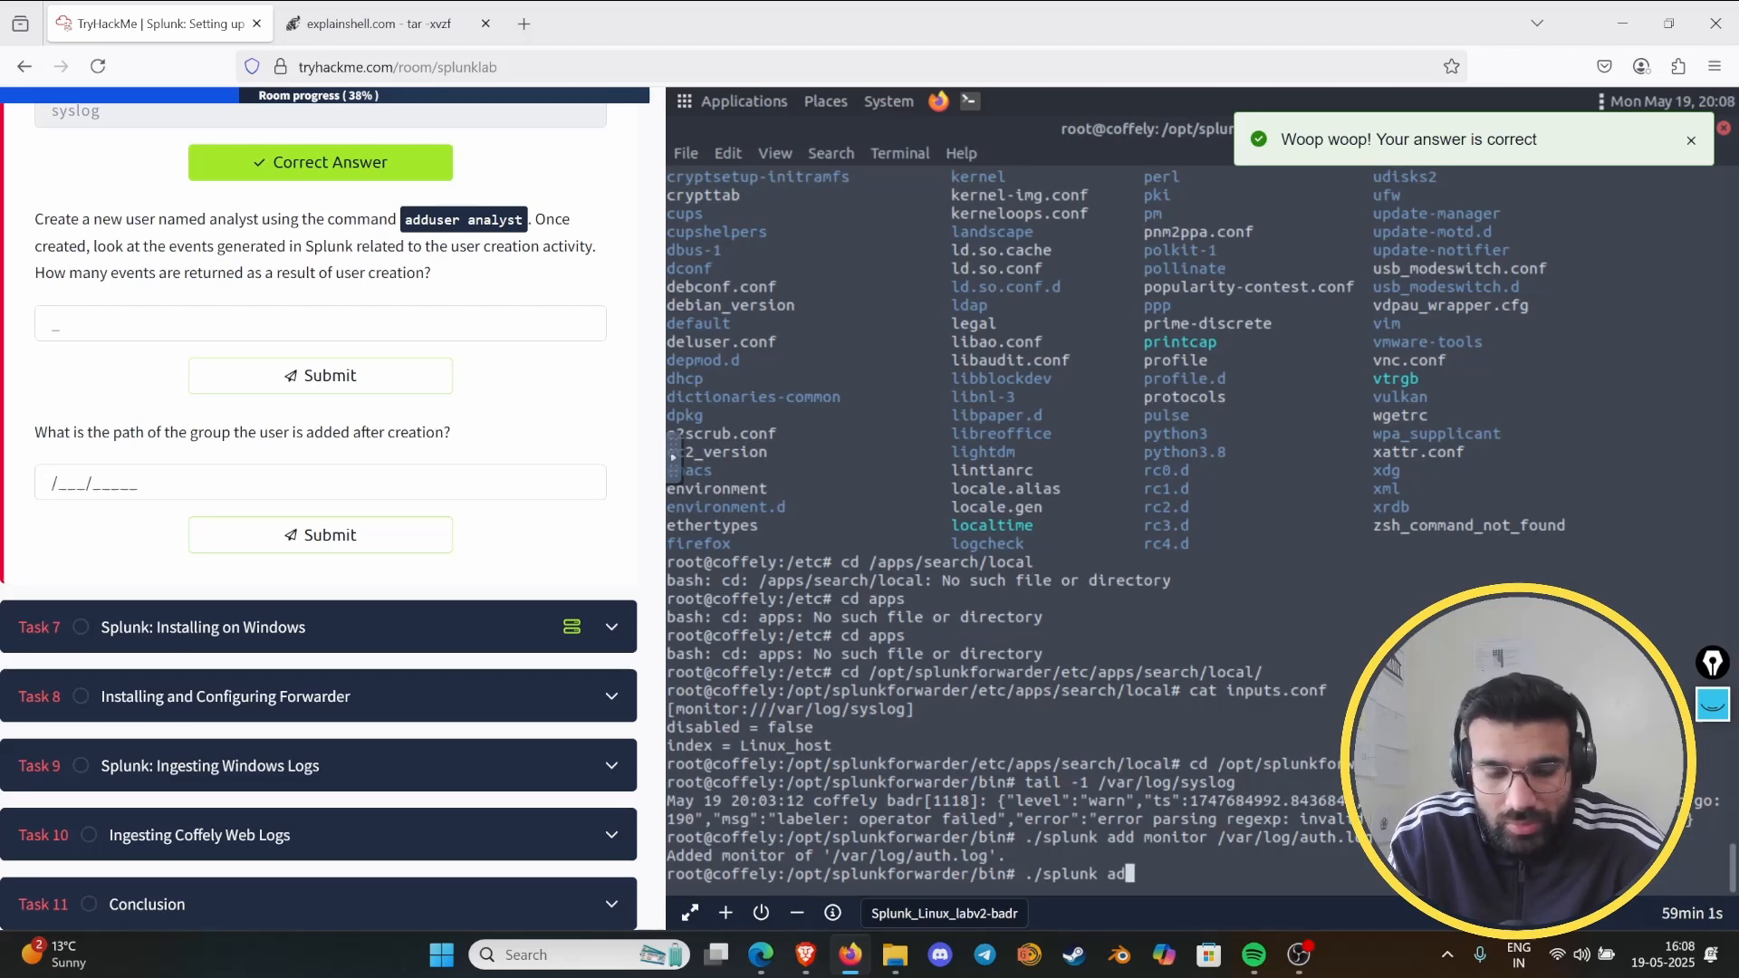
type("duse")
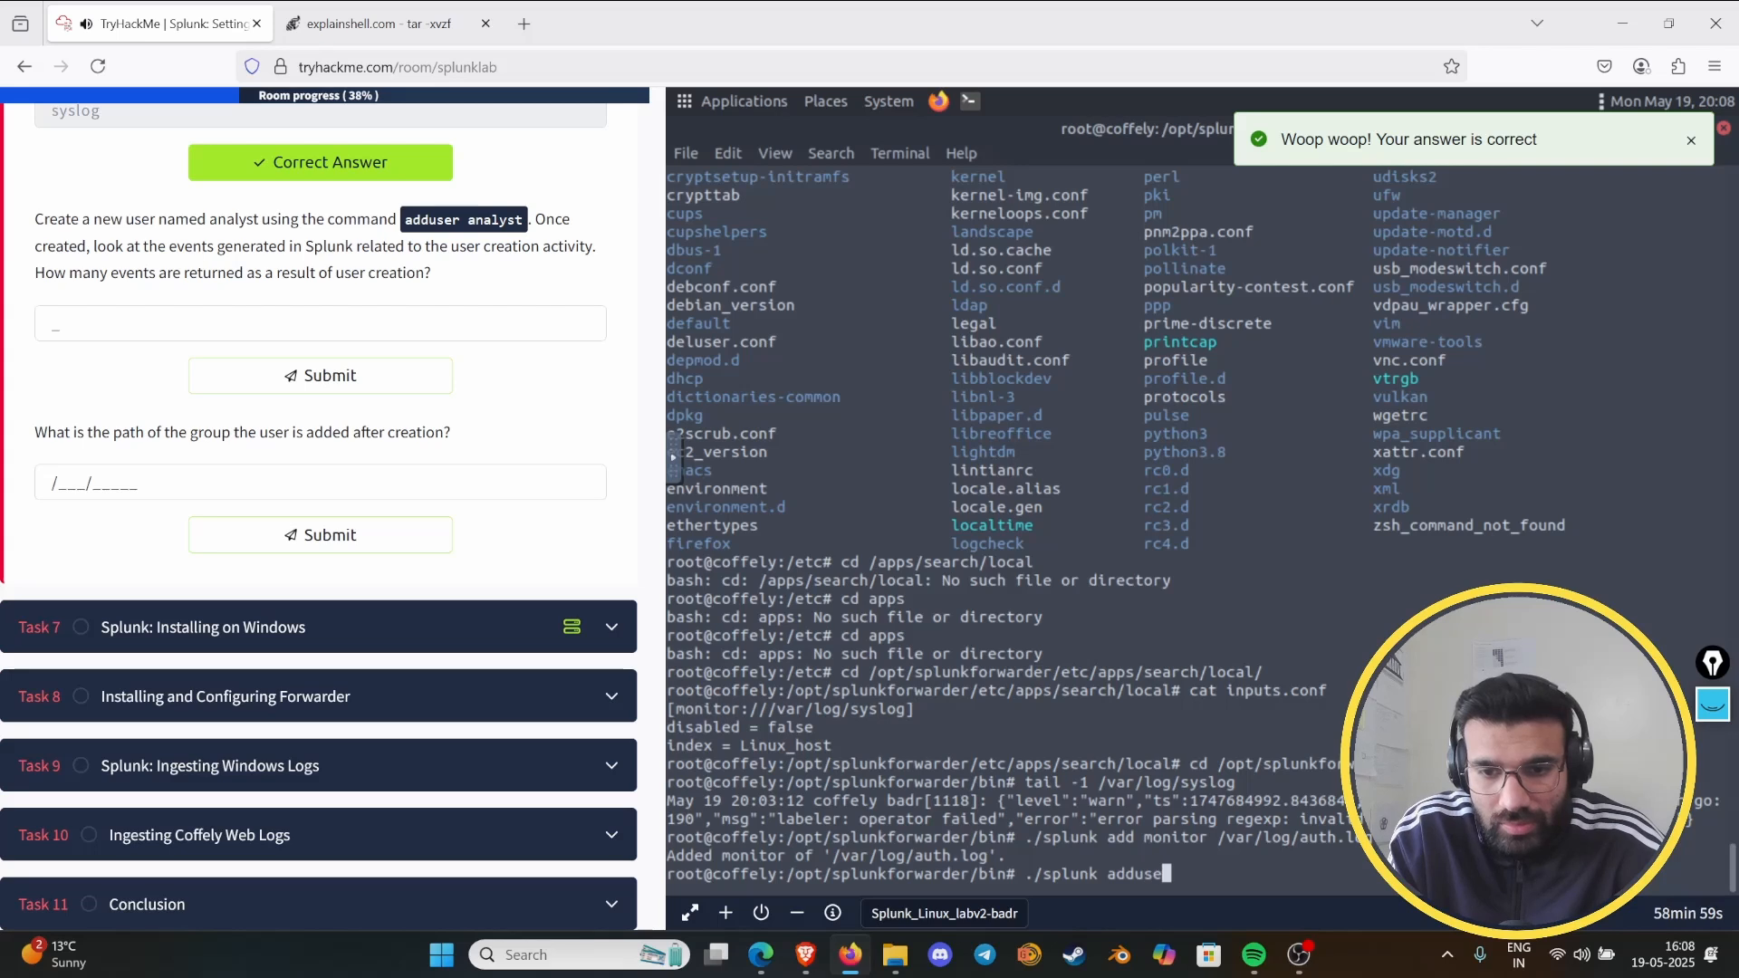
type("r analyst")
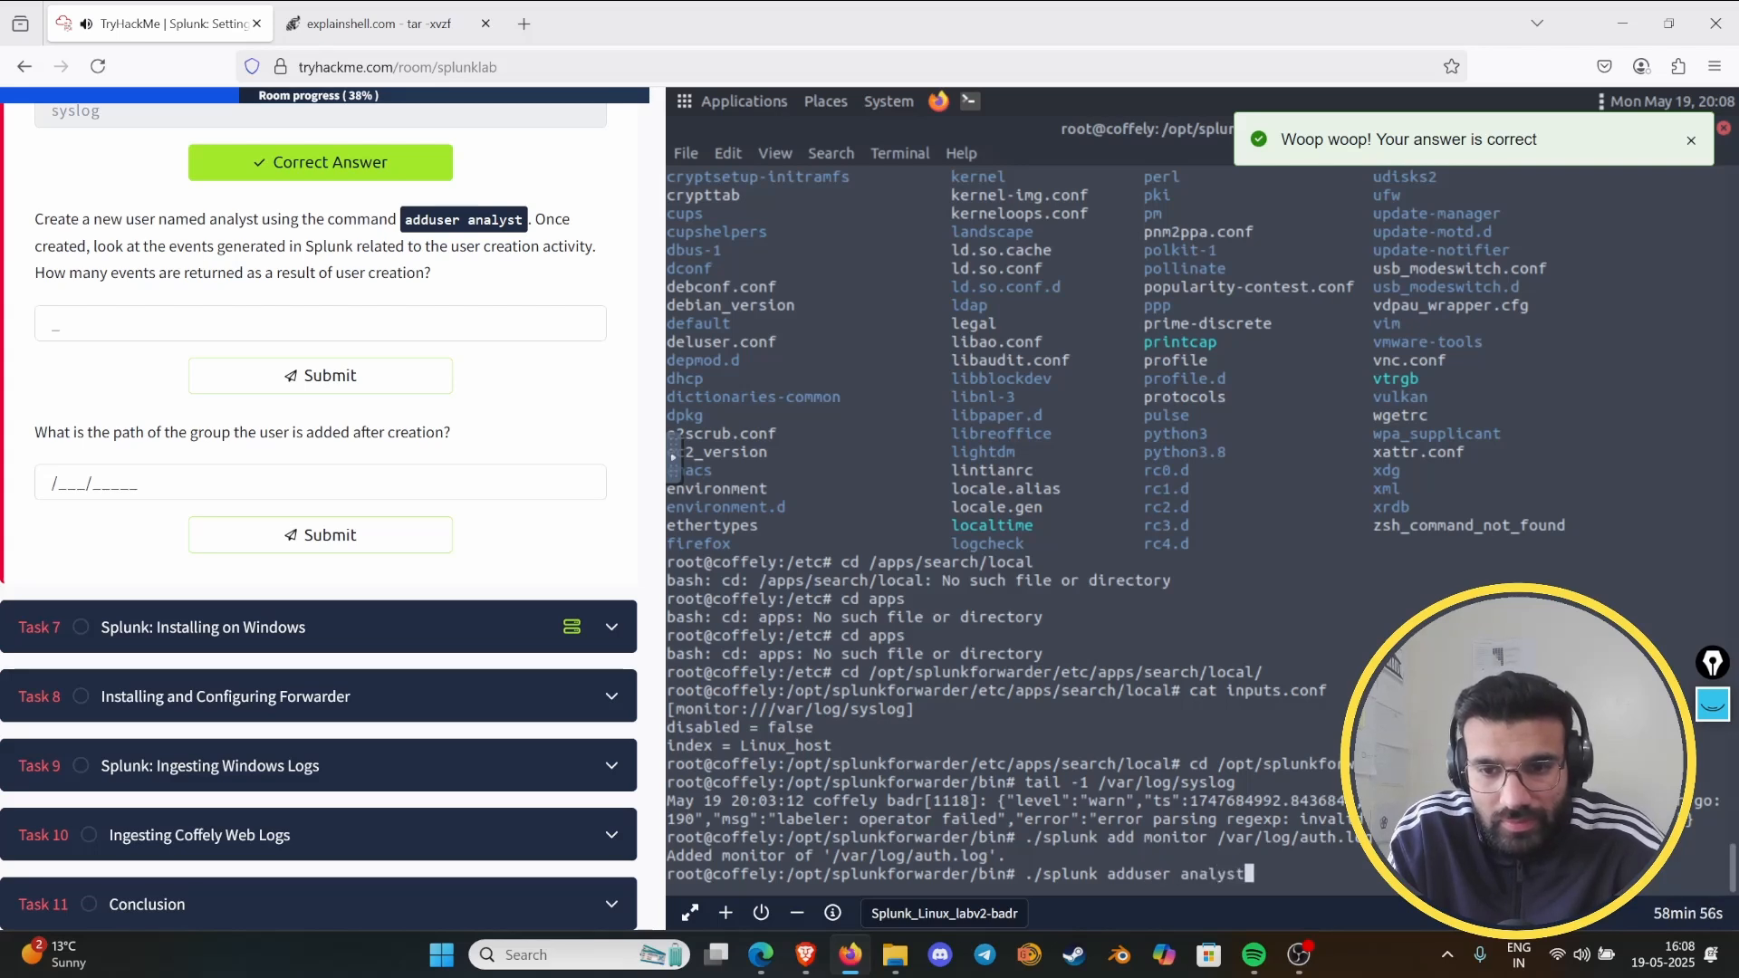
key("Return")
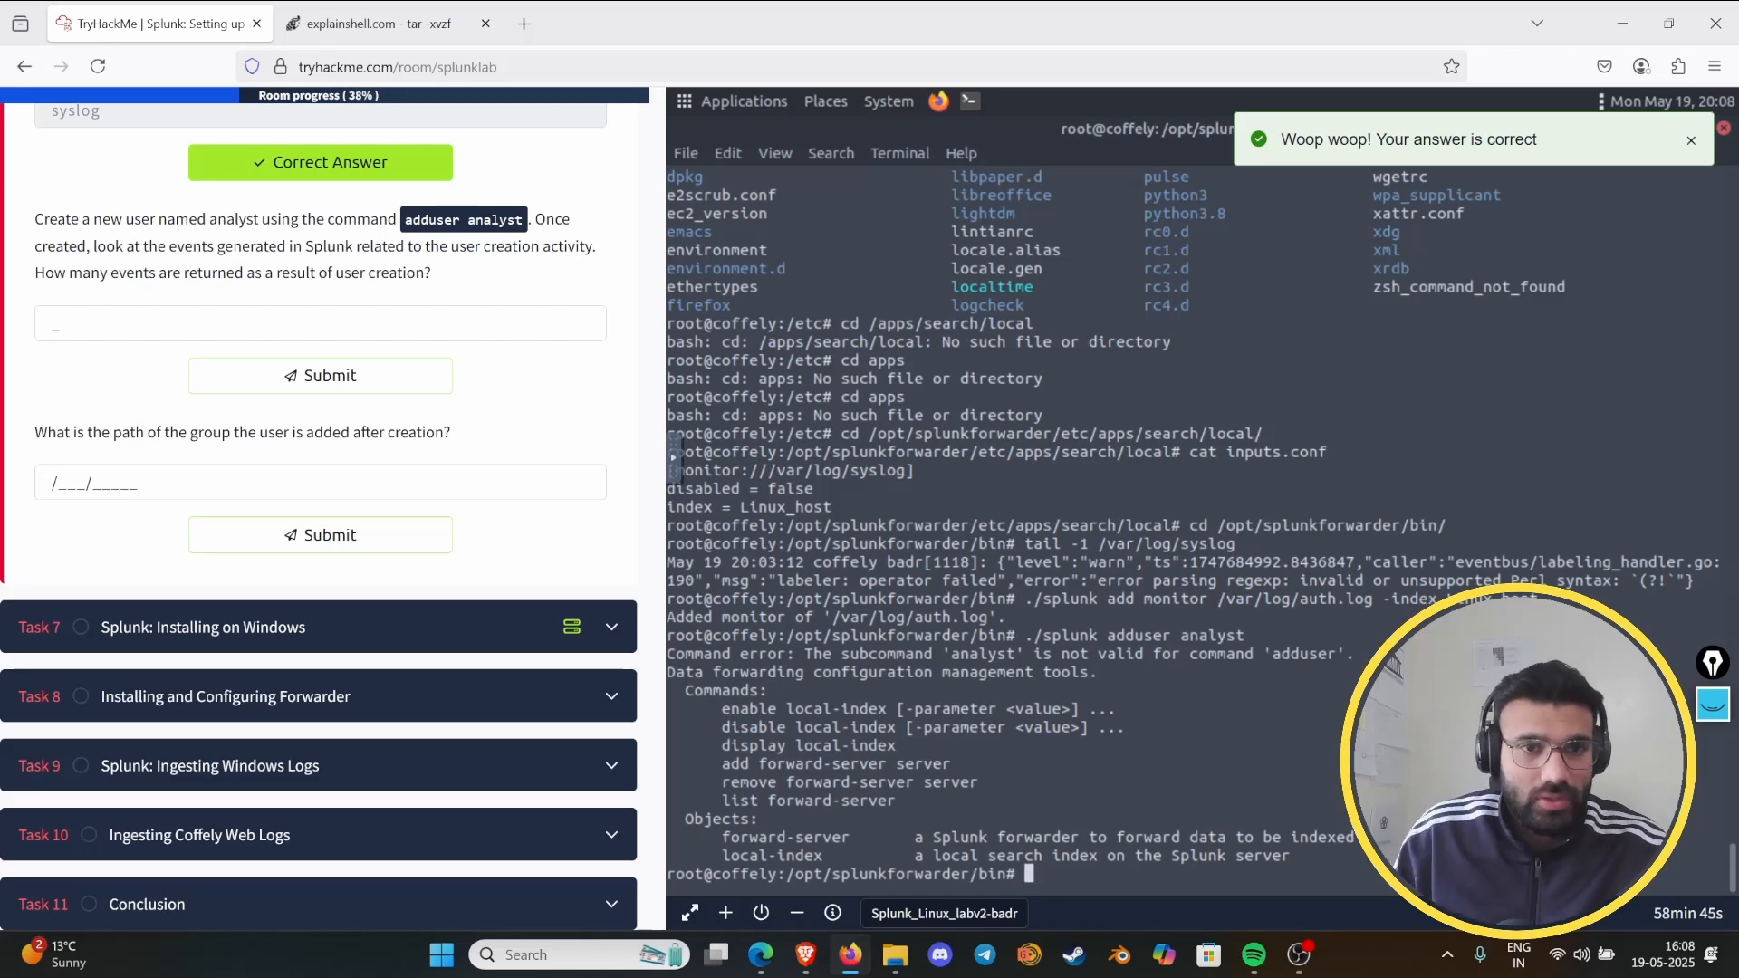
- Search Google for how to add a user in Splunk
left_click(380, 23)
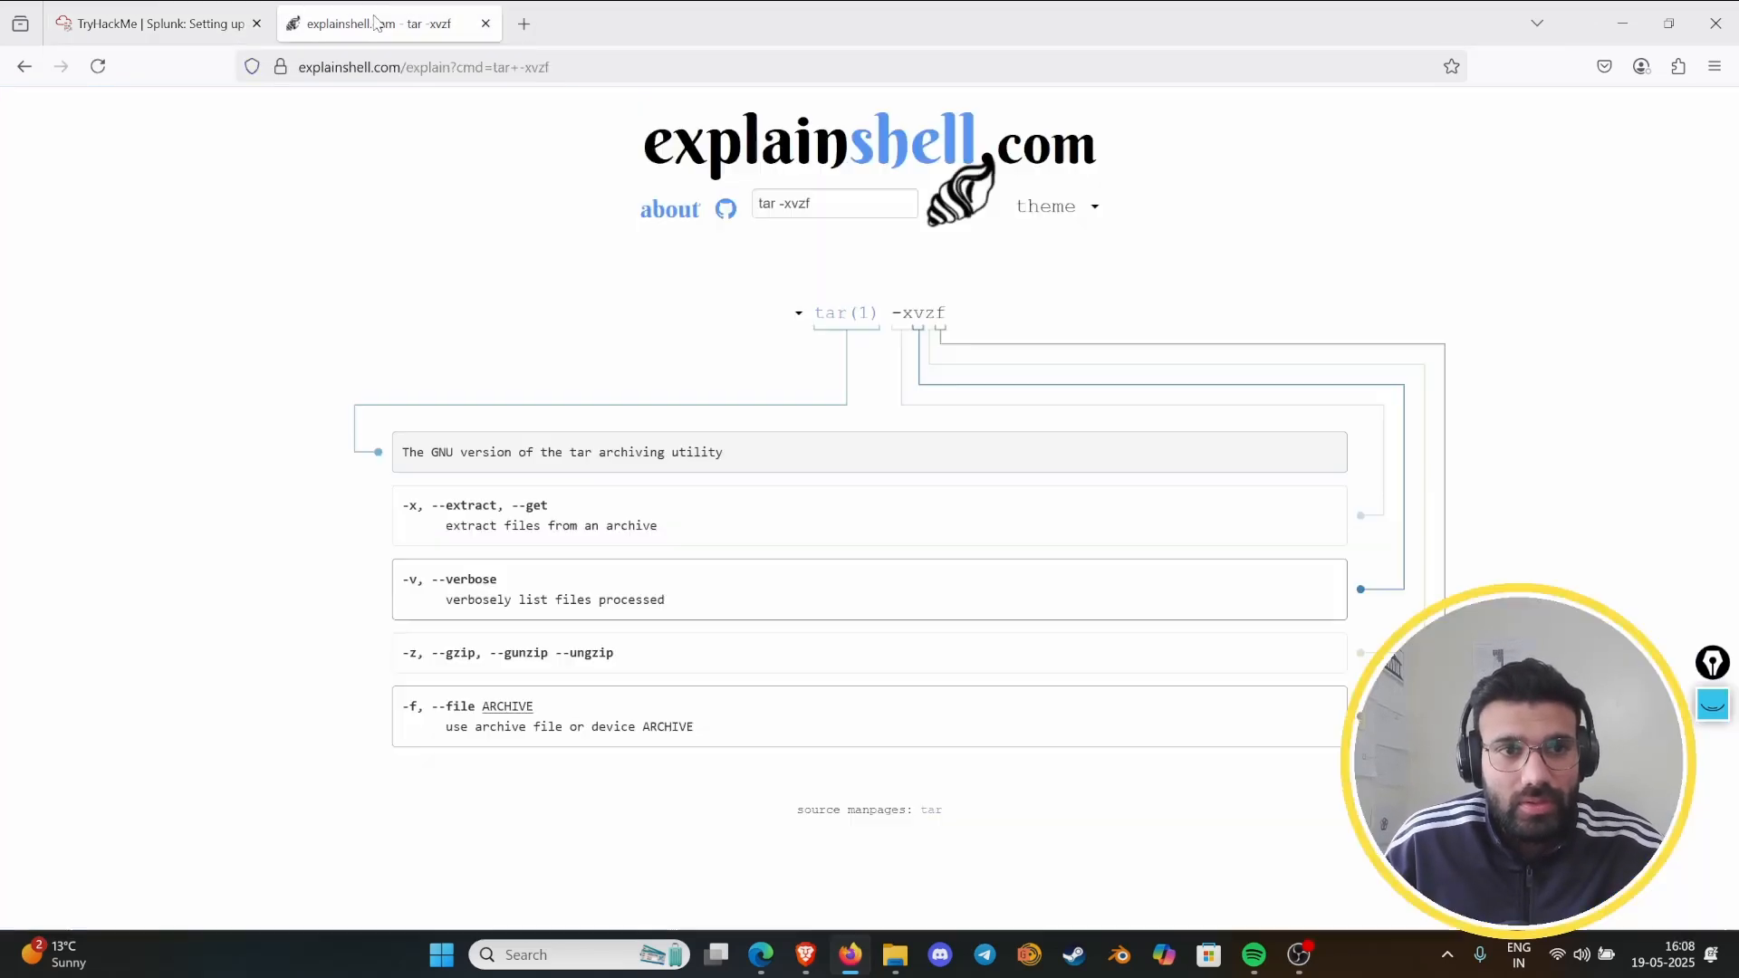
left_click(398, 60)
type("google.com")
key("Return")
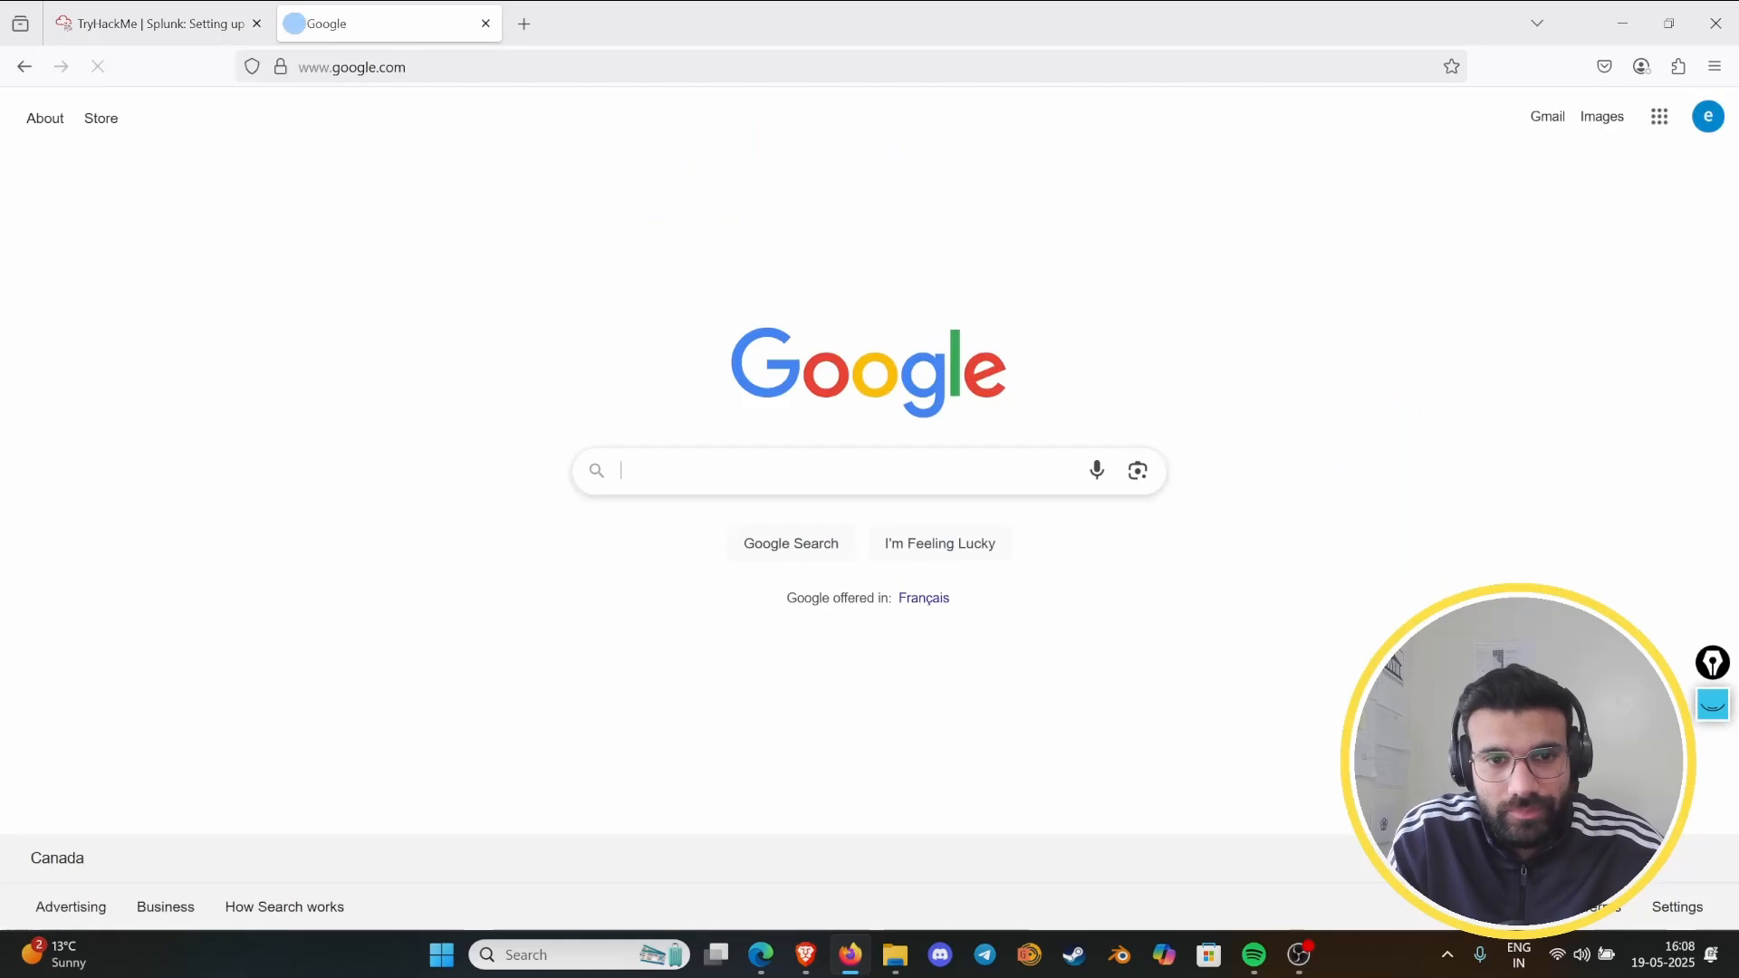
type("how to ")
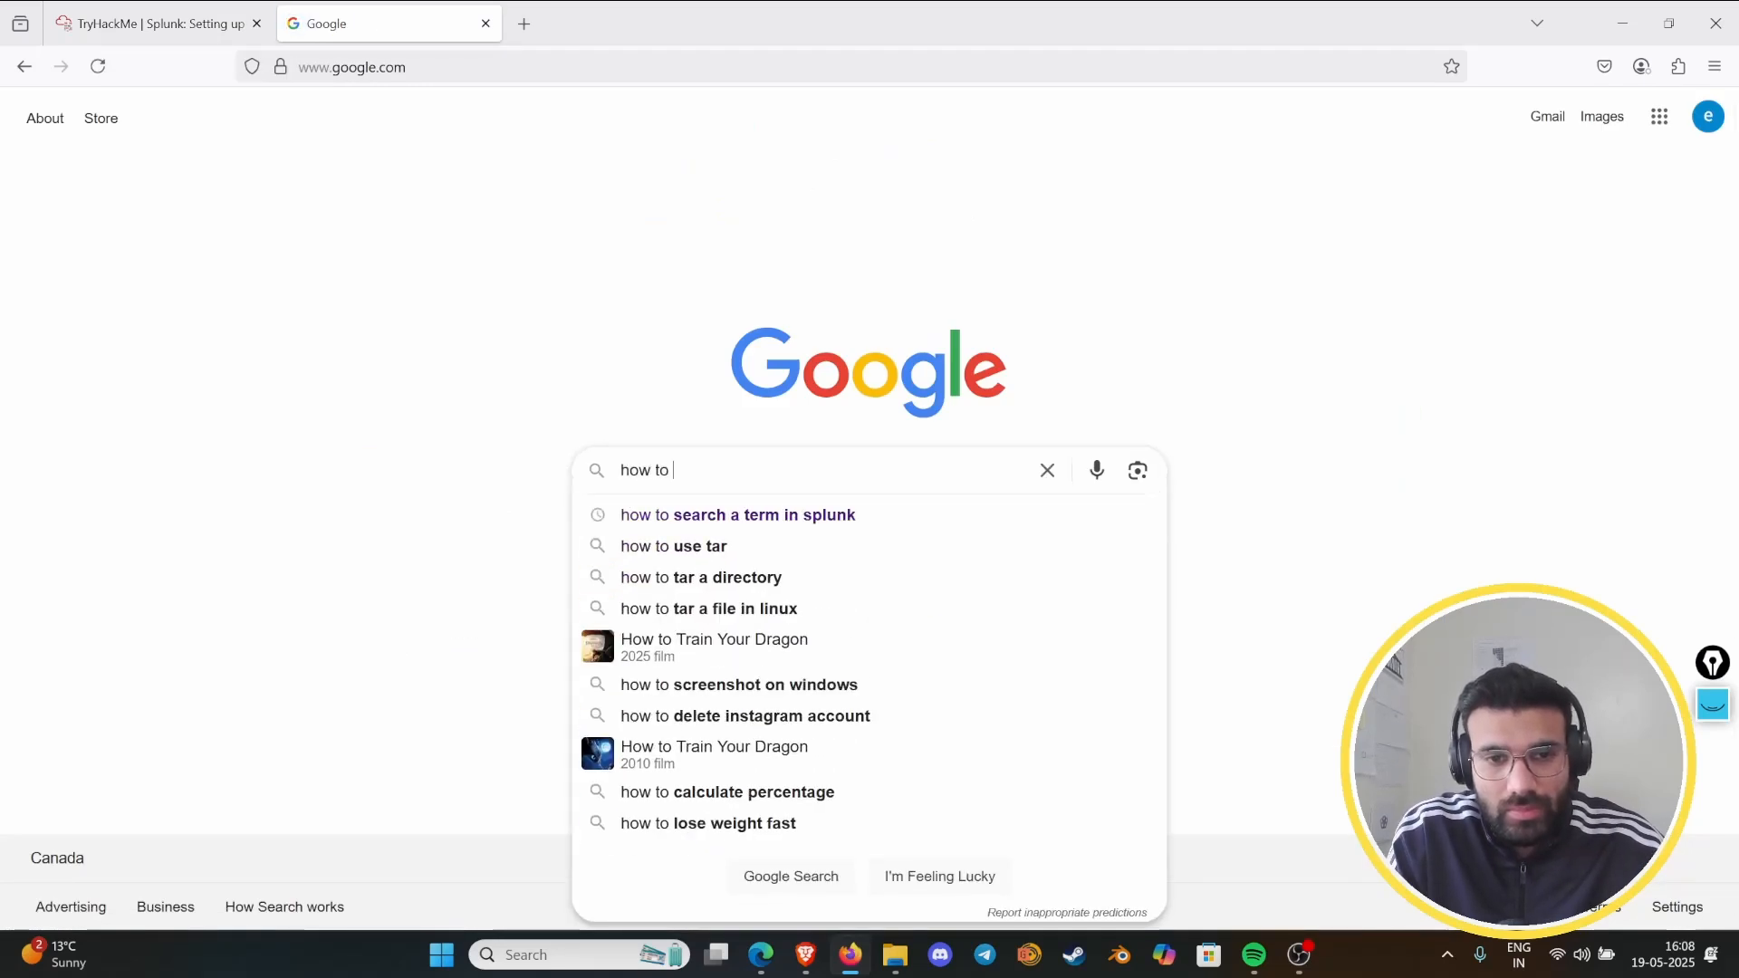
type("add usesr in ")
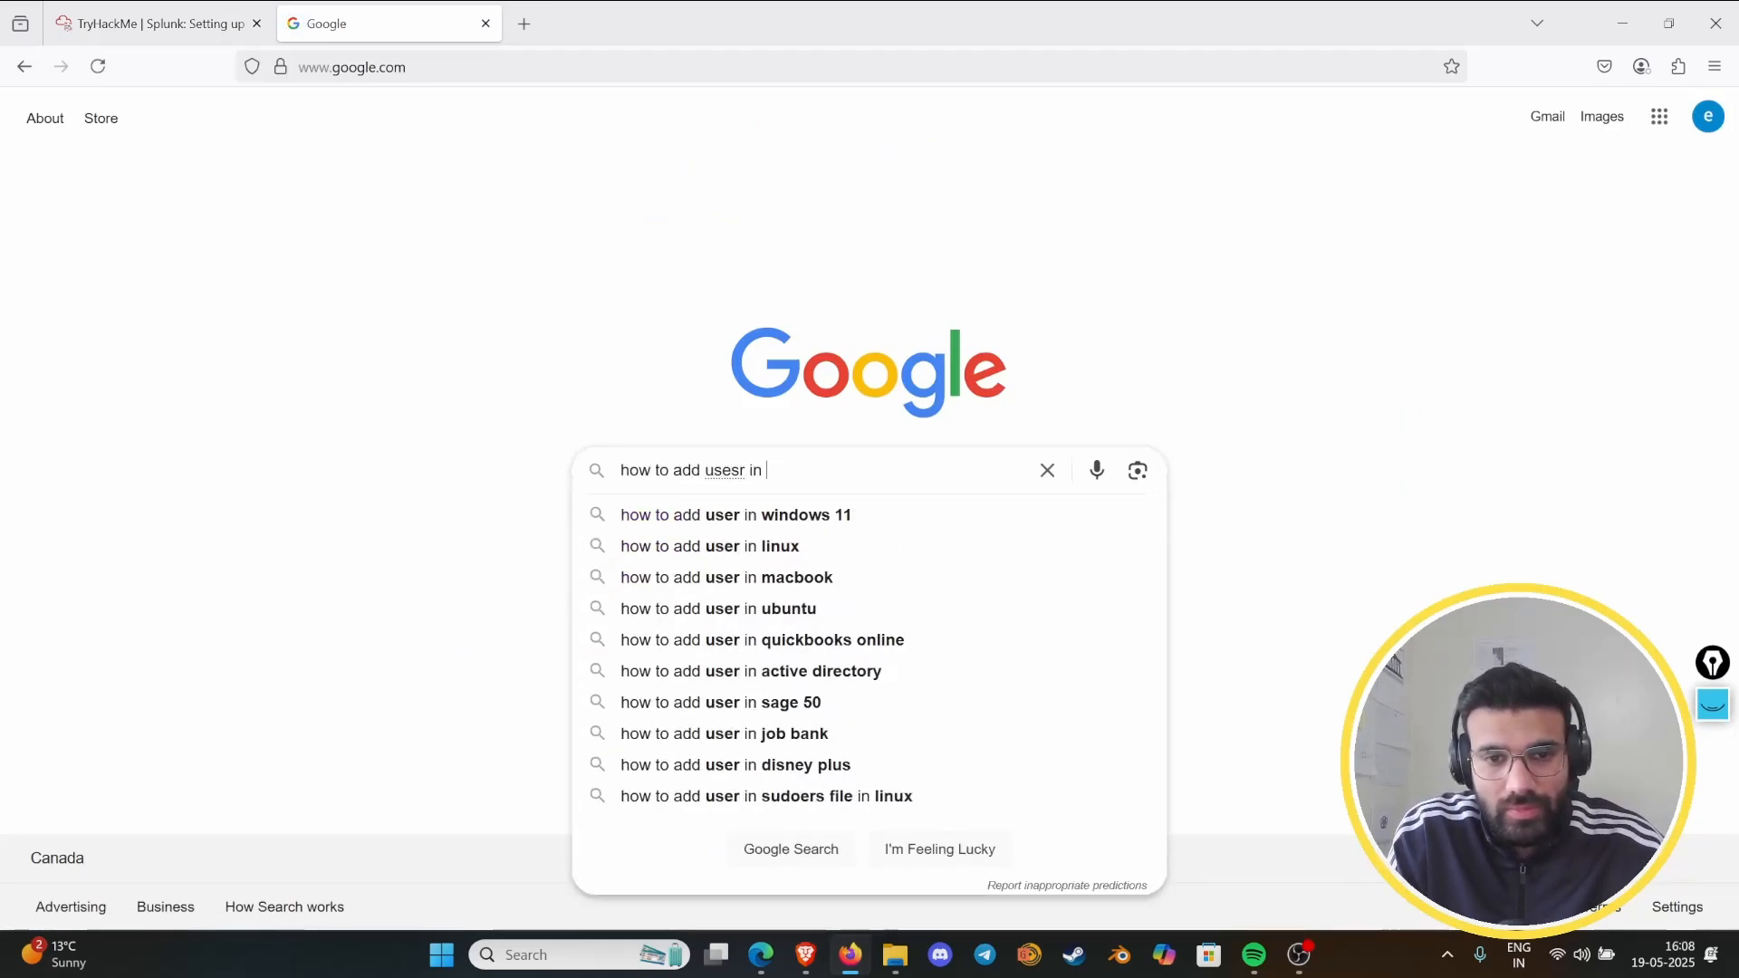
type("splunk")
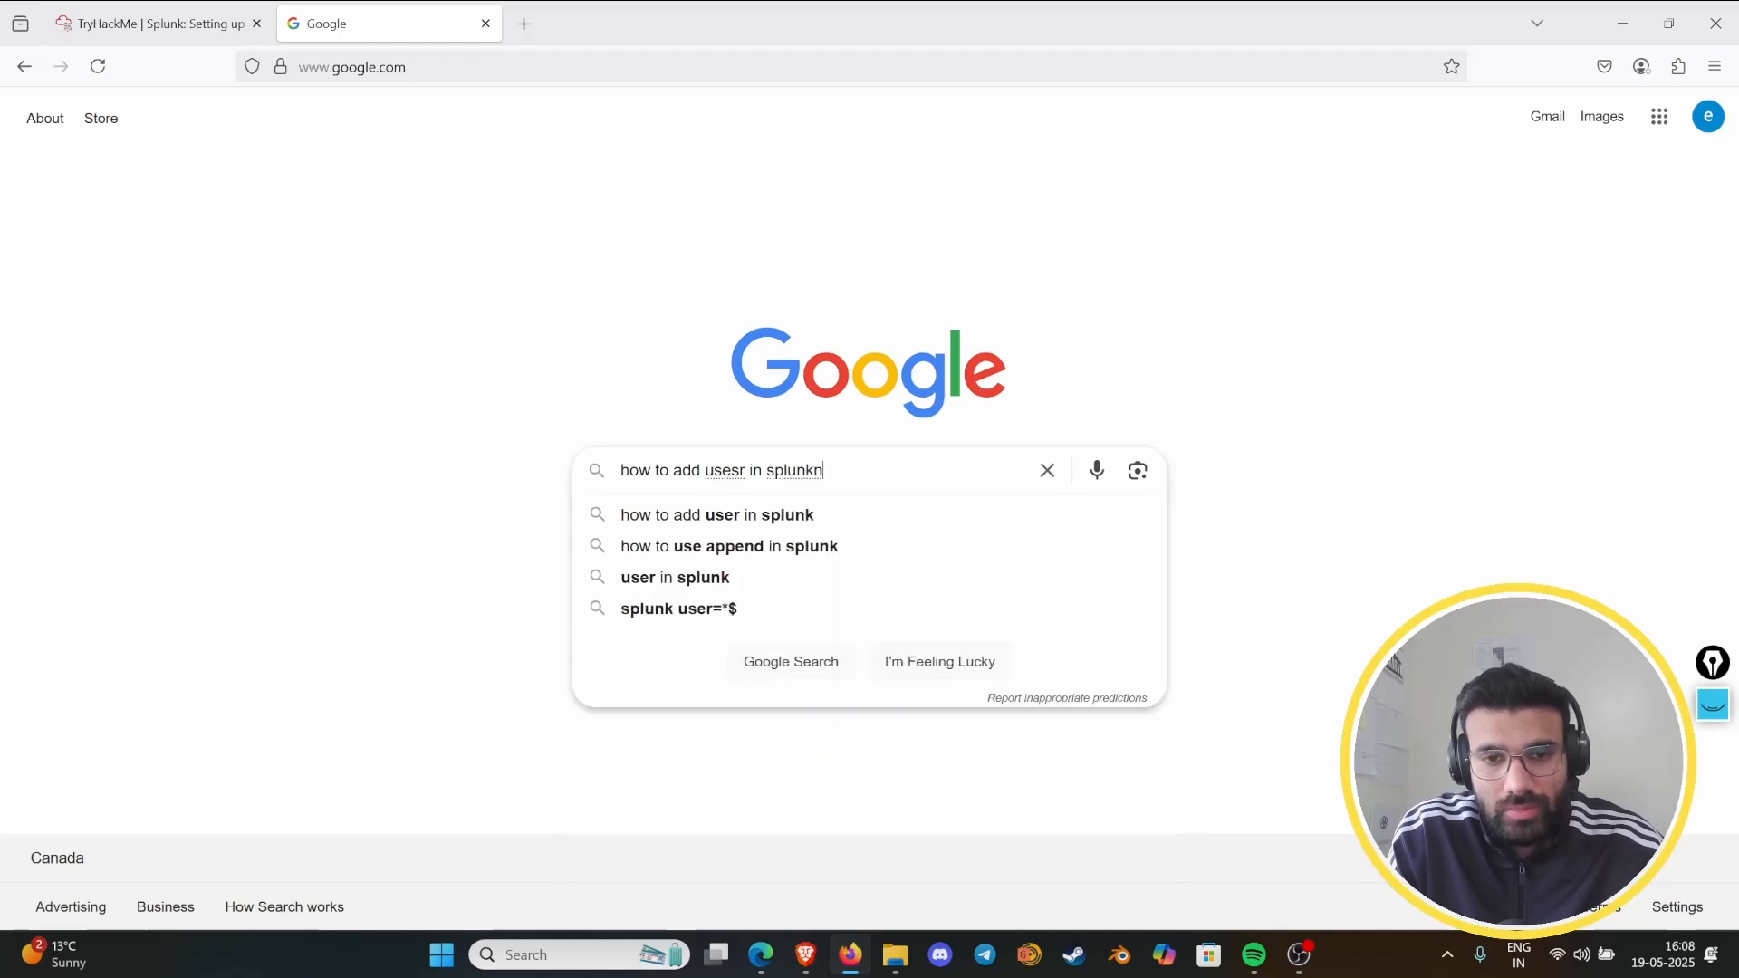
key("Return")
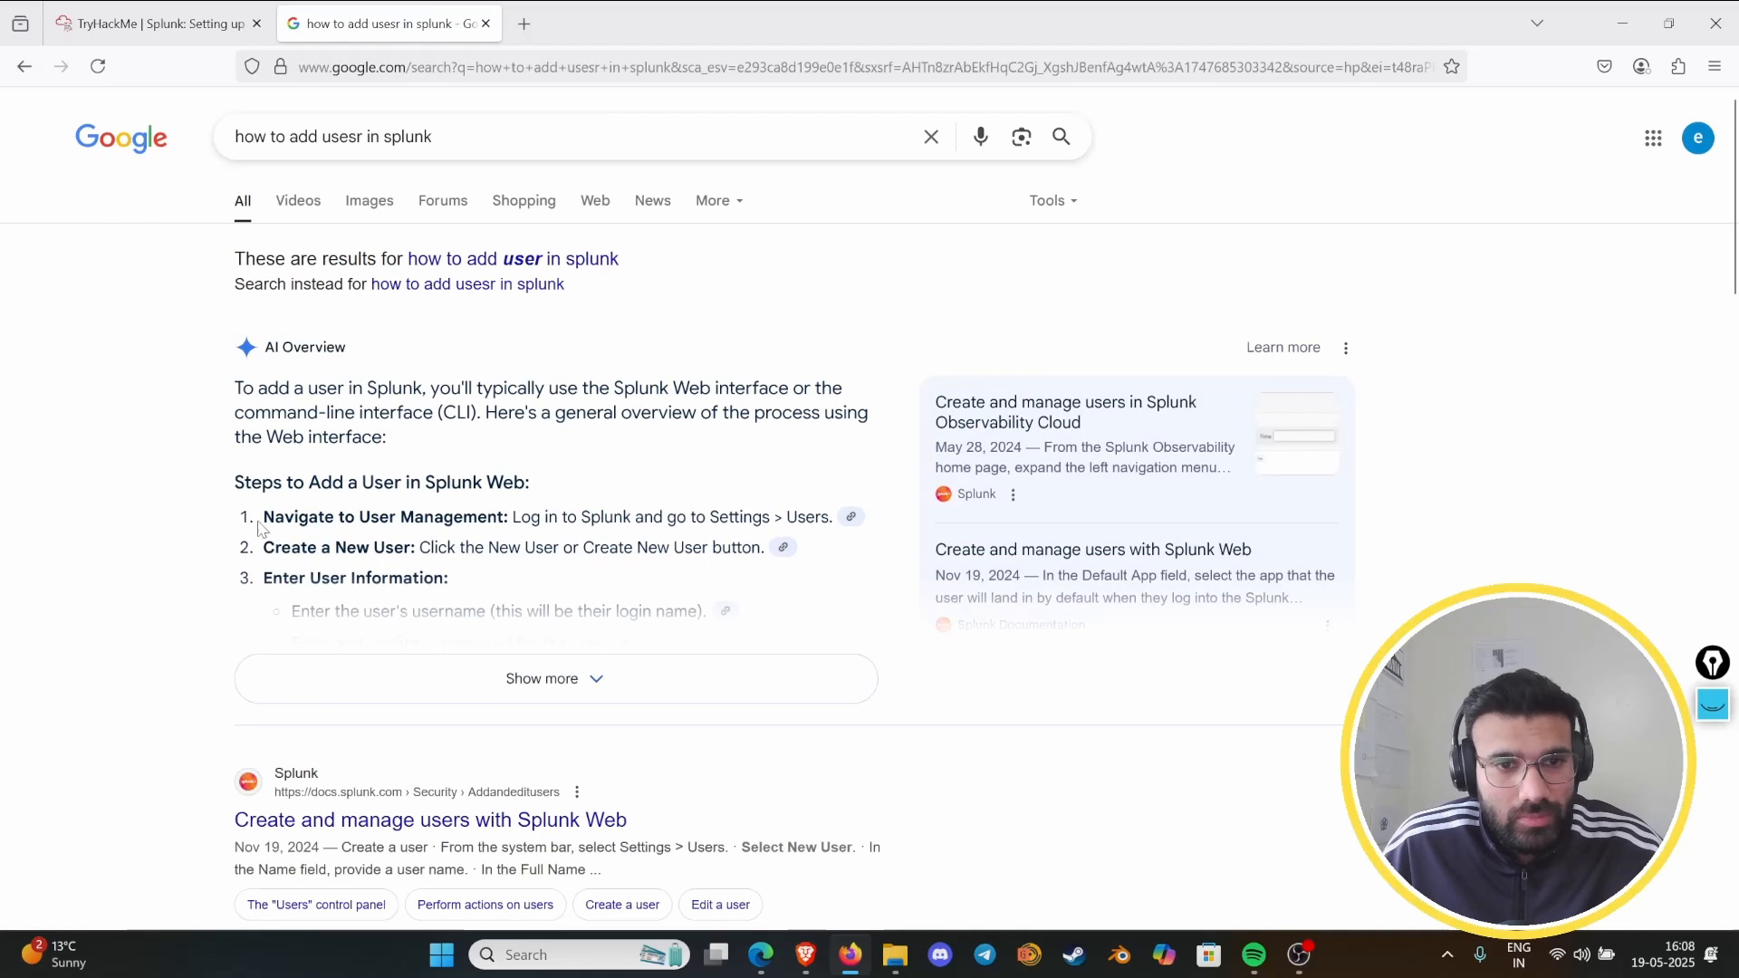
- Recheck the user creation task in the lab room and search Google for "add user in linux"
left_click(163, 24)
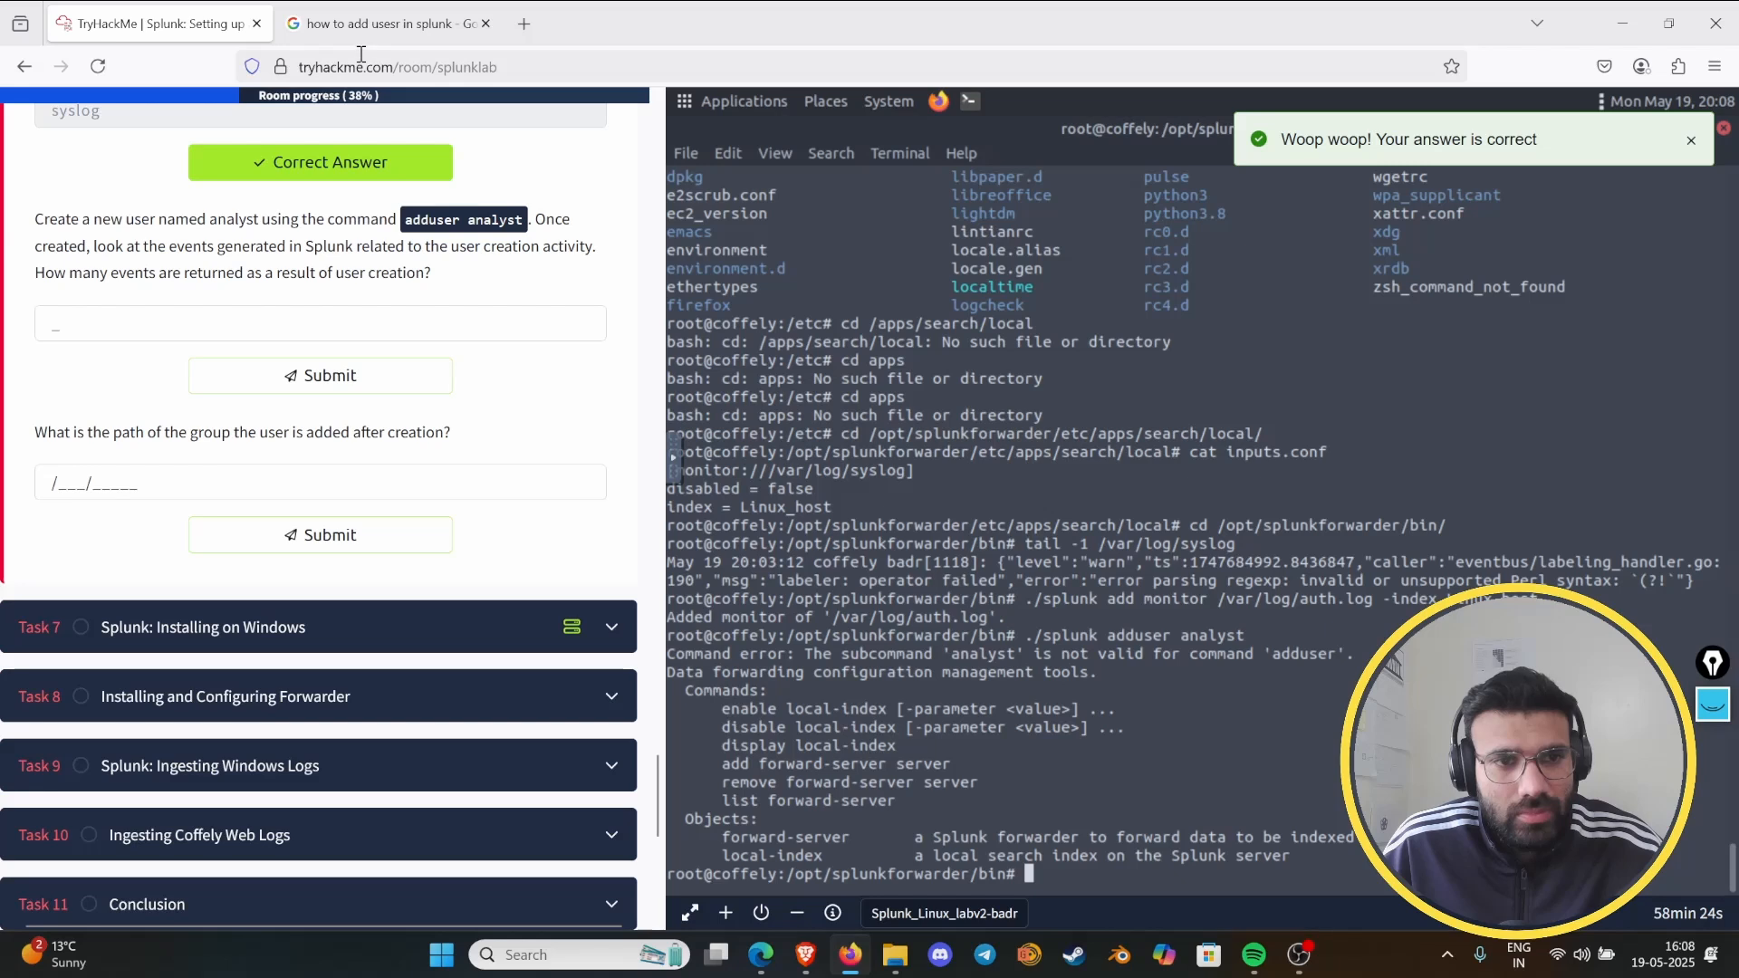
left_click(383, 25)
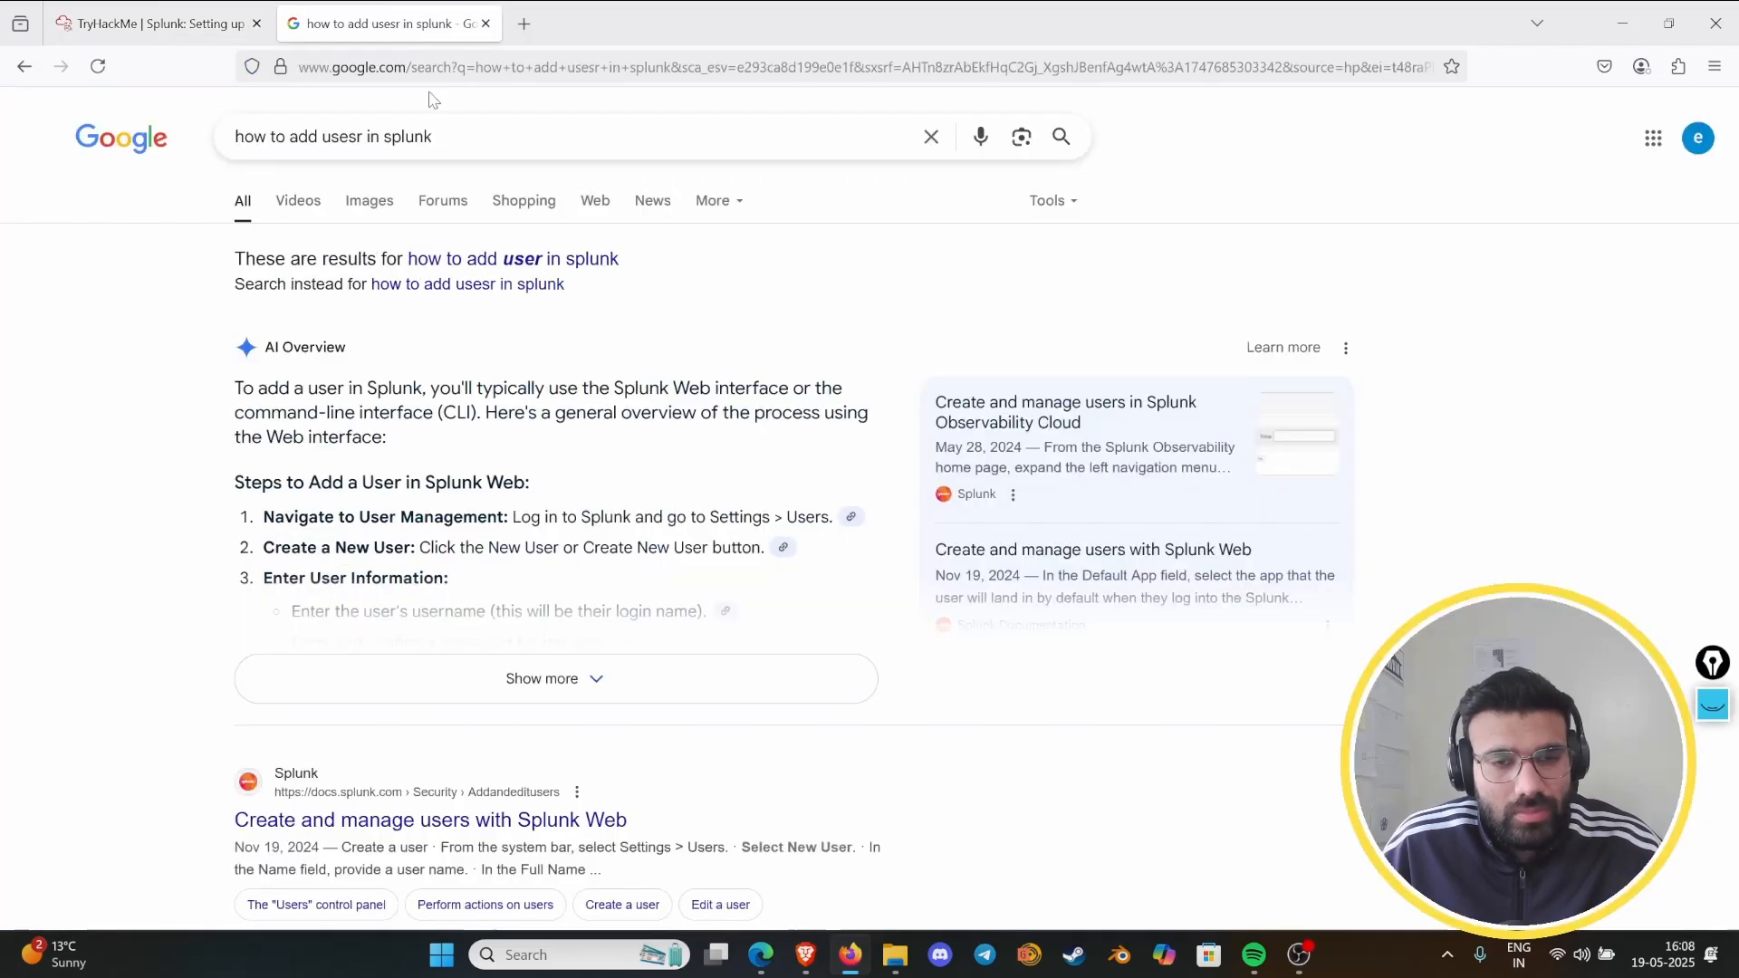
left_click(556, 138)
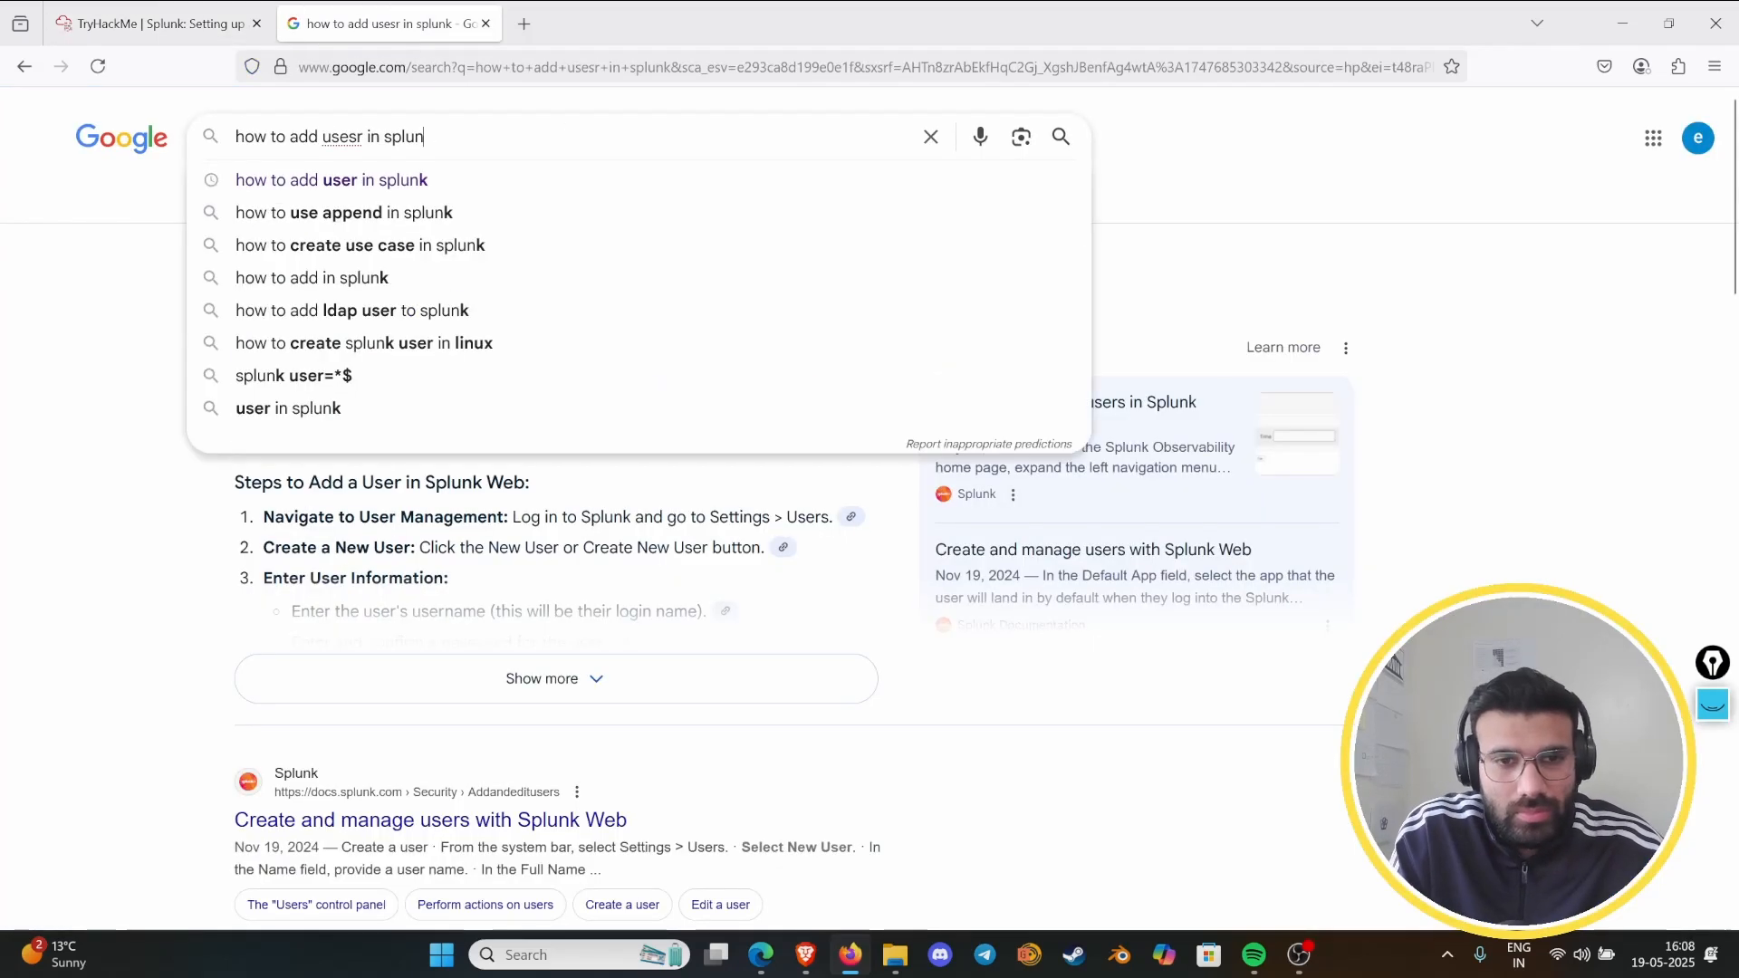
key("BackSpace")
key("BackSpace")
key("BackSpace")
key("BackSpace")
key("BackSpace")
key("BackSpace")
key("BackSpace")
key("BackSpace")
key("BackSpace")
key("BackSpace")
key("BackSpace")
key("BackSpace")
key("BackSpace")
key("BackSpace")
key("BackSpace")
key("BackSpace")
key("BackSpace")
key("BackSpace")
key("BackSpace")
key("BackSpace")
type("a")
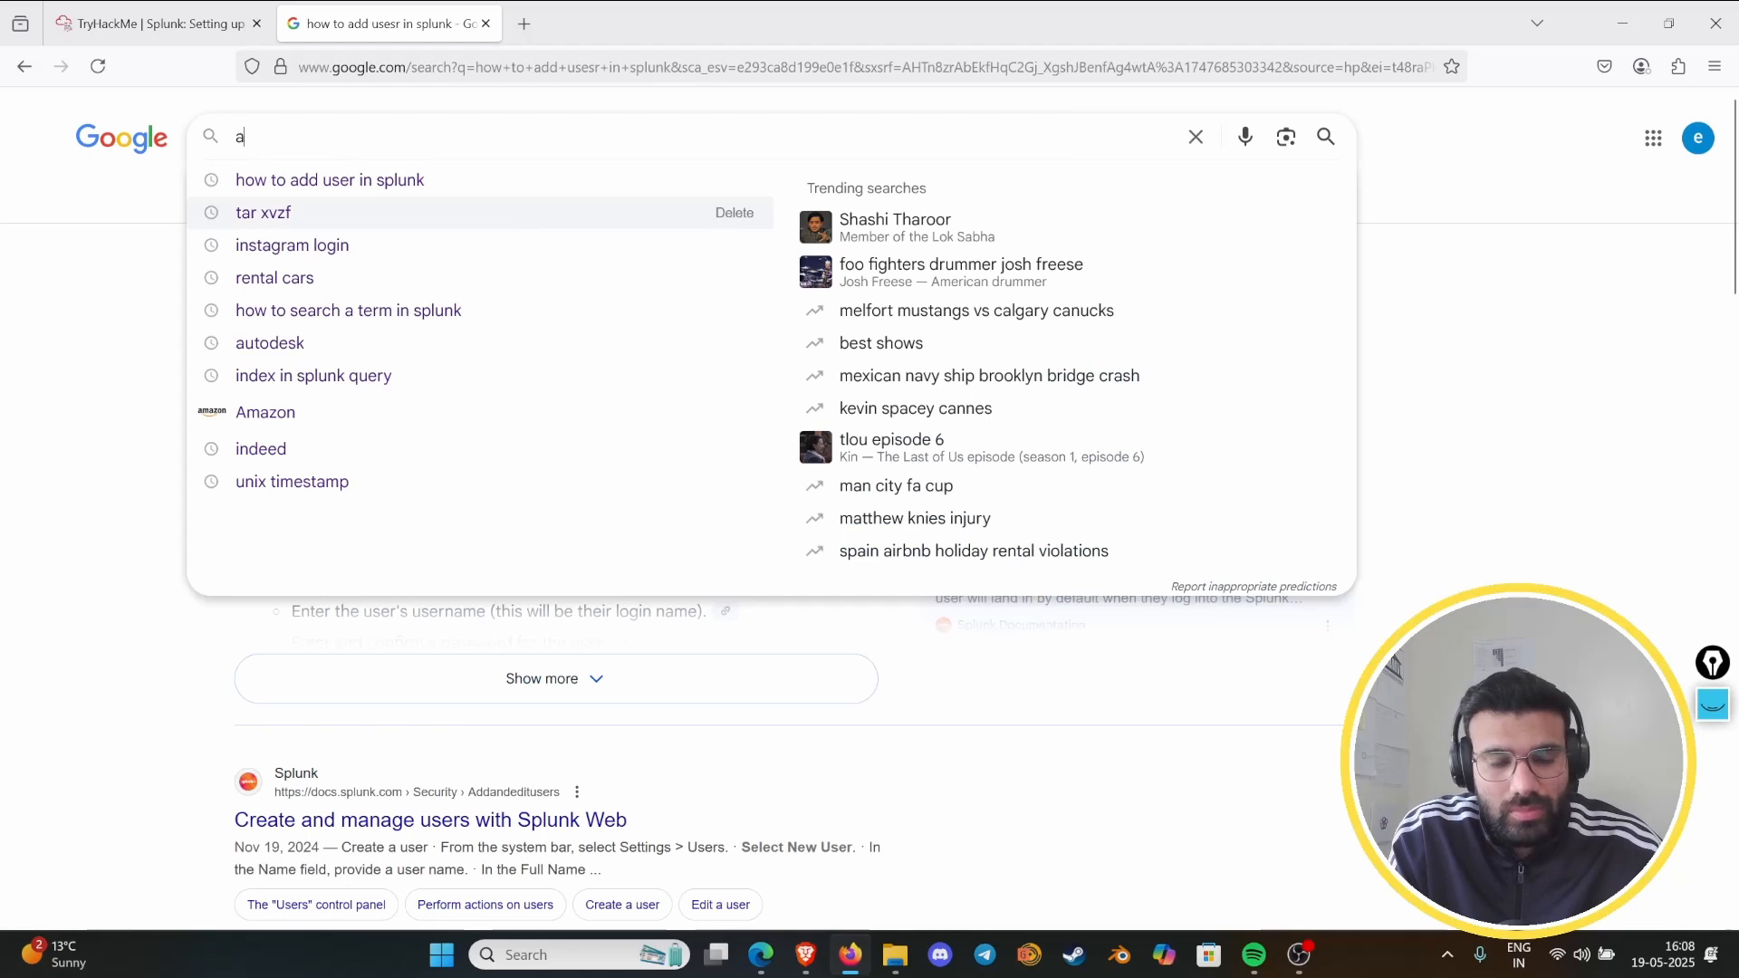
type("dd user in linux")
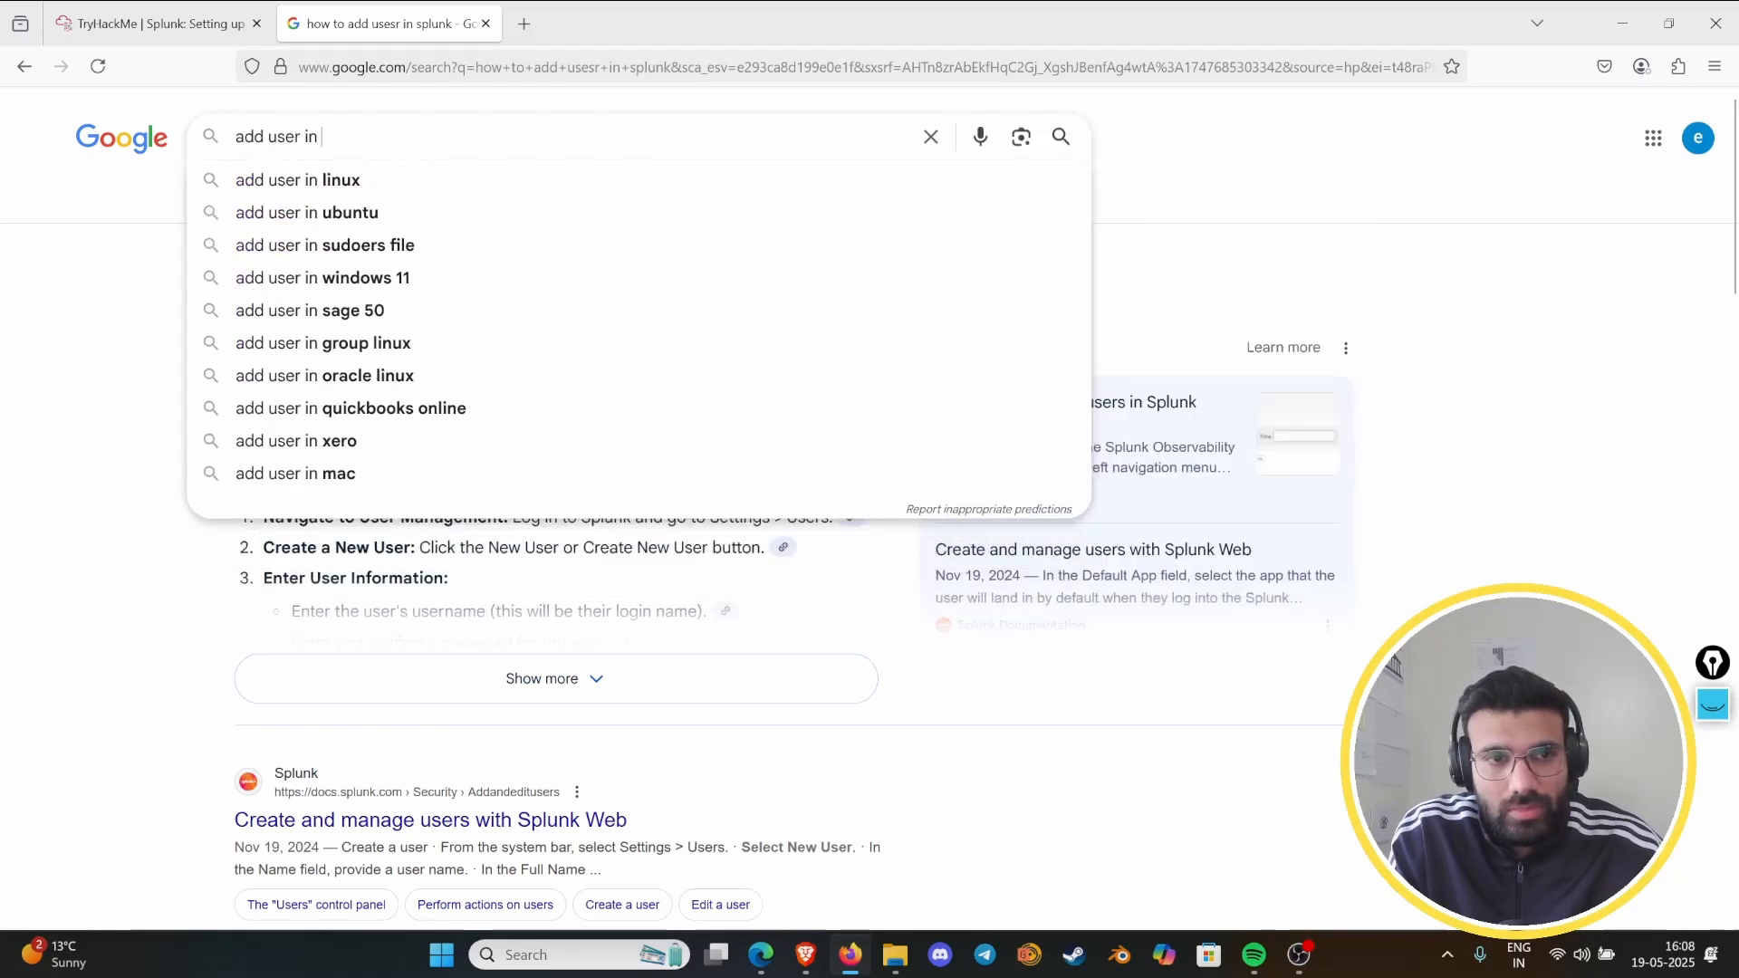
key("Return")
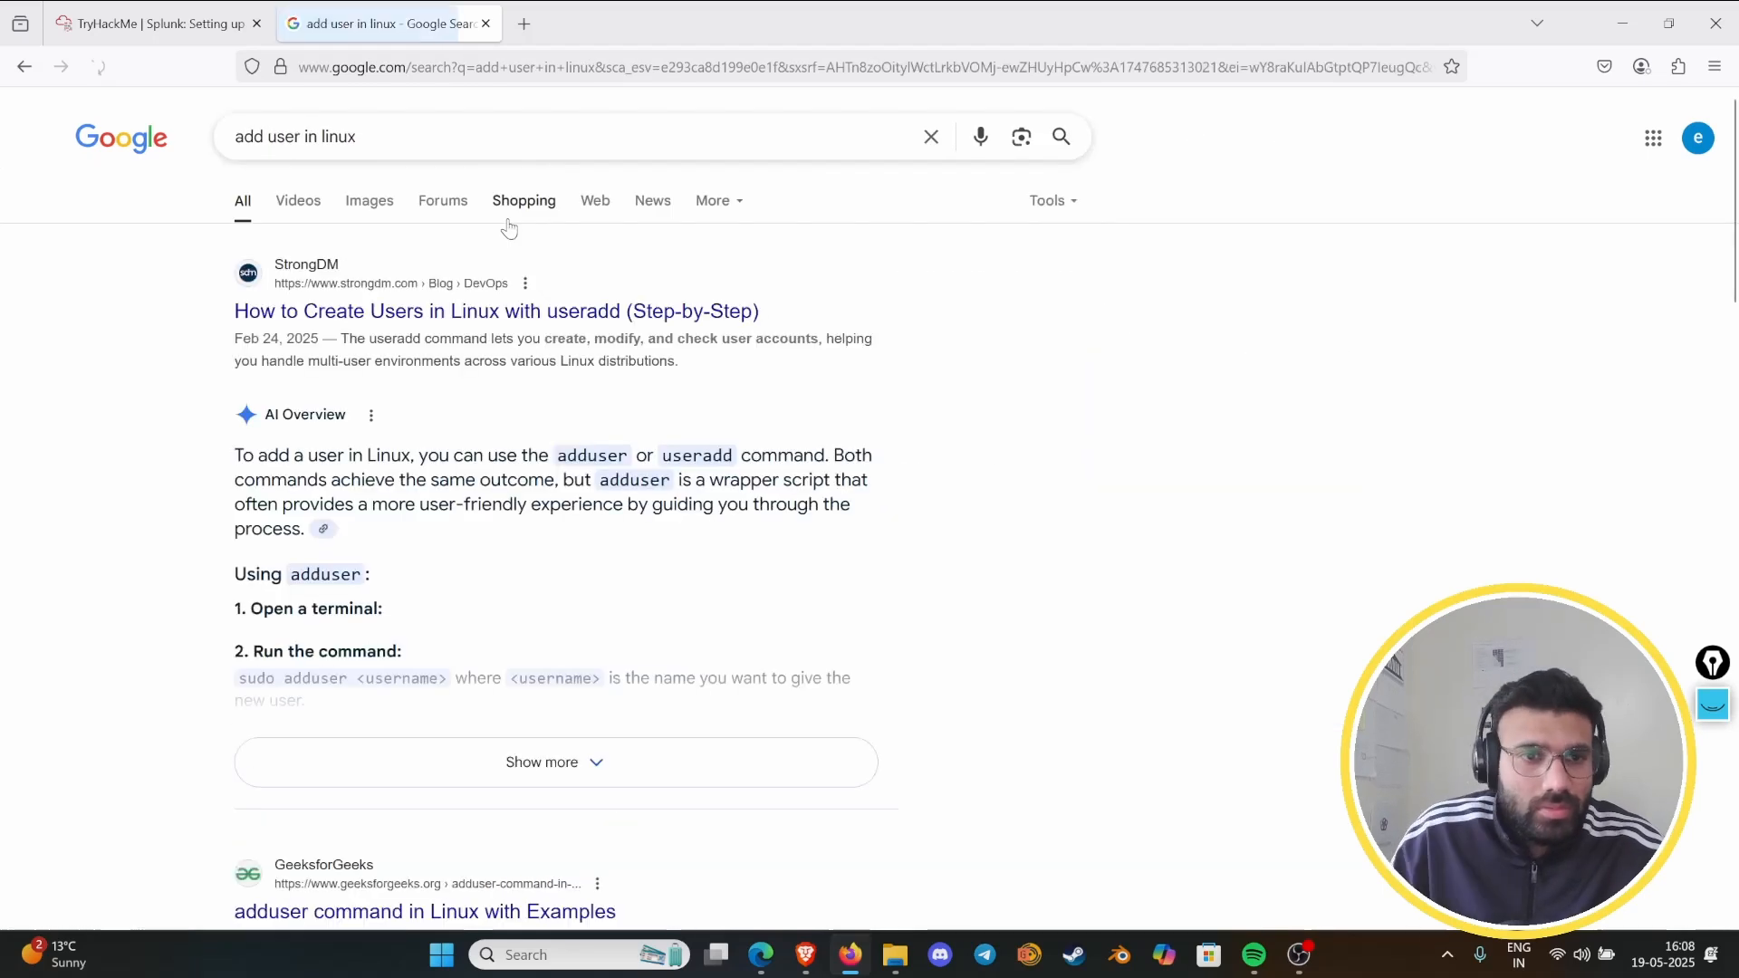
- Open the StrongDM guide on creating Linux users and examine the basic syntax of the useradd command
left_click(548, 316)
scroll(780, 466, "down", 8)
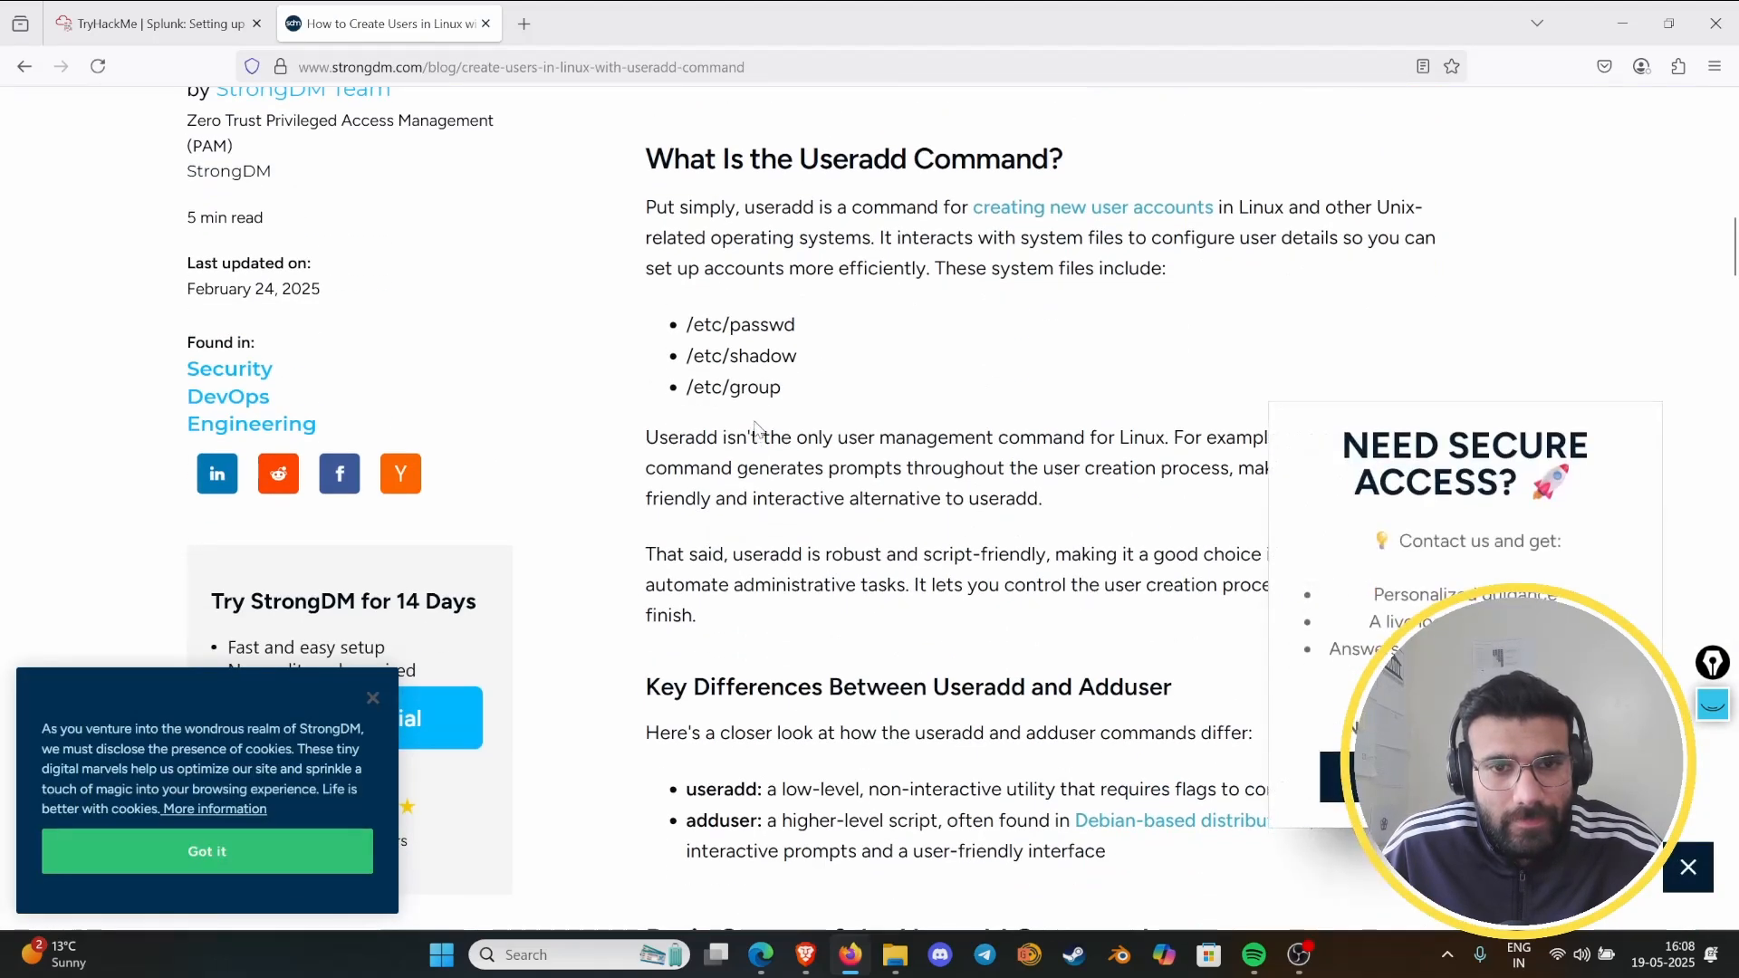
scroll(756, 438, "down", 9)
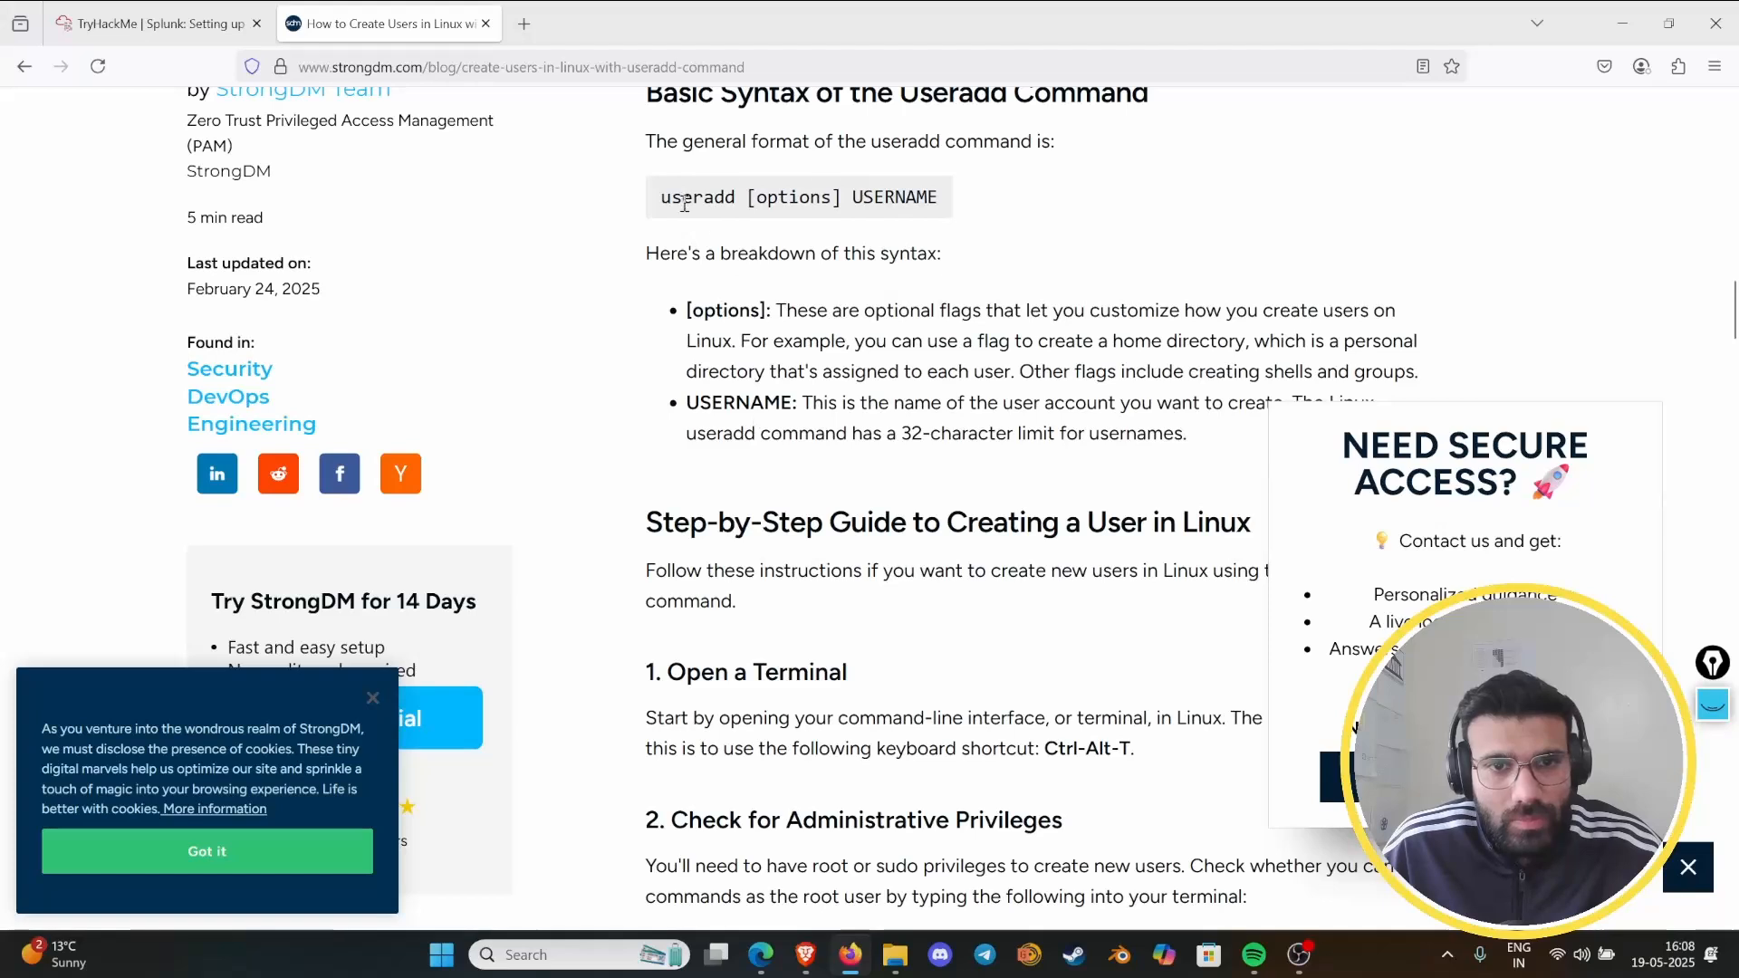
left_click_drag(672, 199, 894, 200)
- Return to the lab terminal and create the new user by running useradd analyst
left_click(150, 24)
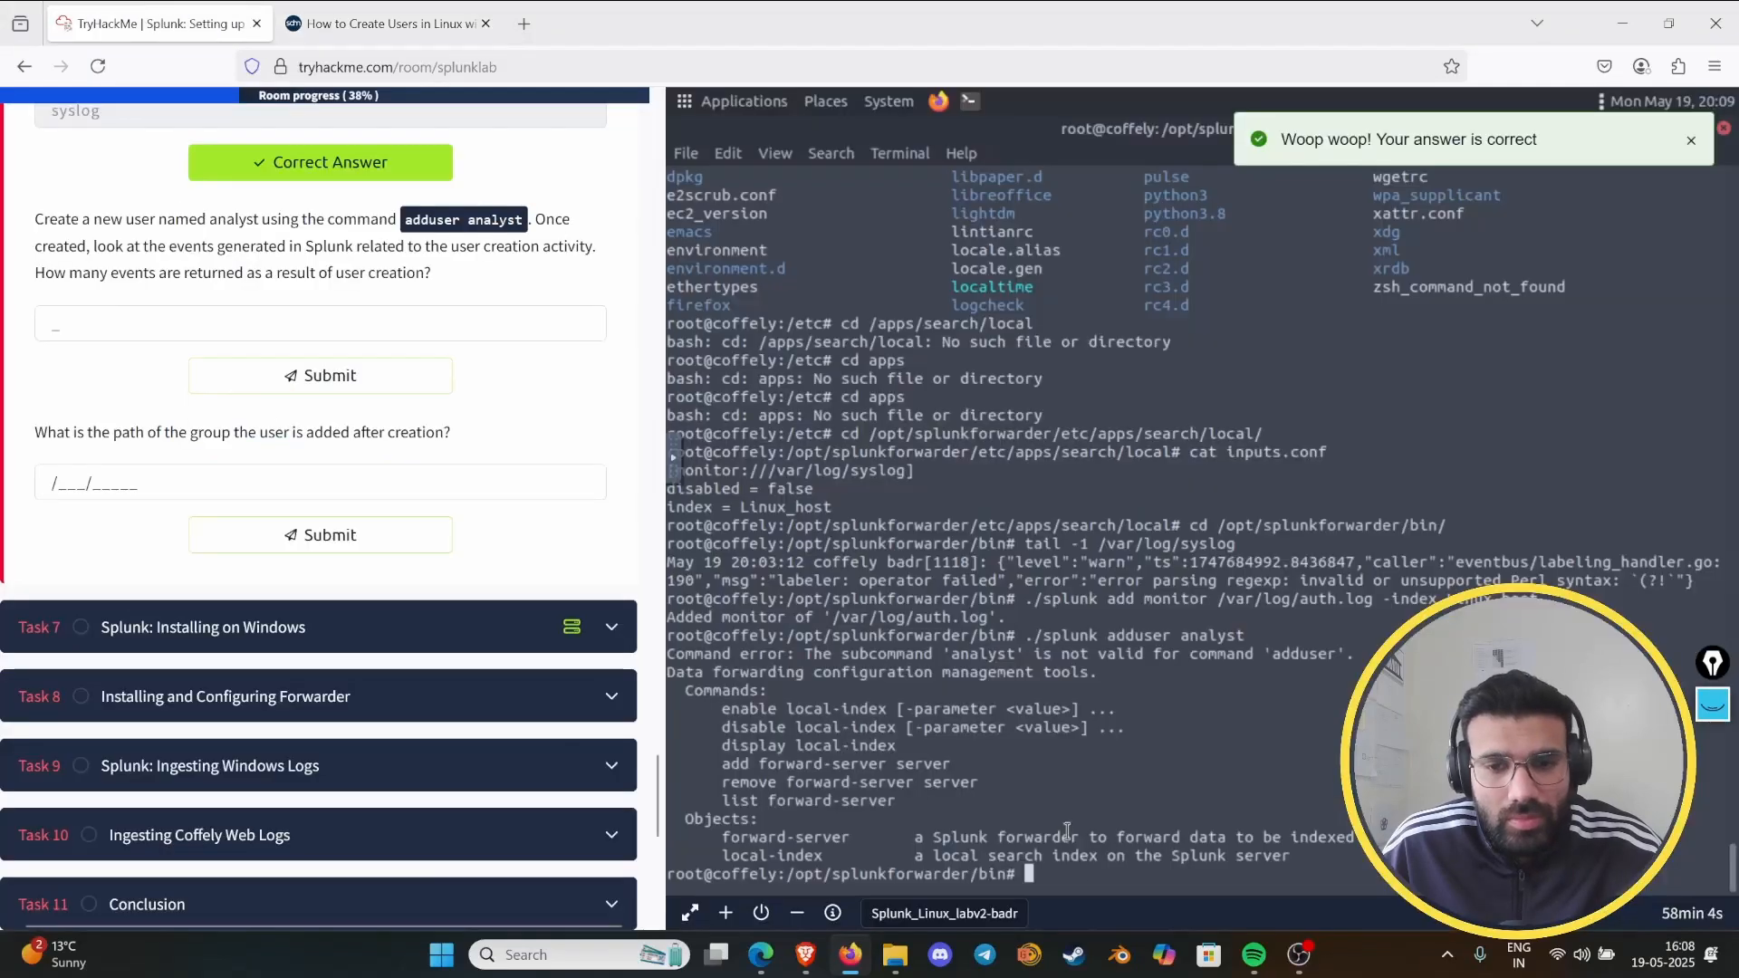
type("adduser")
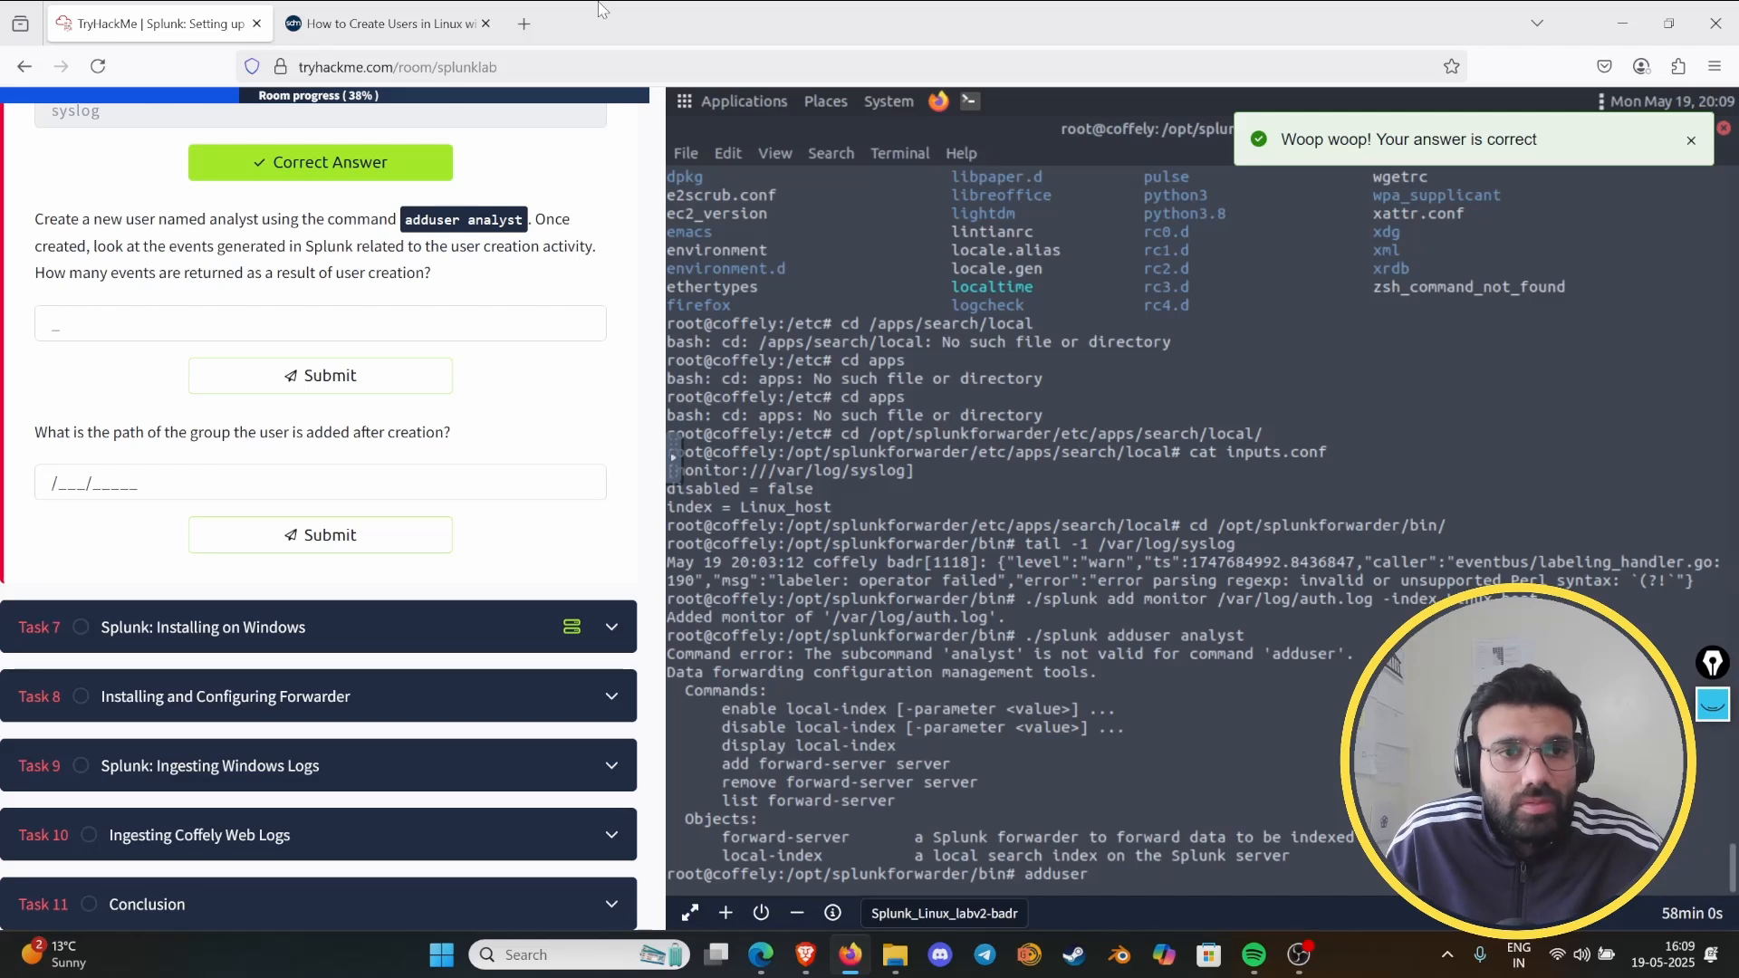
left_click(381, 23)
left_click(149, 23)
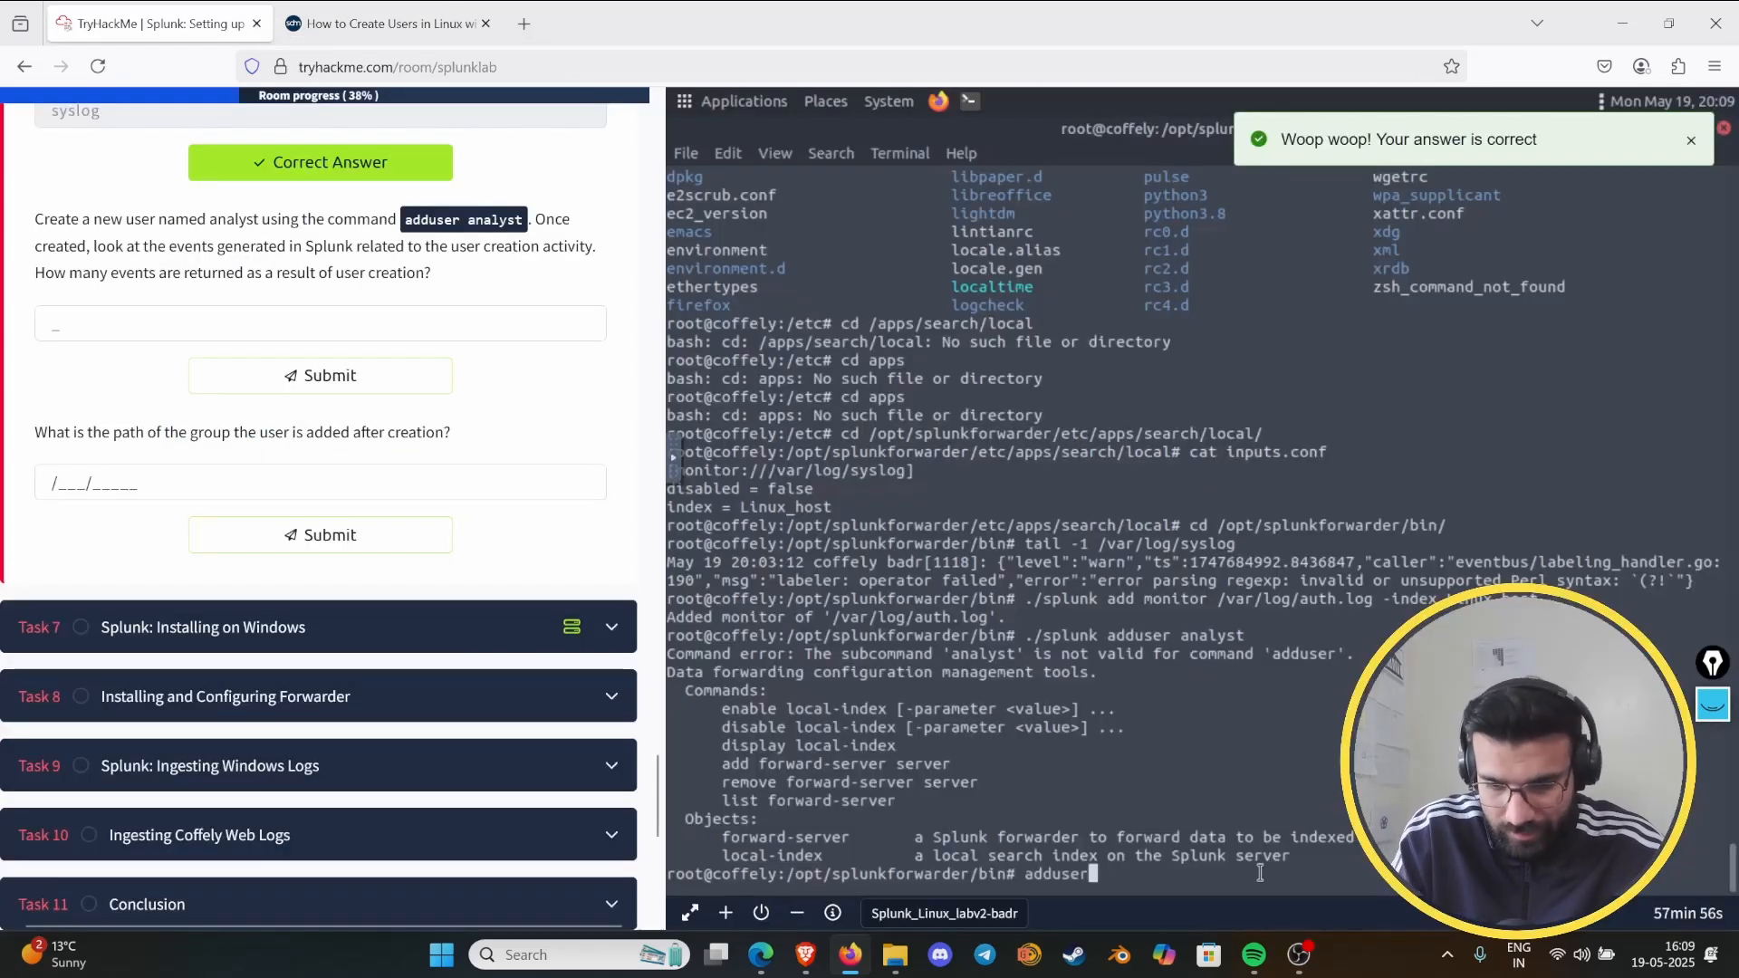
key("BackSpace")
key("BackSpace")
key("BackSpace")
key("BackSpace")
key("BackSpace")
key("BackSpace")
key("BackSpace")
type("user ")
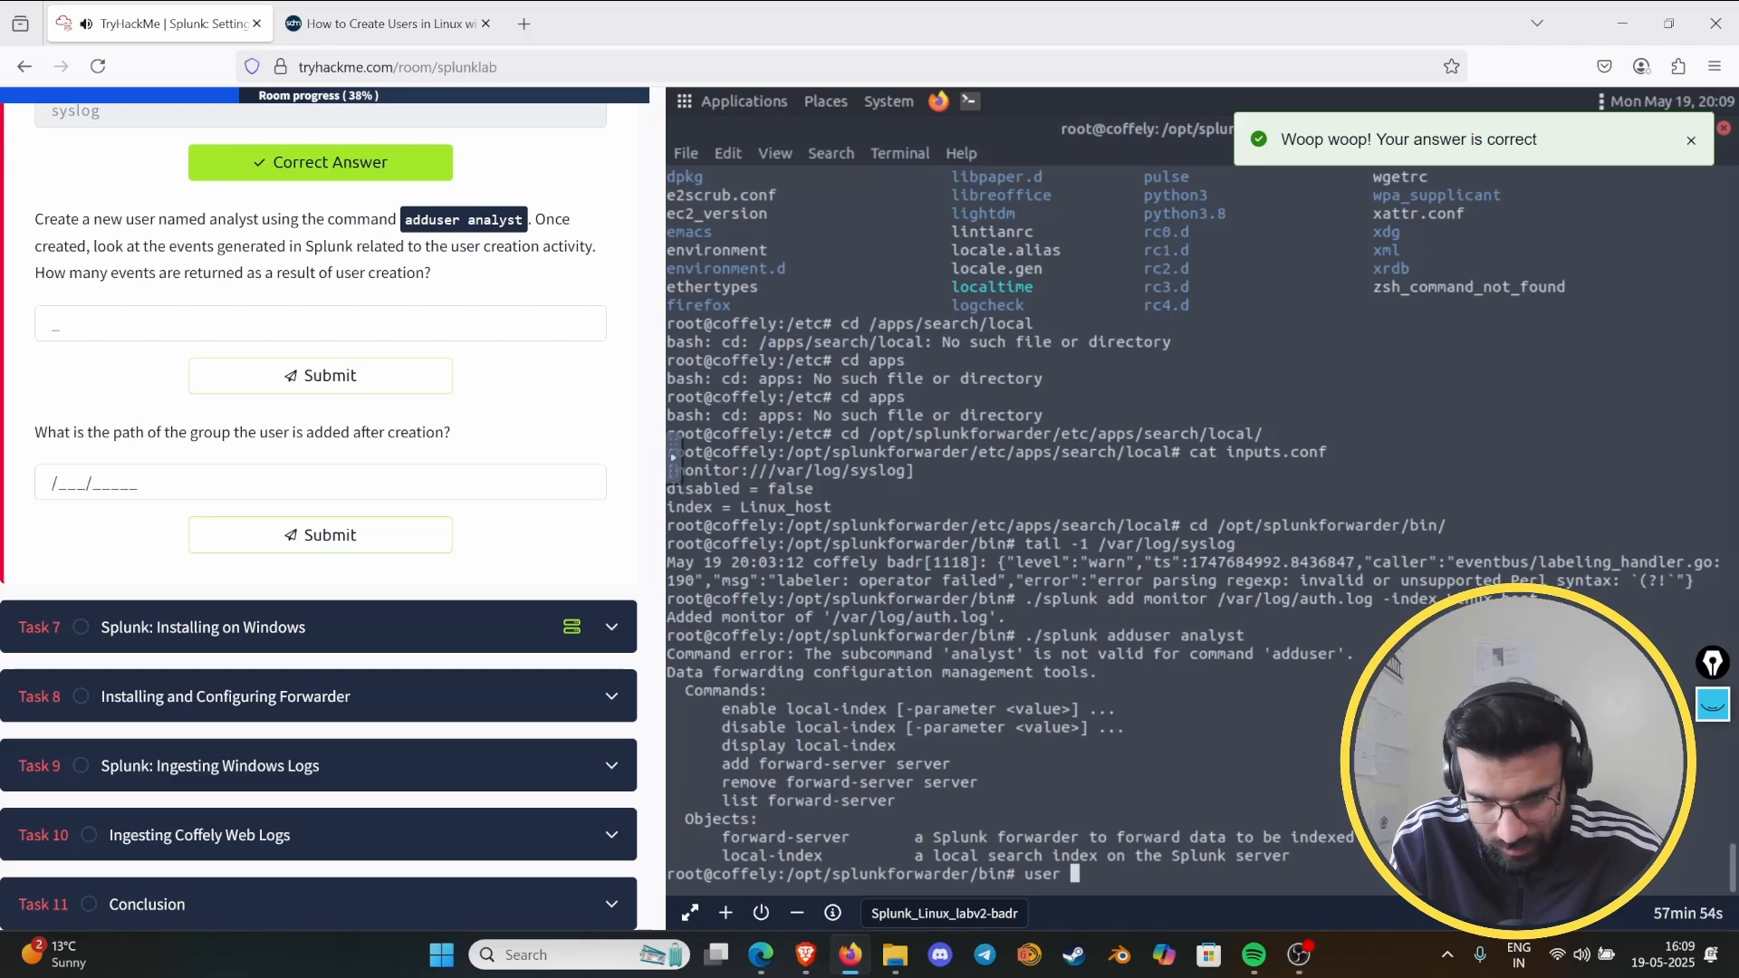
type("dd ")
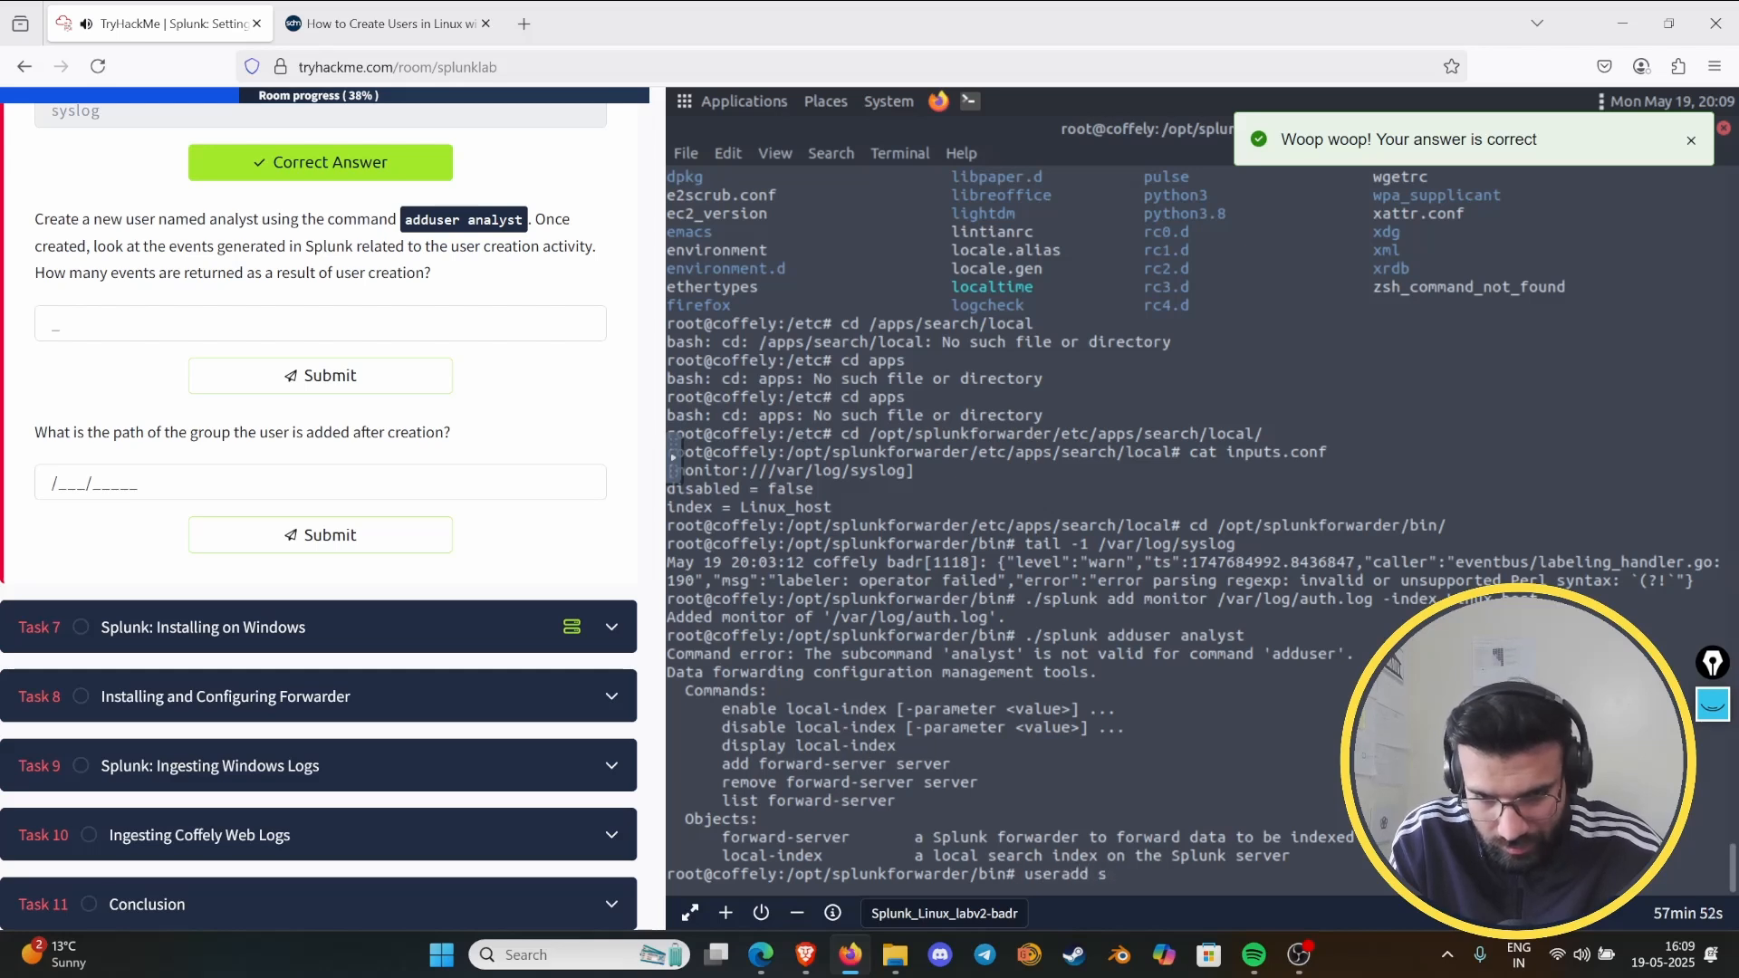
type("analyst")
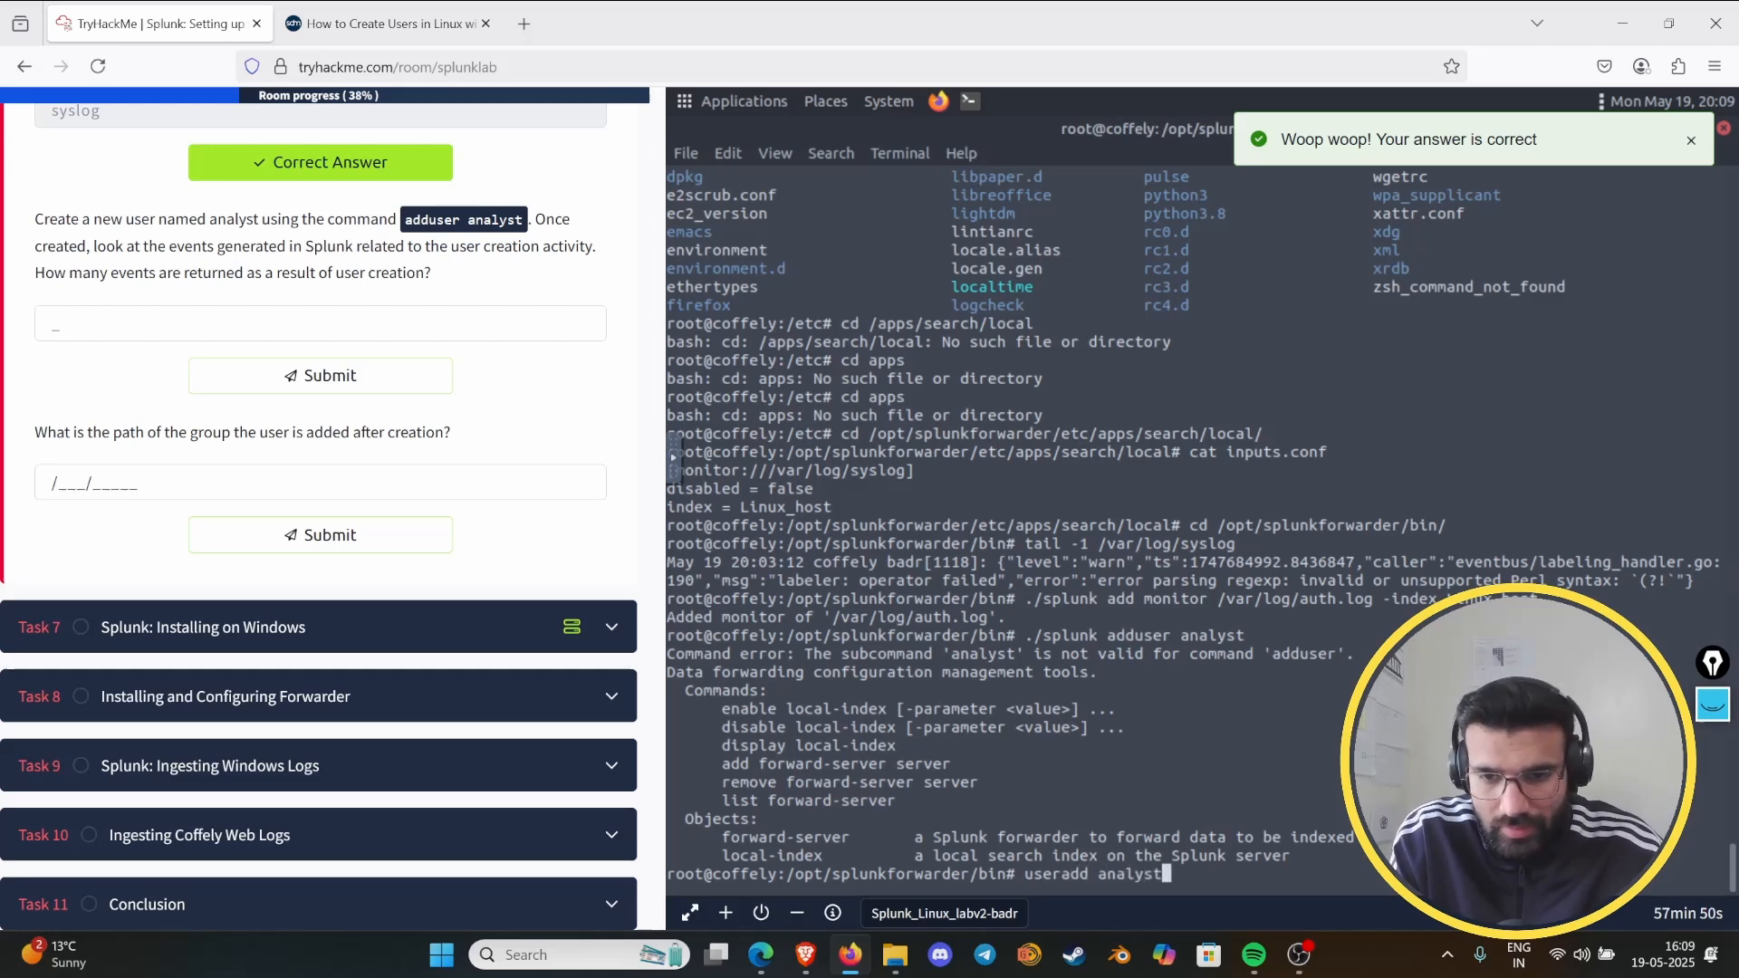
key("Return")
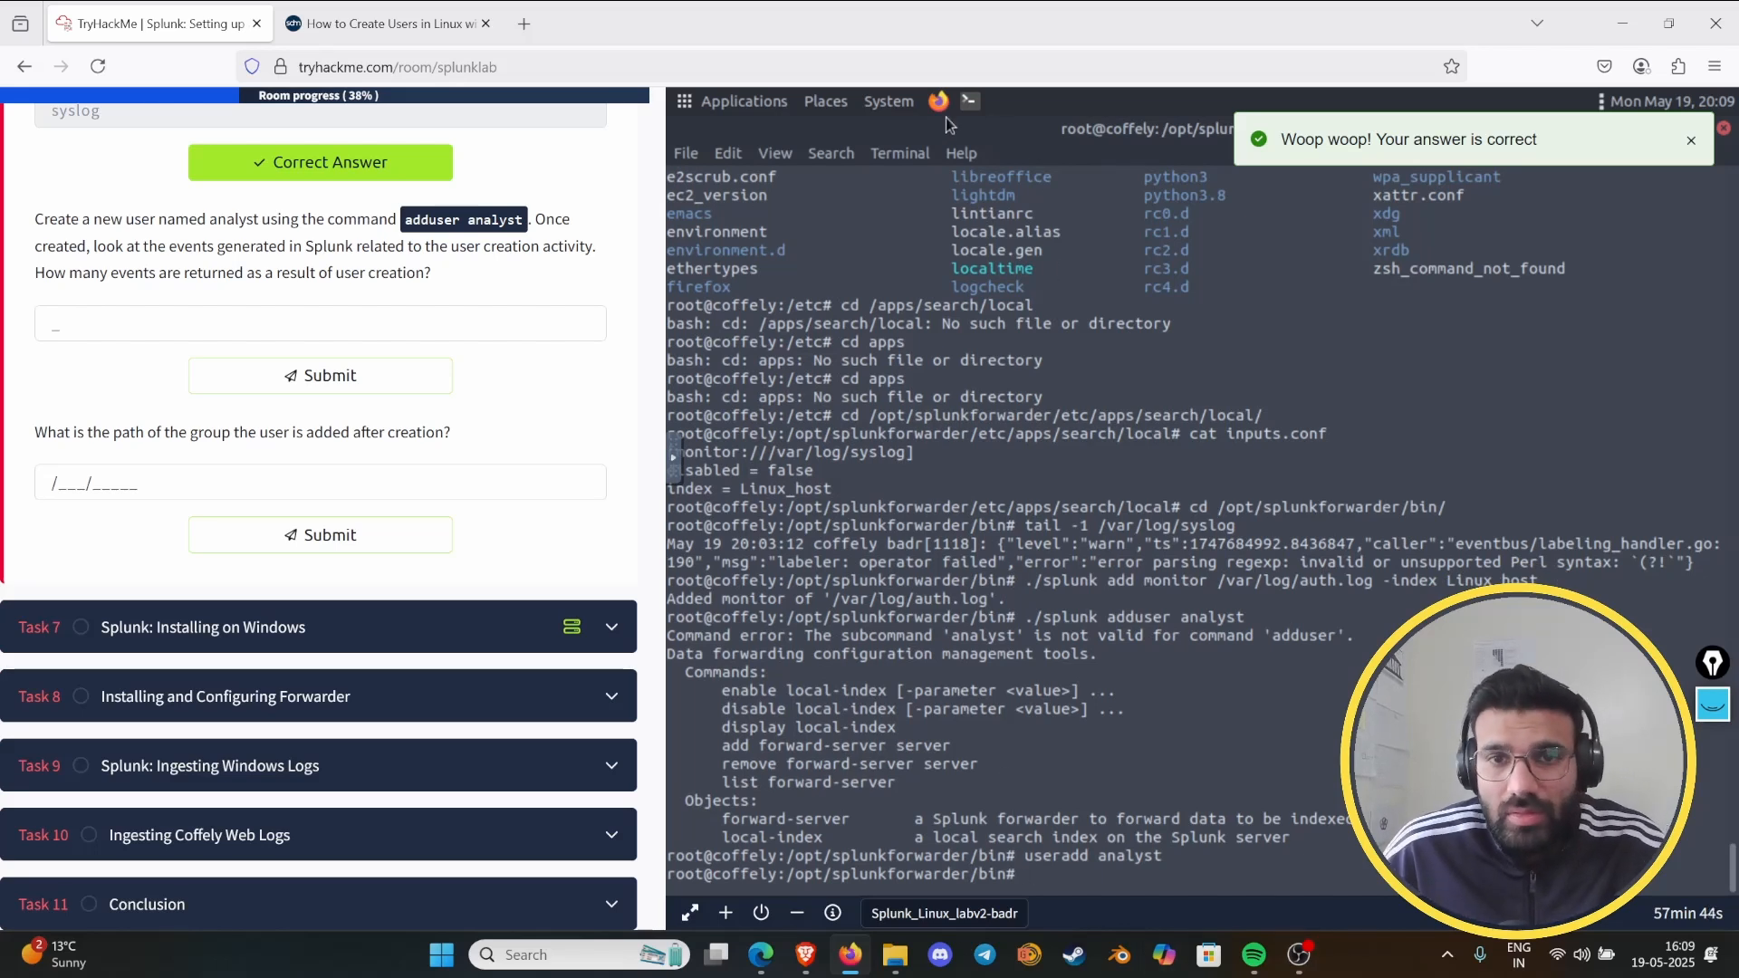
- Search Splunk for the user creation events with index="linux_host" TERM(analyst)
left_click(1695, 489)
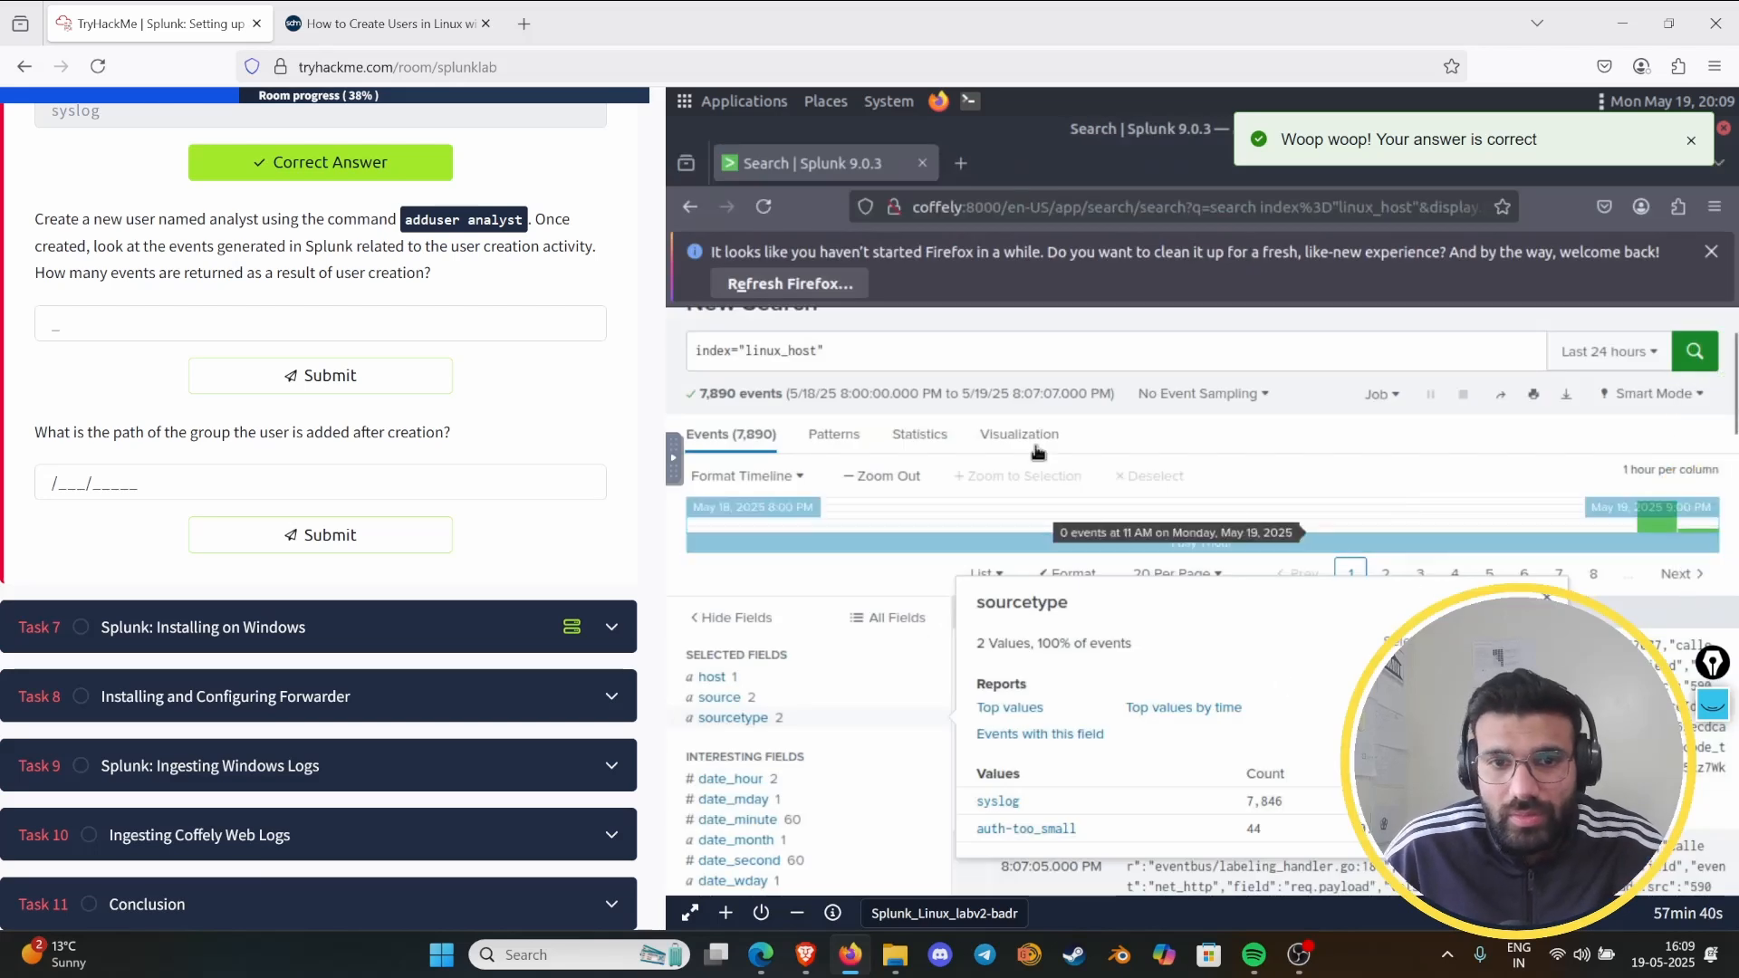
left_click(904, 355)
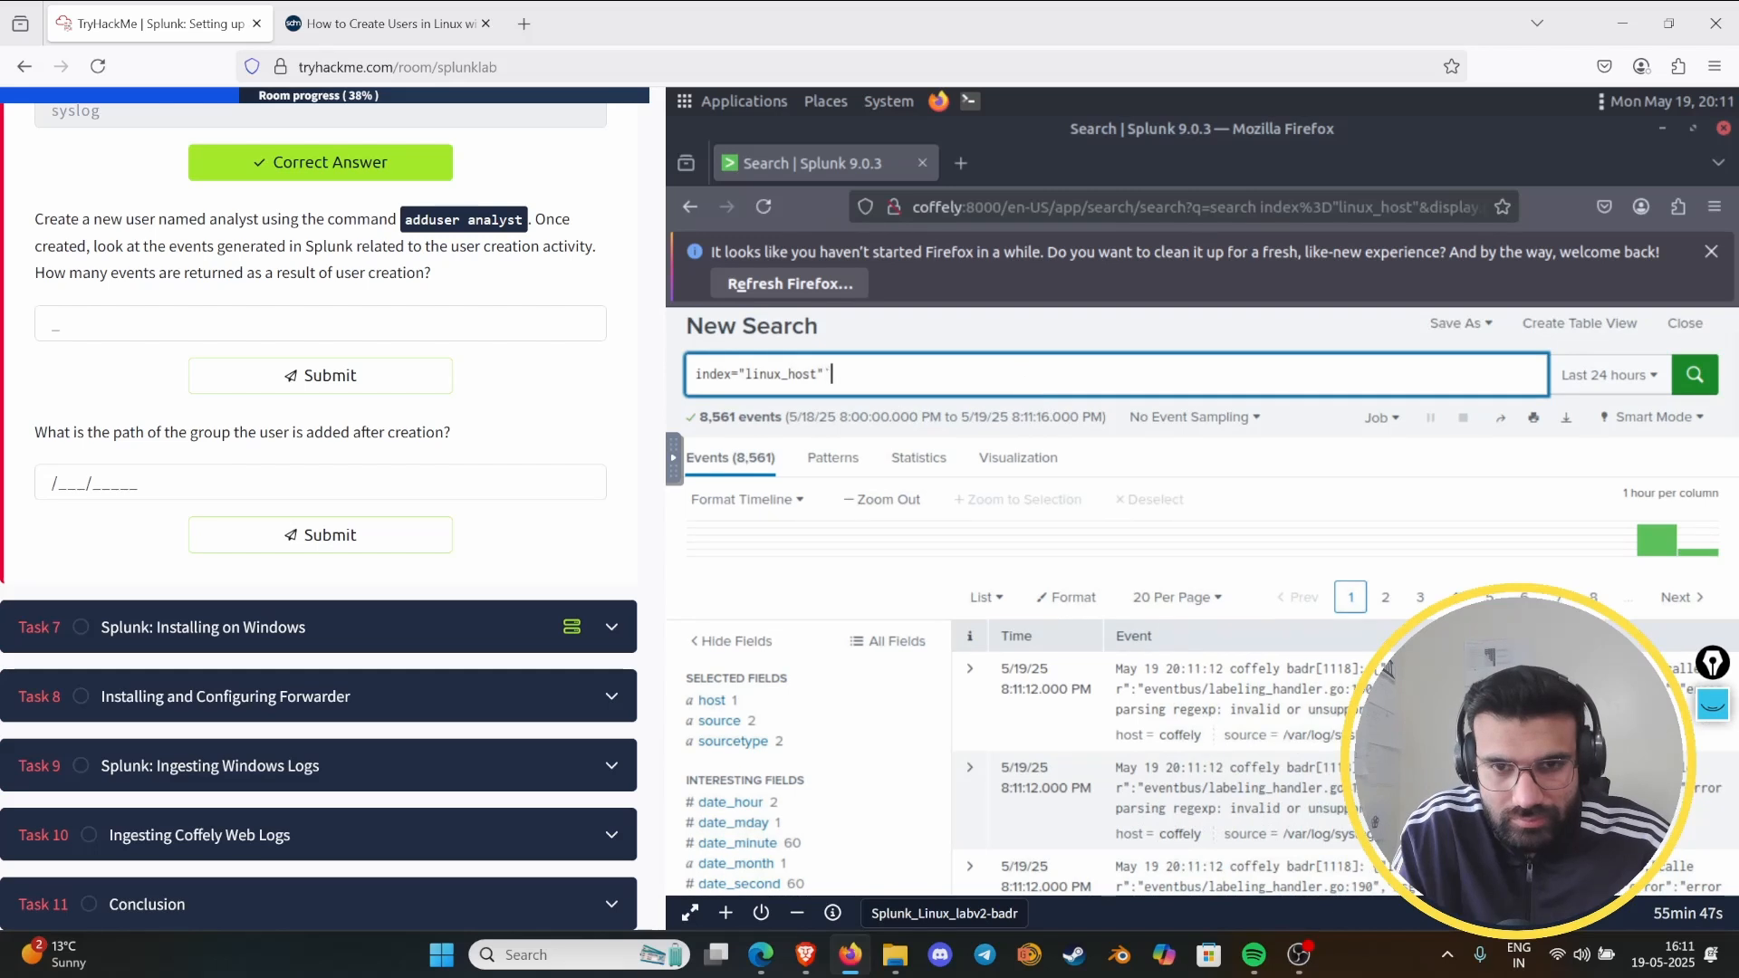
type("m")
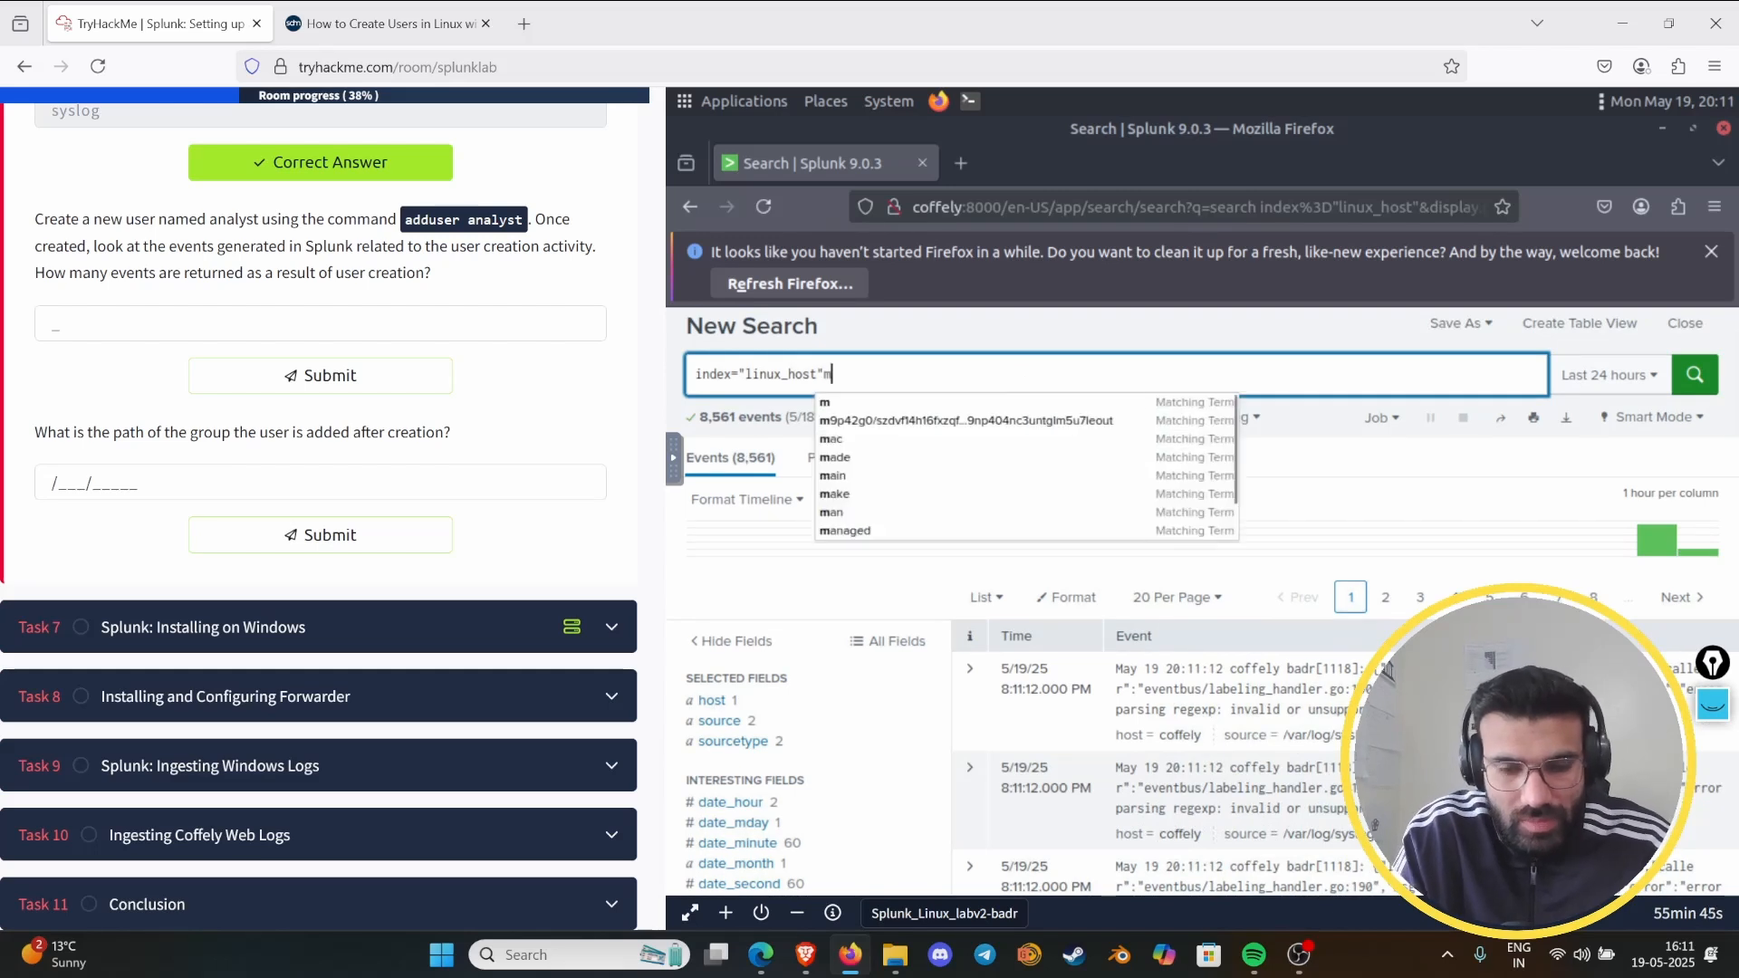
key("BackSpace")
type(" Te")
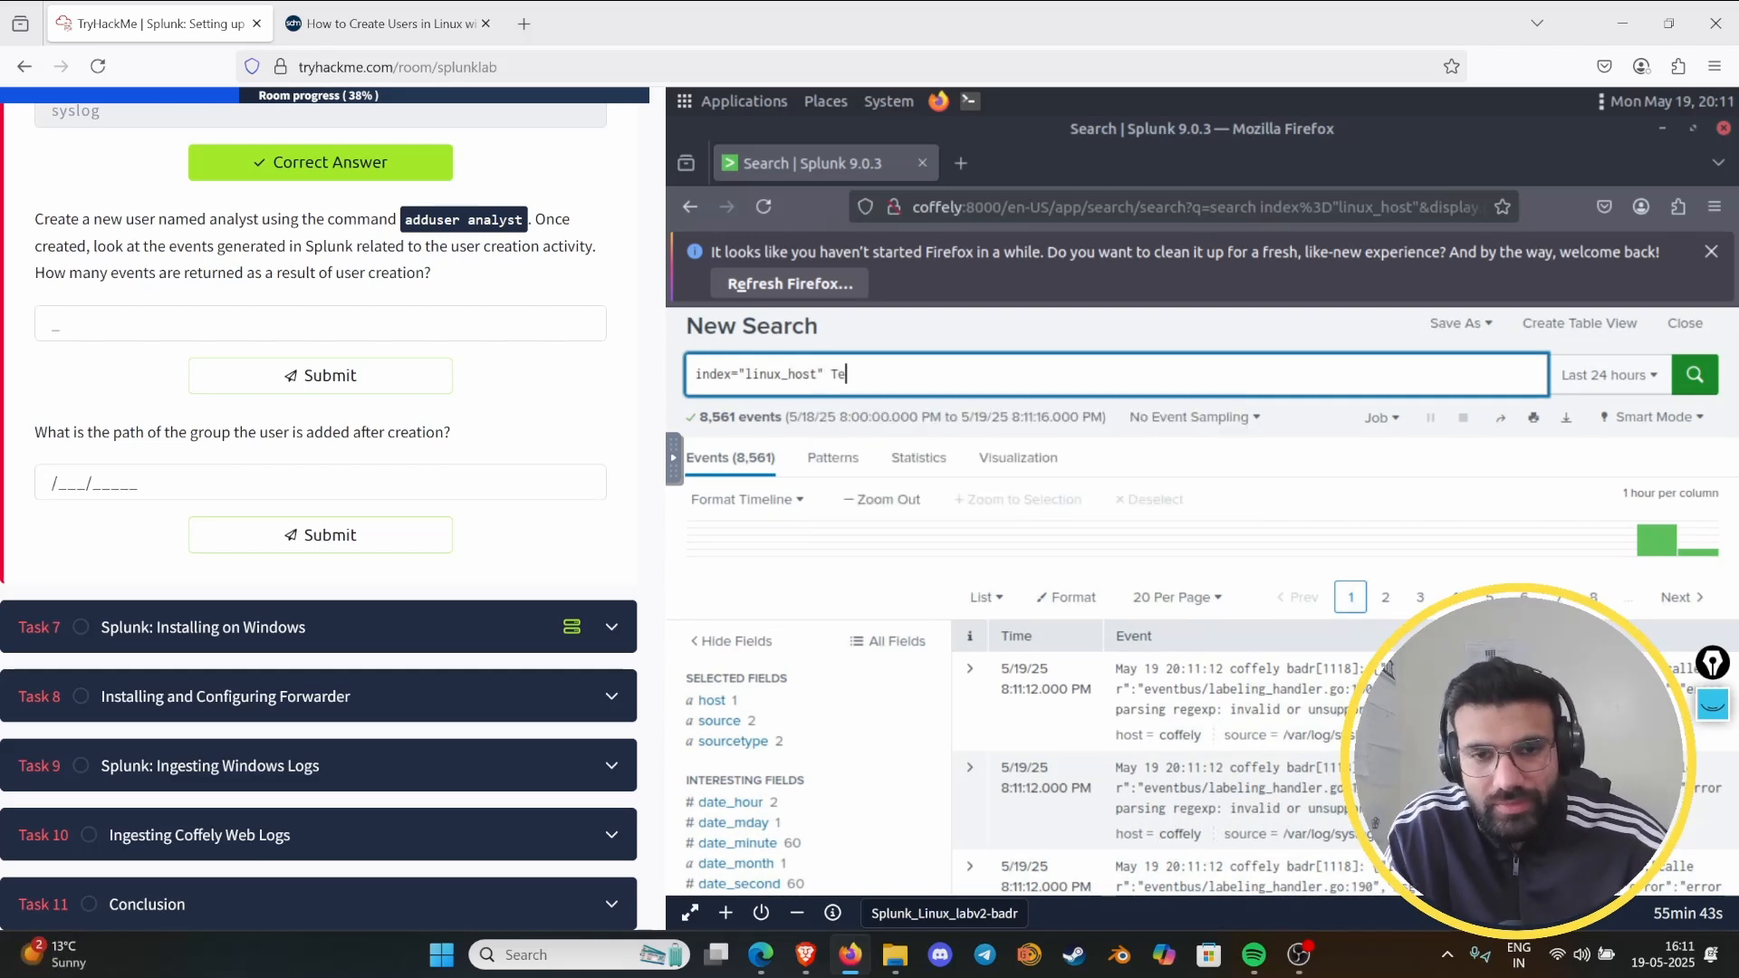
key("BackSpace")
type("E")
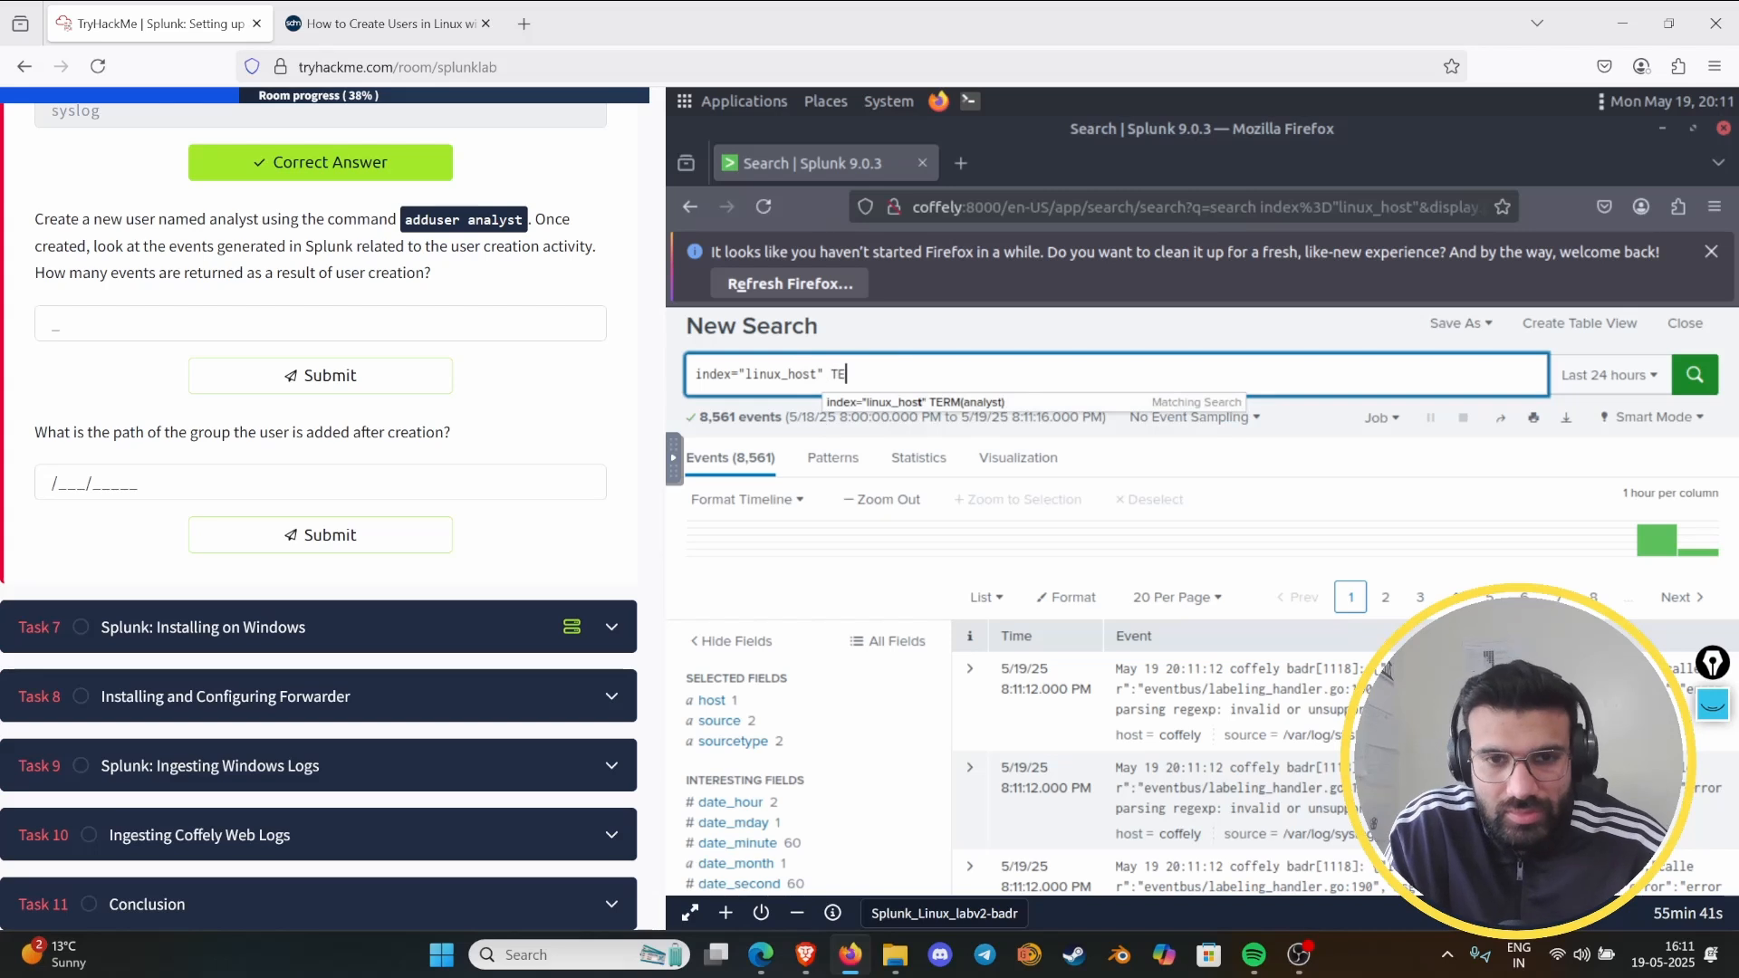
type("RM")
key("Down")
key("Return")
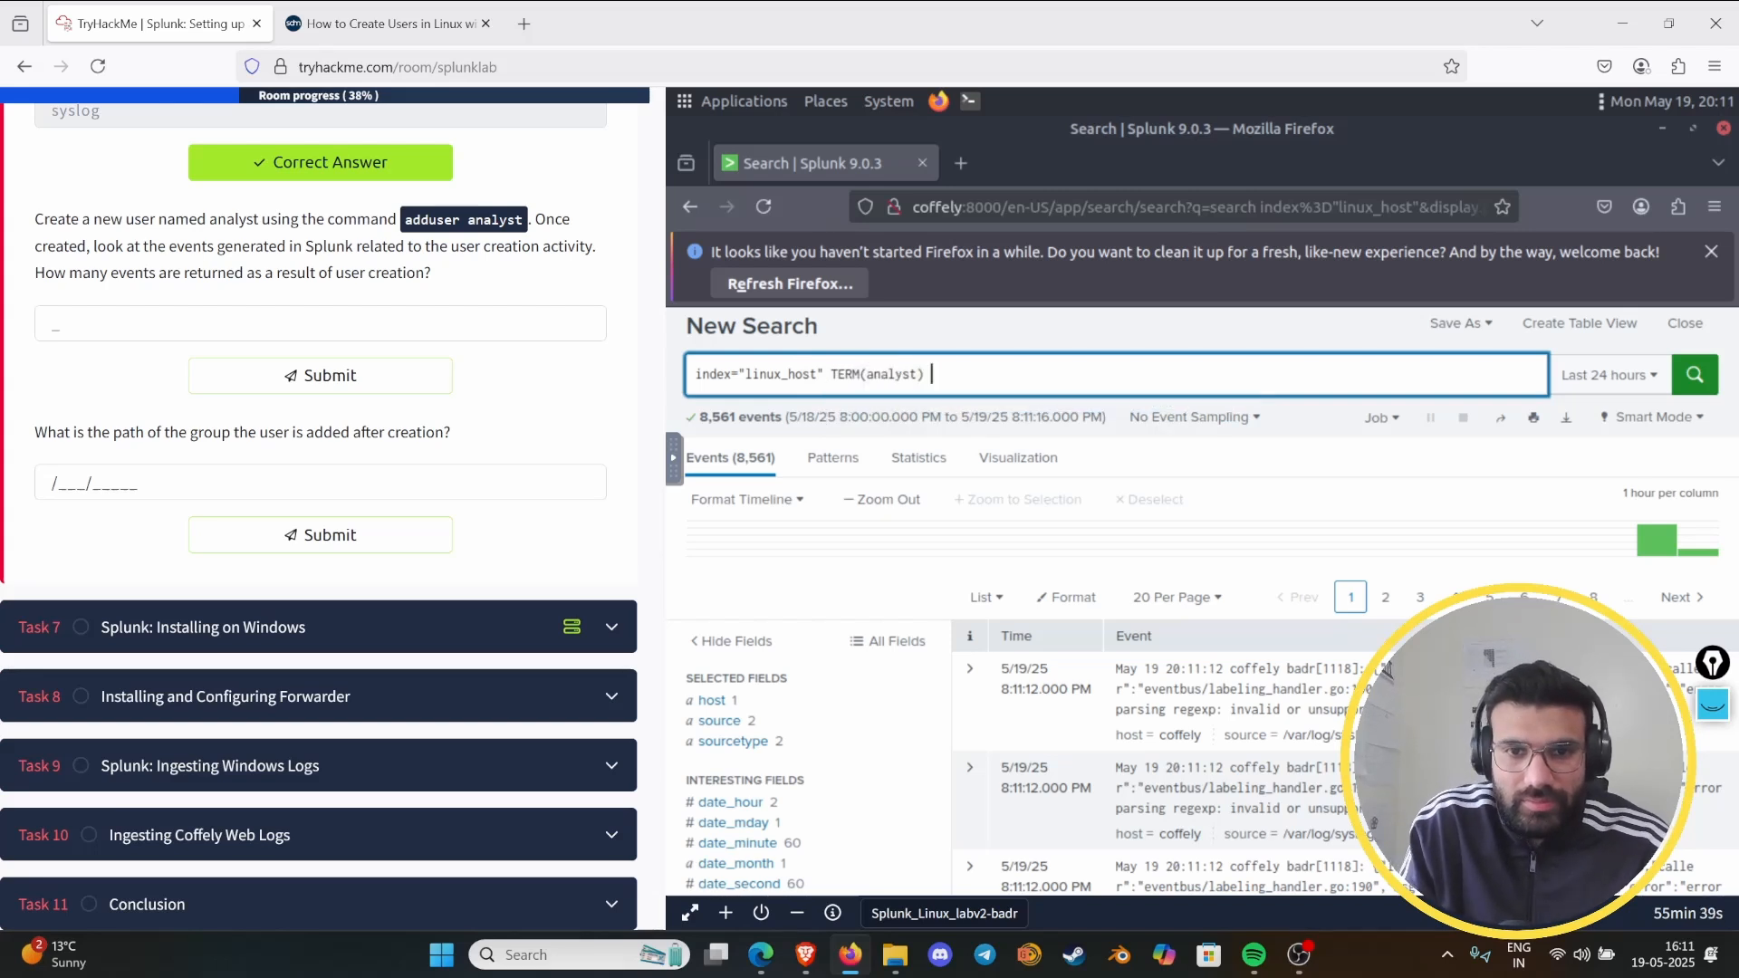
key("Return")
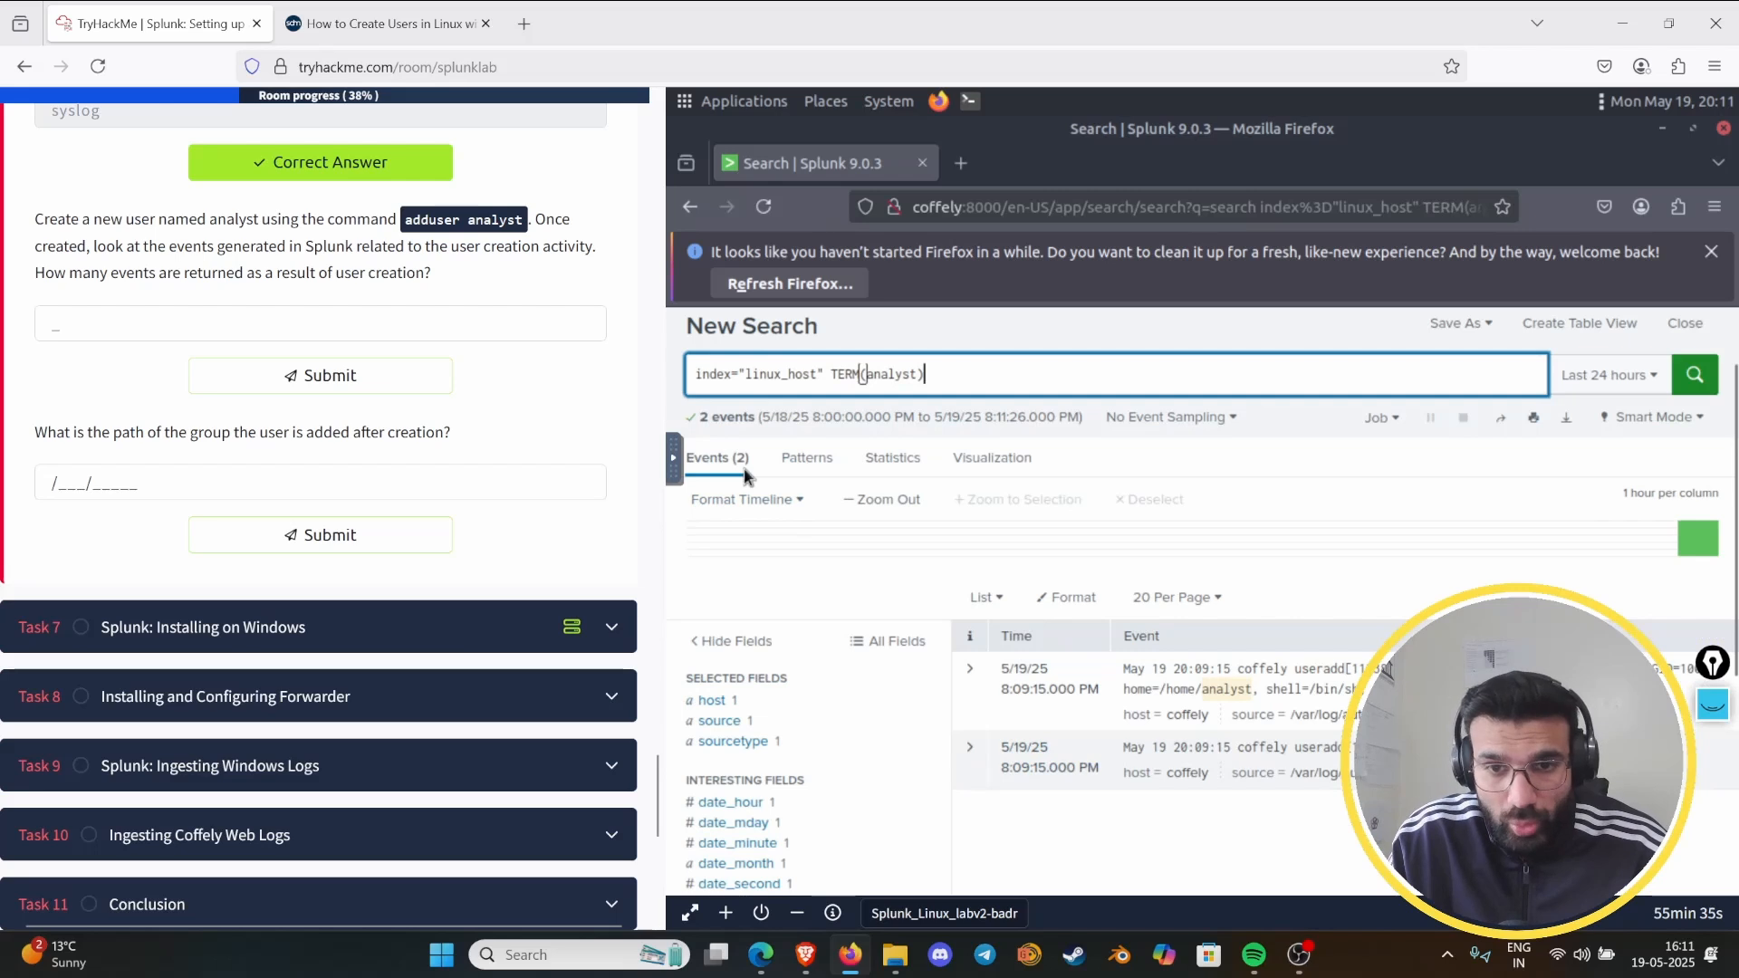
- Submit 2 as the answer to how many events are returned as a result of user creation
left_click(230, 328)
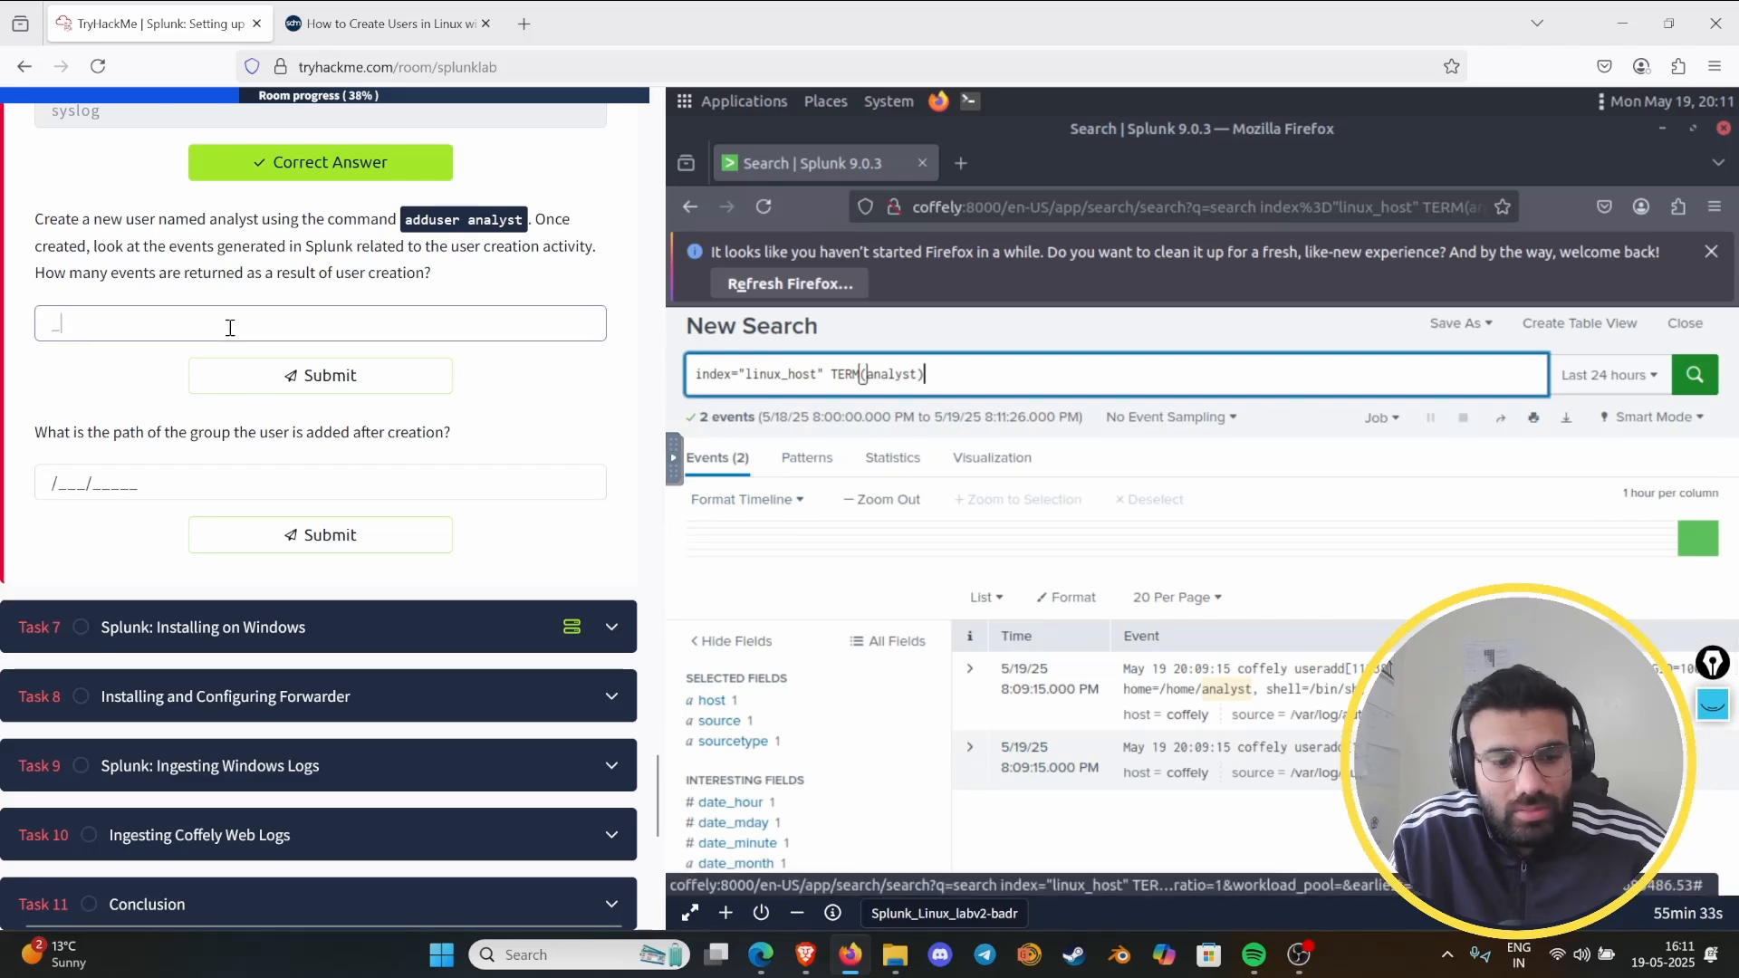
type("2")
key("Return")
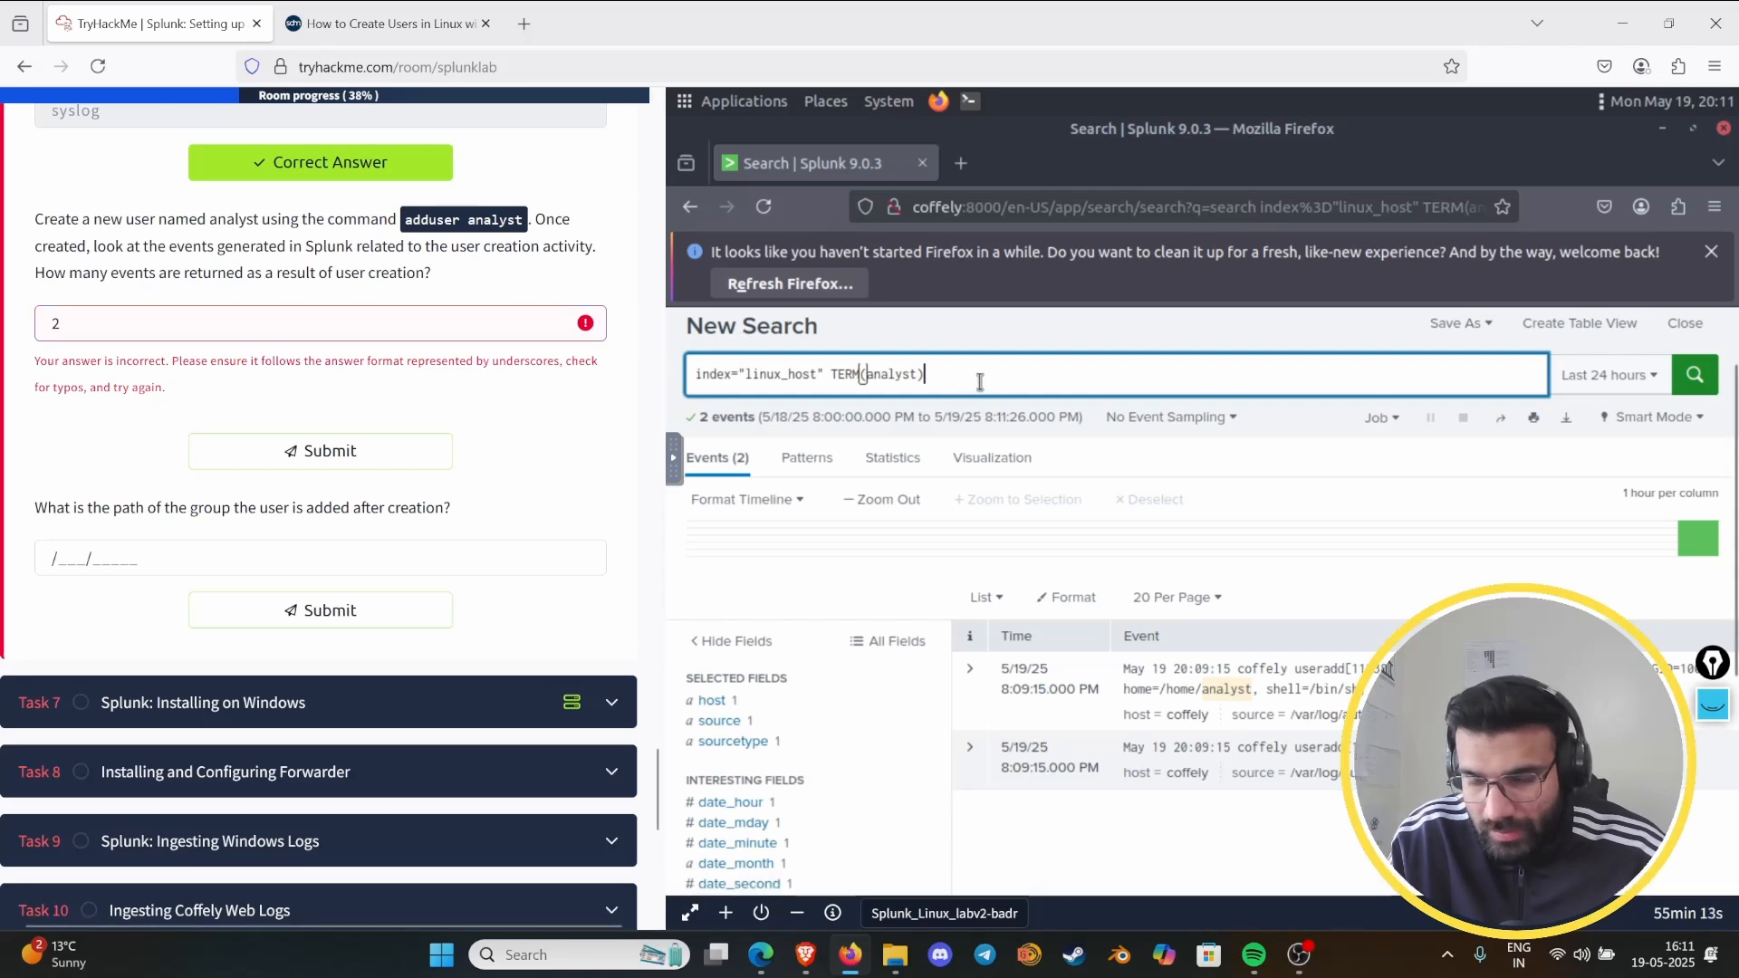
- Remove the TERM(analyst) filter from the Splunk query and add a pipe after index="linux_host"
key("BackSpace")
key("BackSpace")
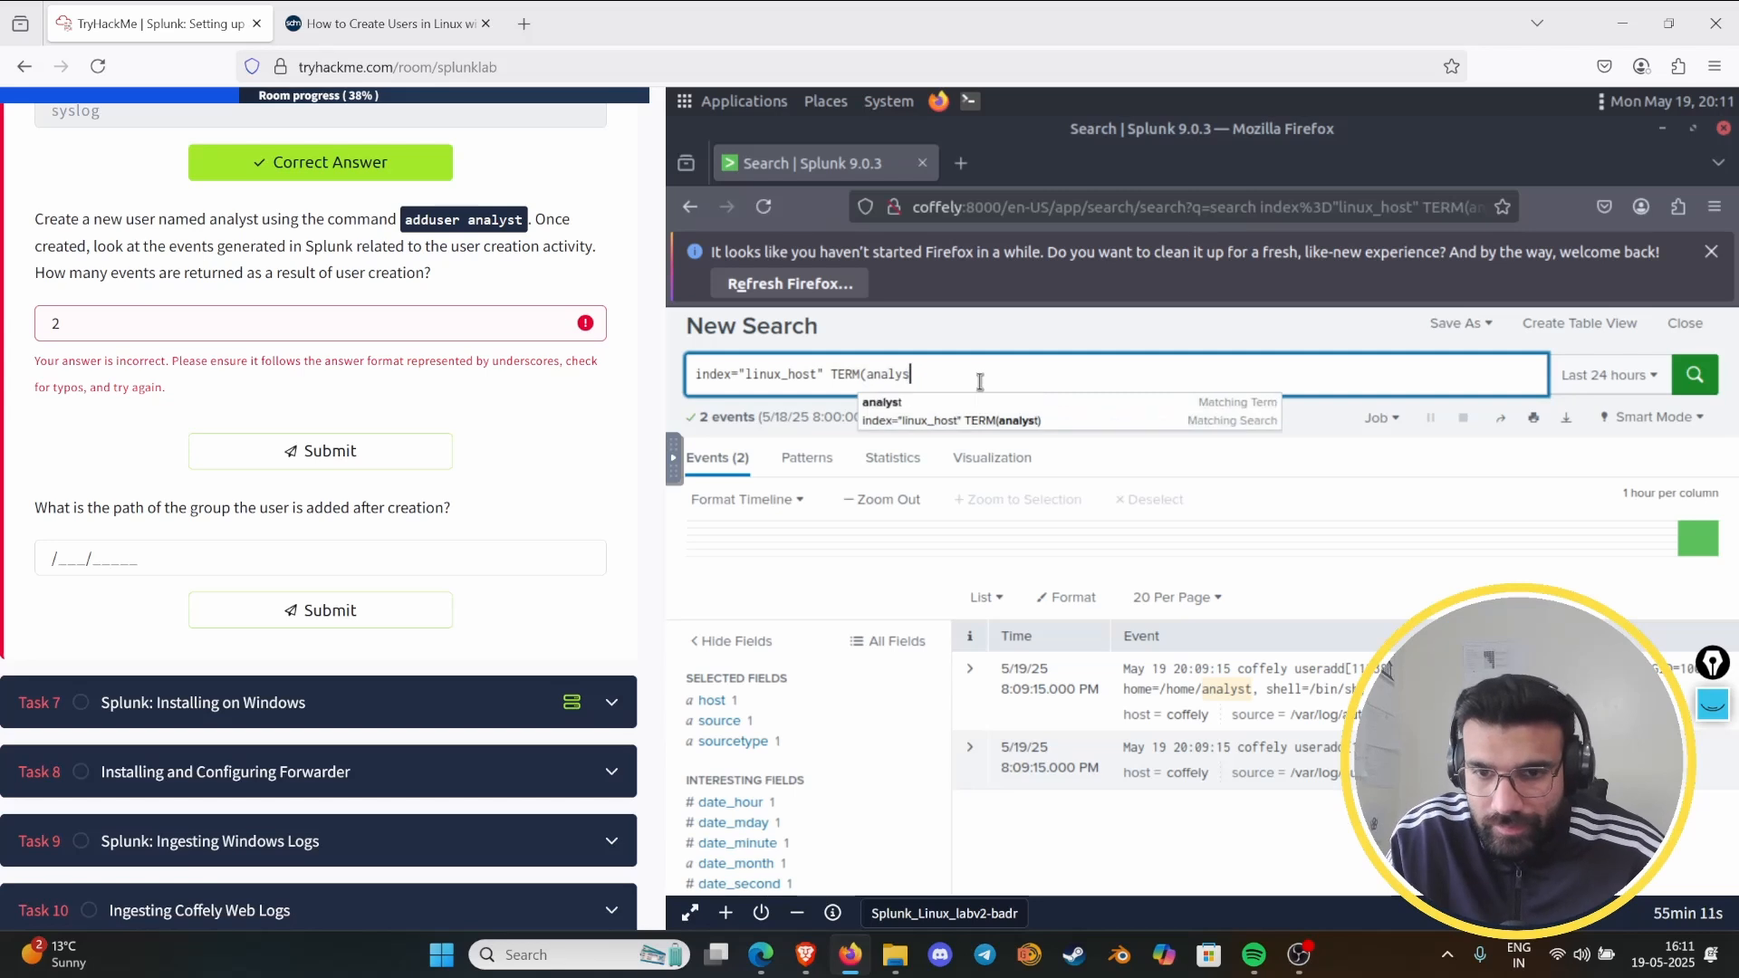
key("BackSpace")
key("BackSpace")
key("BackSpace")
key("BackSpace")
key("BackSpace")
key("BackSpace")
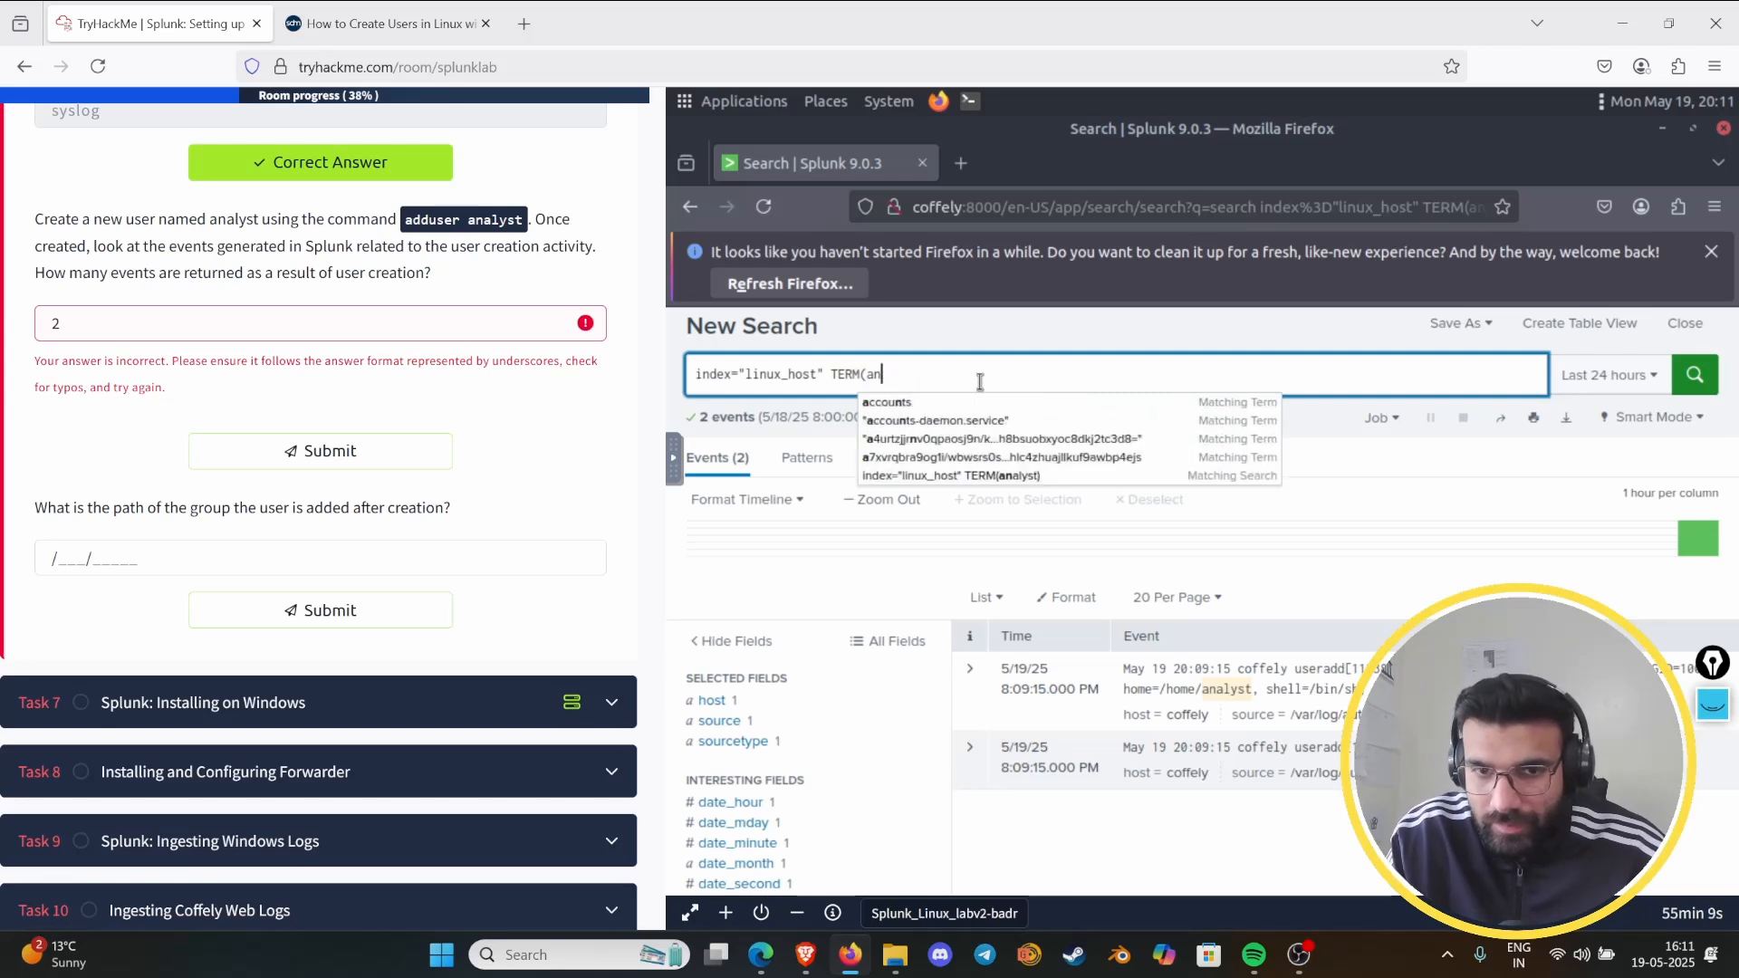
key("BackSpace")
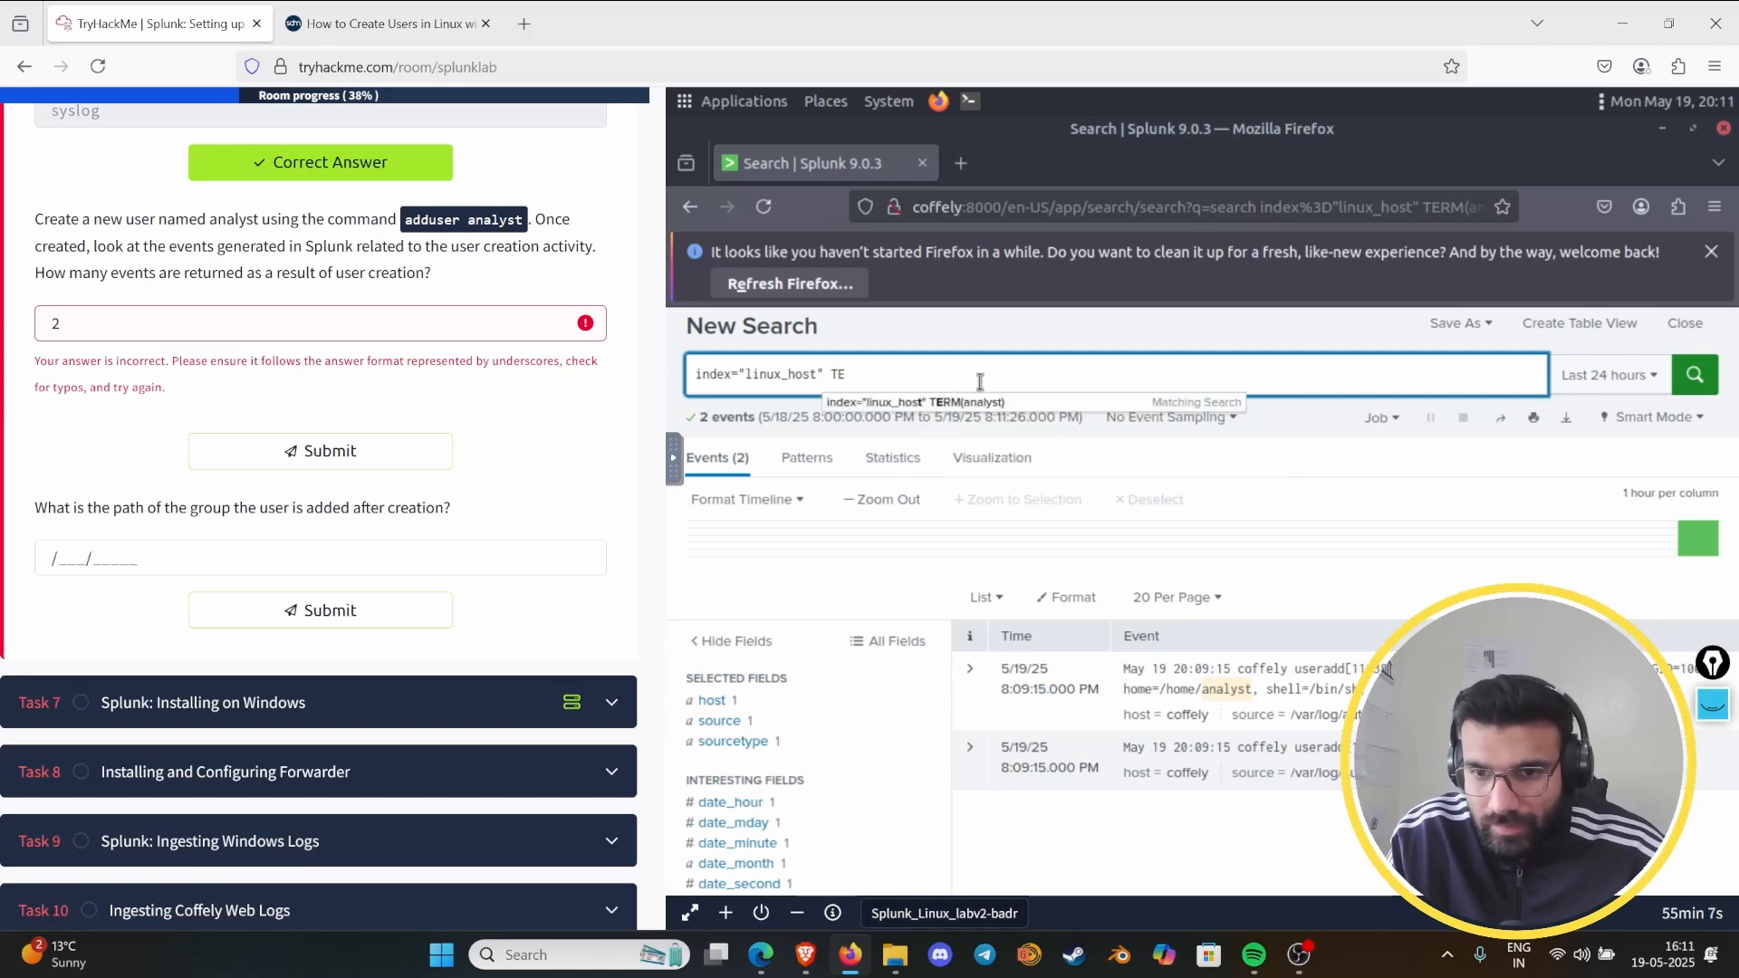
key("BackSpace")
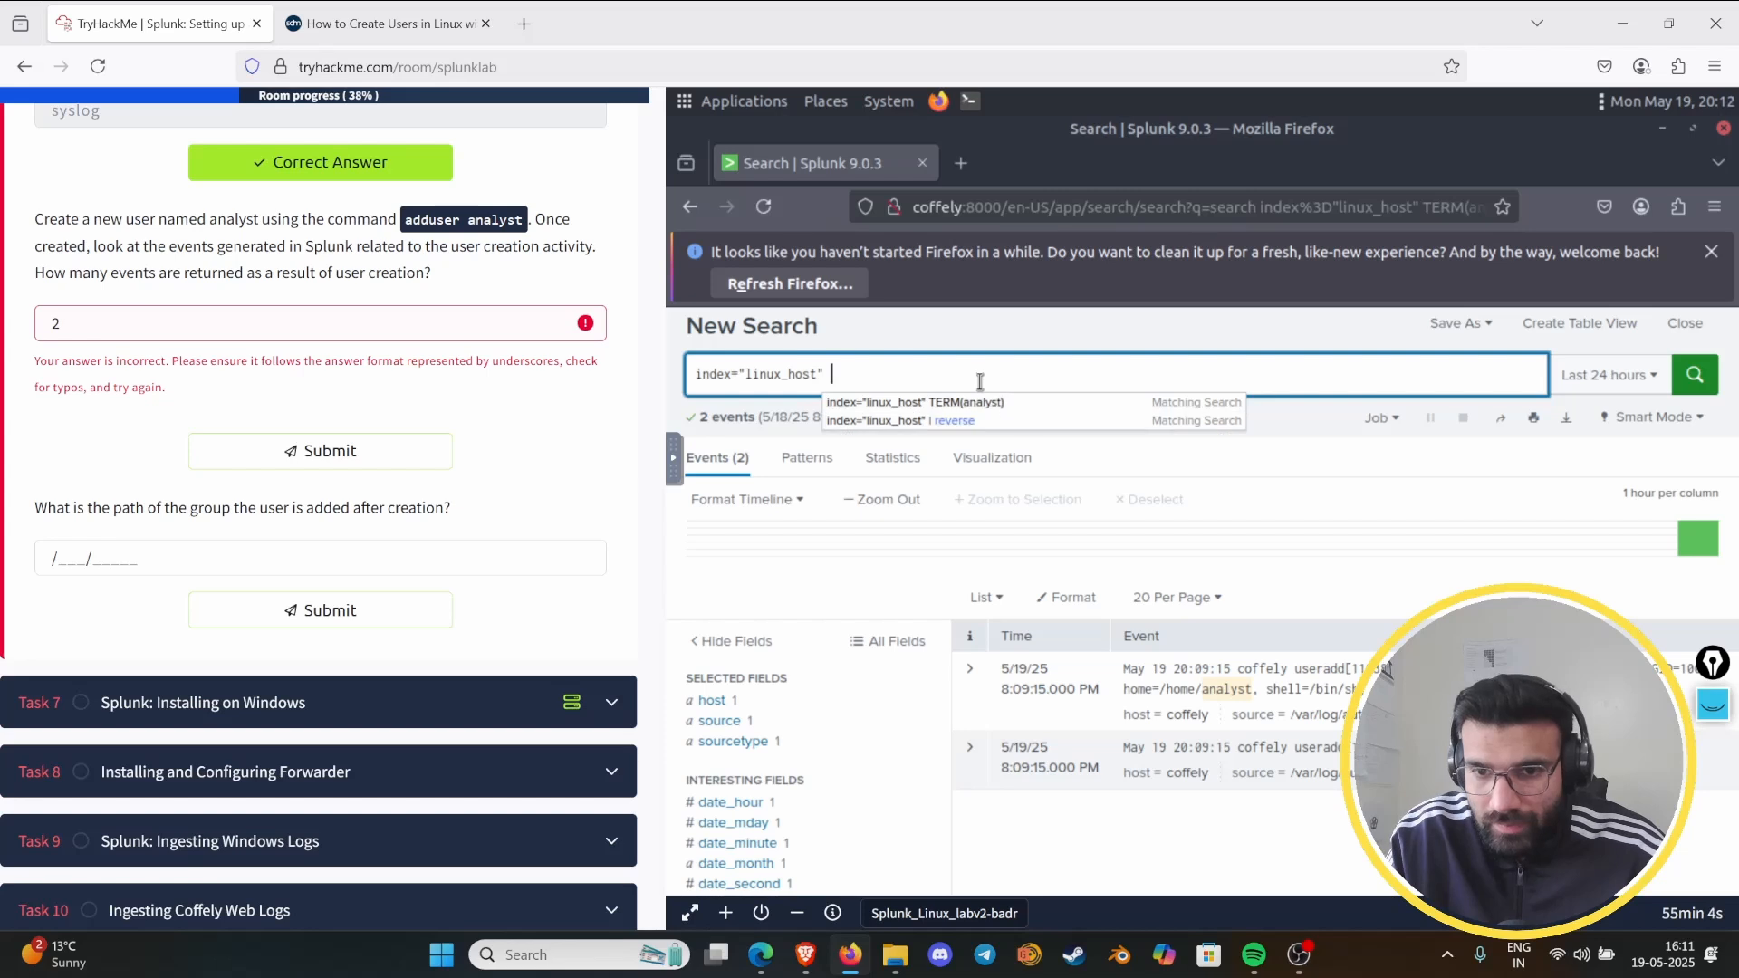
type("|")
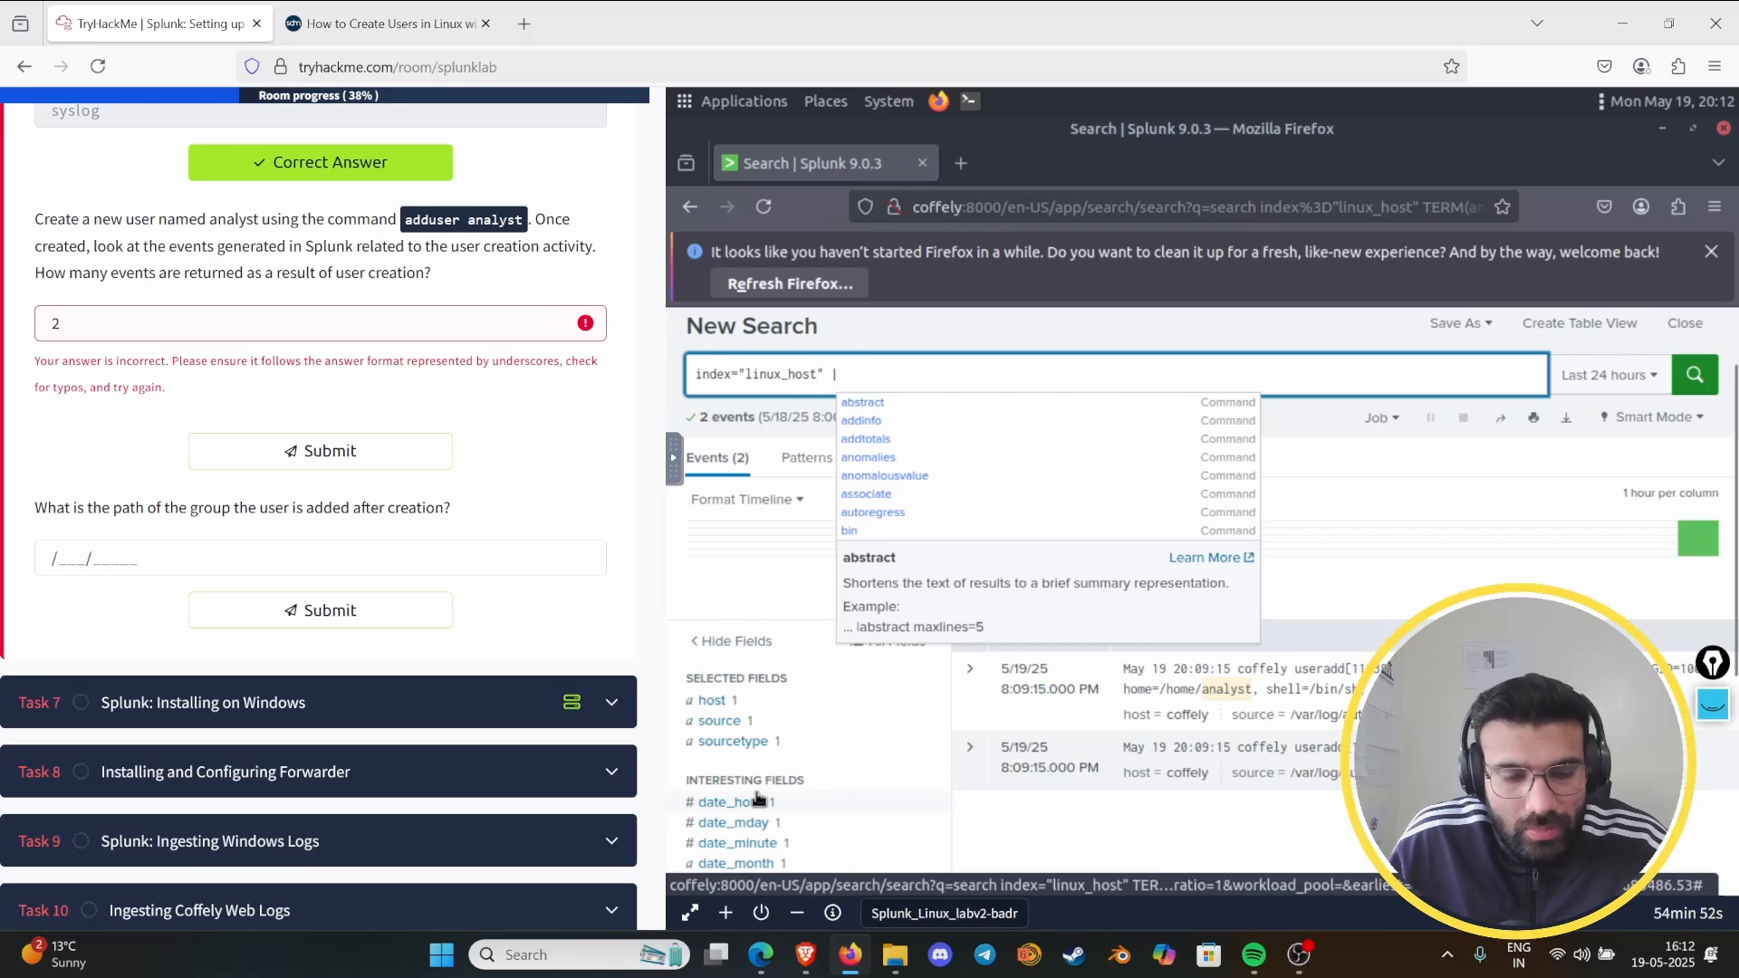
type("``")
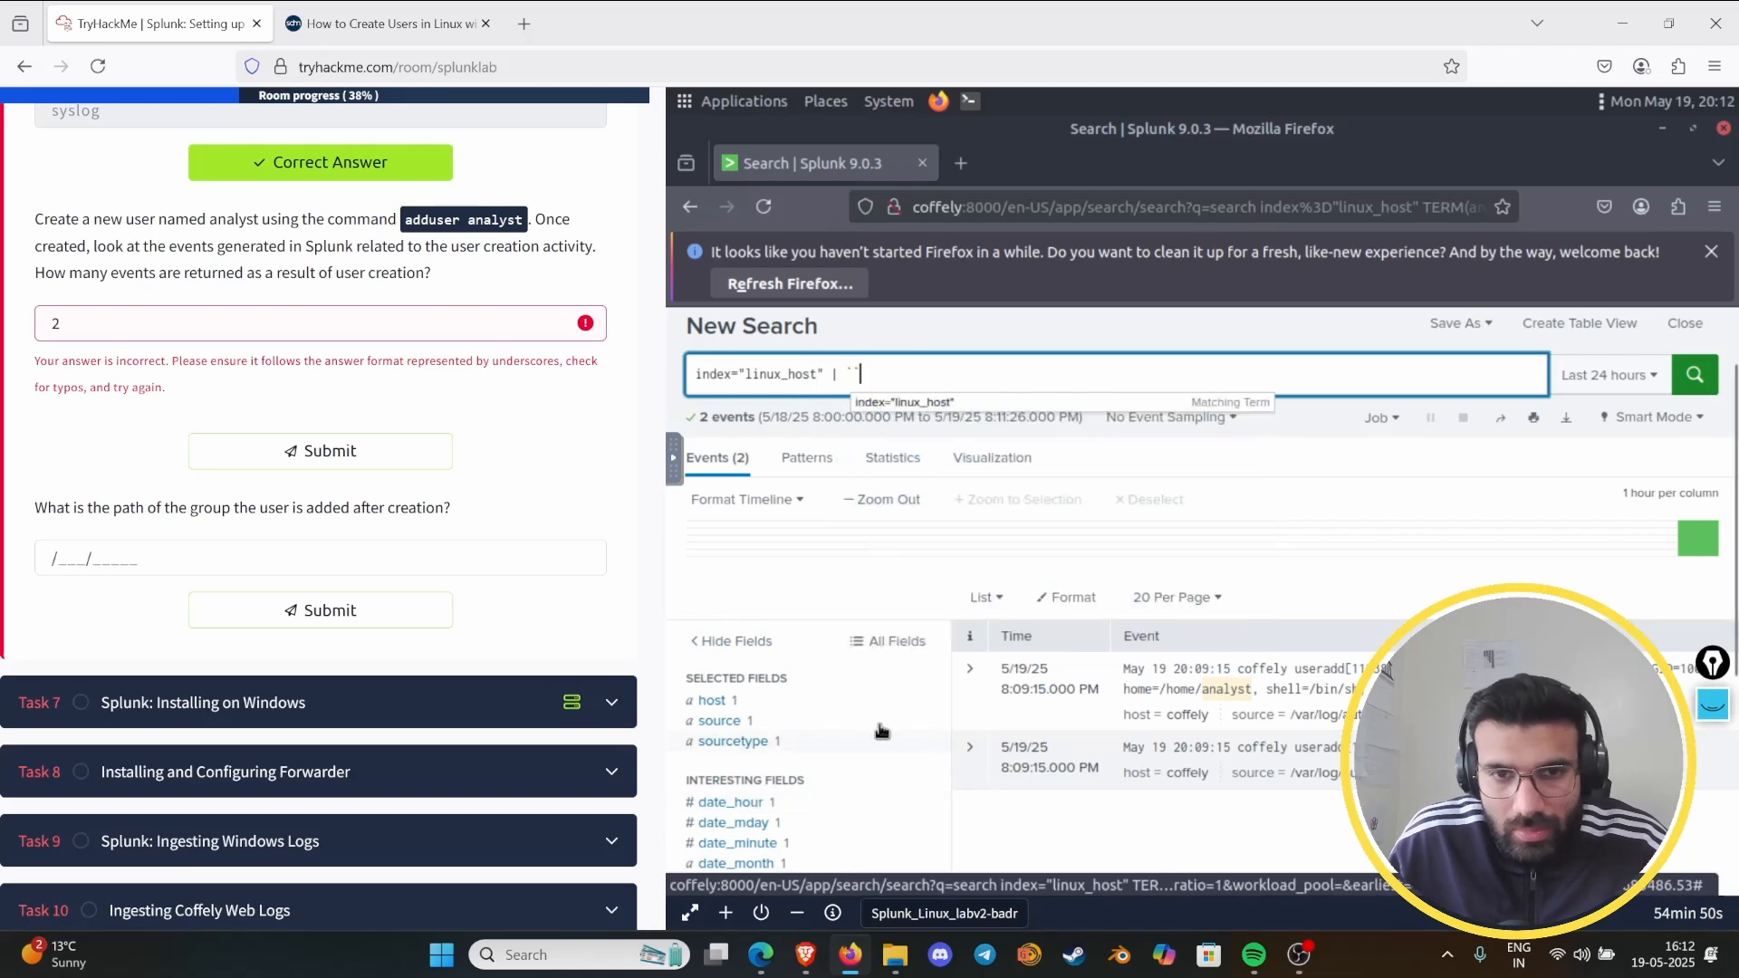
scroll(842, 738, "down", 4)
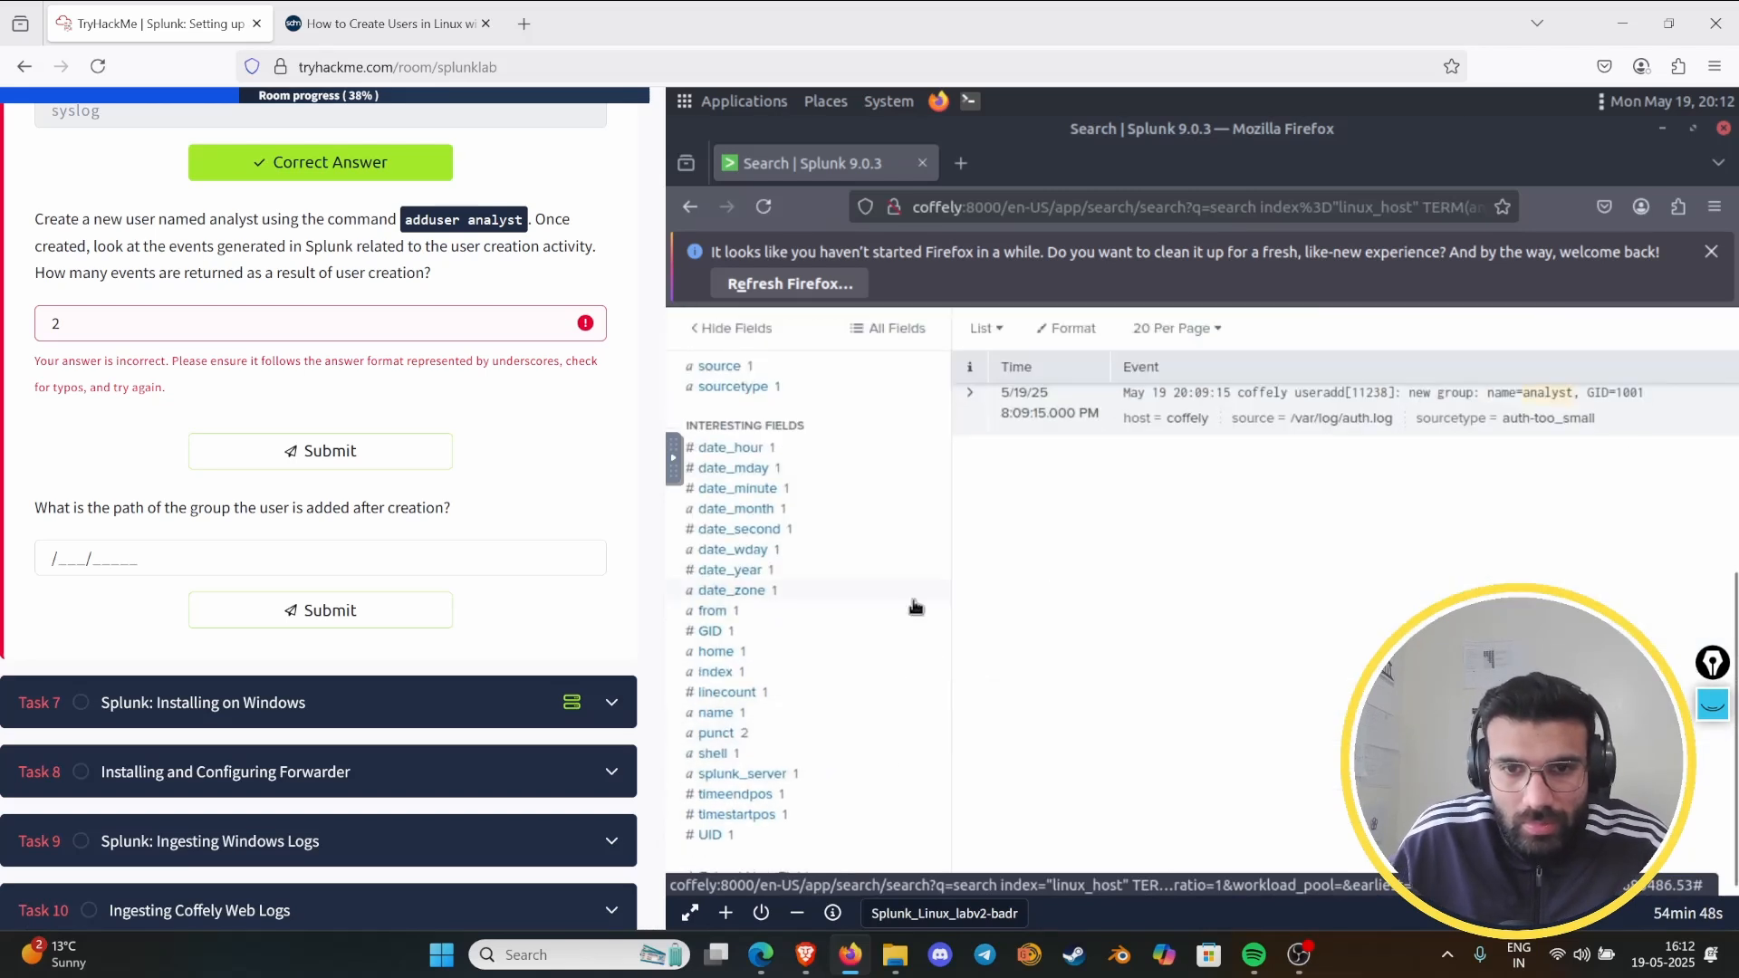
scroll(915, 607, "up", 4)
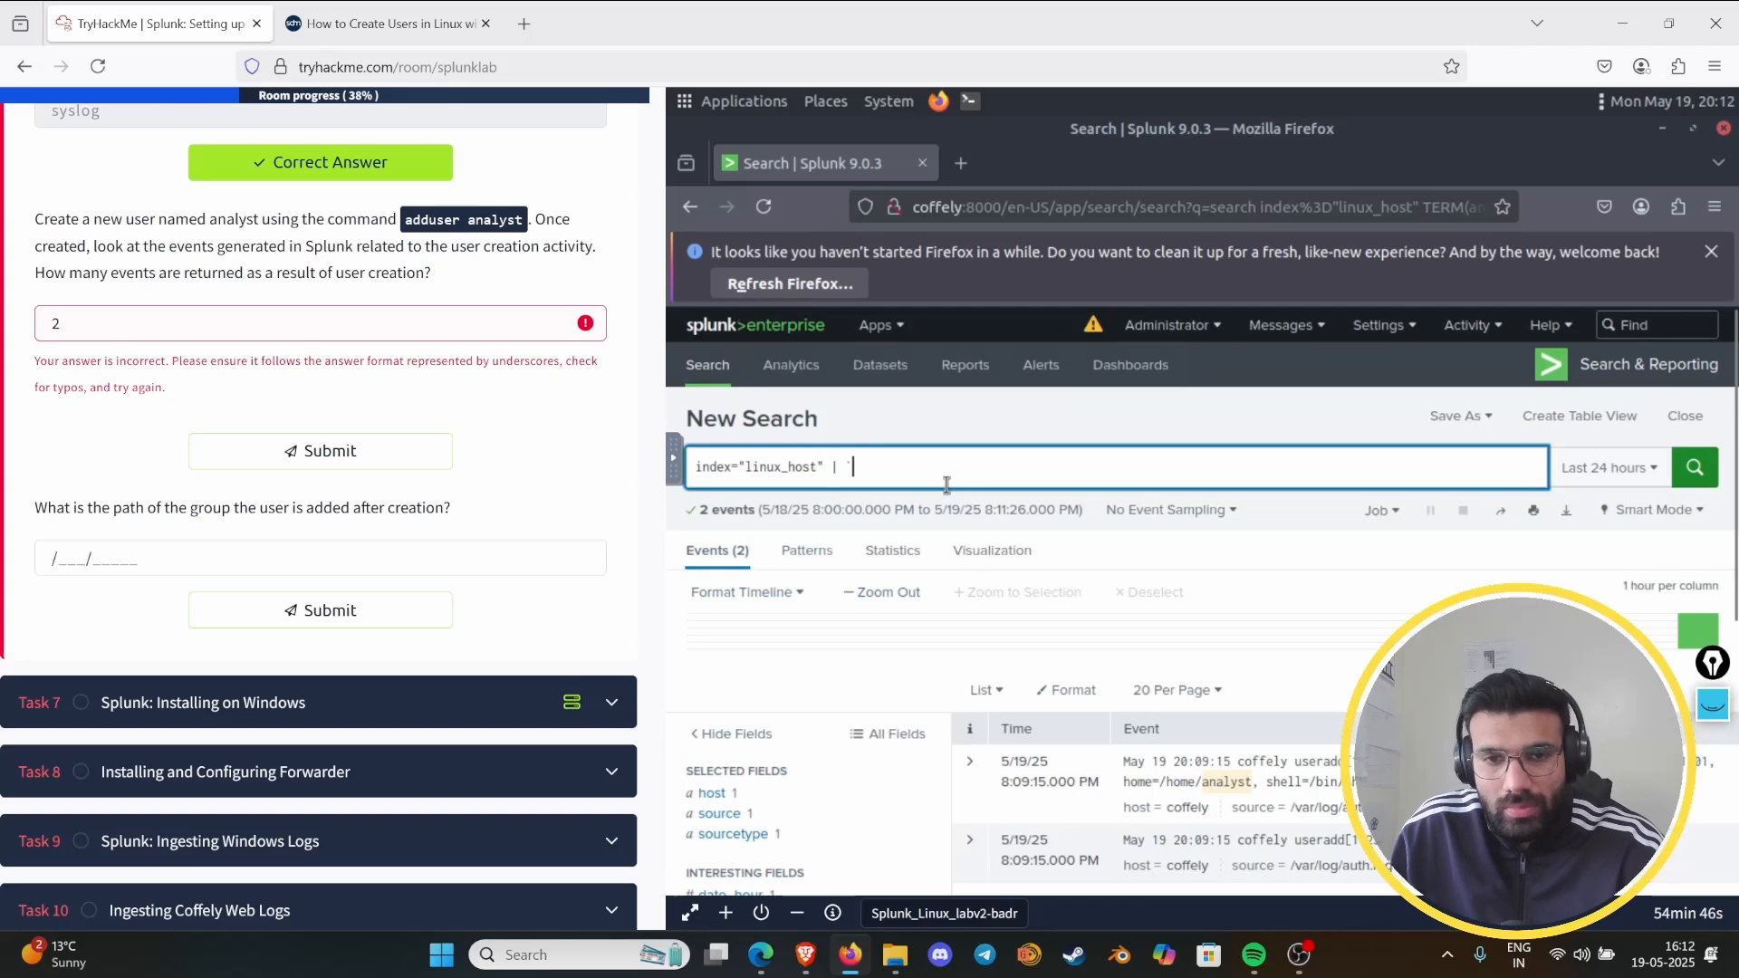
key("BackSpace")
key("BackSpace")
key("Escape")
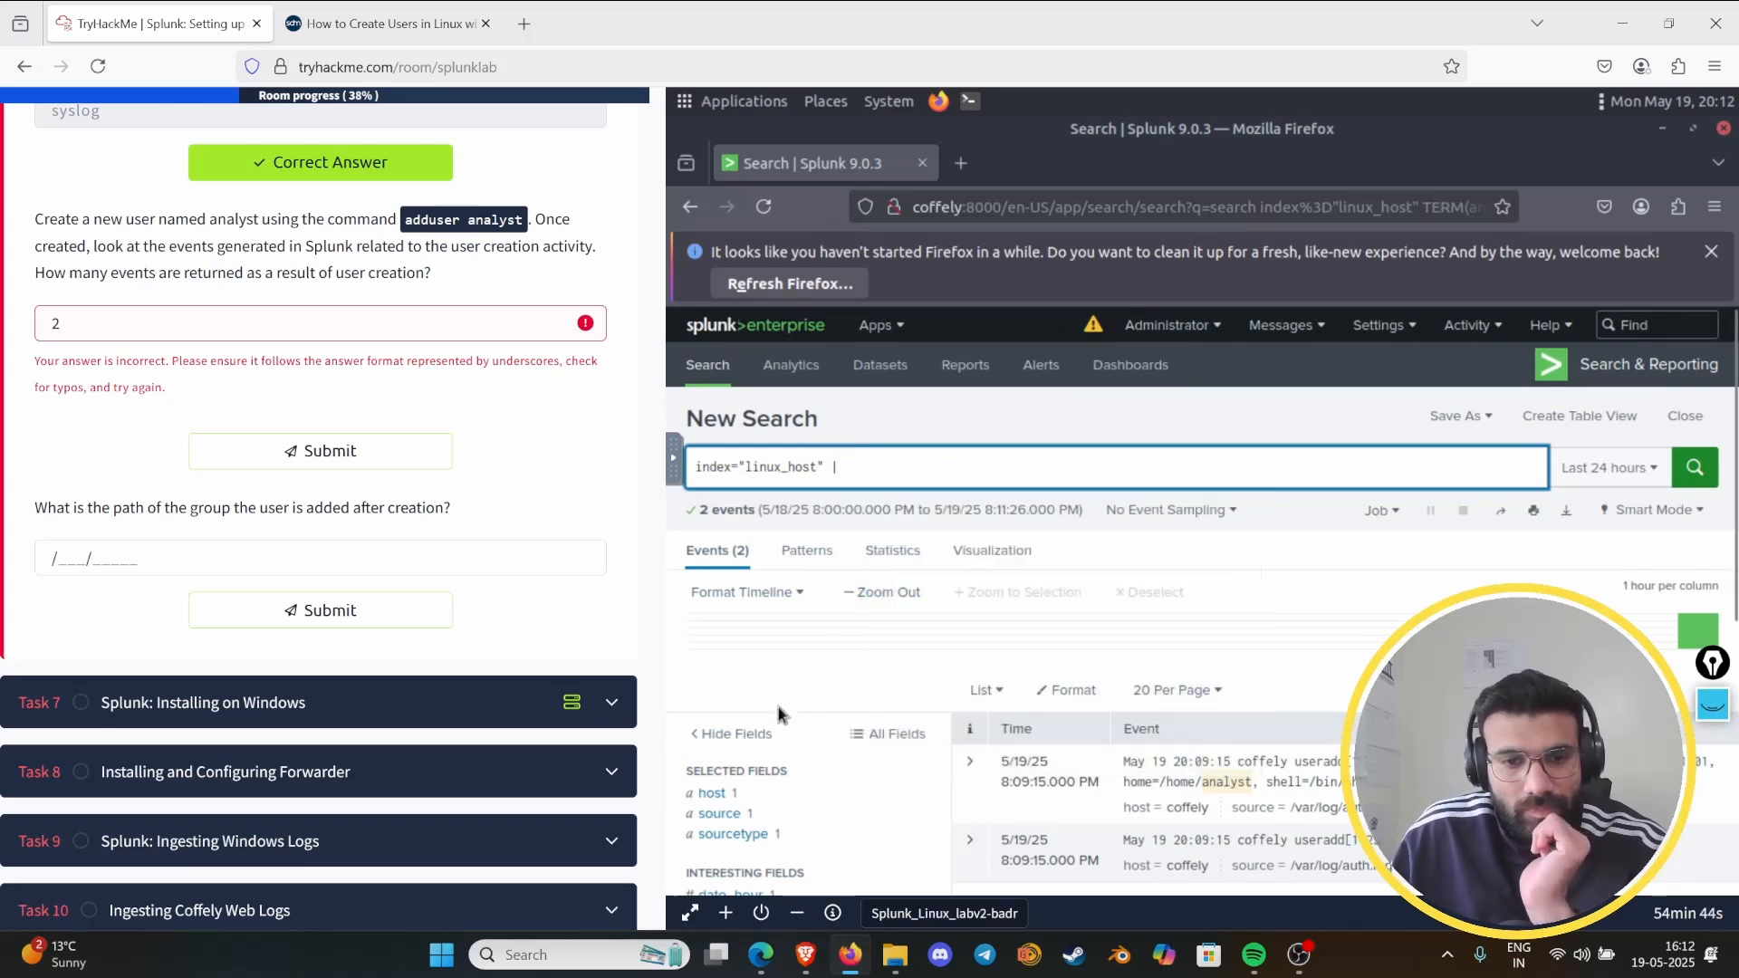
scroll(779, 714, "down", 5)
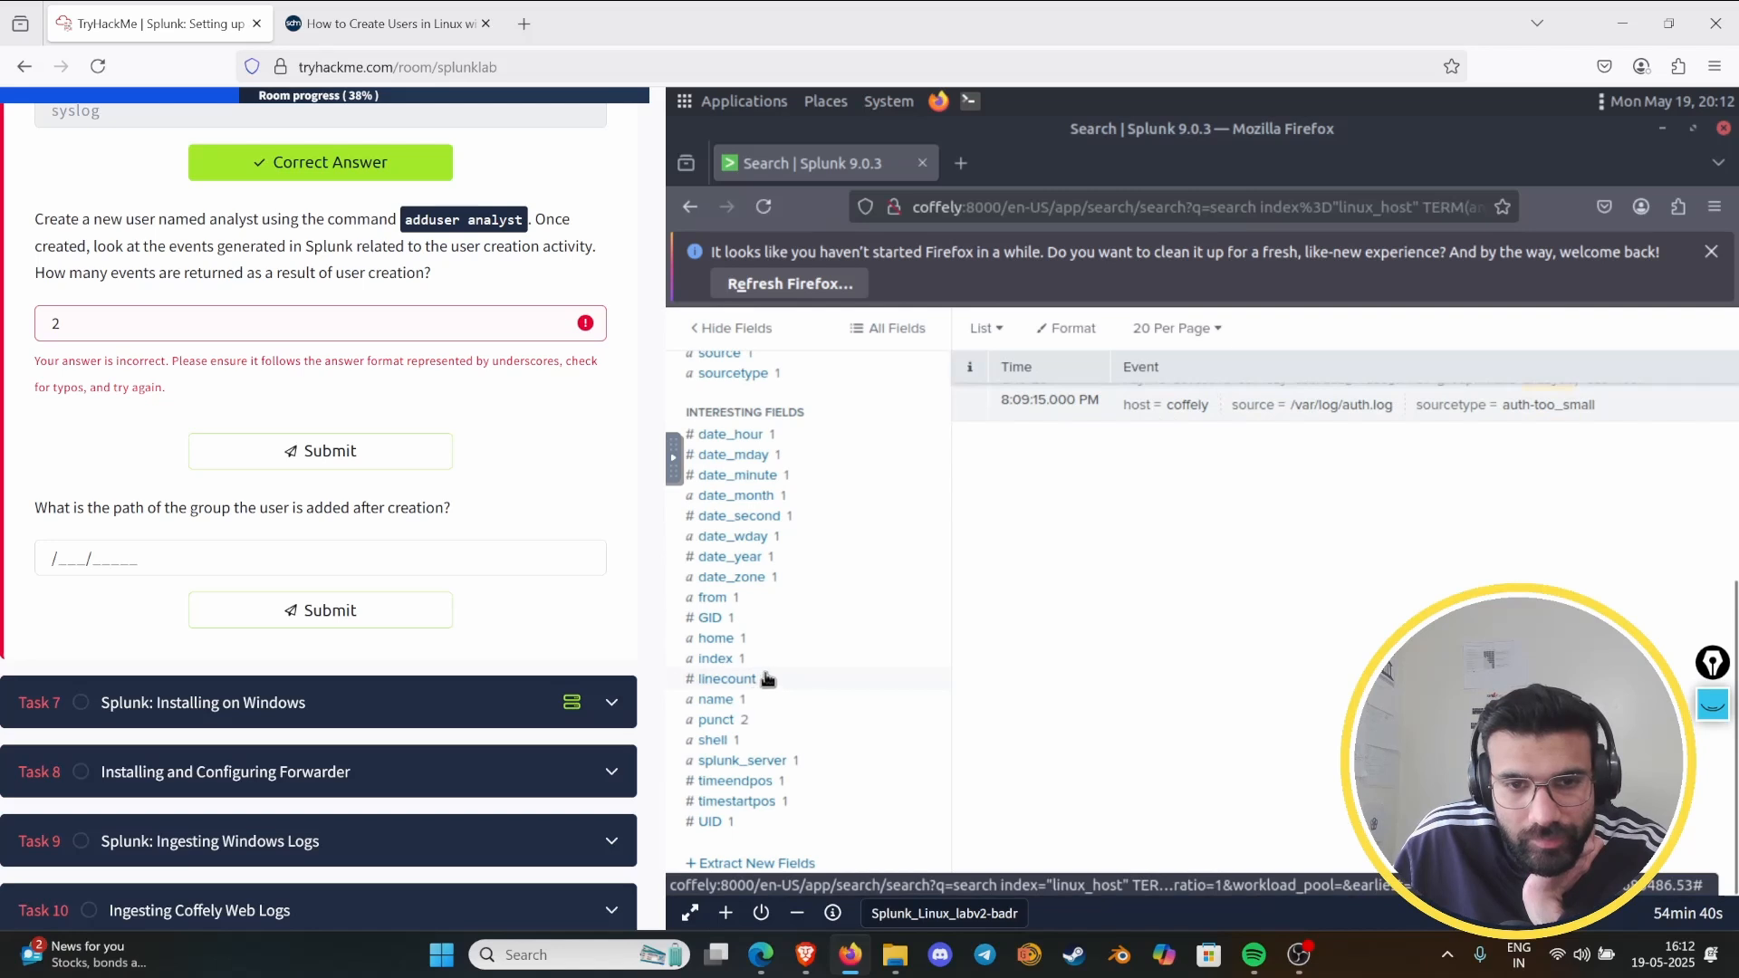
scroll(768, 681, "up", 3)
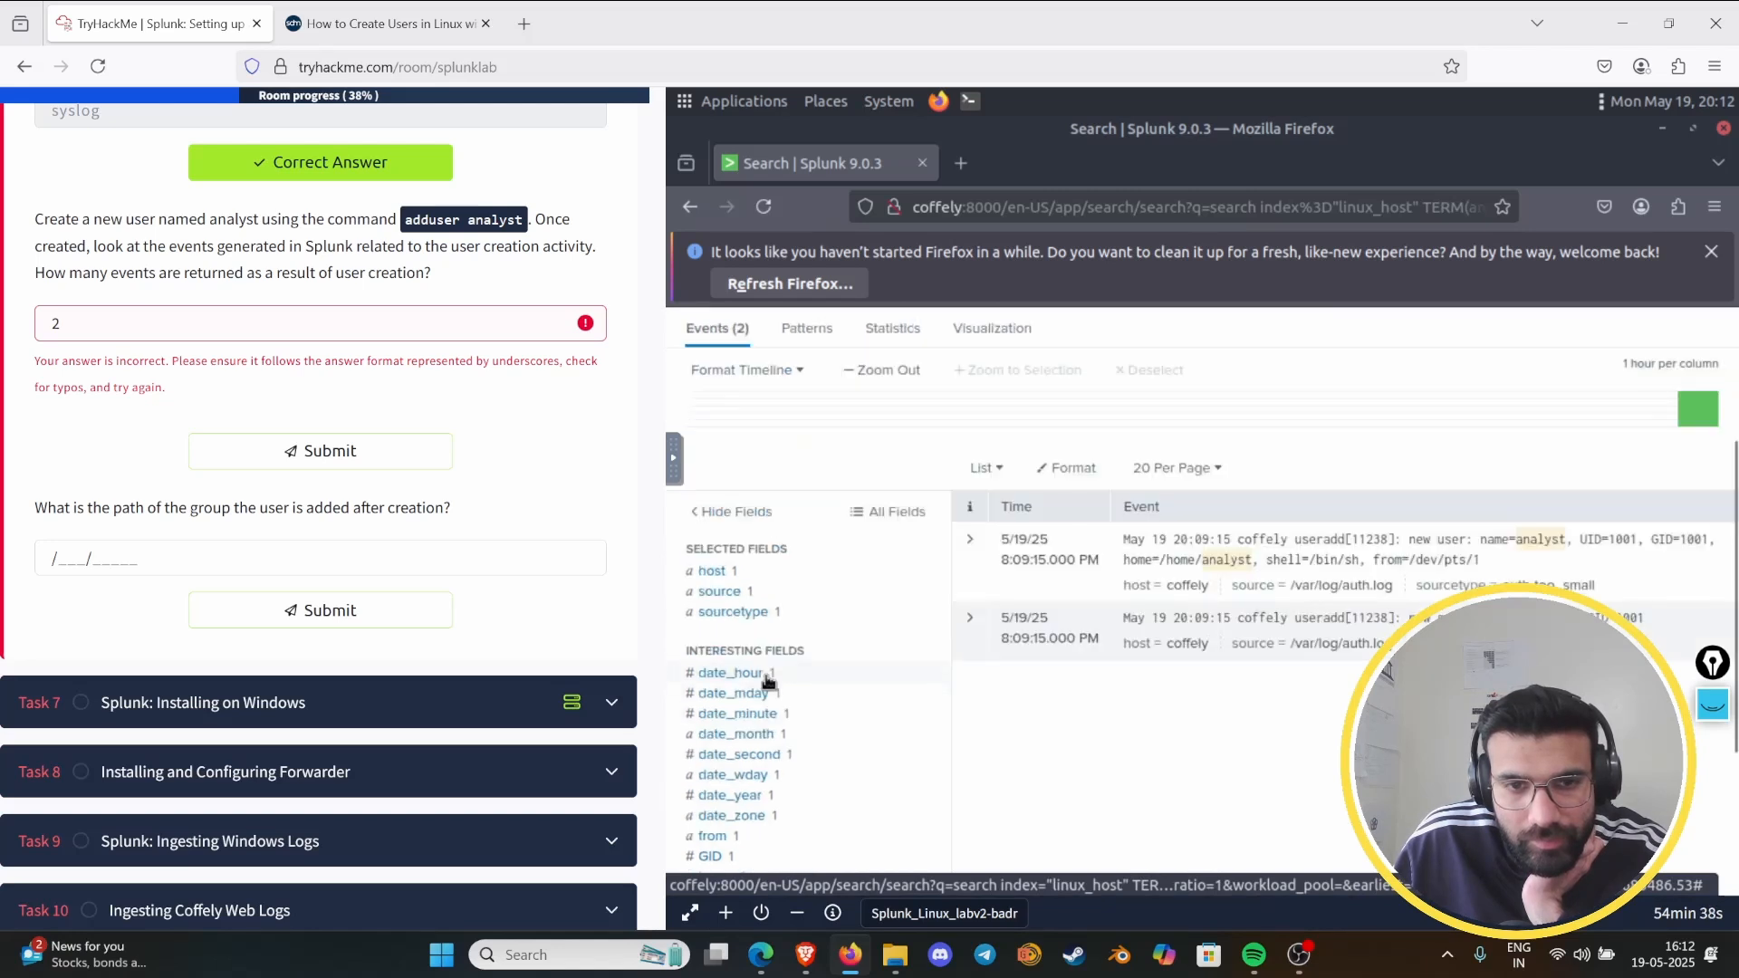
scroll(897, 659, "up", 3)
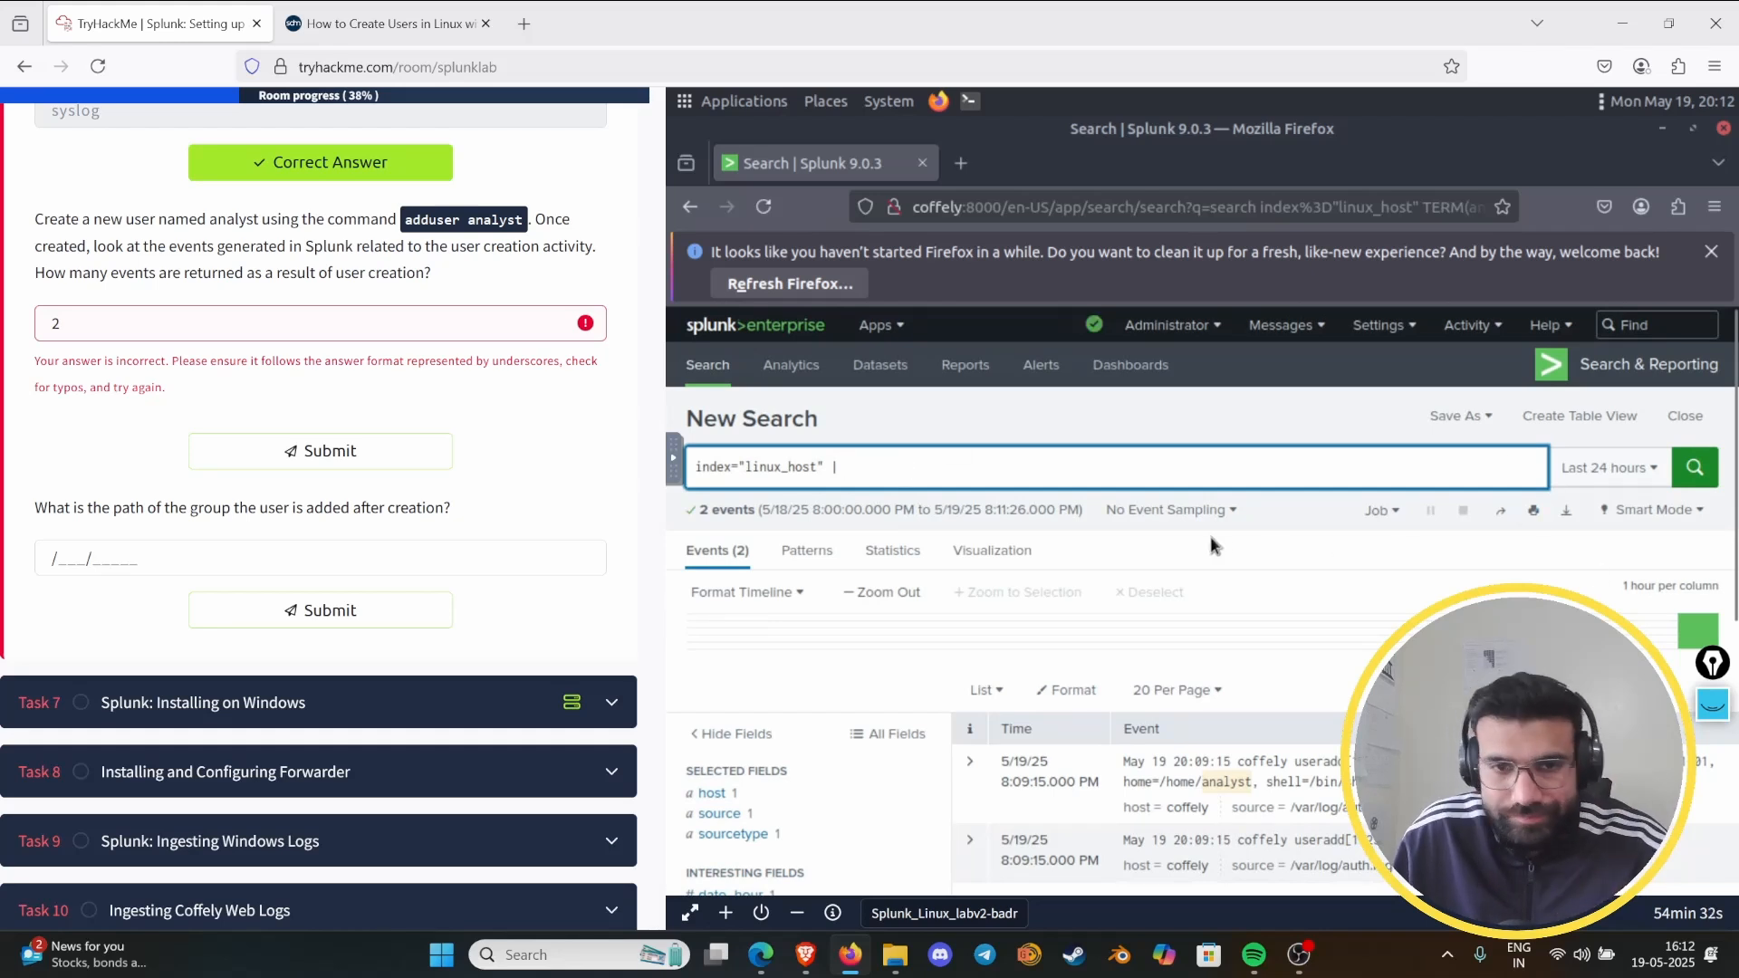
type("hos")
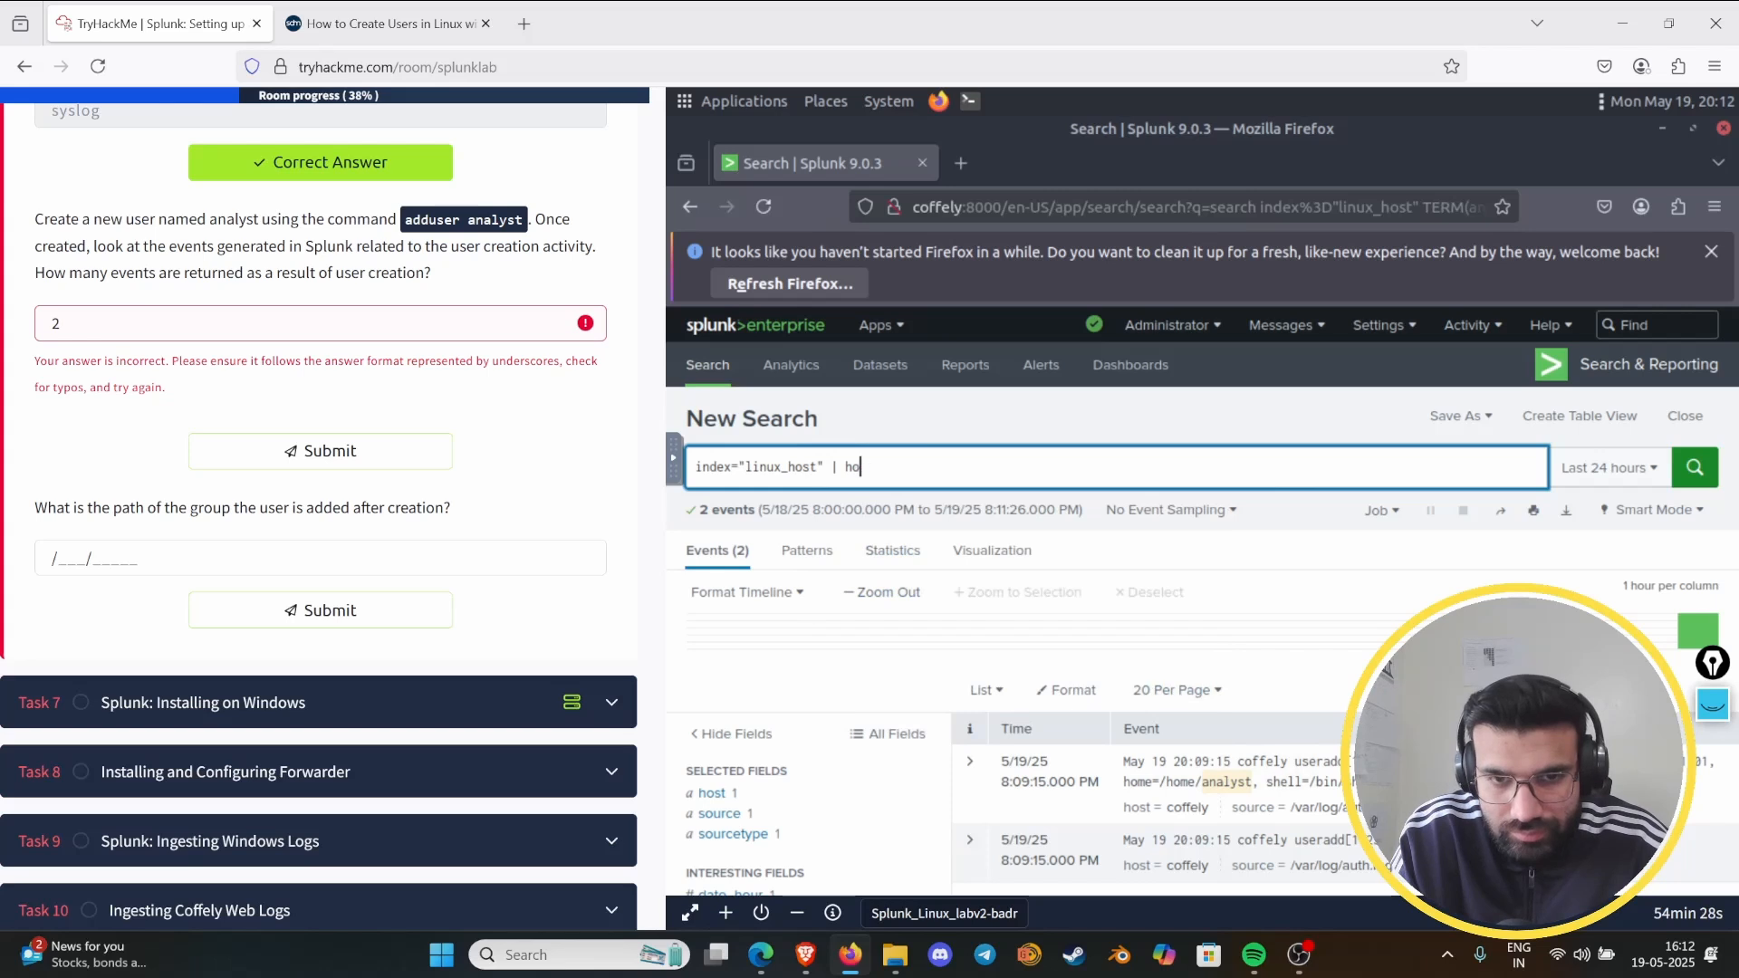
key("BackSpace")
key("BackSpace")
key("Tab")
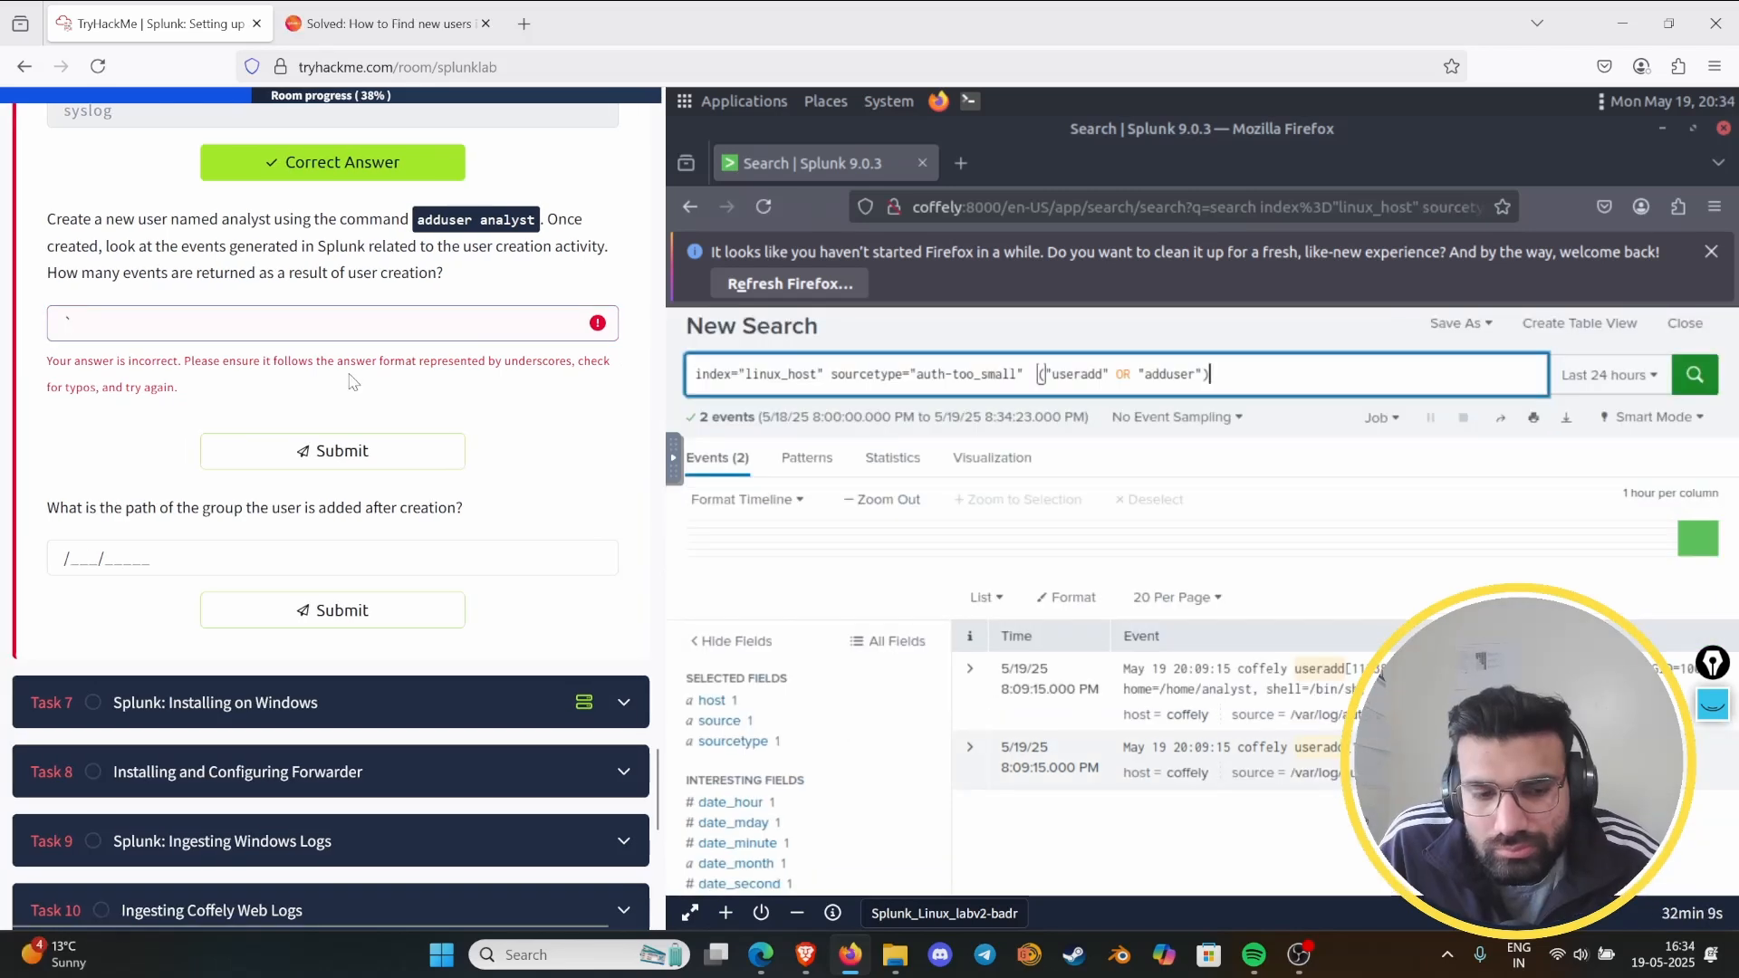
- Replace the answer to the user creation event question with 1 and submit it
key("BackSpace")
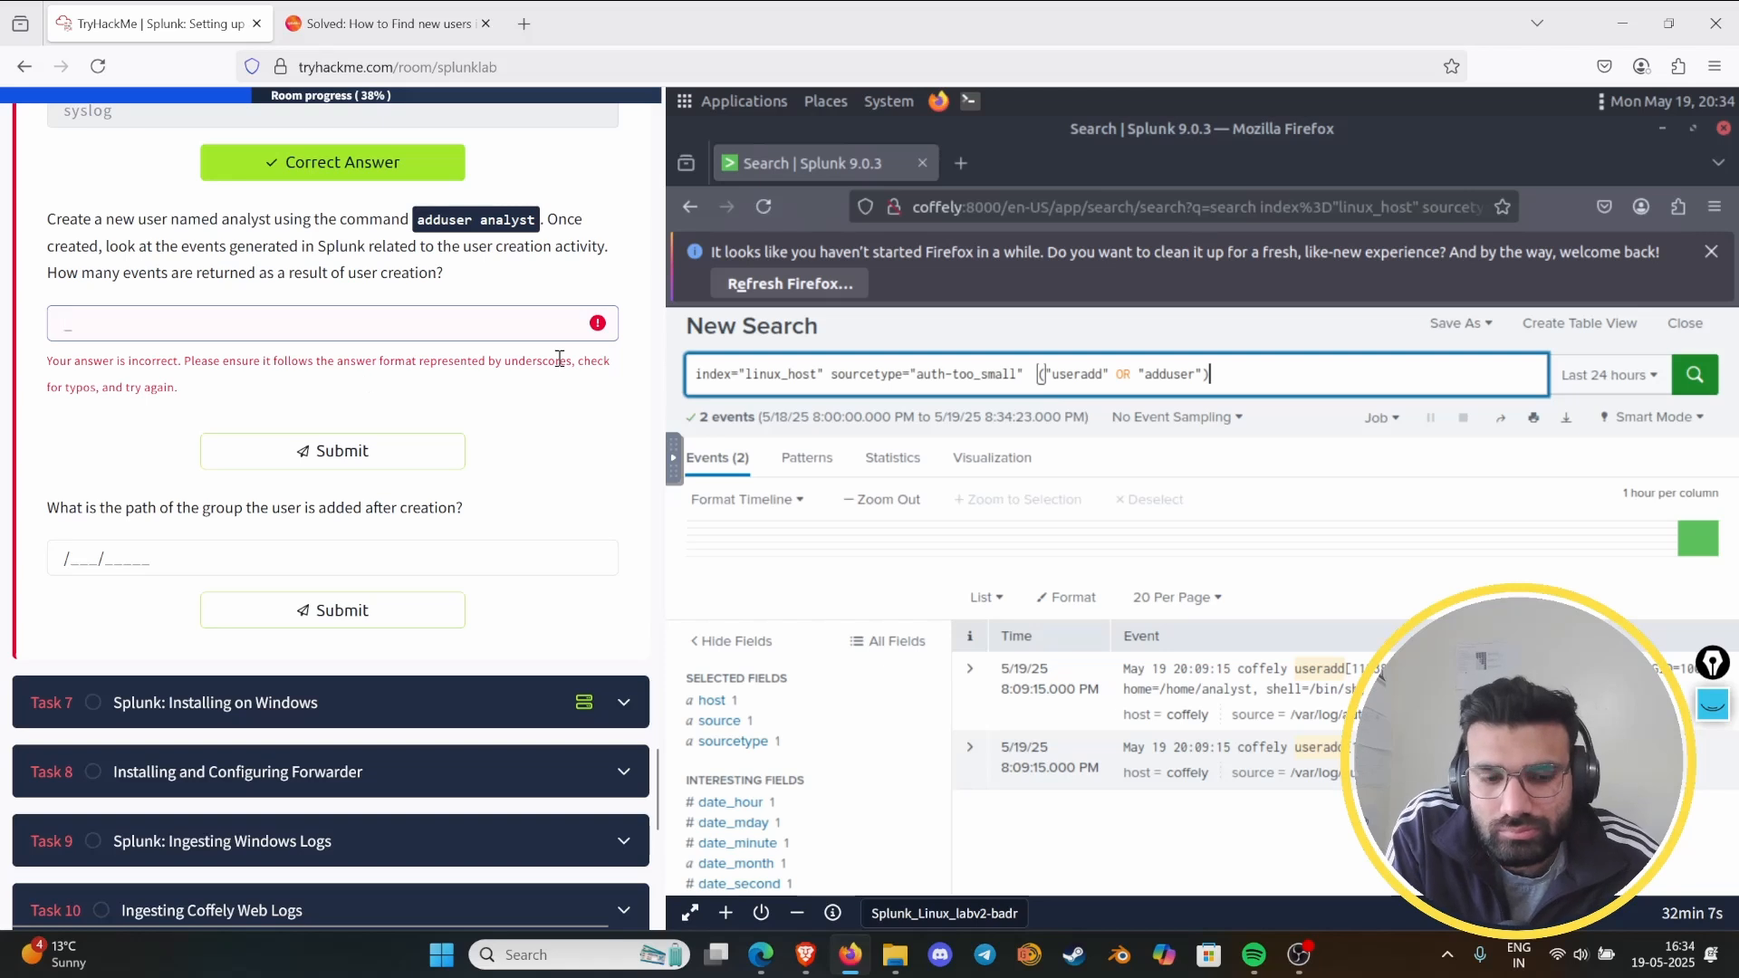
type("1")
key("Return")
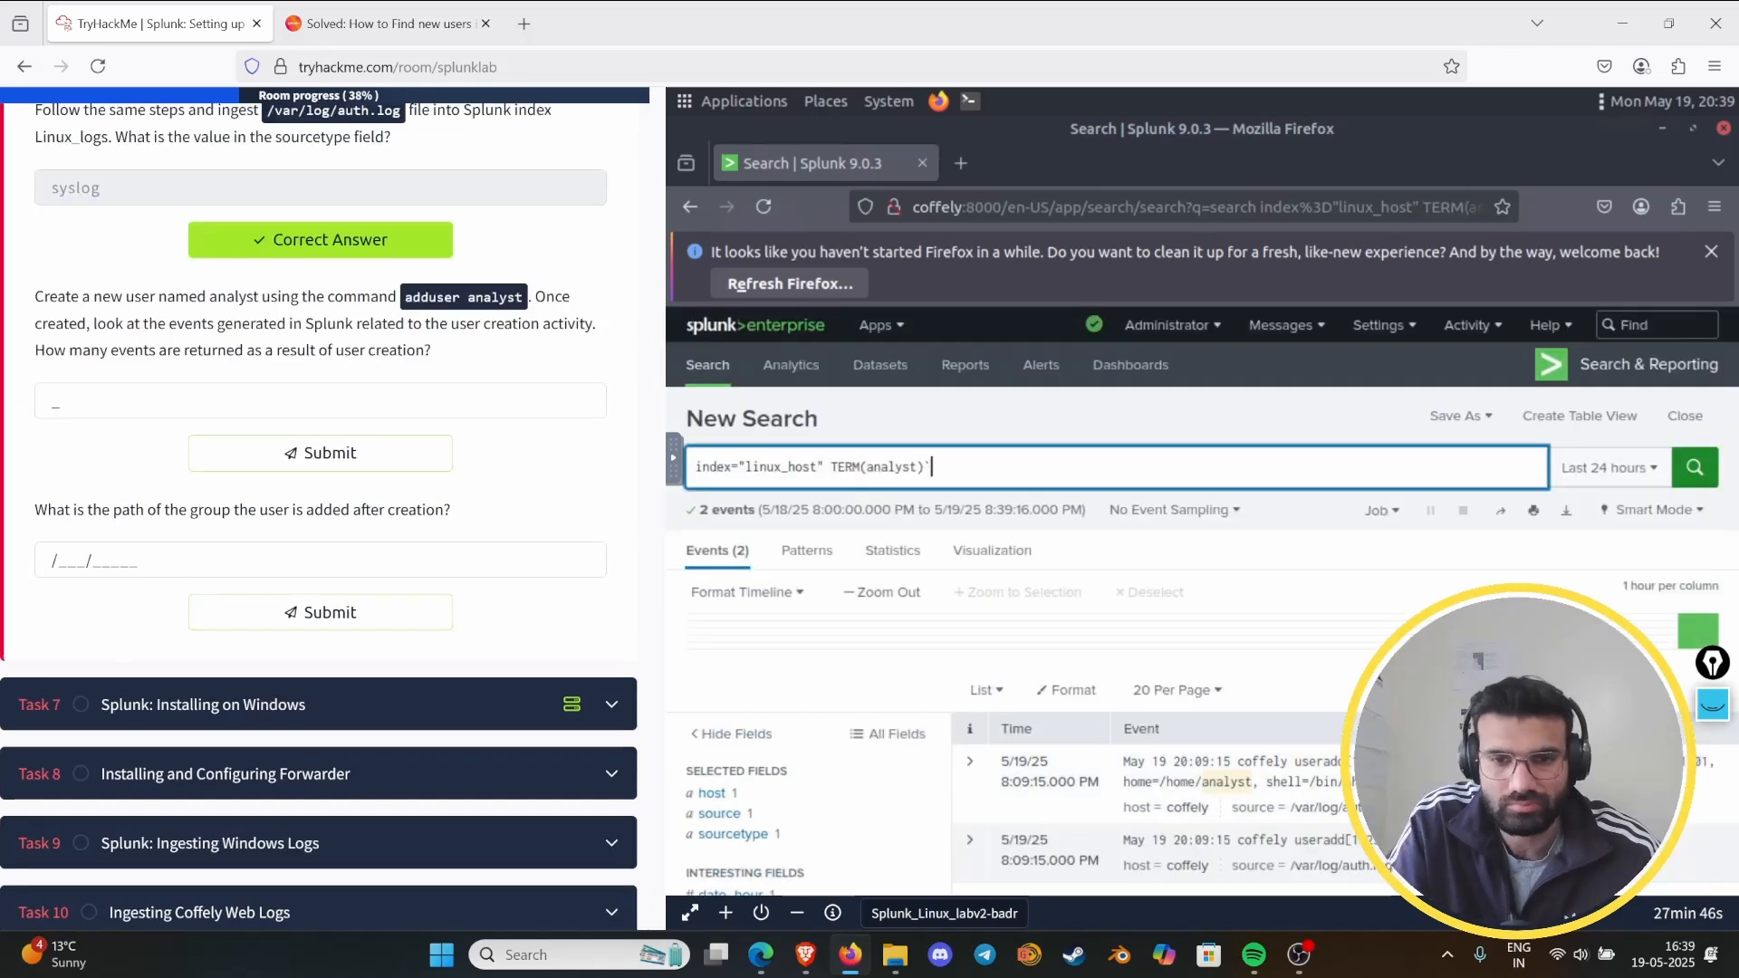
- Reread the lab questions, expand the new user event for analyst to examine its field values, and collapse it again
key("BackSpace")
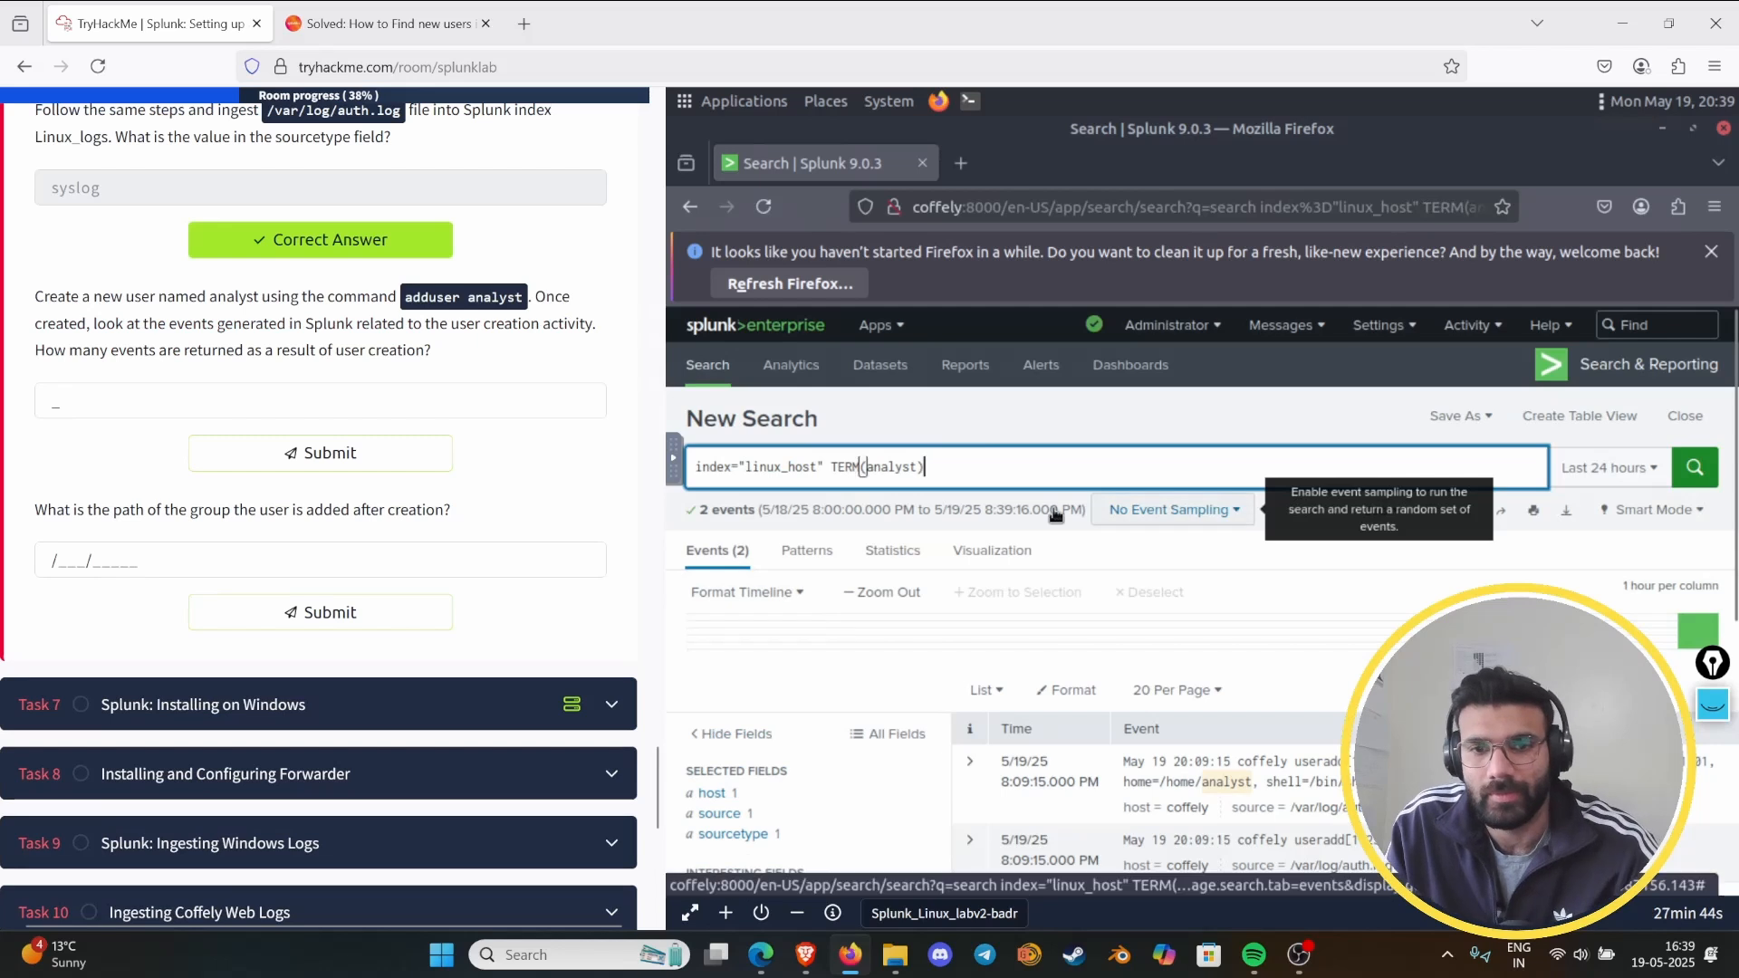
scroll(417, 553, "down", 2)
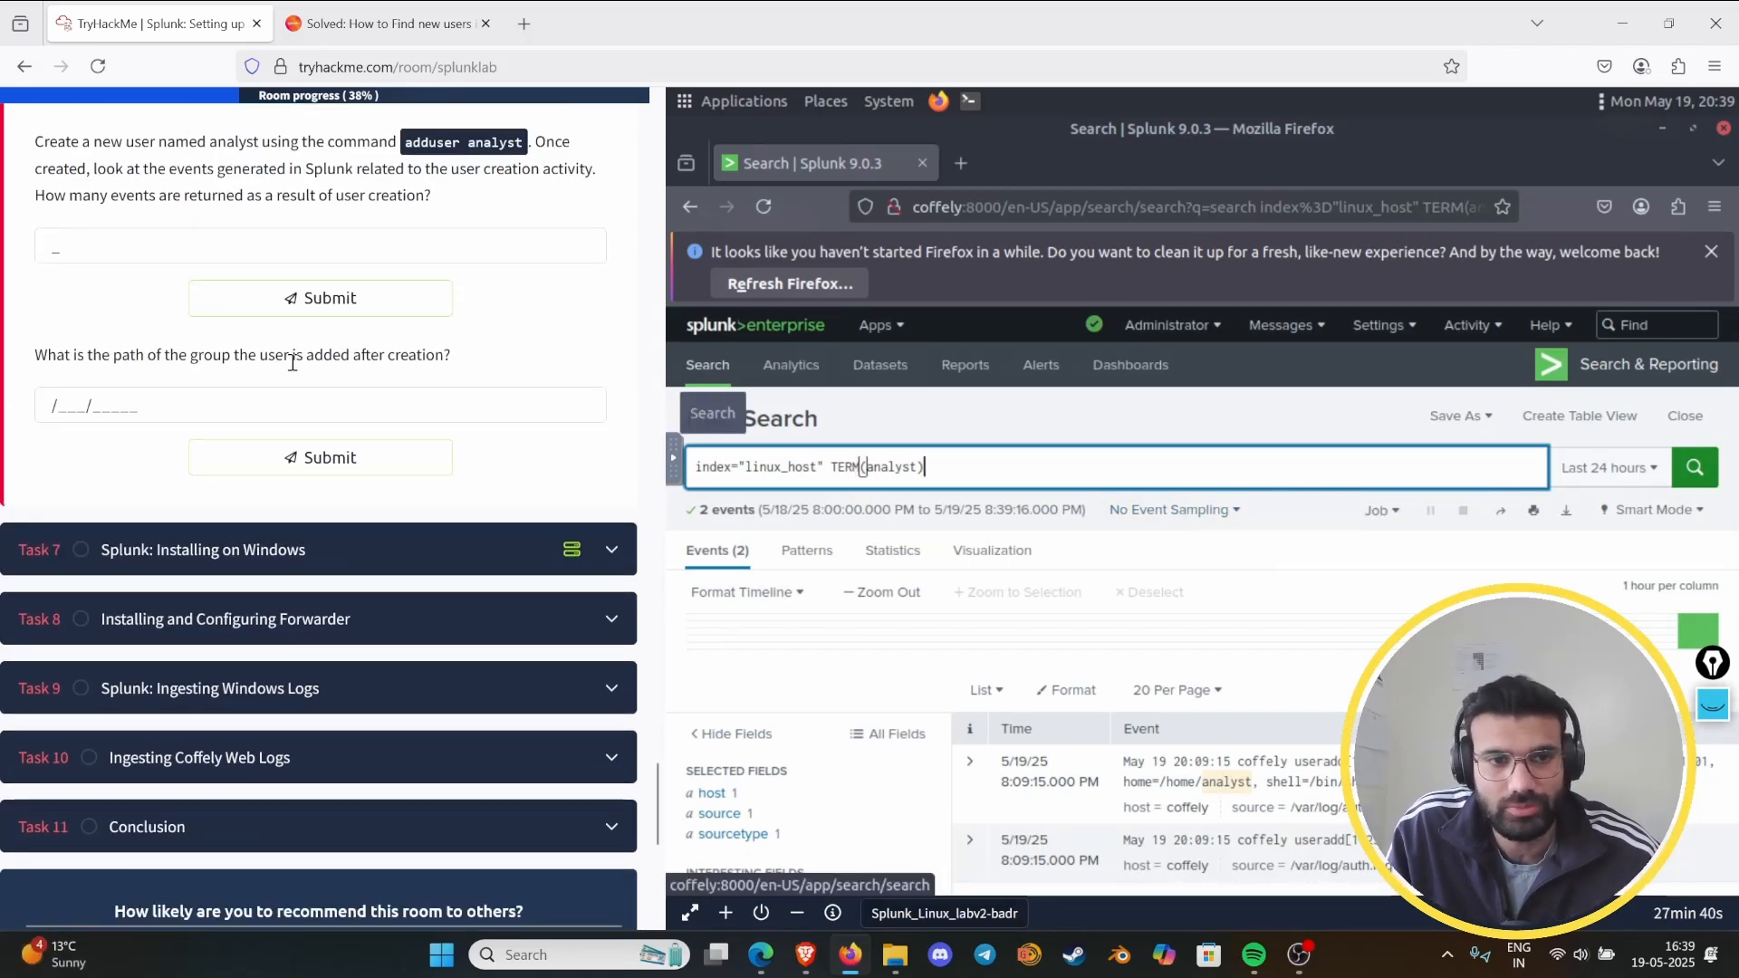
scroll(1014, 656, "down", 4)
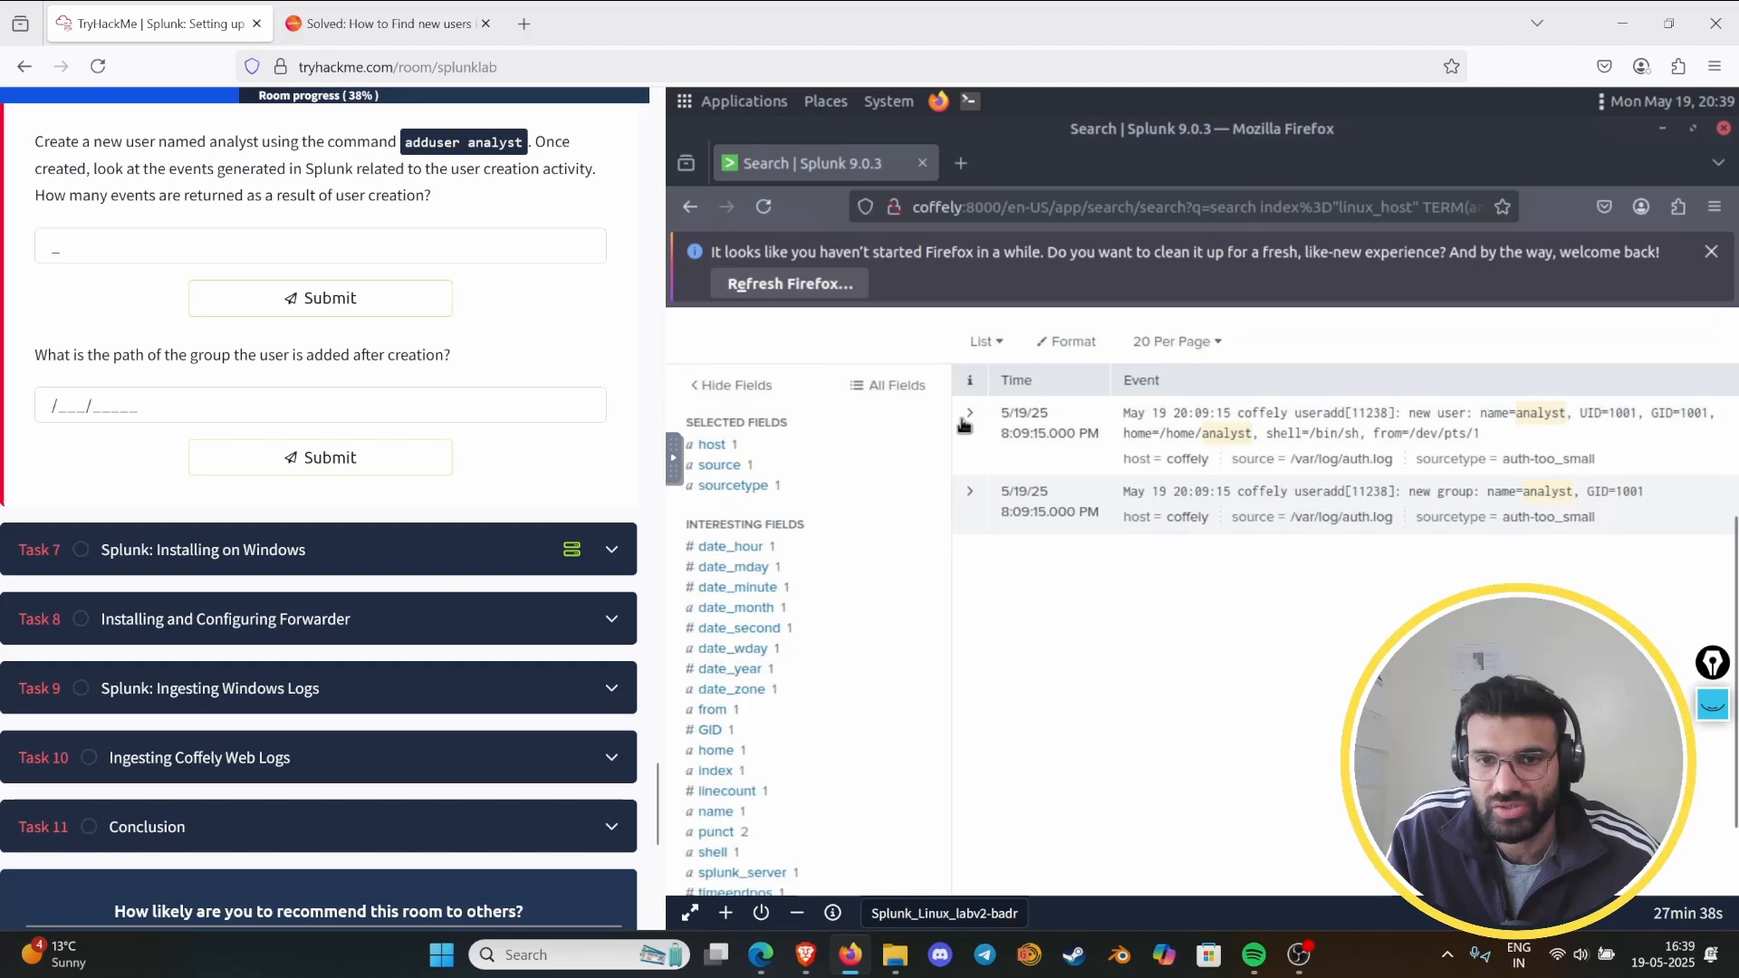
left_click(966, 416)
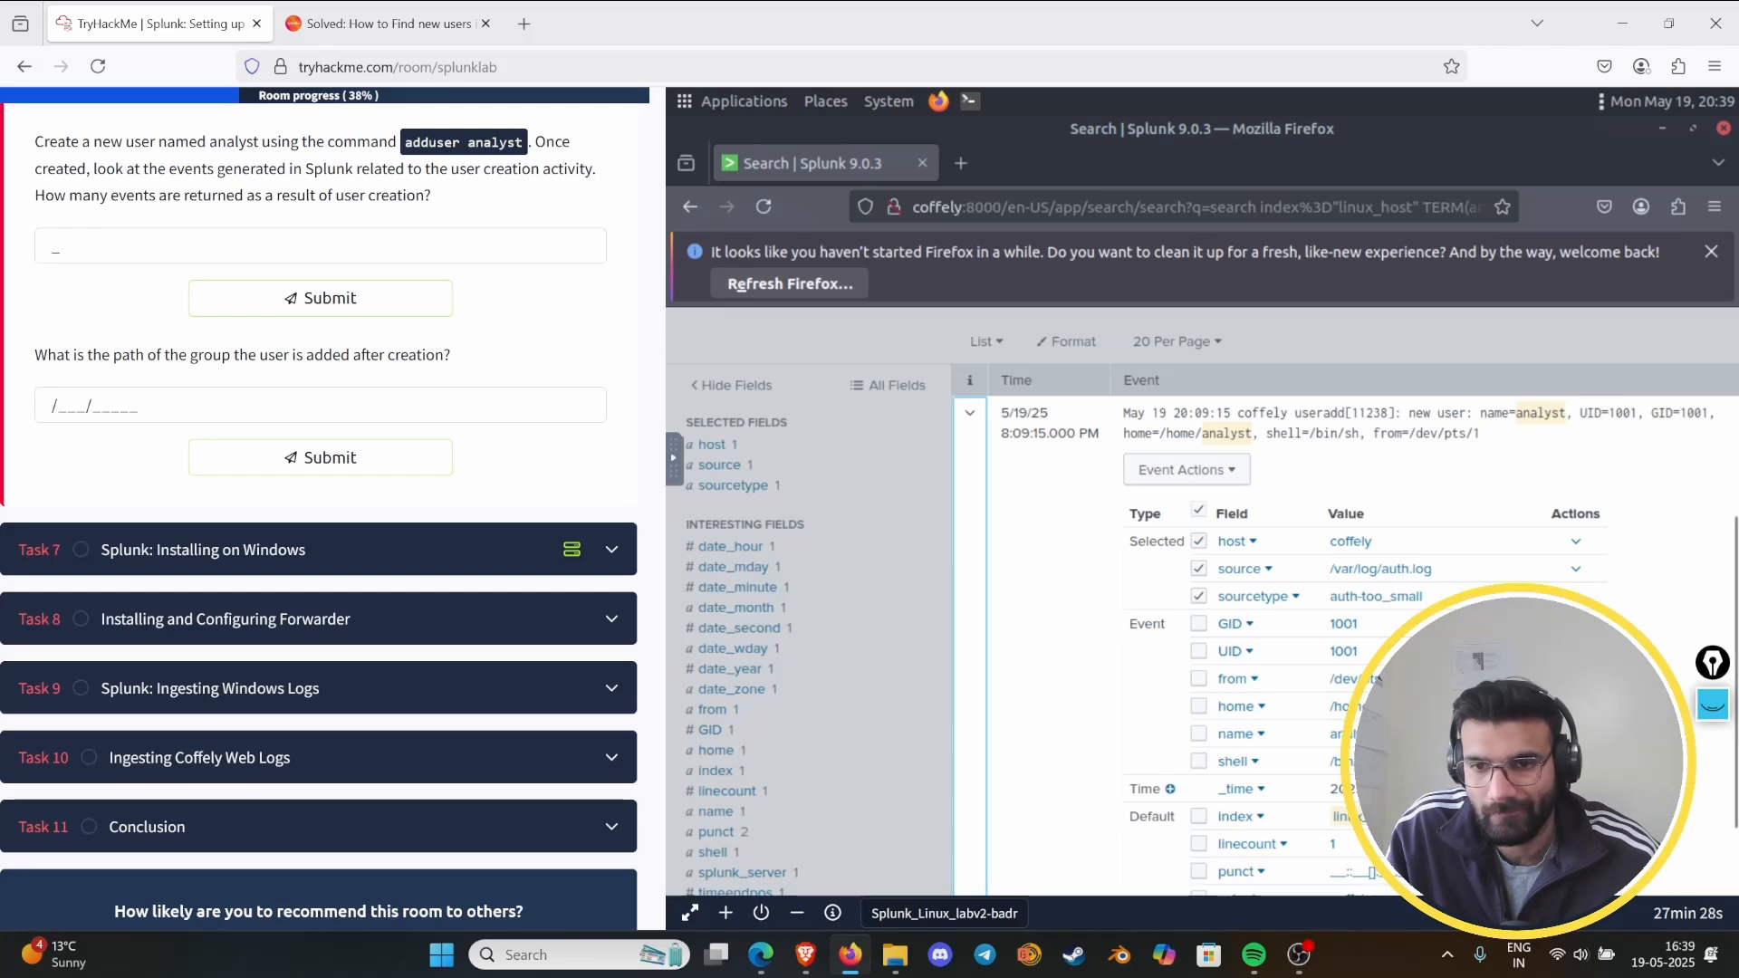
scroll(1375, 678, "down", 2)
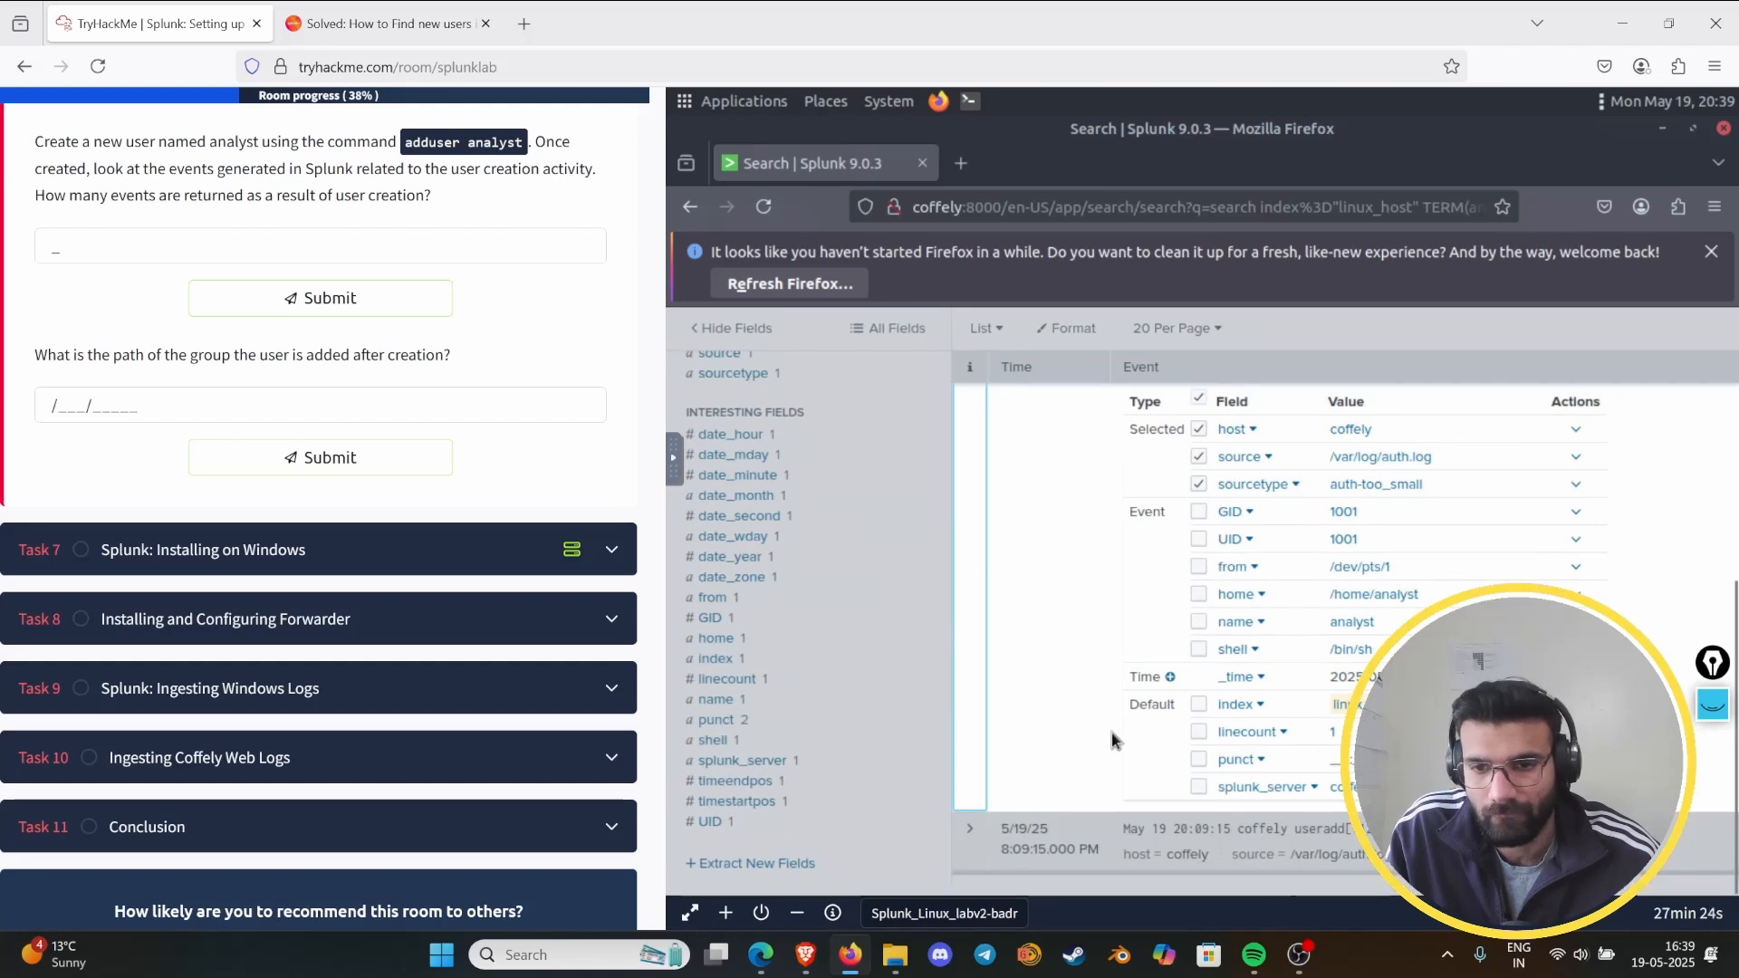
scroll(1019, 495, "up", 5)
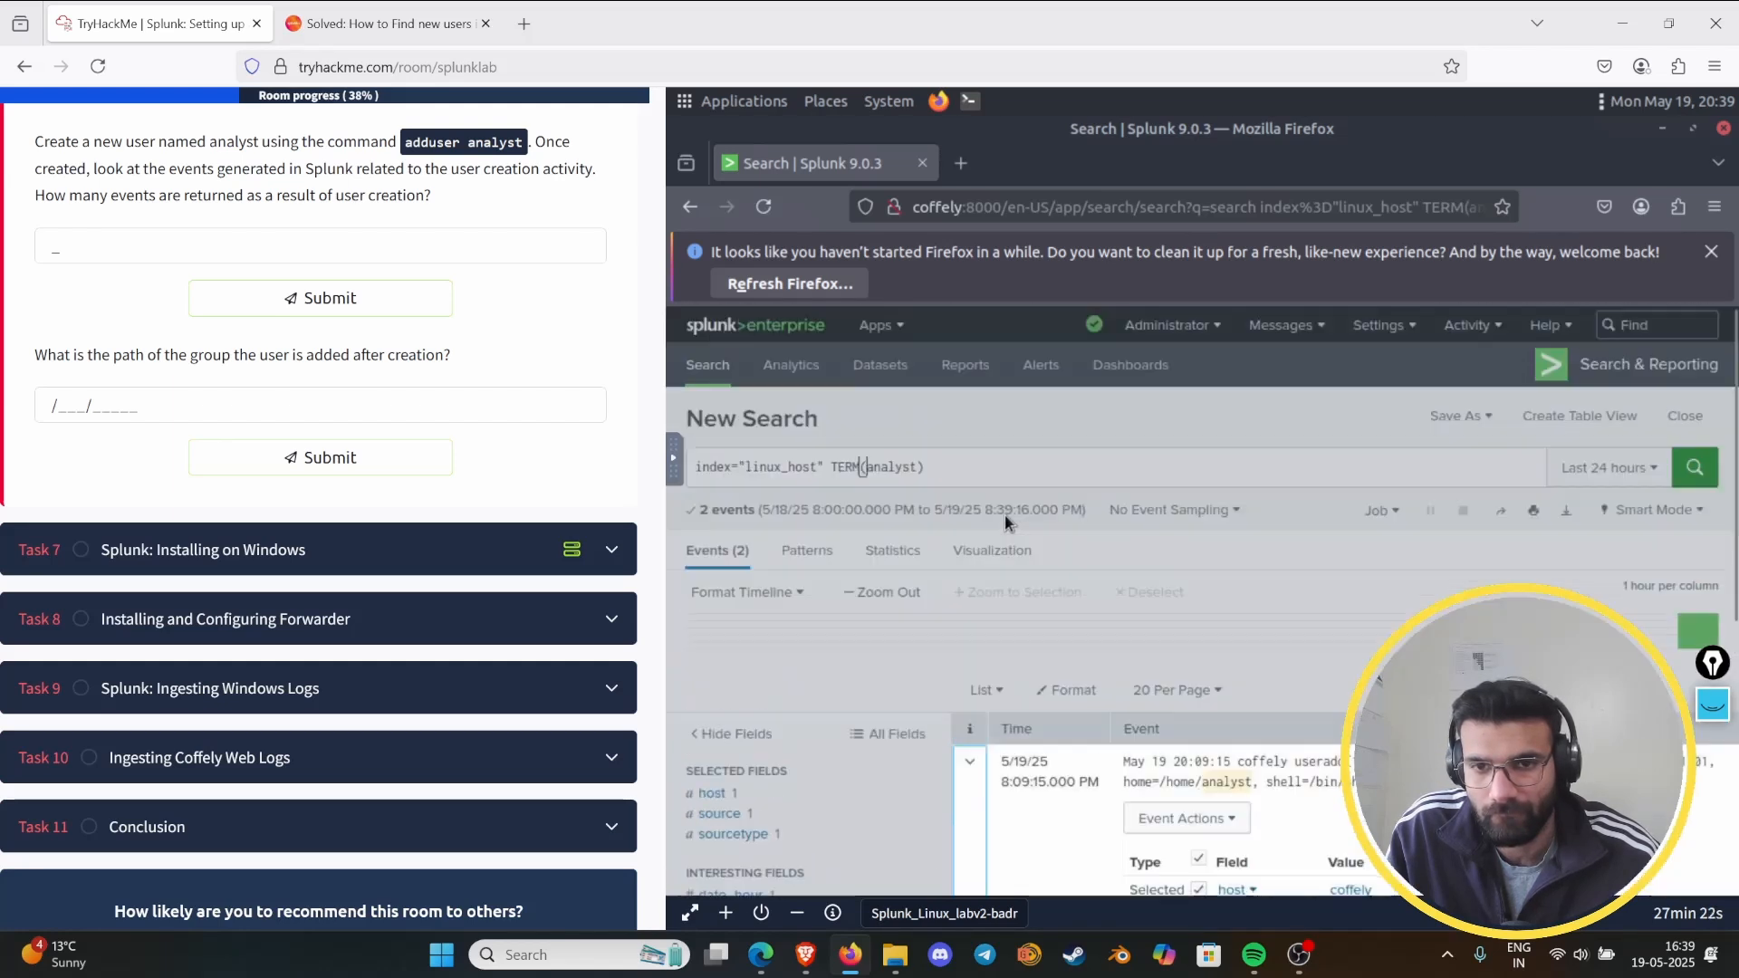
left_click(972, 764)
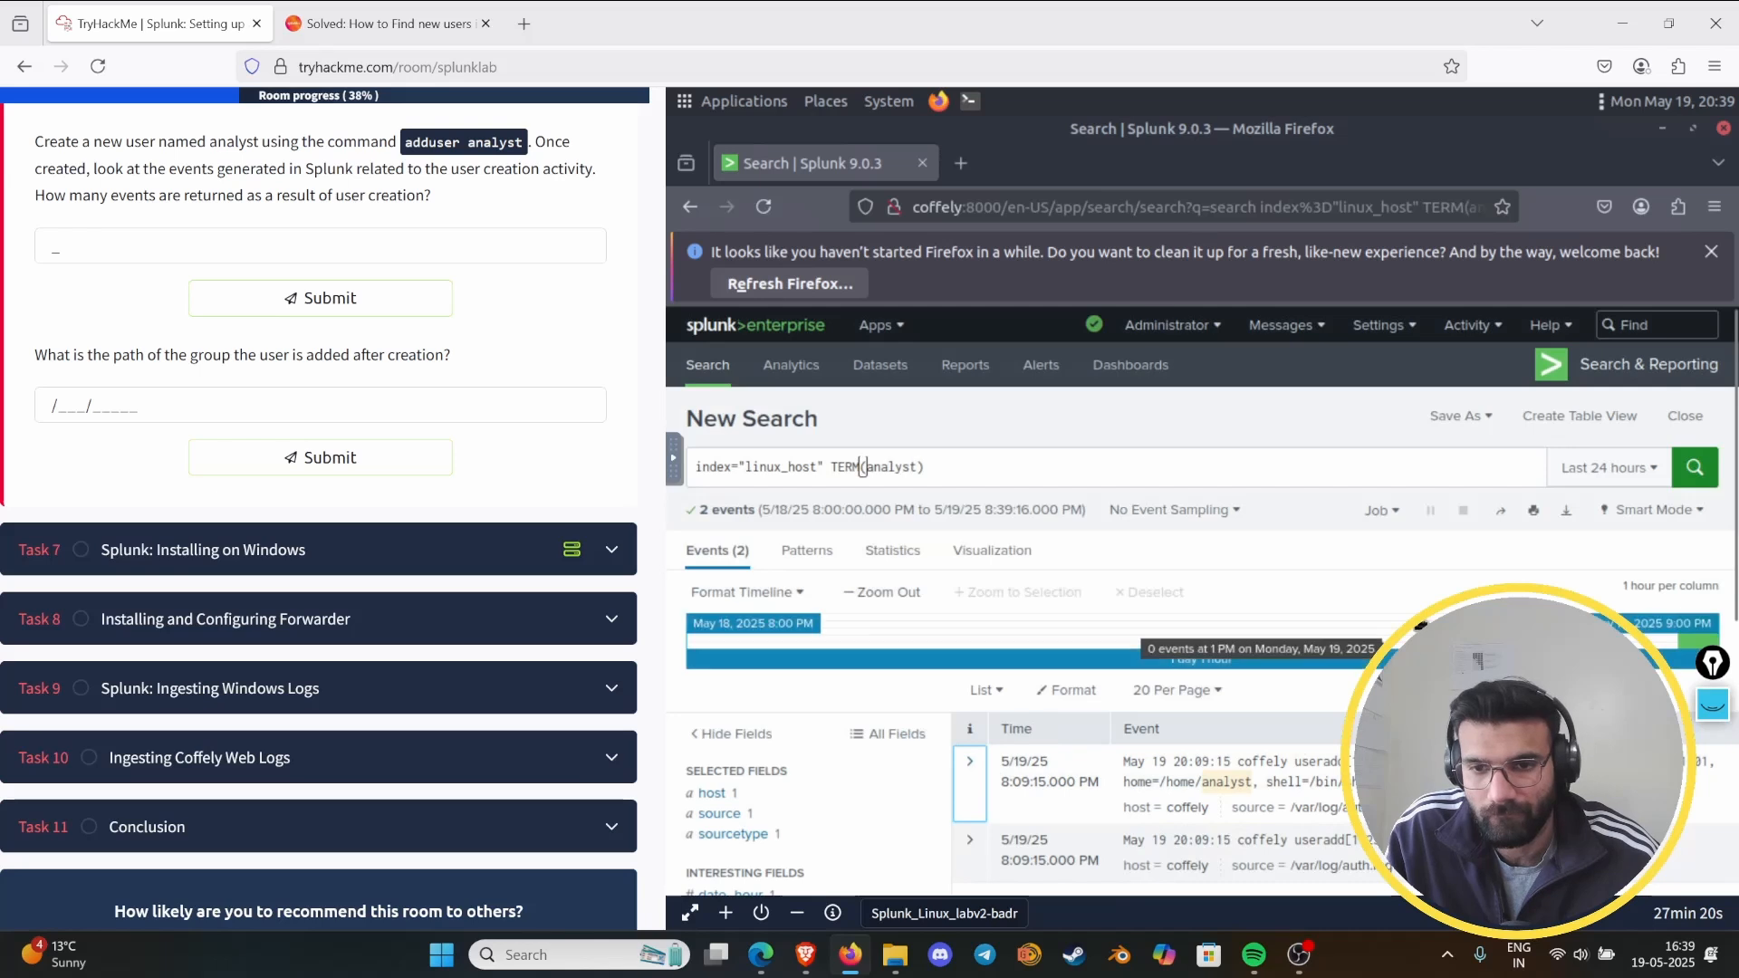
scroll(1513, 543, "down", 3)
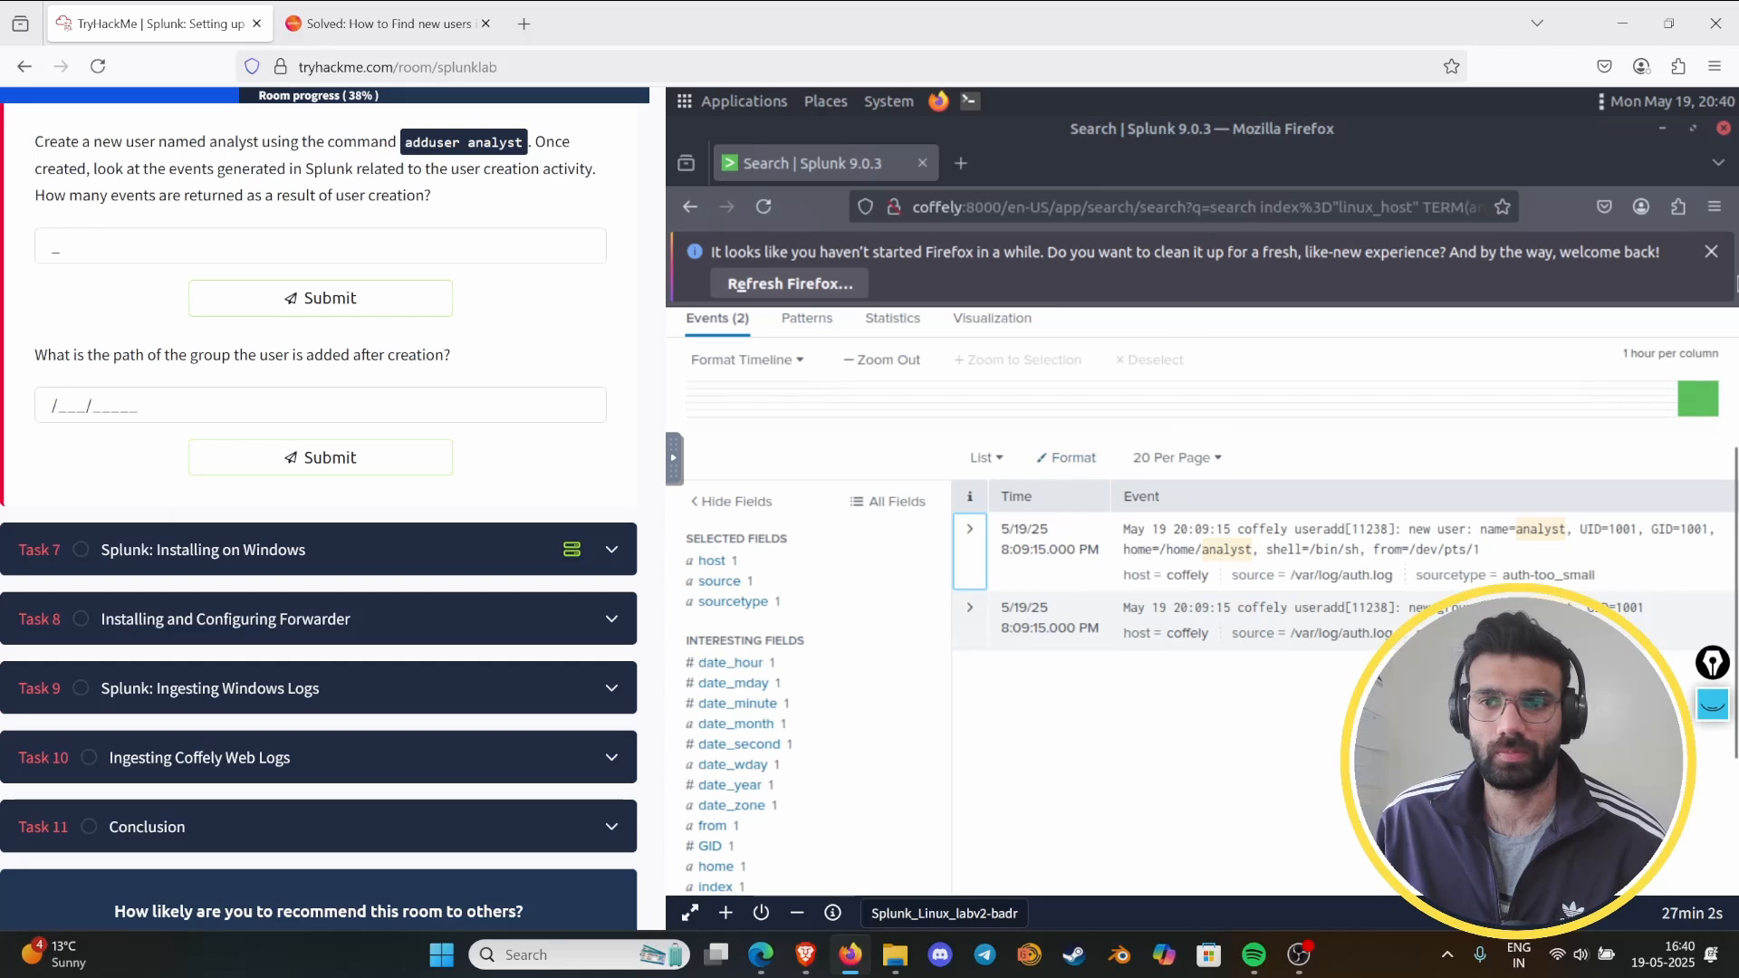
- Switch to the lab terminal and review the useradd analyst command run there
mouse_move(1709, 487)
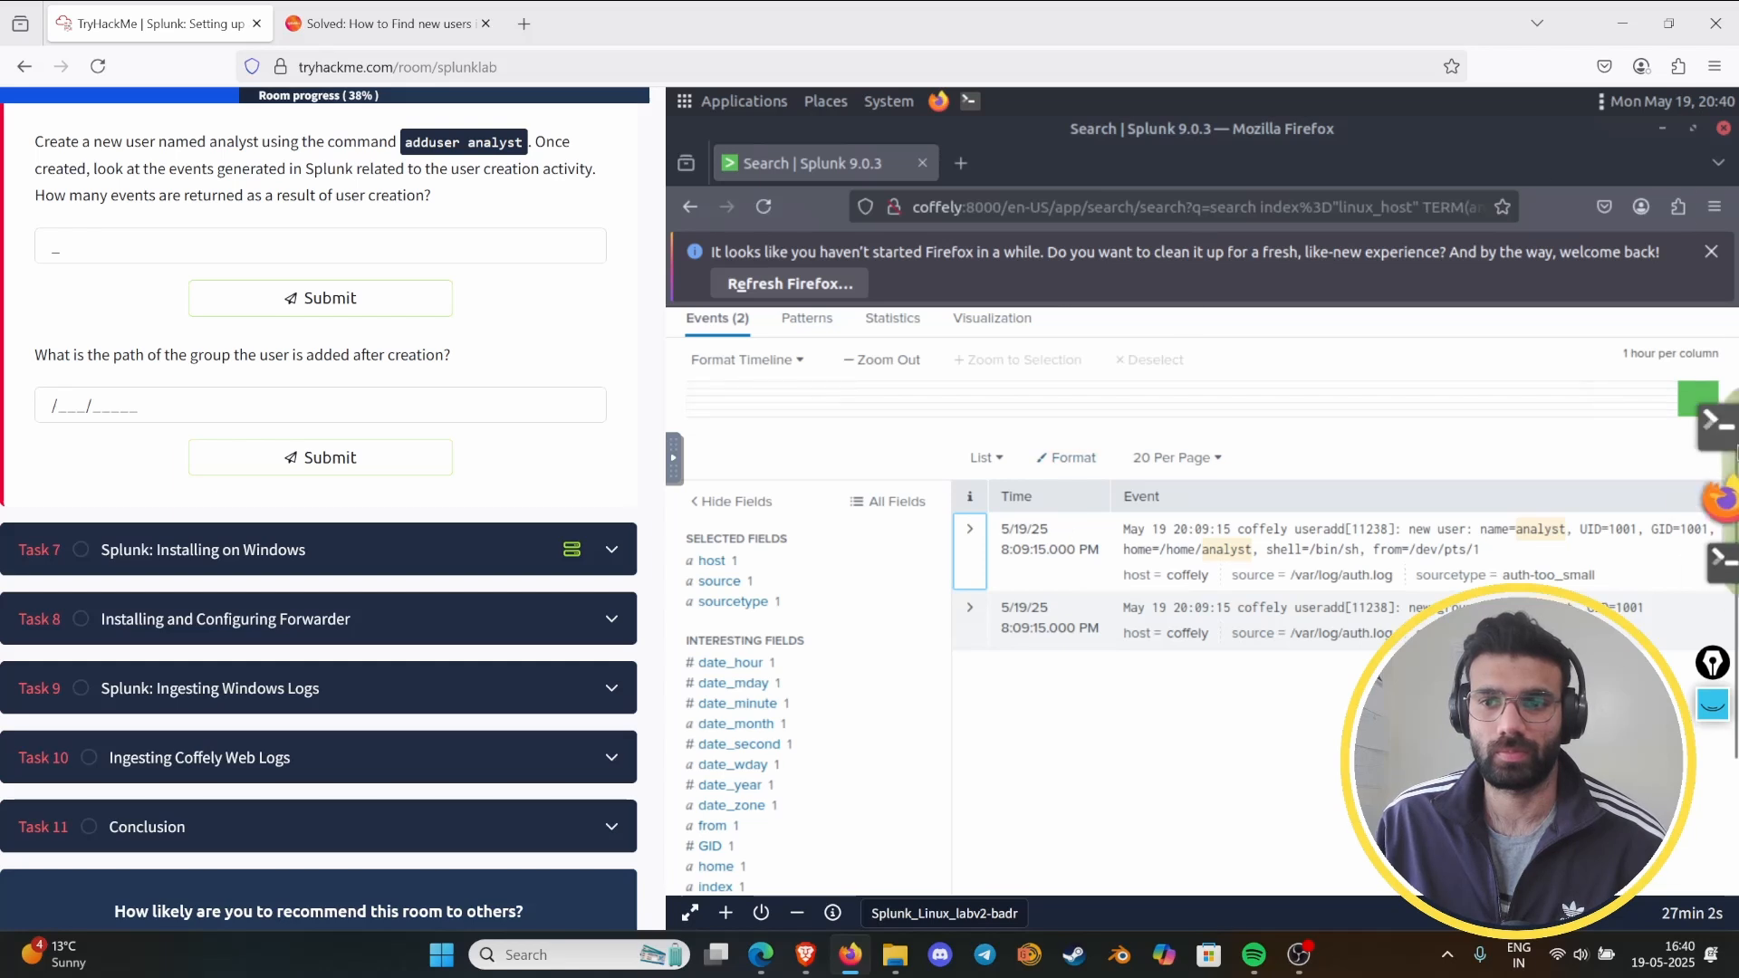
left_click(1705, 575)
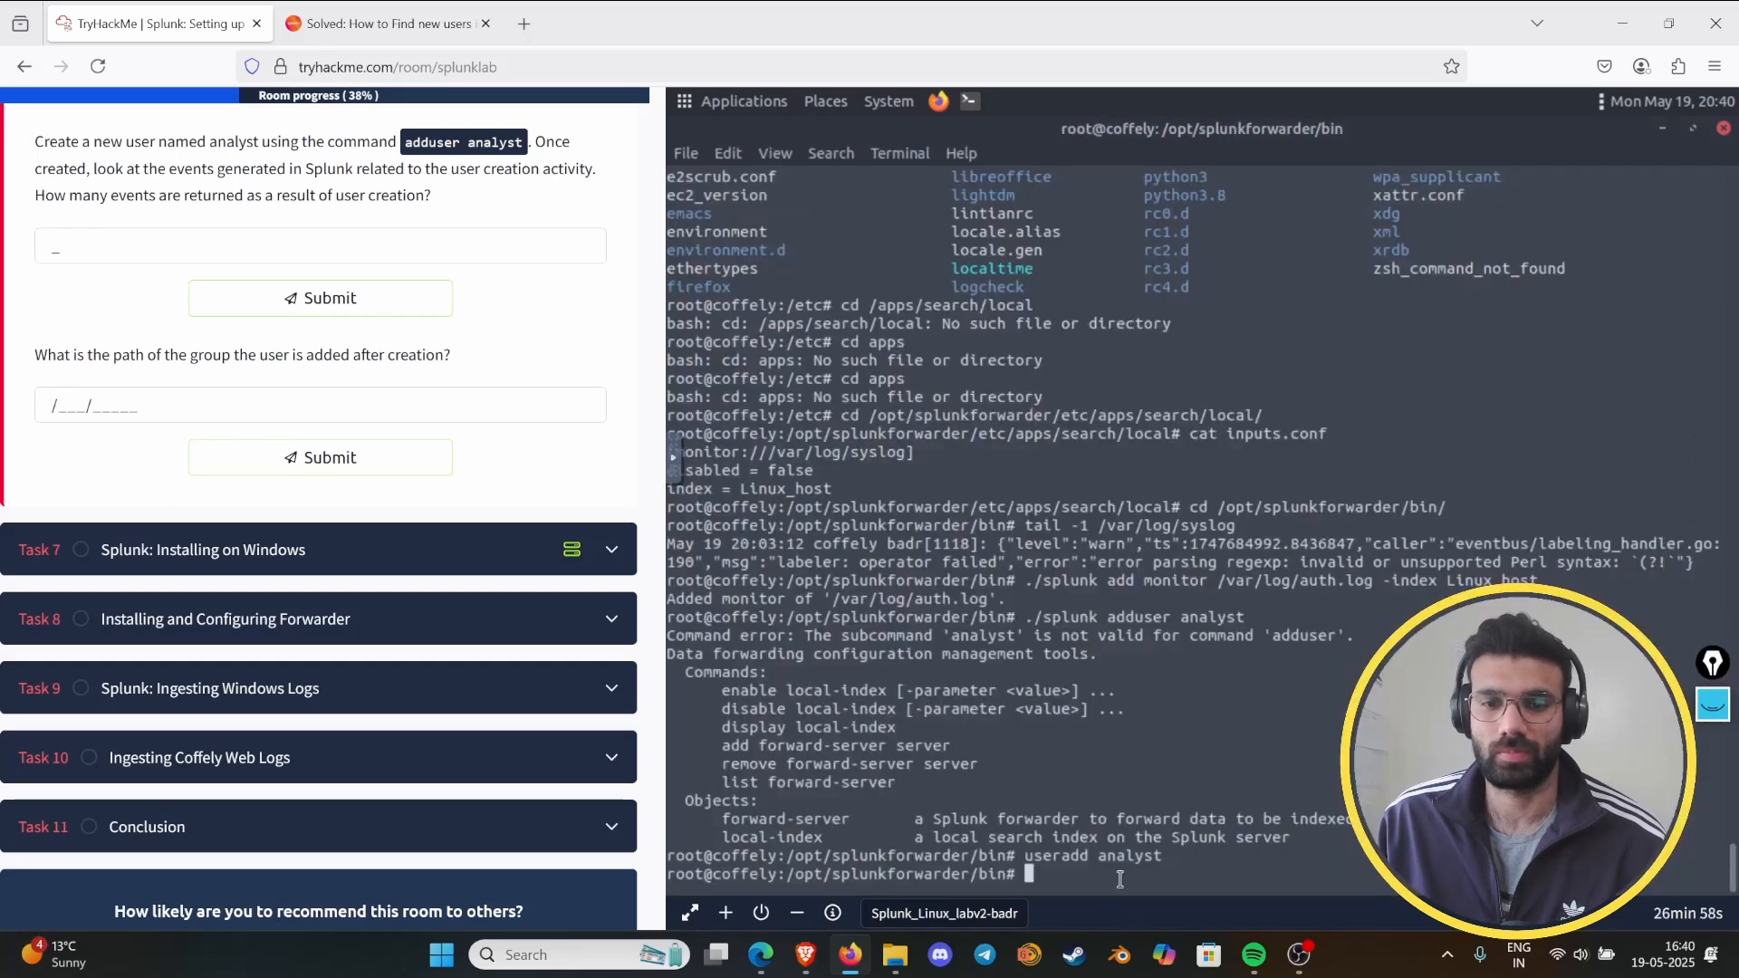
mouse_move(1702, 466)
type("ls")
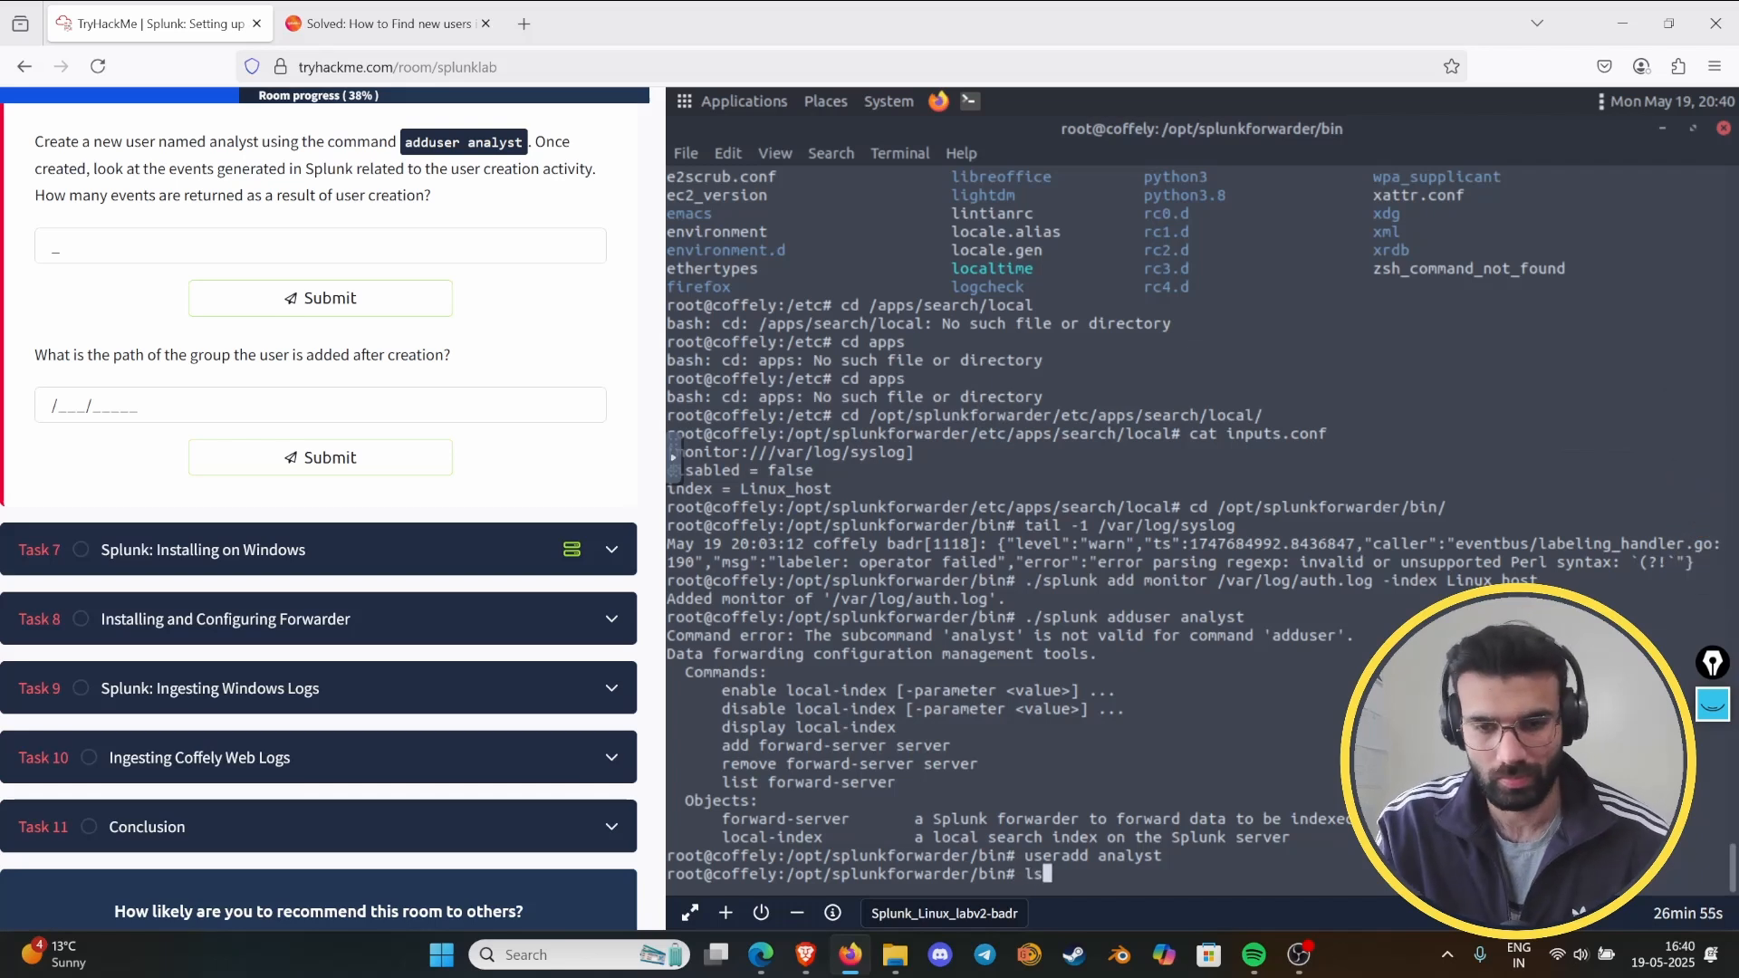
key("Return")
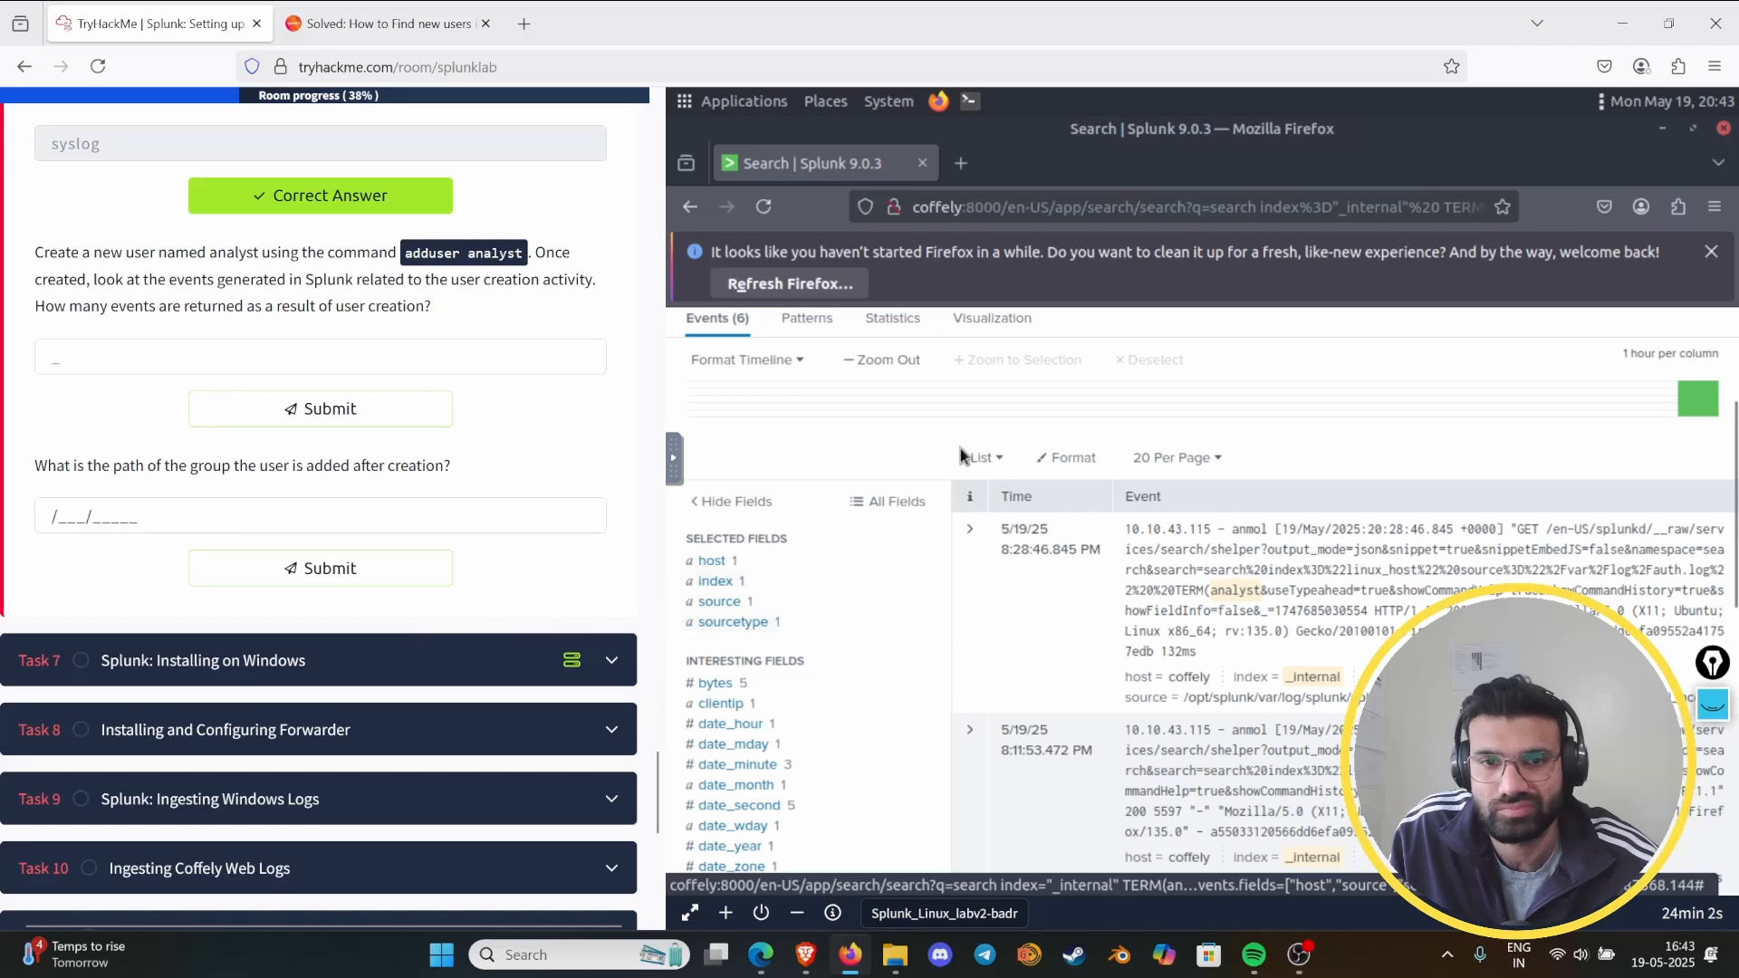
- Check the event count of the index="_internal" TERM(analyst) search and submit 6 as the answer to the user creation event question
scroll(963, 454, "up", 3)
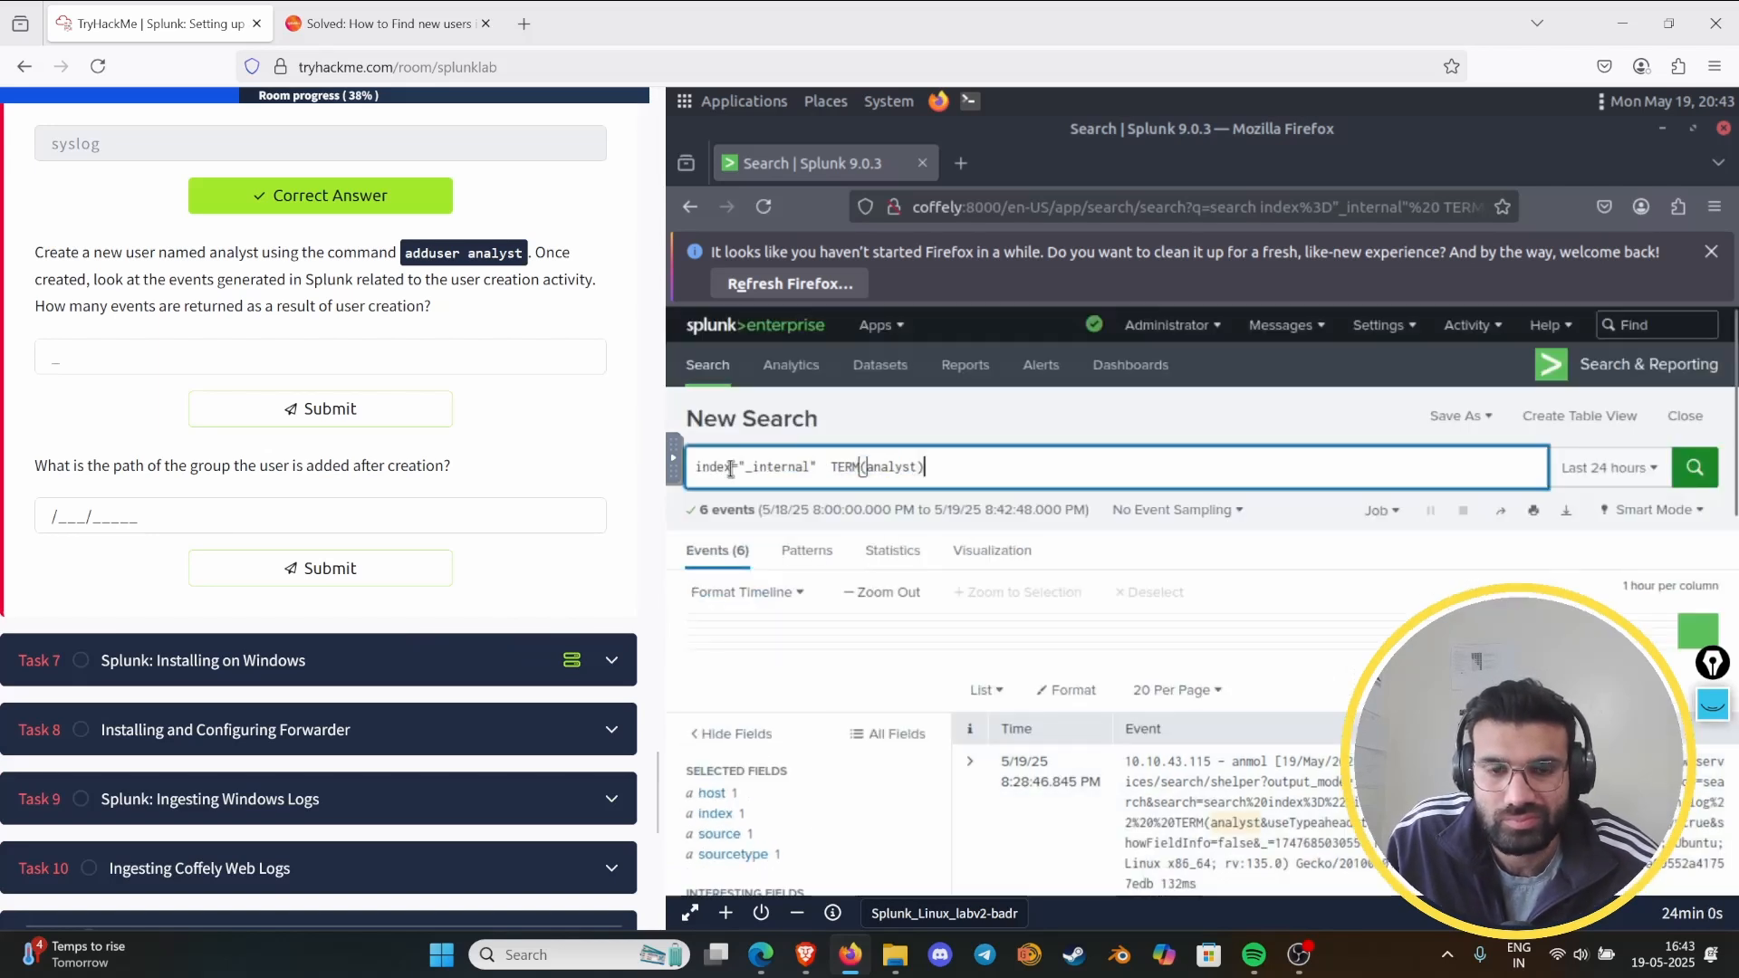
left_click_drag(729, 471, 728, 498)
left_click(760, 478)
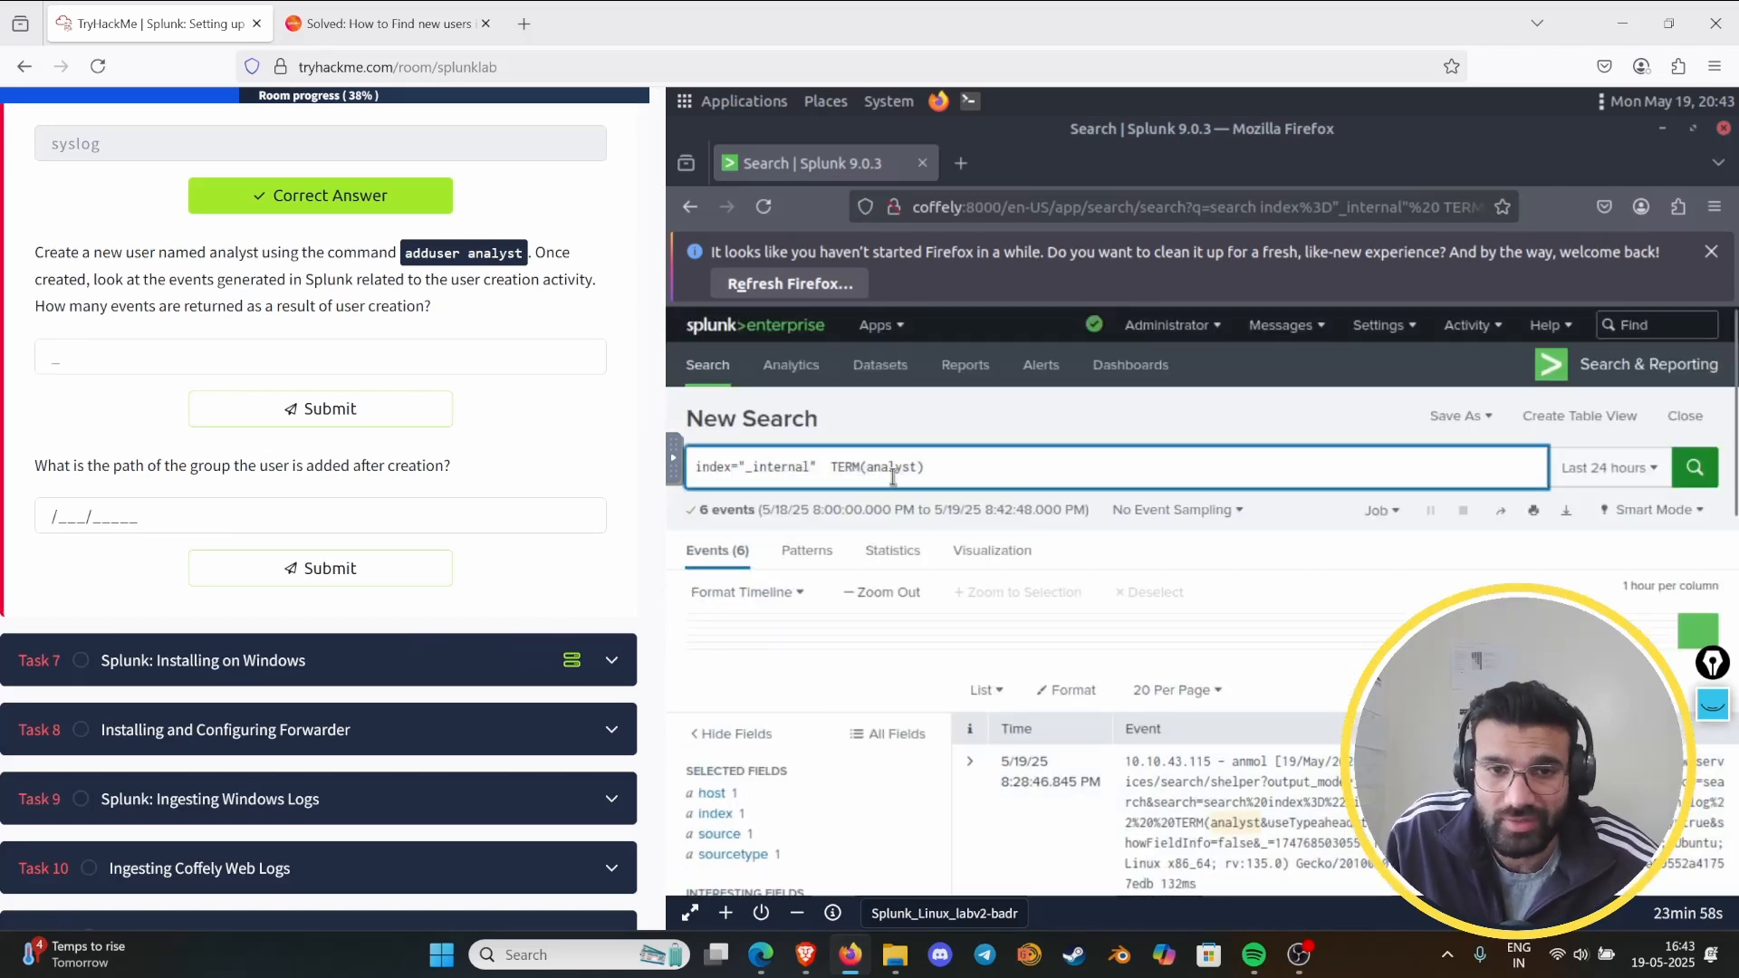
left_click(716, 549)
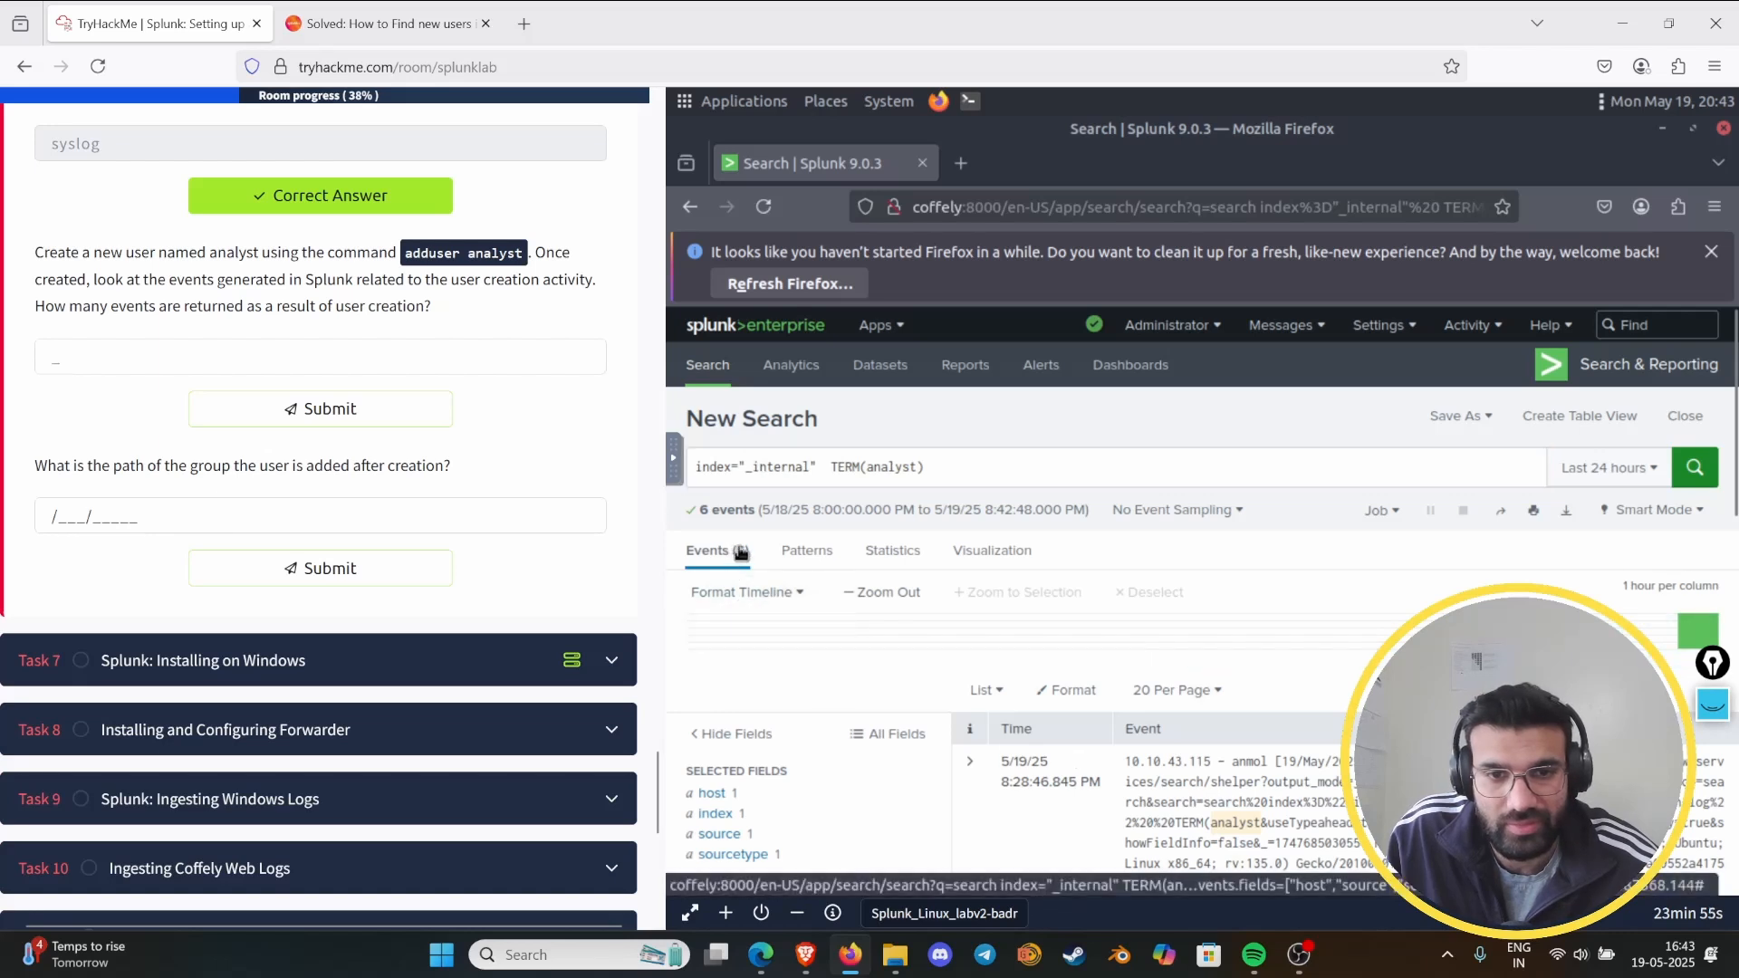
left_click(114, 356)
type("6")
key("Return")
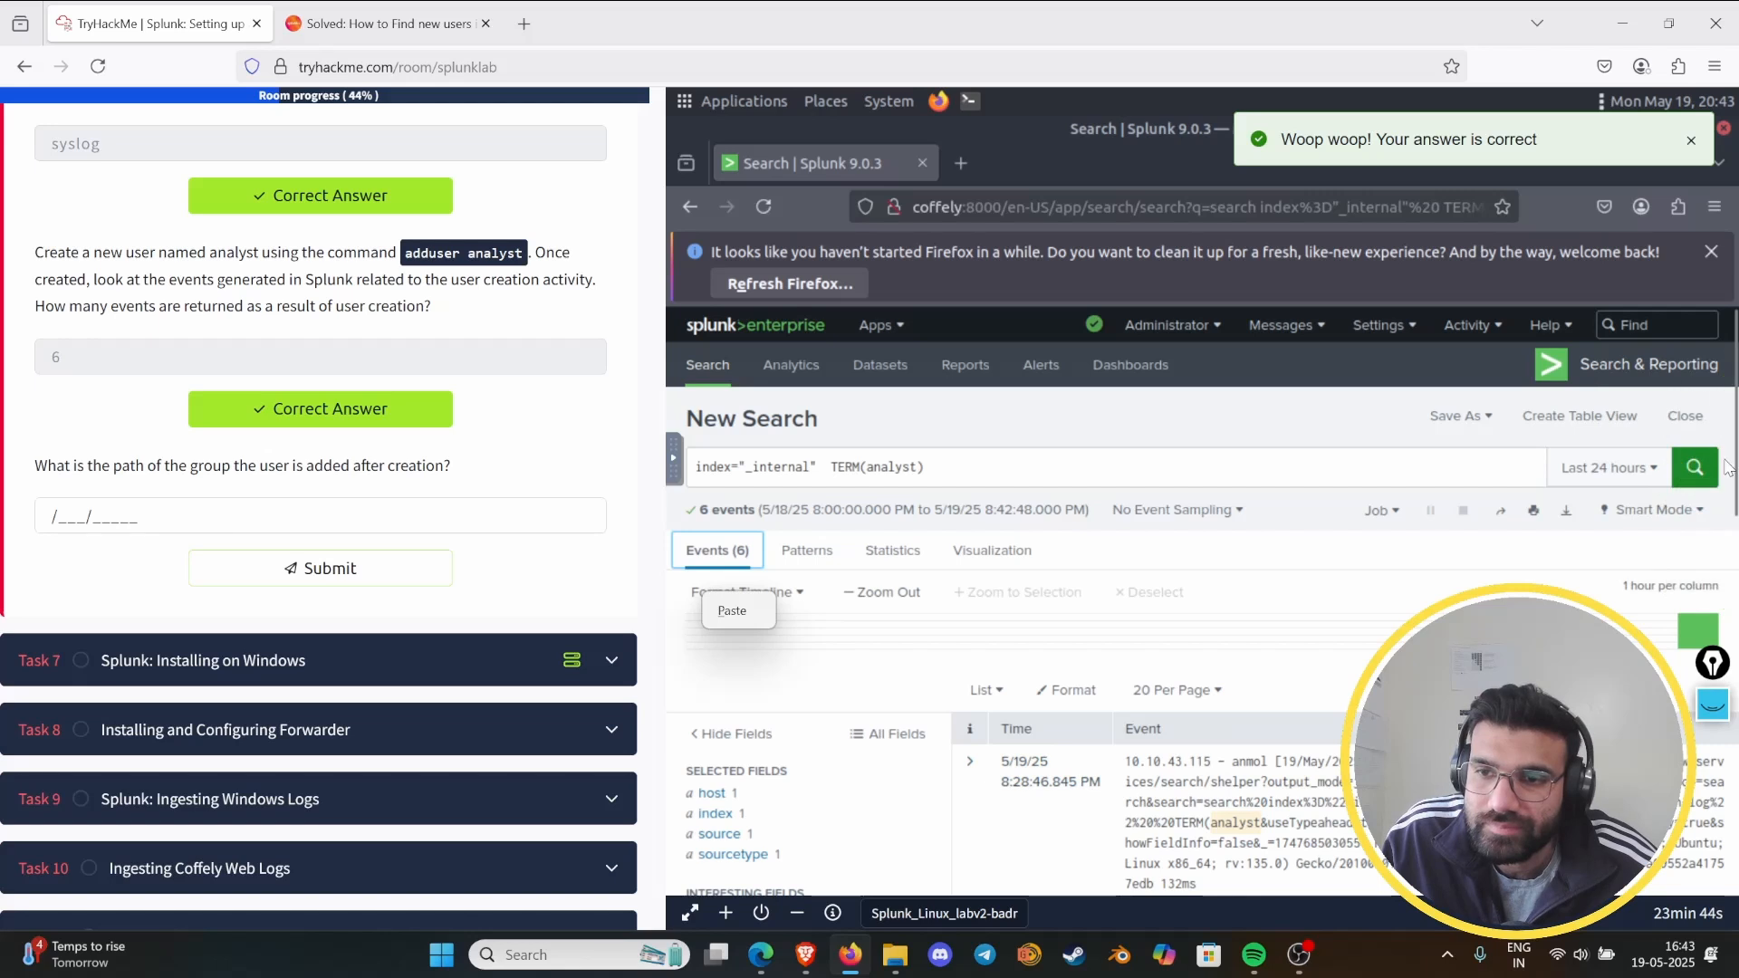
- Expand the newest event in the index="_internal" TERM(analyst) results and examine its field values for the group path
scroll(1503, 597, "down", 5)
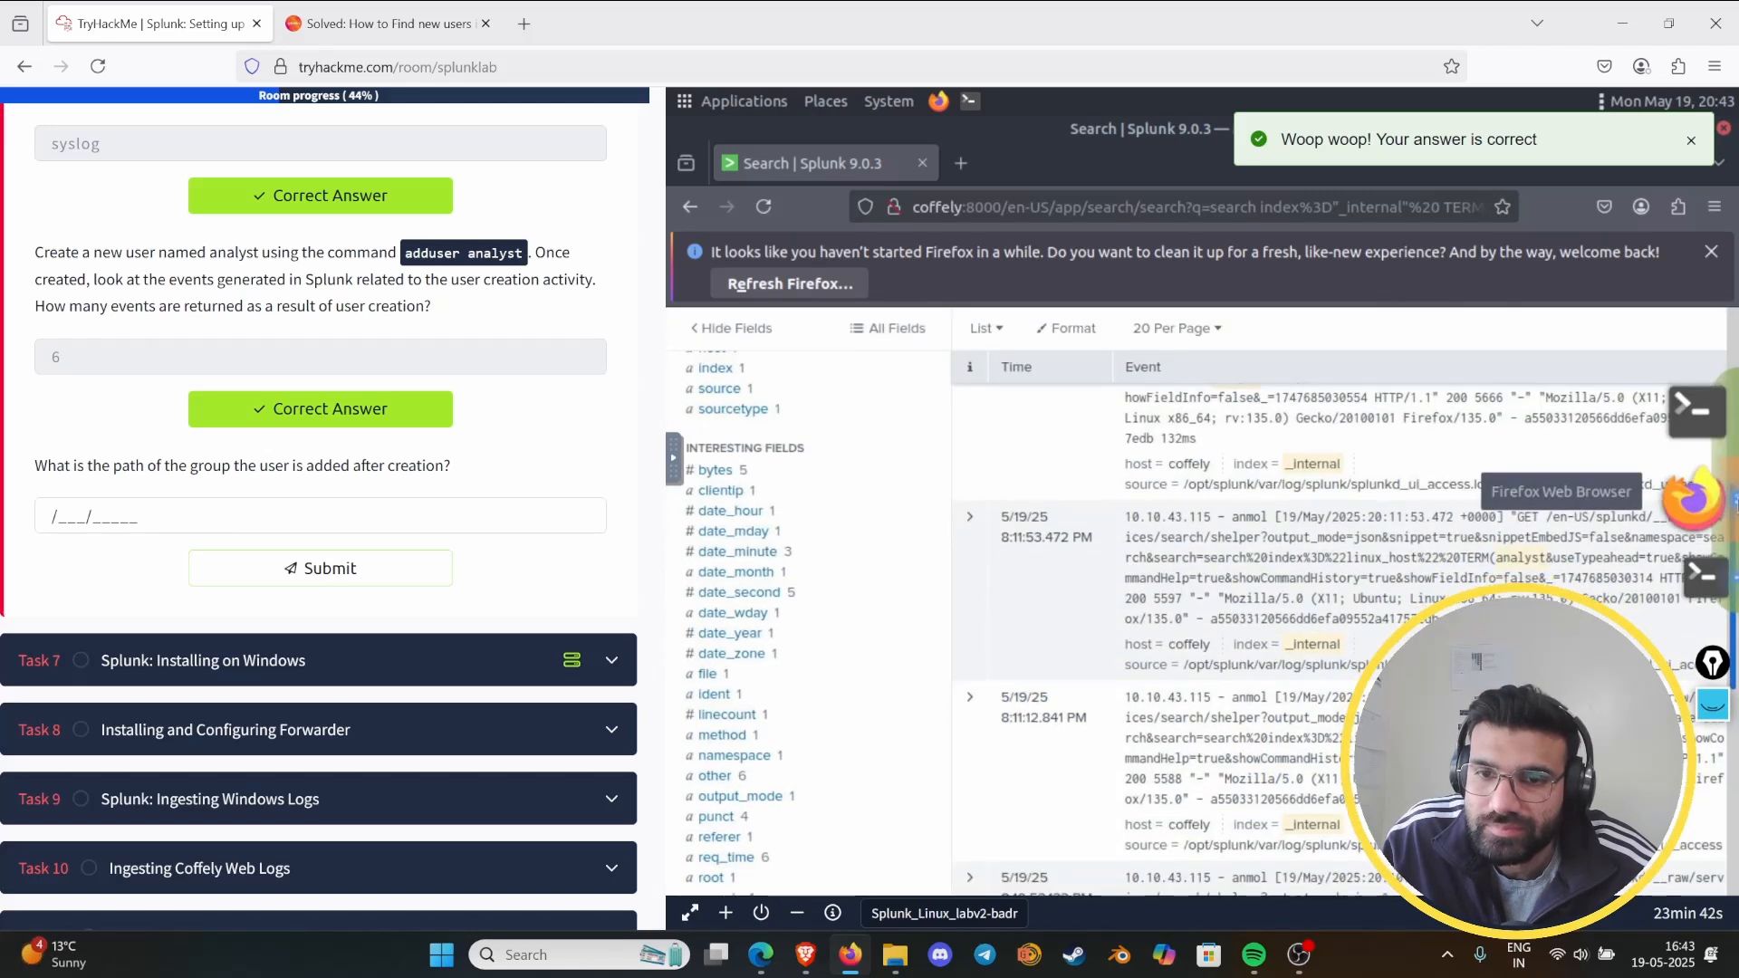
scroll(1087, 863, "up", 3)
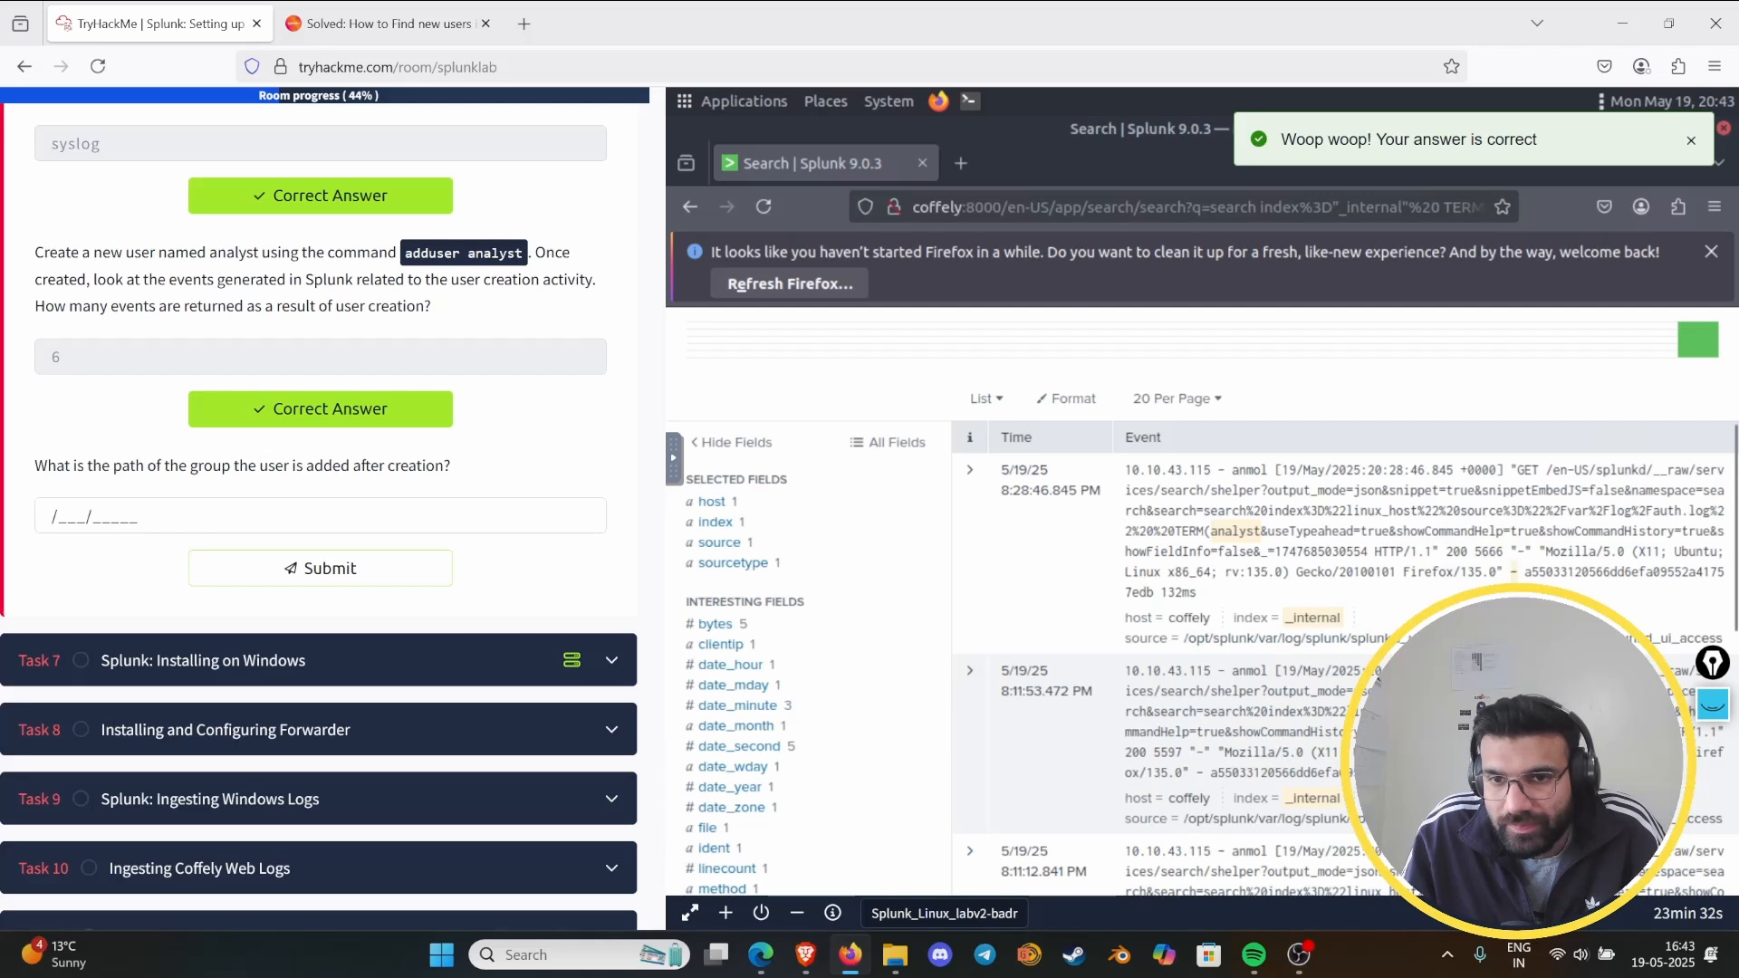
left_click(1329, 531)
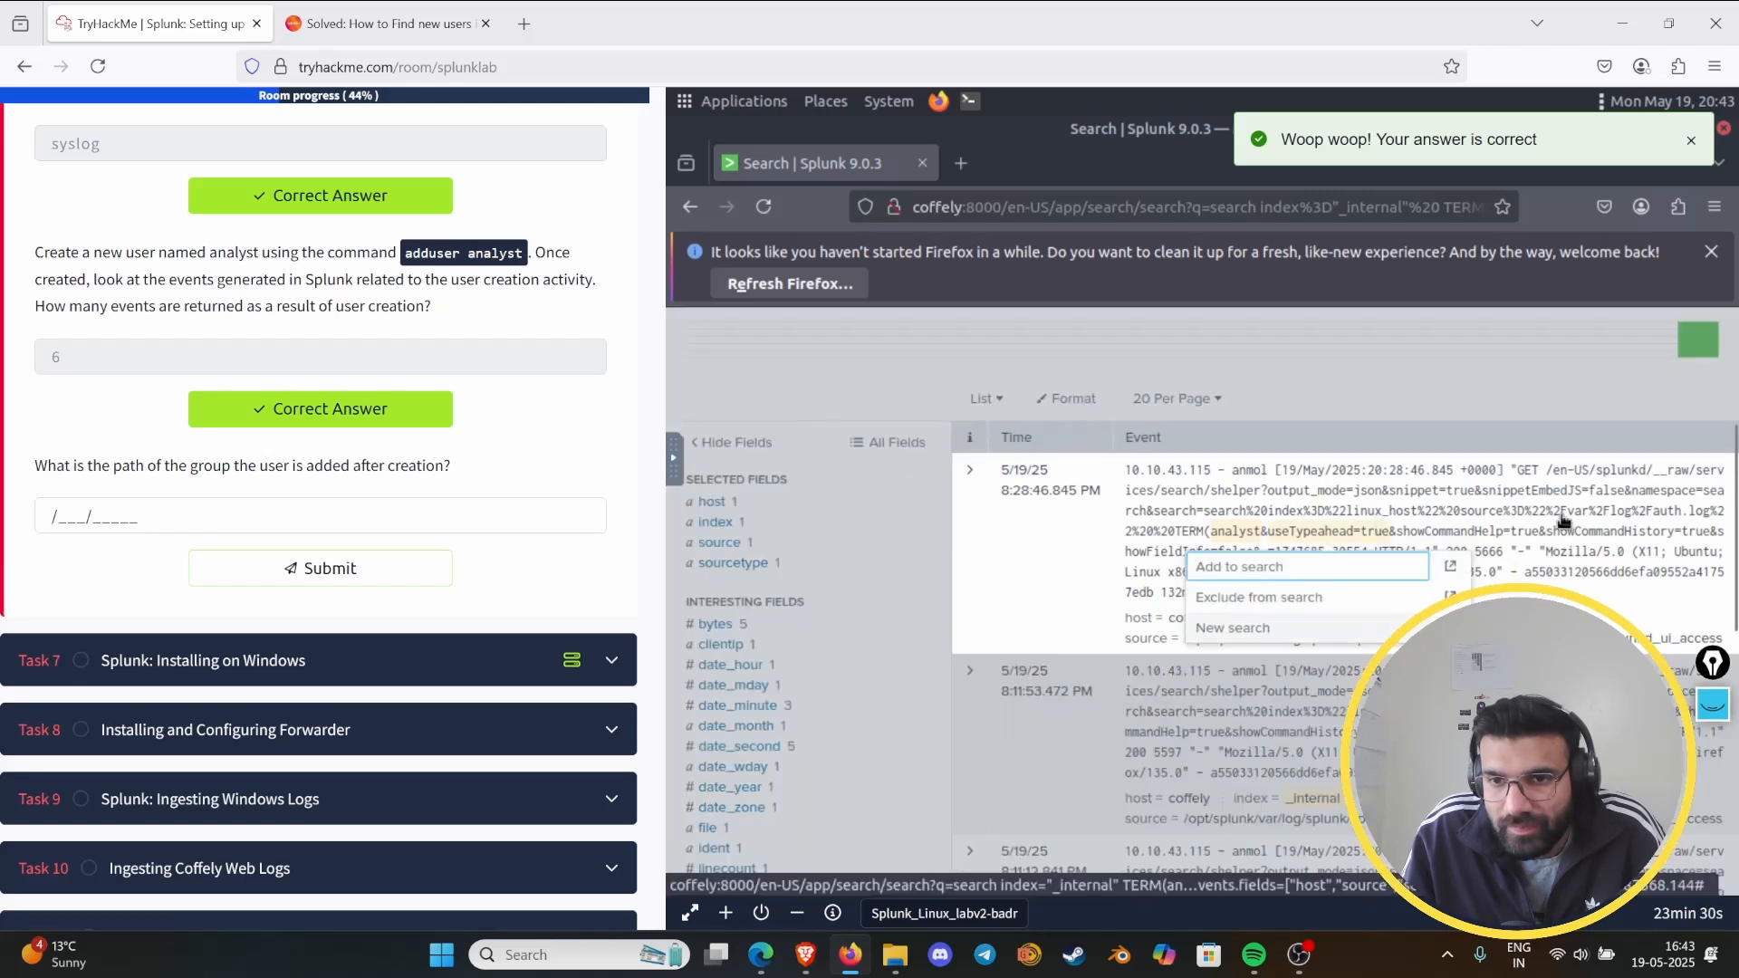
left_click(969, 470)
scroll(1201, 598, "down", 4)
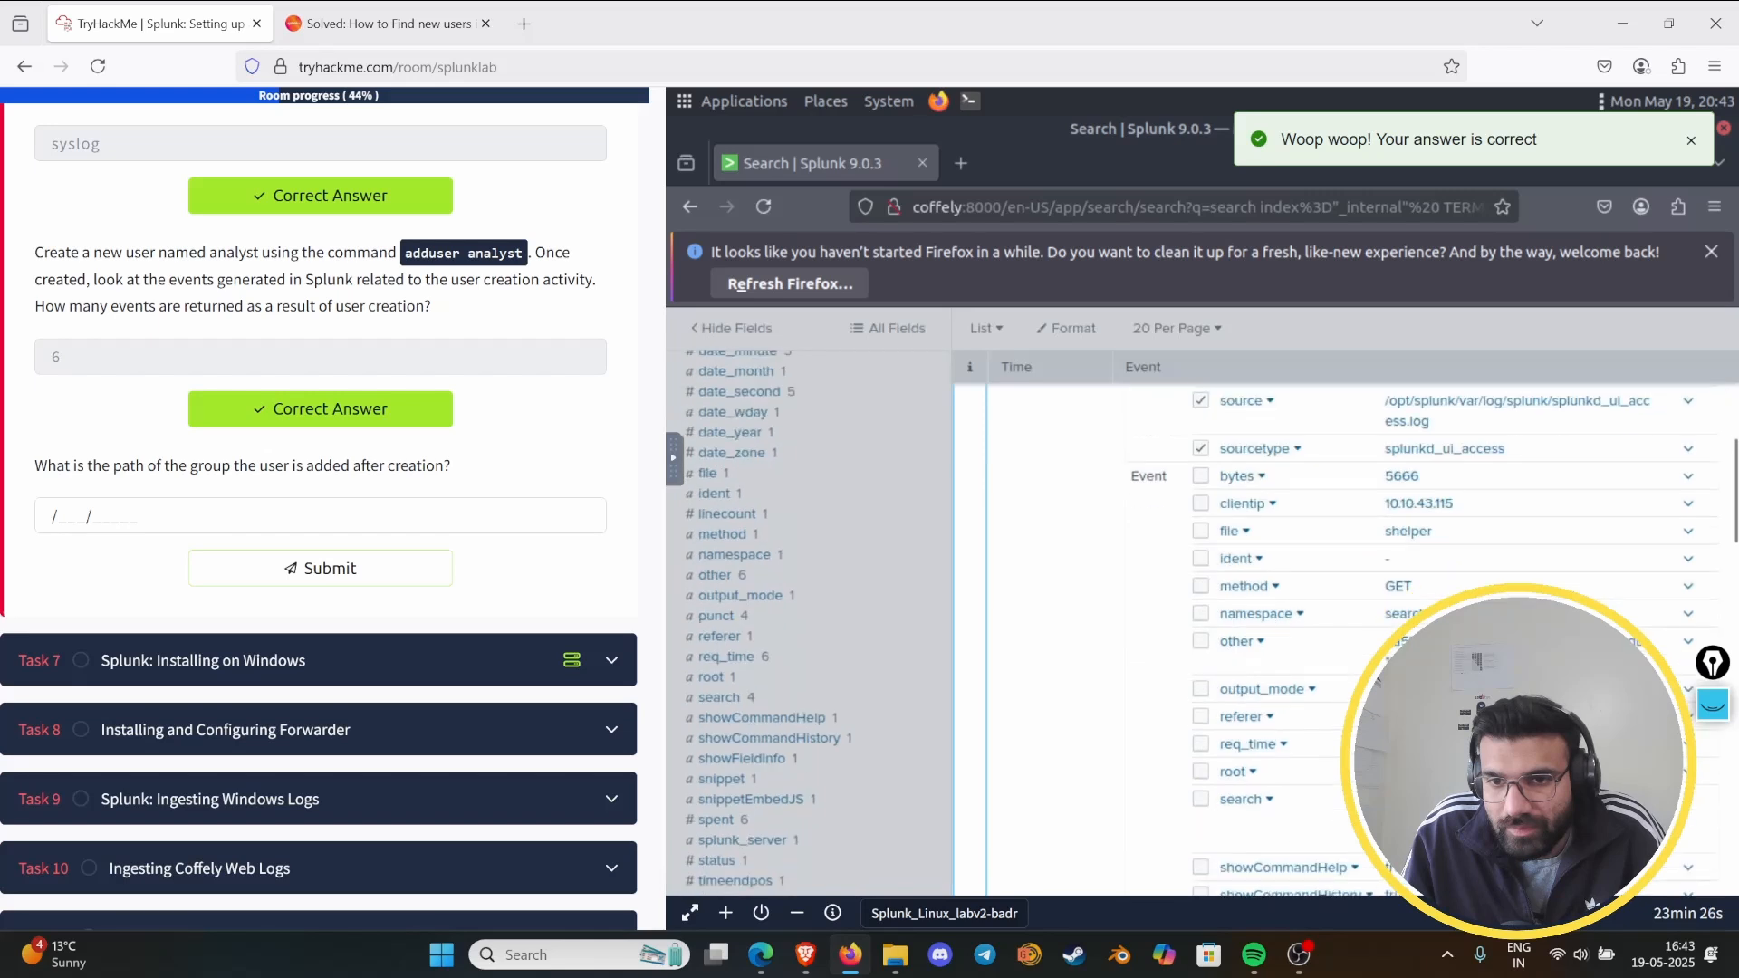
scroll(1202, 598, "down", 3)
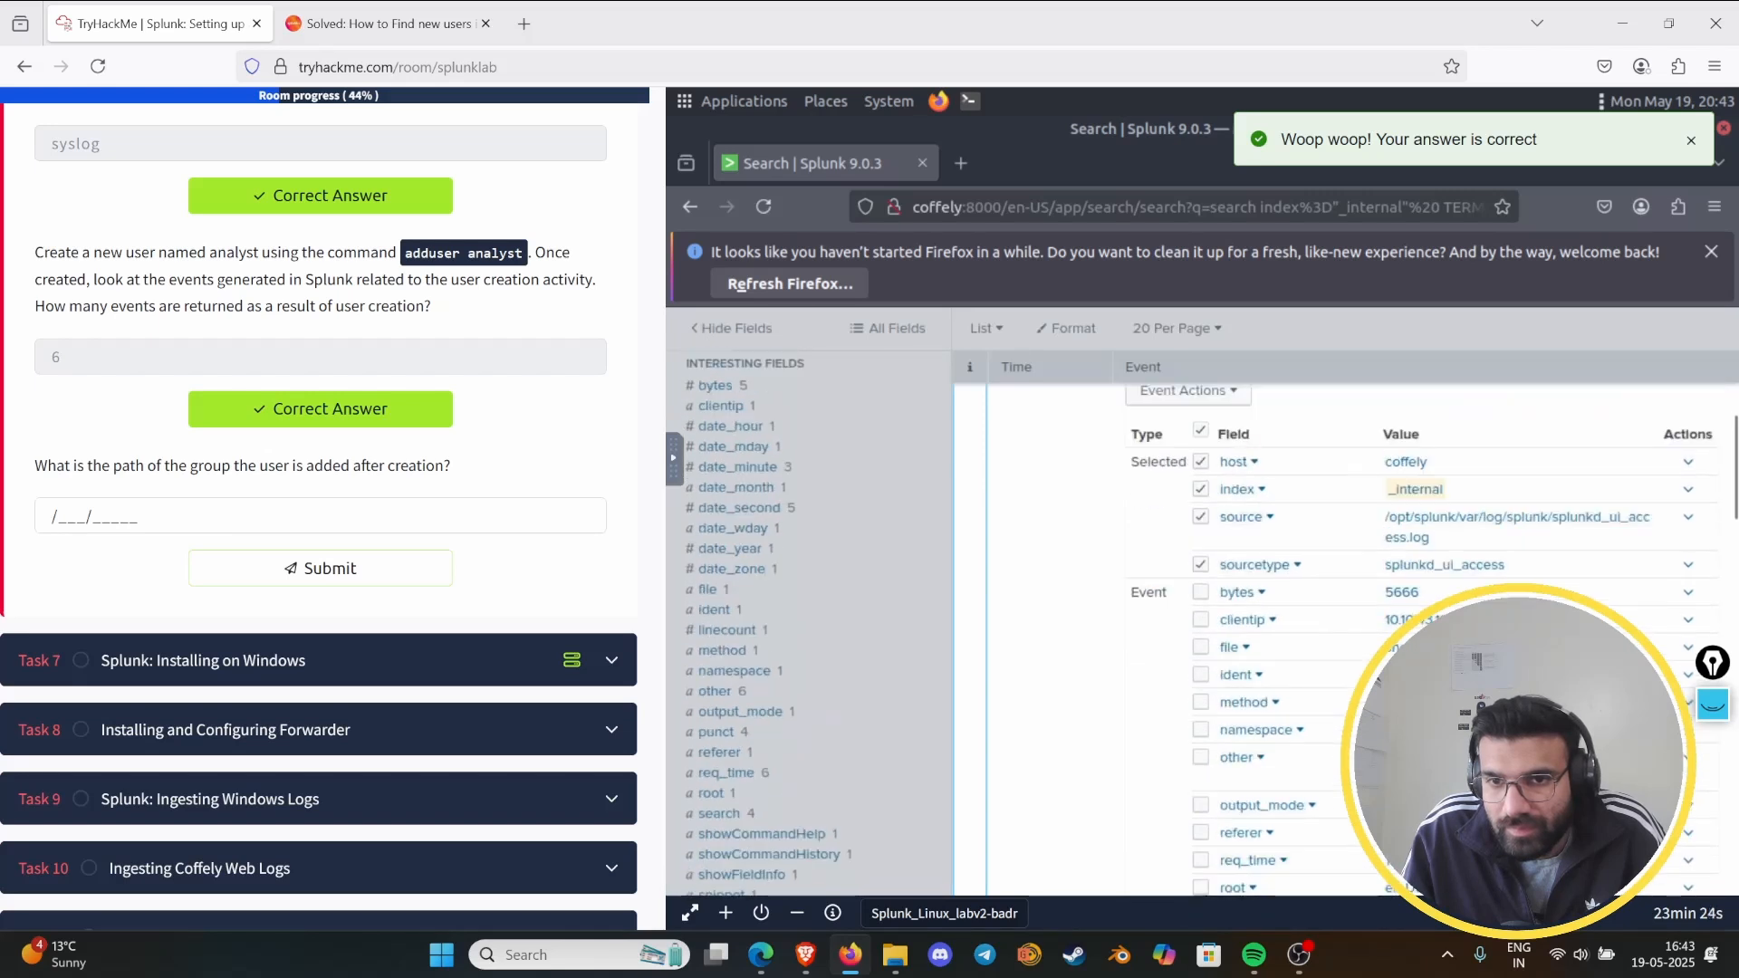
scroll(1202, 598, "down", 5)
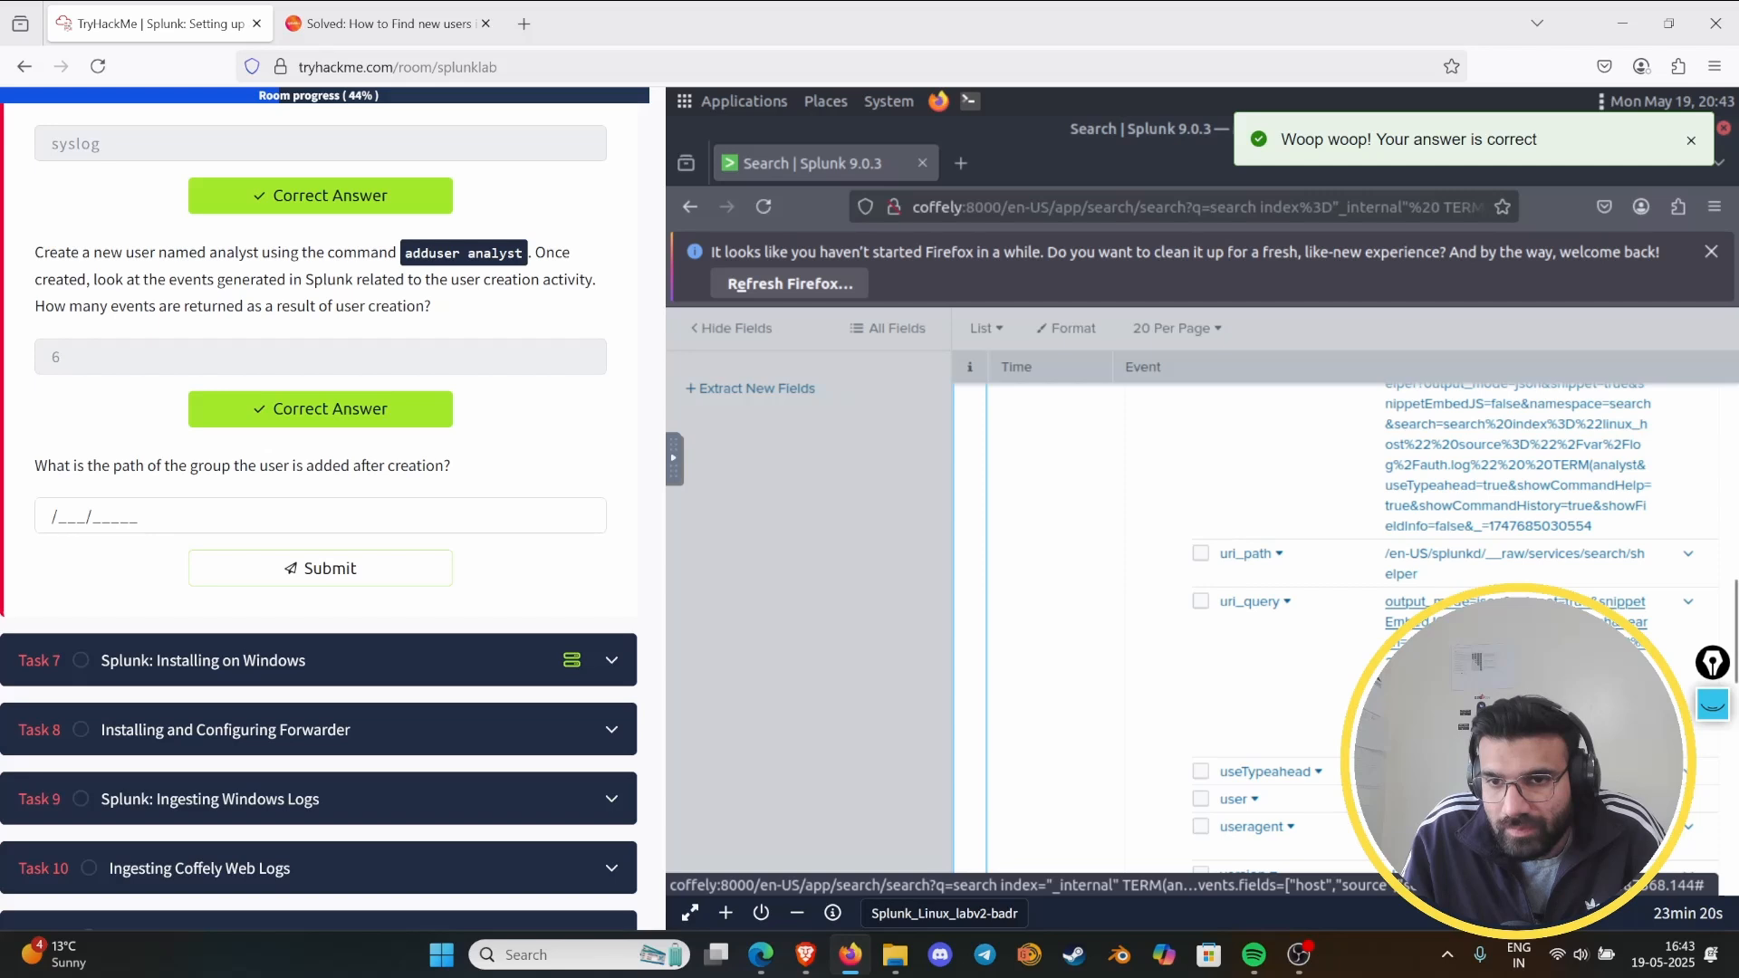
scroll(1201, 598, "down", 3)
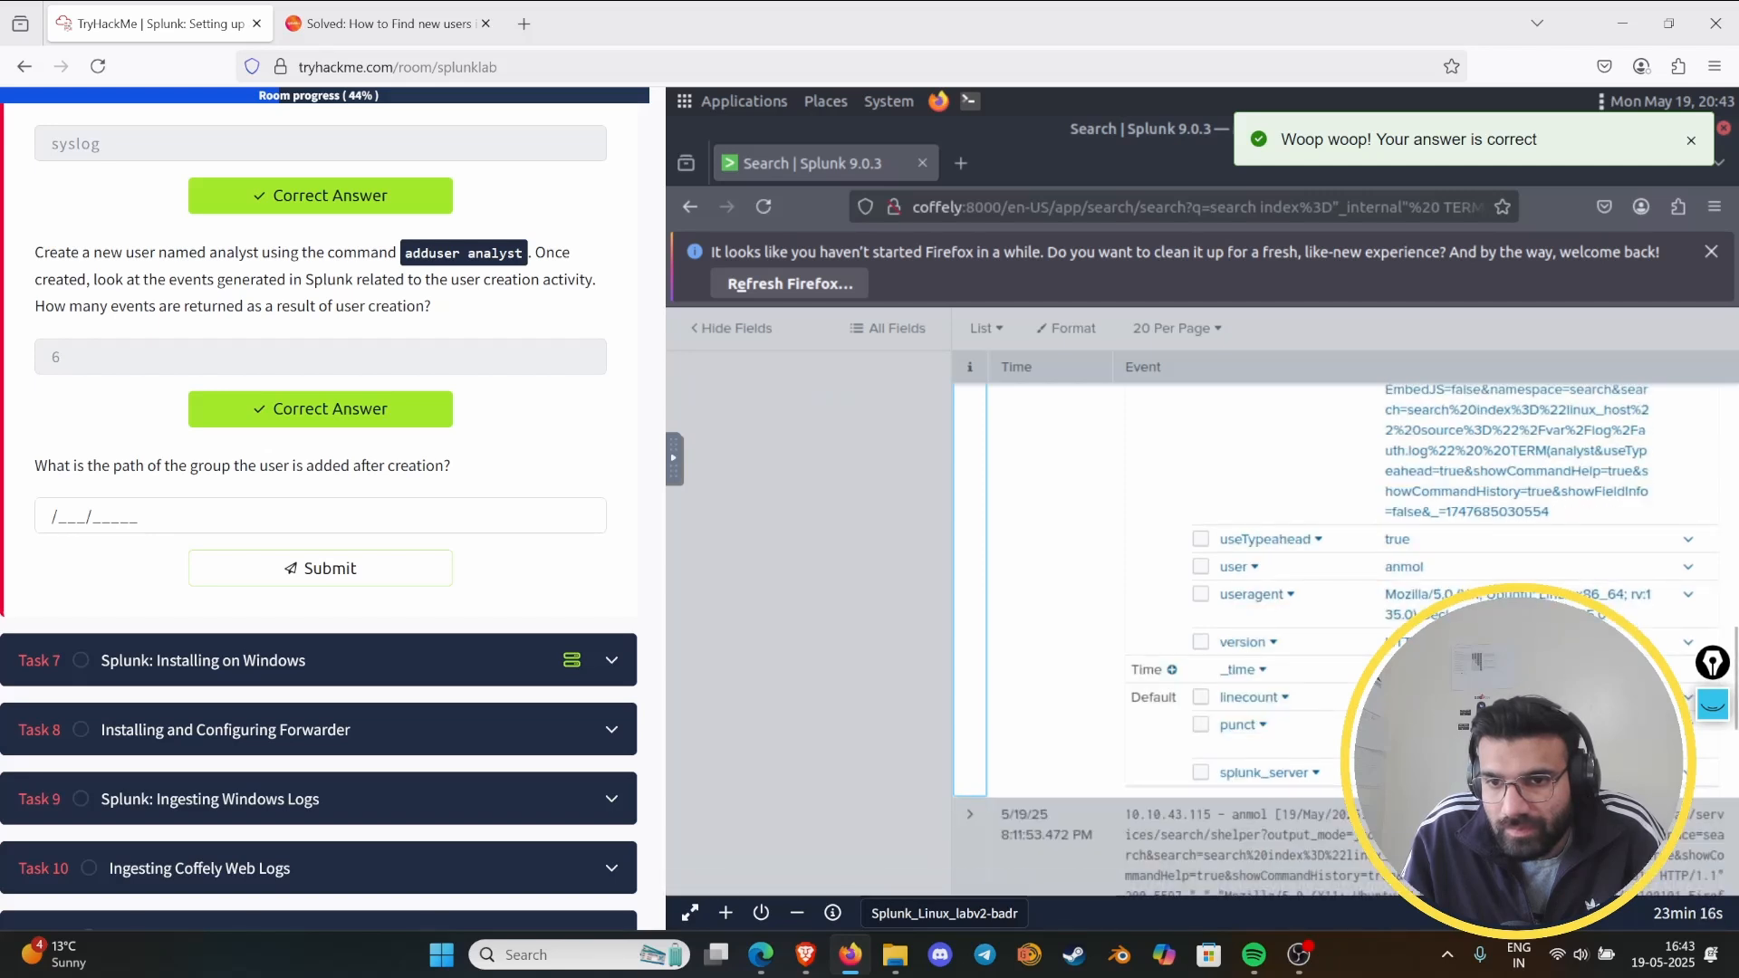
scroll(1280, 747, "up", 1)
scroll(1284, 744, "up", 3)
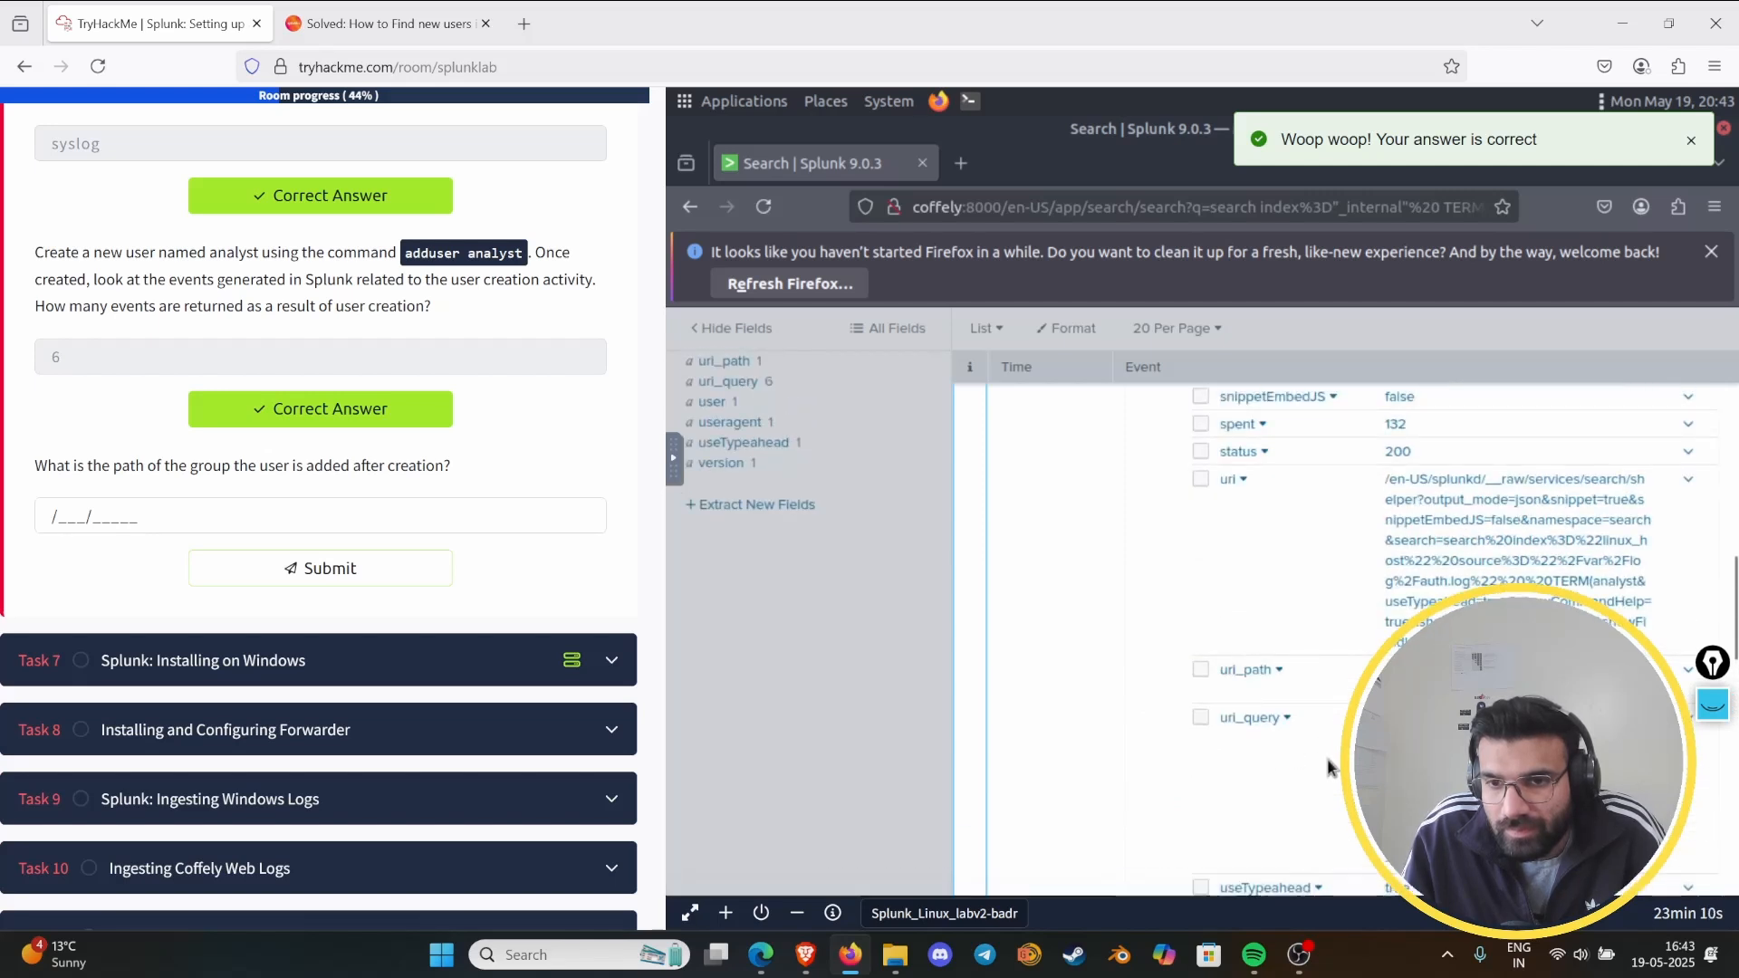
scroll(1340, 759, "down", 3)
scroll(1331, 765, "up", 2)
scroll(1331, 767, "up", 3)
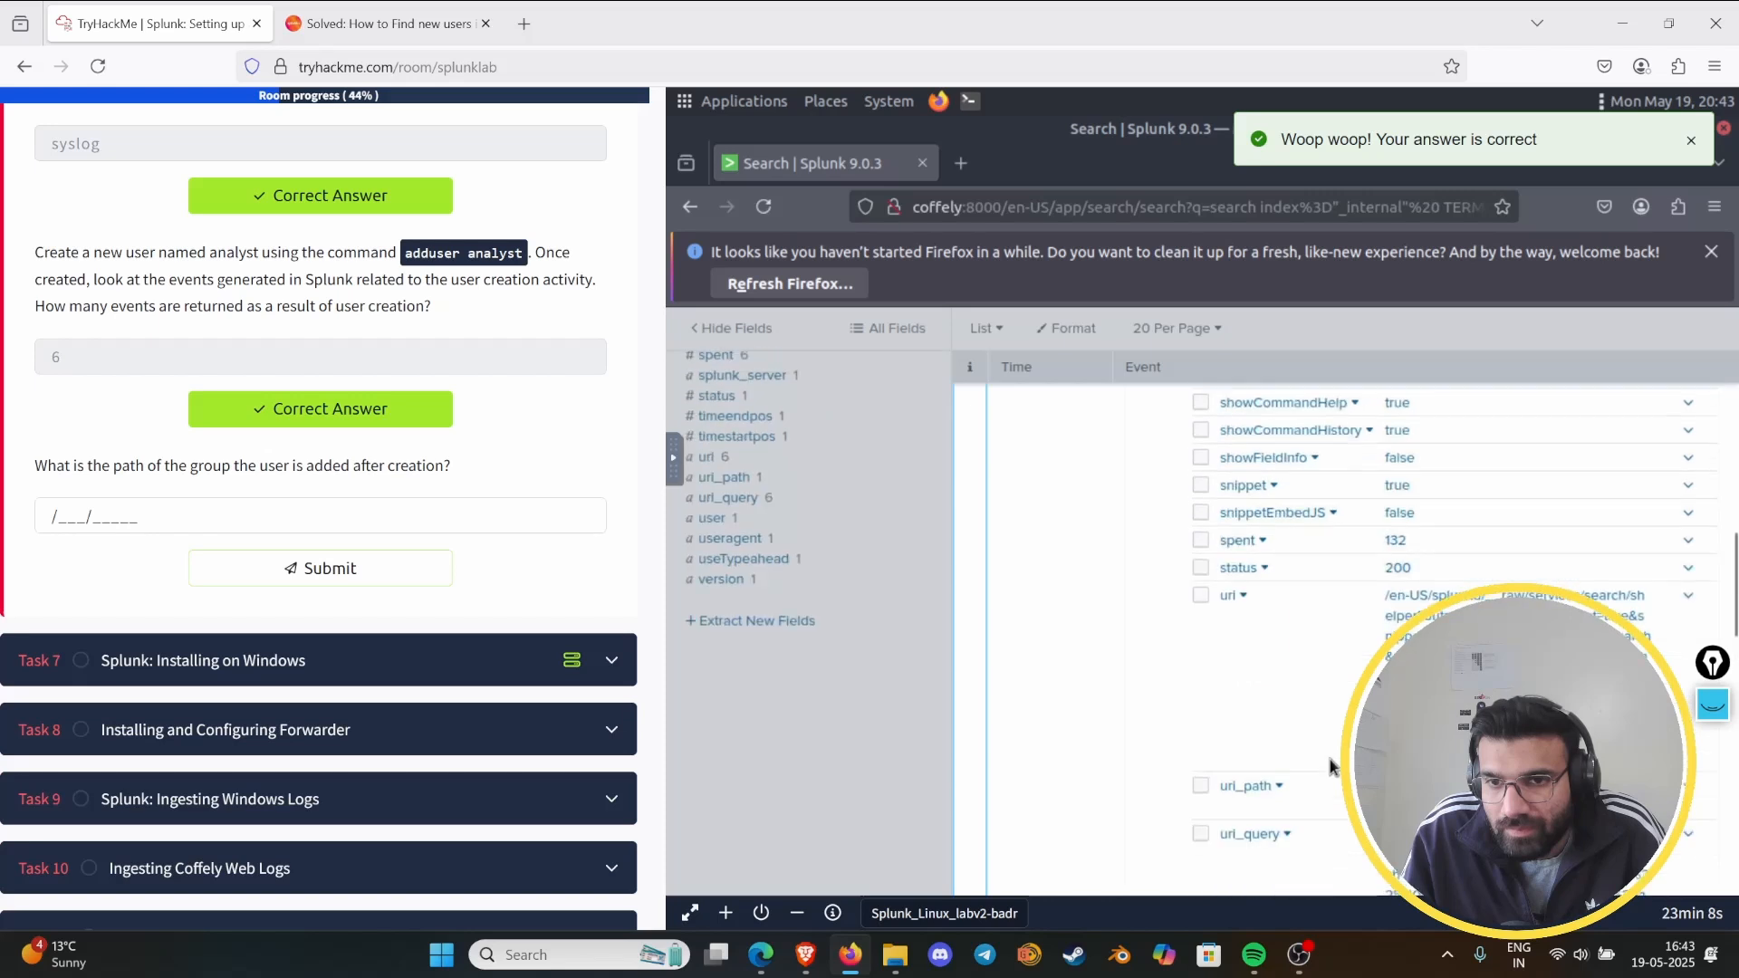
scroll(1331, 767, "up", 3)
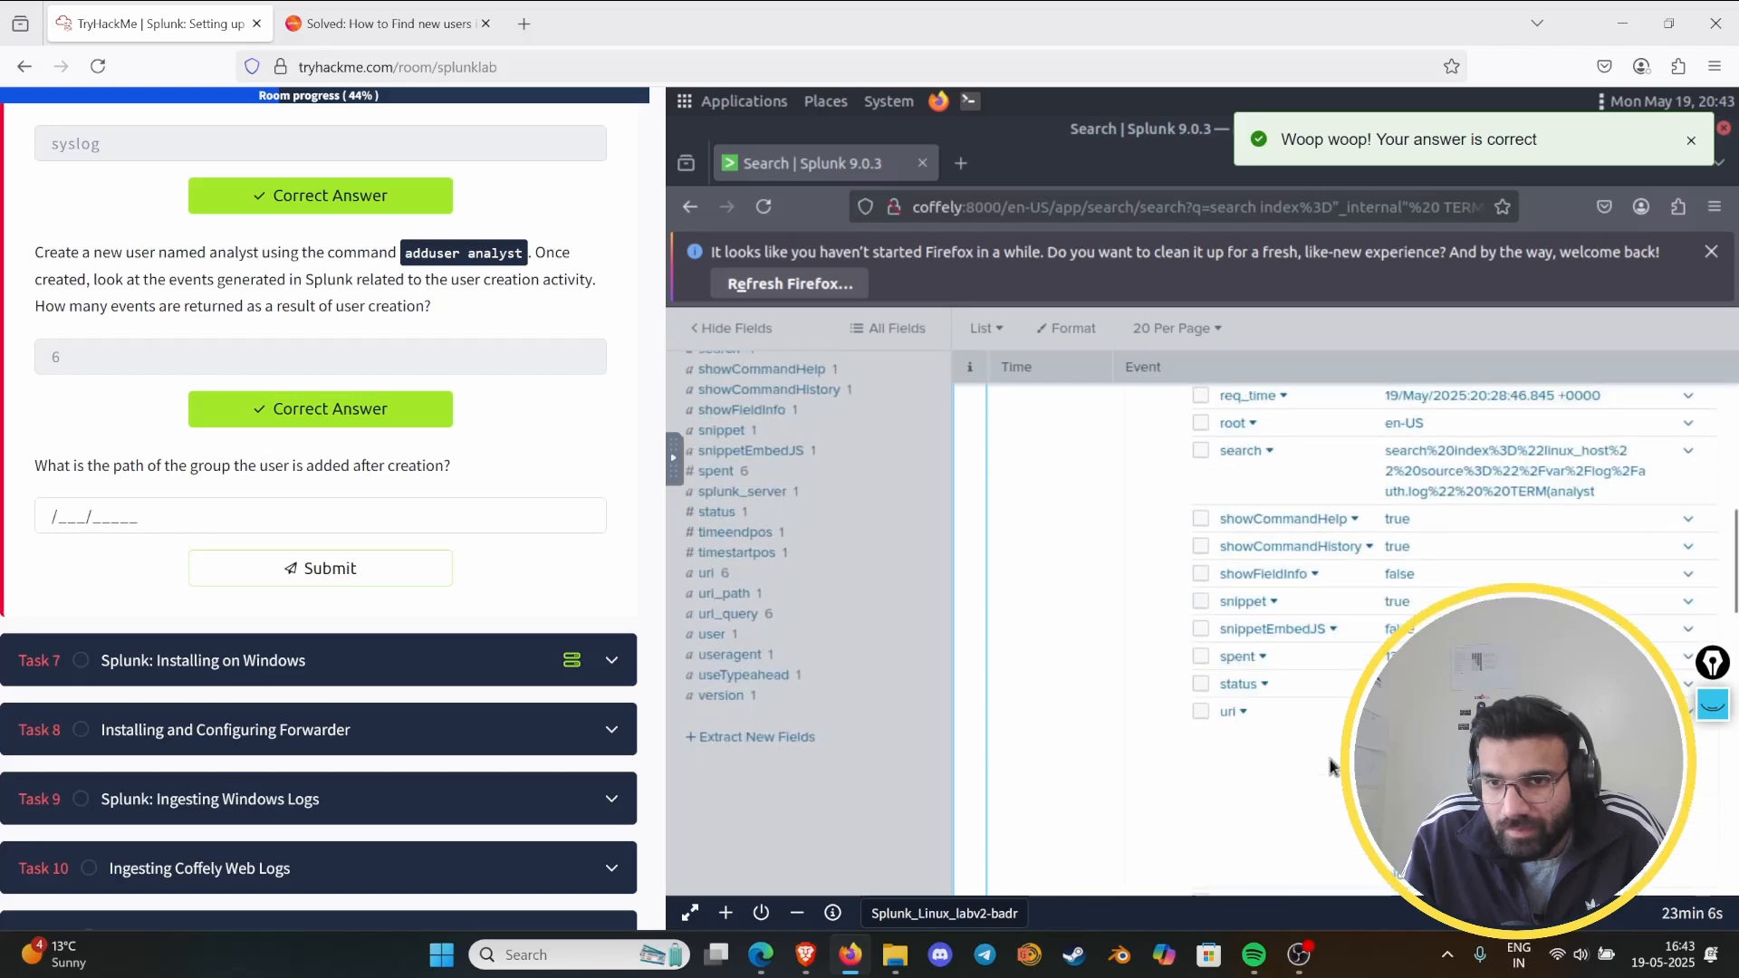
scroll(1331, 767, "up", 3)
scroll(1331, 767, "up", 6)
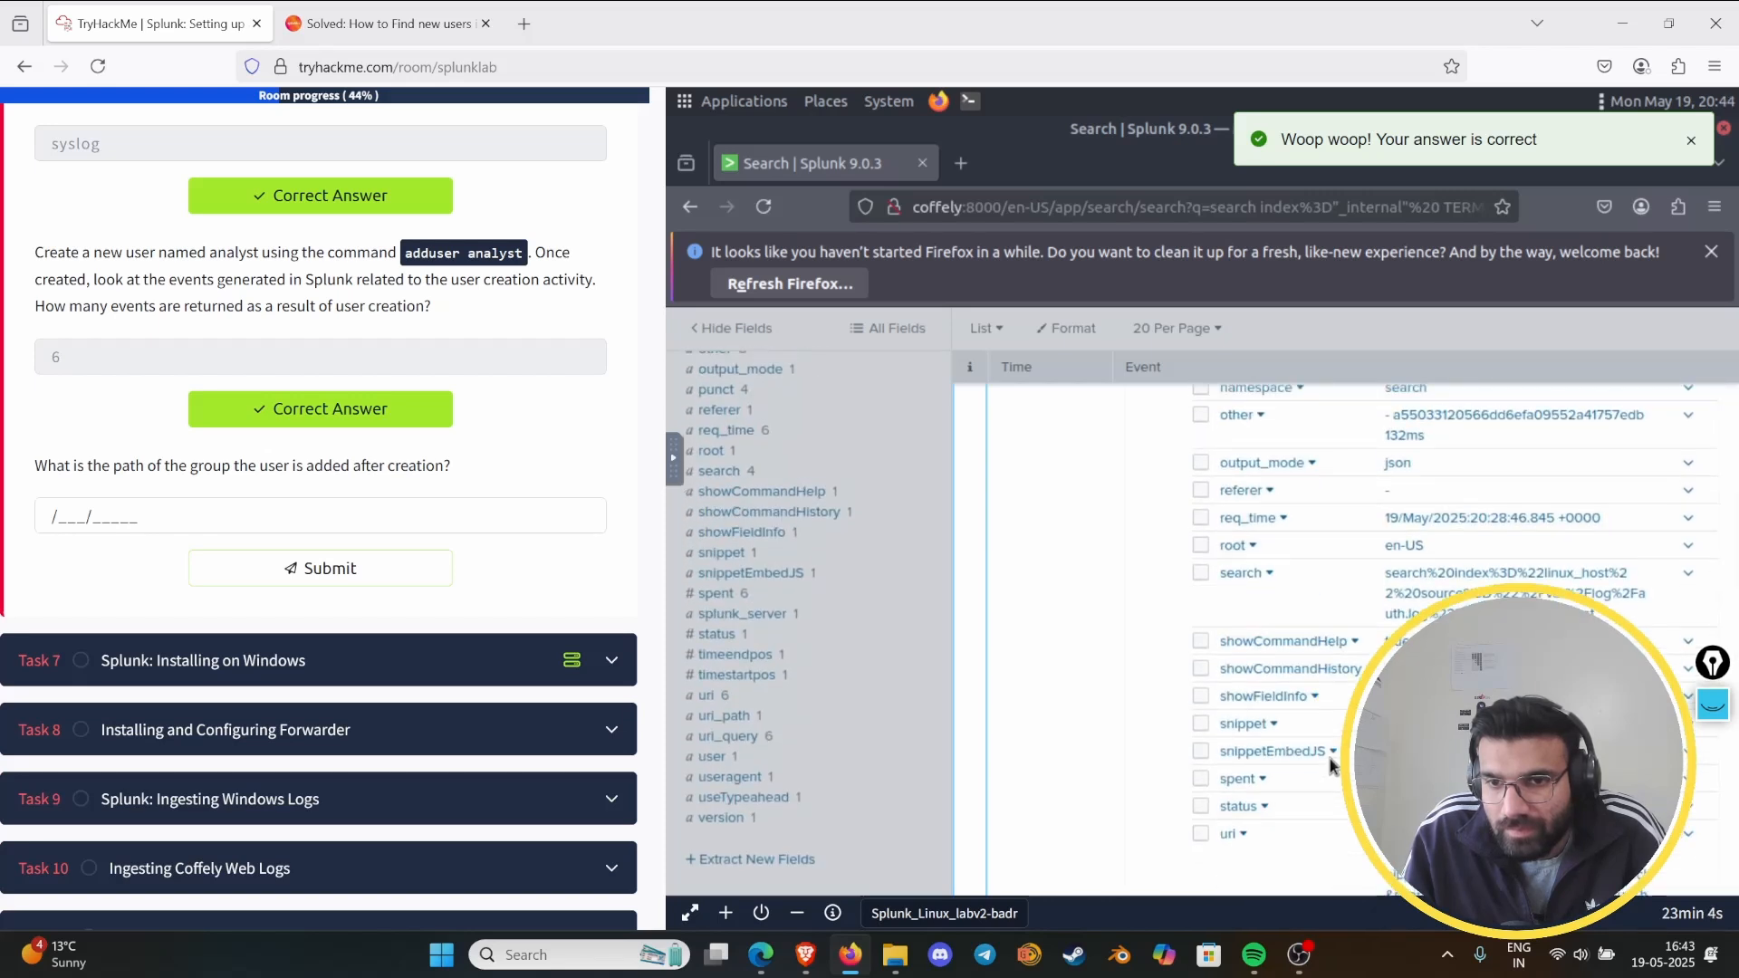
scroll(1331, 767, "up", 6)
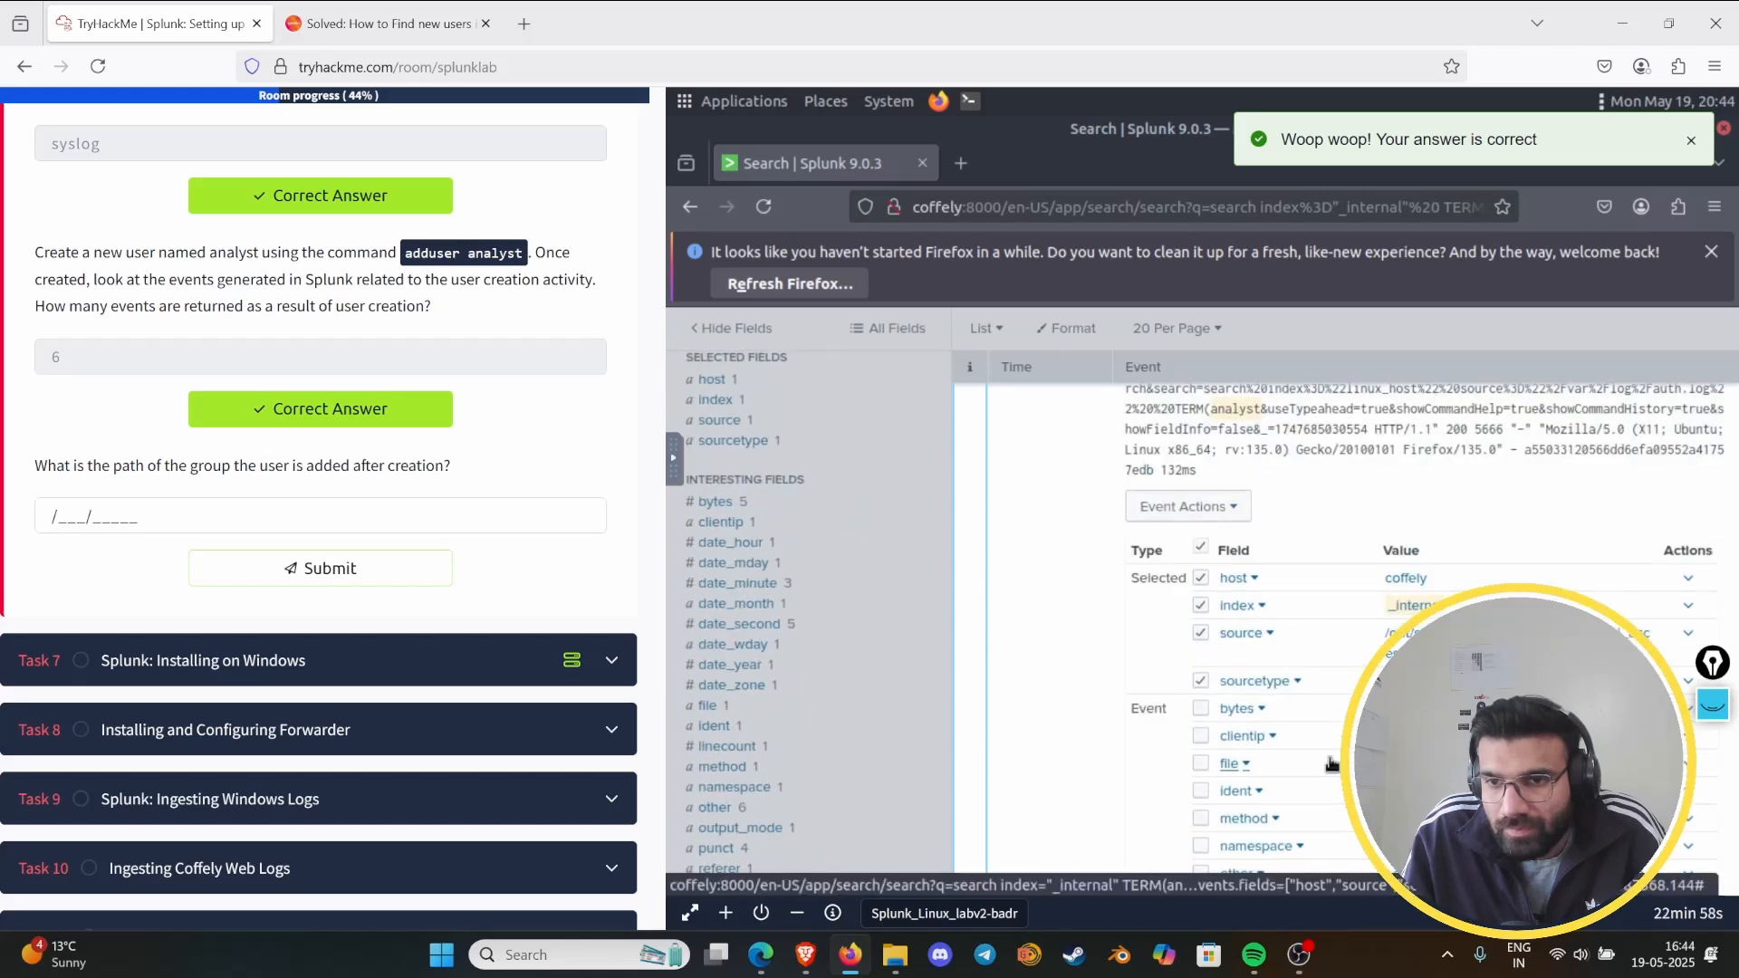
scroll(1331, 764, "up", 5)
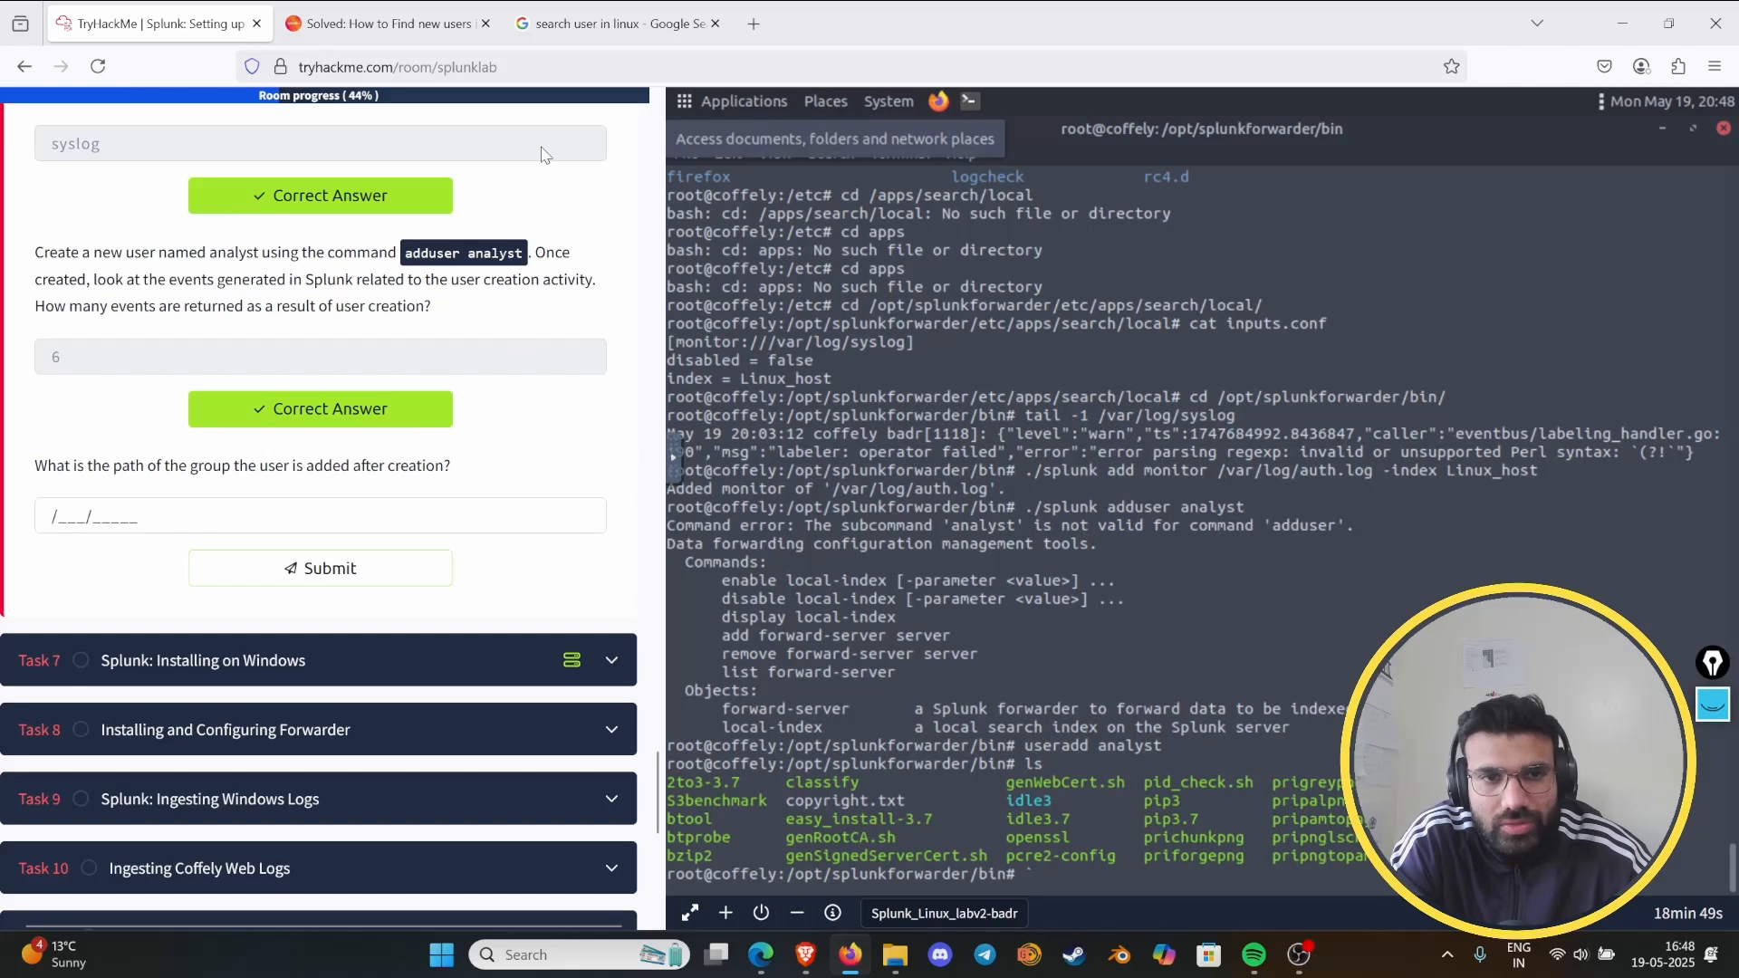
- Consult the Google results on finding users in Linux, and run getent passwd in the lab terminal
left_click(606, 11)
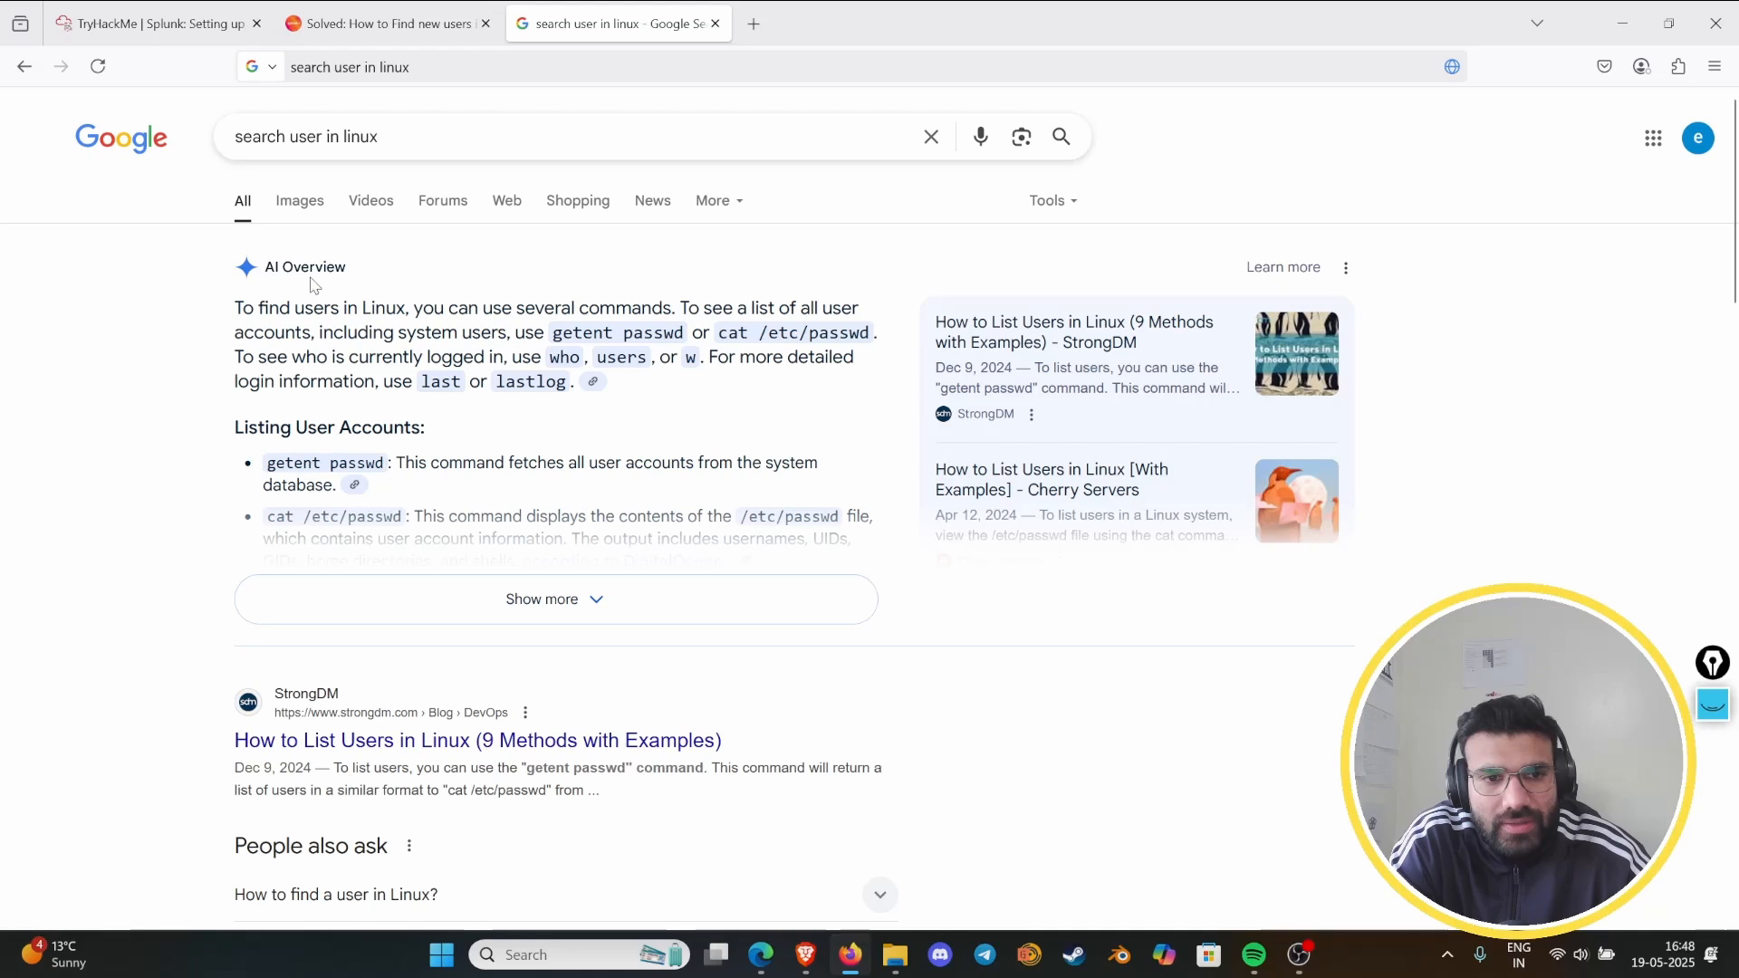
left_click(186, 11)
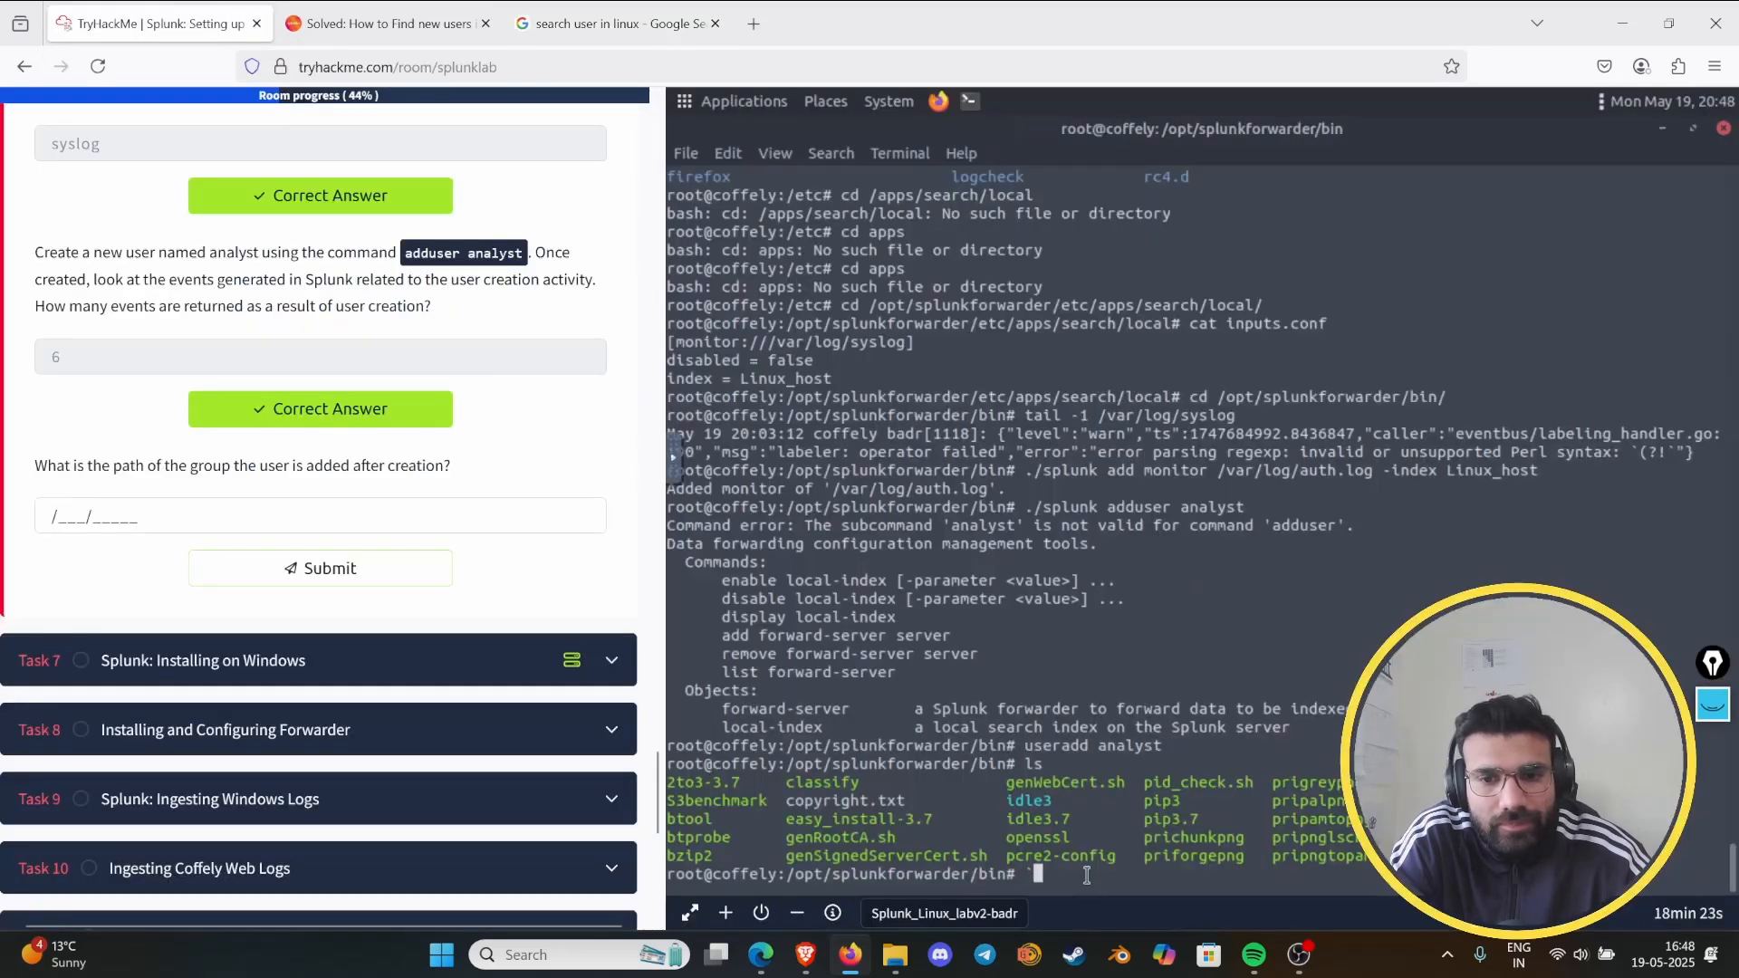
key("BackSpace")
type("ge")
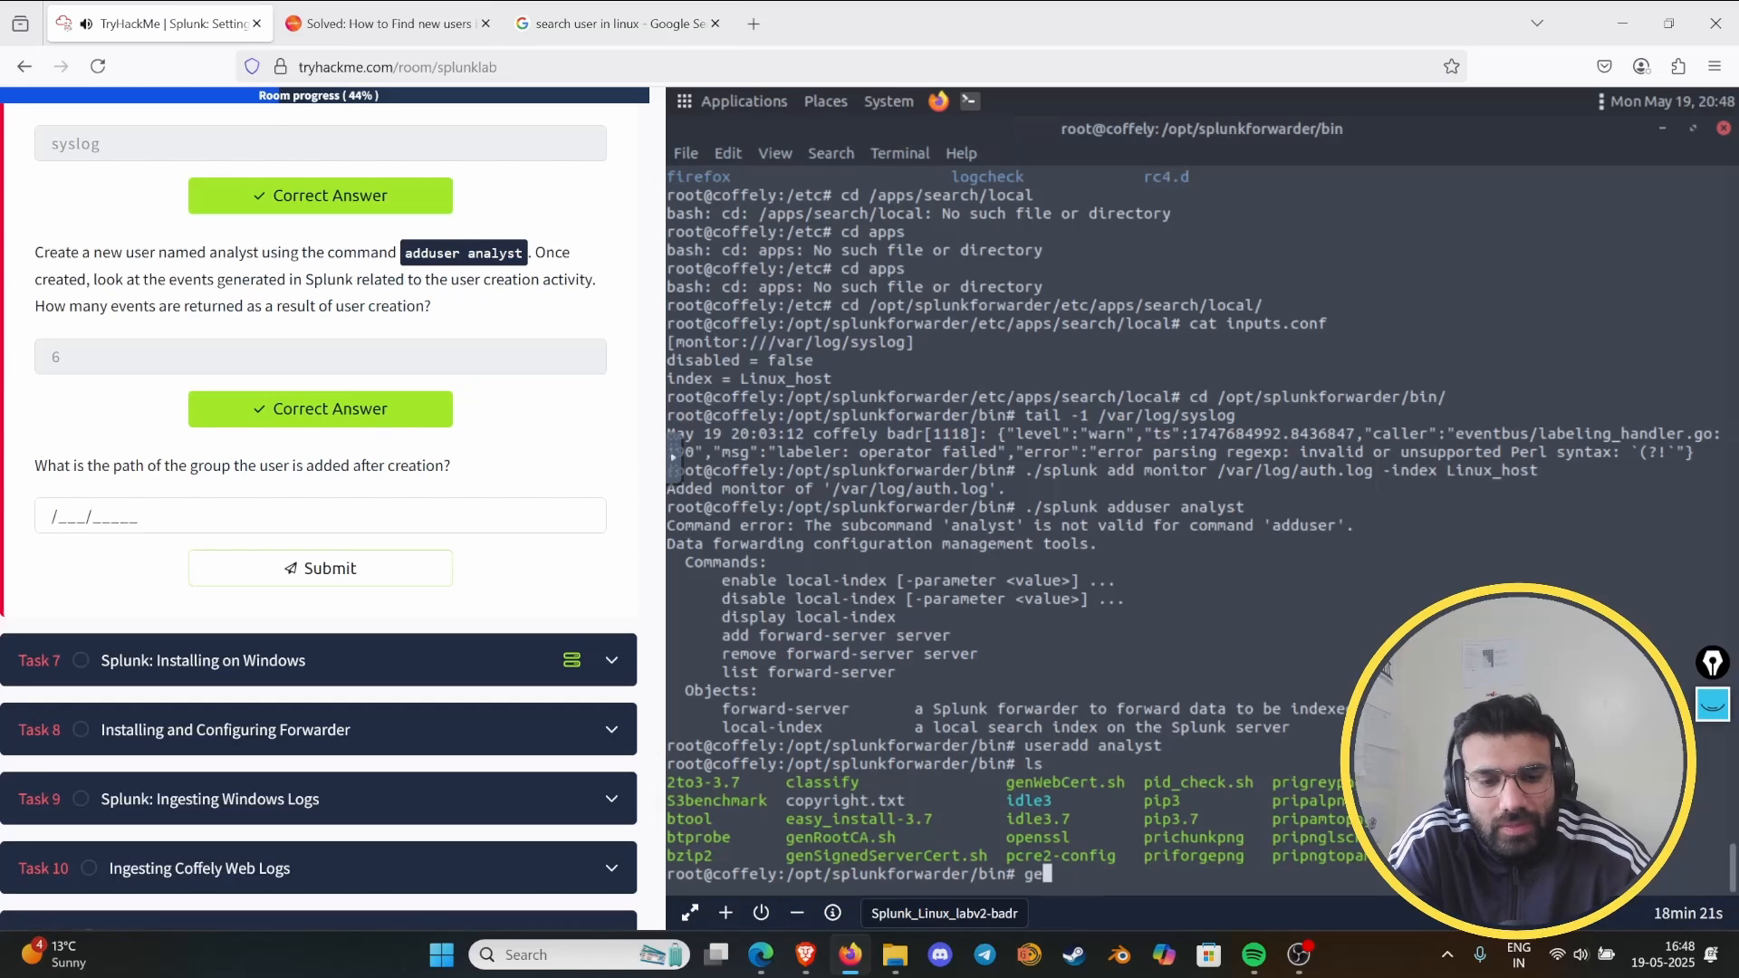
type("tent ")
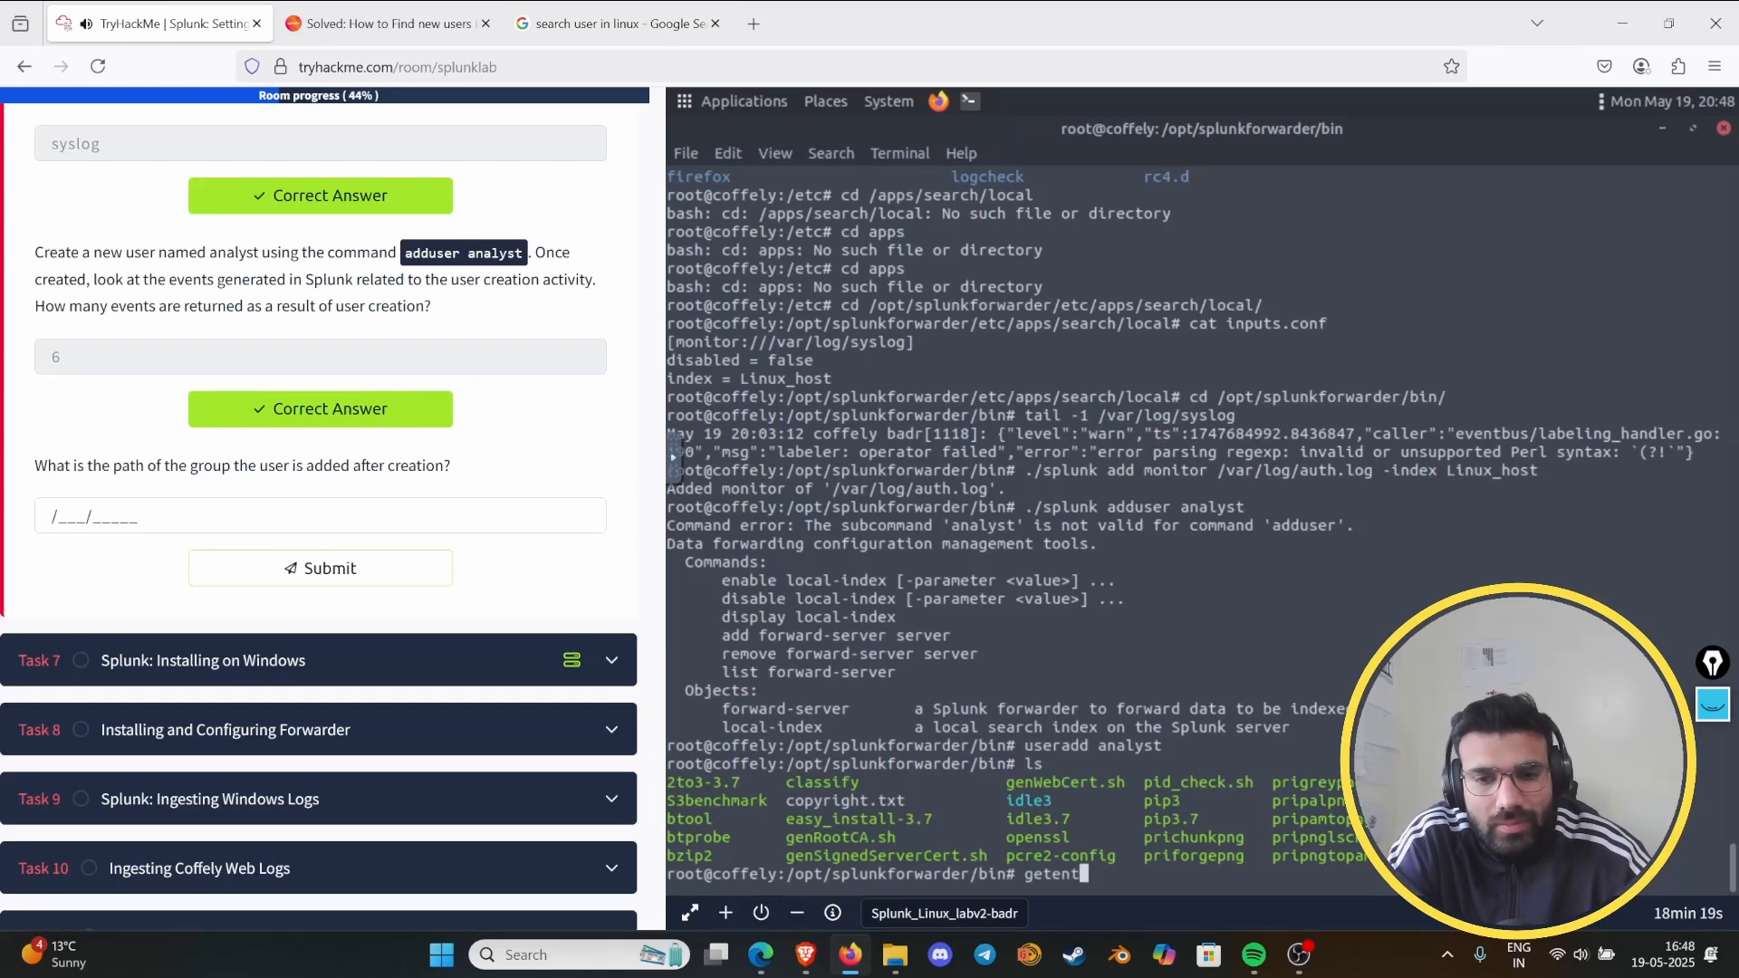
type("passwd")
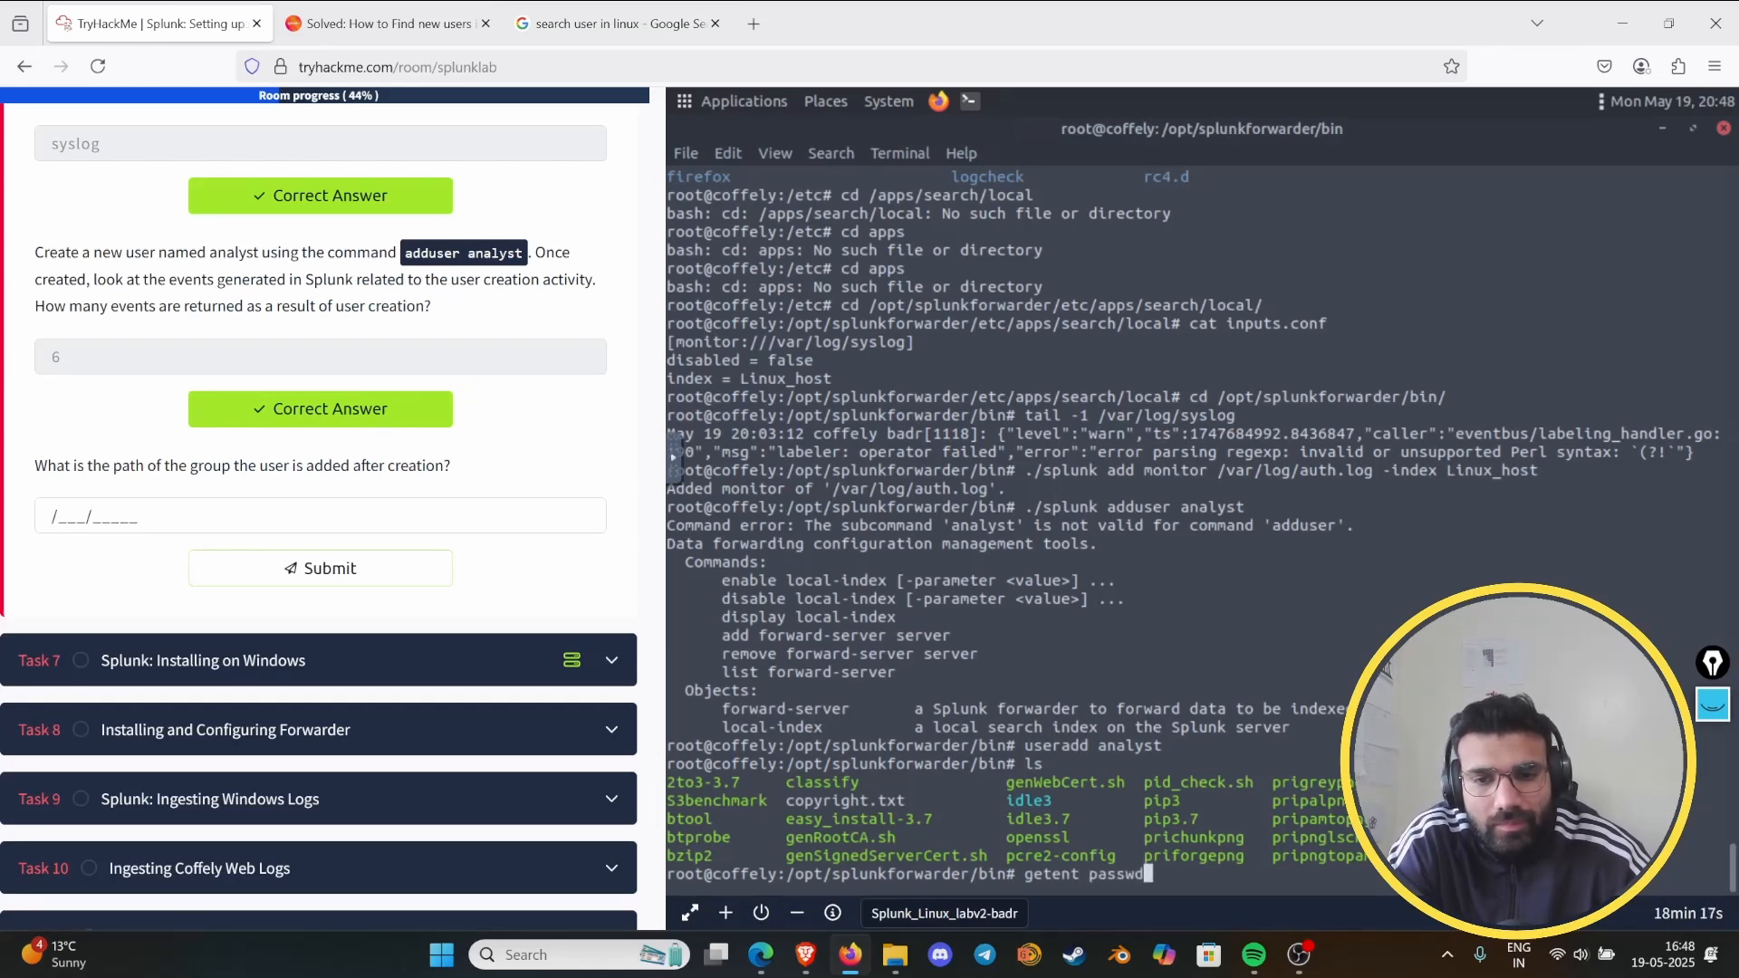
key("Return")
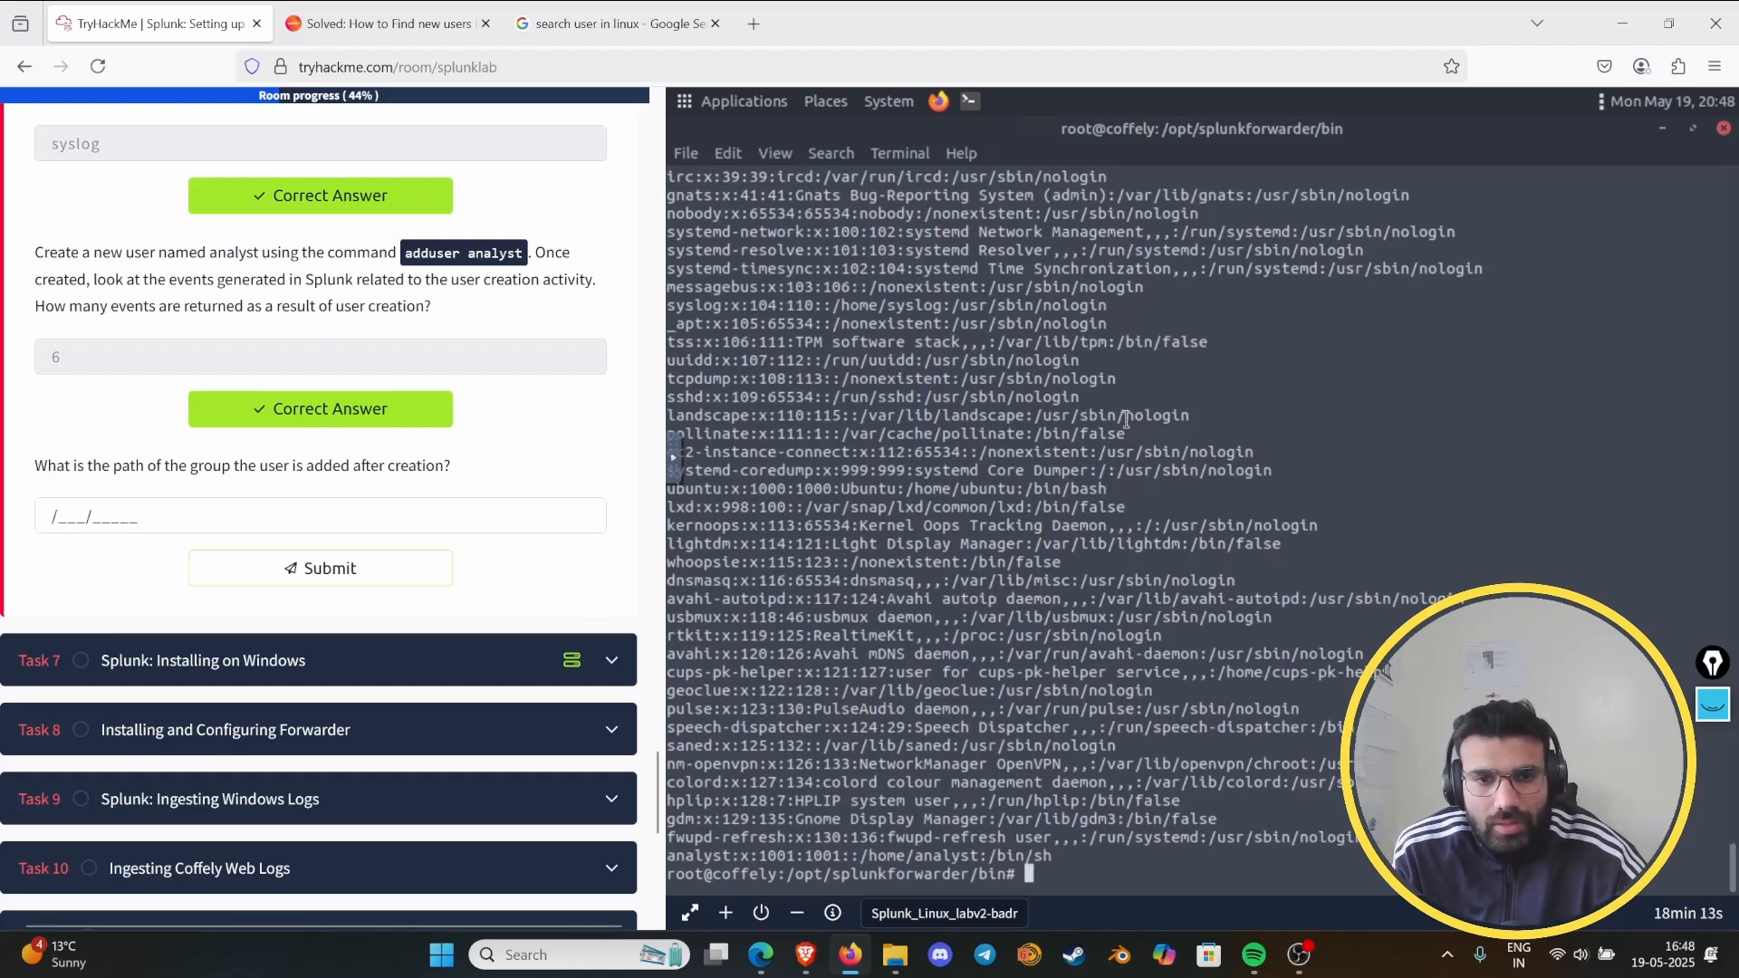
- Read through the getent passwd output for the analyst account's path, clearing stray characters from the prompt
type("``")
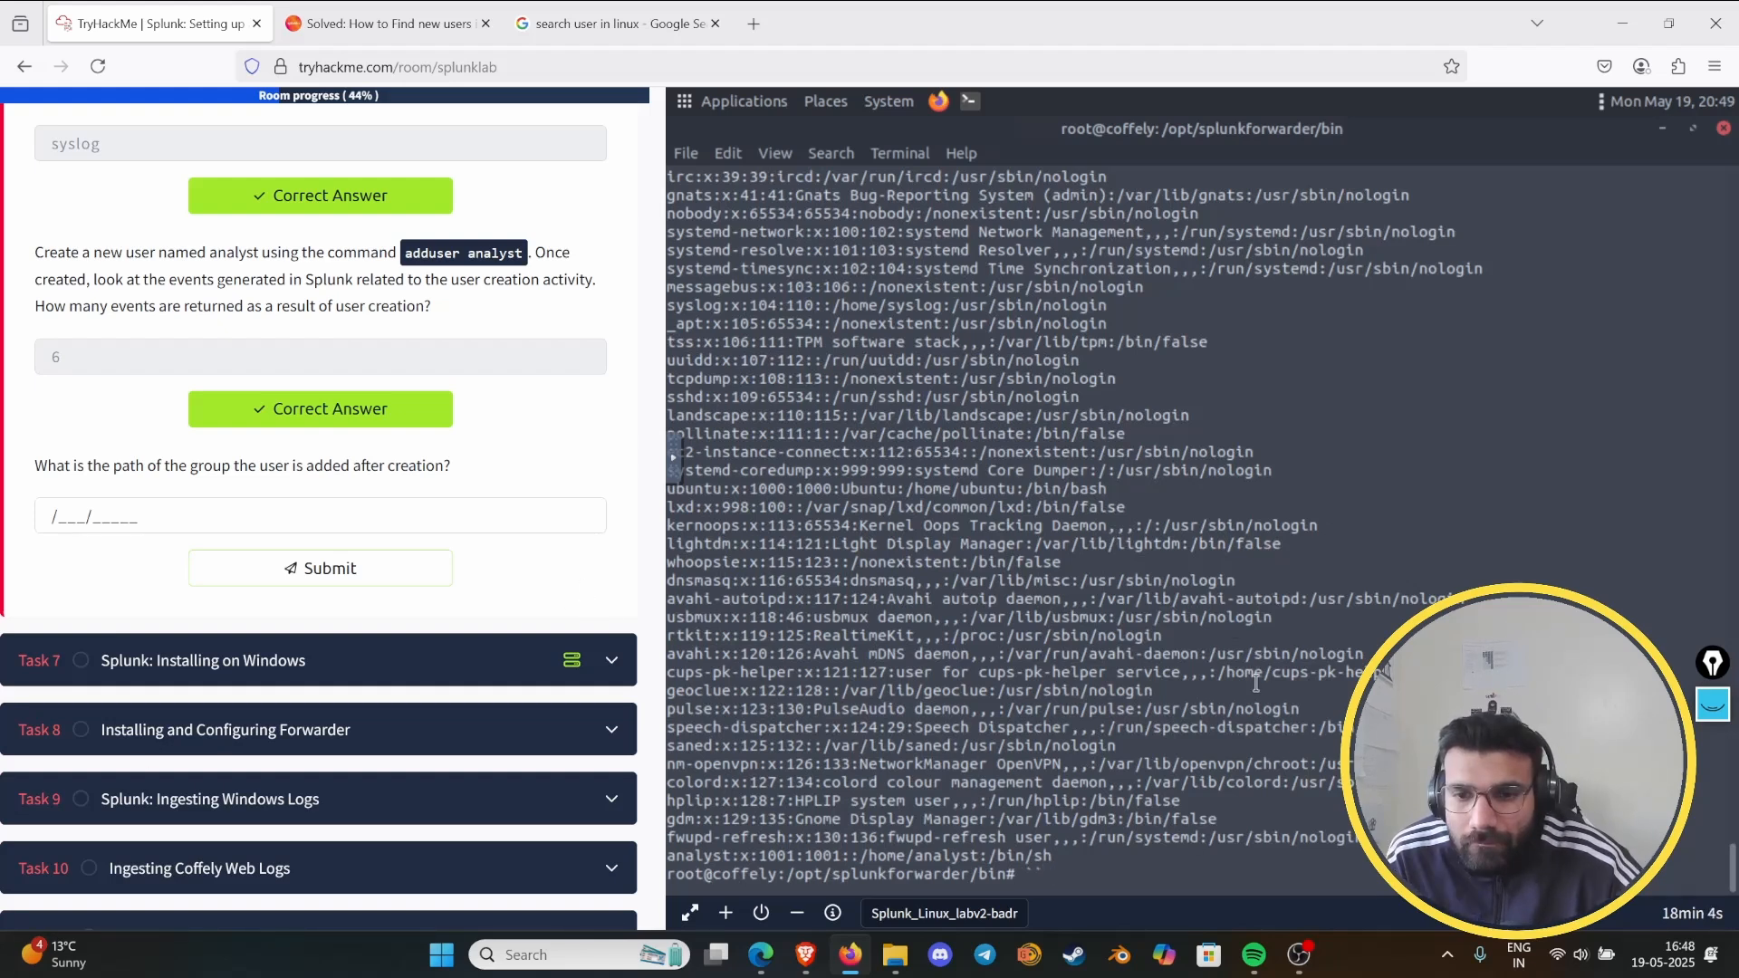
scroll(1160, 636, "up", 10)
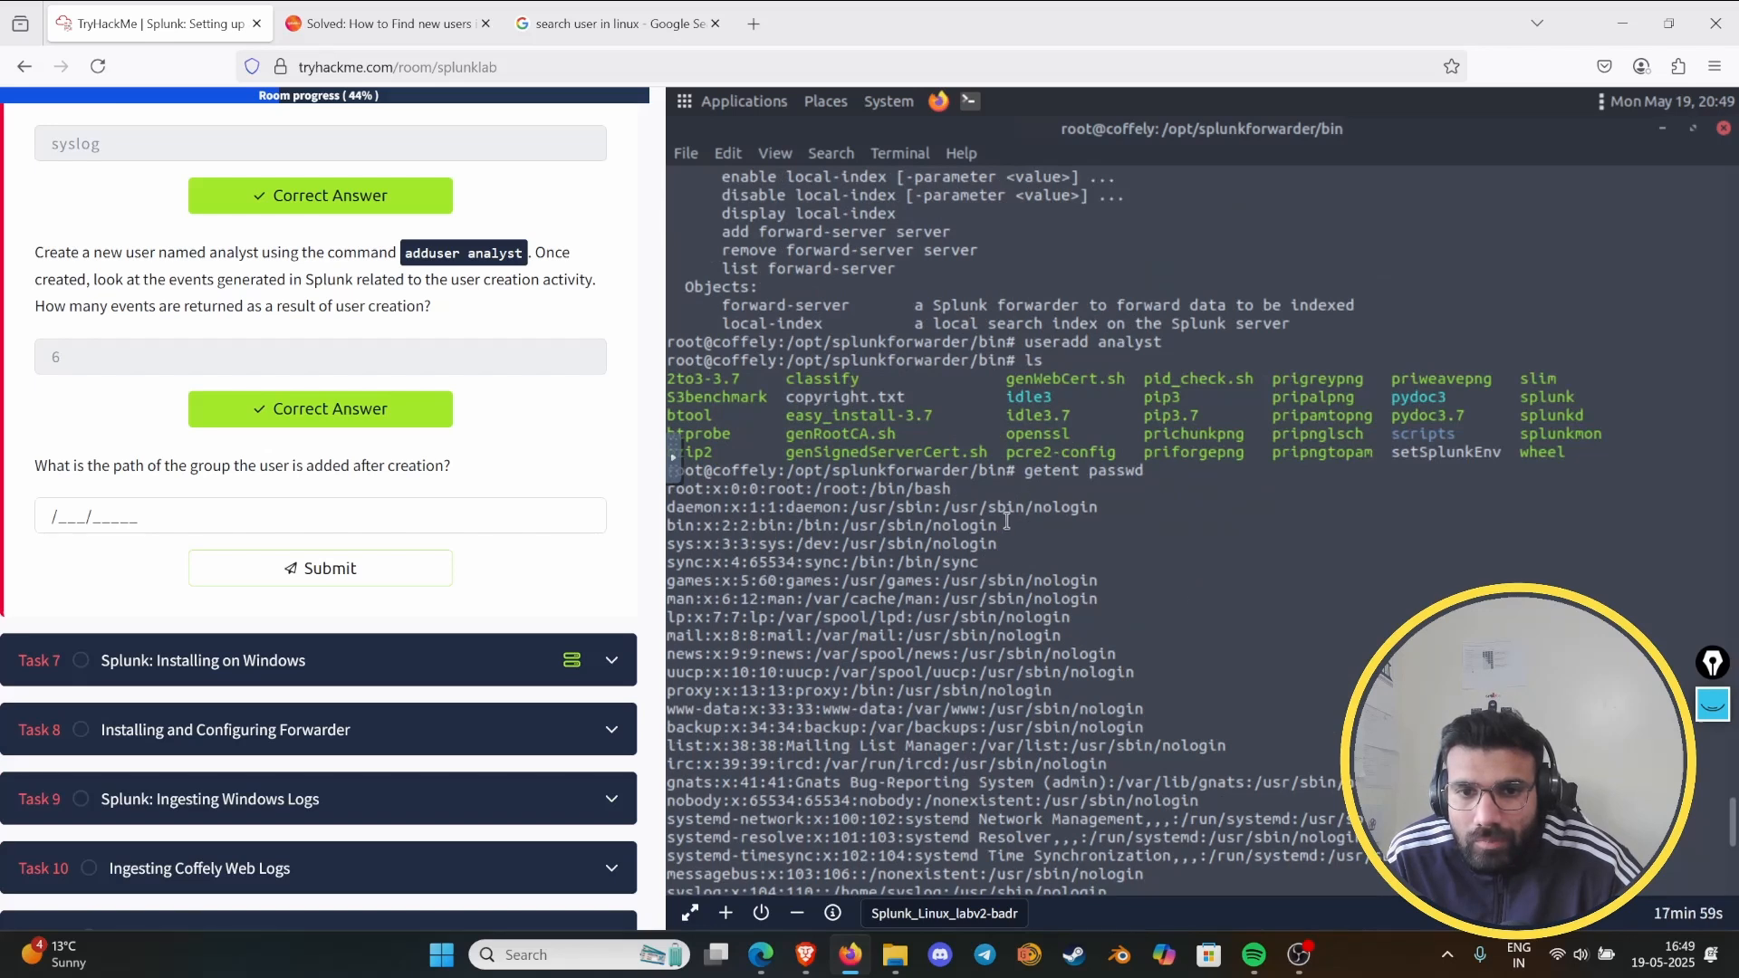
type("`")
key("BackSpace")
key("BackSpace")
key("BackSpace")
key("BackSpace")
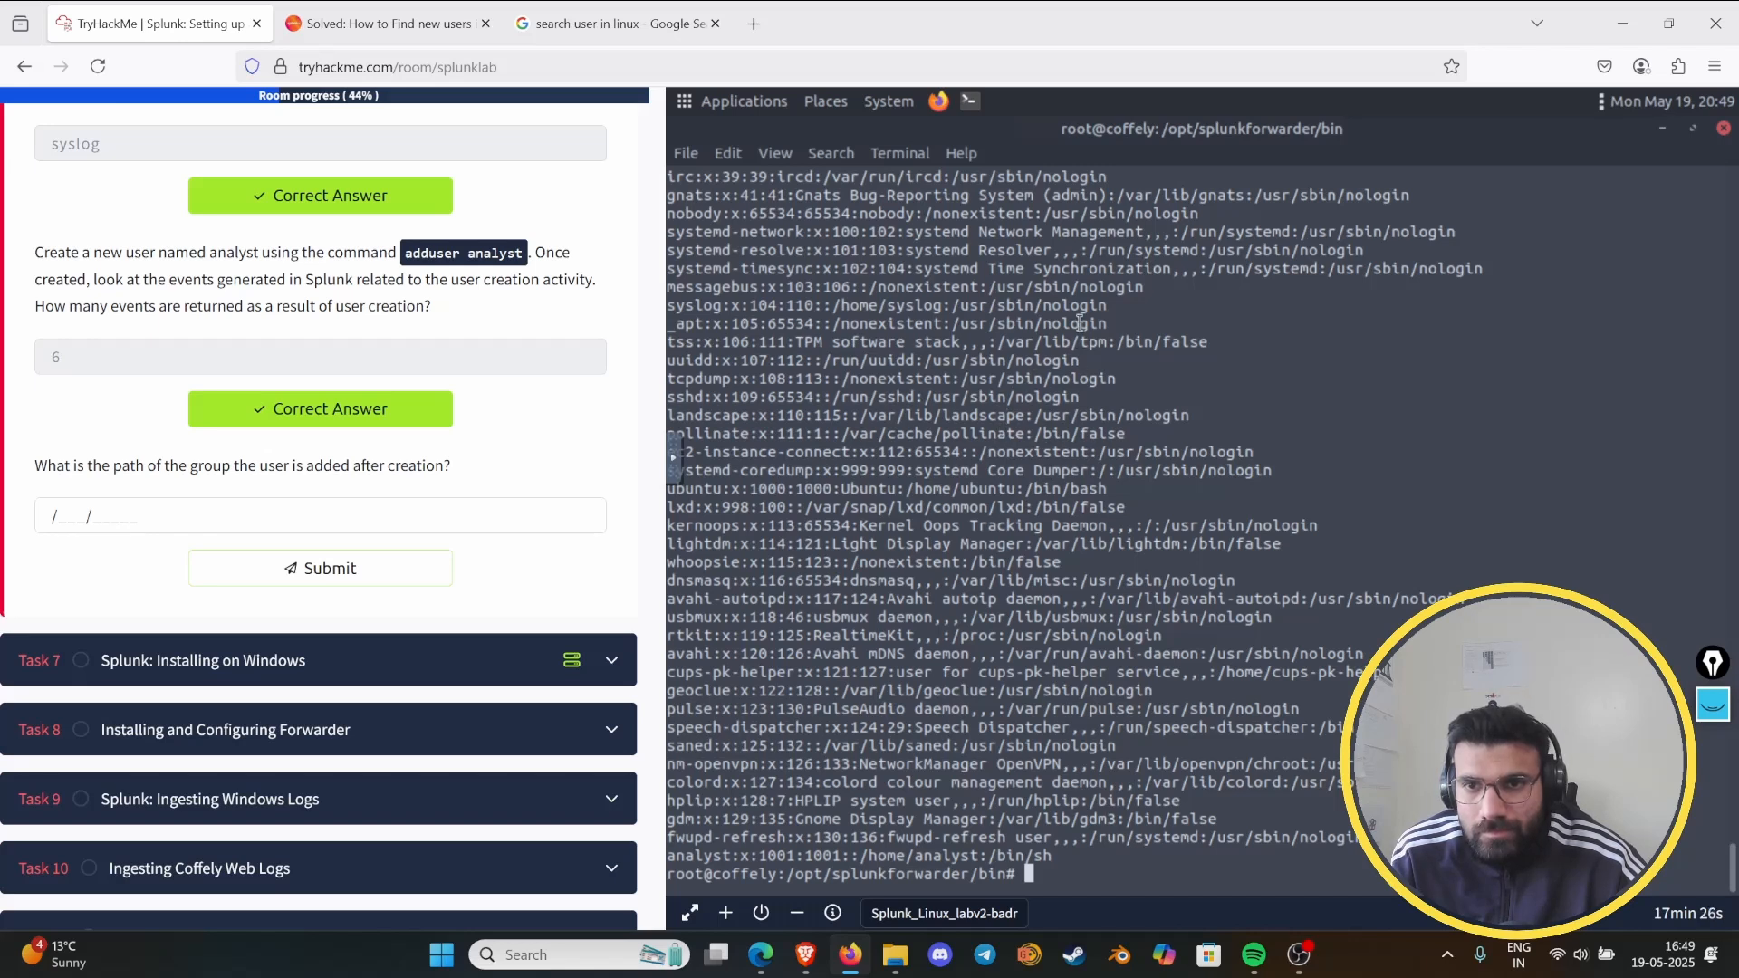
scroll(1081, 328, "up", 4)
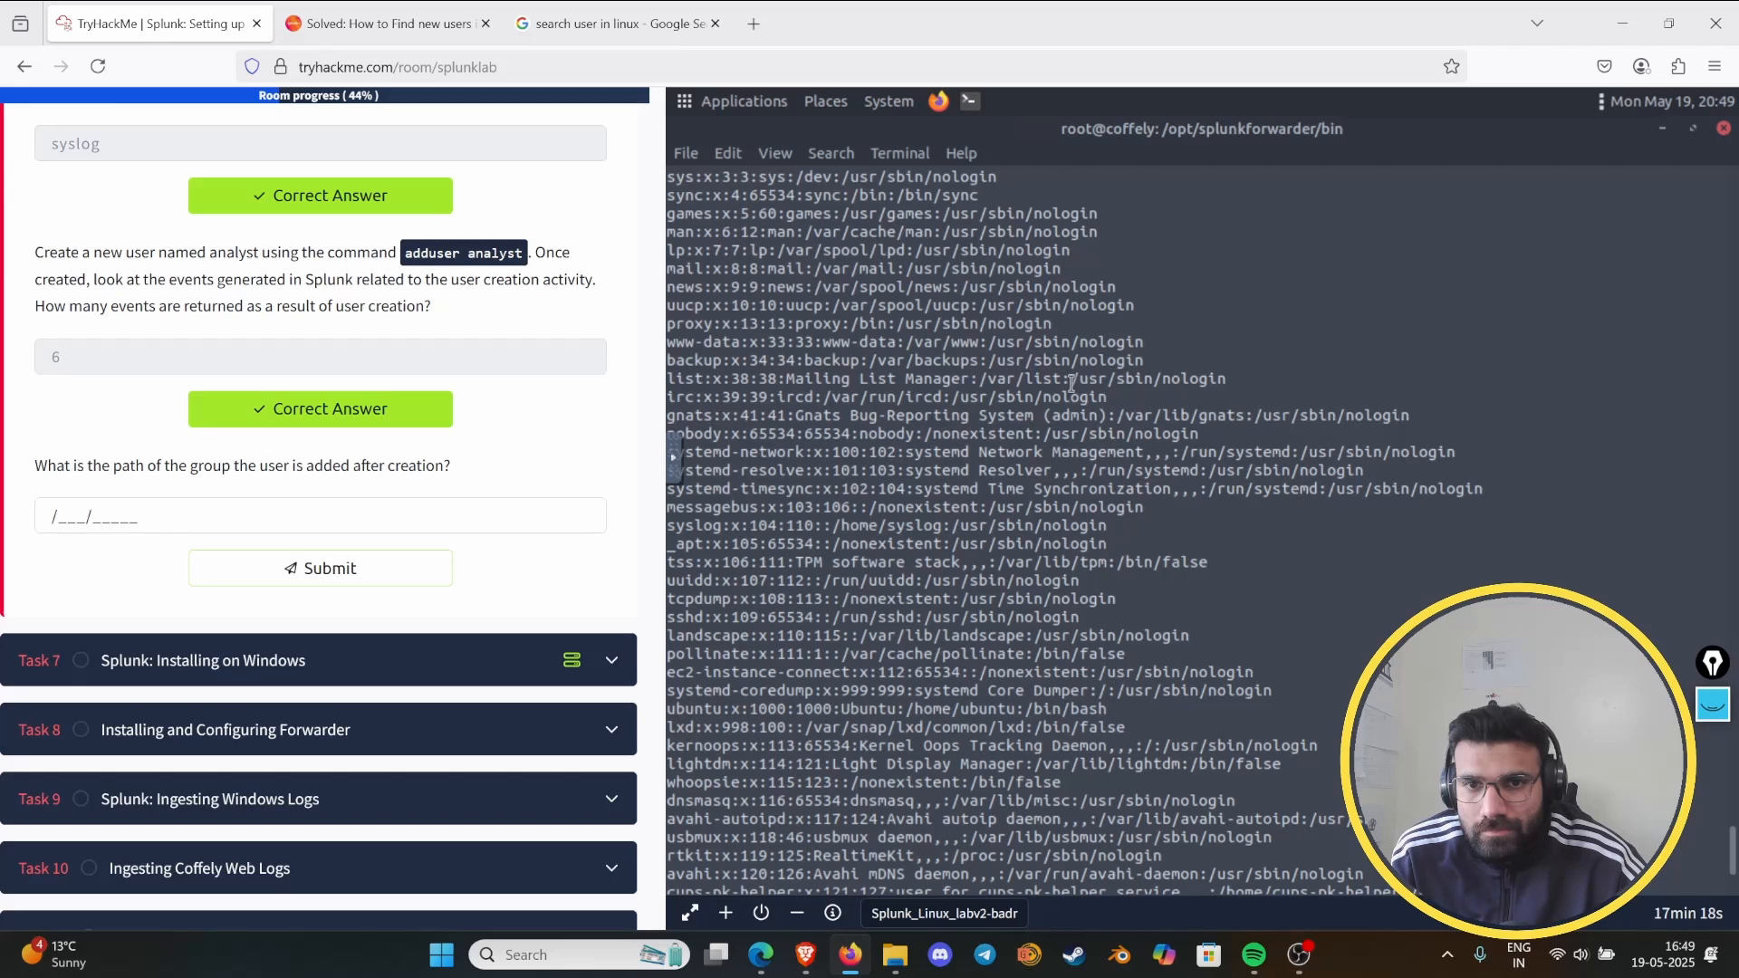
scroll(1057, 416, "up", 3)
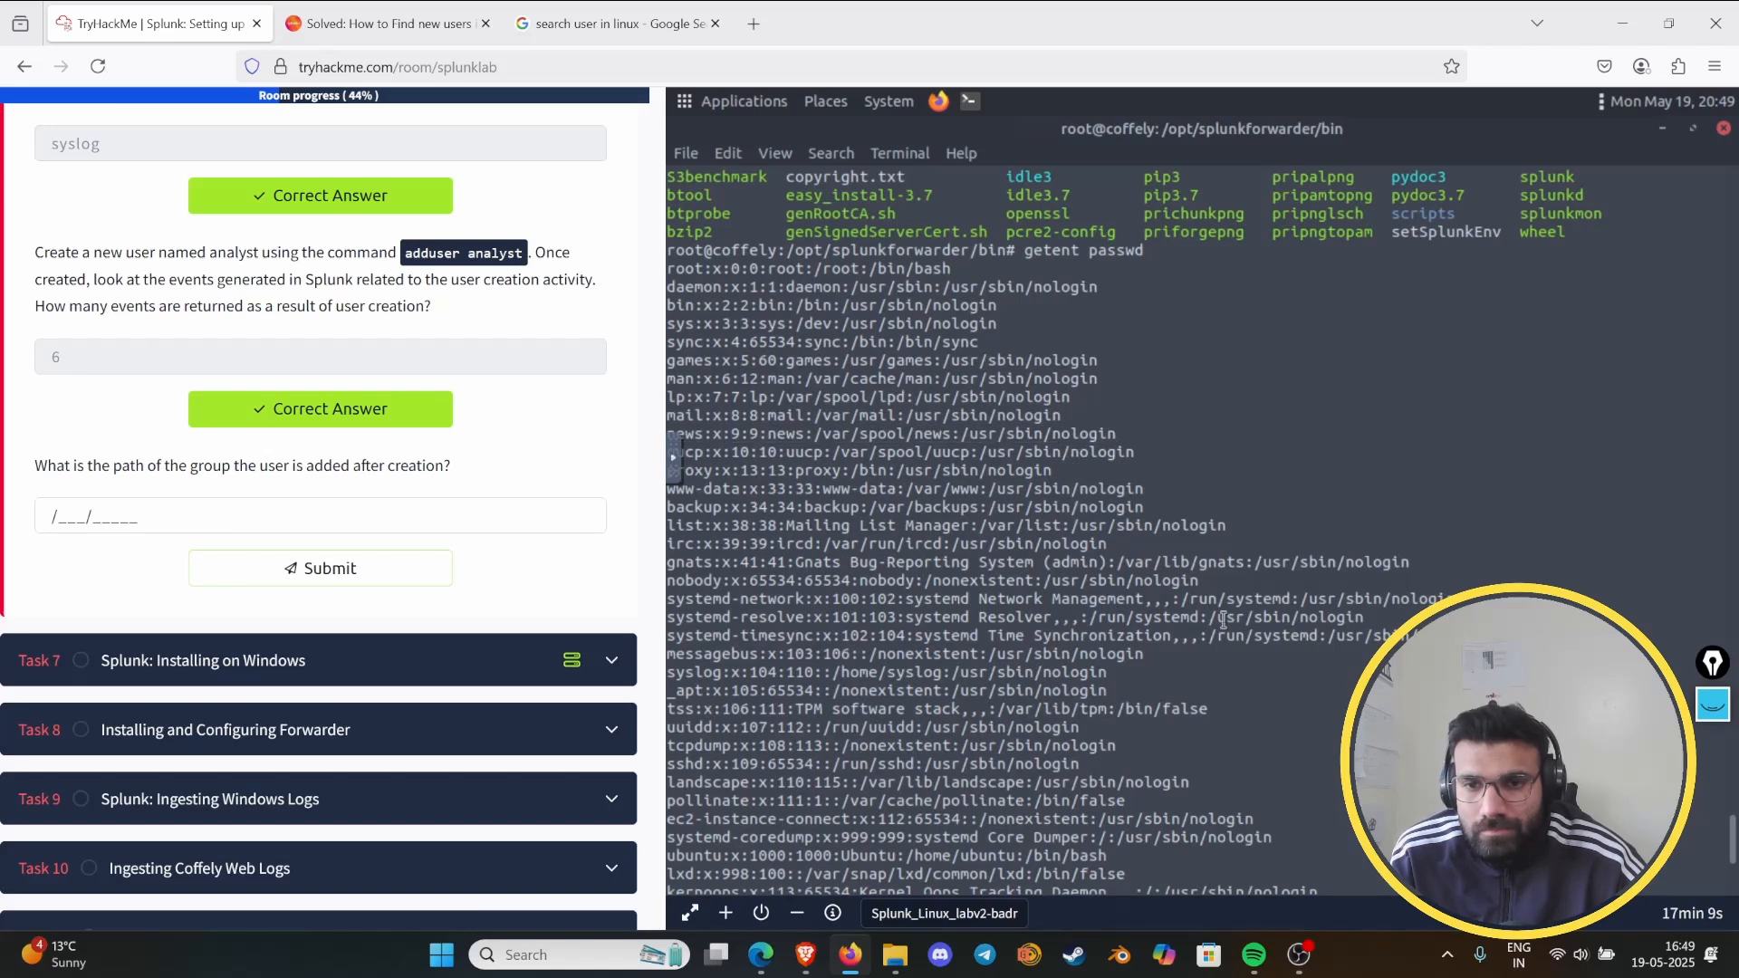
scroll(1223, 620, "down", 5)
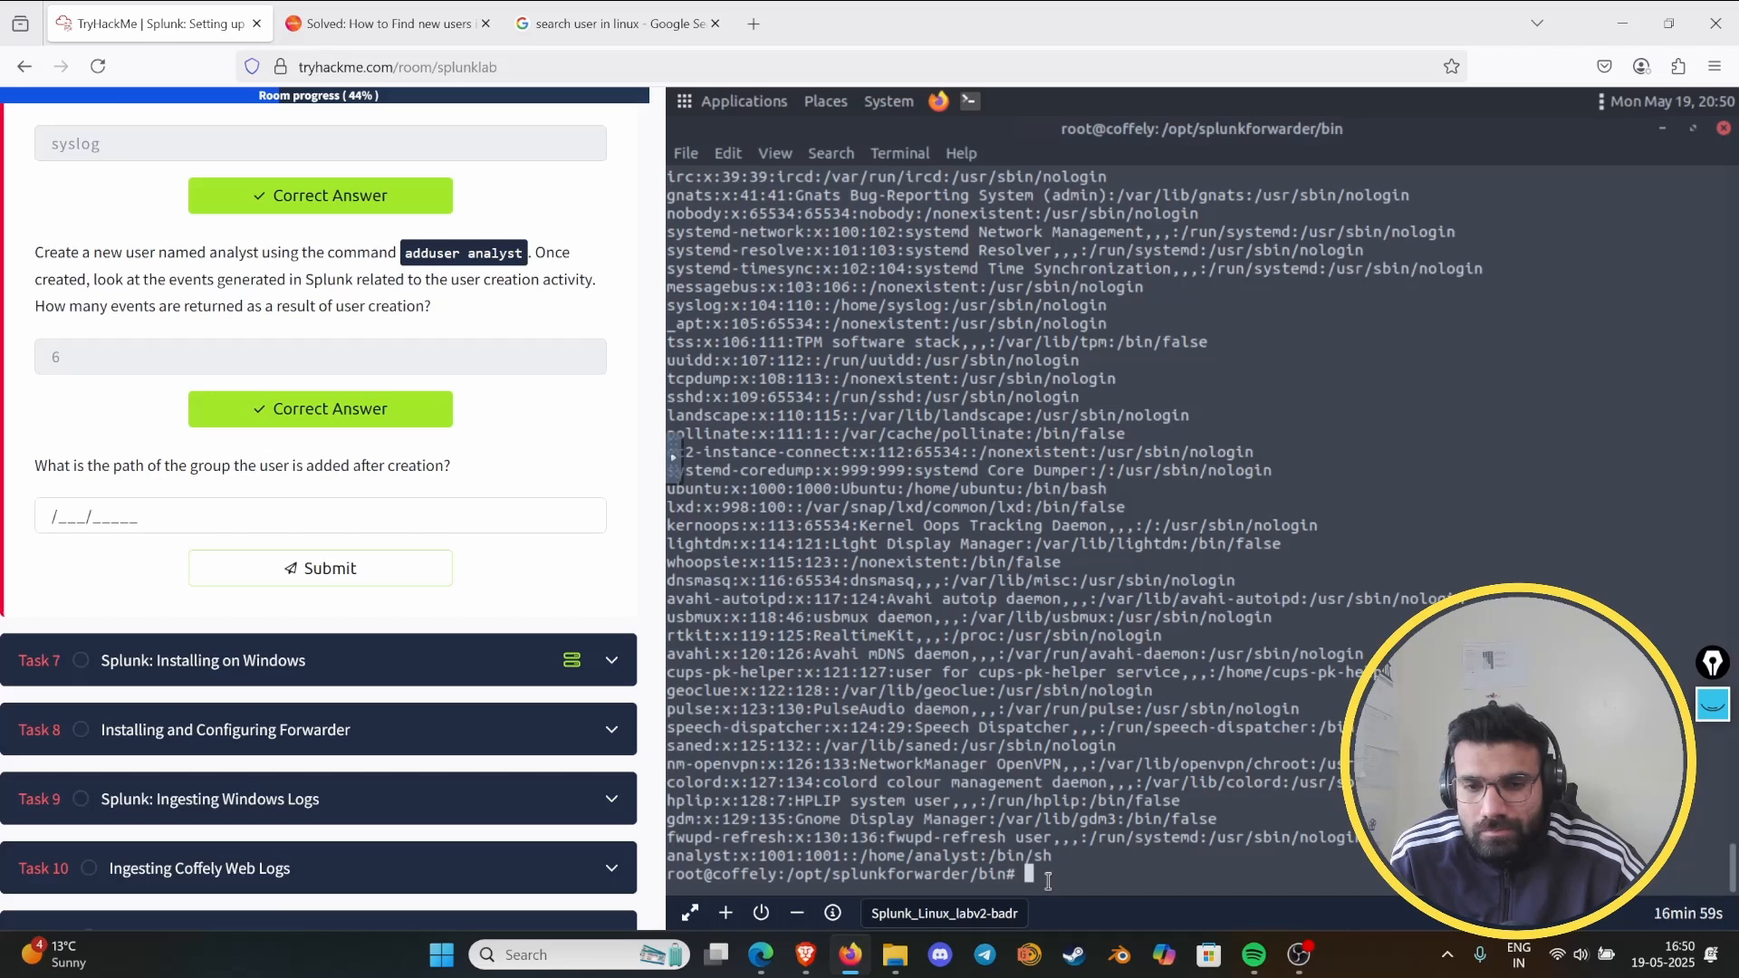
- Switch to the Google results and search for "search user by name"
left_click(615, 24)
left_click_drag(378, 136, 236, 136)
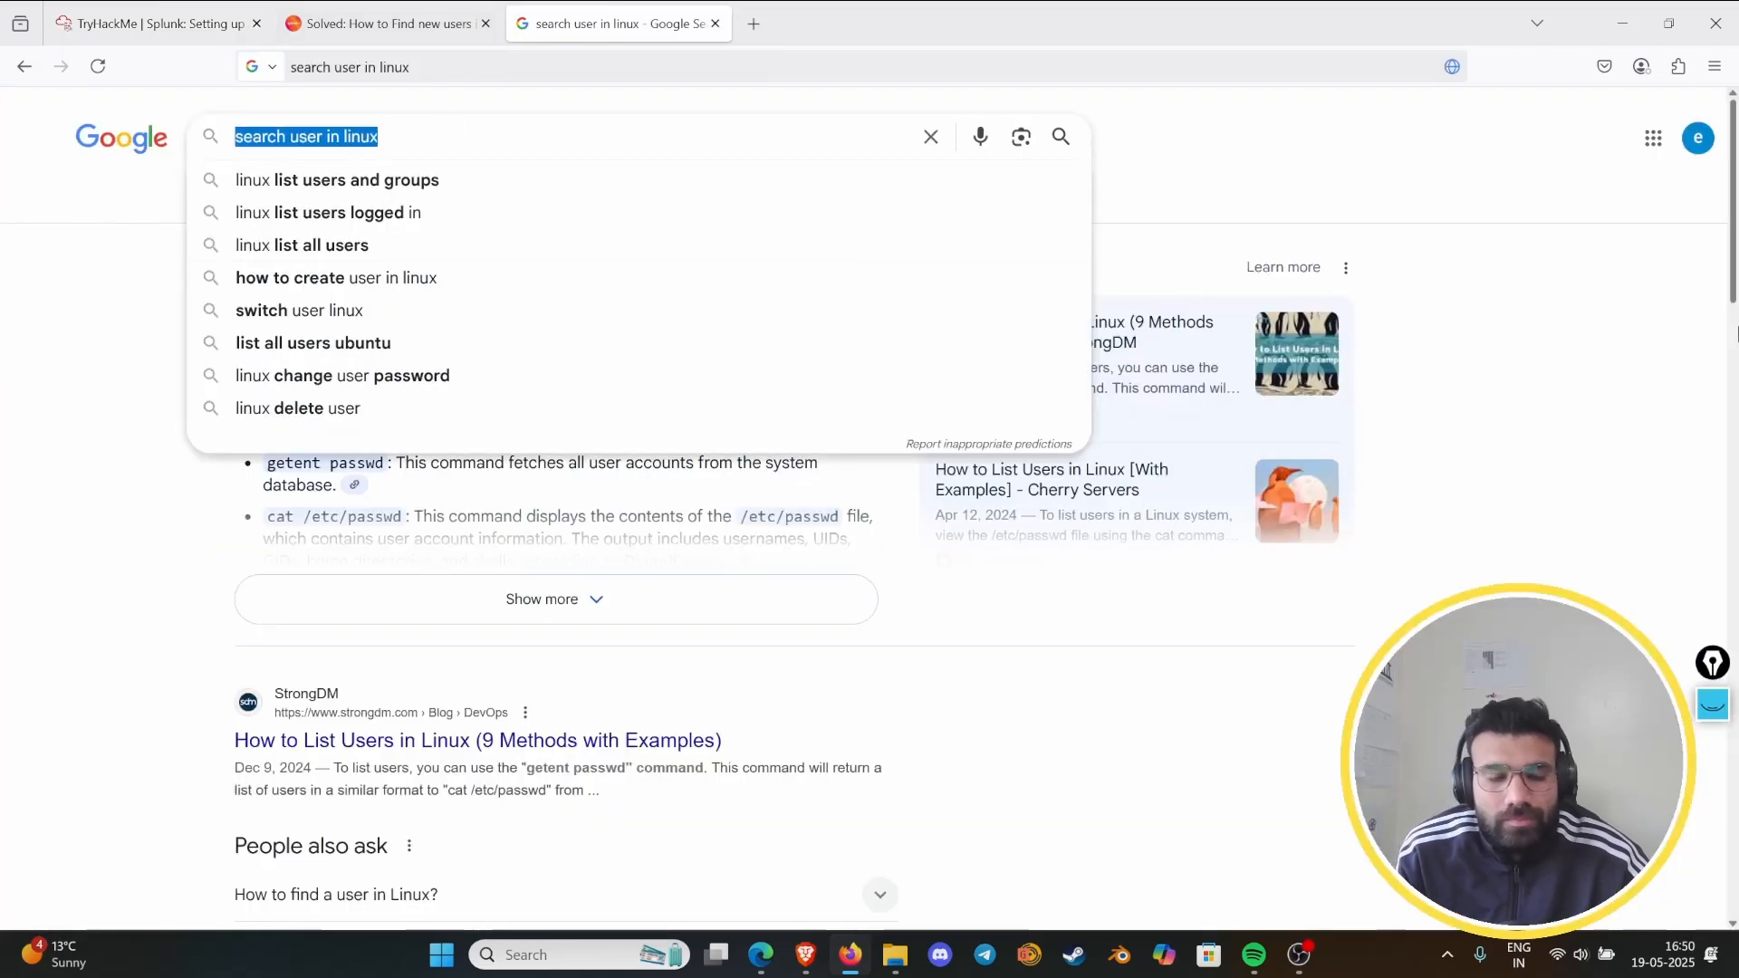
type("searchg")
key("BackSpace")
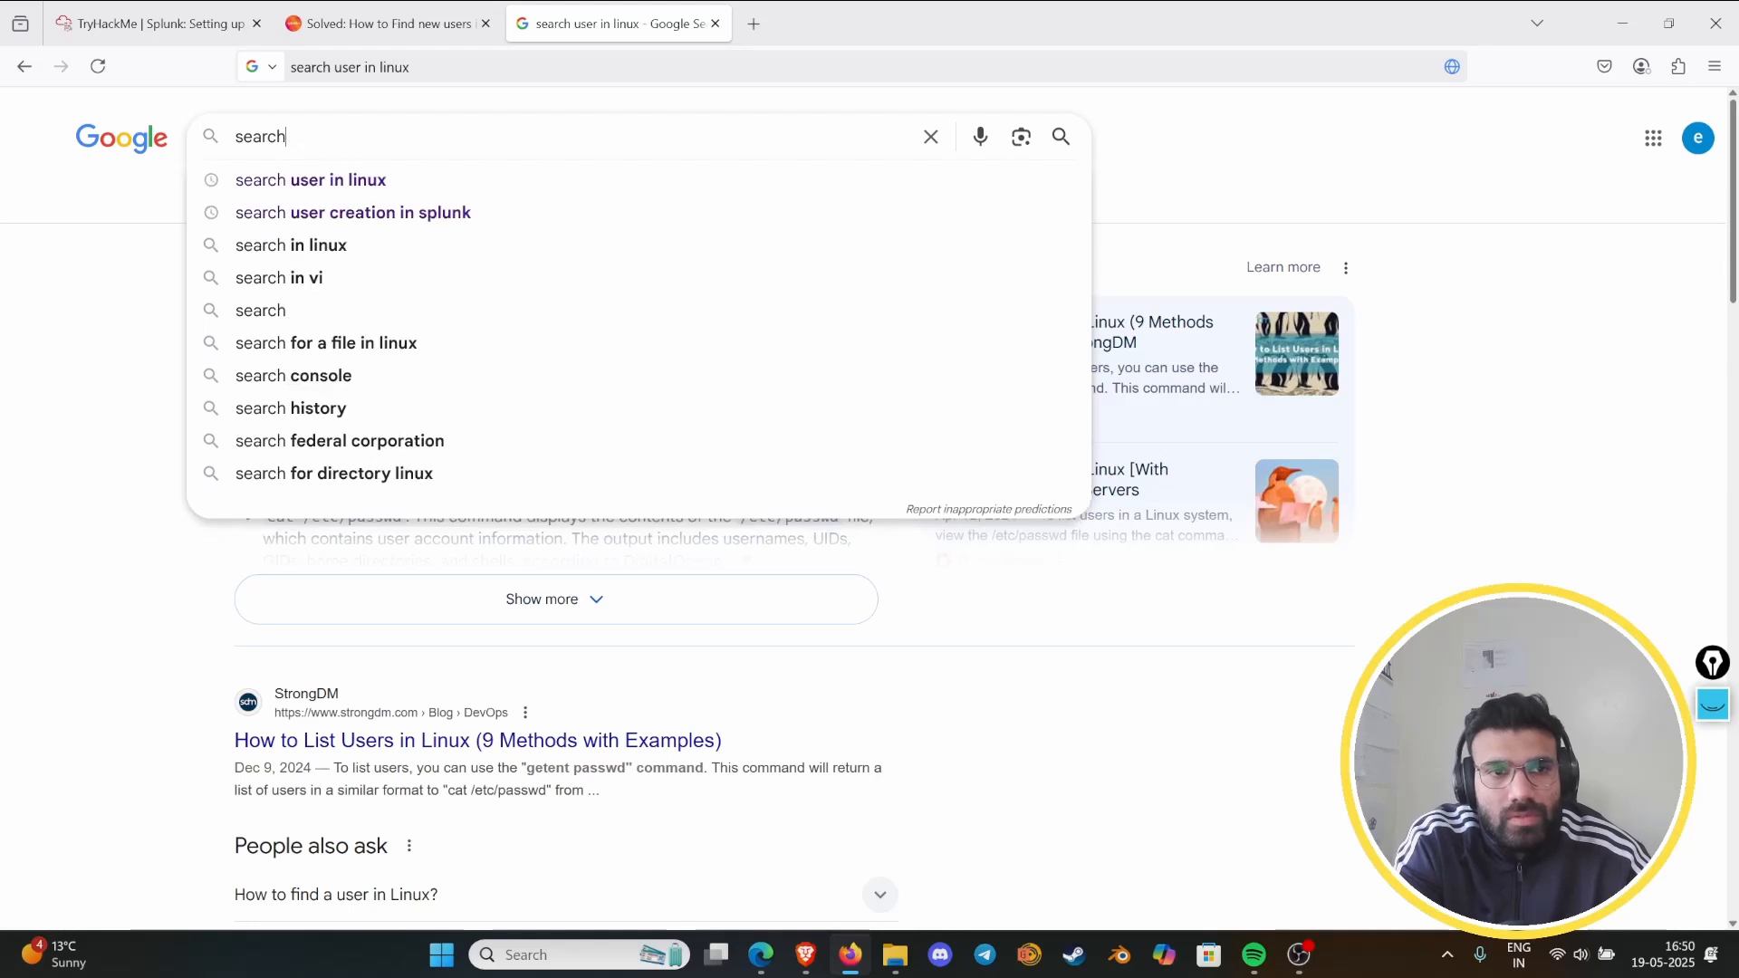
type("user v")
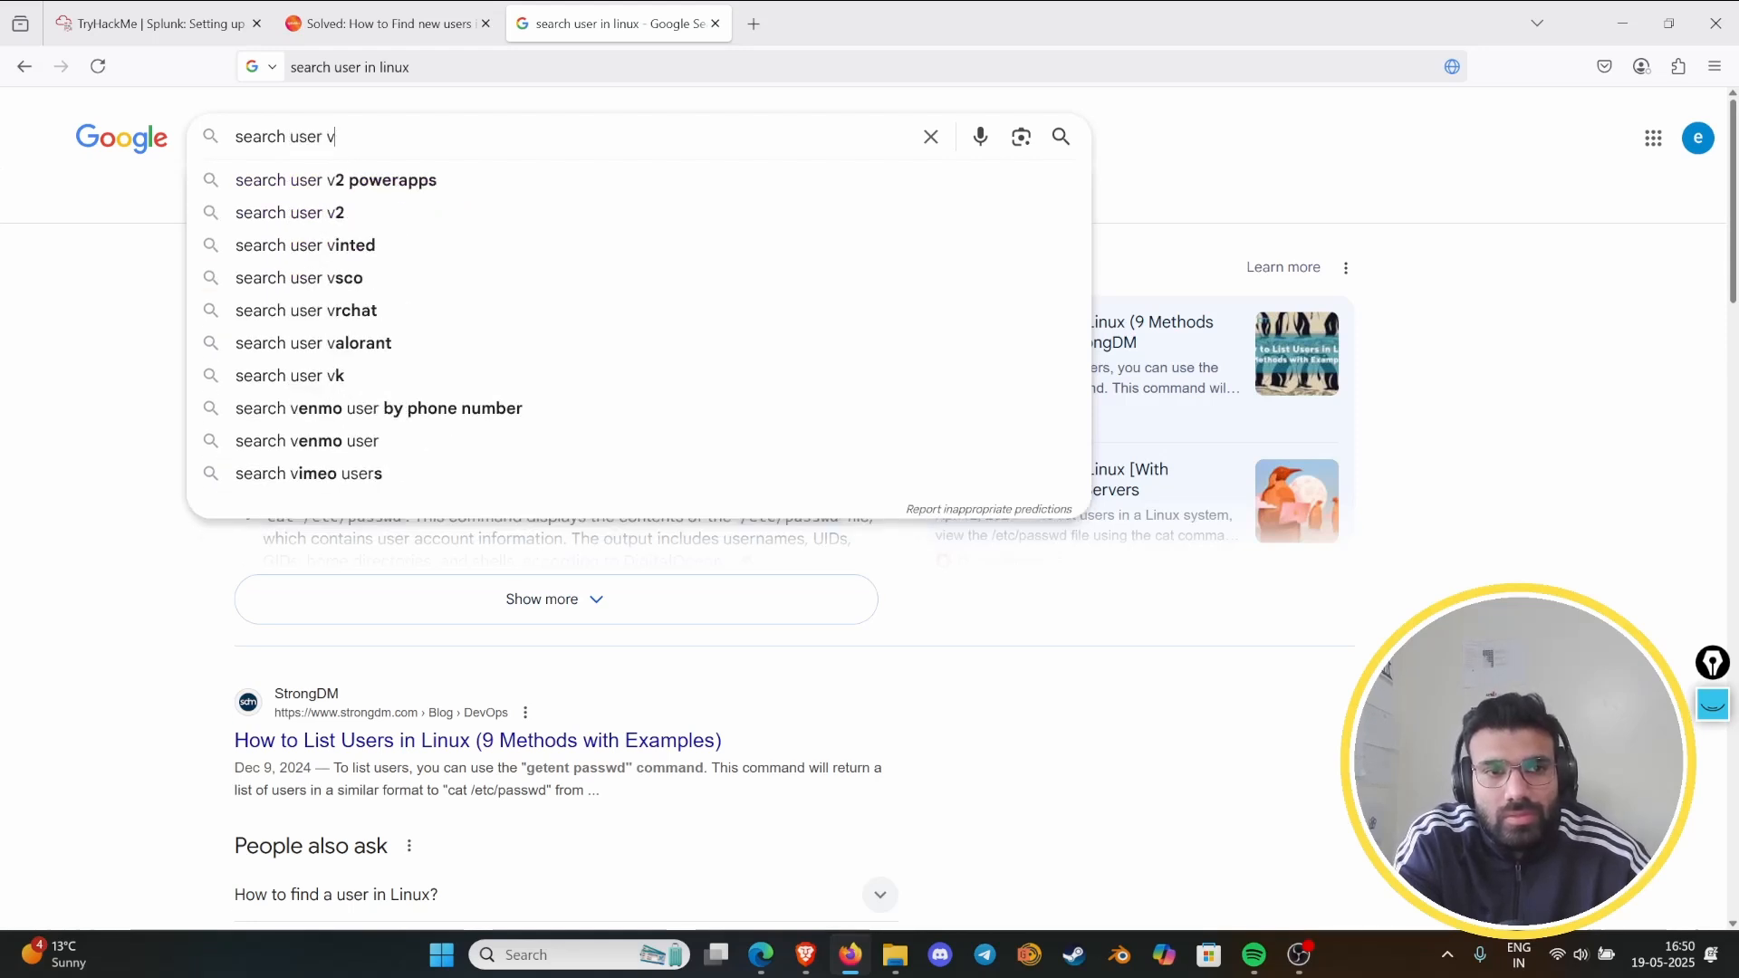
key("BackSpace")
type("by name")
key("Return")
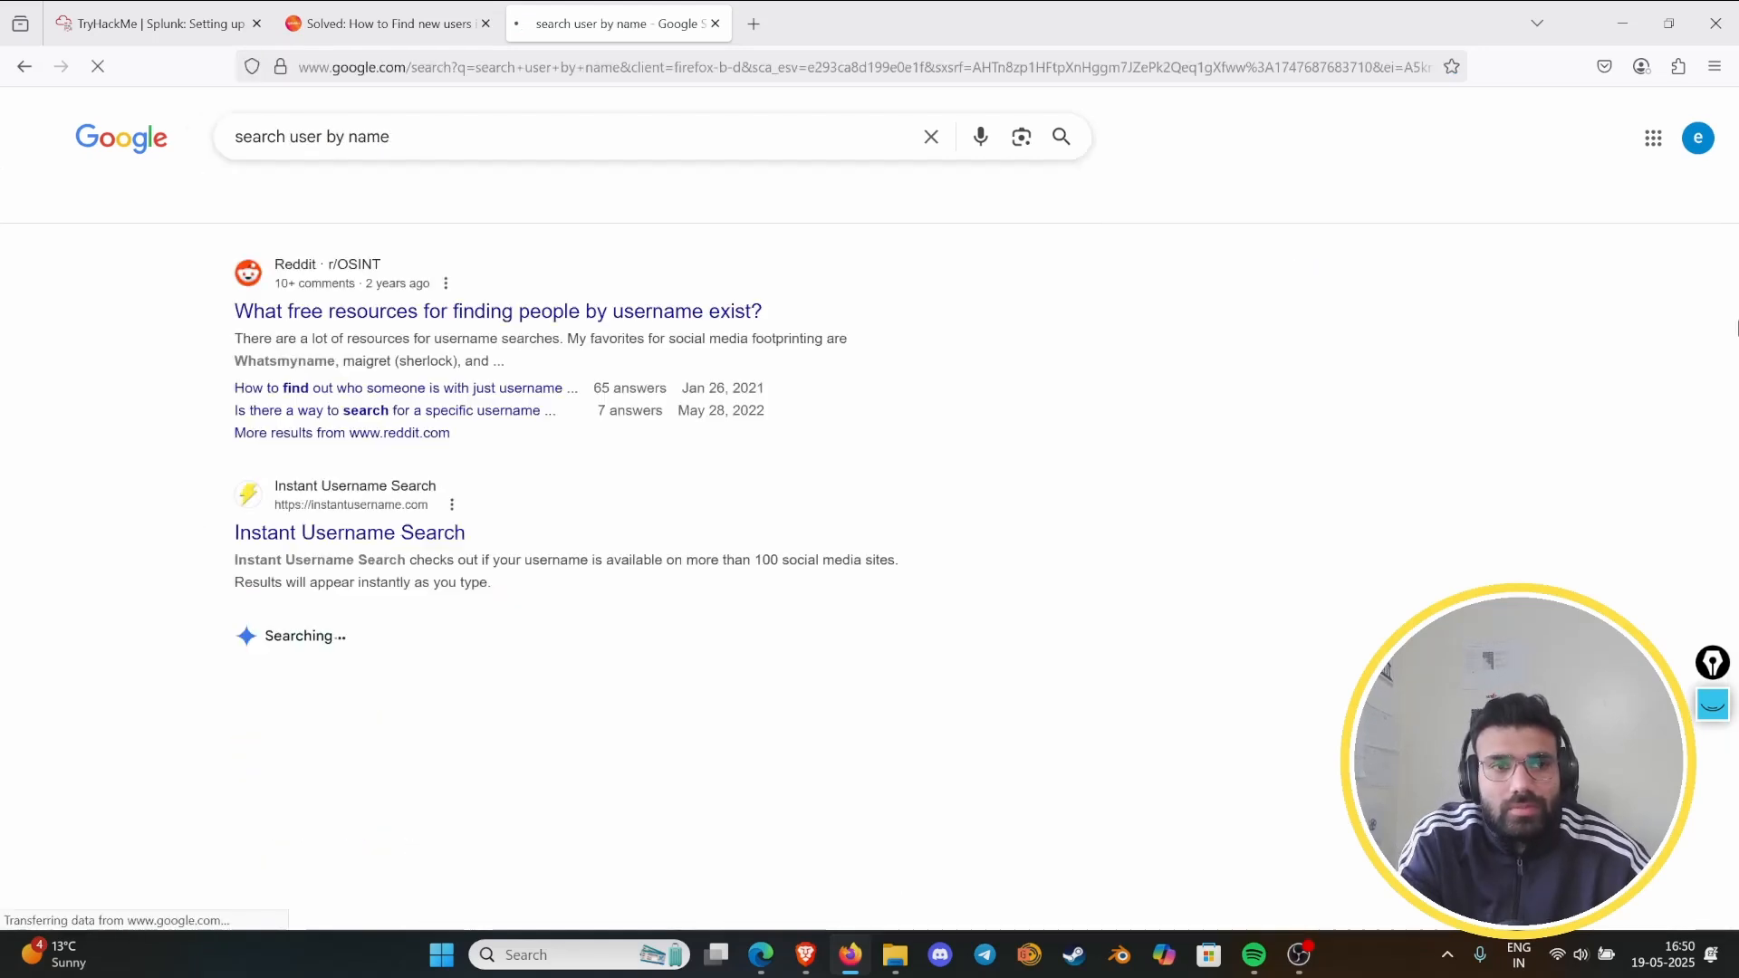
- Refine the Google query to "search user by name in linux" and review the results
left_click(433, 137)
type("in lin")
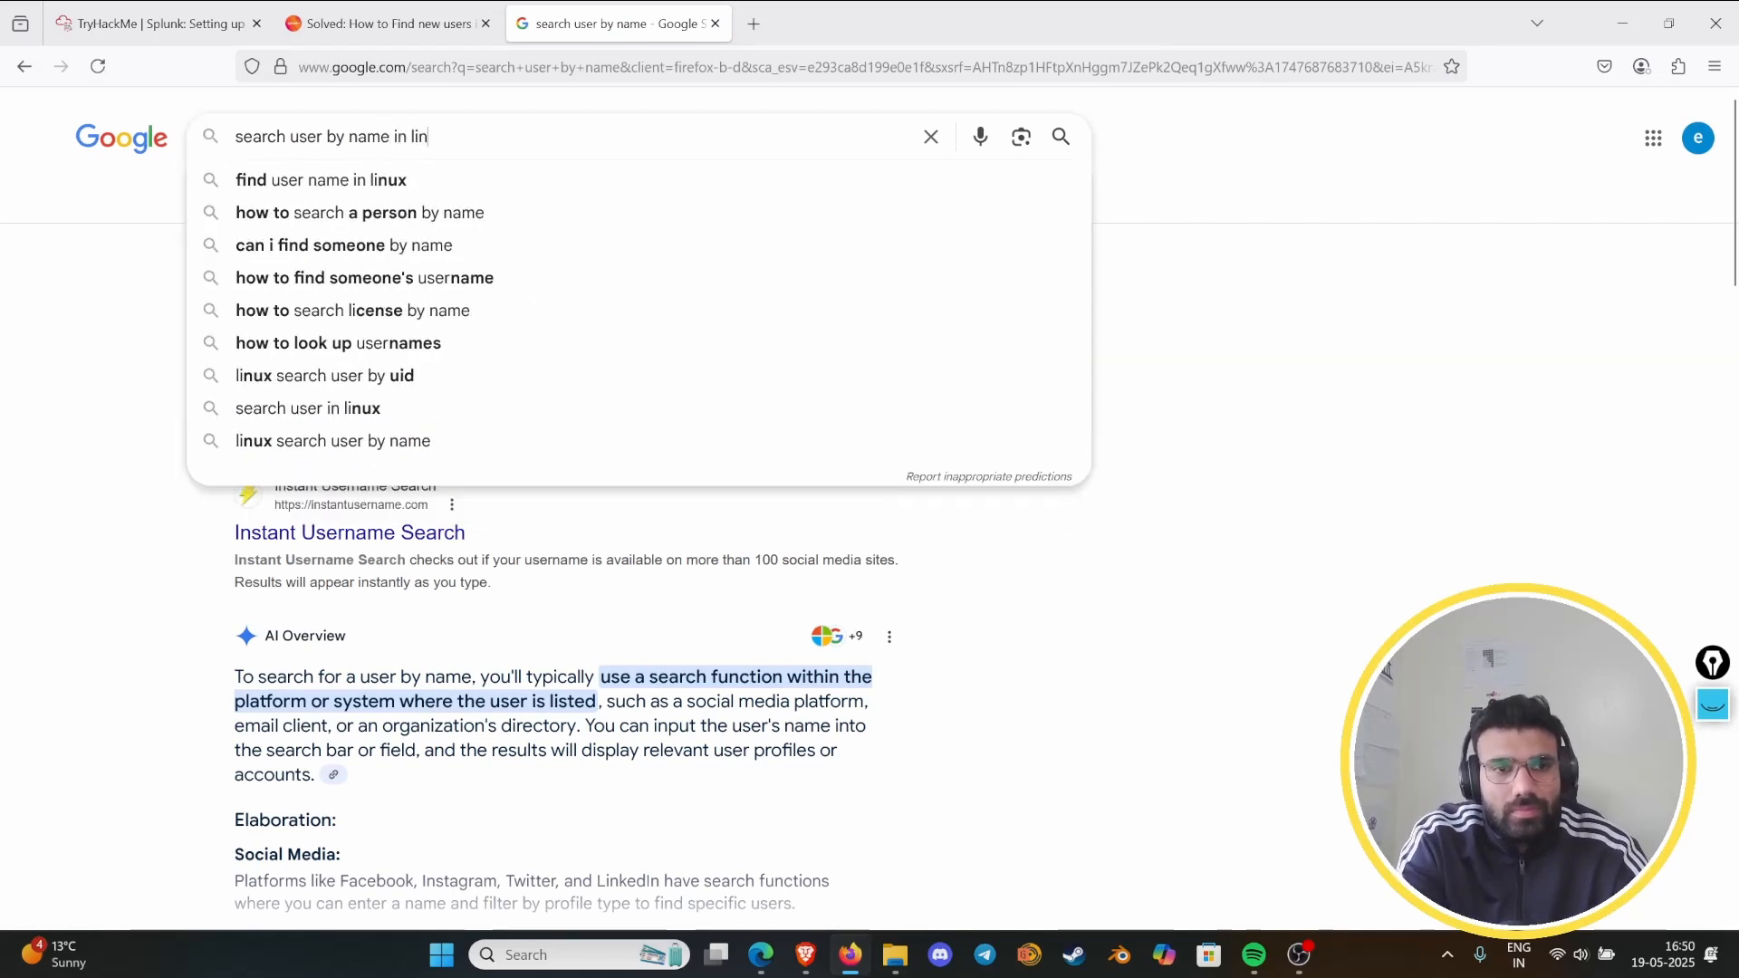
type("ux")
key("Return")
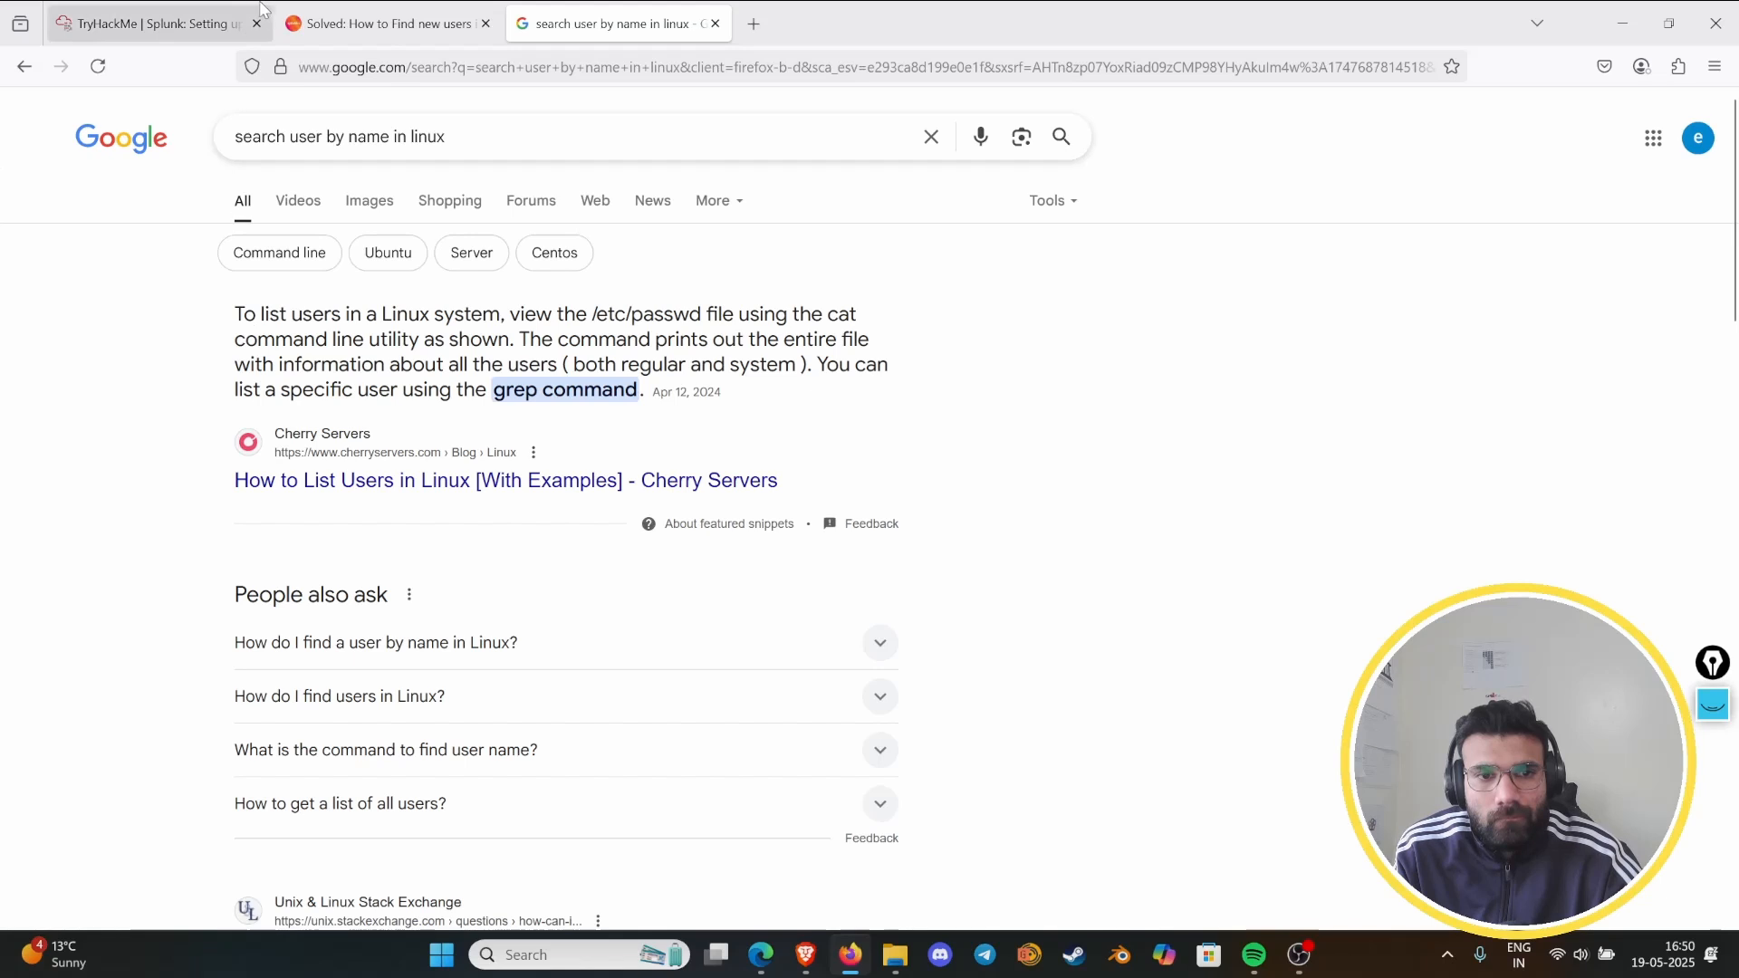
- Return to the TryHackMe lab terminal and run getent passwd grep analyst
left_click(184, 10)
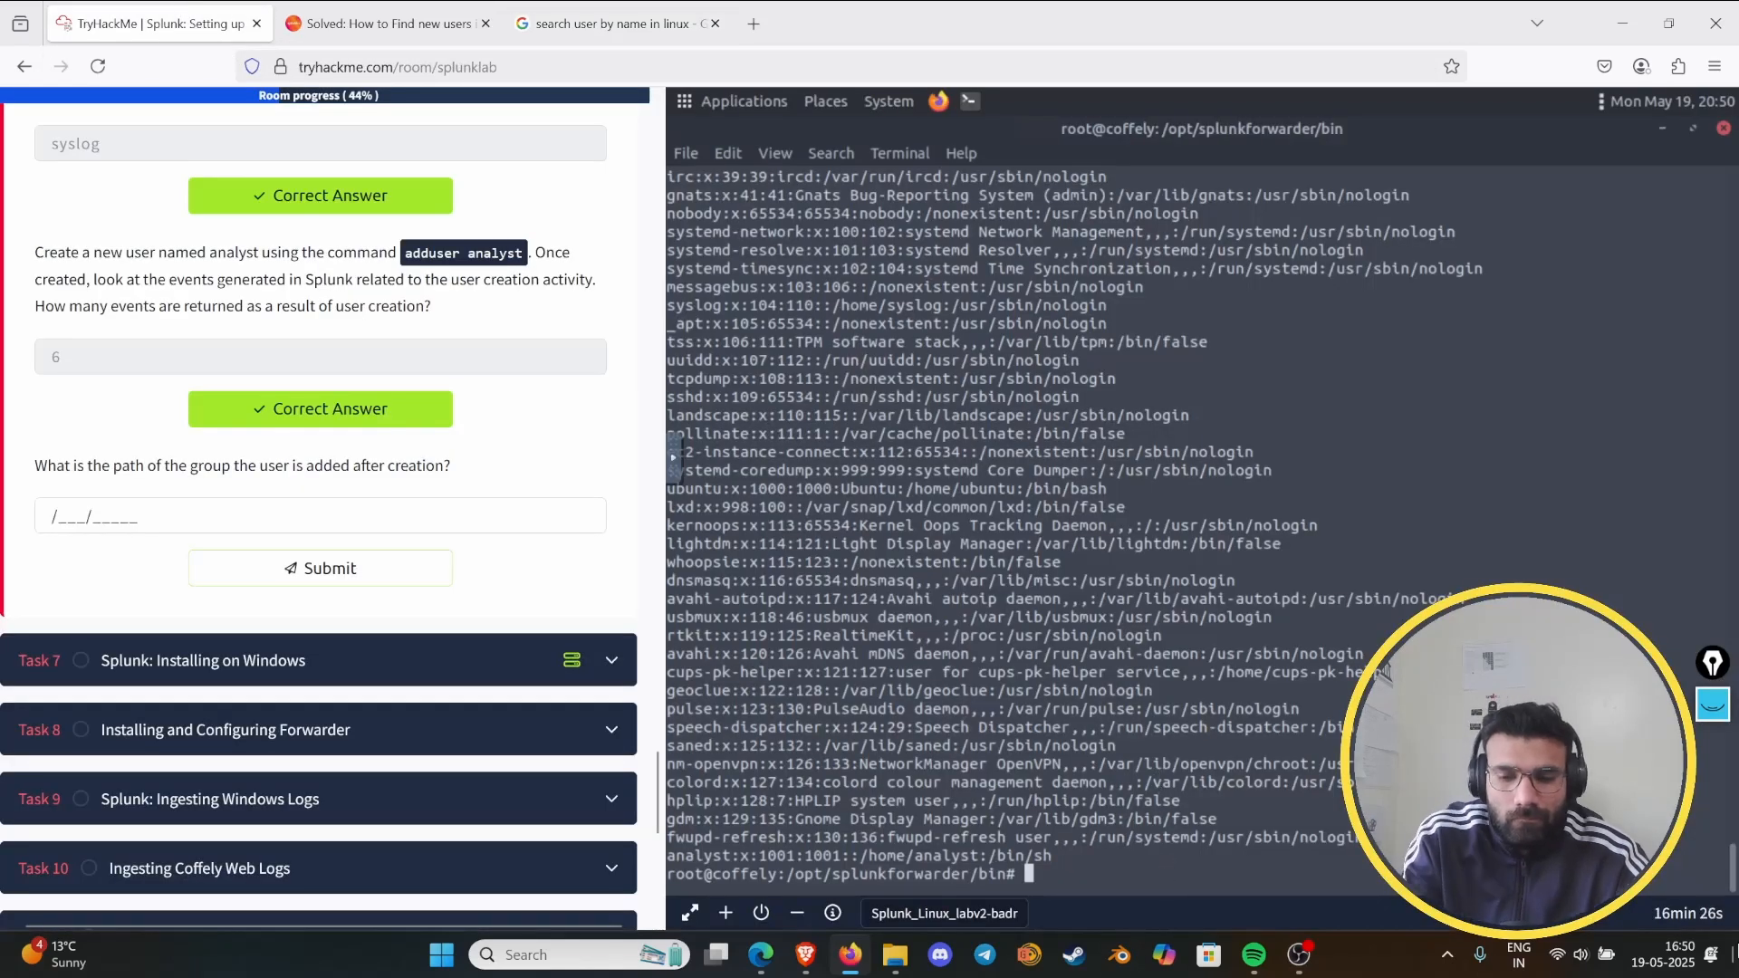
type("getent passwd ")
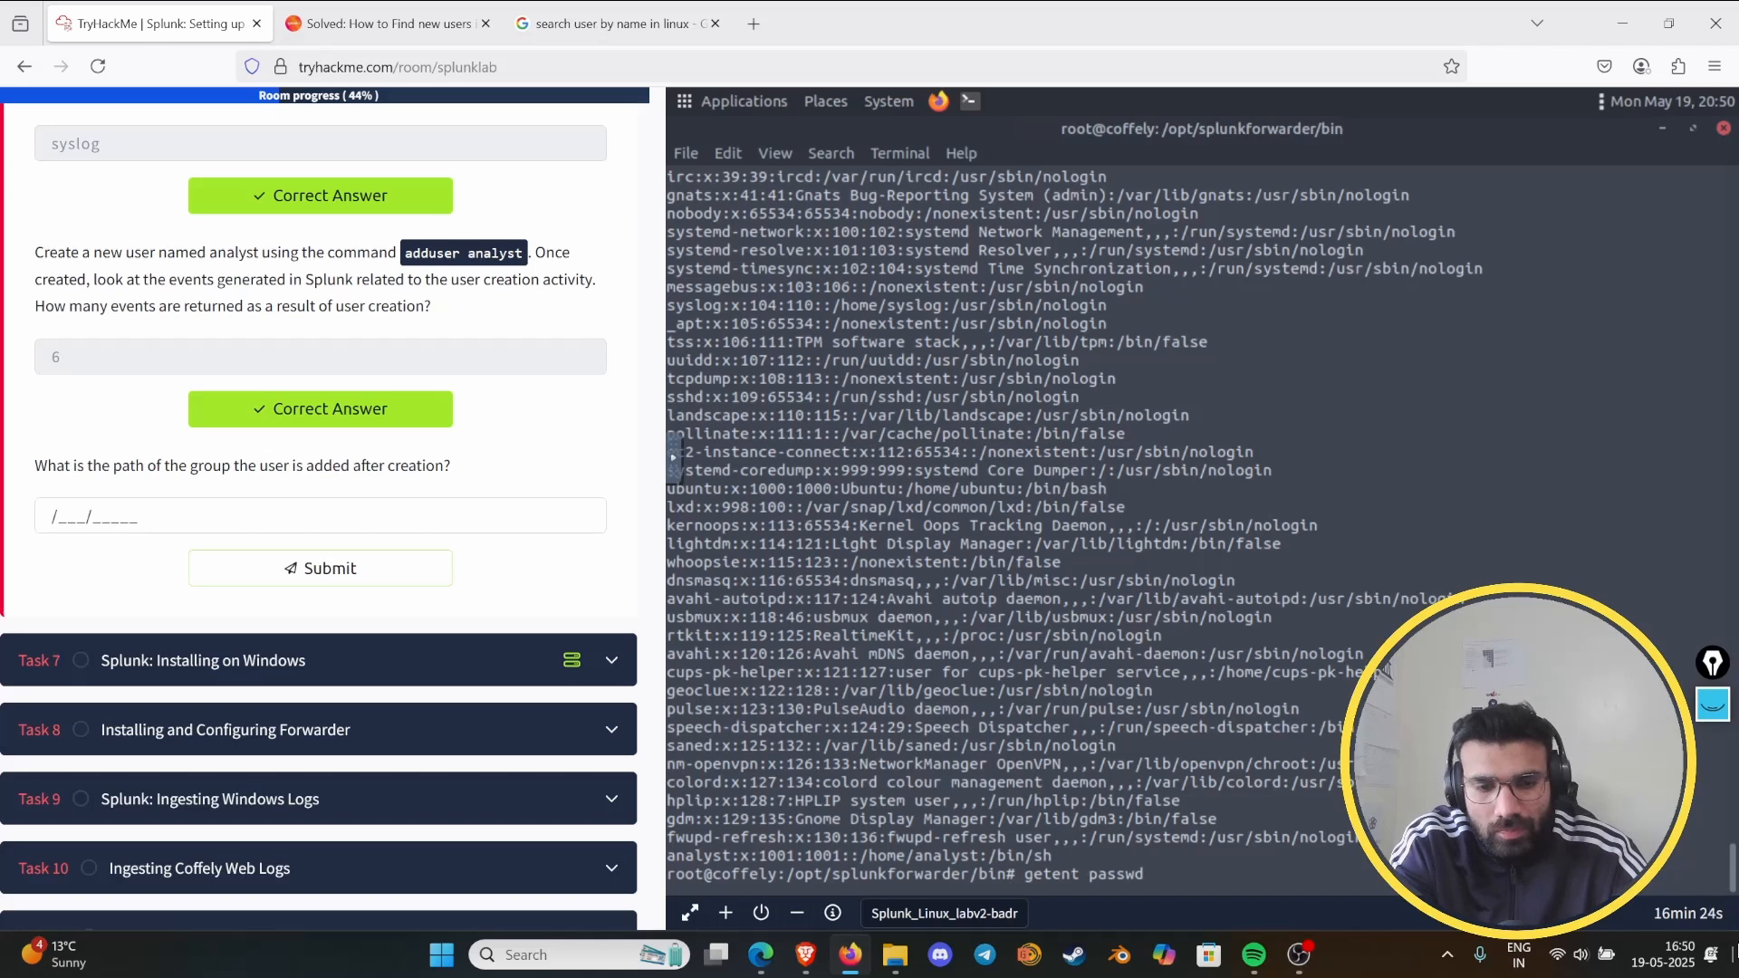
type("grep")
key("BackSpace")
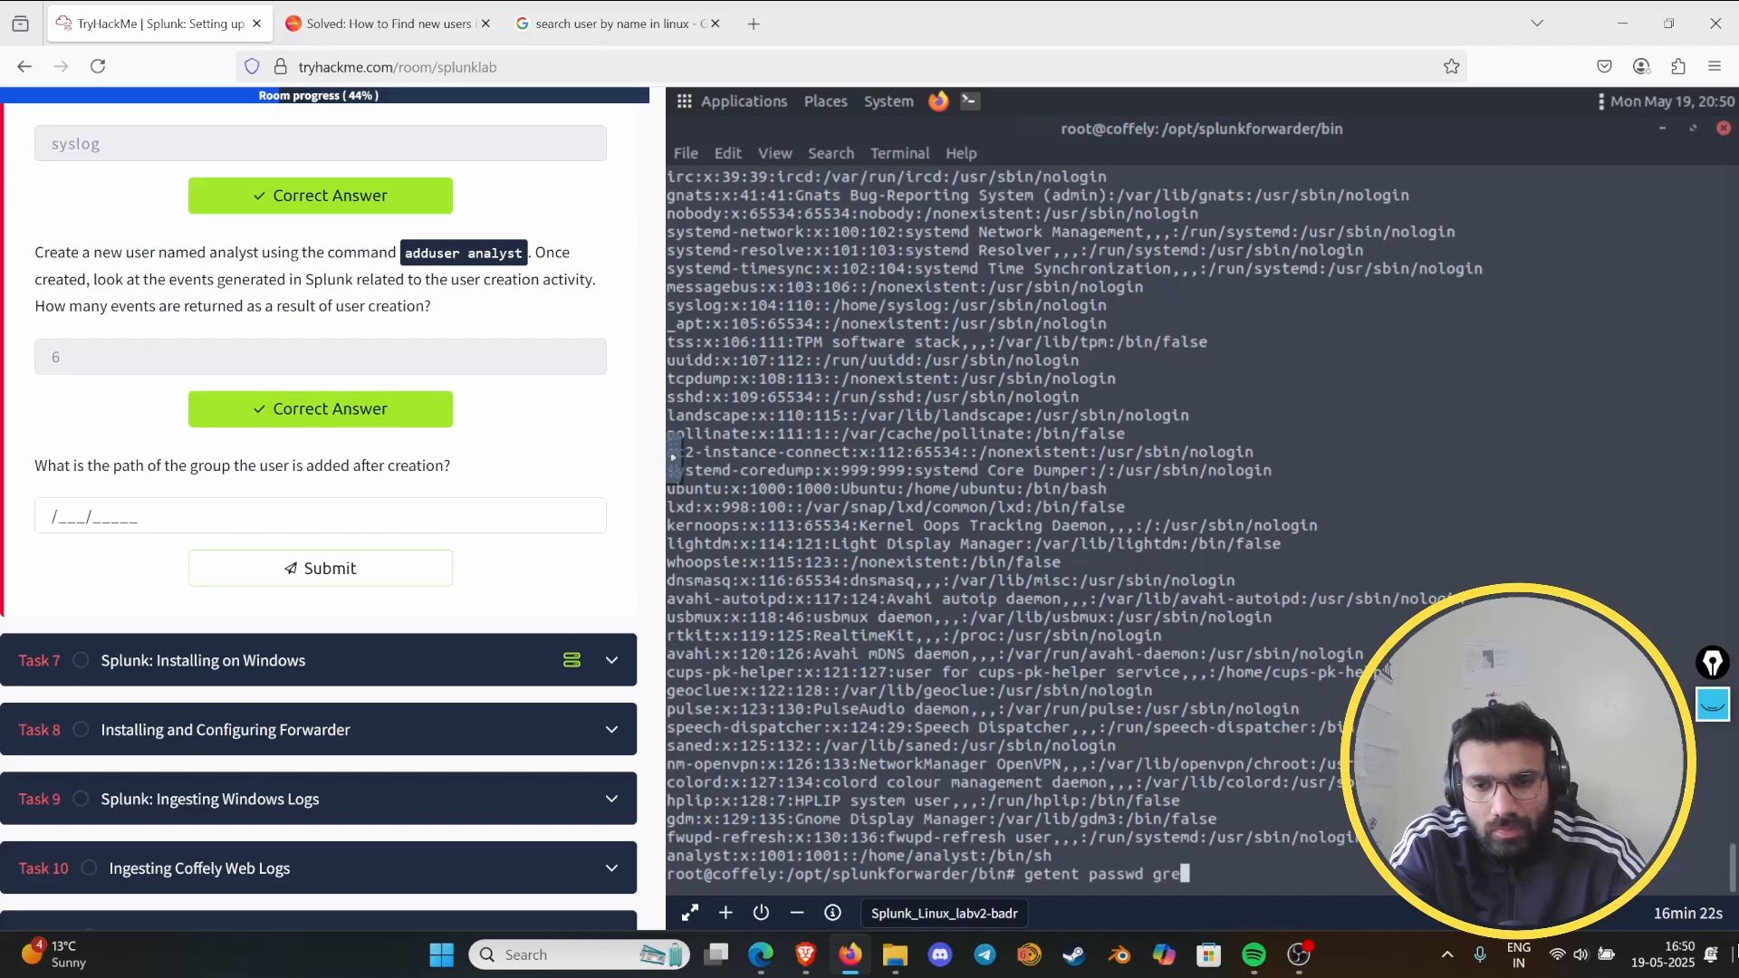
type("p analyst")
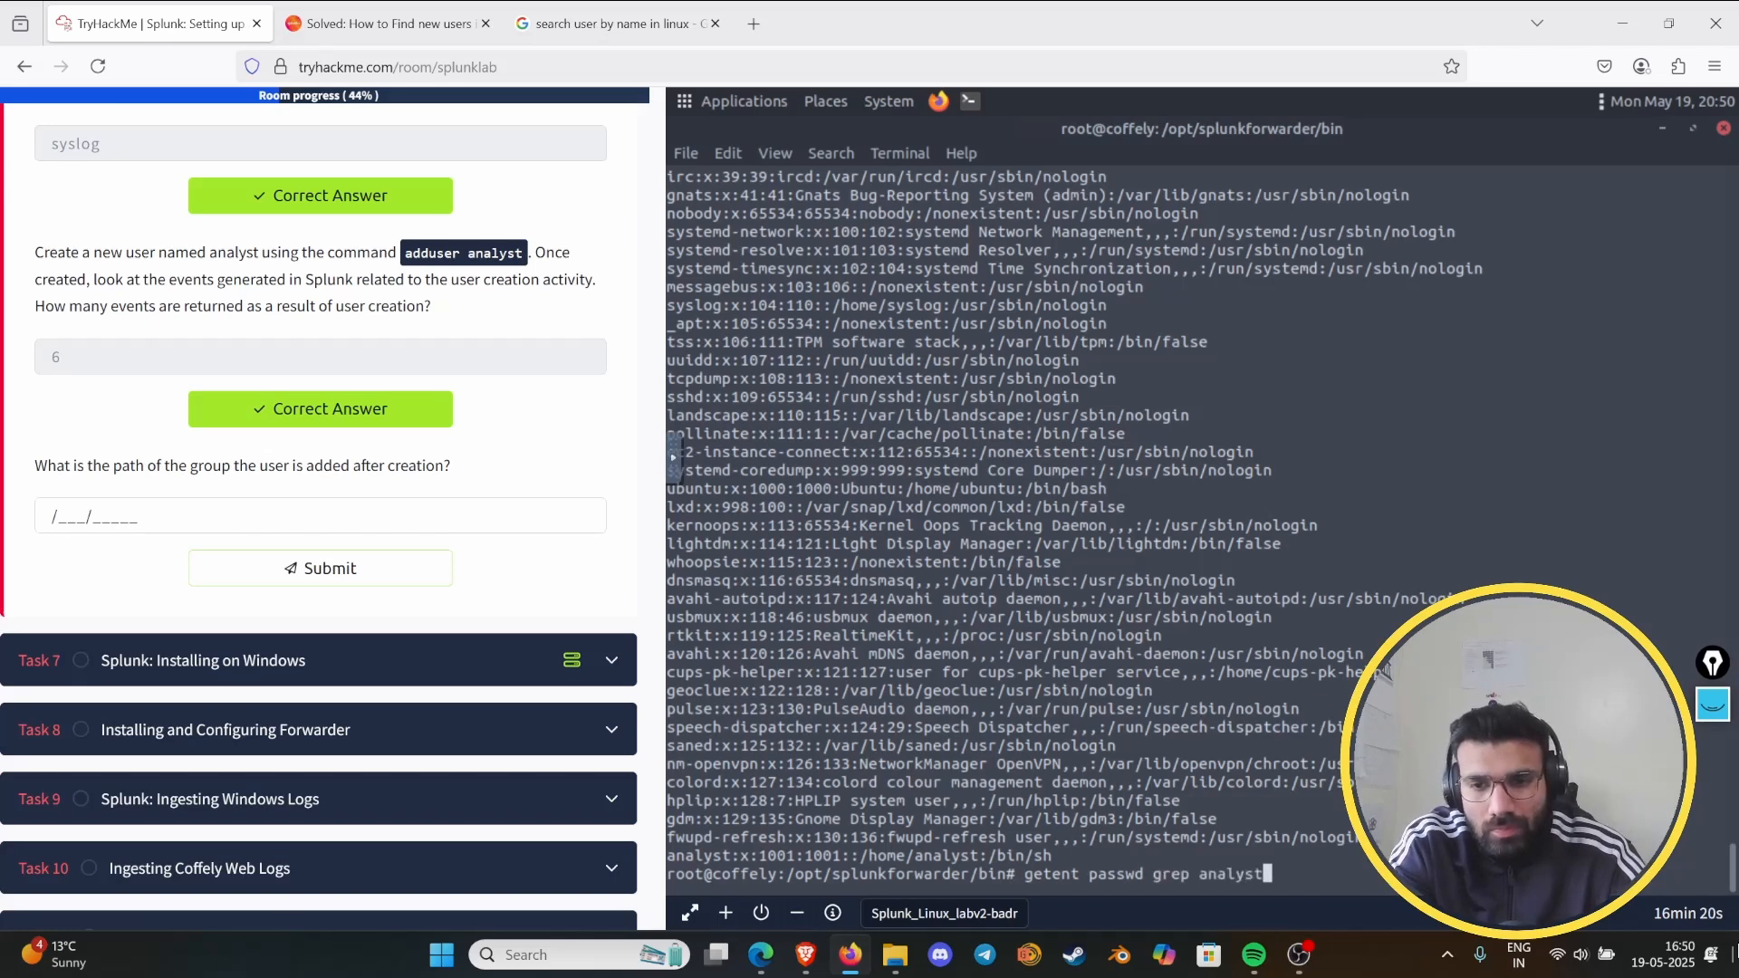
key("Return")
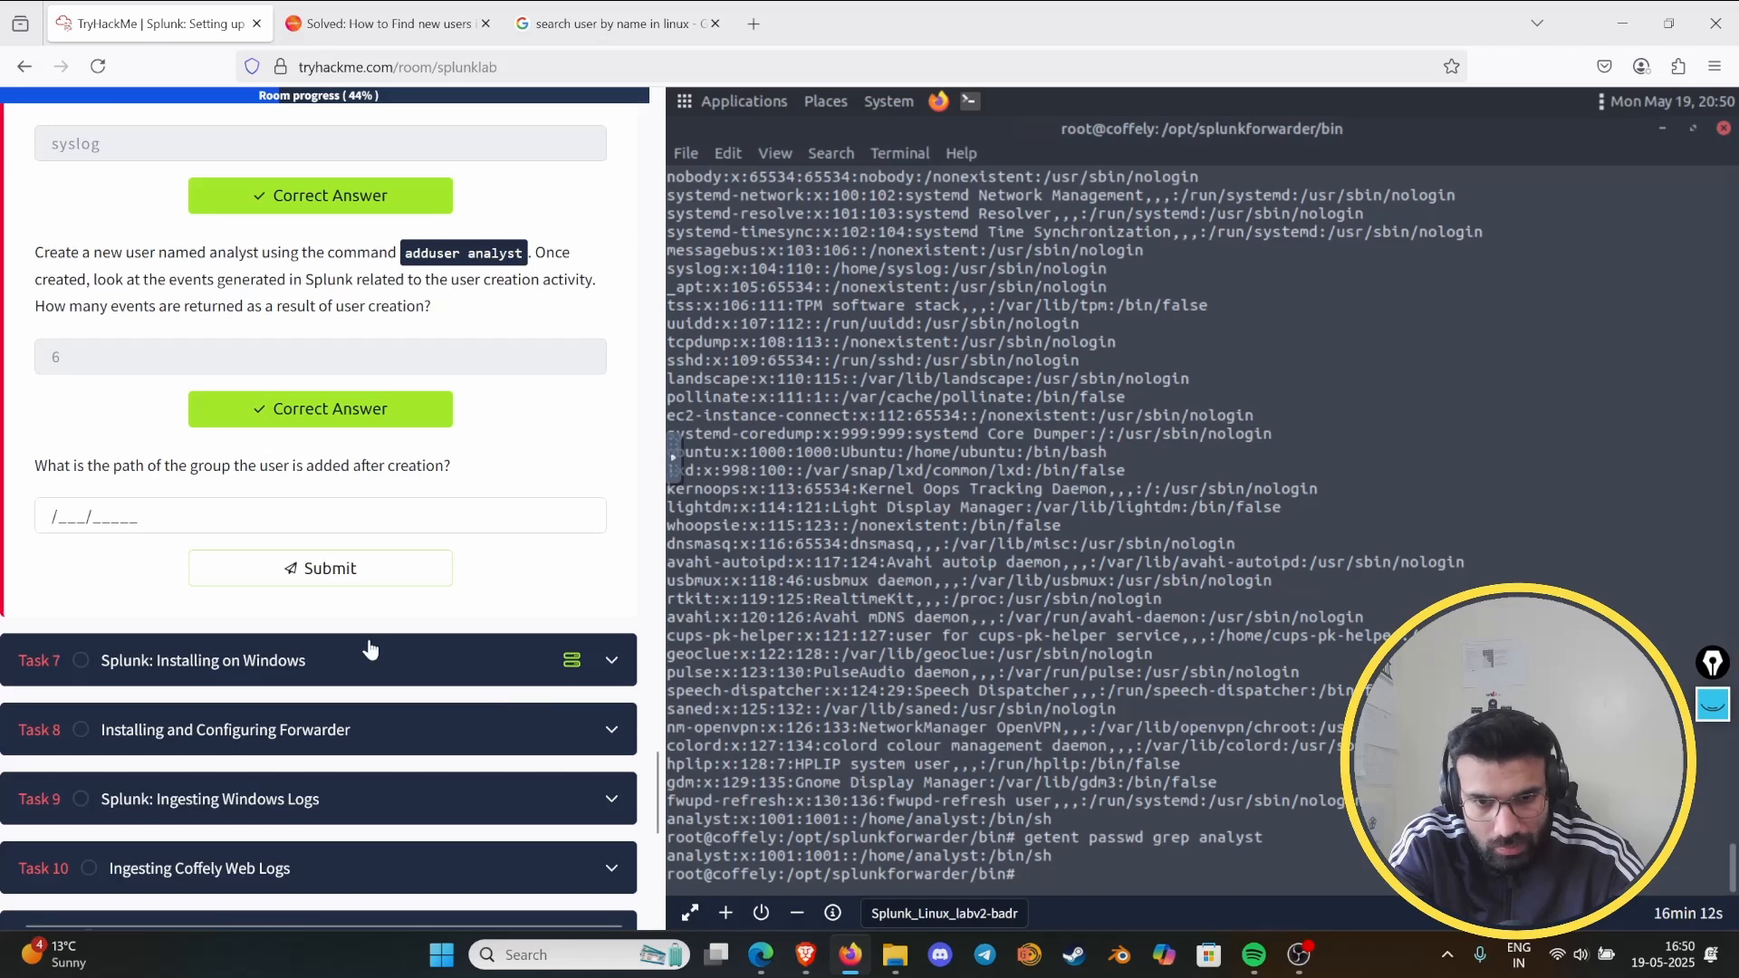
left_click(136, 515)
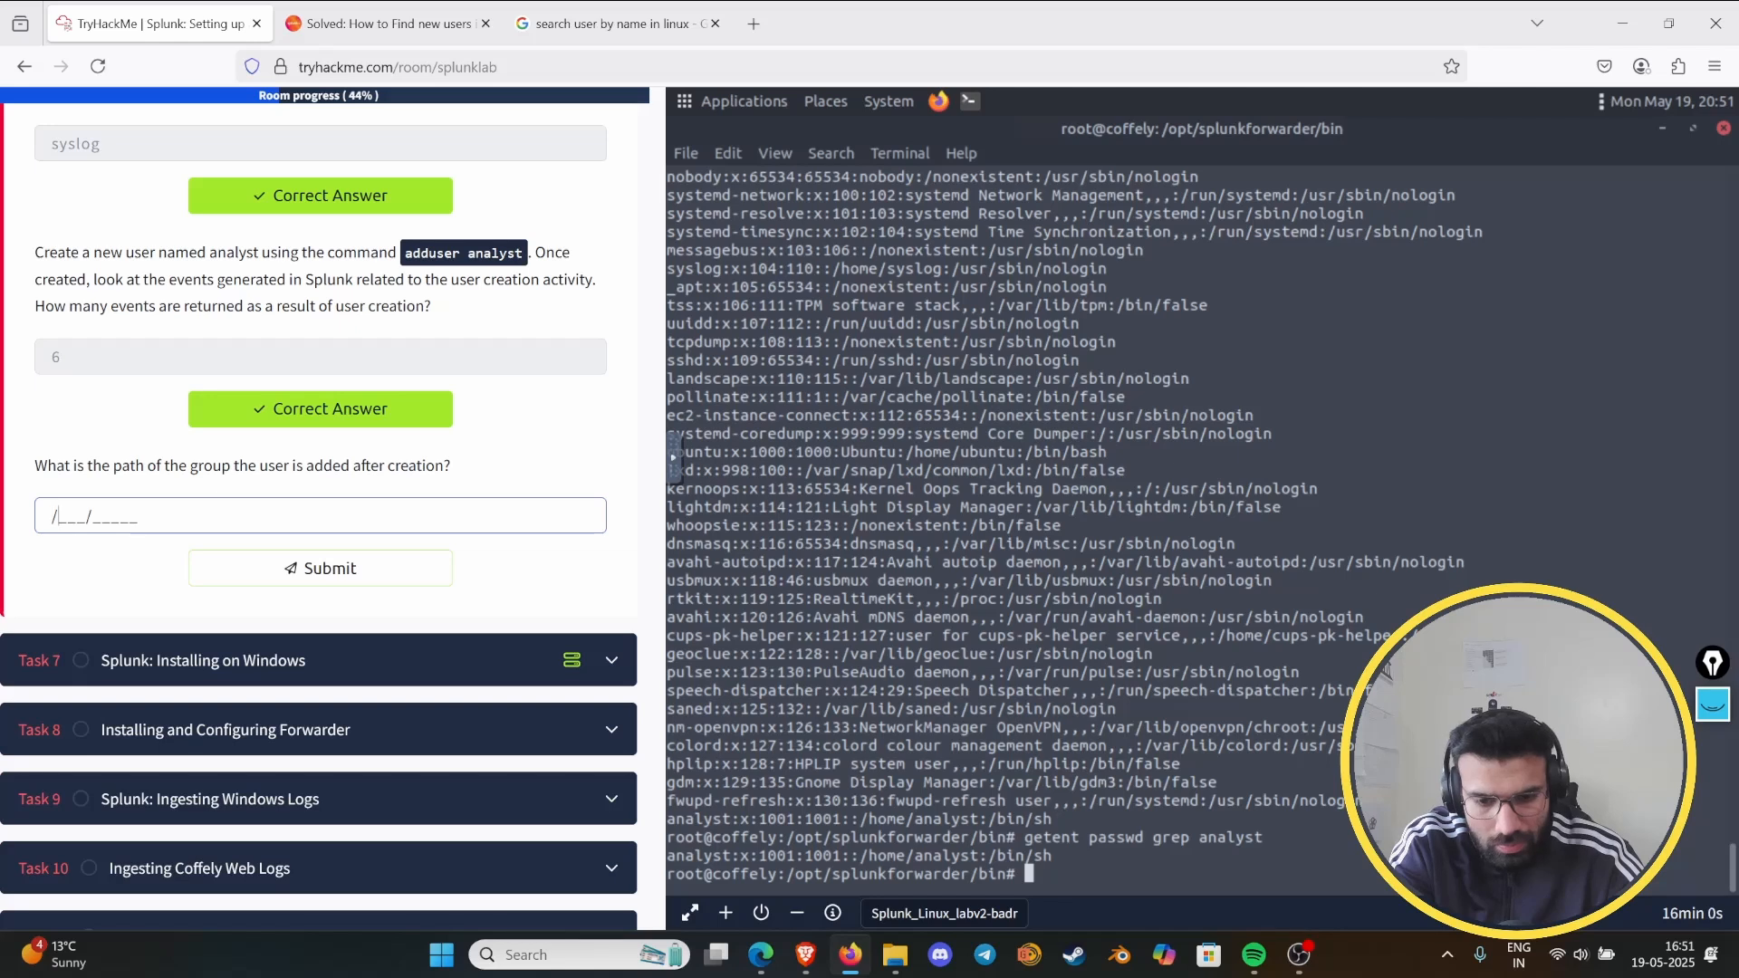
type("/bin/analy")
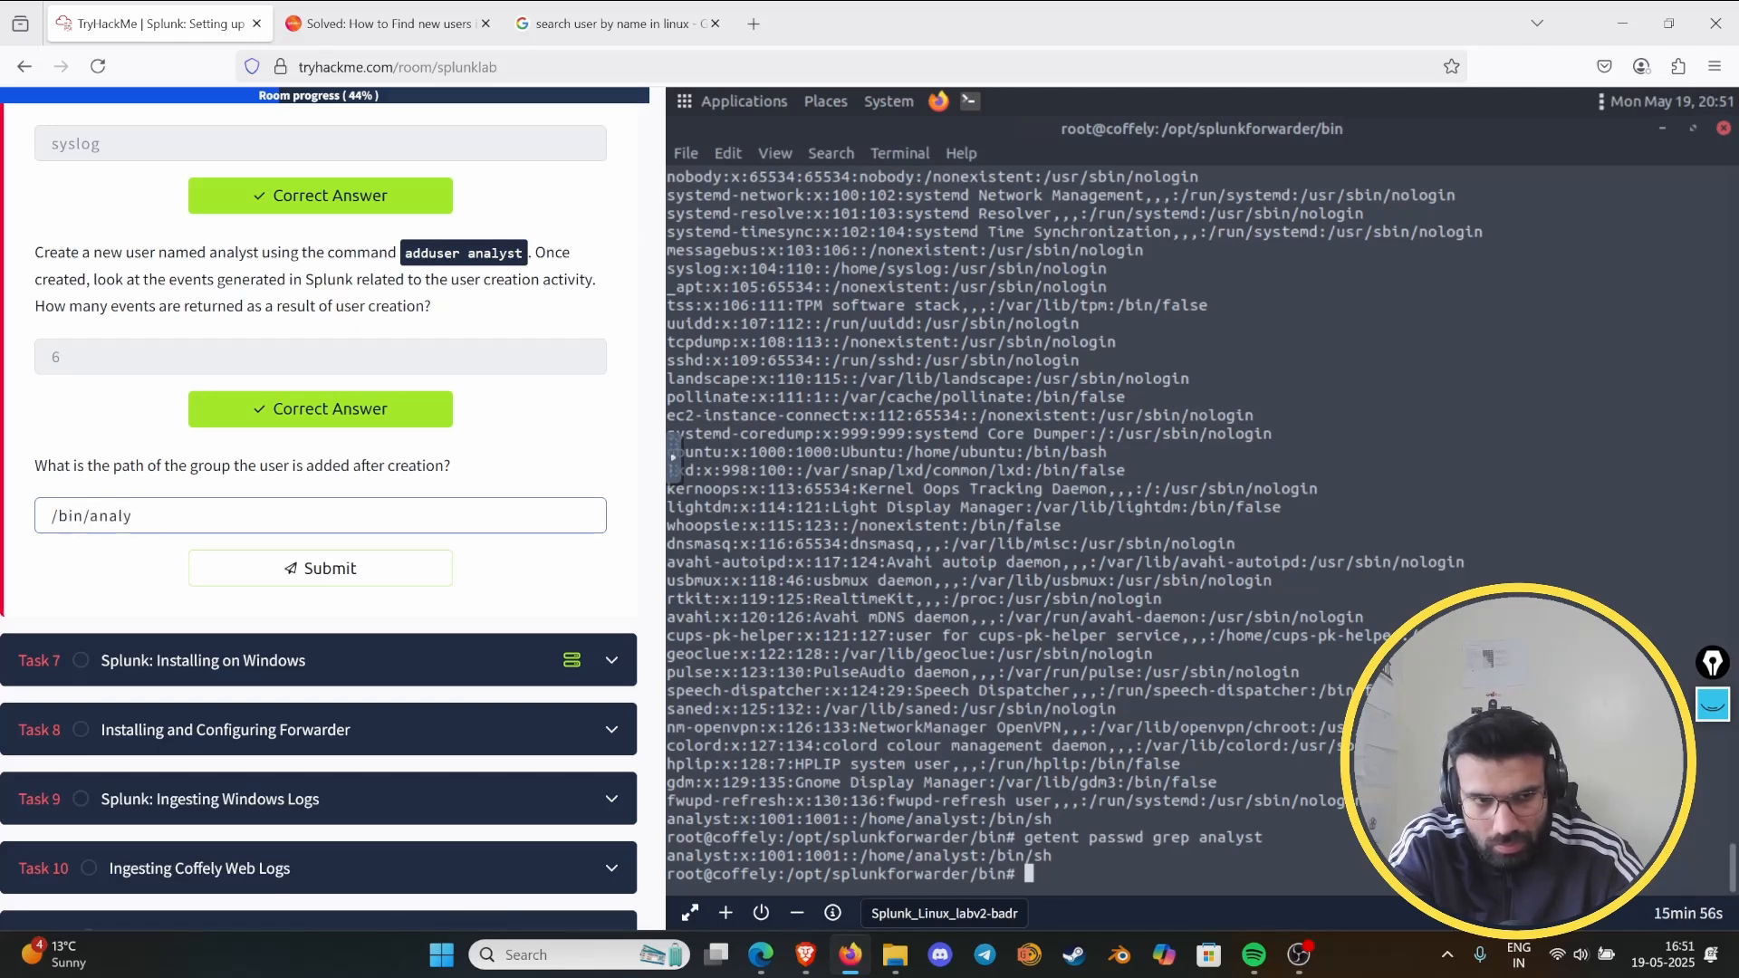
key("BackSpace")
key("BackSpace")
key("BackSpace")
key("BackSpace")
key("BackSpace")
key("BackSpace")
key("BackSpace")
key("BackSpace")
key("BackSpace")
key("BackSpace")
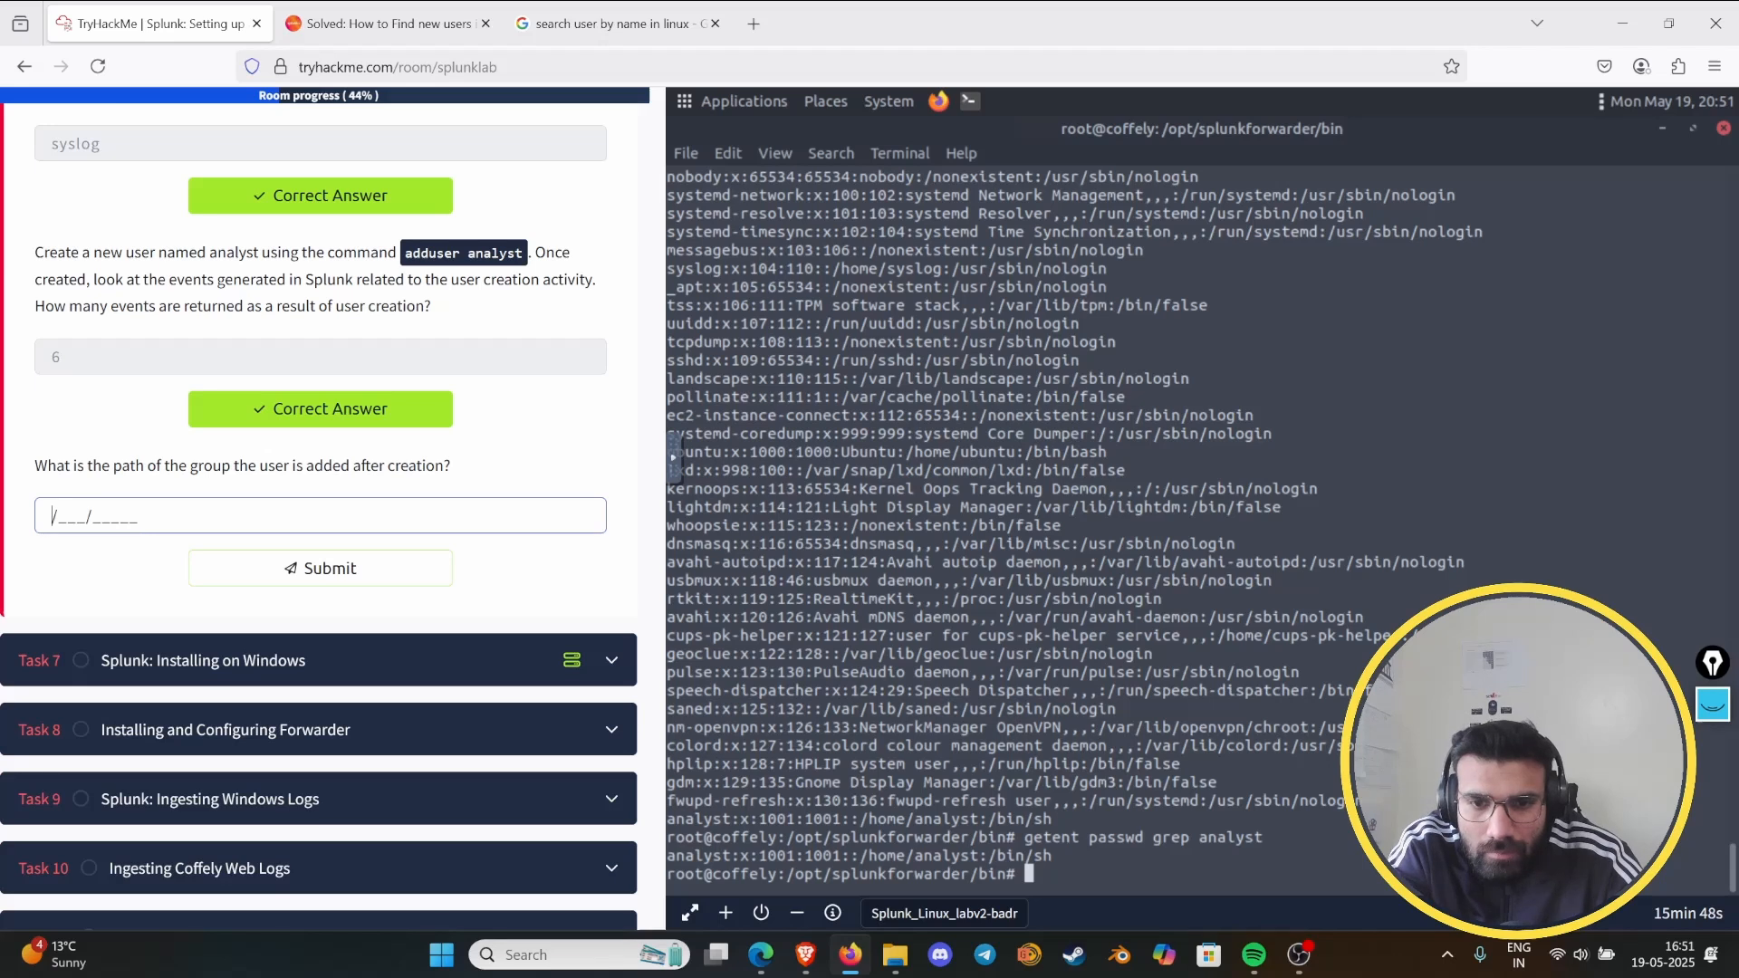
type("cd")
- Try to change the lab terminal's working directory to /sh
left_click(1041, 794)
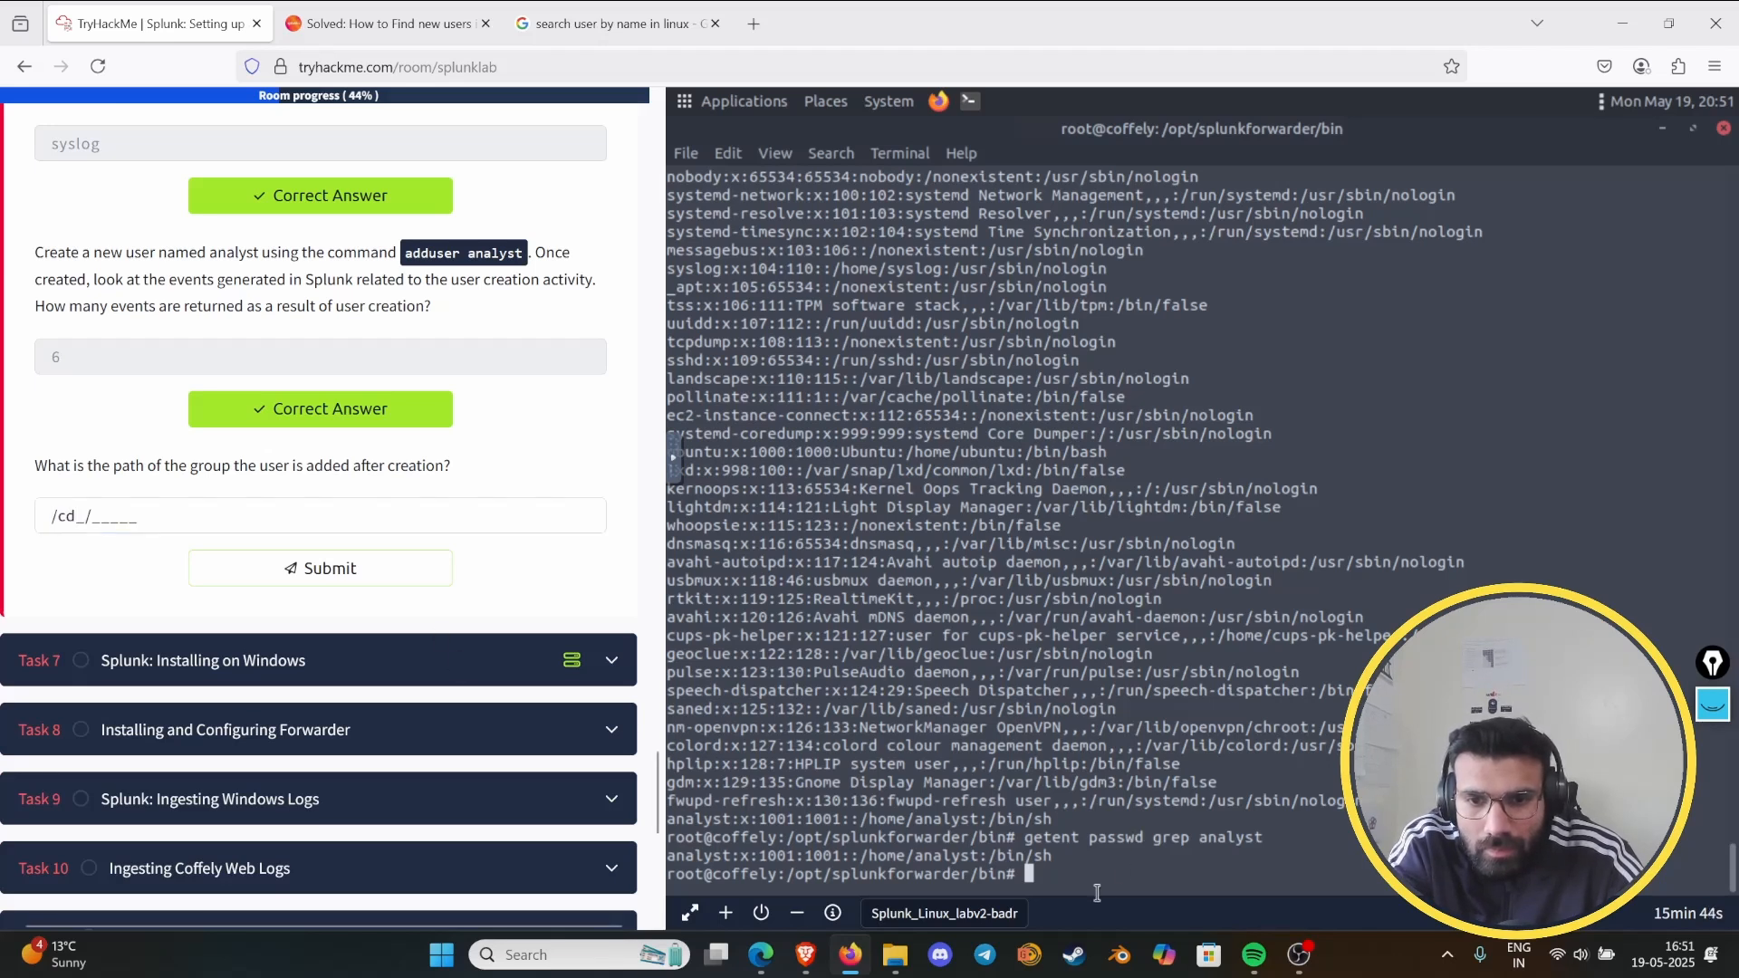
type("cd")
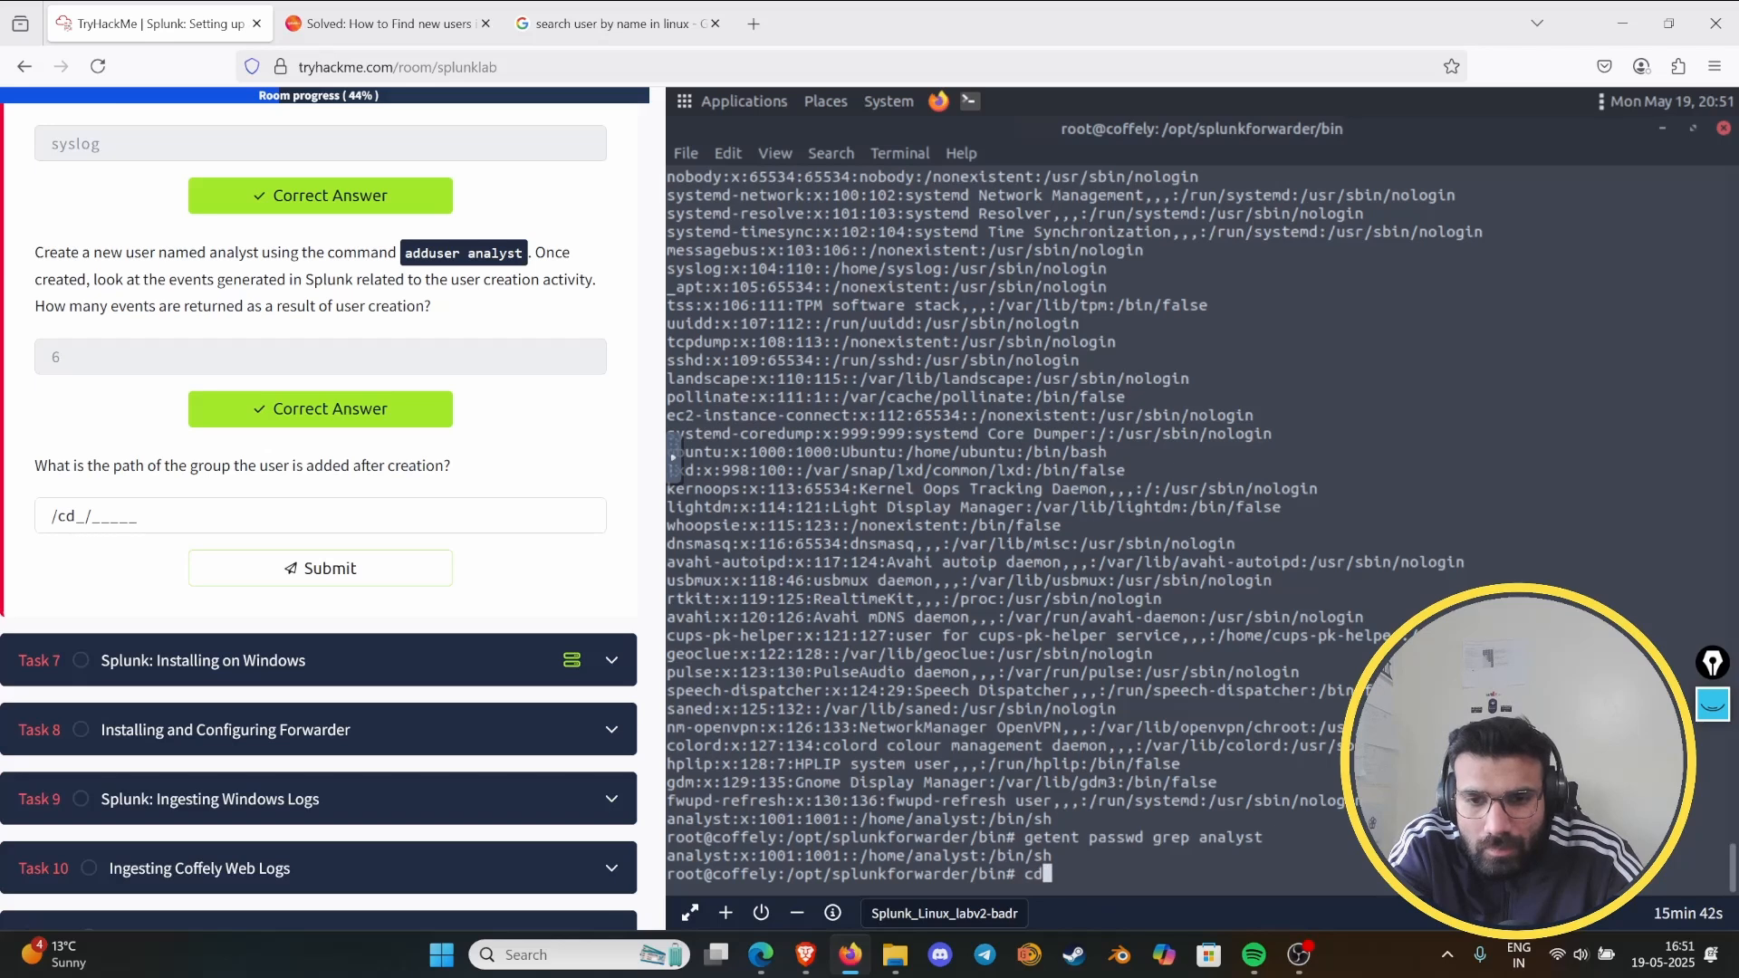
type(" /sh")
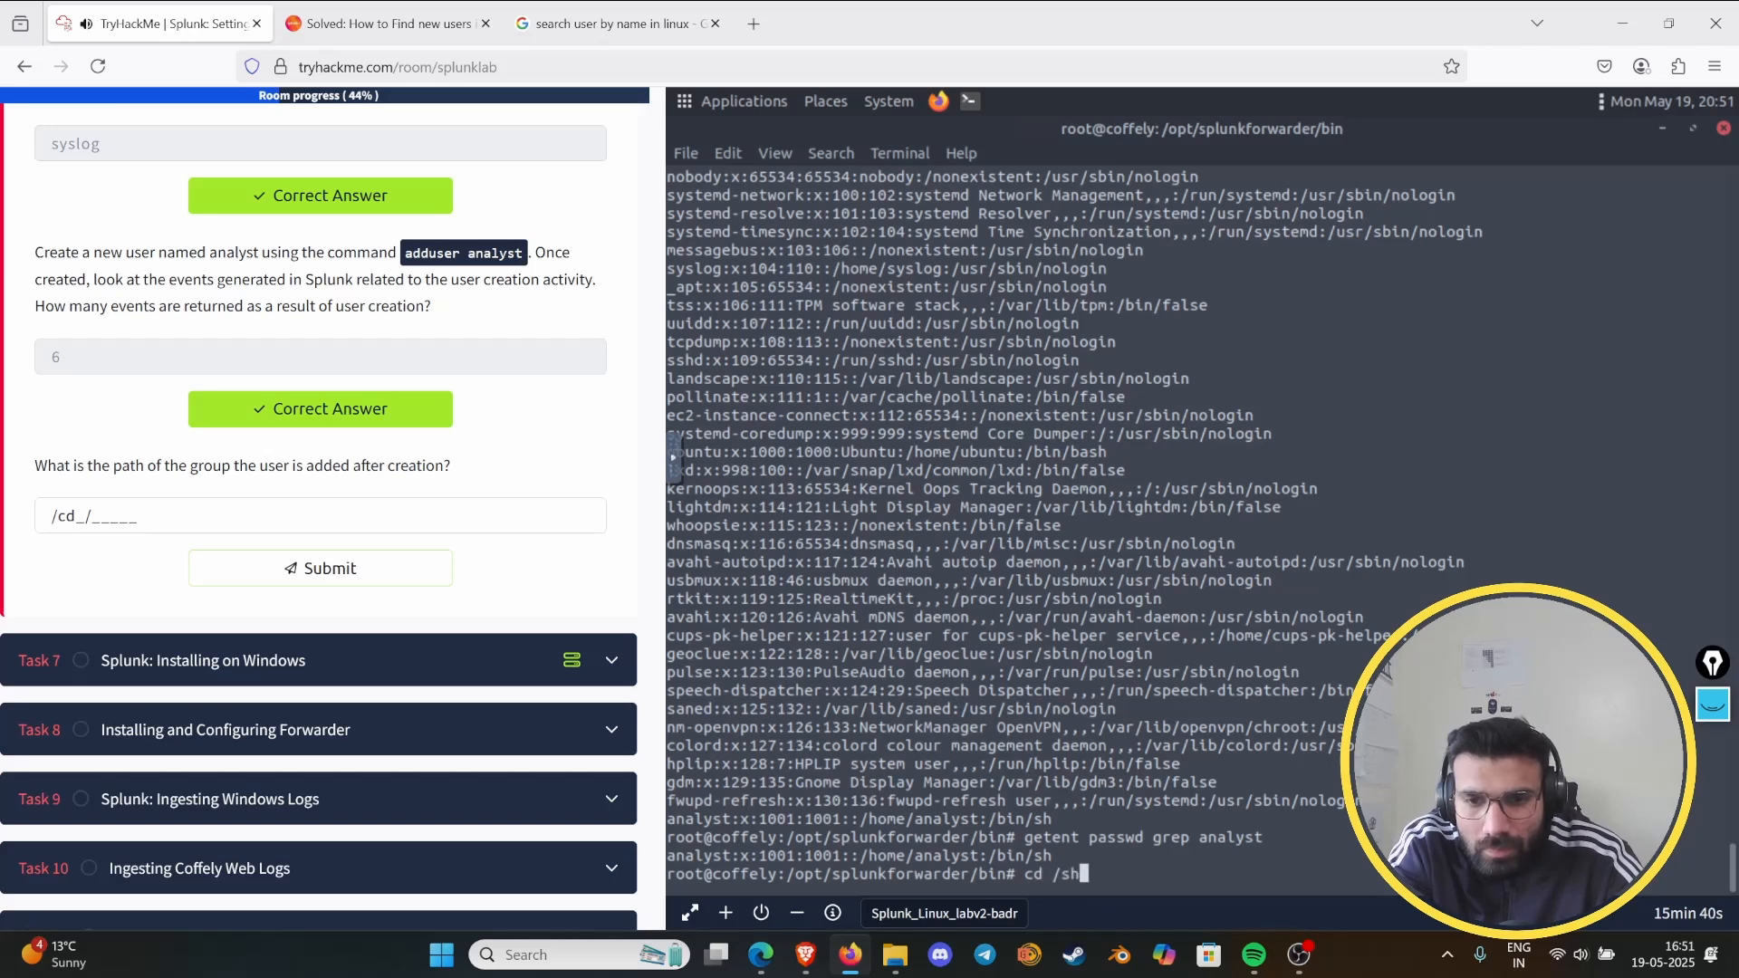
key("Return")
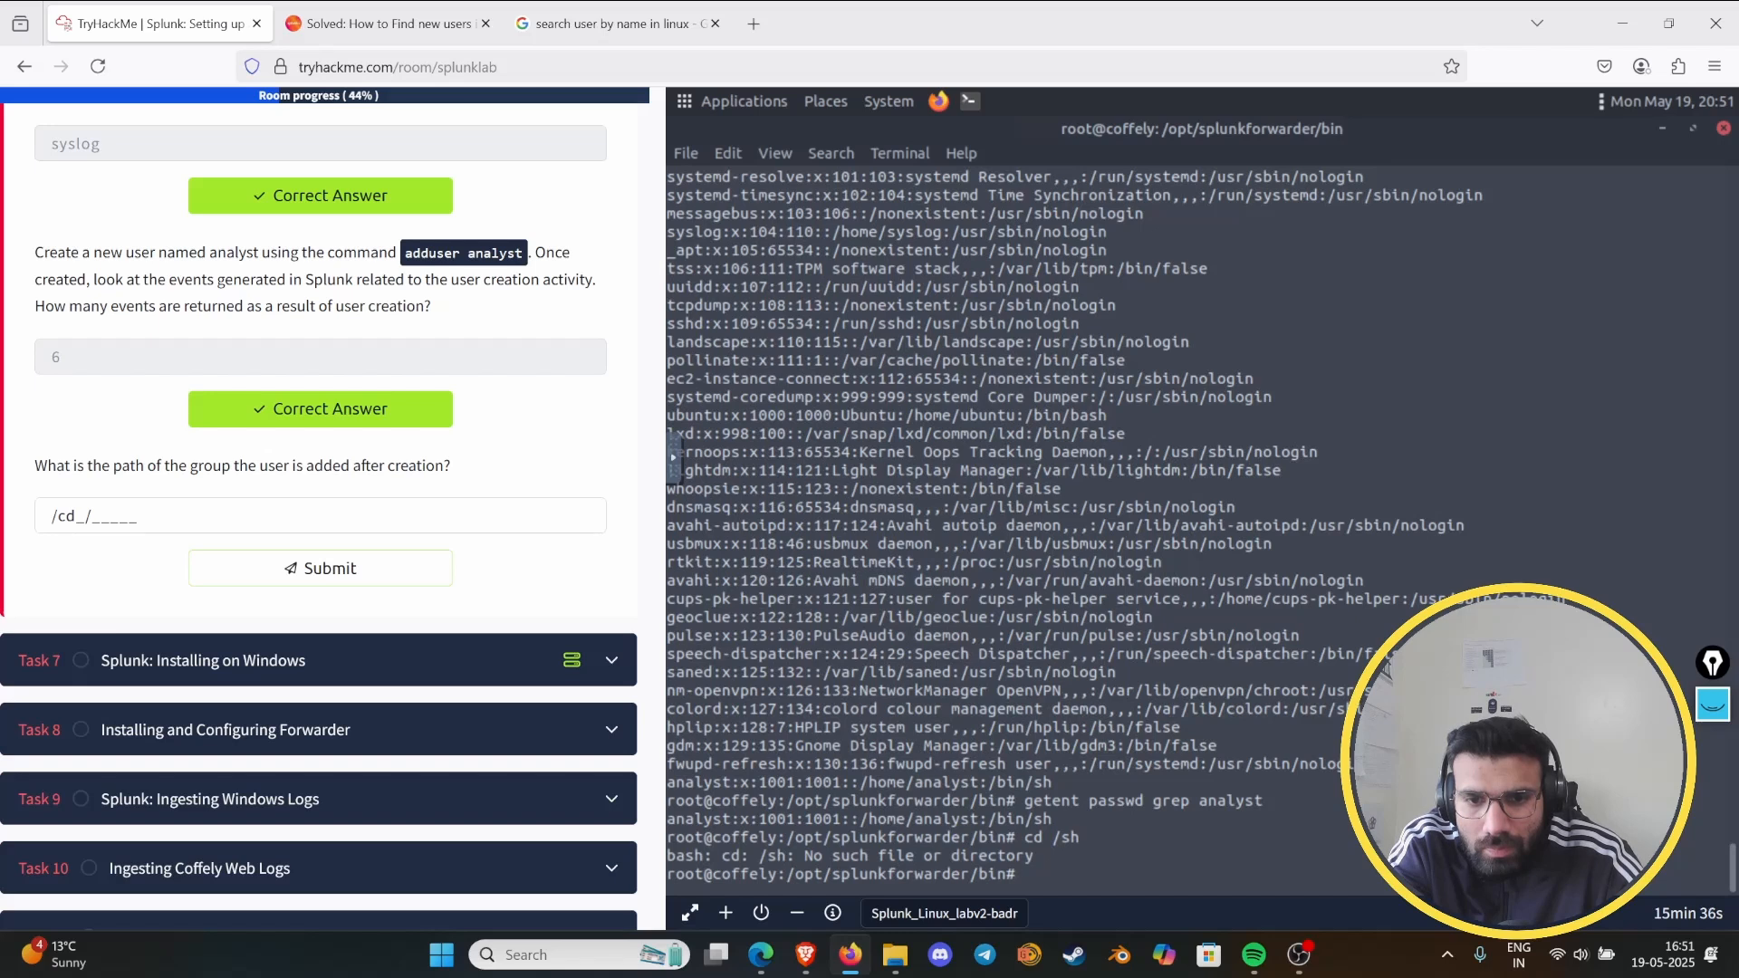
- Change the terminal's working directory to /home/ and list its contents
type("cd ")
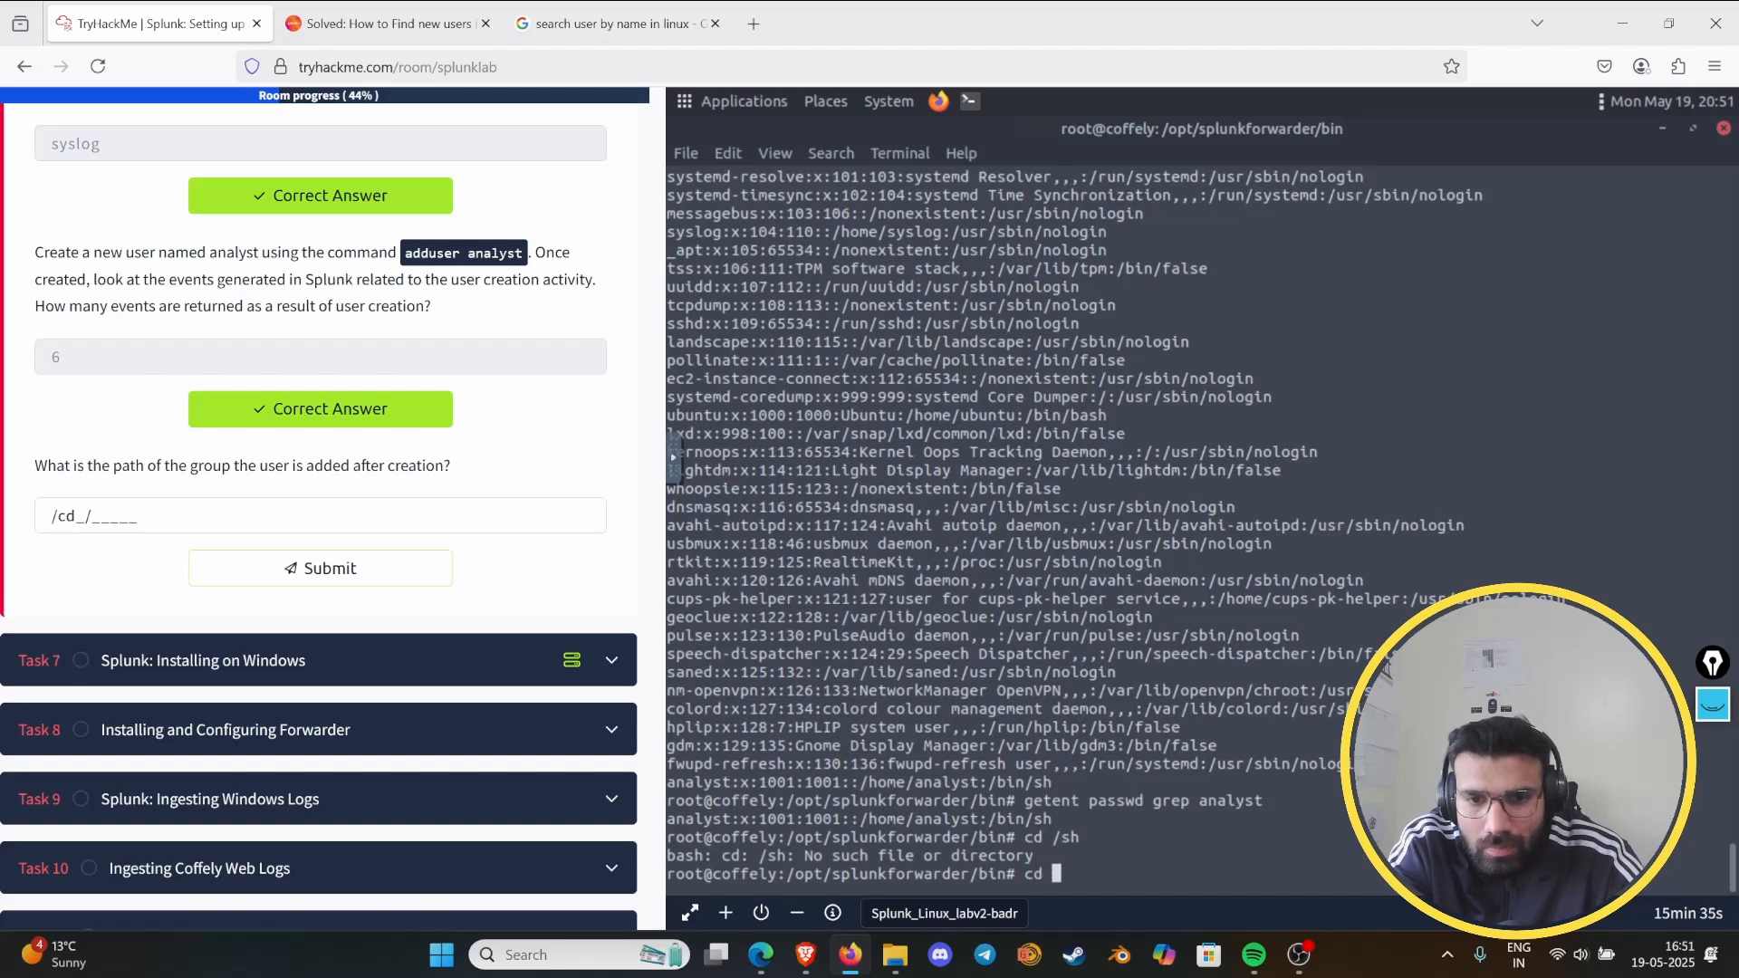
type("/home/")
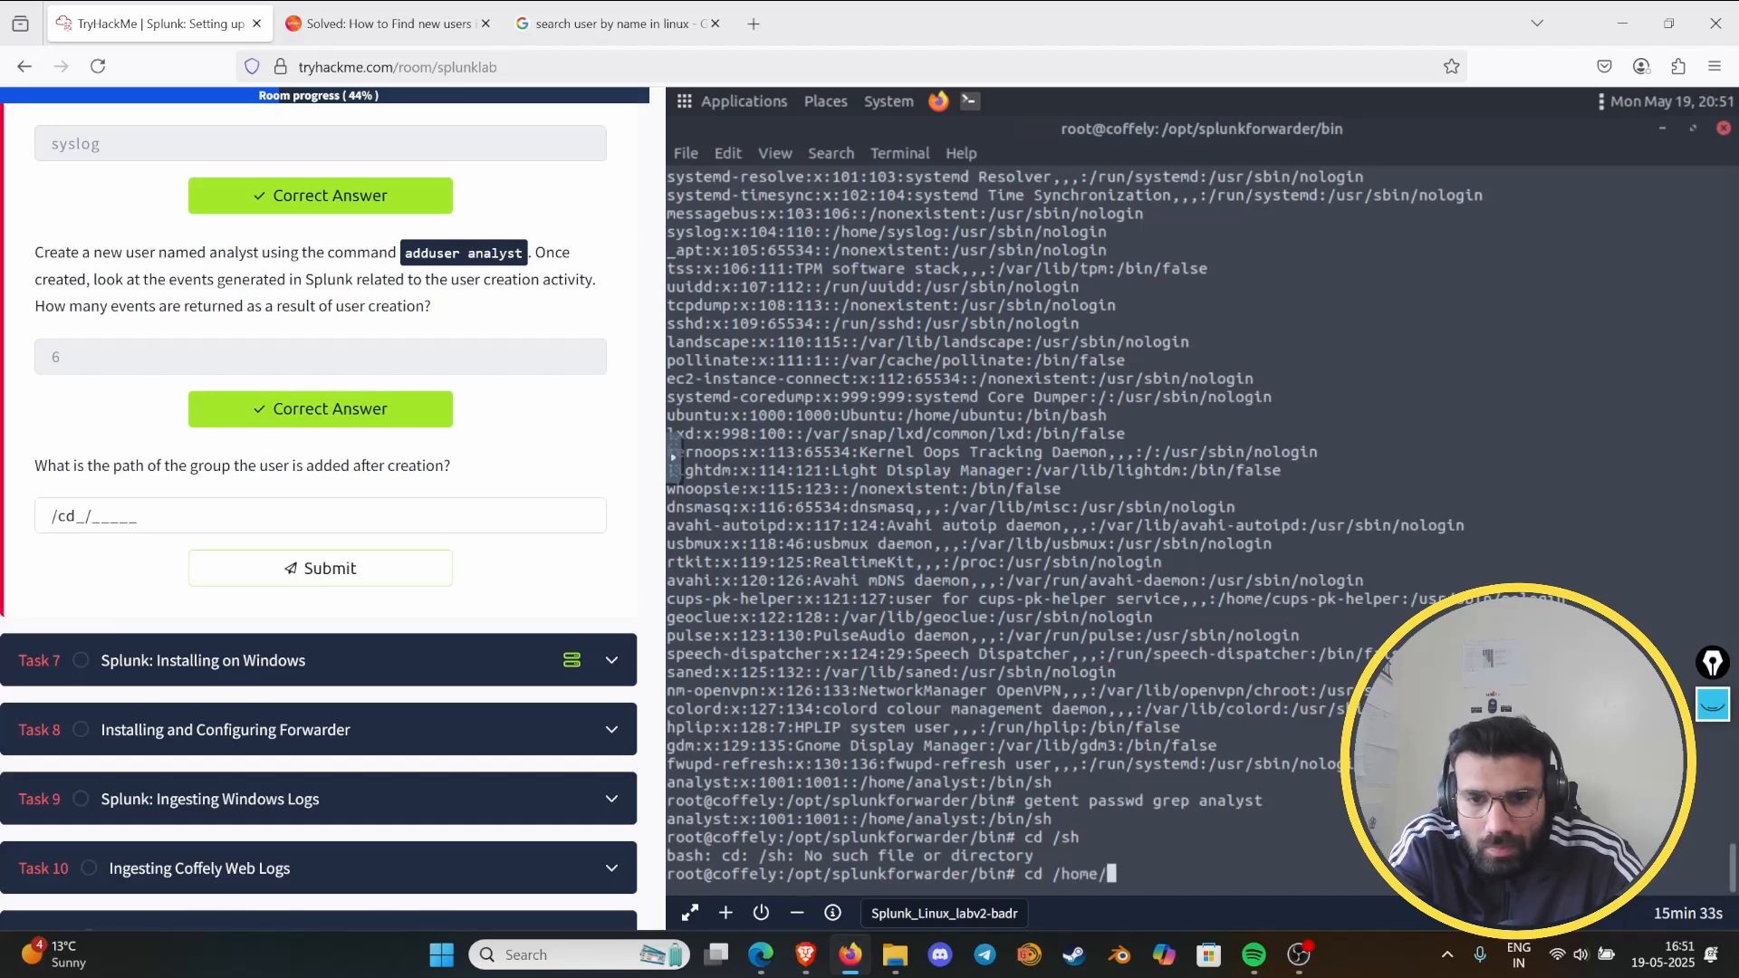
type("ana")
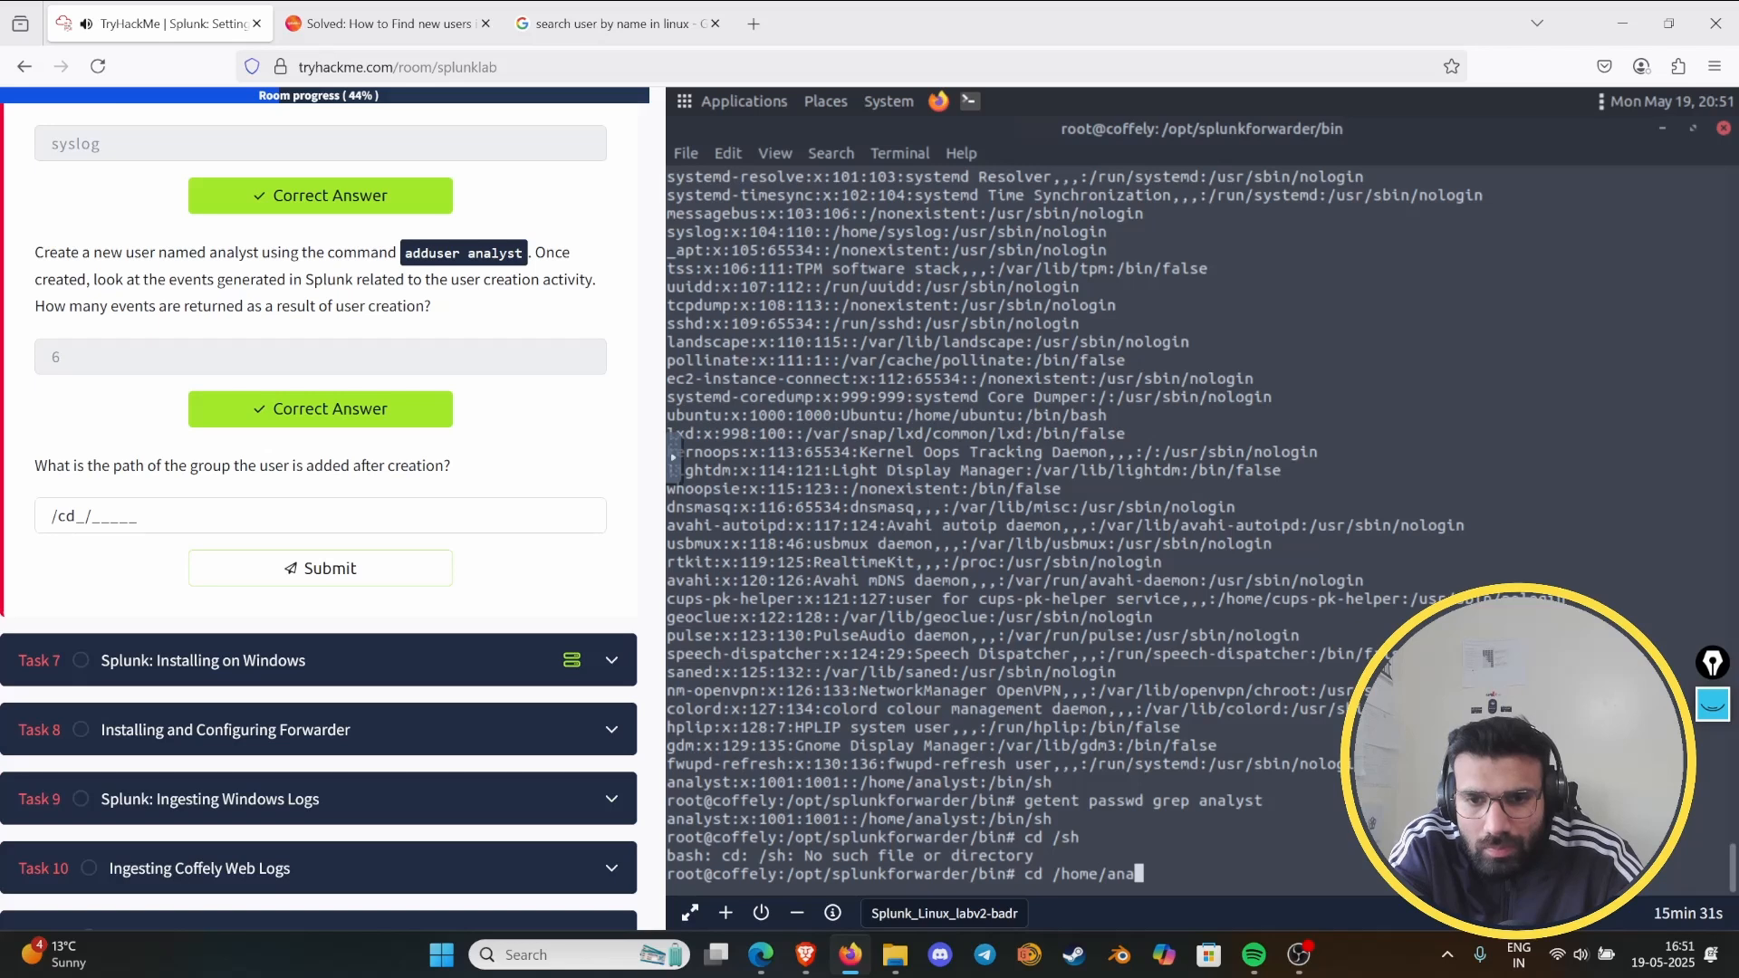
type("ls")
key("BackSpace")
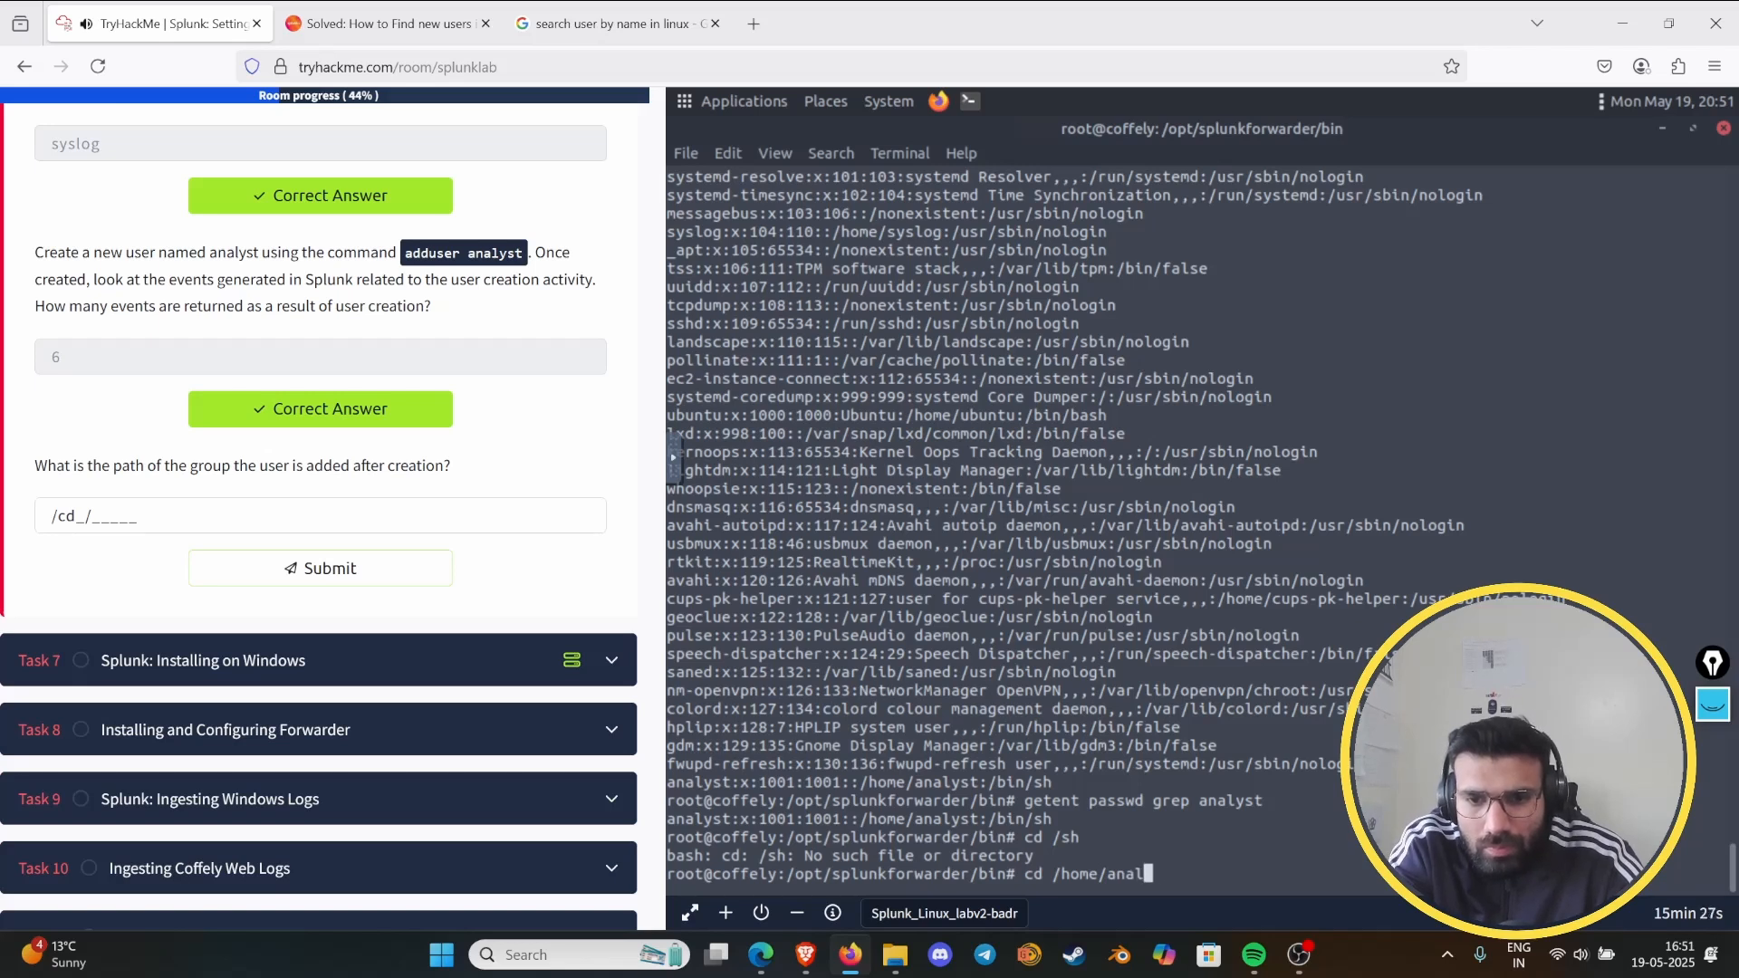
key("BackSpace")
key("BackSpace")
key("BackSpace")
key("BackSpace")
key("Return")
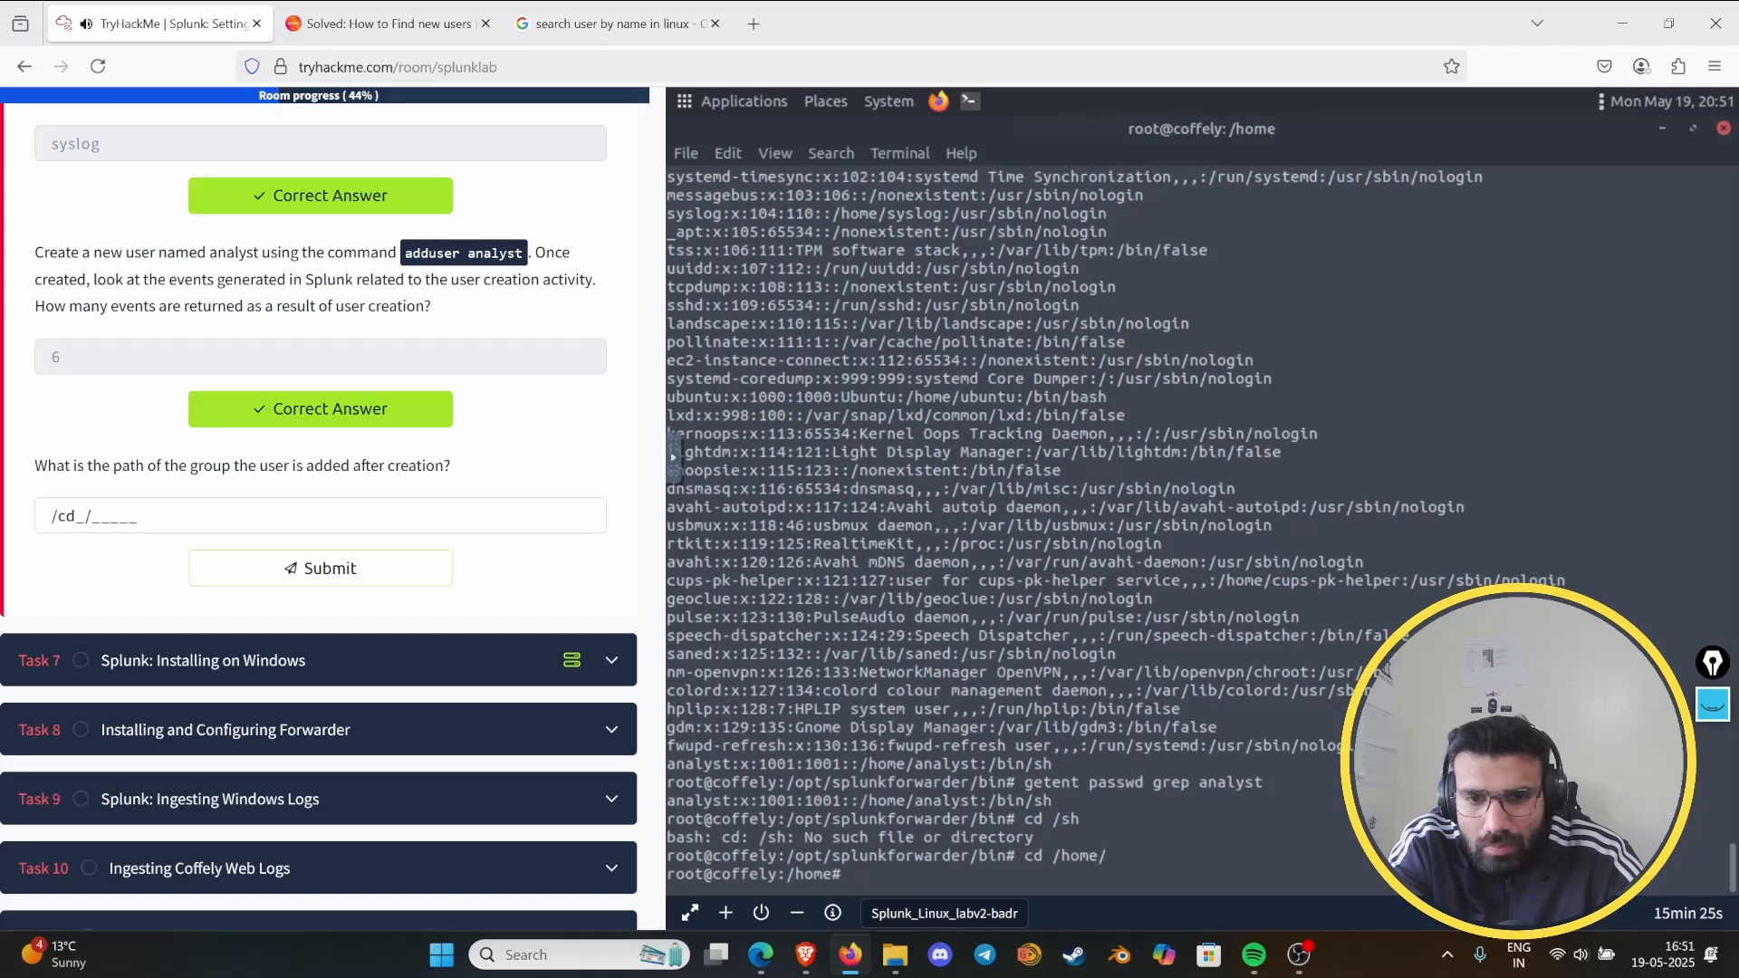
type("ls")
key("Return")
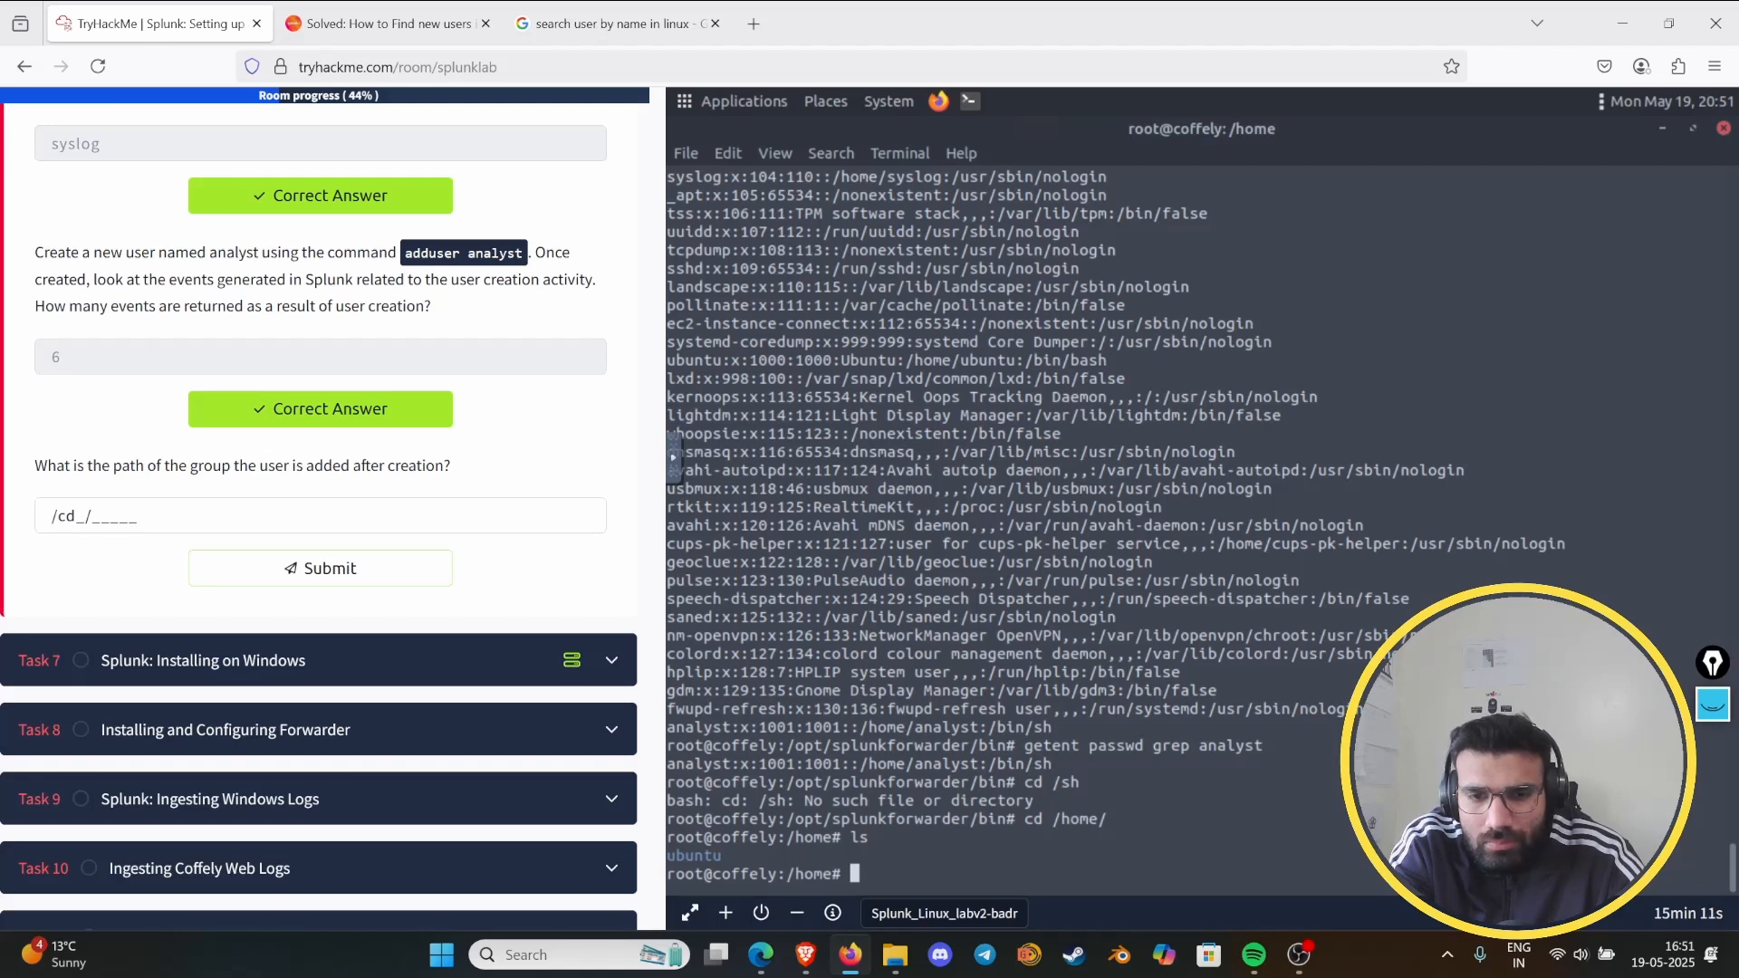
- Move into the ubuntu folder under /home and list its contents
type("cd ubu")
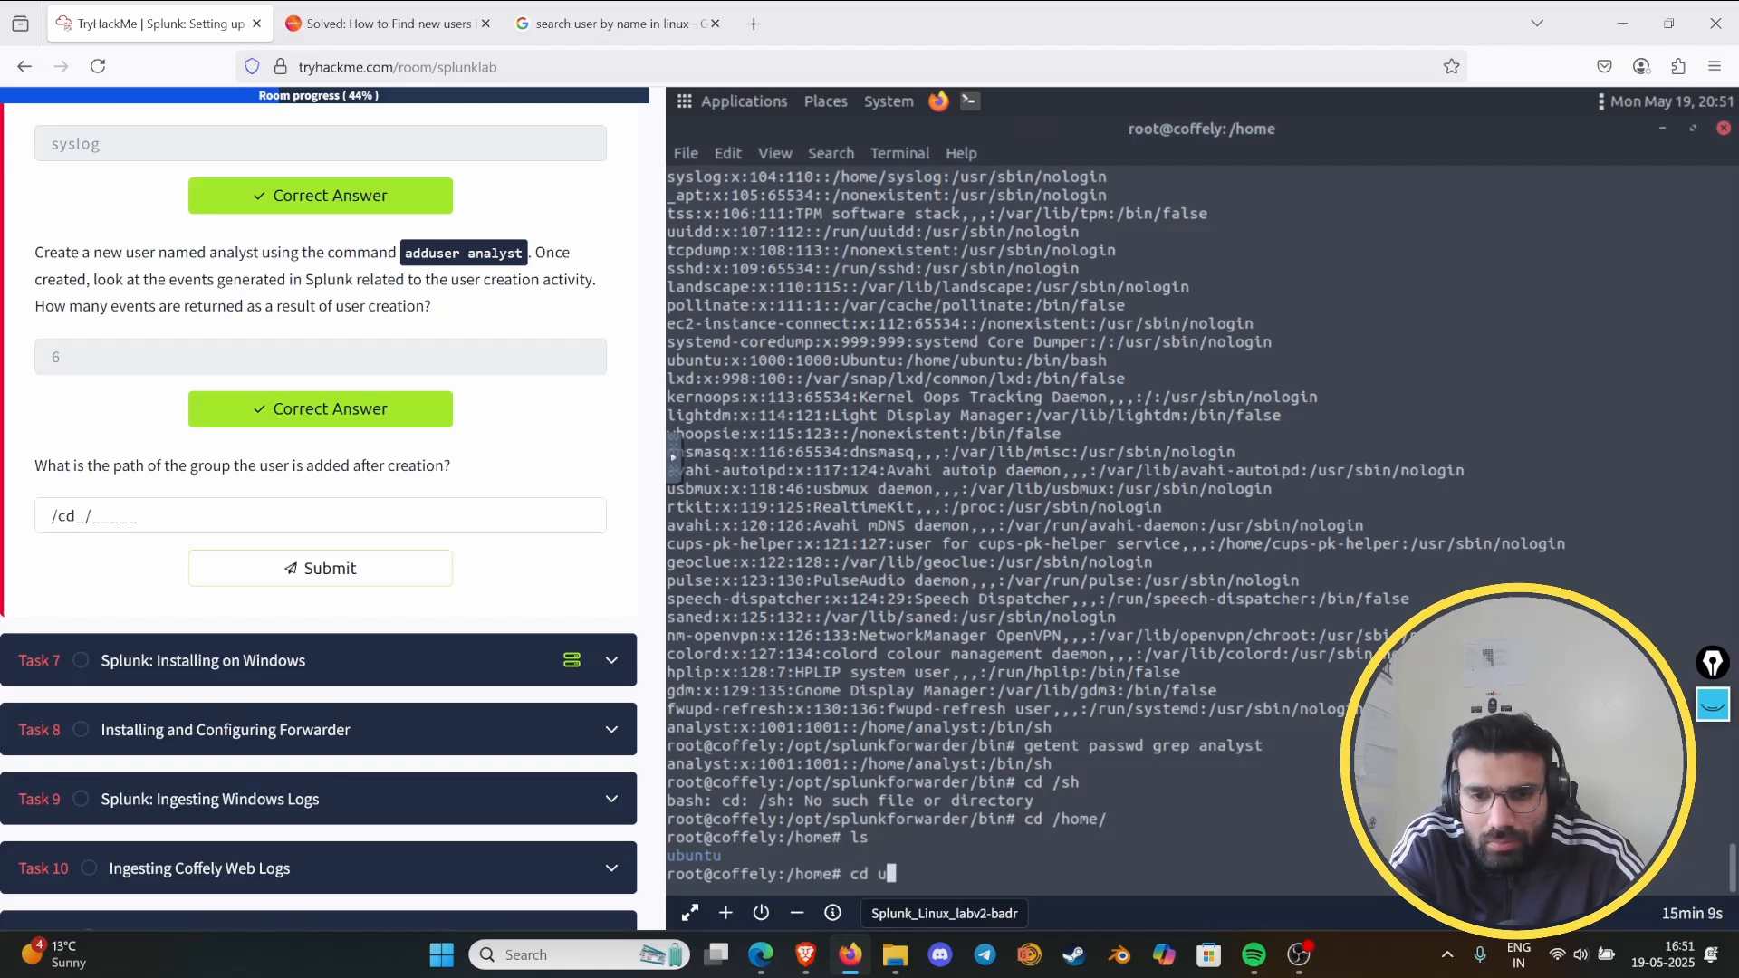
key("Tab")
key("Return")
type("ls")
key("Return")
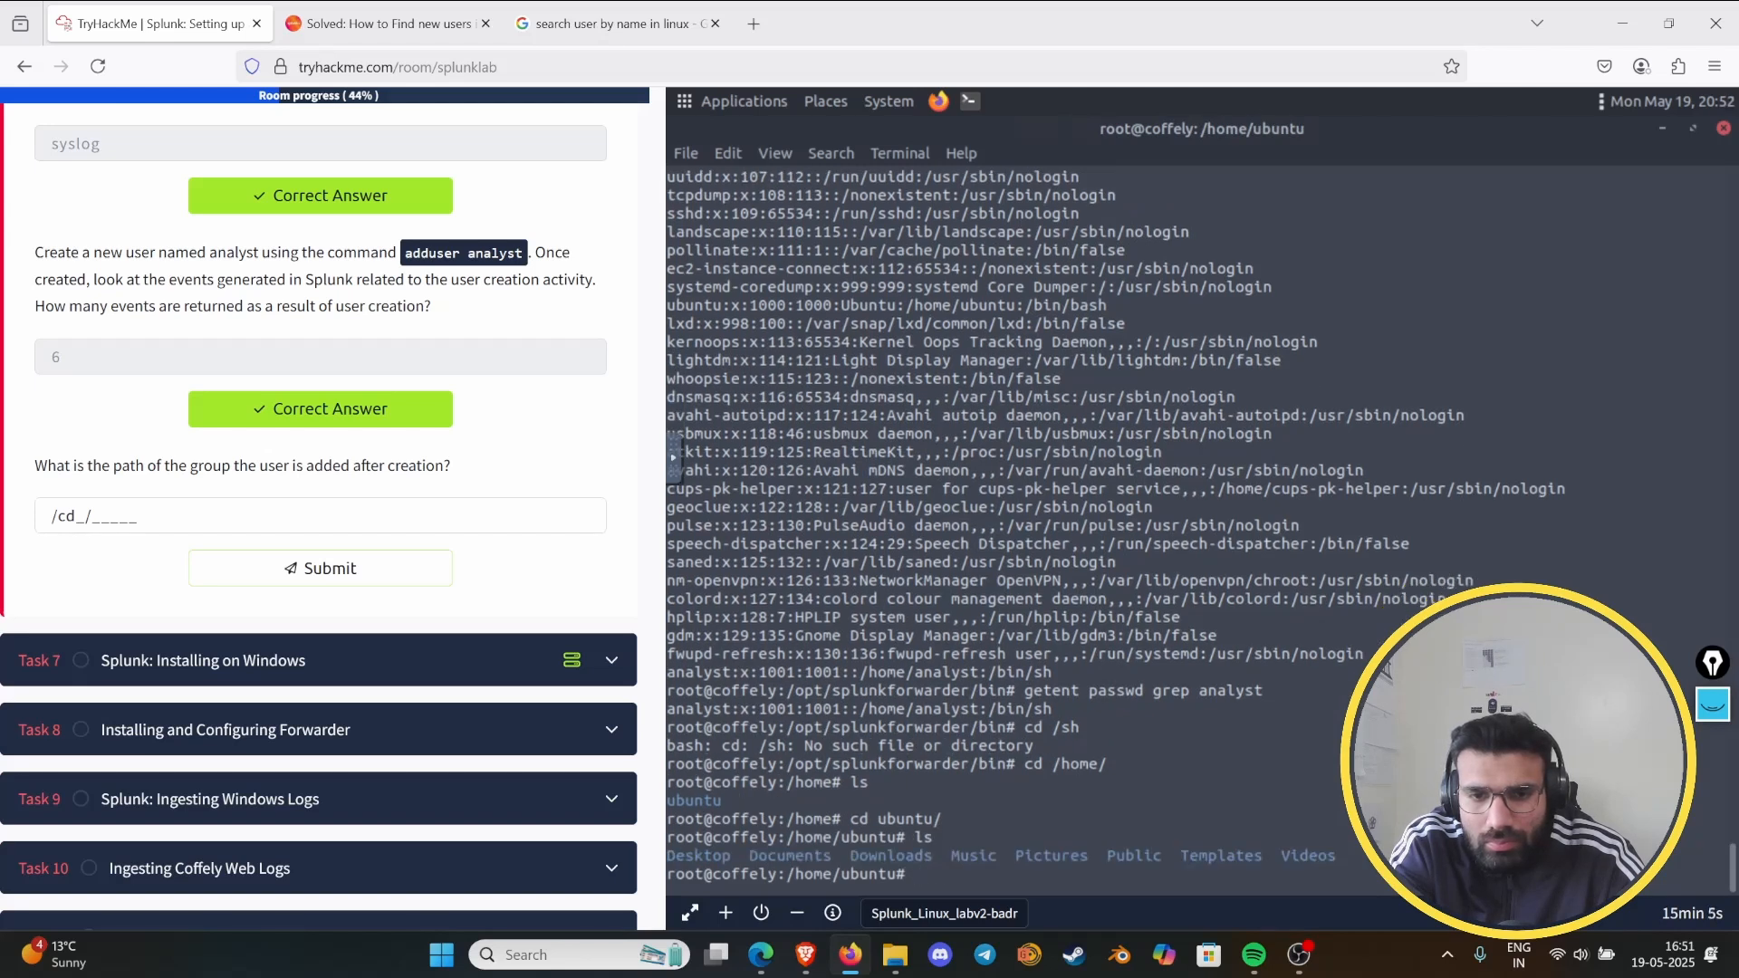
type("cd")
key("BackSpace")
key("BackSpace")
key("BackSpace")
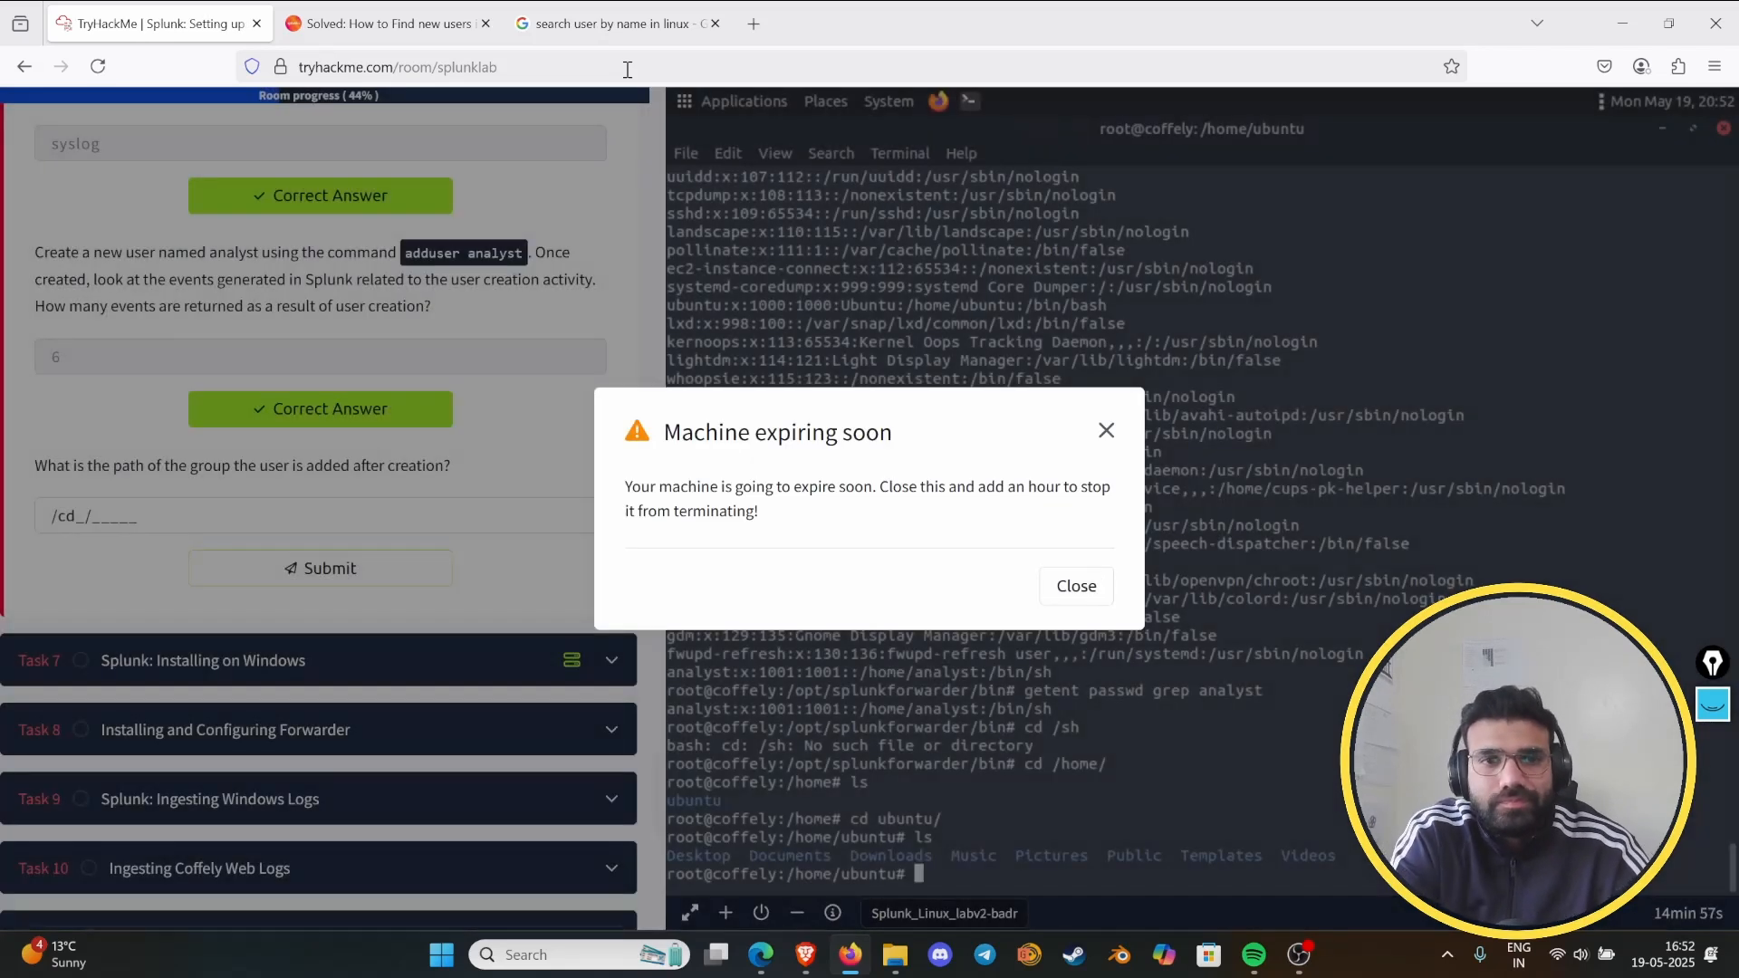
- Dismiss the machine expiry notice and search Google for "search user group in linux"
left_click(1082, 586)
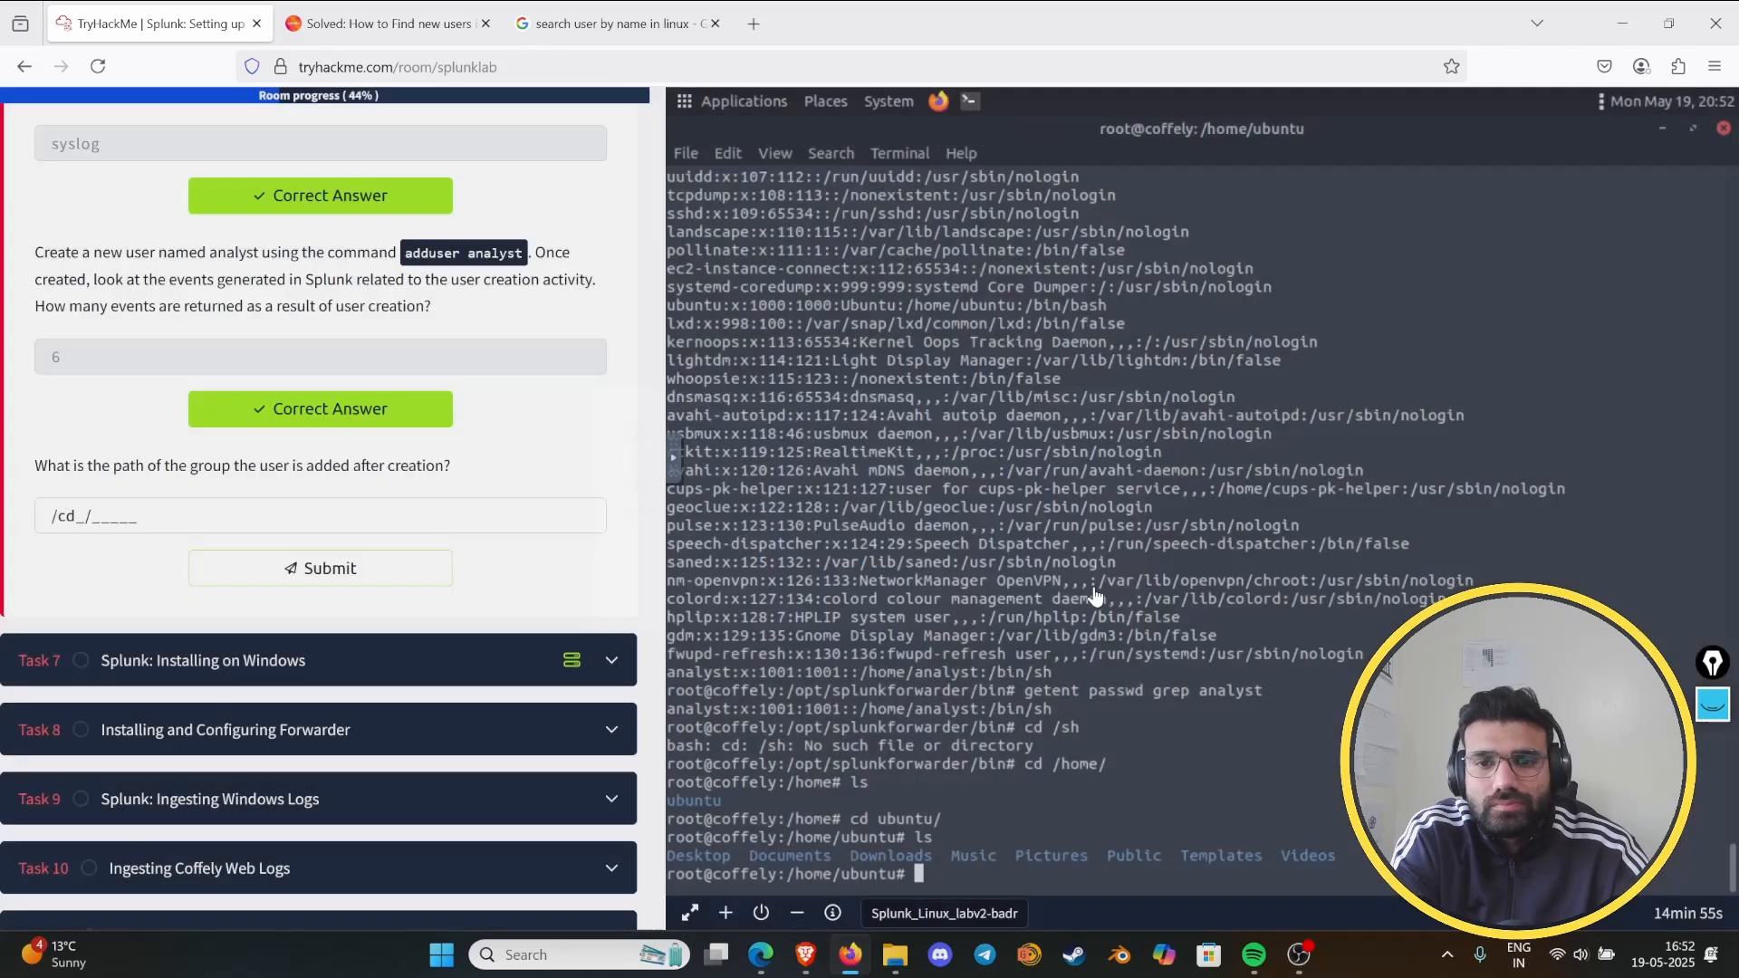
left_click(602, 17)
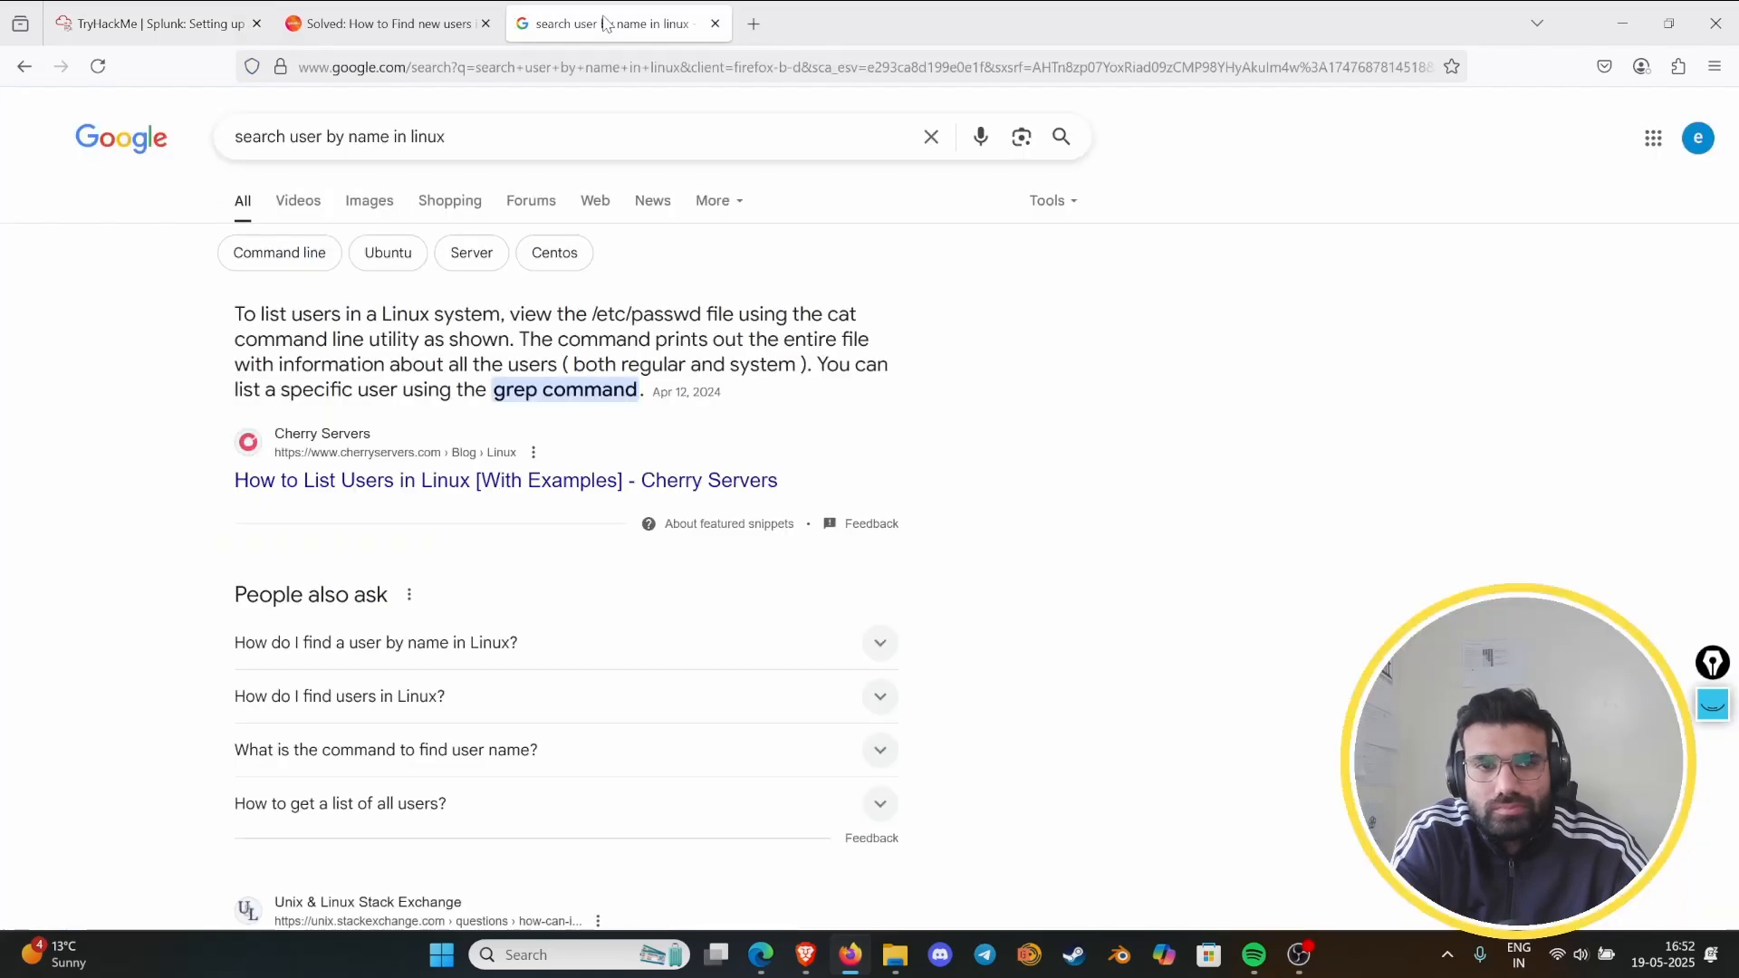
left_click_drag(463, 131, 205, 86)
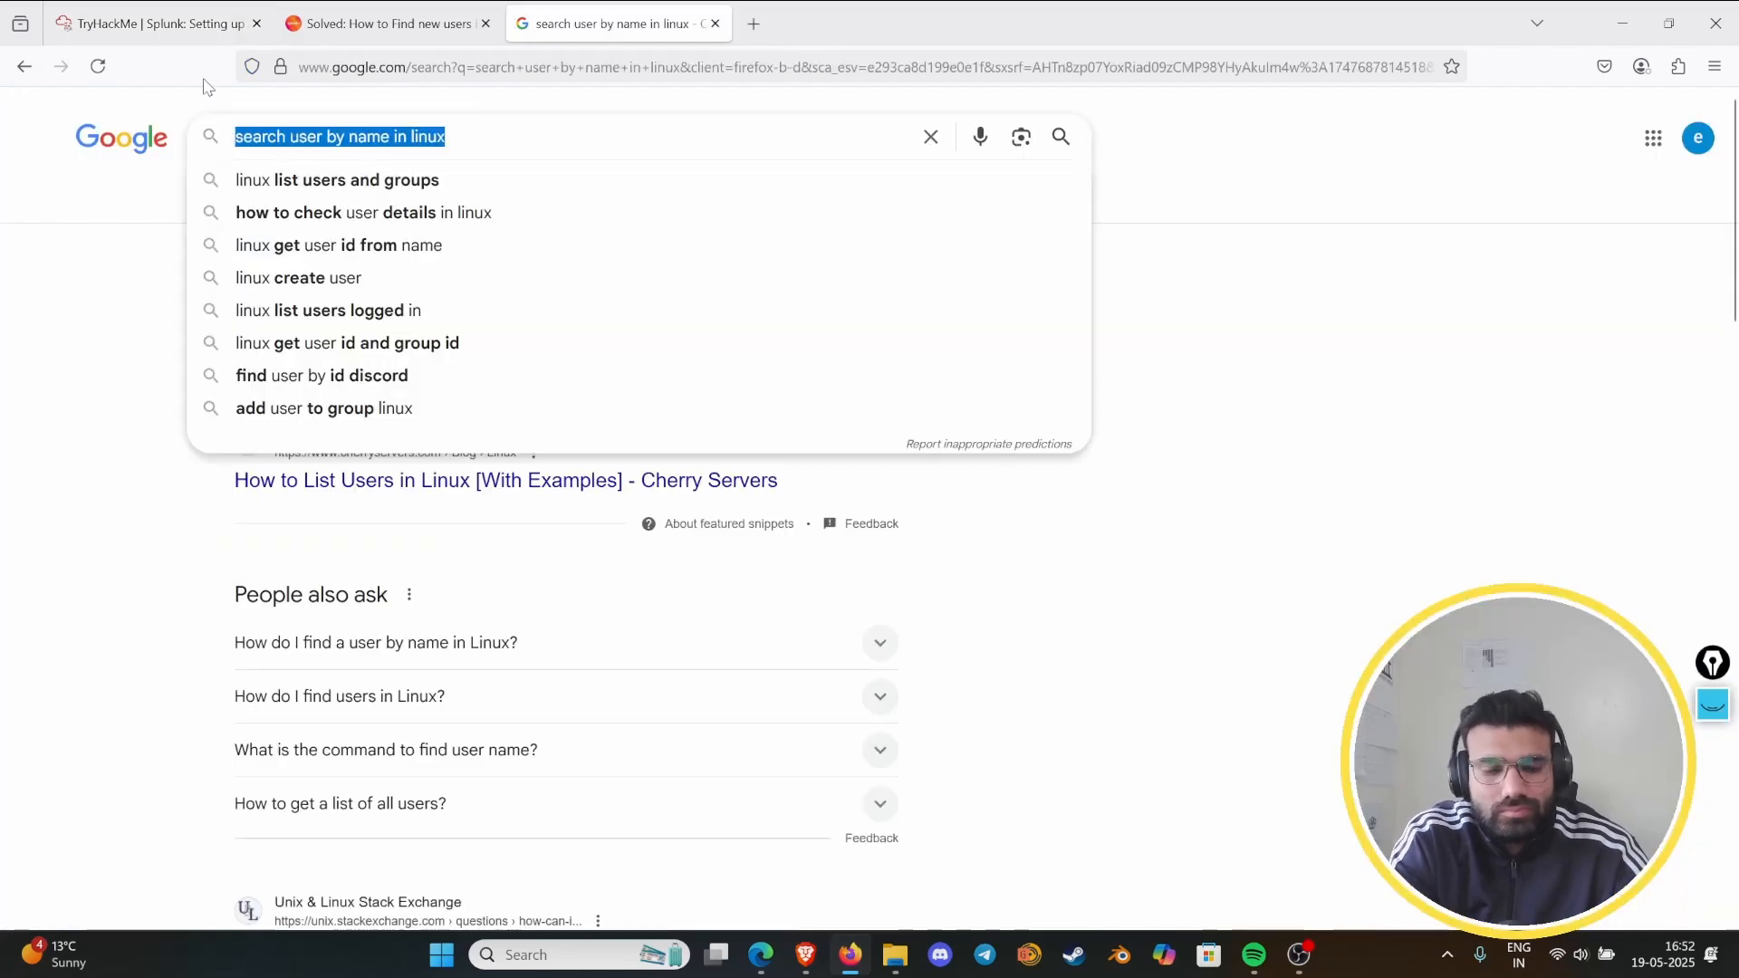
type("search")
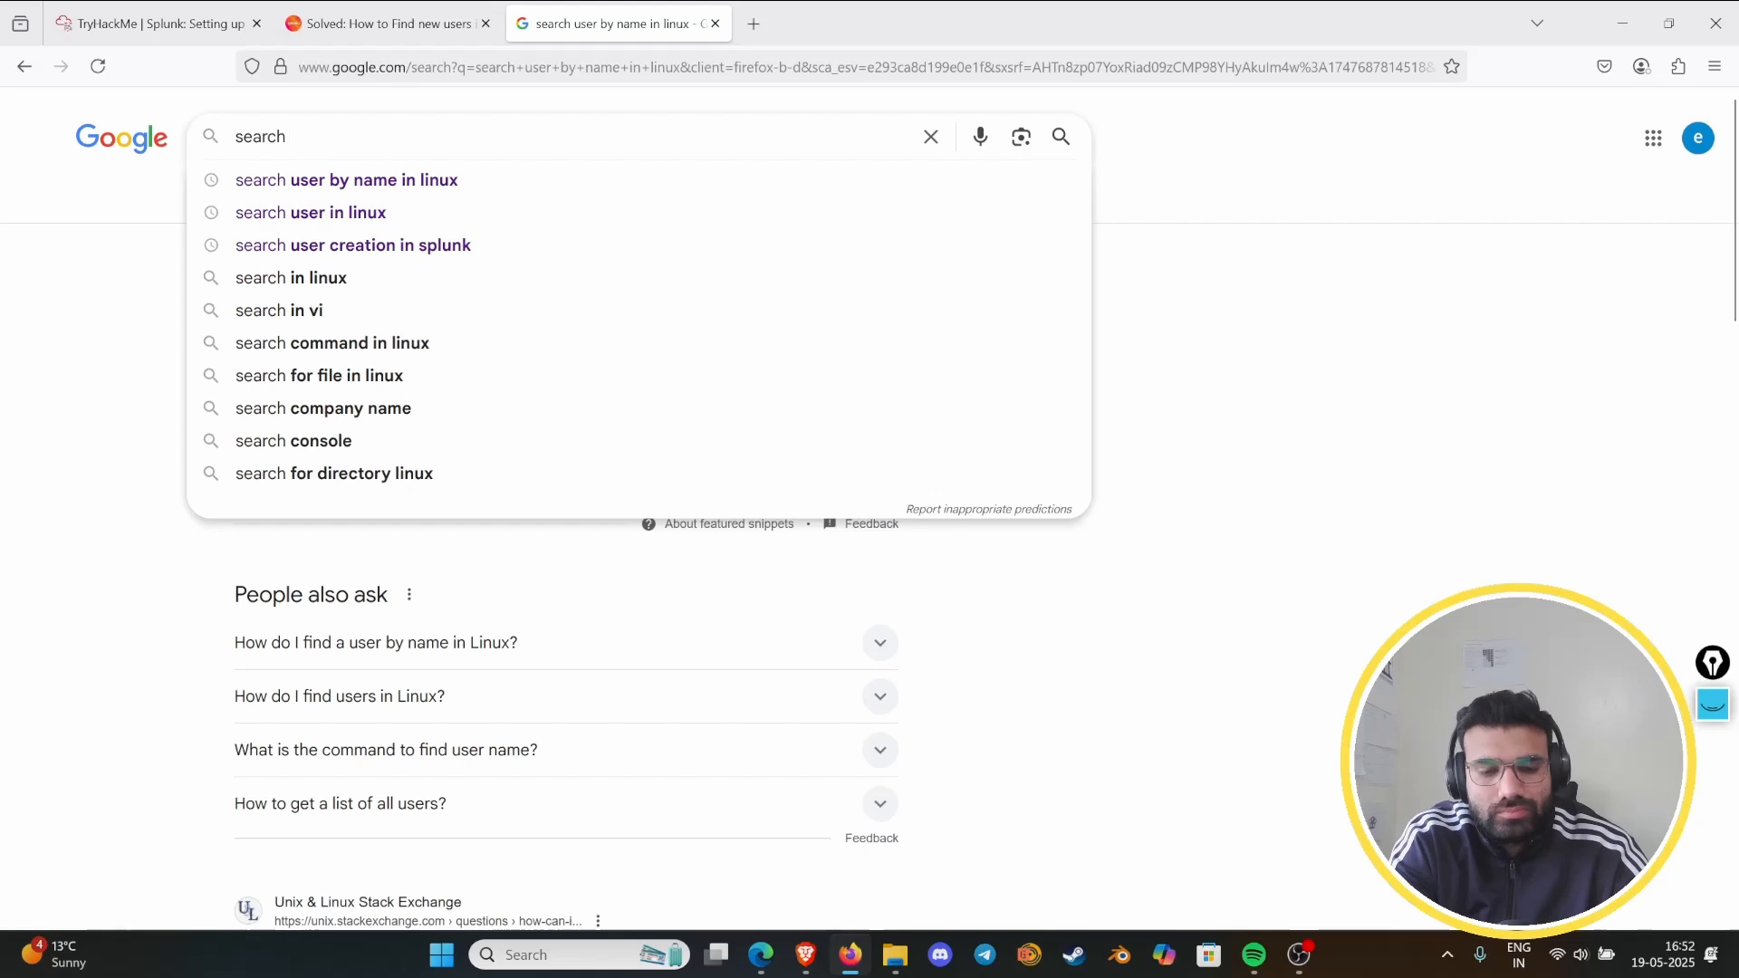
type(" user group")
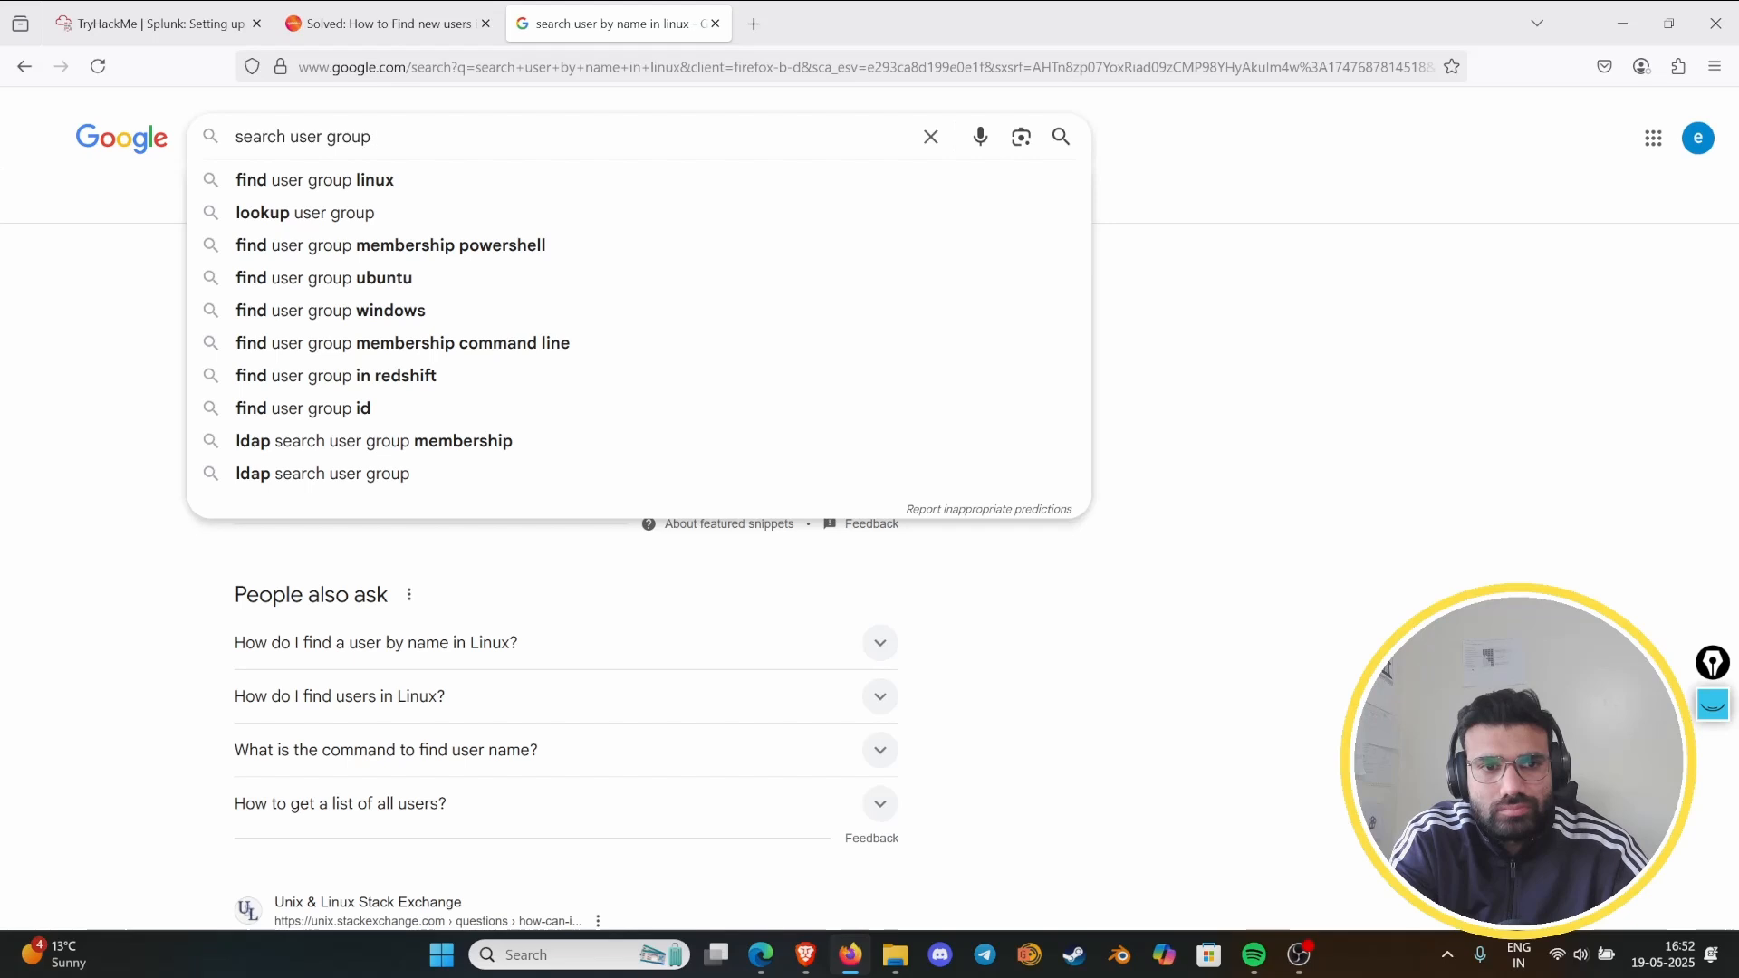
type("in linux")
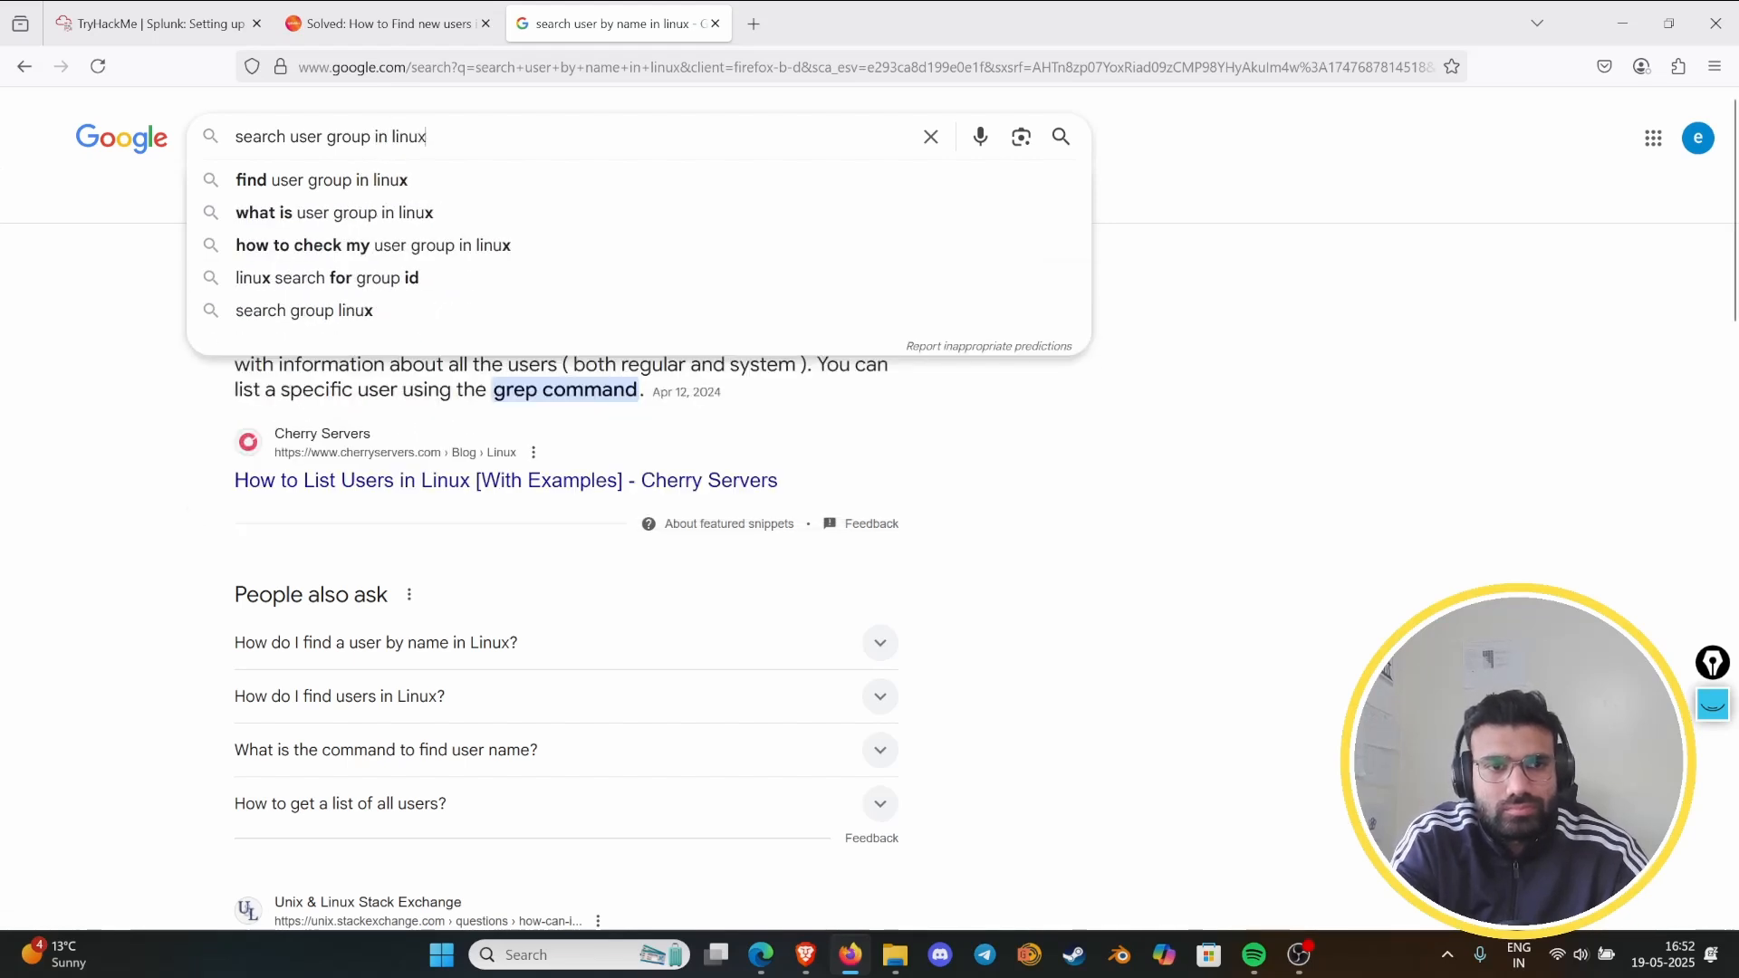
key("Return")
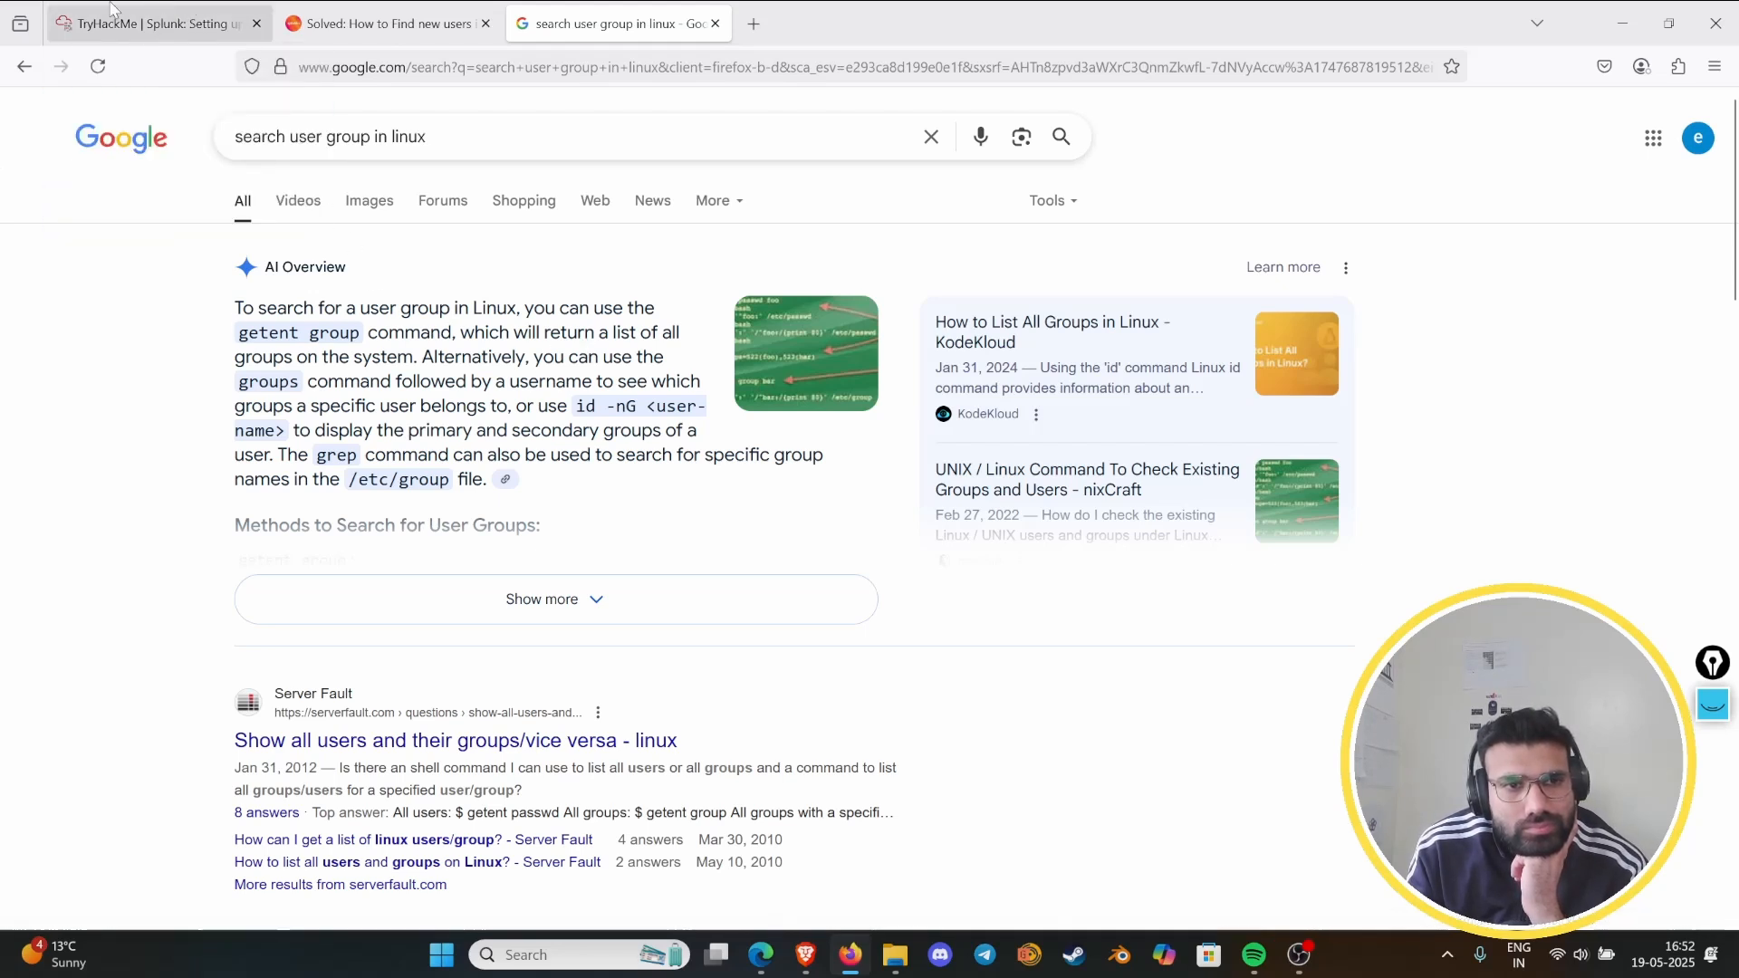
- Return to the lab terminal, run getent group, and read through the output for the analyst user's group
left_click(154, 24)
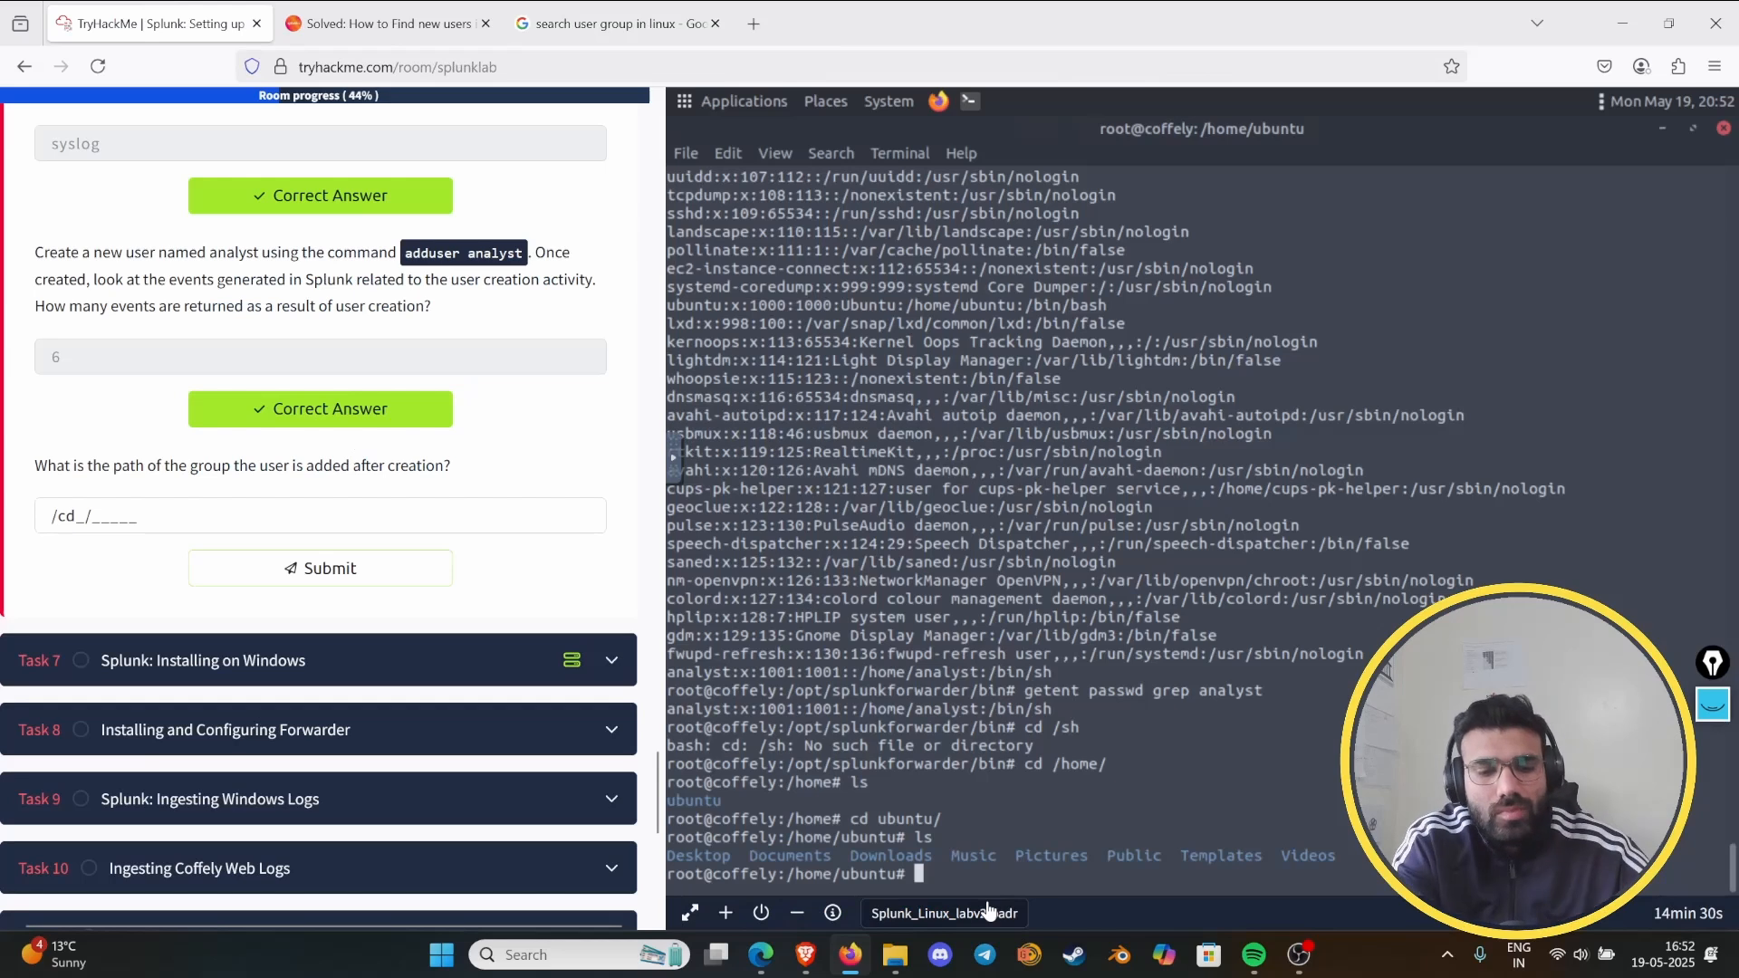
type("getne")
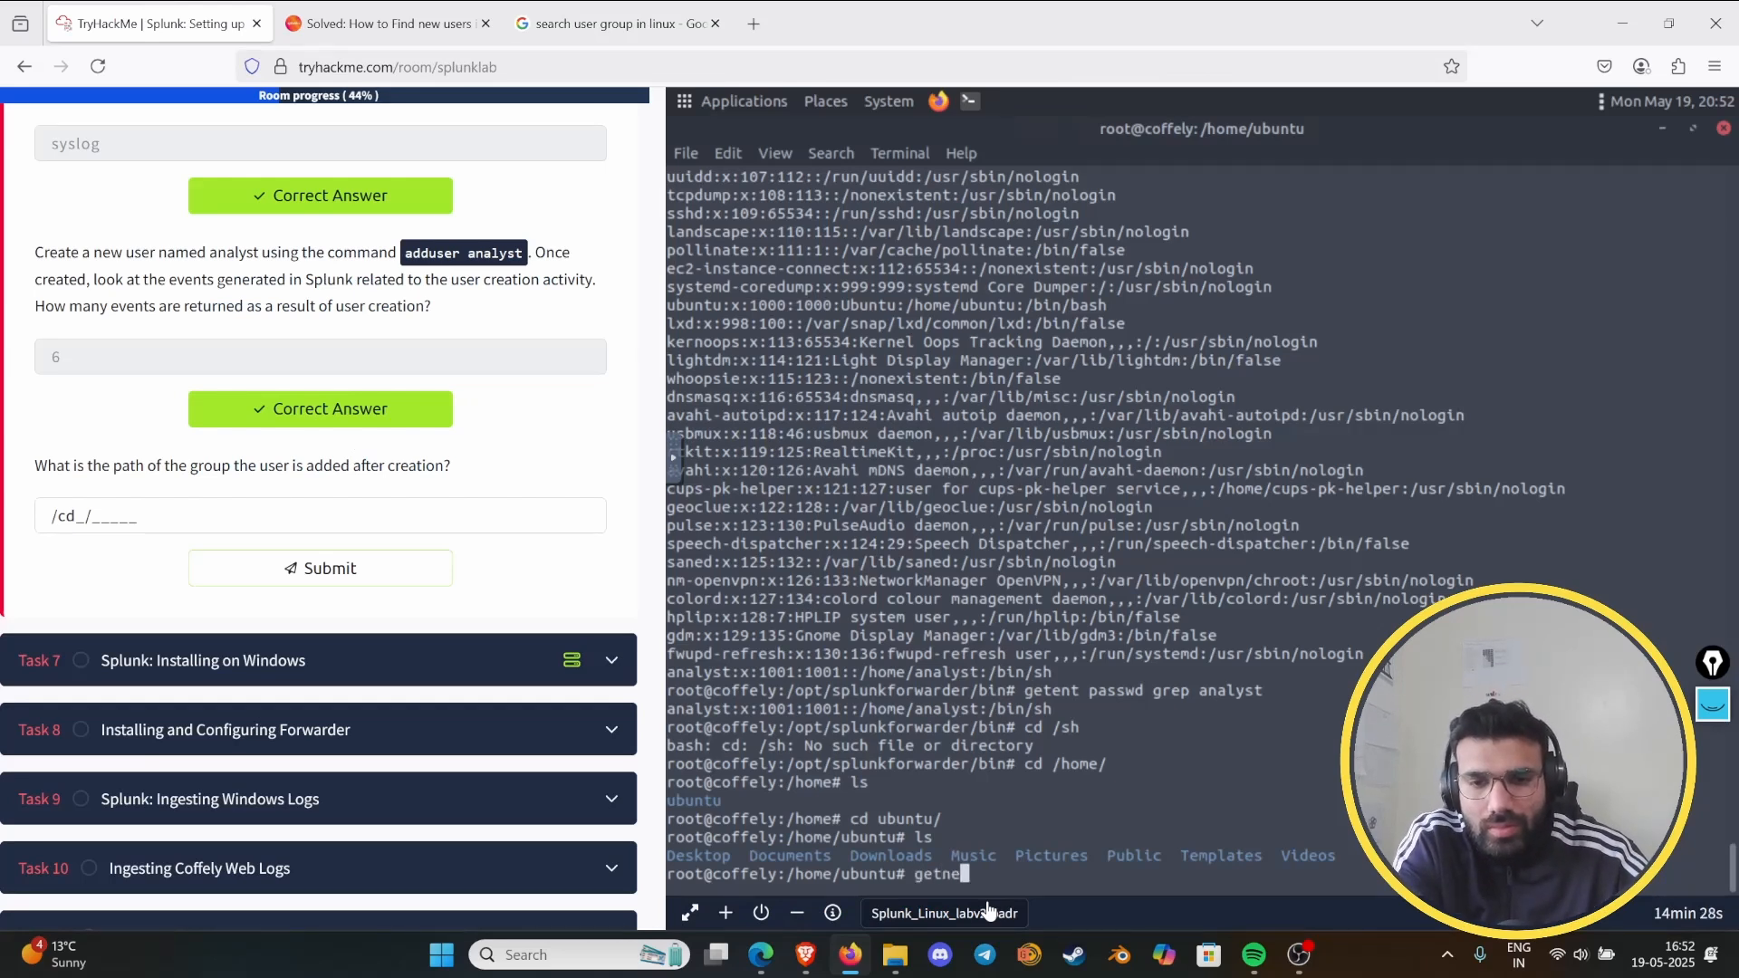
key("BackSpace")
key("BackSpace")
type("ent group")
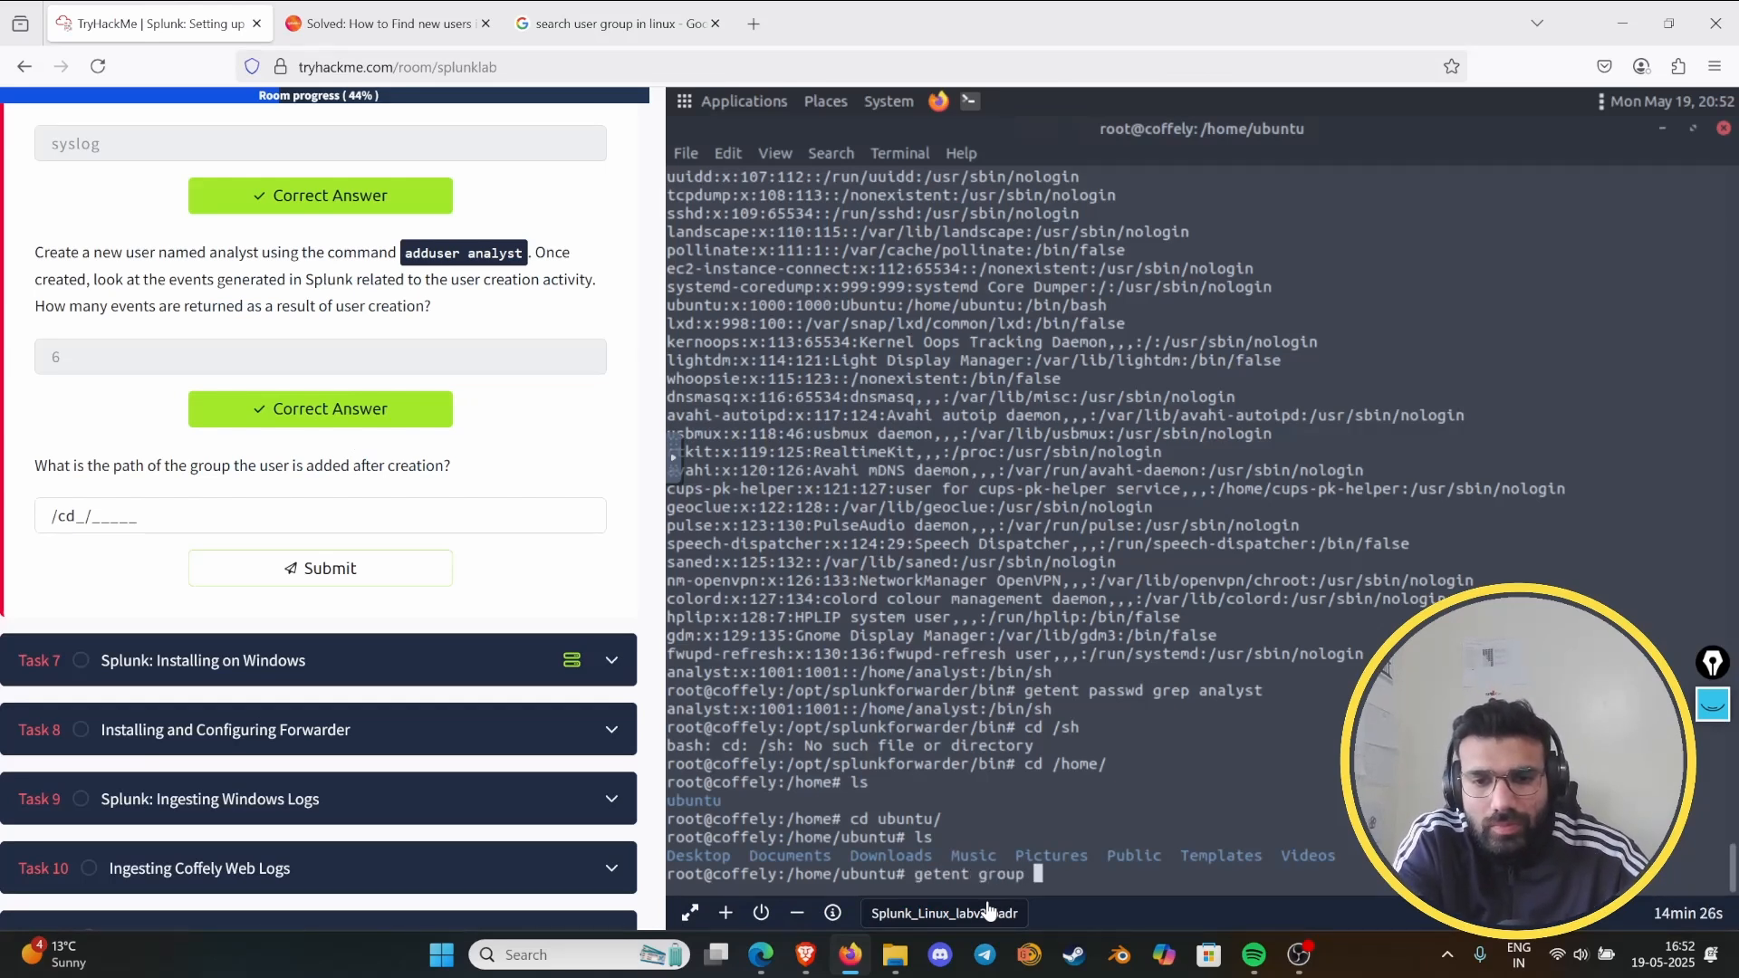
key("Return")
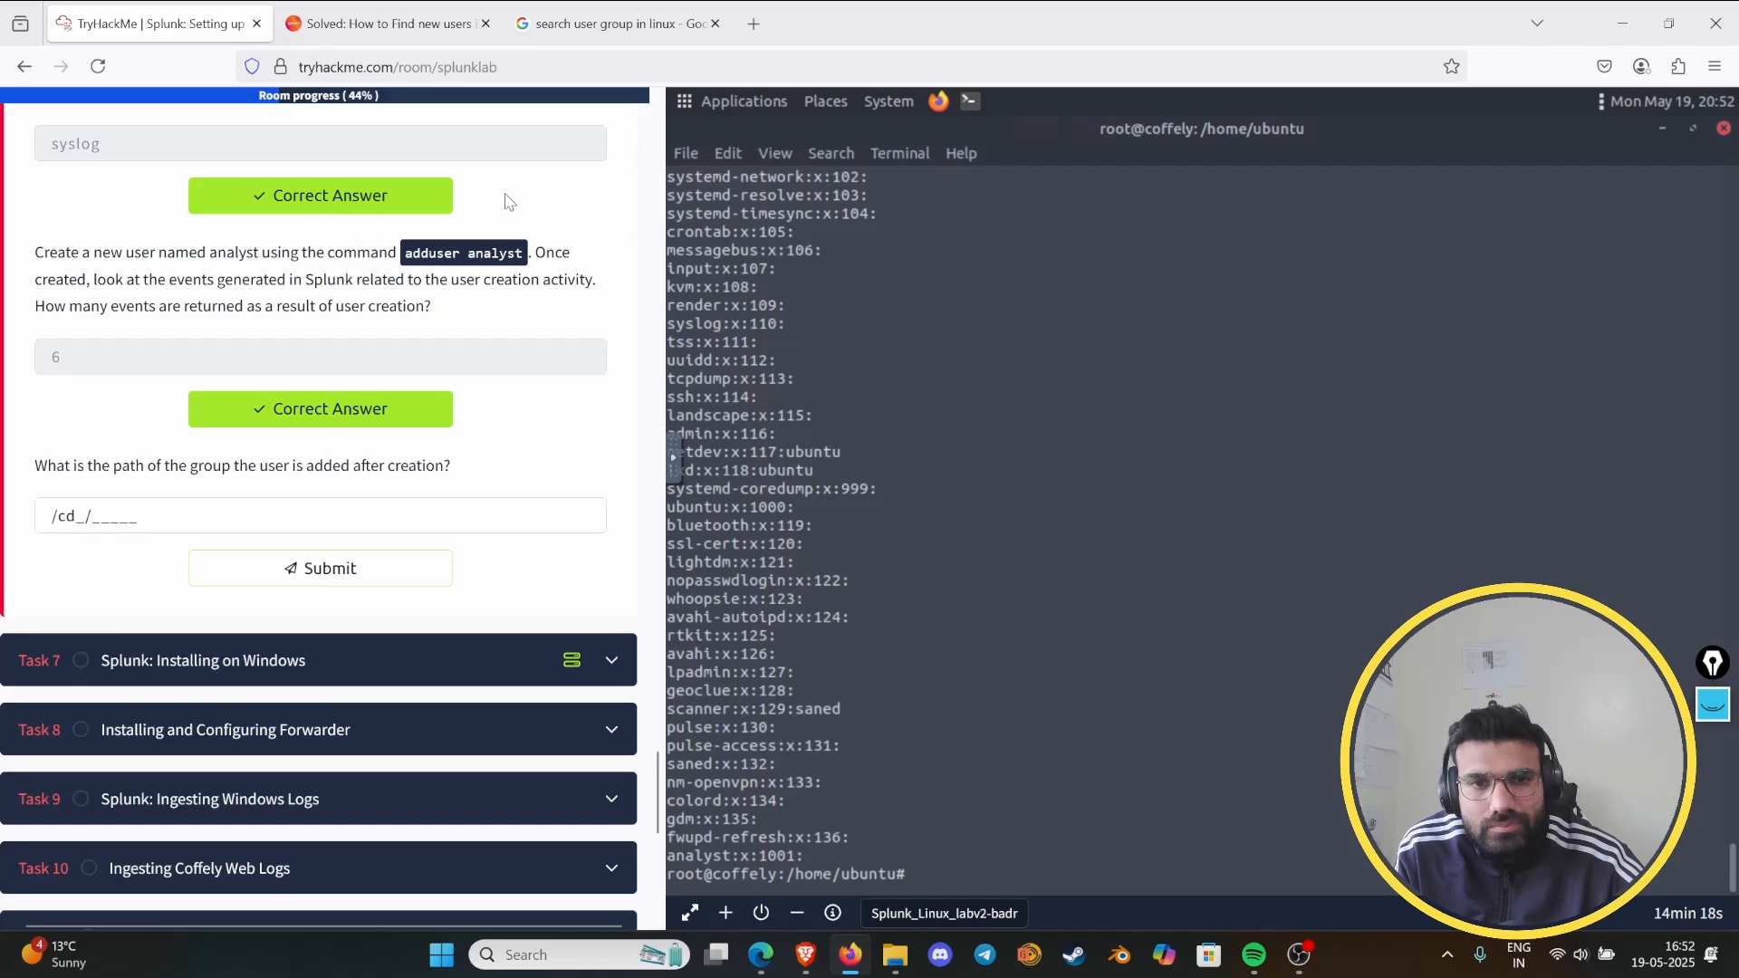
scroll(813, 294, "up", 5)
scroll(812, 294, "up", 4)
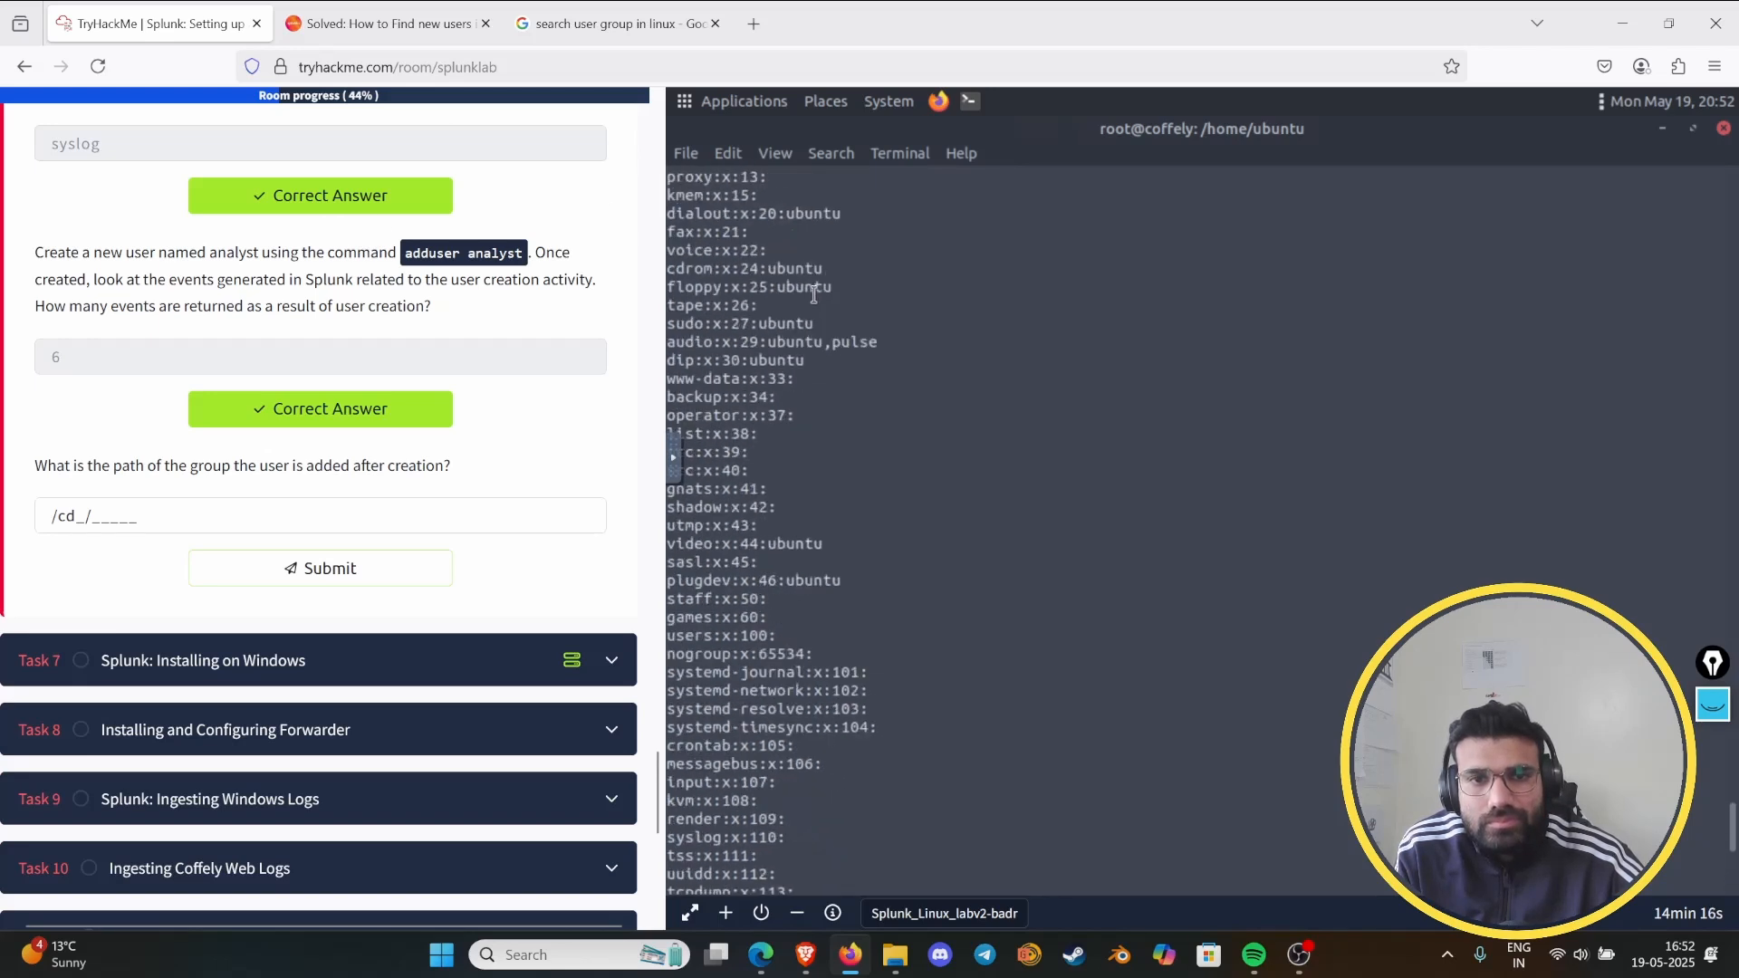
scroll(821, 290, "up", 8)
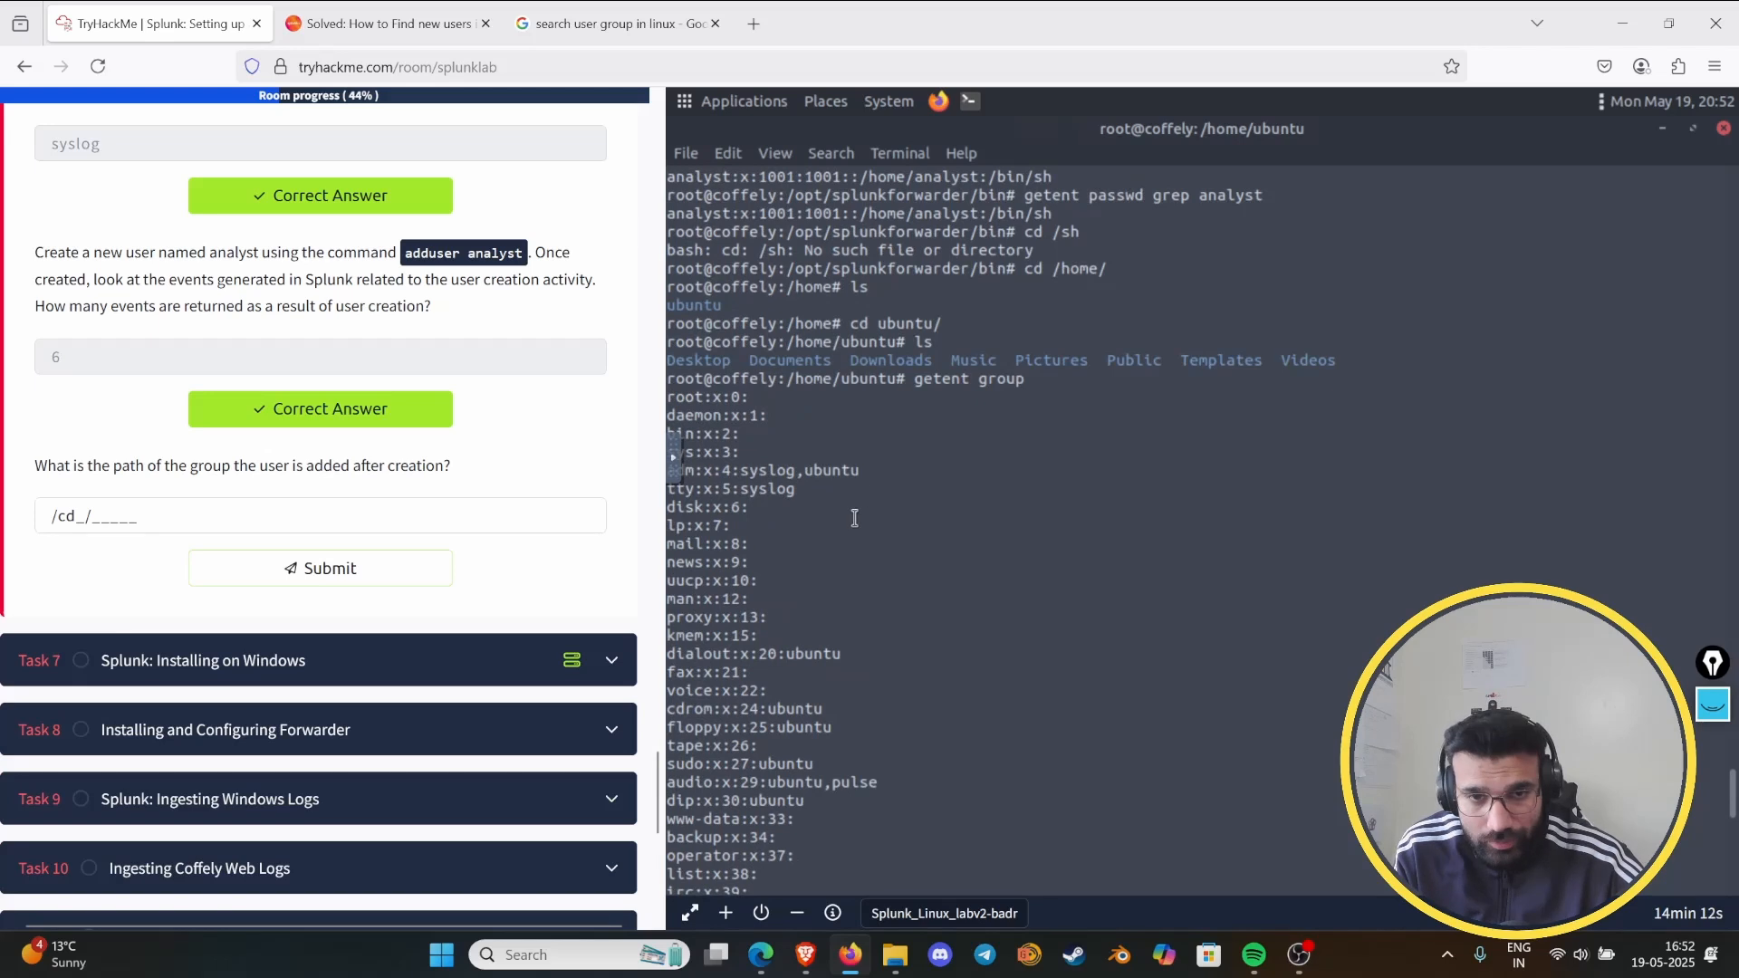
scroll(854, 517, "down", 1)
scroll(853, 526, "down", 5)
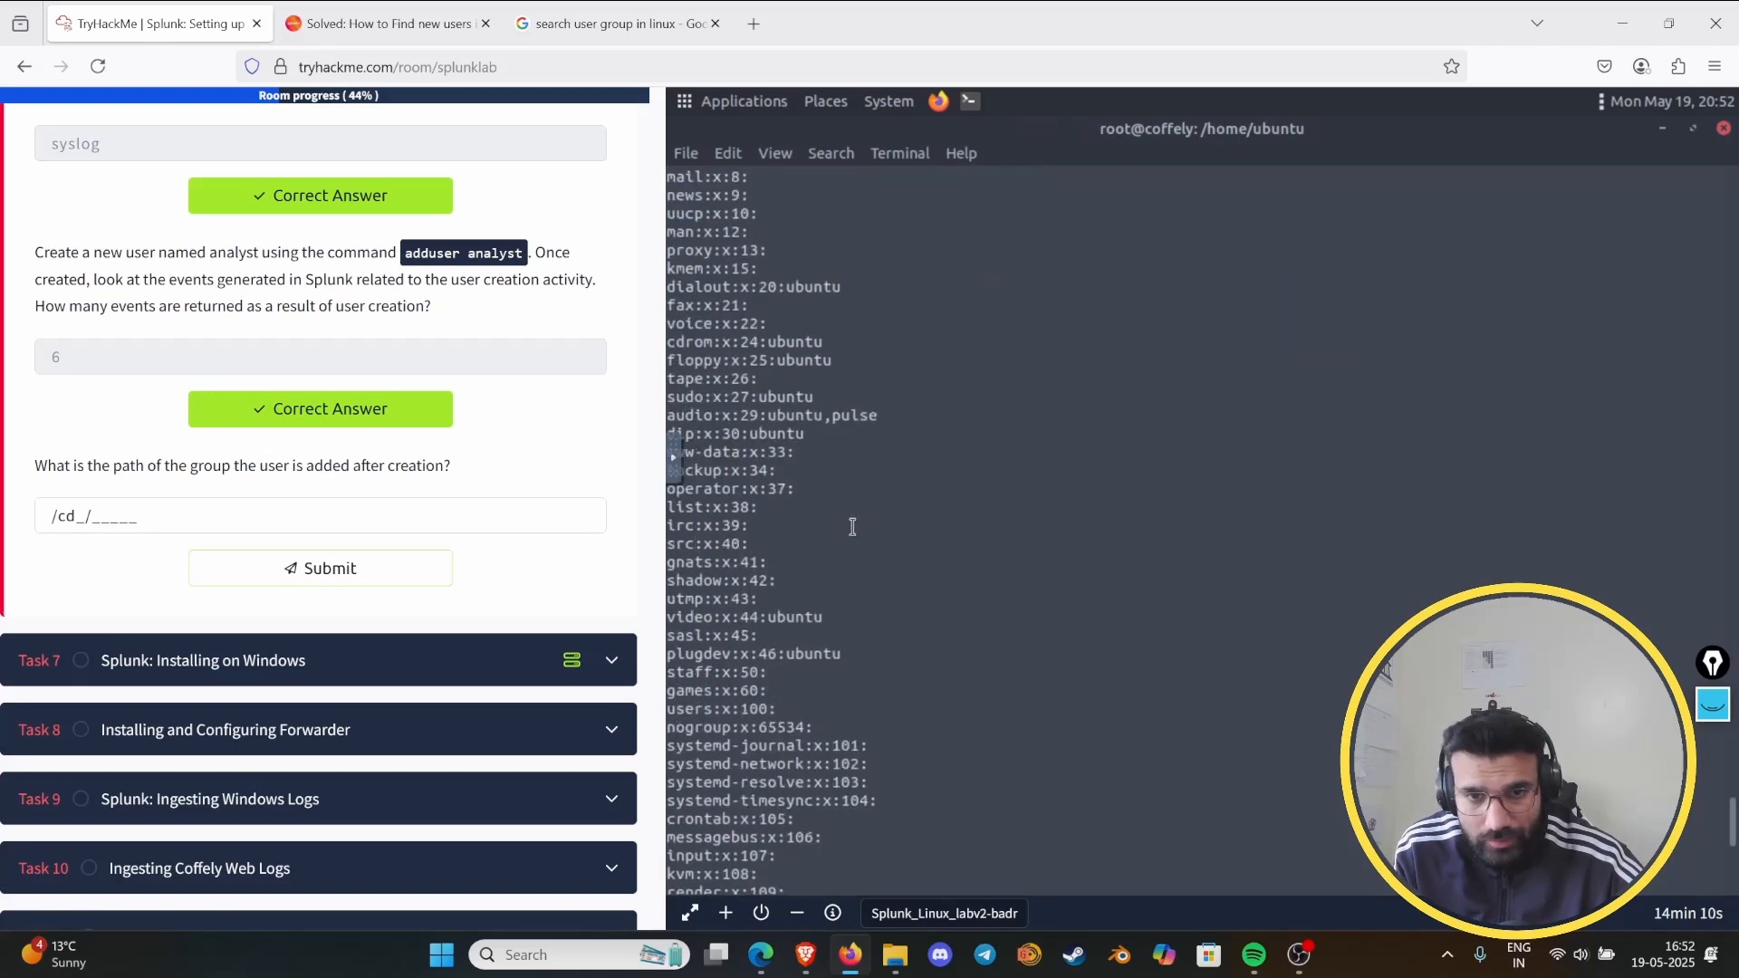
- Read to the end of the group listing, draft /bin/1001 as the group path answer, and clear the answer field
scroll(851, 528, "down", 7)
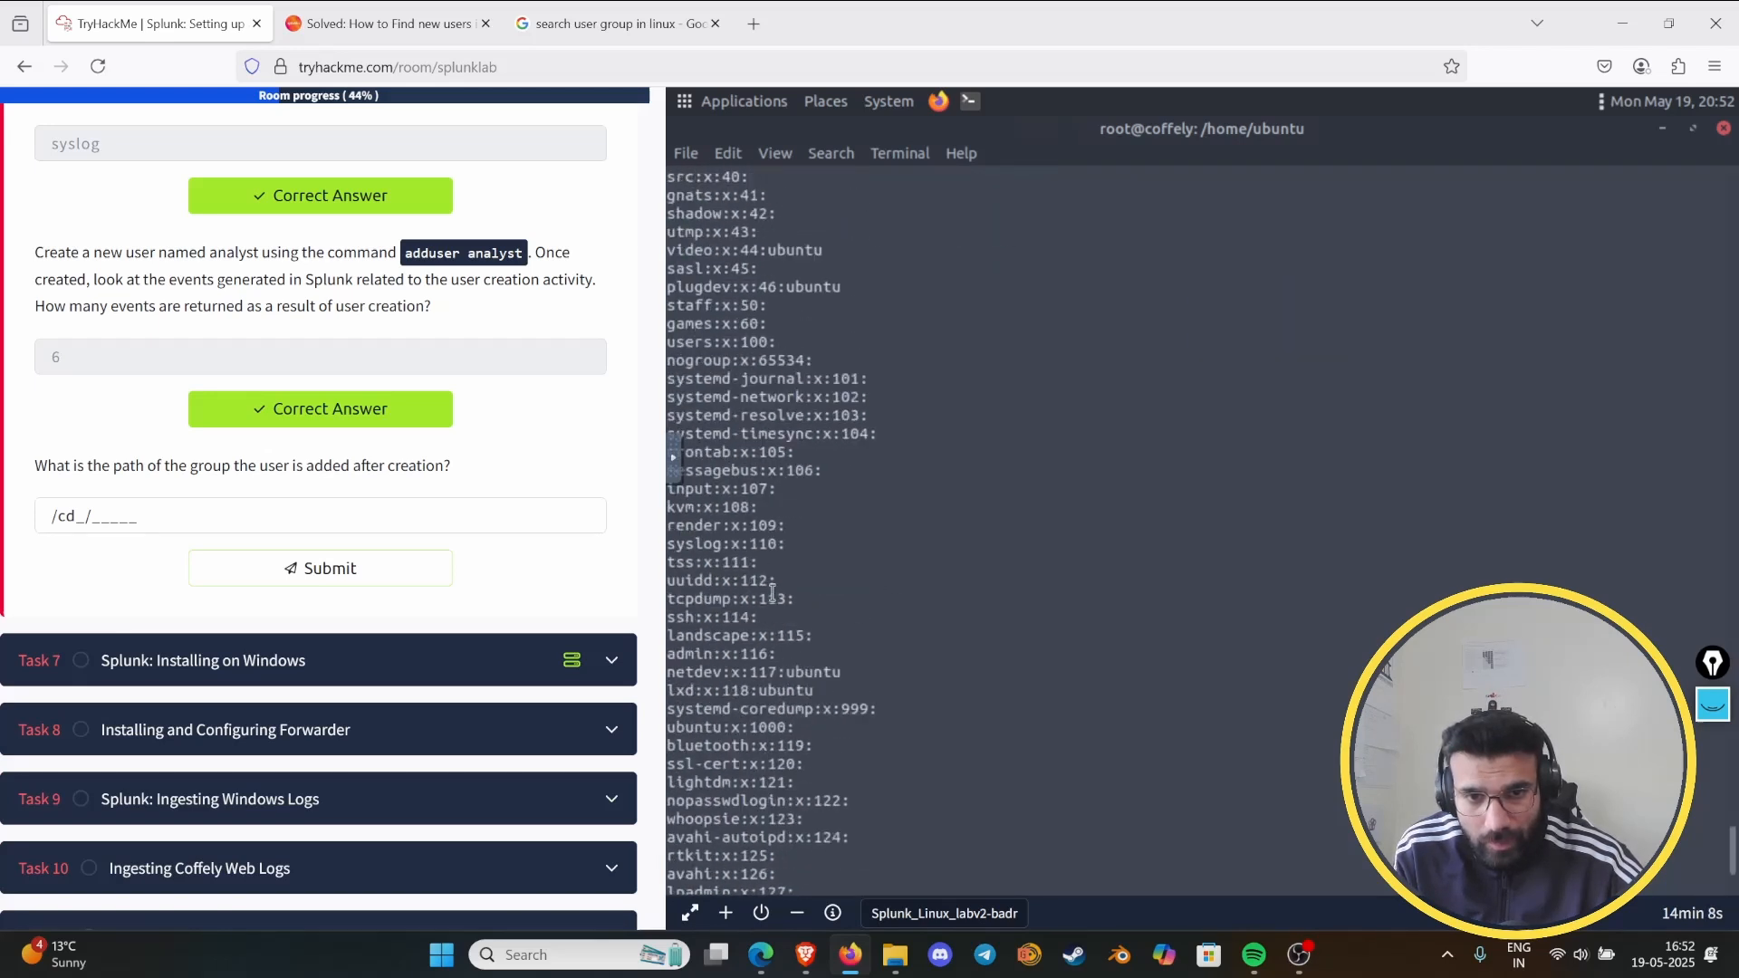
scroll(877, 625, "down", 4)
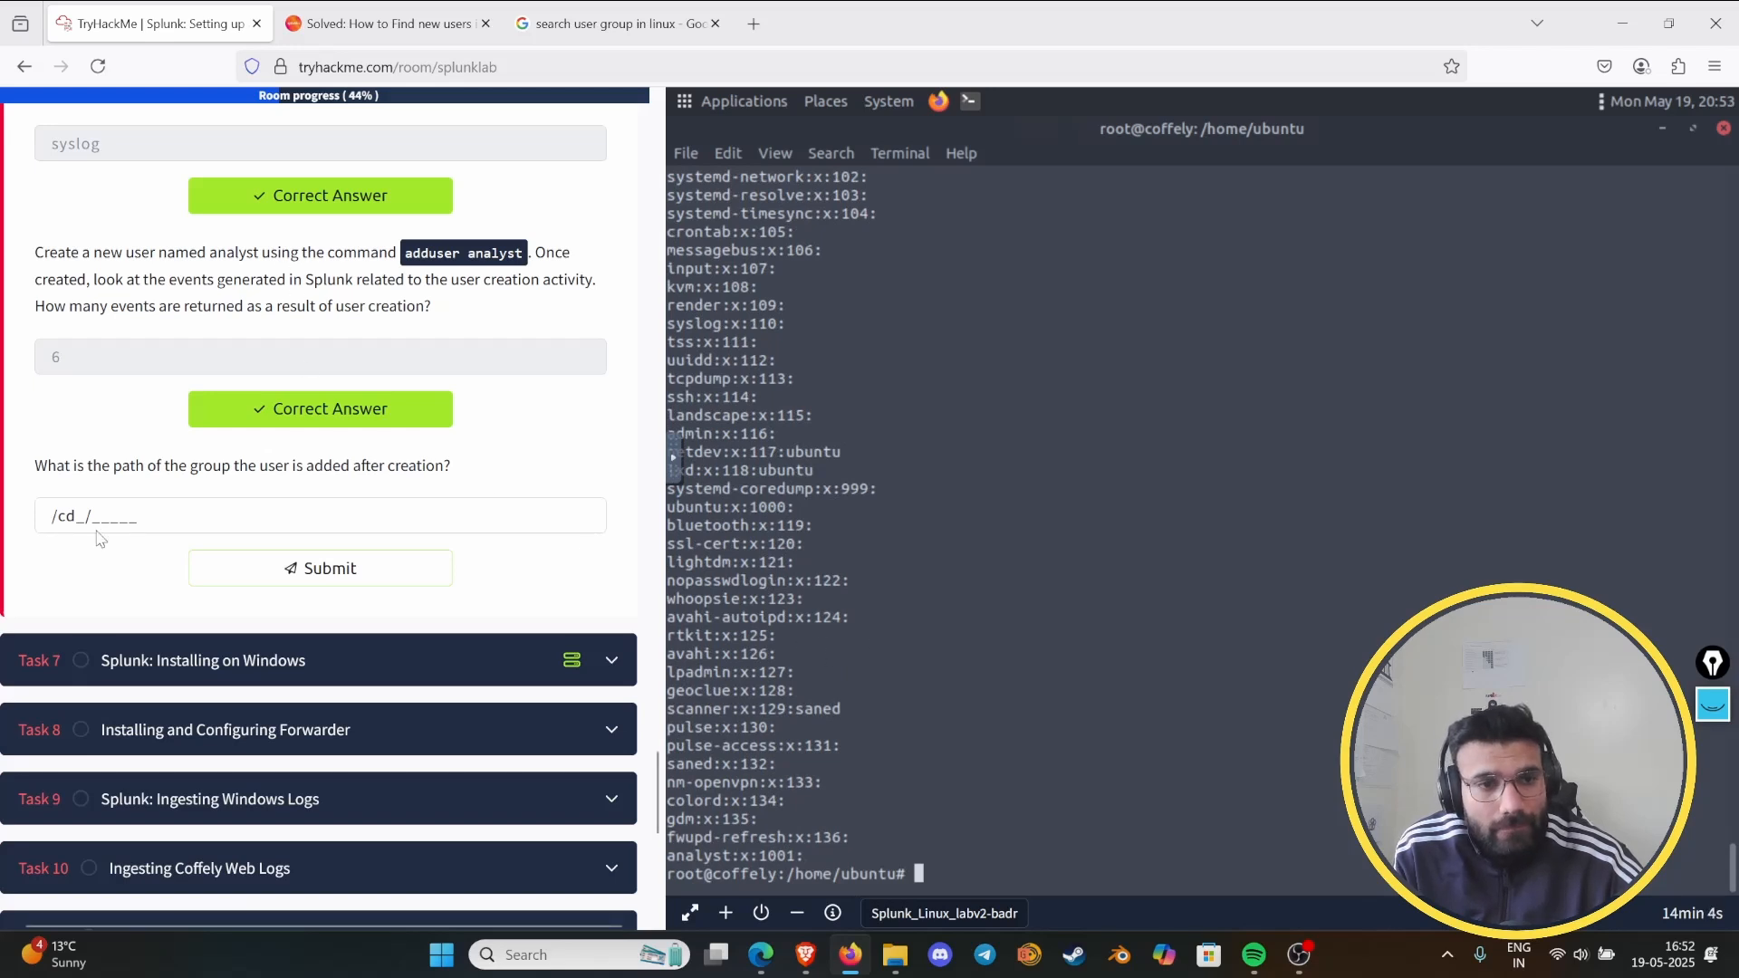
left_click_drag(79, 515, 52, 515)
left_click(109, 487)
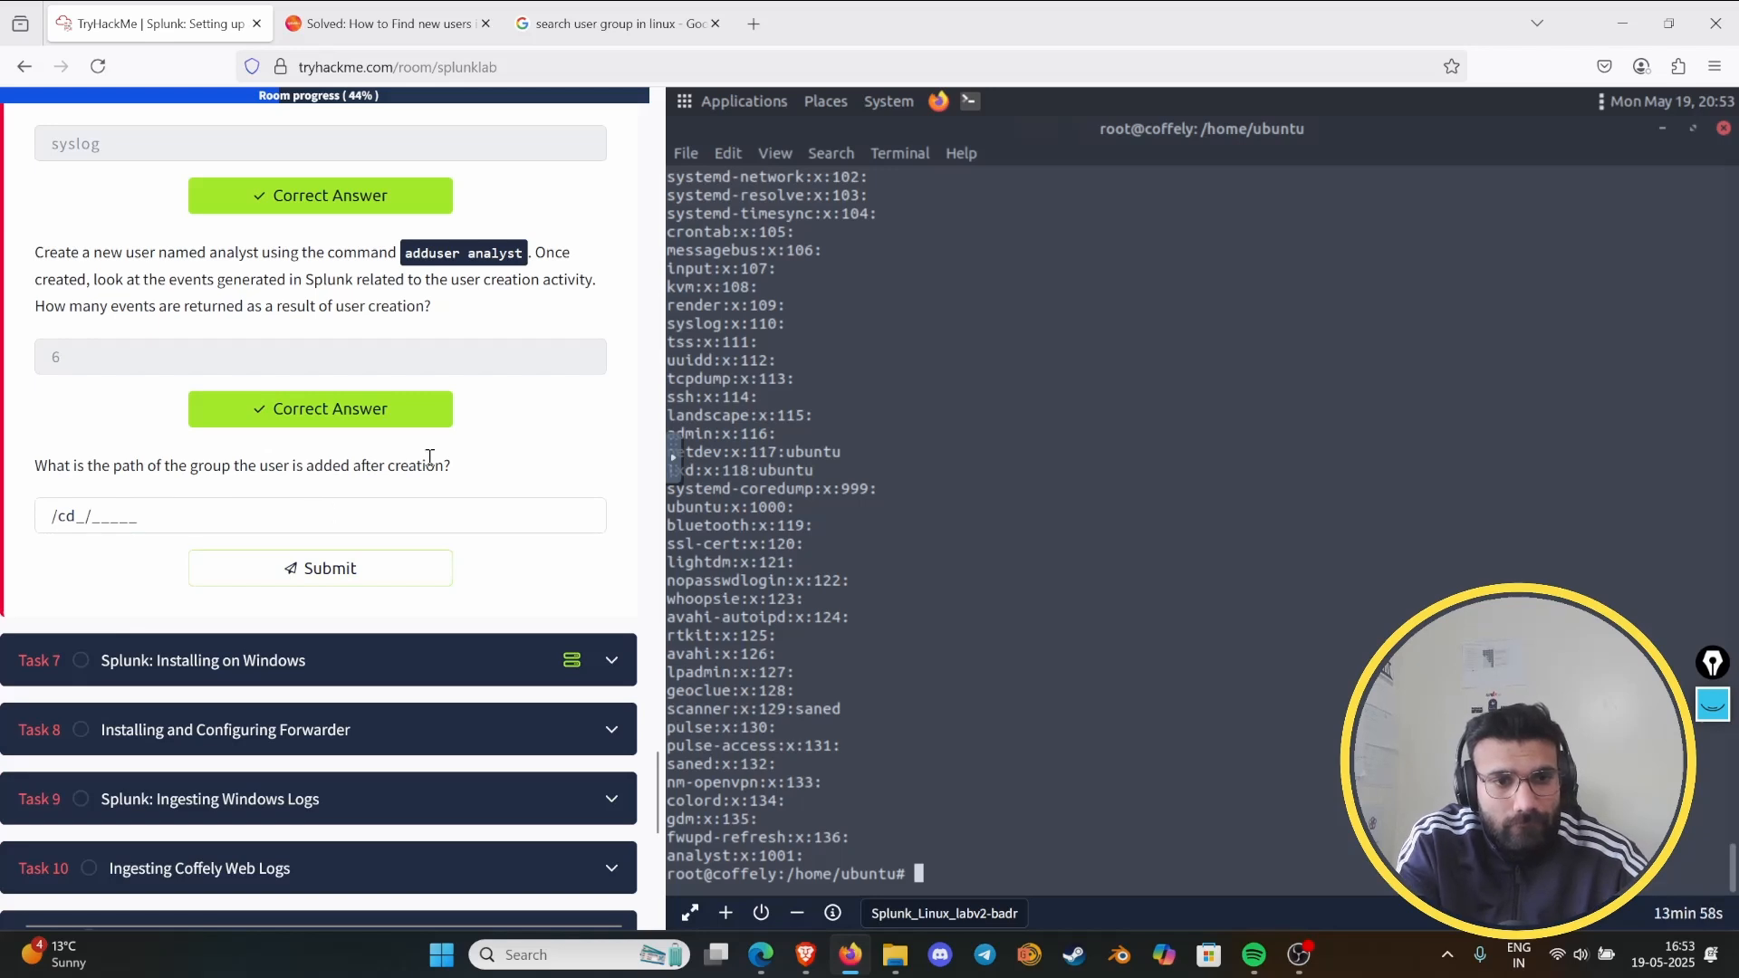
left_click(74, 516)
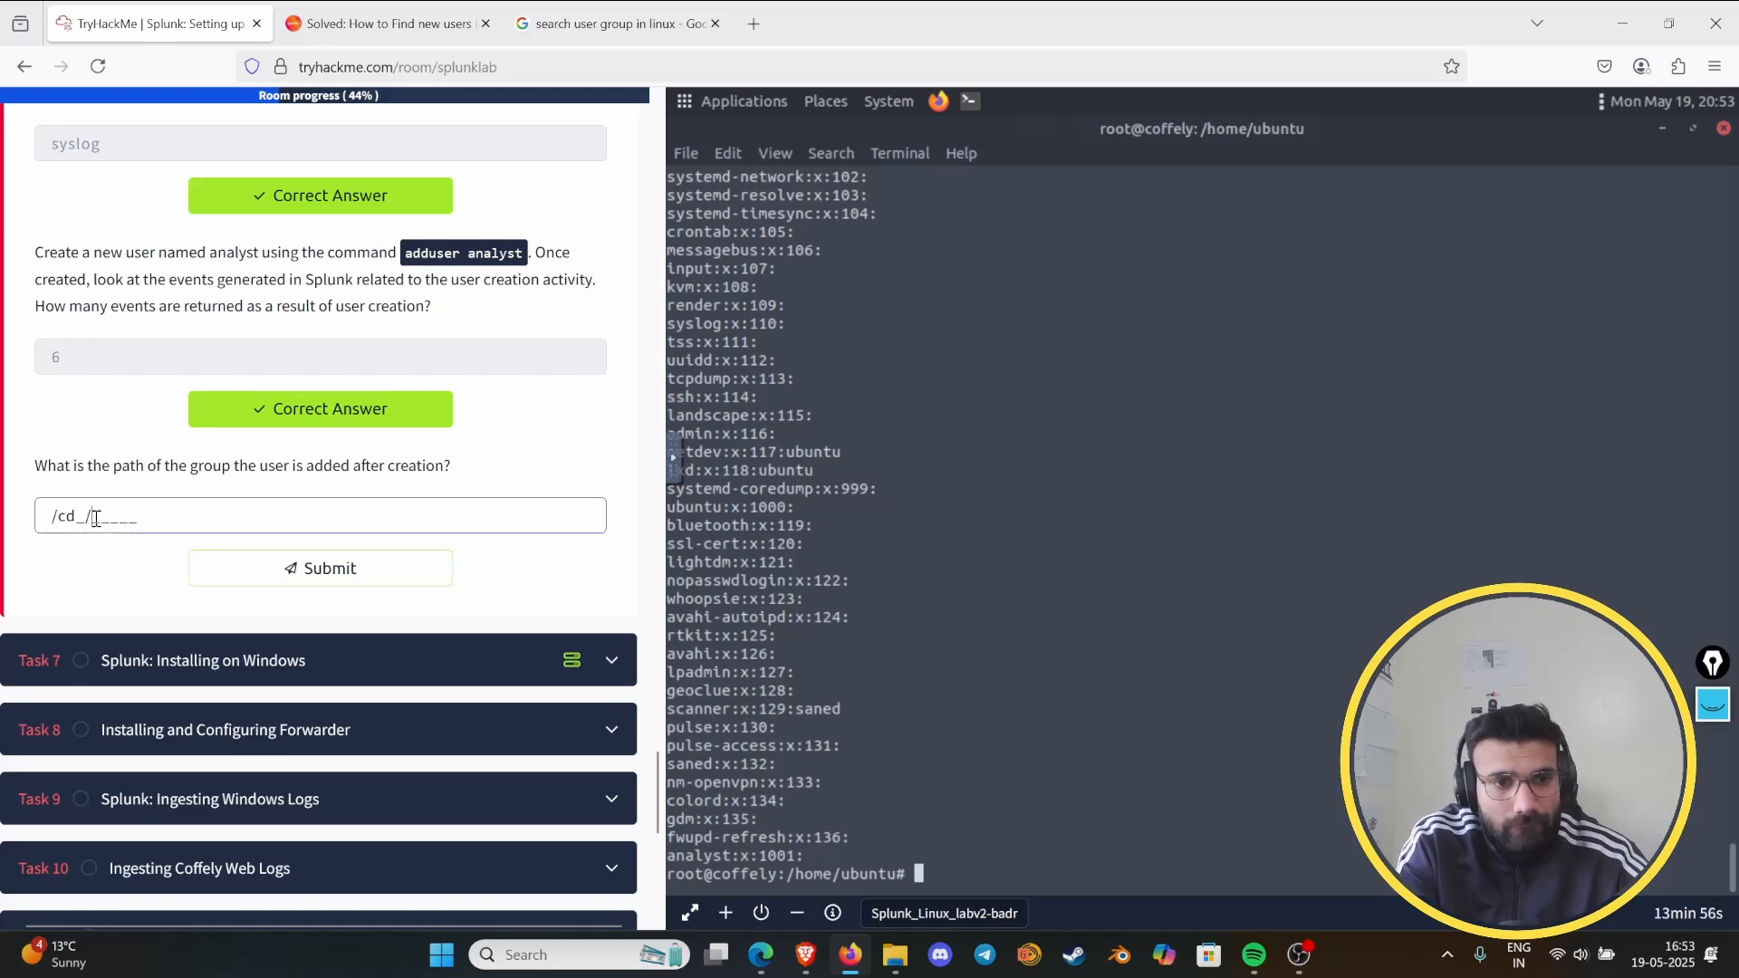
key("BackSpace")
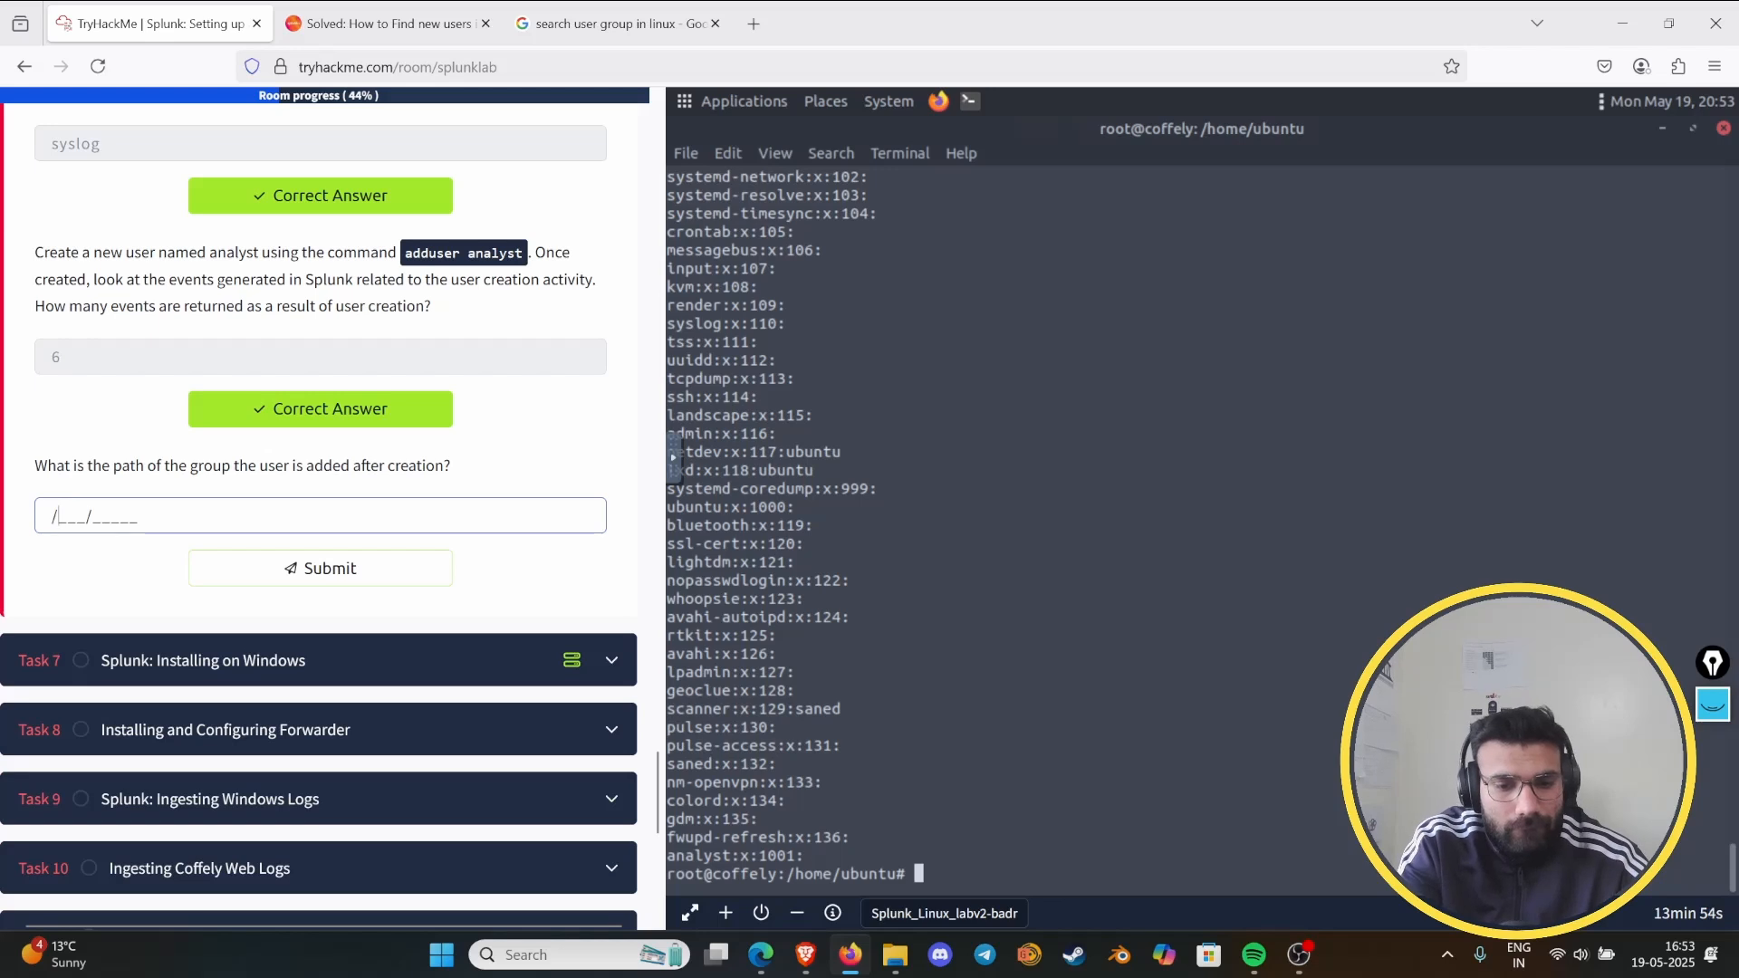
type("bin/1001")
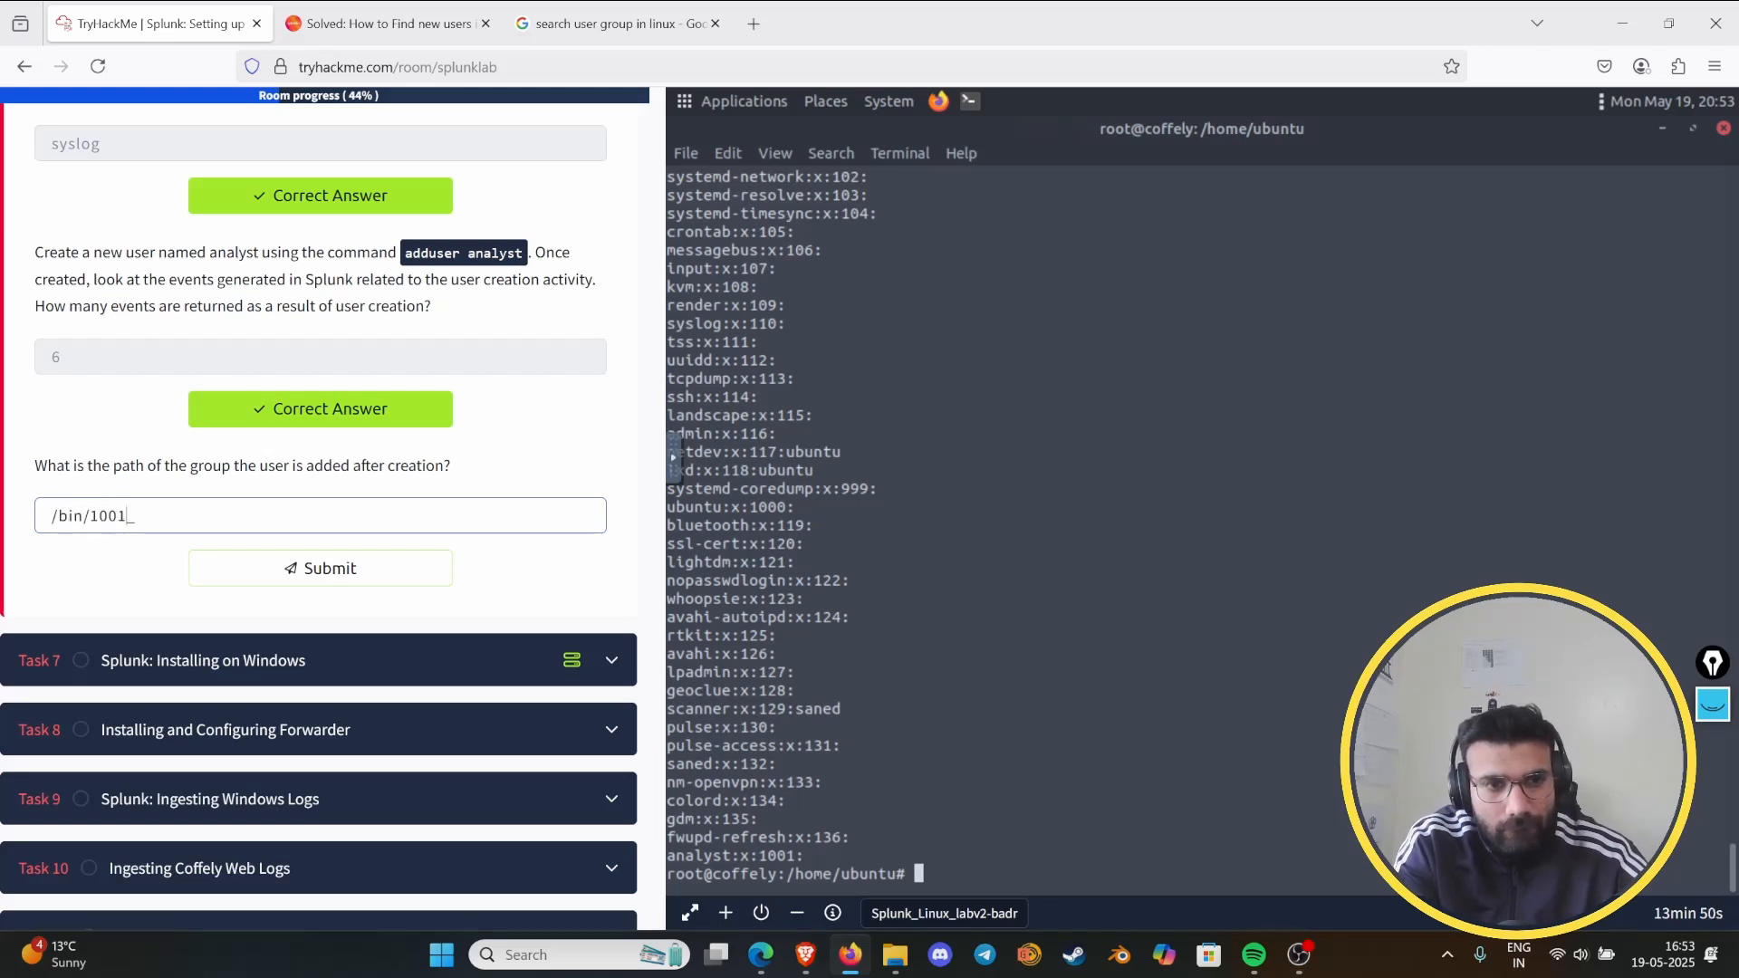
key("BackSpace")
key("BackSpace")
key("BackSpace")
key("BackSpace")
key("BackSpace")
key("BackSpace")
key("BackSpace")
key("BackSpace")
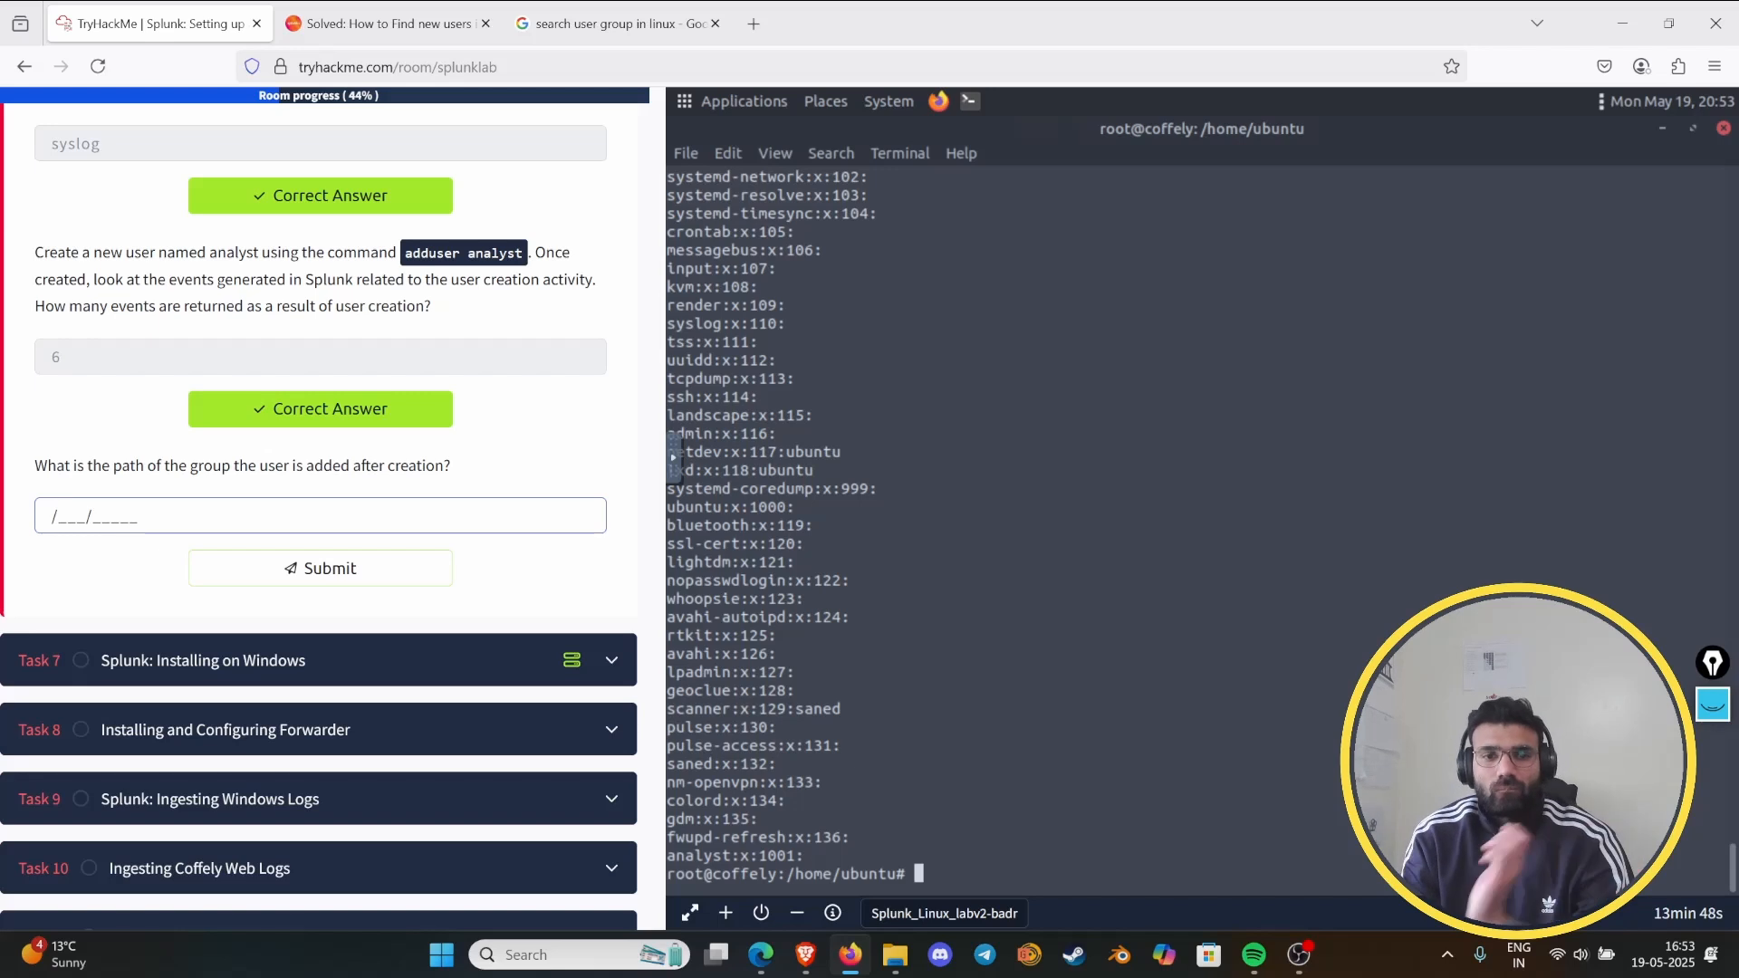
- Expand the AI overview in the Google results and read the suggested commands for finding a user's groups
left_click(615, 23)
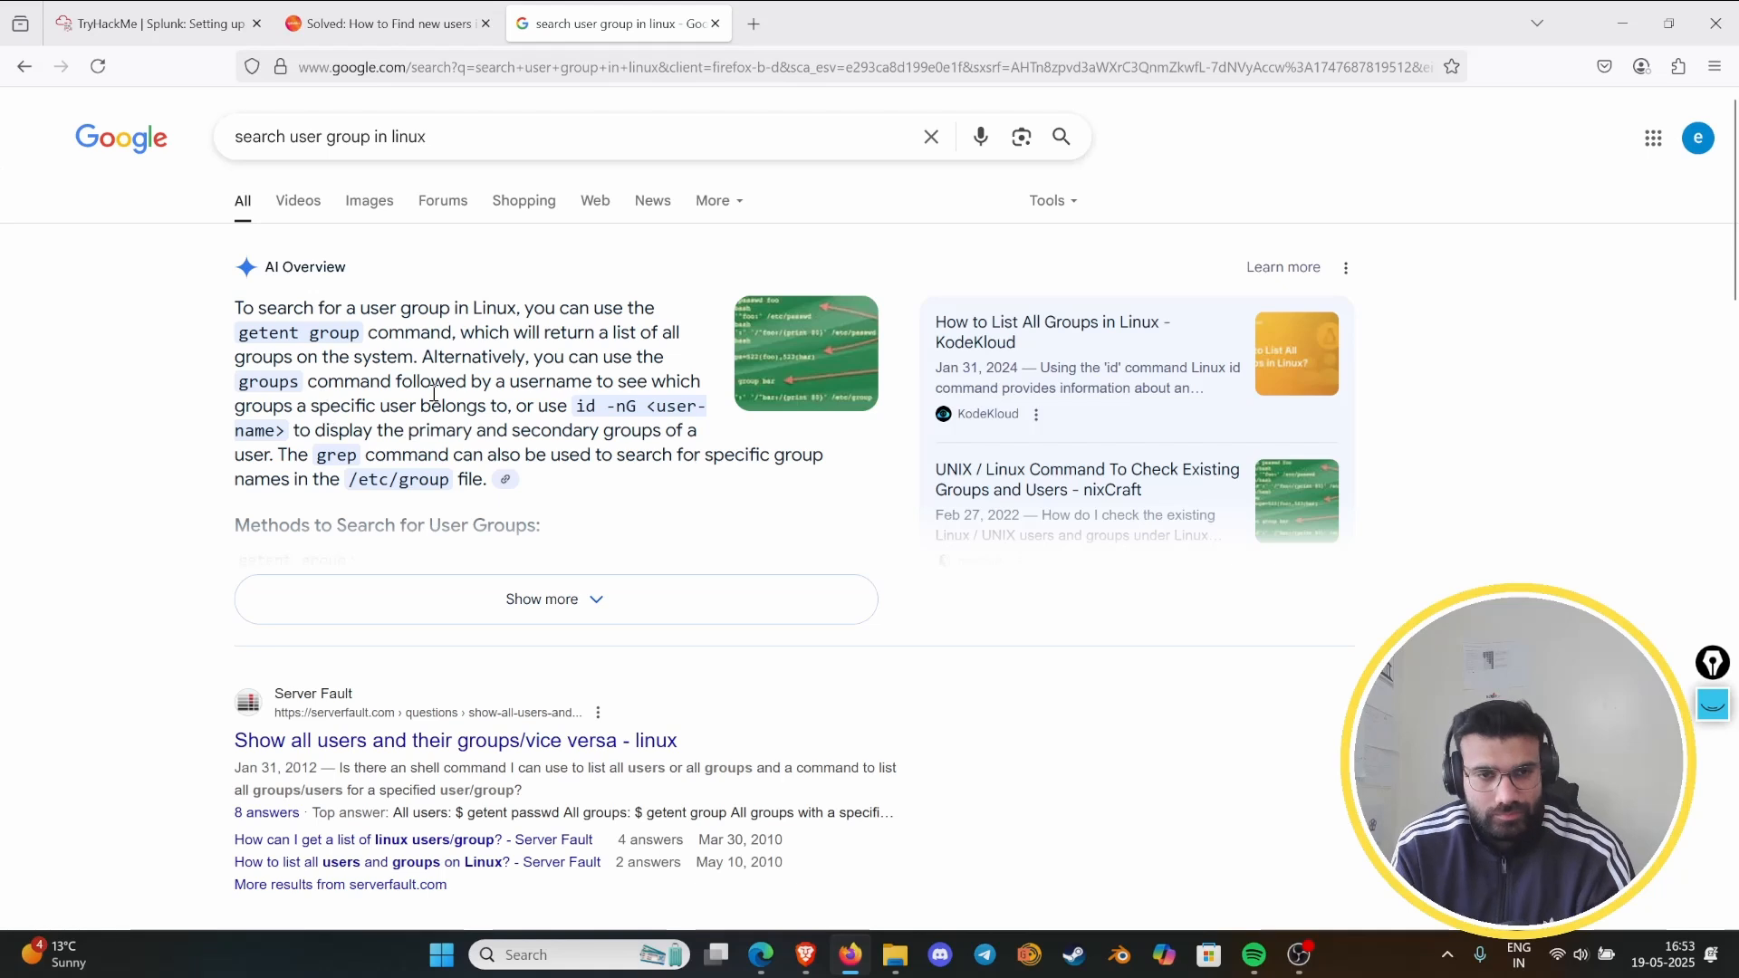
left_click(254, 13)
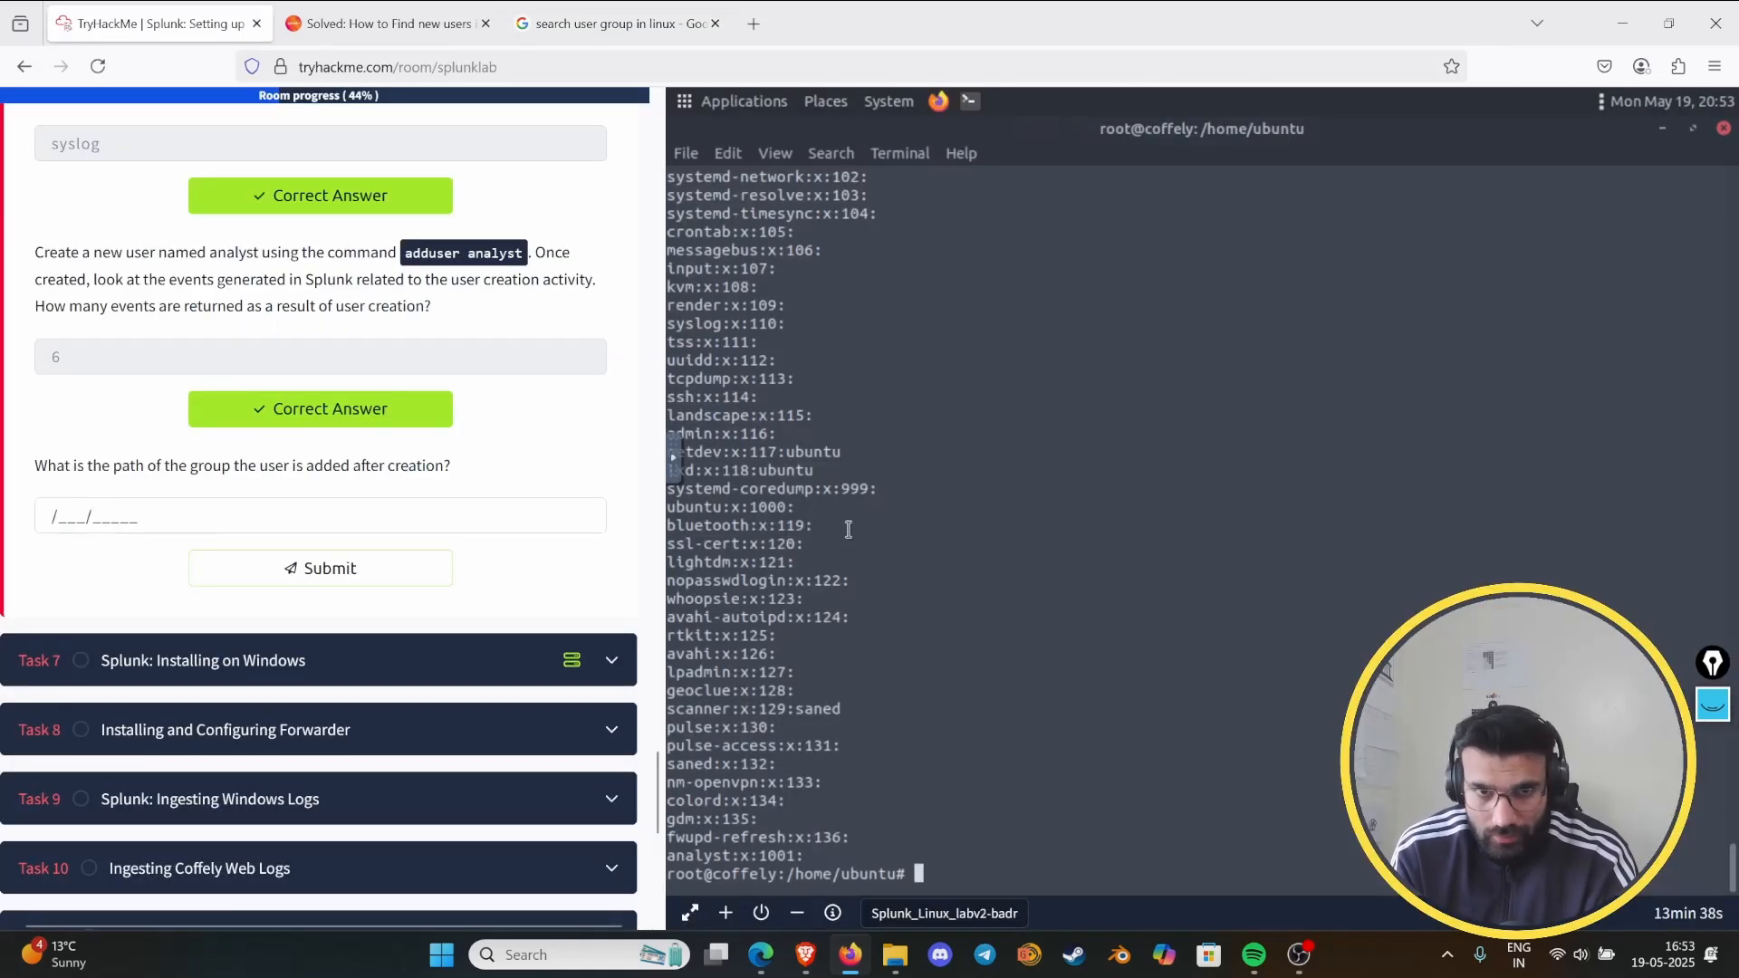
scroll(848, 529, "up", 4)
scroll(766, 376, "down", 4)
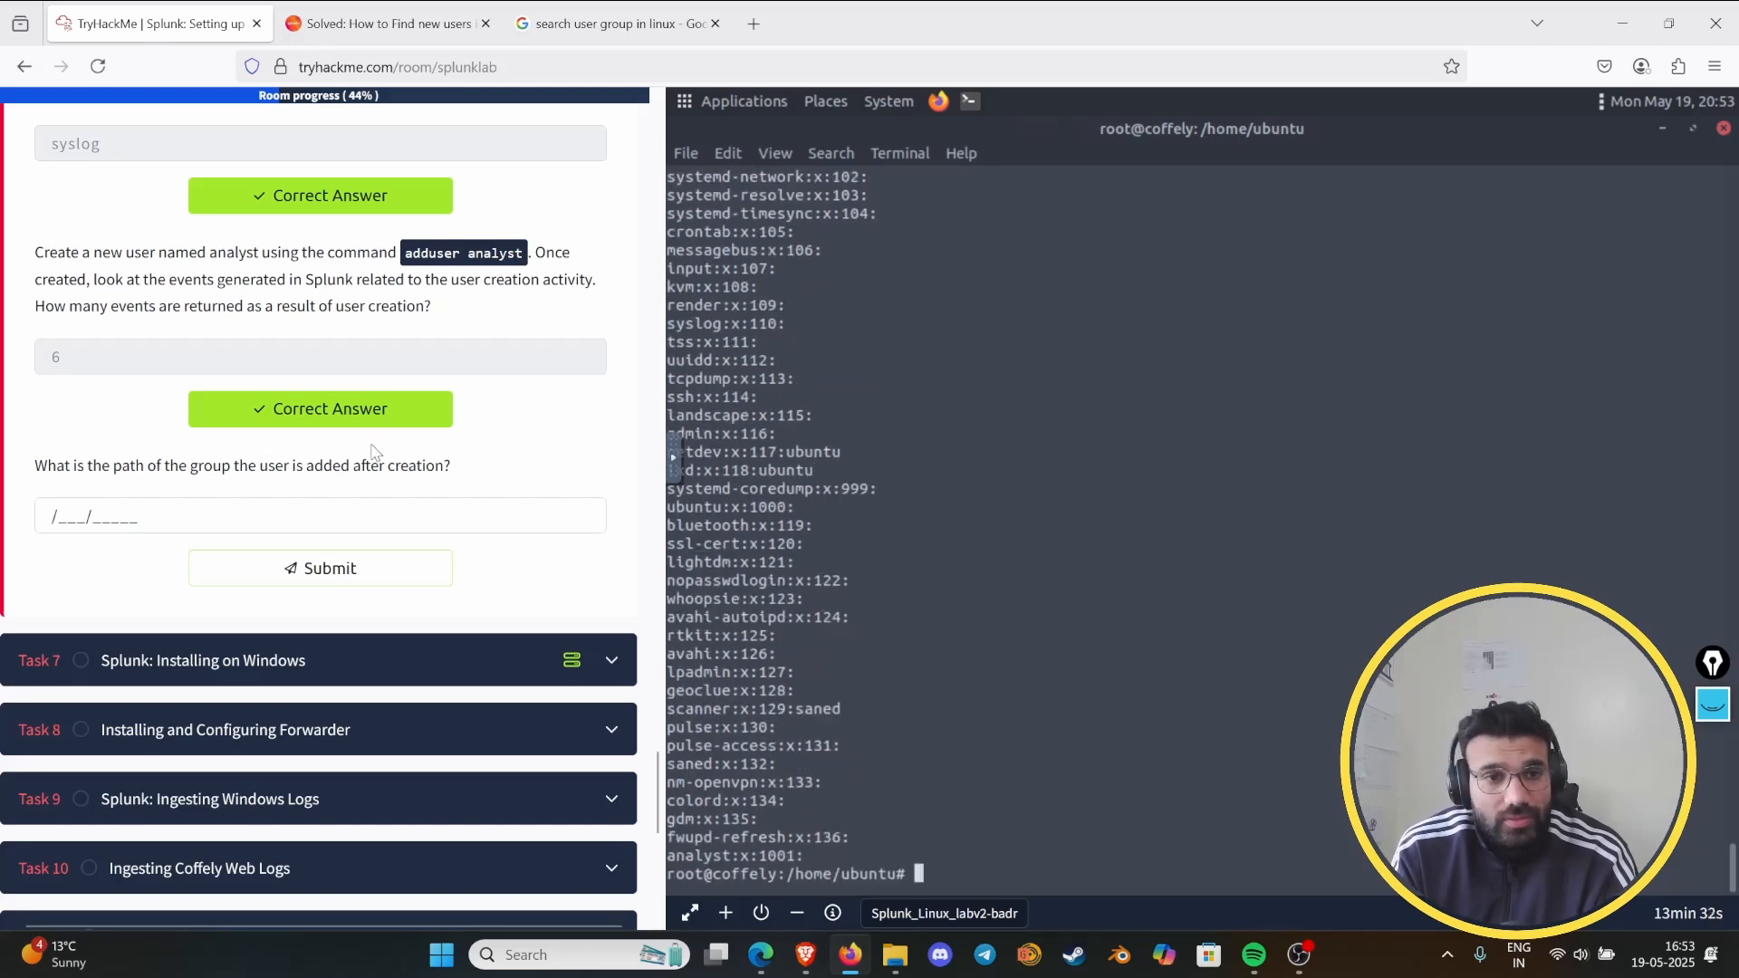
left_click(616, 23)
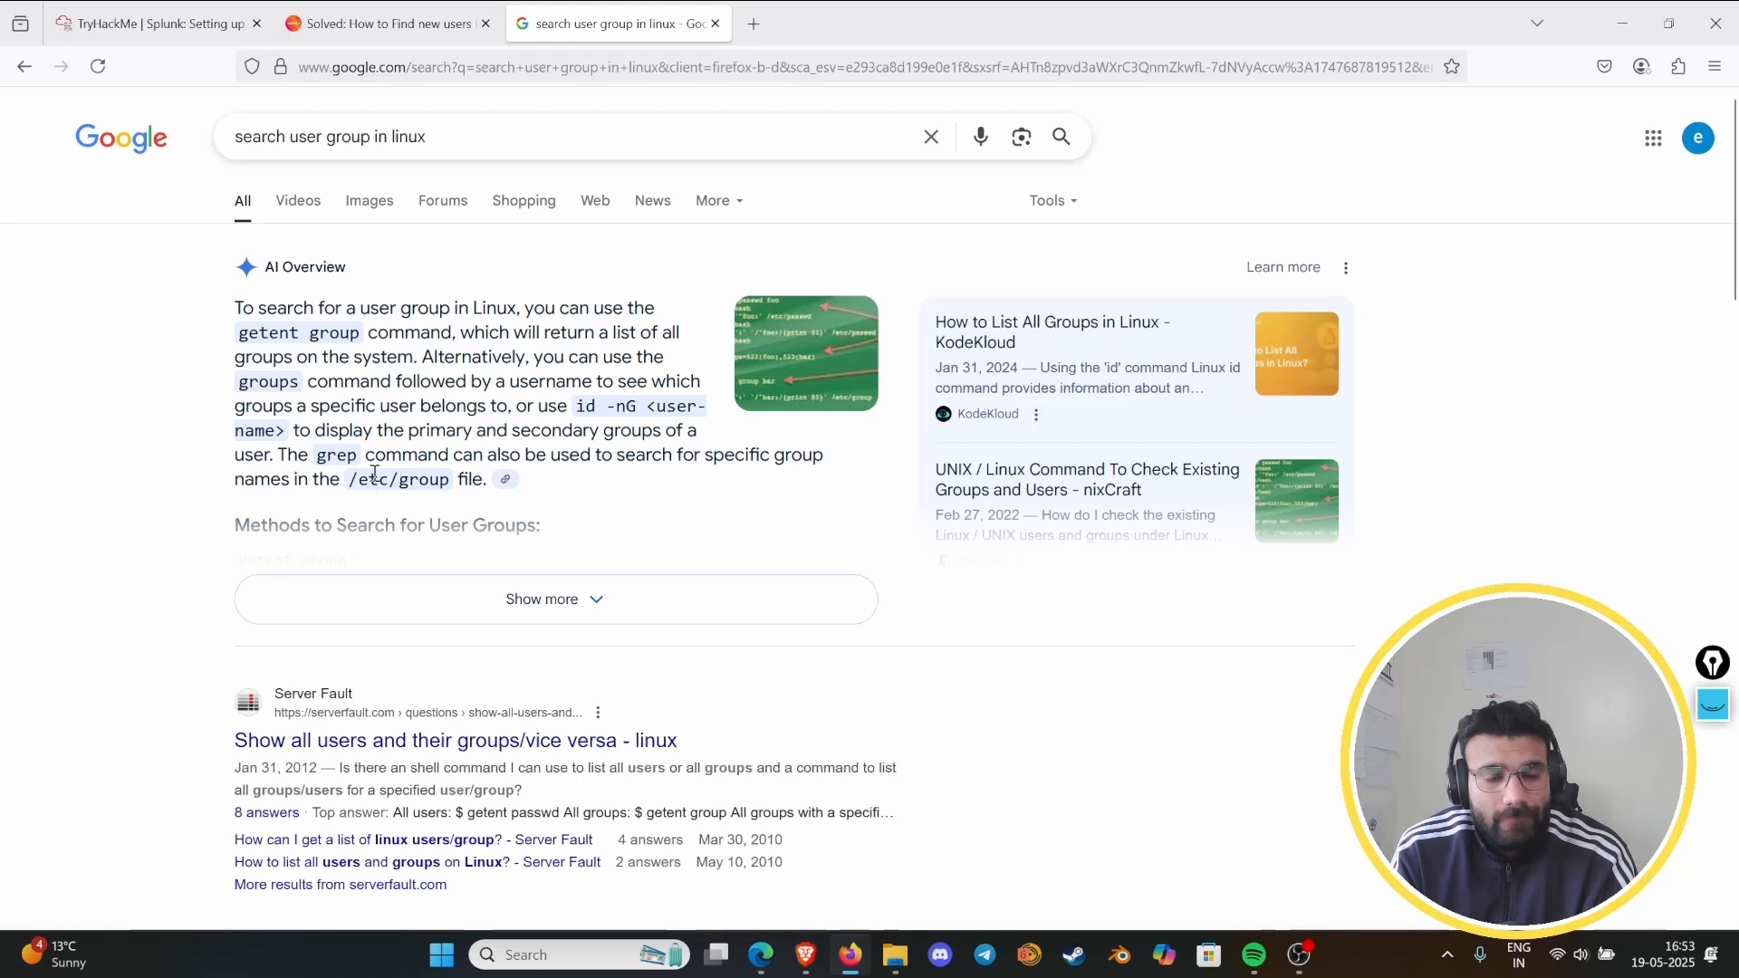
left_click(459, 602)
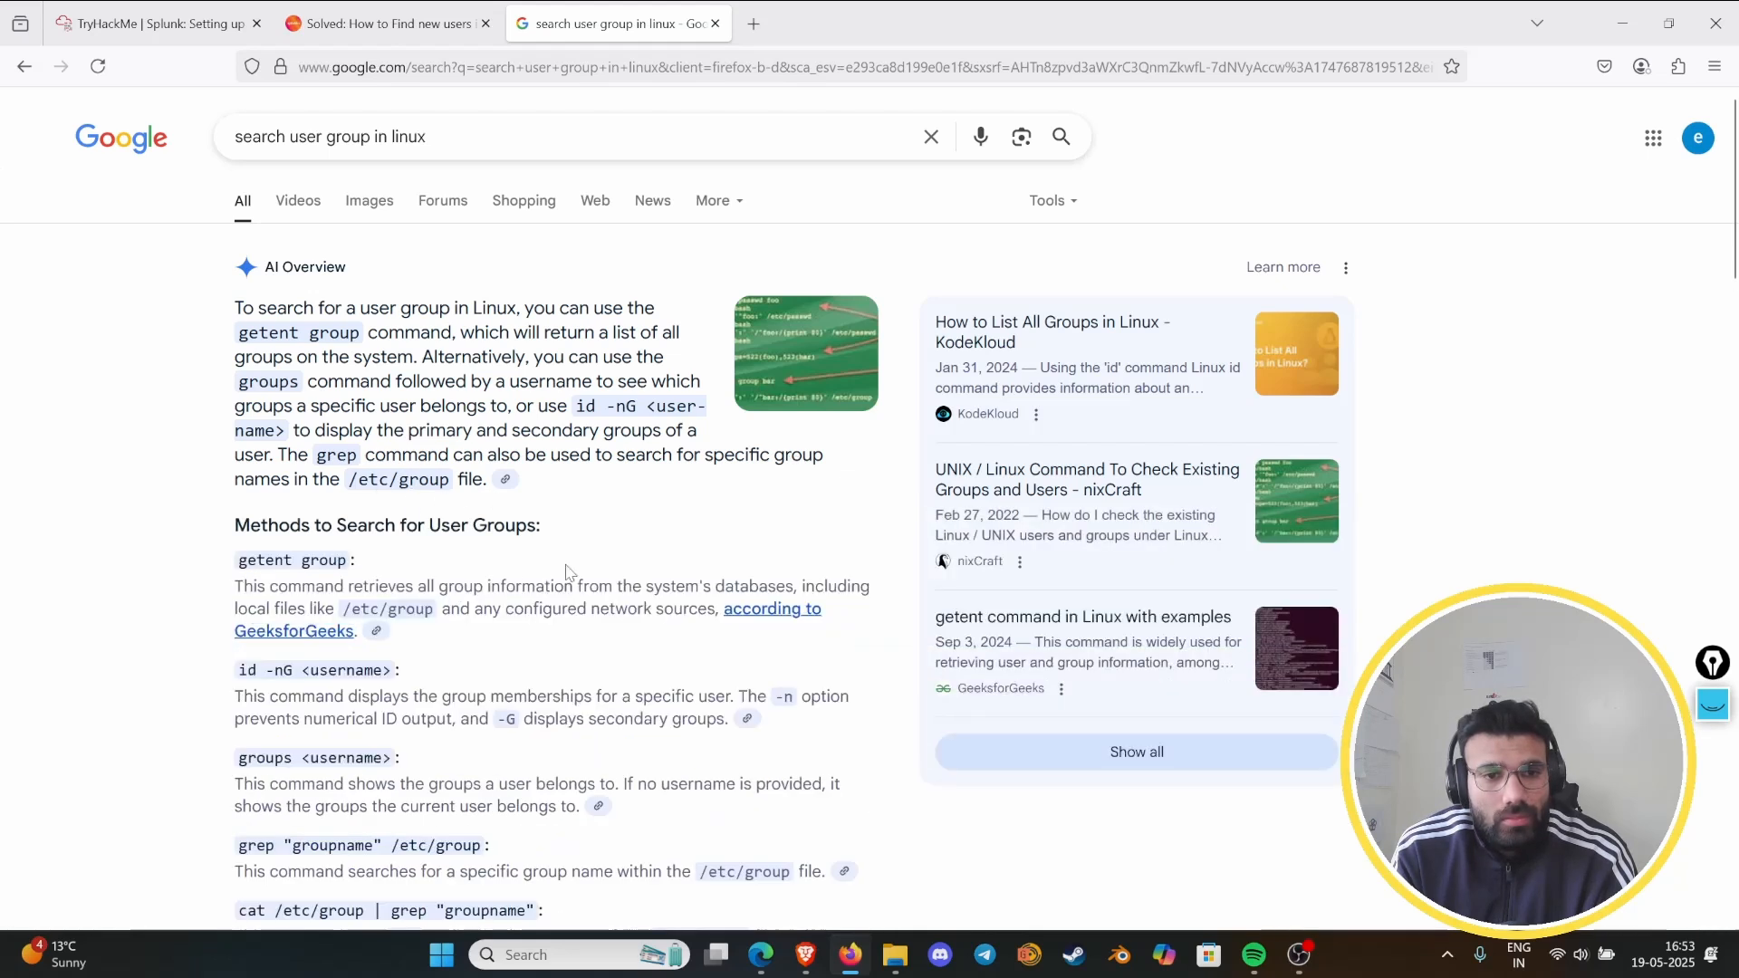
scroll(685, 512, "down", 2)
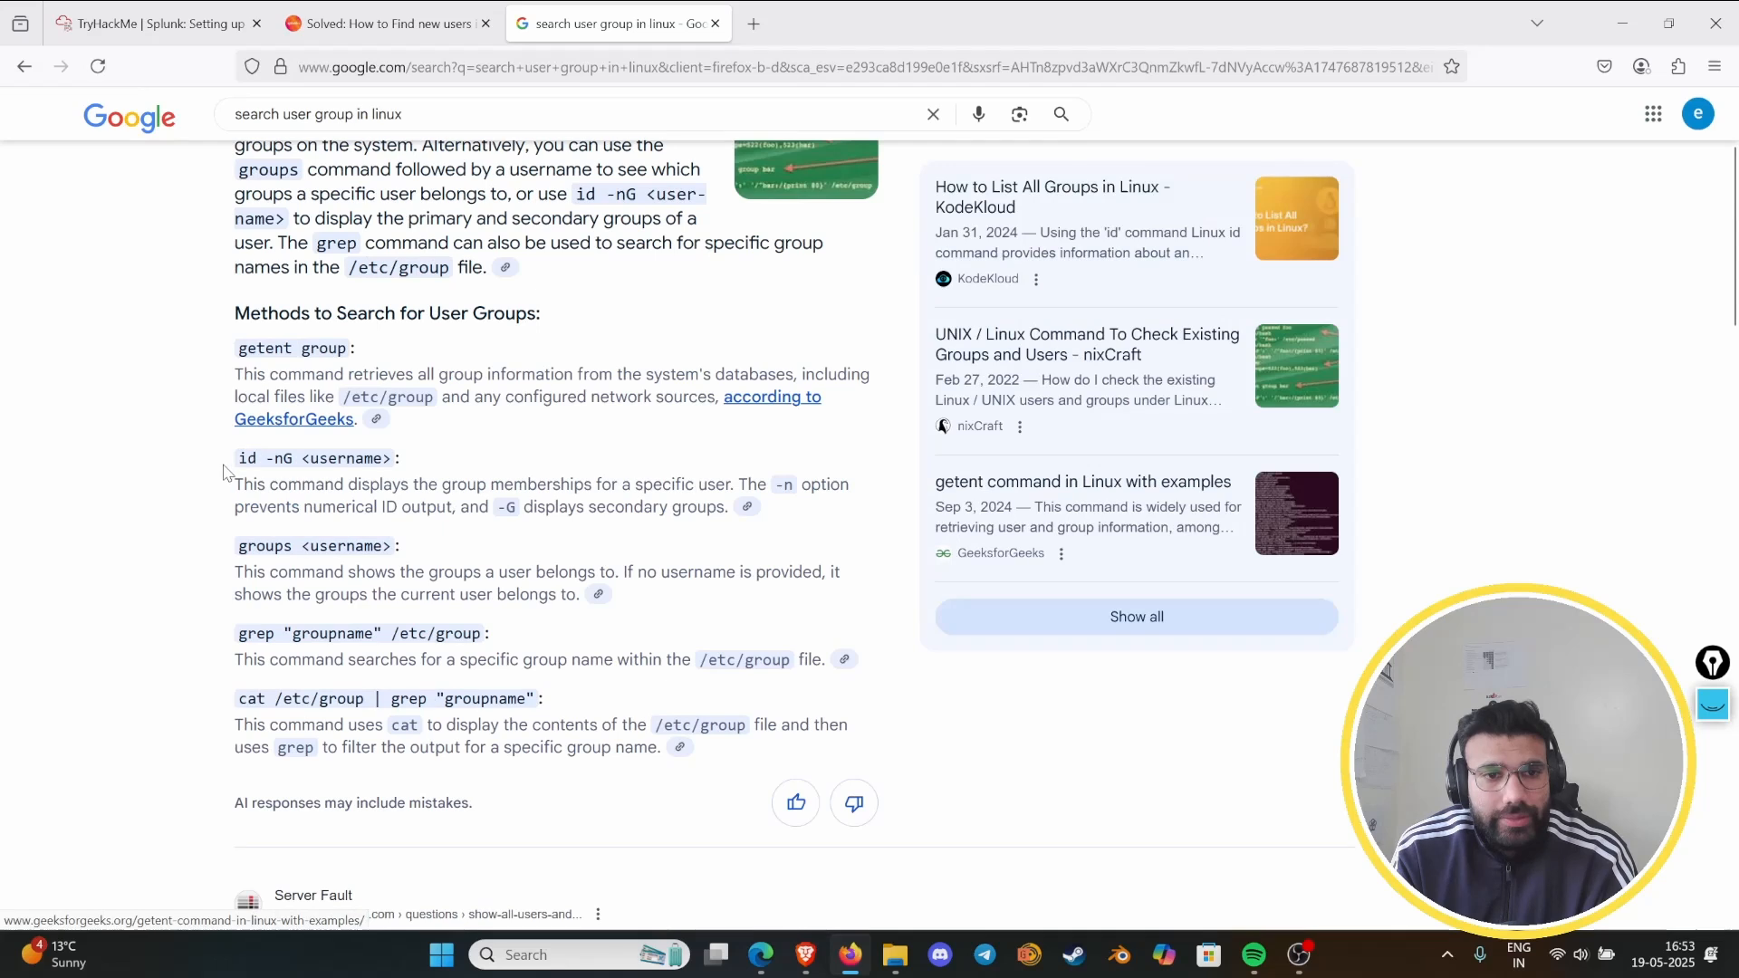
scroll(234, 540, "down", 1)
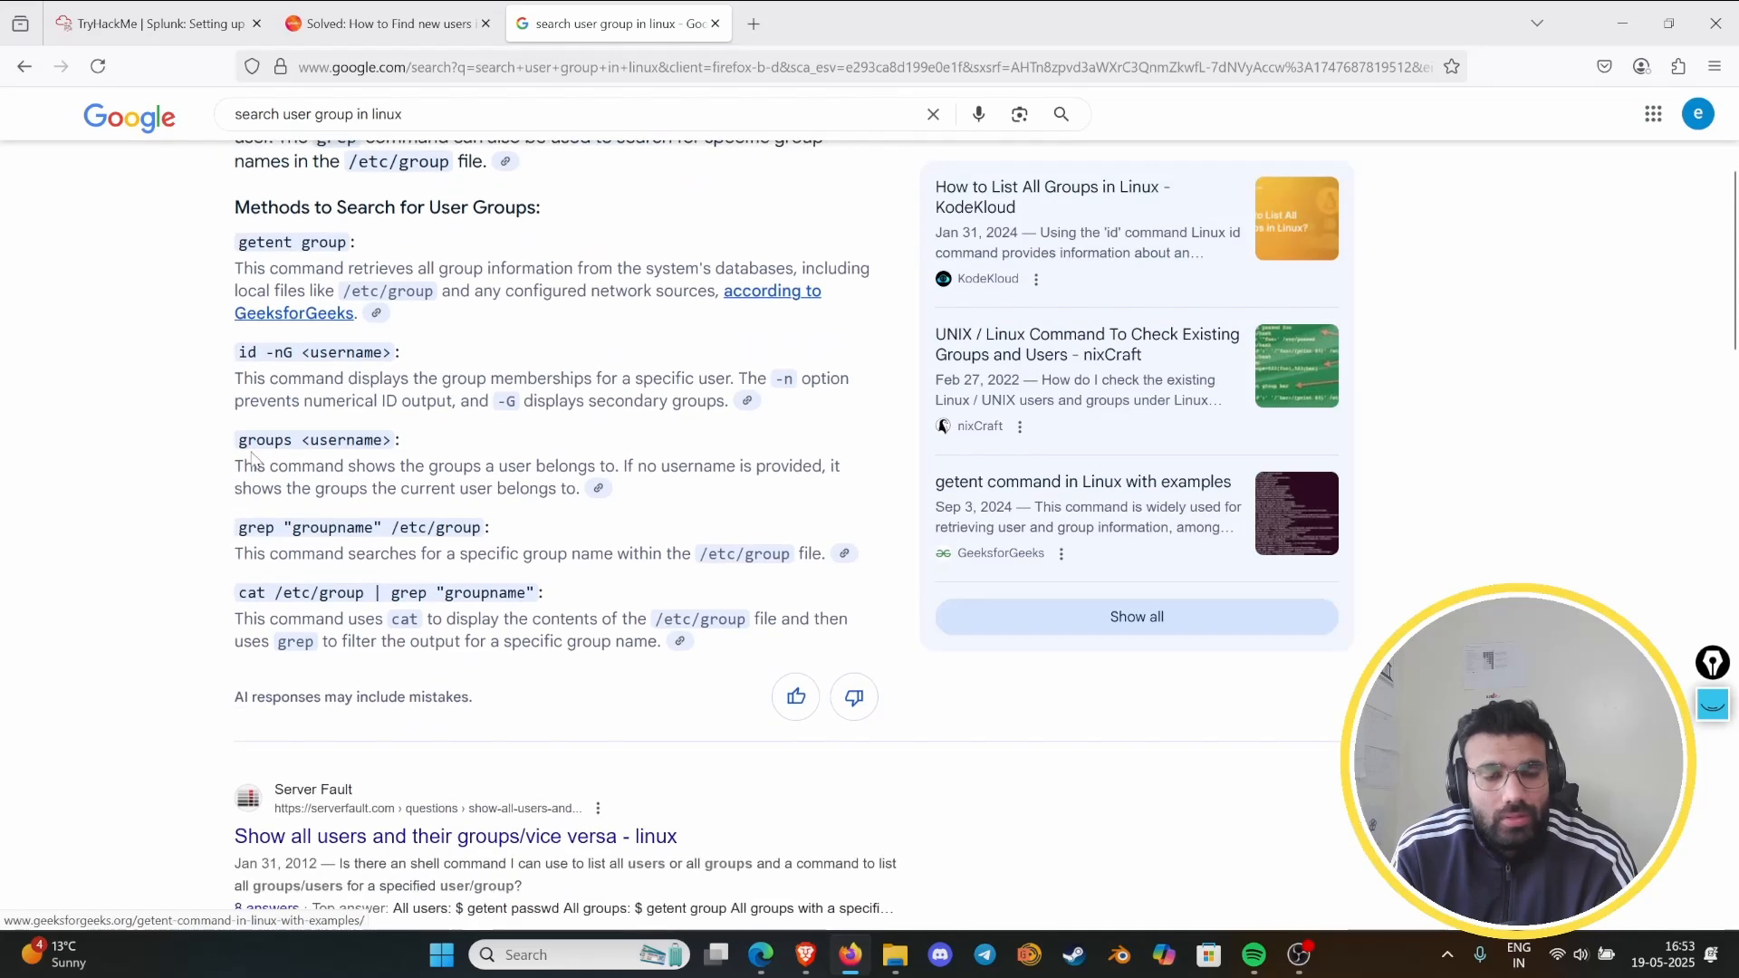
left_click_drag(246, 447, 418, 460)
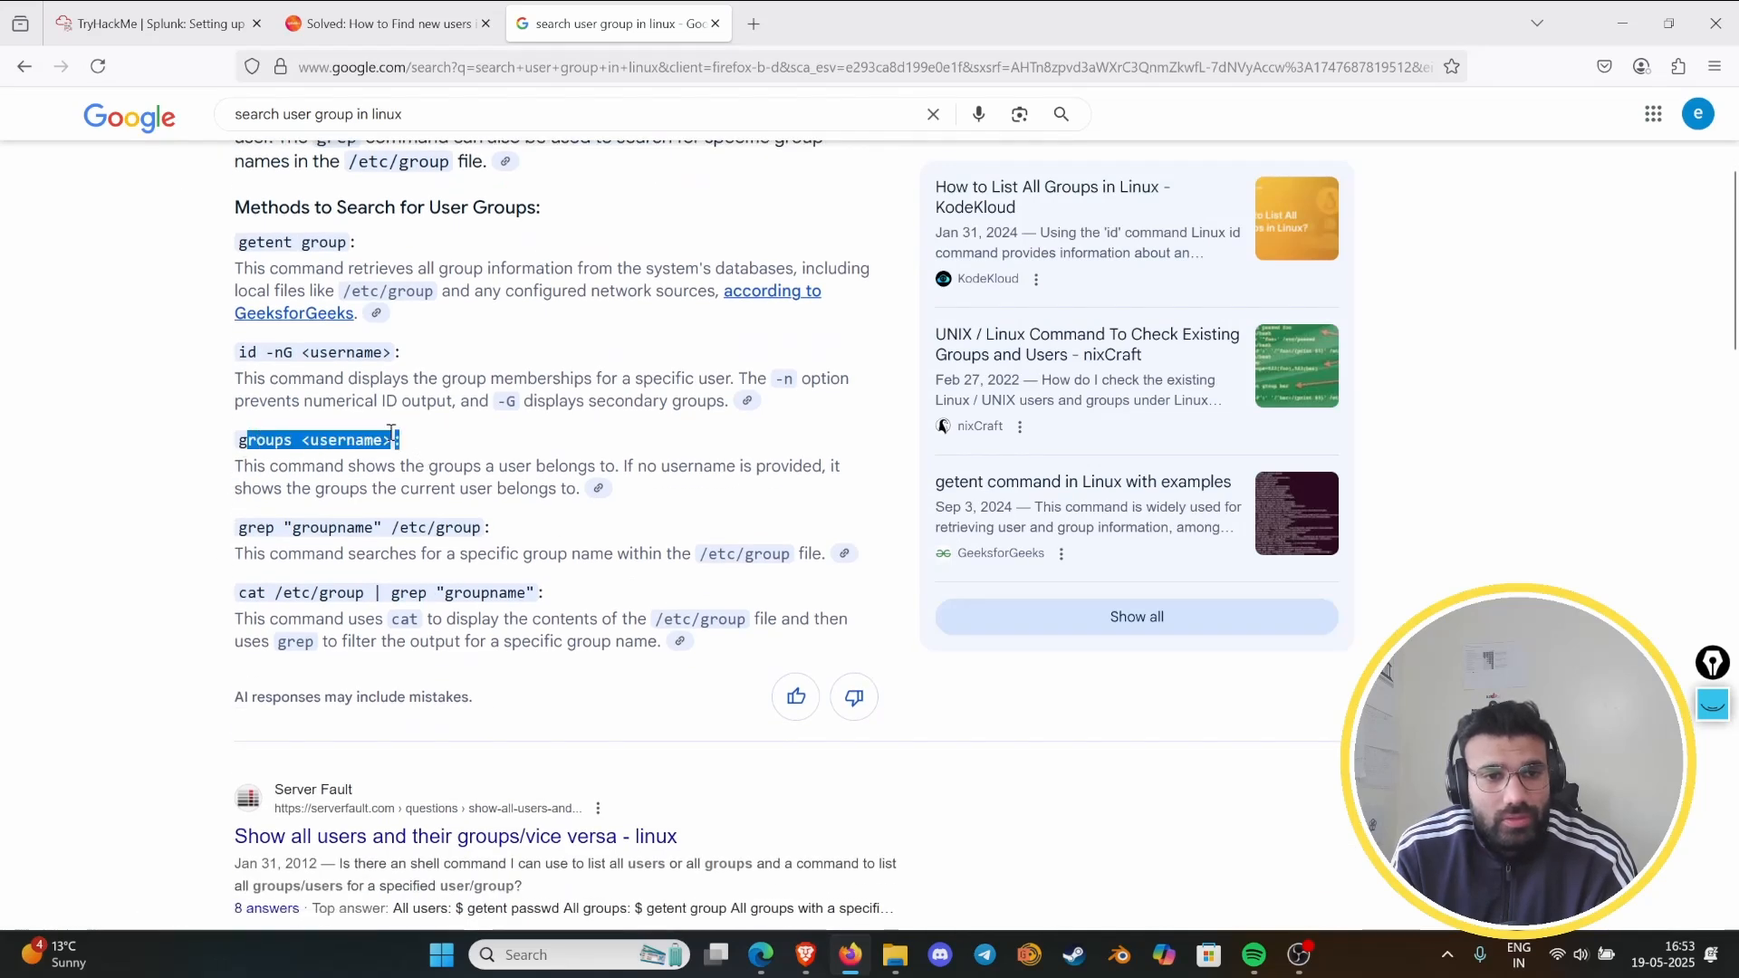
- Return to the lab terminal and run groups analyst
left_click(154, 24)
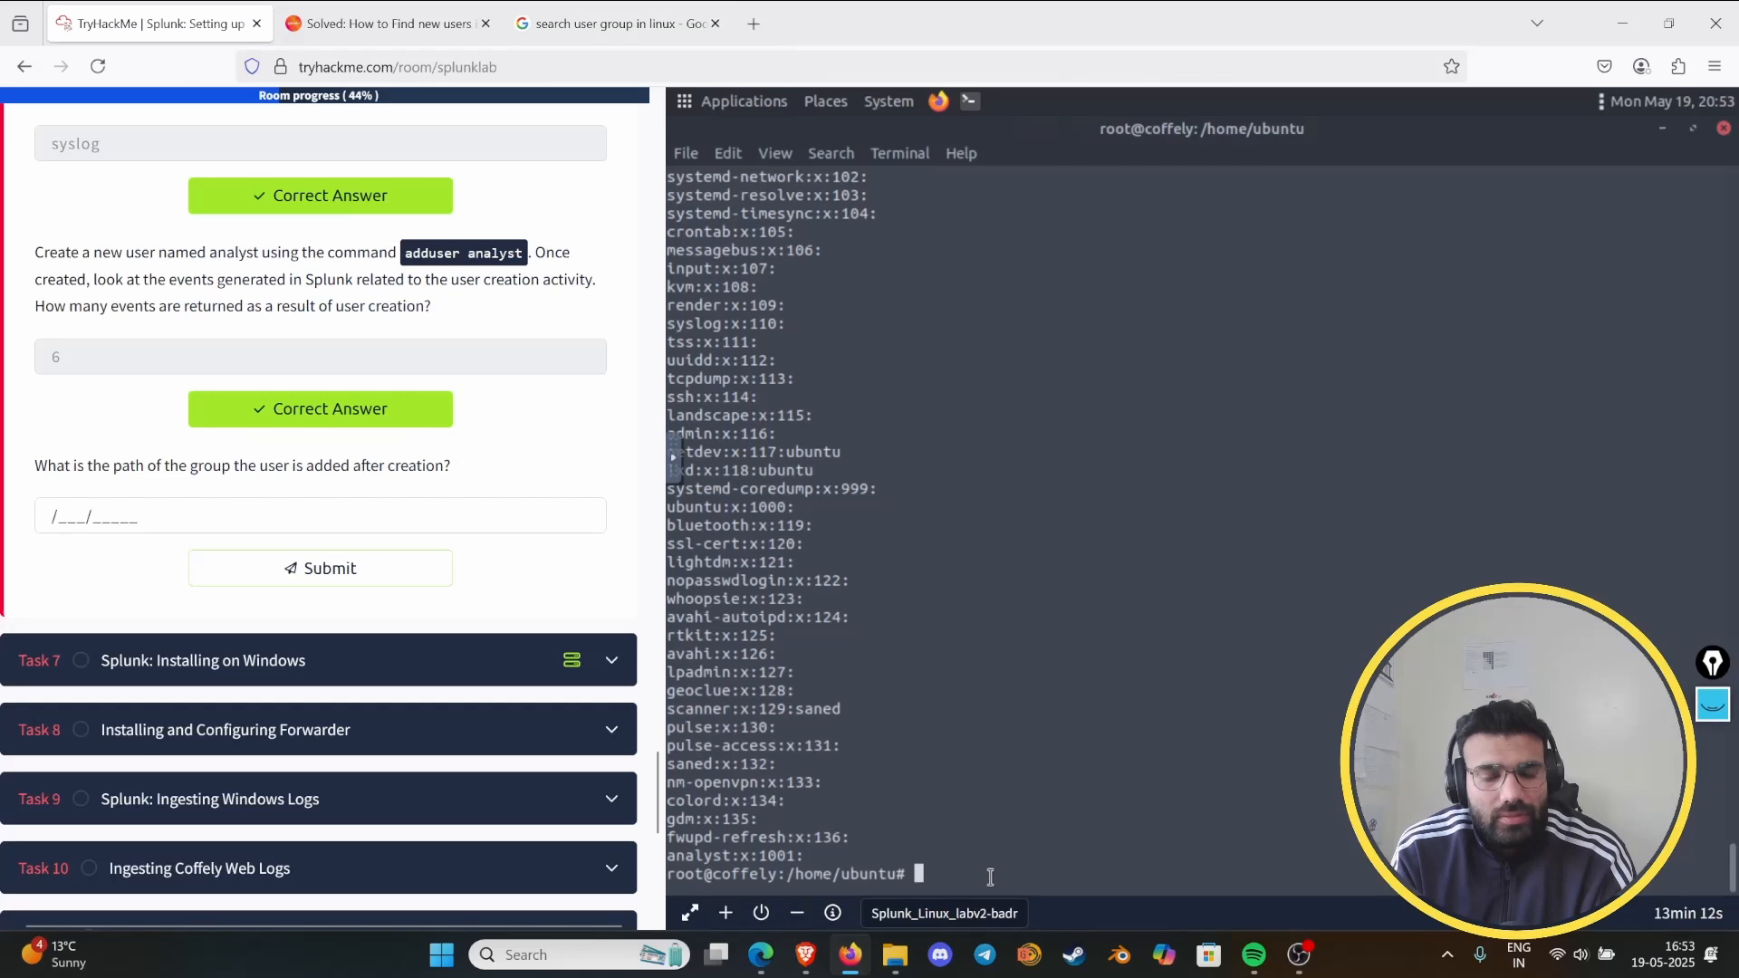
type("g")
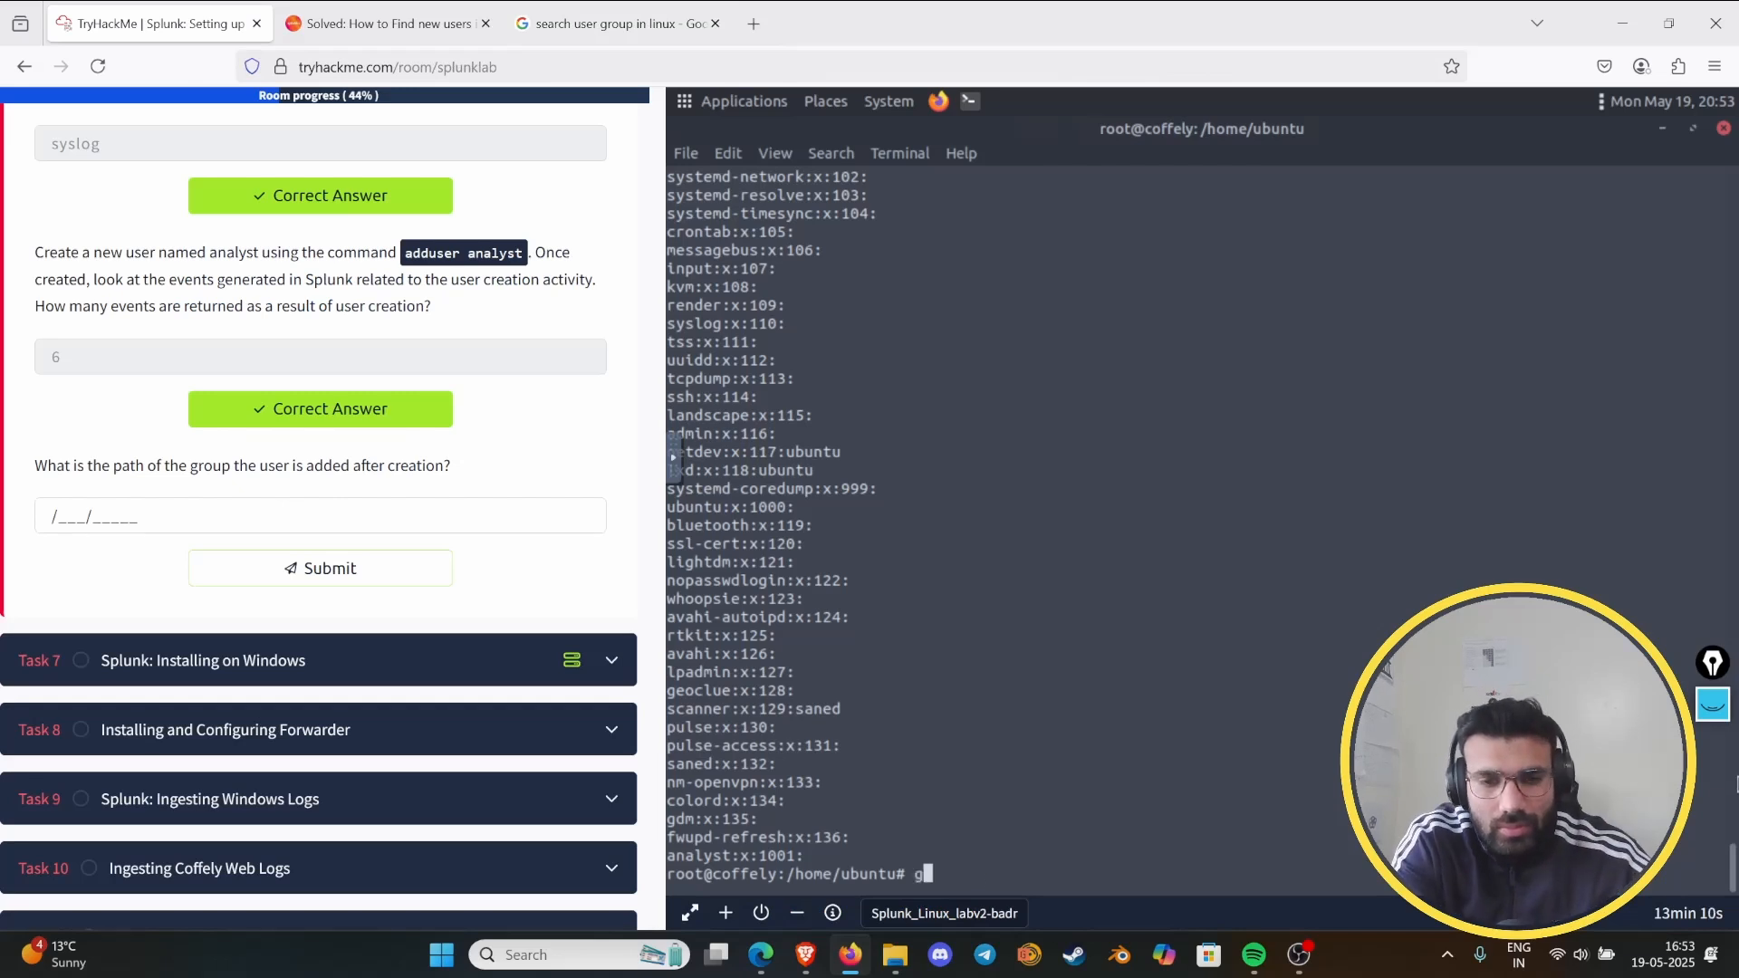
type("roups")
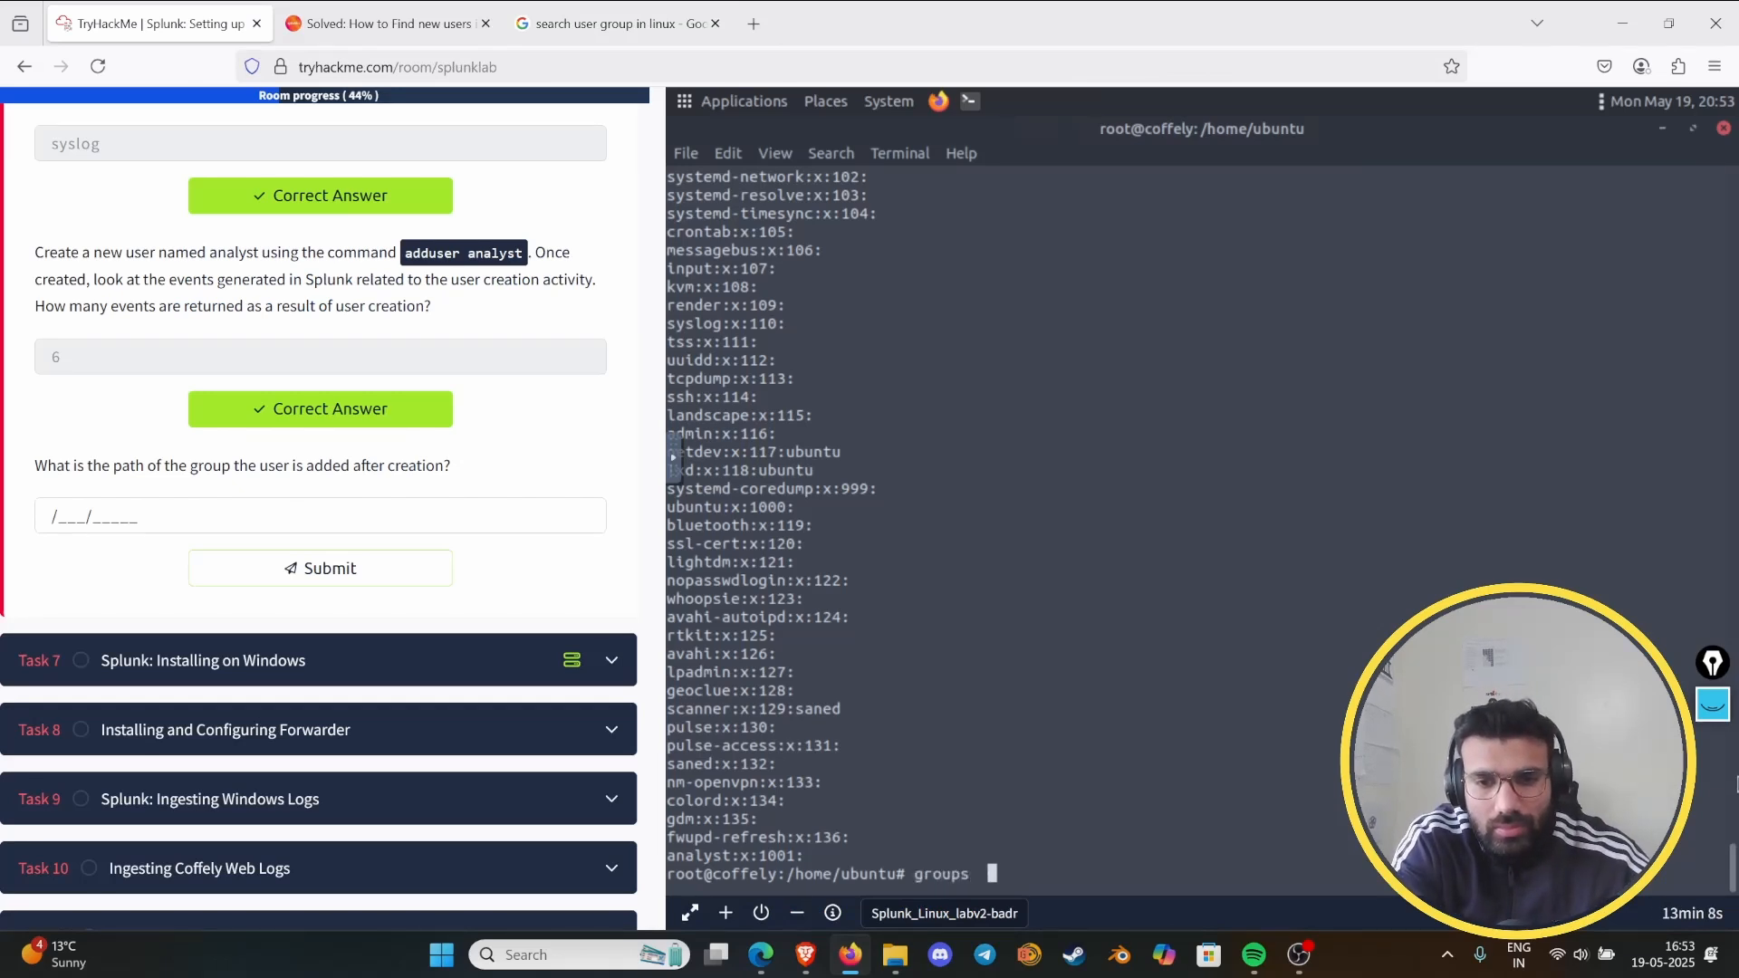
type(" anal")
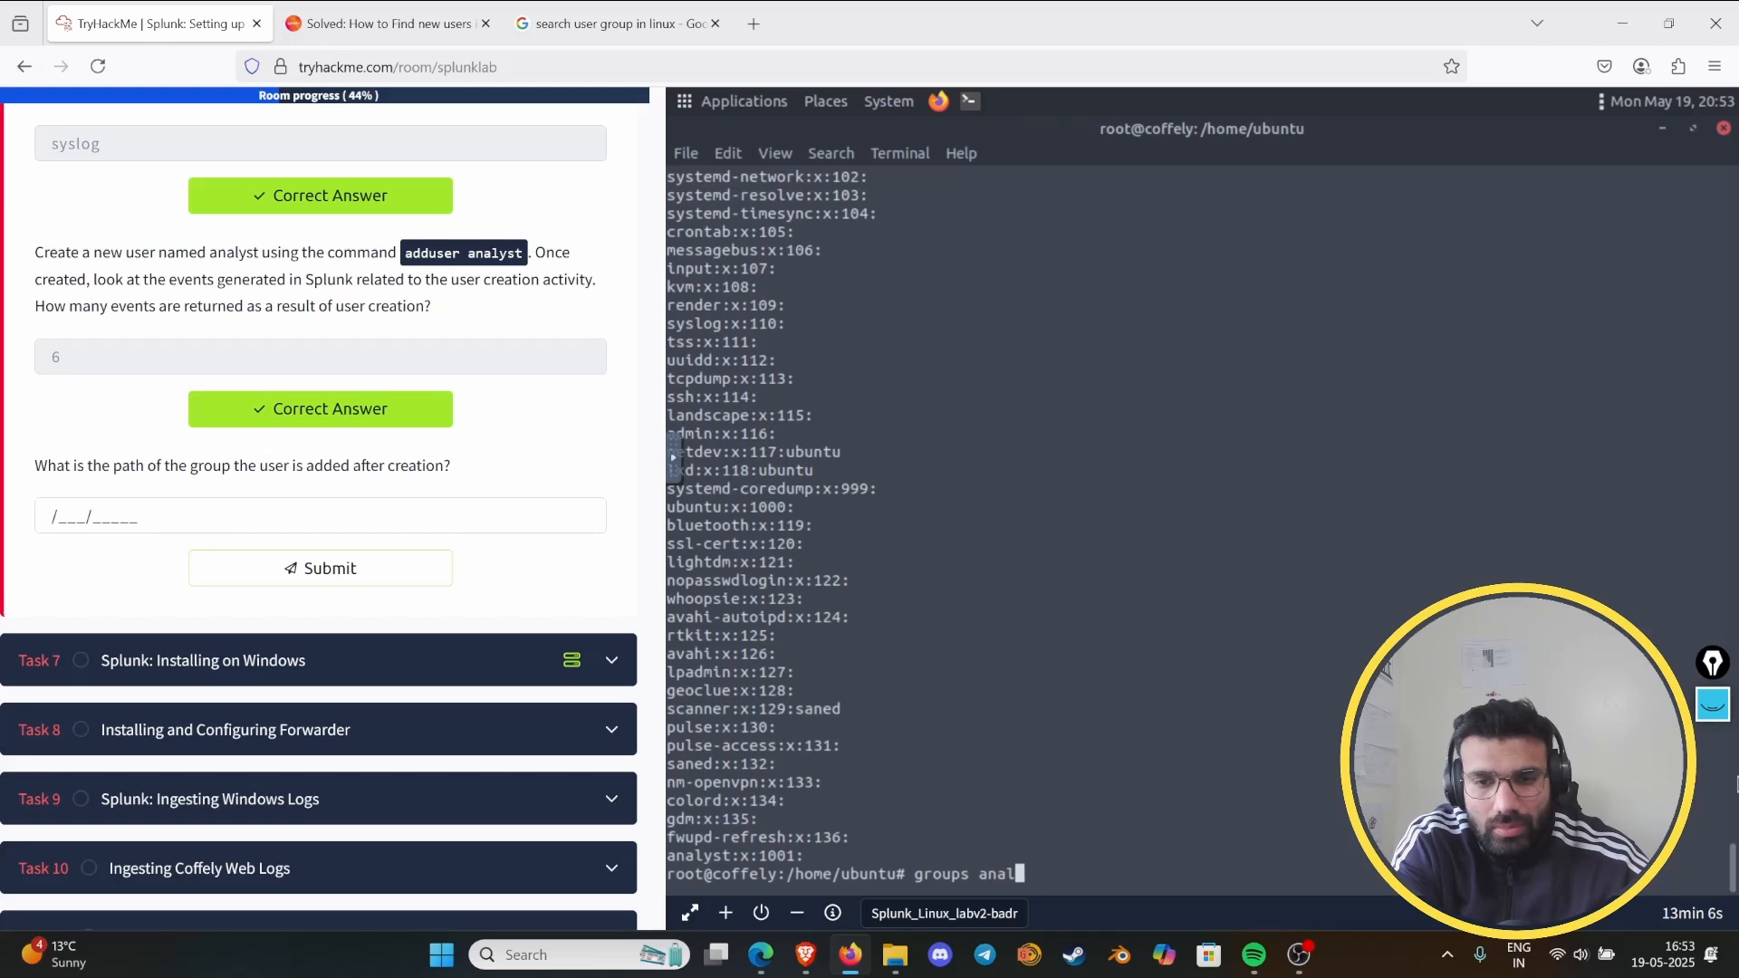
type("yst")
key("Return")
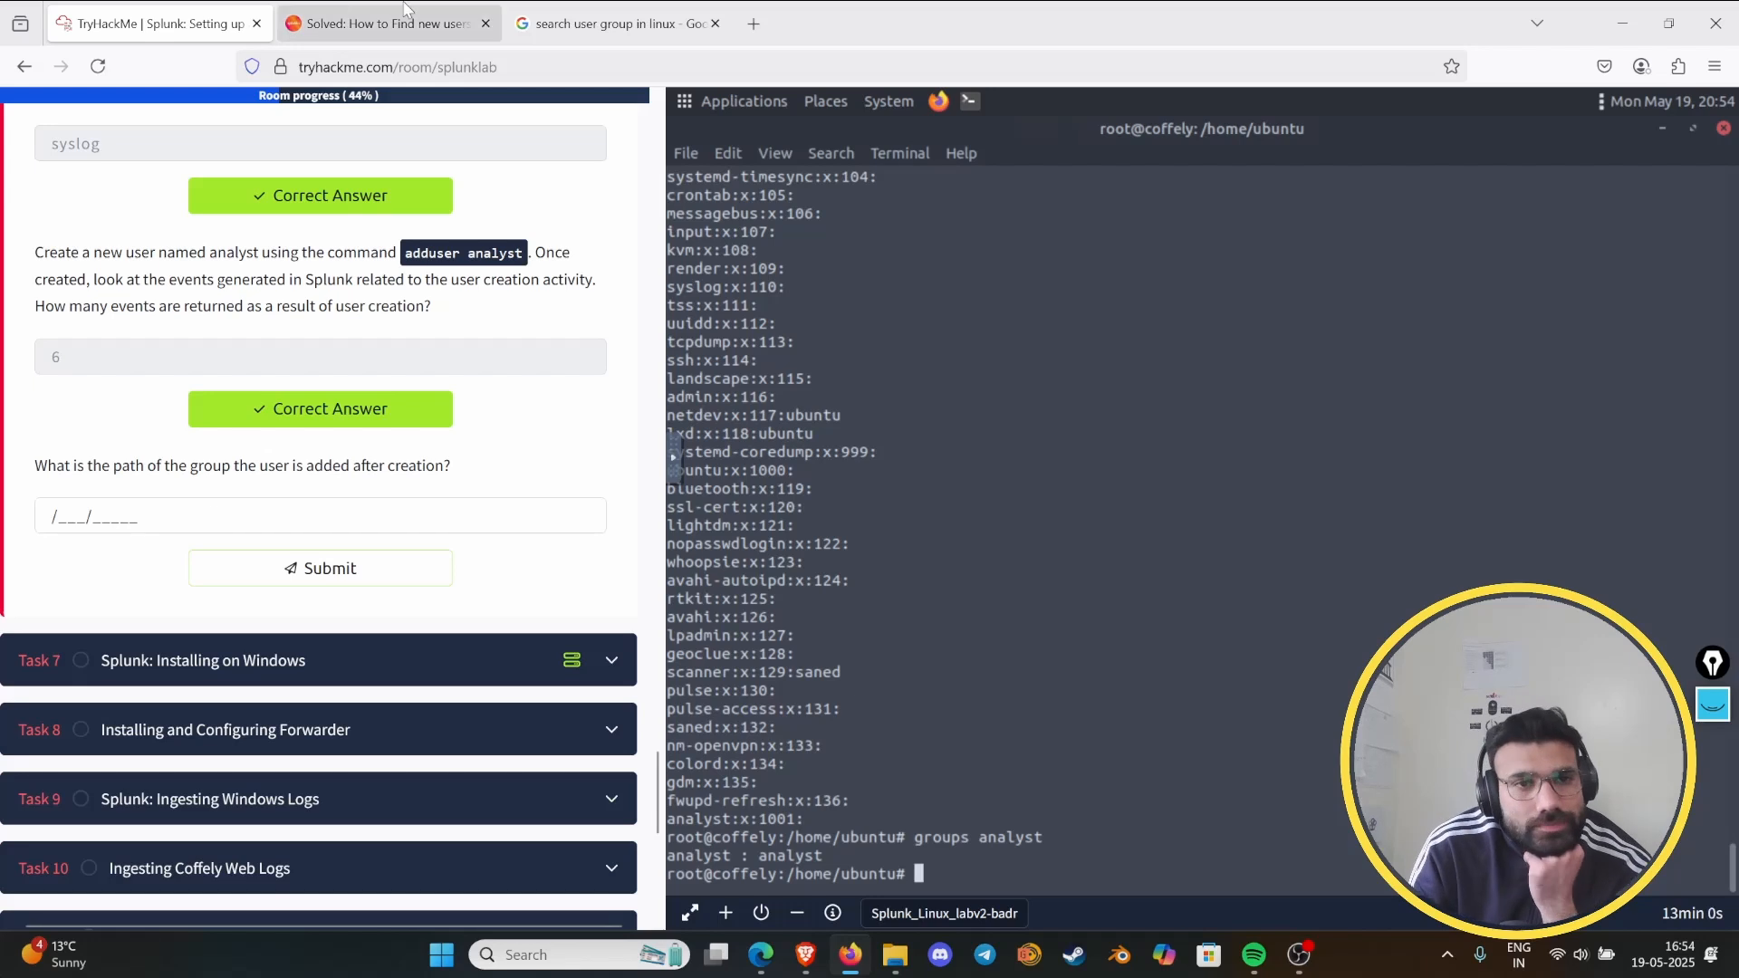
- Check the /etc/group search command in the Google results, and try running groups analyst /etc/group in the lab terminal
left_click(561, 10)
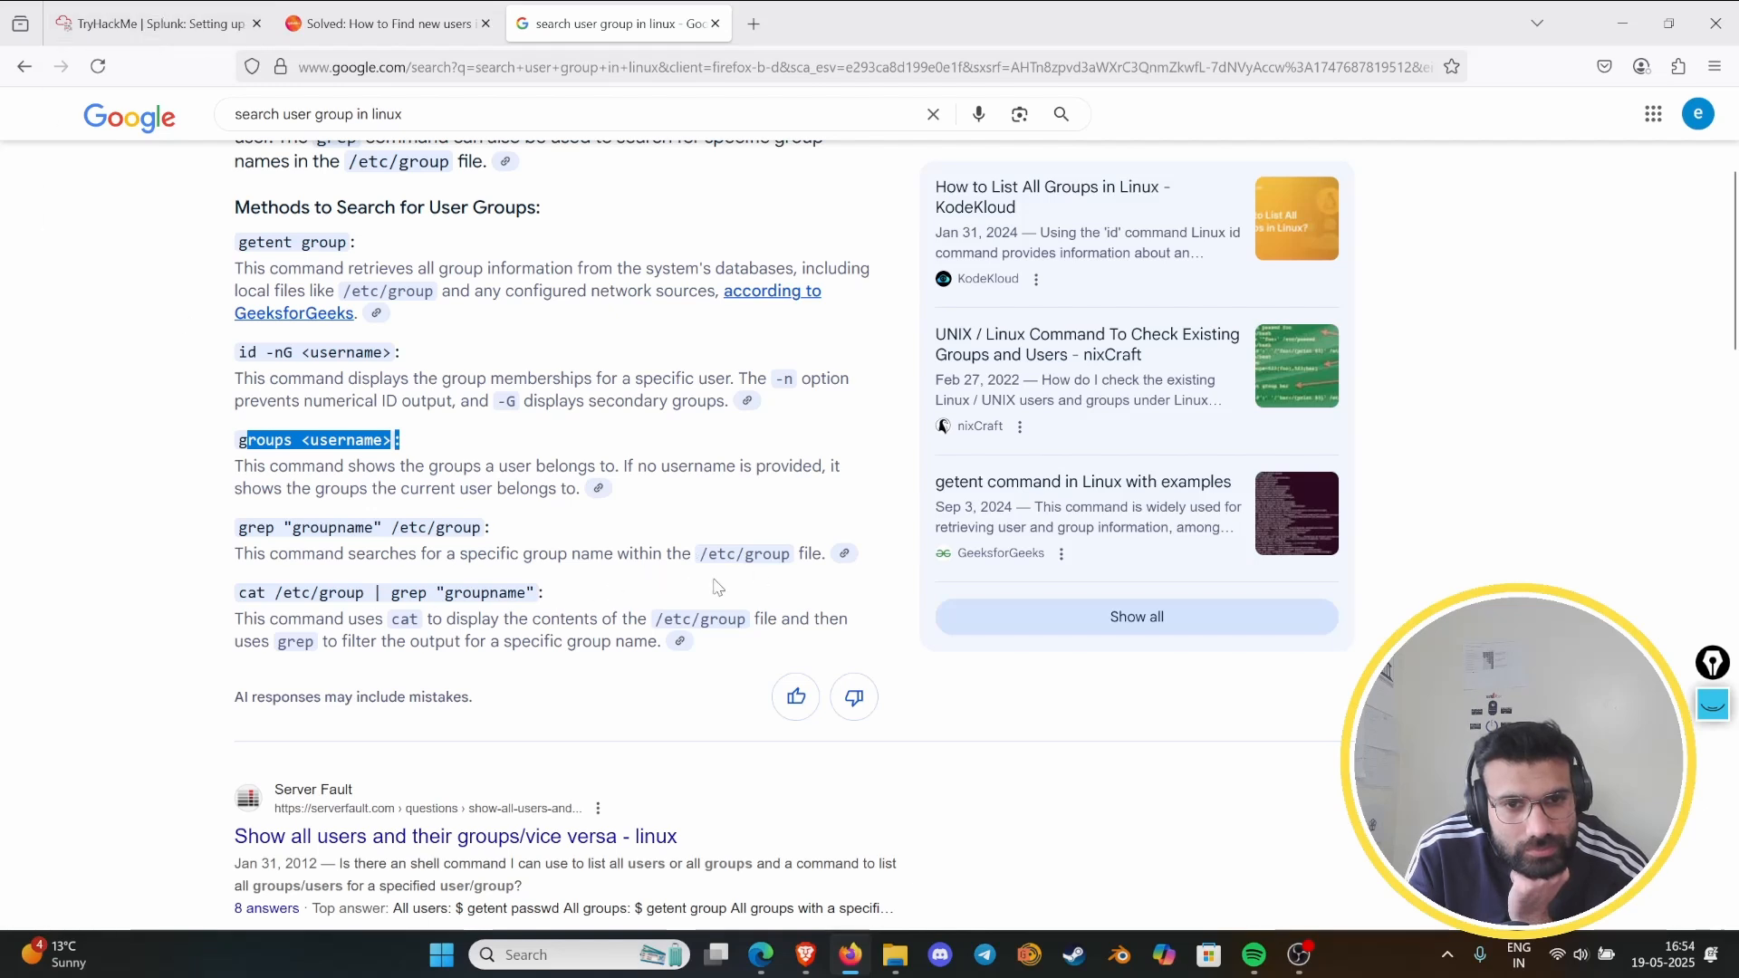
left_click_drag(243, 553, 782, 559)
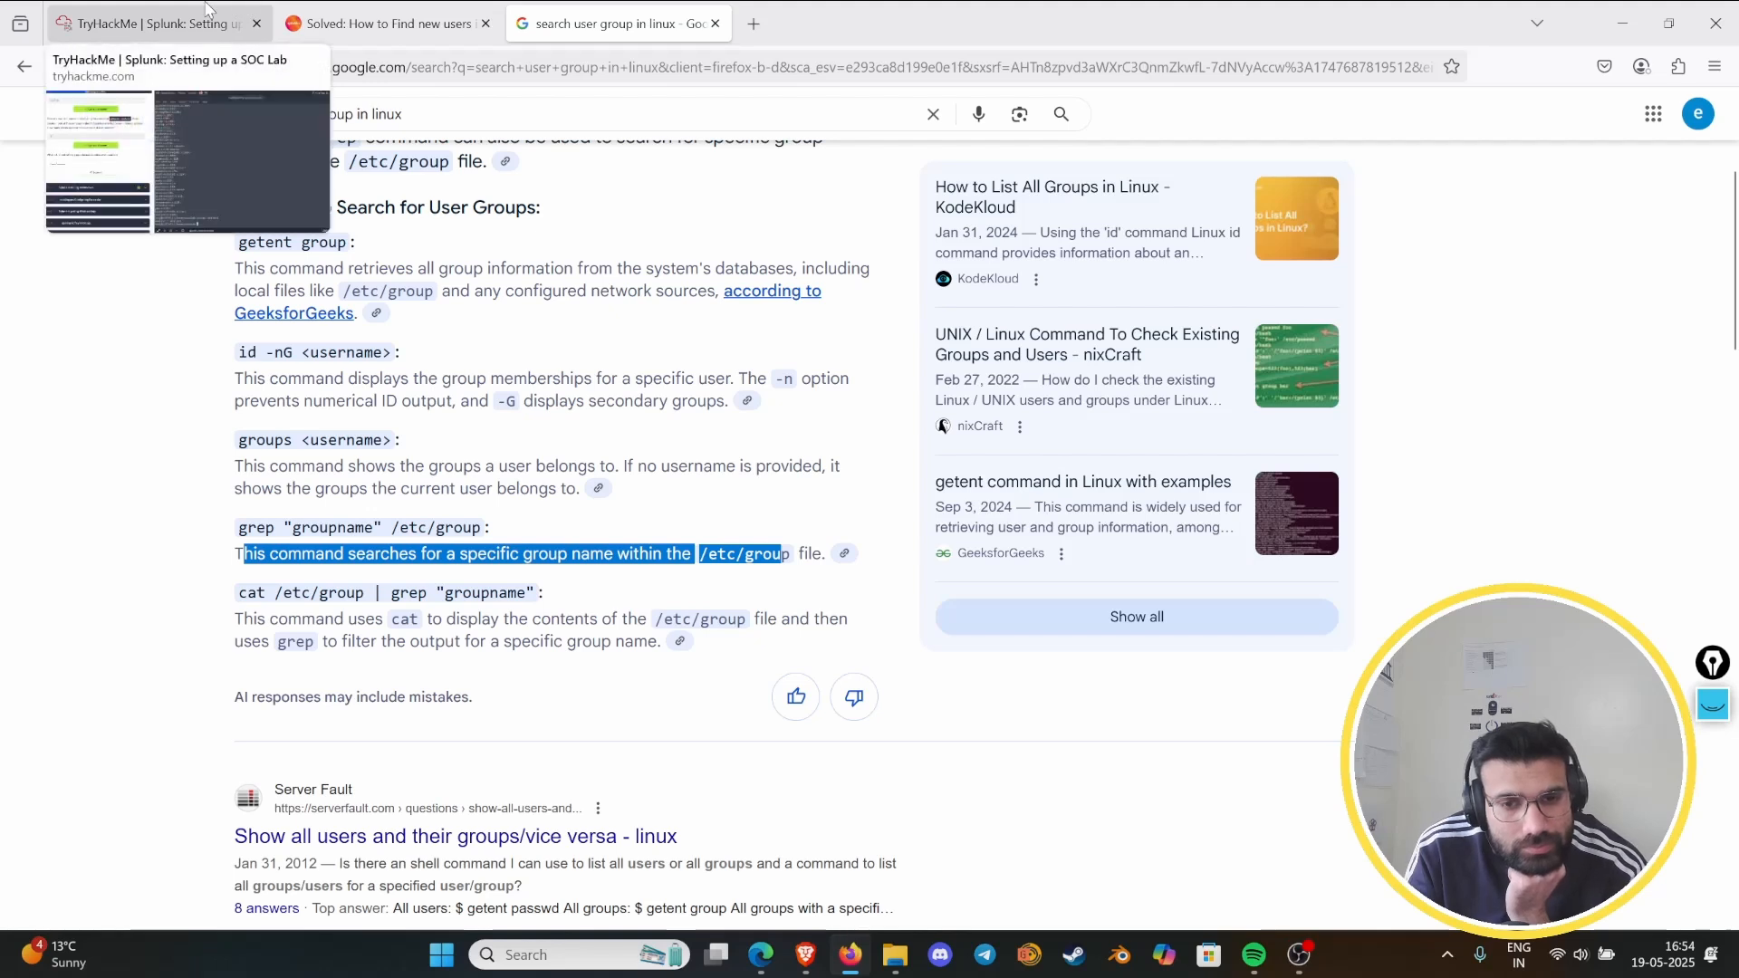
left_click(149, 24)
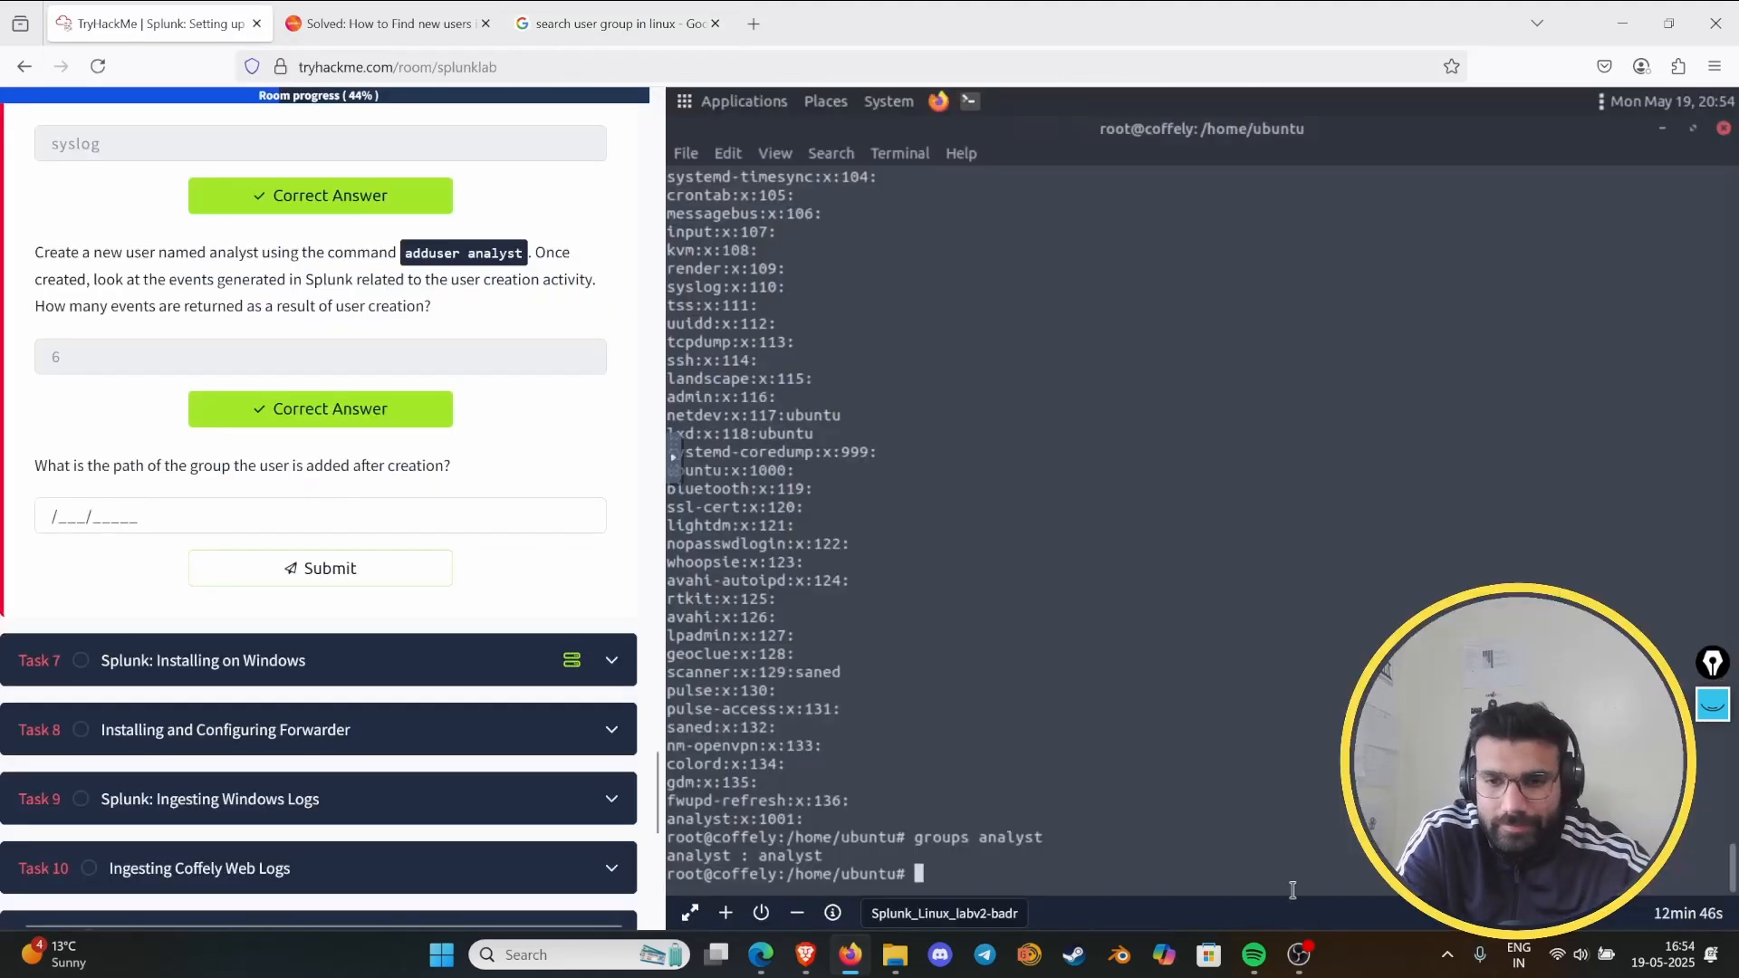
key("Up")
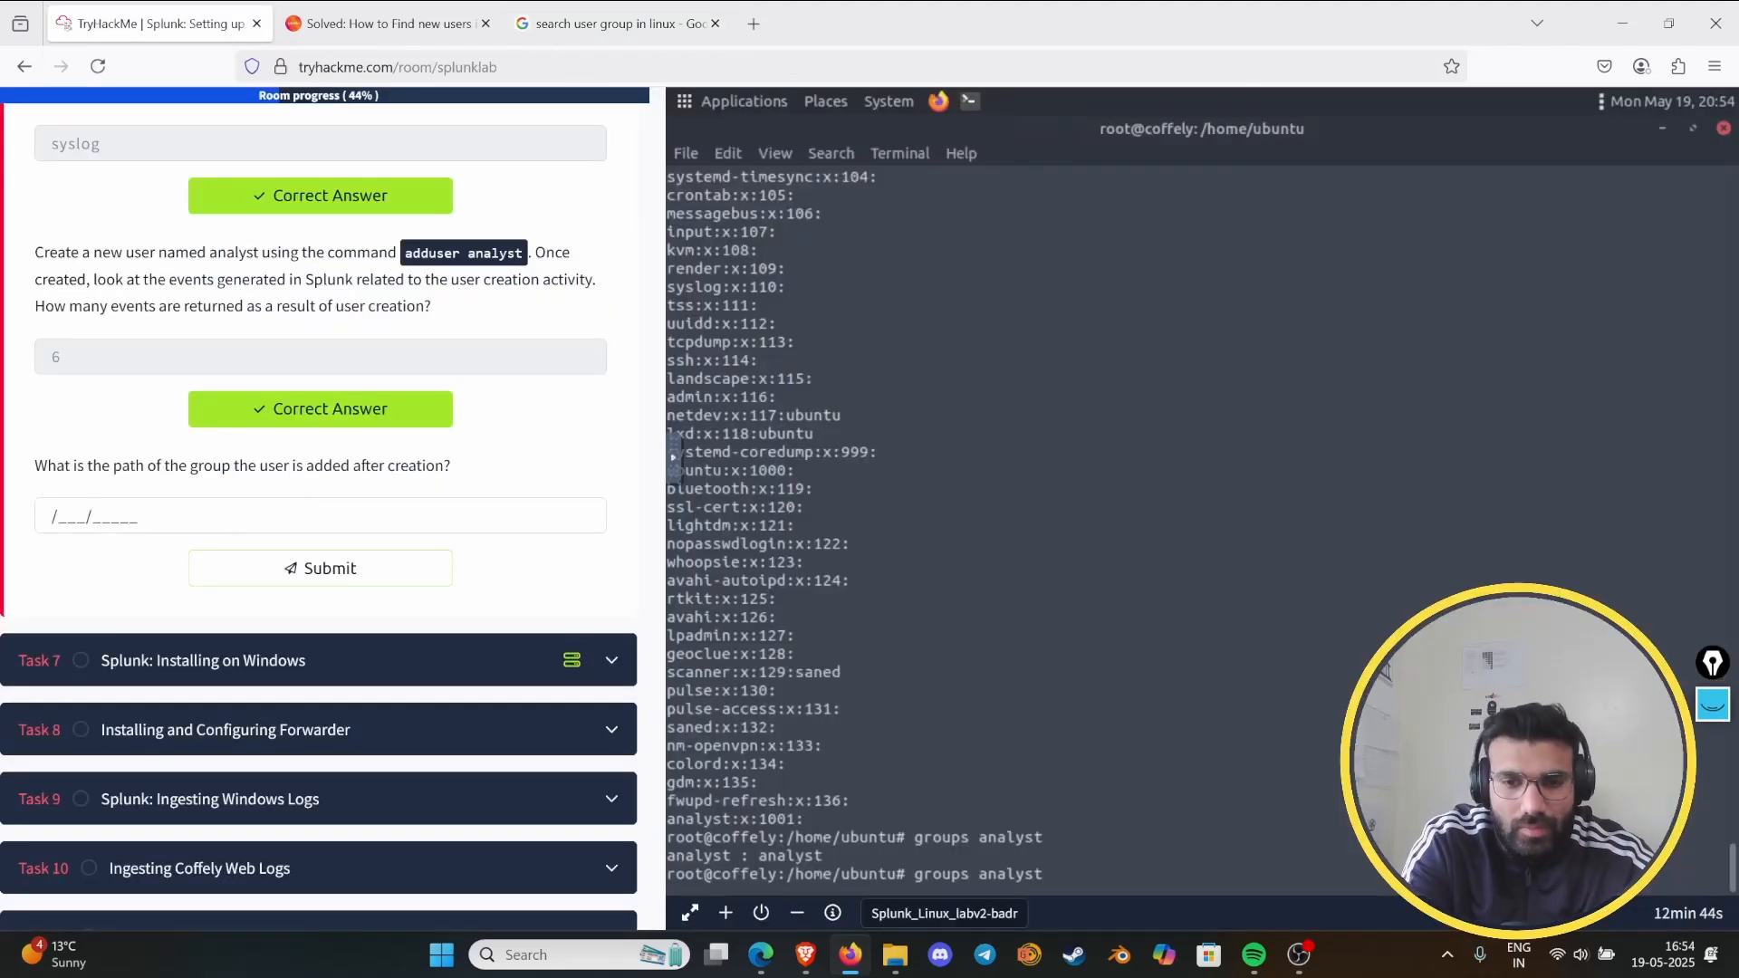
type("/etc")
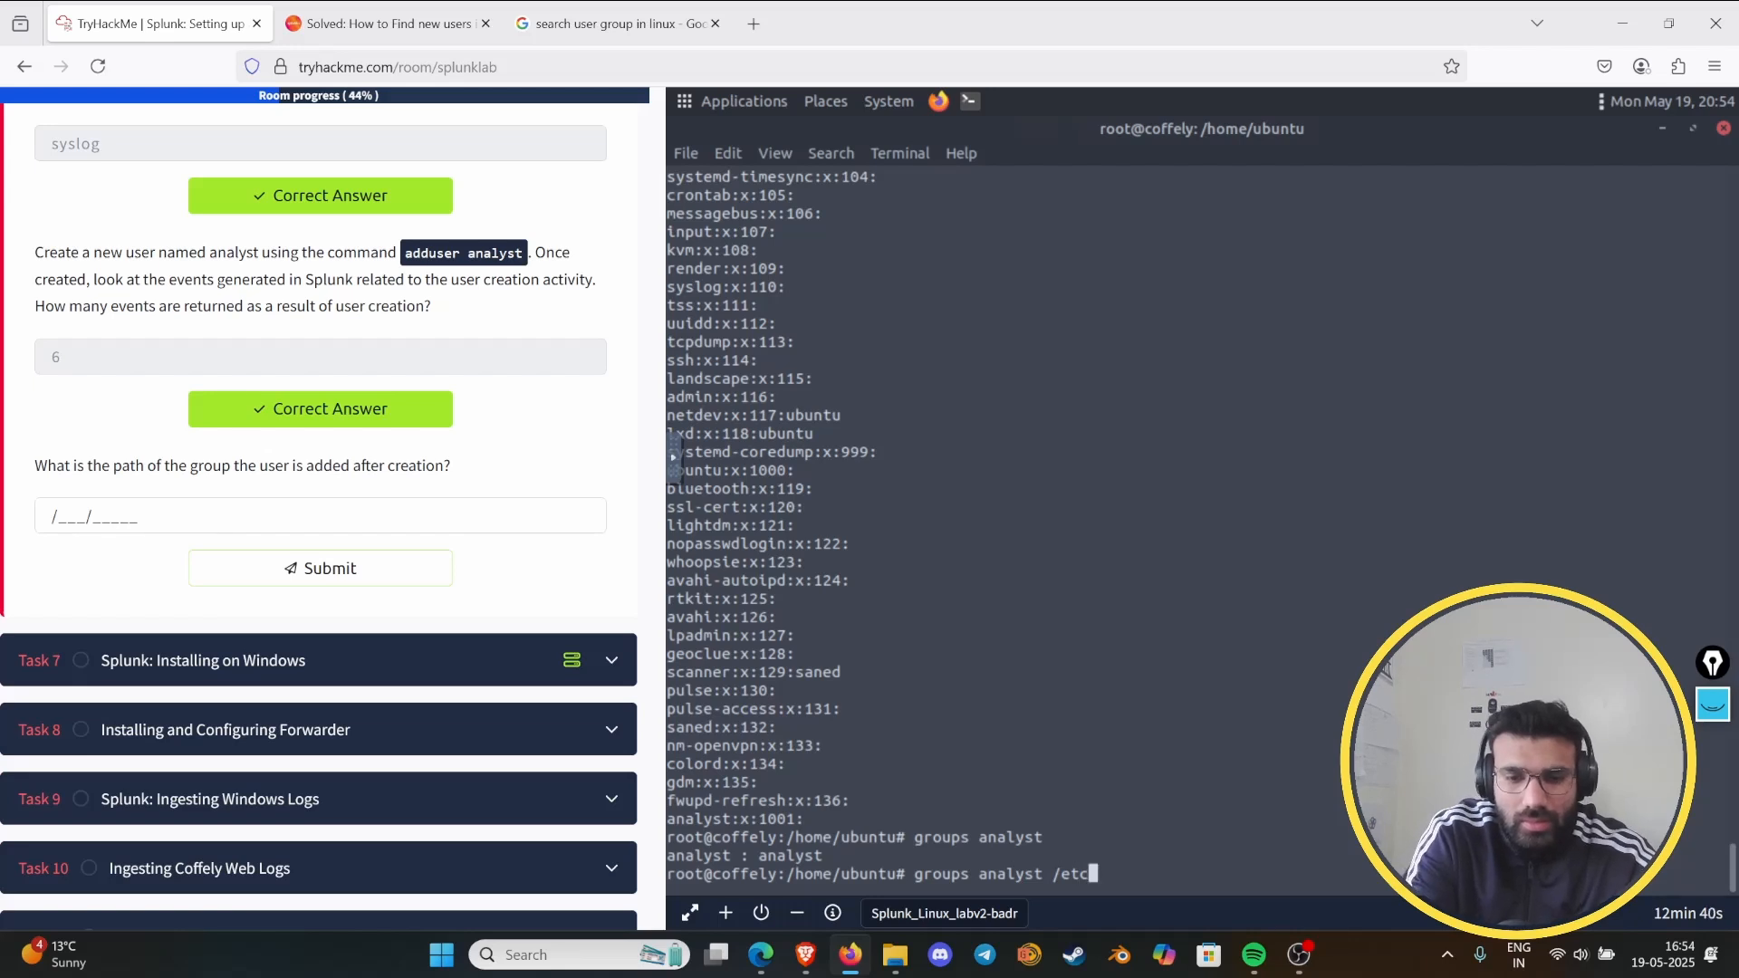
type("/gr")
left_click(578, 11)
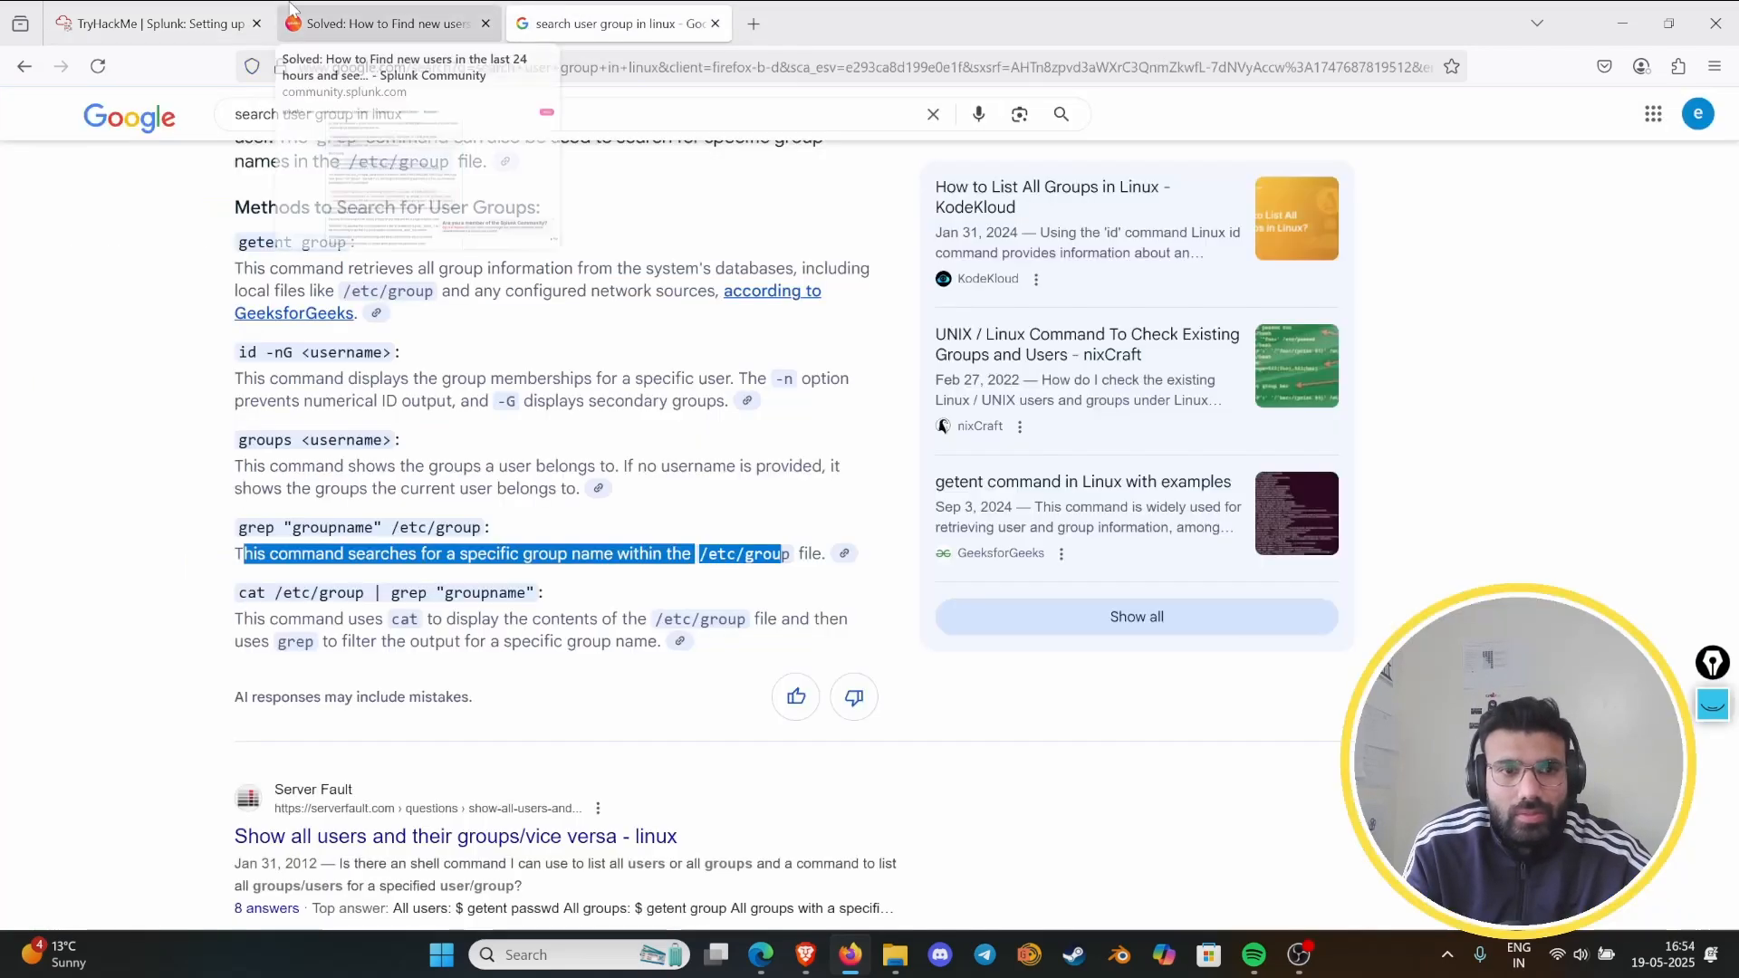
left_click(150, 24)
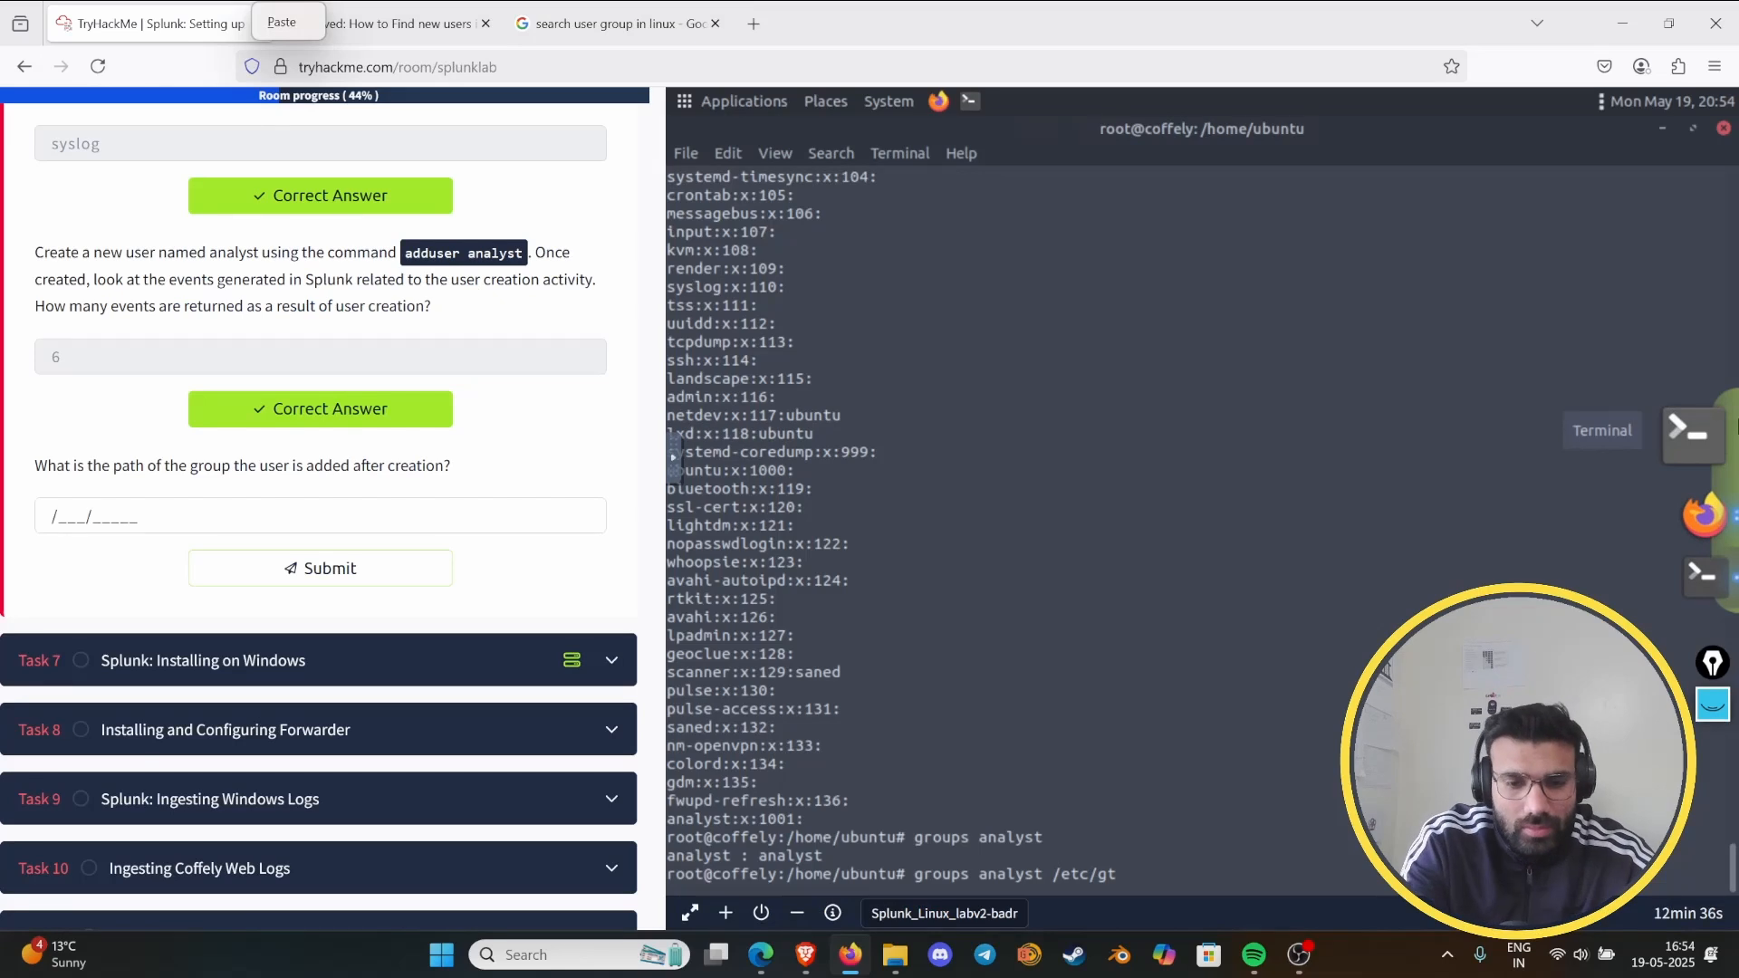
key("Escape")
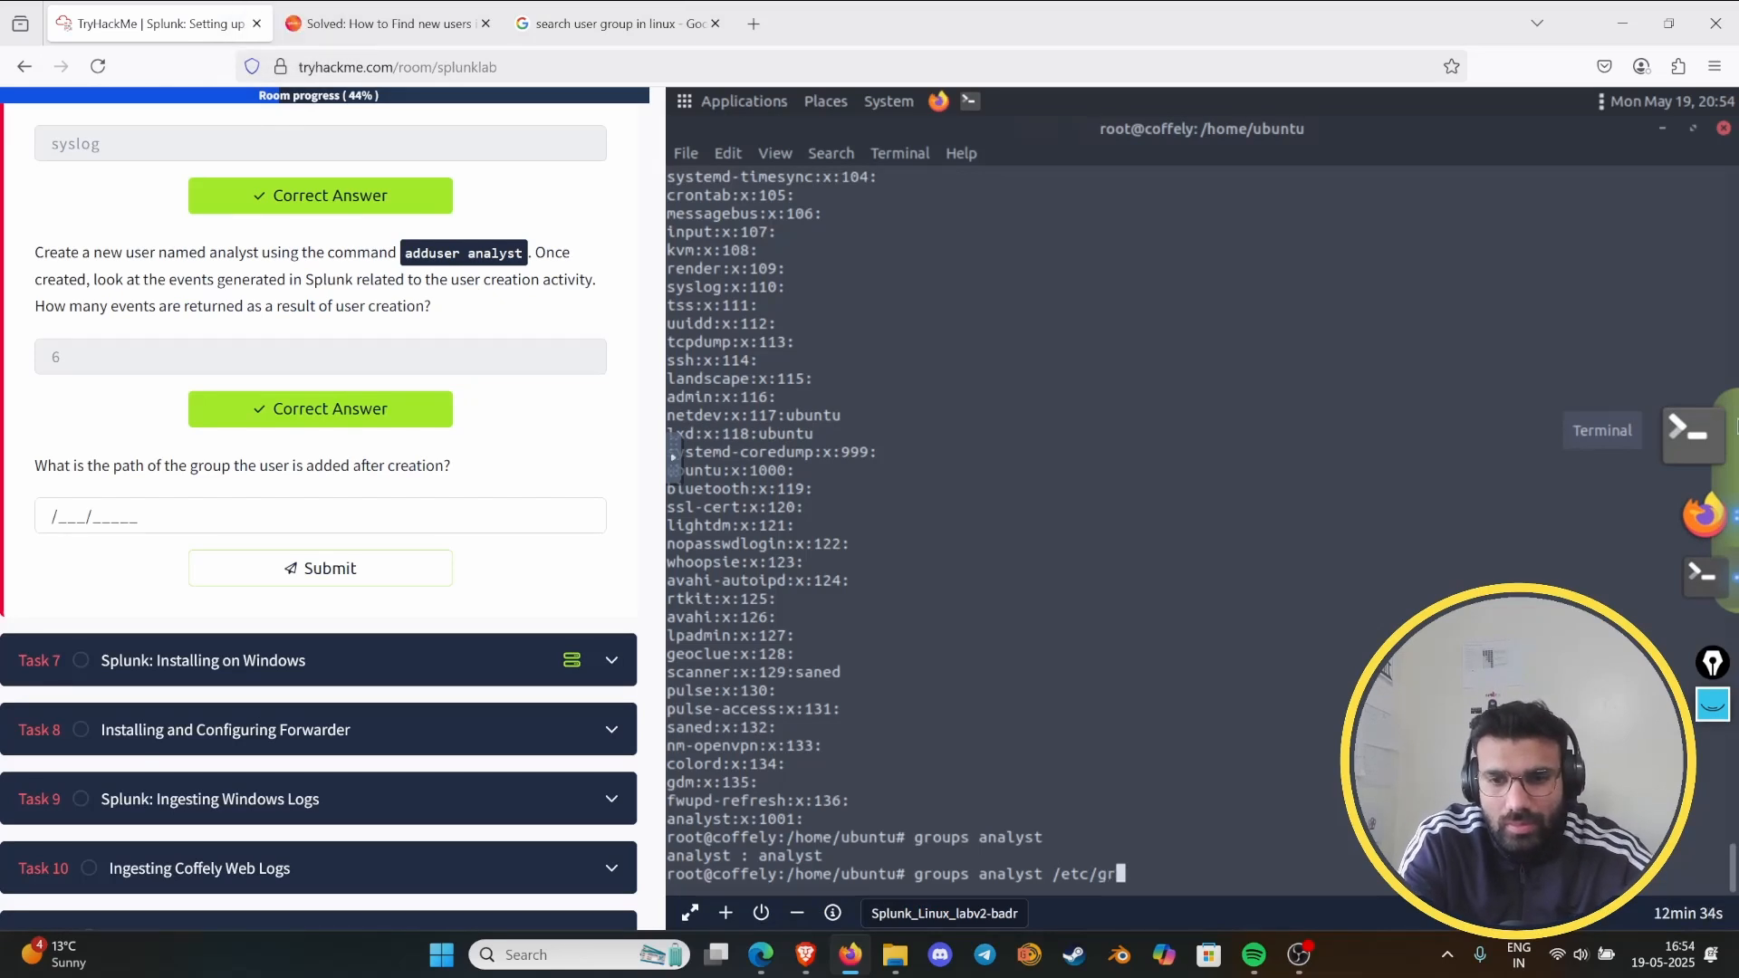
type("roup")
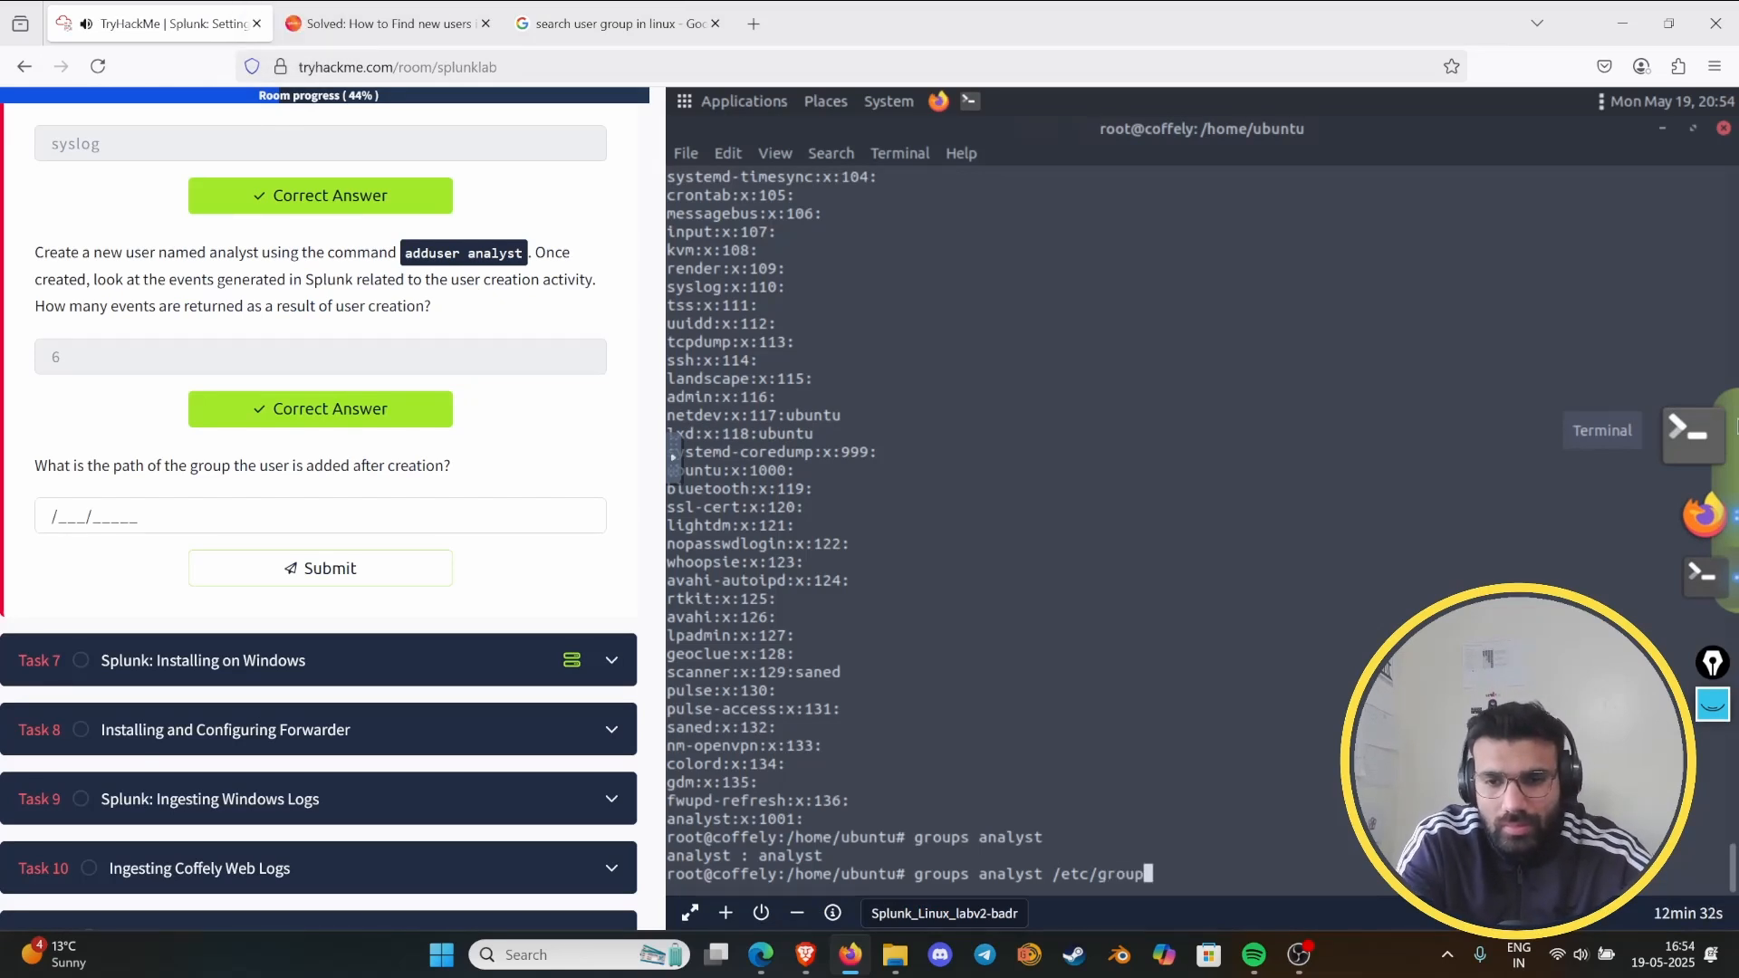
key("Return")
- Recall the last terminal command and remove the /etc/group argument, leaving groups analyst at the prompt
key("Up")
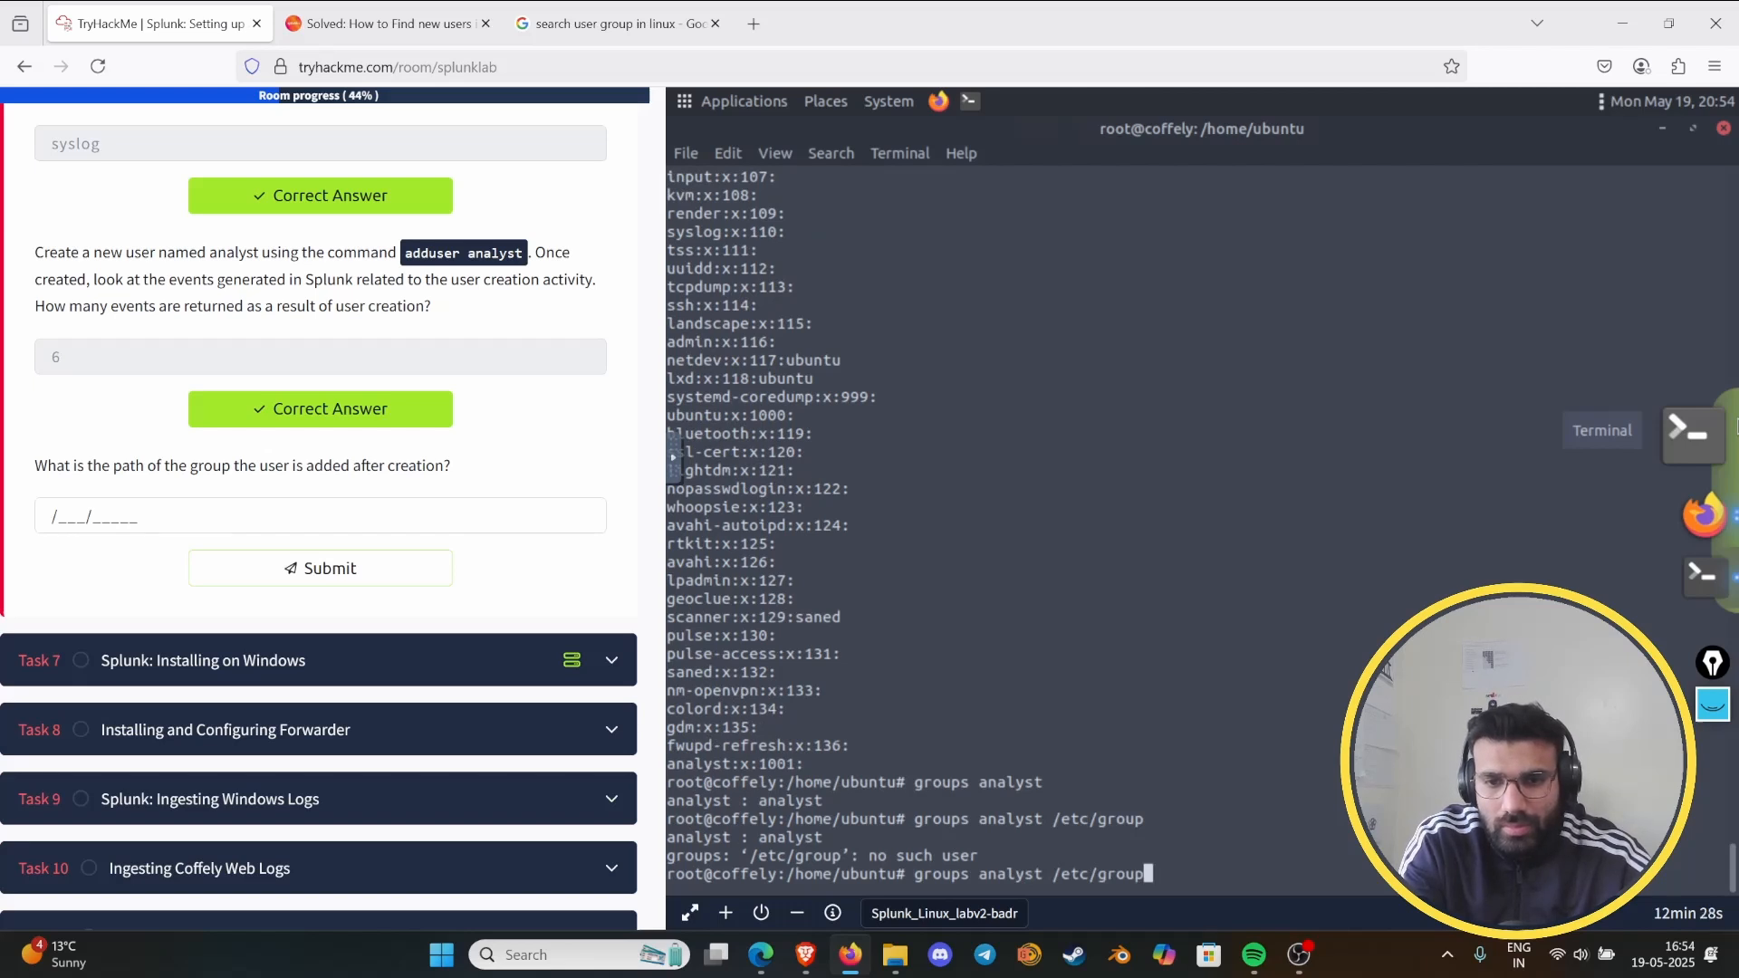
key("BackSpace")
key("BackSpace")
key("BackSpace")
key("BackSpace")
key("BackSpace")
key("BackSpace")
key("BackSpace")
key("BackSpace")
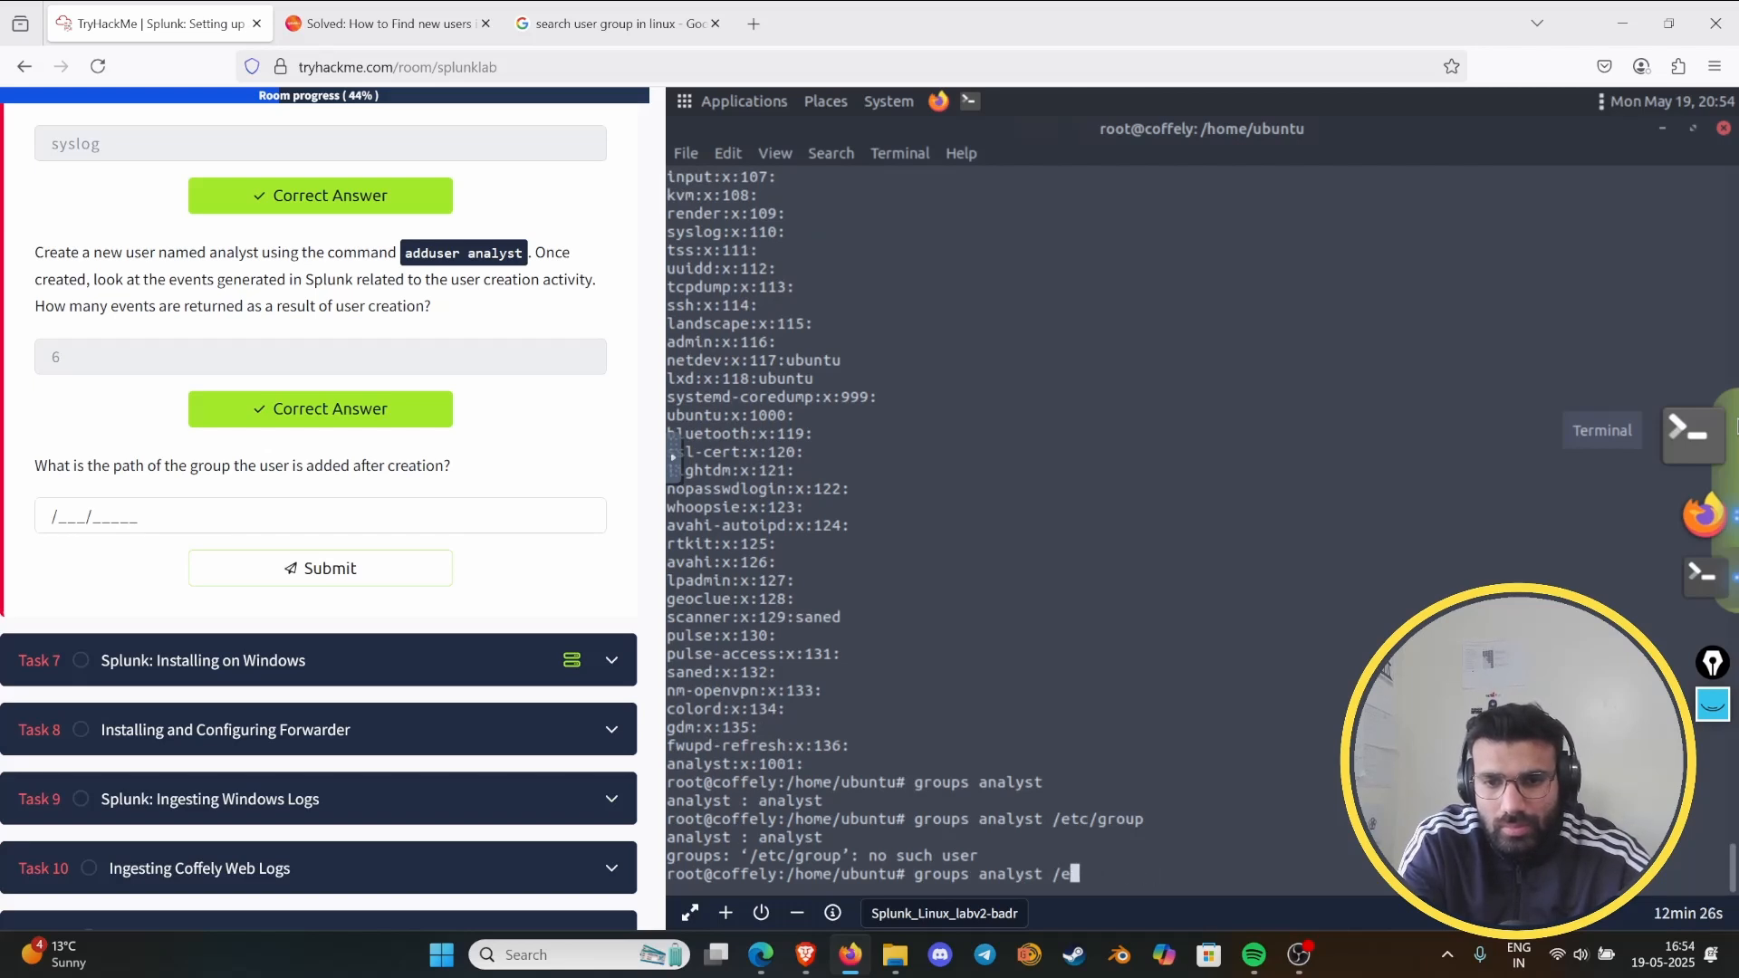
key("BackSpace")
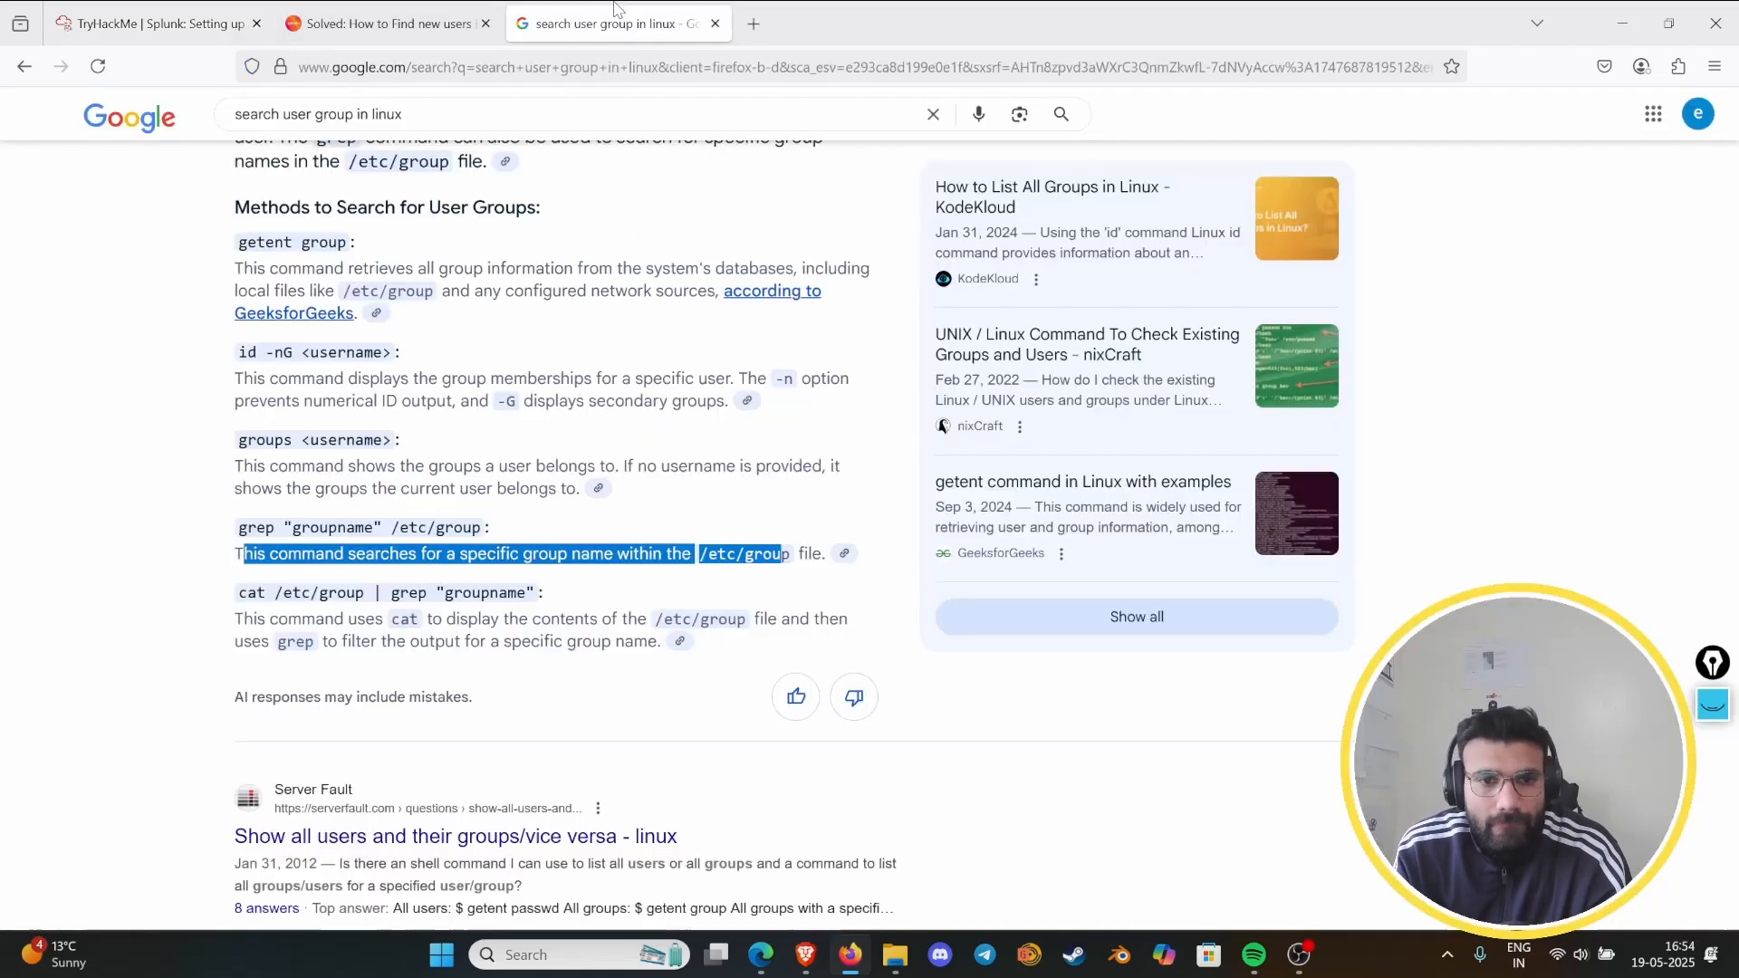
- Review the group search commands in the Google results again and return to the lab page
left_click(616, 24)
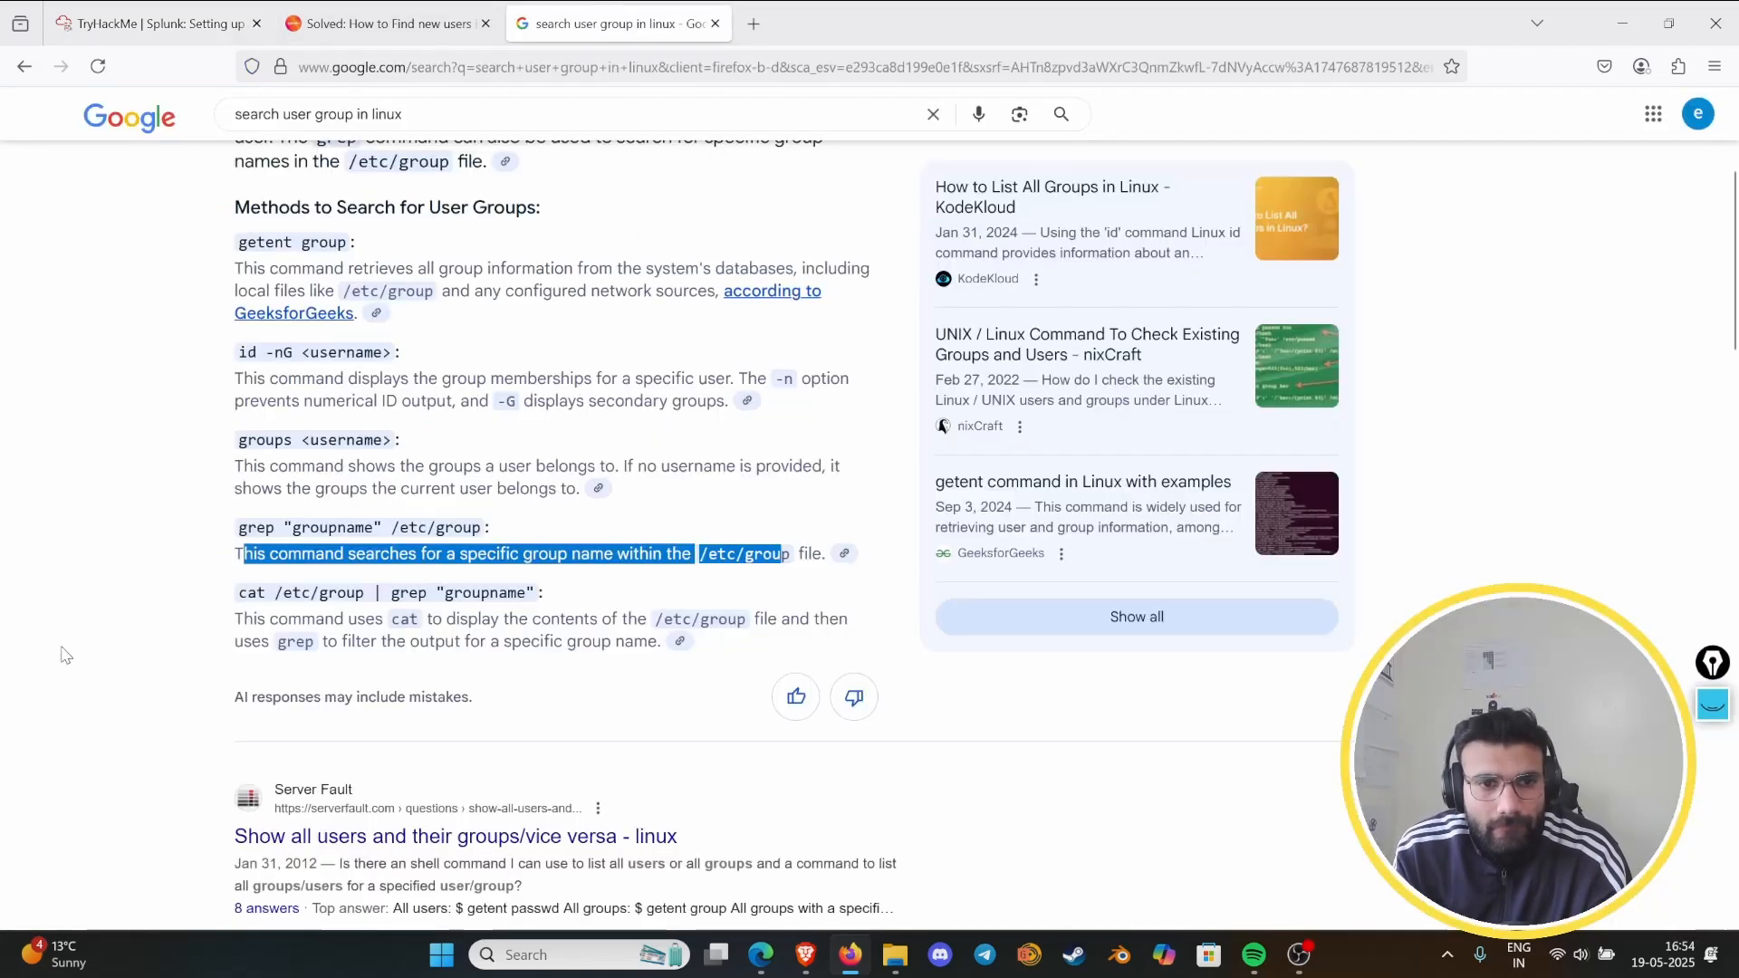
left_click(56, 597)
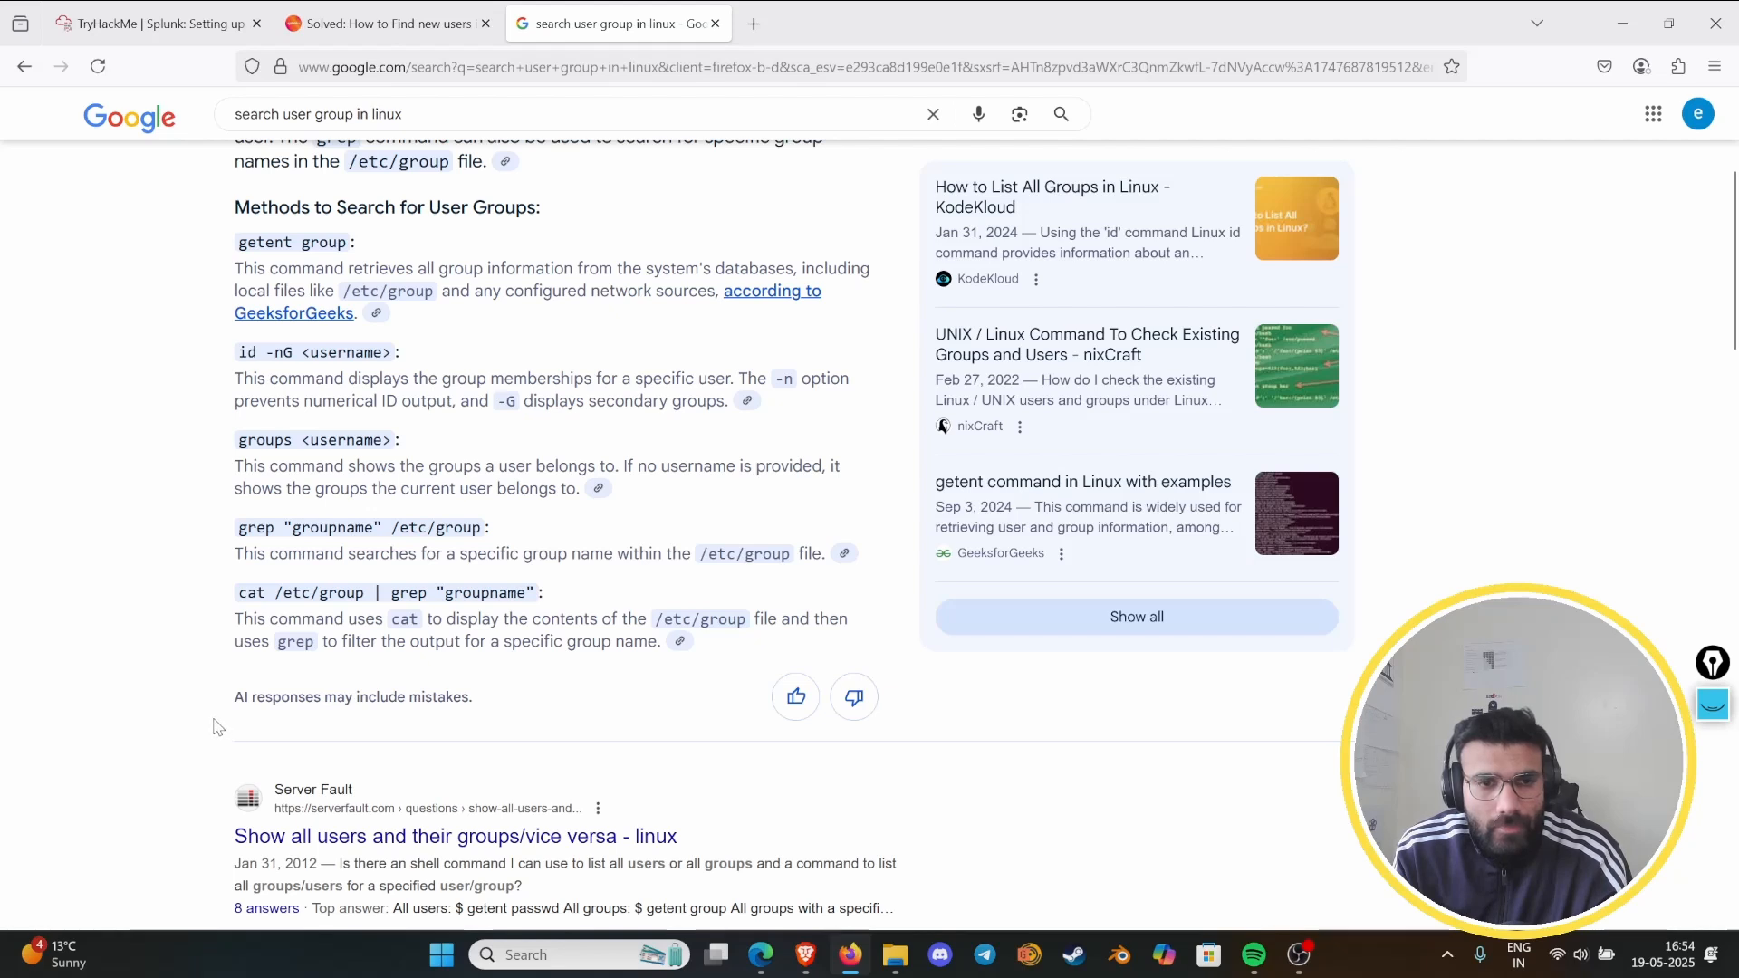
left_click(165, 21)
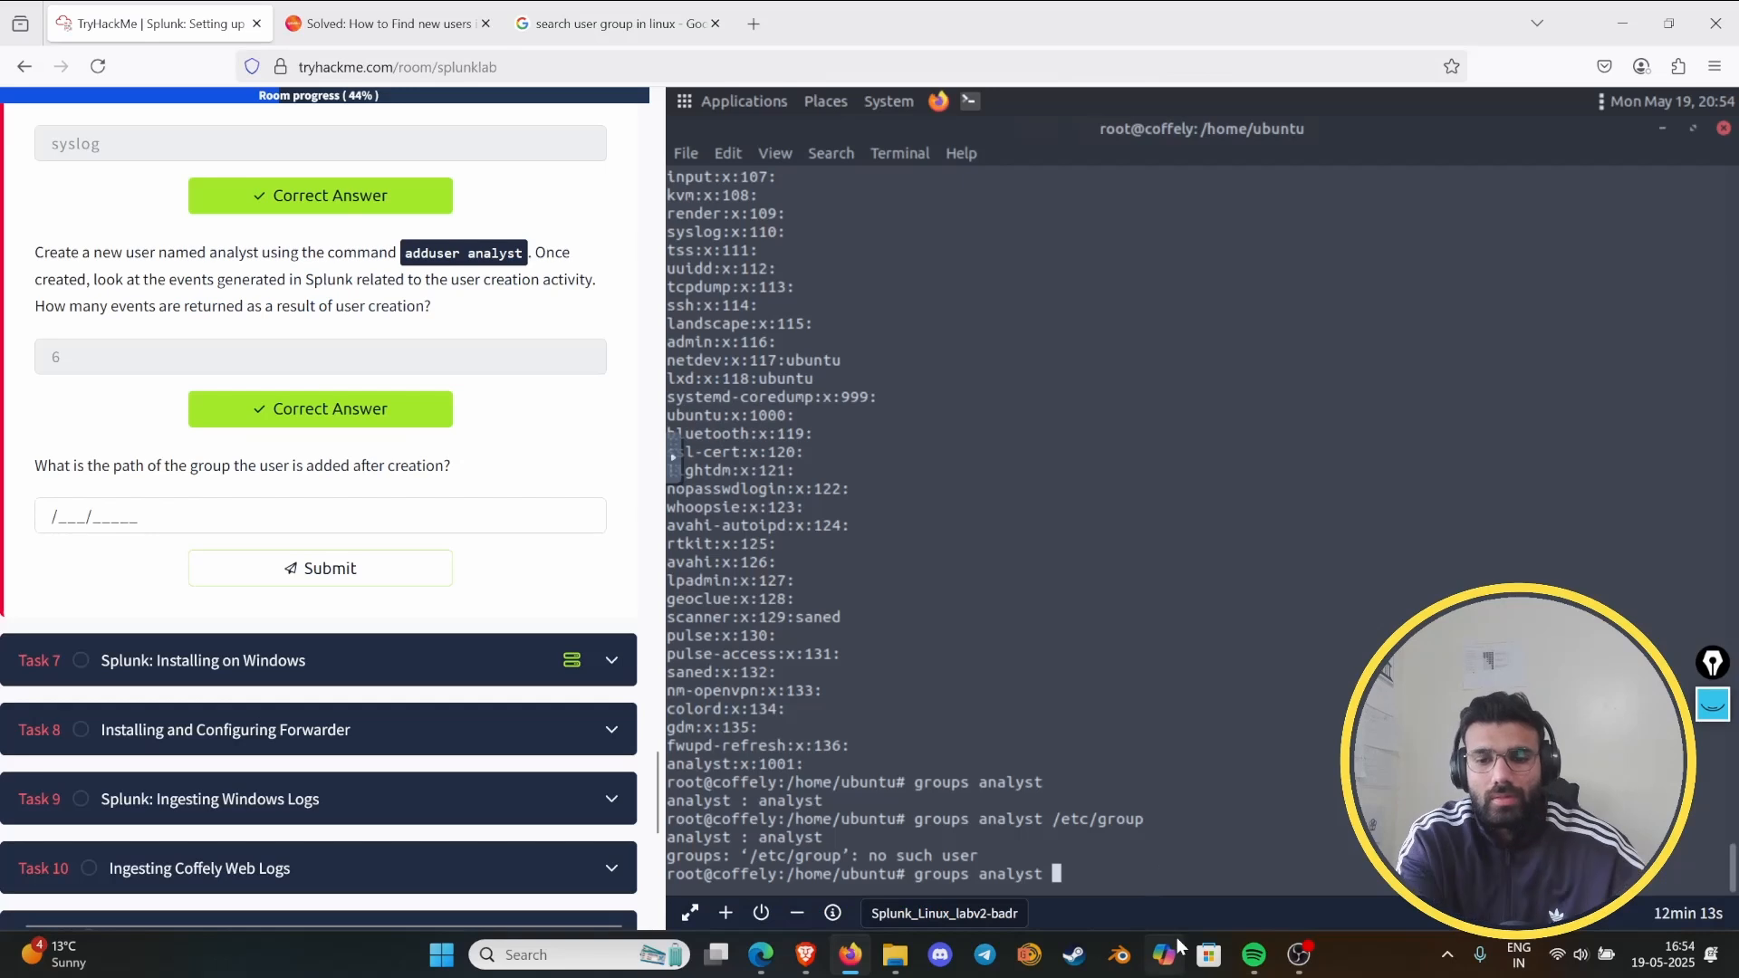
- Clear the lab terminal prompt and enter cat /etc/group, checking the command syntax in the Google results
key("BackSpace")
key("BackSpace")
key("BackSpace")
key("BackSpace")
key("BackSpace")
key("BackSpace")
key("BackSpace")
key("BackSpace")
key("BackSpace")
key("BackSpace")
key("BackSpace")
key("BackSpace")
key("BackSpace")
key("BackSpace")
key("BackSpace")
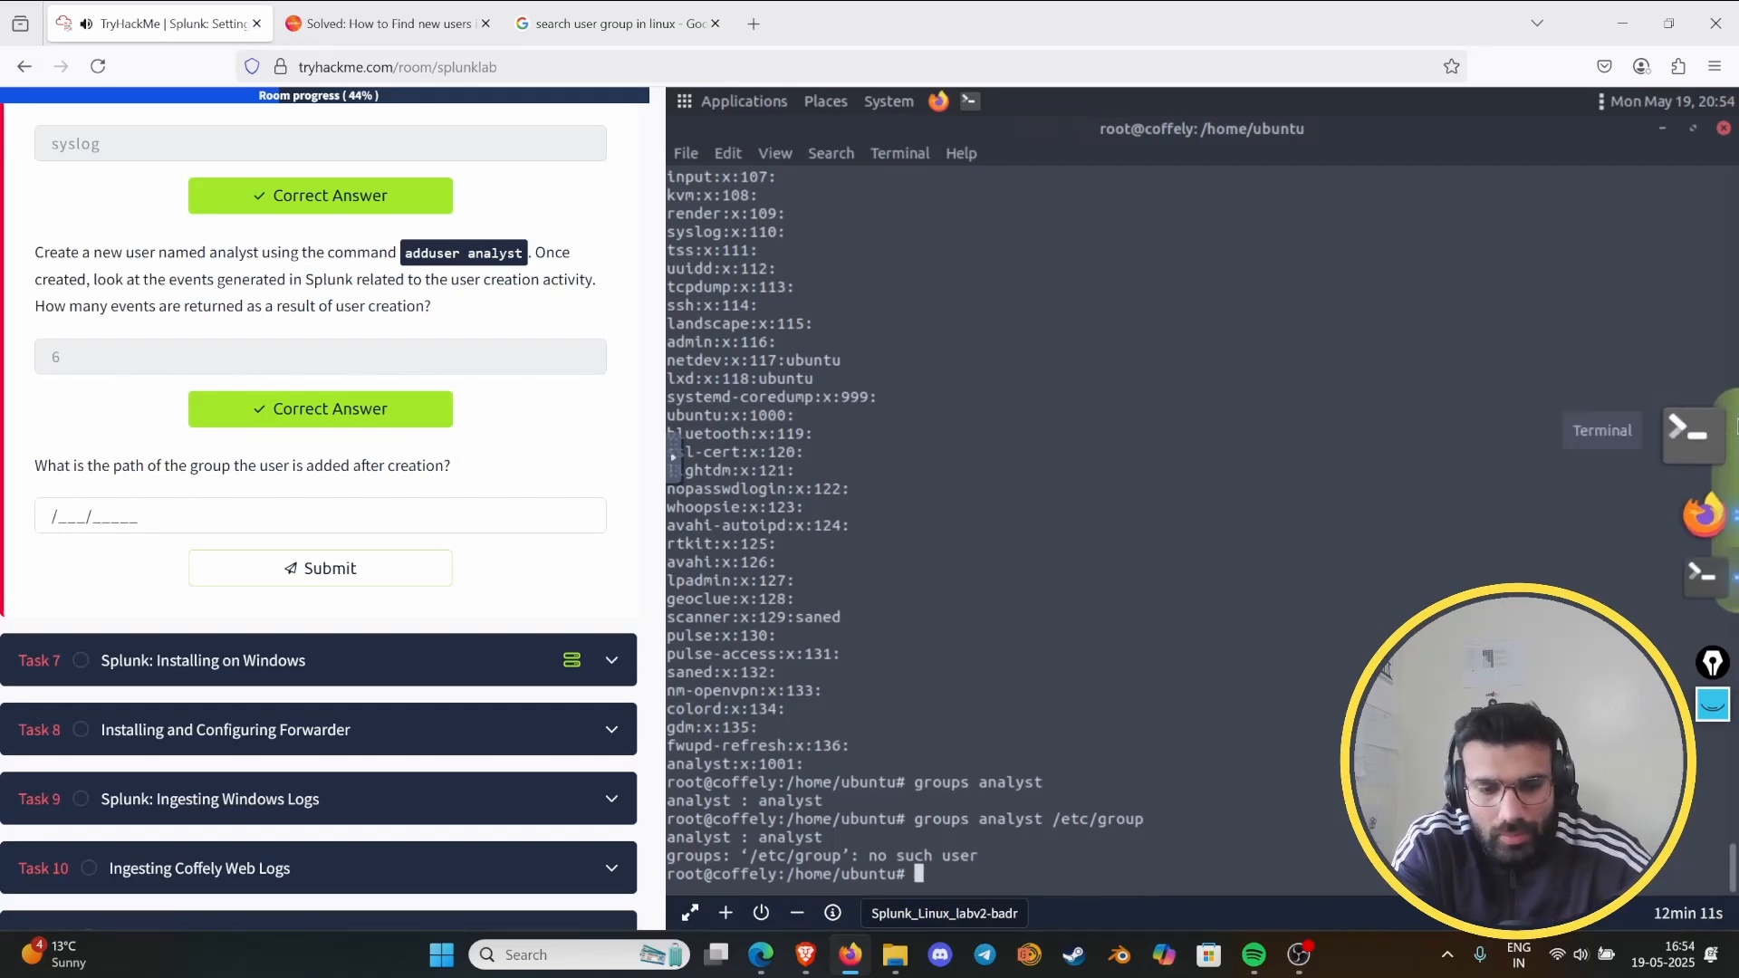
type("cat")
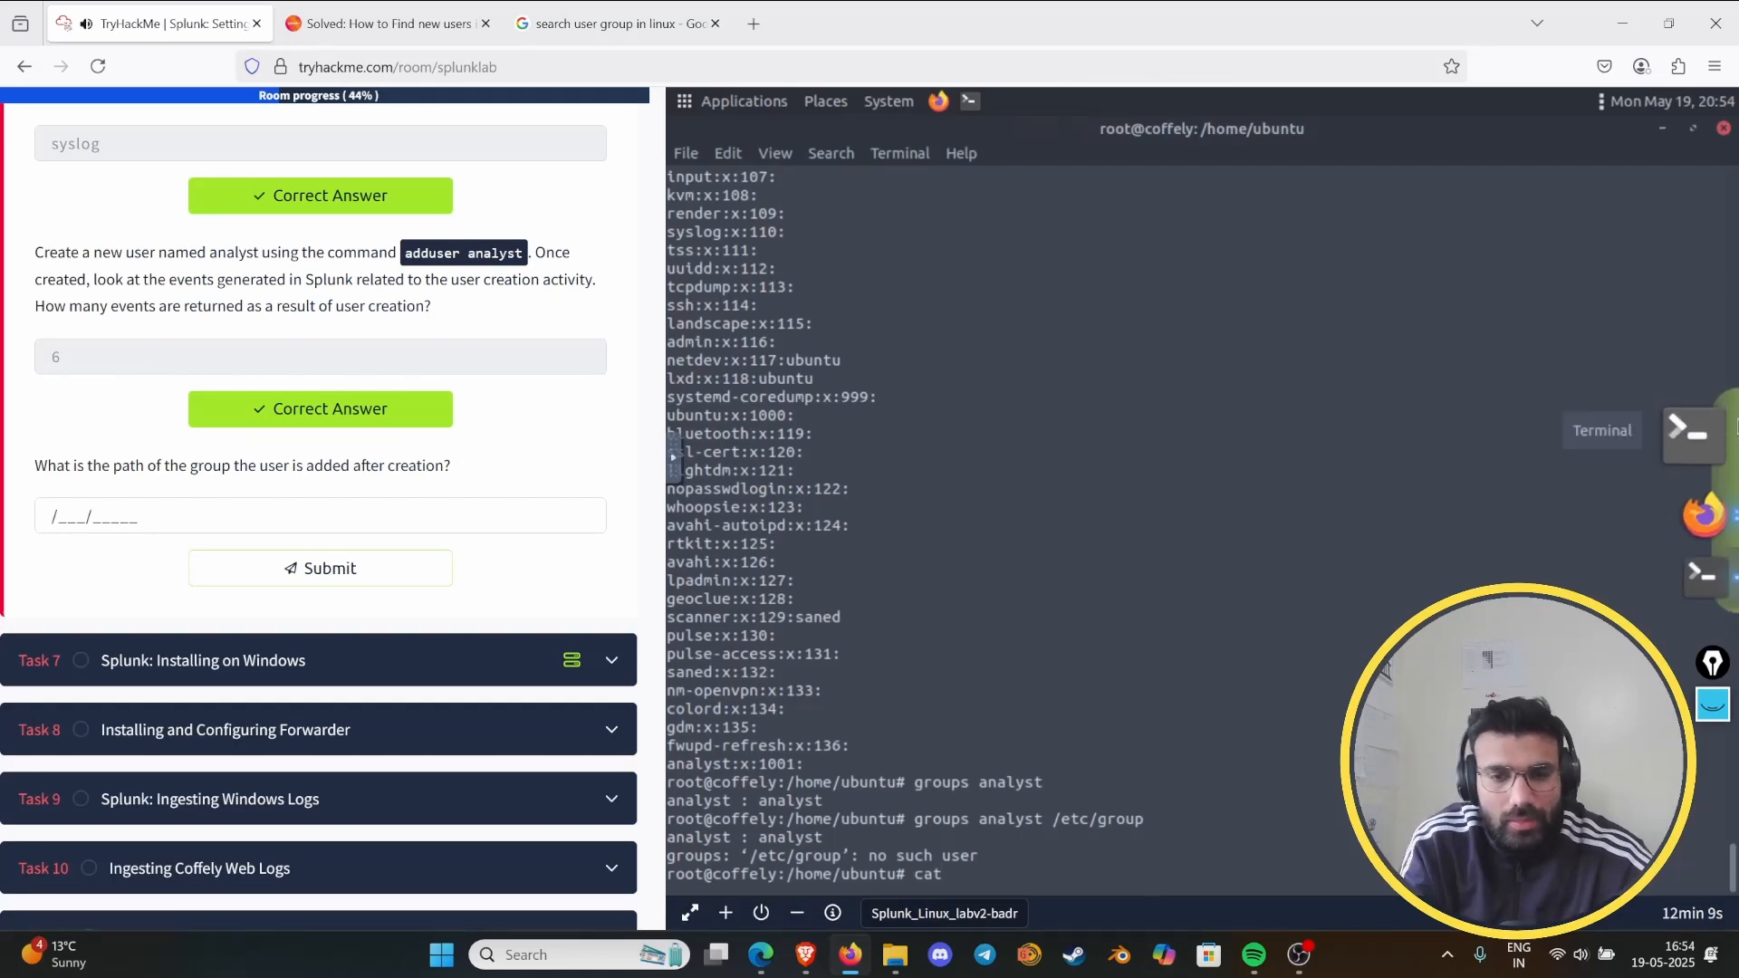
left_click(616, 23)
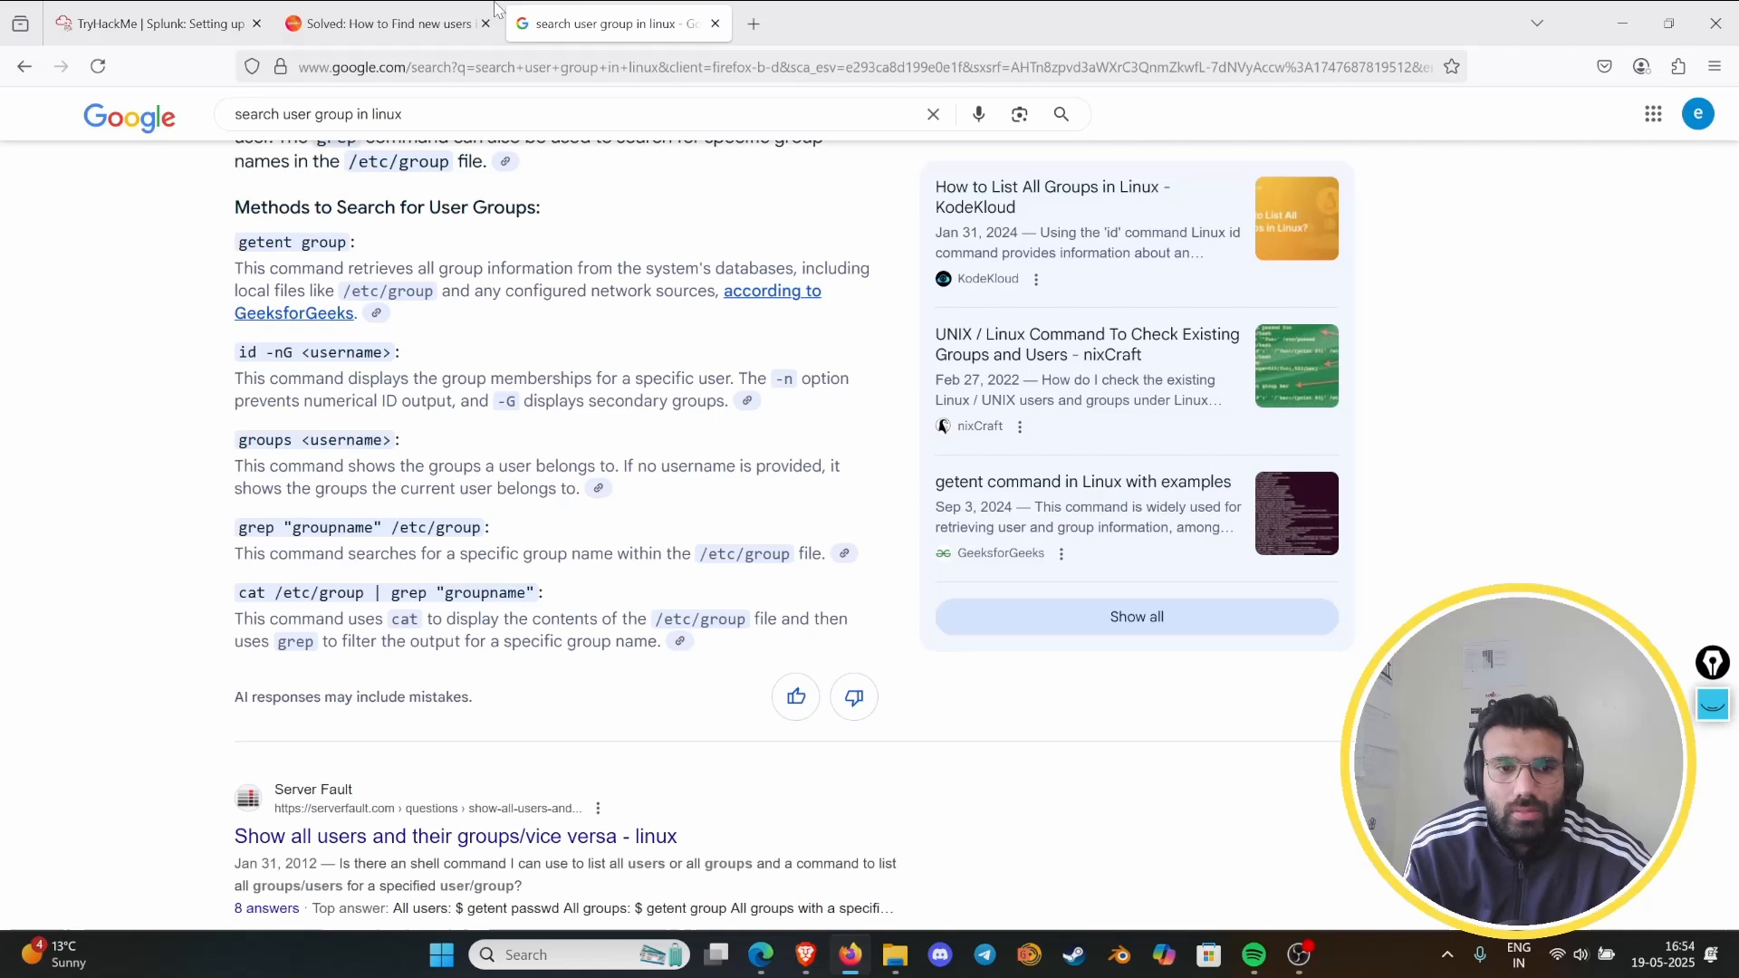
left_click(262, 9)
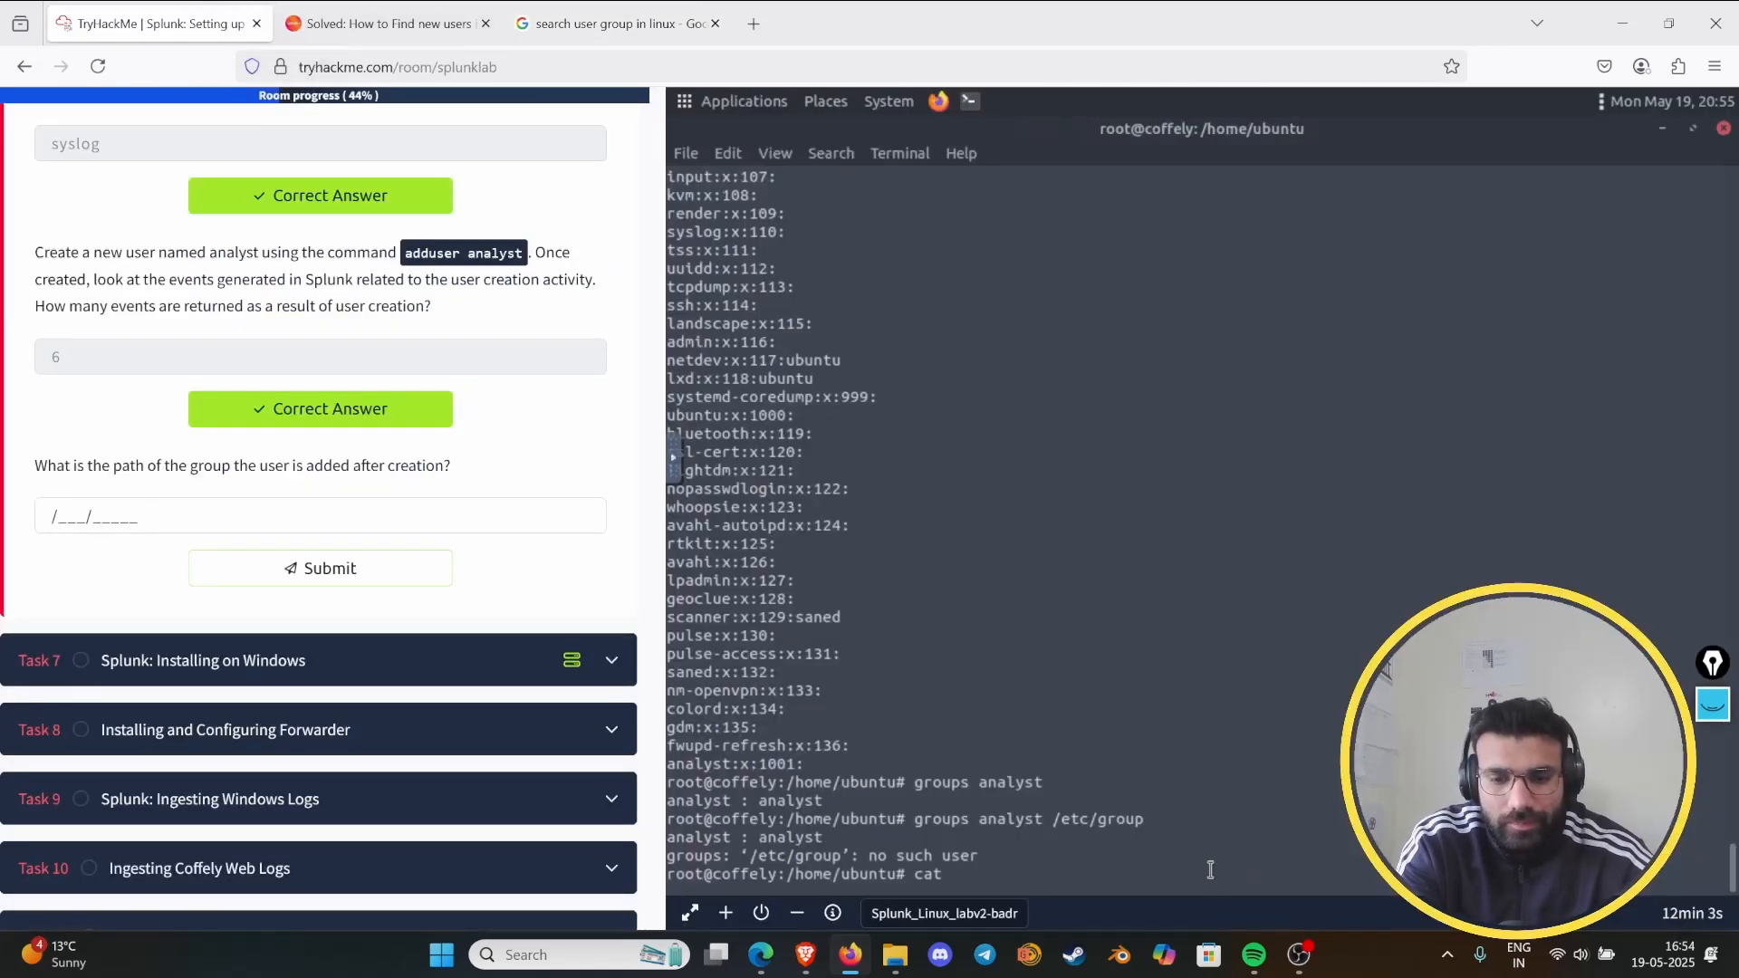
type(".")
key("BackSpace")
type("/e")
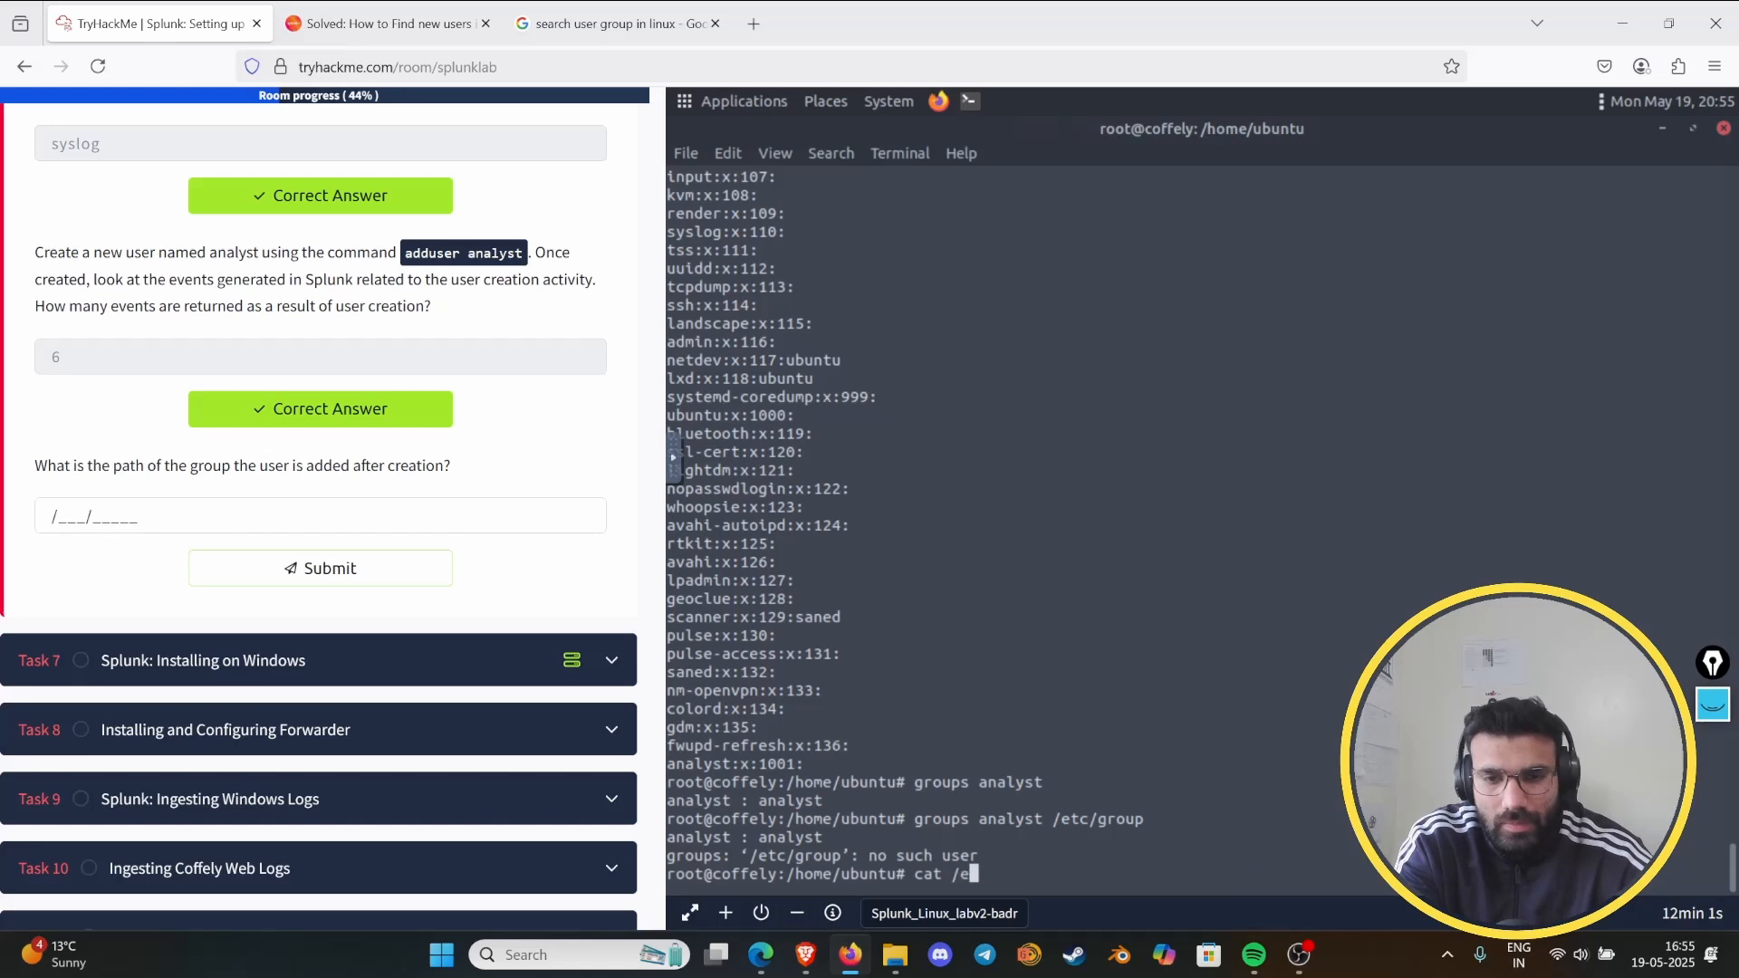
type("tc/group")
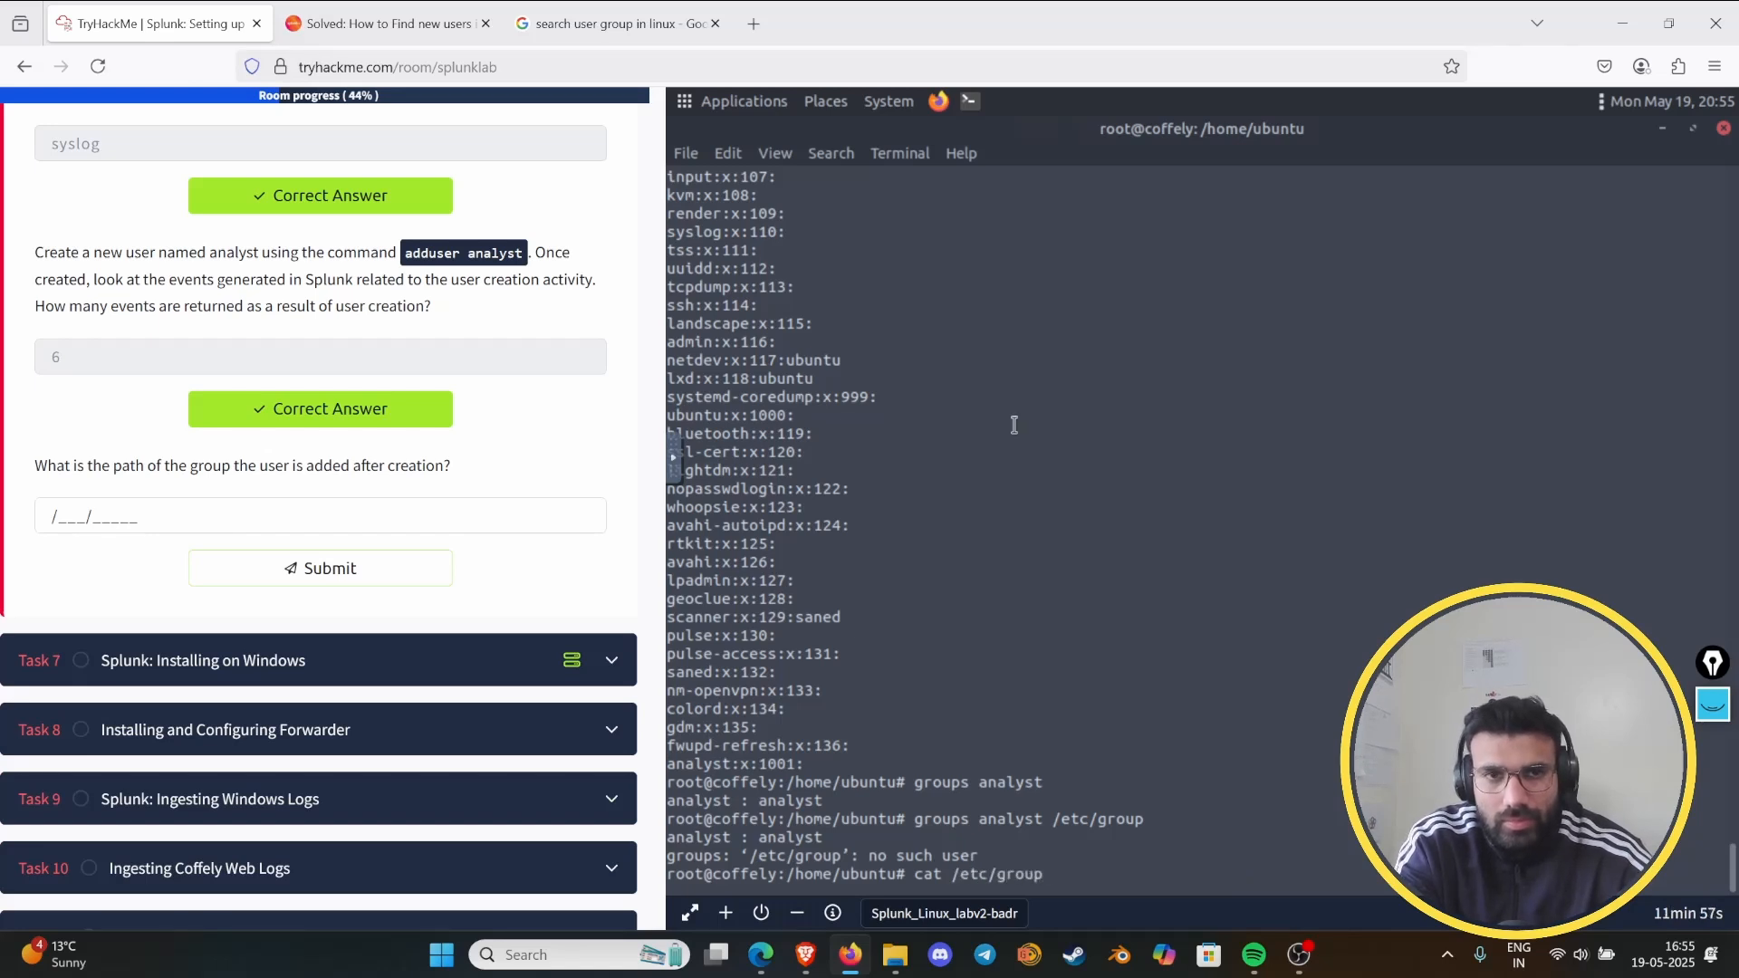
- Check the grep syntax in the Google results, then append | grep analyust to the terminal command and run it
left_click(616, 23)
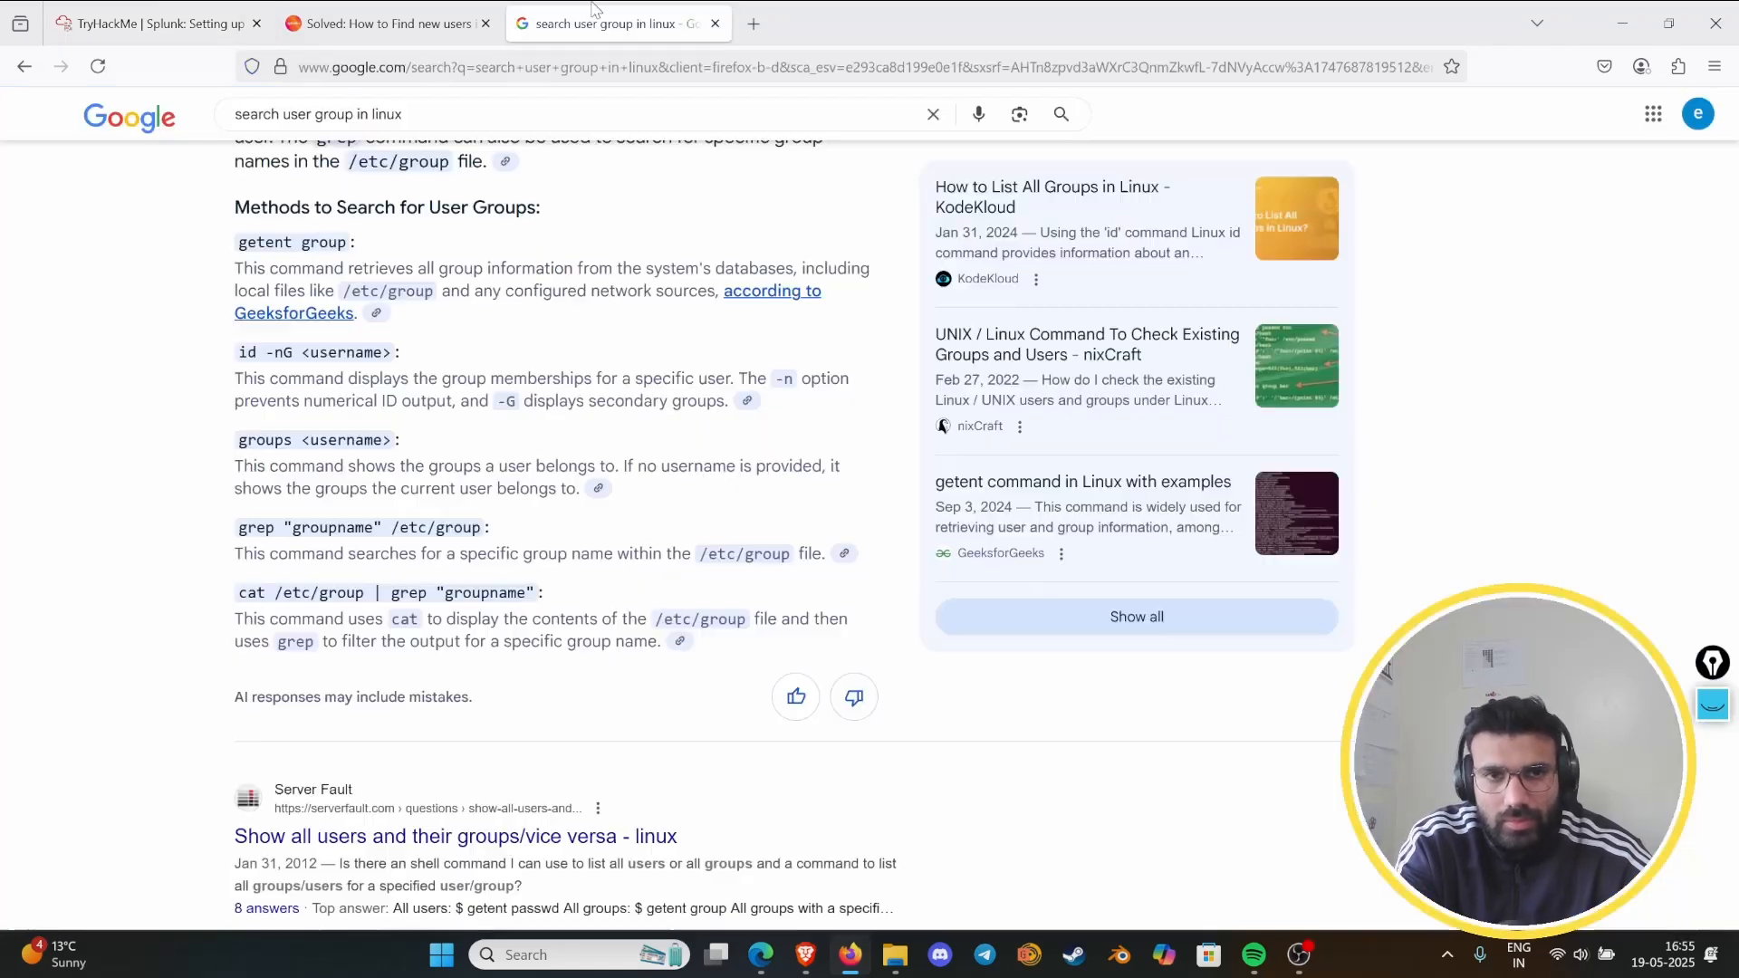
left_click(214, 26)
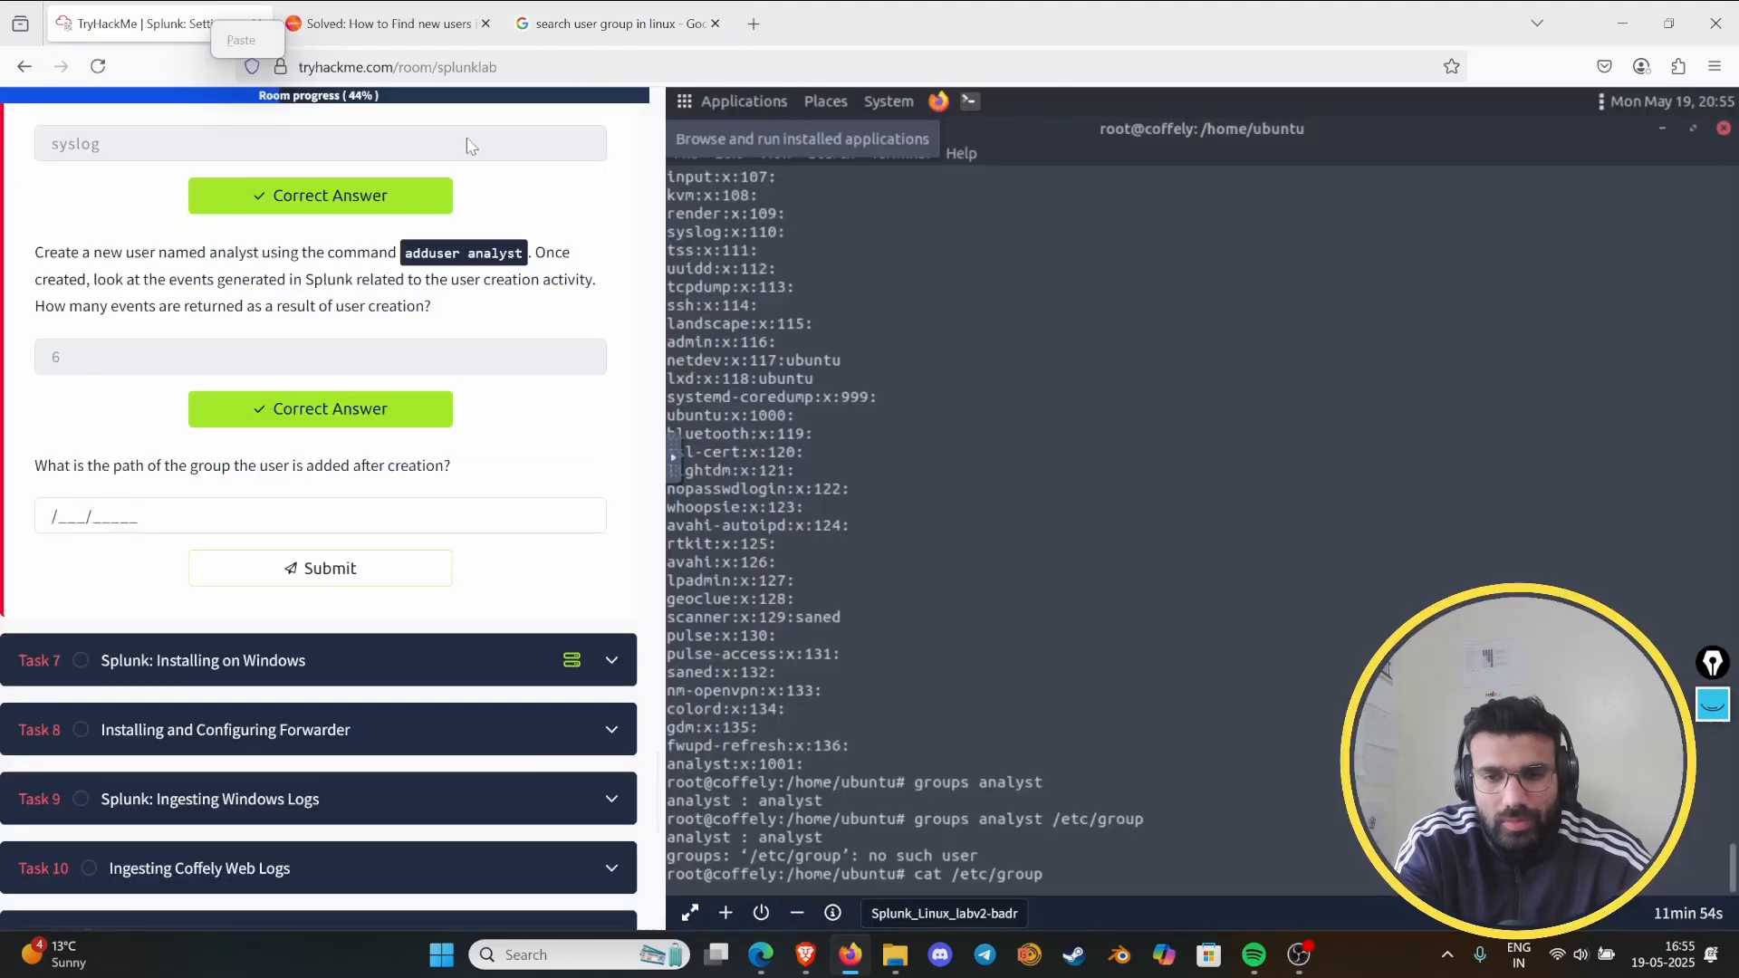
left_click(1122, 866)
type("| g")
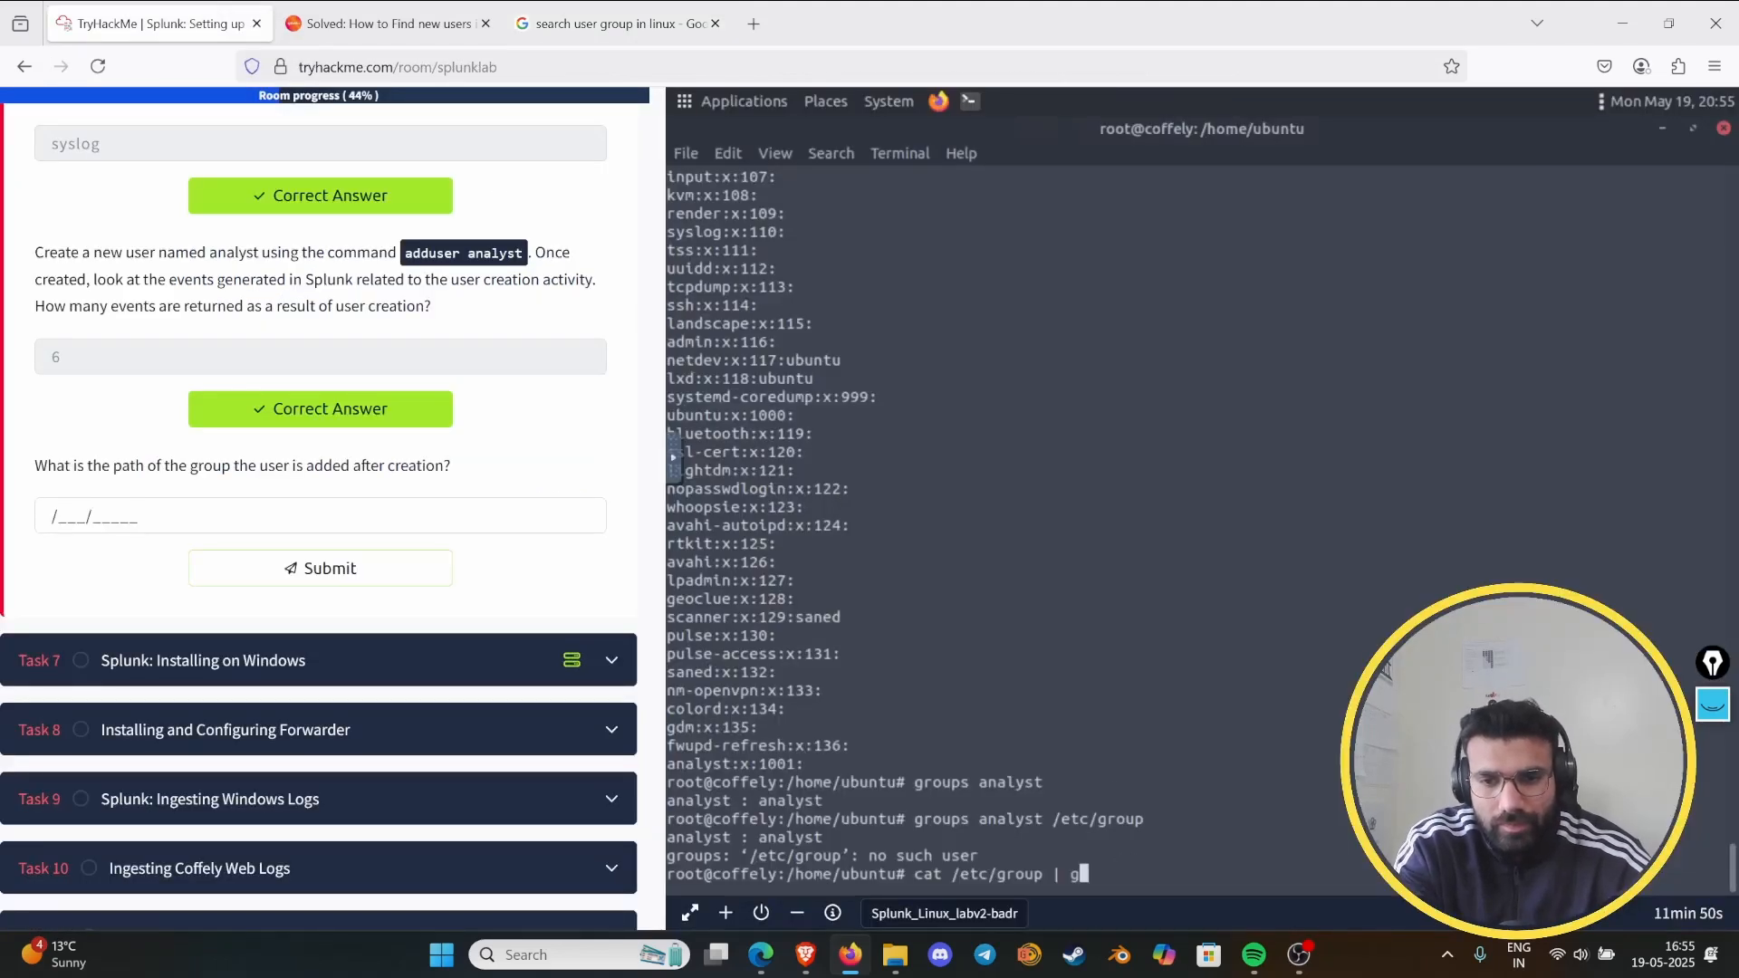
type("rep analyust")
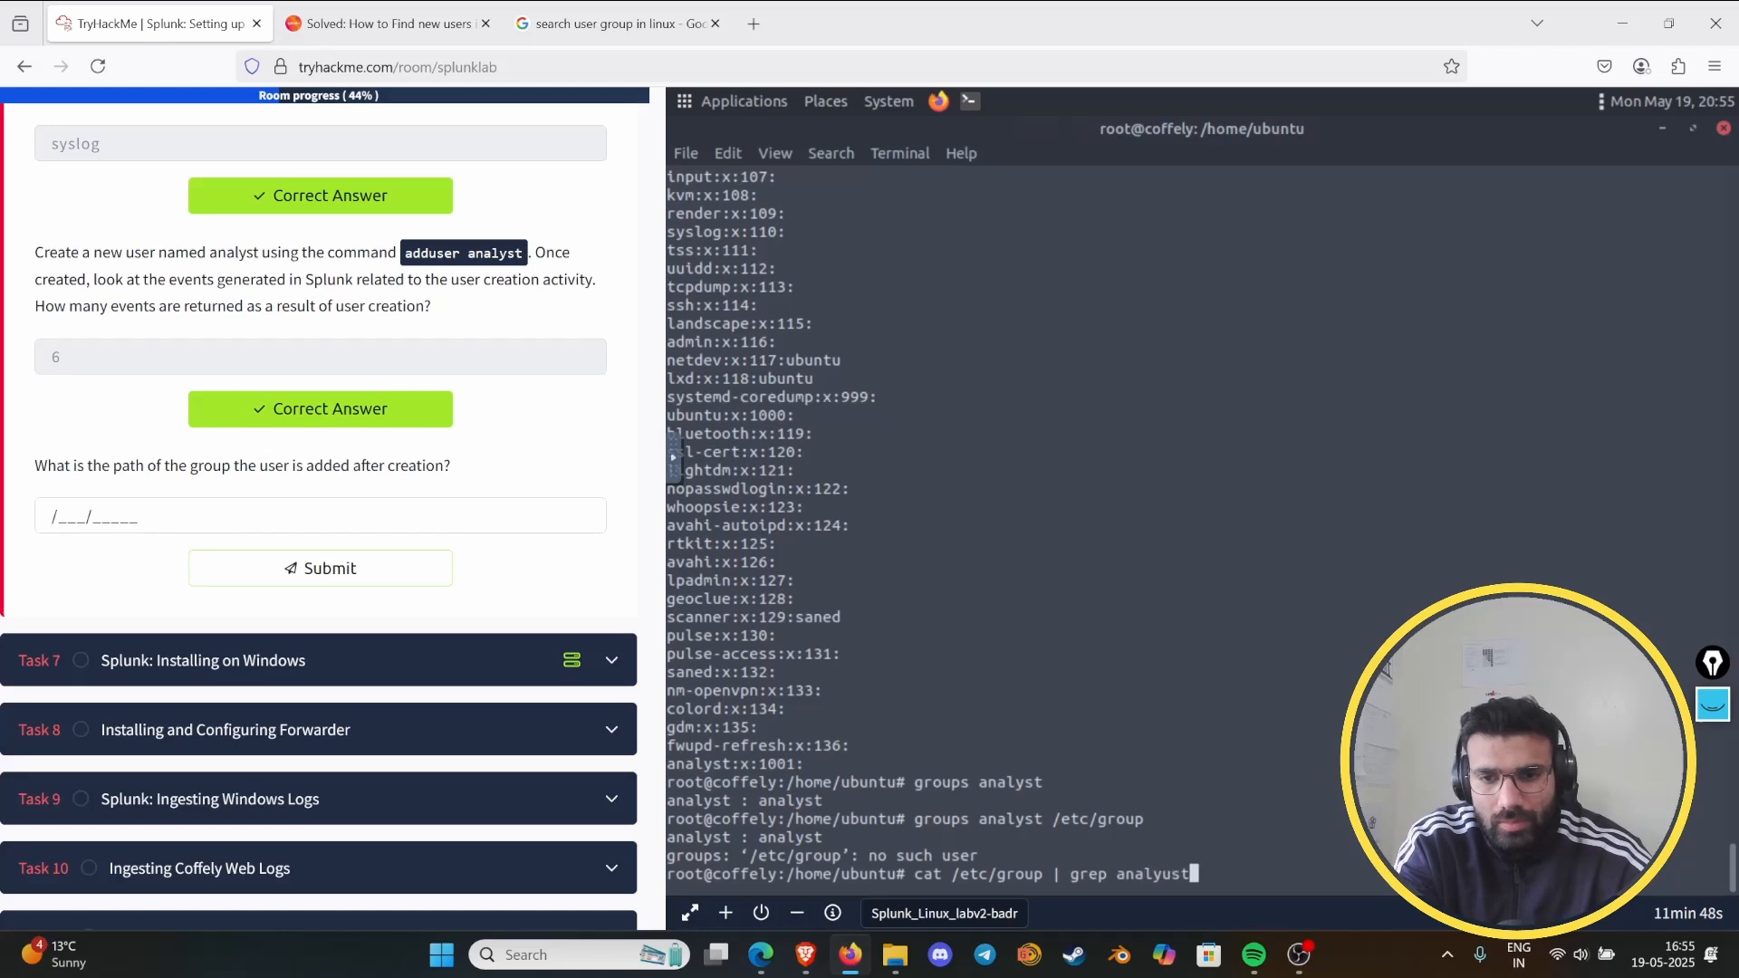
key("Return")
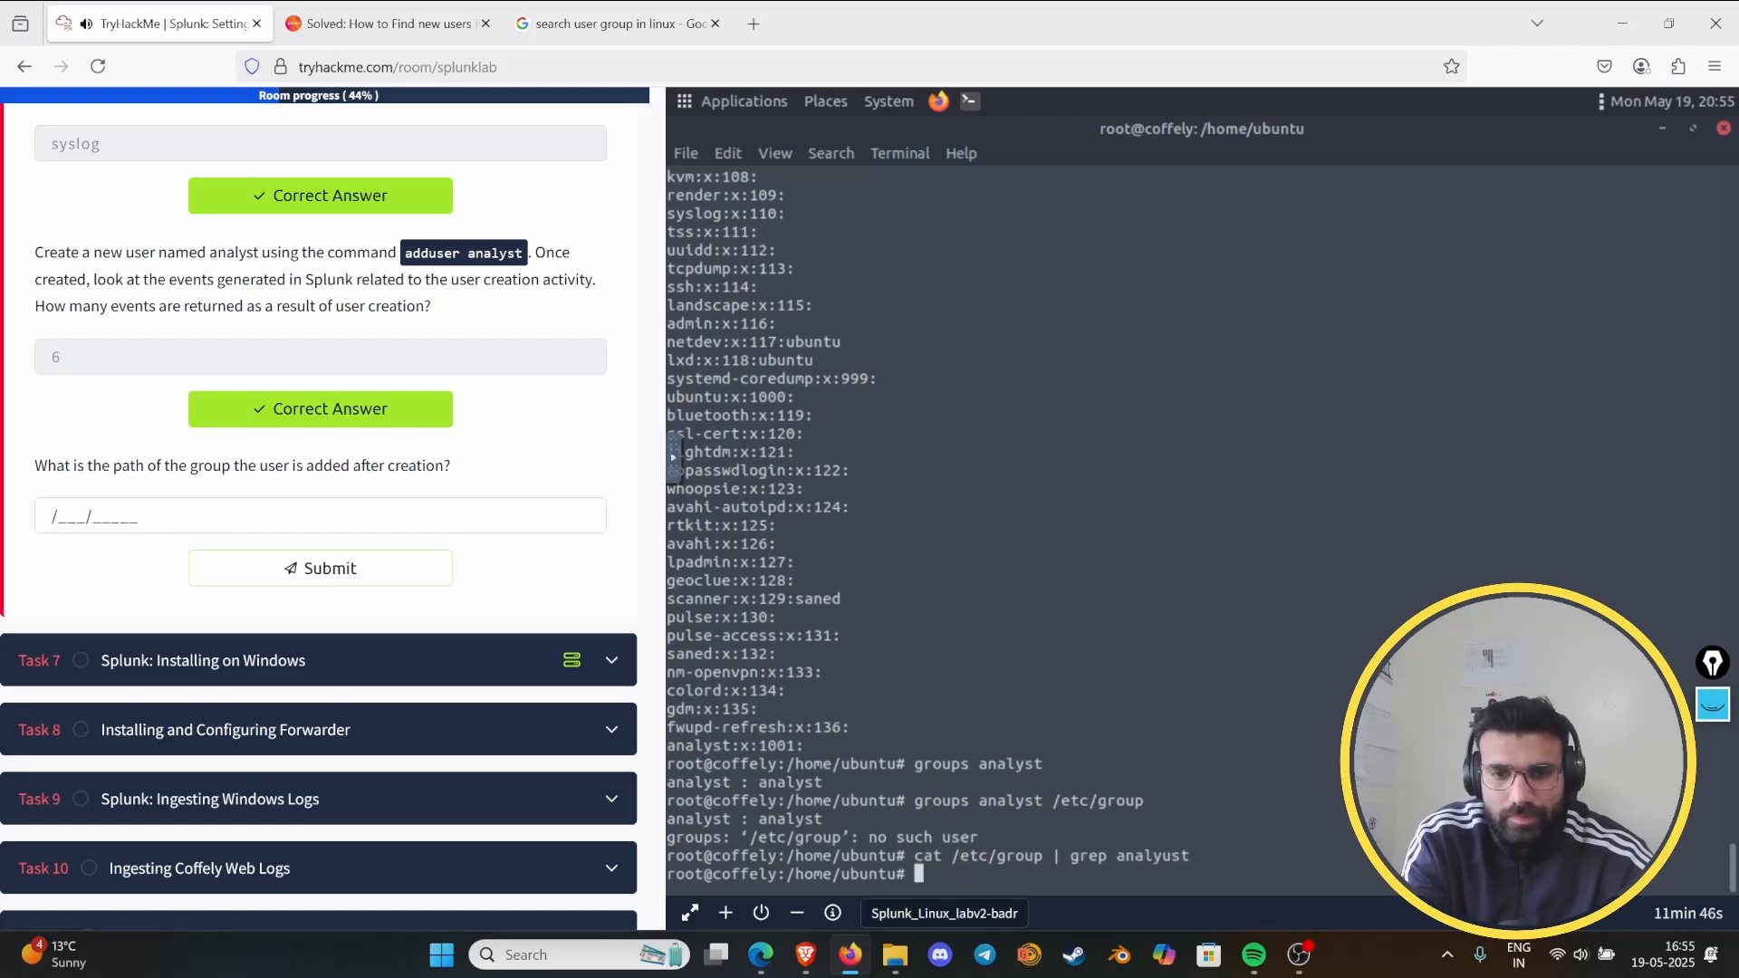
- Recall the last terminal command, correct the search term to analyst, and run cat /etc/group | grep analyst
key("Up")
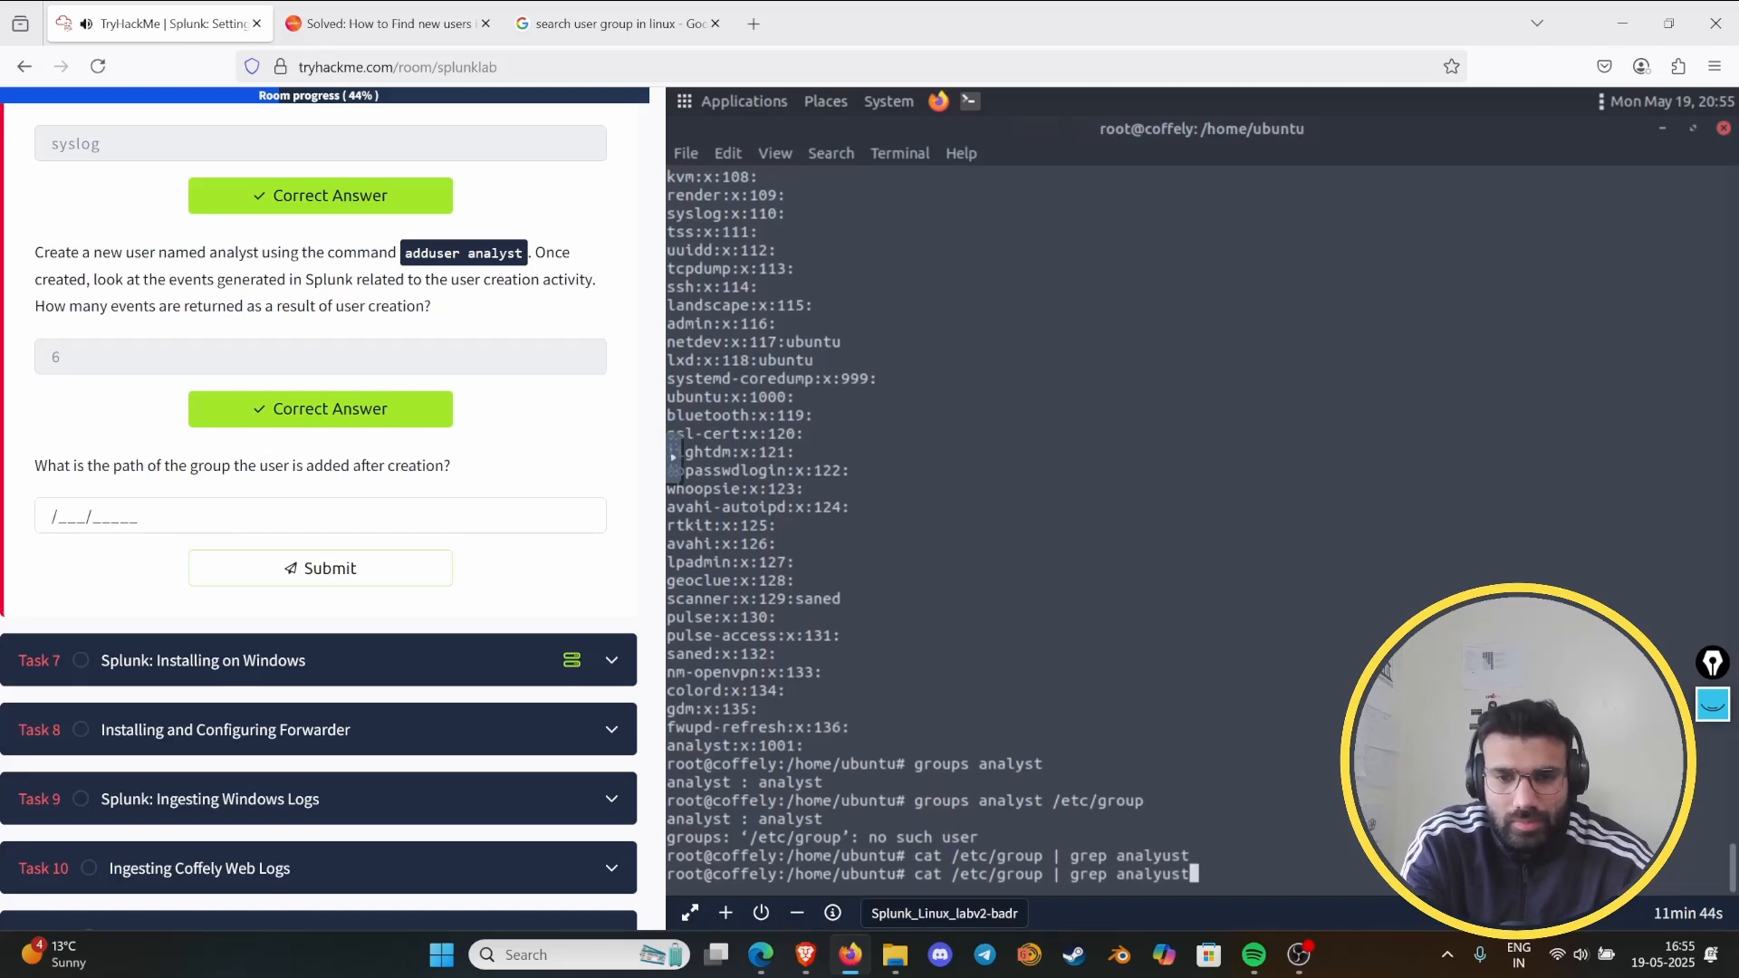
key("Left")
key("Left")
key("BackSpace")
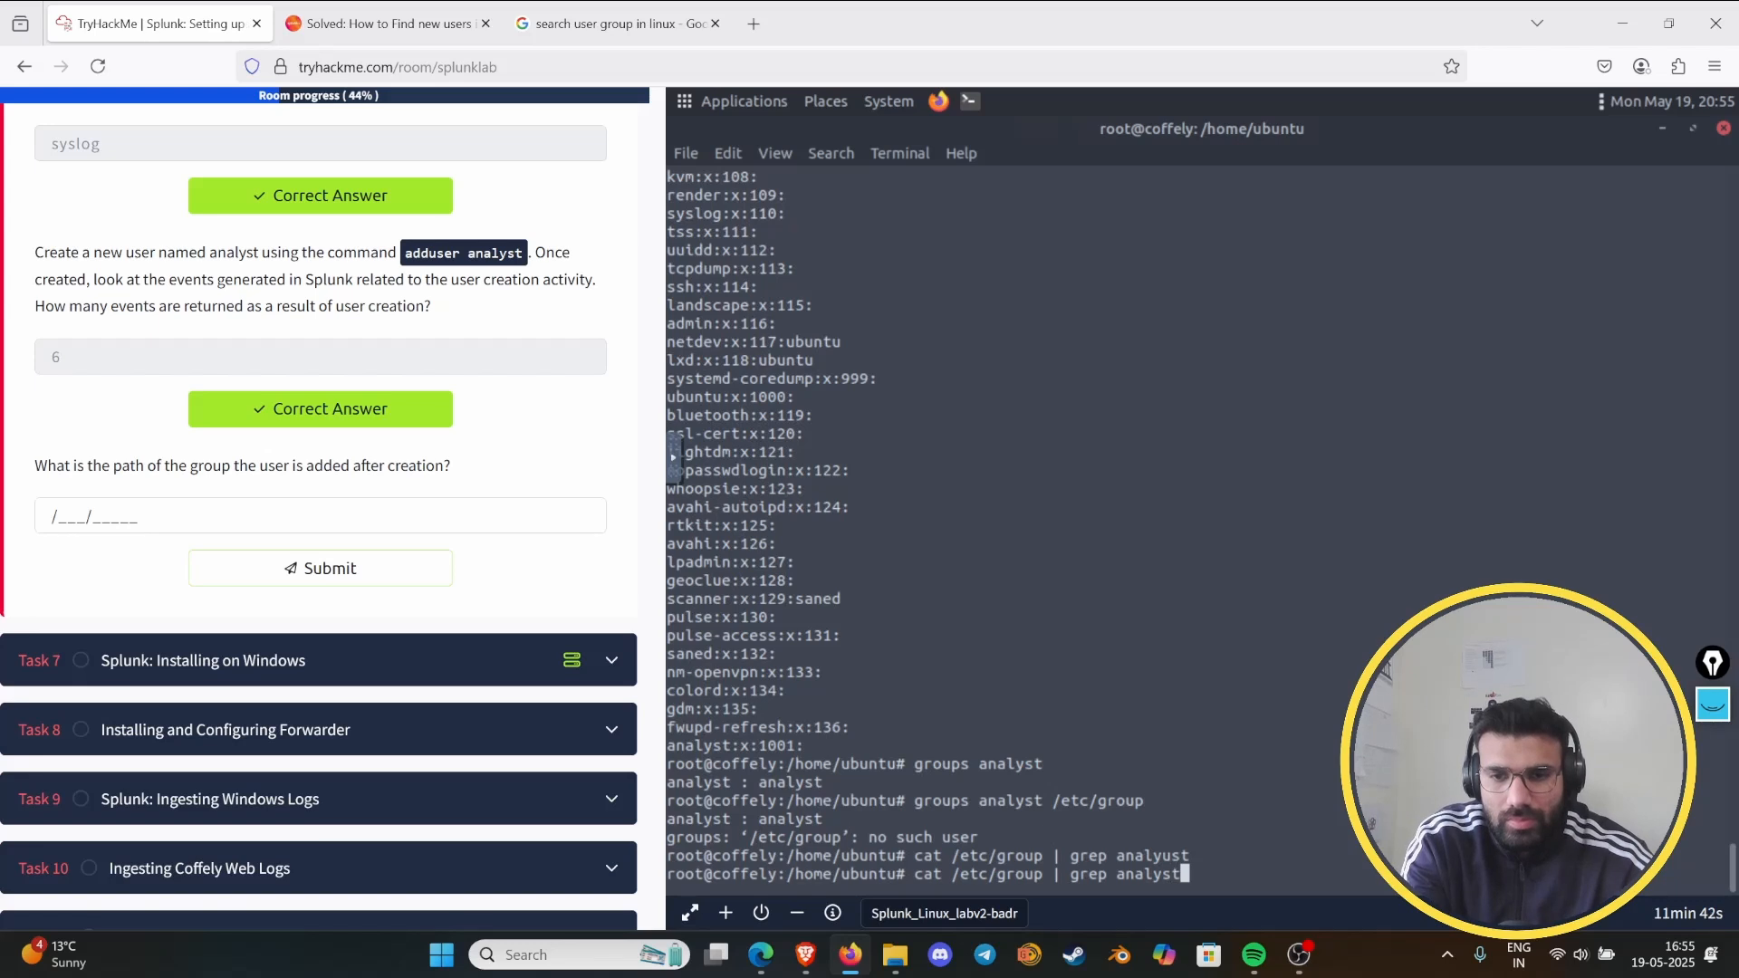
key("Return")
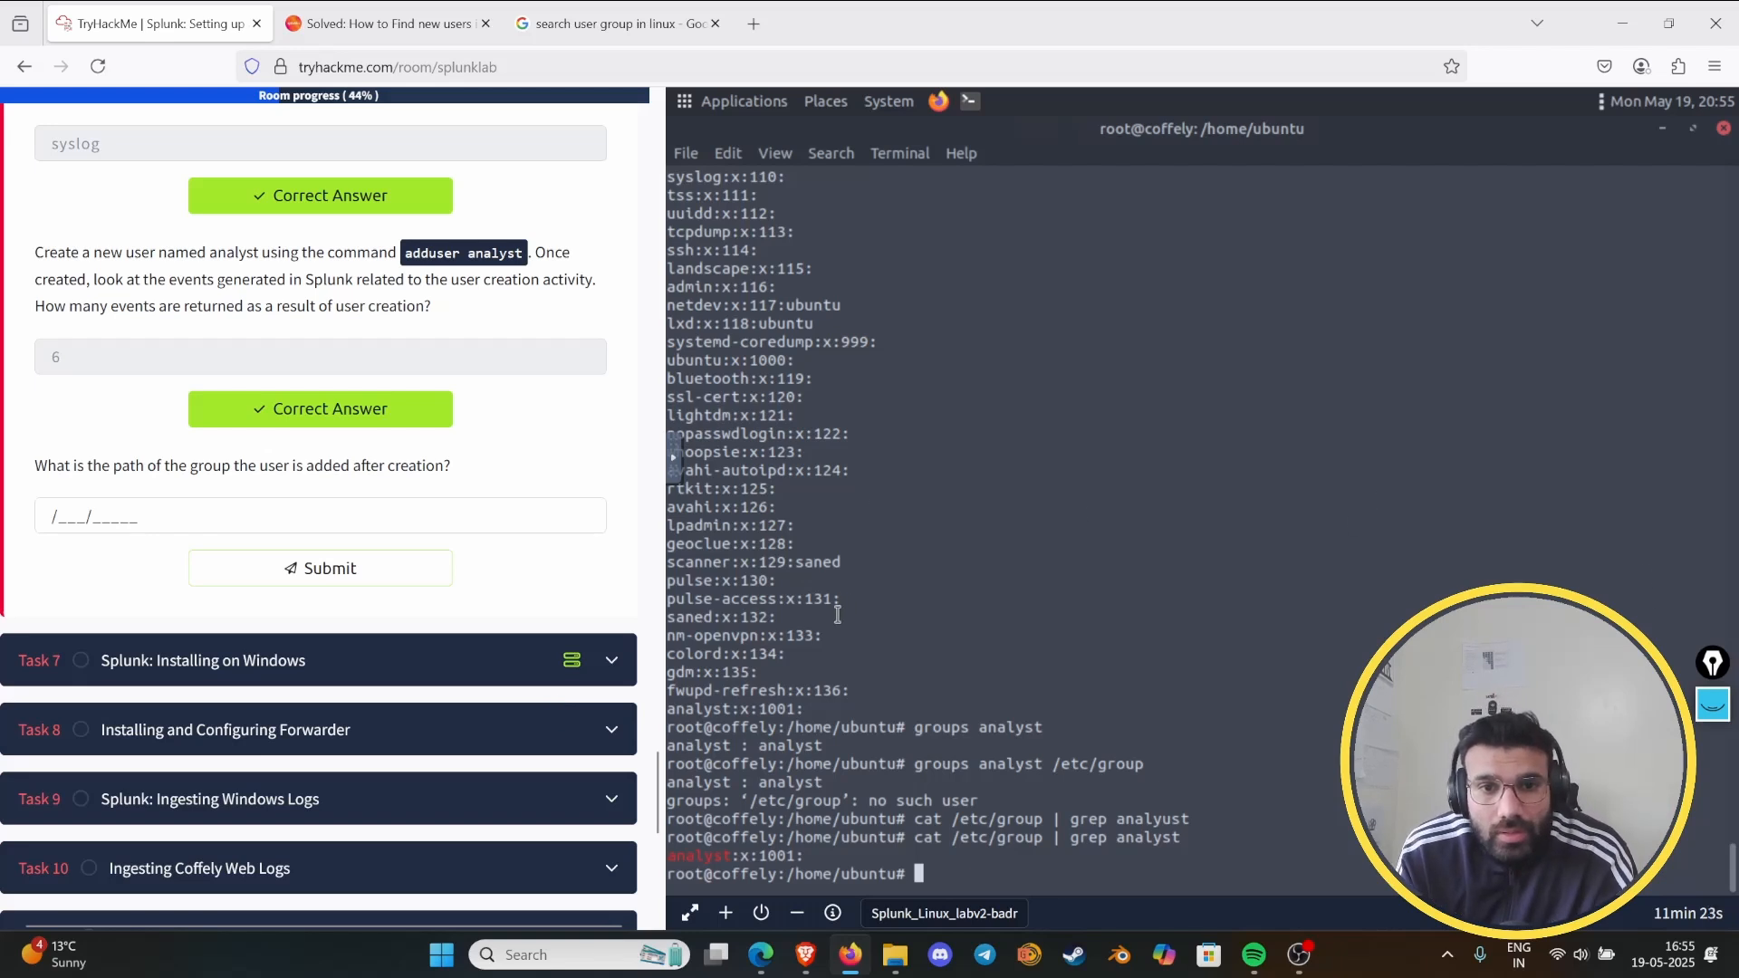
- Review the getent group output in the lab terminal from its first entry to the latest grep result
scroll(1121, 466, "up", 5)
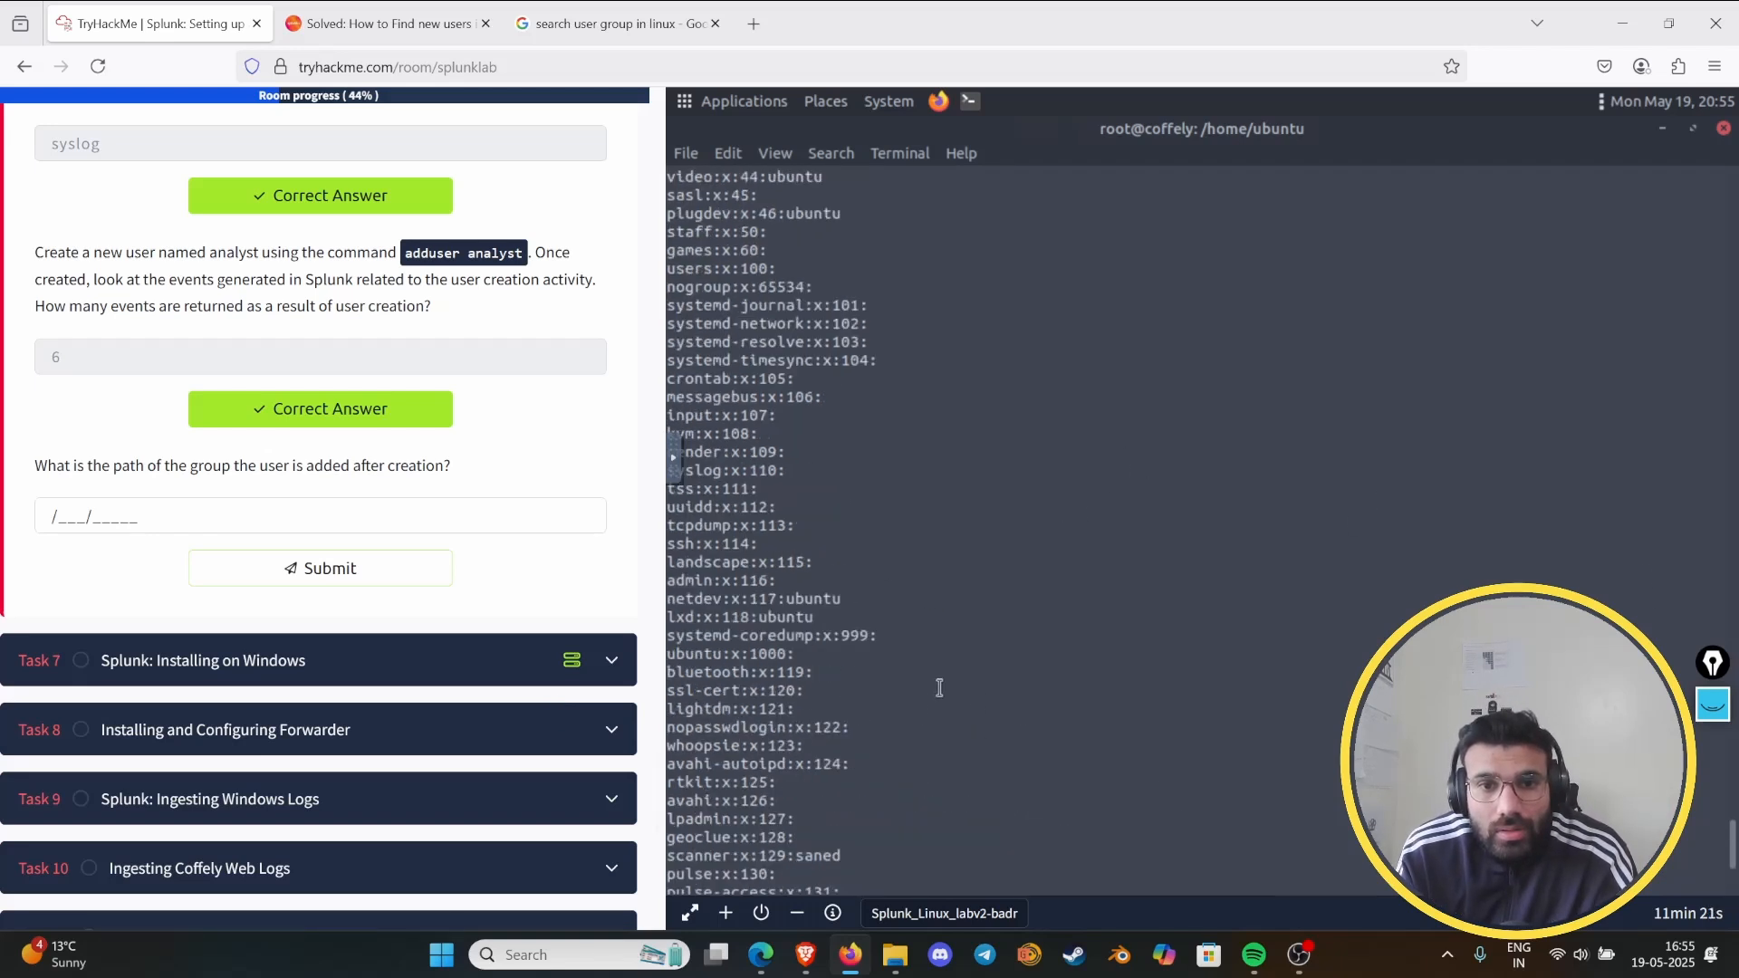
scroll(944, 657, "up", 10)
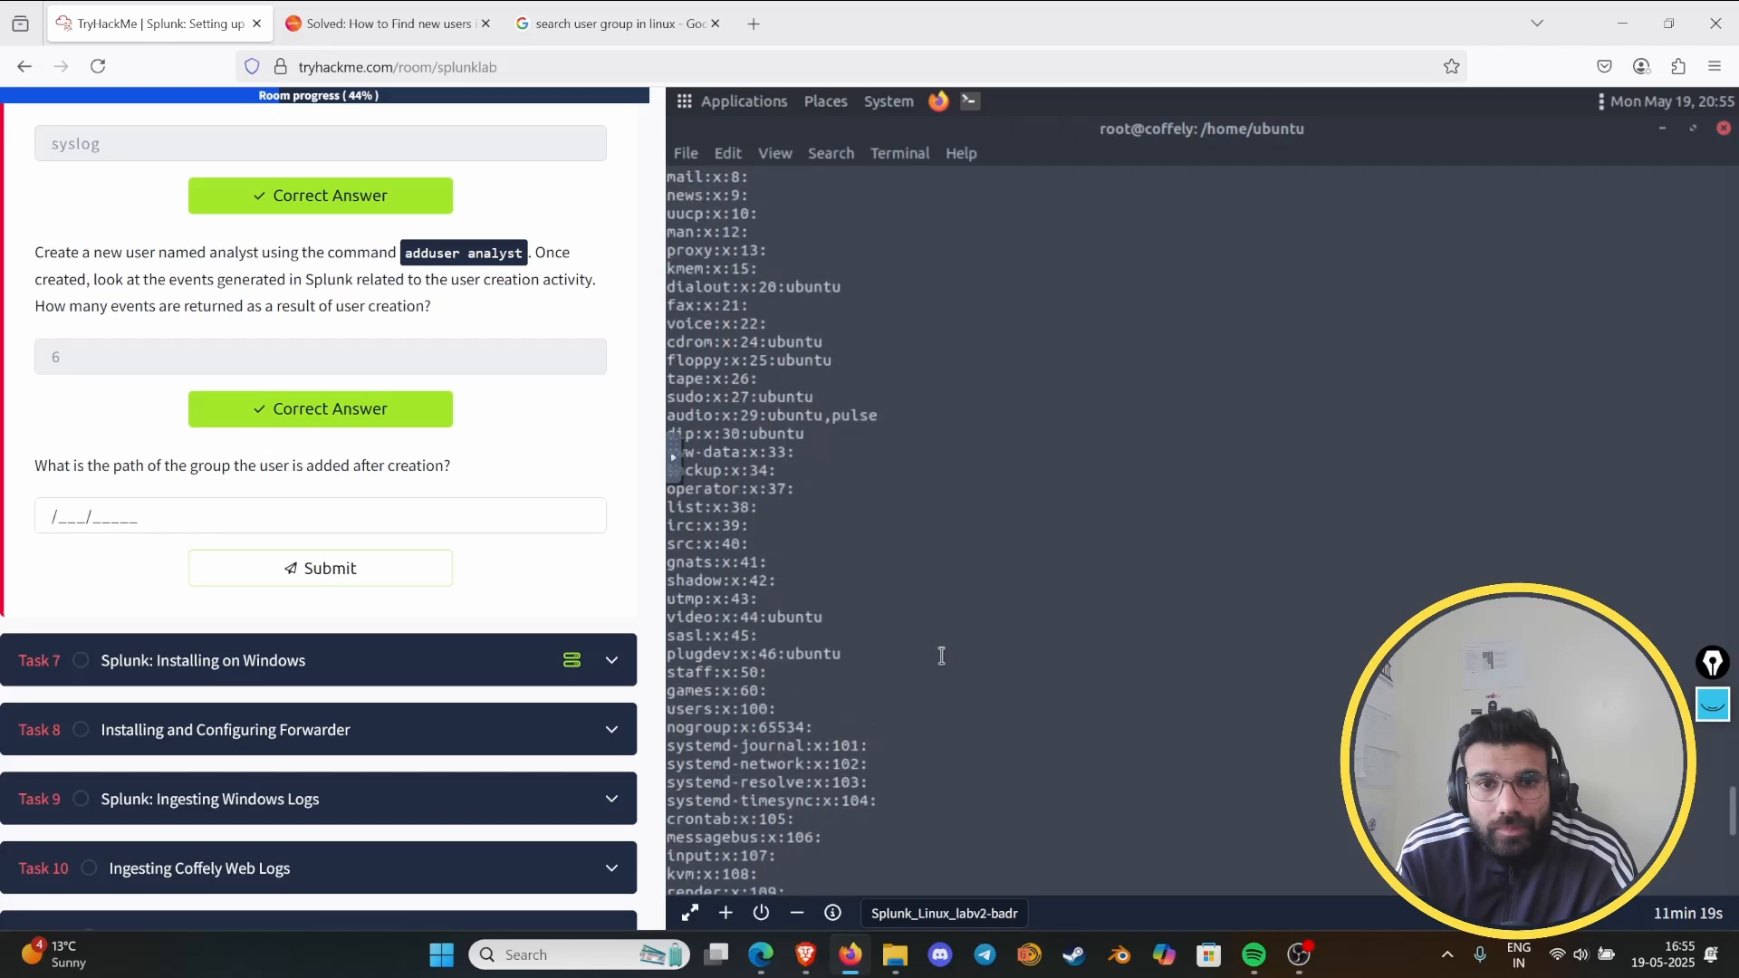
scroll(874, 625, "up", 6)
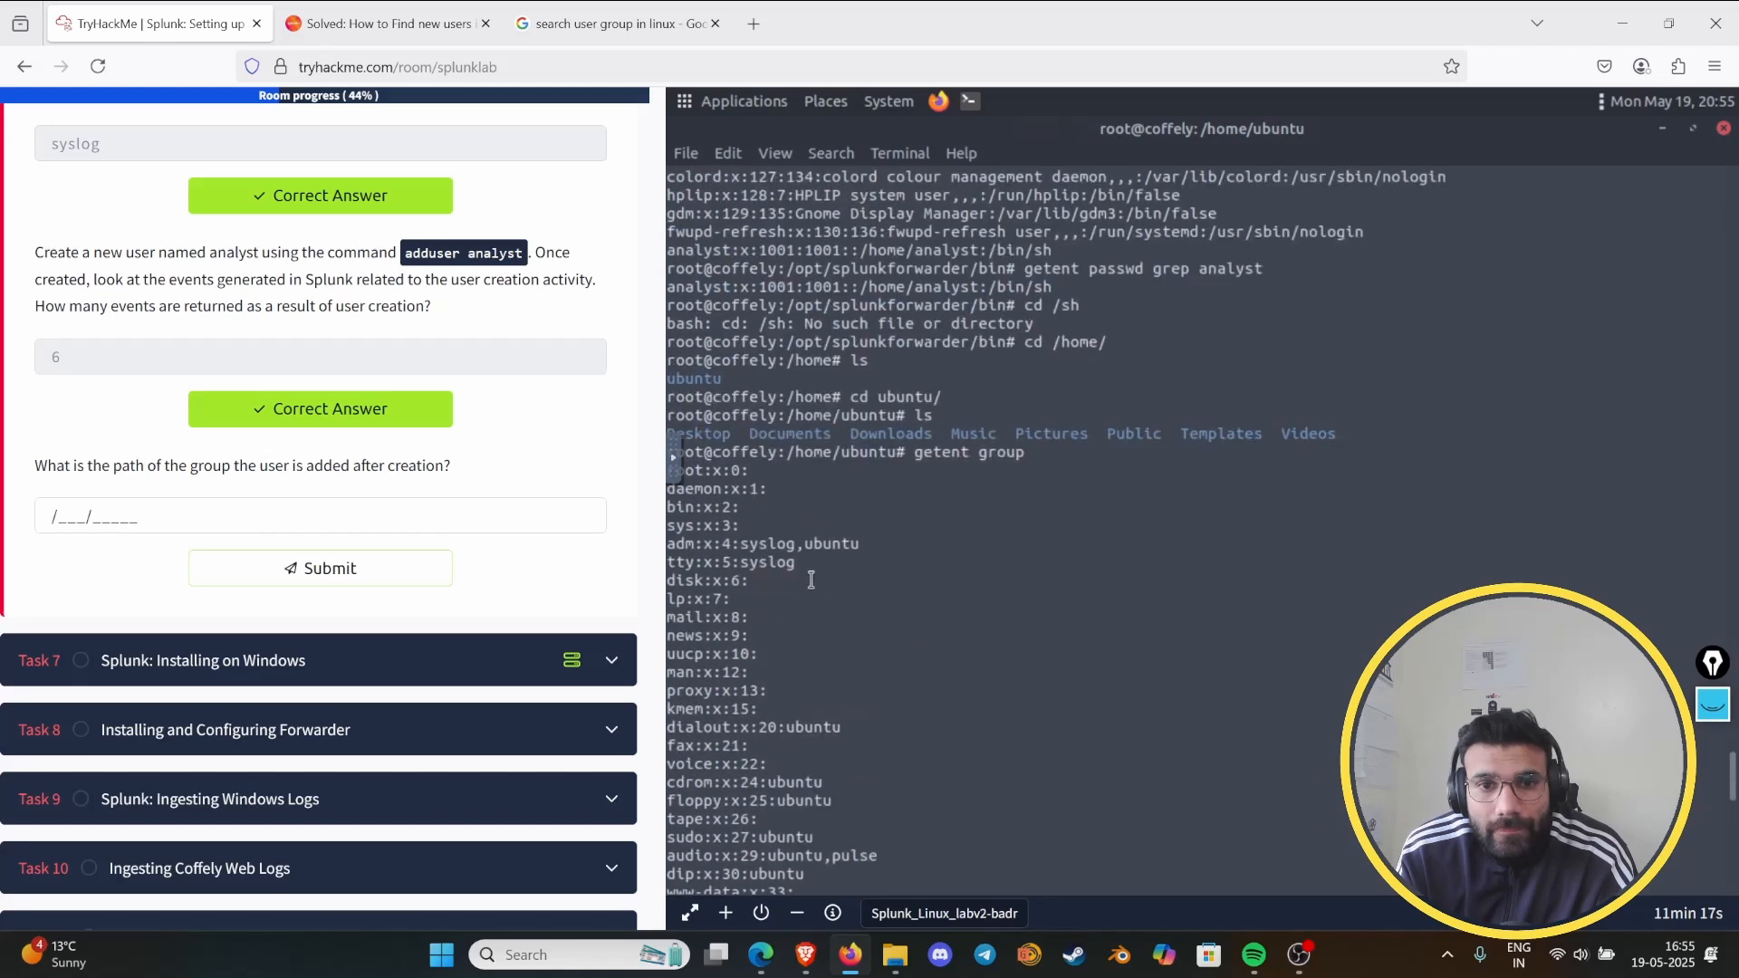
scroll(828, 576, "down", 10)
scroll(827, 576, "down", 8)
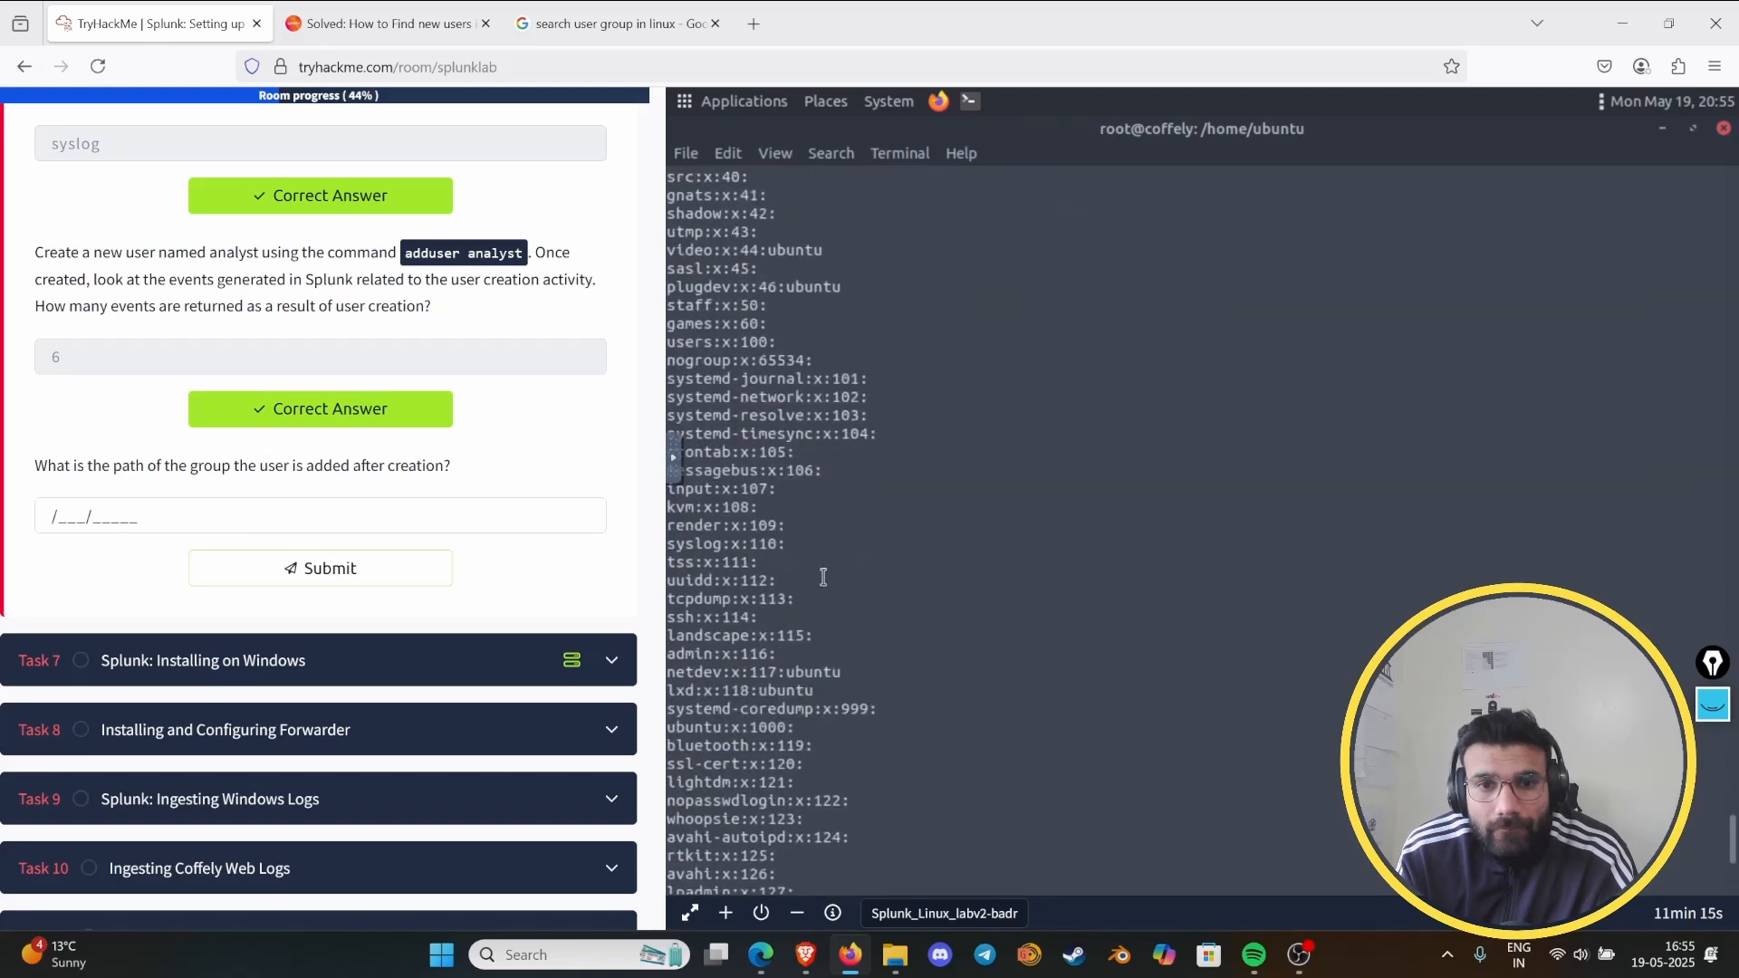
scroll(824, 575, "down", 3)
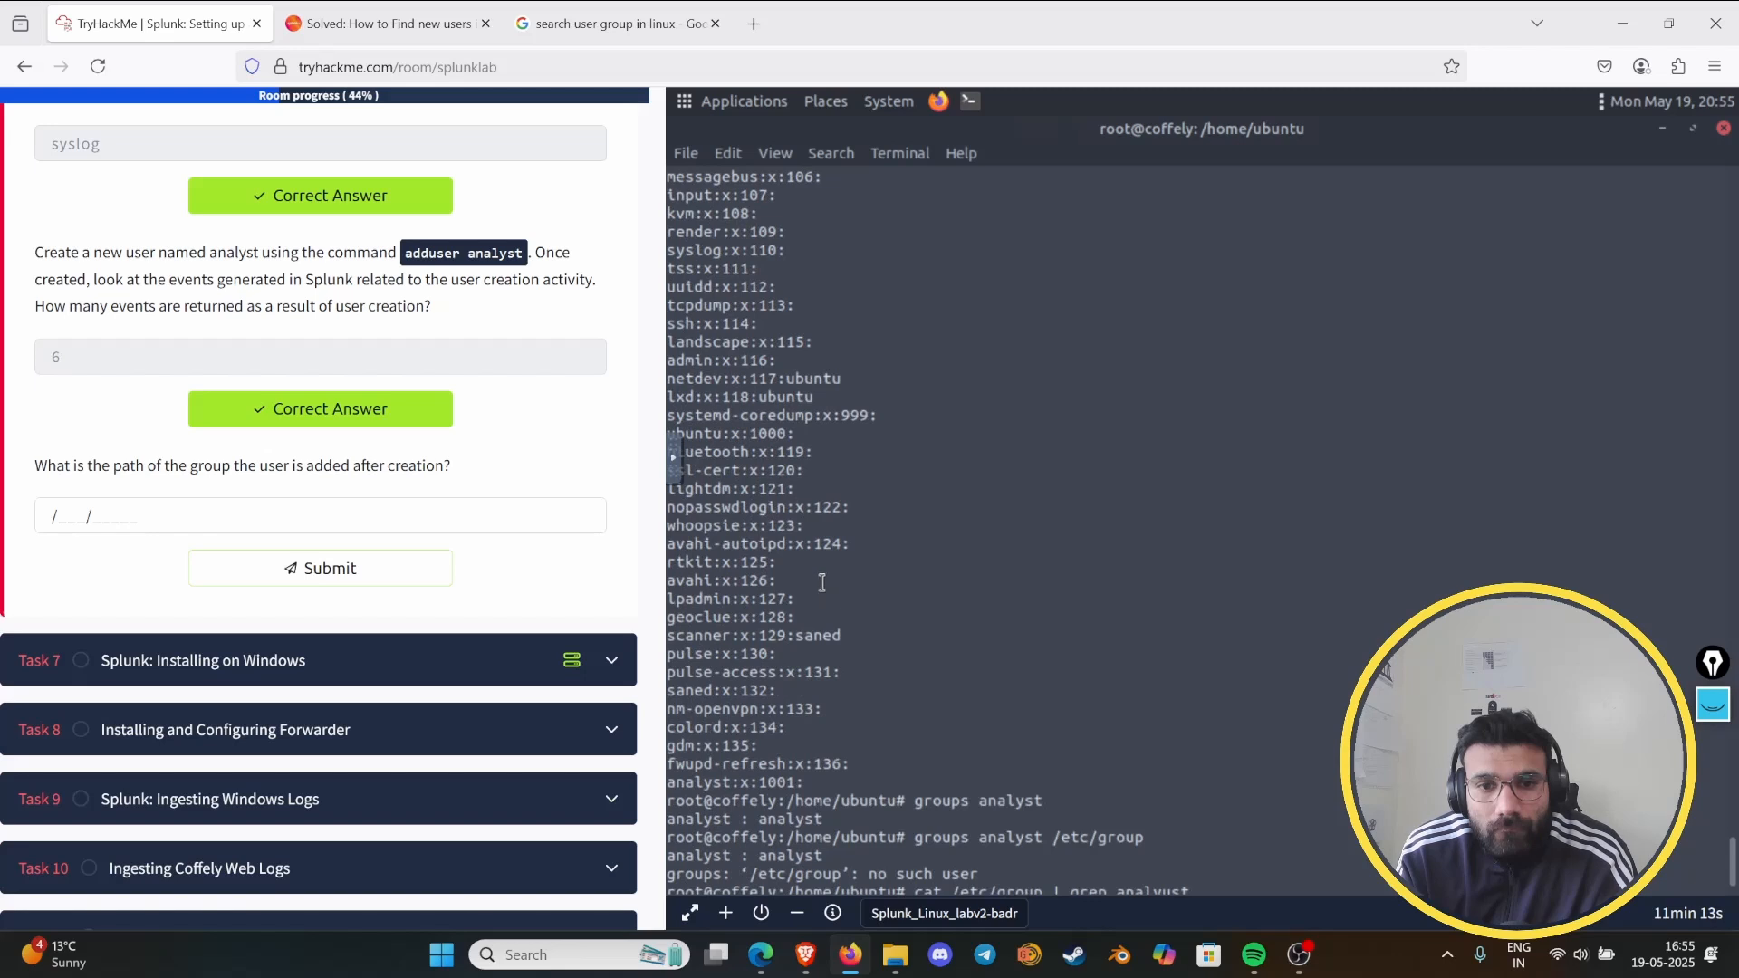
scroll(822, 581, "down", 2)
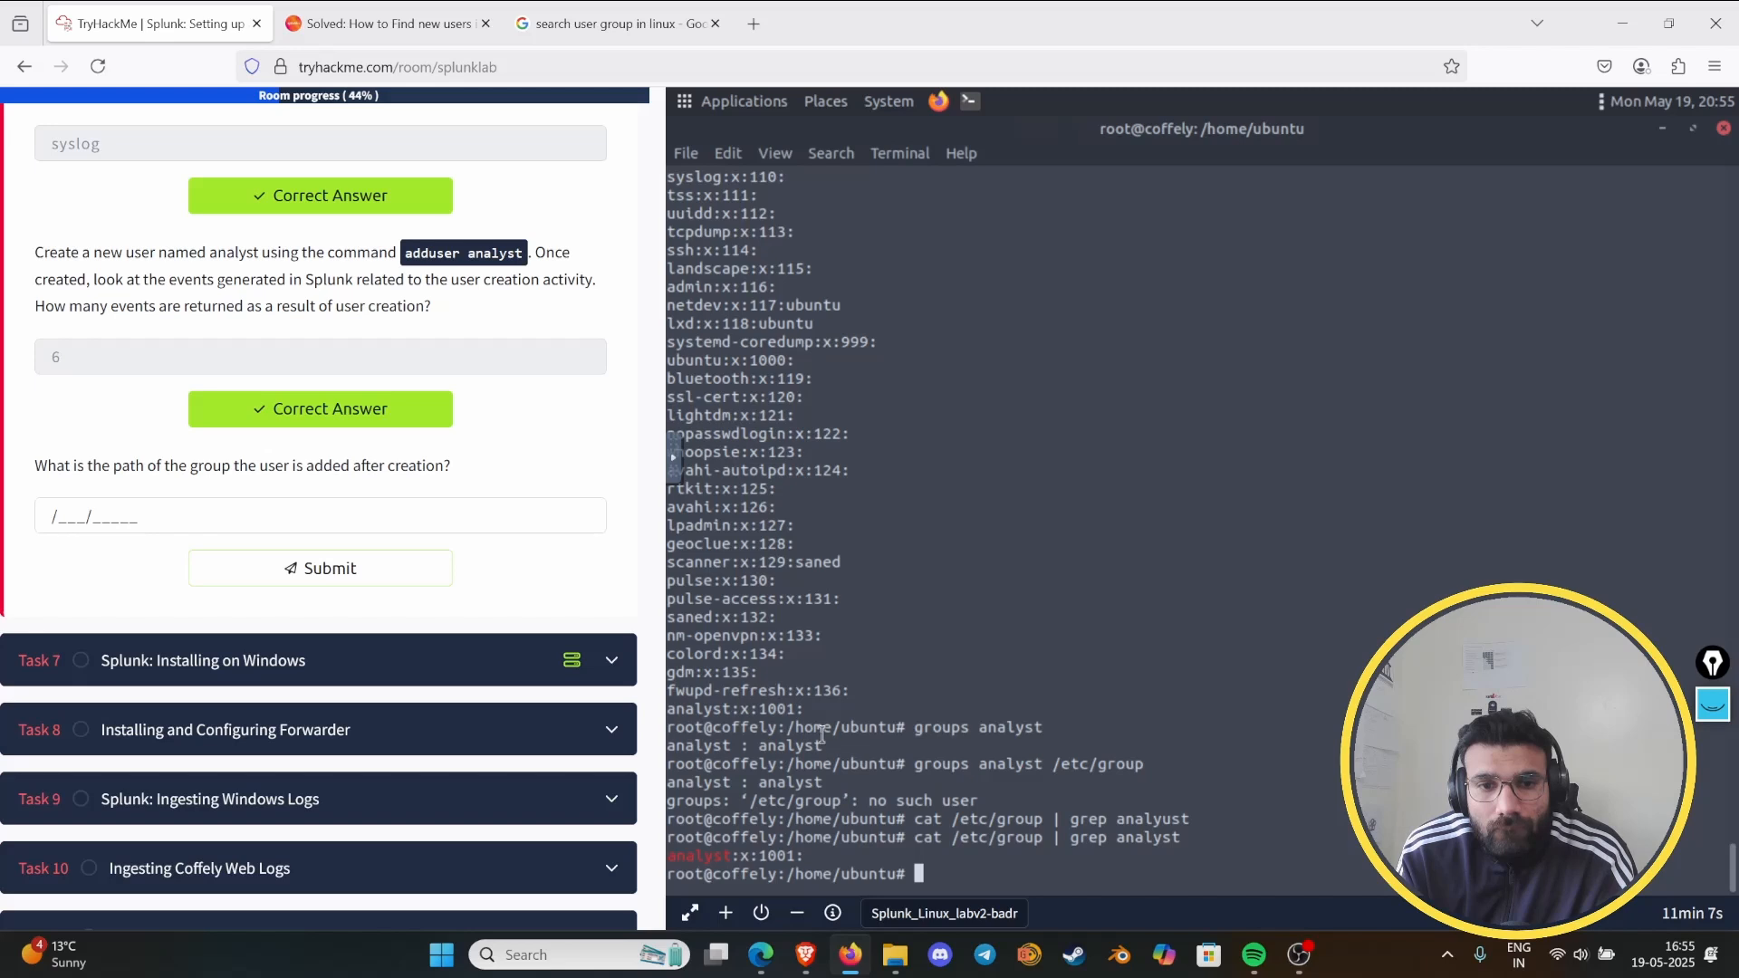
- Examine the getent group listing again, highlighting the ID parts of the ubuntu and analyst entries to compare them
scroll(807, 717, "up", 3)
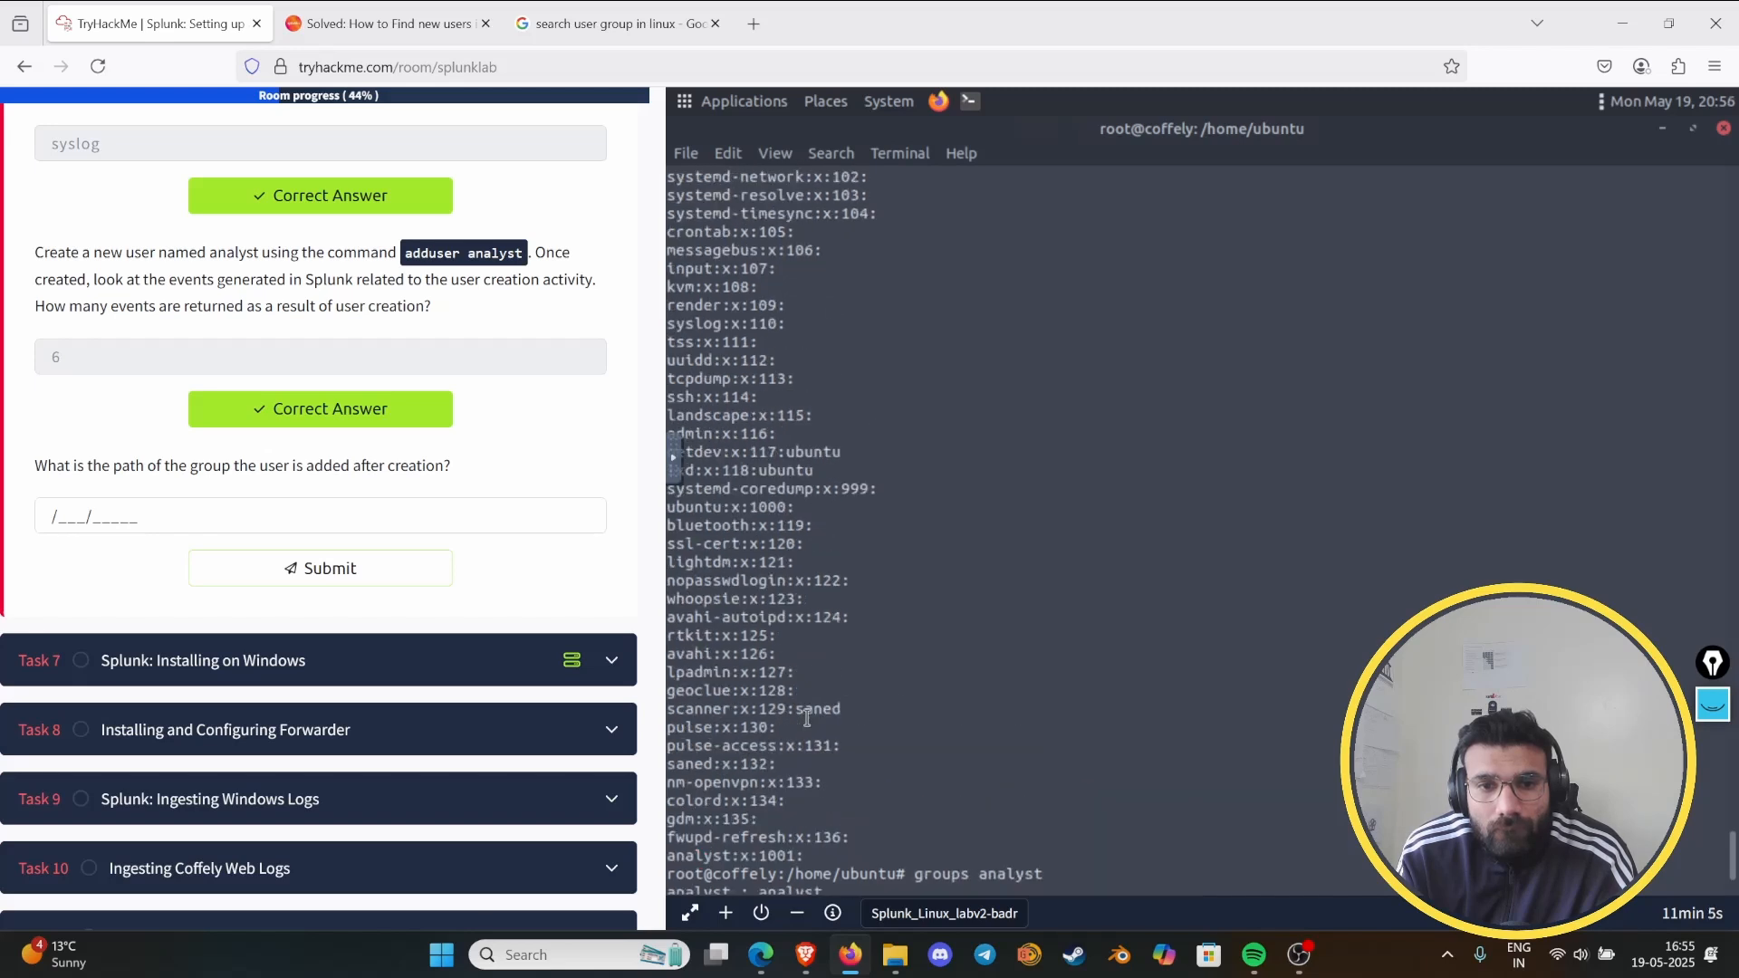
scroll(732, 711, "up", 2)
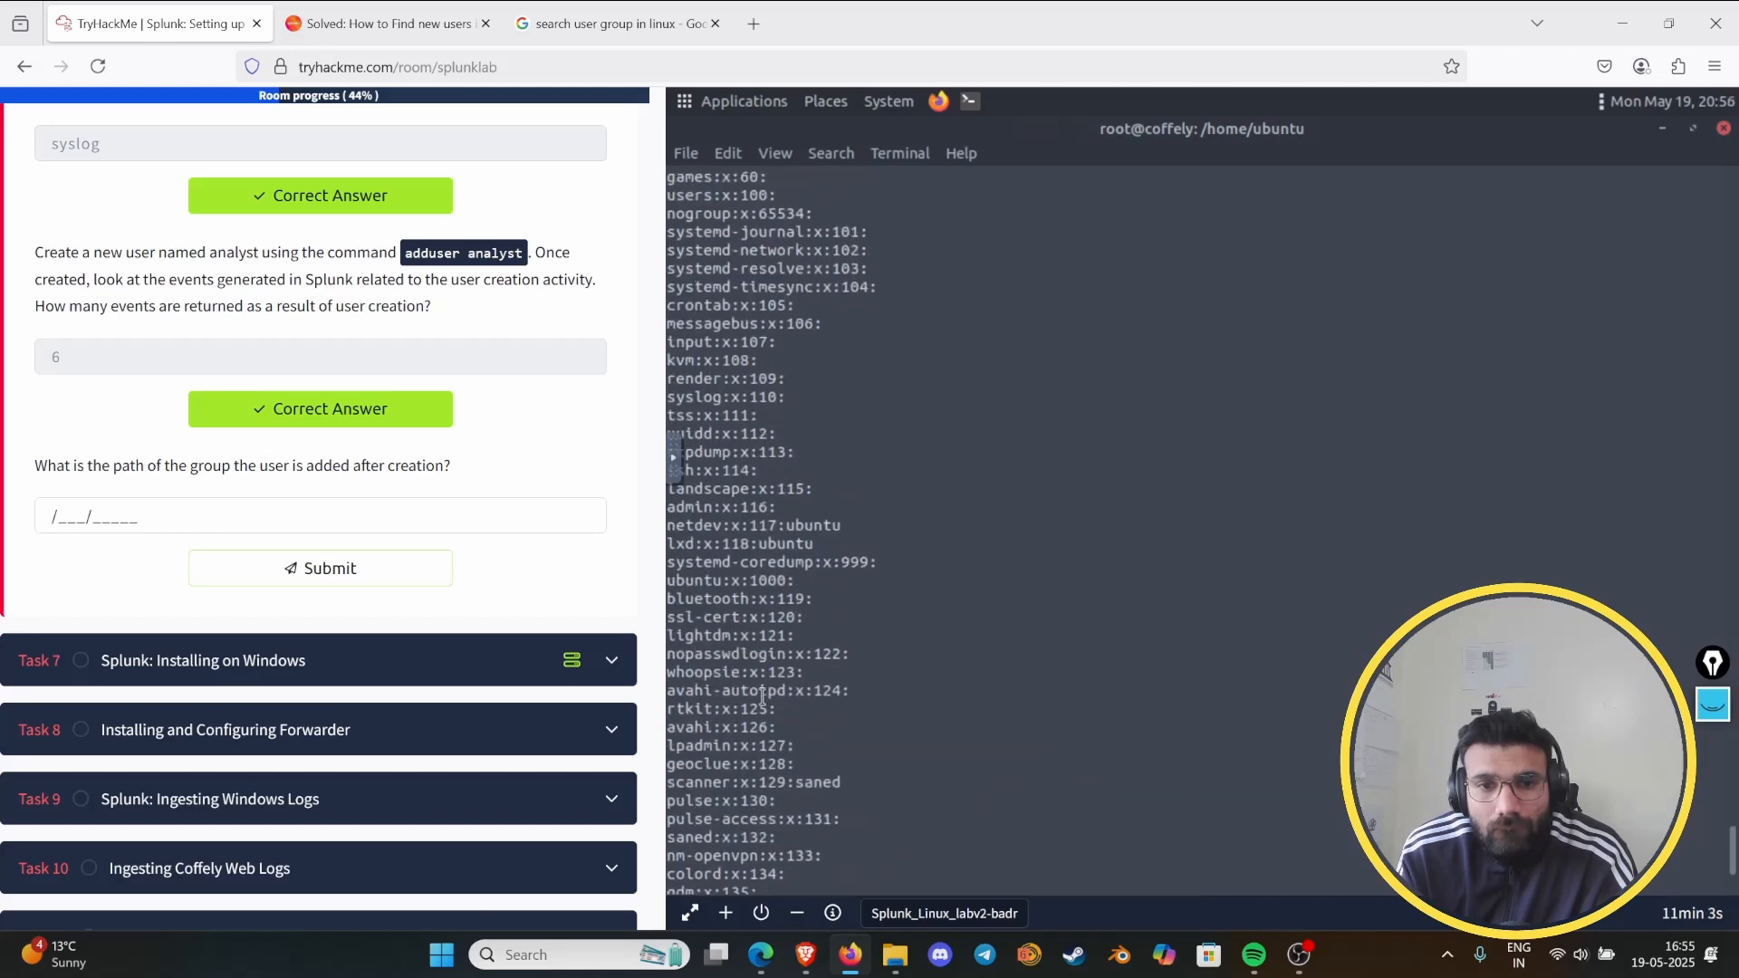
scroll(759, 699, "up", 2)
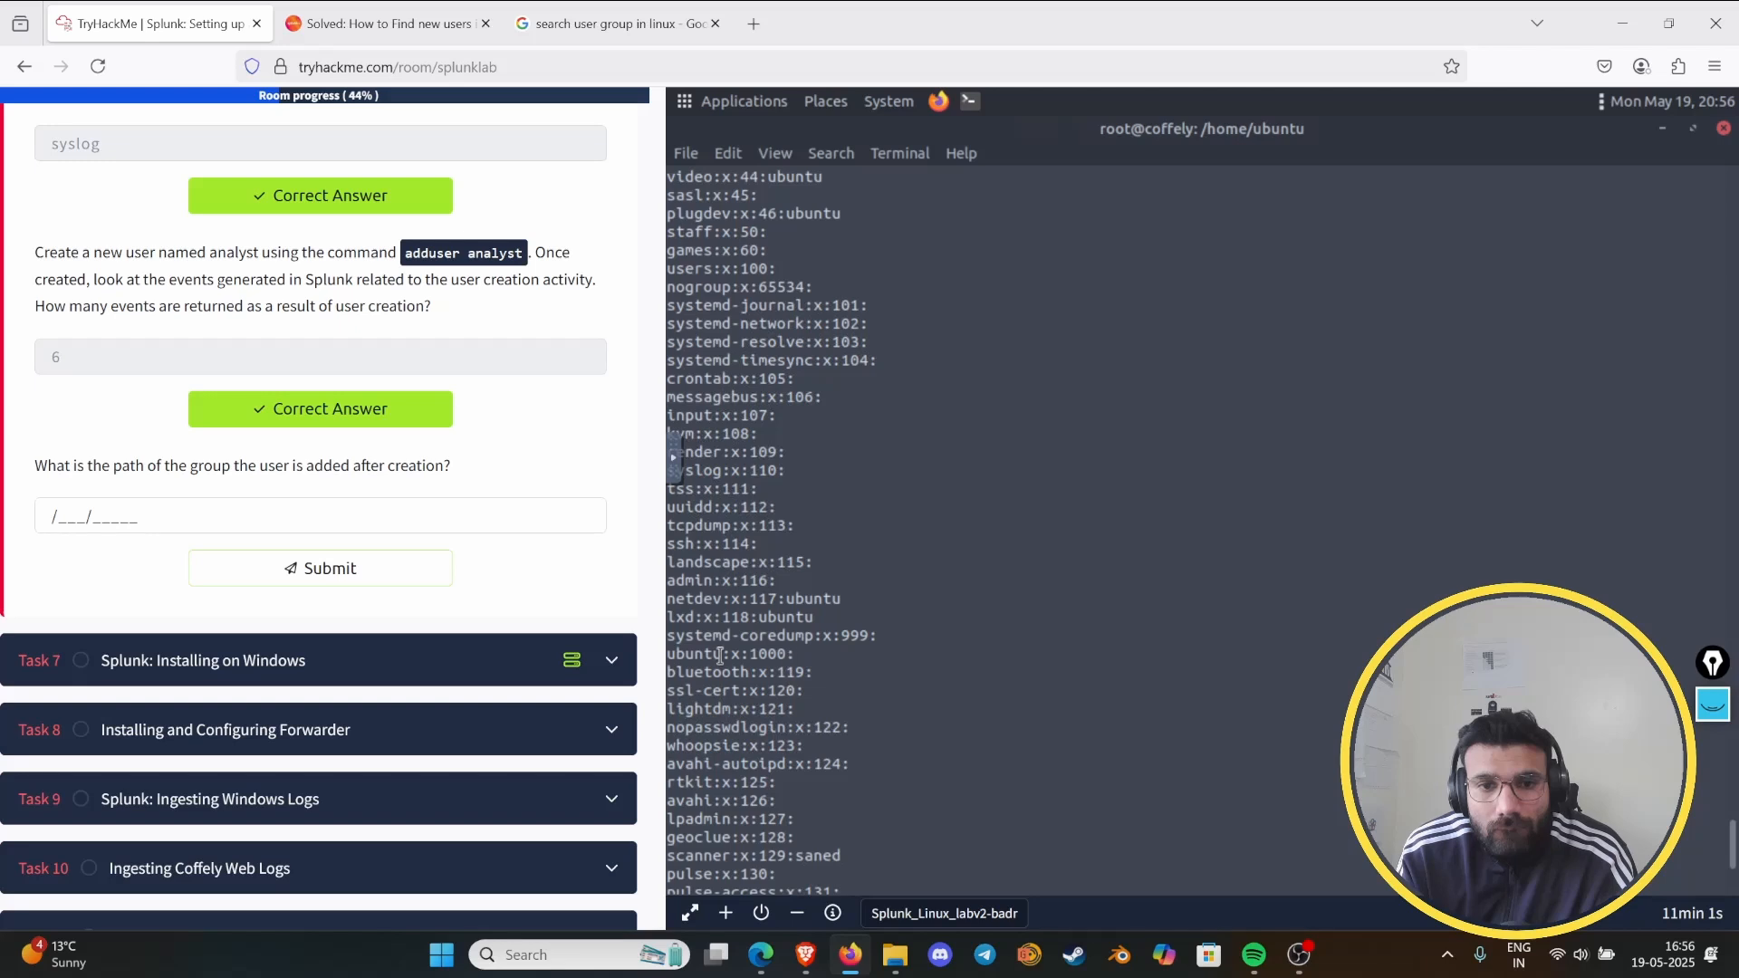
left_click_drag(720, 655, 787, 654)
scroll(887, 757, "up", 2)
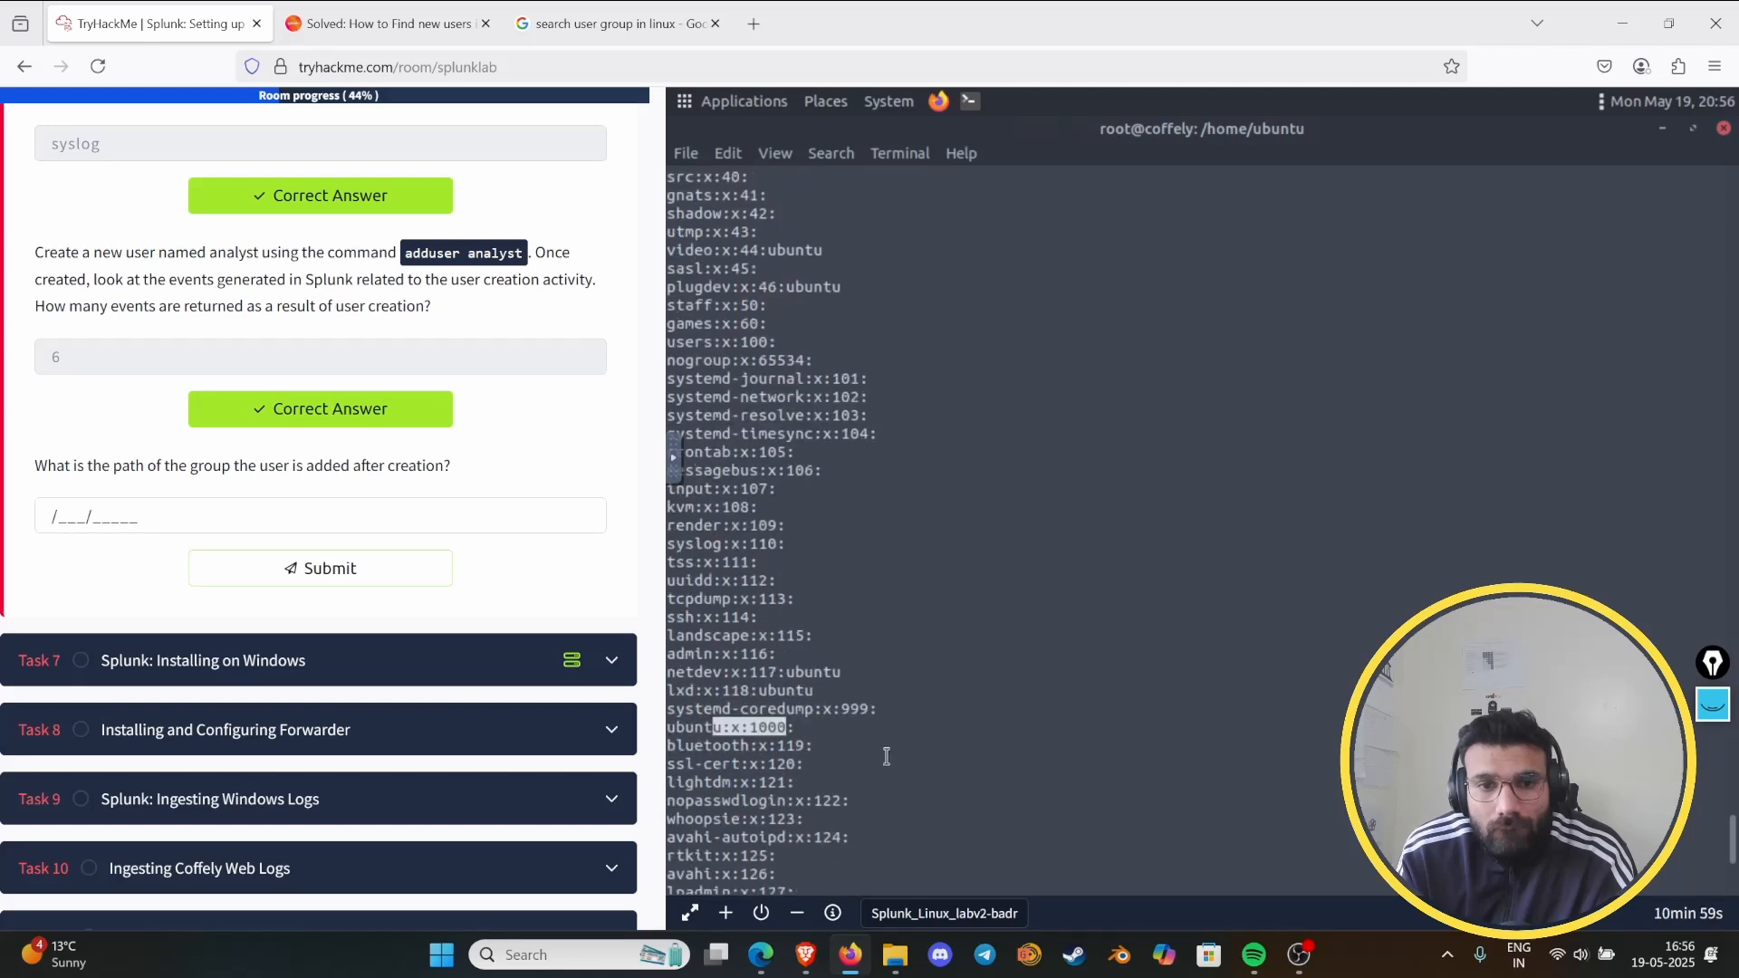
scroll(852, 726, "up", 2)
scroll(840, 716, "up", 3)
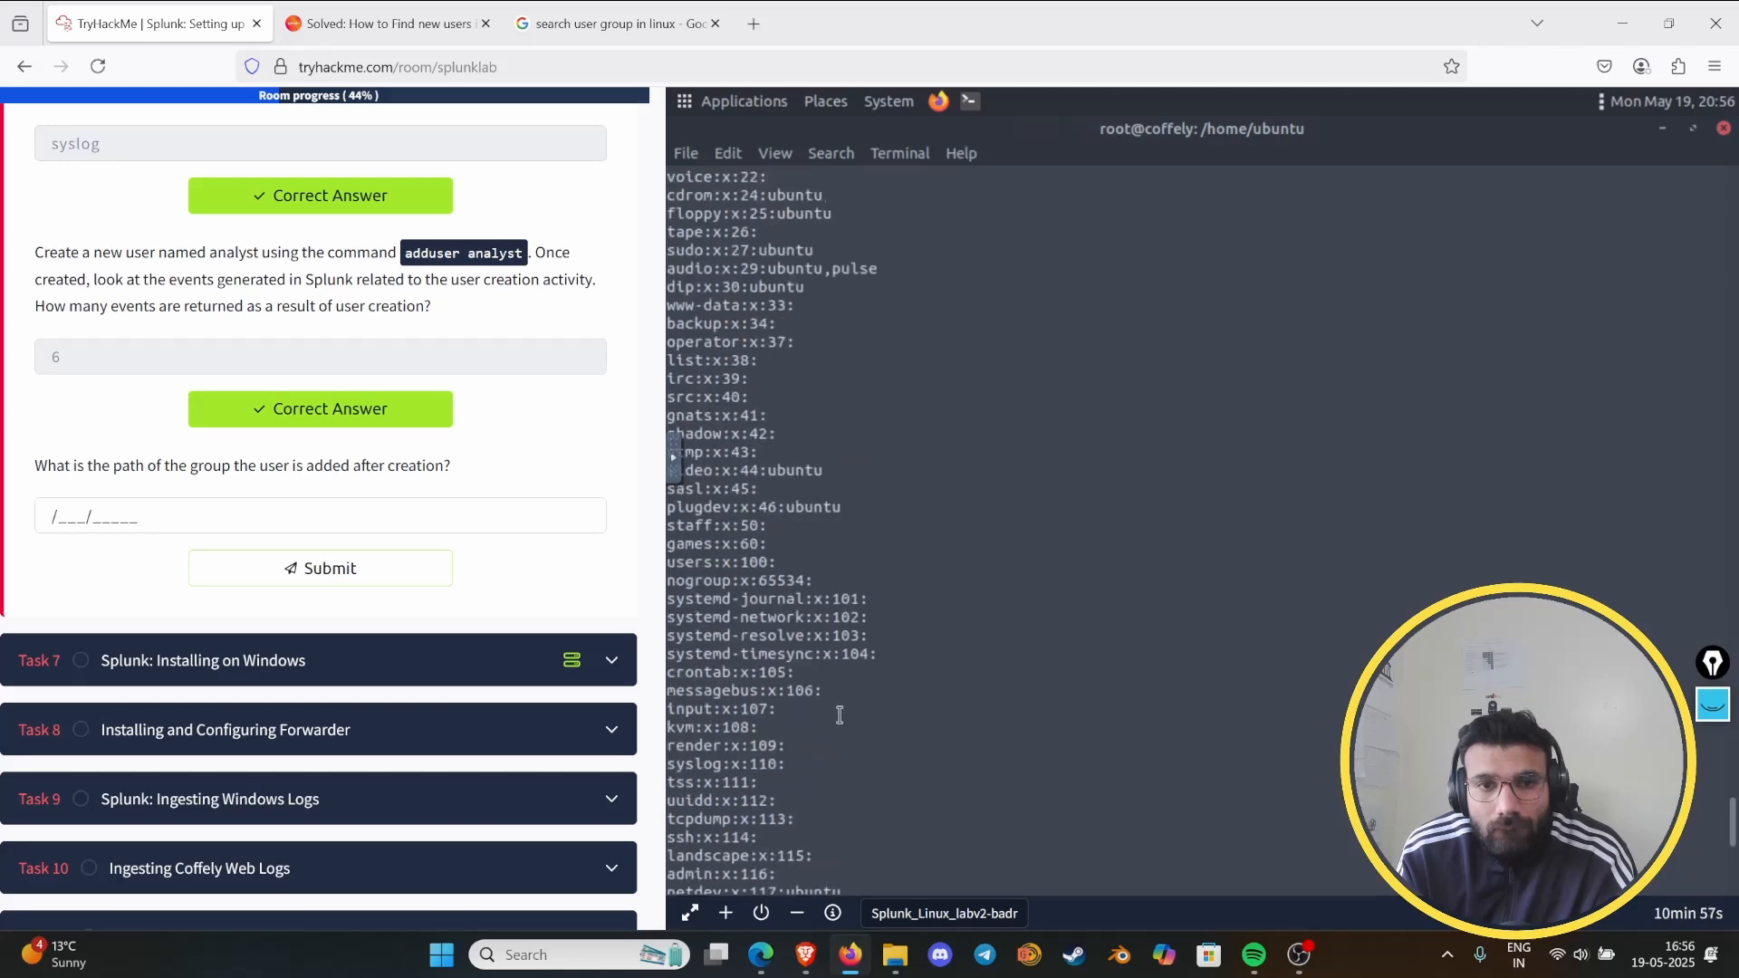
scroll(895, 660, "up", 5)
scroll(888, 657, "up", 8)
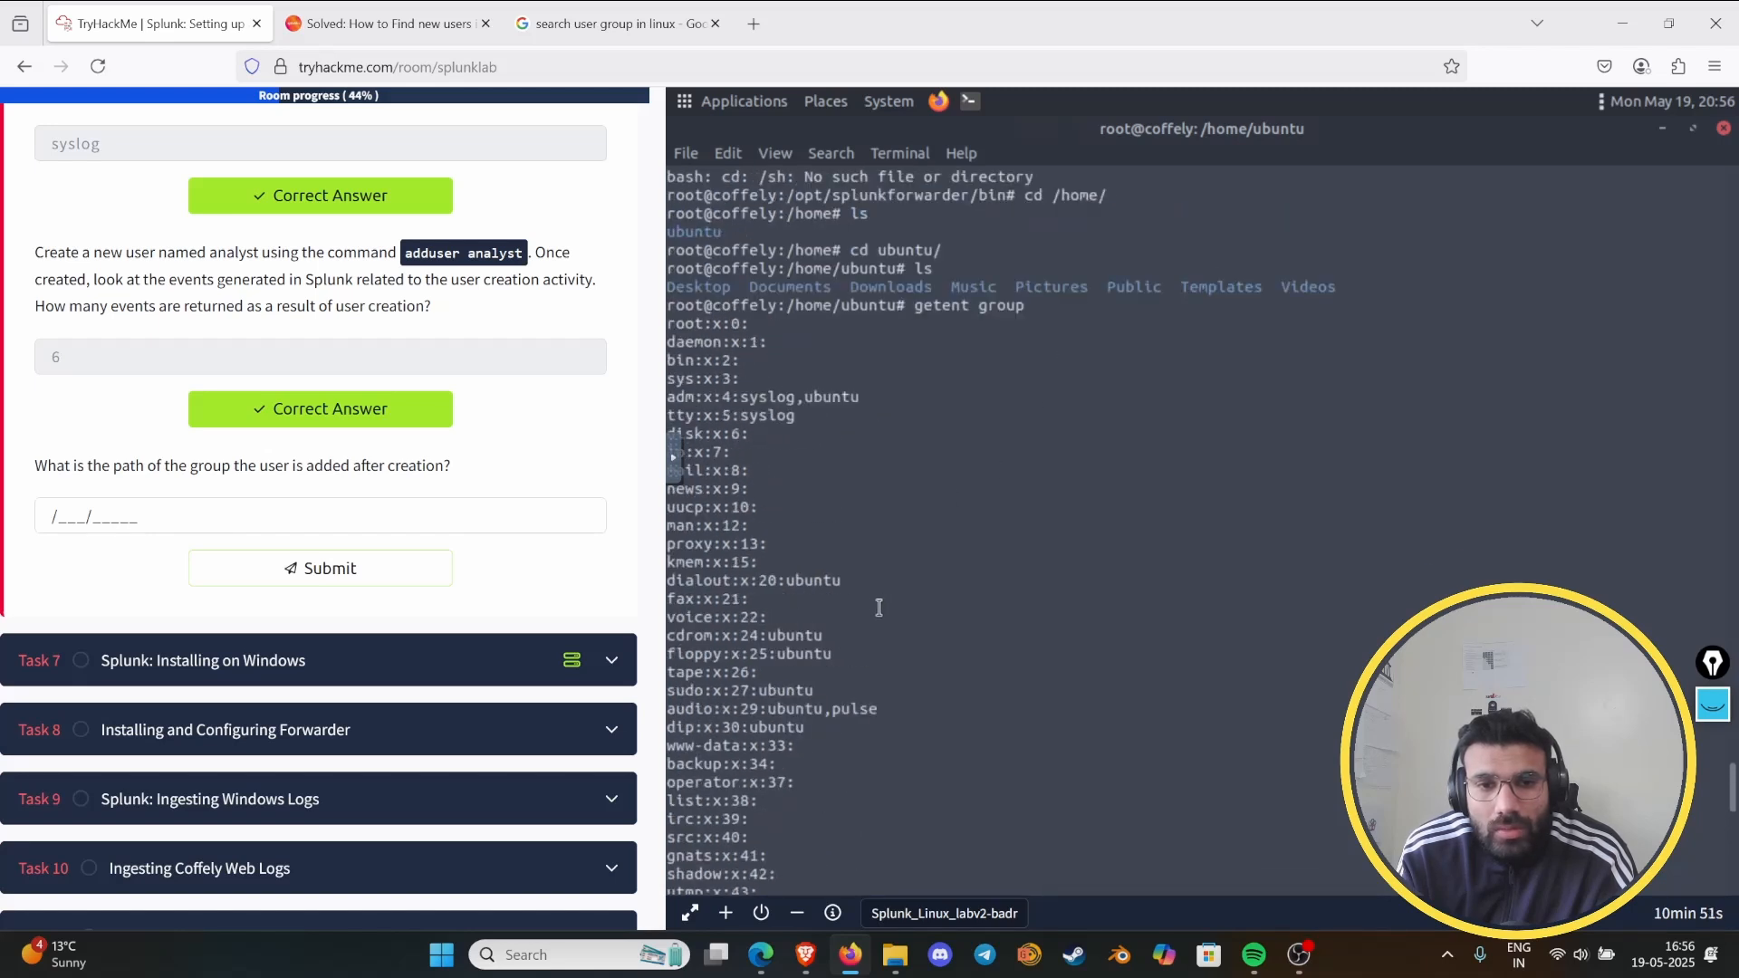
scroll(880, 606, "down", 8)
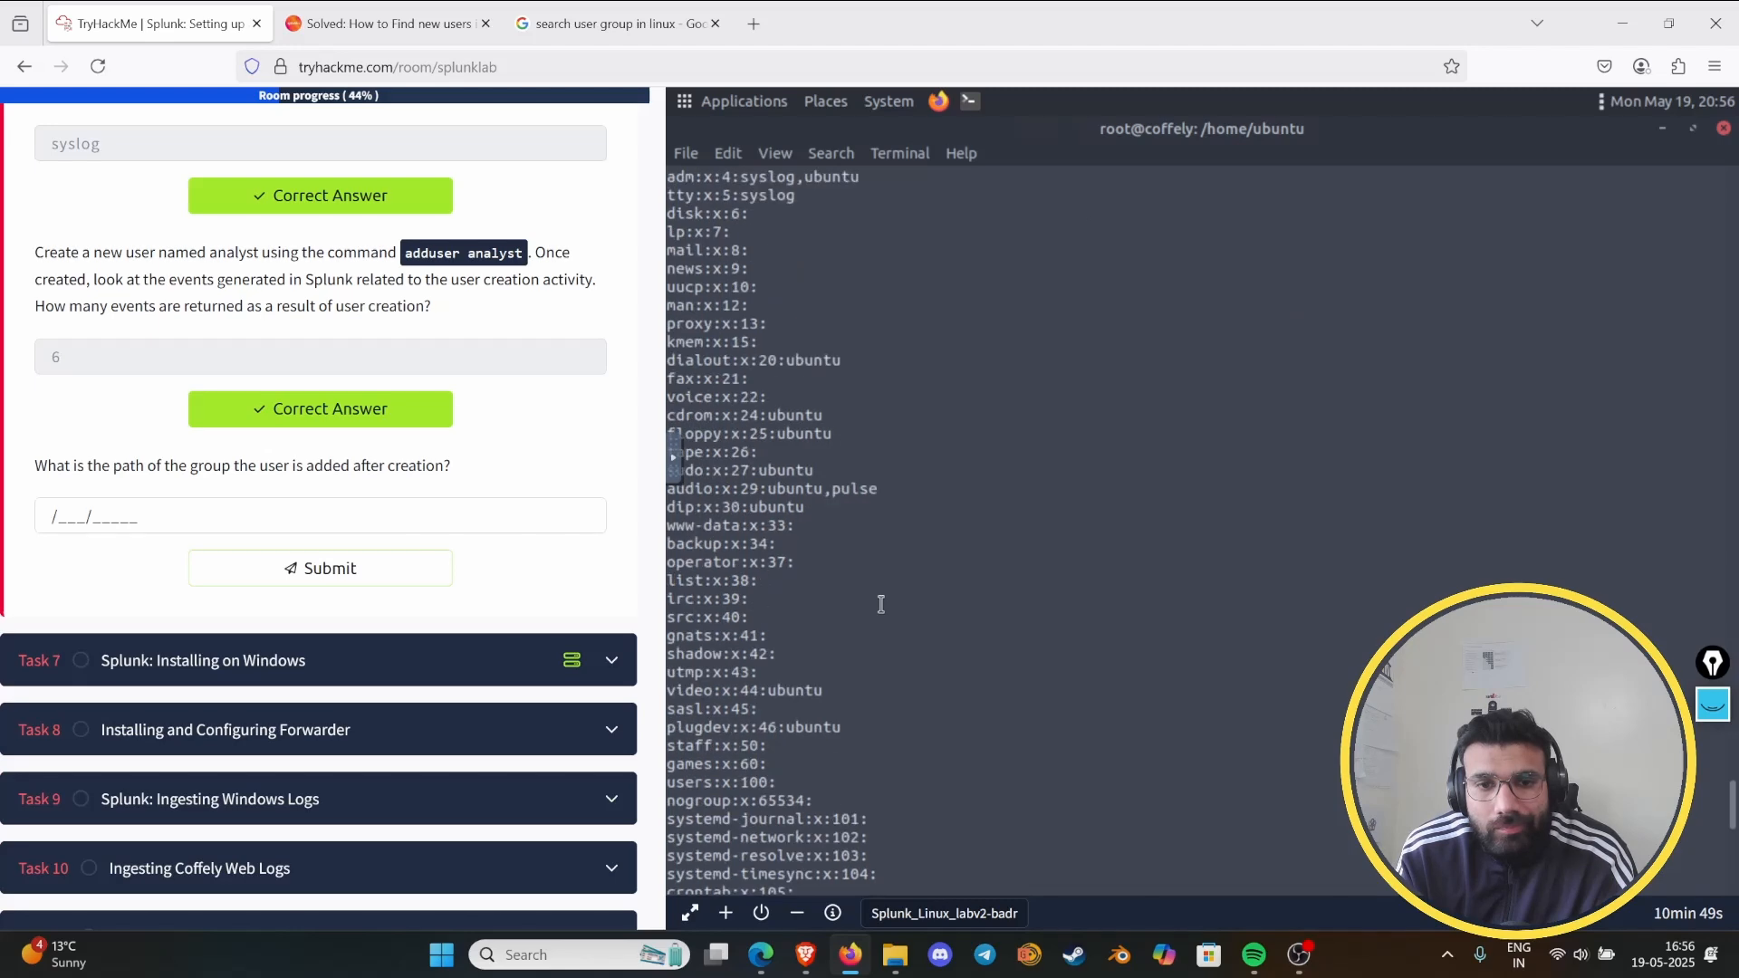
scroll(882, 604, "down", 4)
scroll(881, 604, "down", 6)
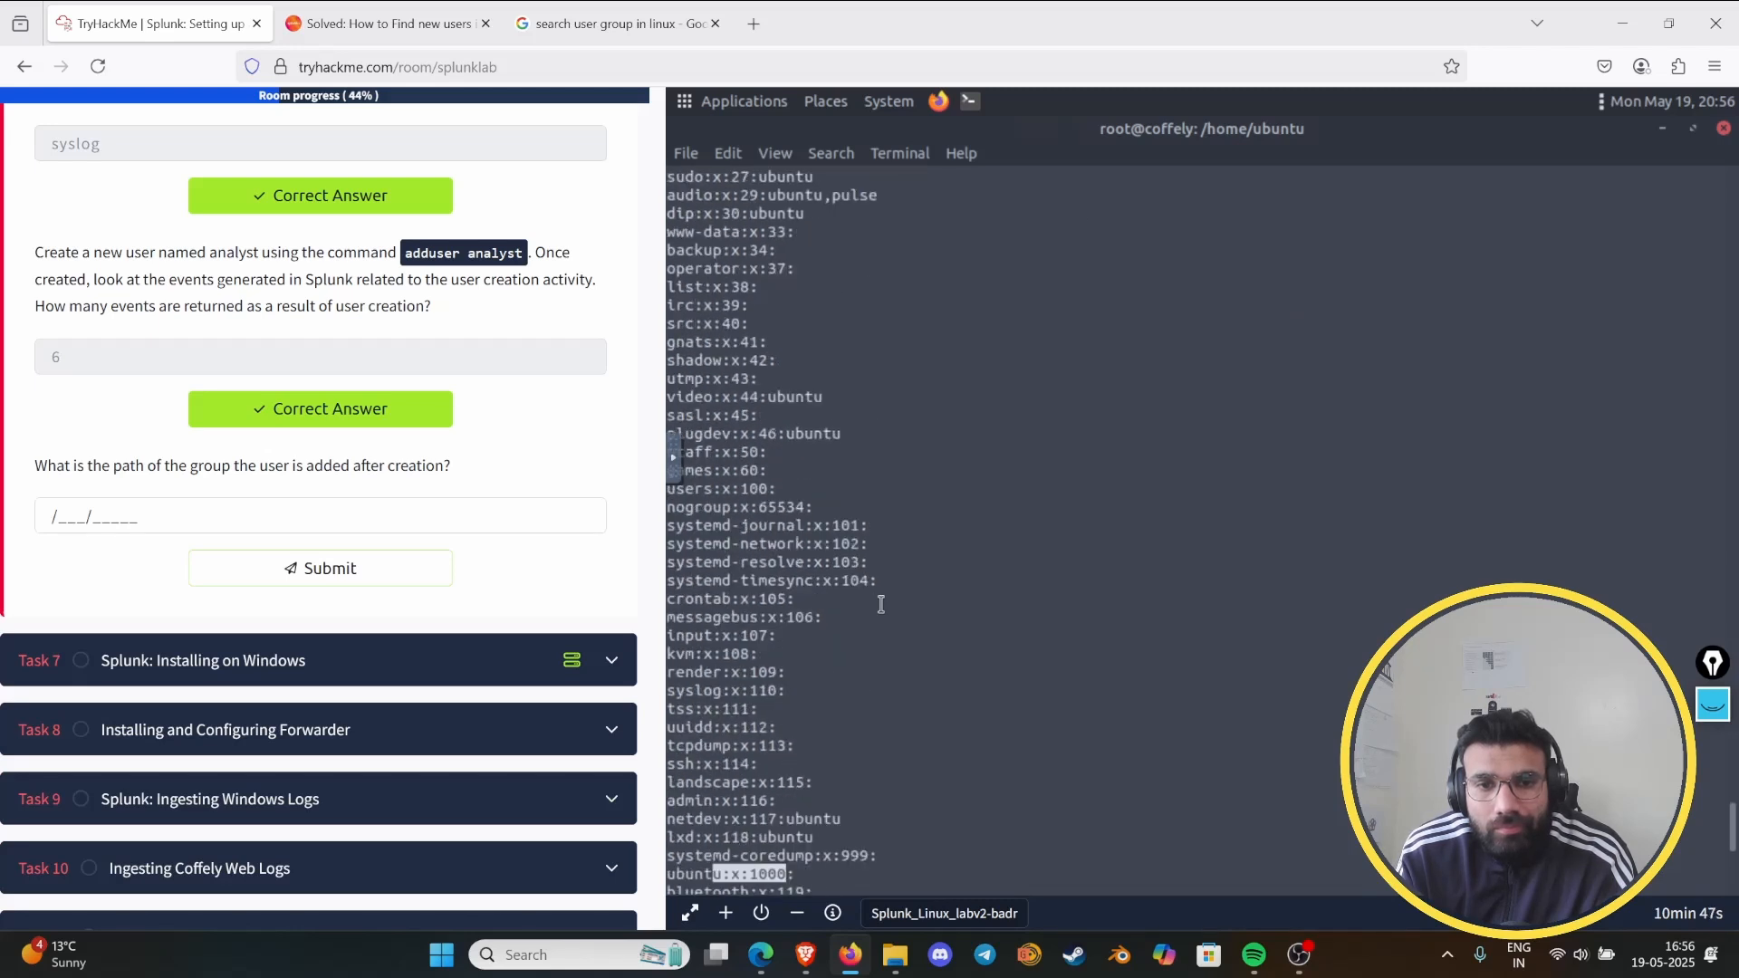
scroll(881, 604, "down", 2)
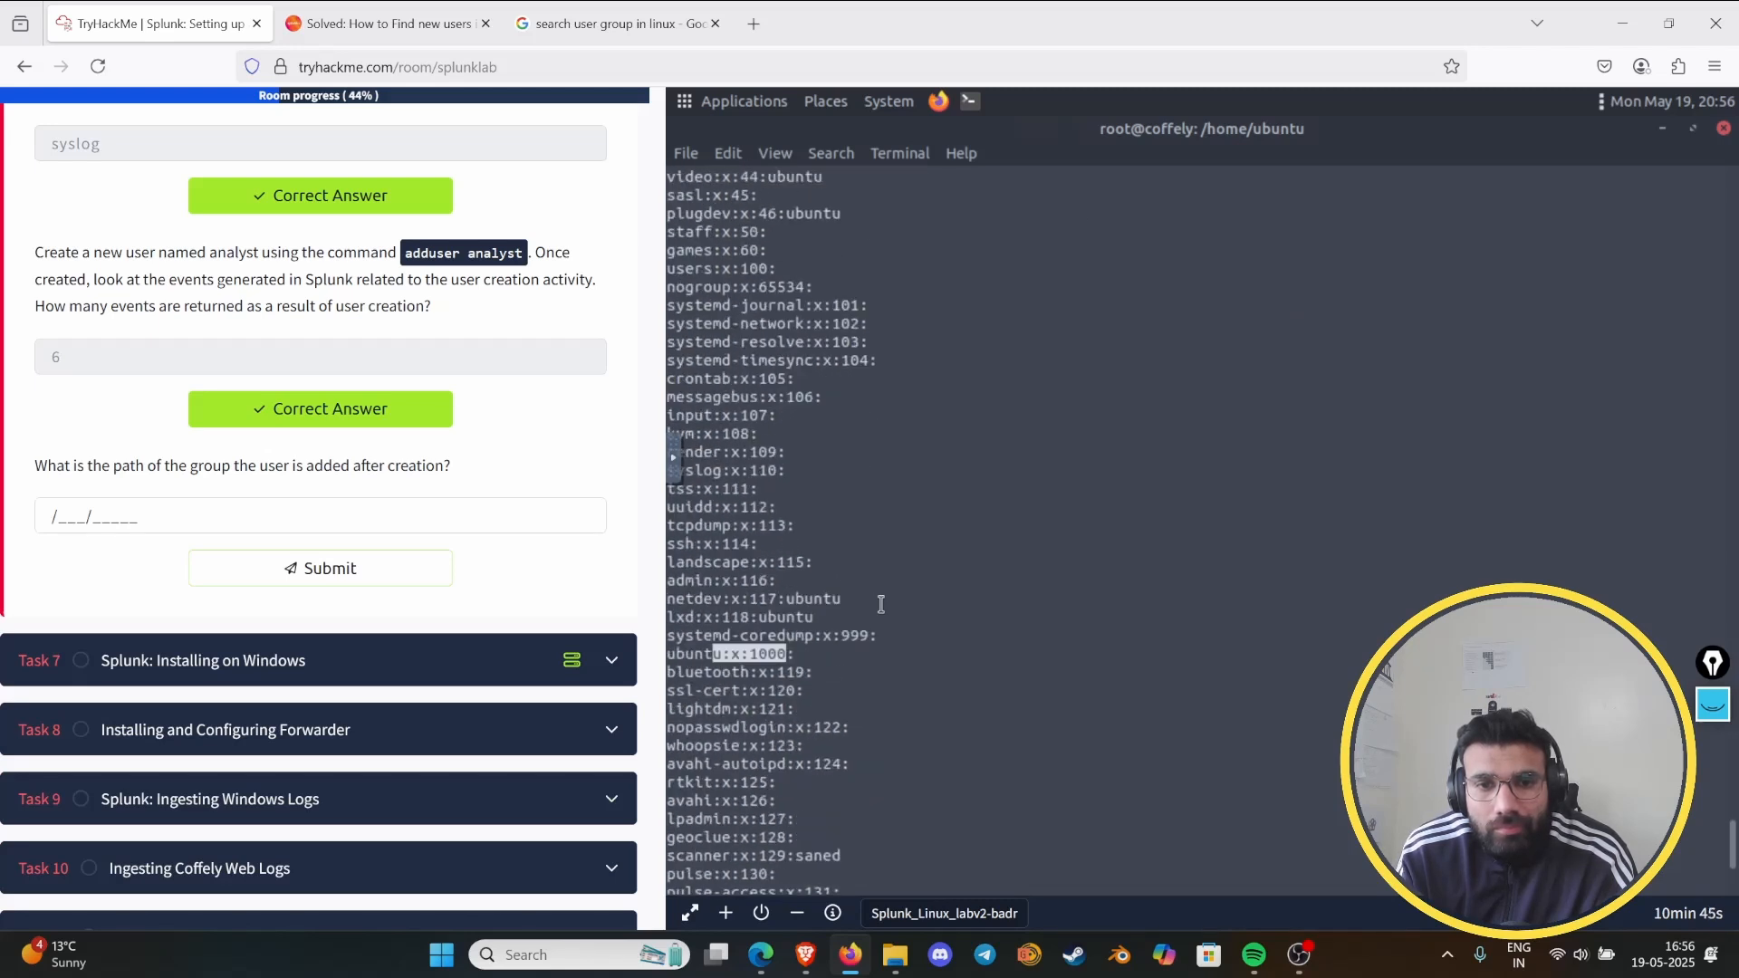
scroll(881, 604, "down", 2)
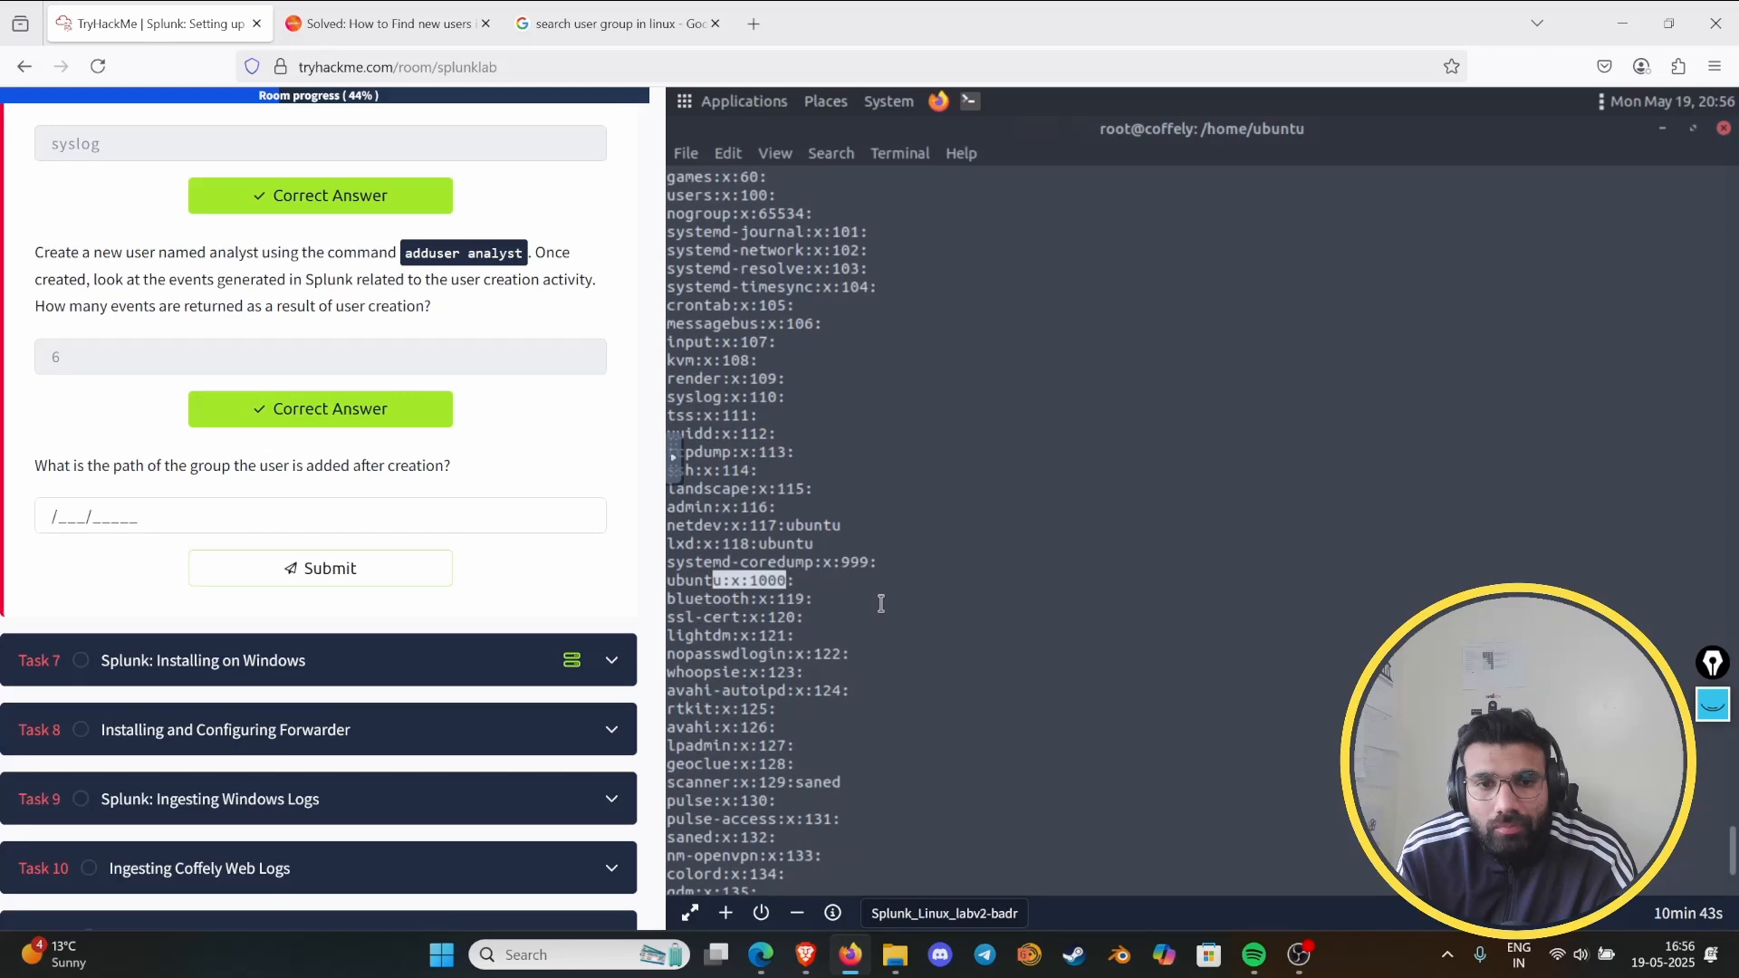
scroll(881, 604, "down", 2)
scroll(878, 604, "down", 2)
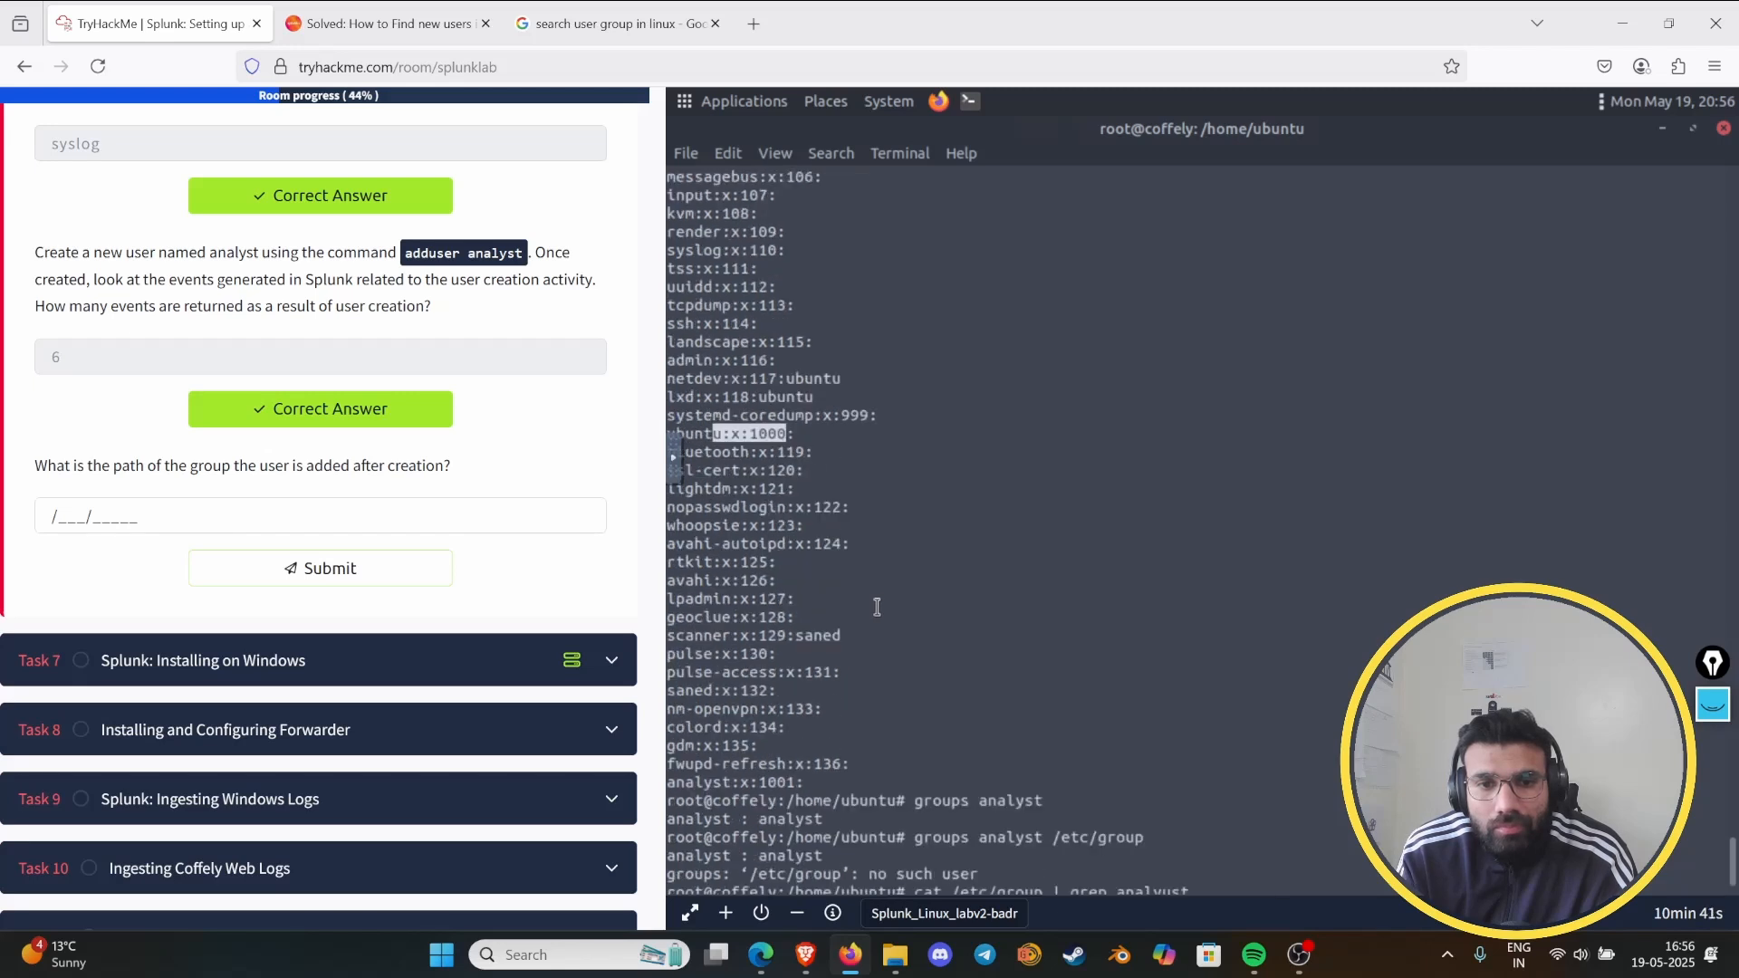
scroll(876, 607, "down", 2)
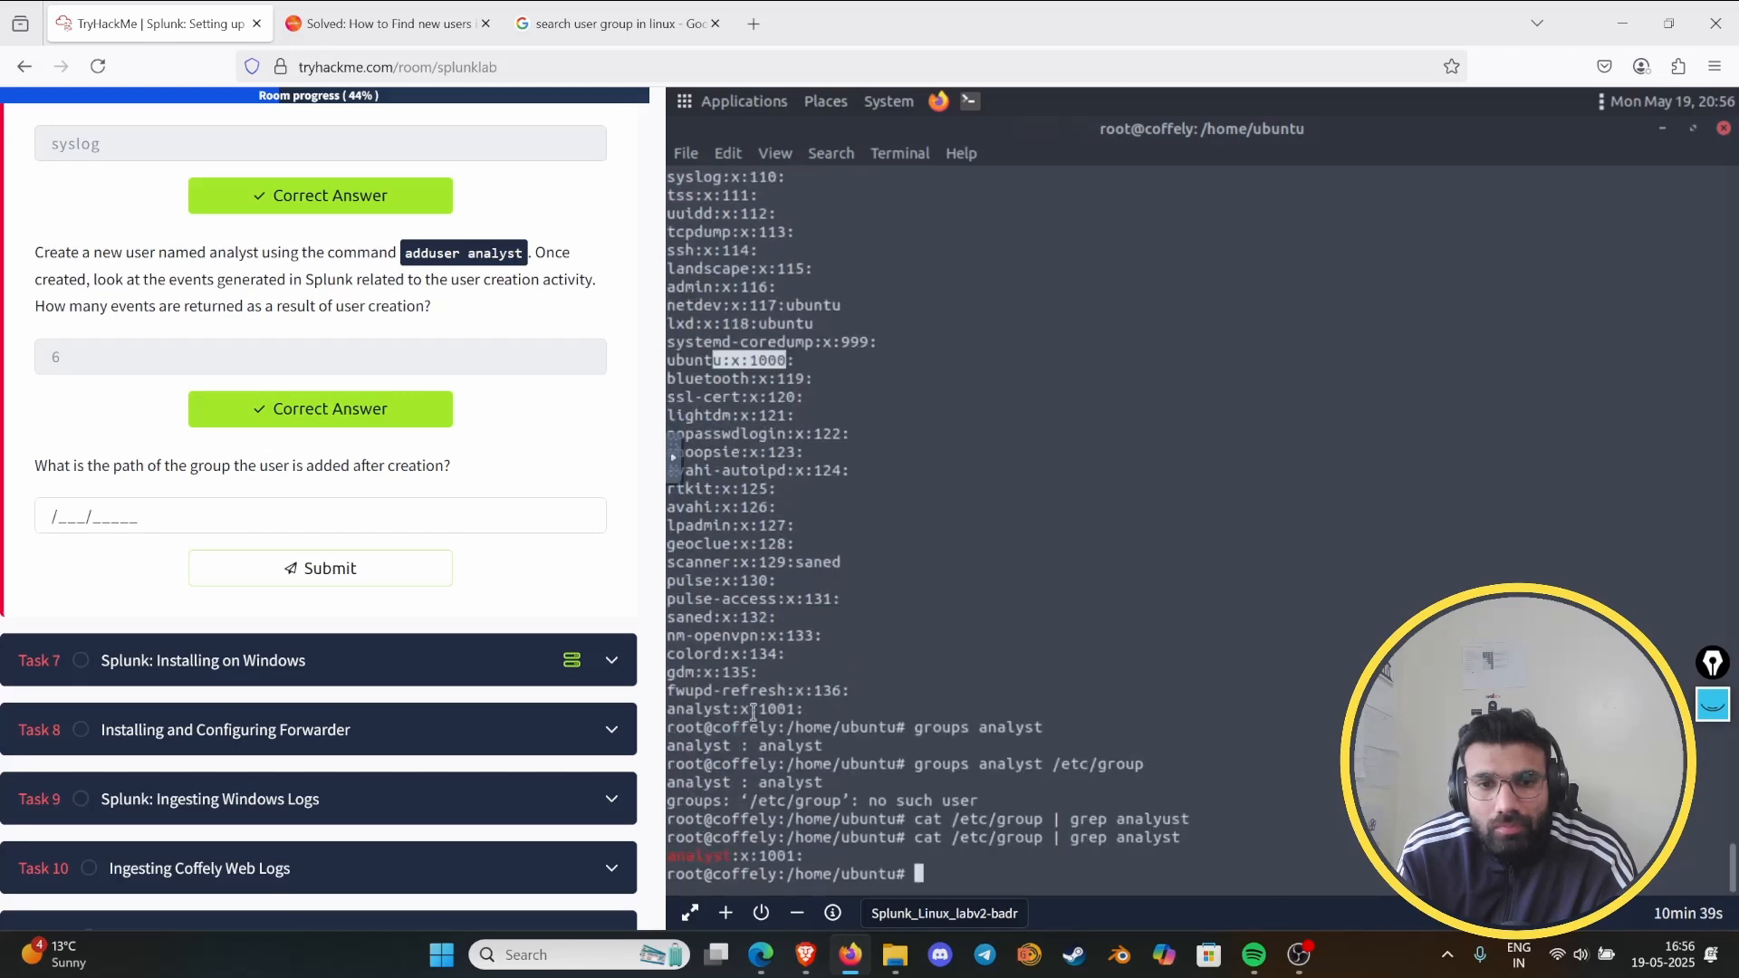
left_click_drag(740, 709, 804, 709)
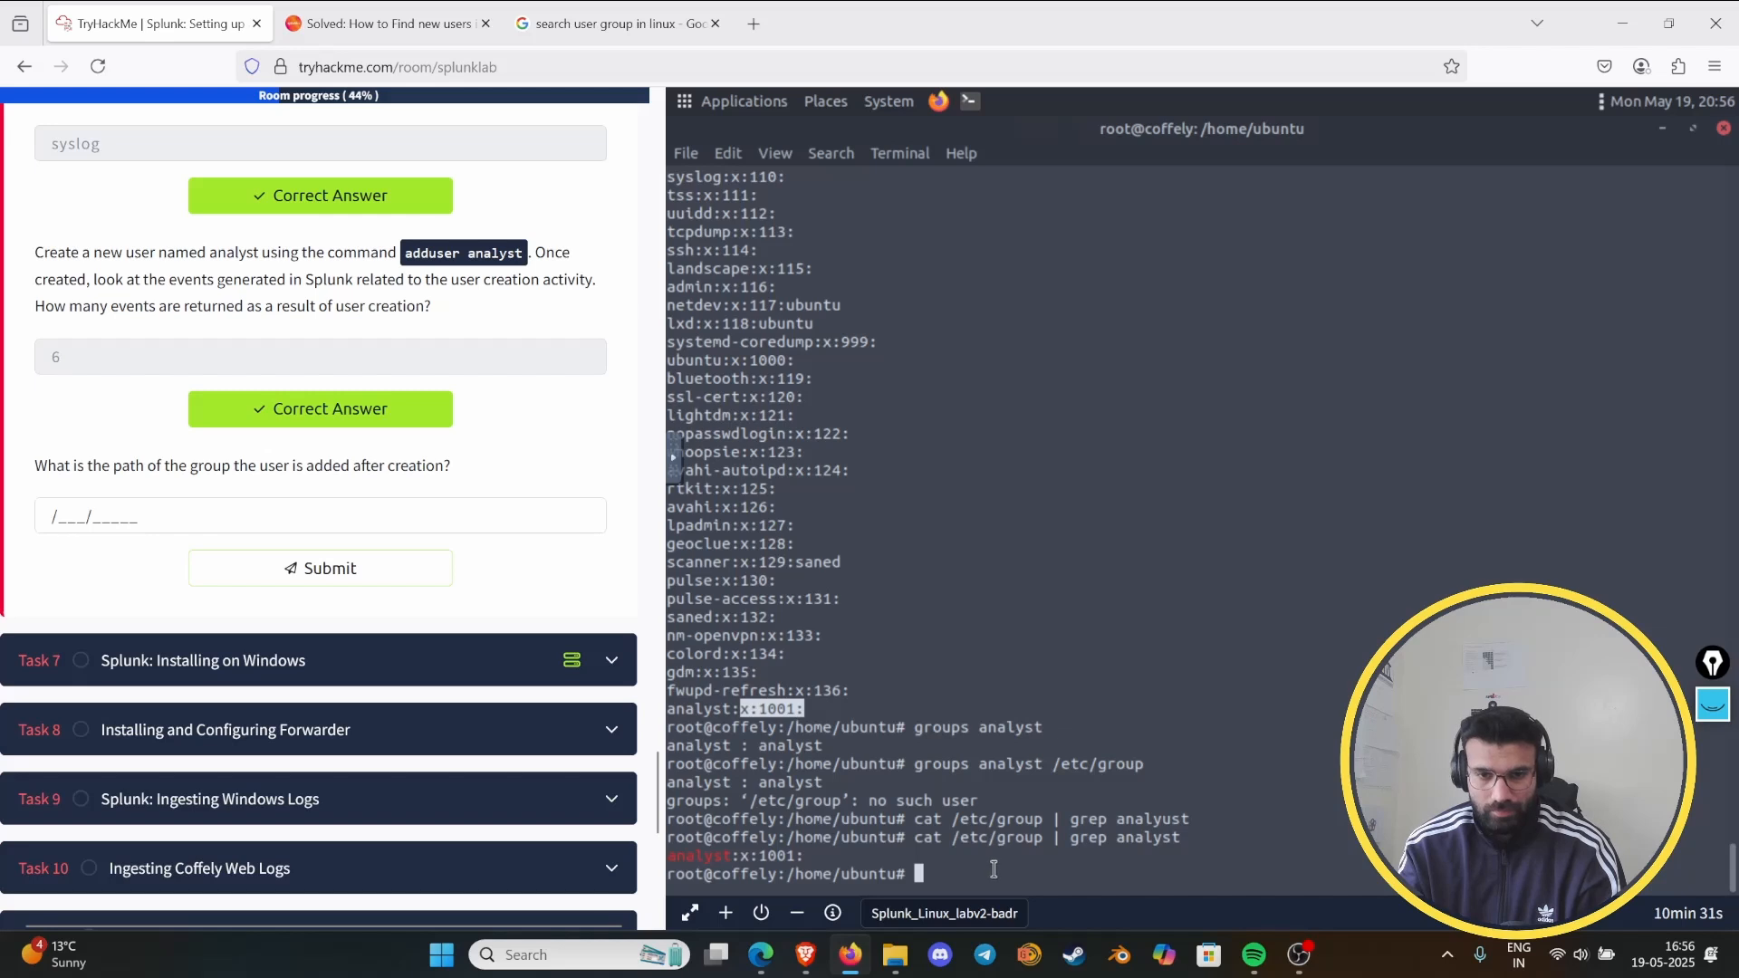
- Switch to the Google results and search for "search user in specific group in linux"
left_click(513, 5)
triple_click(423, 121)
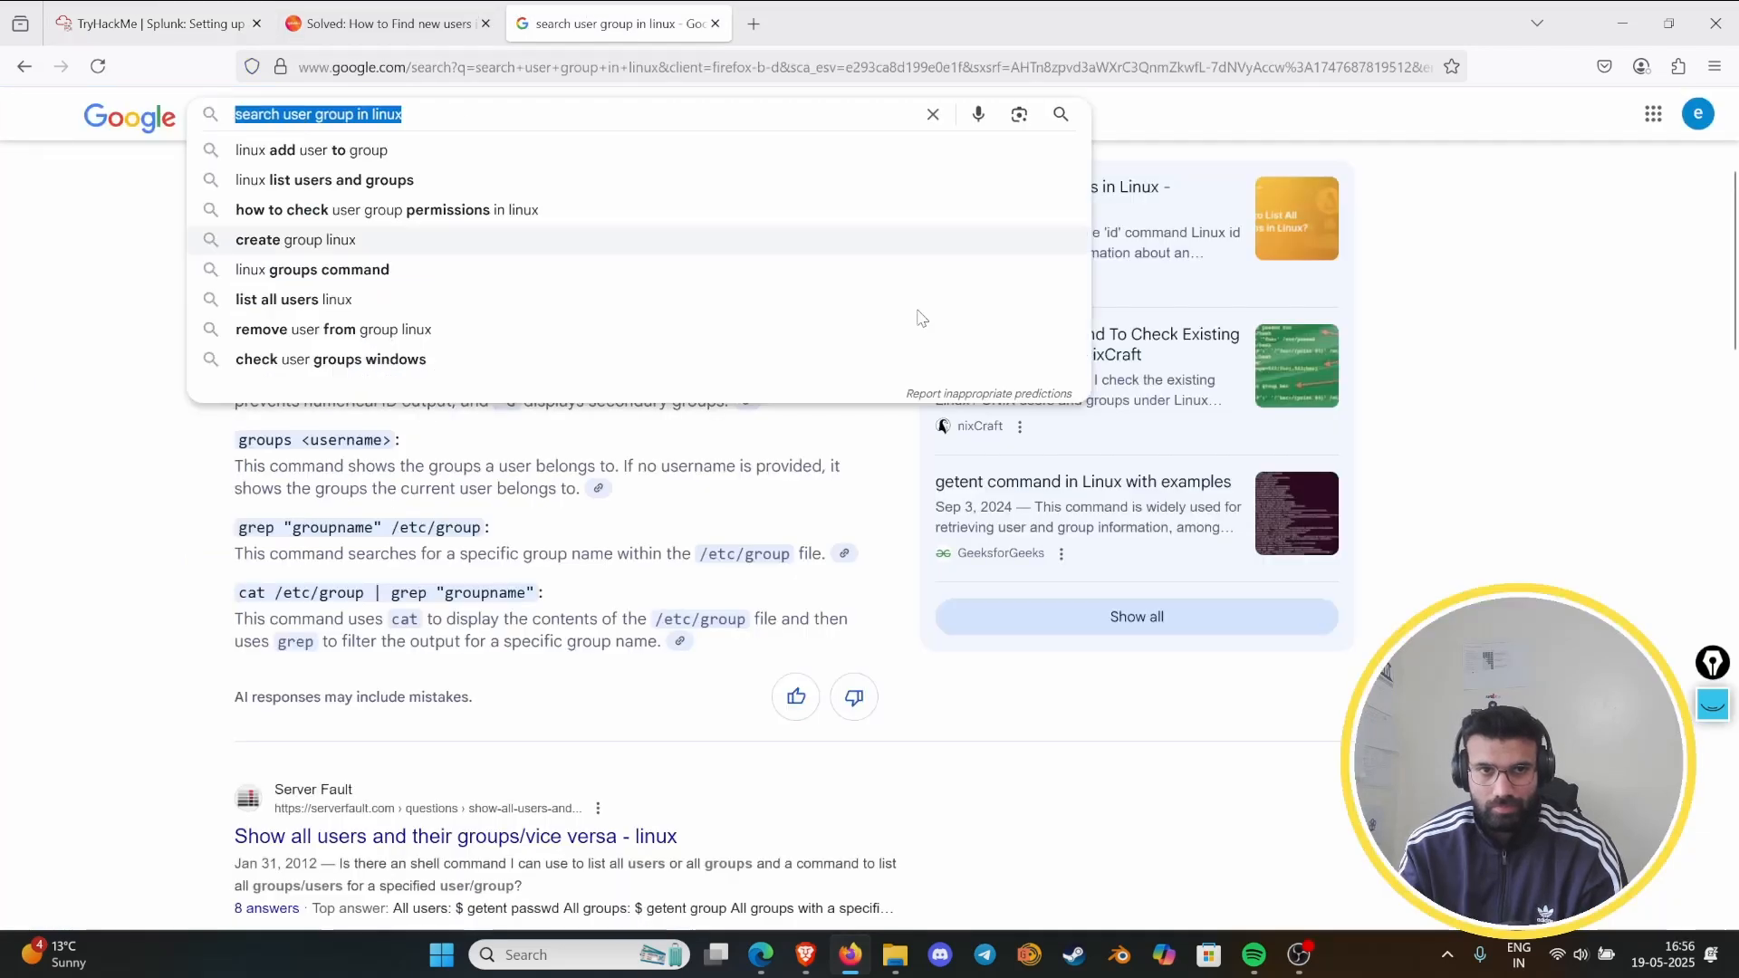
type("sera")
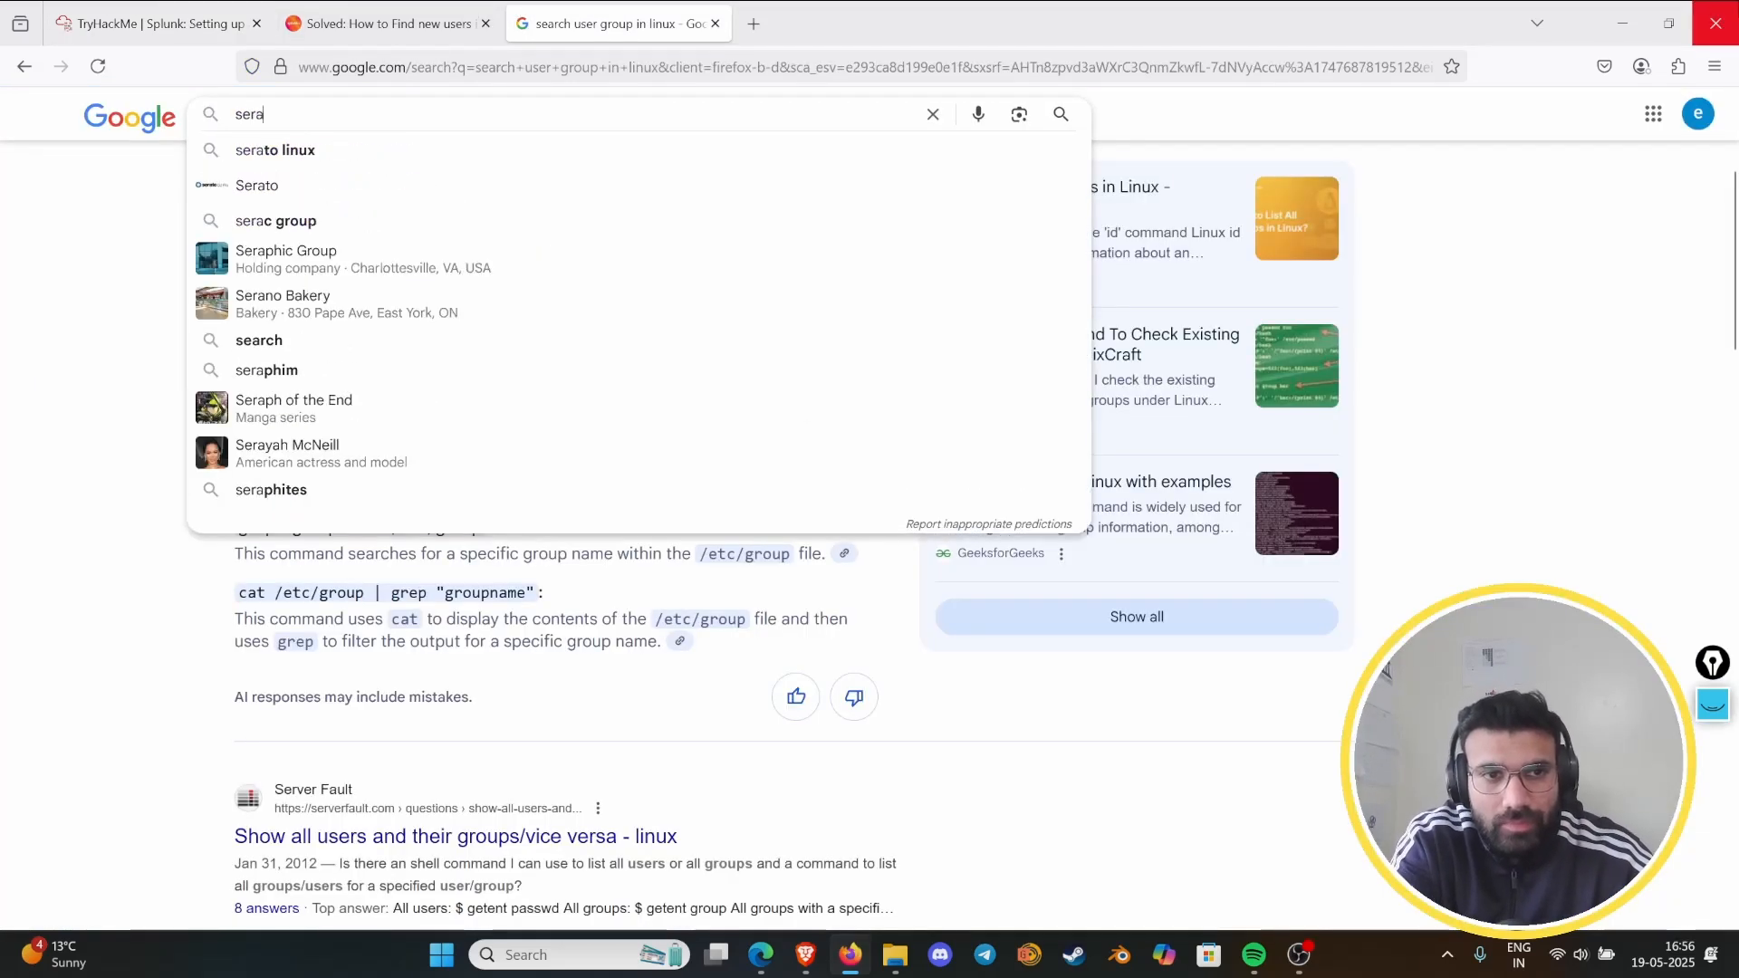
key("BackSpace")
type("arch ")
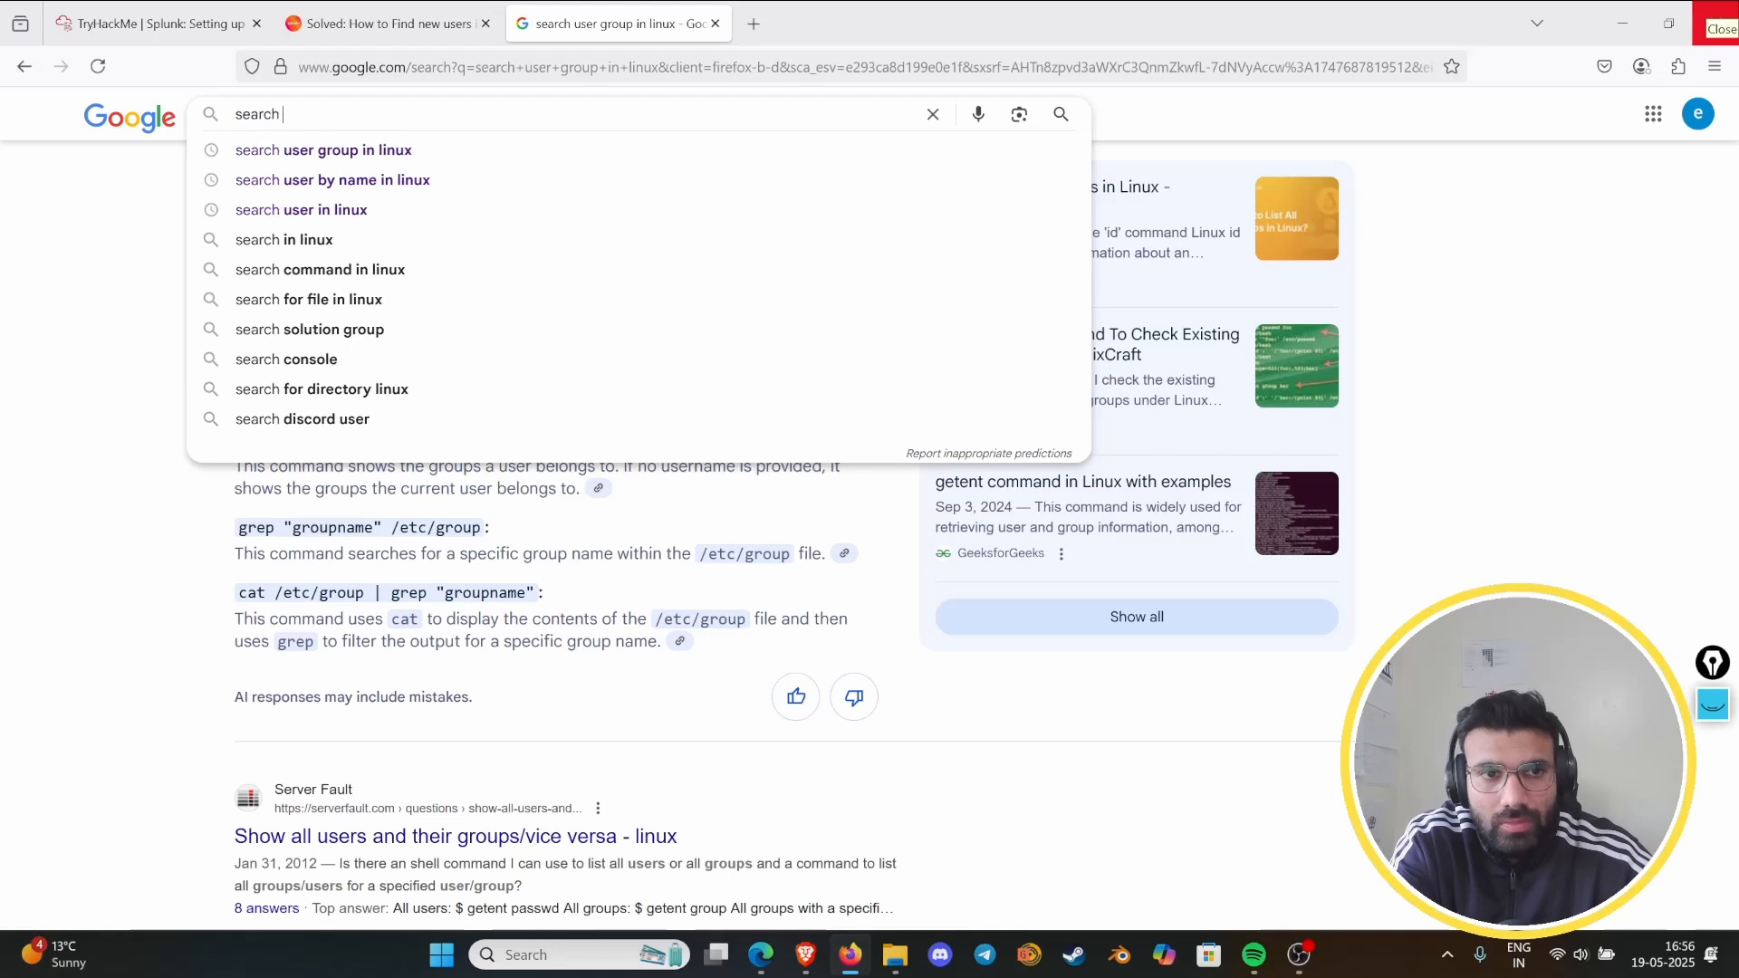
type("user in spe")
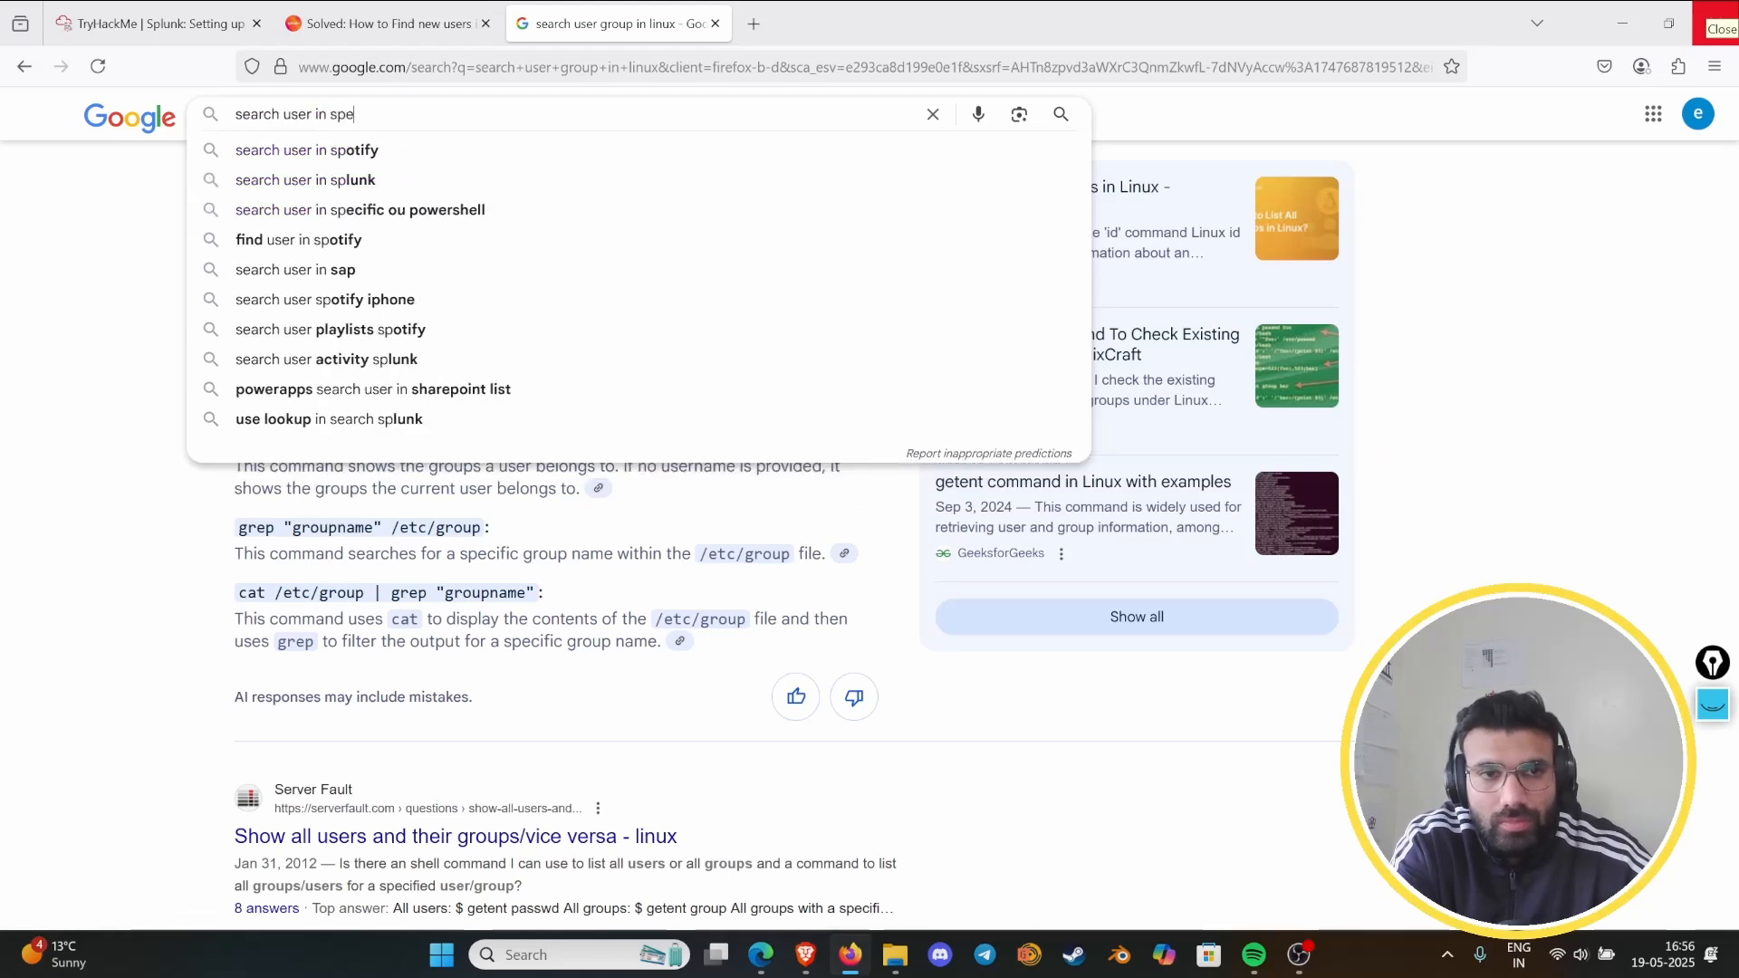
type("cific ")
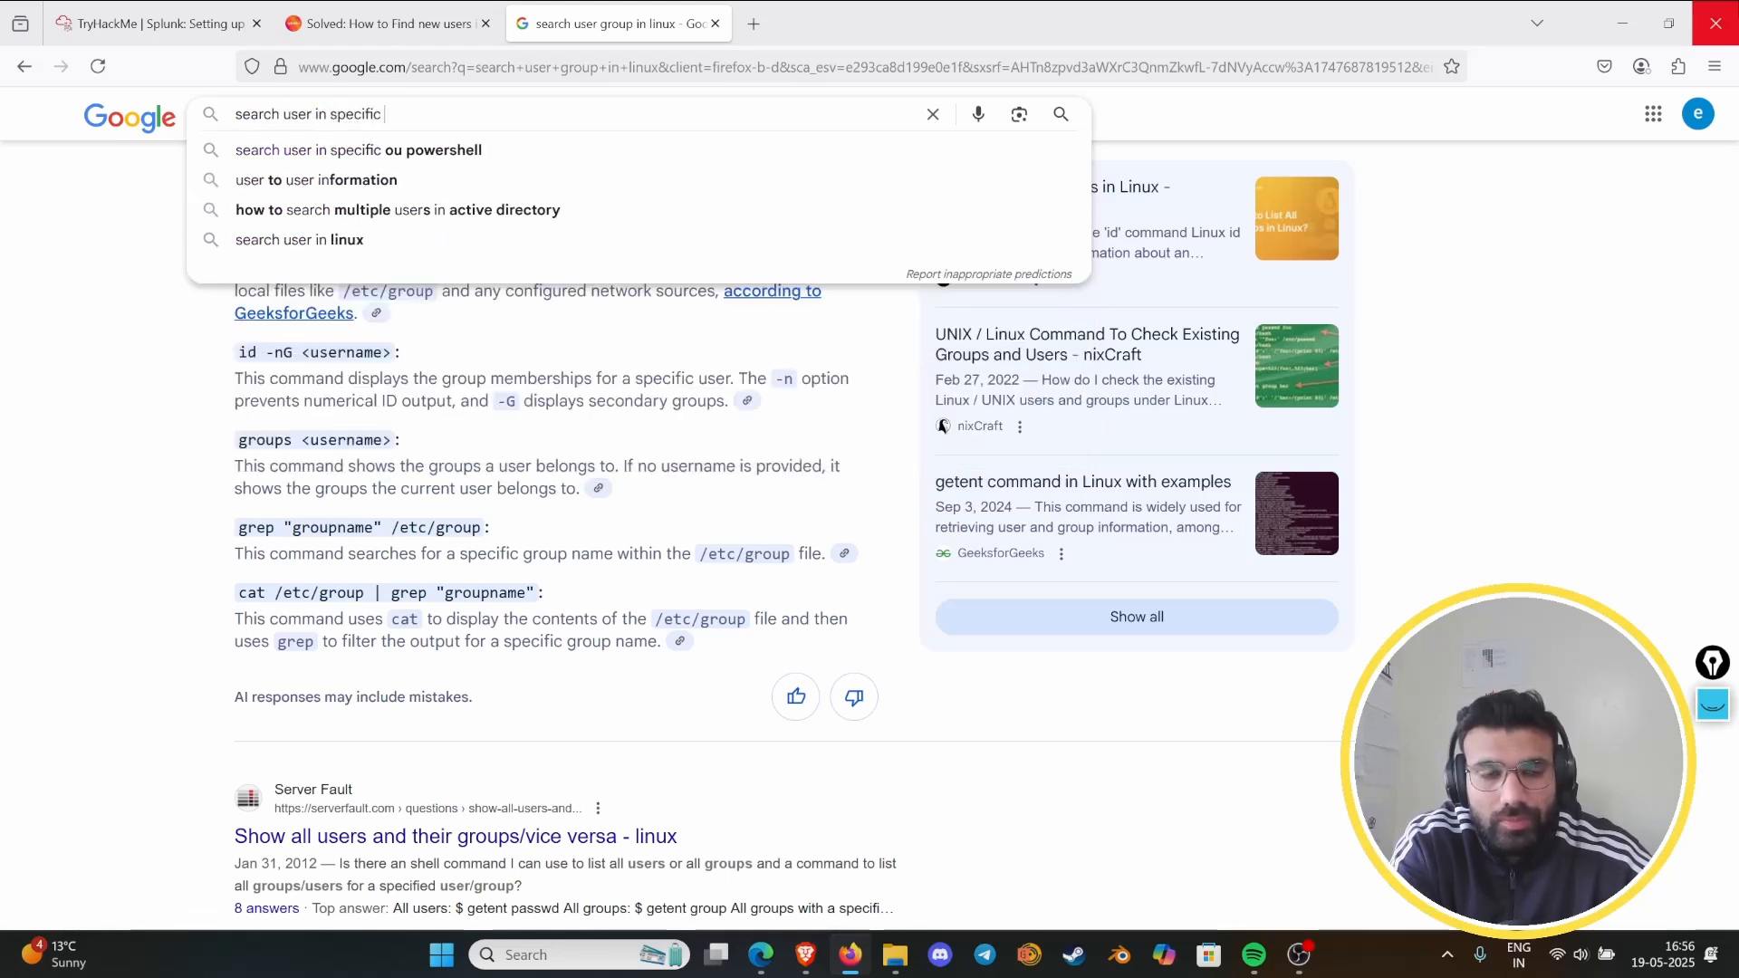
type("group in")
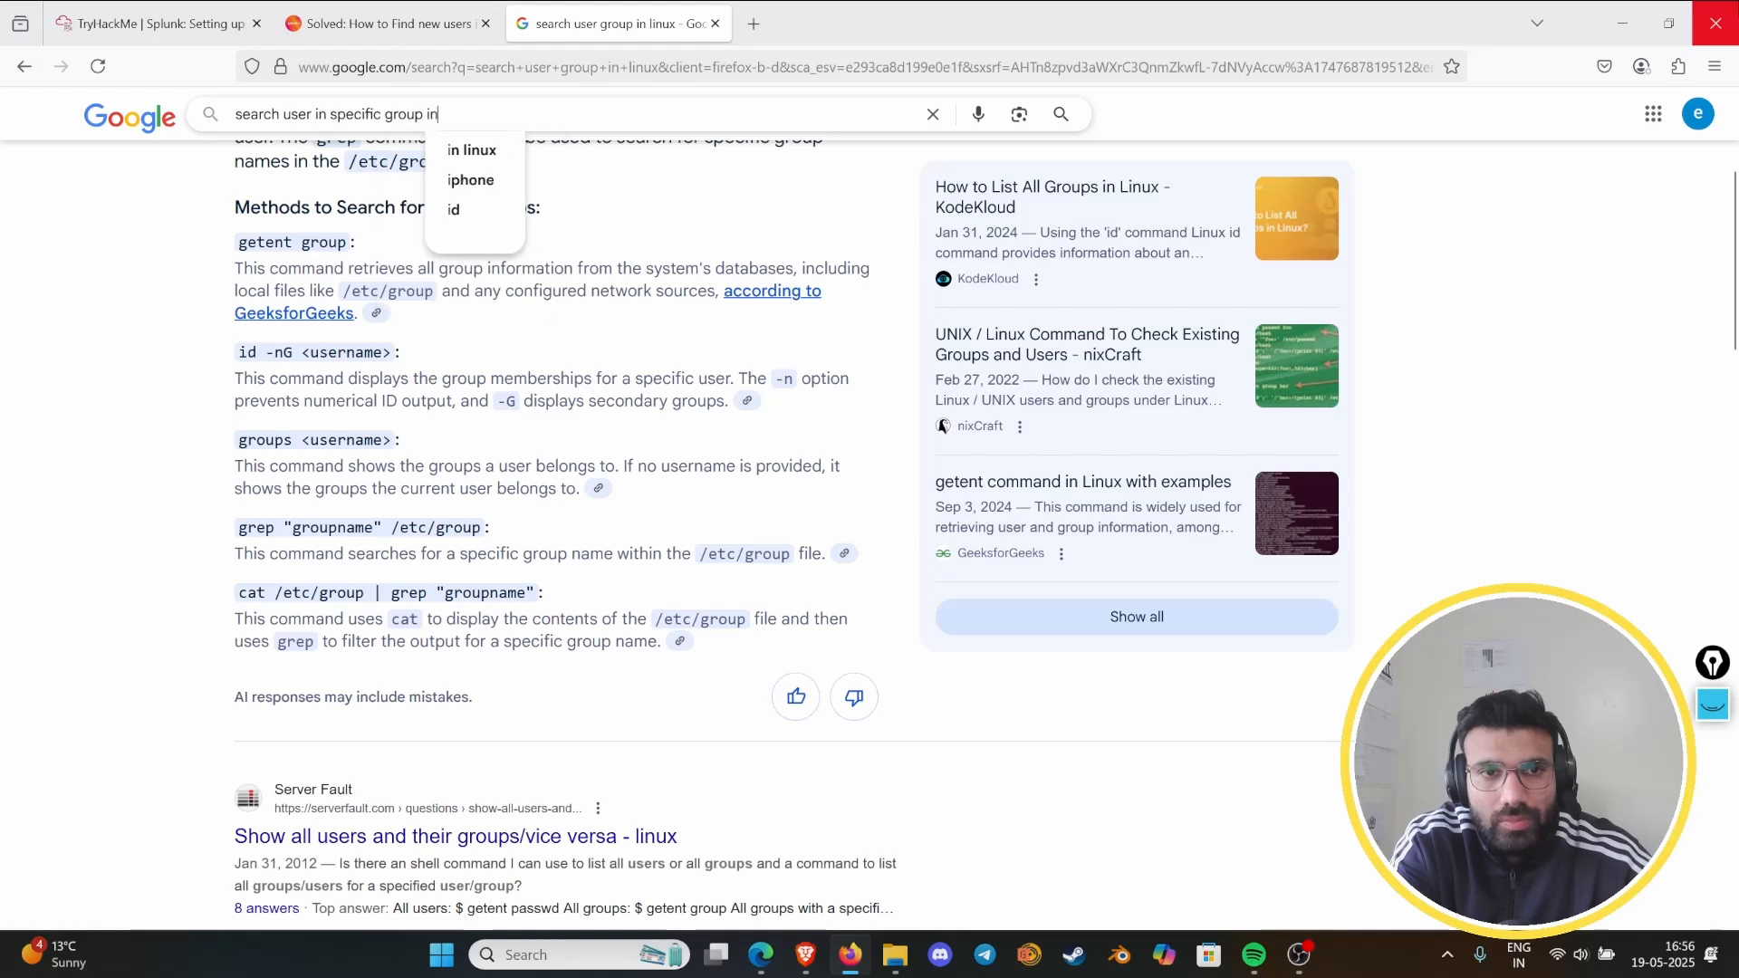
type(" linux")
key("Return")
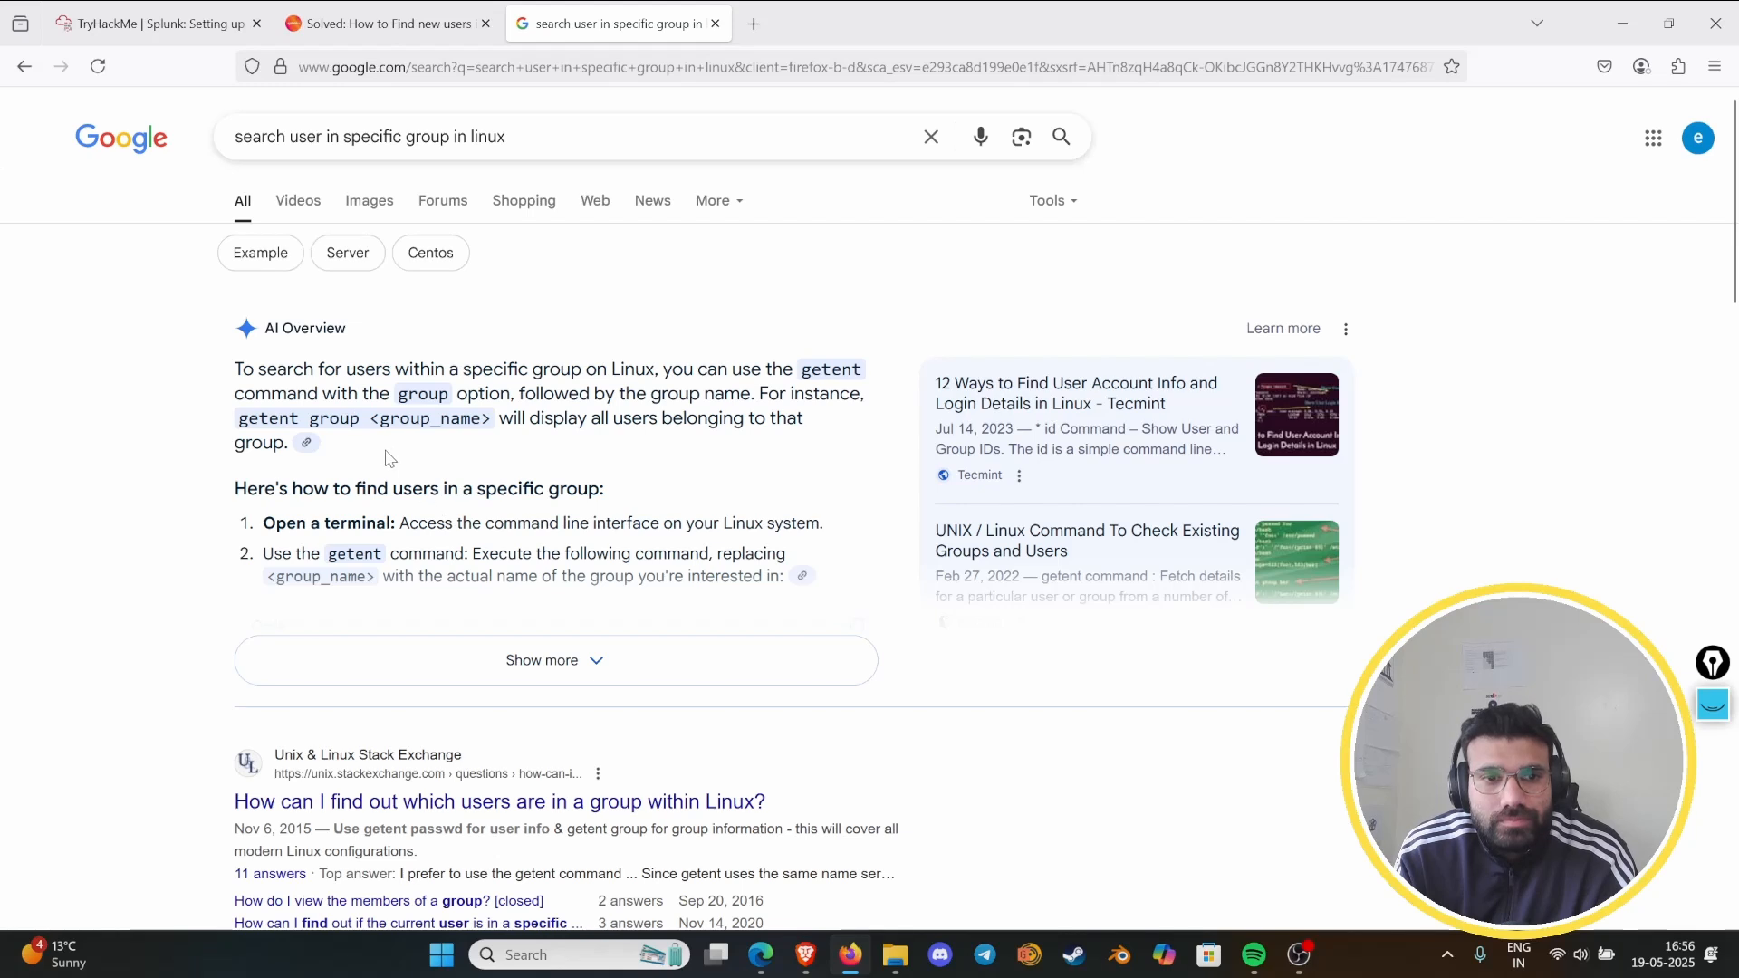
- Expand the AI overview and examine how getent group output is structured, highlighting the group name in the explanation and the sudo example
mouse_move(178, 9)
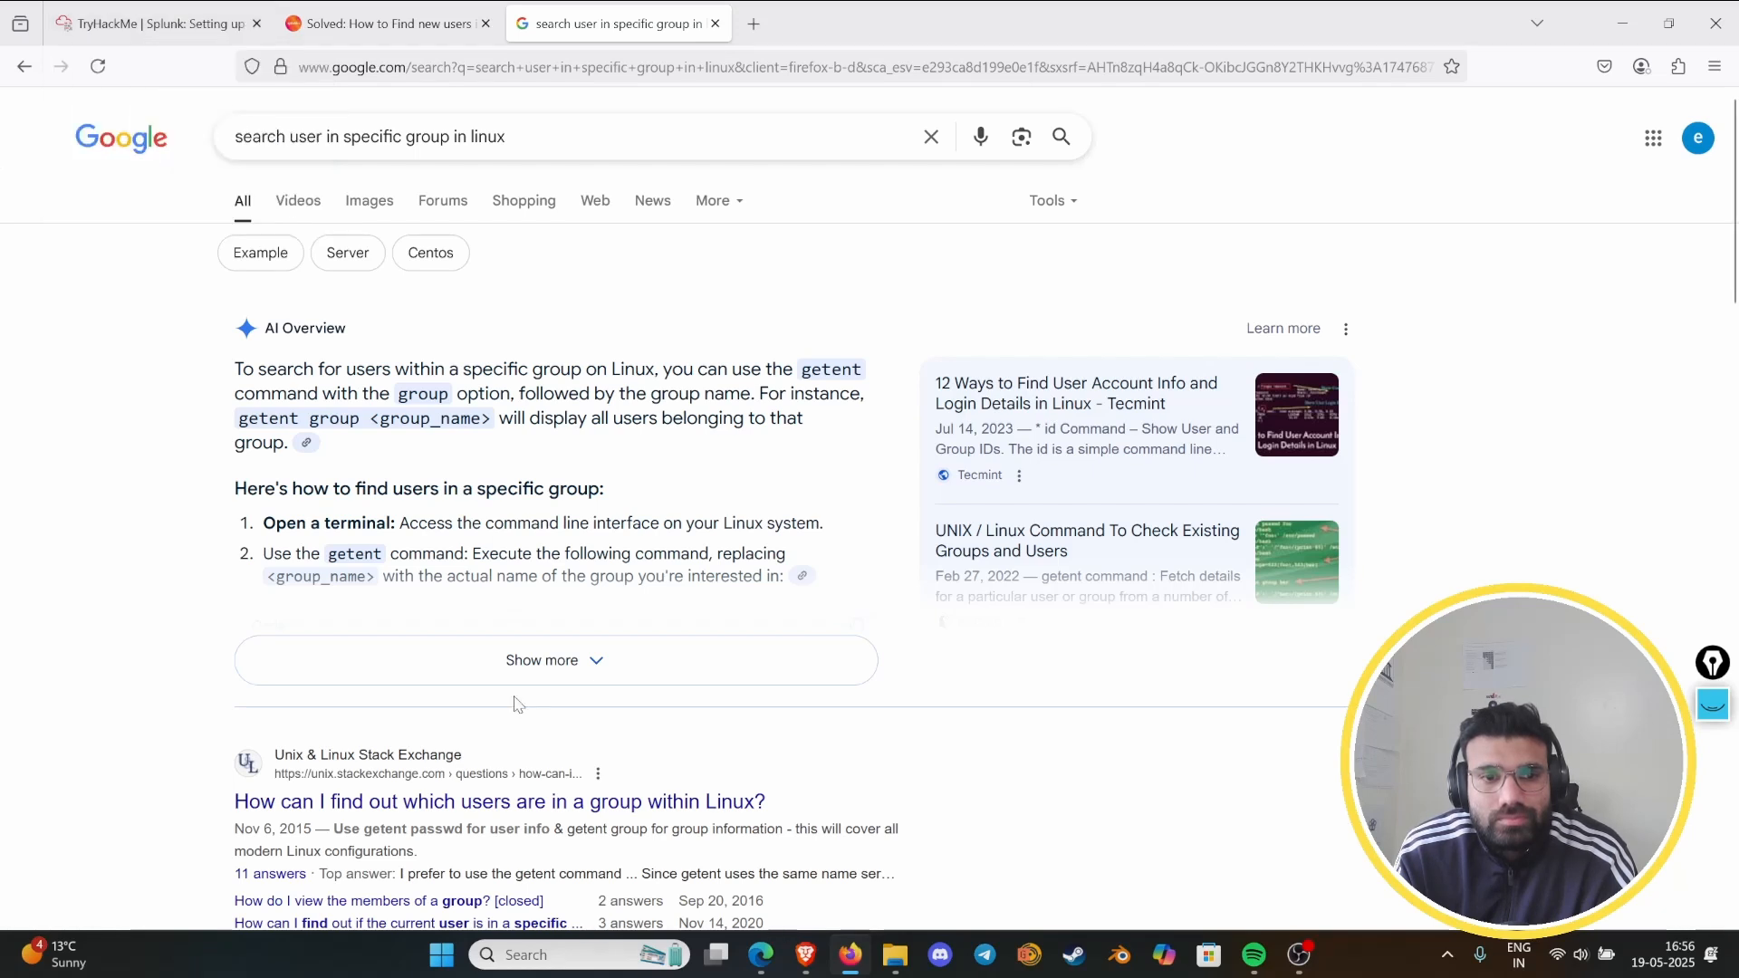
left_click(572, 660)
scroll(584, 645, "down", 2)
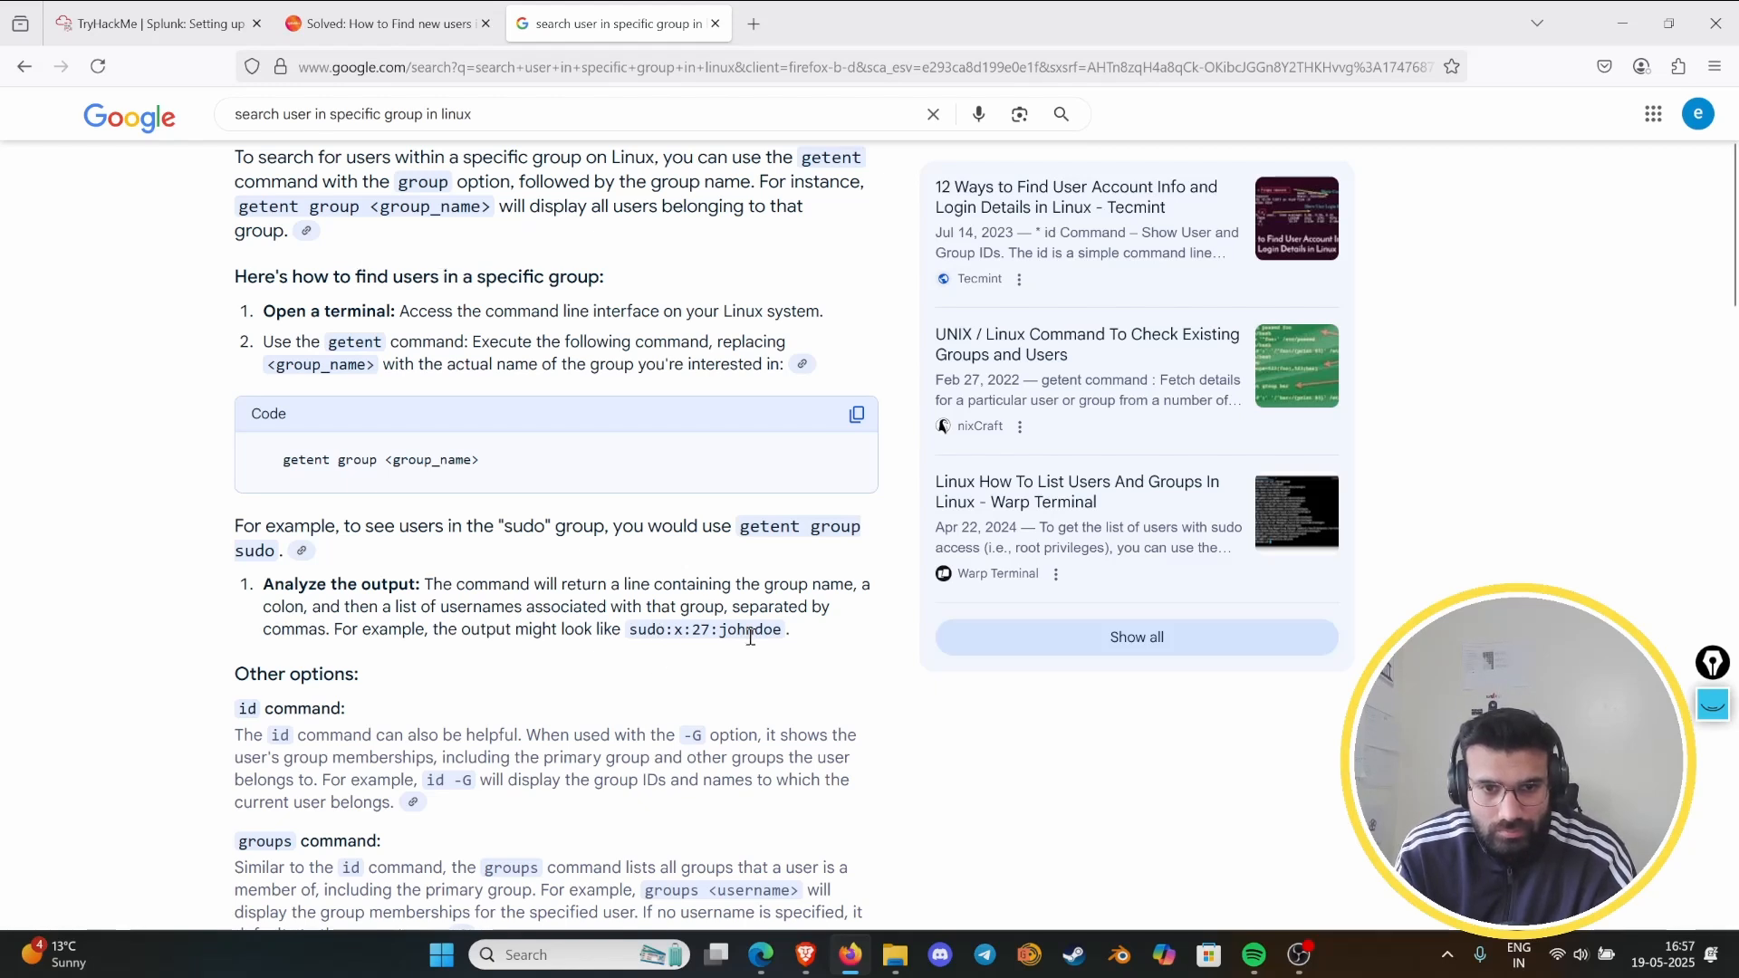
scroll(750, 637, "down", 5)
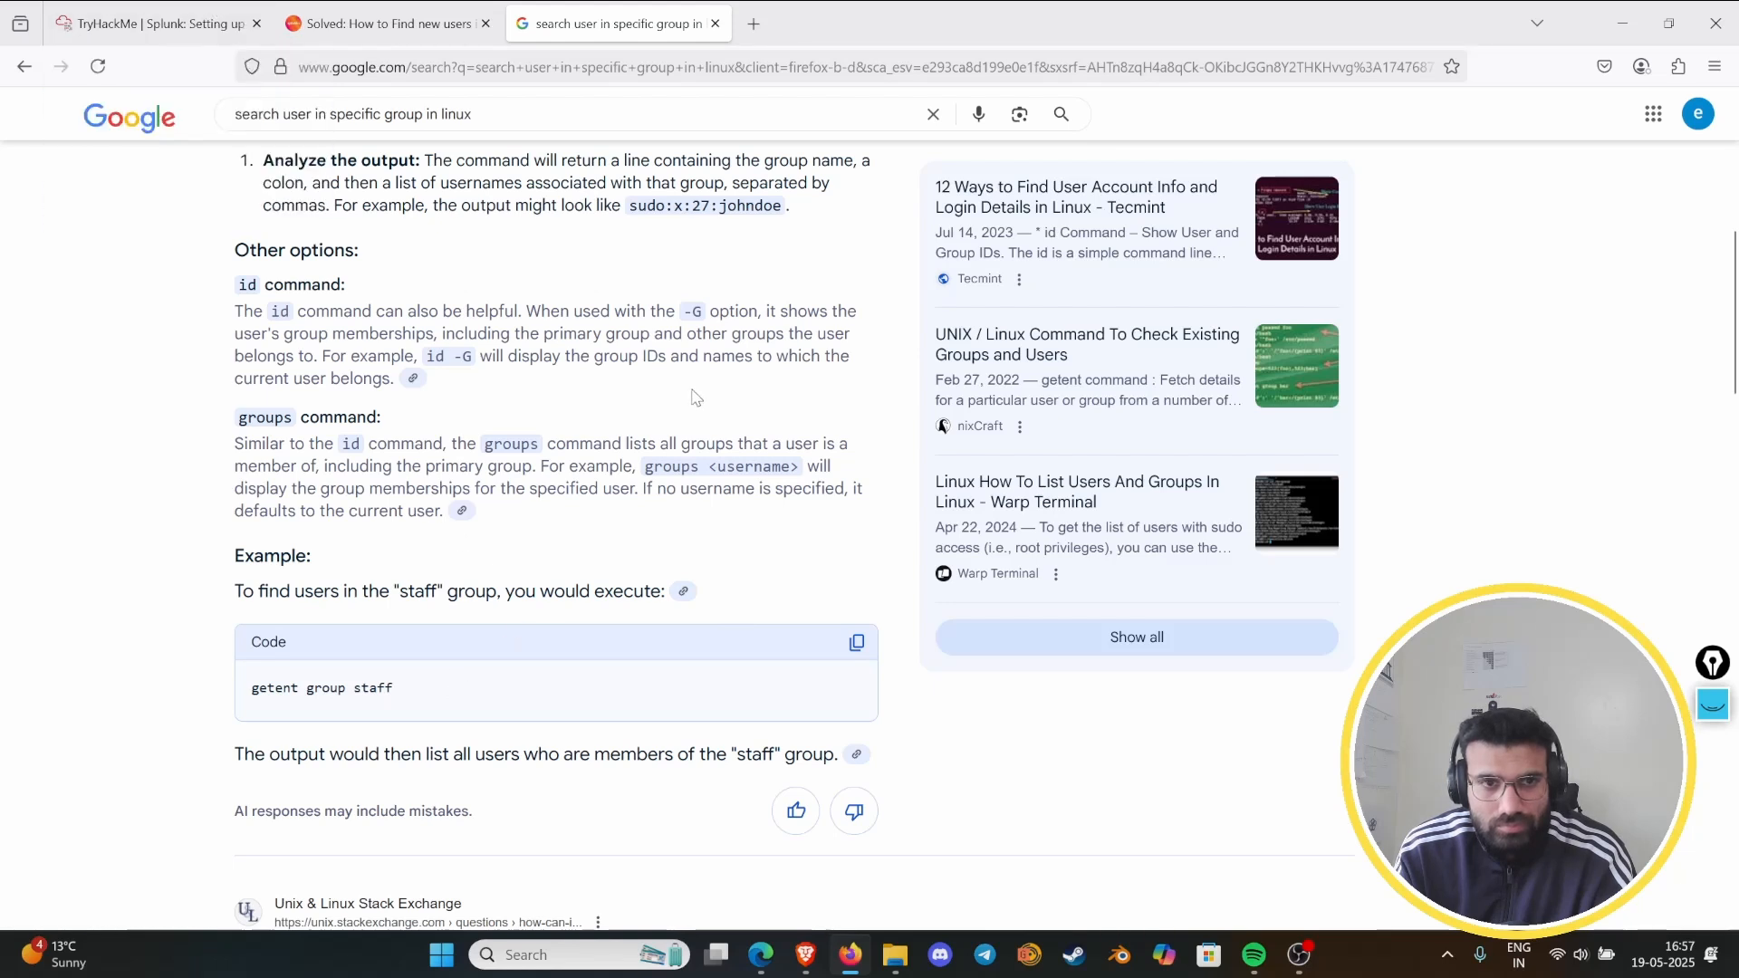
scroll(695, 397, "up", 3)
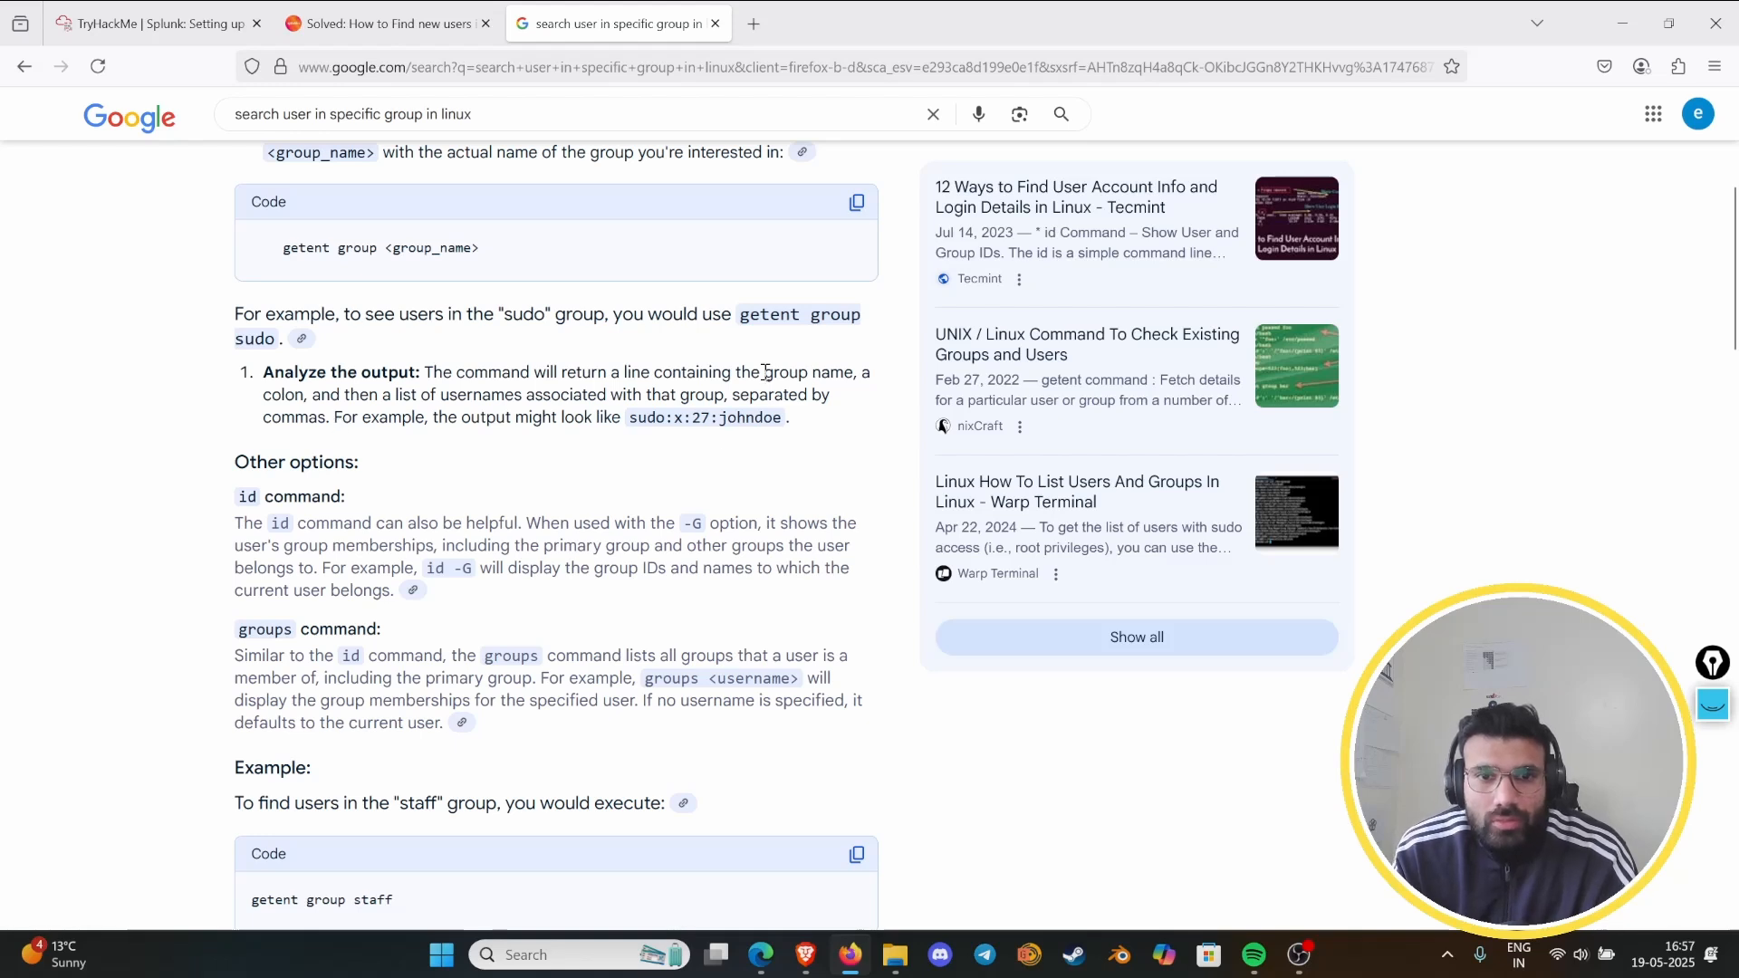
left_click_drag(765, 372, 844, 373)
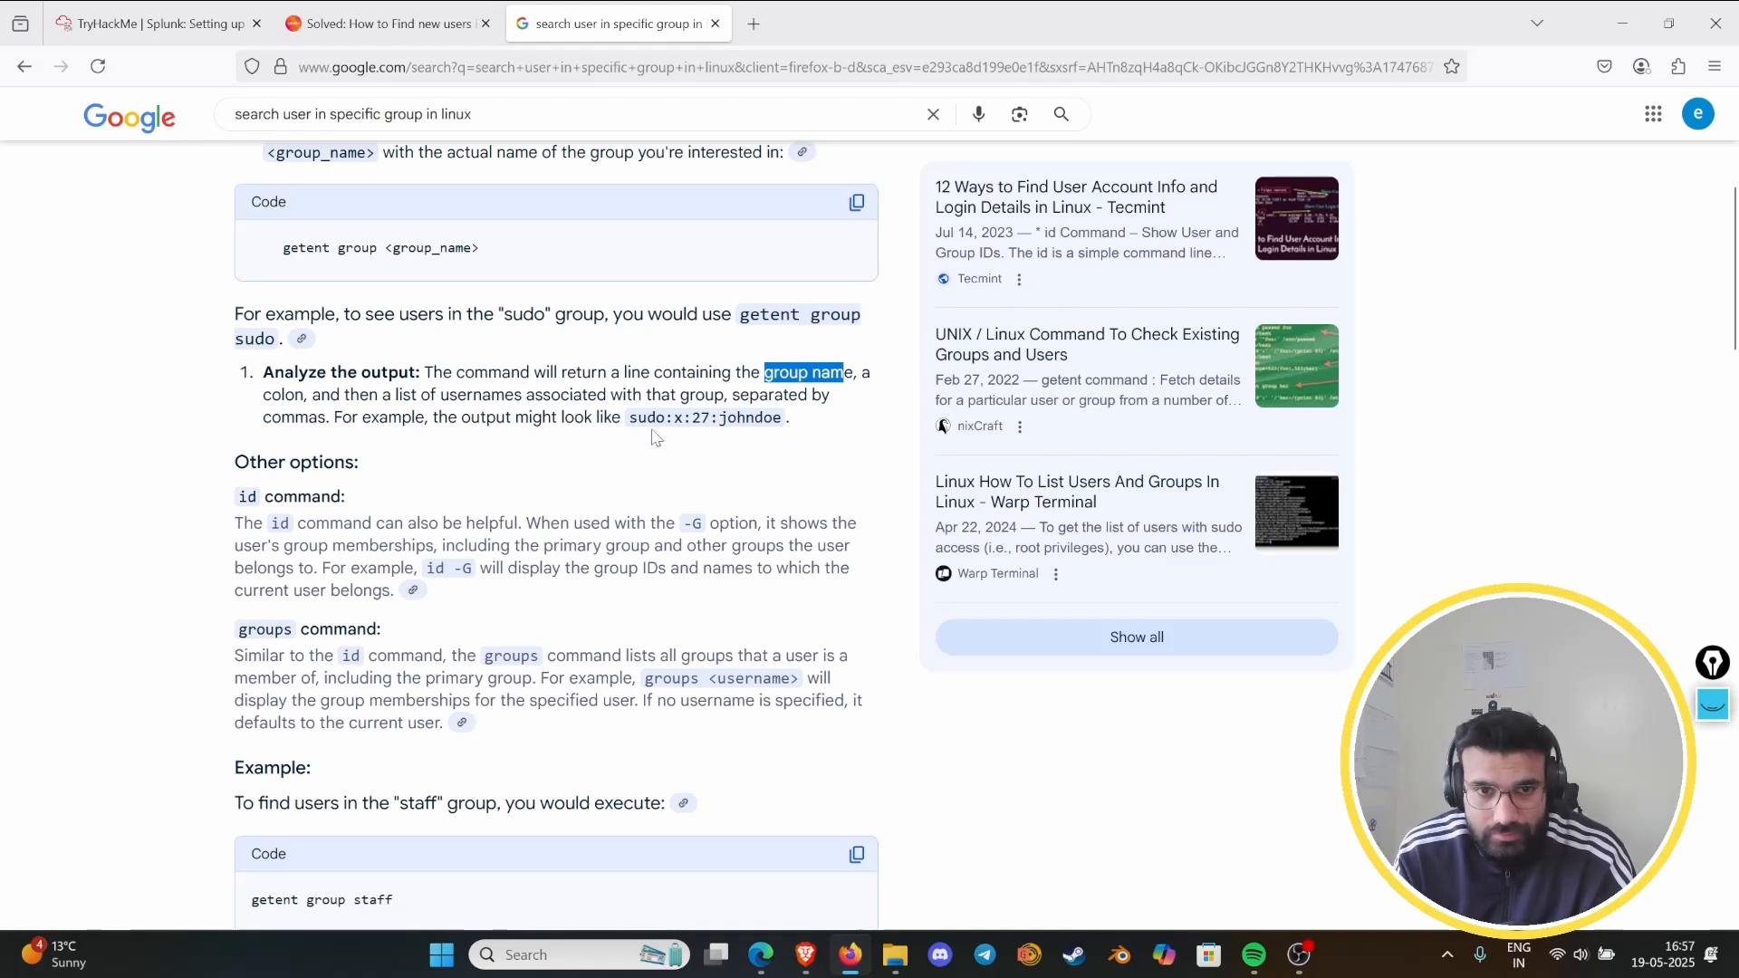
left_click_drag(630, 416, 657, 413)
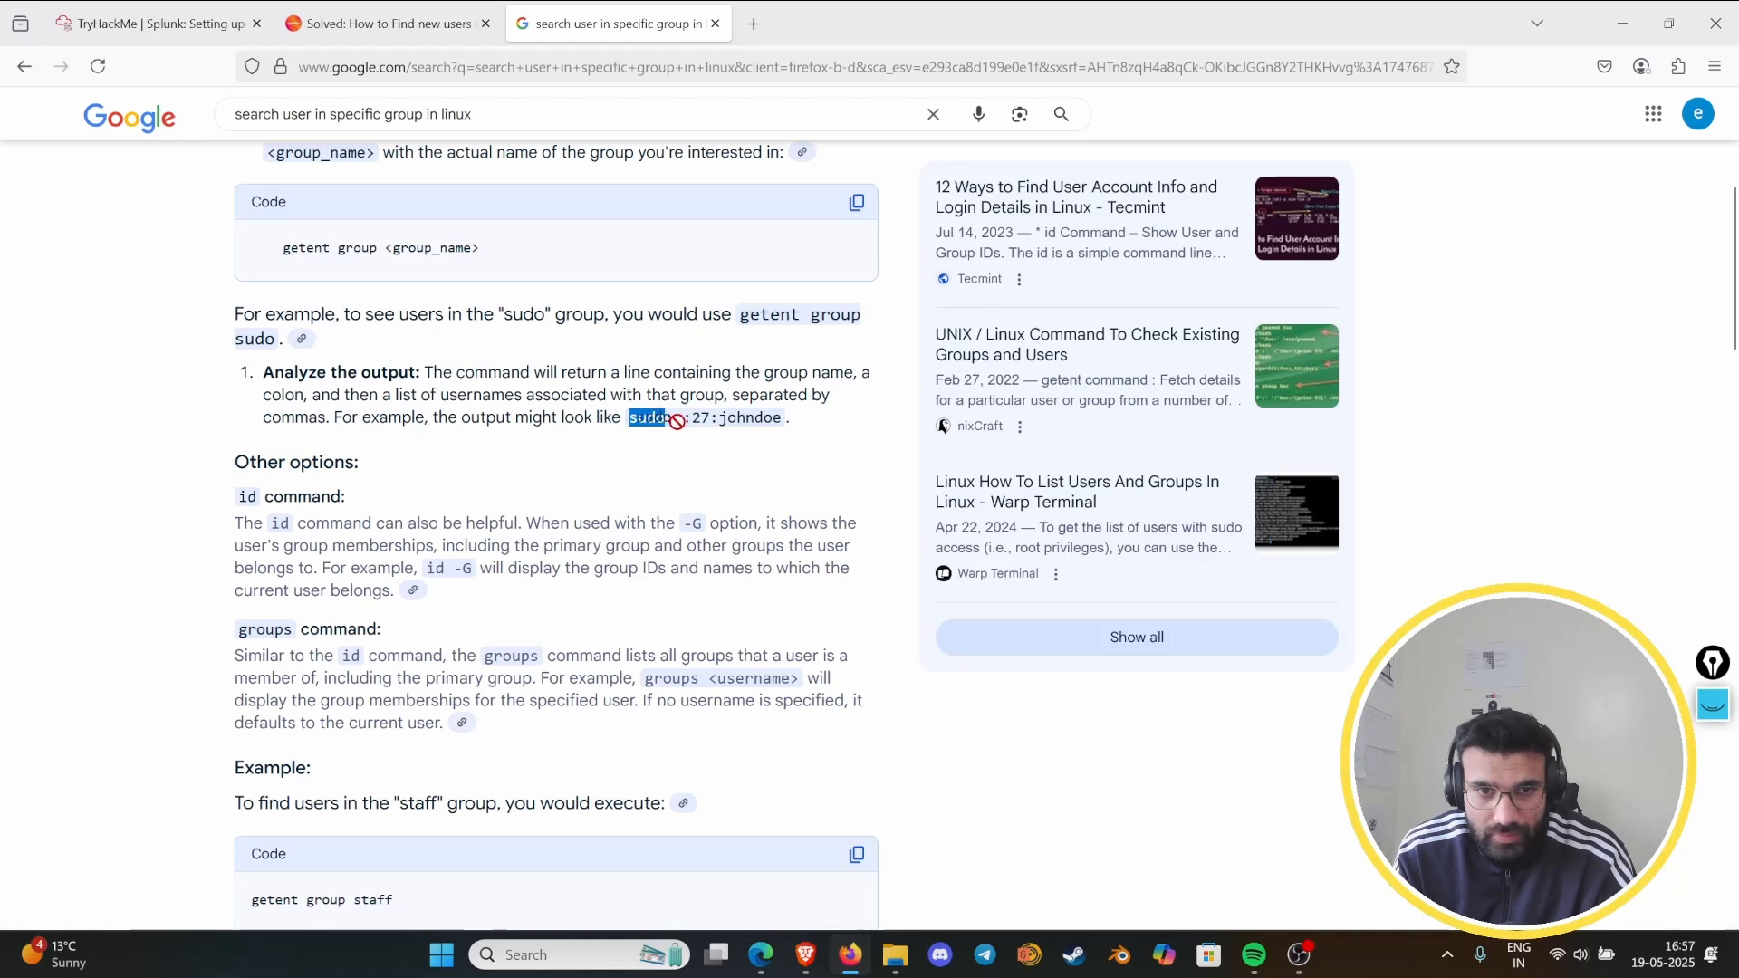
left_click(747, 461)
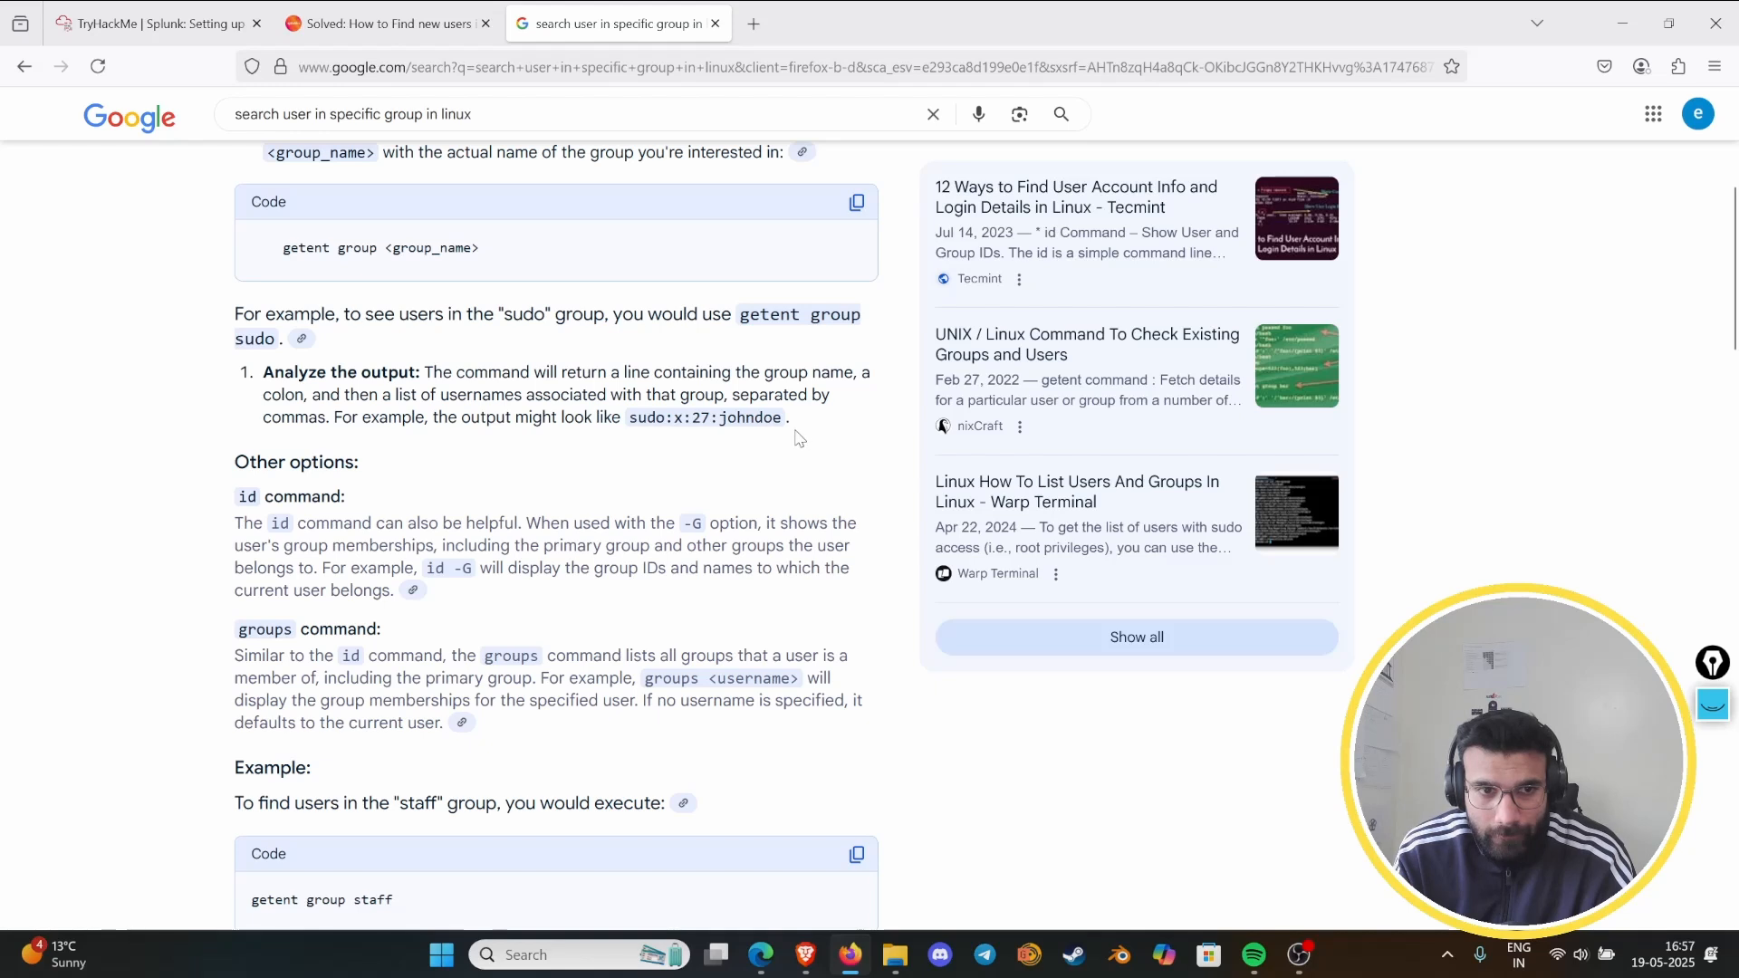
scroll(432, 517, "down", 7)
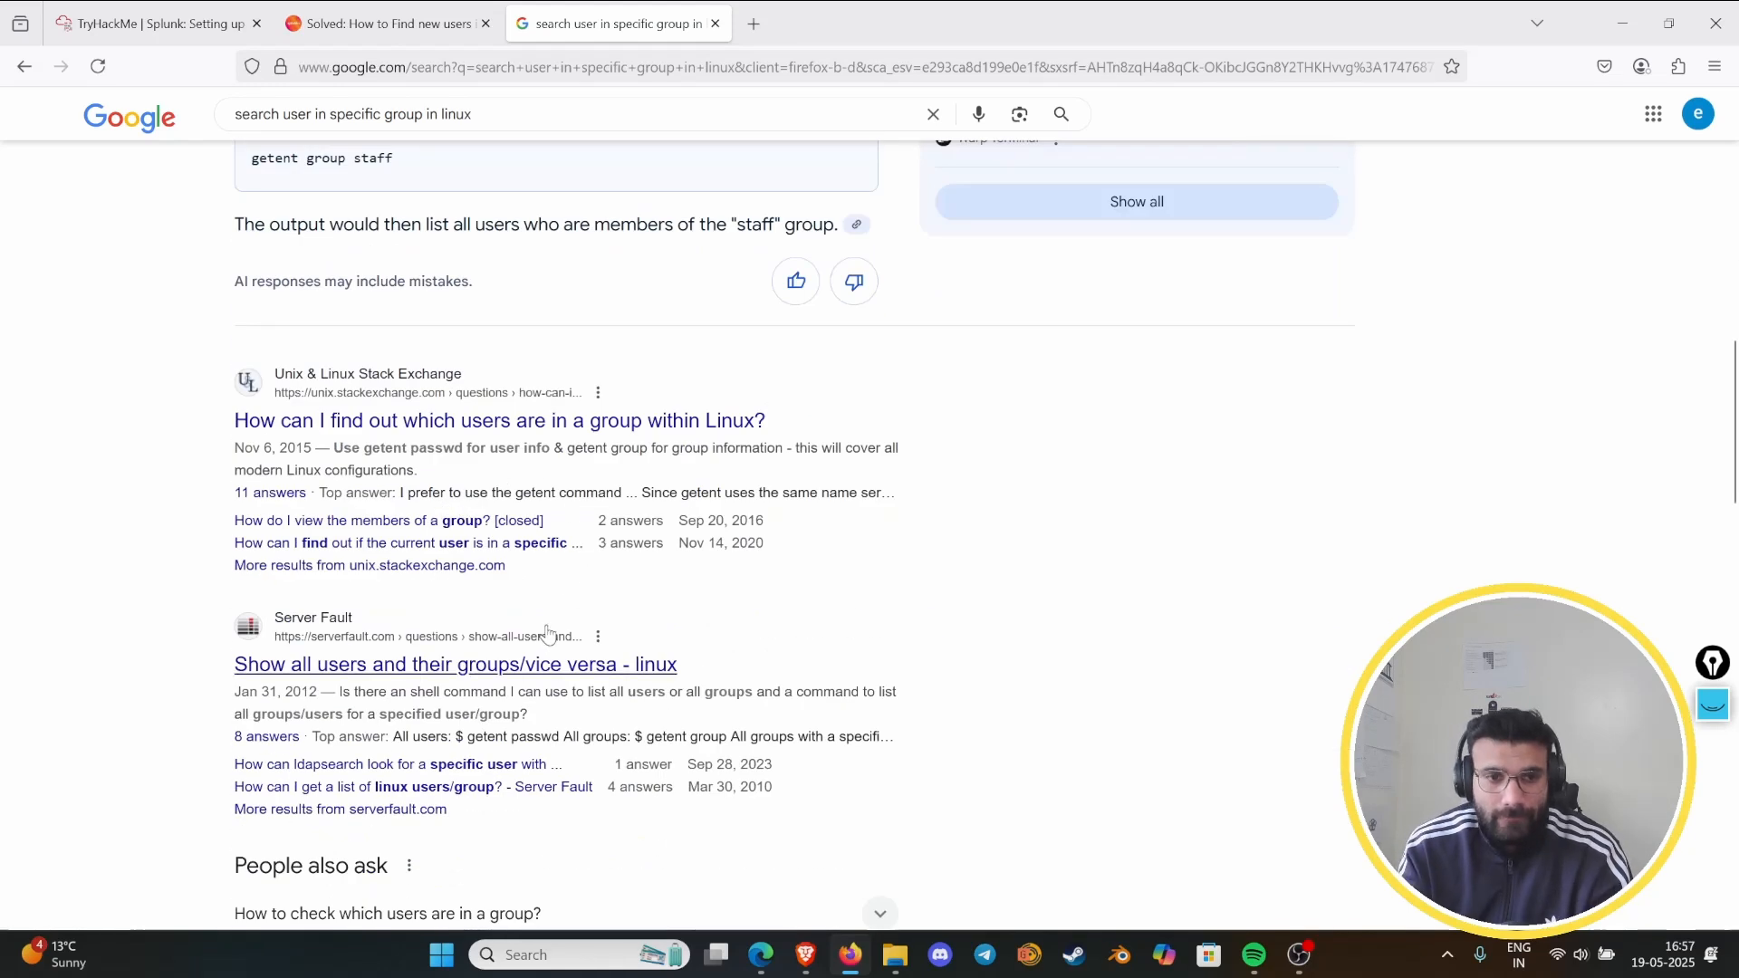
- Open the Server Fault result "Show all users and their groups/vice versa" and allow necessary cookies only
left_click(488, 668)
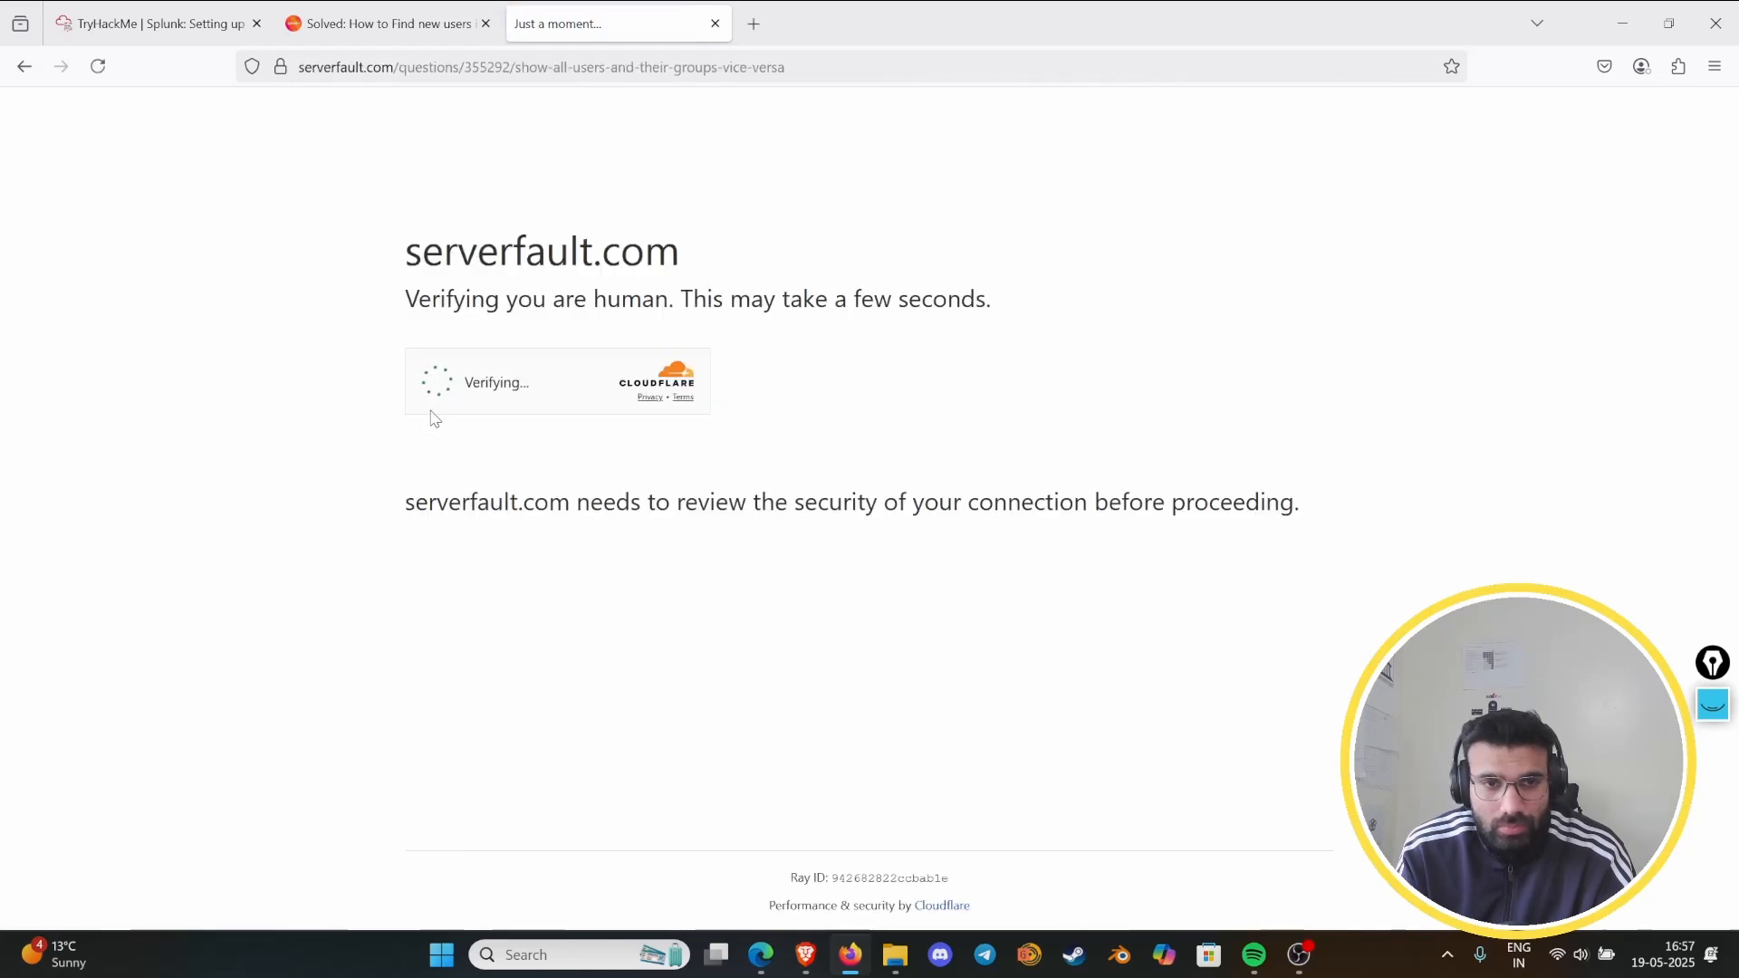
scroll(1038, 464, "down", 2)
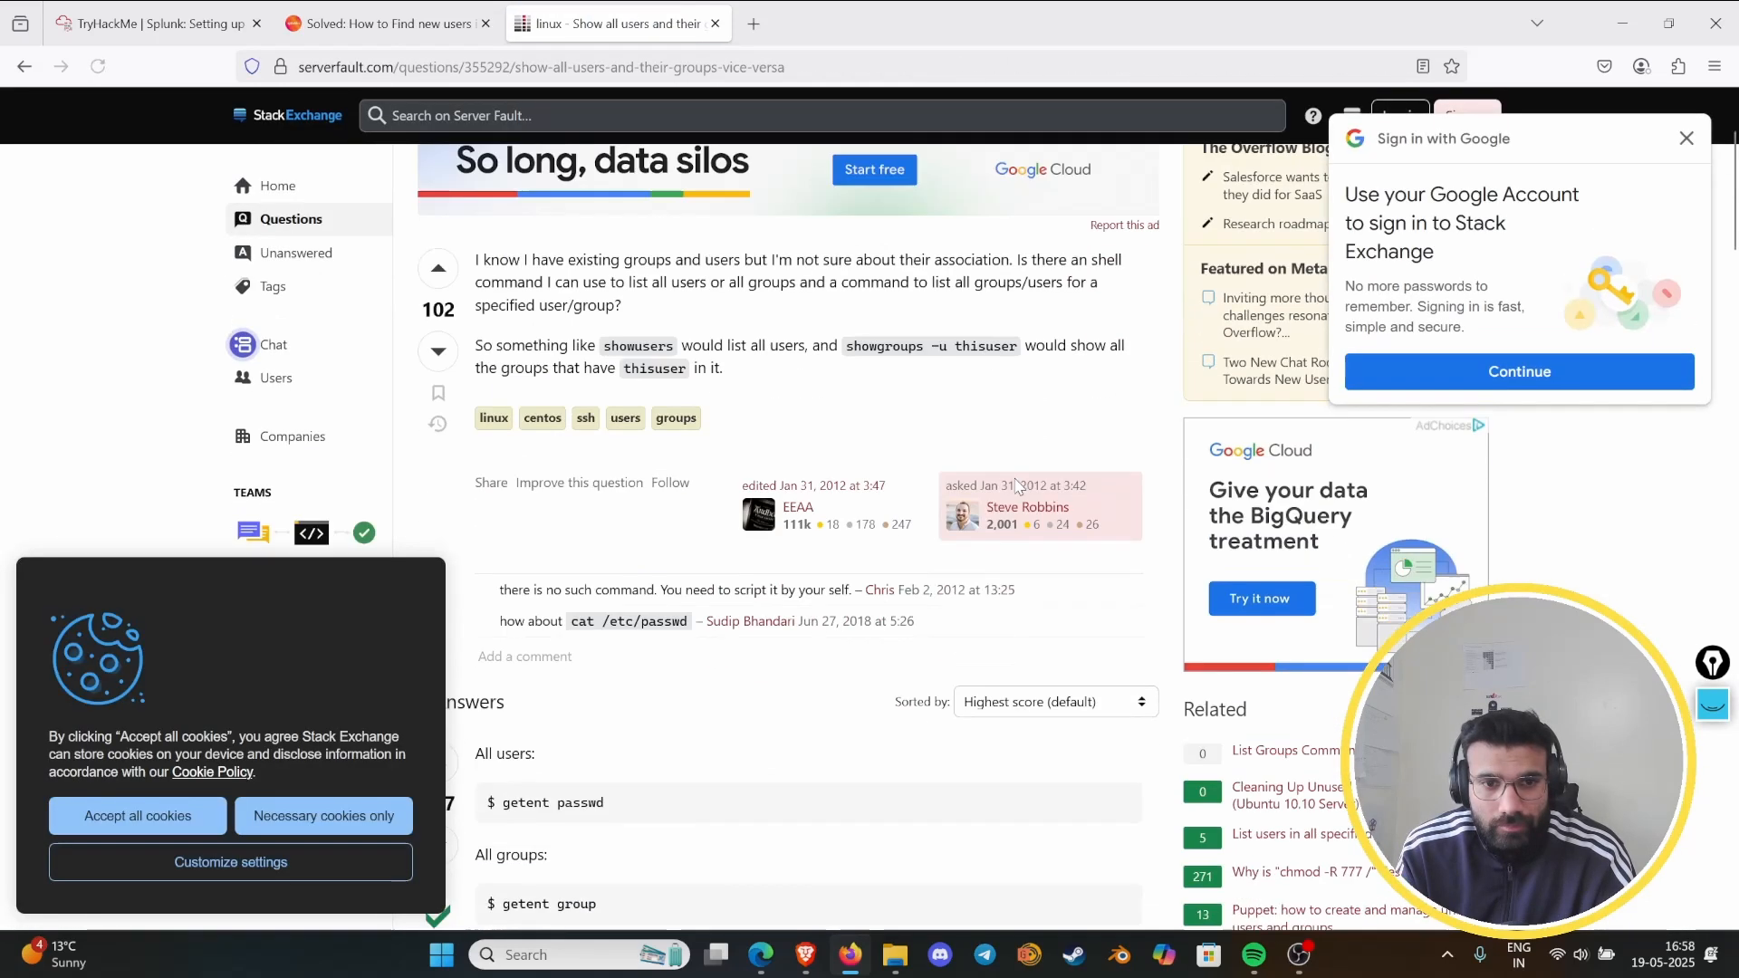
left_click(317, 831)
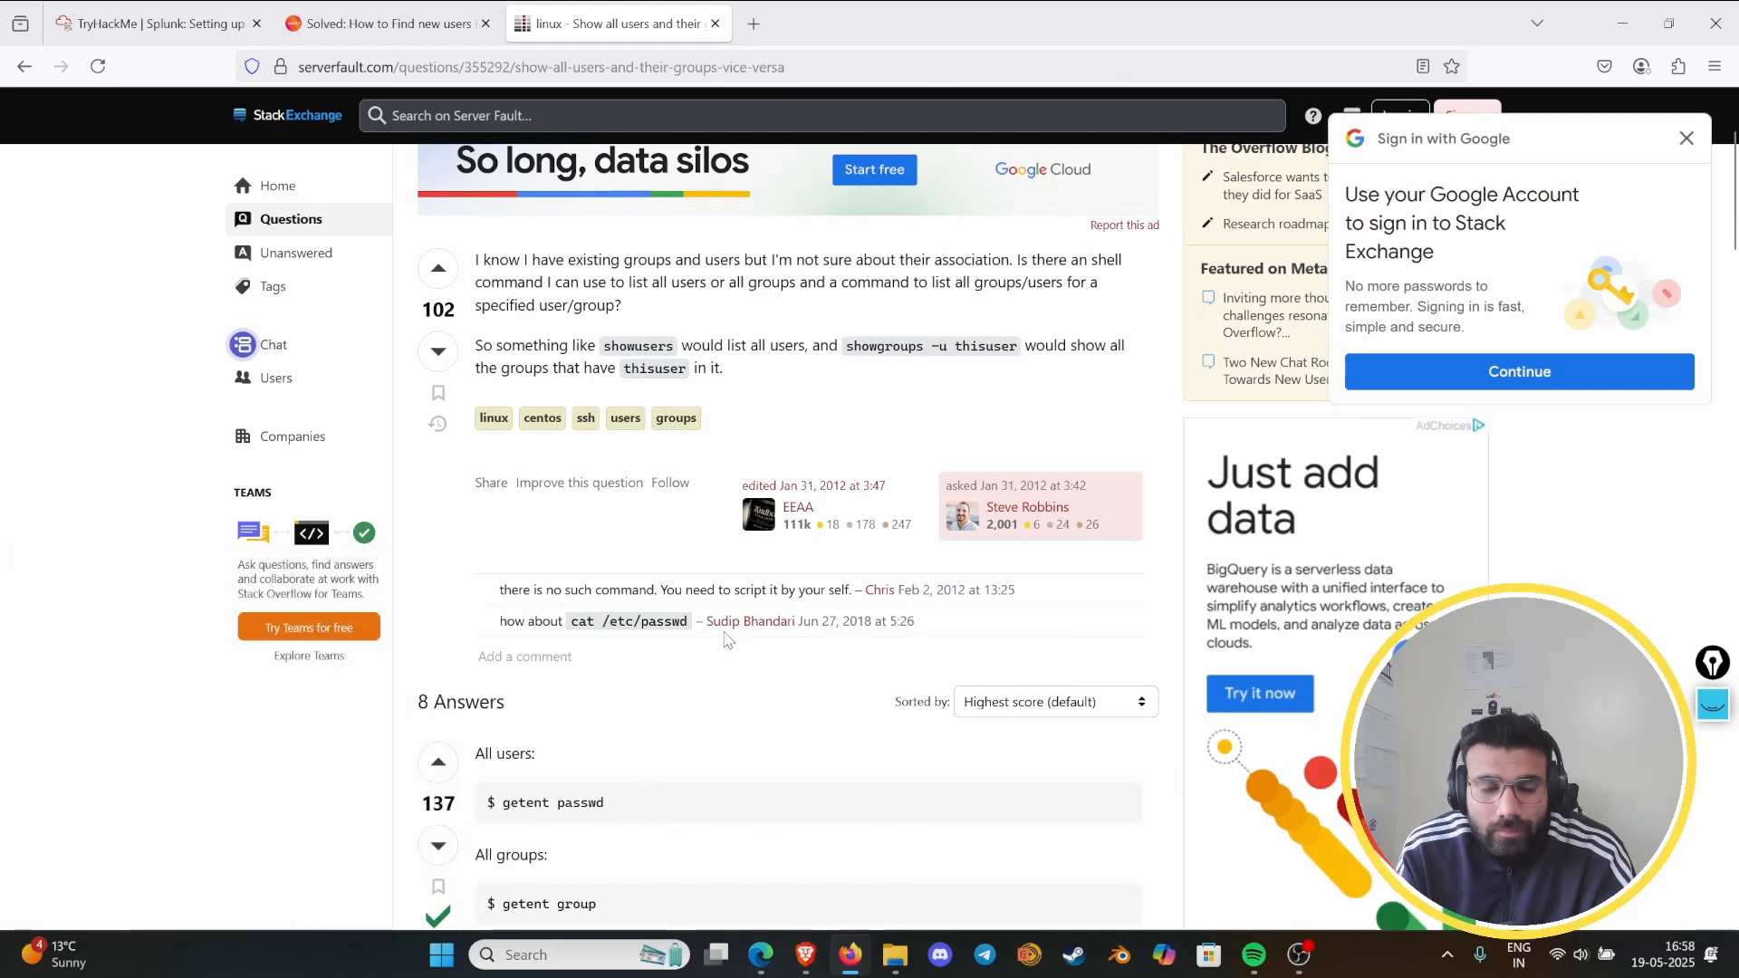
- Read through the Server Fault answers for commands that list users, groups and their memberships
scroll(735, 641, "down", 2)
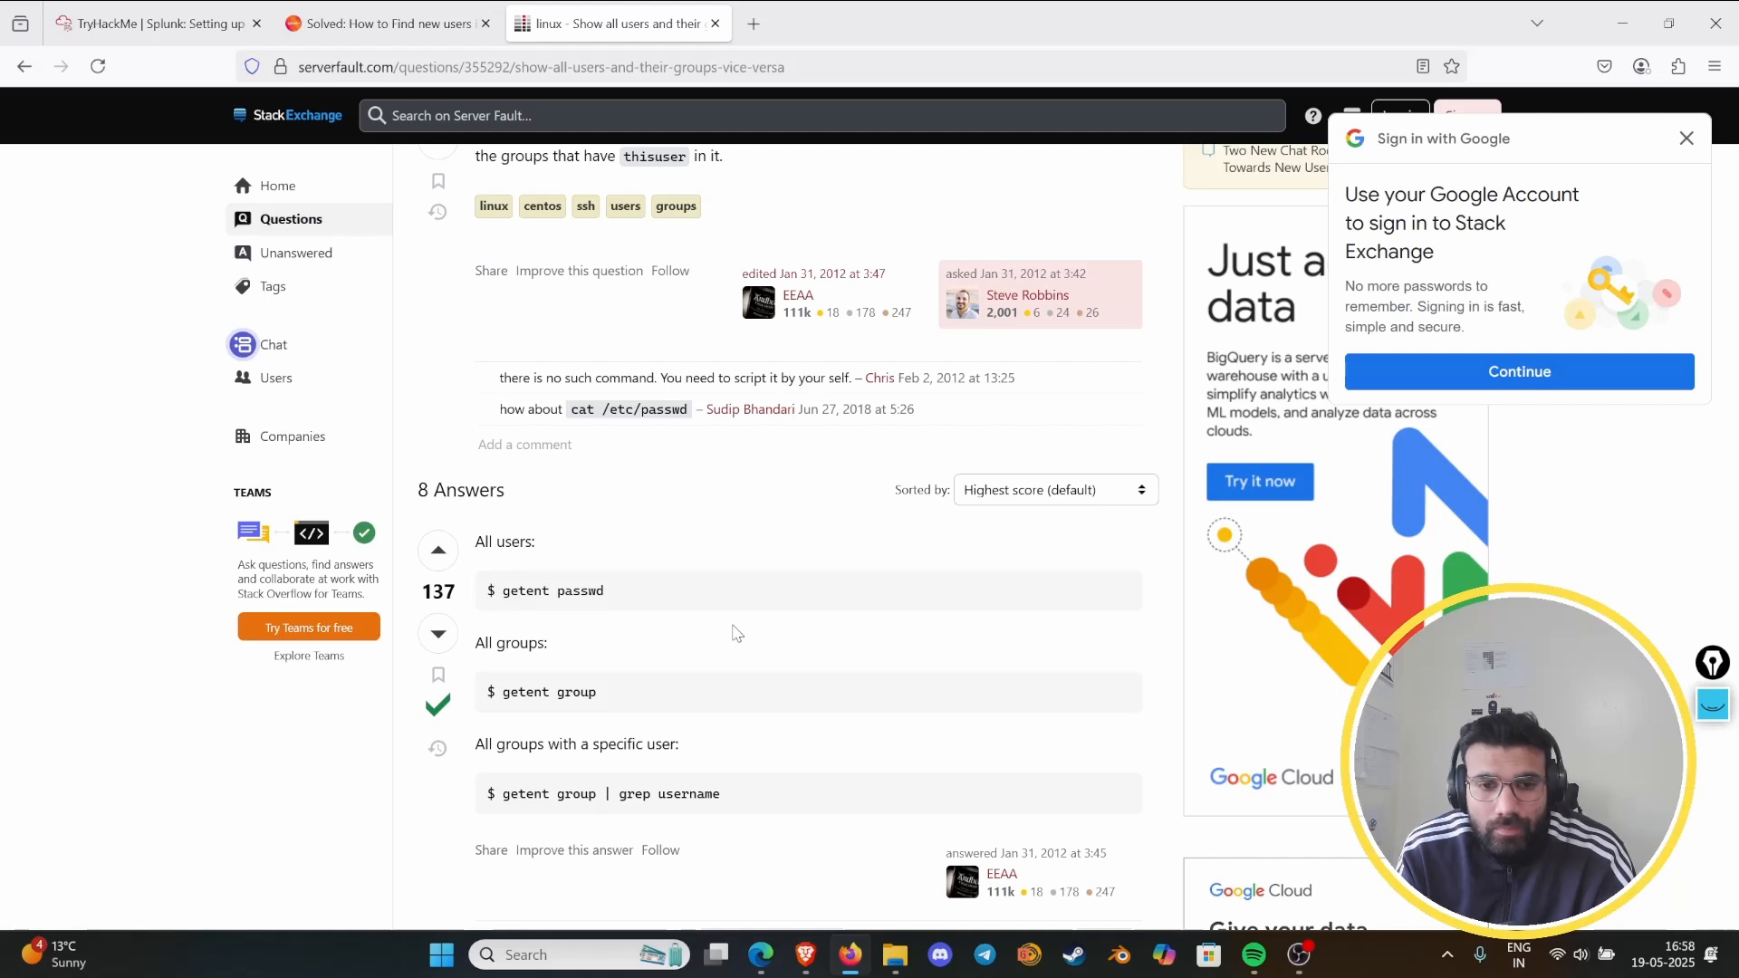
scroll(735, 634, "down", 3)
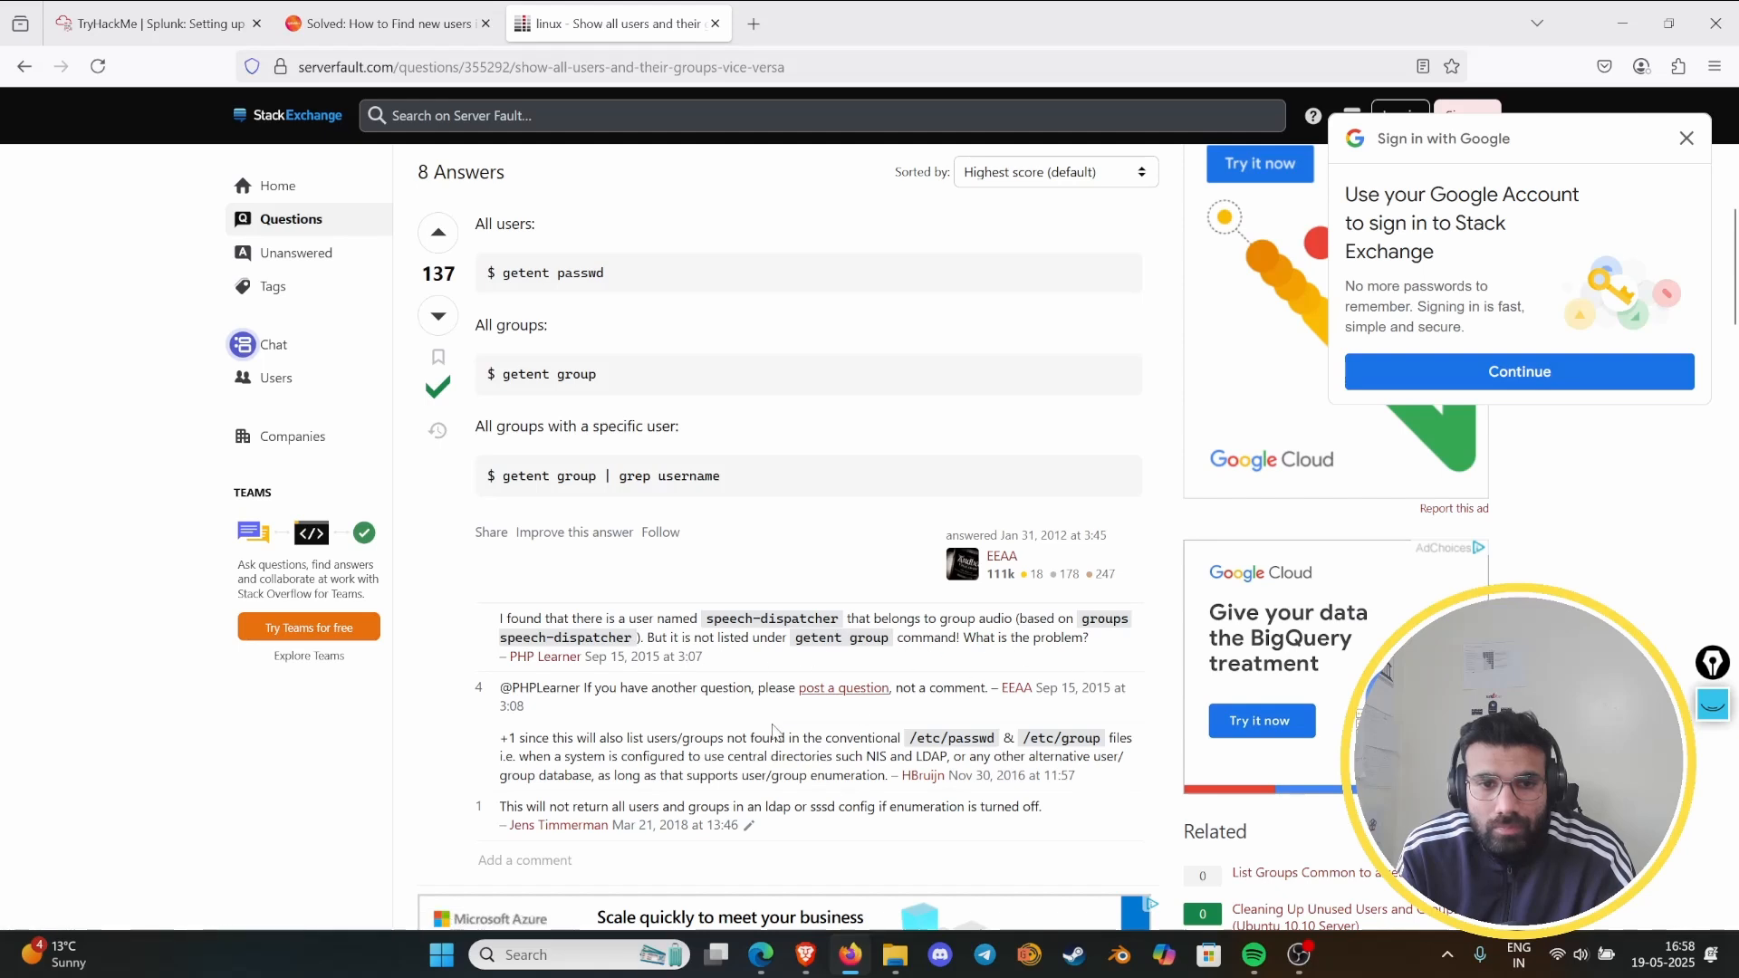
scroll(771, 728, "down", 7)
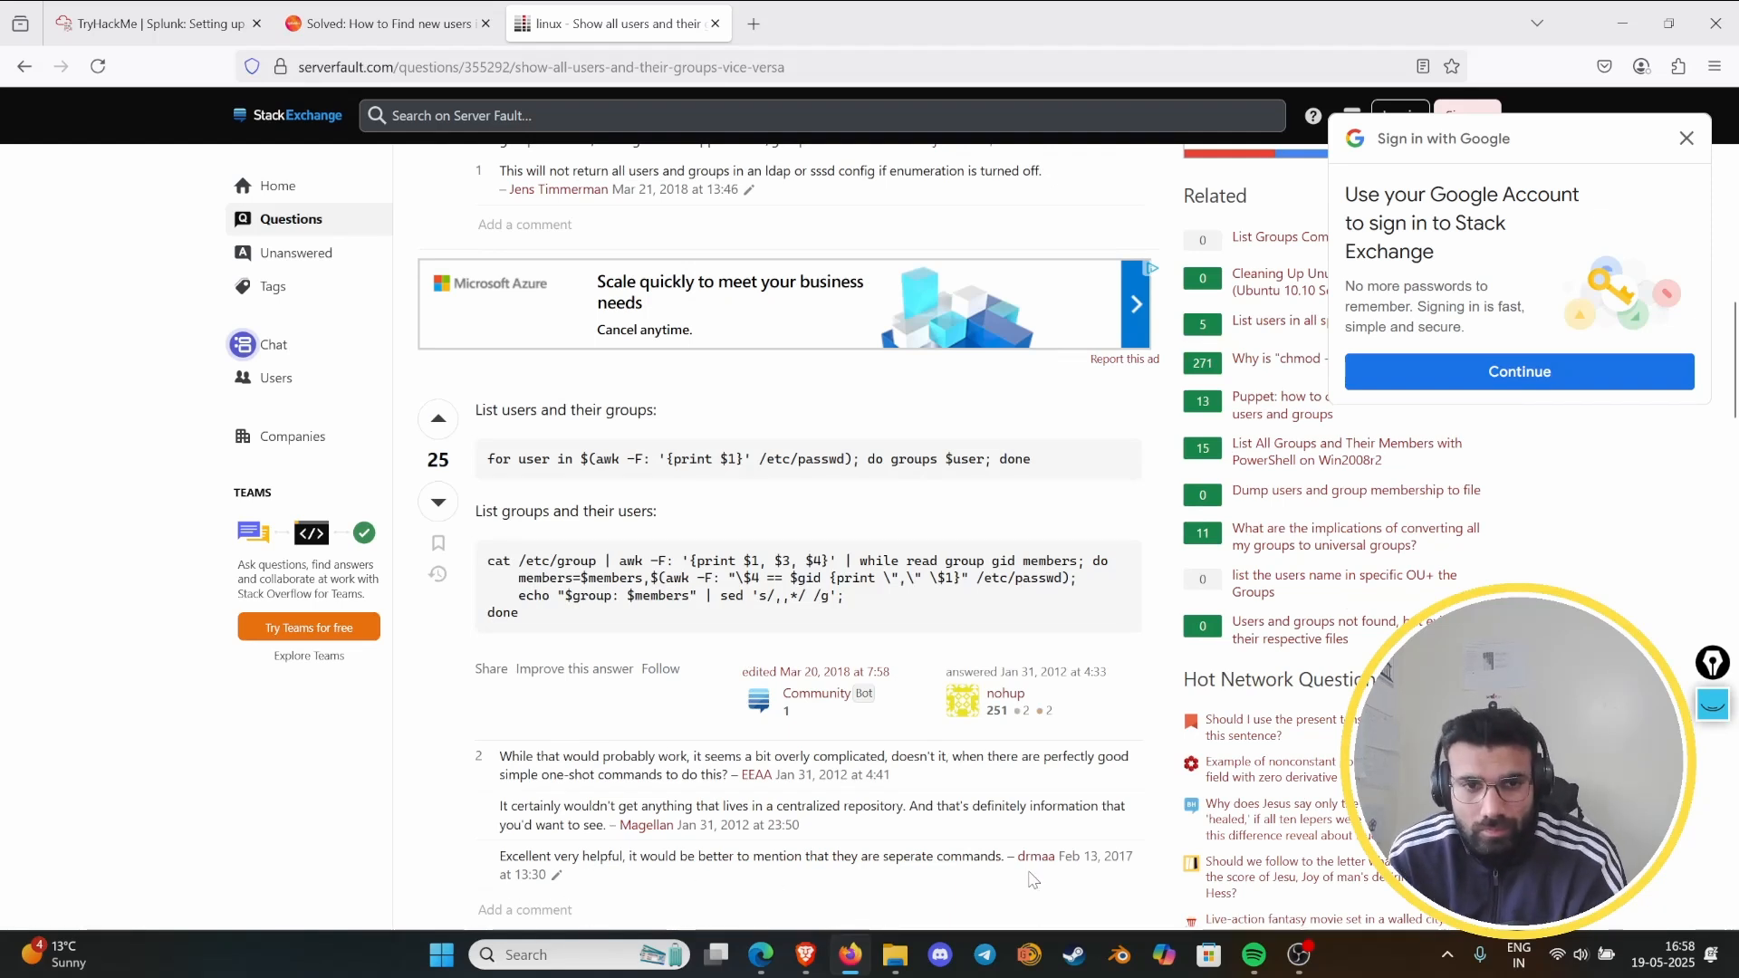
scroll(871, 673, "down", 5)
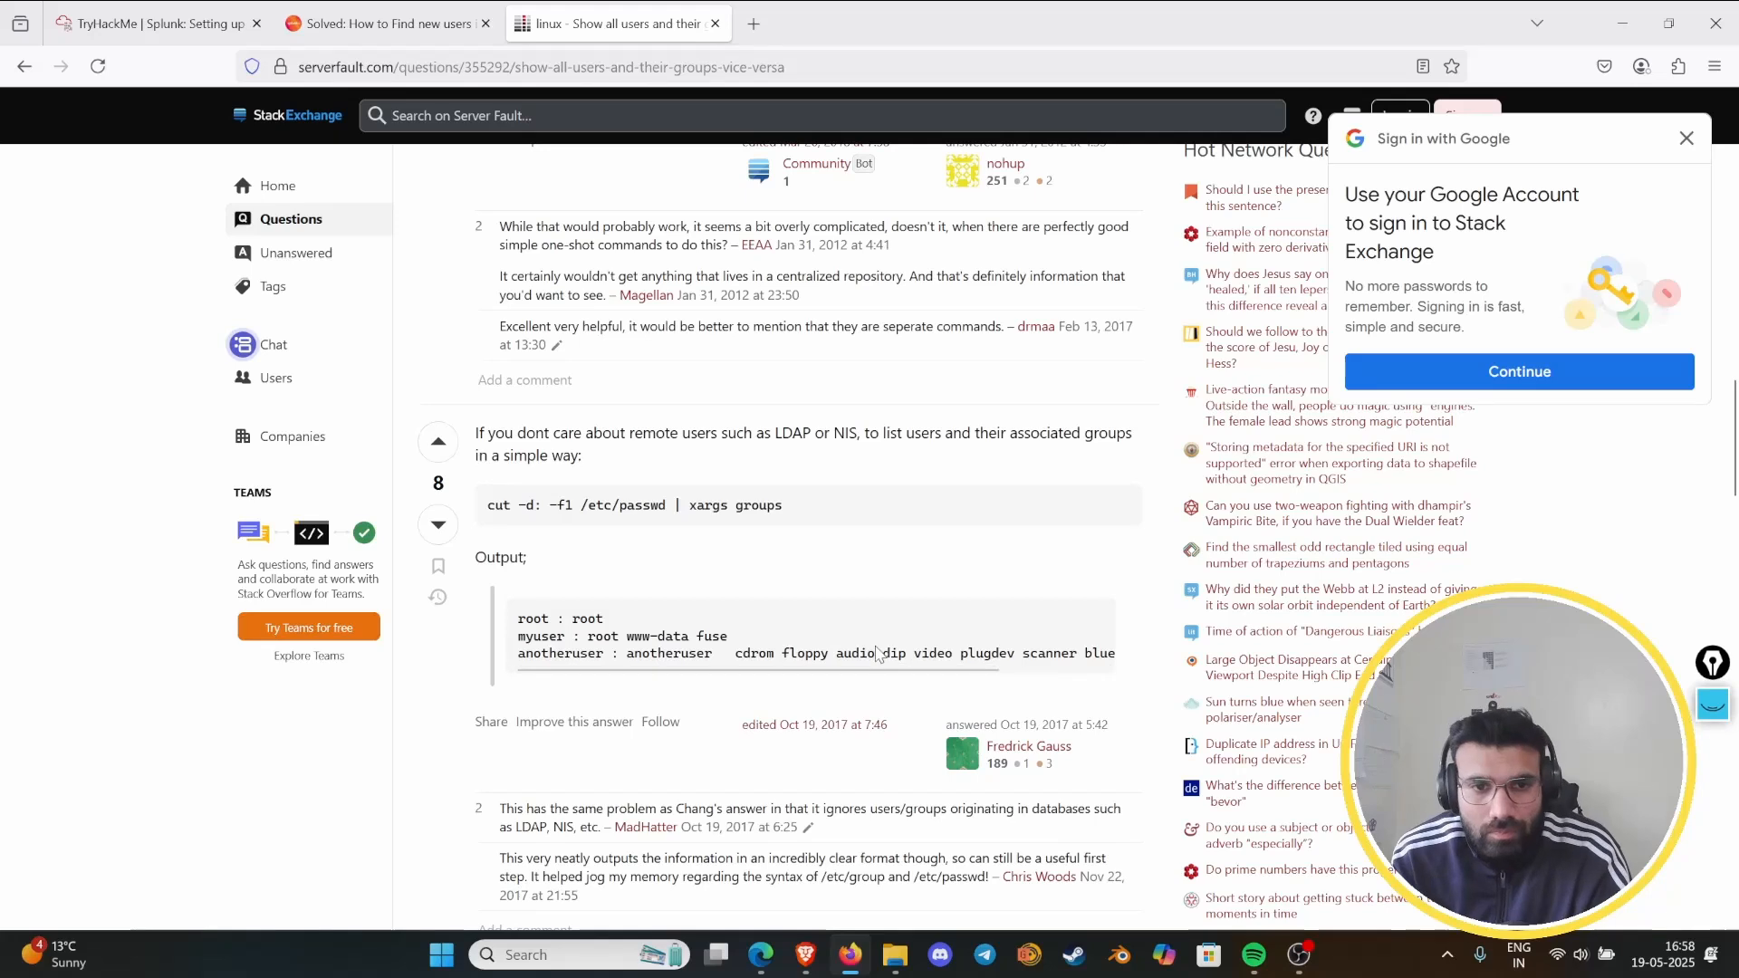
scroll(870, 634, "down", 8)
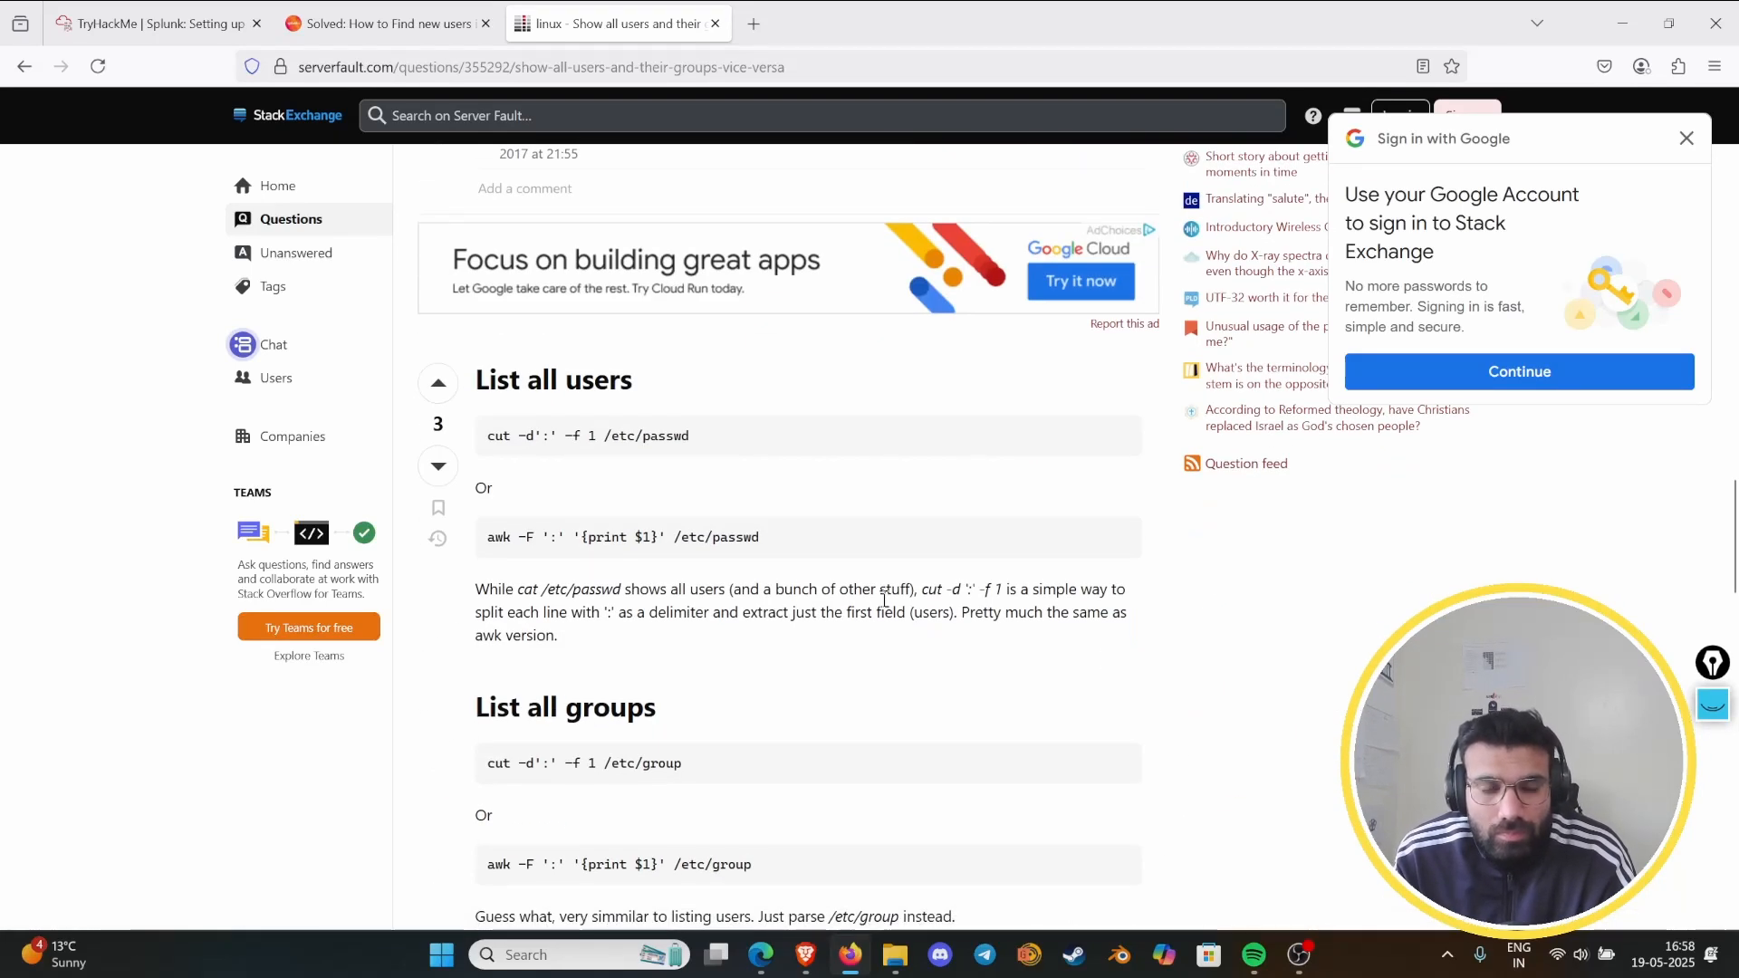
scroll(884, 603, "down", 4)
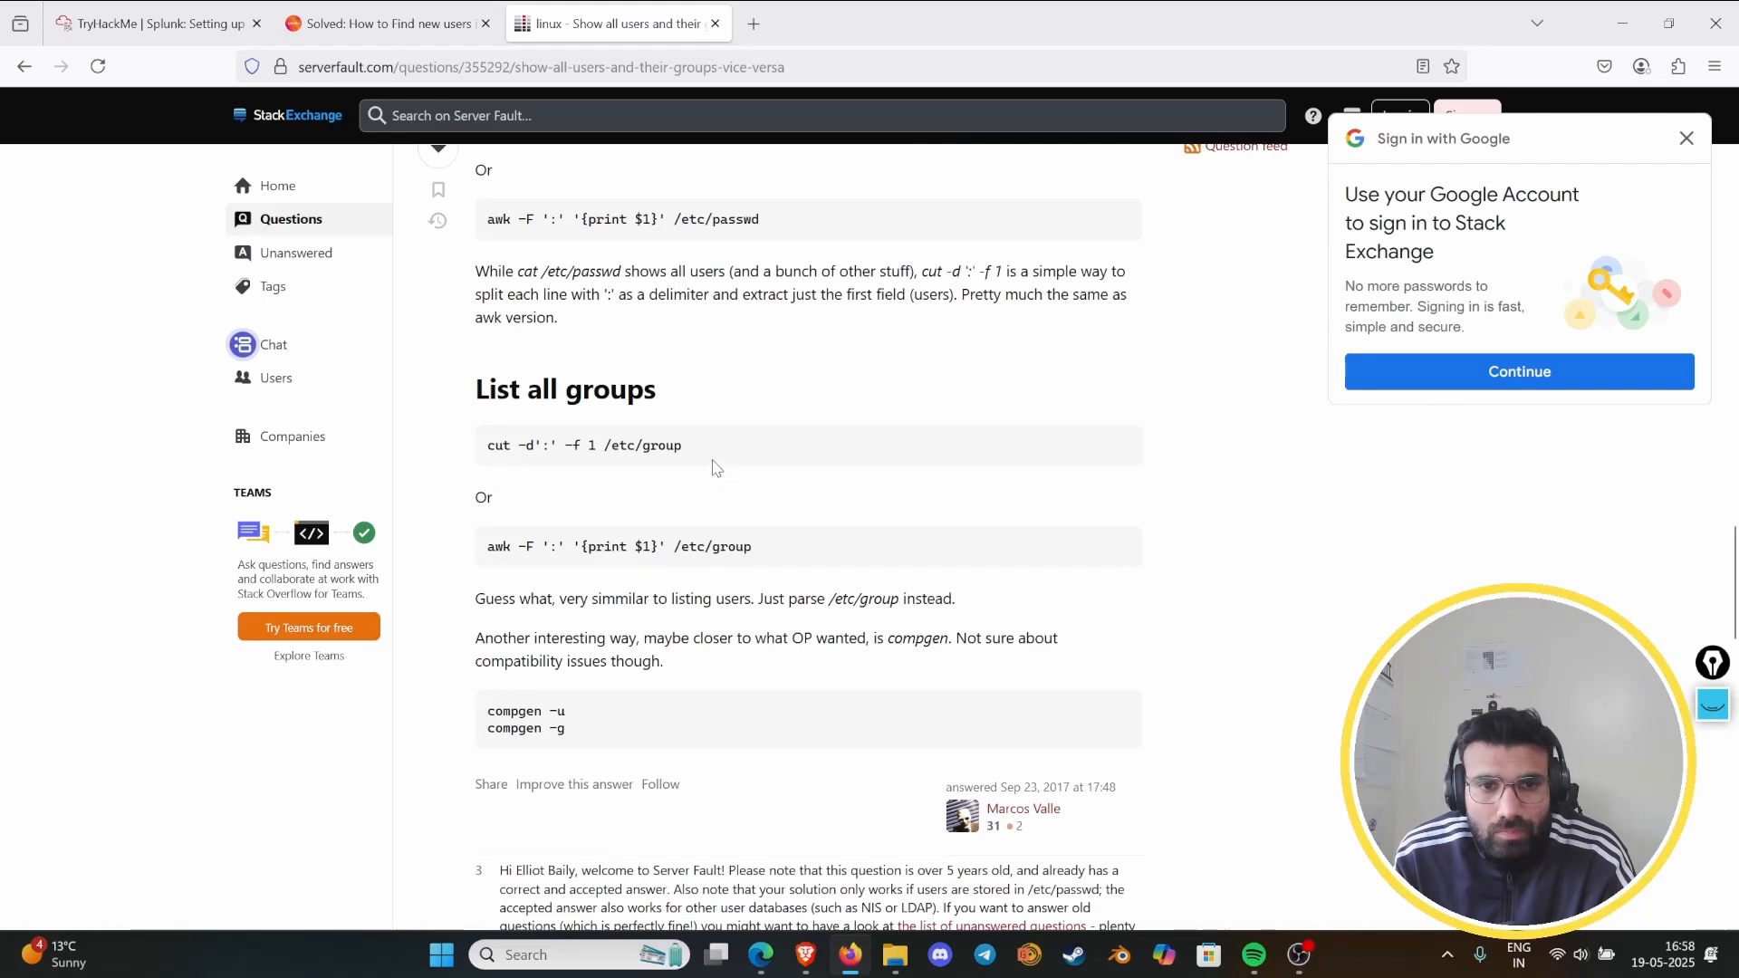
scroll(711, 528, "down", 1)
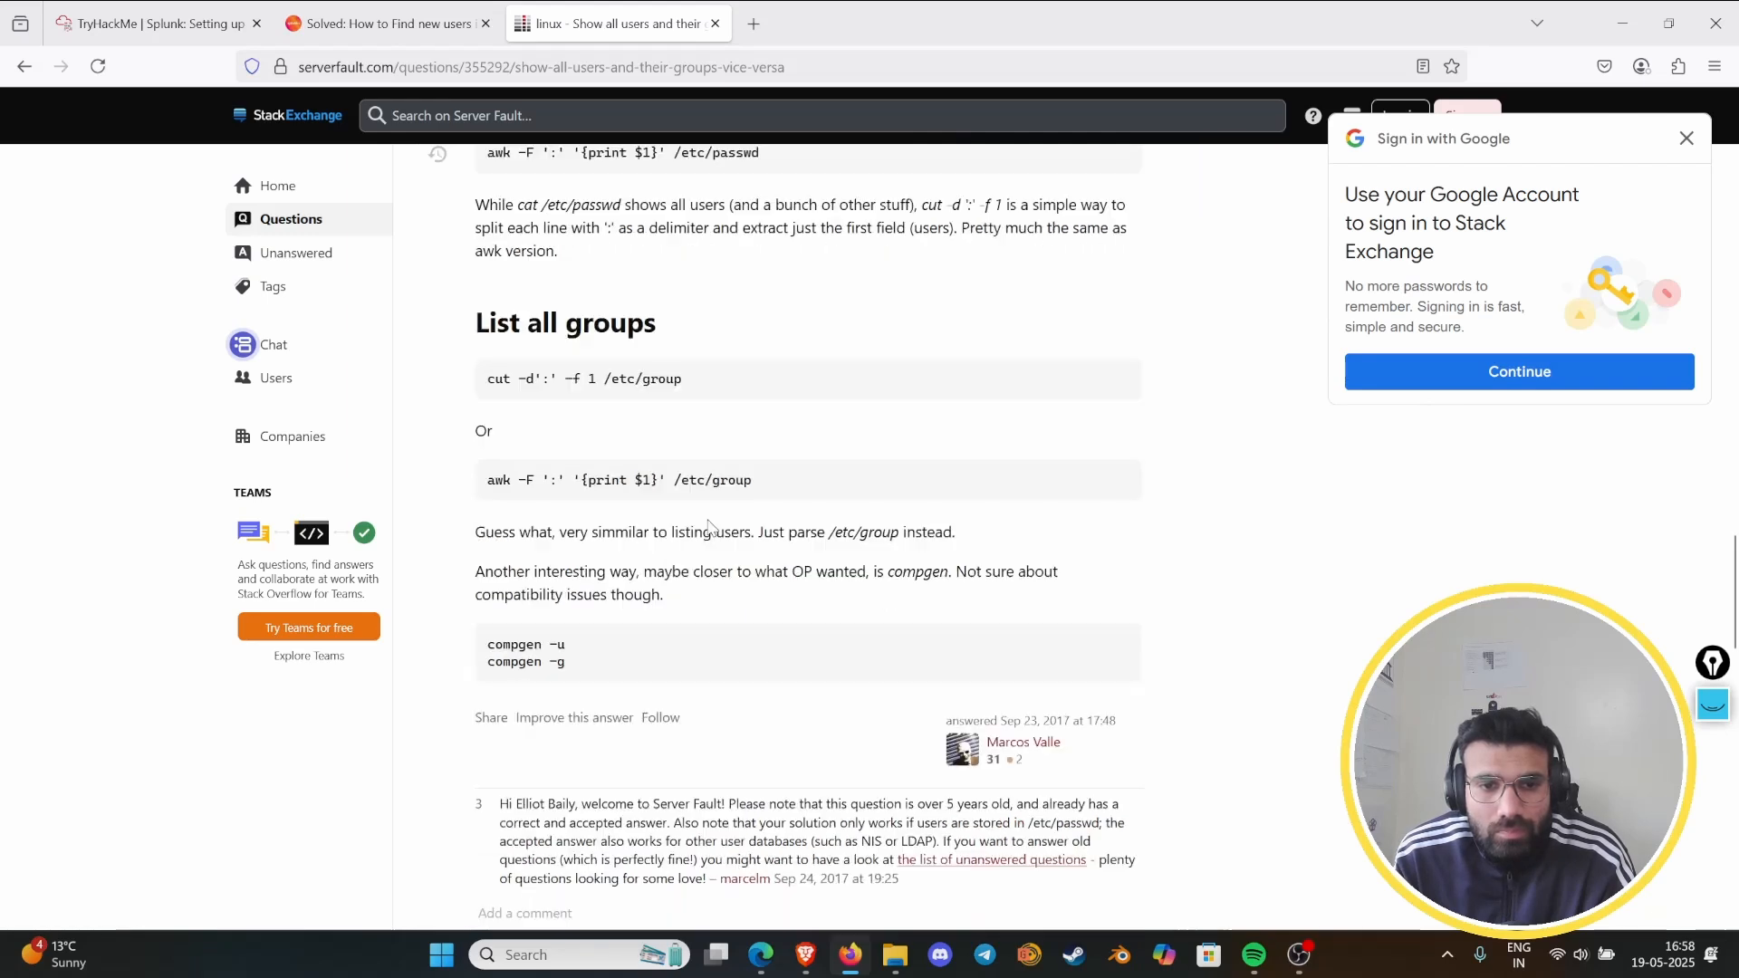
scroll(711, 528, "down", 4)
scroll(709, 521, "up", 8)
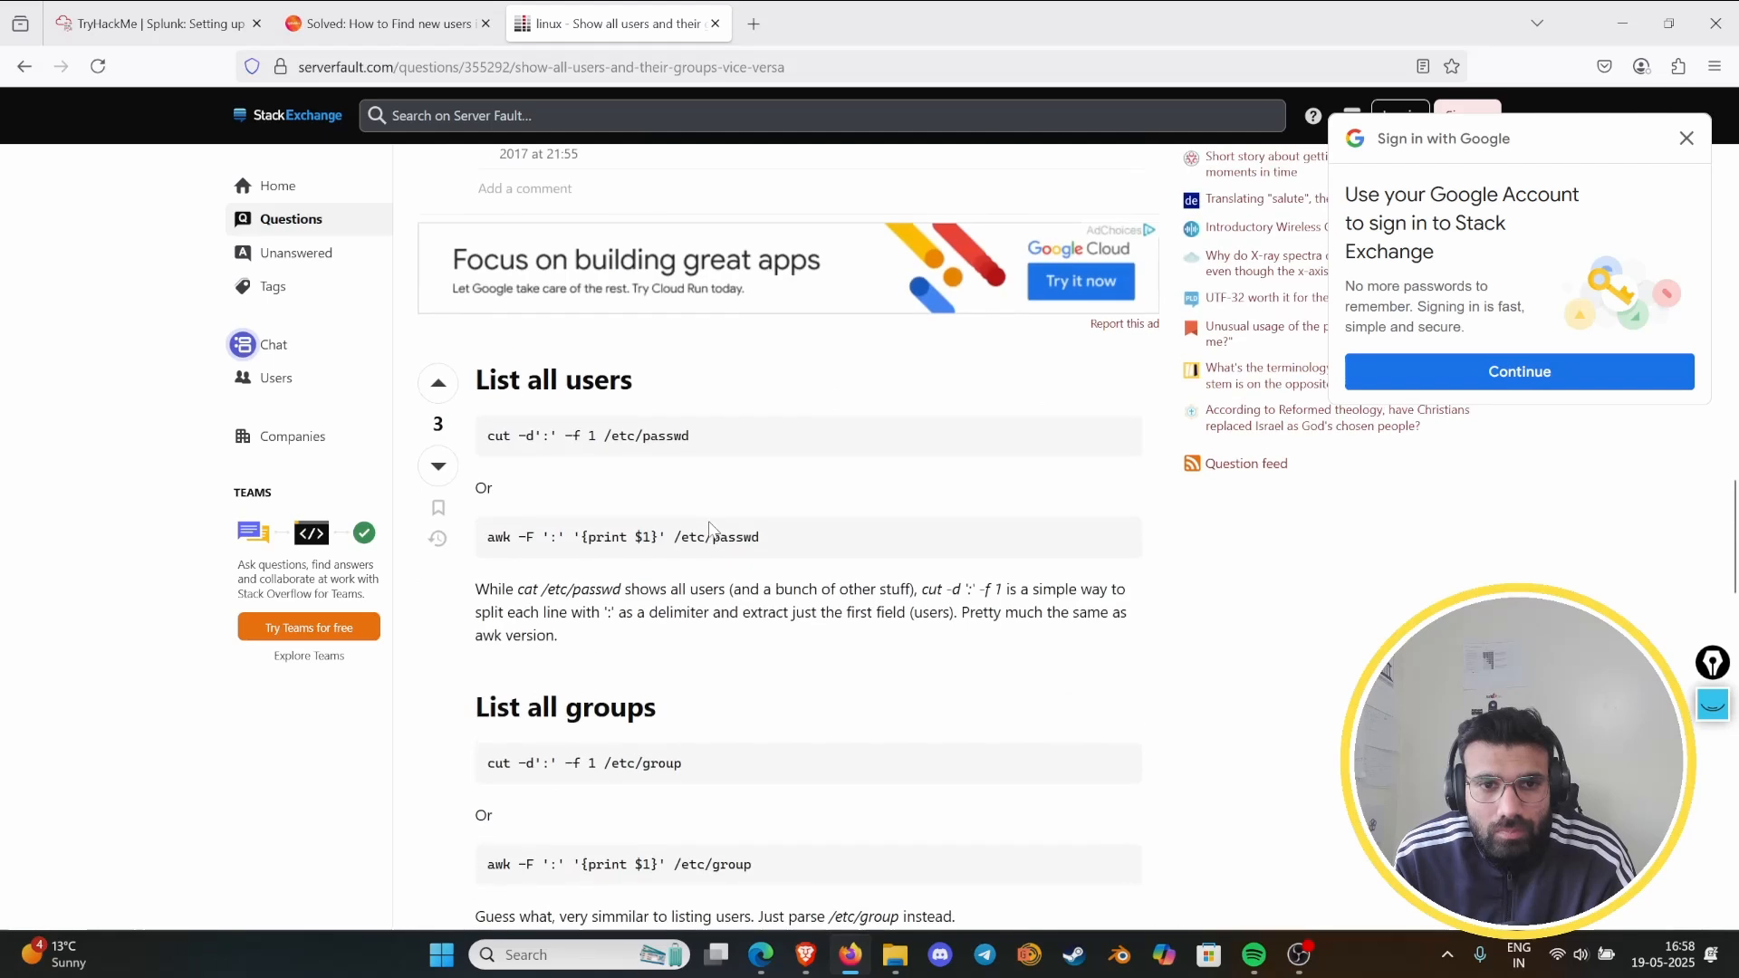
- Copy the command cut -d':' -f 1 /etc/passwd from the "List all users" answer
left_click_drag(693, 436, 487, 450)
right_click(505, 438)
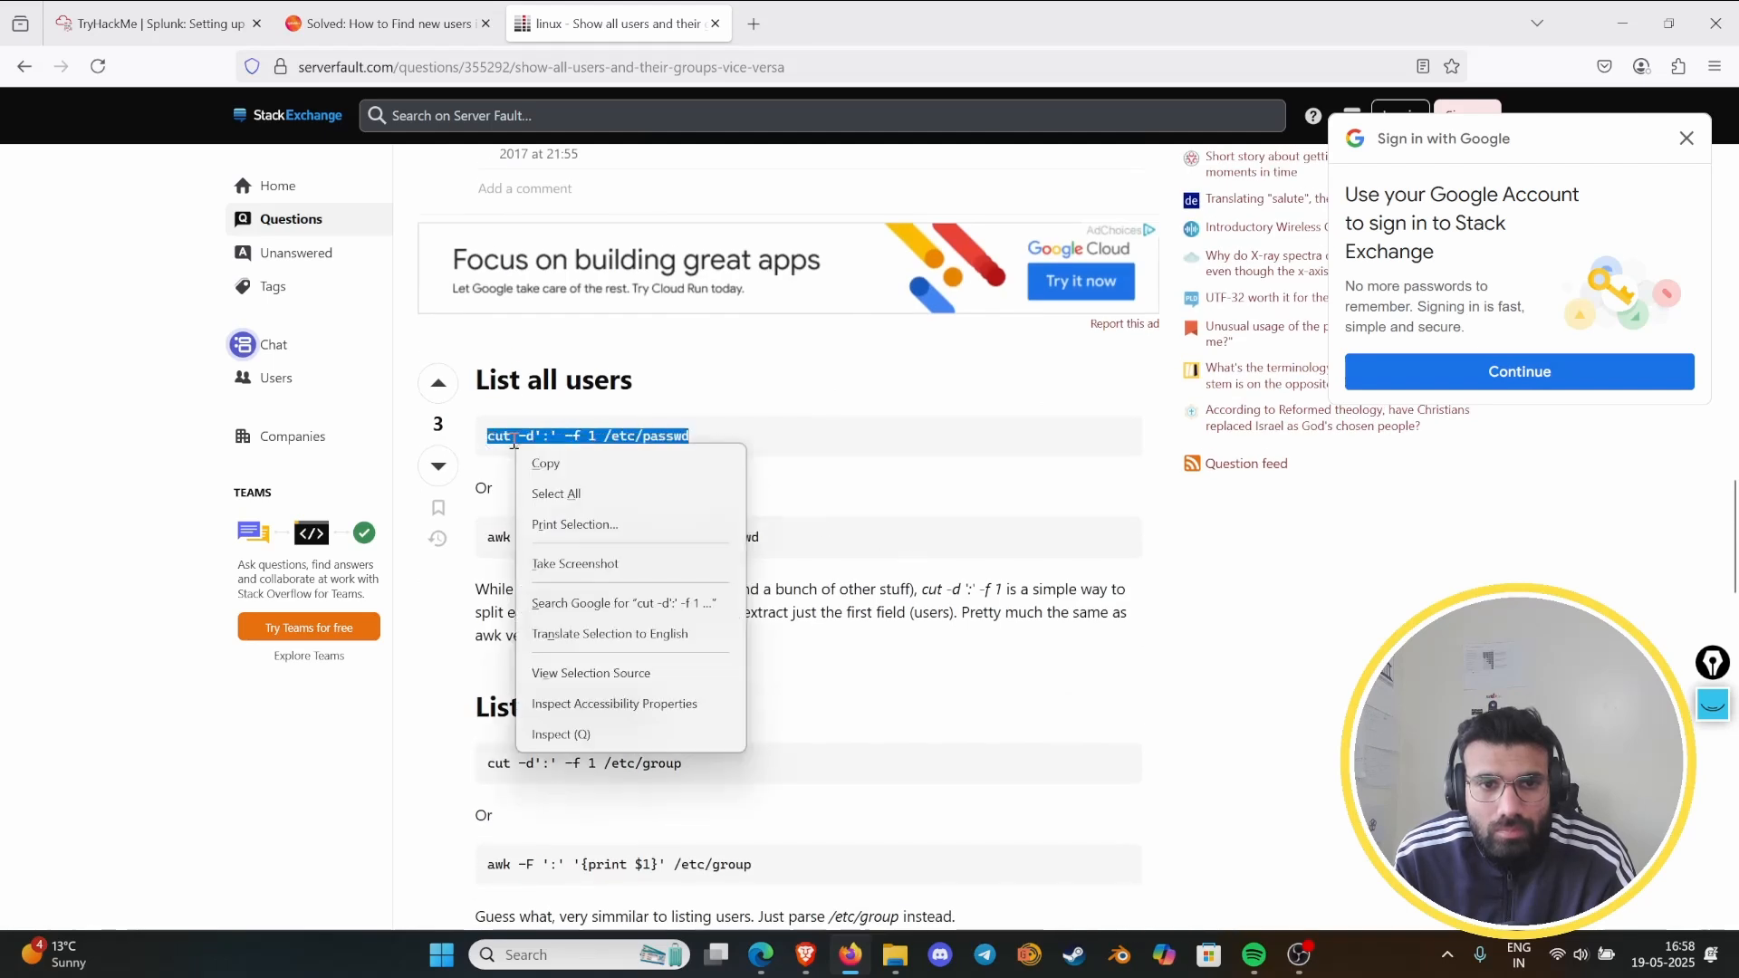
left_click(536, 473)
left_click(877, 525)
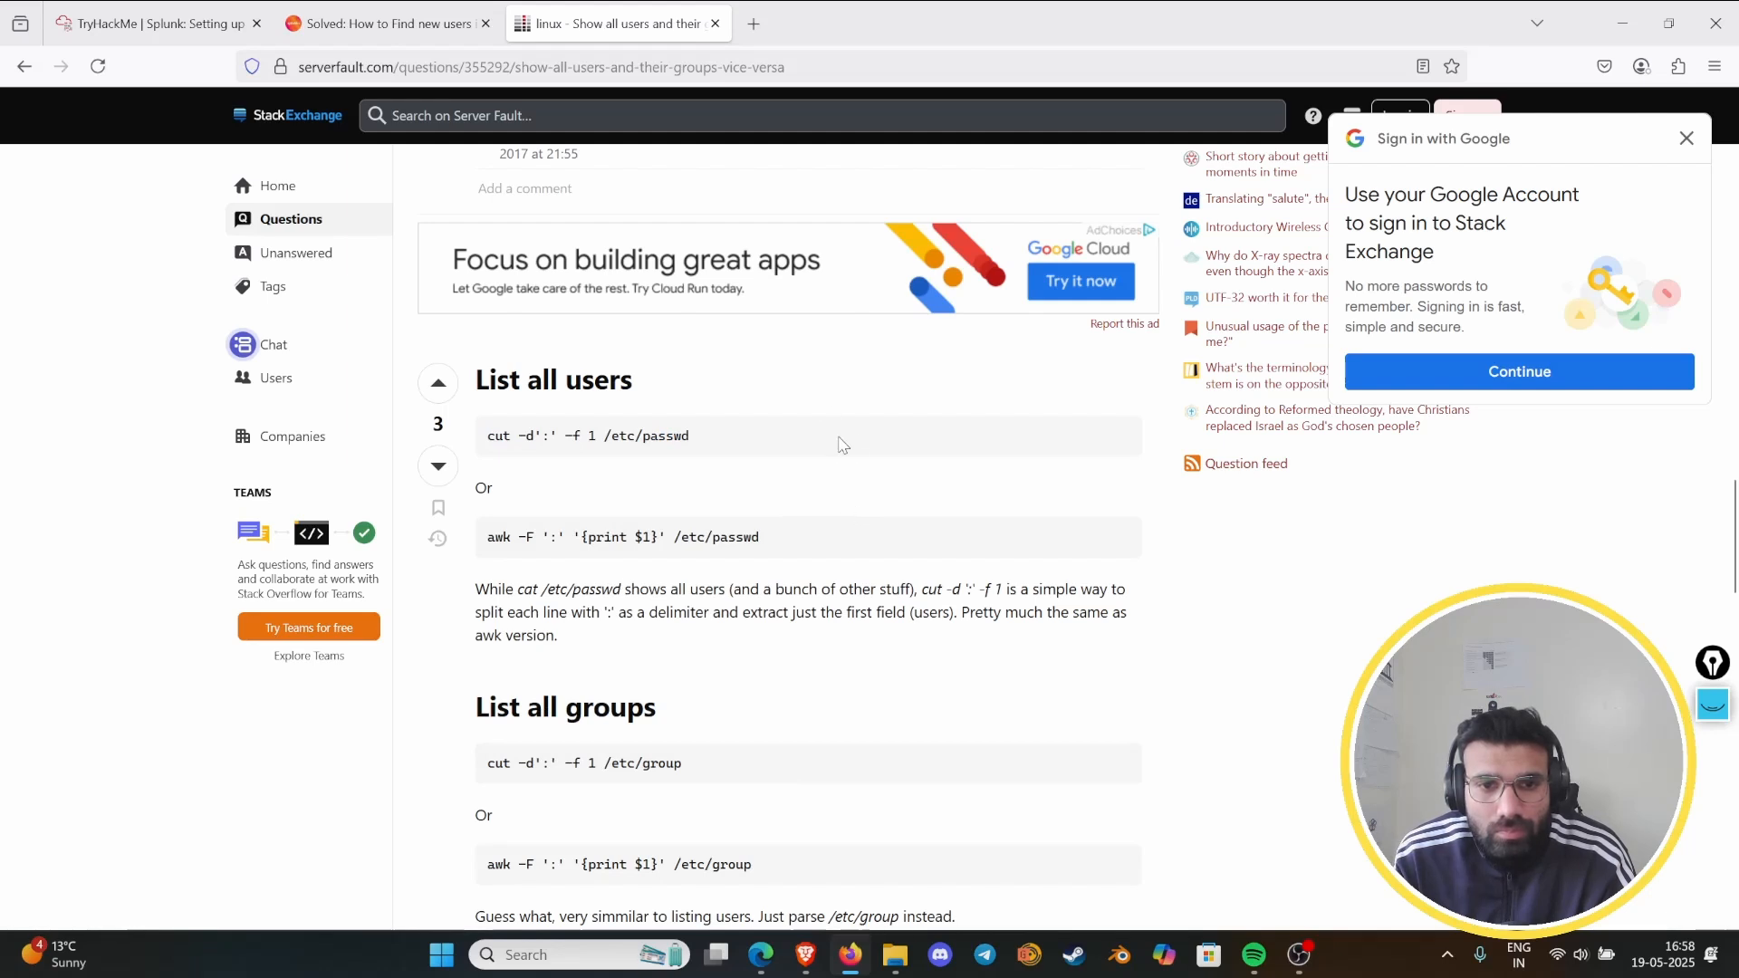
- Check the remaining Server Fault answers down to the page's end and return to the TryHackMe Splunk room
scroll(831, 454, "down", 15)
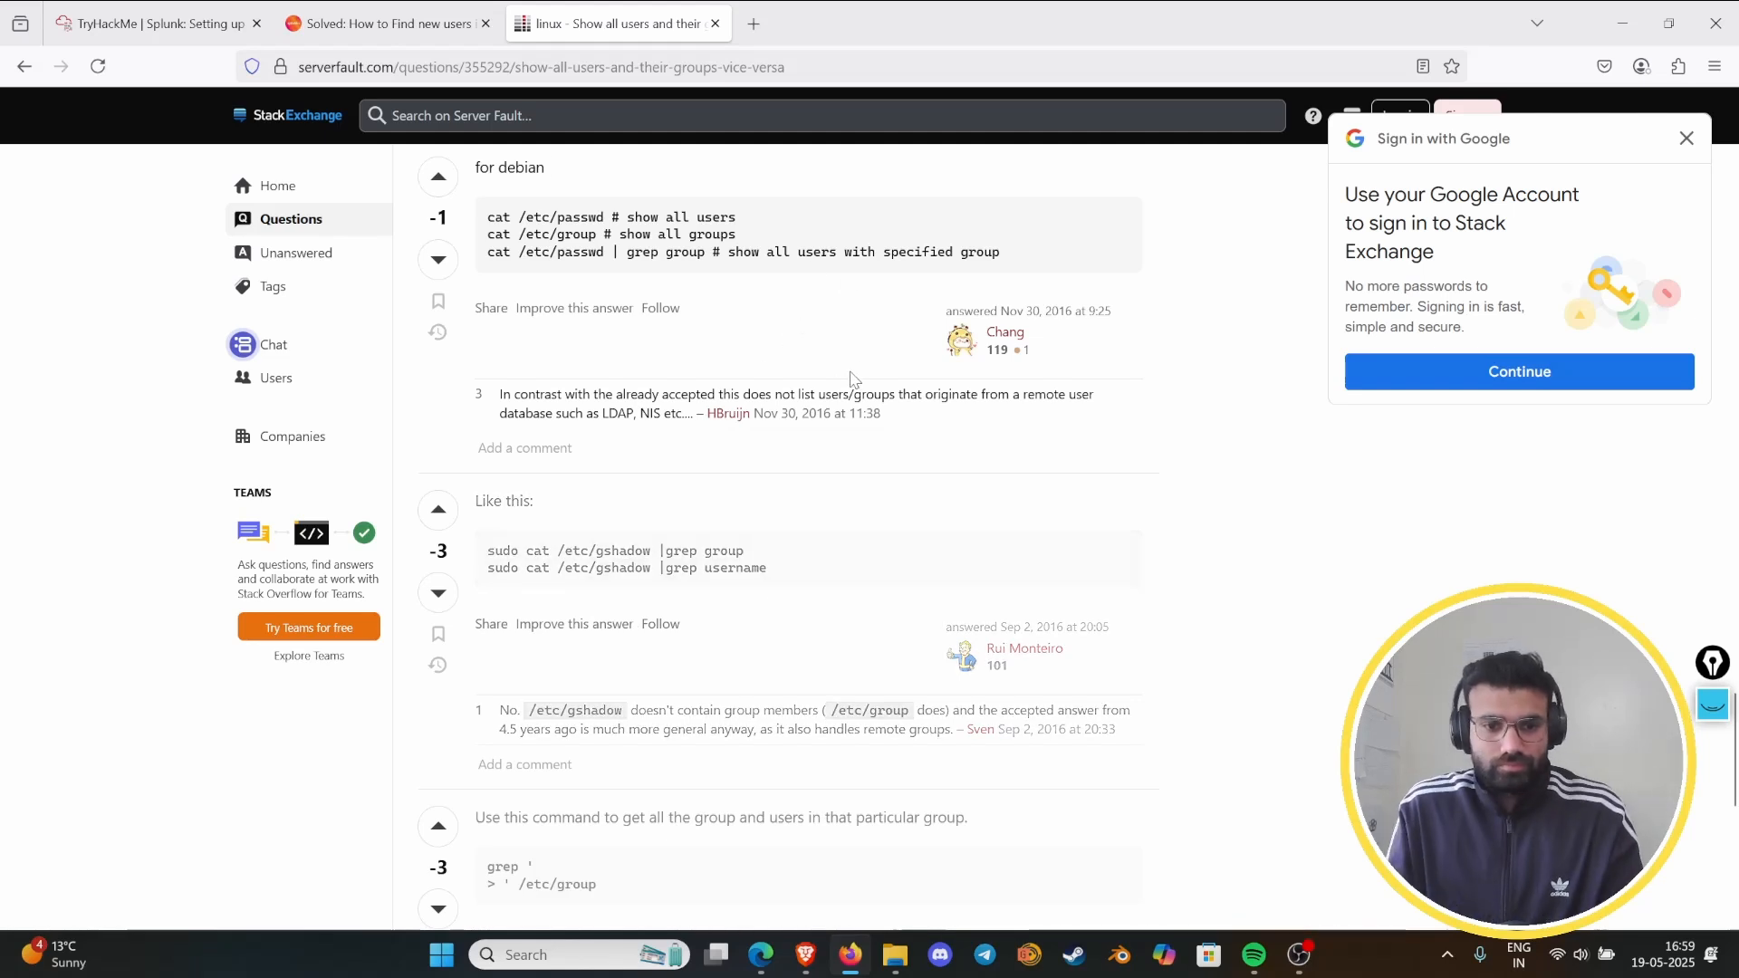
scroll(752, 624, "down", 7)
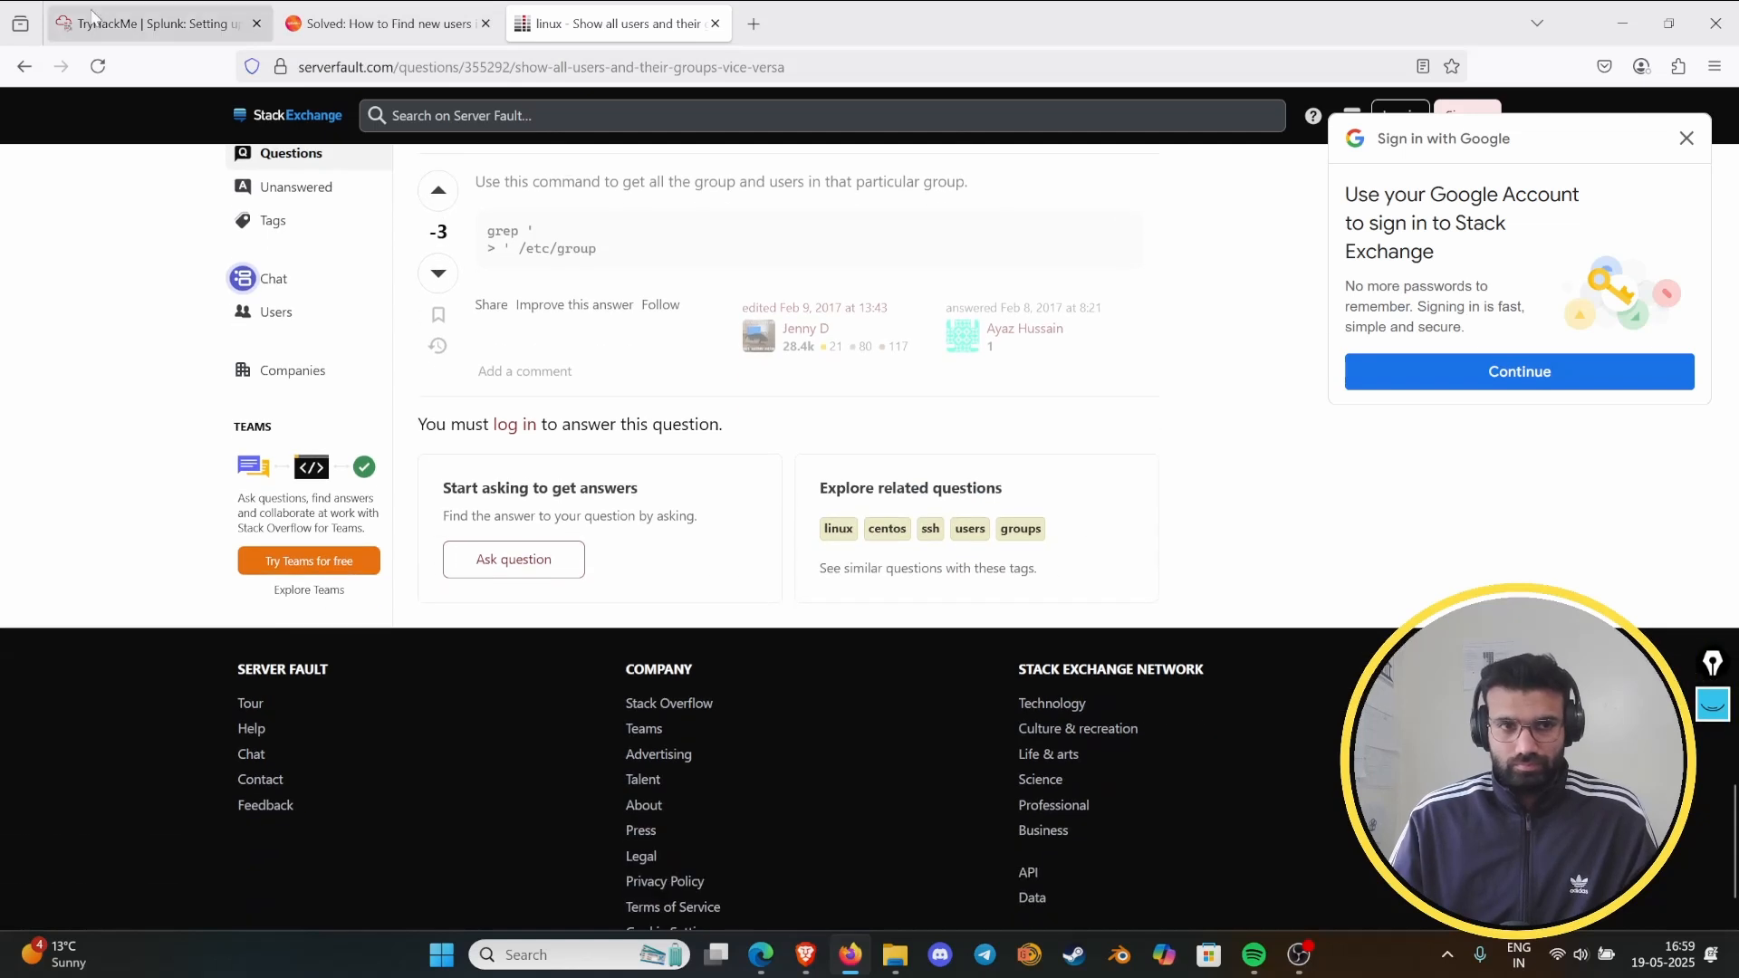
left_click(91, 16)
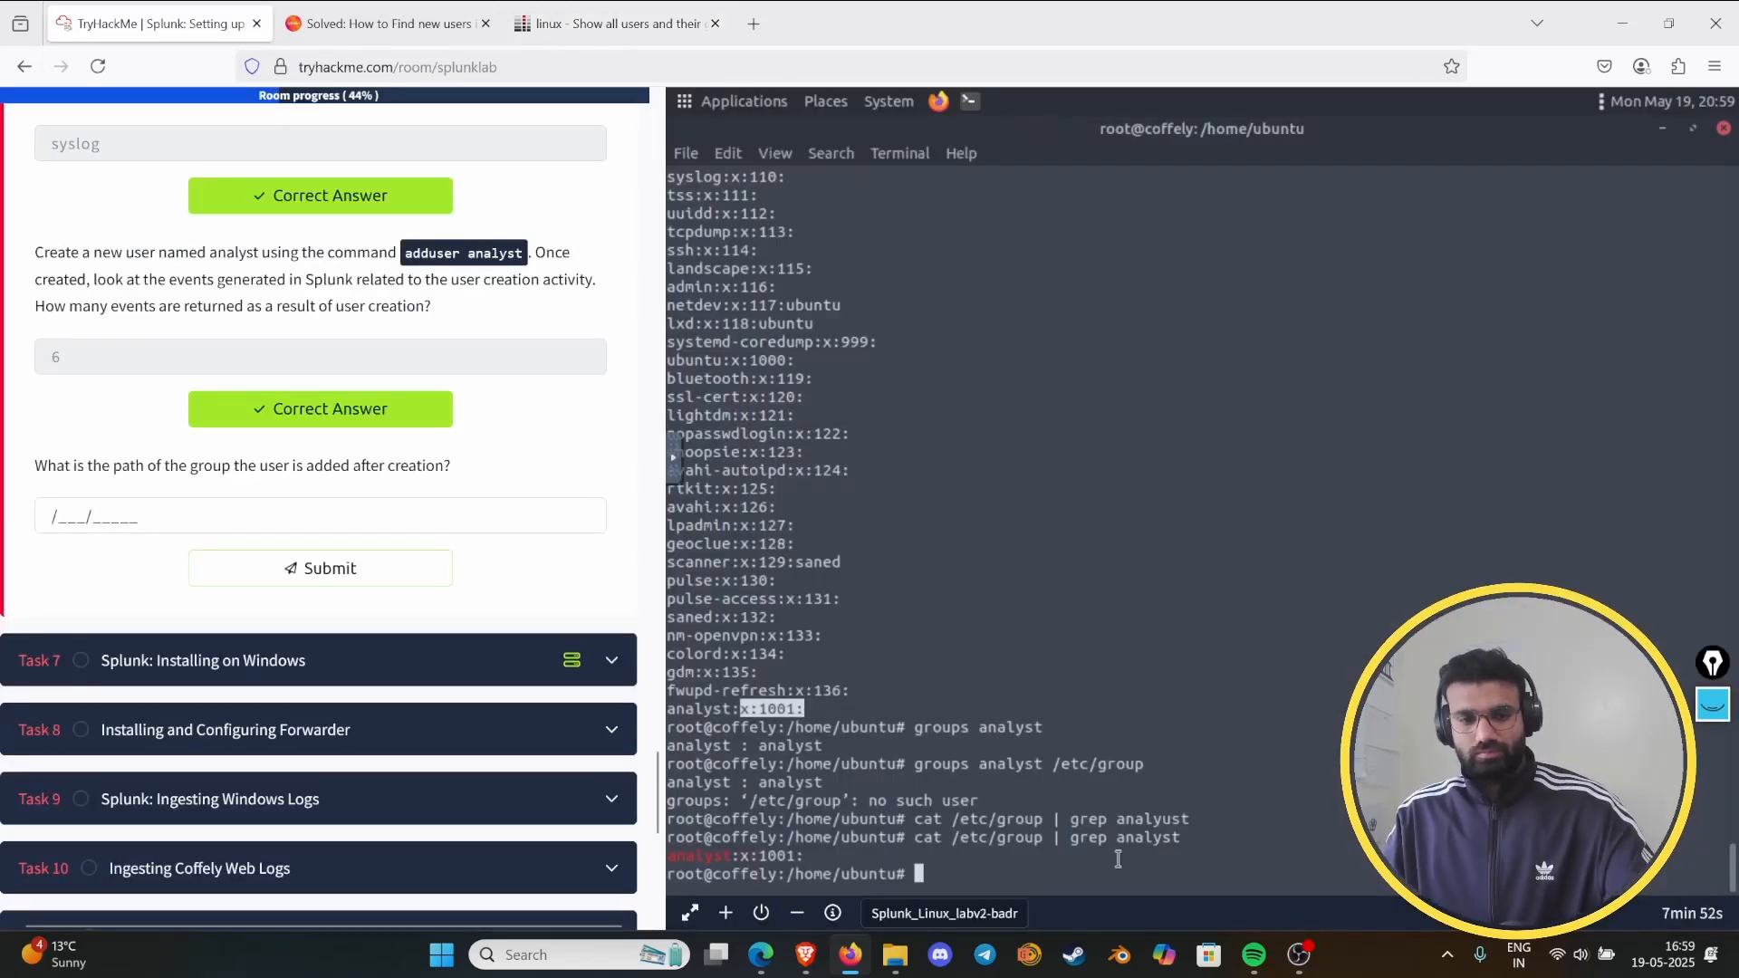
- Try submitting /dev/pts/1 as the path of the group the user is added to, and clear the answer
left_click(70, 516)
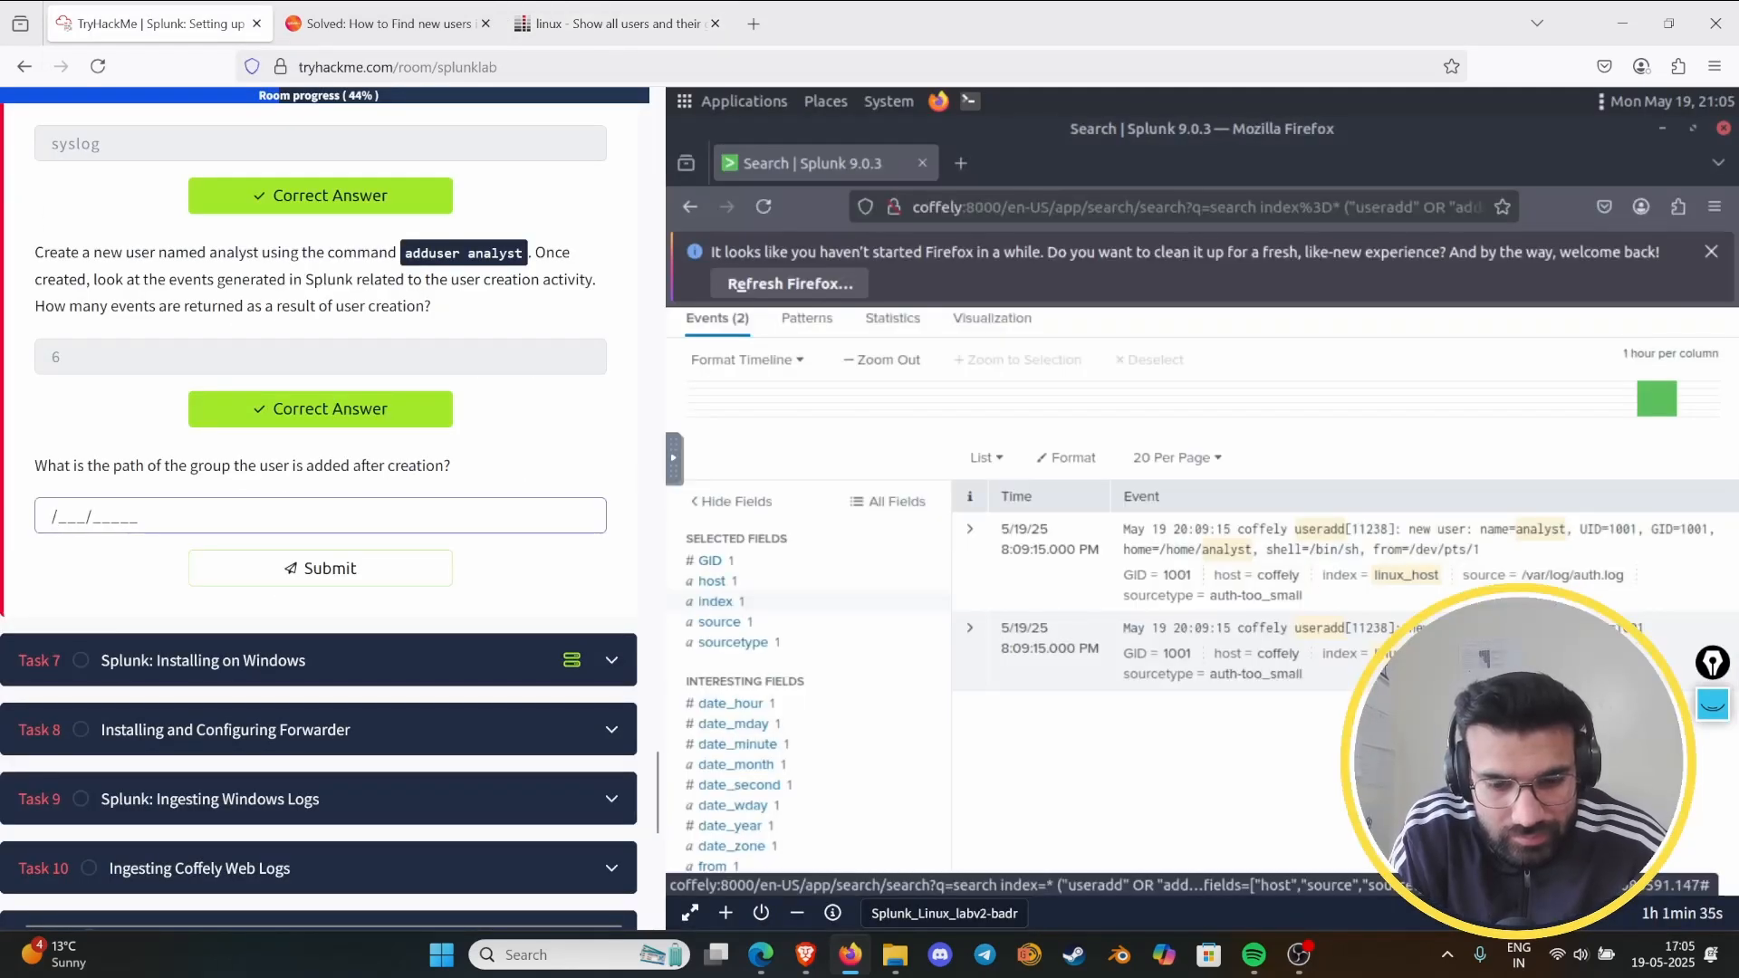
type("dev/pts/1")
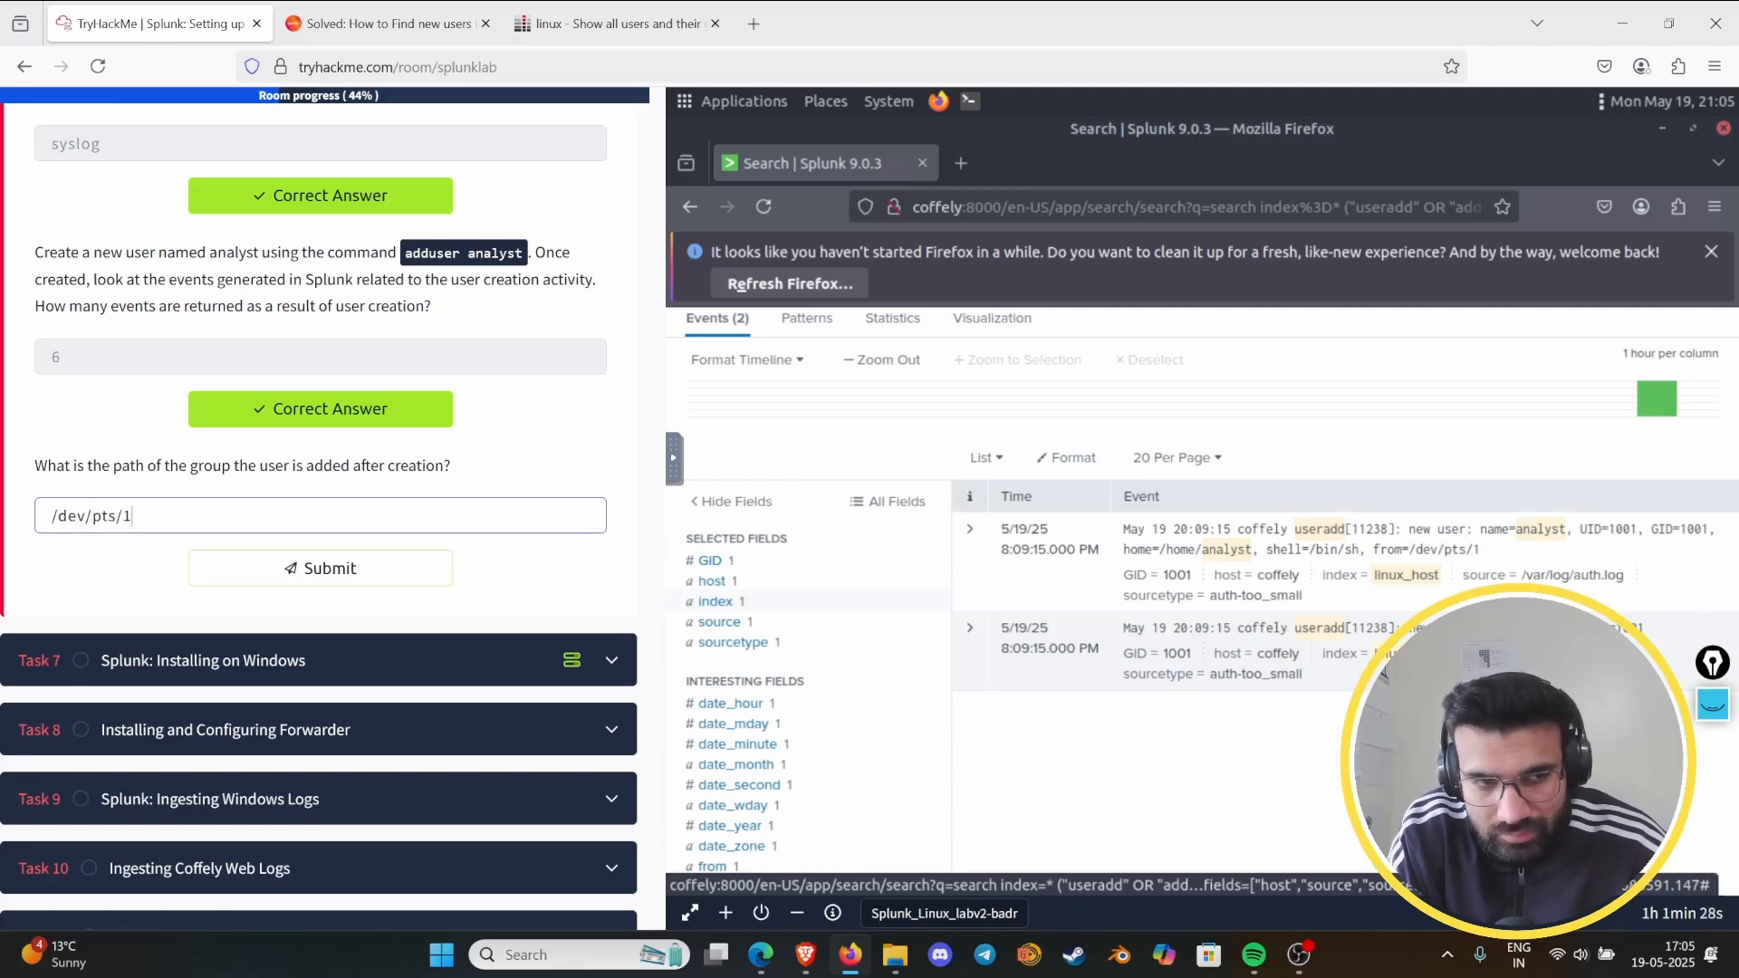
key("Return")
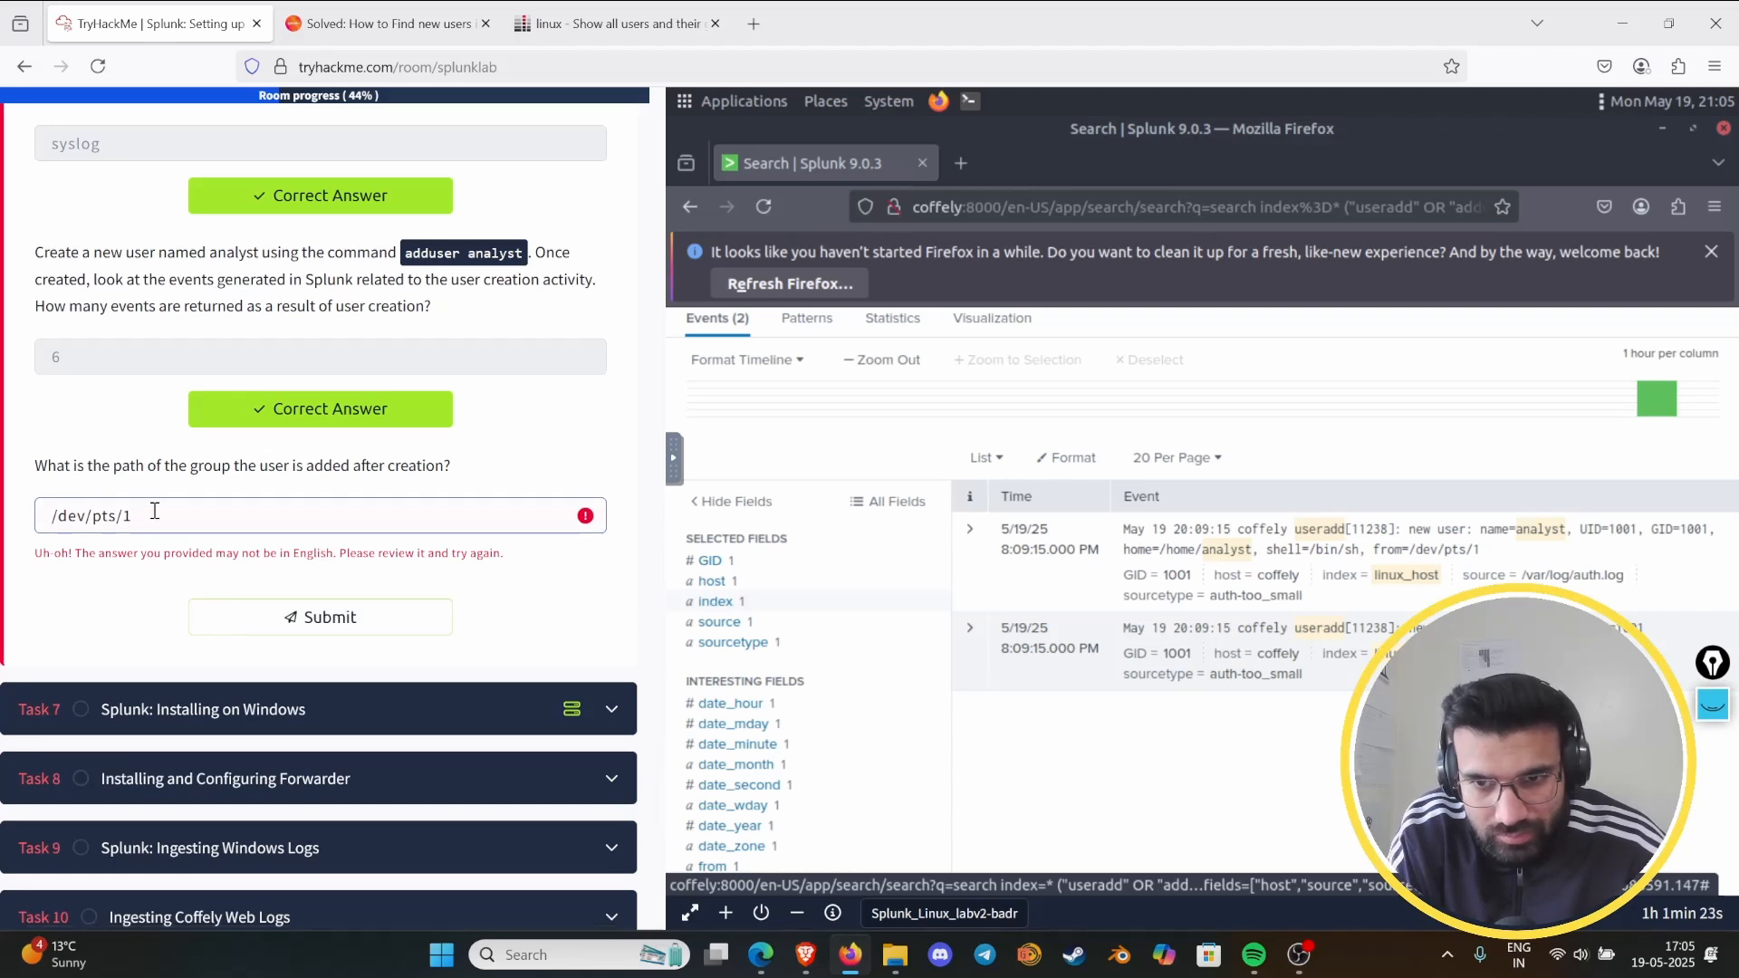
key("BackSpace")
key("BackSpace")
key("BackSpace")
key("BackSpace")
key("BackSpace")
key("BackSpace")
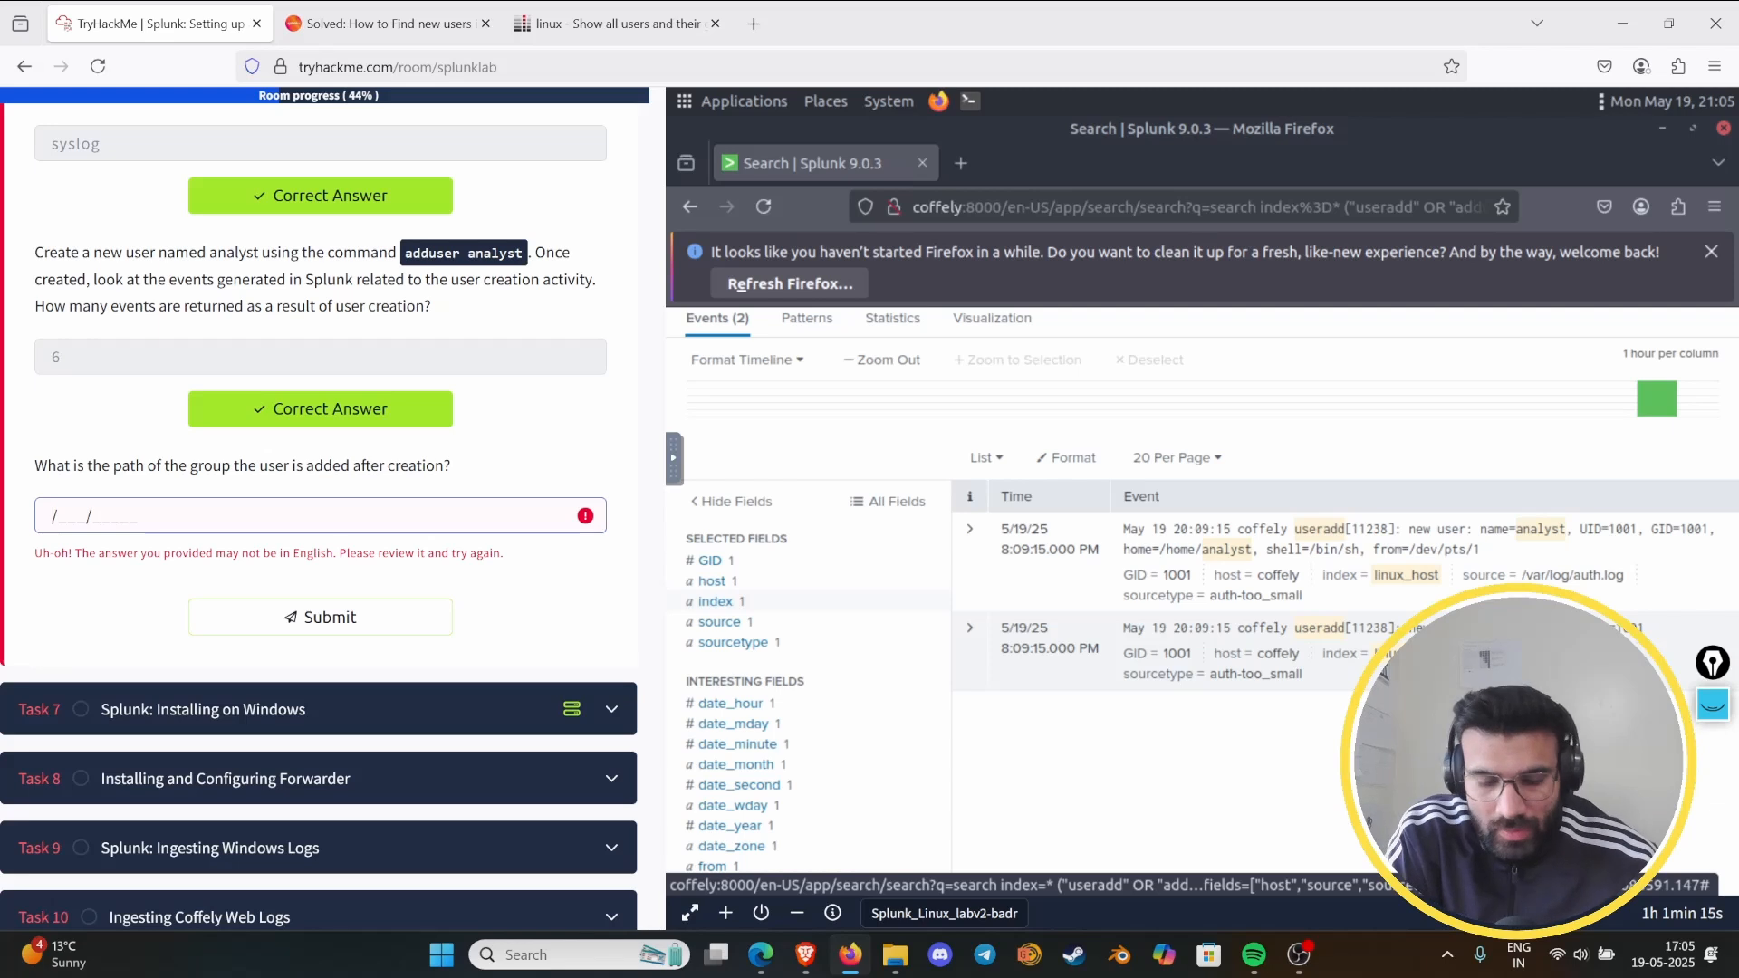
type("dev/")
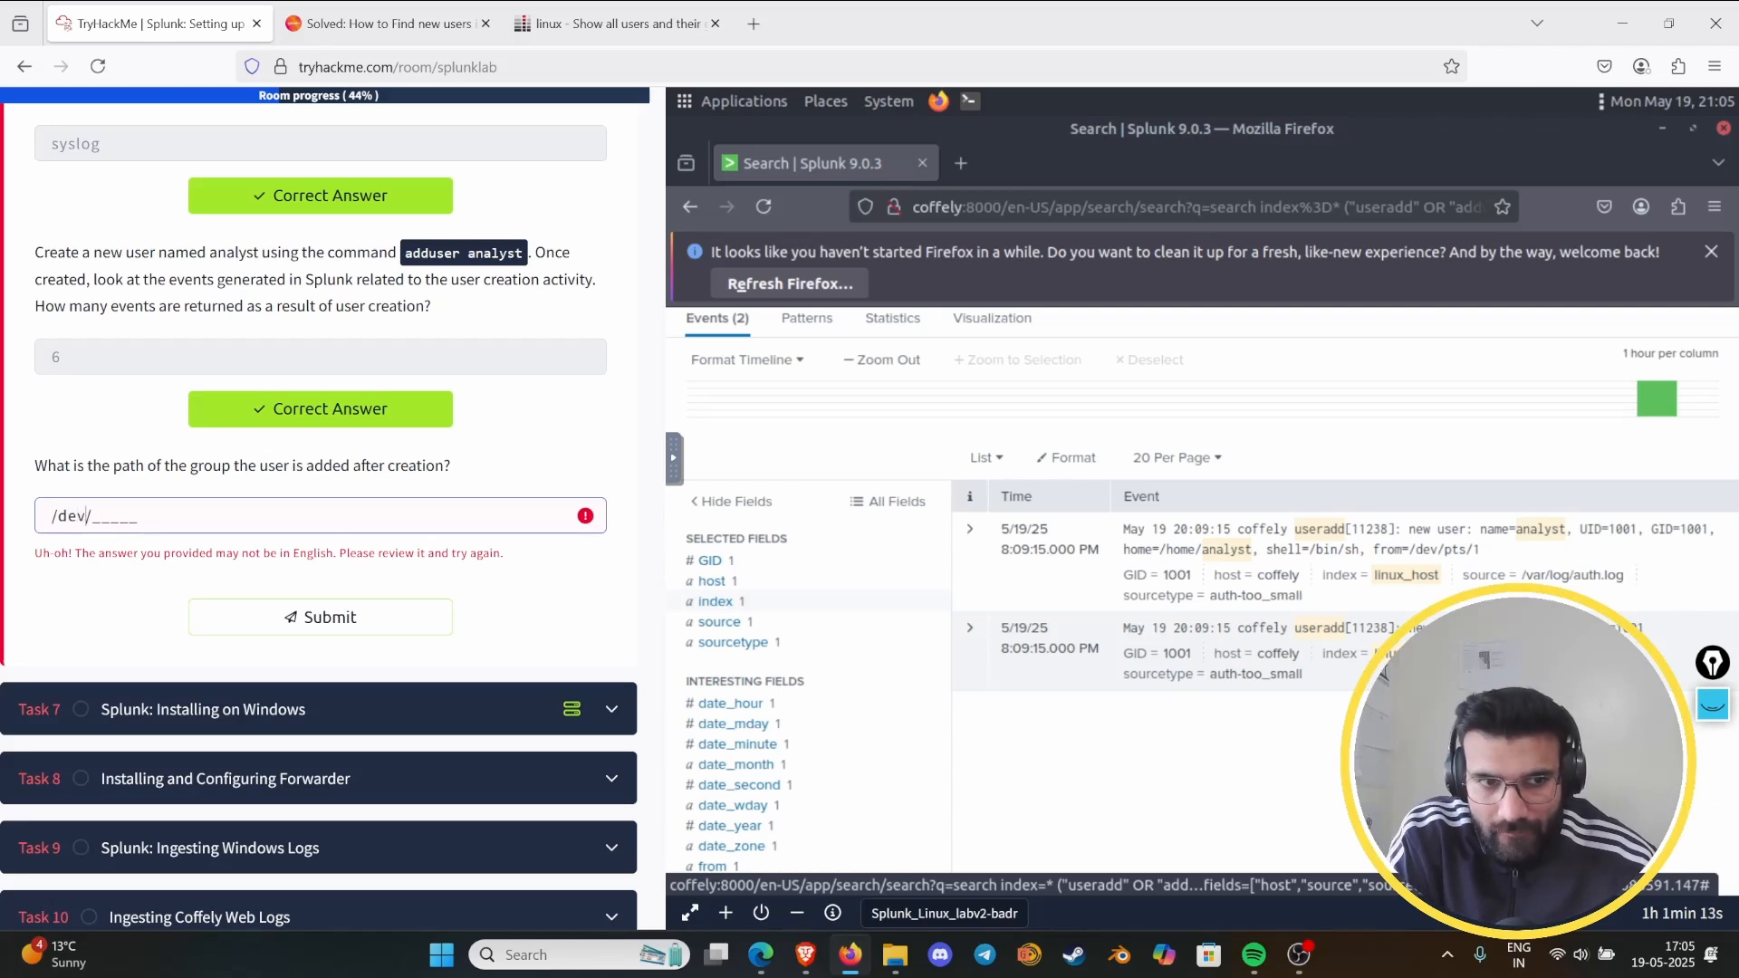
type("ho")
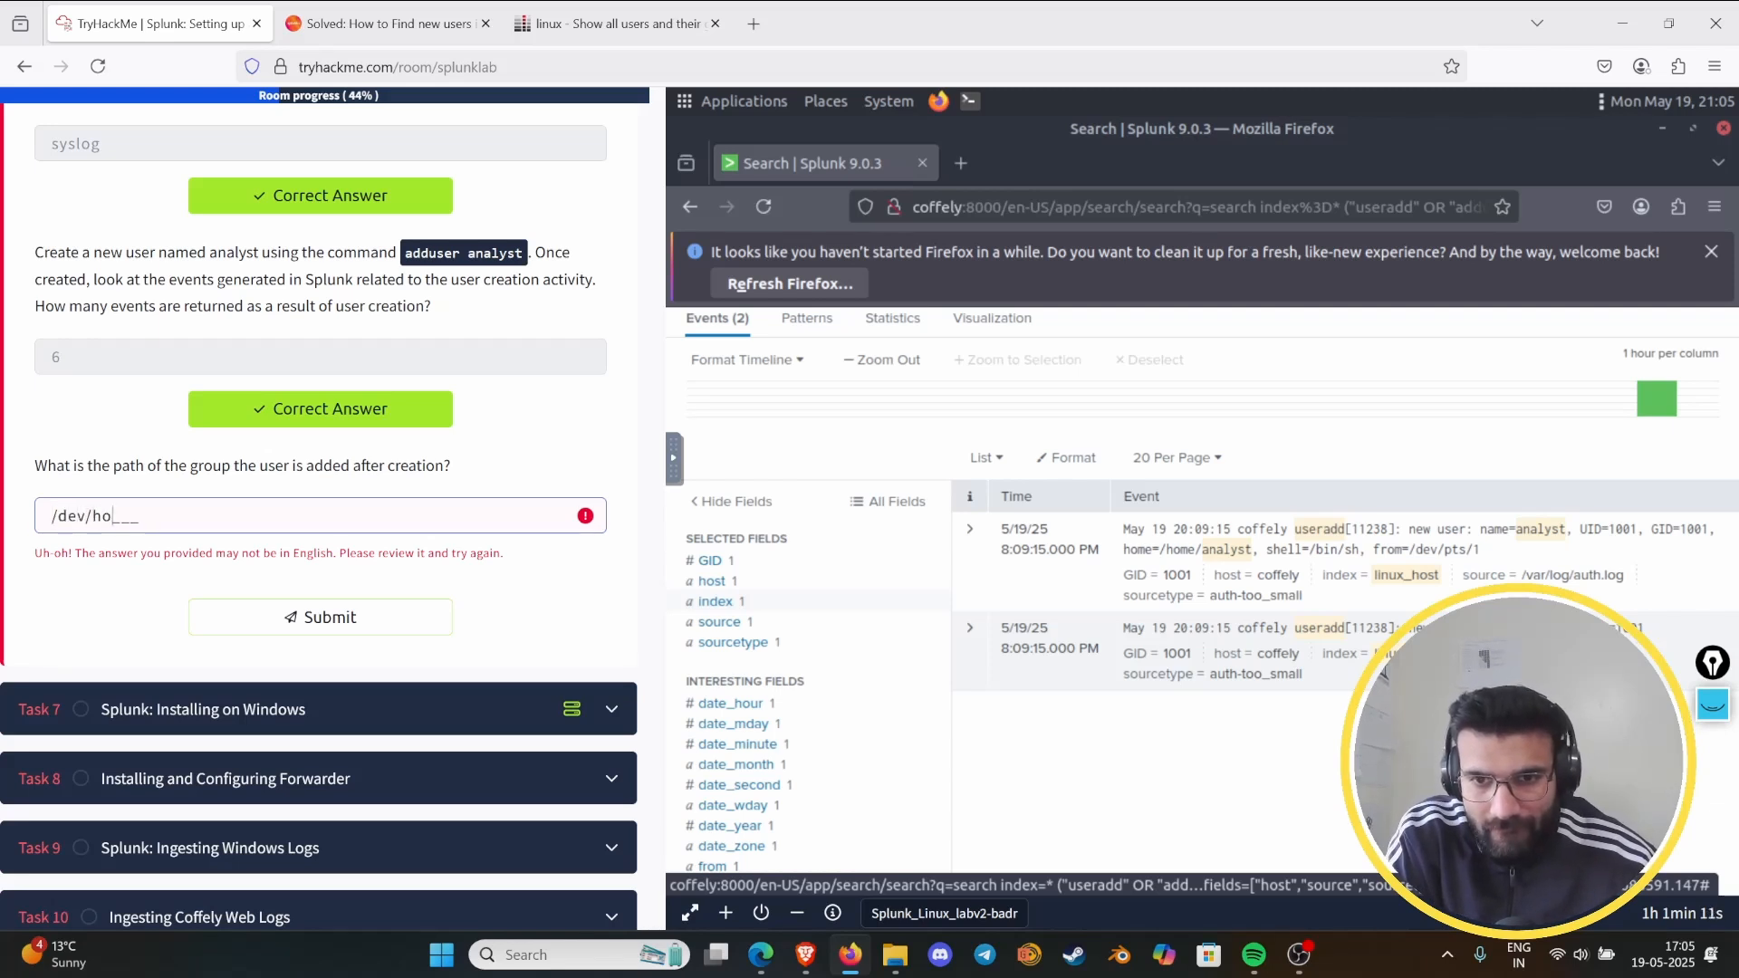
type("m")
key("BackSpace")
key("BackSpace")
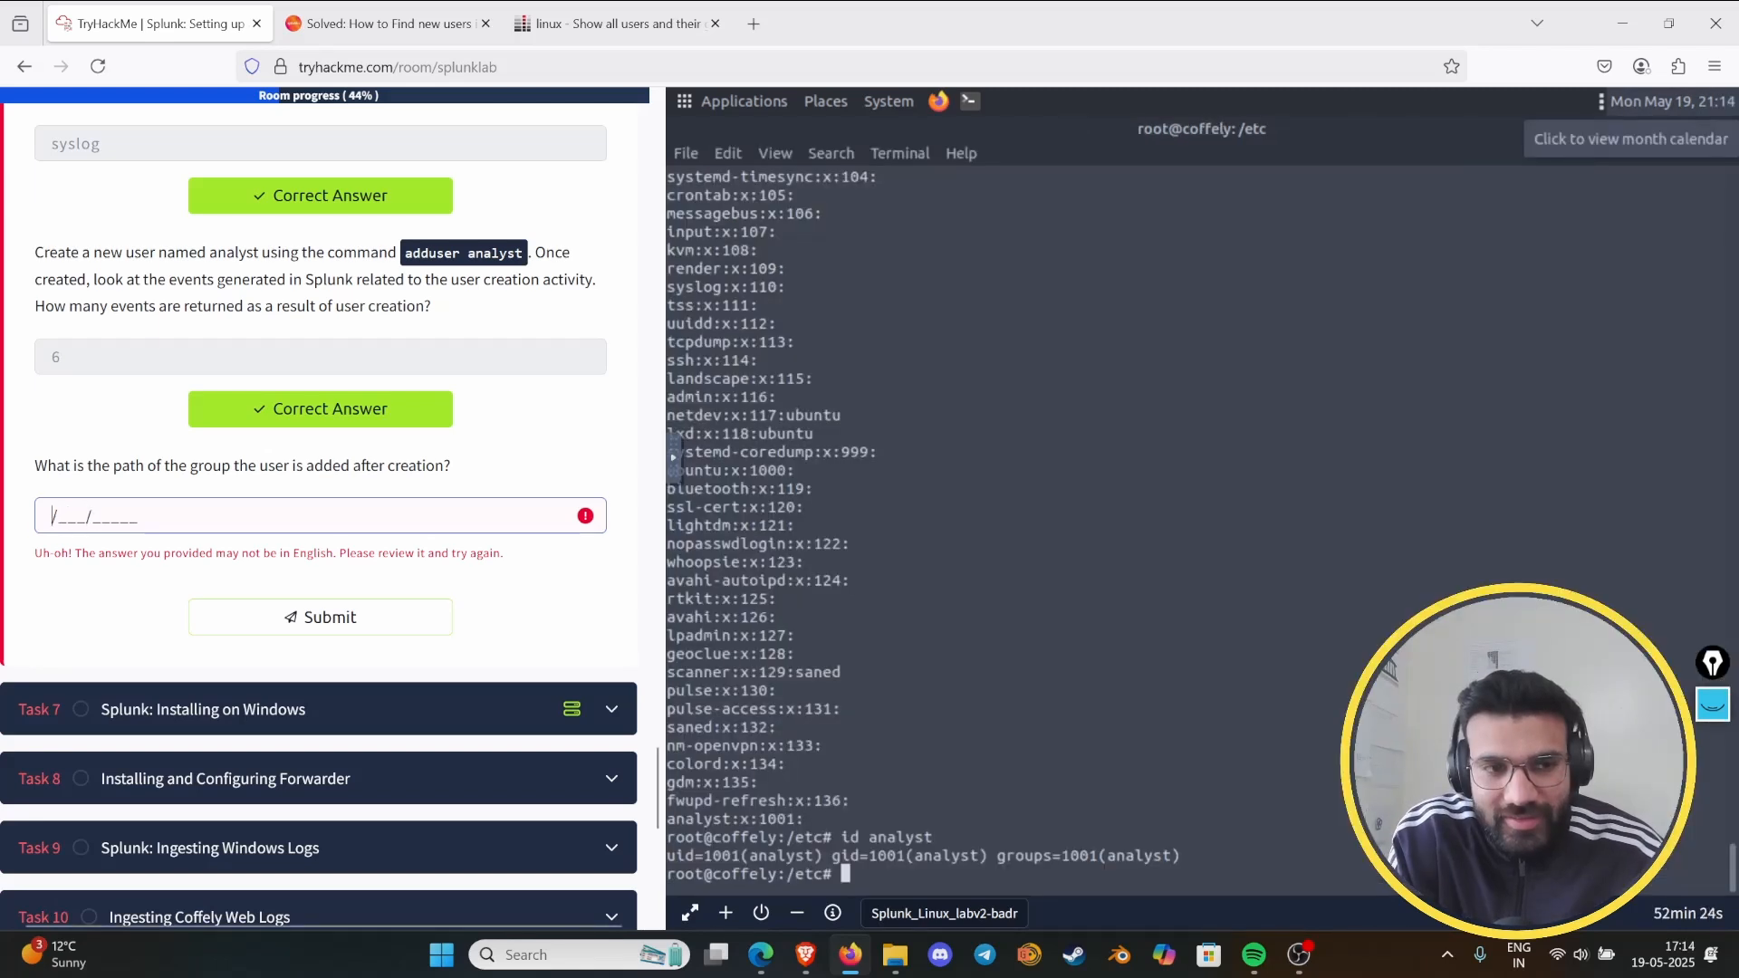
- Submit /etc/group as the path of the group the user is added to after creation
type("e")
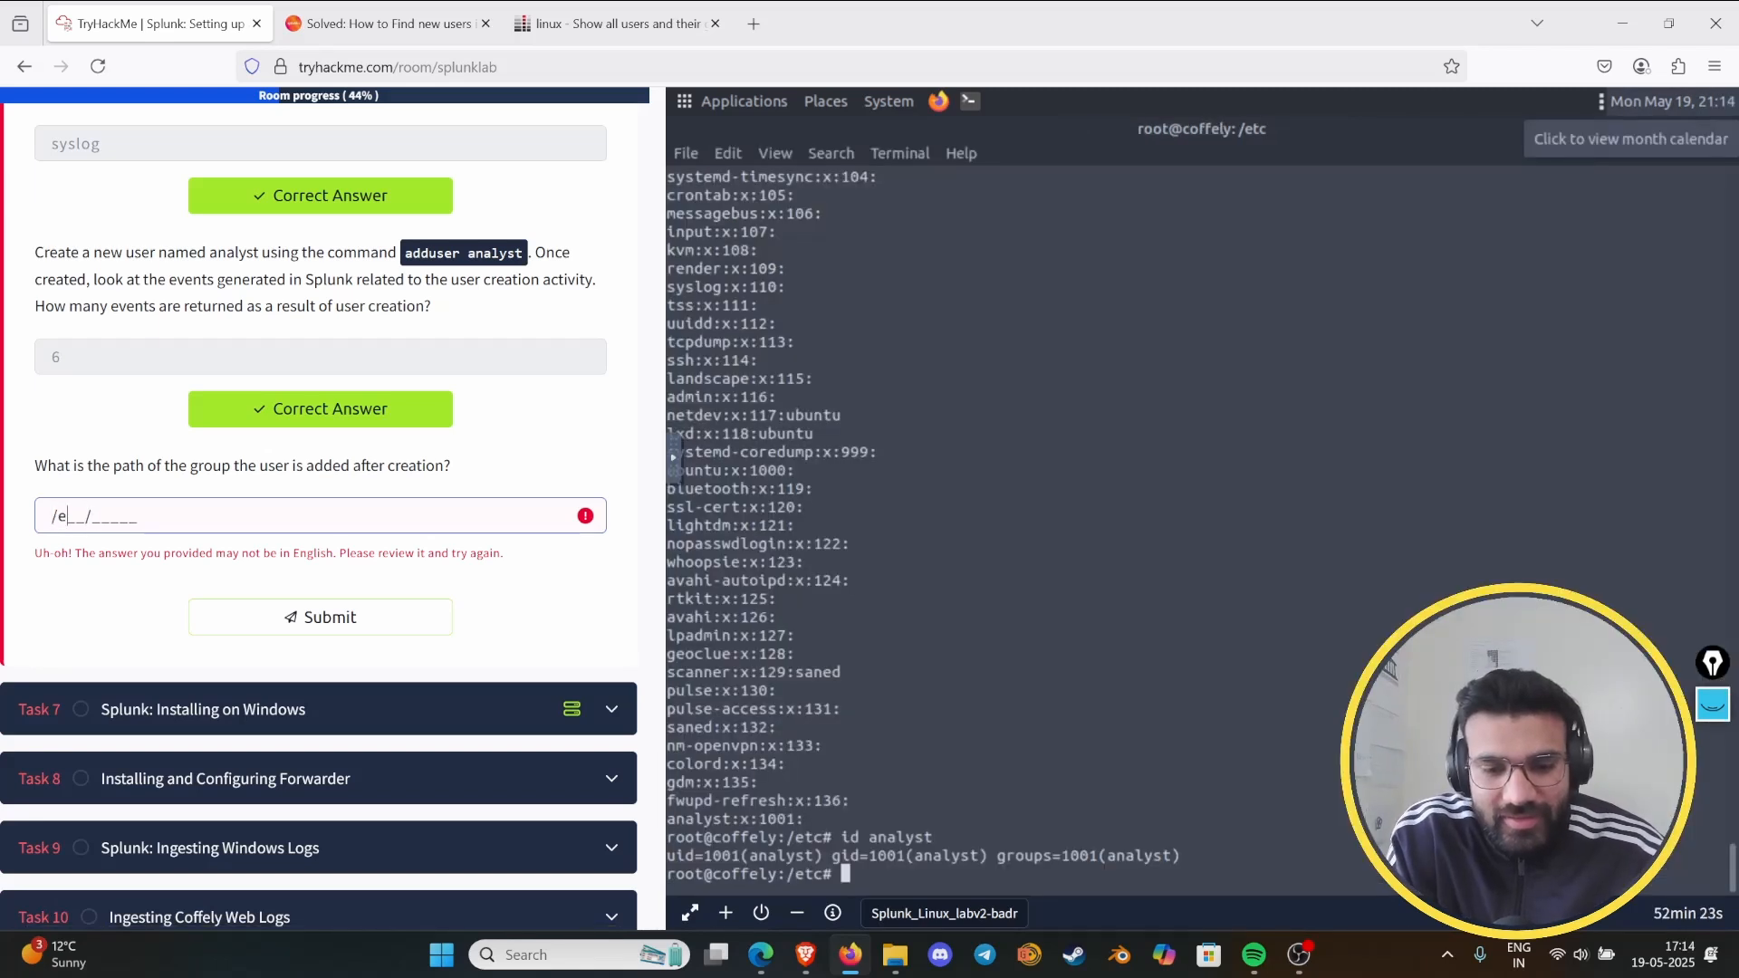
type("tc/g")
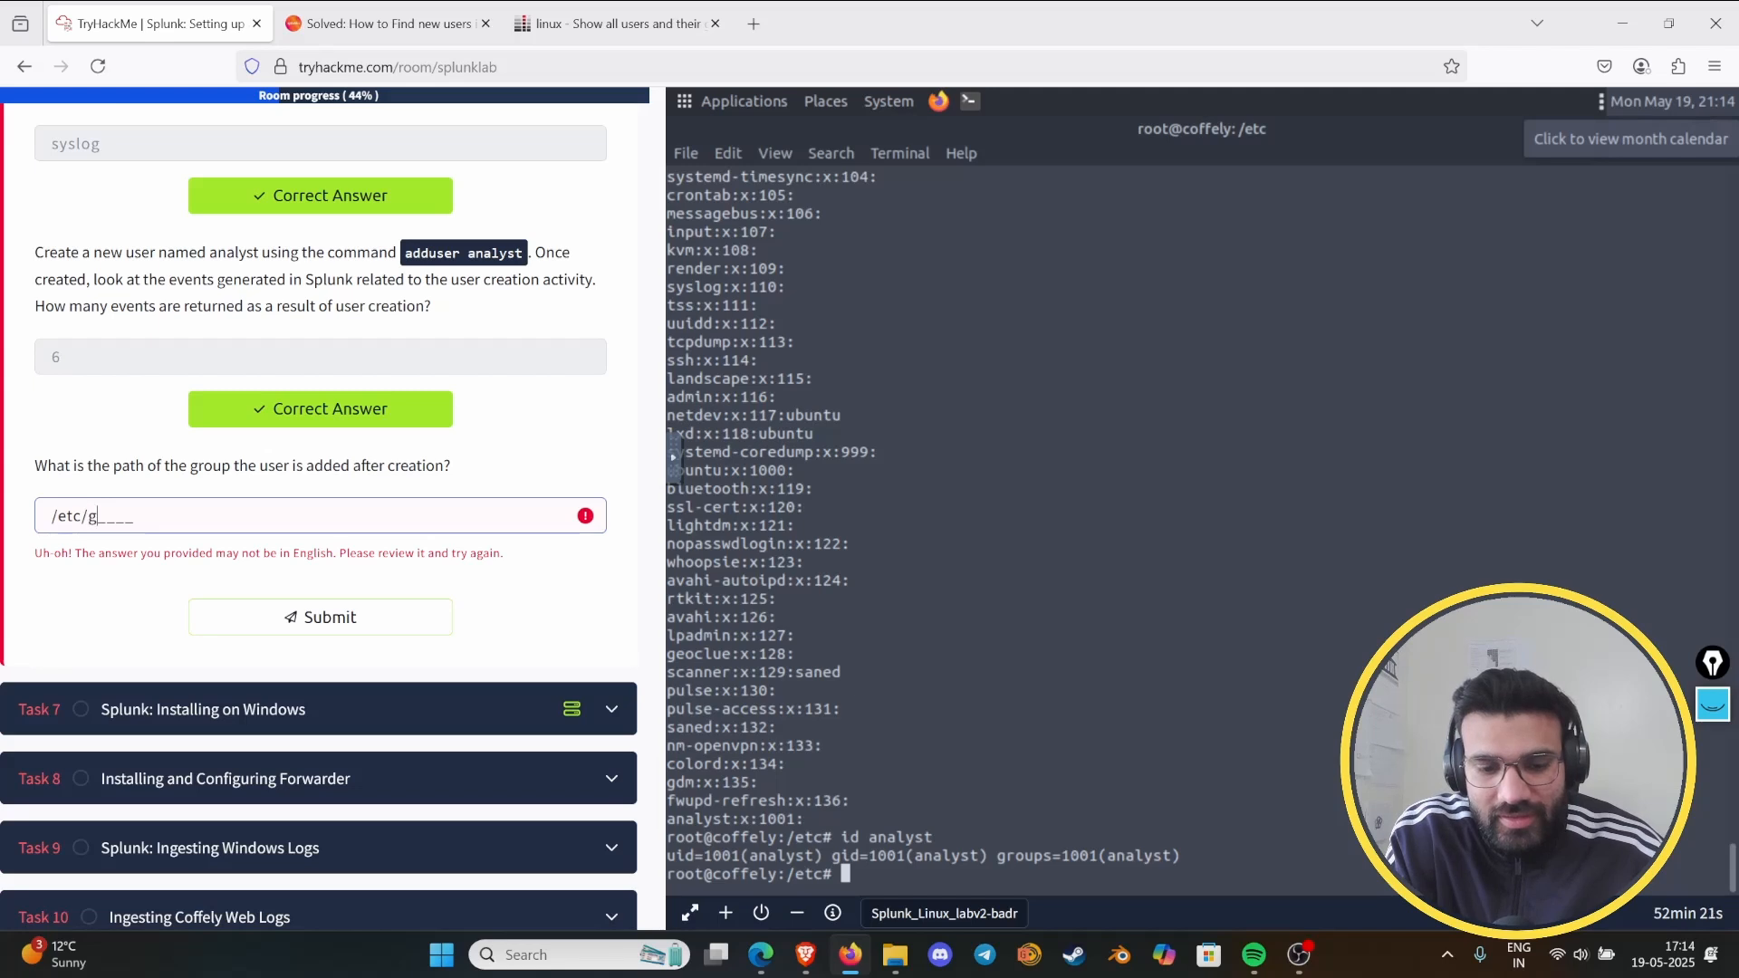
type("roup")
key("Return")
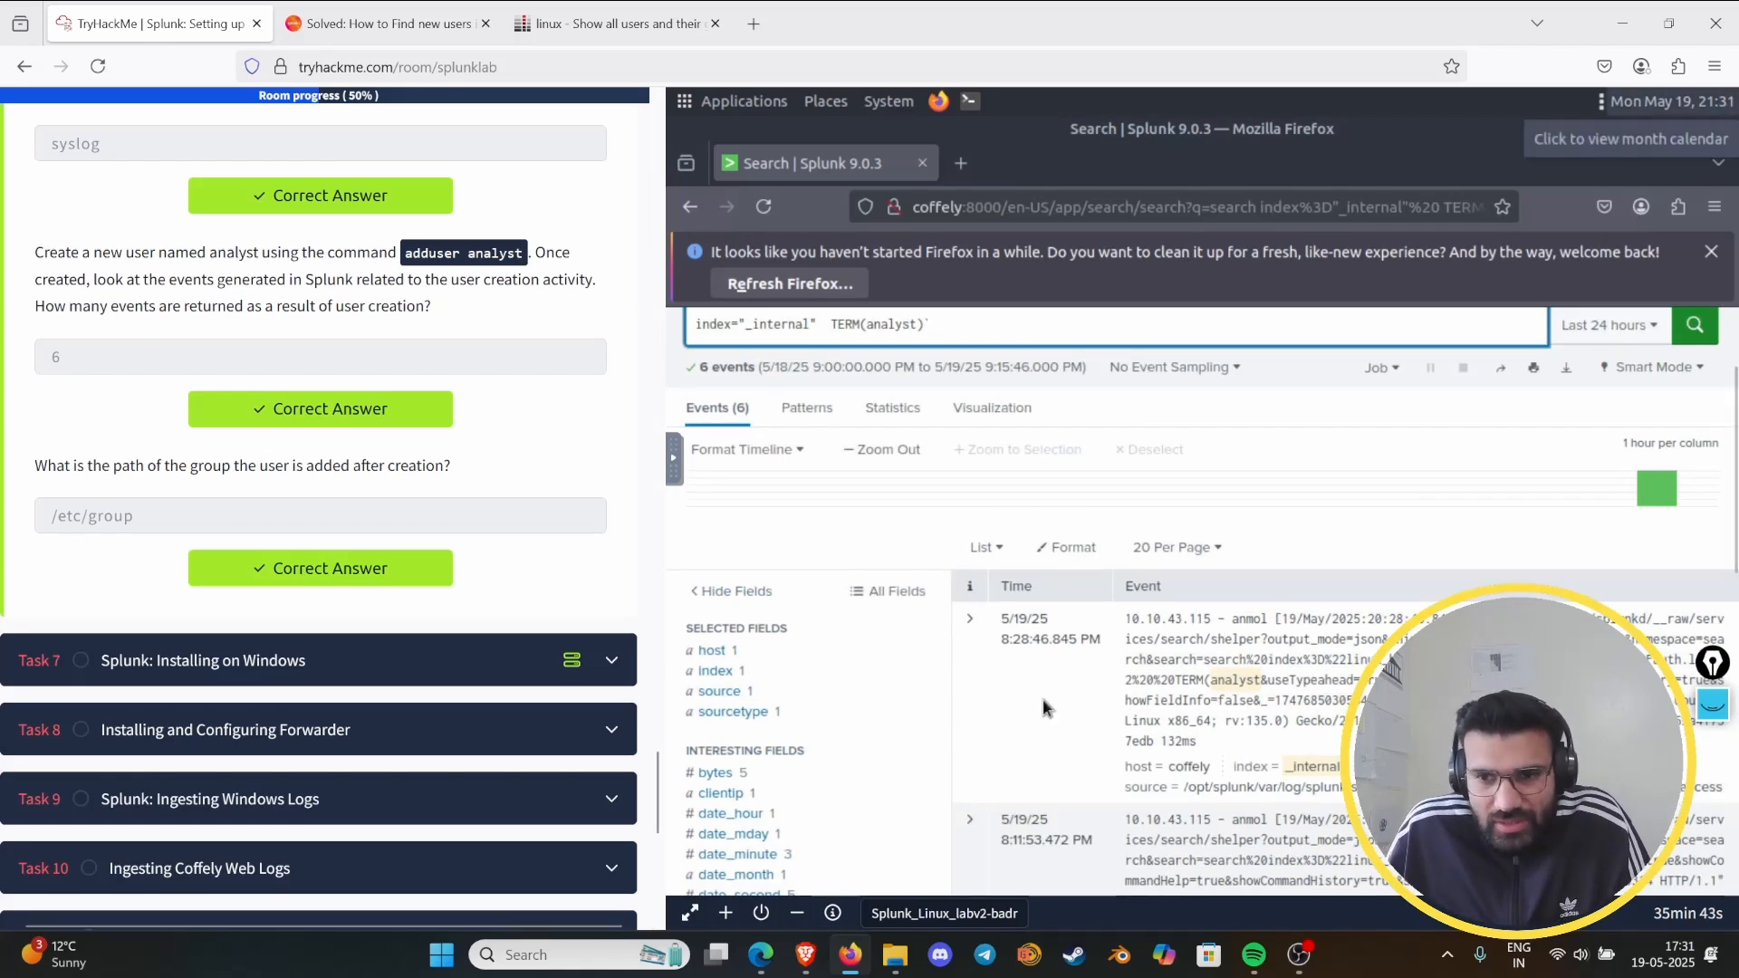
- Circle the /etc/group answer with the screen annotation pen, and hide the annotation tools
left_click(1713, 704)
mouse_move(136, 474)
left_mouse_down()
mouse_move(52, 487)
mouse_move(188, 566)
mouse_move(68, 434)
left_mouse_up()
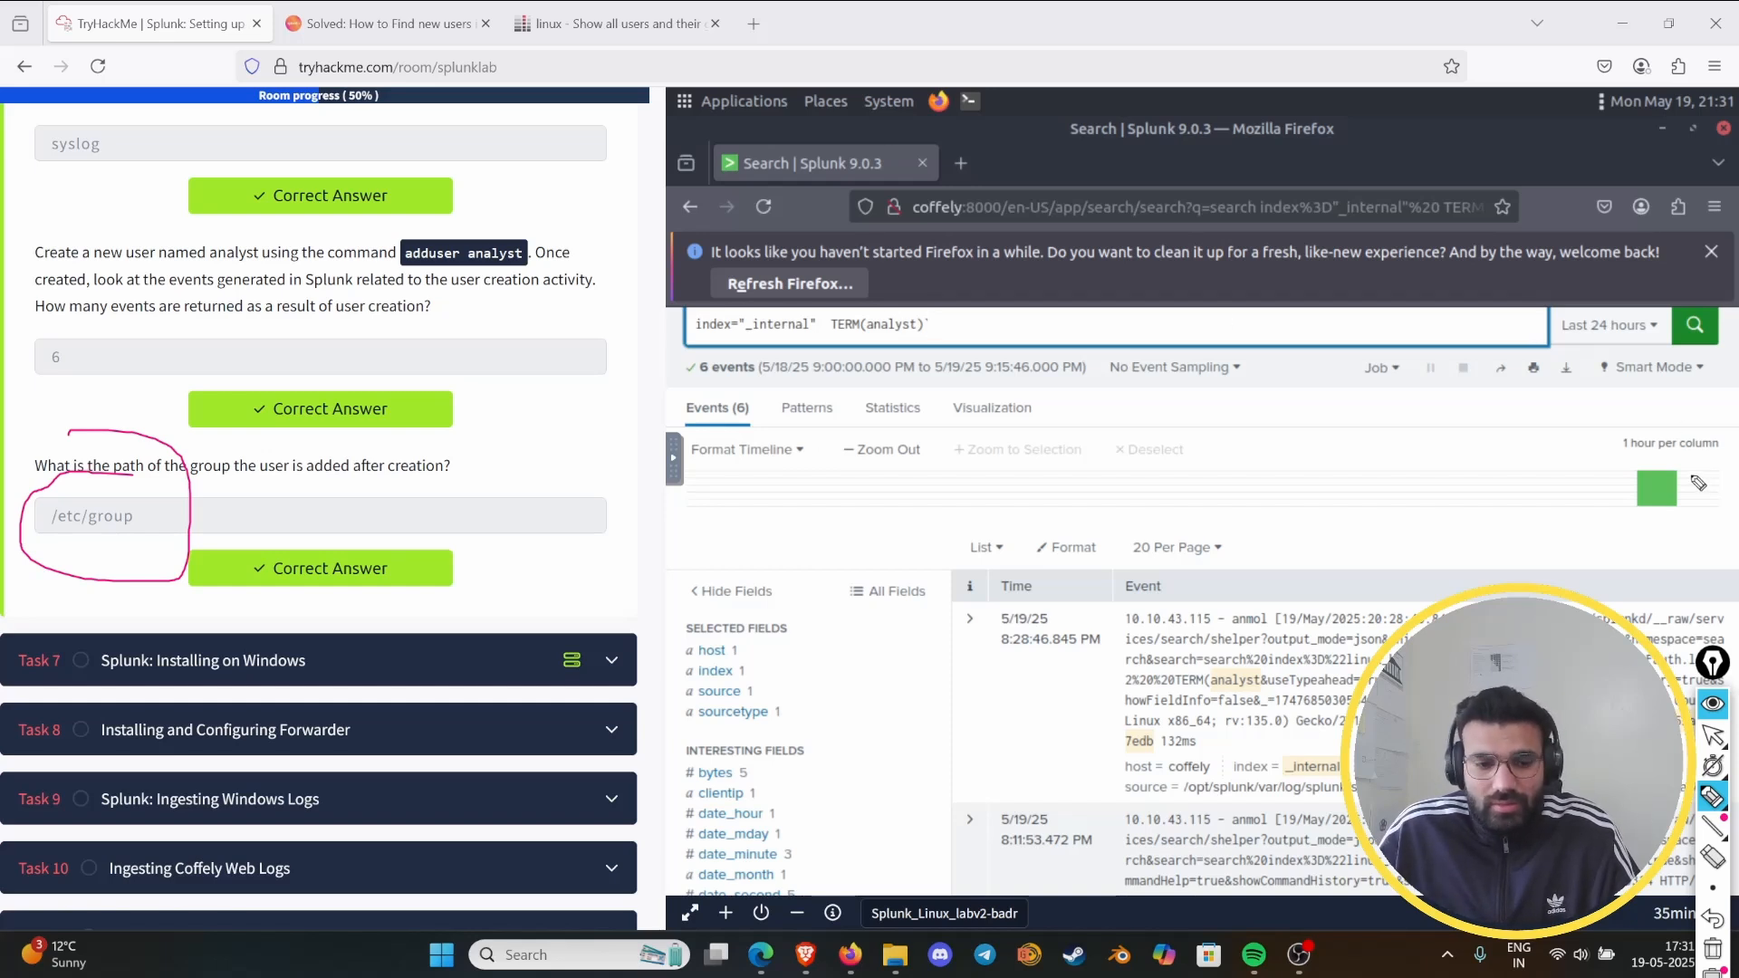
left_click(1711, 704)
mouse_move(1734, 441)
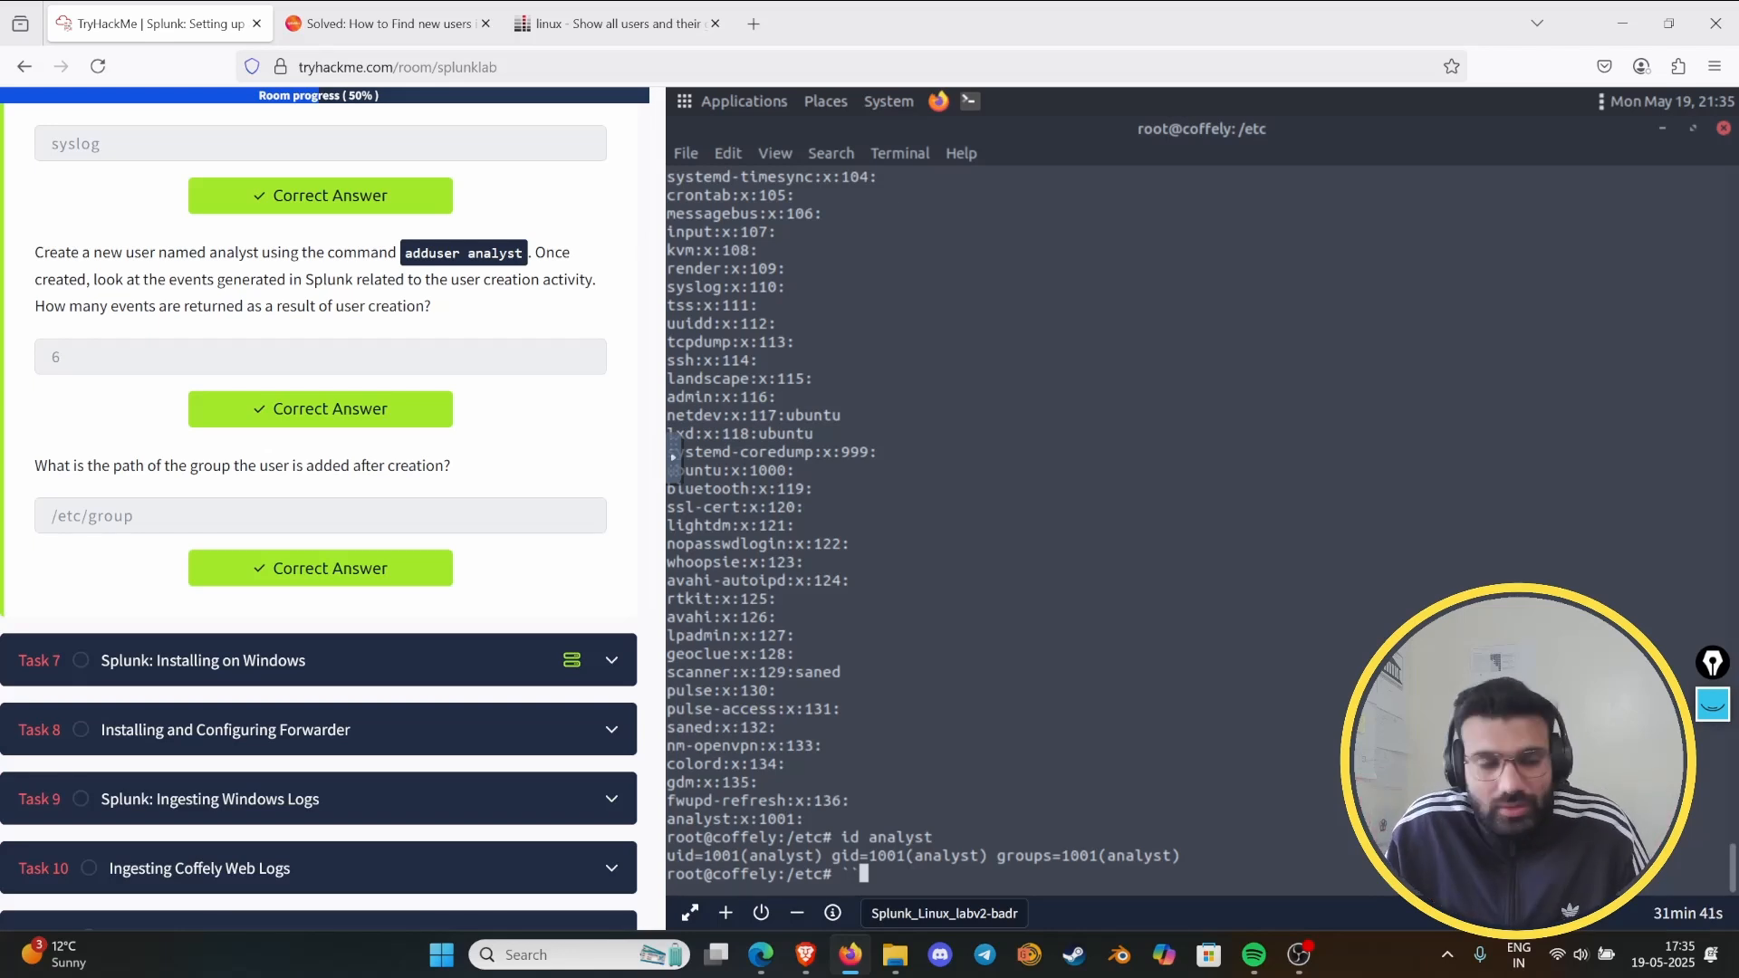
- Look back at the Task 6 page and open Task 7, Splunk: Installing on Windows
scroll(406, 661, "up", 10)
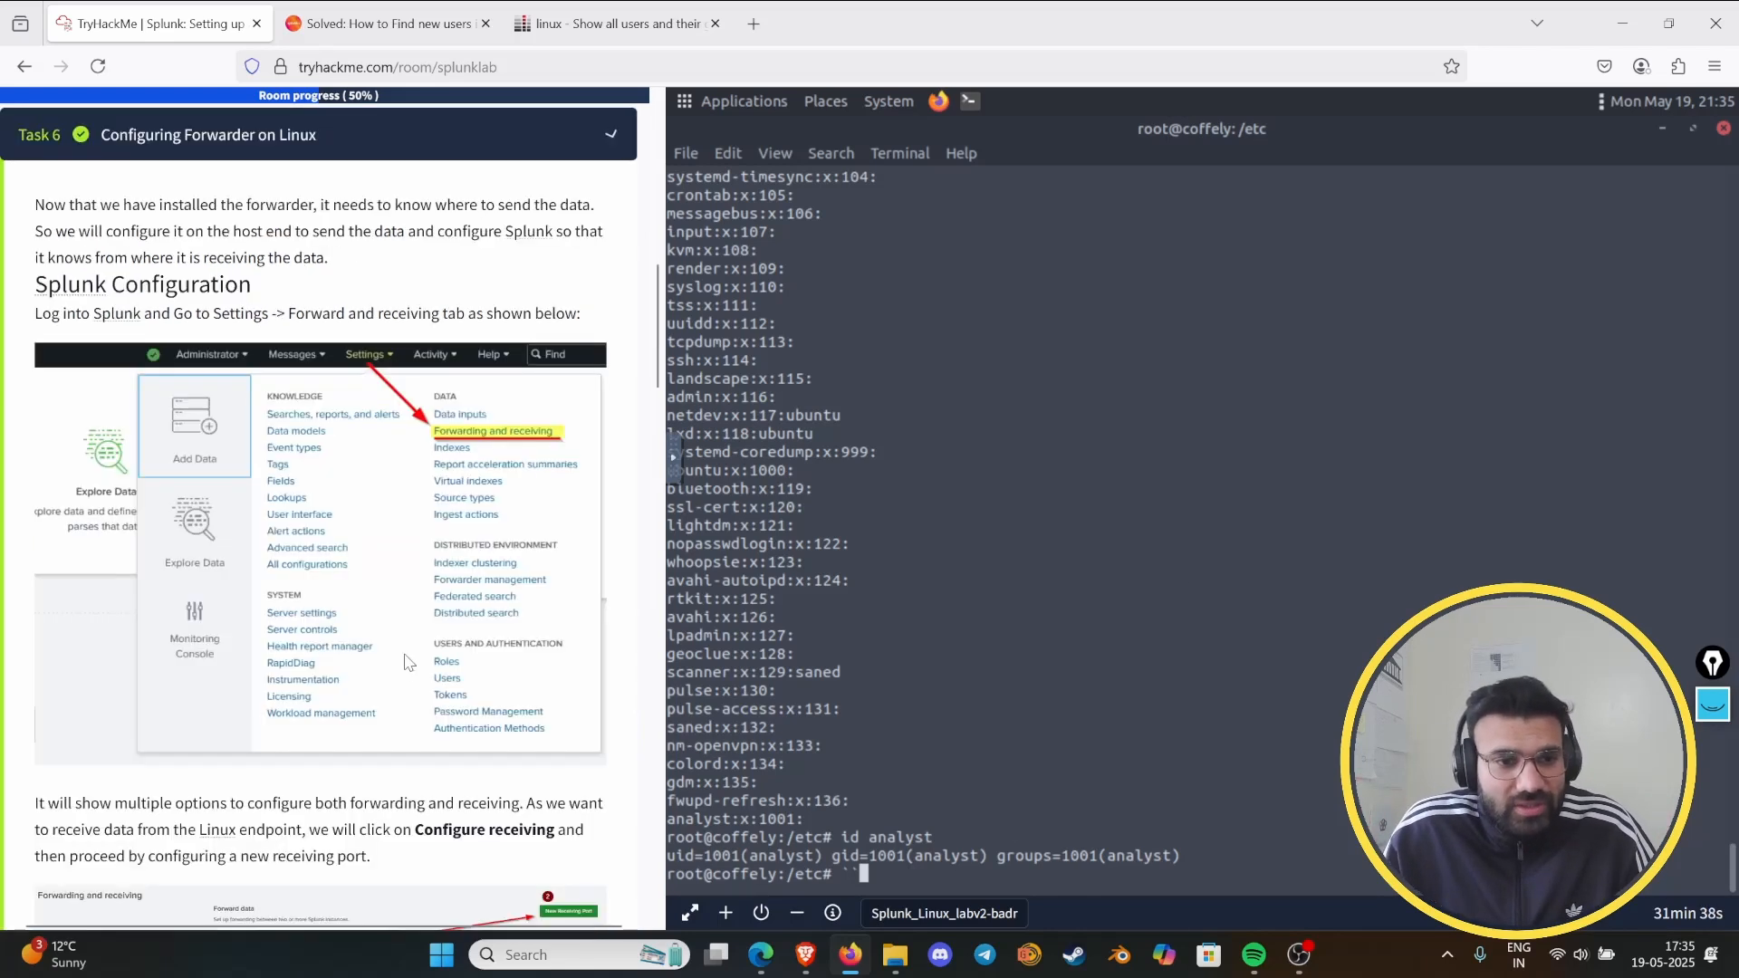
scroll(406, 661, "down", 10)
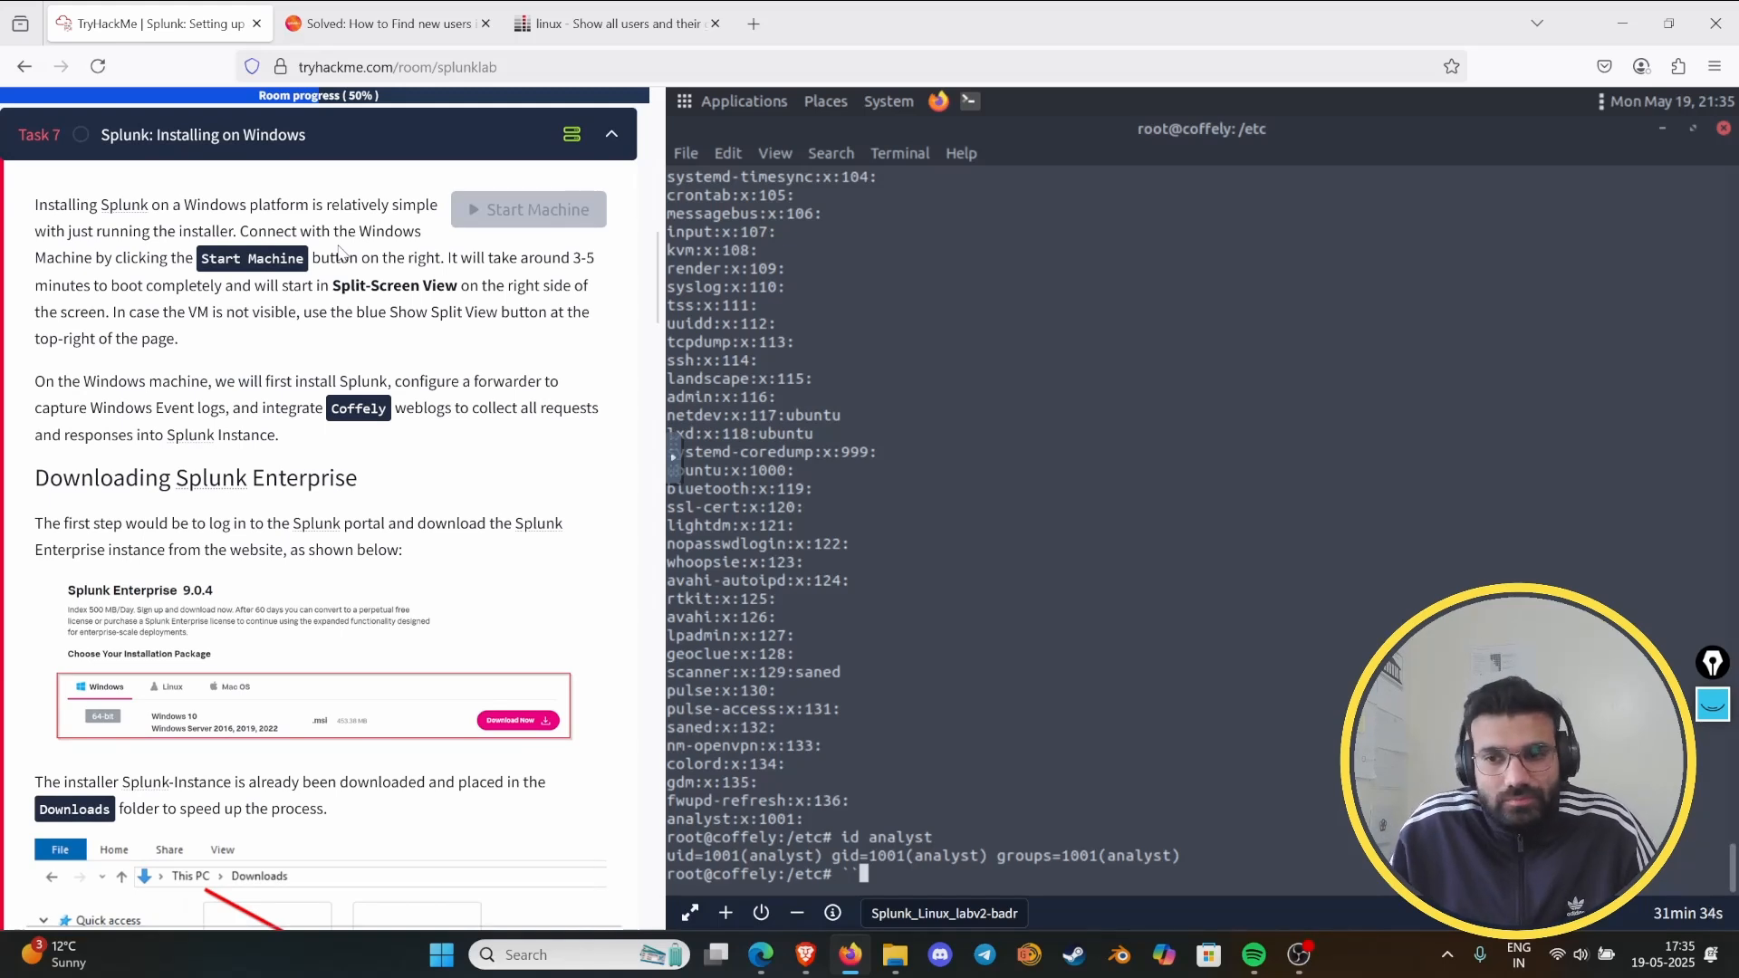
- Clear the old pen mark, circle the Task 7 heading, and erase that annotation as well
left_click(1713, 705)
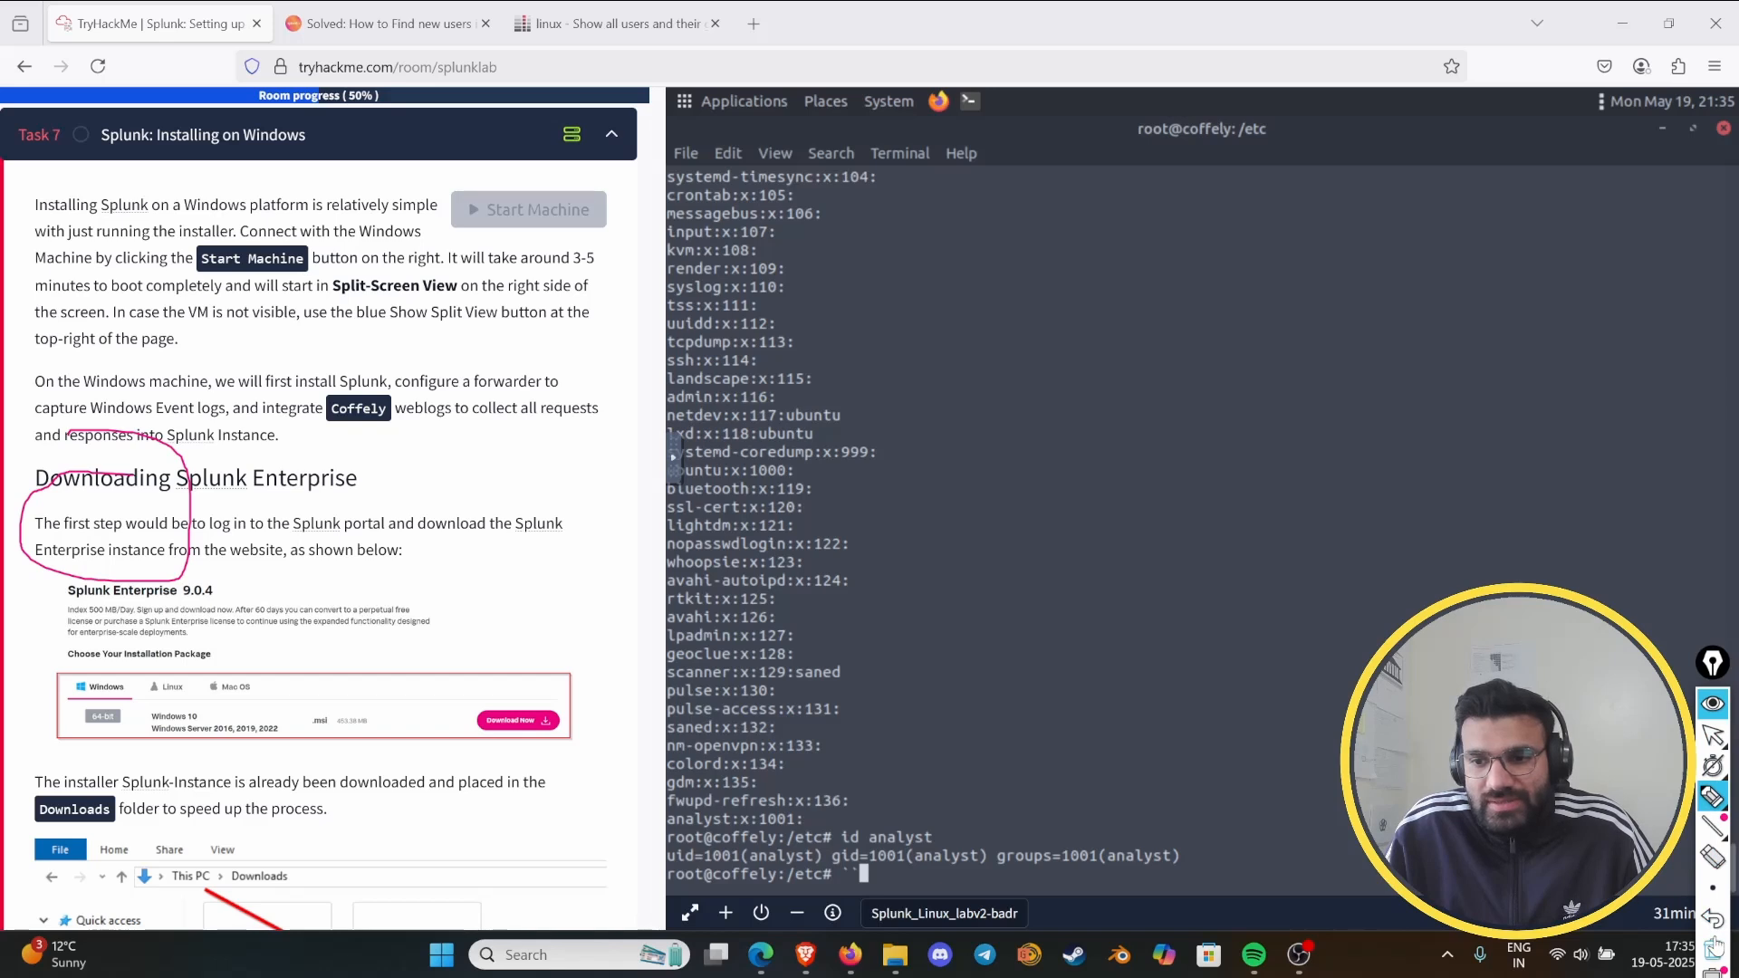
left_click(1712, 948)
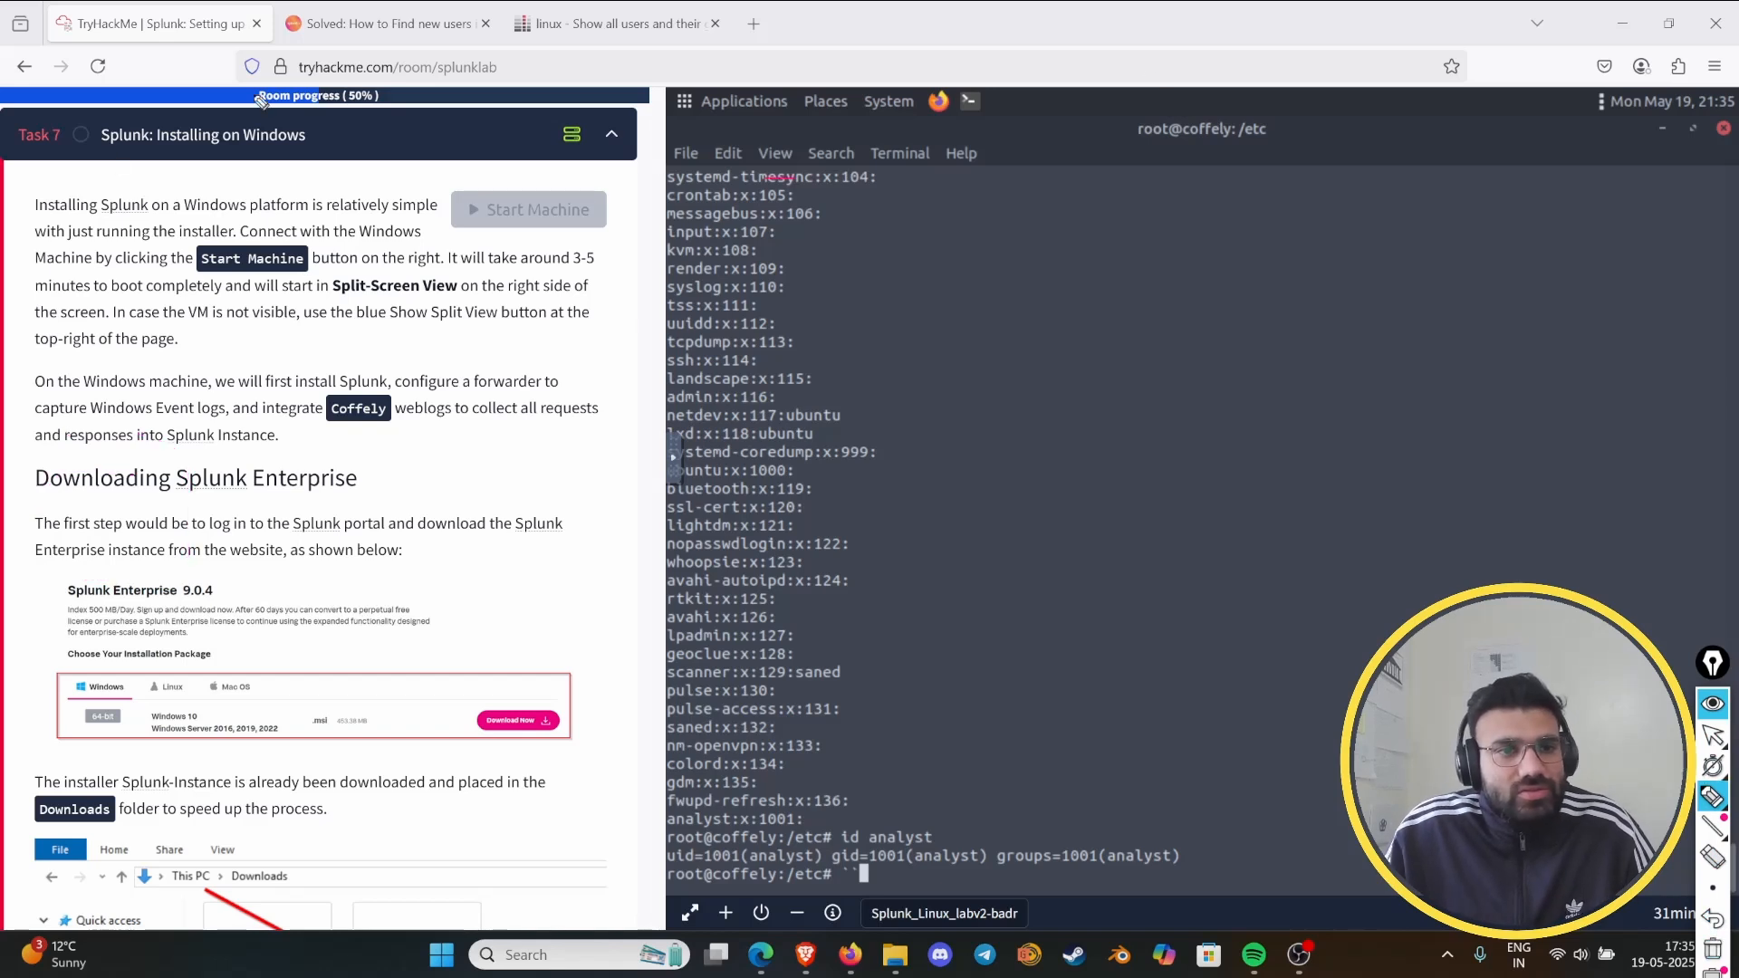
mouse_move(98, 171)
left_mouse_down()
mouse_move(280, 165)
mouse_move(327, 128)
mouse_move(94, 127)
mouse_move(88, 149)
left_mouse_up()
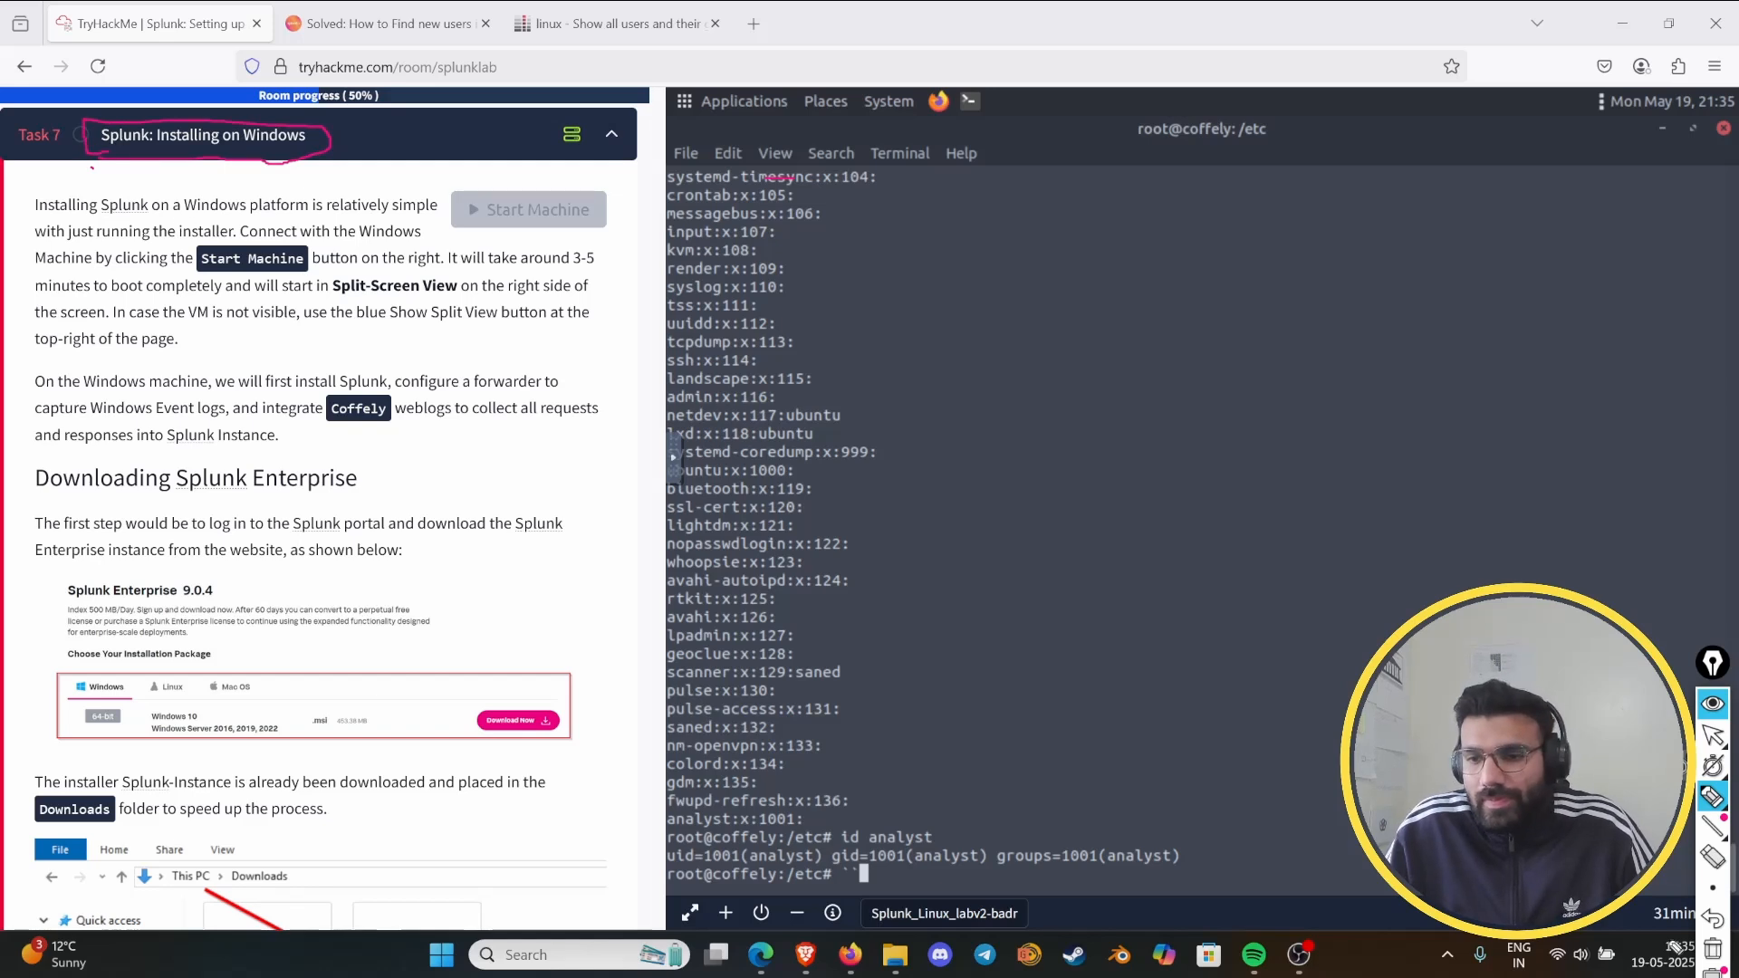
left_click(1712, 948)
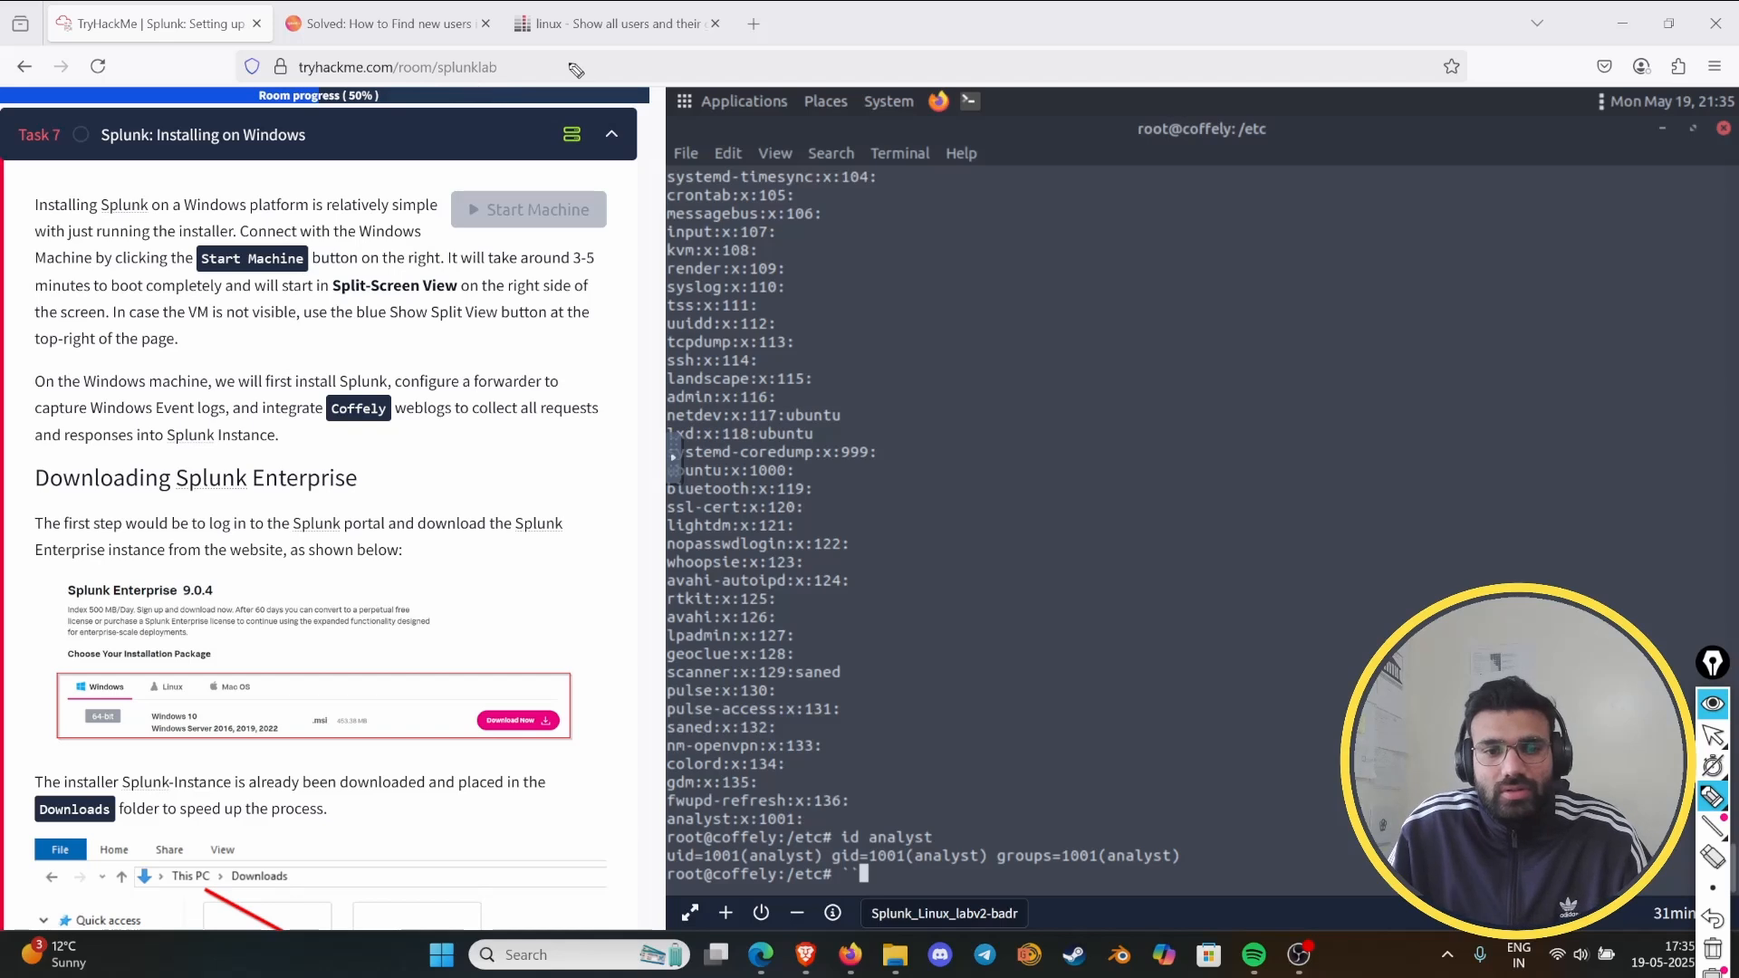
left_click(1712, 705)
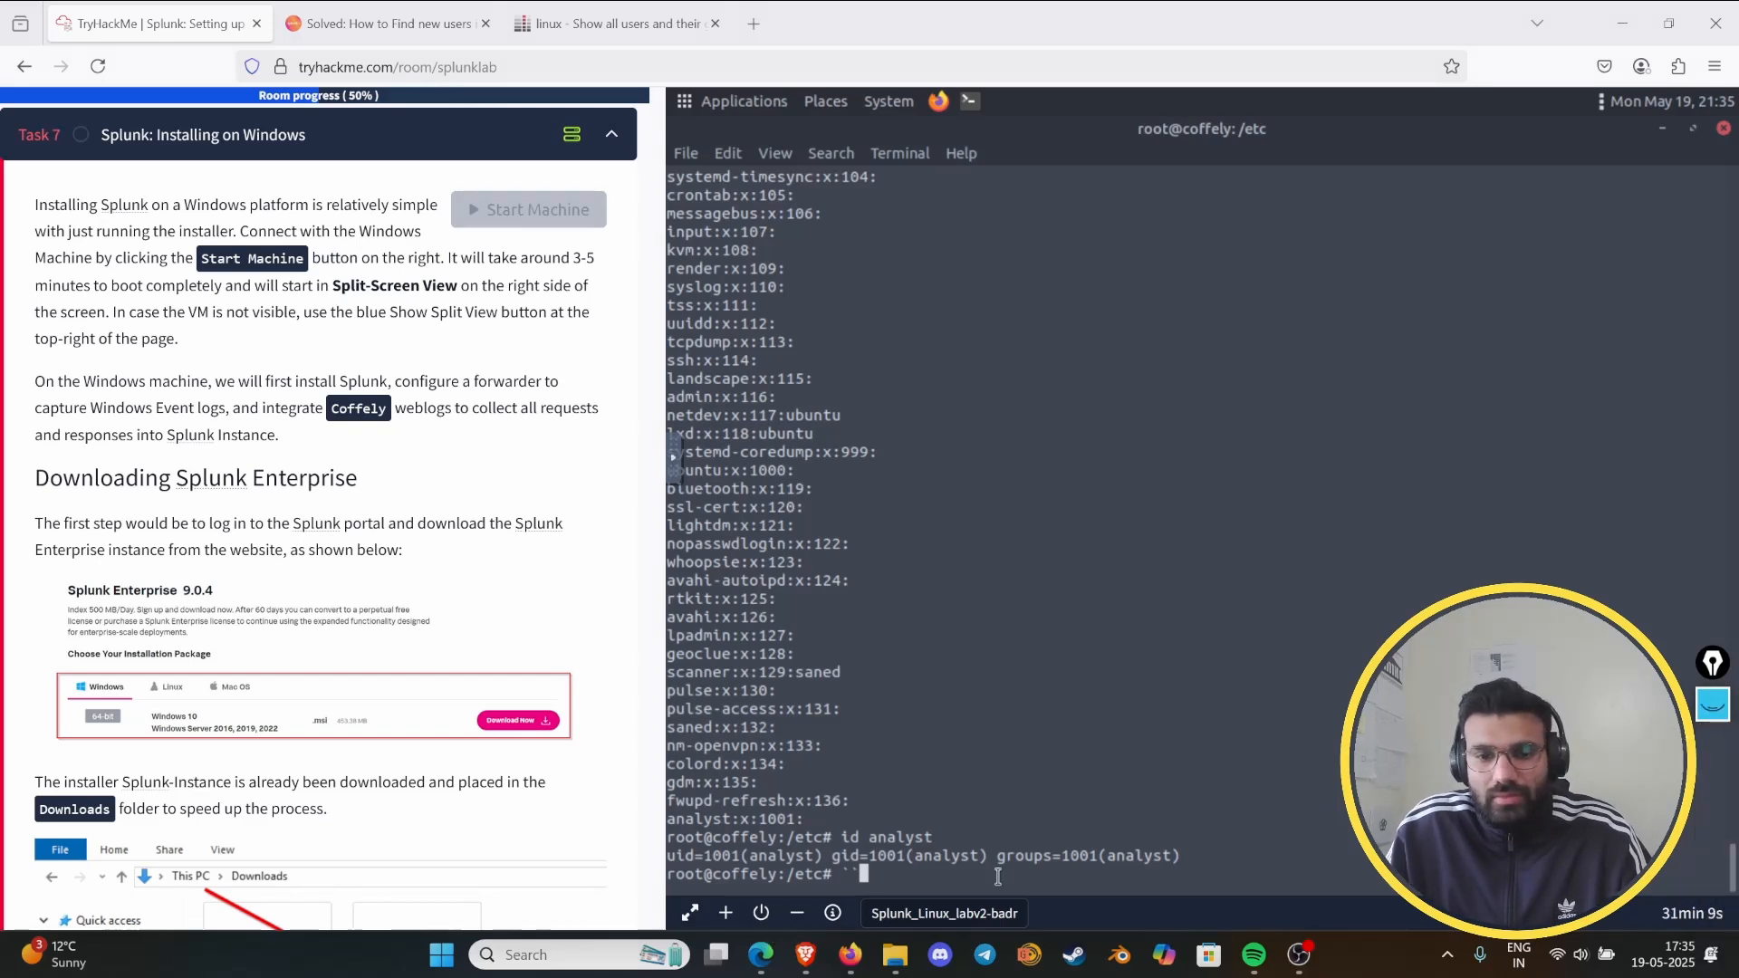
- Terminate the Linux lab machine, start the Windows machine for Task 7, and return to that task's instructions beside it
left_click(759, 914)
left_click(1027, 571)
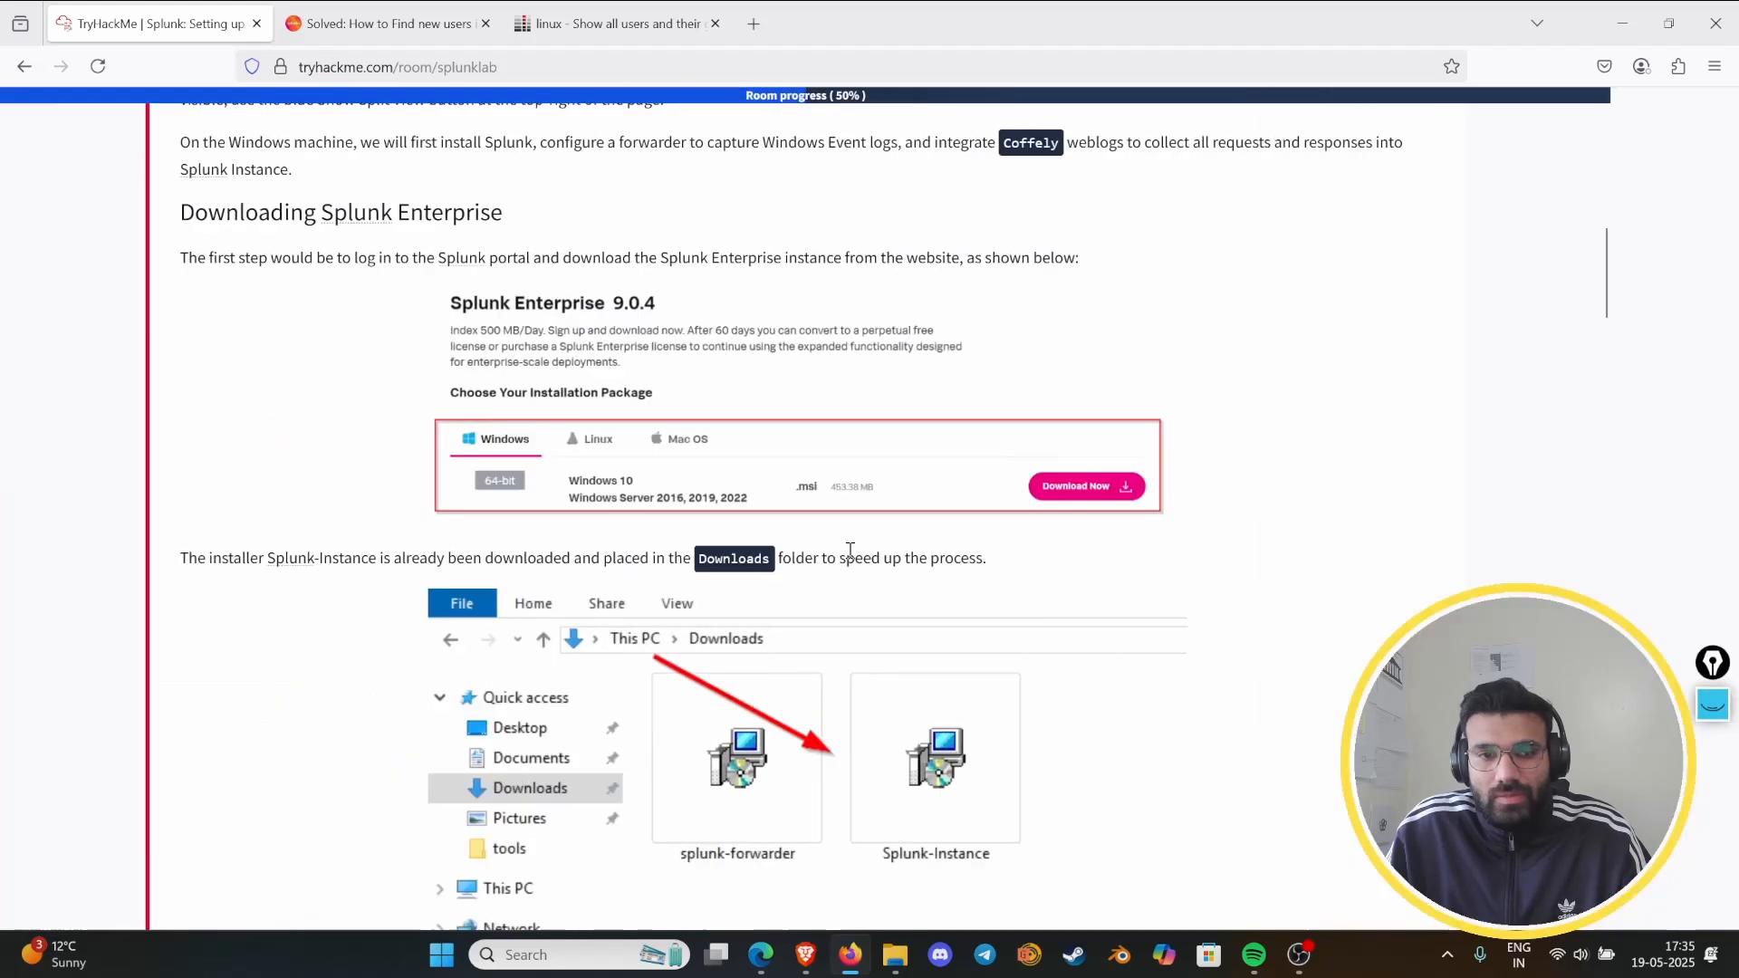
scroll(637, 477, "up", 6)
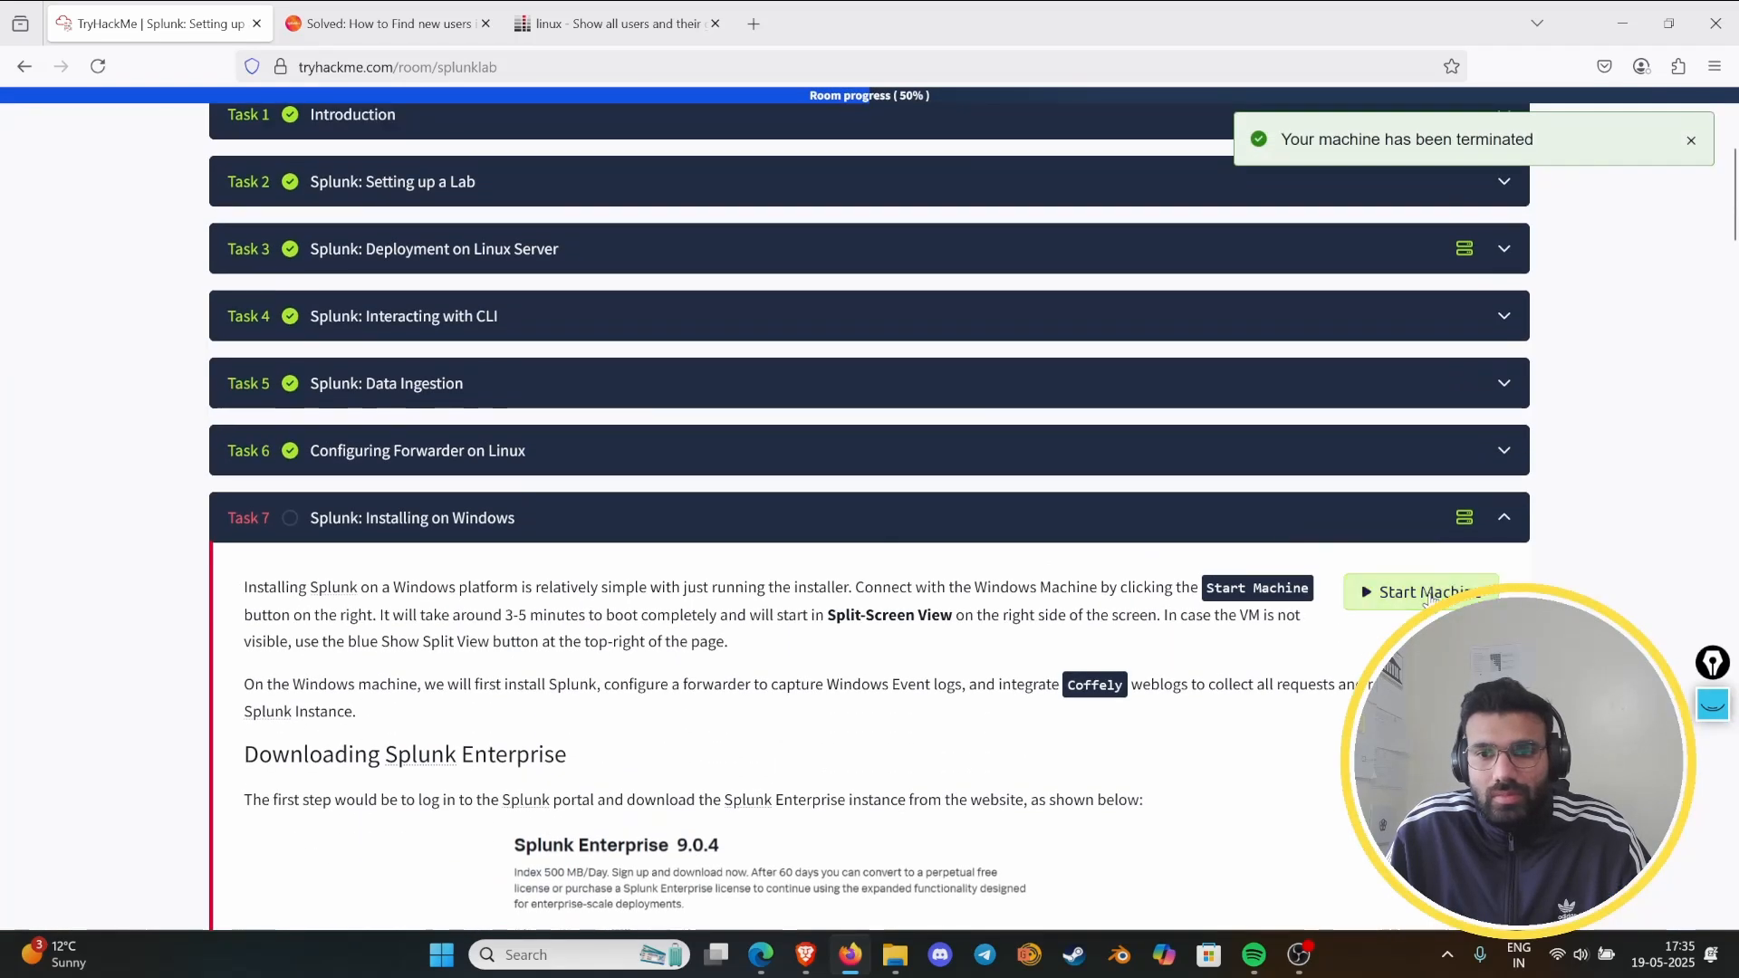
left_click(1386, 593)
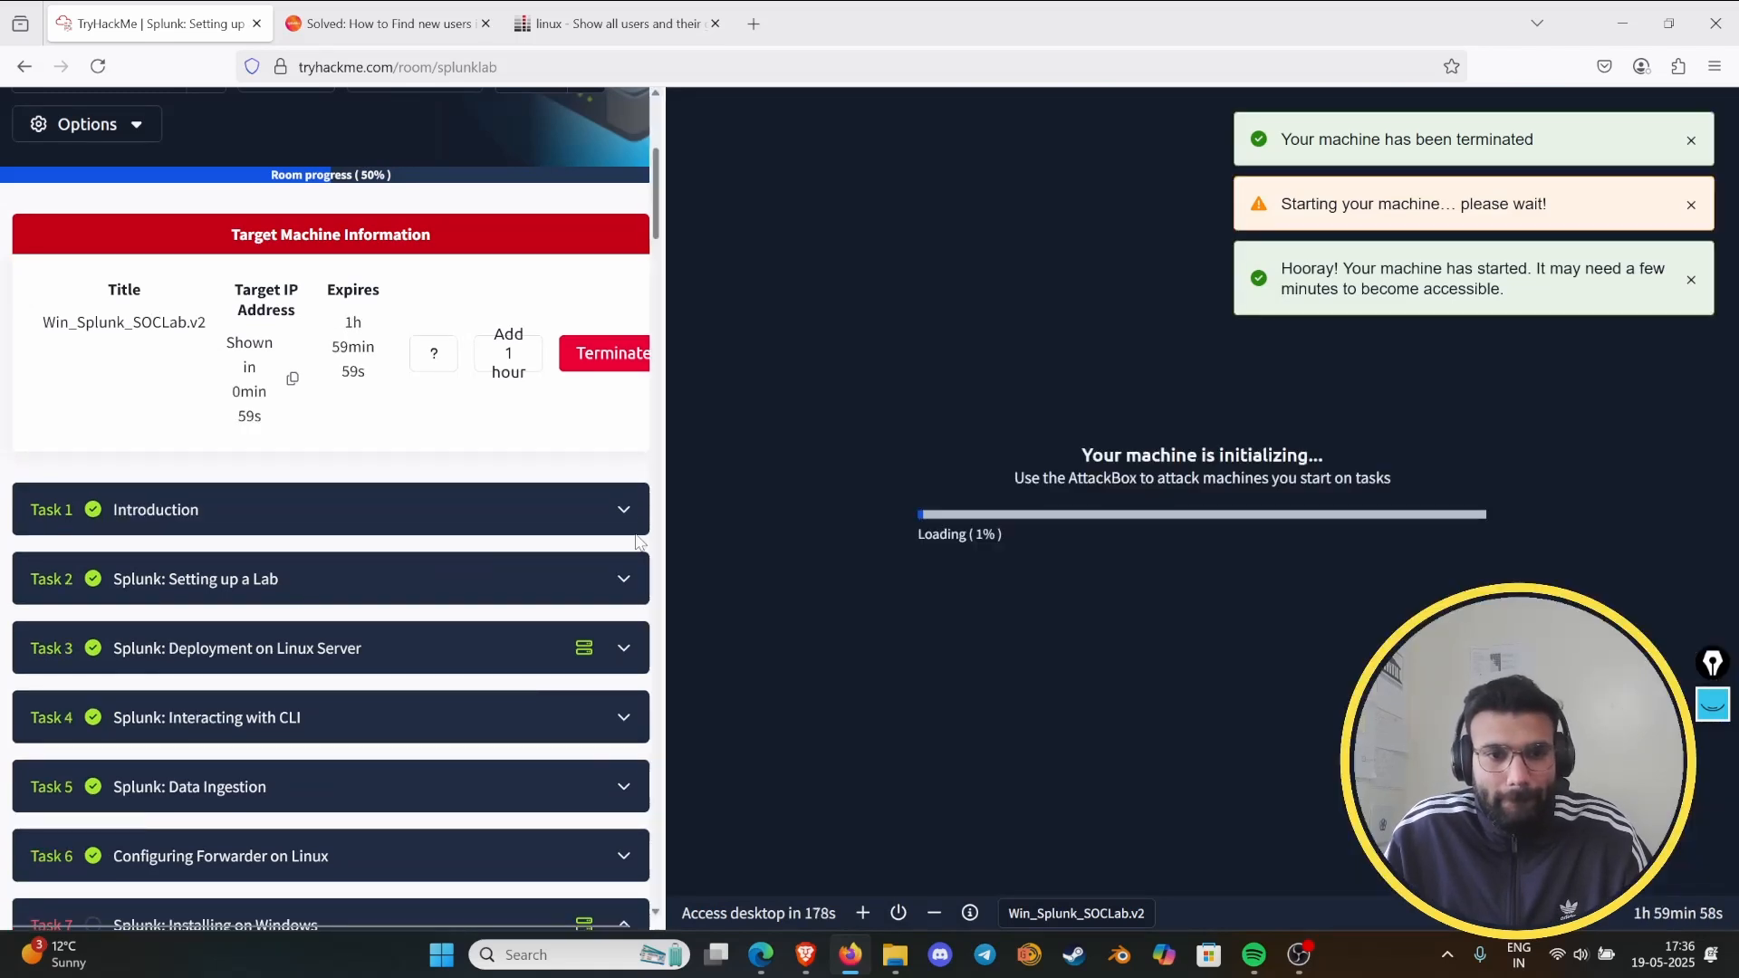
scroll(412, 479, "down", 6)
scroll(412, 466, "down", 2)
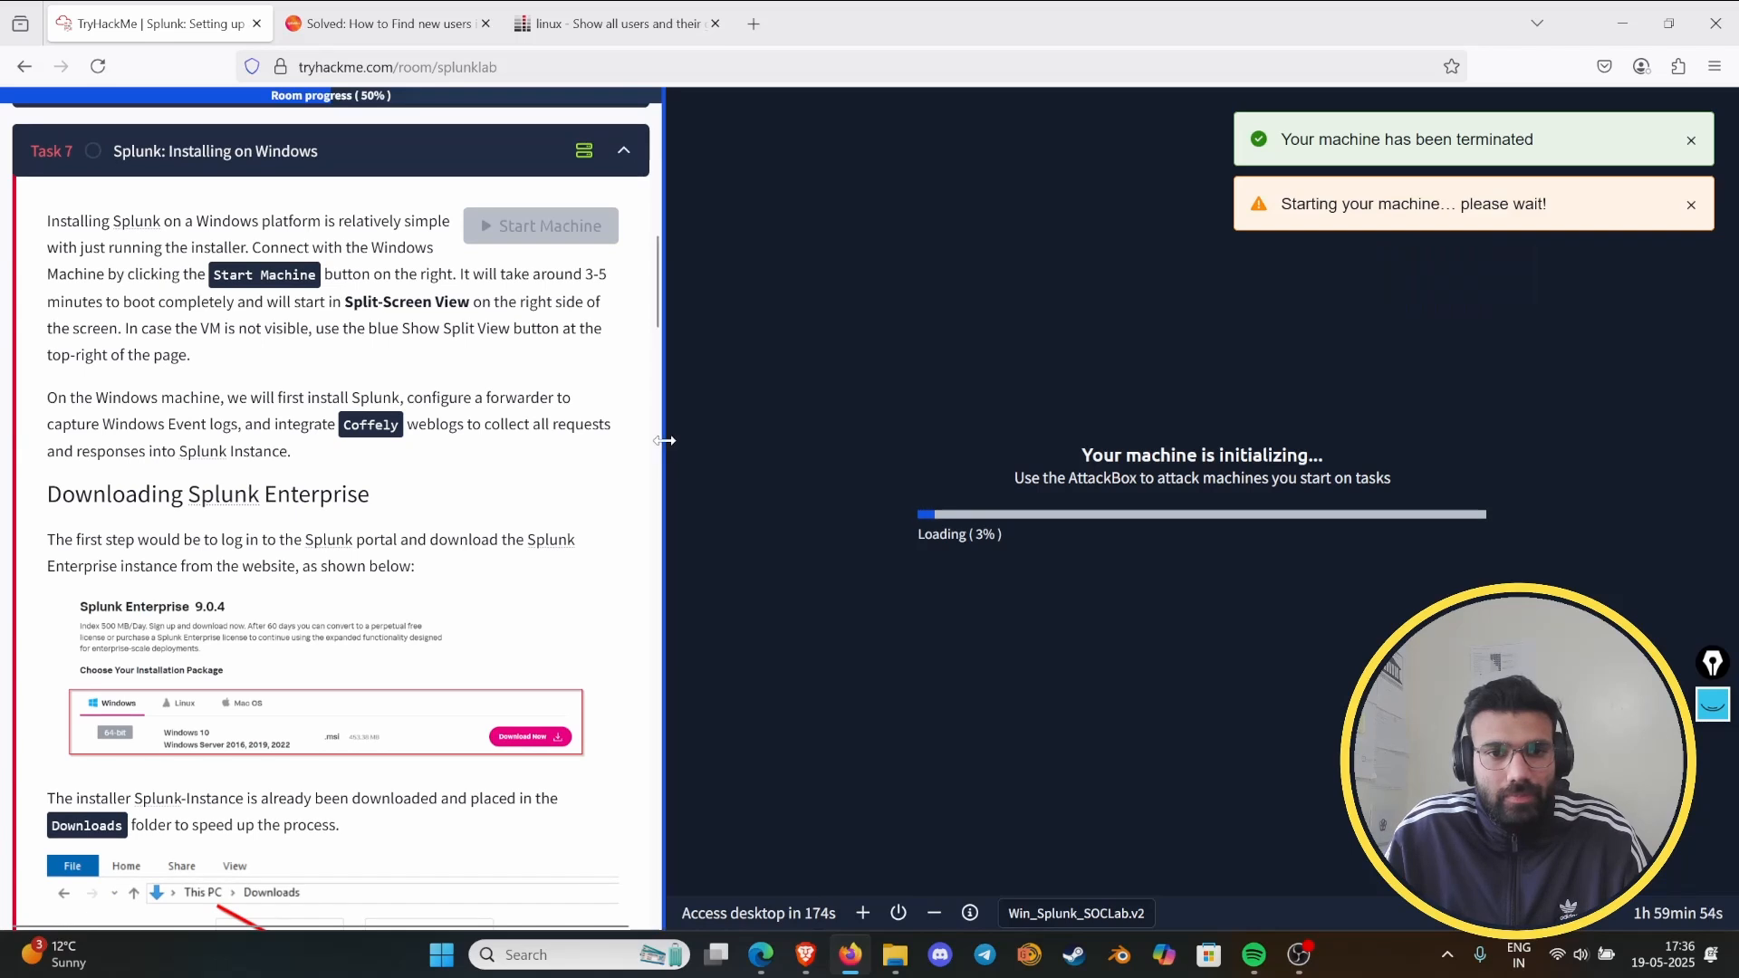
left_click_drag(667, 440, 670, 440)
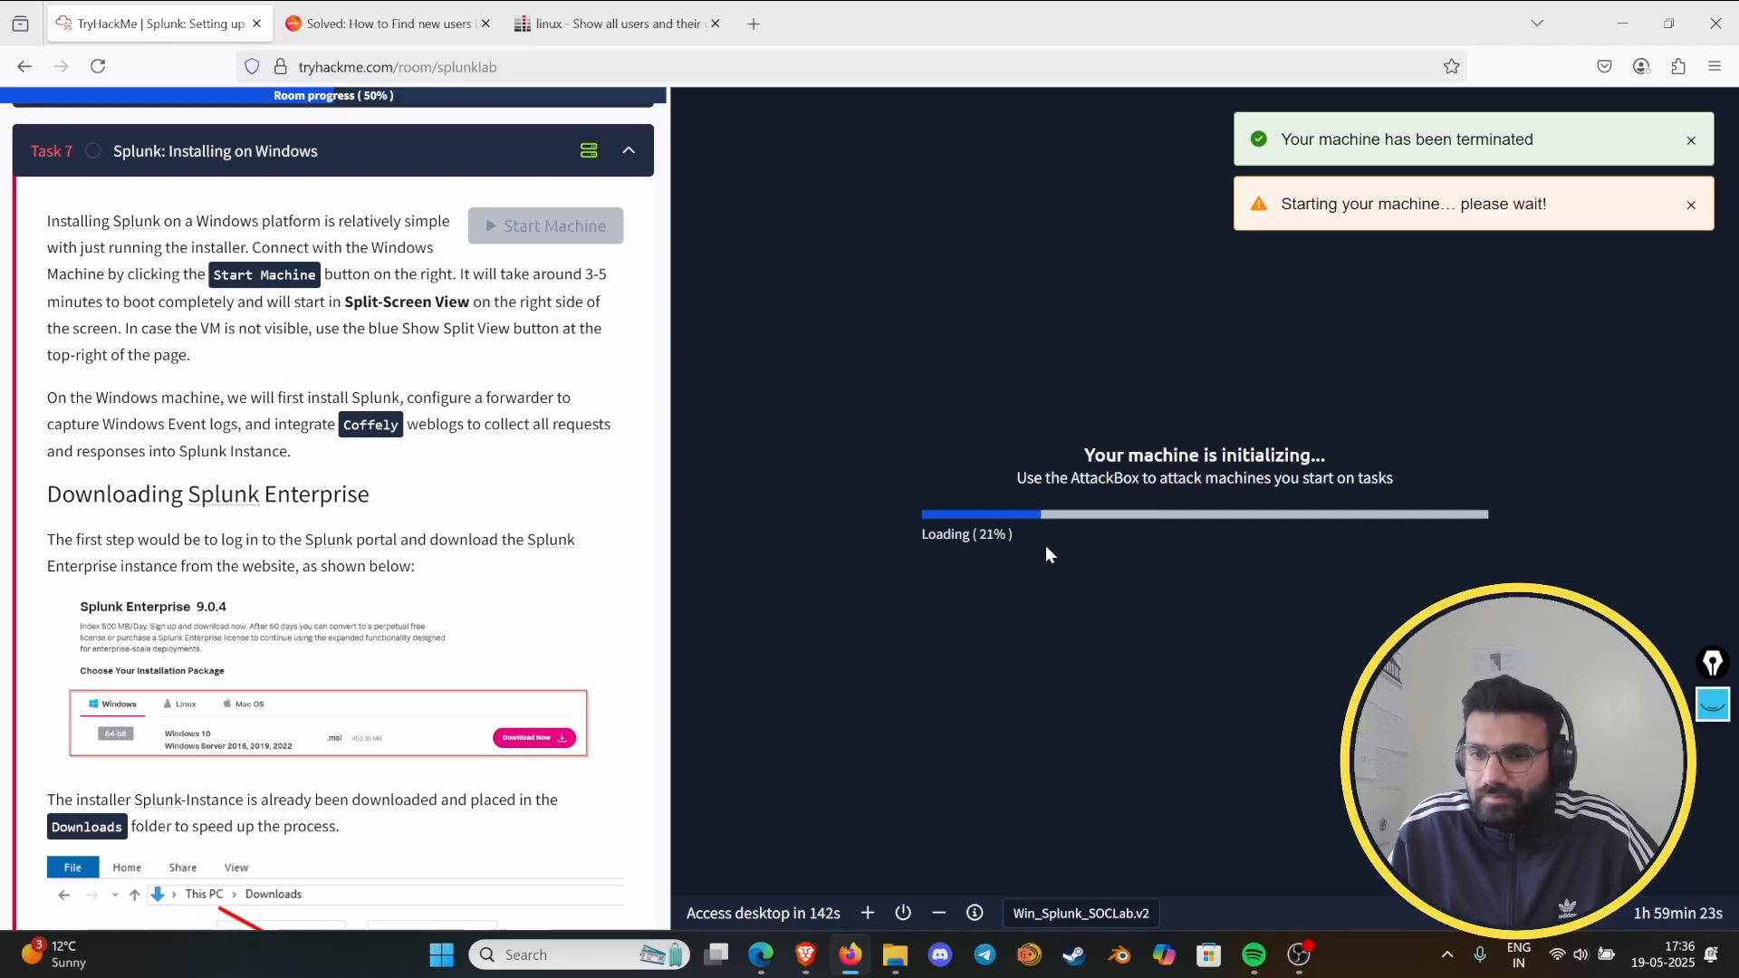
- Bring up the screen annotation pen over the Task 7 page
left_click(1720, 710)
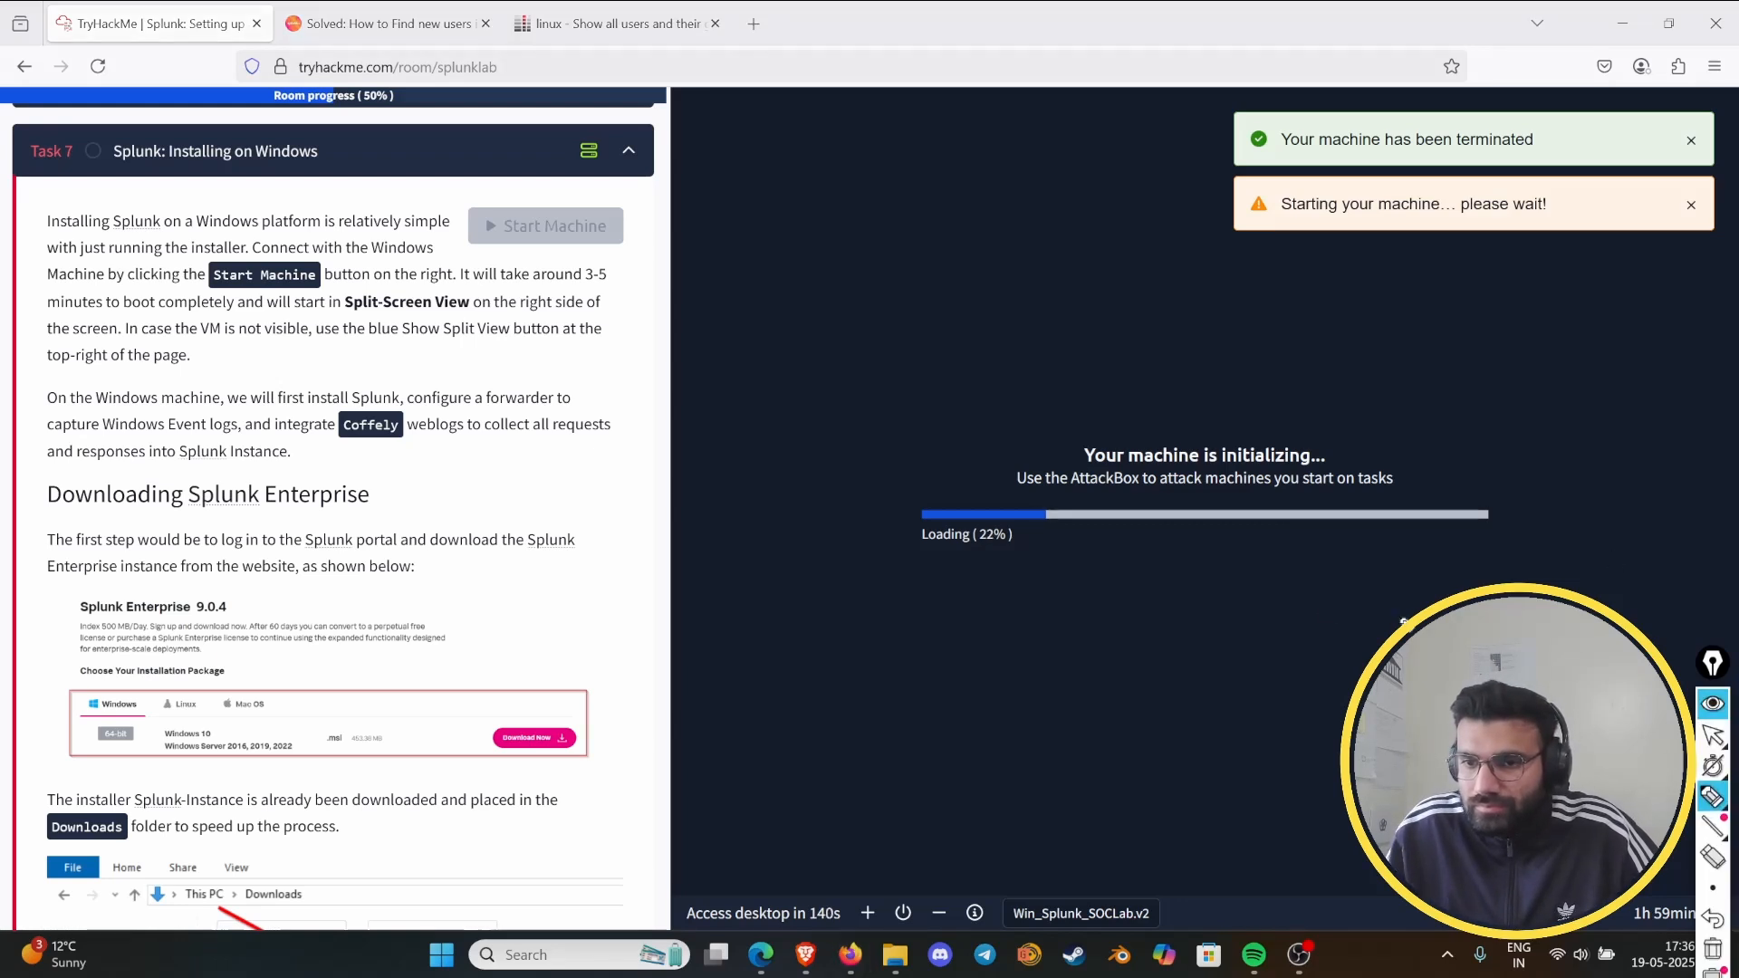
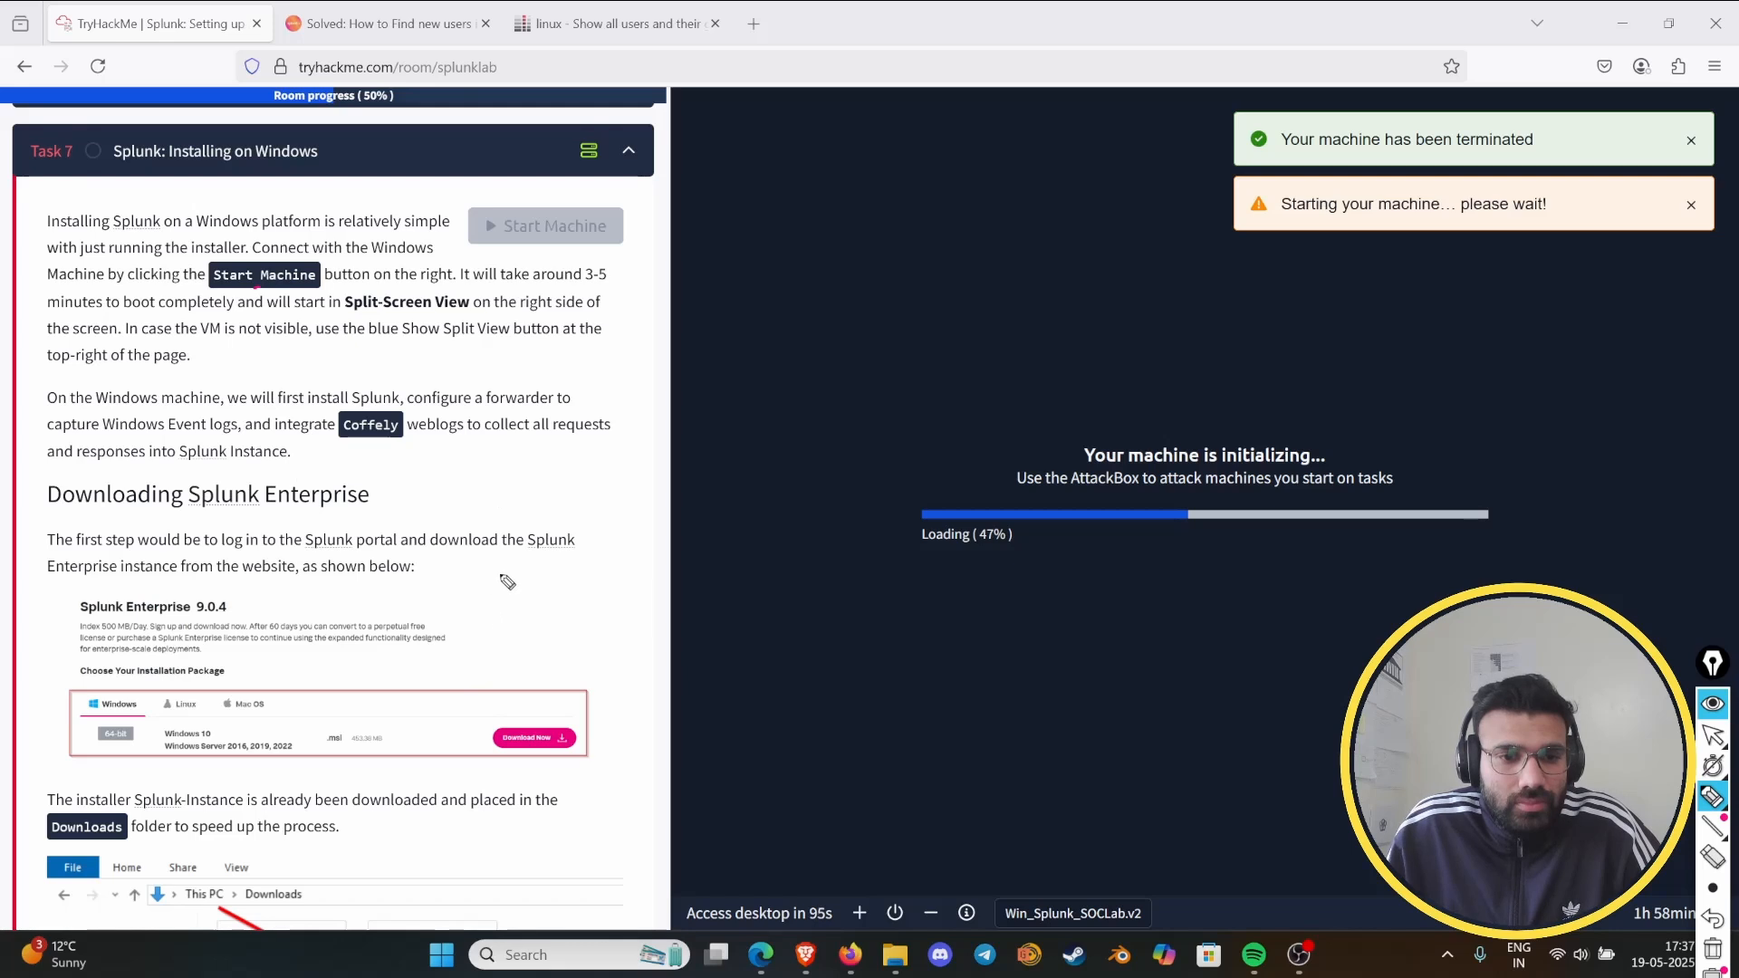
- Launch the splunk-Instance installer from the Windows machine's Downloads folder and accept the License Agreement with the default installation options
left_click(1714, 703)
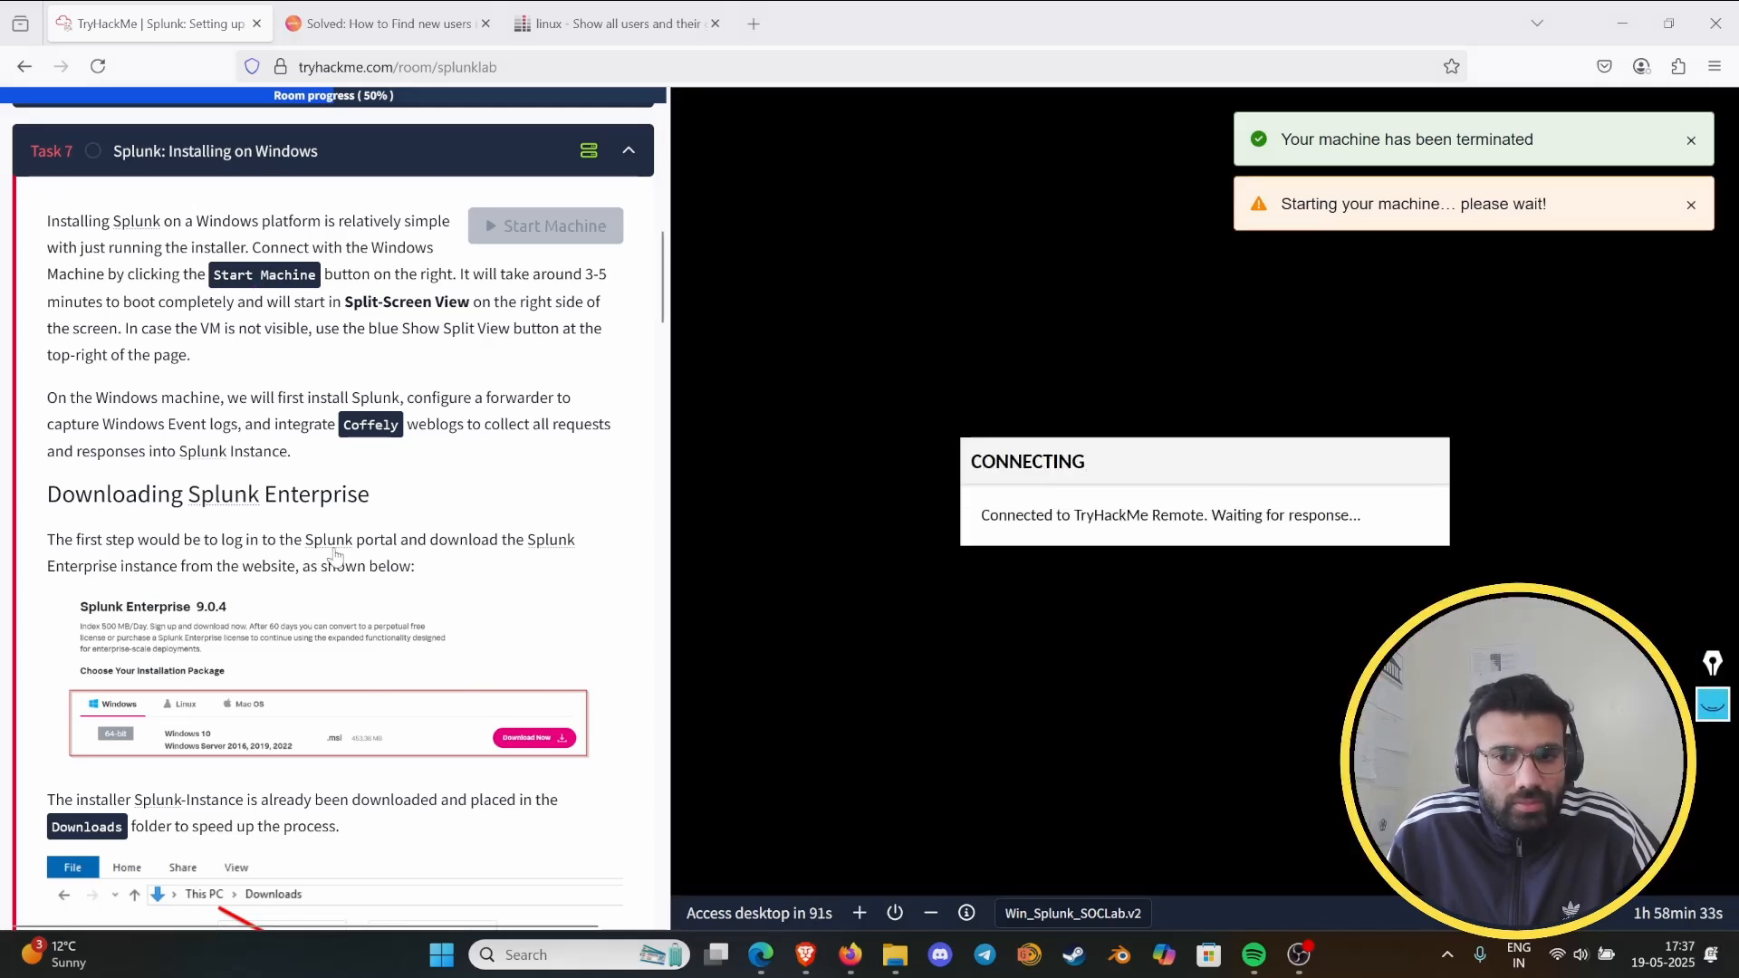
scroll(263, 552, "down", 3)
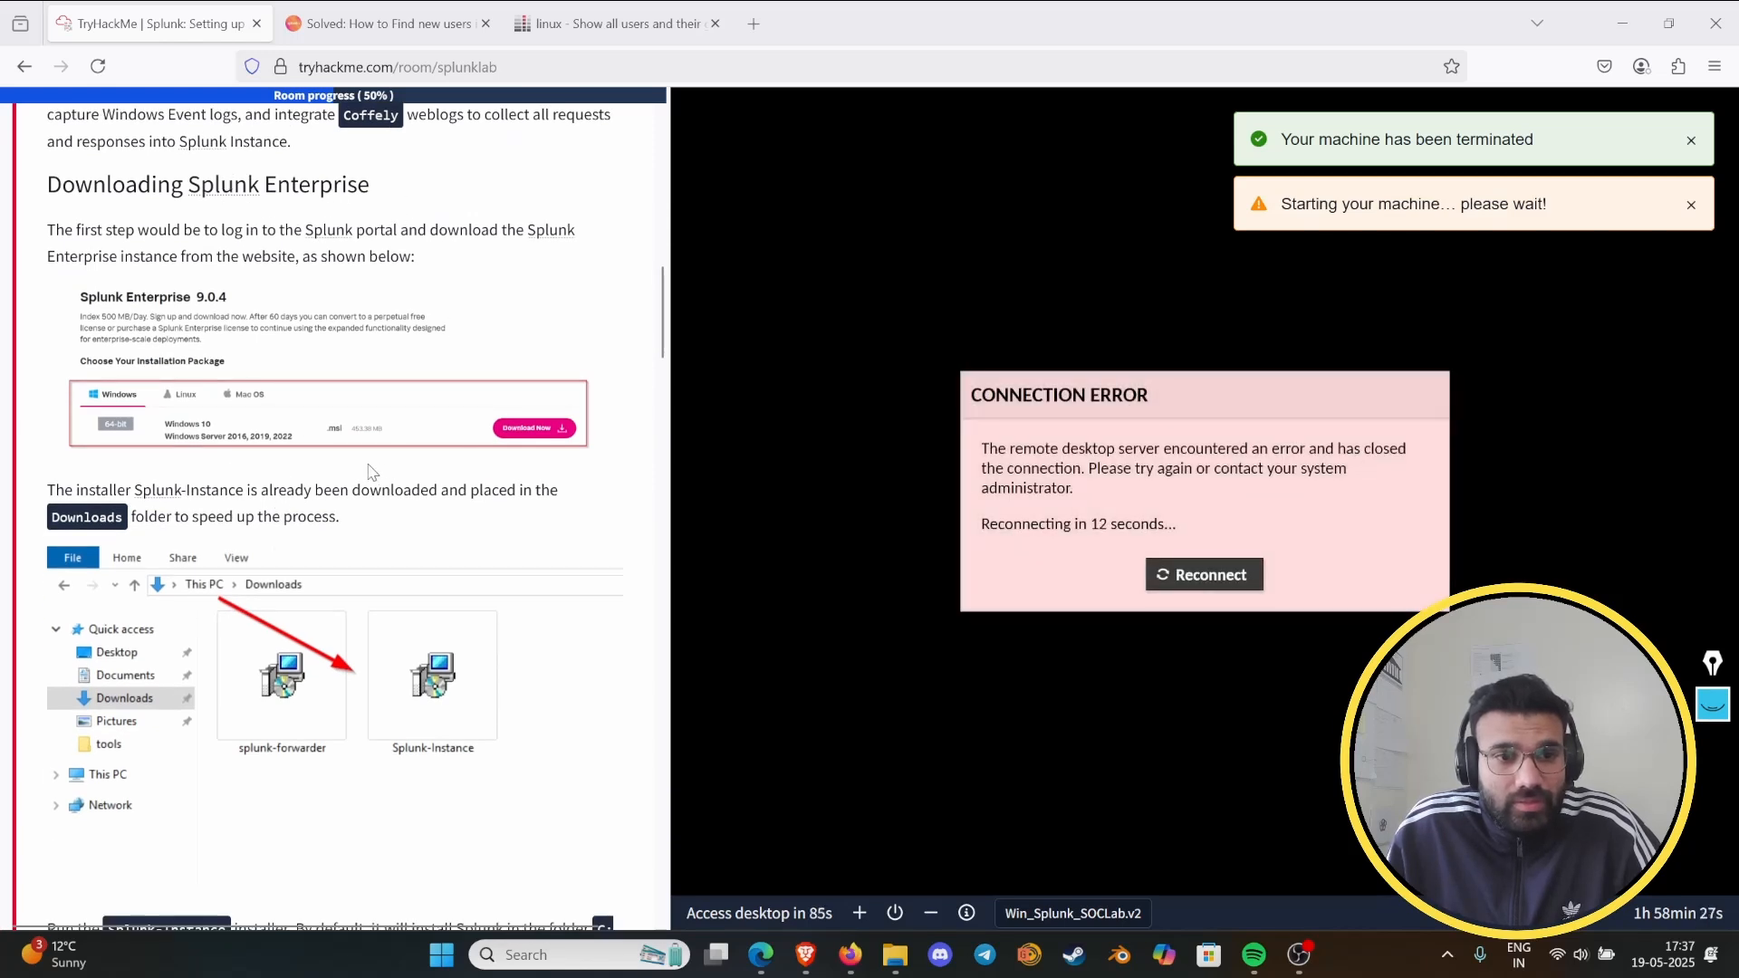
scroll(308, 362, "down", 2)
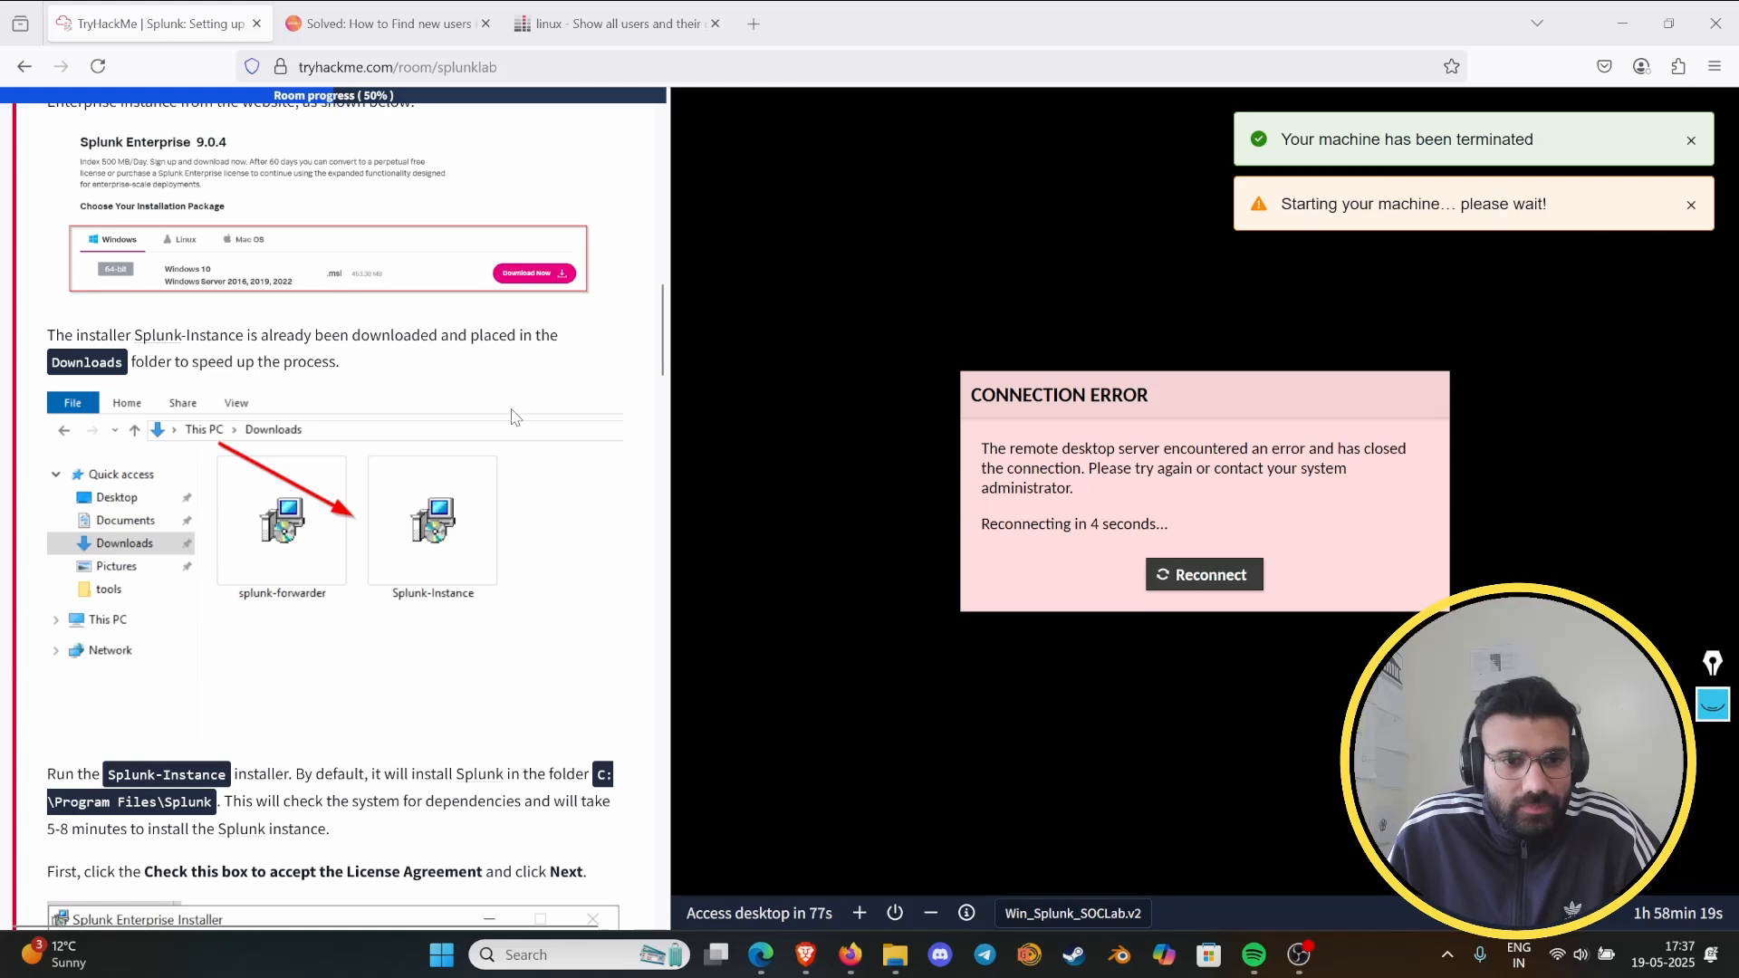
scroll(517, 416, "down", 5)
scroll(352, 410, "down", 1)
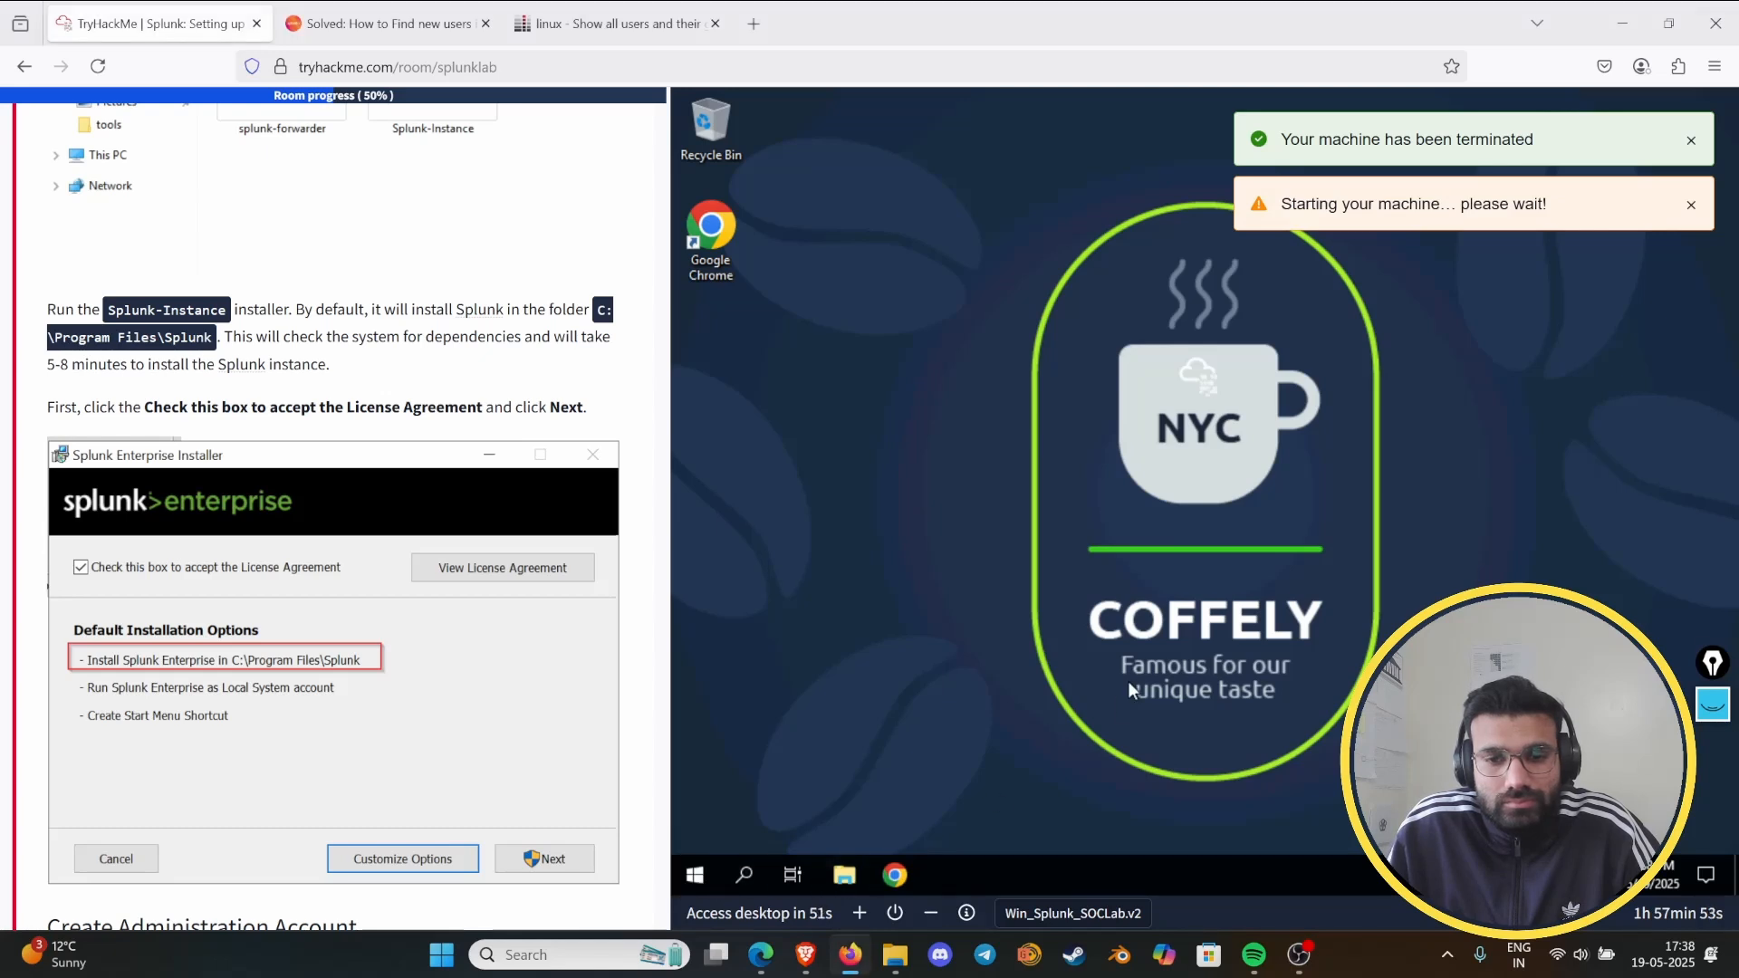
key("super+e")
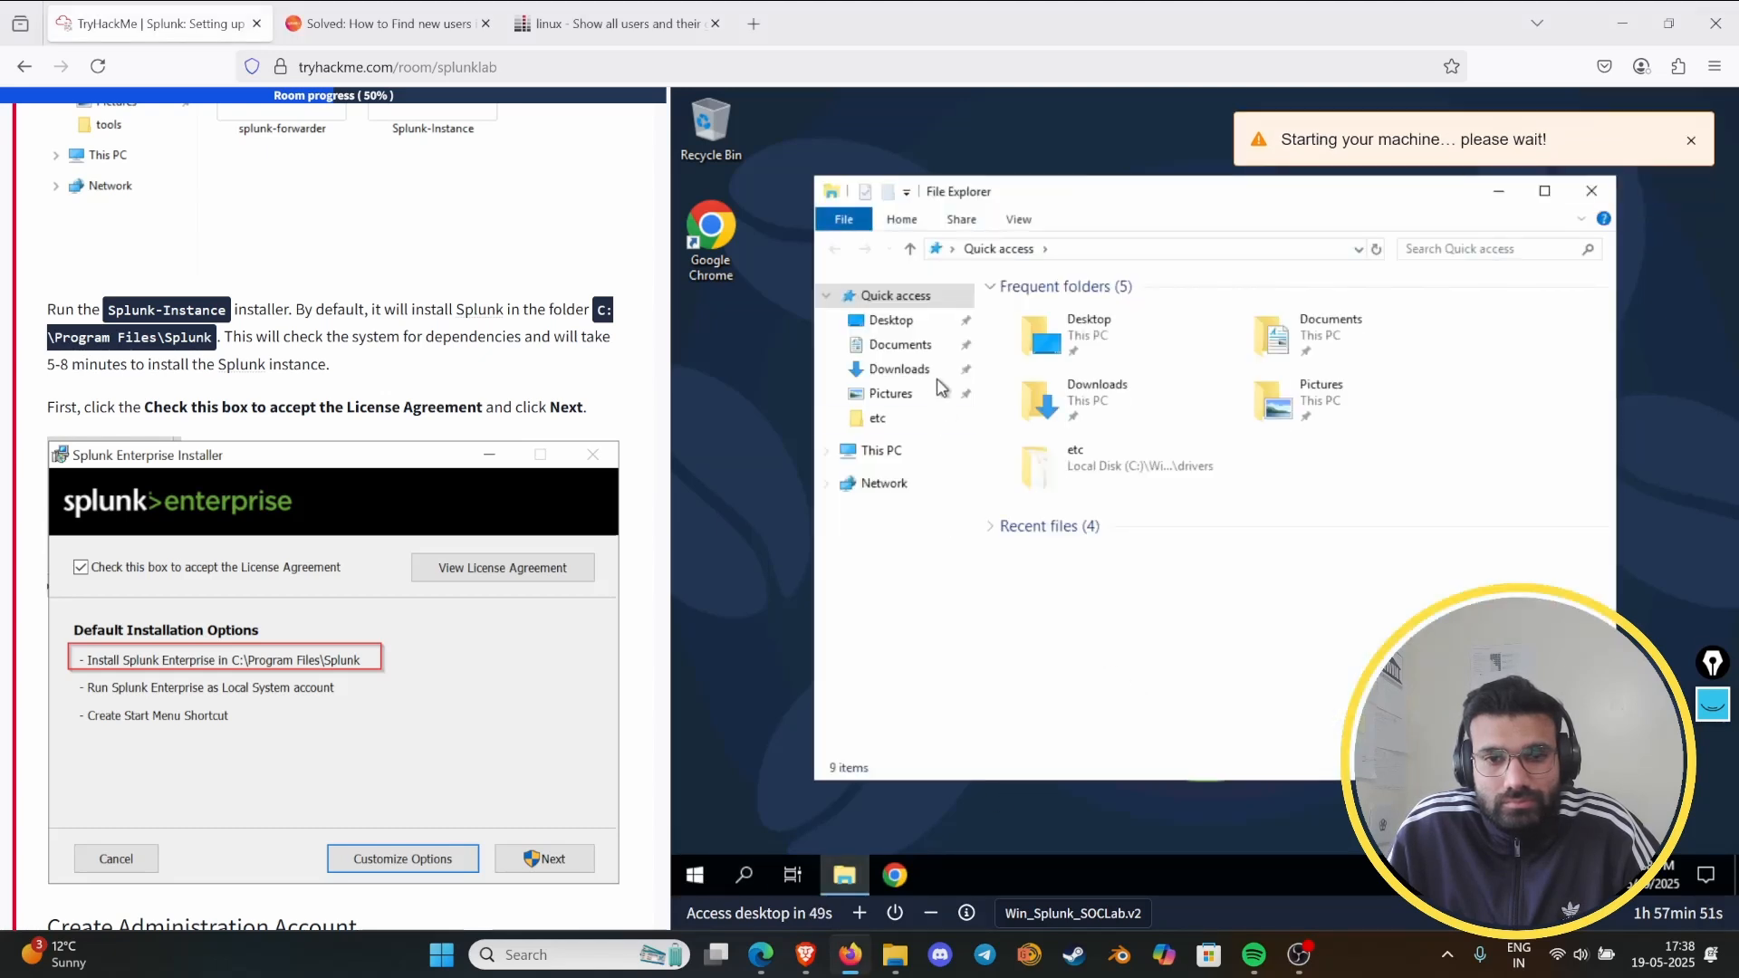
left_click(900, 368)
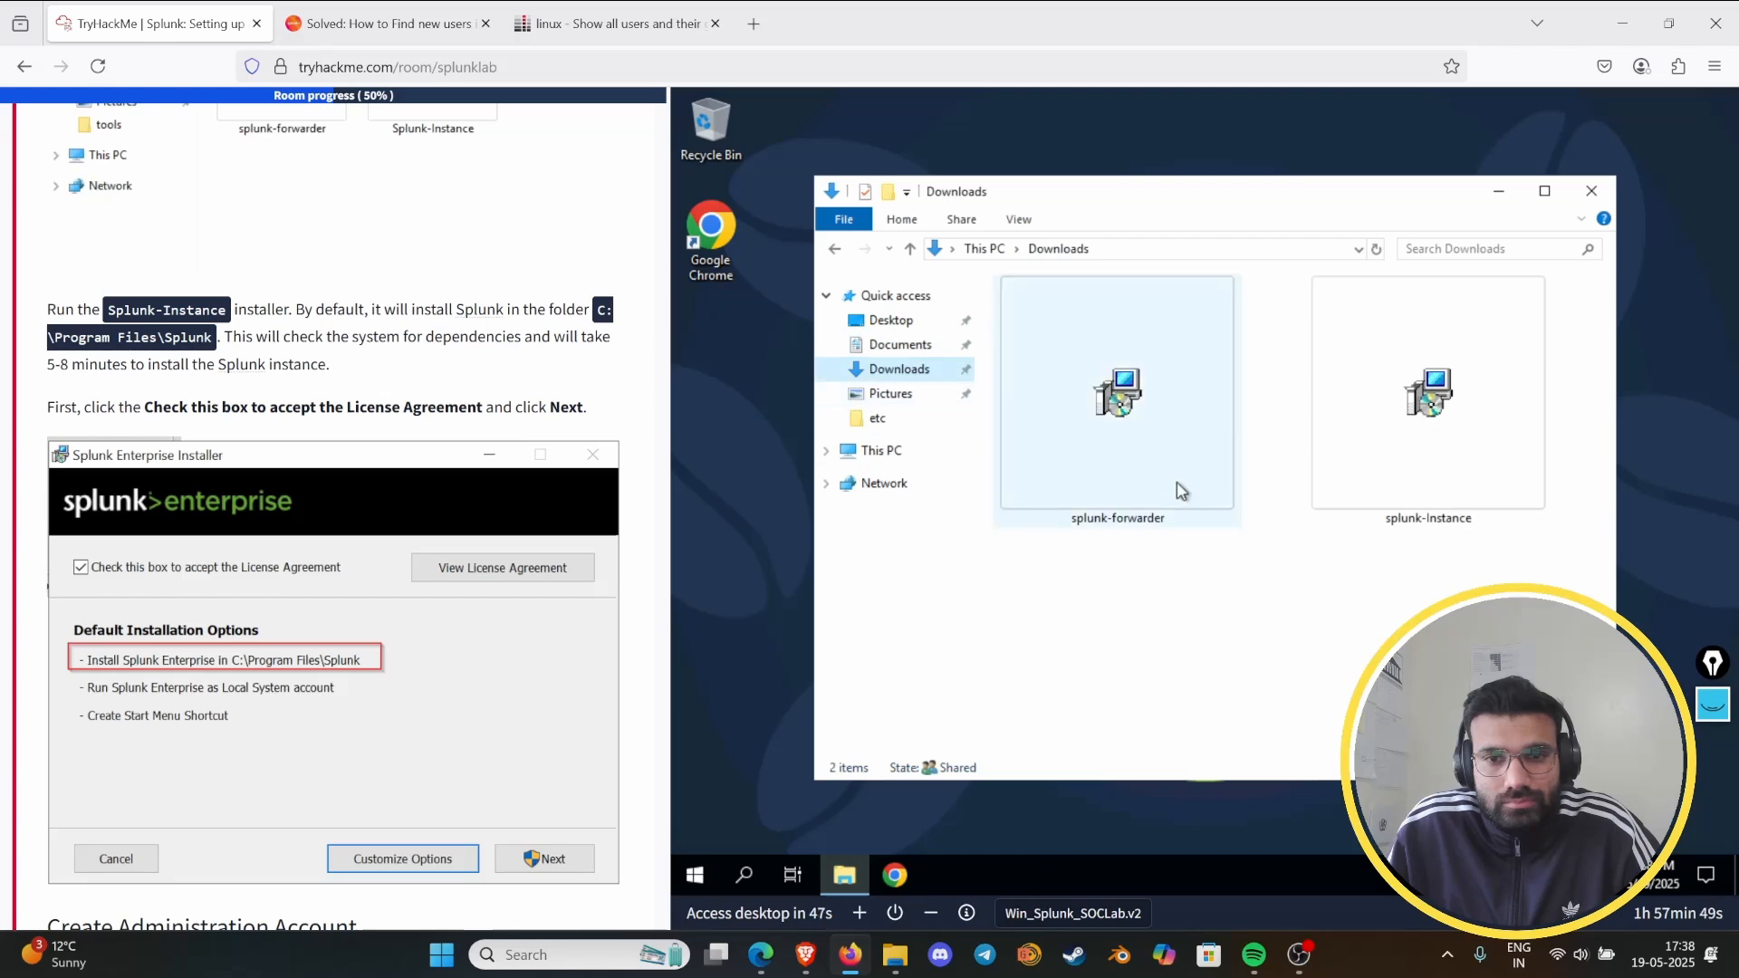
left_click(1492, 485)
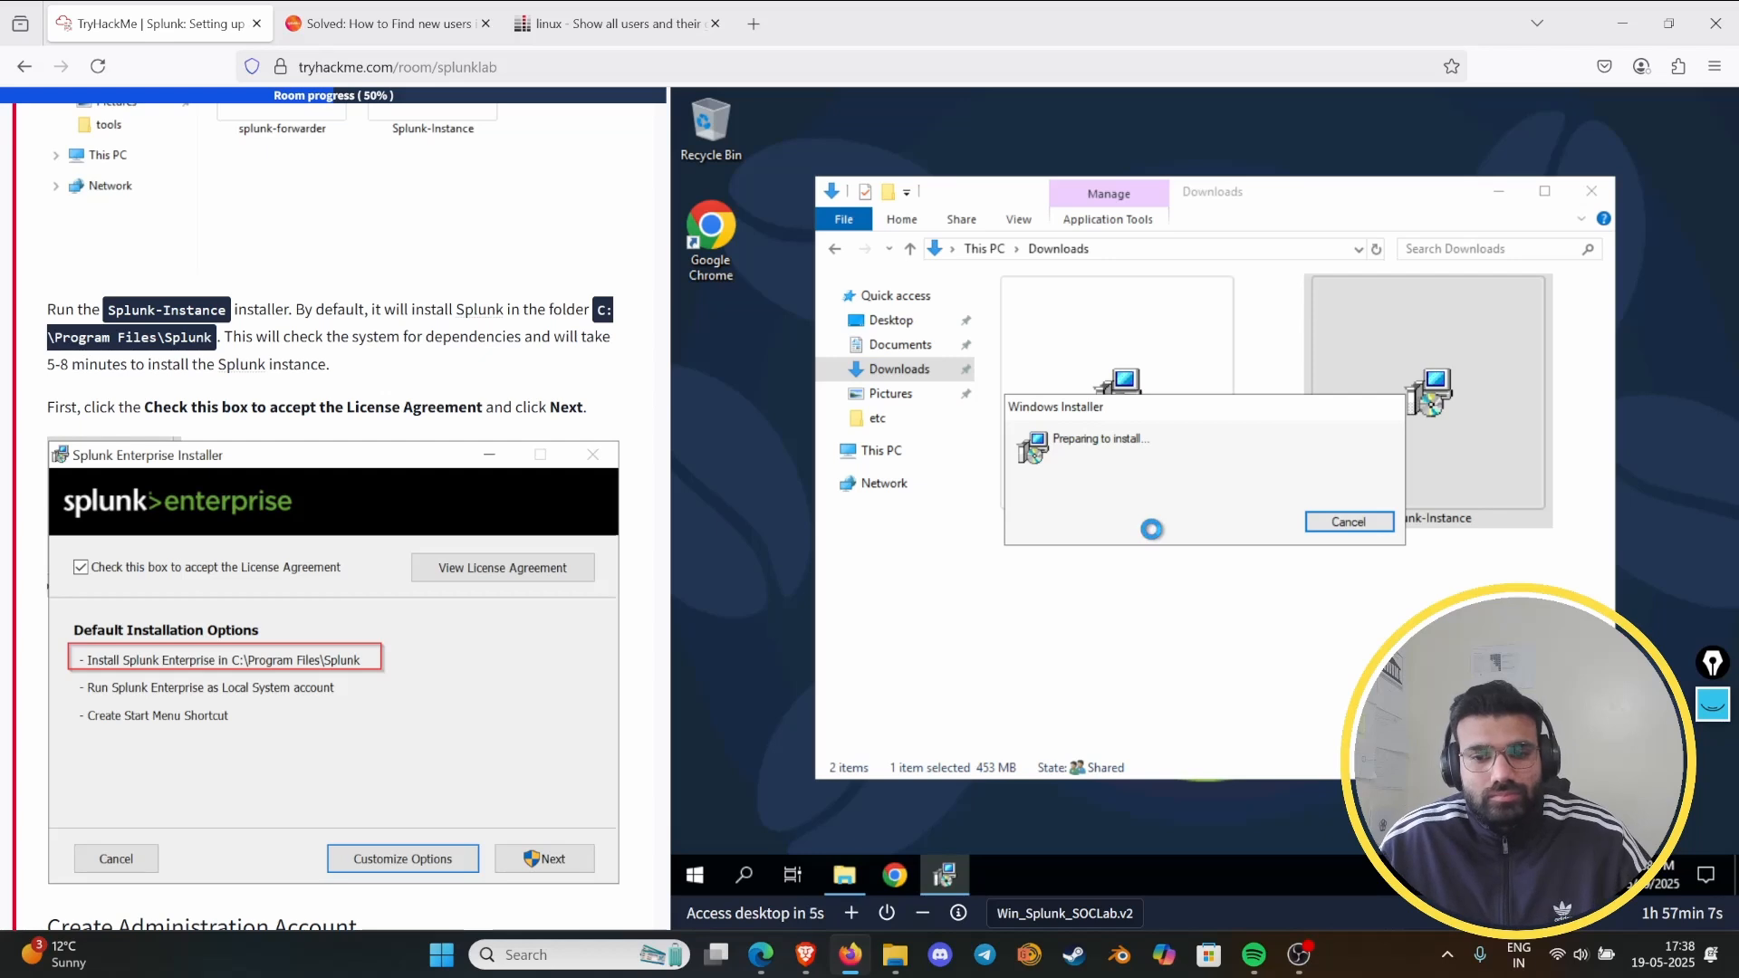
left_click(980, 388)
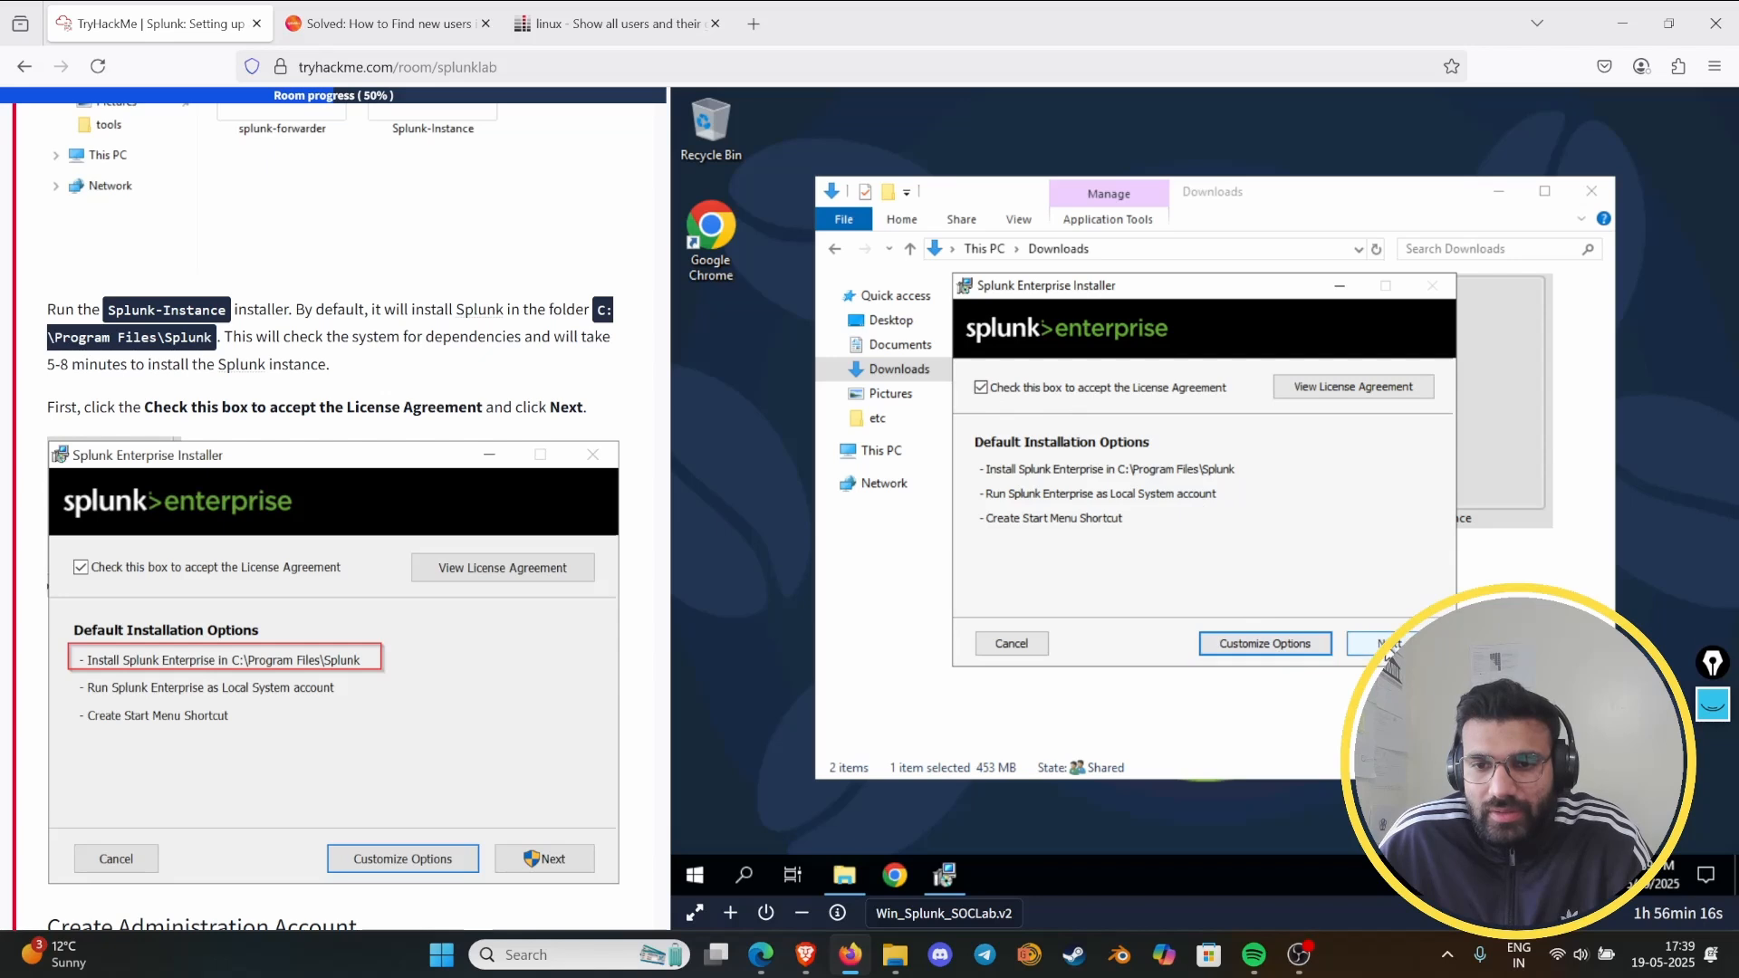
left_click(1380, 644)
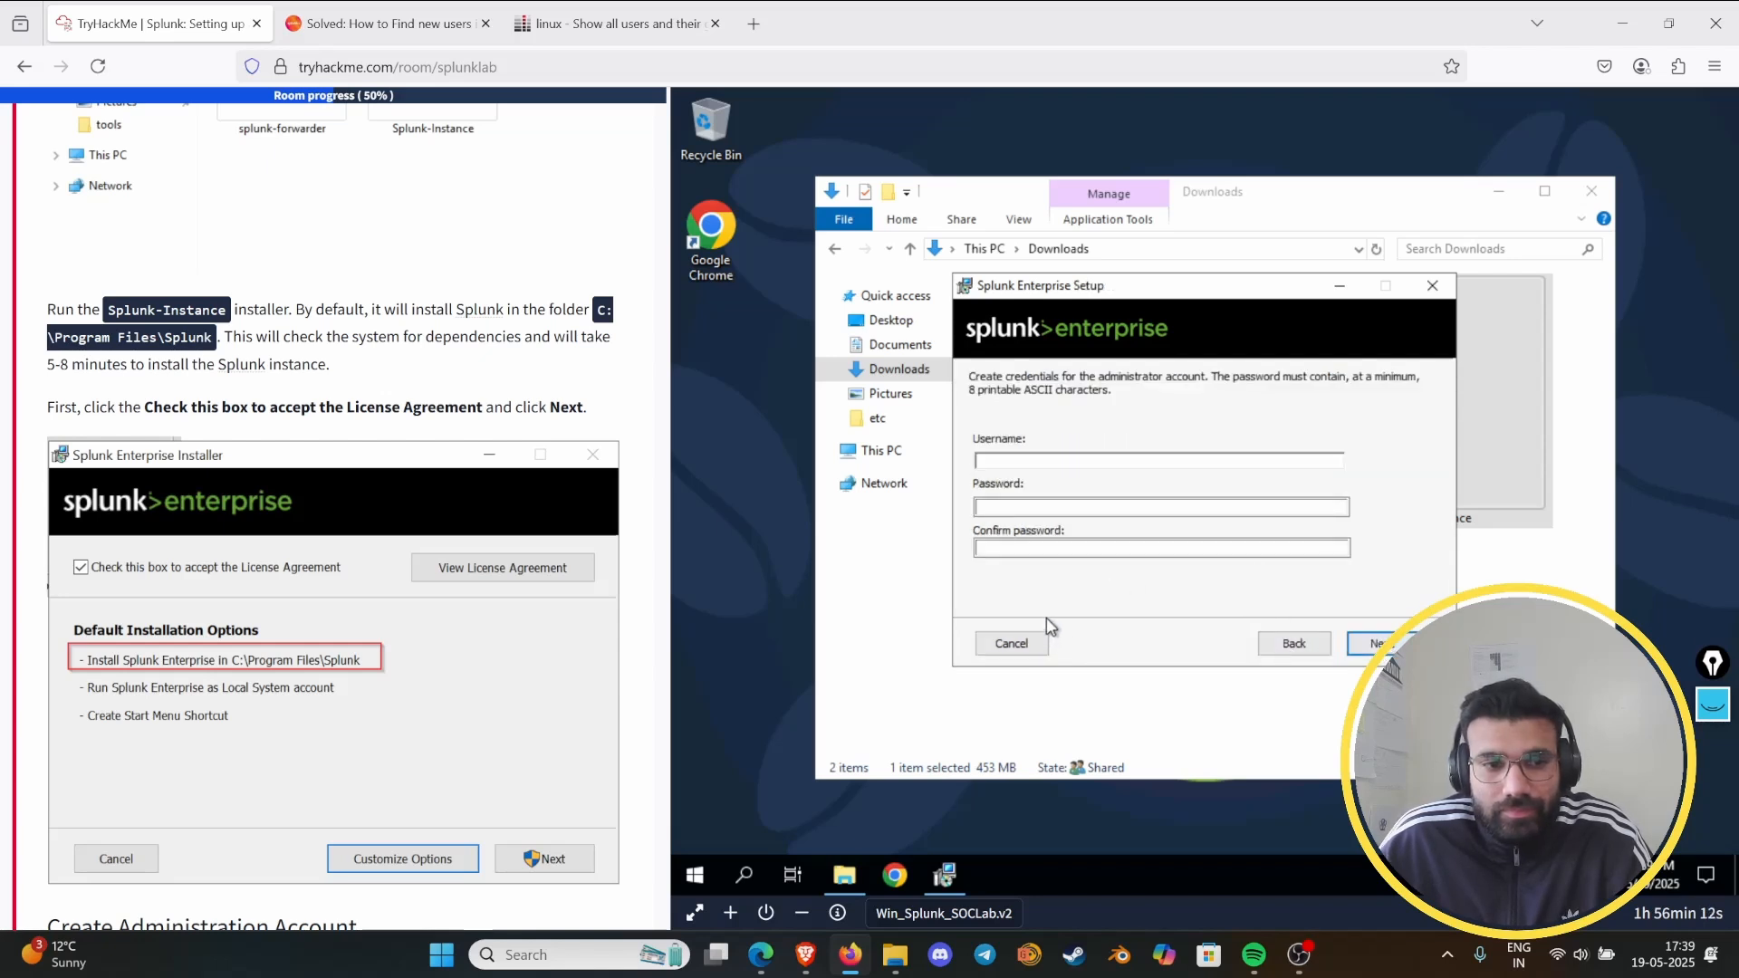
- Enter analyst as the username of the Splunk administrator account
scroll(417, 534, "down", 6)
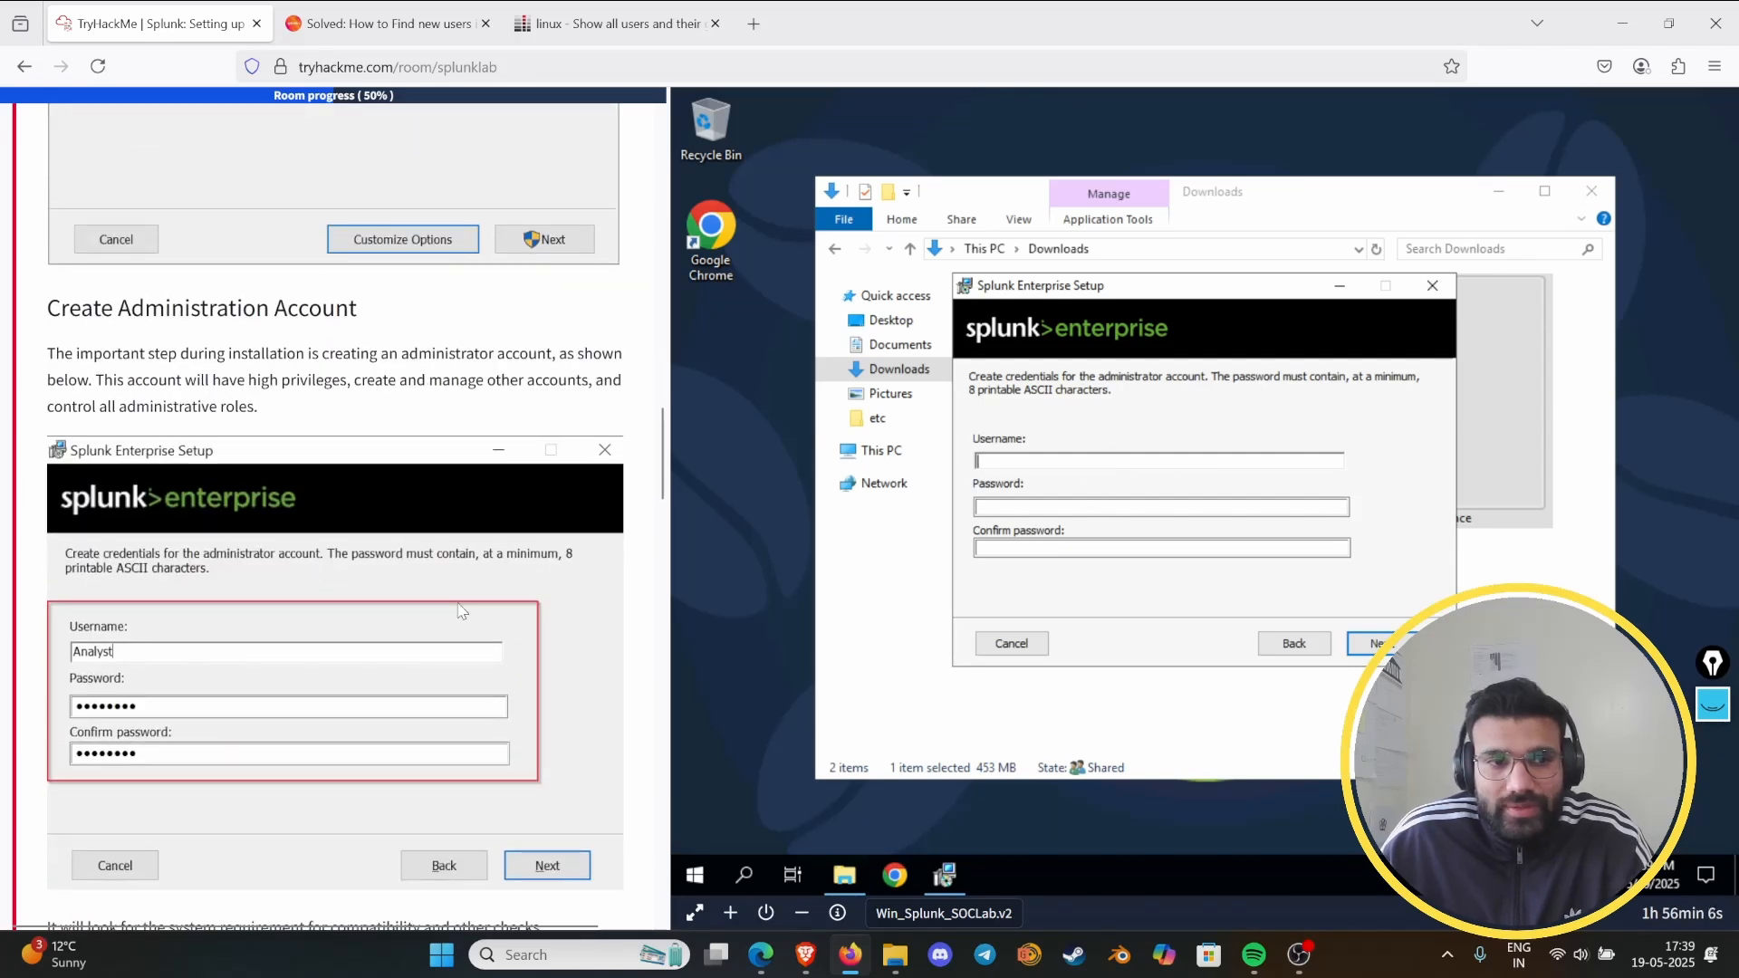
scroll(471, 611, "down", 3)
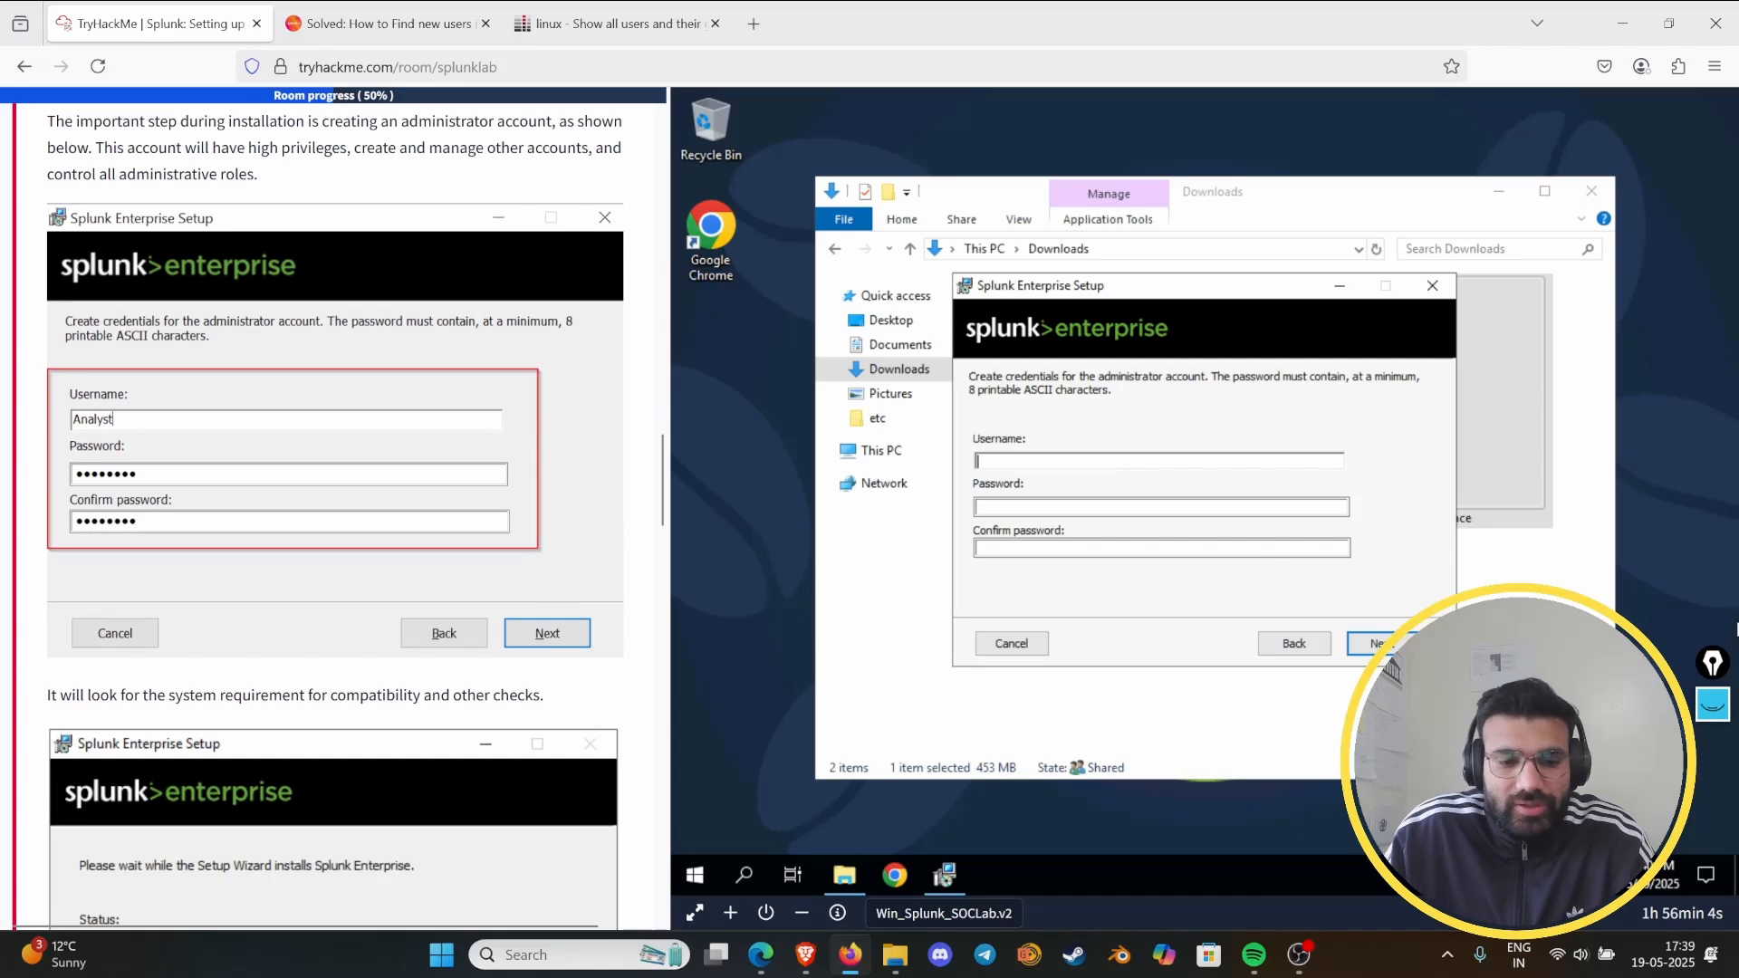
type("analyus")
key("BackSpace")
key("BackSpace")
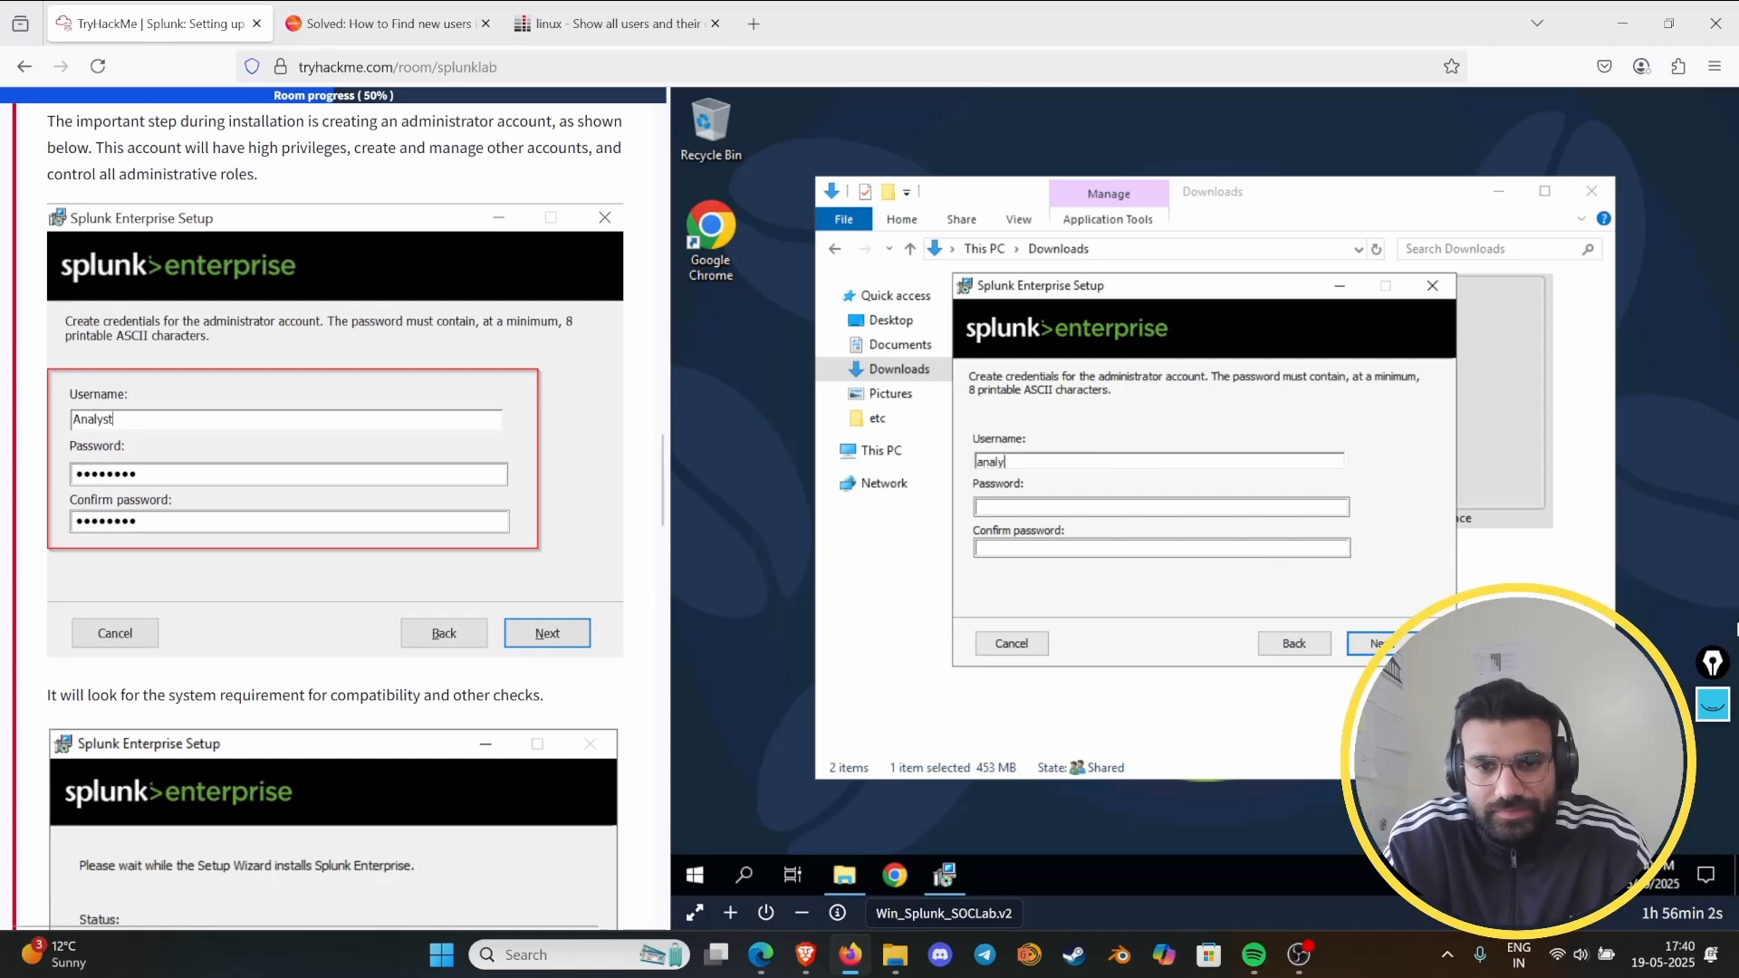
type("t")
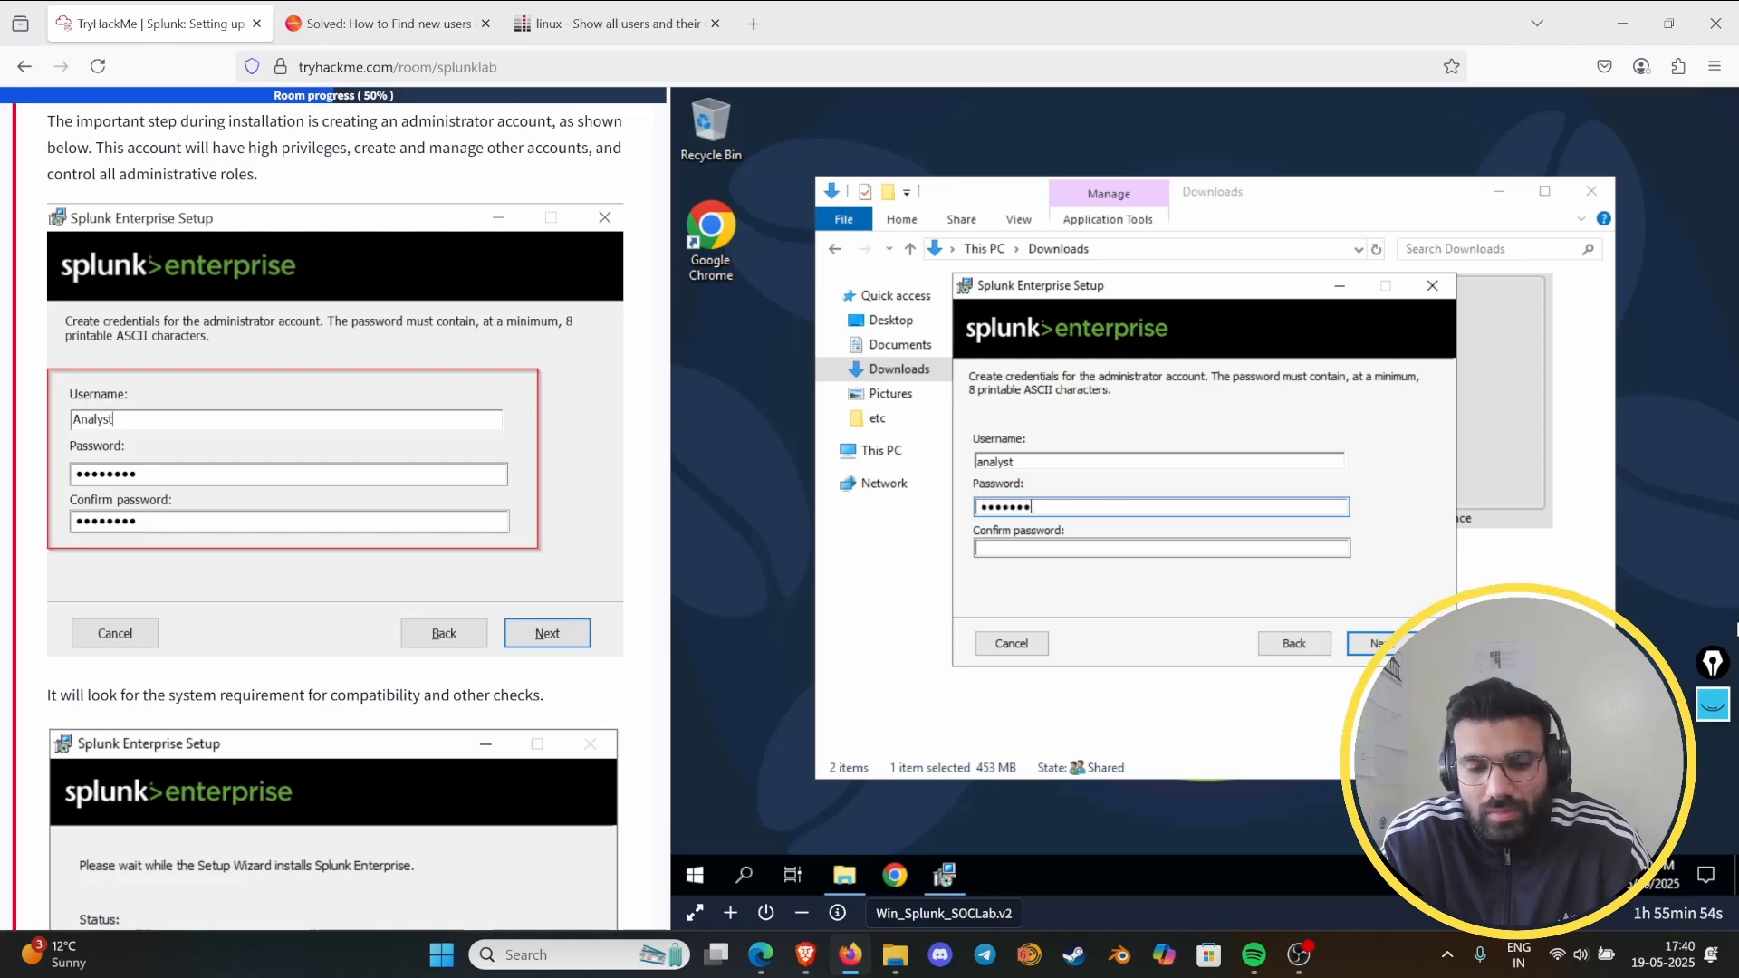
- Enter and confirm the administrator account's password and submit the credentials
type("••")
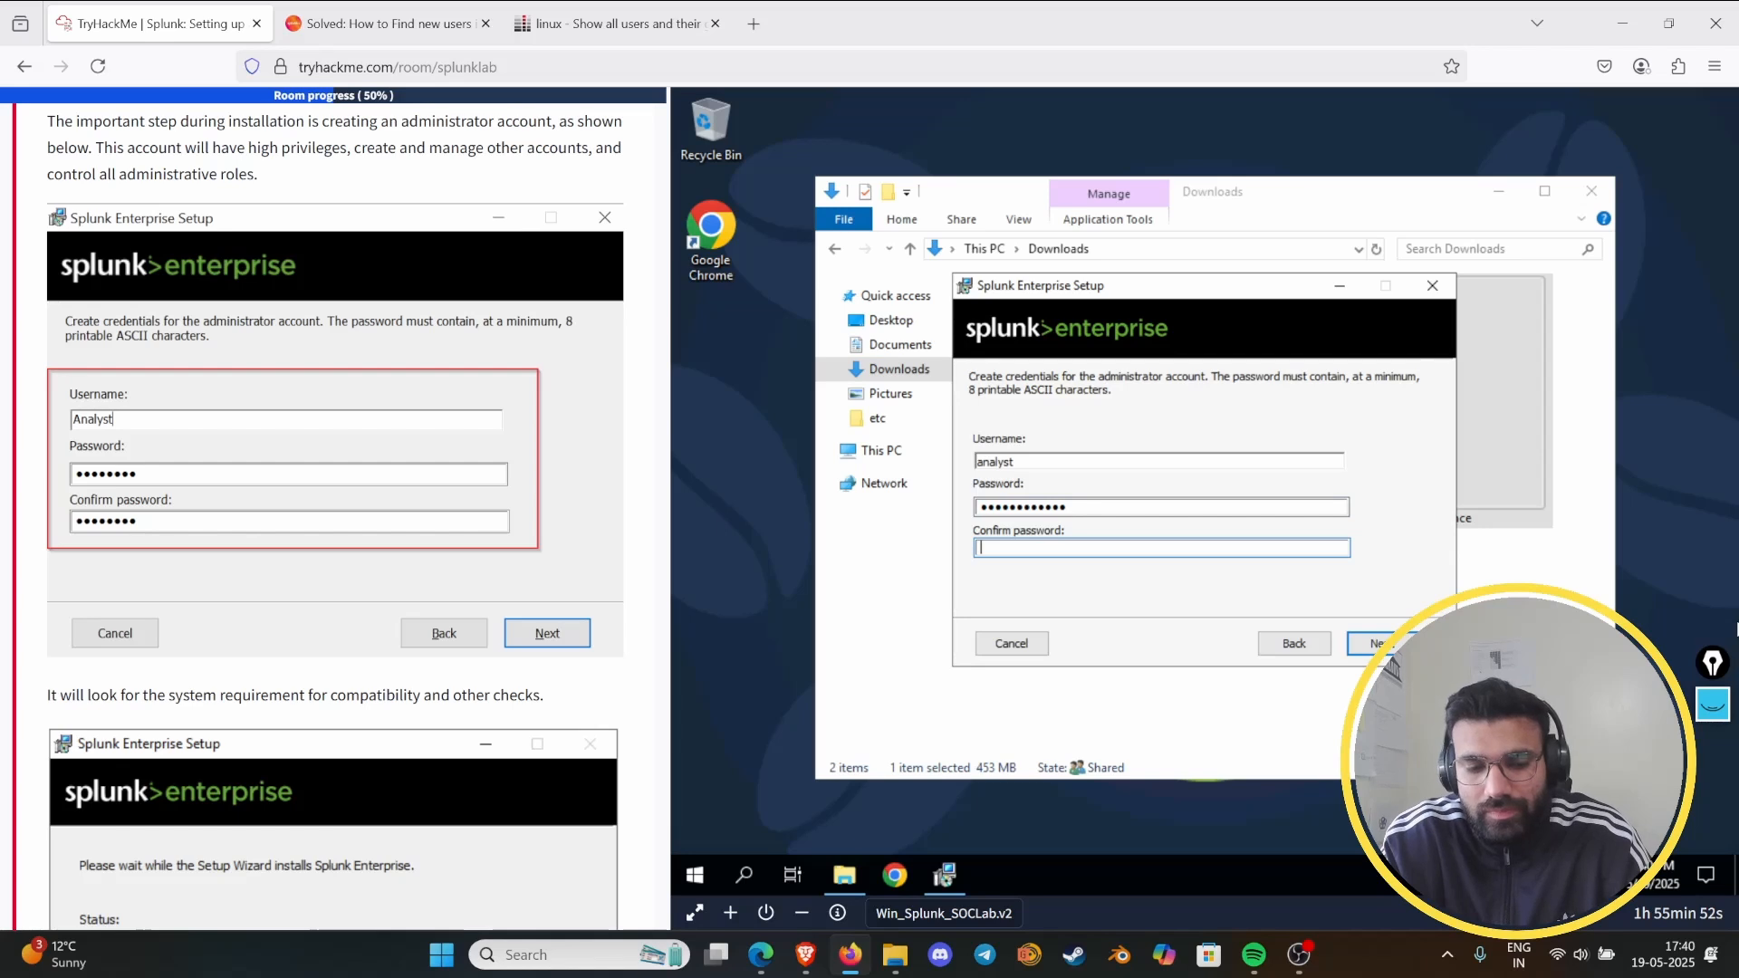
type("•••••••")
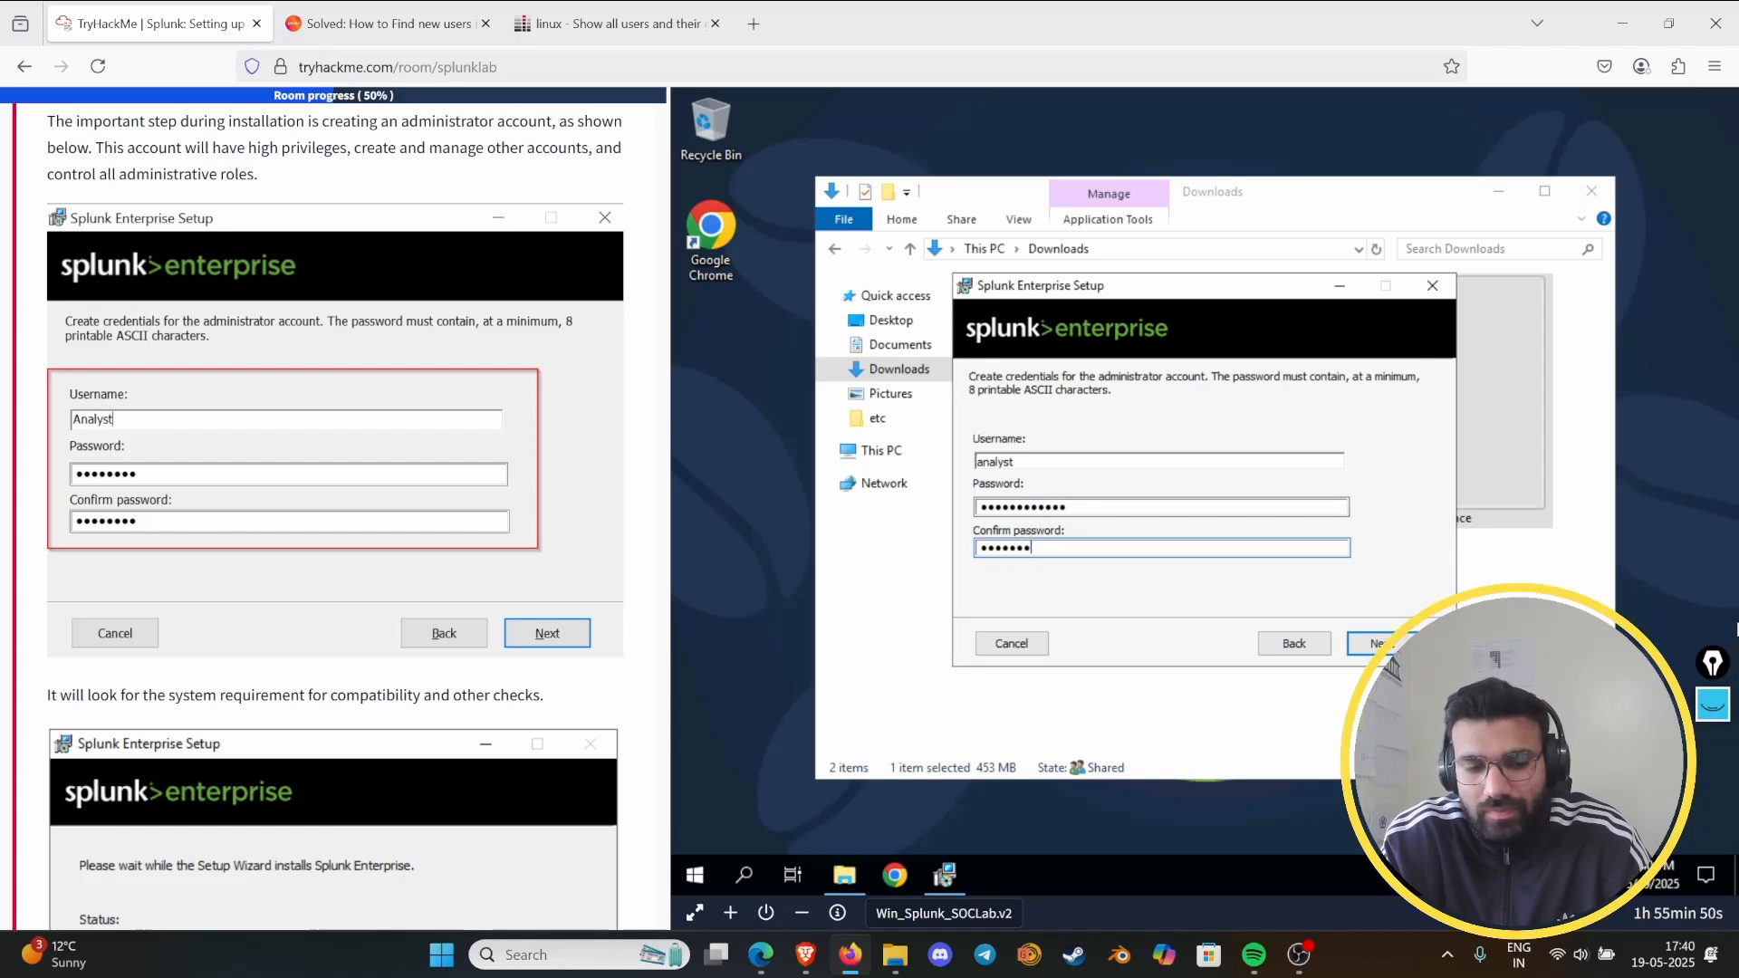
type("••••")
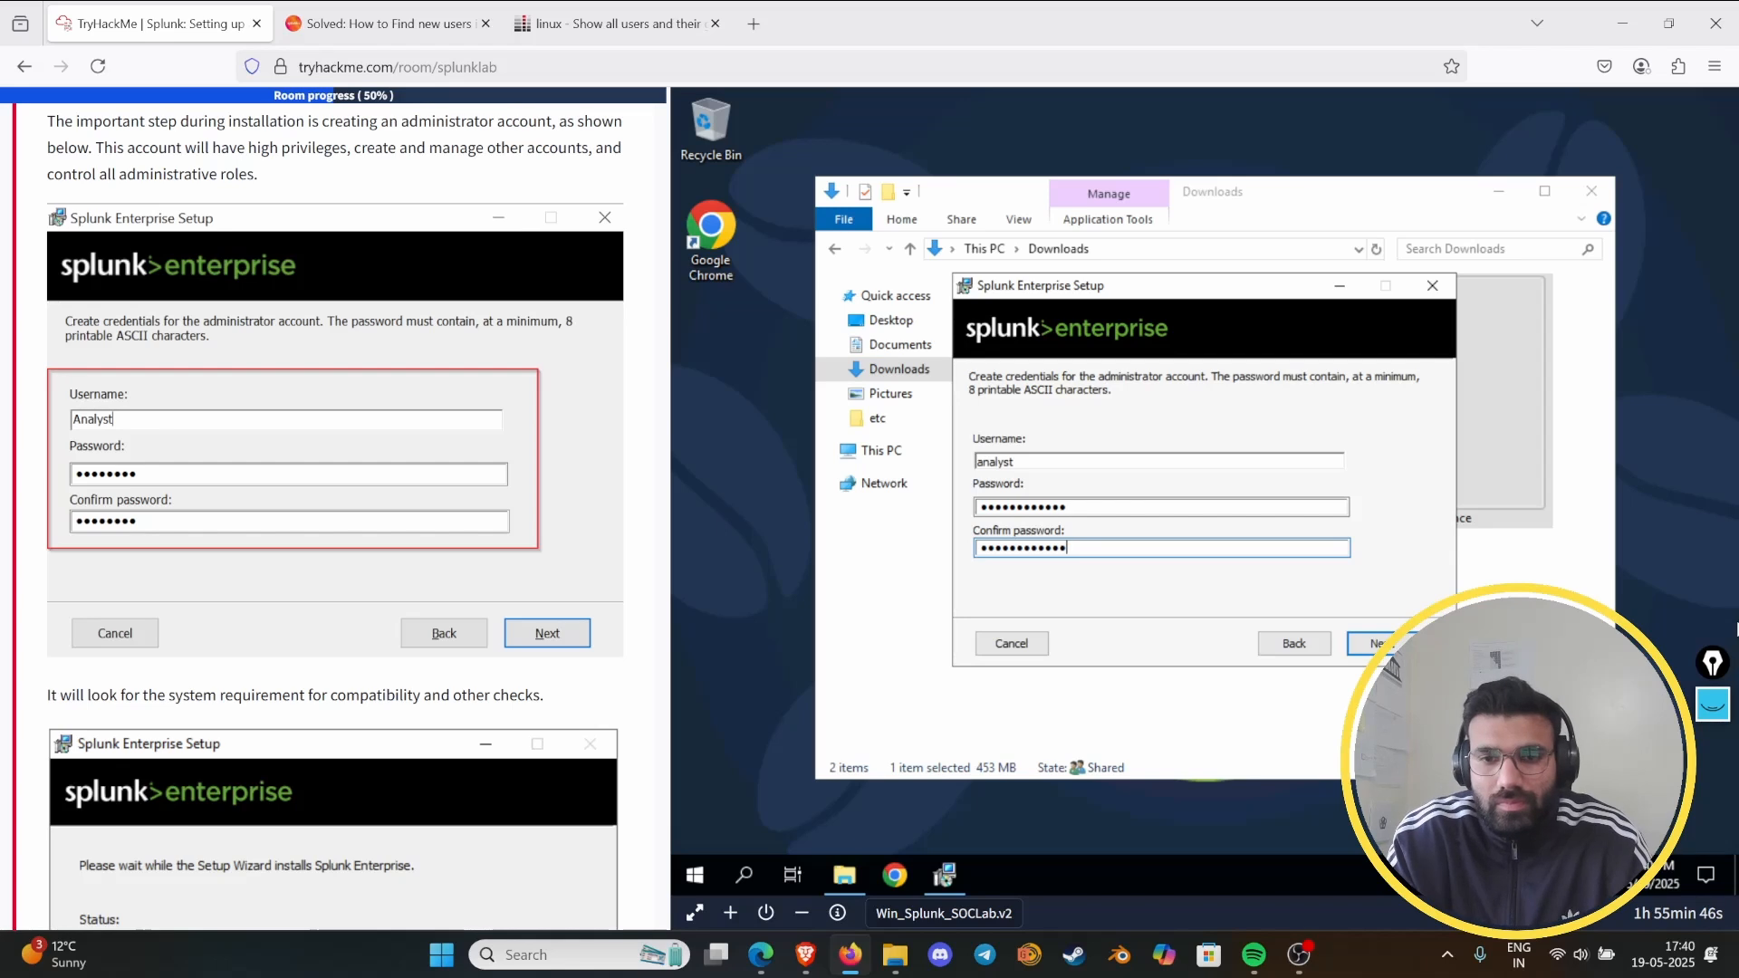
key("BackSpace")
key("BackSpace")
key("BackSpace")
key("BackSpace")
key("BackSpace")
key("BackSpace")
key("BackSpace")
key("BackSpace")
key("BackSpace")
key("BackSpace")
key("BackSpace")
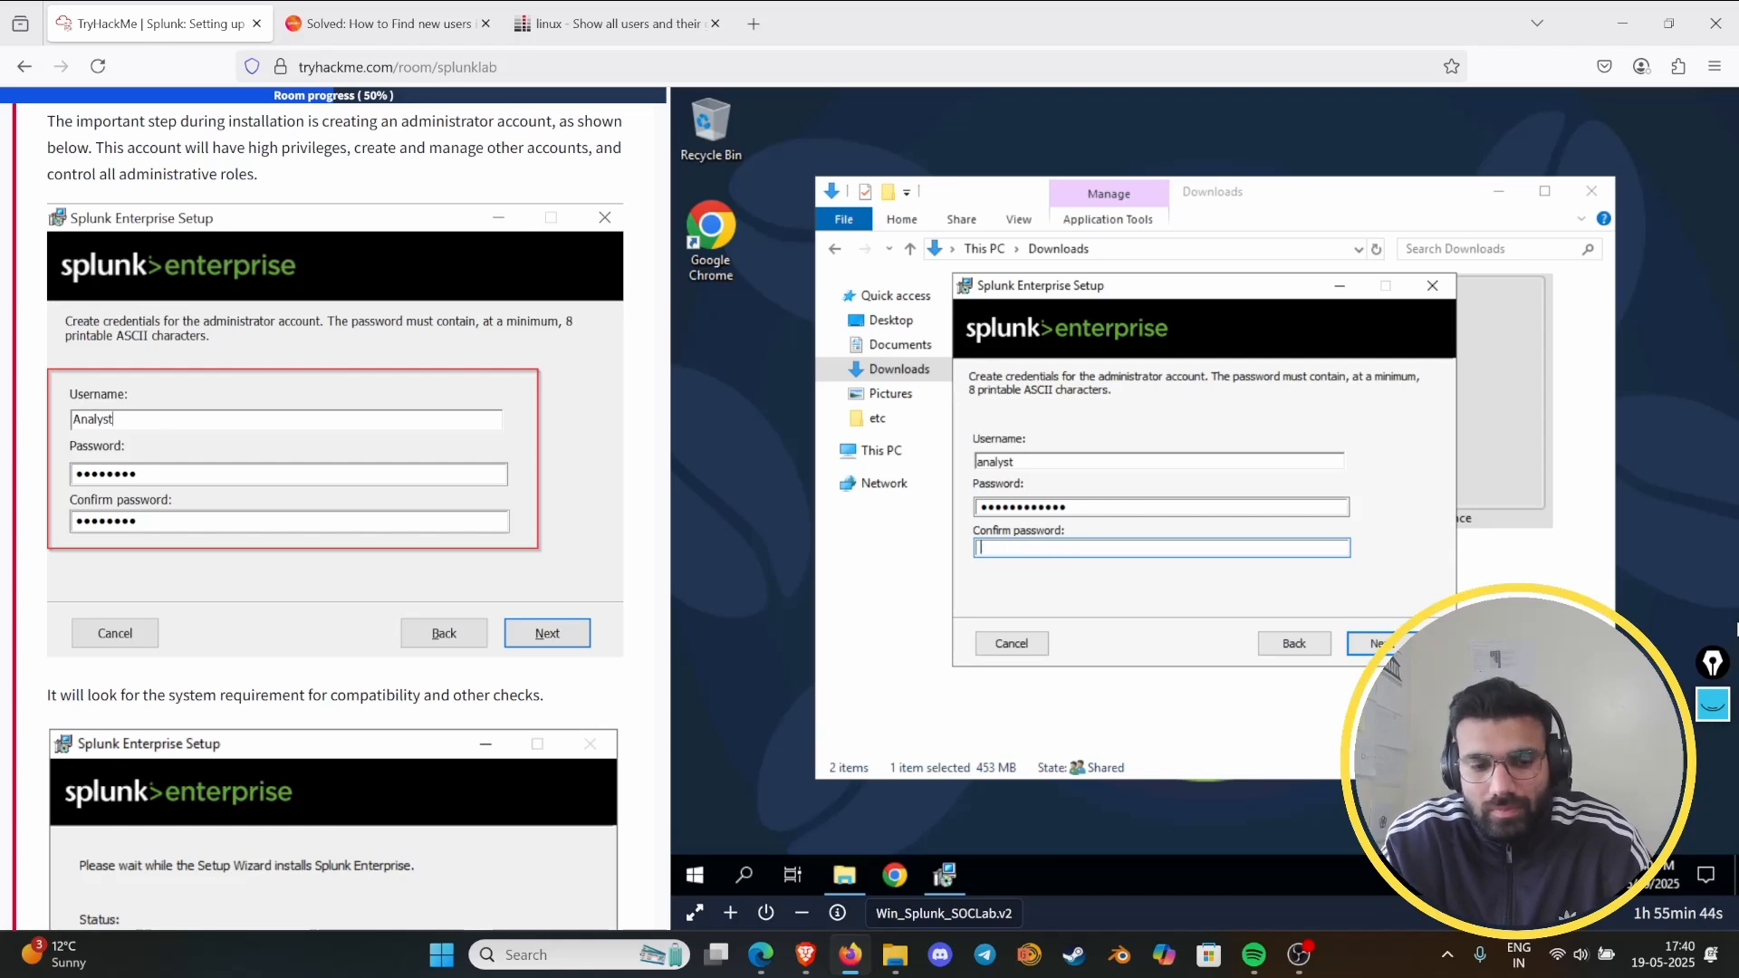
type("••••••")
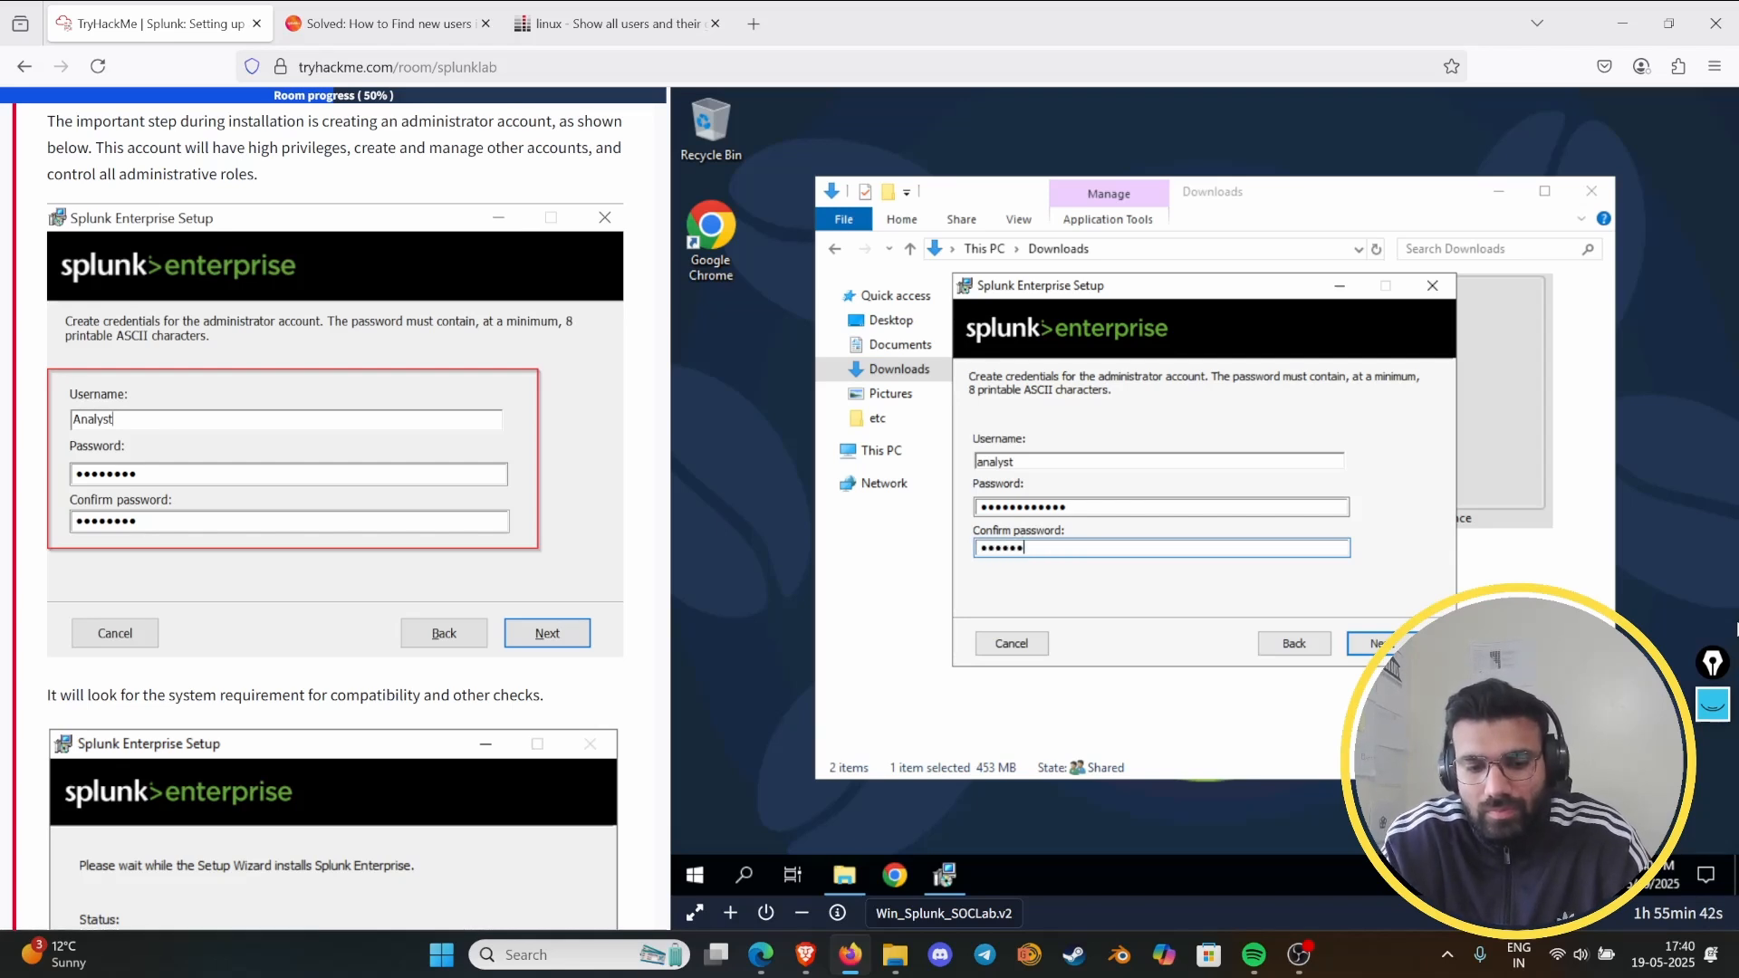
type("••")
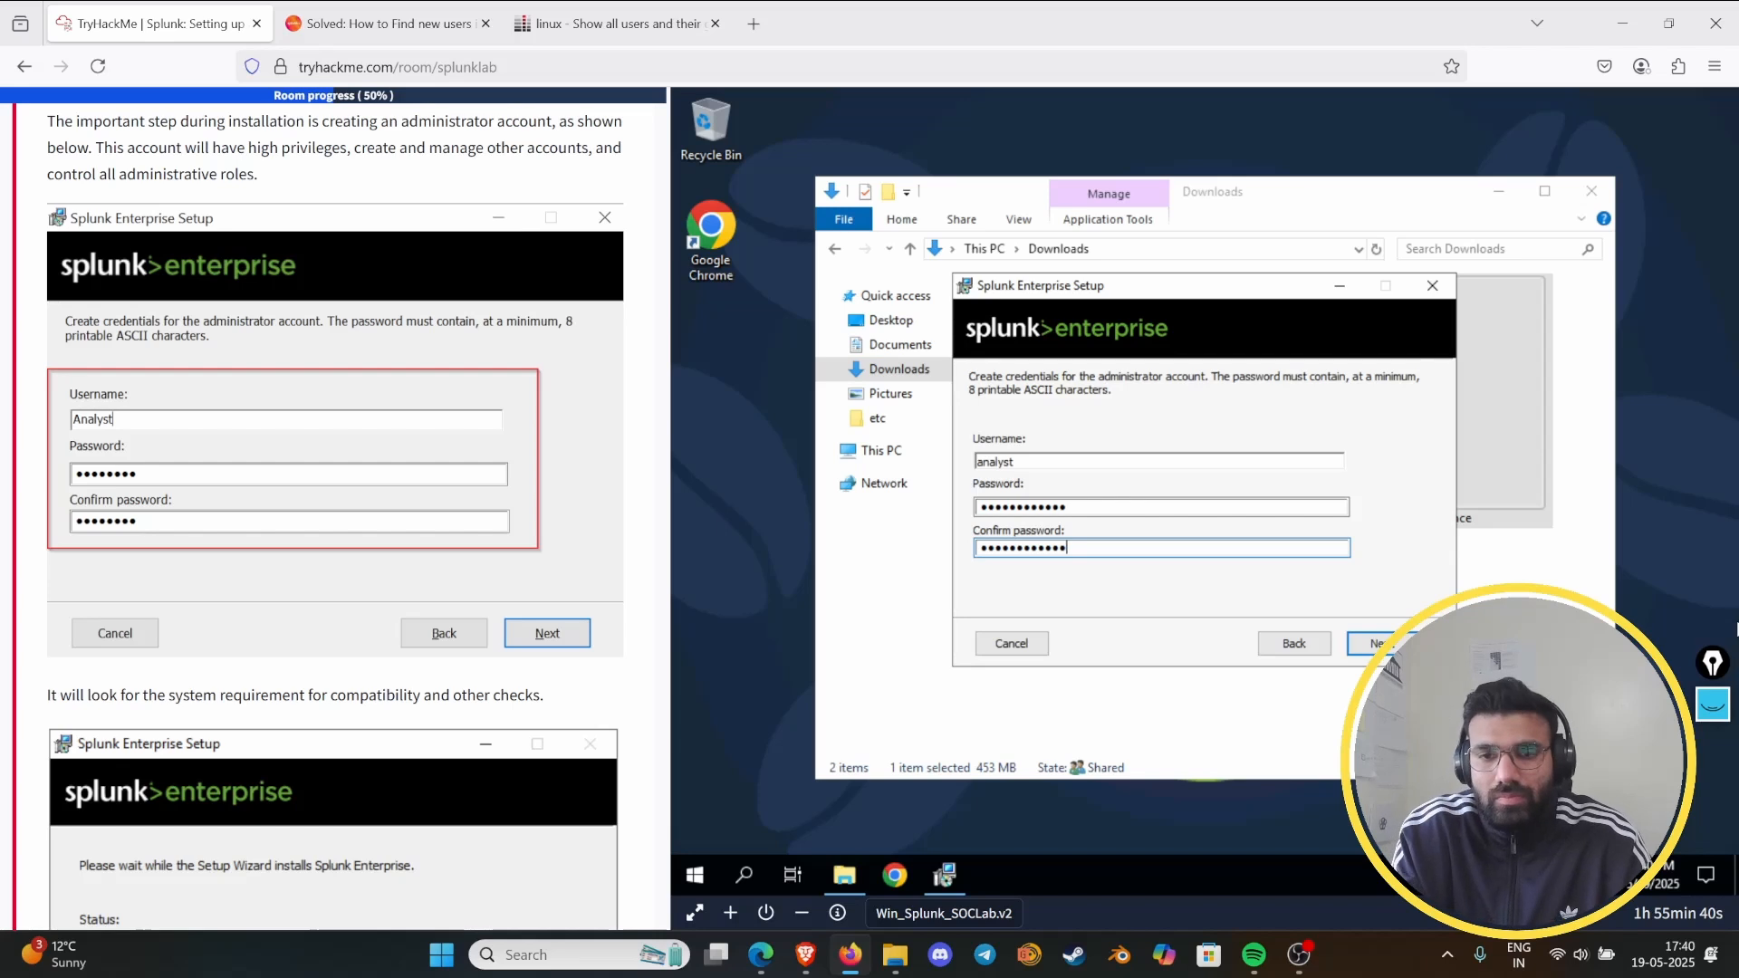
key("Return")
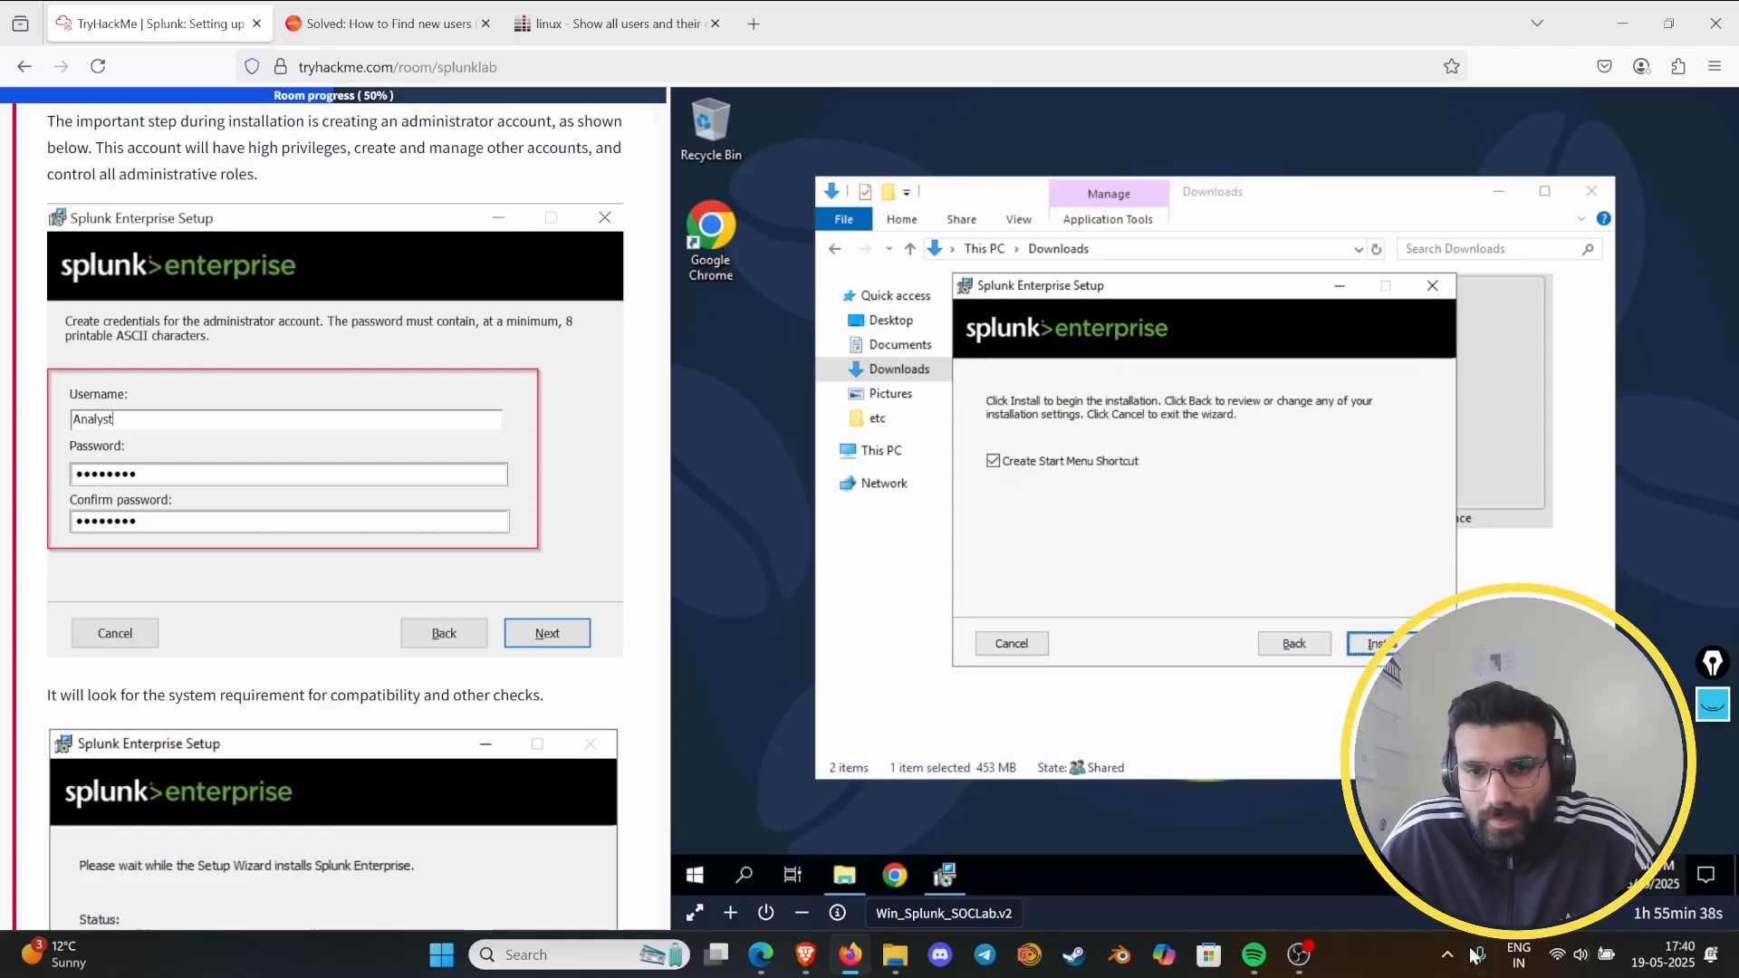
- Install Splunk Enterprise with the Start Menu shortcut and finish the setup with the browser launch option enabled
left_click(1369, 643)
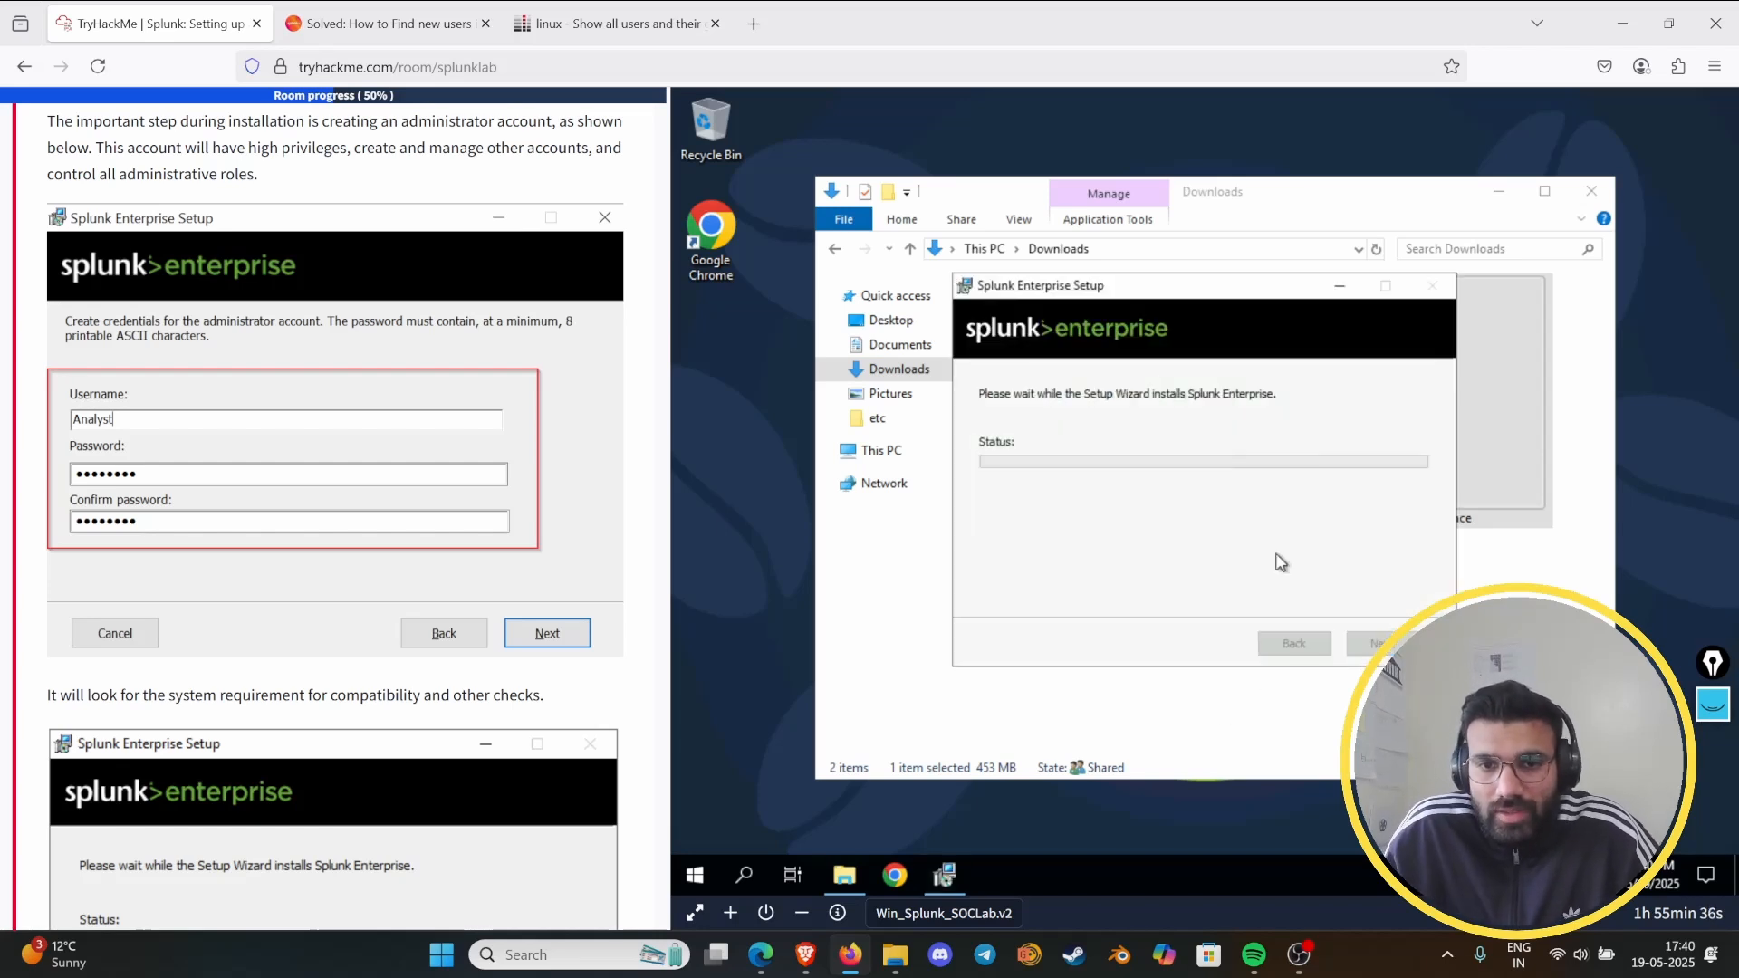
scroll(223, 550, "down", 4)
scroll(223, 549, "down", 3)
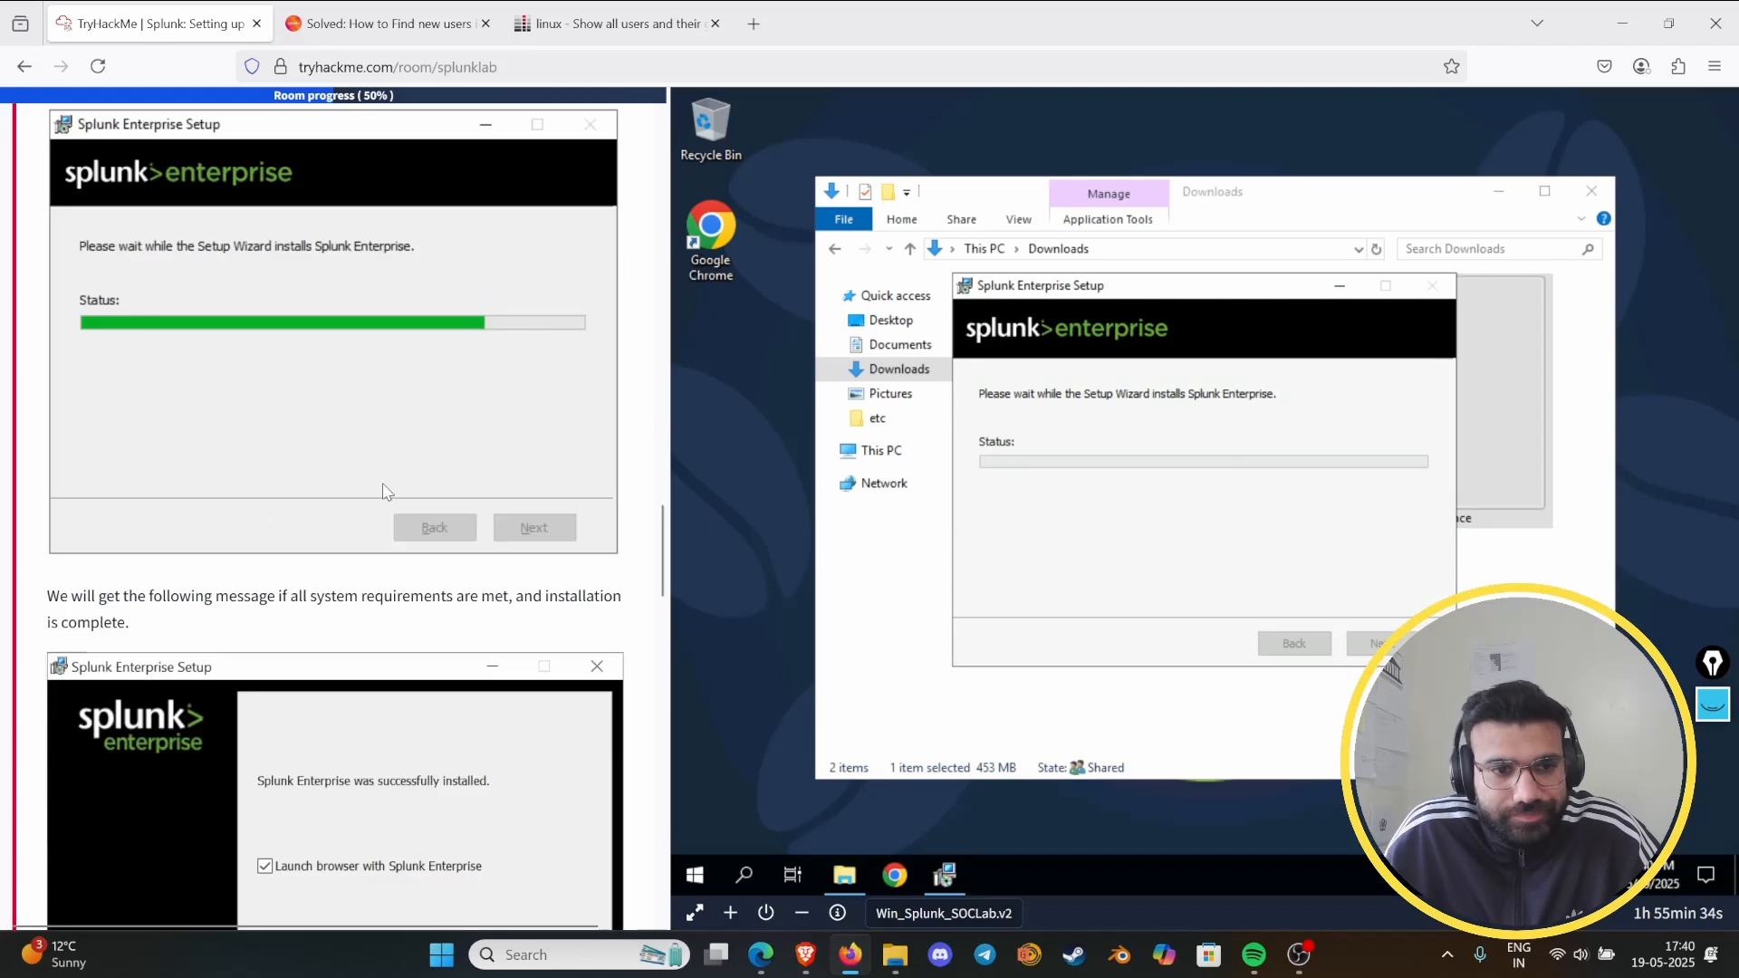
scroll(381, 480, "down", 4)
scroll(471, 459, "down", 3)
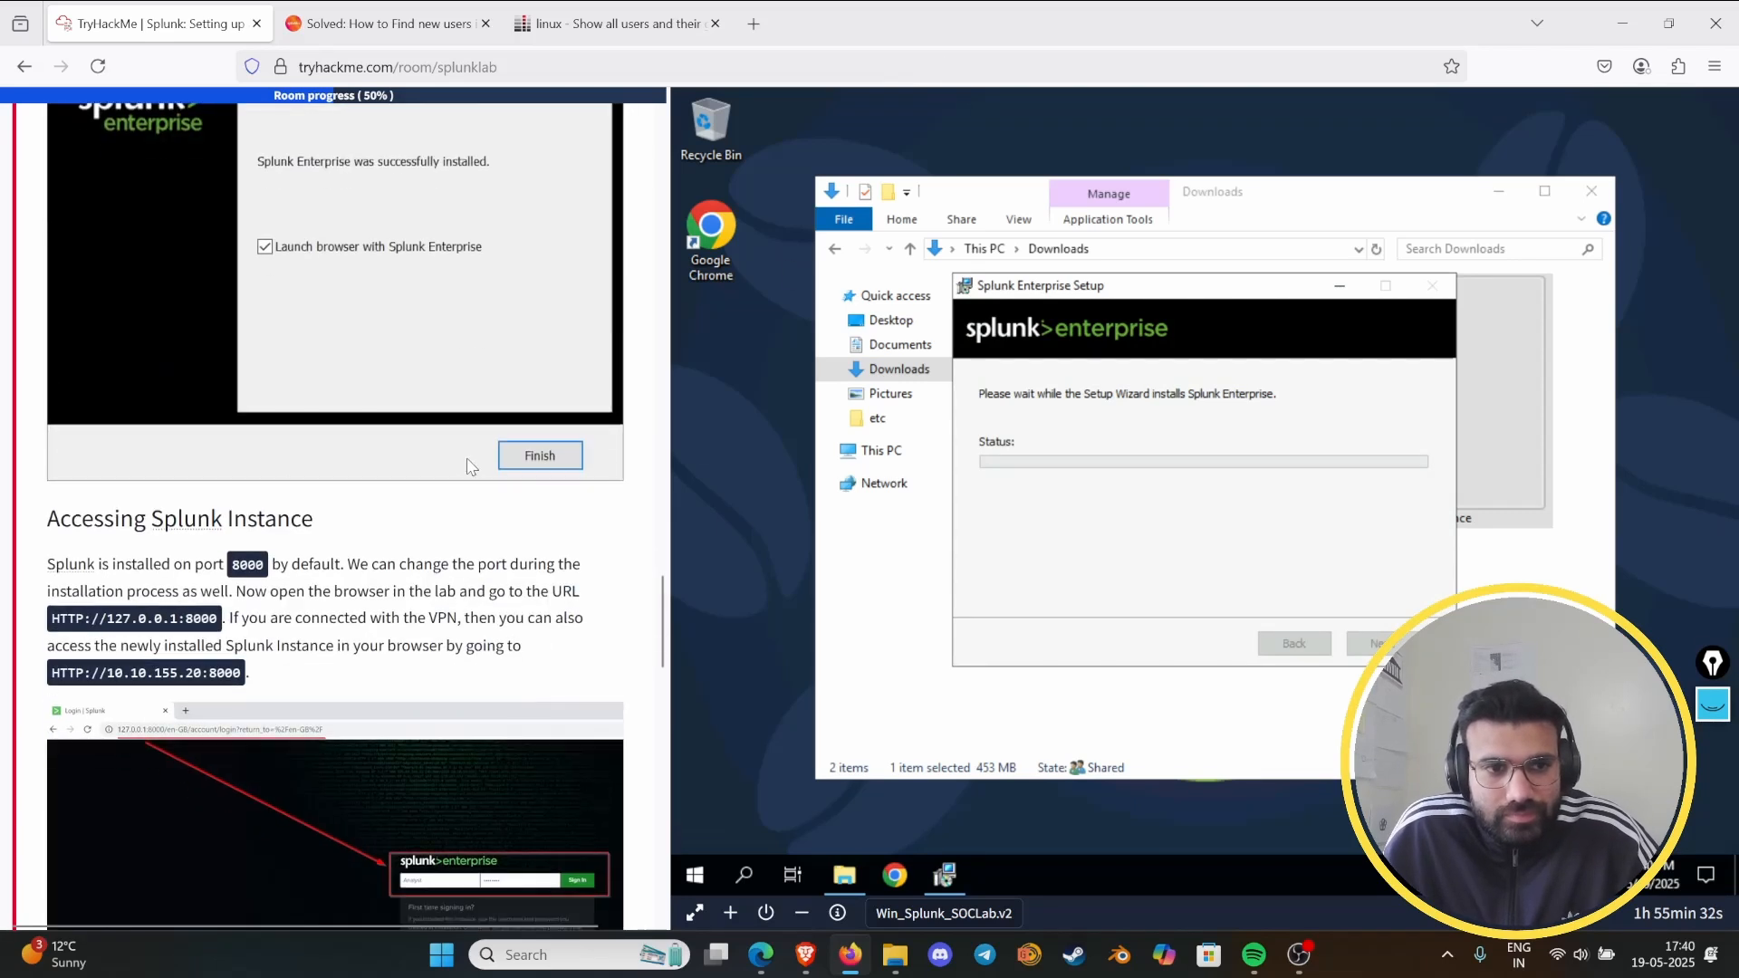
scroll(471, 459, "up", 3)
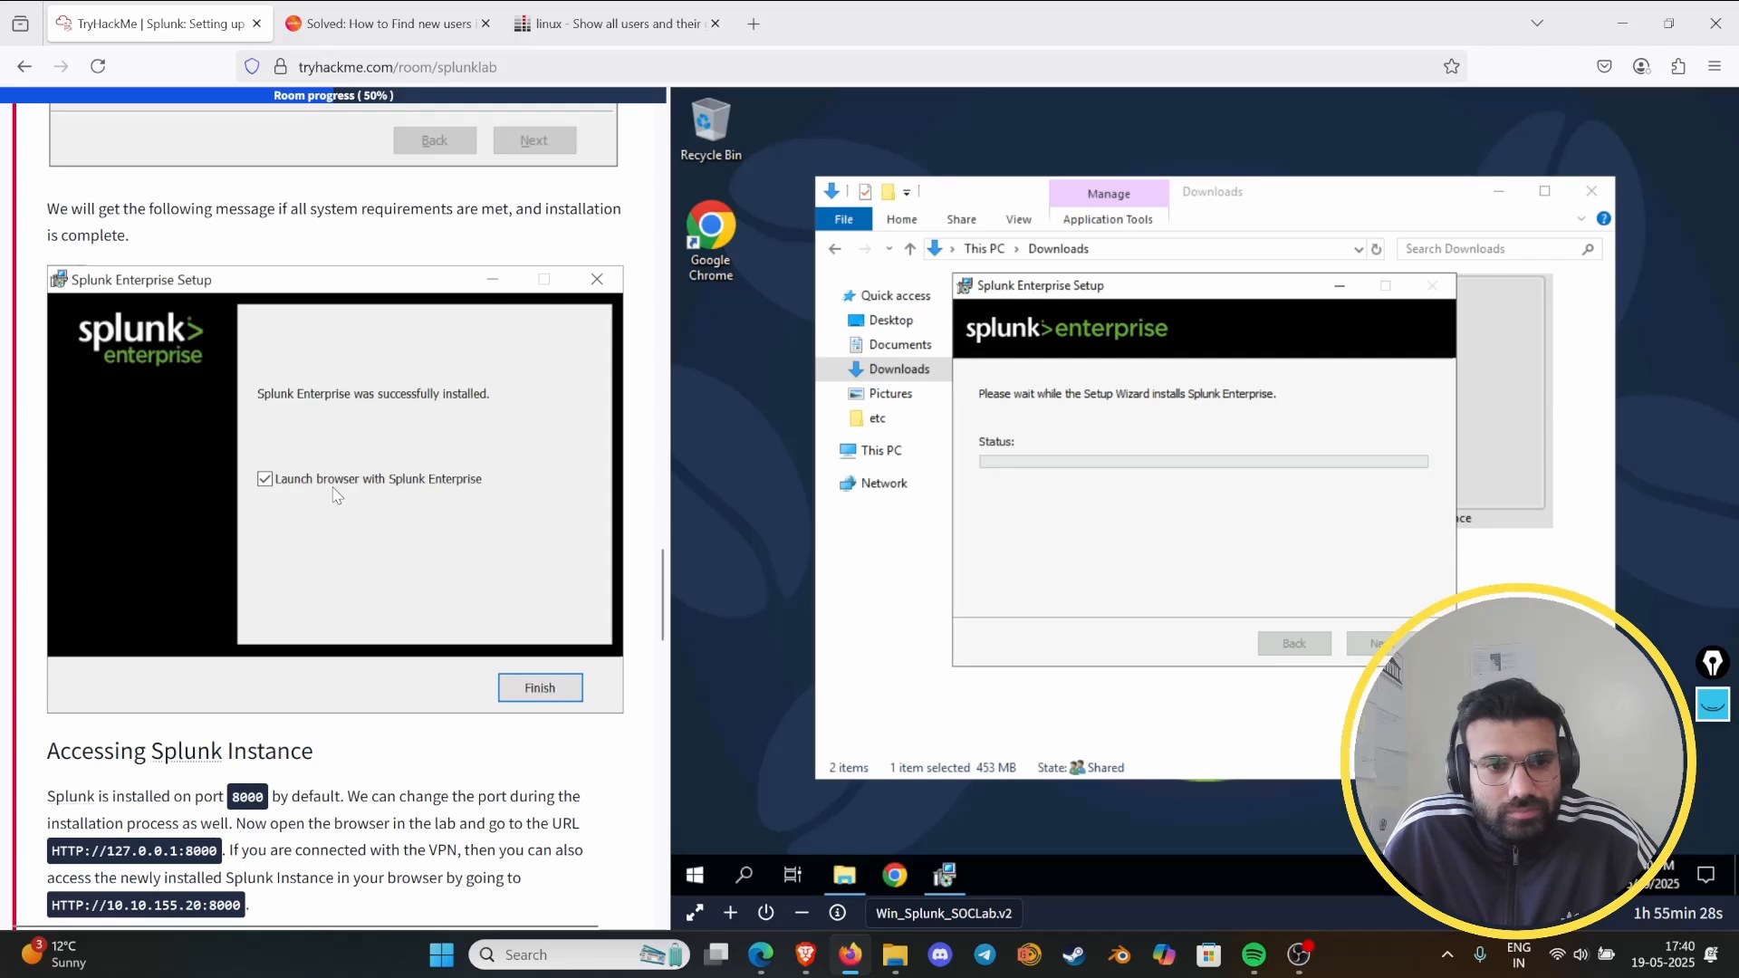
scroll(337, 498, "down", 3)
scroll(337, 499, "down", 4)
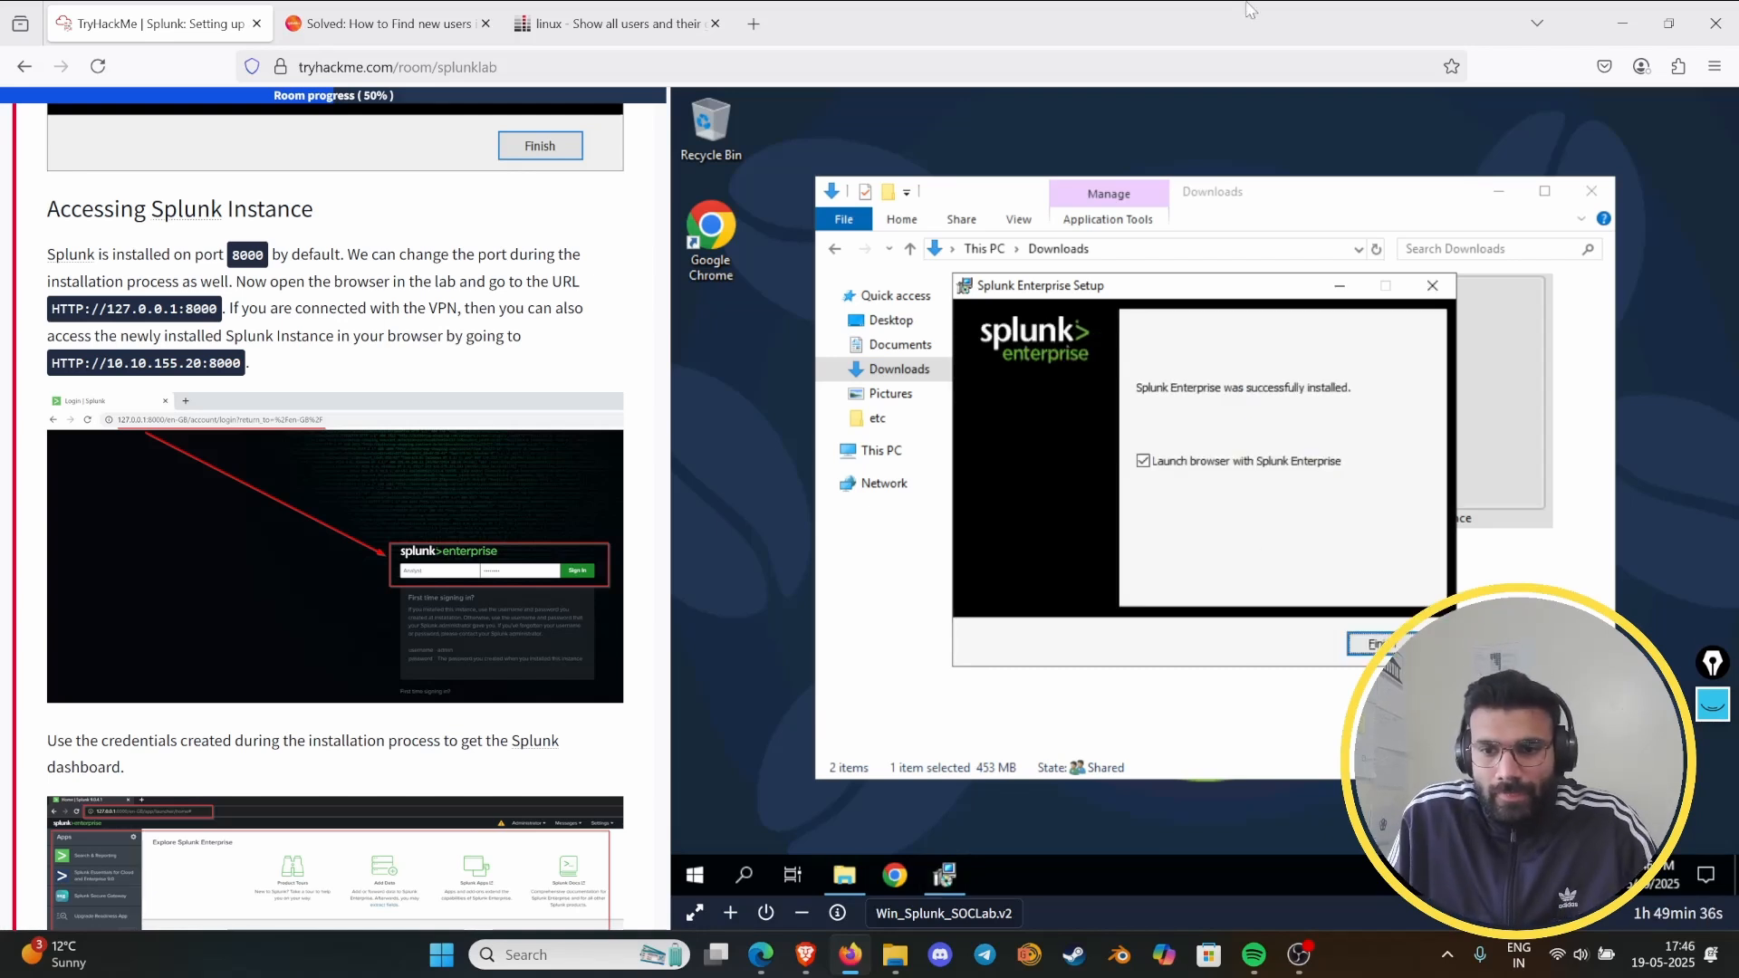
left_click(1370, 641)
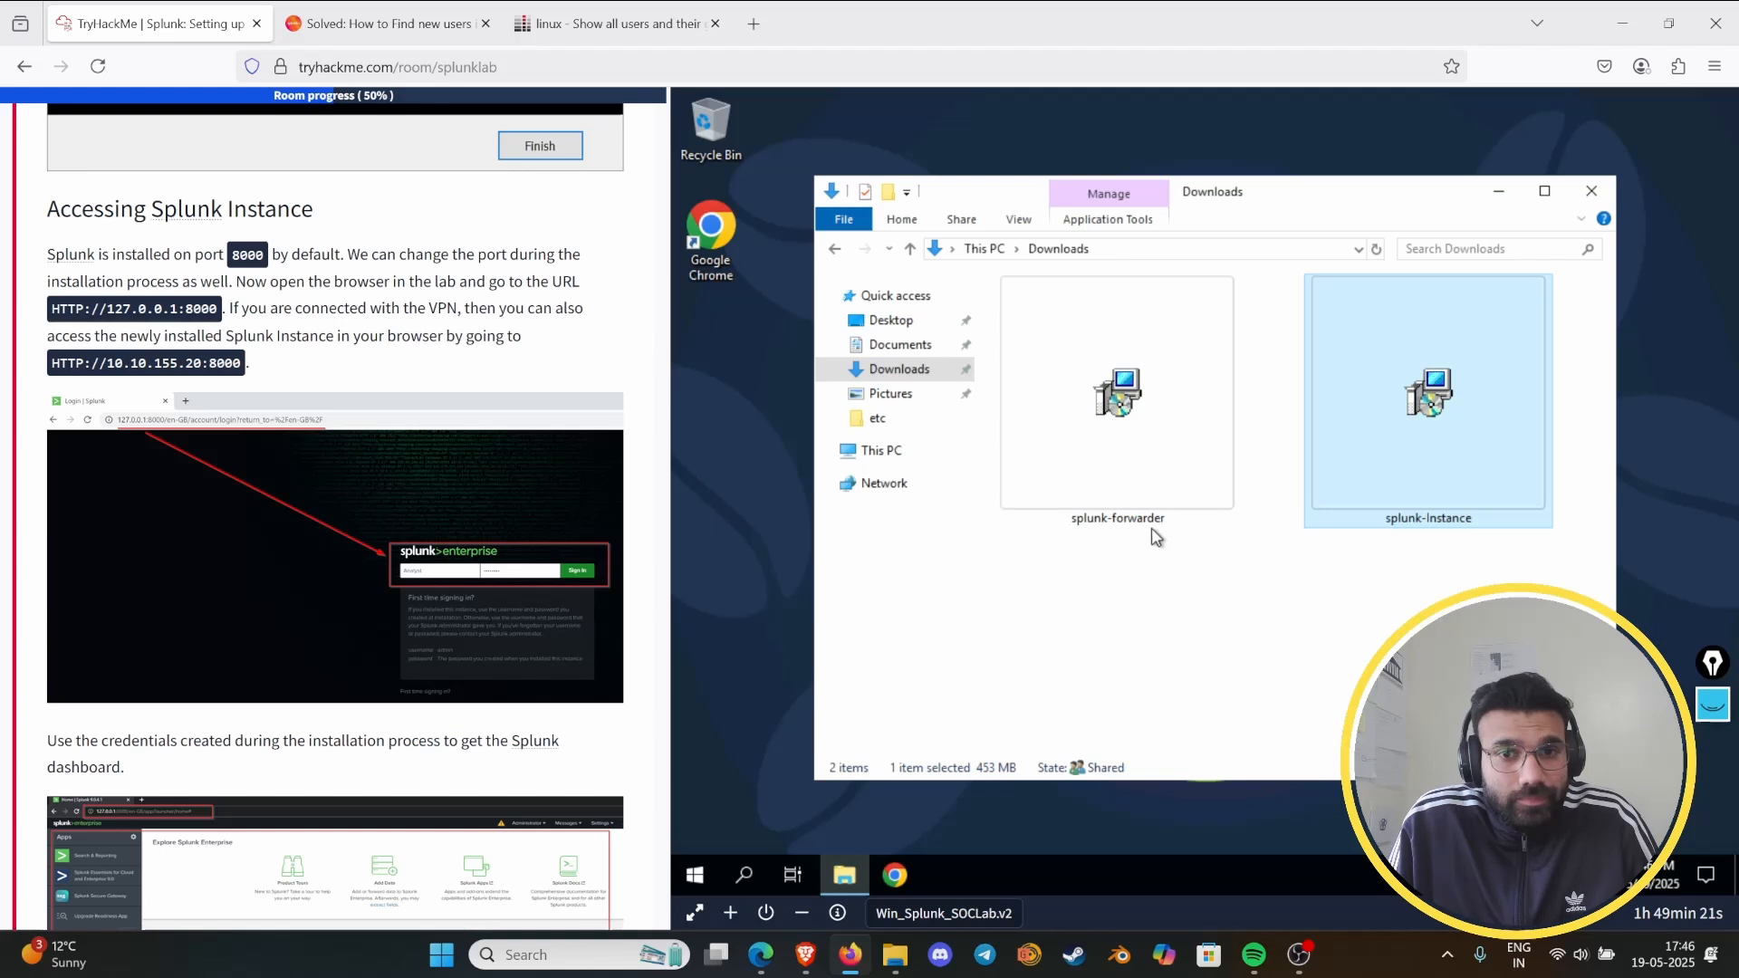
- Open 127.0.0.1:8000 in Google Chrome on the Windows machine, with the Downloads window minimized and the Chrome update notice dismissed
double_click(722, 234)
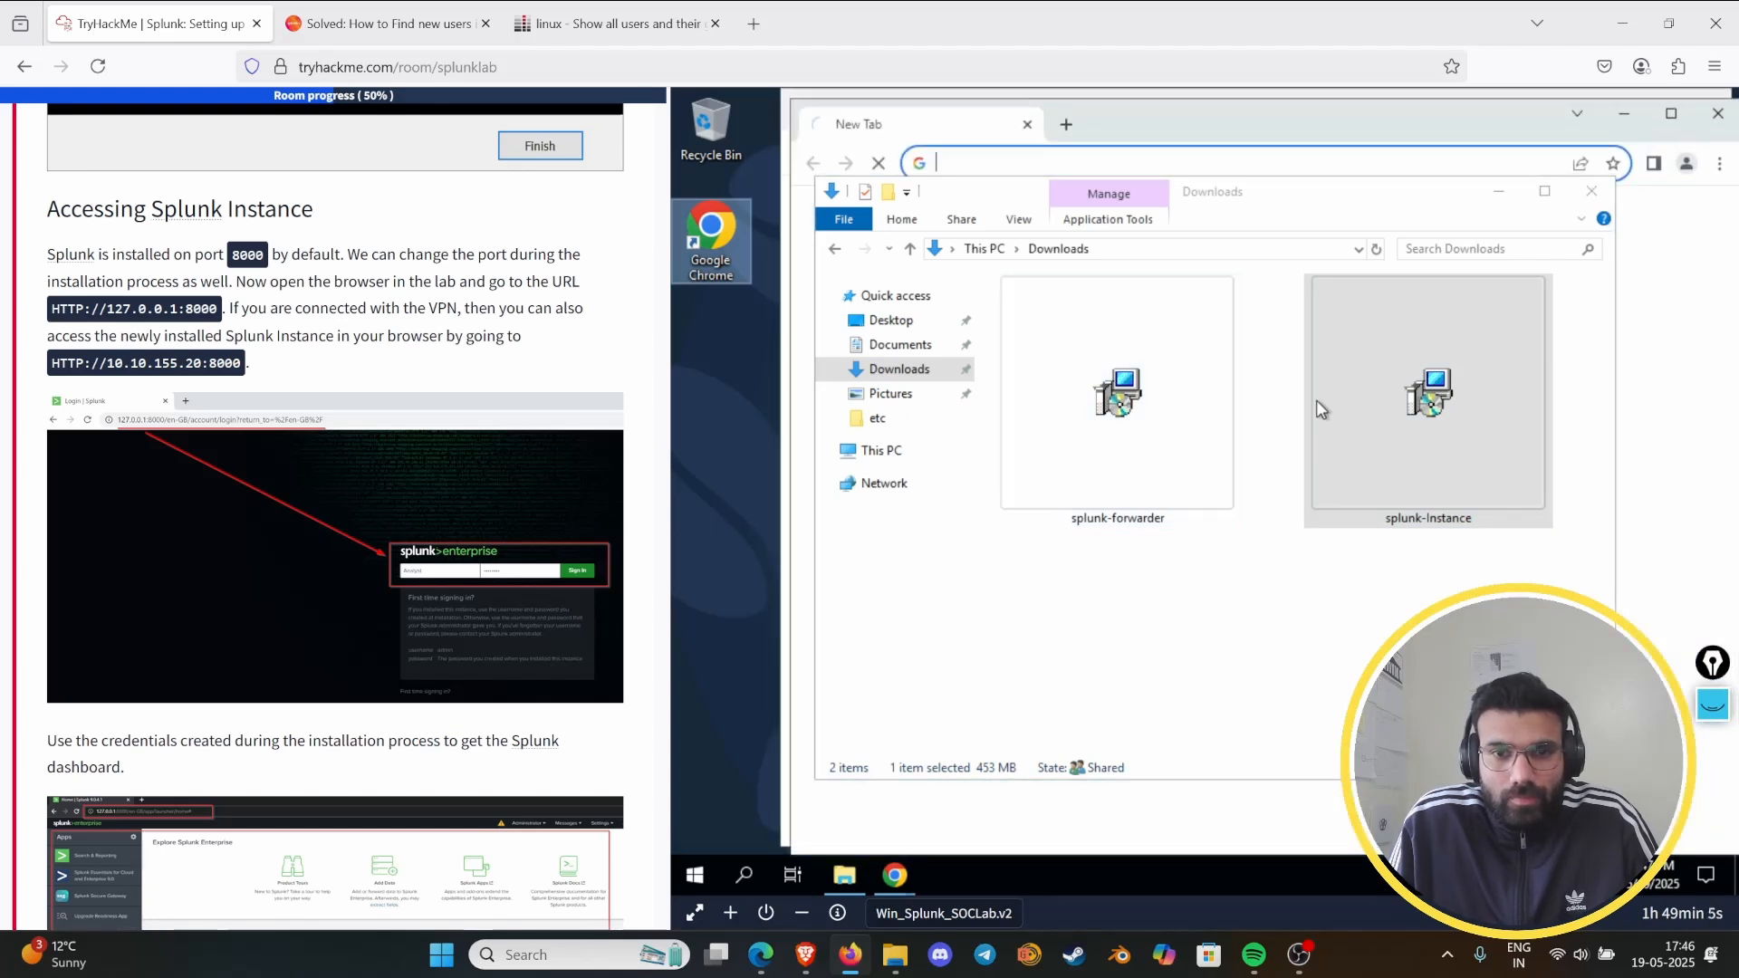
left_click(1499, 191)
type("127.0.0.1:8000")
key("Return")
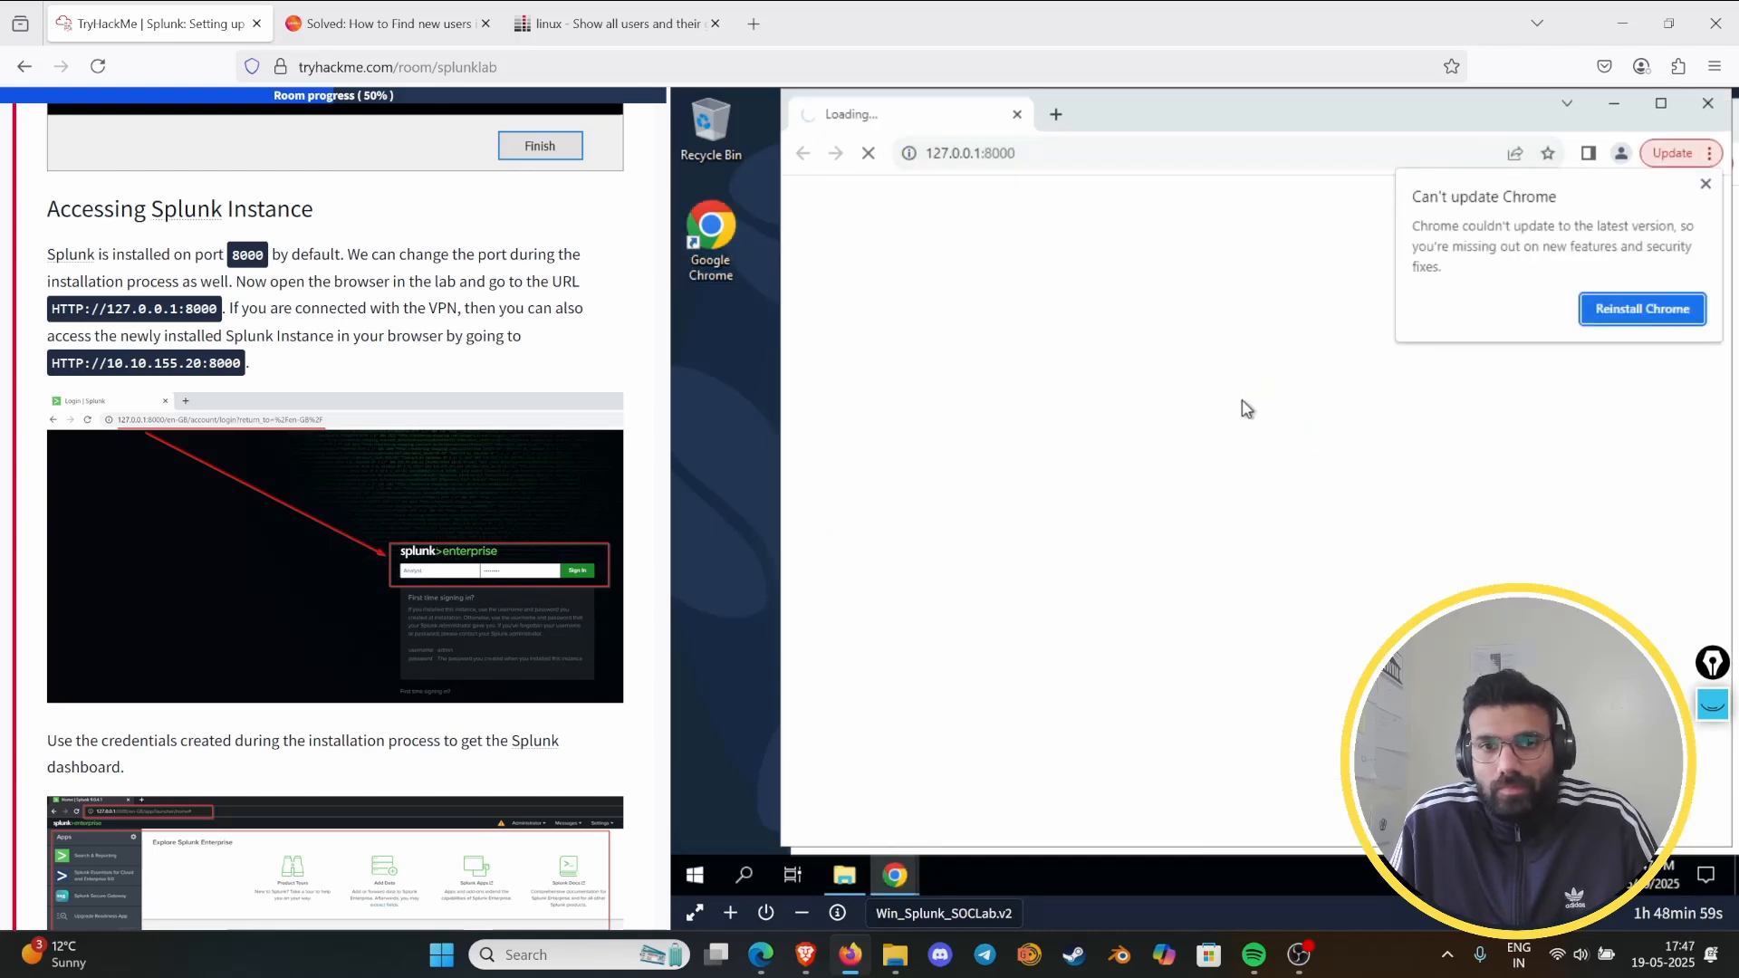
left_click(1703, 186)
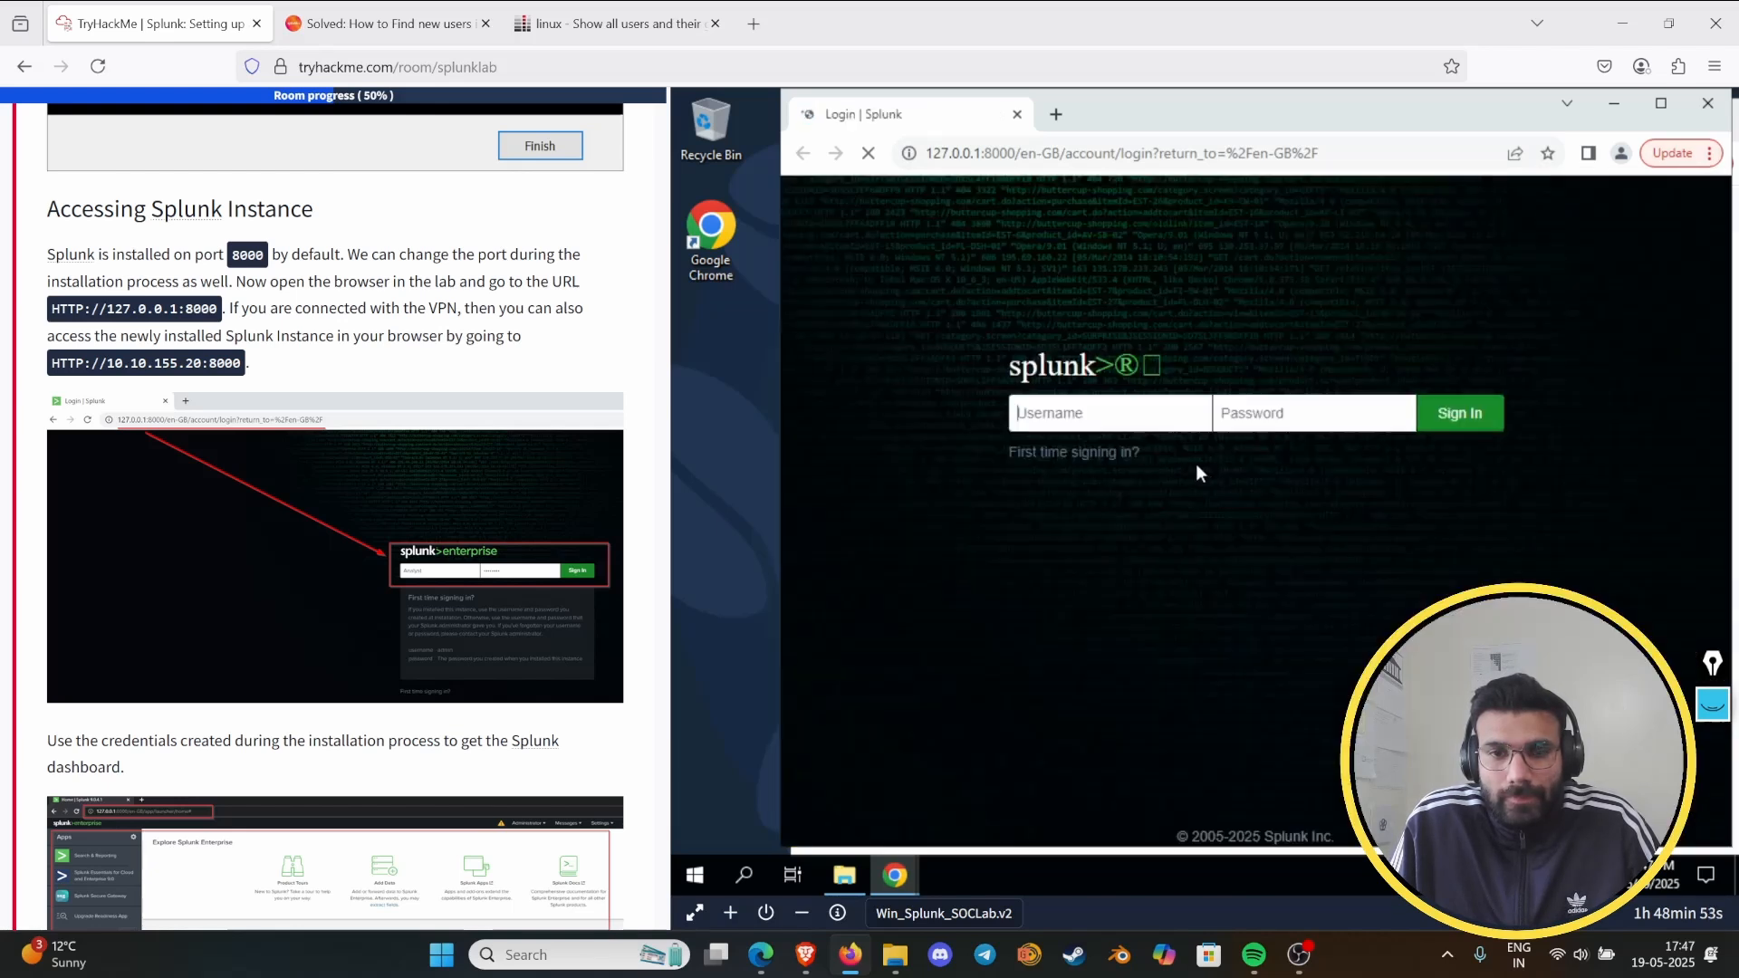
- Sign in to Splunk Enterprise as analyst with the administrator account's password
left_click_drag(1094, 411, 1005, 404)
type("ana")
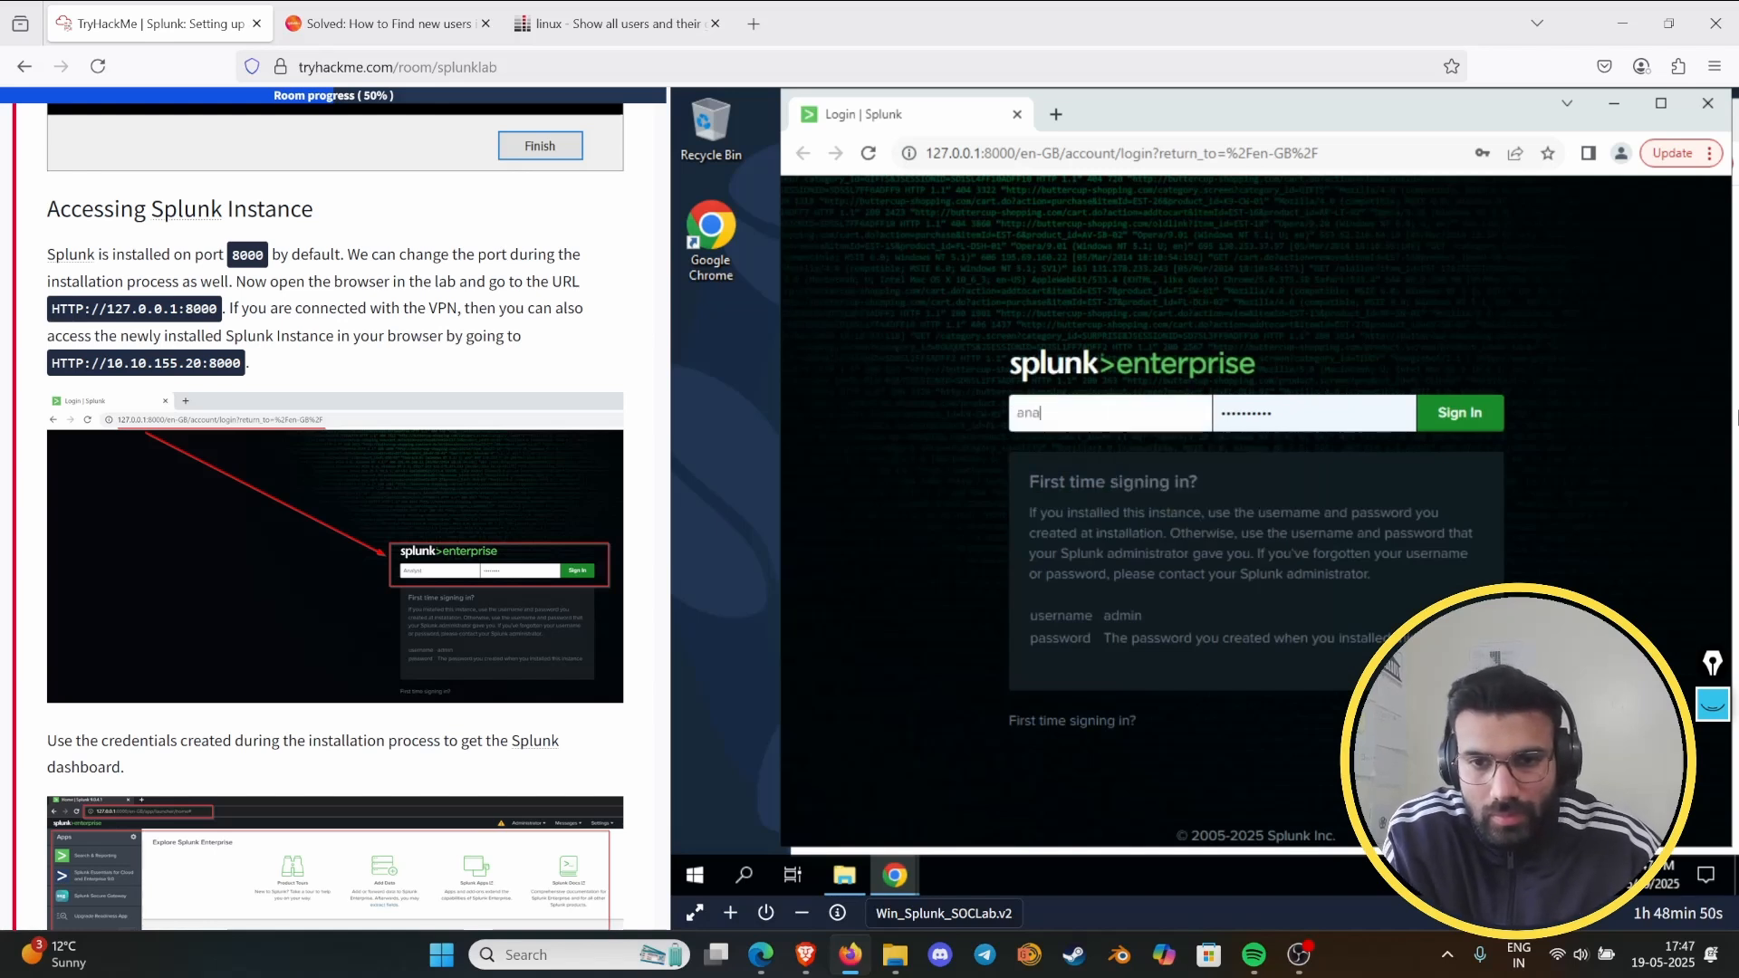
type("lyst")
key("Tab")
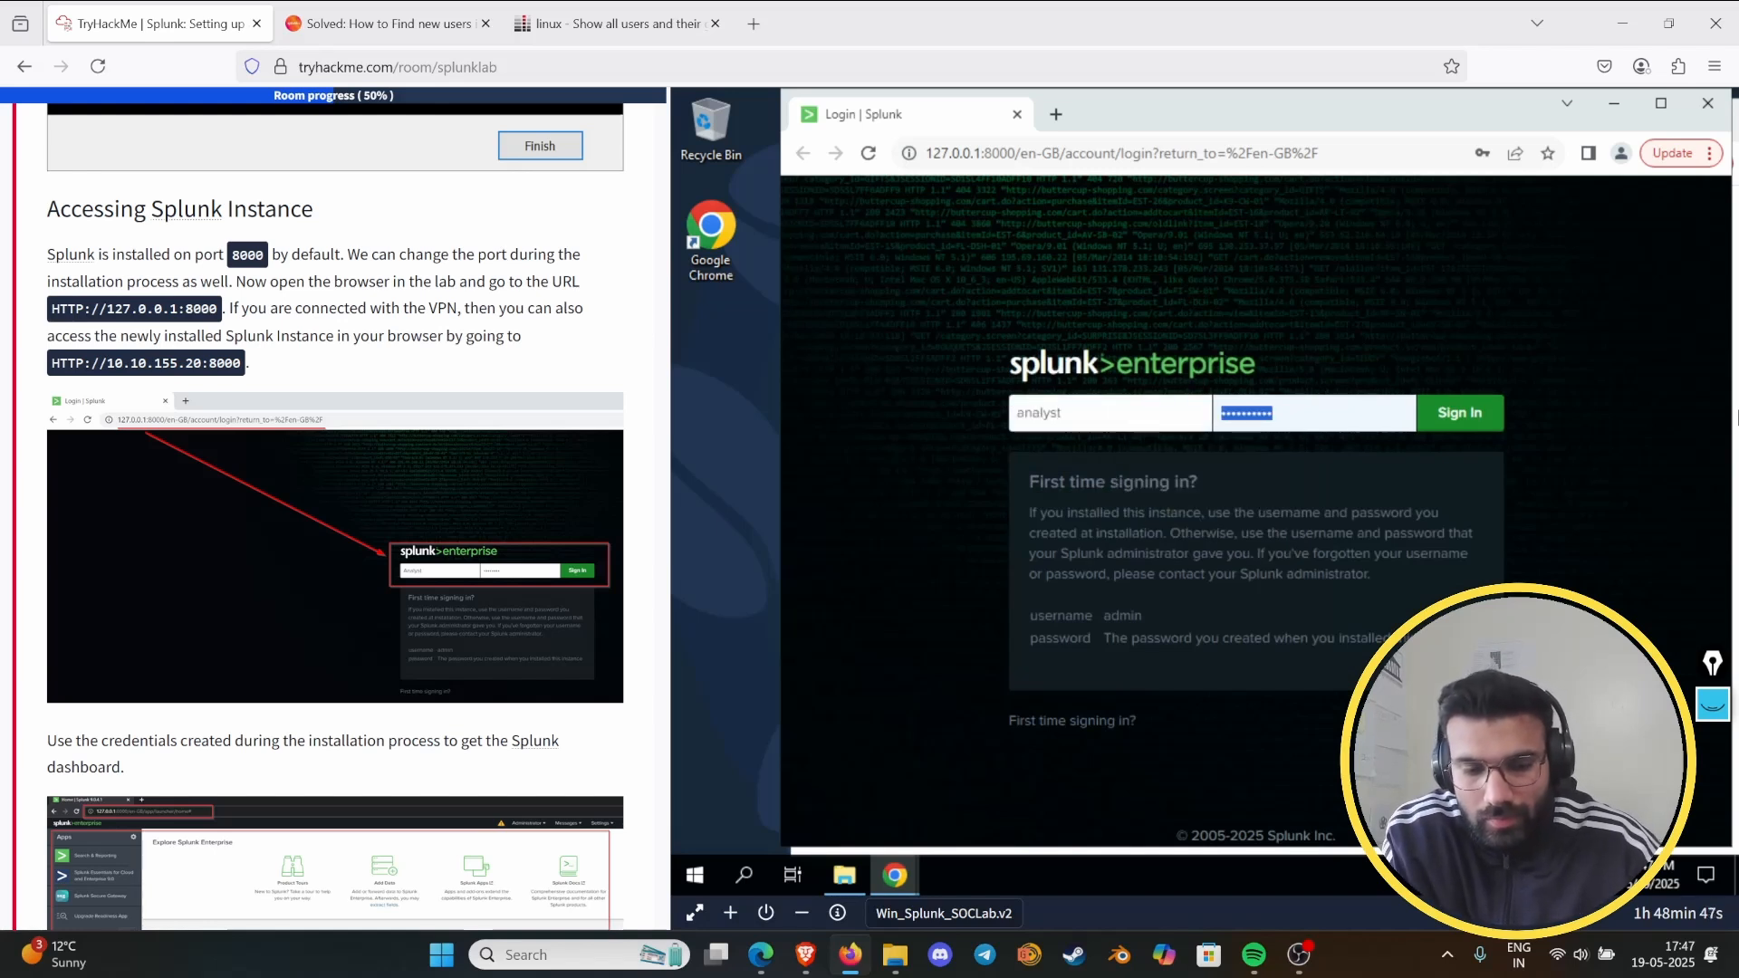
type("••••••")
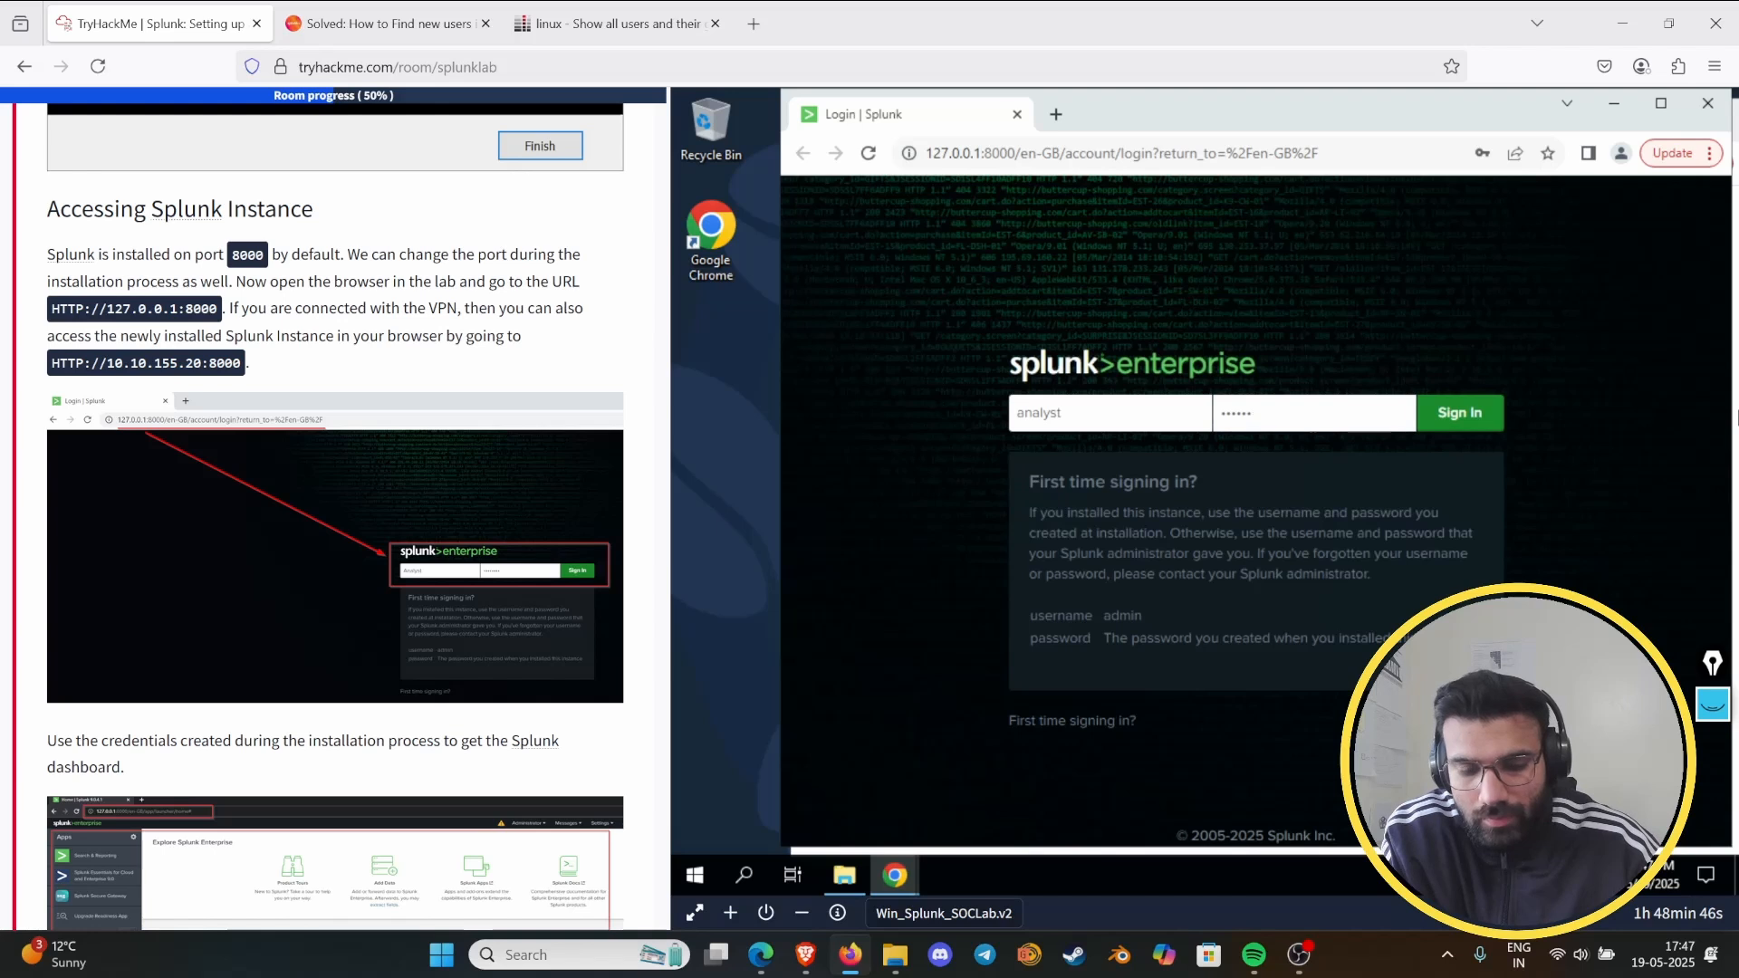
type("••••")
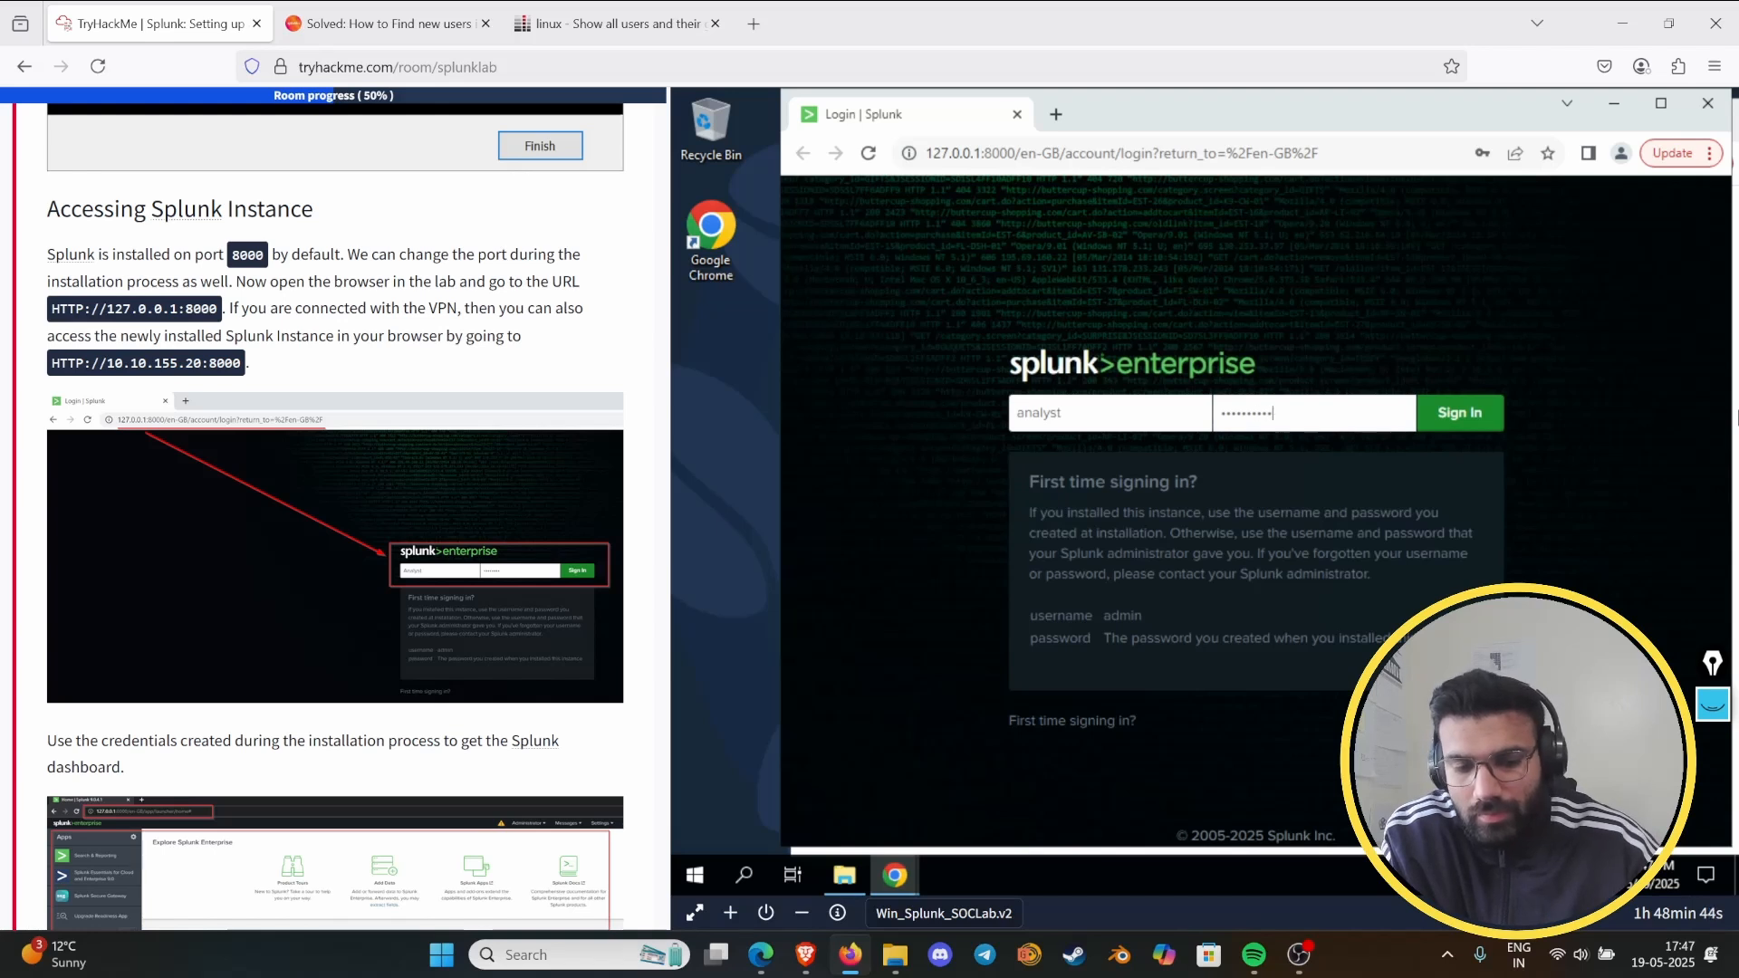
key("Return")
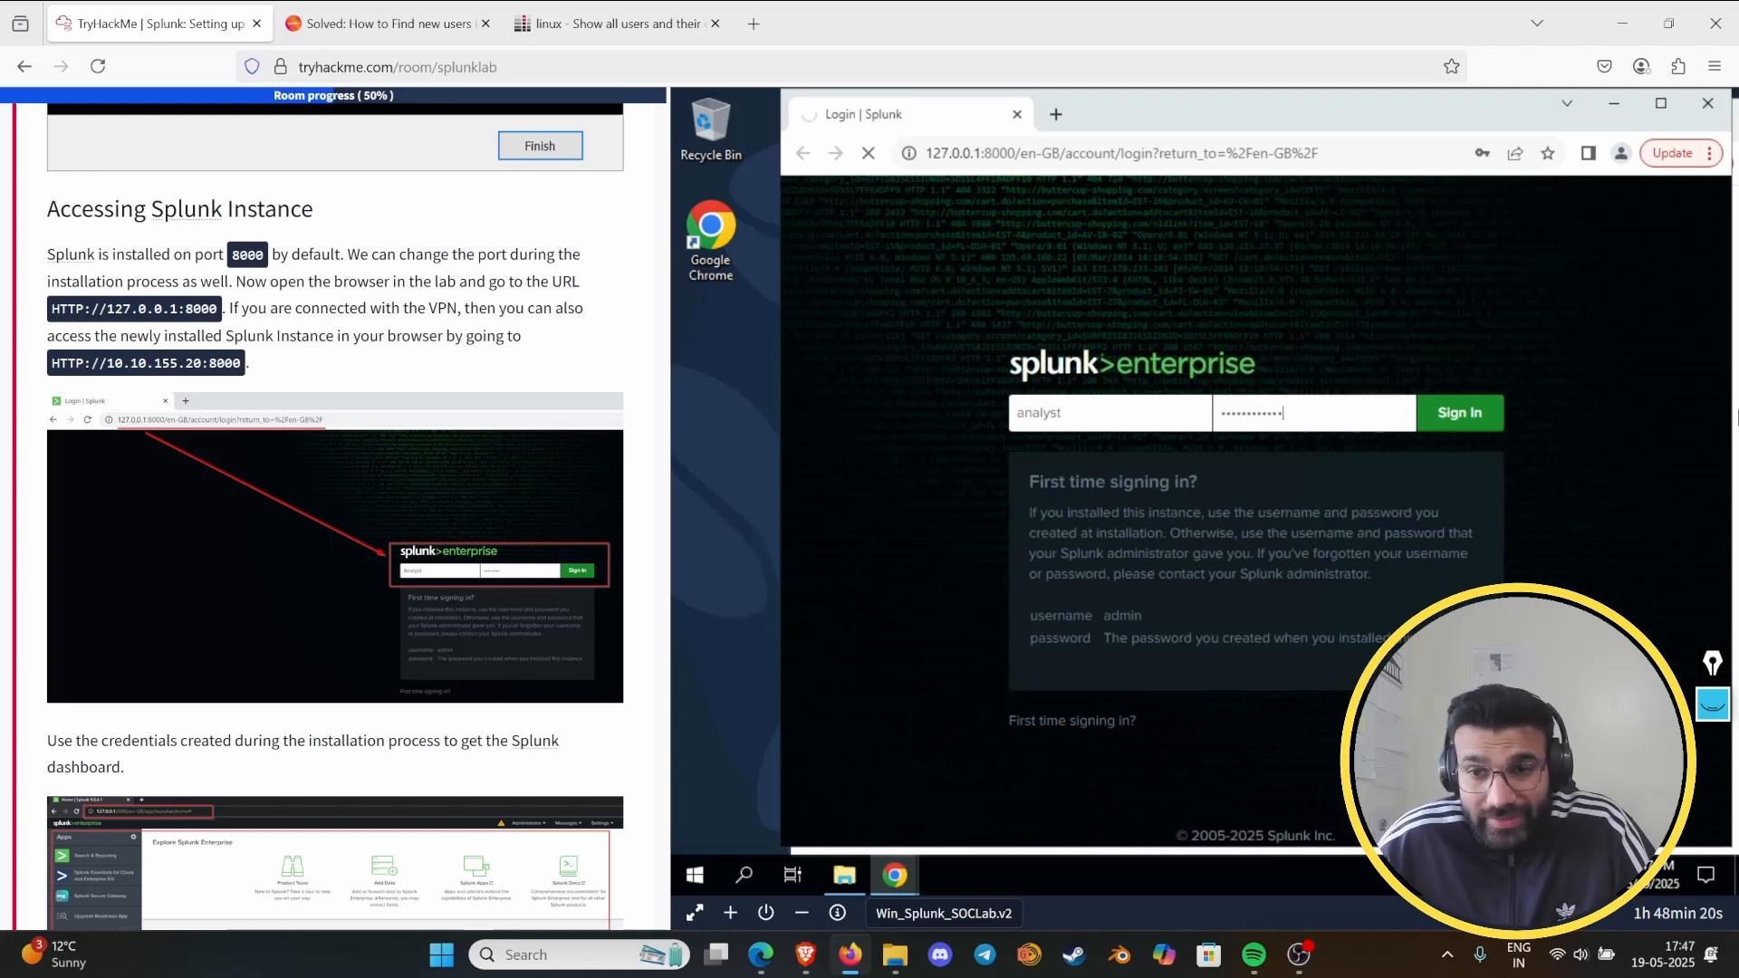
left_click(1492, 423)
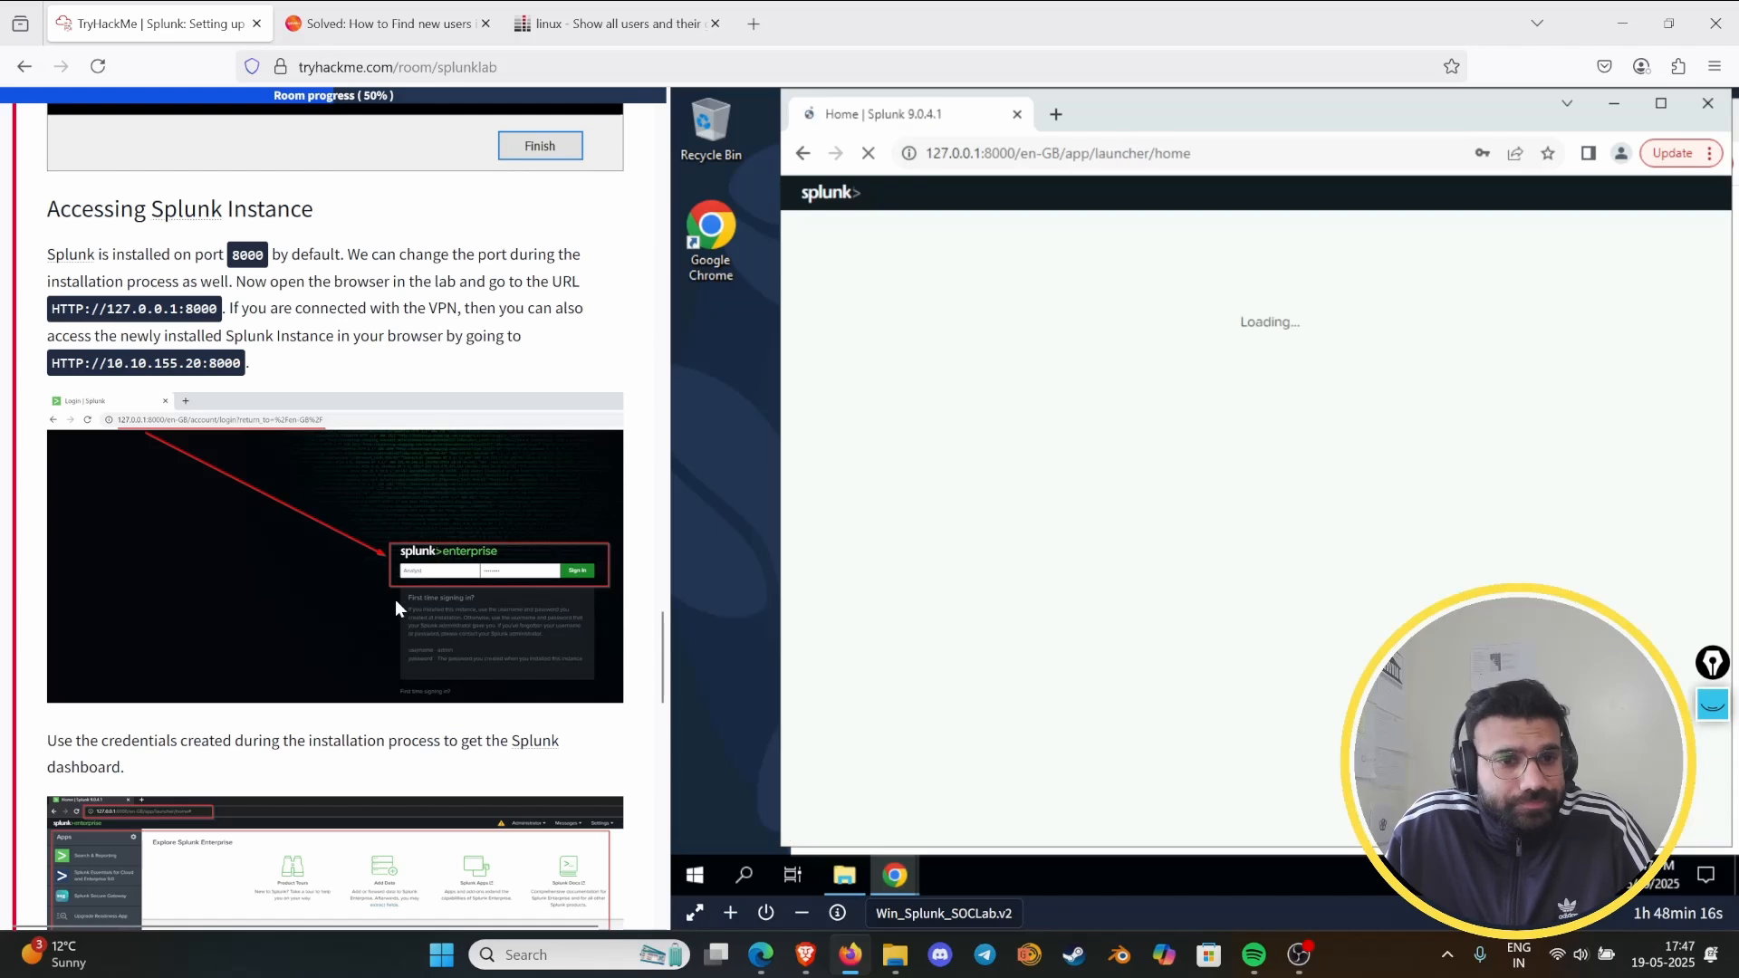
- Maximize Chrome on the lab machine and submit 8000 as the answer for Splunk's default port in the TryHackMe room
scroll(437, 551, "down", 4)
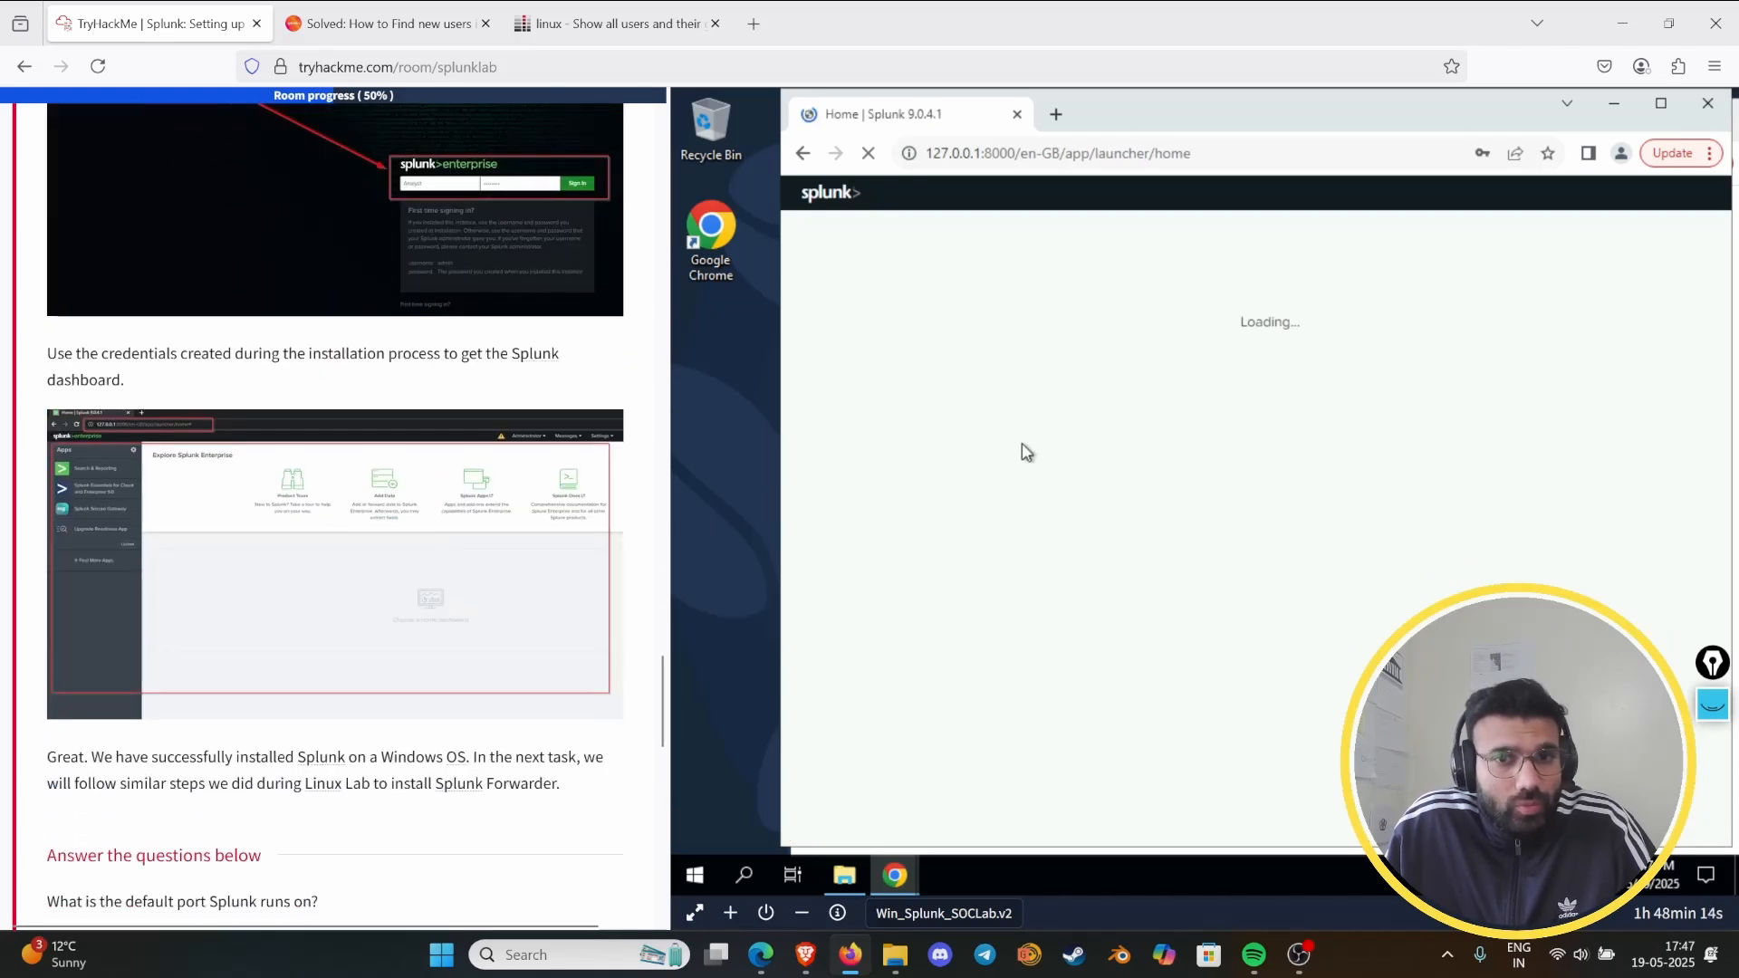
left_click(1650, 106)
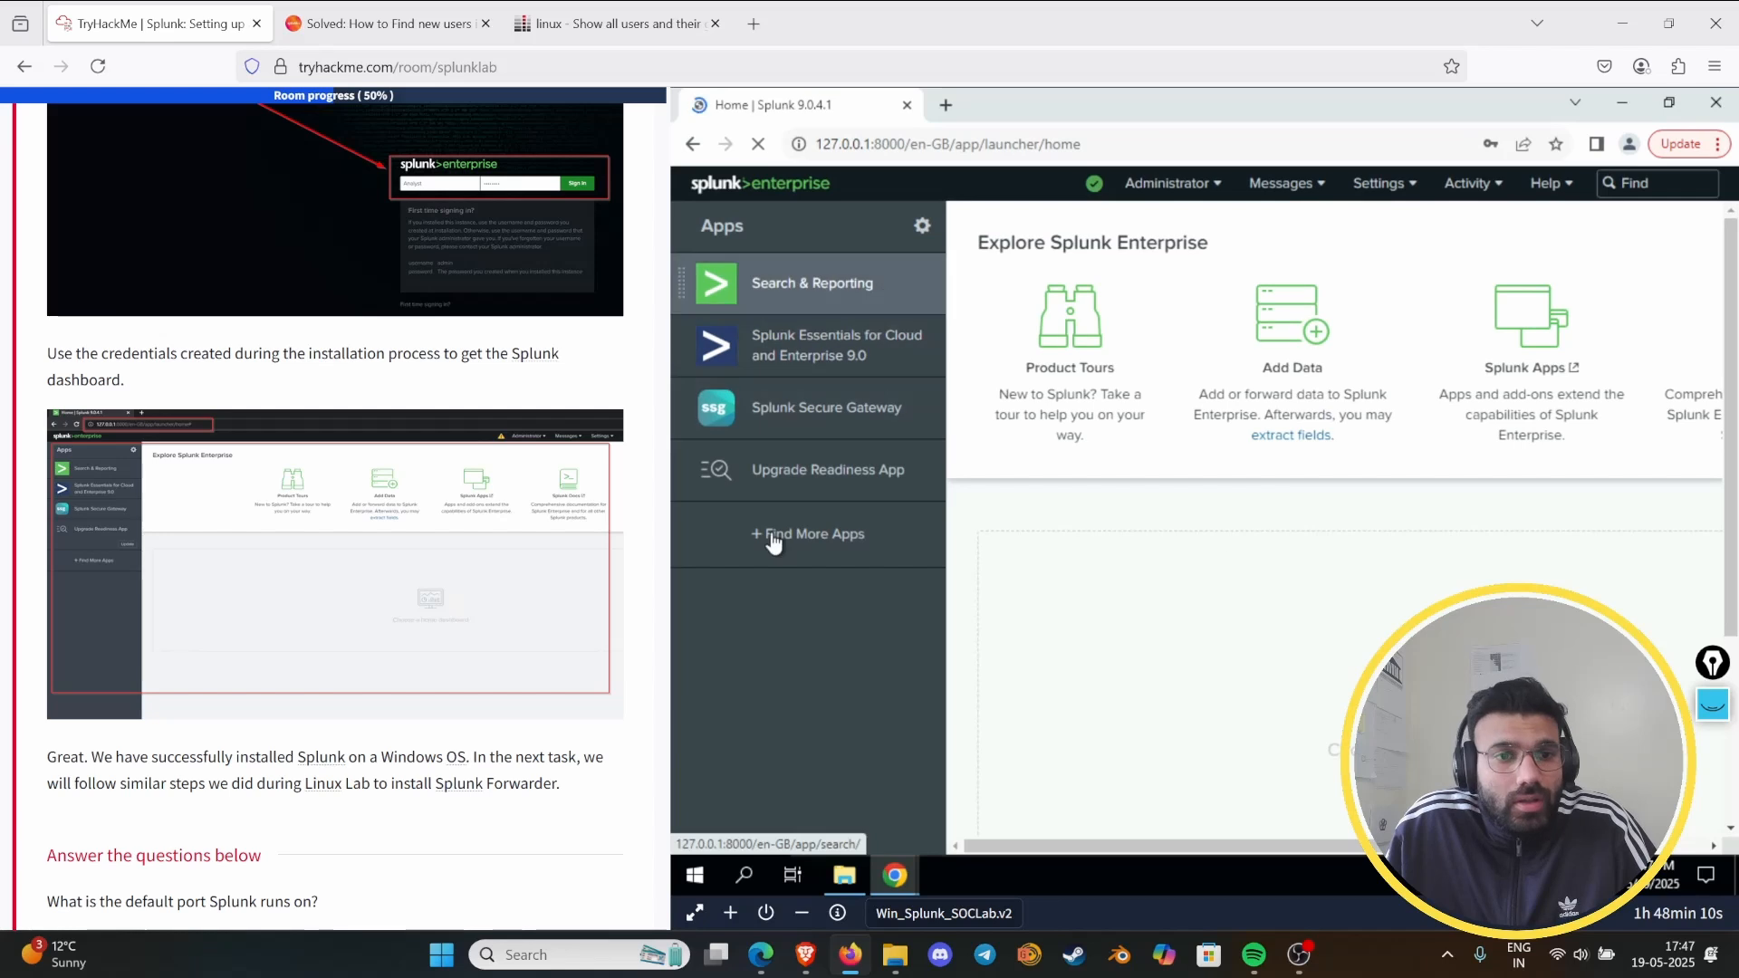
scroll(446, 541, "down", 5)
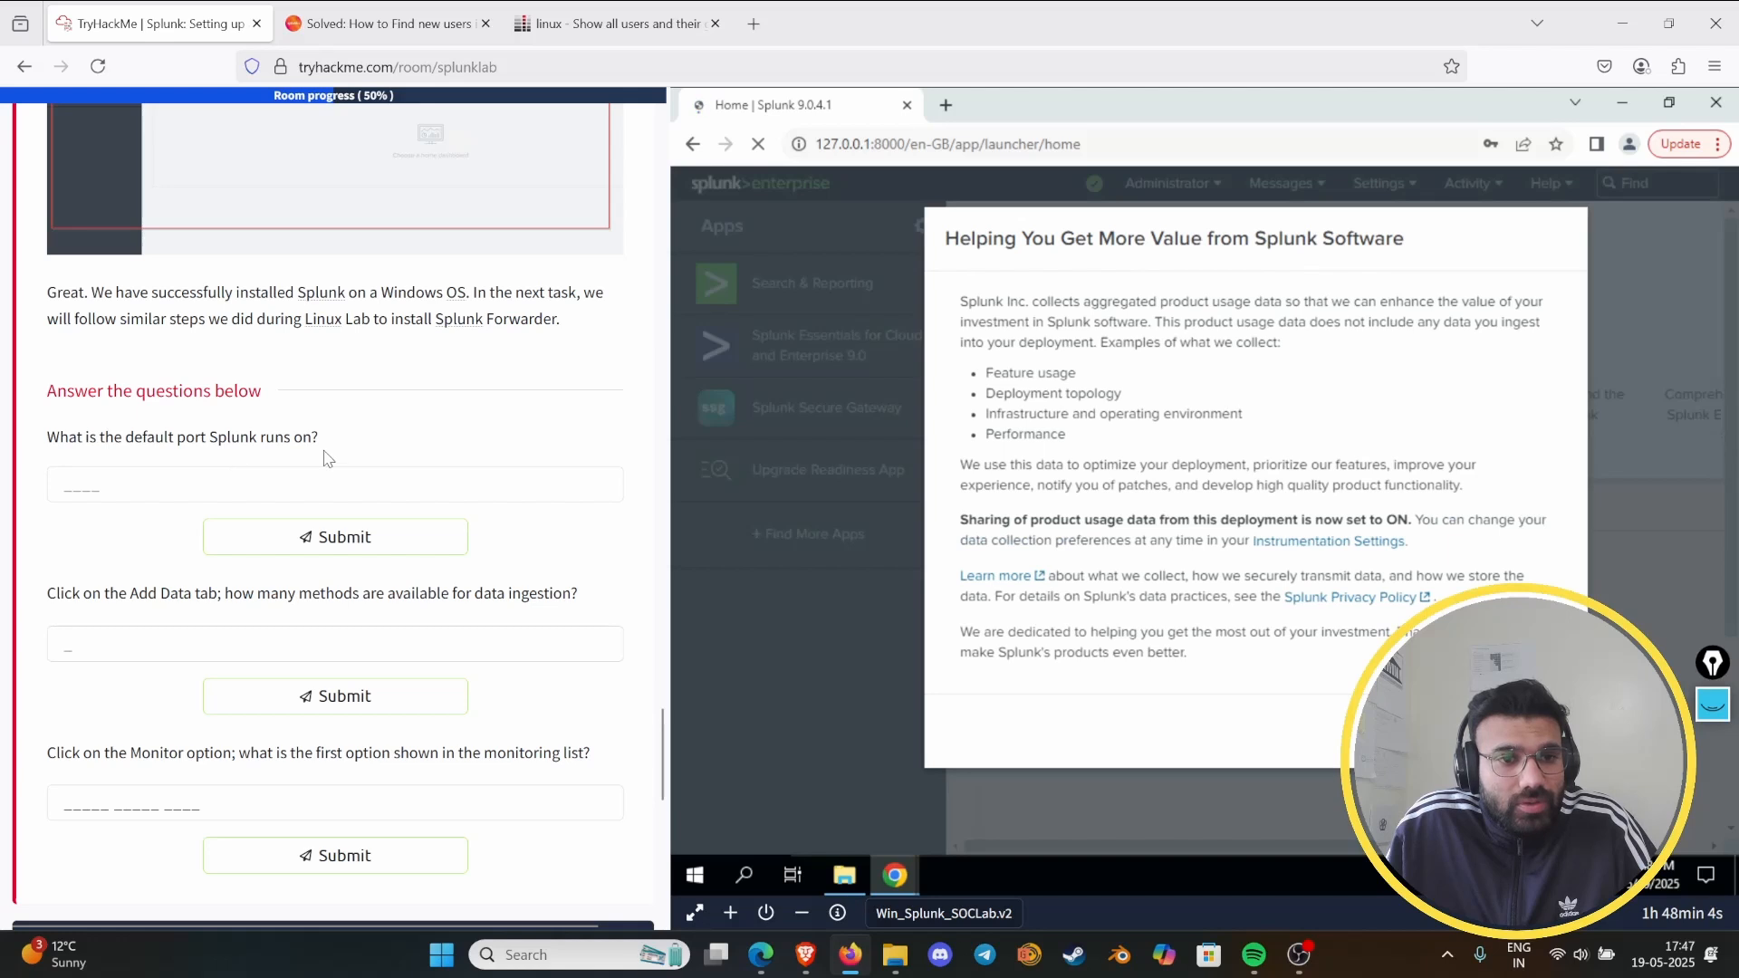
scroll(363, 446, "up", 6)
scroll(398, 444, "up", 5)
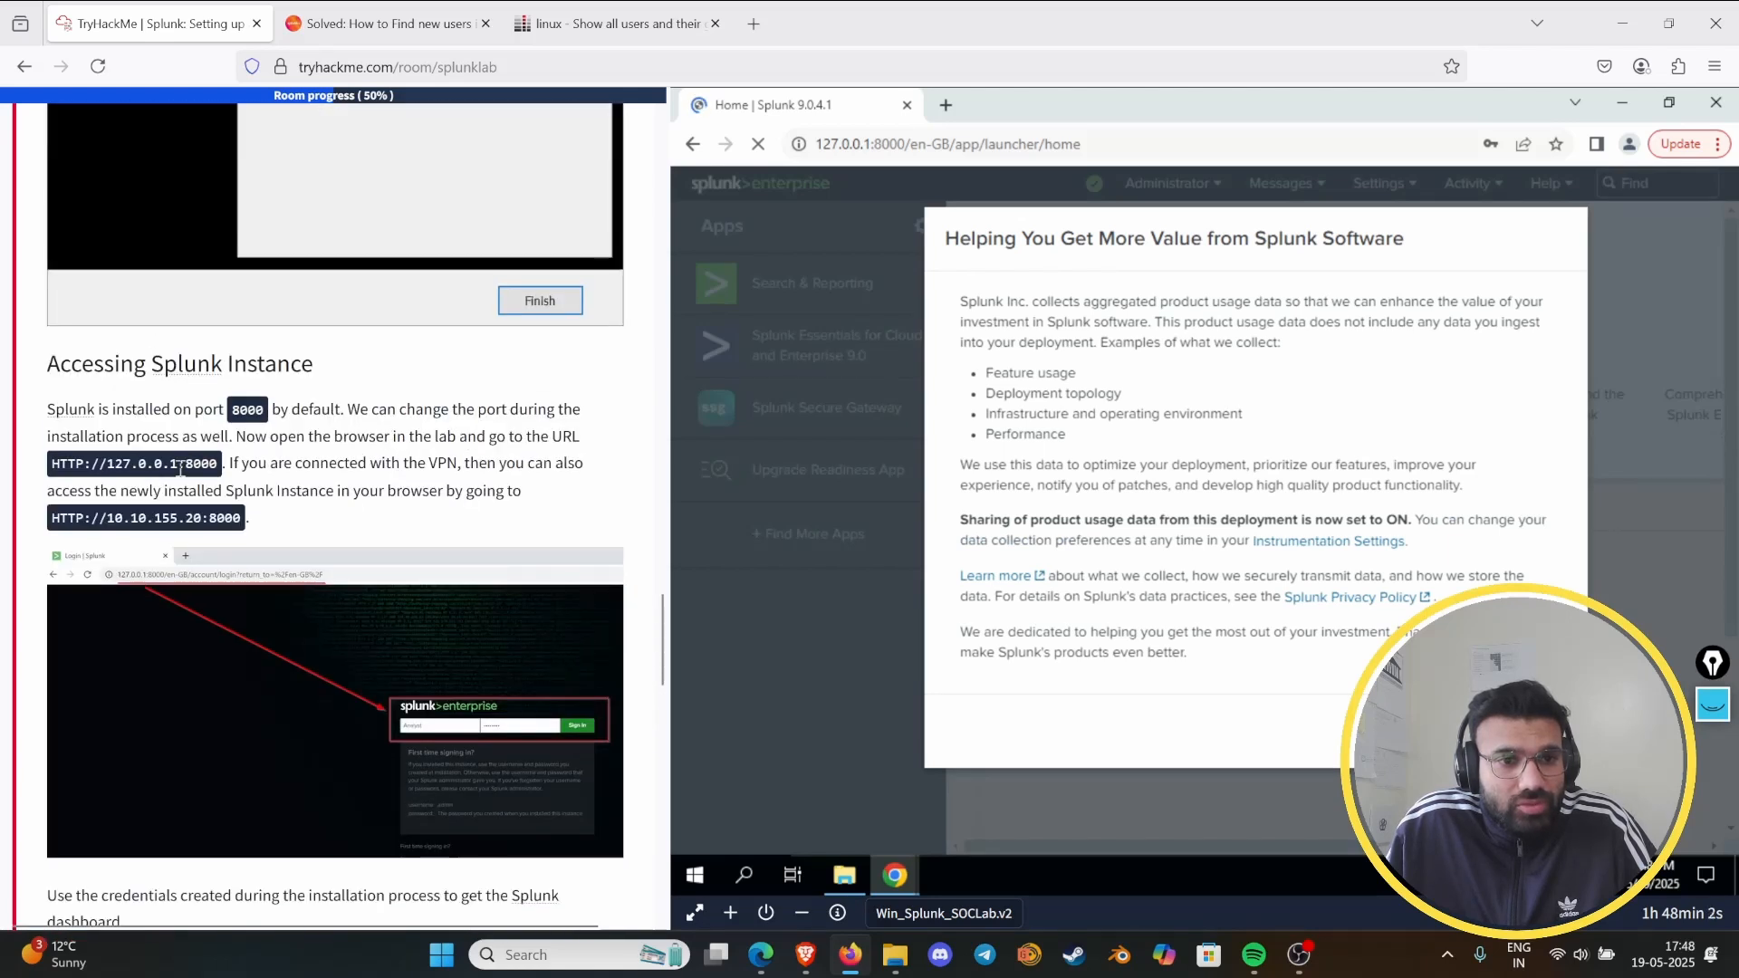
scroll(217, 489, "down", 3)
scroll(243, 525, "down", 6)
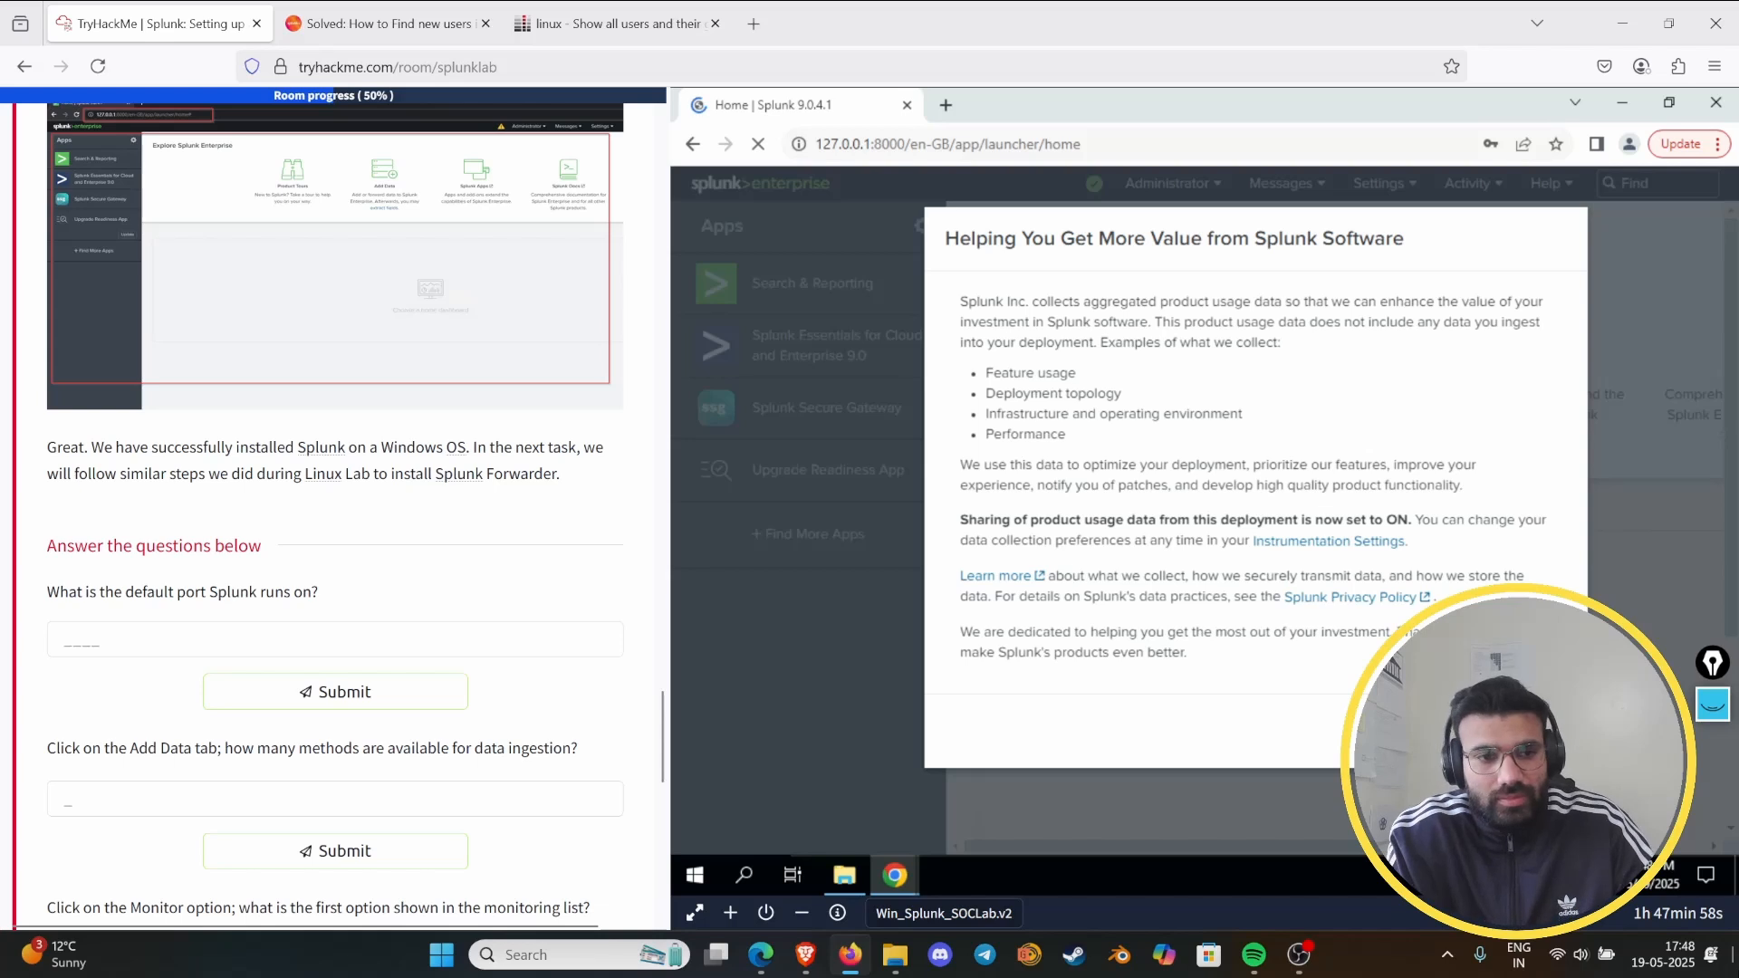
left_click(346, 633)
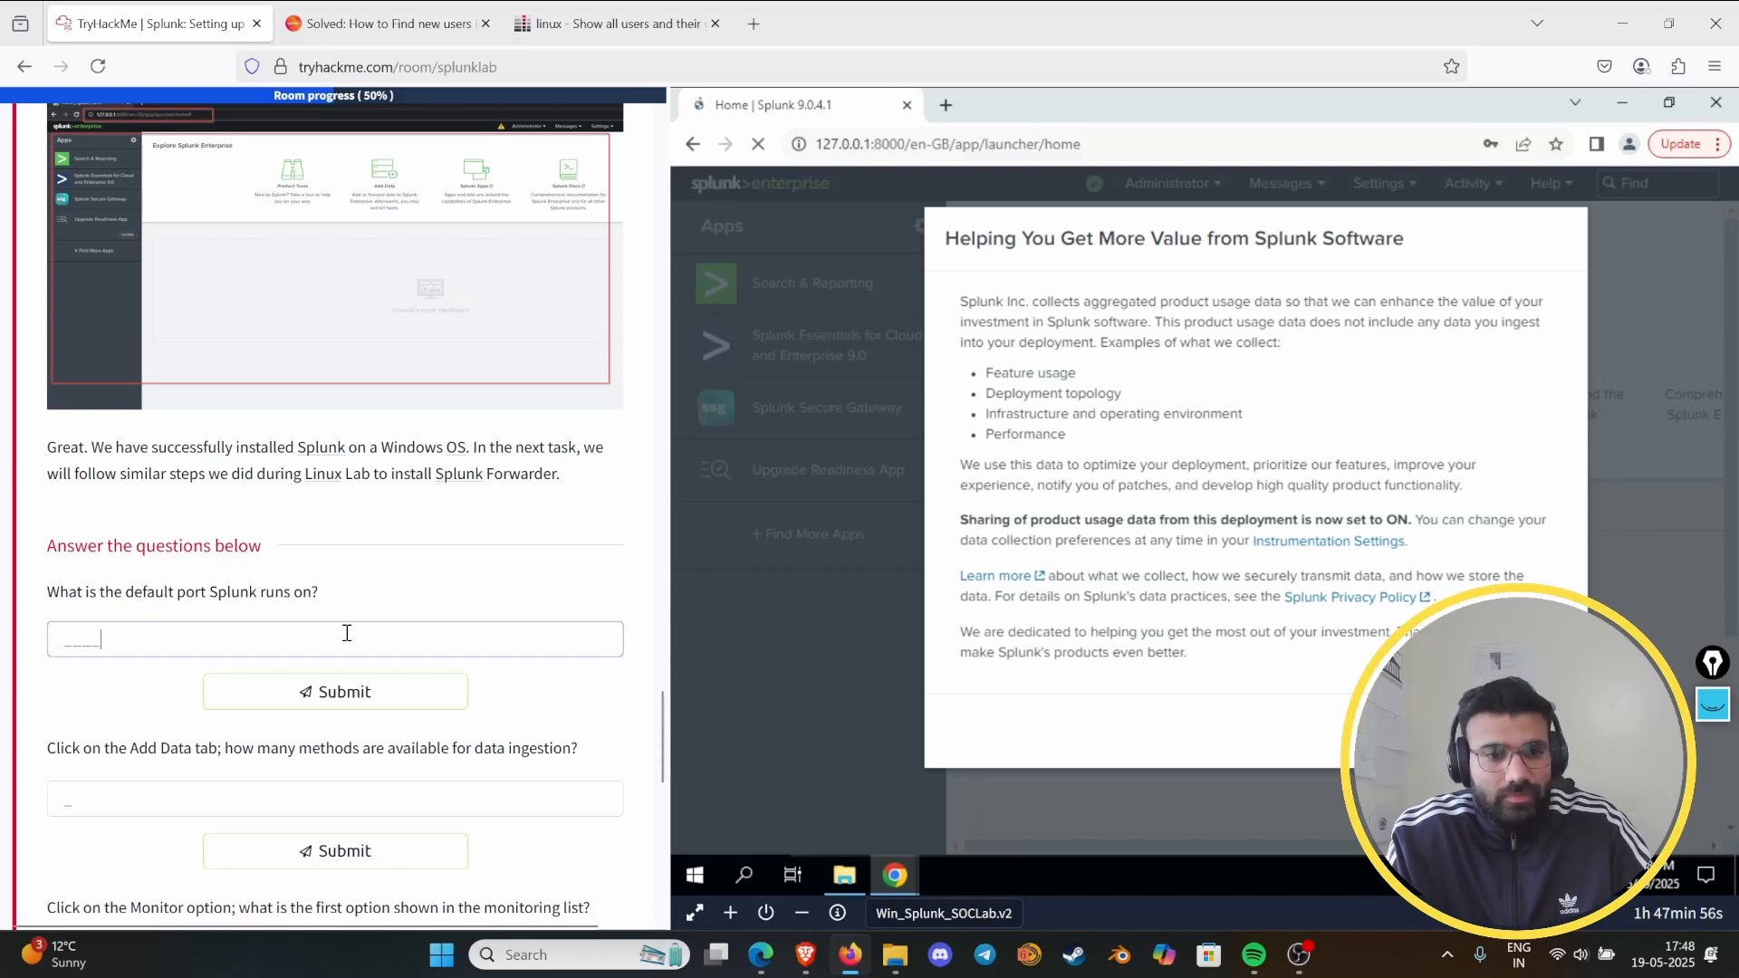
type("8000")
key("Return")
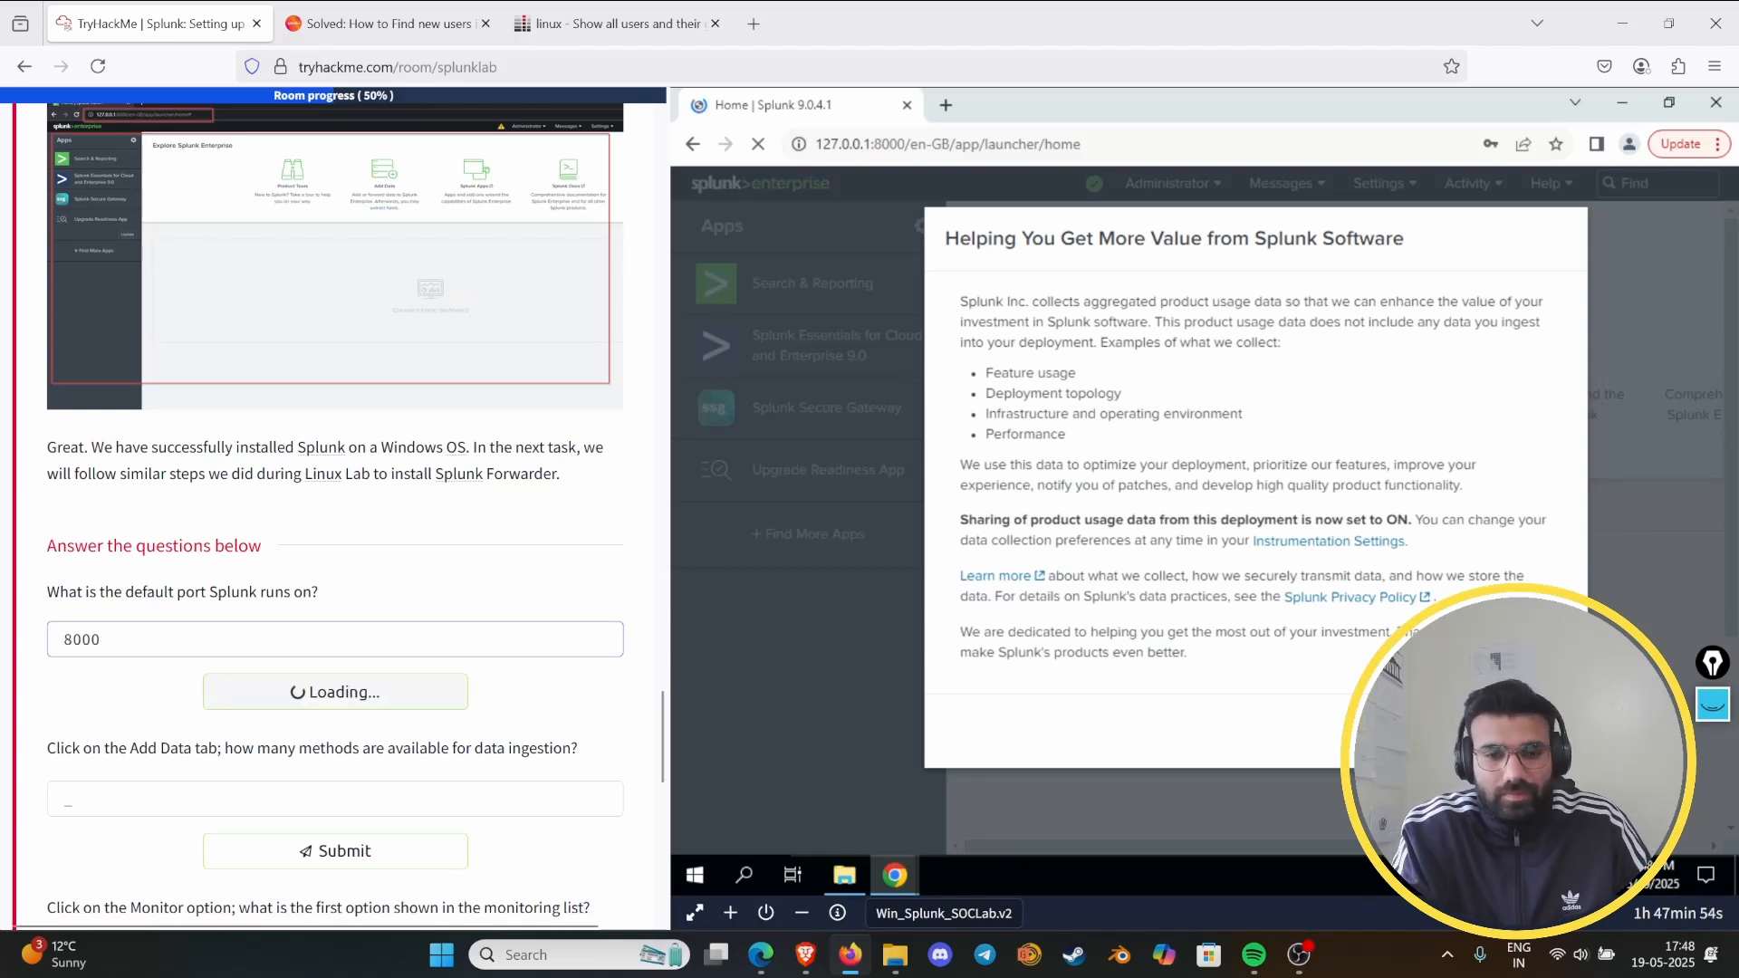
- Dismiss the product usage data notice and open Splunk's Add Data page, skipping the quick tour
scroll(263, 613, "down", 3)
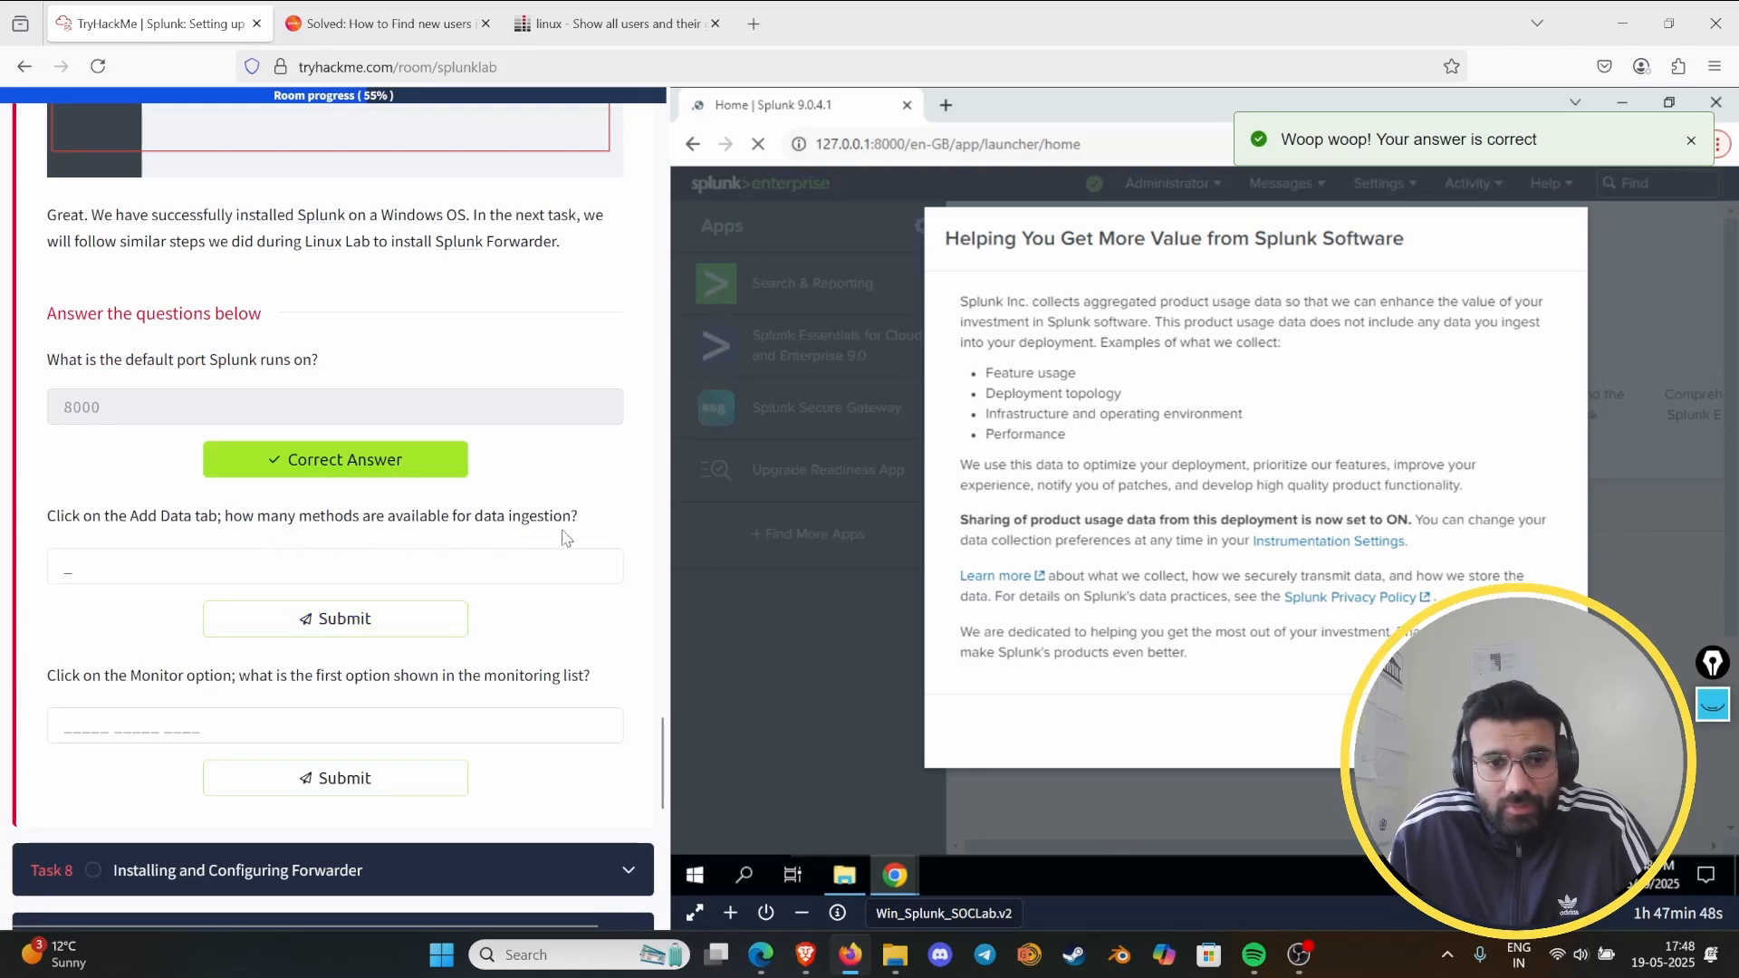
left_click(1542, 730)
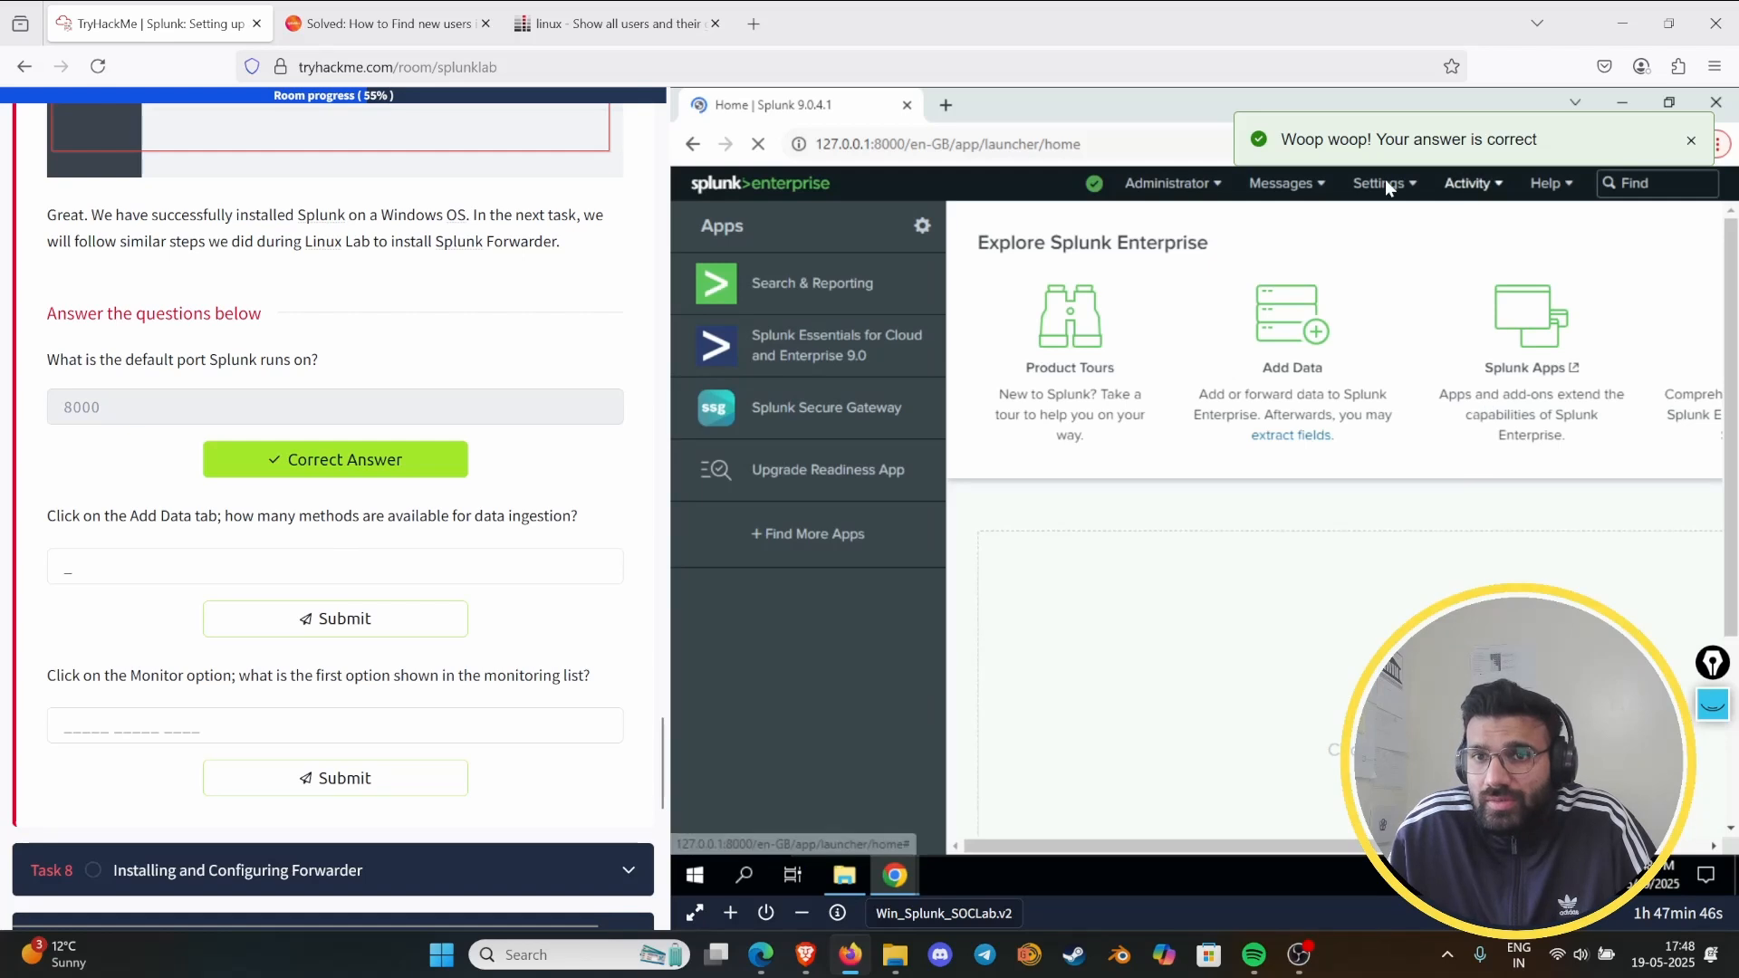
left_click(1308, 339)
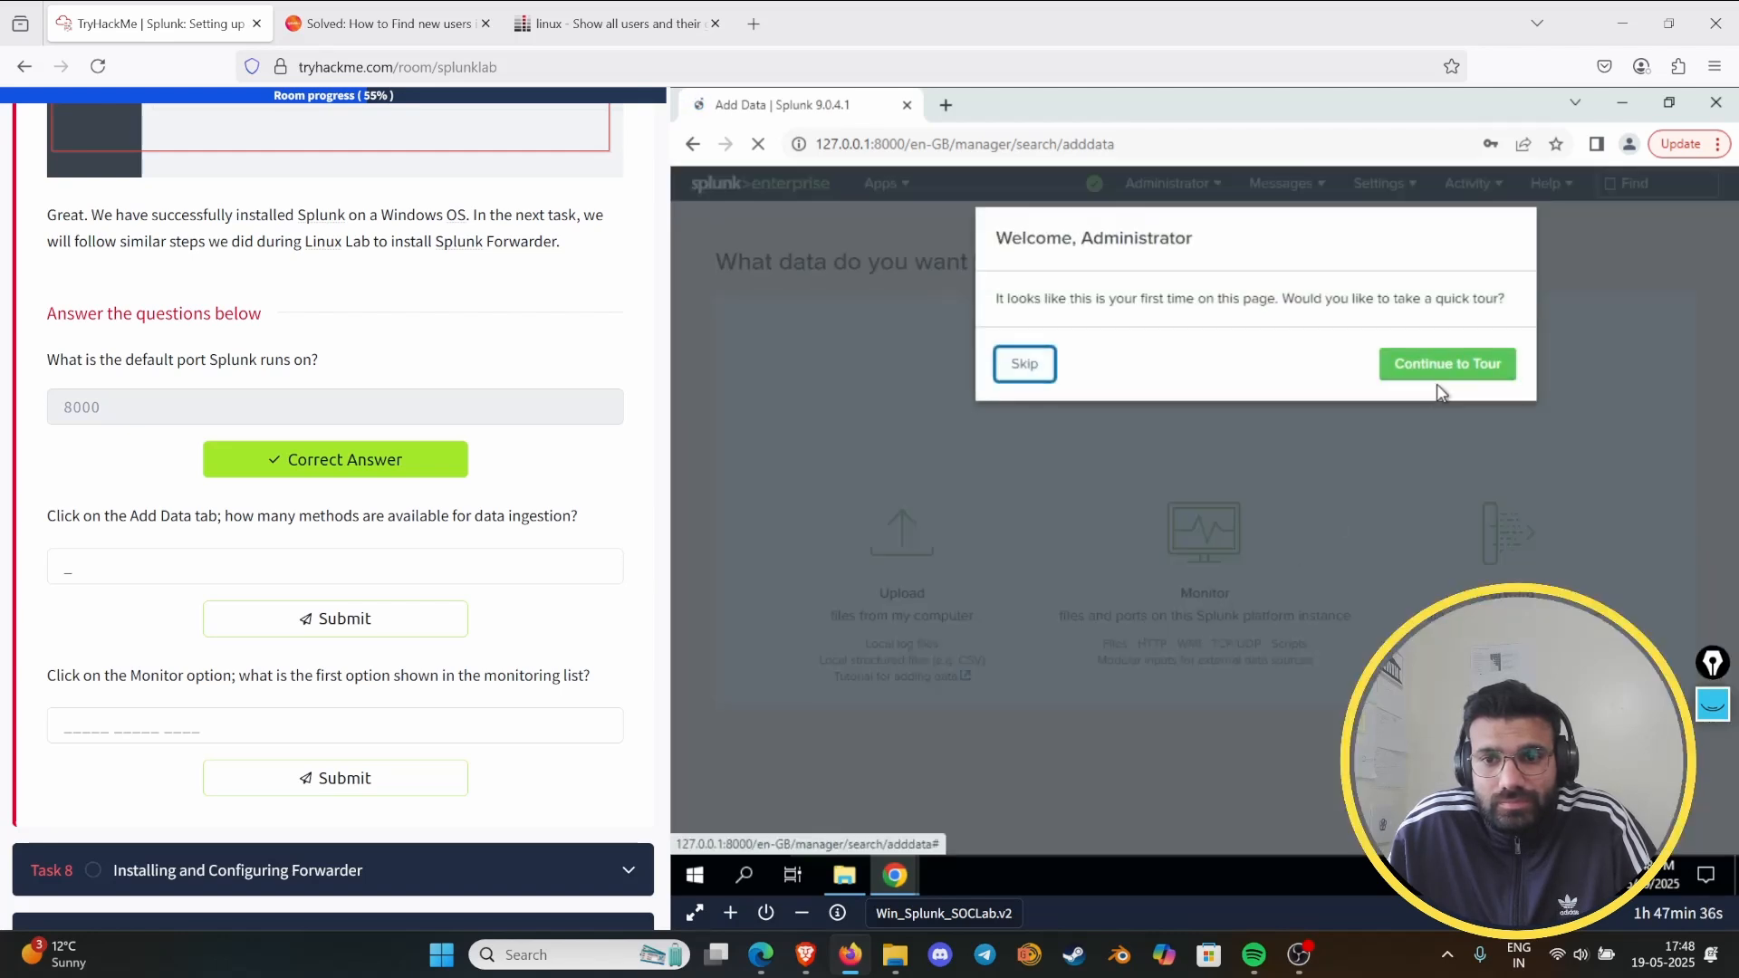
left_click(1519, 436)
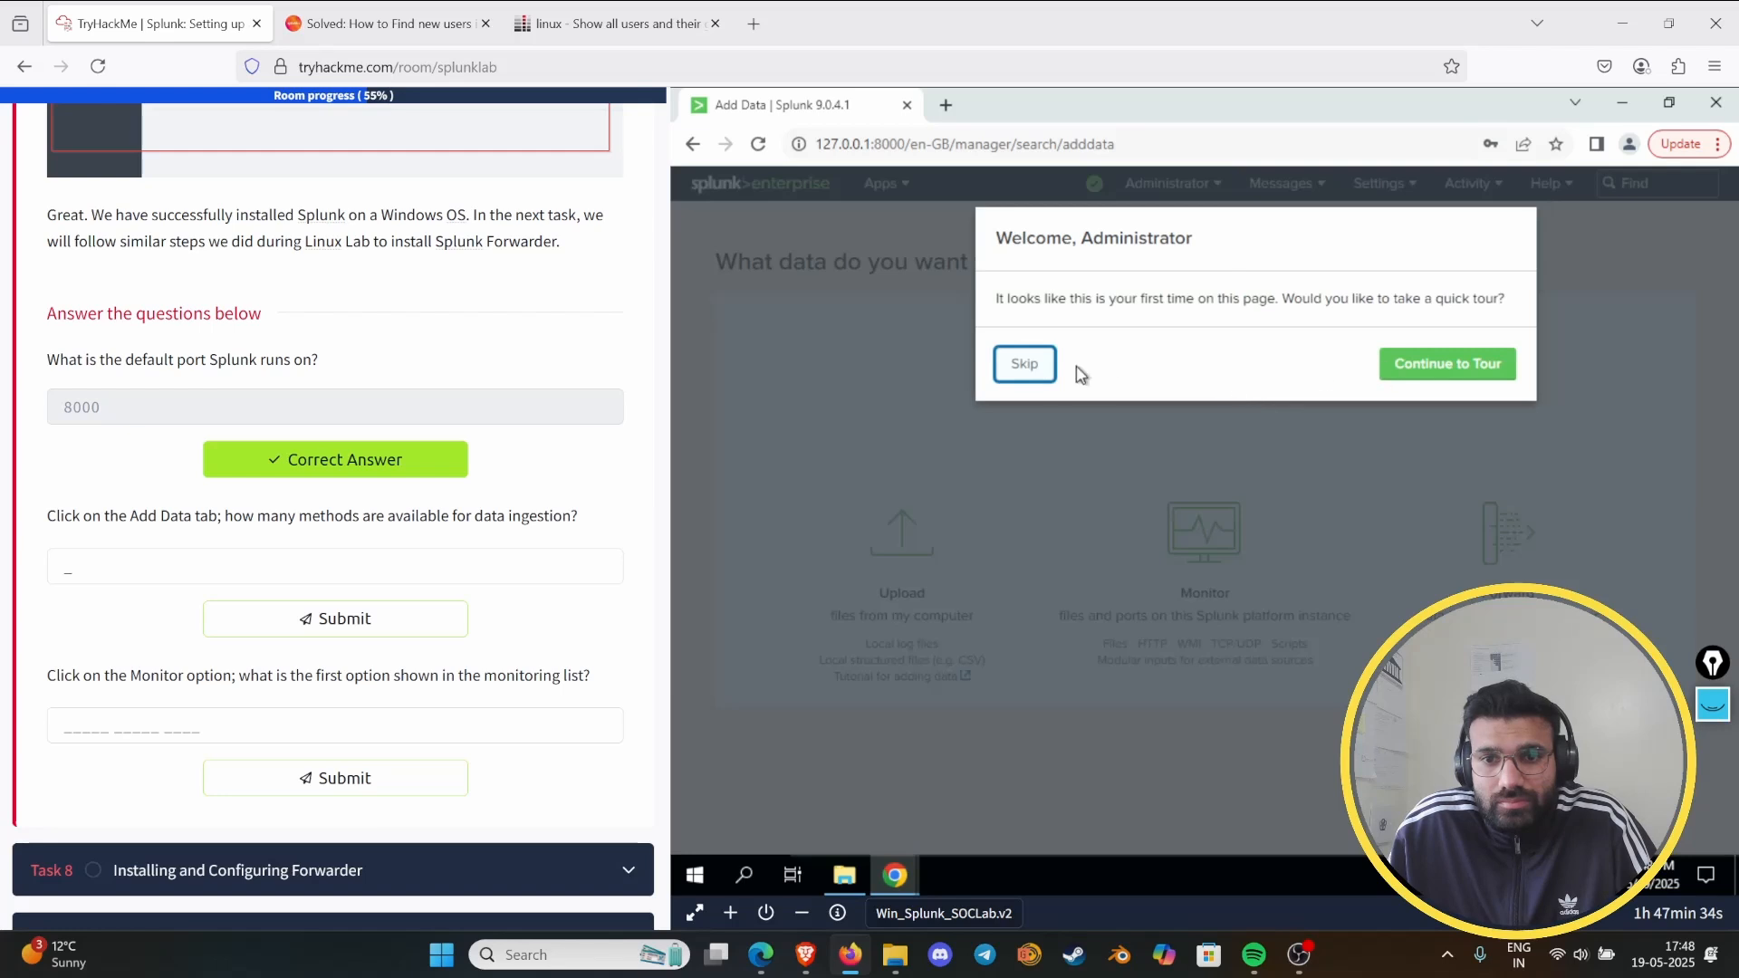
left_click(1027, 367)
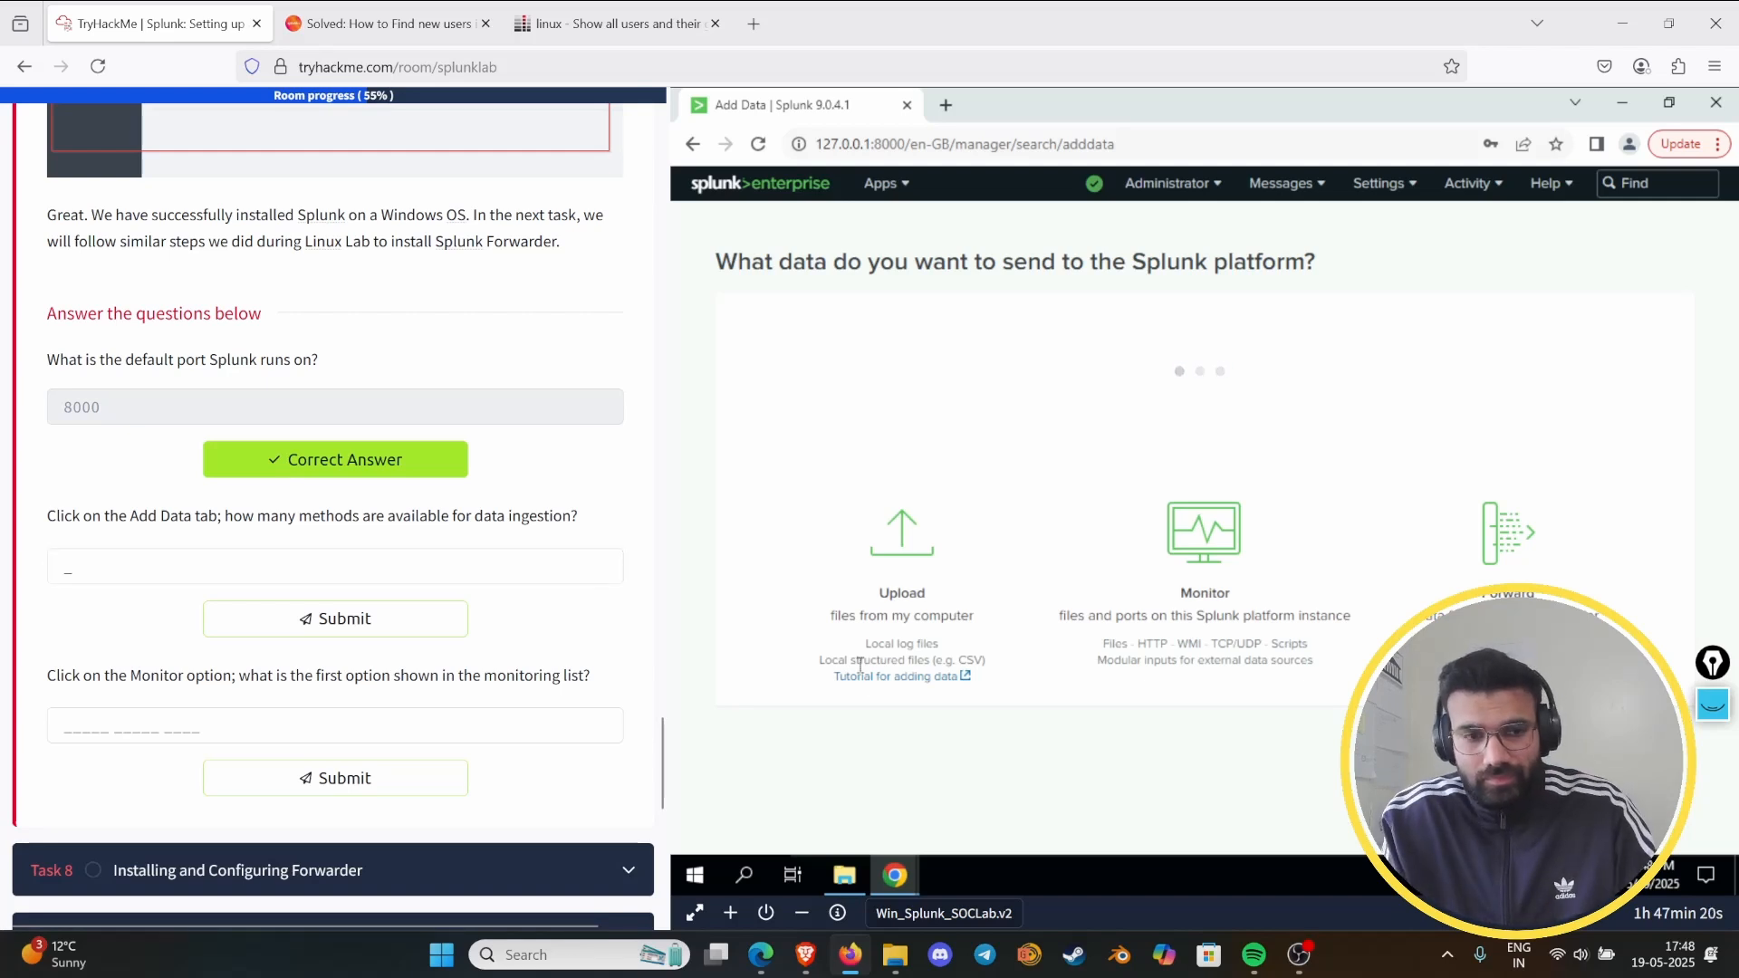
- Submit 3 as the answer for the number of data ingestion methods
left_click(163, 571)
type("3")
key("Return")
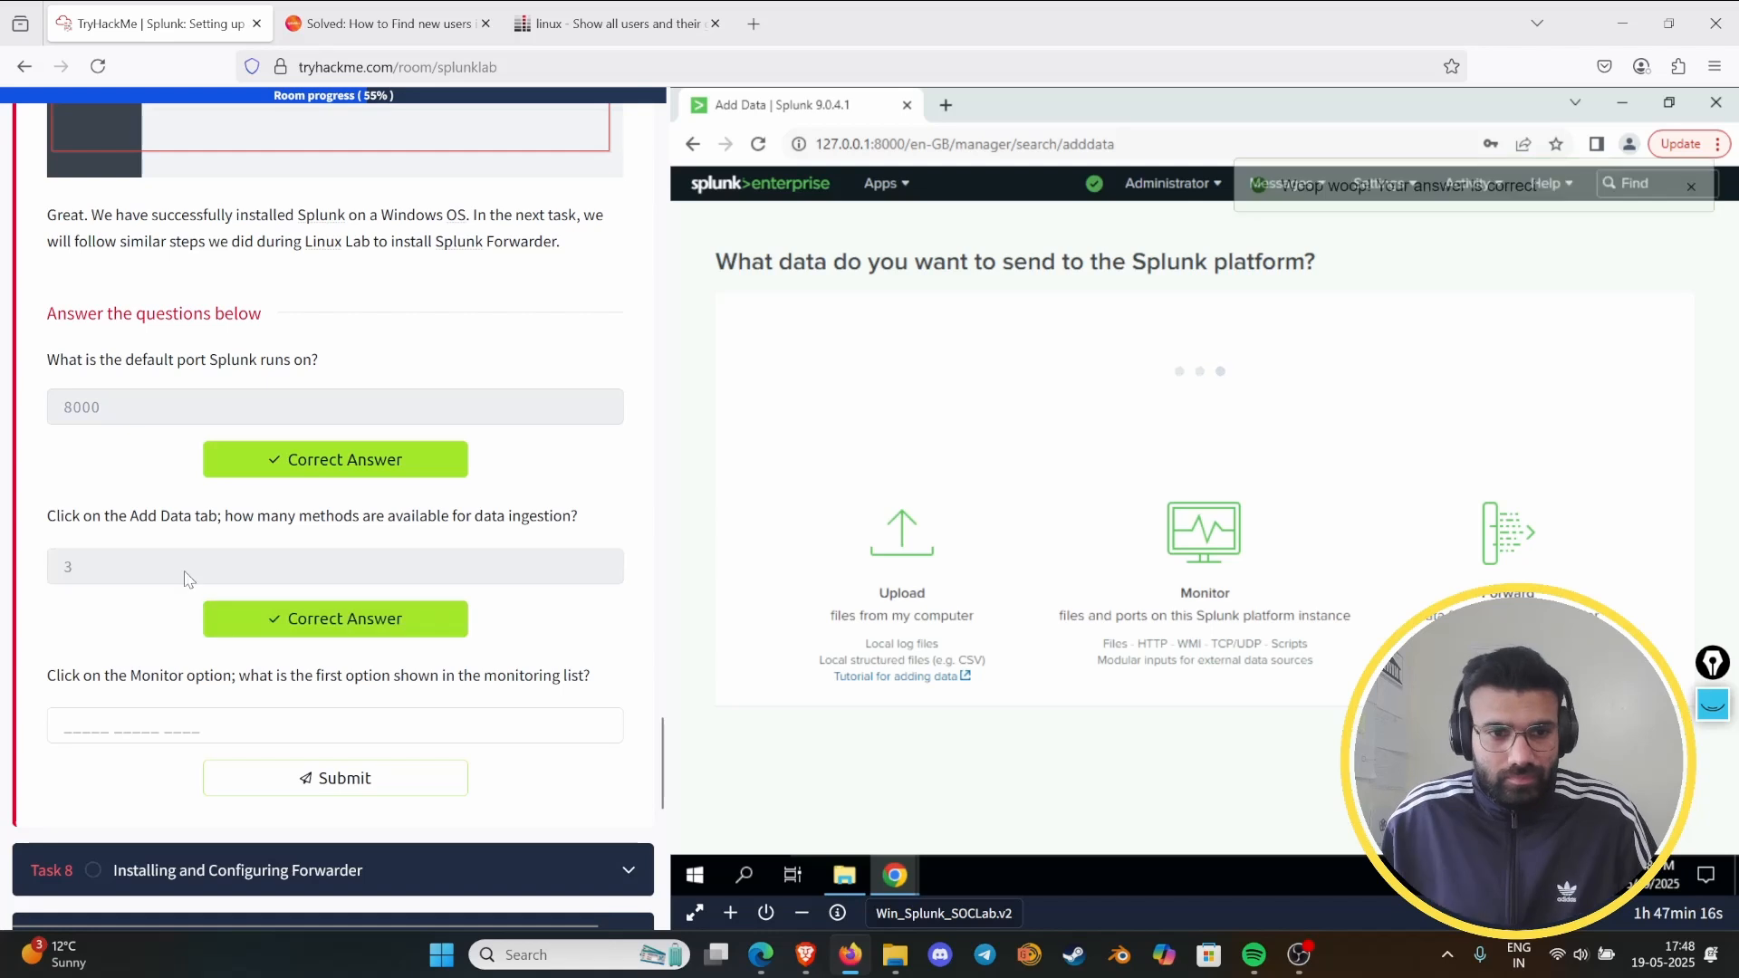
- Open the Monitor option in Splunk's Add Data page for the monitoring list question
scroll(263, 623, "down", 2)
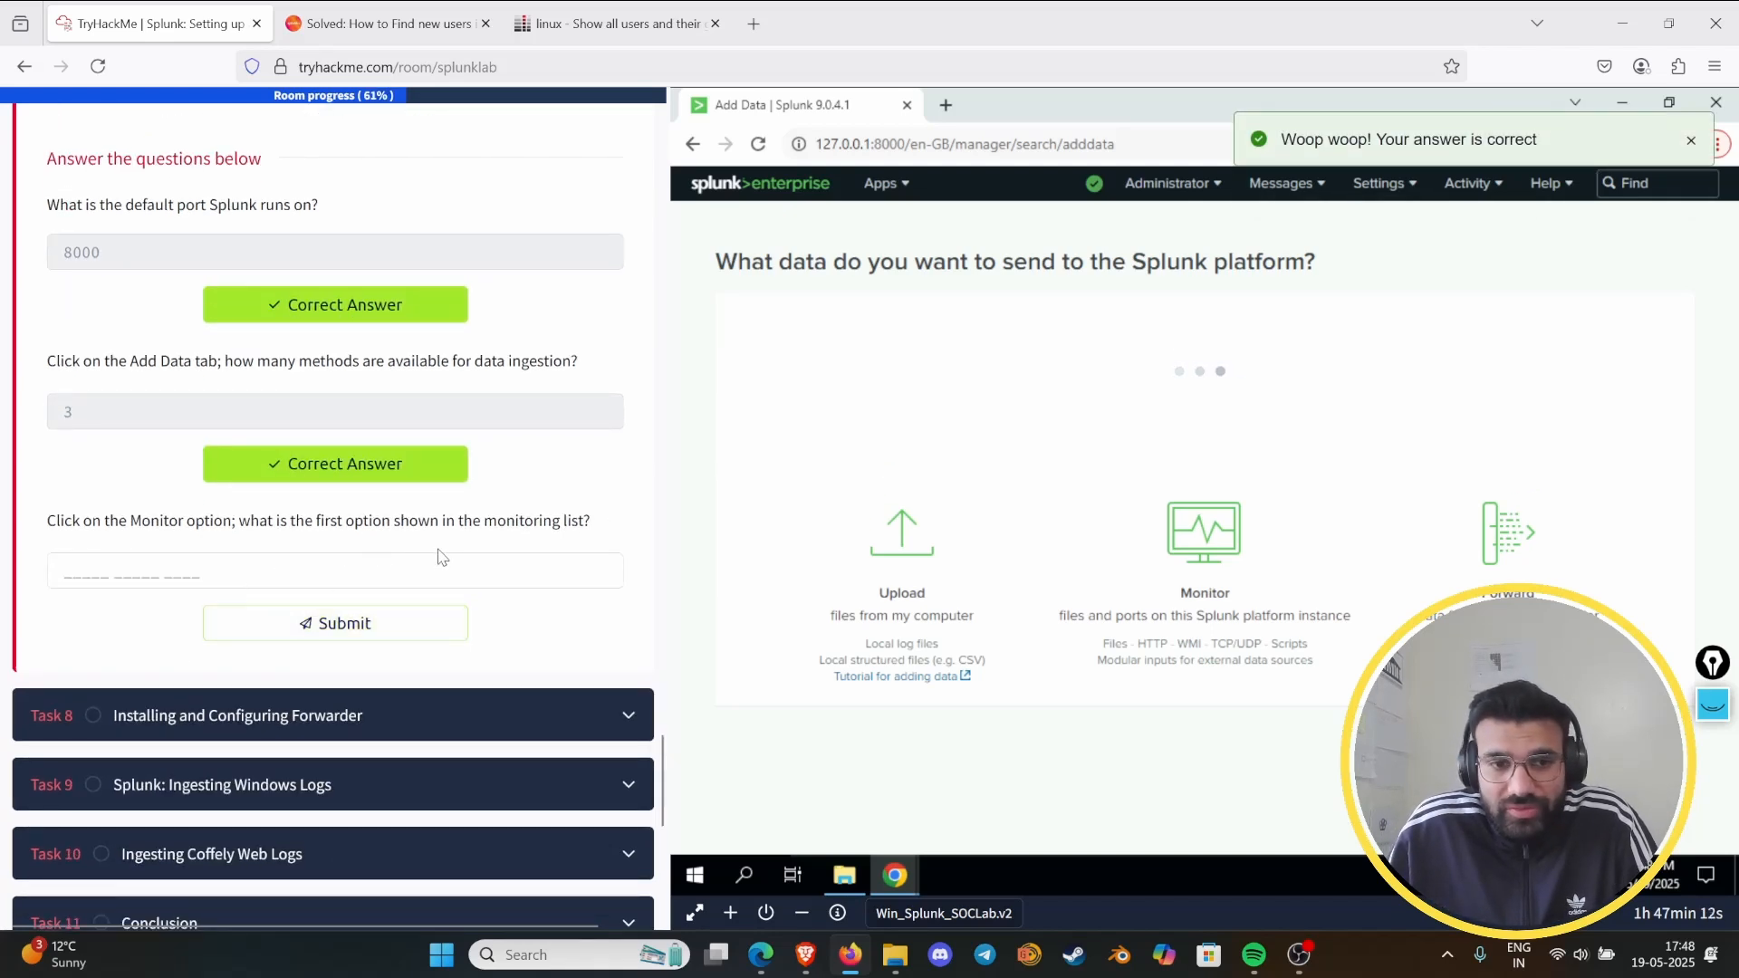
left_click(1215, 563)
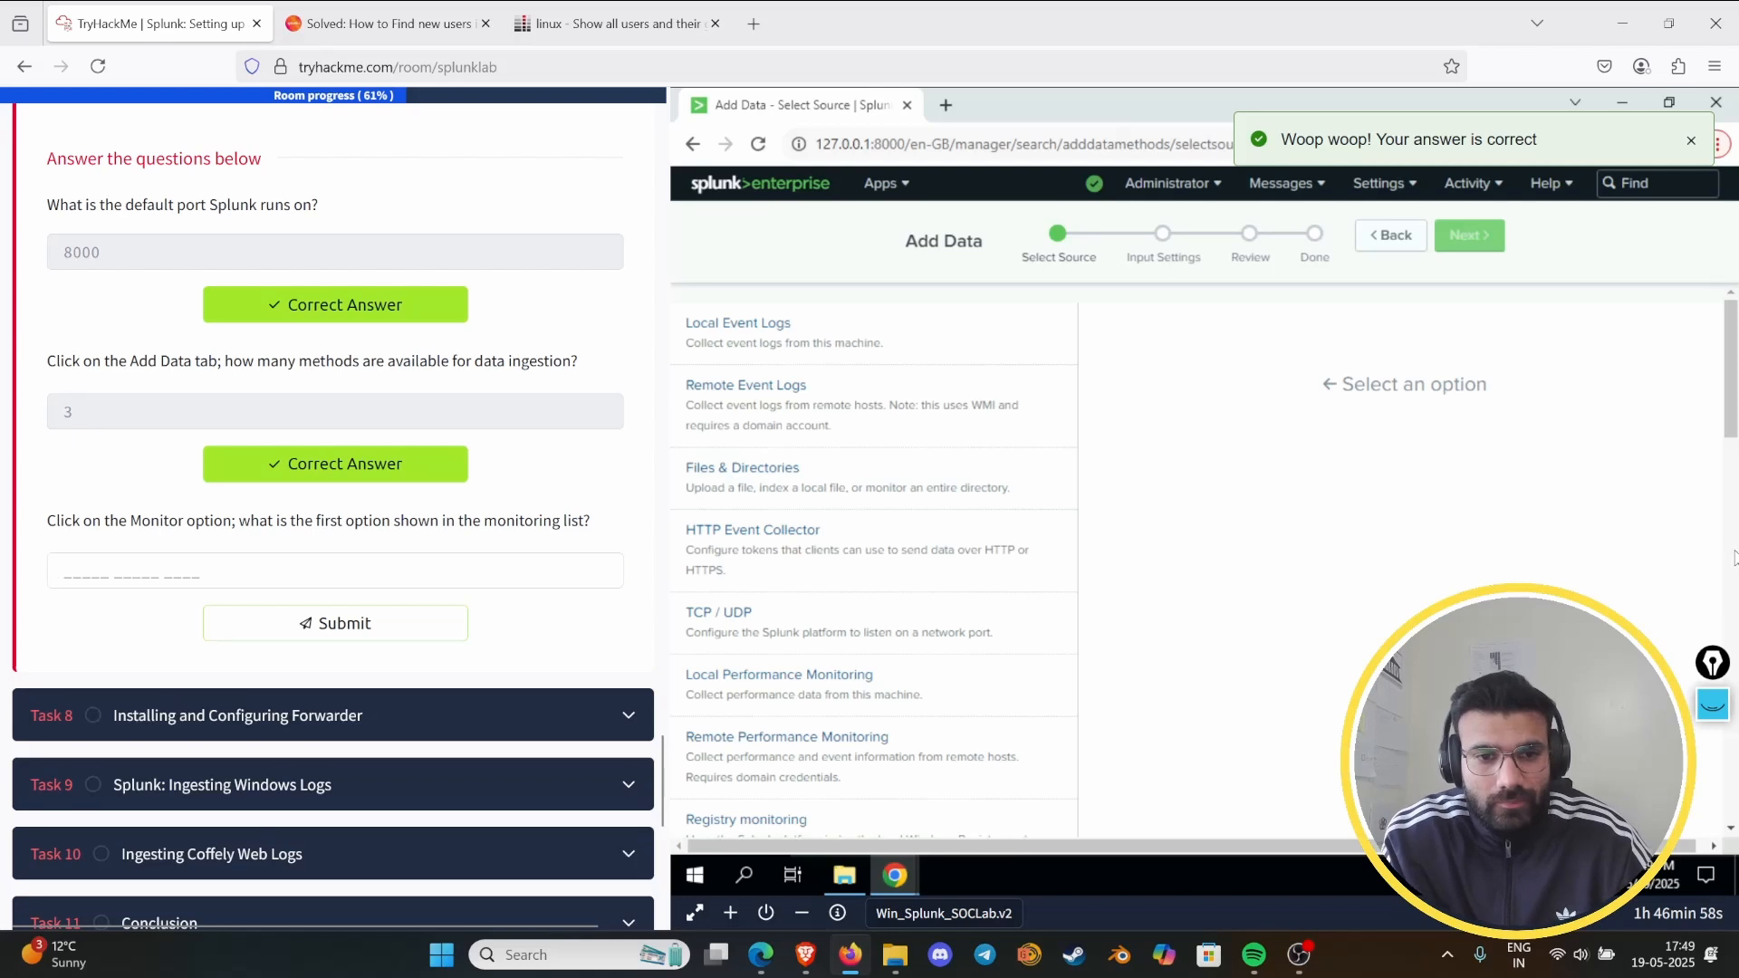
left_click(477, 564)
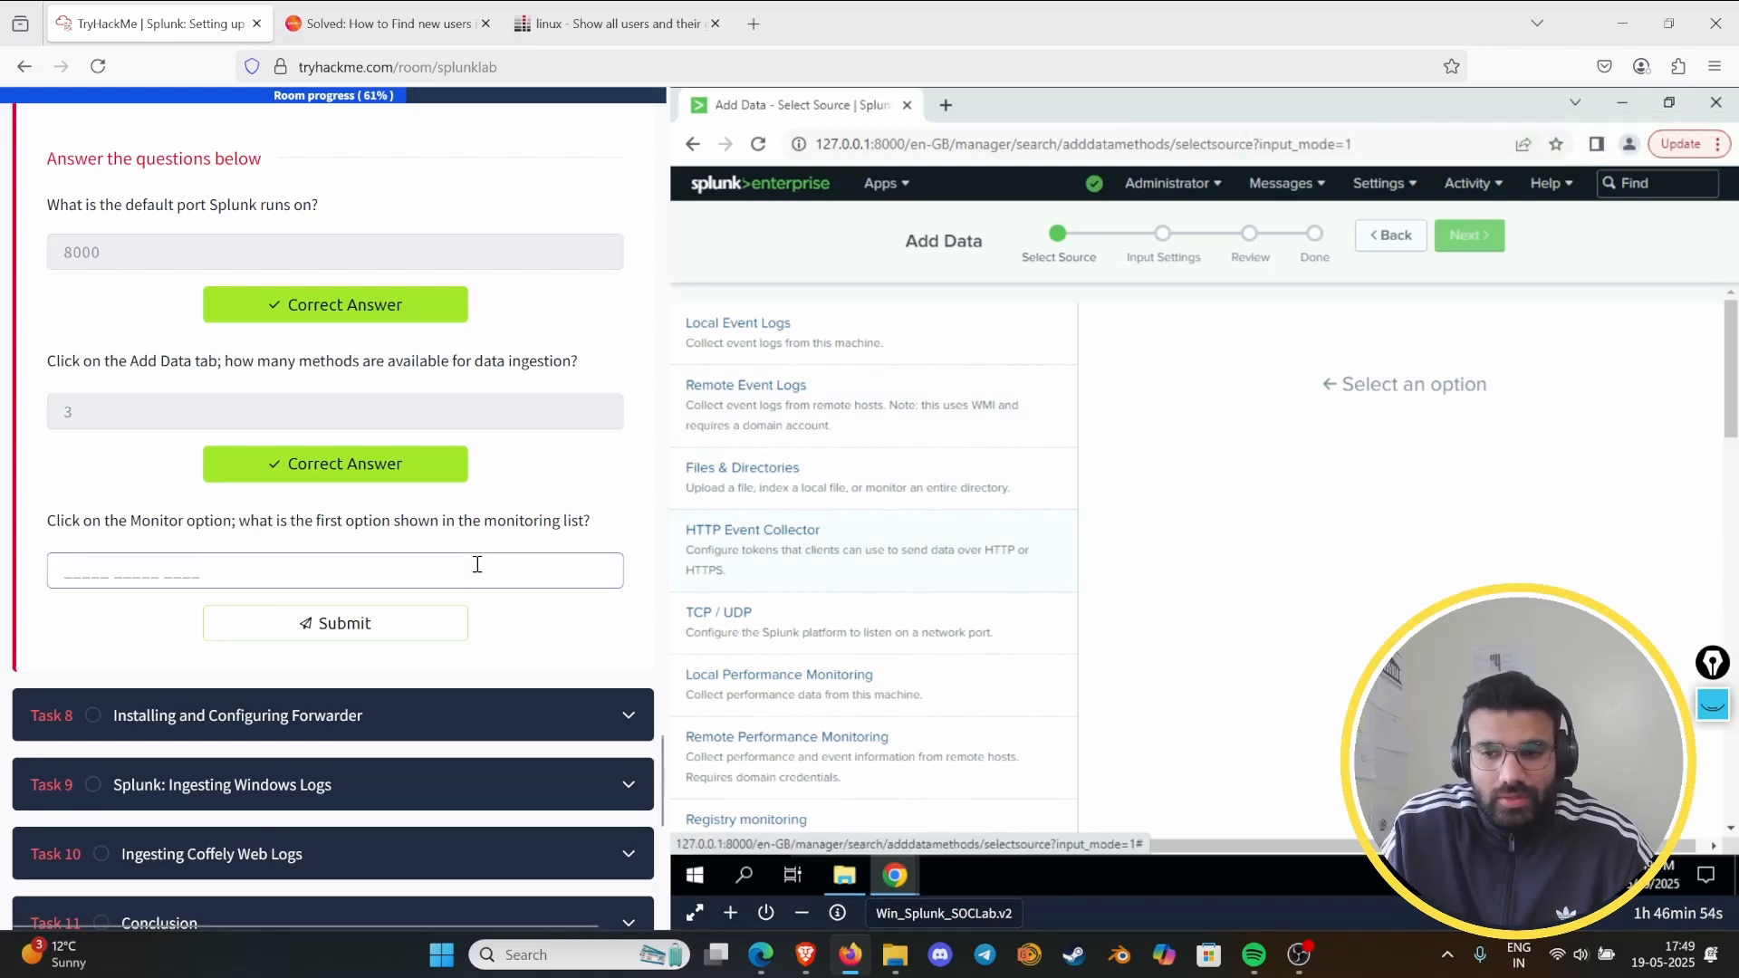
- Circle the Local Event Logs option with the screen annotation pen and hide the drawing again
left_click(1712, 705)
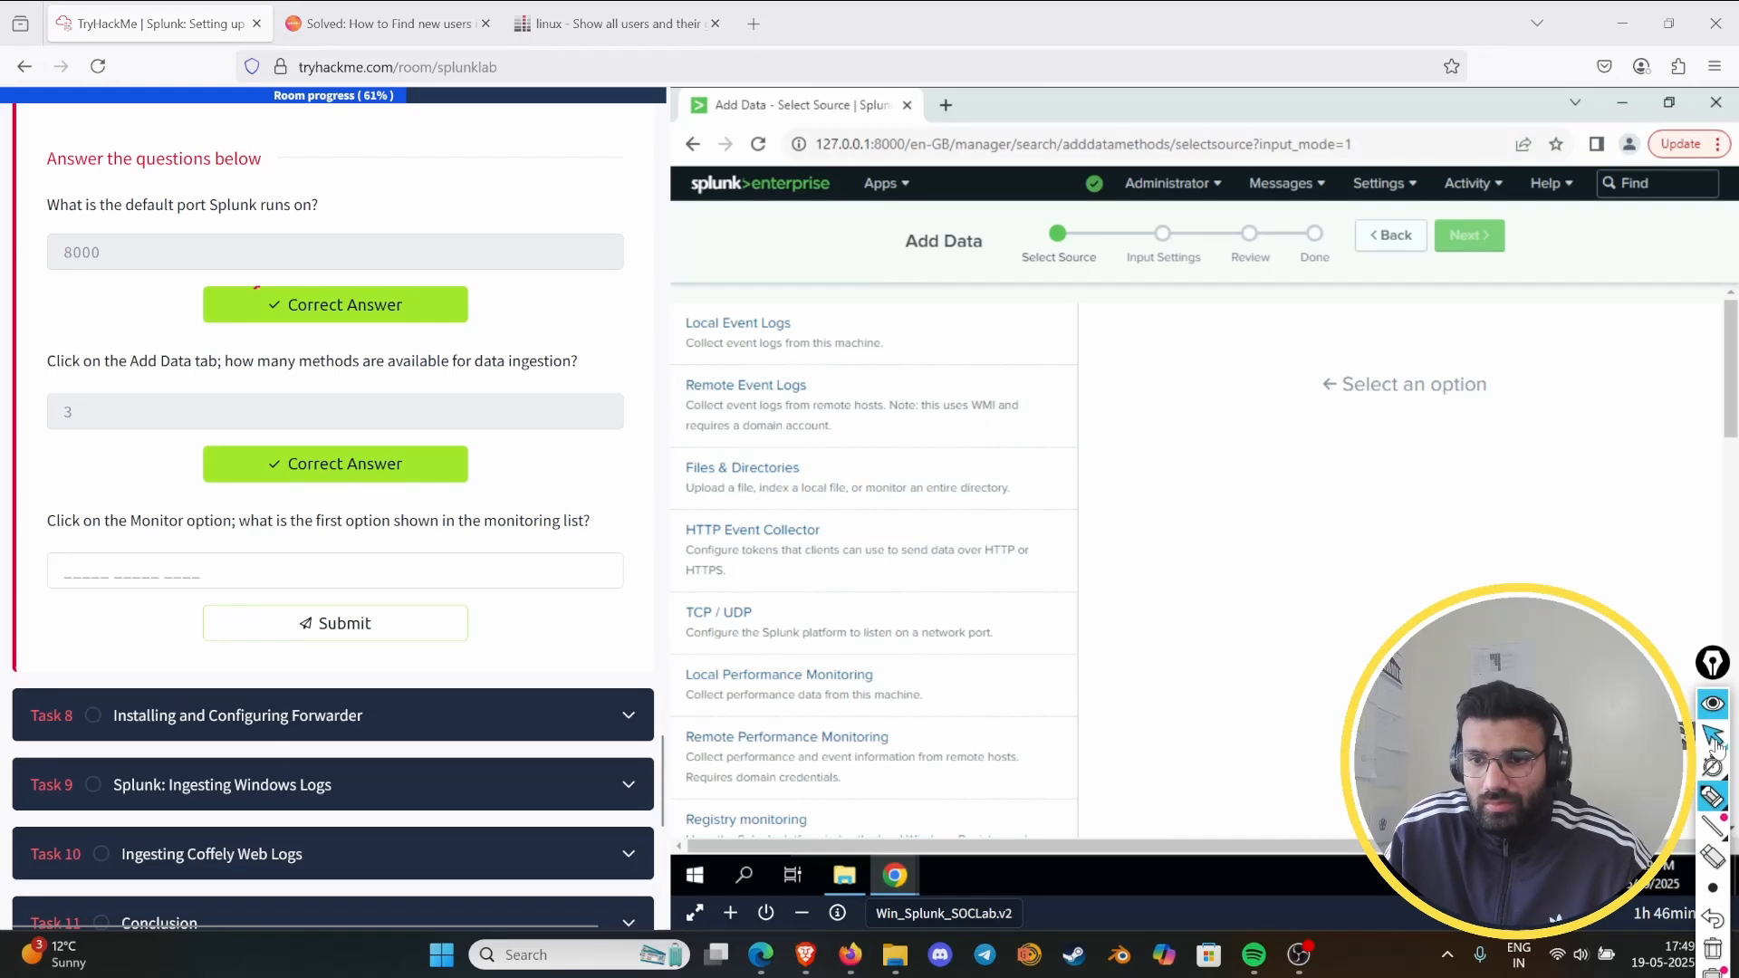
mouse_move(720, 268)
left_mouse_down()
mouse_move(681, 276)
mouse_move(860, 357)
mouse_move(764, 272)
left_mouse_up()
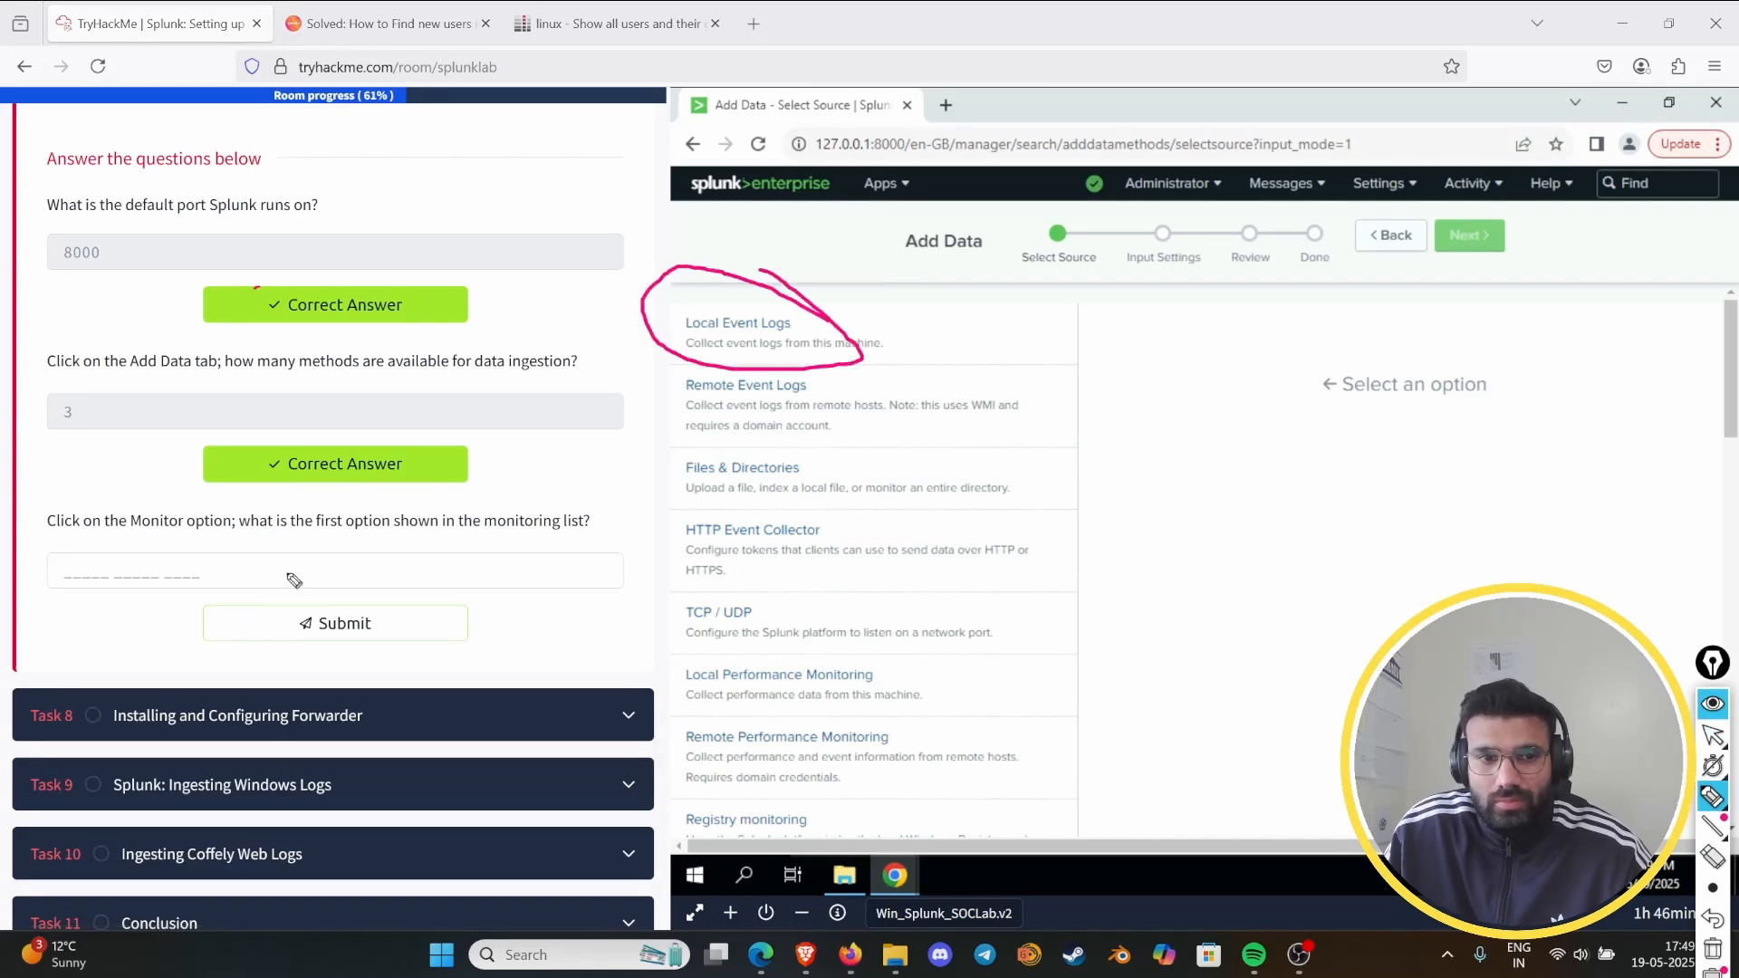
left_click(1712, 704)
- Submit "local event logs" as the answer for the first option in the monitoring list
left_click(68, 574)
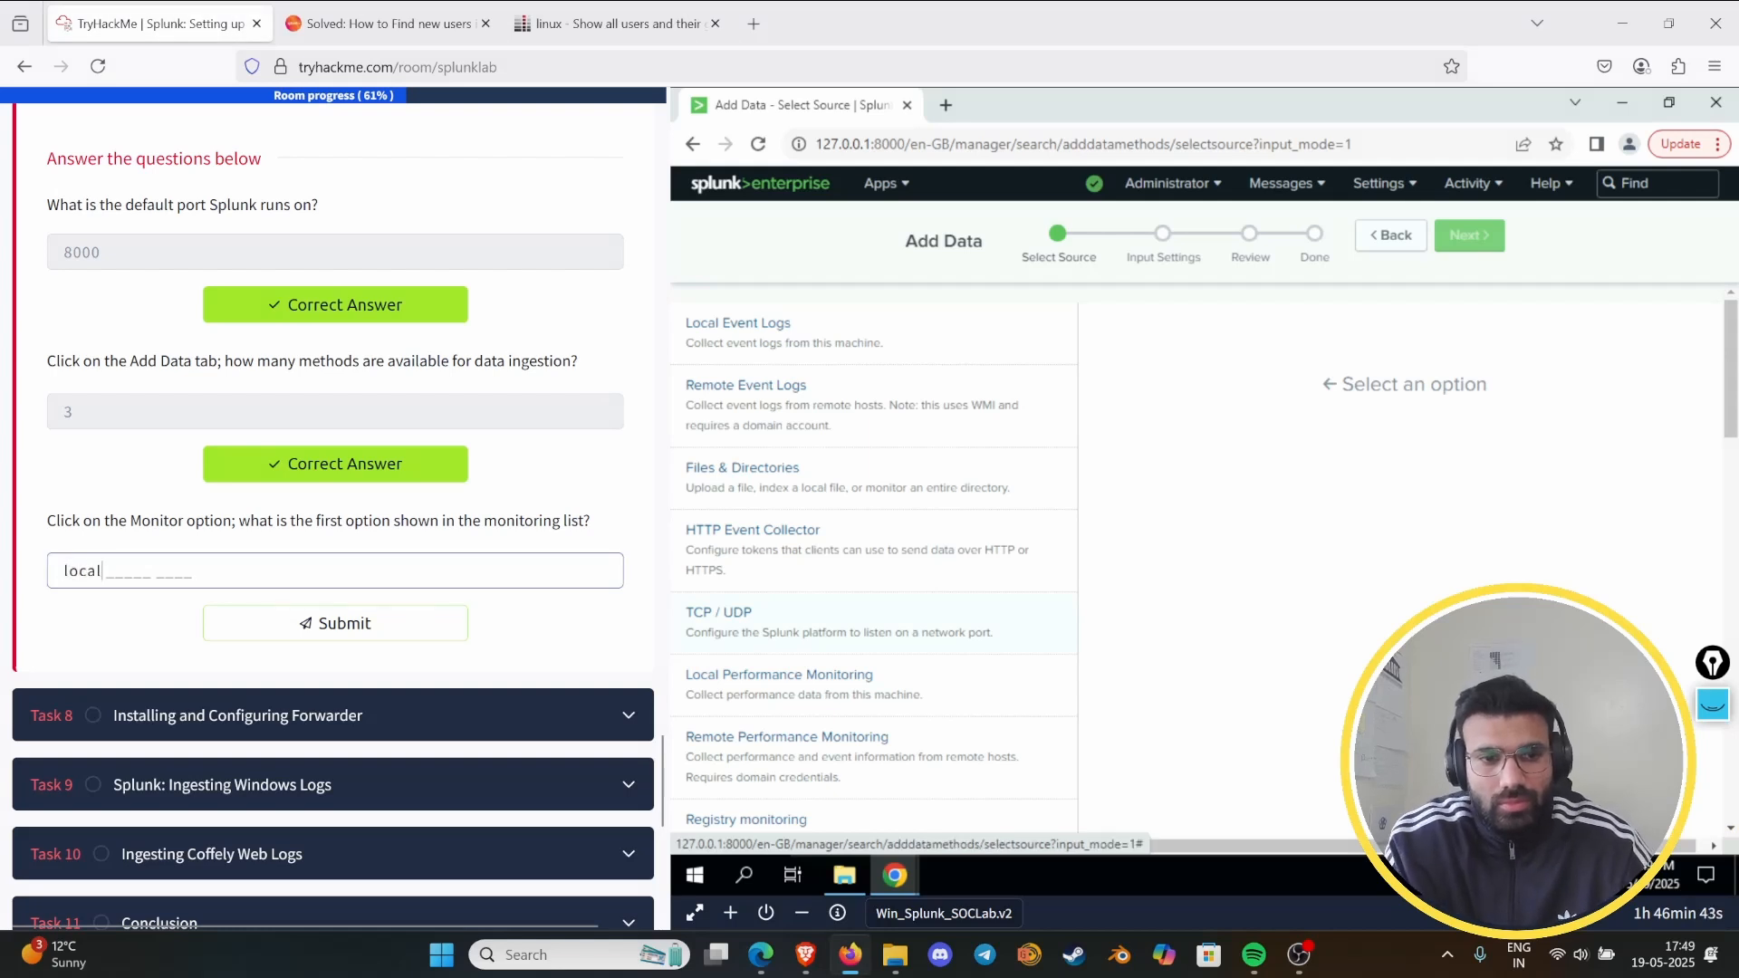
type("local event lo")
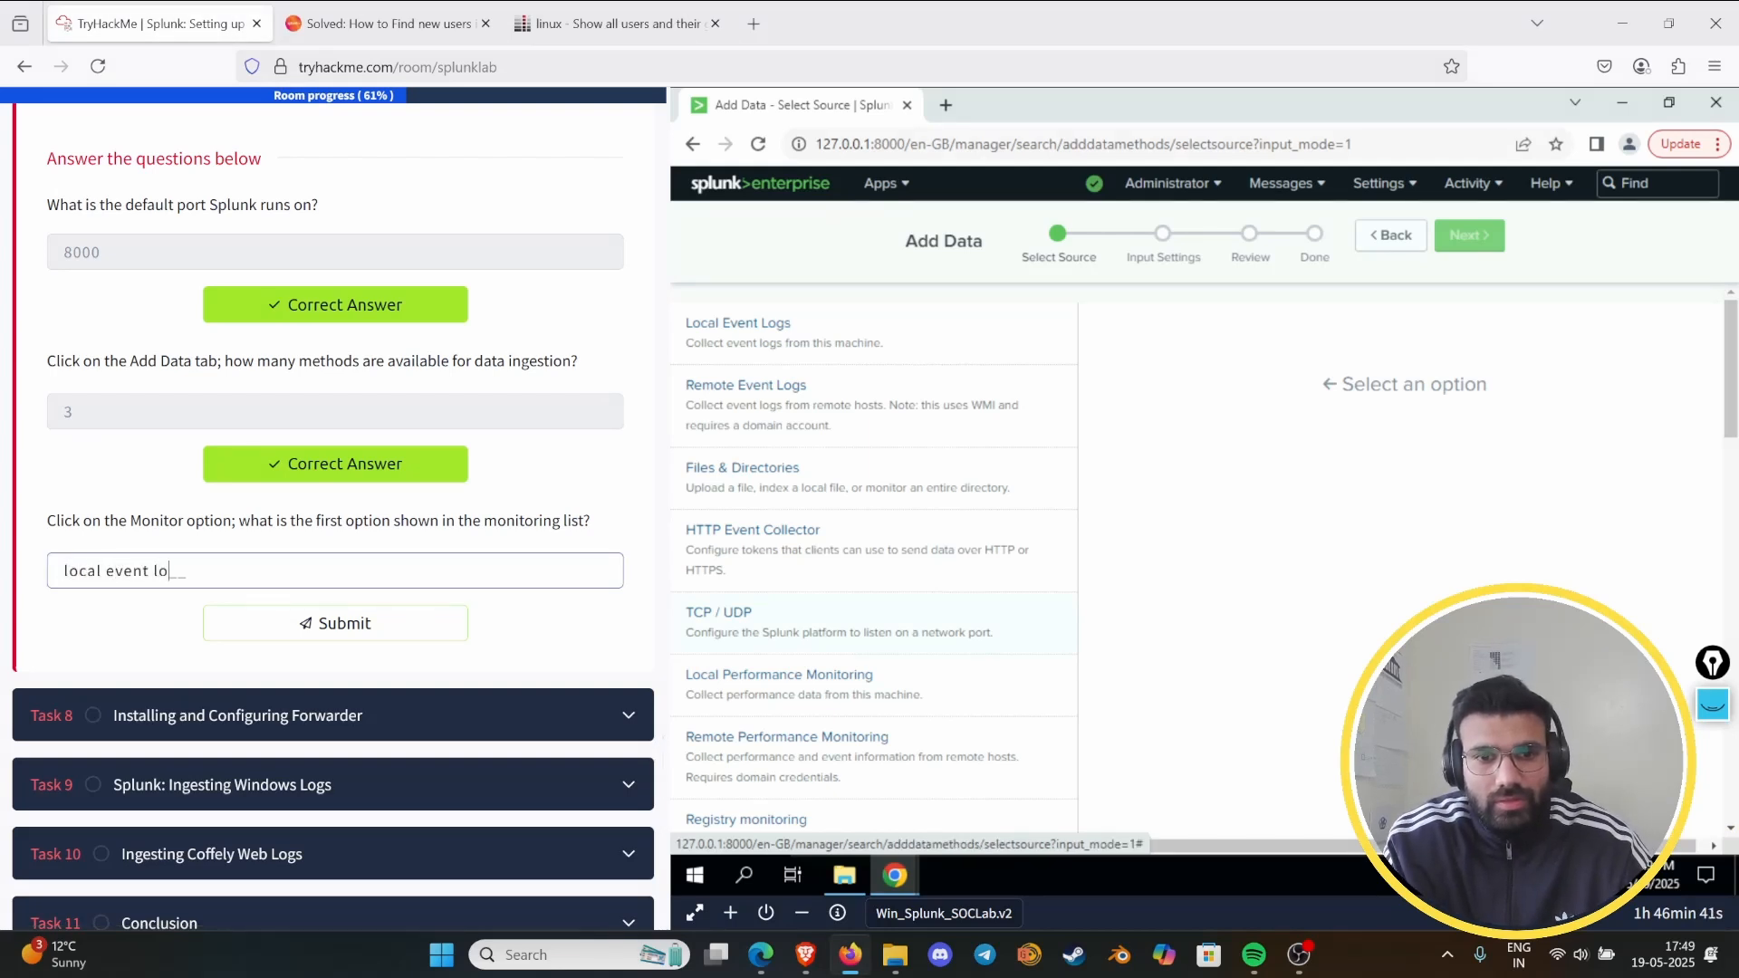
type("gs")
key("Return")
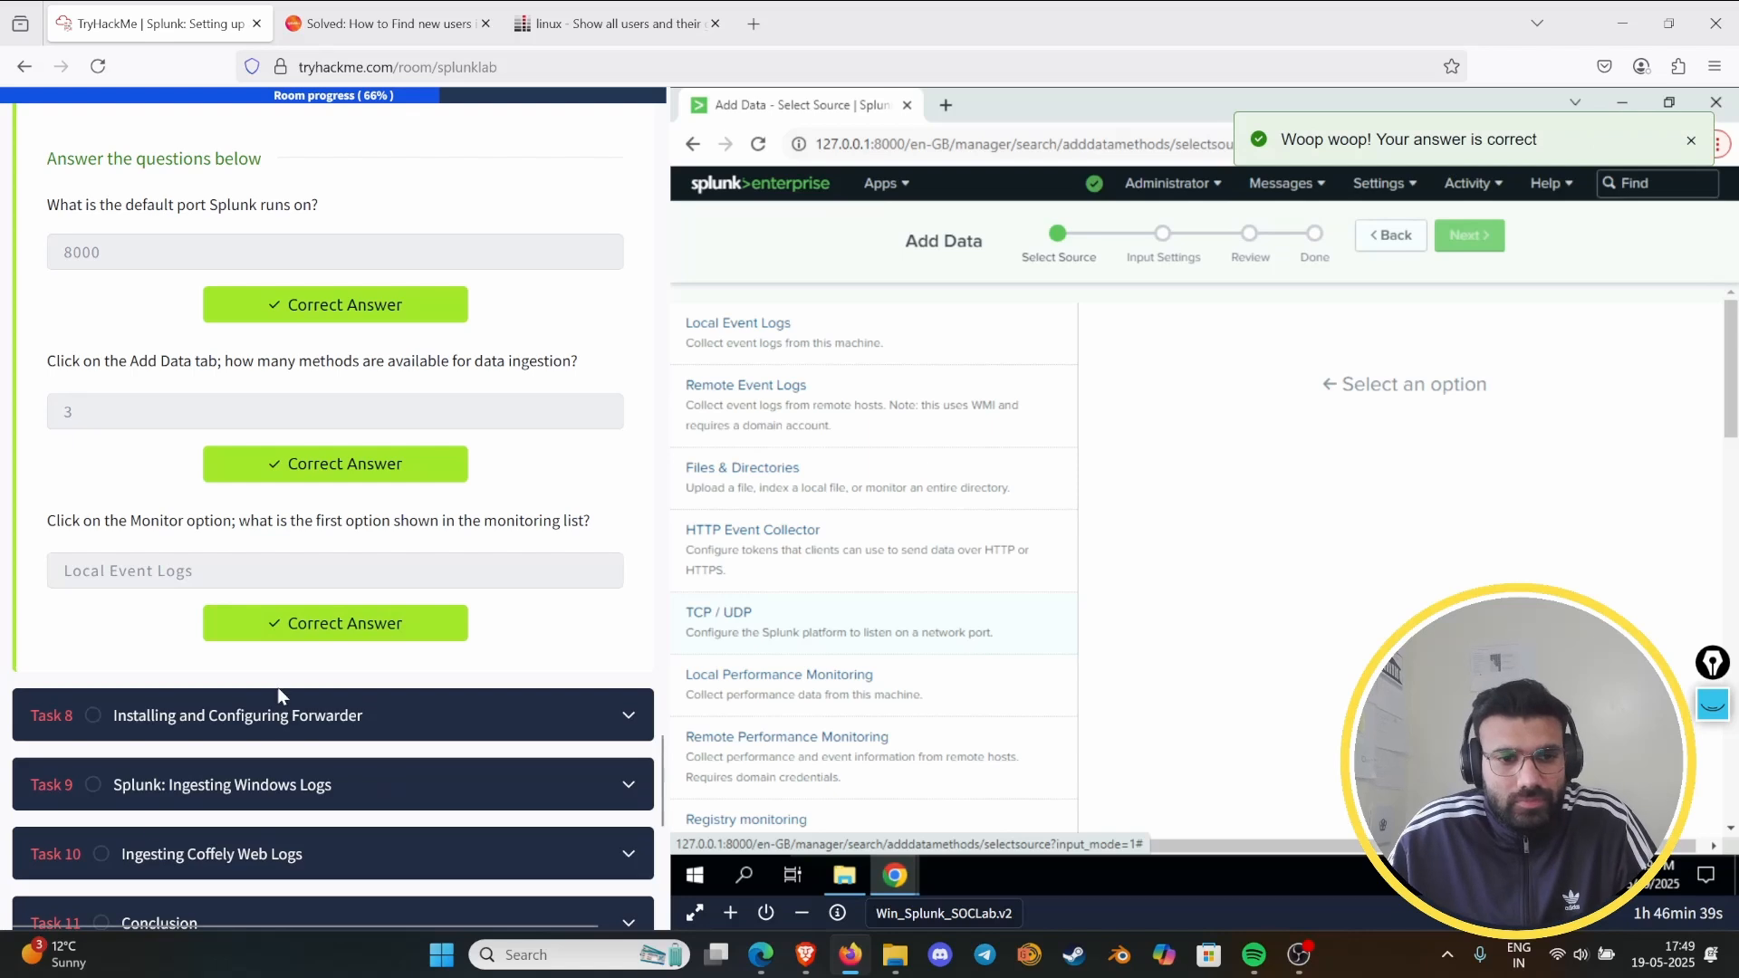
- Expand Task 8, Installing and Configuring Forwarder, and open Splunk's Forwarding and receiving settings
left_click(419, 714)
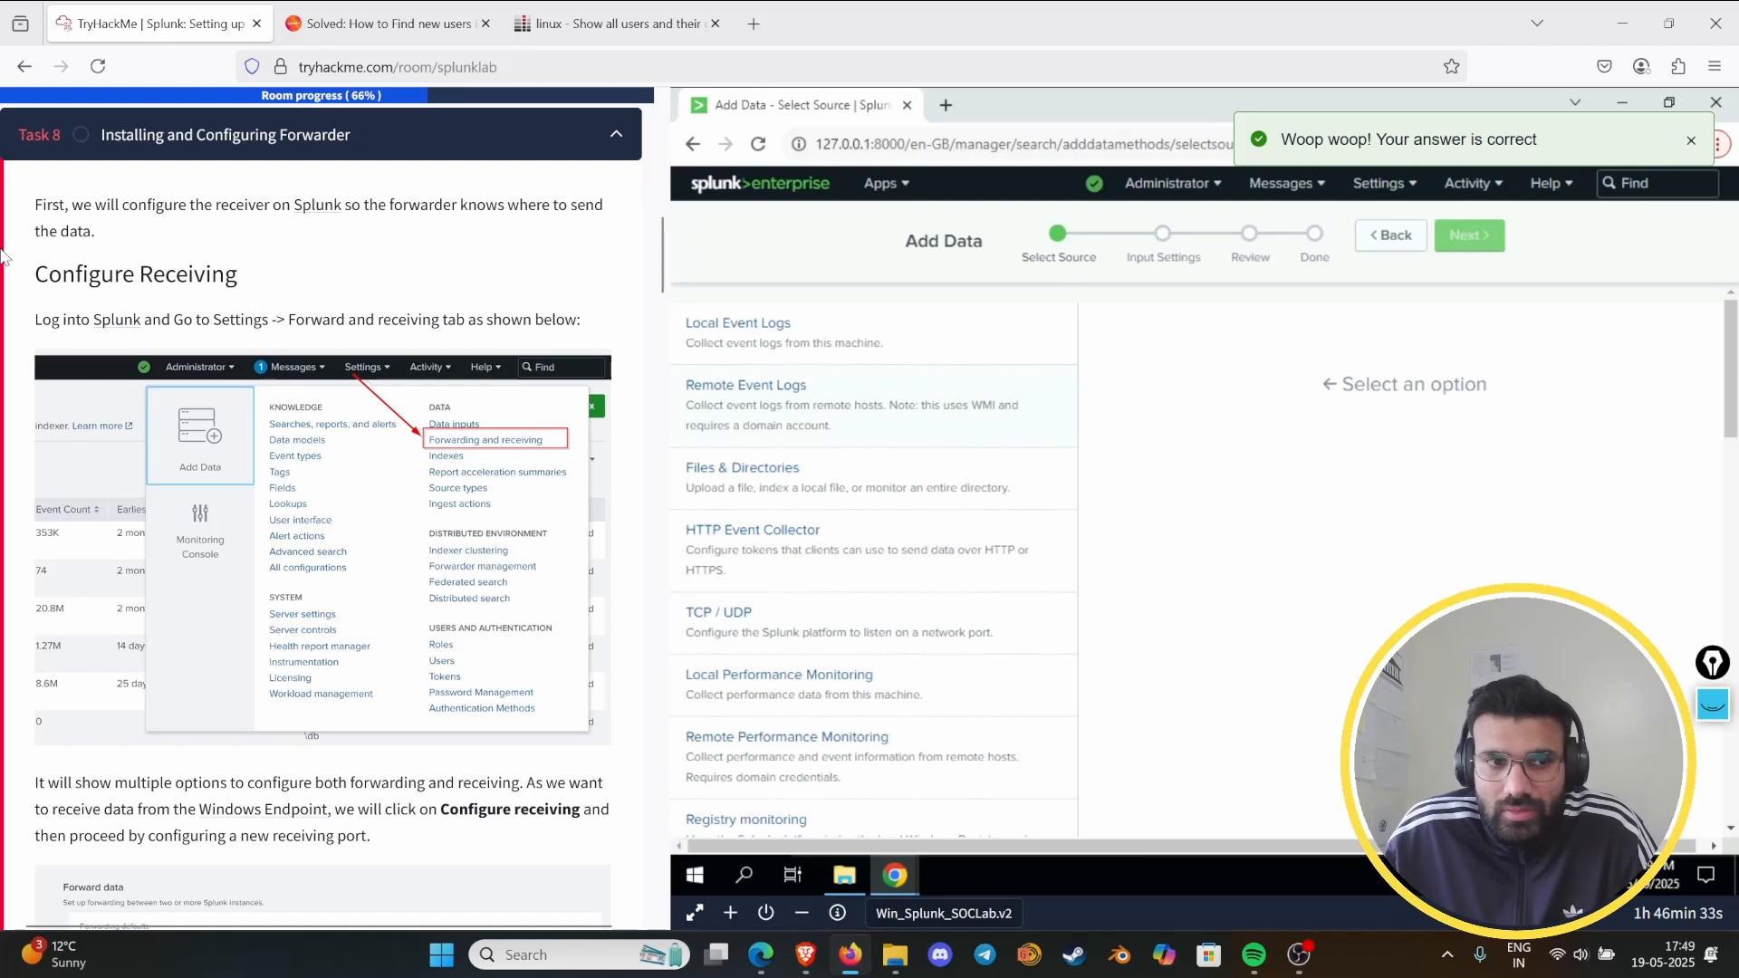
left_click(1381, 185)
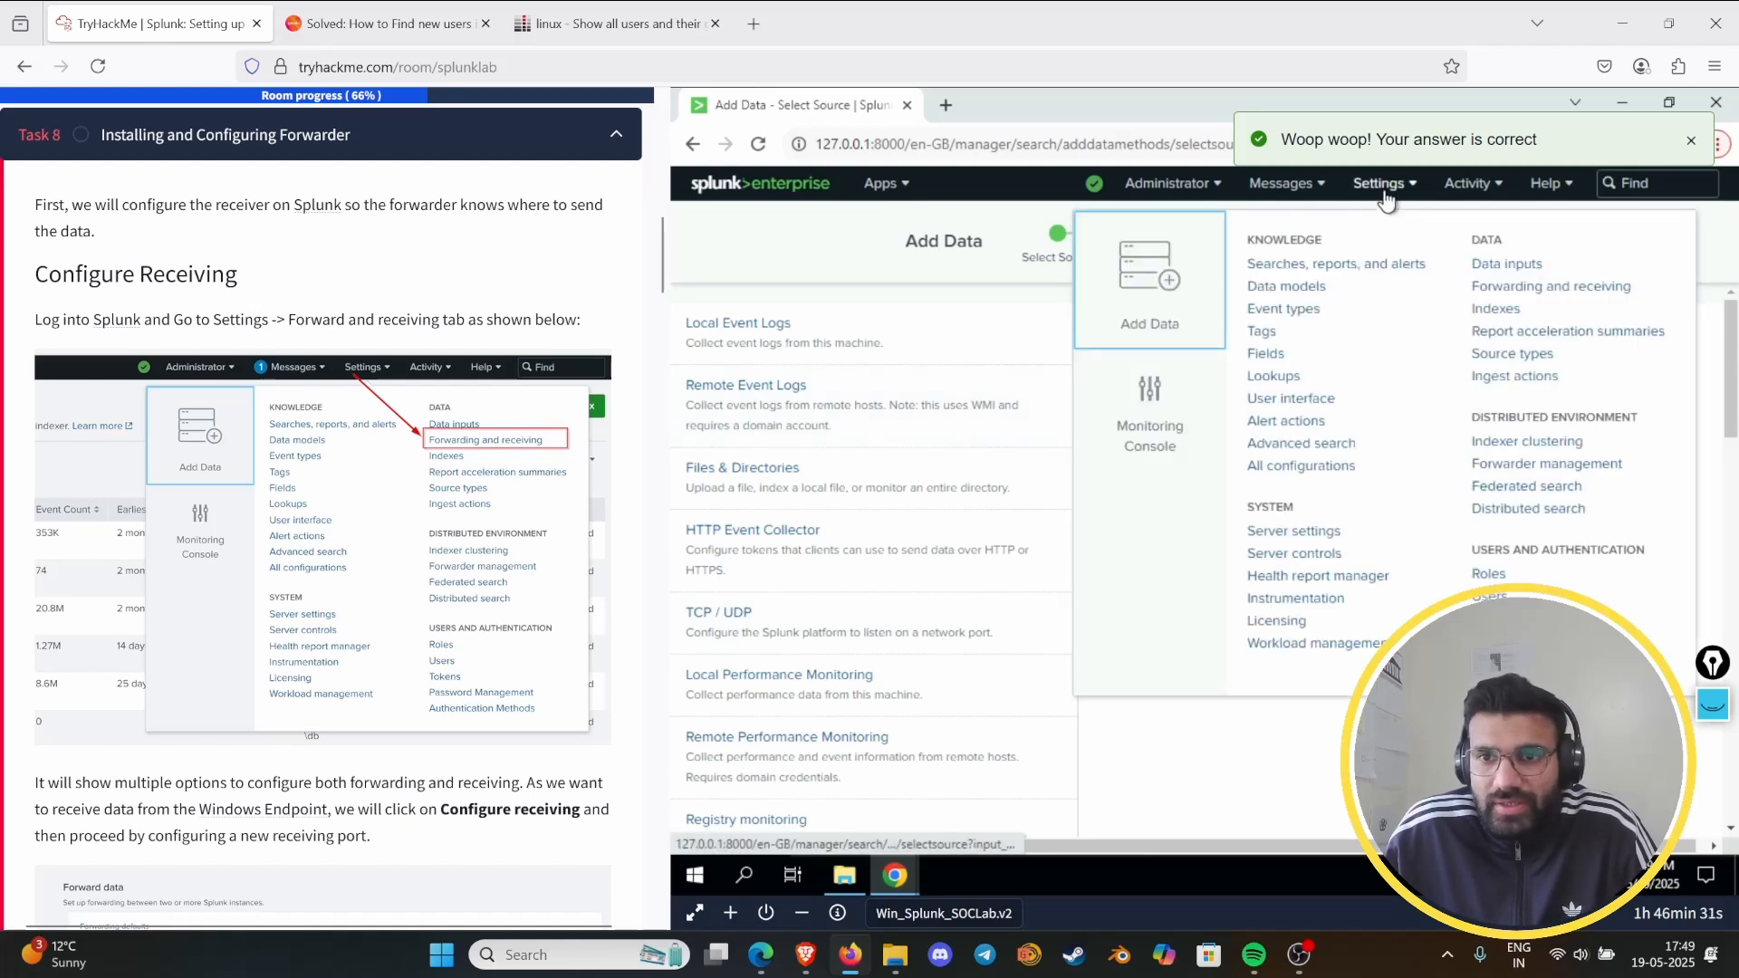
left_click(1529, 287)
- Configure Splunk to receive forwarder data by adding and saving a new receiving port, 9997
scroll(306, 536, "down", 4)
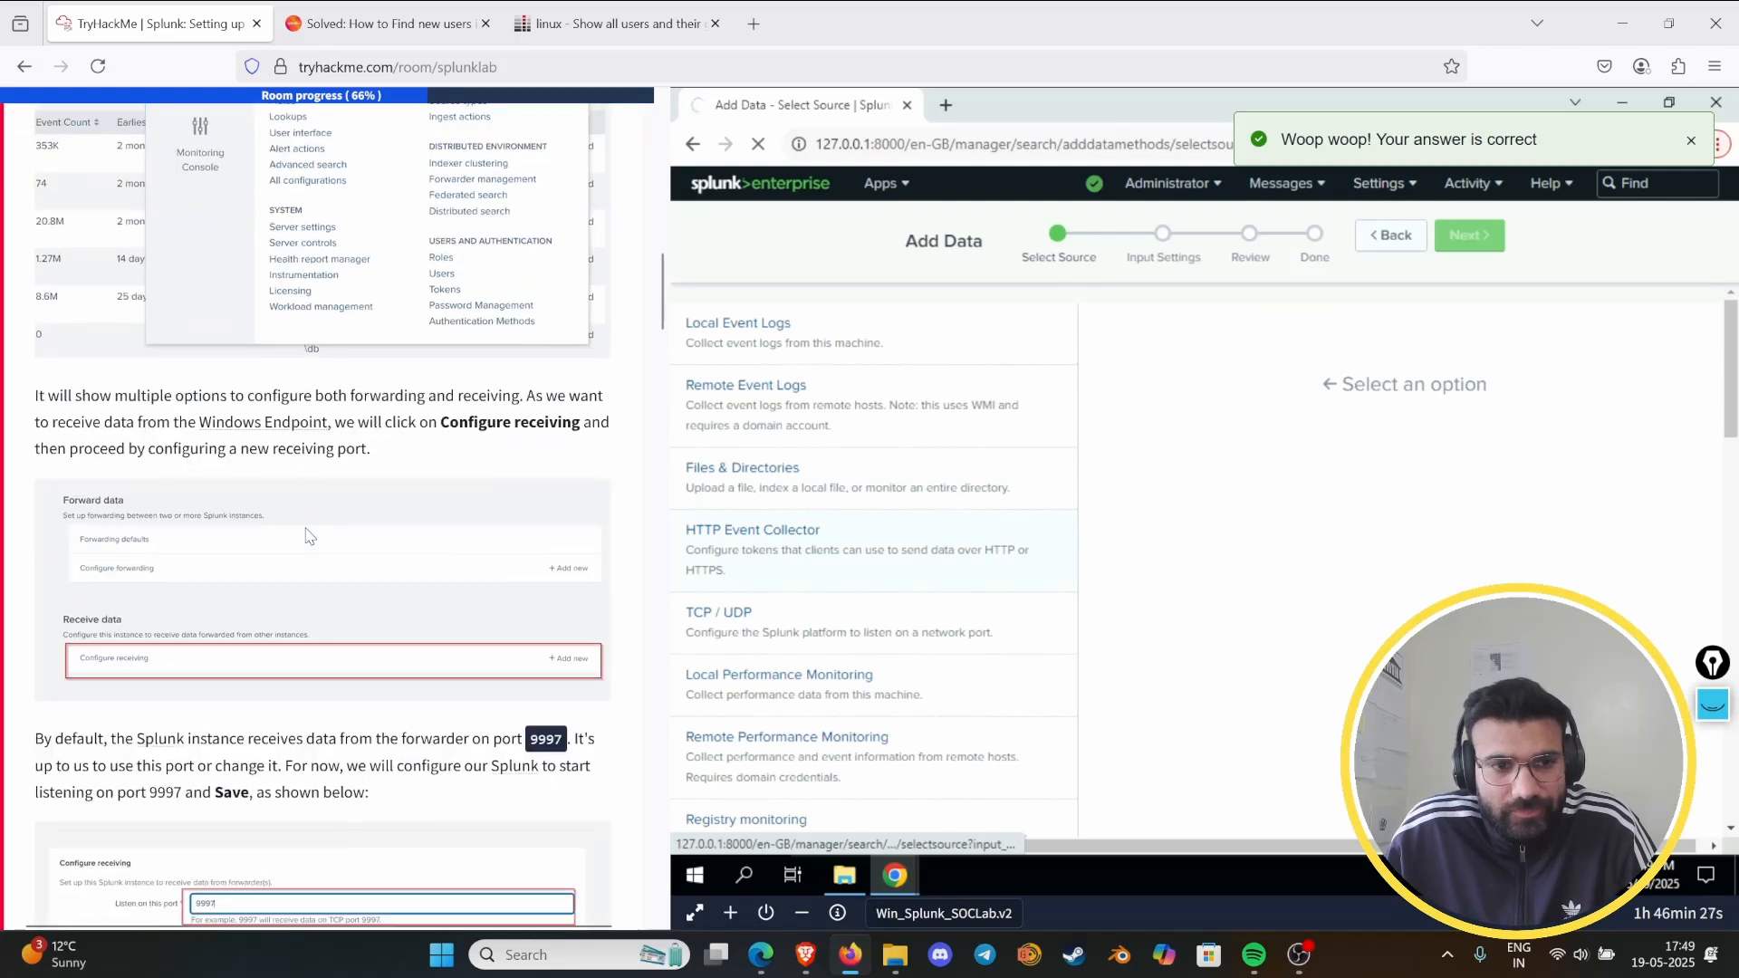
scroll(336, 513, "down", 2)
scroll(337, 512, "down", 1)
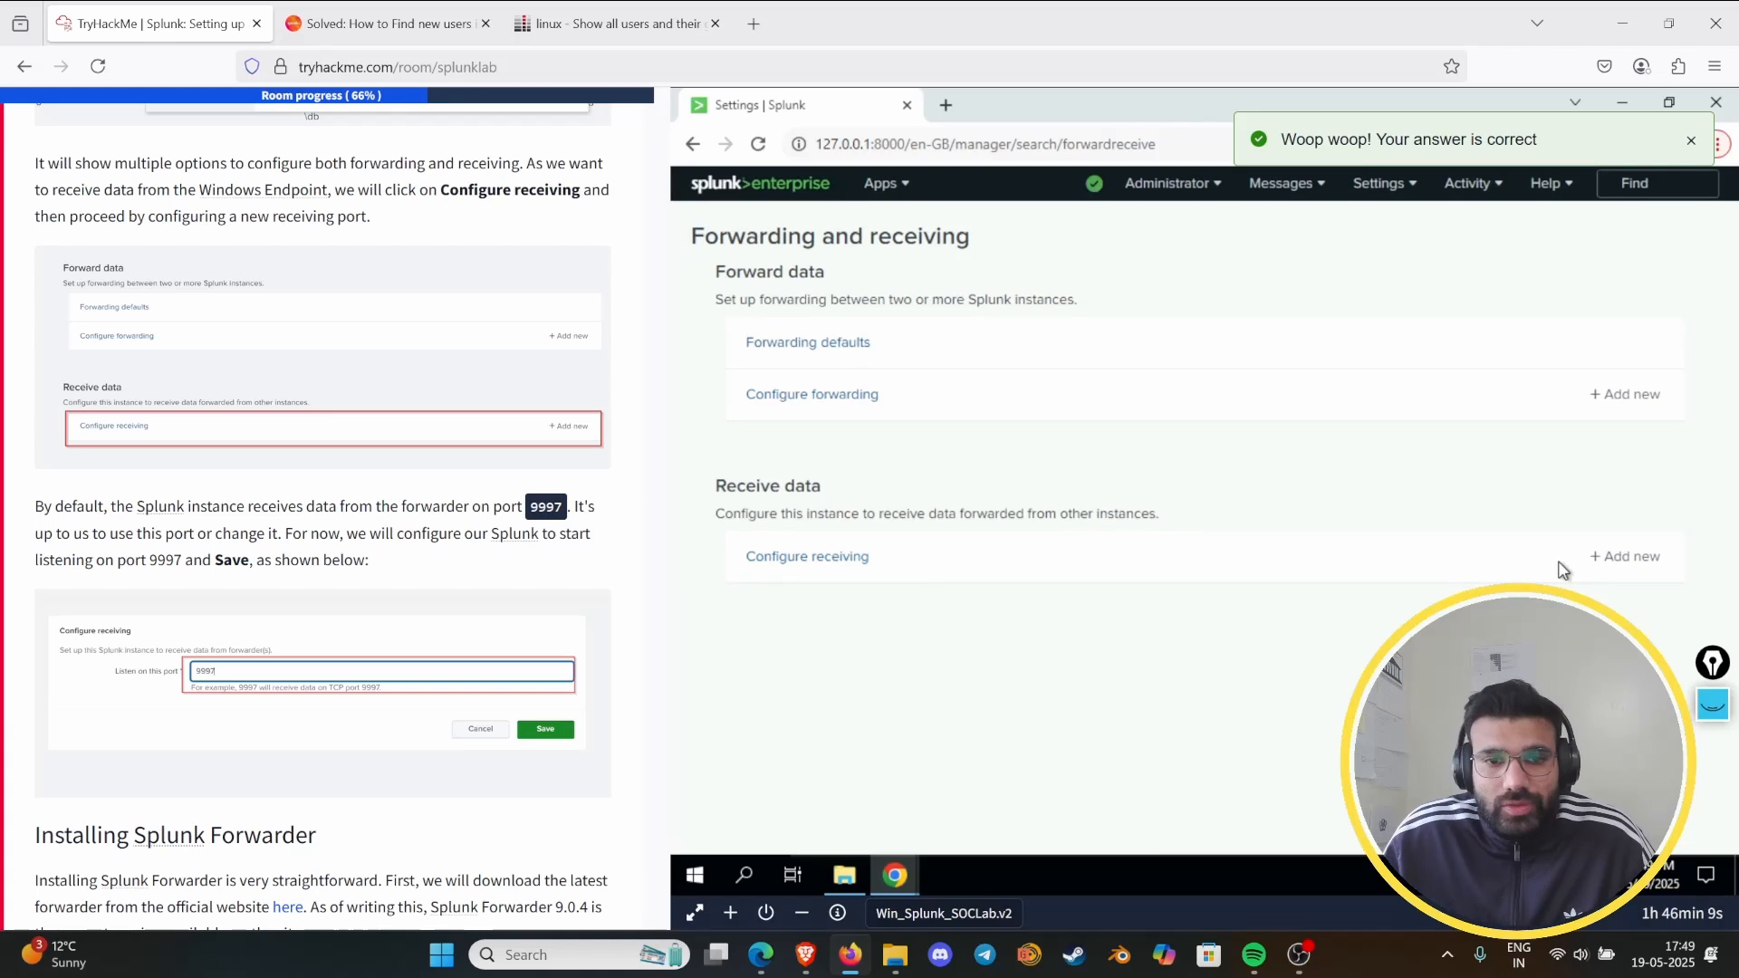
left_click(820, 561)
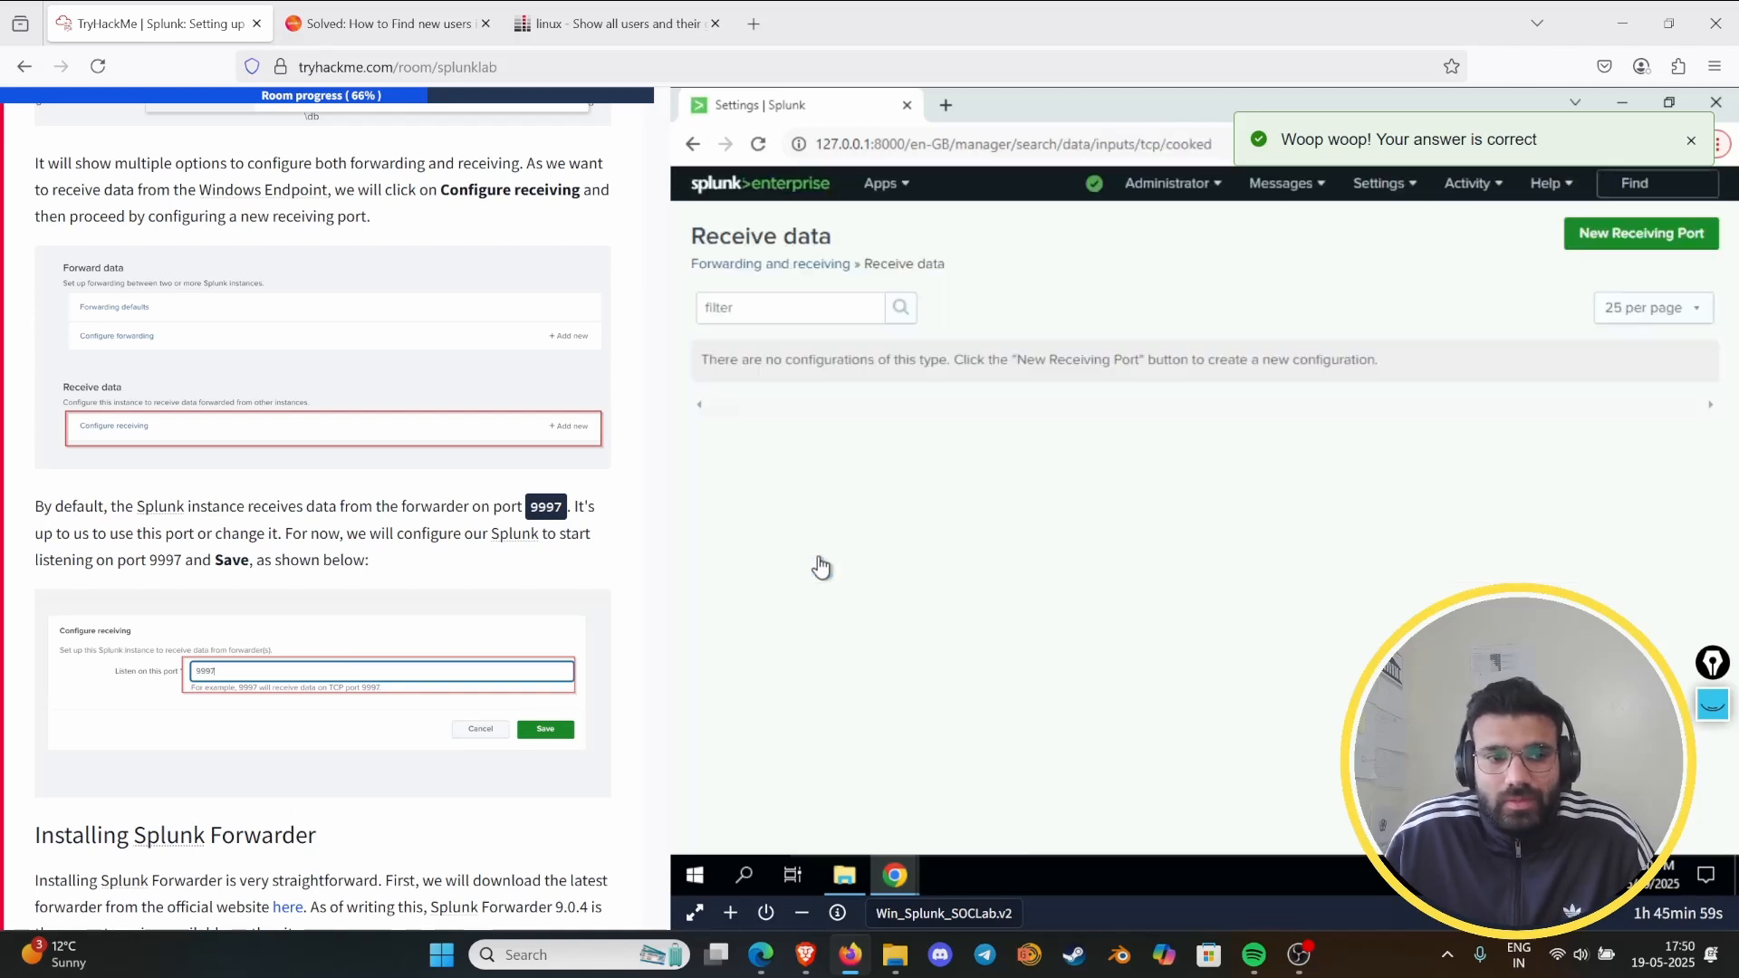
left_click(1662, 232)
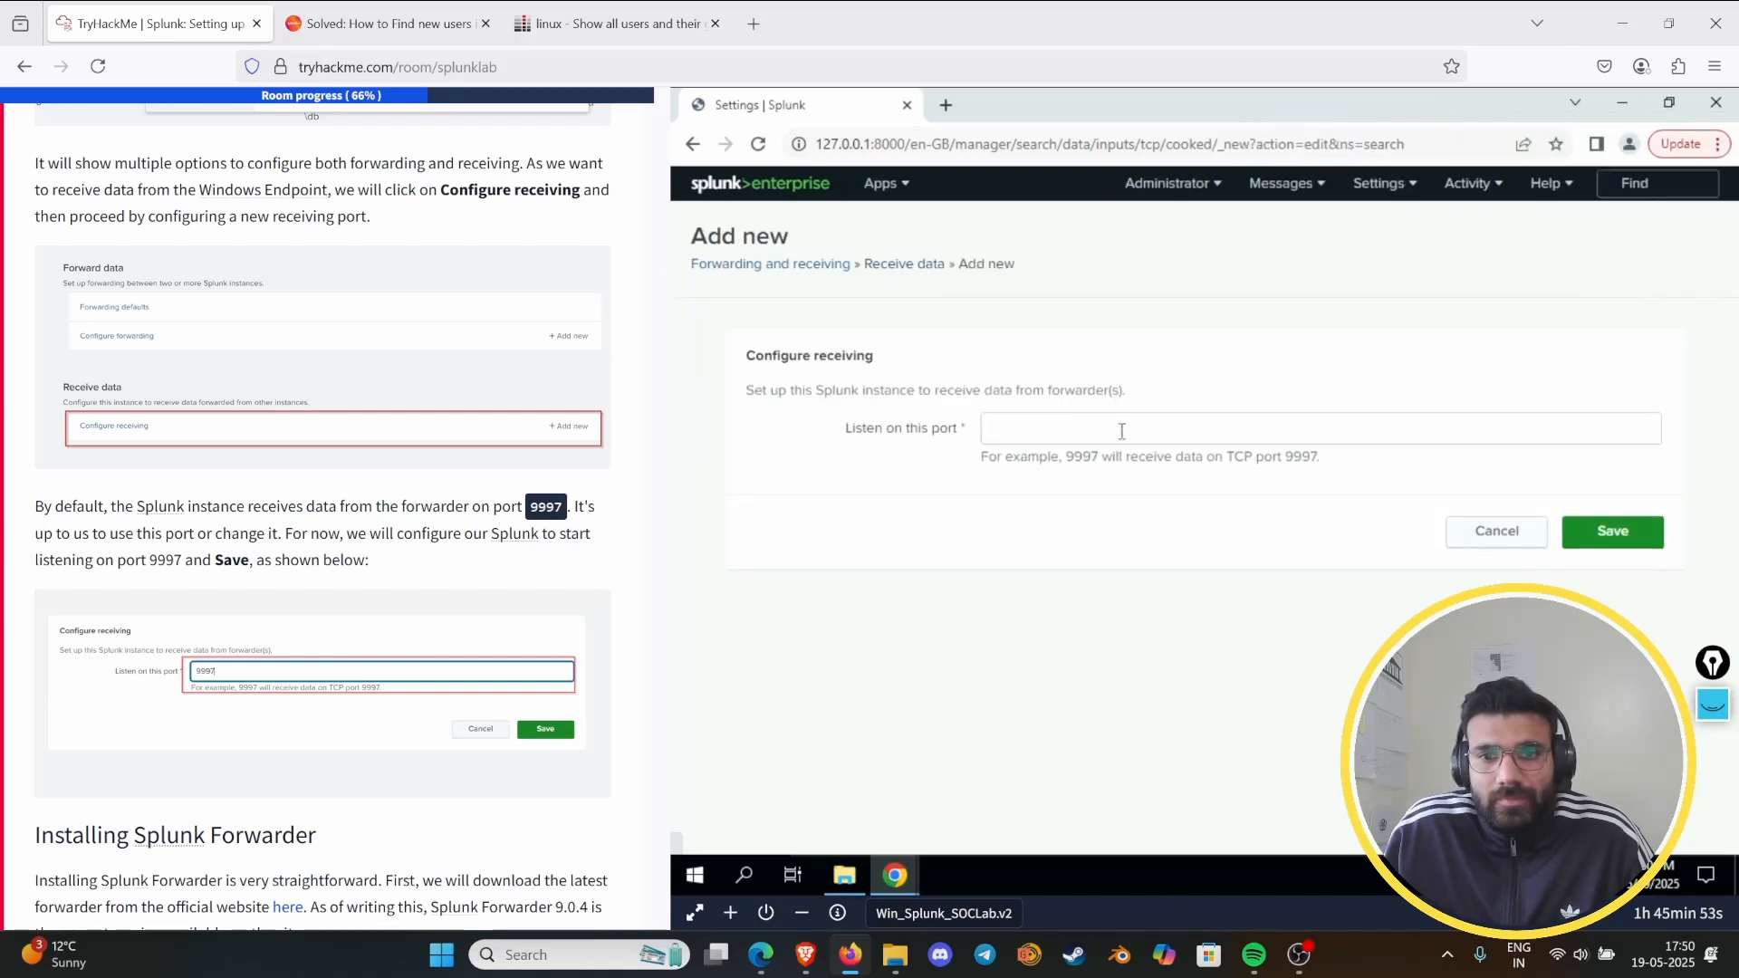
left_click(1129, 426)
type("9997")
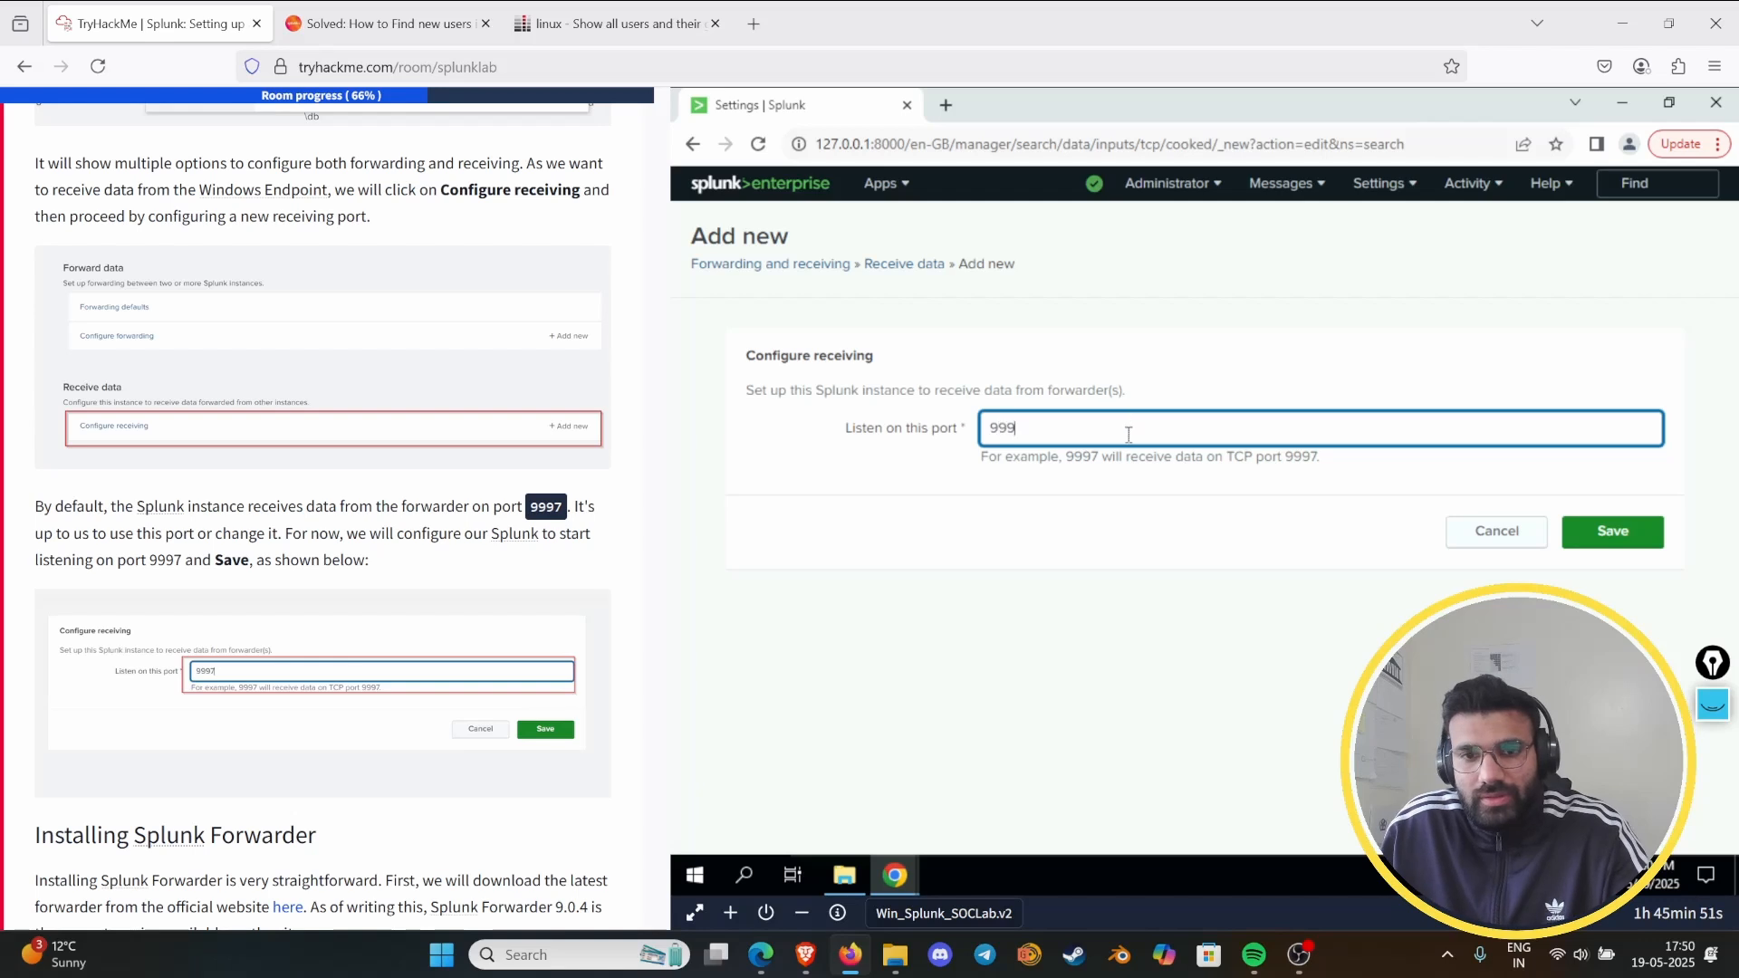
left_click(1616, 534)
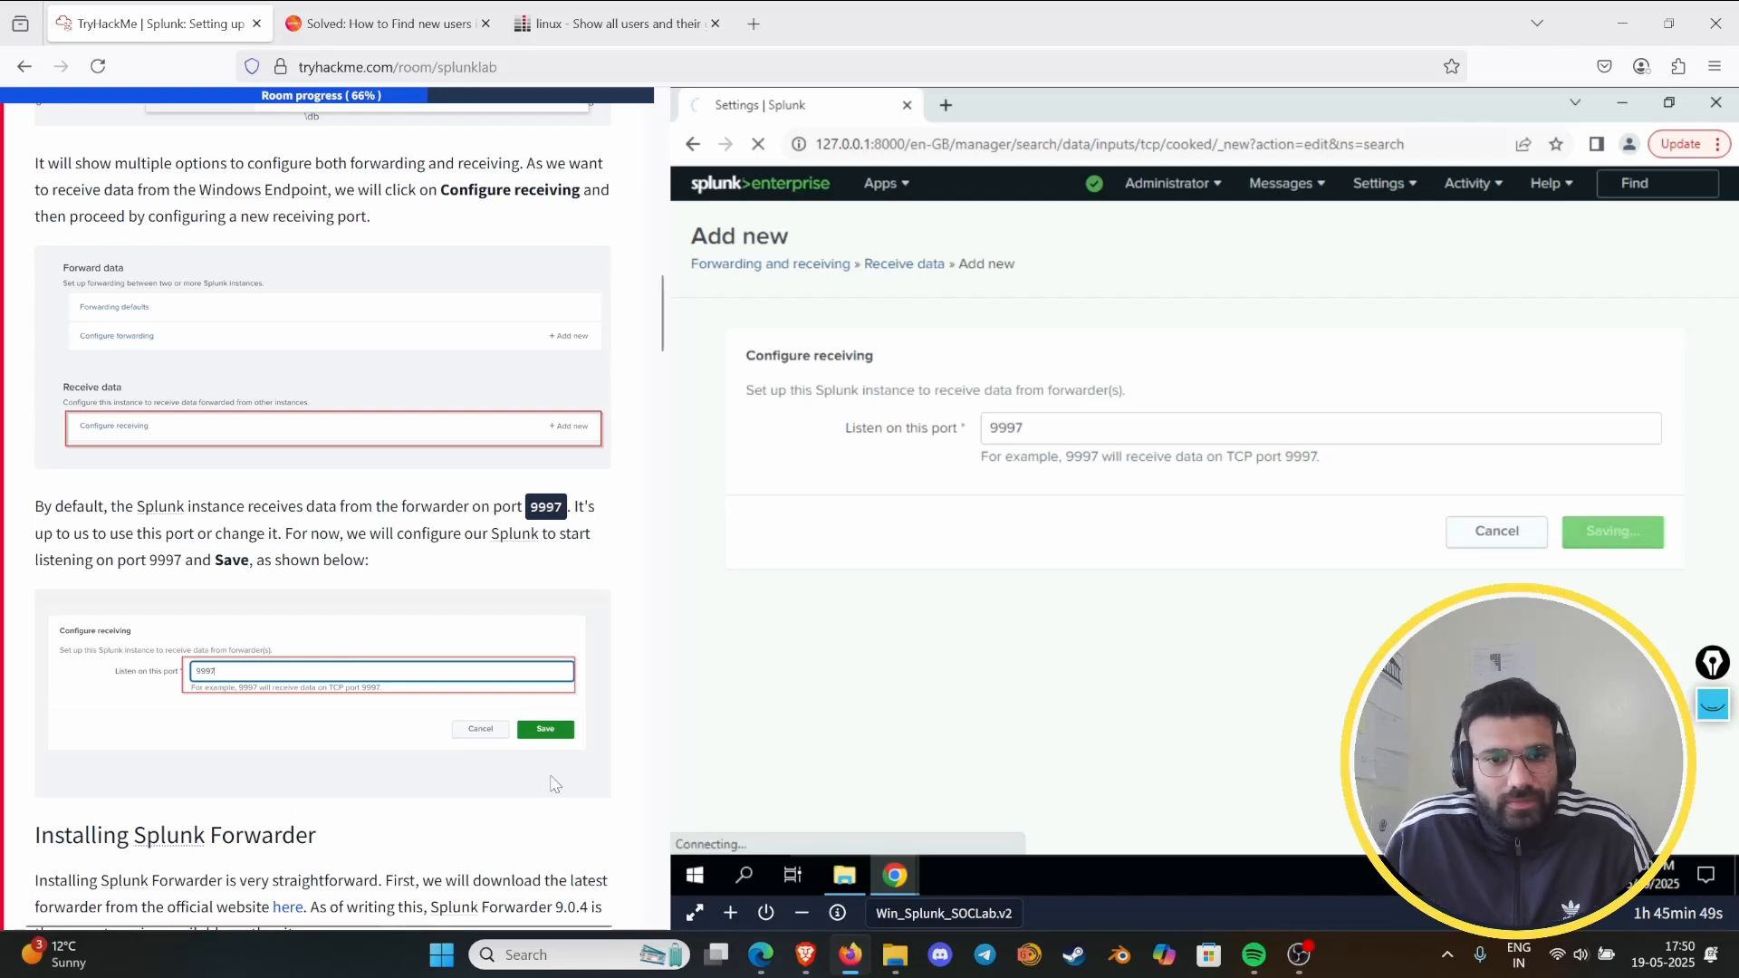
- Launch the splunk-forwarder installer from the Downloads folder on the lab machine
scroll(470, 510, "down", 3)
scroll(470, 510, "up", 7)
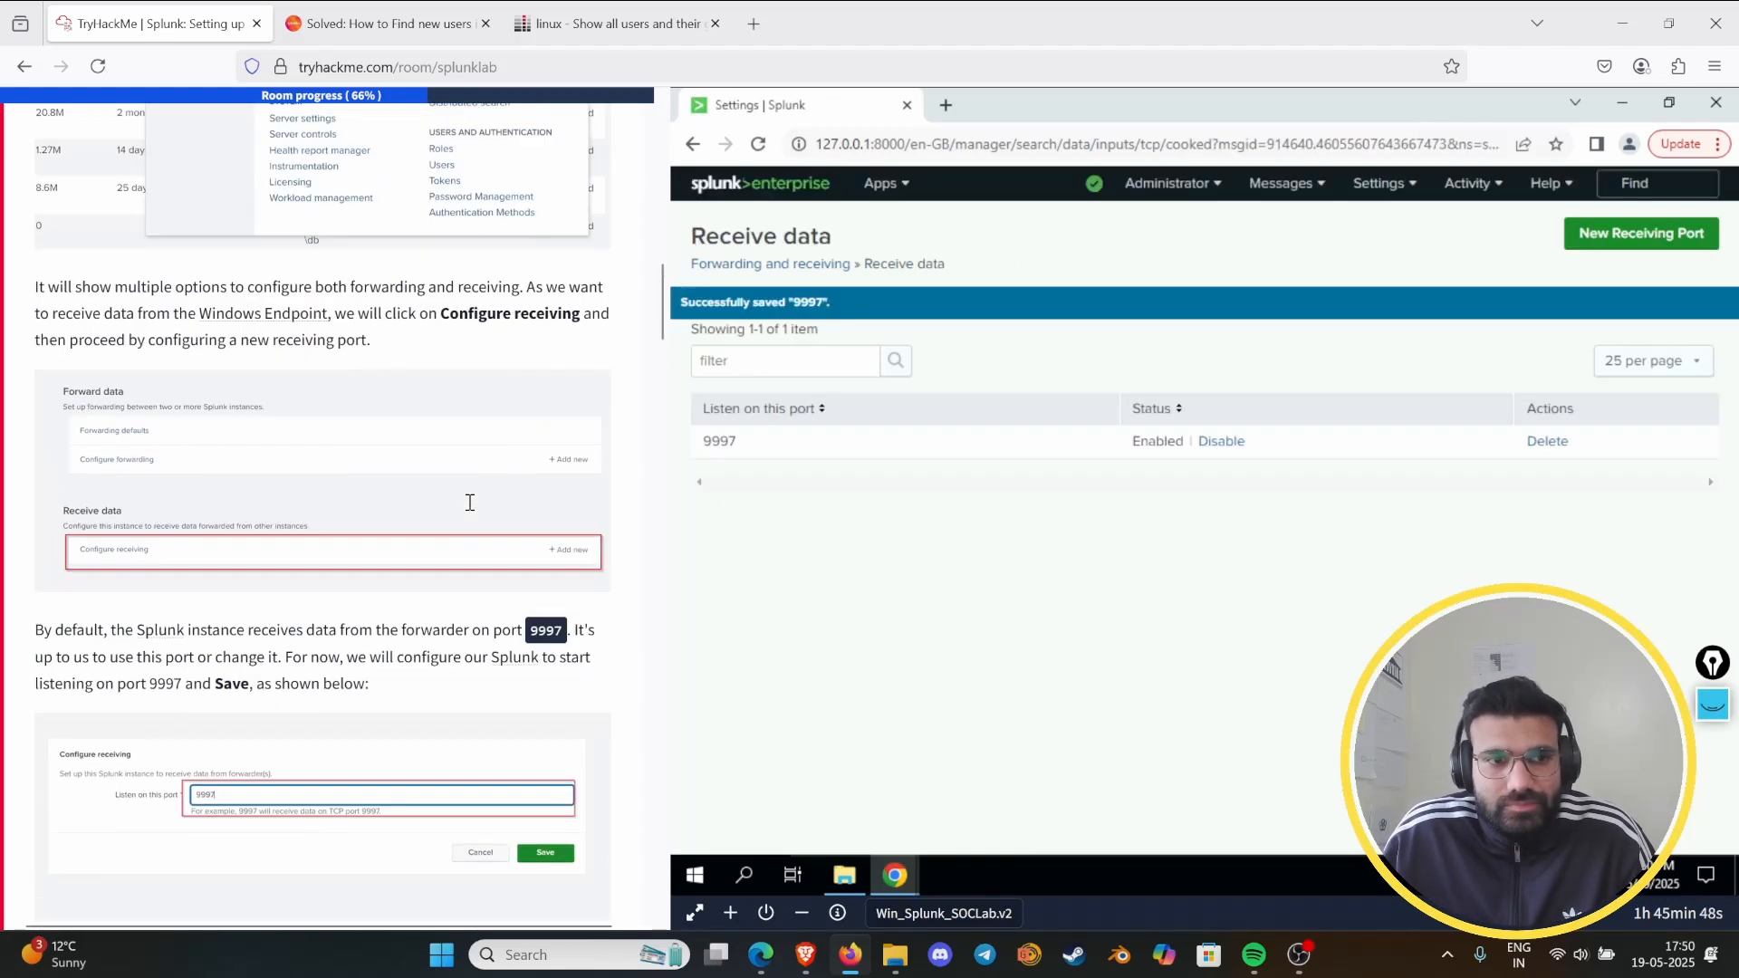
scroll(451, 481, "down", 3)
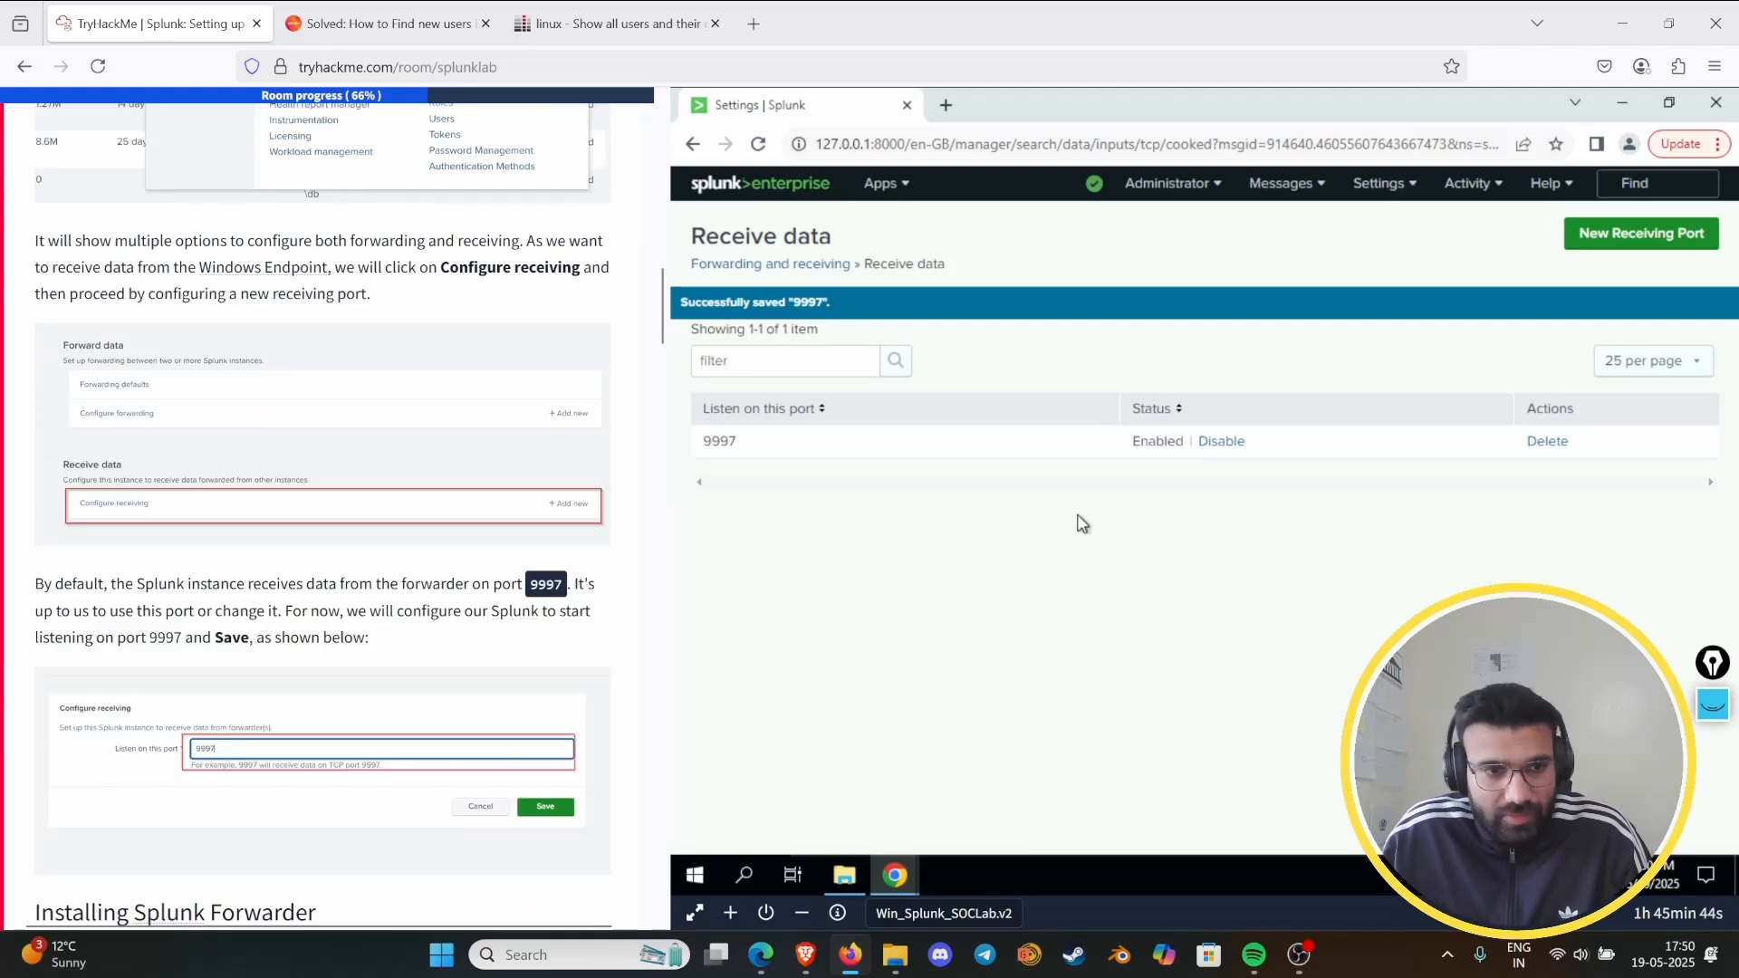
scroll(391, 481, "up", 5)
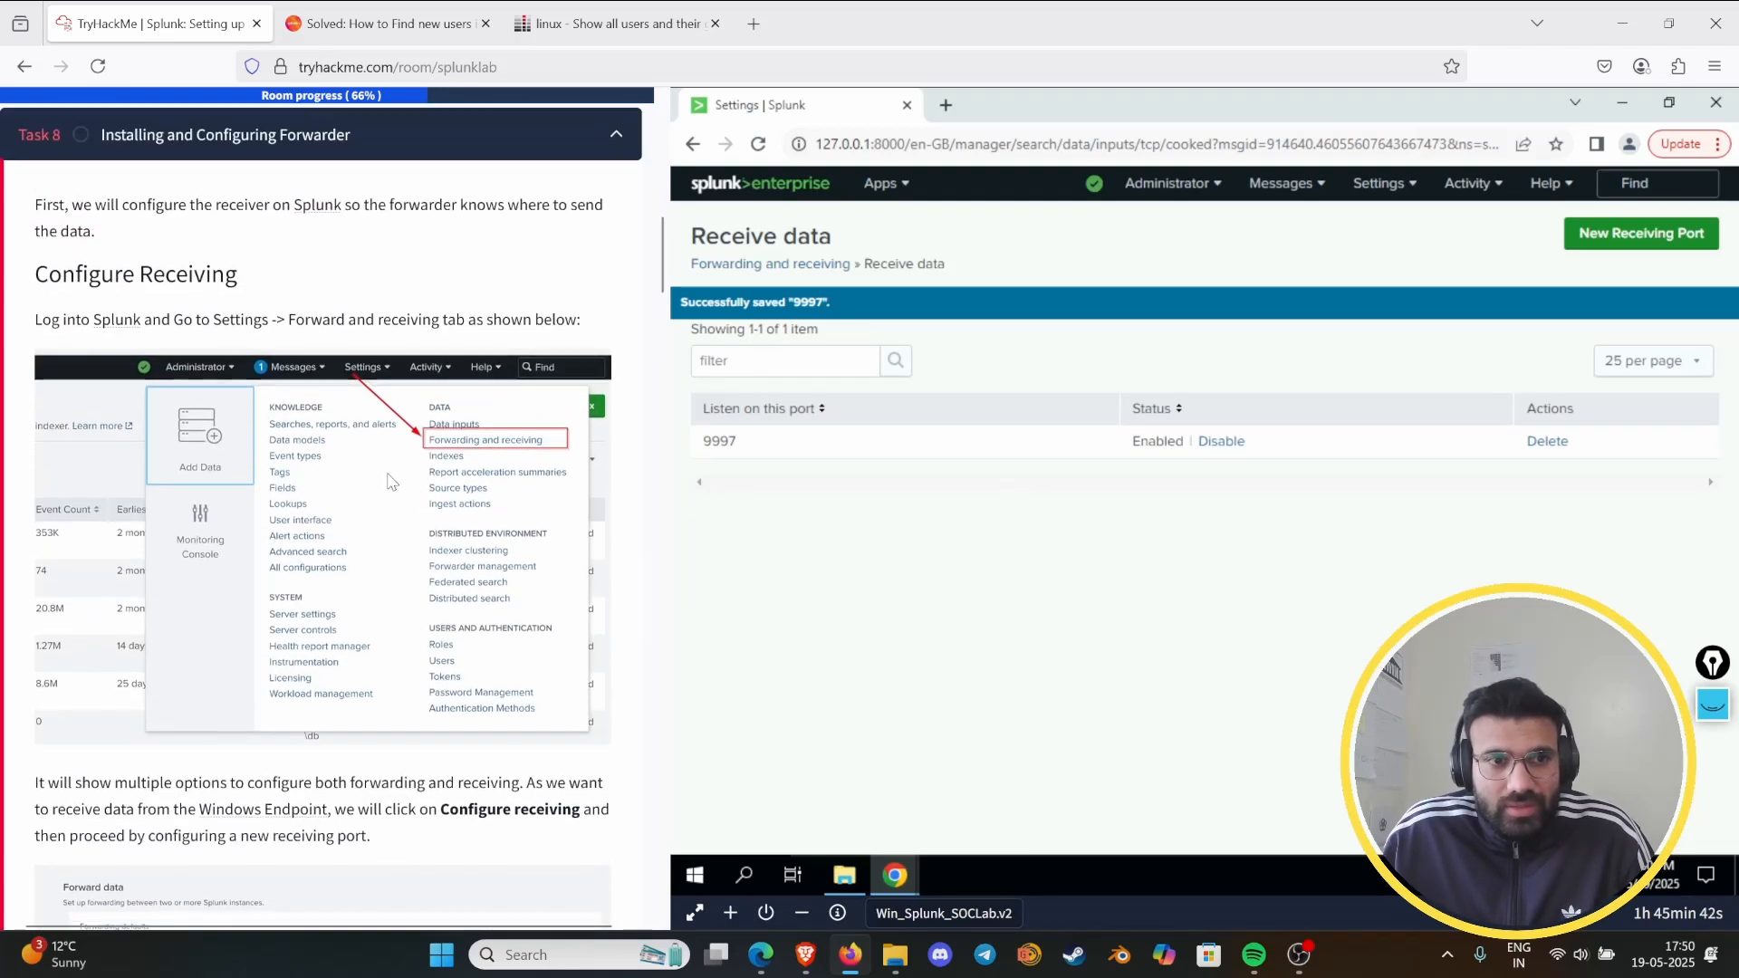
scroll(350, 462, "down", 10)
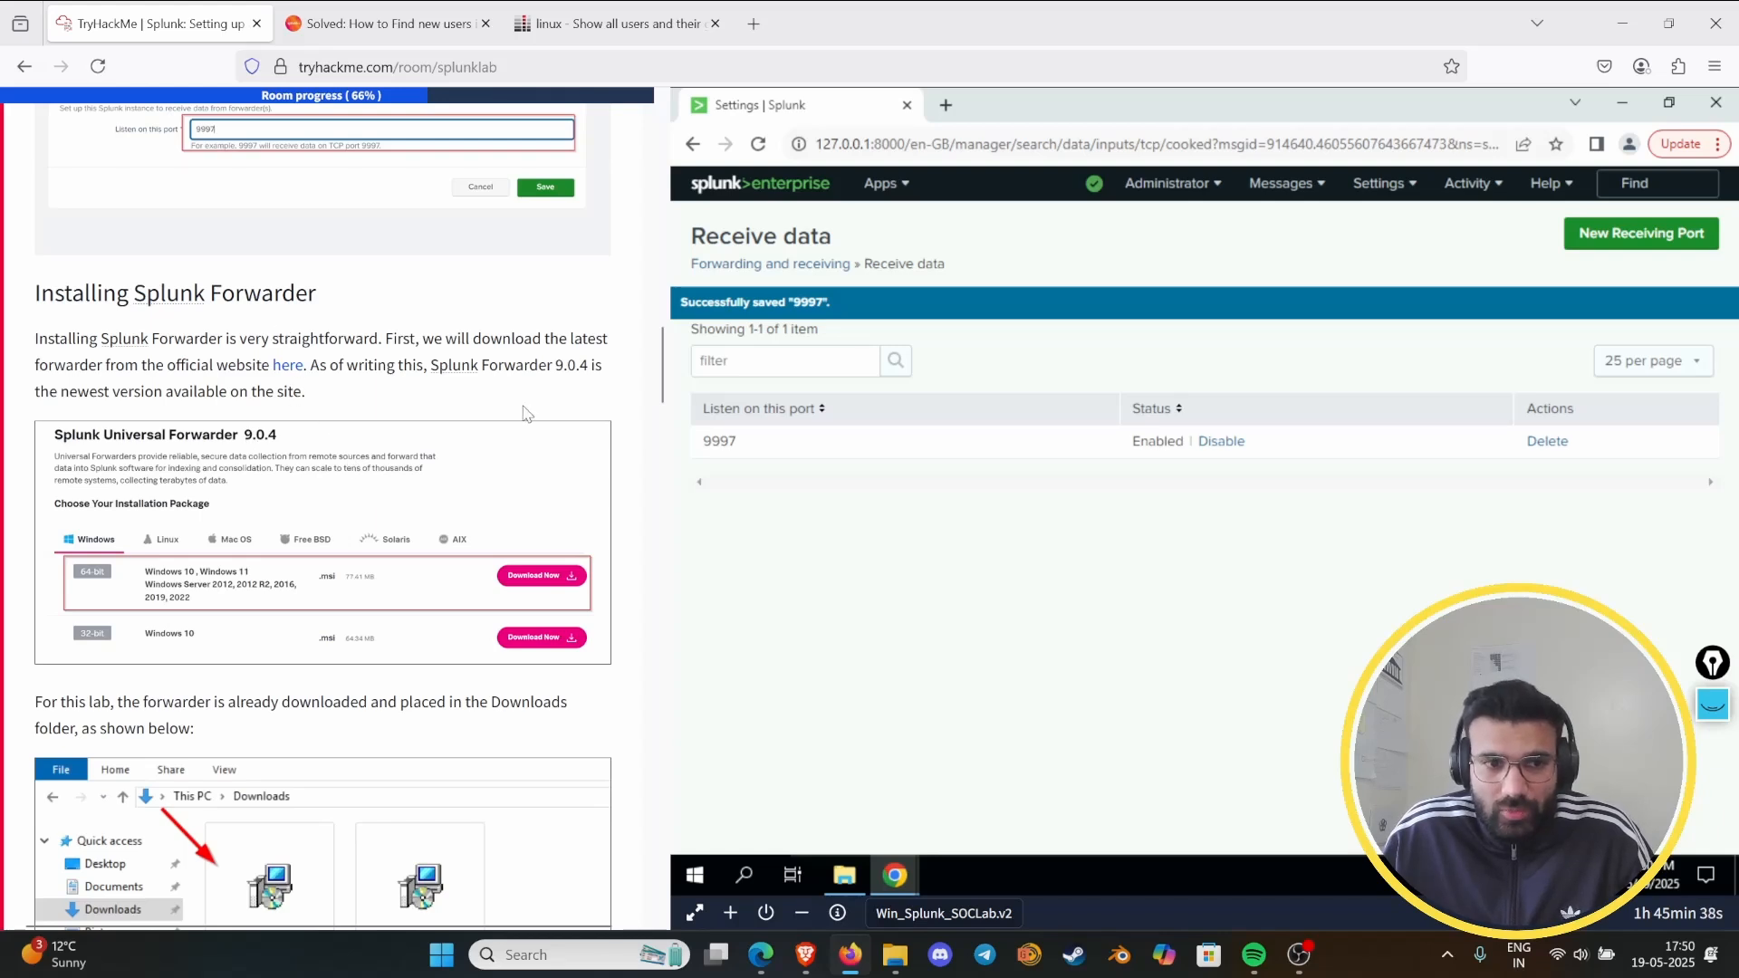
scroll(496, 399, "down", 4)
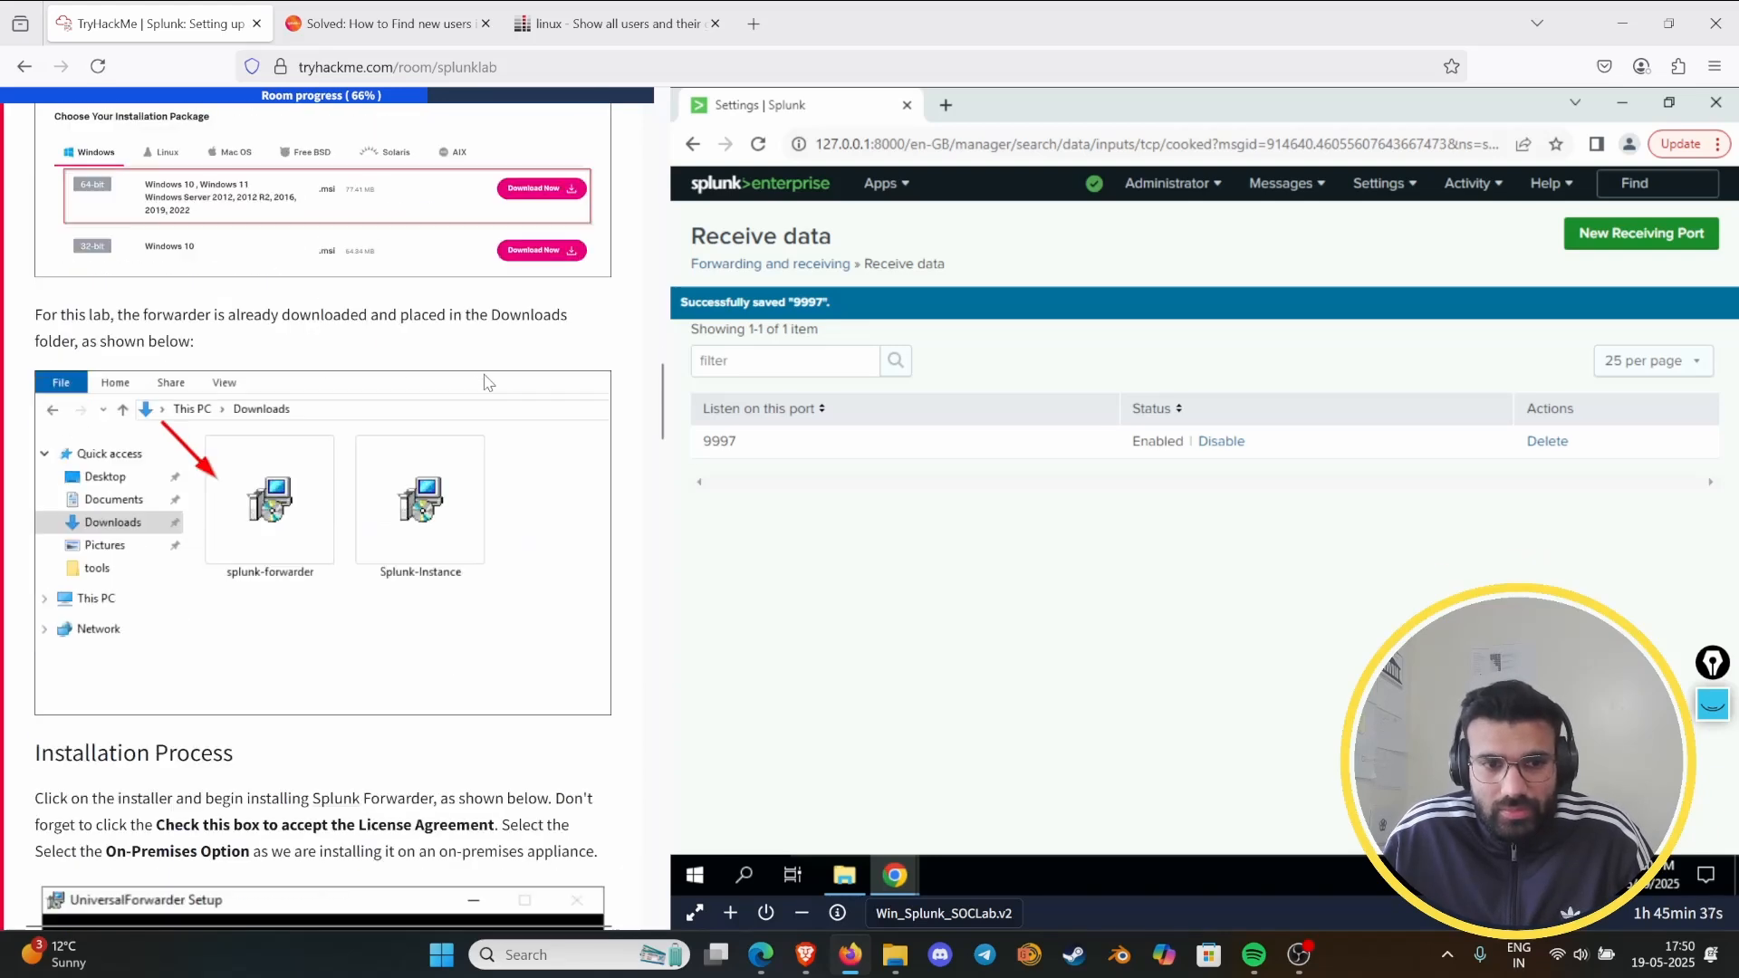
left_click(844, 874)
left_click(1019, 489)
double_click(1105, 444)
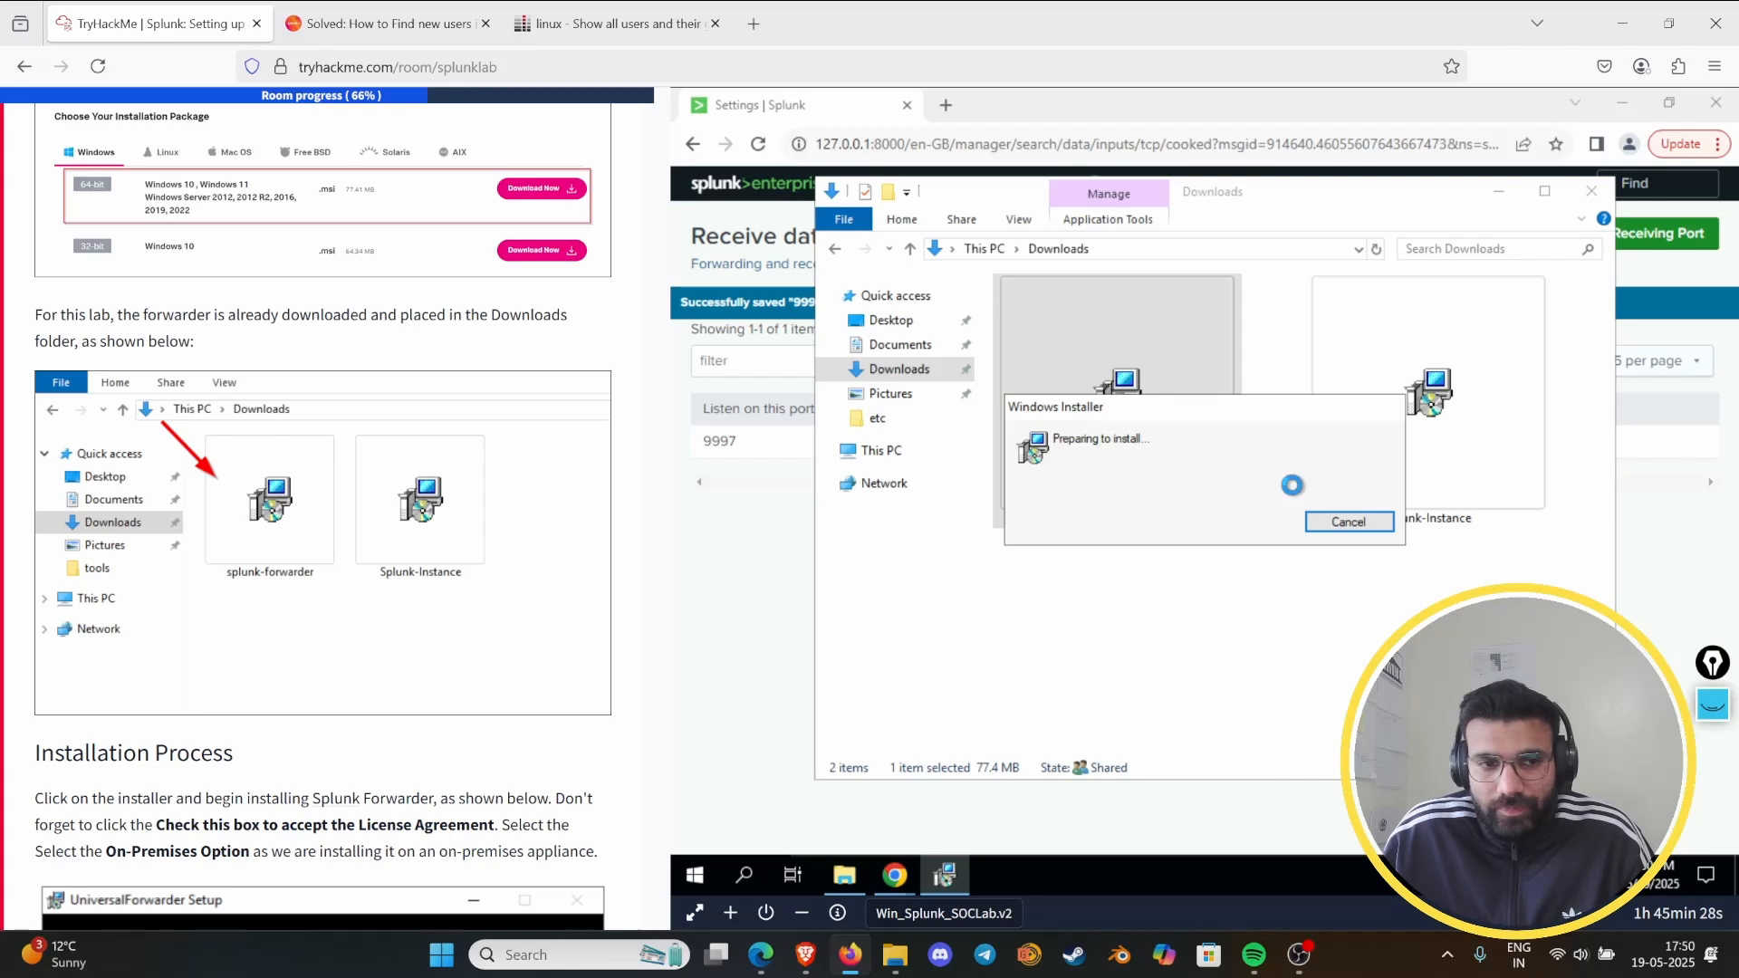
- Accept the license agreement in the UniversalForwarder Setup and continue with the on-premises Splunk Enterprise instance option
scroll(363, 689, "down", 8)
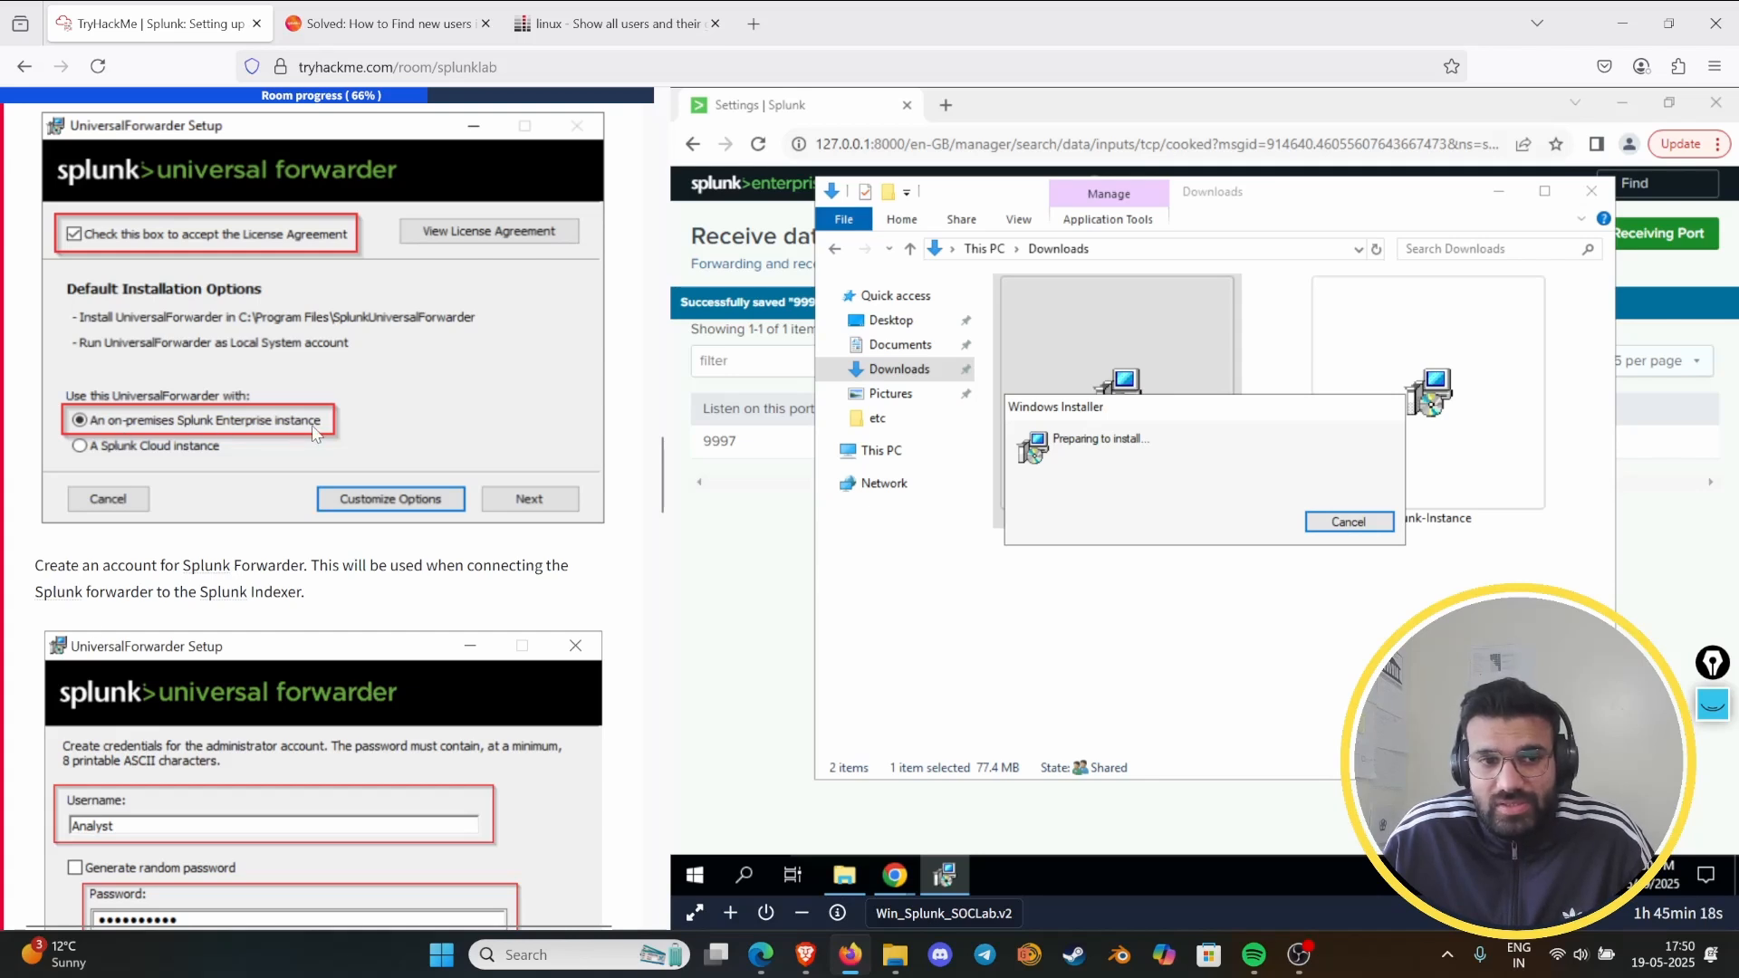
scroll(316, 433, "down", 4)
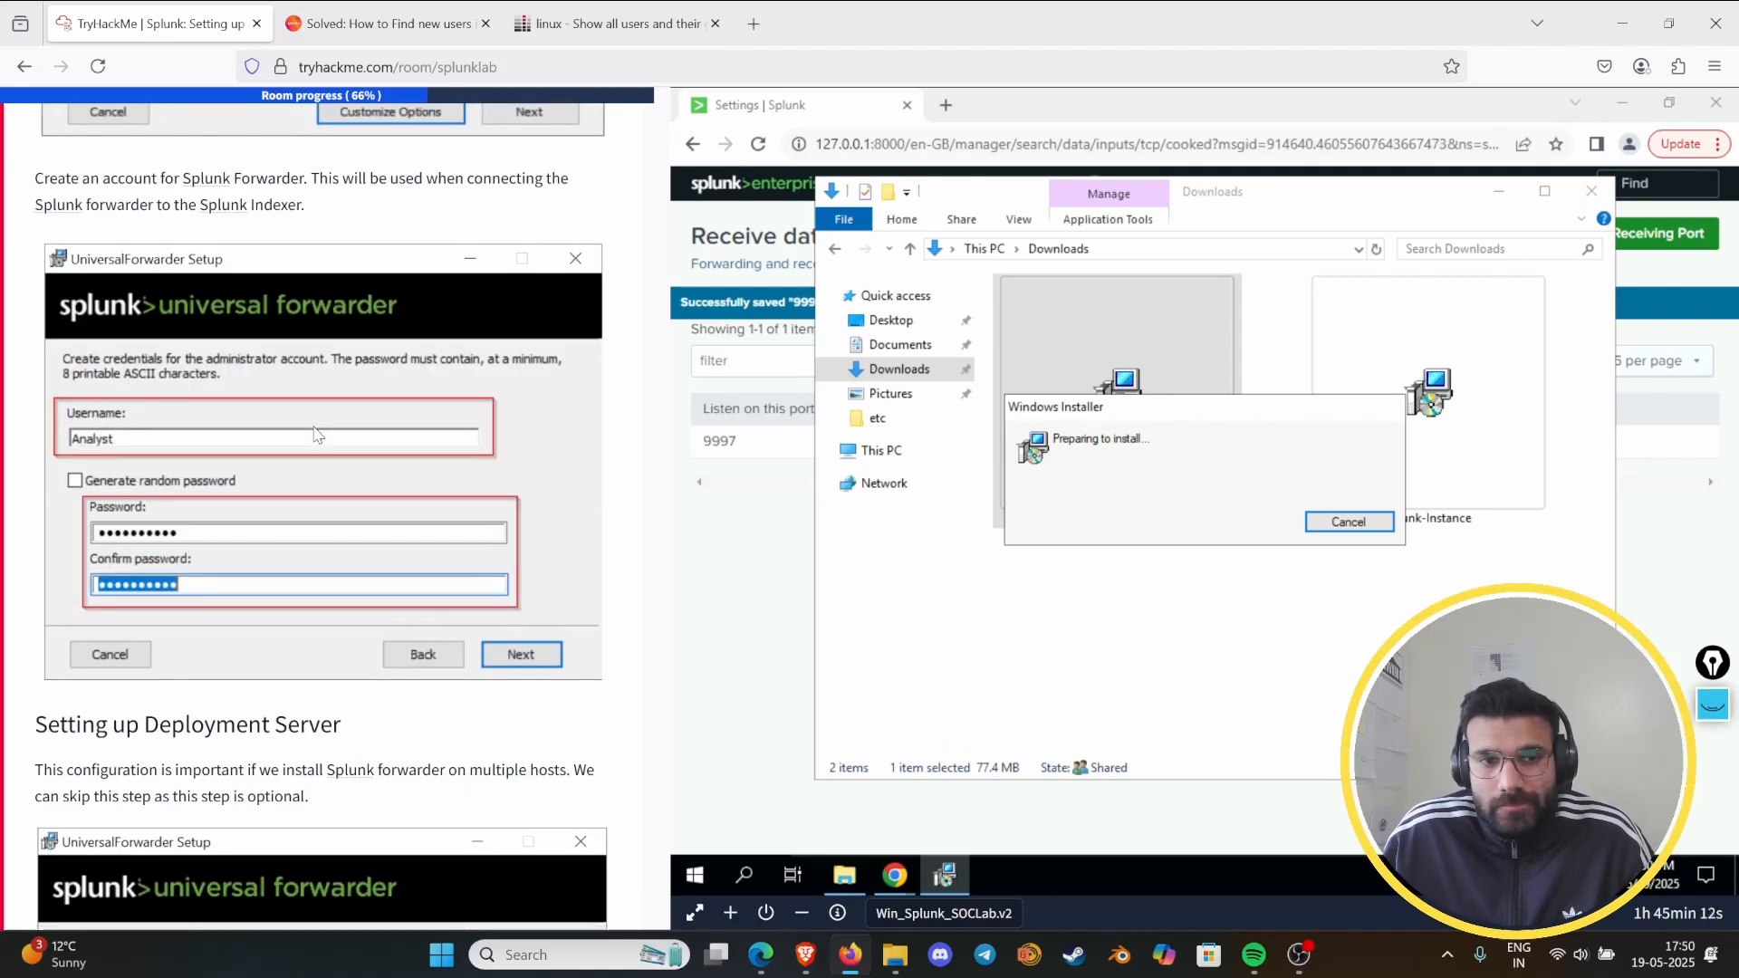
scroll(316, 434, "up", 2)
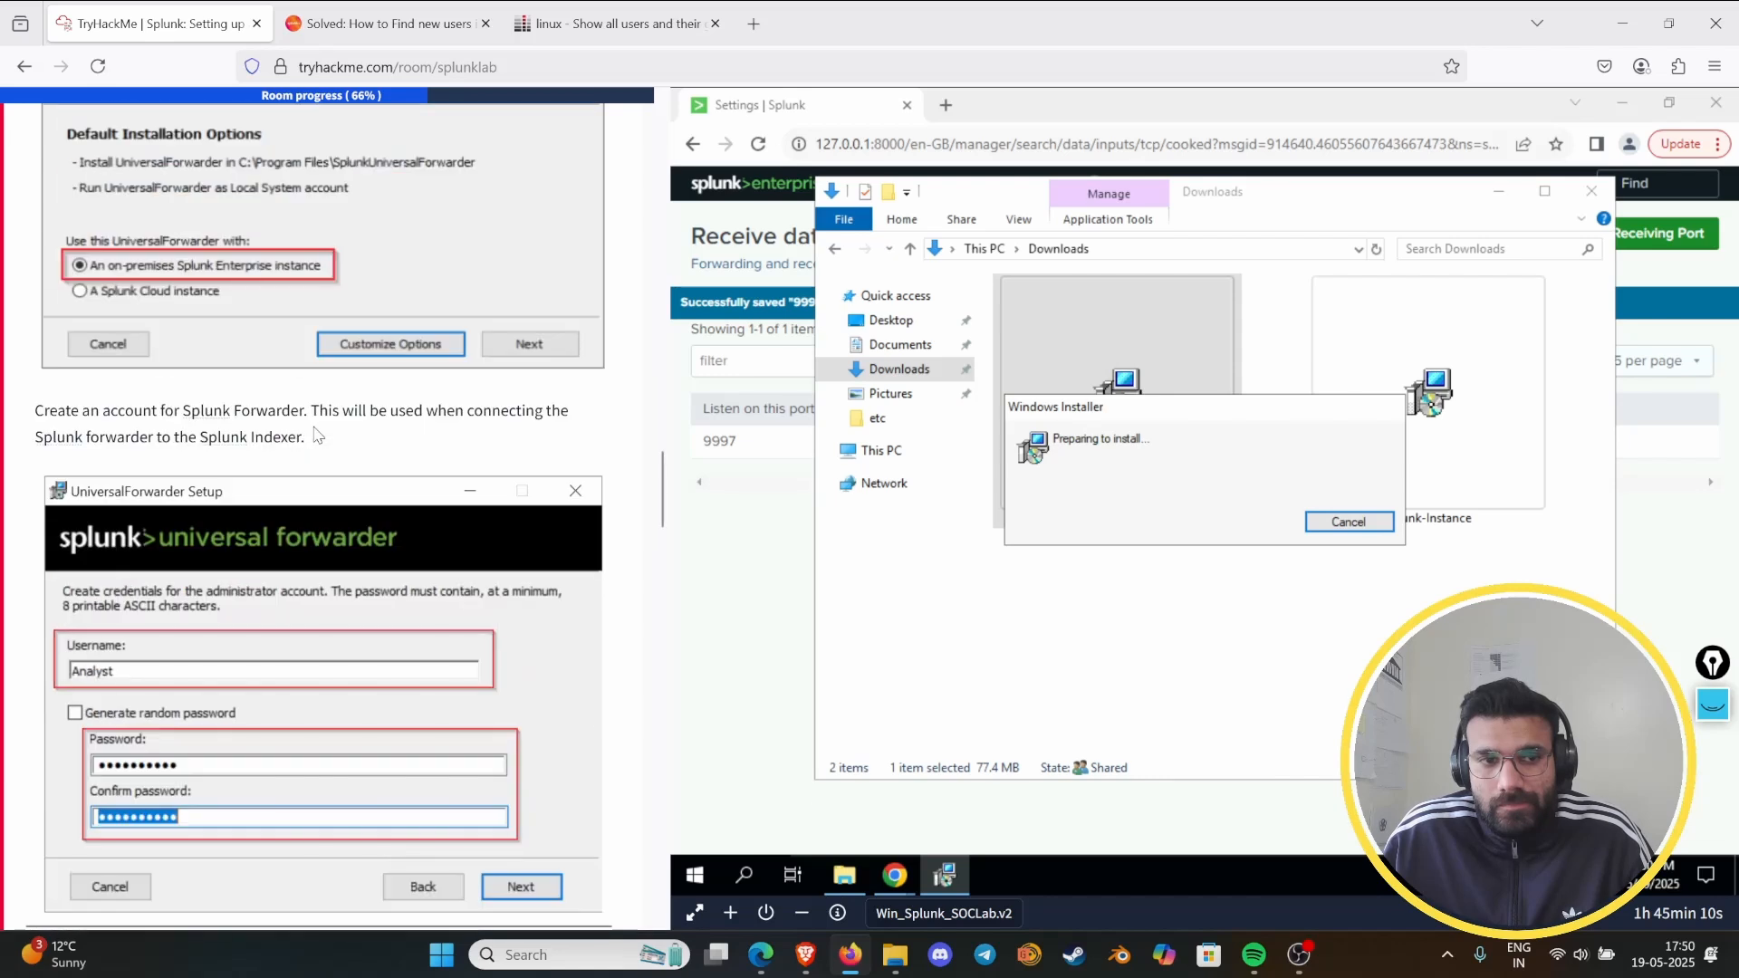
scroll(312, 435, "down", 6)
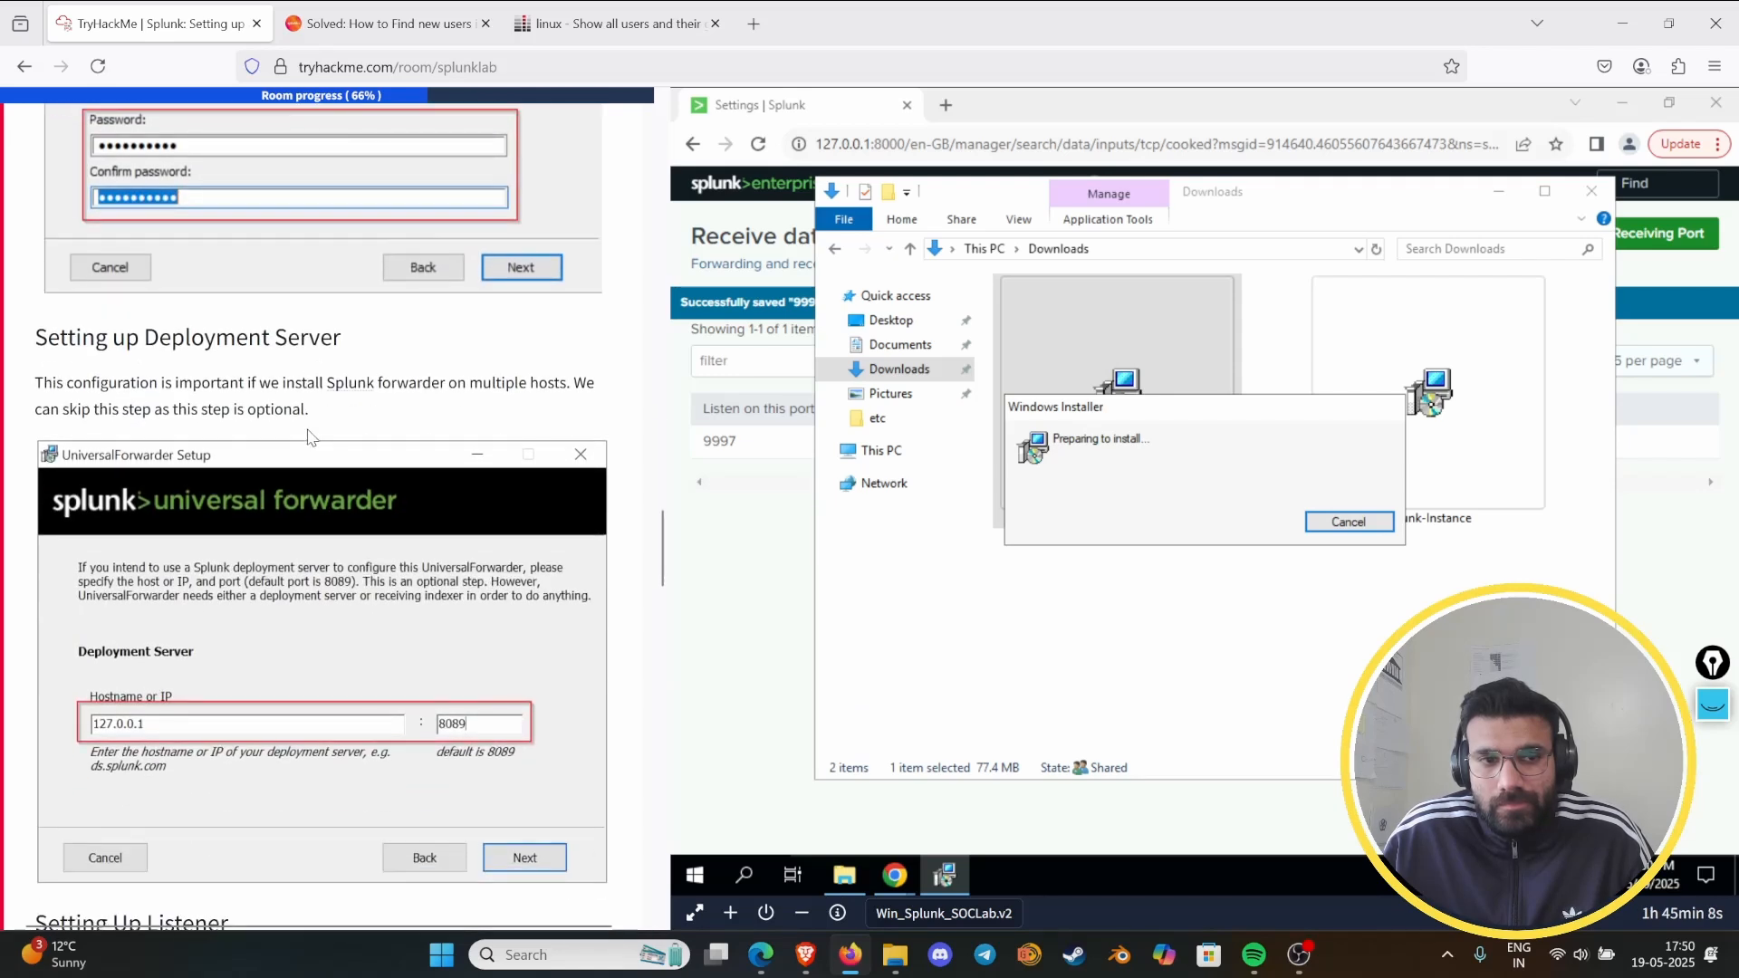
scroll(311, 435, "down", 3)
scroll(310, 435, "up", 10)
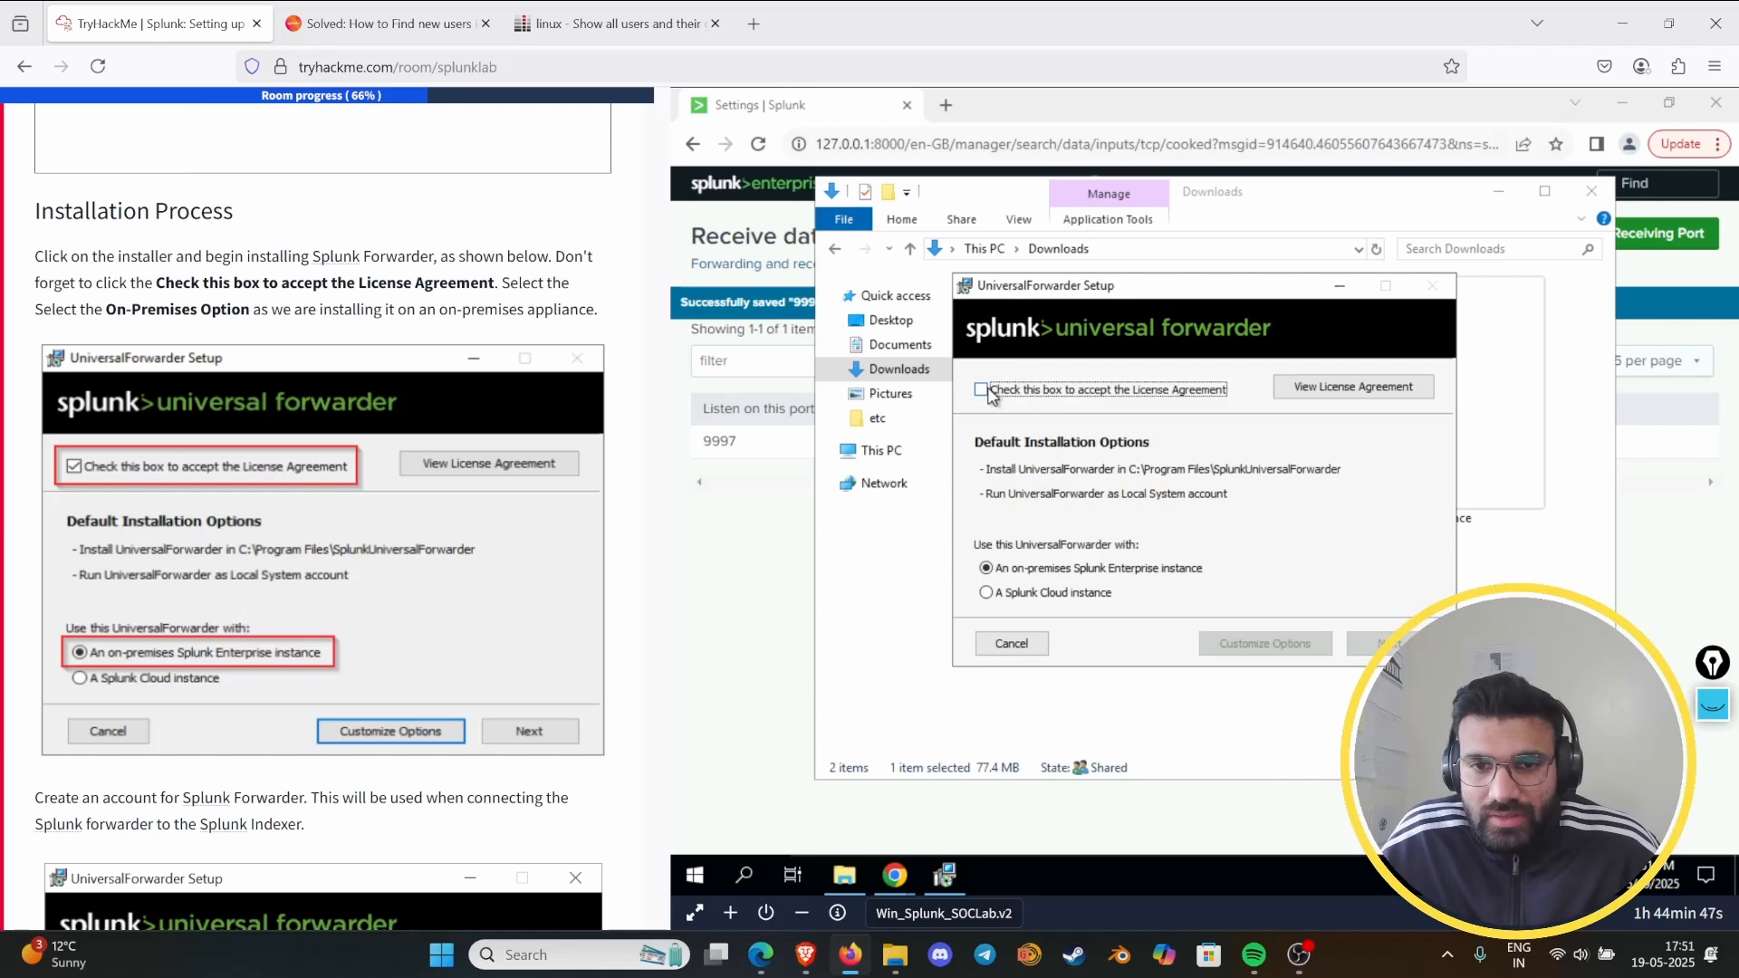
left_click(981, 390)
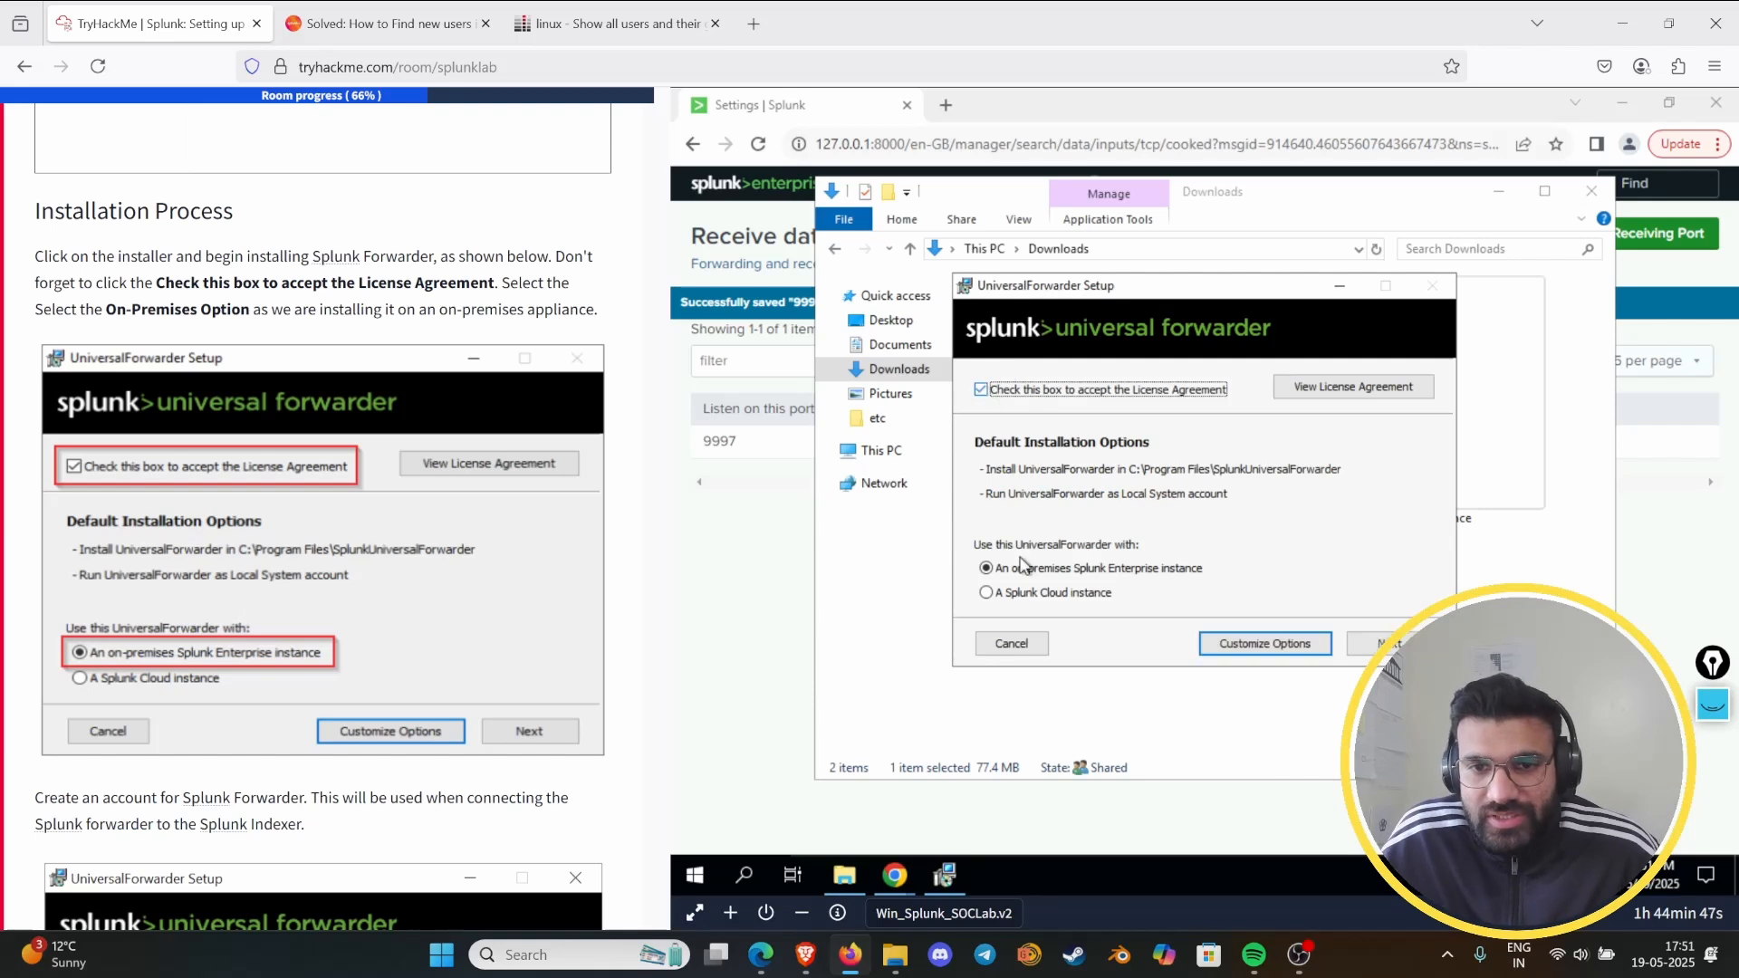
left_click(1385, 646)
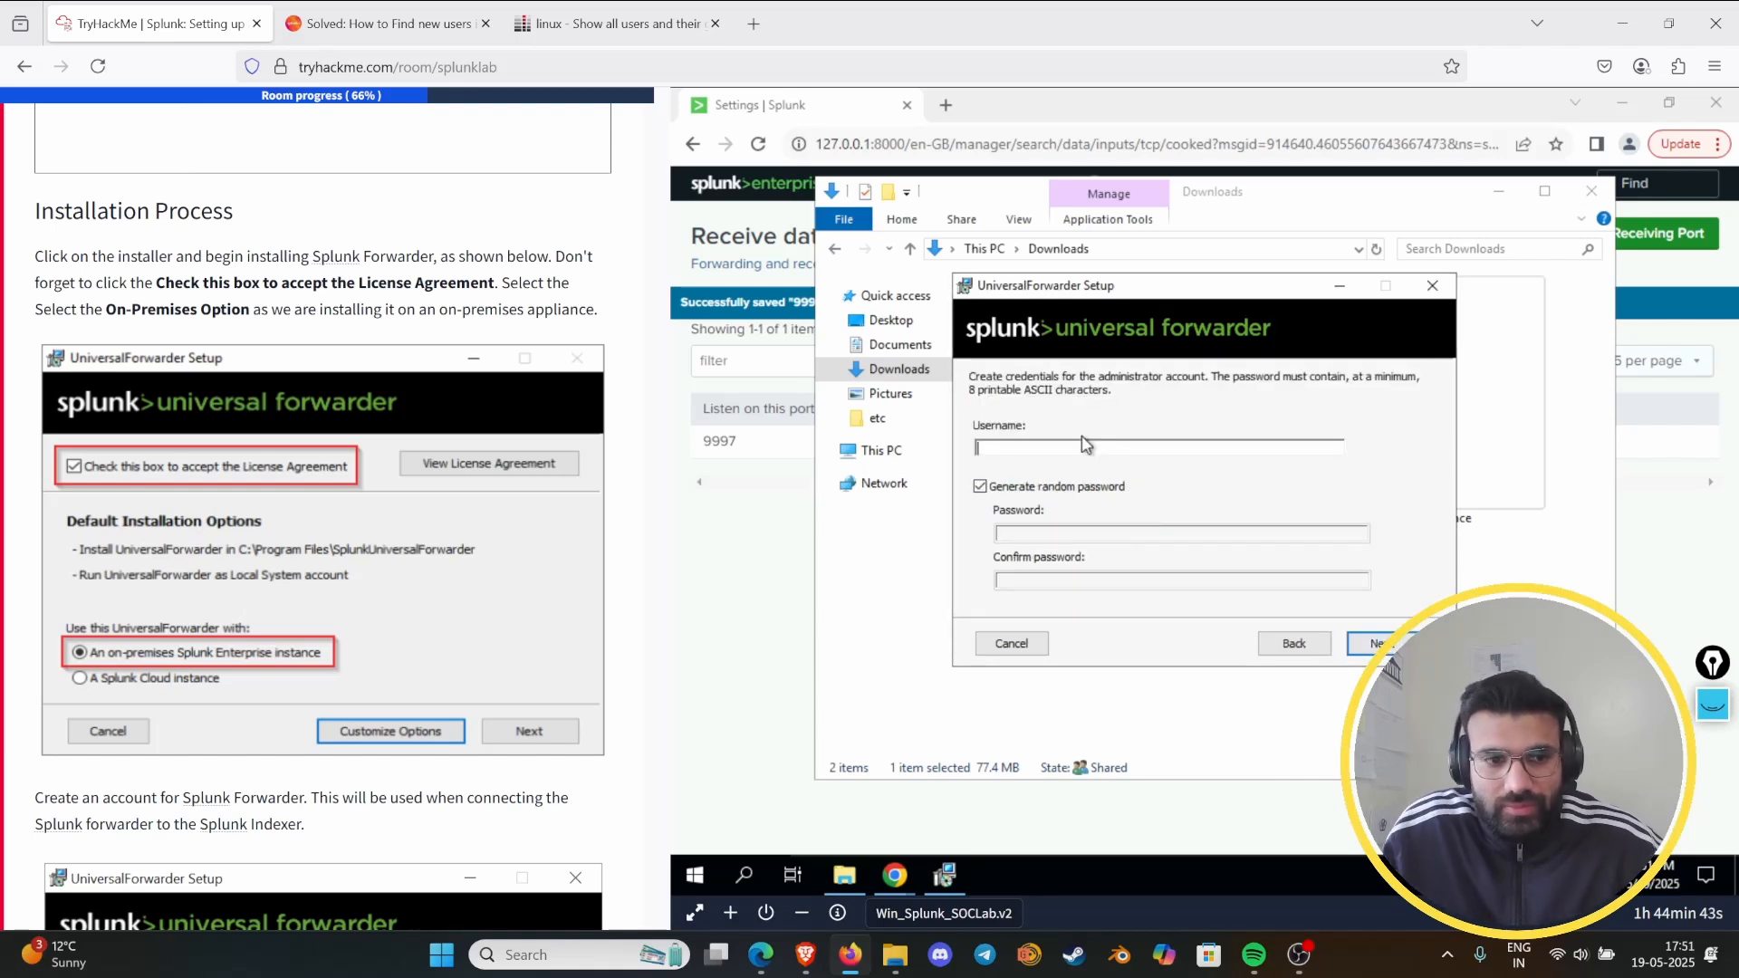
- Create the forwarder's administrator account with username "analyst", random password generation turned off, and the account password entered and confirmed
type("analyst")
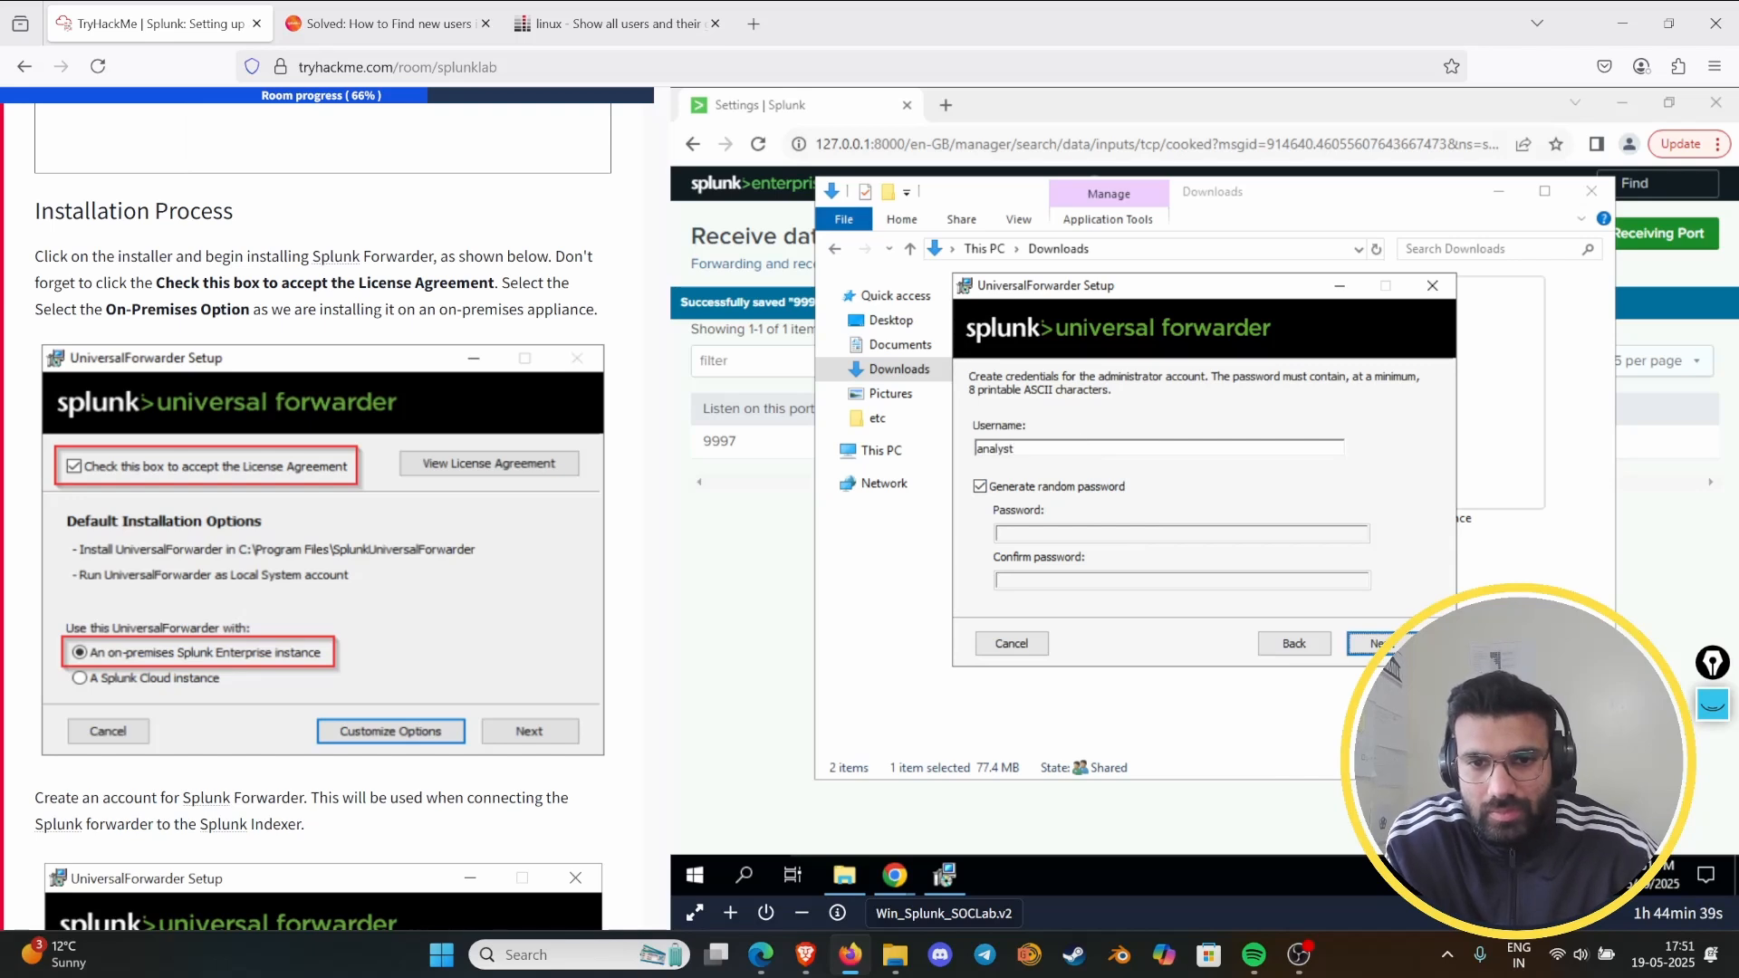
scroll(321, 543, "down", 5)
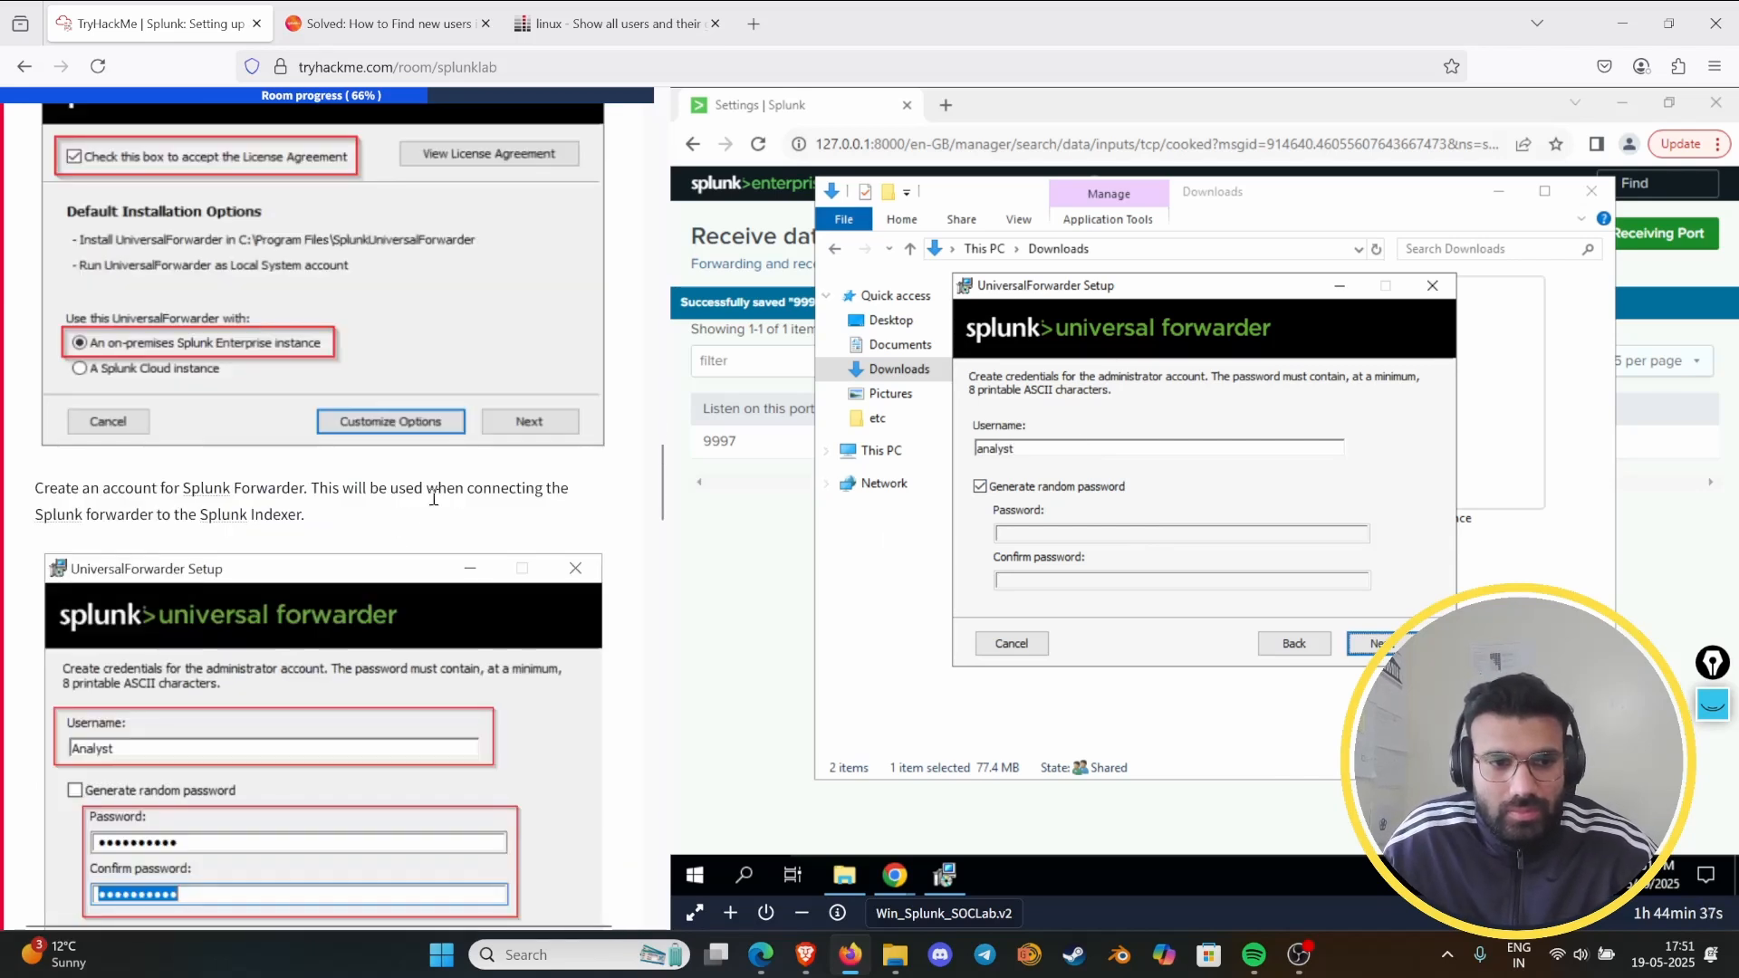
left_click(981, 486)
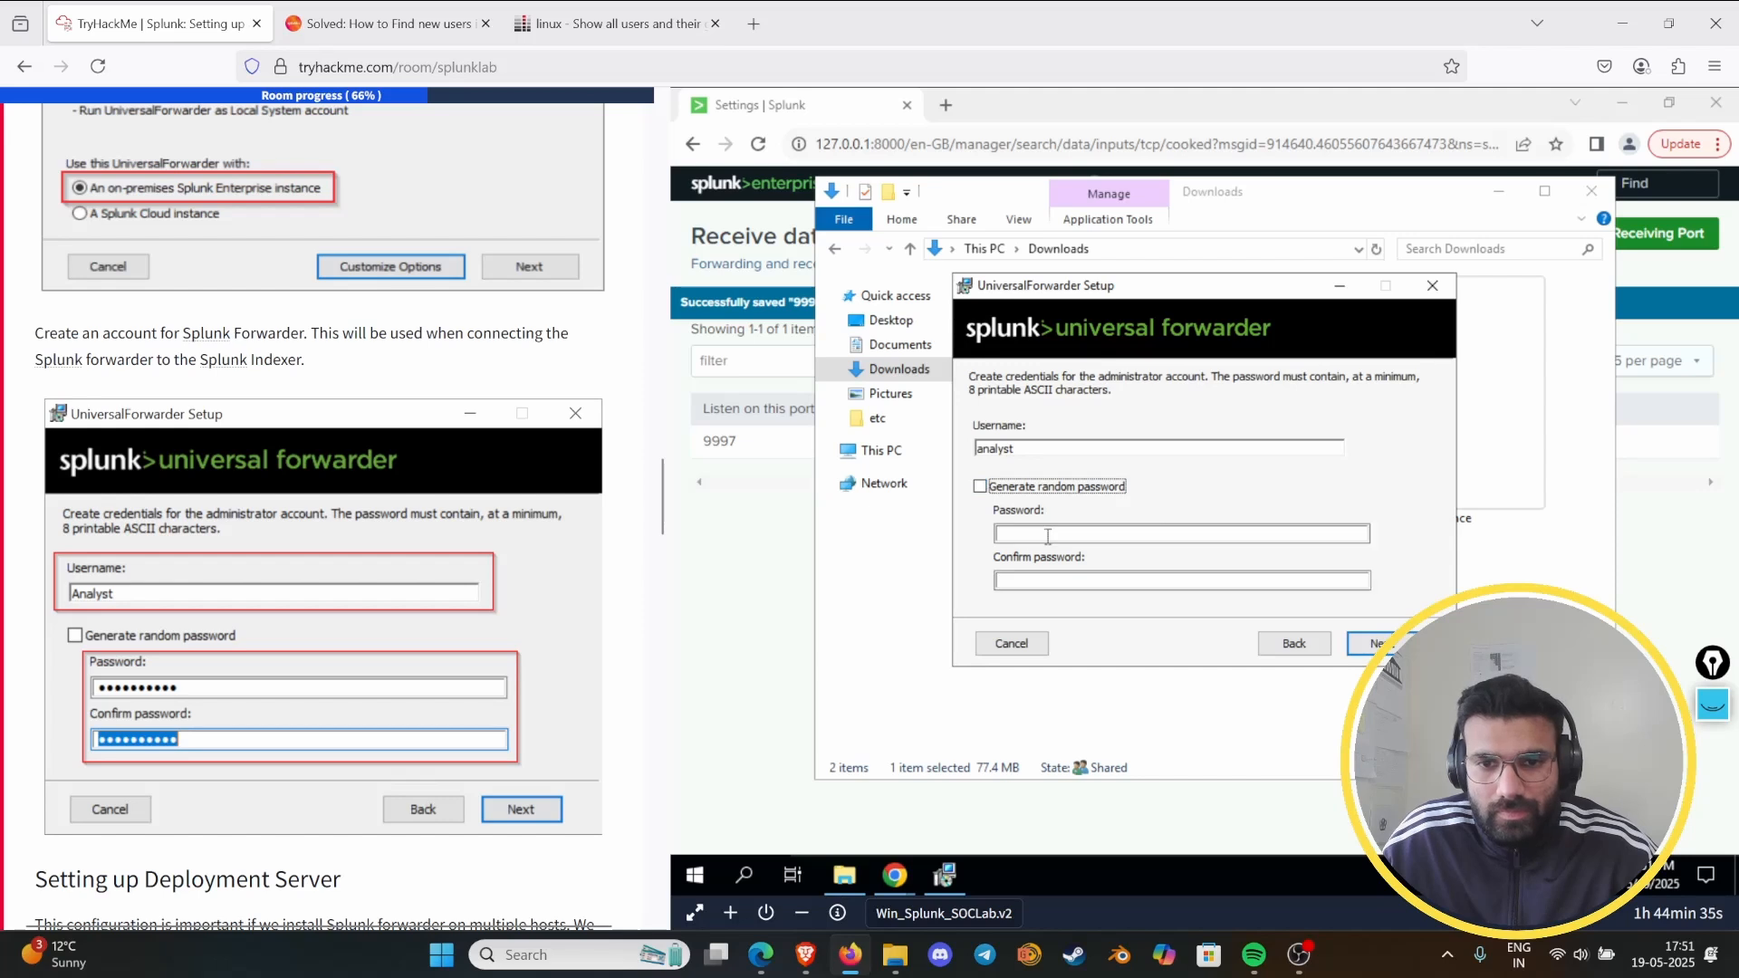
type("•••••••")
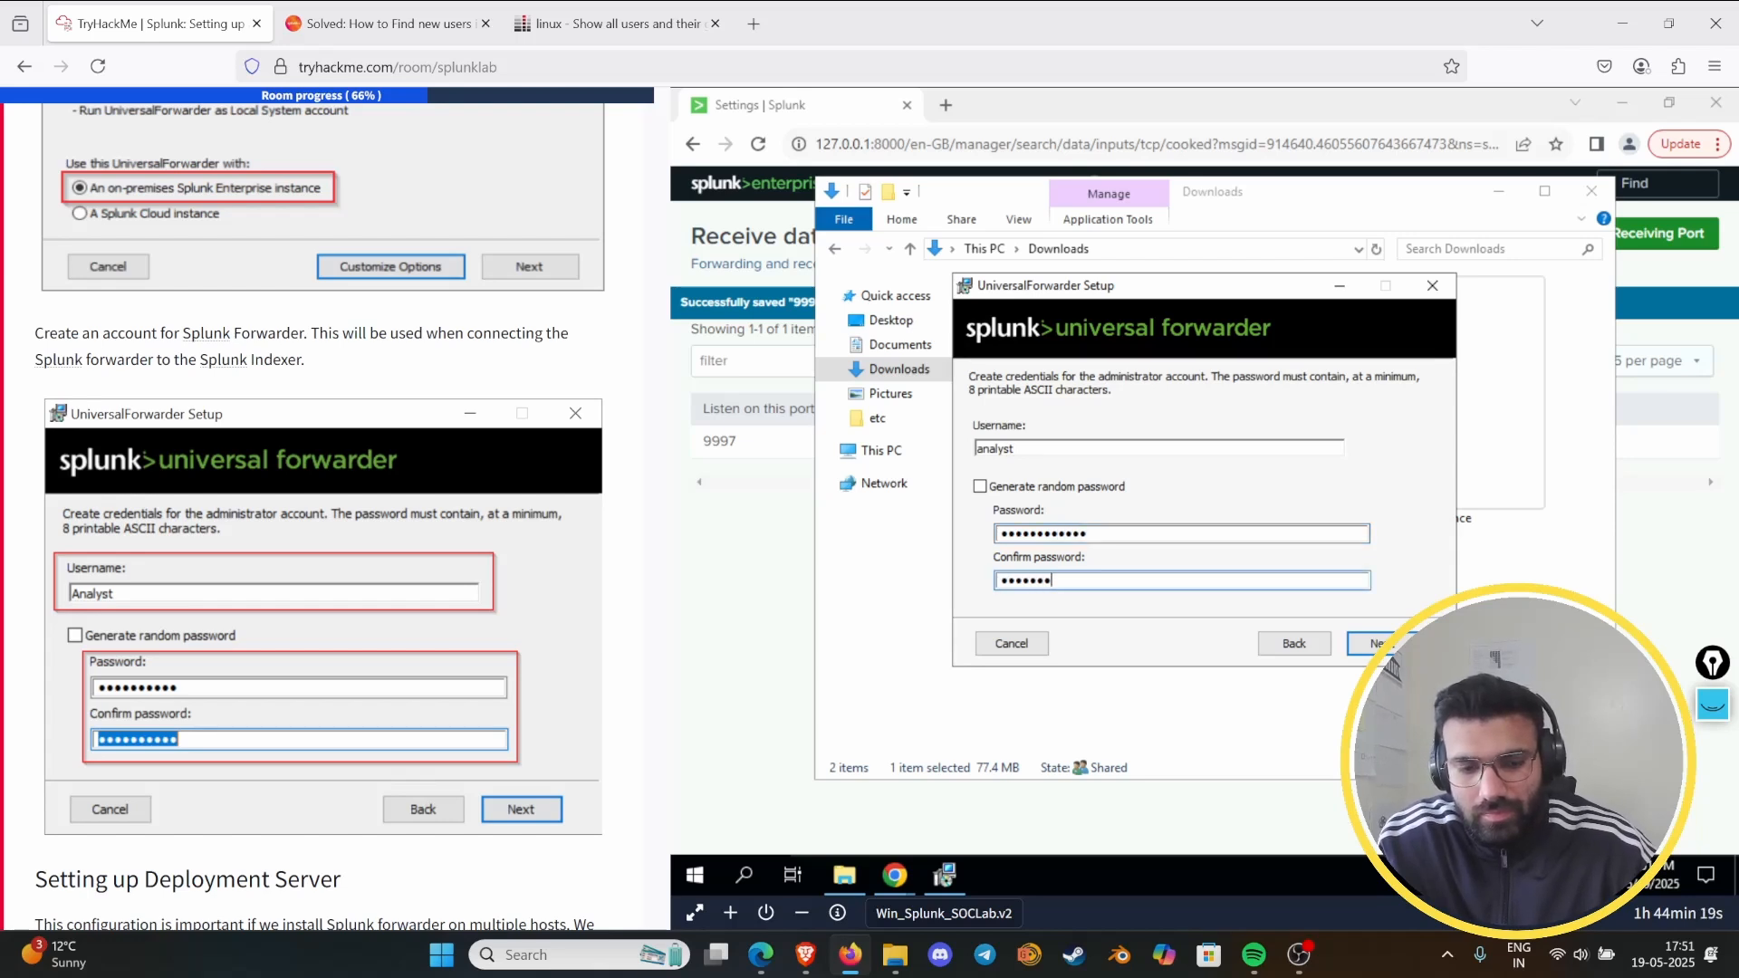
key("Return")
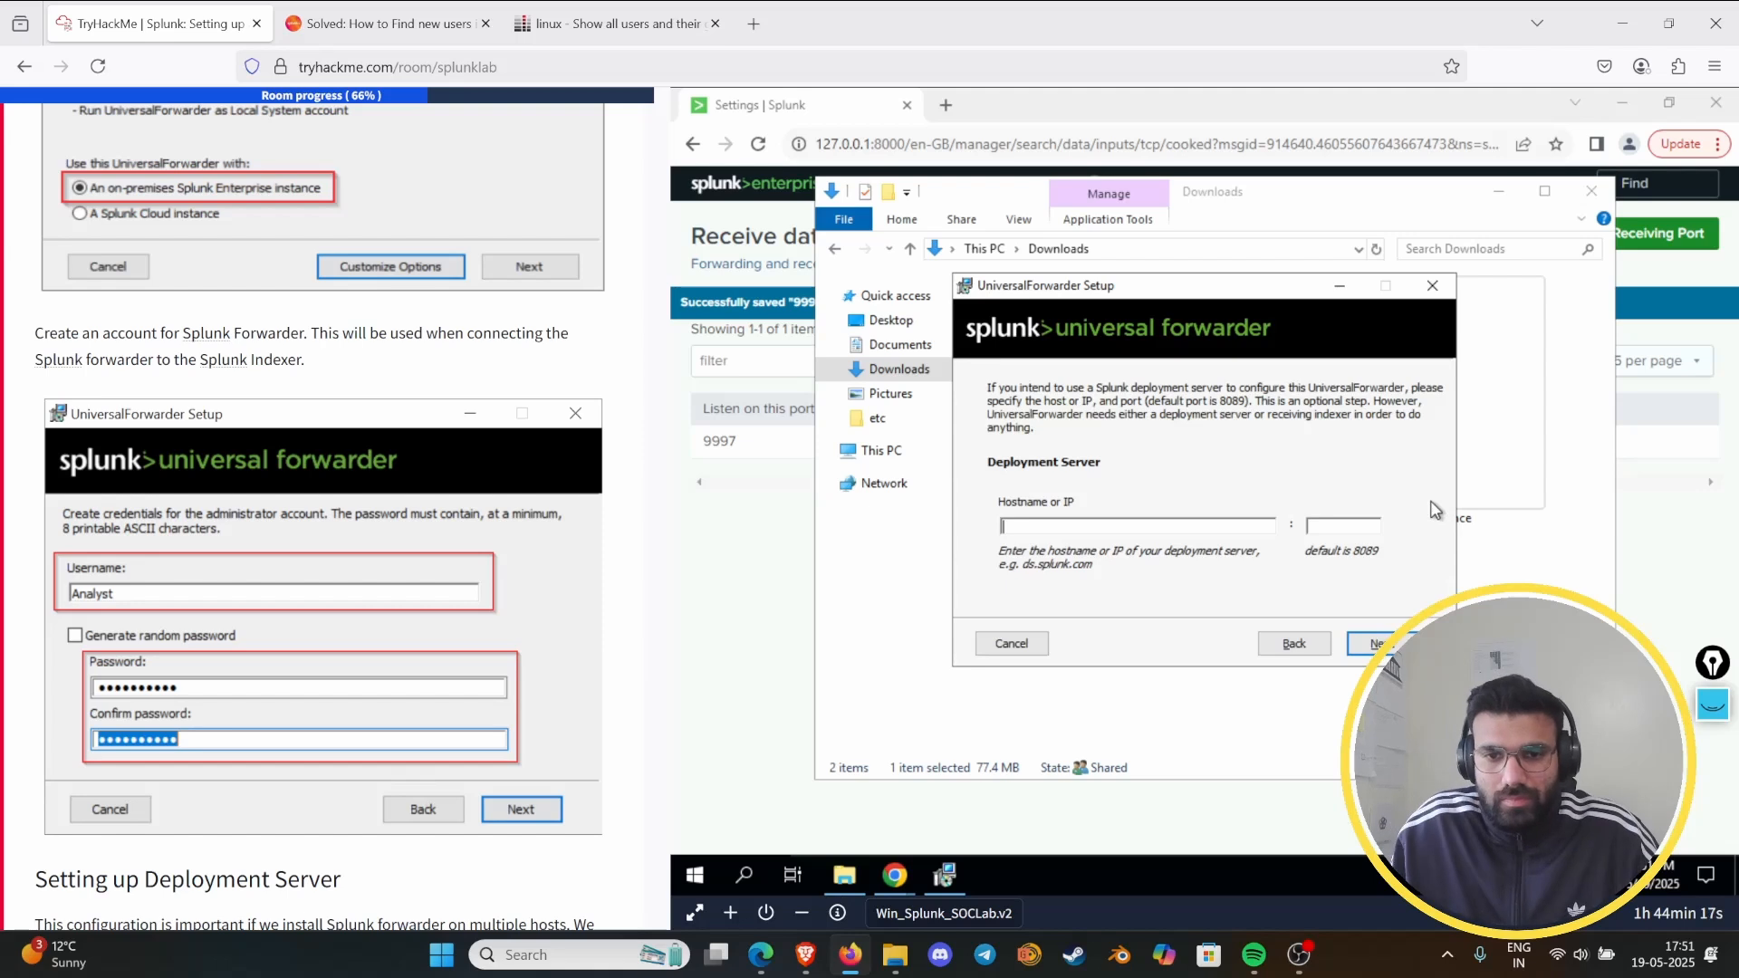
- Check the lab's Deployment Server instructions and skip that optional setup page, leaving its host and port empty
scroll(247, 421, "down", 4)
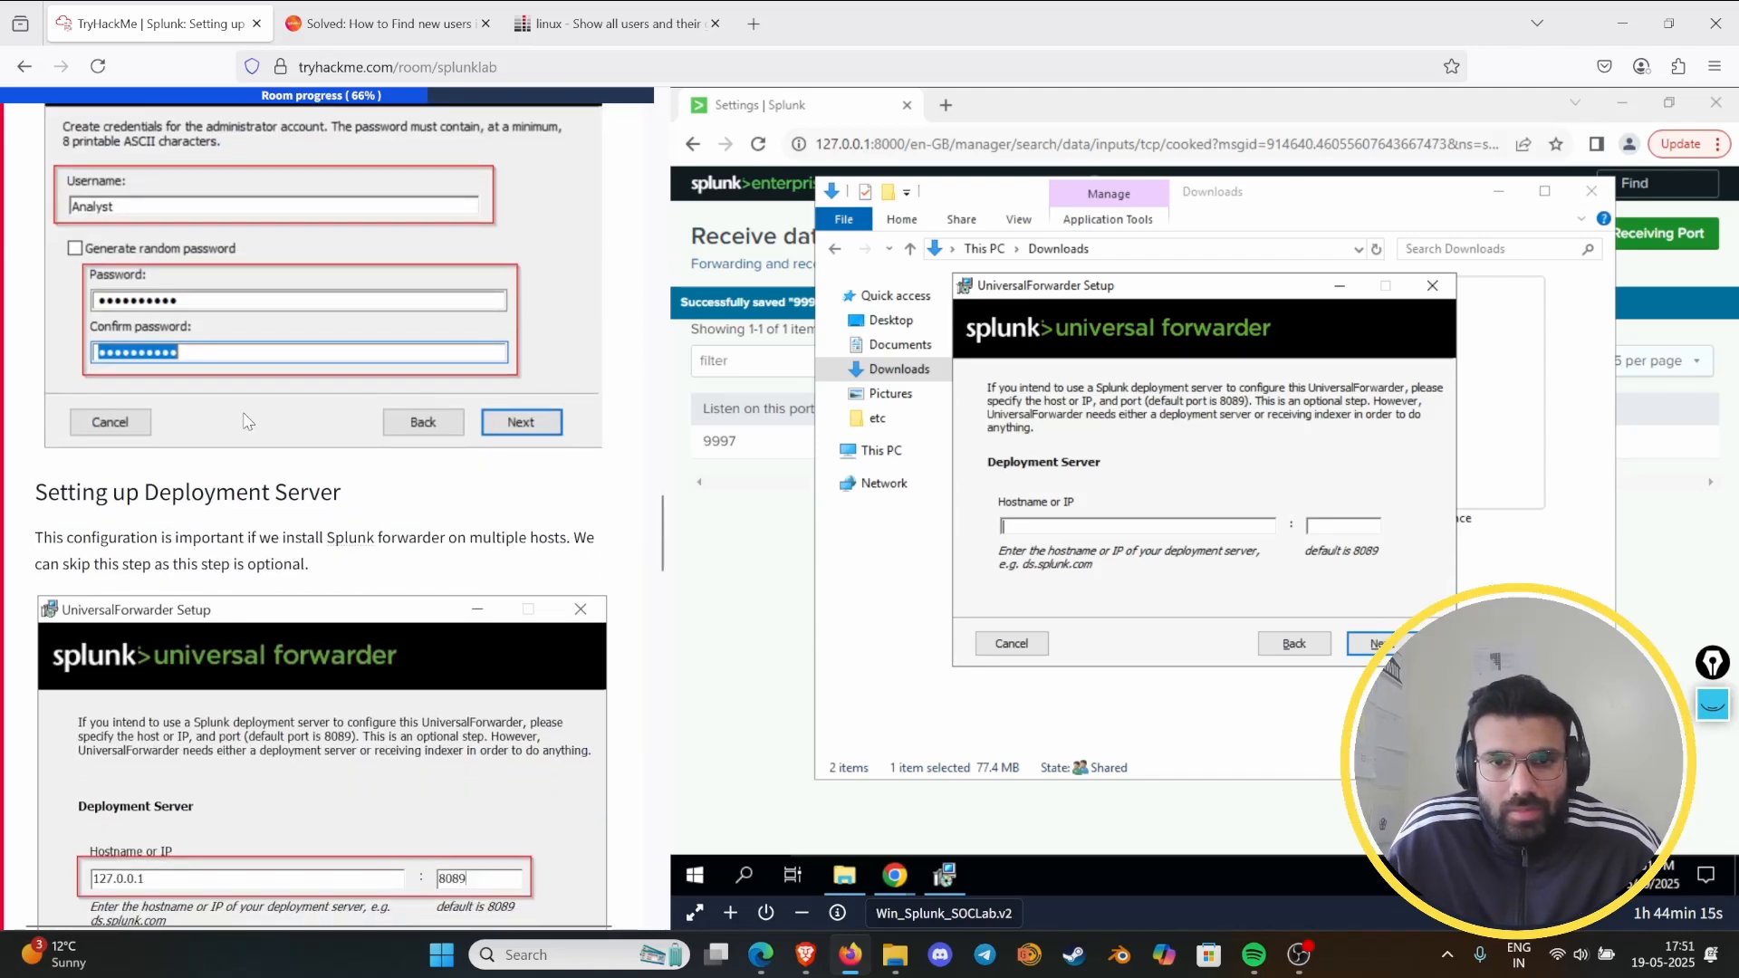
scroll(245, 415, "up", 3)
scroll(243, 412, "down", 7)
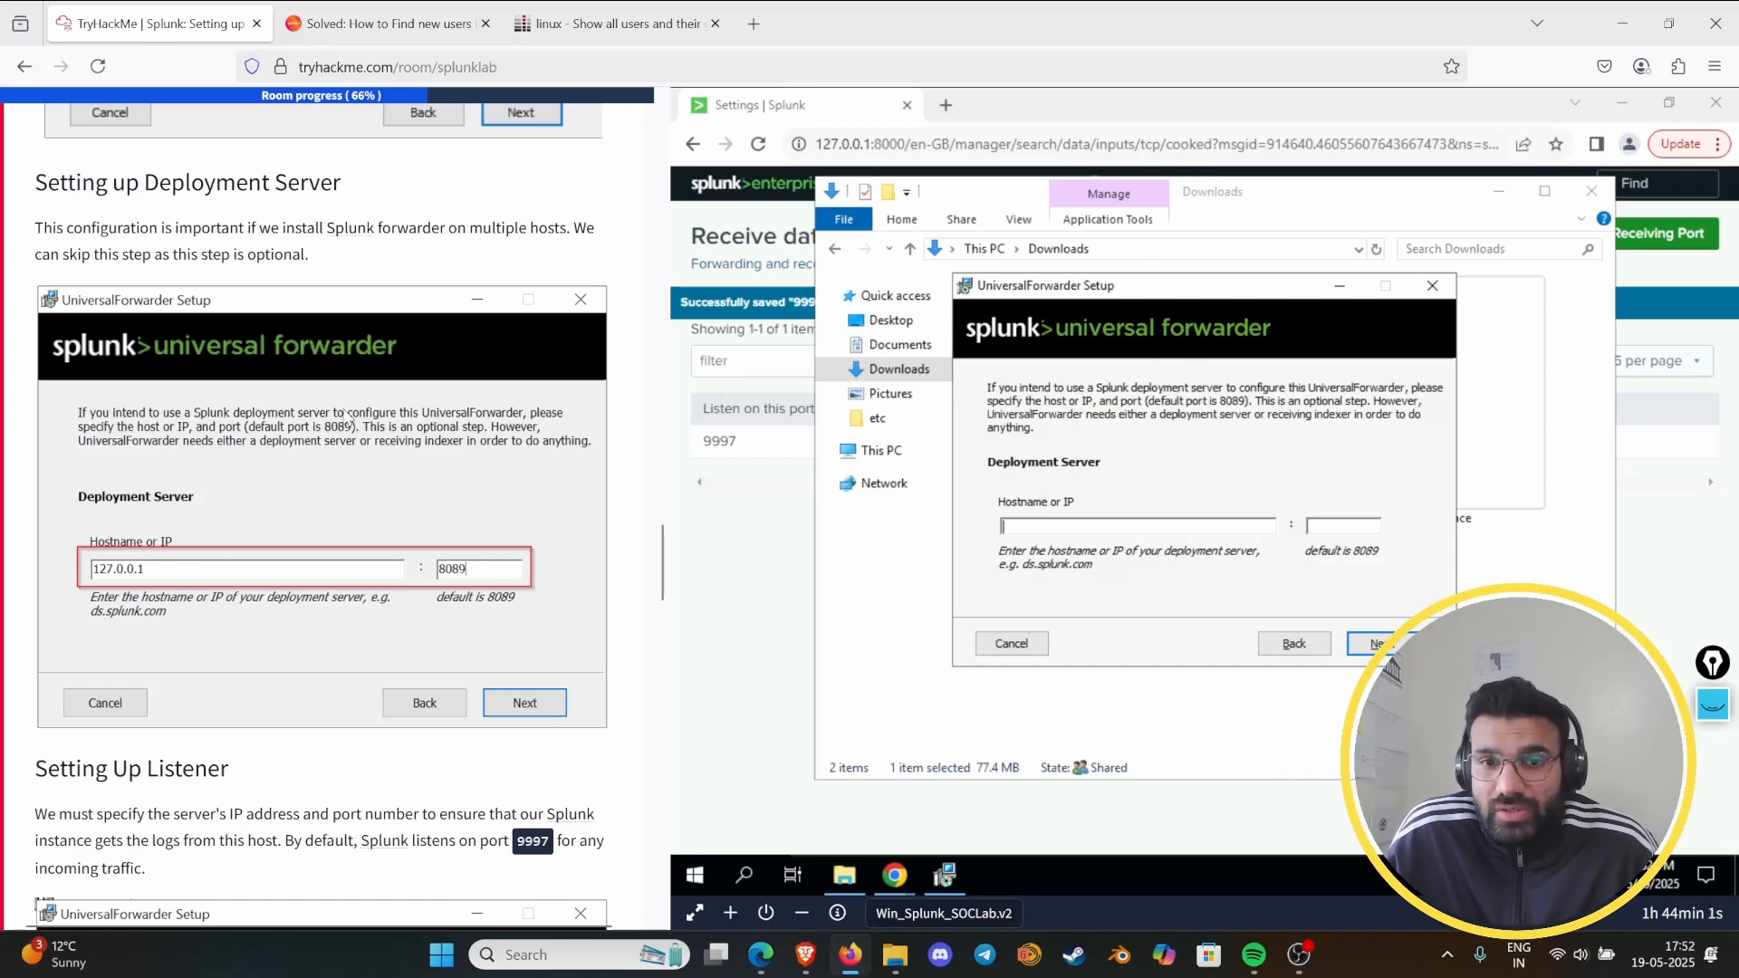
scroll(349, 417, "down", 3)
scroll(312, 451, "down", 2)
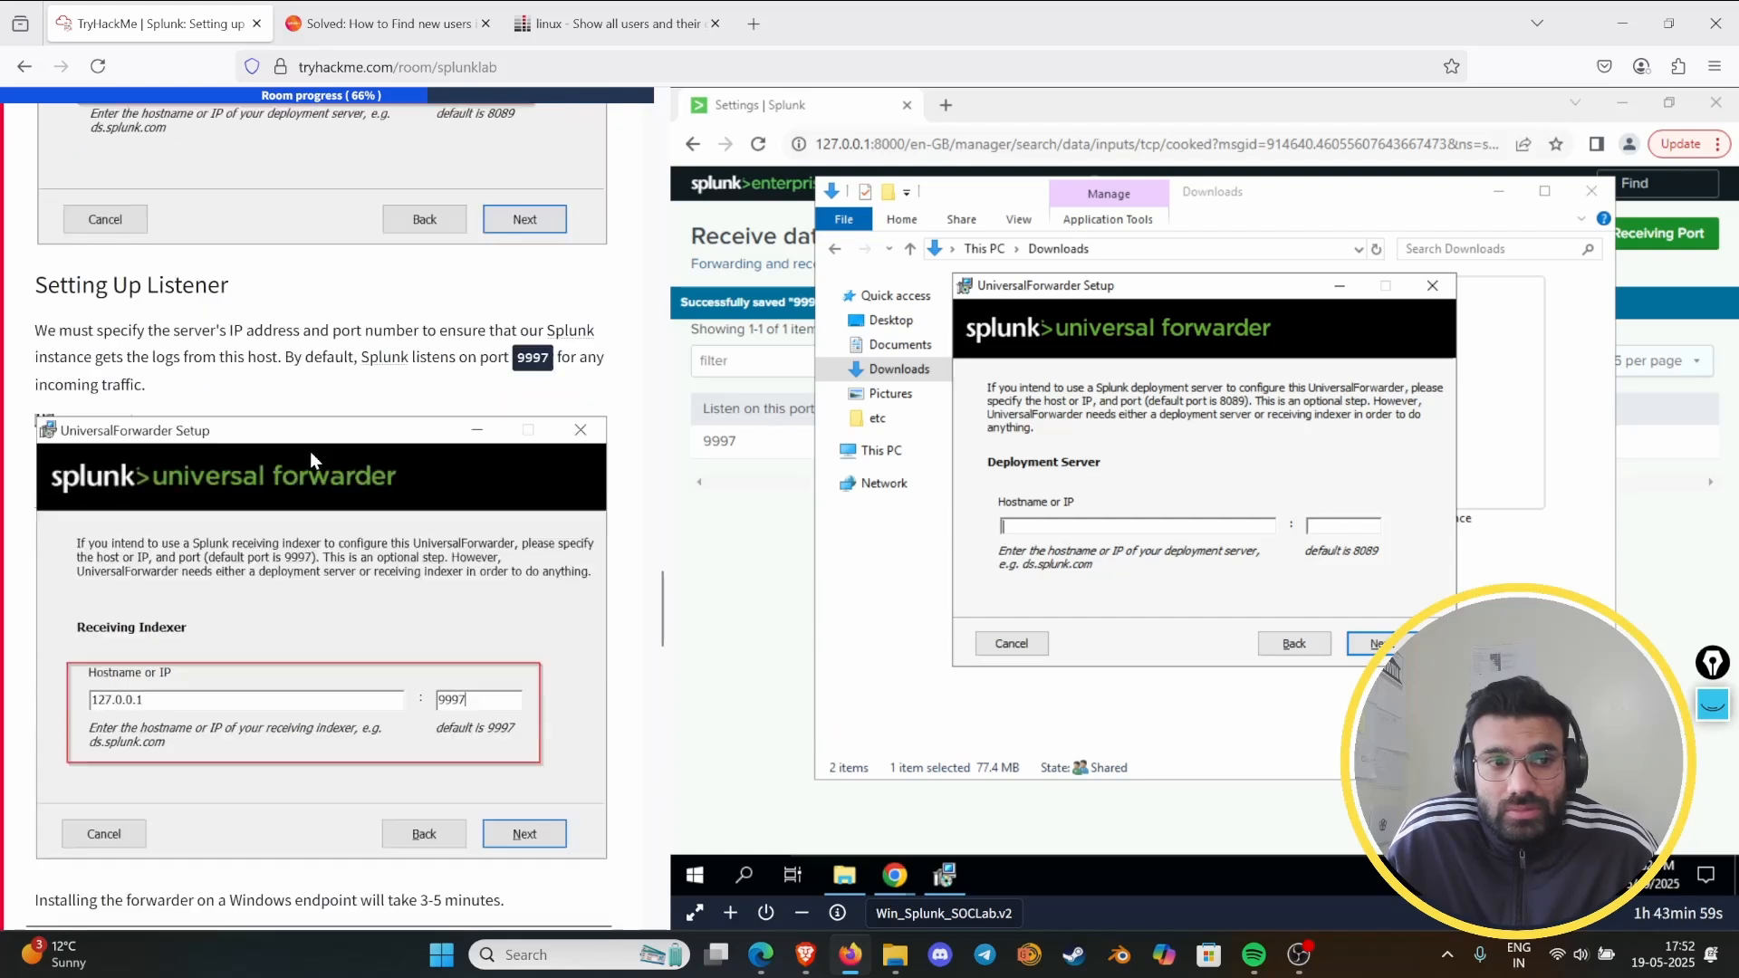
left_click(1369, 644)
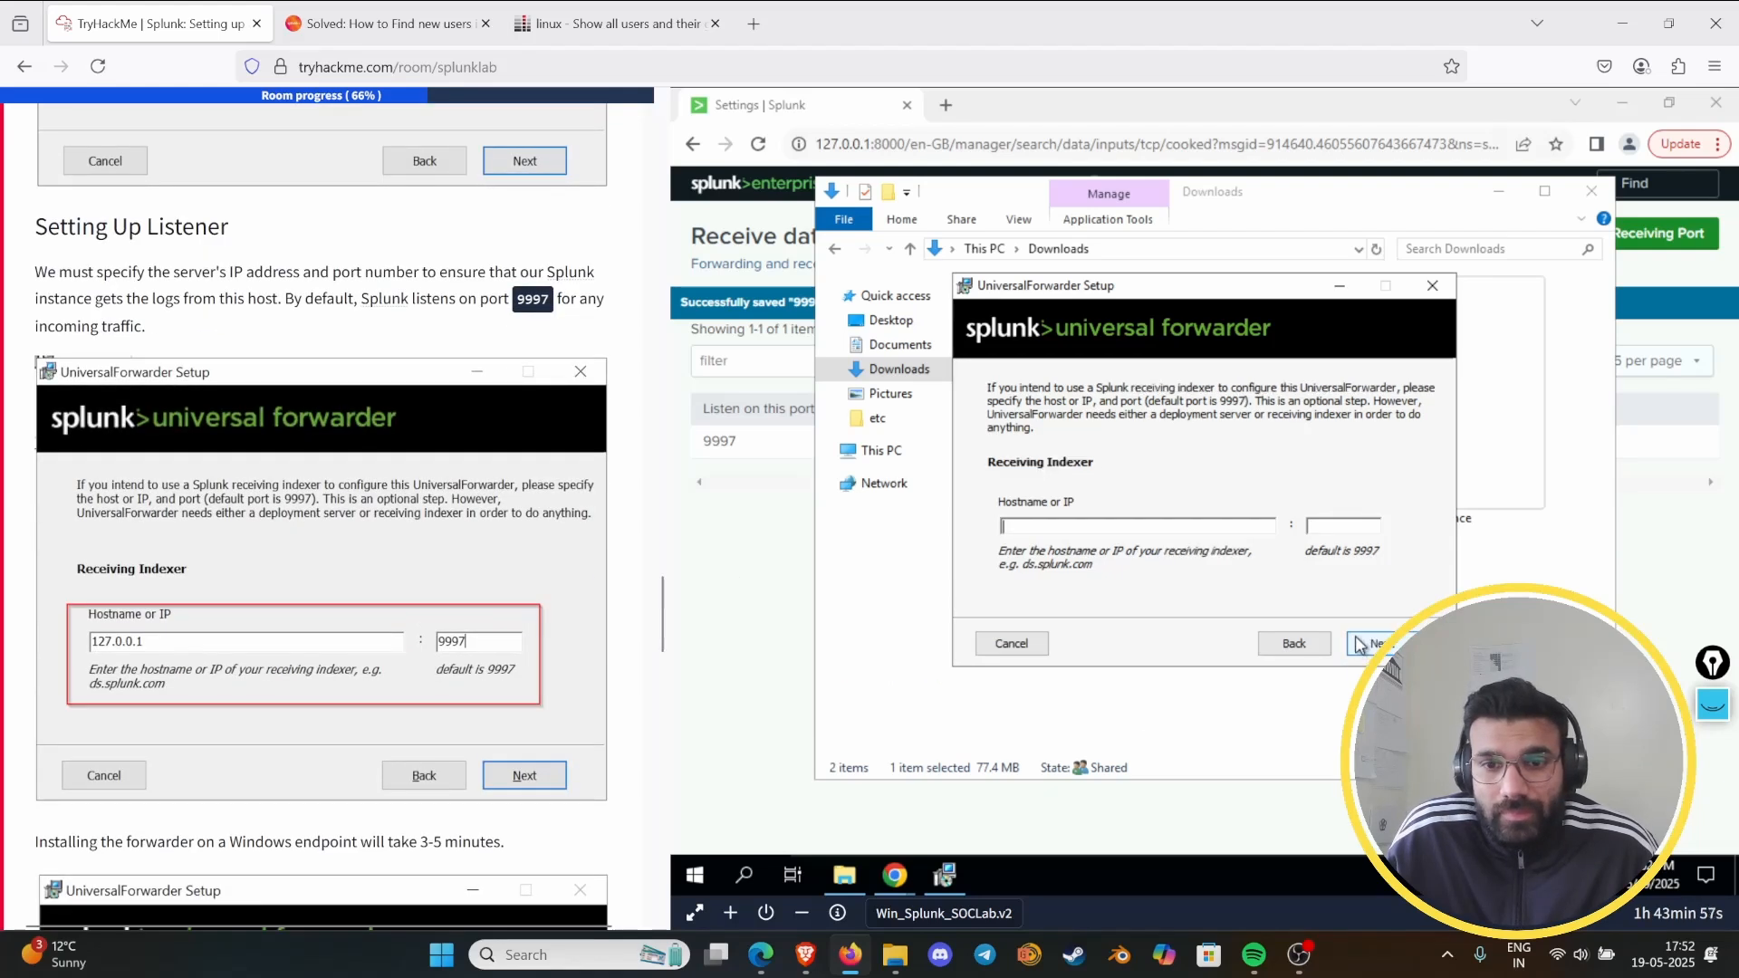
left_click(1359, 644)
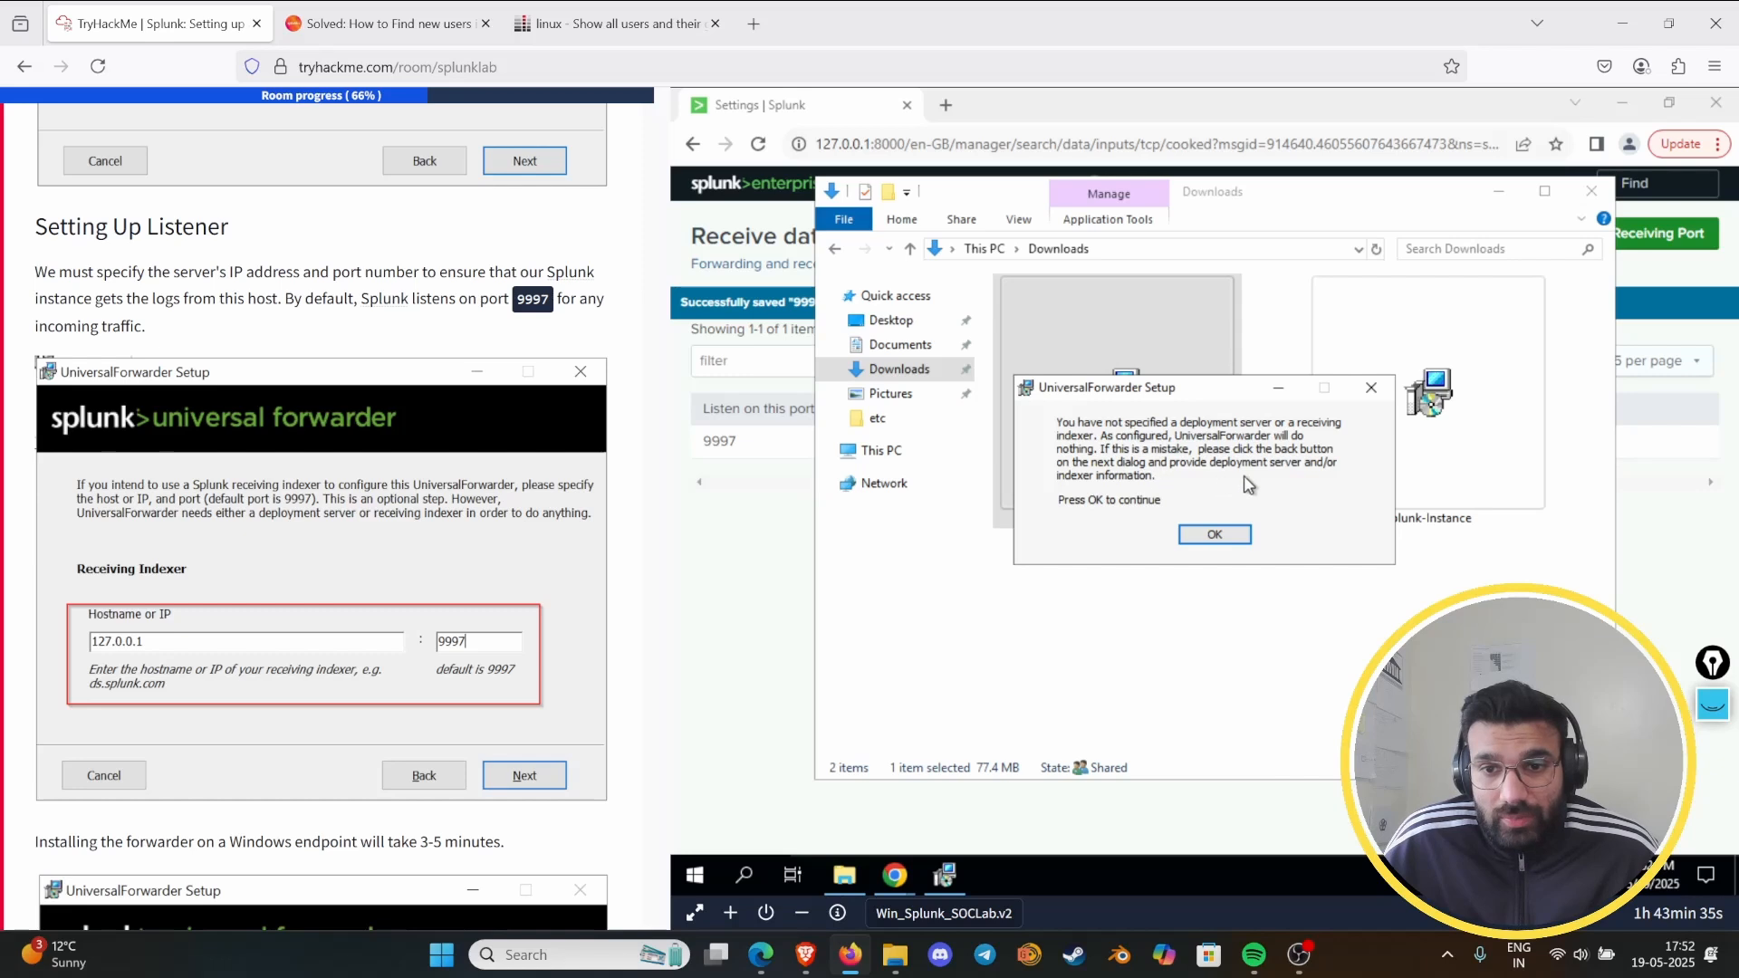
left_click(1182, 534)
left_click(1314, 645)
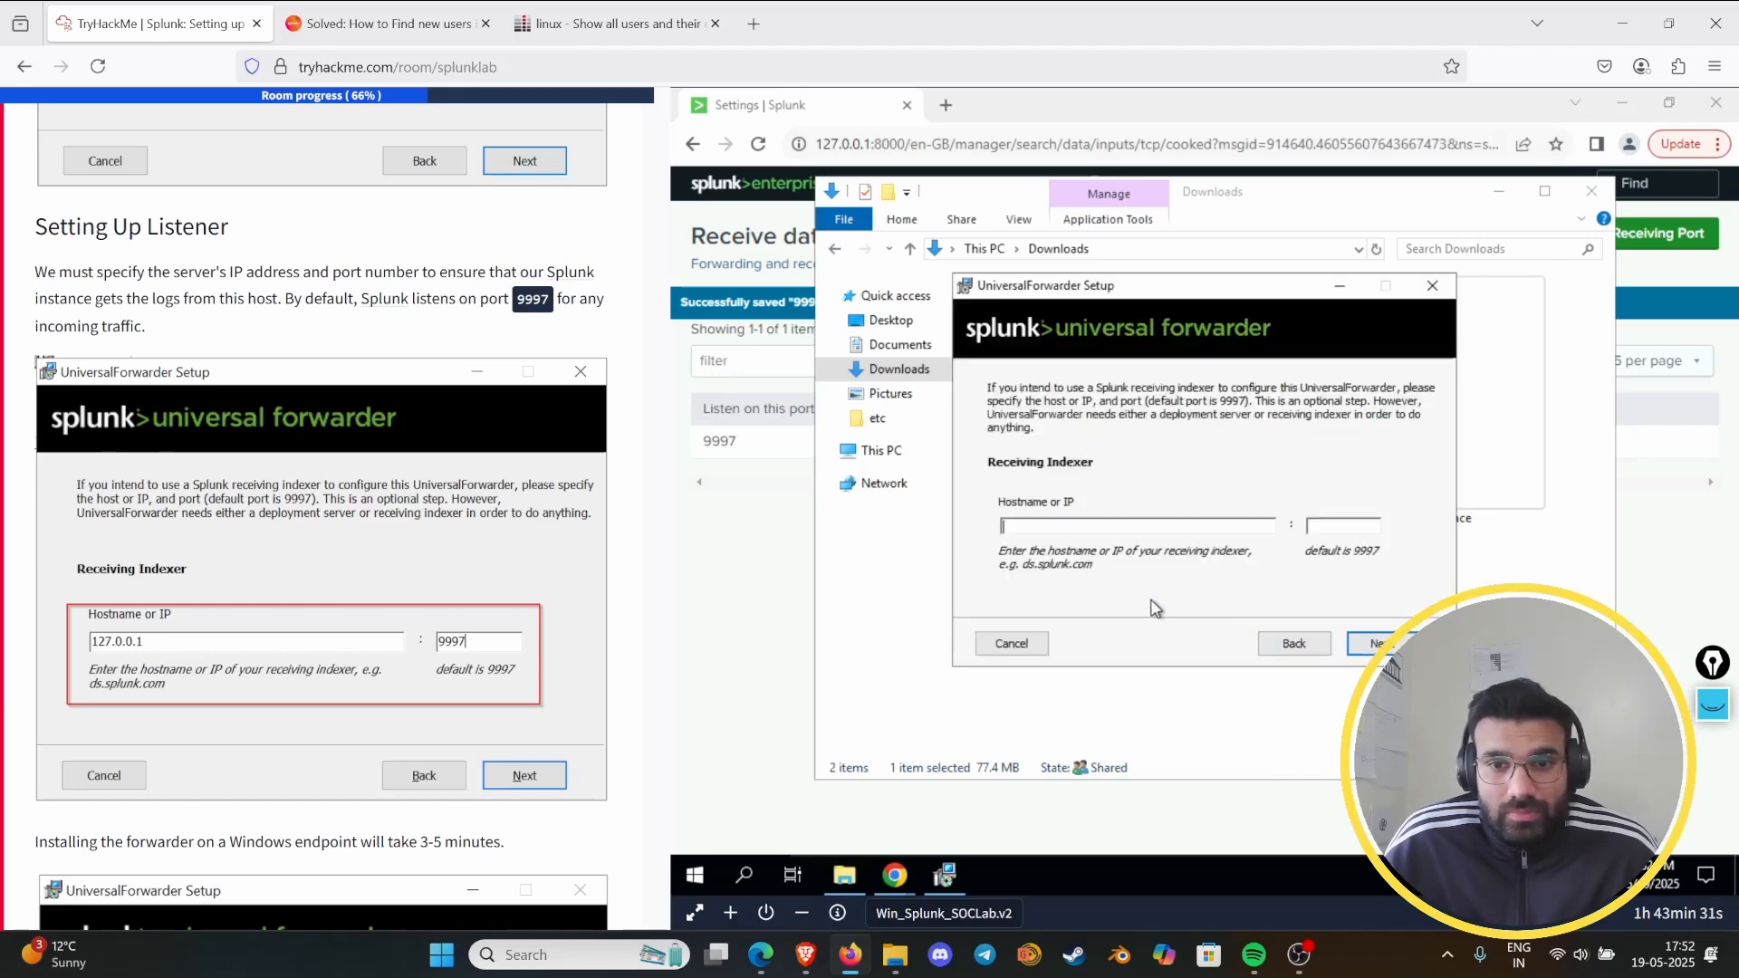
- Set the receiving indexer to 127.0.0.1 with port 8089 and start the UniversalForwarder installation
scroll(353, 536, "up", 4)
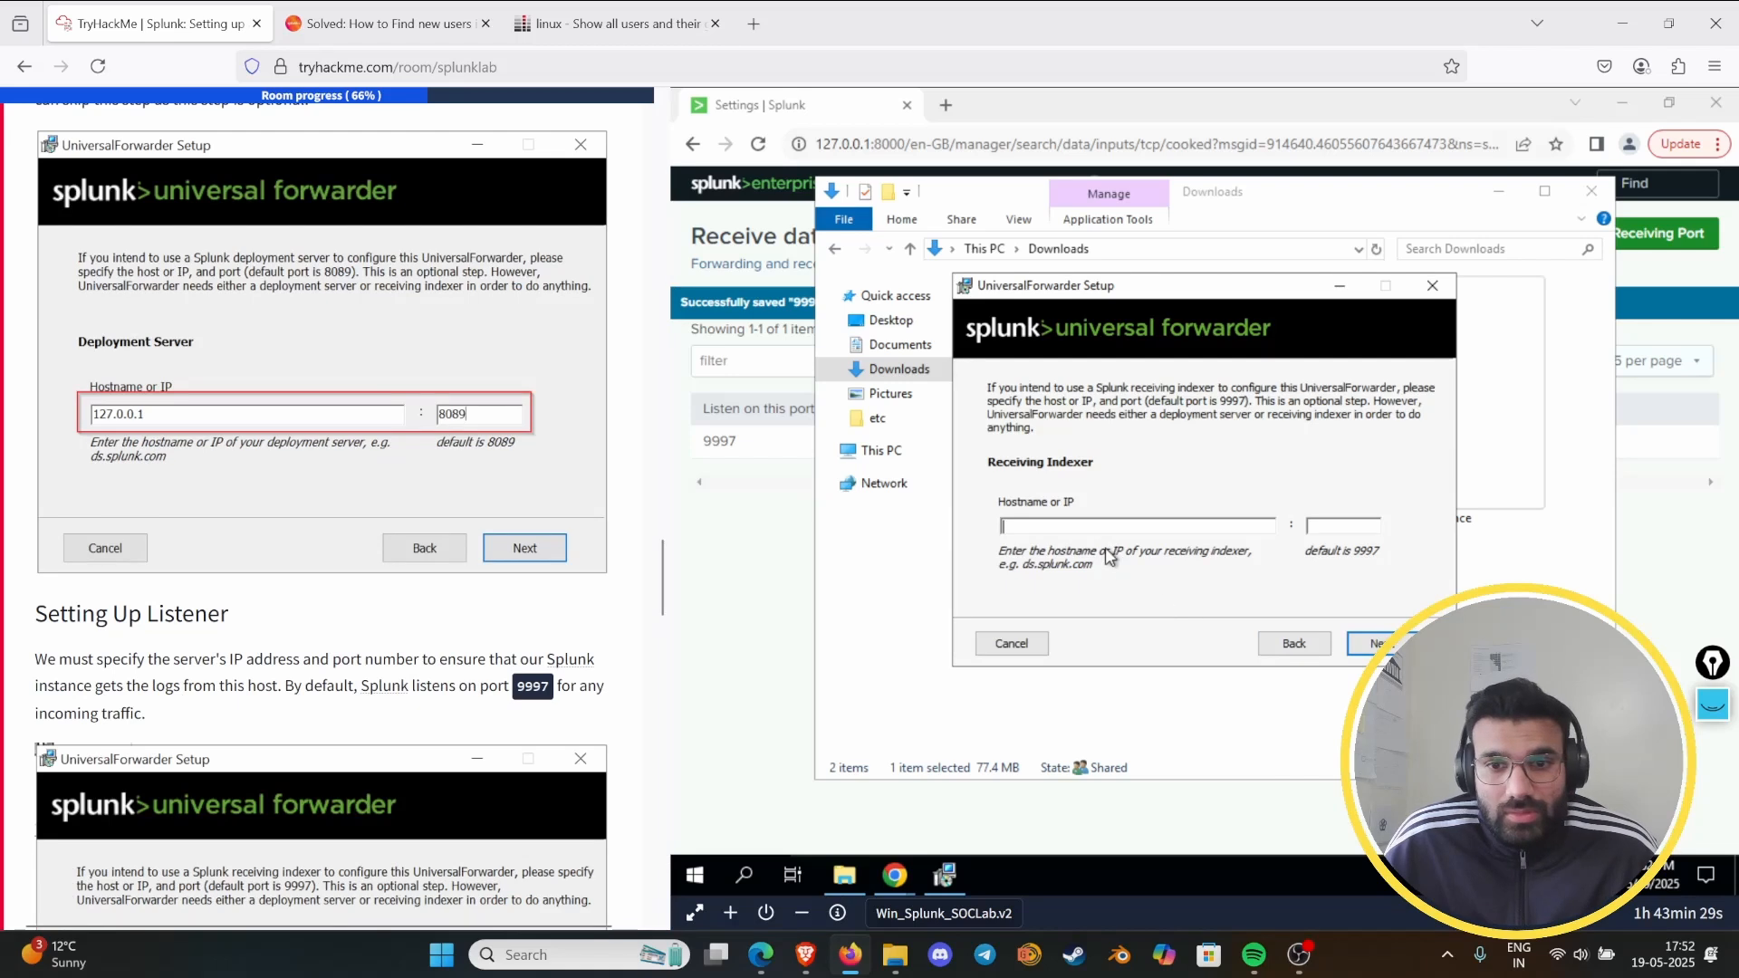
type("127.")
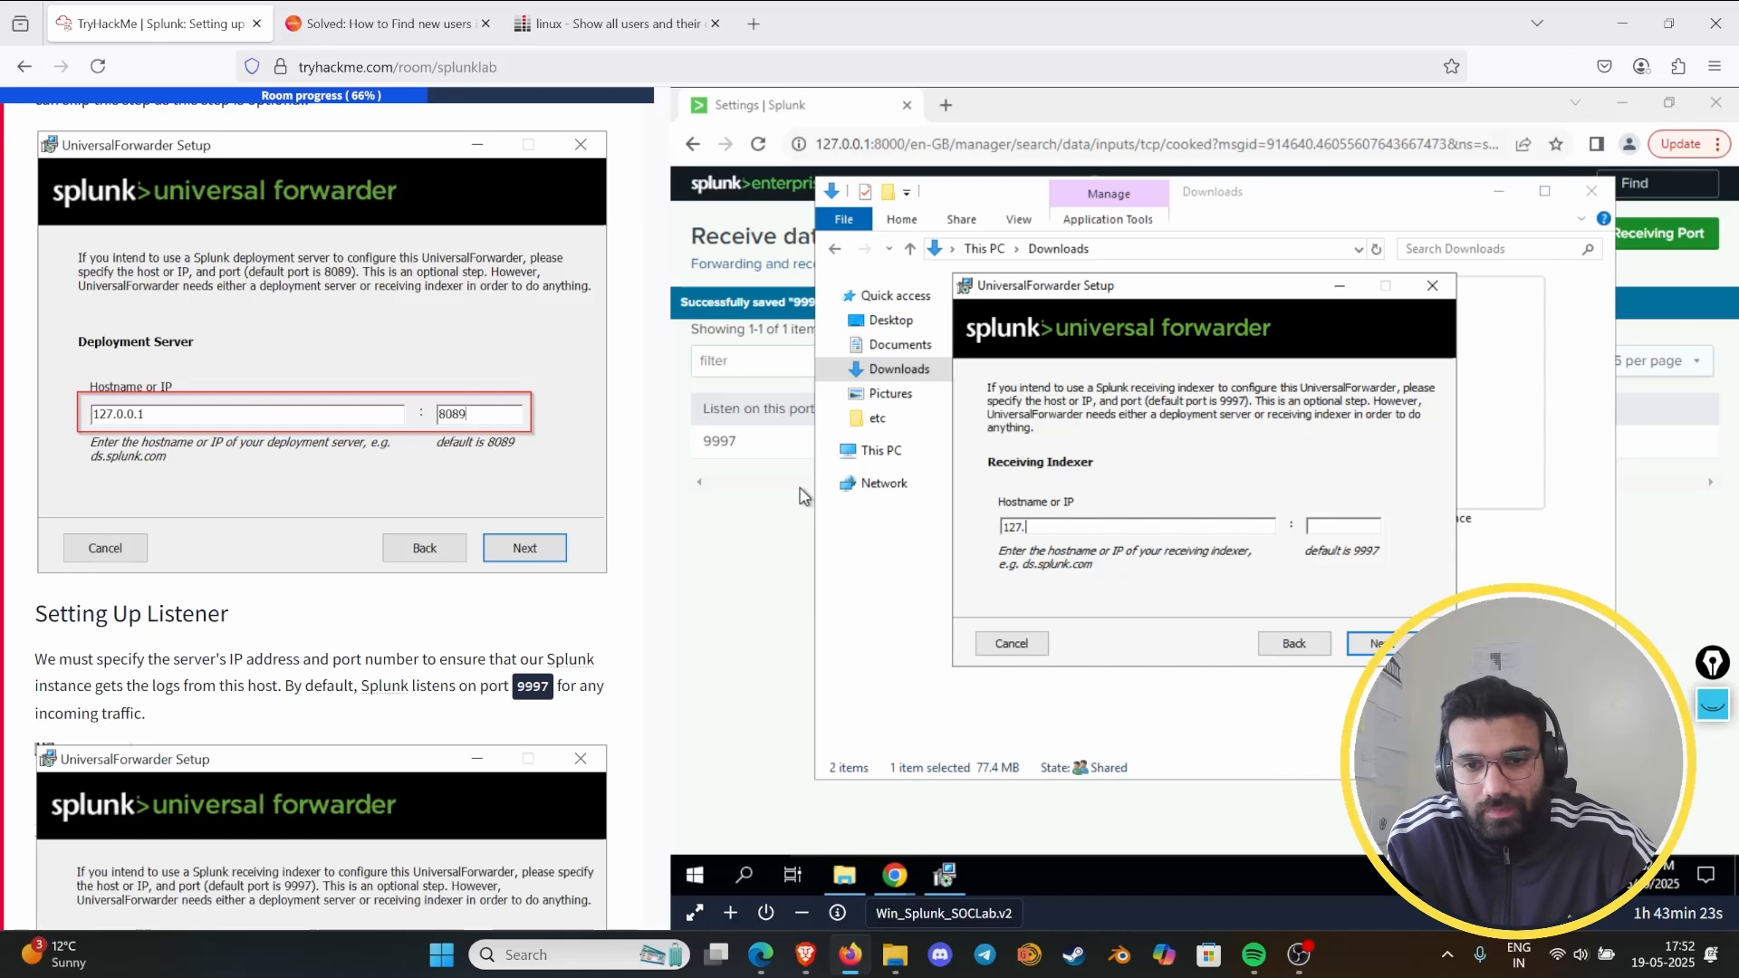
type("0.0.1")
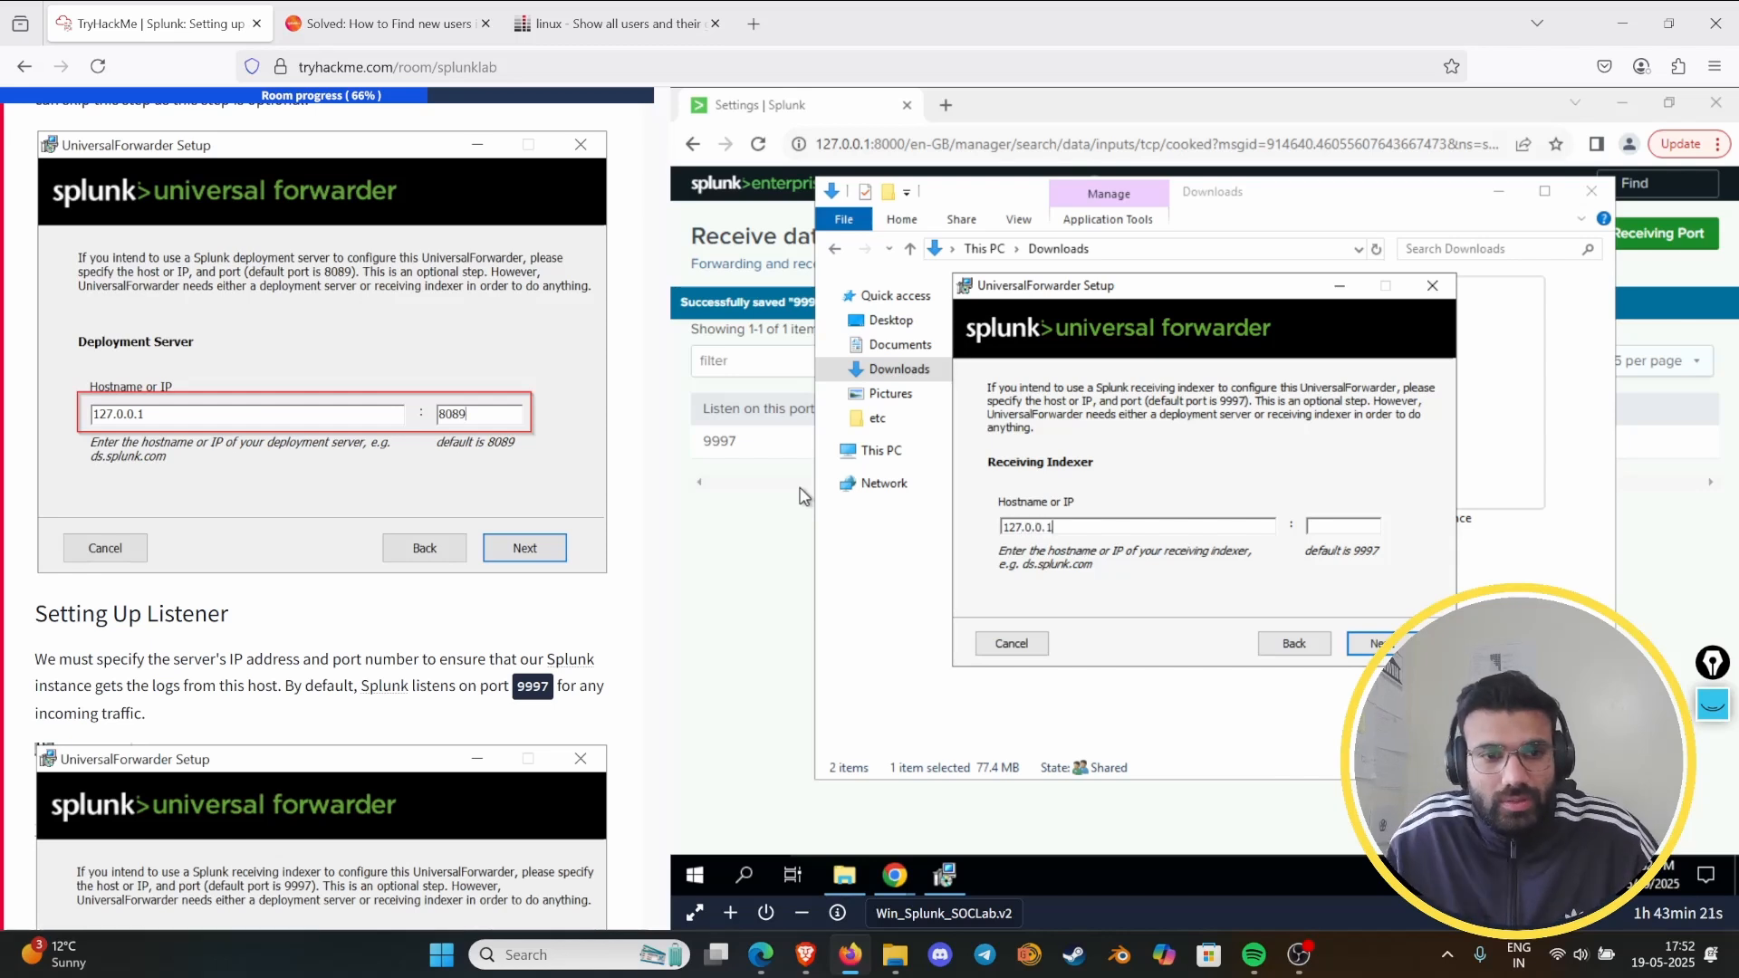
left_click(1336, 525)
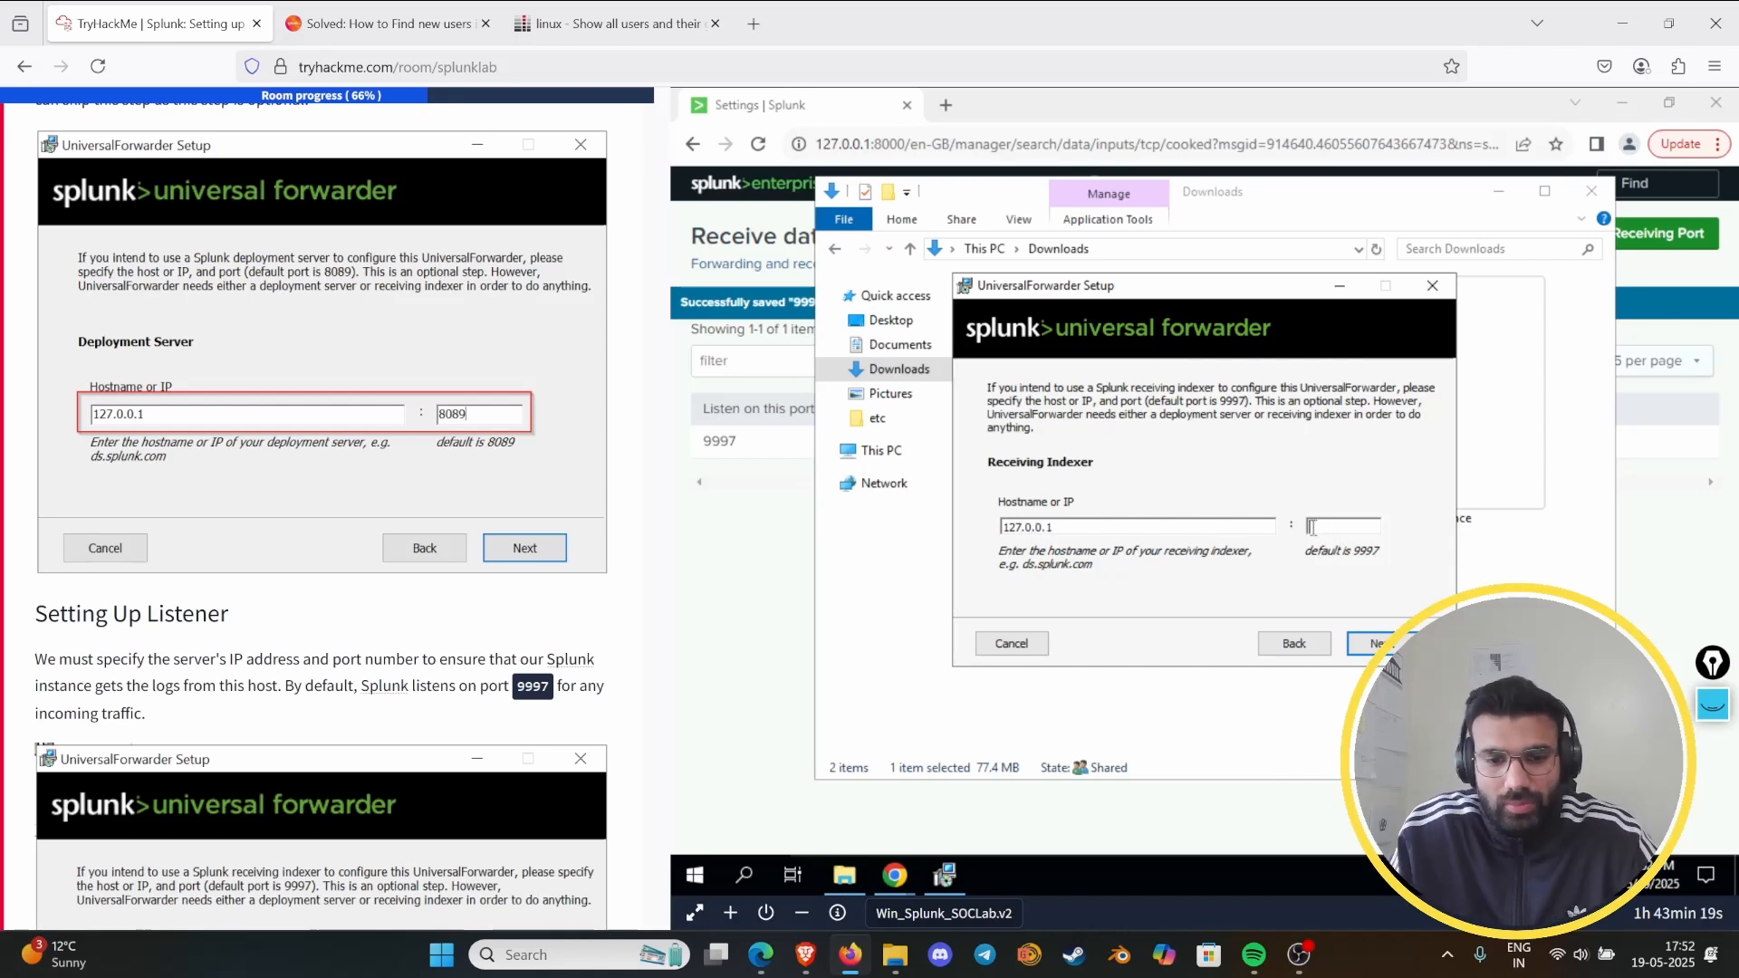
type("8089")
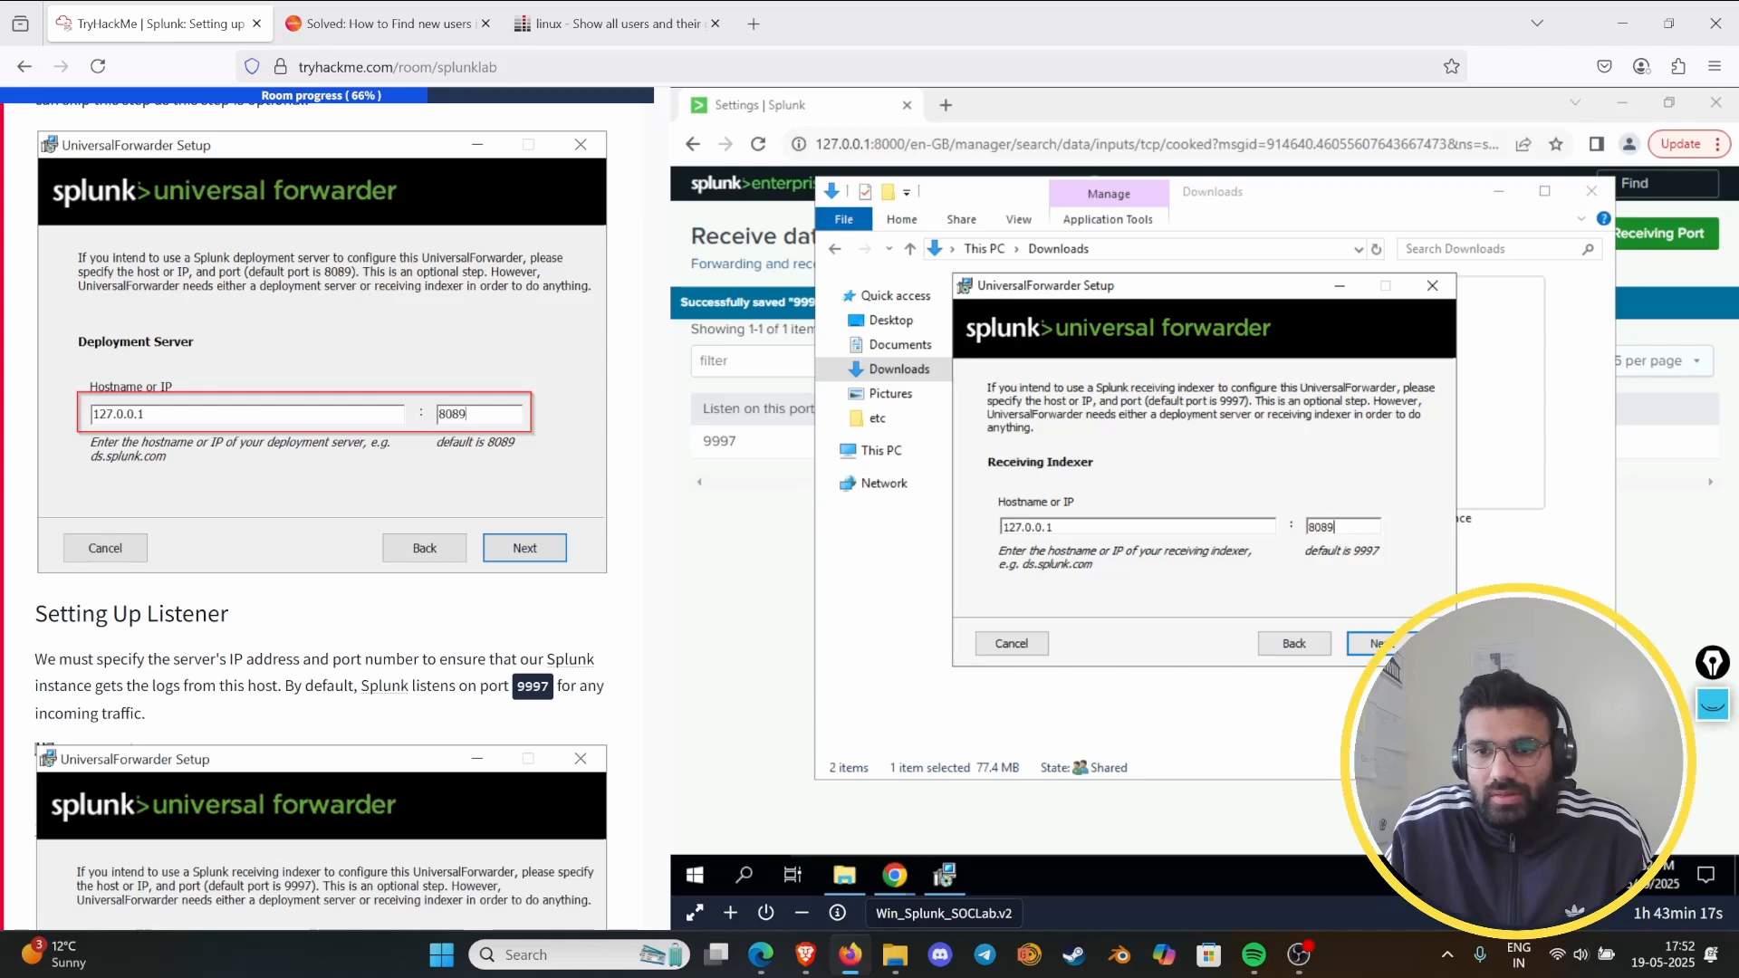
left_click(1371, 643)
left_click(1371, 643)
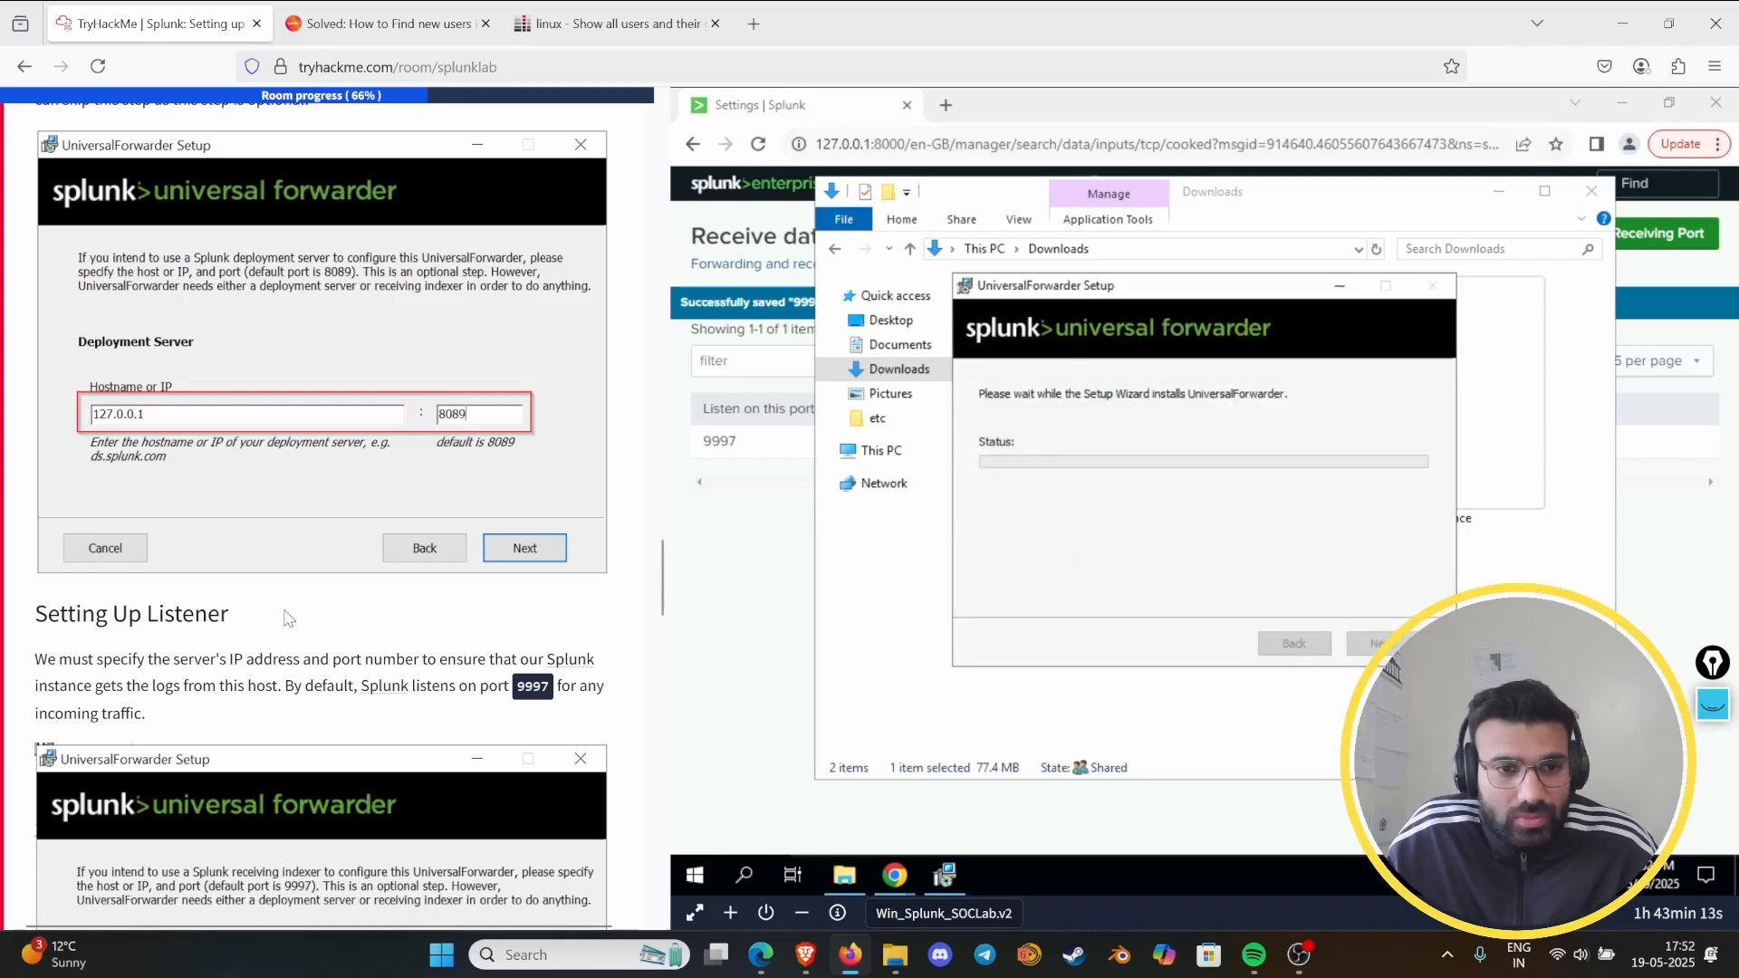
- Review the lab's listener instructions and try to add 8089 as a new receiving port in Splunk
scroll(252, 605, "down", 5)
scroll(338, 641, "down", 3)
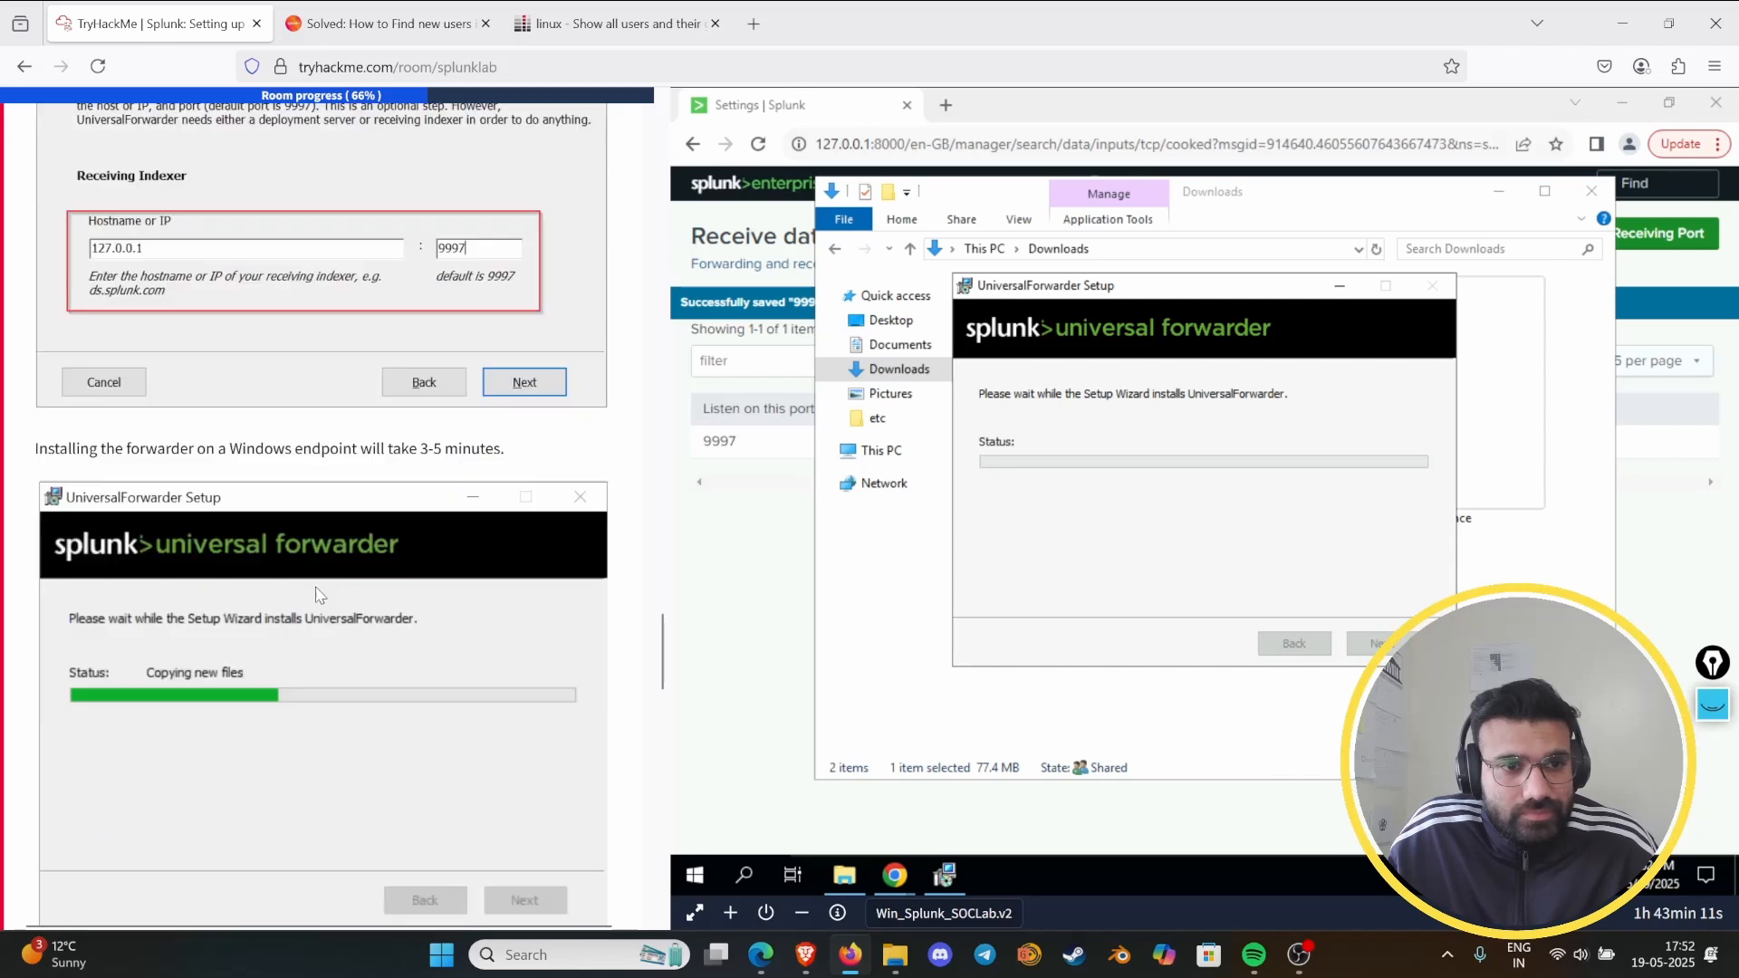
scroll(348, 549, "up", 8)
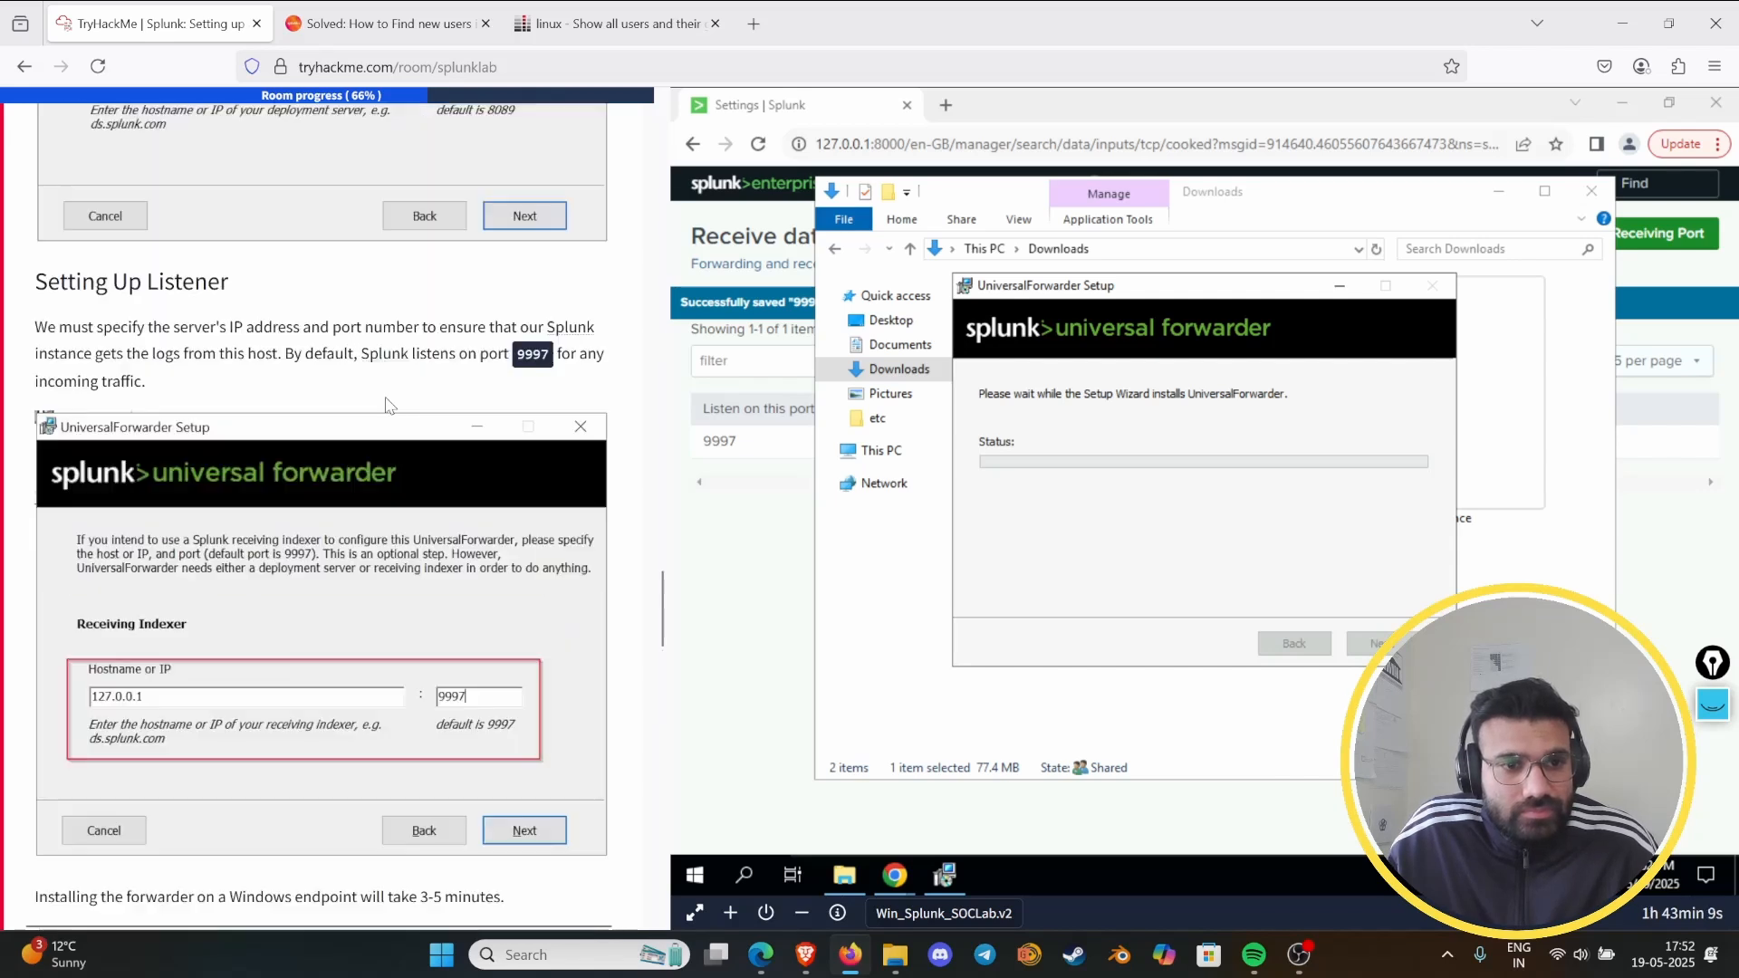
scroll(407, 413, "down", 3)
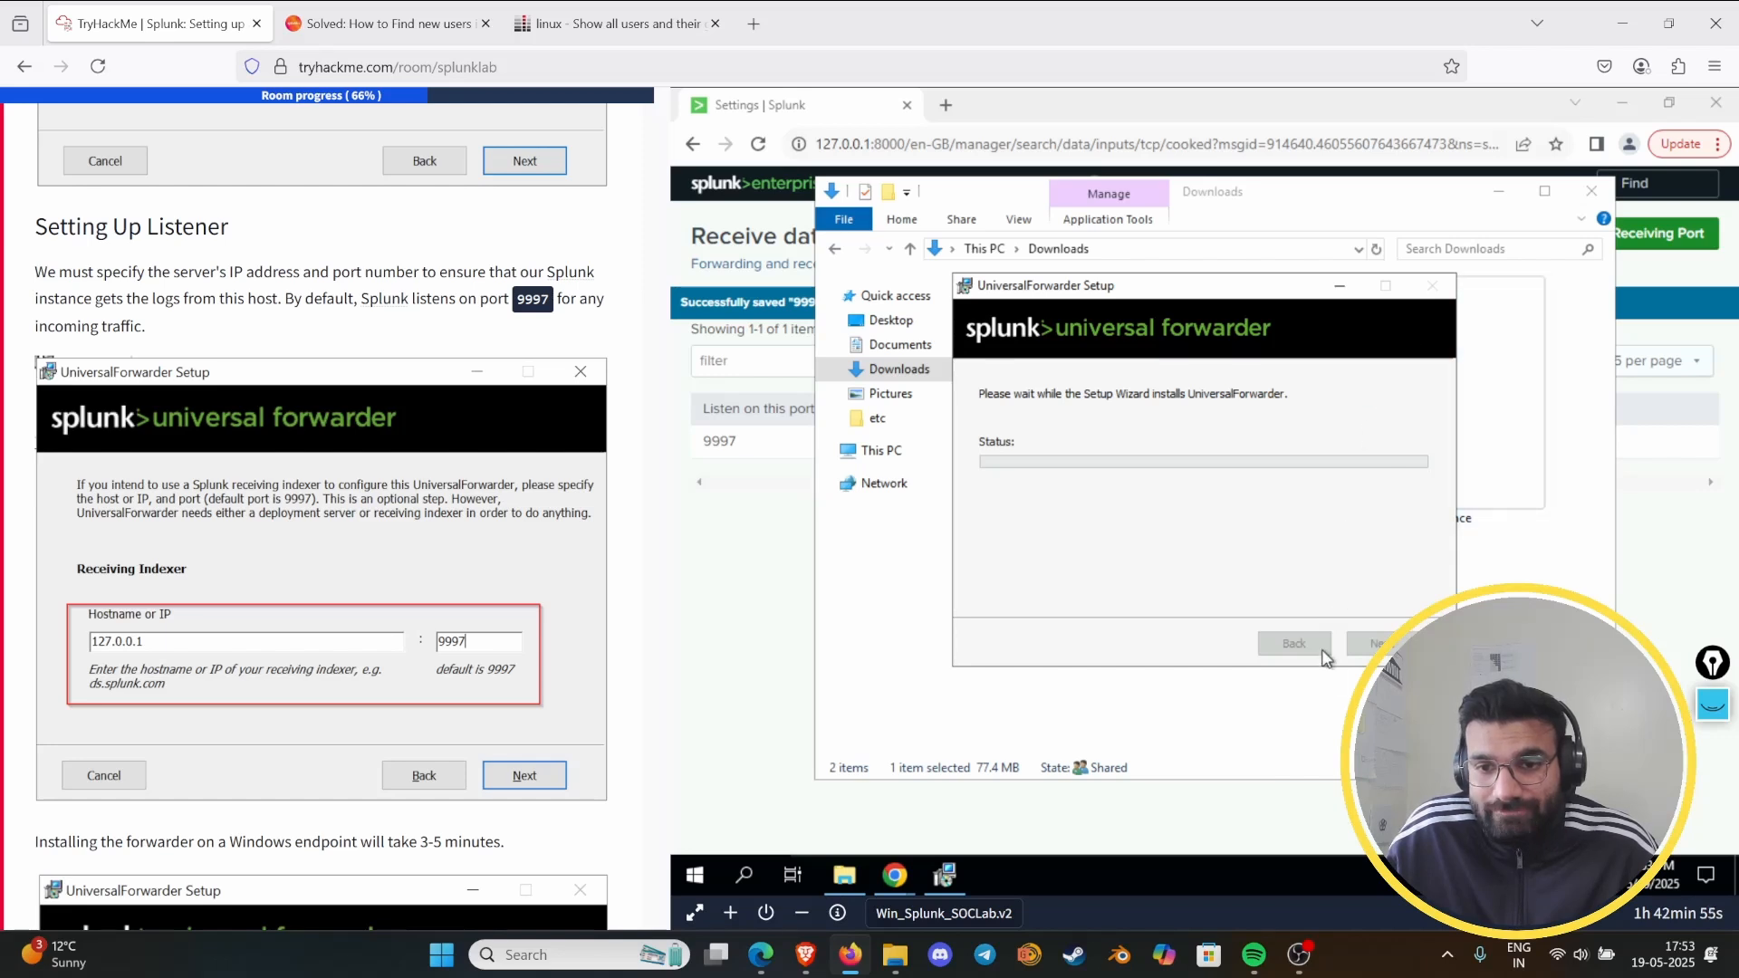
left_click(1502, 193)
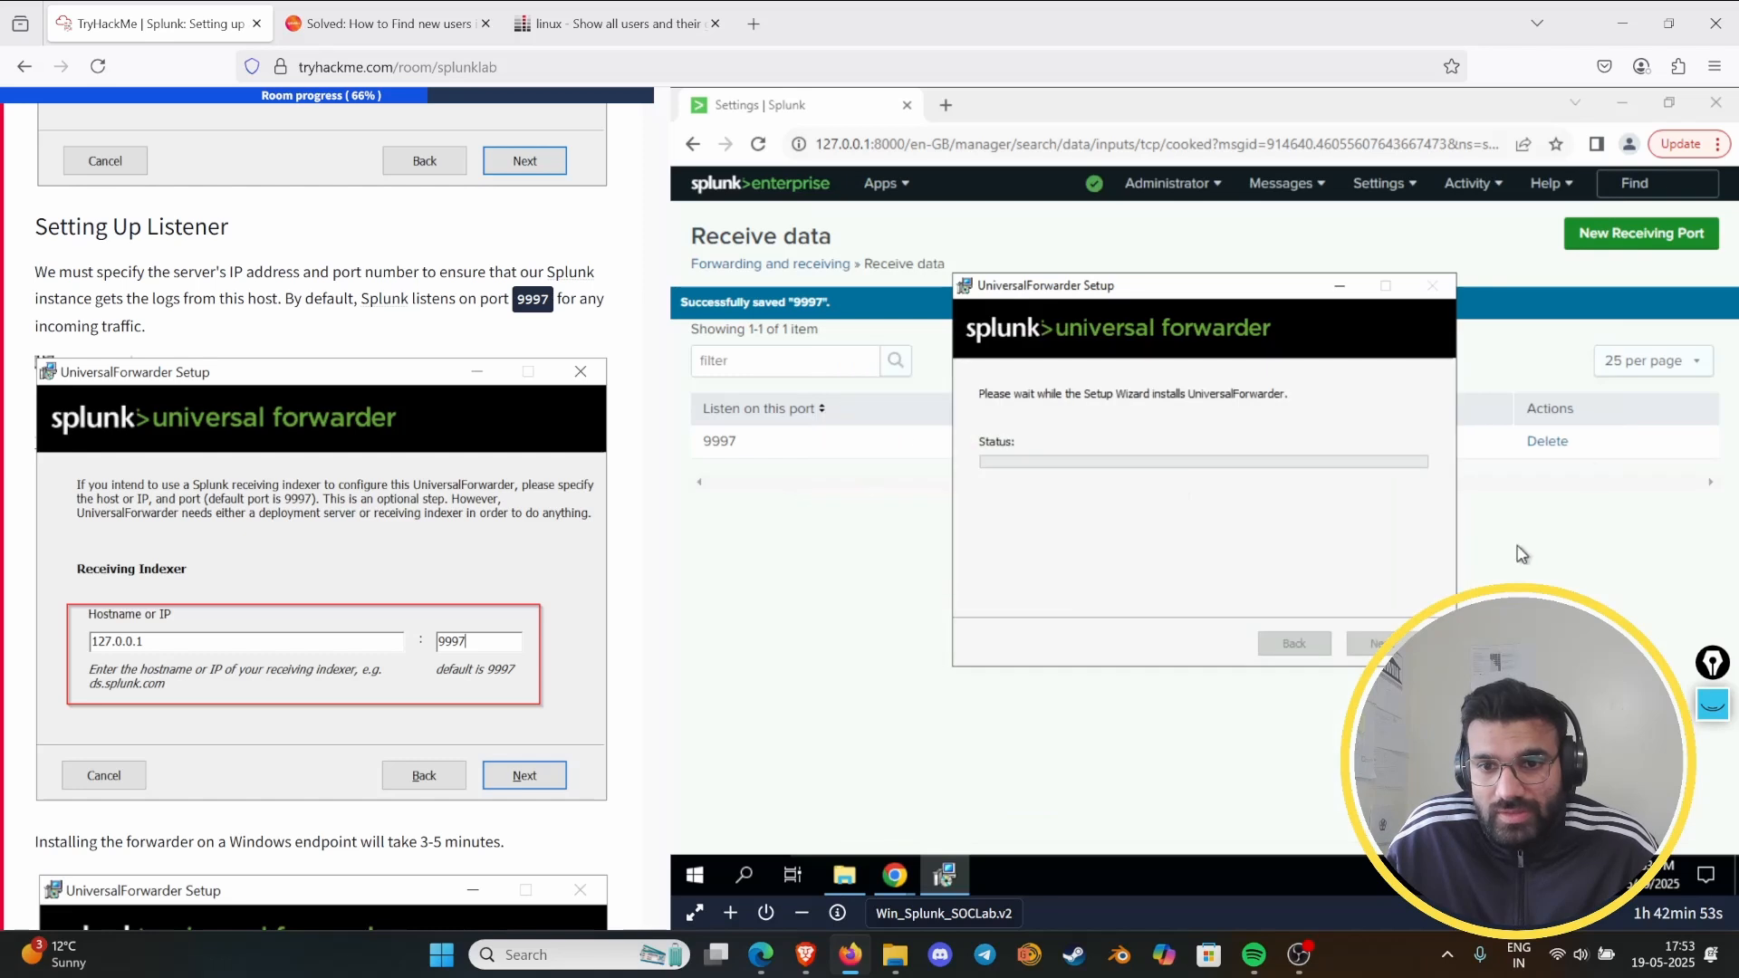
left_click(1613, 243)
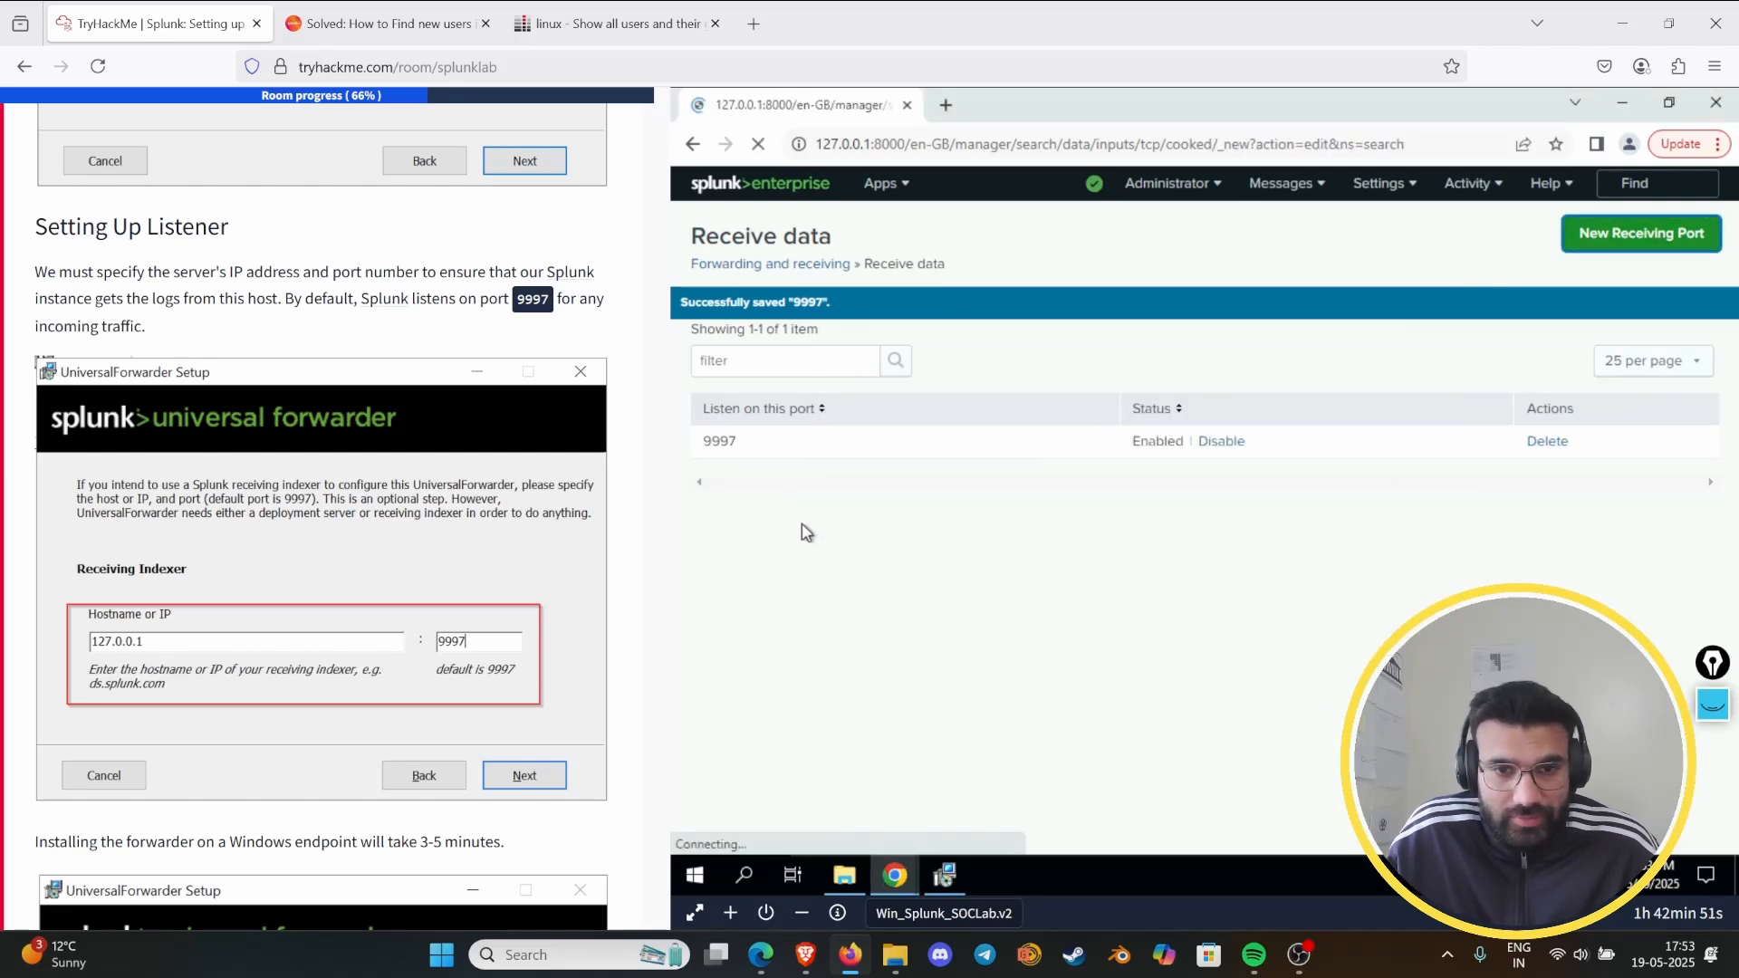
left_click(1046, 431)
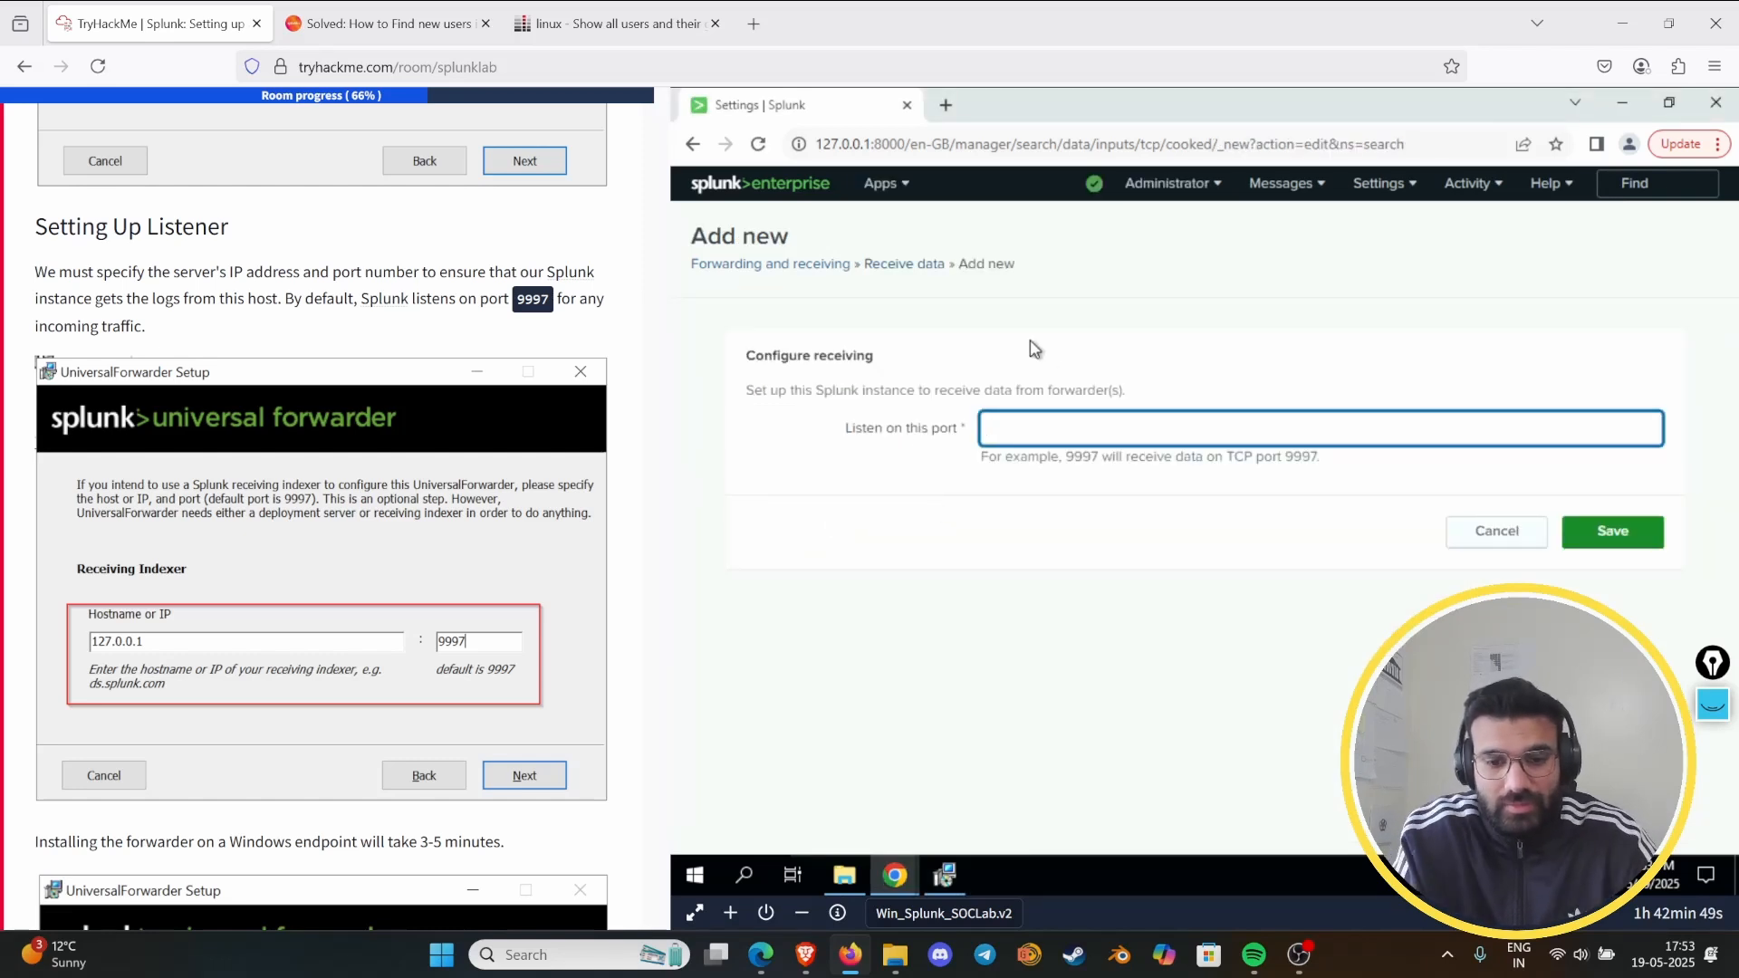
type("8089")
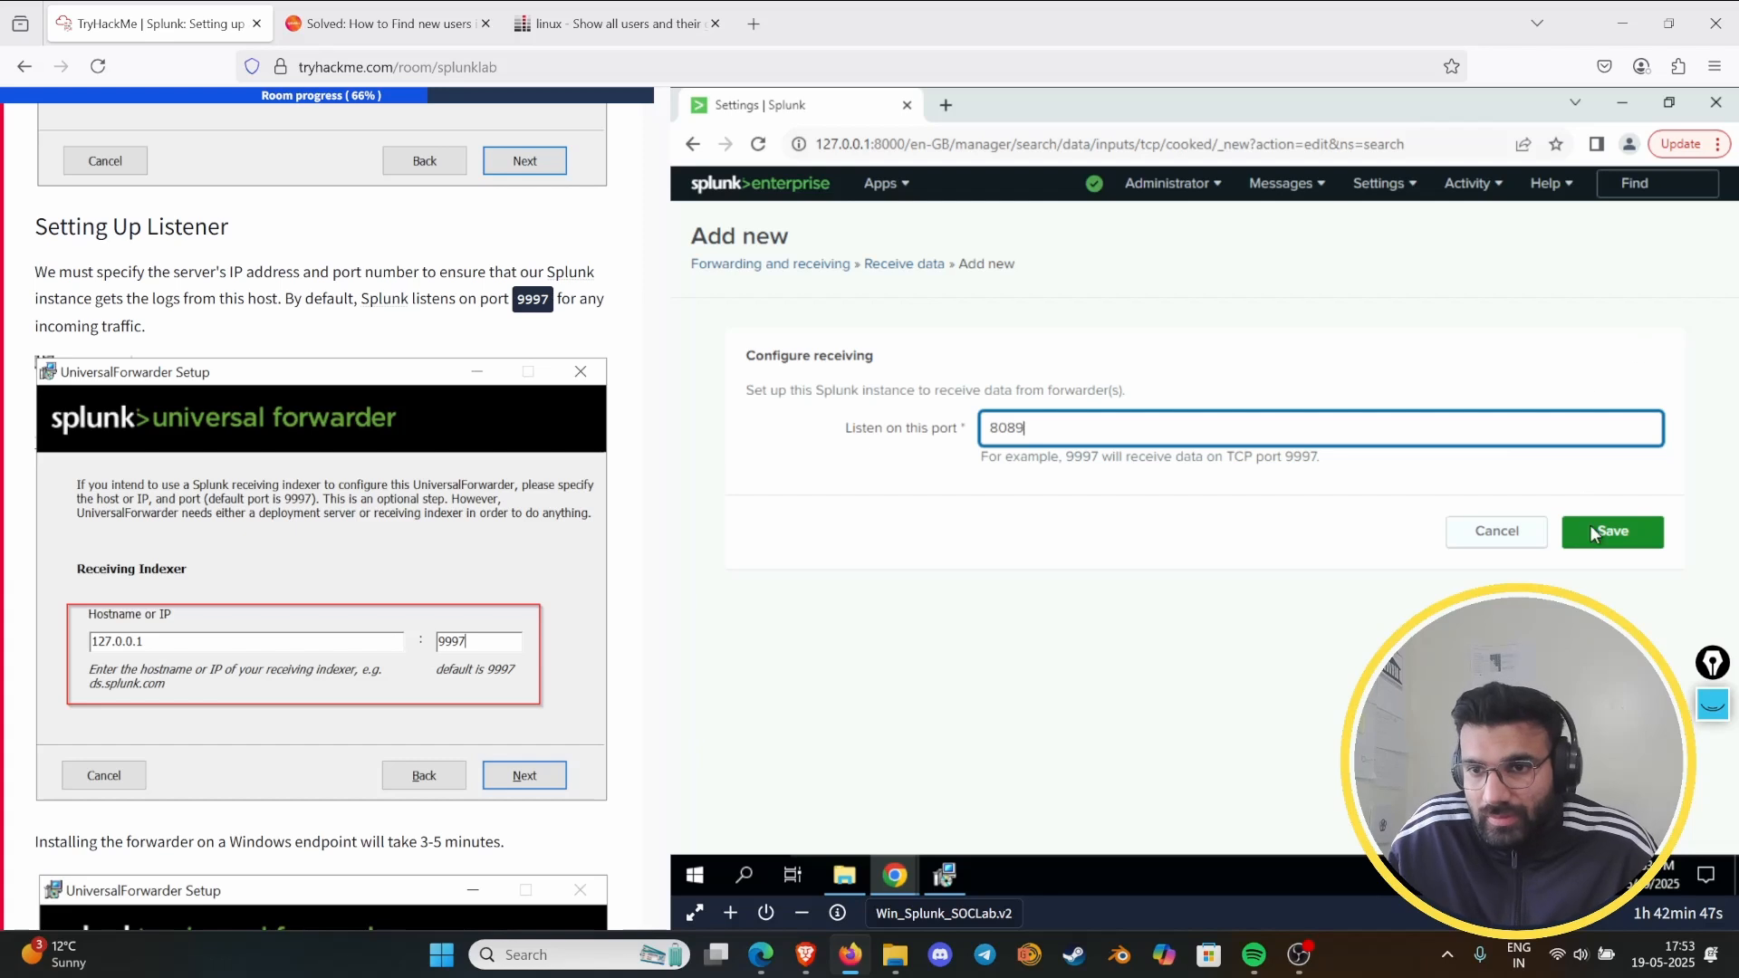
left_click(1592, 532)
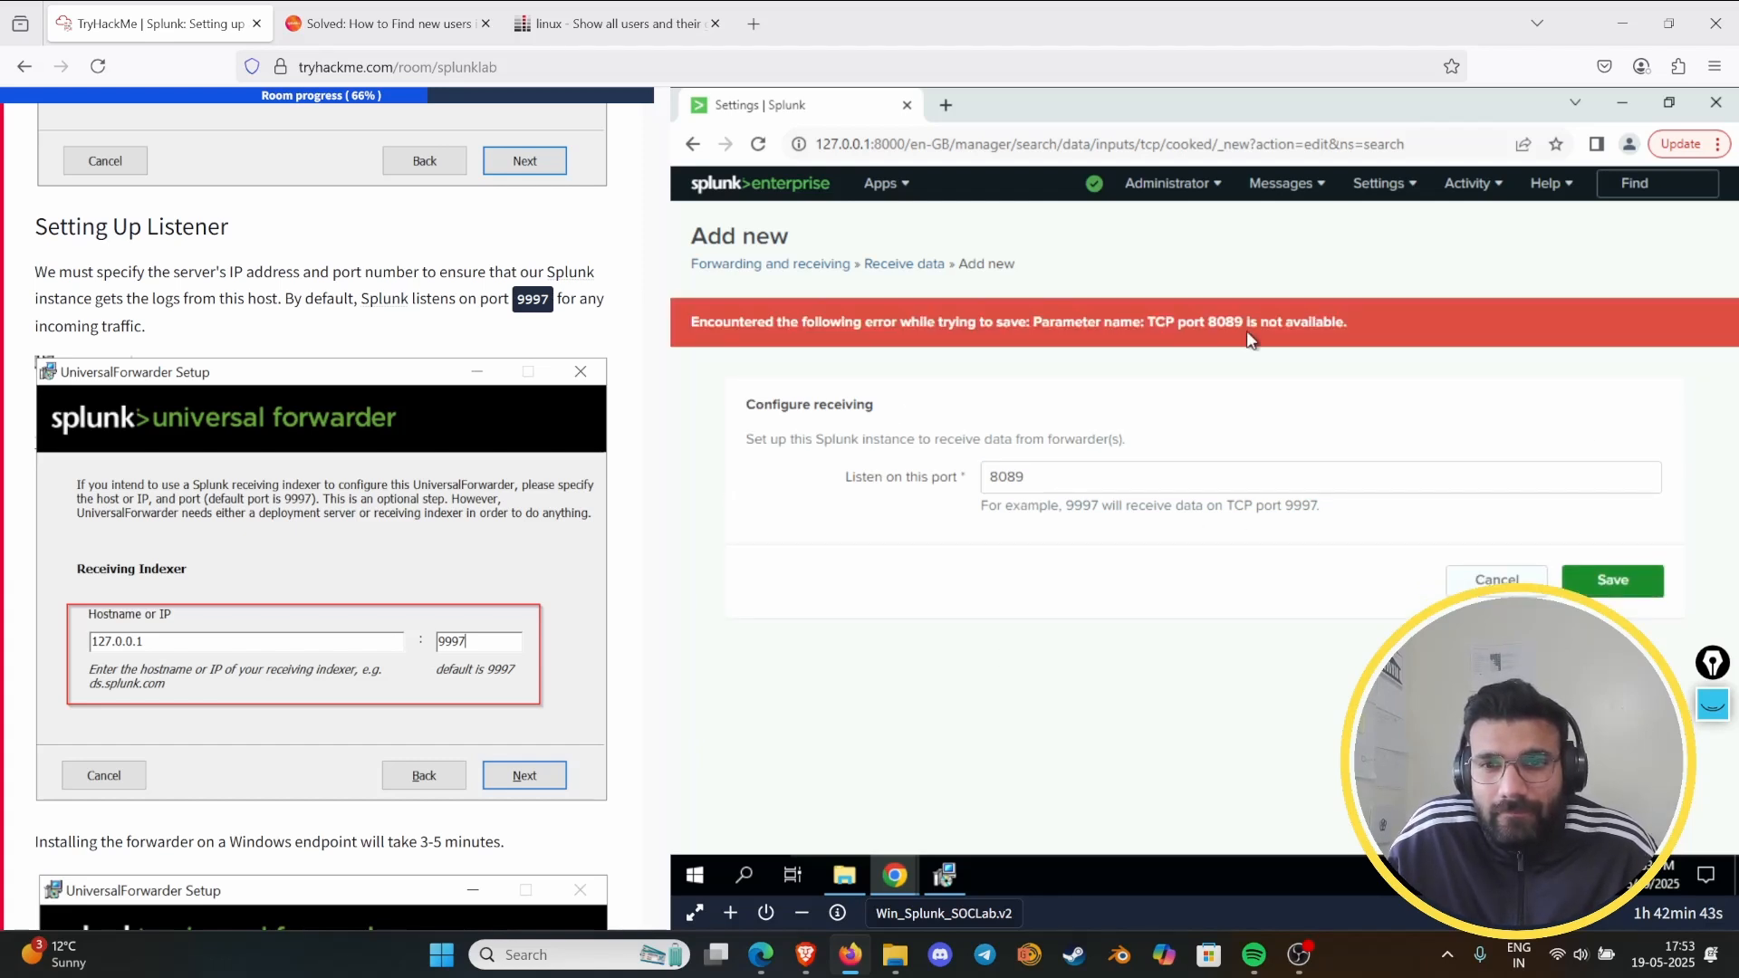
left_click(1472, 584)
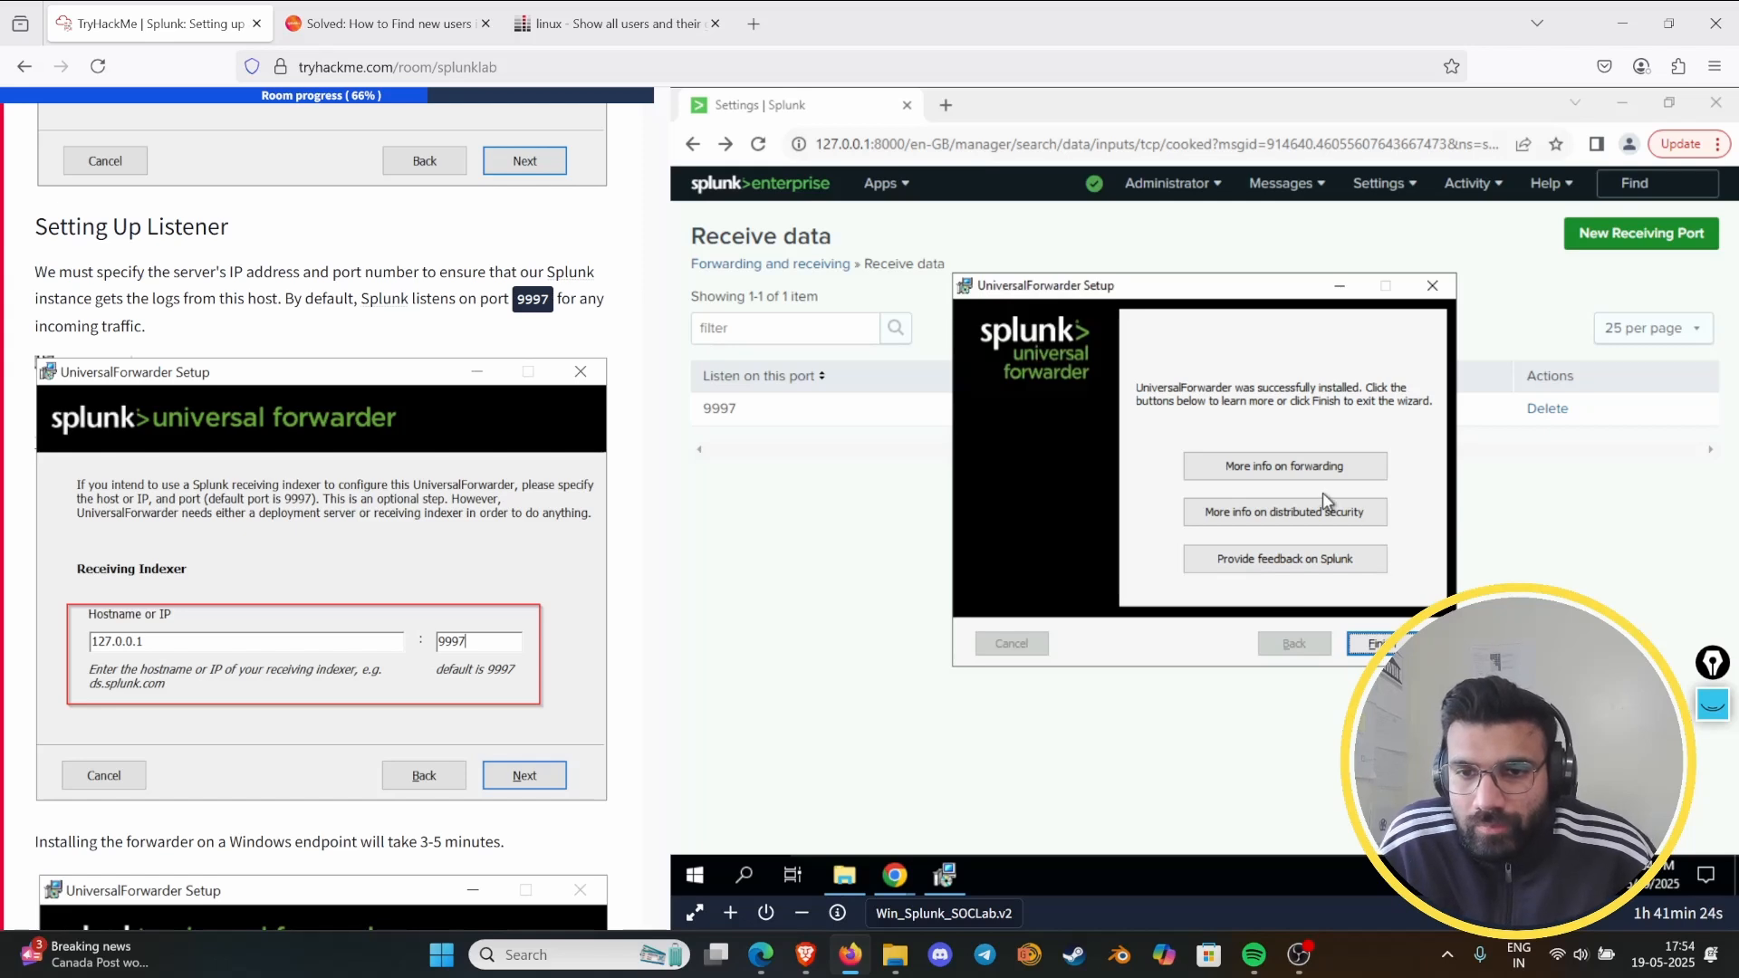
- Finish and close the UniversalForwarder Setup wizard
left_click(1369, 641)
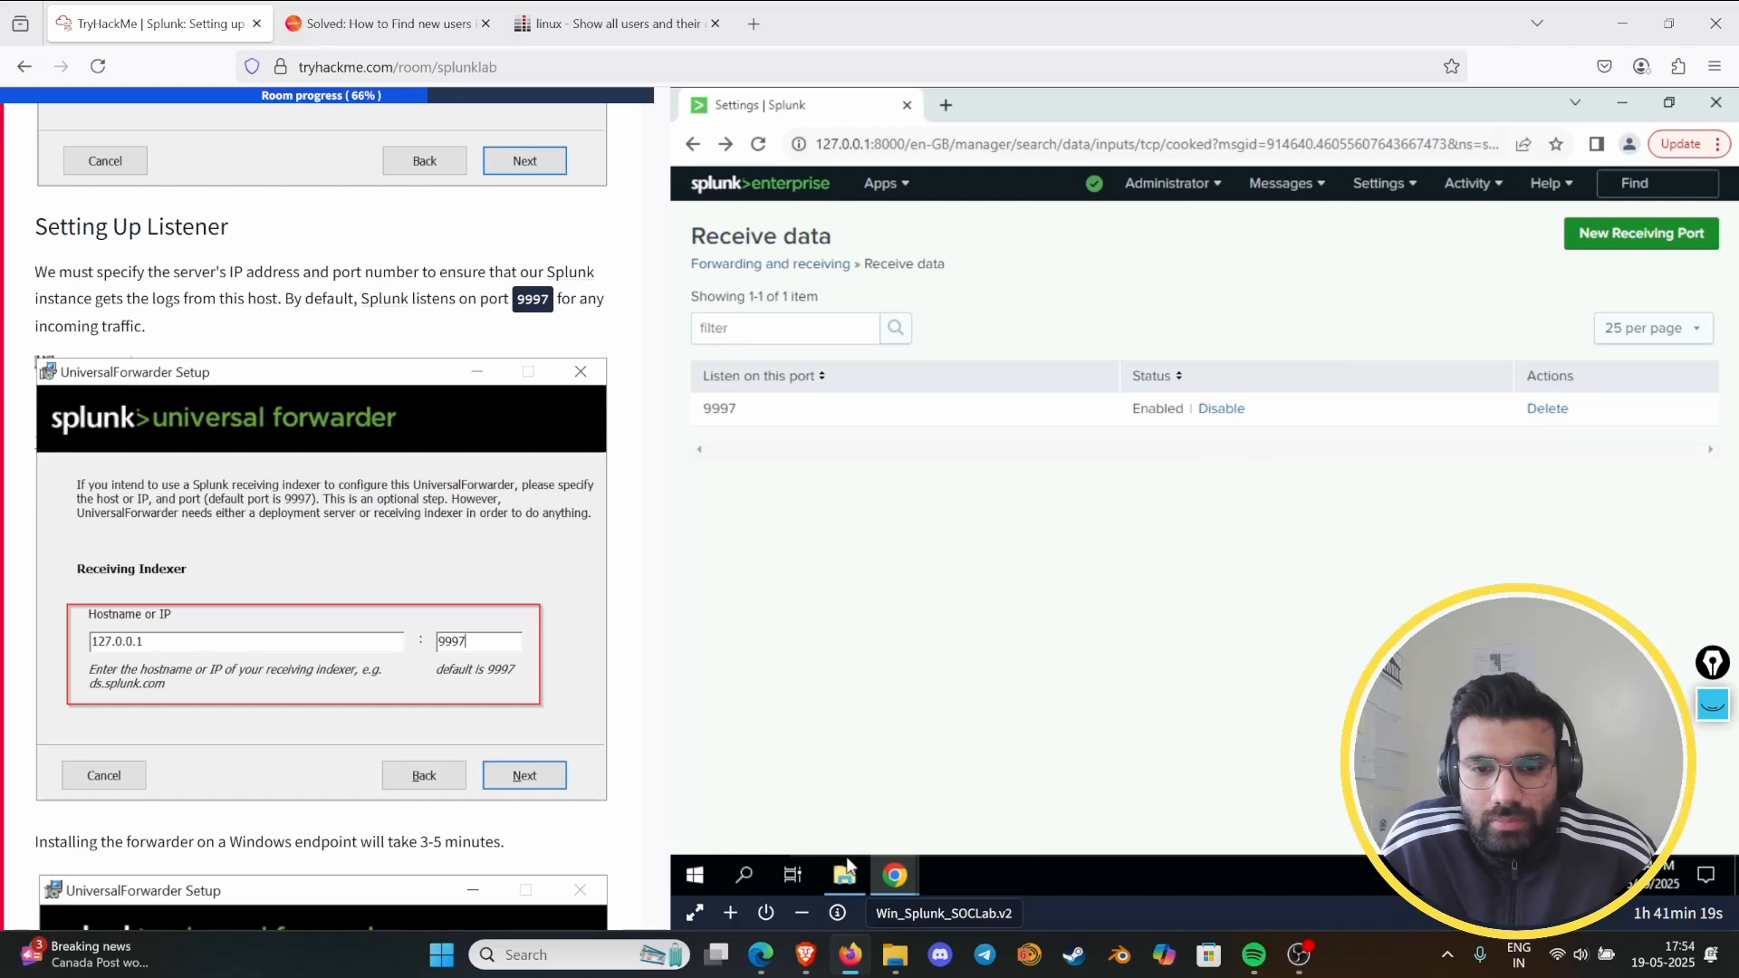
mouse_move(891, 881)
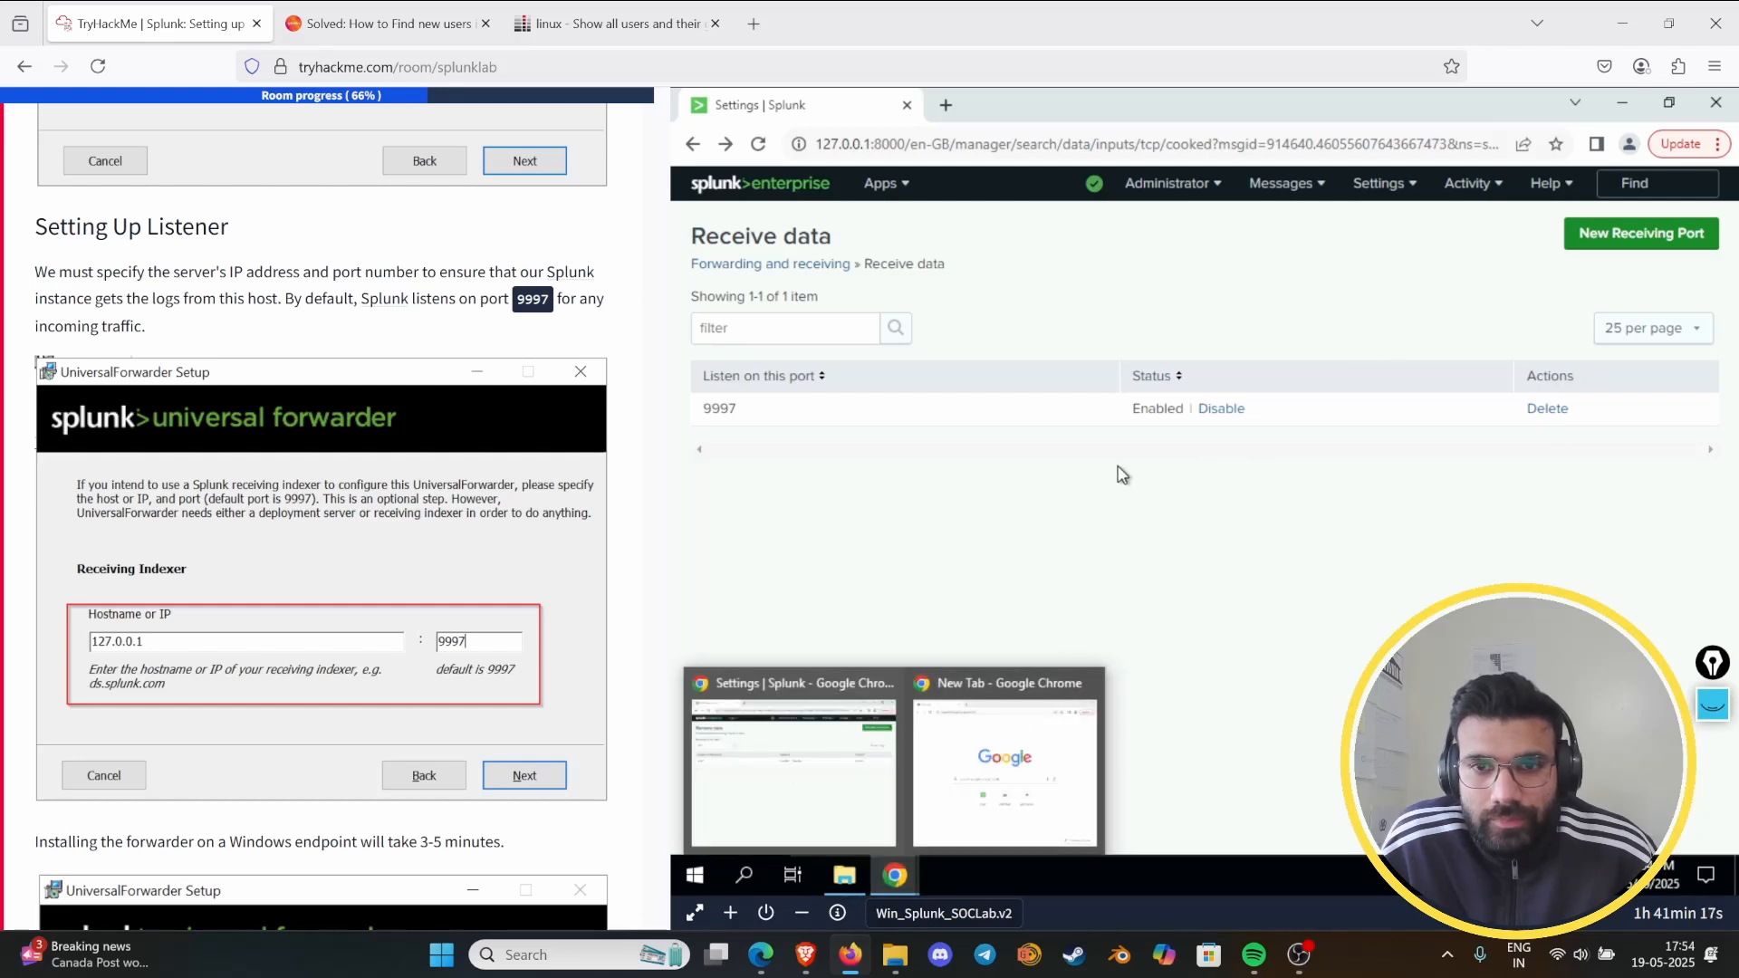
- Search the lab machine for "splunk for", shorten the query to "splunk", and open Splunk Enterprise
left_click(742, 880)
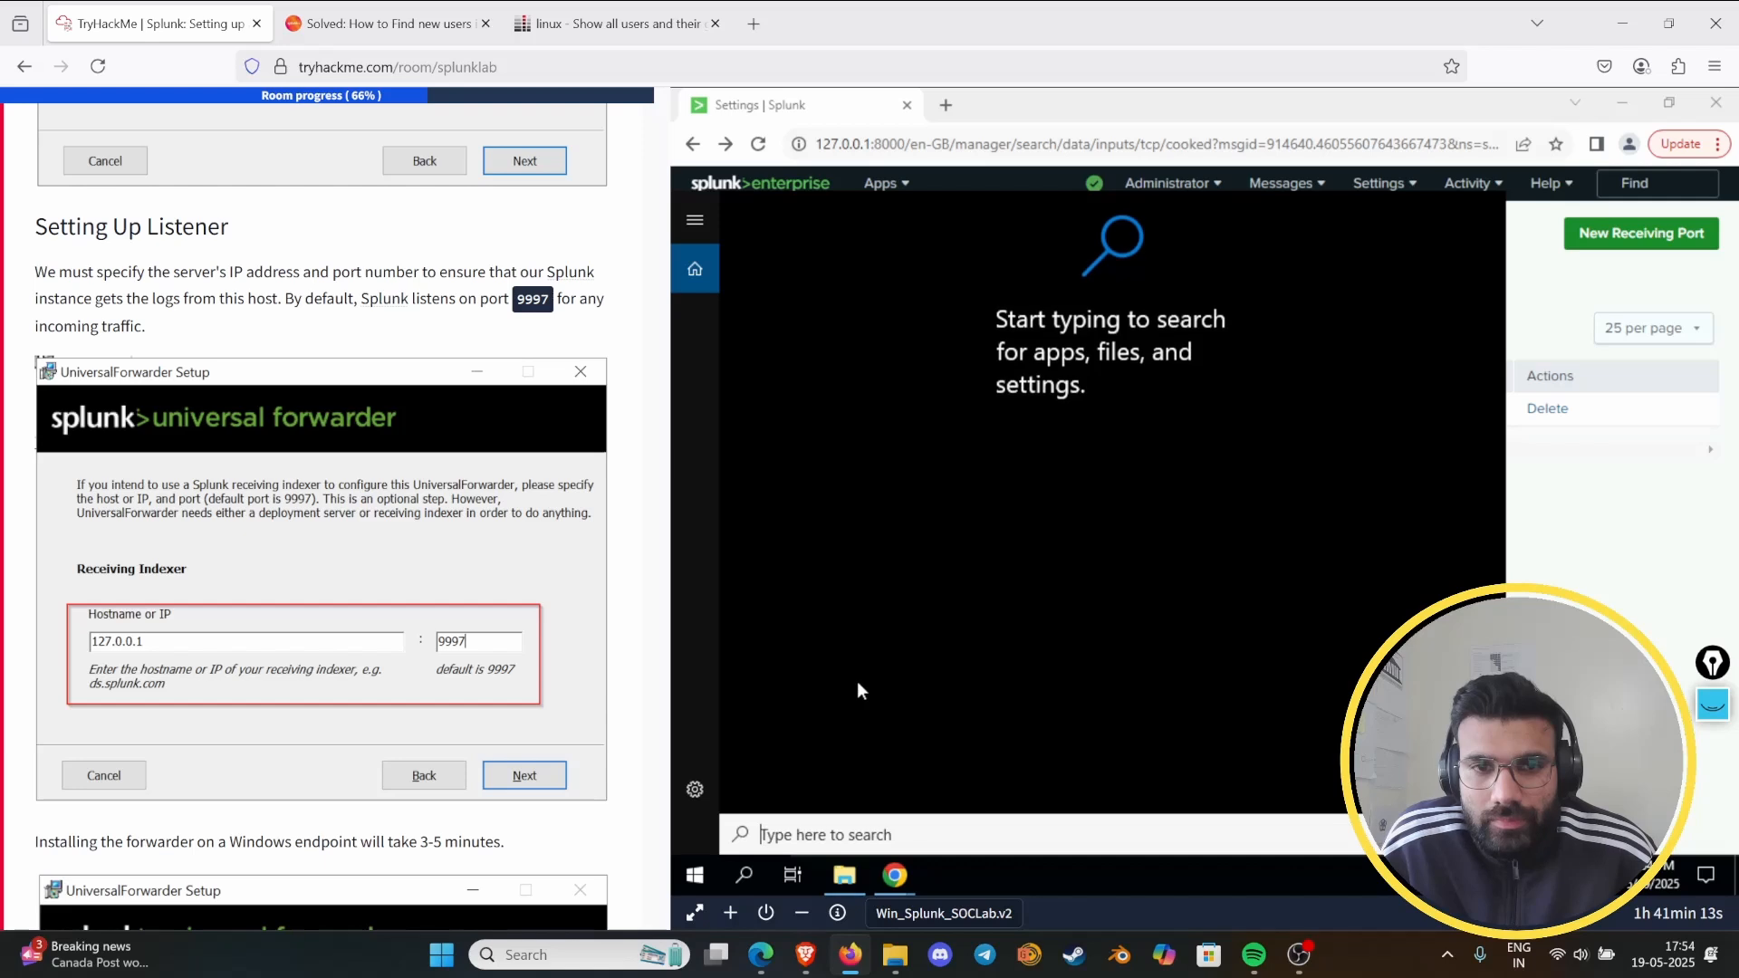
type("s")
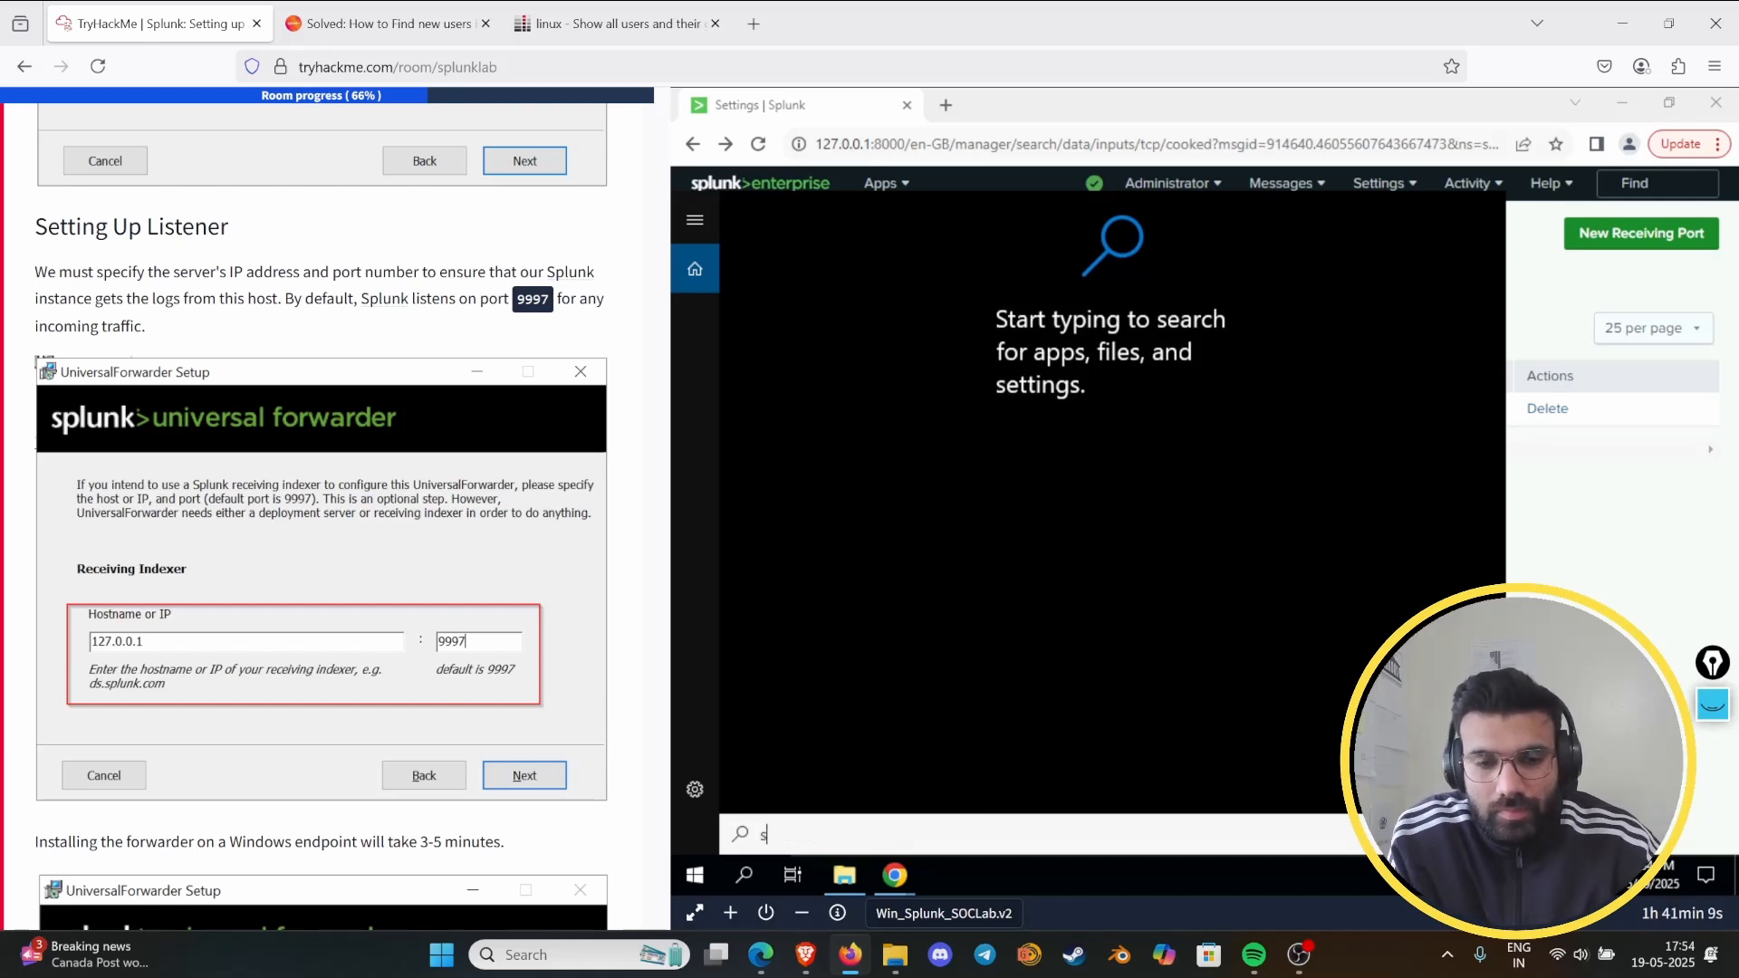
type("plunk")
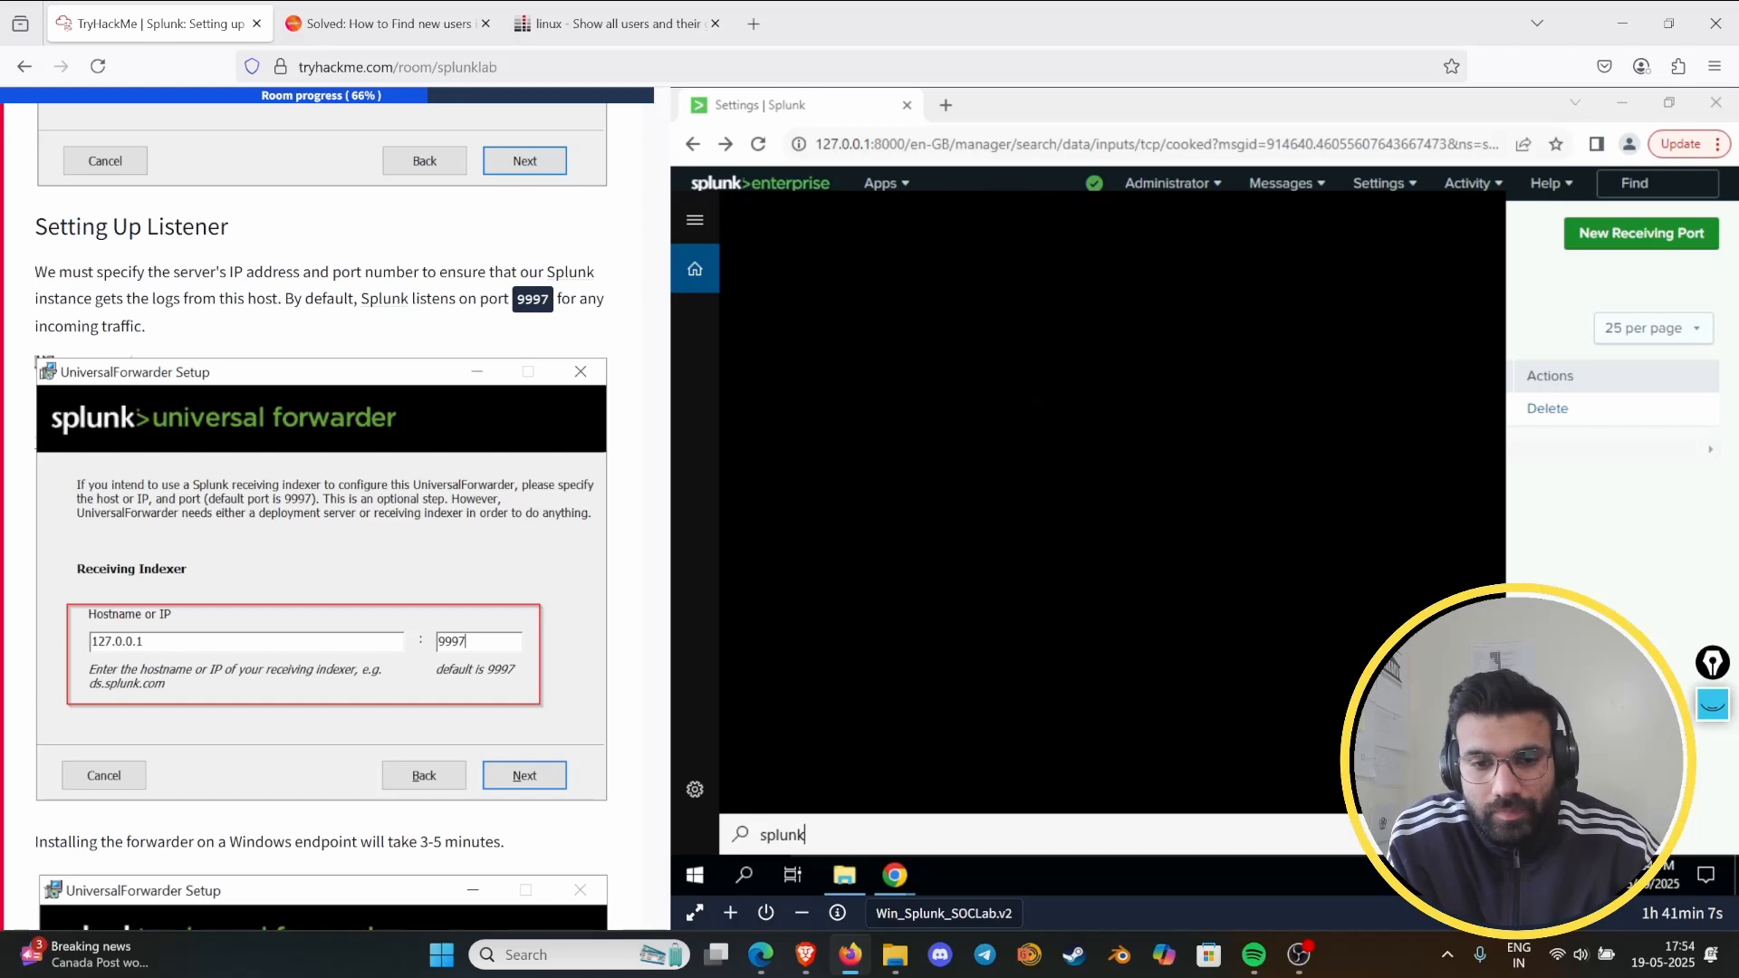
type(" for")
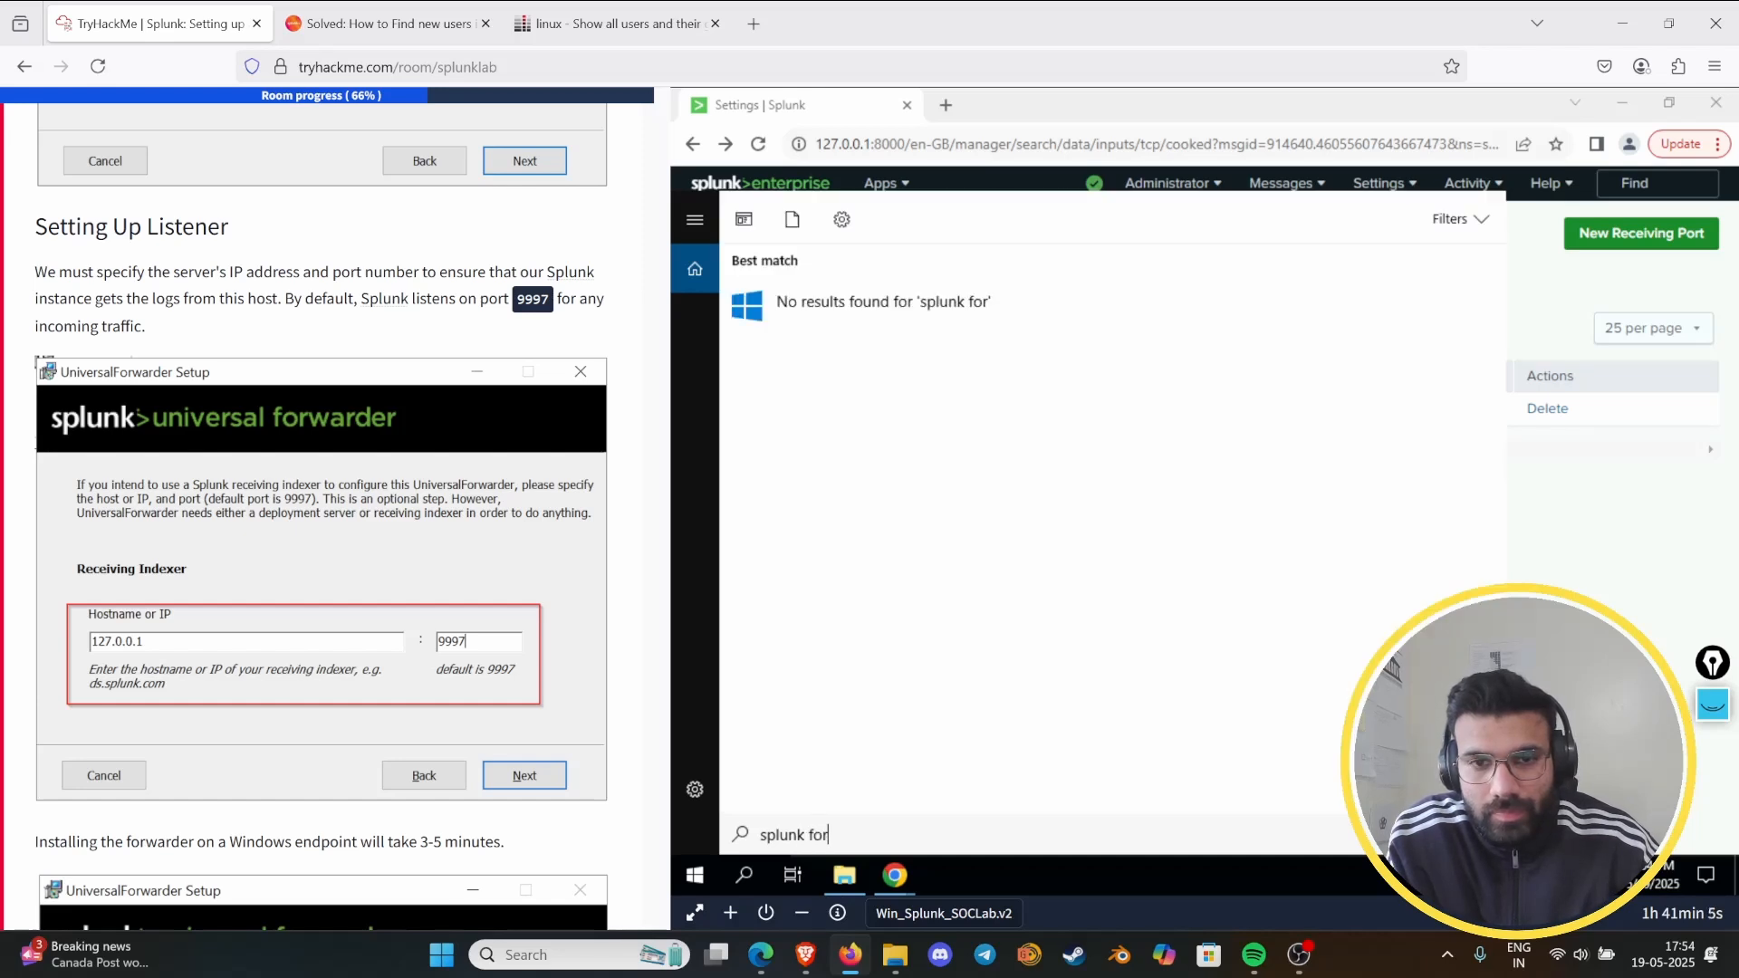
key("BackSpace")
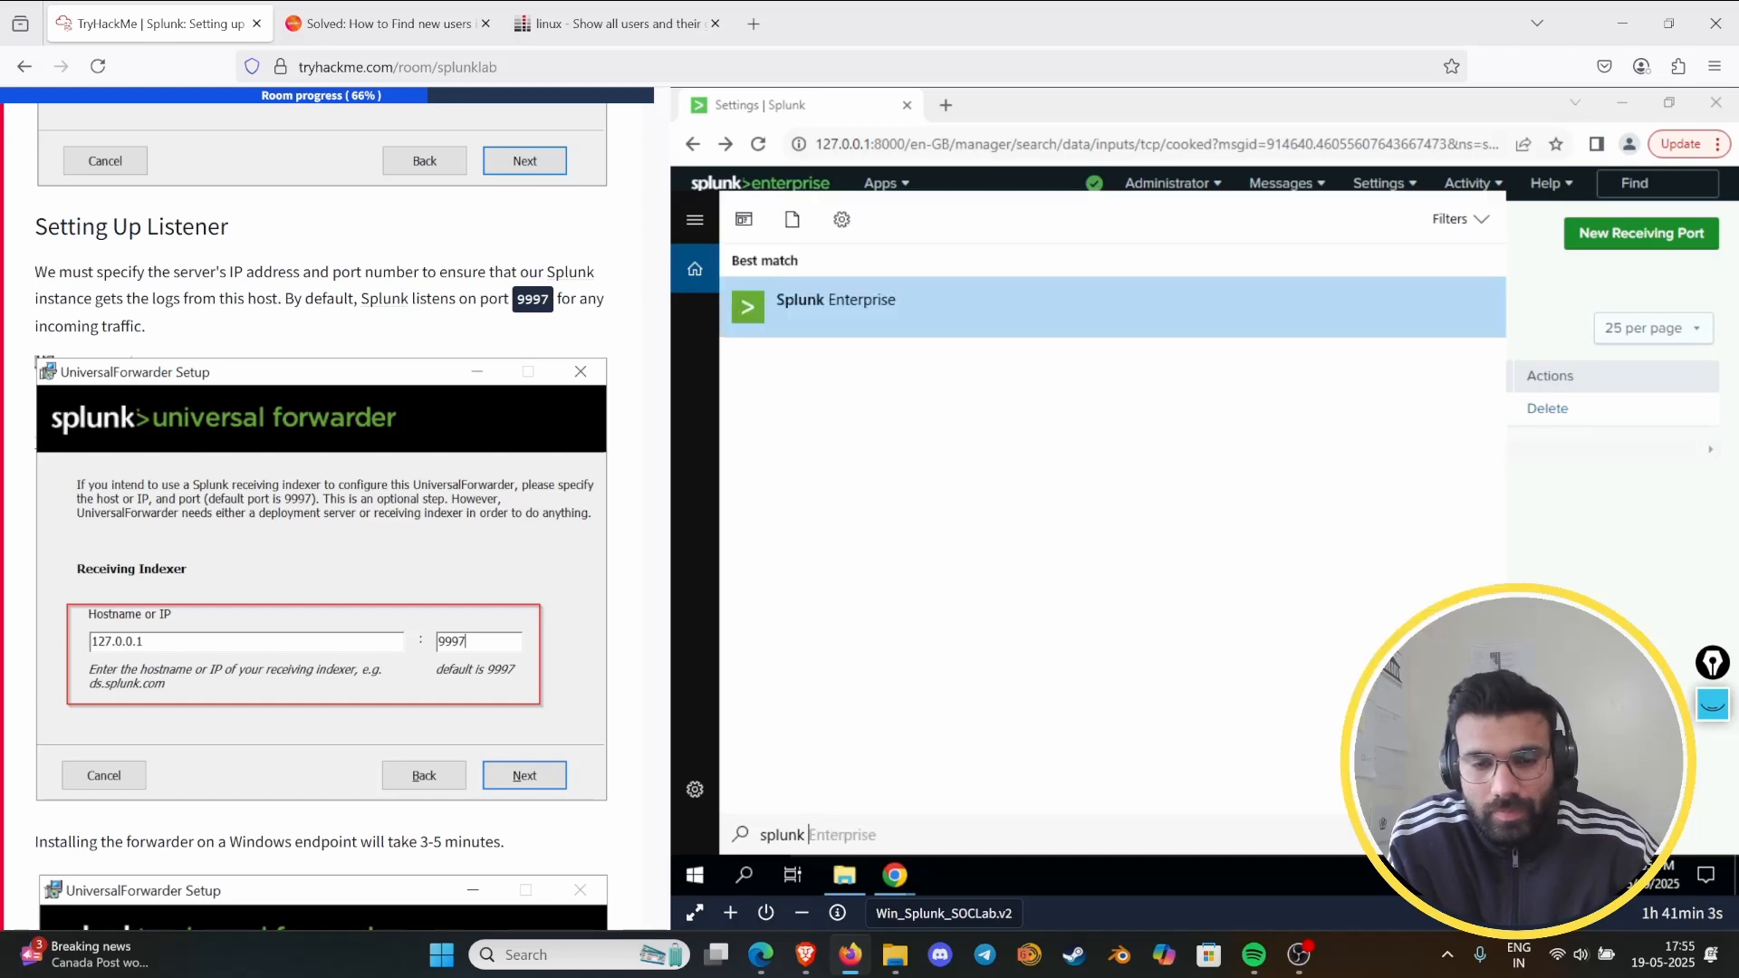
left_click(1032, 317)
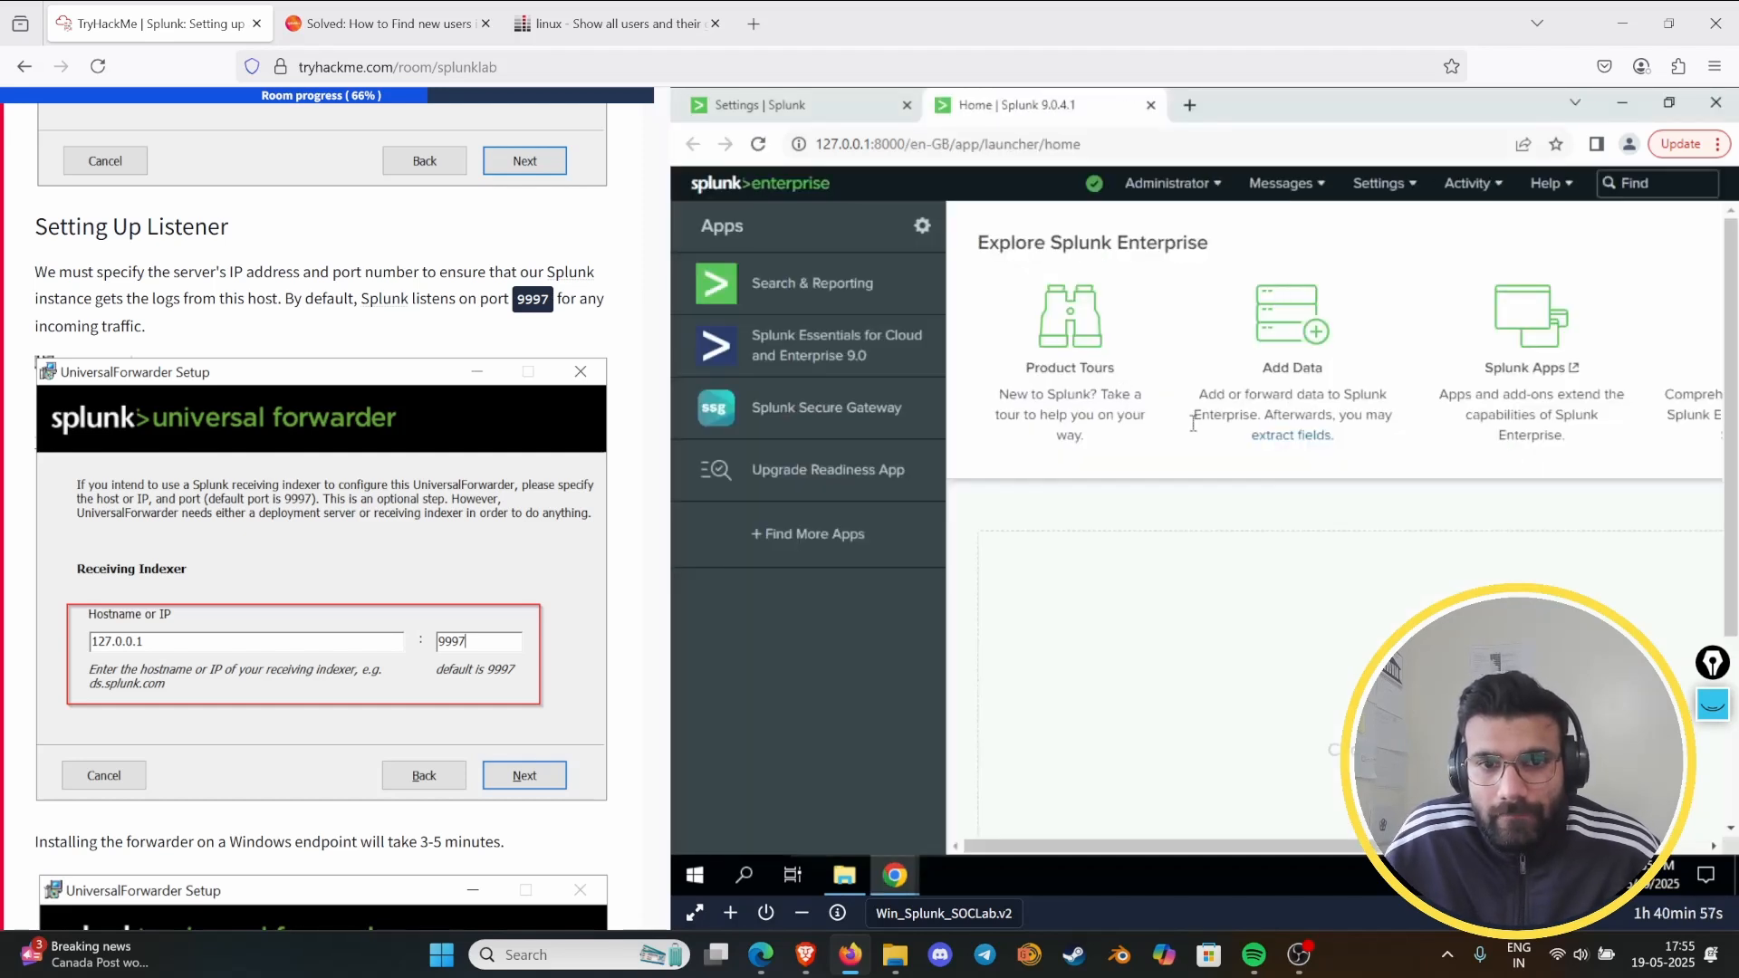
- Open Splunk's Forwarding and receiving settings and check the forwarding defaults without changing them
left_click(1369, 184)
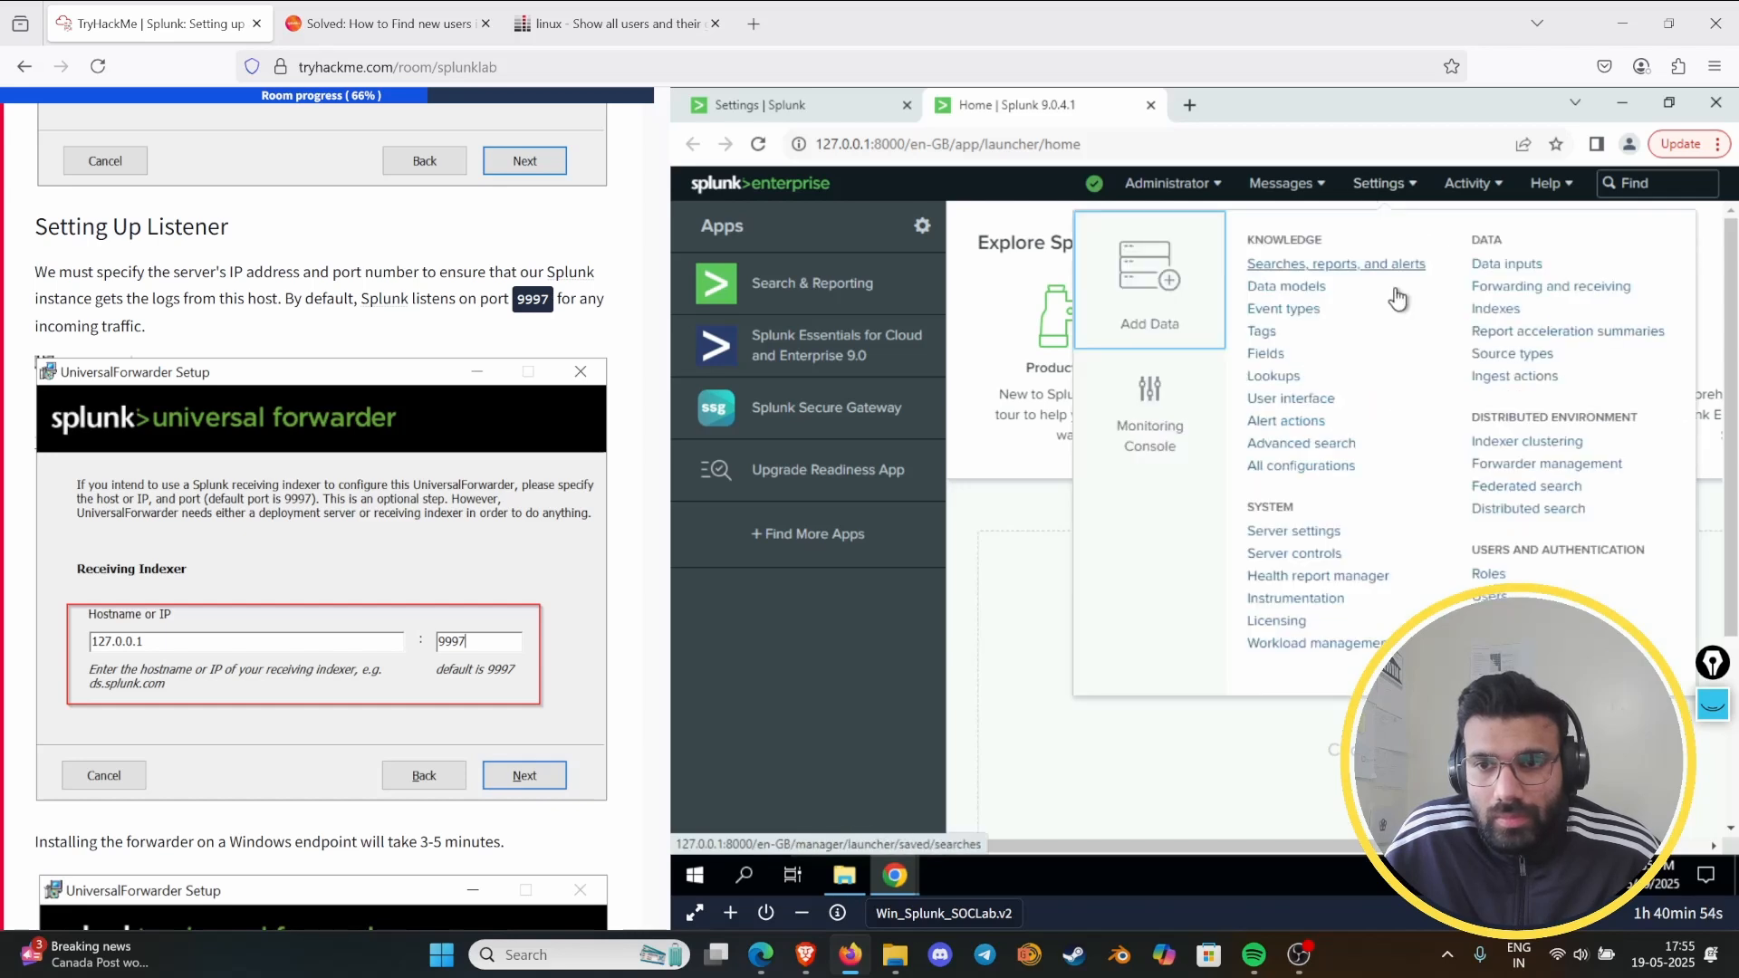
left_click(1518, 289)
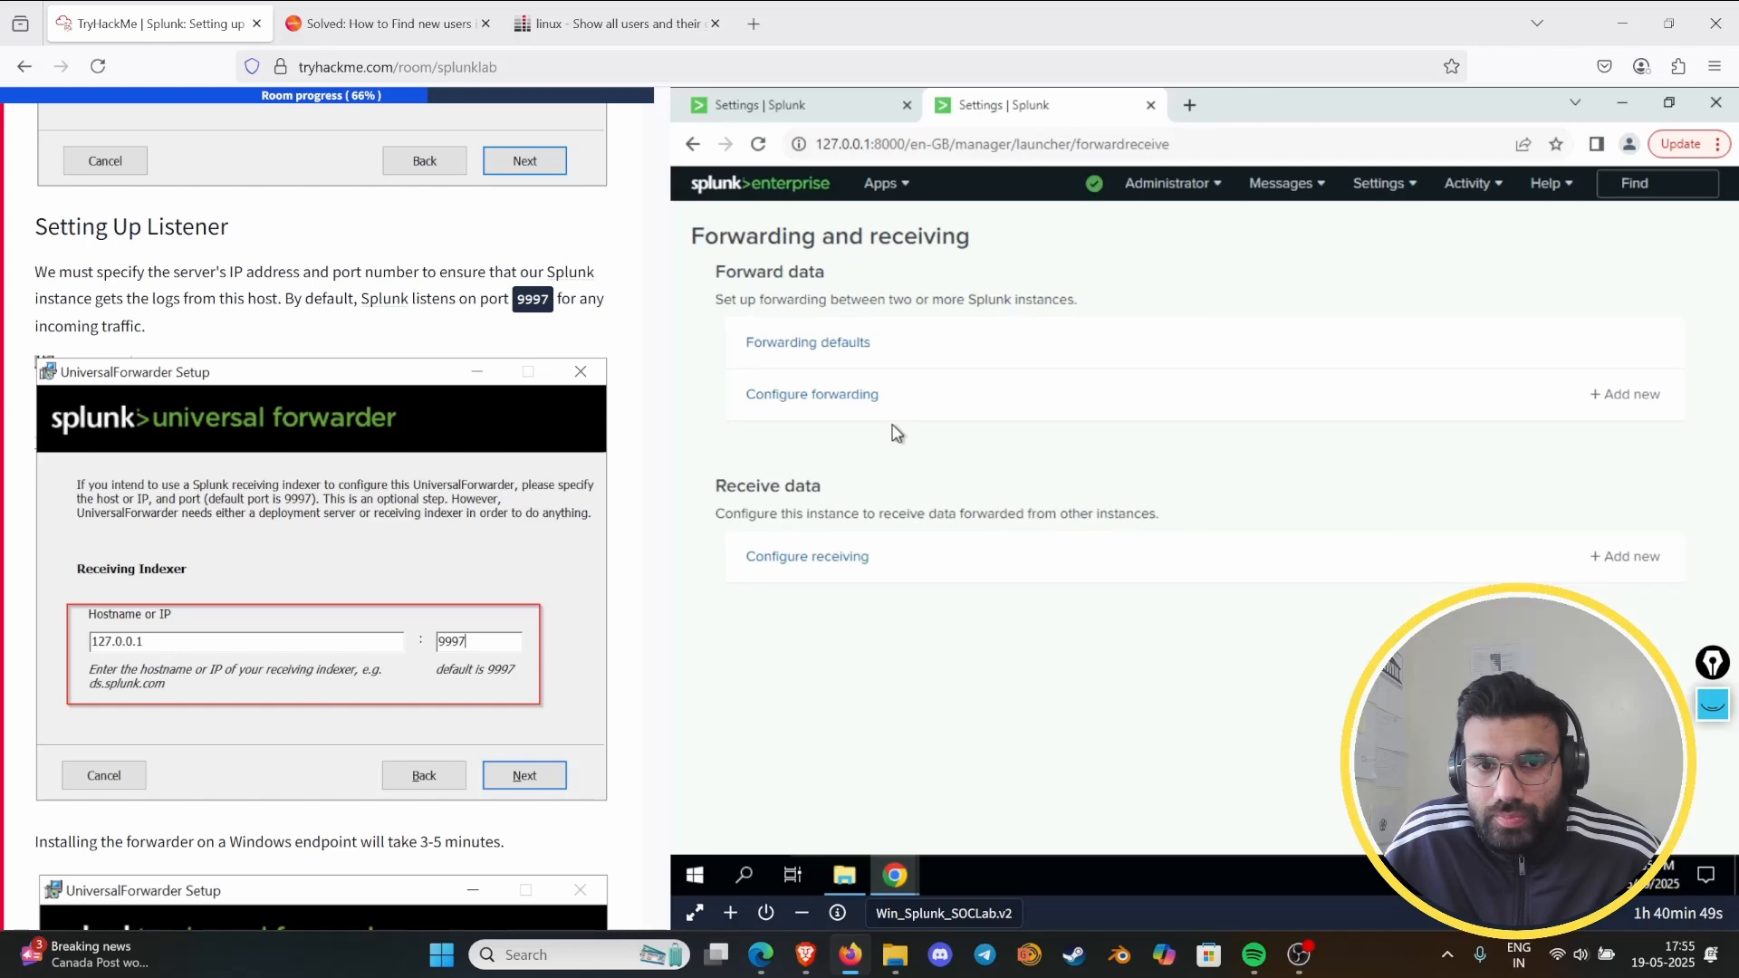
left_click(815, 356)
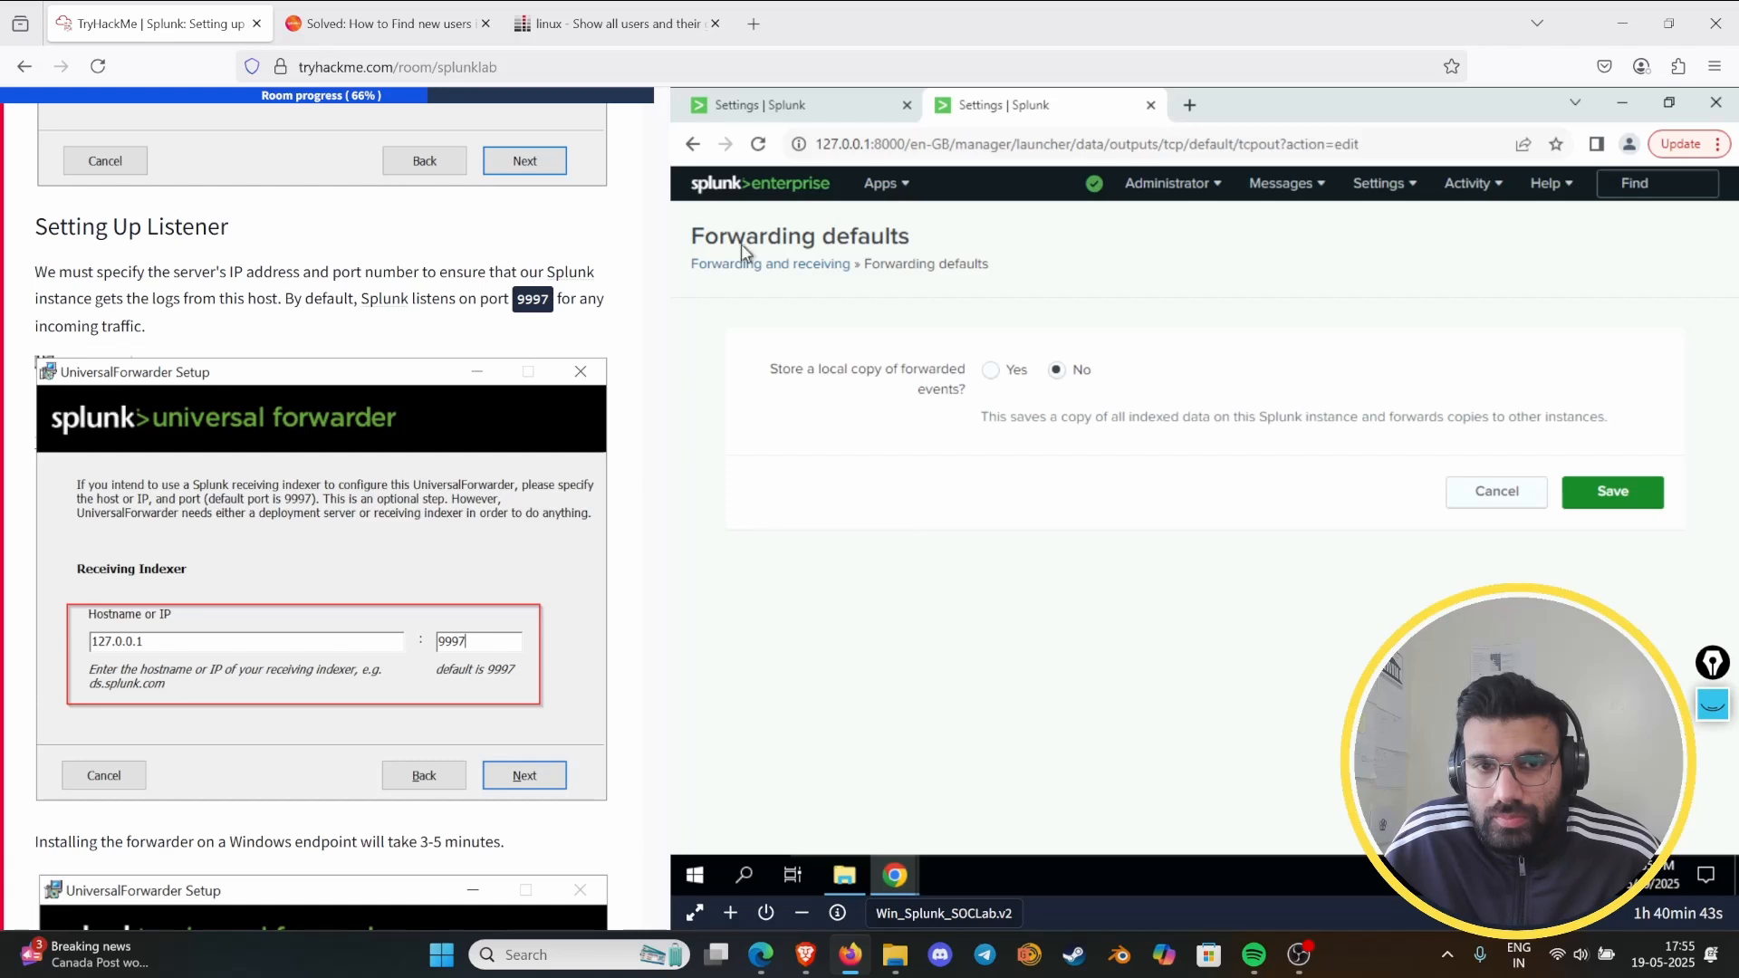
left_click(692, 144)
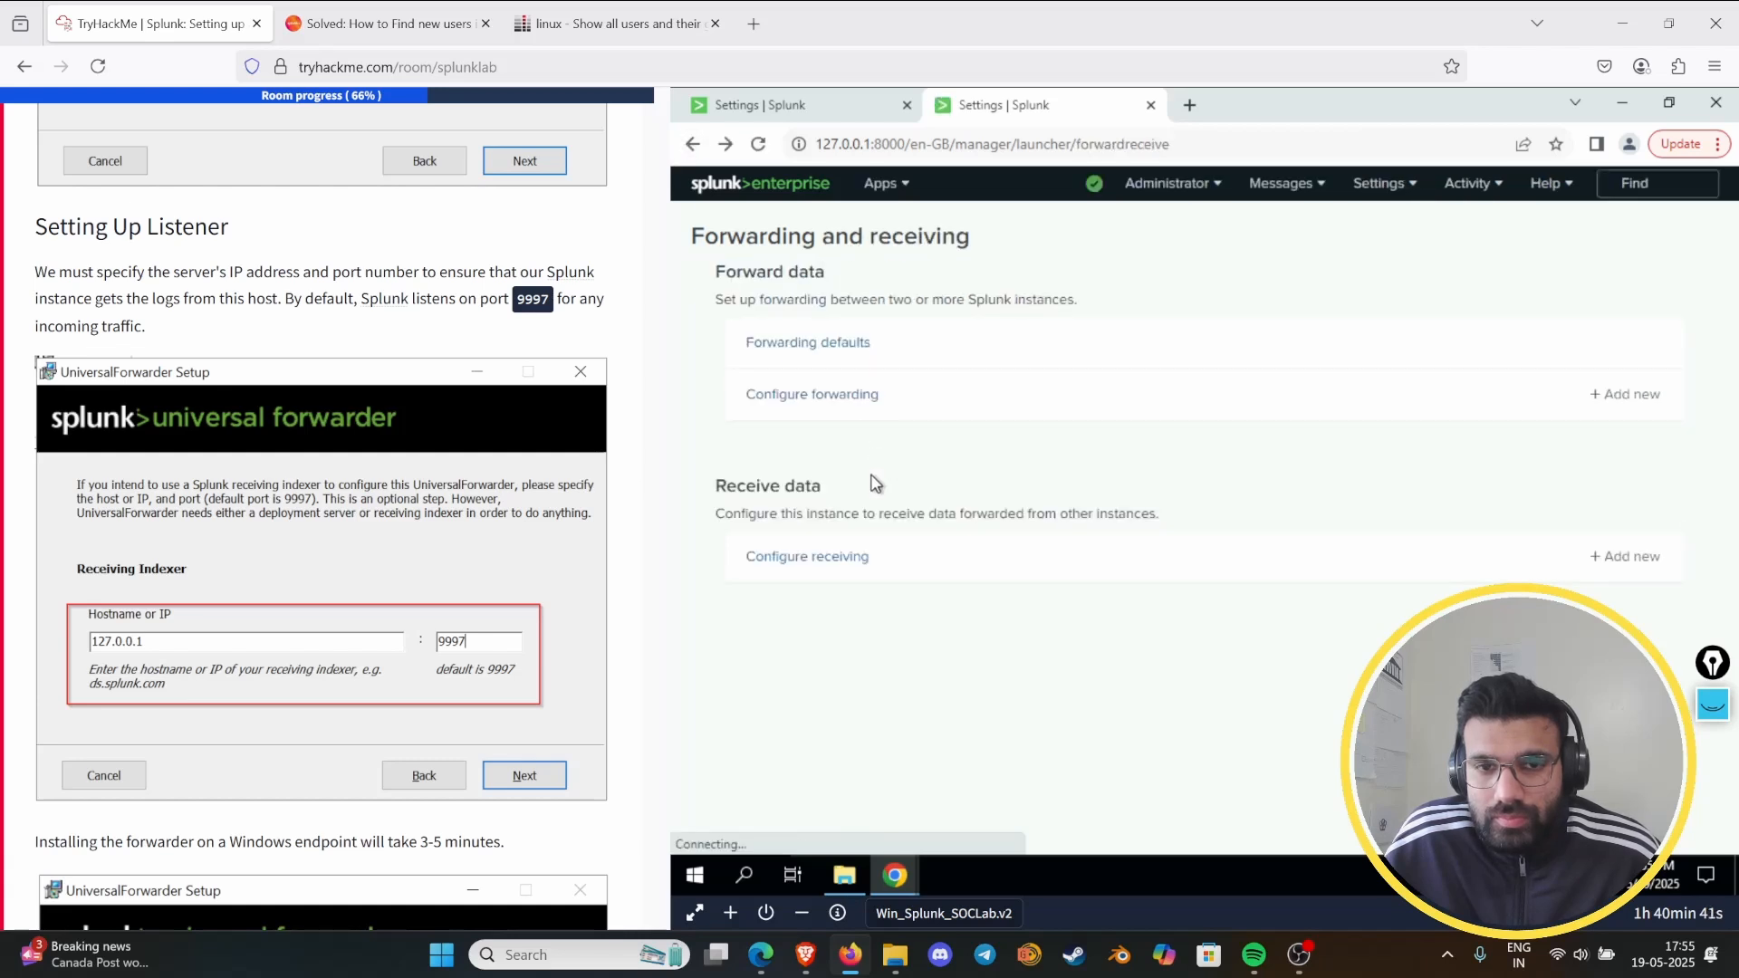
- Add 127.0.0.1:9997 as a new forwarding host in Splunk's Configure forwarding settings and close that page
left_click(833, 401)
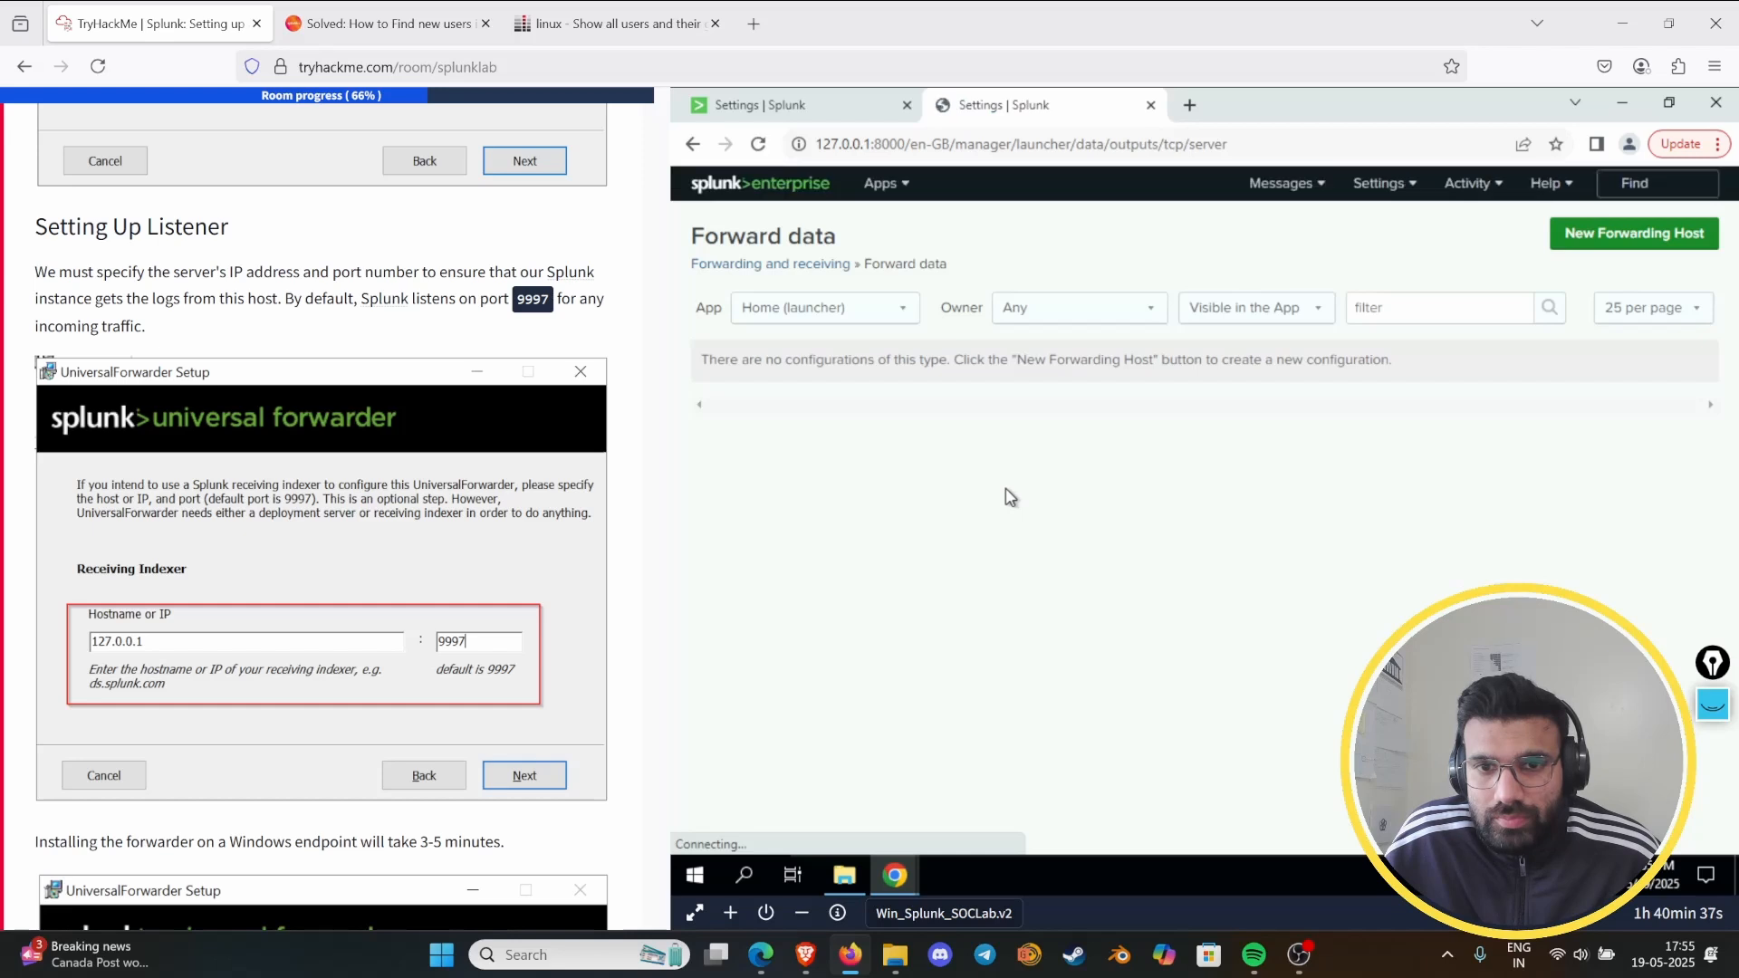
left_click(1567, 260)
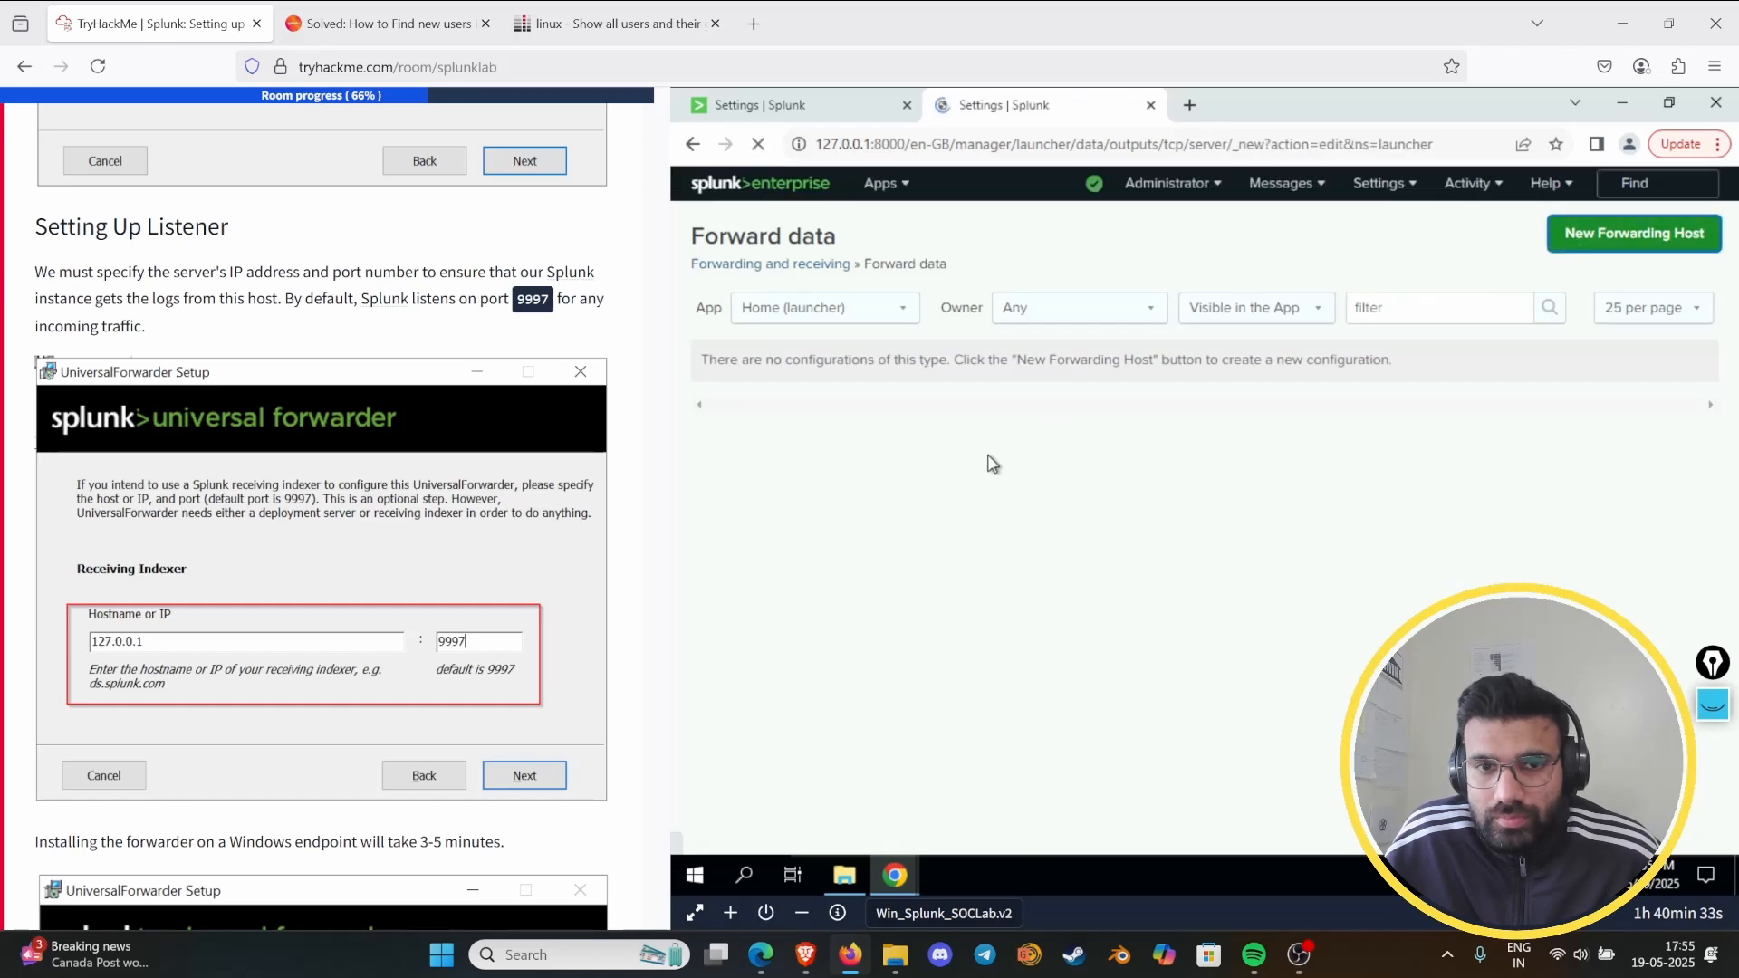
left_click(1017, 391)
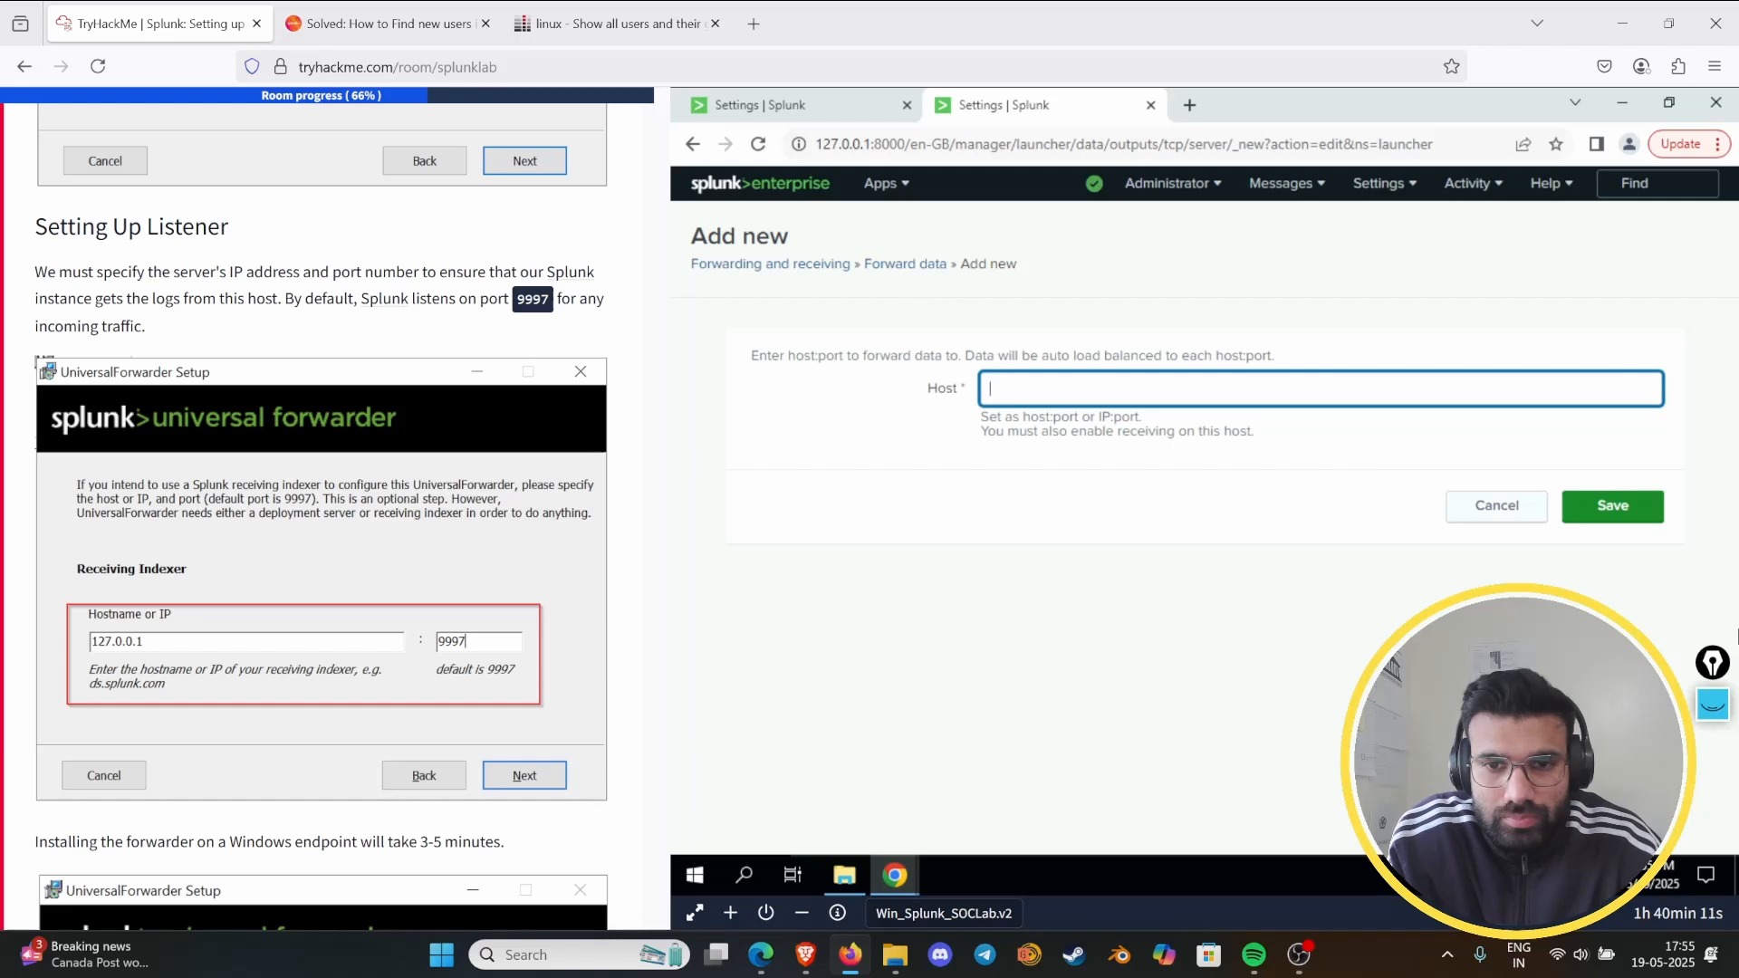
type("127.0.0.1:9997")
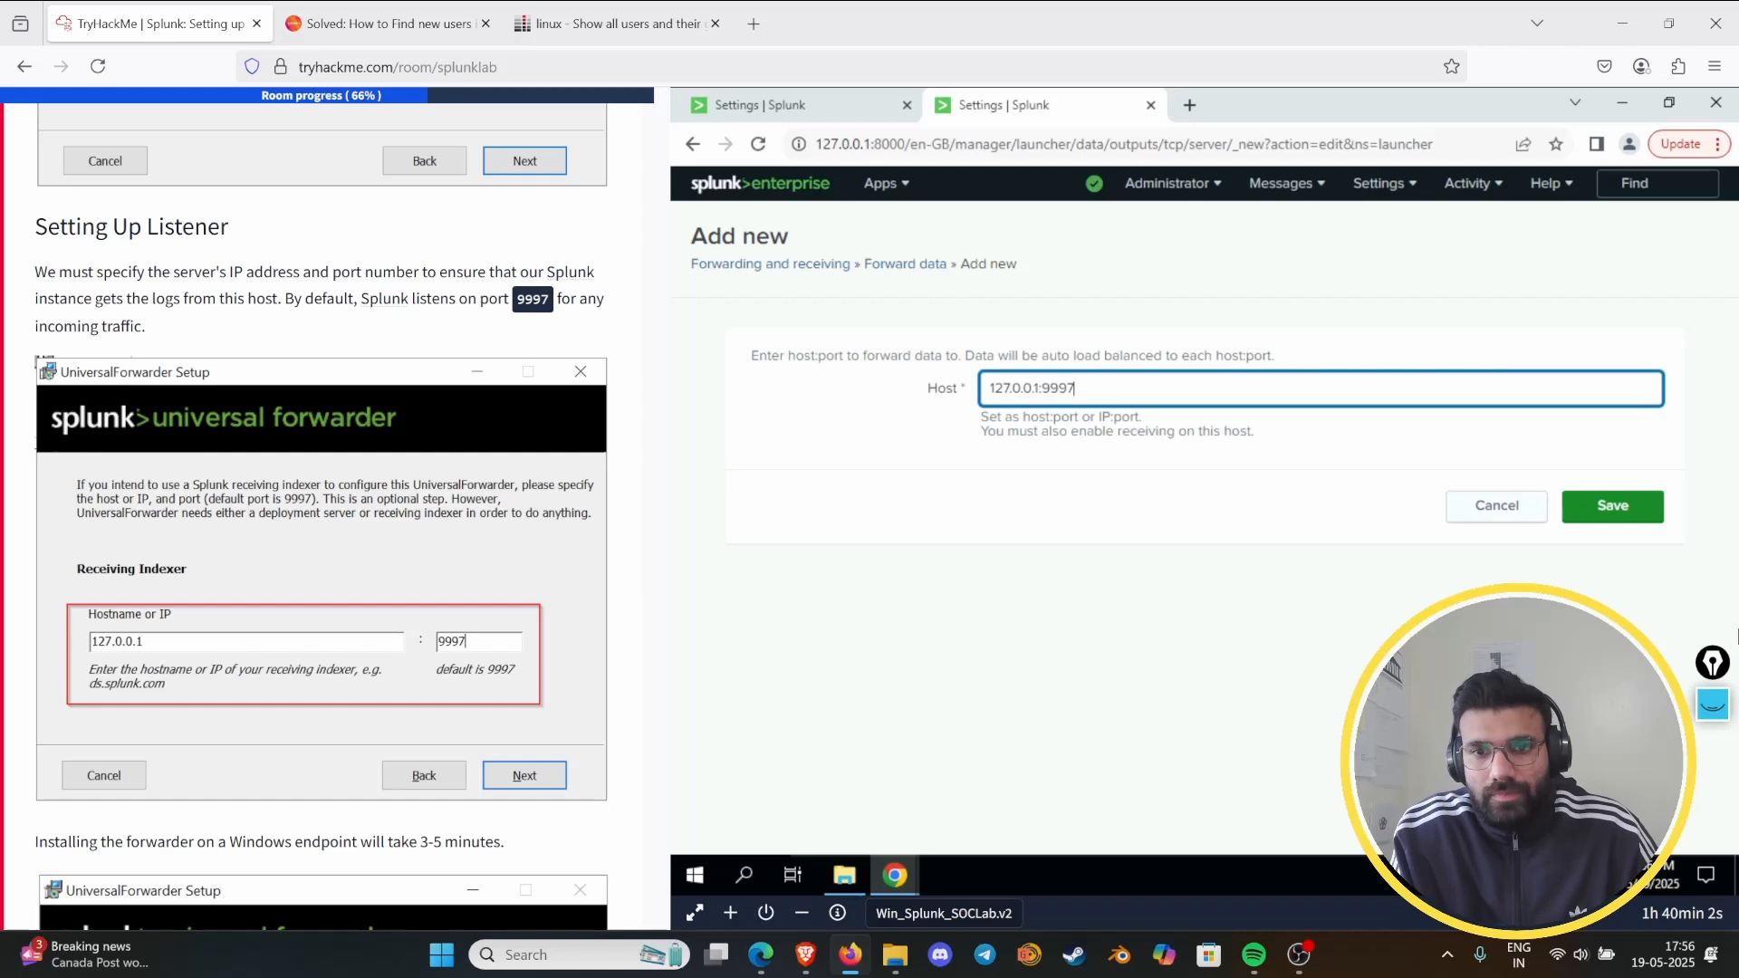
key("Return")
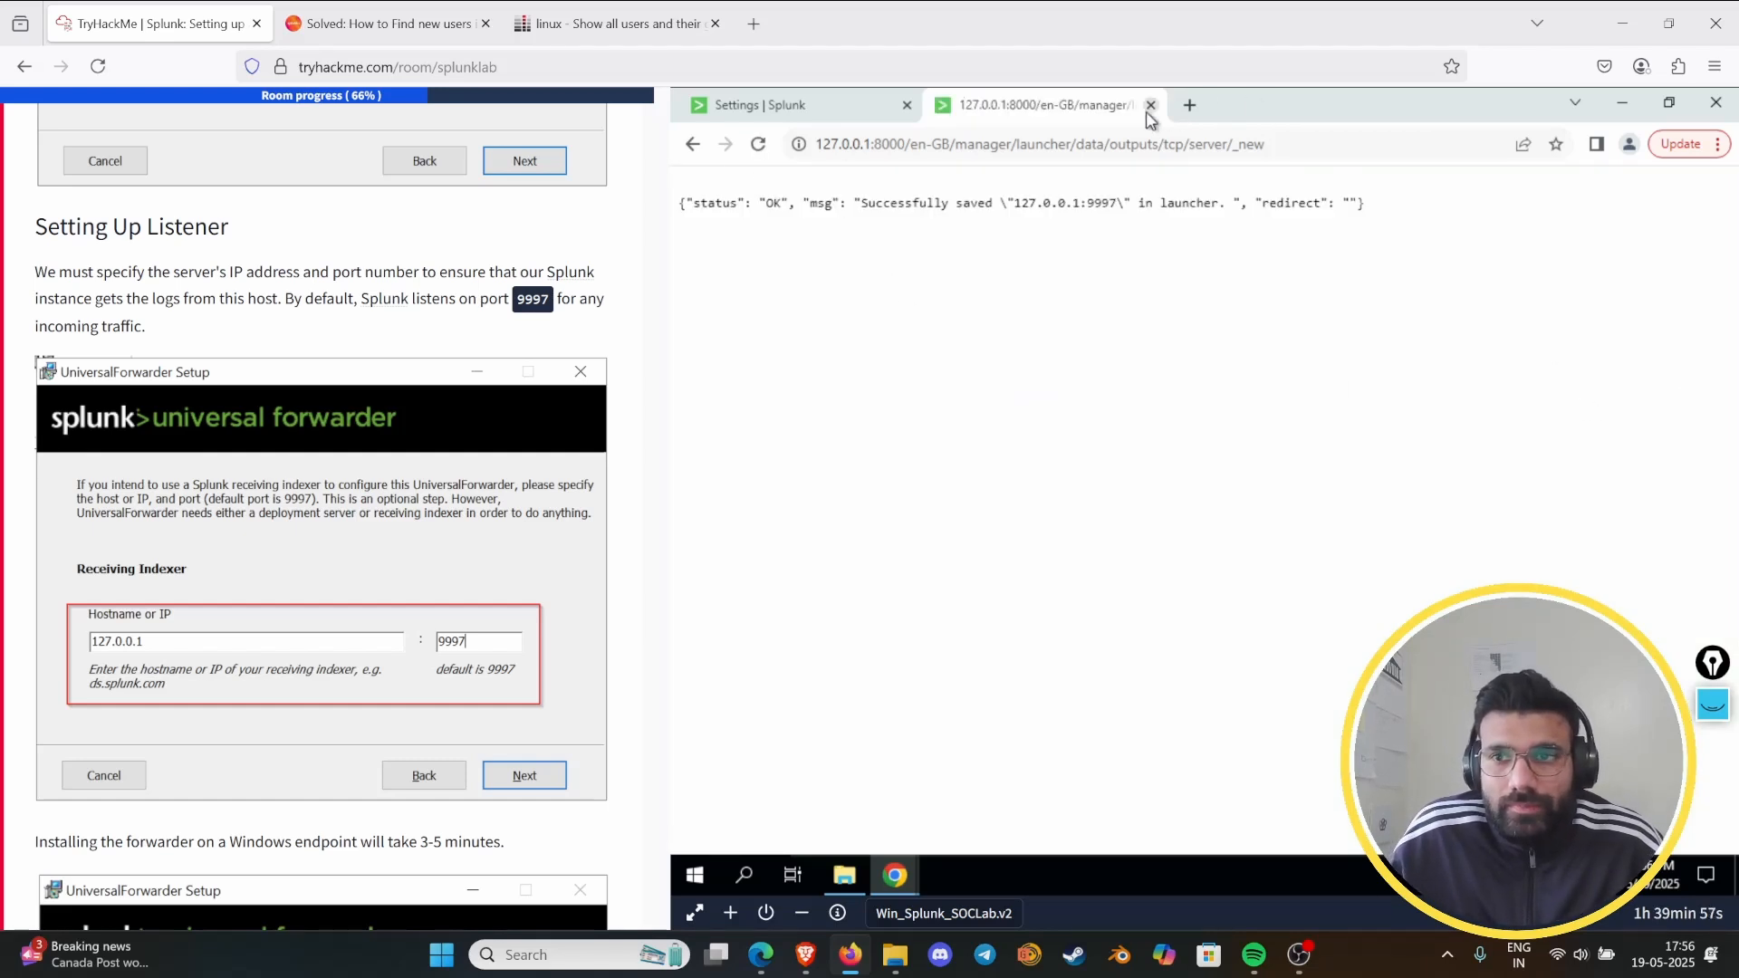
left_click(1150, 105)
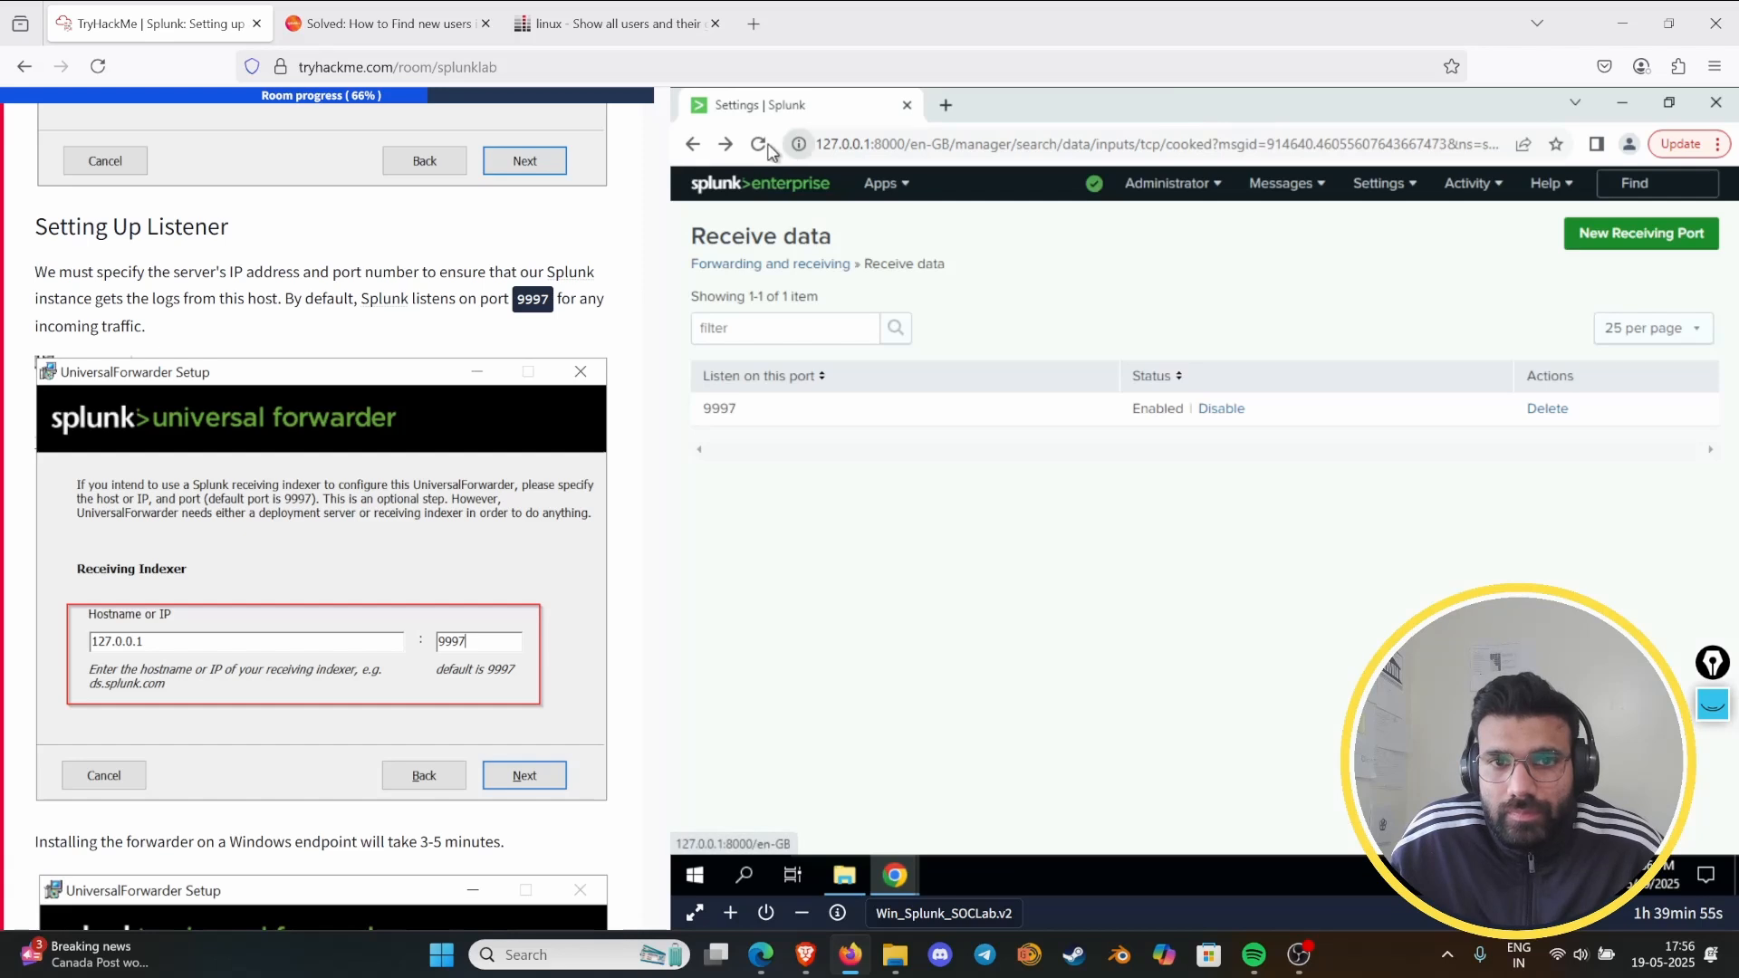
left_click(777, 177)
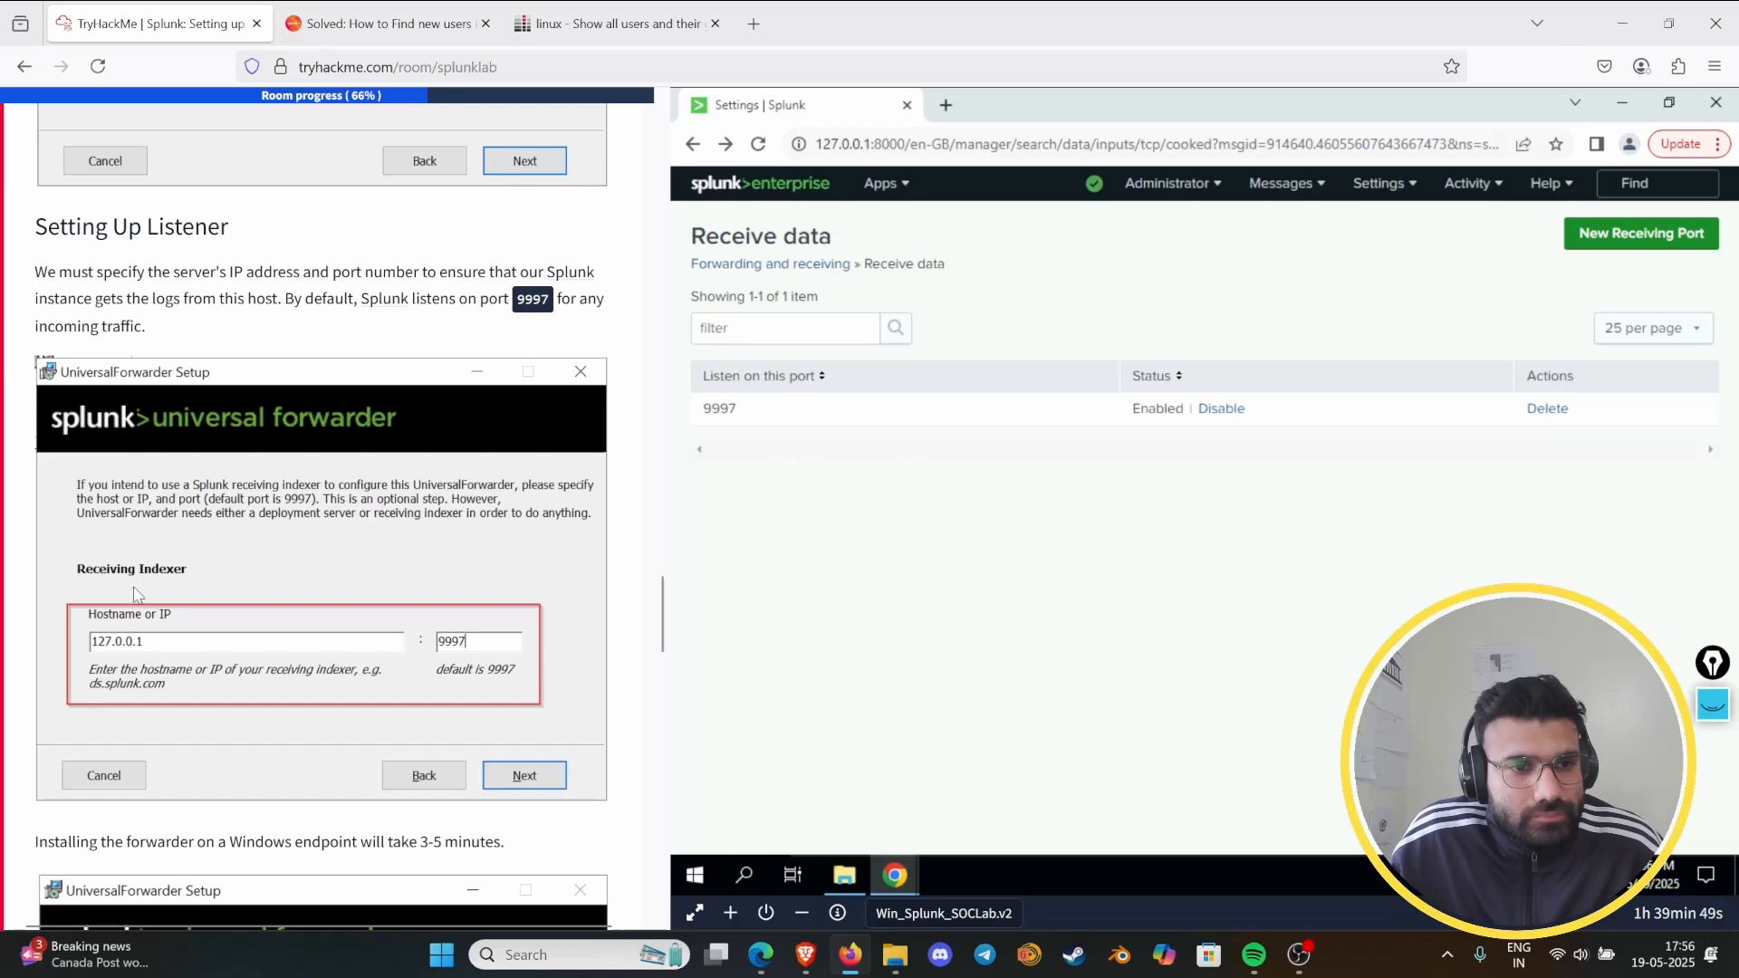
- Read the lab's post-installation notes and open Splunk's Forwarder Management page
scroll(191, 492, "down", 7)
scroll(177, 480, "down", 7)
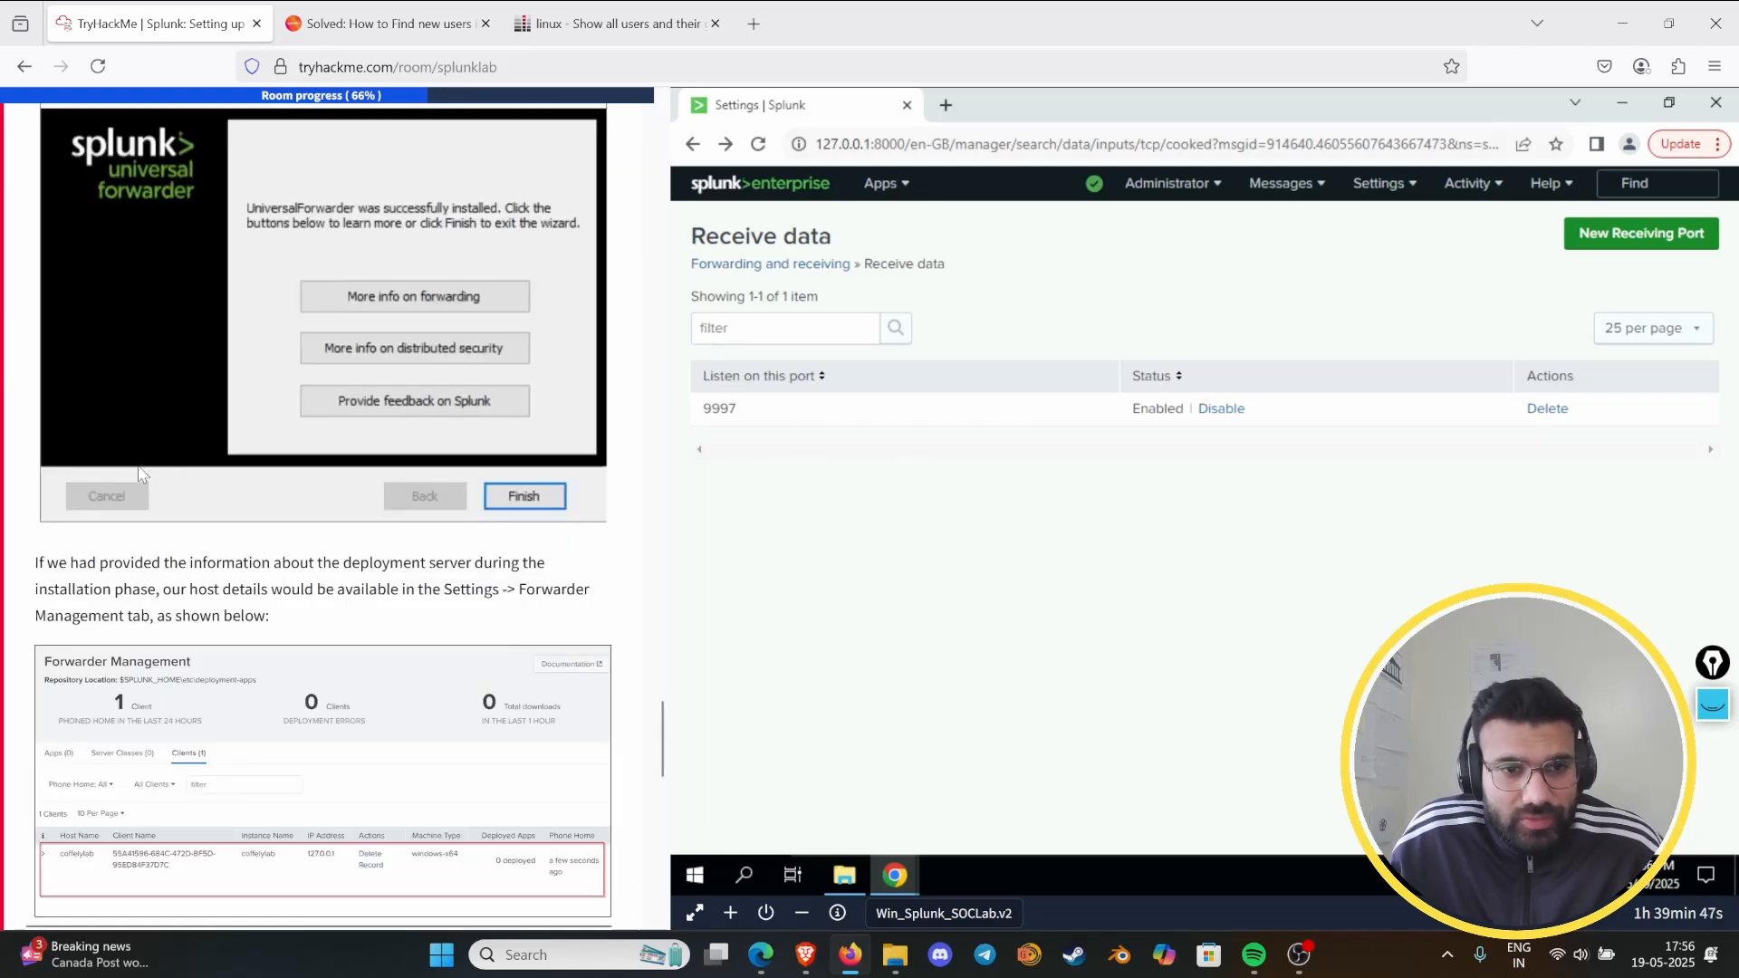
scroll(248, 527, "down", 4)
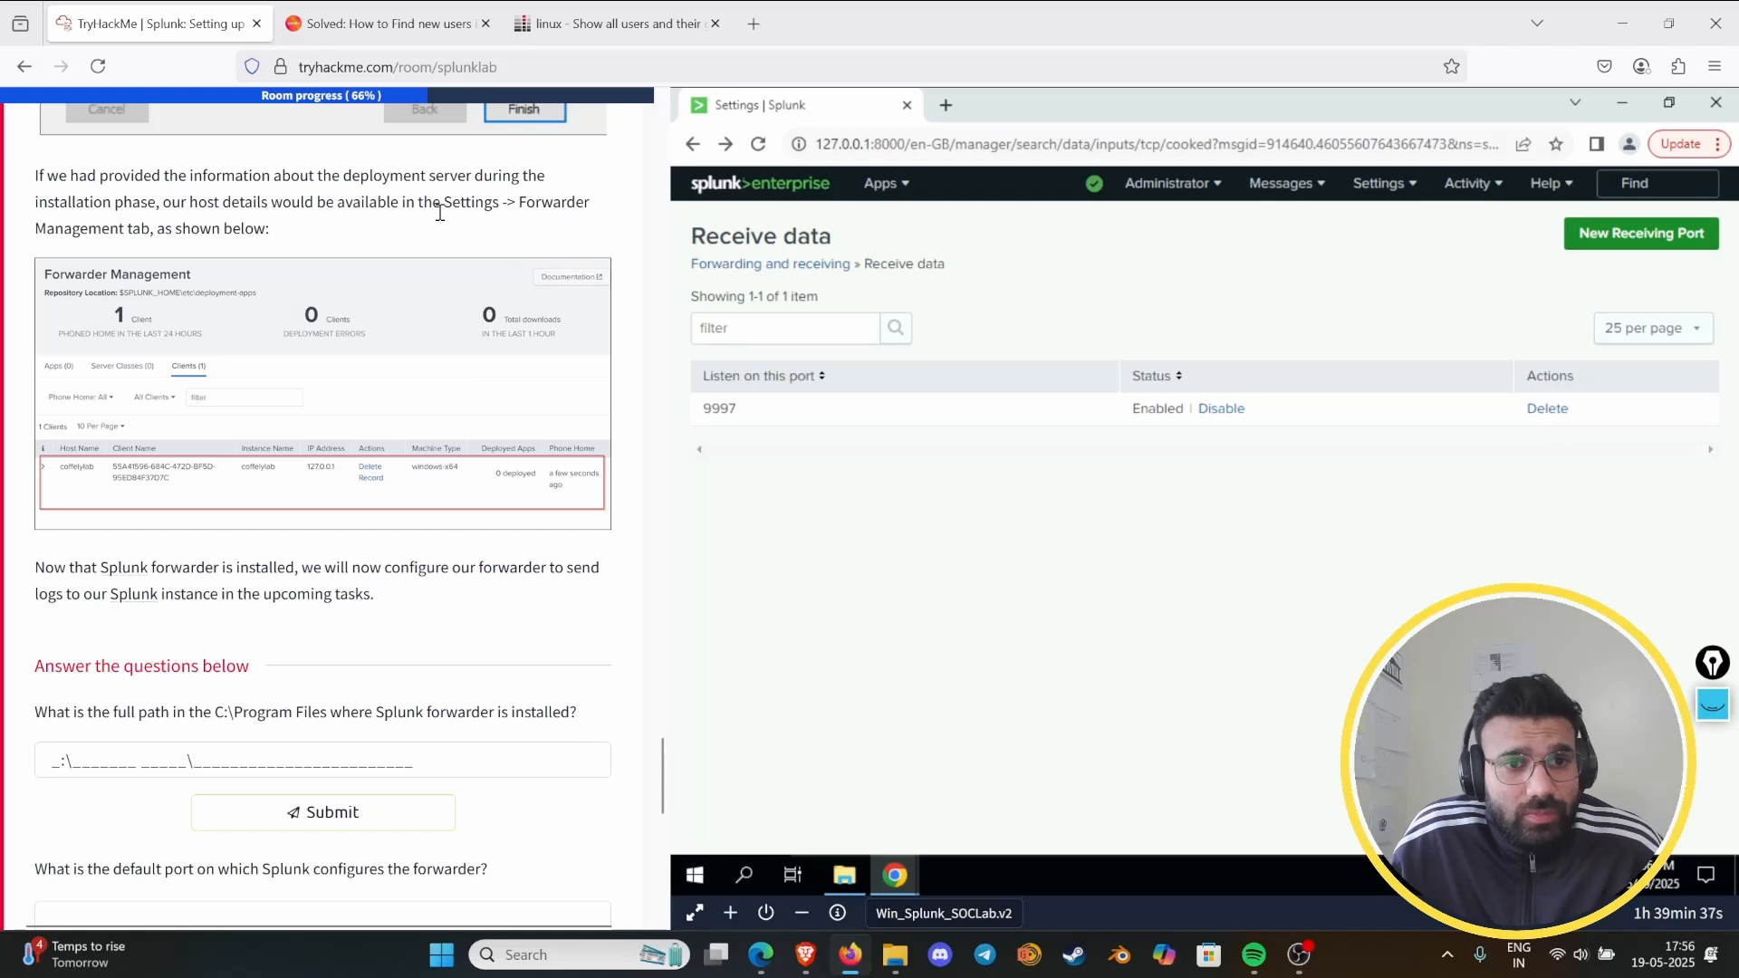
left_click(1378, 182)
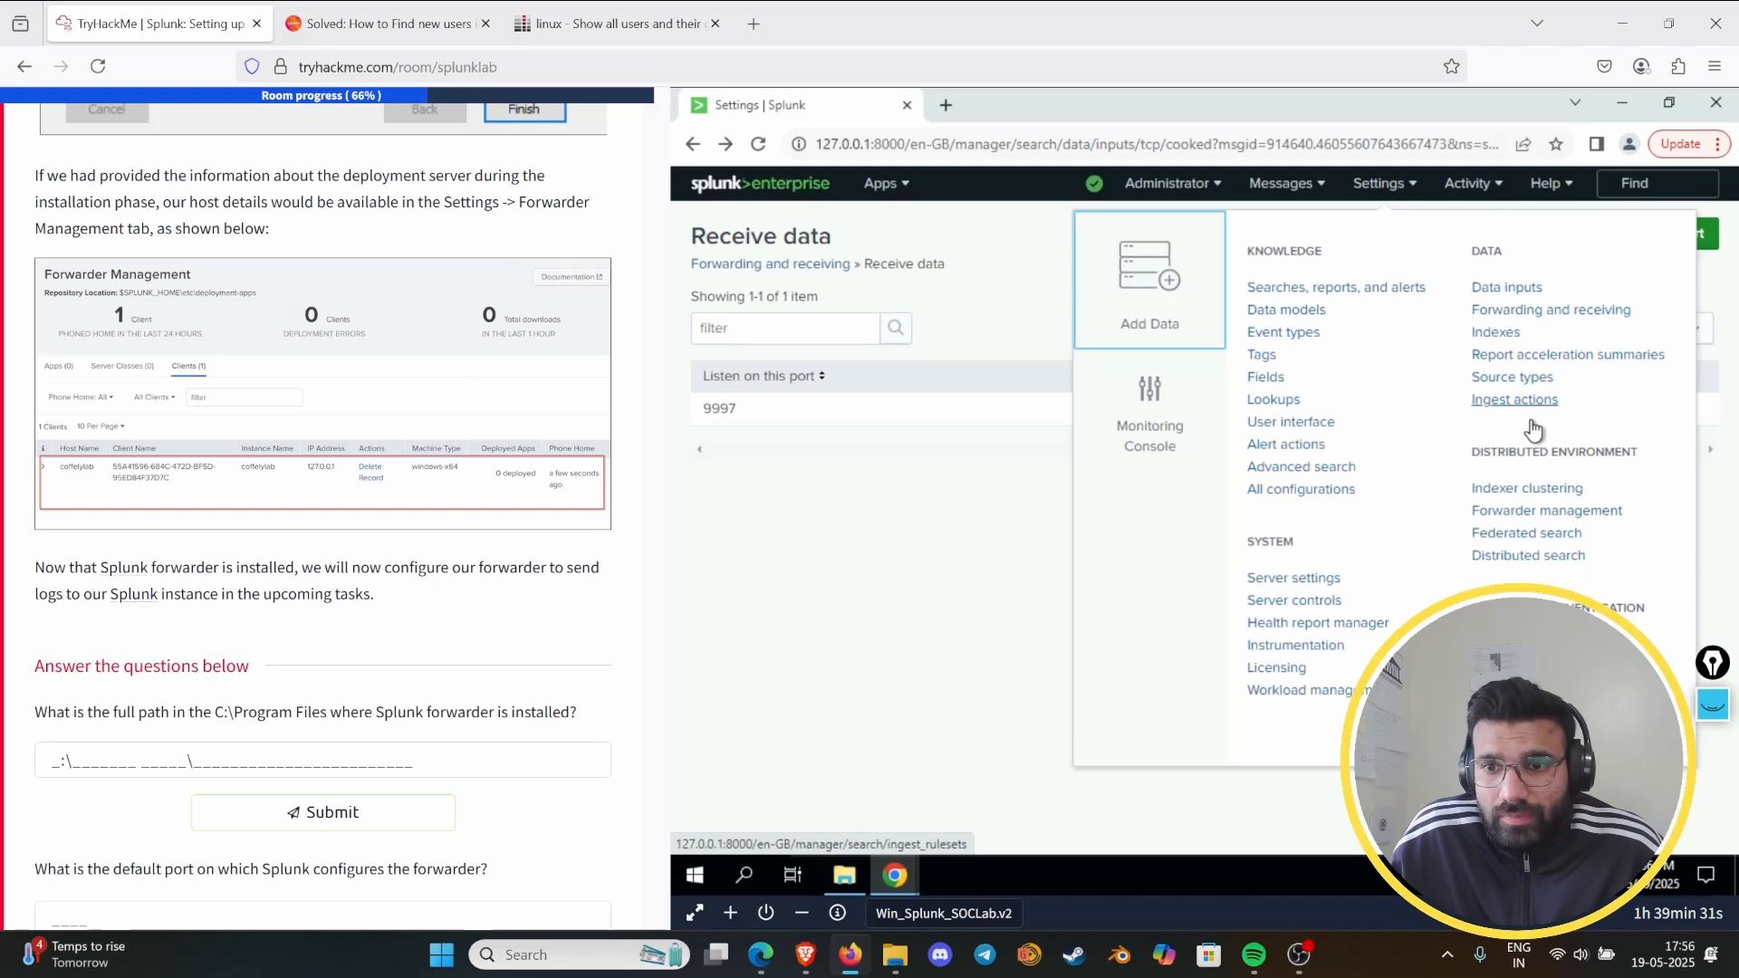
left_click(1539, 513)
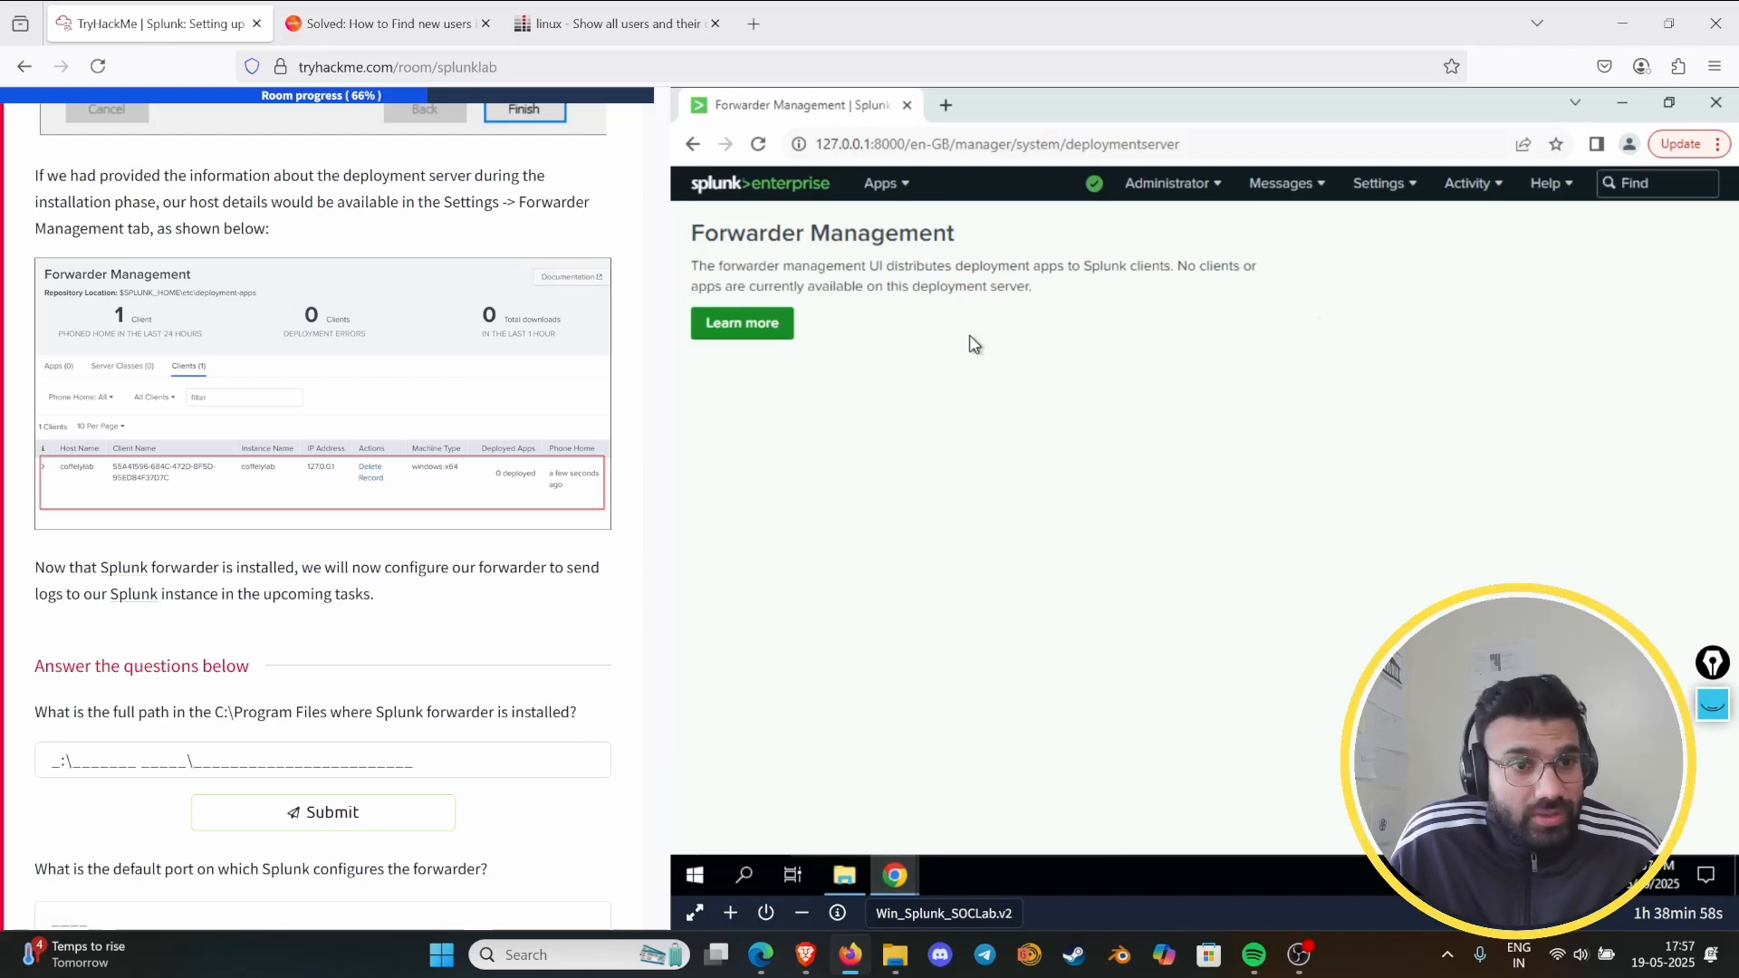
- Recheck the lab's listener setup instructions, then view and close Splunk's Forwarder Management help page
scroll(451, 433, "up", 10)
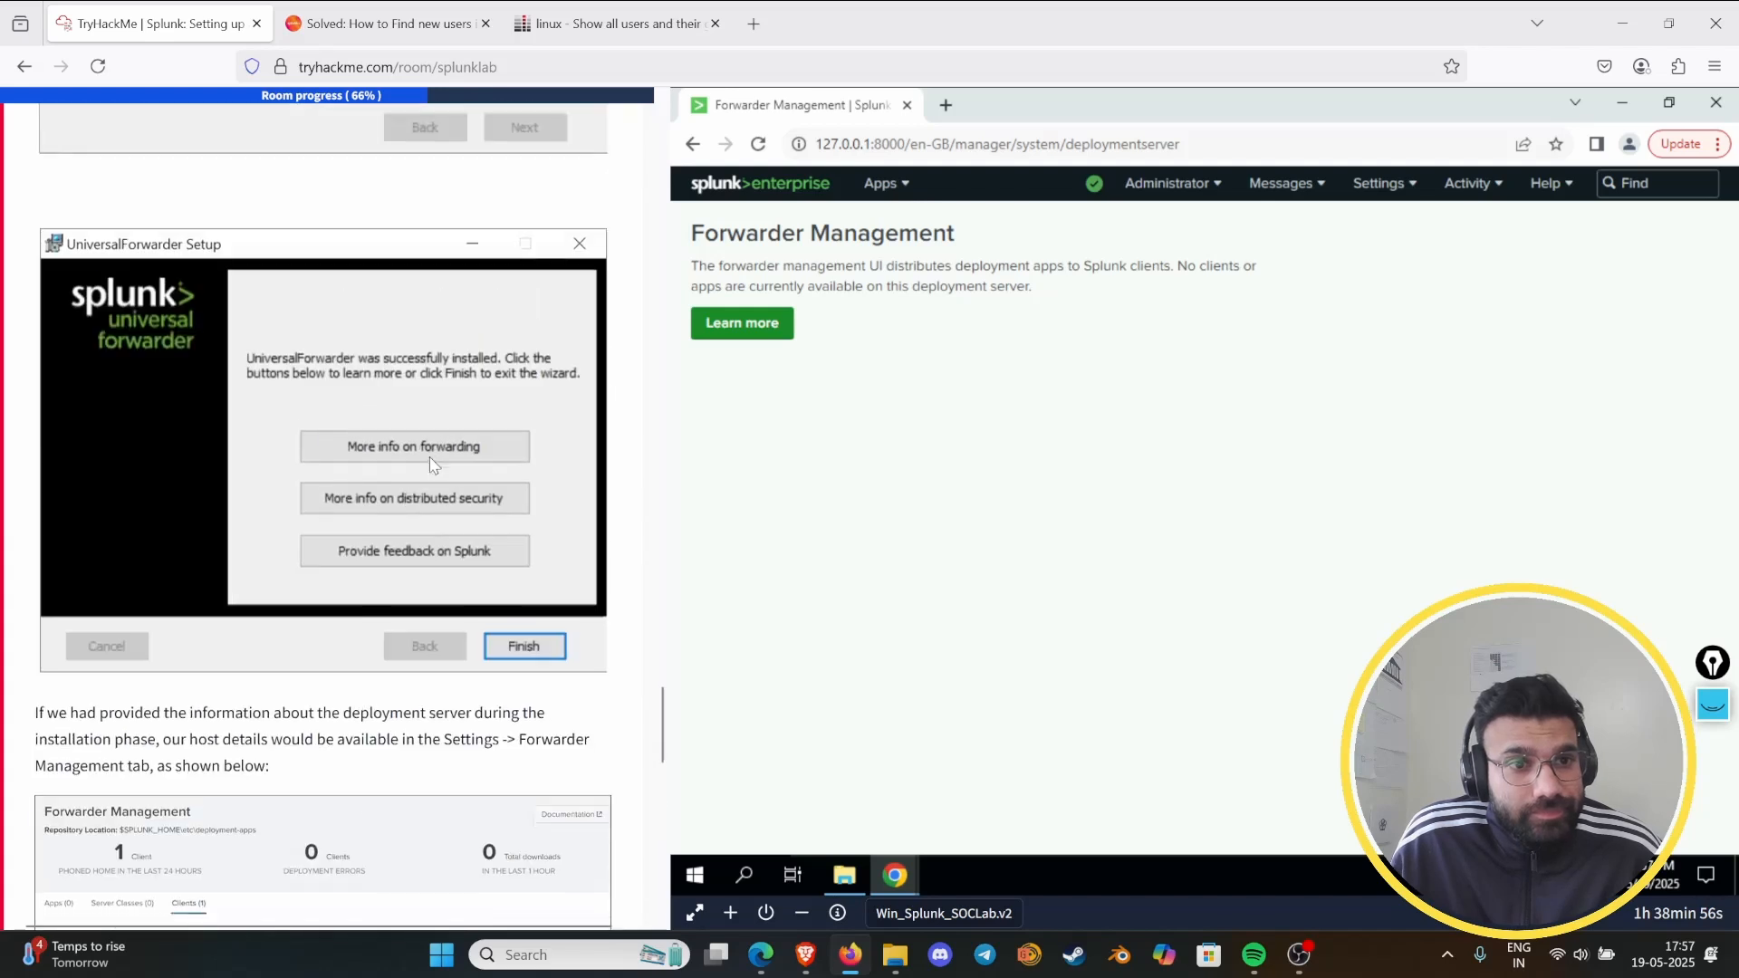
scroll(459, 435, "up", 5)
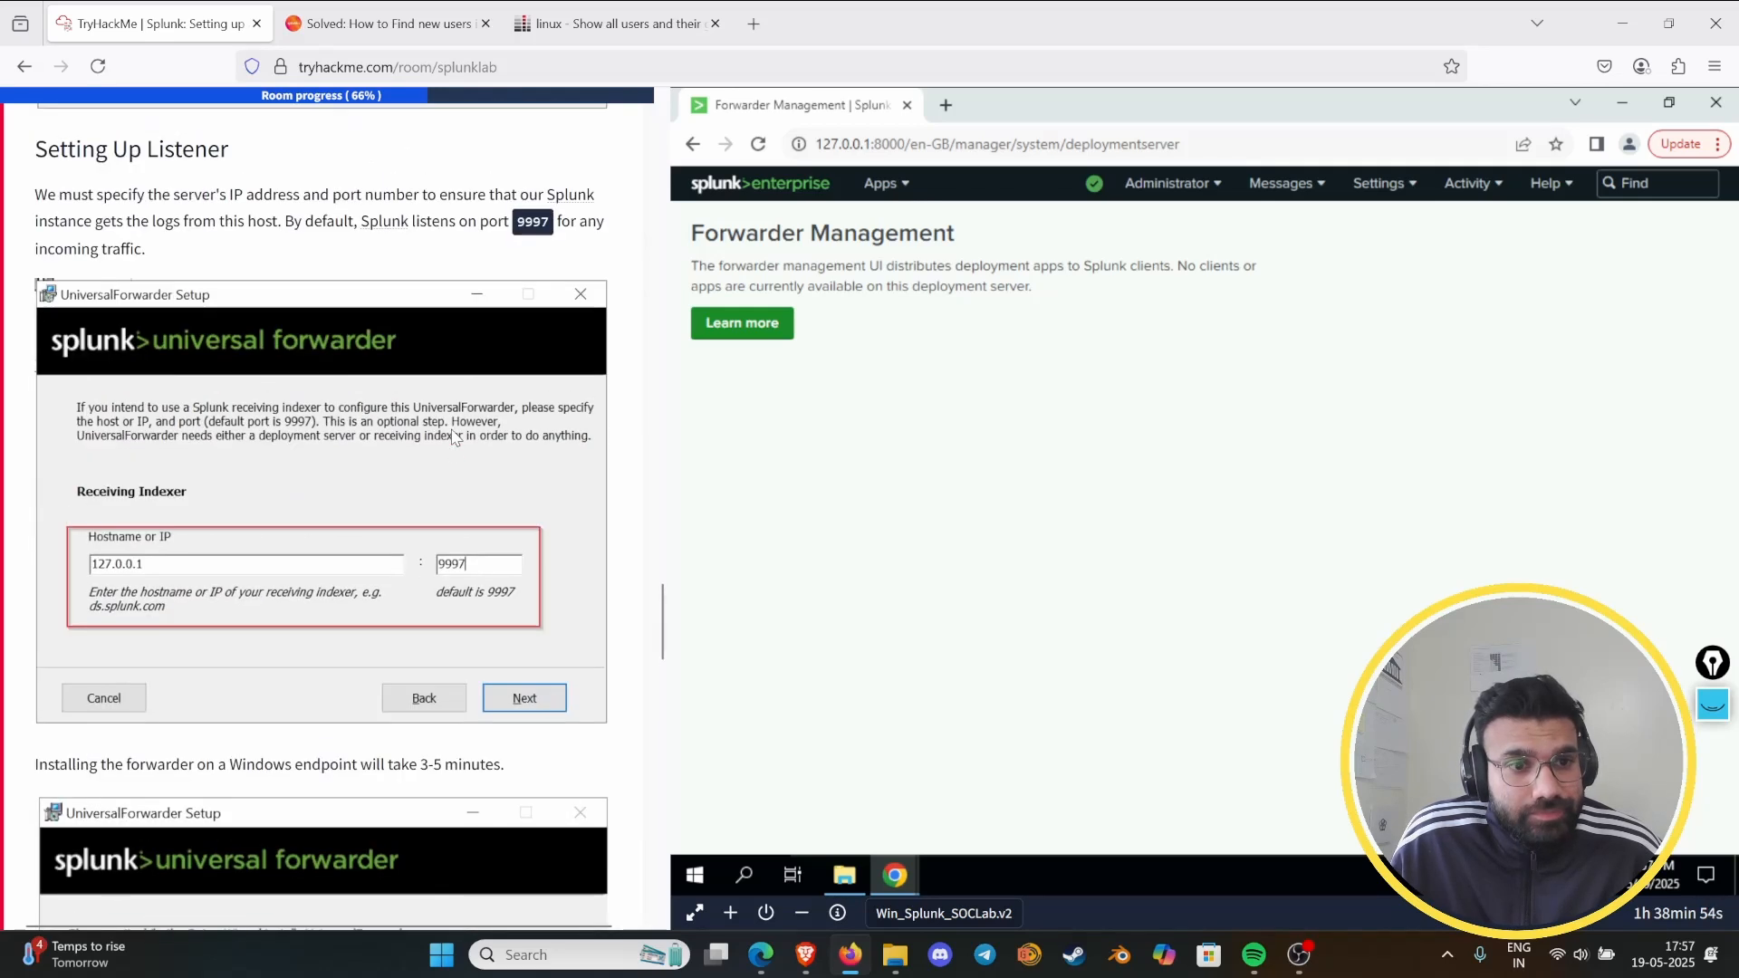
scroll(536, 424, "down", 6)
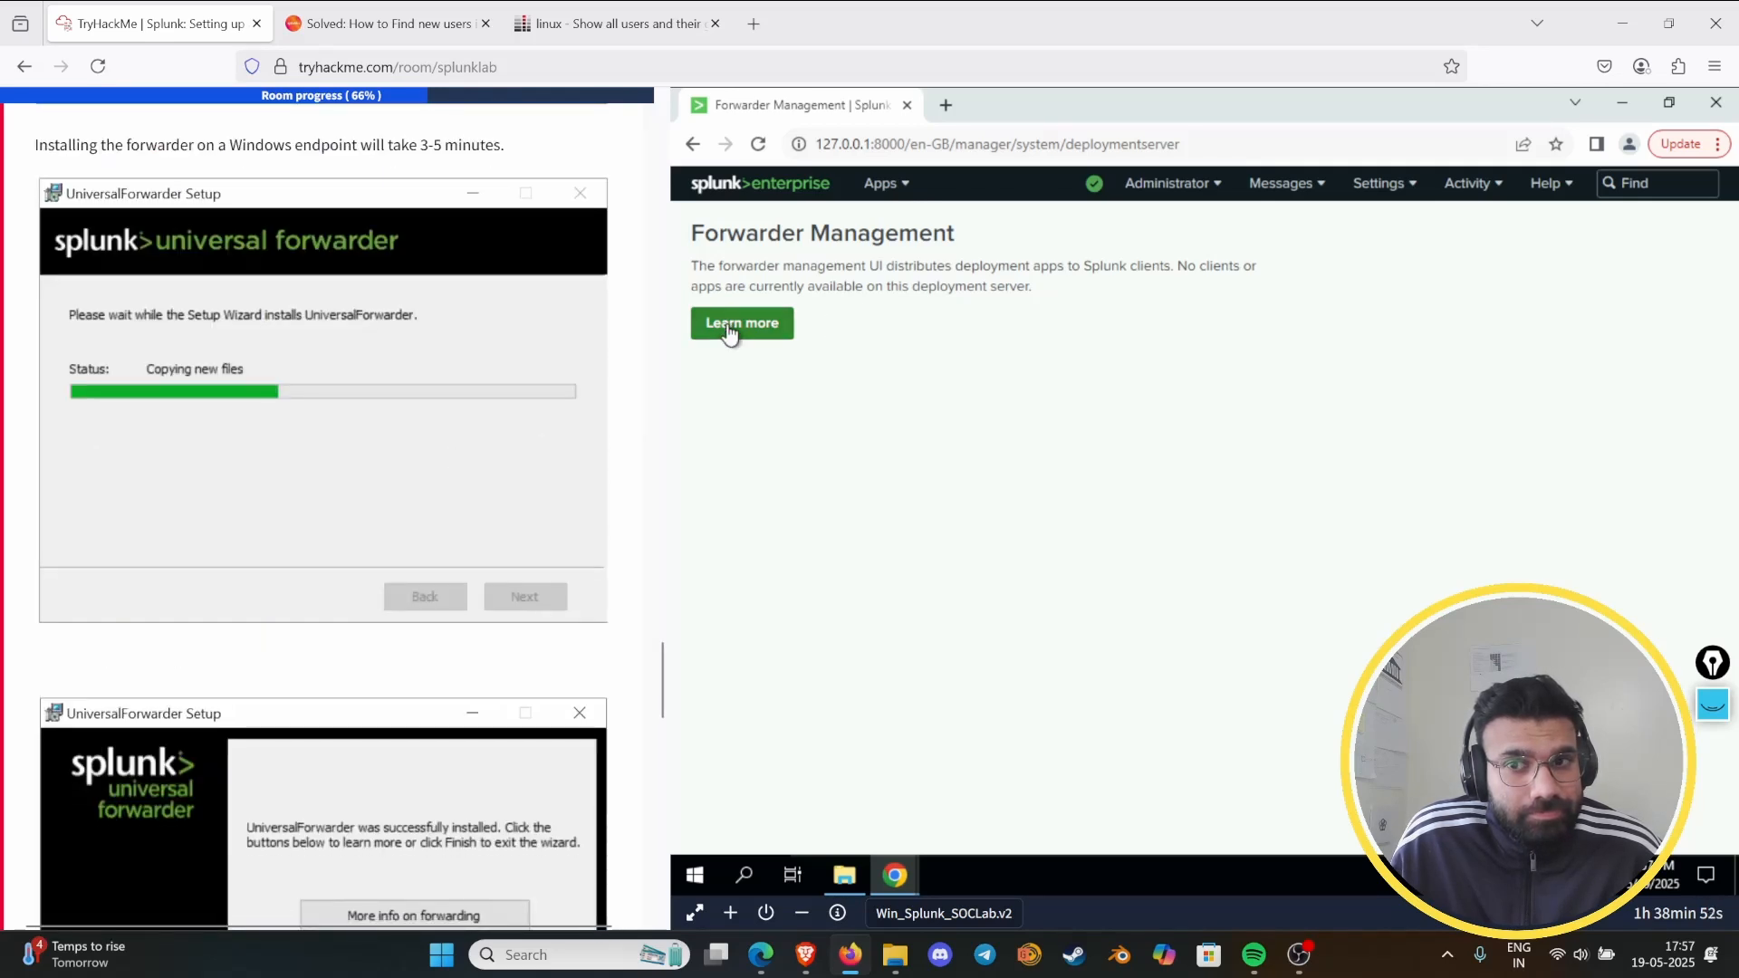
left_click(735, 324)
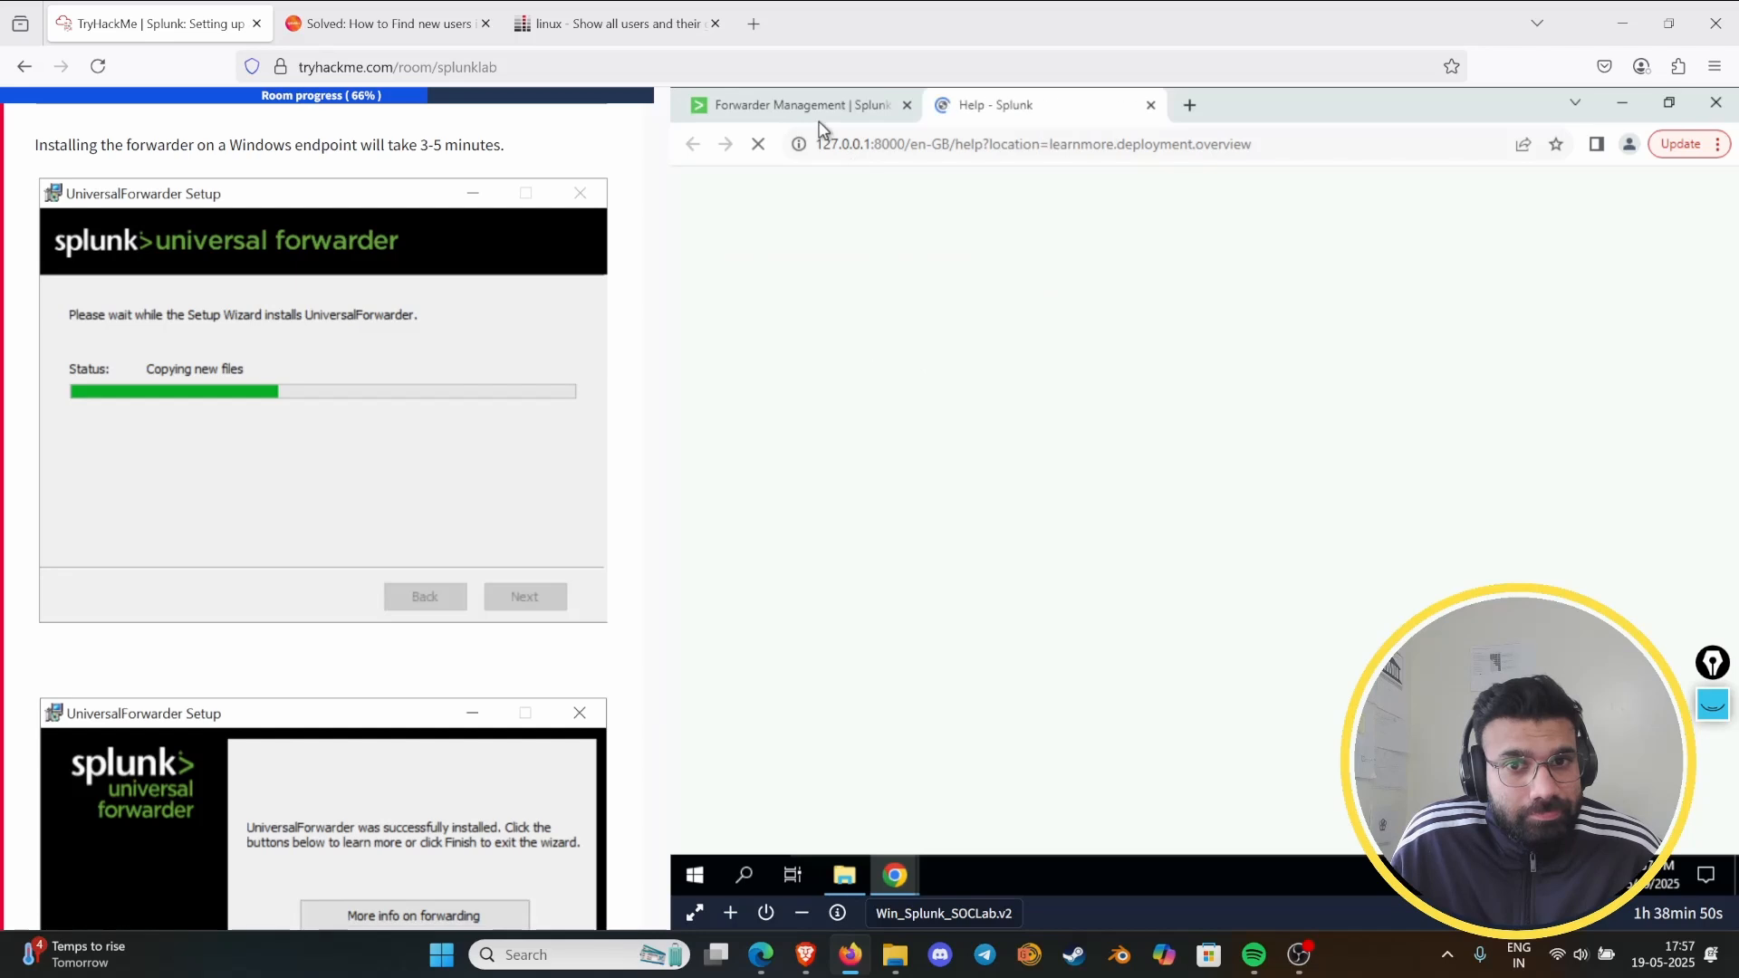
left_click(1150, 106)
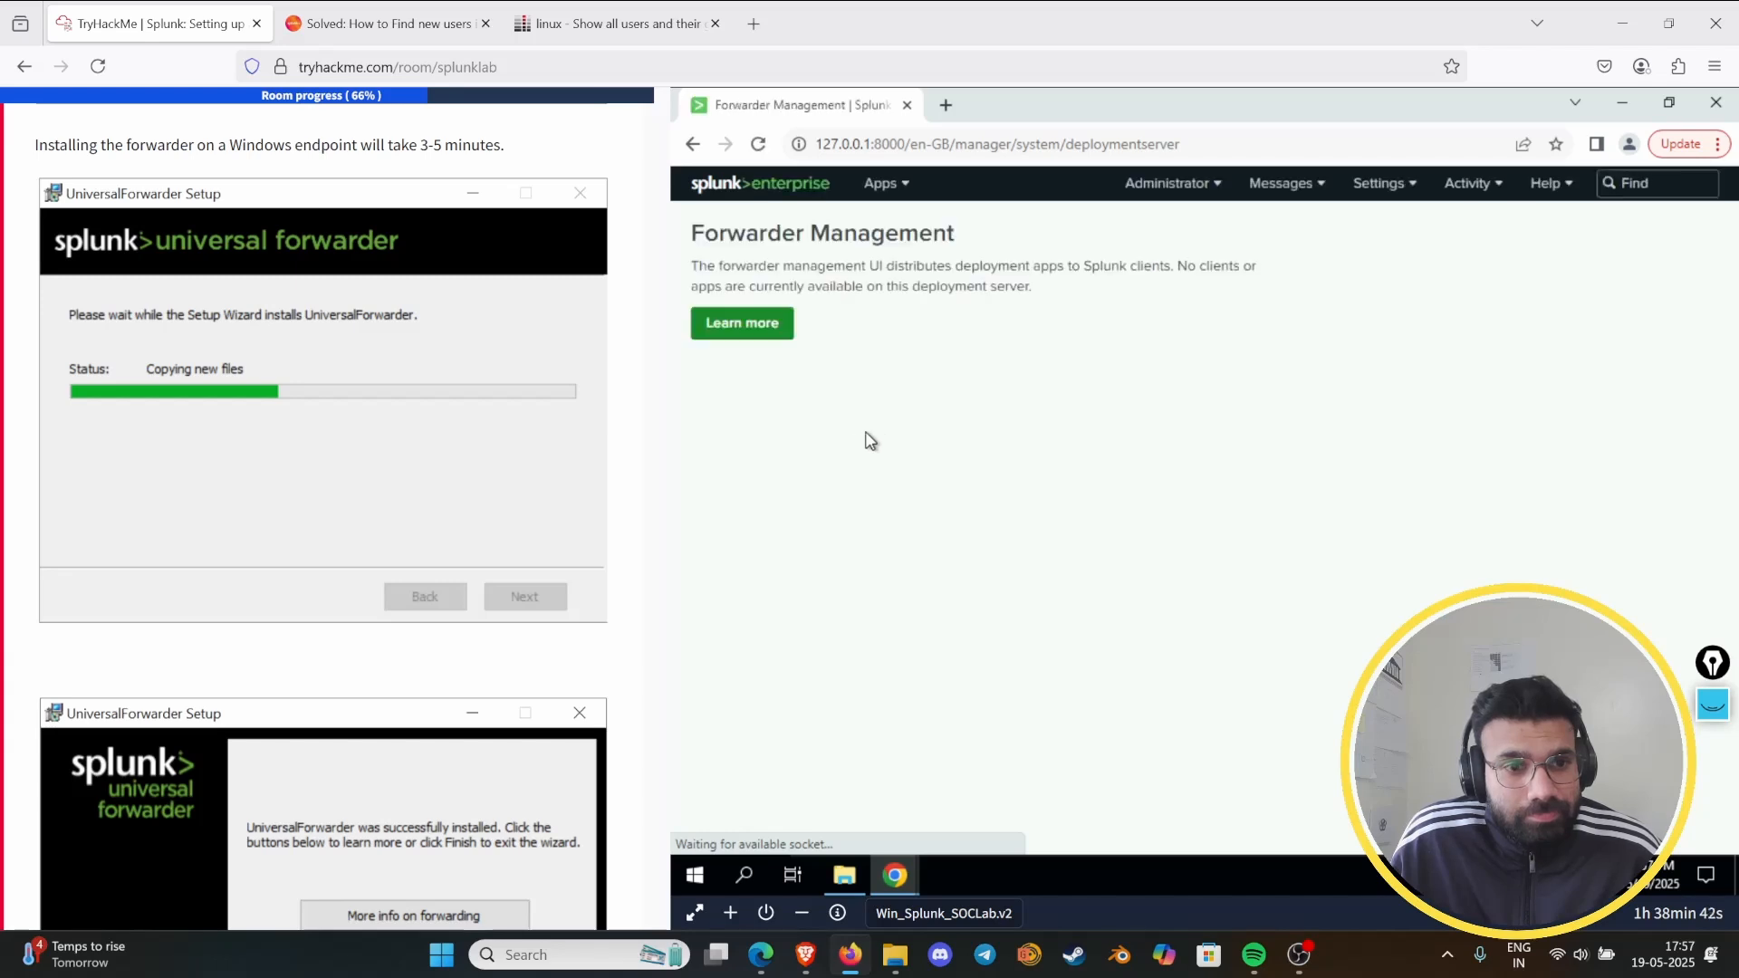
- Read the lab's closing forwarder notes and its questions about the forwarder's installation path and default port
scroll(372, 584, "down", 6)
scroll(371, 584, "down", 2)
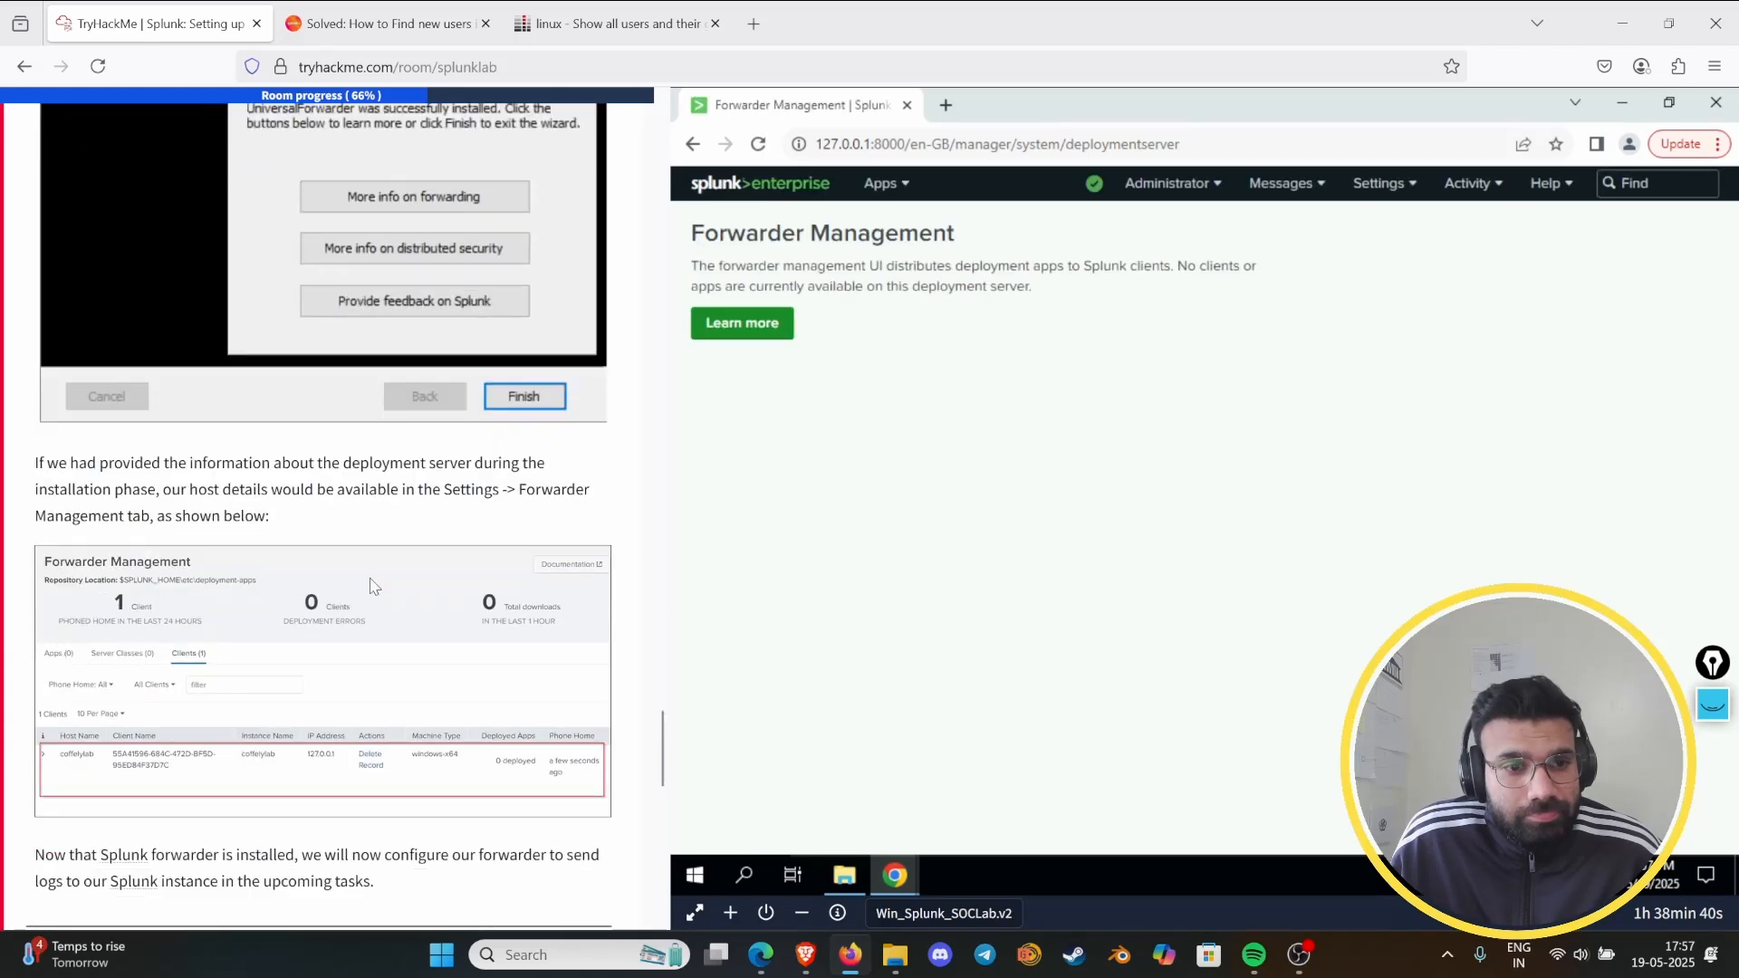
scroll(371, 584, "up", 3)
scroll(371, 584, "down", 3)
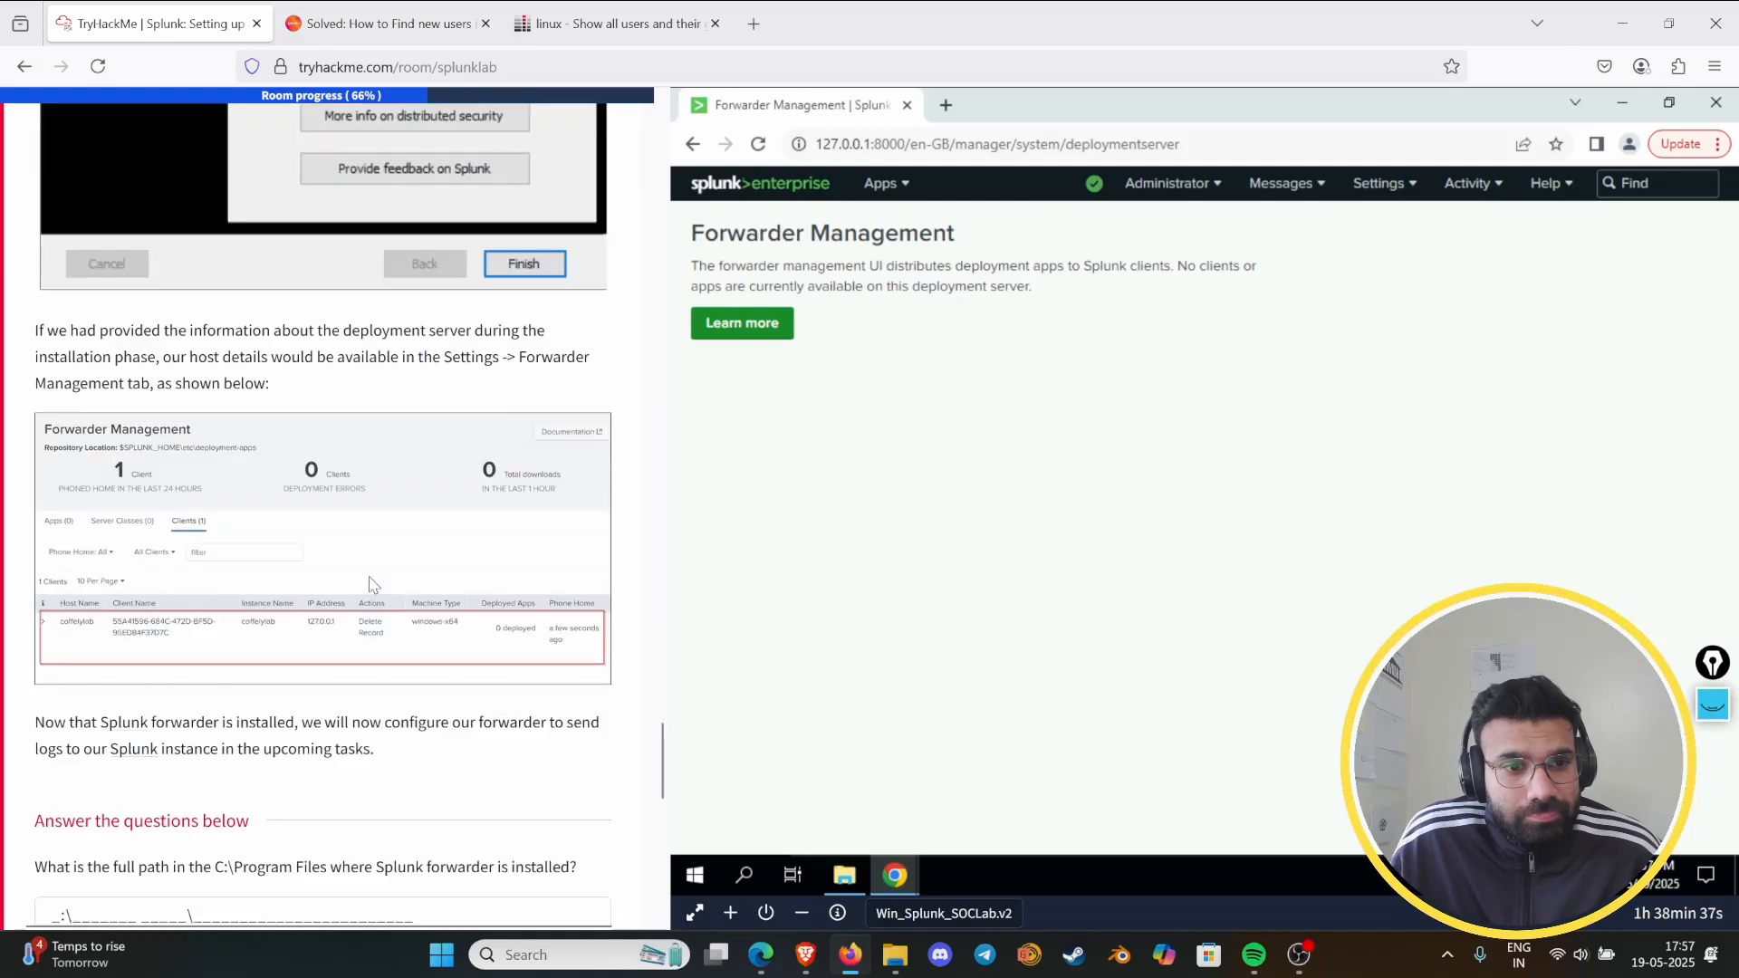
scroll(376, 577, "down", 2)
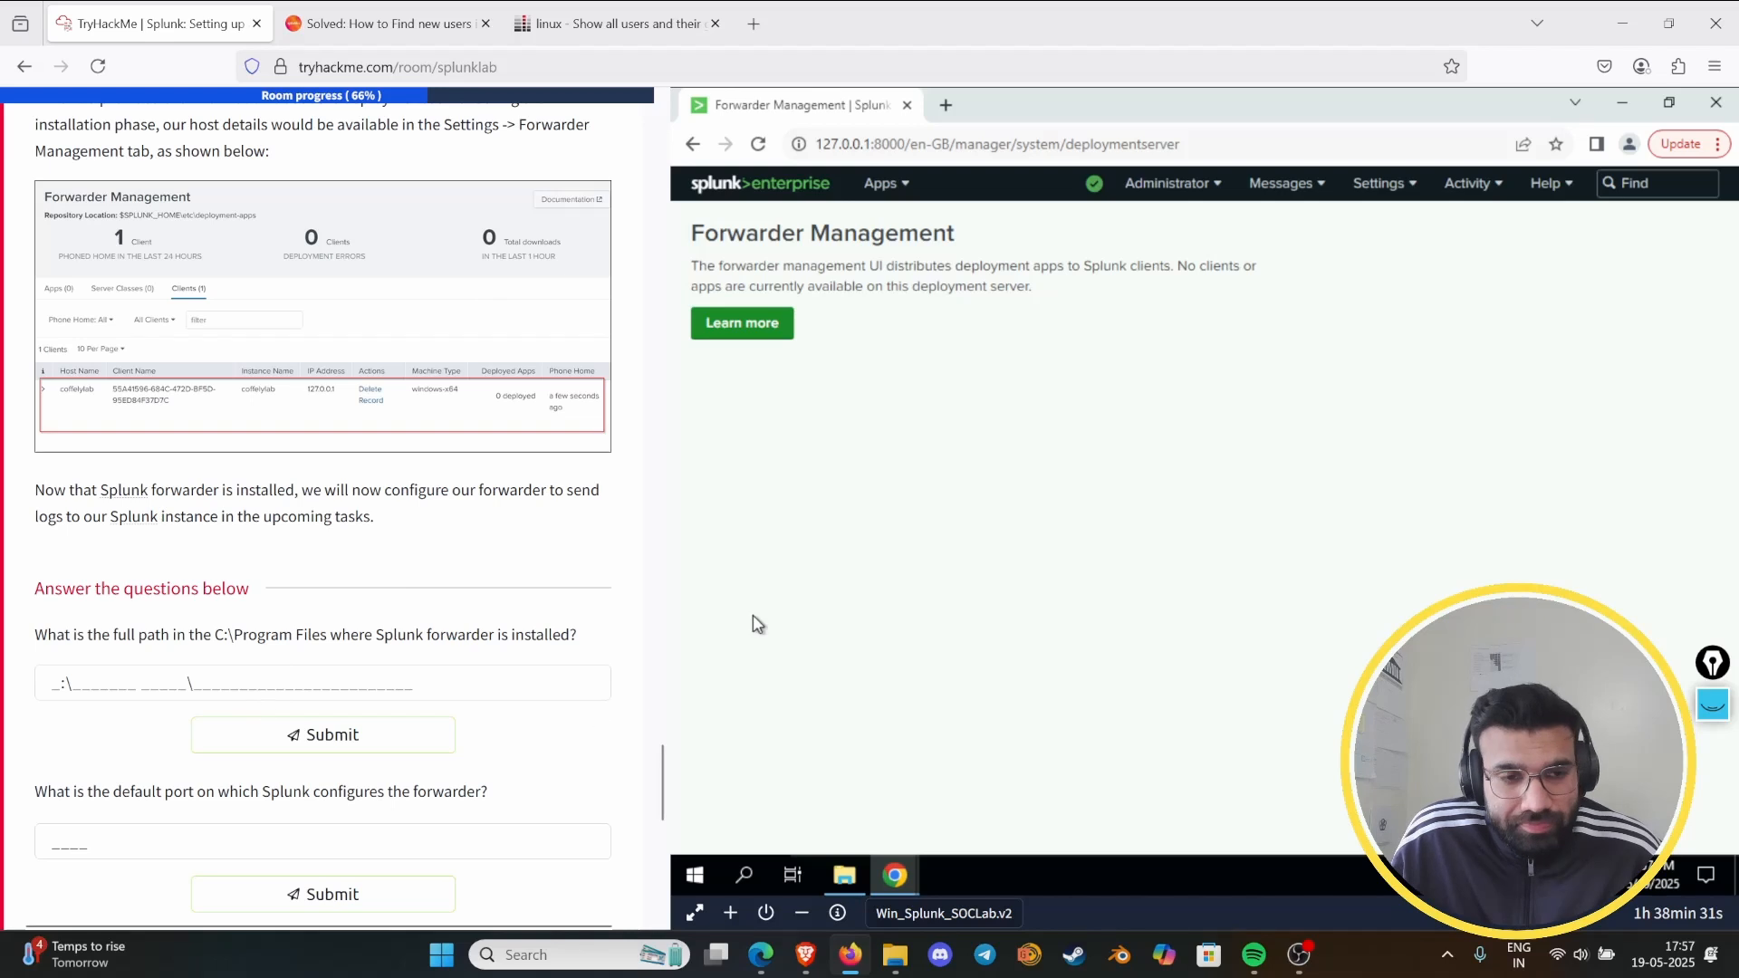
- Open the virtual machine's Downloads folder, then search the Task 8 instructions for the forwarder's installation path
left_click(840, 879)
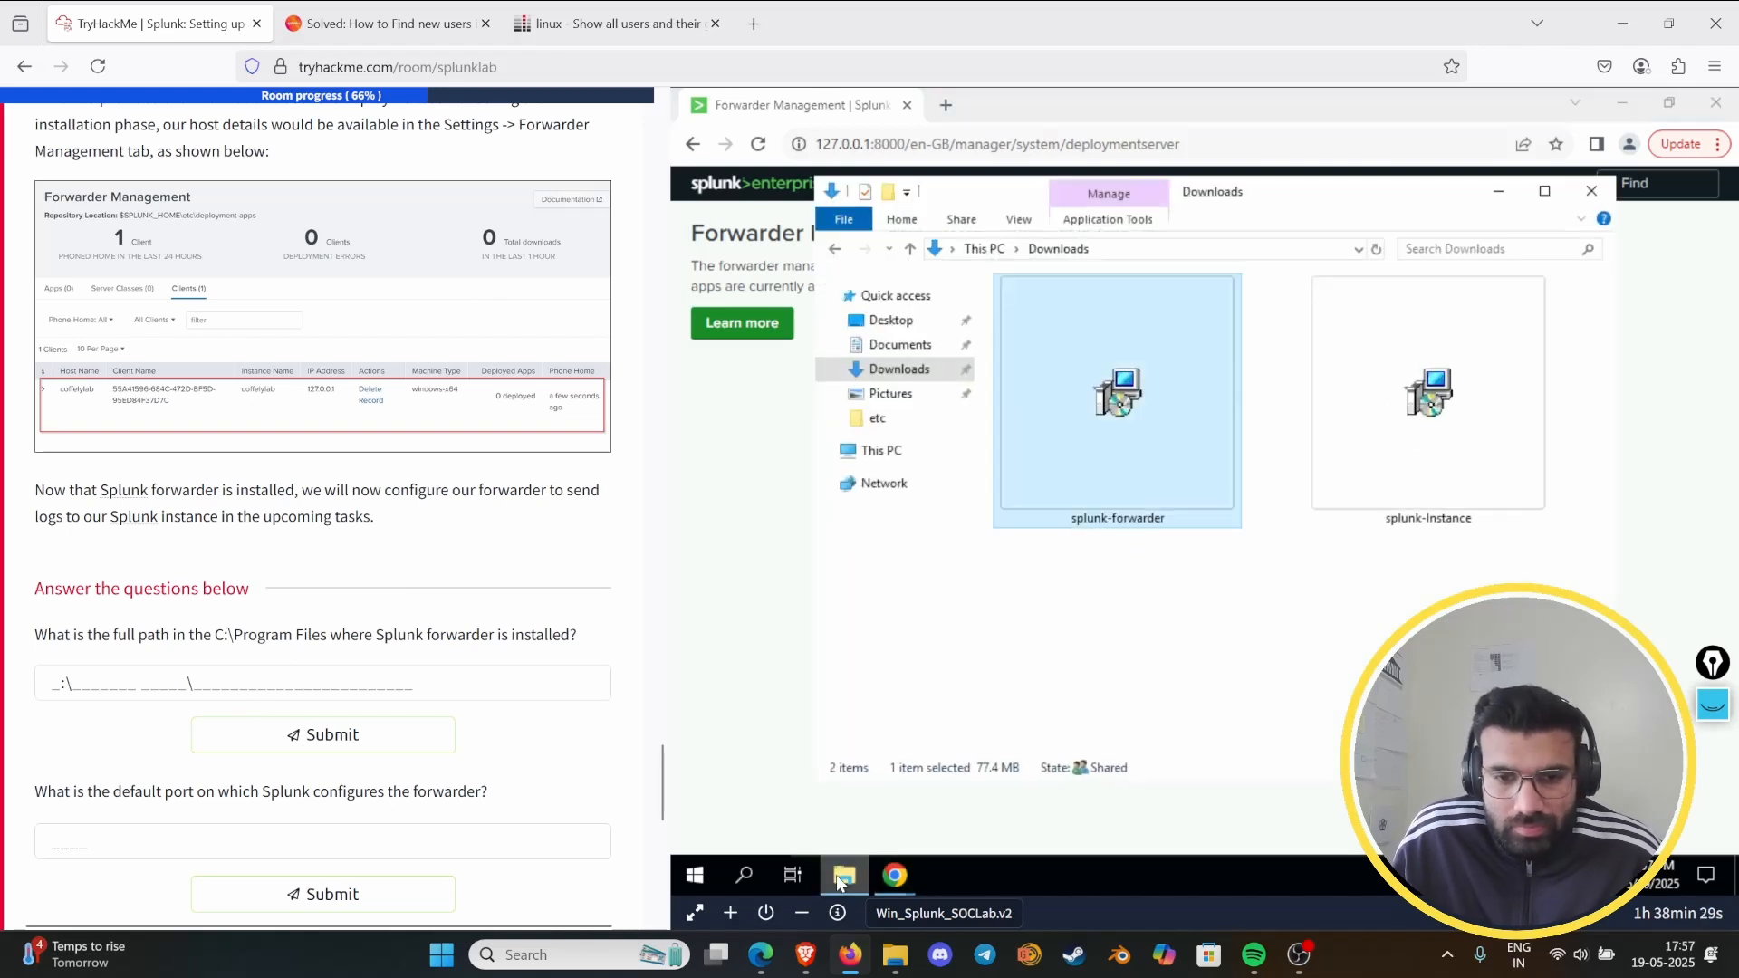
left_click(839, 883)
left_click(840, 882)
scroll(198, 313, "up", 15)
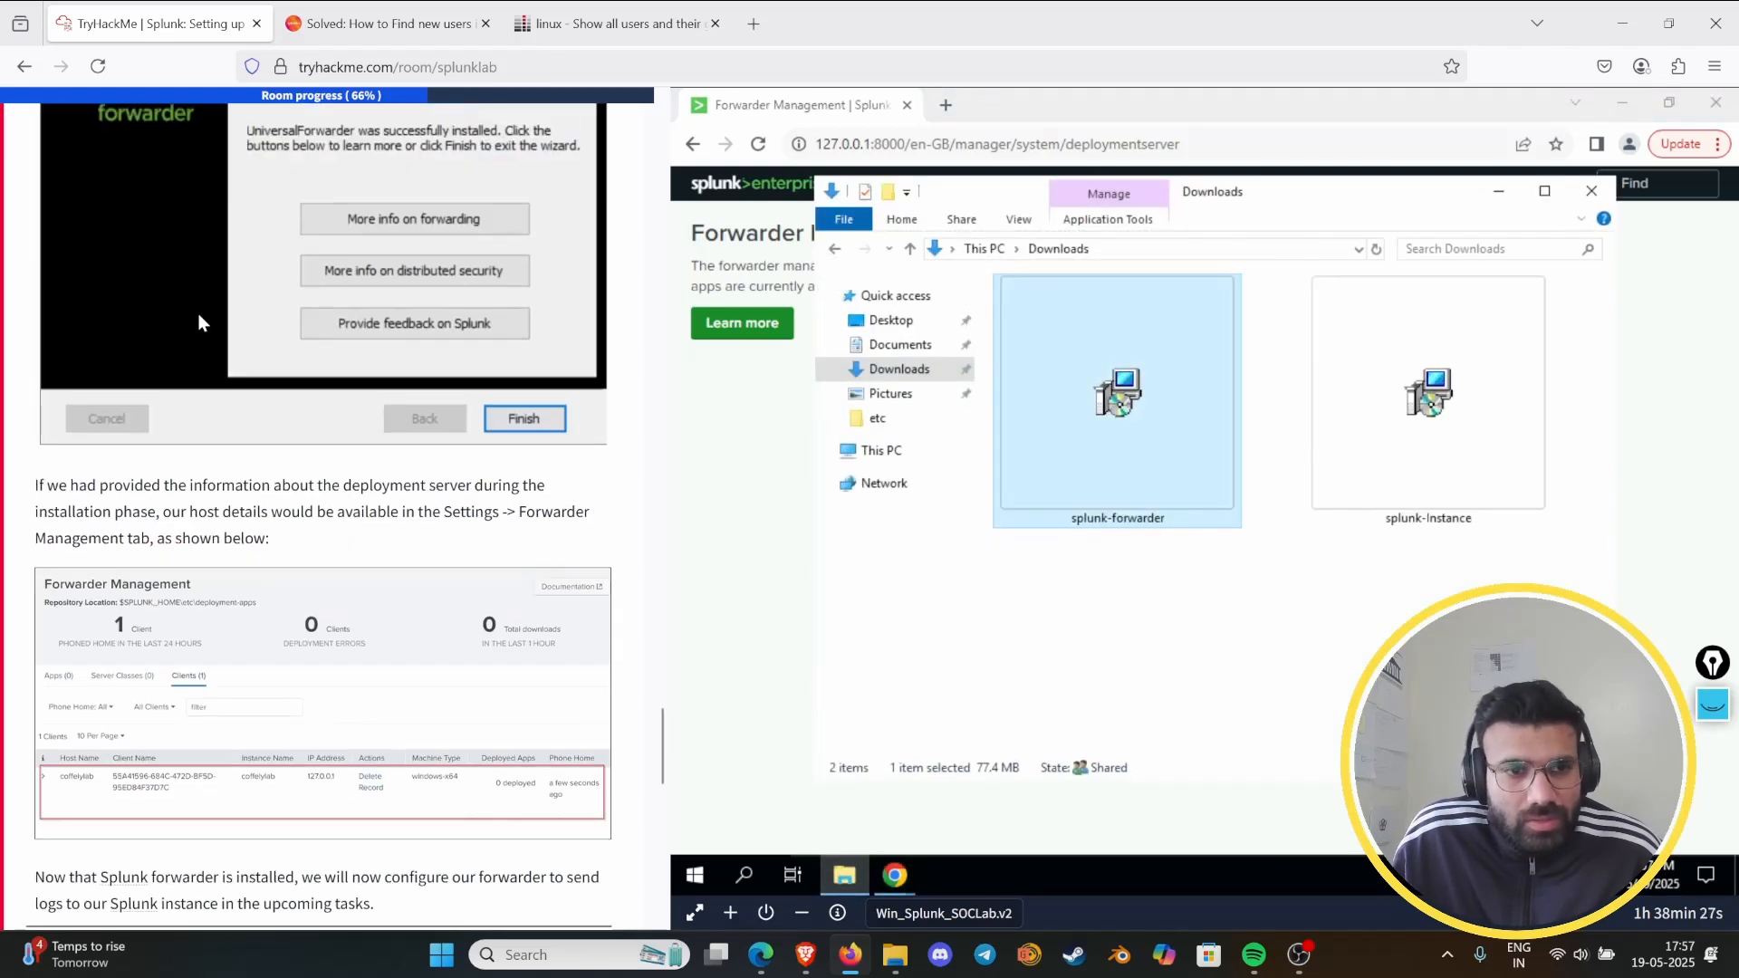
scroll(184, 365, "up", 15)
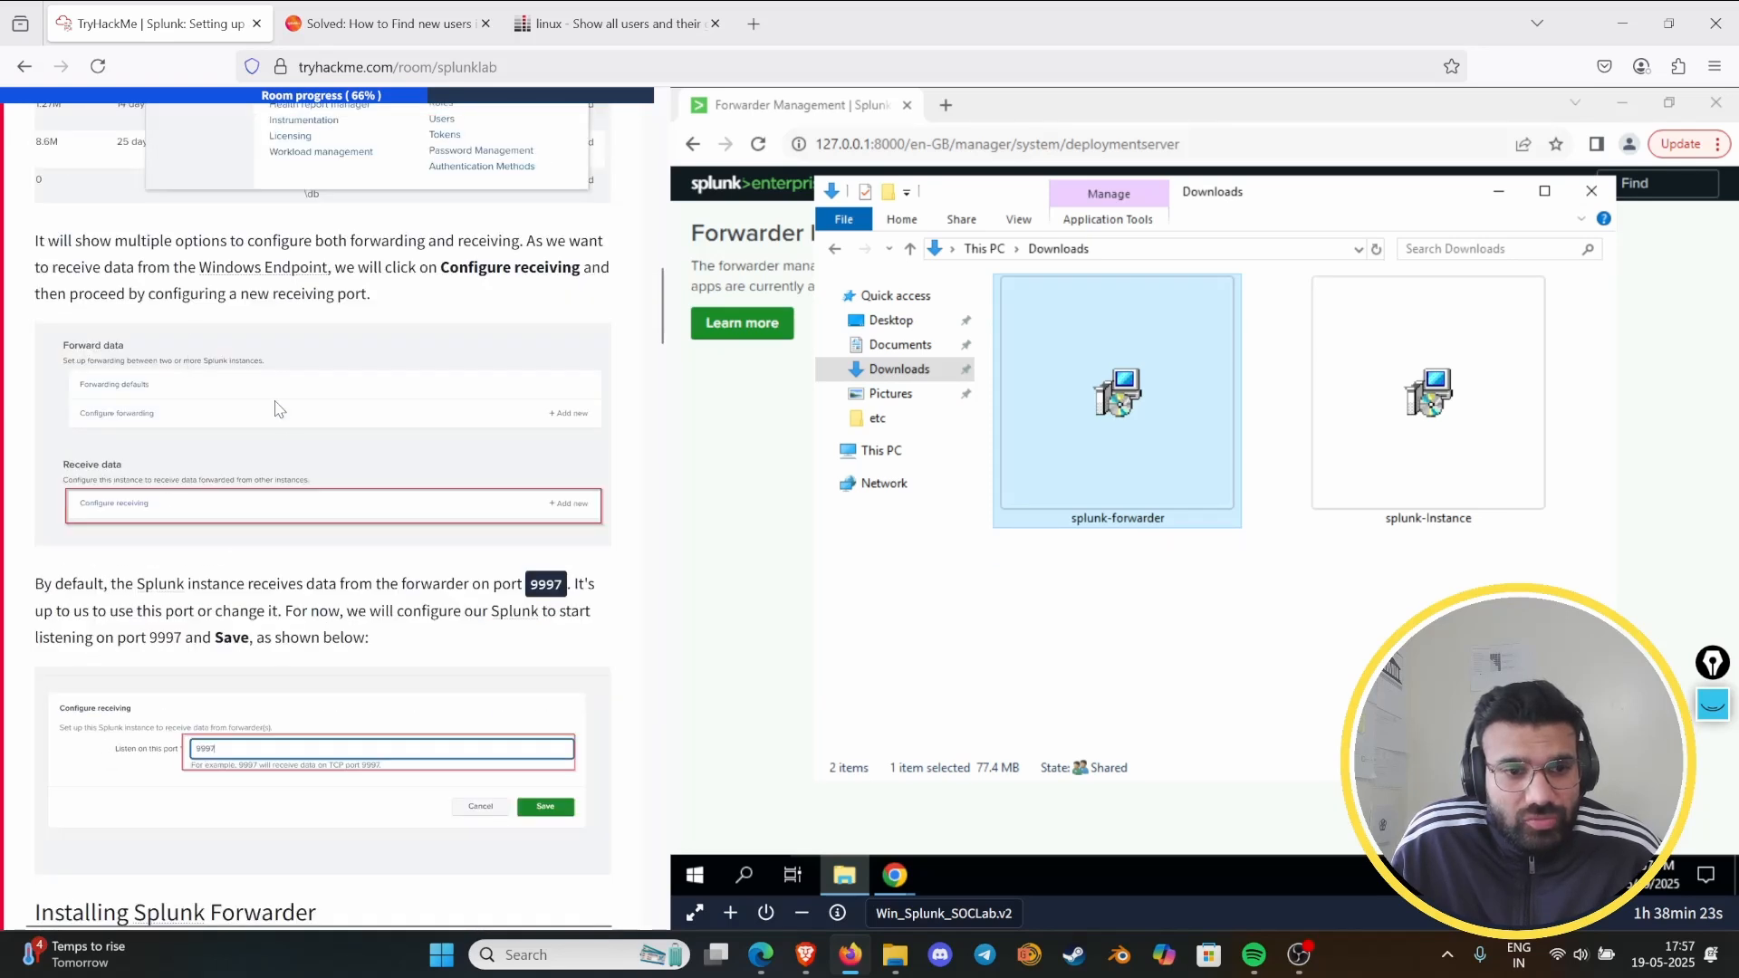
scroll(343, 459, "up", 15)
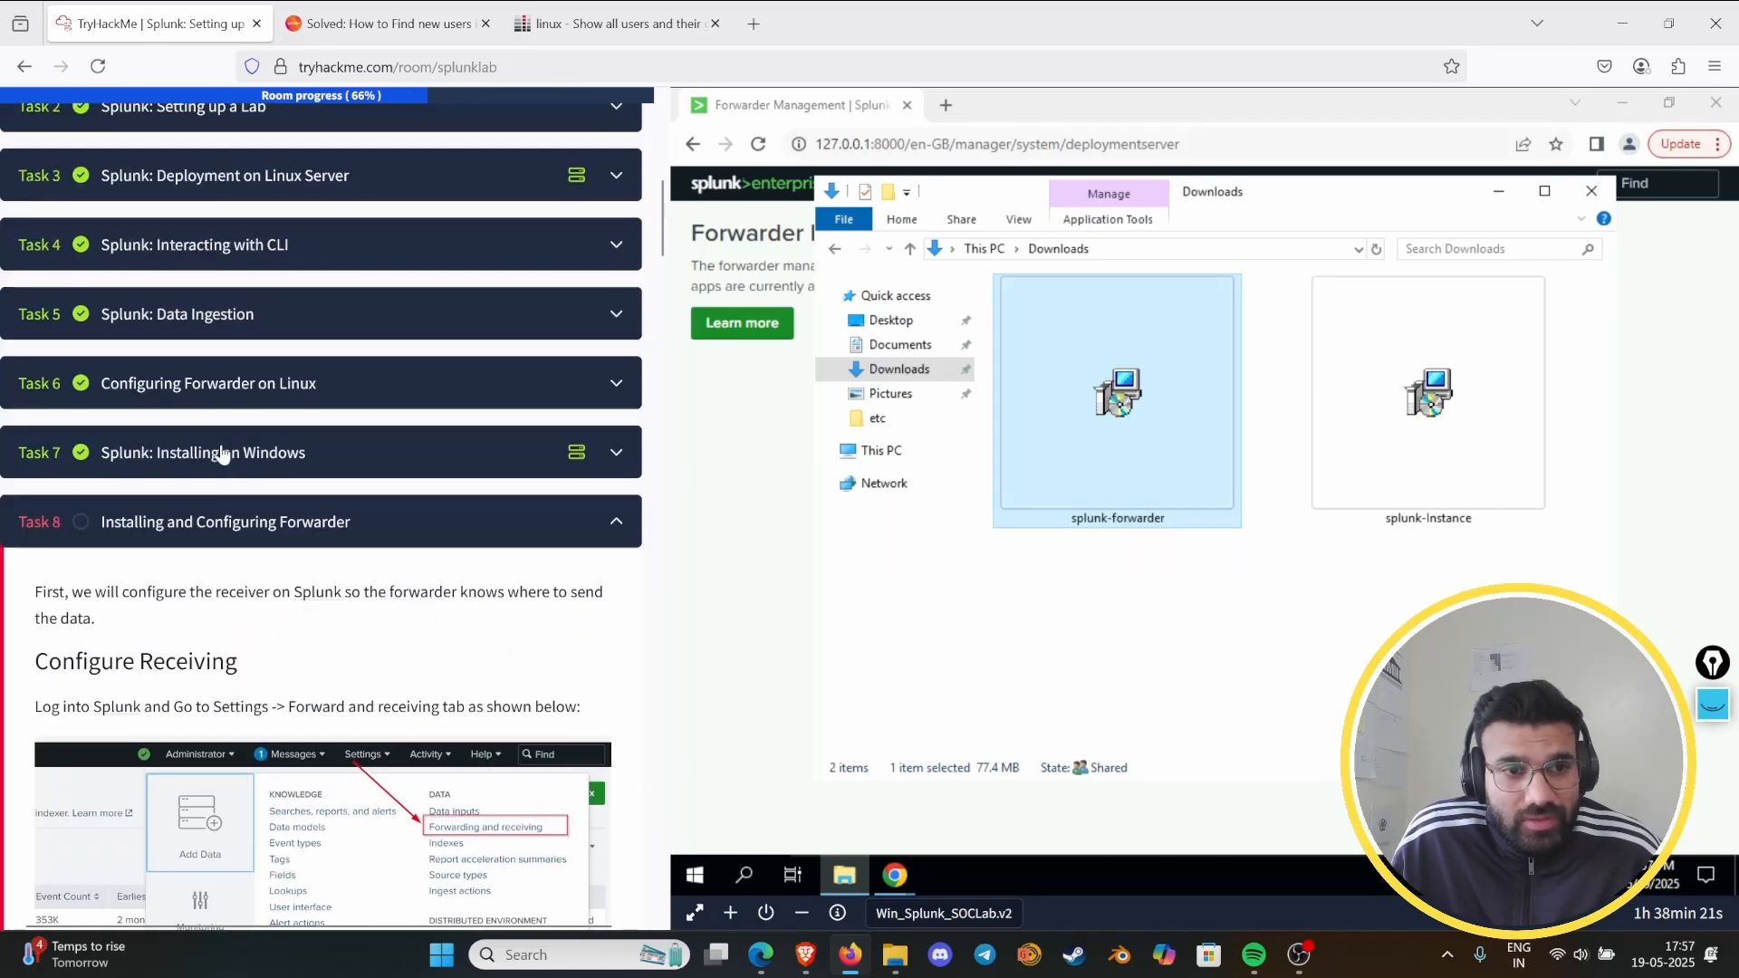
scroll(216, 458, "down", 15)
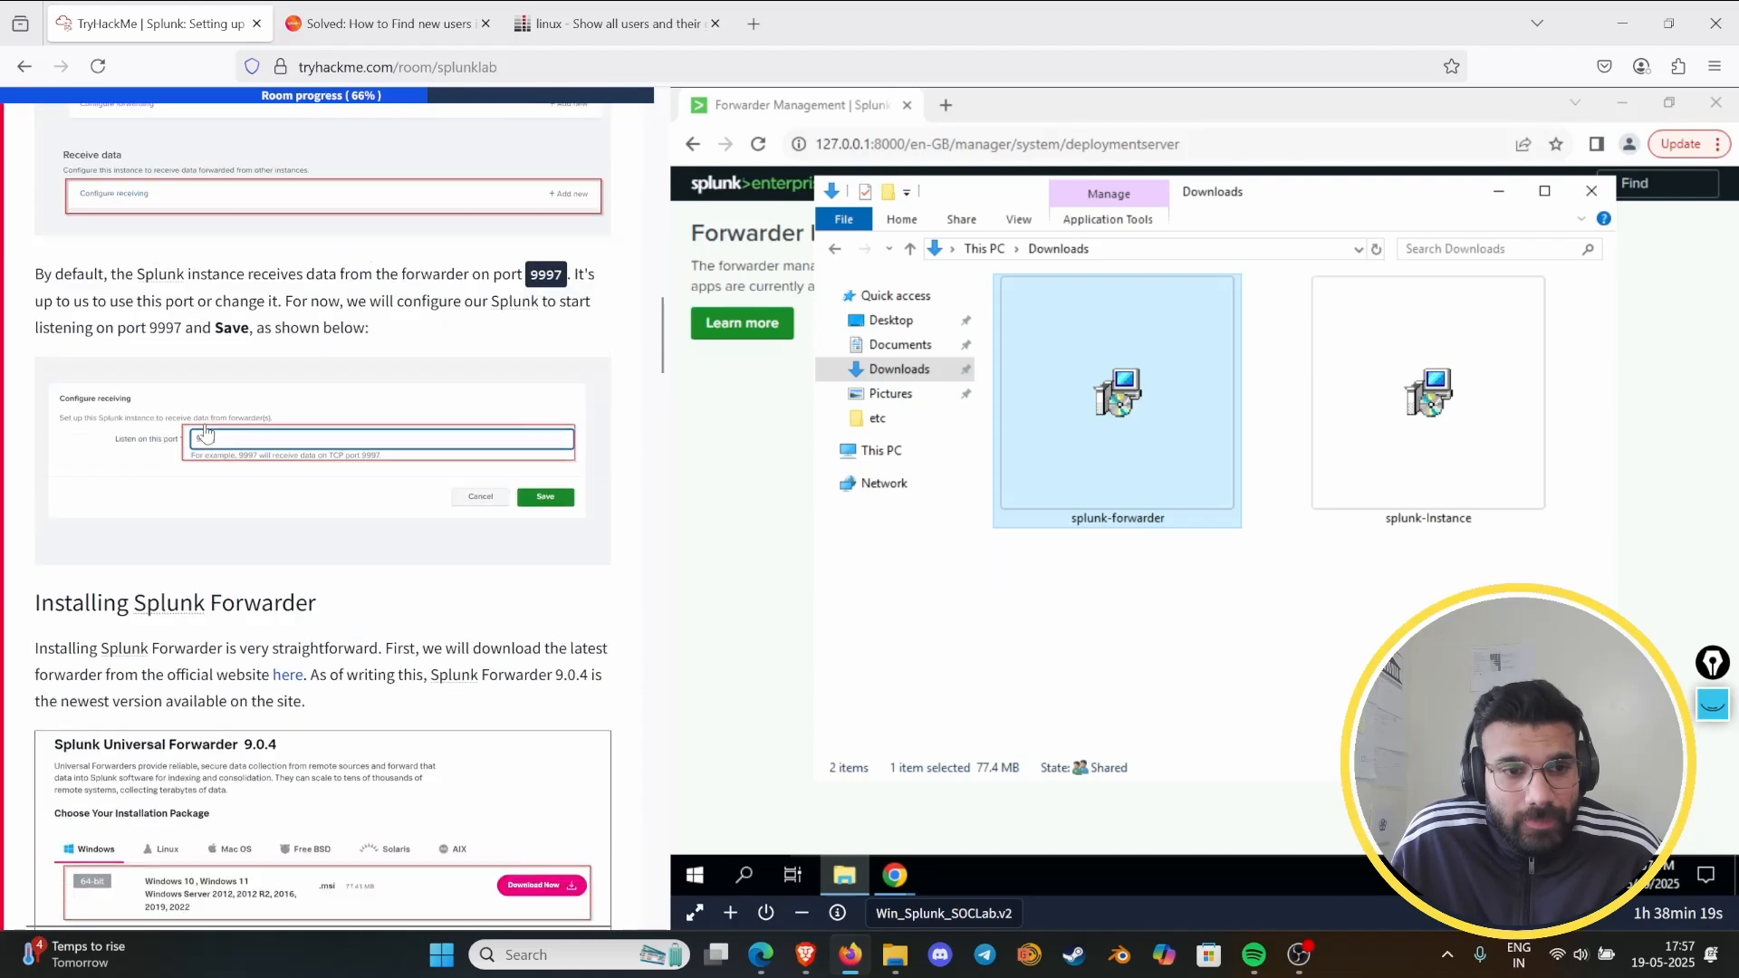
scroll(229, 457, "down", 4)
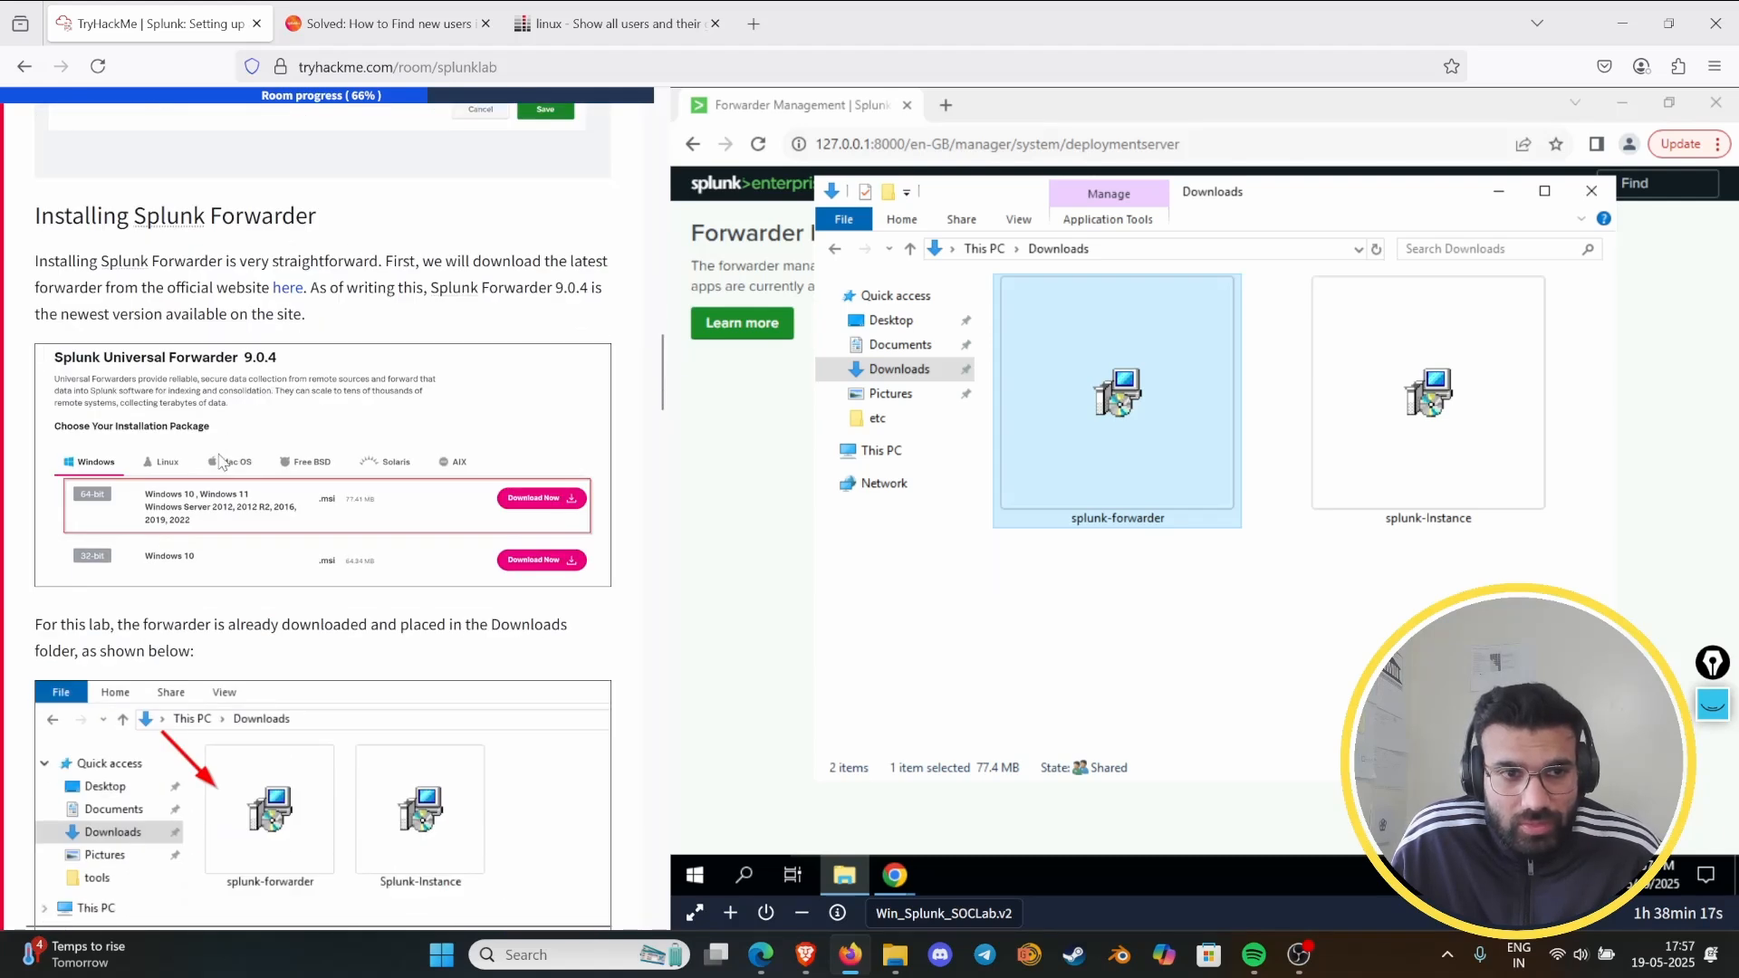
scroll(220, 462, "down", 3)
scroll(218, 453, "up", 6)
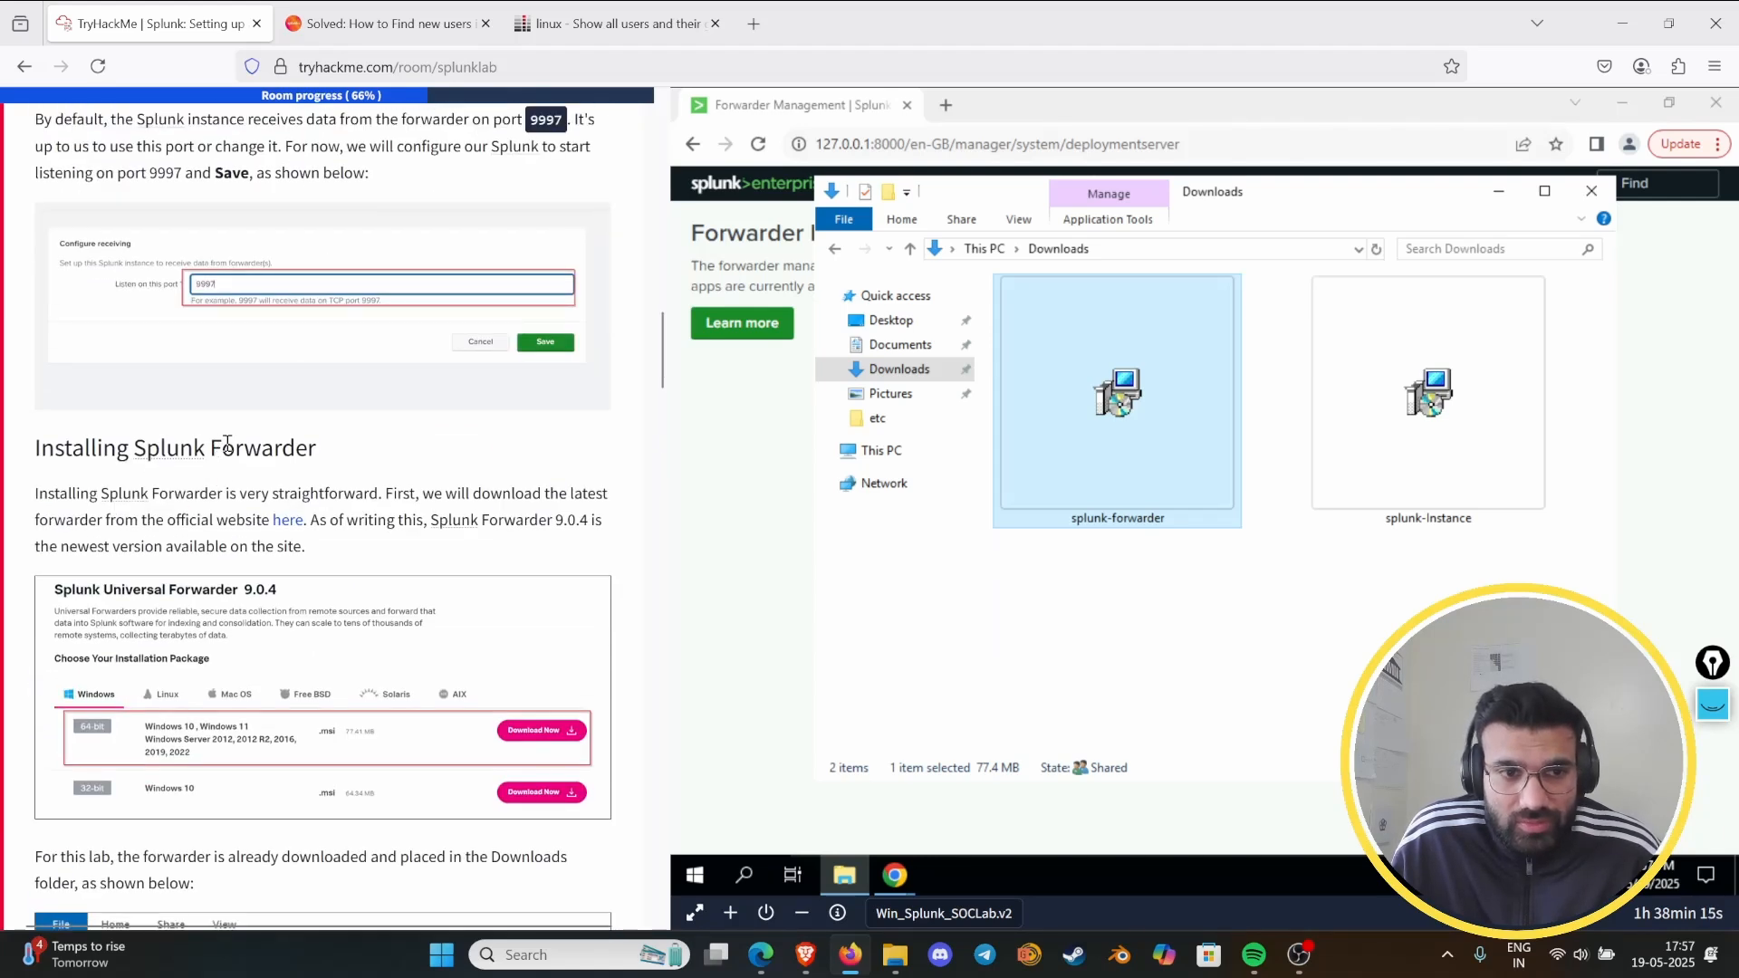
scroll(236, 462, "down", 10)
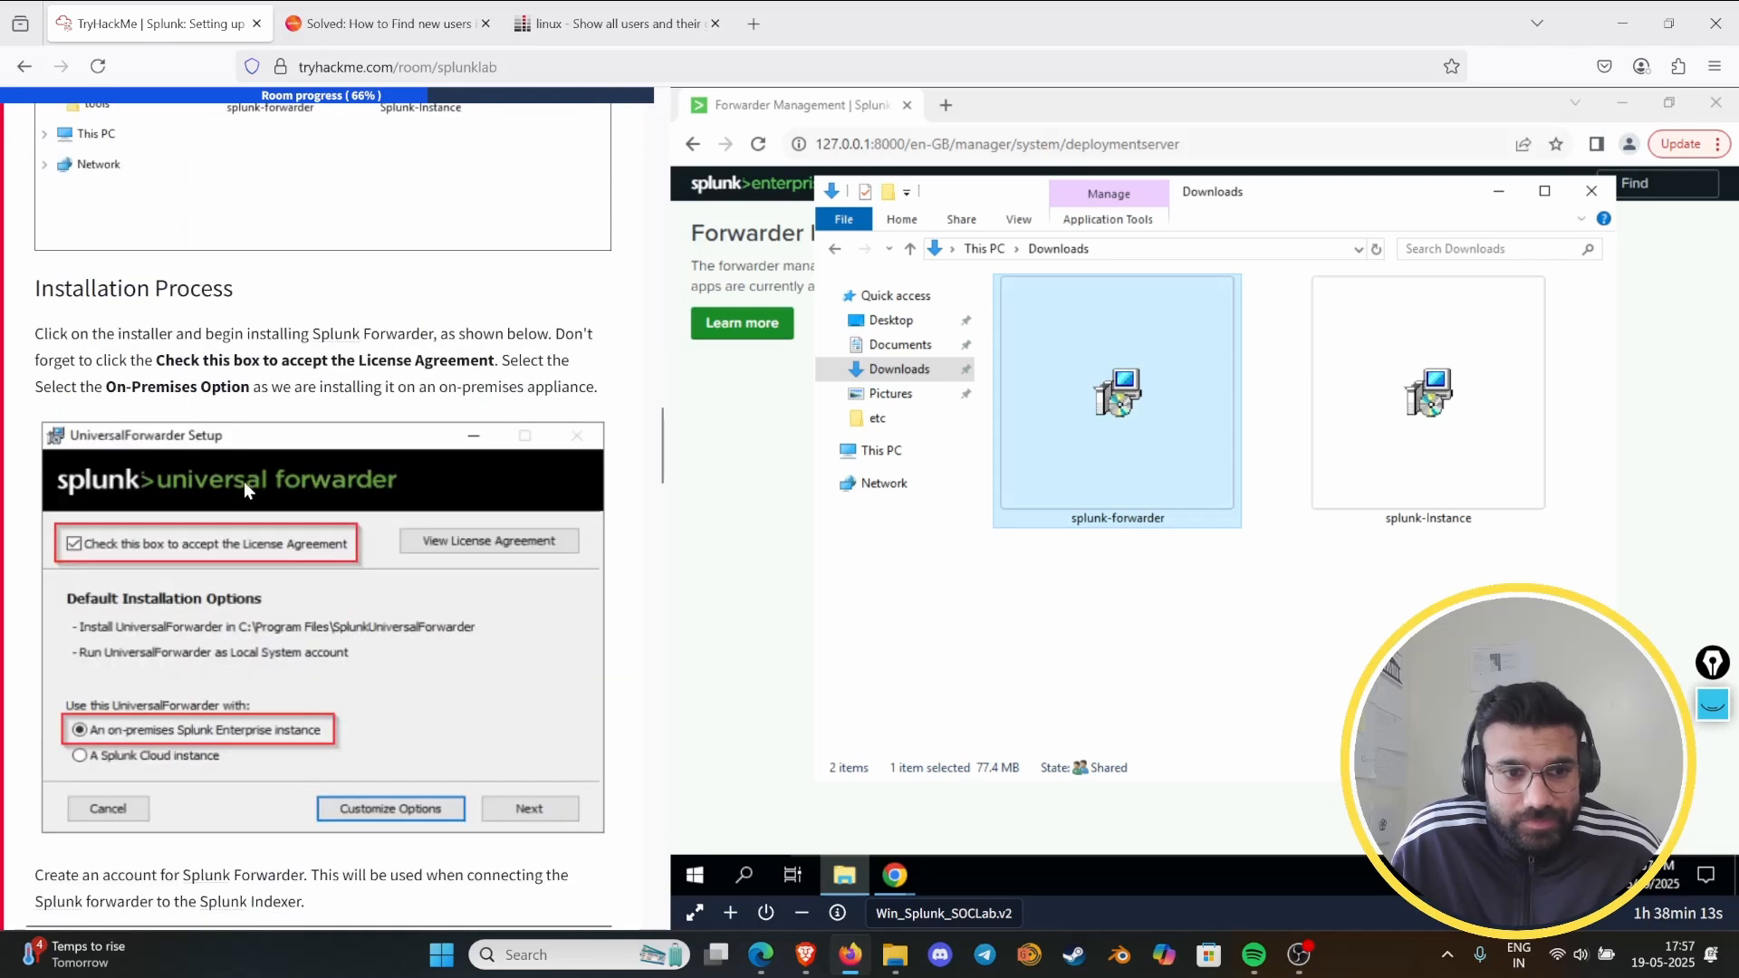
scroll(241, 449, "down", 8)
scroll(236, 442, "up", 8)
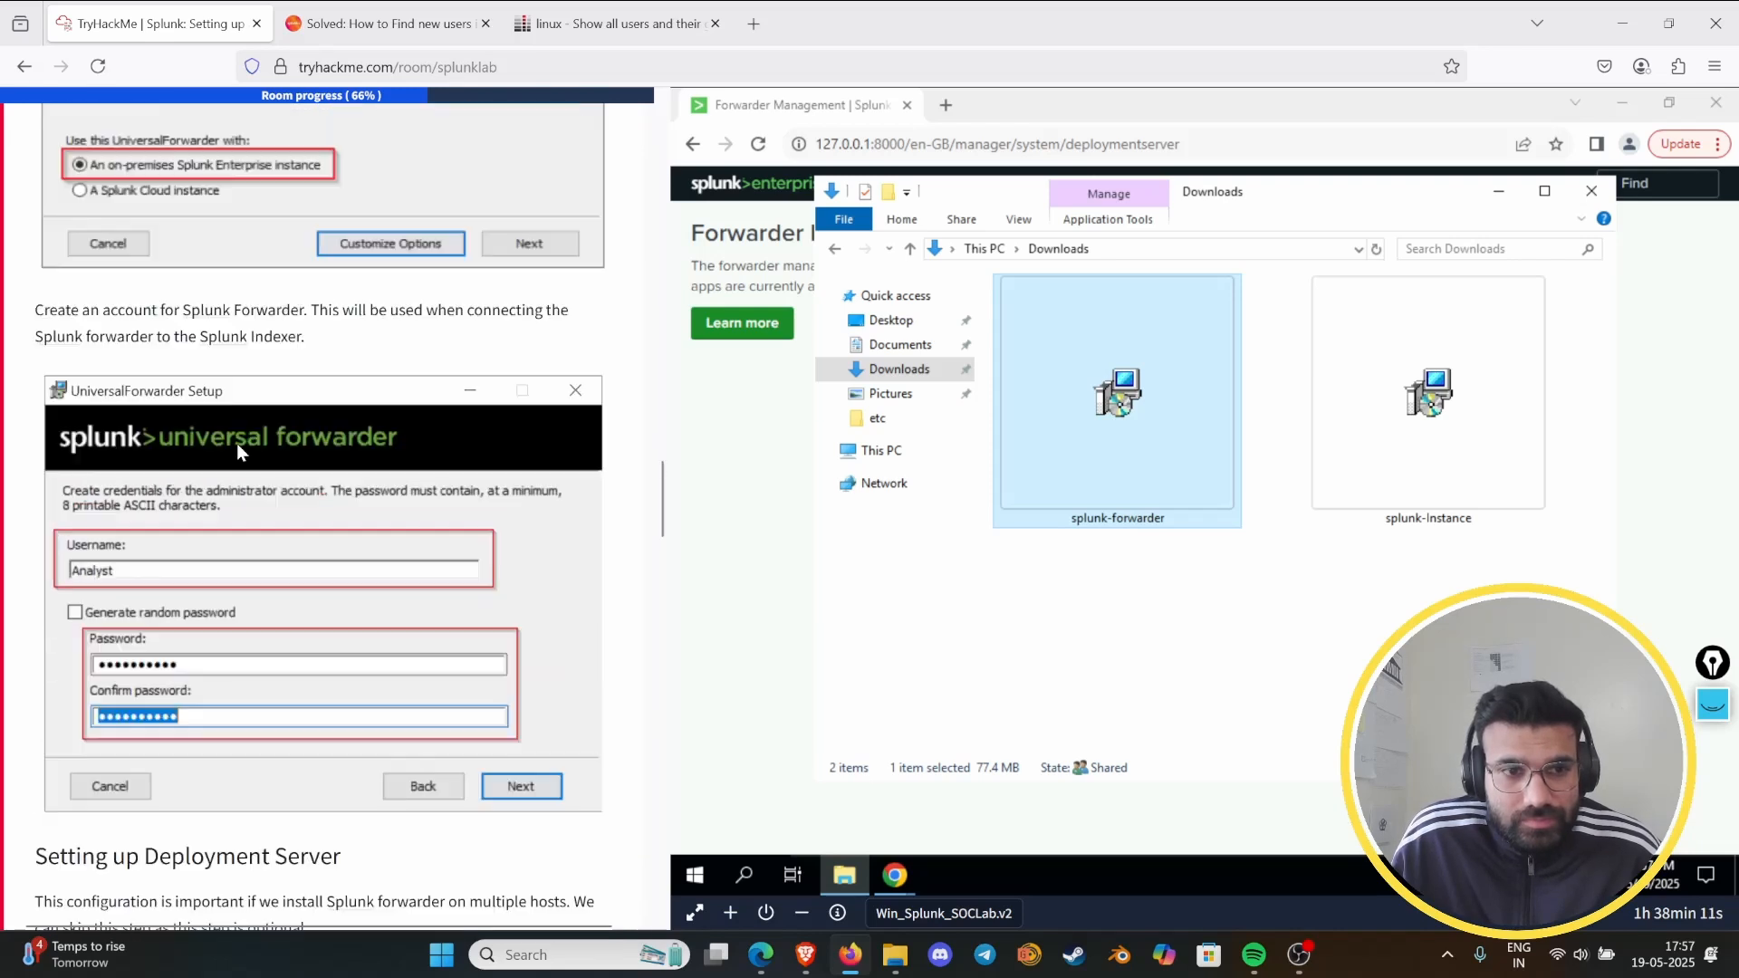
scroll(238, 445, "up", 3)
scroll(245, 444, "down", 20)
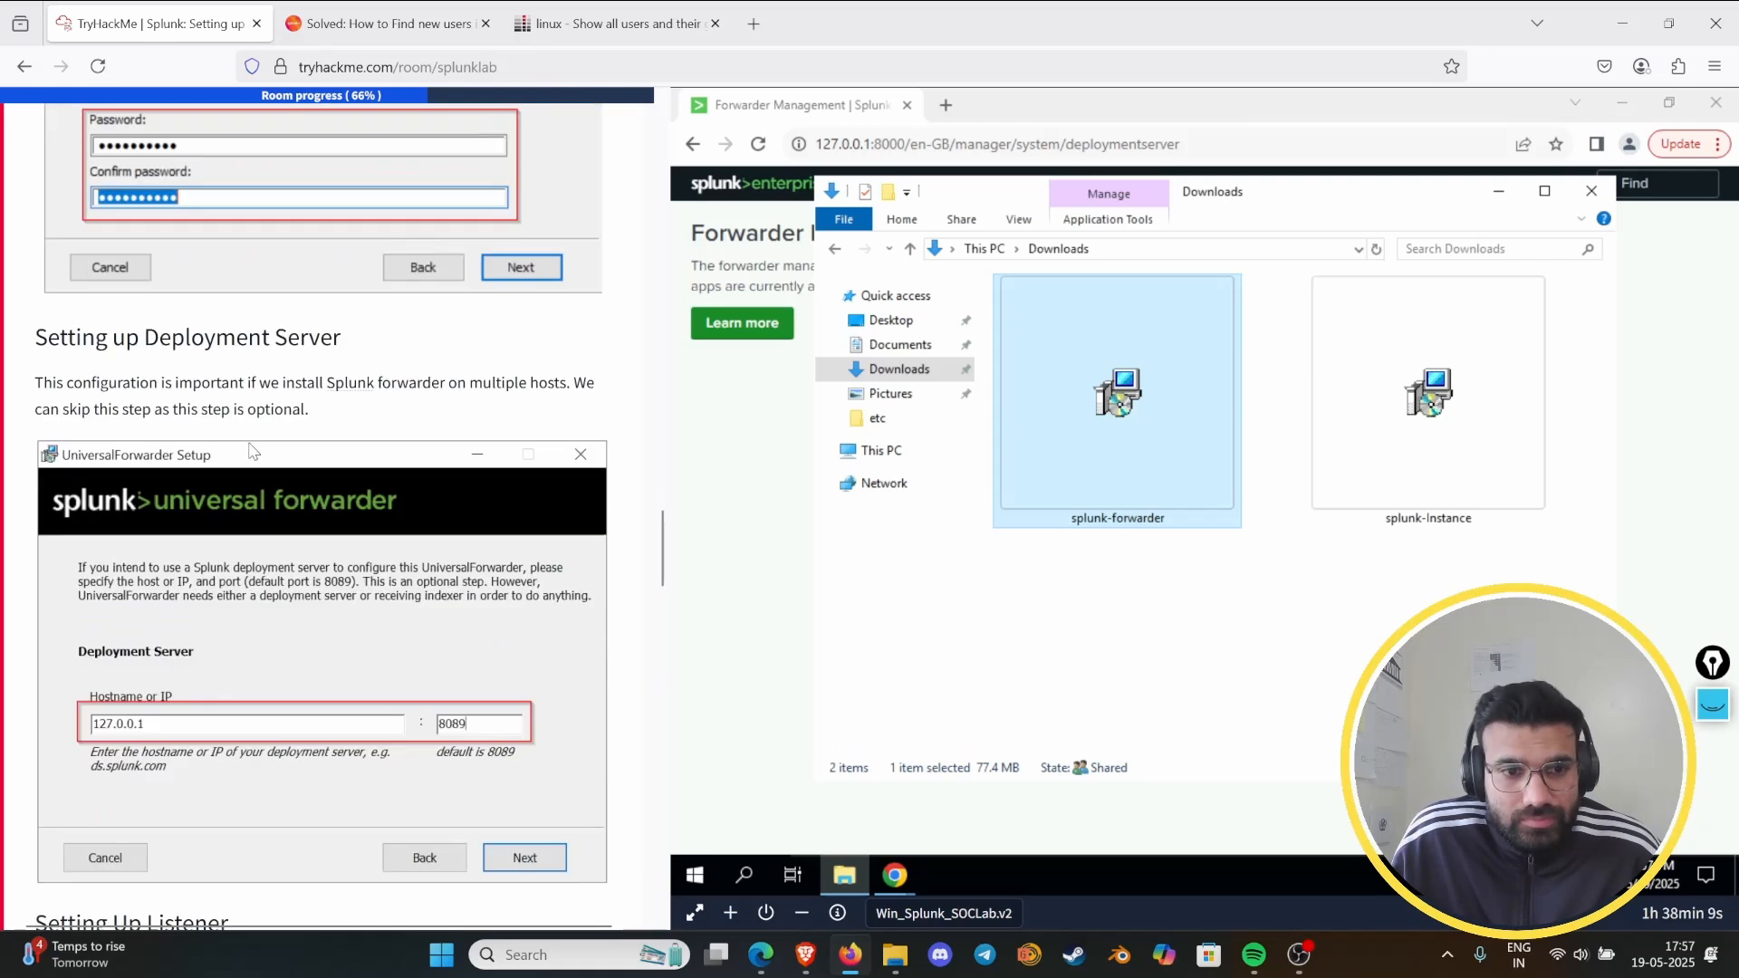
scroll(245, 444, "up", 14)
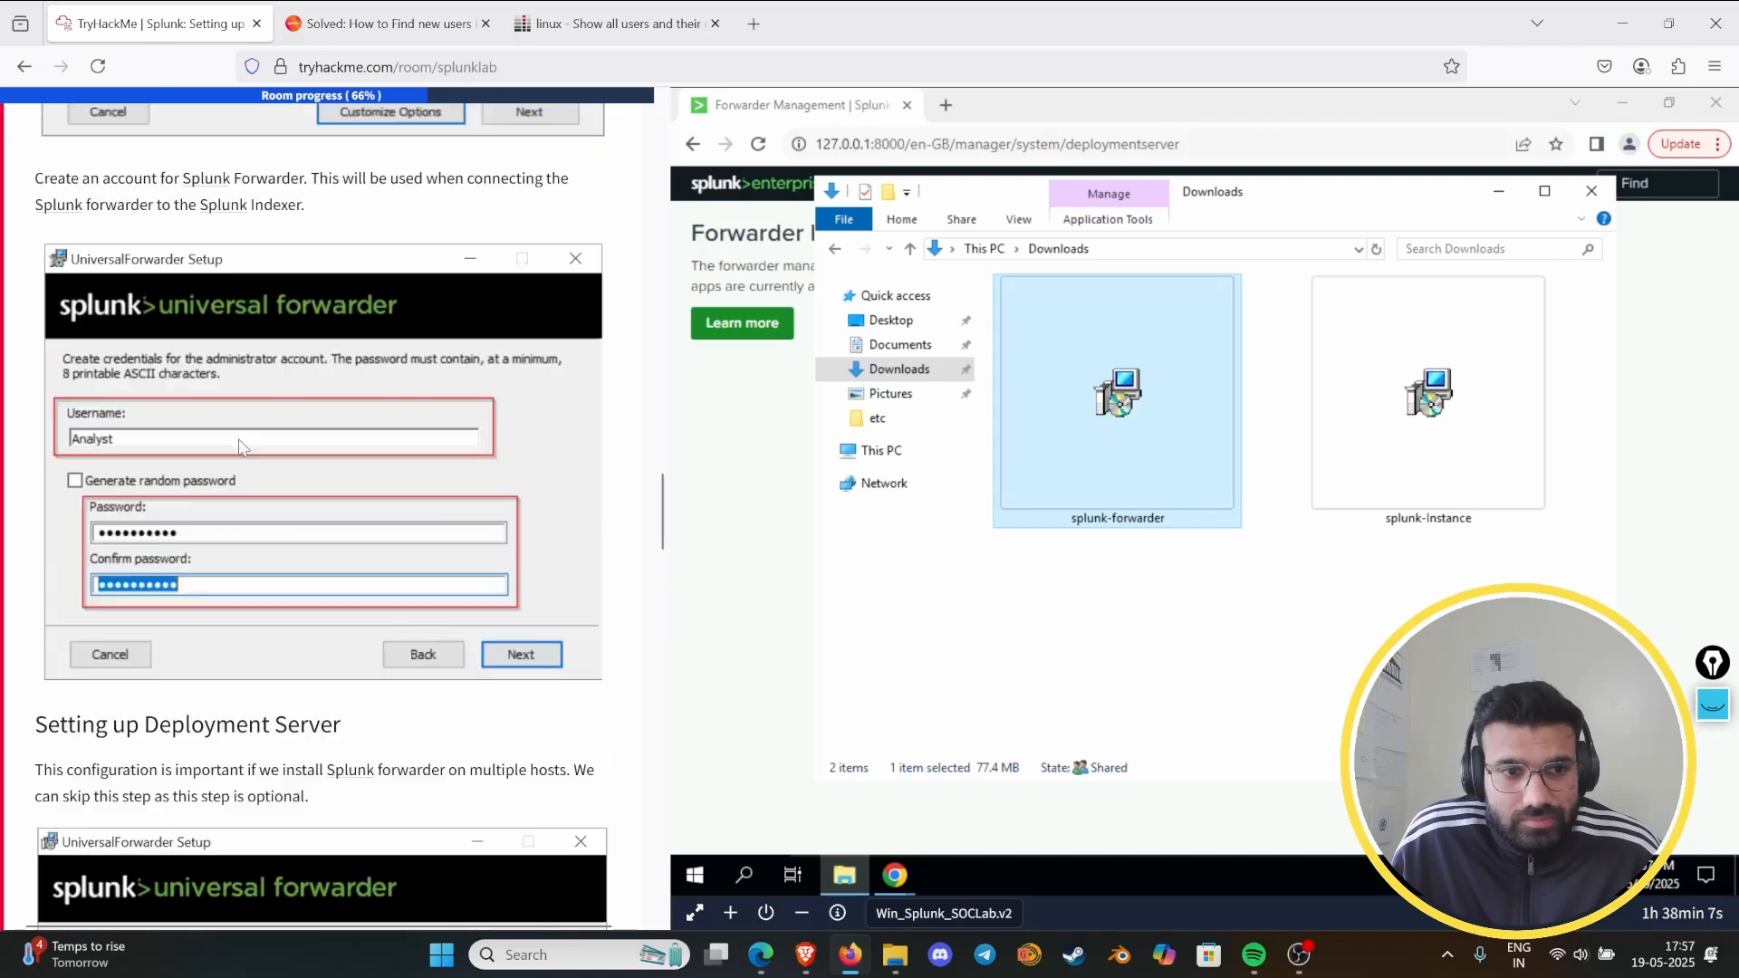
scroll(234, 441, "up", 13)
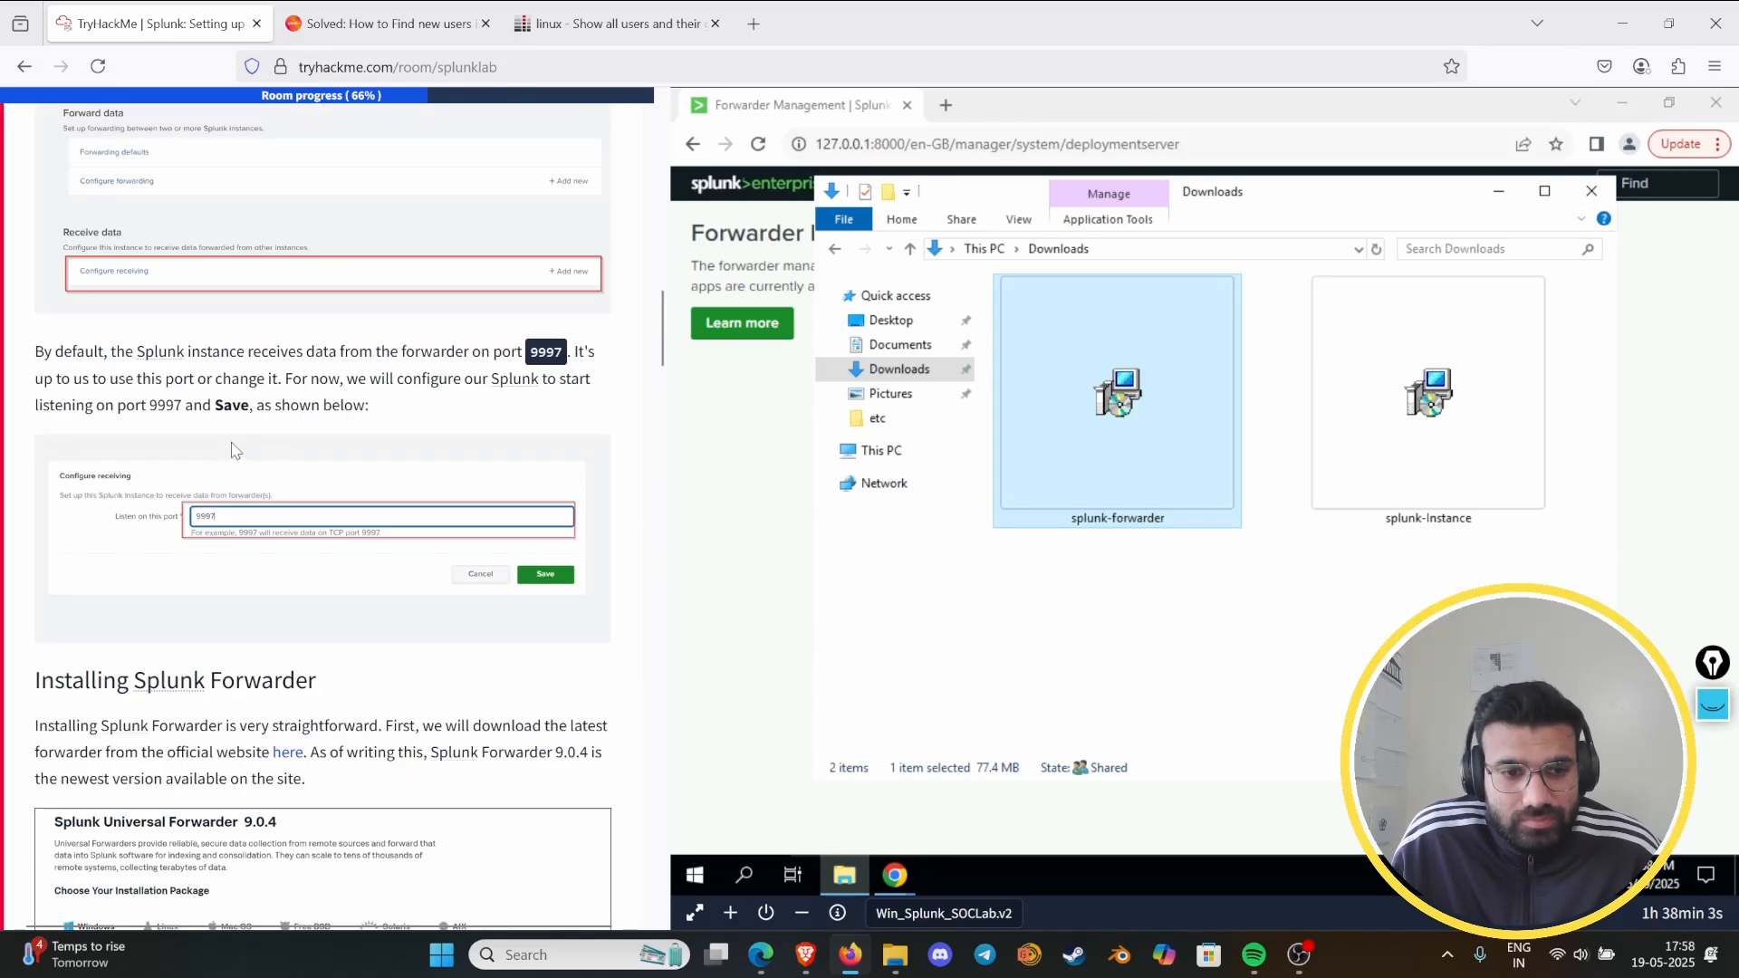
scroll(236, 448, "up", 10)
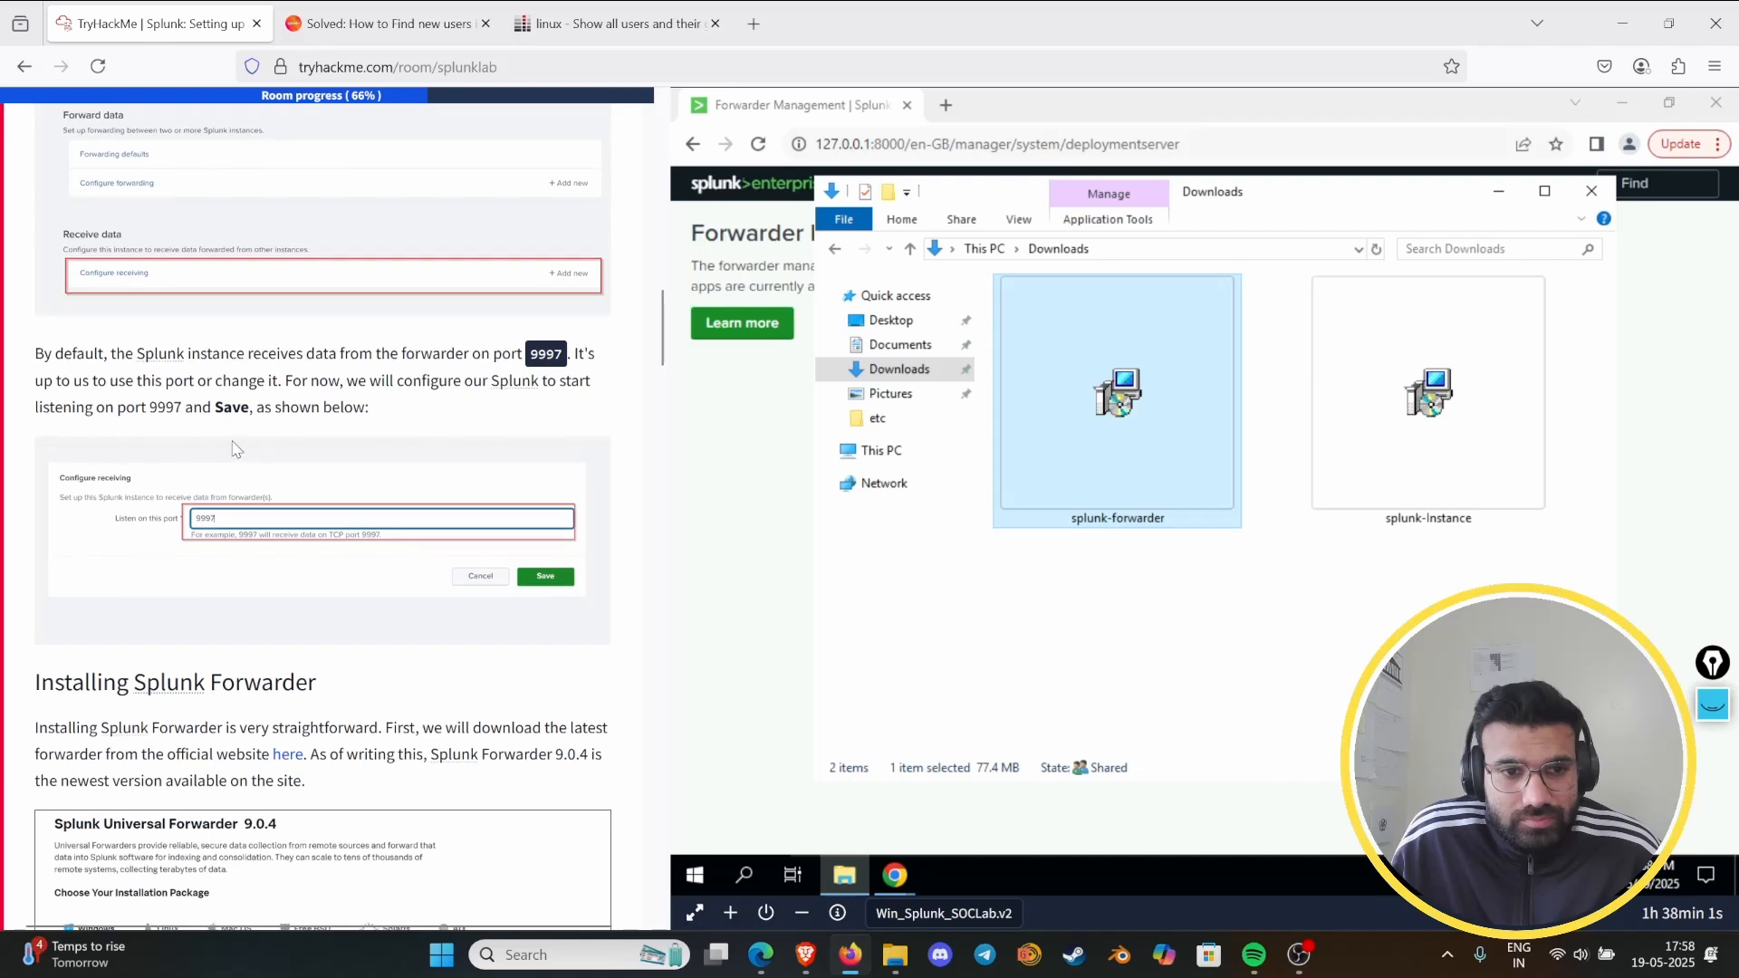
scroll(233, 453, "up", 1)
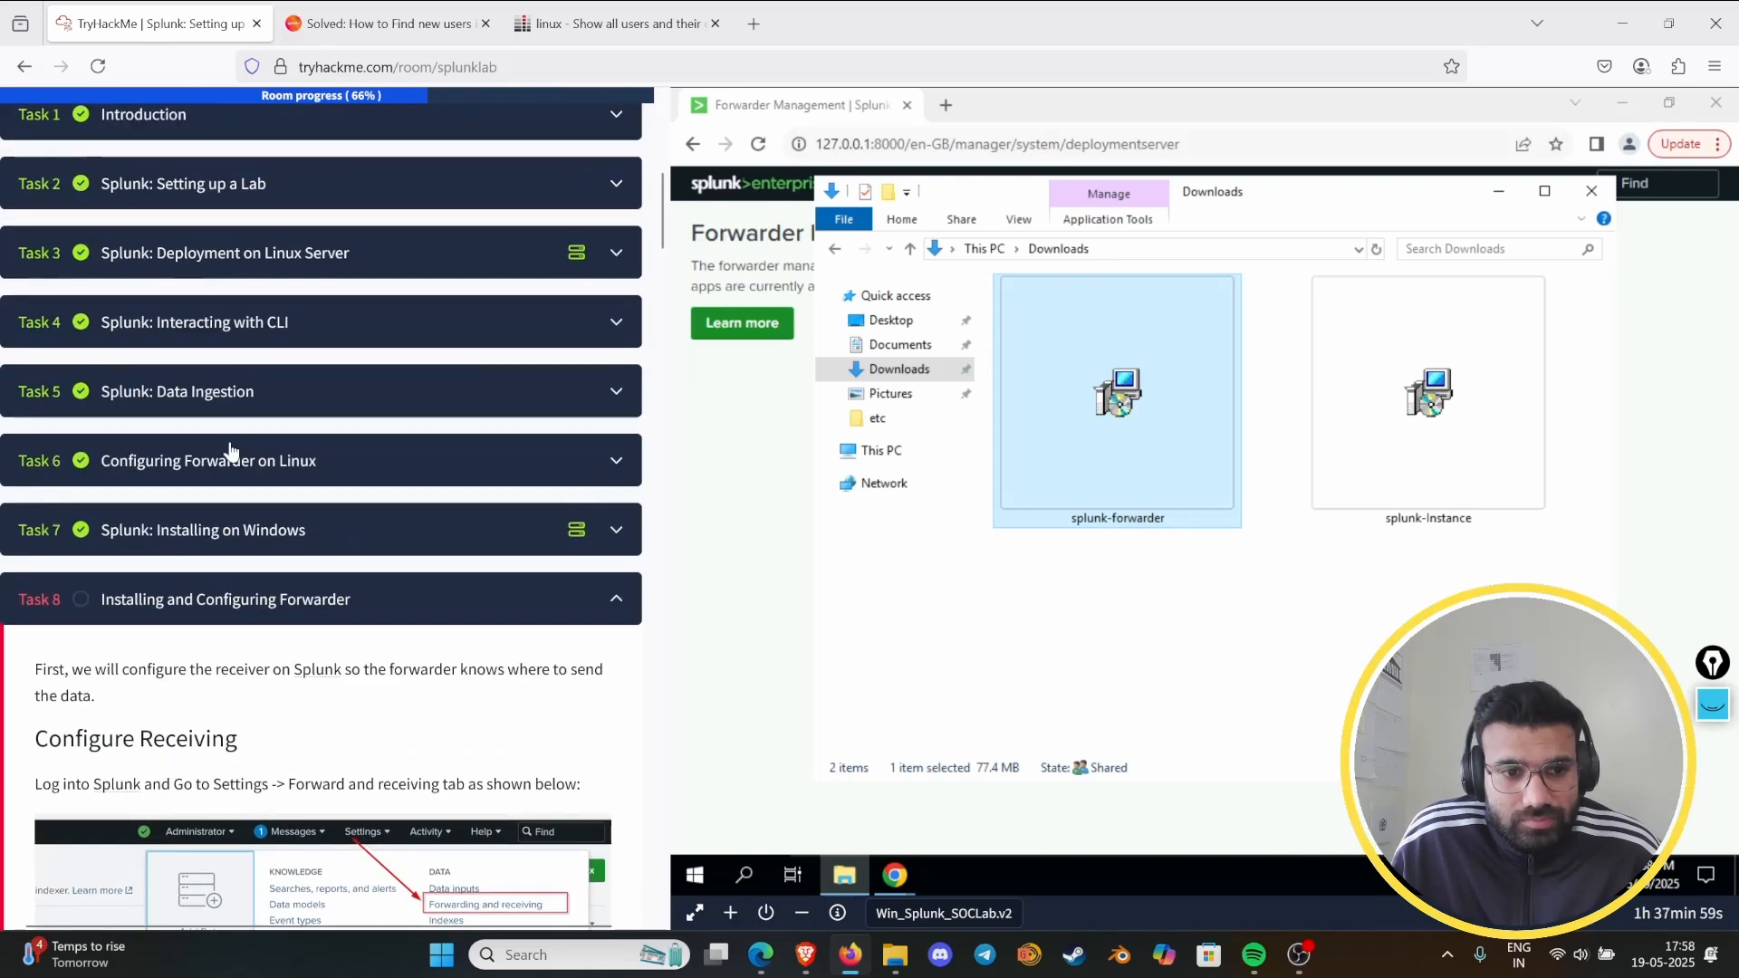
scroll(237, 451, "down", 2)
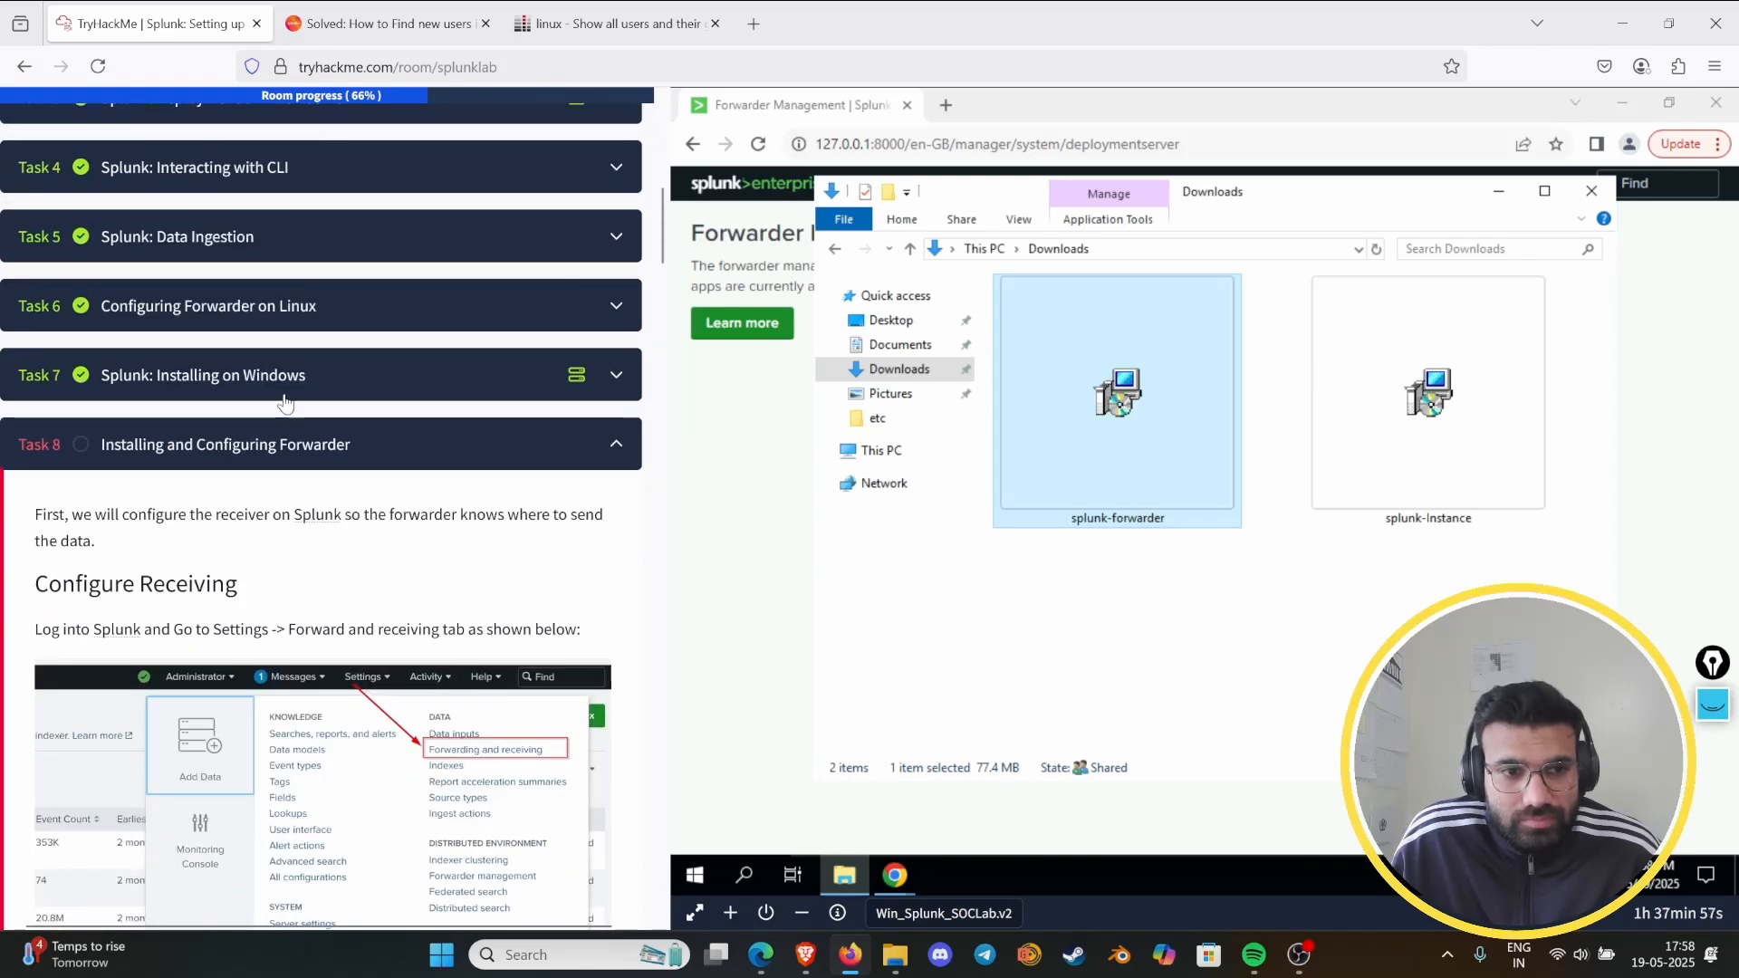
- Copy the default installation path C:\Program Files\Splunk from the Task 7 instructions and collapse that task
left_click(286, 401)
scroll(262, 493, "down", 5)
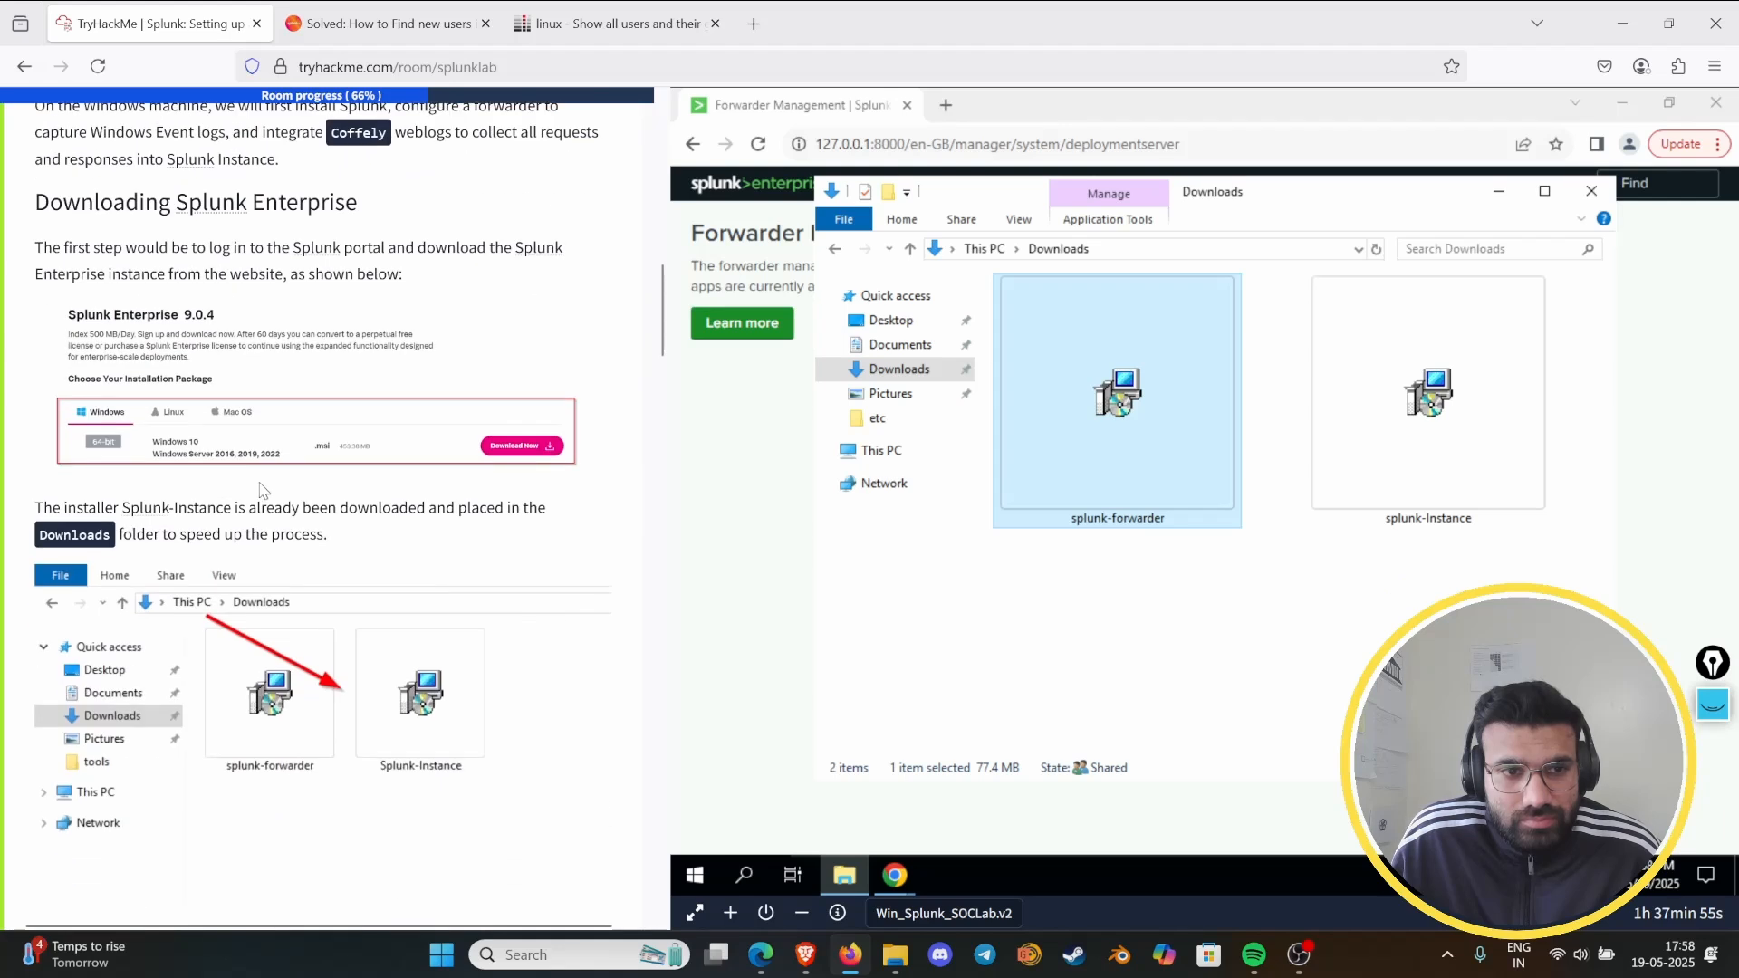
scroll(261, 484, "up", 4)
scroll(261, 482, "down", 8)
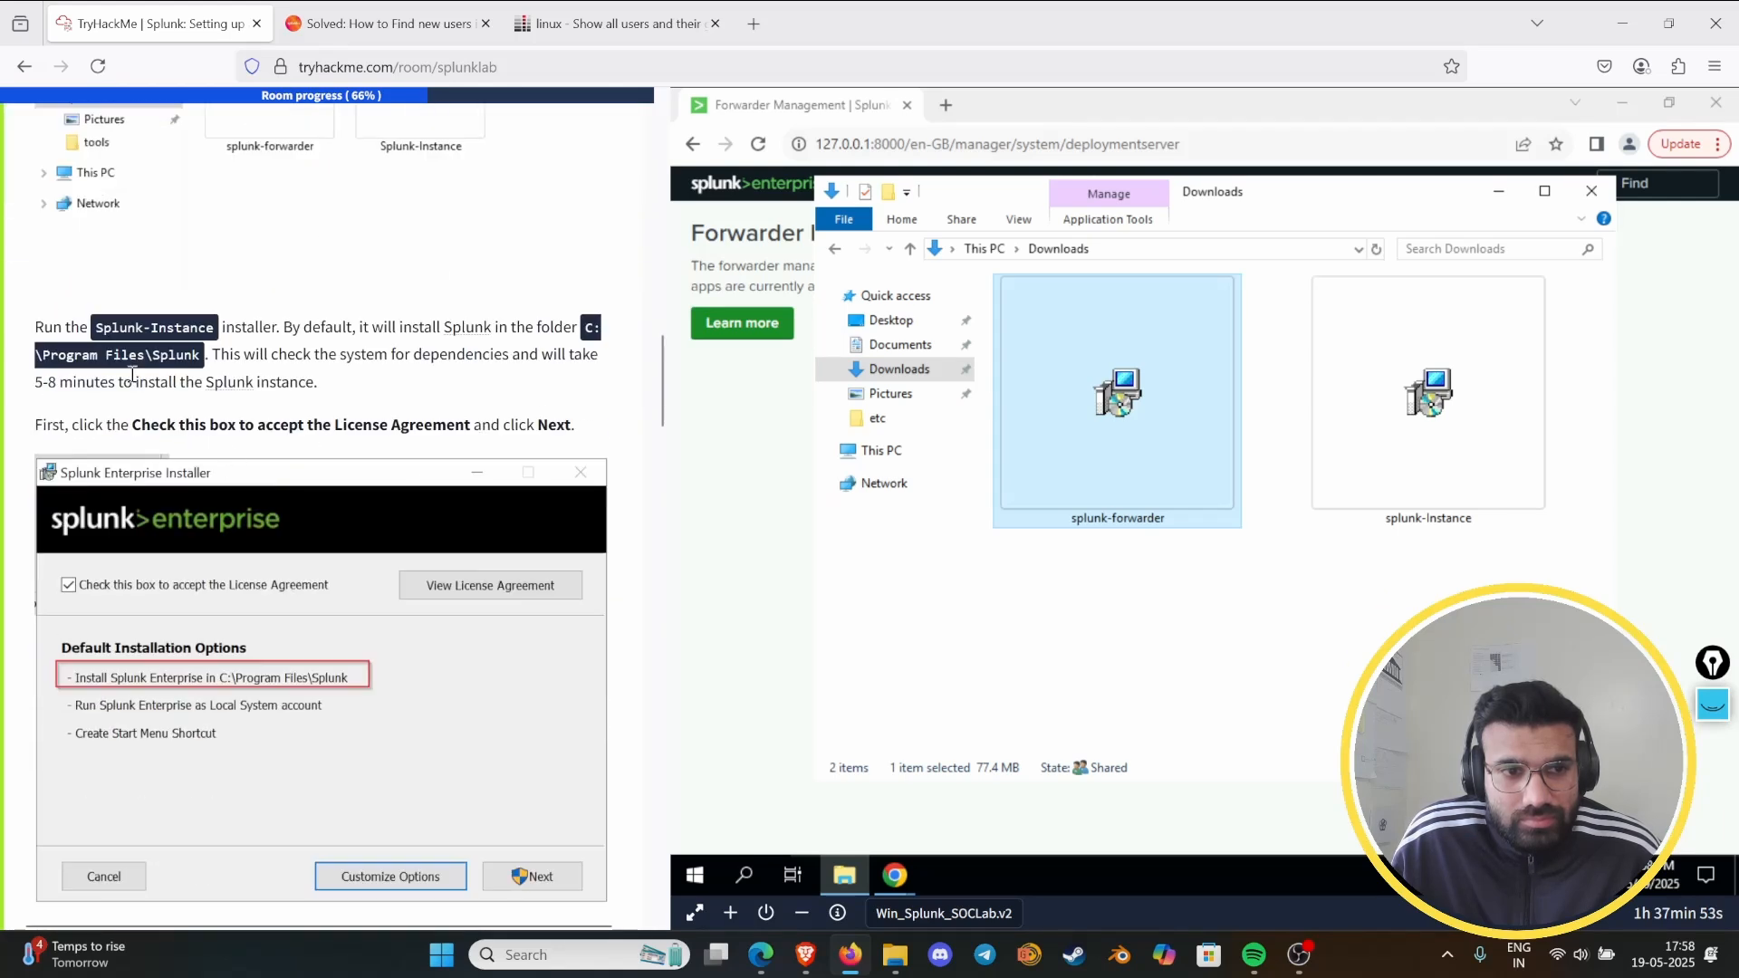
left_click_drag(582, 328, 198, 358)
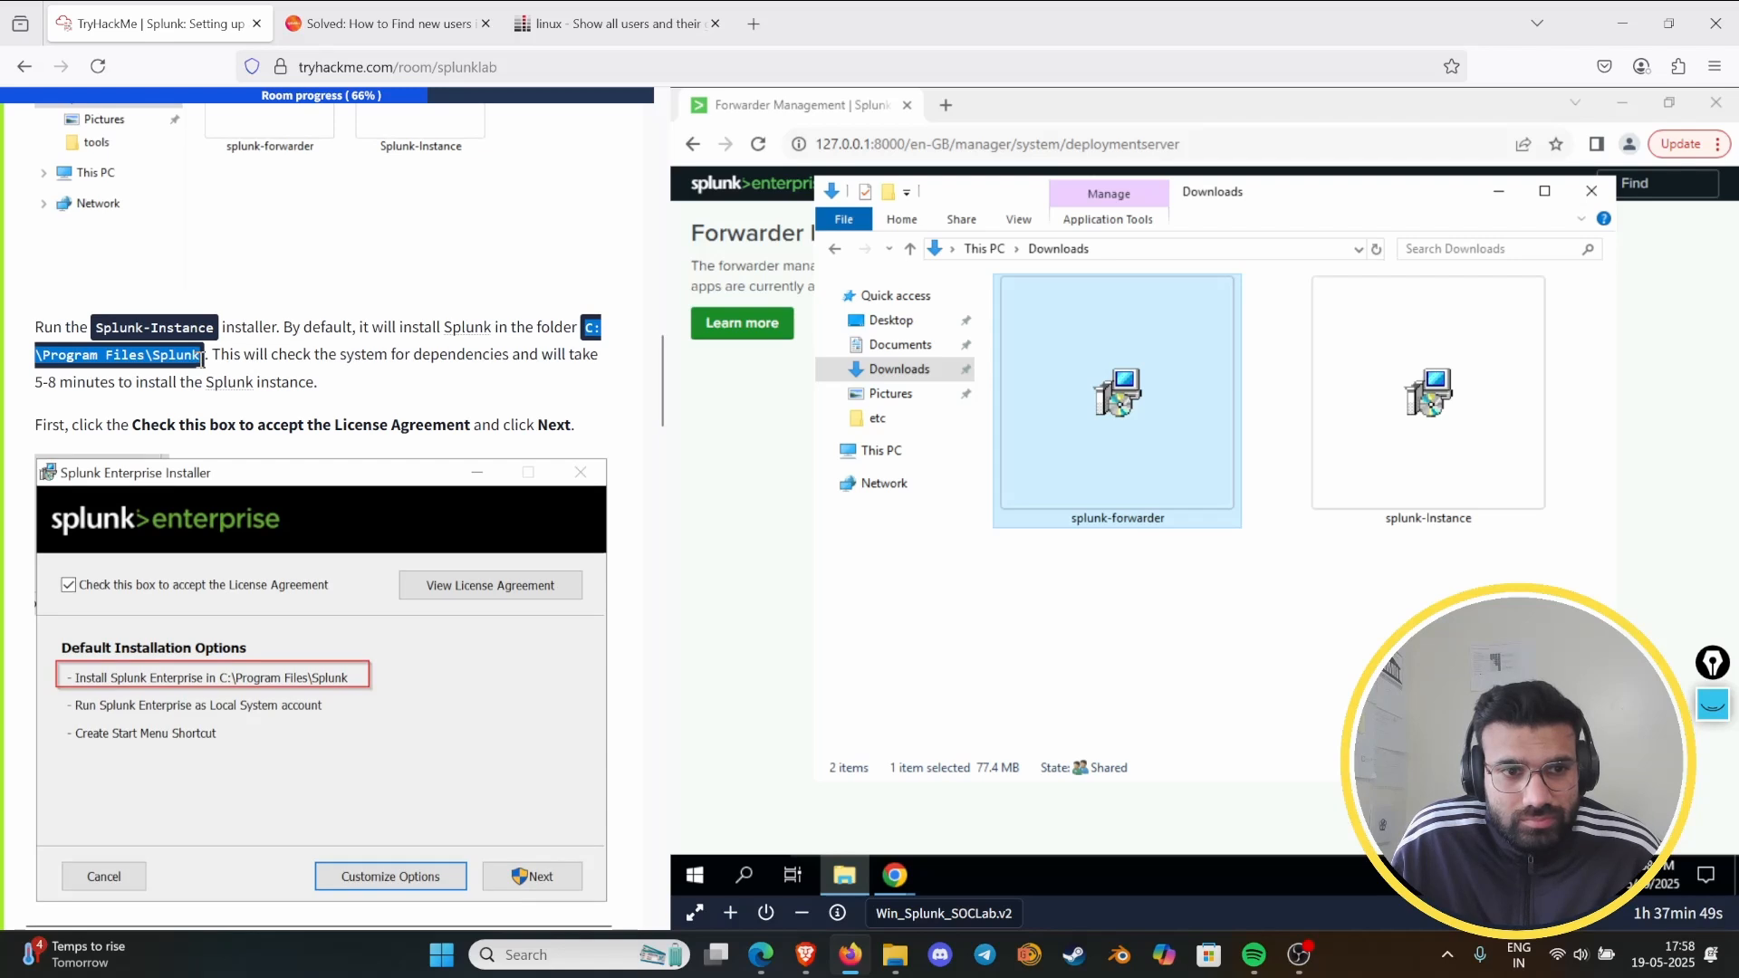
right_click(188, 356)
left_click(226, 375)
scroll(271, 344, "up", 8)
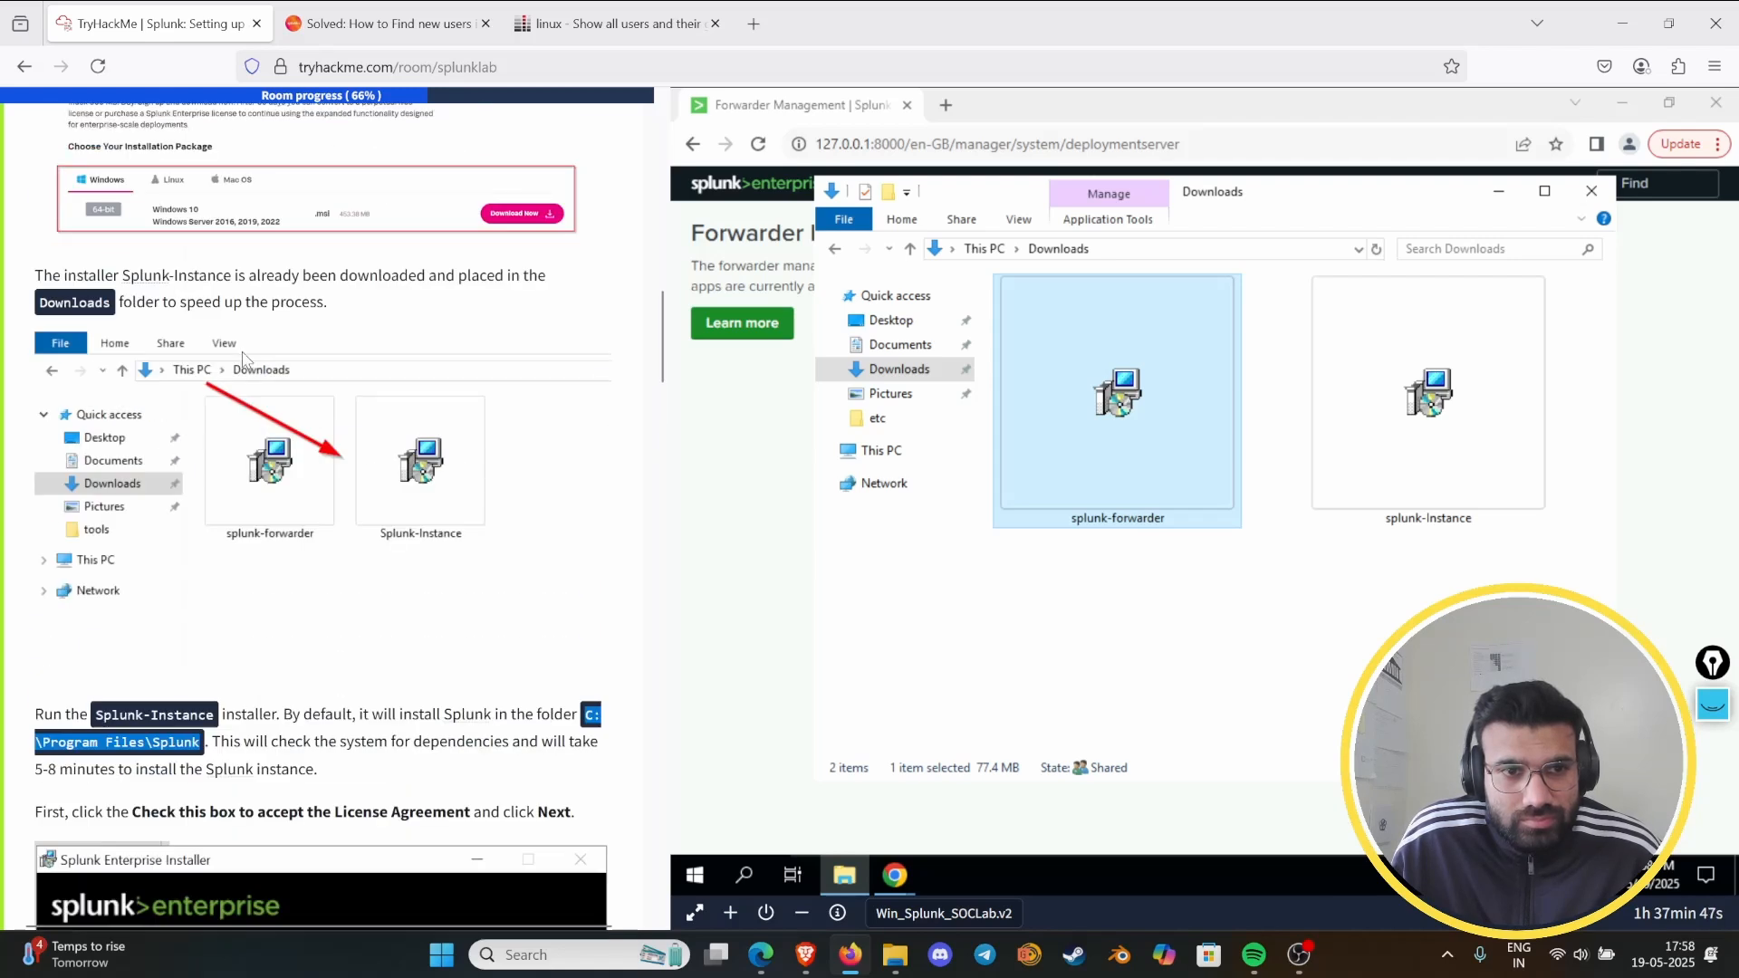
scroll(272, 340, "up", 5)
left_click(226, 485)
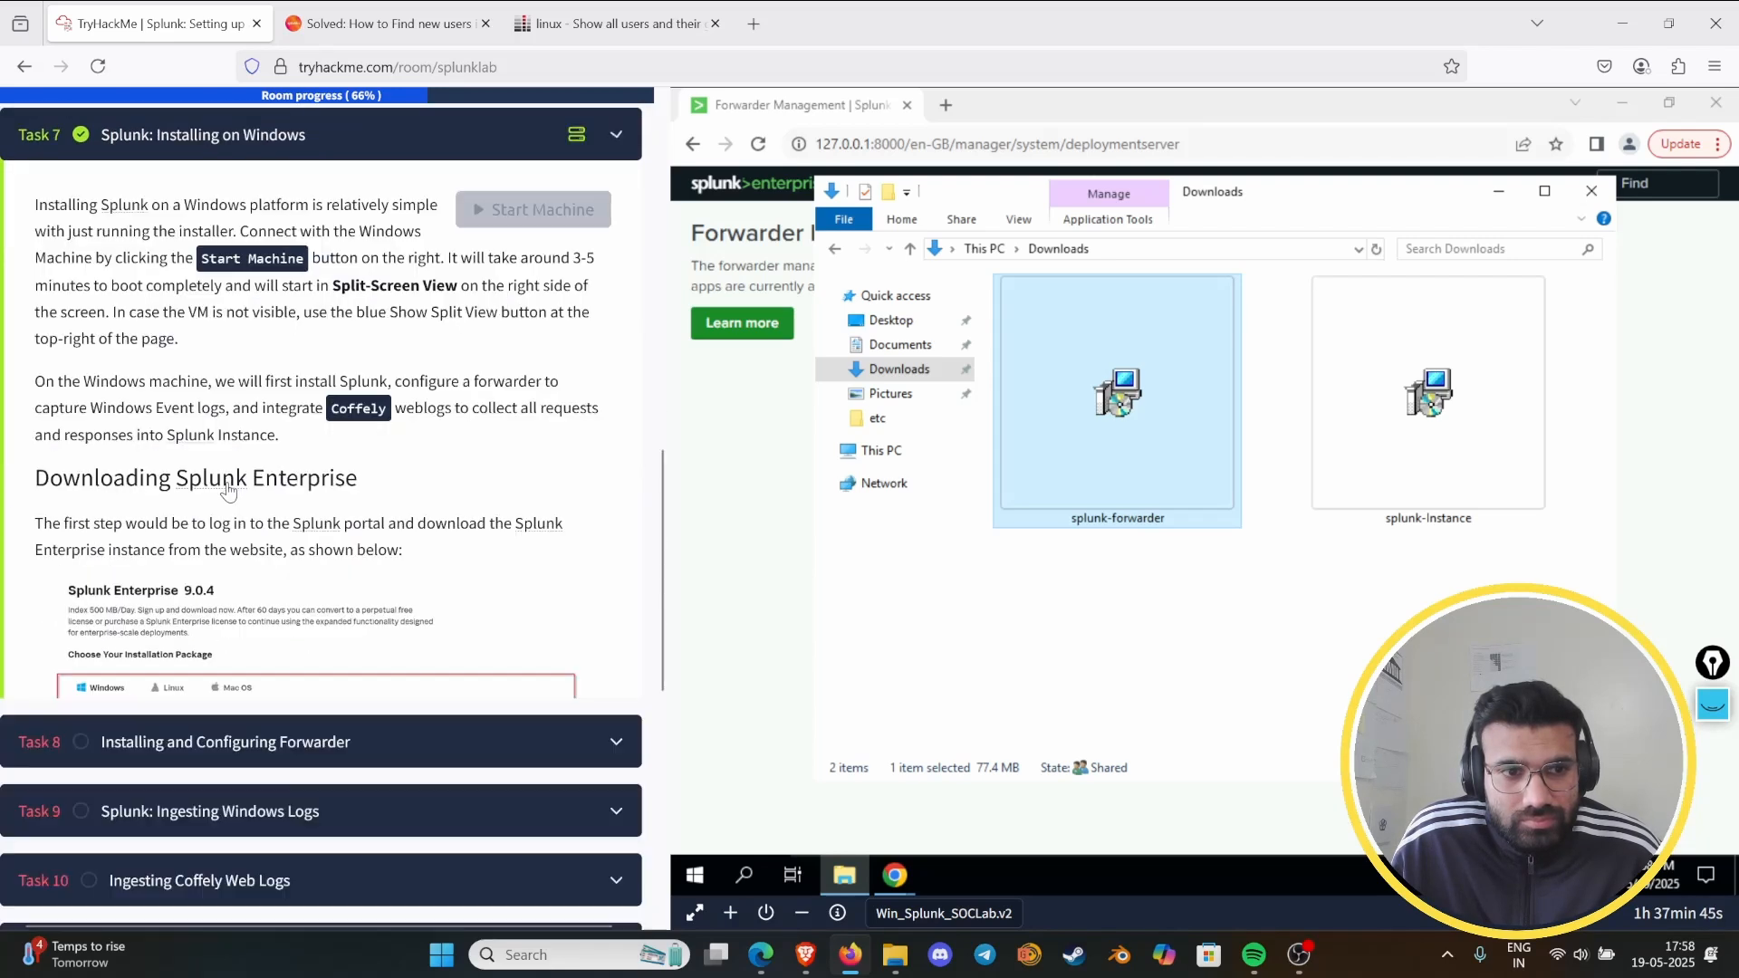
- Reopen Task 8 and try C:\Program Files\Splunk as the answer to the forwarder installation path question
left_click(270, 222)
scroll(269, 507, "down", 10)
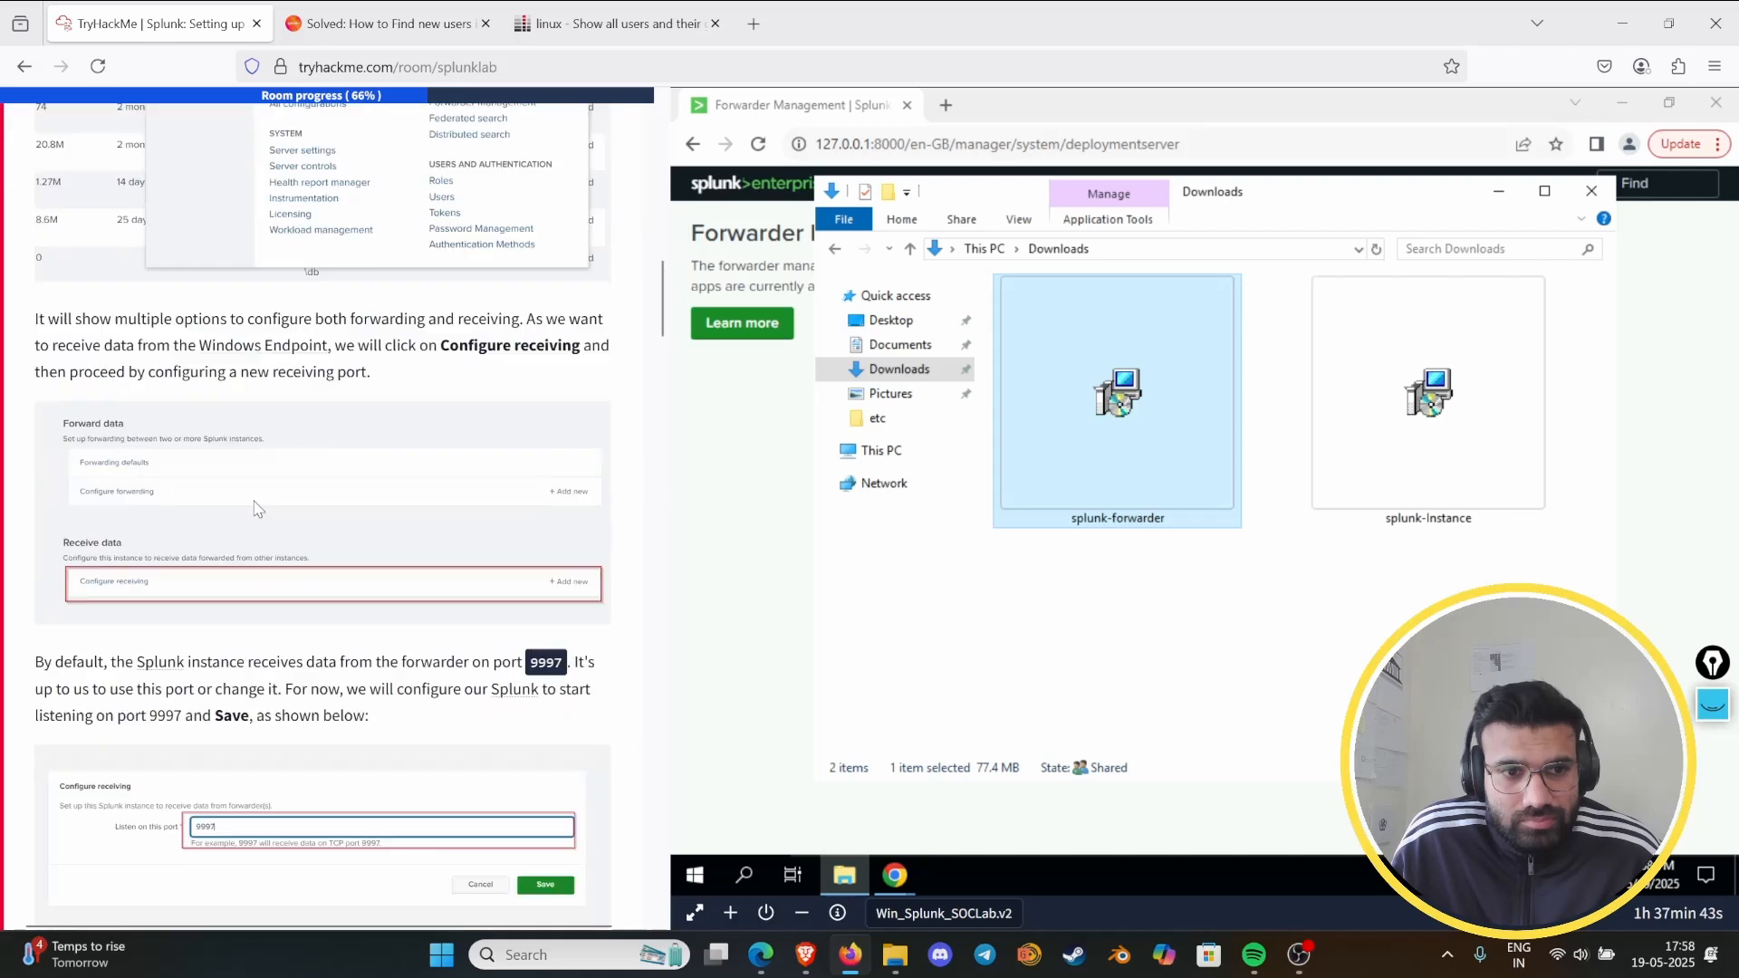
scroll(269, 508, "down", 20)
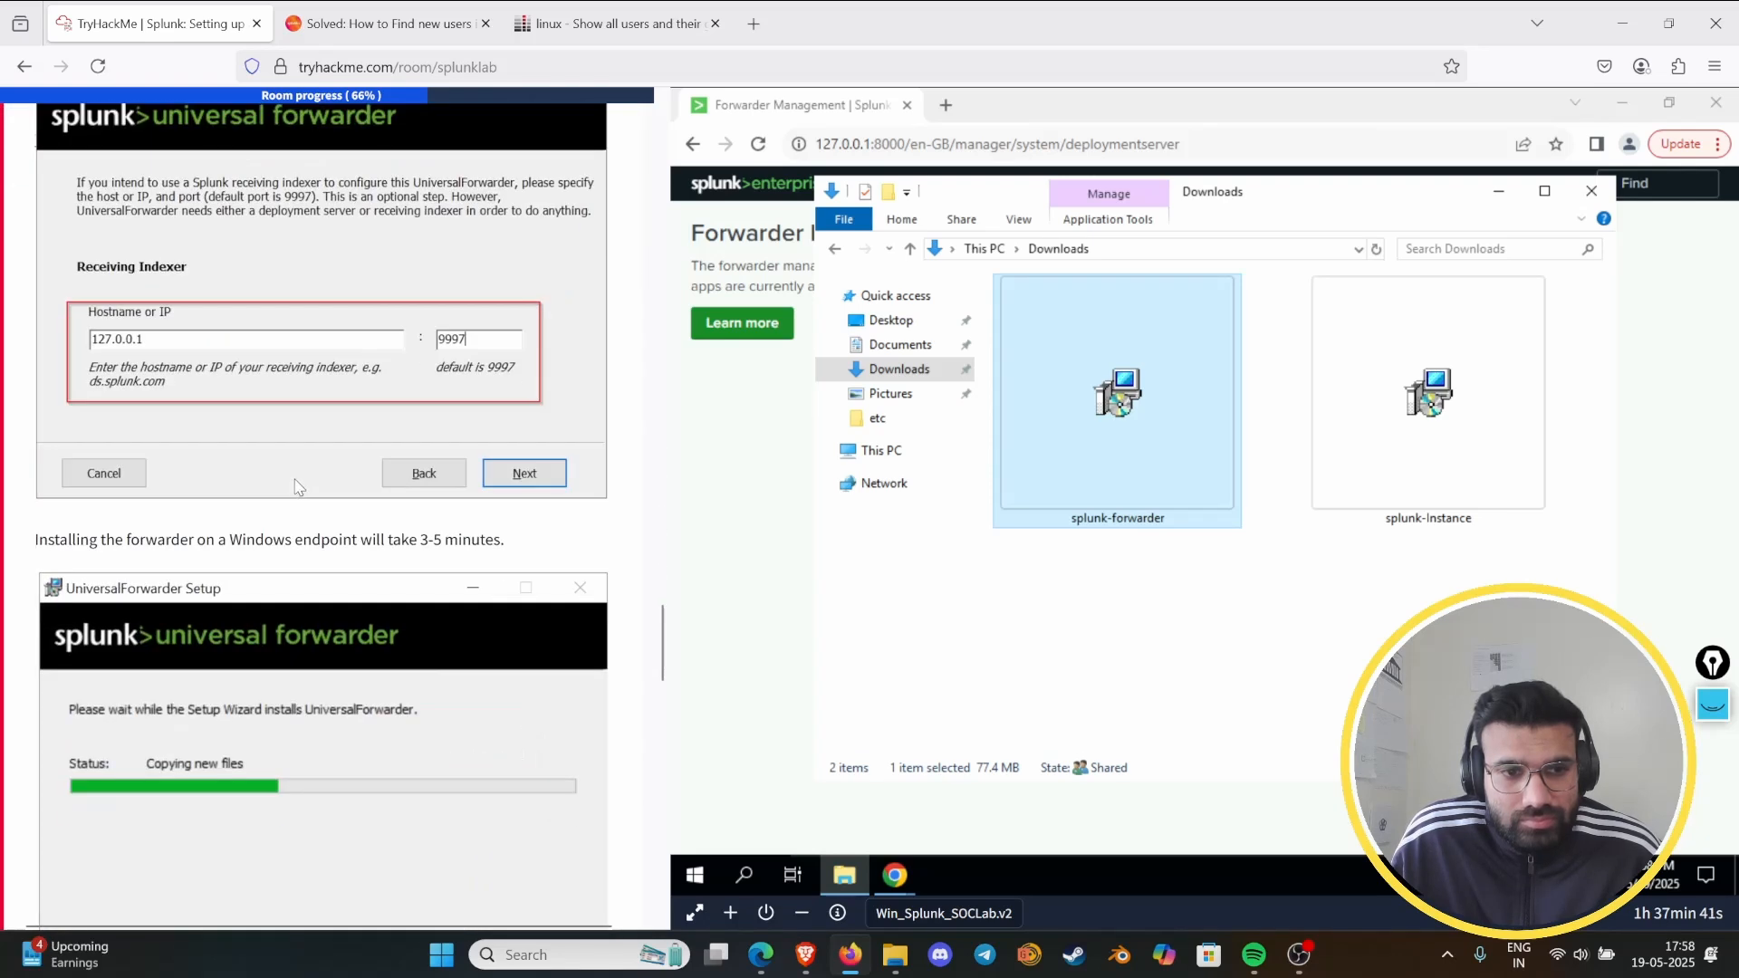
scroll(269, 477, "down", 10)
right_click(106, 463)
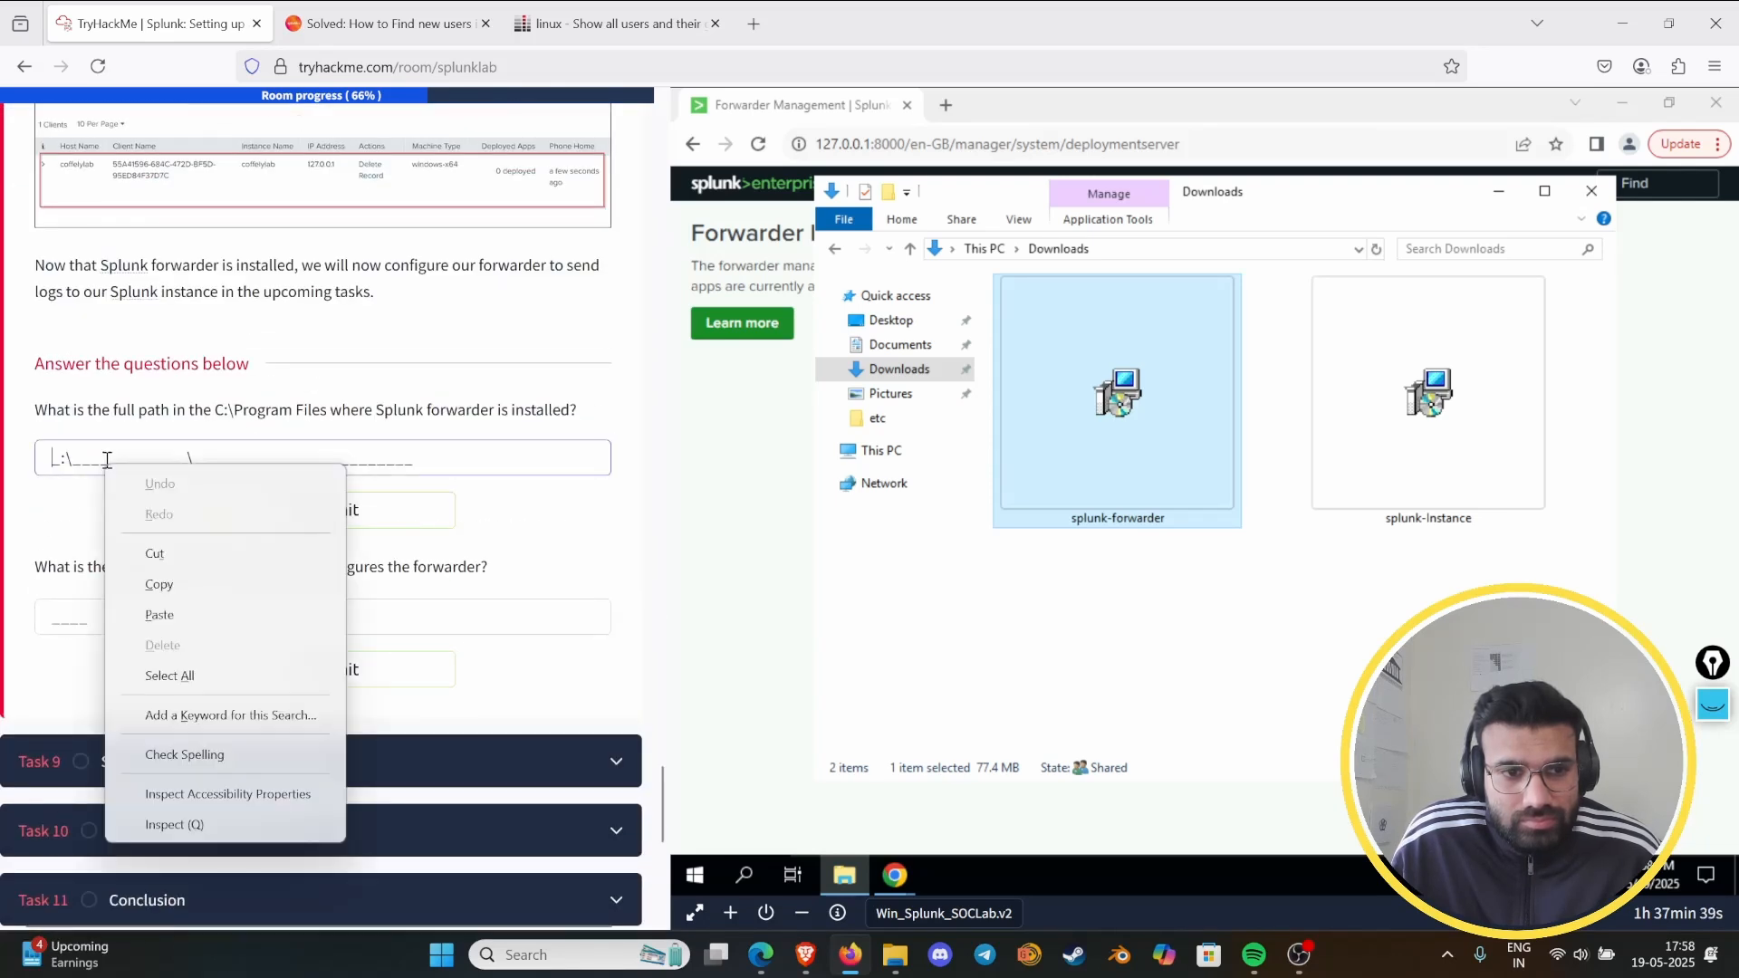
left_click(160, 615)
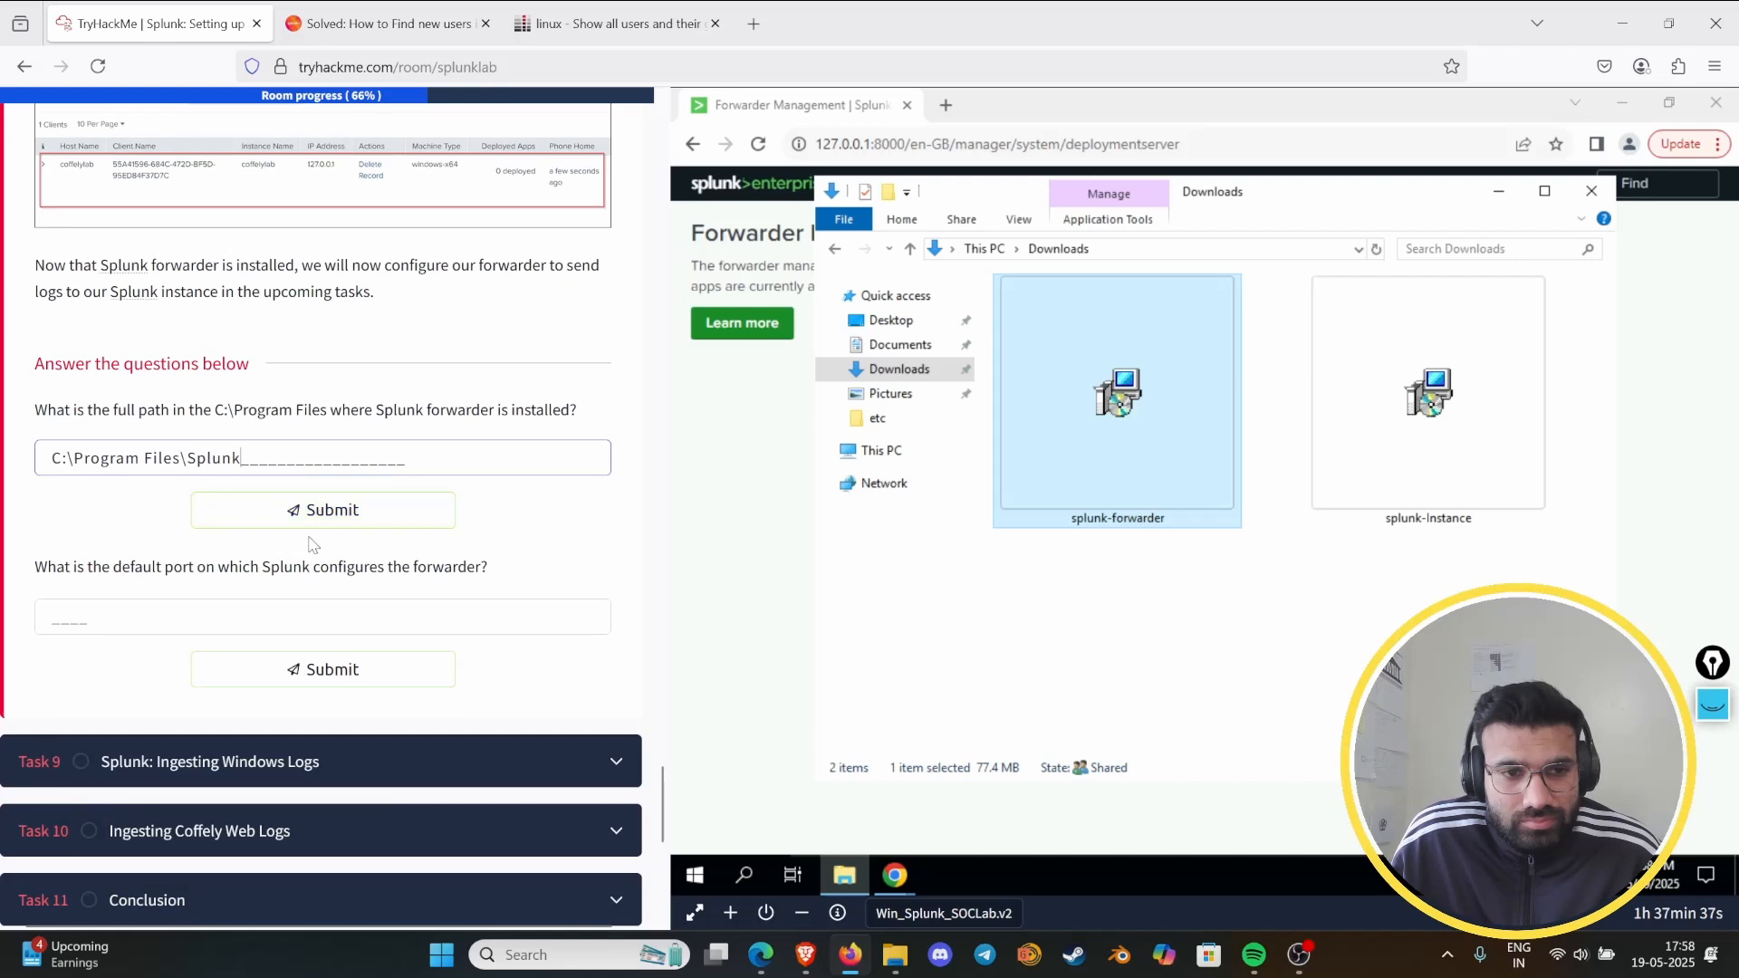
left_click(431, 513)
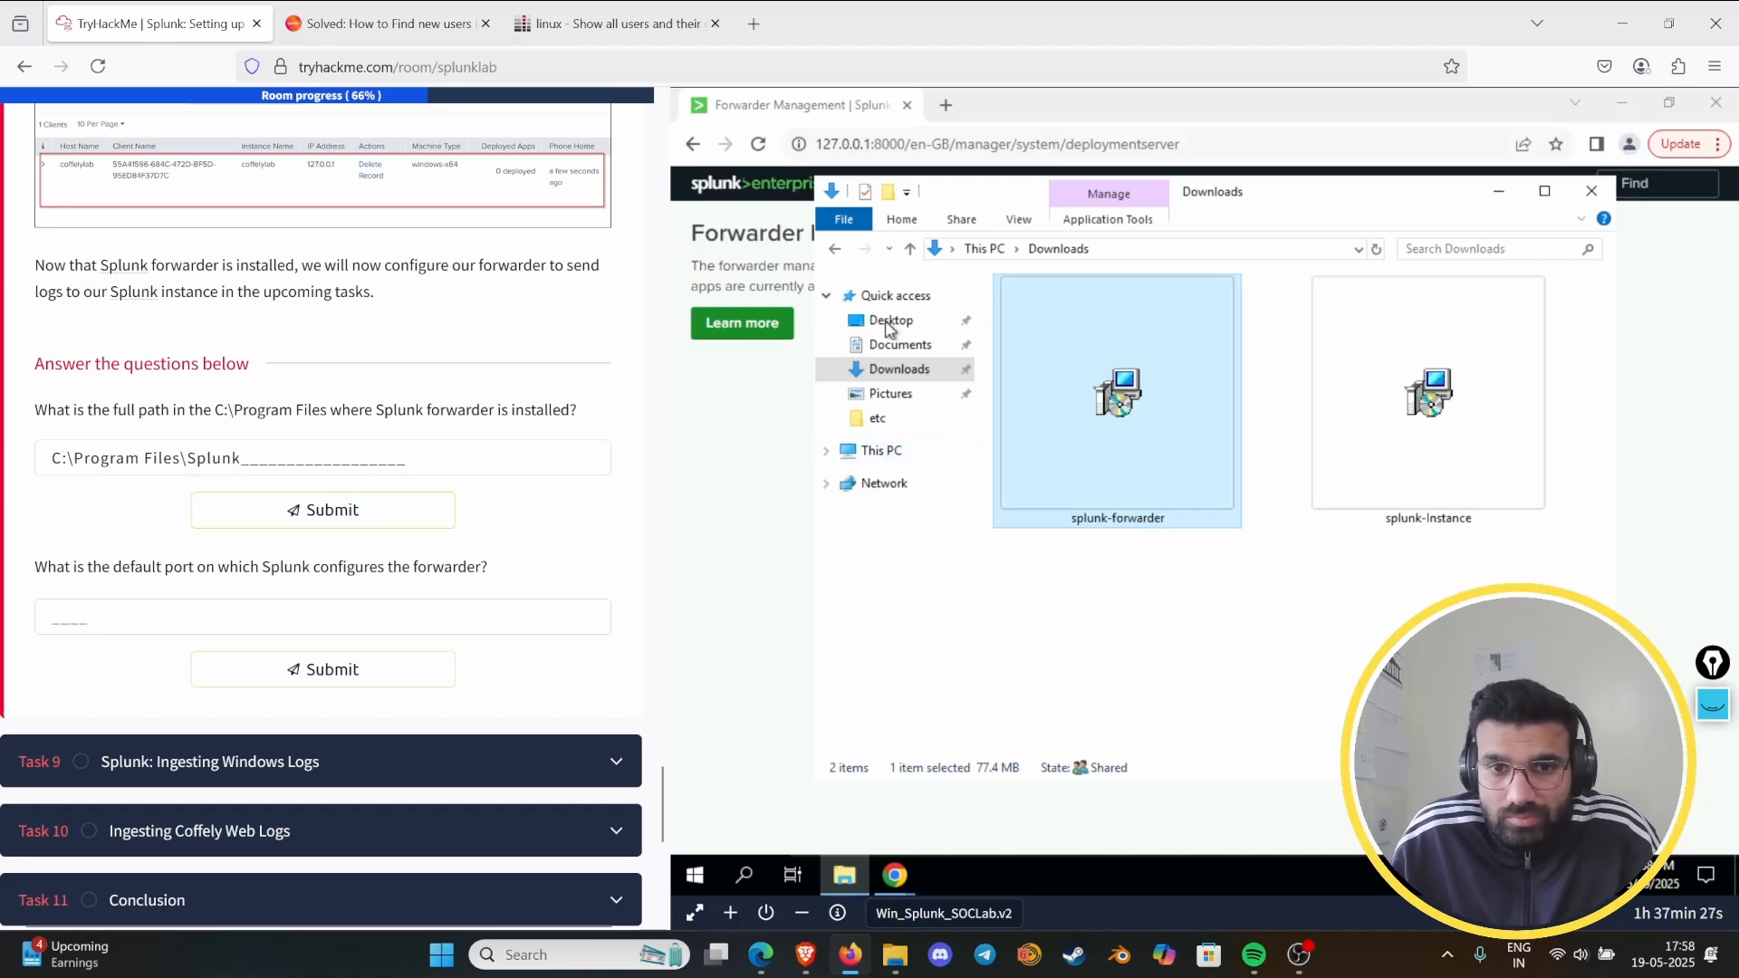
- Browse the virtual machine's C: drive to Program Files\Splunk\bin to look for the forwarder's installation folder
left_click(883, 451)
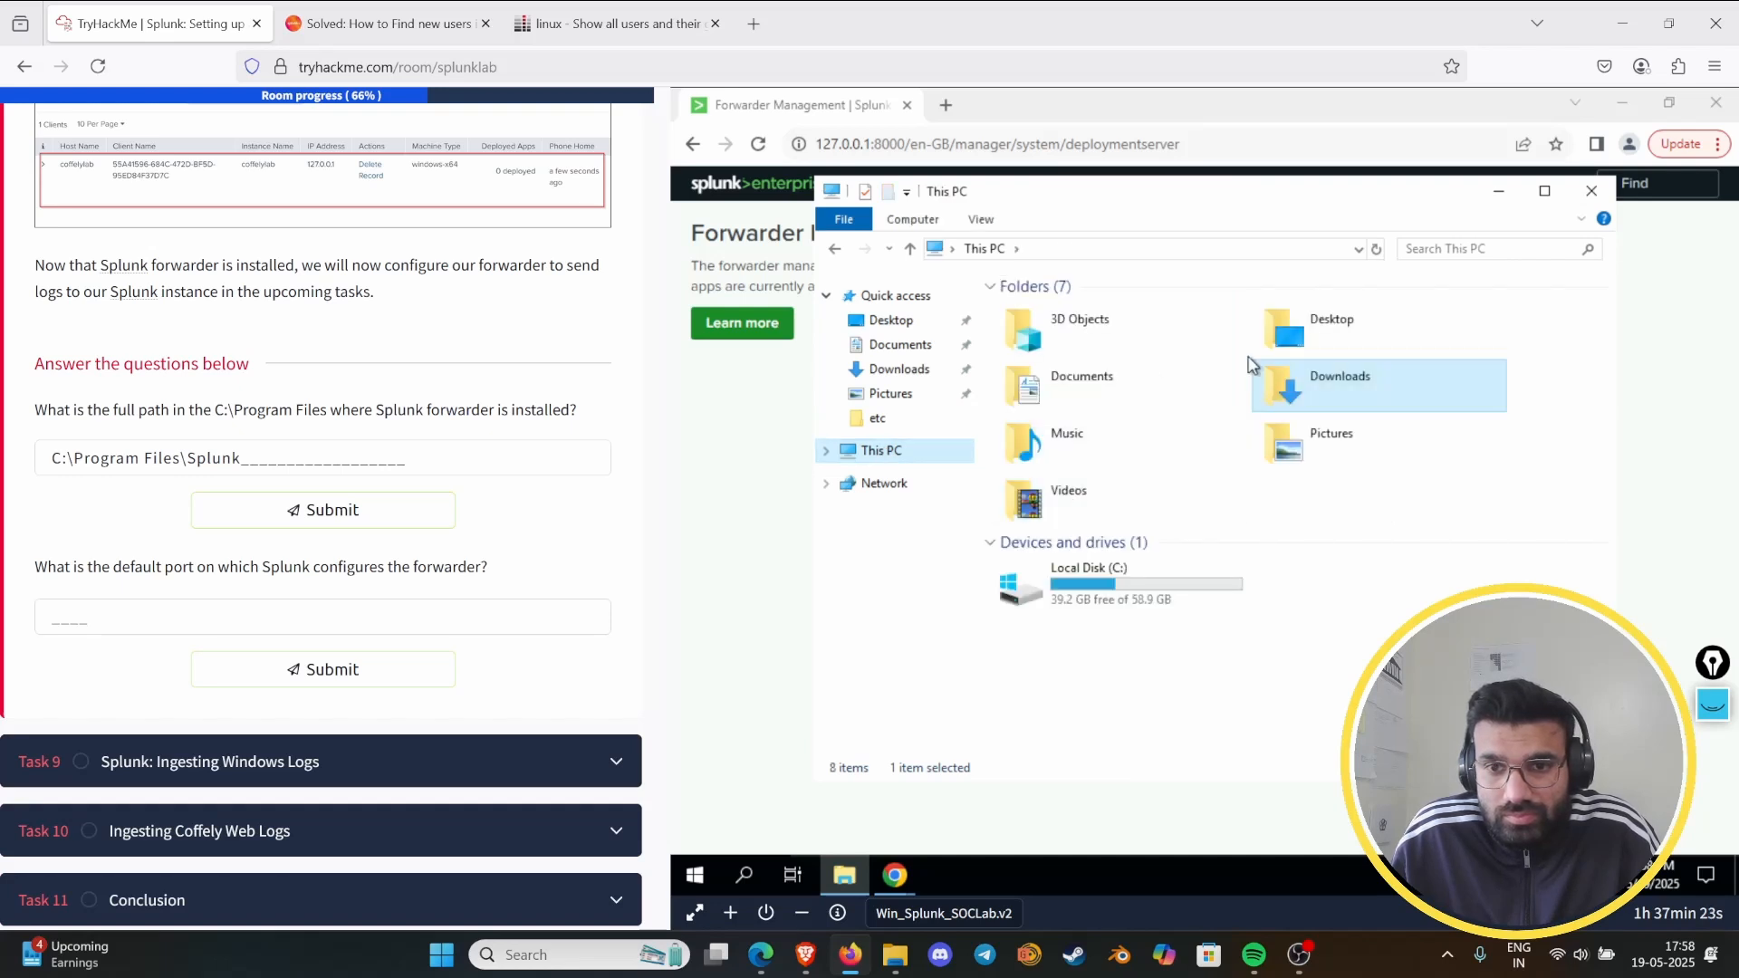
left_click(1120, 557)
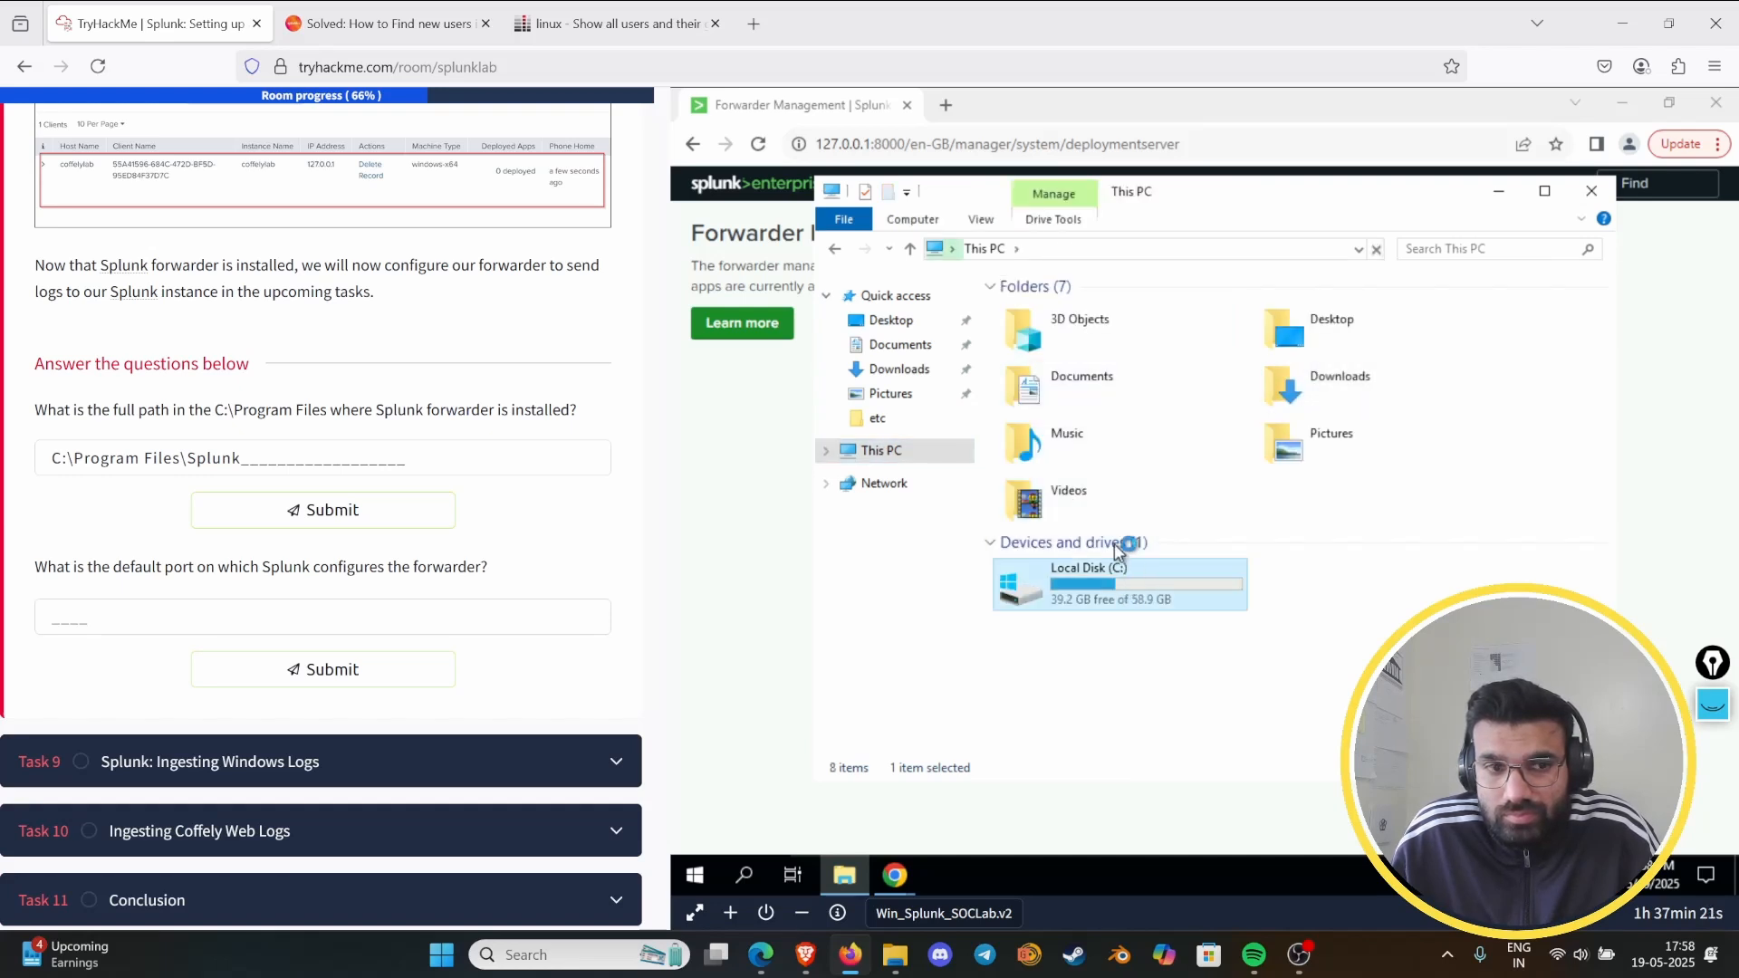
double_click(1120, 552)
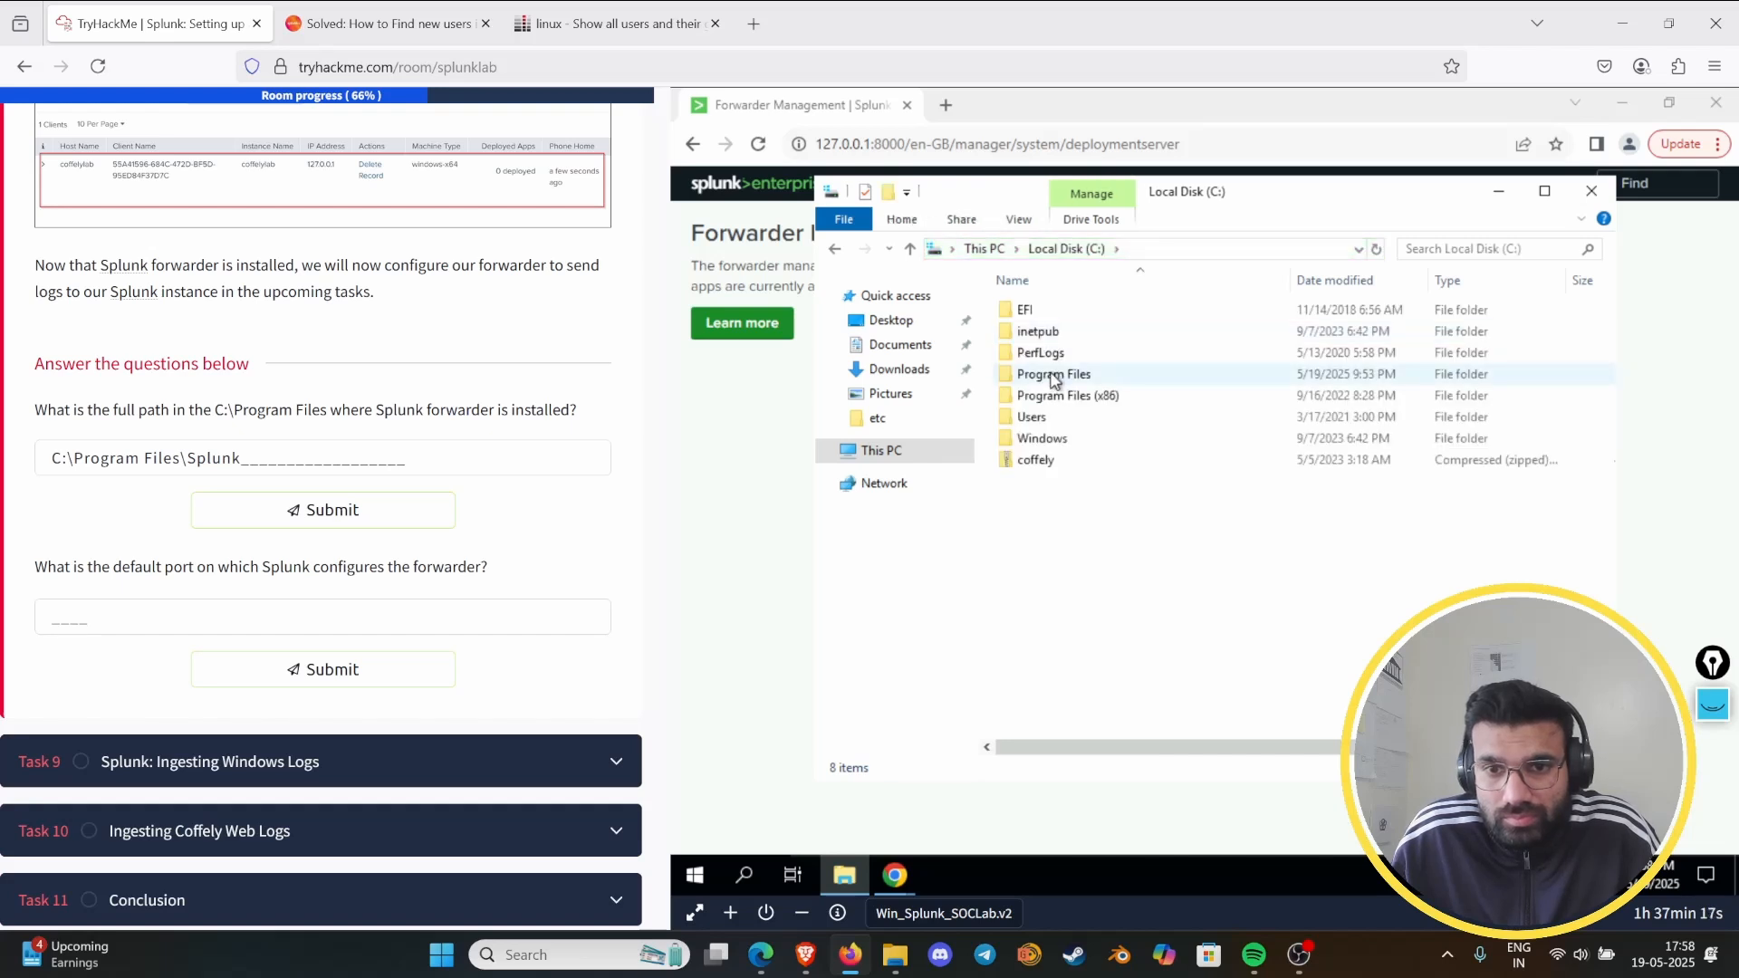
double_click(1055, 375)
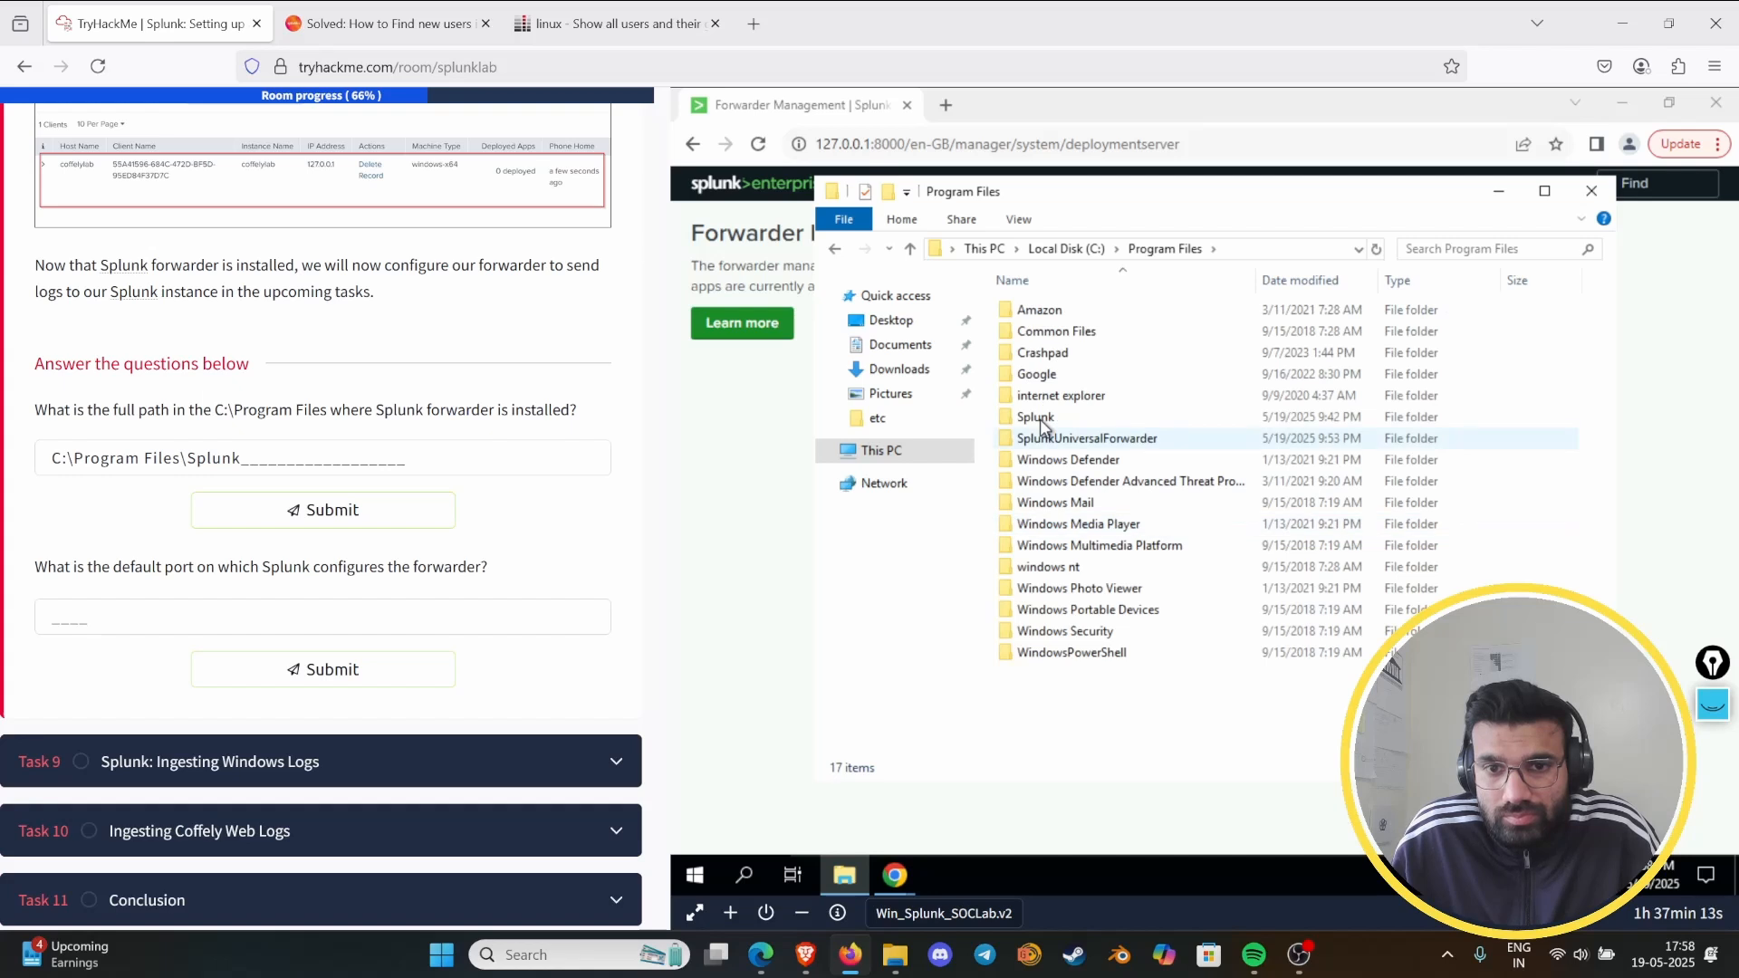
double_click(1040, 418)
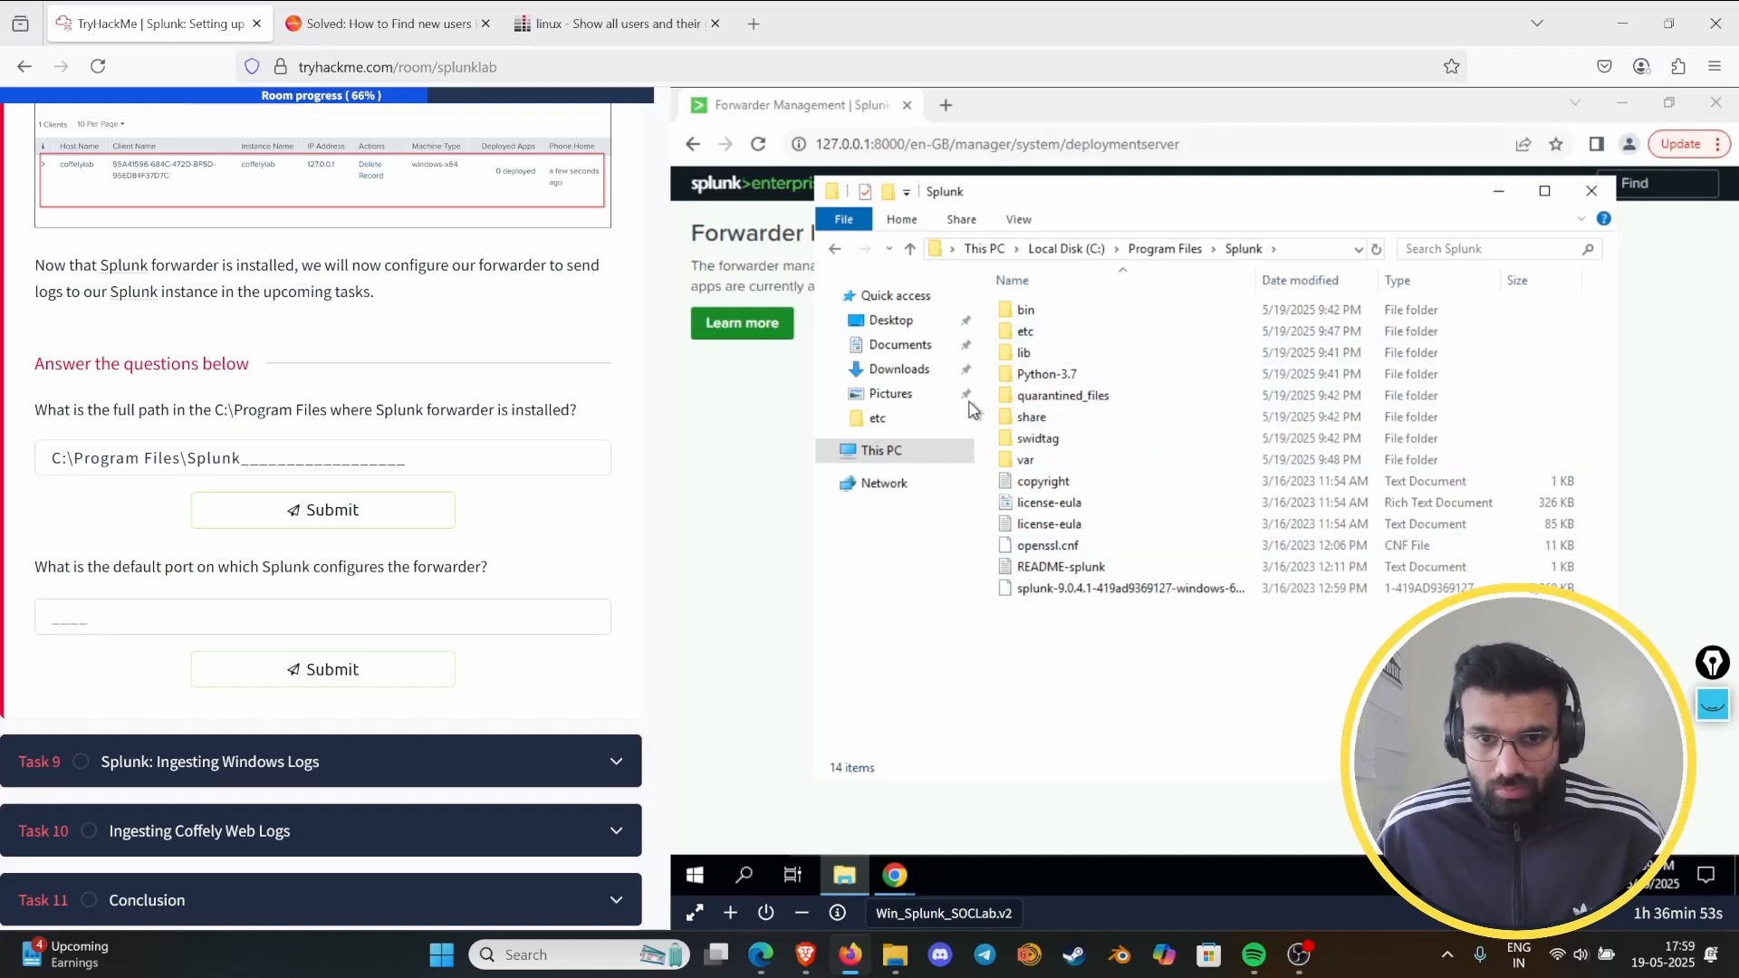
double_click(1056, 313)
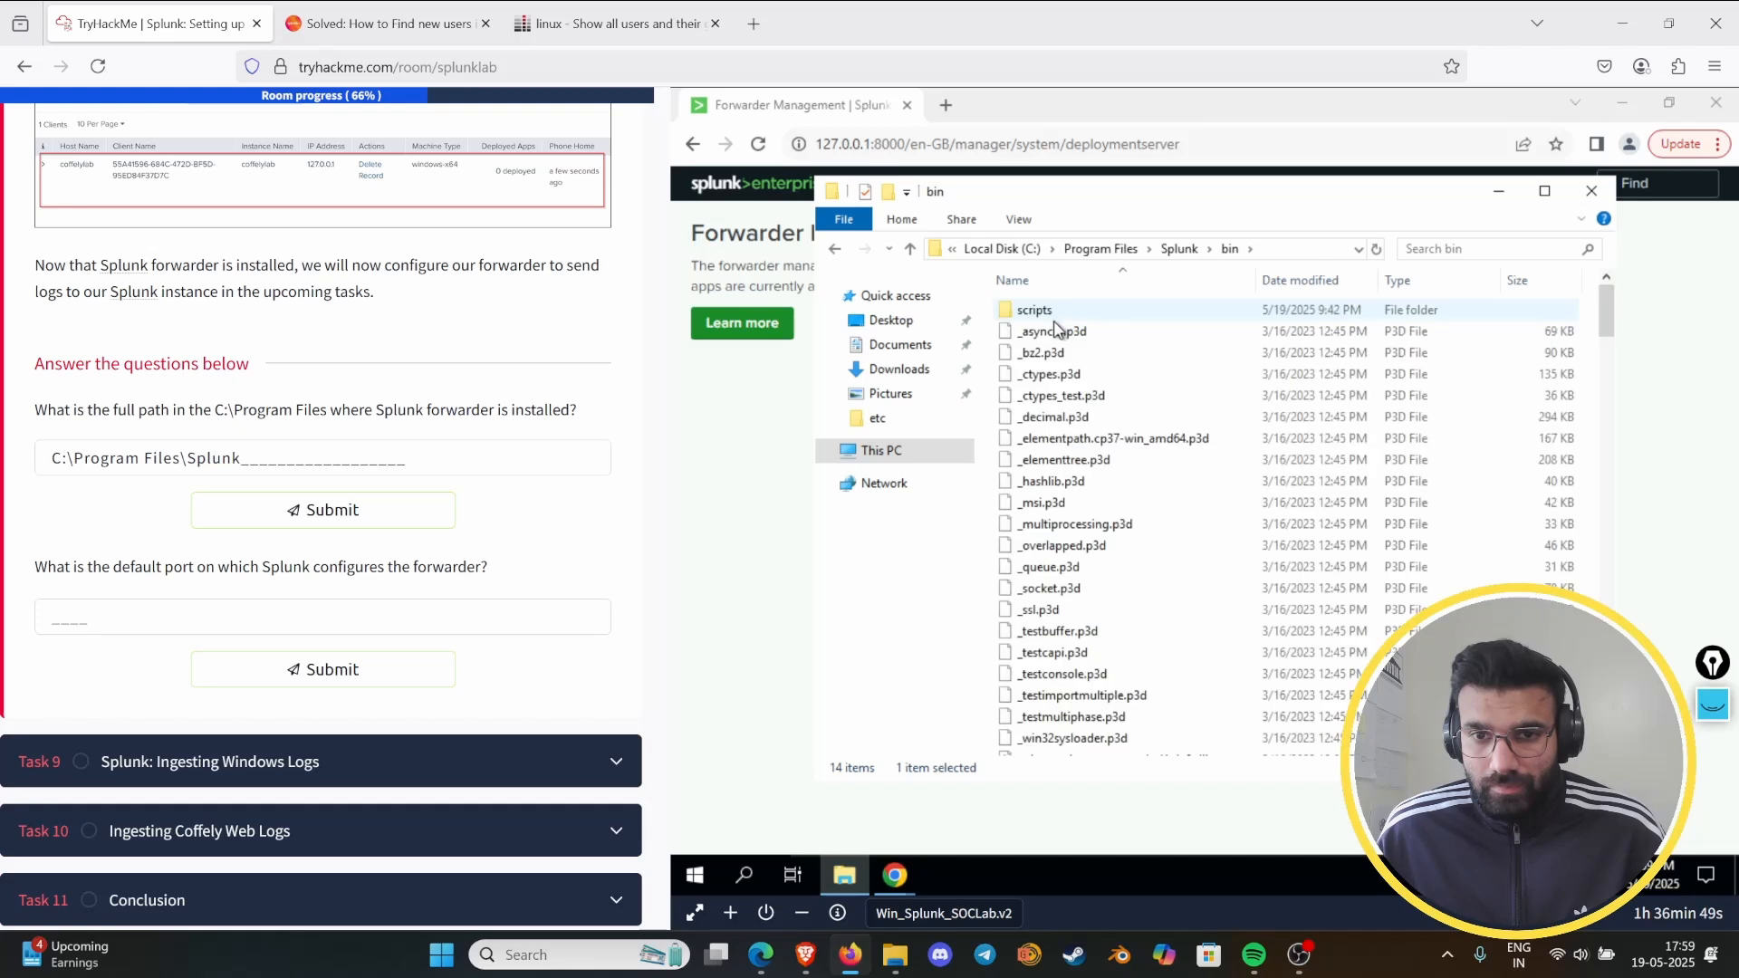
- Return to the Splunk lab room, widen the instructions pane, and review Task 8's forwarder instructions and questions for the installation path
key("alt+Left")
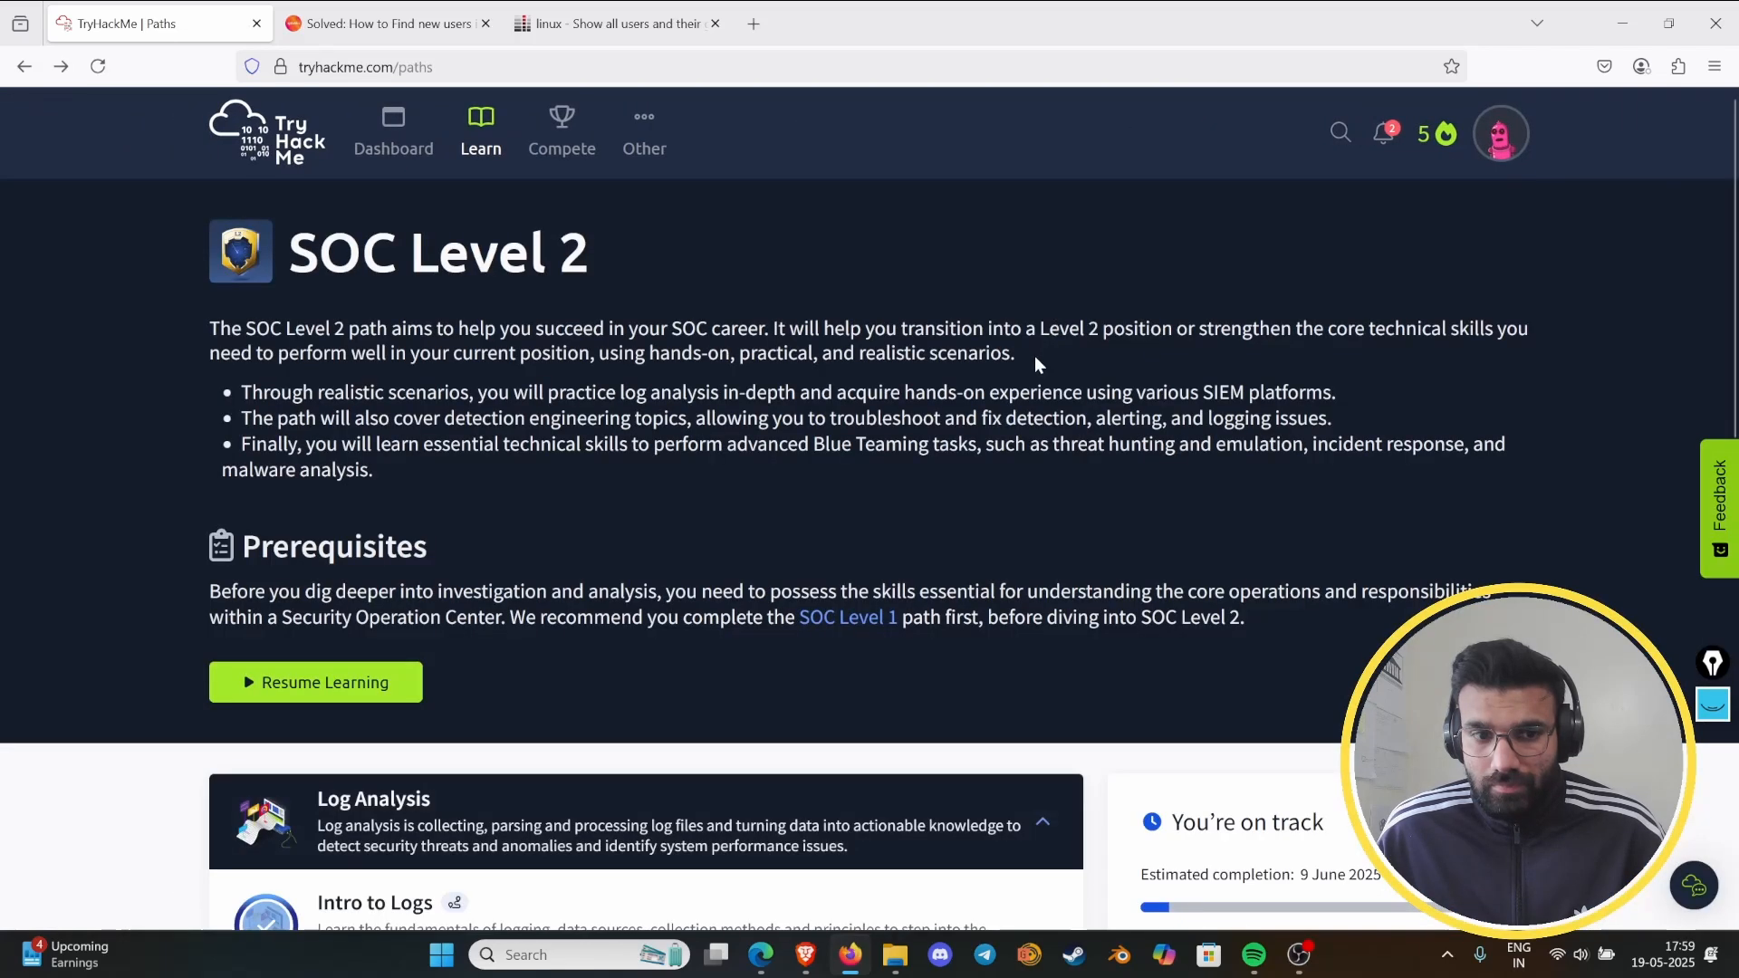
key("alt+Right")
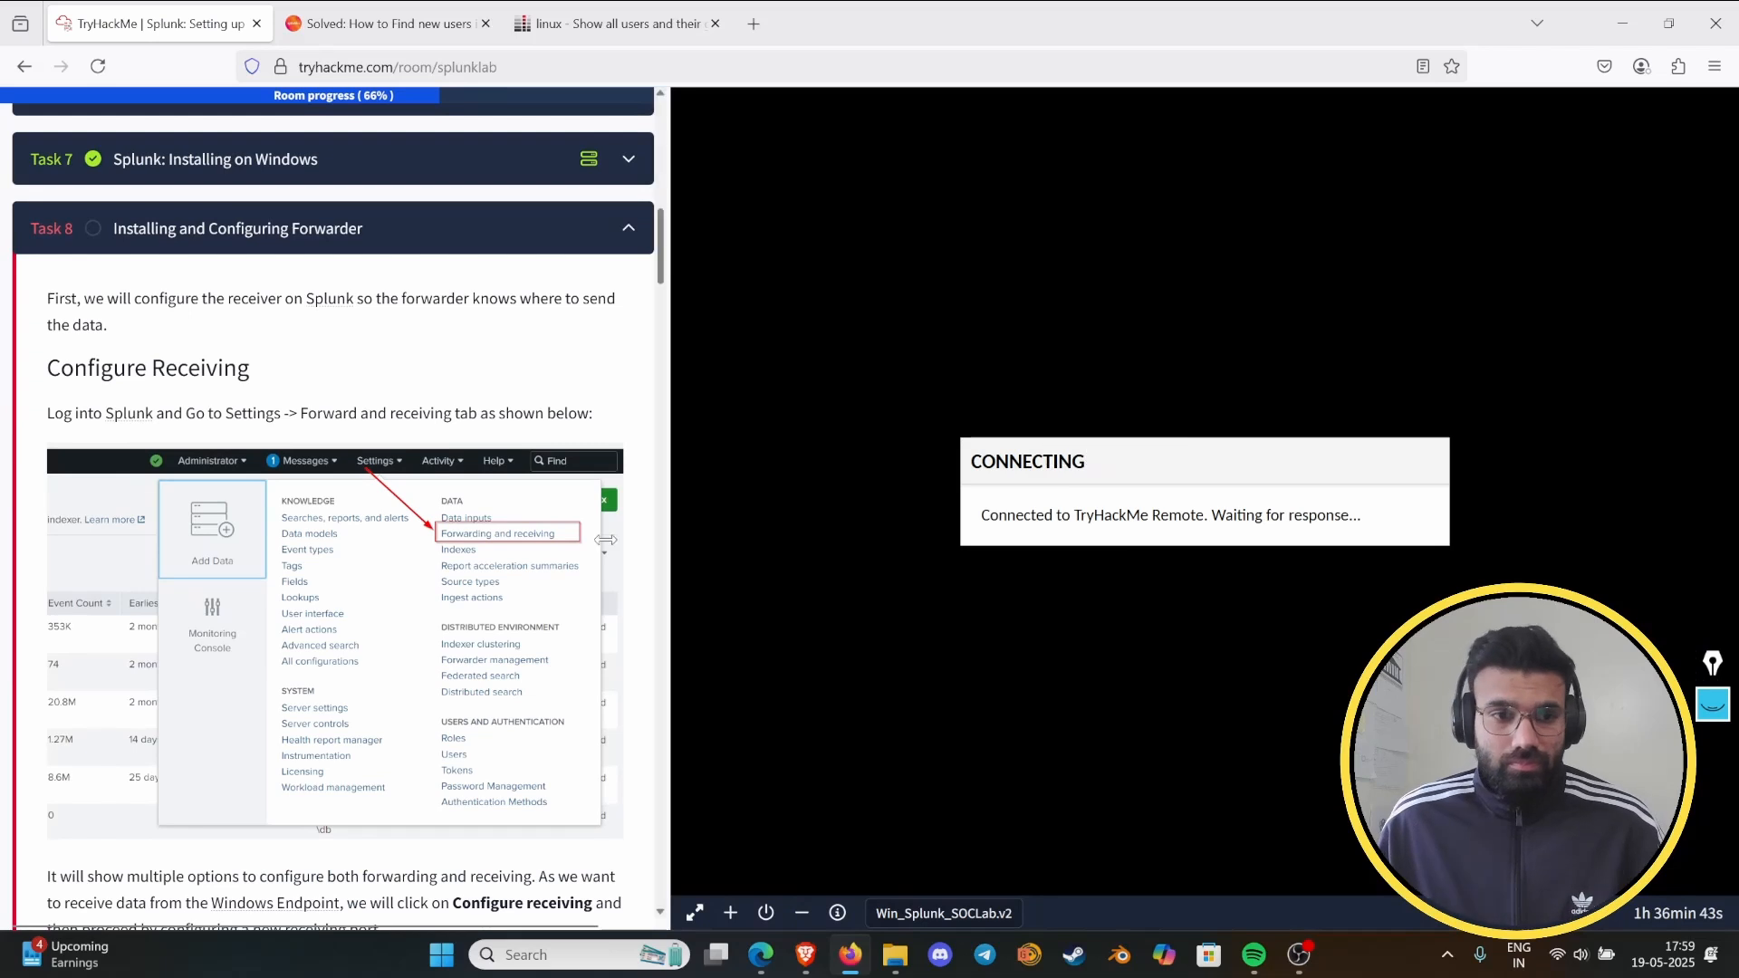
scroll(460, 595, "down", 15)
scroll(460, 595, "down", 20)
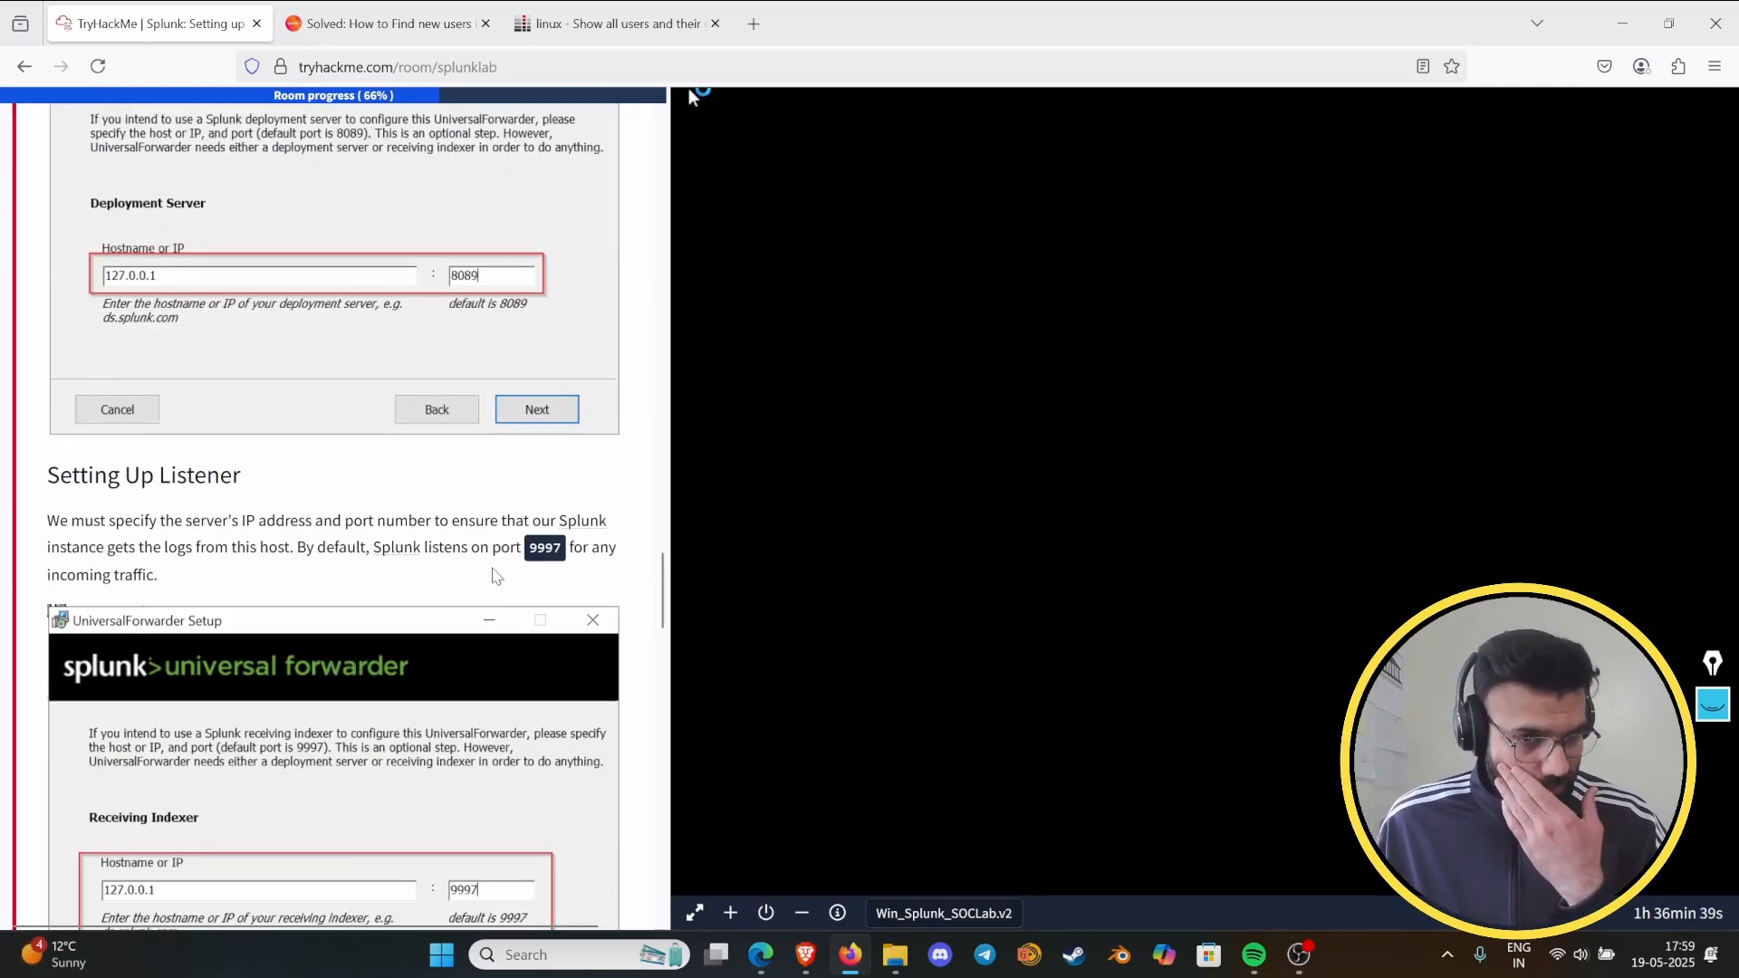
scroll(507, 575, "down", 10)
scroll(476, 686, "down", 1)
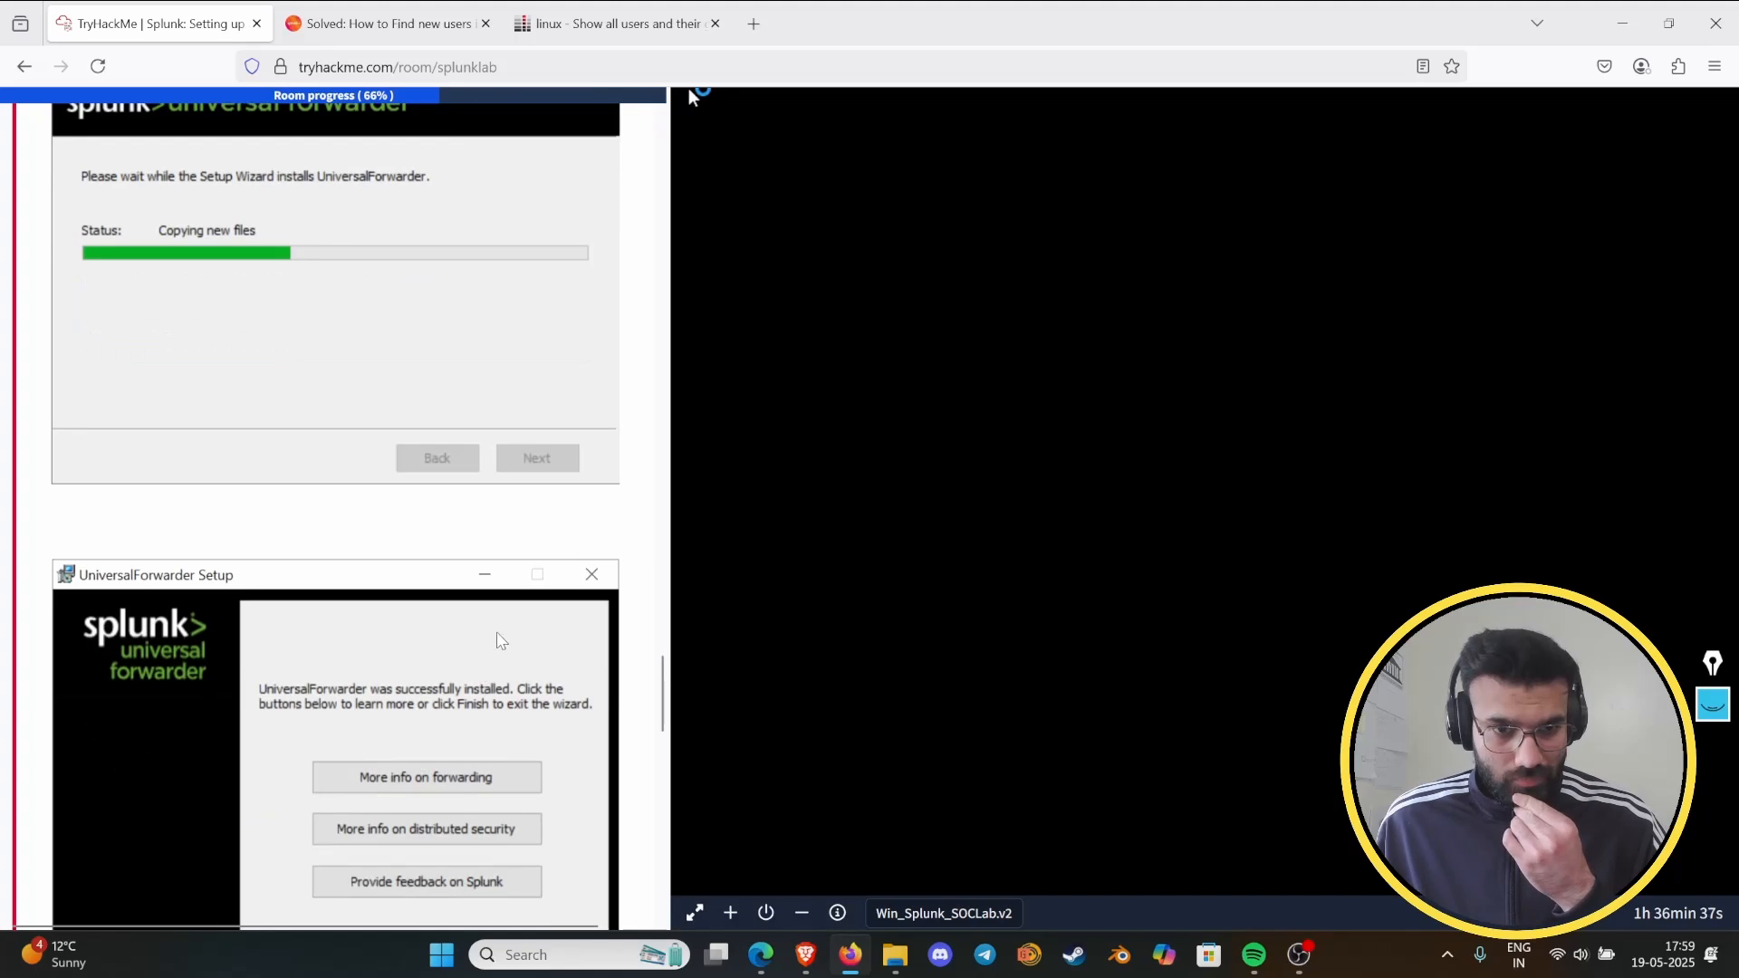
left_click(667, 498)
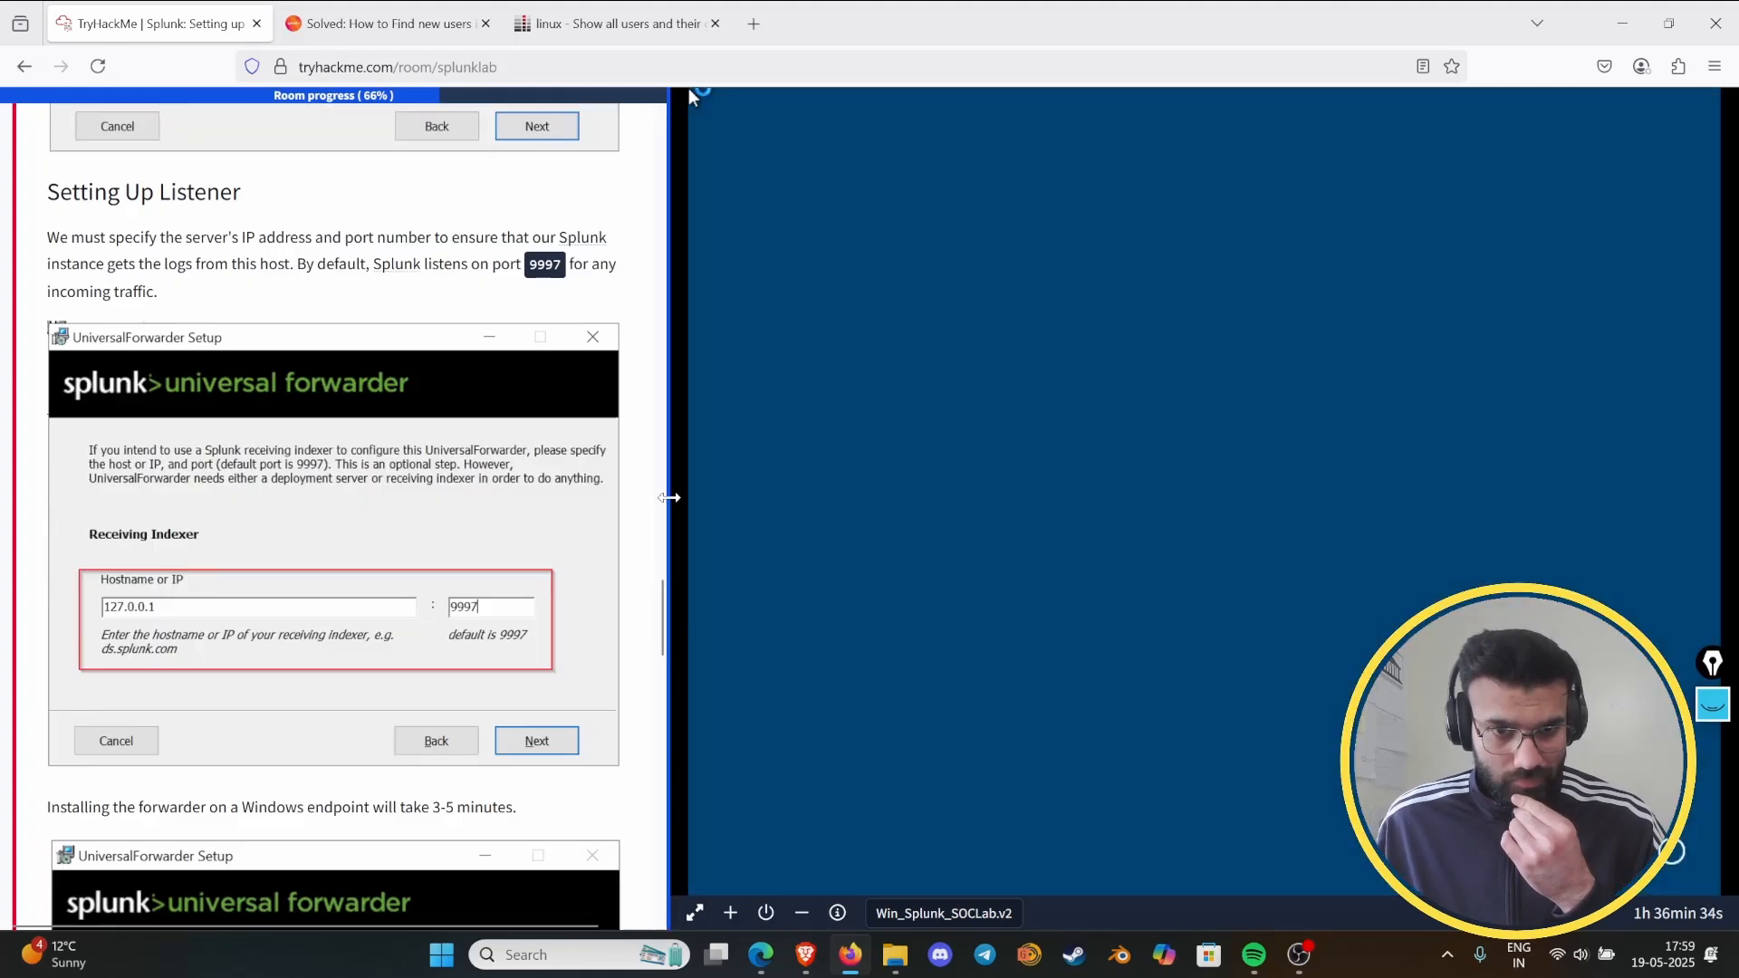
left_click_drag(670, 505, 748, 504)
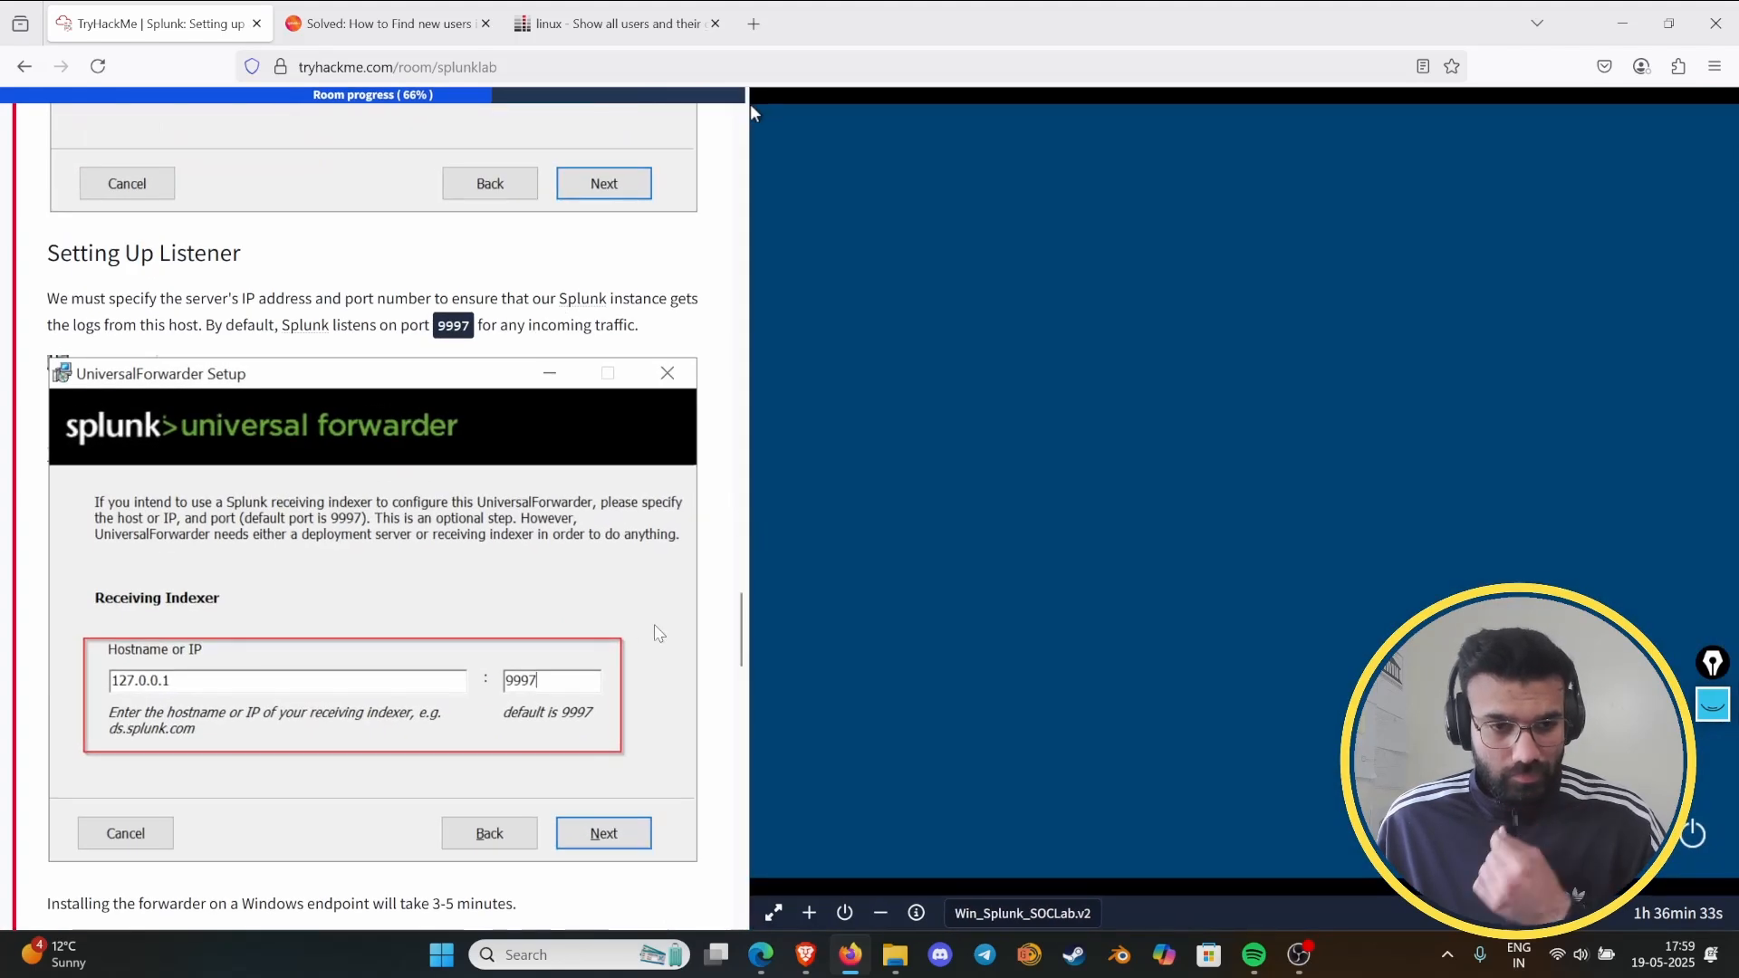
scroll(611, 625, "down", 15)
scroll(552, 678, "down", 5)
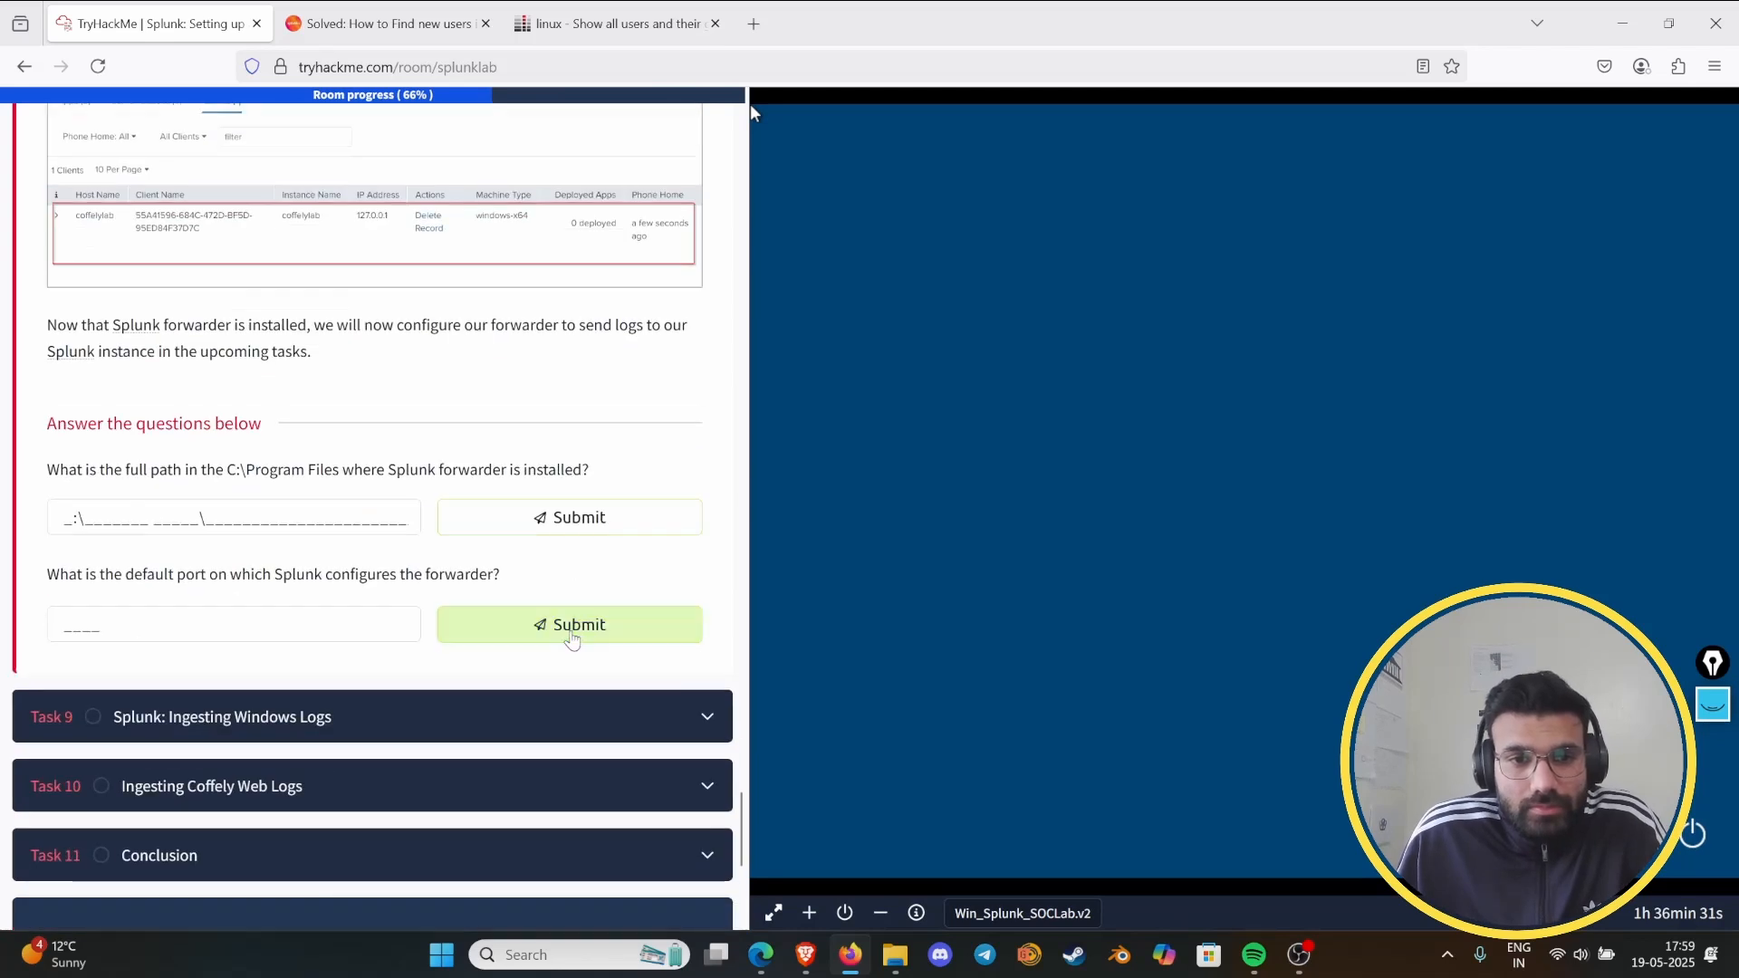
scroll(548, 661, "up", 4)
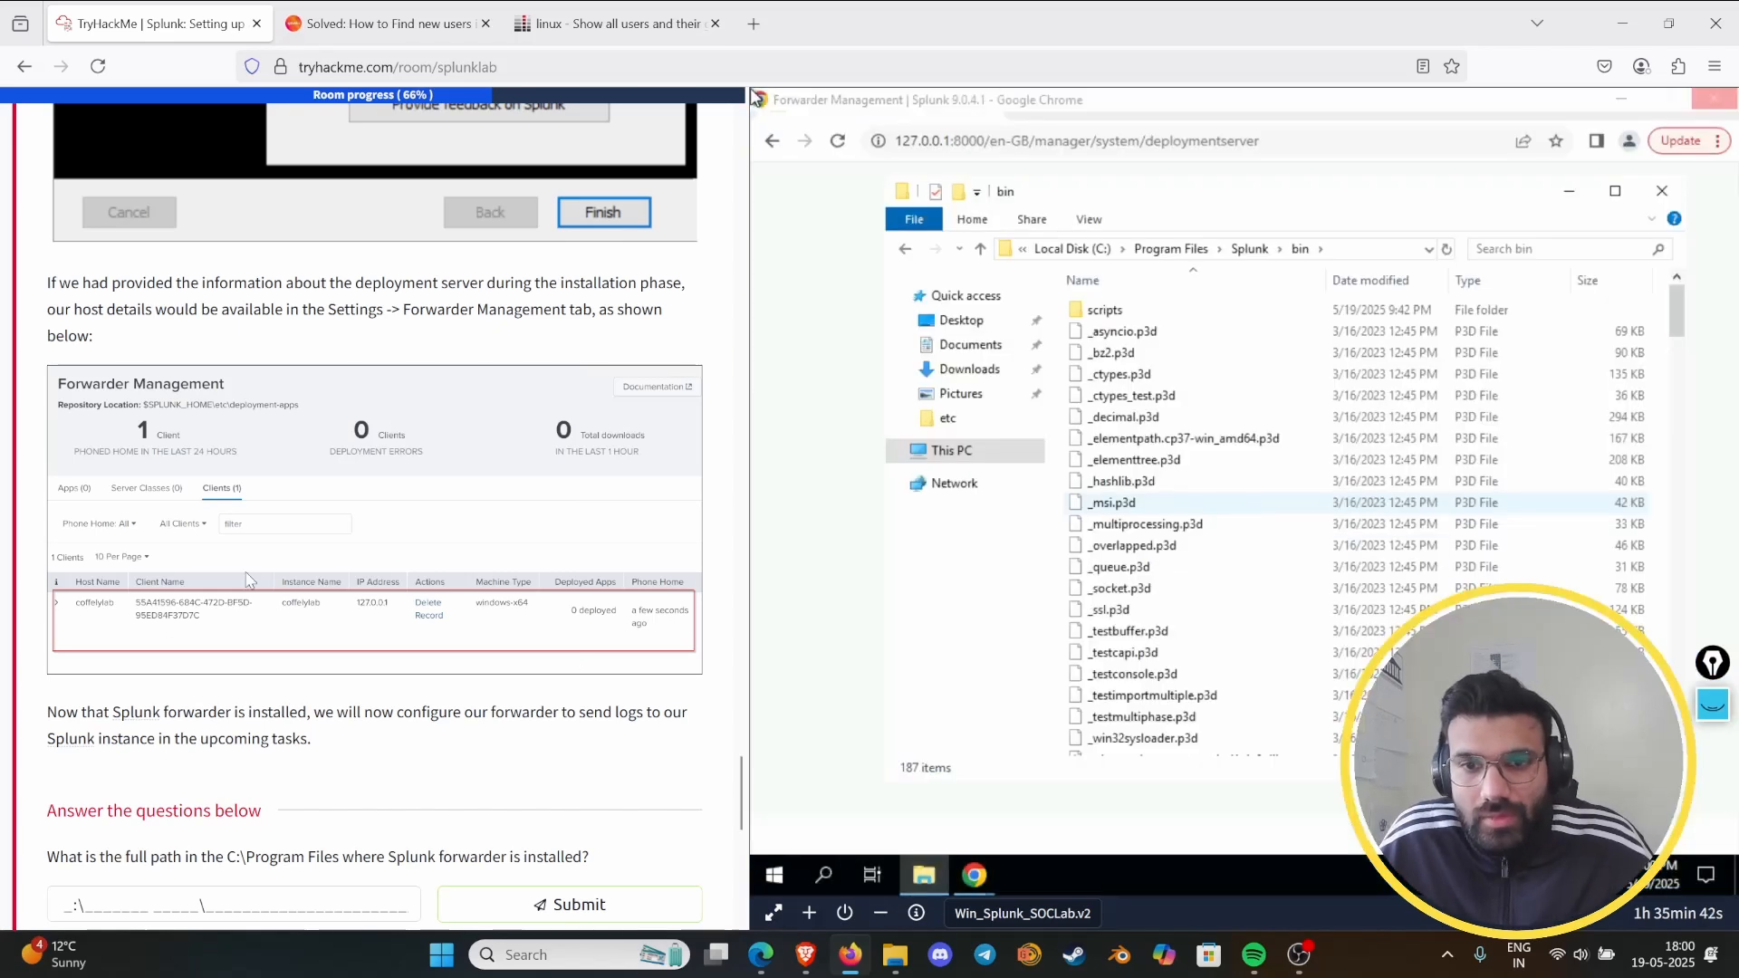
- Try running the splunk-forwarder installer from the virtual machine's Downloads folder, and close the setup wizard
left_click(909, 254)
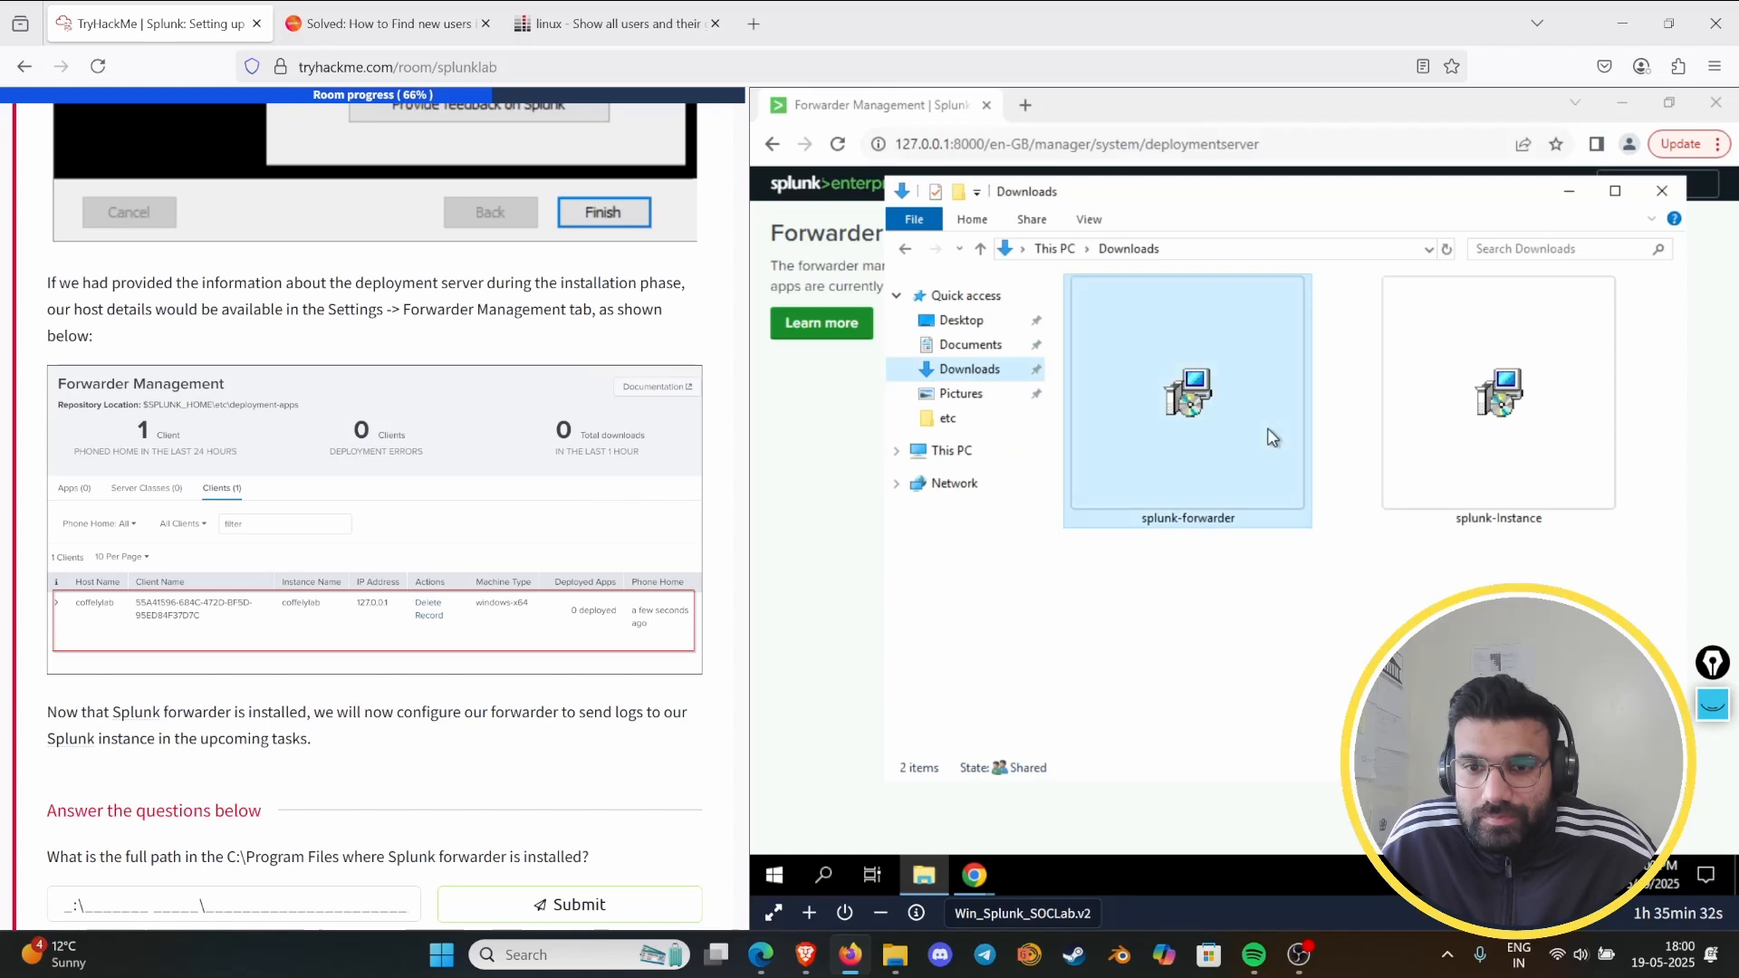
double_click(1273, 437)
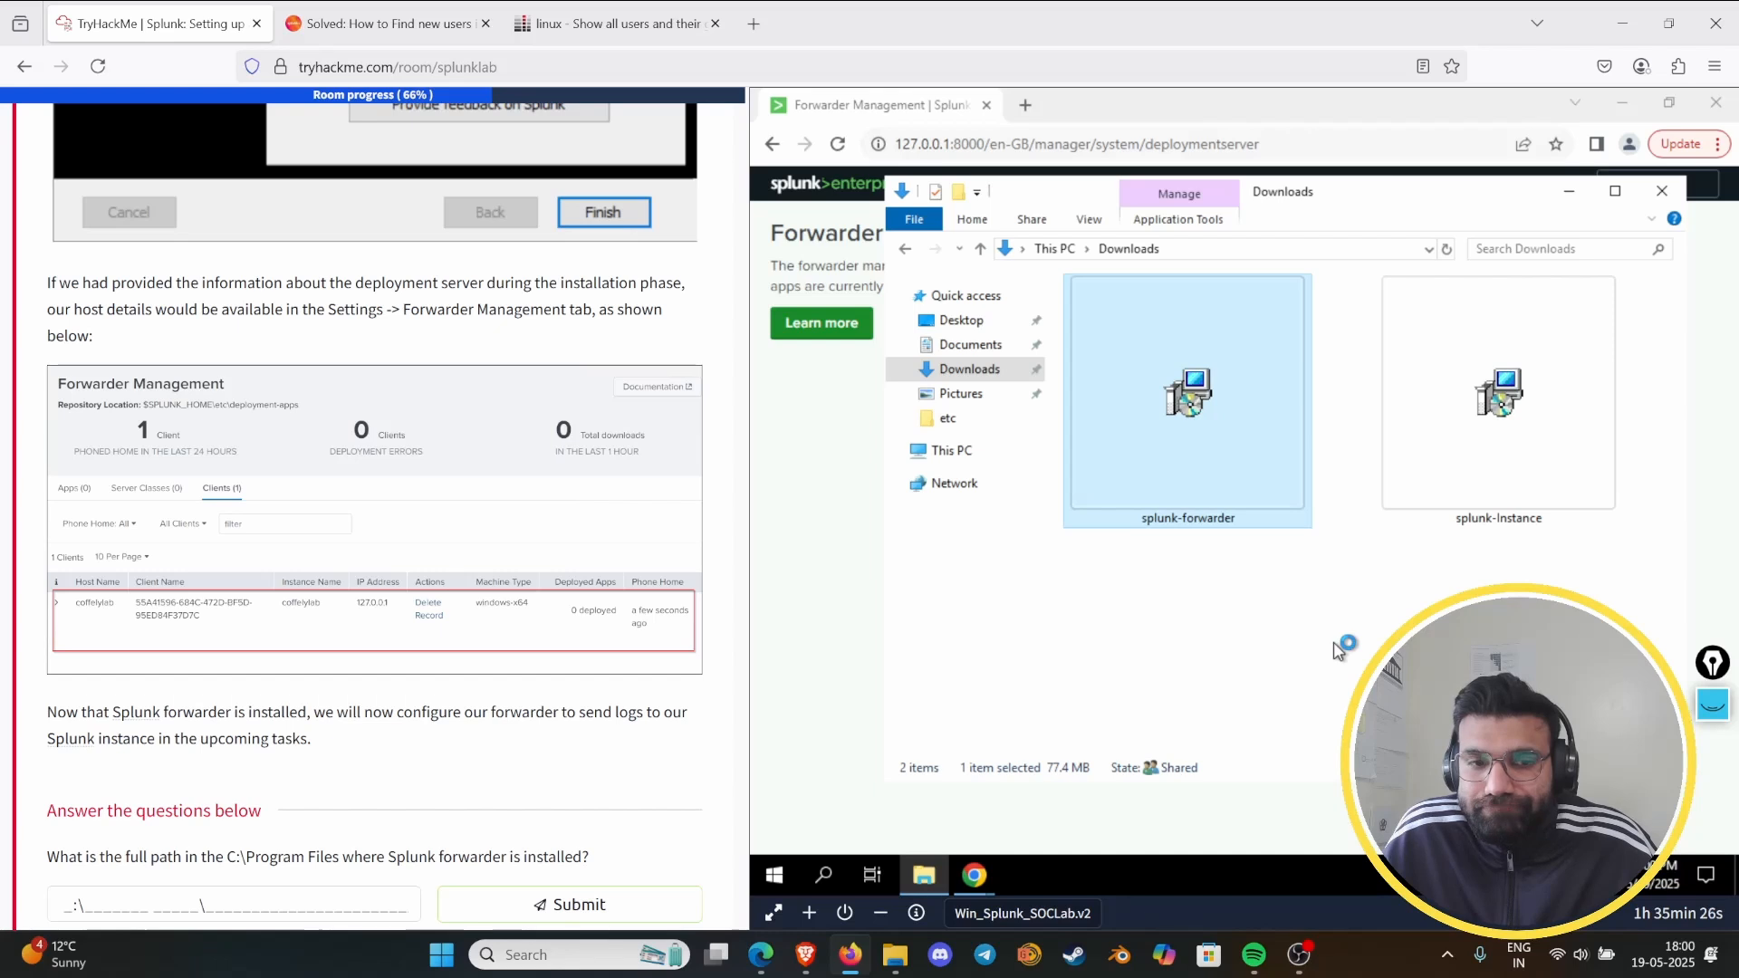
scroll(313, 665, "down", 7)
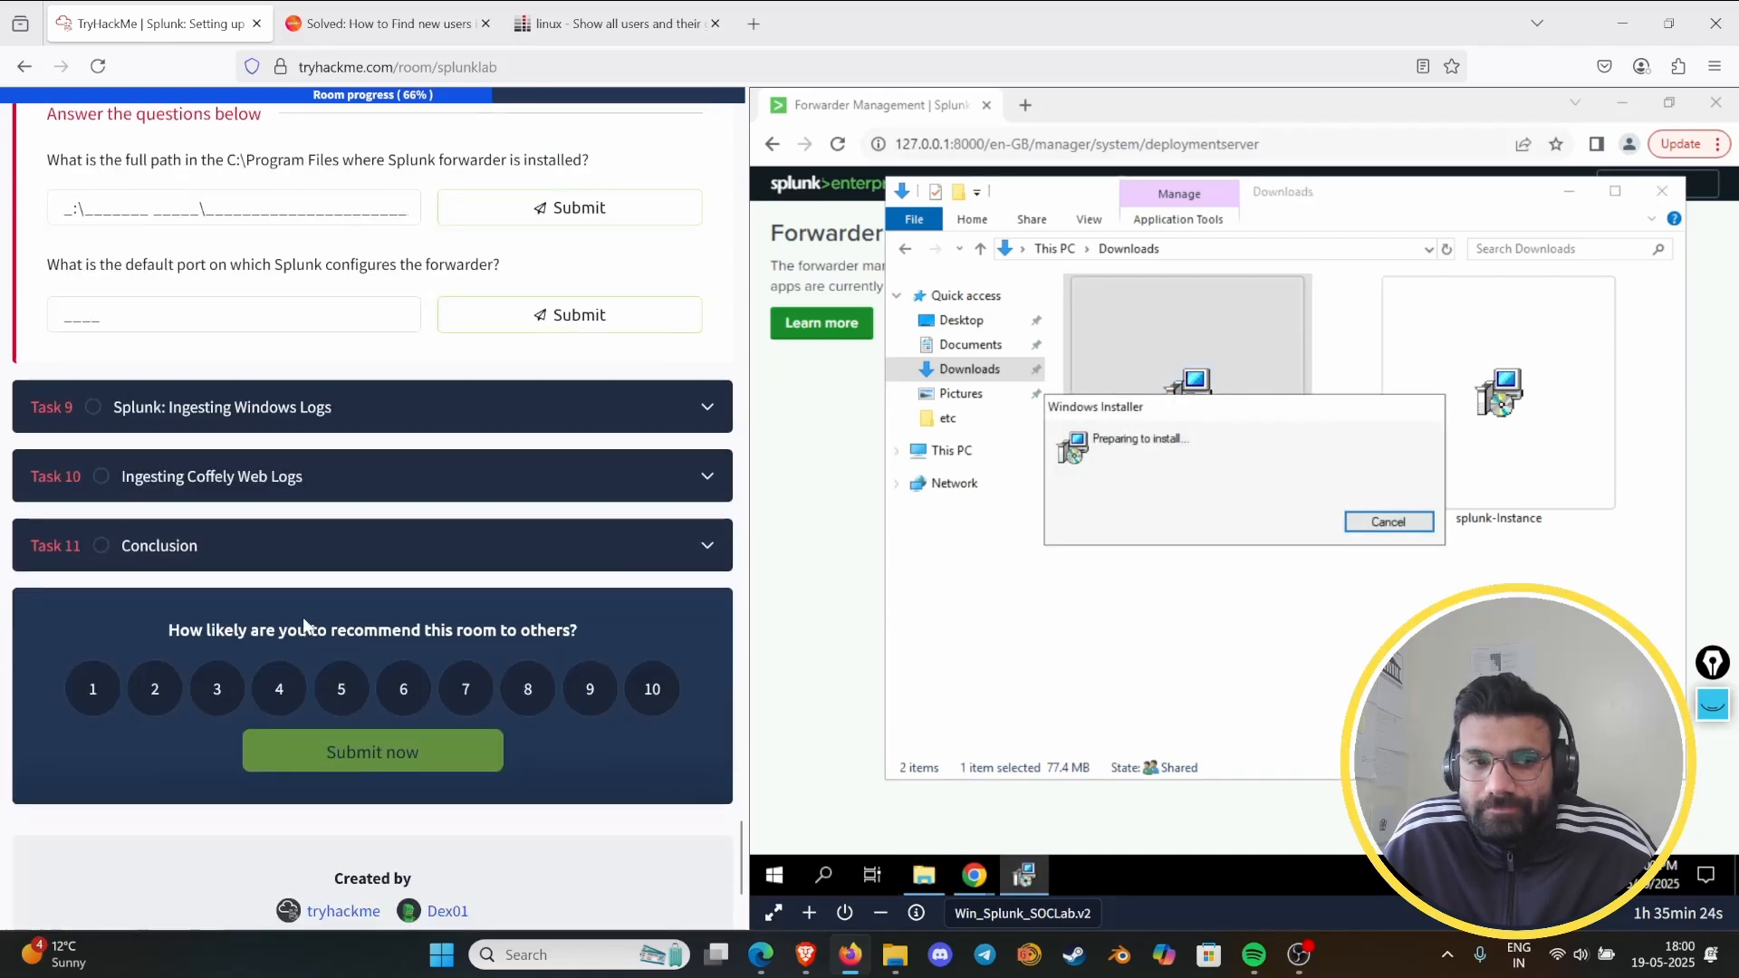
scroll(344, 684, "up", 3)
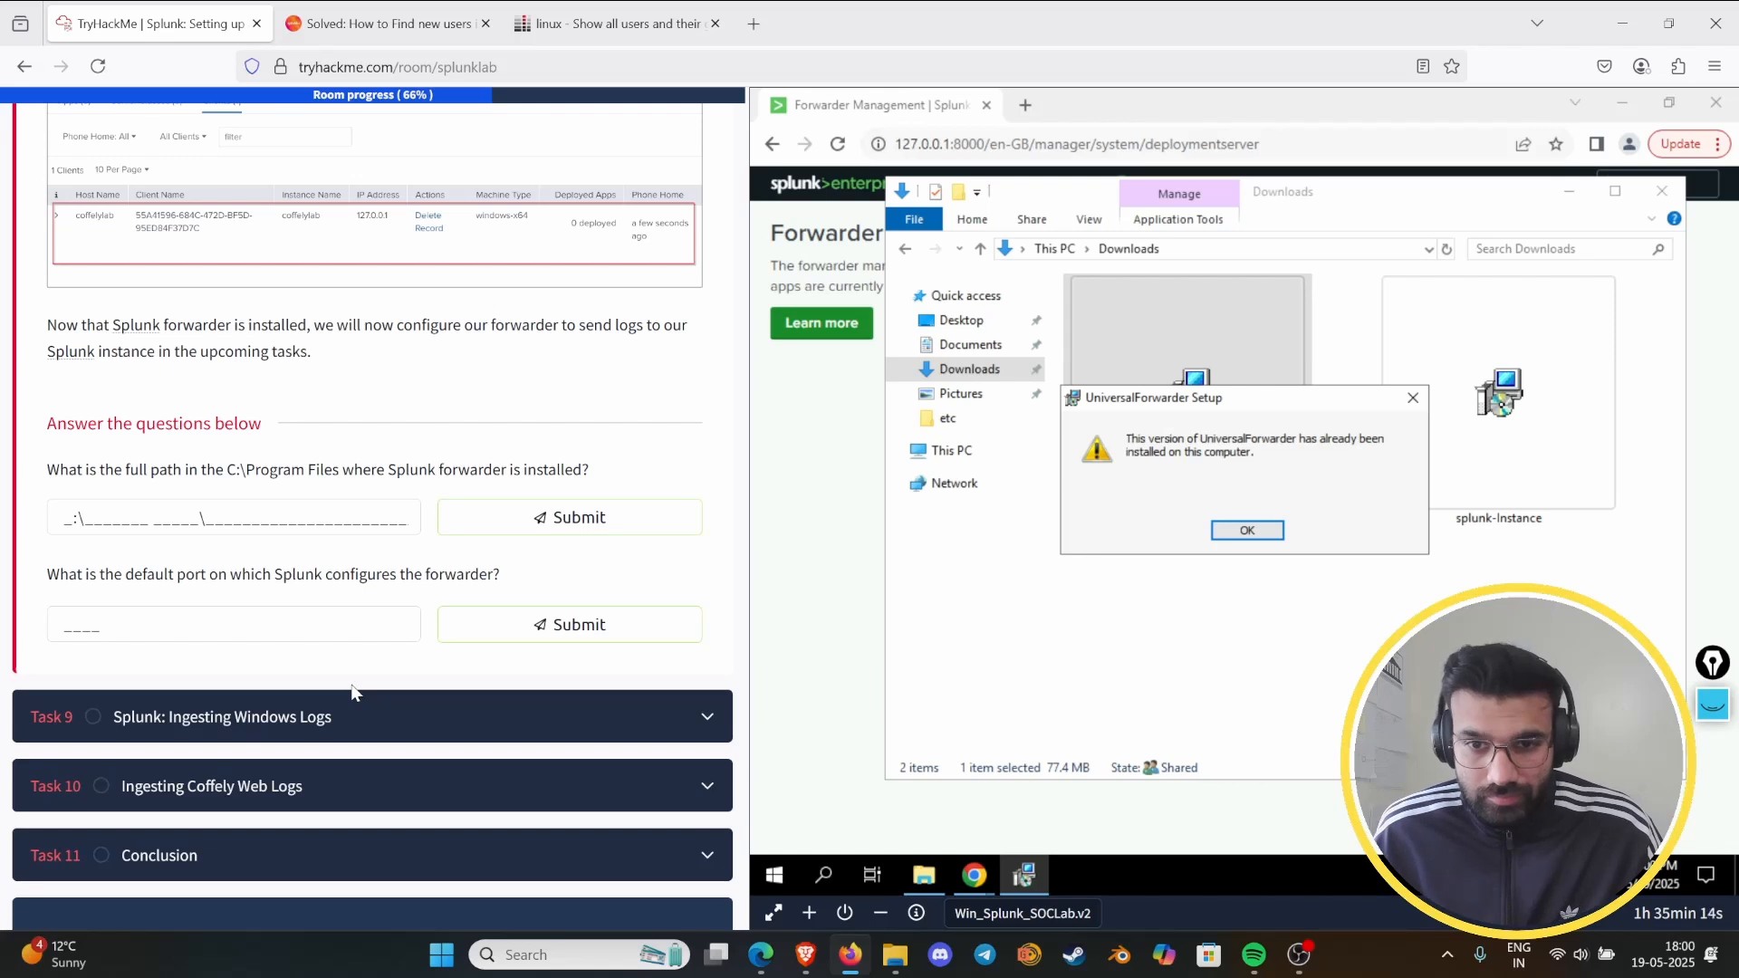
left_click(1262, 533)
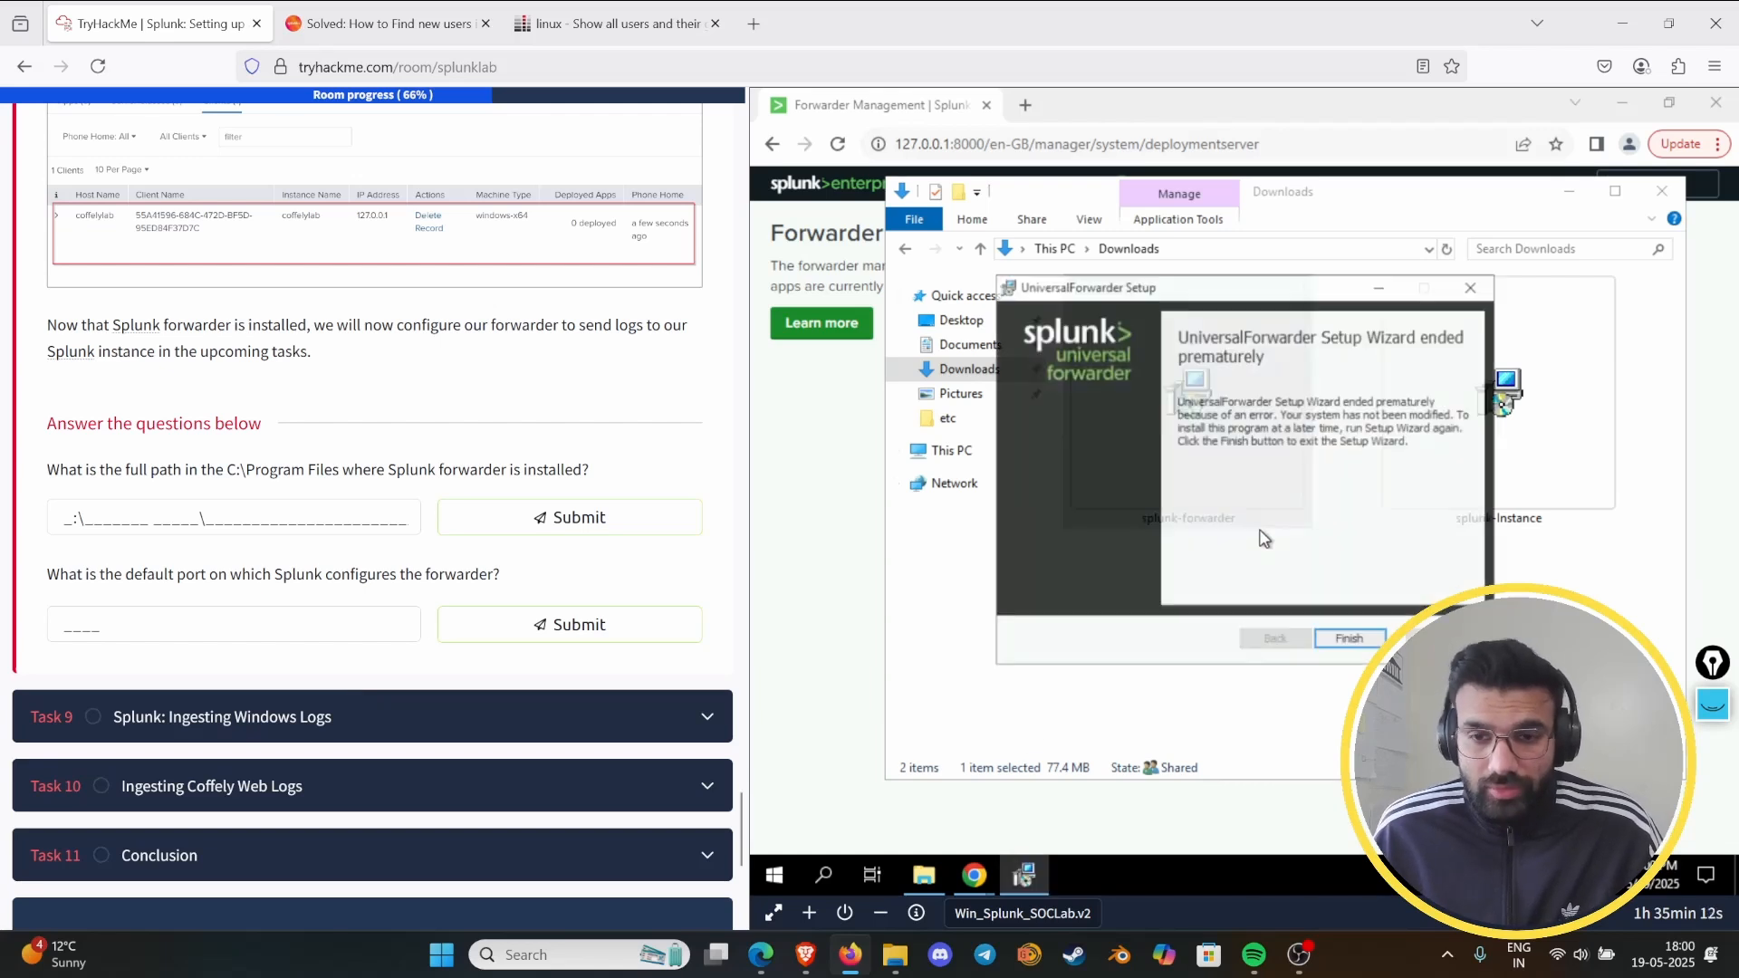
left_click(1349, 642)
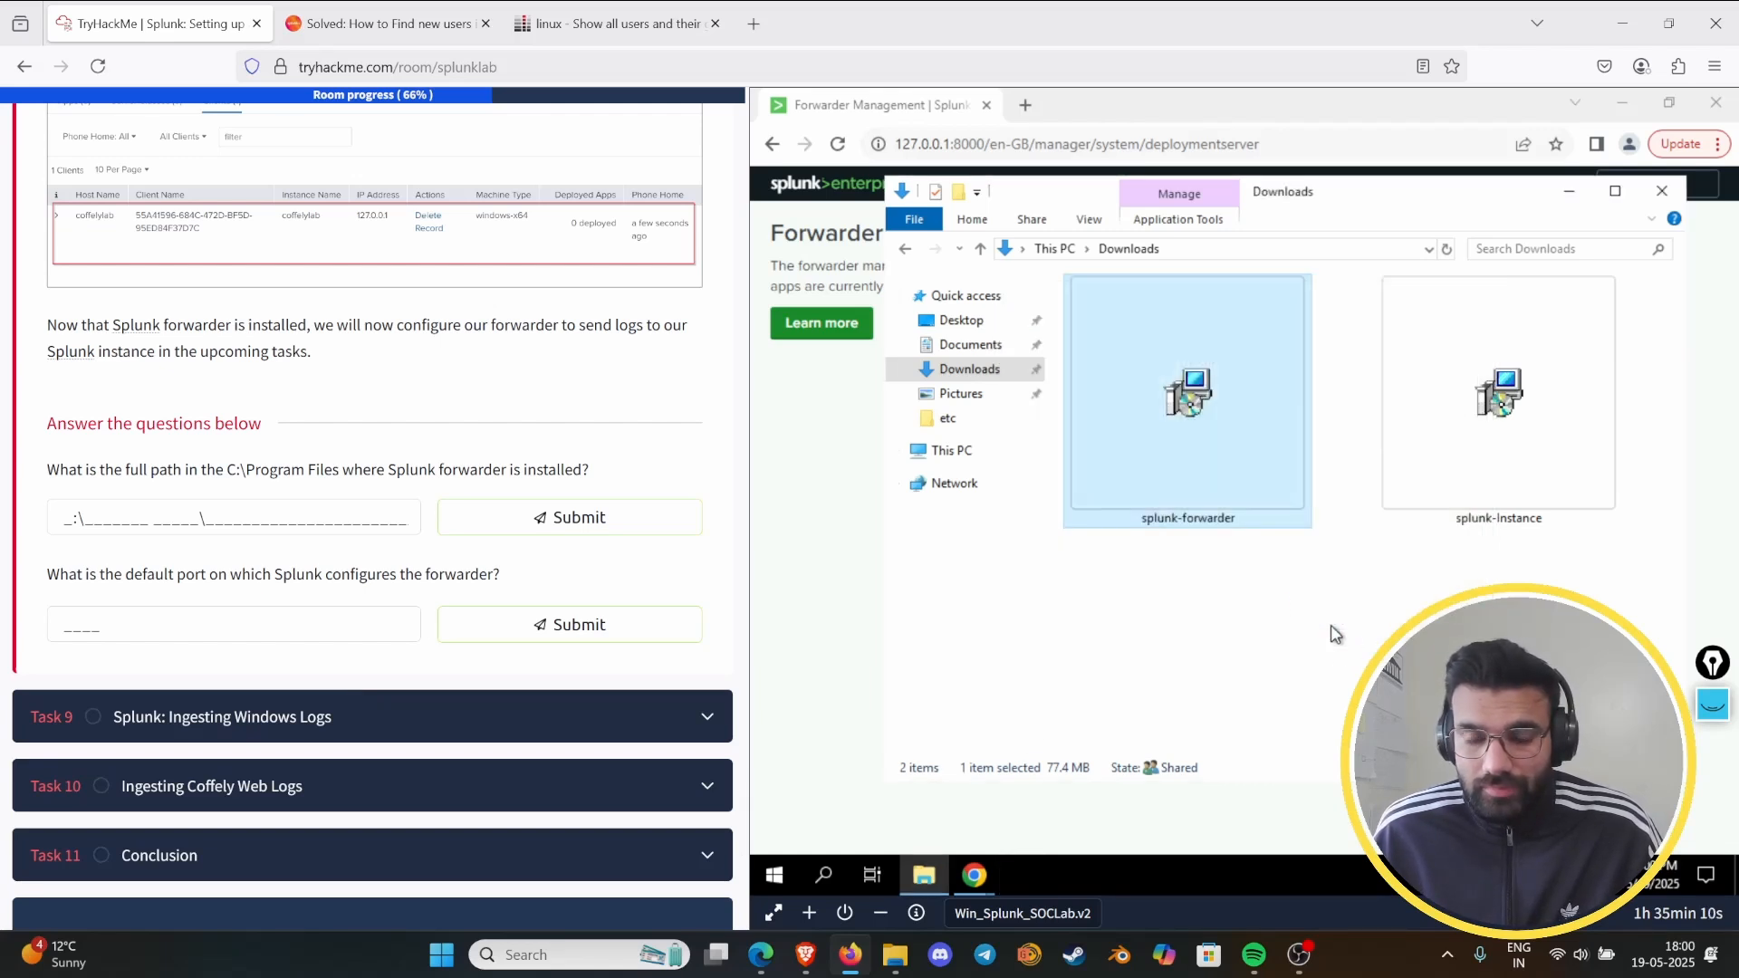
- Open the virtual machine's list of installed programs through Control Panel
left_click(835, 878)
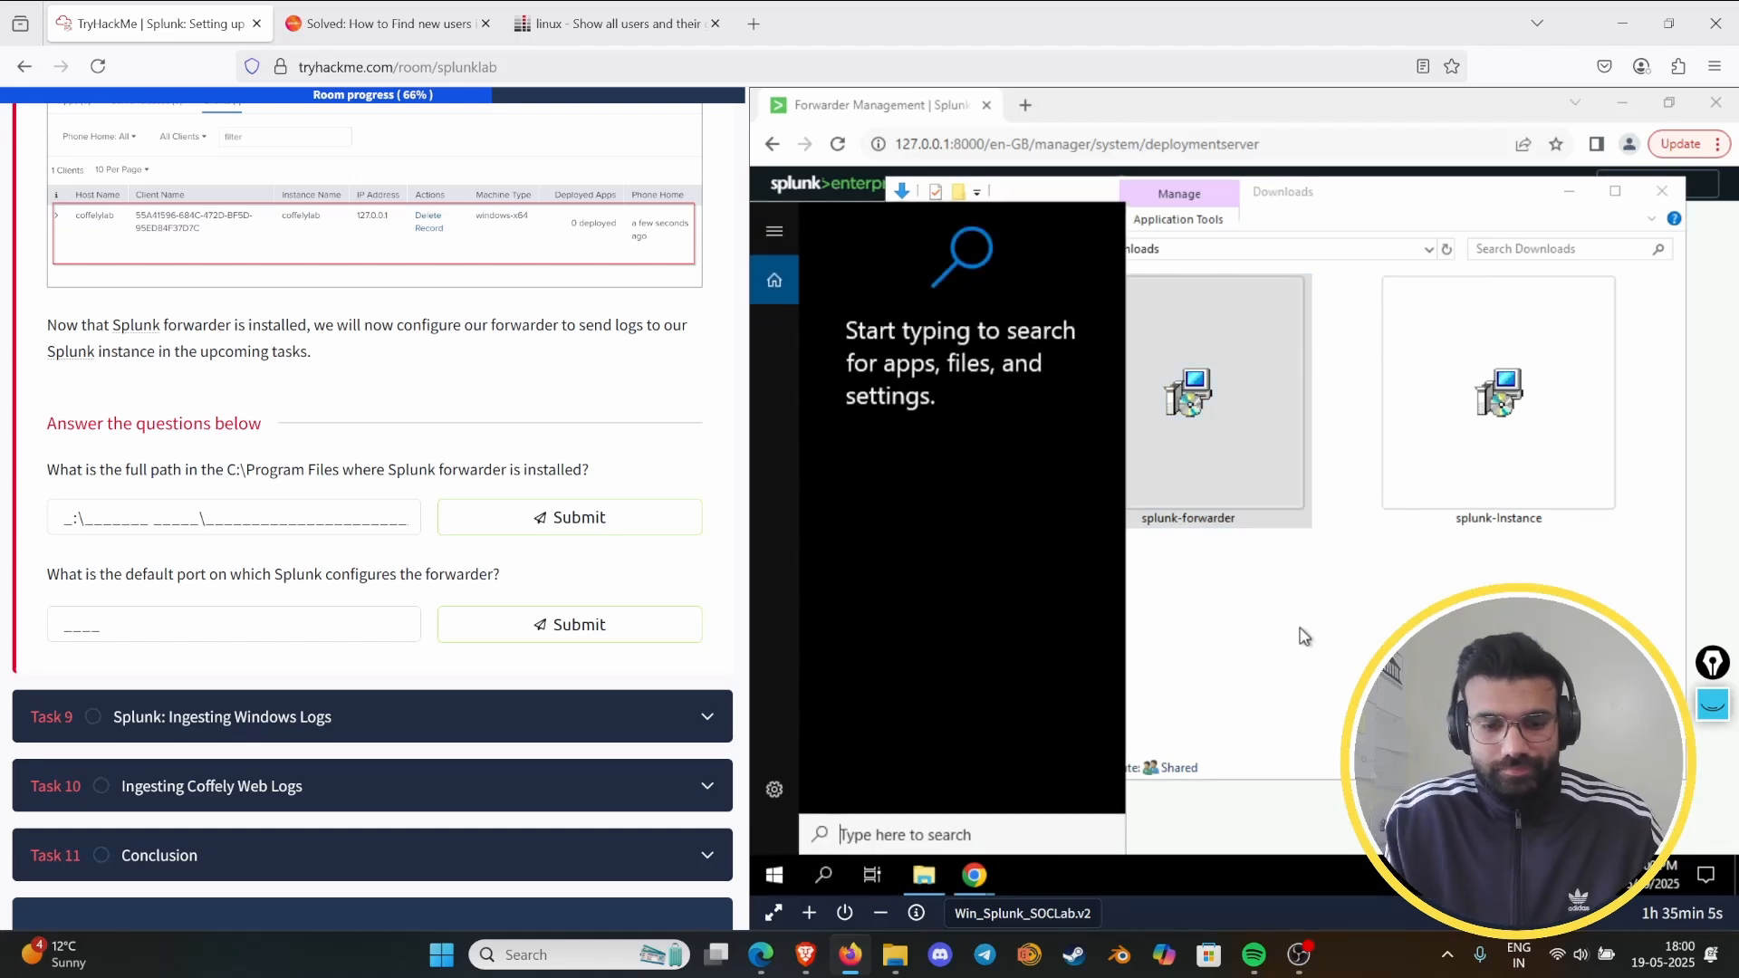
type("contor")
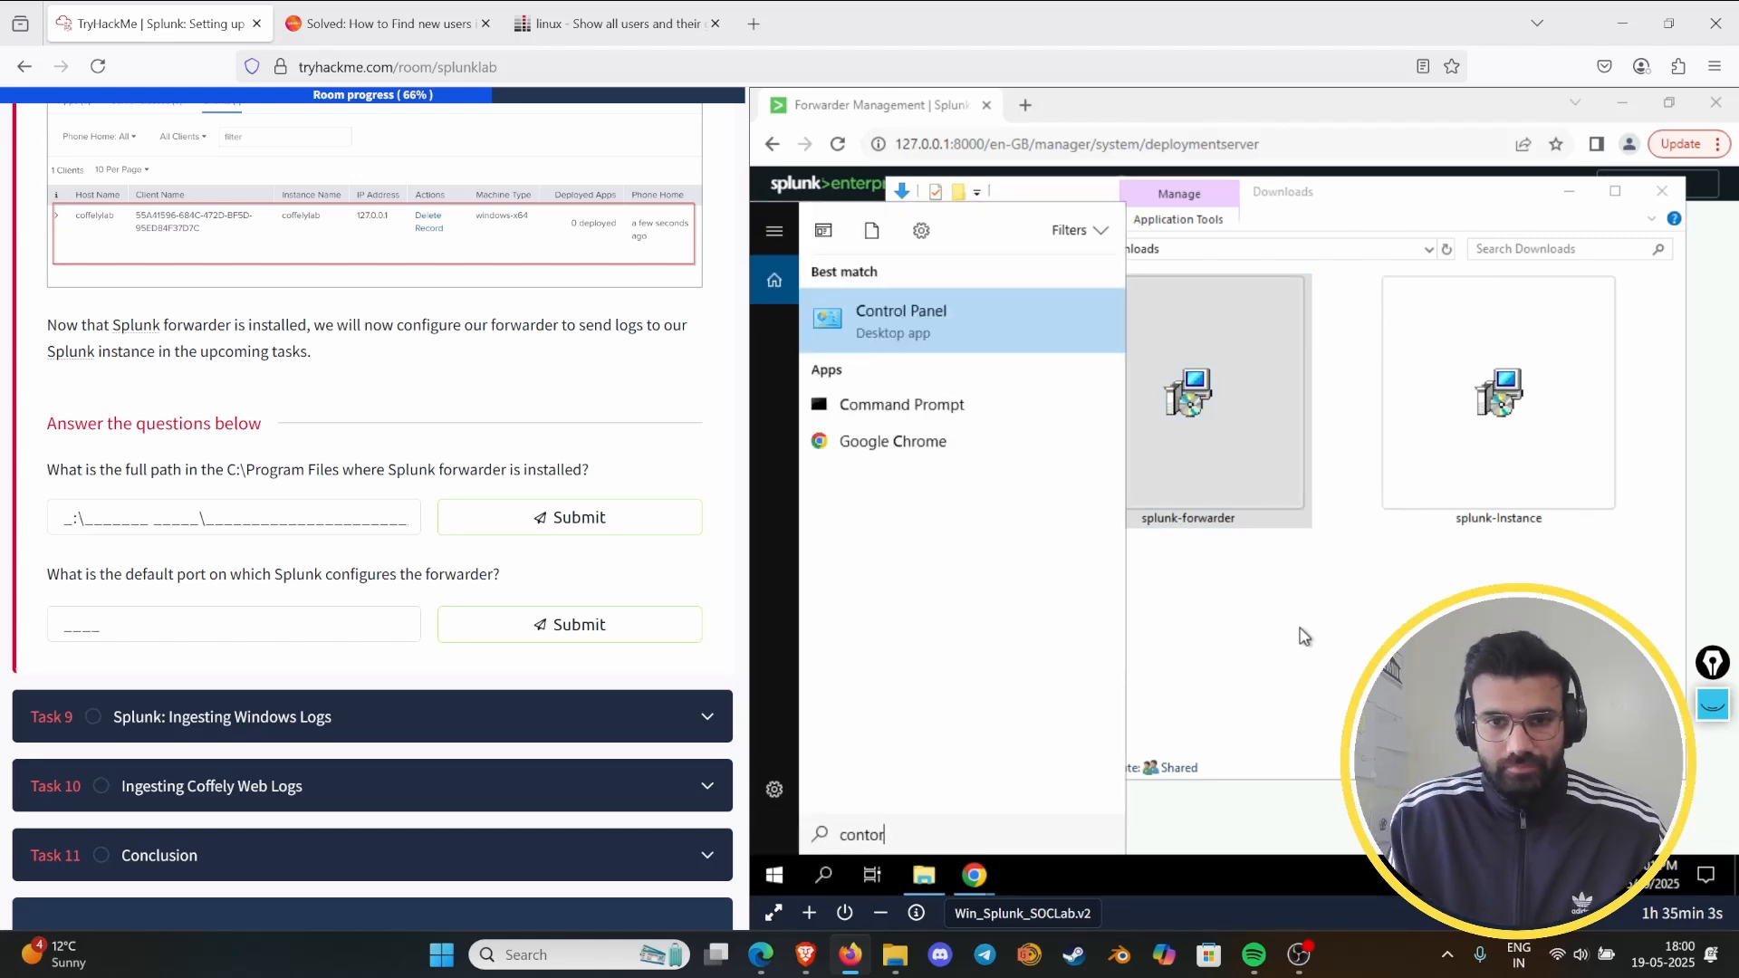
left_click(953, 341)
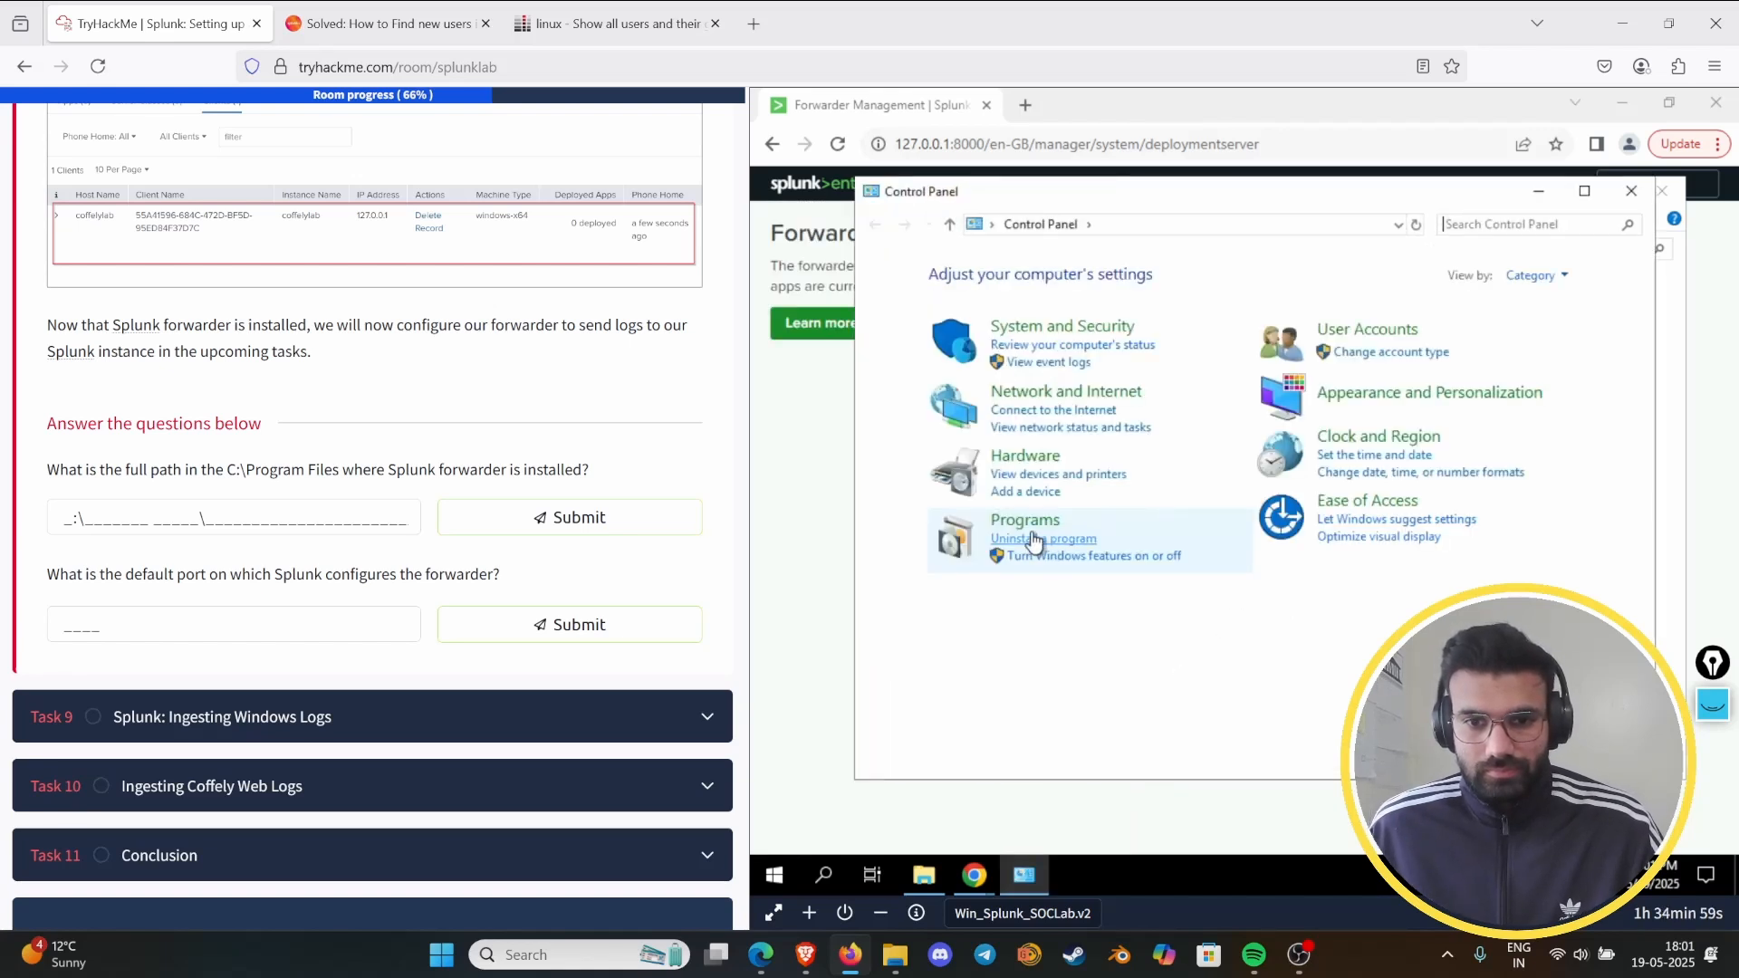
left_click(1035, 542)
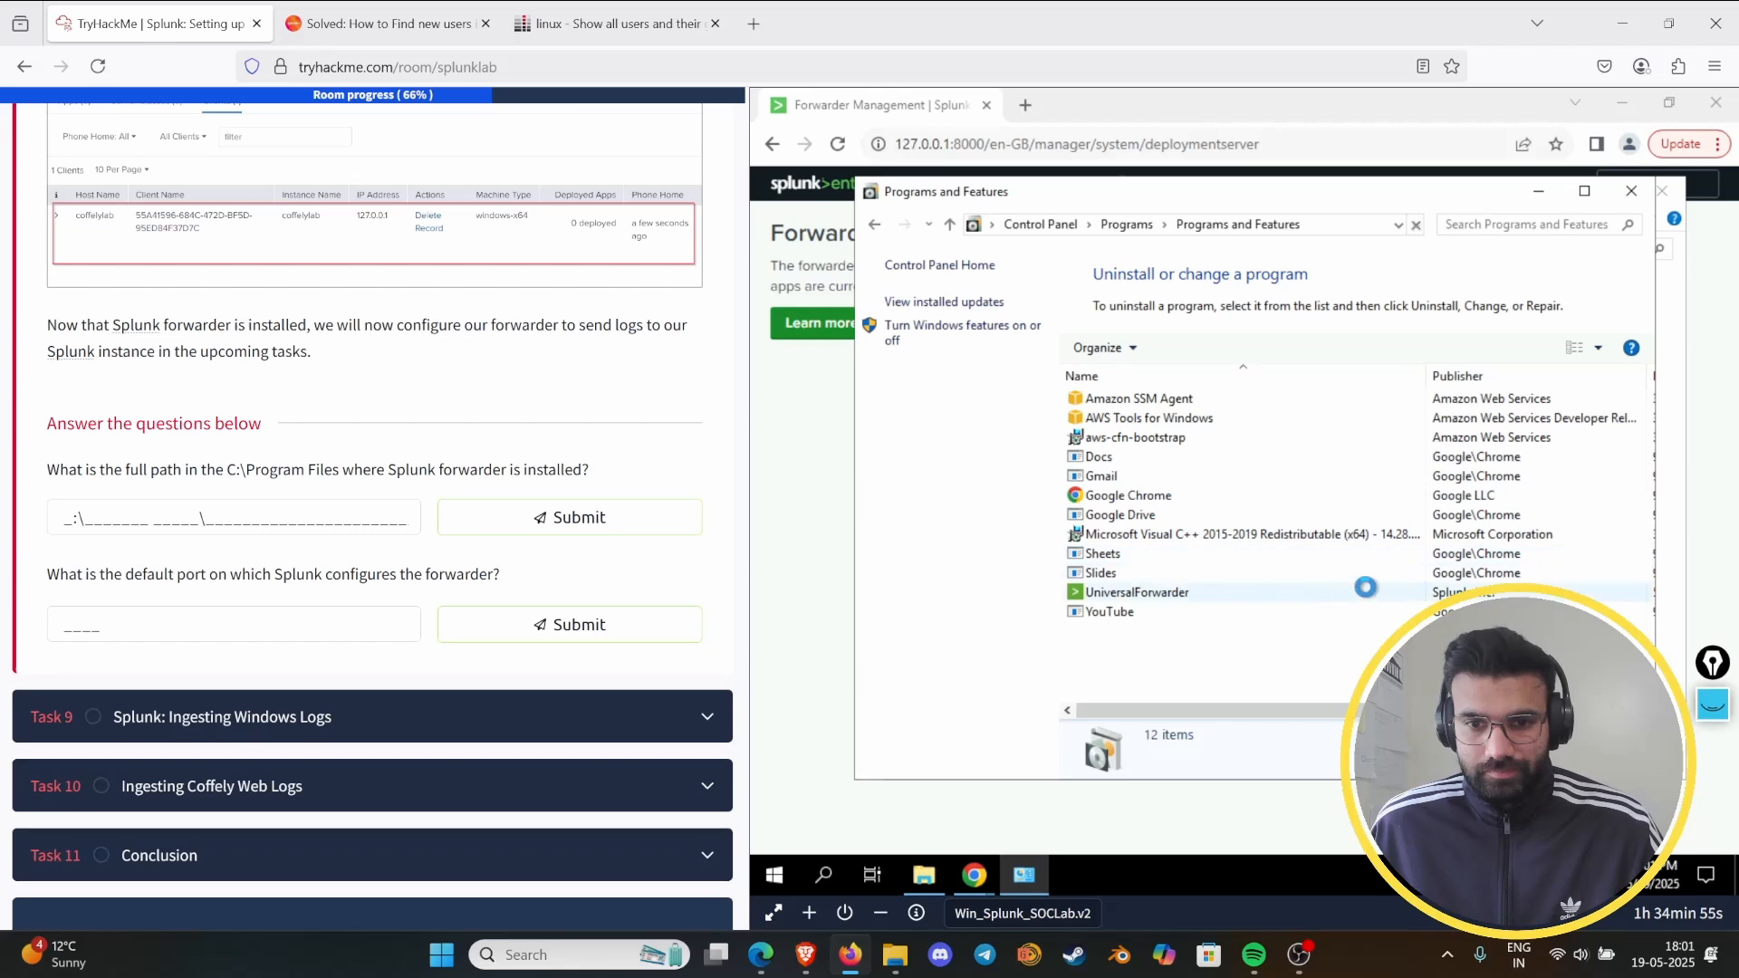
left_click(1277, 632)
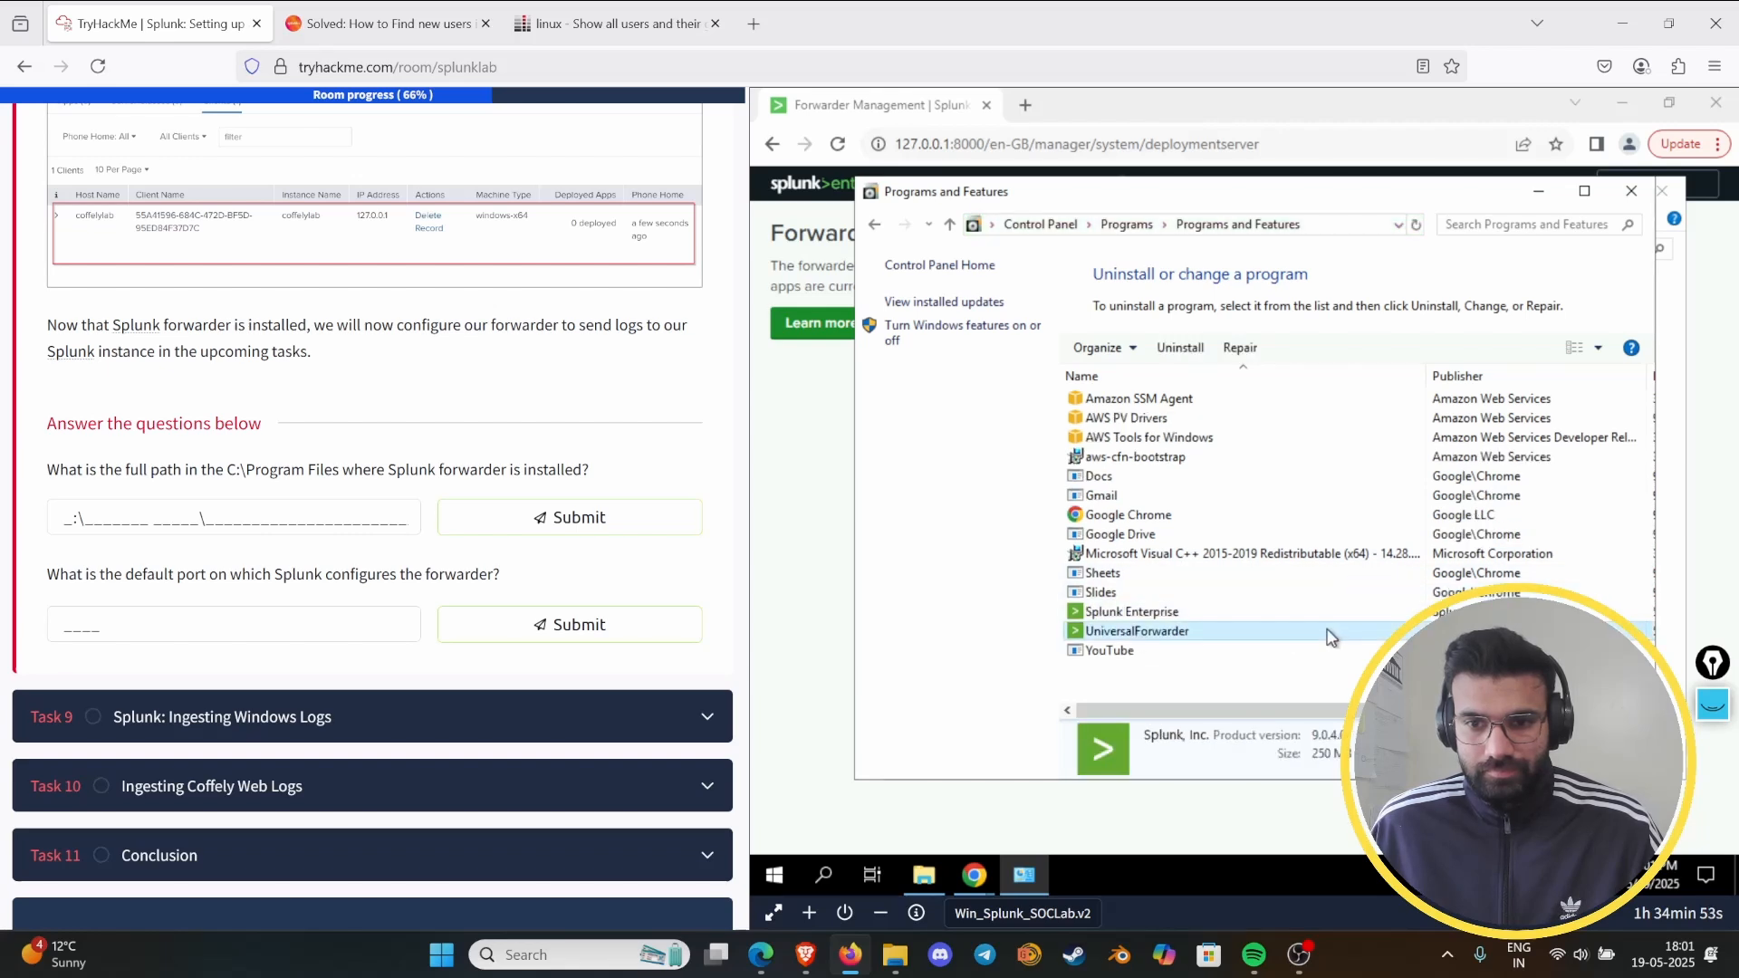
double_click(1324, 632)
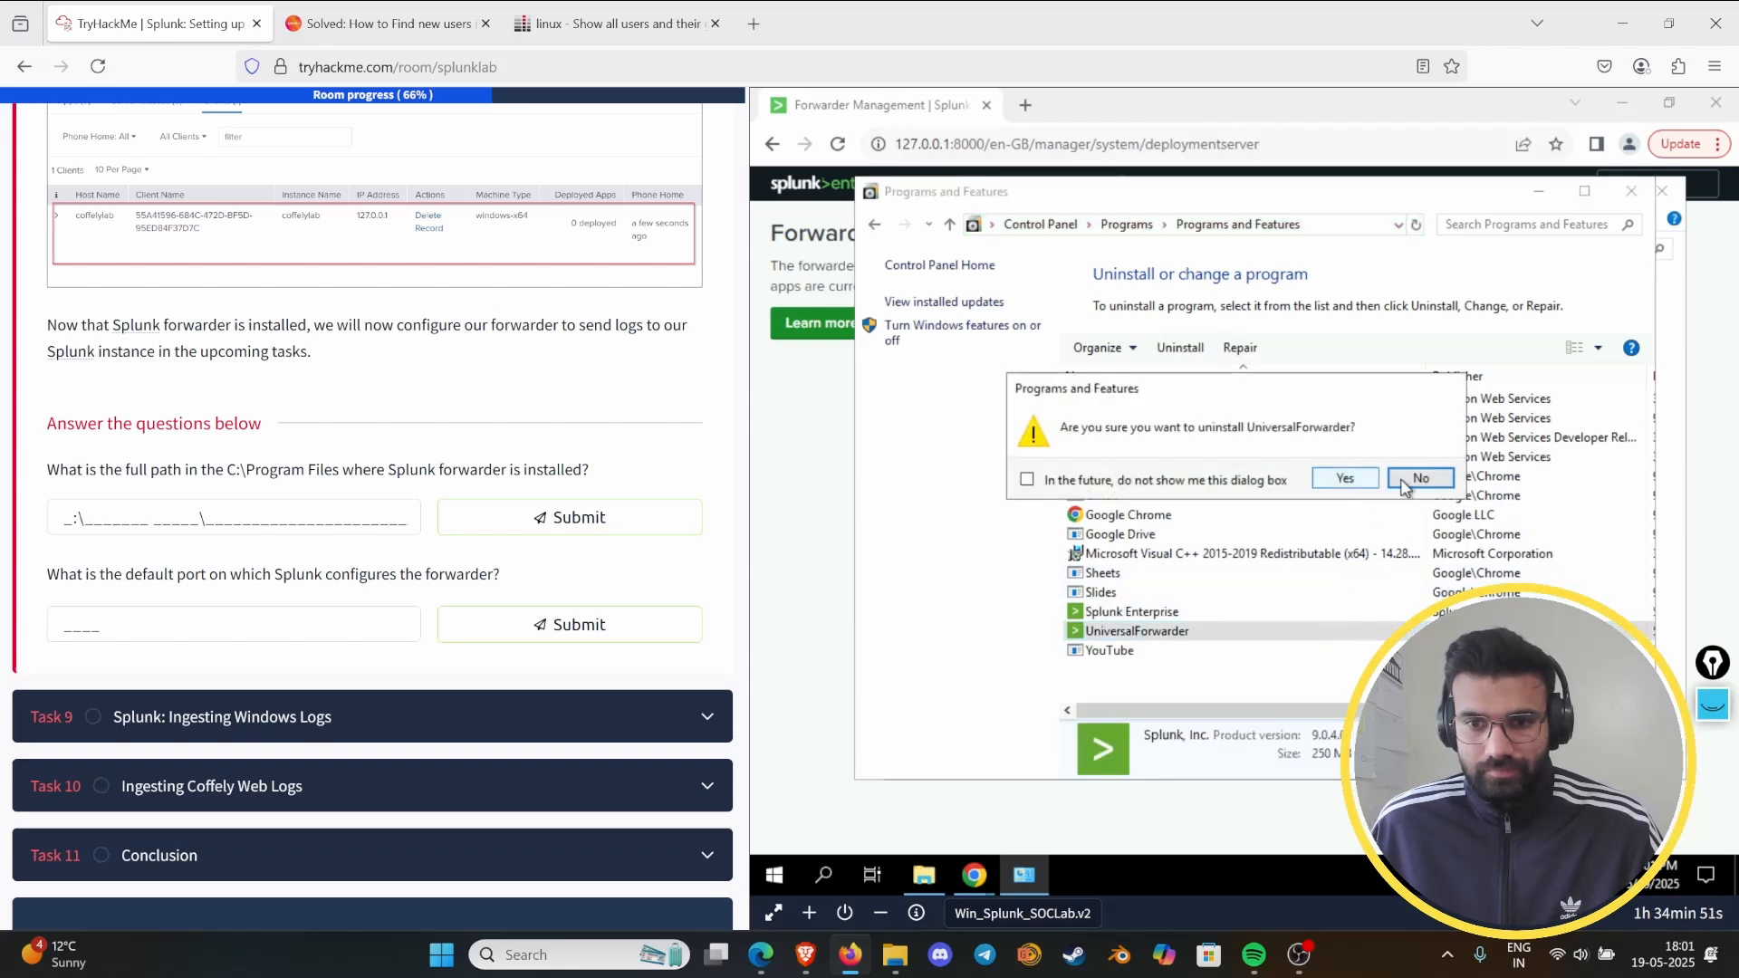
left_click(1343, 477)
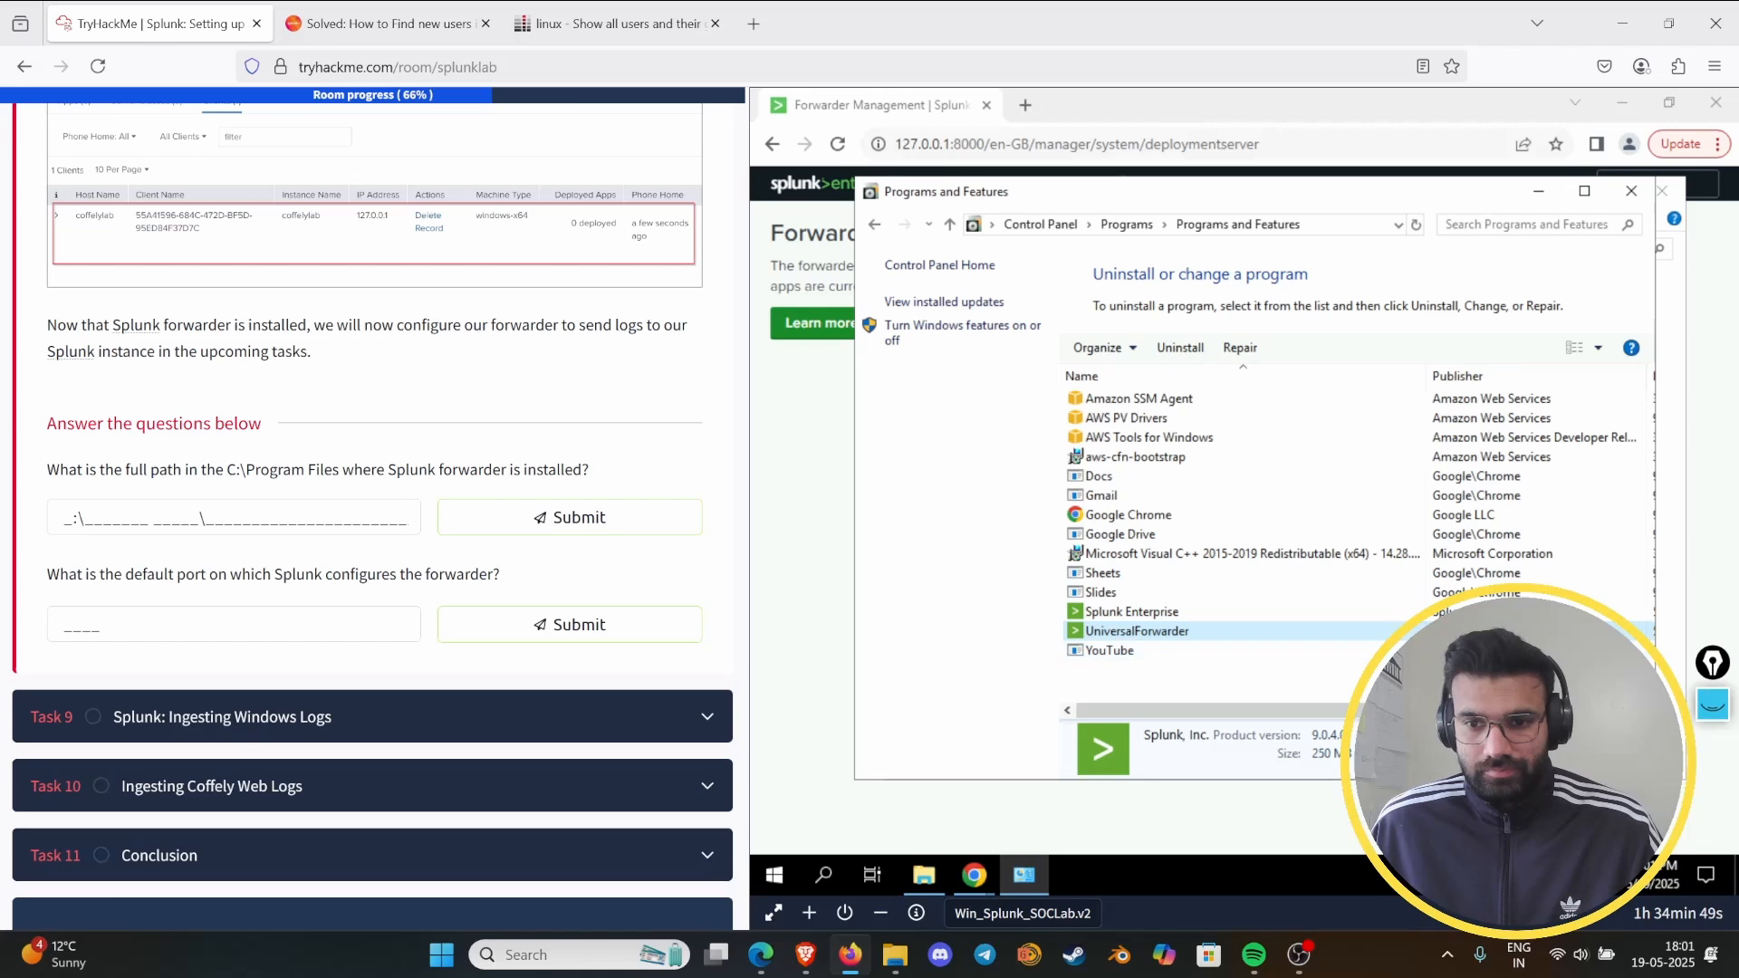
- Examine the UniversalForwarder entry's details and available actions in the installed programs list for its installation location
left_click_drag(1277, 711, 1168, 710)
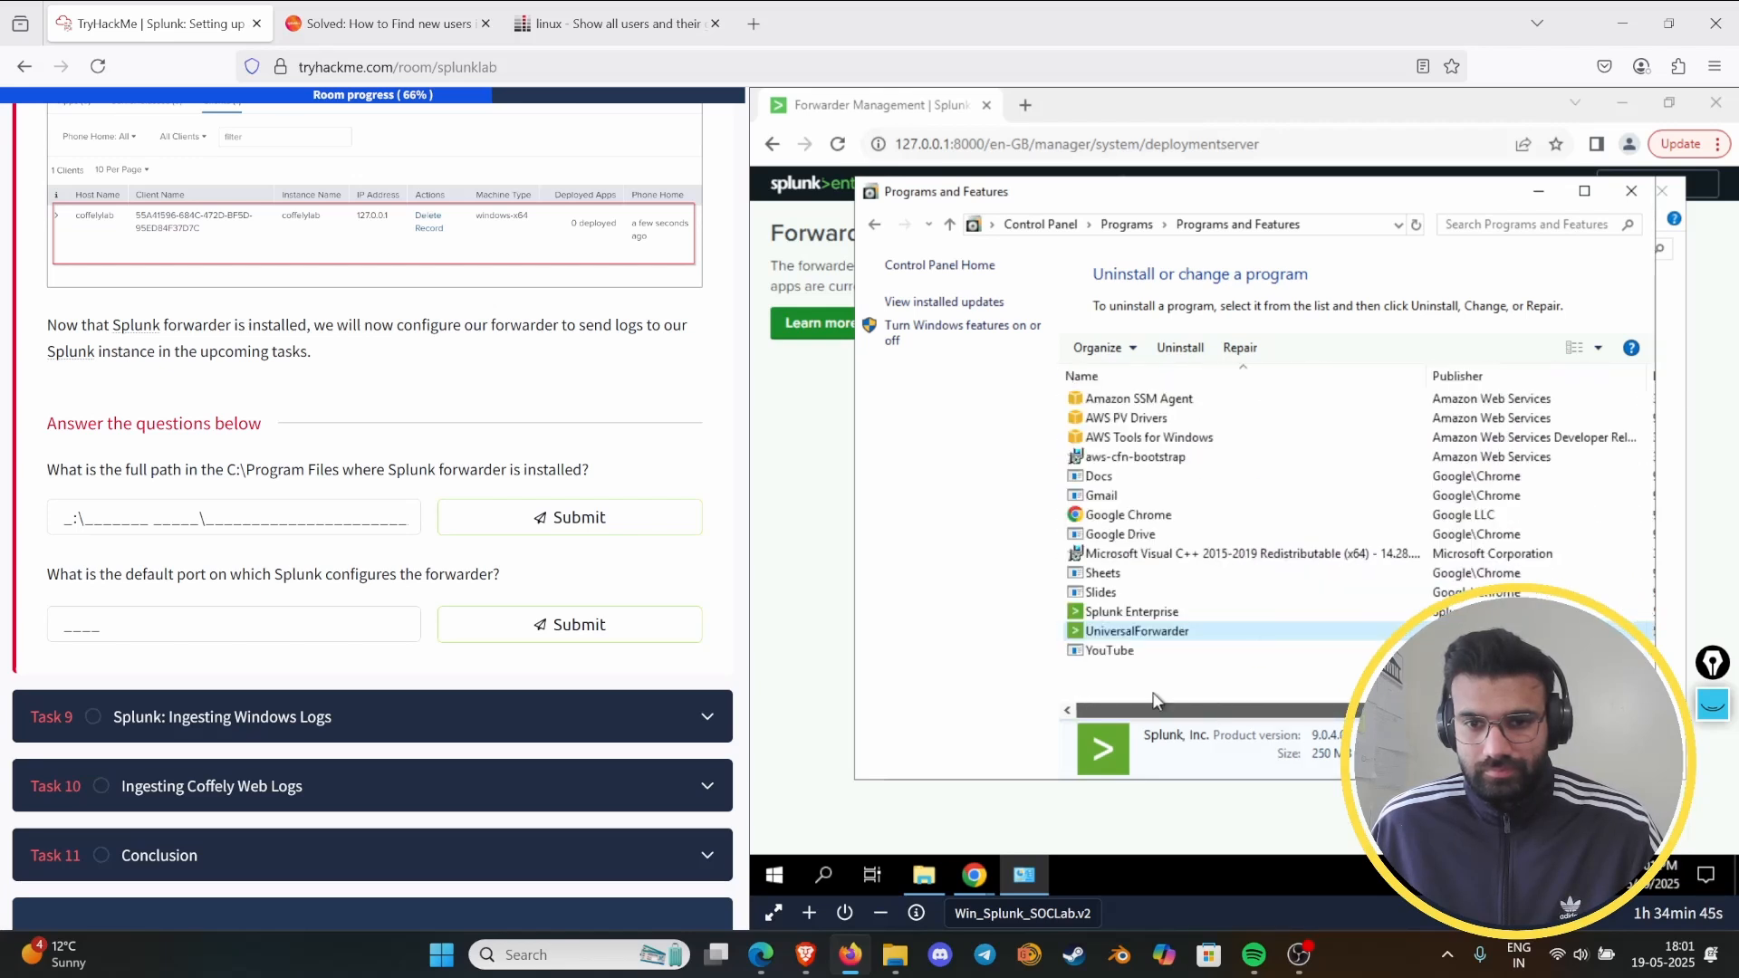
right_click(1139, 633)
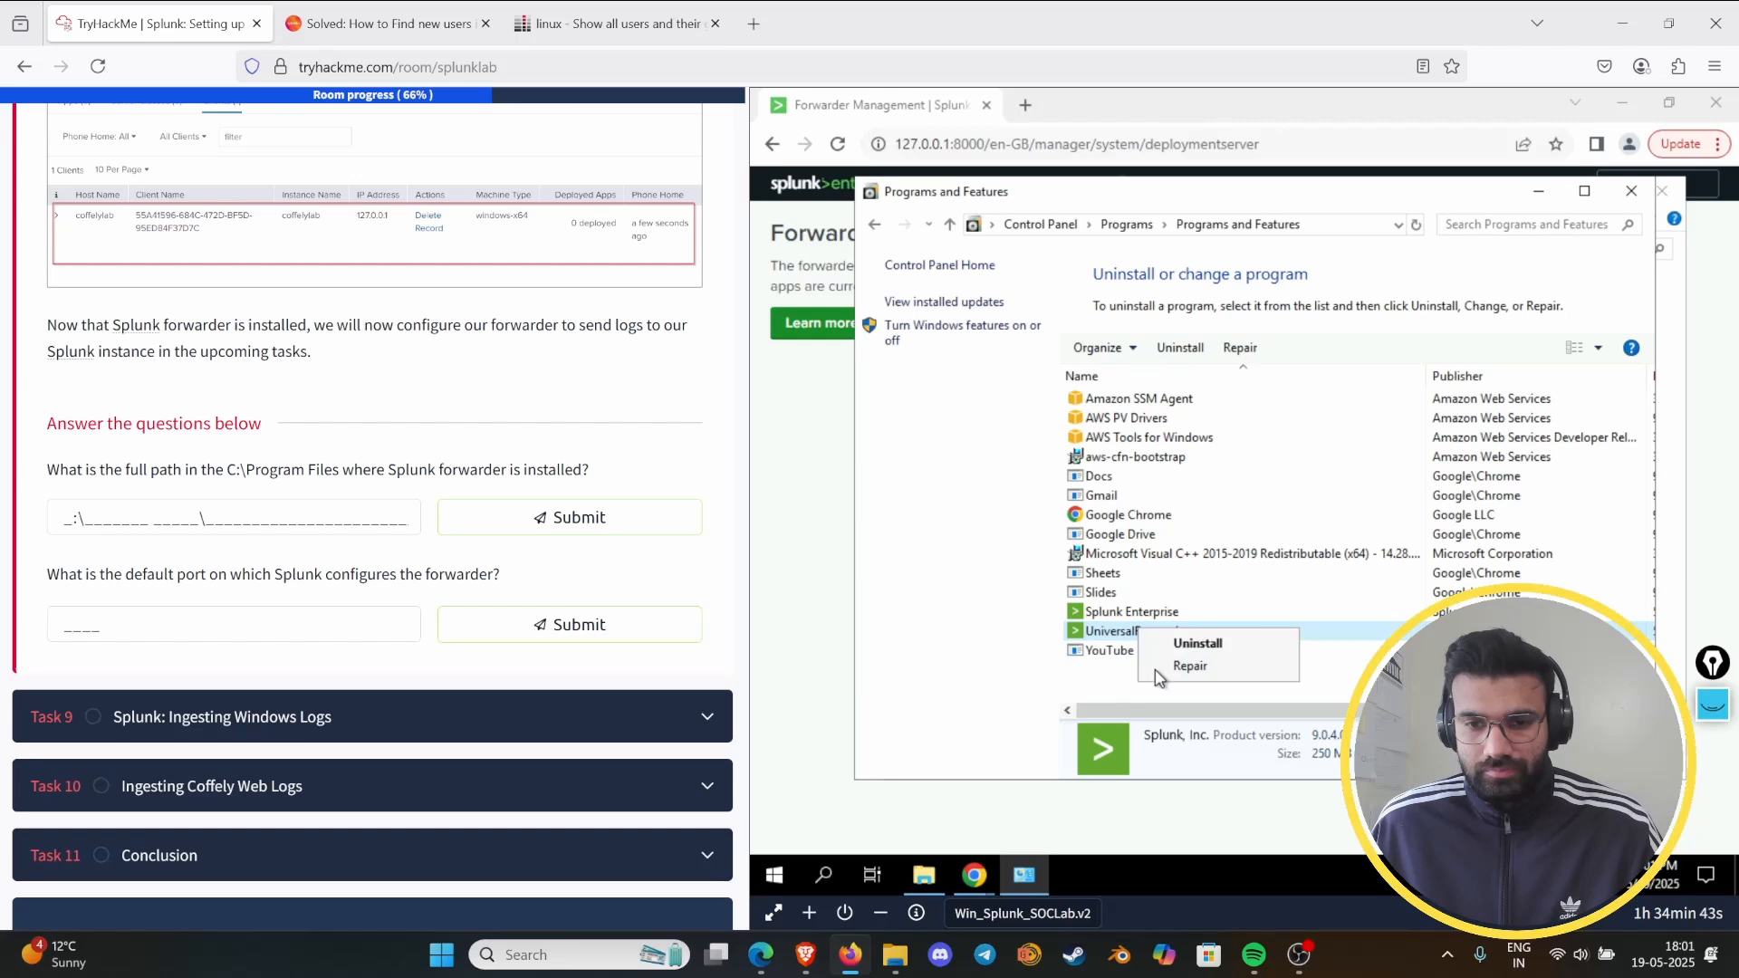
left_click(1131, 682)
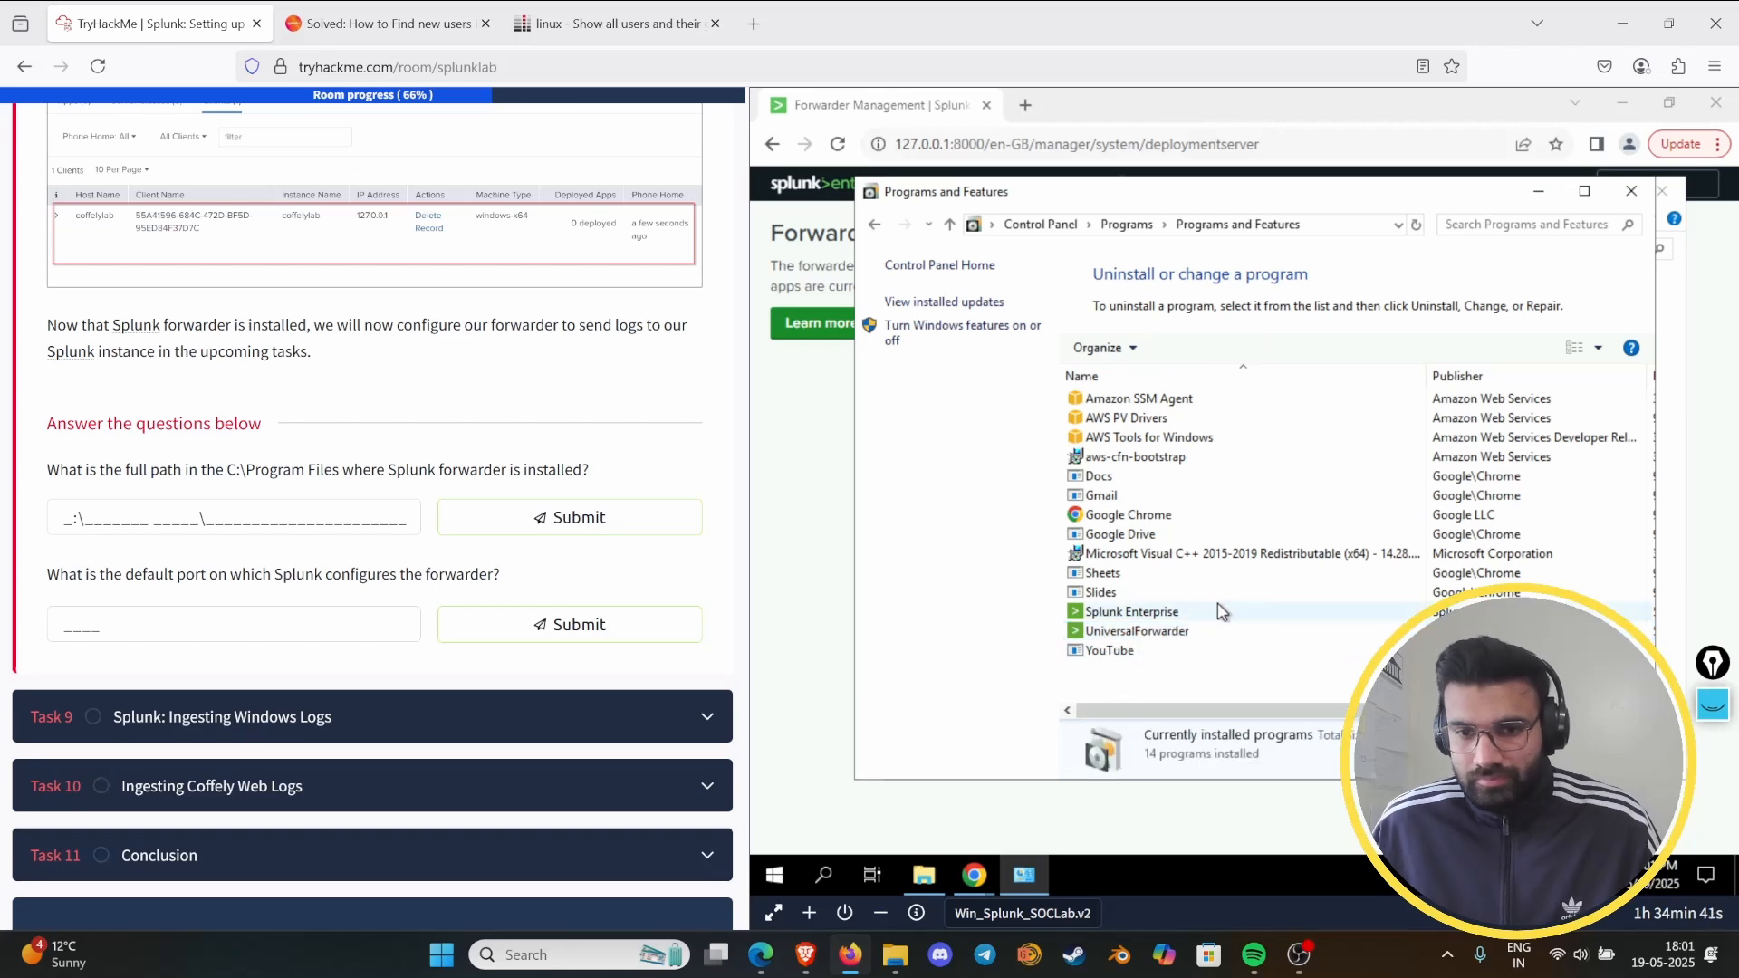
left_click(1163, 633)
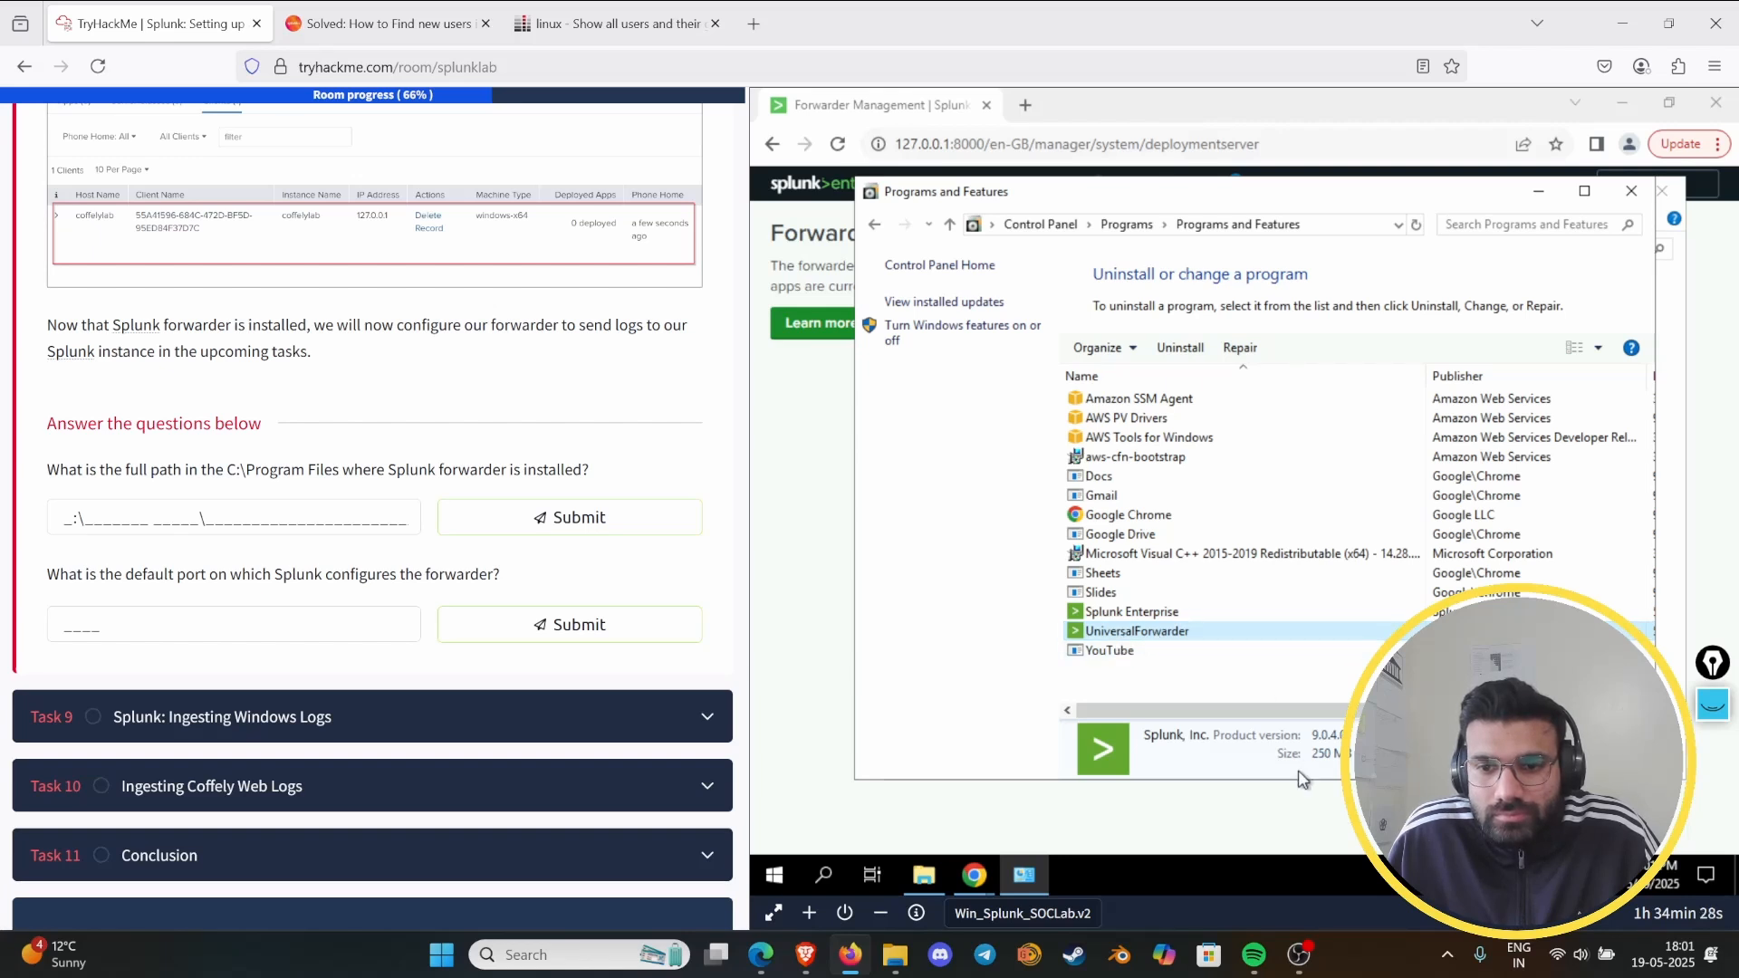
mouse_move(1293, 786)
left_mouse_down()
mouse_move(1277, 883)
mouse_move(1293, 811)
left_mouse_up()
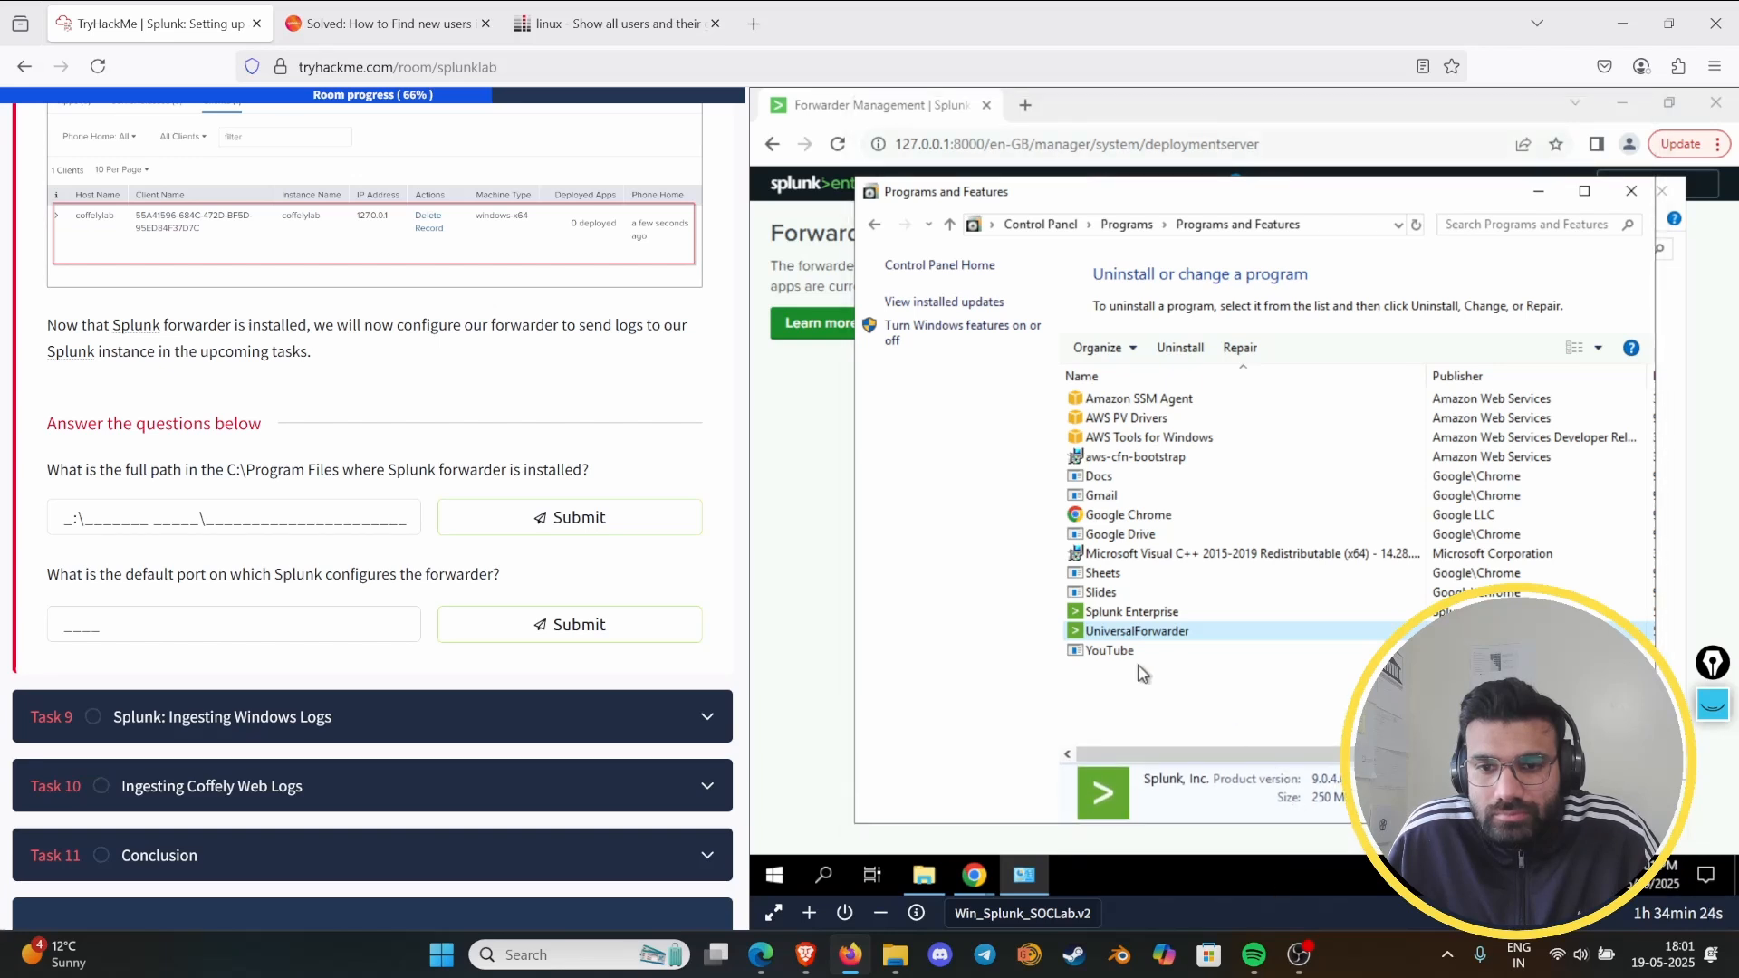
right_click(1093, 637)
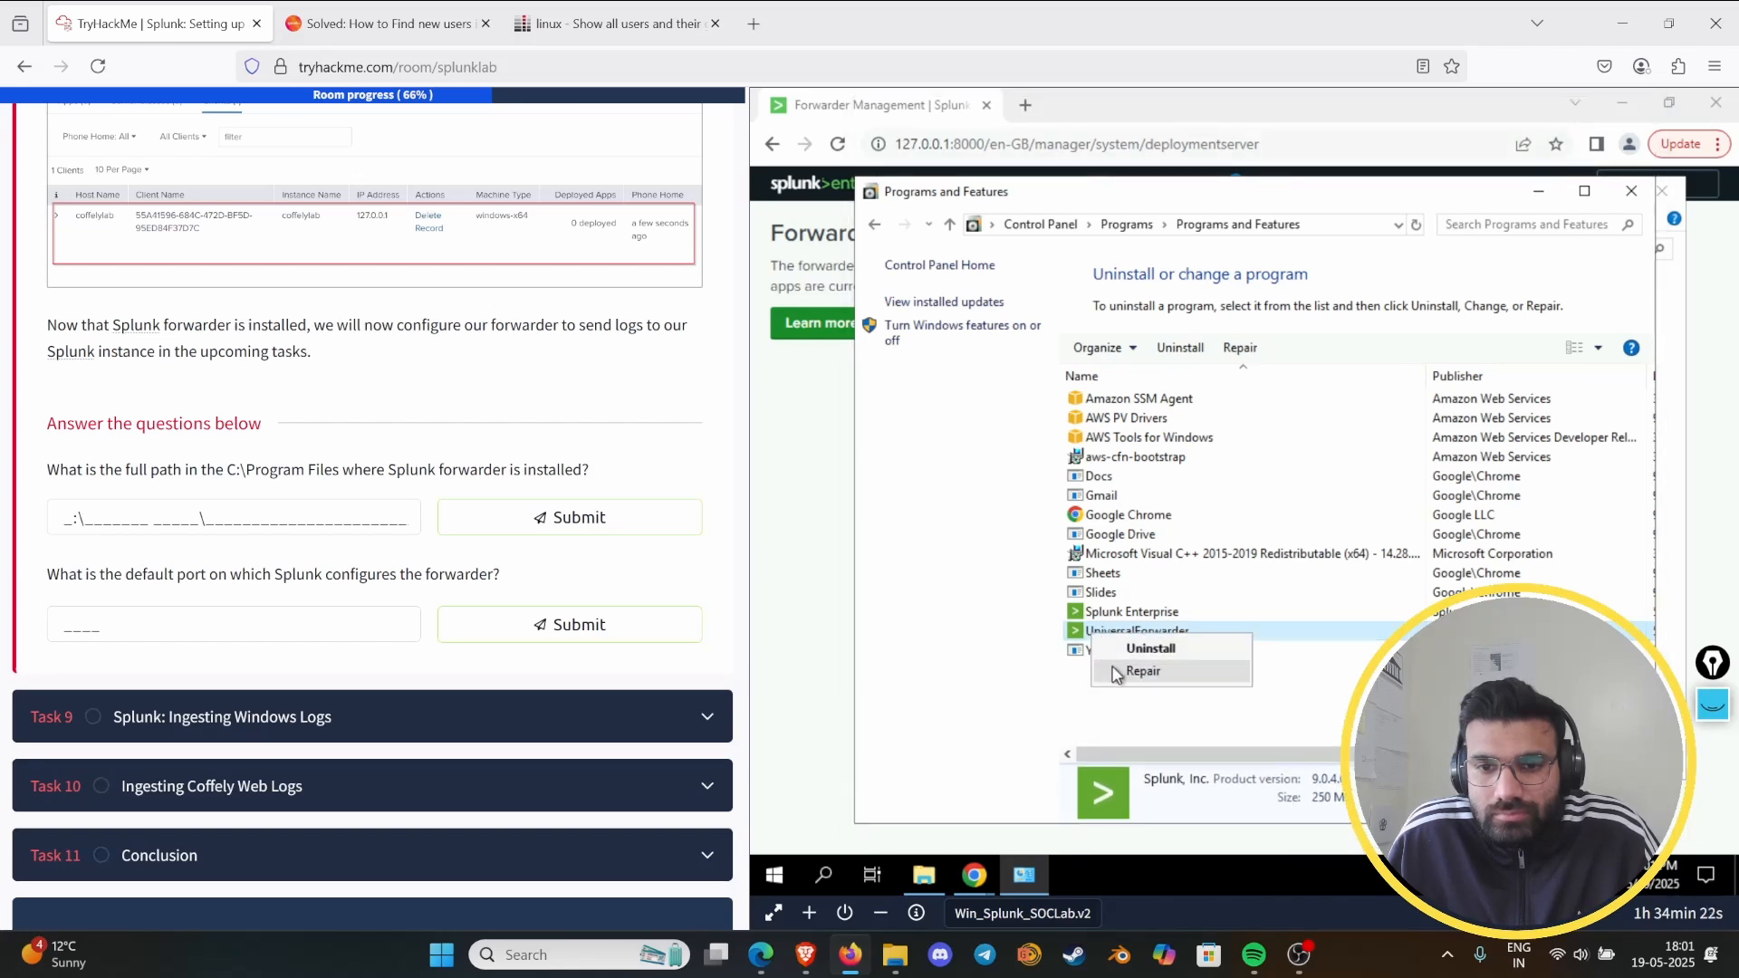
left_click(1053, 691)
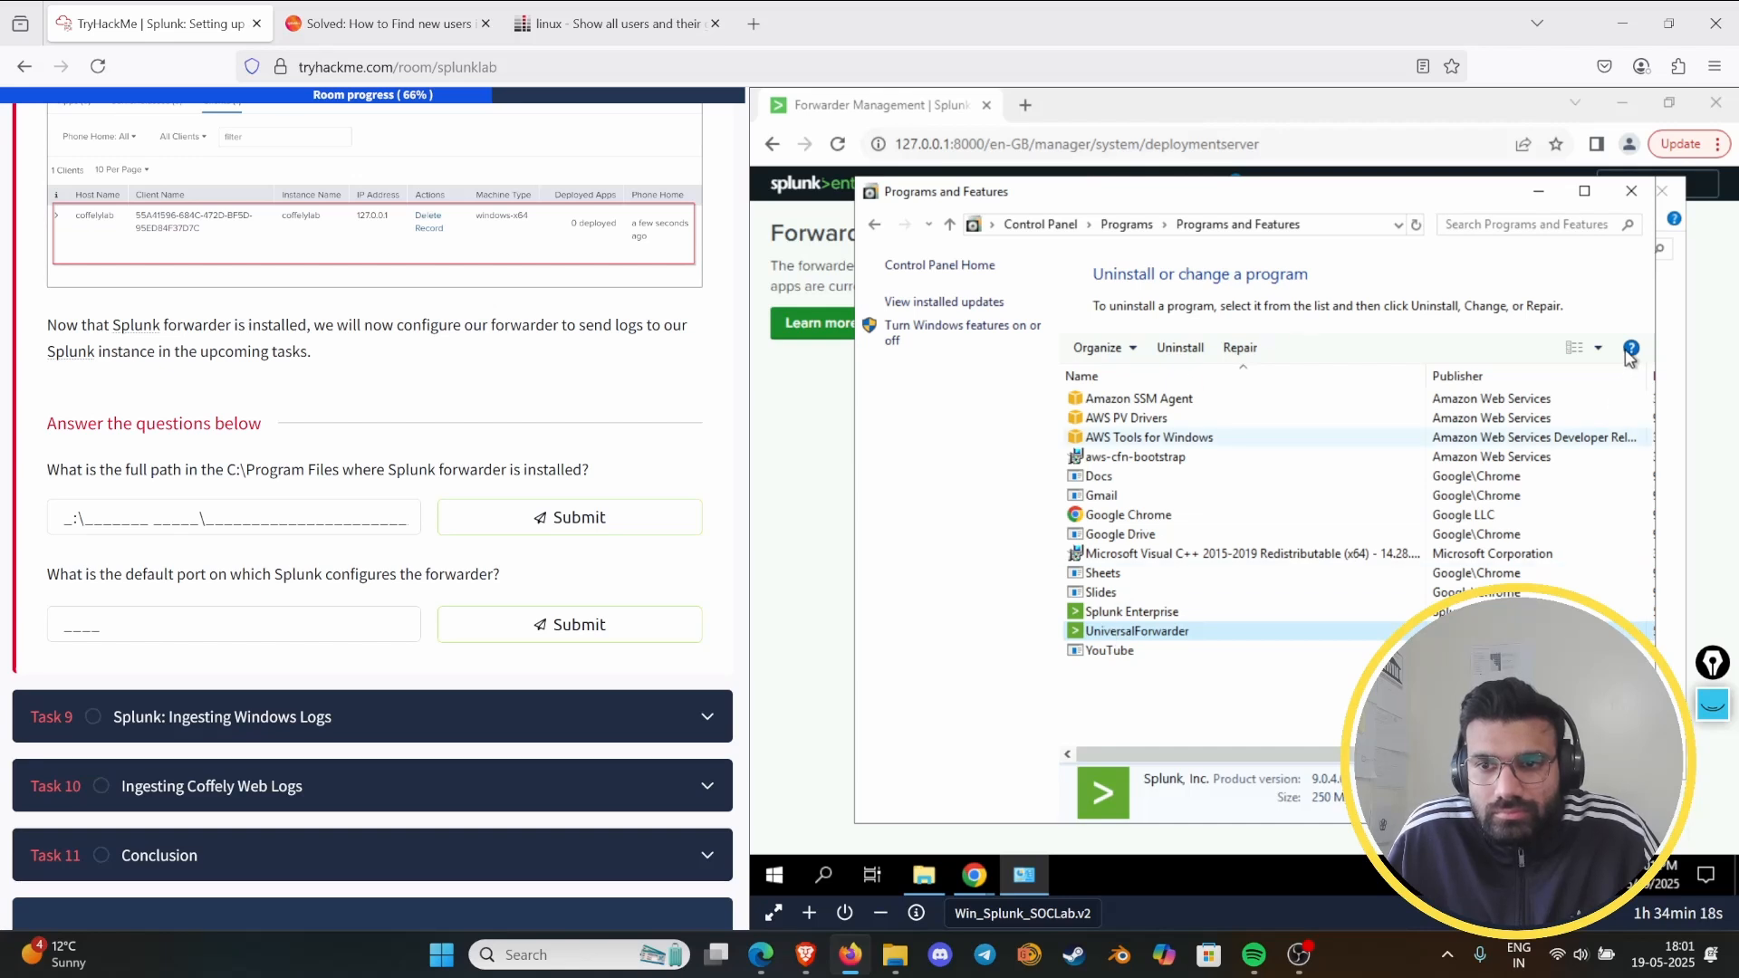
left_click(1630, 350)
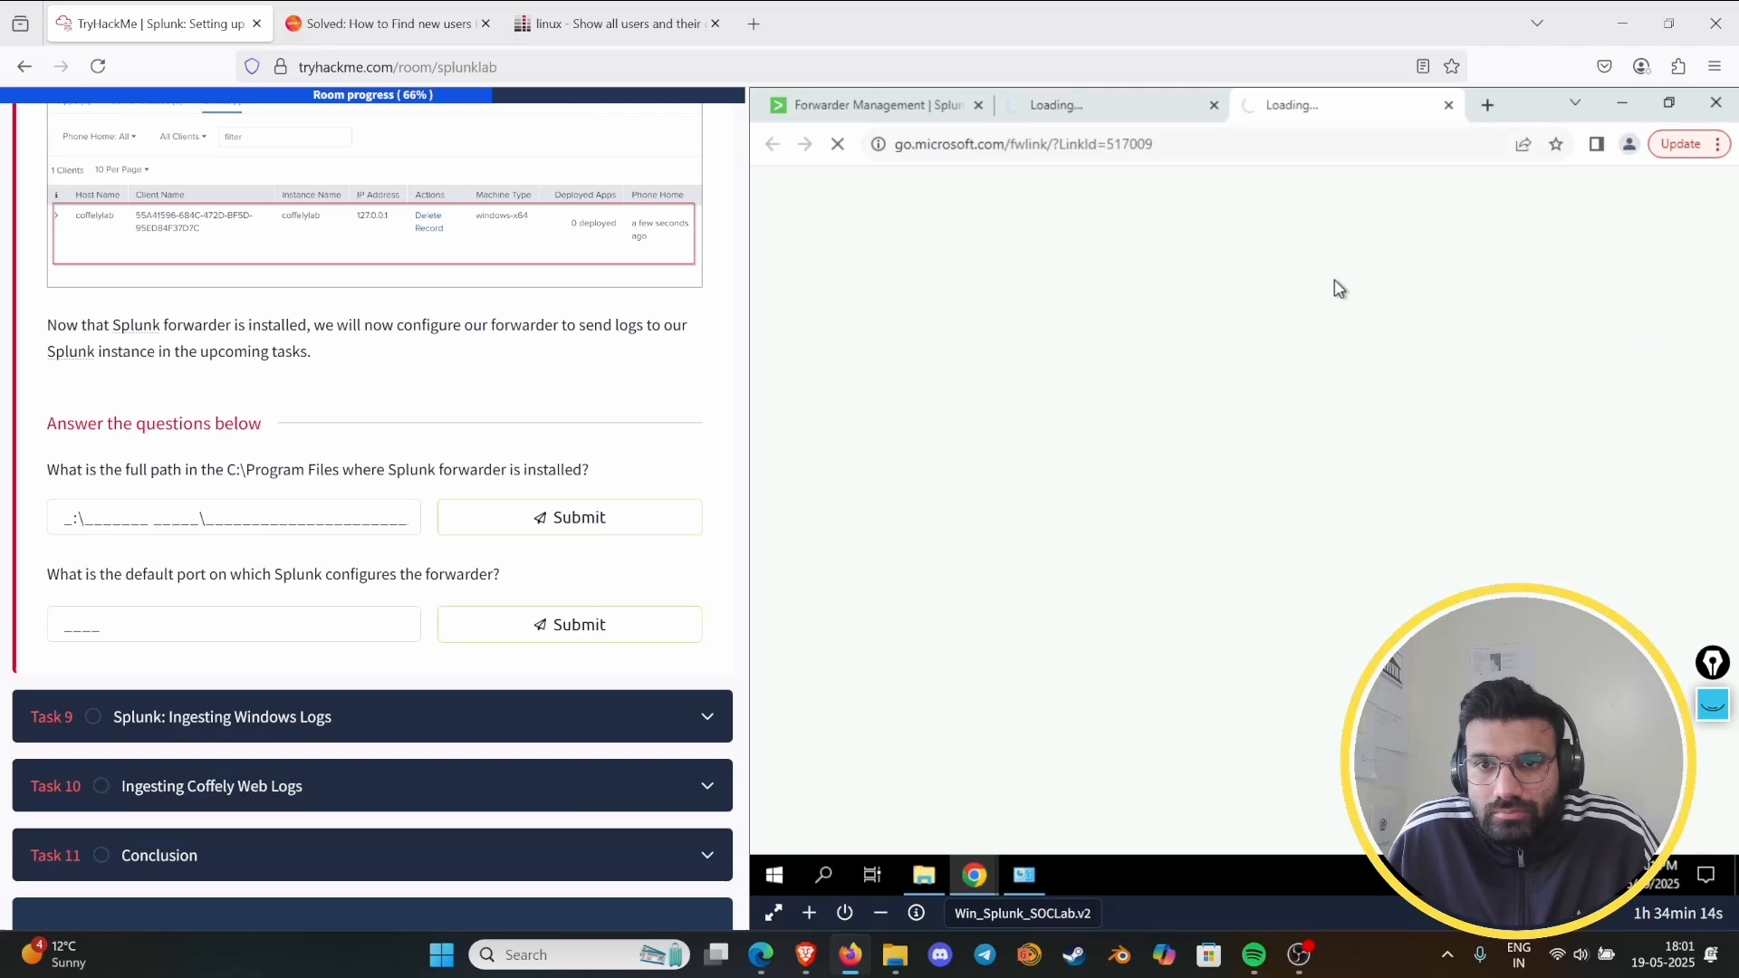
left_click(1447, 105)
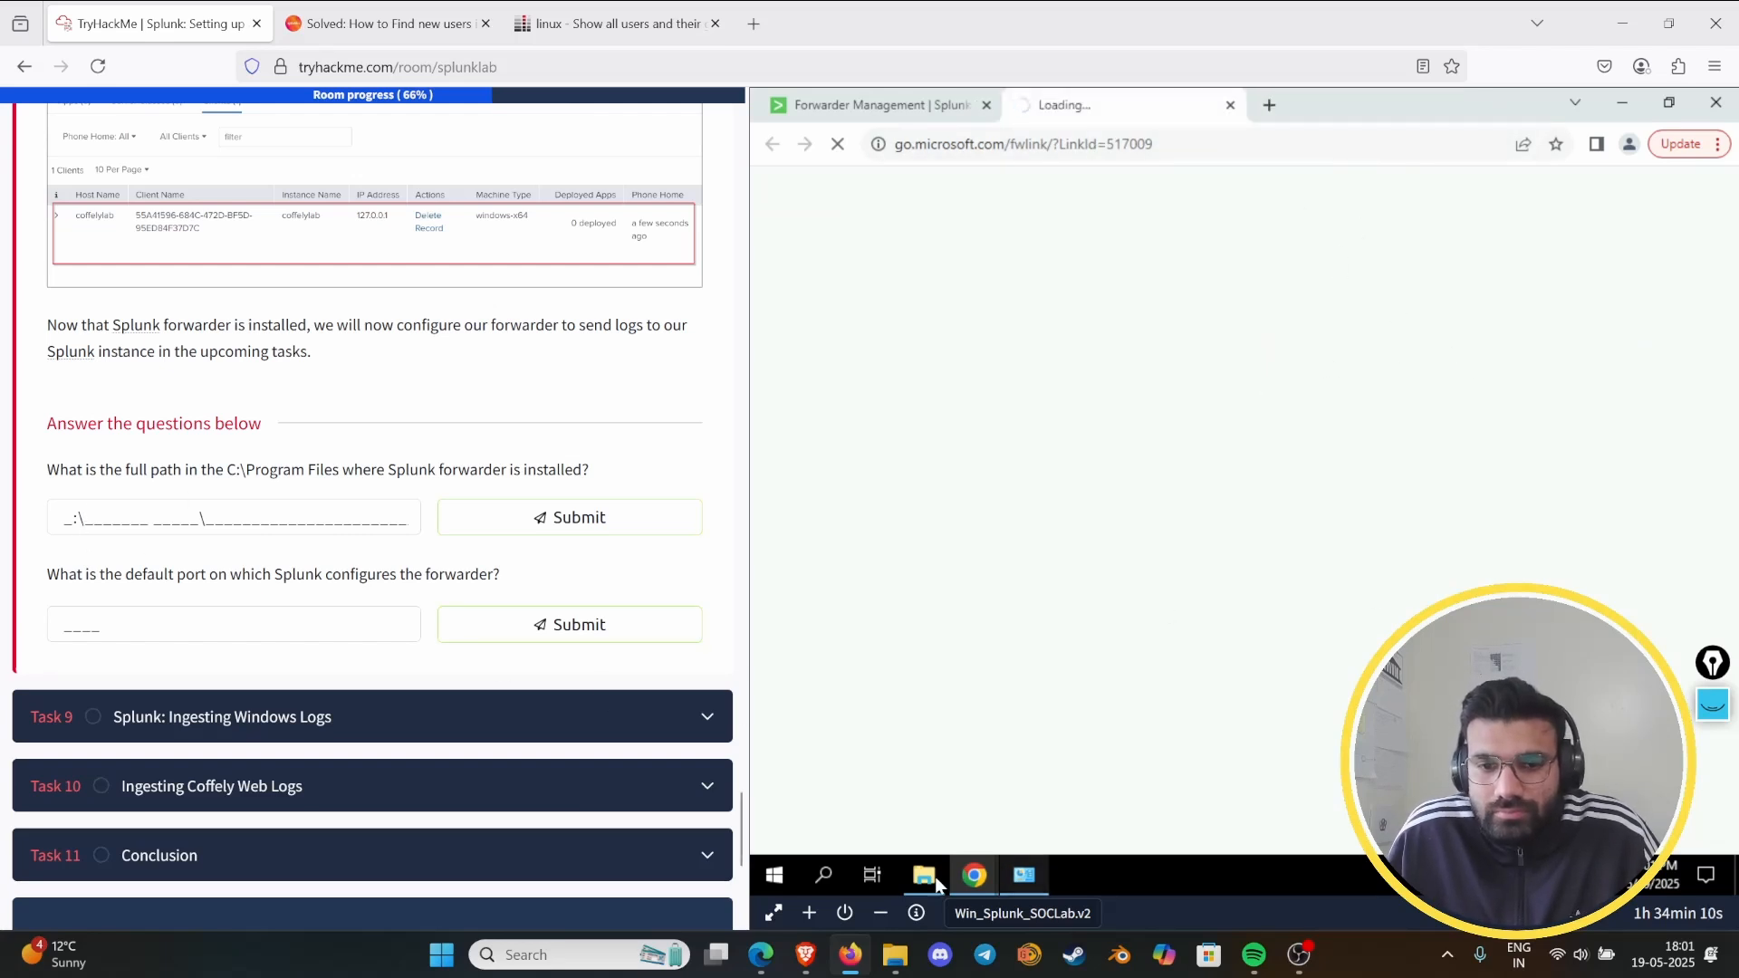
- Open the C:\Program Files folder in the virtual machine's file explorer
mouse_move(927, 877)
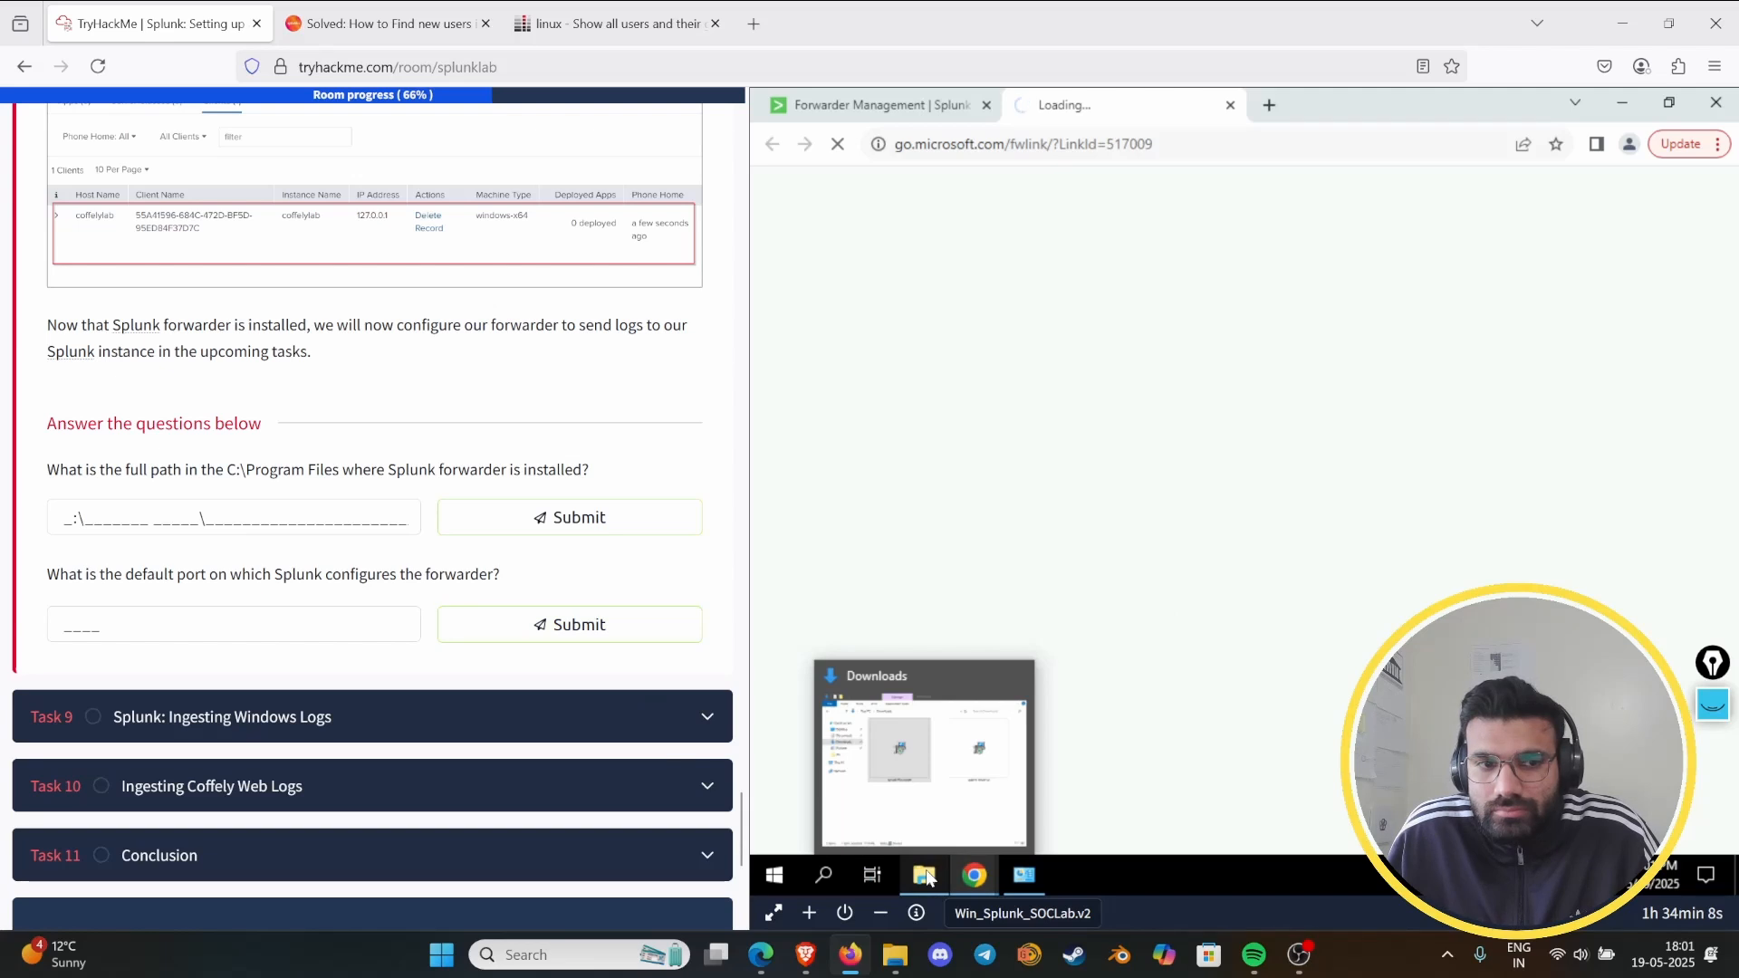
left_click(928, 876)
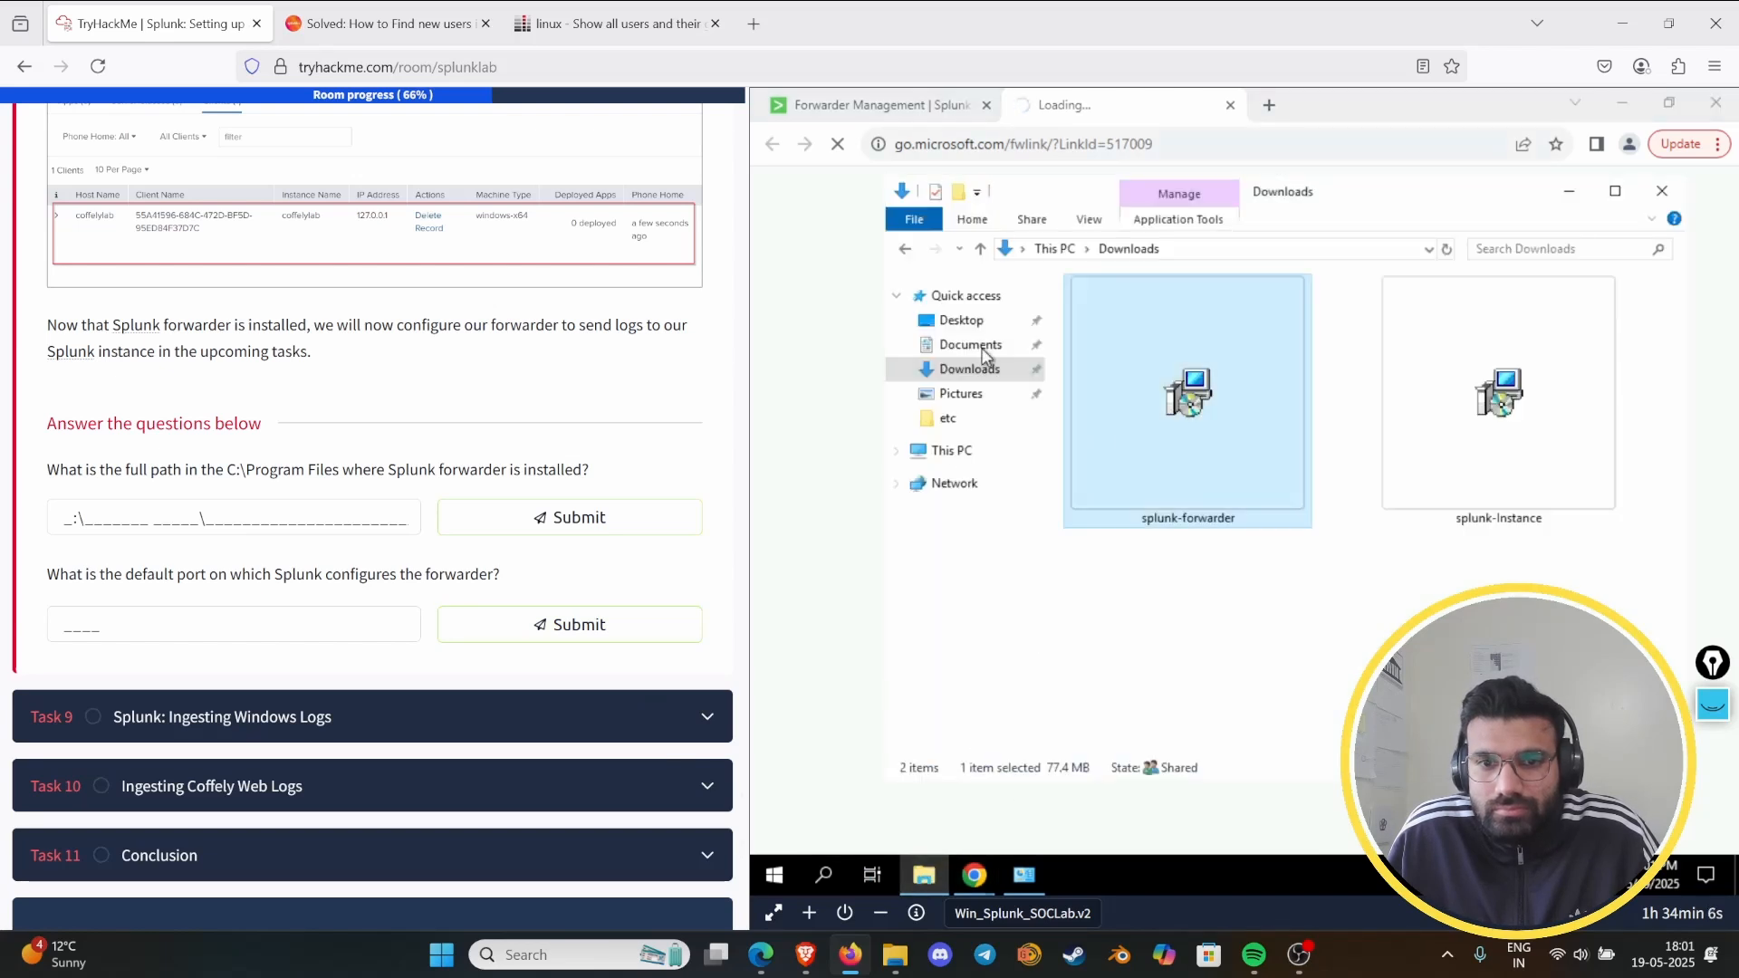
left_click(959, 453)
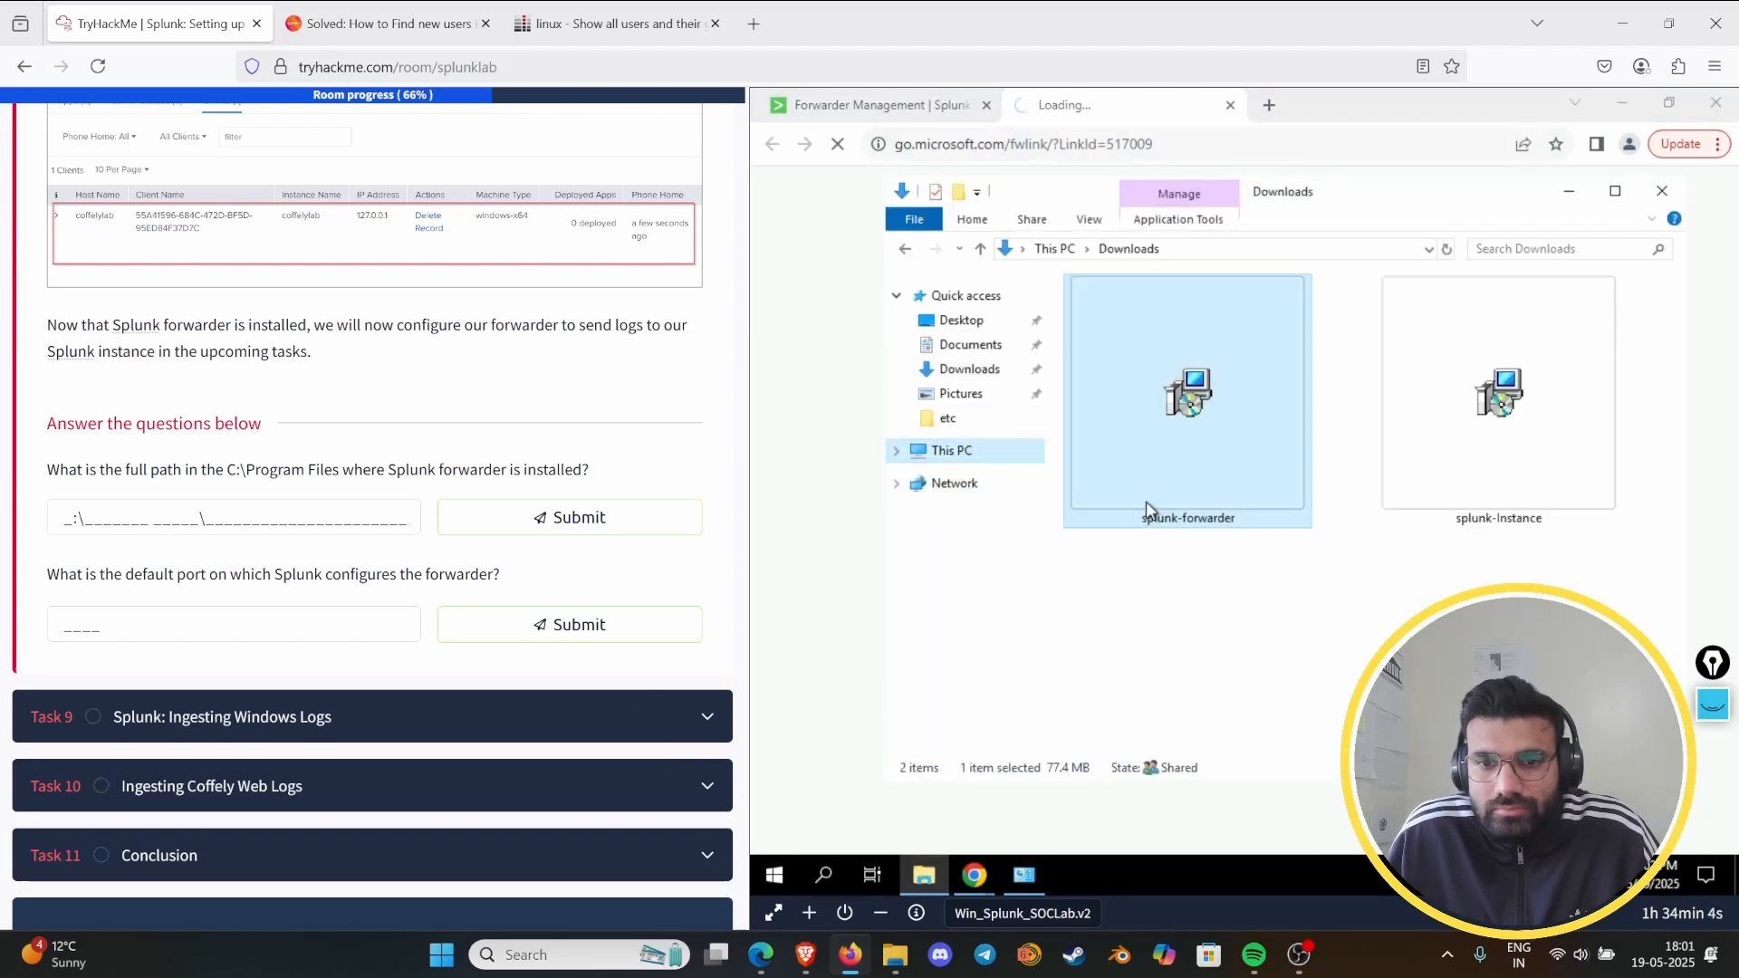
left_click(958, 457)
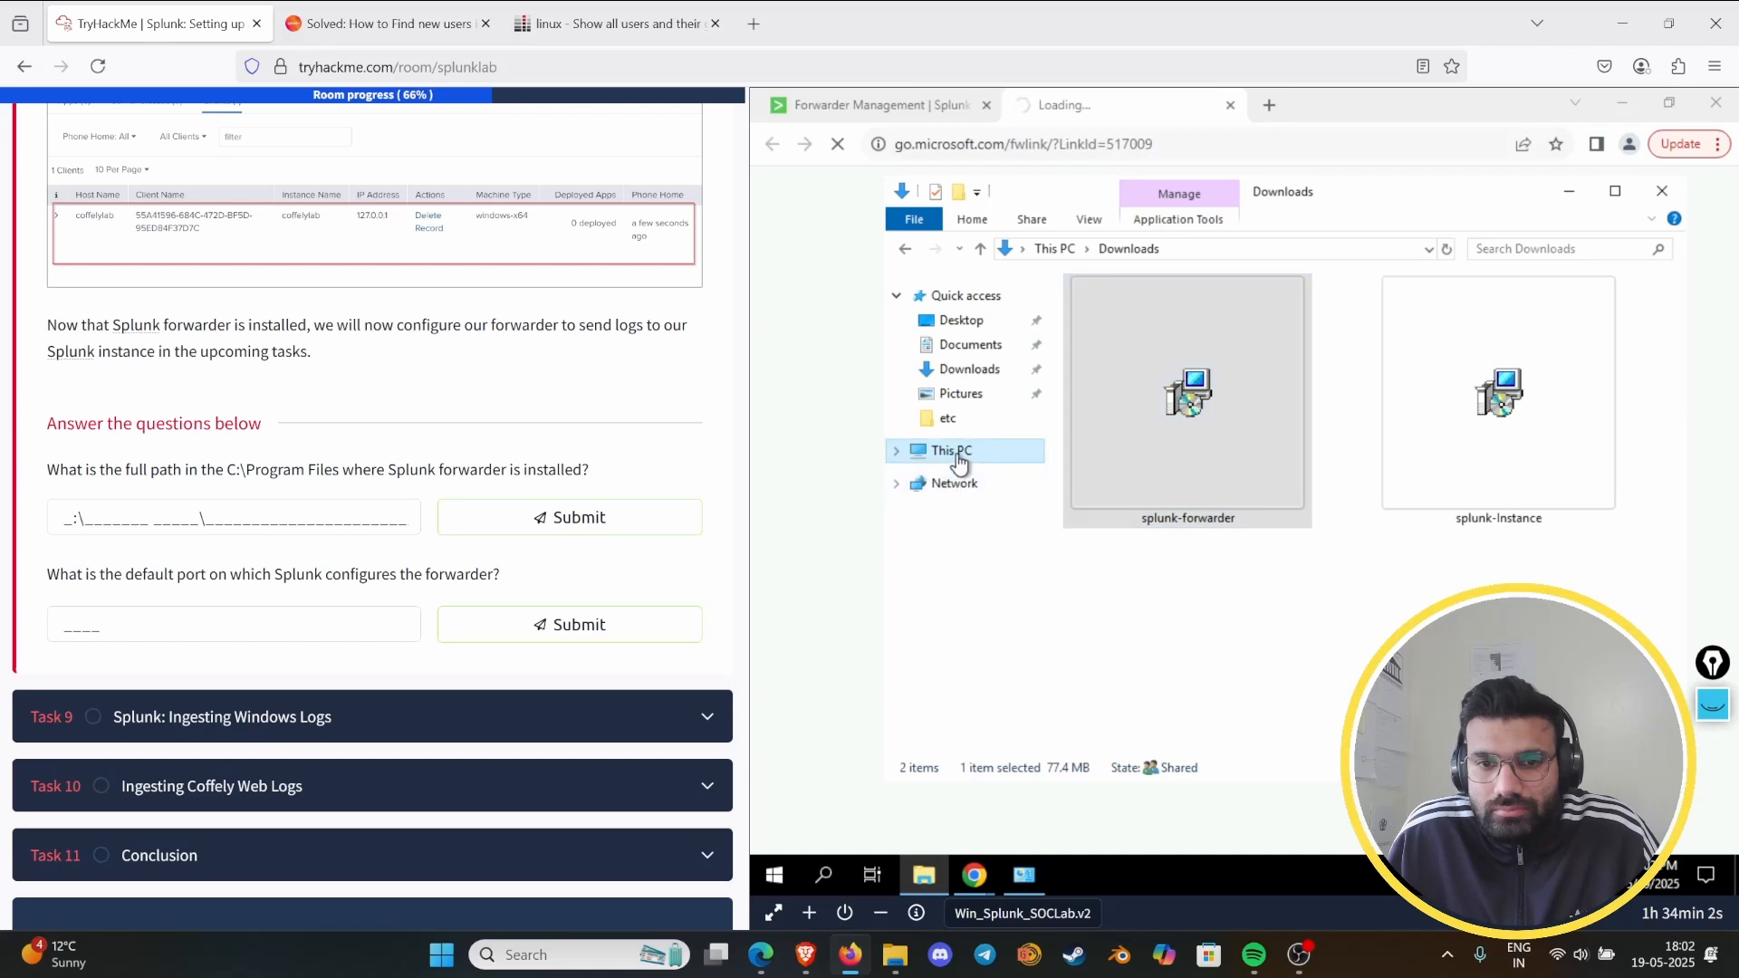
double_click(1157, 590)
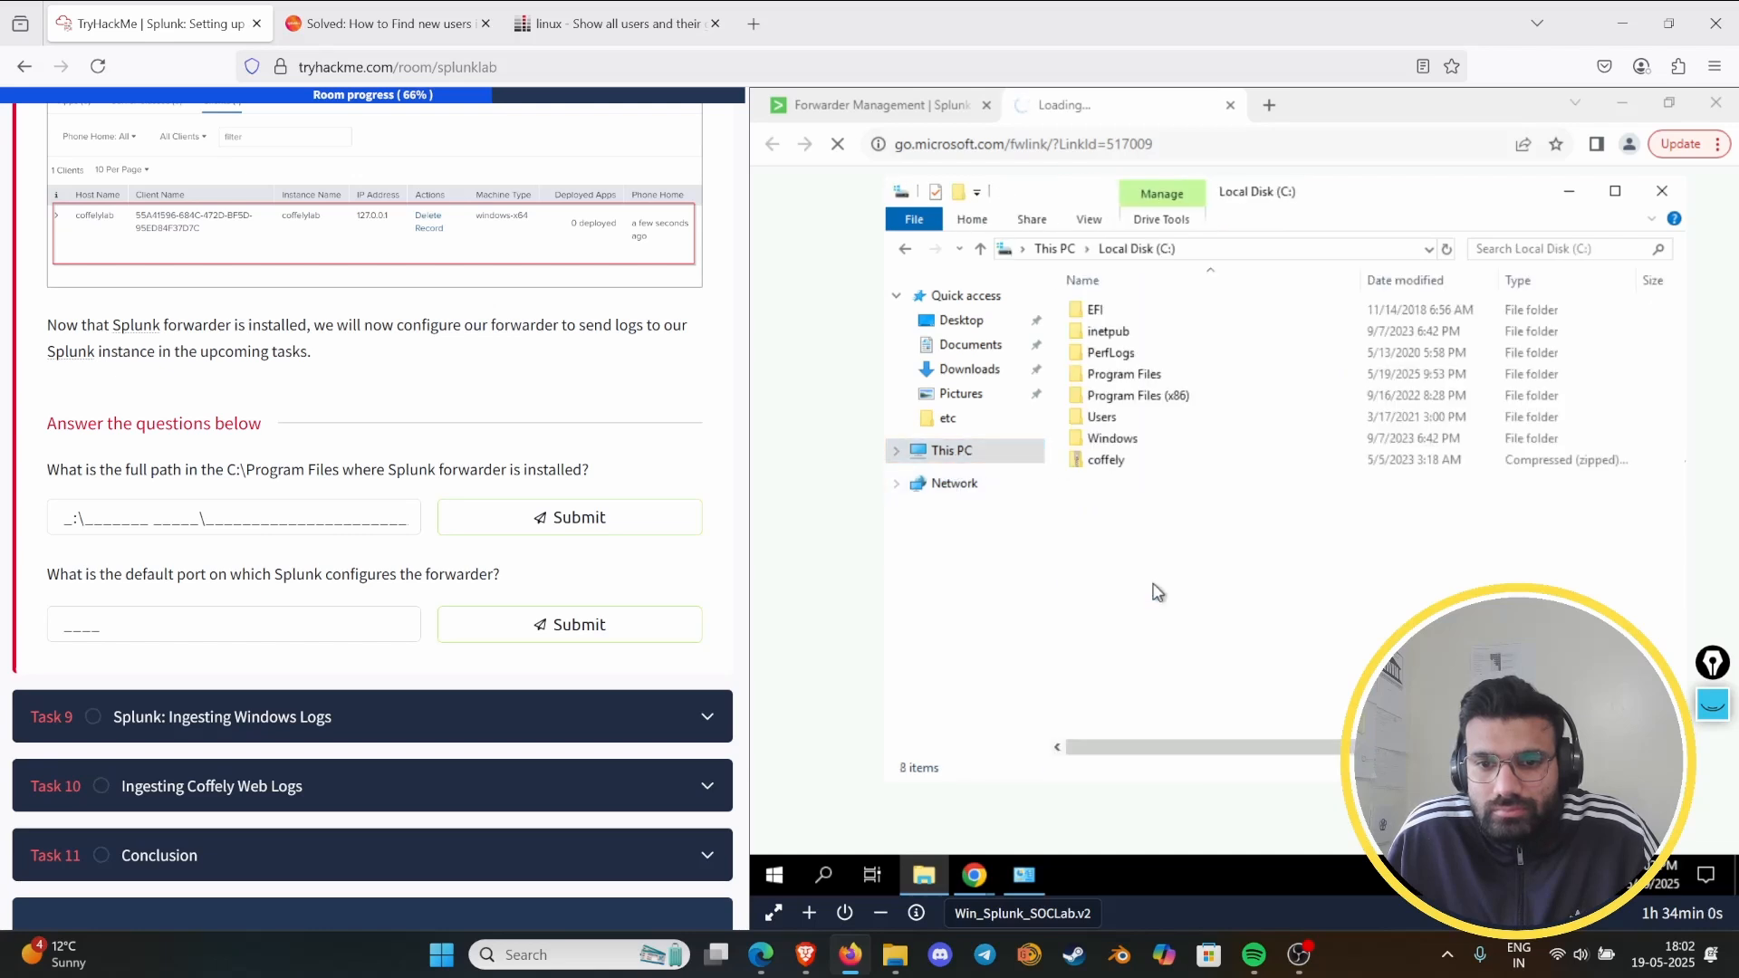
double_click(1126, 375)
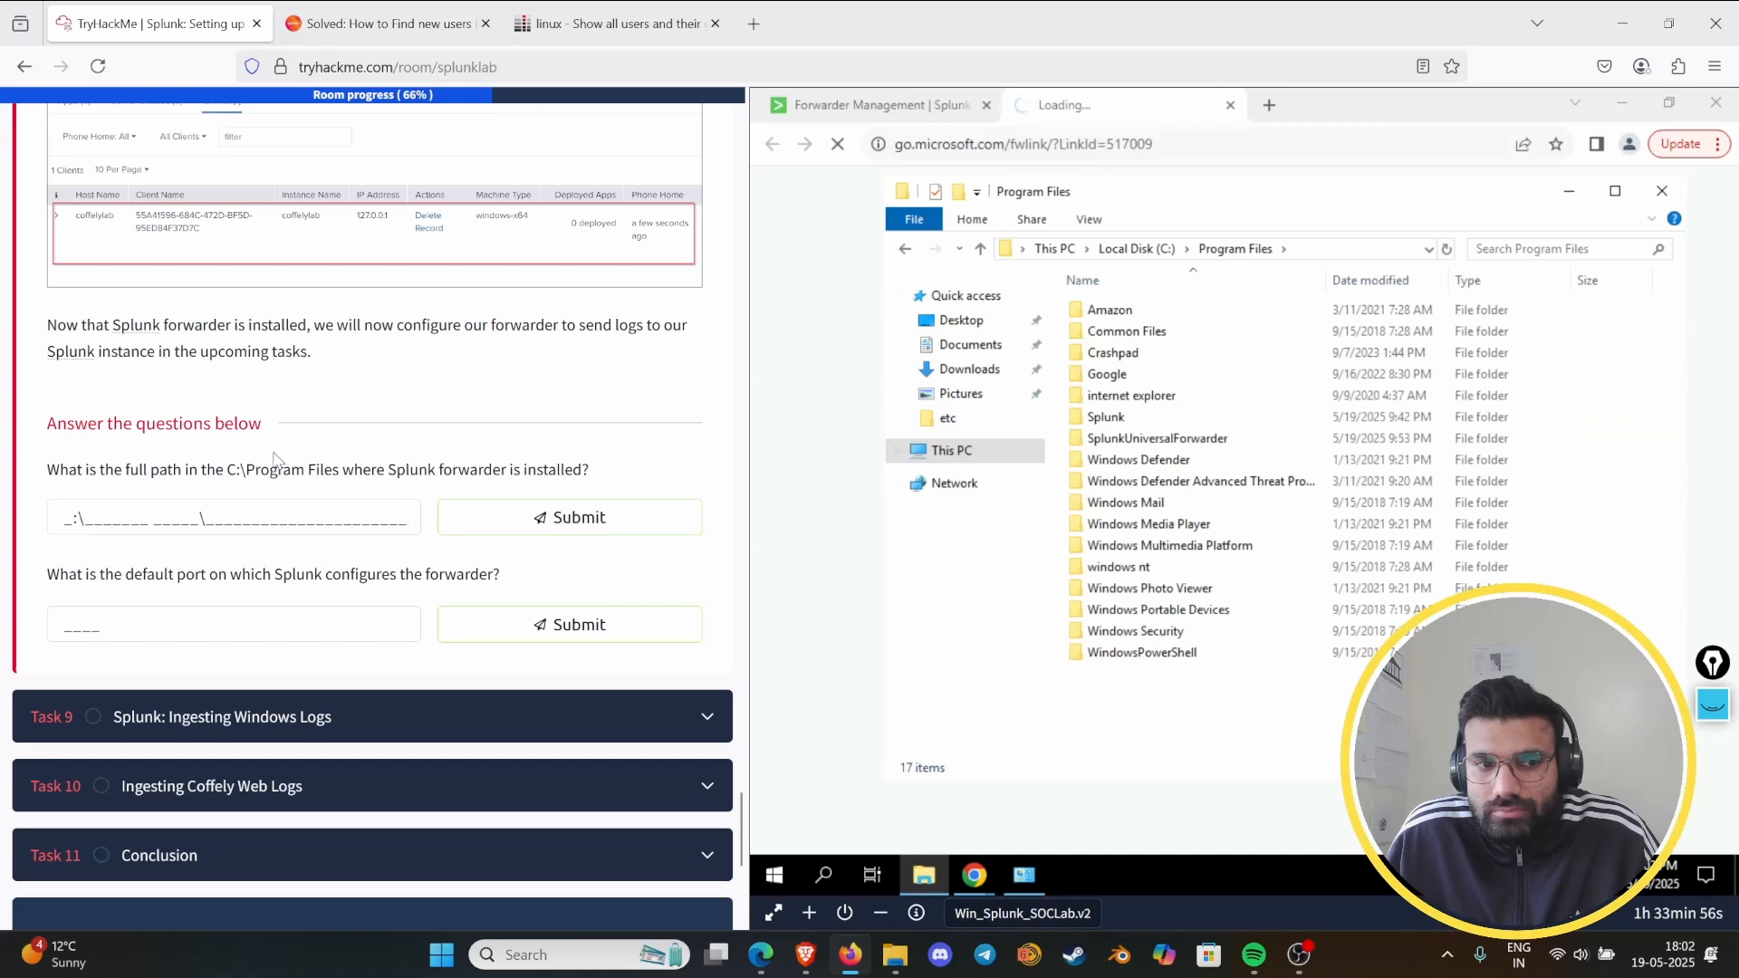
- Copy C:\Program Files from the Task 8 question and start the installation path answer with C:\Program Files\
left_click_drag(342, 472, 231, 479)
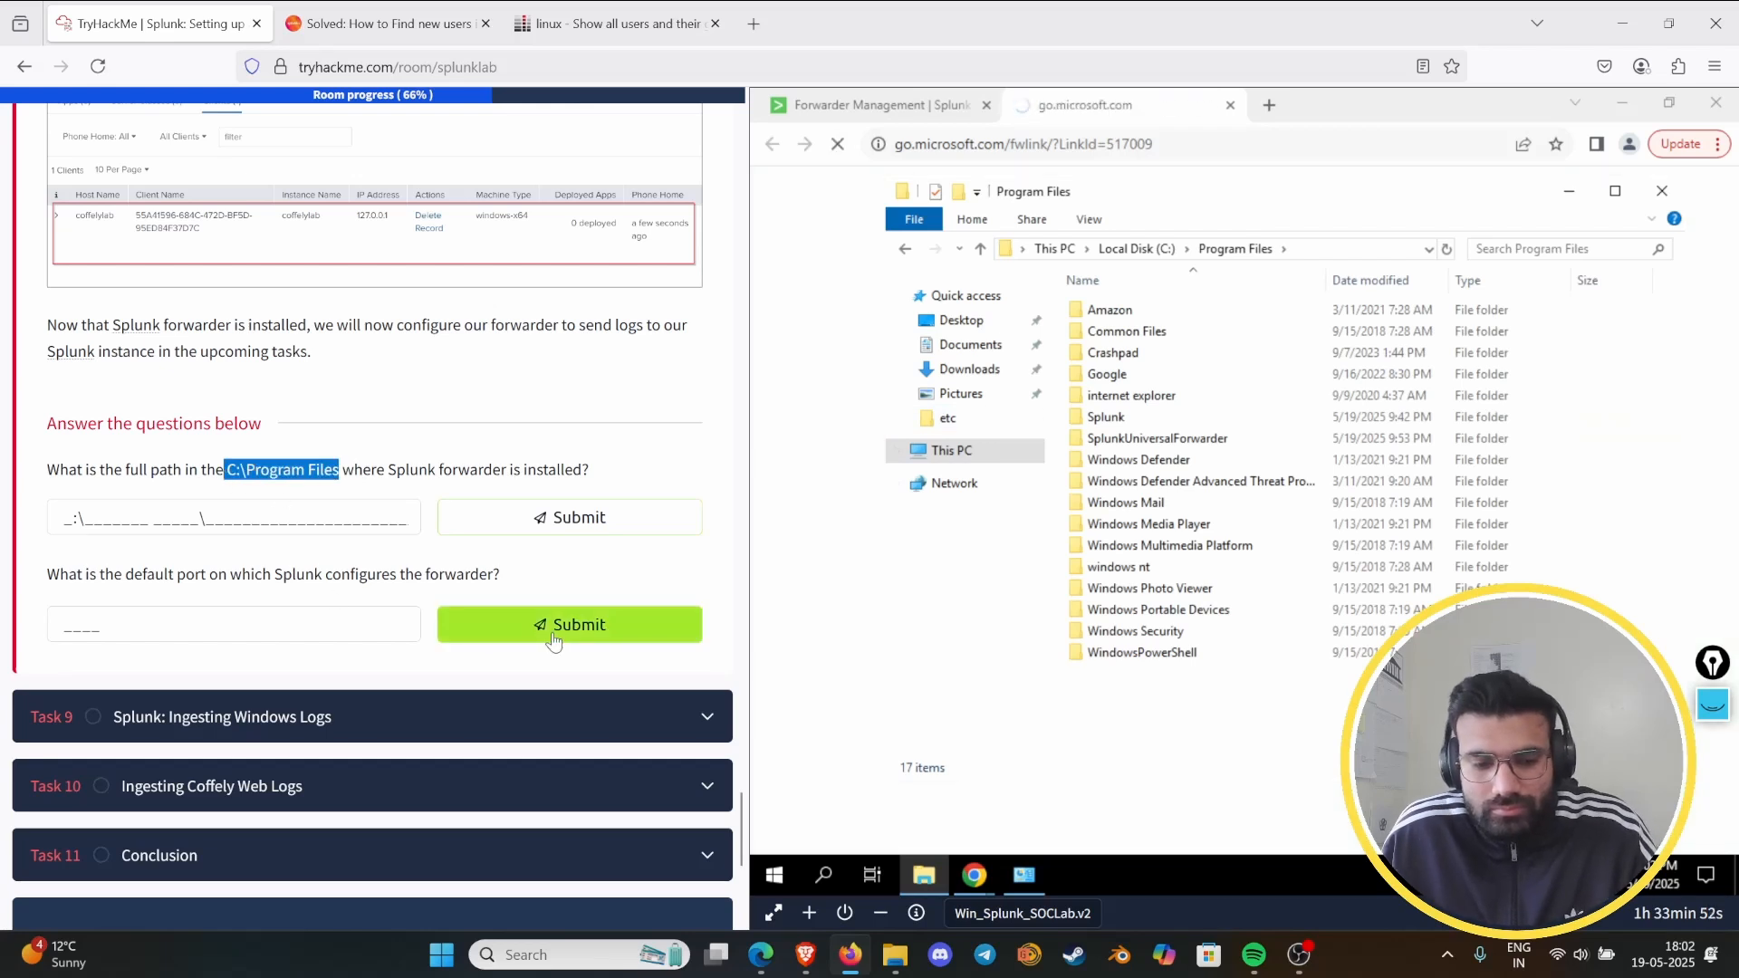
left_click(280, 519)
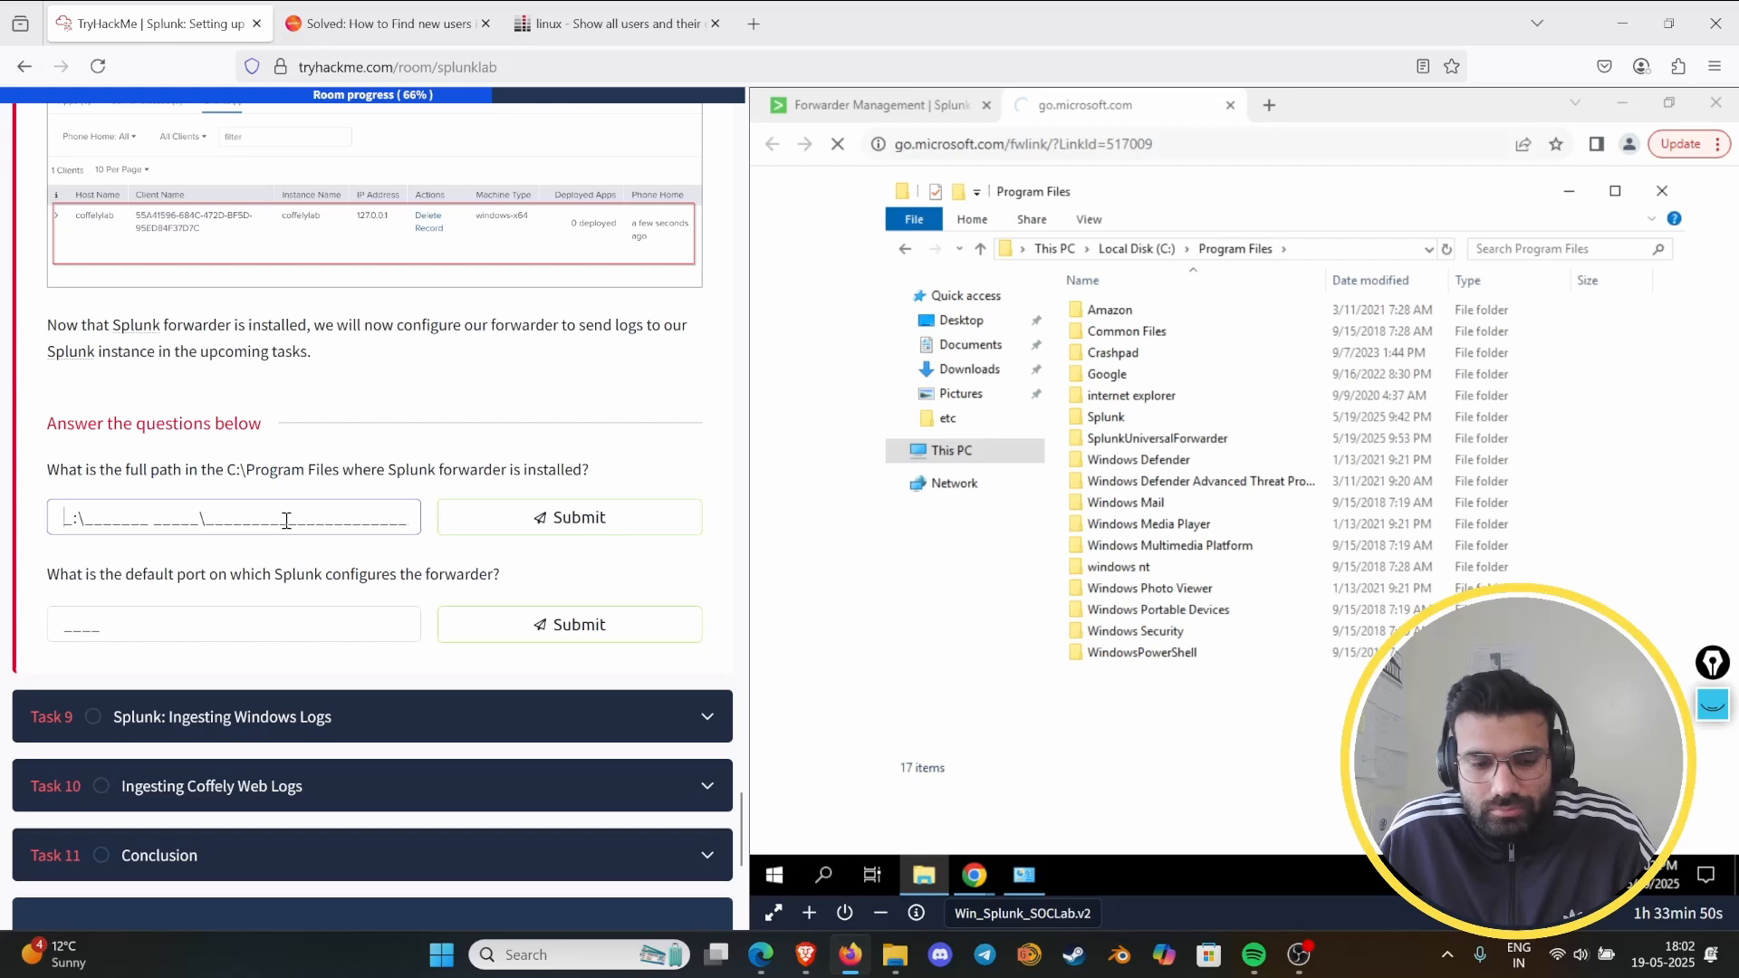
type("C:\\Program Files")
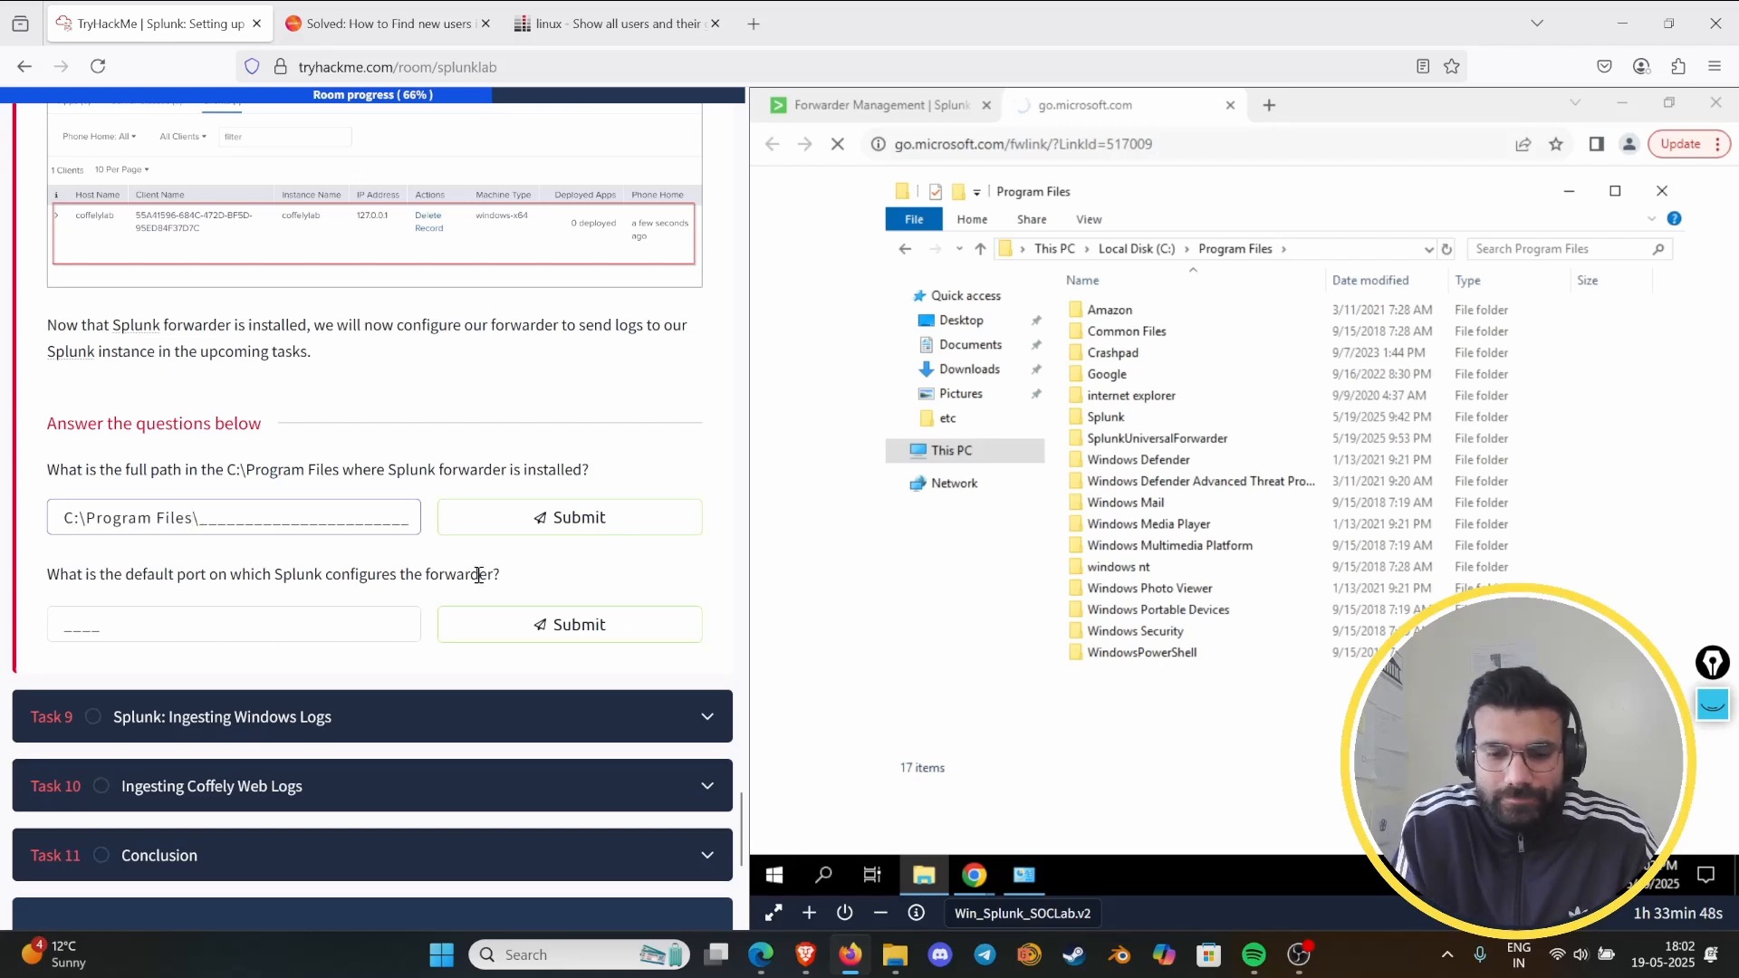
left_click(756, 503)
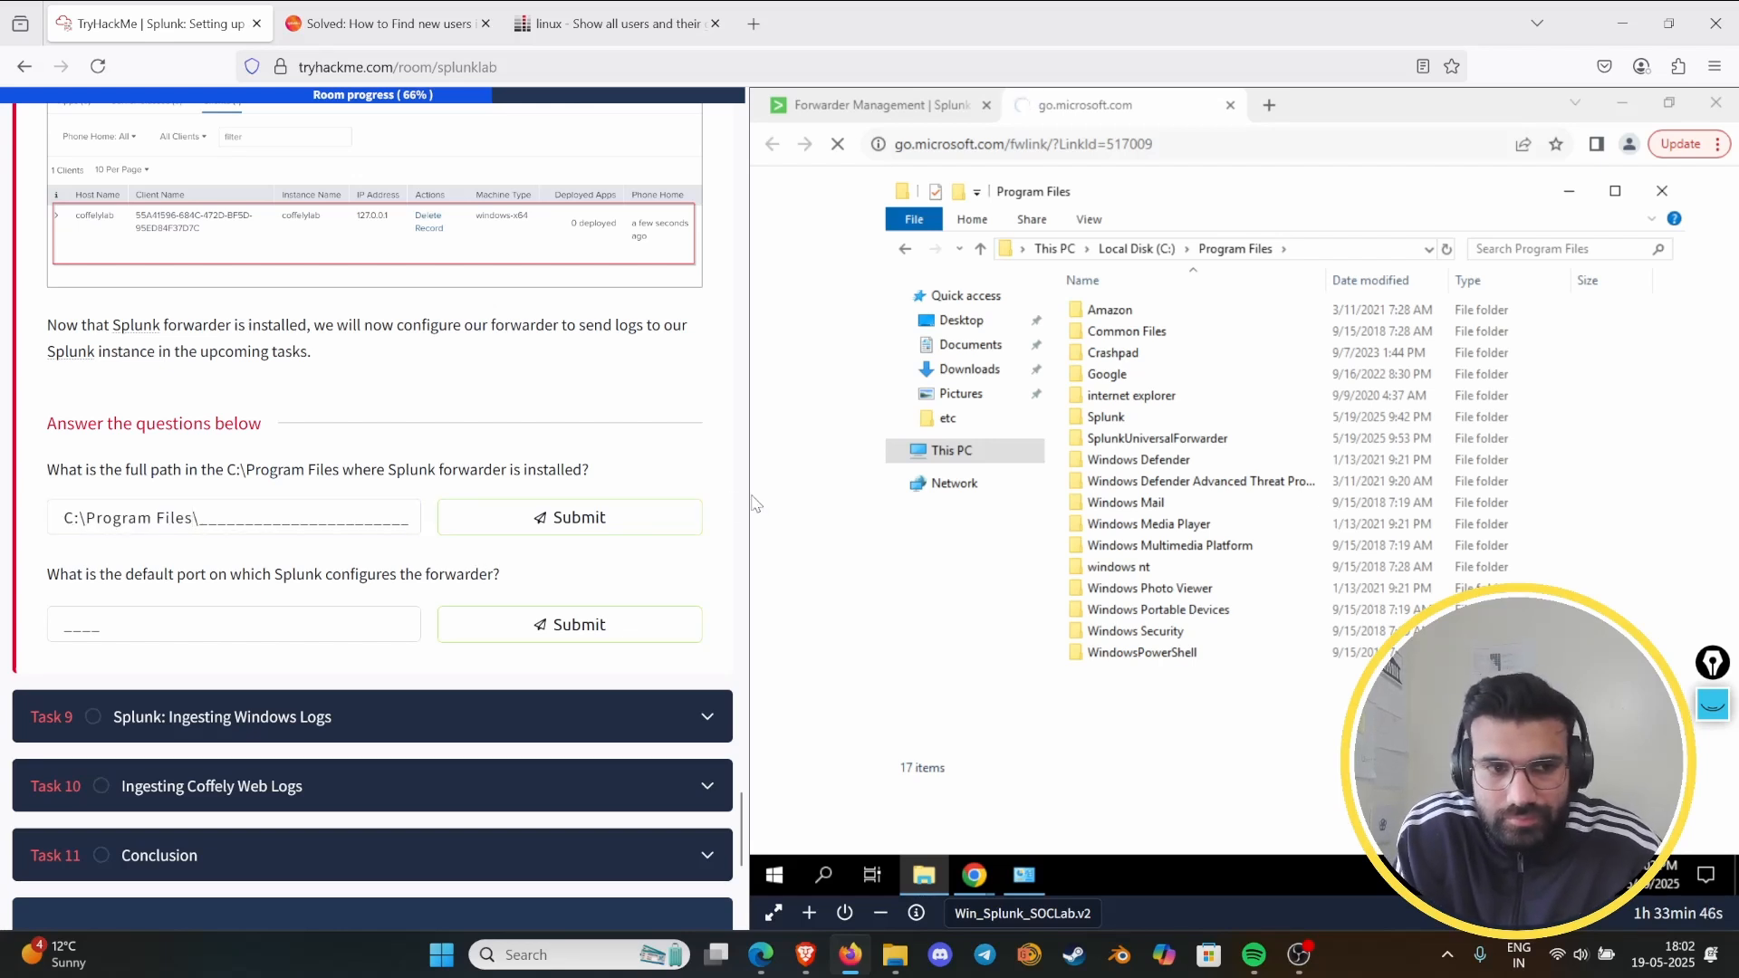
left_click(260, 509)
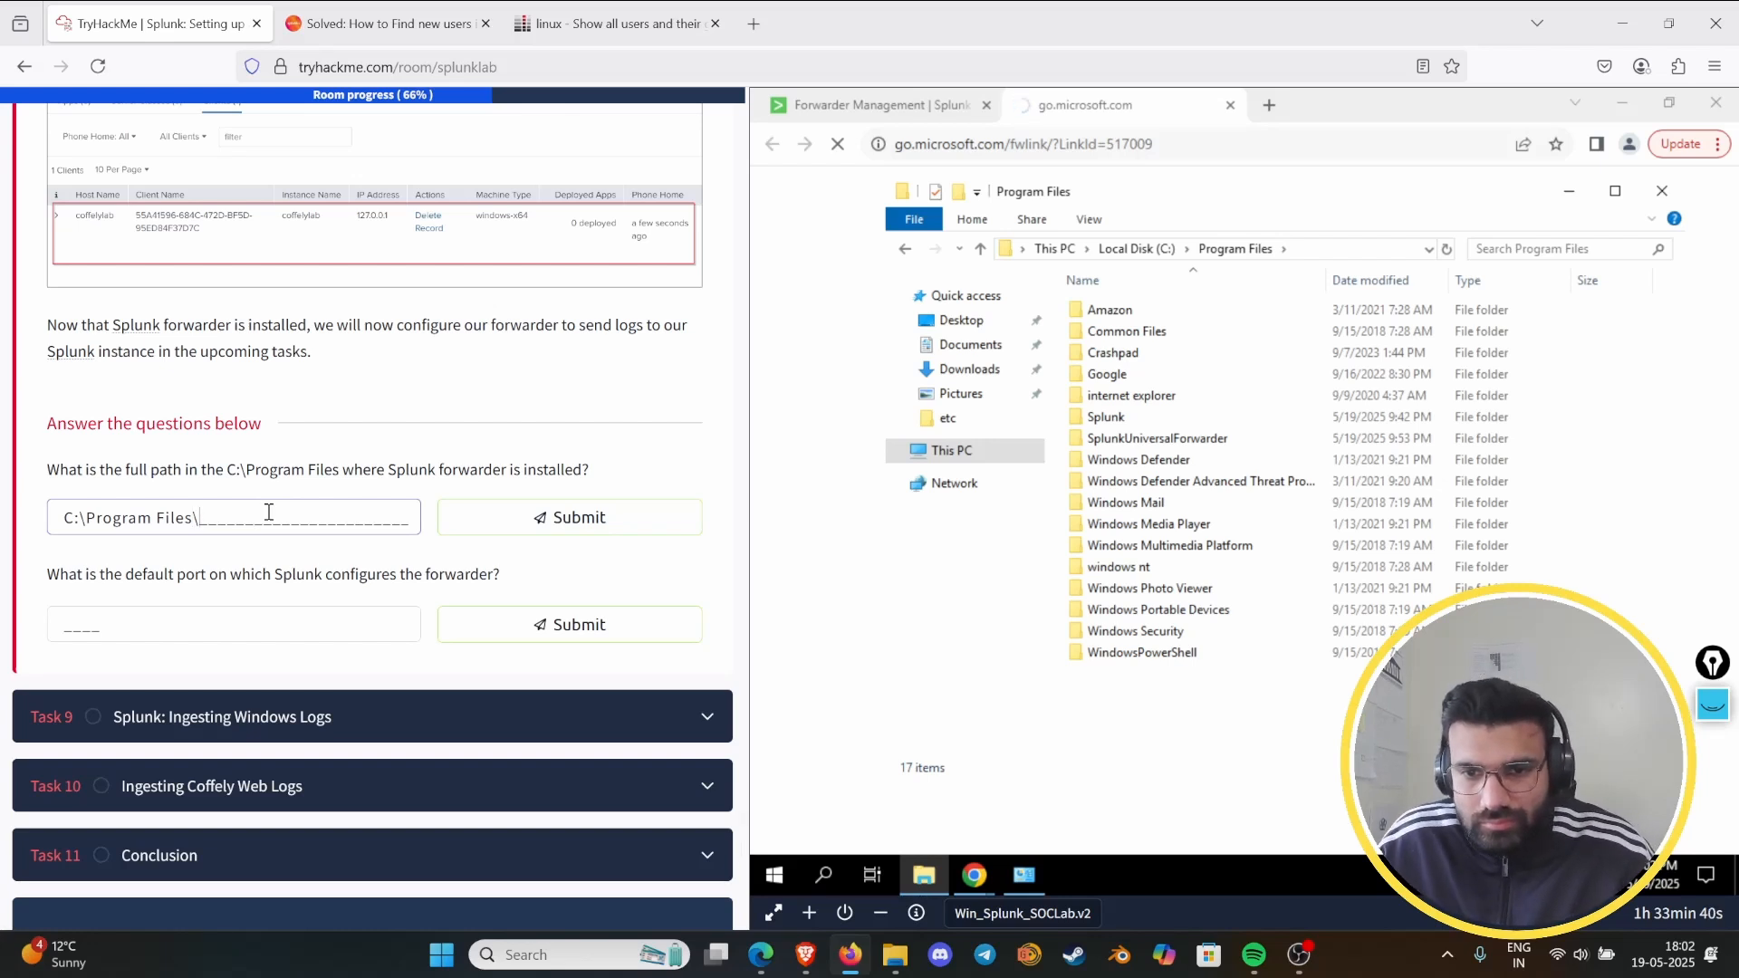
- Open the SplunkUniversalForwarder folder inside the virtual machine's Program Files
left_click(1239, 671)
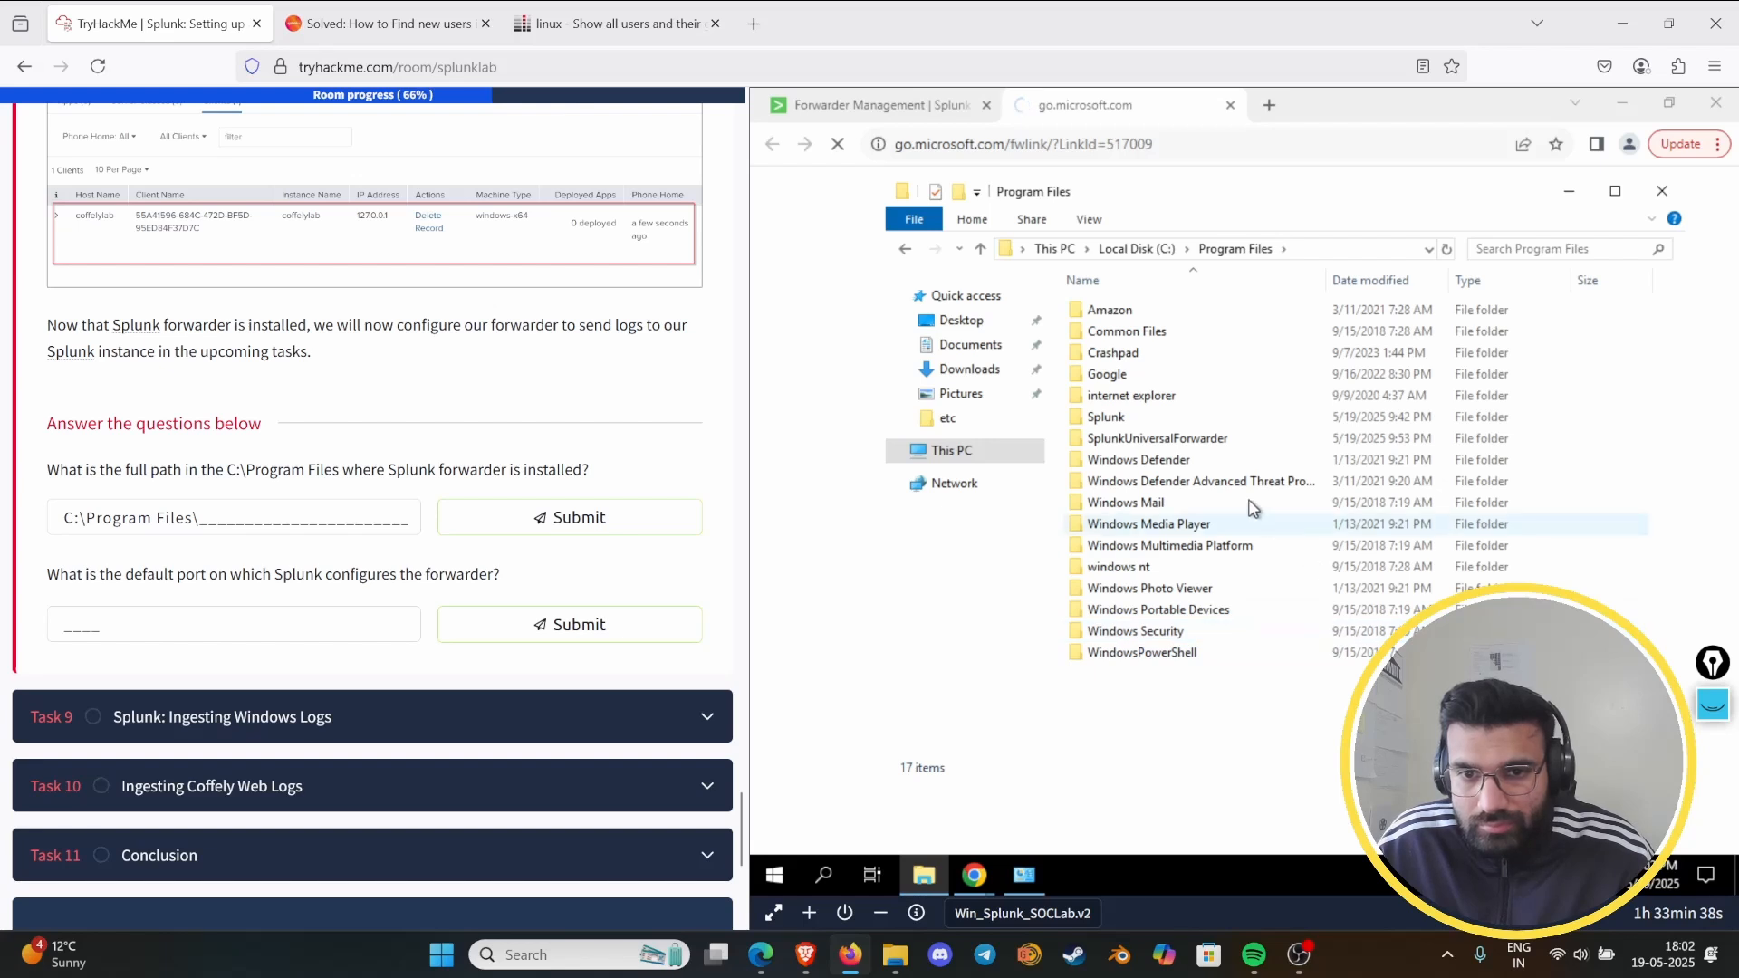
left_click(1225, 444)
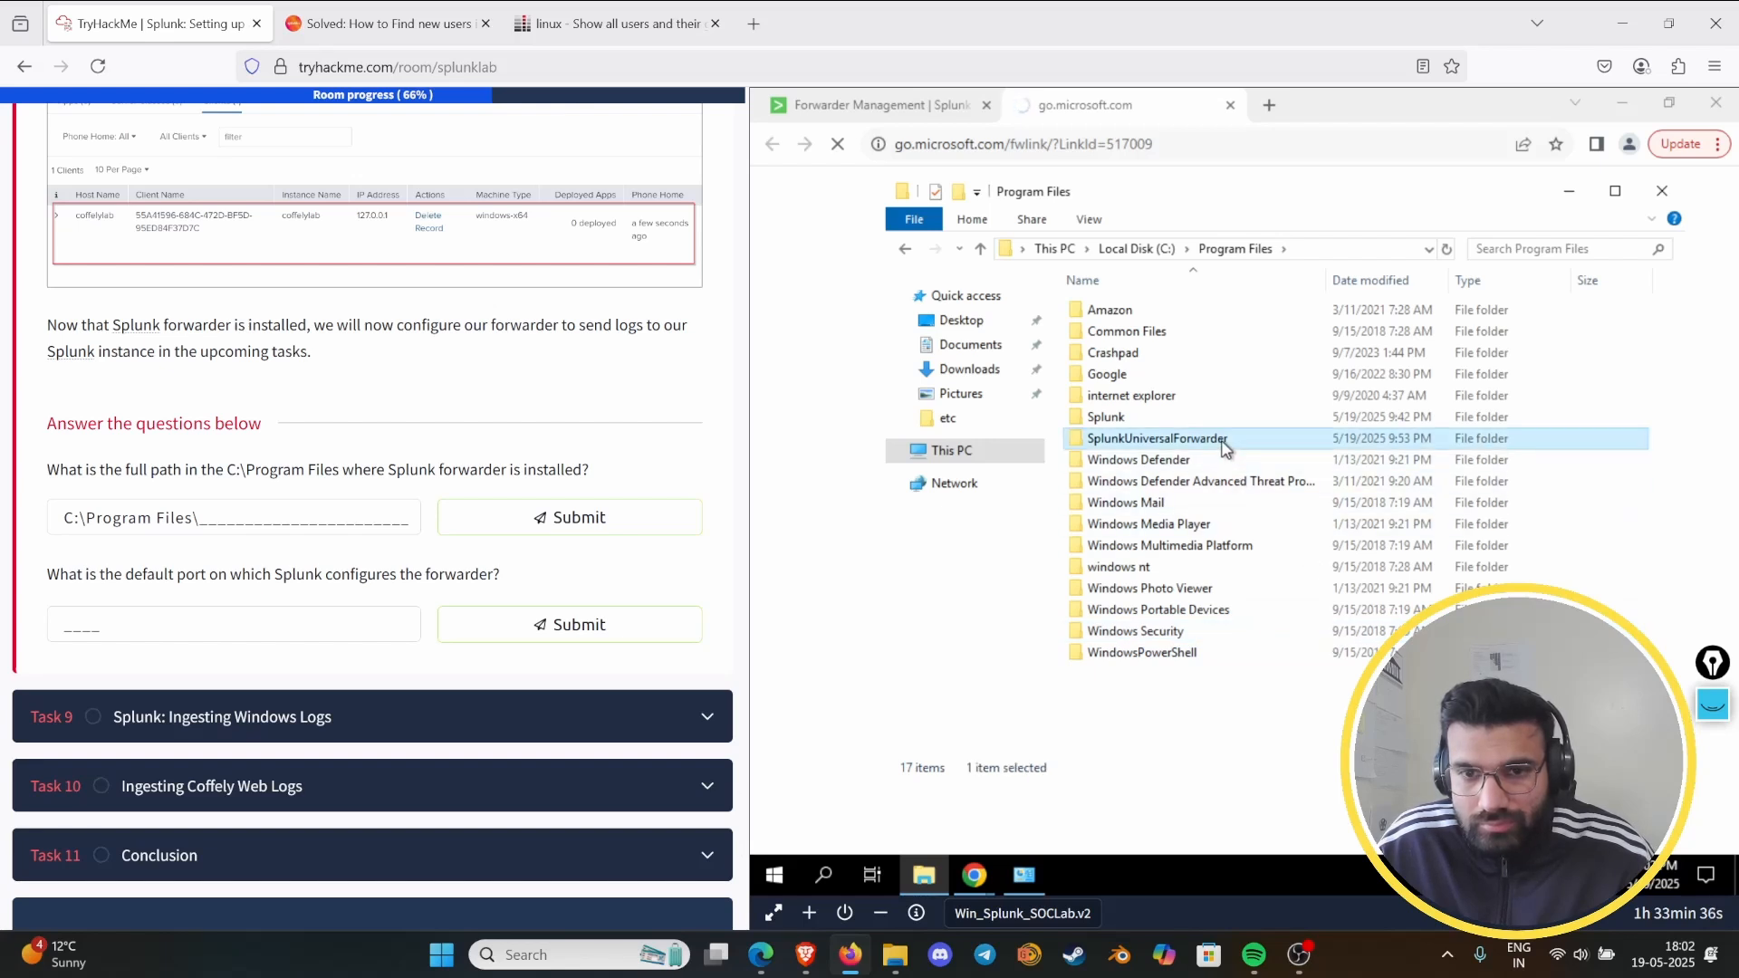
double_click(1232, 441)
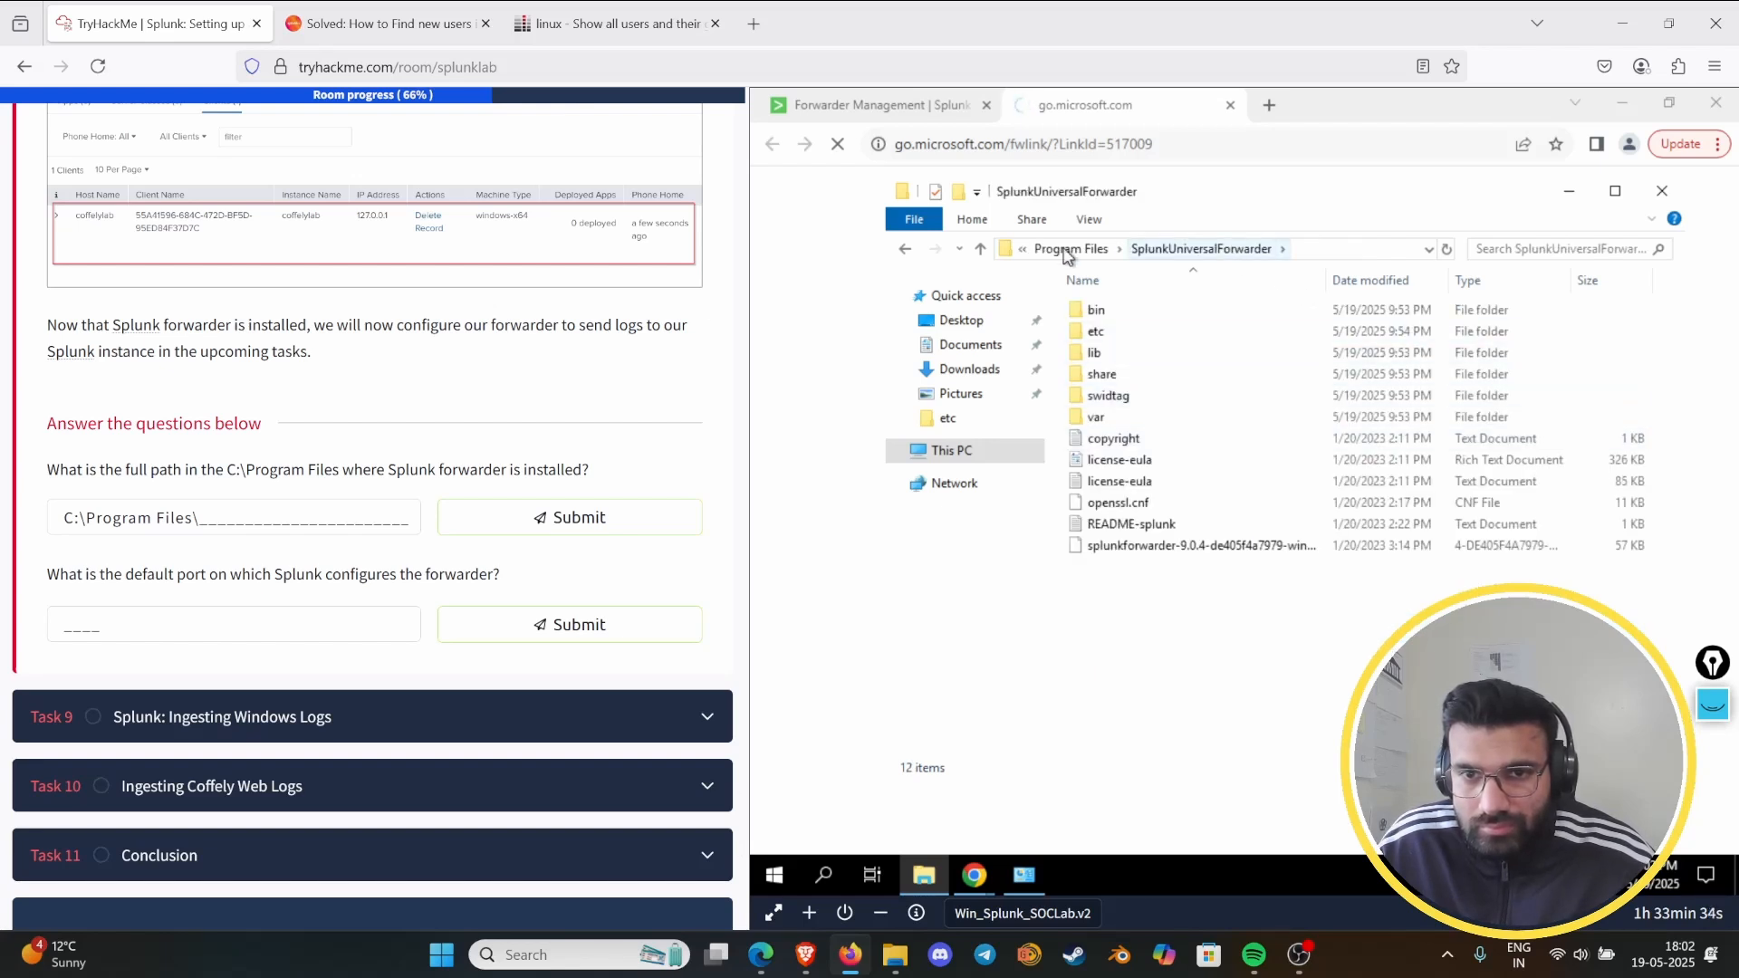
- Complete the installation path answer as C:\Program Files\SplunkUniversalForwarder and submit it
left_click(214, 516)
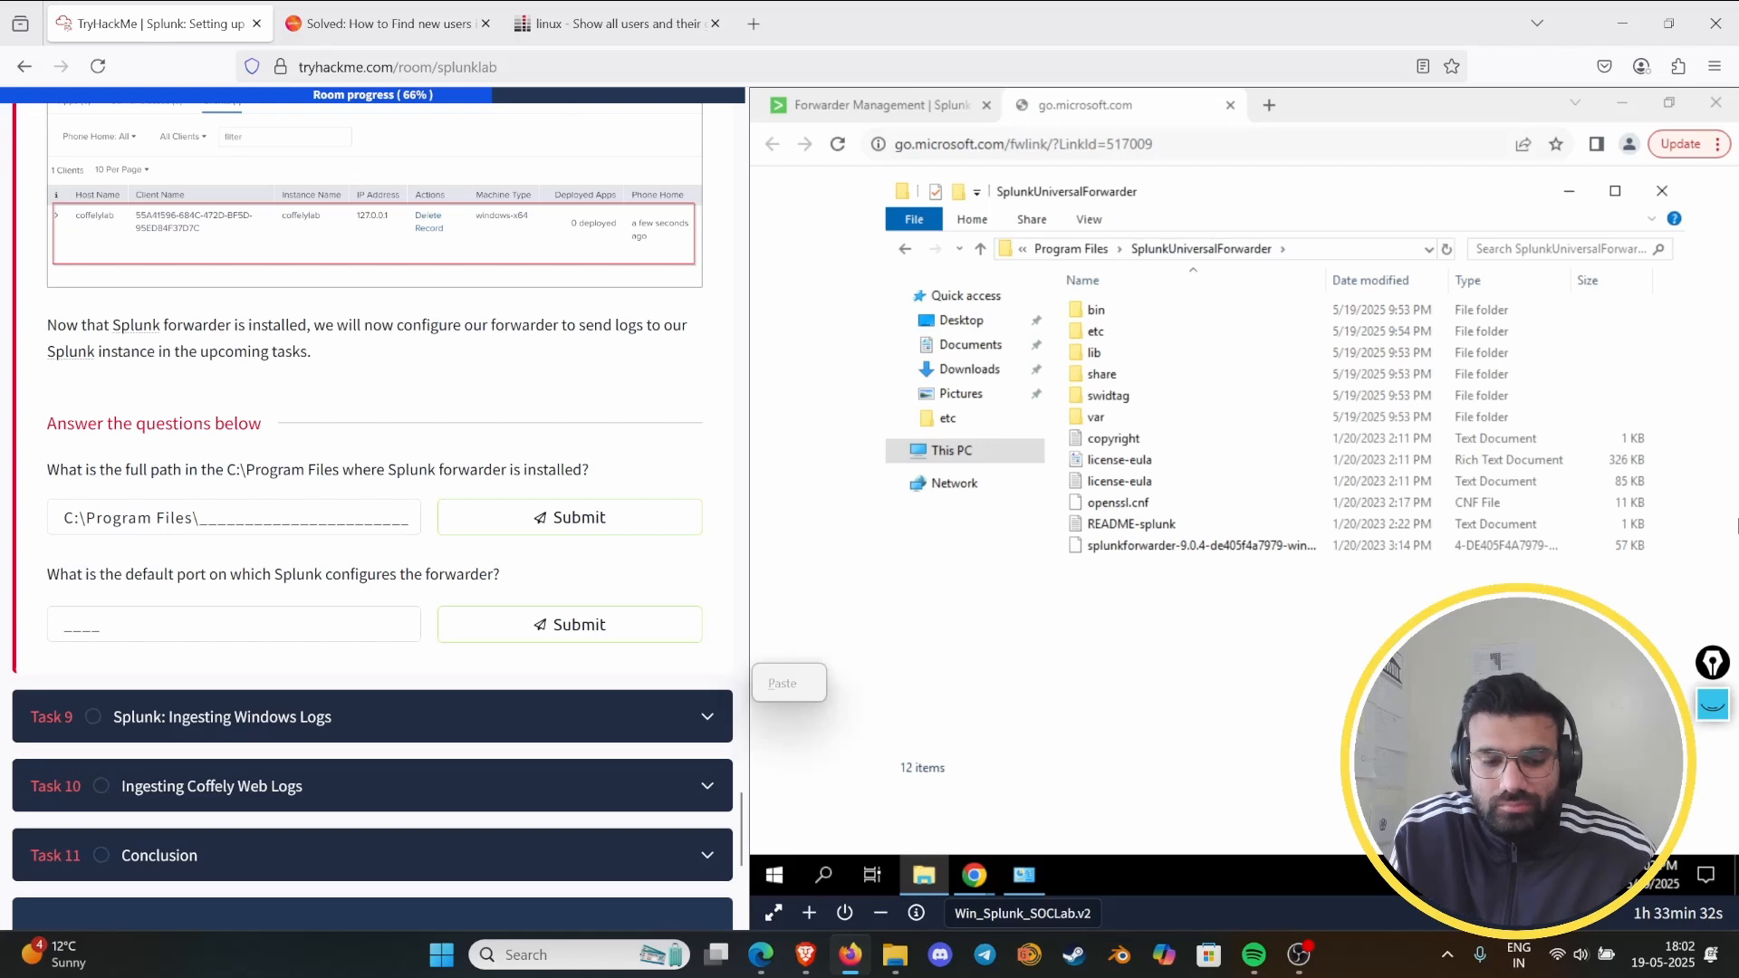
key("p")
key("l")
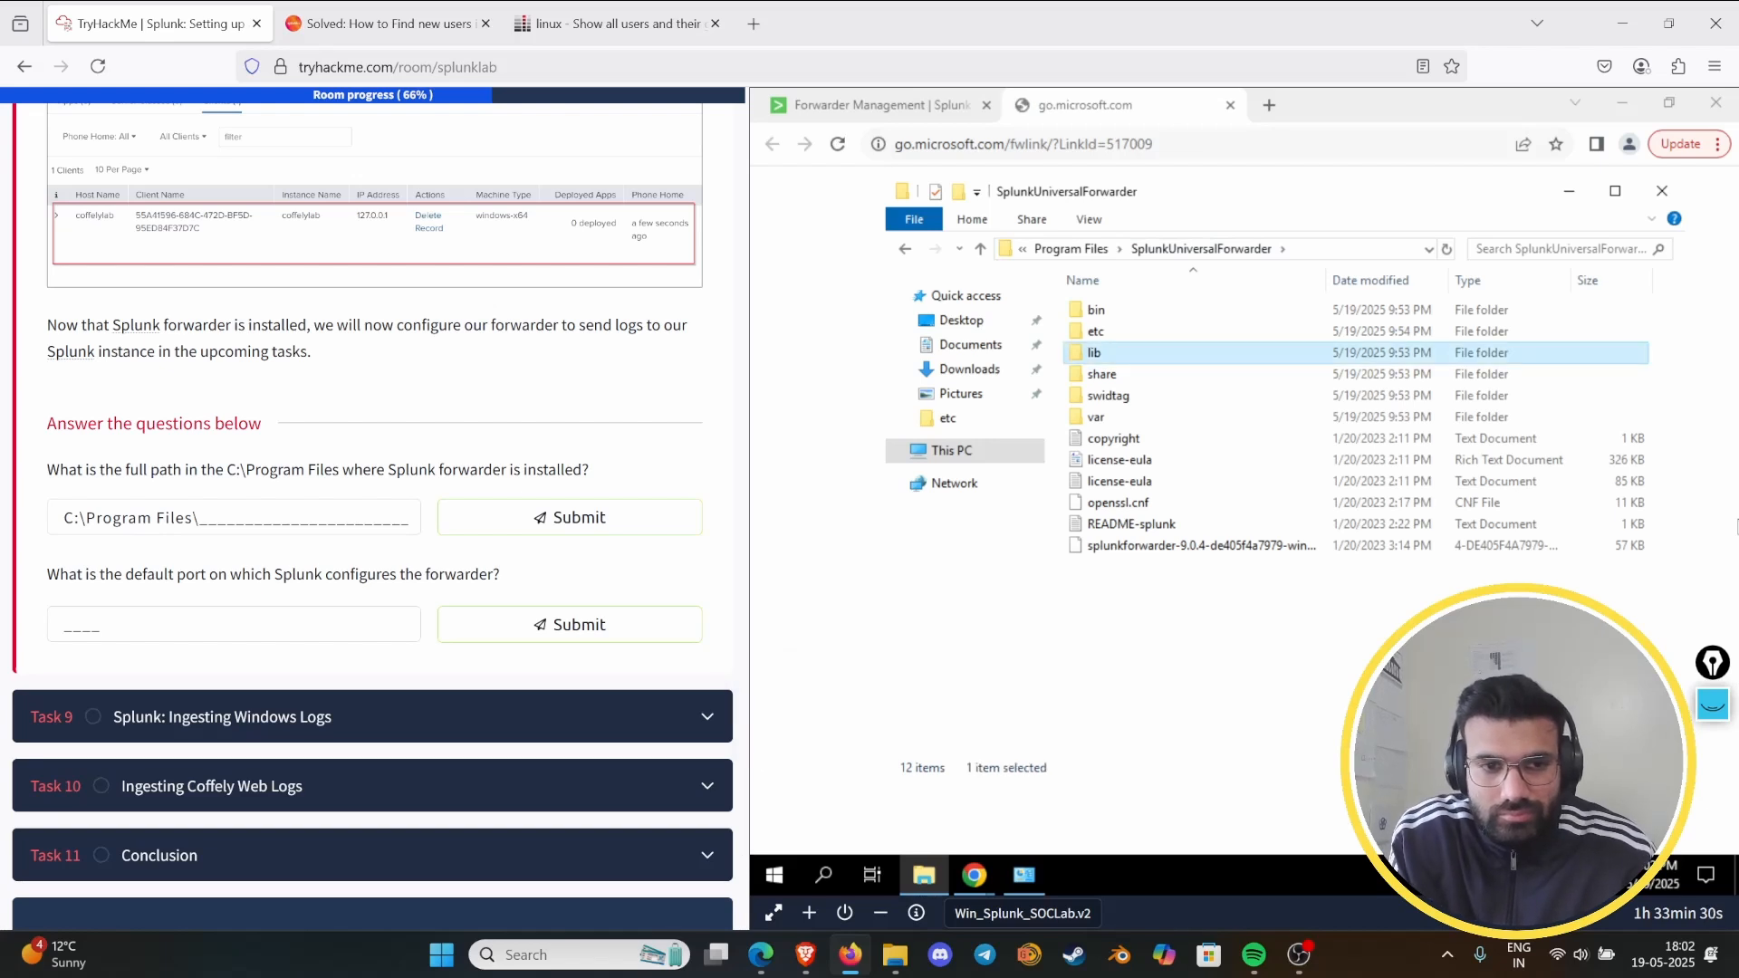
left_click(344, 514)
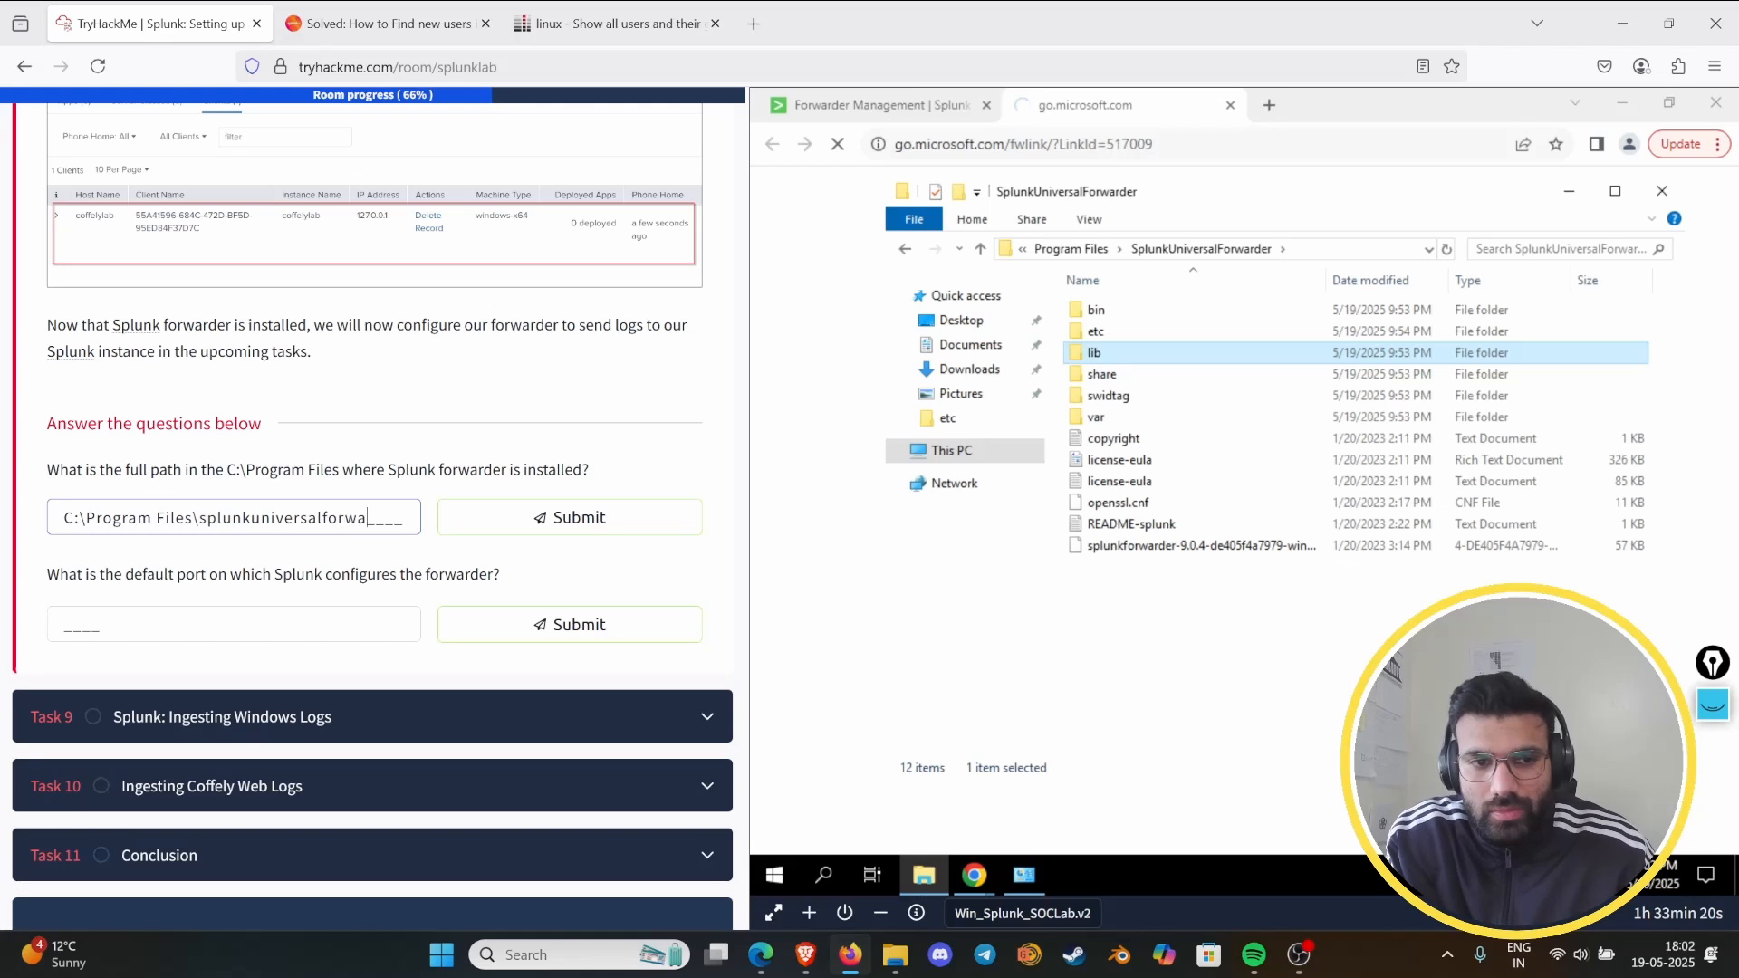
type("rde")
key("Return")
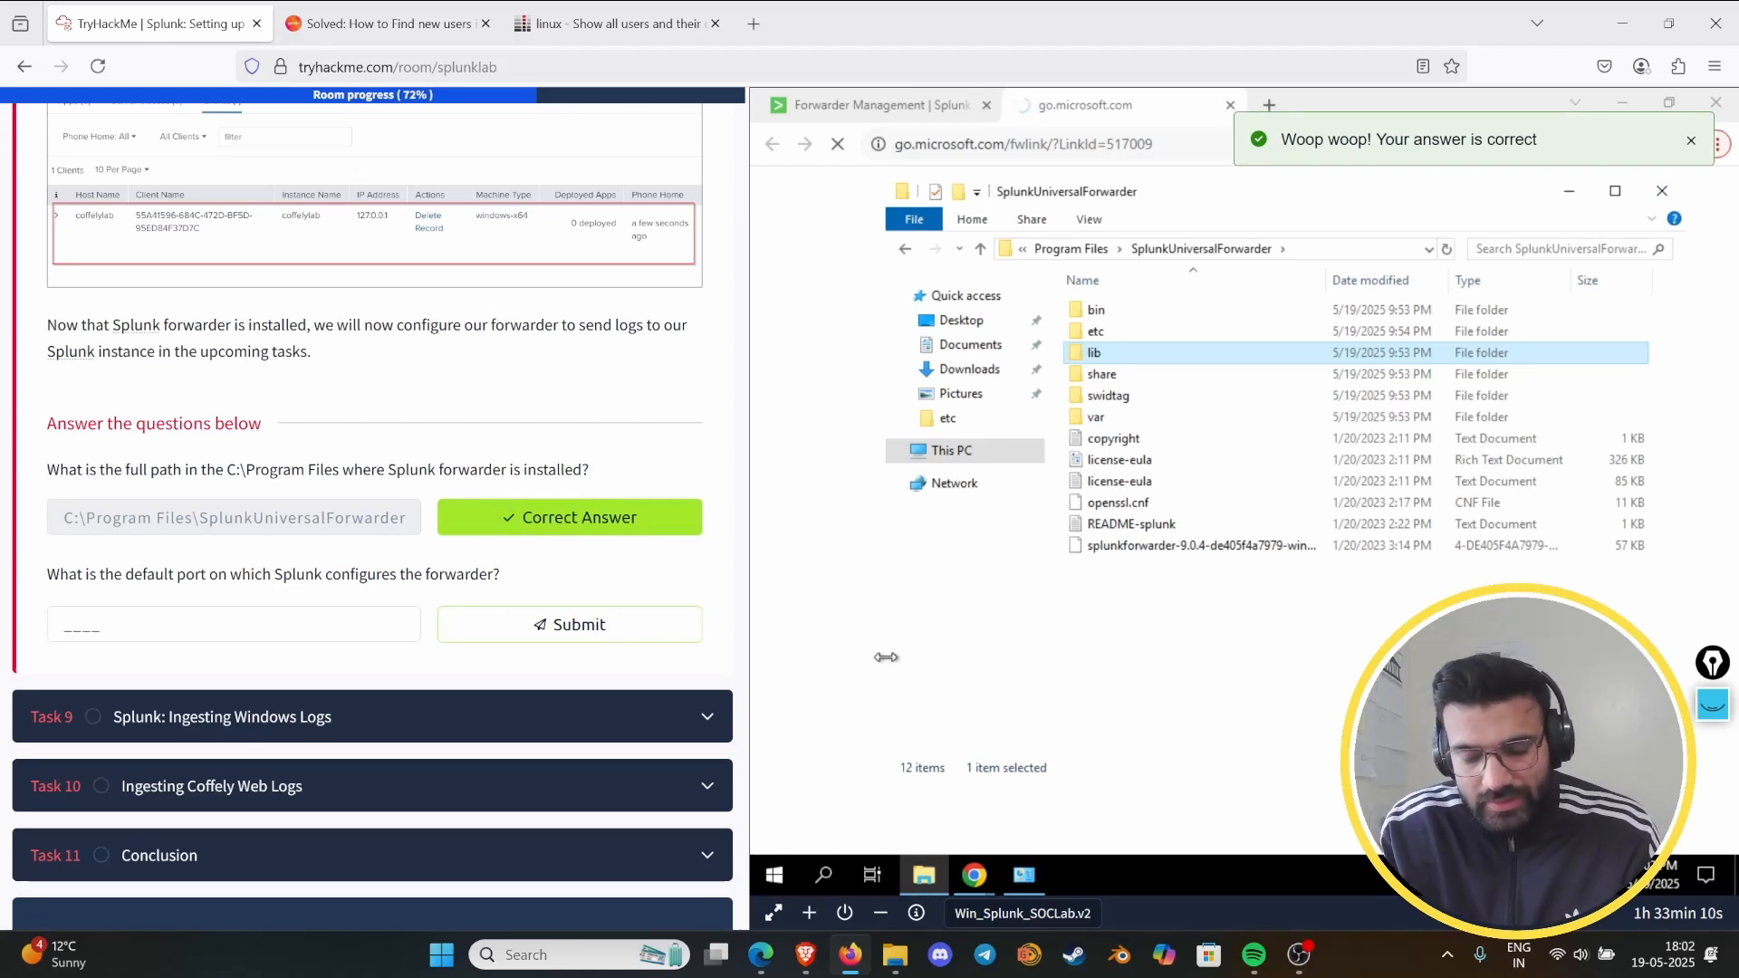
- Check the receiving indexer instructions for the default port, and submit 9997 as the second Task 8 answer
scroll(419, 436, "up", 10)
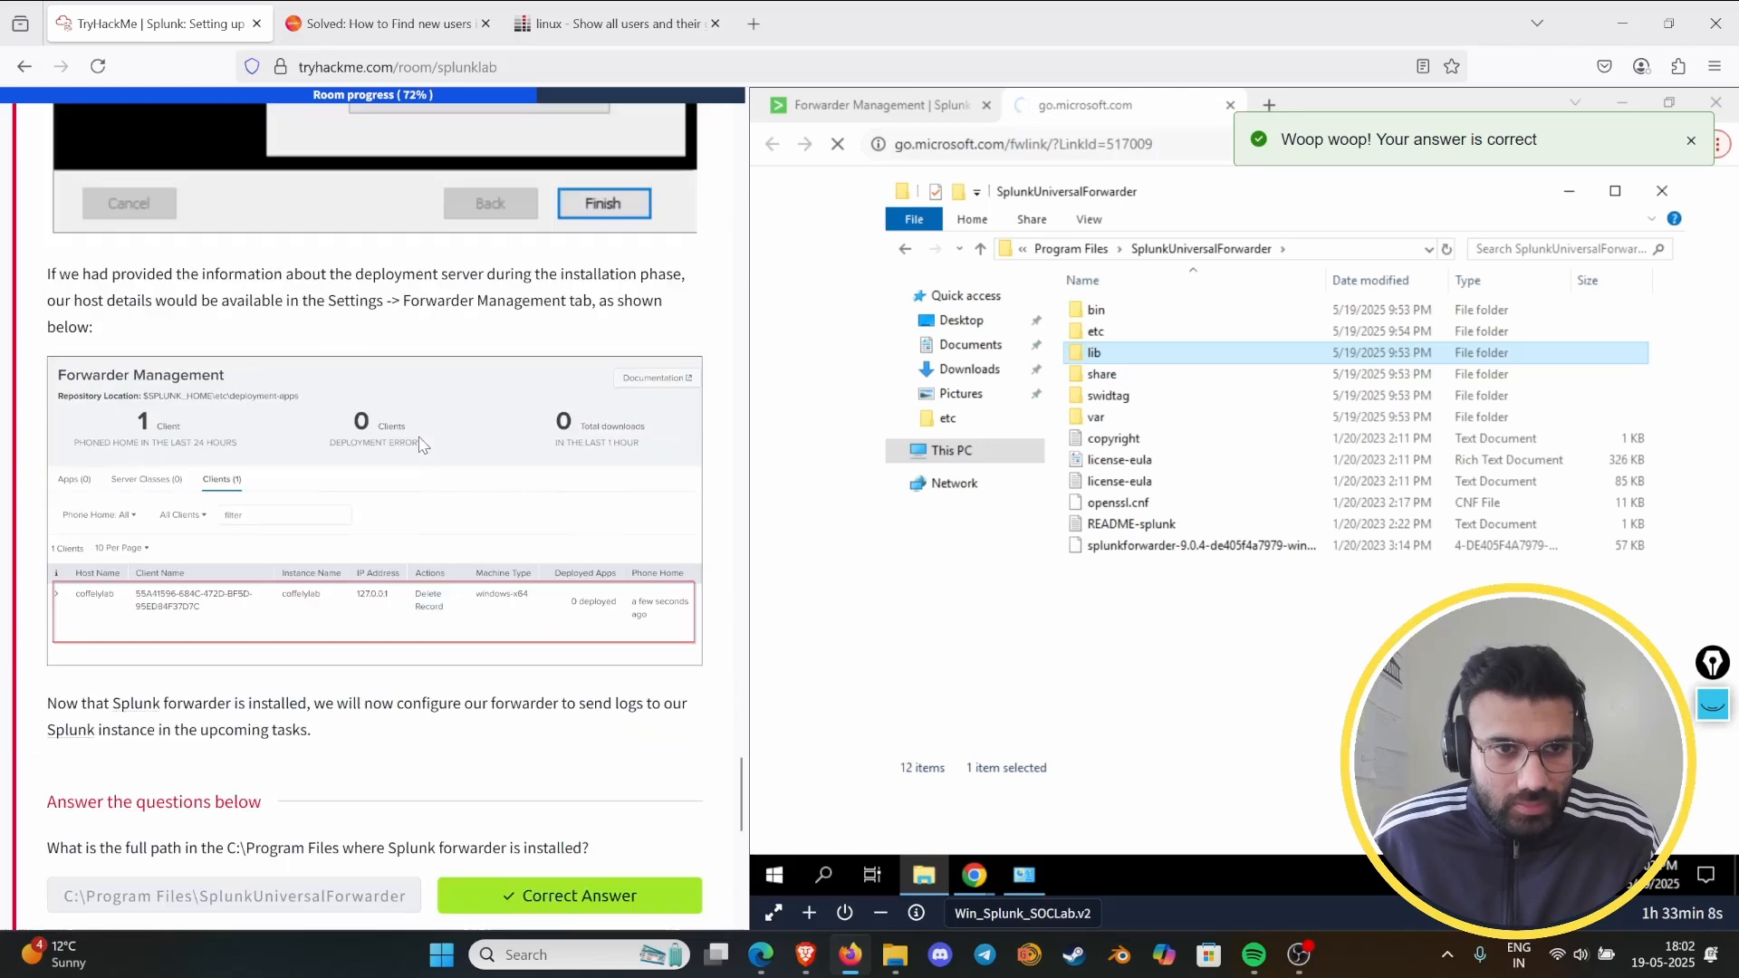
scroll(427, 444, "up", 8)
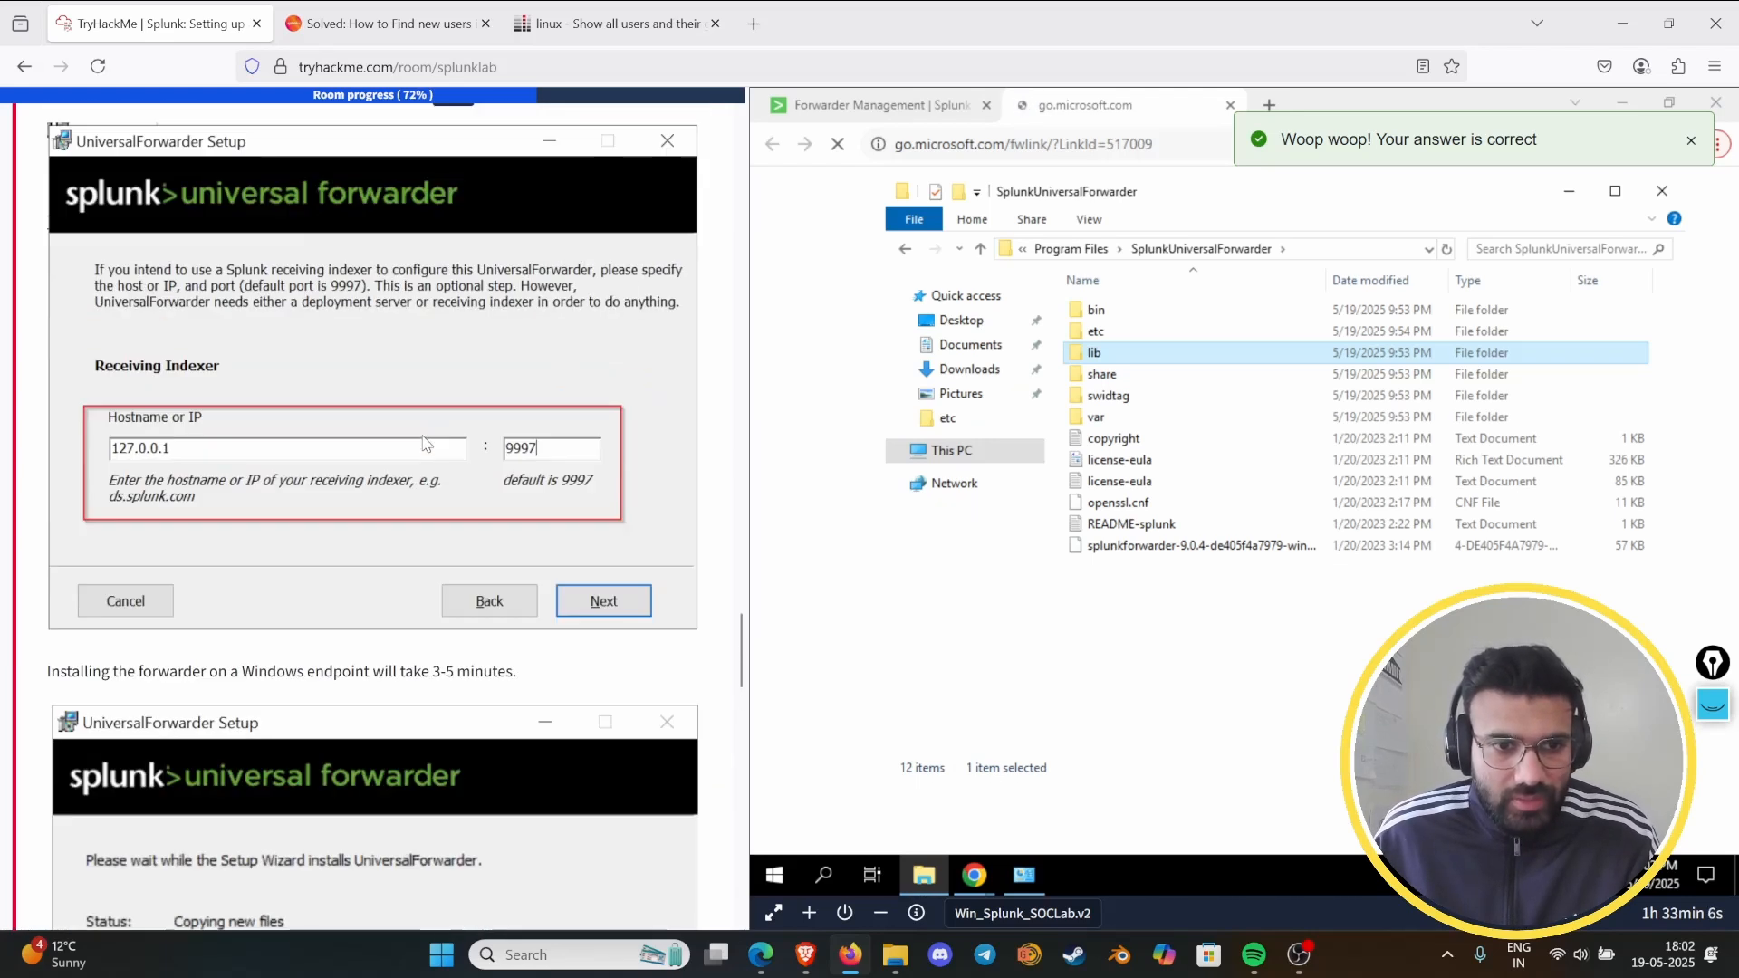
scroll(621, 567, "down", 15)
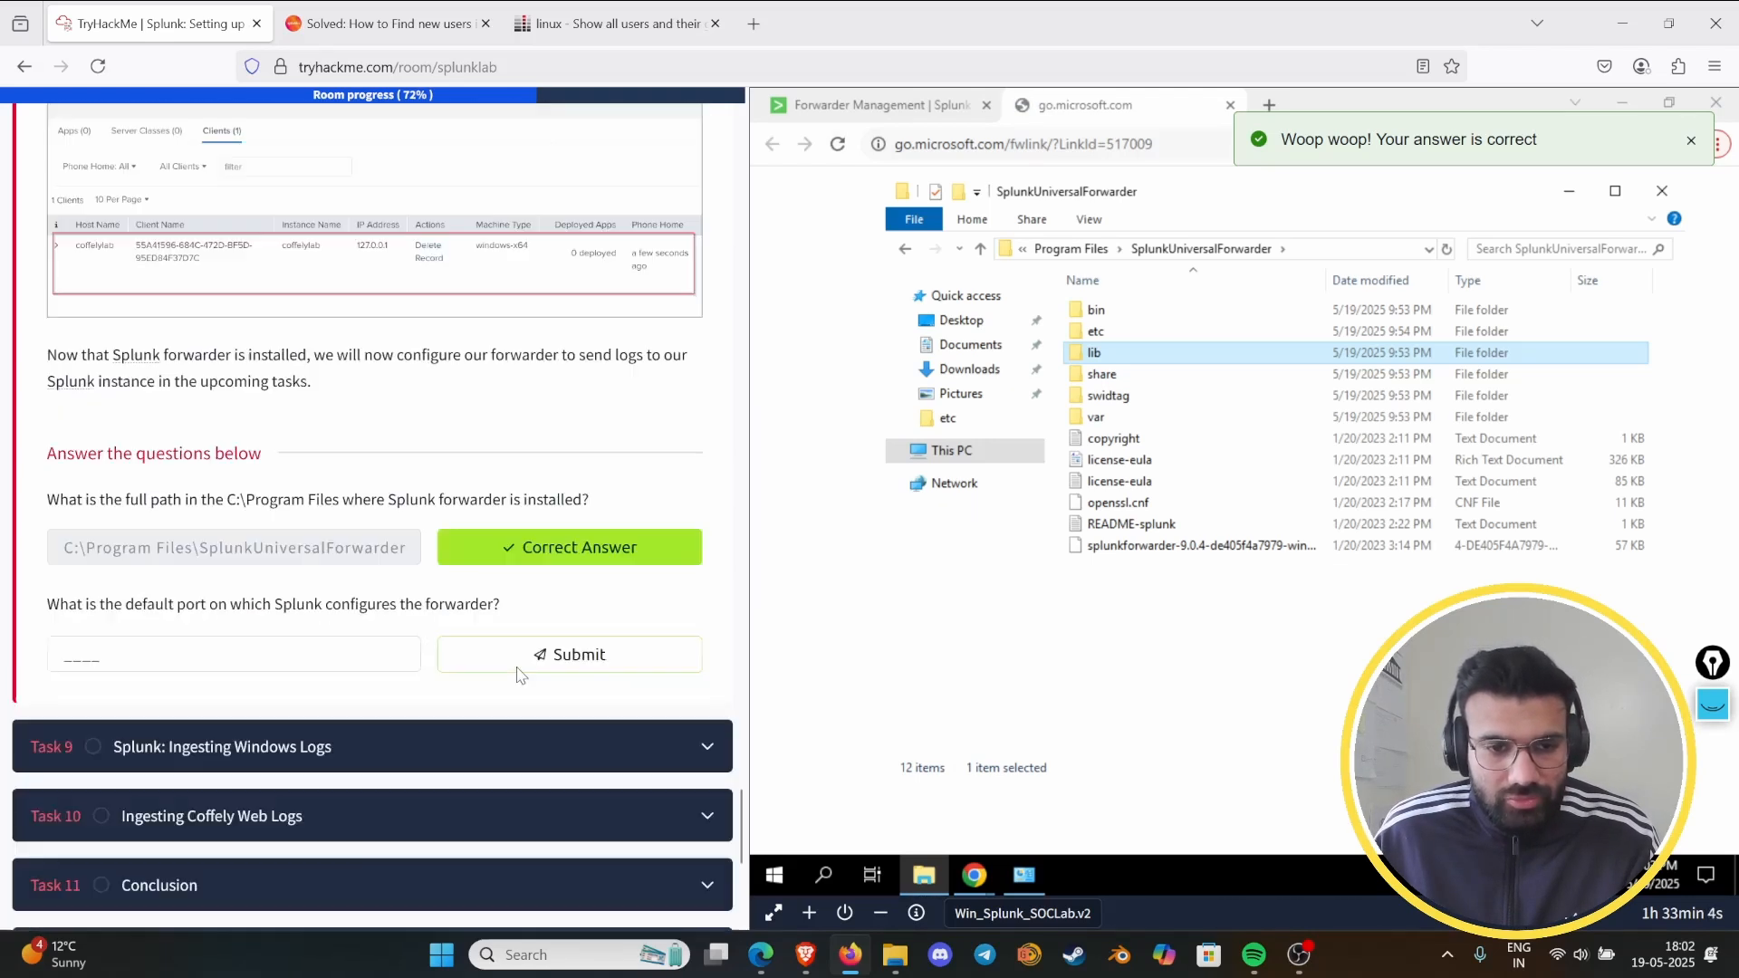
left_click(256, 625)
type("9")
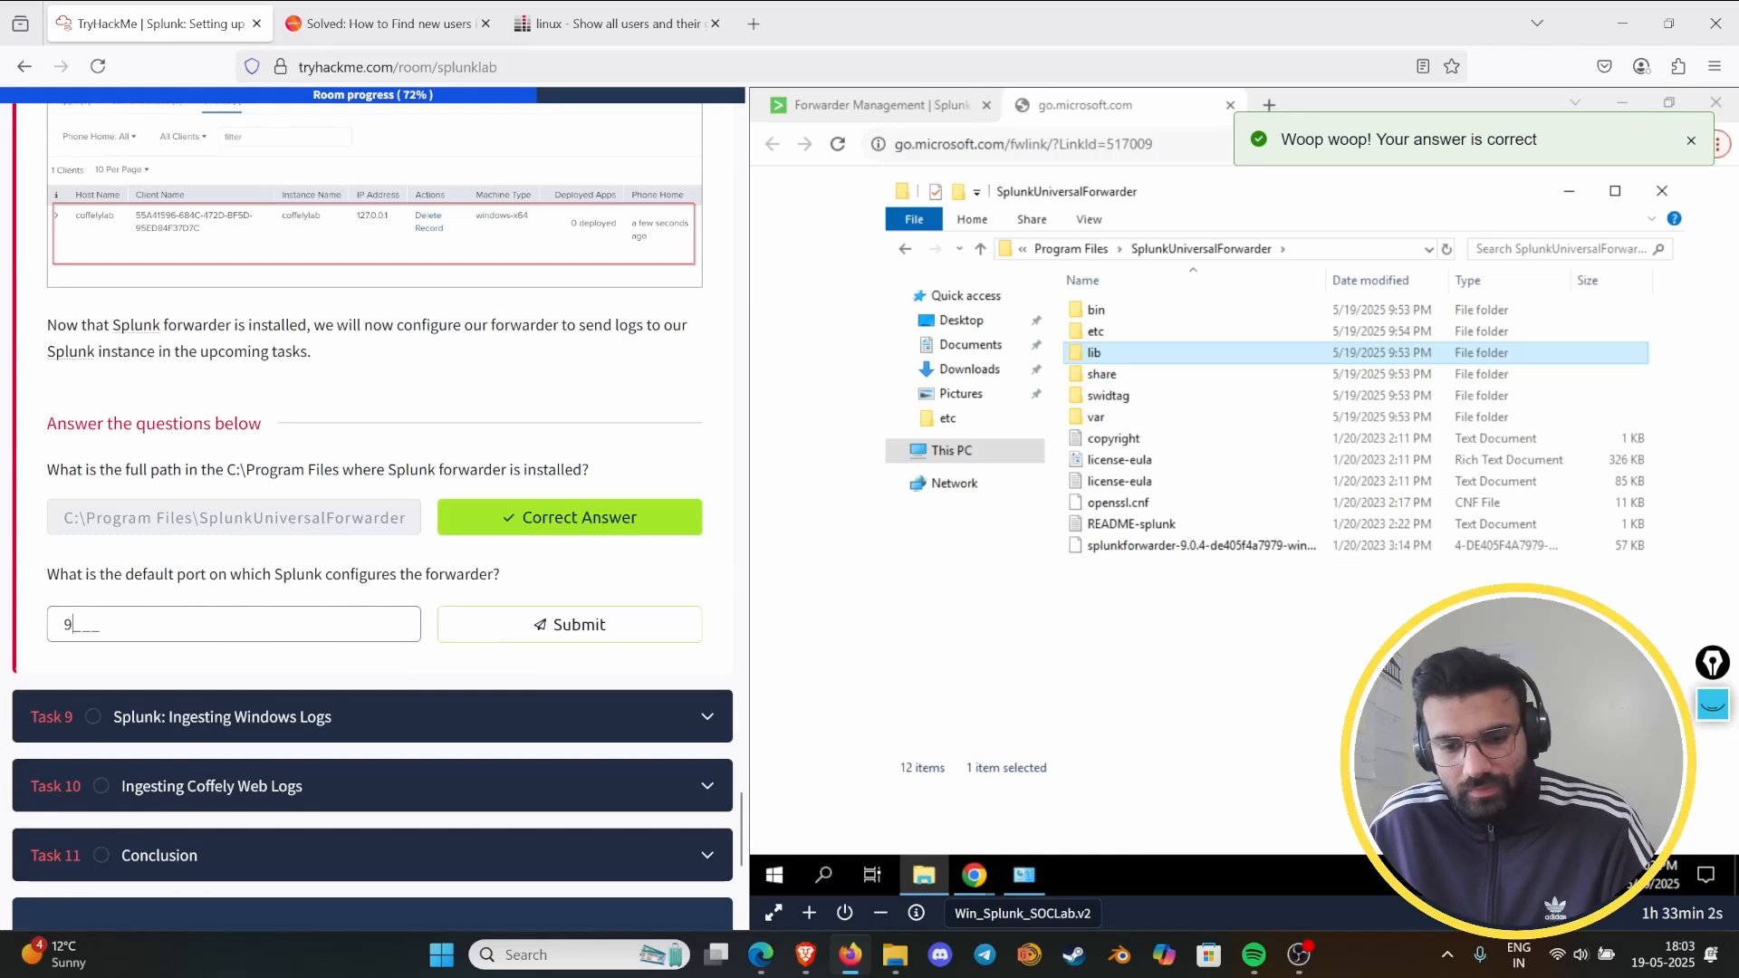
type("997")
key("Return")
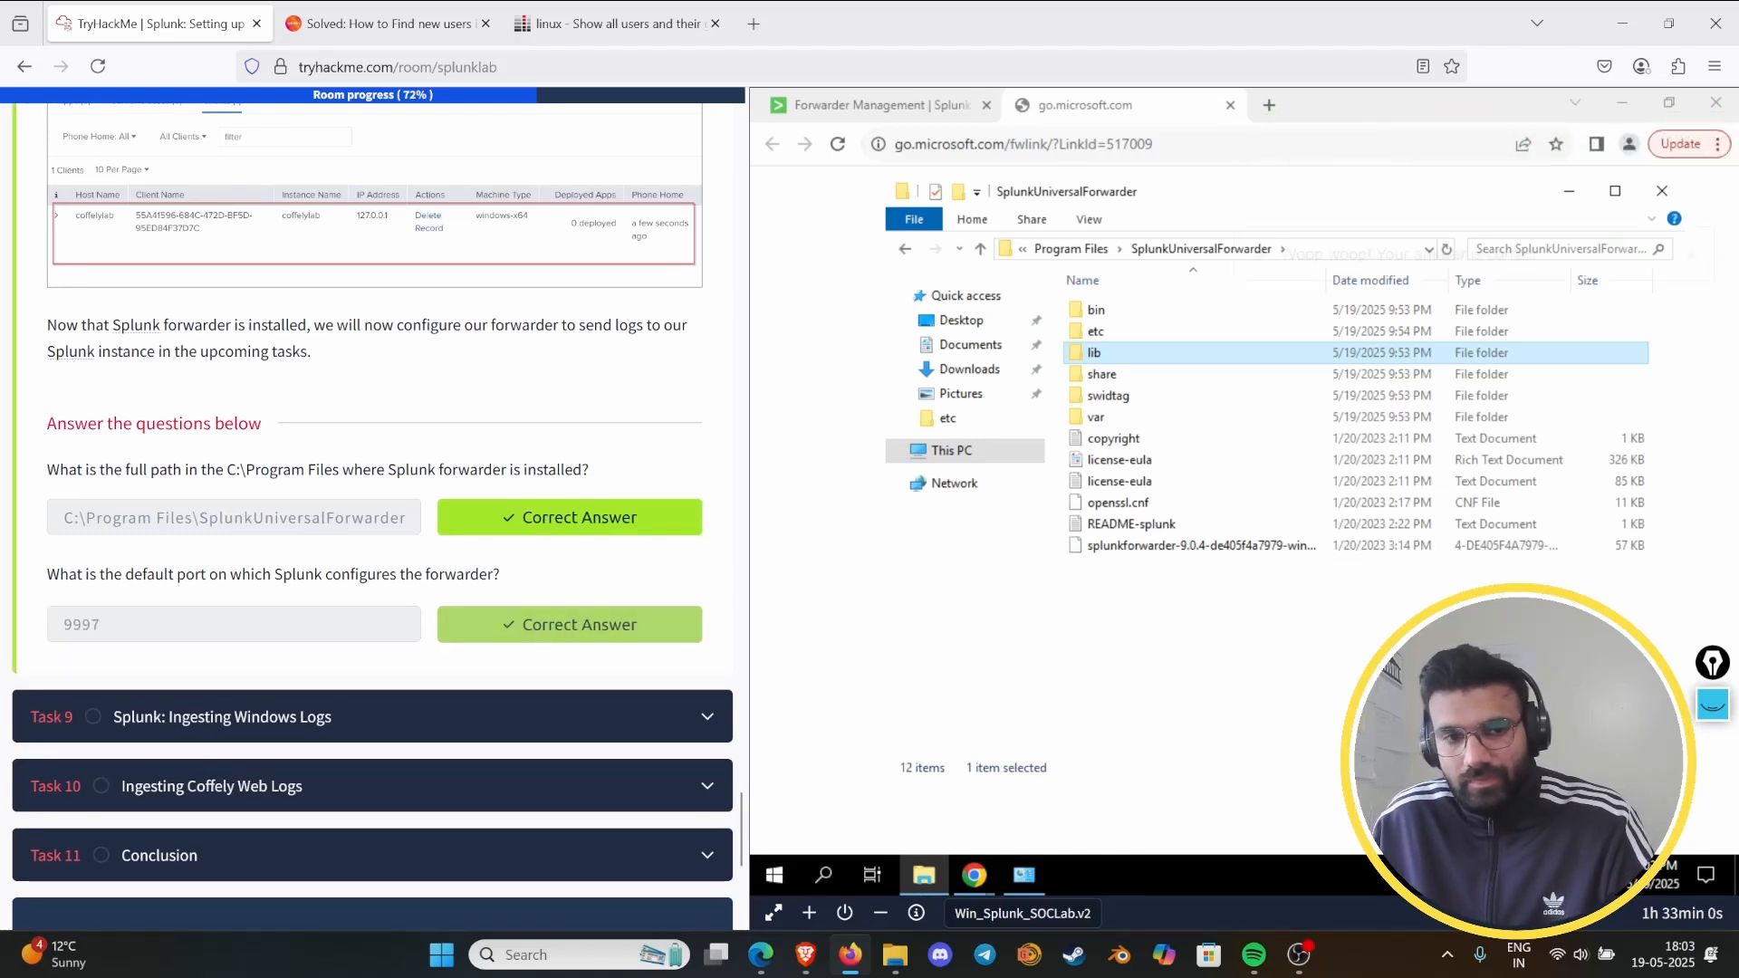
- Expand Task 9, Splunk: Ingesting Windows Logs, in the lab room
scroll(377, 621, "down", 3)
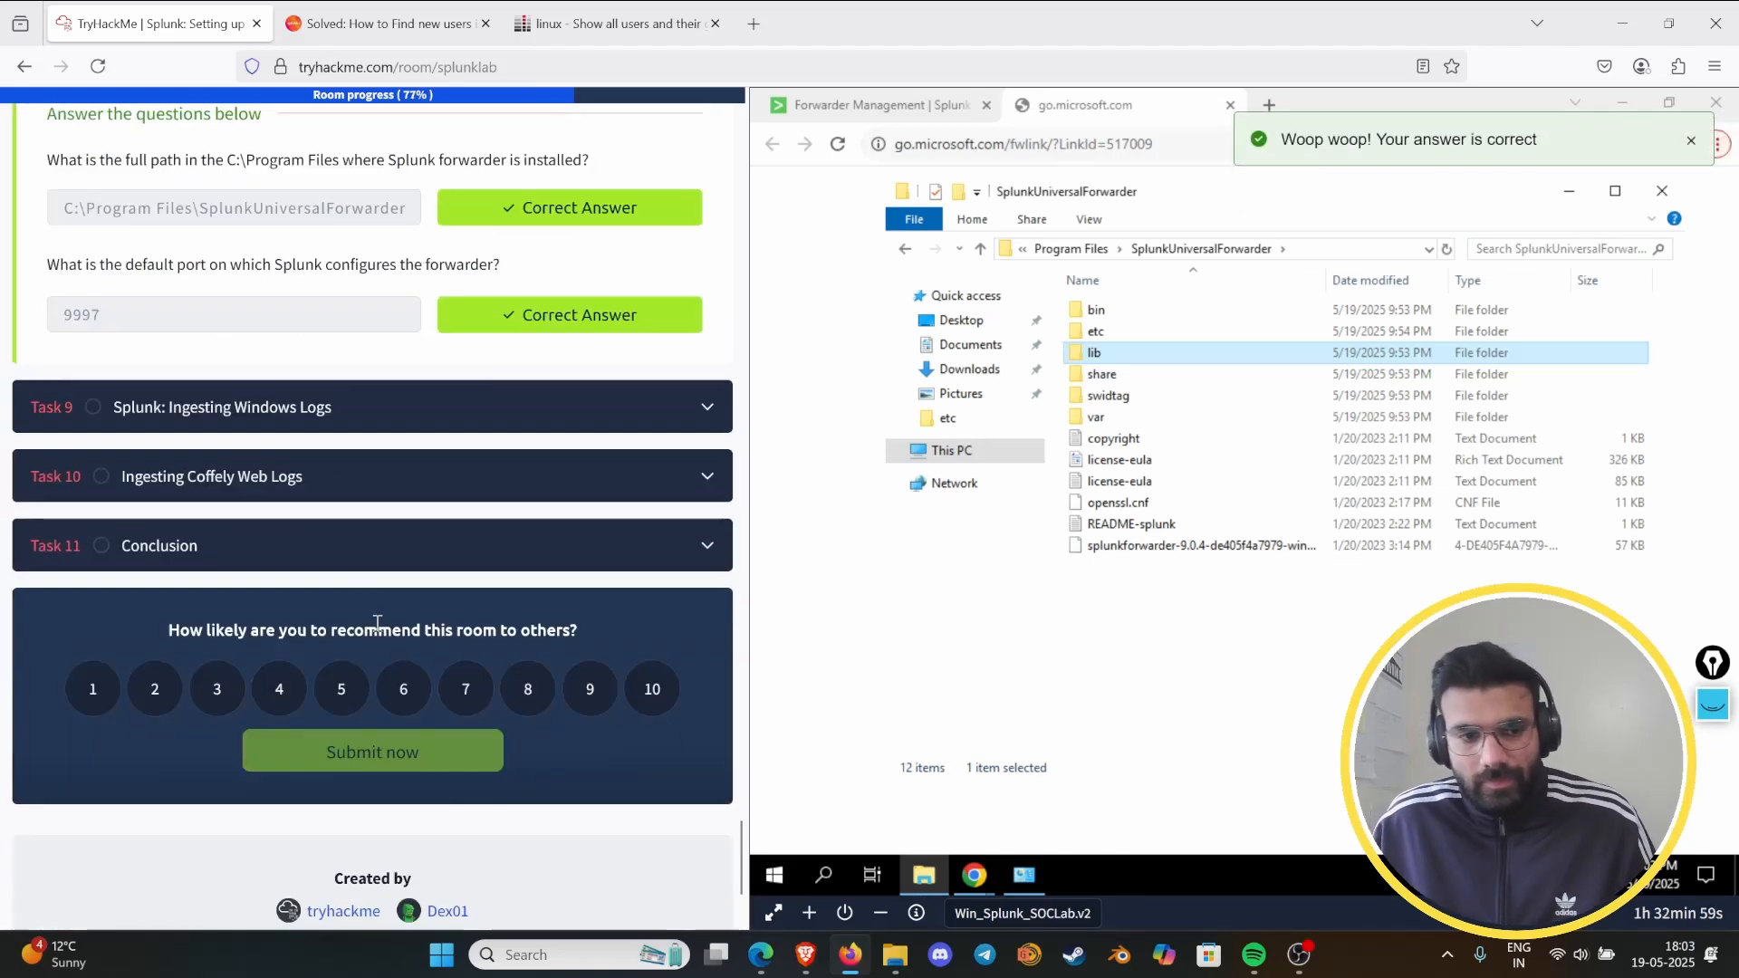
left_click(452, 424)
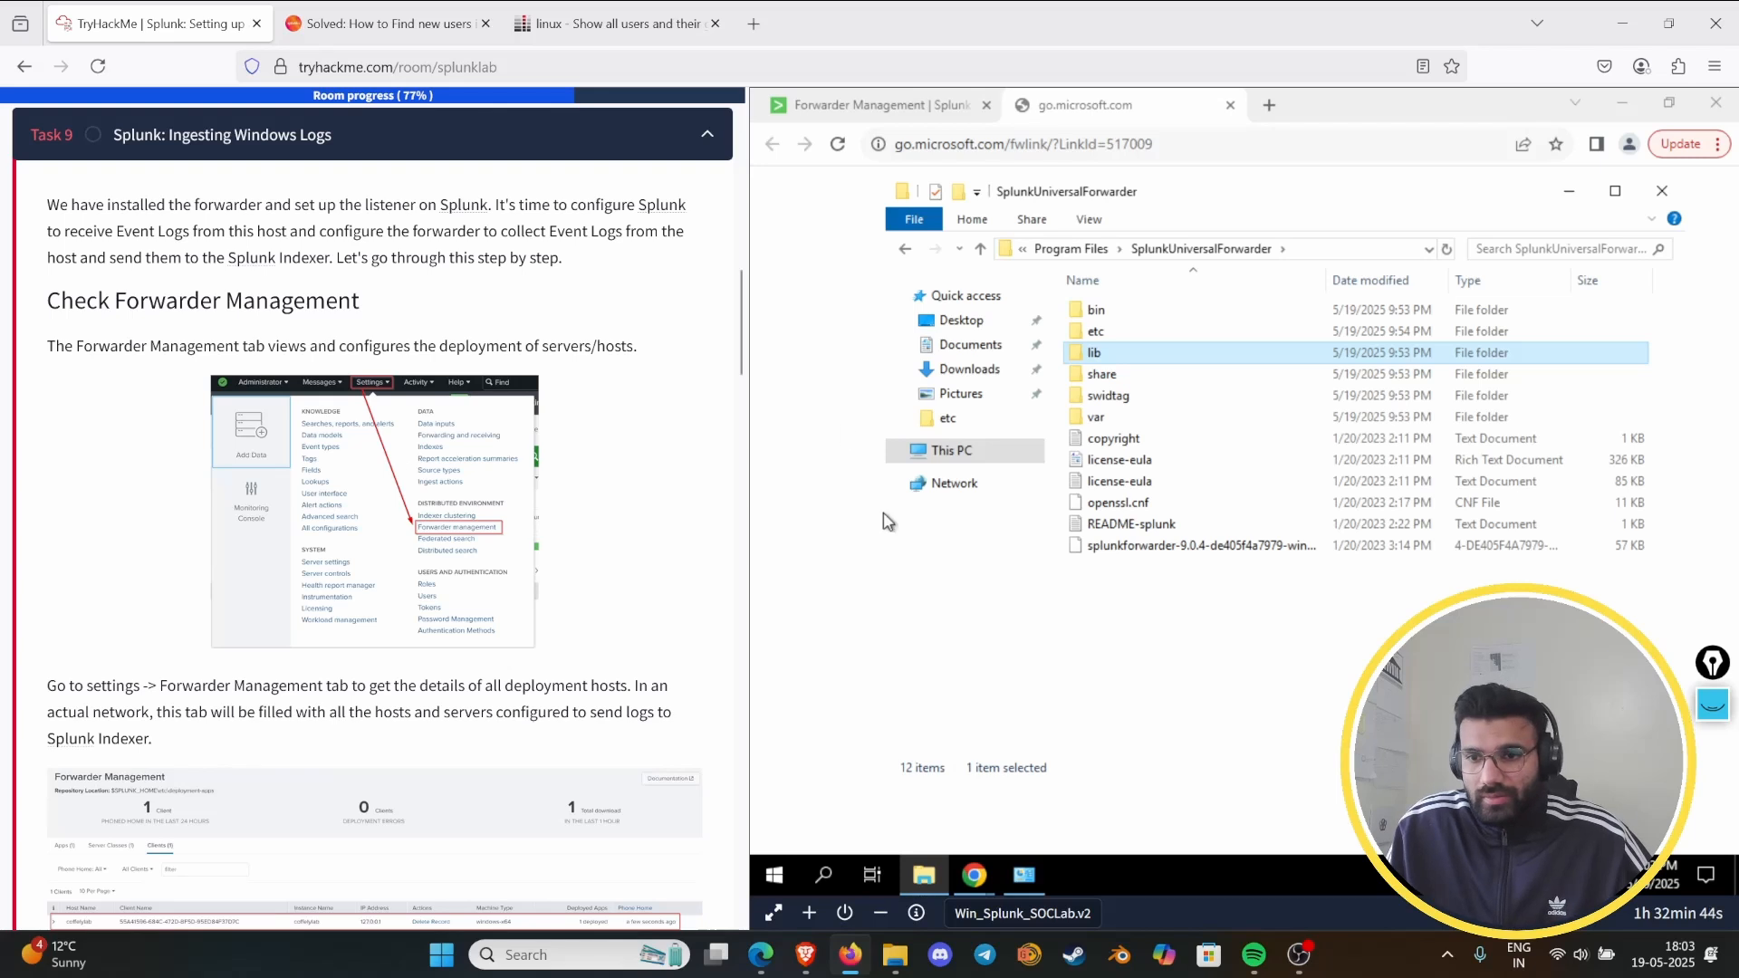
- Mark the event log collection and Splunk Indexer phrases in Task 9's introduction with the pen, and clear the annotations
left_click(1711, 706)
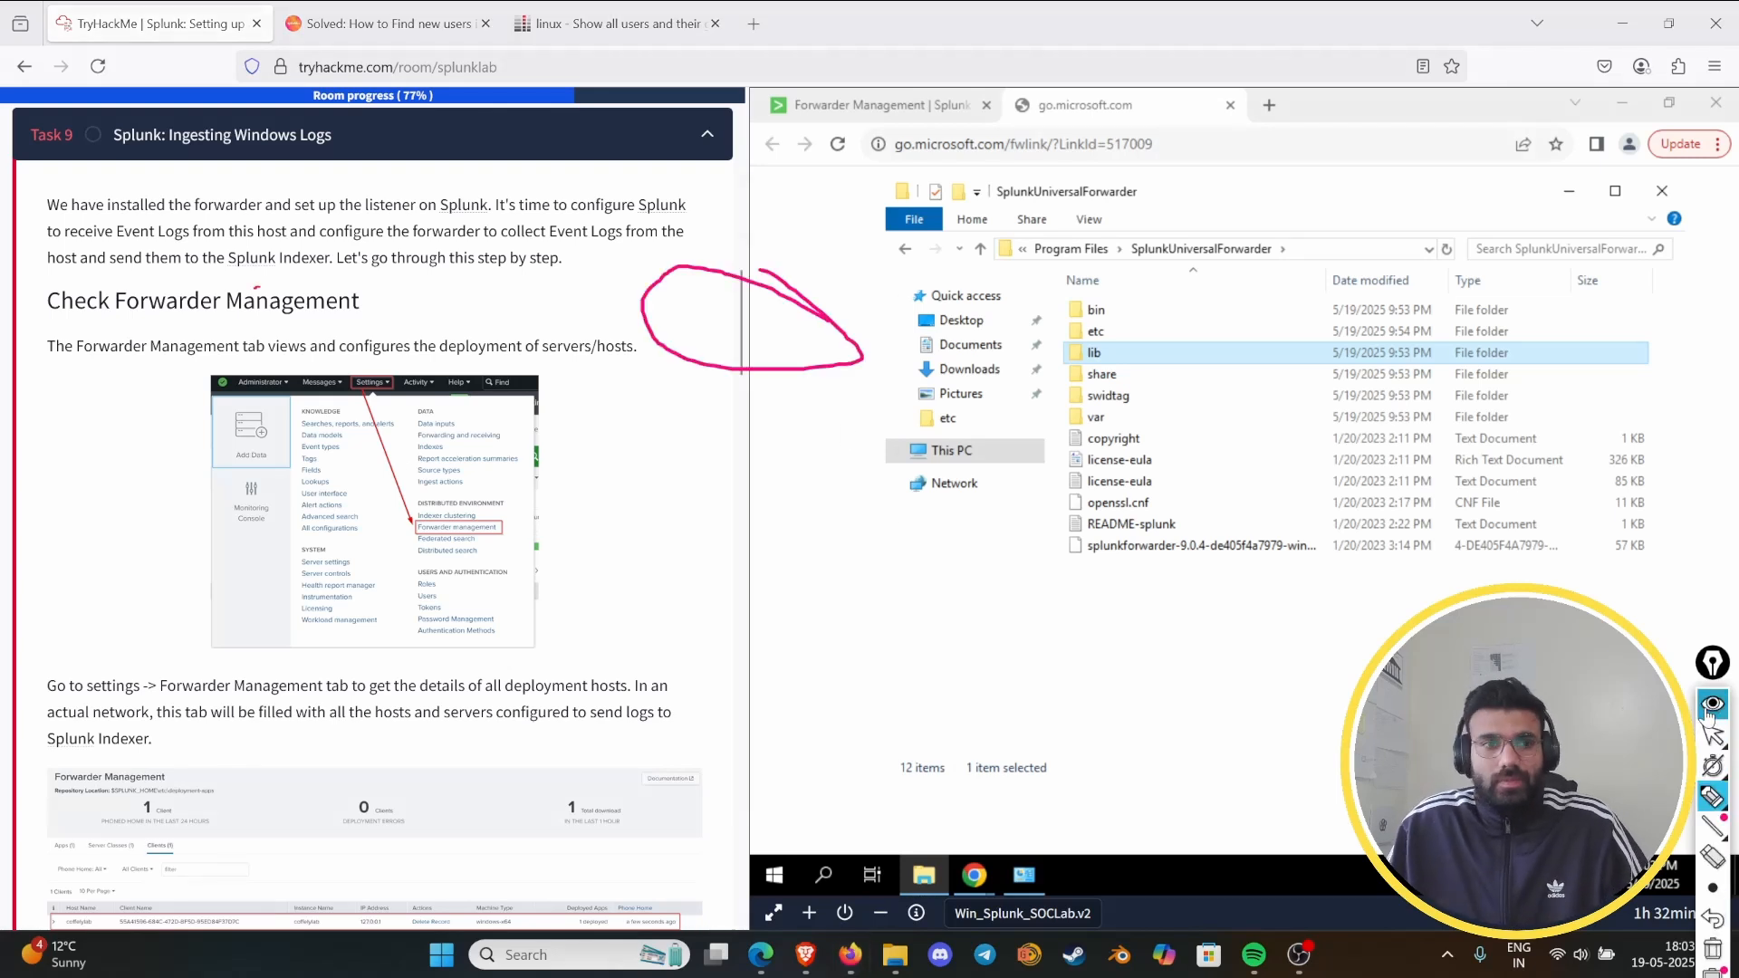
left_click(1711, 949)
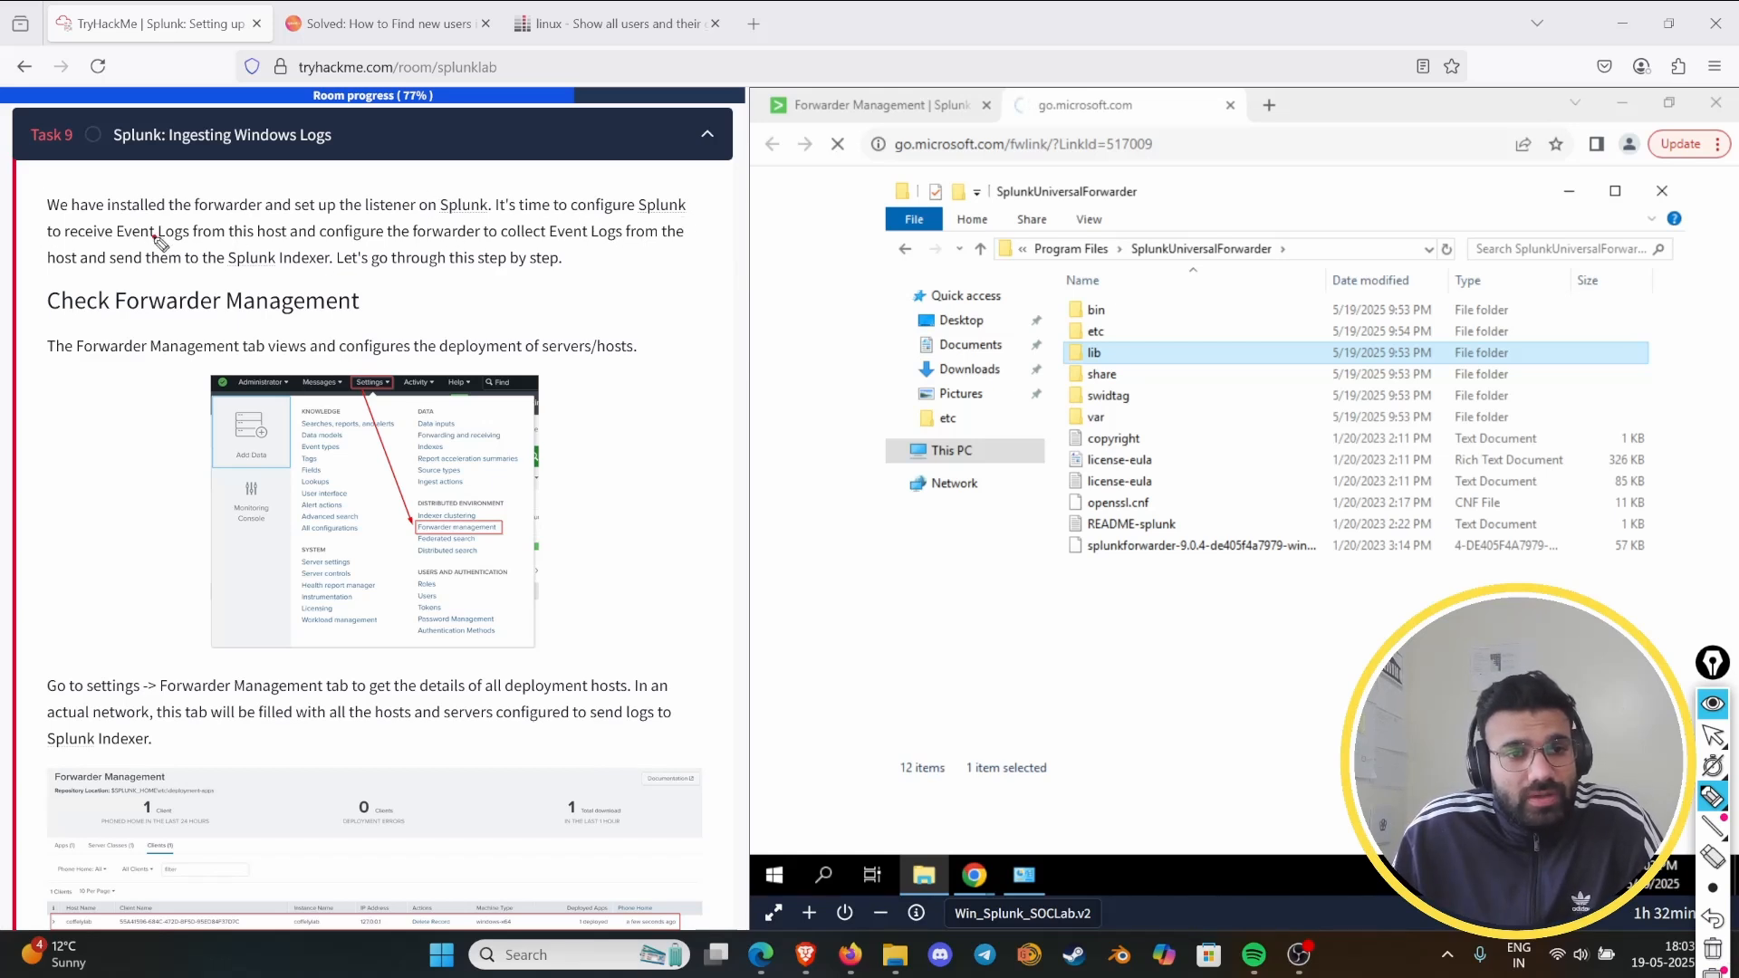
left_click_drag(152, 236, 290, 234)
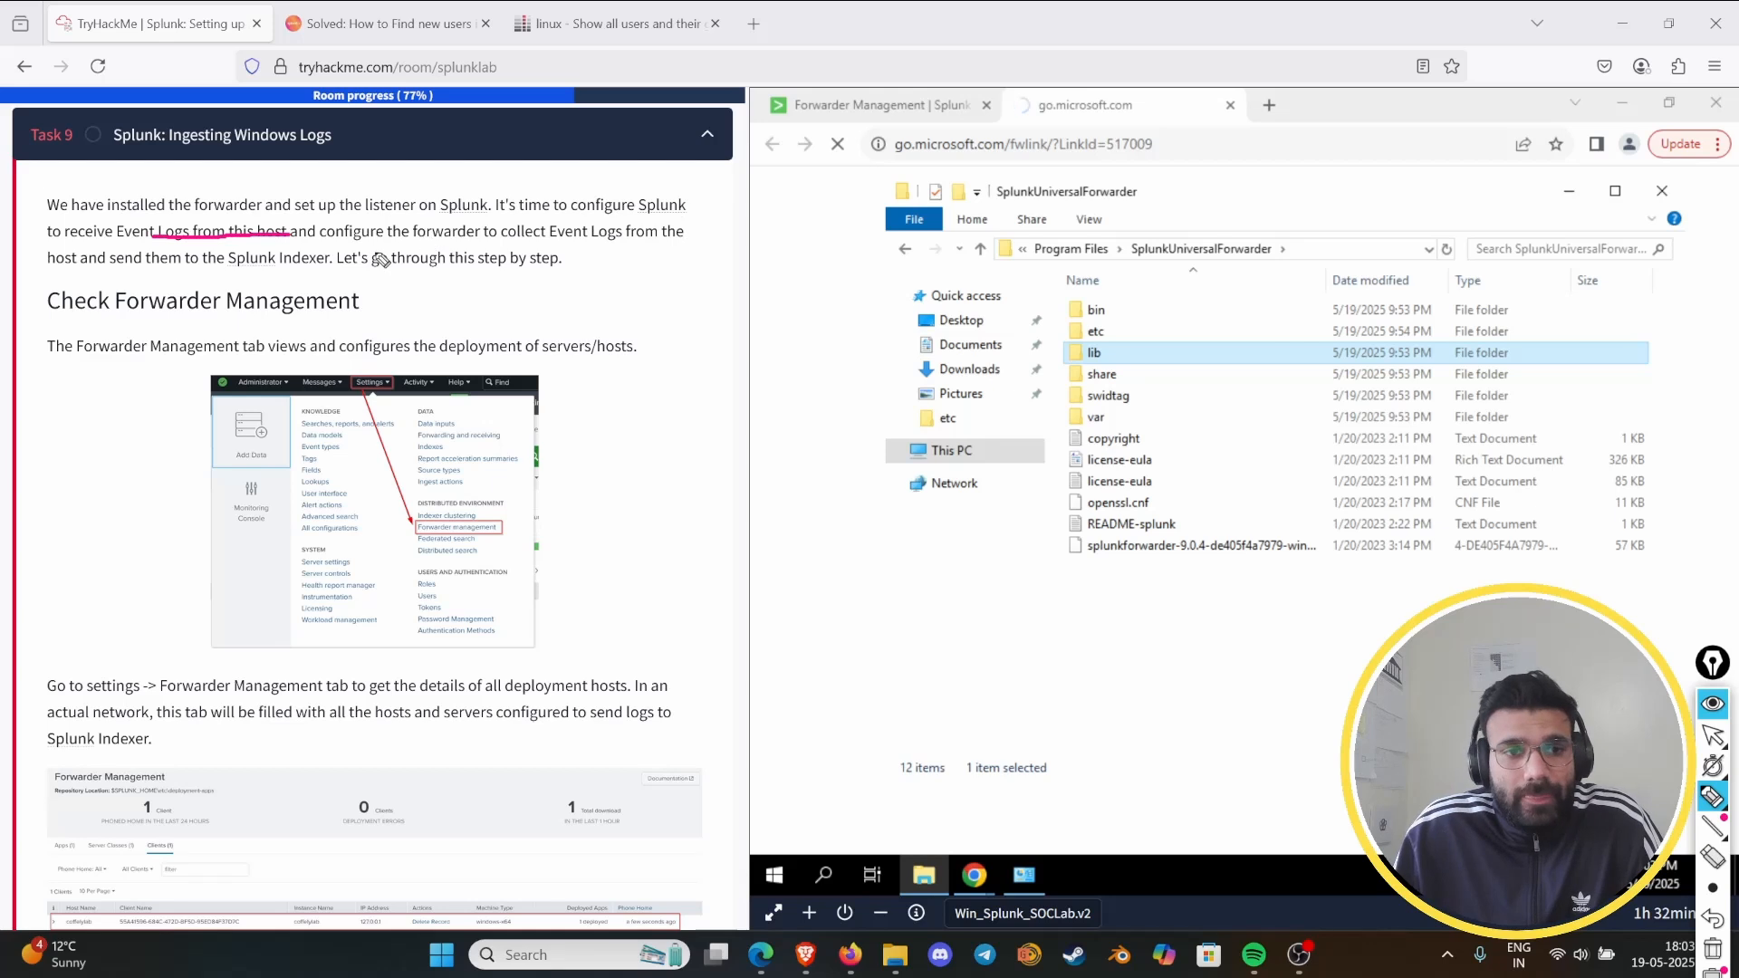
mouse_move(514, 245)
left_mouse_down()
mouse_move(589, 241)
mouse_move(570, 224)
mouse_move(616, 245)
left_mouse_up()
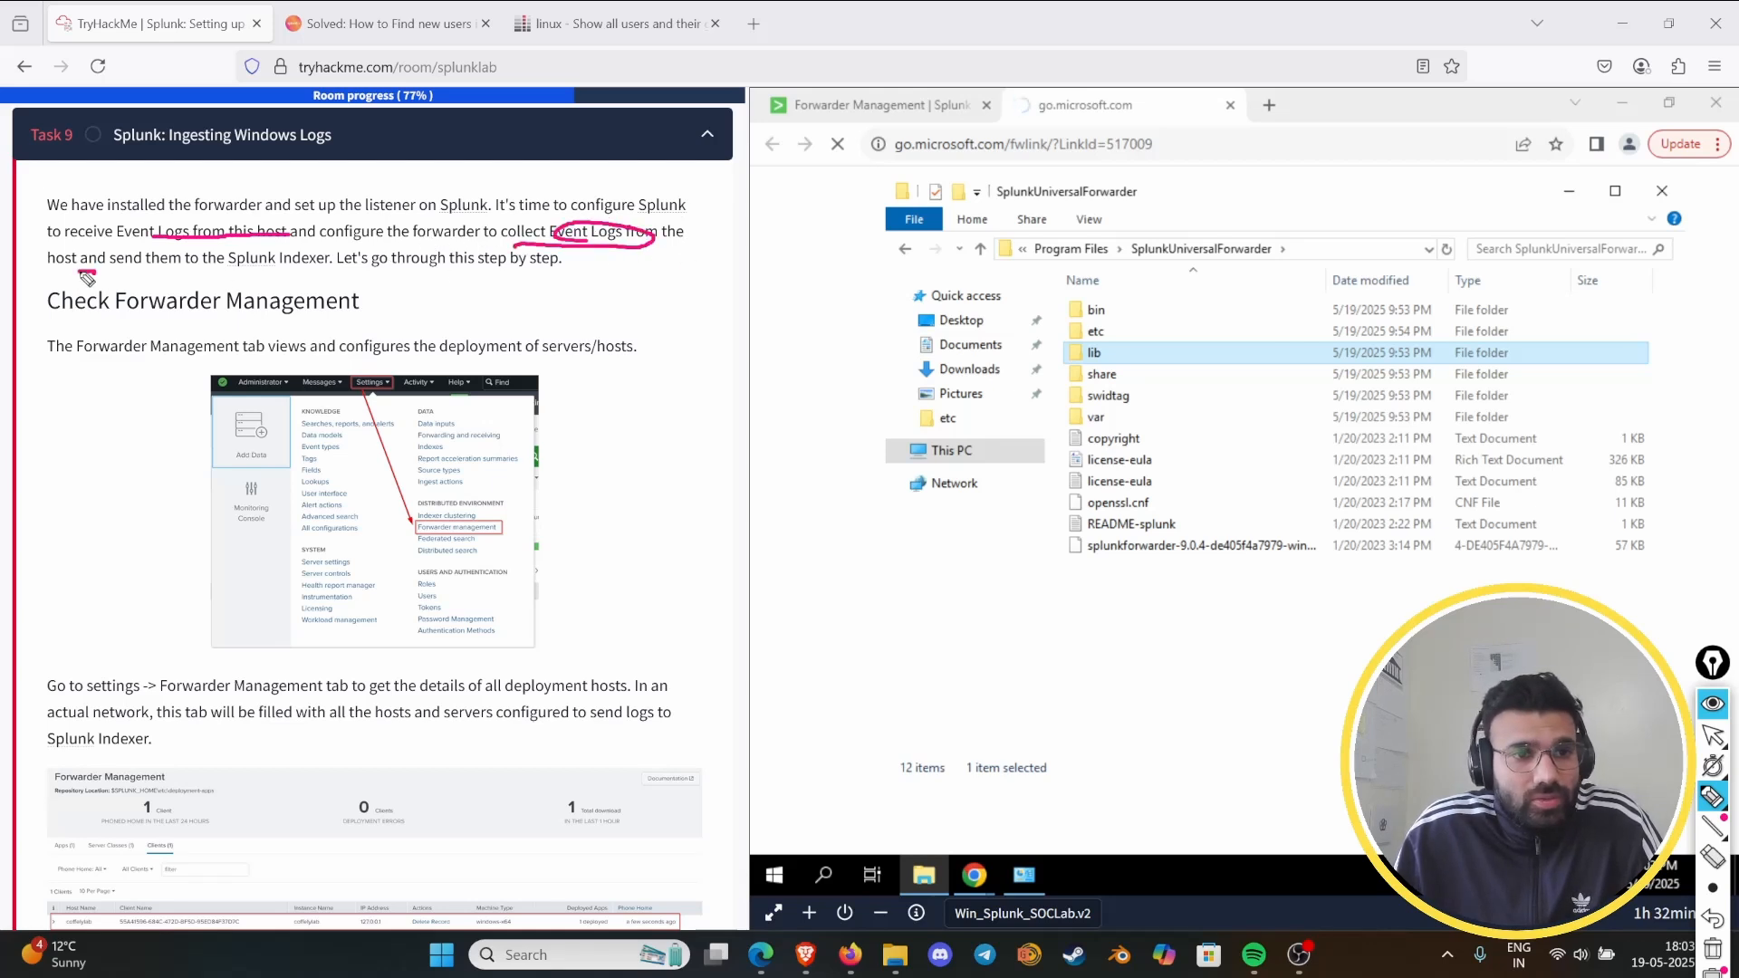
left_click_drag(81, 266, 330, 267)
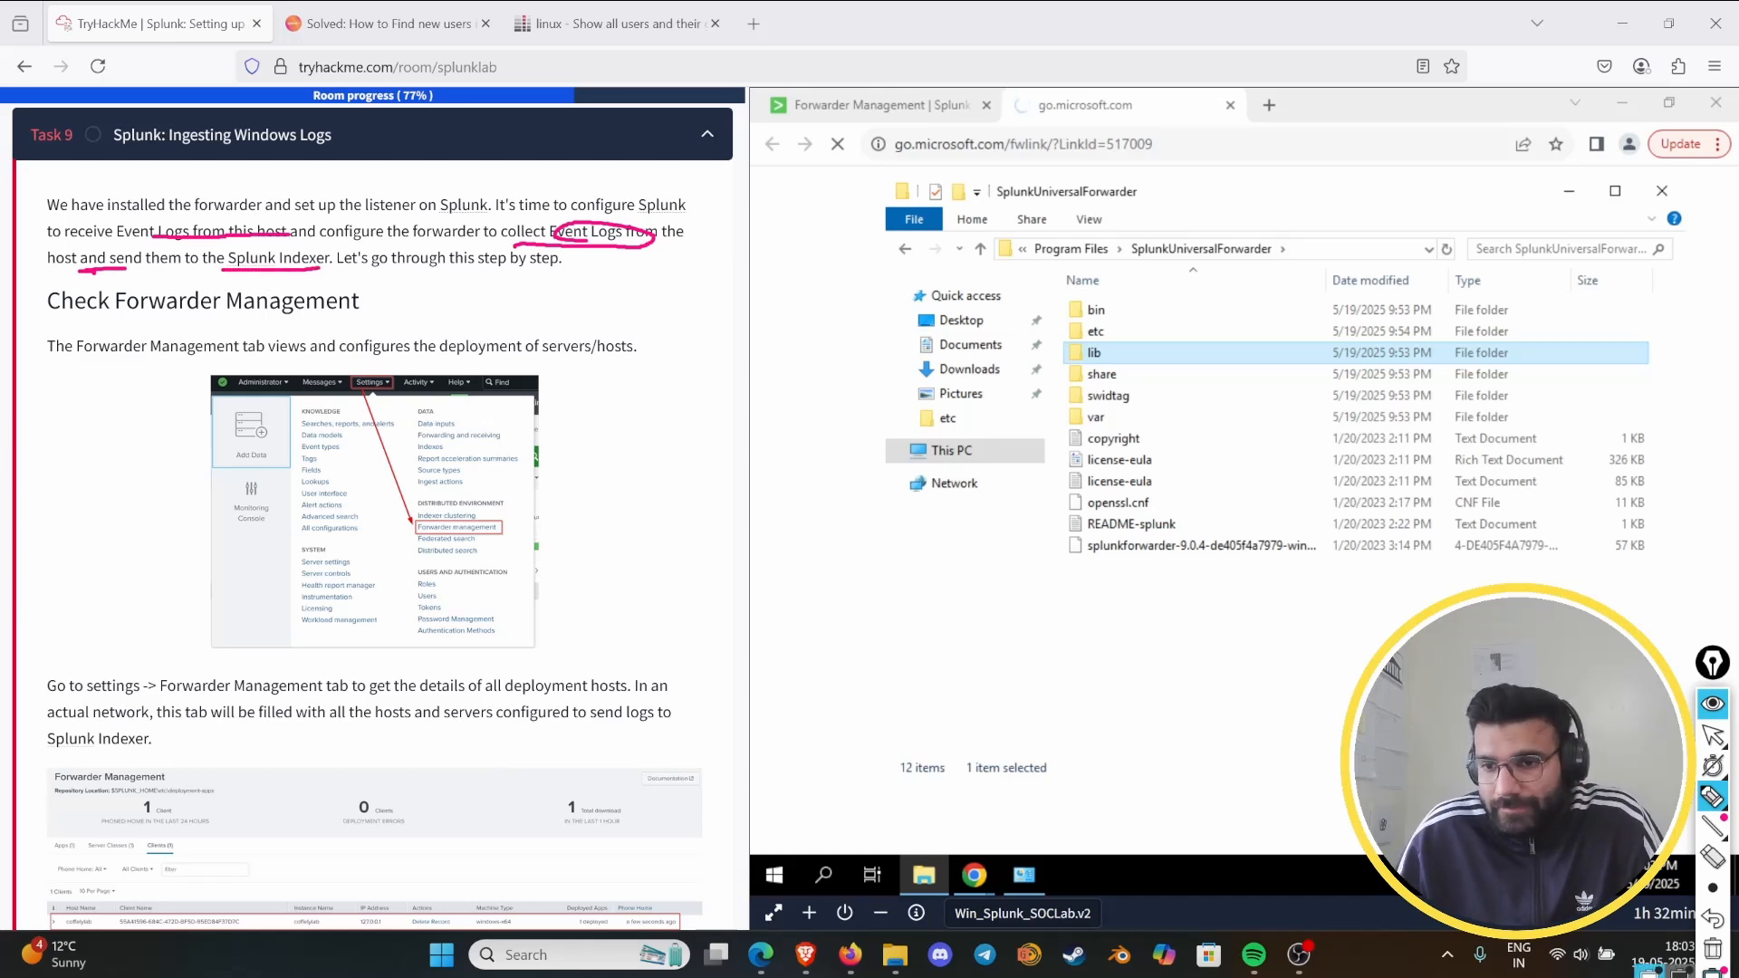
left_click(1713, 950)
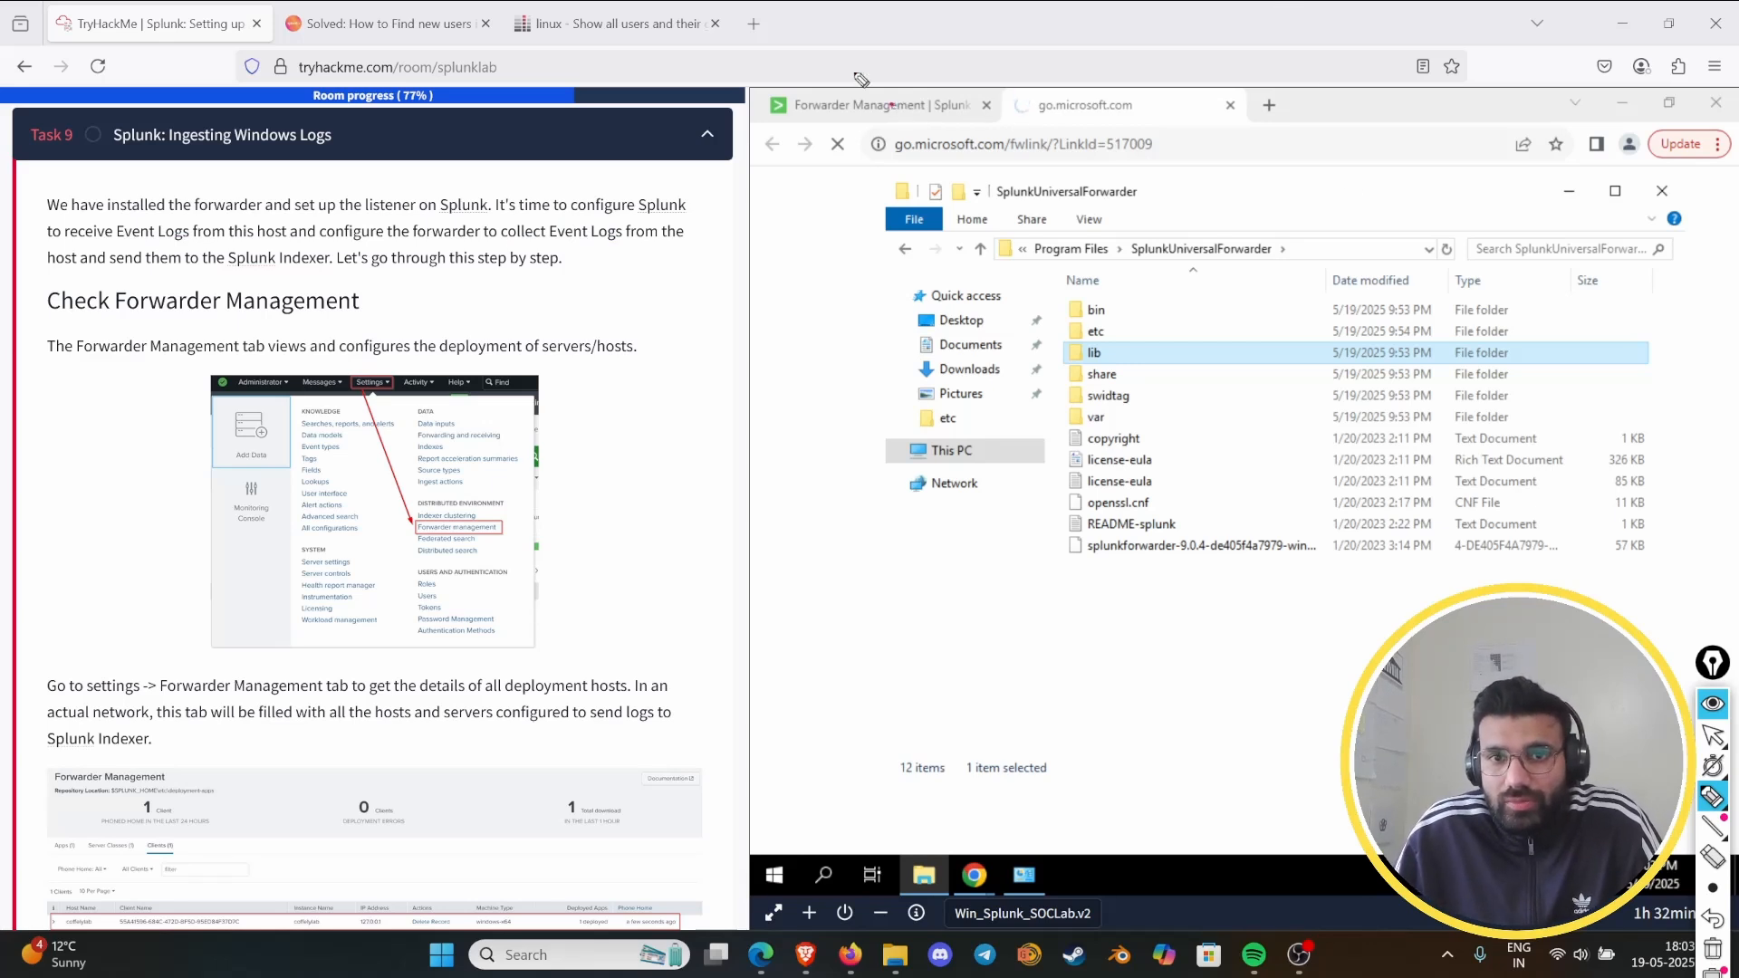
left_click(1712, 703)
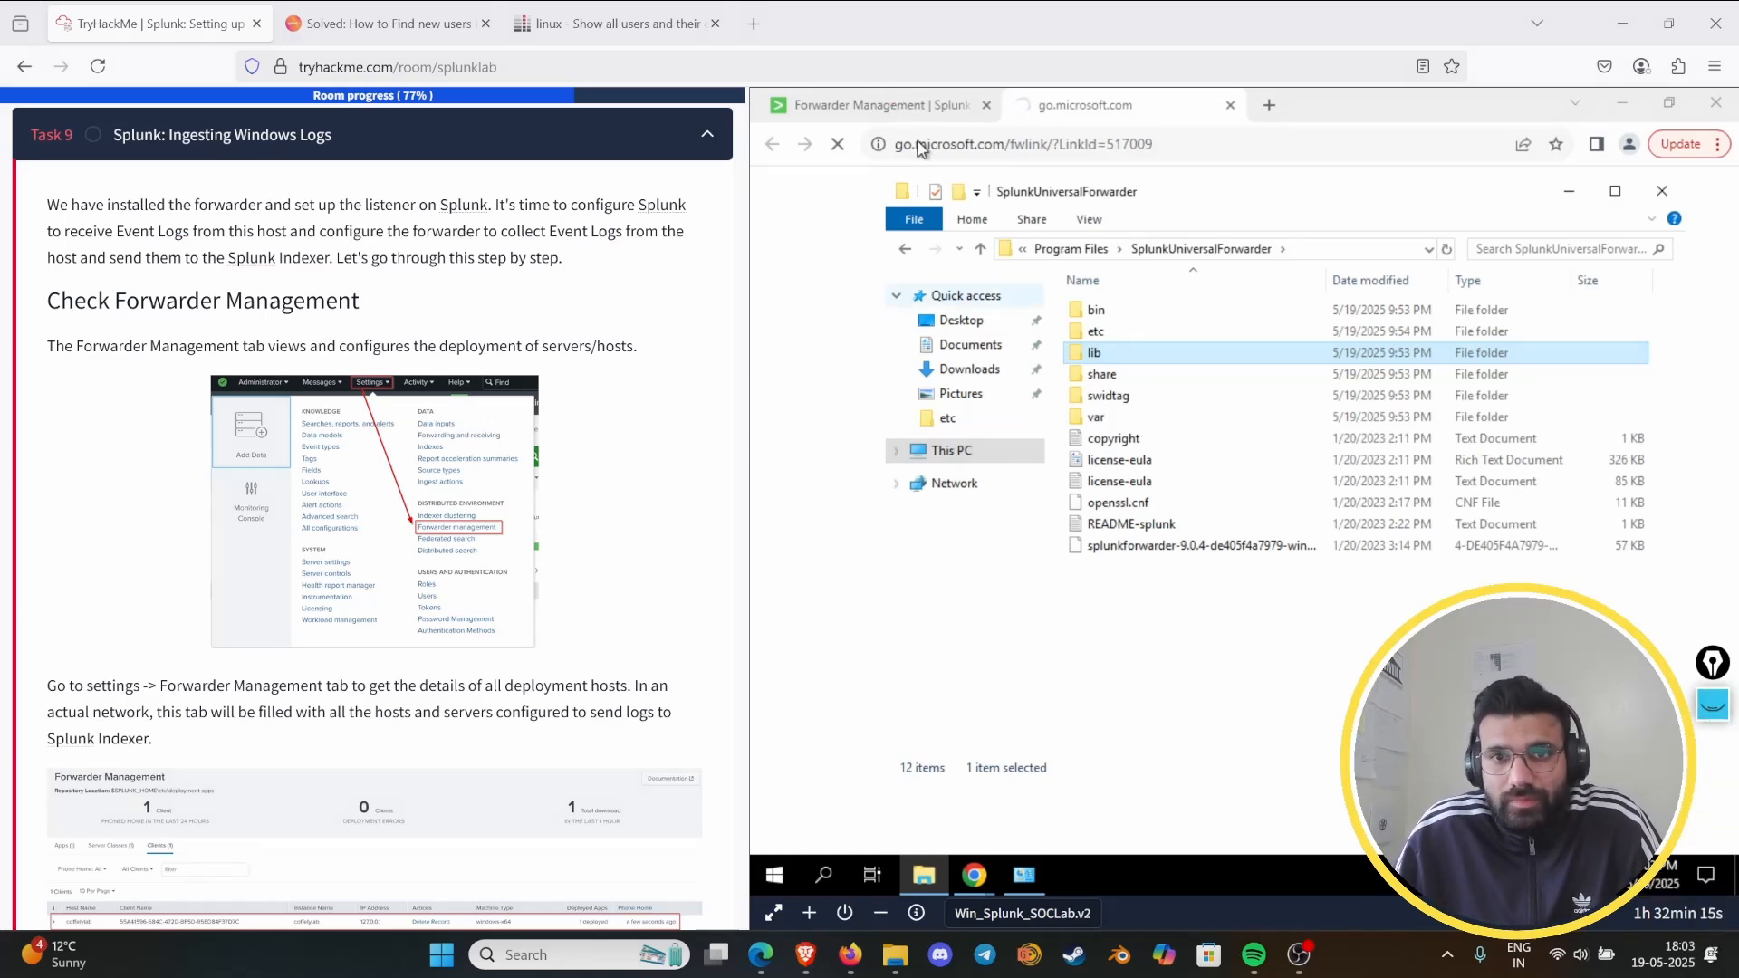
- Return to the Splunk Enterprise home page in the virtual machine's browser, and close the go.microsoft.com page
left_click(874, 106)
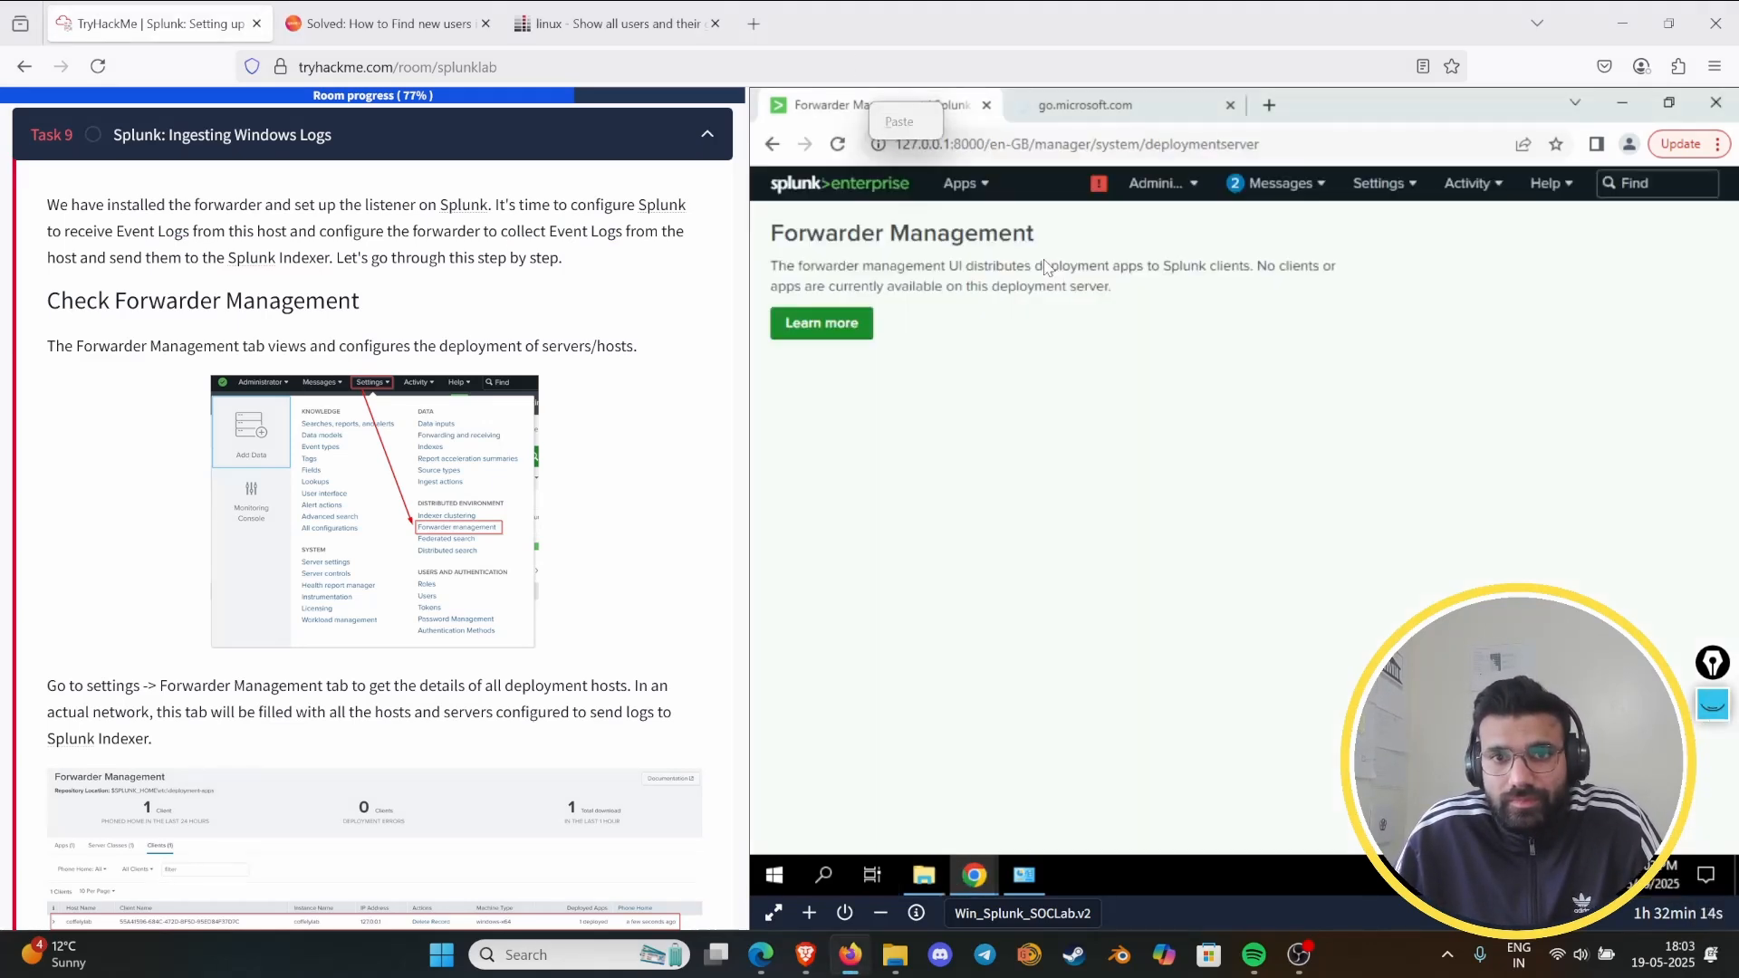
left_click(828, 190)
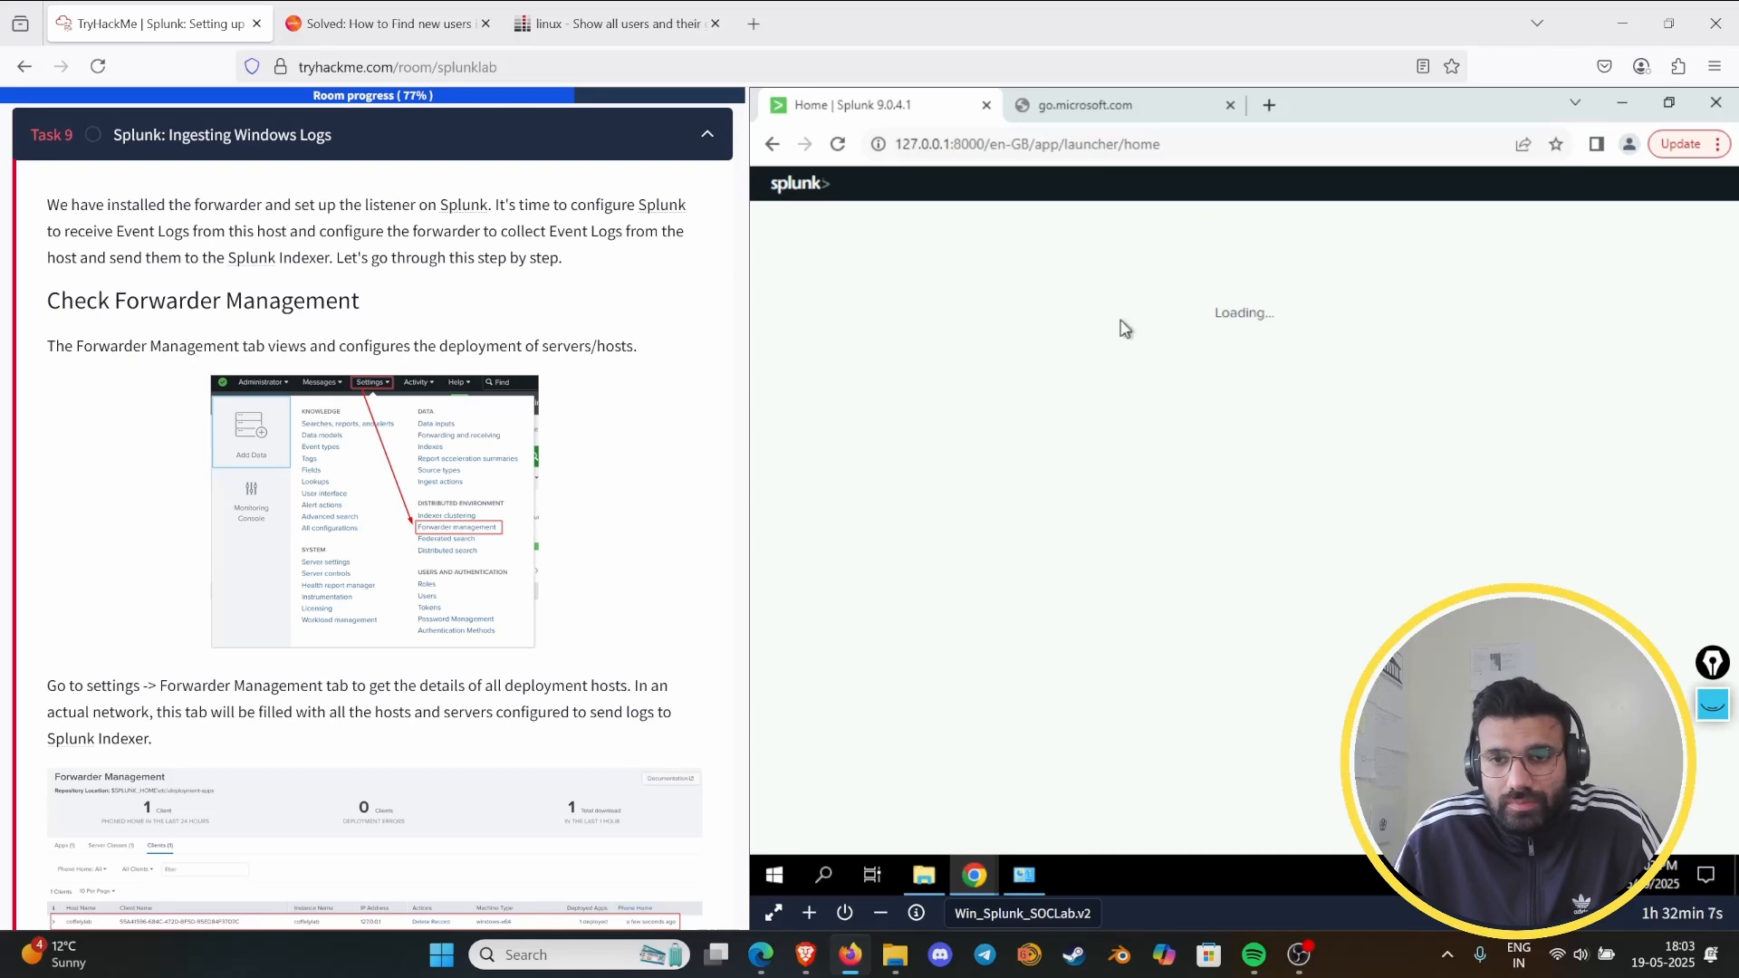
left_click(1229, 106)
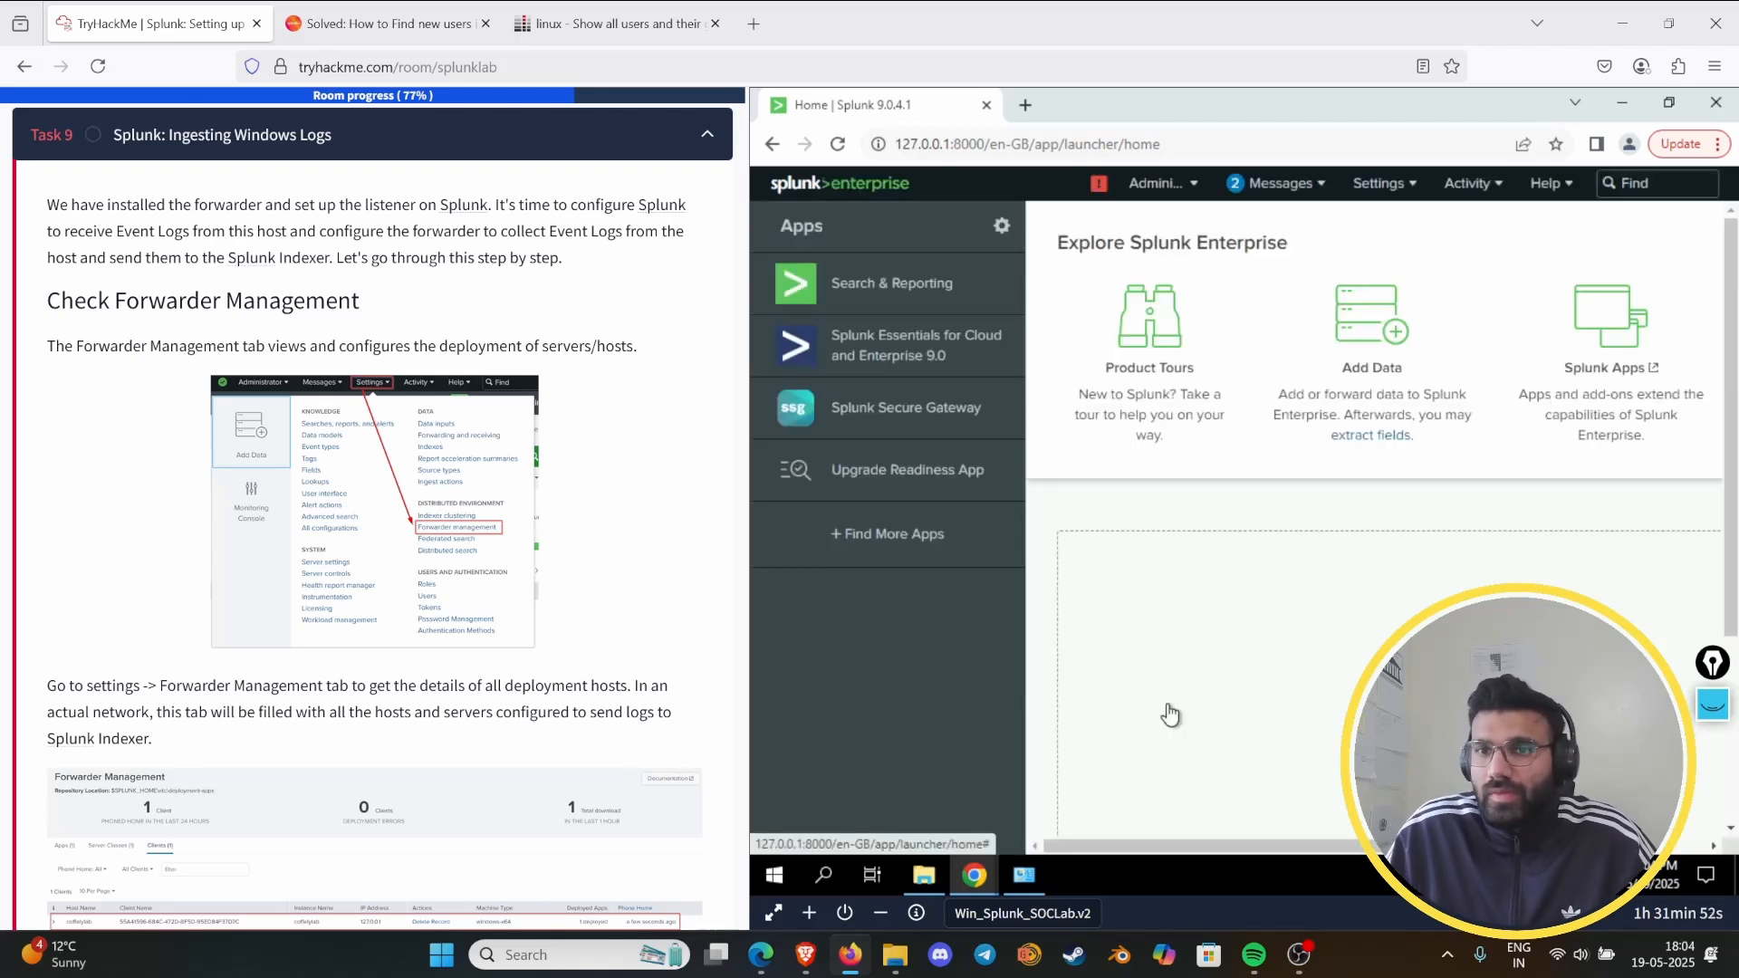
- Open Forwarder Management in Splunk Enterprise and review the matching Check Forwarder Management instructions in Task 9
left_click(1389, 186)
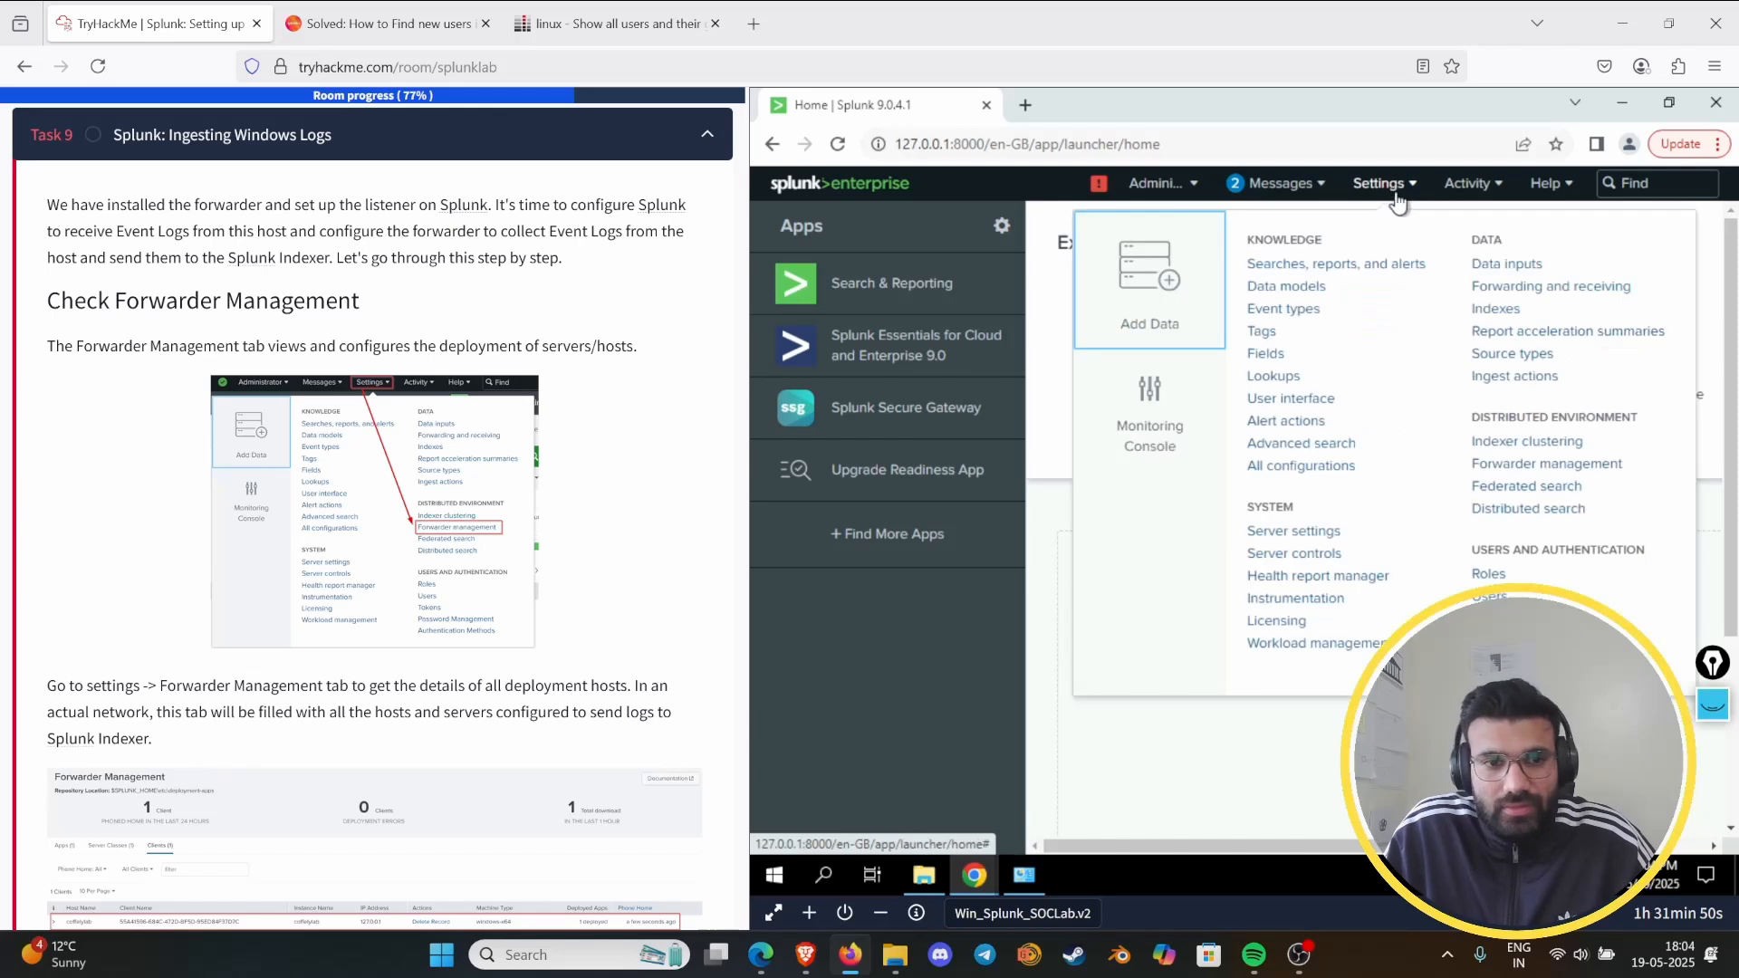
left_click(1522, 467)
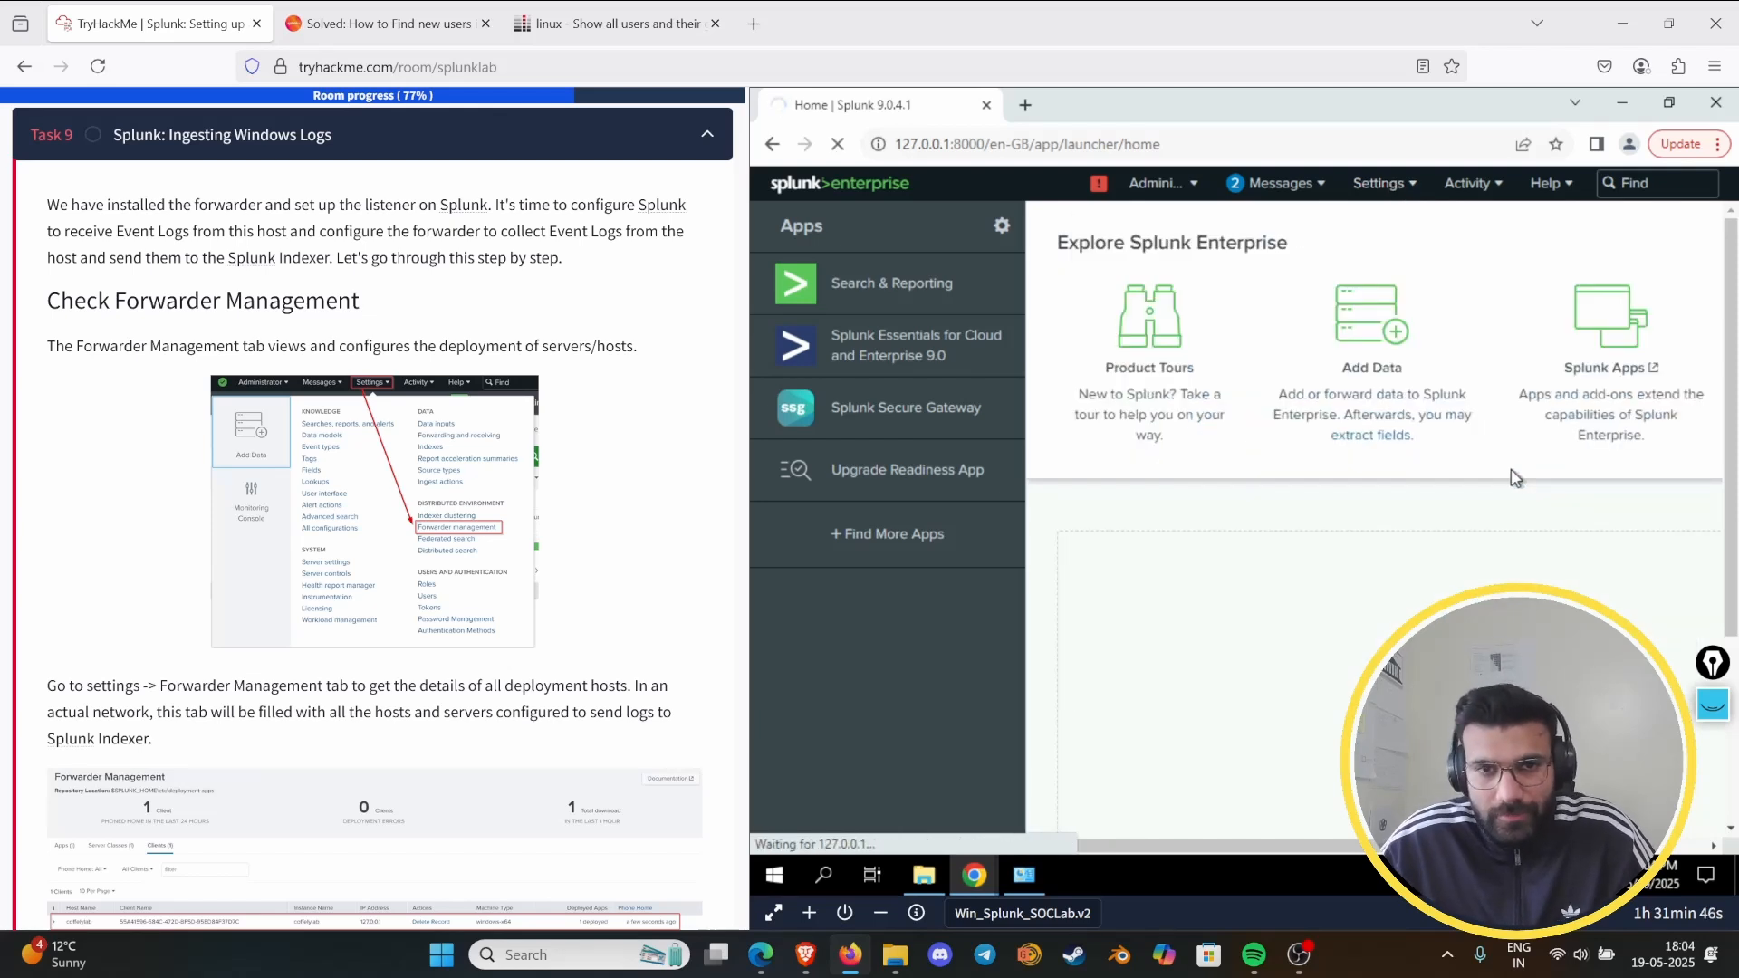
scroll(390, 865, "down", 7)
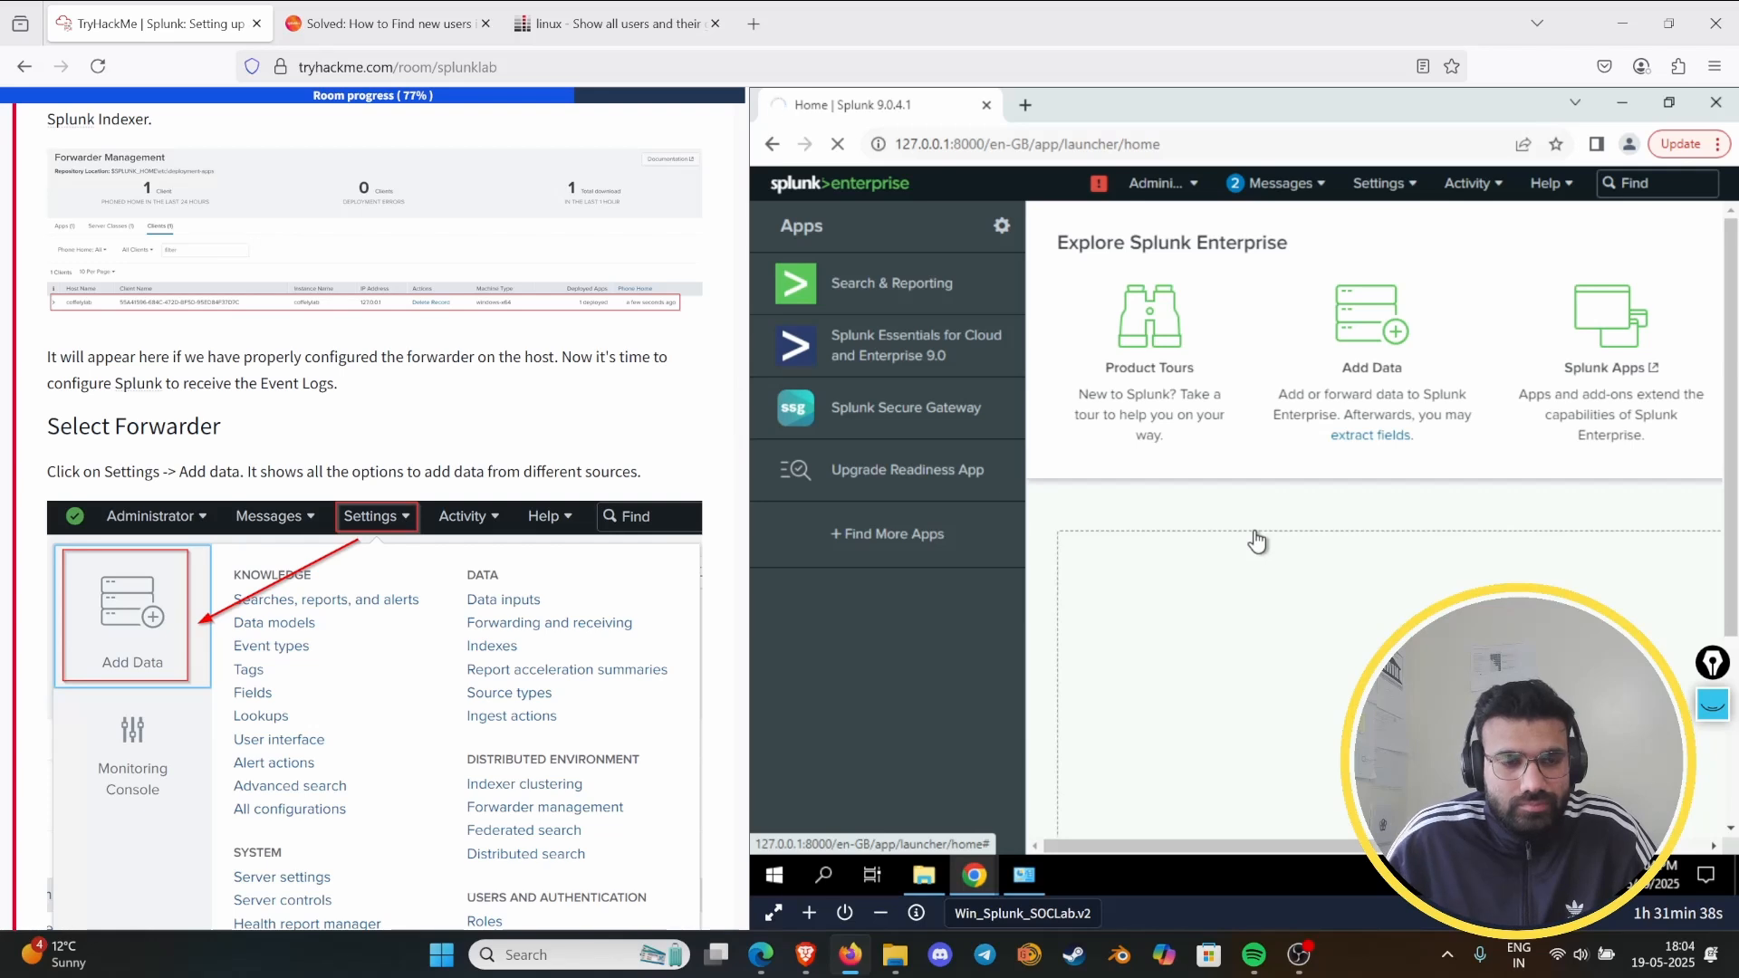
scroll(550, 669, "up", 3)
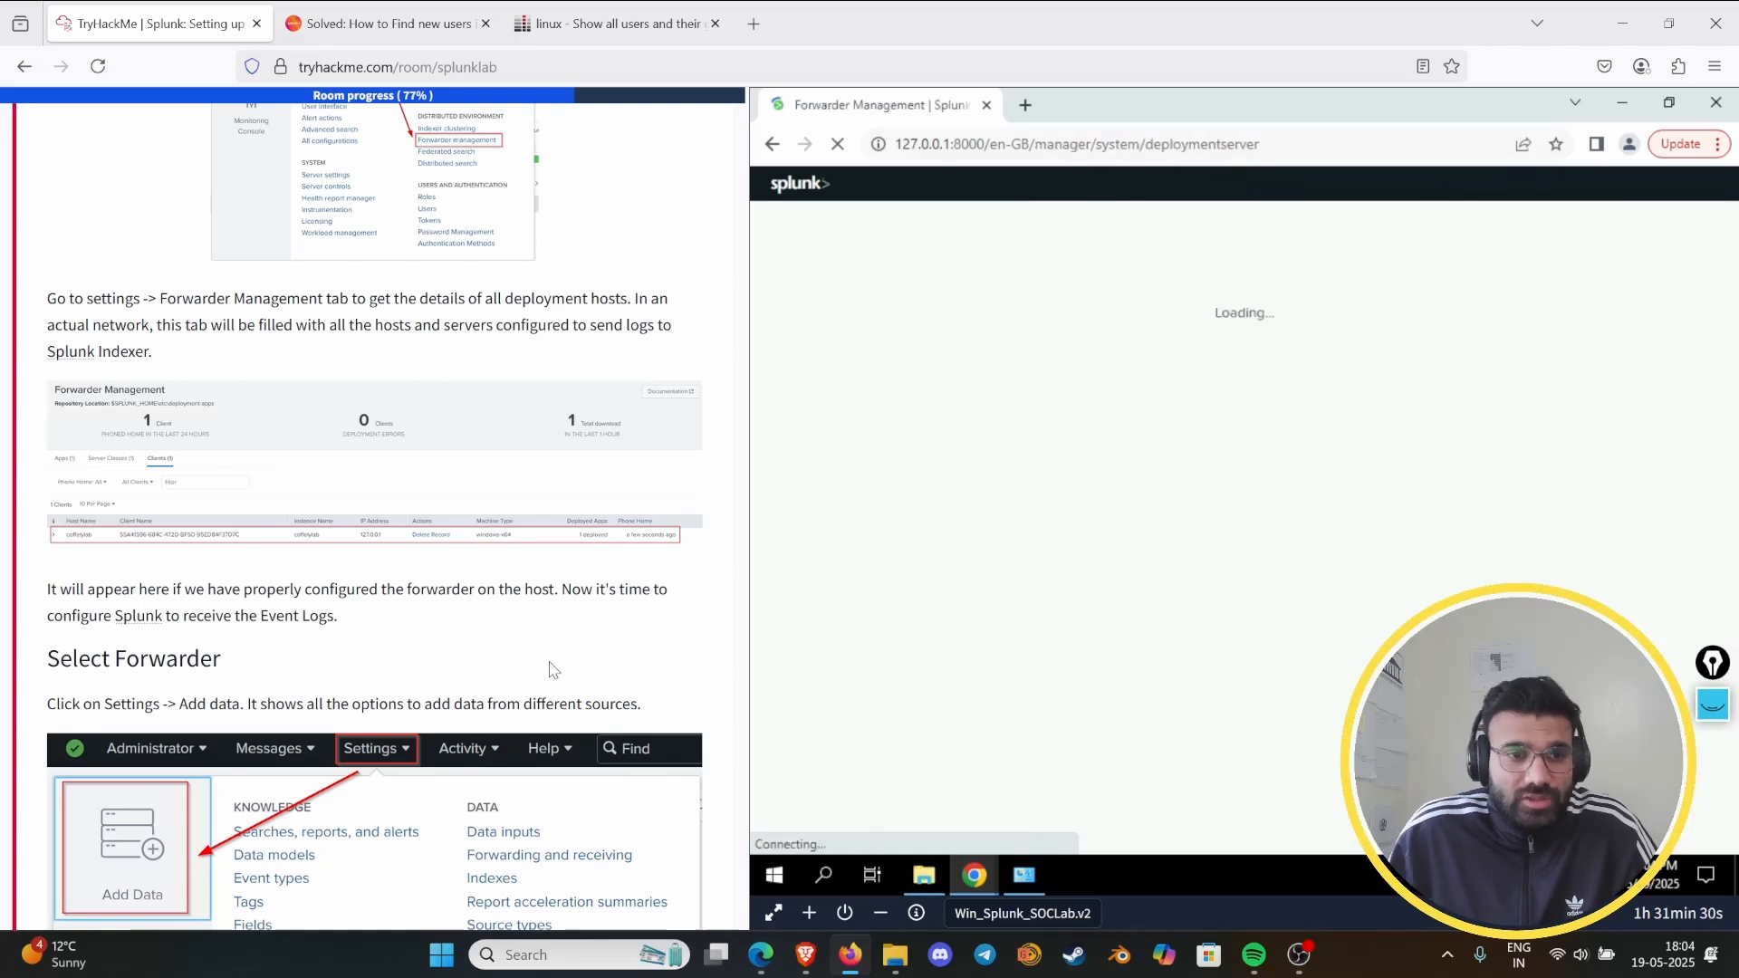
- Underline the Task 9 phrases on hosts and servers configured to send logs to Splunk Indexer with the pen, and clear the annotations
left_click(1711, 704)
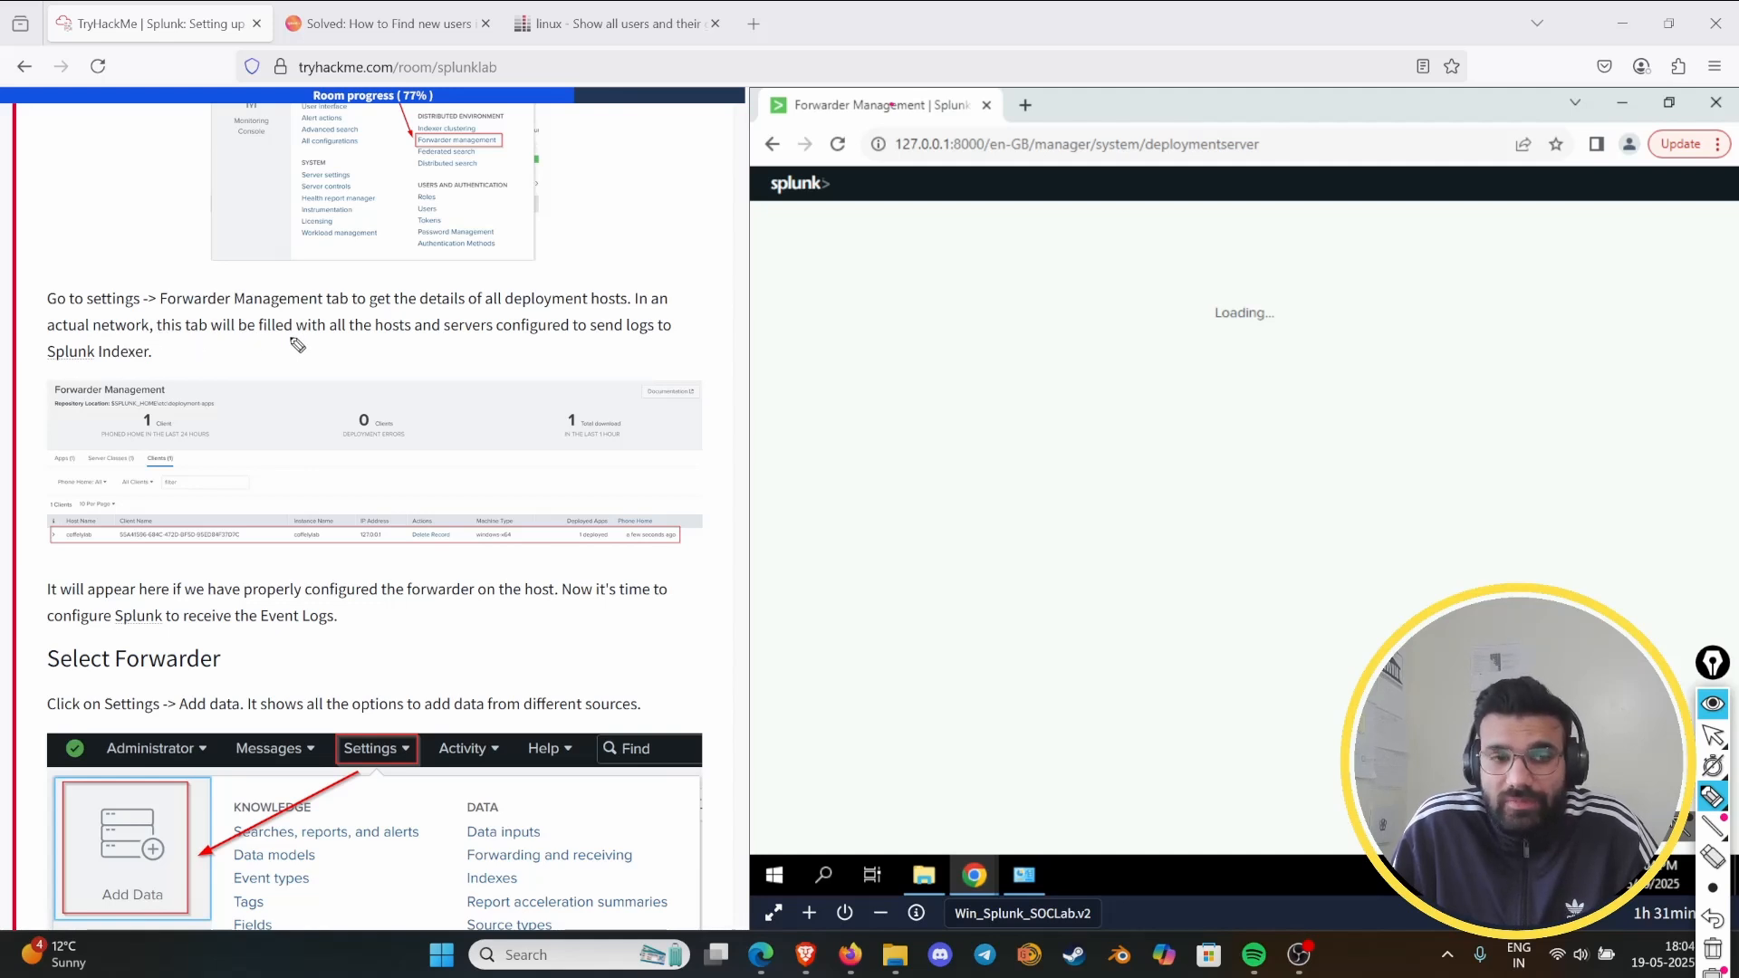
left_click_drag(375, 333, 681, 335)
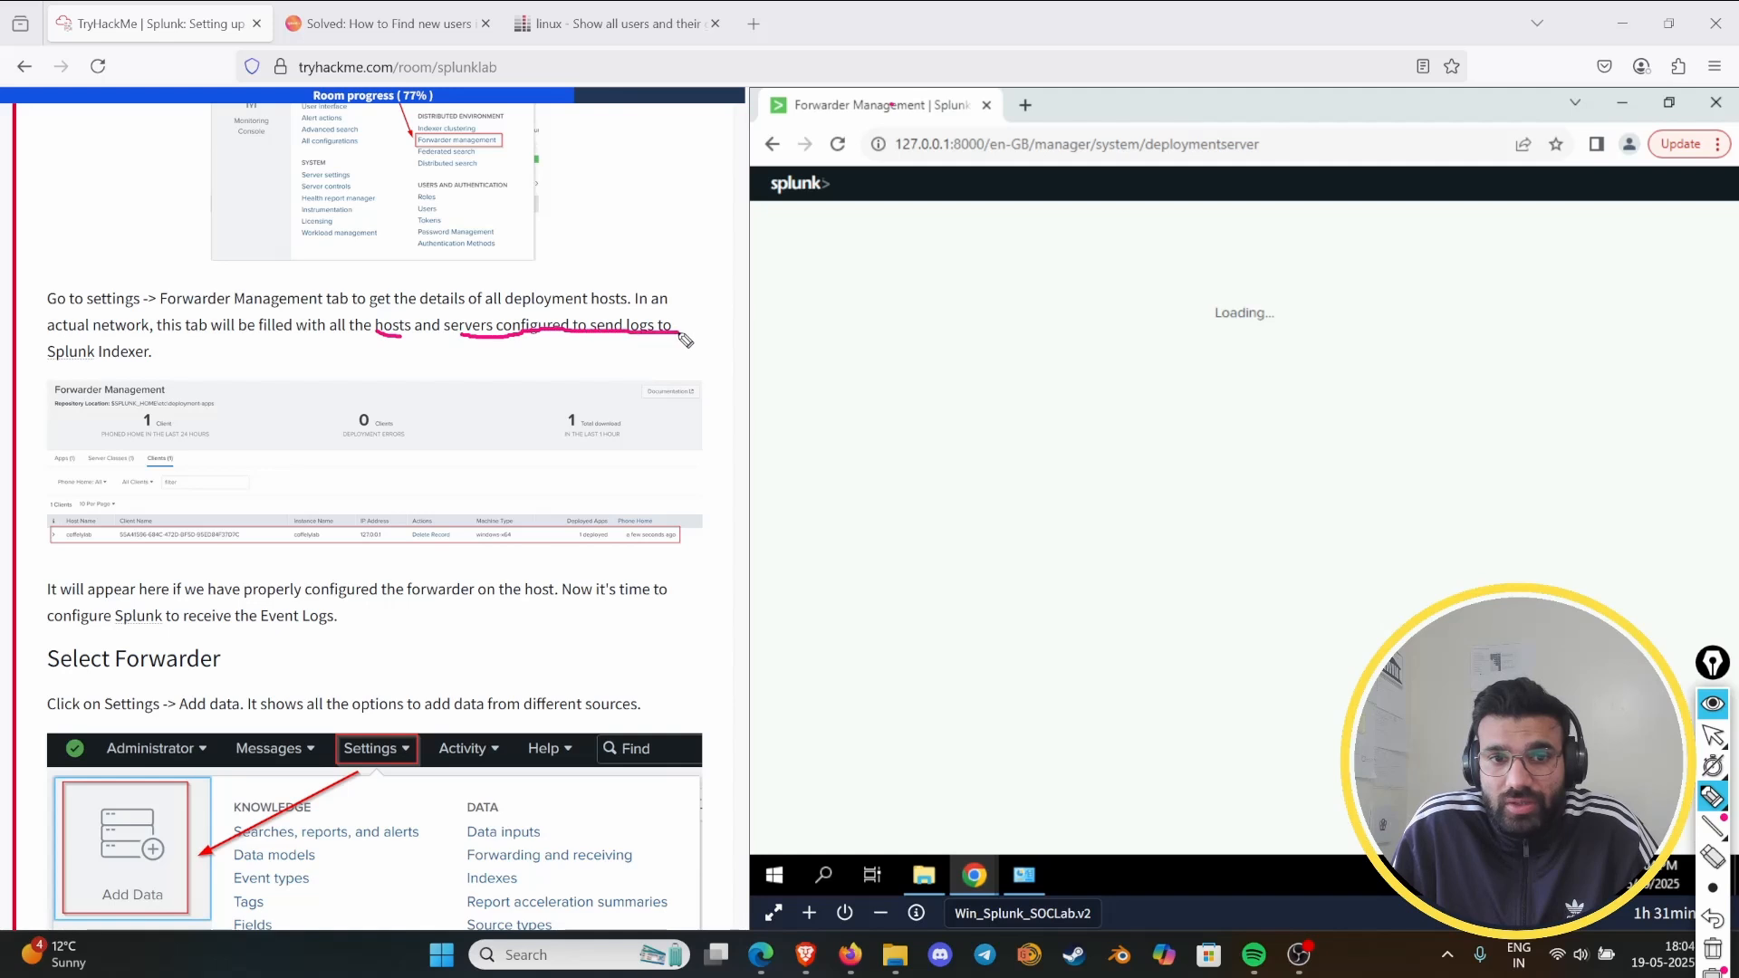
left_click_drag(25, 353, 187, 365)
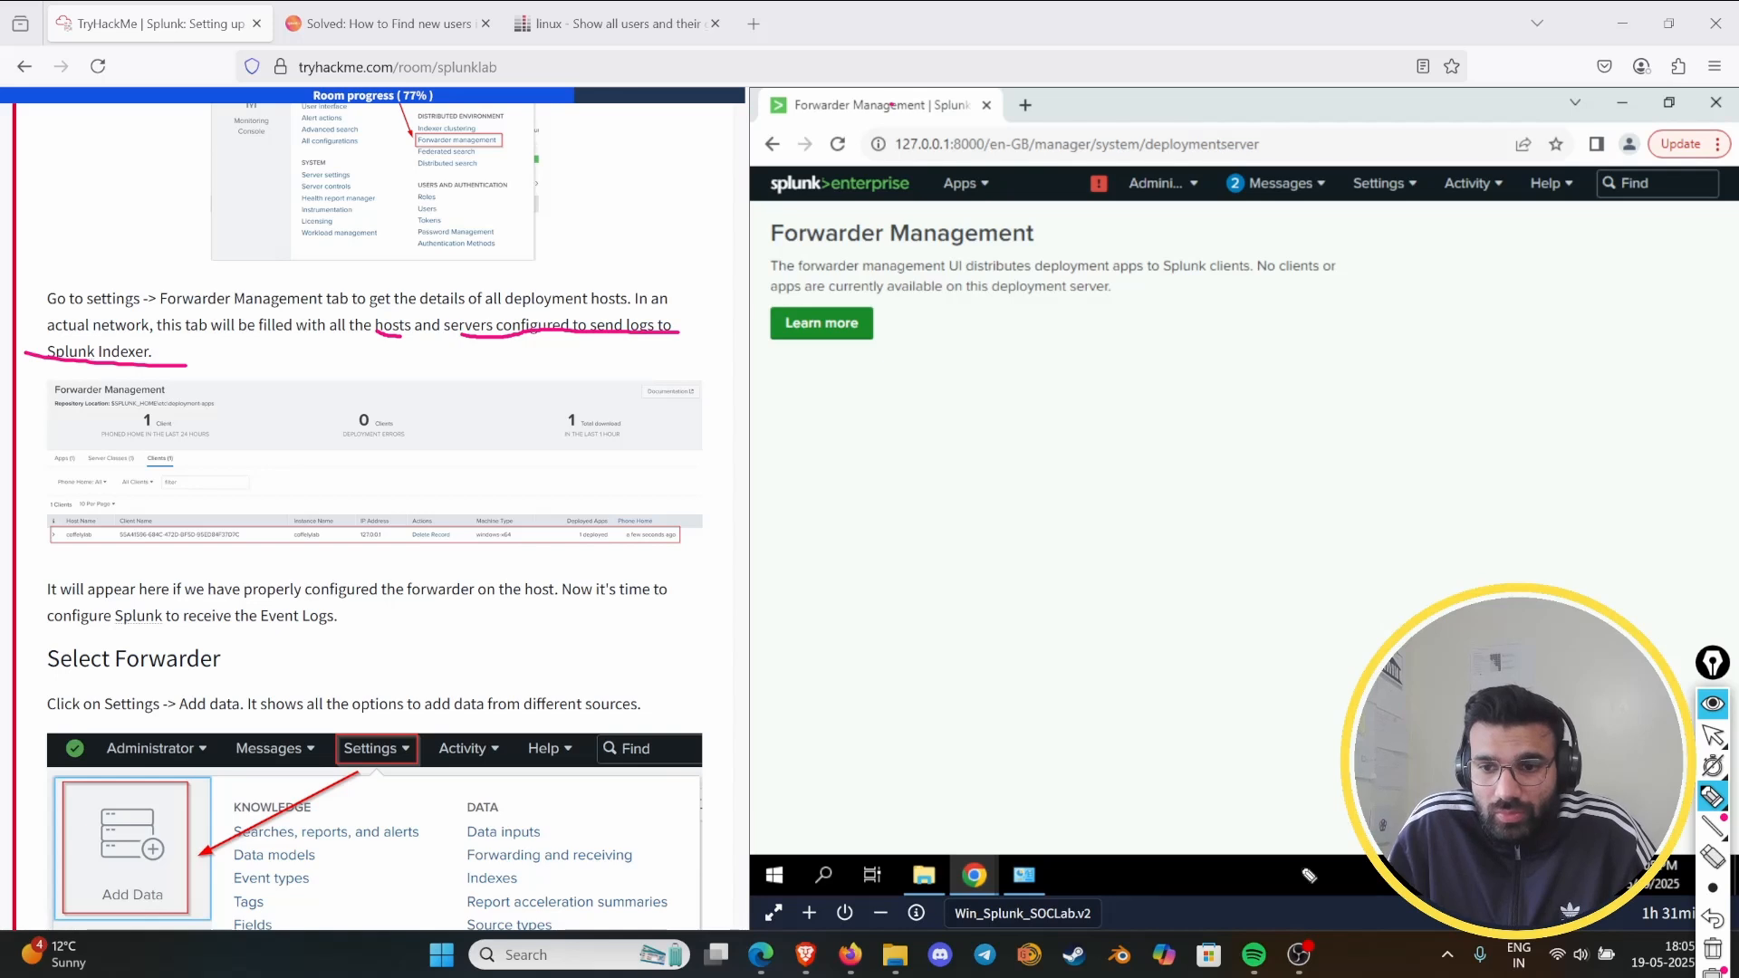
left_click(1711, 704)
- Uninstall UniversalForwarder from Programs and Features in the virtual machine, confirm the removal, and minimize the Programs and Features window
left_click(1026, 879)
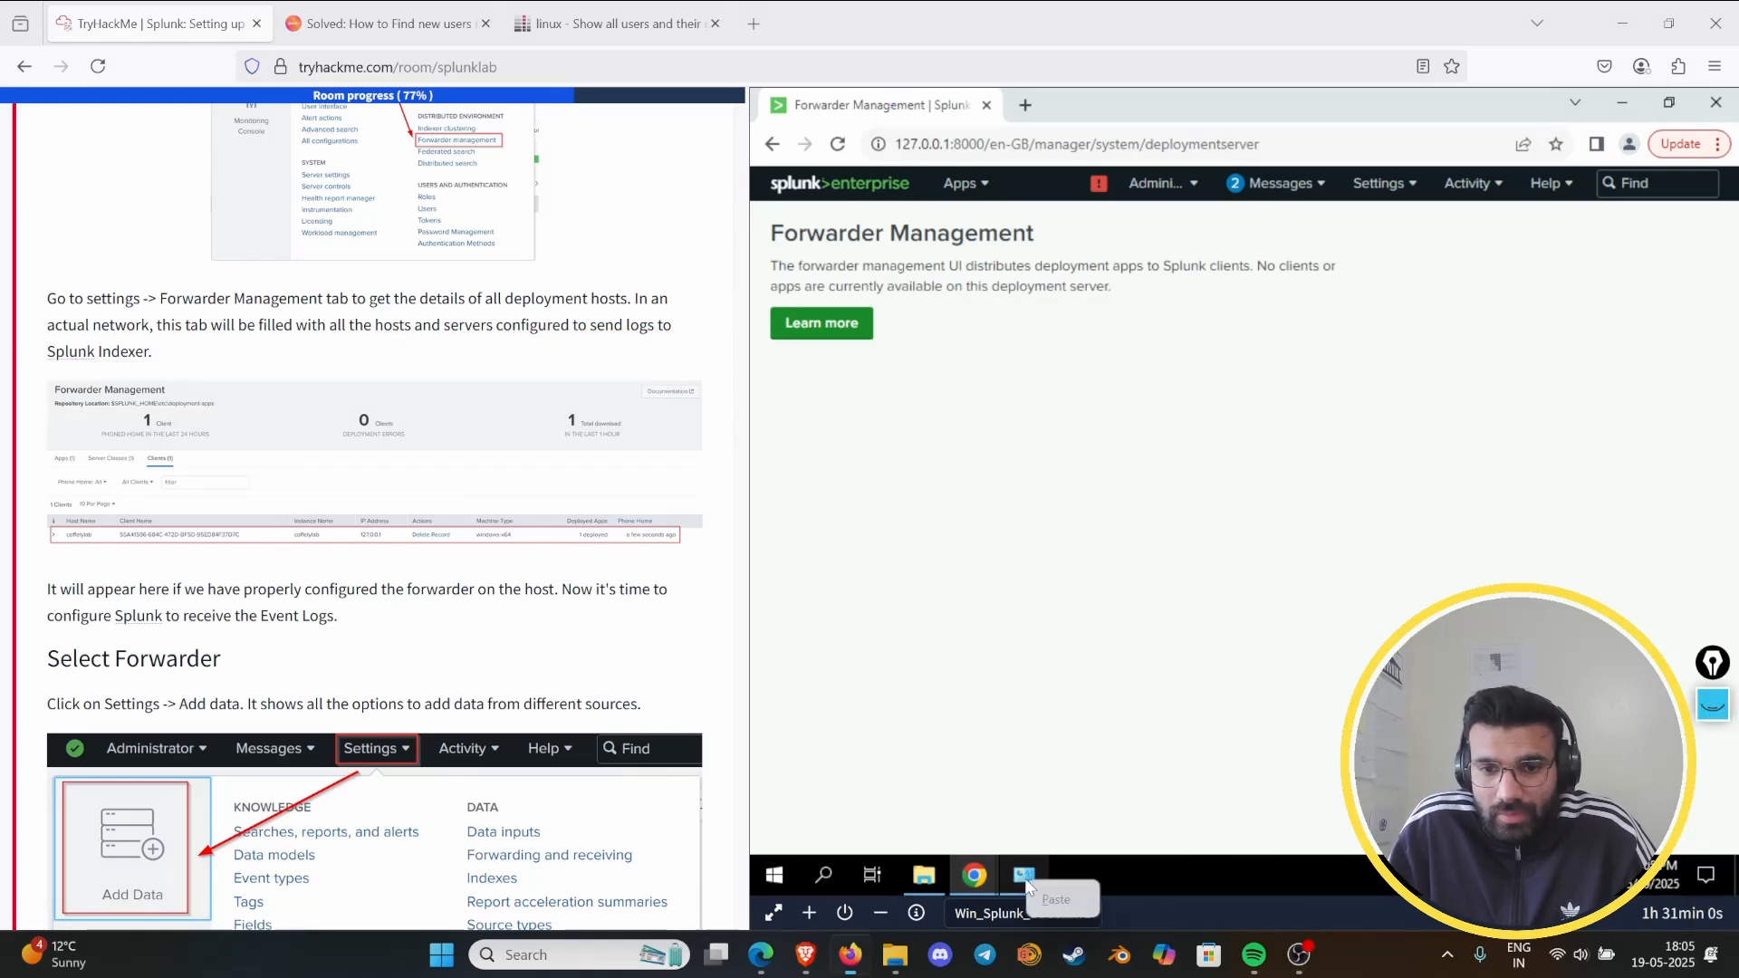
left_click(1026, 880)
right_click(1110, 632)
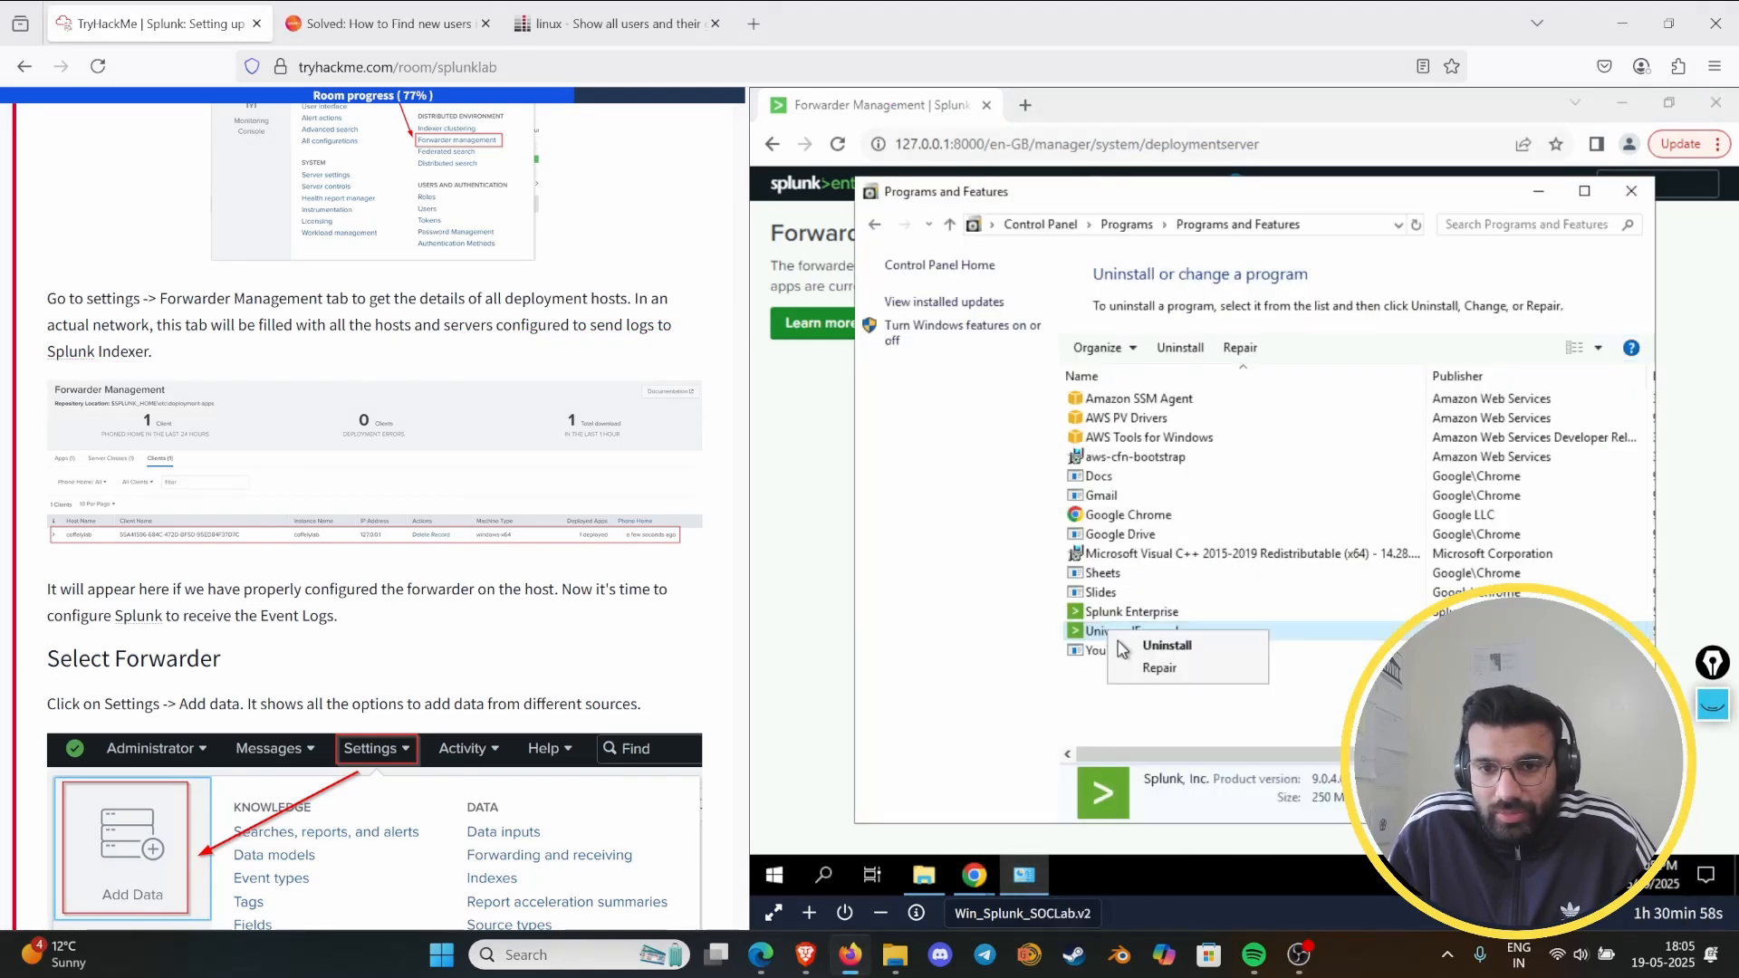
left_click(1143, 645)
left_click(1341, 476)
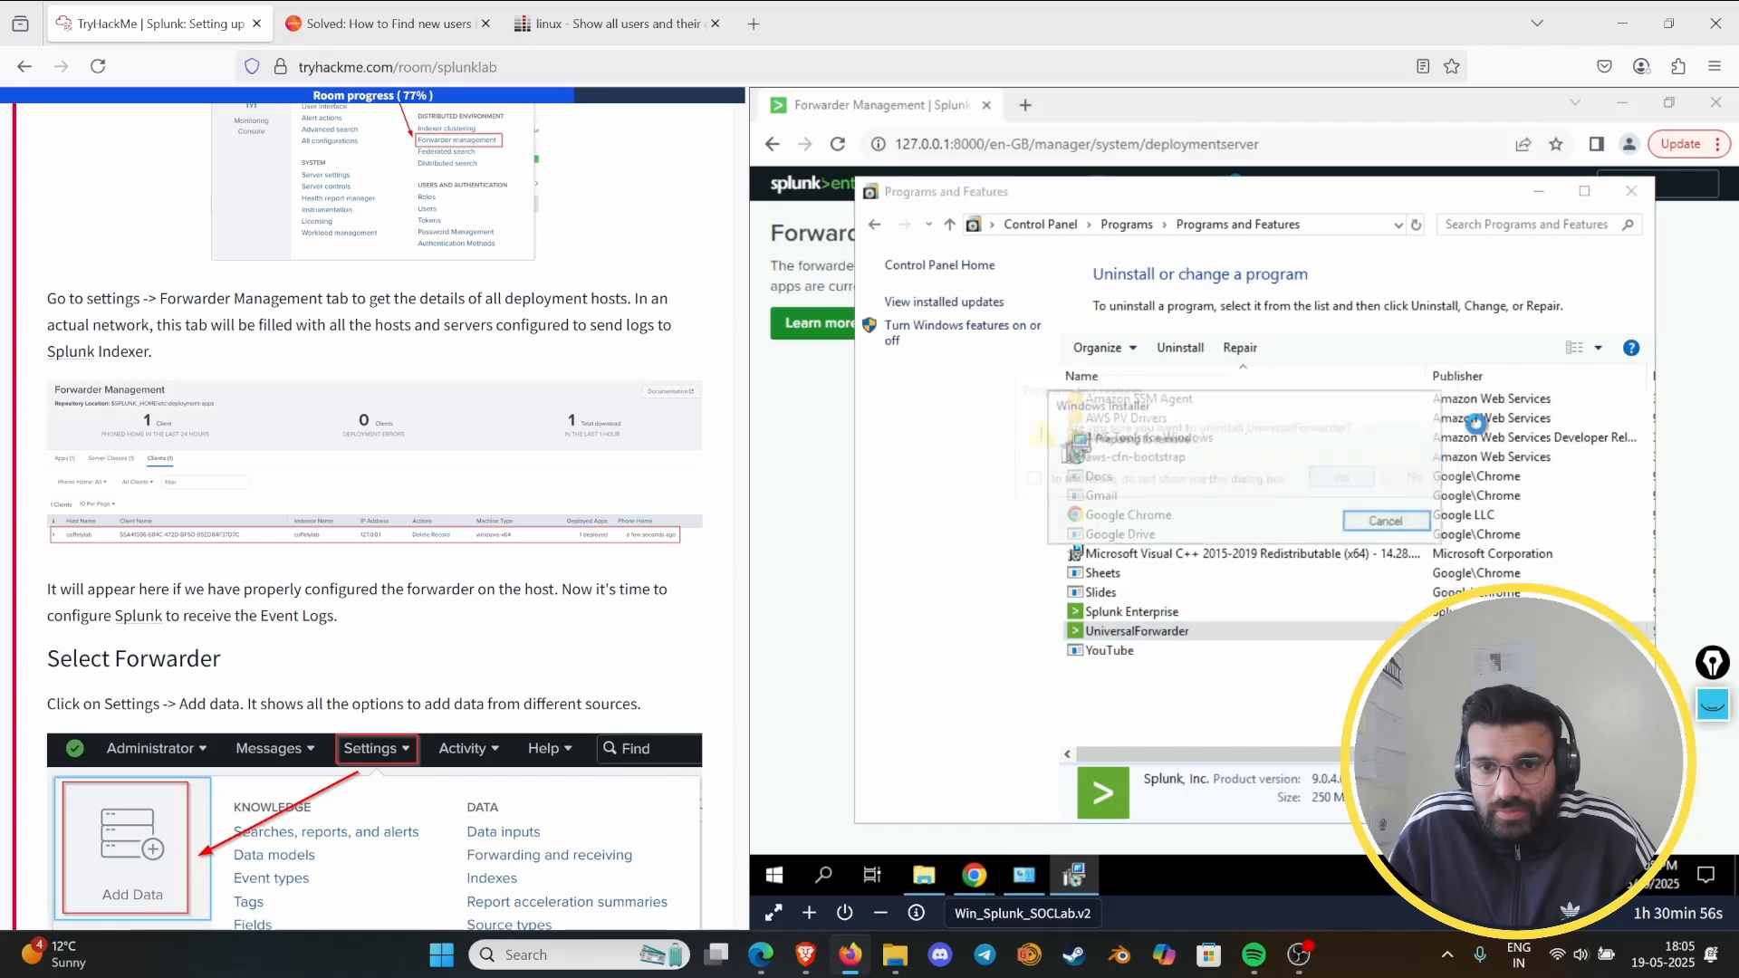
left_click(1539, 192)
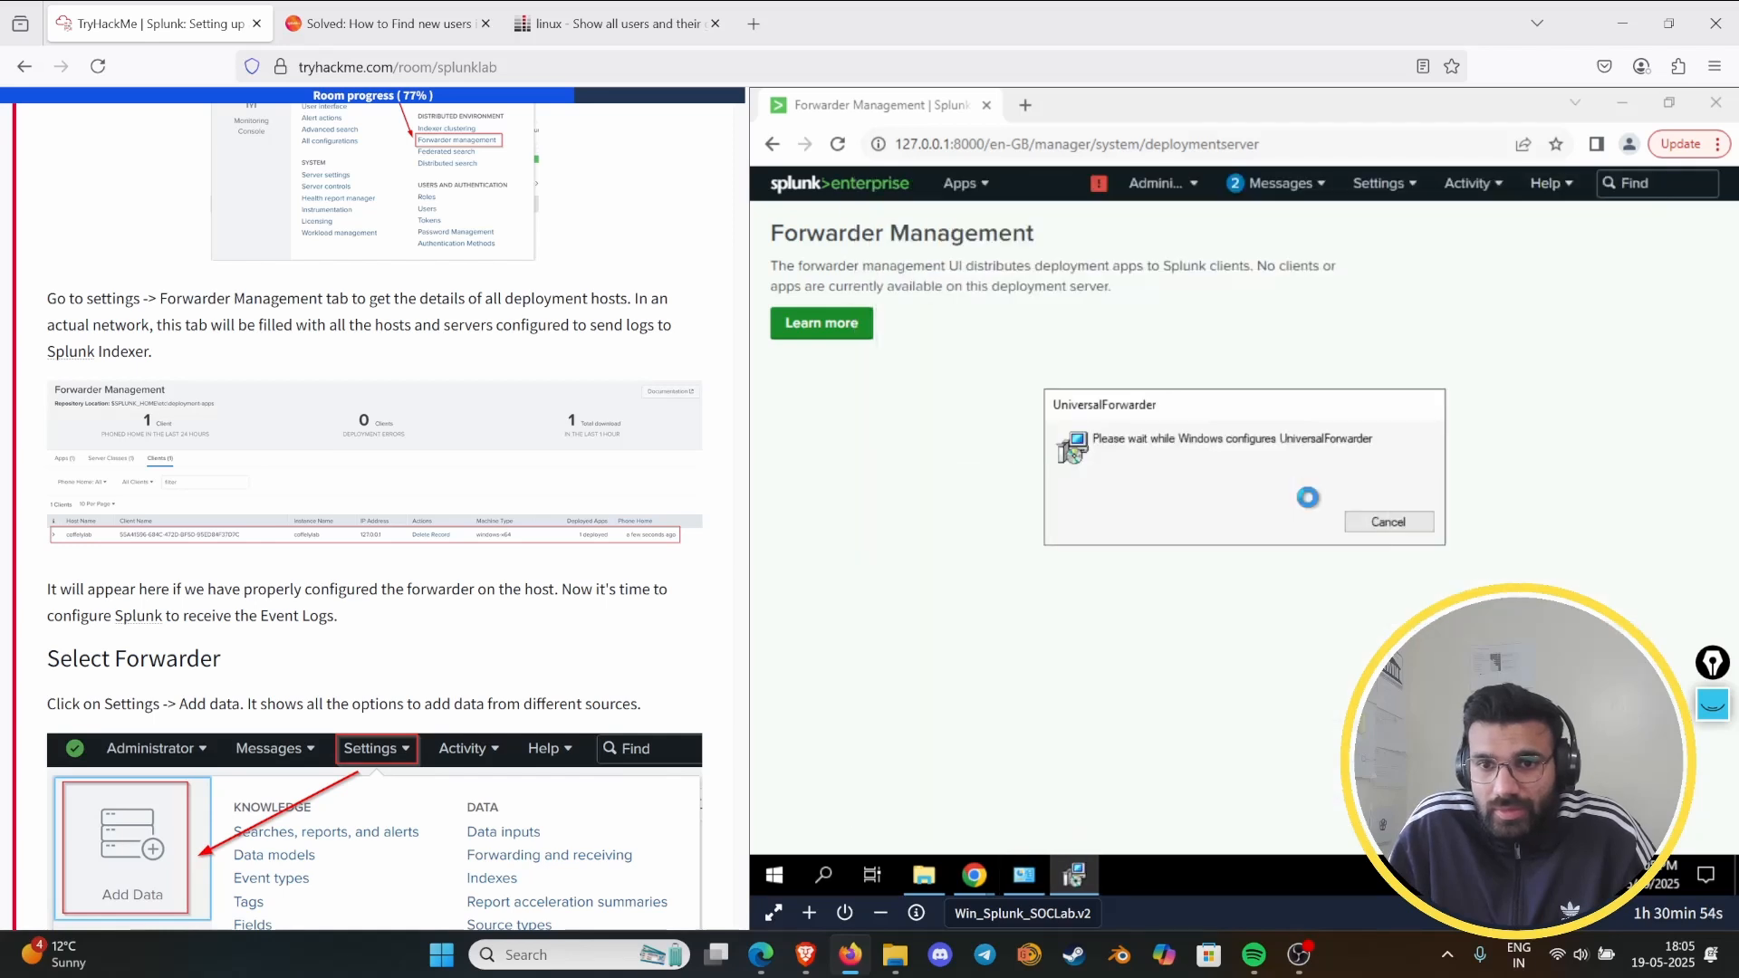
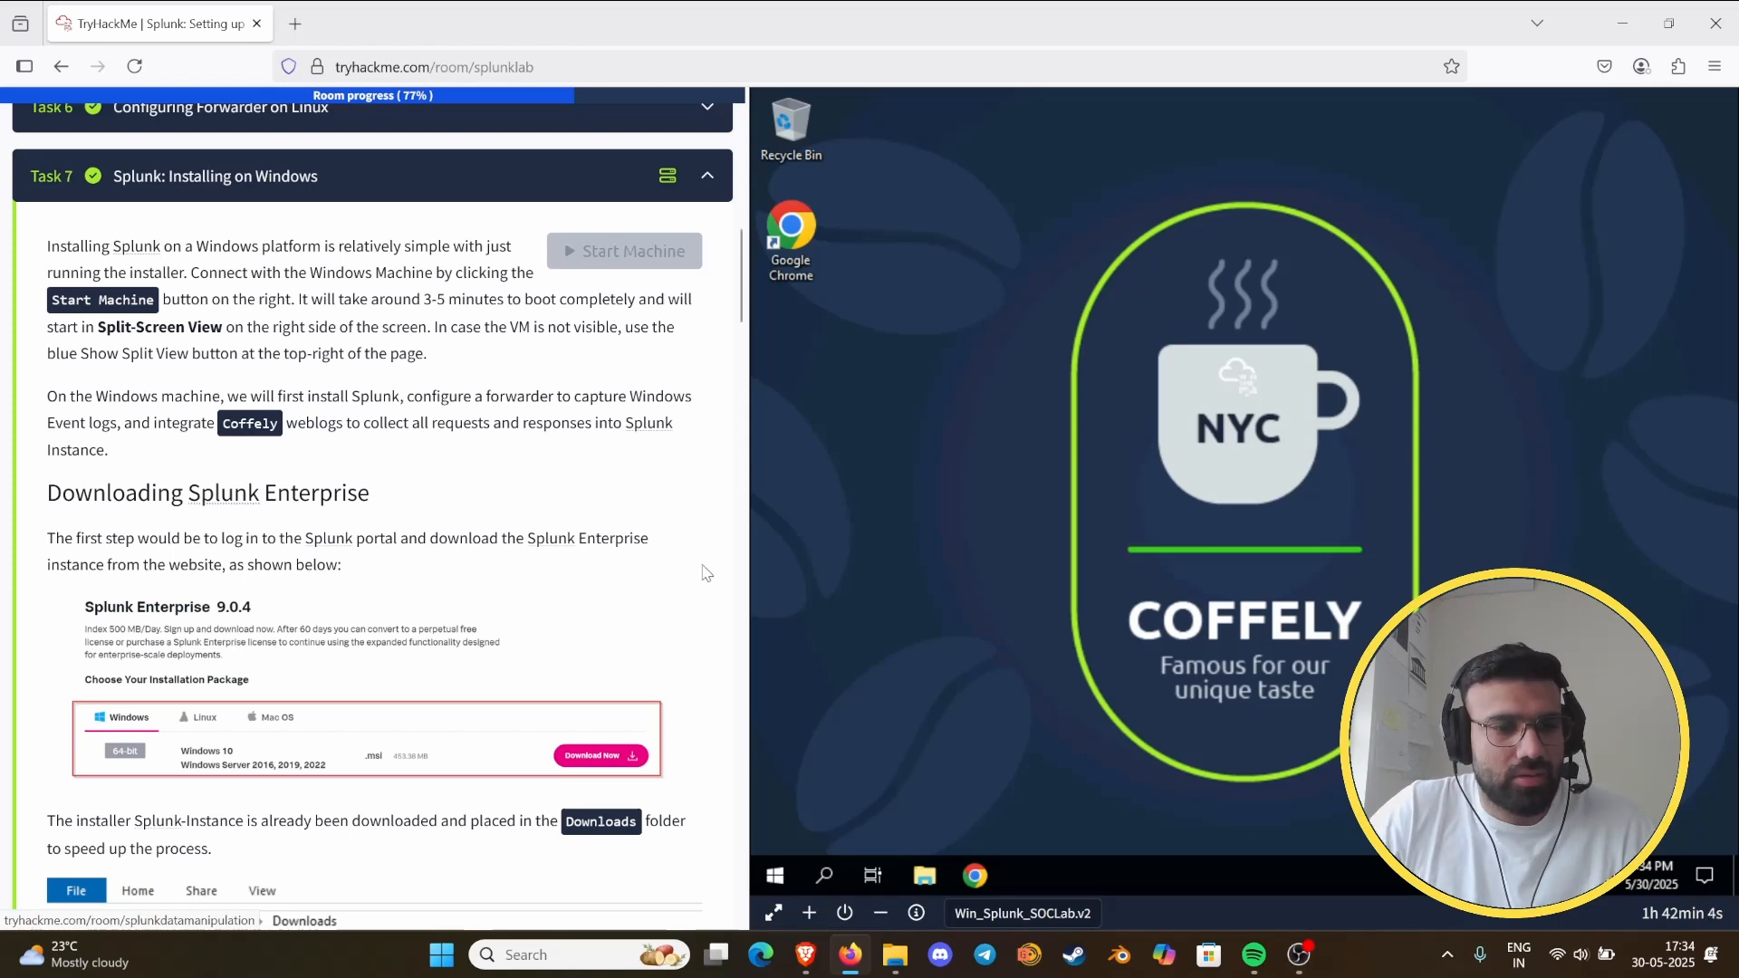
- Close the go.microsoft.com page in the virtual machine and launch the splunk-Instance installer from the Downloads folder
scroll(367, 584, "down", 3)
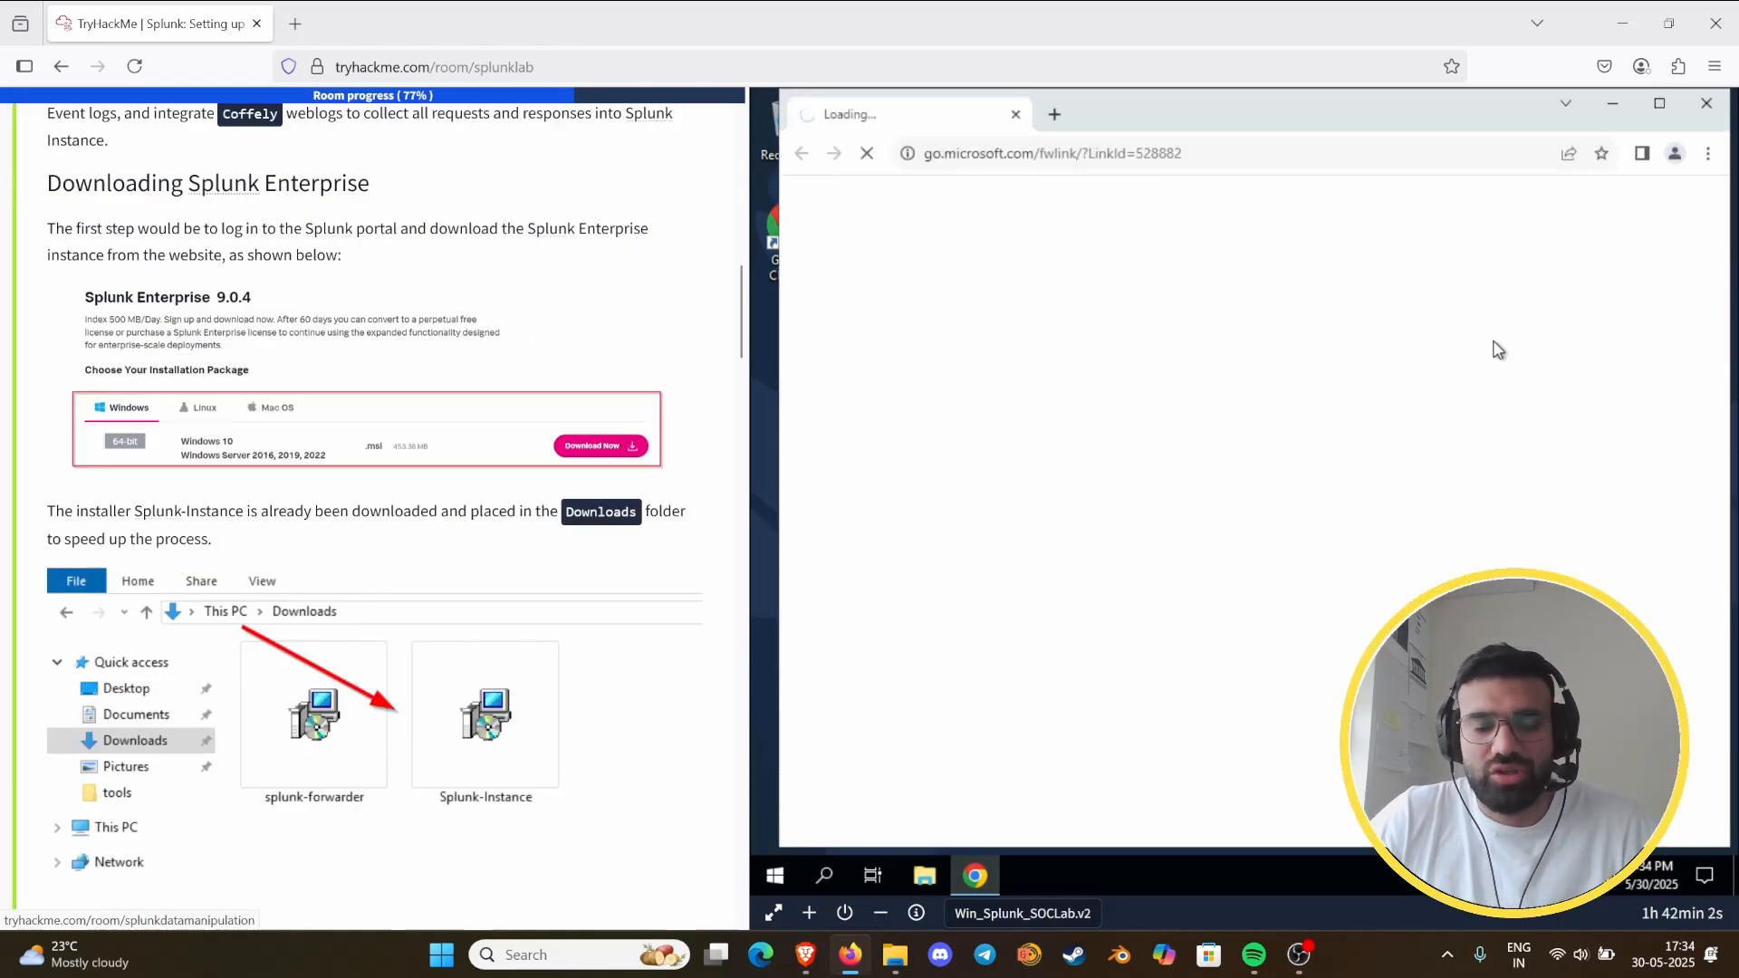
left_click(1706, 102)
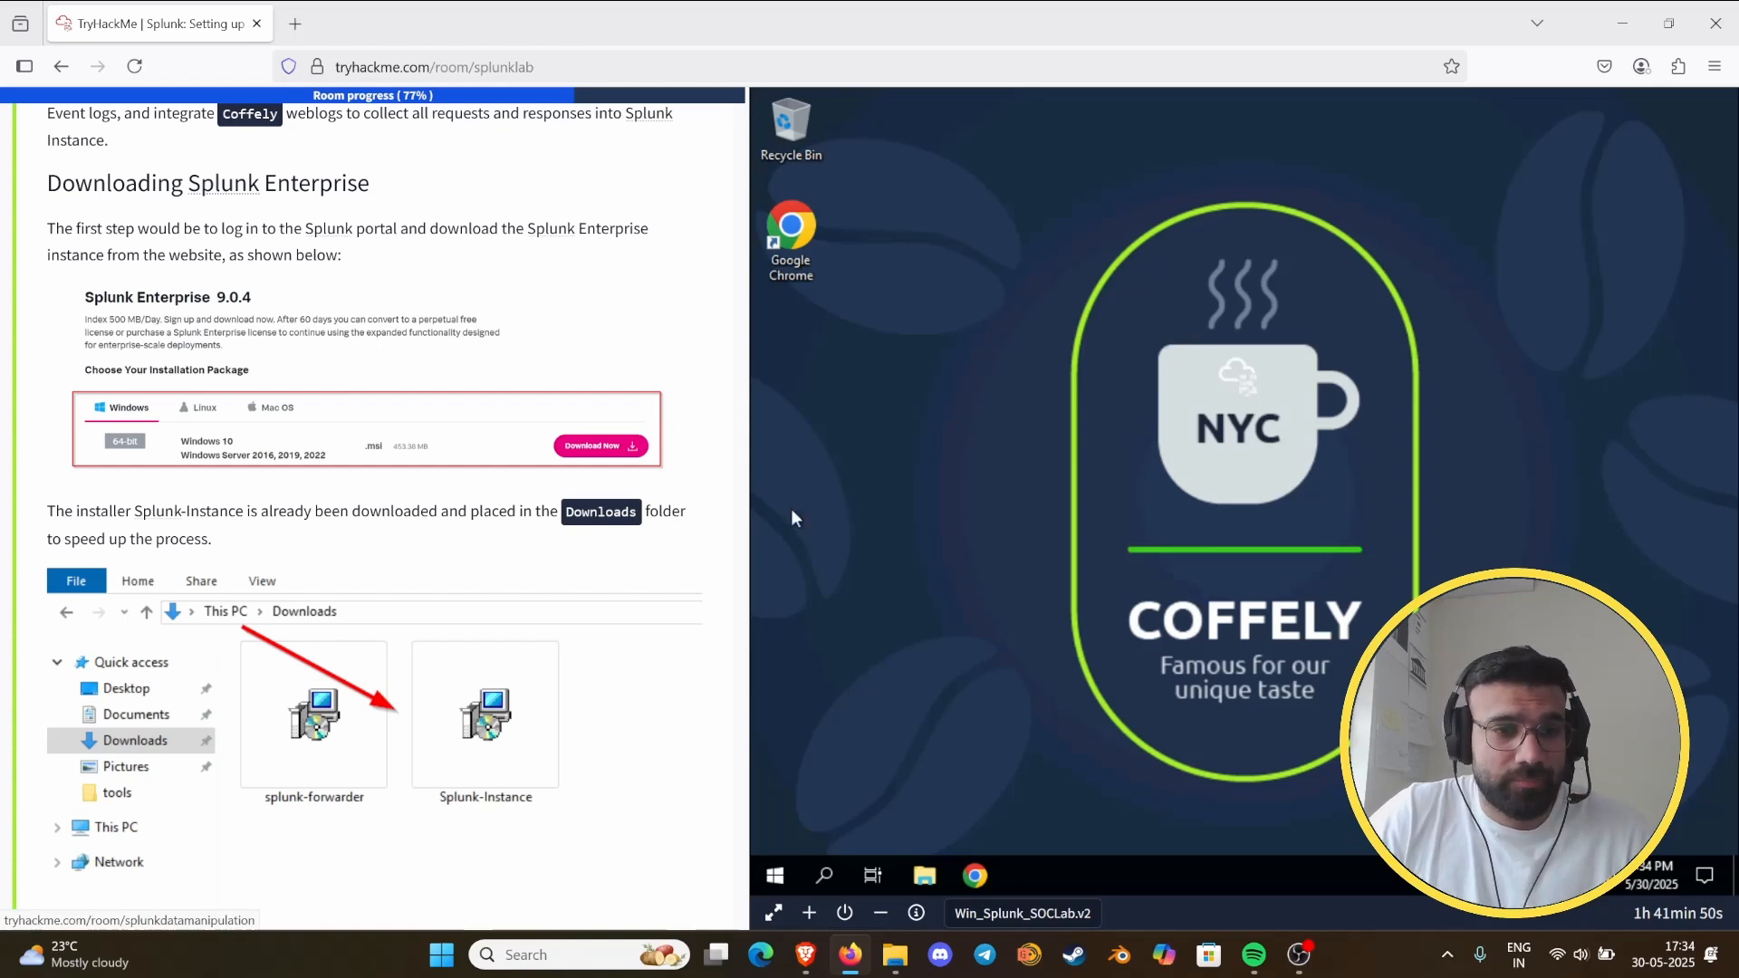
scroll(520, 539, "down", 3)
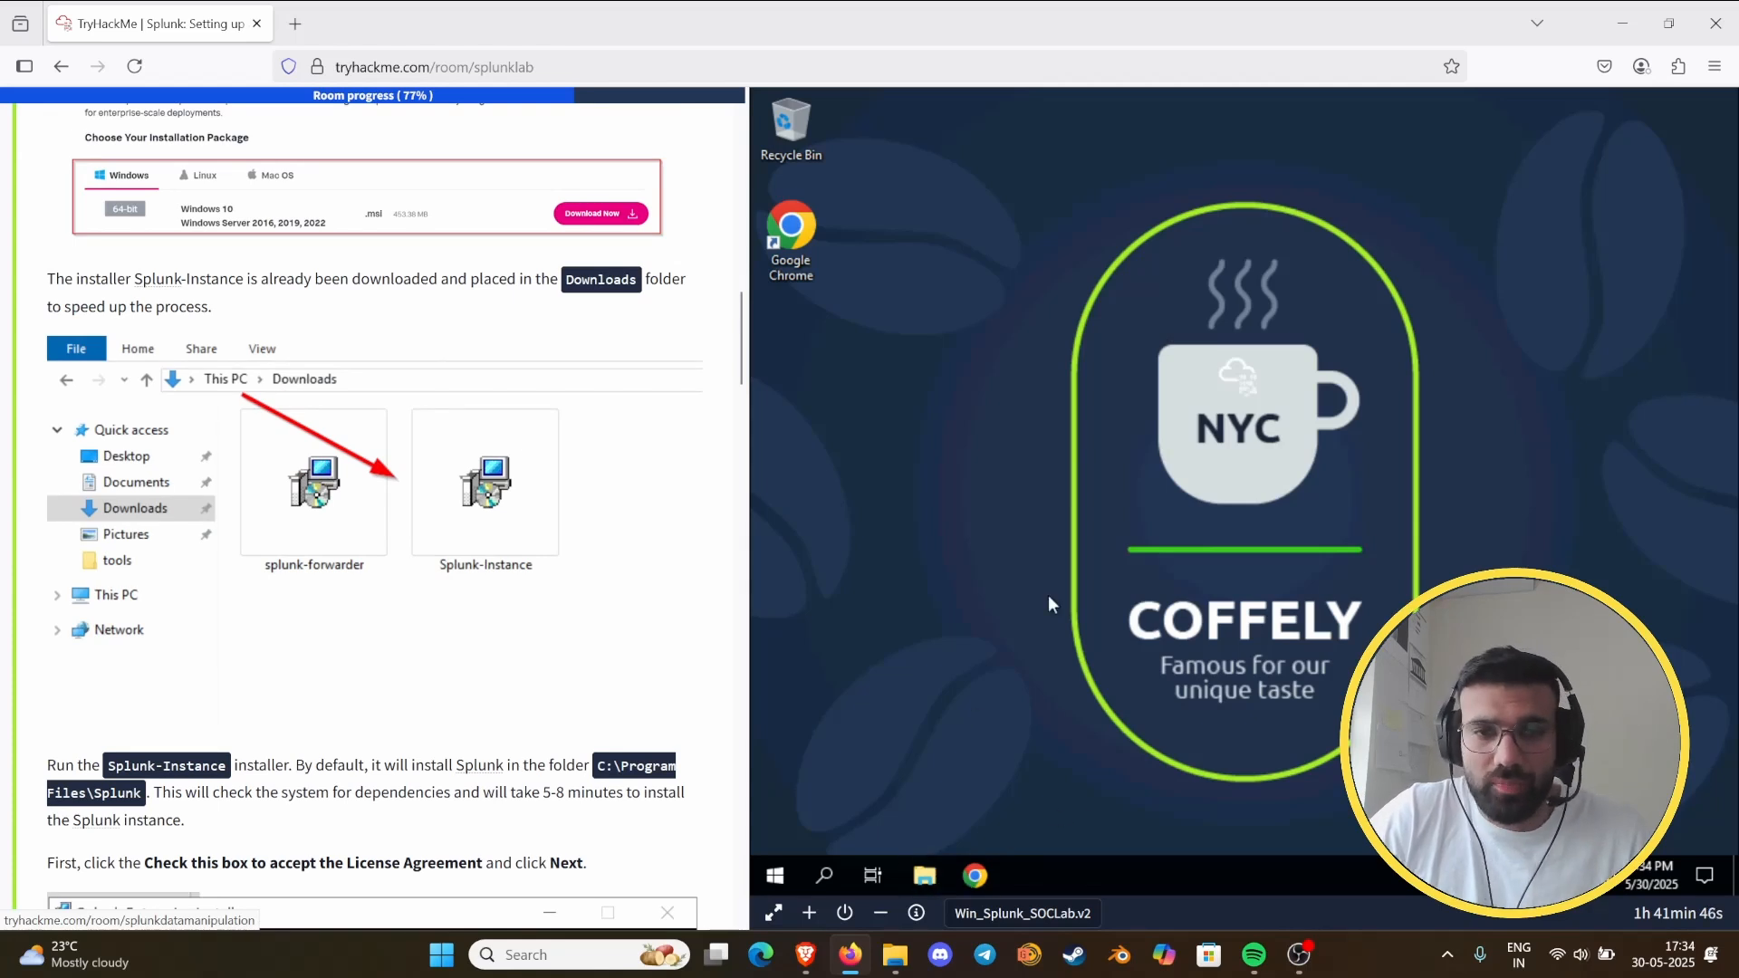
key("super+e")
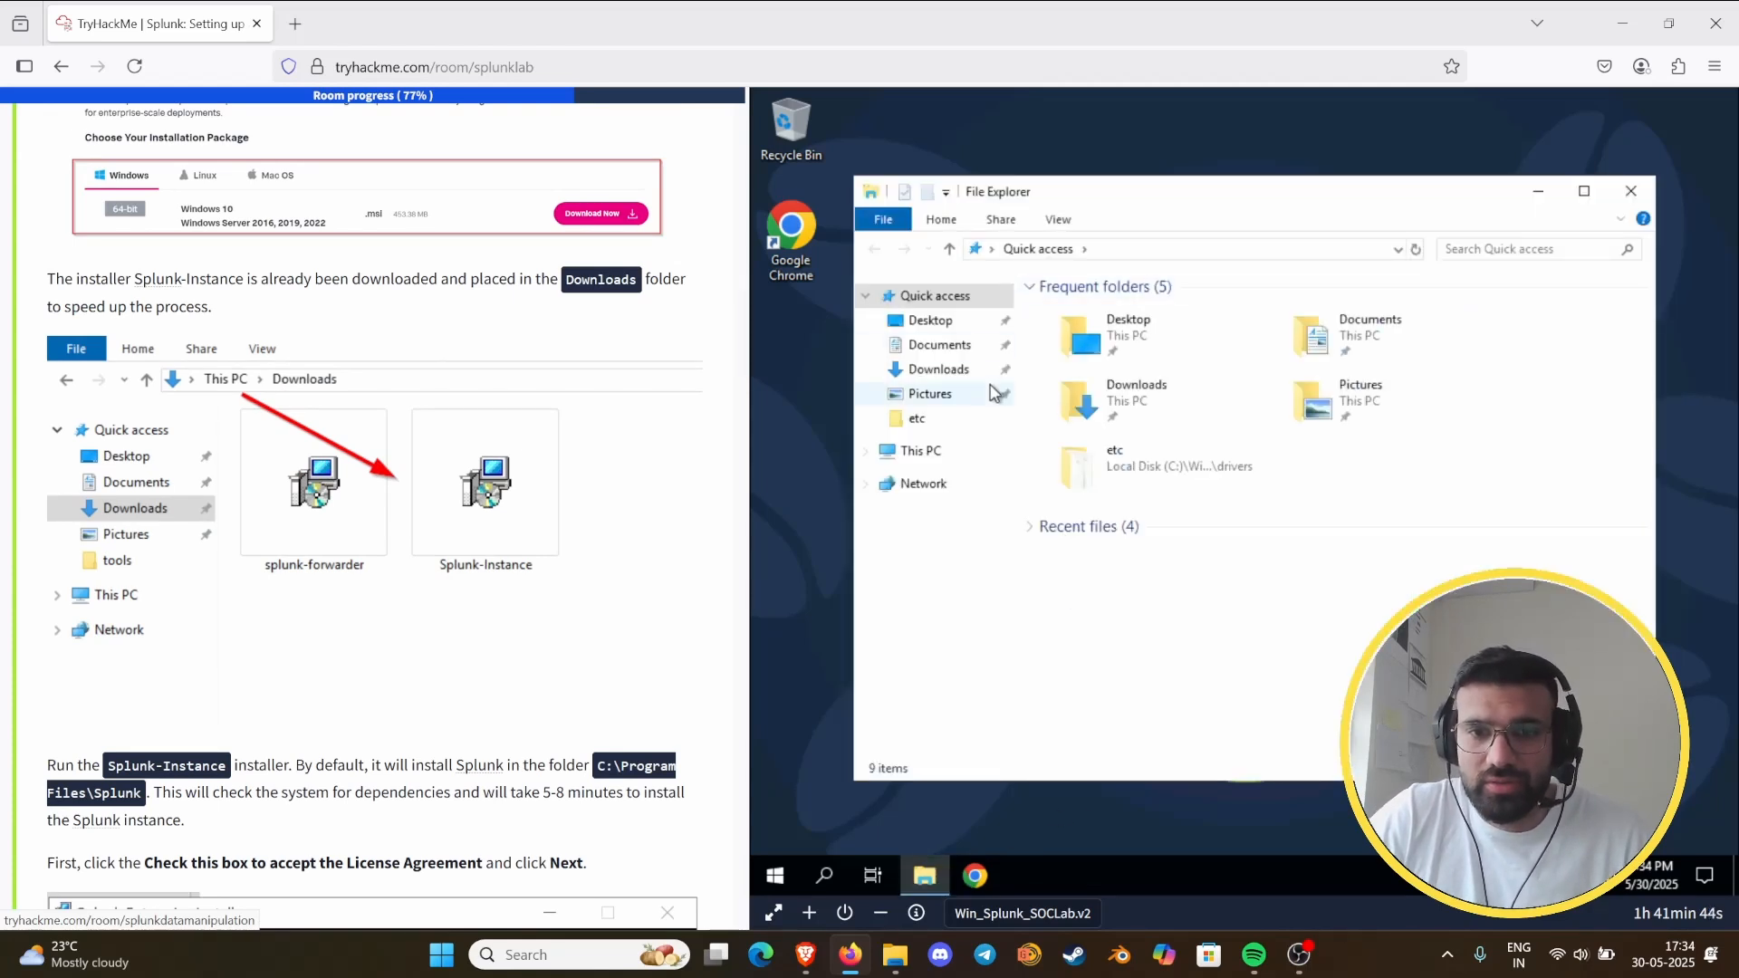
left_click(991, 345)
left_click(1000, 368)
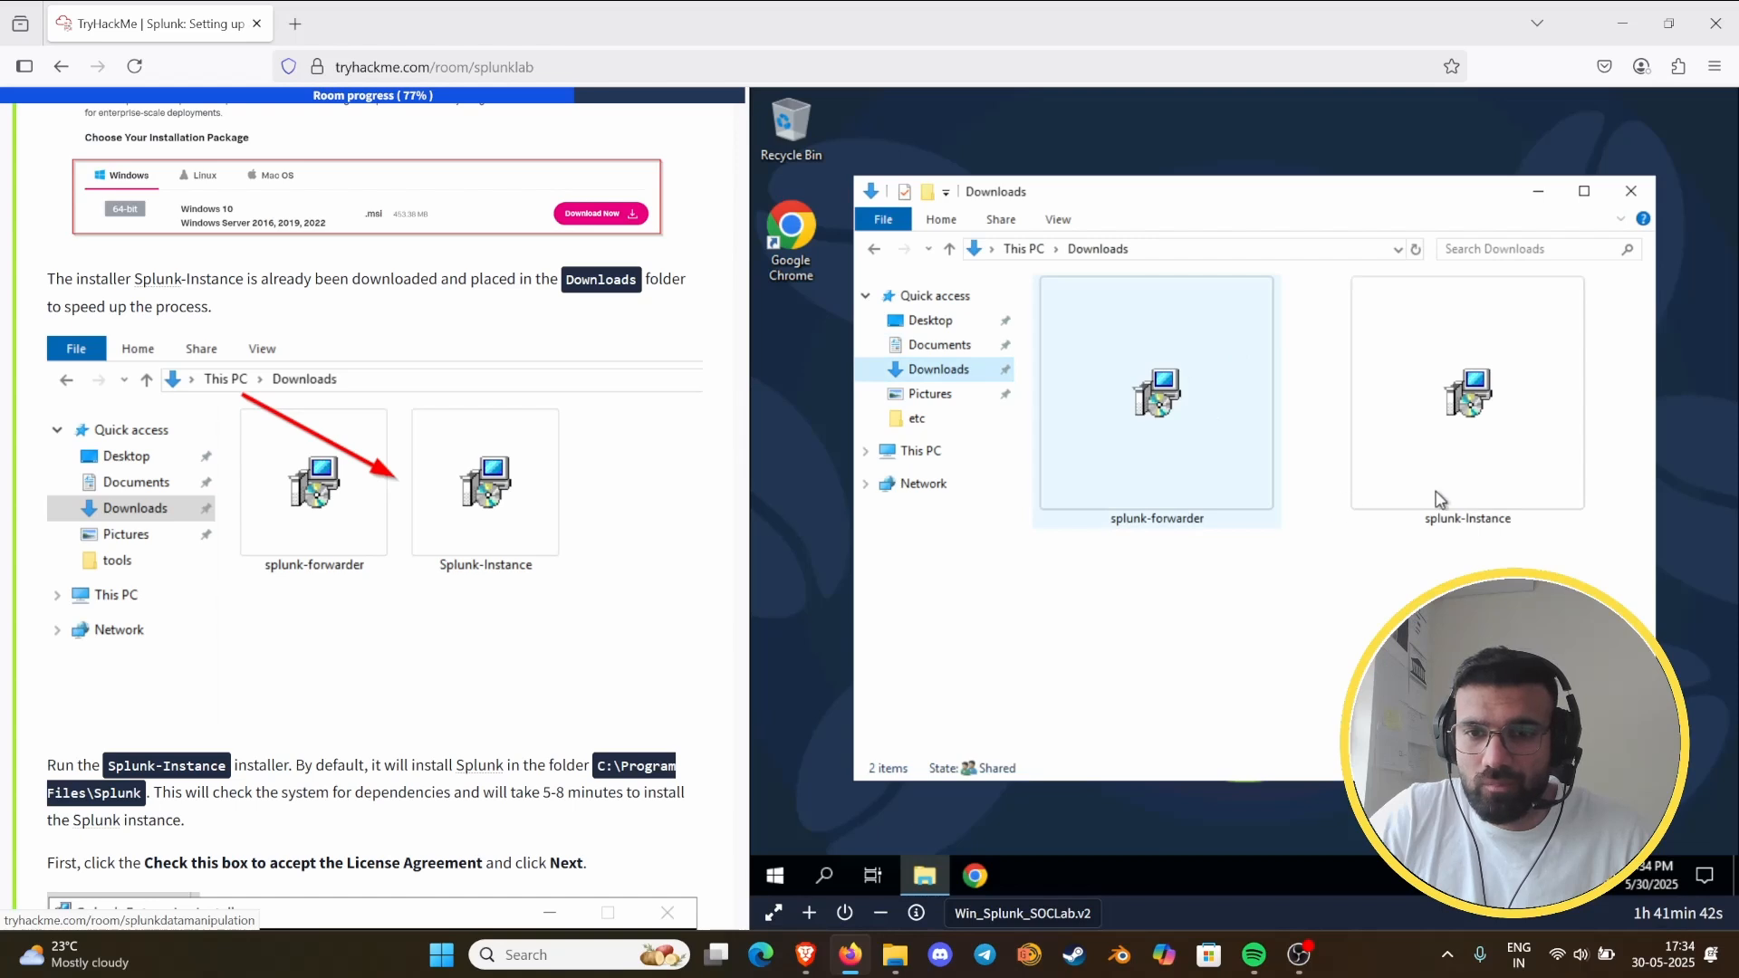
double_click(1484, 482)
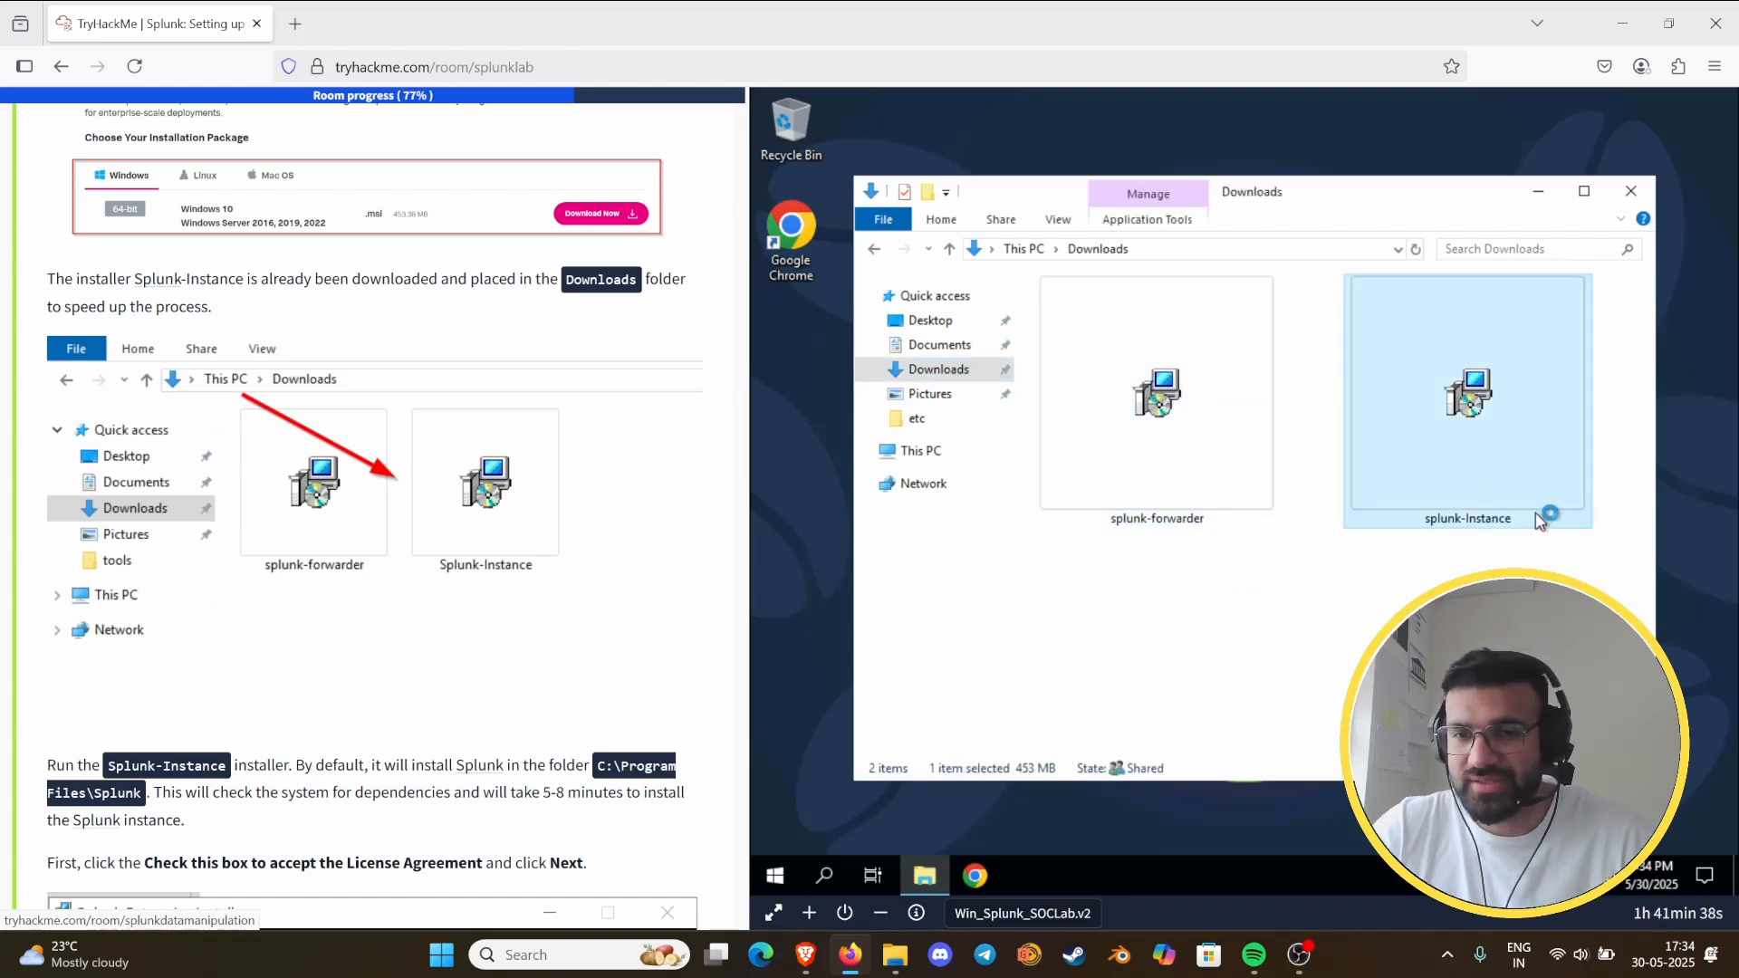
- Accept the License Agreement in the Splunk Enterprise Installer and continue with the default installation options
scroll(523, 523, "down", 4)
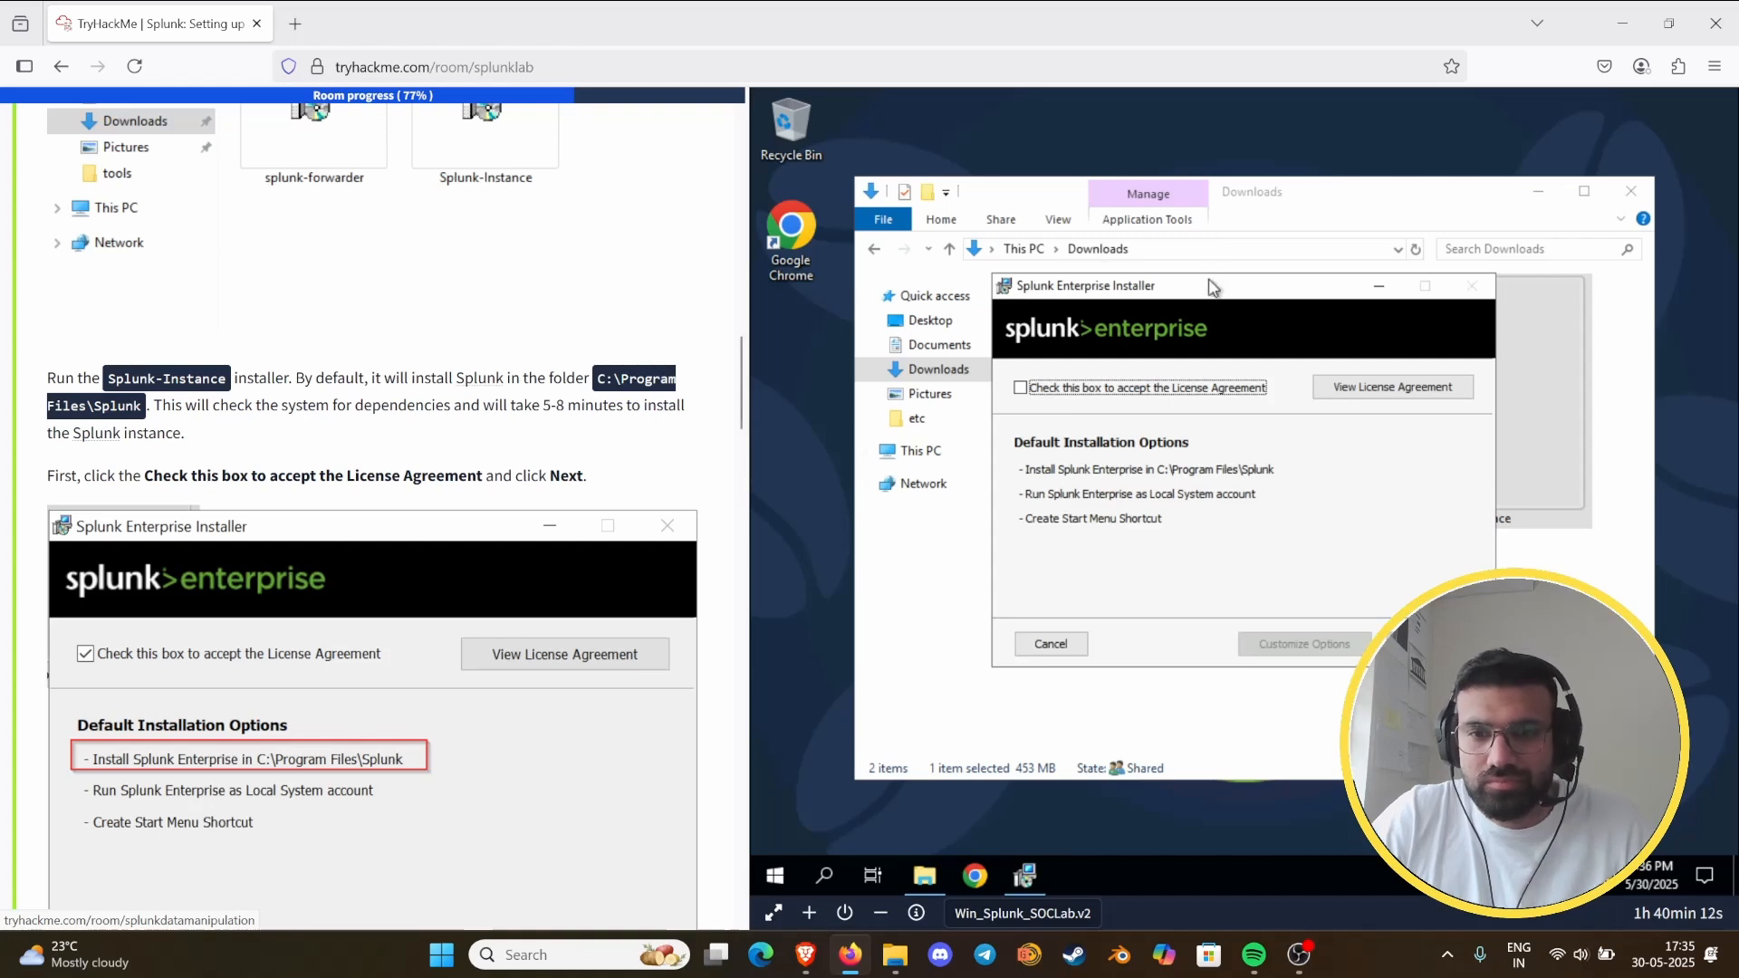
left_click(1025, 389)
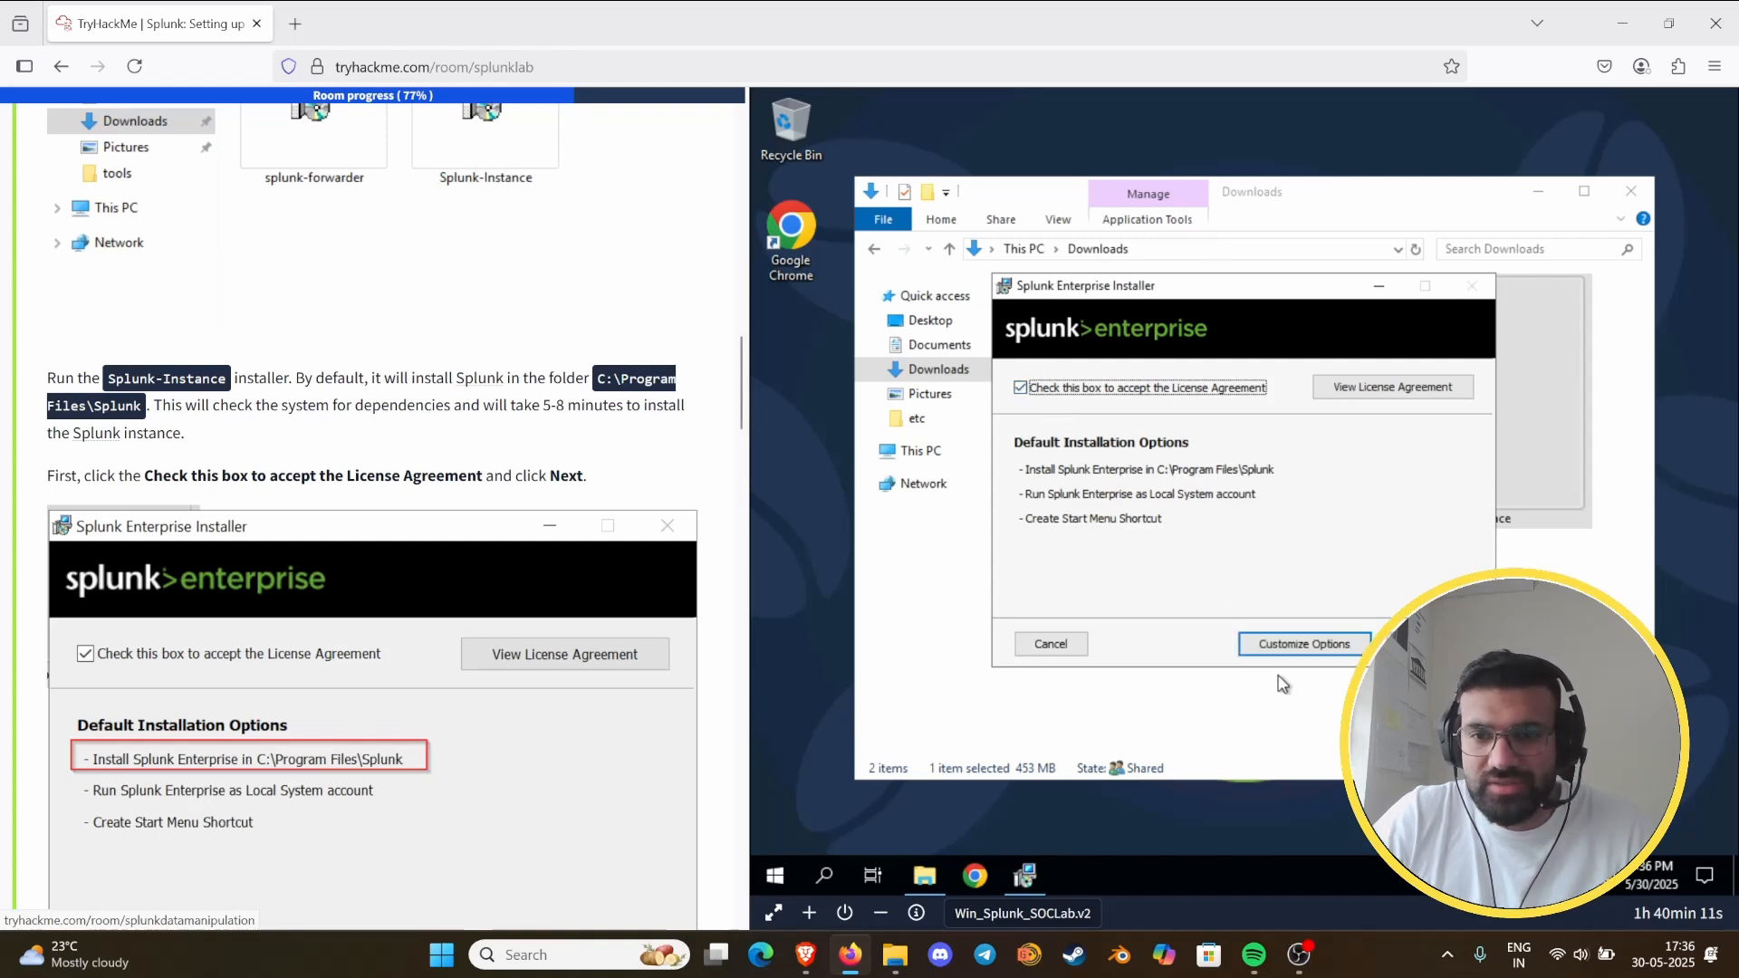
left_click(1429, 644)
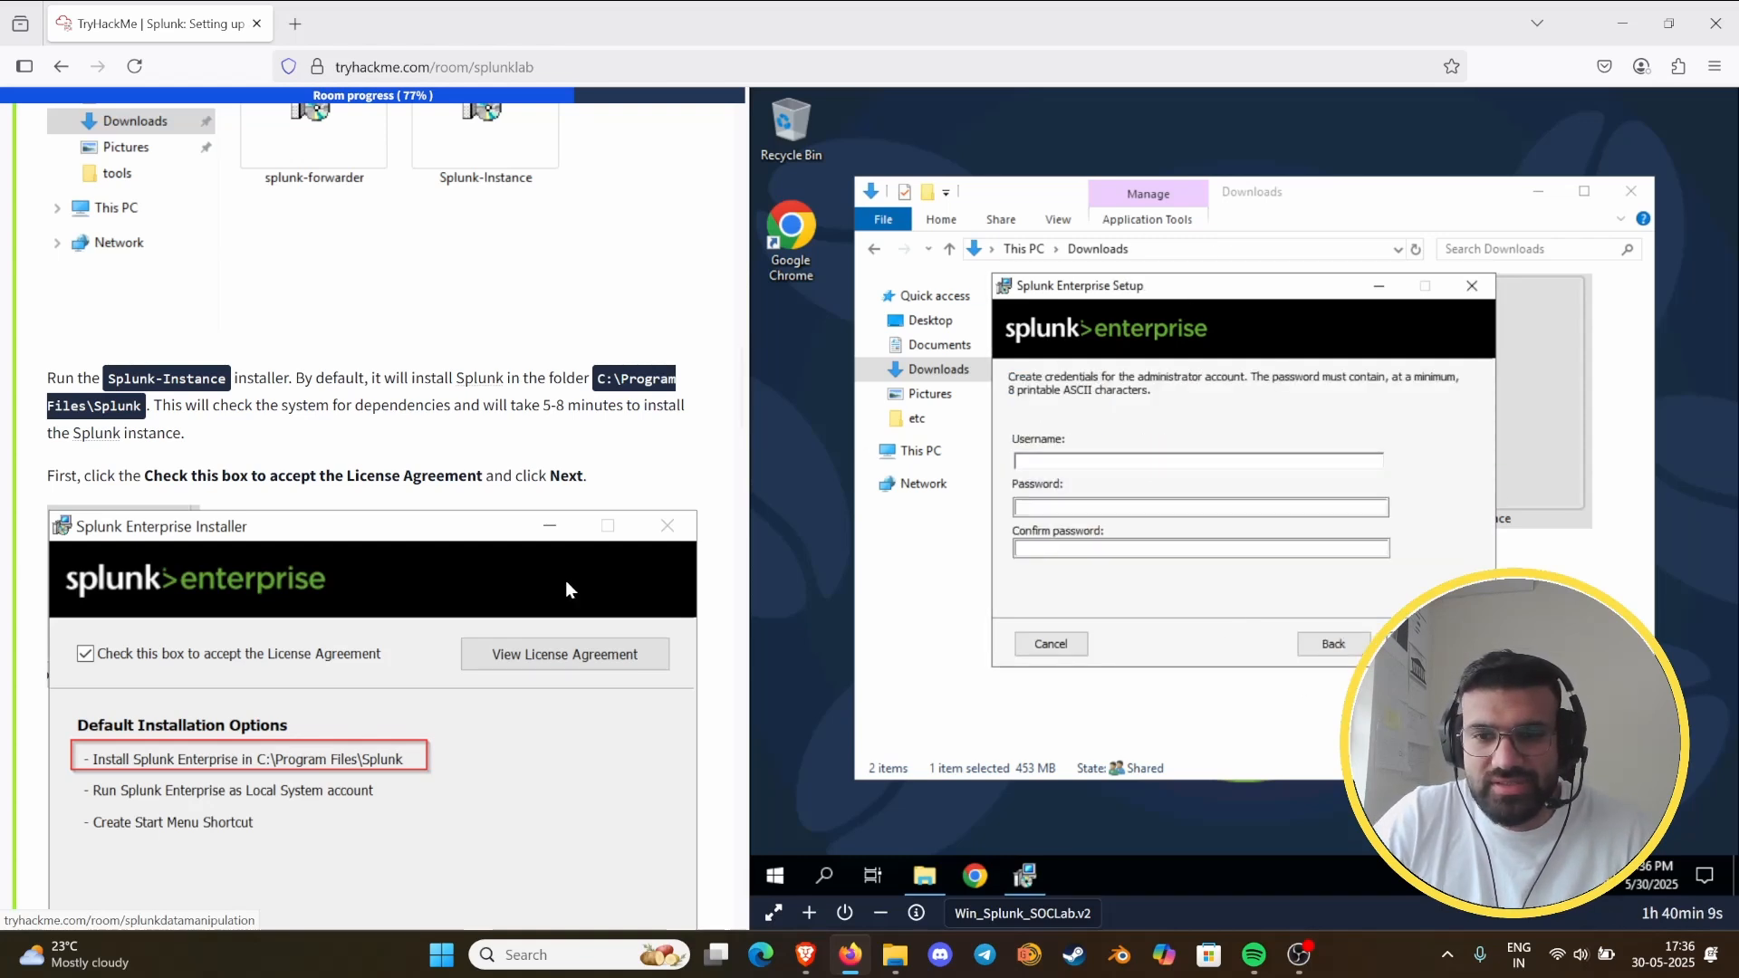
- Create the administrator account with username analyst and the account password, and install Splunk Enterprise with a Start Menu shortcut
scroll(544, 510, "down", 3)
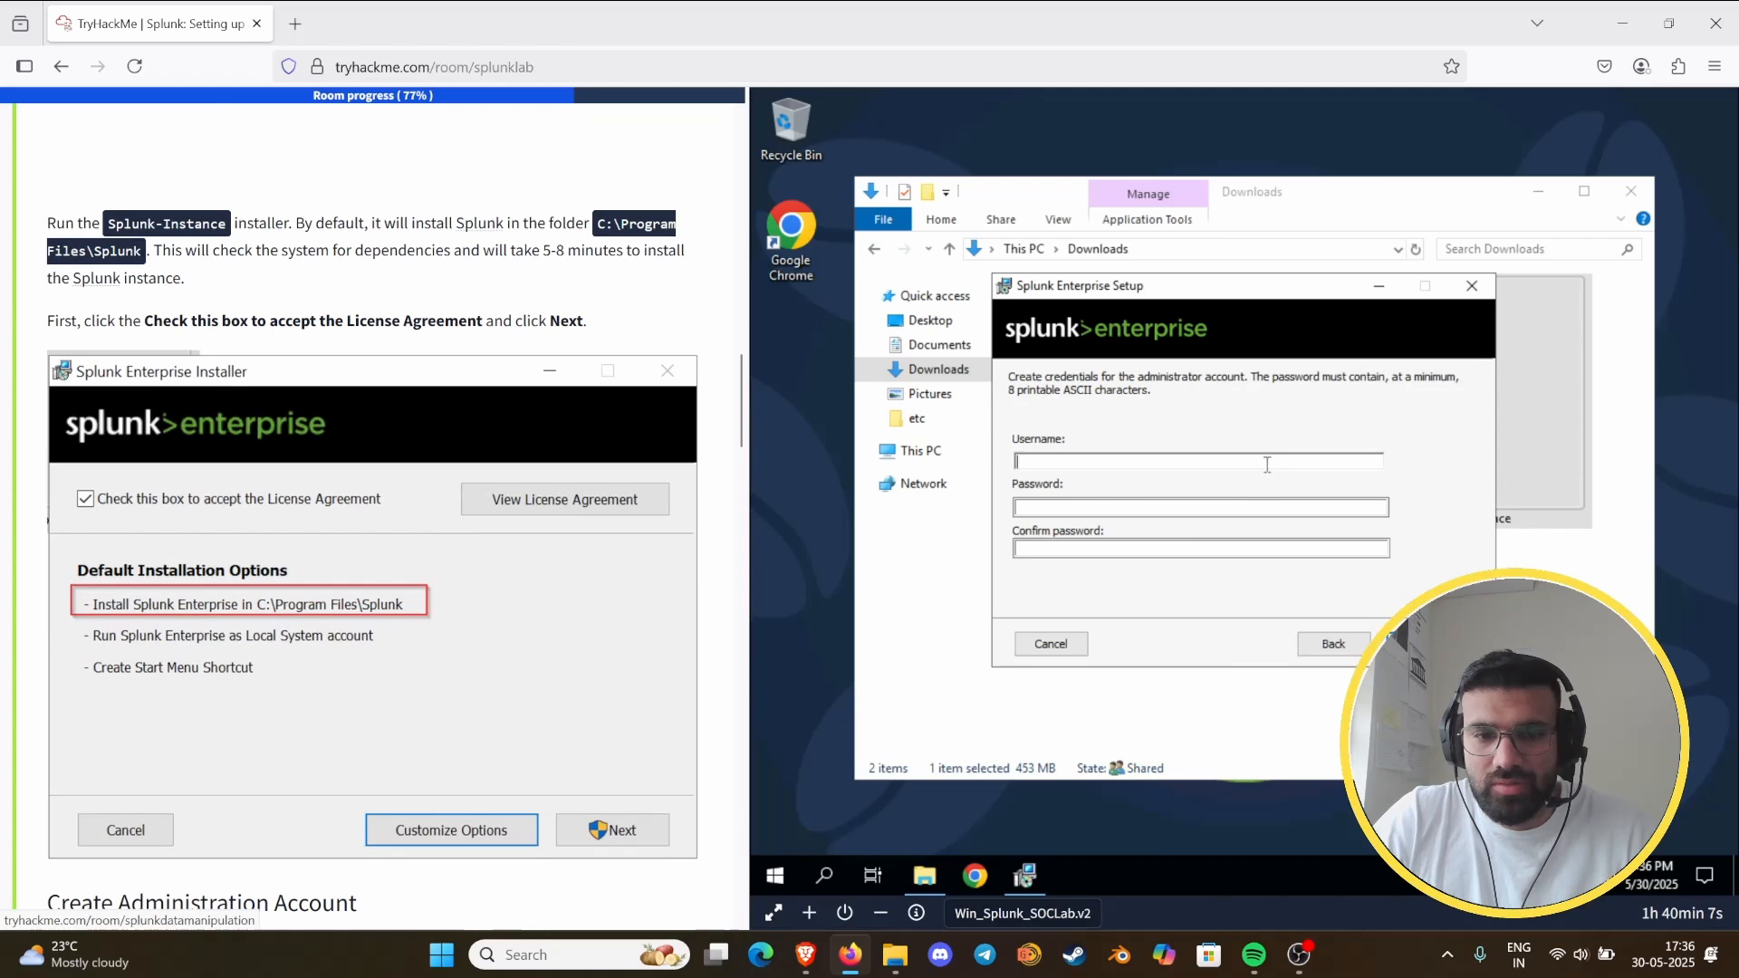
scroll(469, 440, "down", 5)
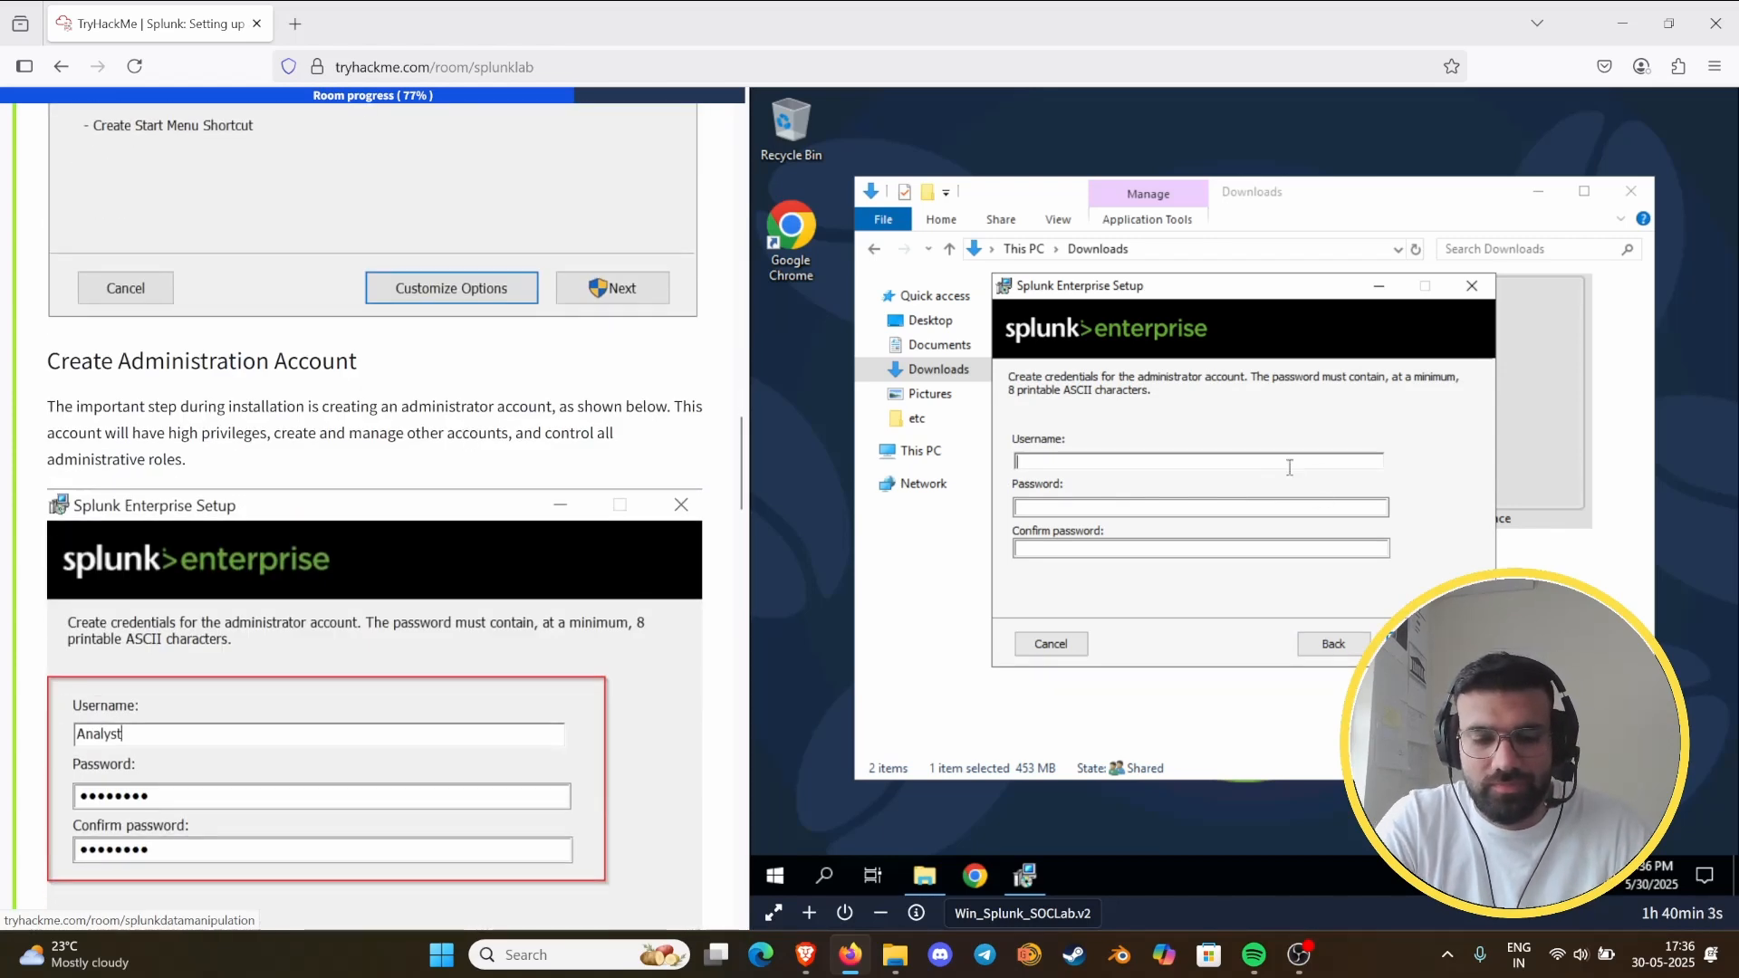
type("analyst")
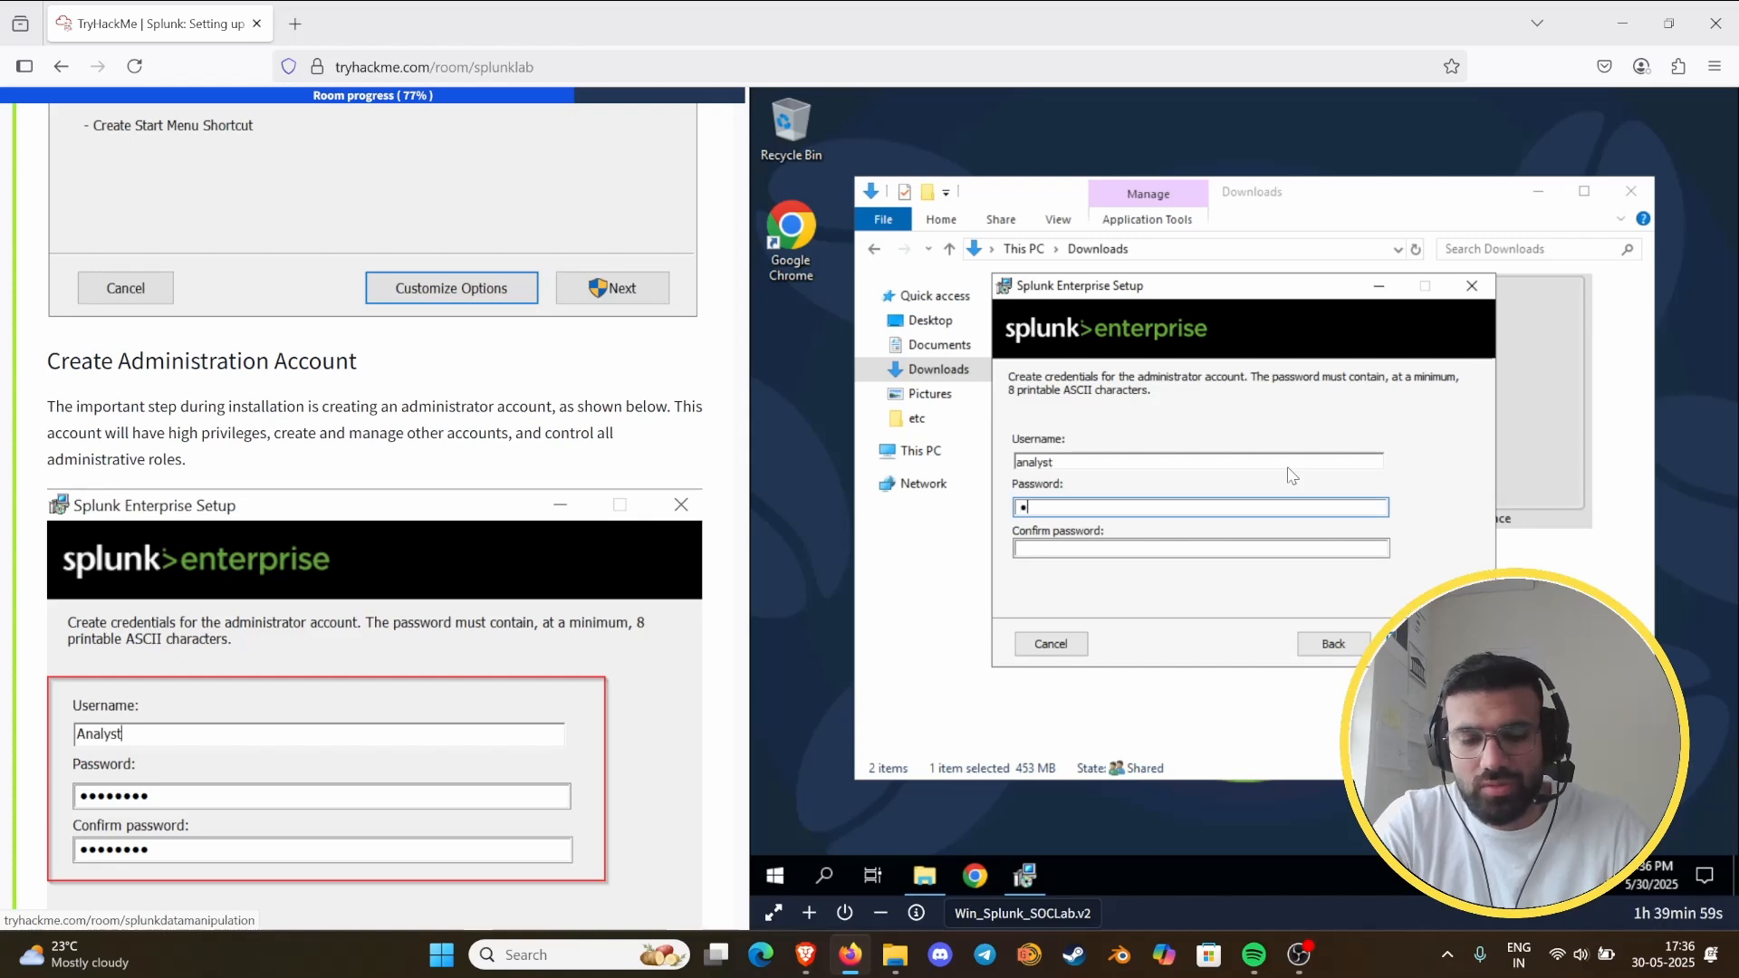
type("•••••••••")
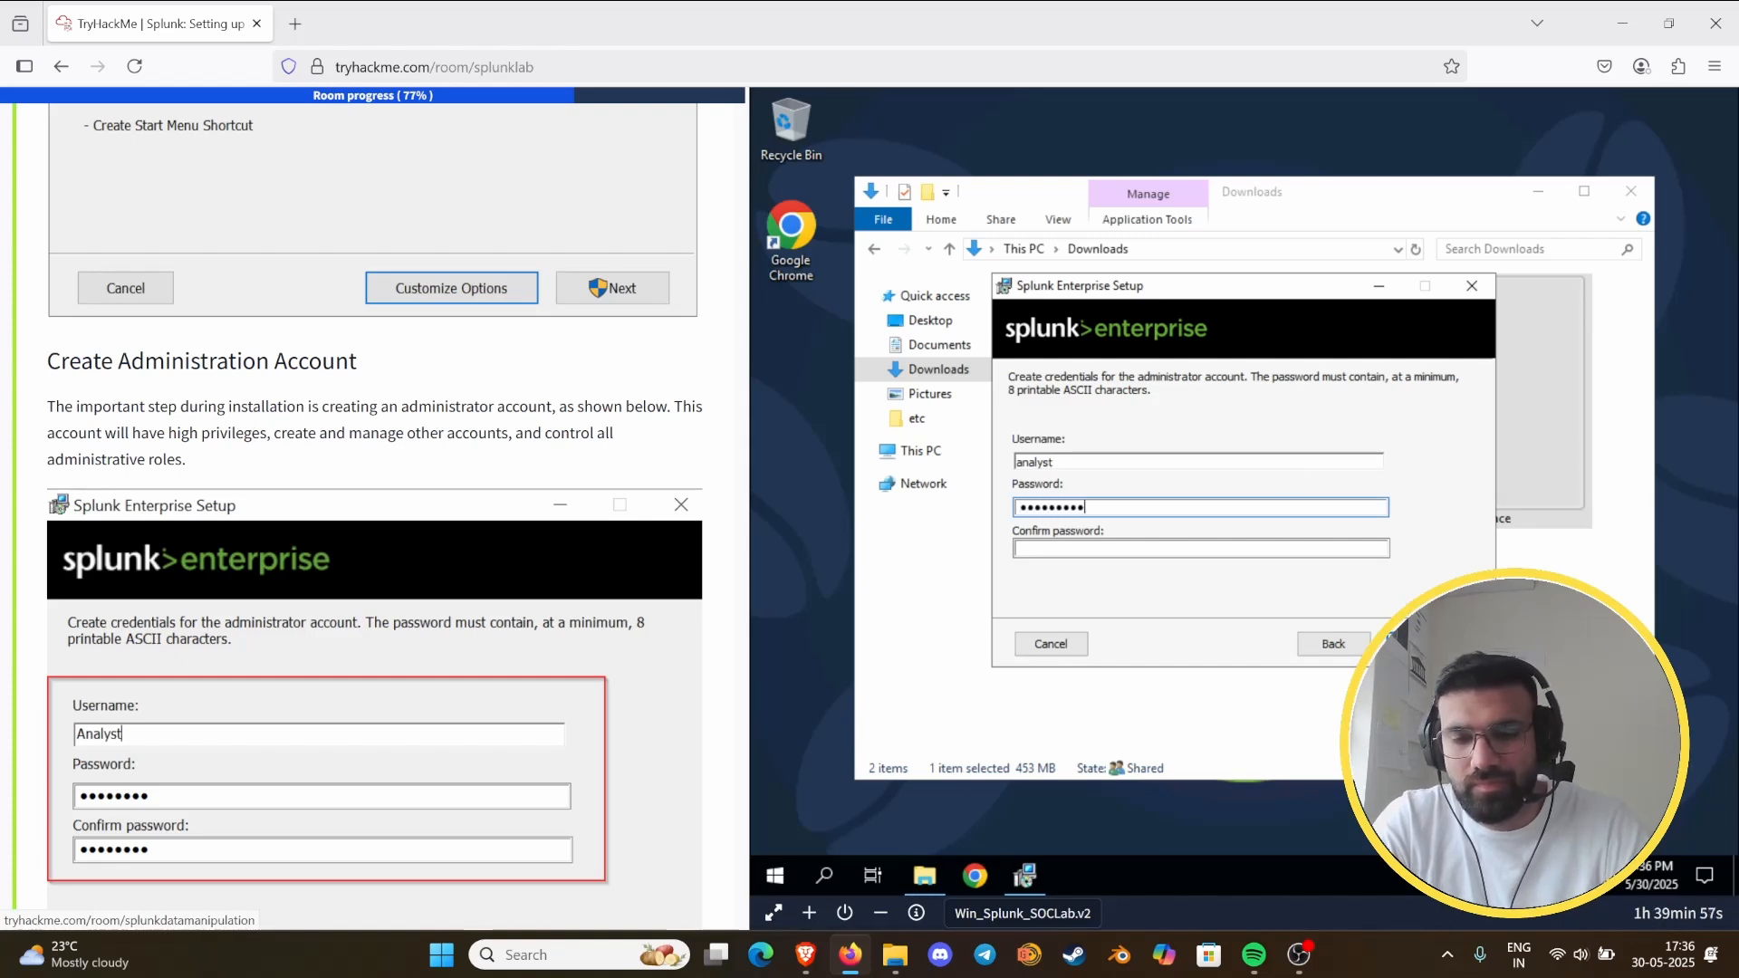
key("Caps_Lock")
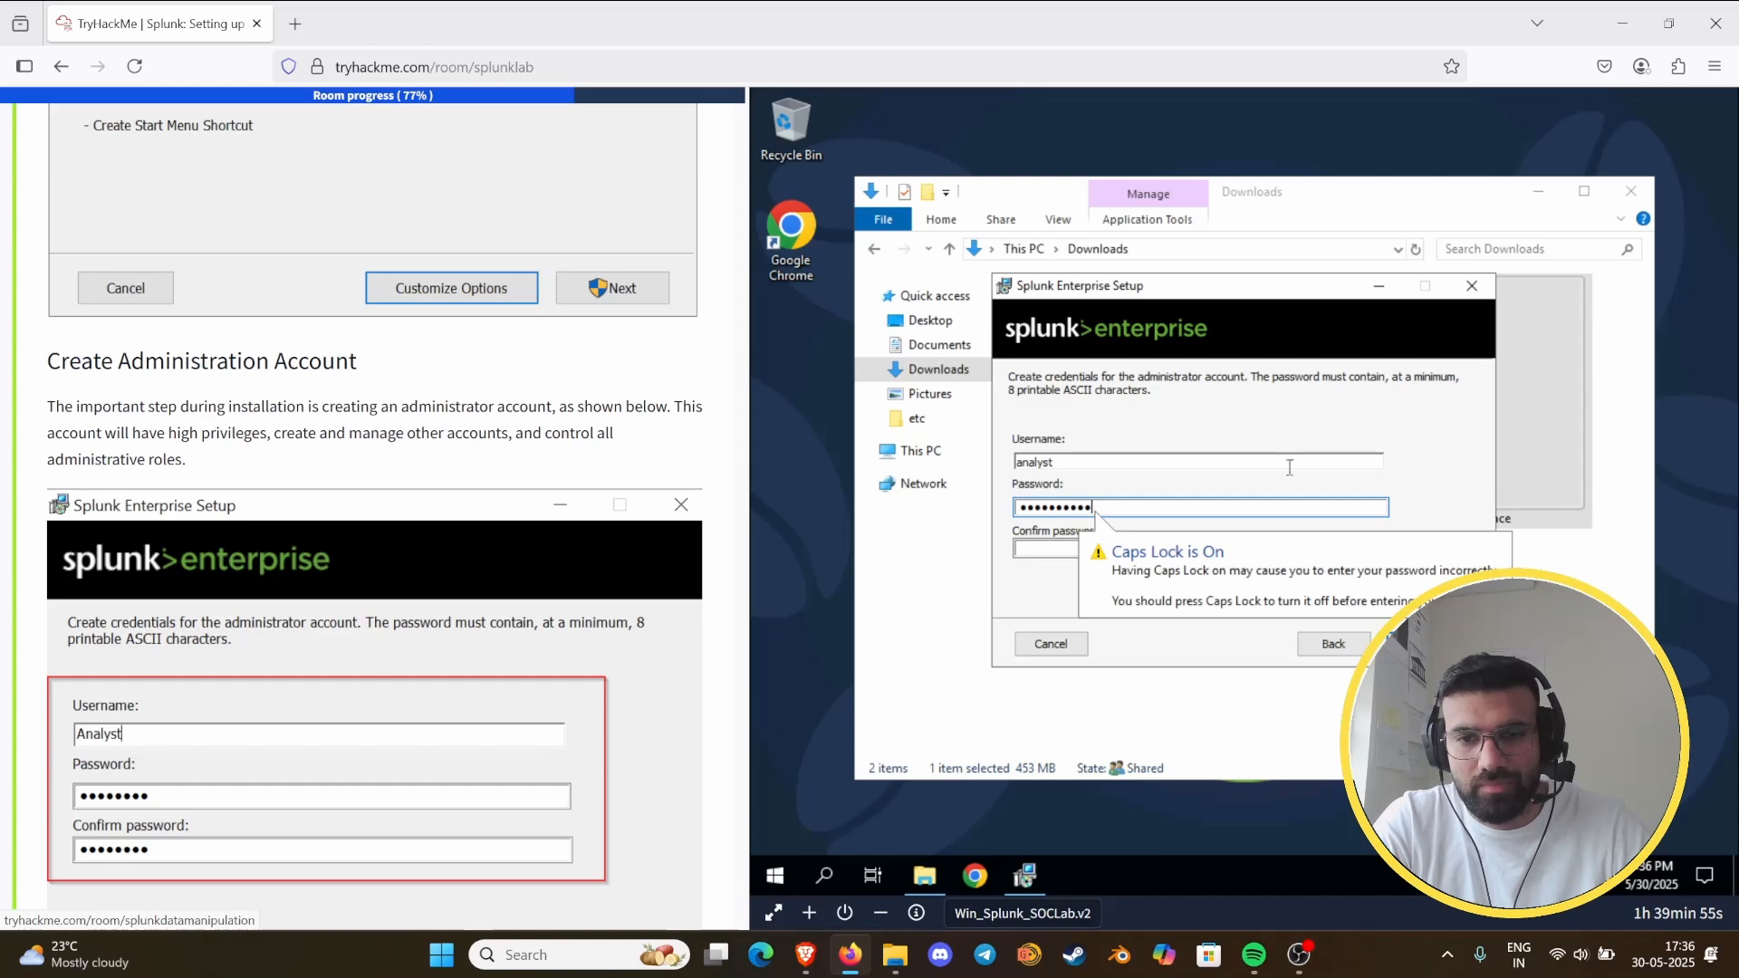
key("Caps_Lock")
type("•")
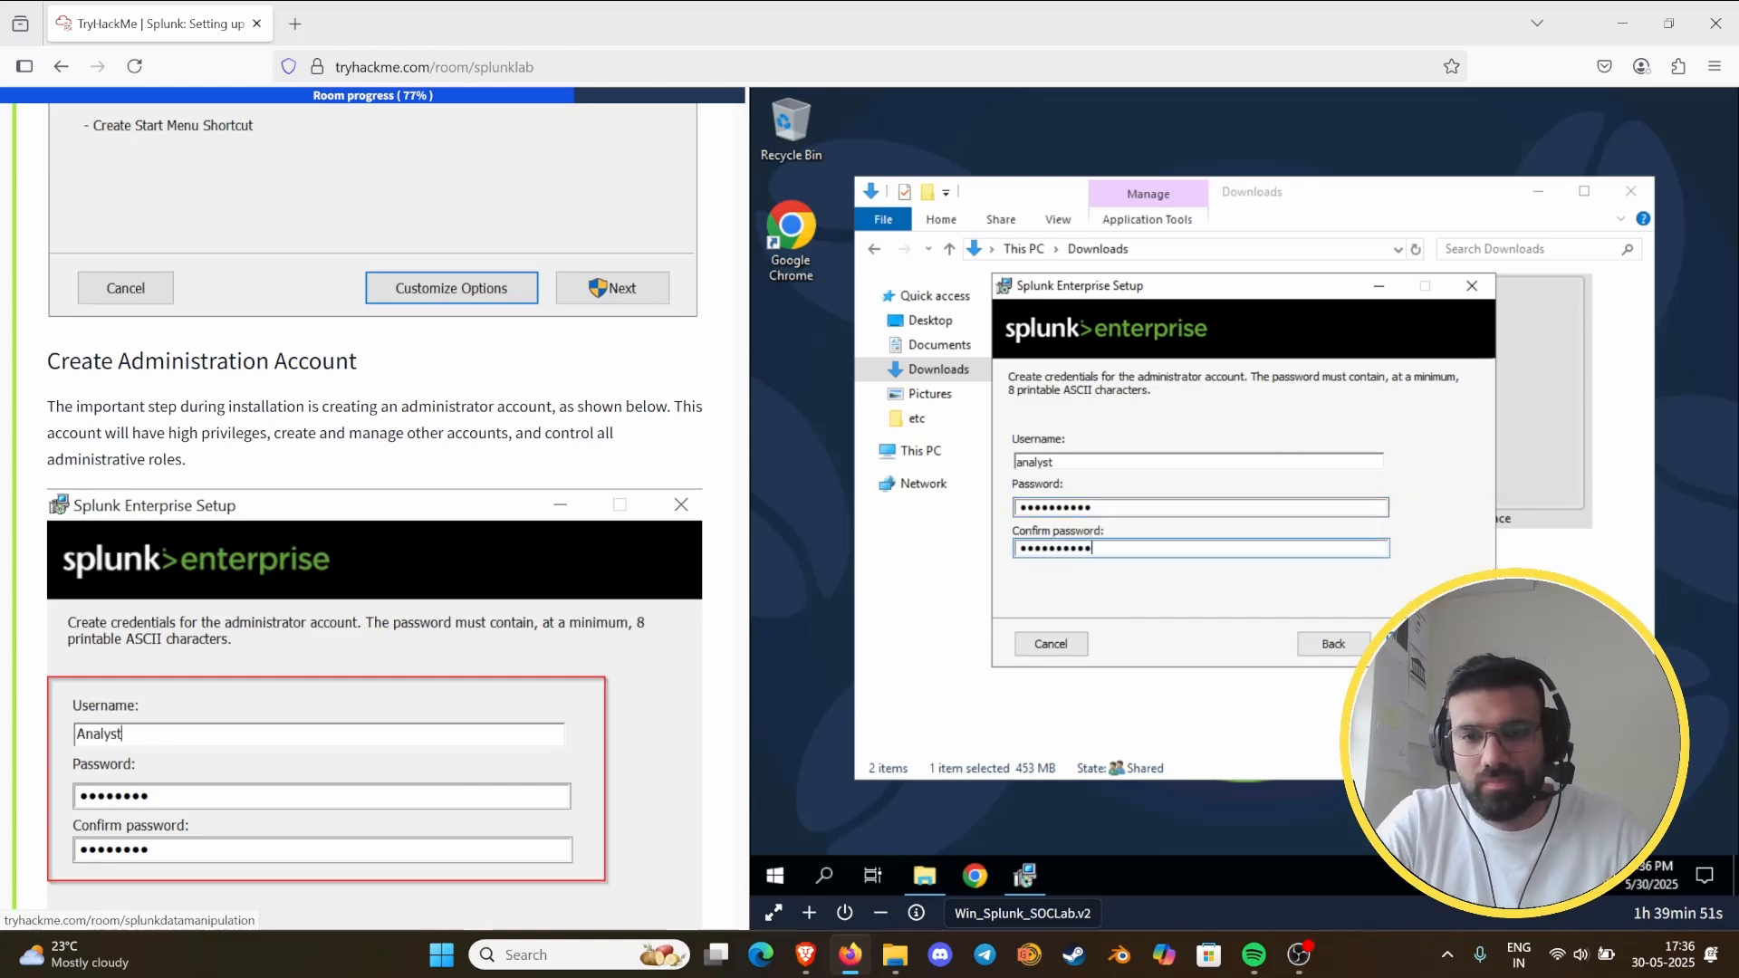
left_click(1418, 644)
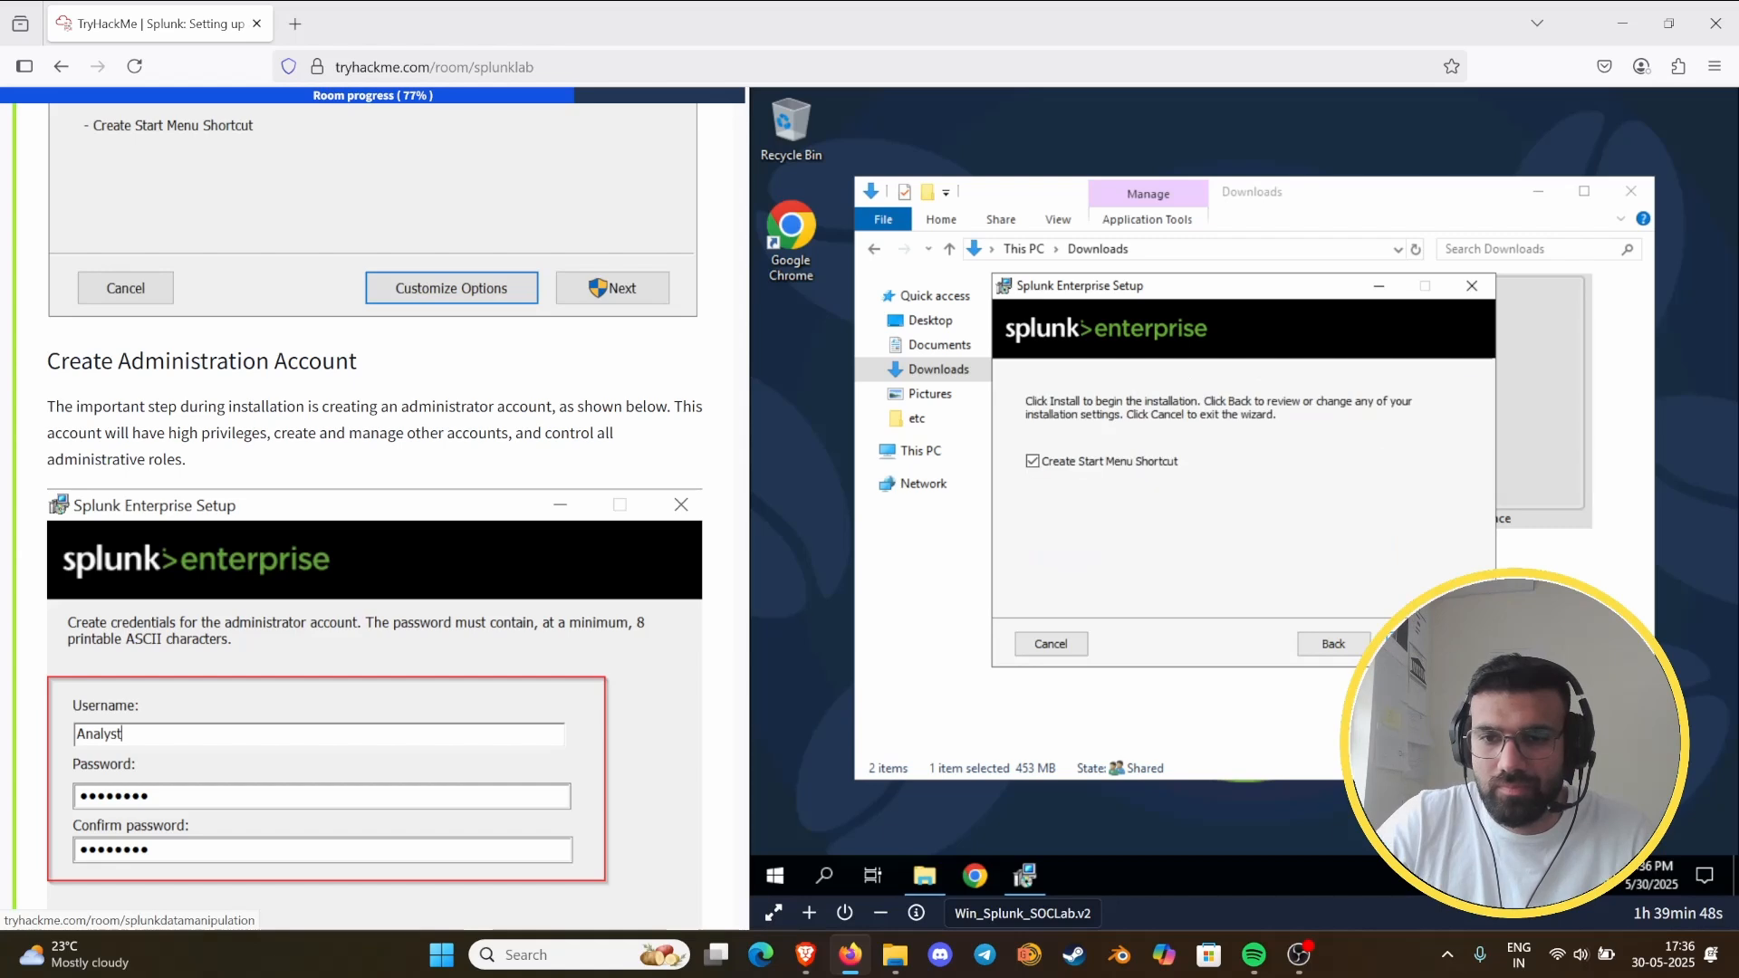
left_click(1418, 644)
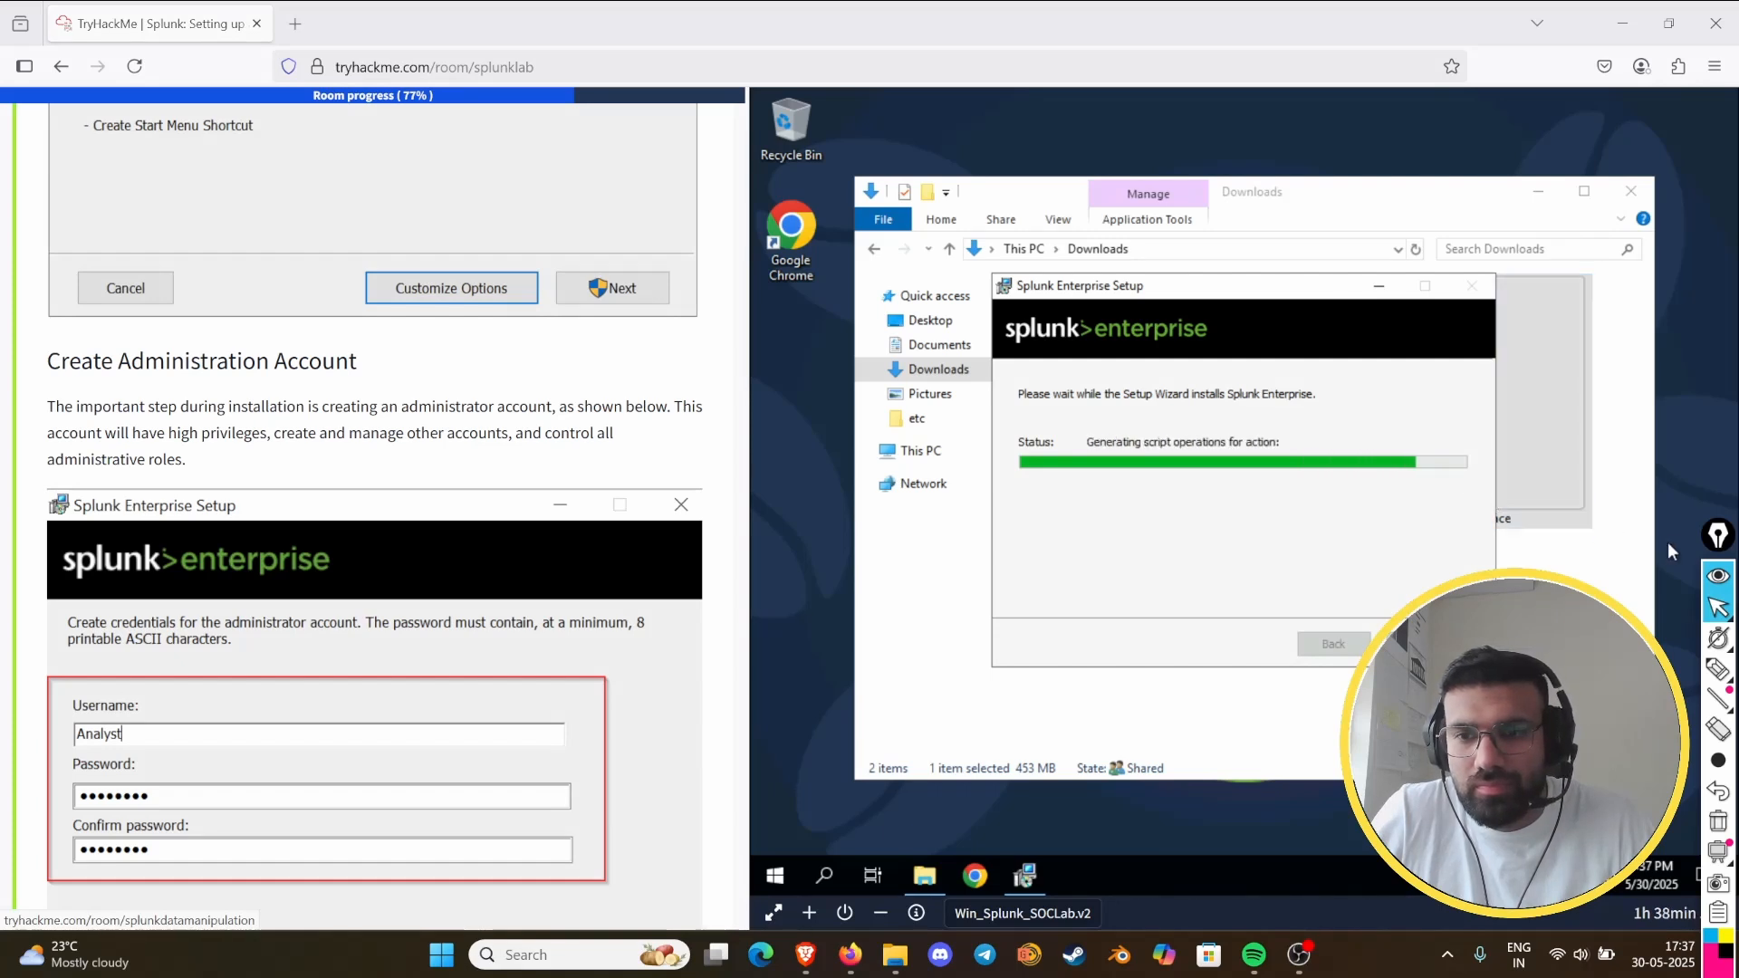
left_click(1718, 541)
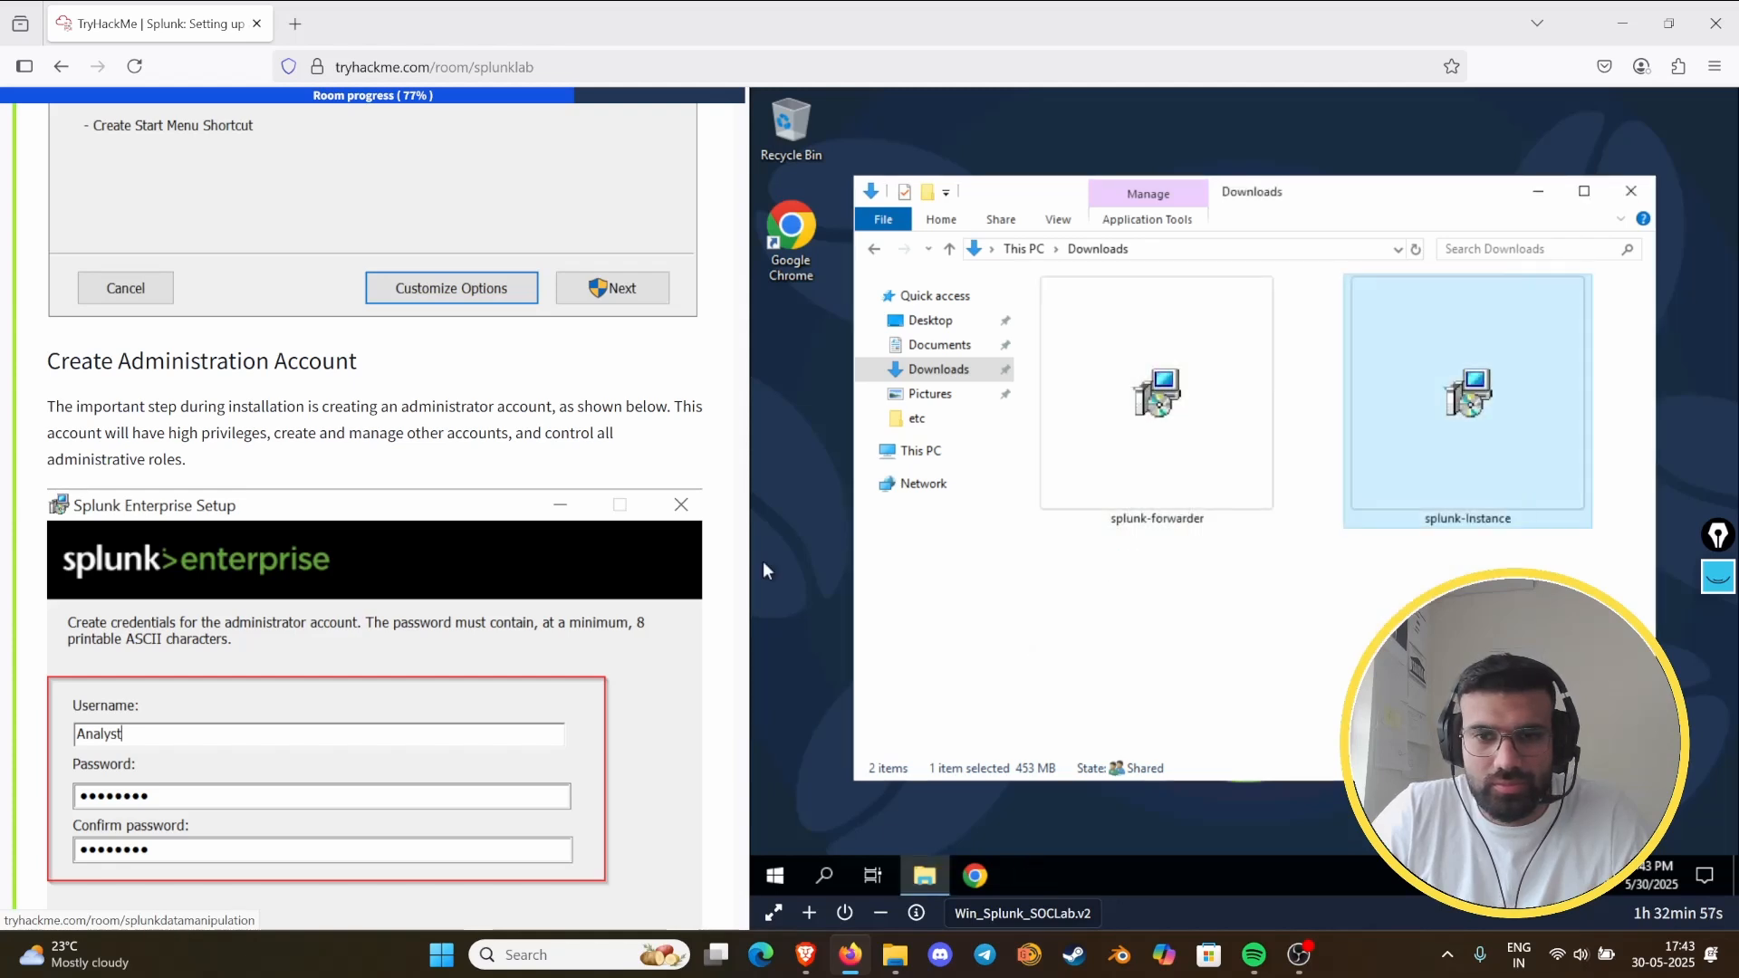
- Sign in to Splunk Enterprise at 127.0.0.1:8000 with username analyst and the account password
scroll(280, 520, "down", 15)
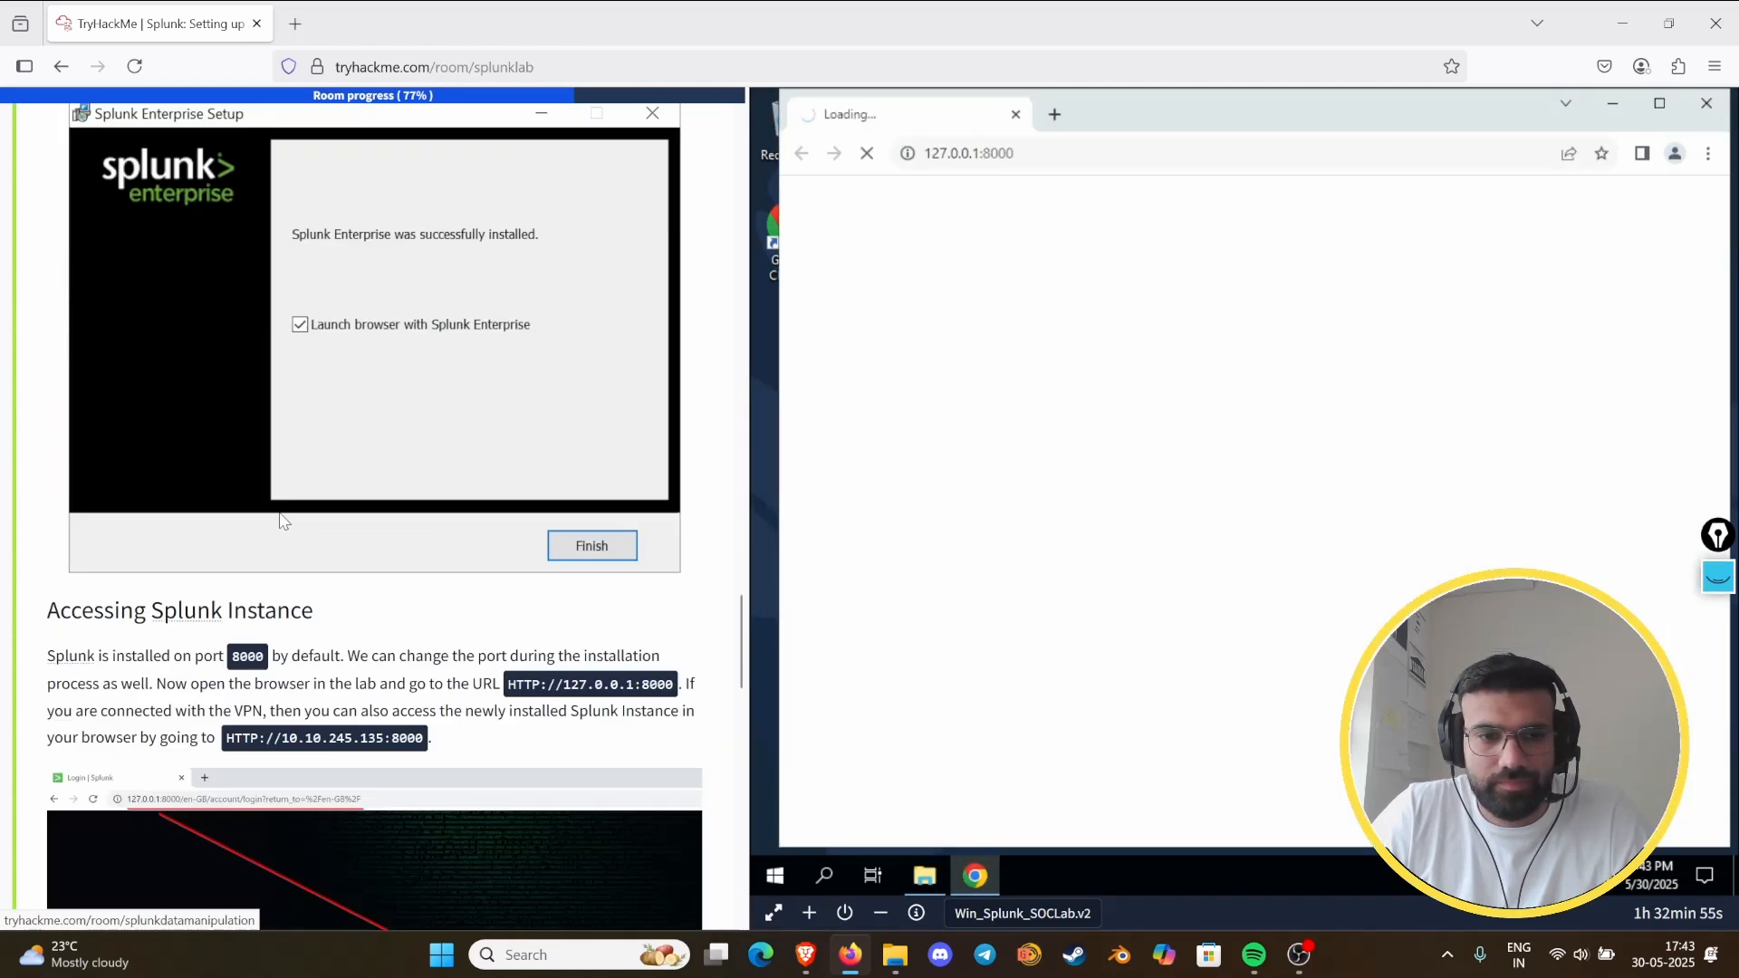
scroll(280, 521, "down", 4)
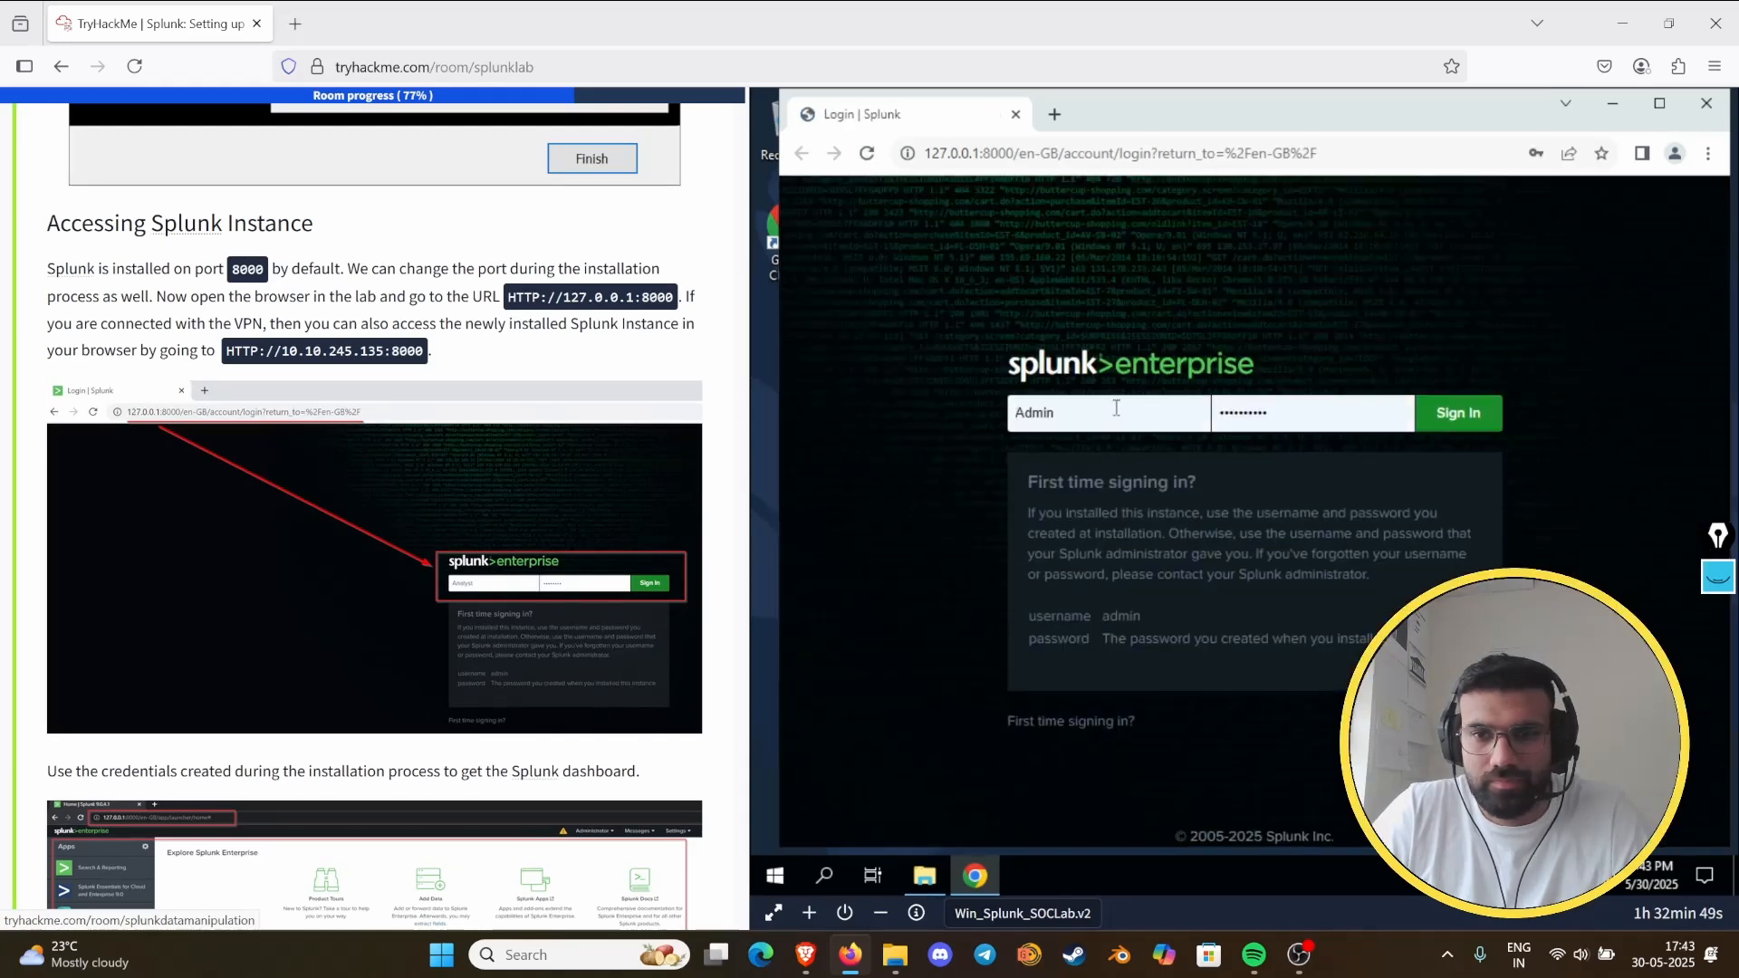
double_click(1115, 407)
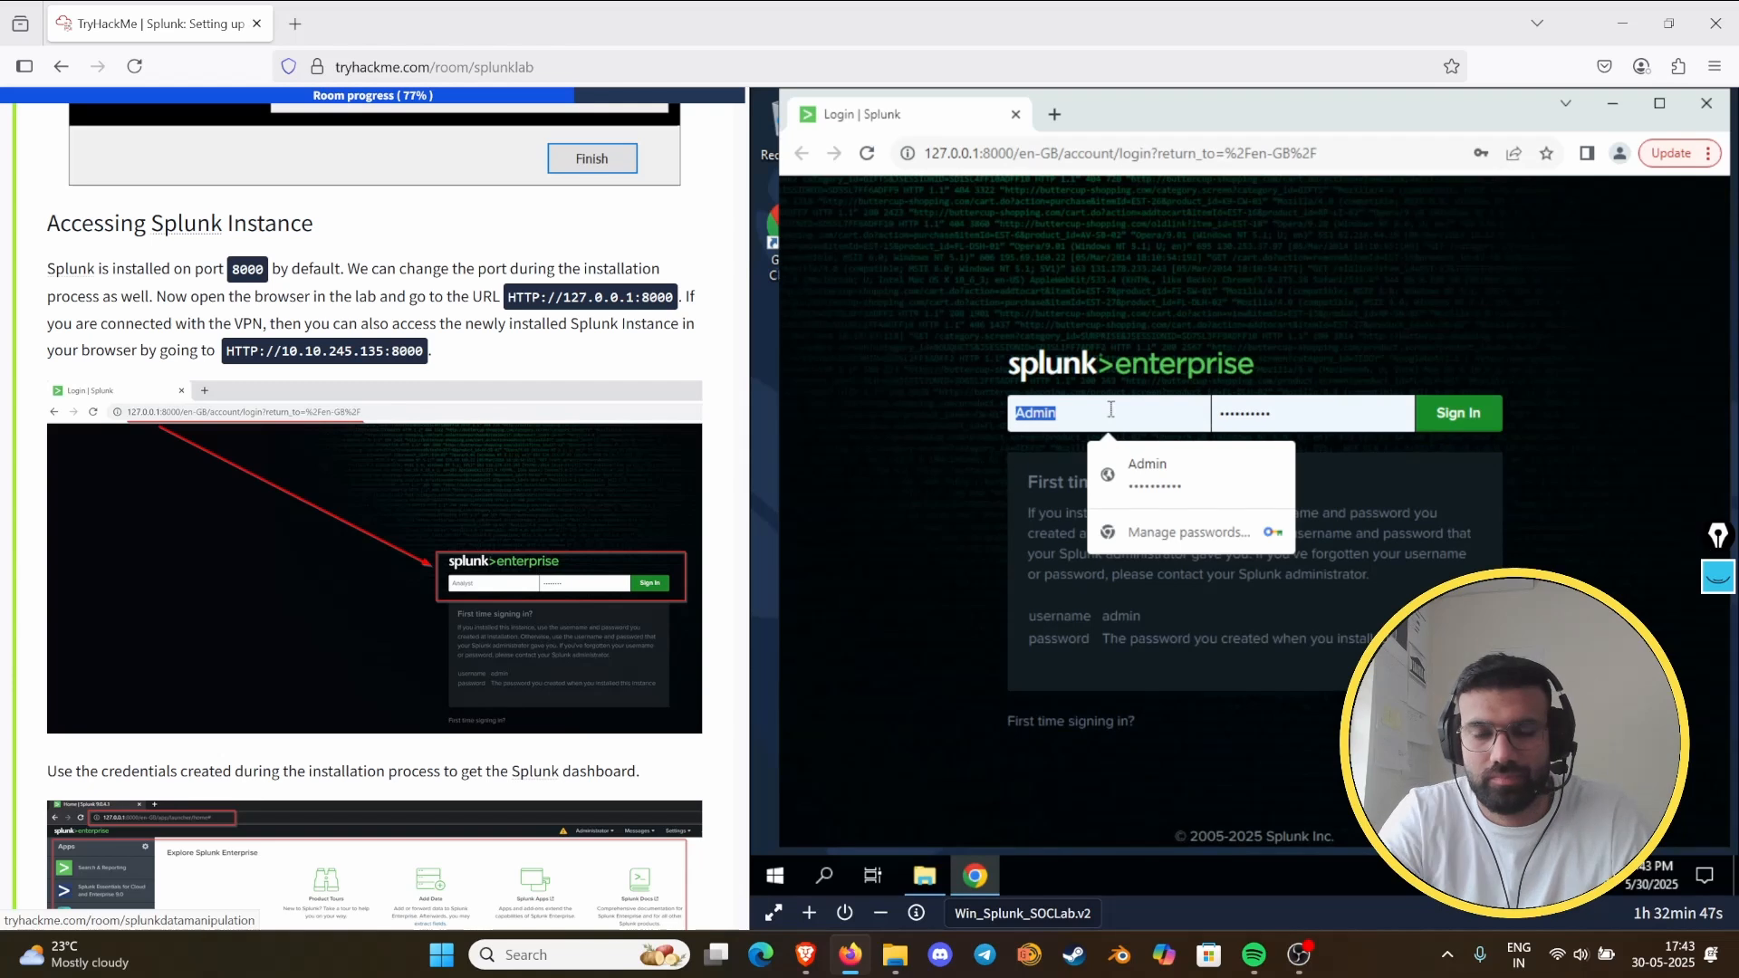
type("analyst")
key("Tab")
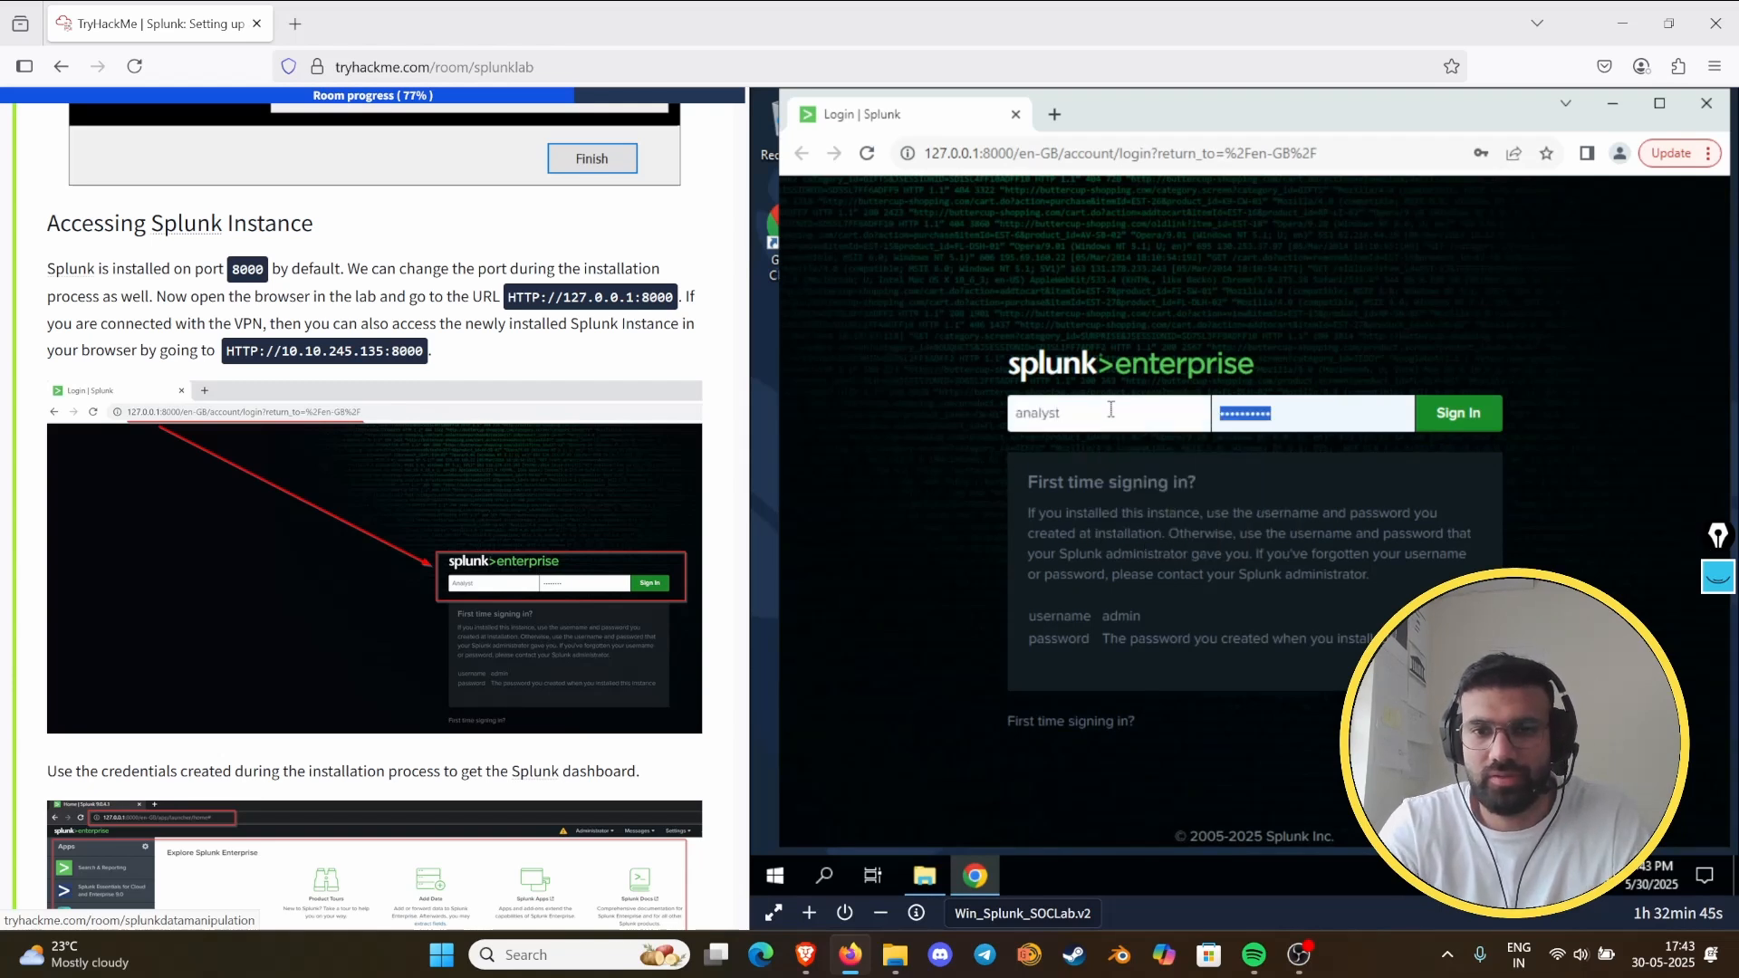
type("p")
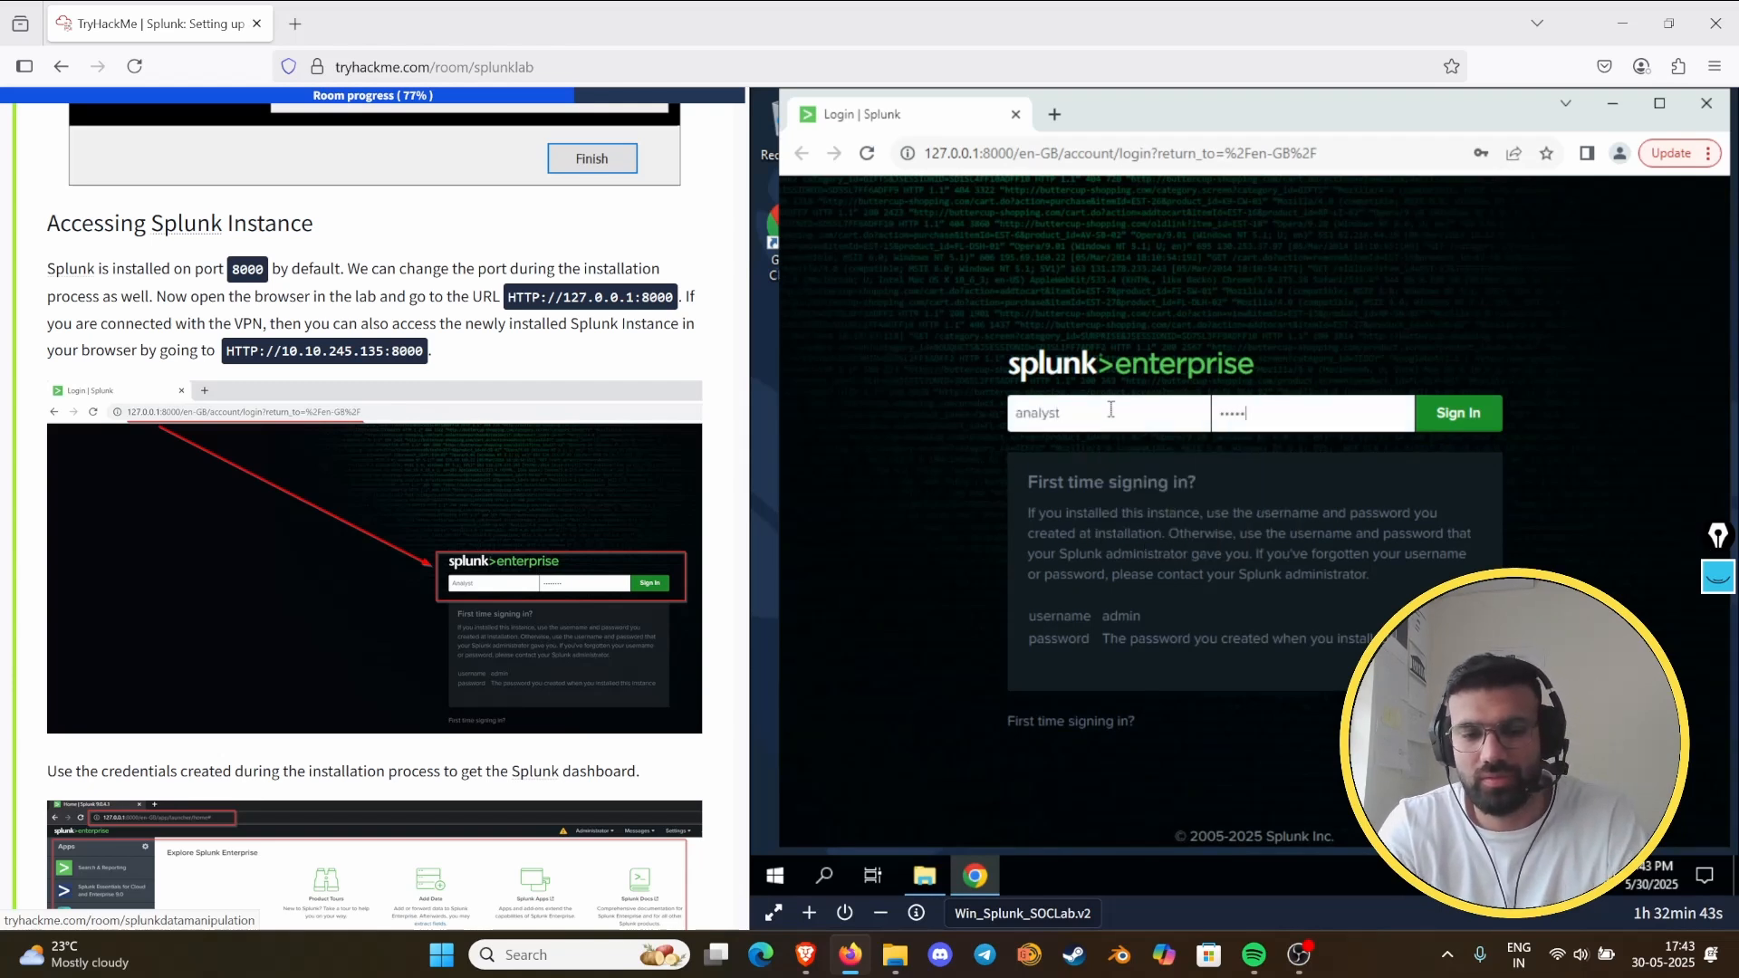
key("Return")
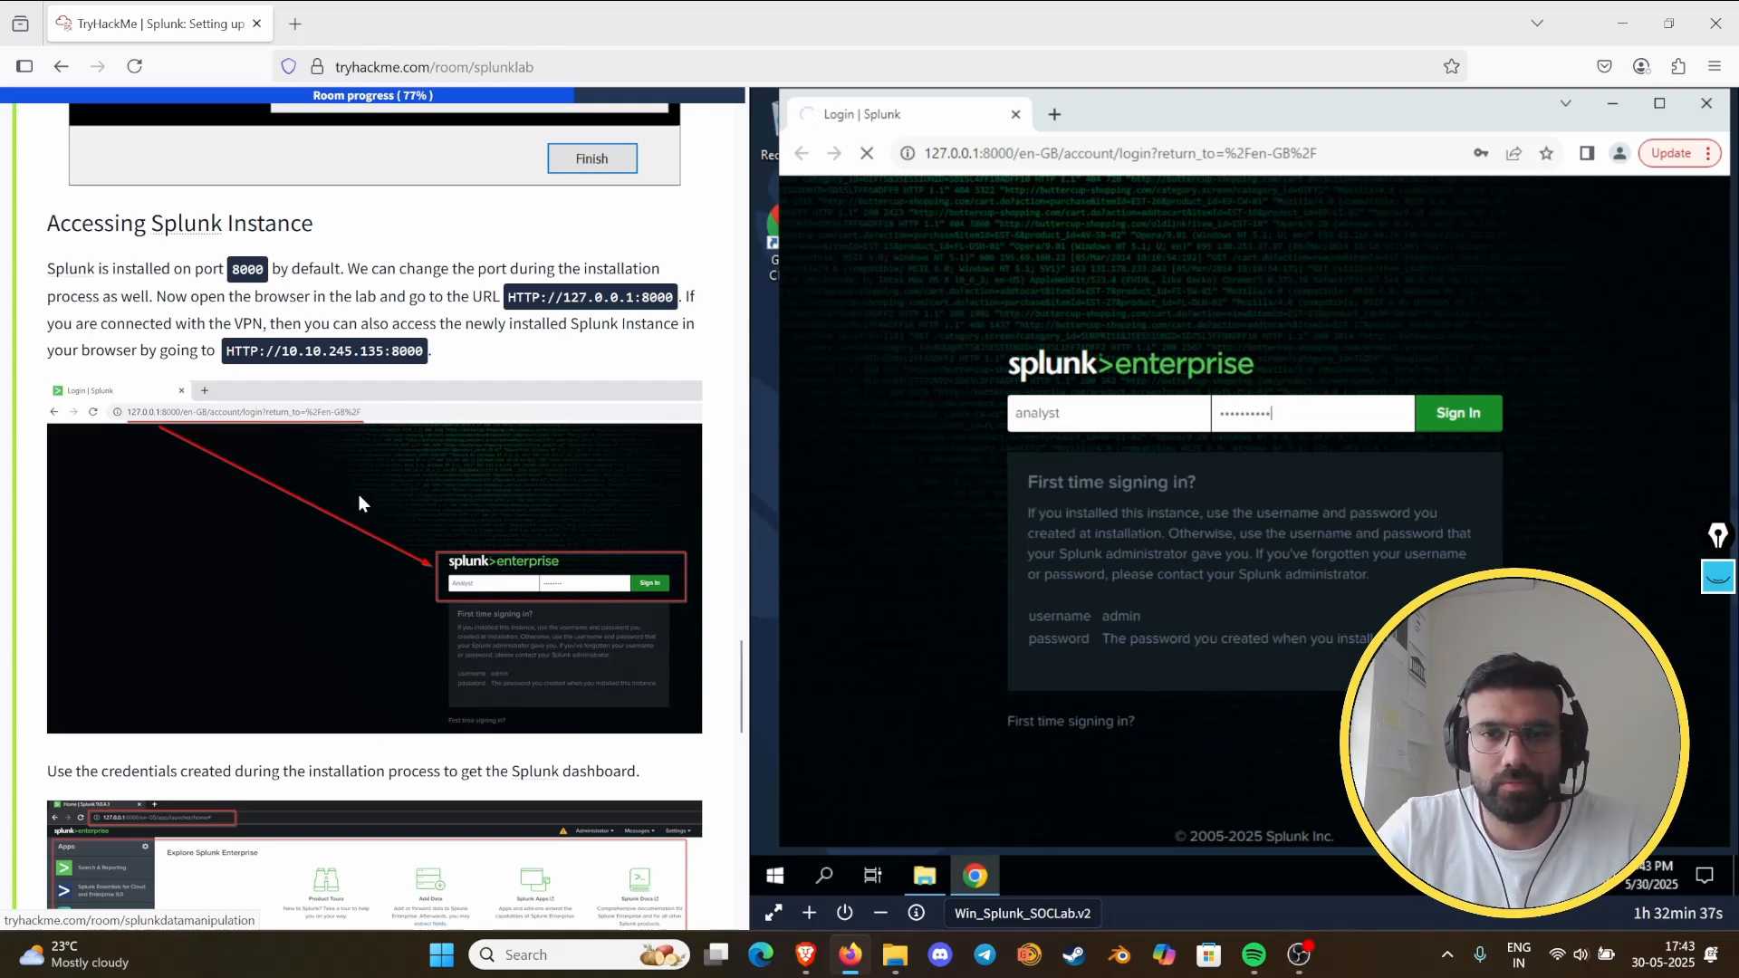
- Review the end of Task 7, dismiss the overlay on the Splunk home page, and open Add Data
scroll(360, 496, "down", 6)
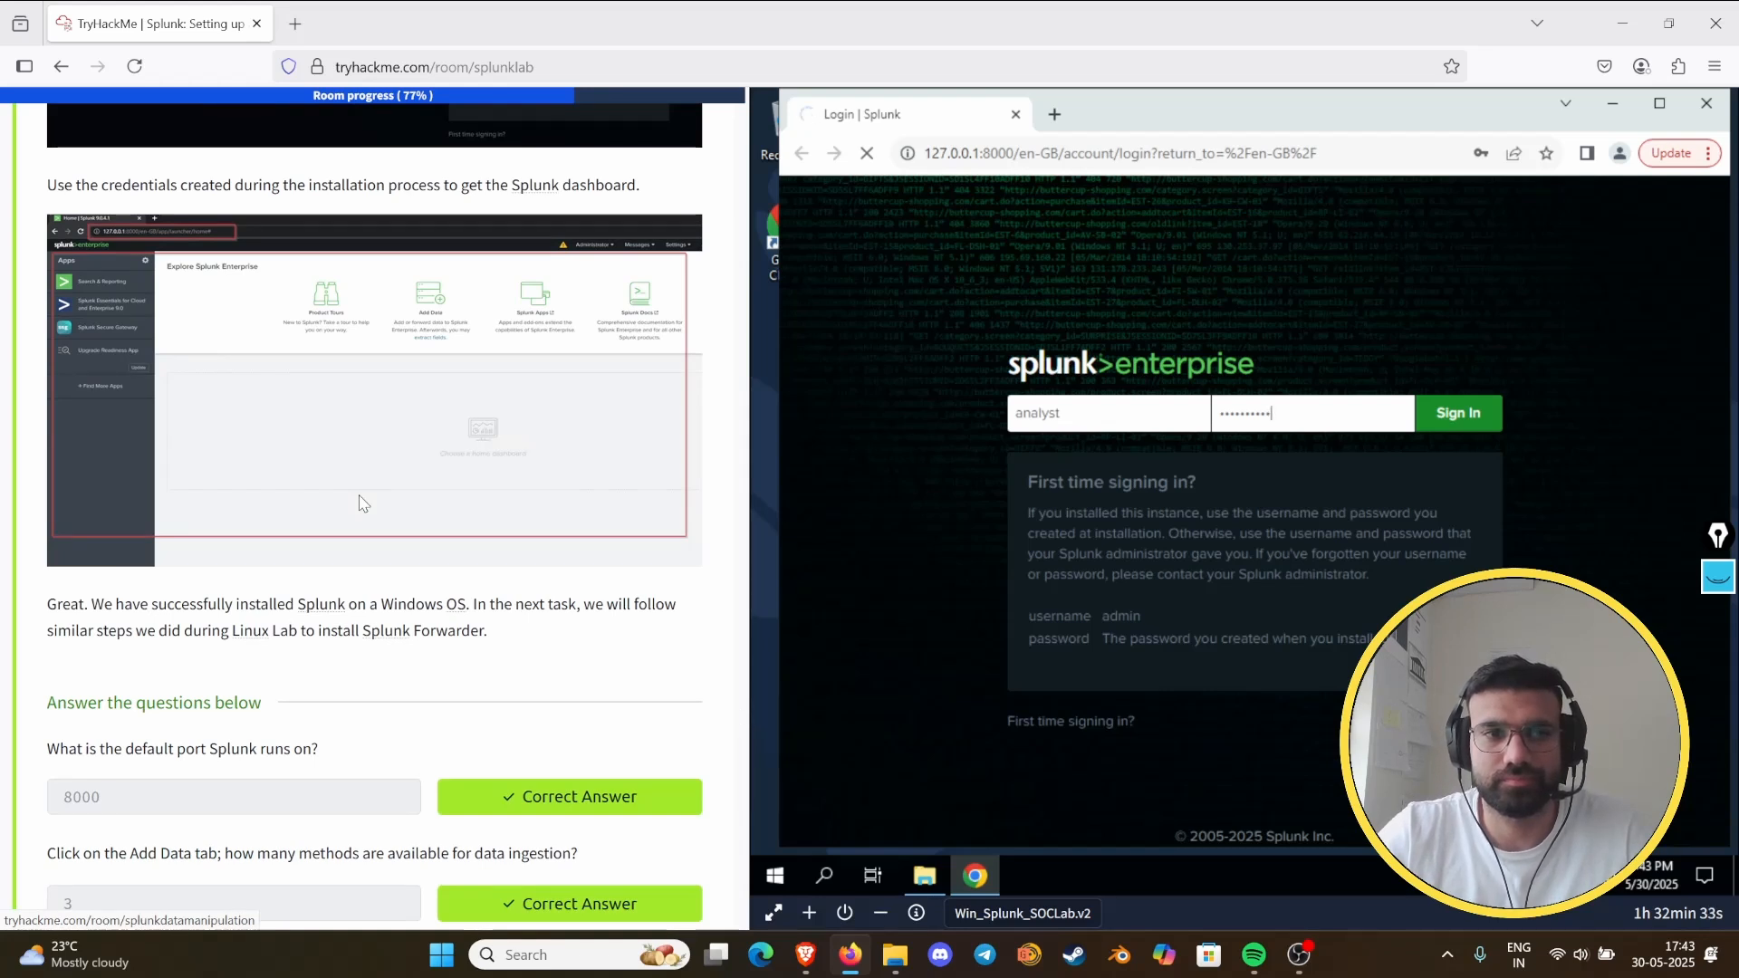
scroll(360, 503, "down", 4)
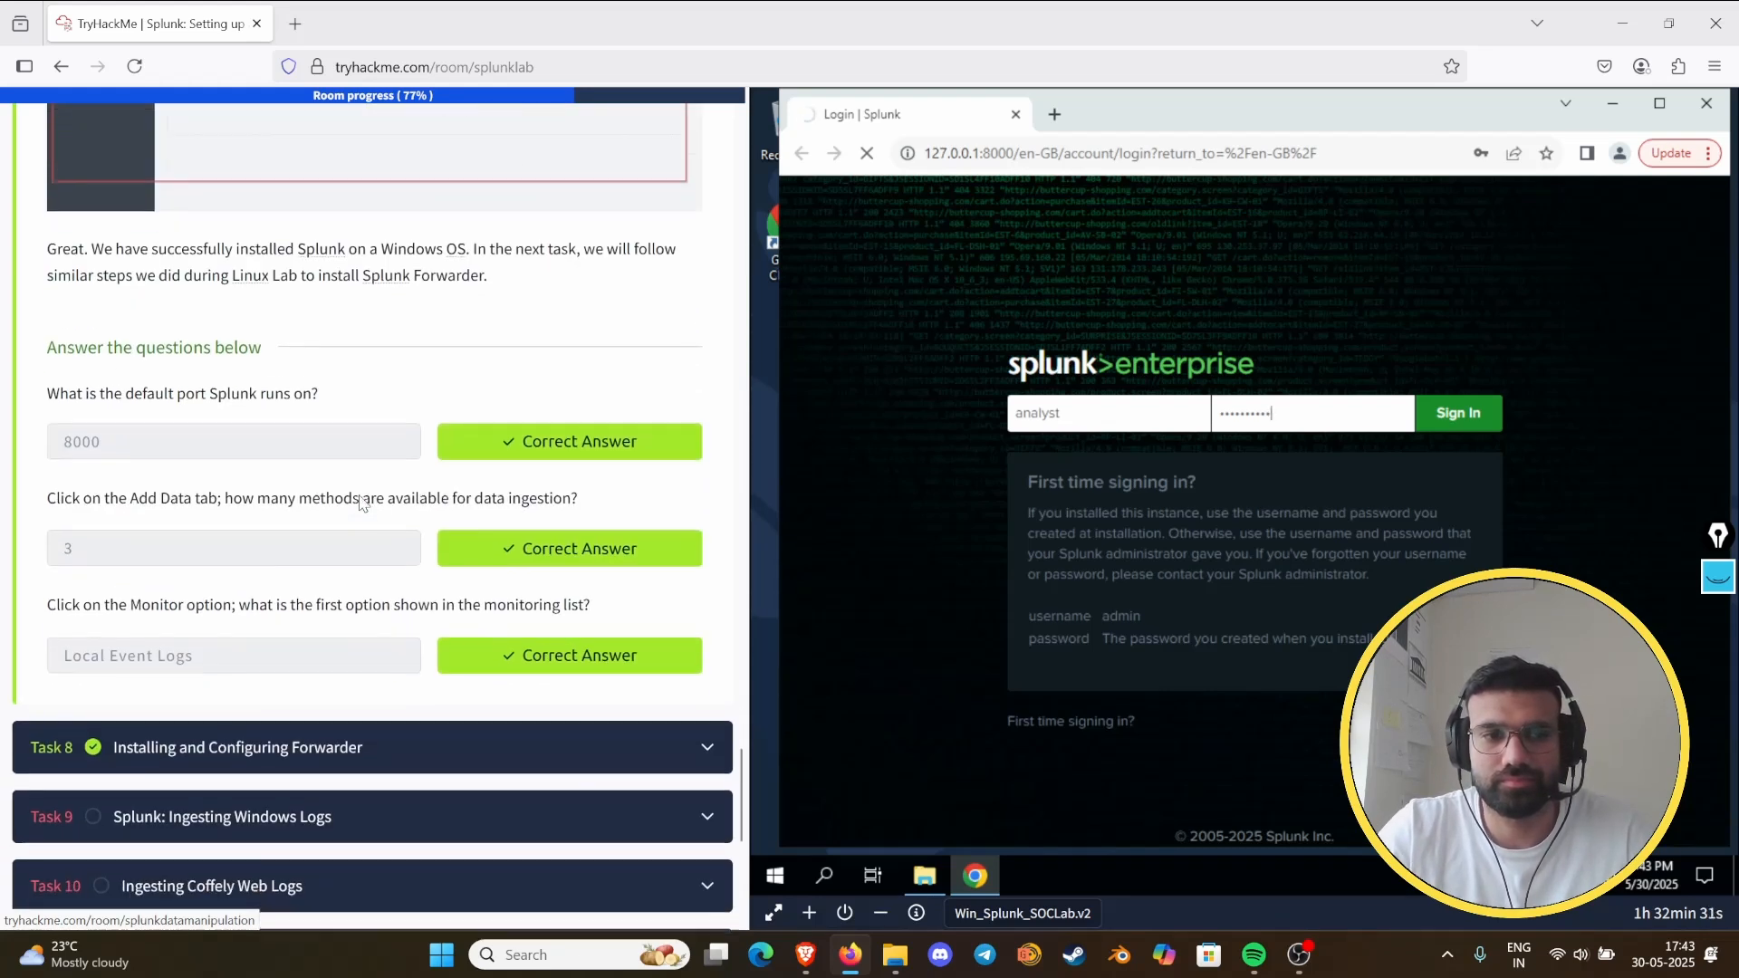
scroll(361, 500, "down", 1)
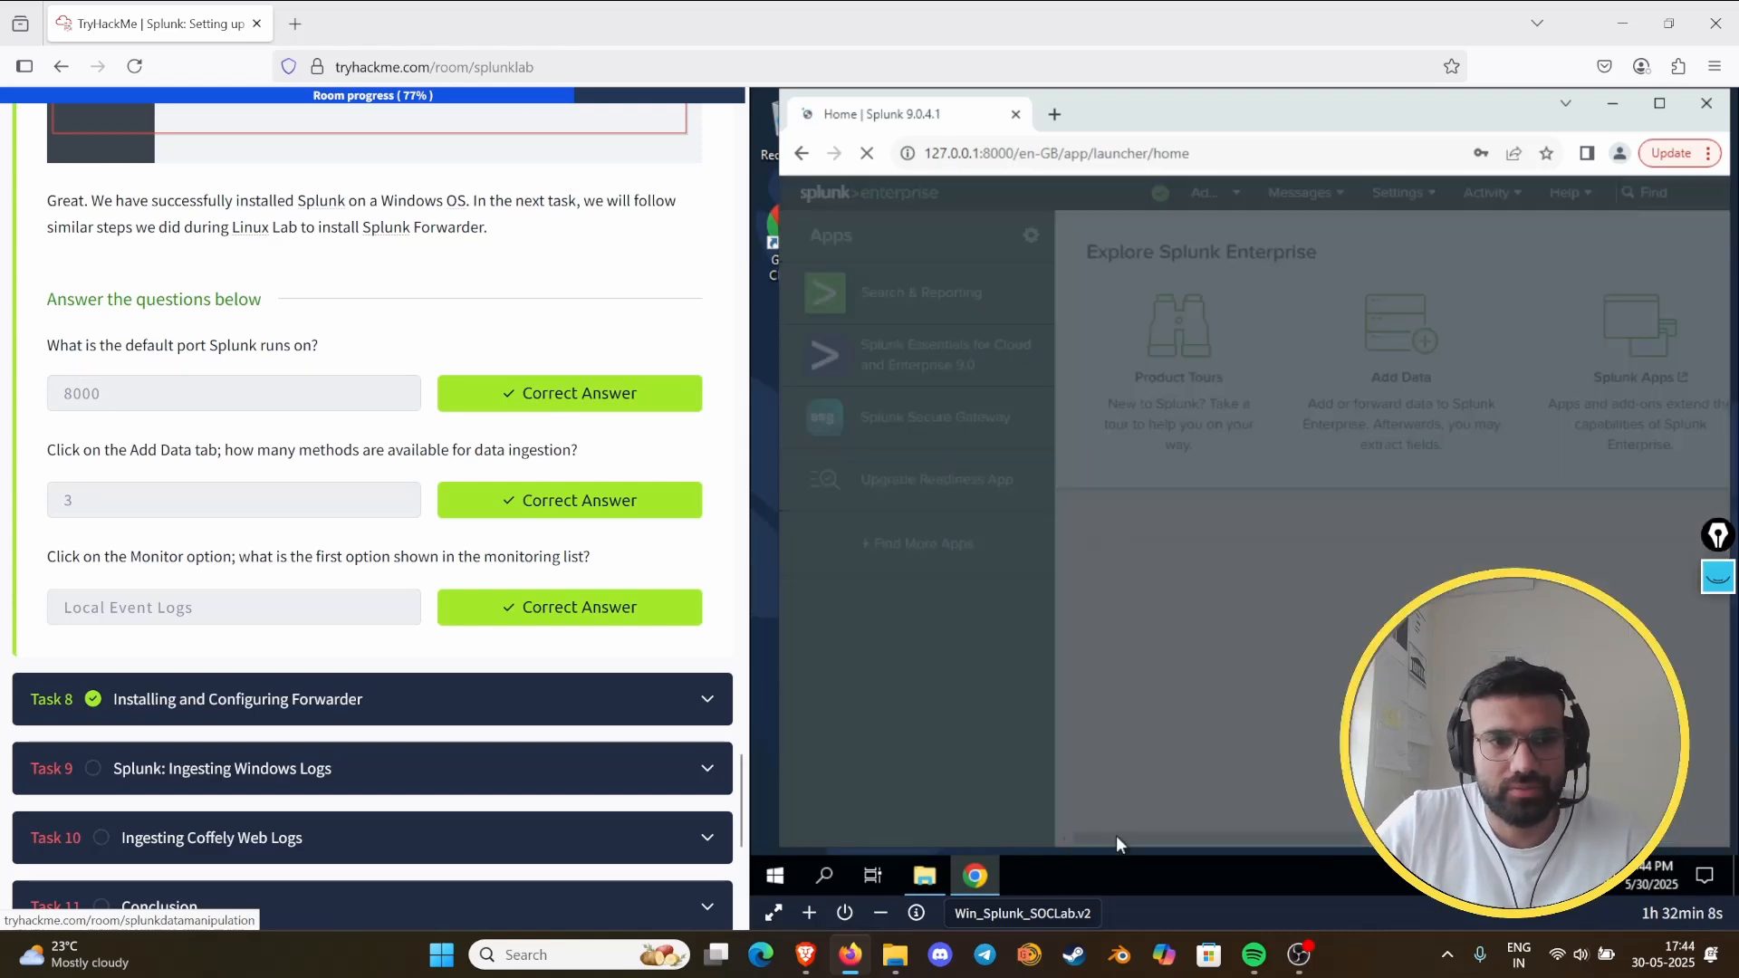
left_click(1587, 741)
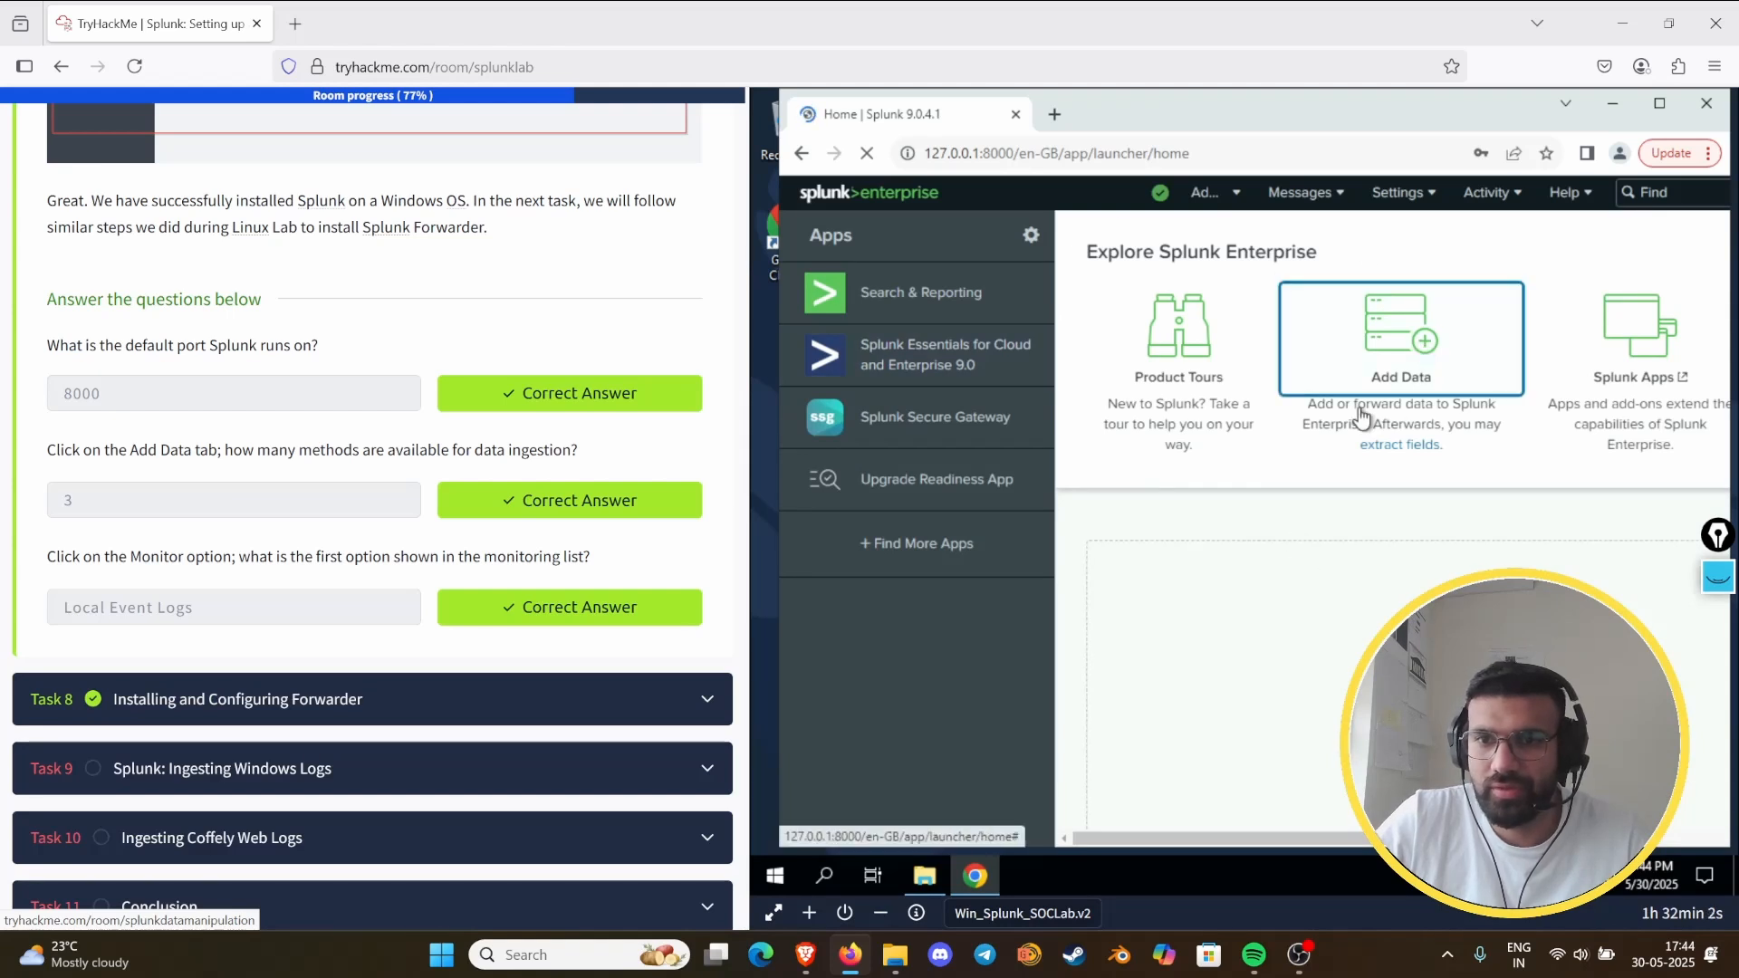
left_click(1466, 357)
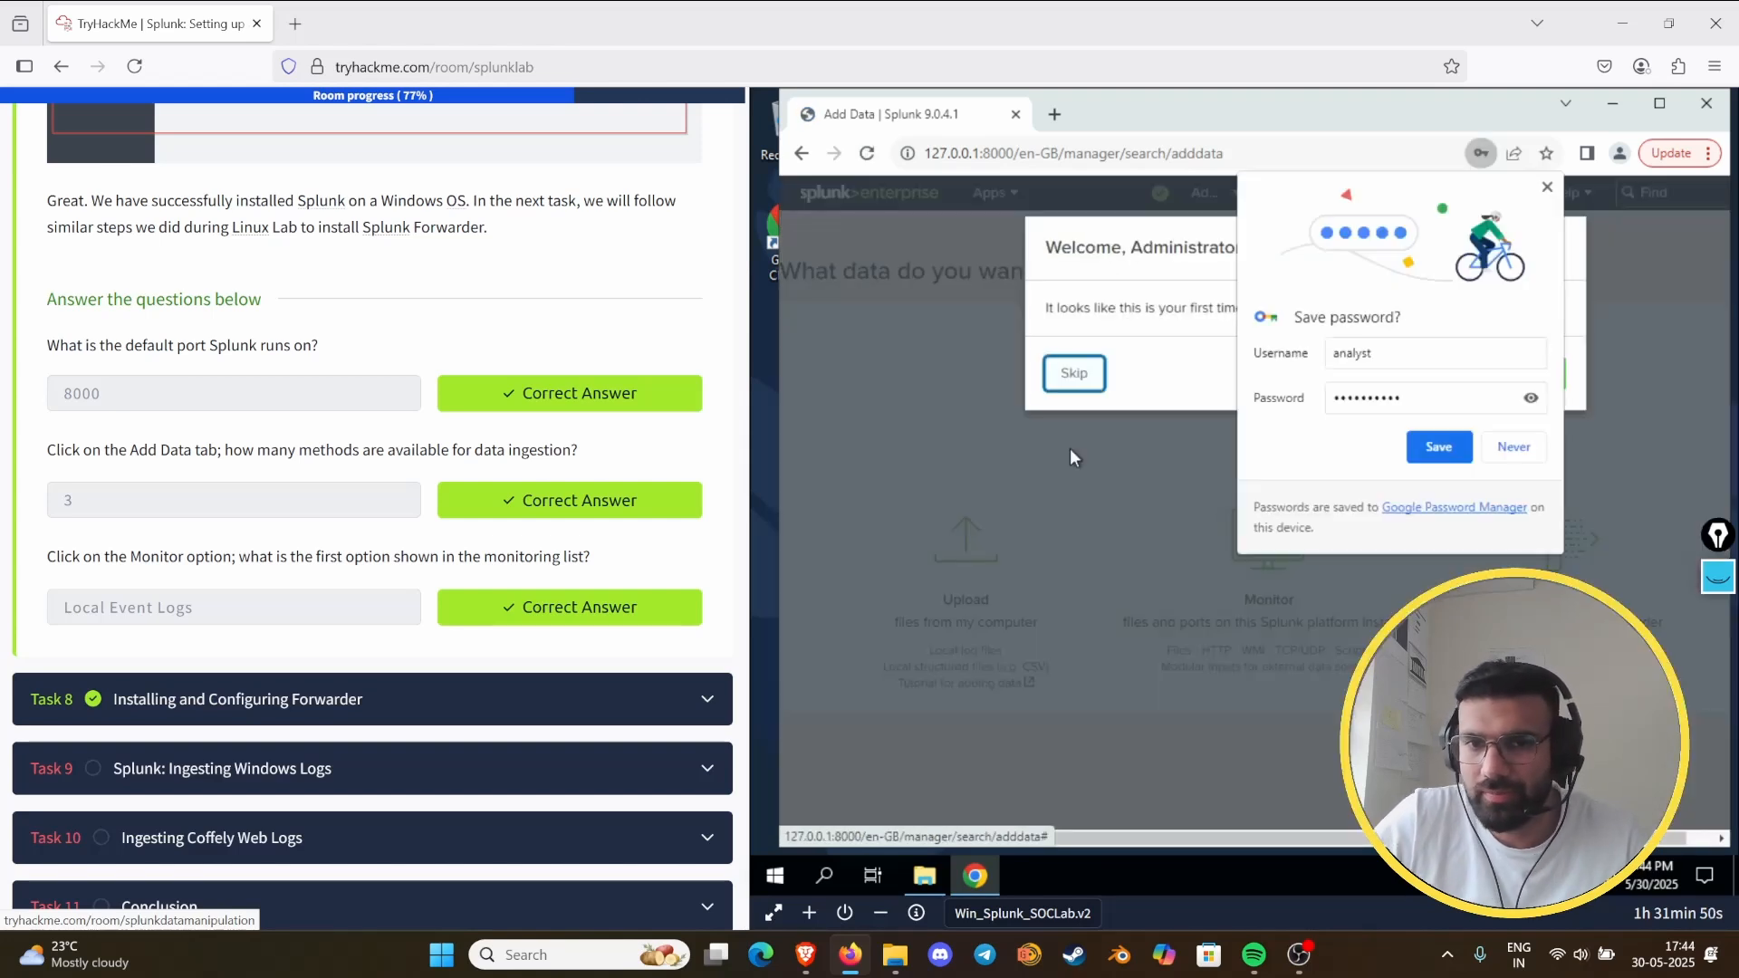
- Decline saving the password and skip the tour, and open the Monitor data input options
left_click(1513, 446)
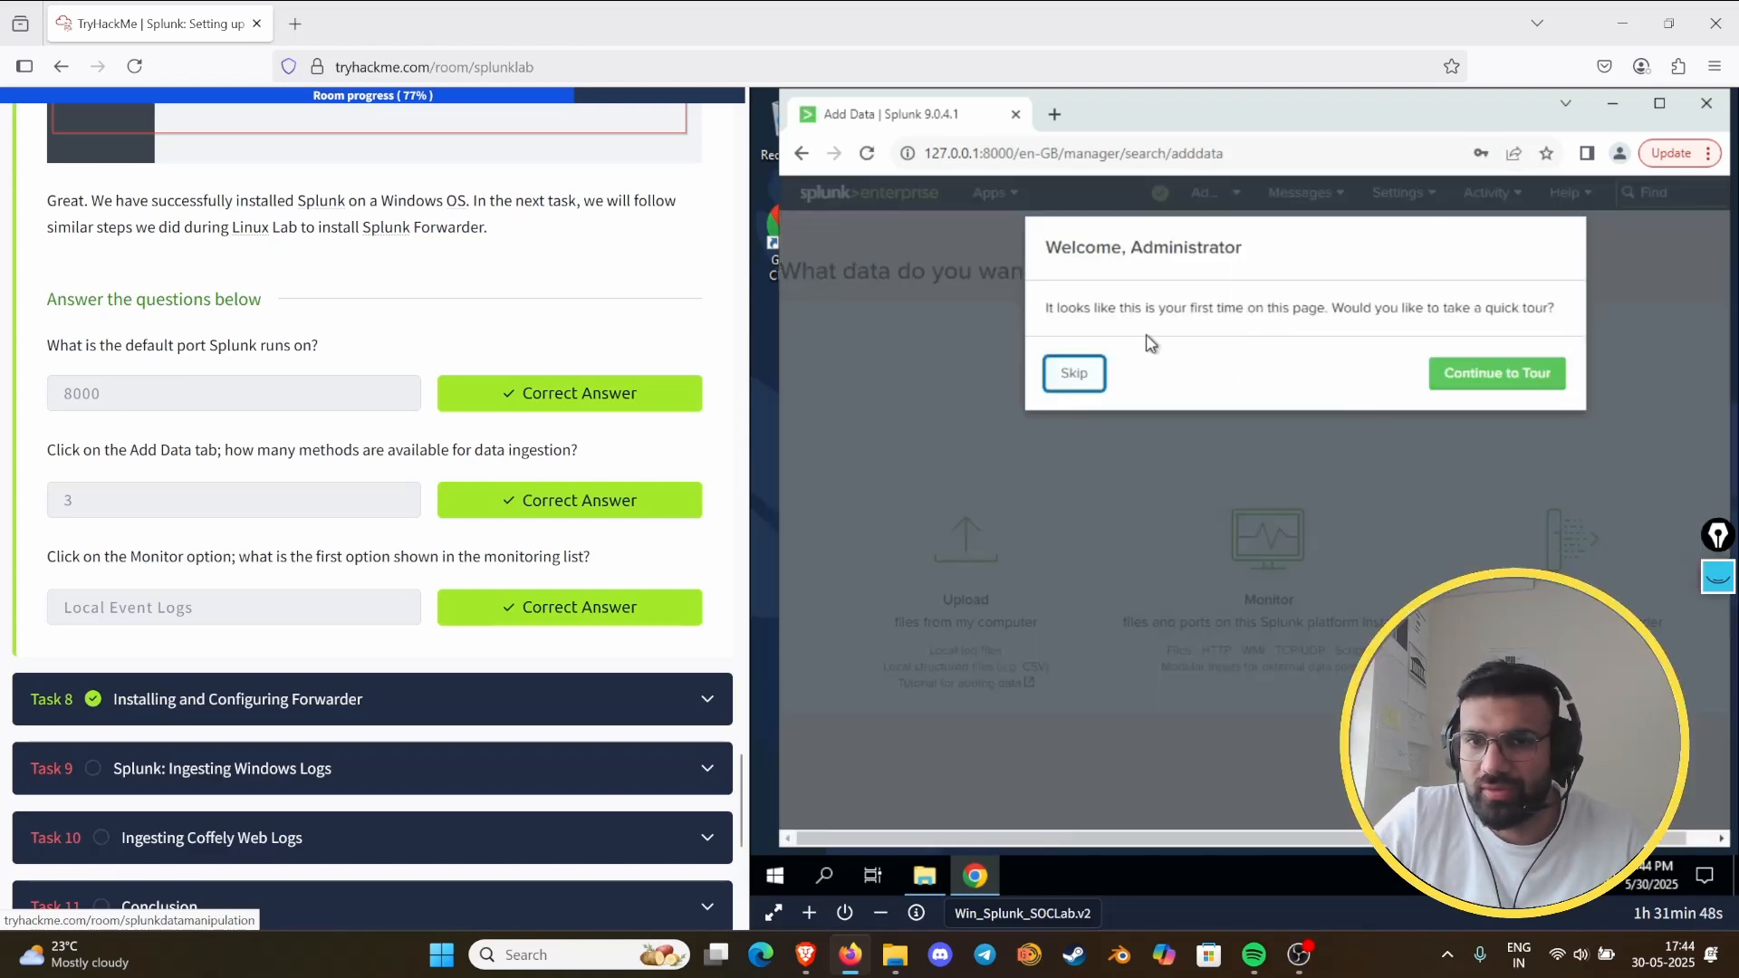
left_click(1075, 373)
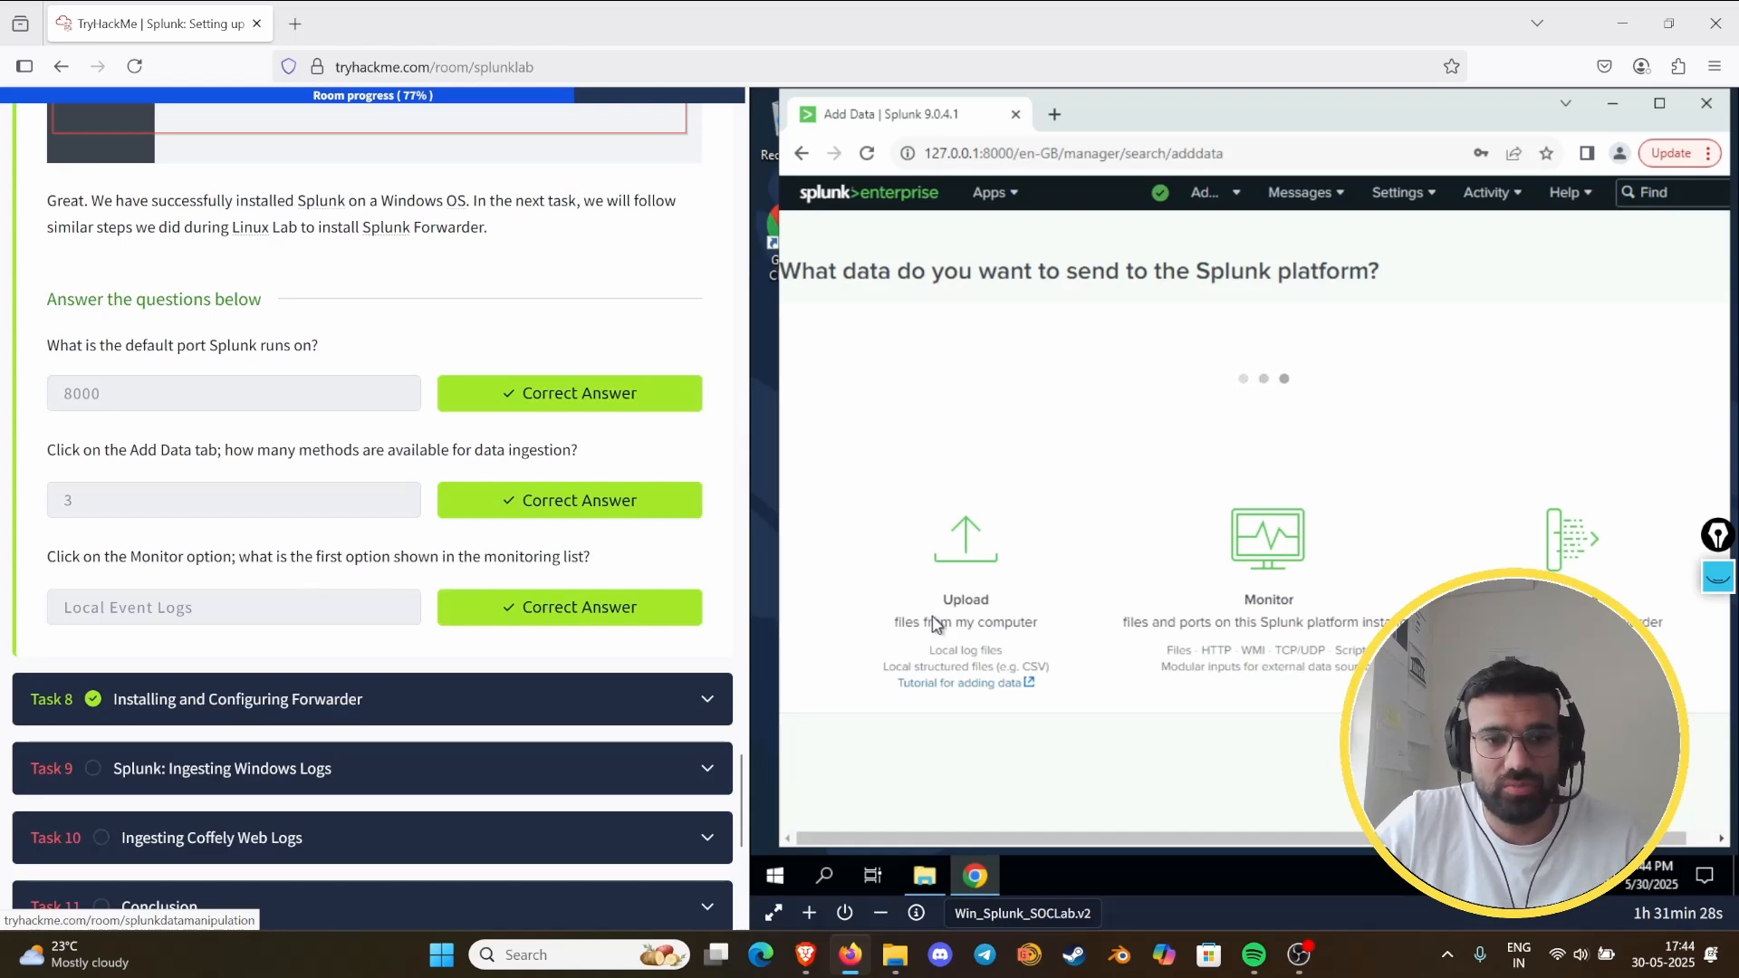
left_click(1270, 609)
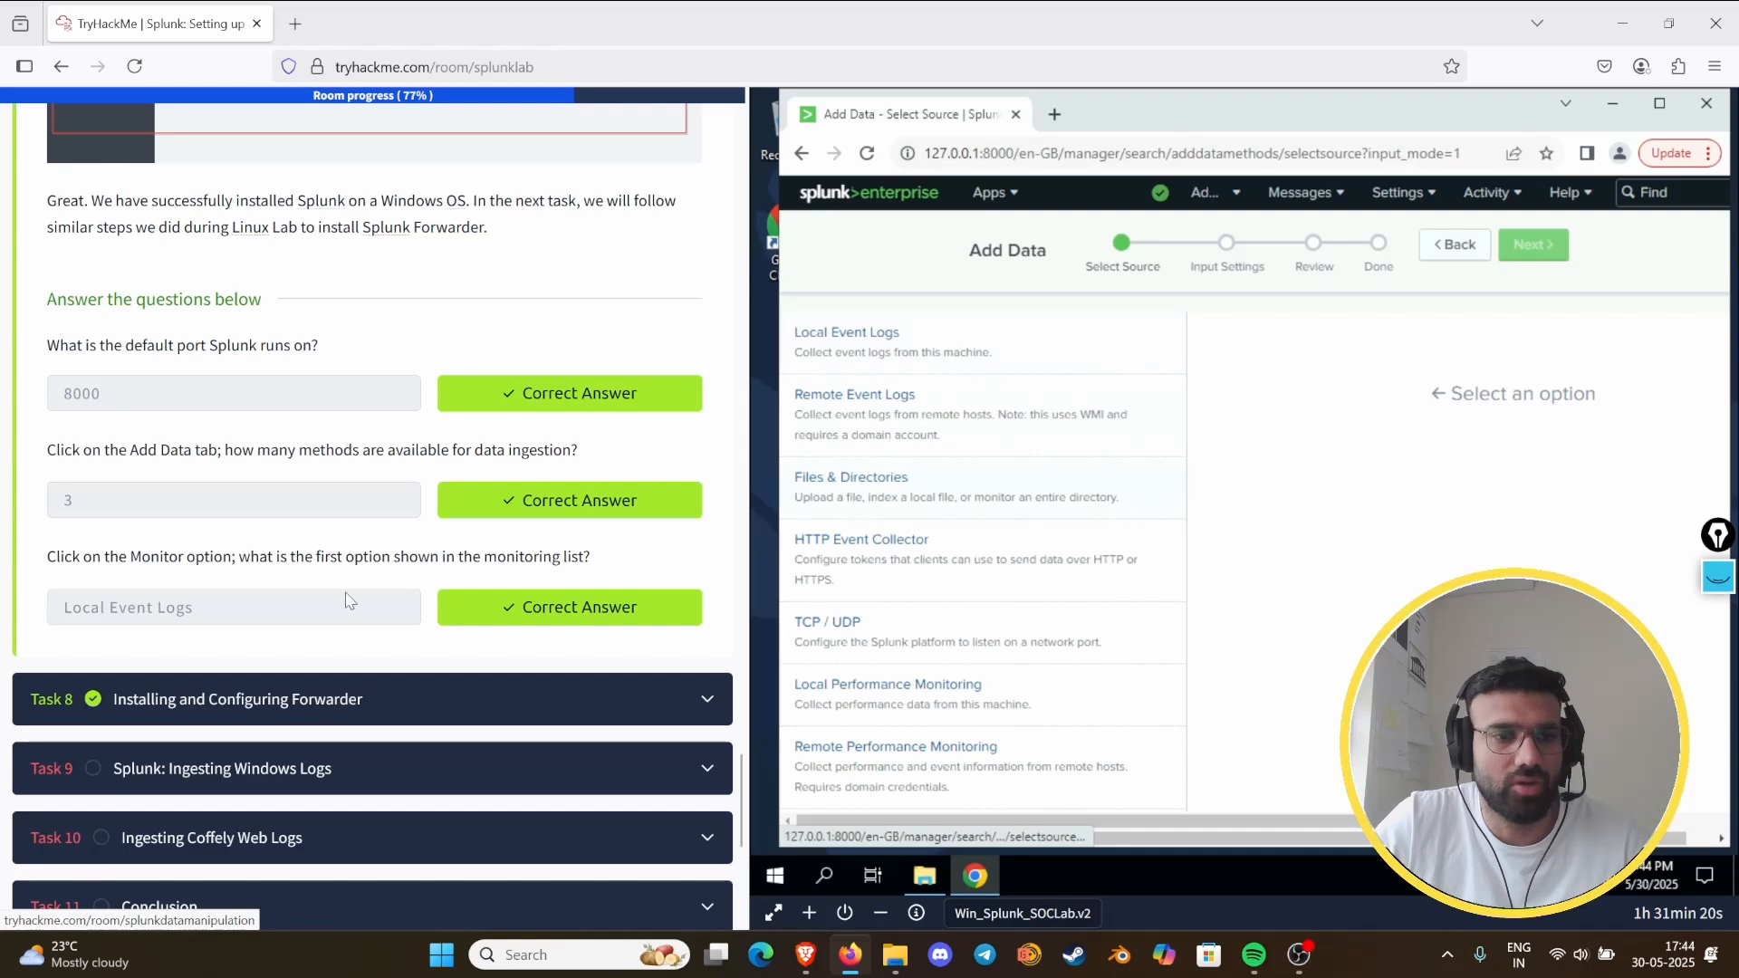
- Expand Task 8 and review its instructions on configuring receiving and installing the forwarder
left_click(272, 697)
scroll(412, 524, "down", 5)
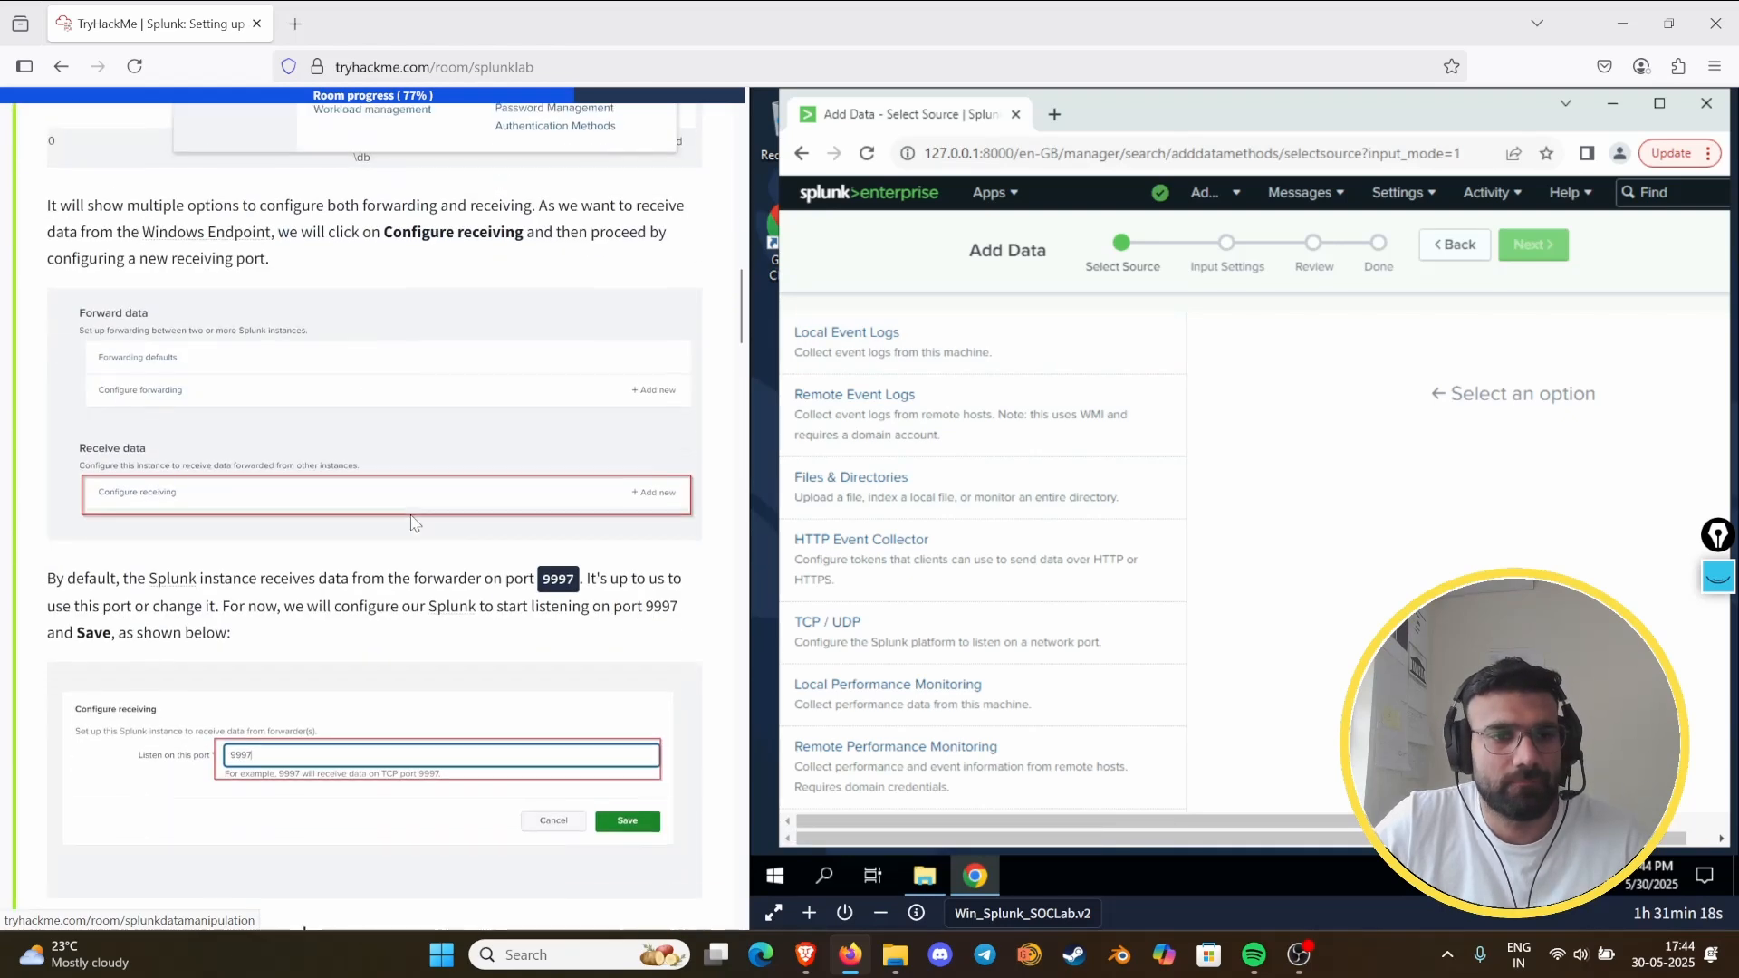
scroll(412, 523, "down", 15)
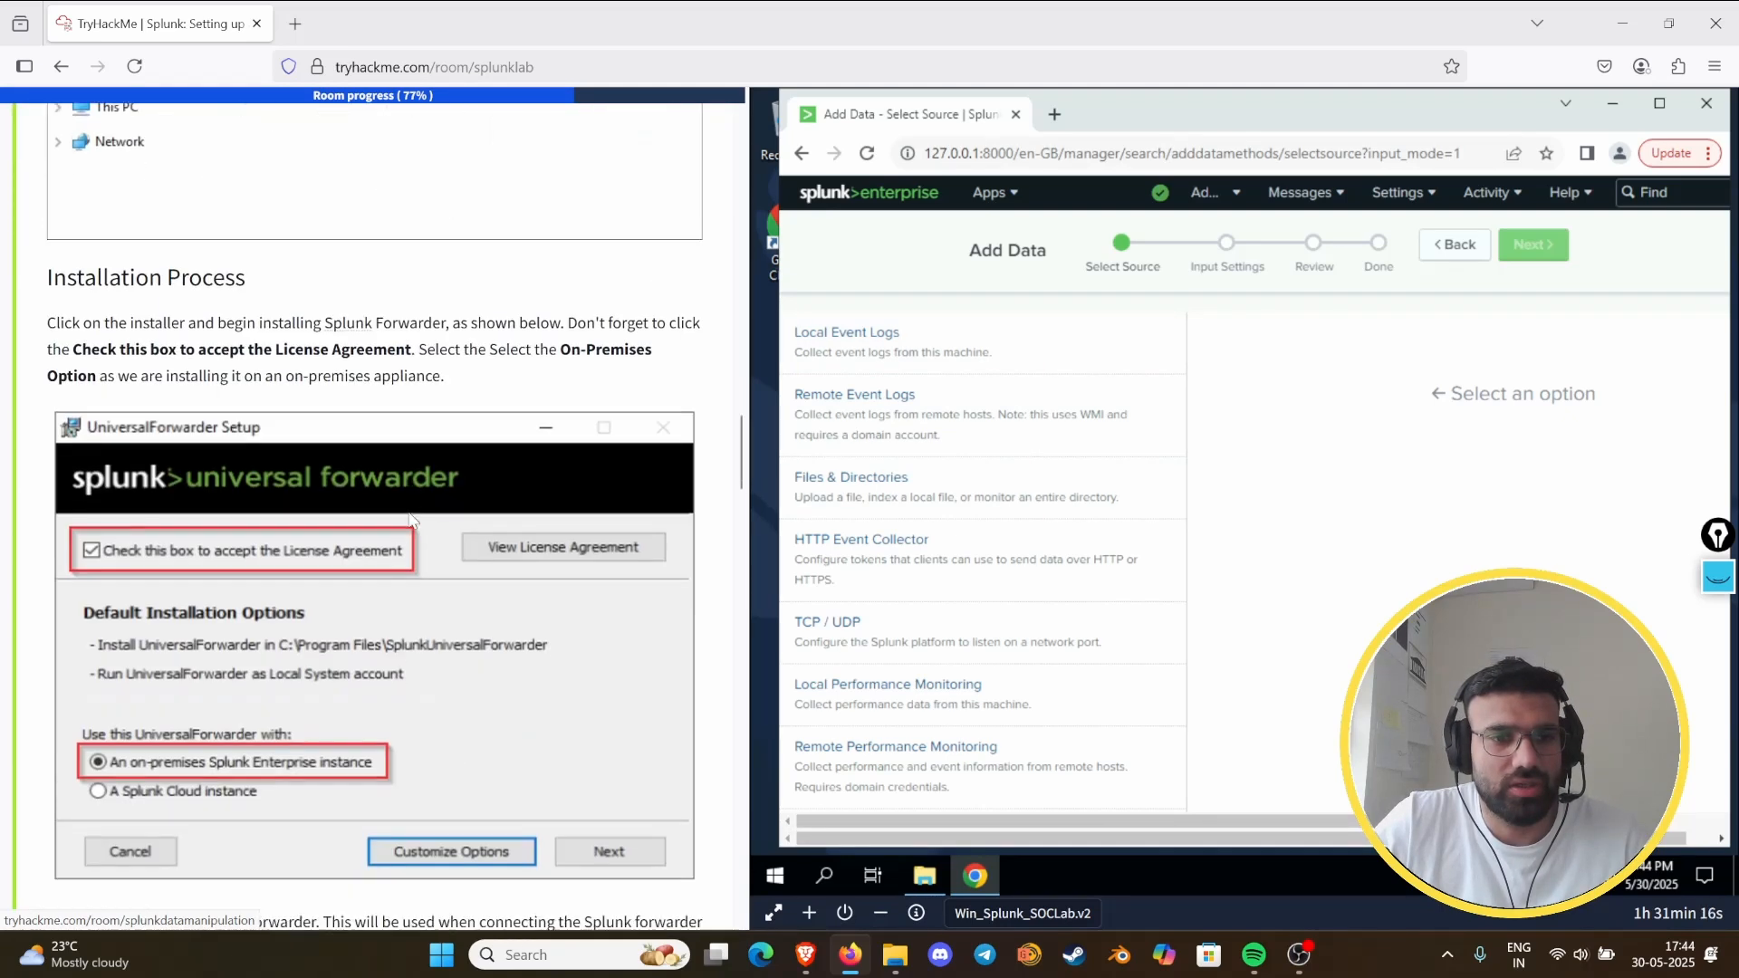
scroll(412, 519, "up", 15)
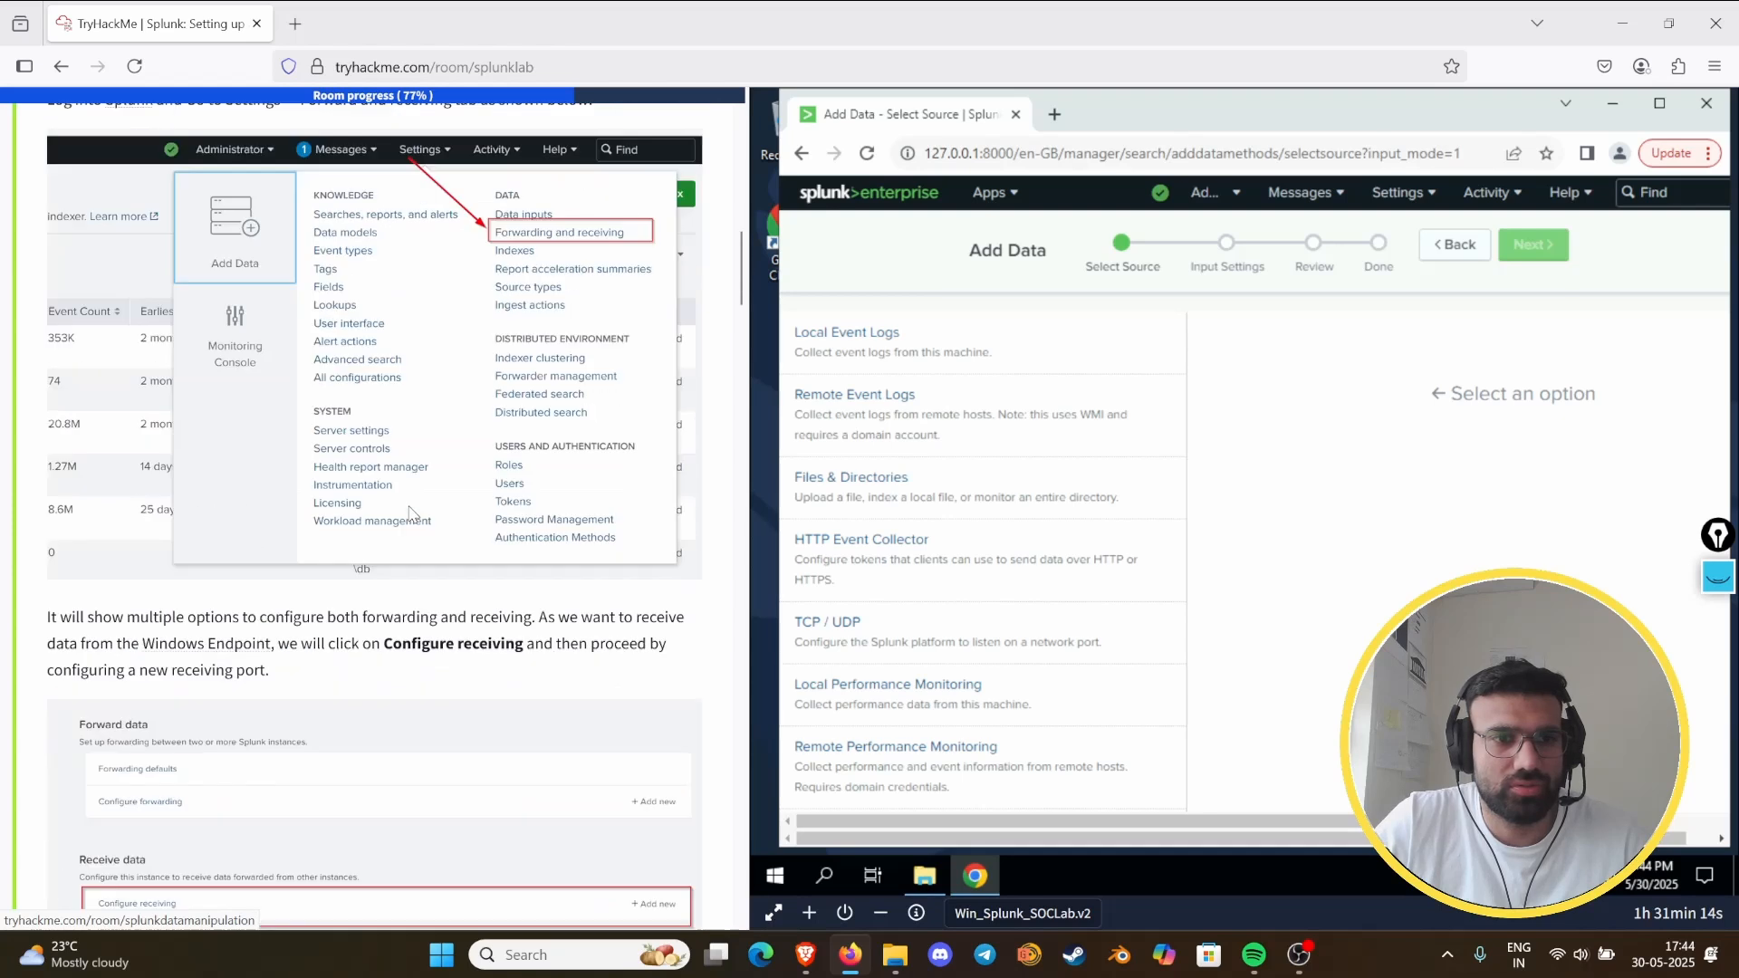
- Check the Configure Receiving instructions in Task 8 and open Splunk's Forwarding and receiving settings
scroll(412, 513, "up", 5)
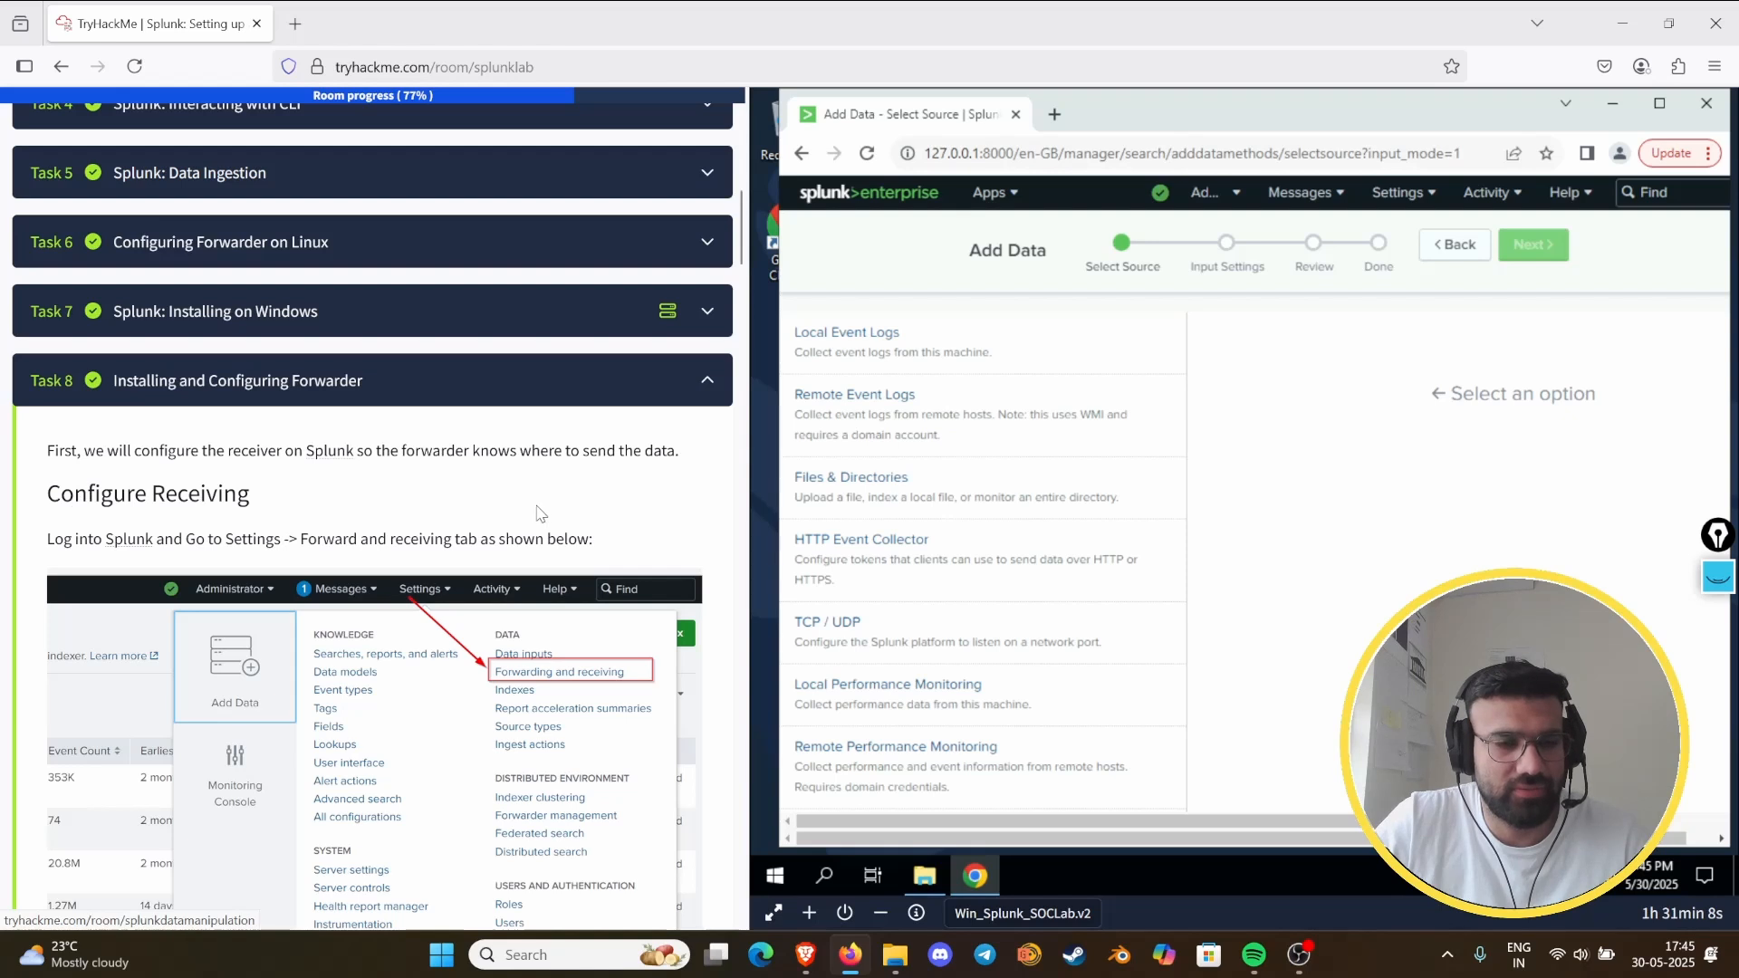
scroll(541, 512, "down", 3)
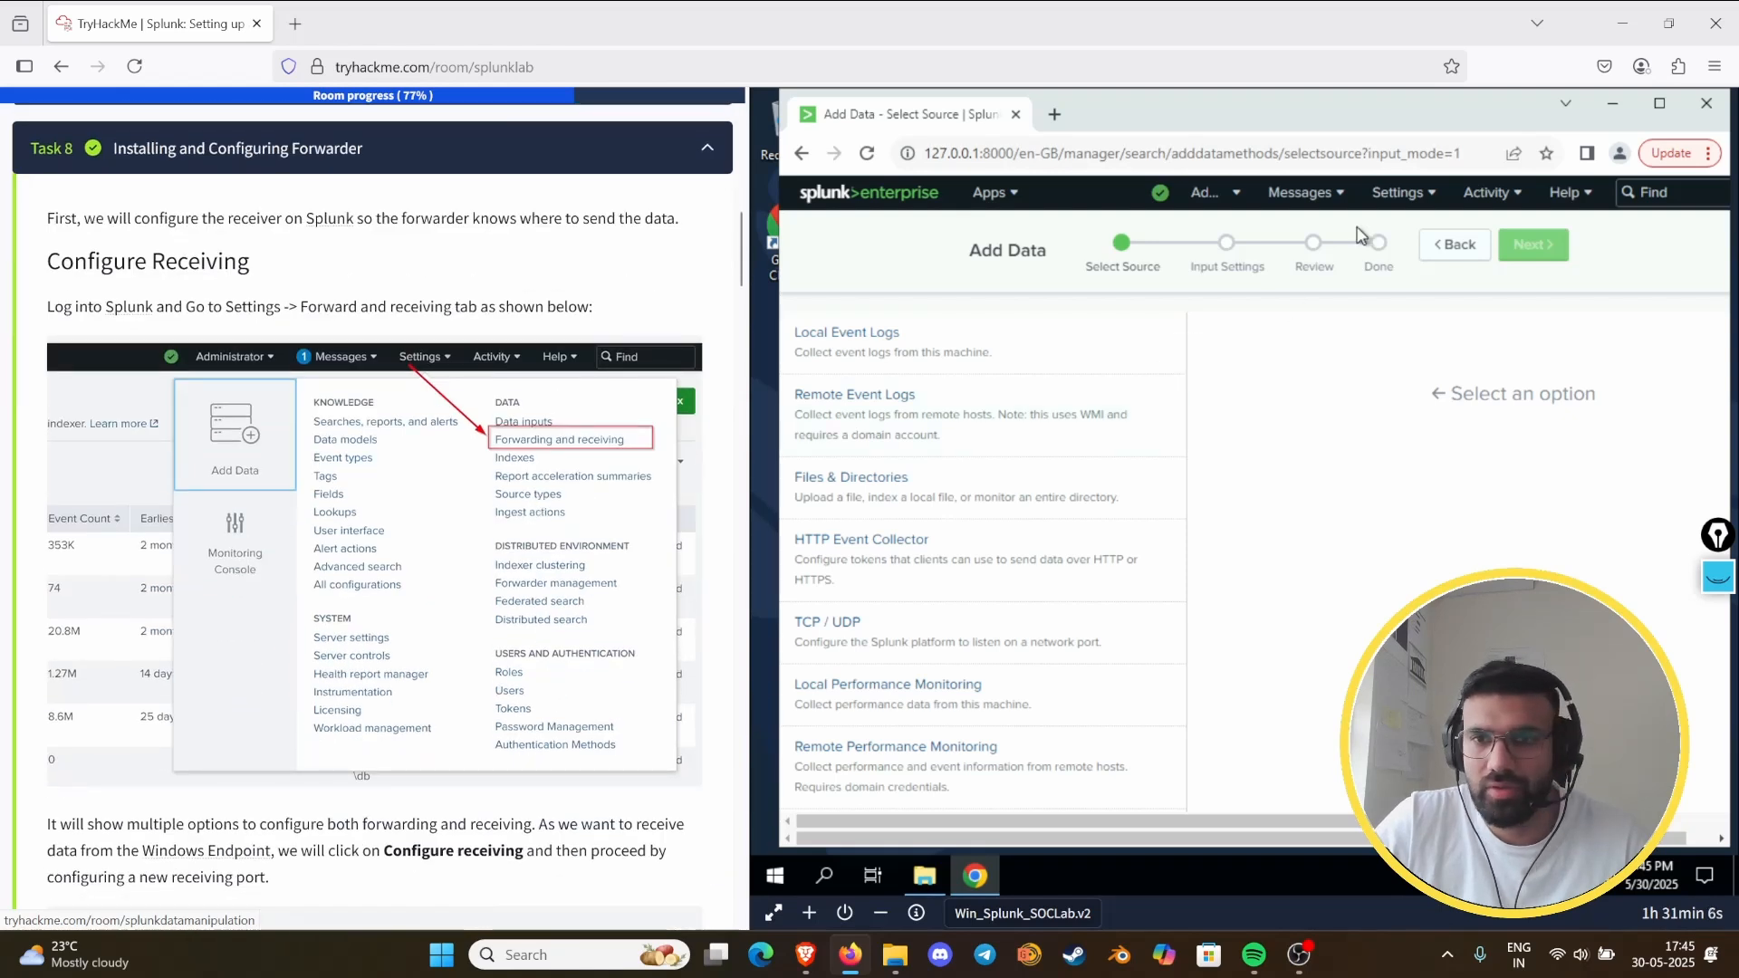
left_click(1427, 191)
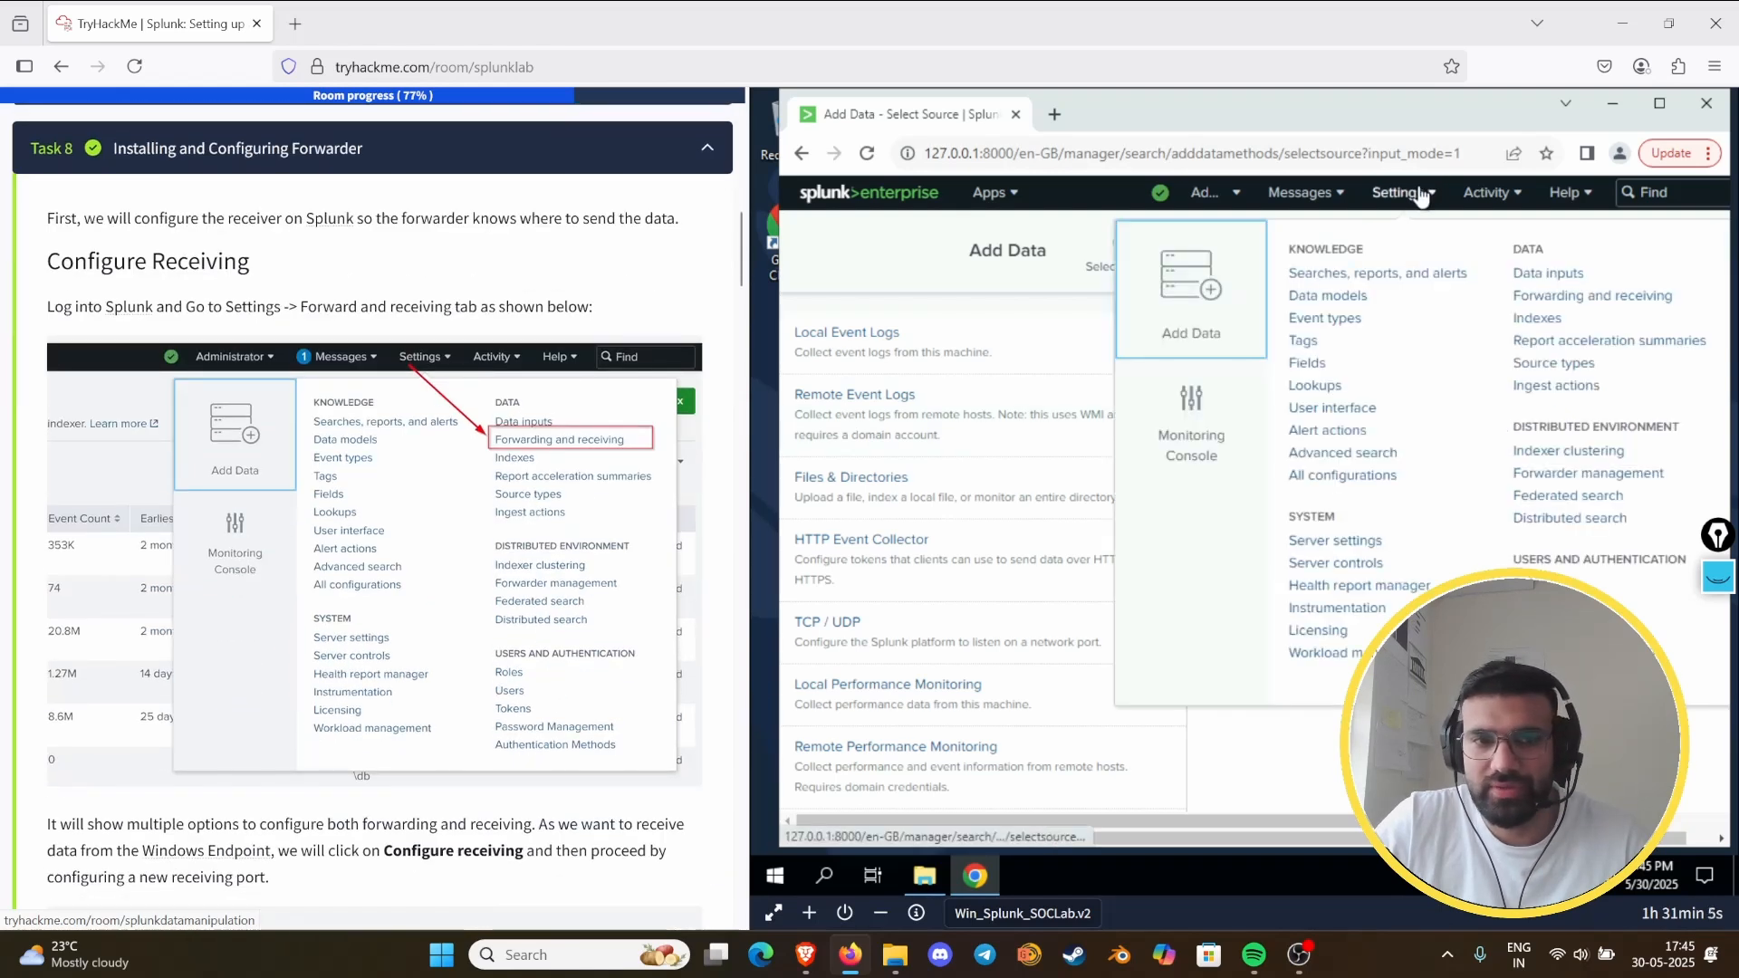
left_click(1581, 296)
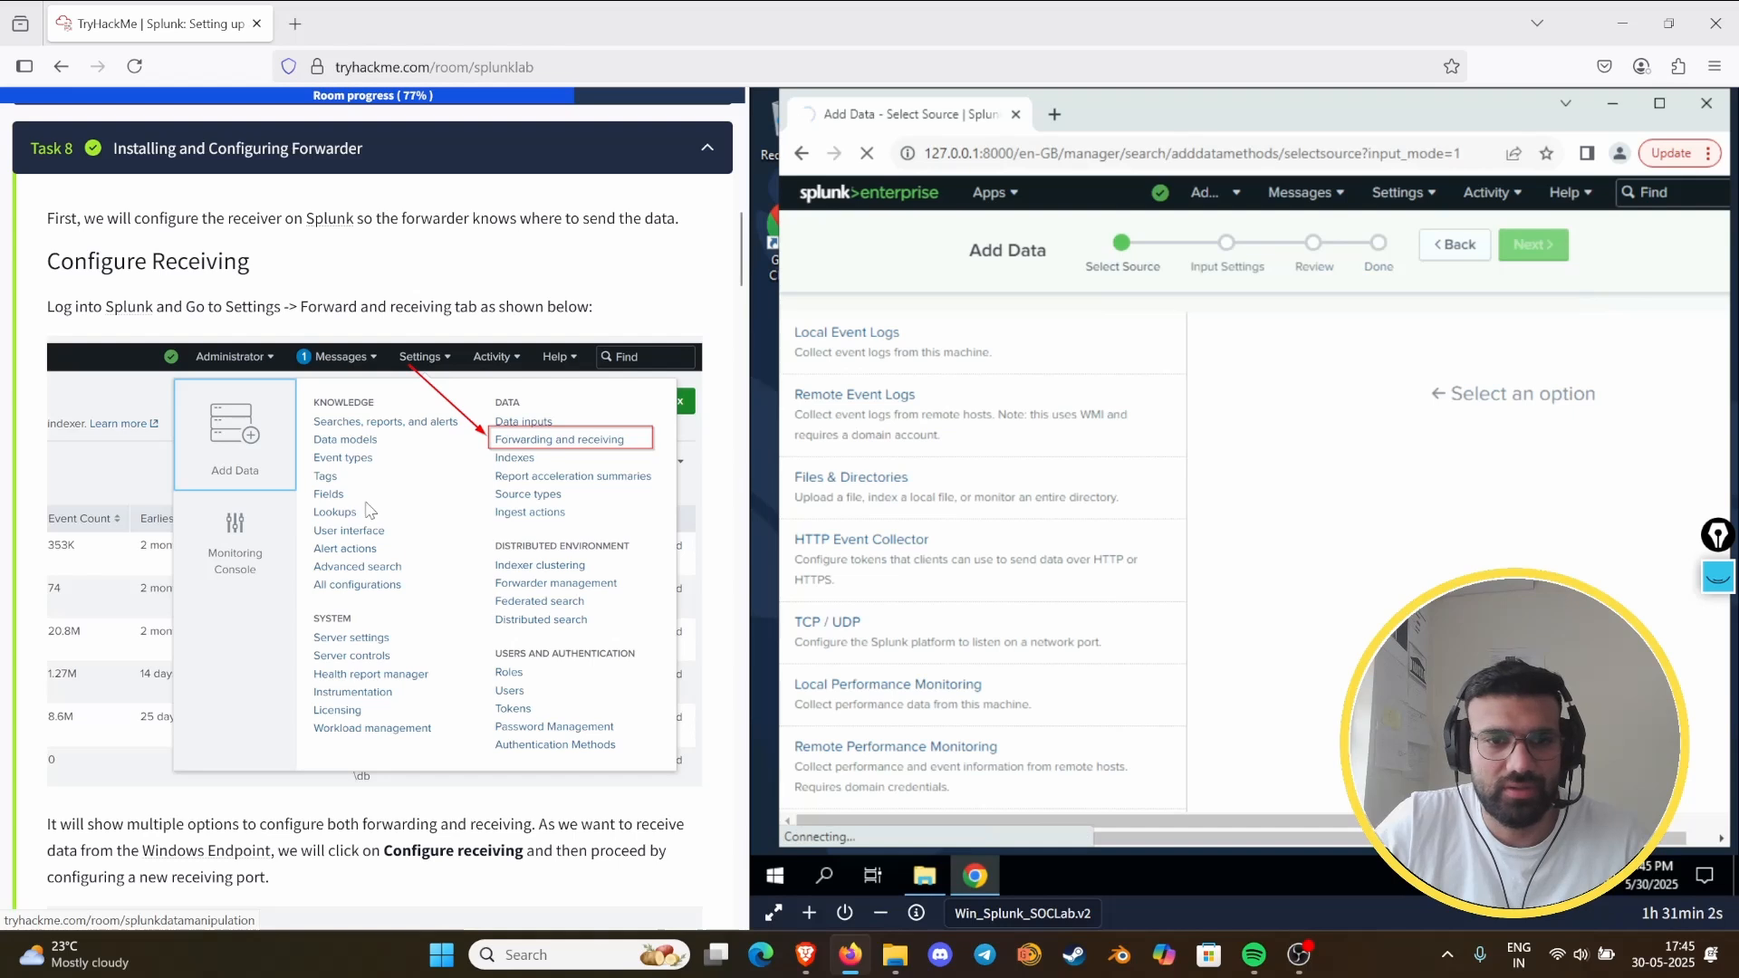
- Configure receiving in Splunk by adding and saving a new receiving port that listens on 9997
scroll(371, 517, "down", 7)
scroll(371, 543, "down", 3)
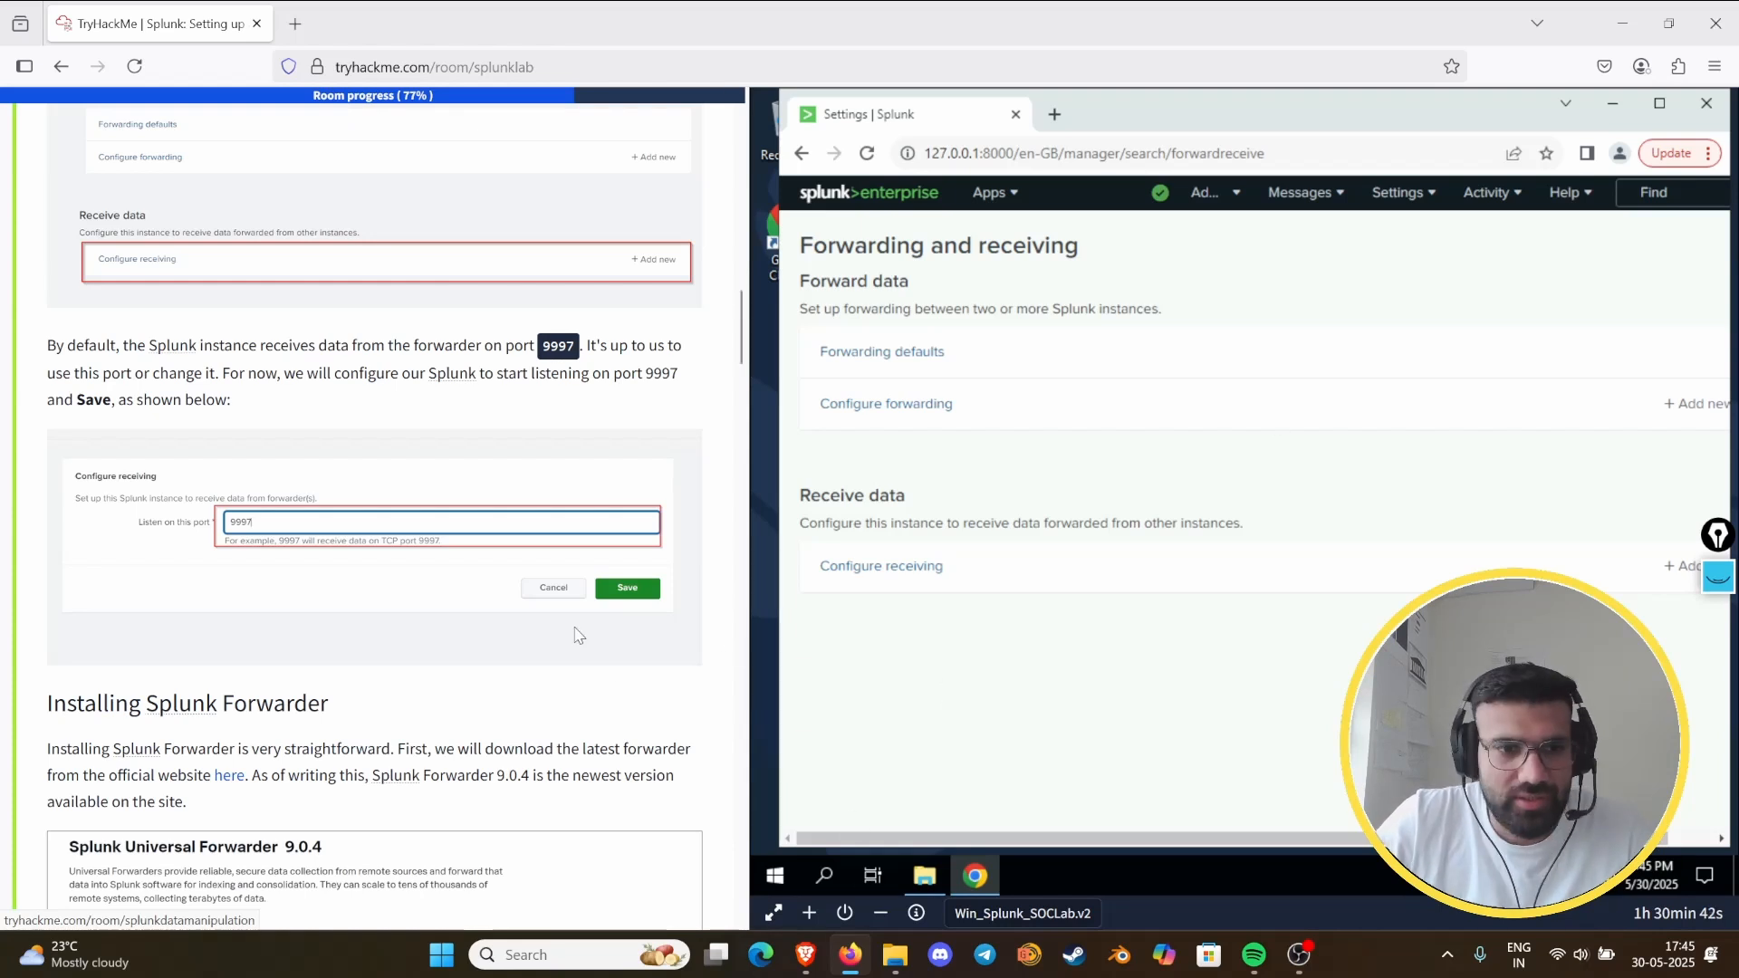
left_click(865, 581)
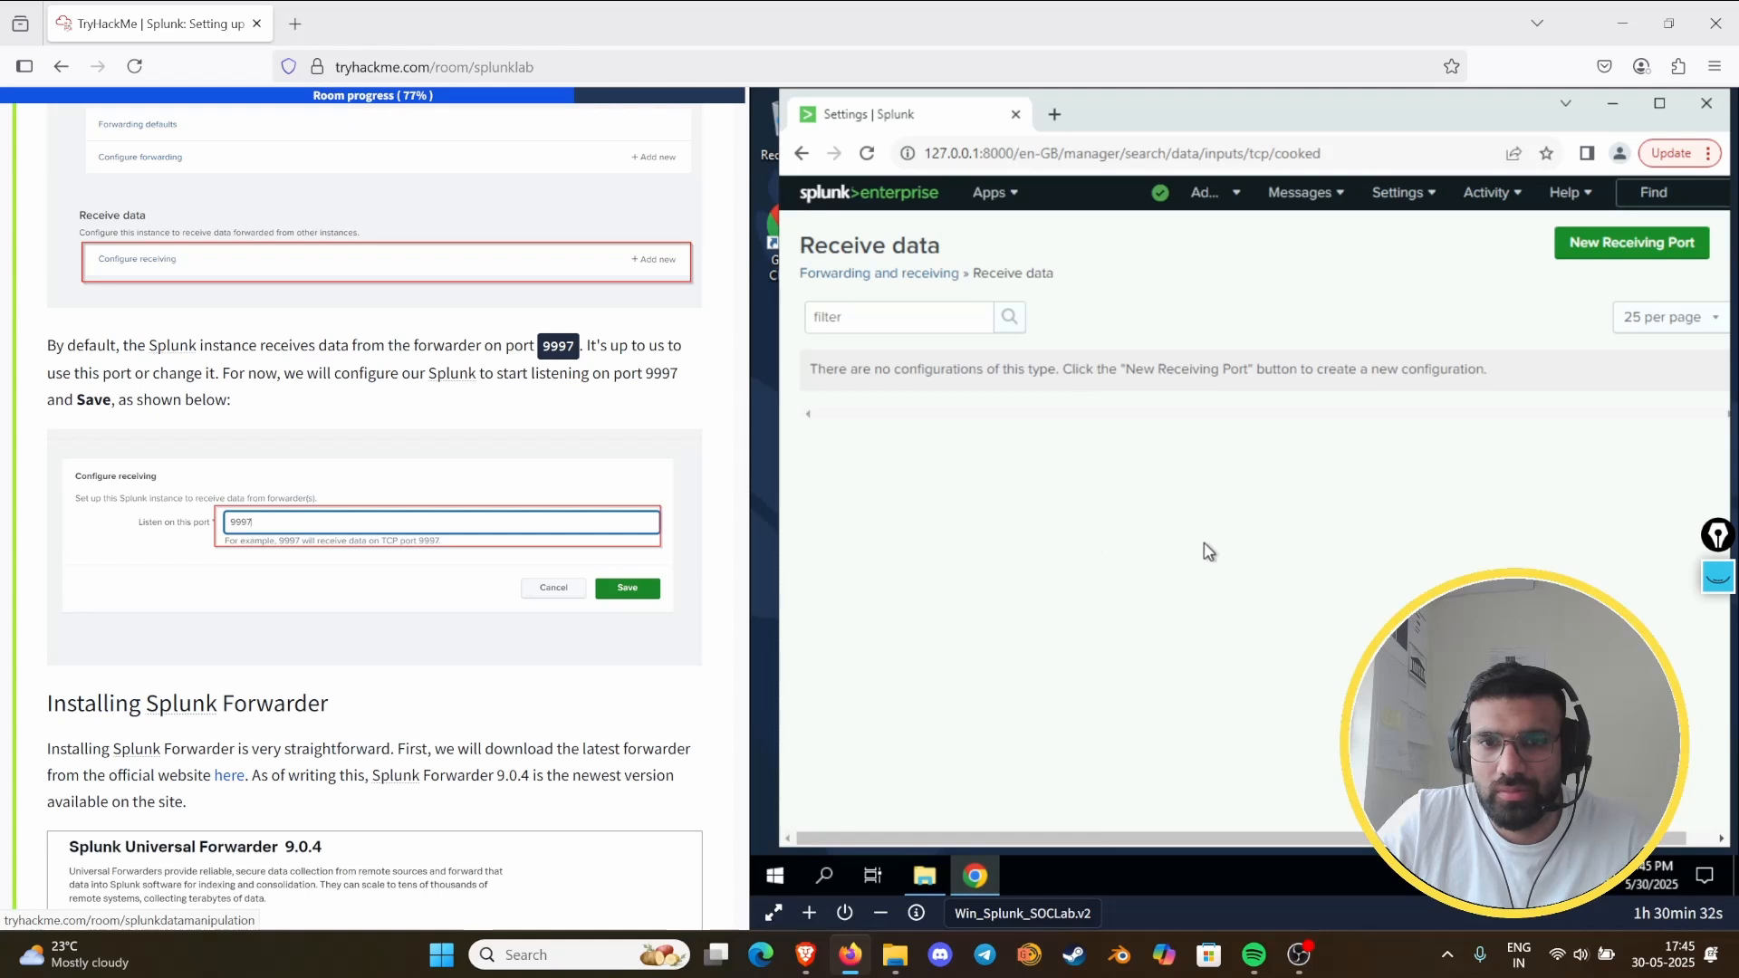
left_click(1596, 248)
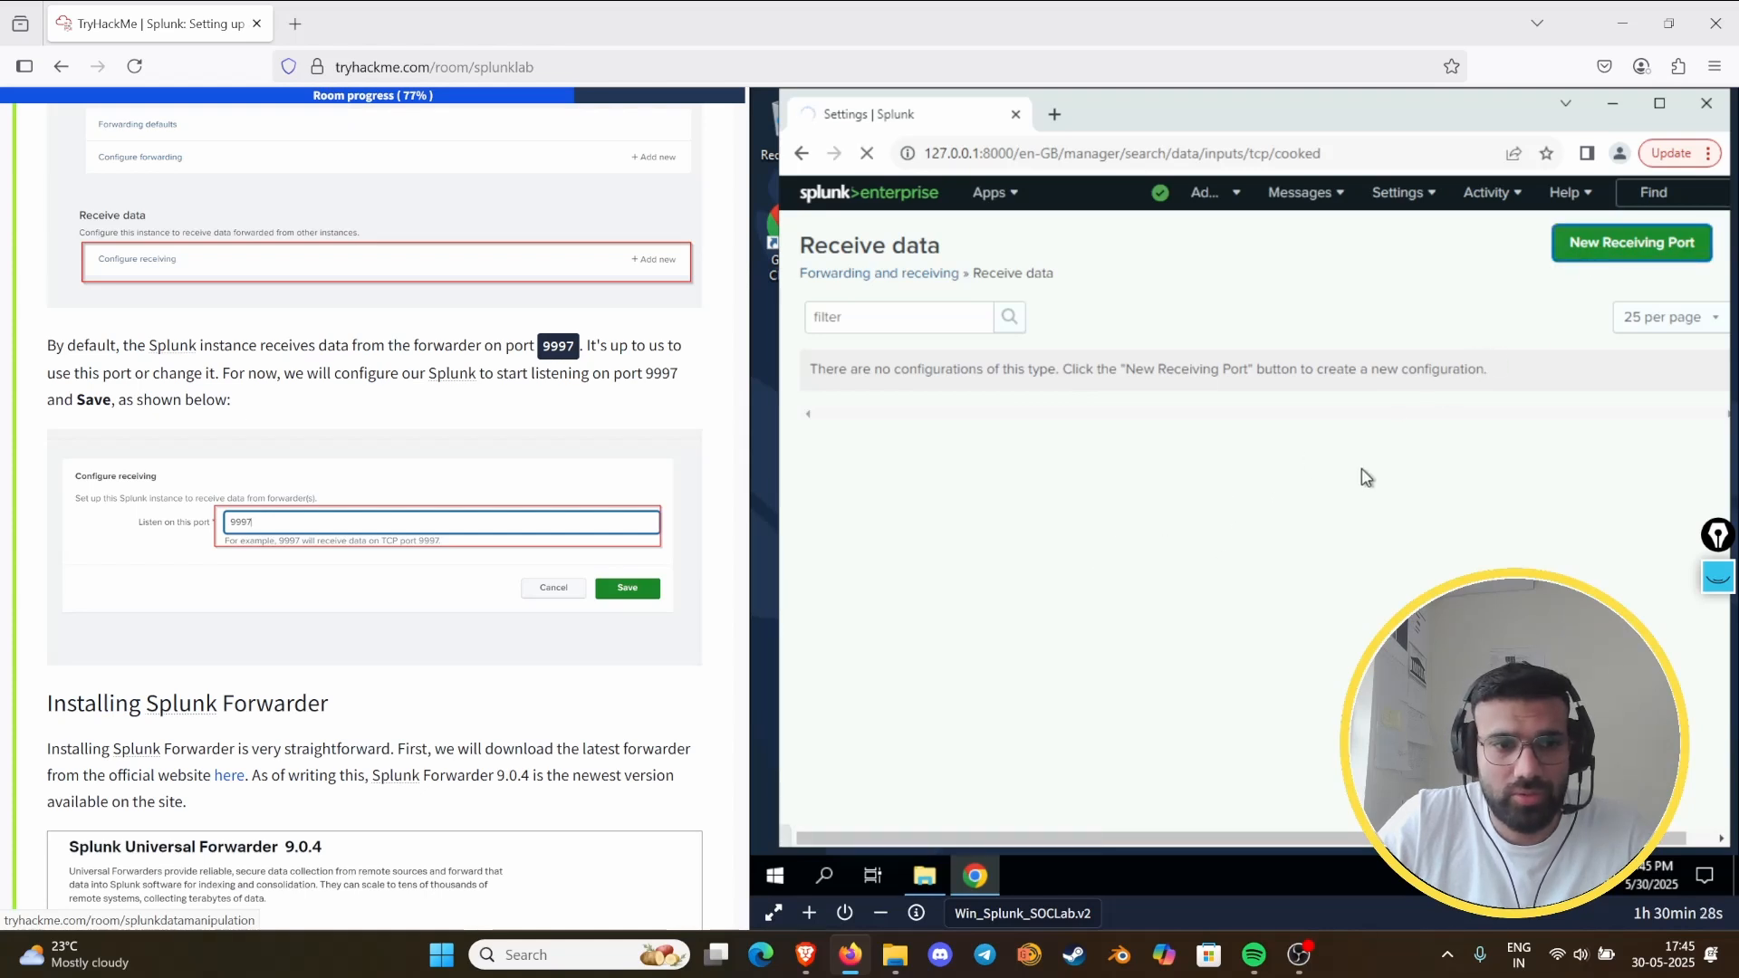
left_click(1135, 446)
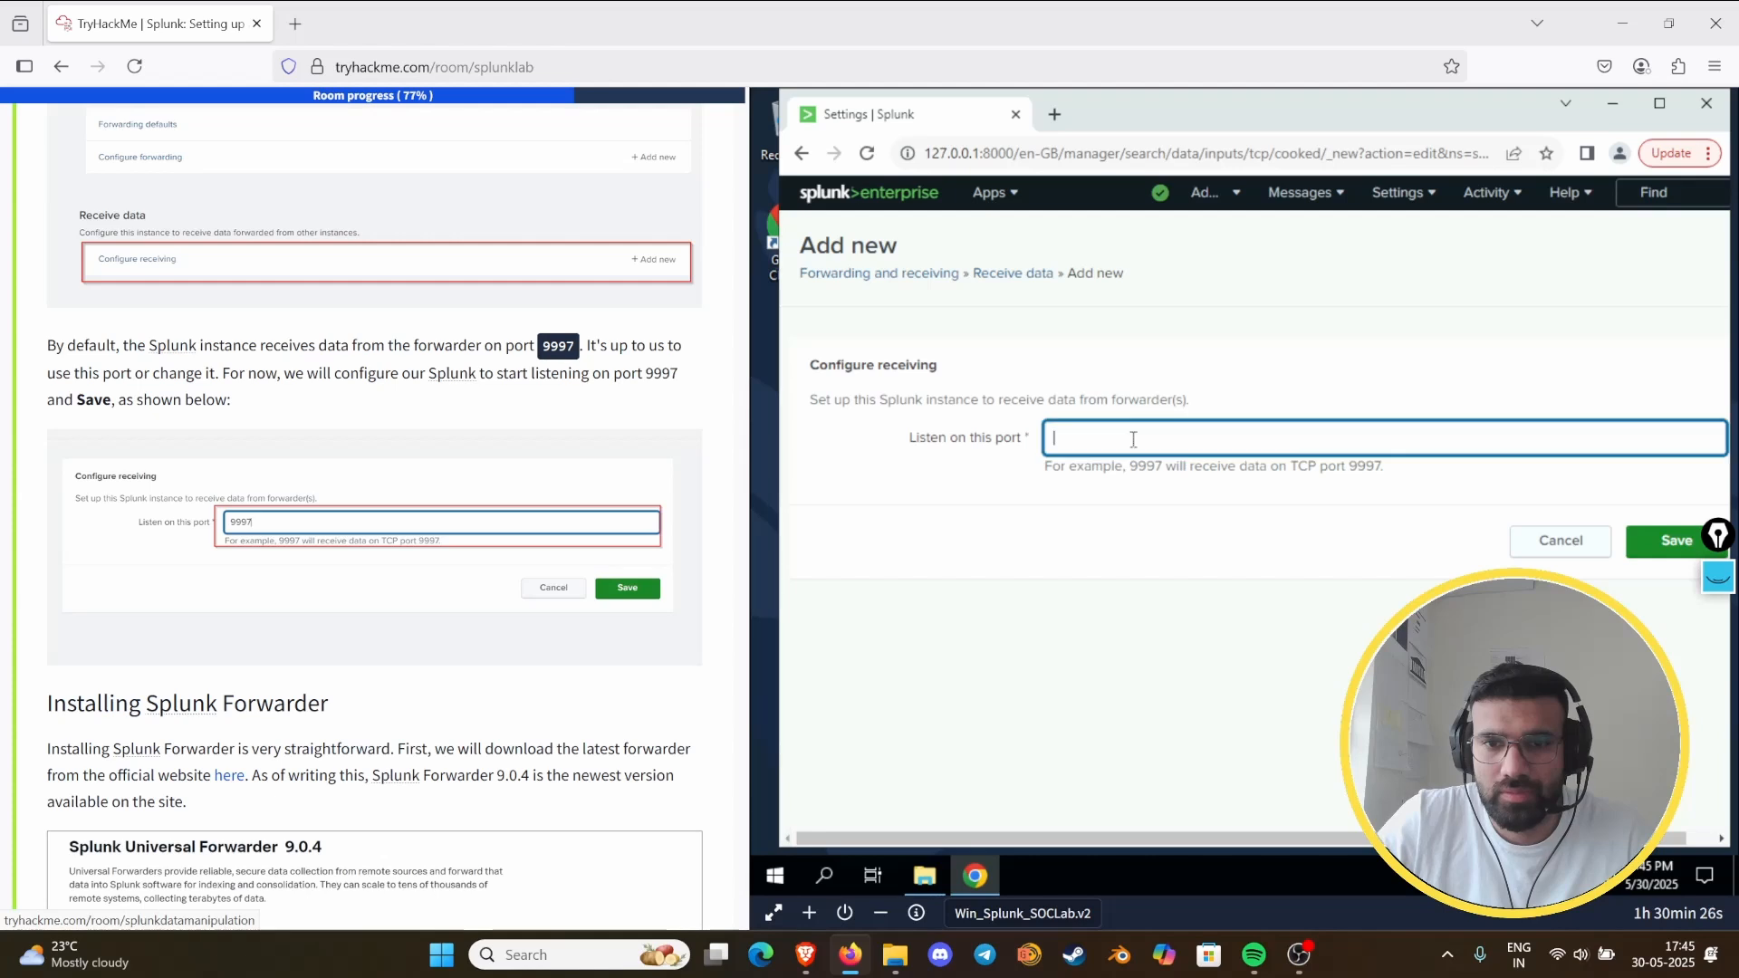
type("9")
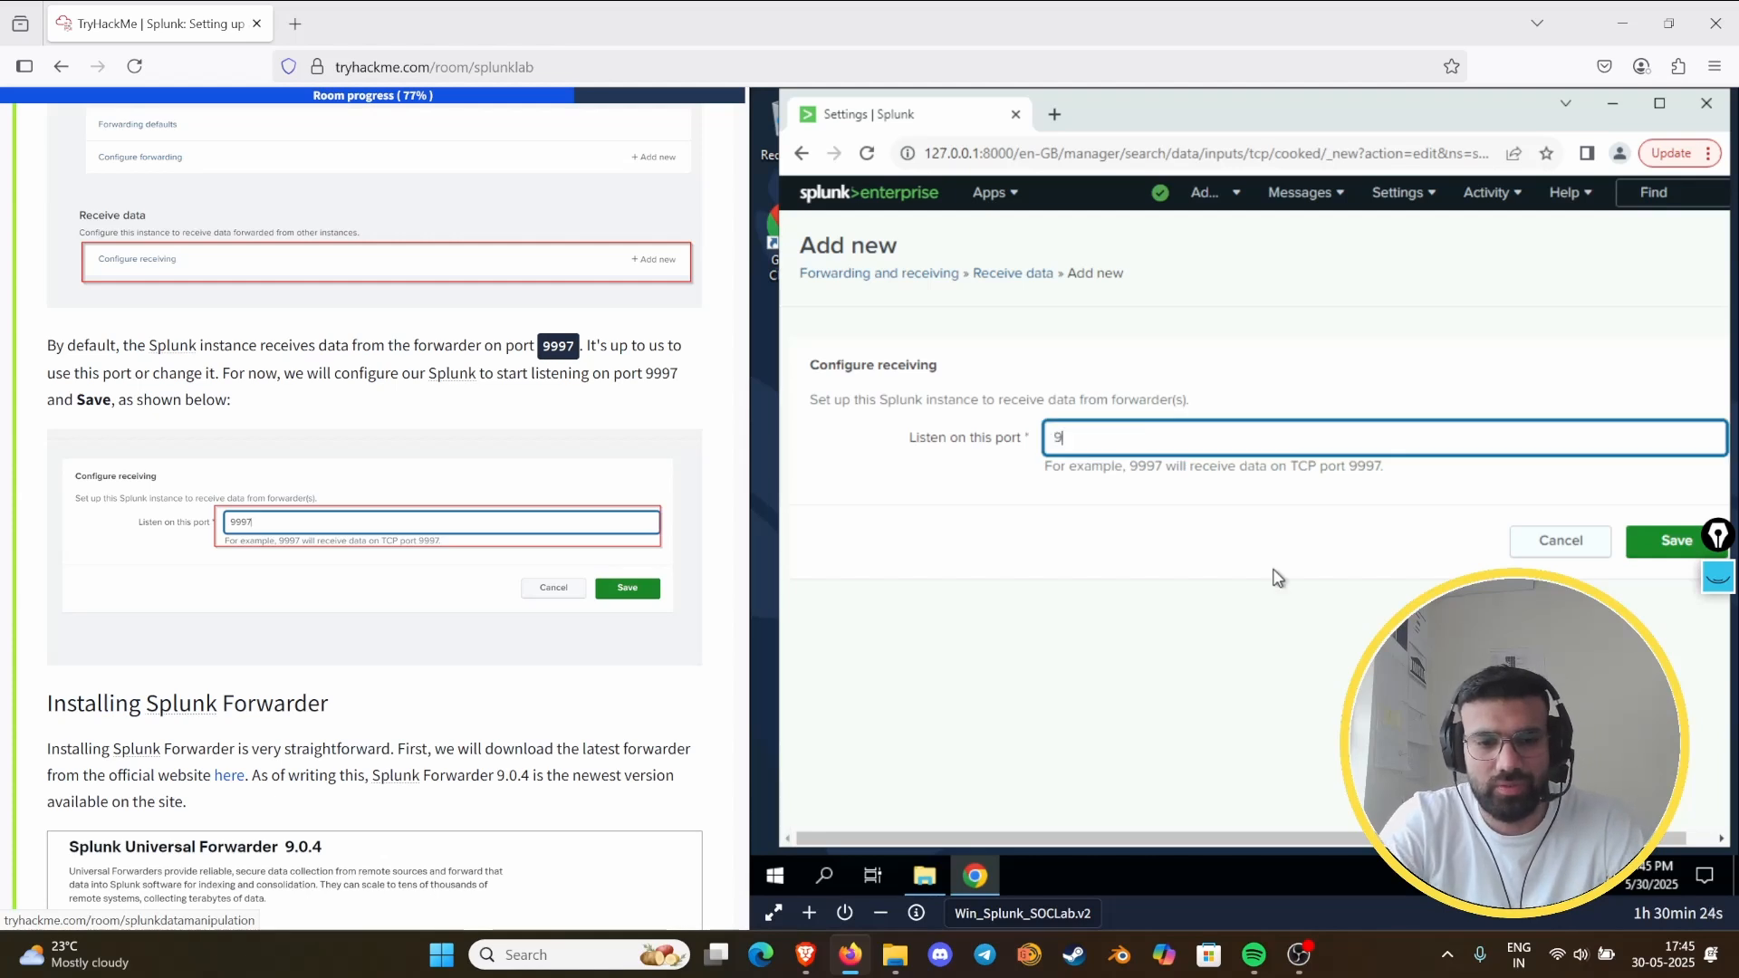
type("997")
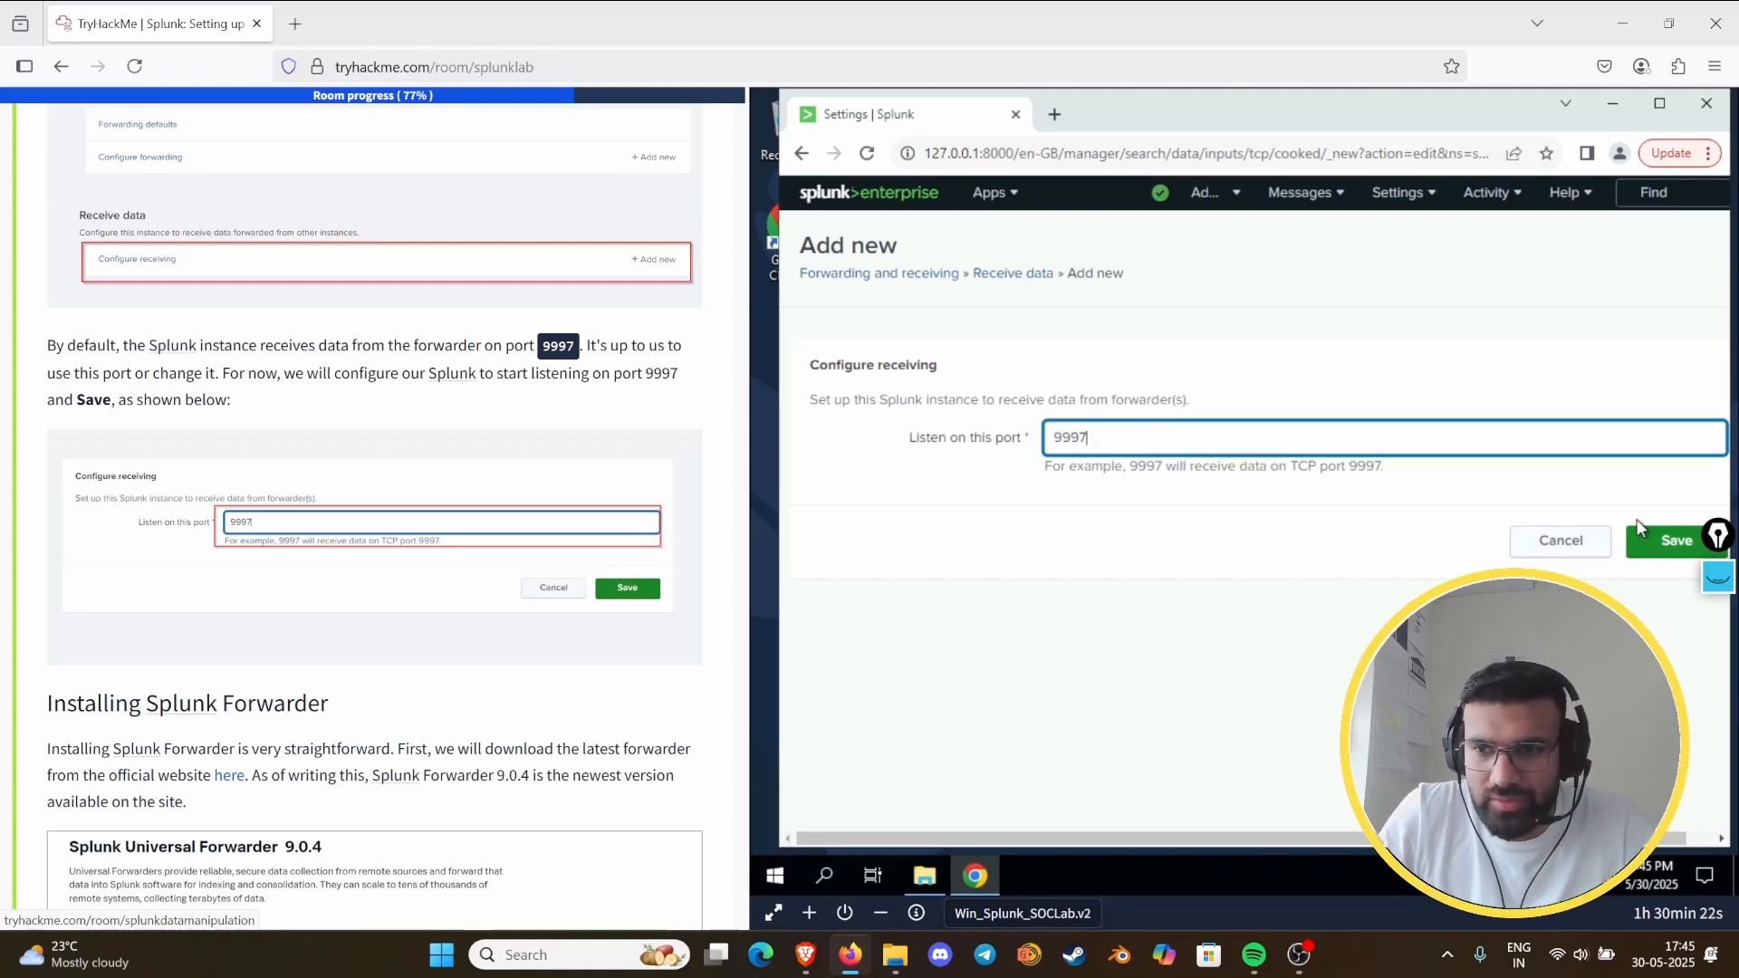
left_click(1664, 540)
- Mark the official download link and Universal Forwarder package image in the guide with the annotation pen, and clear the marks
scroll(471, 540, "down", 6)
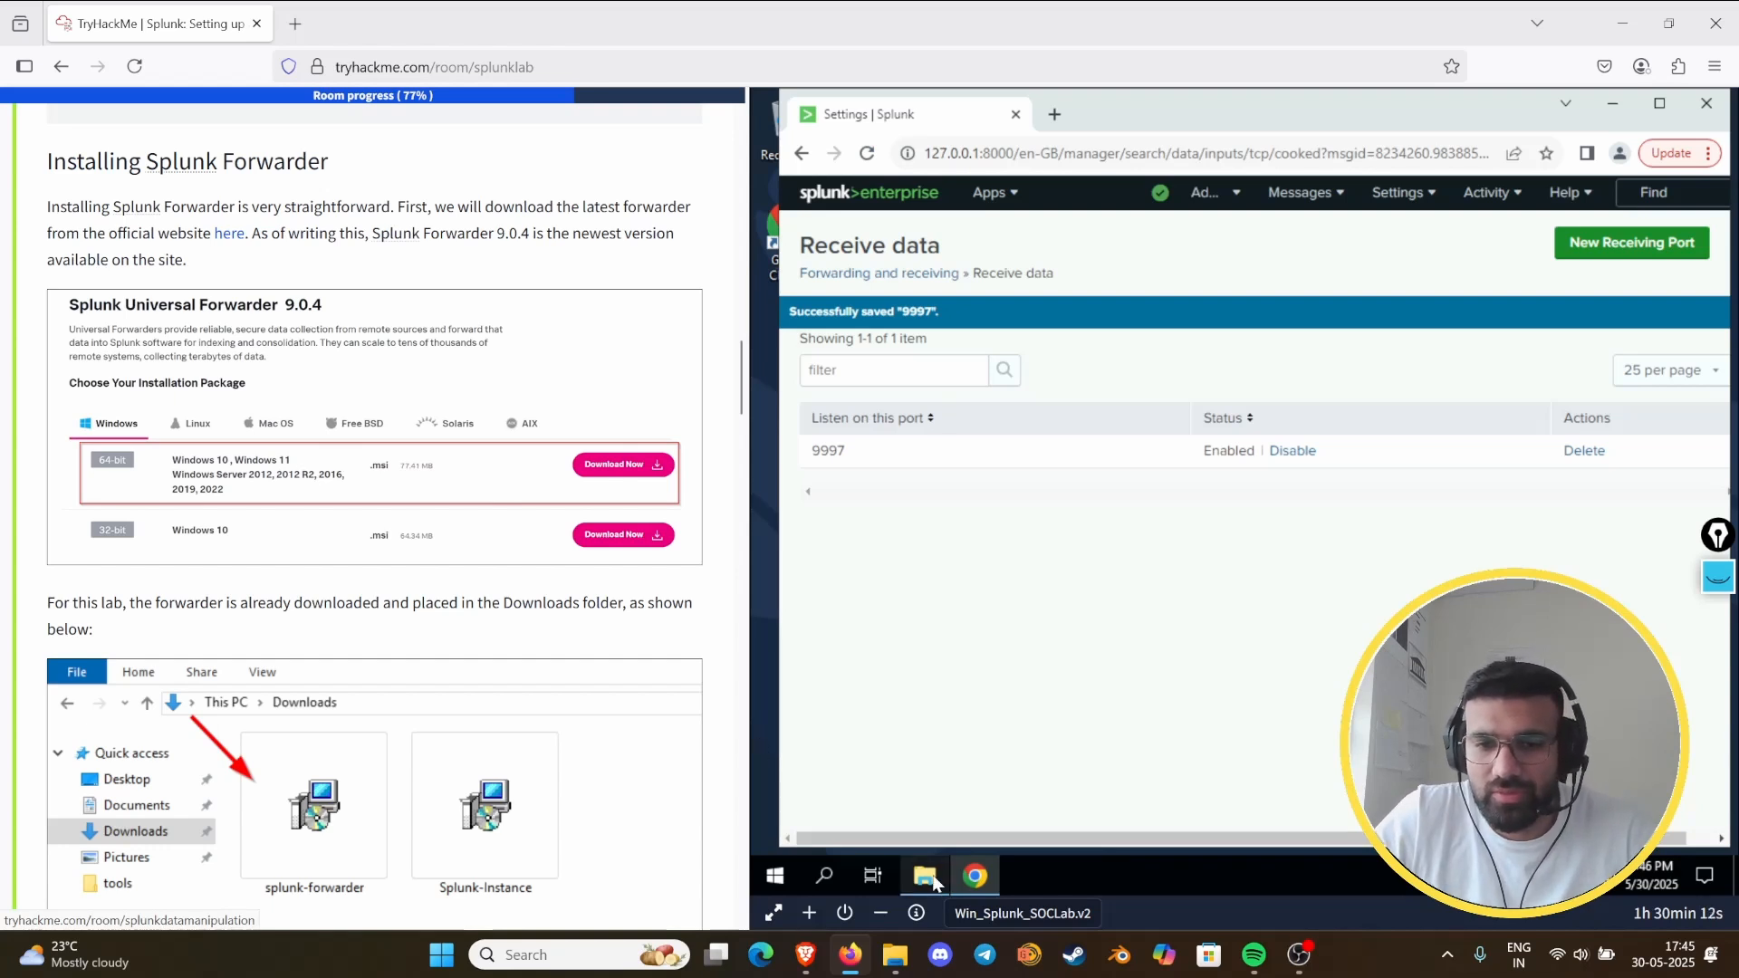
mouse_move(933, 874)
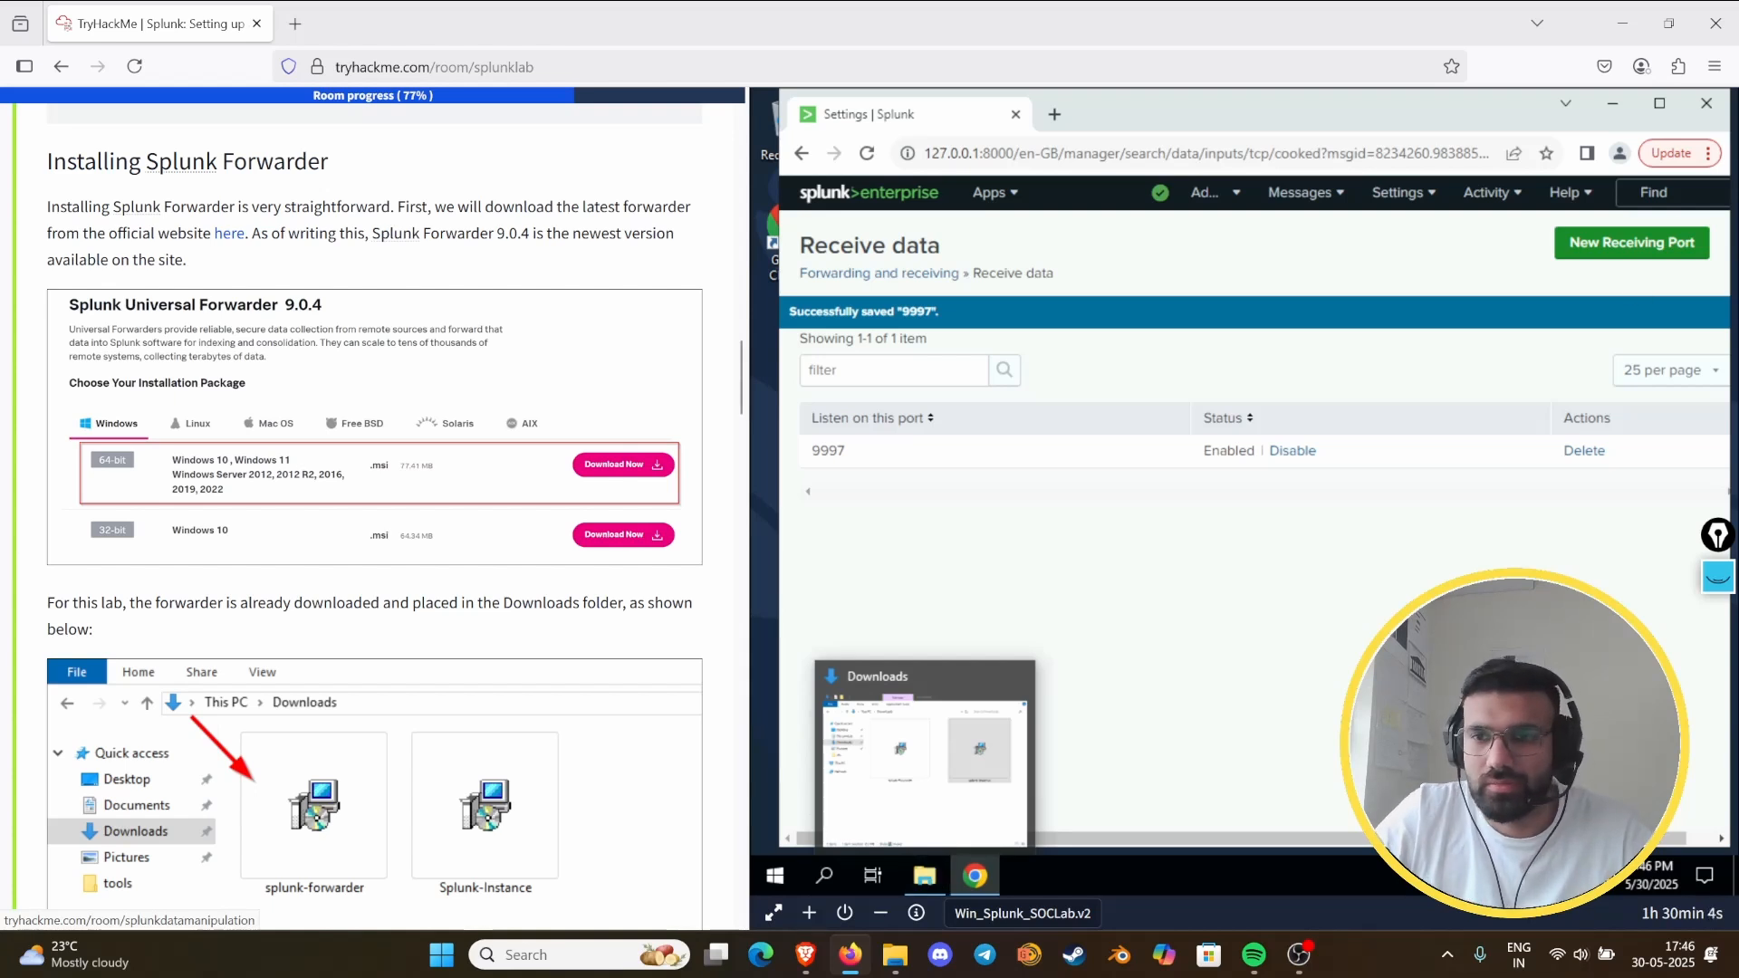
left_click(1718, 581)
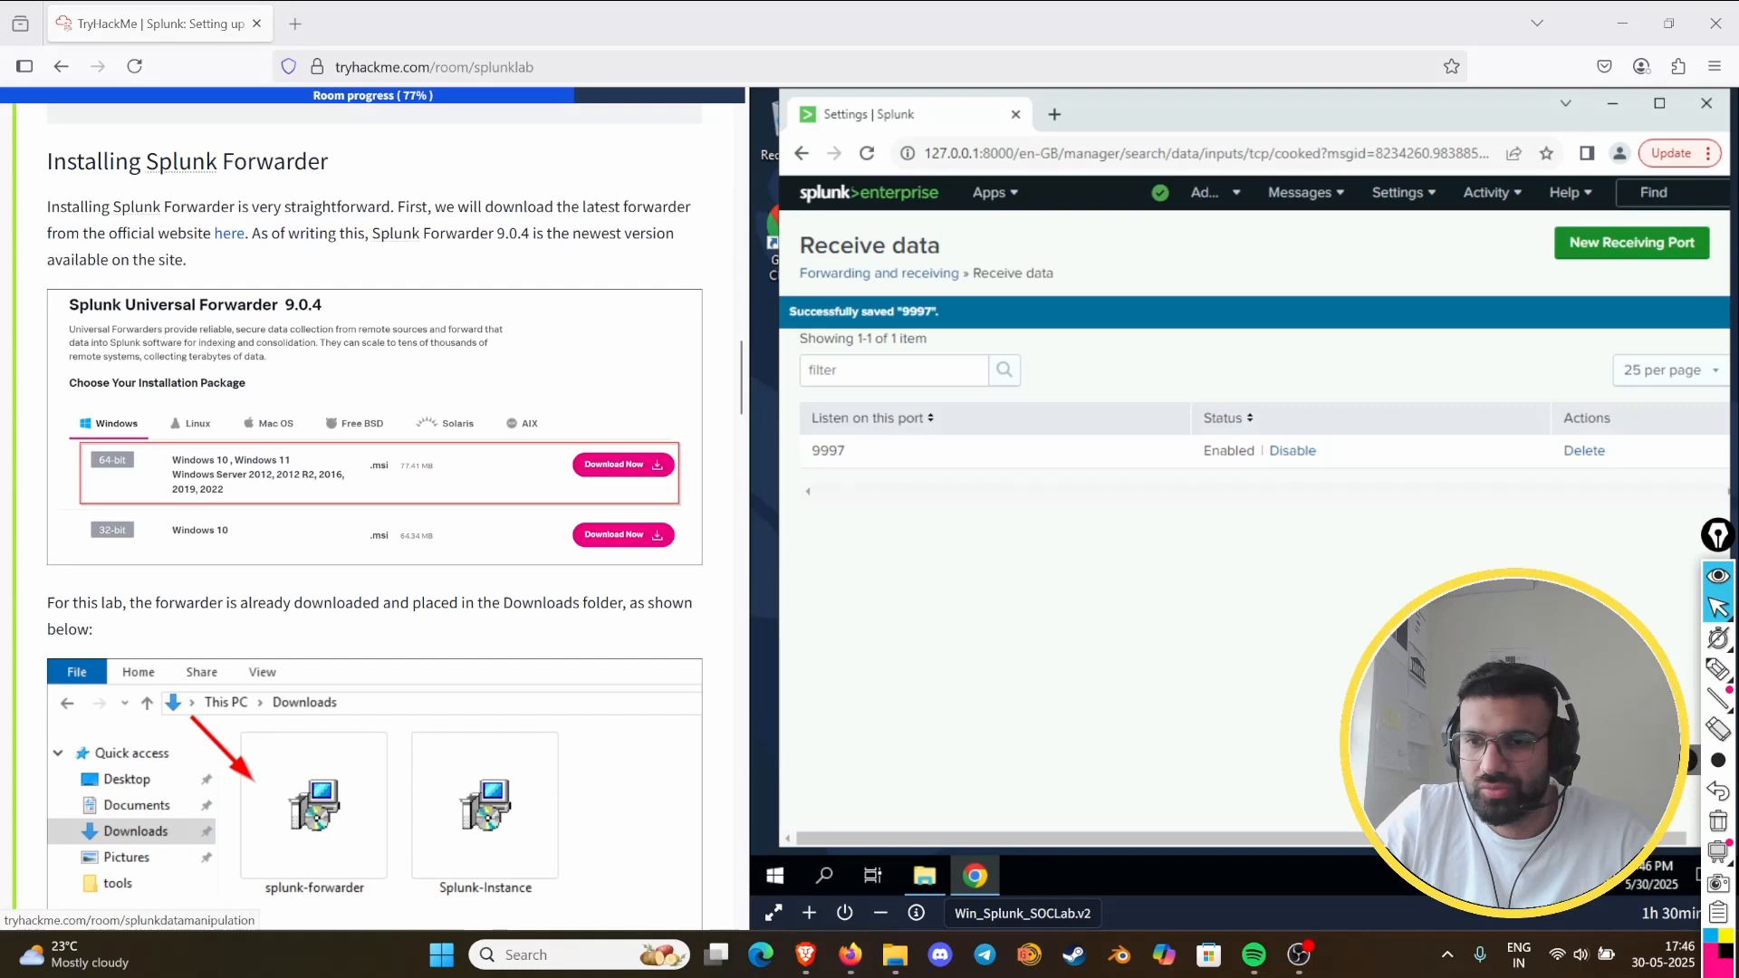
left_click(1718, 680)
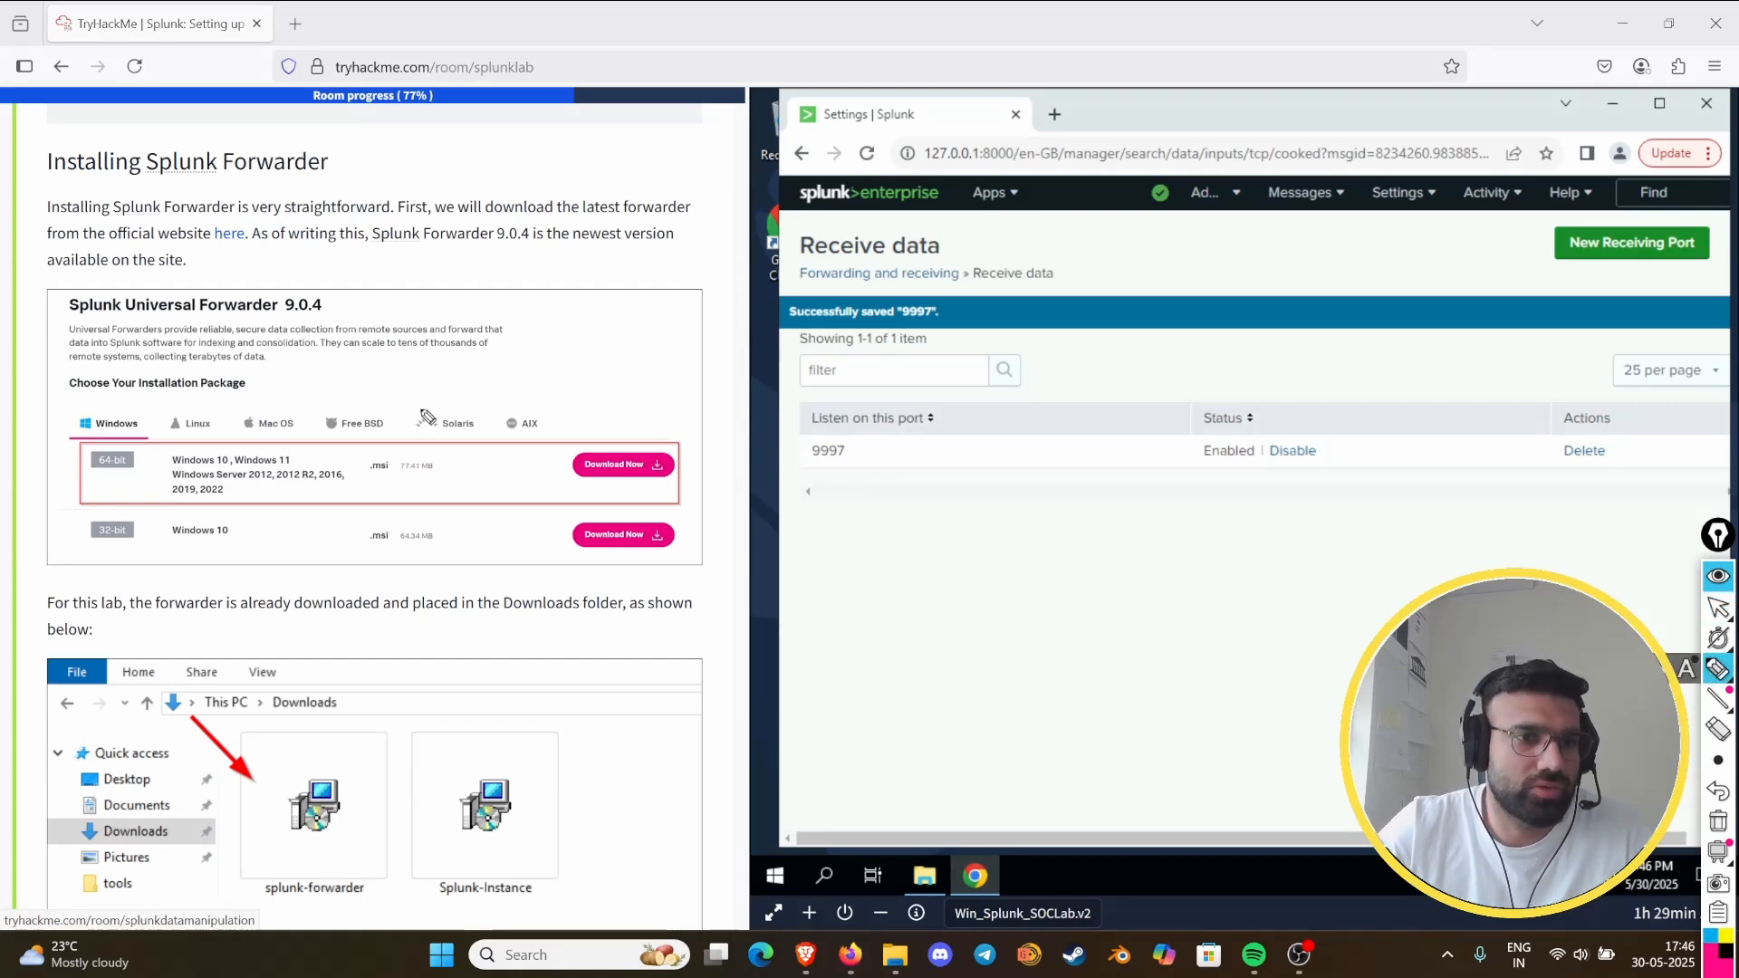
mouse_move(120, 270)
left_mouse_down()
mouse_move(41, 307)
mouse_move(18, 534)
mouse_move(95, 566)
left_mouse_up()
left_click_drag(123, 240, 259, 250)
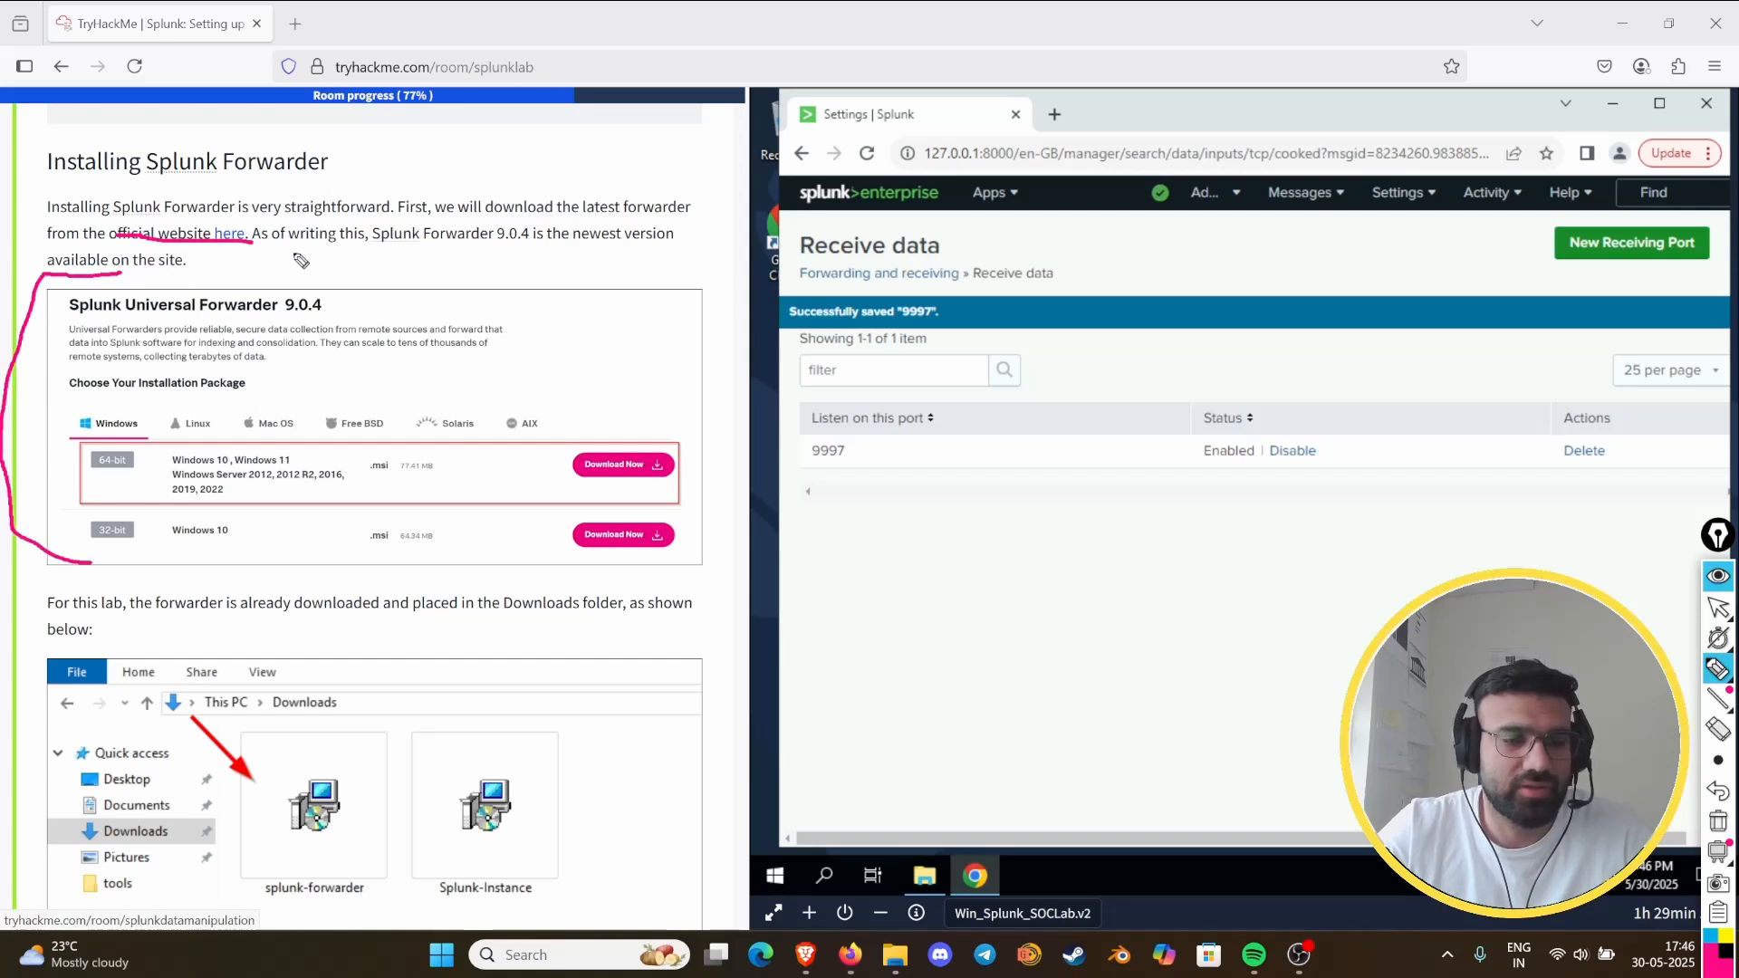
mouse_move(694, 292)
left_mouse_down()
mouse_move(670, 566)
mouse_move(580, 564)
left_mouse_up()
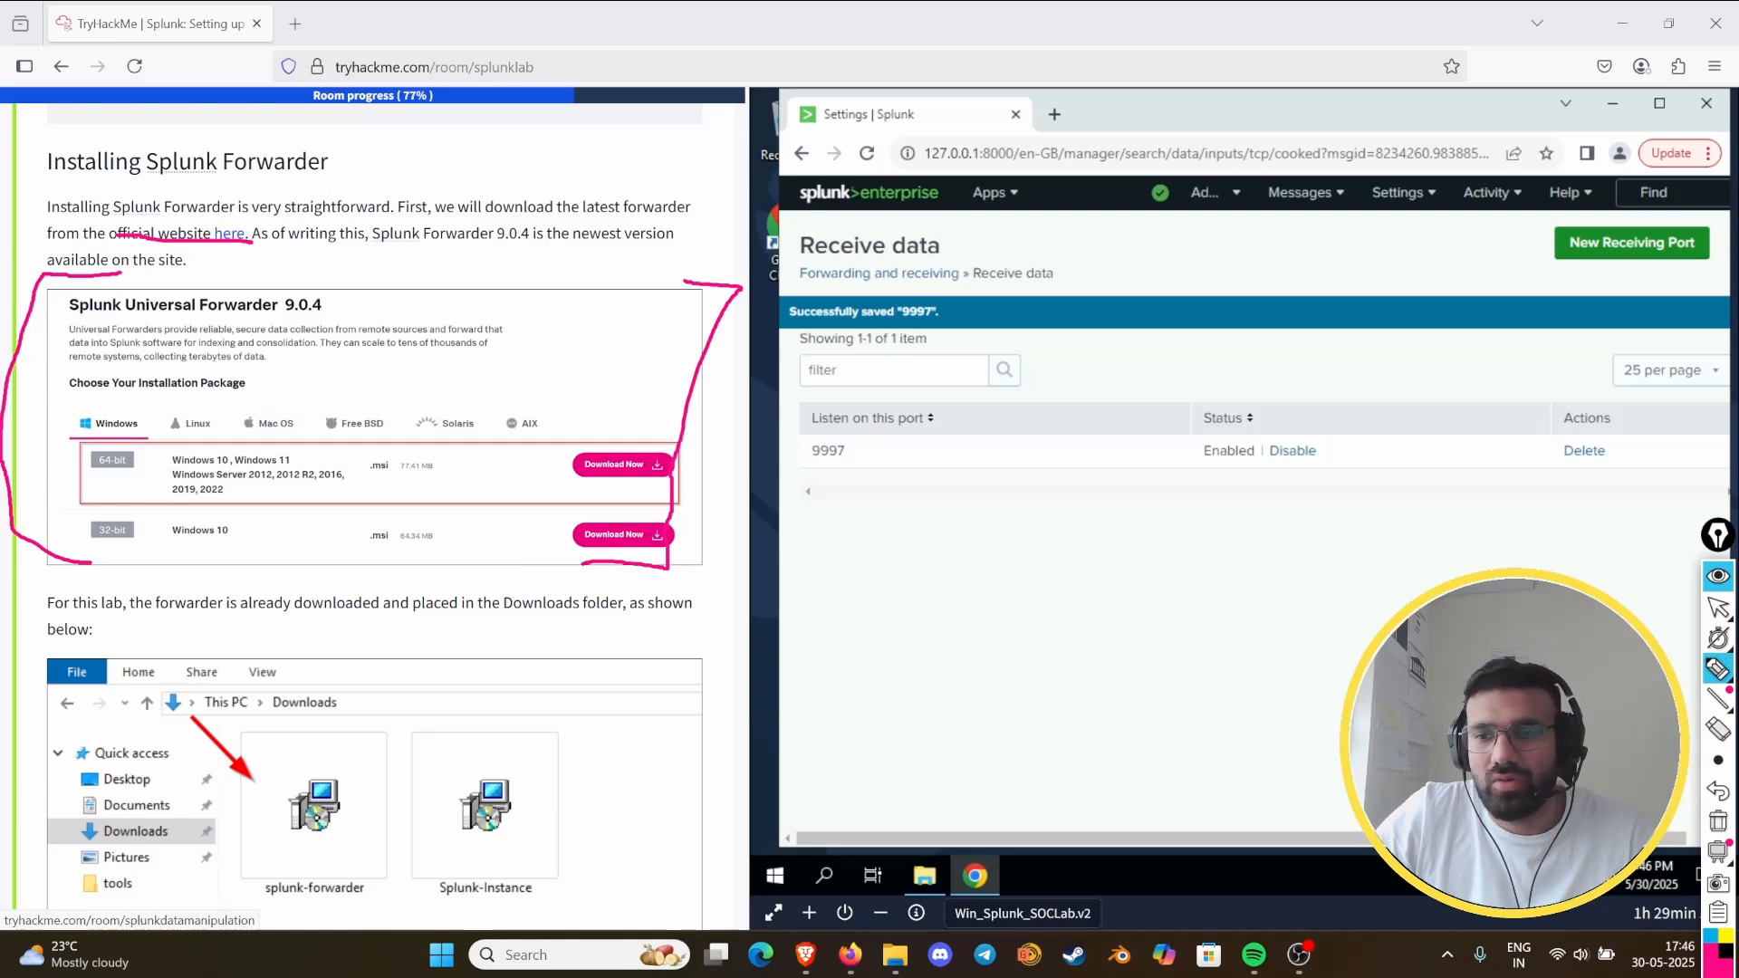
left_click(1718, 821)
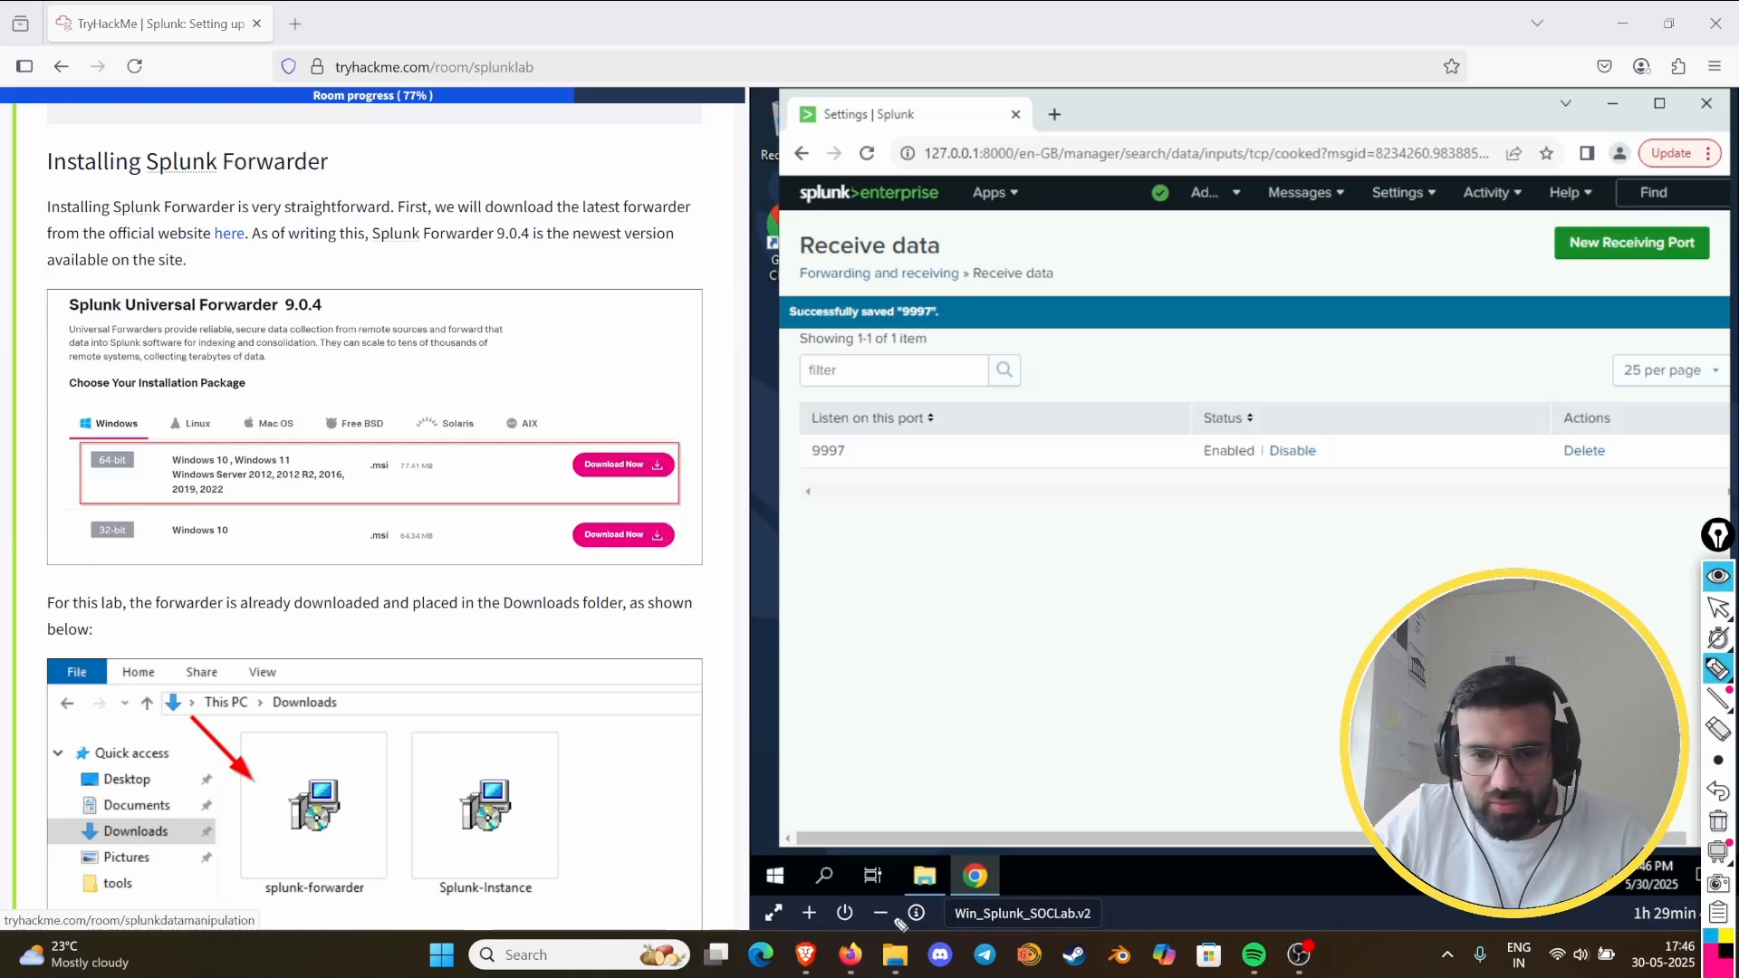
left_click(1718, 575)
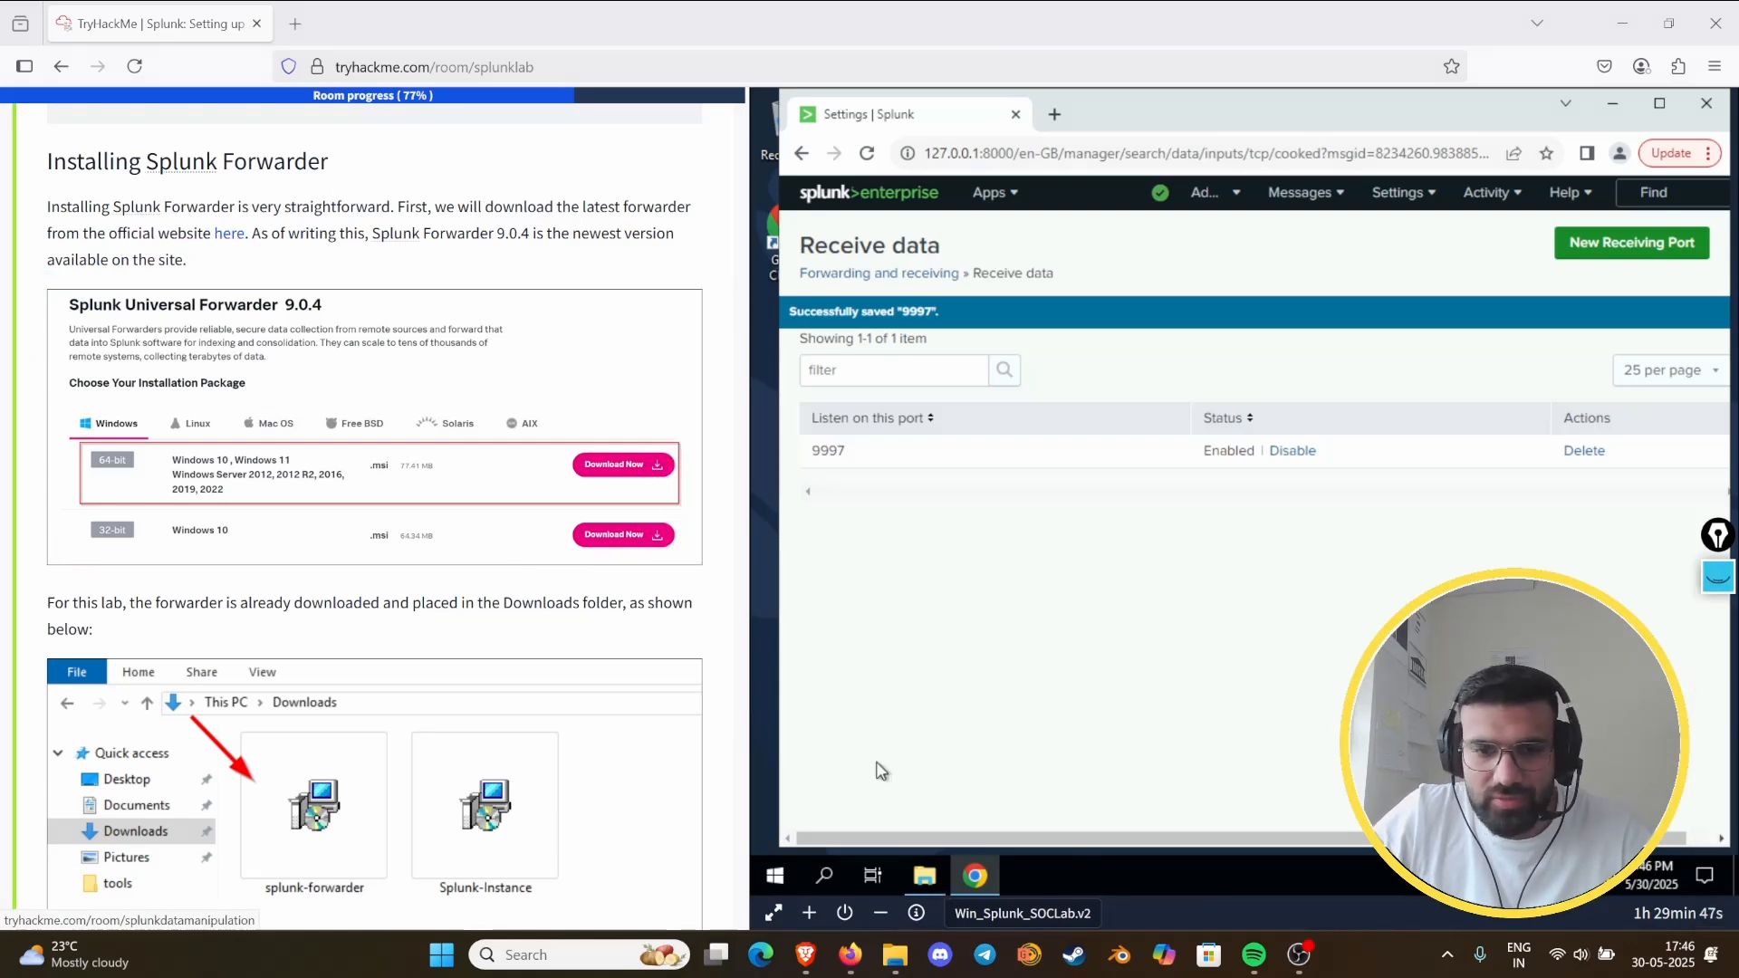
- Launch the splunk-forwarder installer from Downloads, accept the License Agreement, and continue with the on-premises Splunk Enterprise instance option
left_click(924, 875)
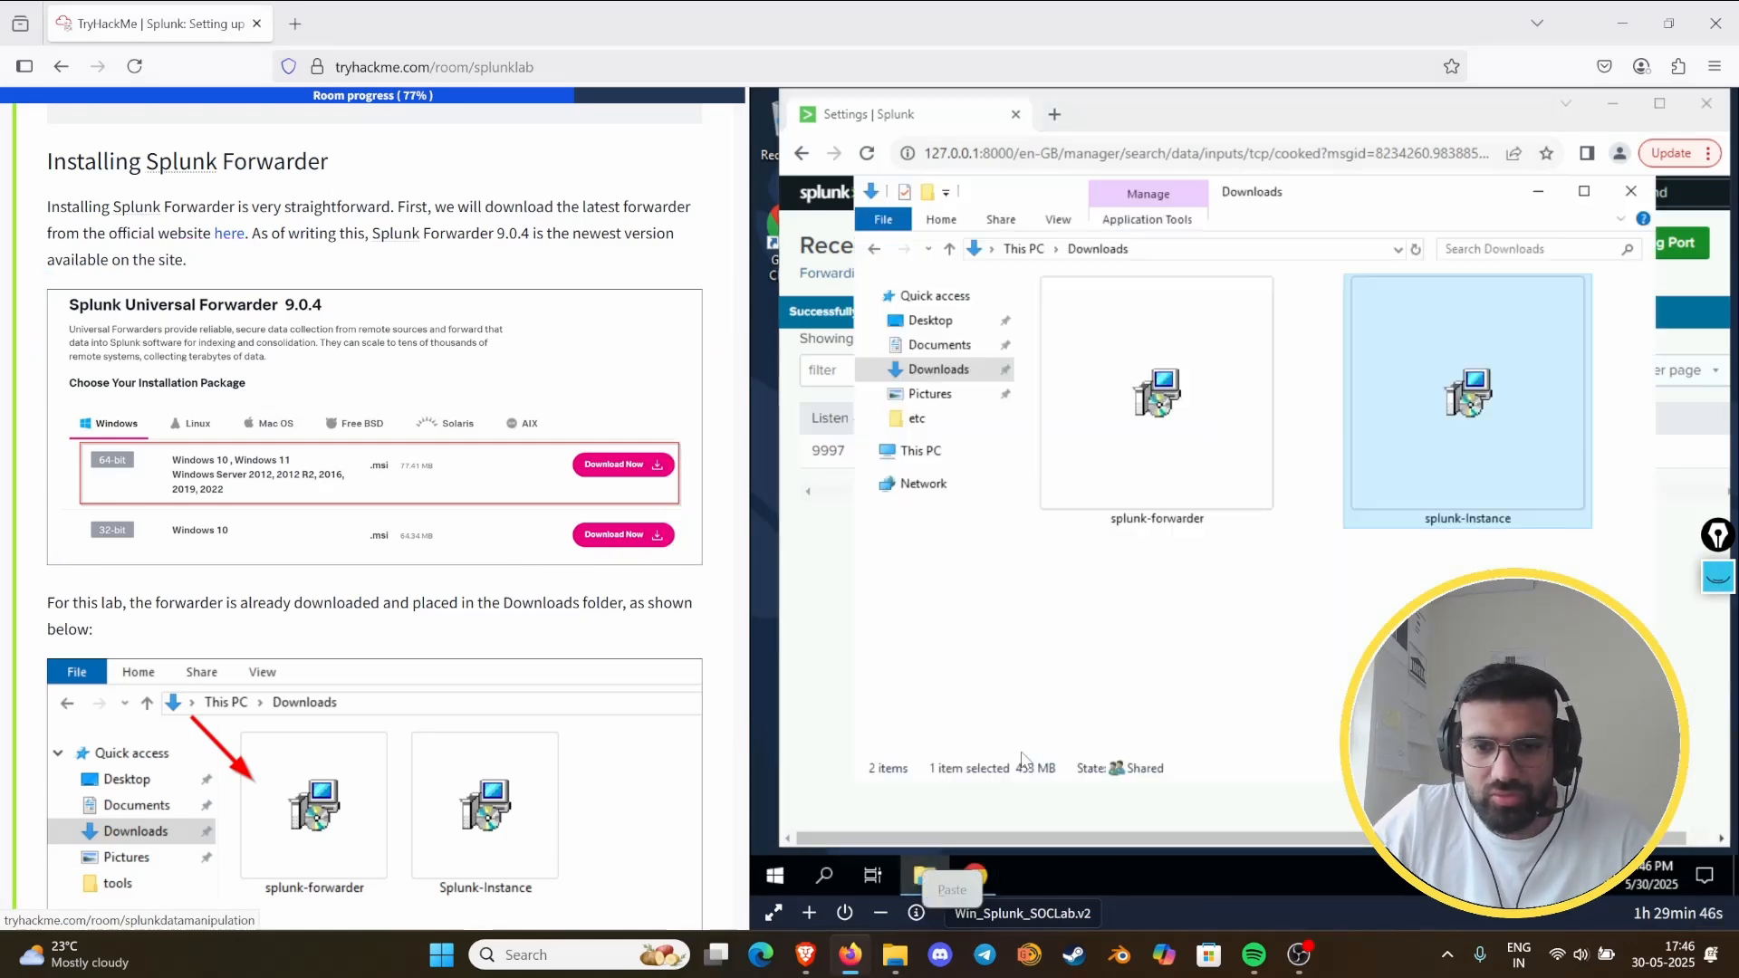
double_click(1163, 405)
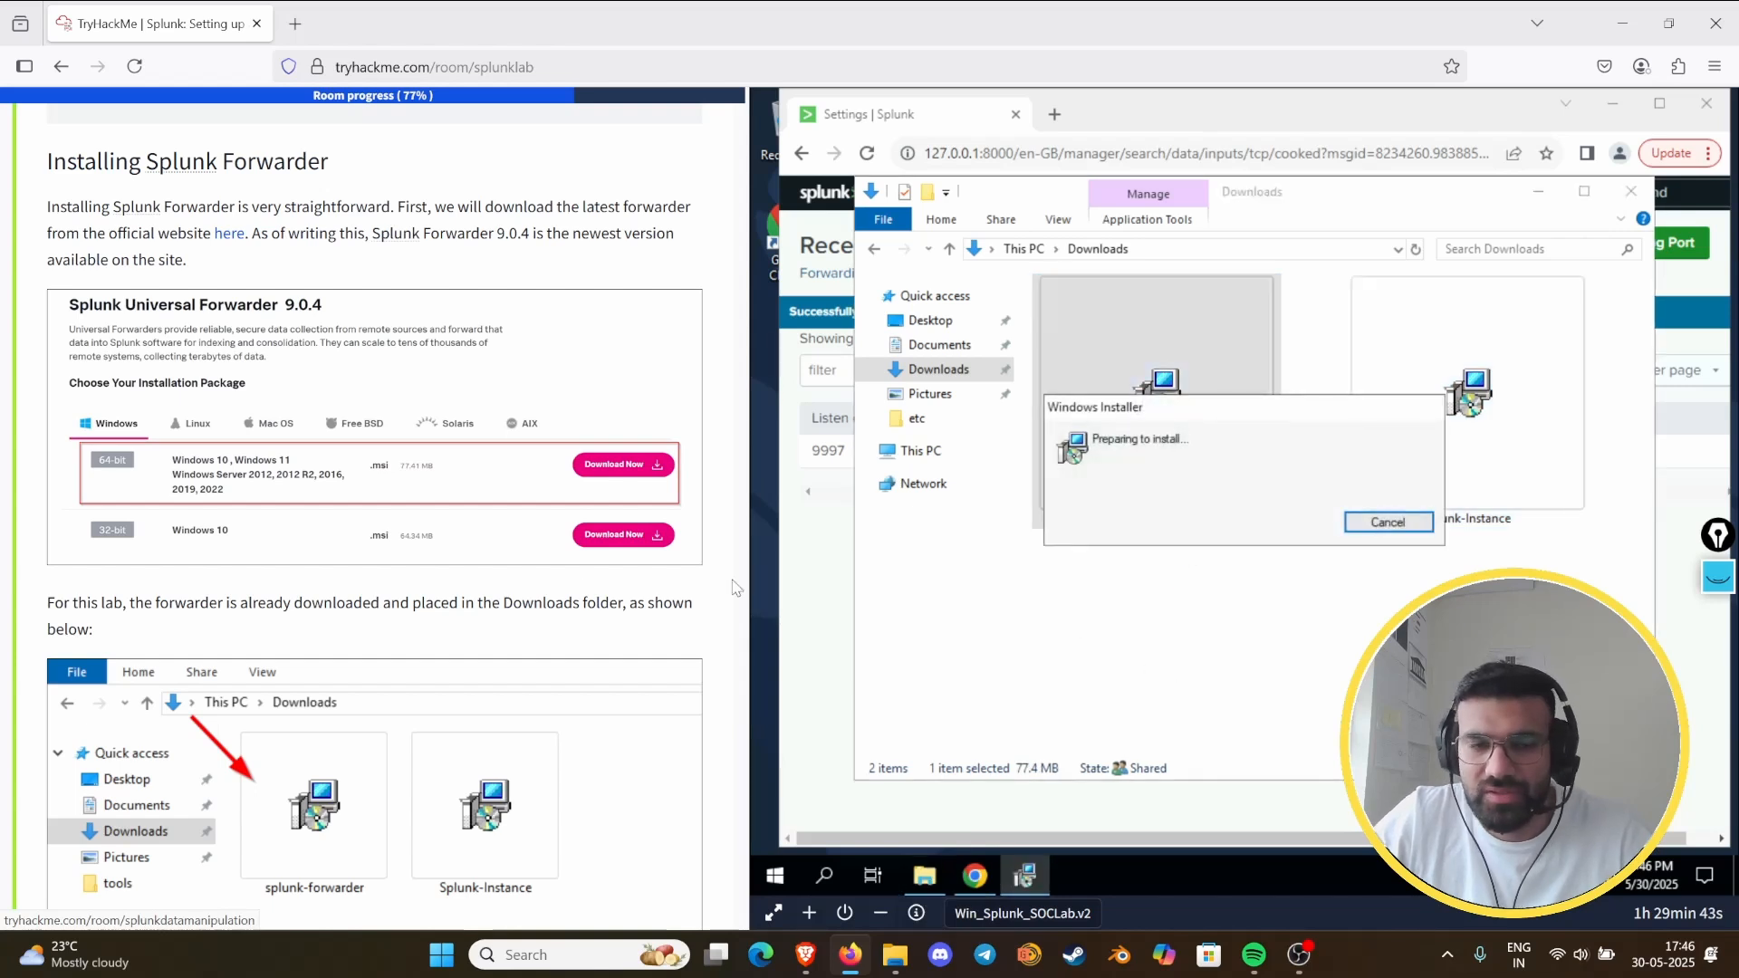
scroll(466, 579, "down", 4)
scroll(466, 580, "down", 6)
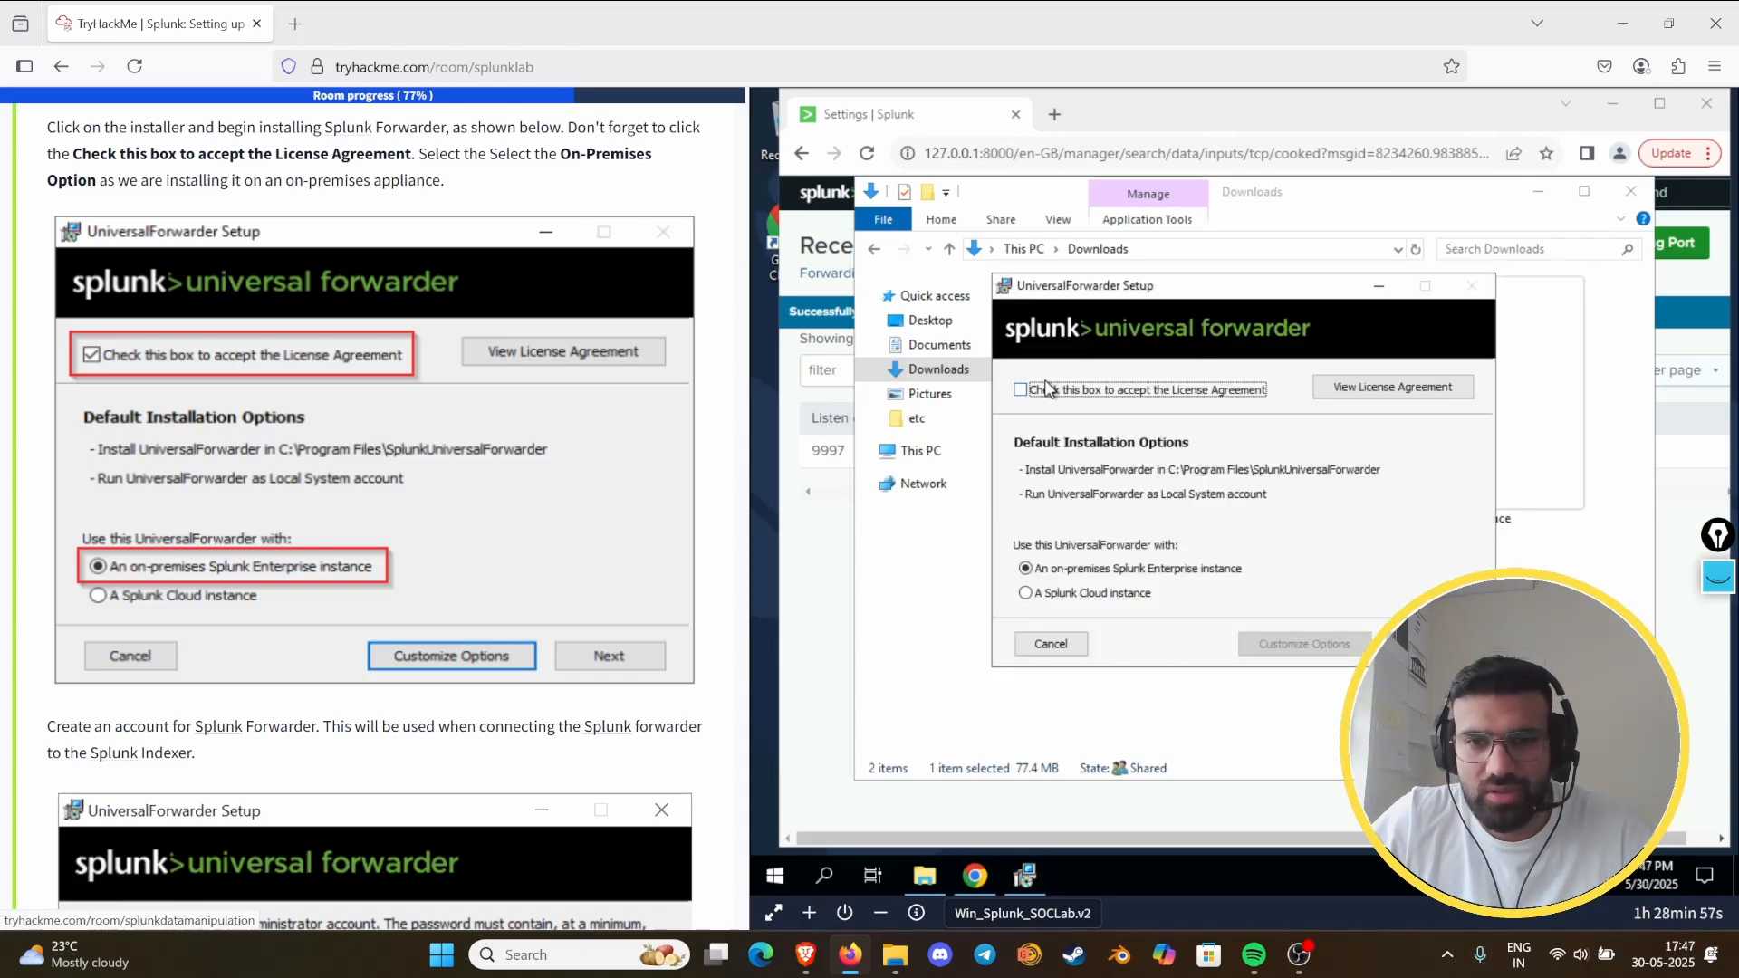
left_click(1029, 398)
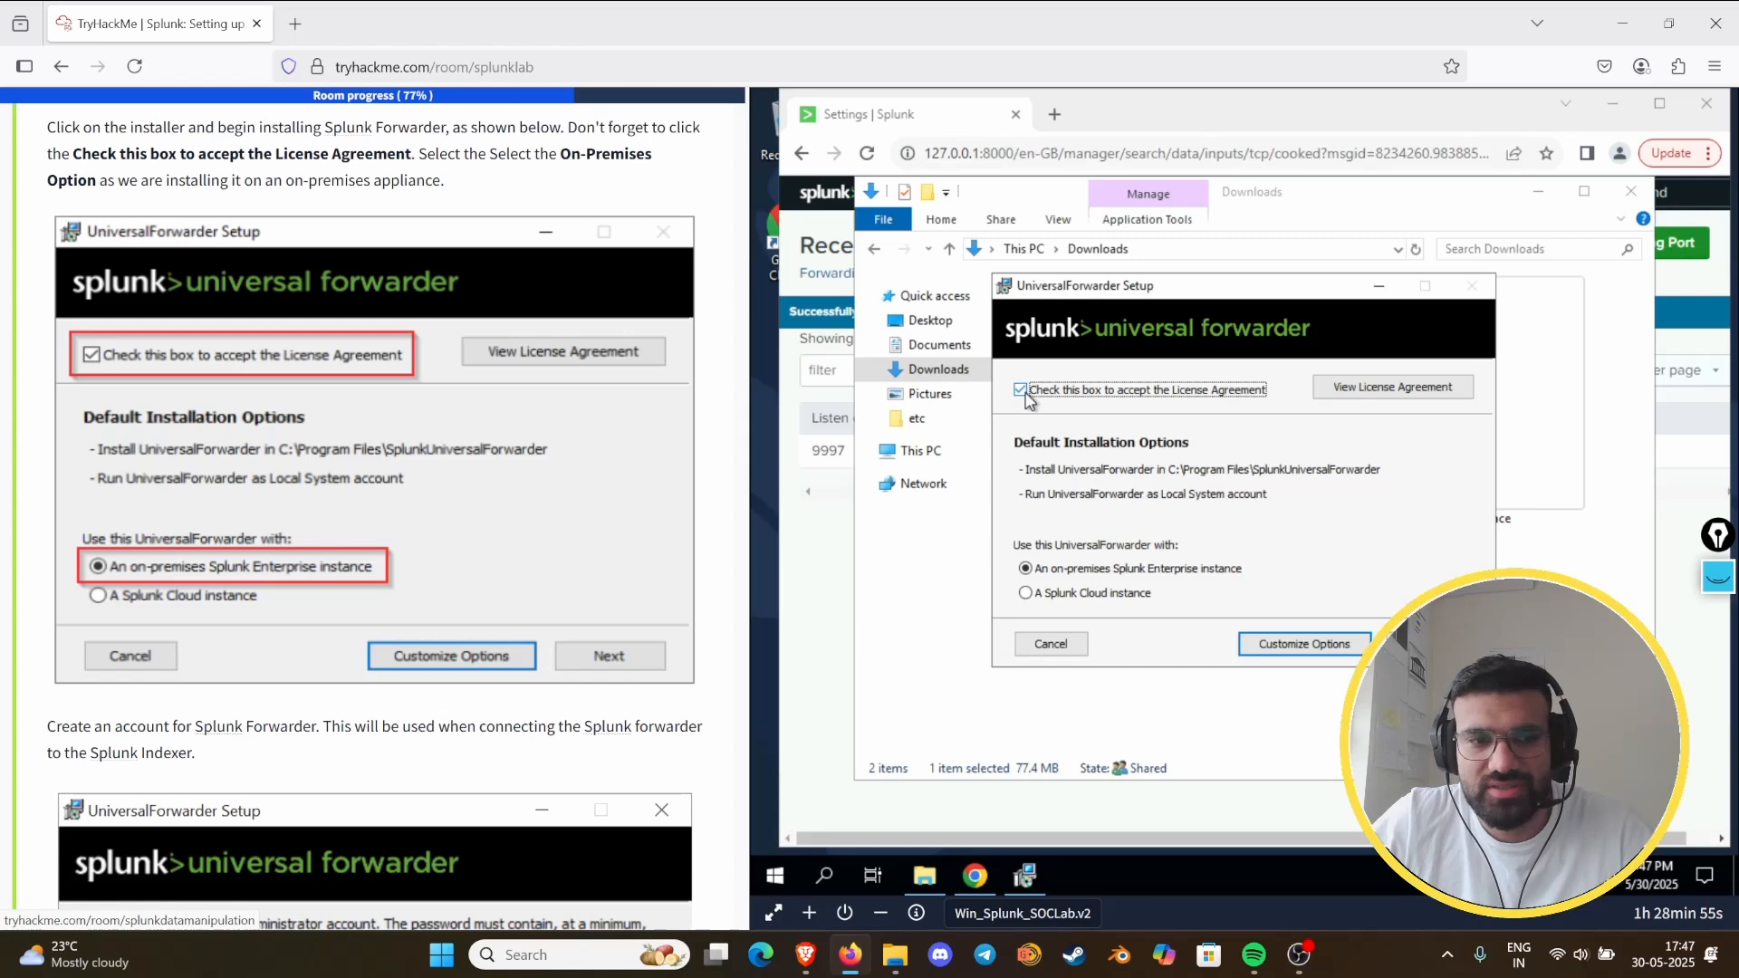
scroll(608, 645, "down", 1)
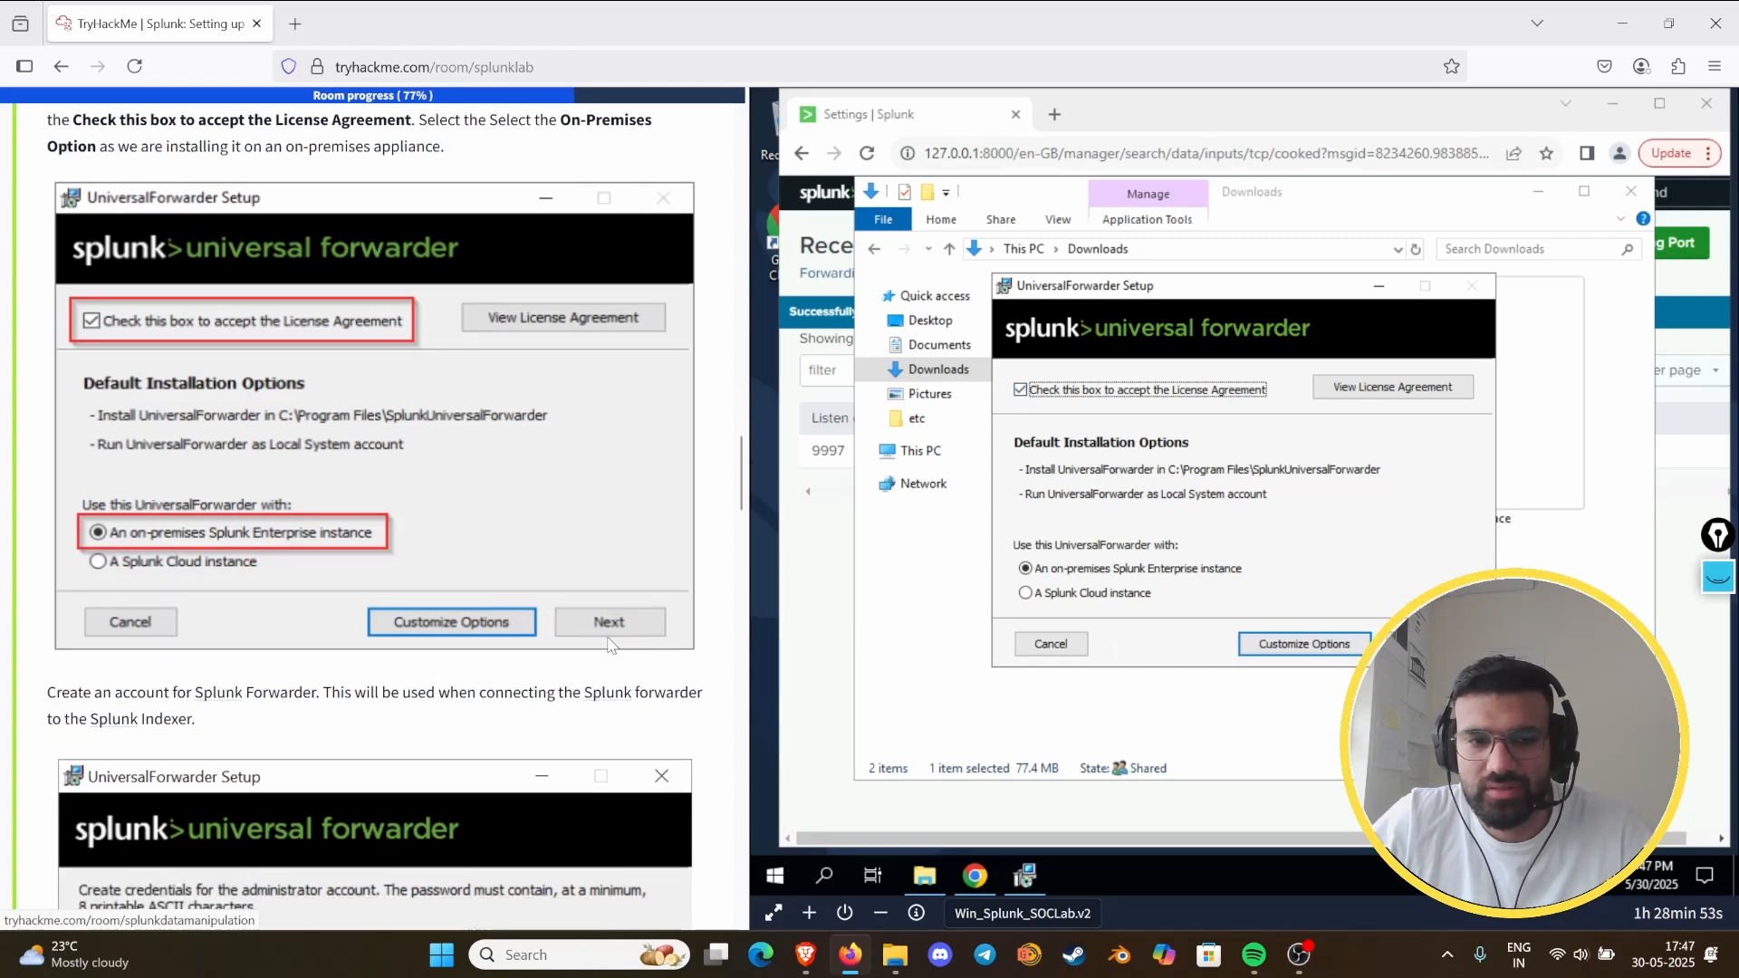
scroll(609, 645, "down", 6)
left_click(1390, 644)
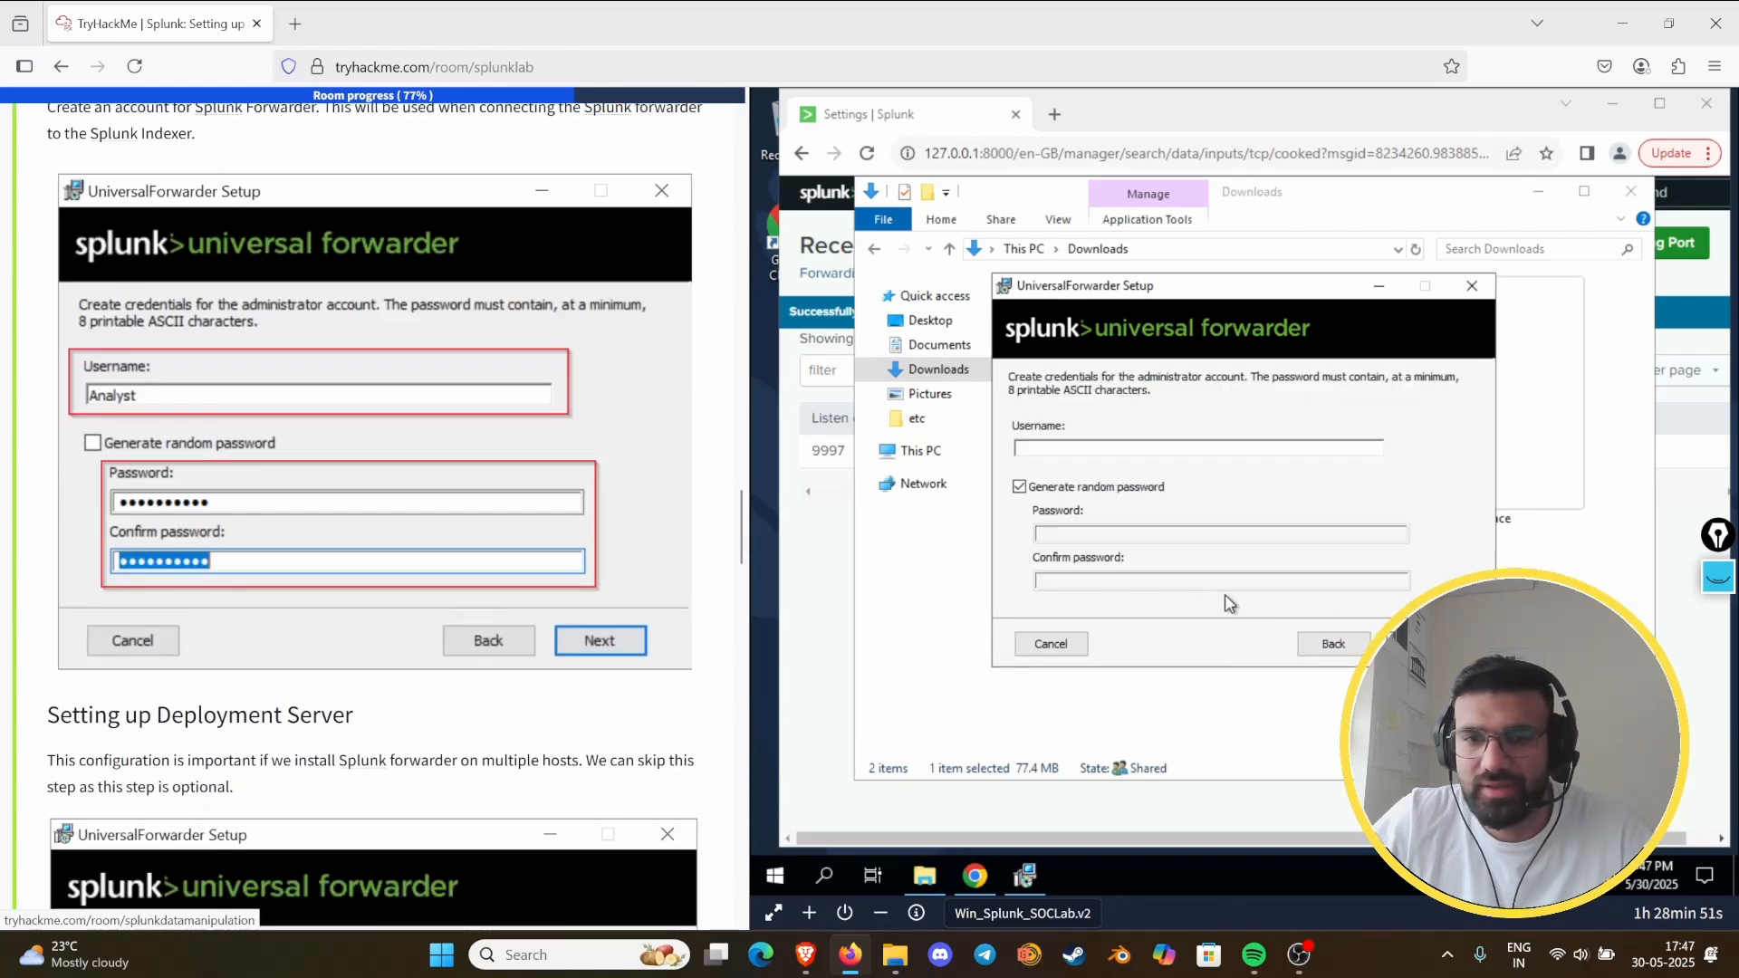
- Create the forwarder's administrator account with username analyst, random password generation off, and the account password entered and confirmed
left_click(1115, 450)
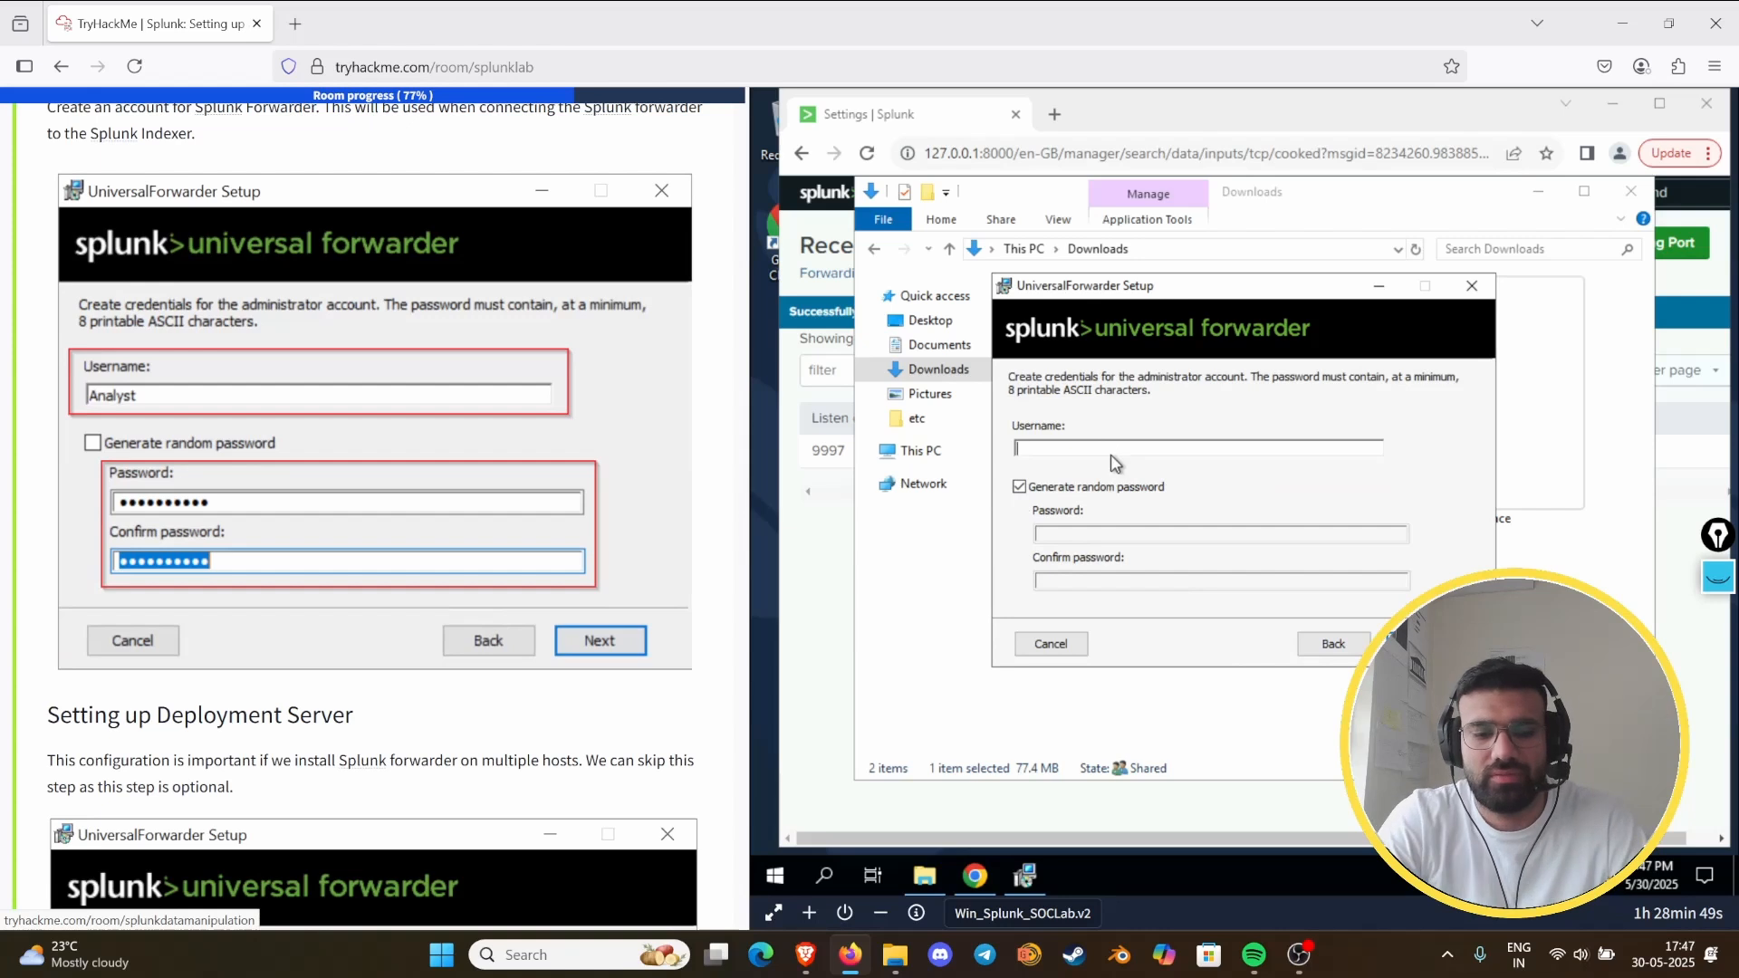
type("analyst")
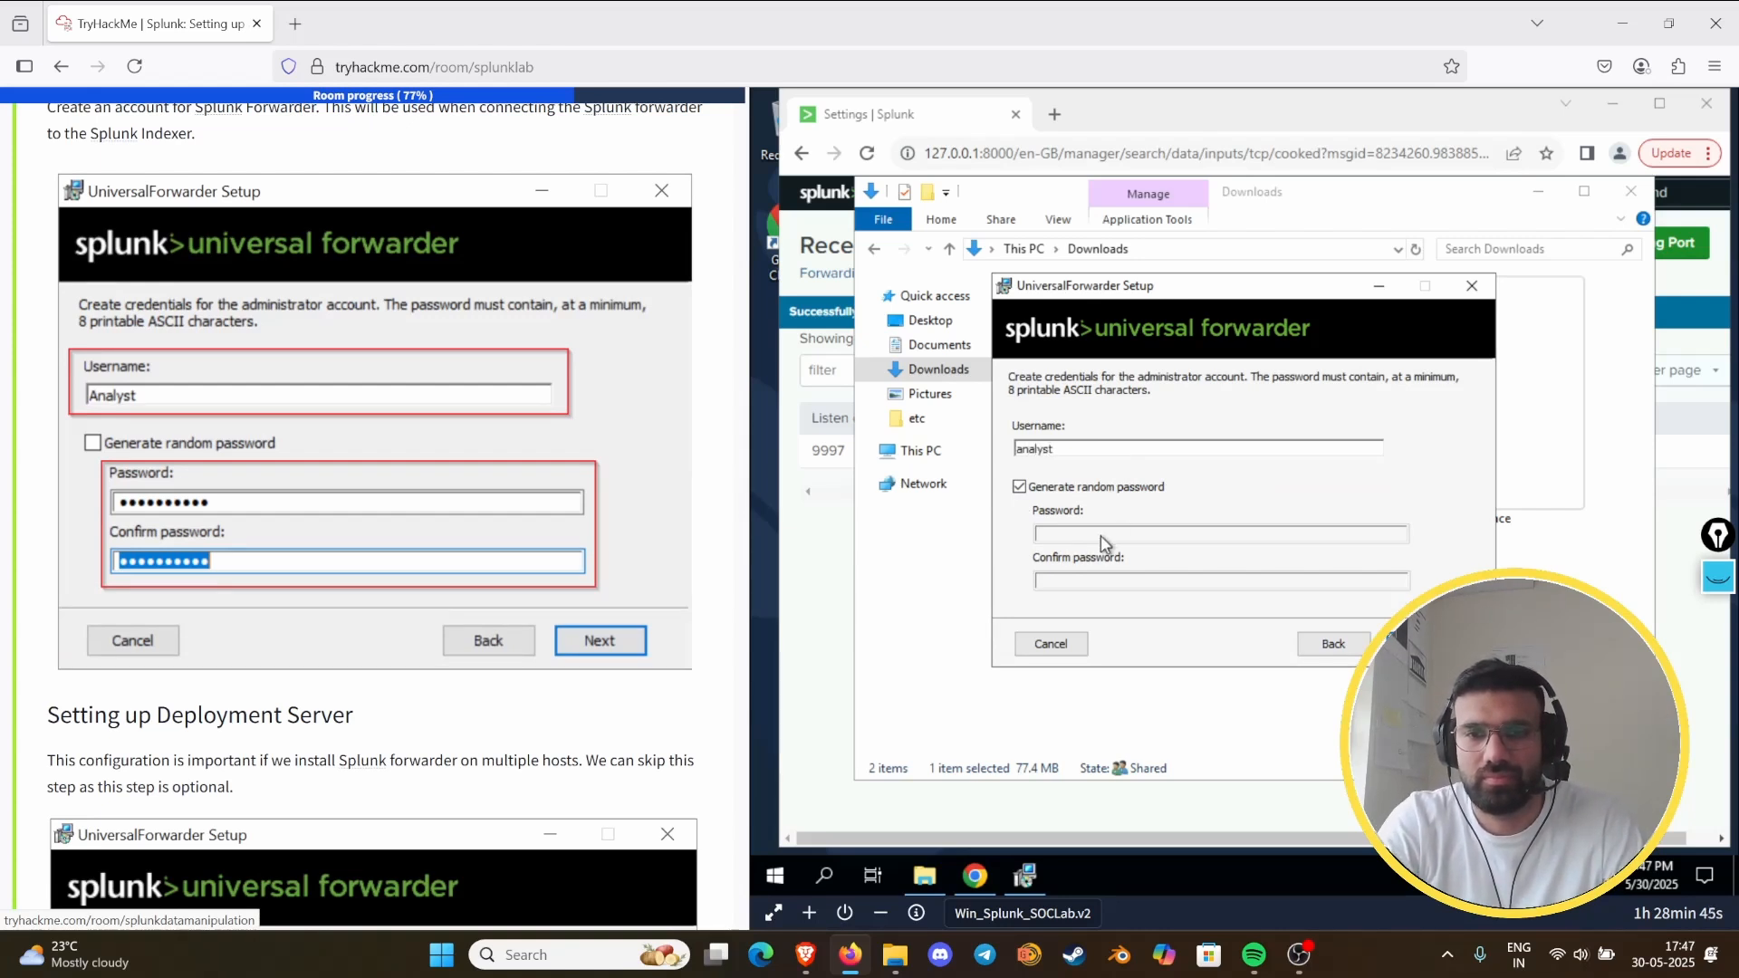
left_click(1020, 488)
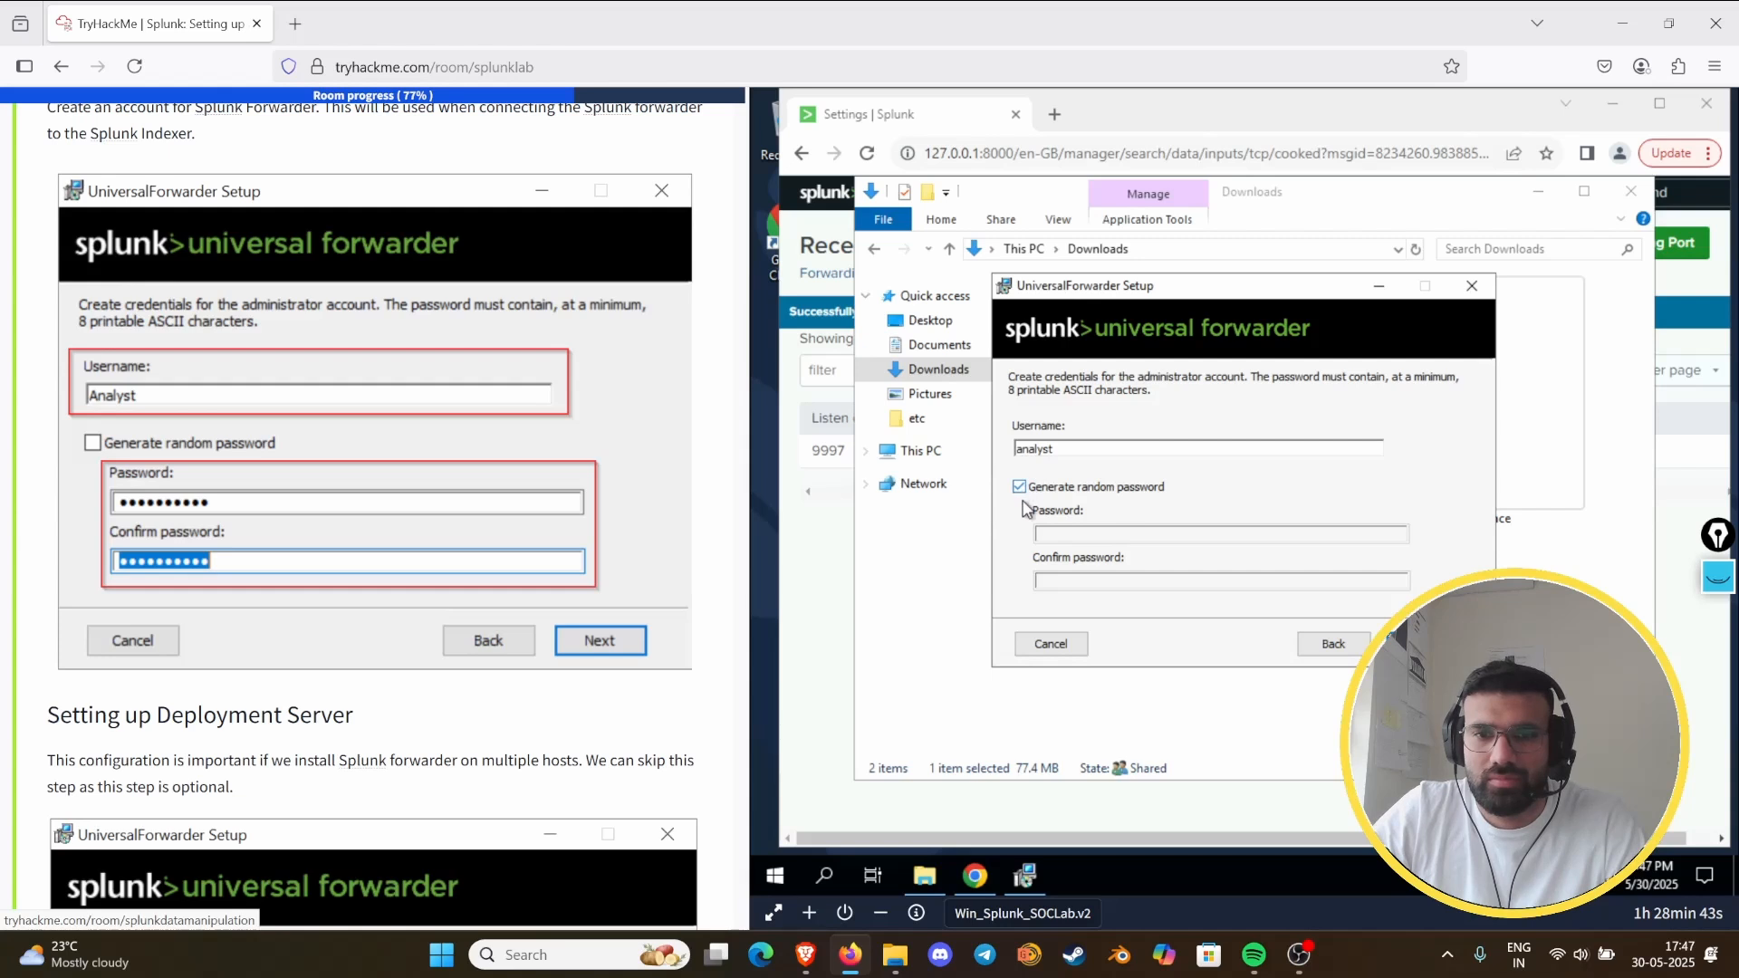
left_click(1086, 538)
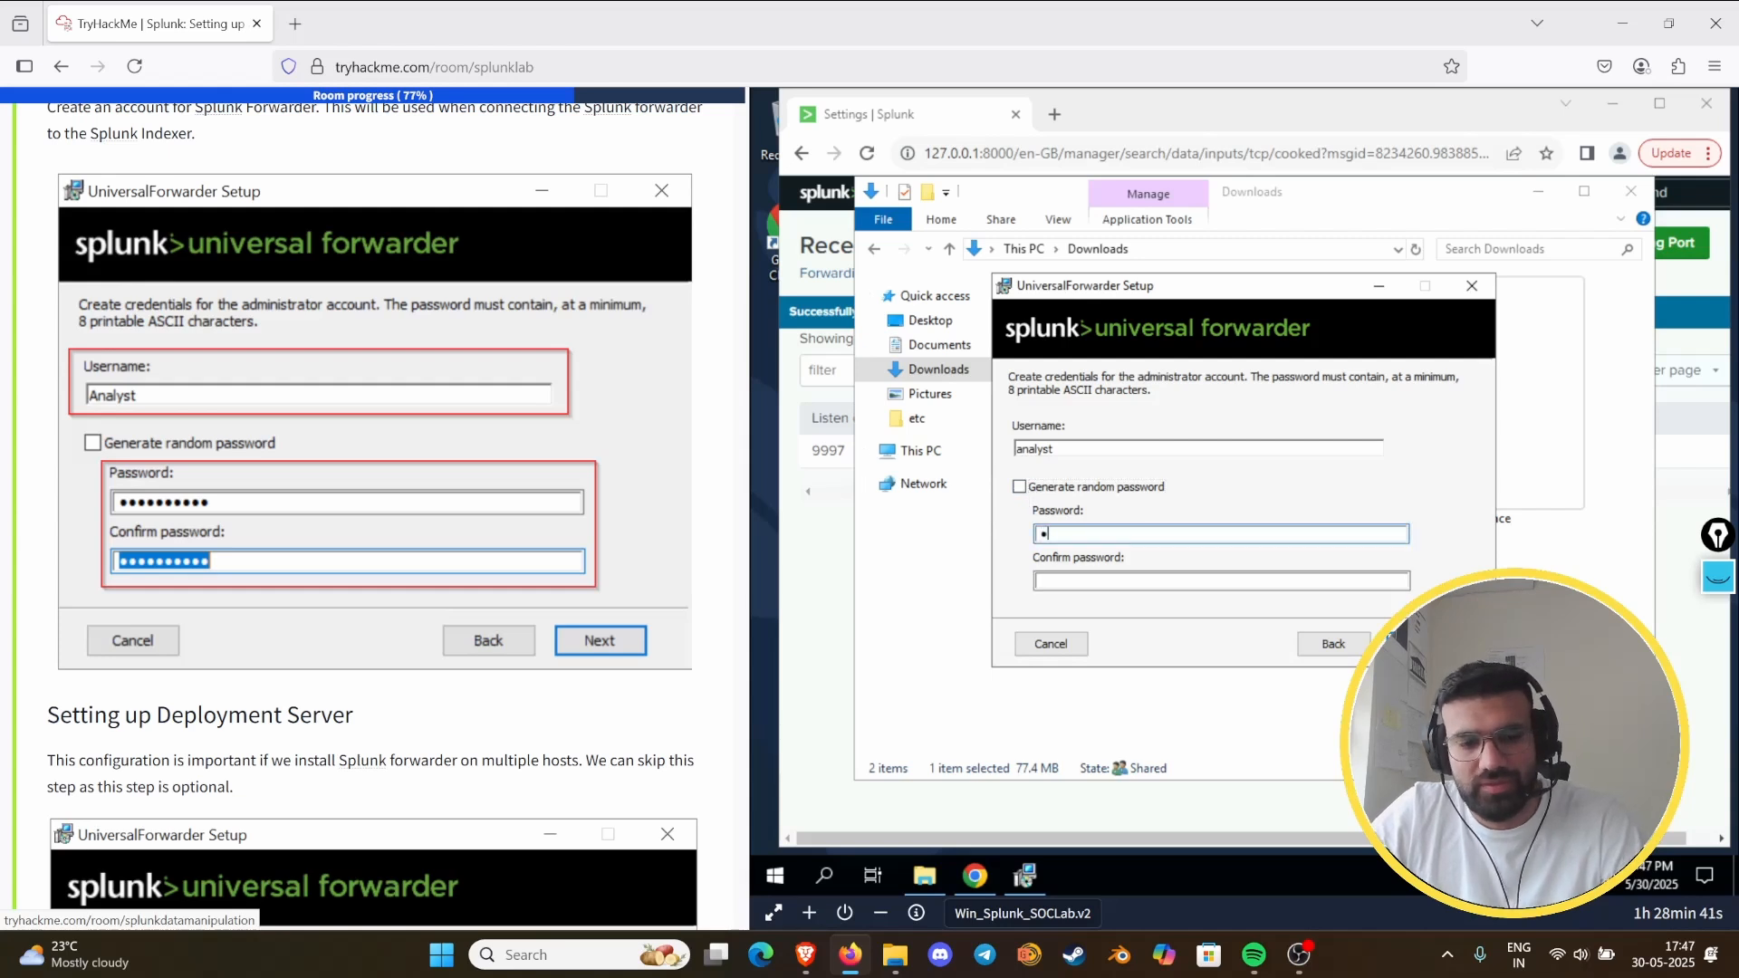
type("**********")
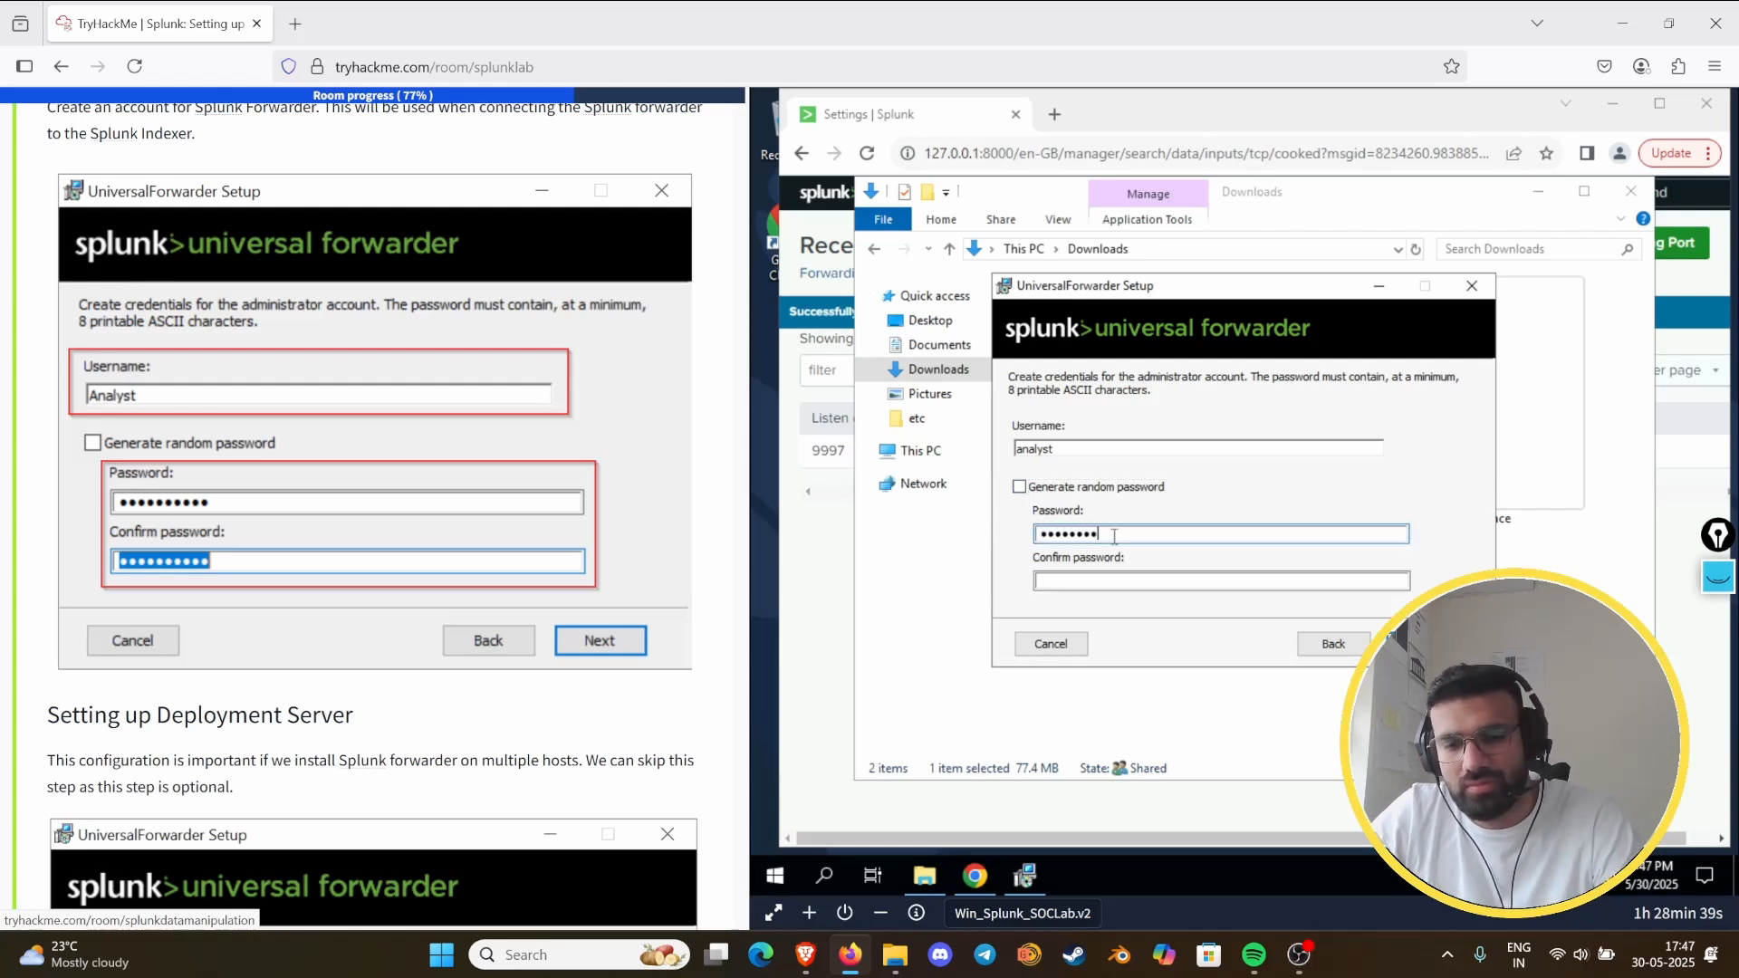
left_click(1112, 581)
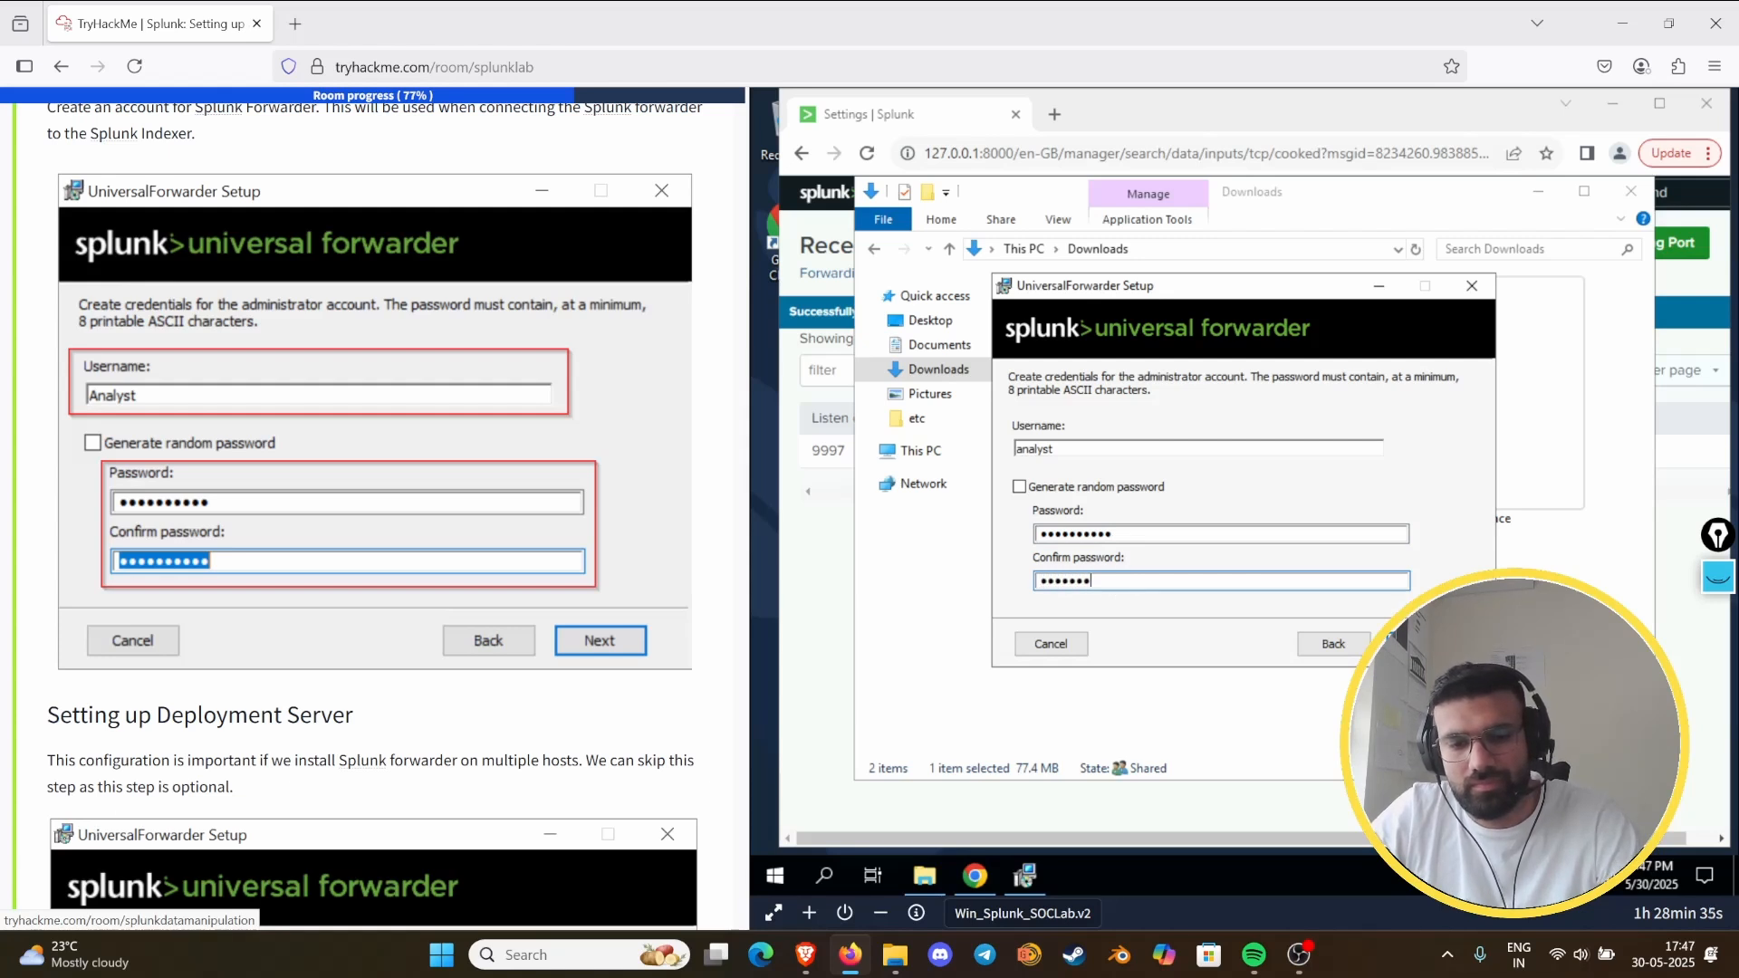
type("**********")
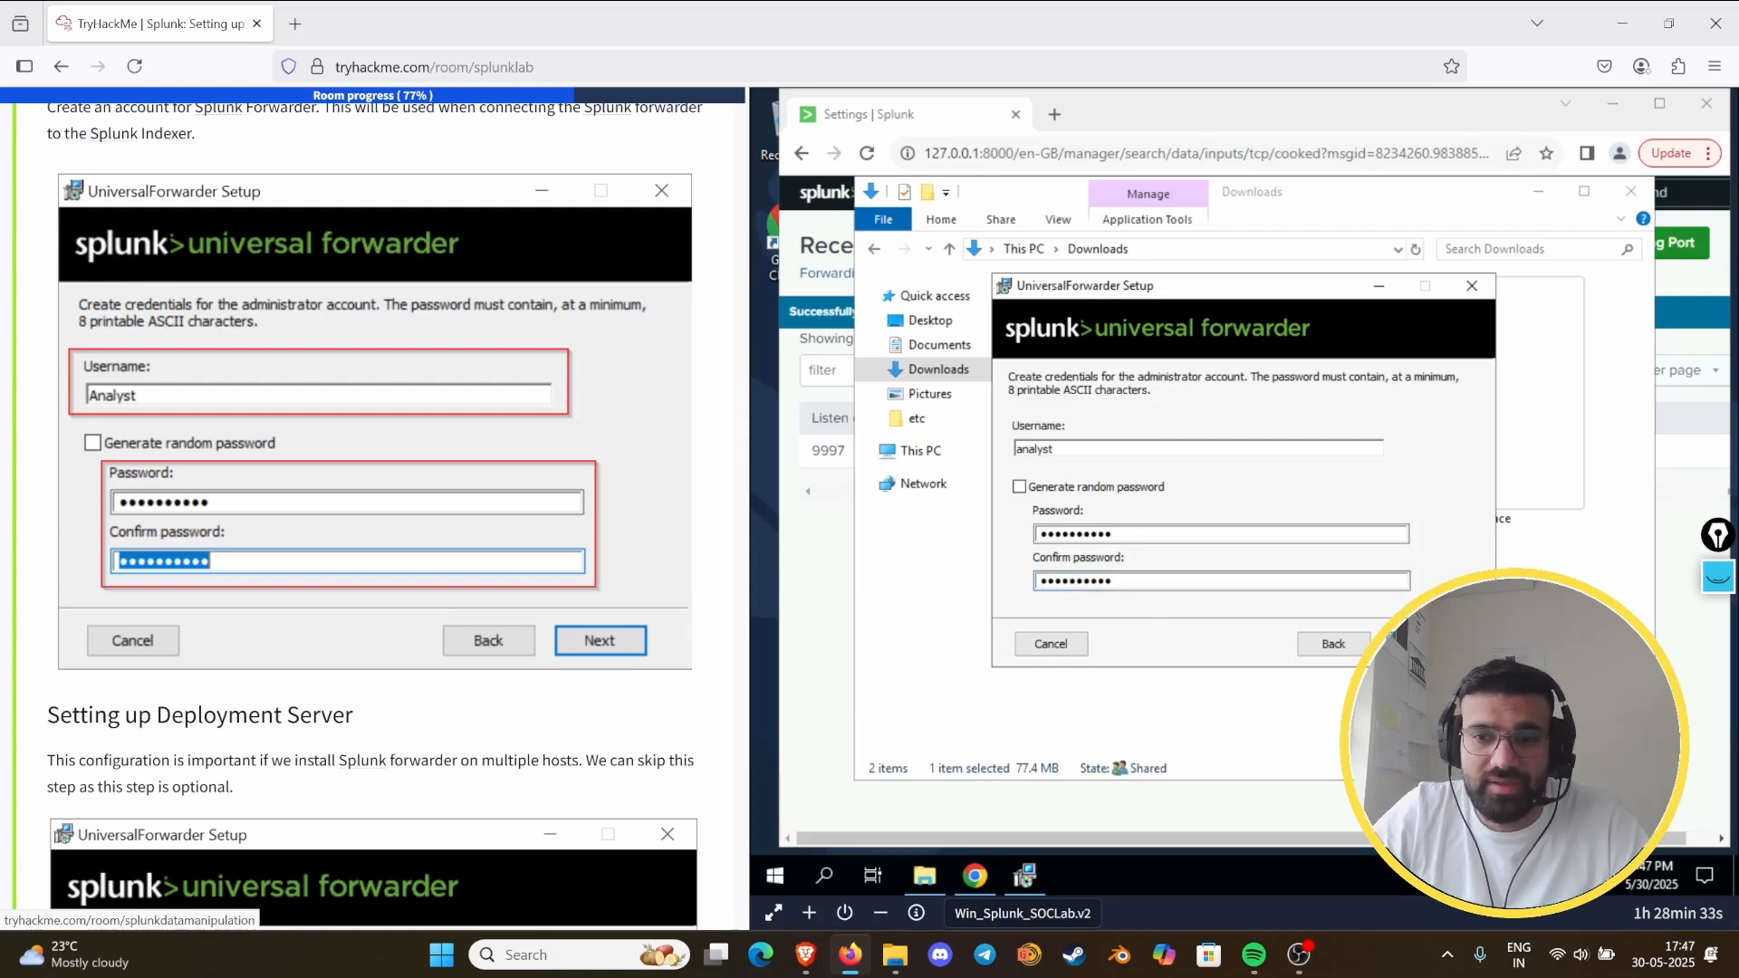
left_click(1408, 643)
- Follow the guide's Deployment Server section and continue the forwarder setup with the optional deployment server host and port left blank
scroll(471, 666, "down", 4)
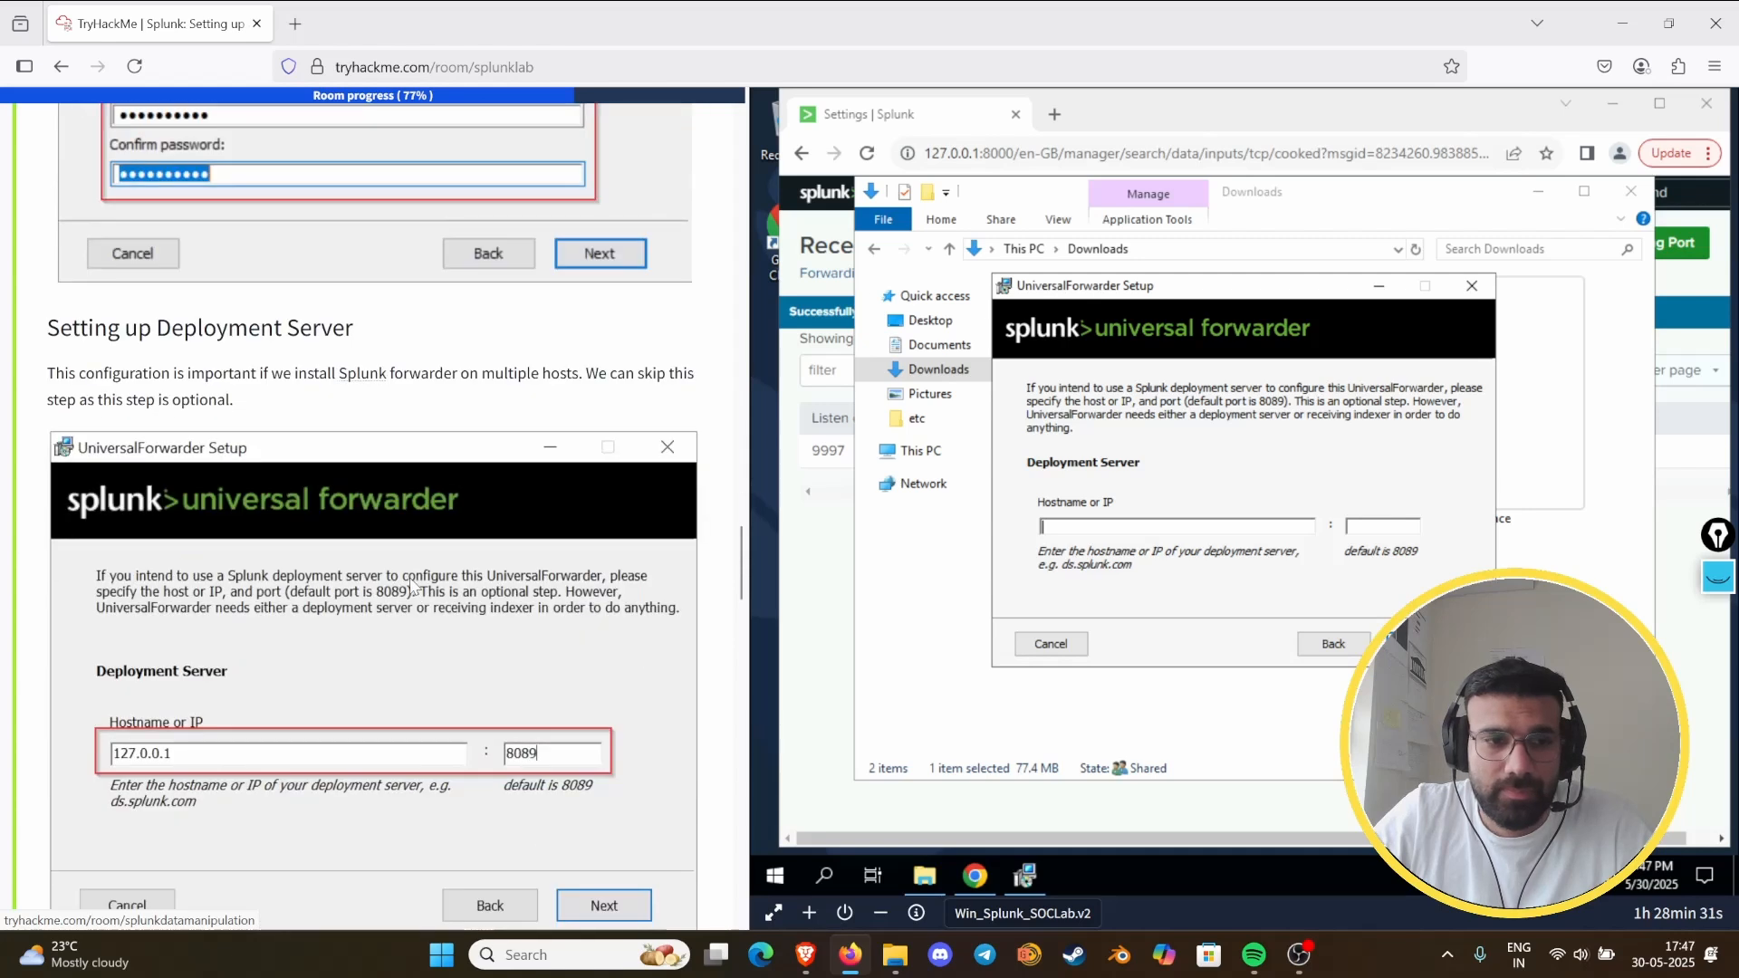
scroll(412, 588, "down", 2)
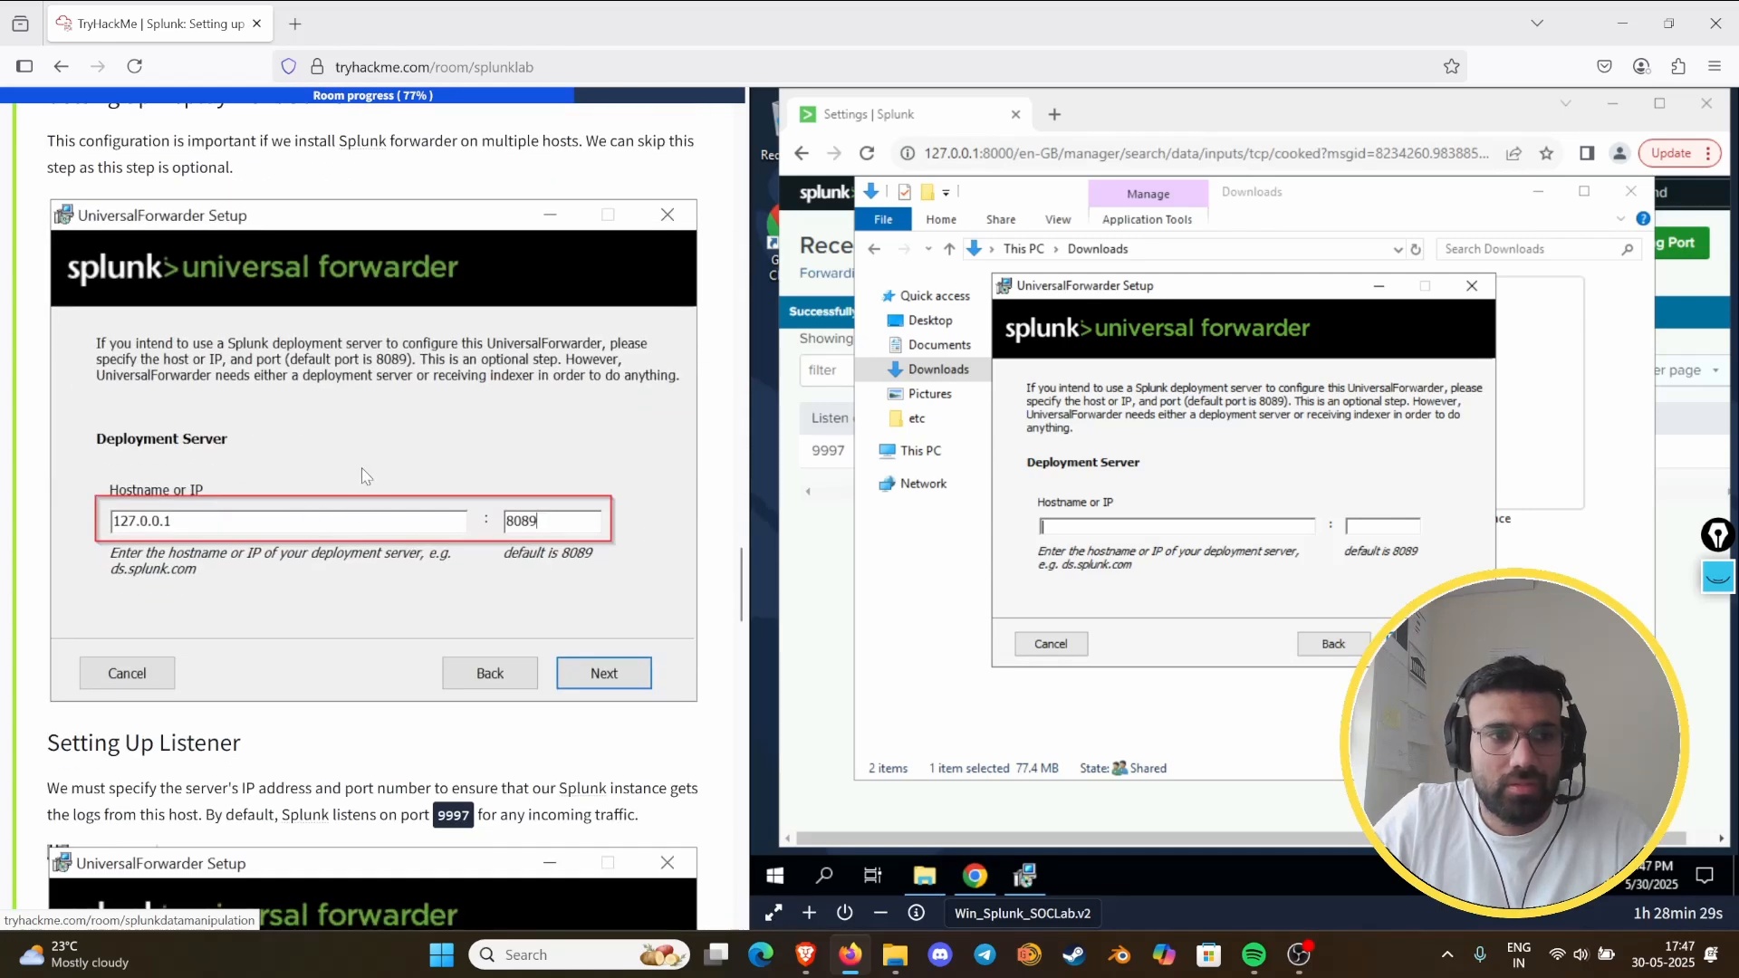
scroll(378, 442, "up", 1)
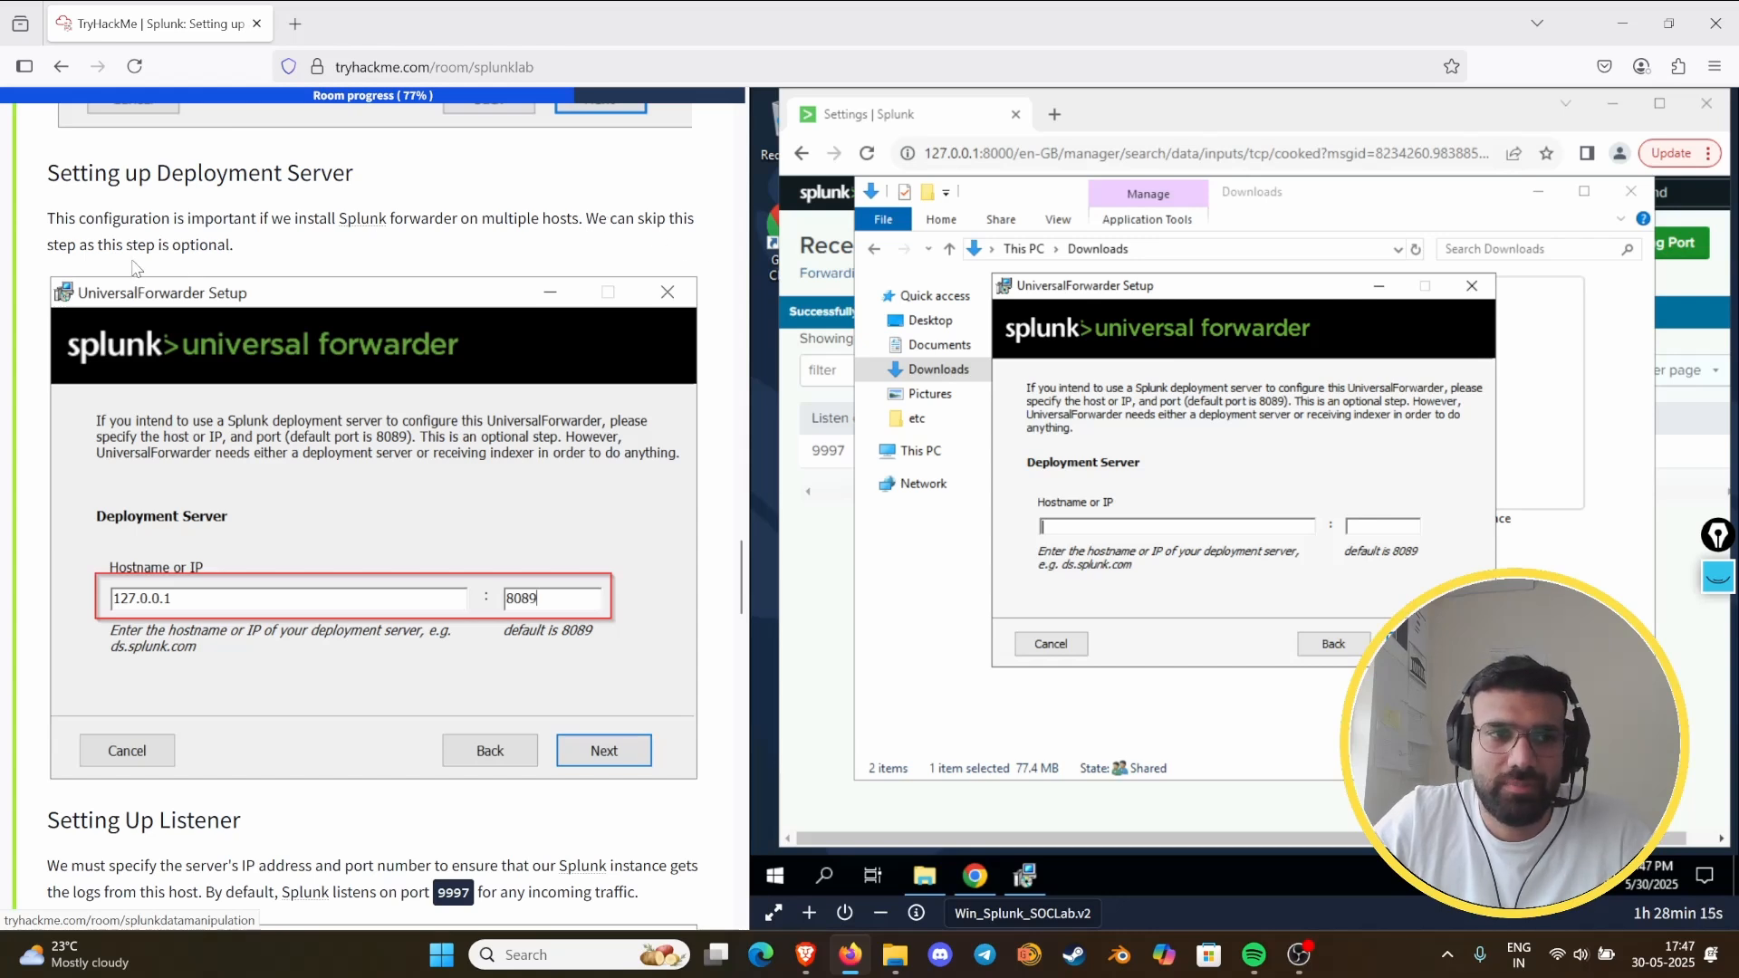
scroll(403, 299, "down", 5)
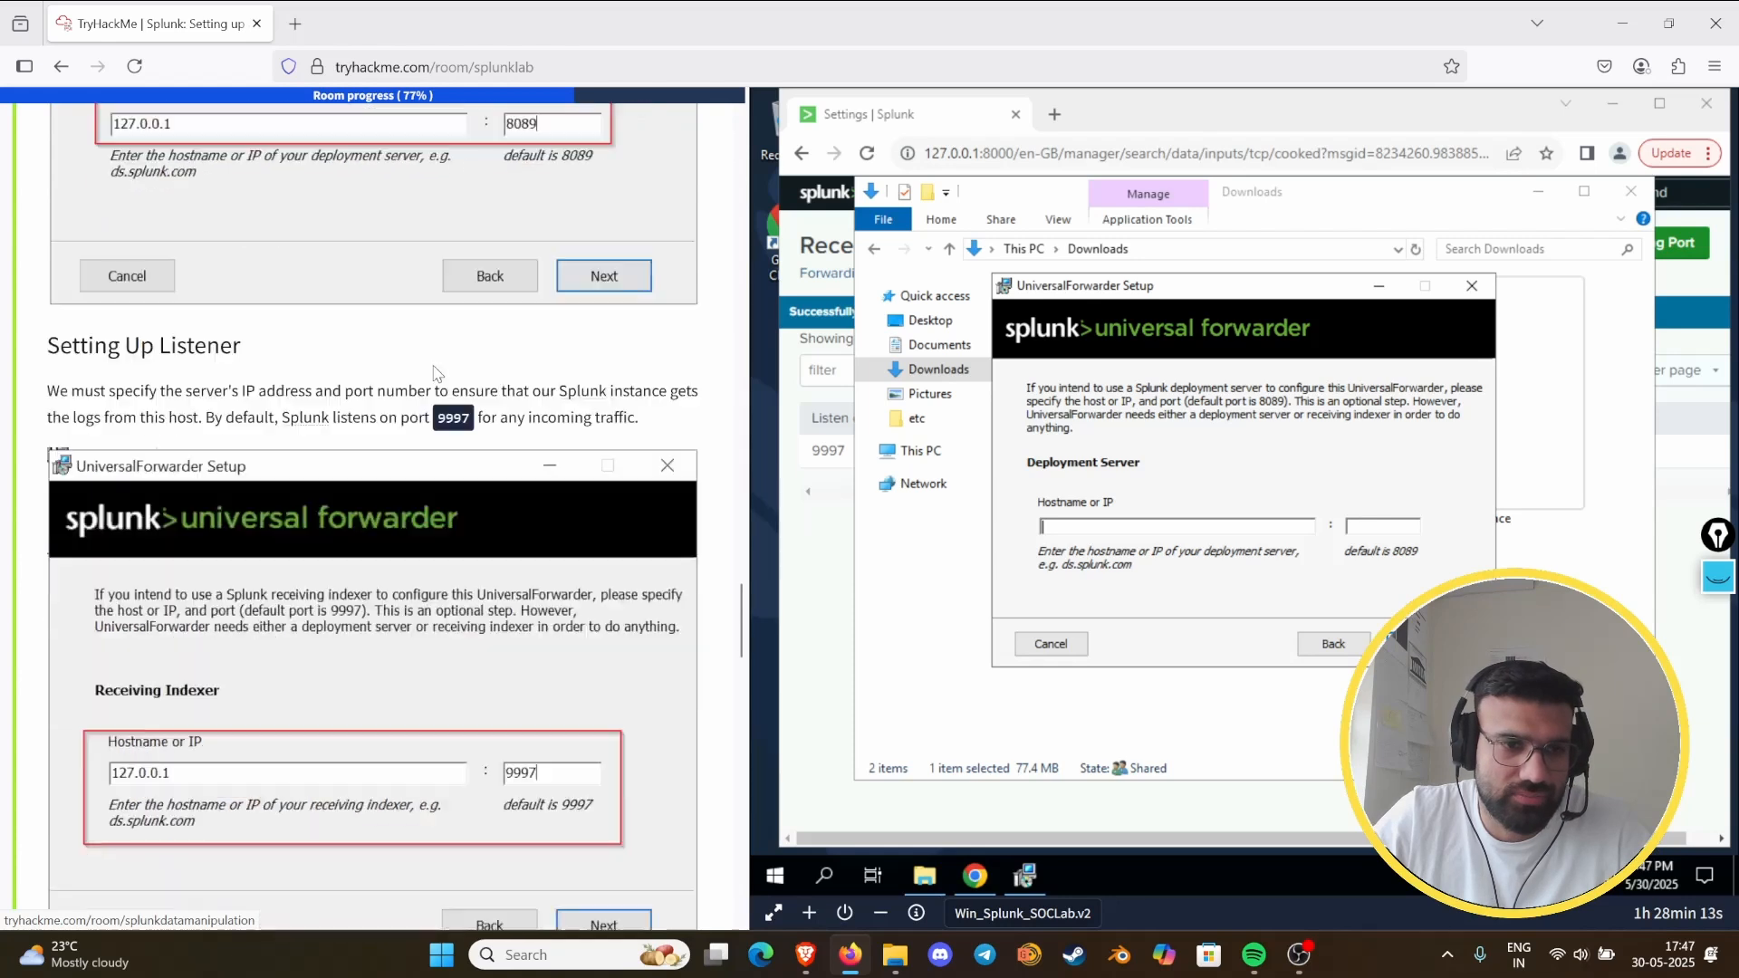
scroll(434, 372, "down", 2)
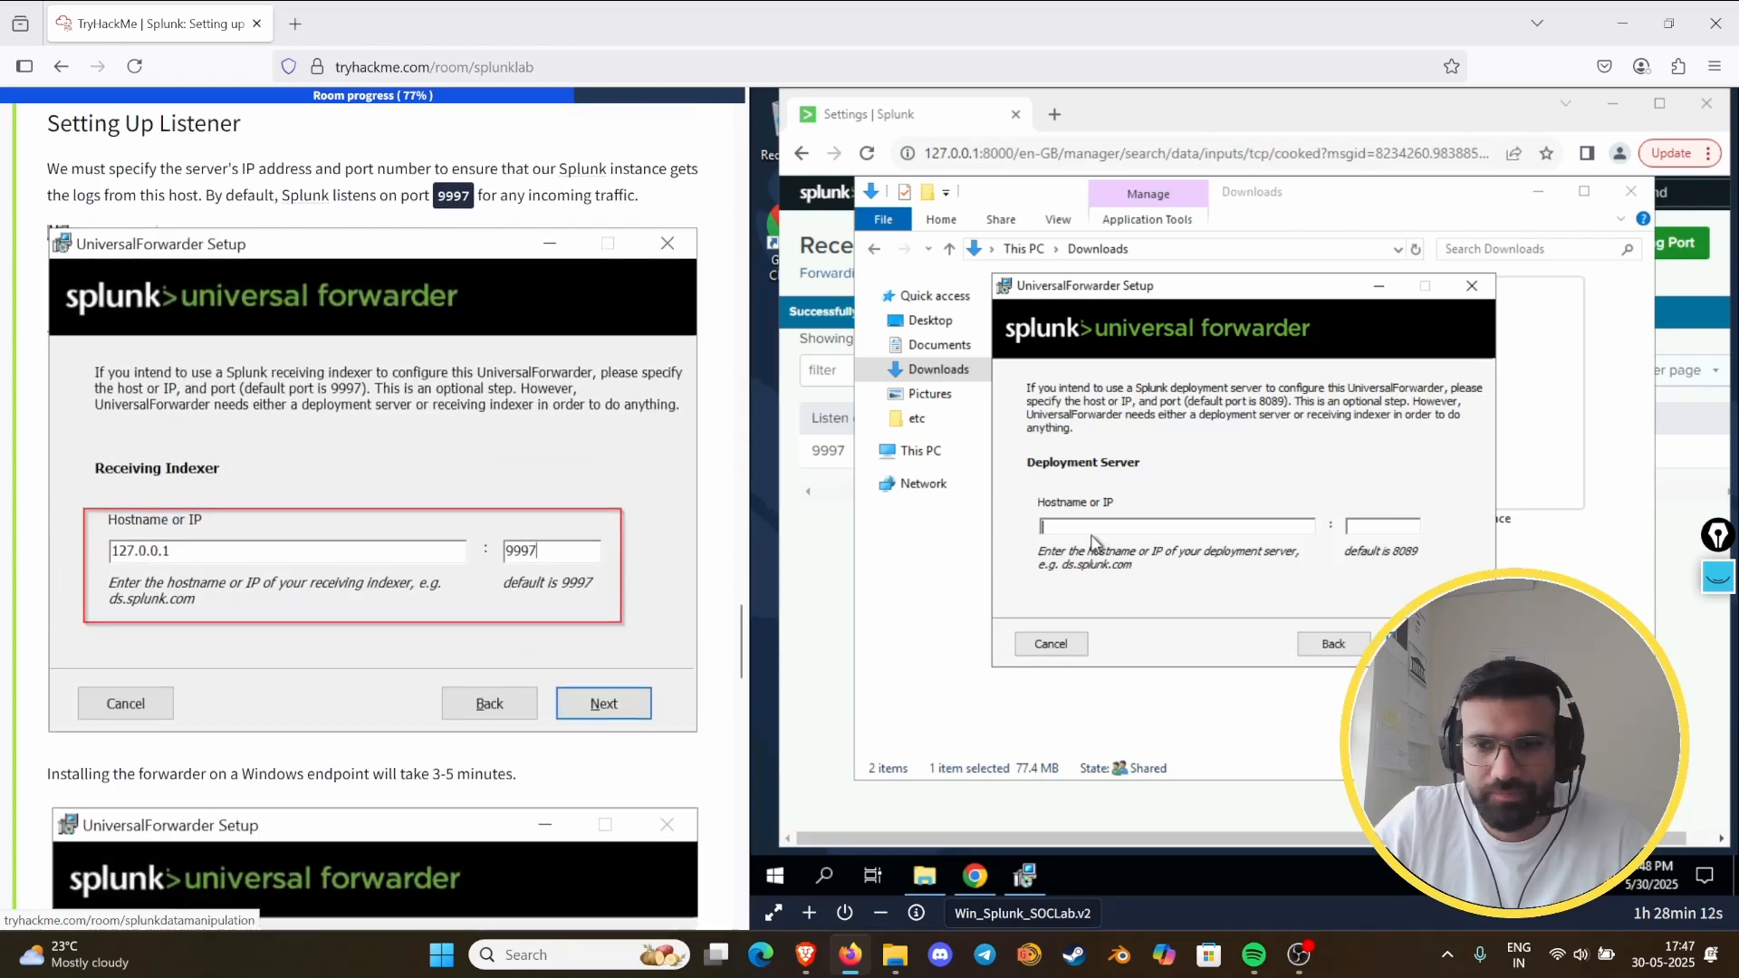
left_click(1414, 644)
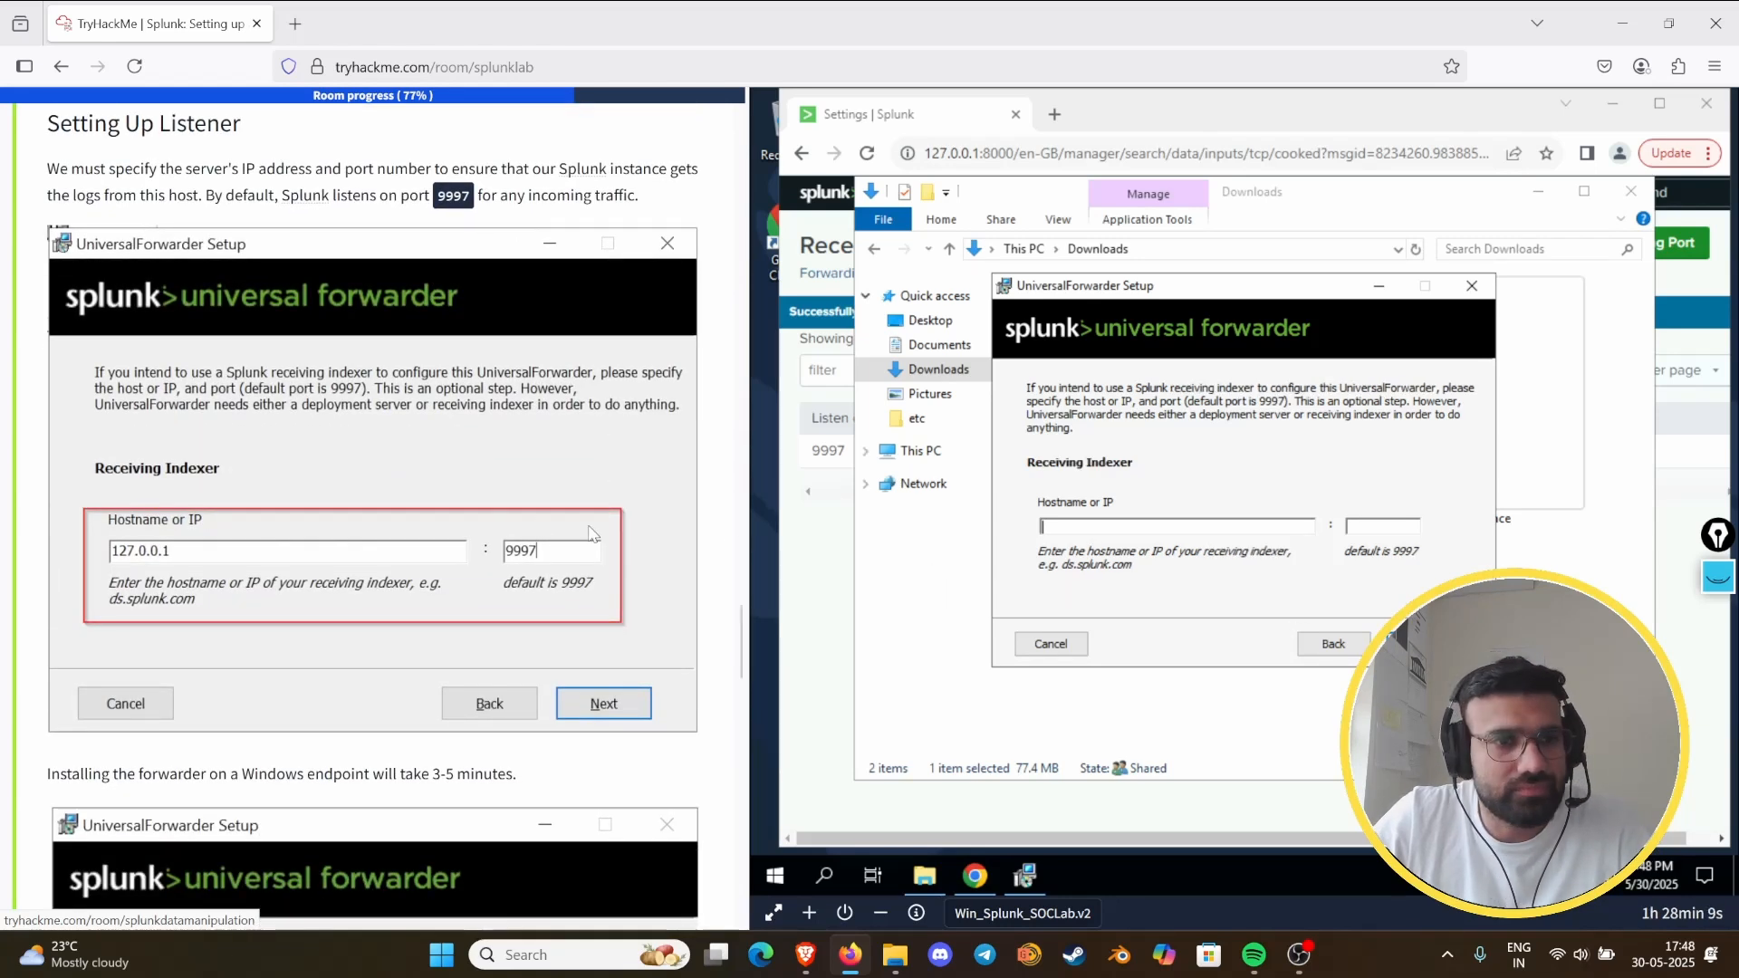
- Review the guide's Setting Up Listener section for the receiving indexer's host and port settings
scroll(465, 512, "down", 3)
scroll(466, 510, "up", 7)
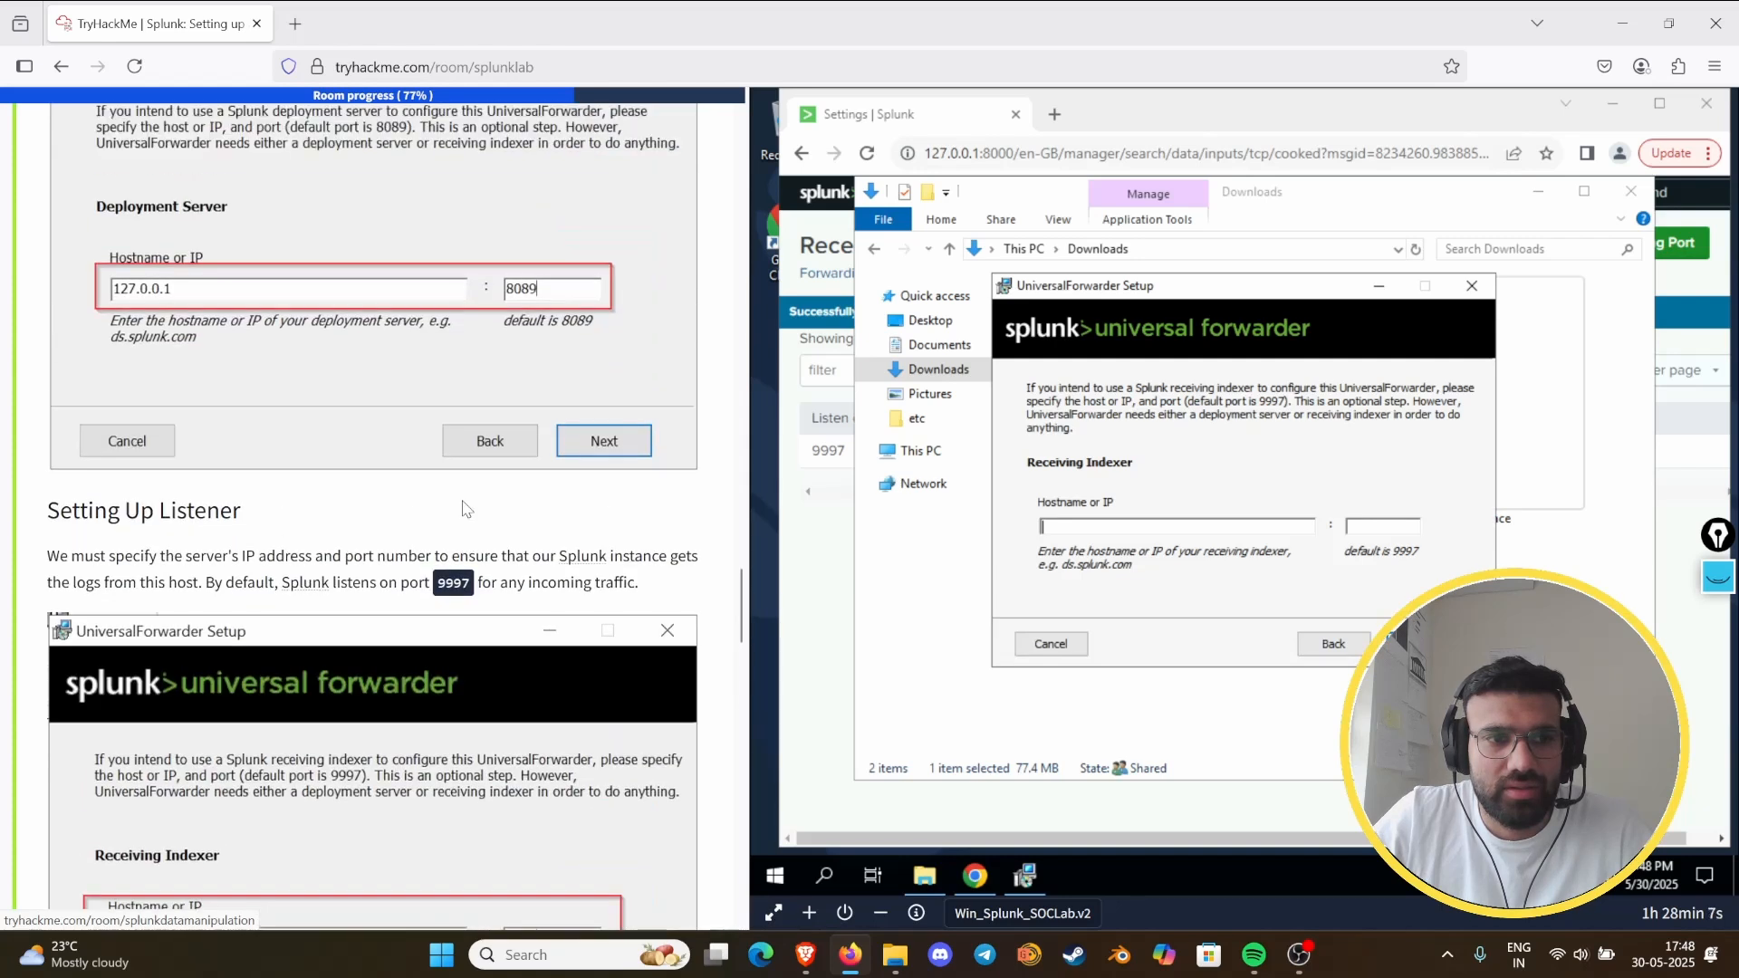
scroll(465, 509, "down", 4)
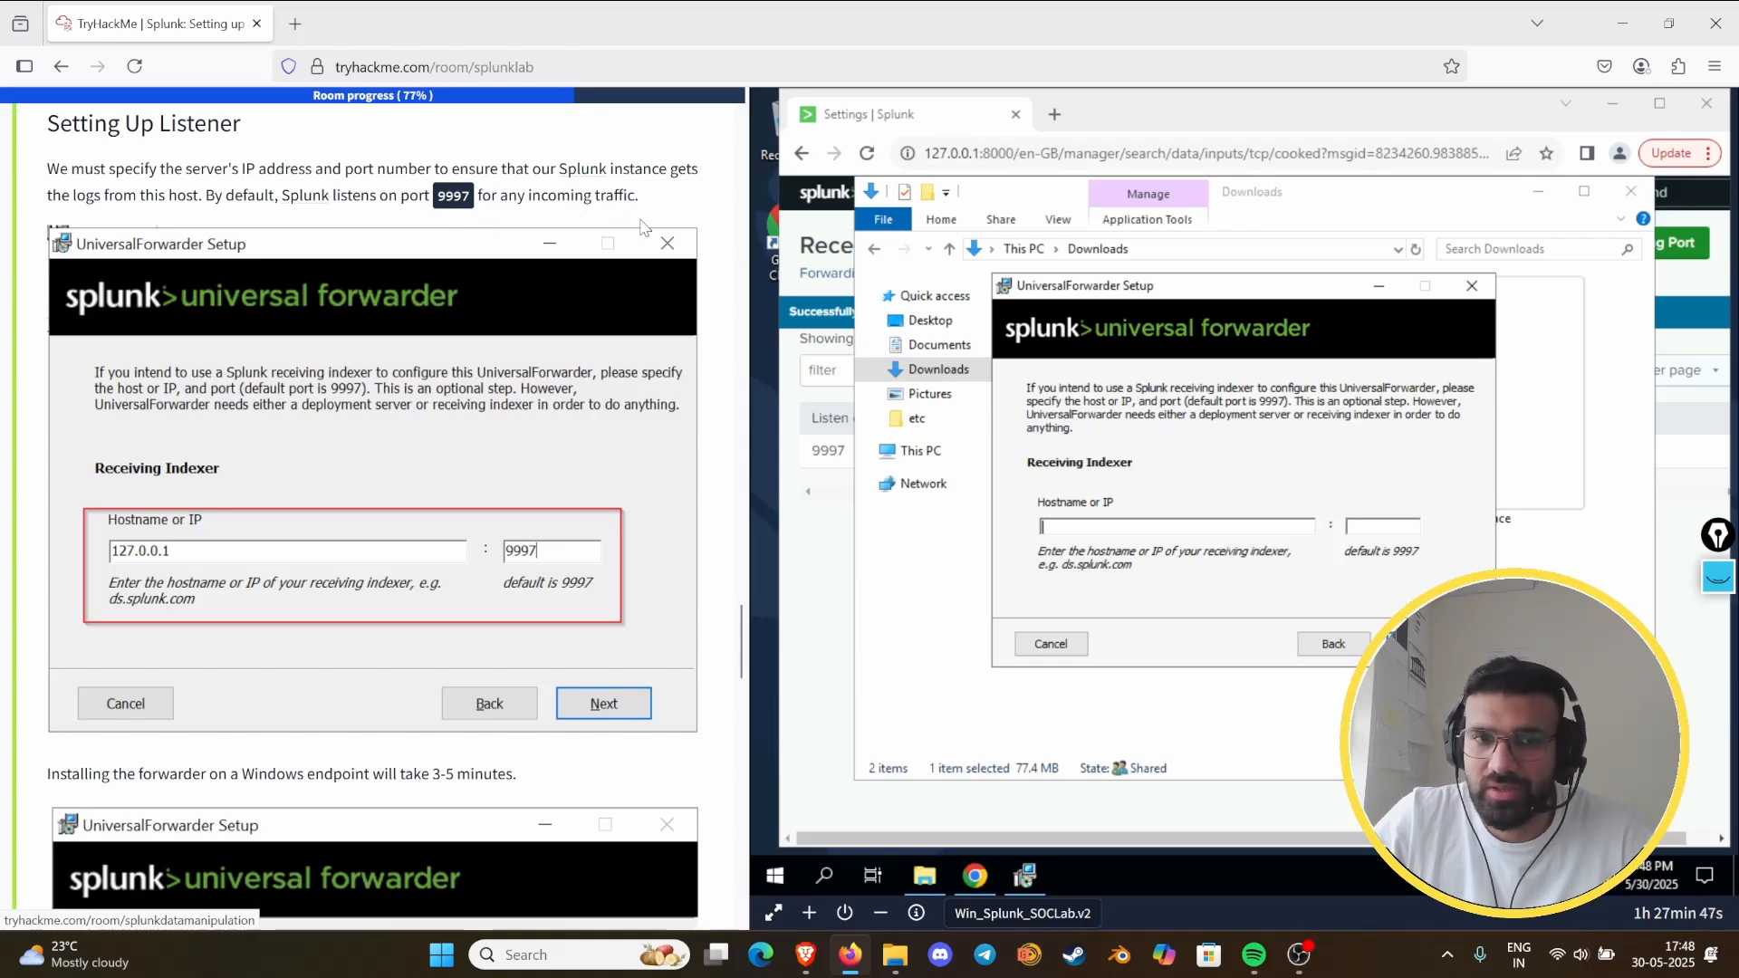
scroll(638, 230, "down", 3)
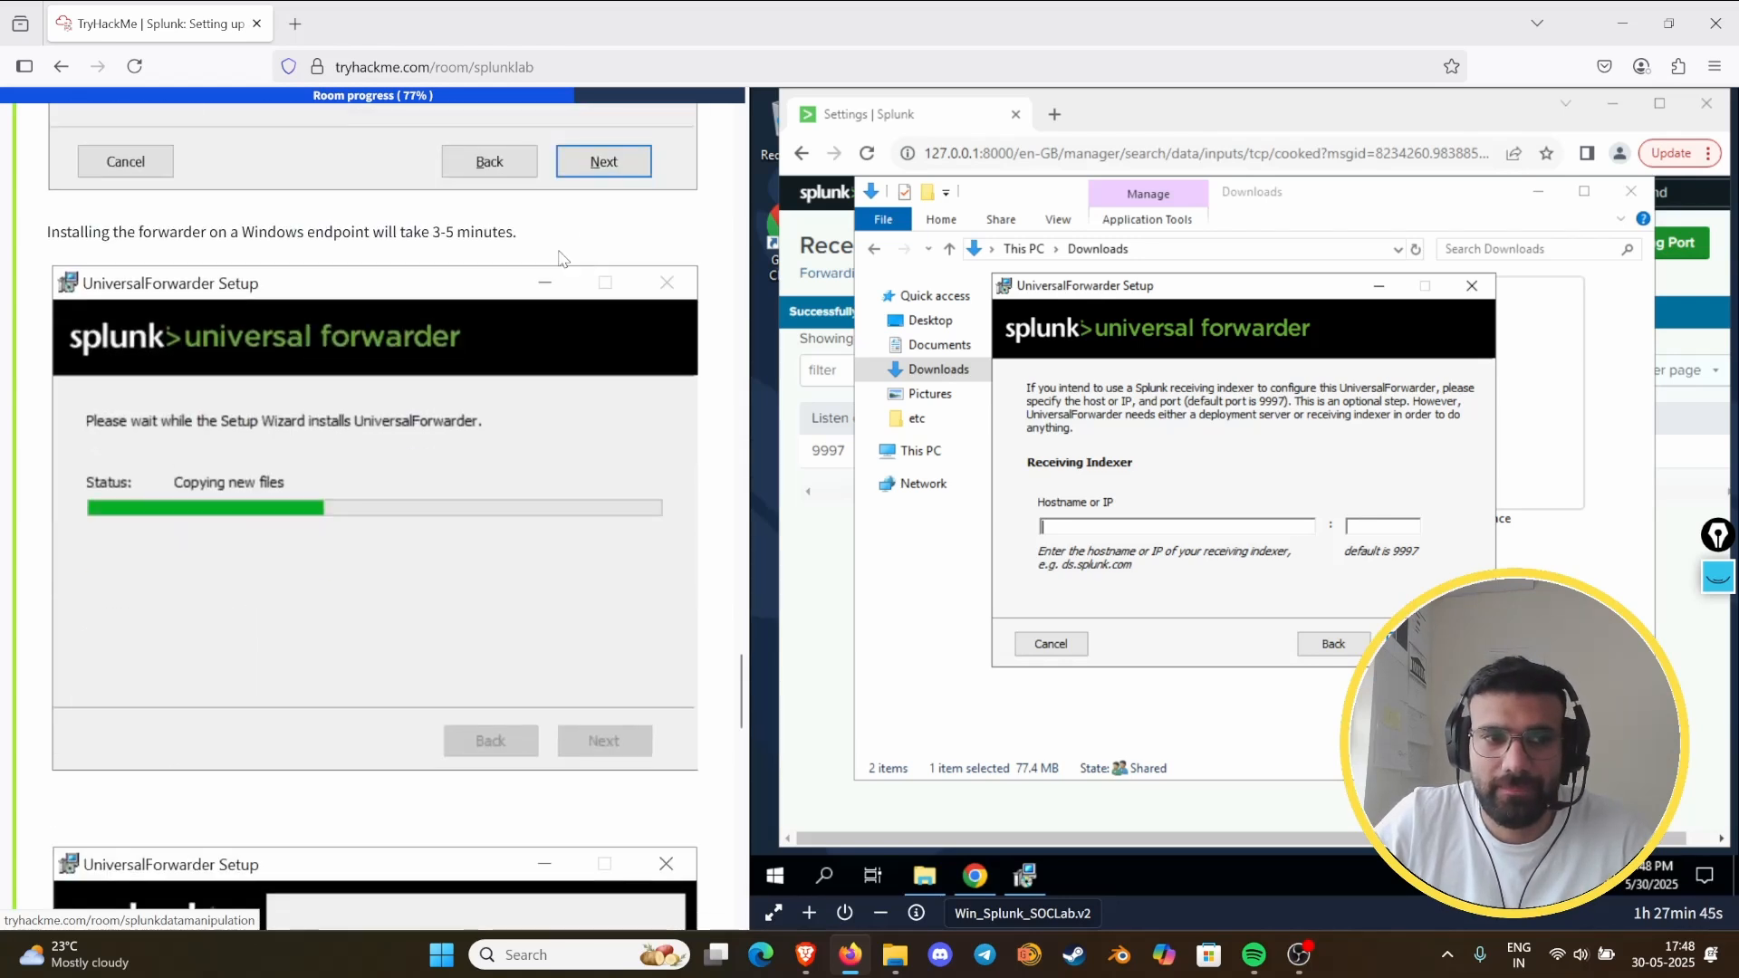
scroll(544, 263, "up", 4)
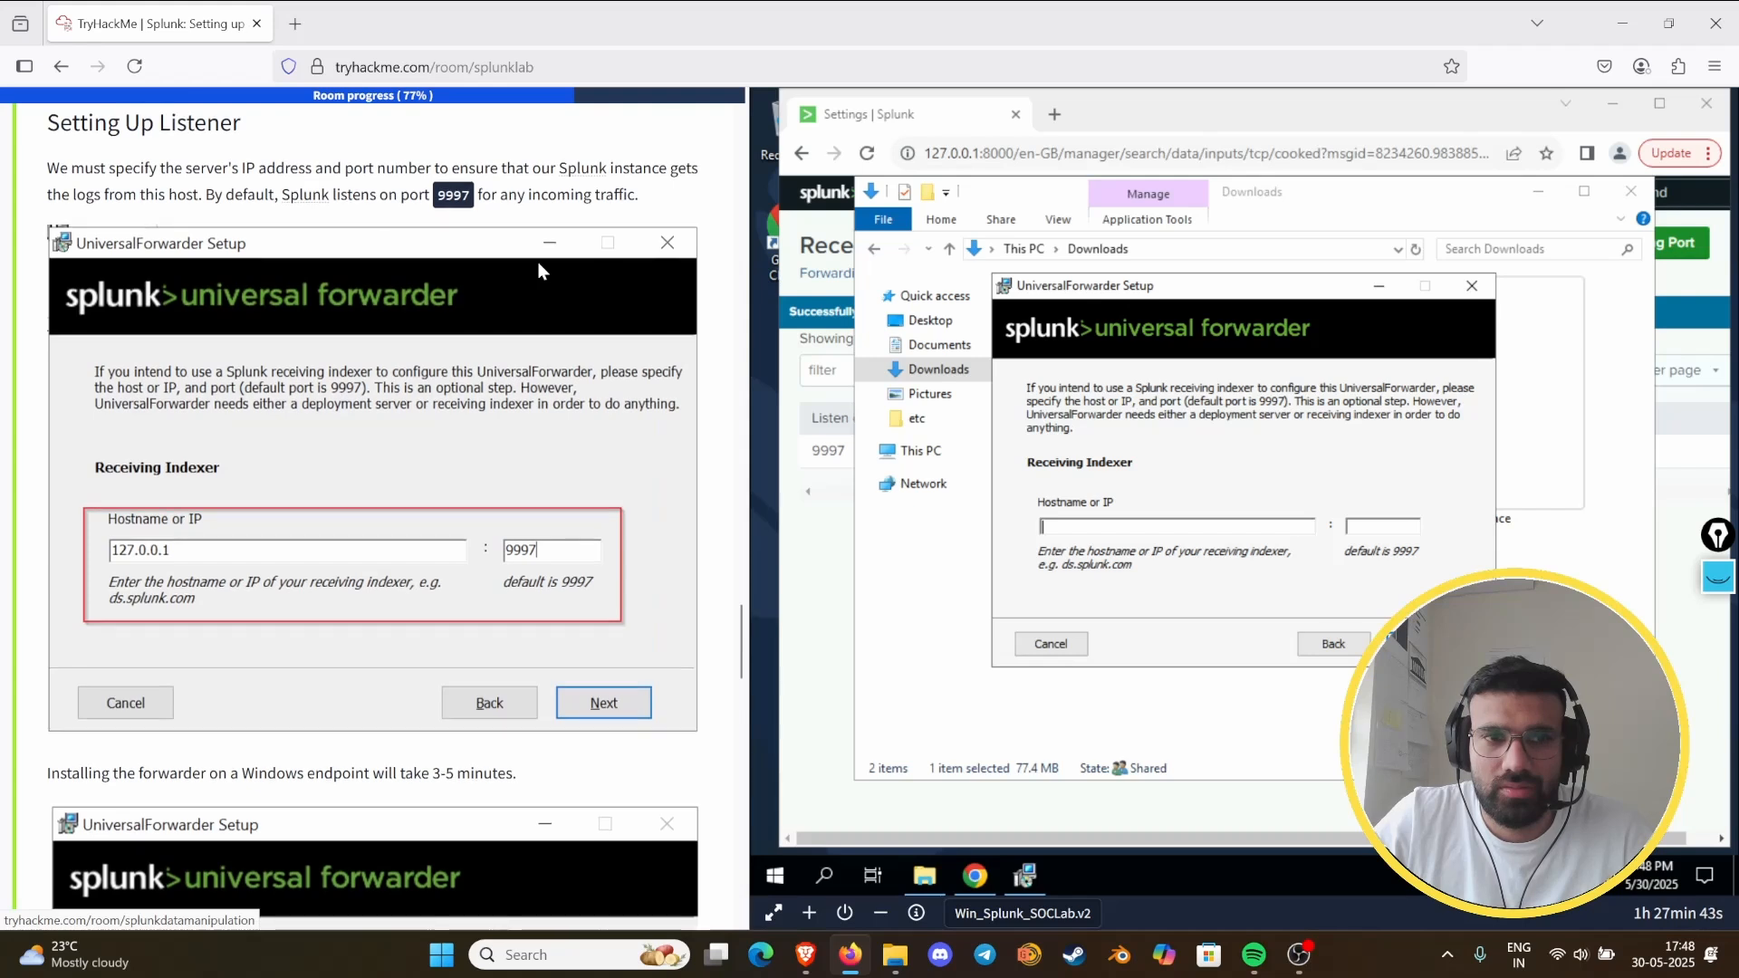
scroll(538, 263, "down", 3)
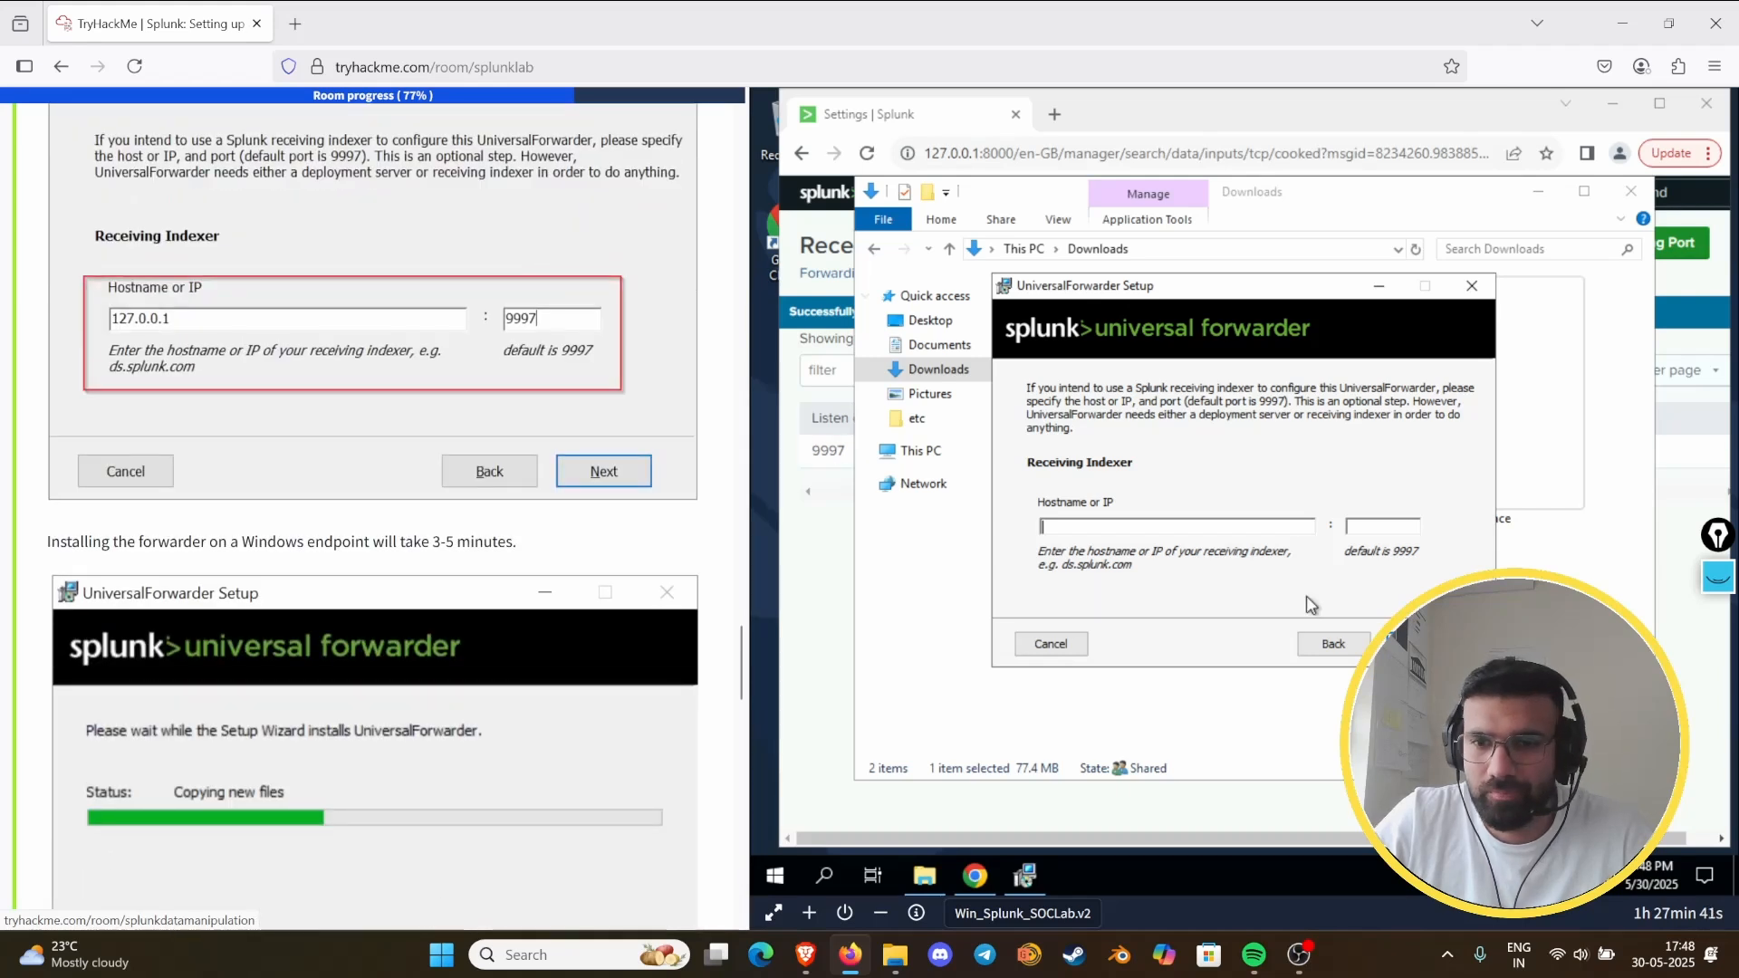
left_click(1408, 644)
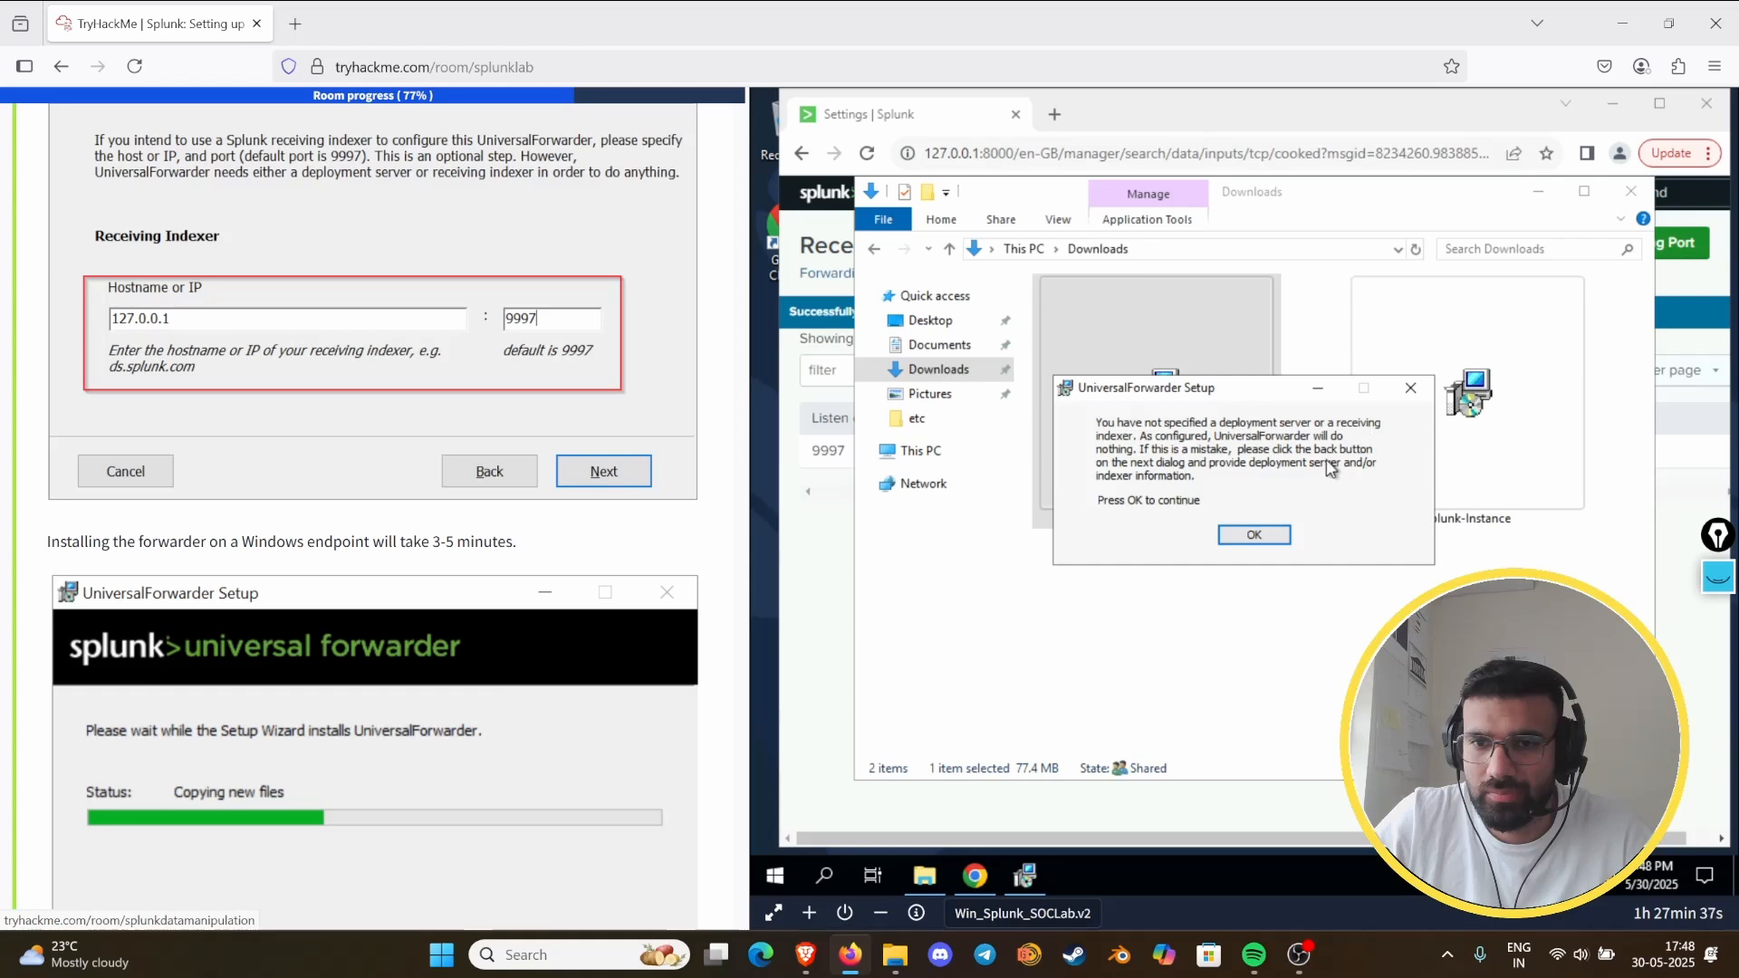
left_click(1245, 538)
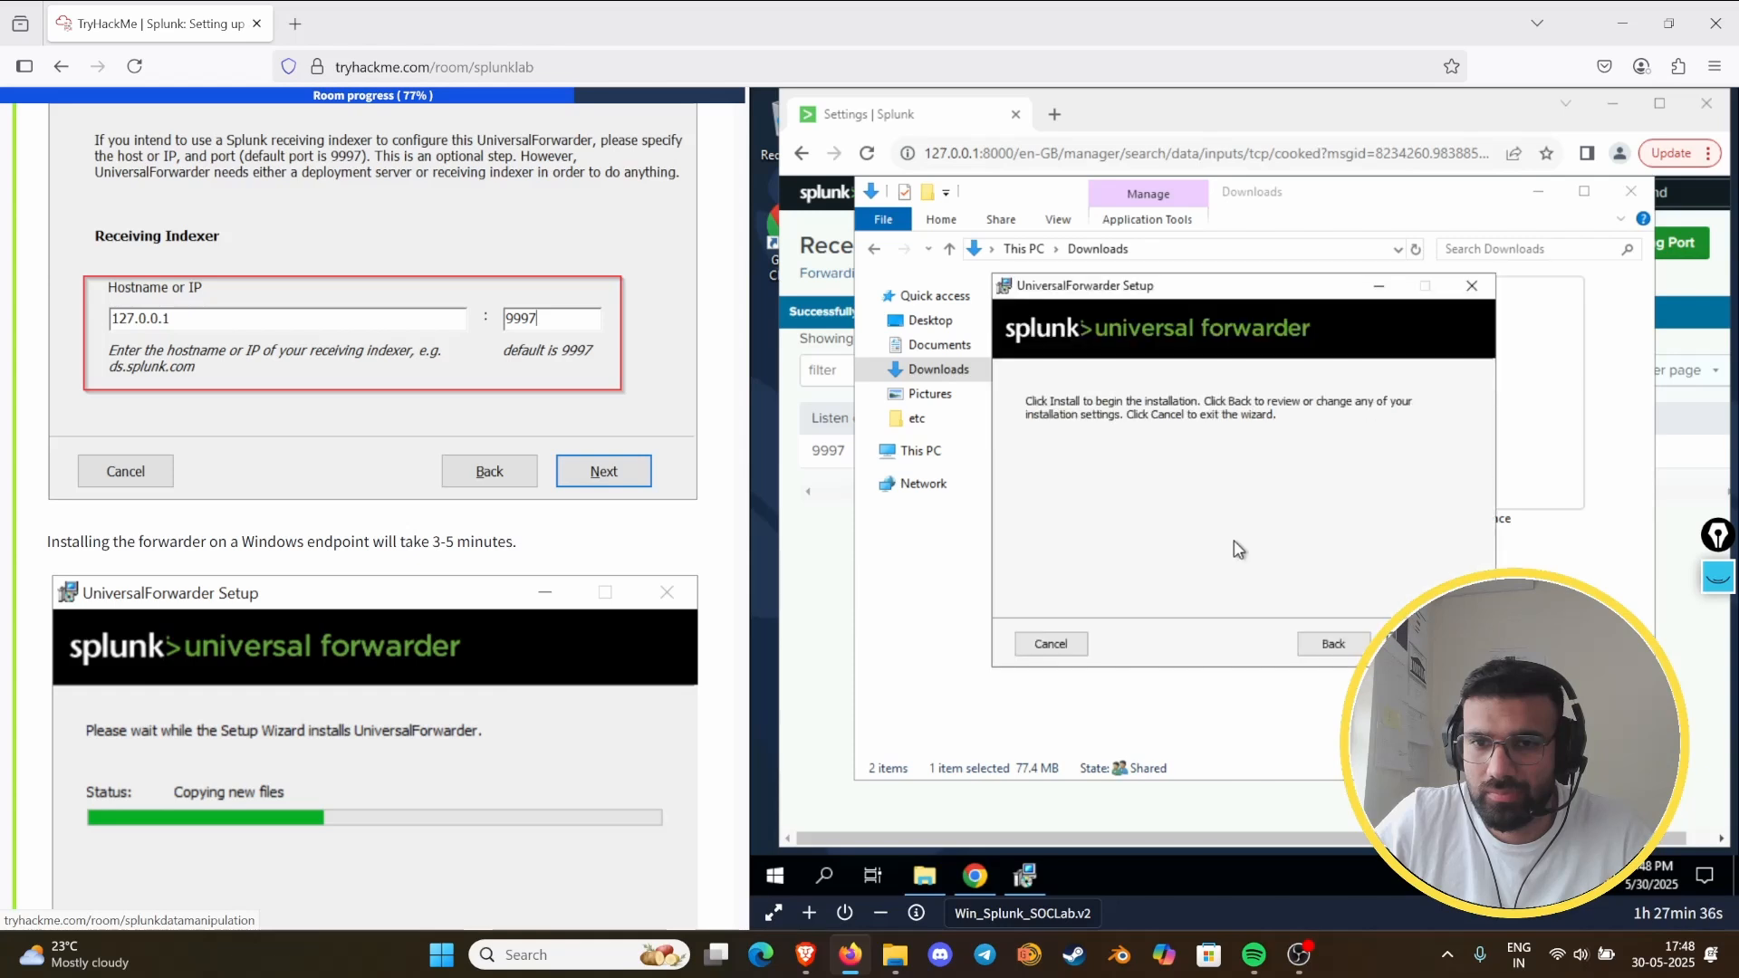
left_click(1315, 649)
left_click(1326, 646)
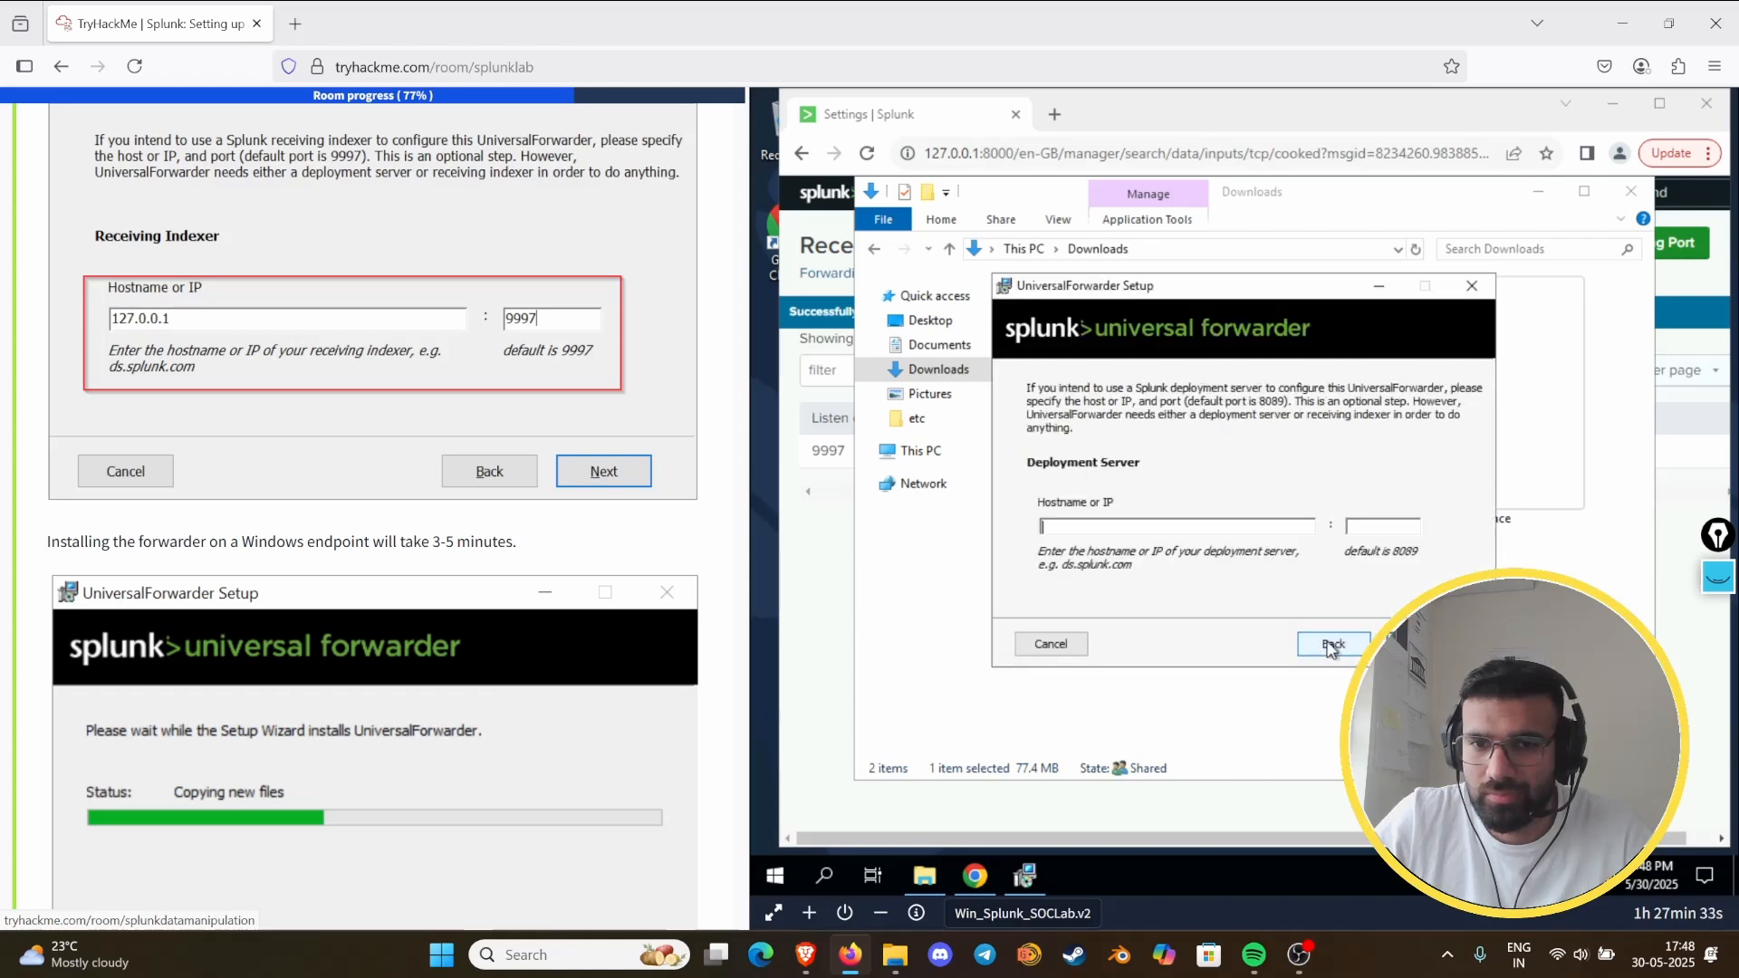
left_click(1408, 643)
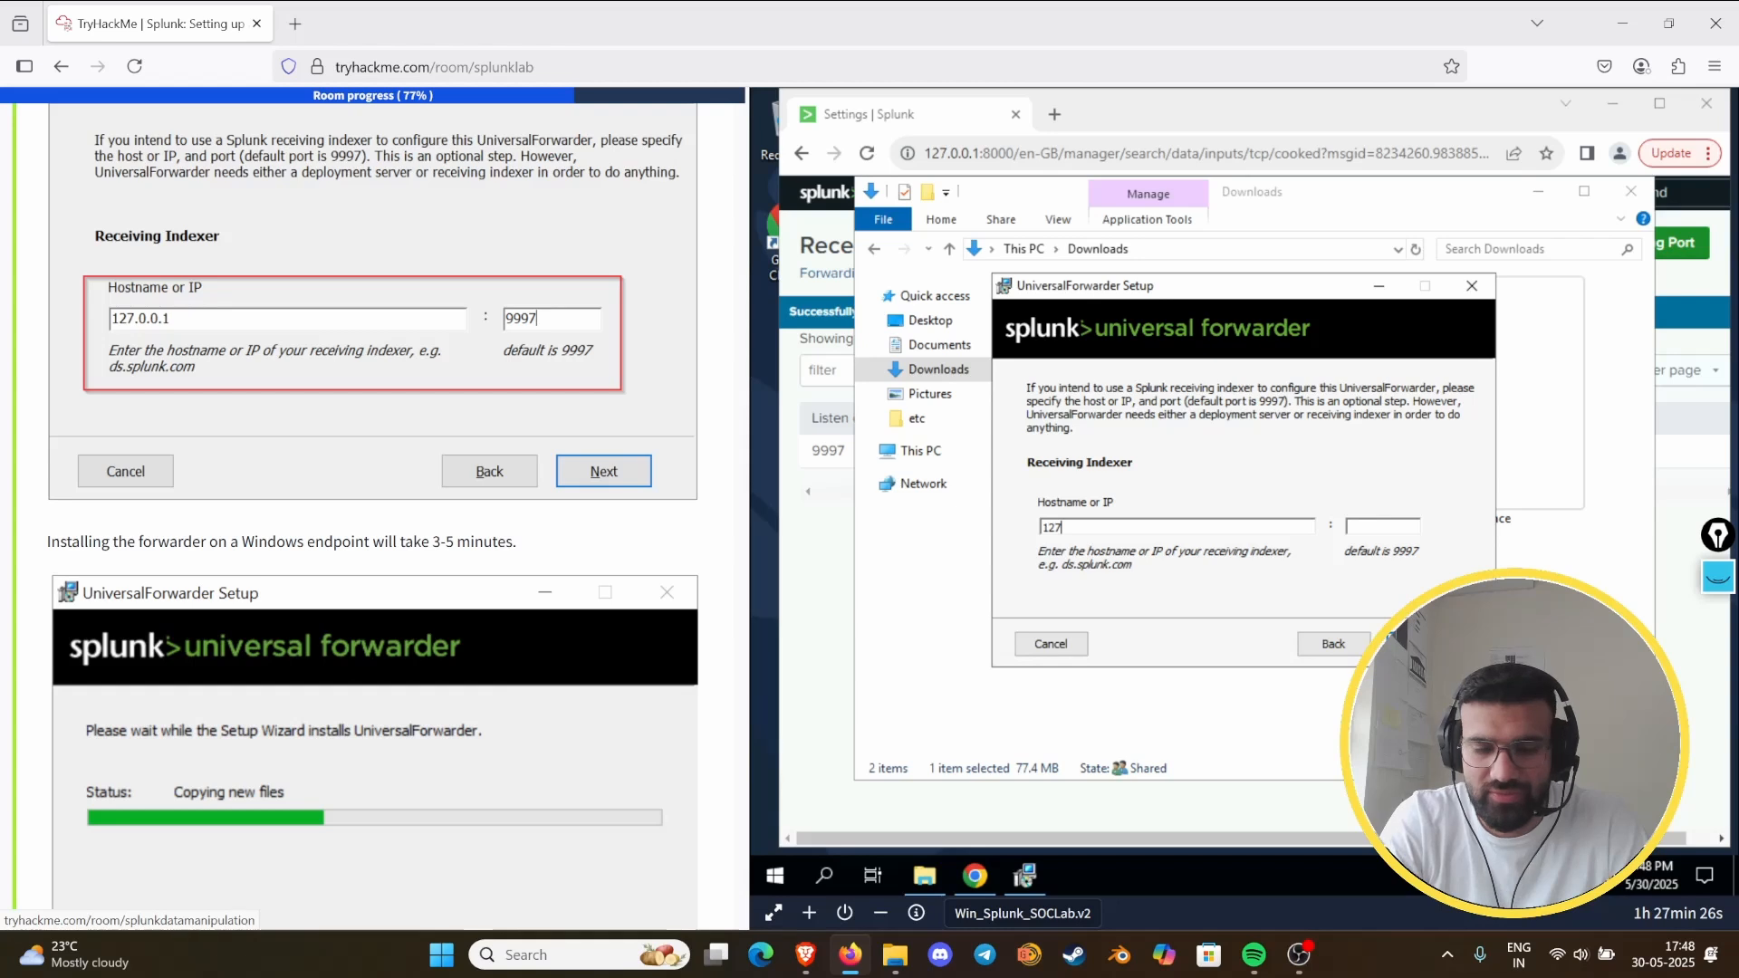
- Set the receiving indexer to host 127.0.0.1 and port 9997, and continue to the installation page
type("1")
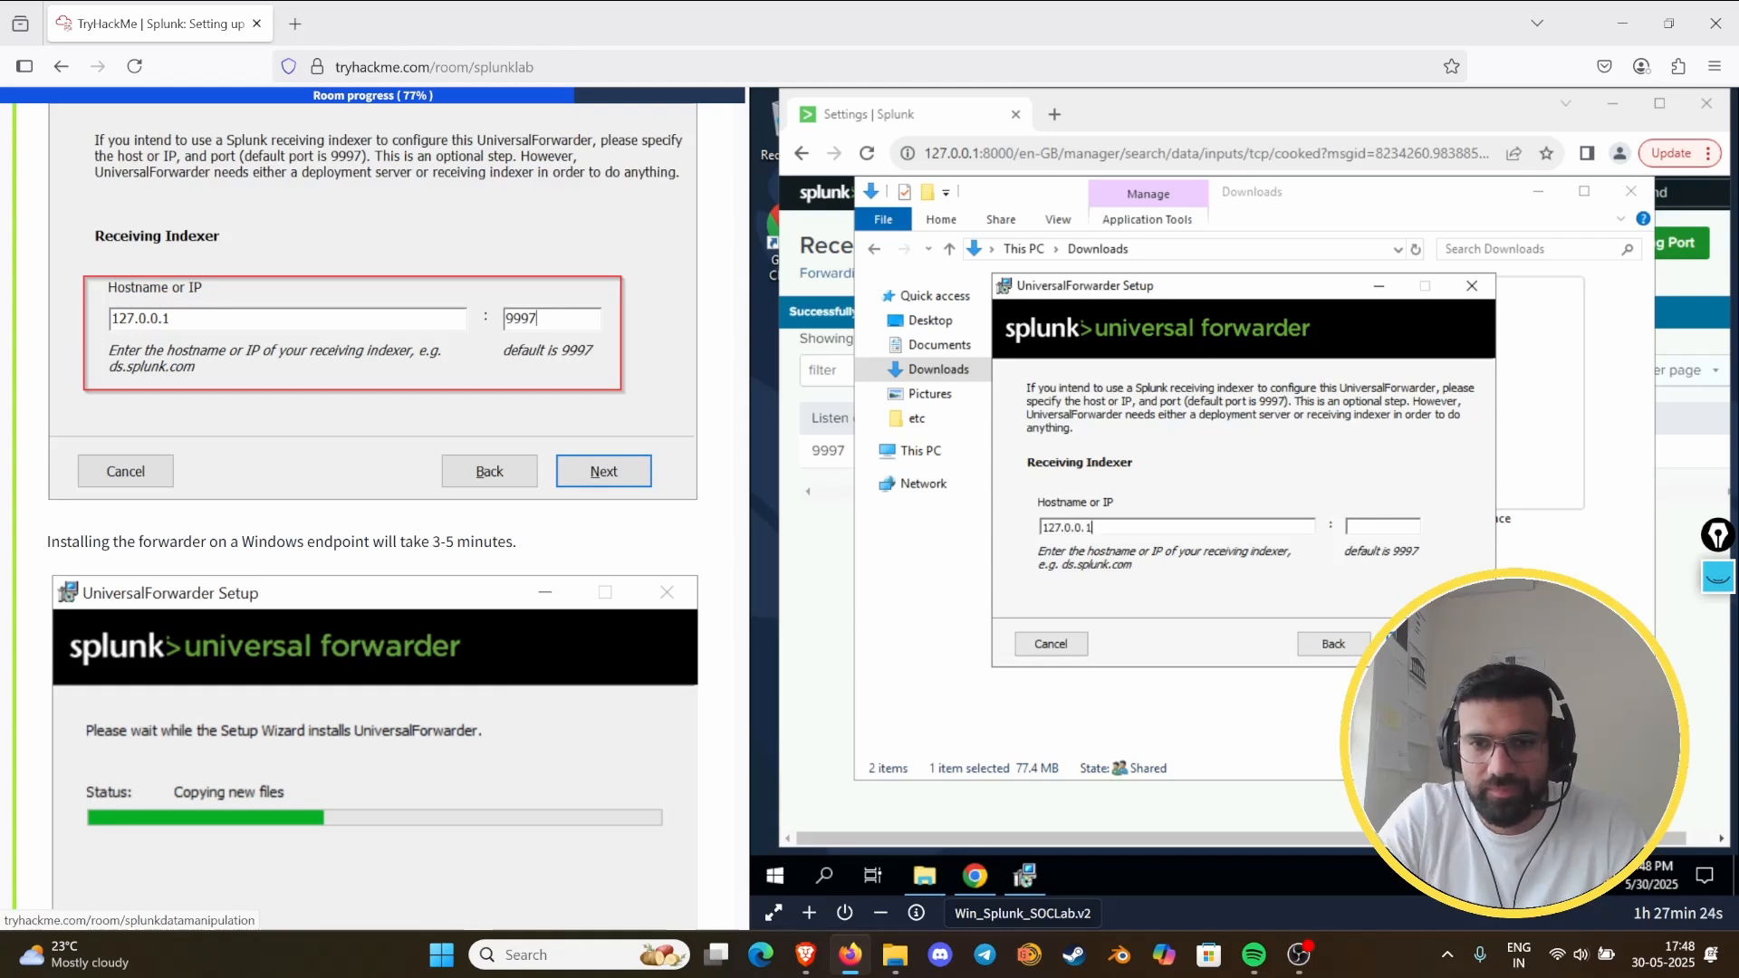
left_click(1381, 527)
type("7")
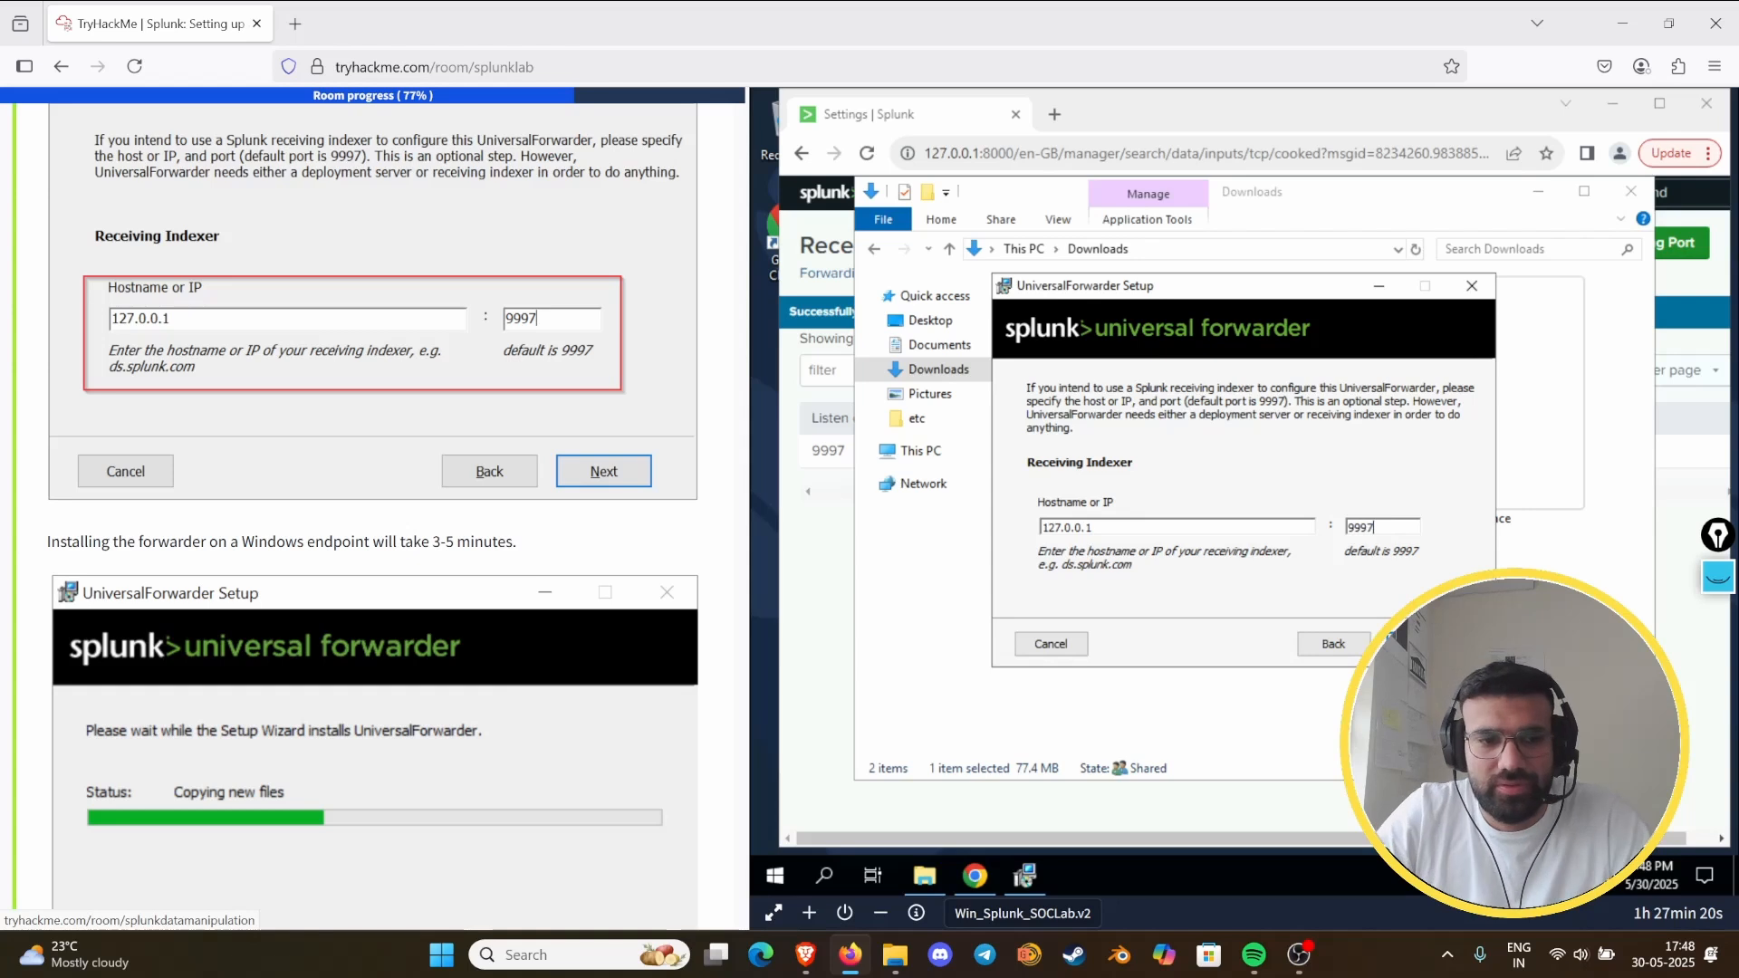
scroll(288, 550, "down", 5)
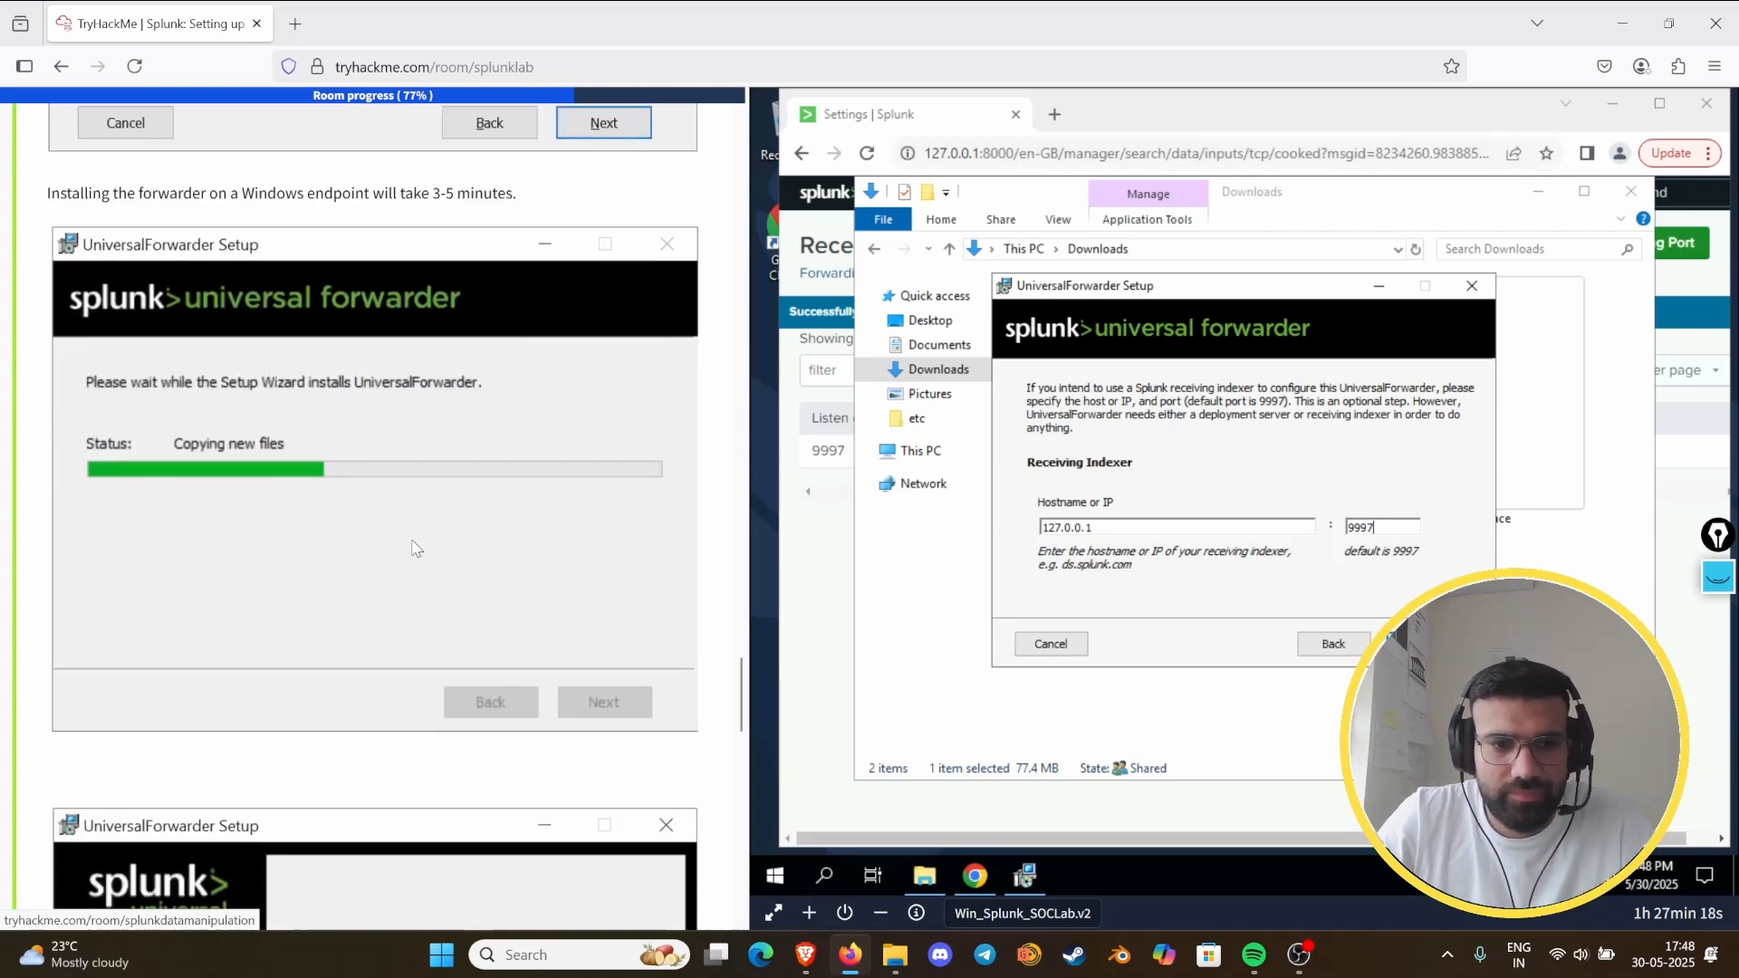
left_click(1407, 644)
- Install the Universal Forwarder and finish the setup wizard once the installation completes
scroll(482, 590, "down", 4)
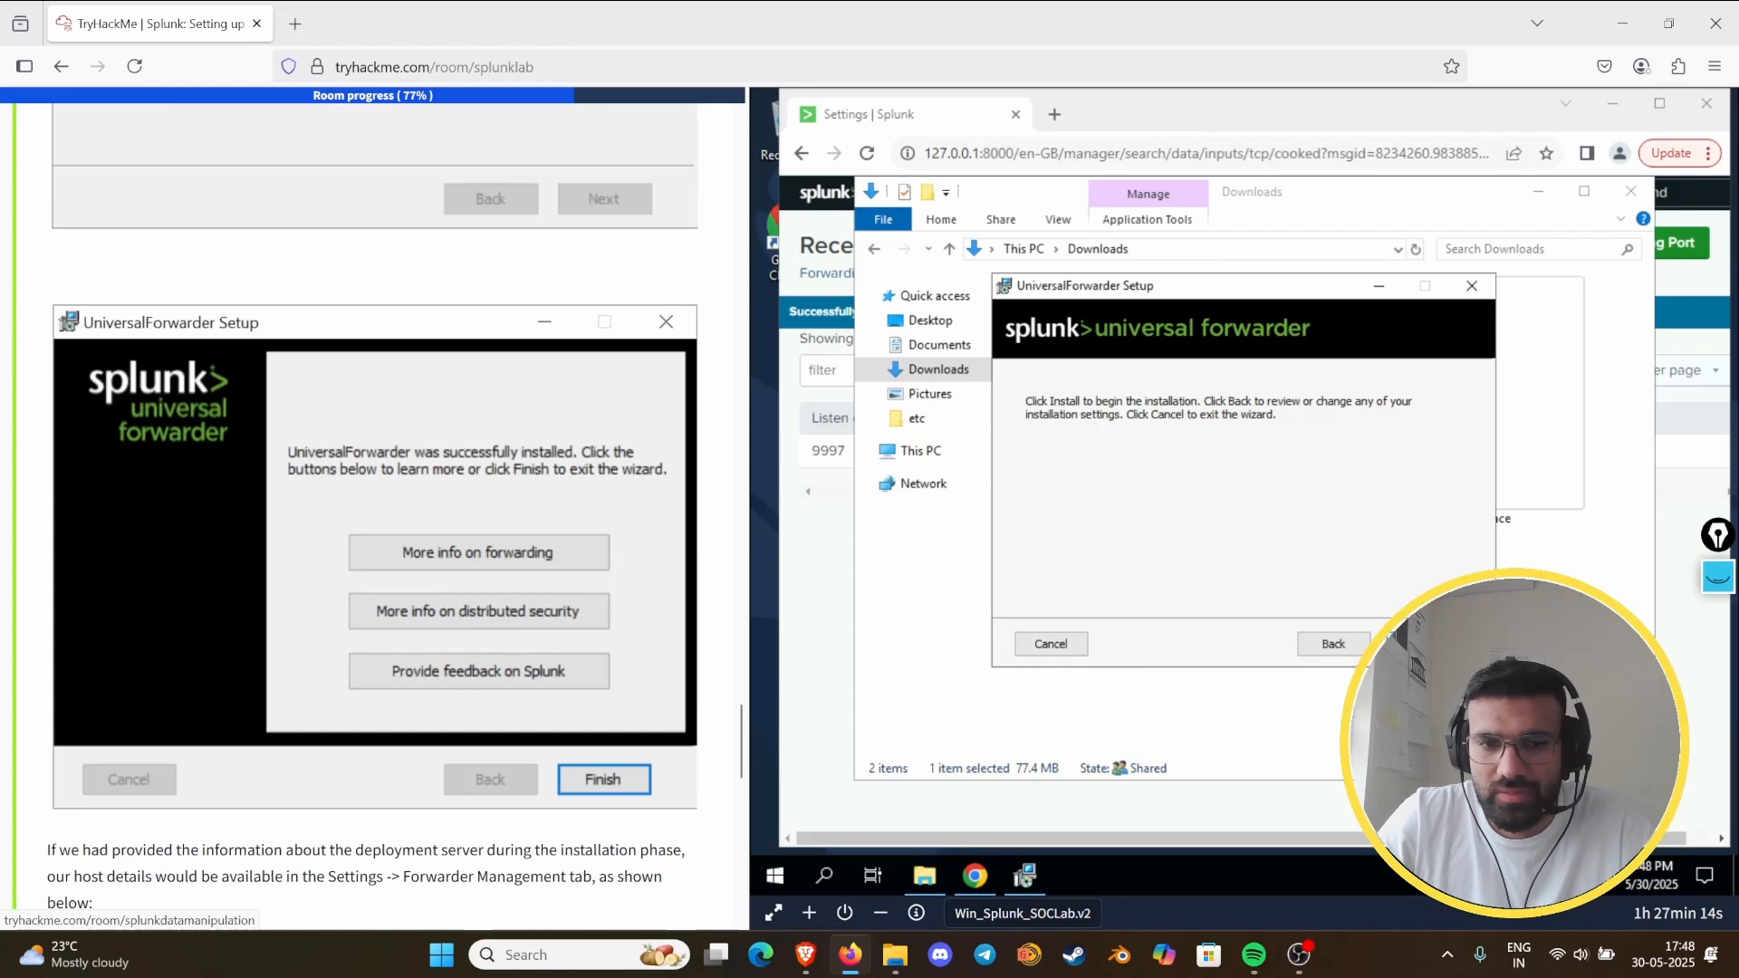
left_click(1407, 644)
scroll(554, 536, "down", 4)
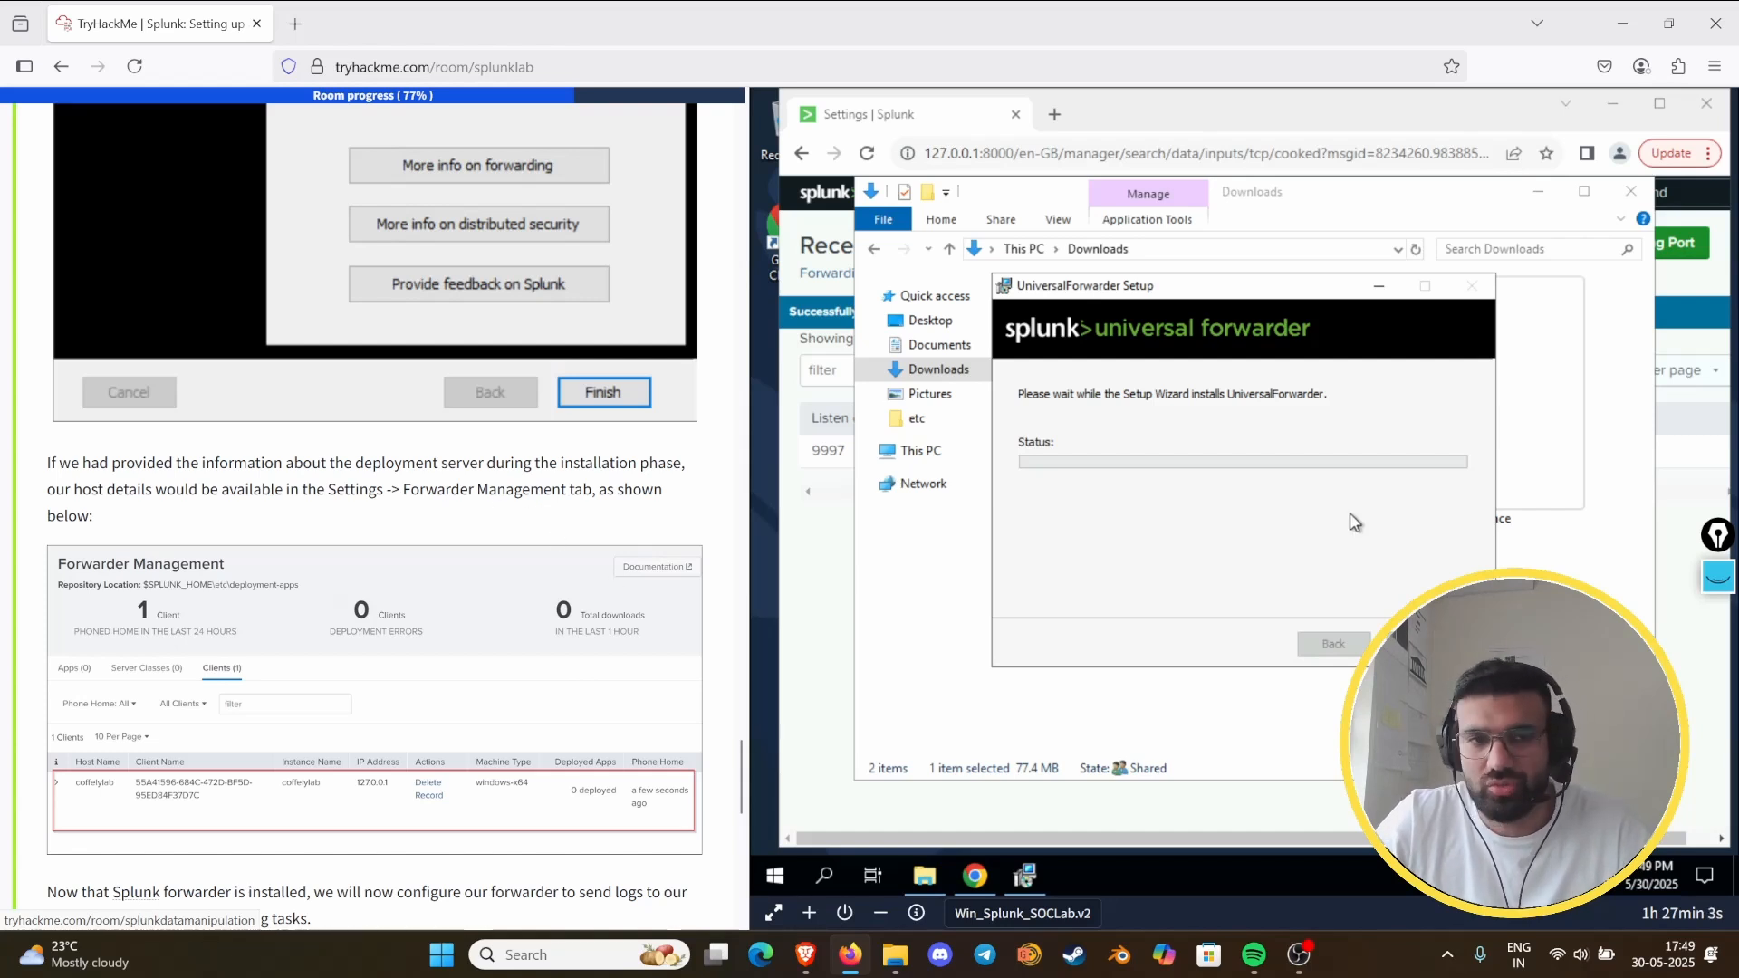
scroll(548, 486, "down", 3)
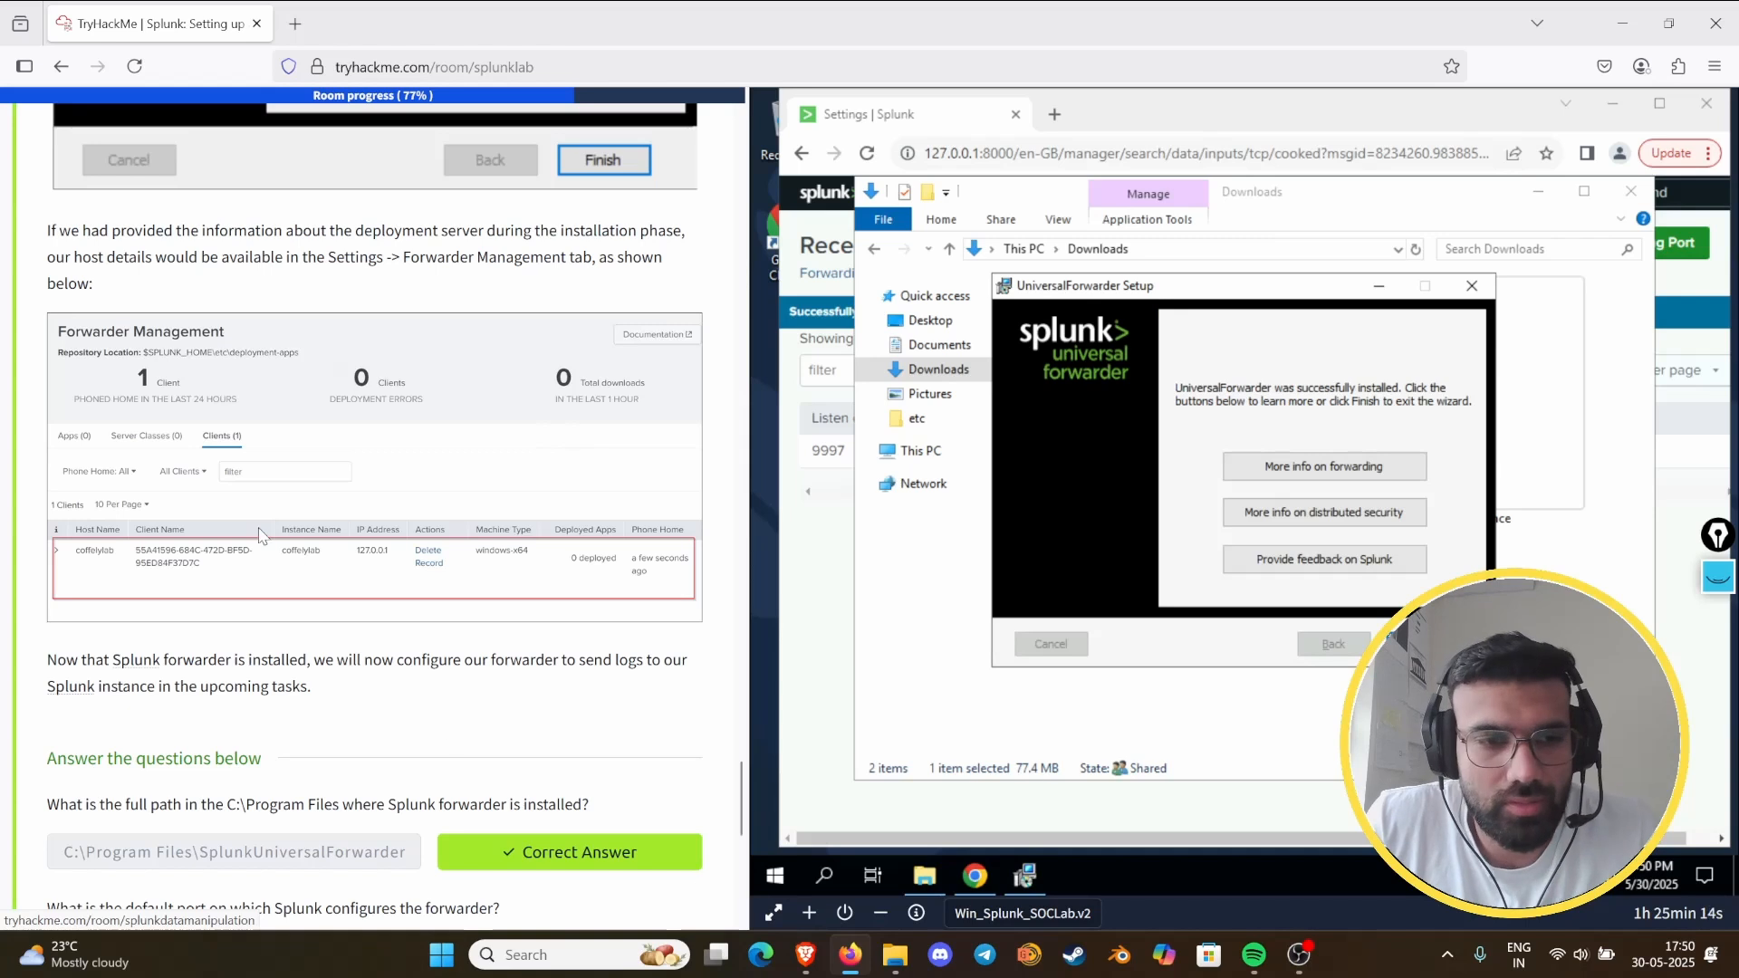
left_click(1408, 643)
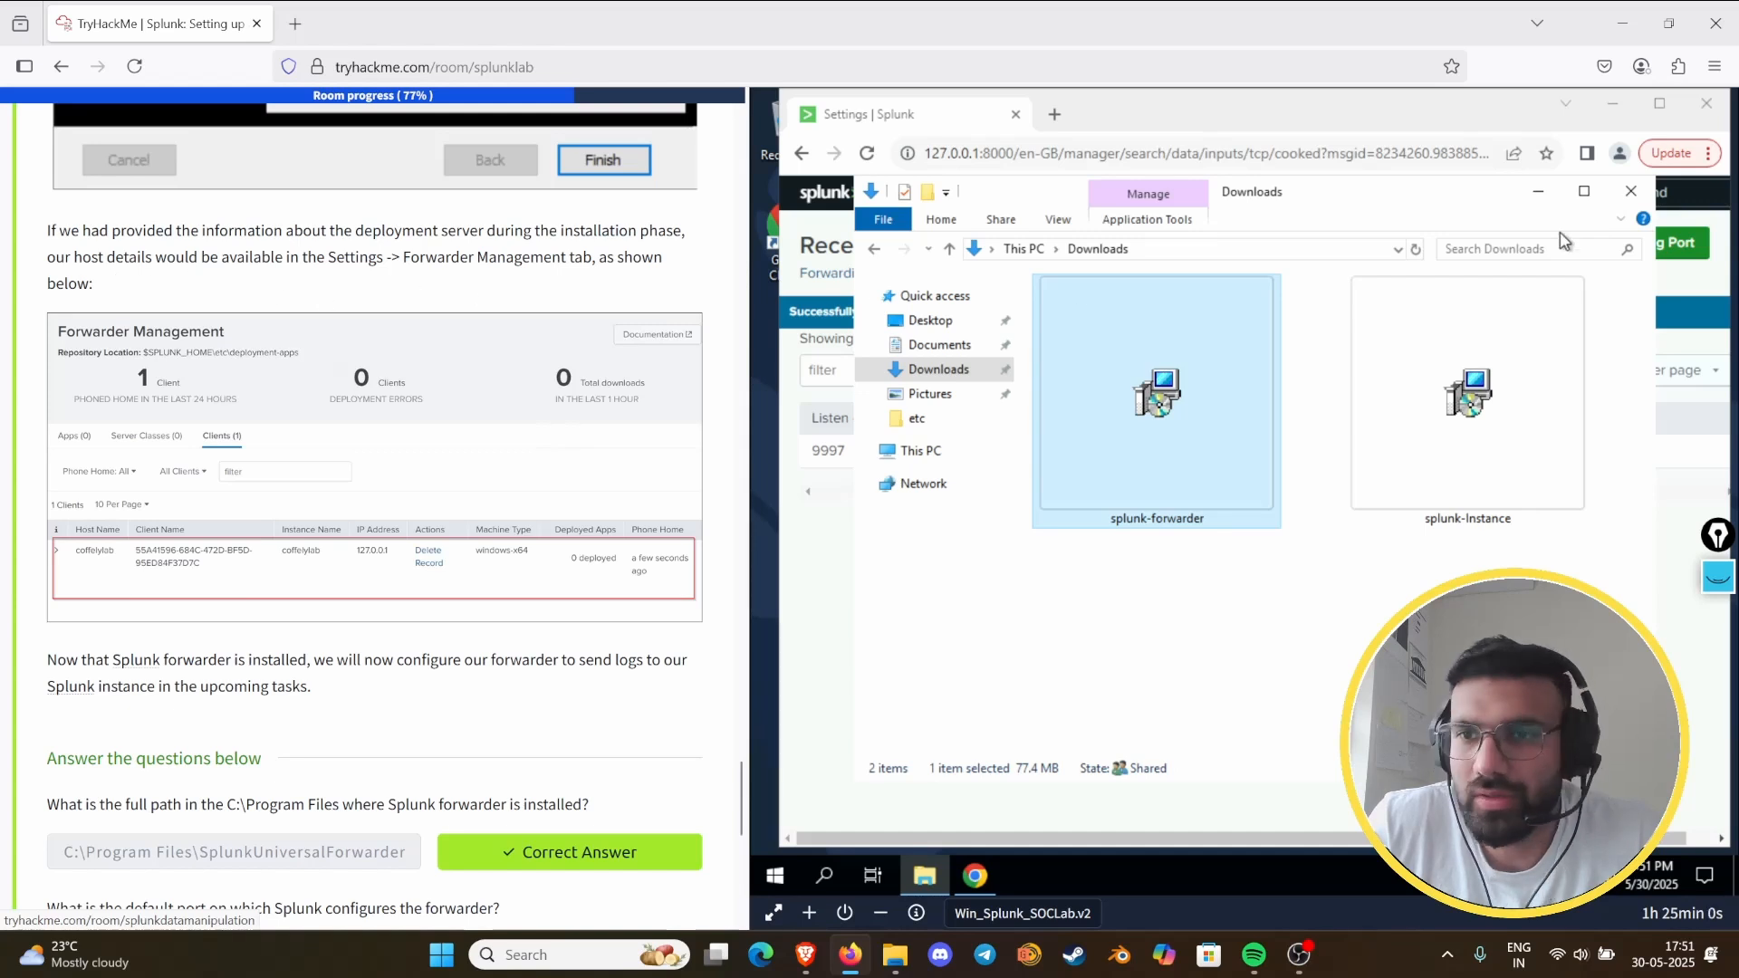
- Minimize the Downloads window, open Forwarder Management in Splunk, and reload the page to check for the forwarder client
left_click(1538, 192)
left_click(1377, 196)
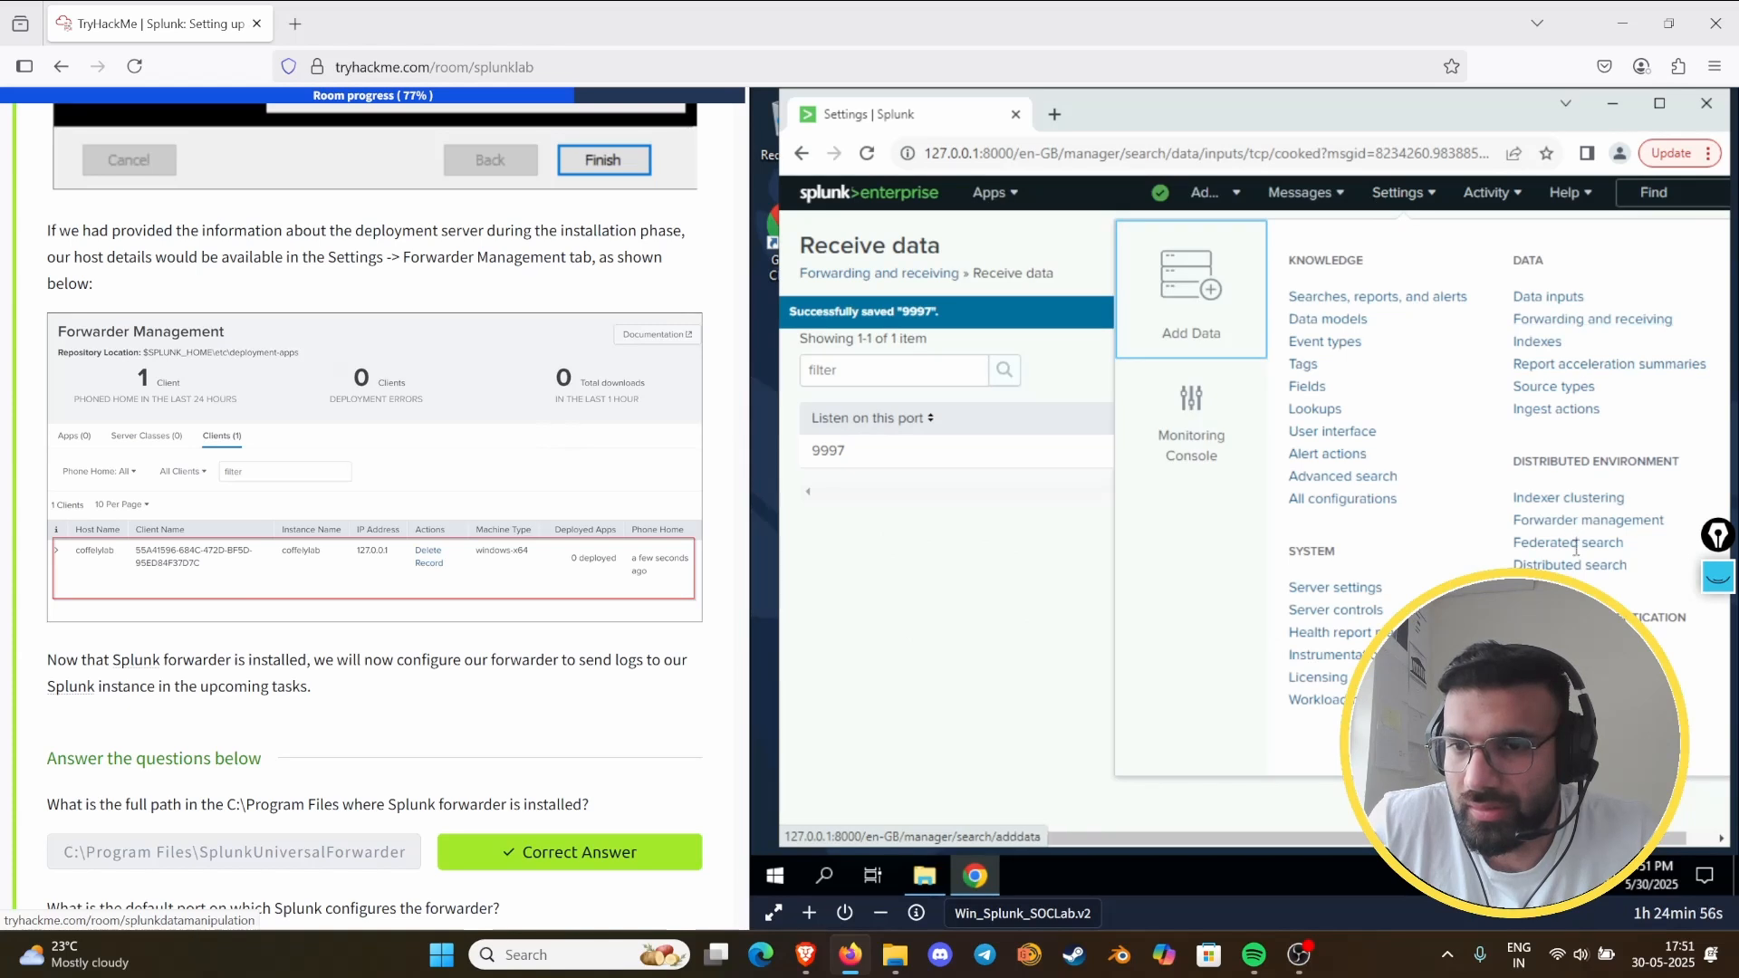
left_click(1564, 519)
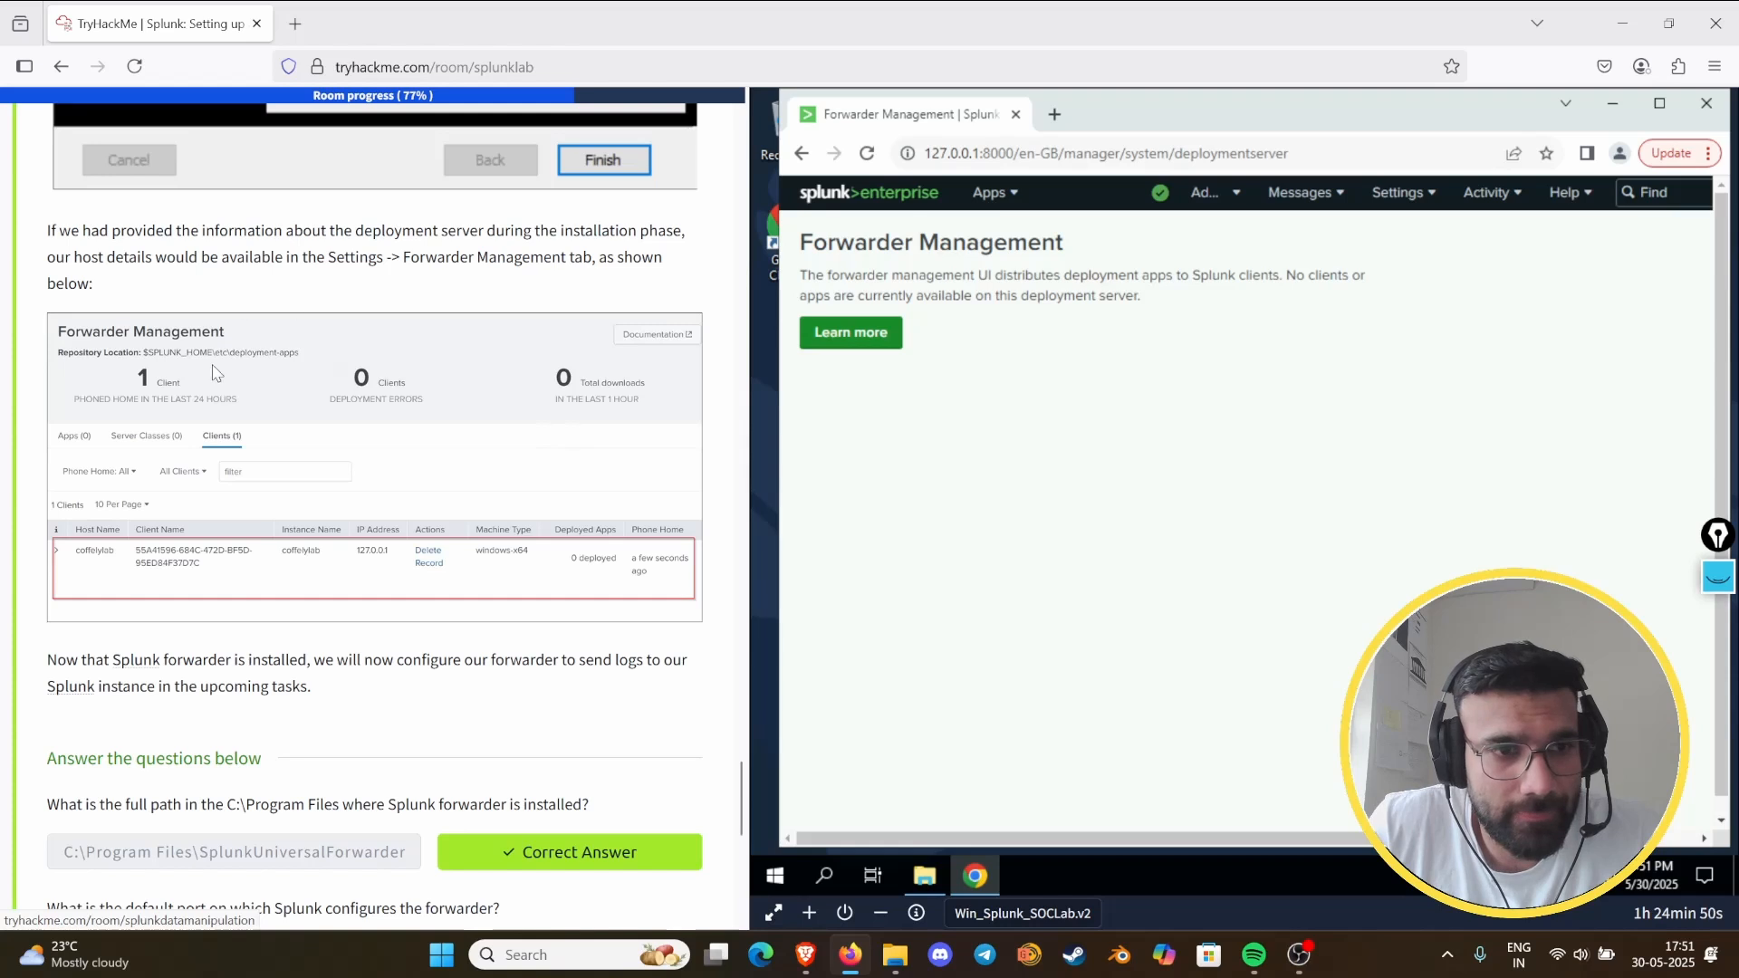
scroll(210, 374, "down", 2)
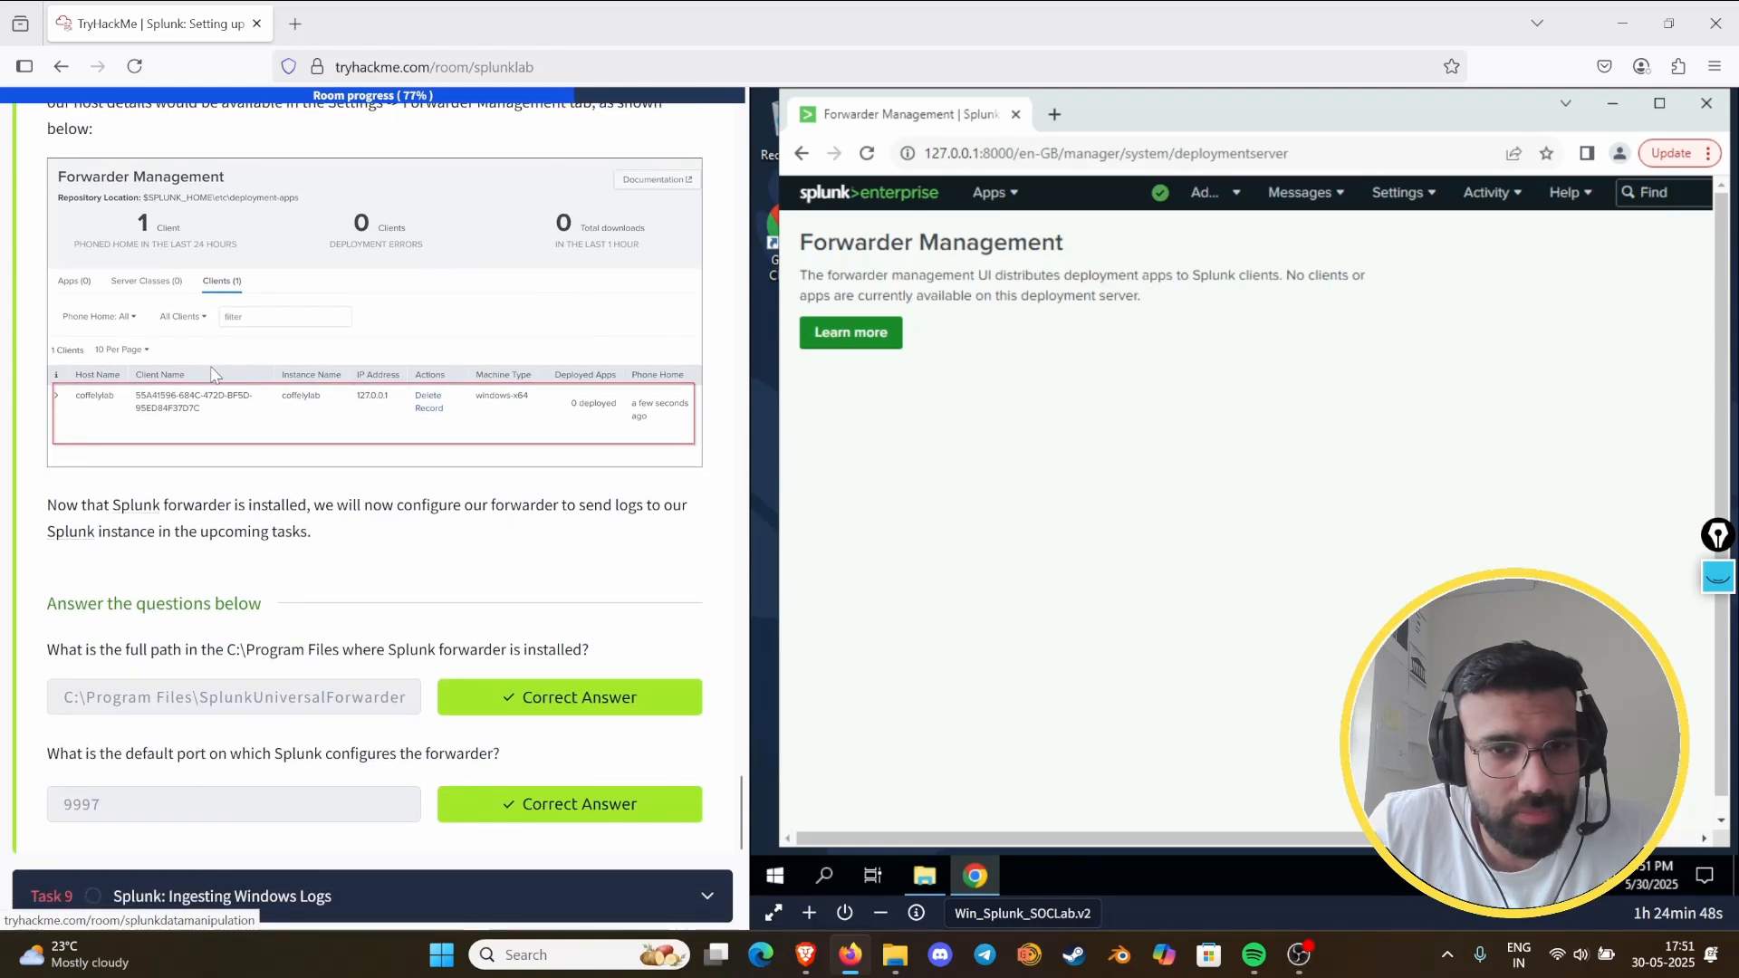
left_click(869, 156)
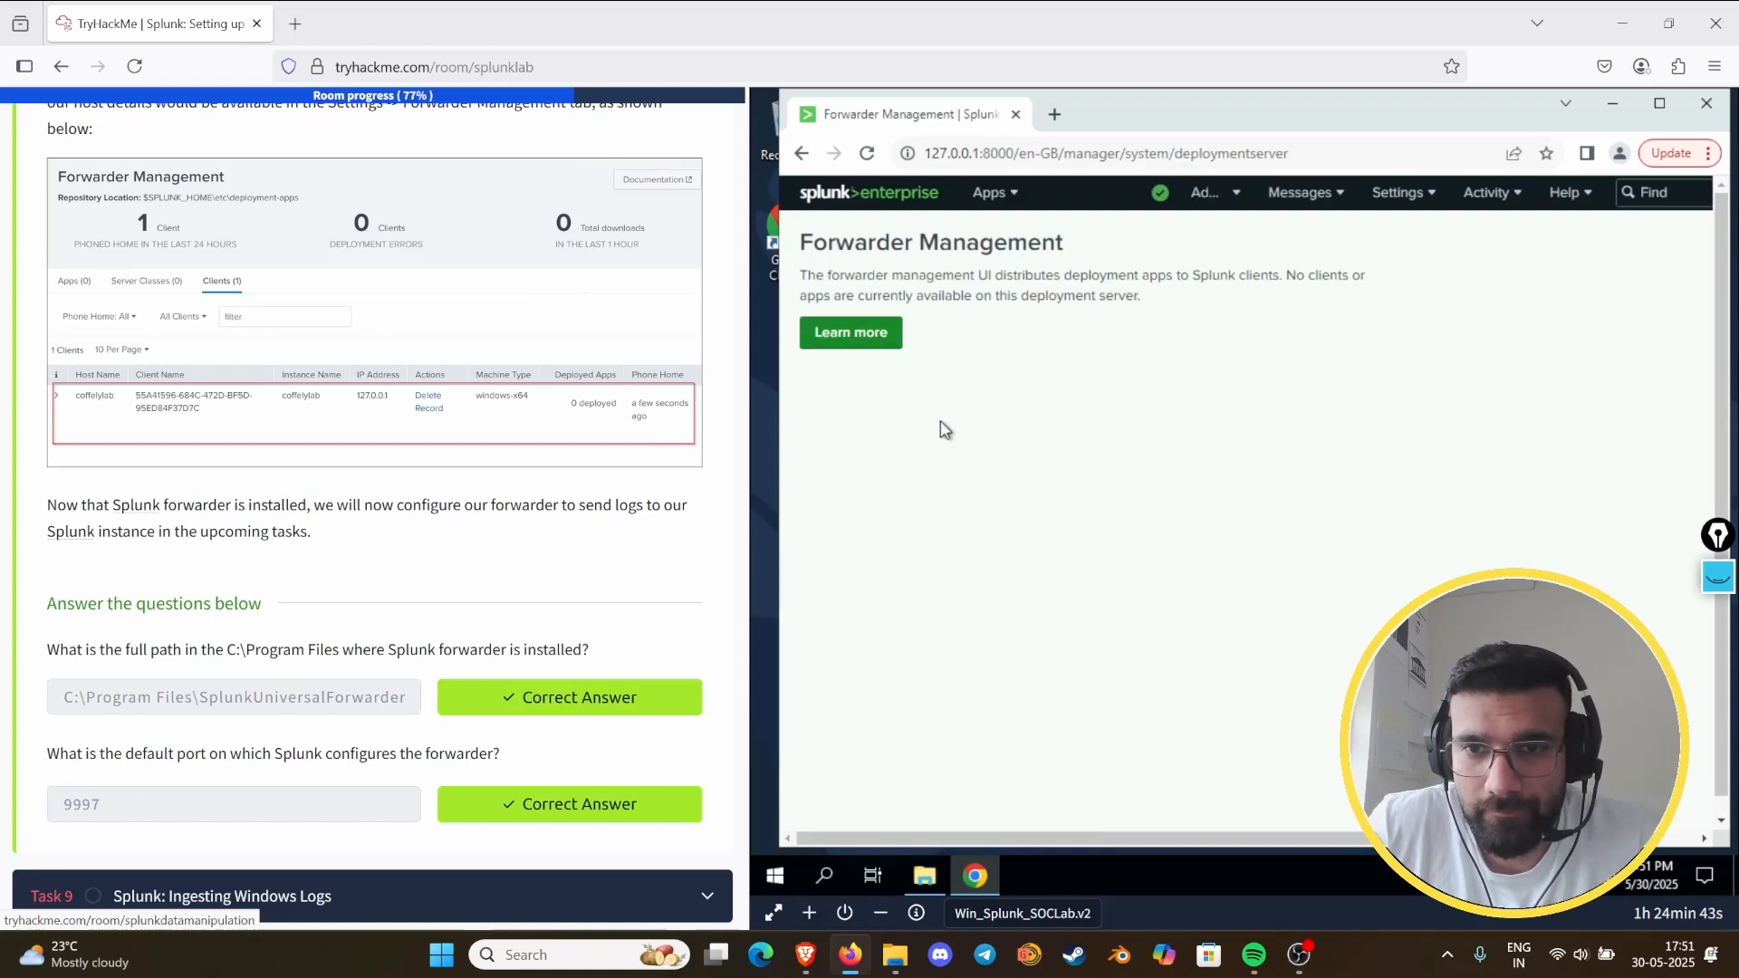
- Compare the guide's Forwarder Management example with Splunk, open the page's Learn more help, and return to Forwarder Management
scroll(208, 477, "down", 3)
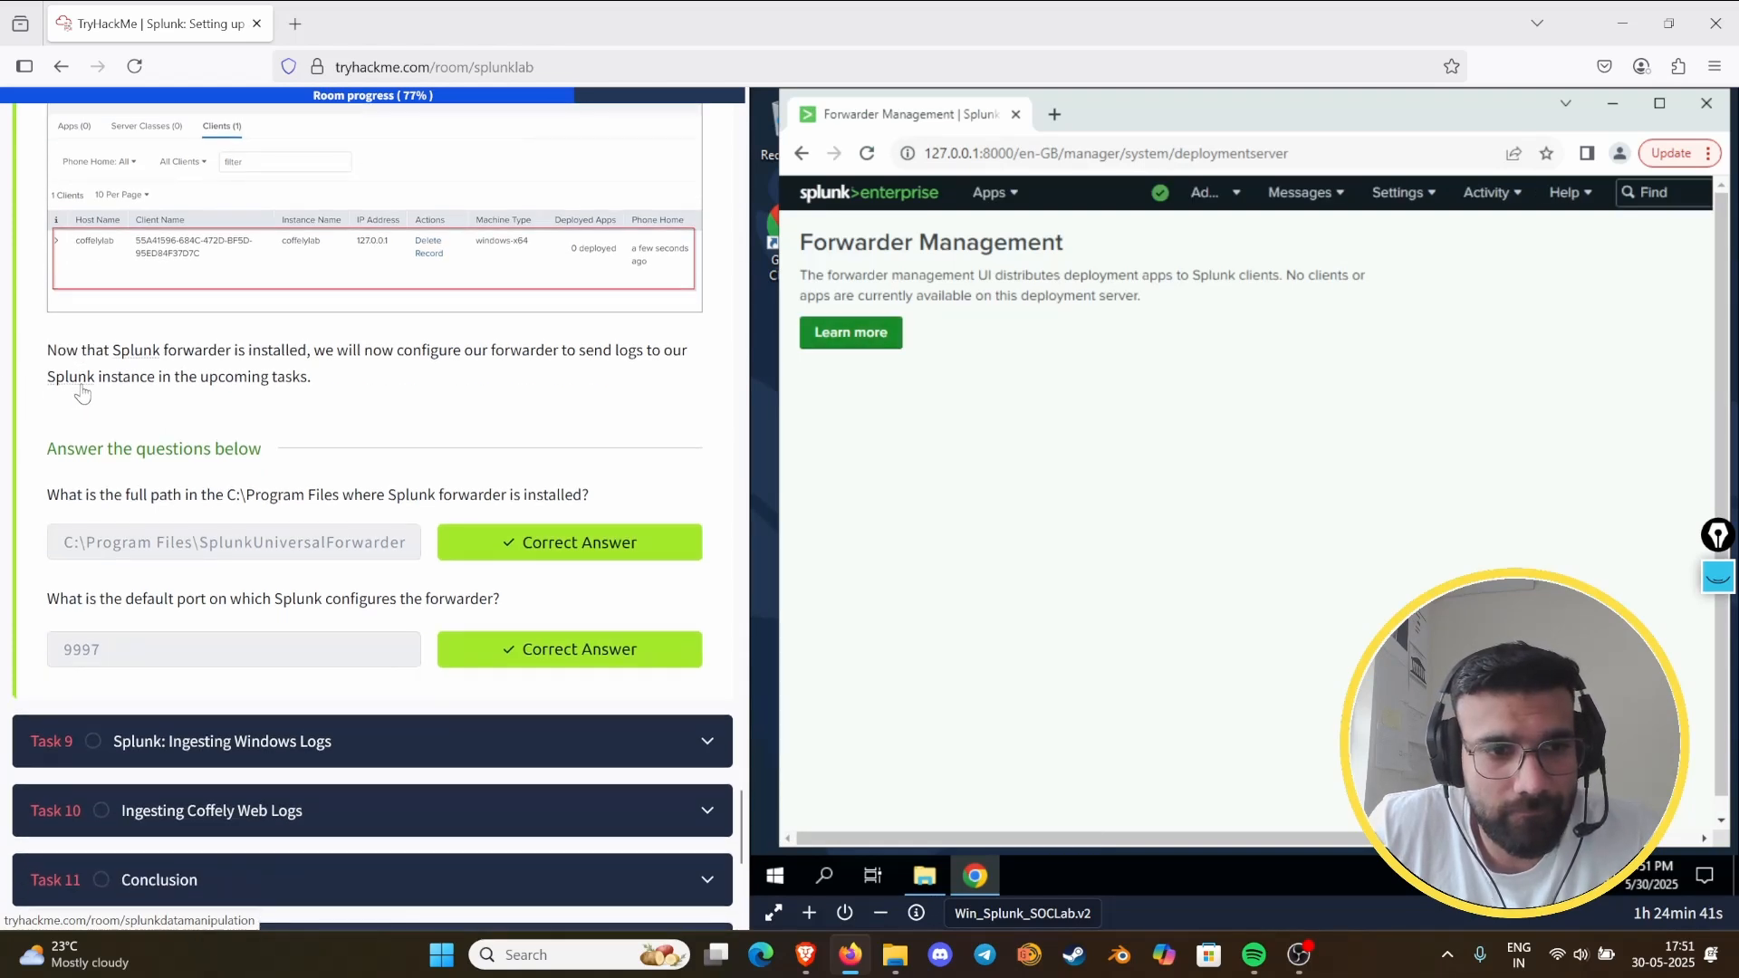
scroll(209, 477, "down", 5)
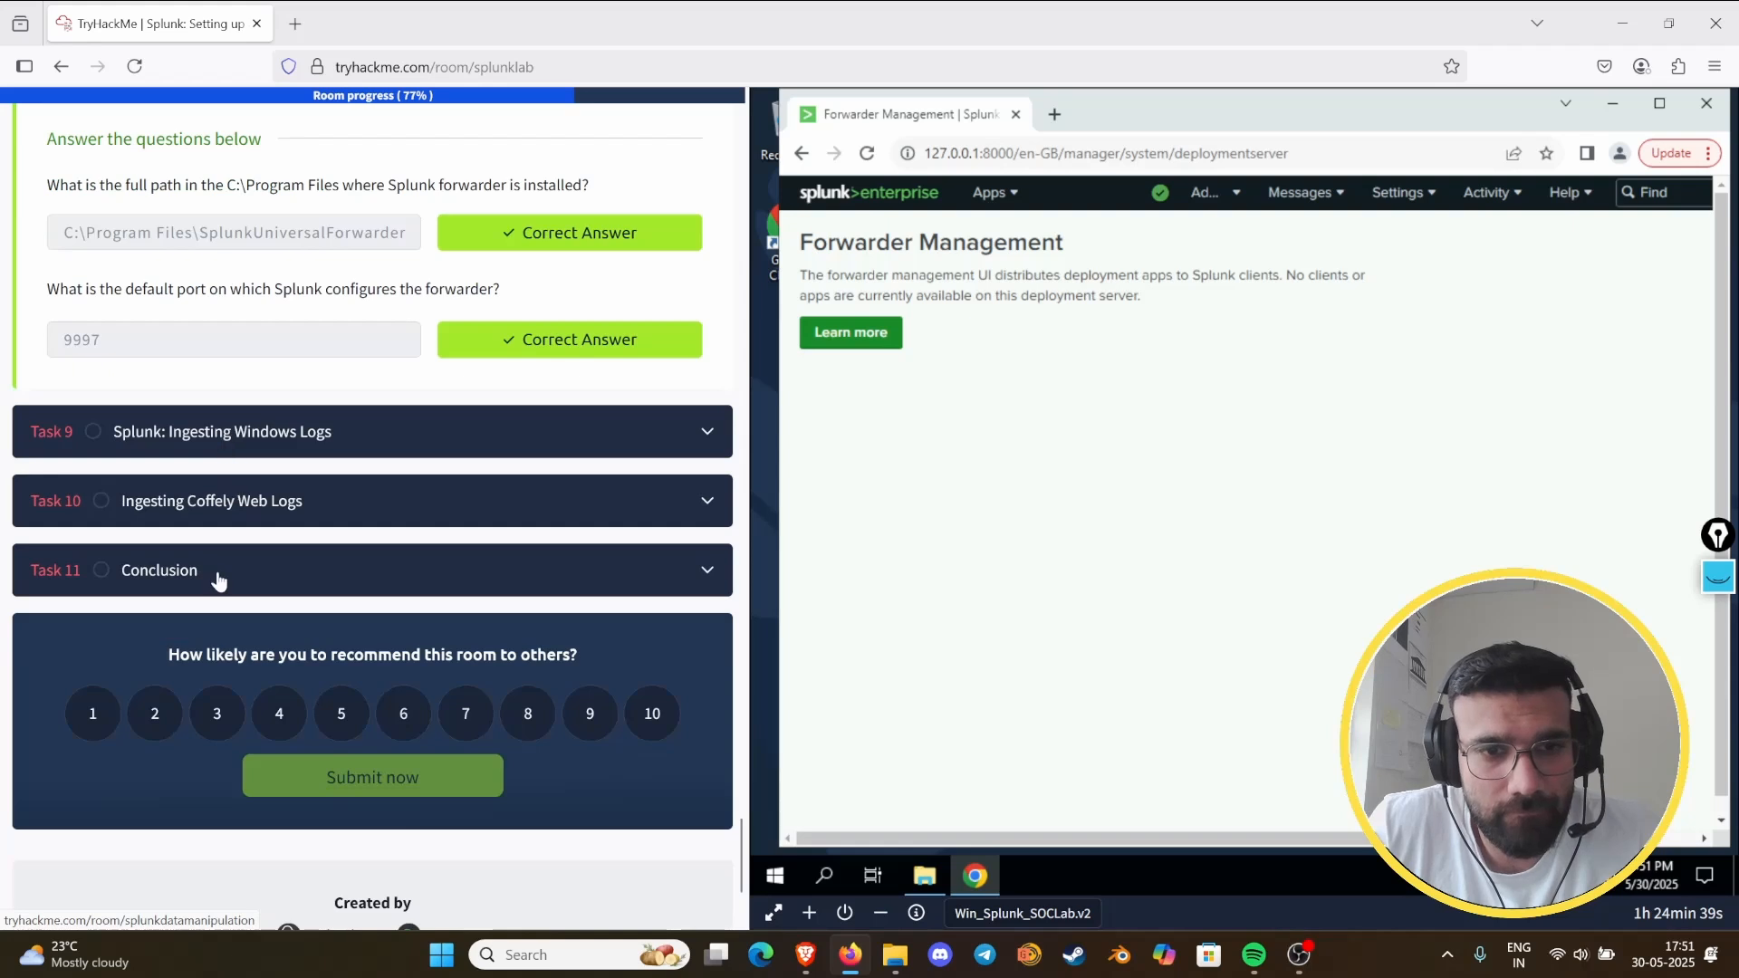
scroll(243, 473, "up", 8)
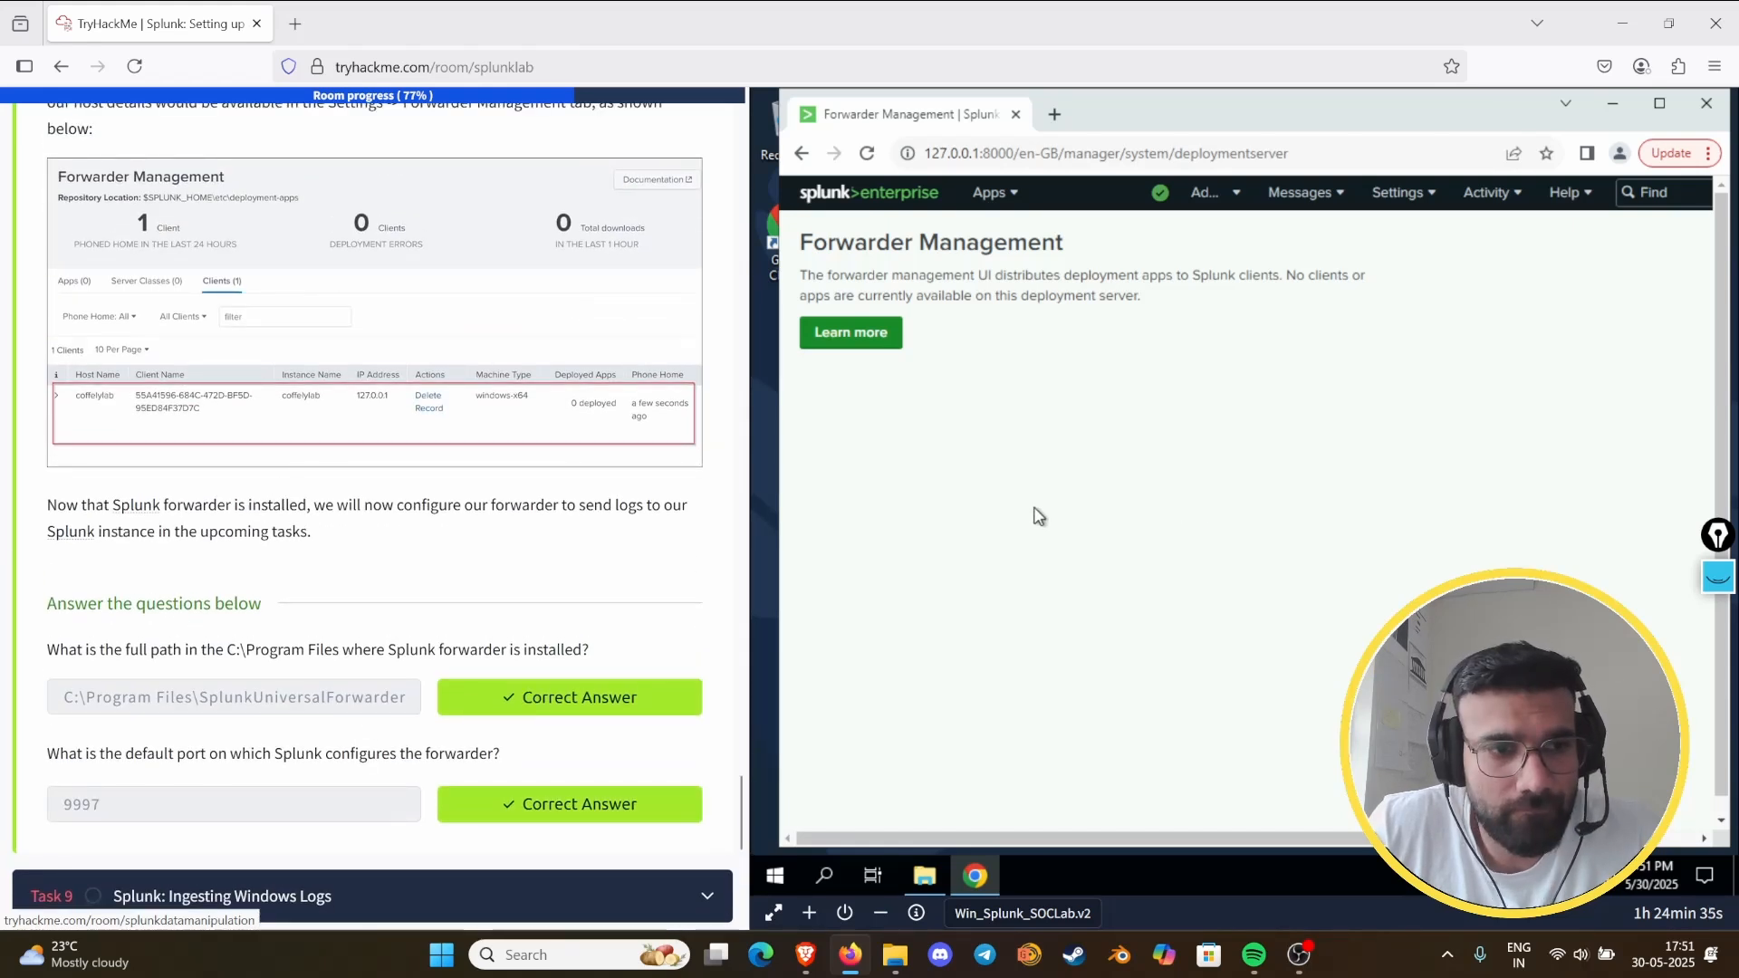
left_click(875, 332)
left_click(934, 129)
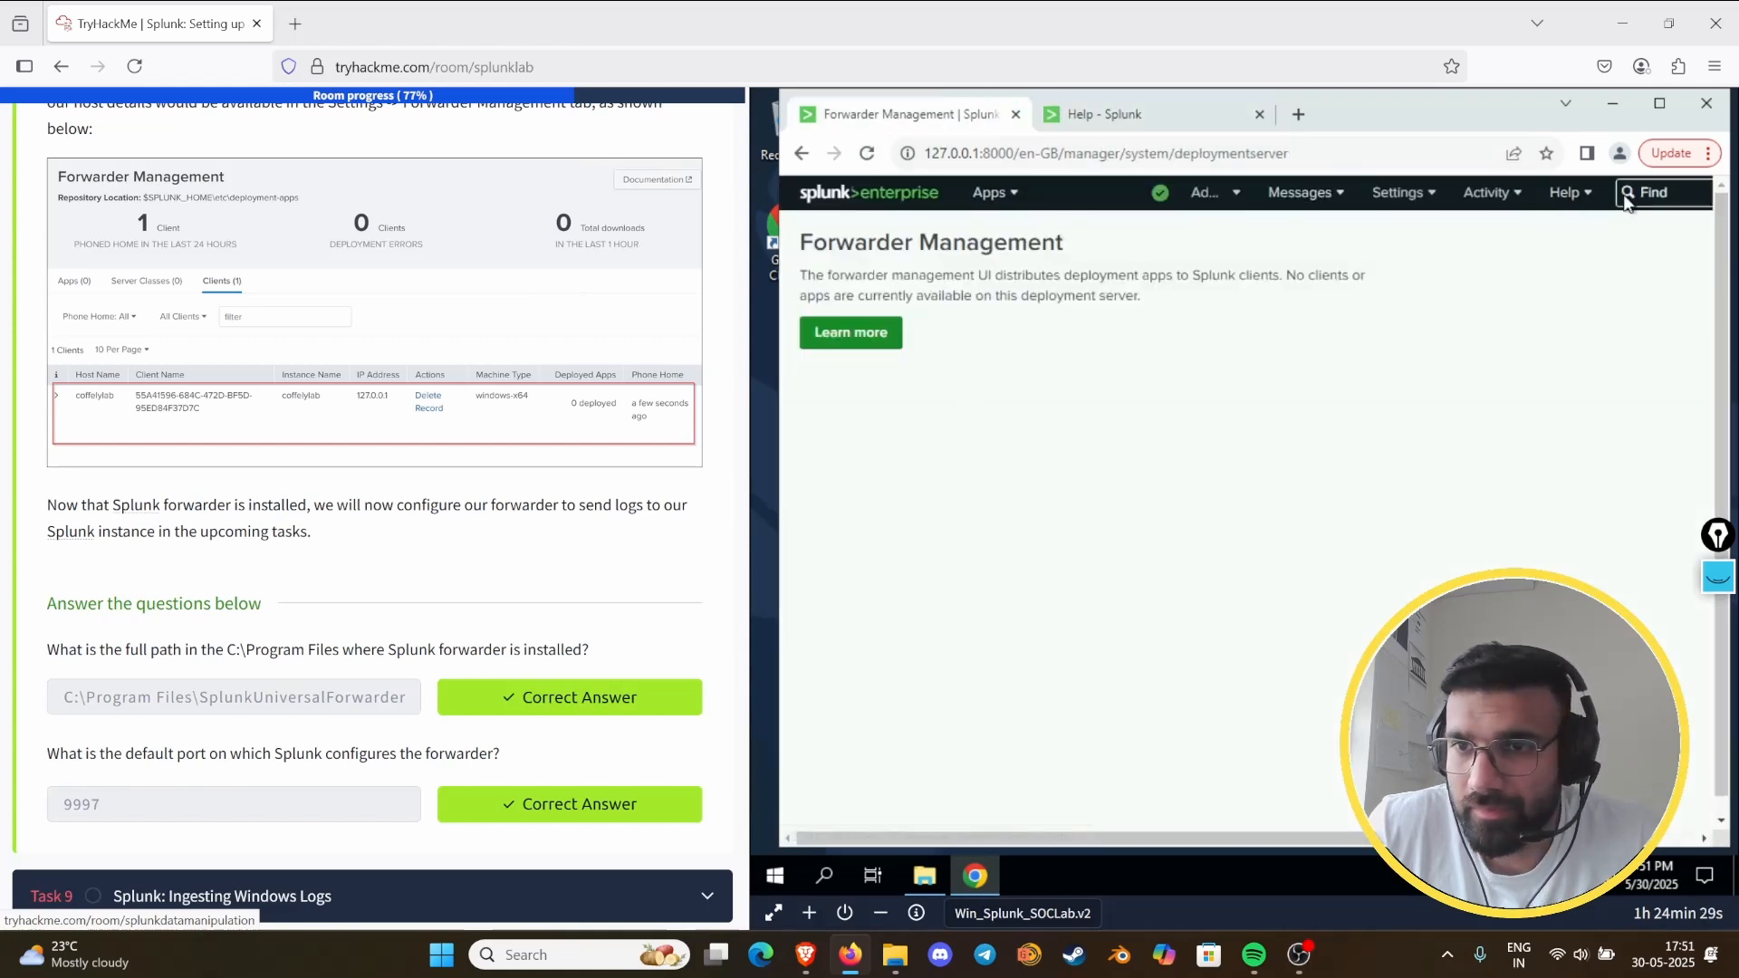
- Open Splunk's Forwarding and receiving page and check its options and the settings list for the missing forwarder client
left_click(1190, 201)
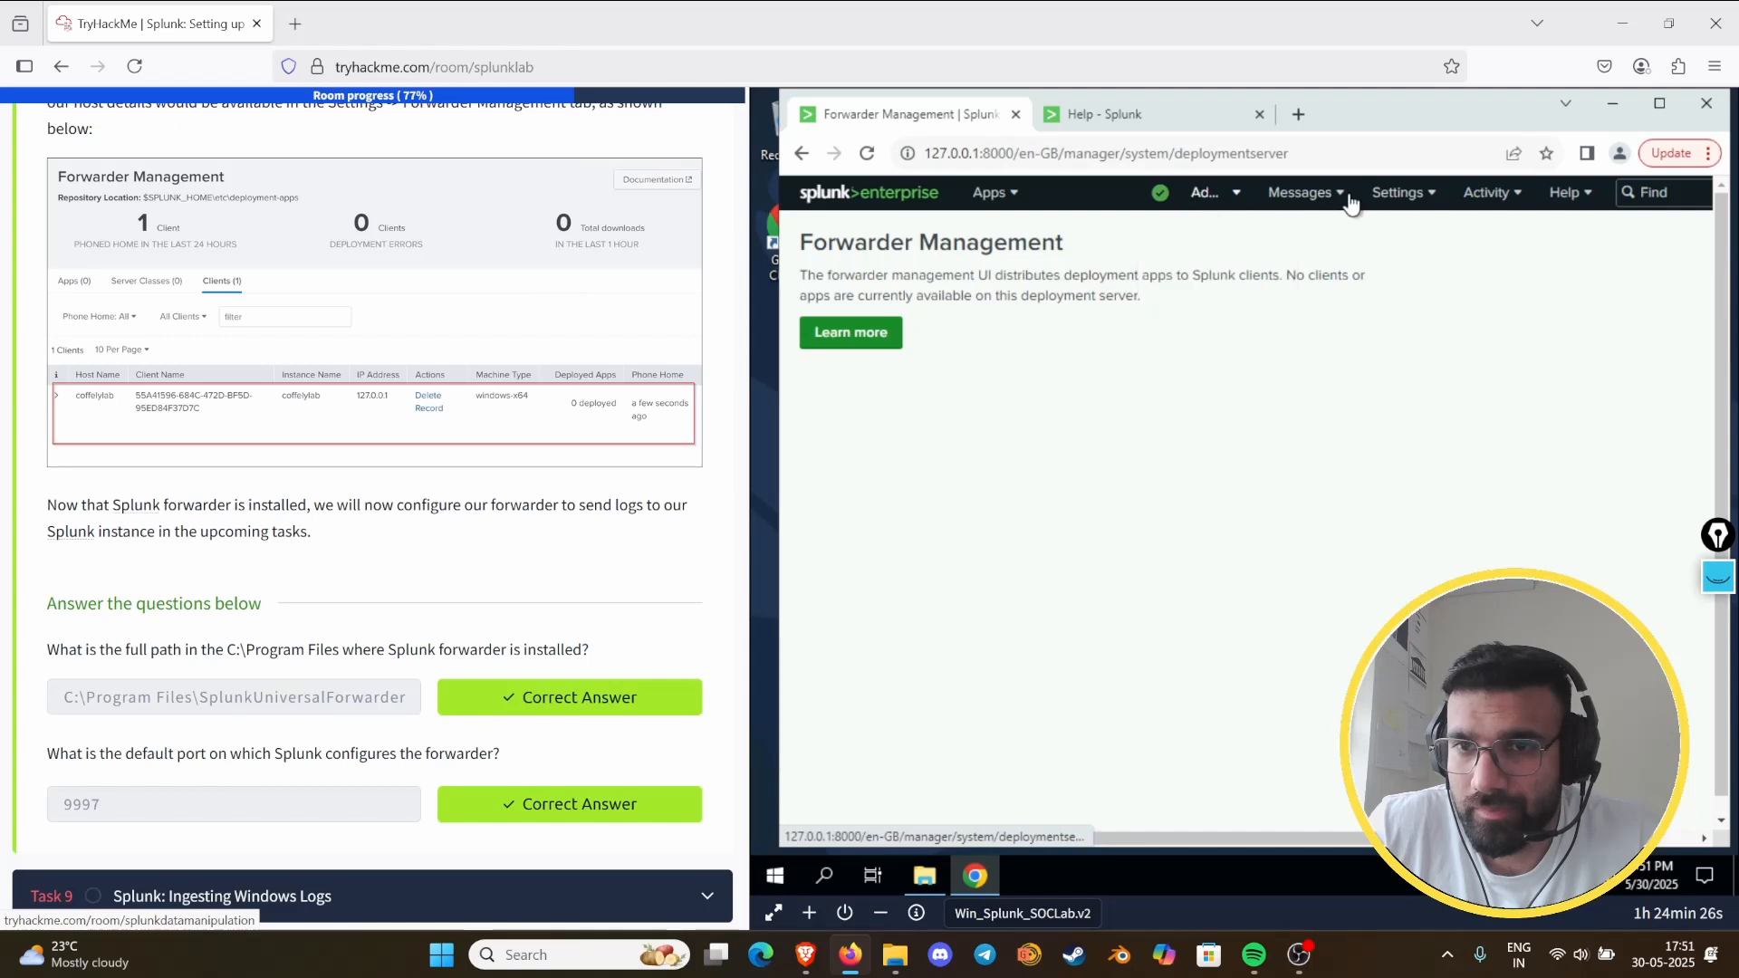
left_click(1399, 192)
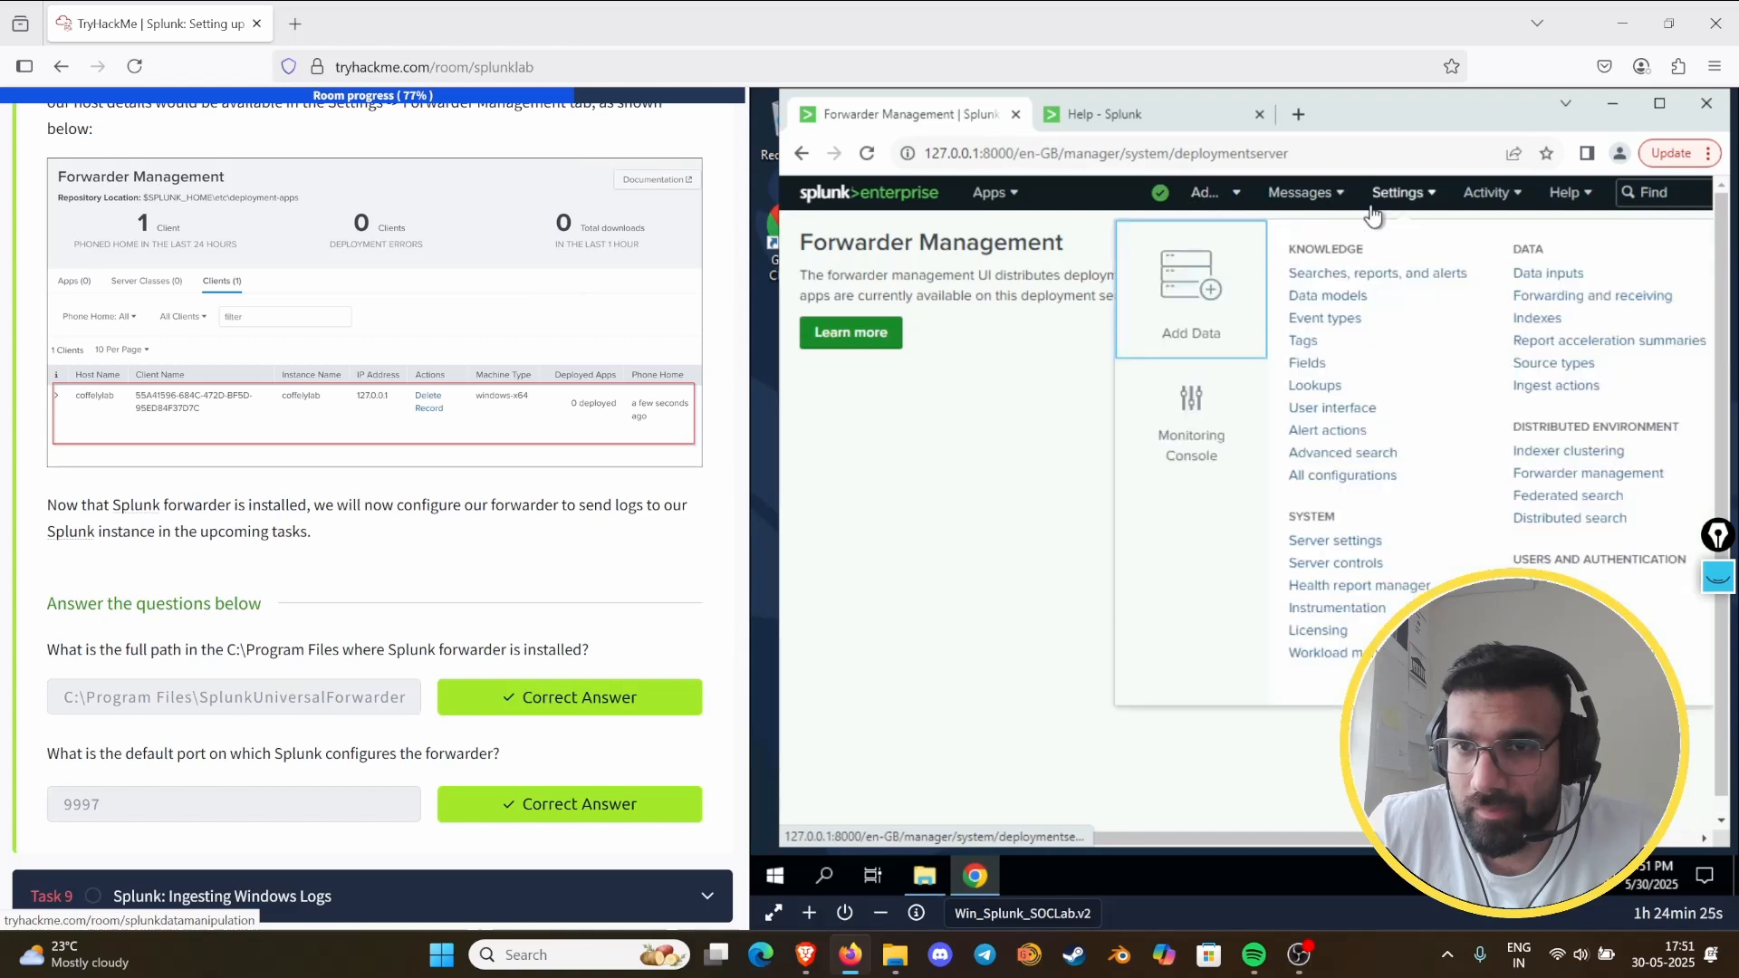
left_click(1545, 299)
scroll(308, 368, "up", 3)
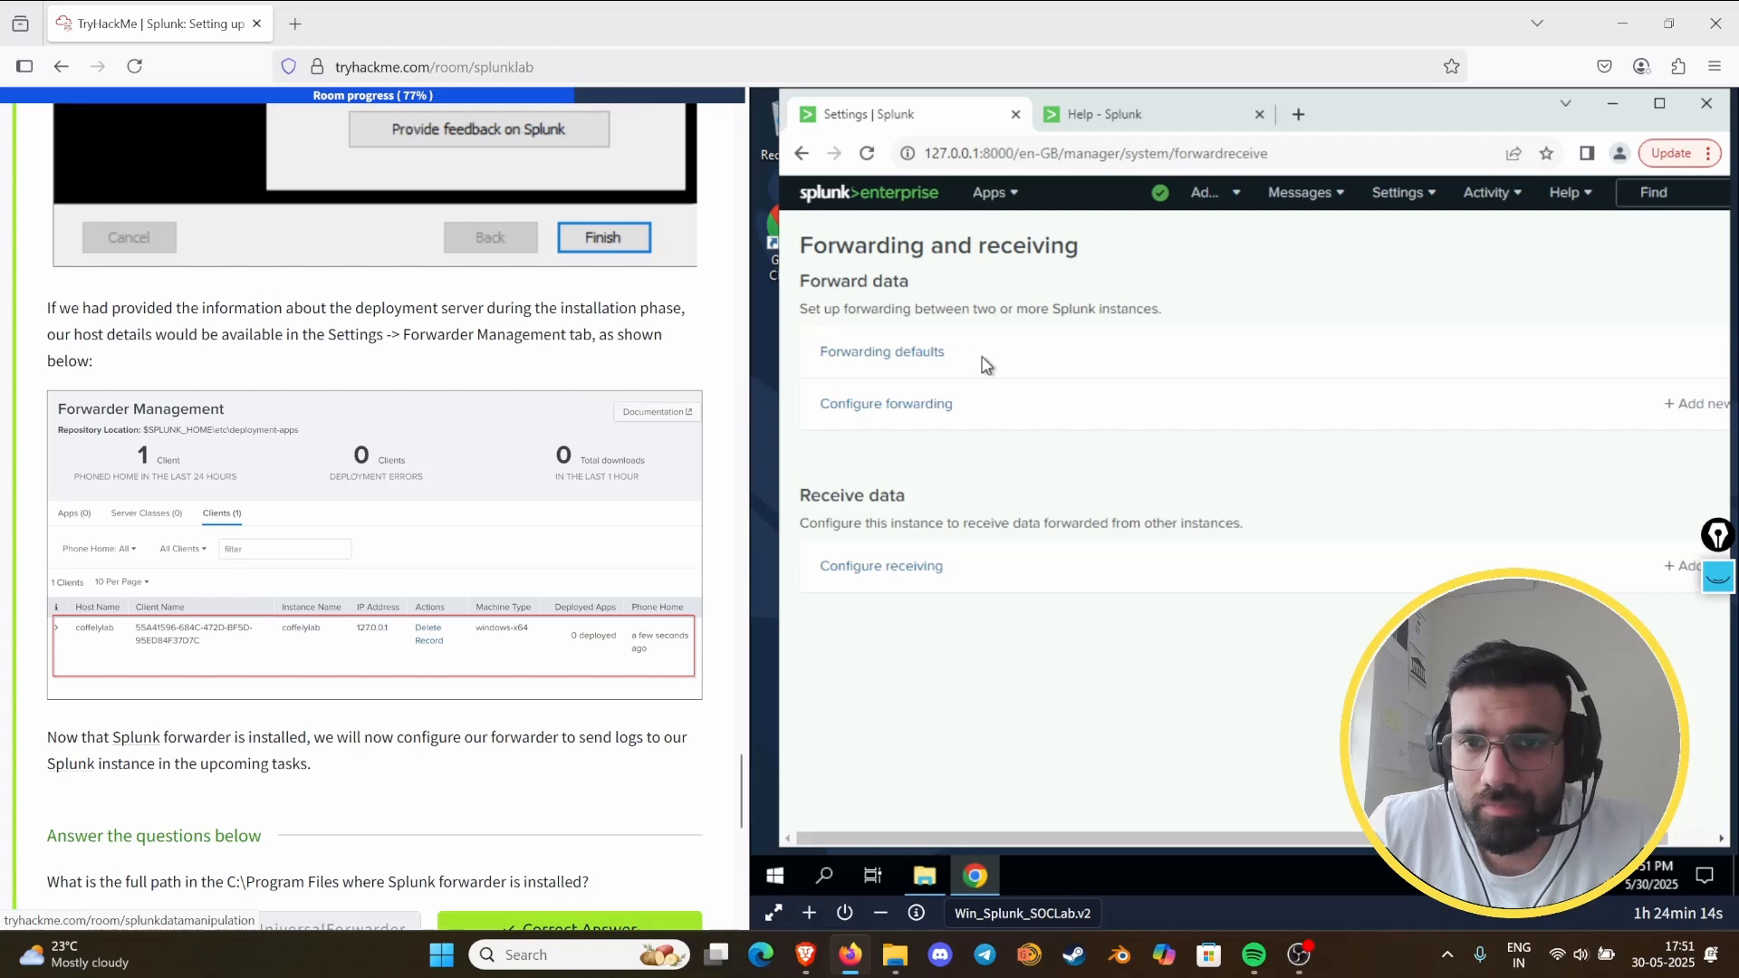
left_click(1404, 195)
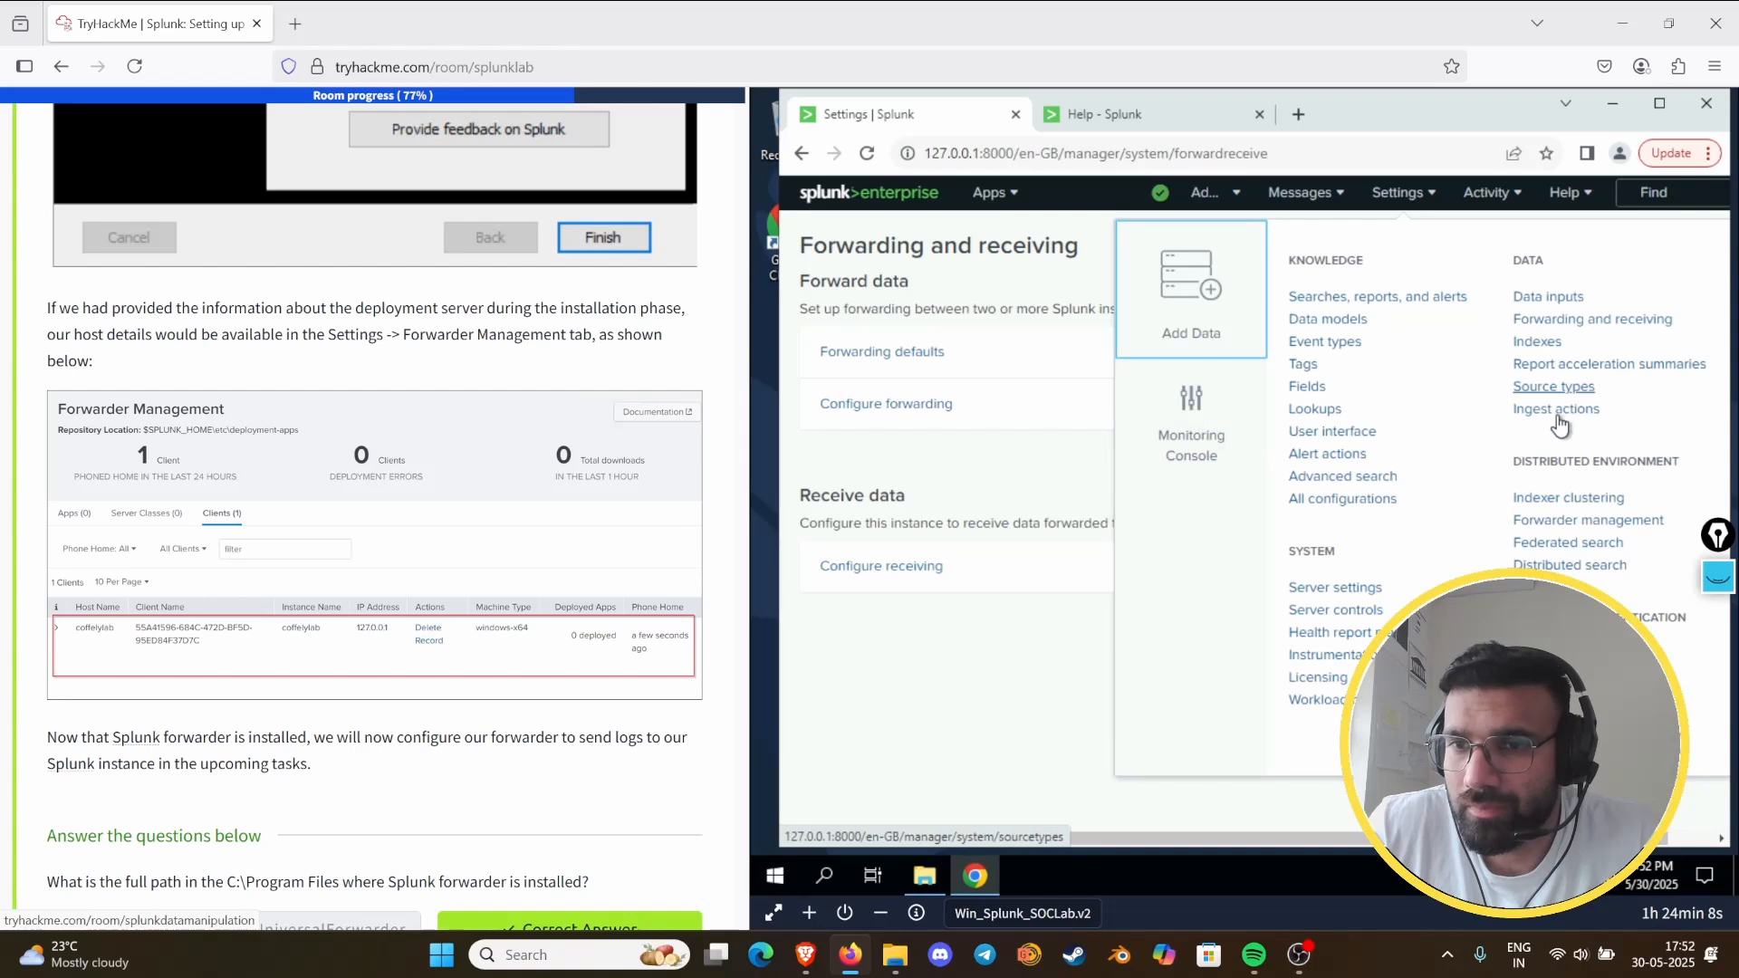
left_click(1545, 339)
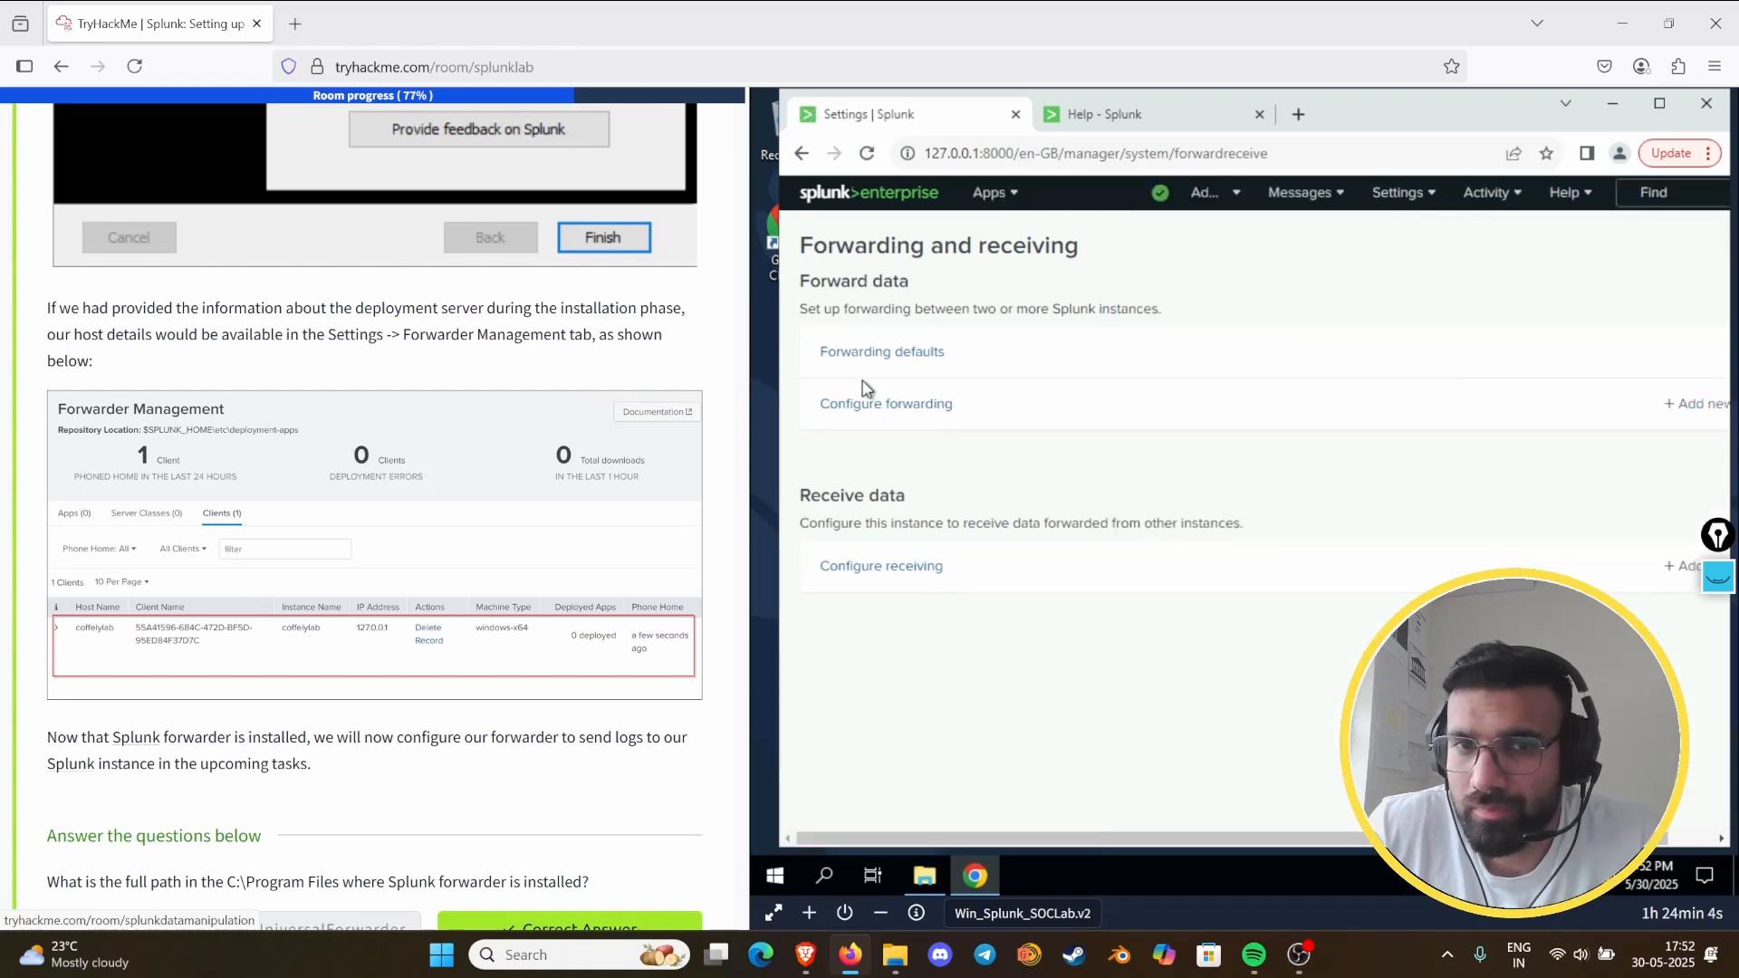
- Recheck Forwarder Management for the forwarder client and return to the Forwarding and receiving page
left_click(1408, 193)
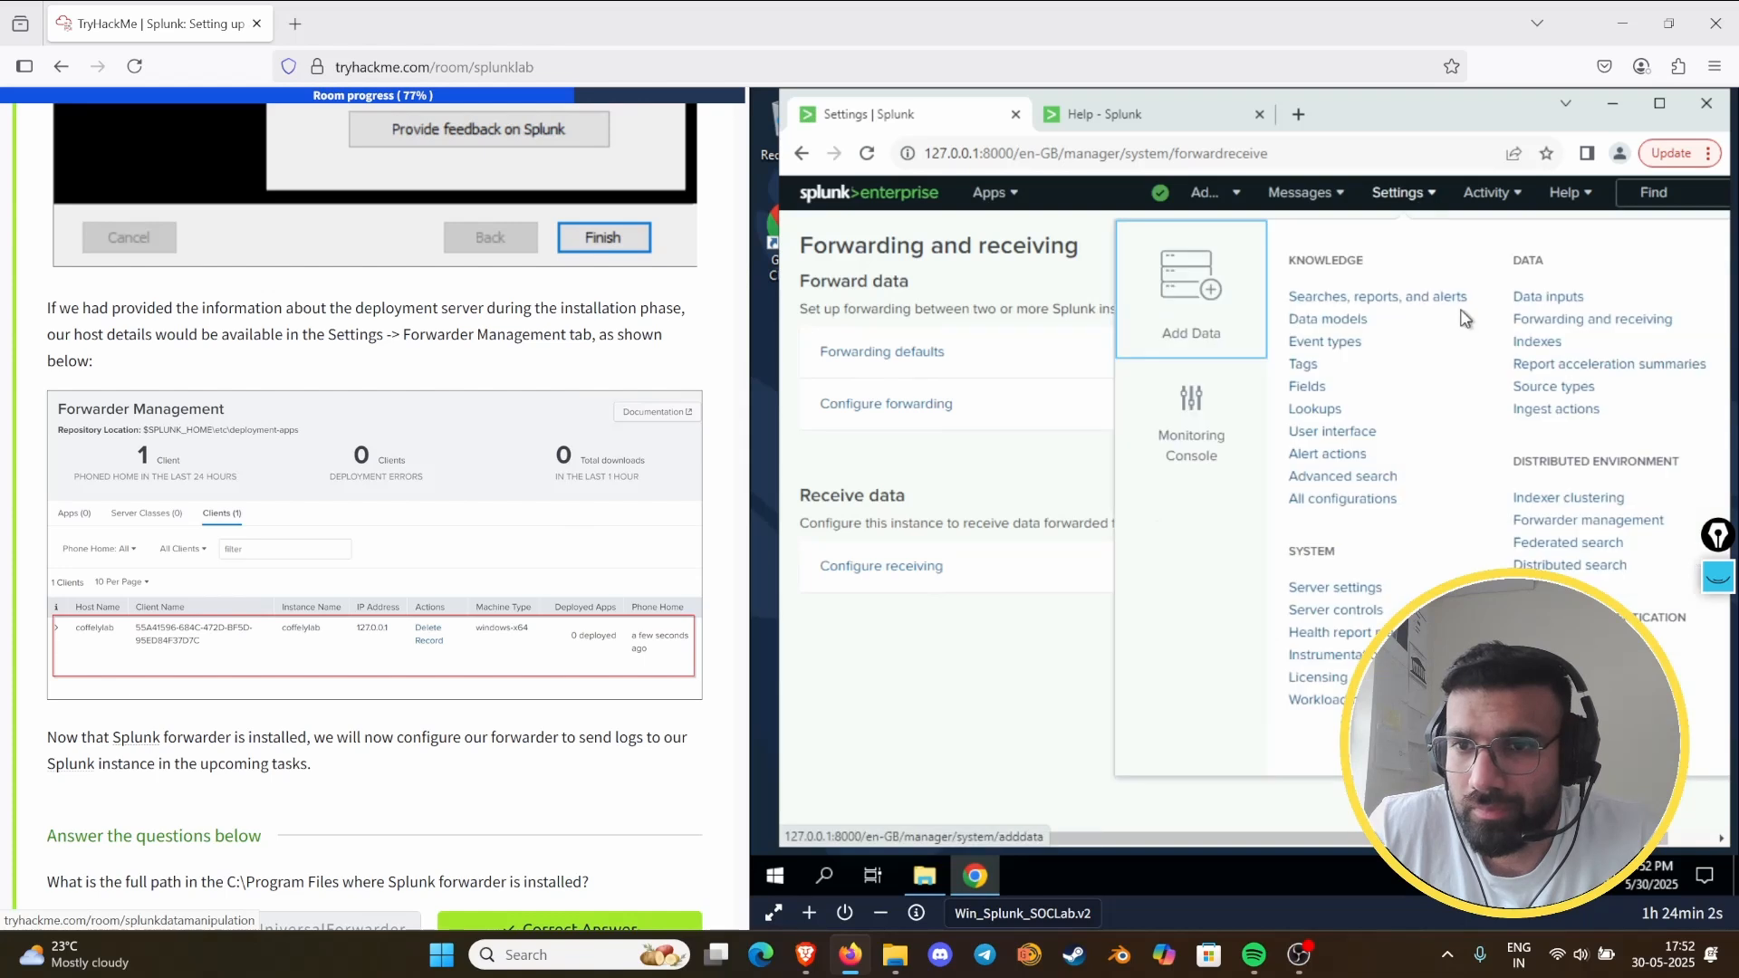
left_click(1567, 520)
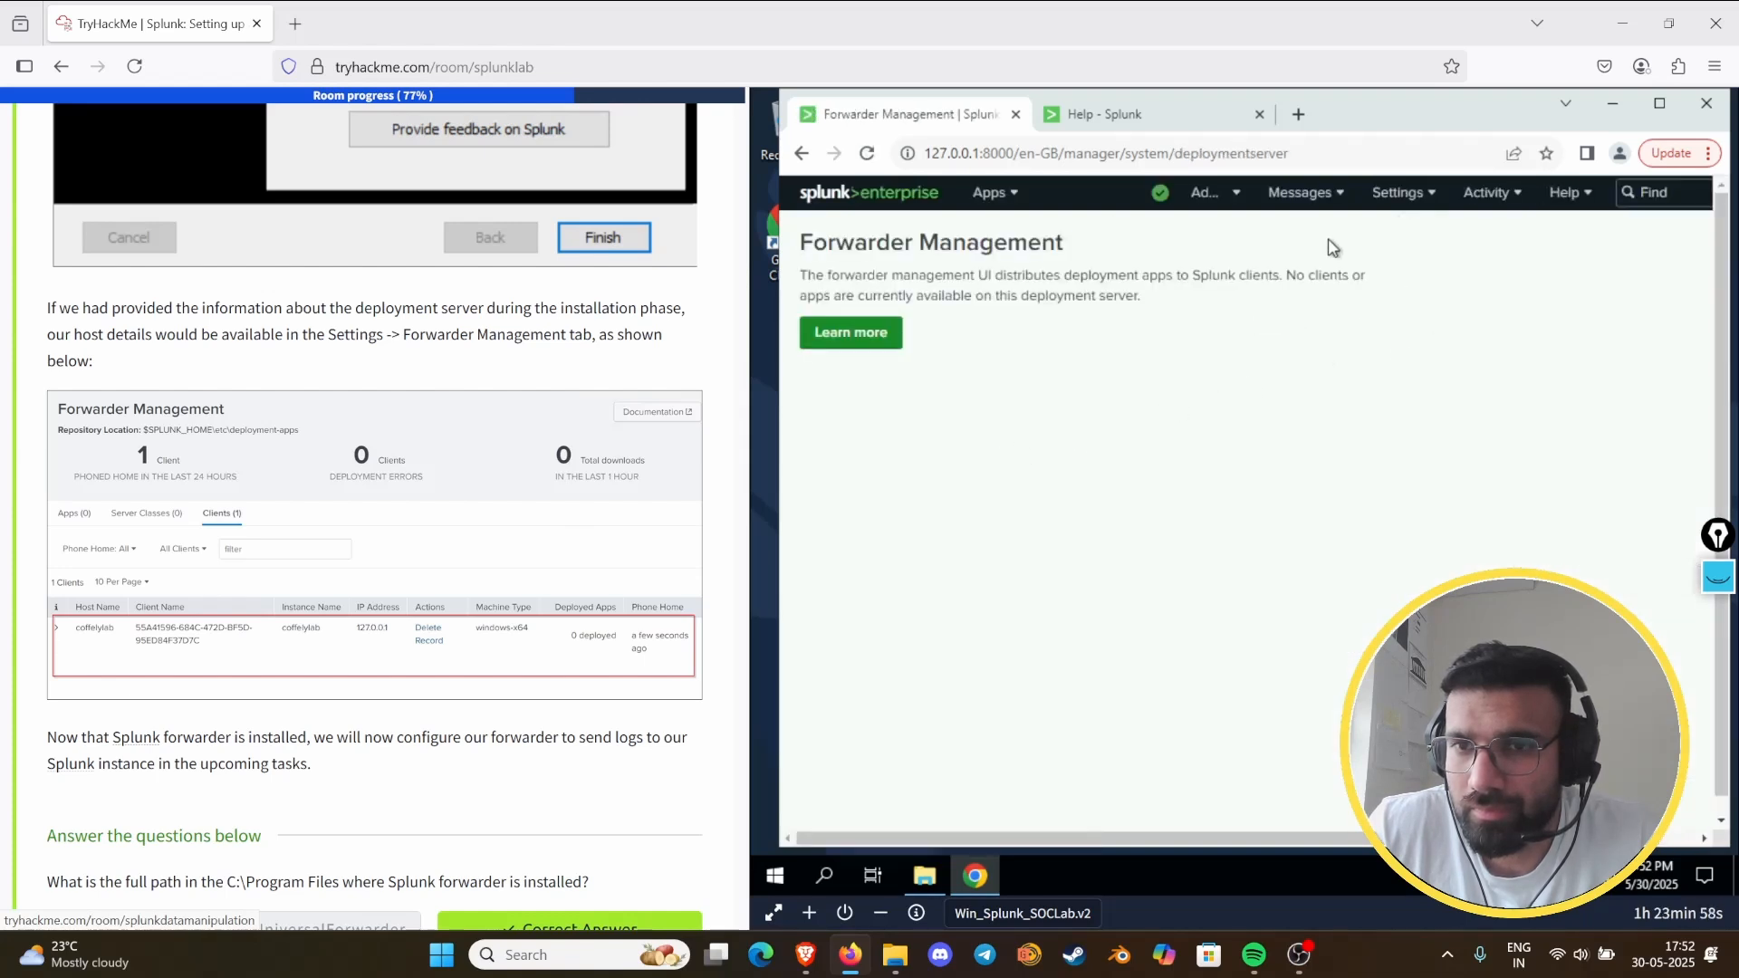
left_click(1399, 193)
left_click(1549, 300)
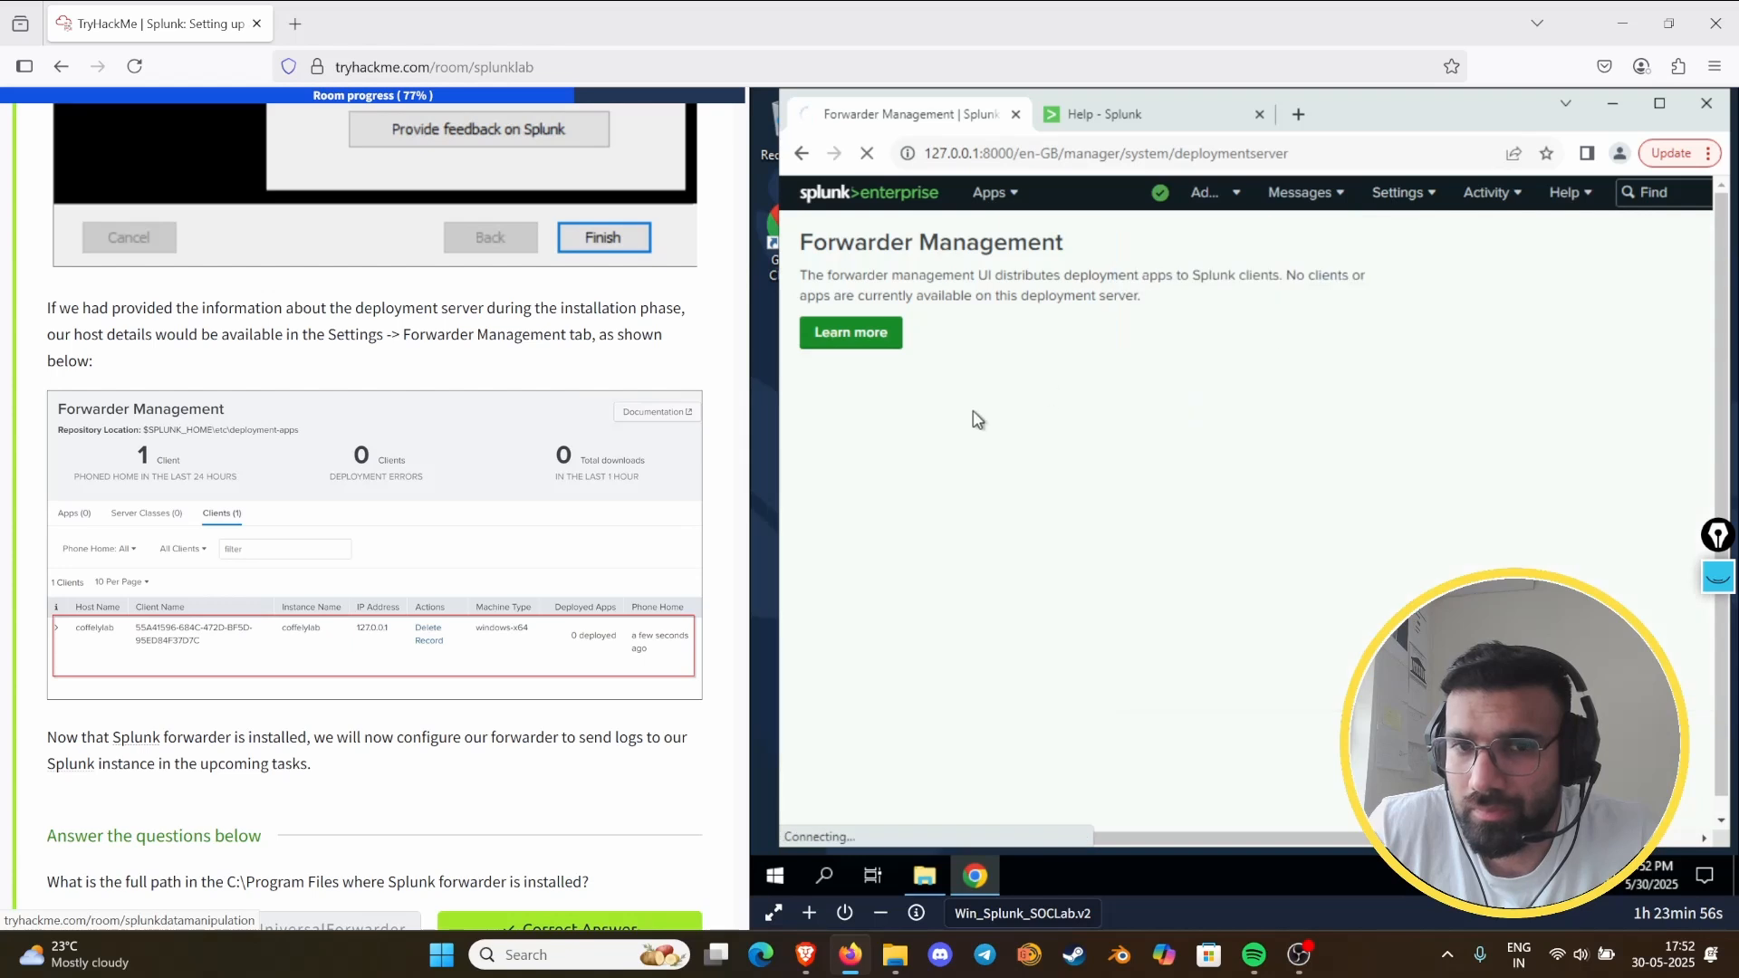
scroll(507, 366, "up", 3)
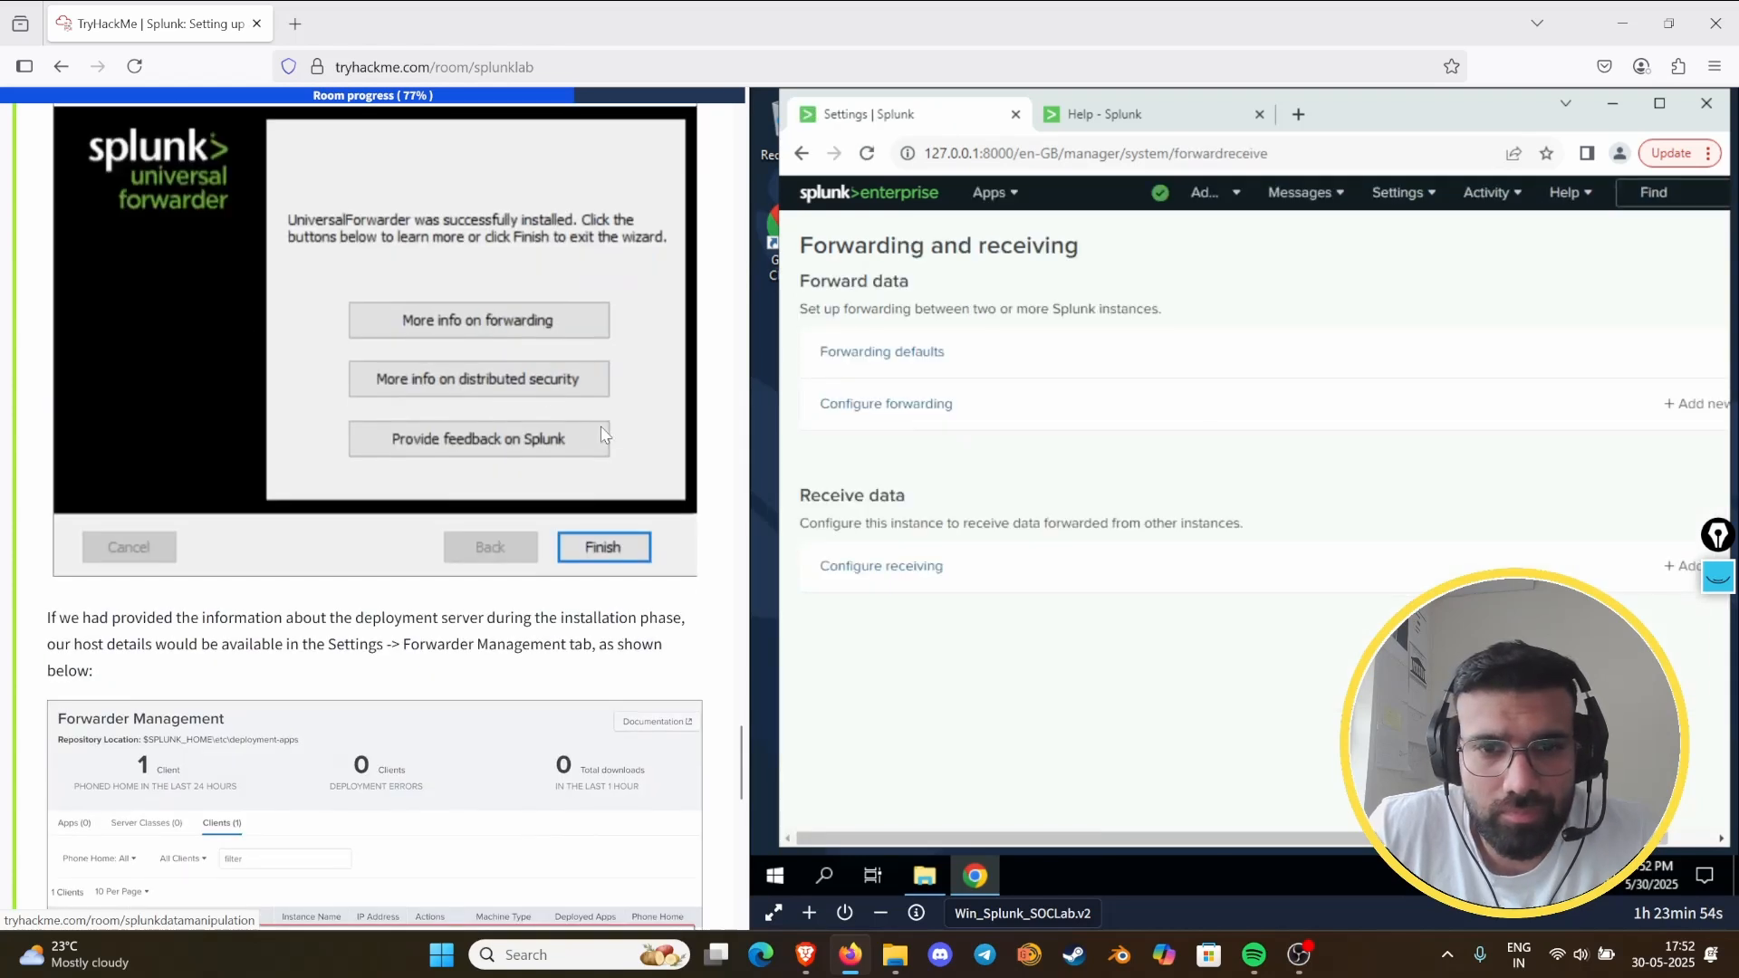
- Add a new forwarding host under Configure forwarding with the address 127.0.0.1:9997 and save it
left_click(885, 406)
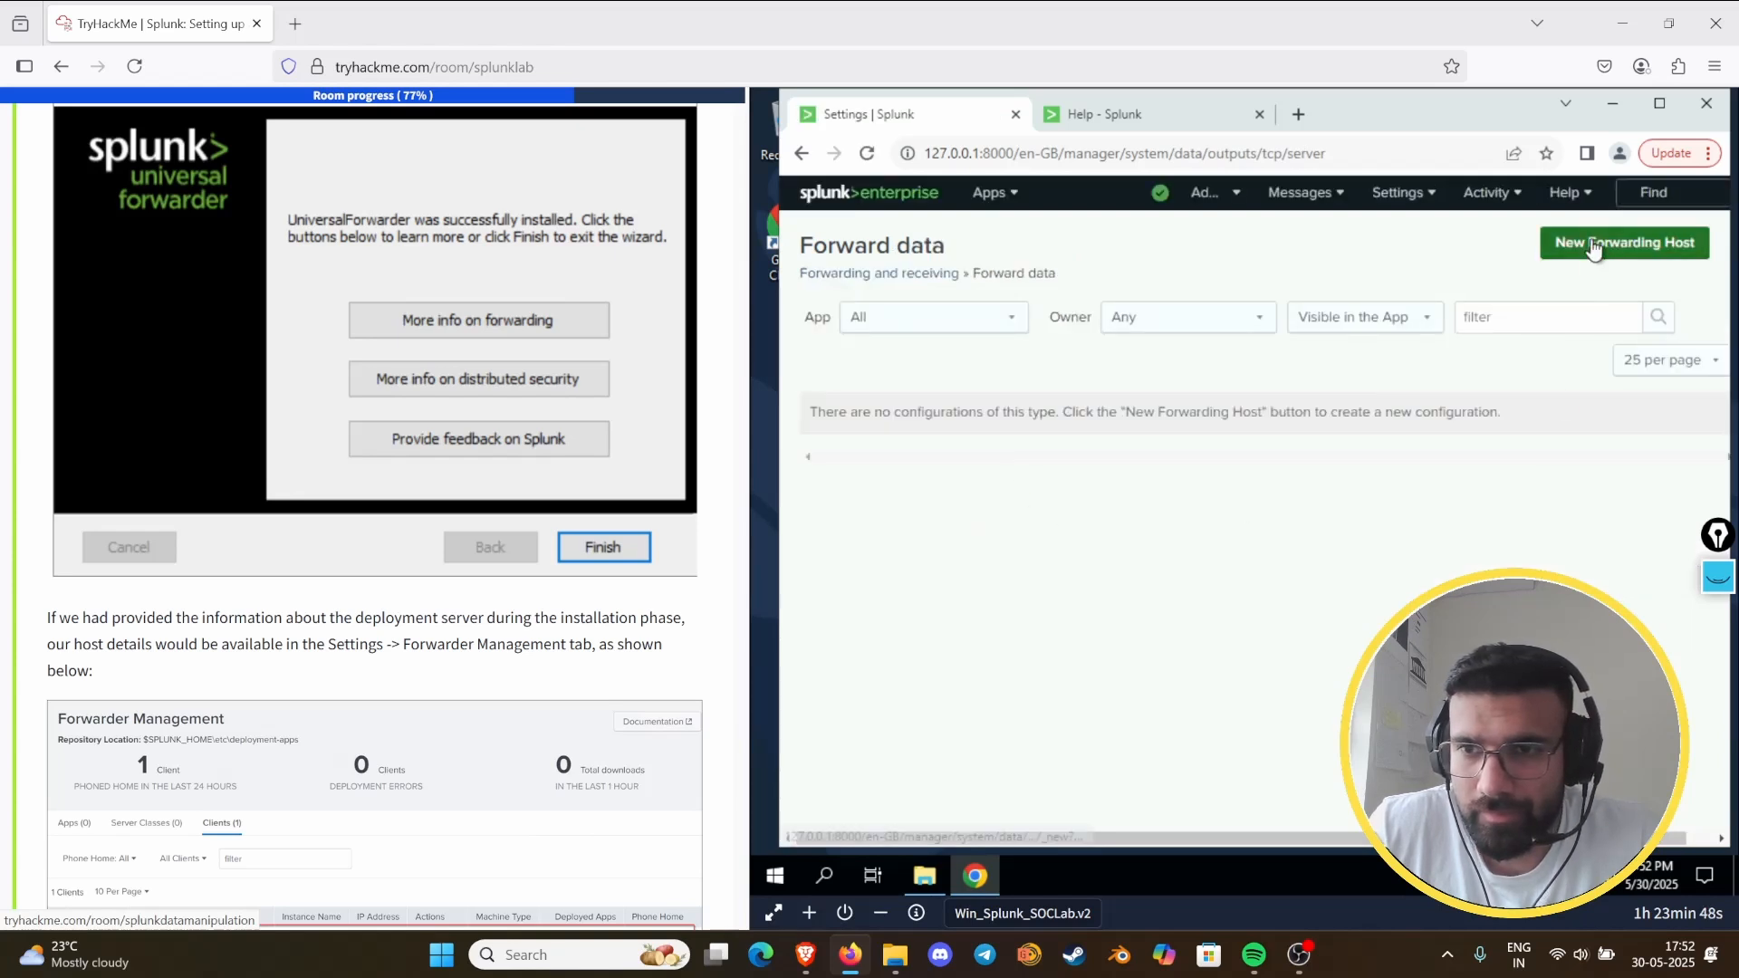
left_click(1591, 241)
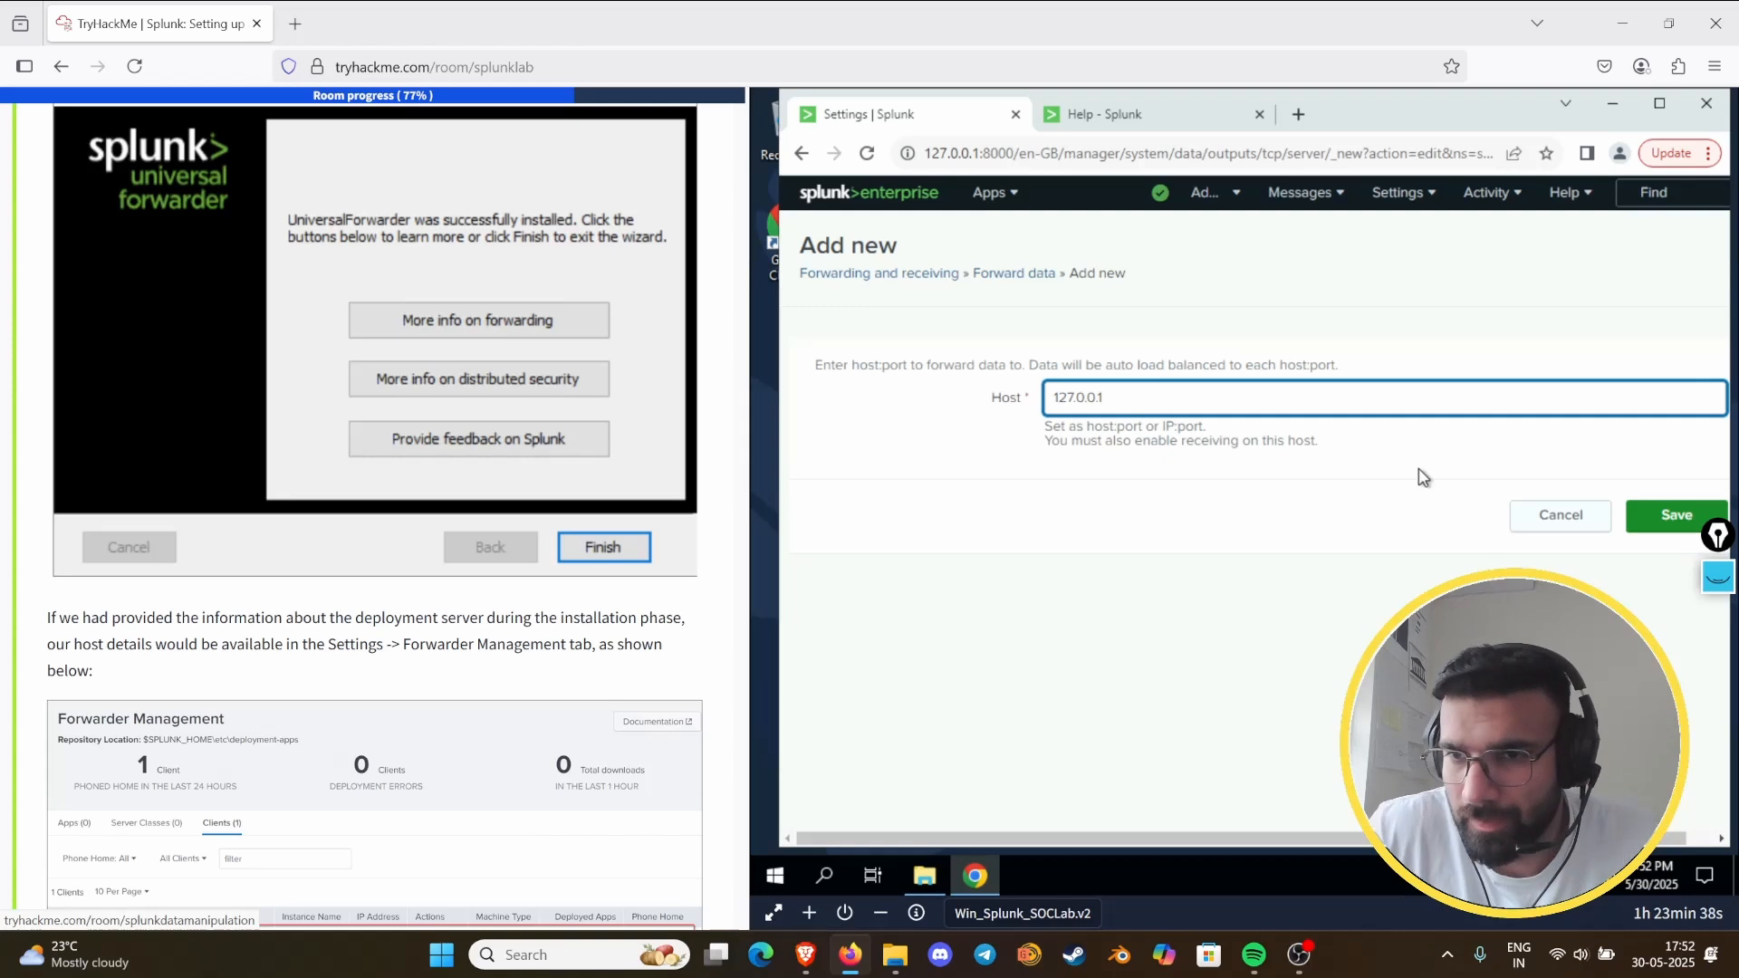
left_click(1664, 520)
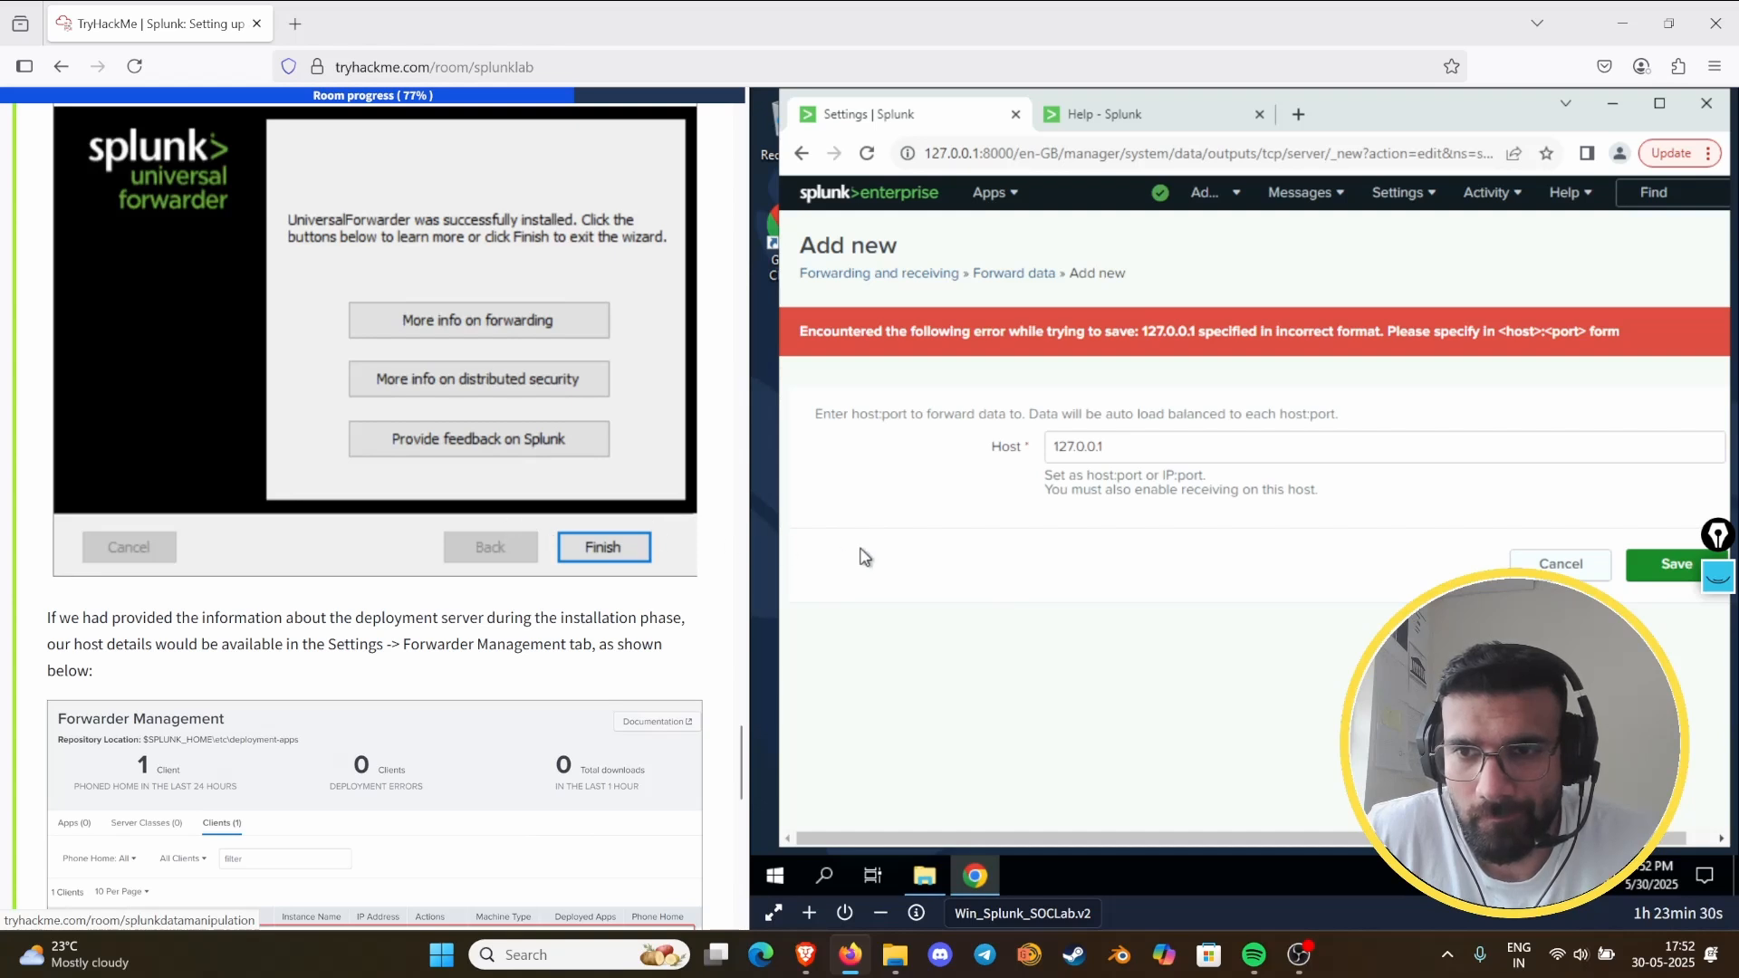
left_click(1150, 445)
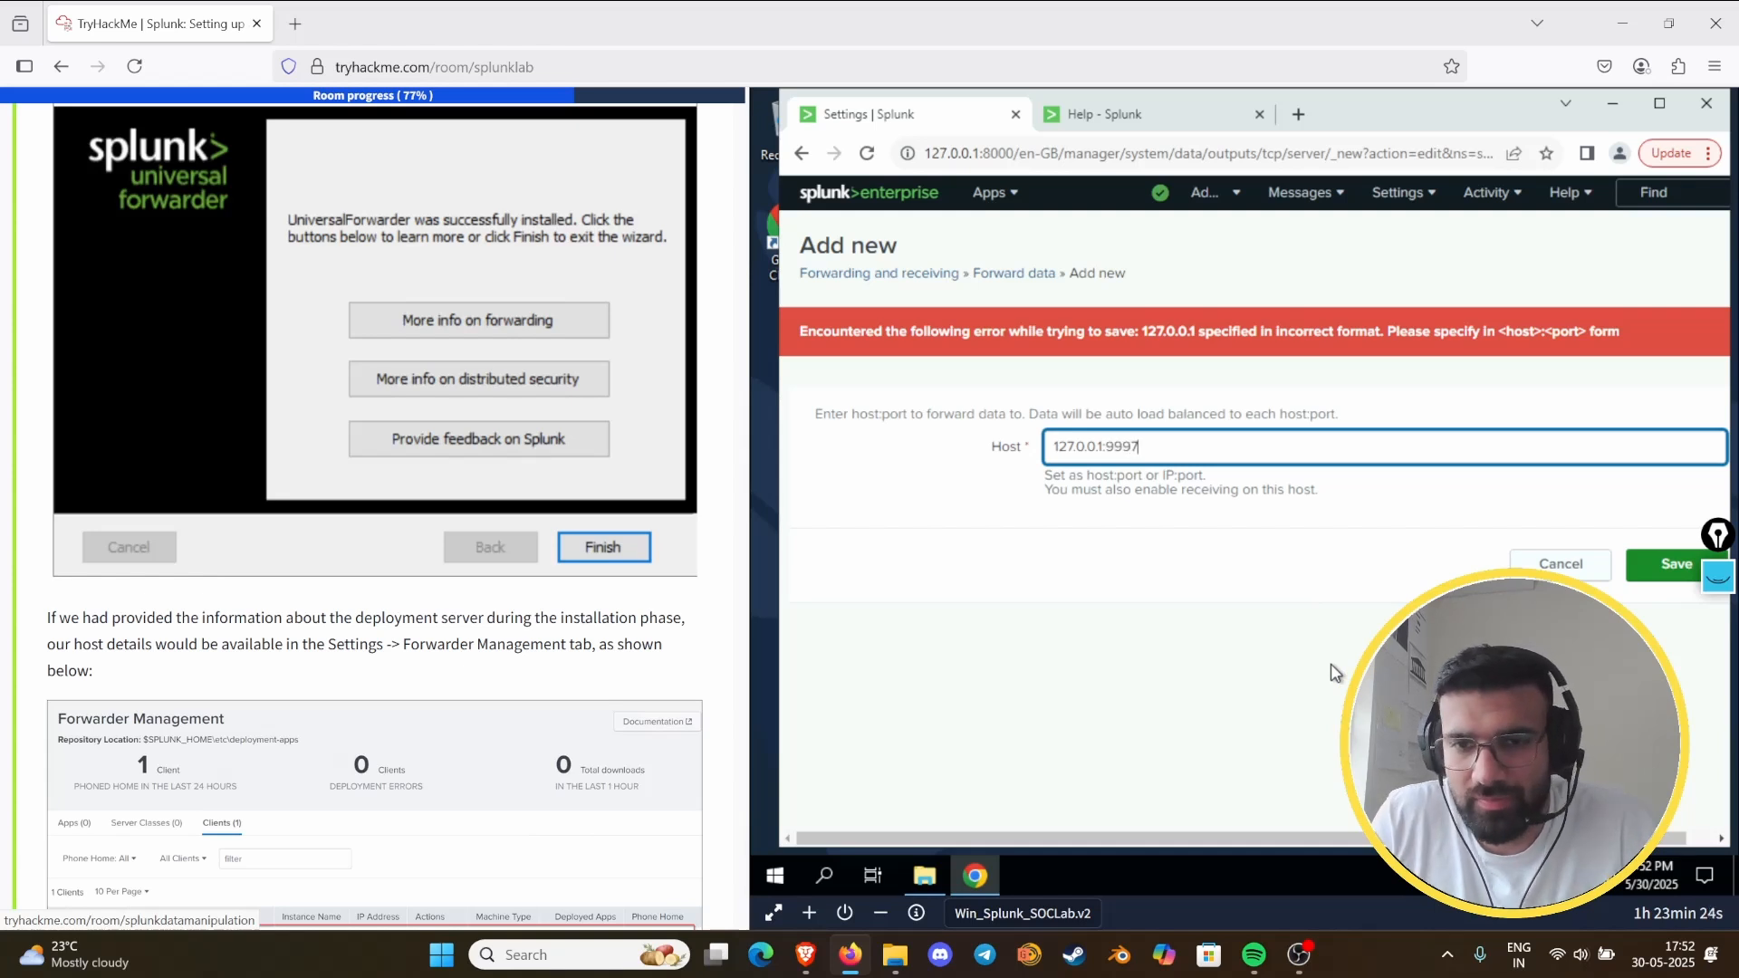
type(":9997")
left_click(1677, 565)
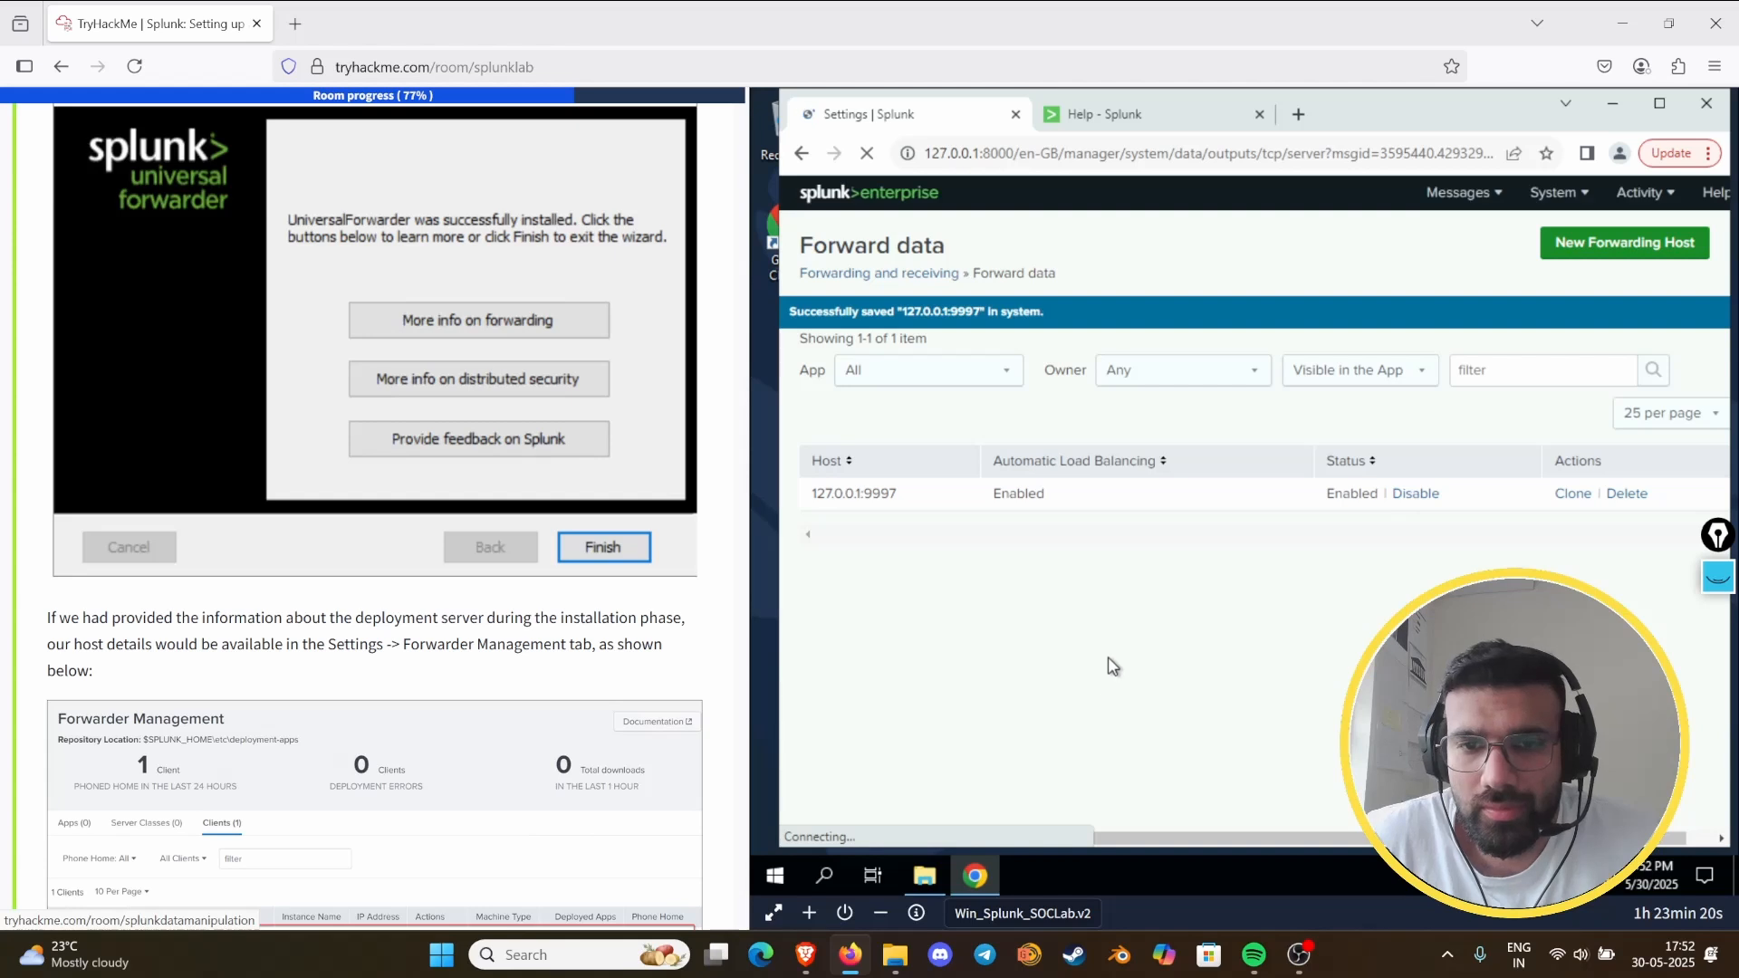
- Review the guide's finished forwarder installation, Forwarder Management example and the answered questions on install path and default port
scroll(584, 665, "down", 7)
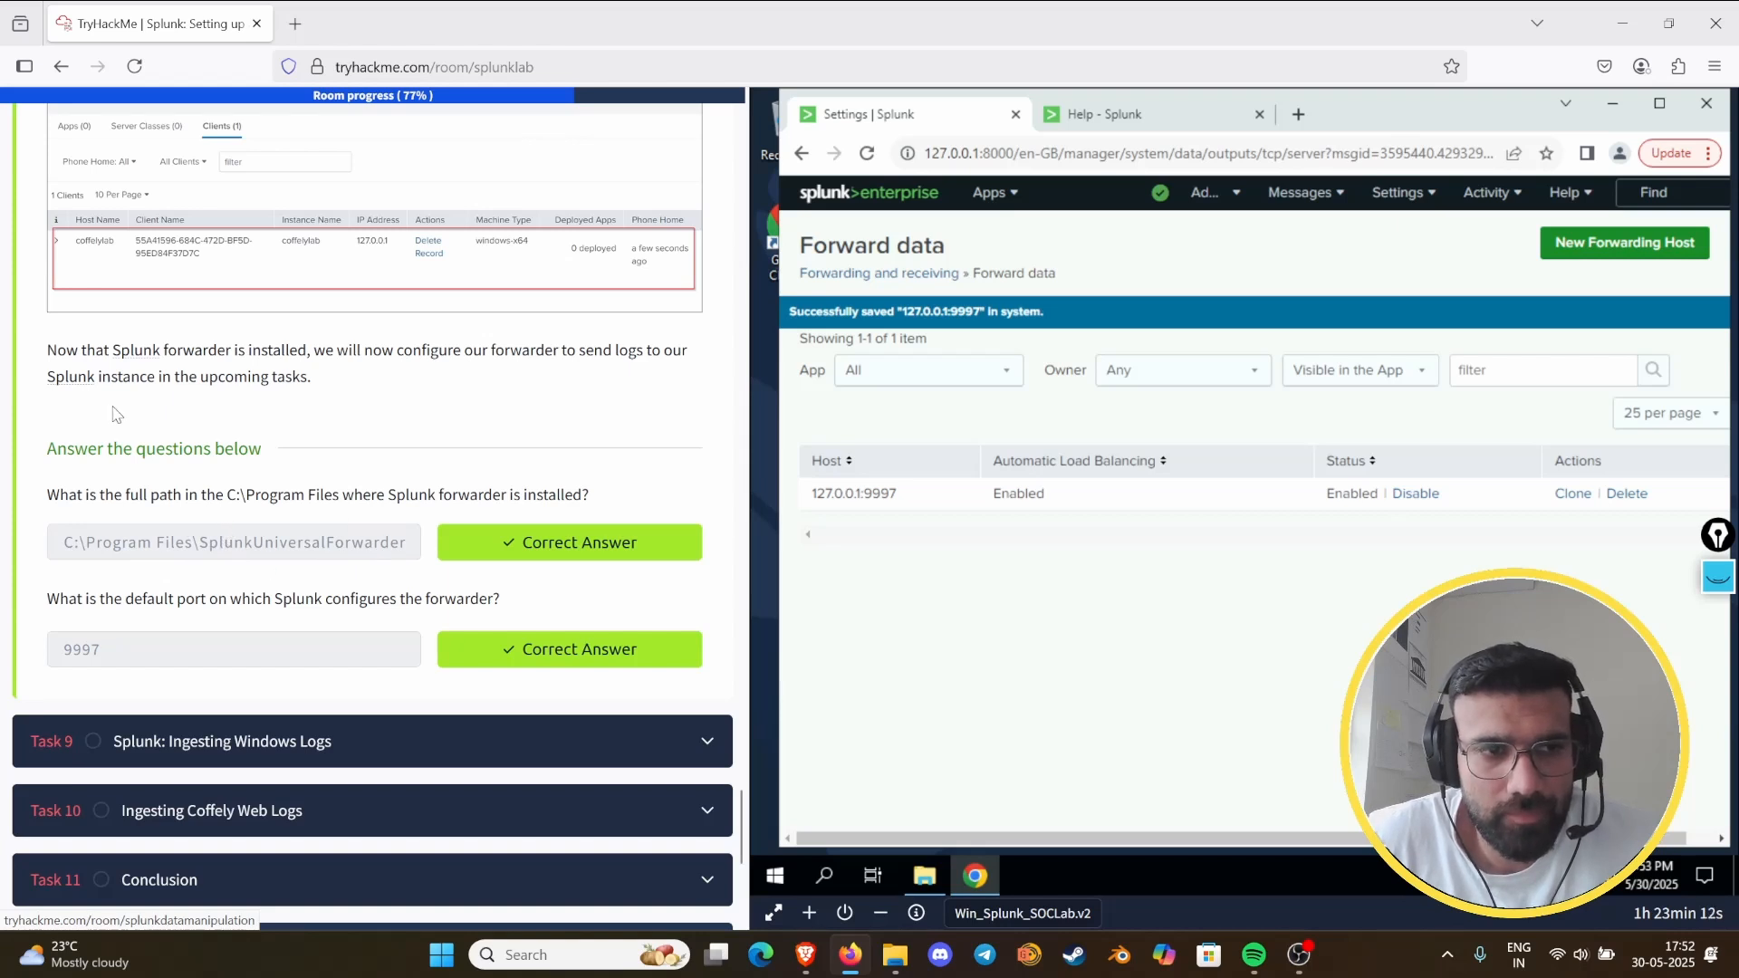
scroll(116, 415, "up", 1)
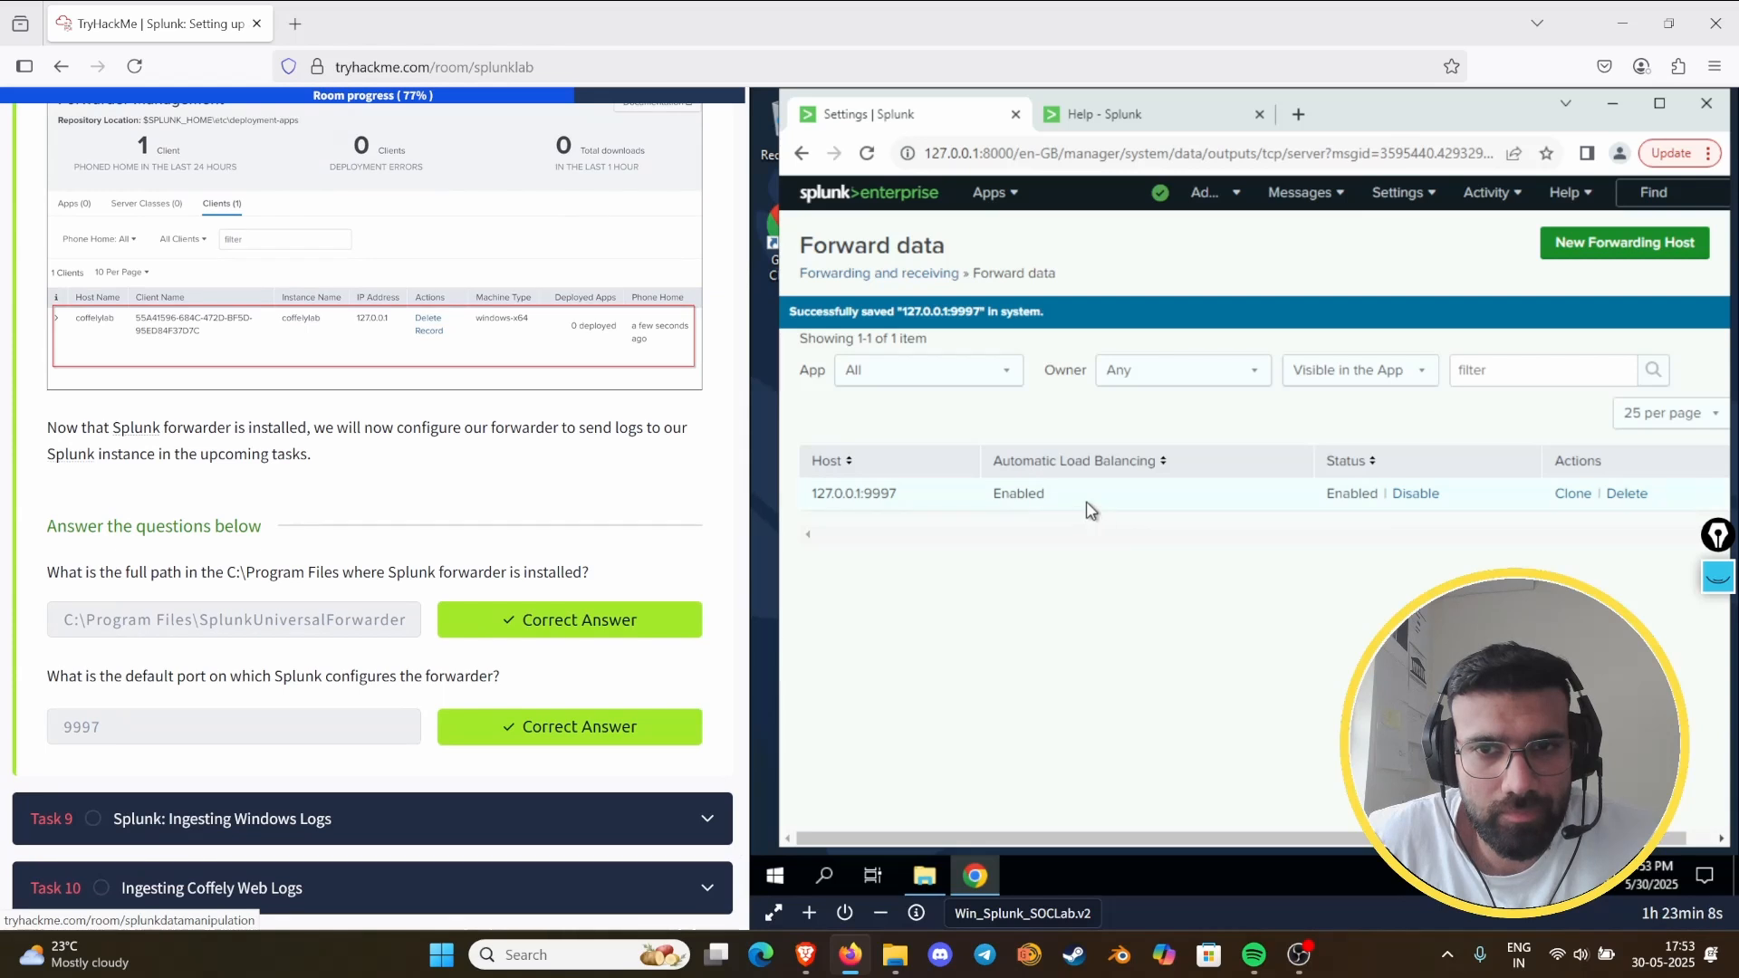
scroll(374, 369, "up", 6)
scroll(374, 368, "up", 8)
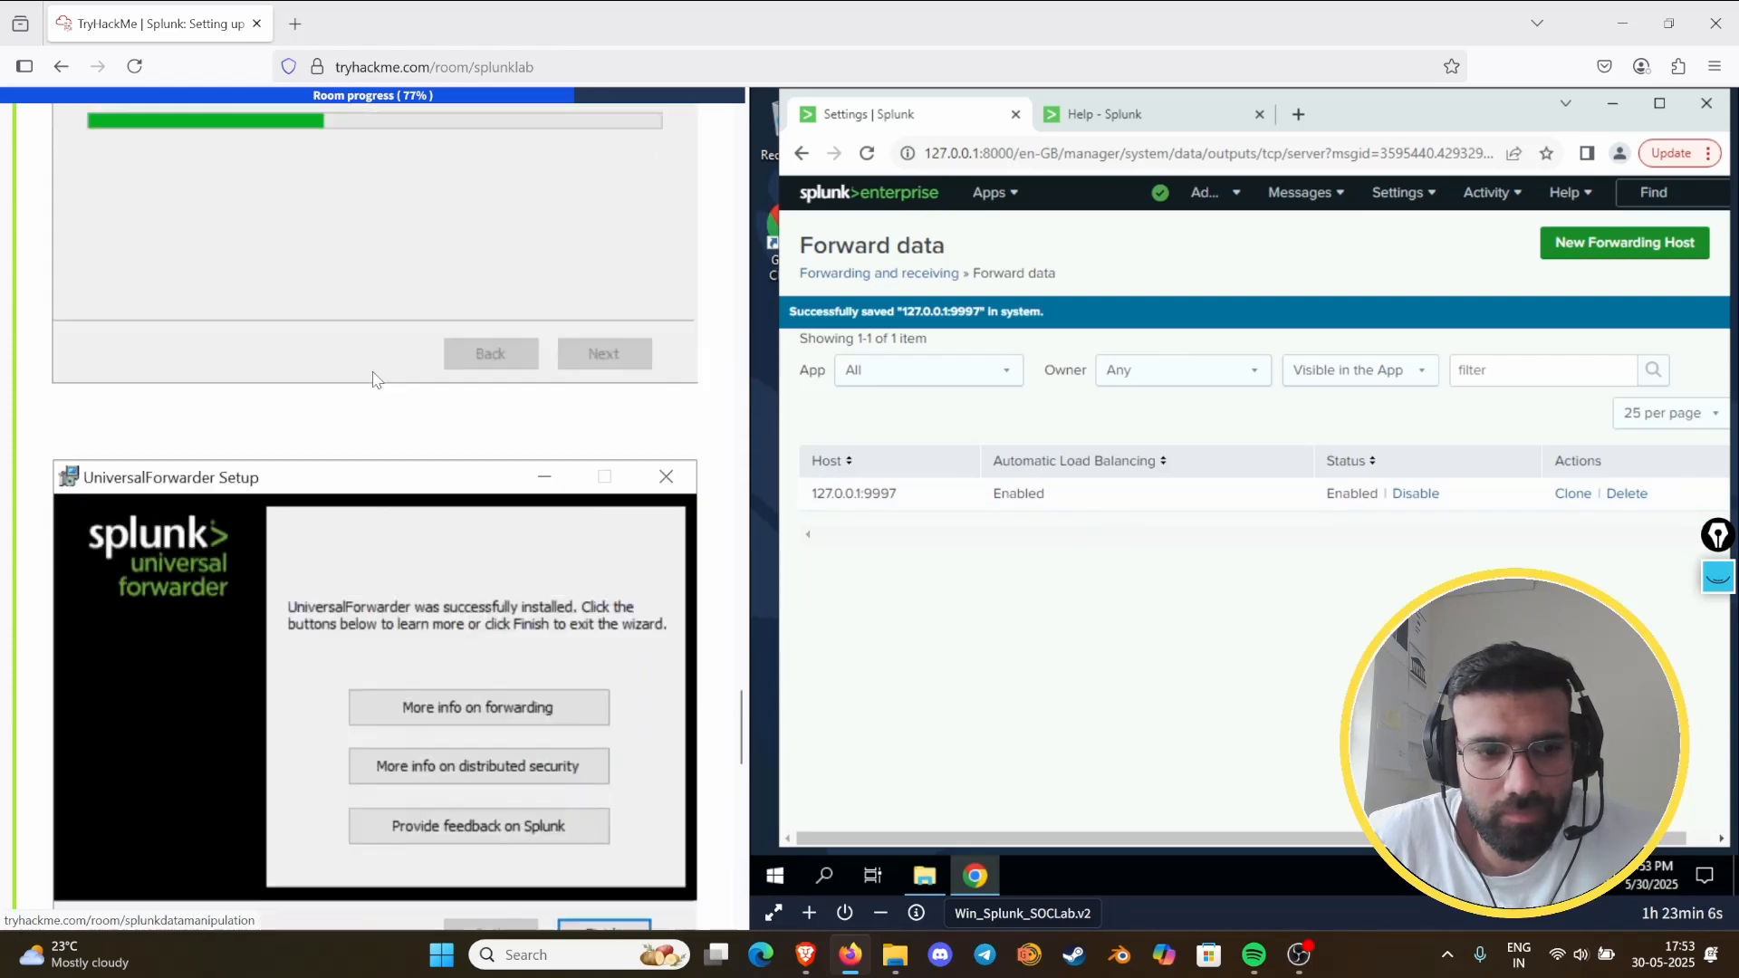
scroll(388, 376, "down", 10)
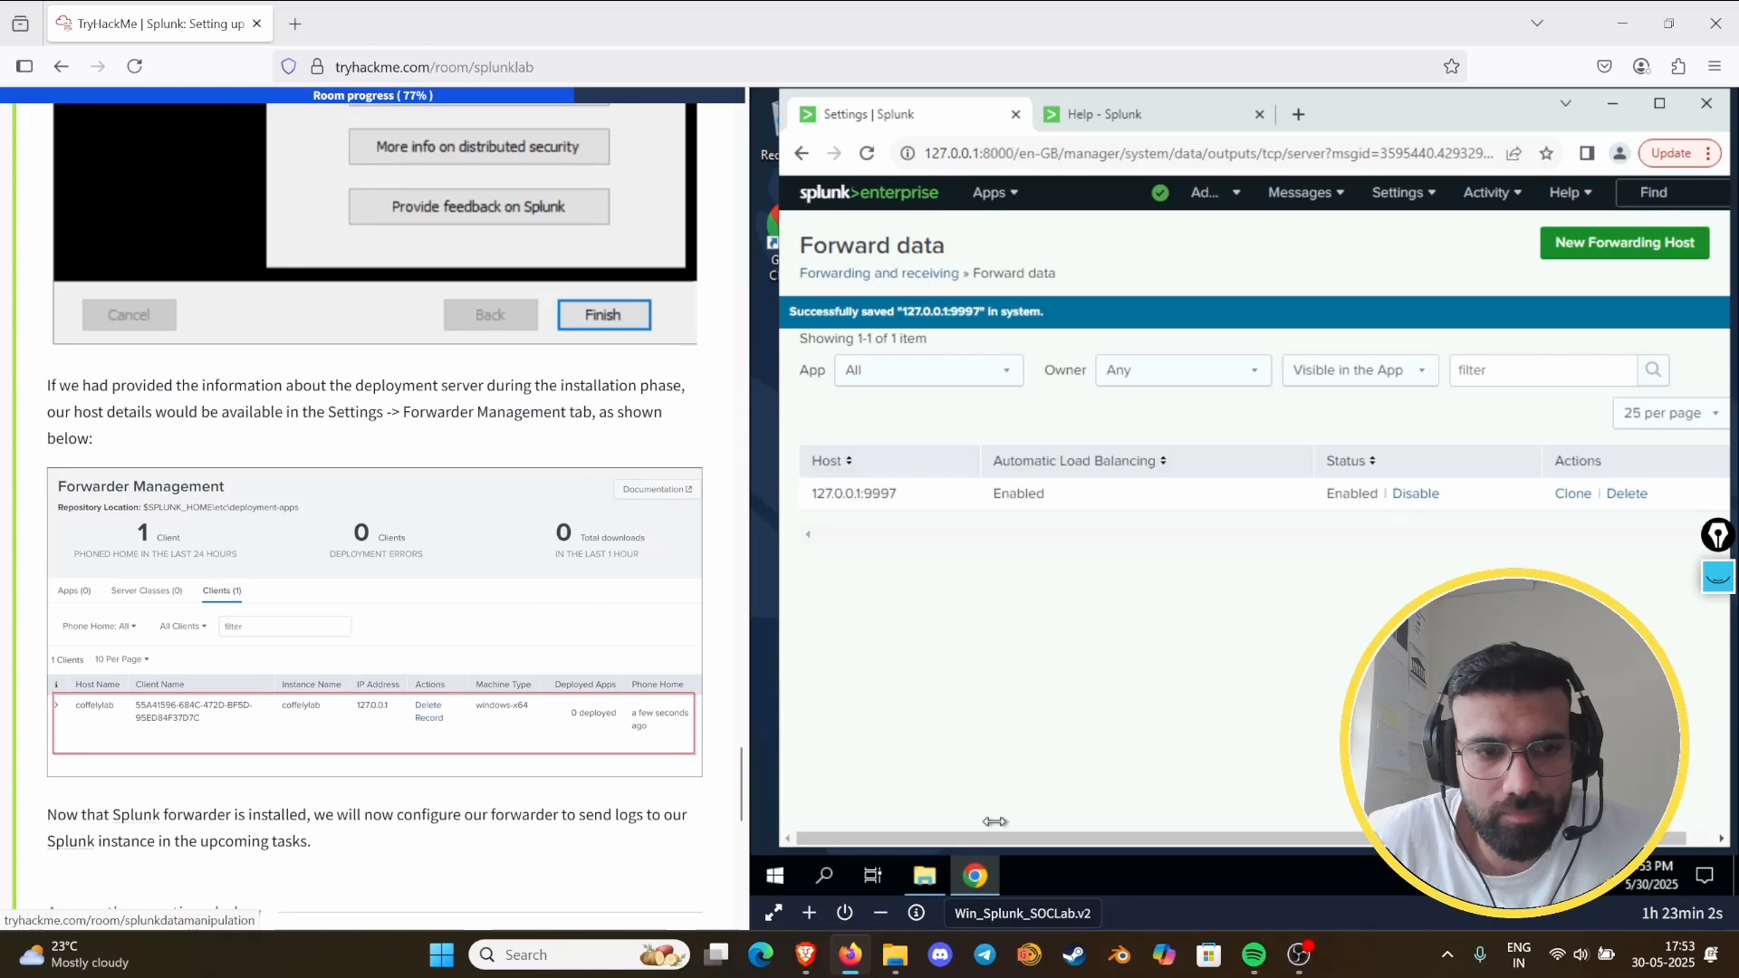
scroll(480, 566, "down", 4)
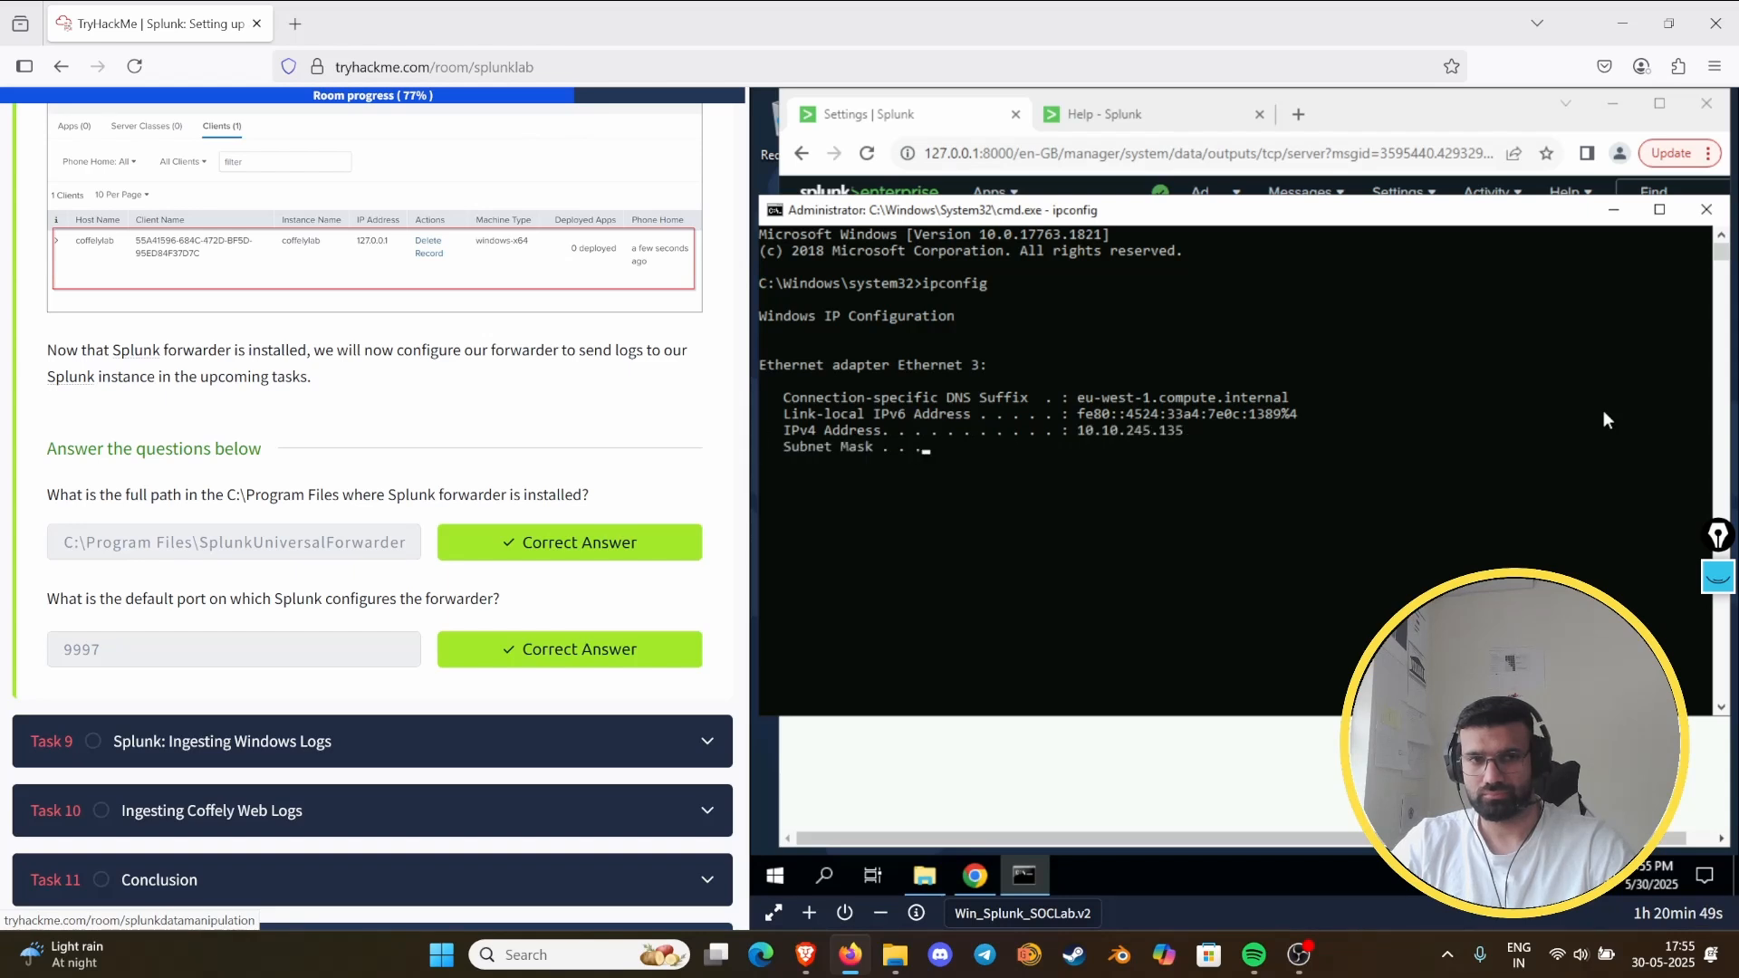
- Examine the guide's deployment server and listener sections for the host and port values used in the forwarder setup
scroll(543, 457, "up", 7)
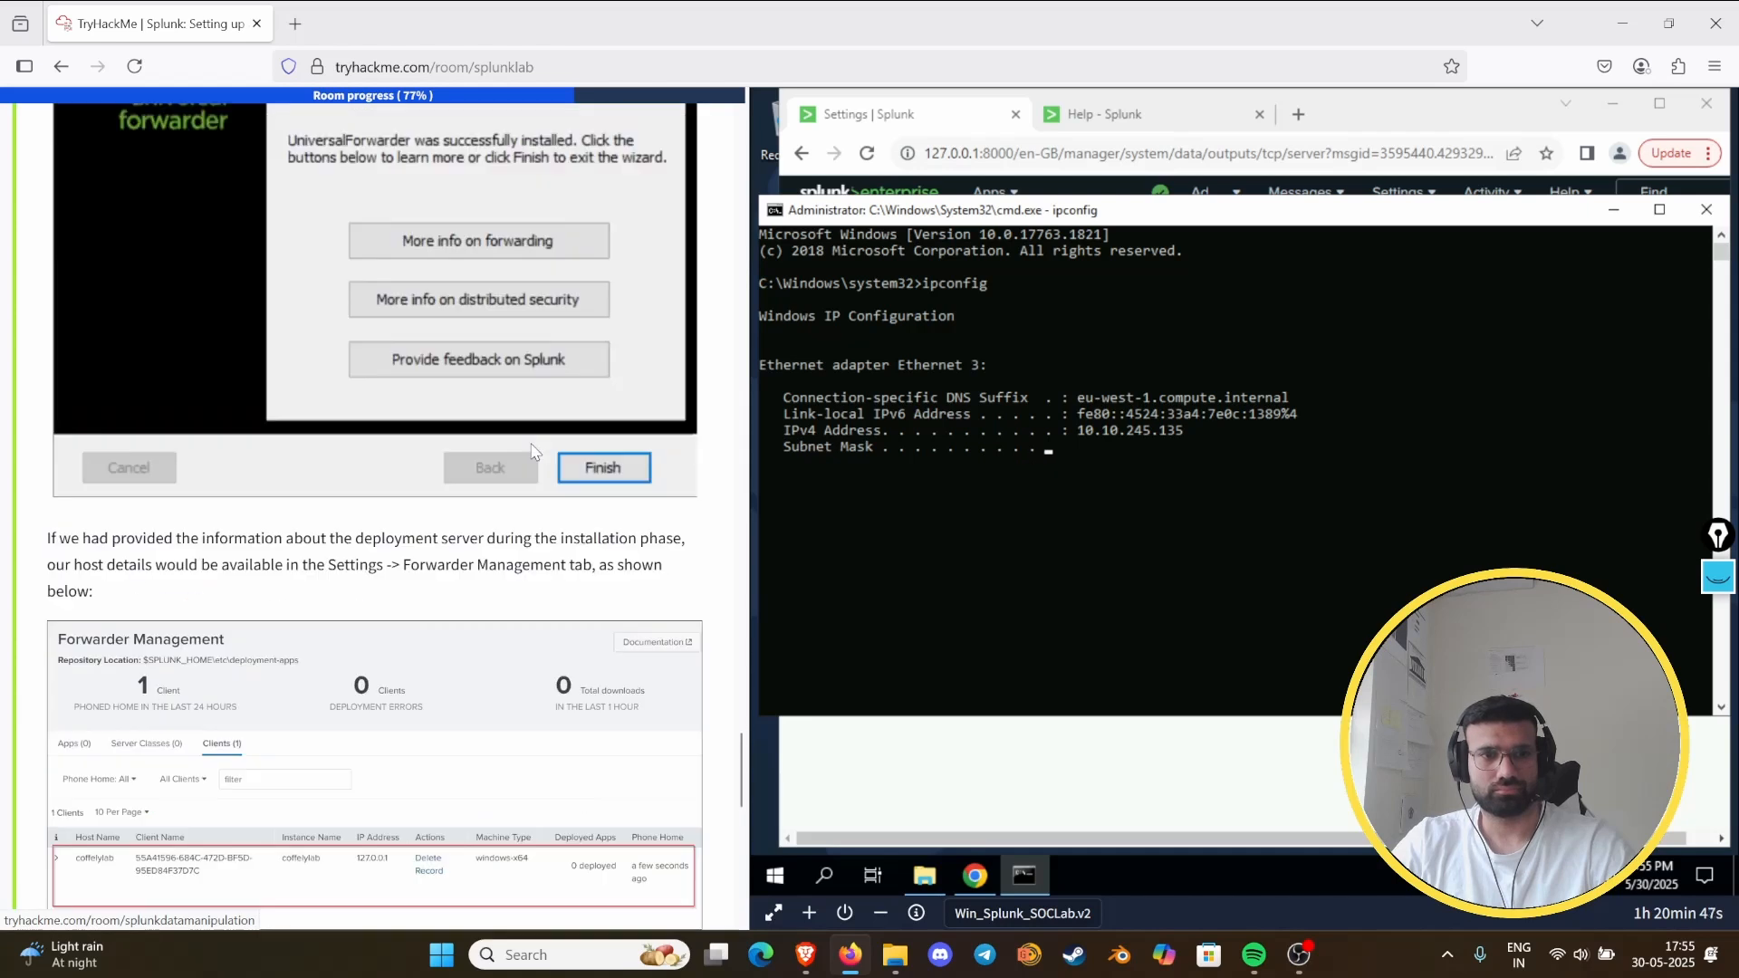
scroll(543, 462, "up", 15)
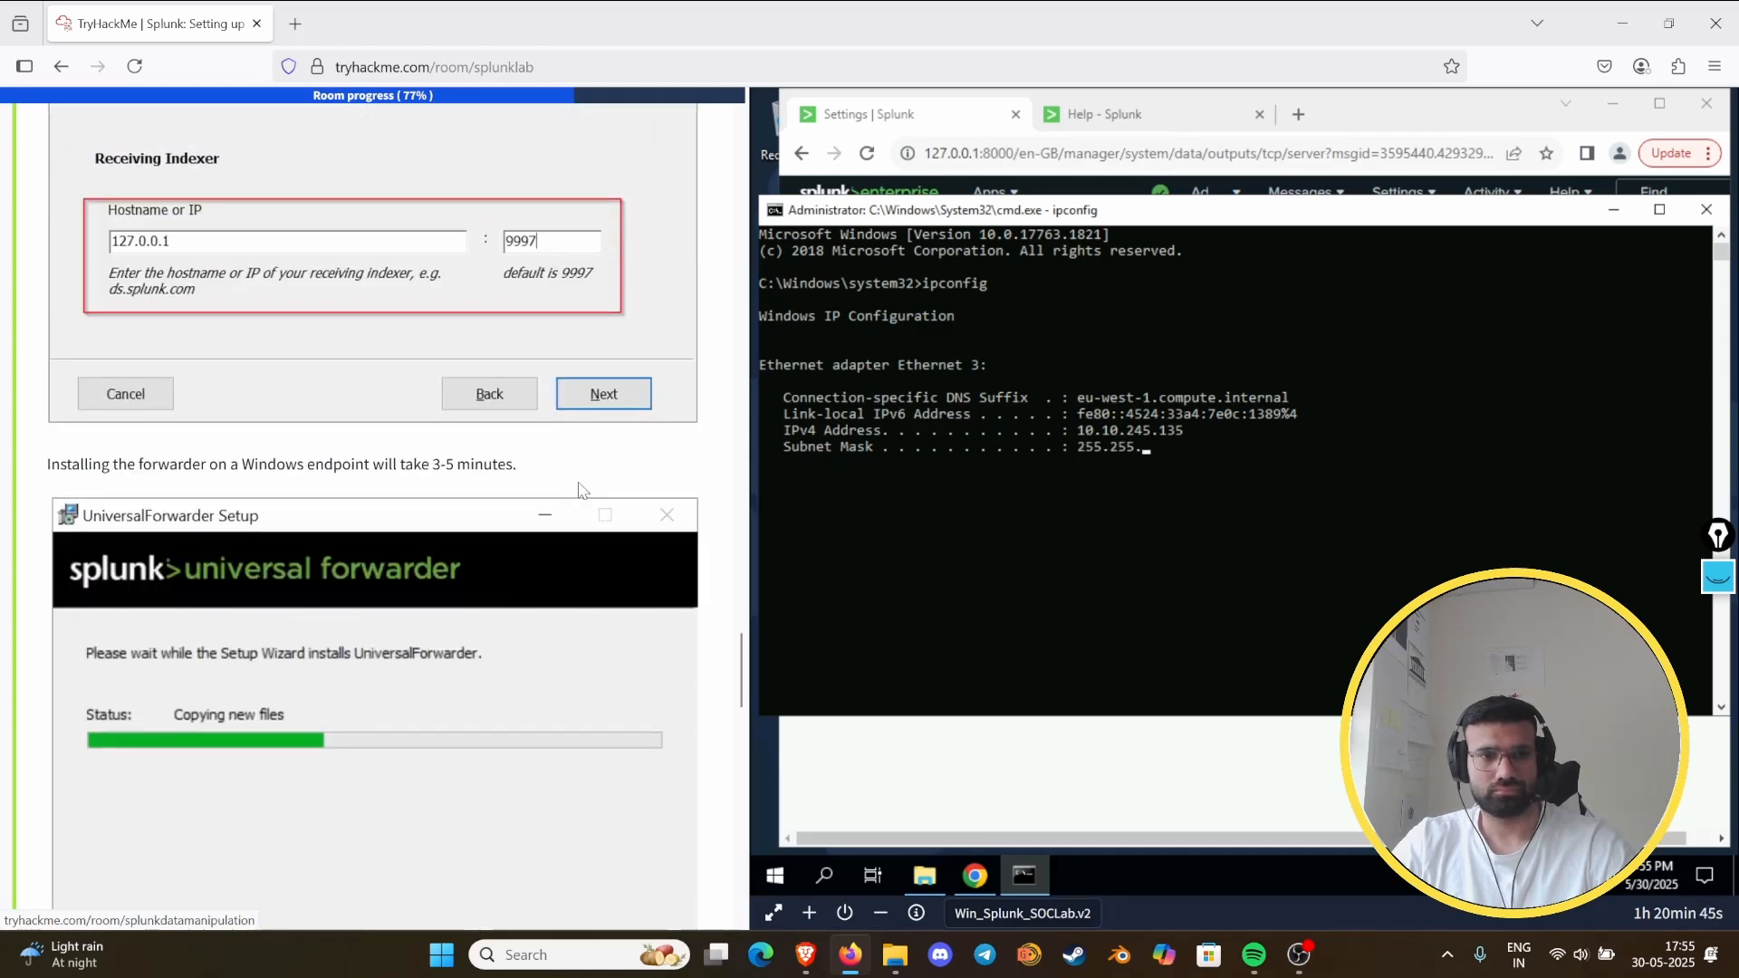
scroll(576, 490, "up", 3)
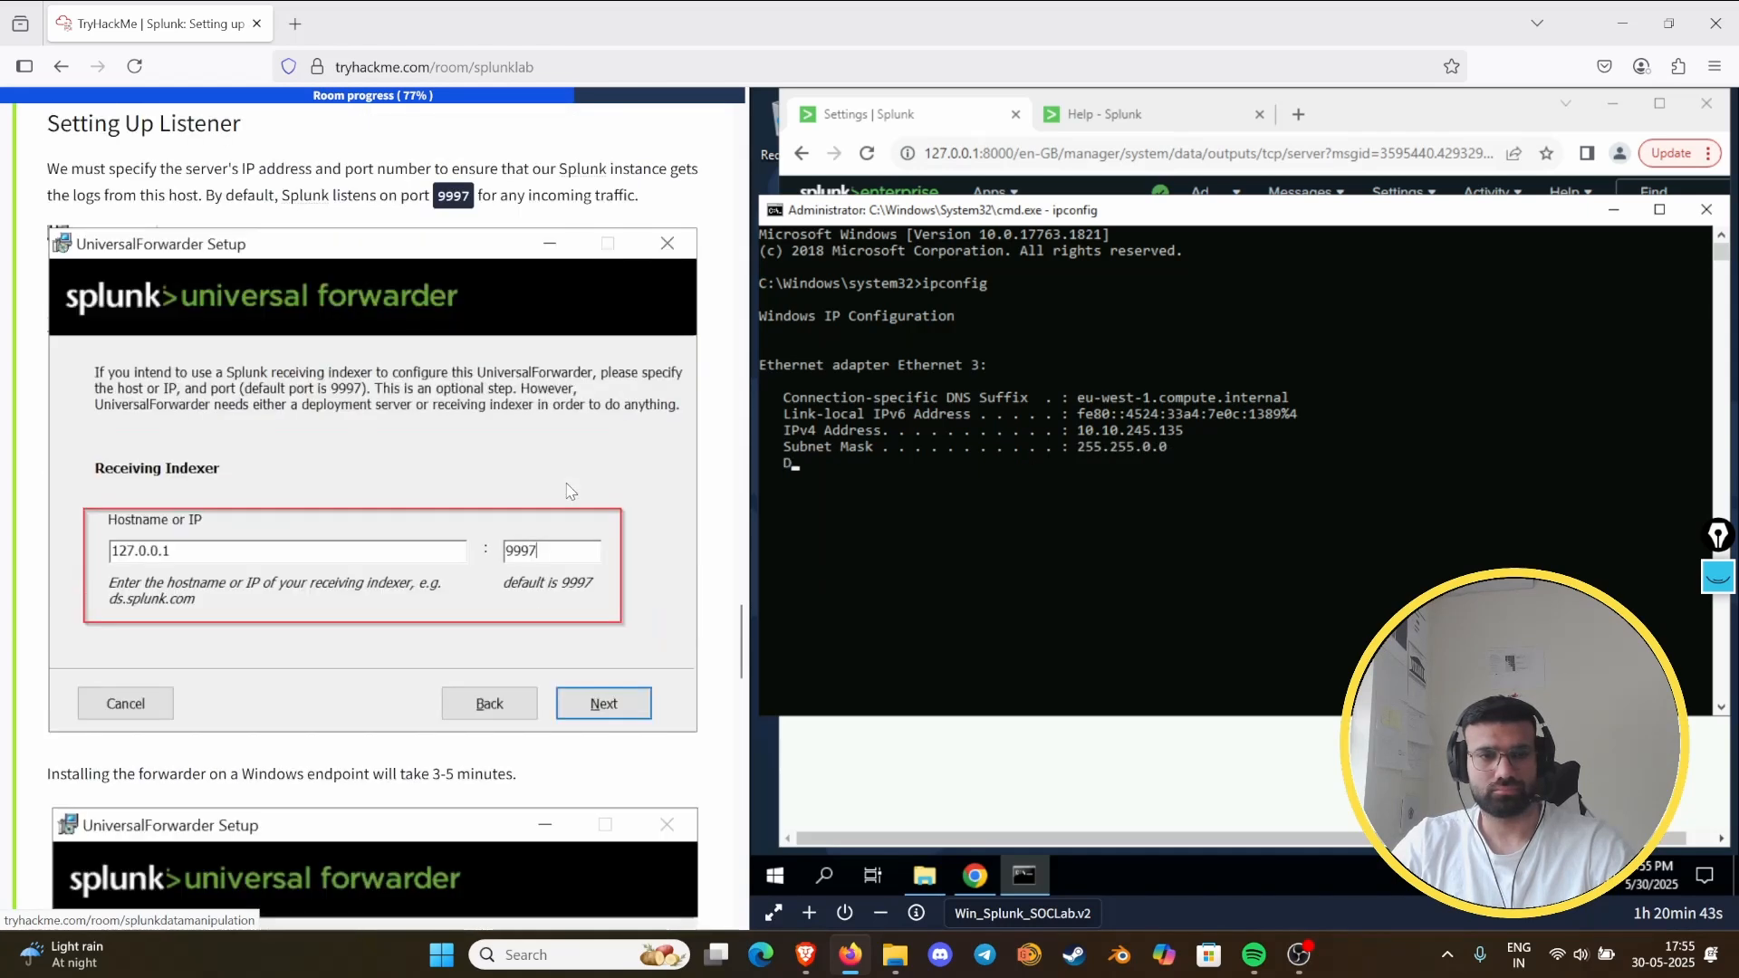
scroll(557, 496, "up", 8)
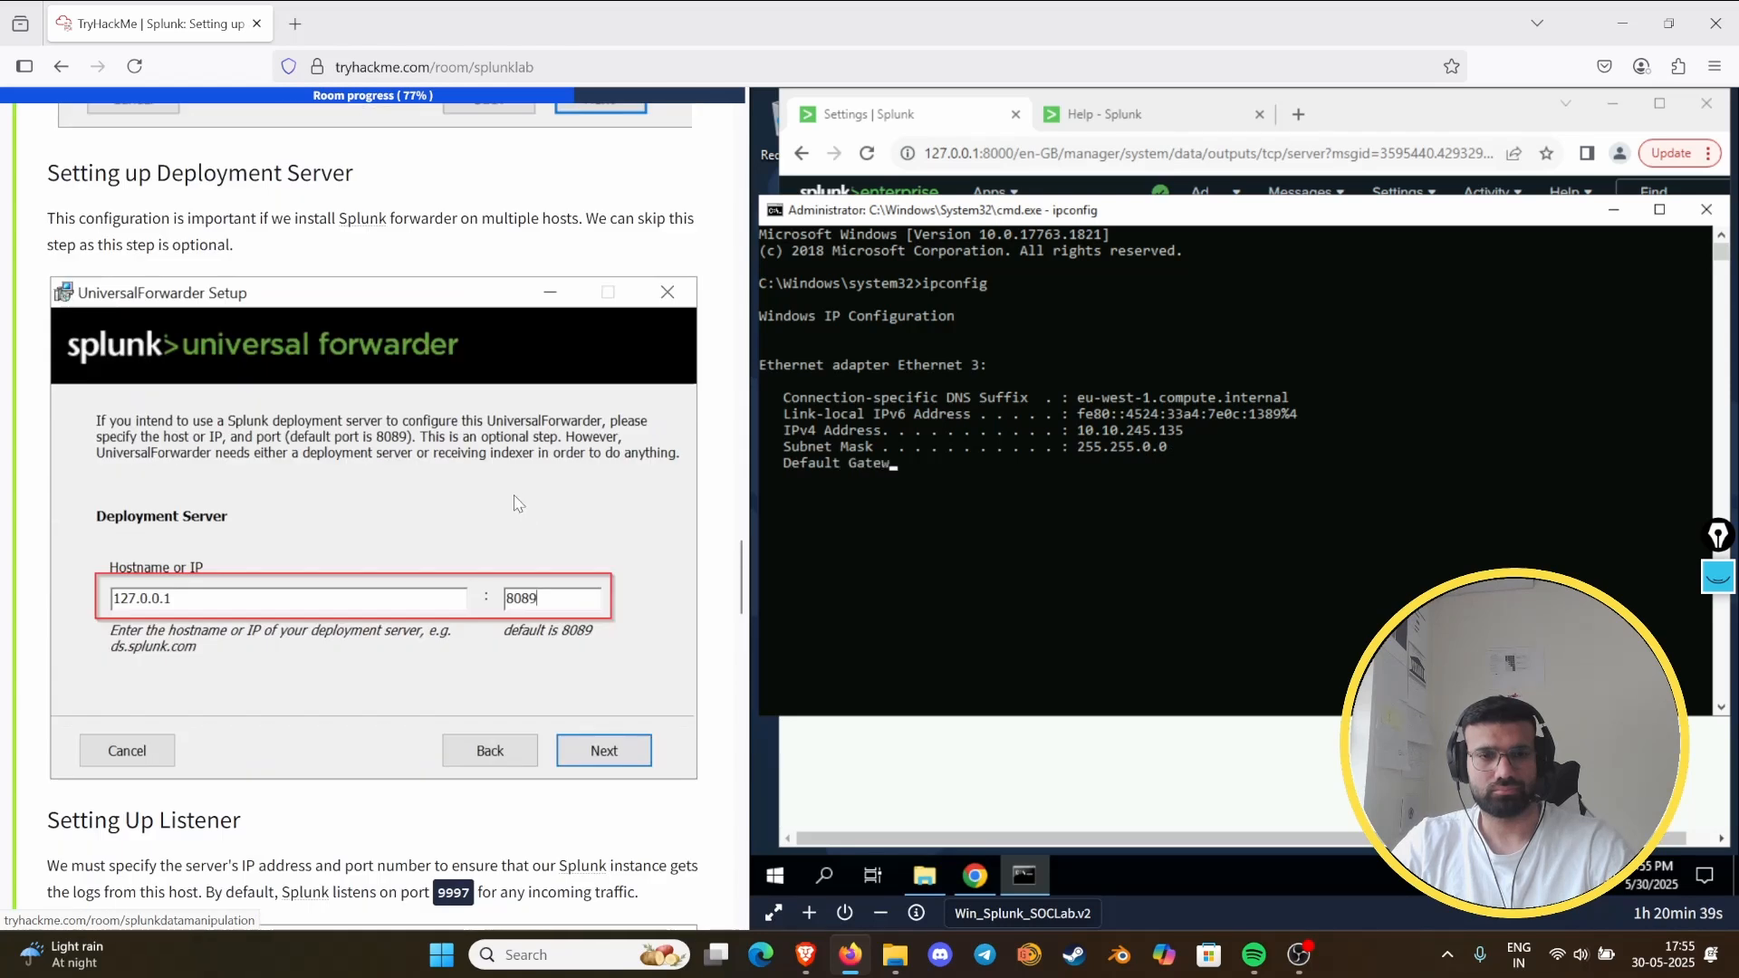
scroll(502, 504, "down", 5)
scroll(502, 503, "up", 1)
scroll(503, 512, "up", 3)
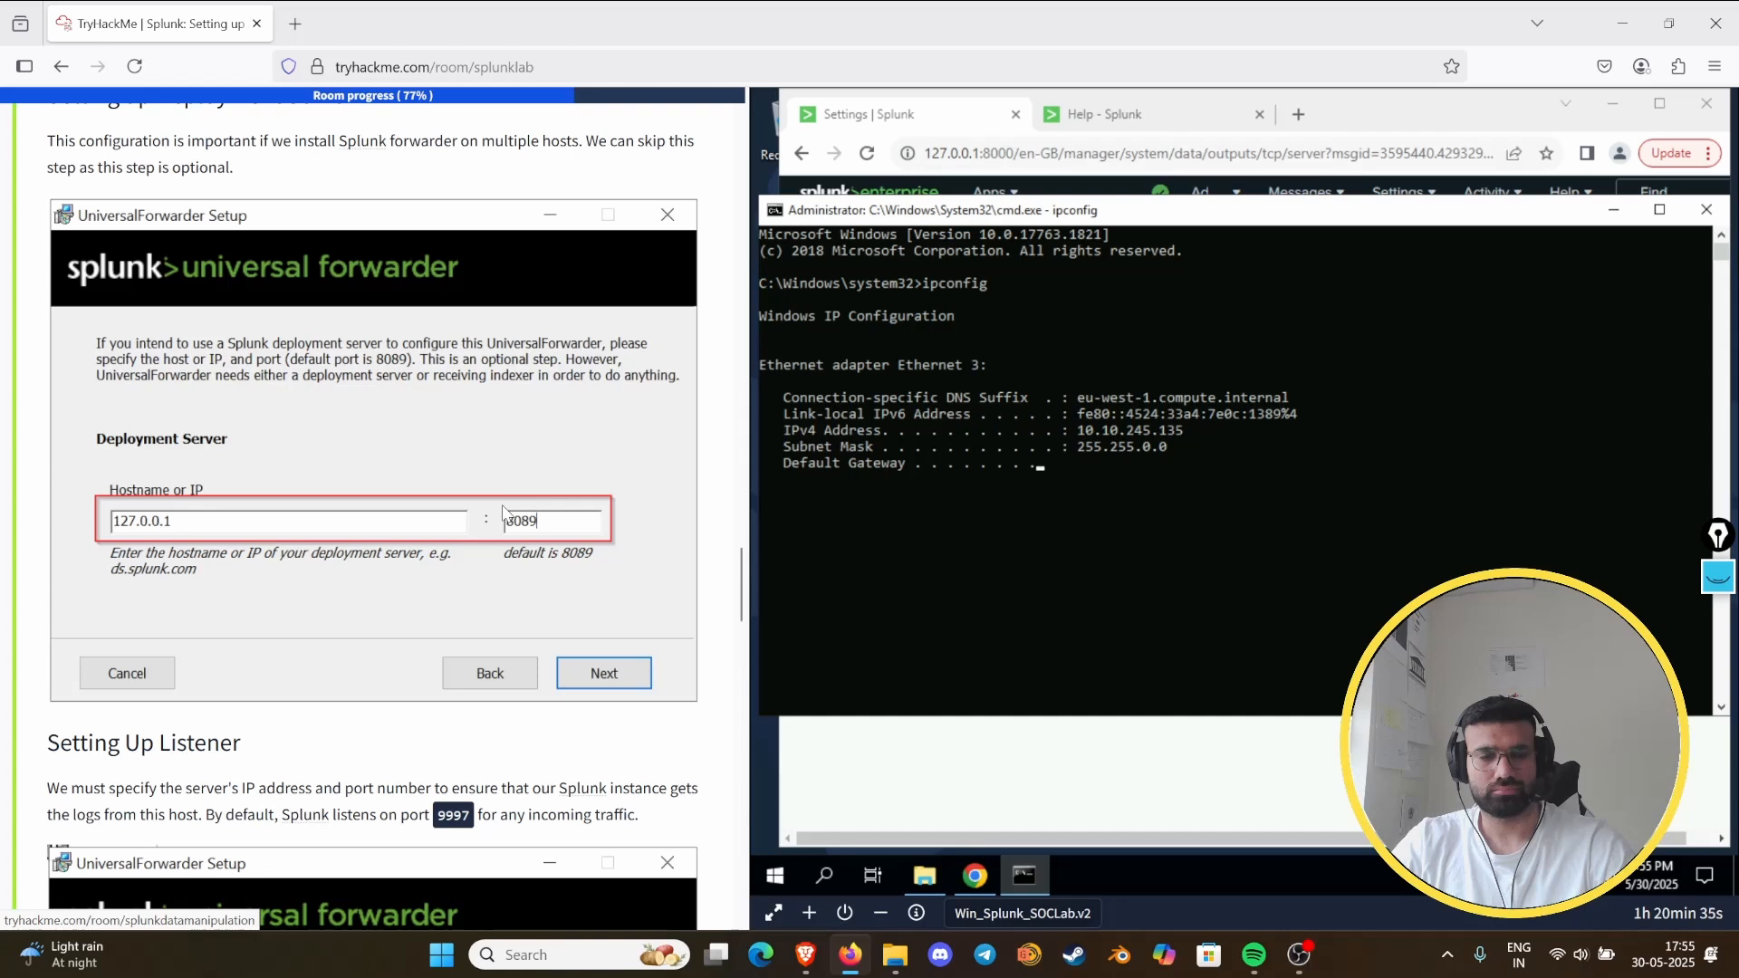
scroll(504, 513, "down", 7)
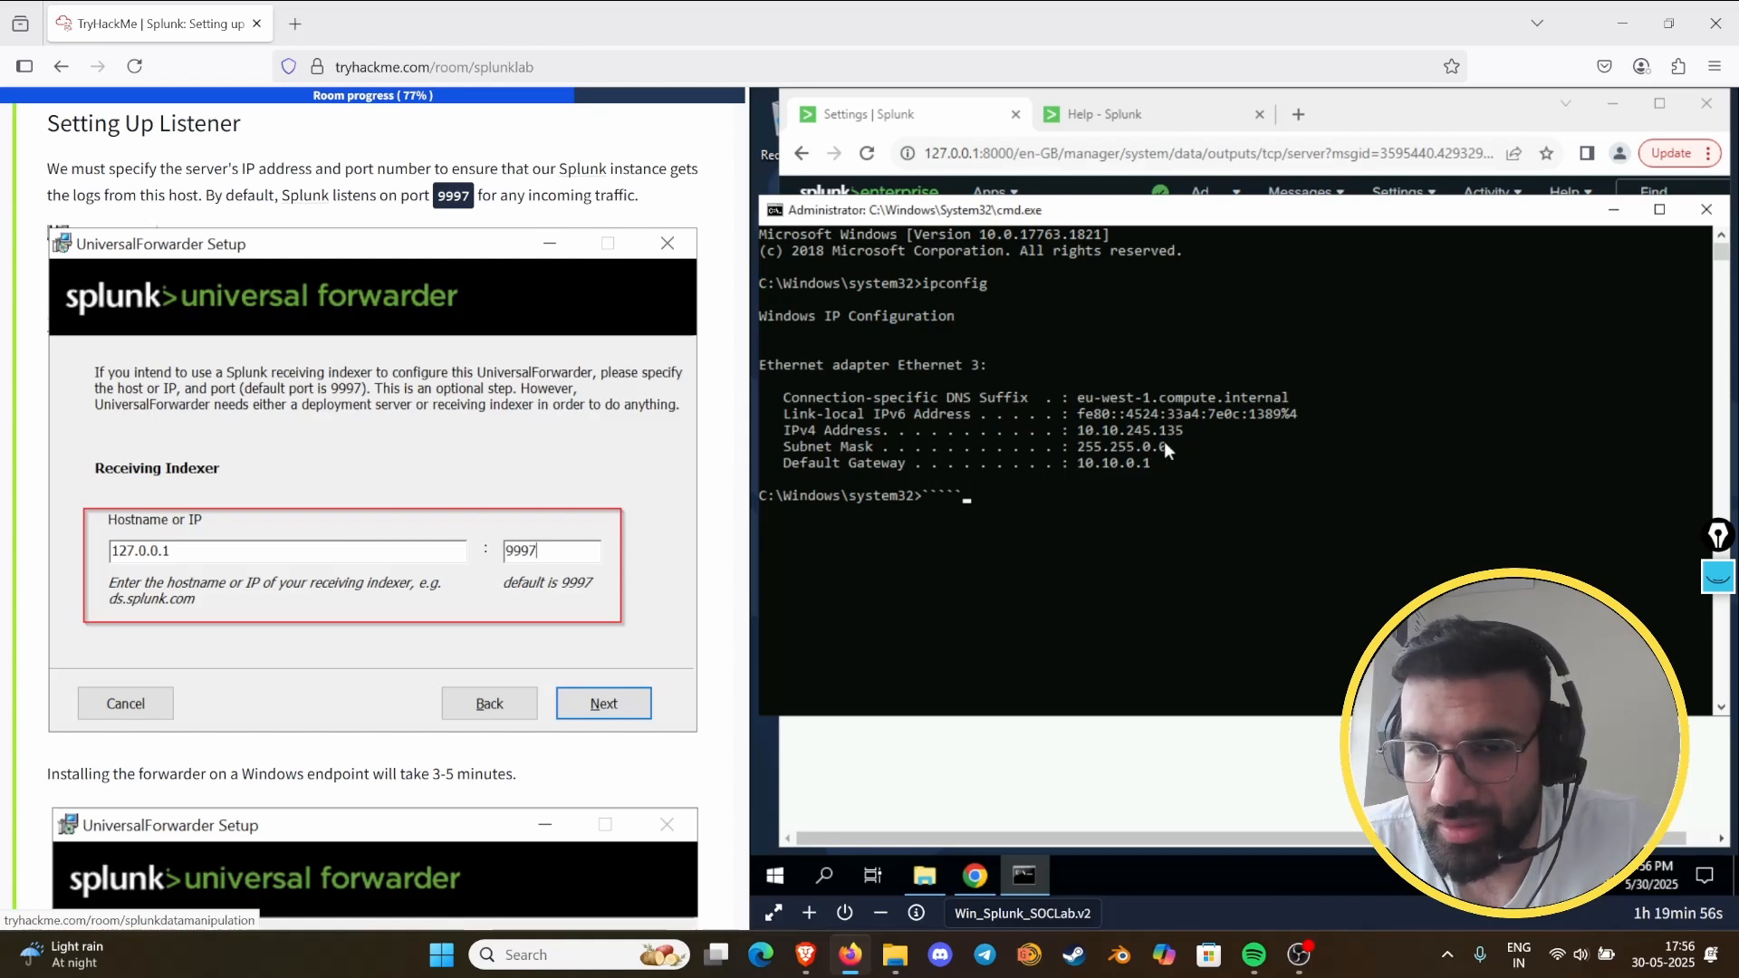
- Minimize the Command Prompt and delete the 127.0.0.1:9997 forwarding host, confirming the deletion
left_click(1613, 210)
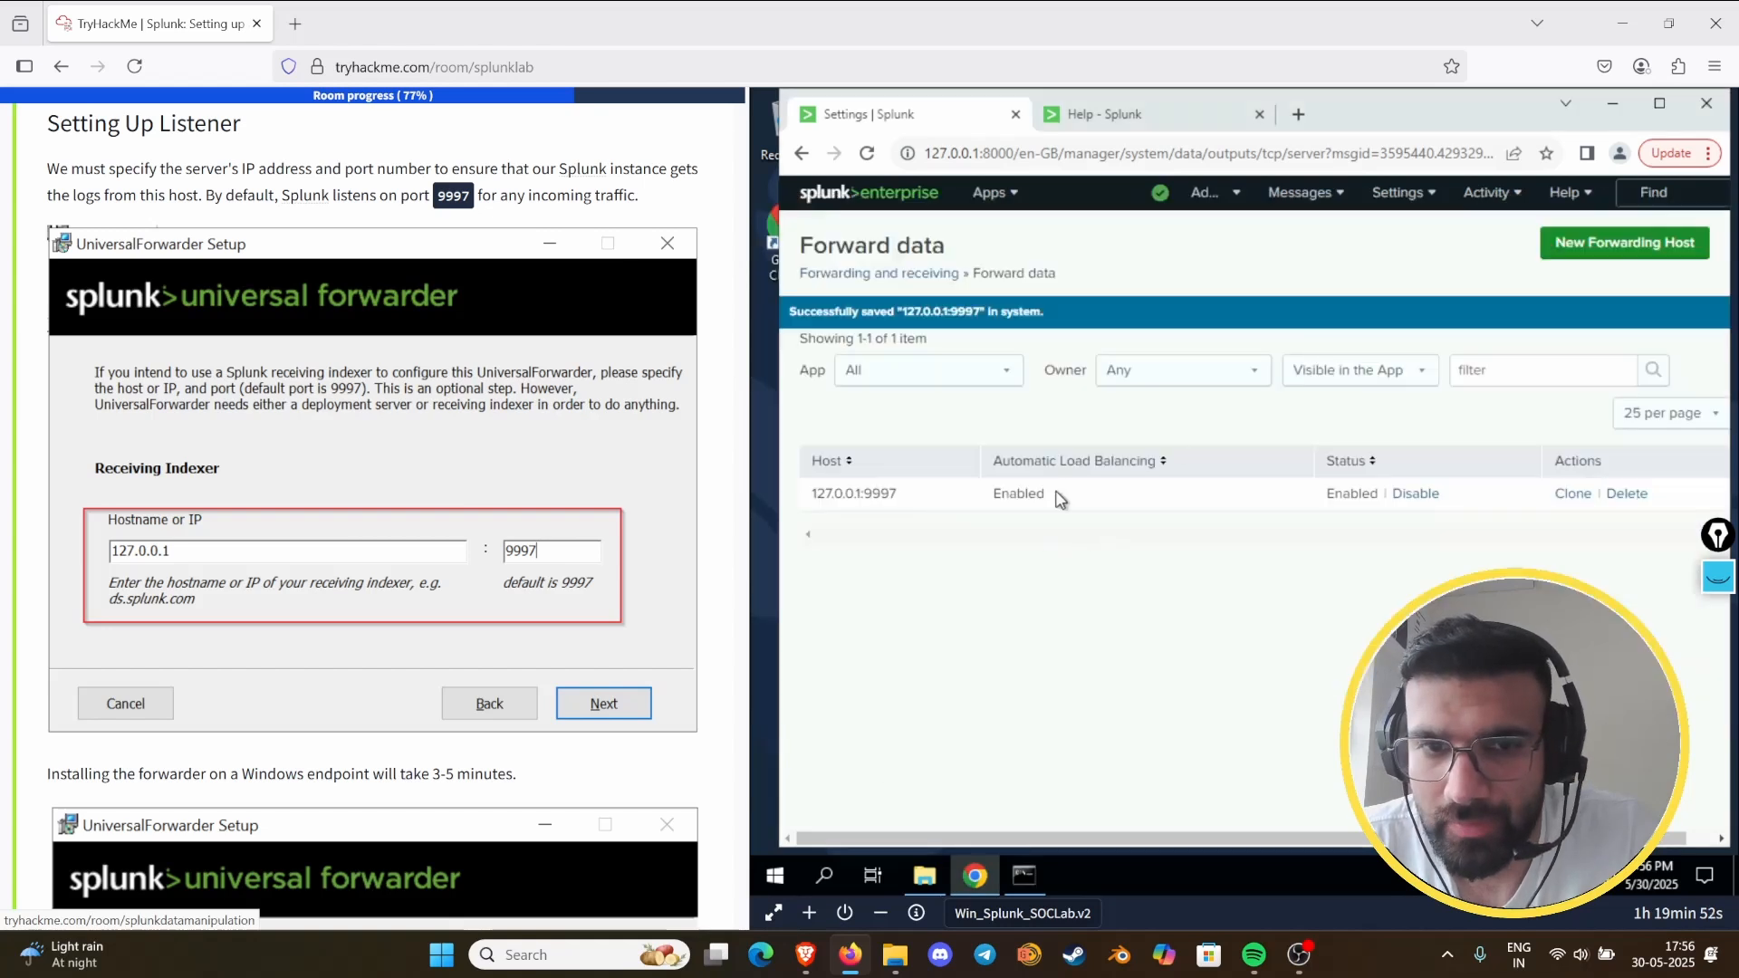
left_click(1630, 494)
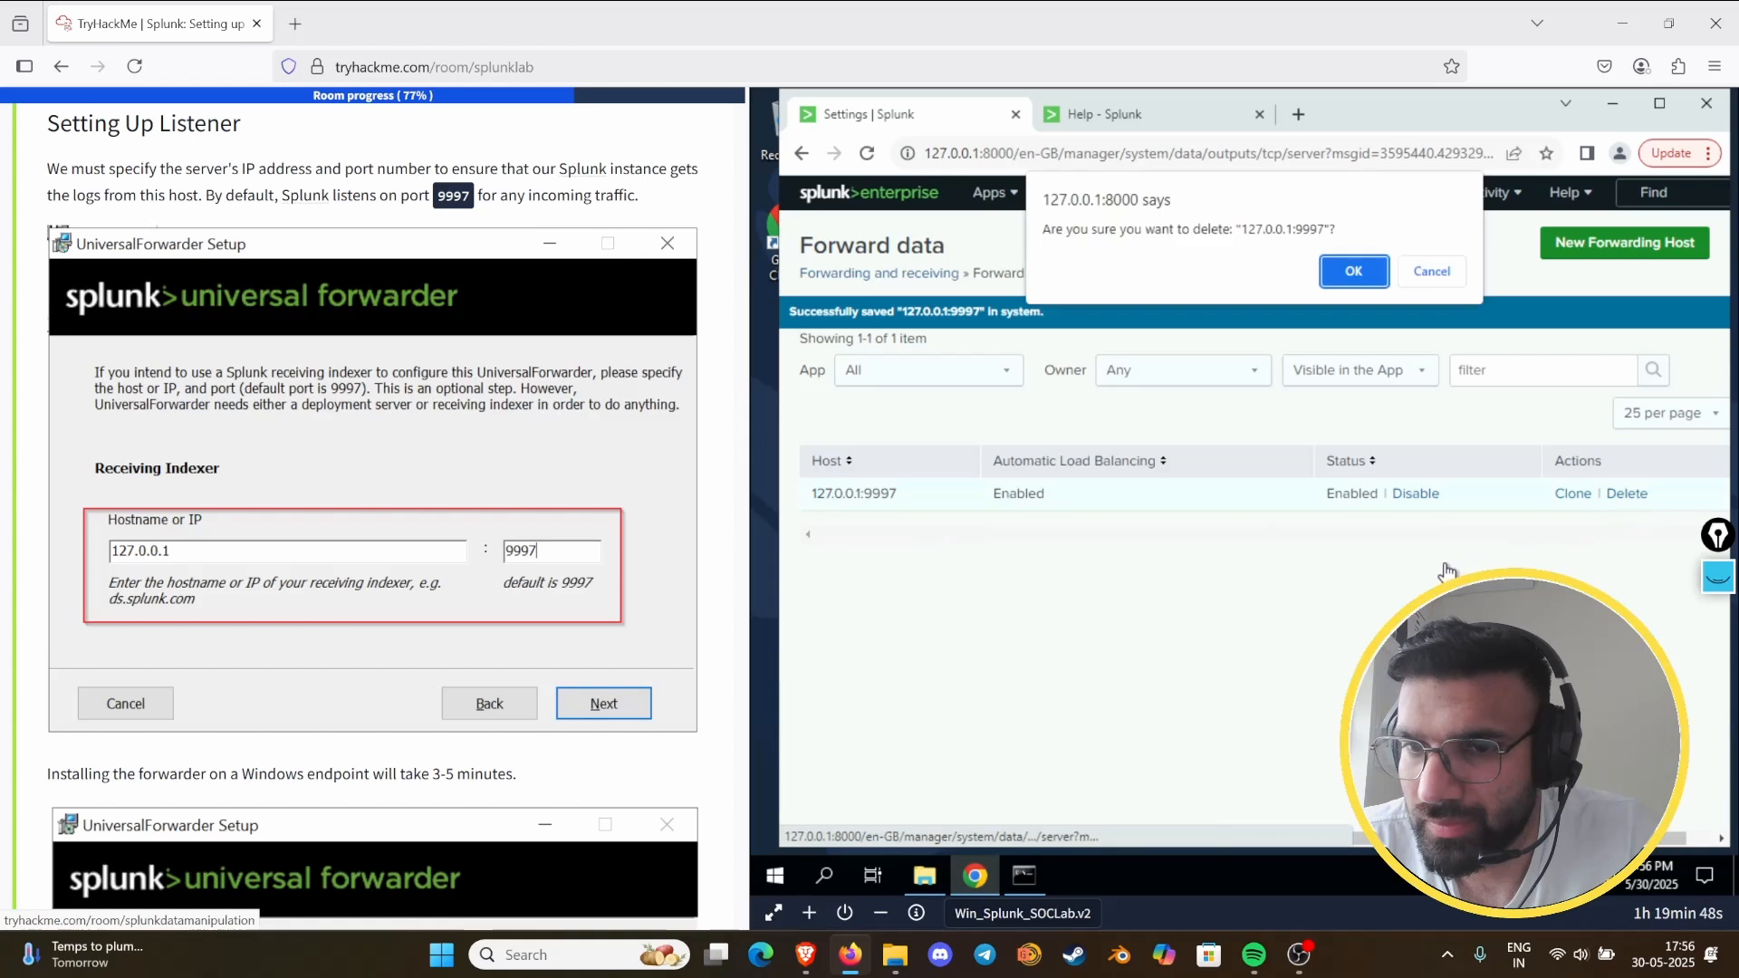
left_click(1335, 269)
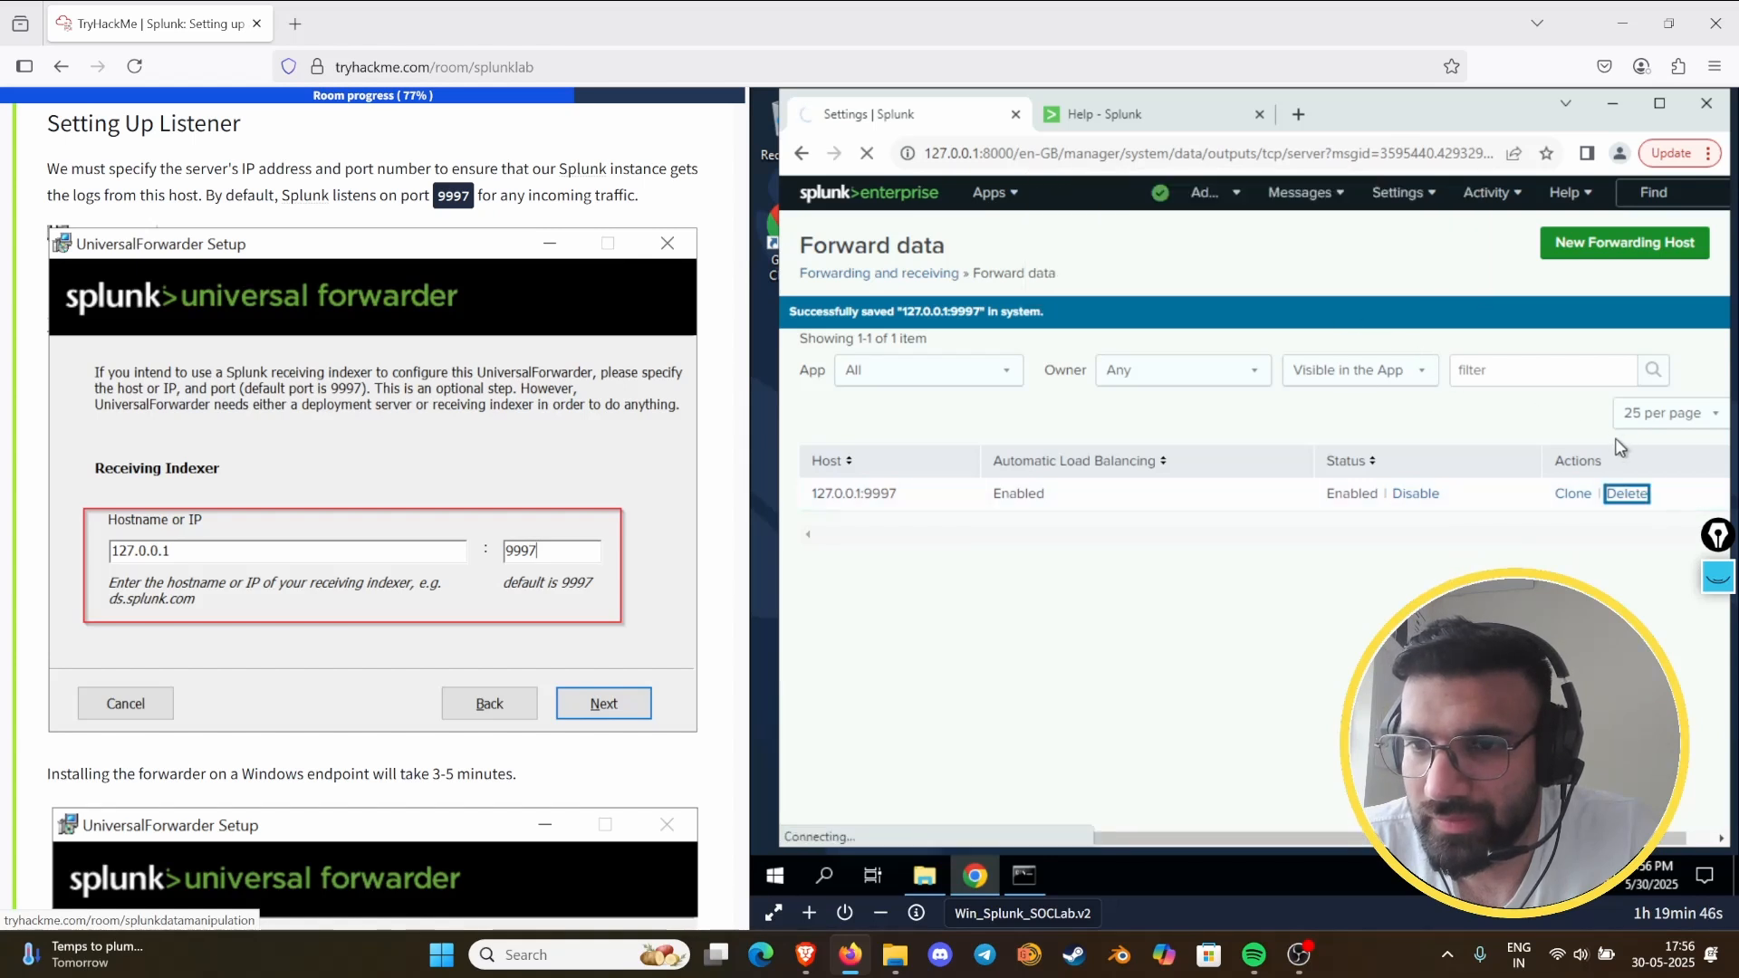
- Start a new forwarding host, enter the machine's IP address 10.10.245.135 as its host, and try to save it
left_click(1606, 253)
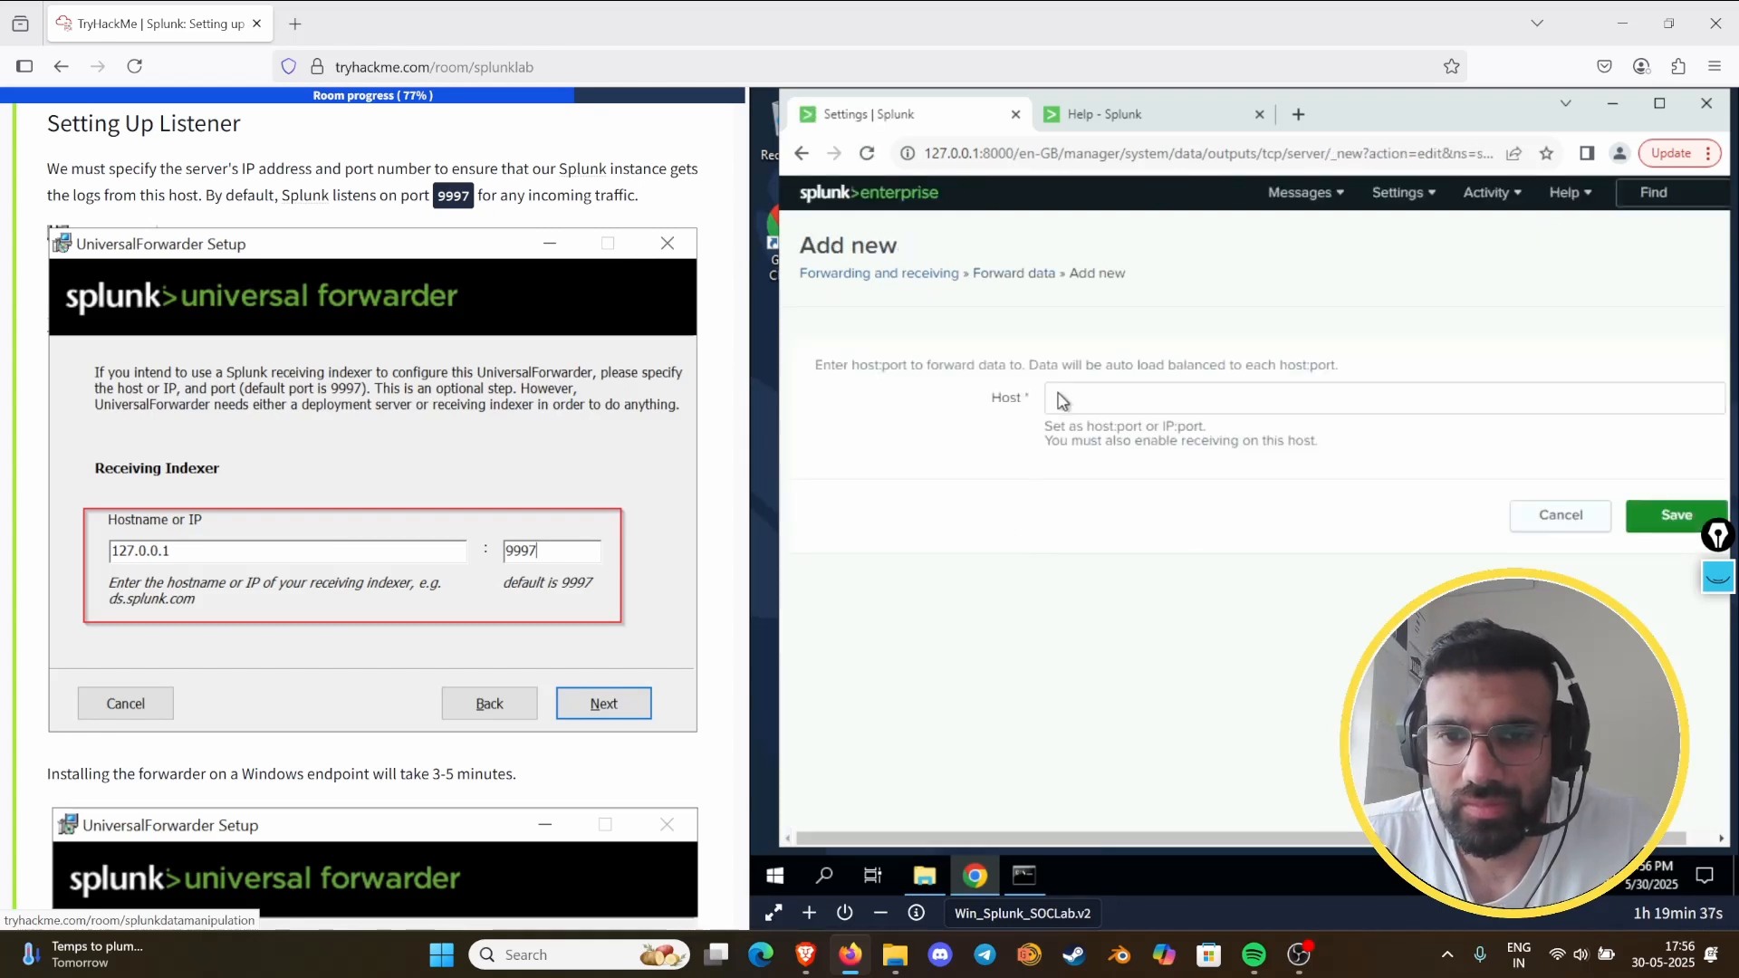
left_click(1063, 395)
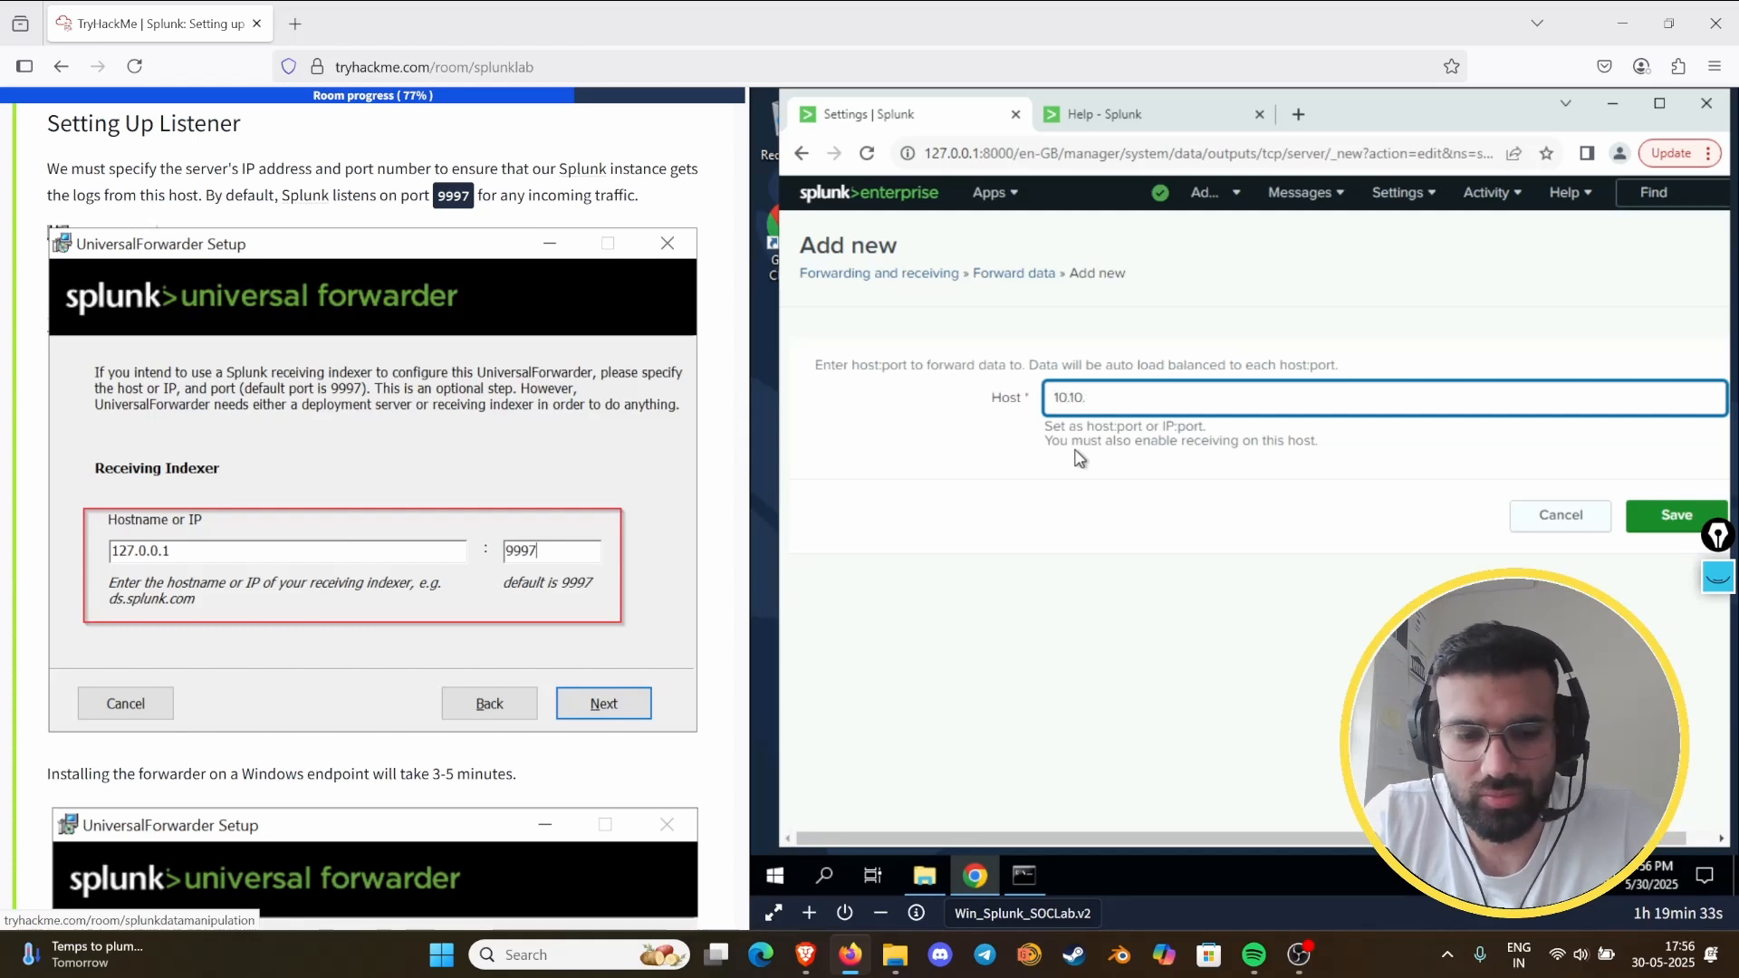
type("10.10.245.")
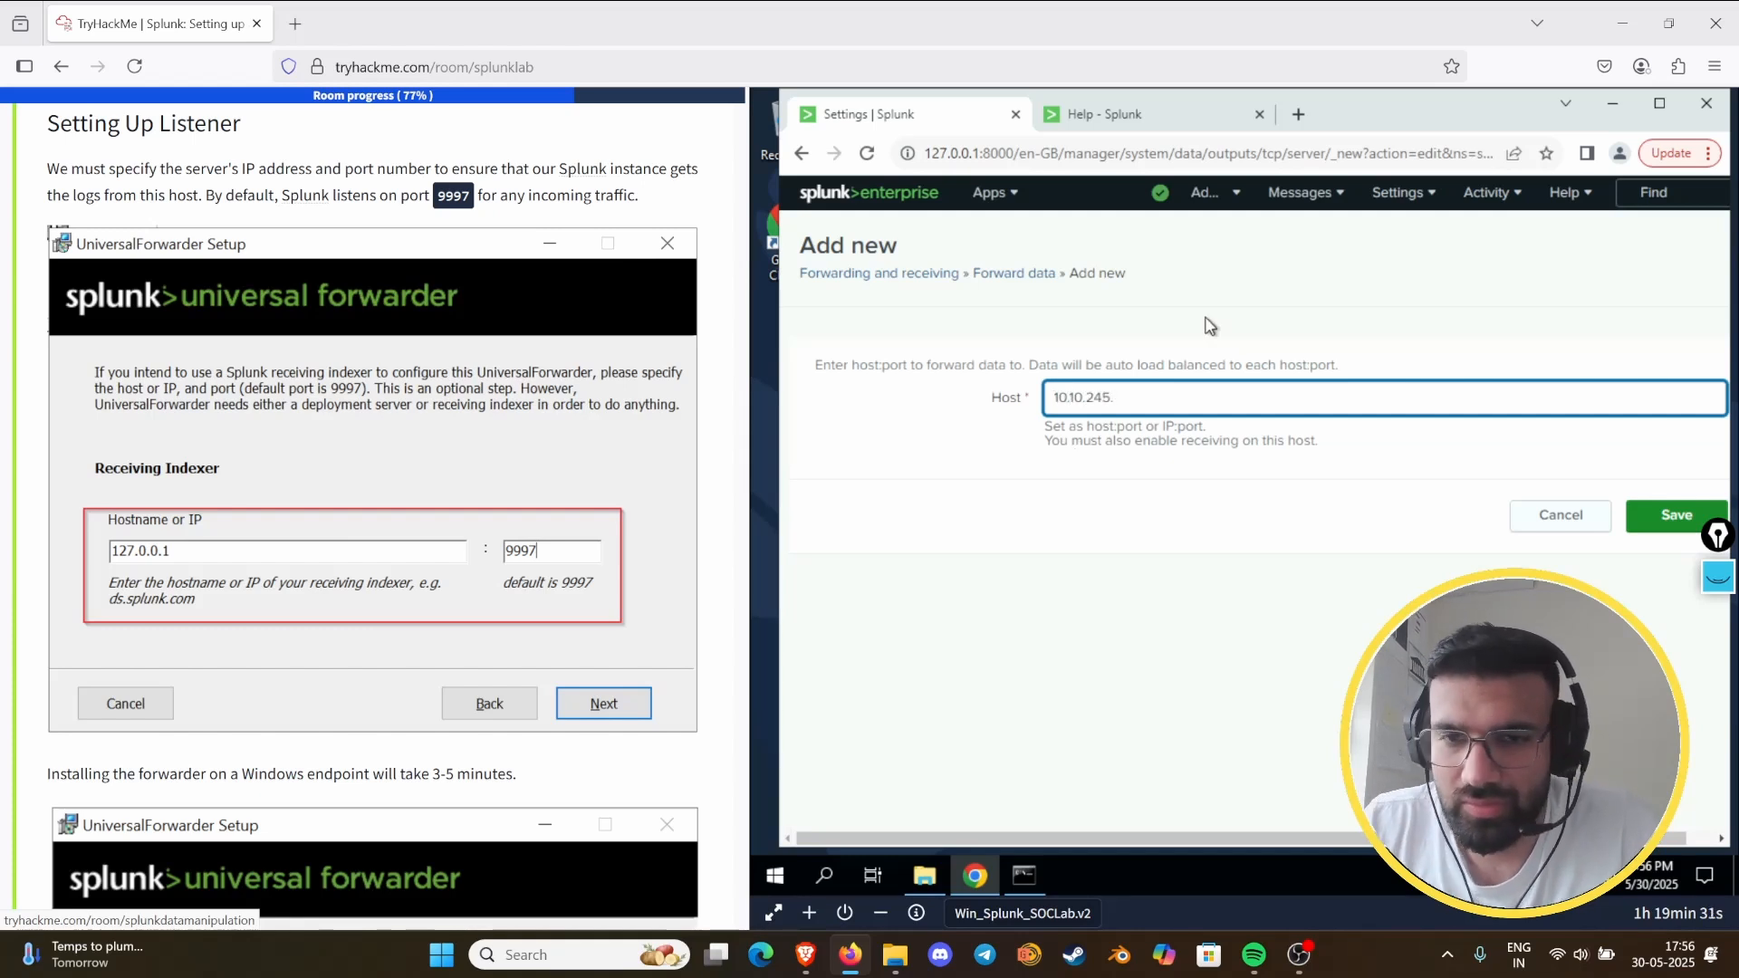
type("1")
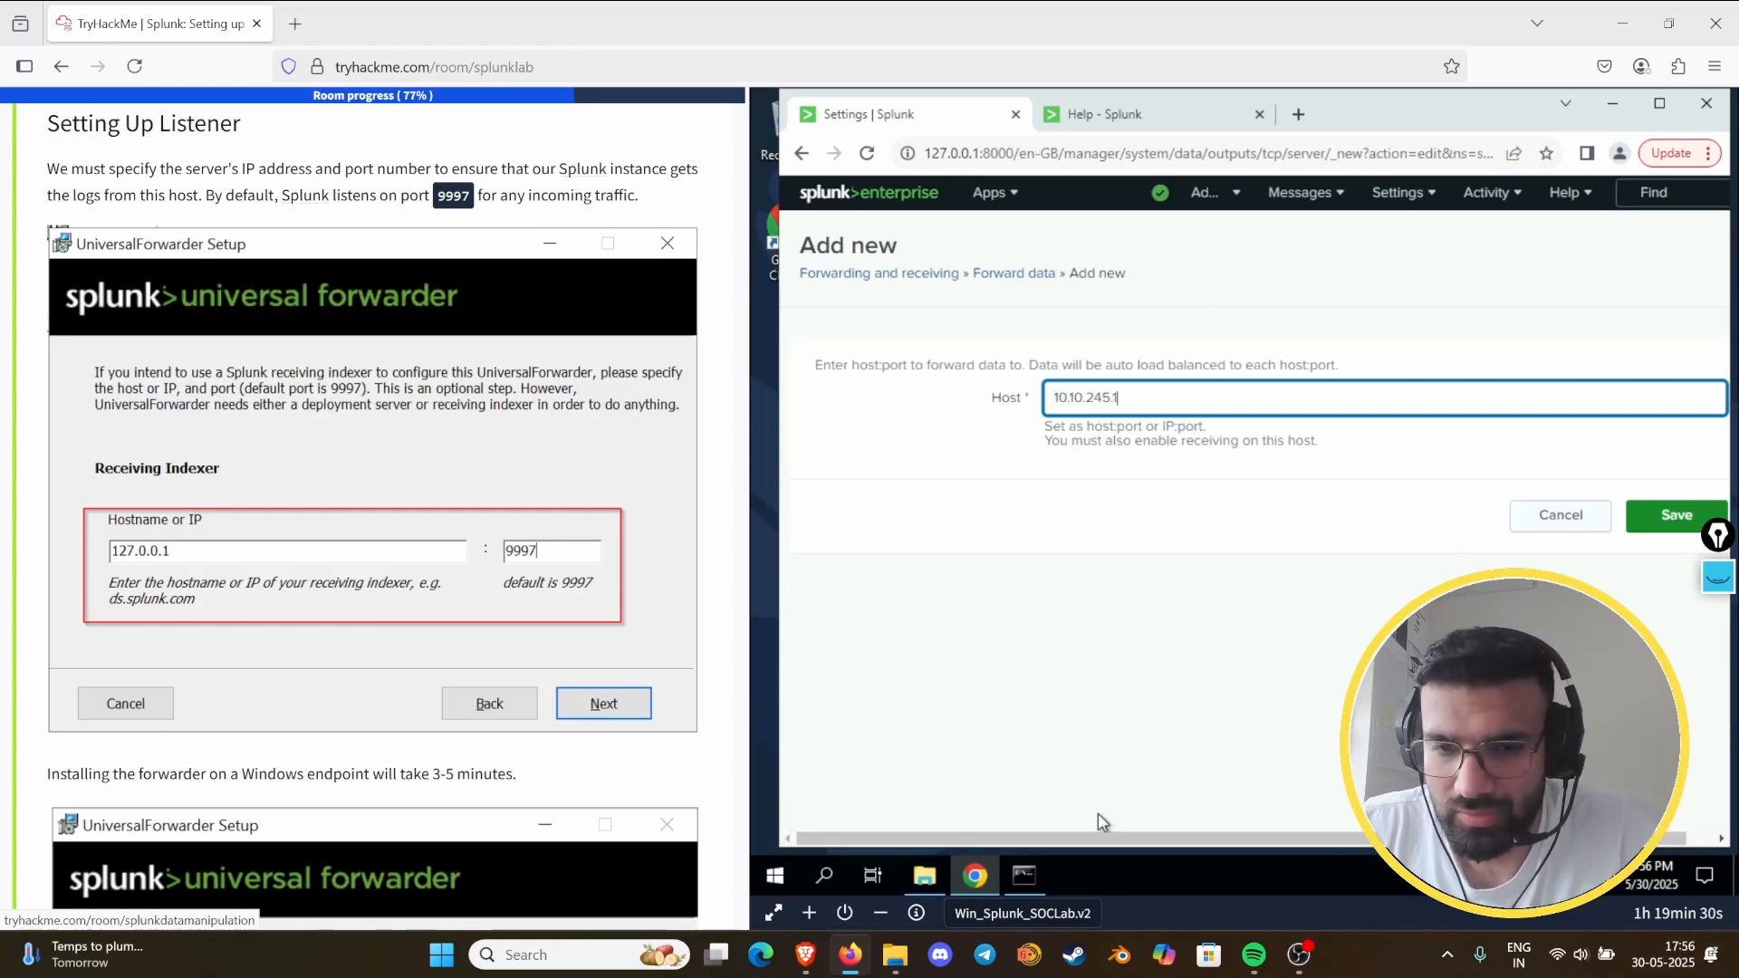
left_click(1026, 872)
left_click(1025, 872)
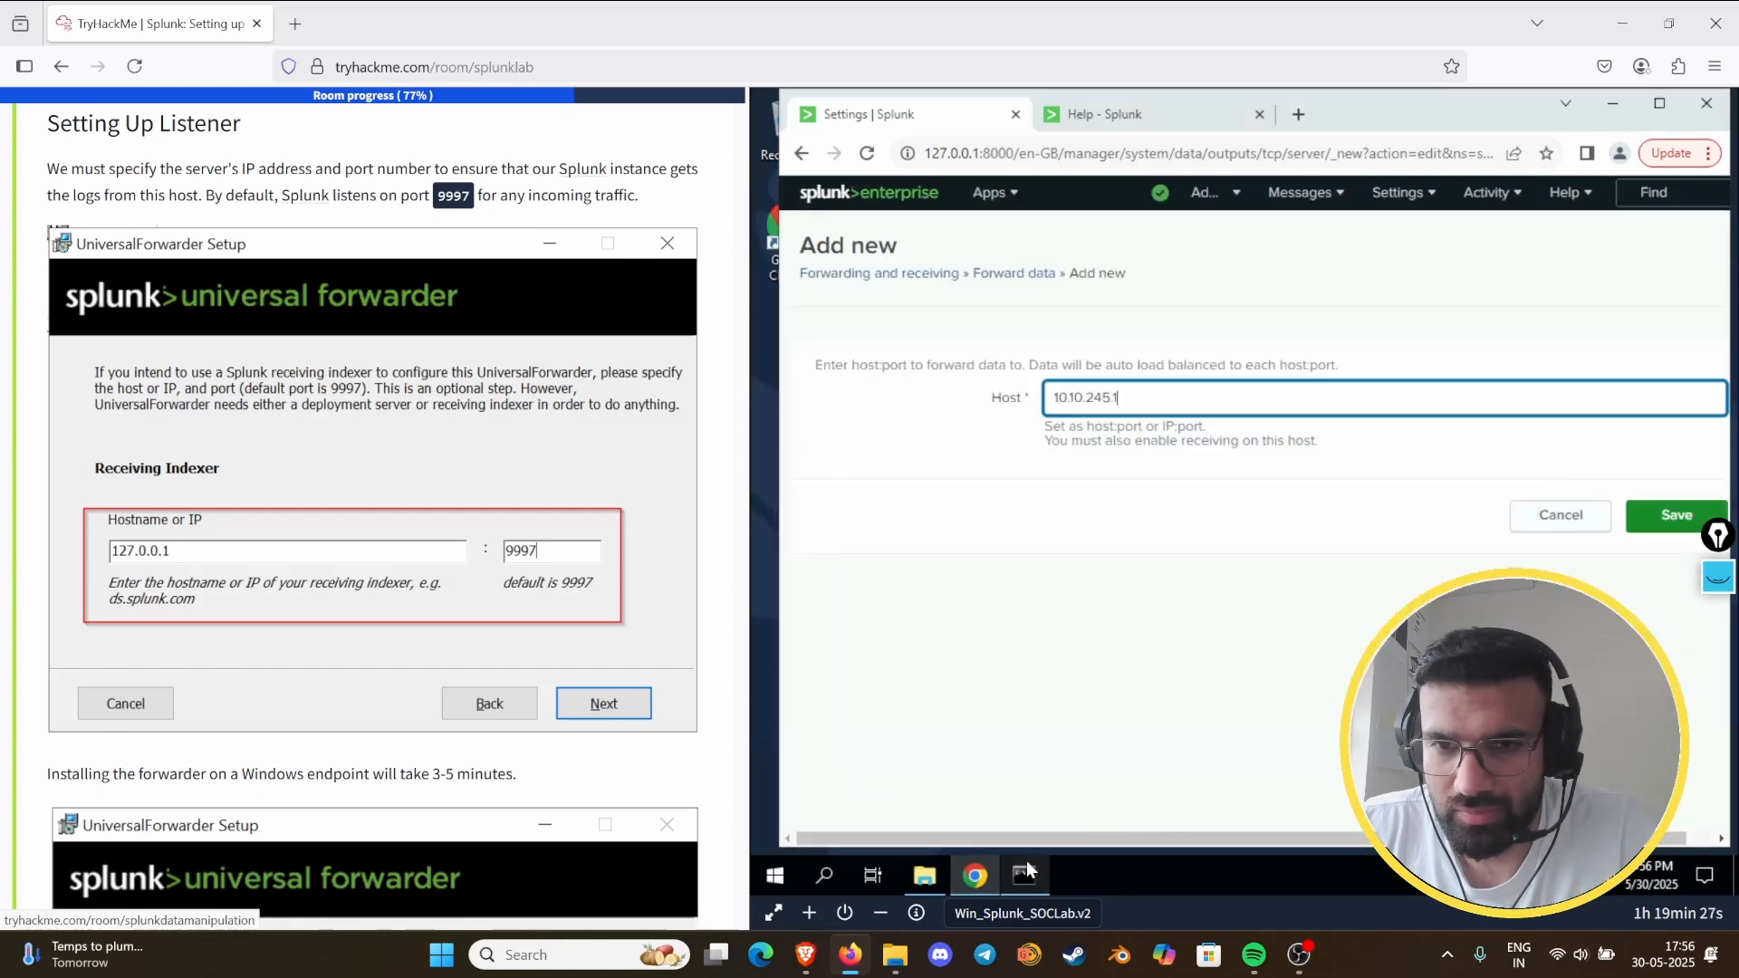
type("35")
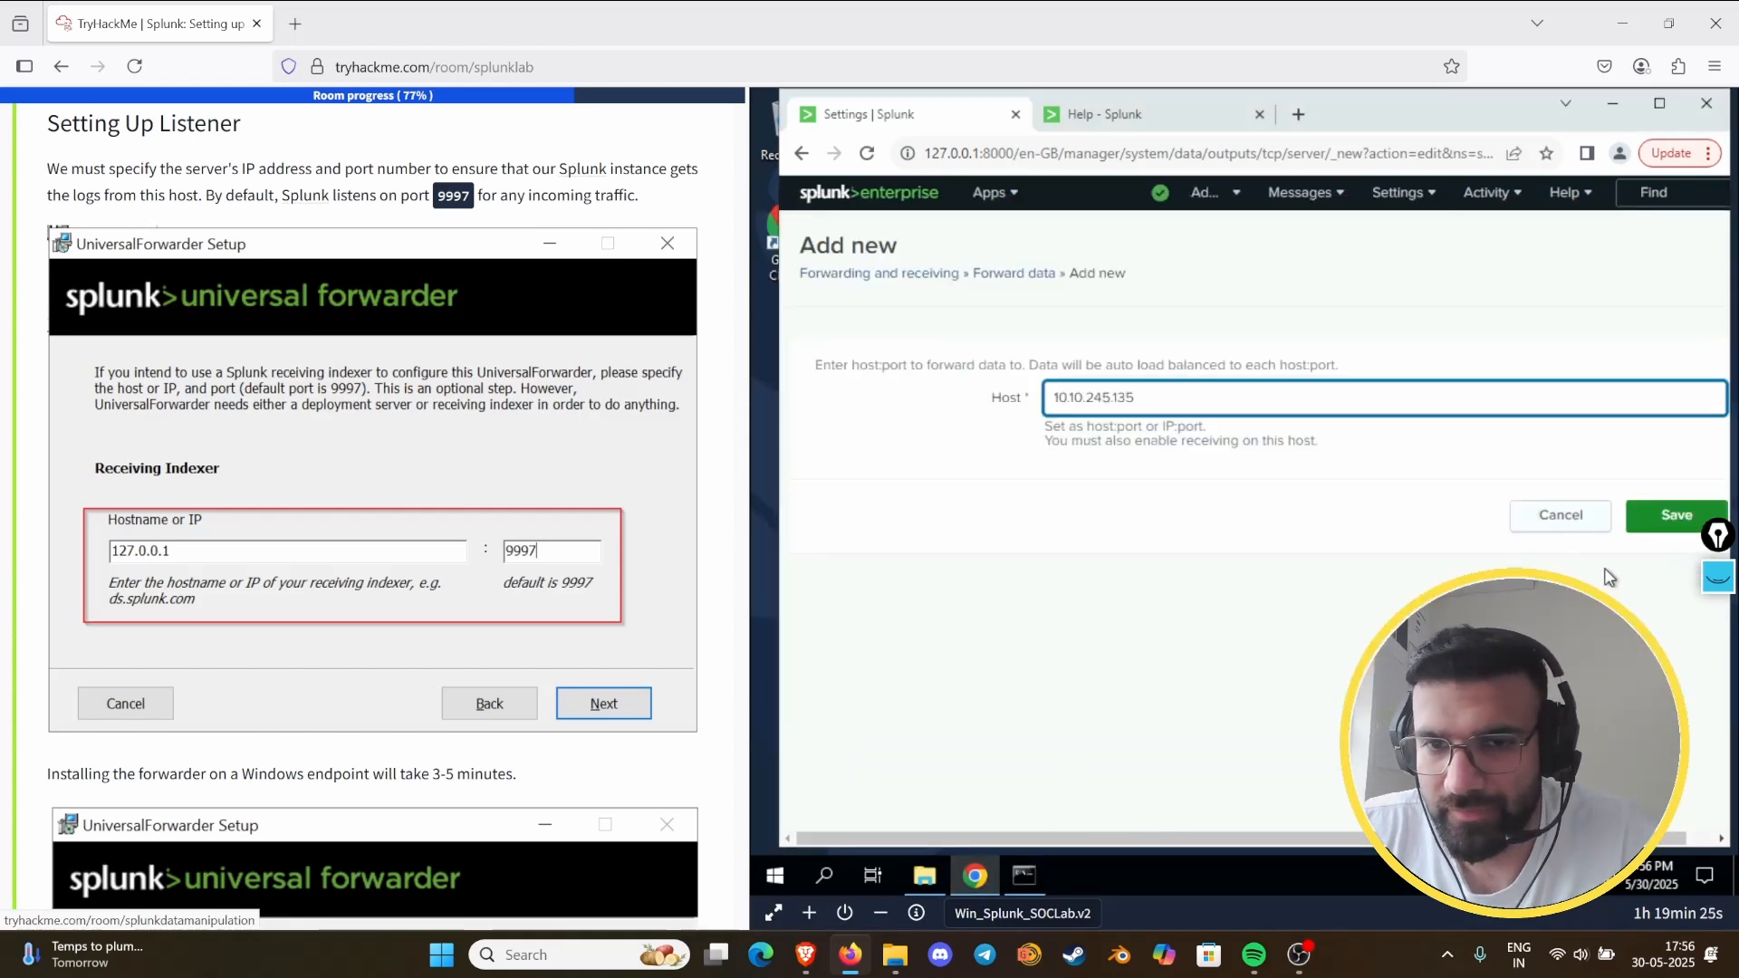
left_click(1637, 526)
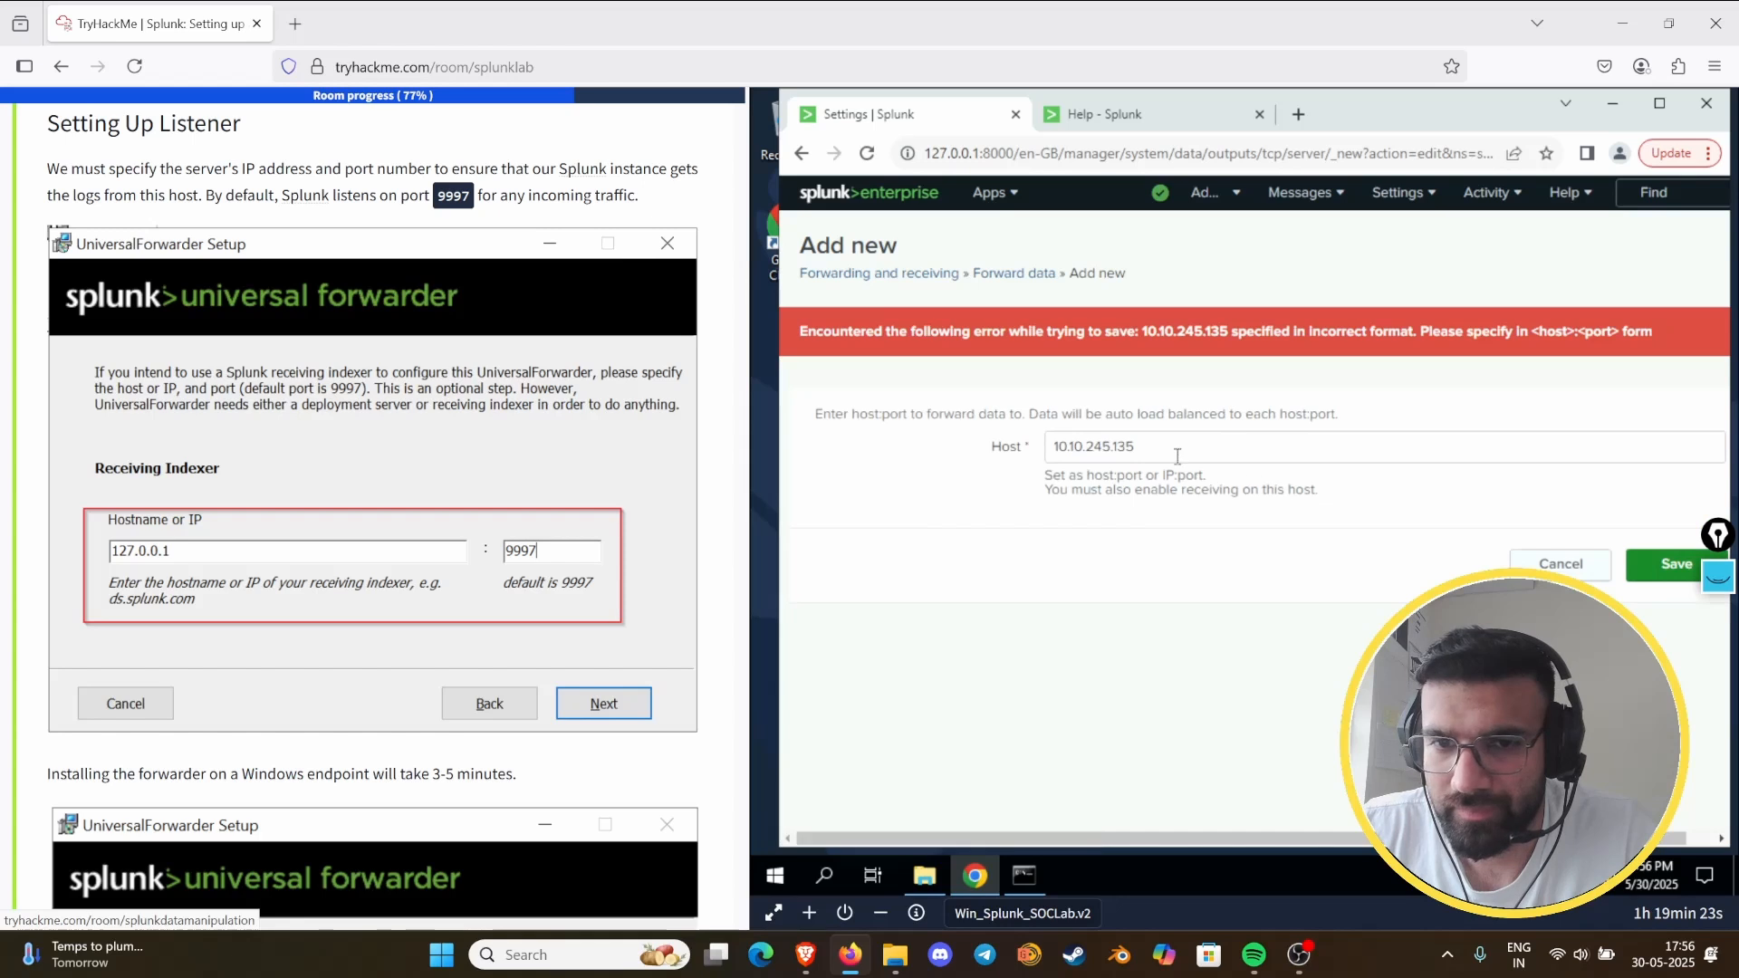
- Complete the new forwarding host as 10.10.245.135:8089, using the port from the guide's deployment server section, and save it
left_click(1175, 454)
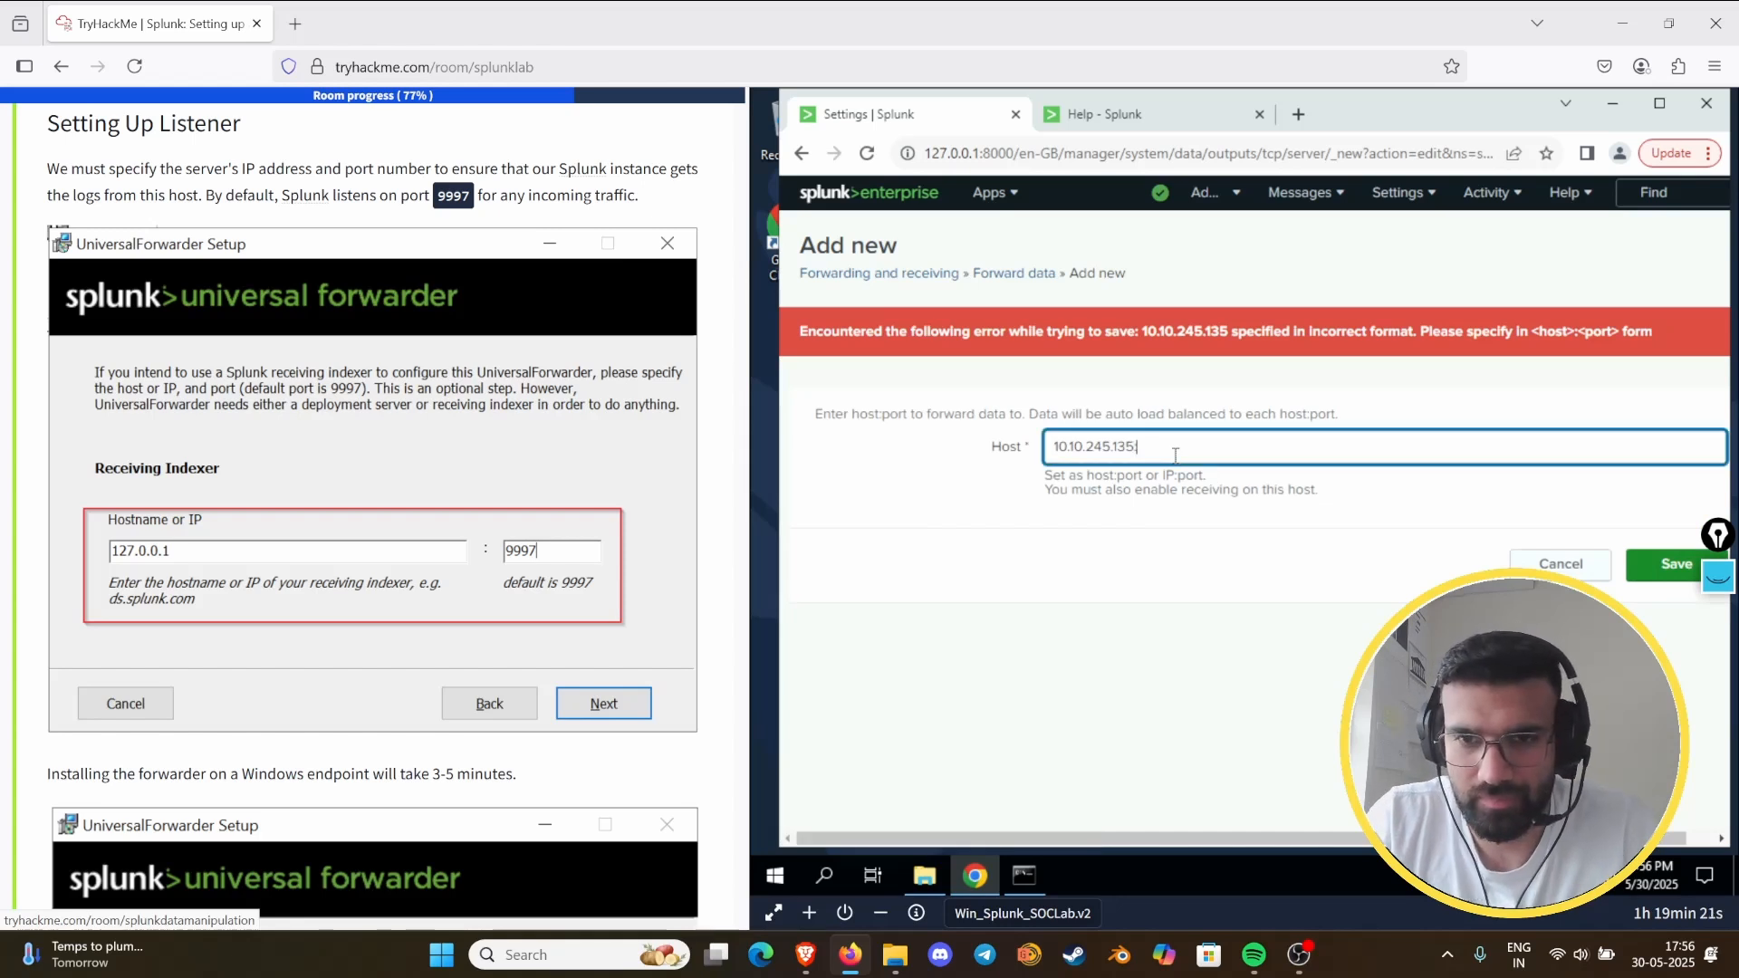
type(":")
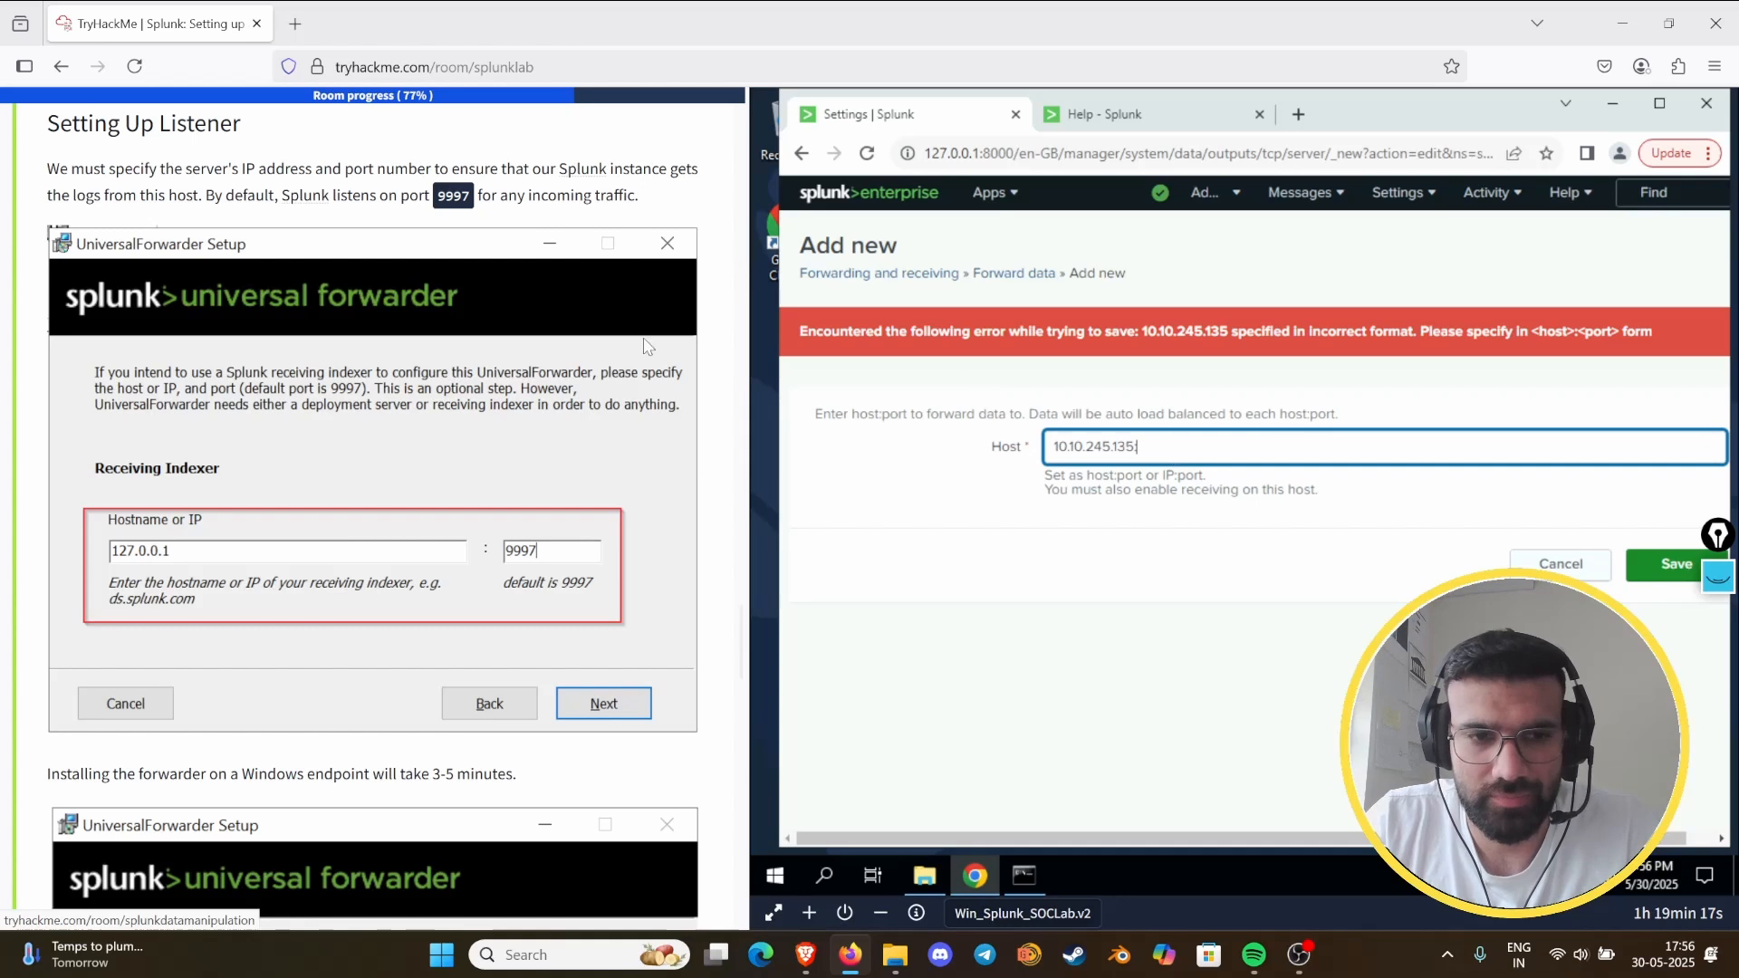
scroll(404, 339, "up", 5)
scroll(404, 339, "up", 1)
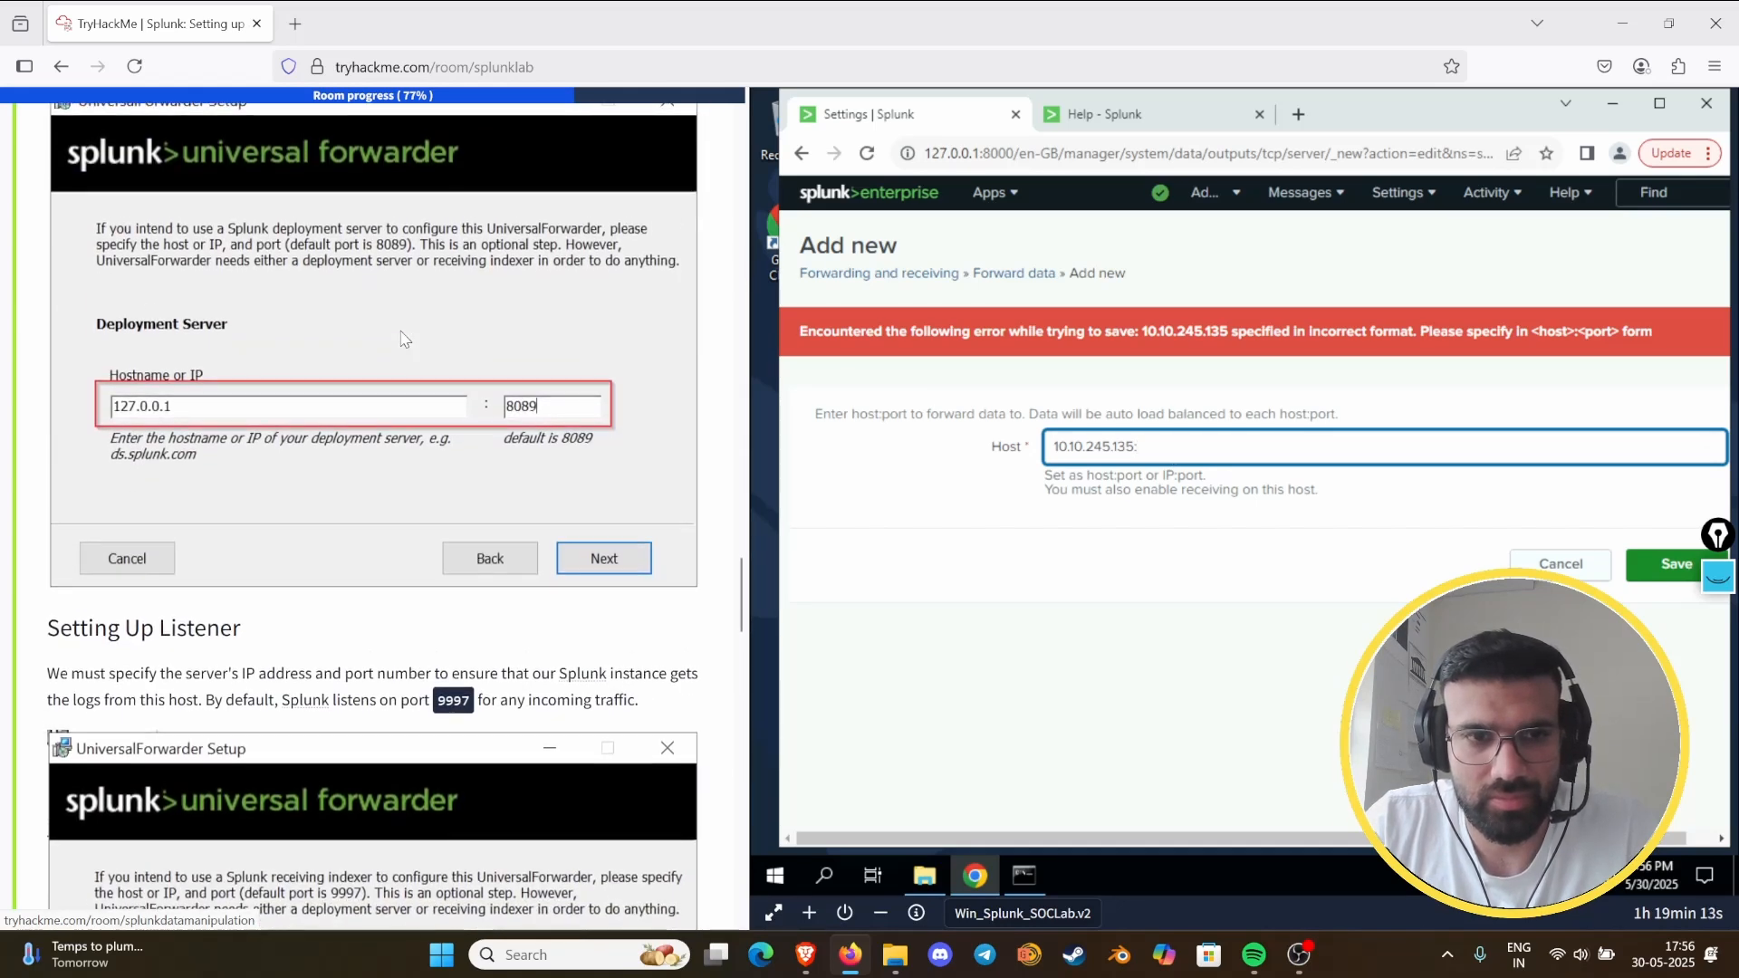
scroll(404, 339, "down", 1)
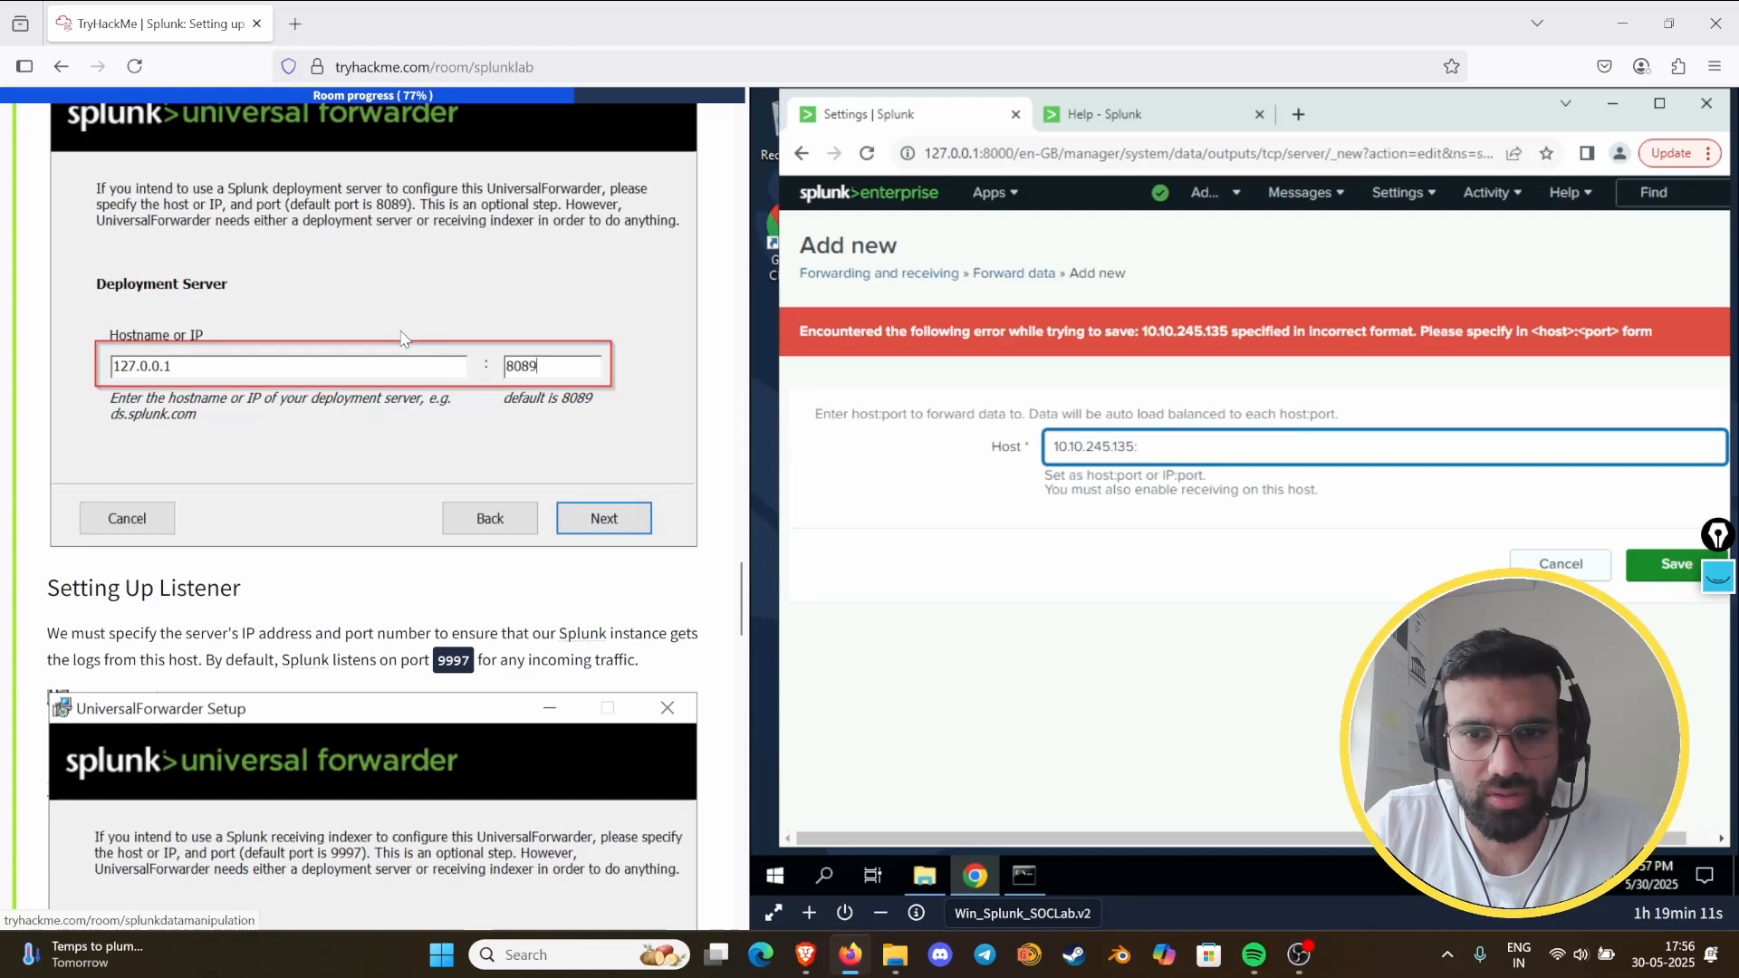
type("808")
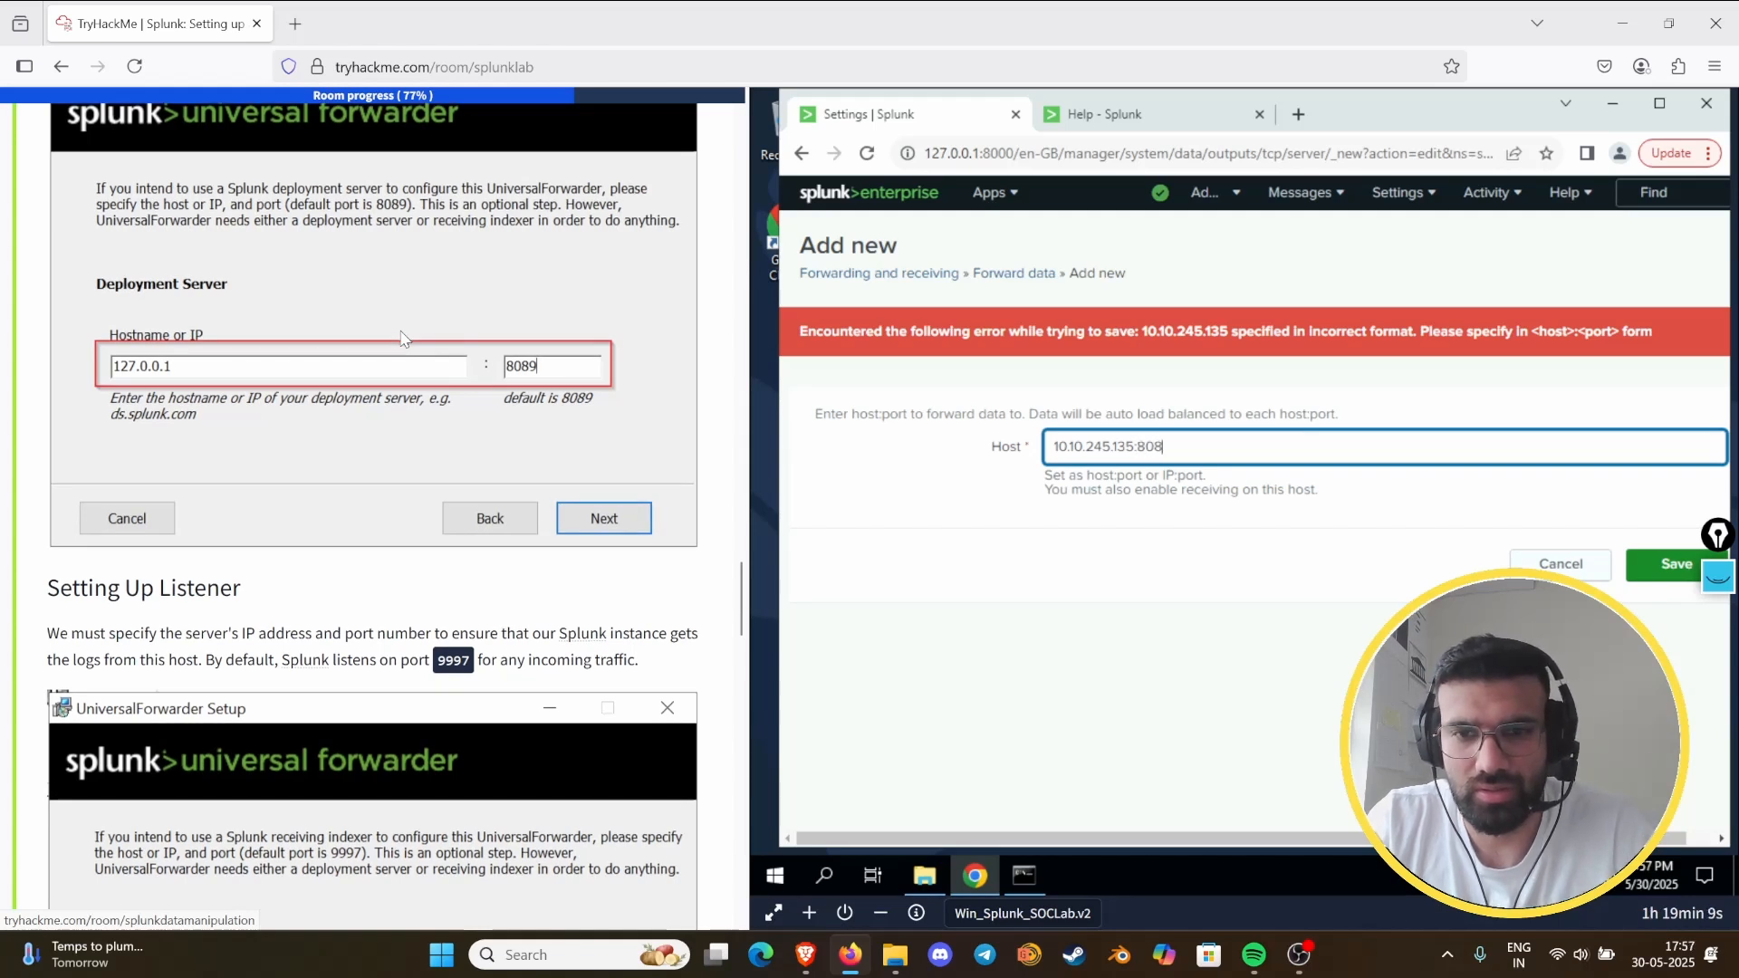
type("9")
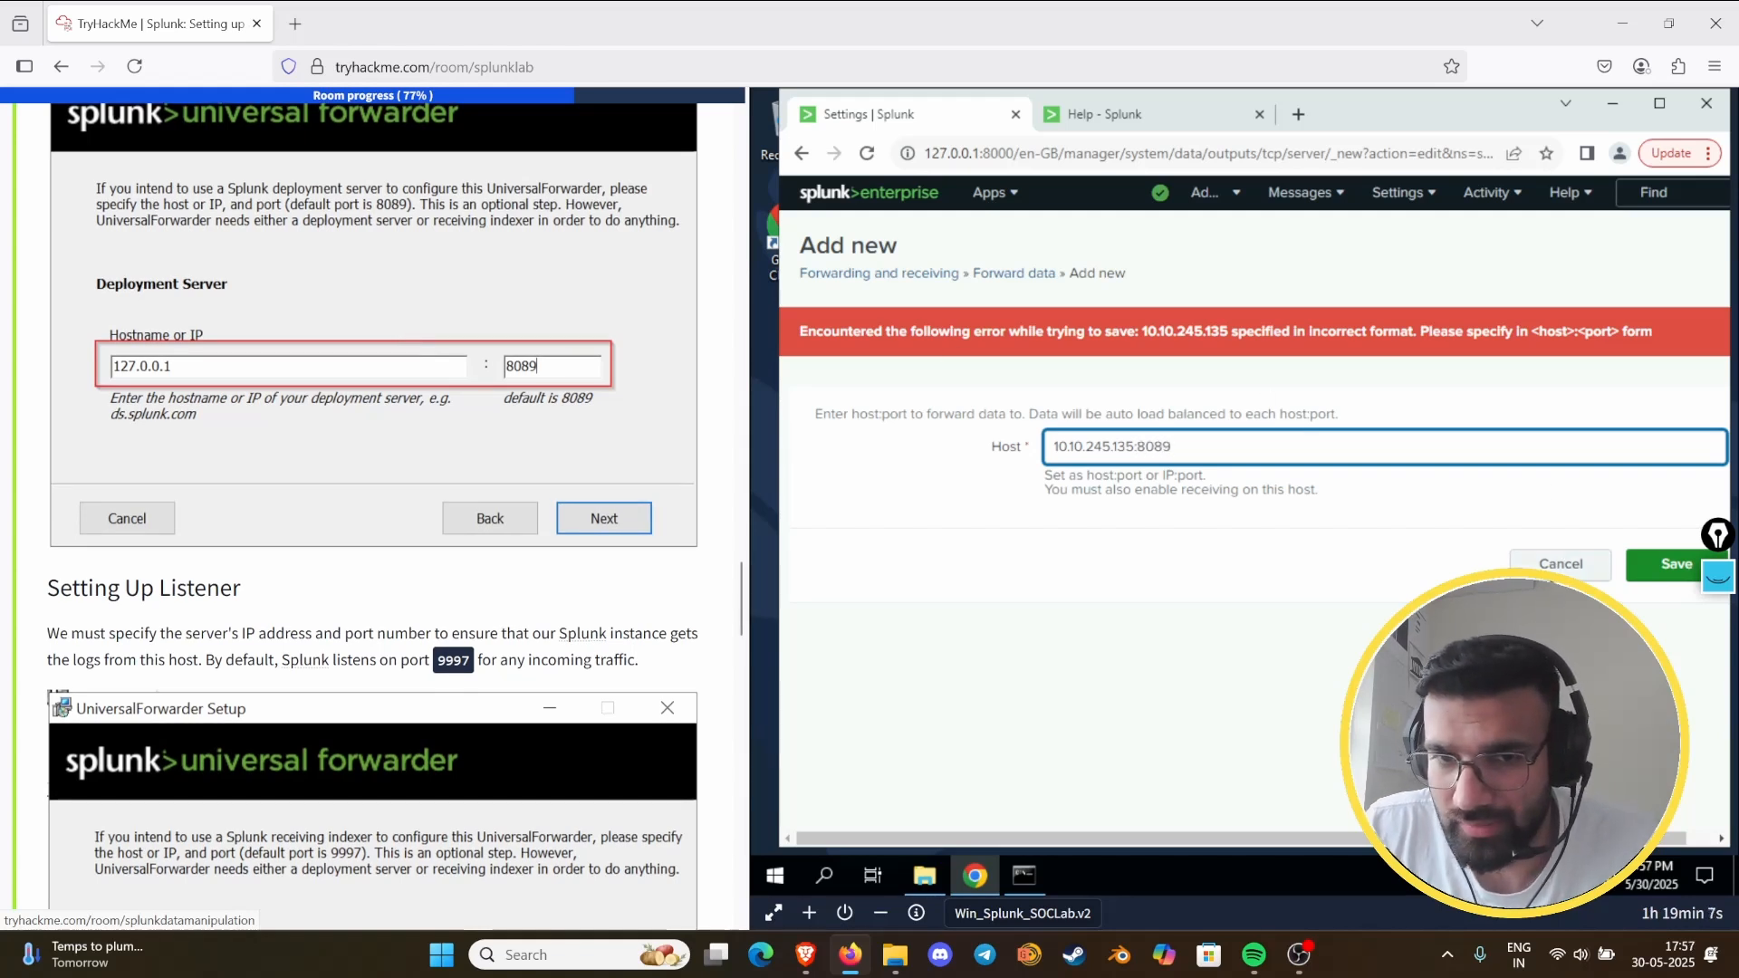
left_click(1646, 570)
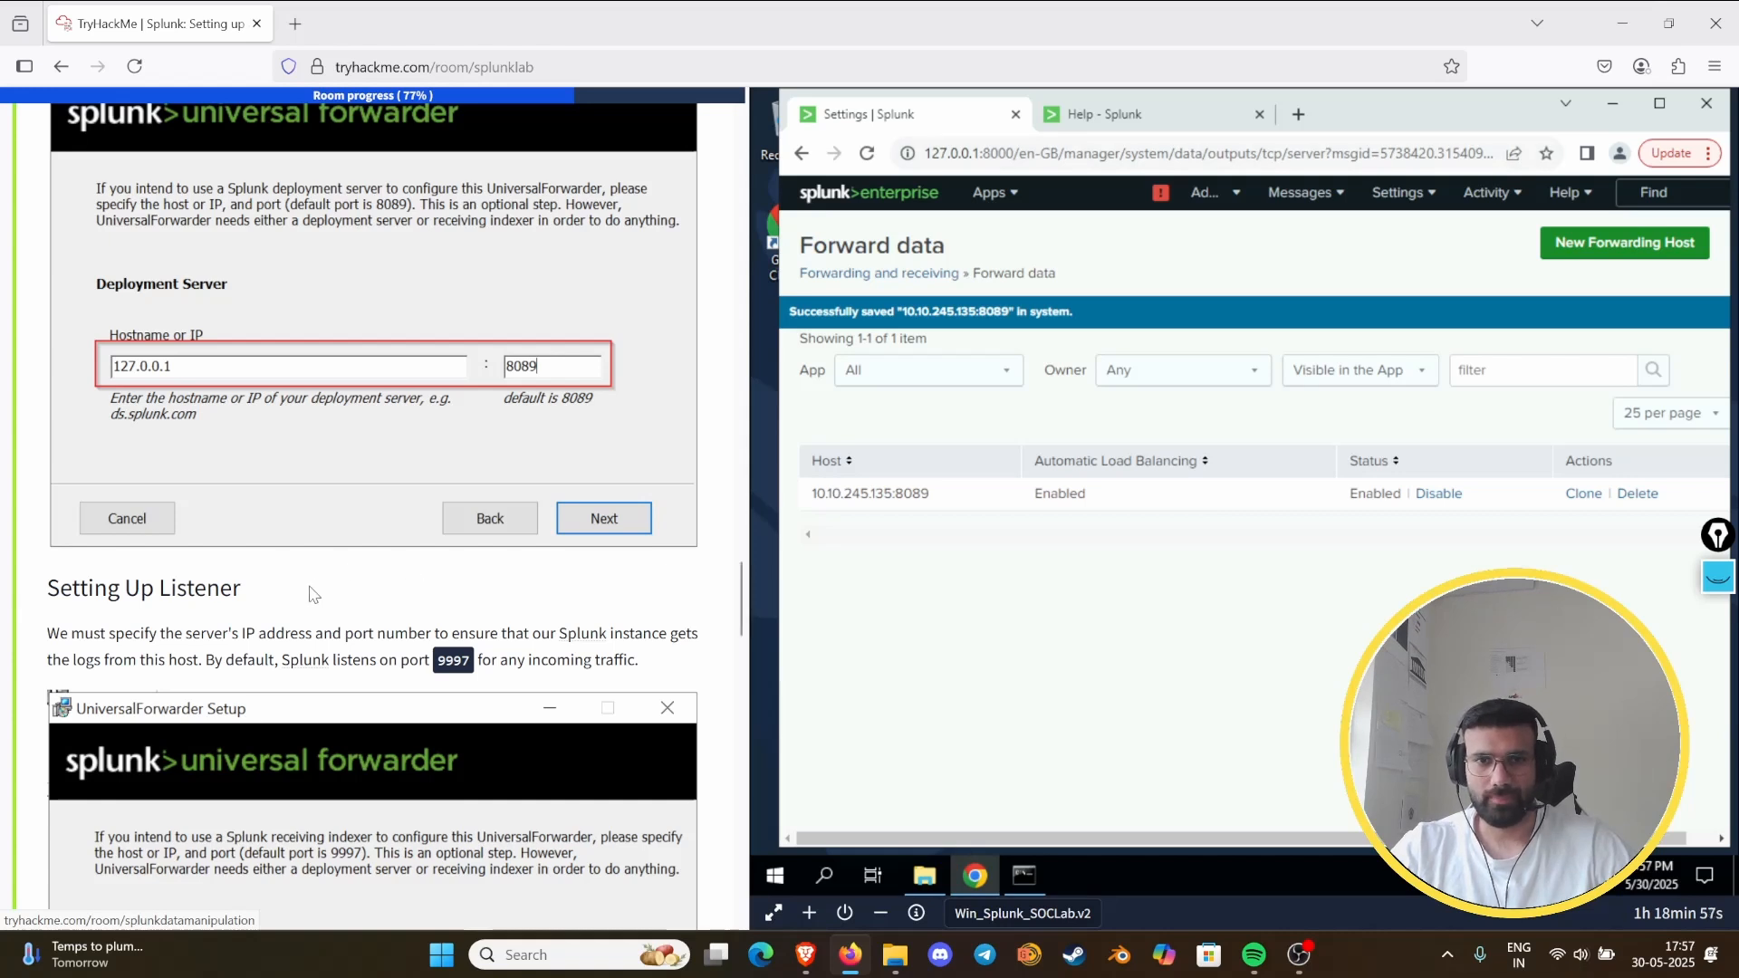
- Compare the guide's deployment server settings with the saved forwarding host and open Forwarder Management to check for clients
scroll(359, 559, "down", 3)
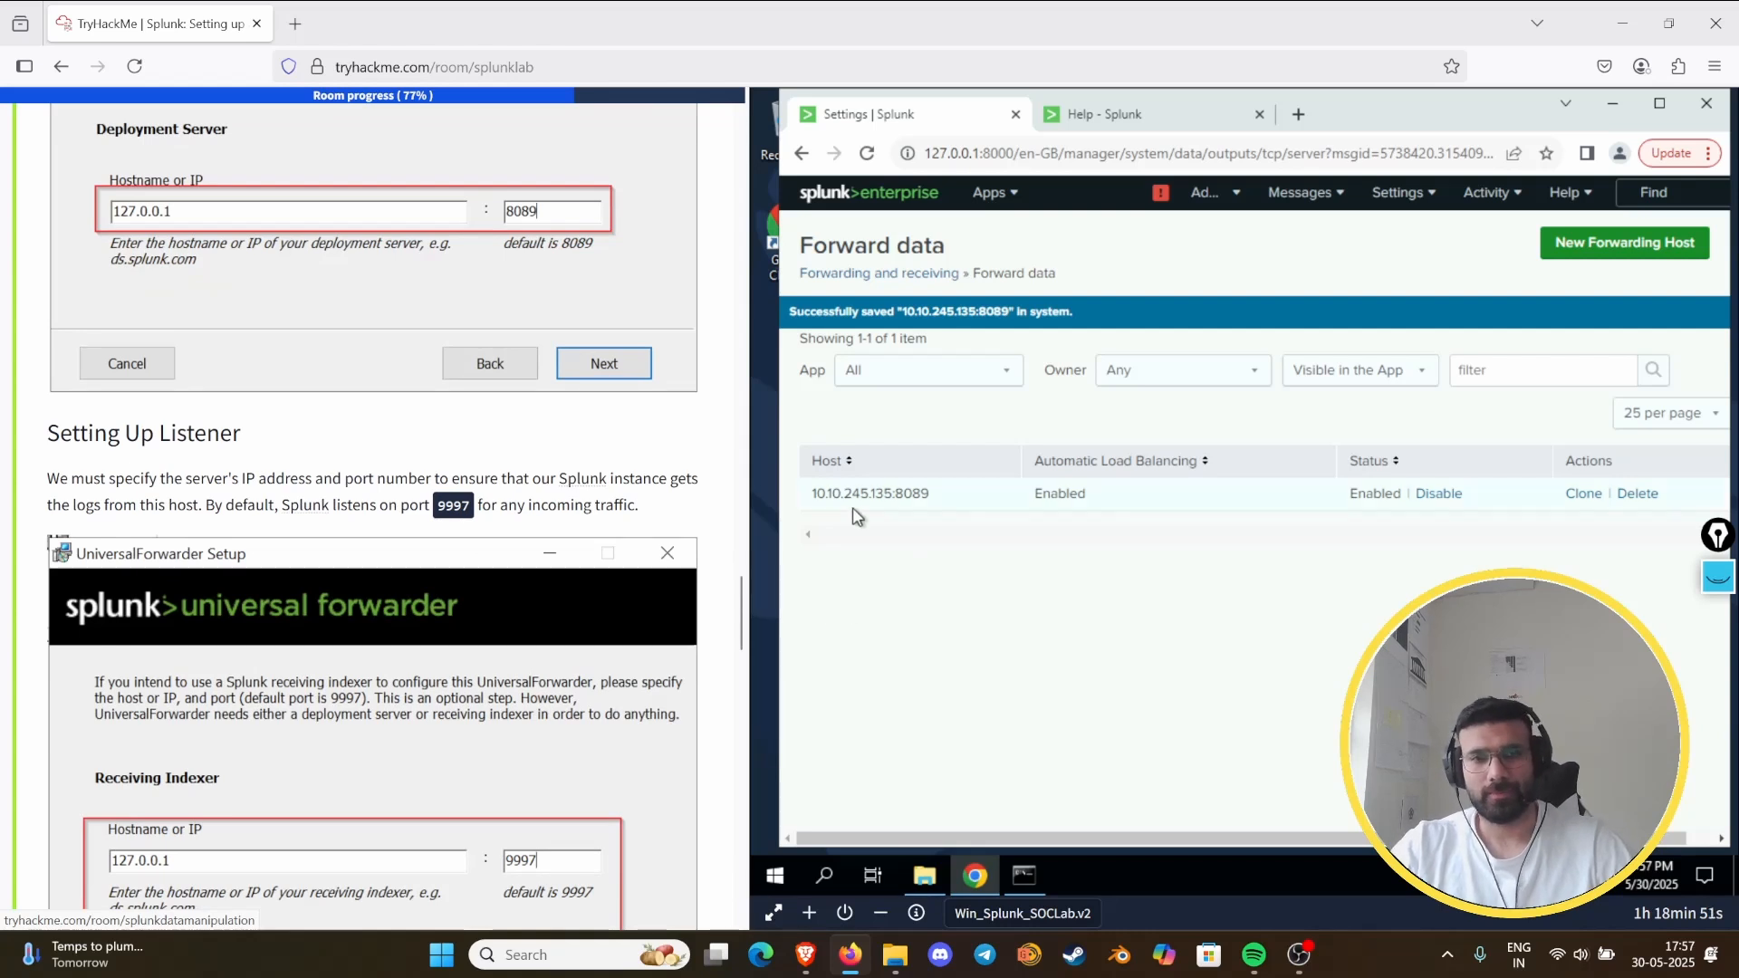
scroll(329, 468, "up", 6)
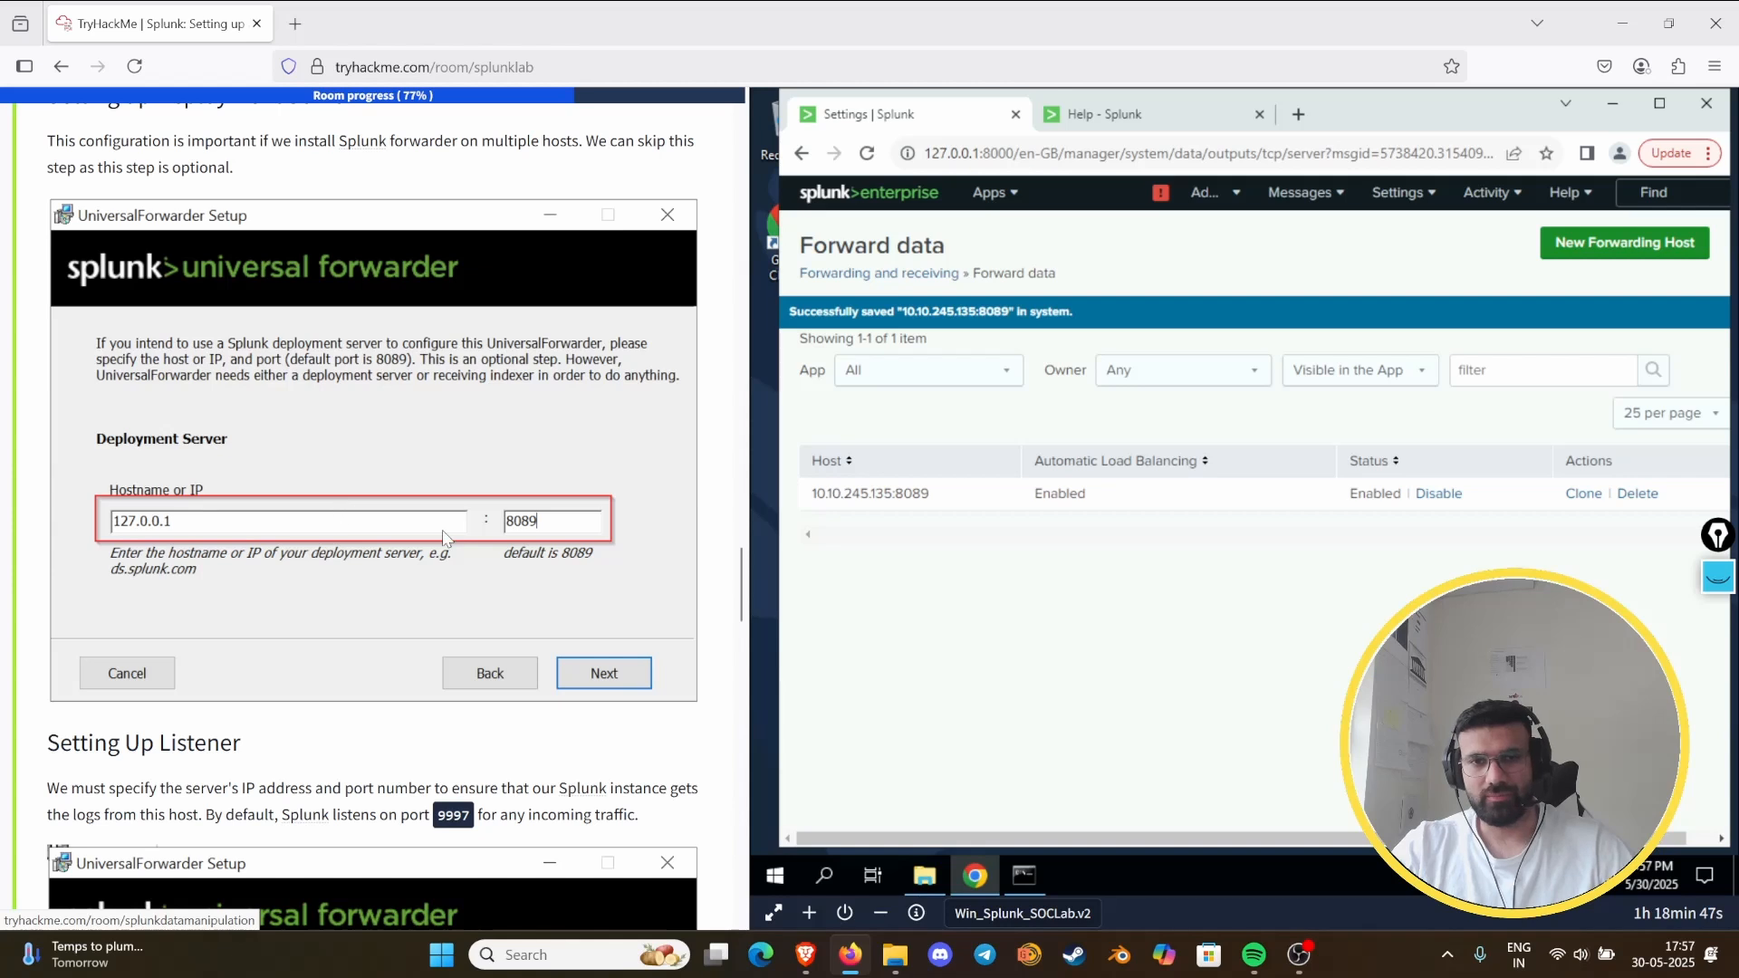
left_click(1403, 194)
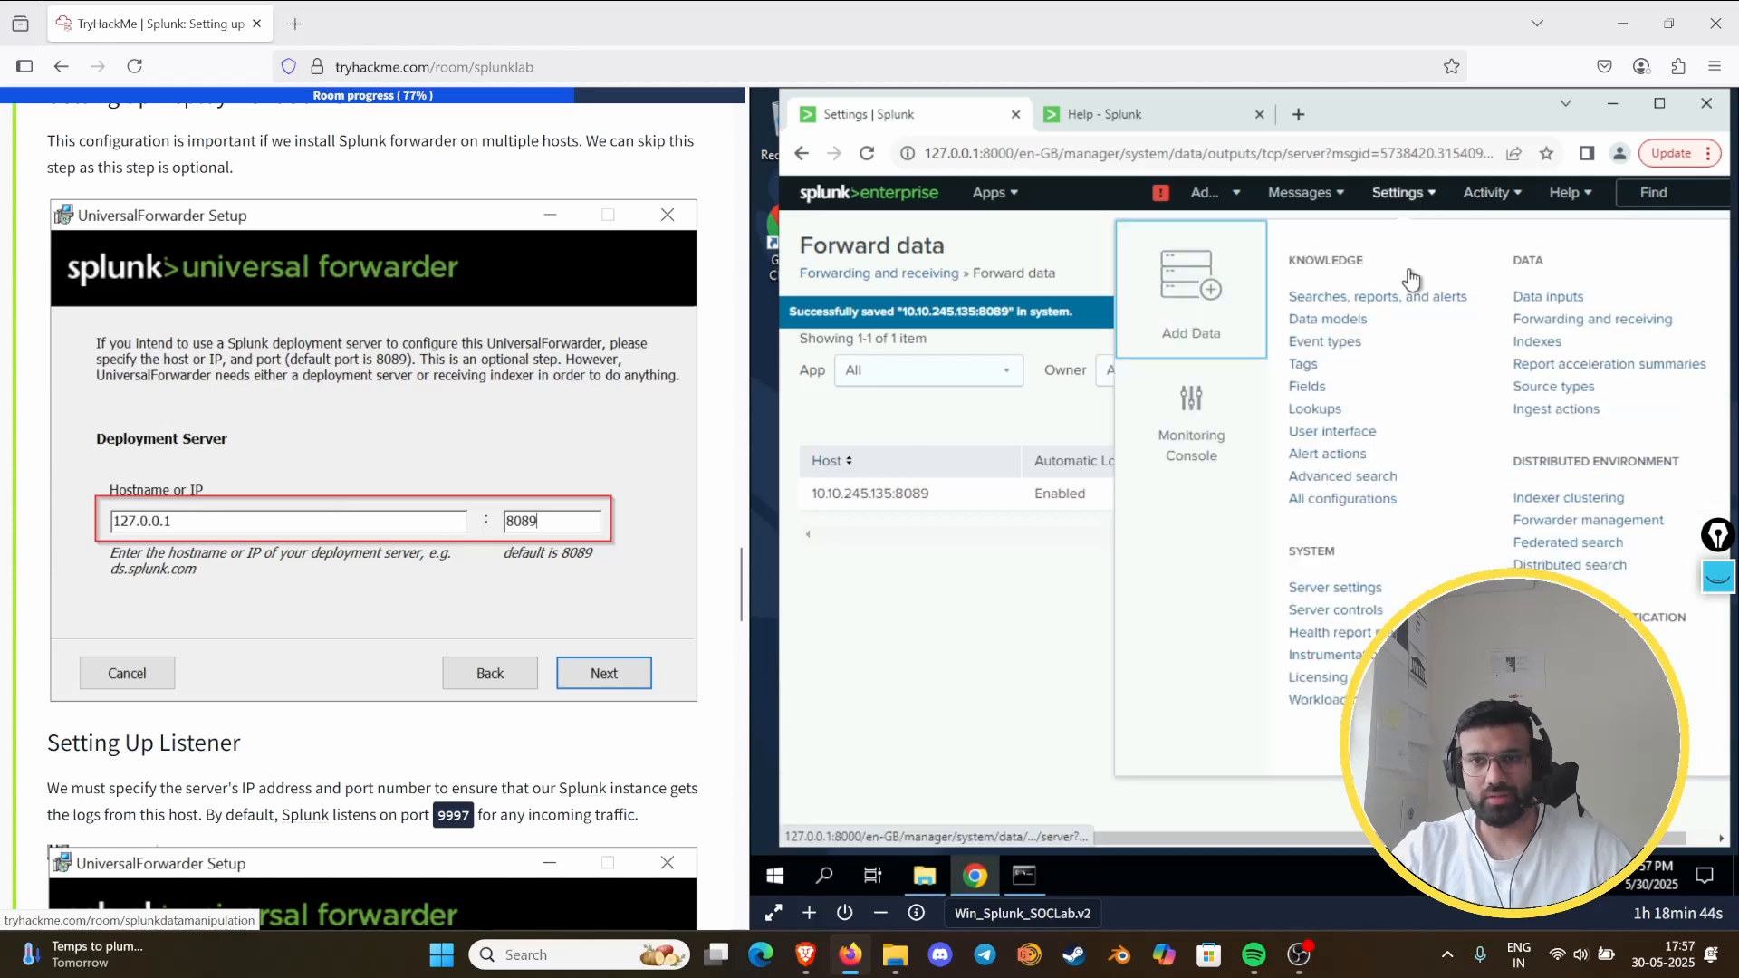
left_click(1562, 520)
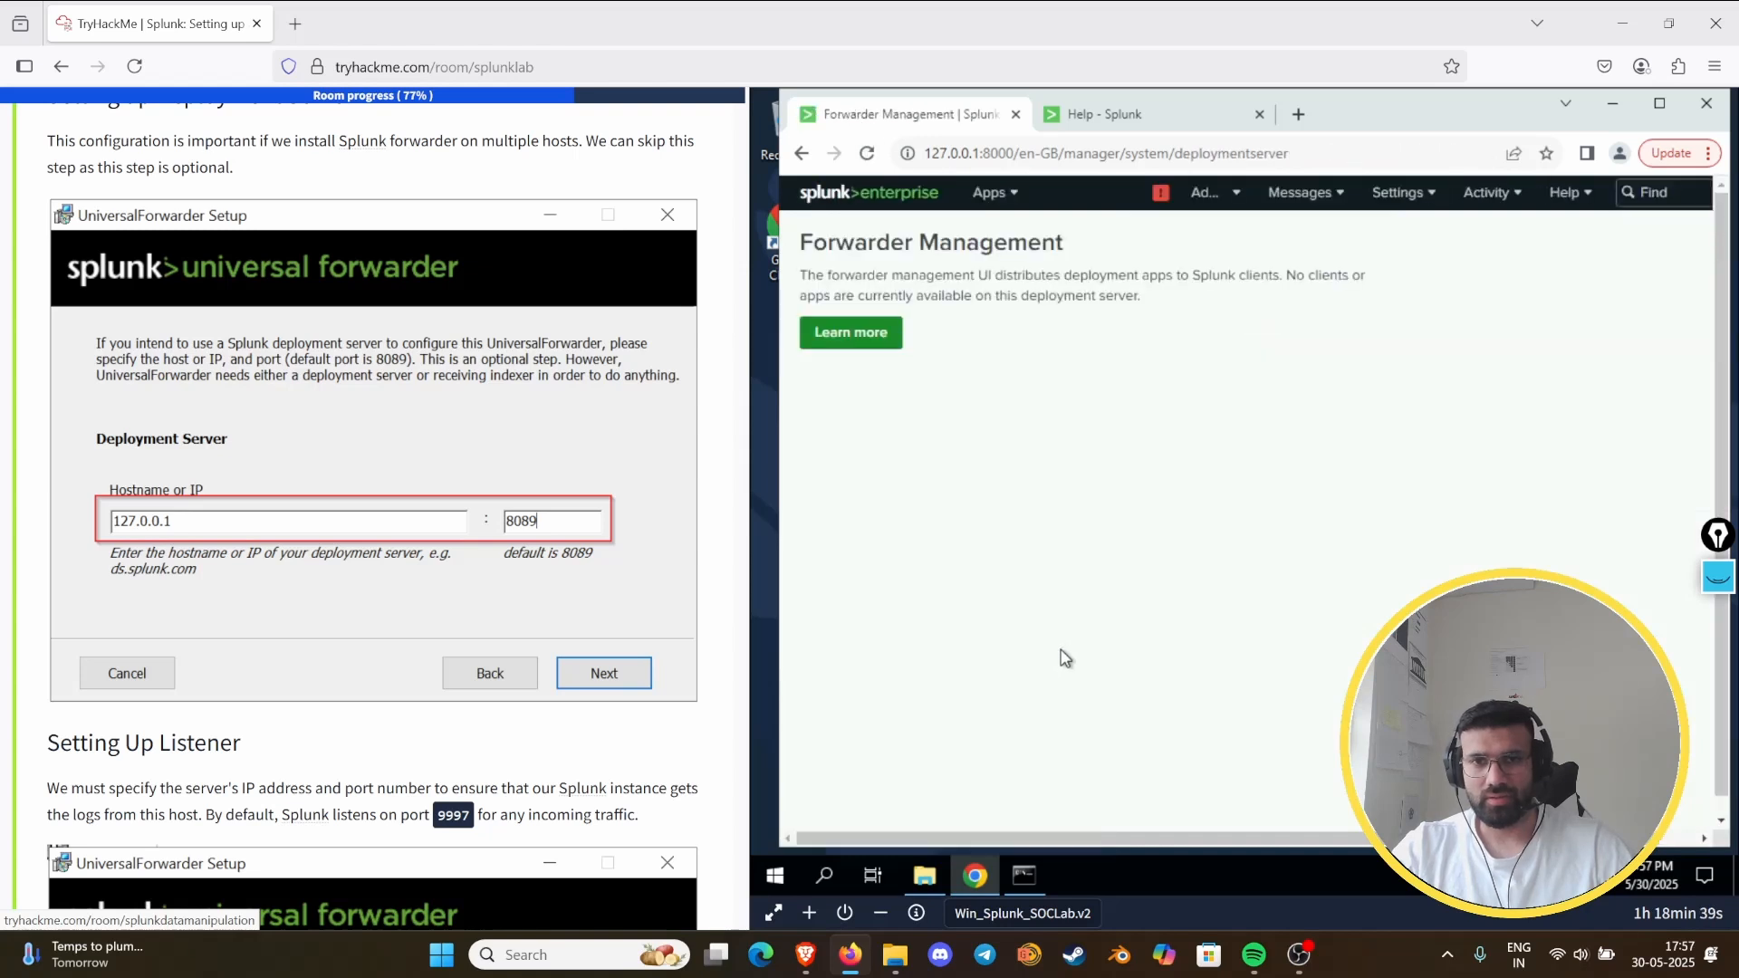
- Expand Task 9, Splunk: Ingesting Windows Logs, in the room guide
scroll(140, 518, "down", 5)
scroll(140, 518, "down", 20)
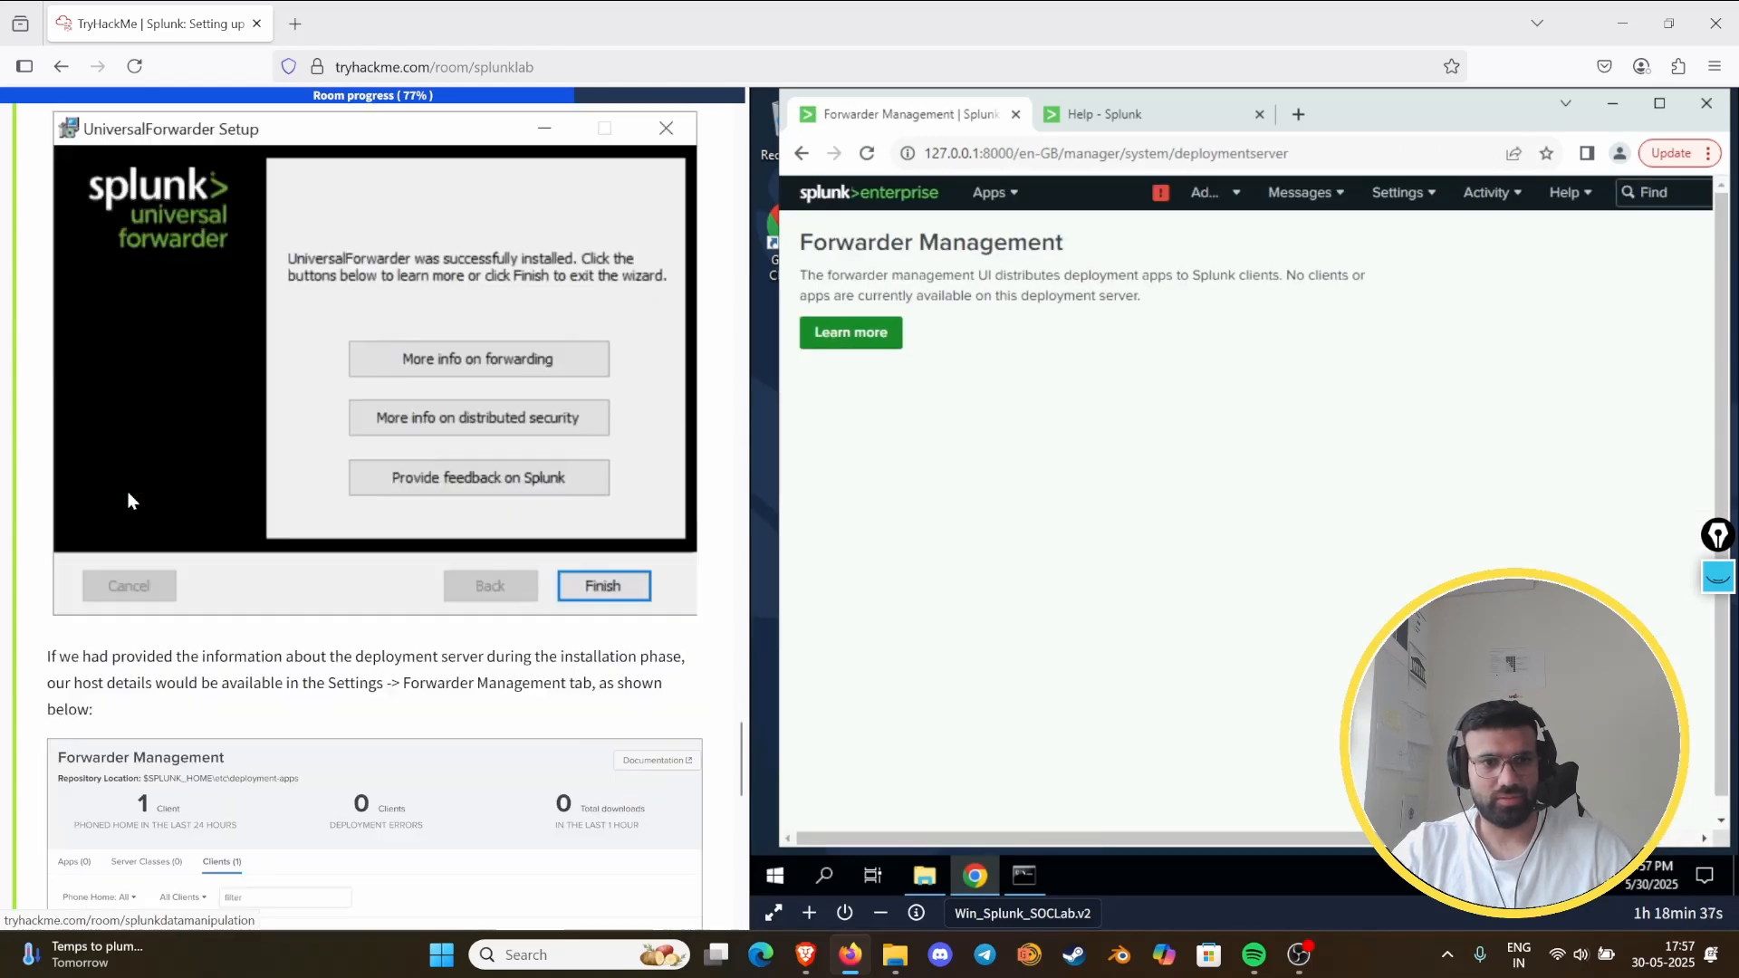
scroll(286, 594, "down", 4)
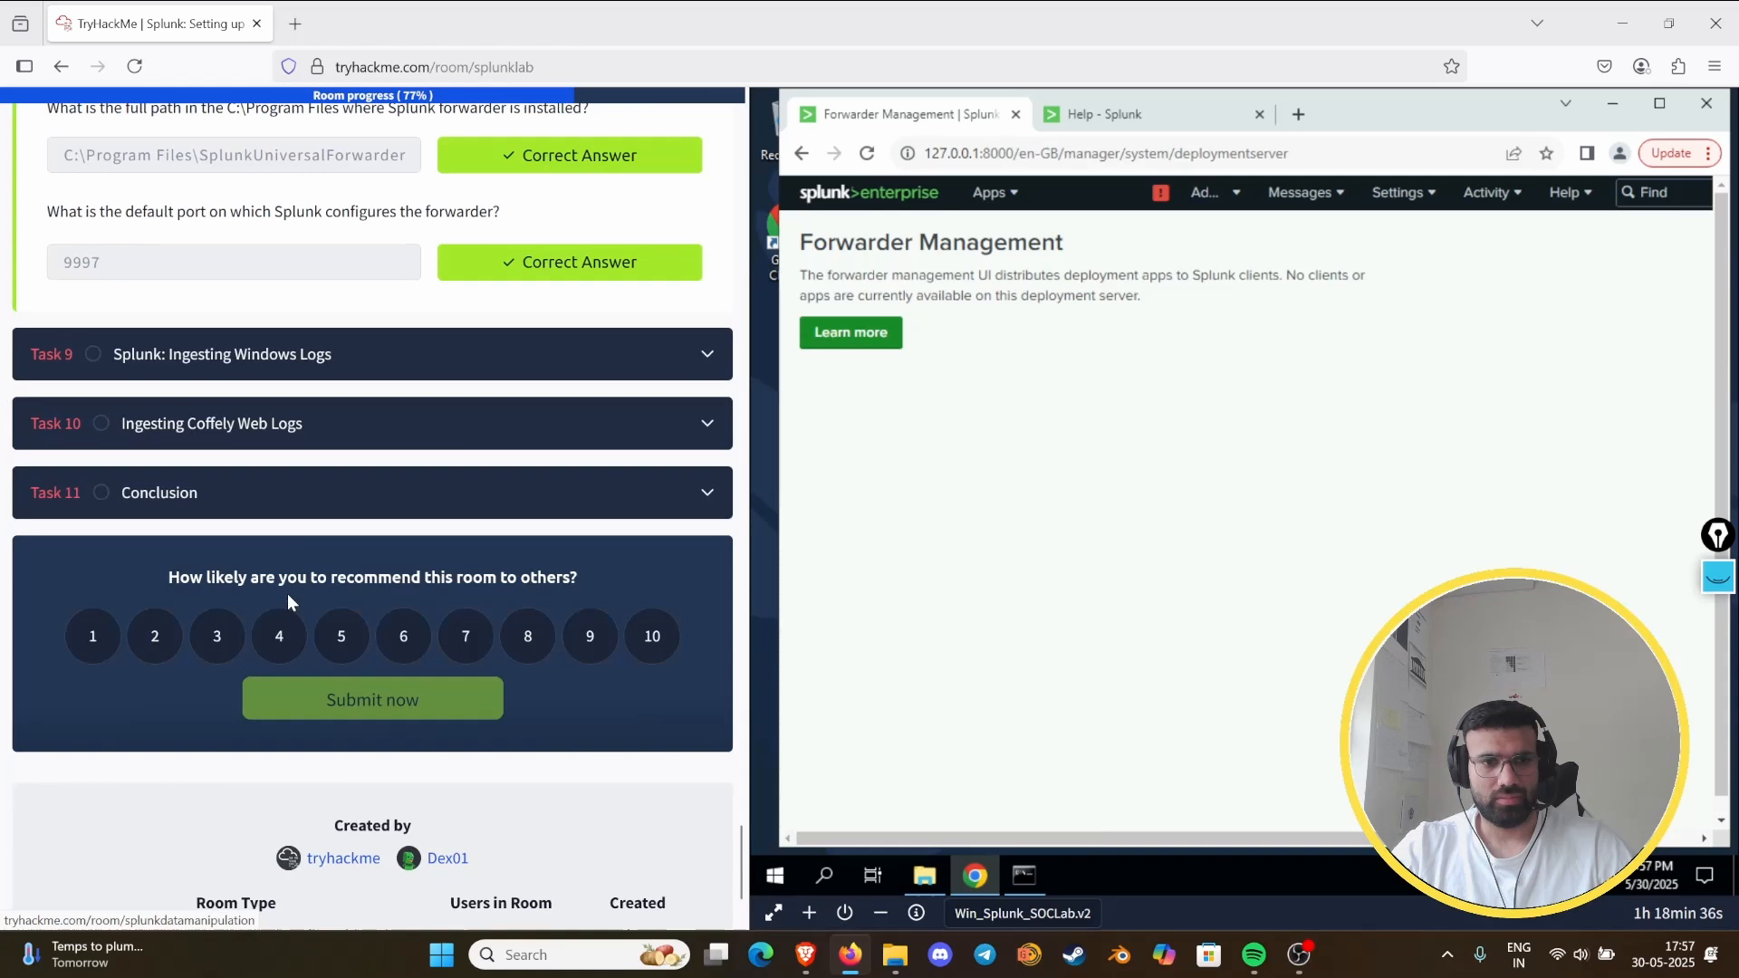
left_click(362, 363)
scroll(504, 480, "down", 1)
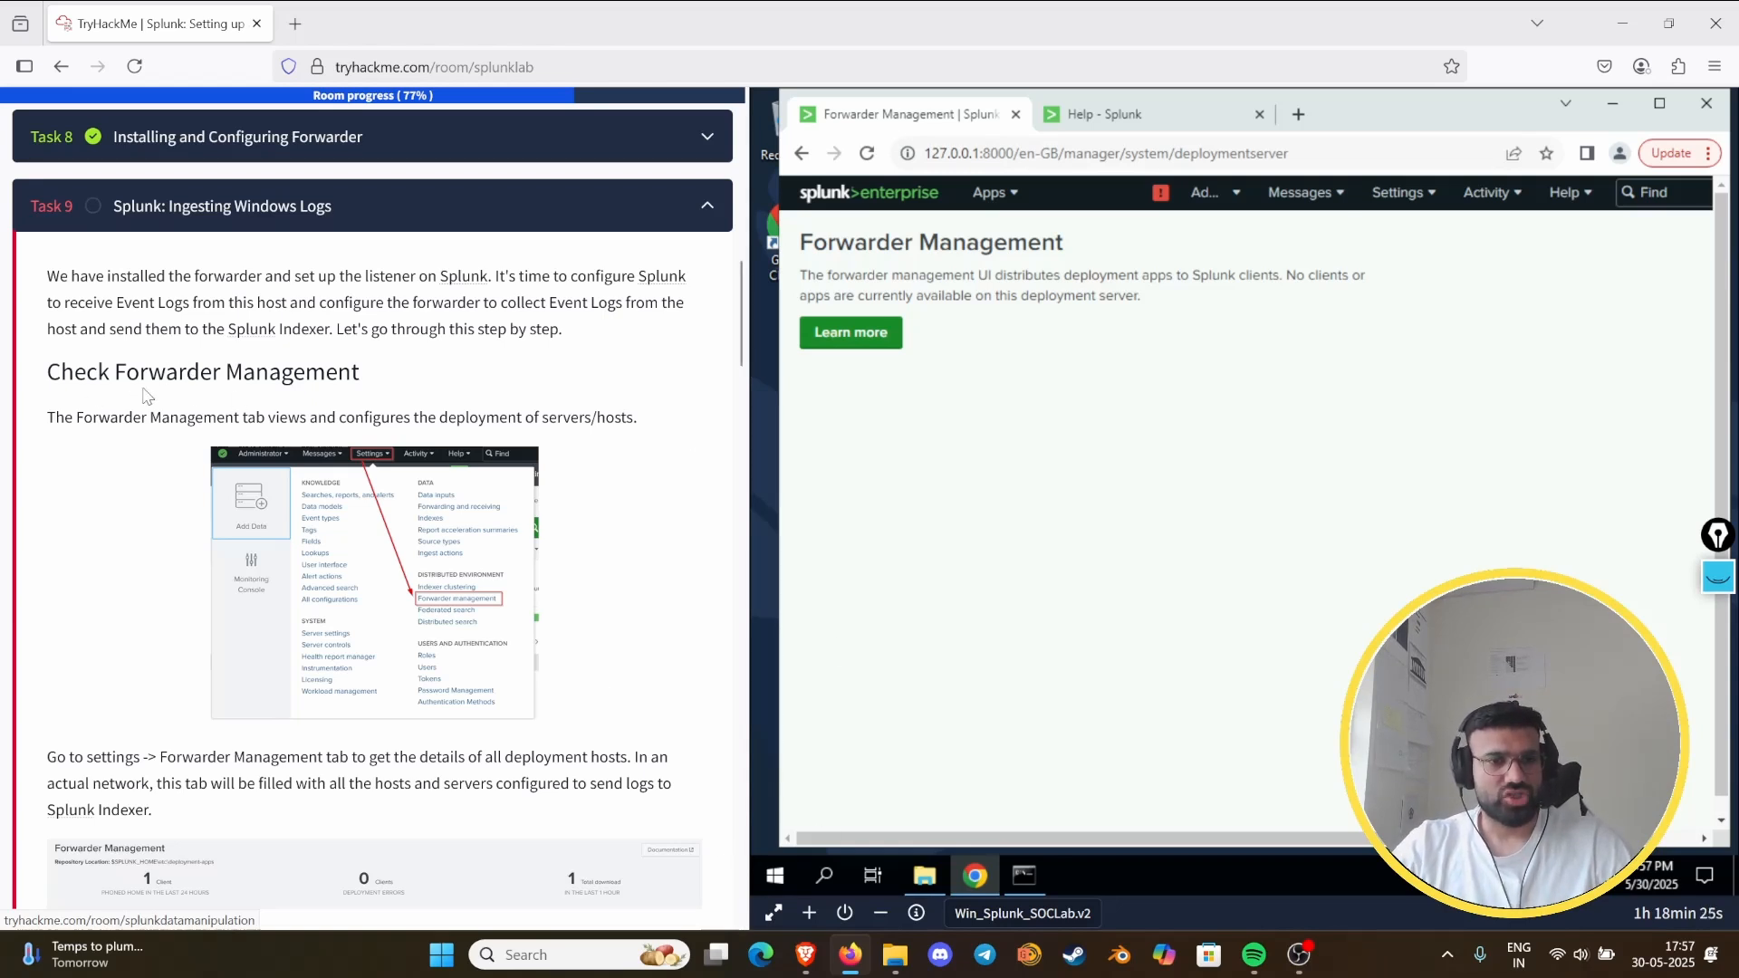
- Read Task 9's Check Forwarder Management and Select Forwarder sections, including the example client list and the Add Data instruction
scroll(340, 421, "down", 3)
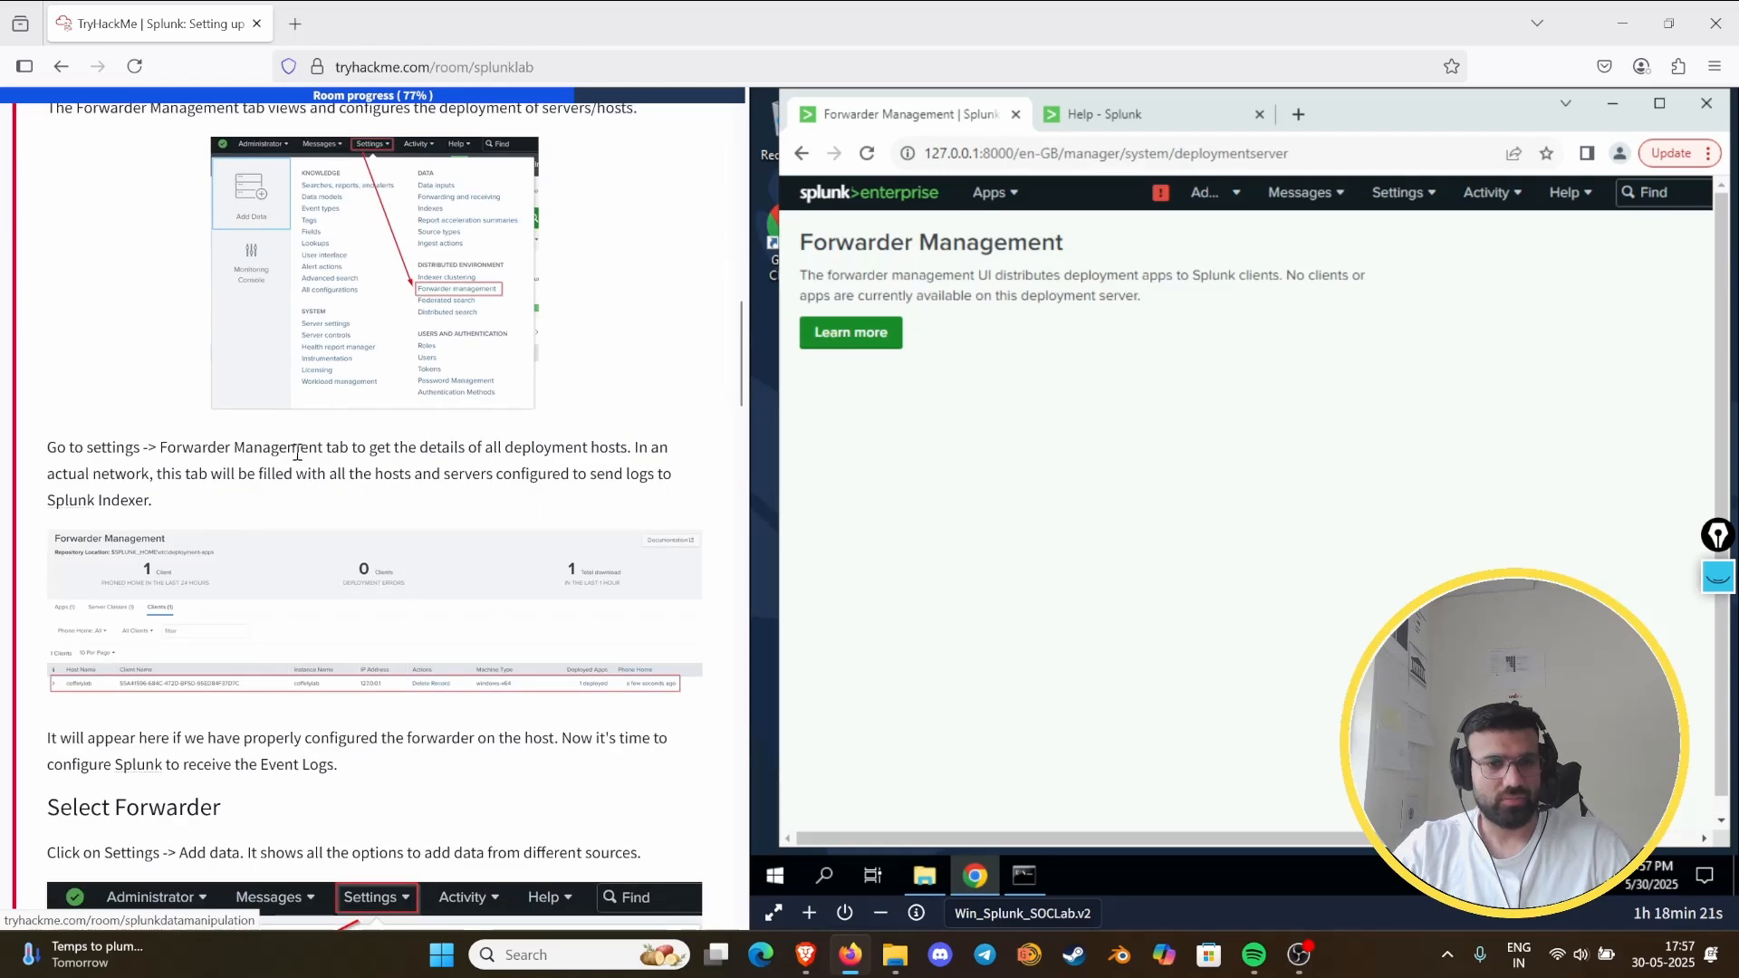
scroll(97, 584, "down", 2)
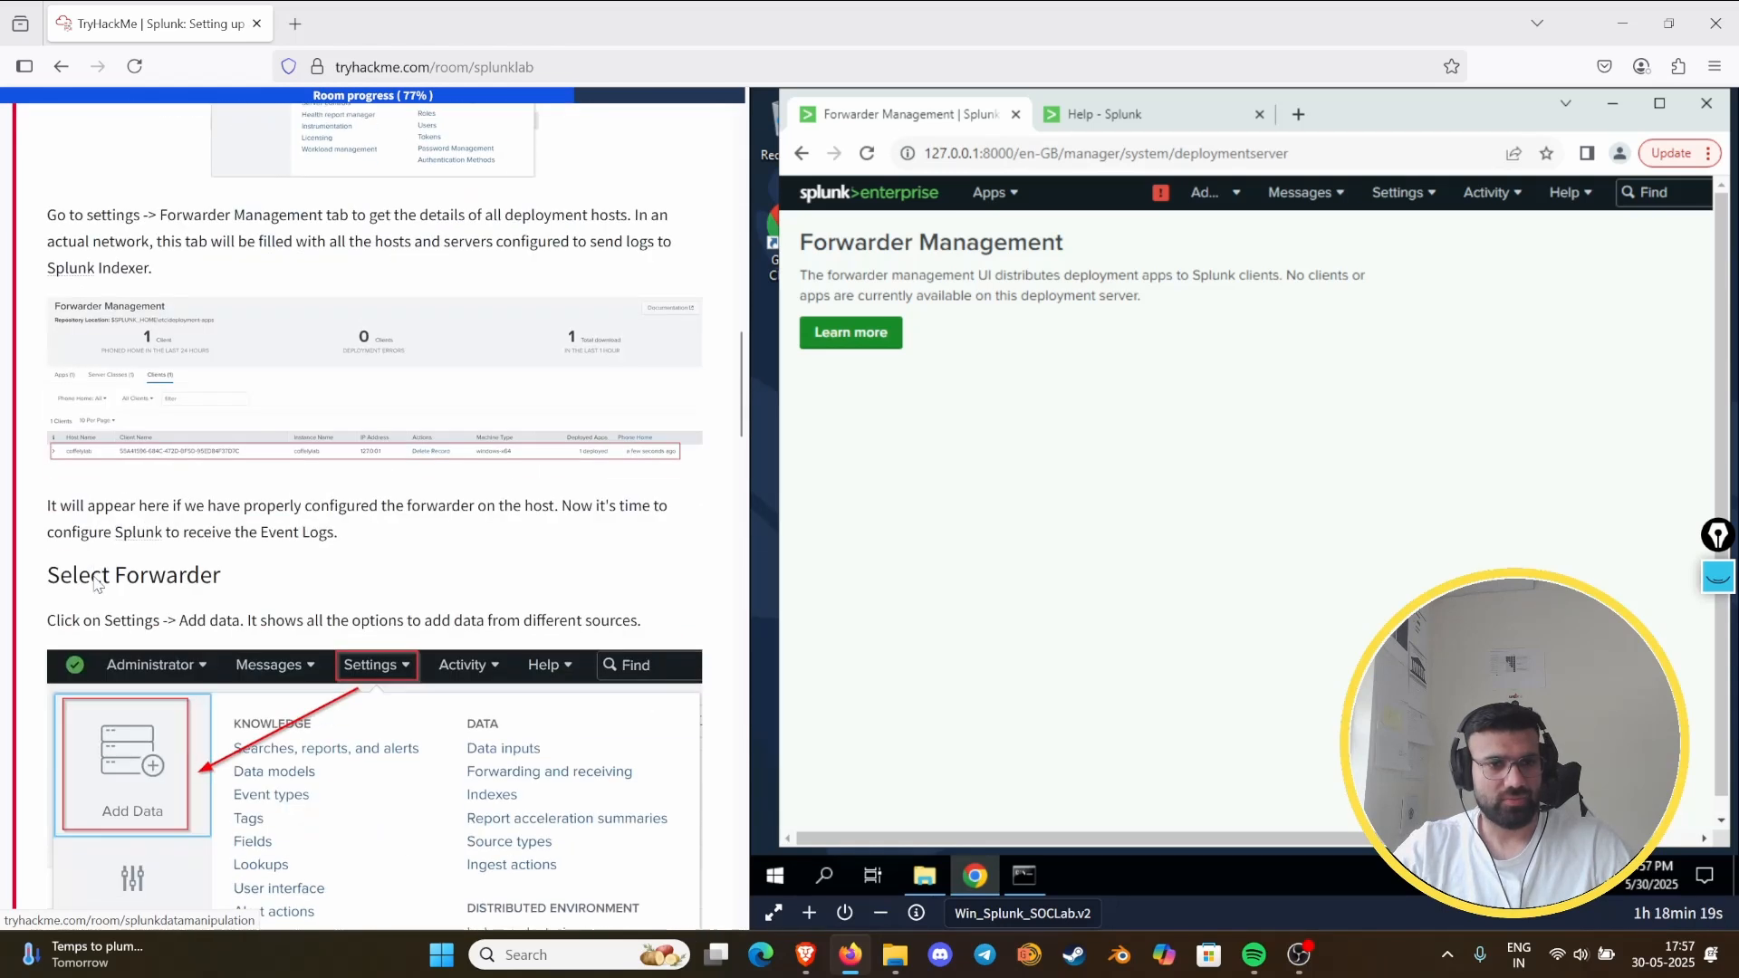
scroll(118, 589, "down", 2)
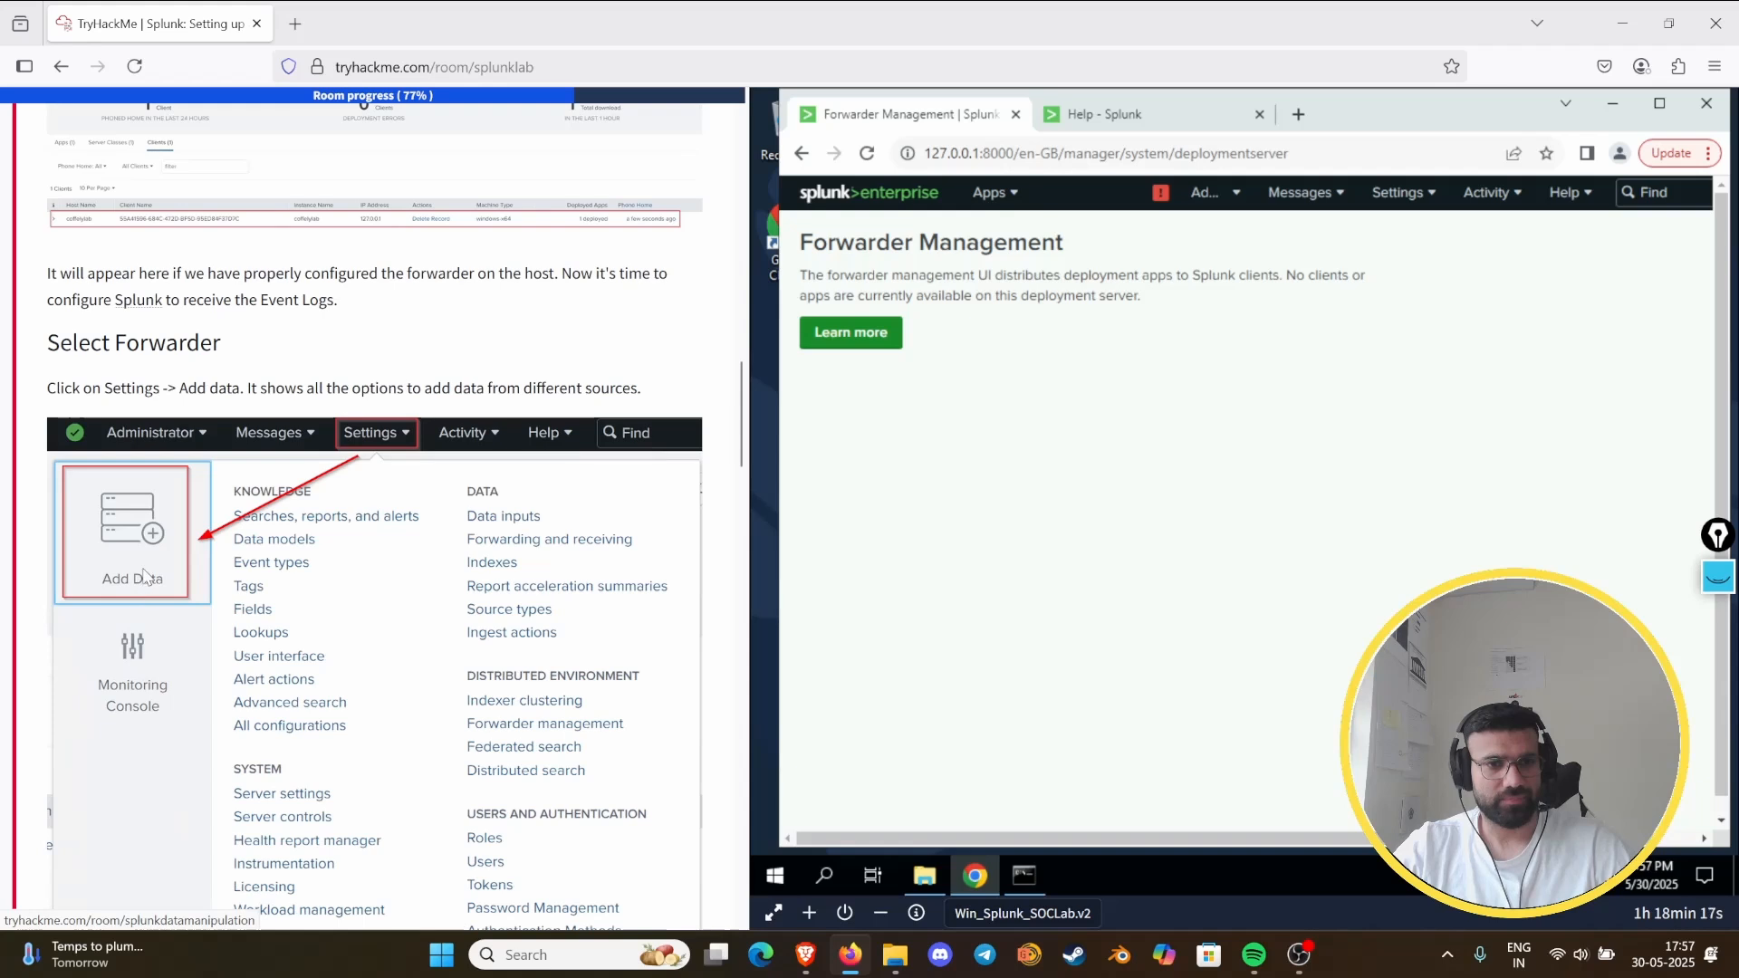
scroll(150, 571, "up", 3)
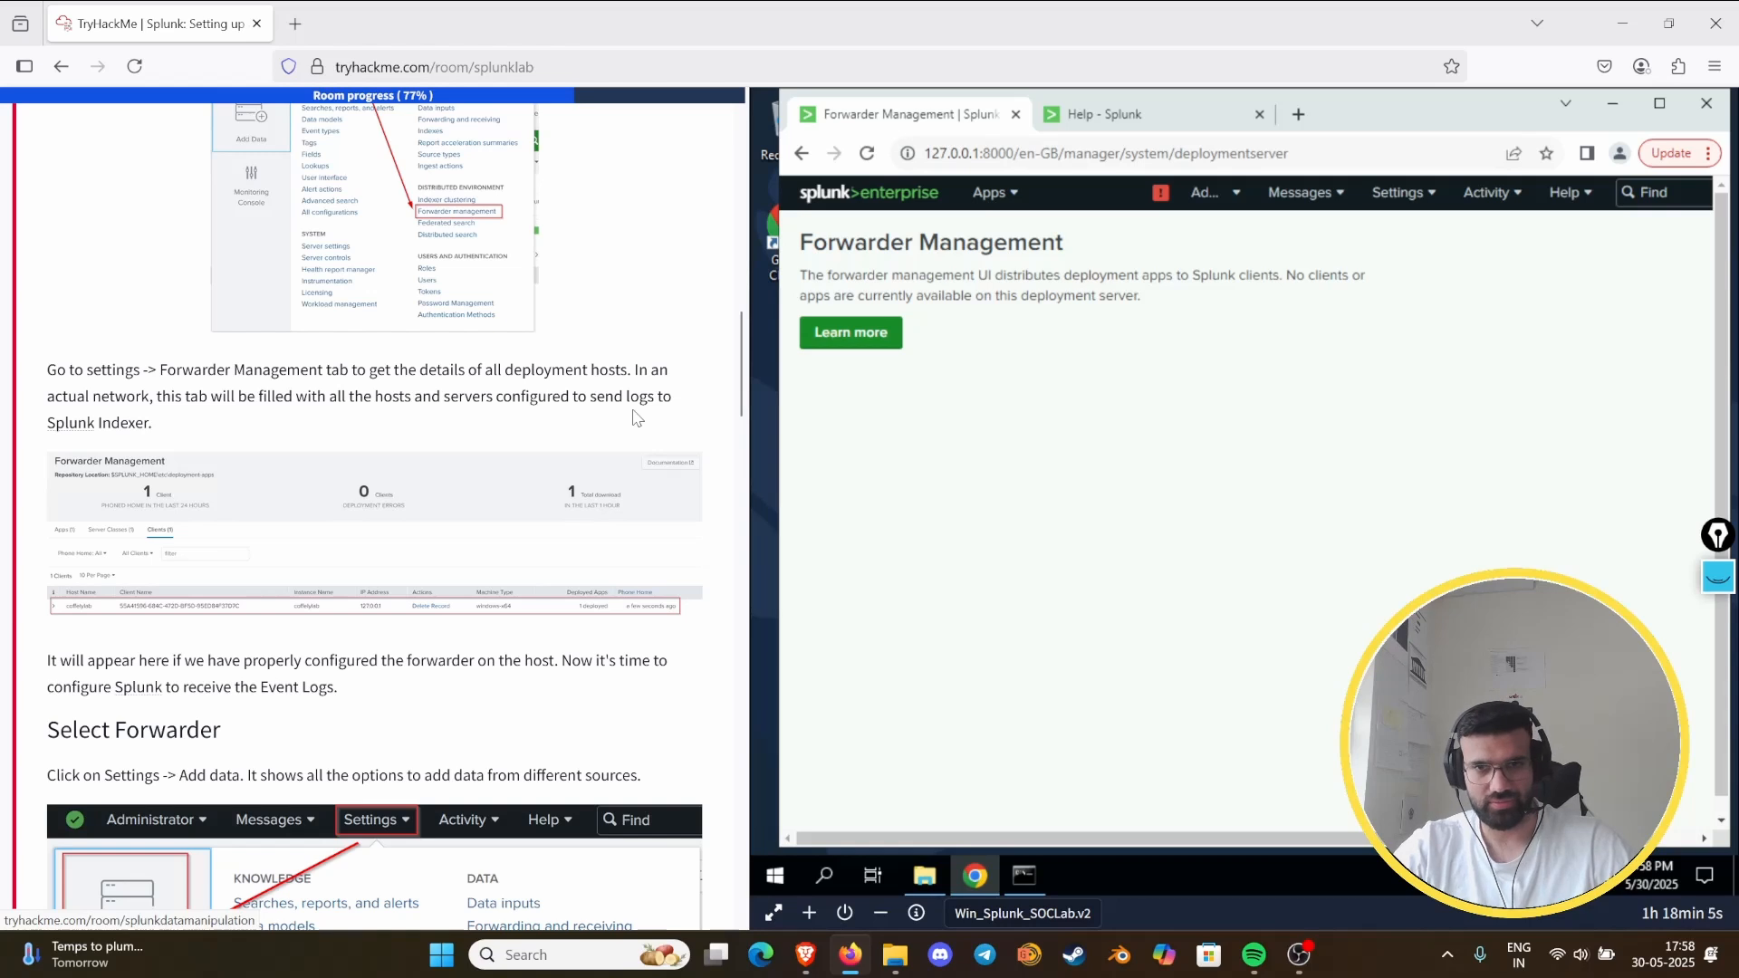
scroll(637, 418, "down", 2)
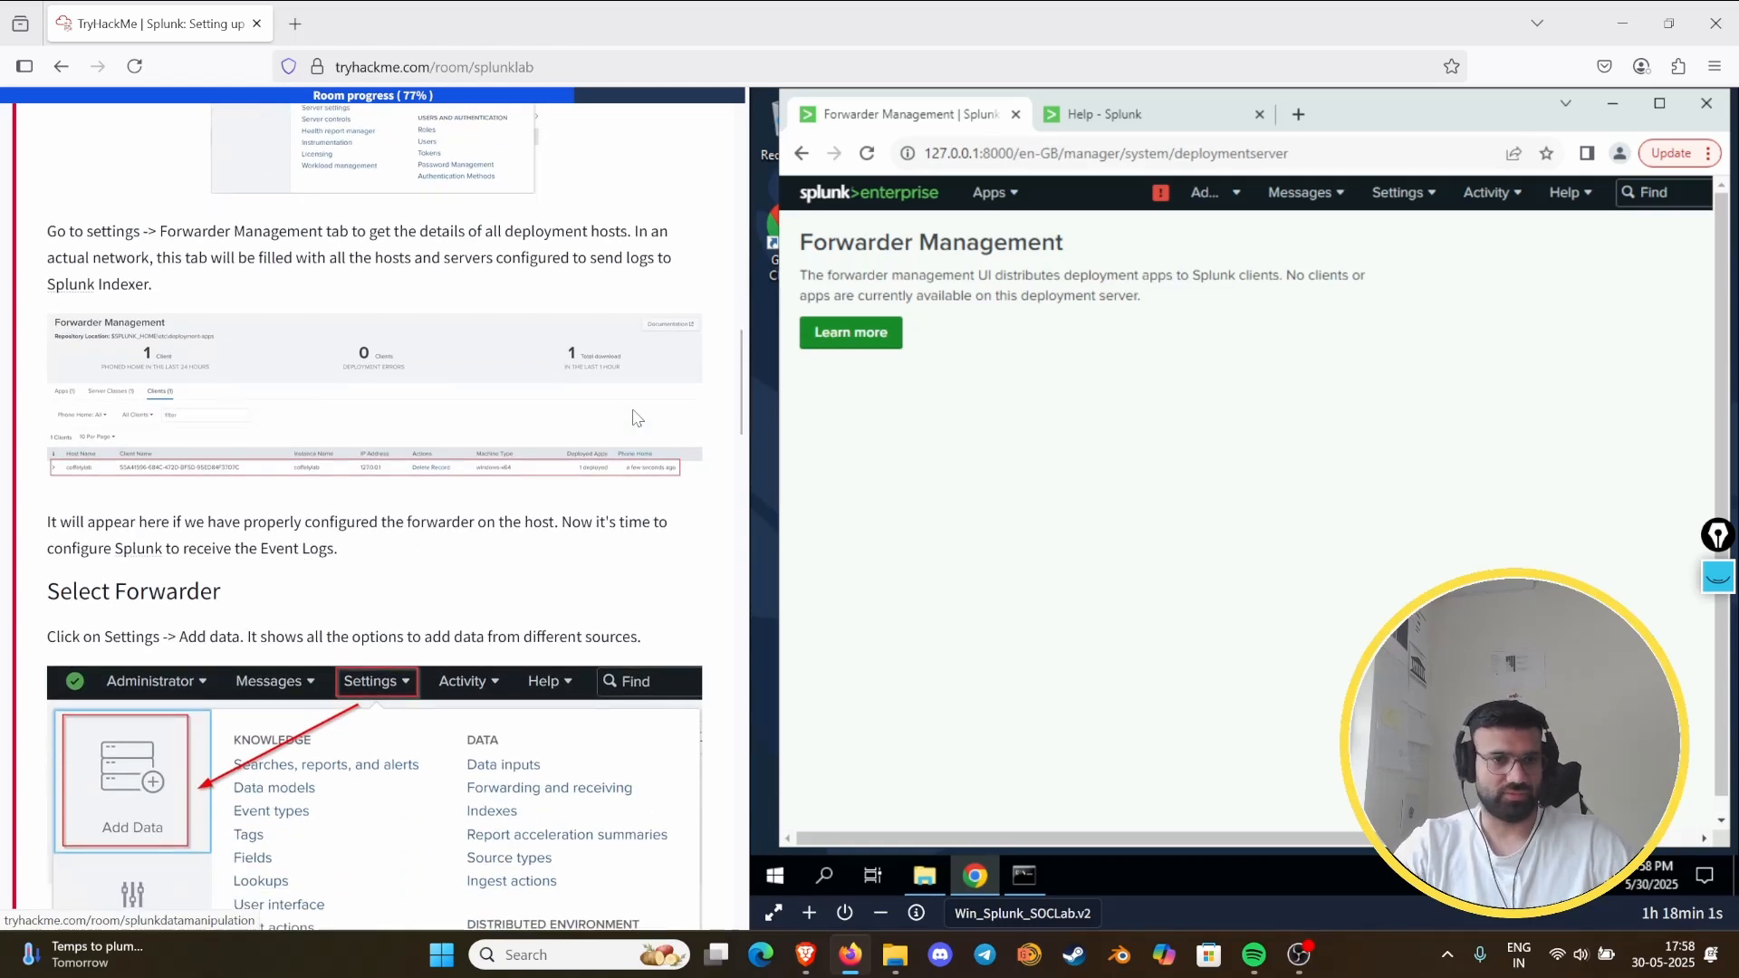
scroll(636, 417, "down", 3)
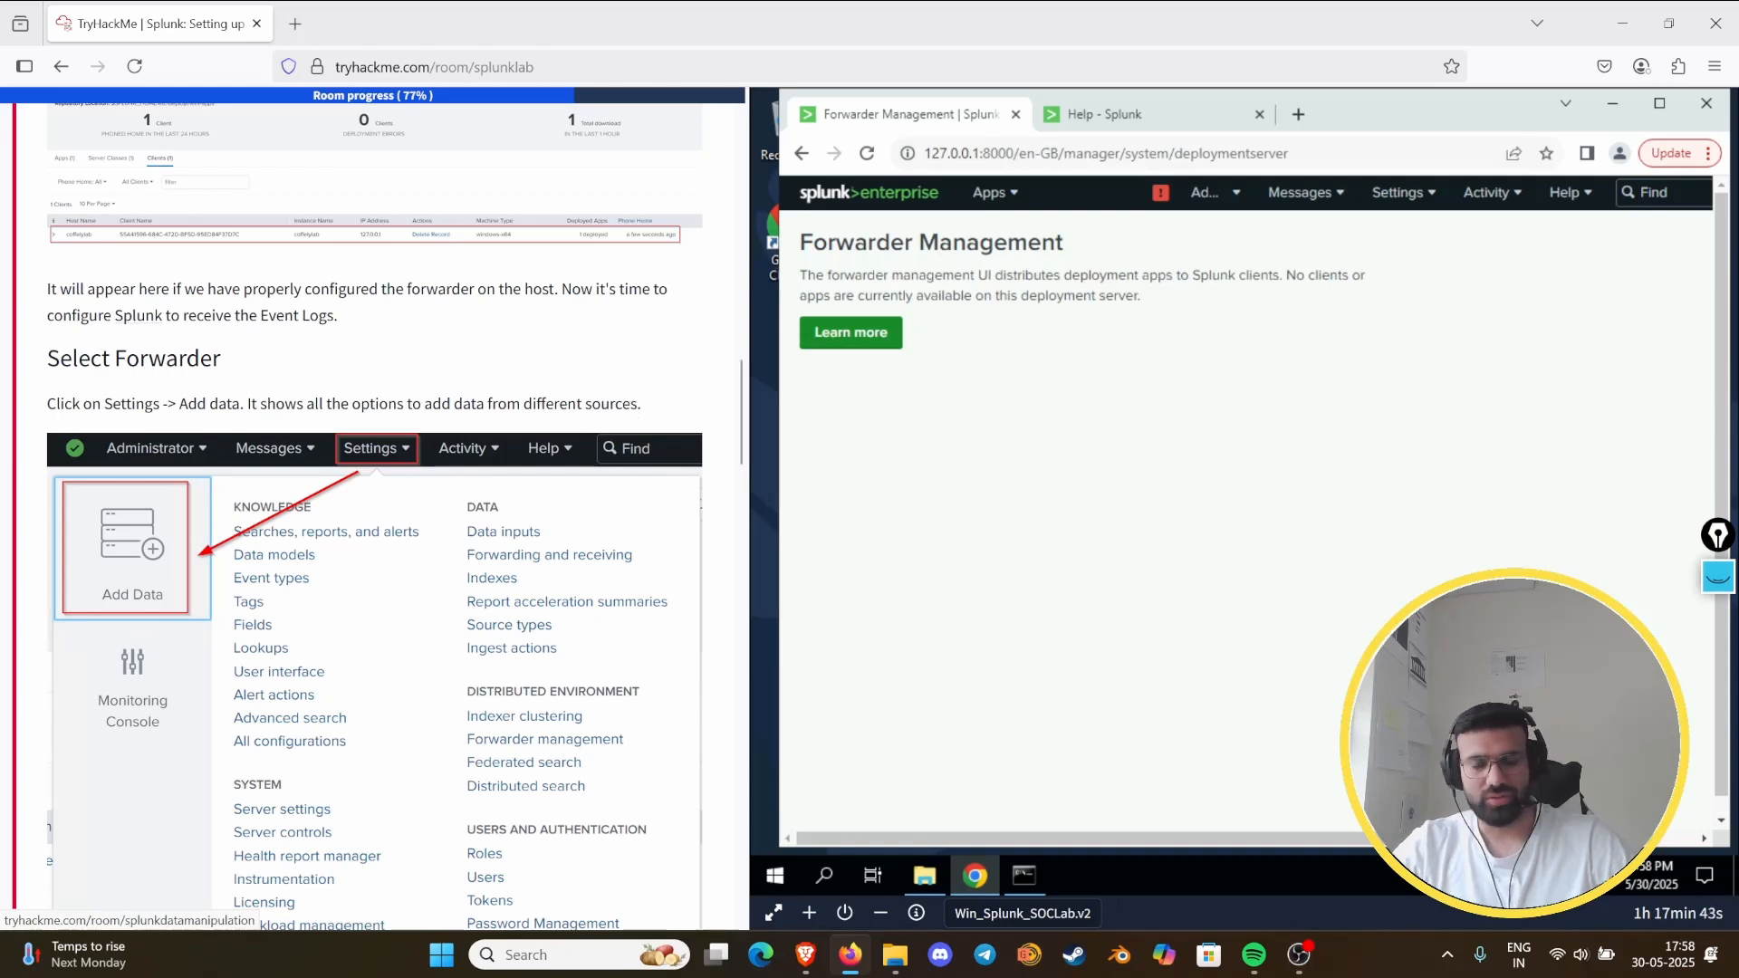
scroll(134, 880, "up", 8)
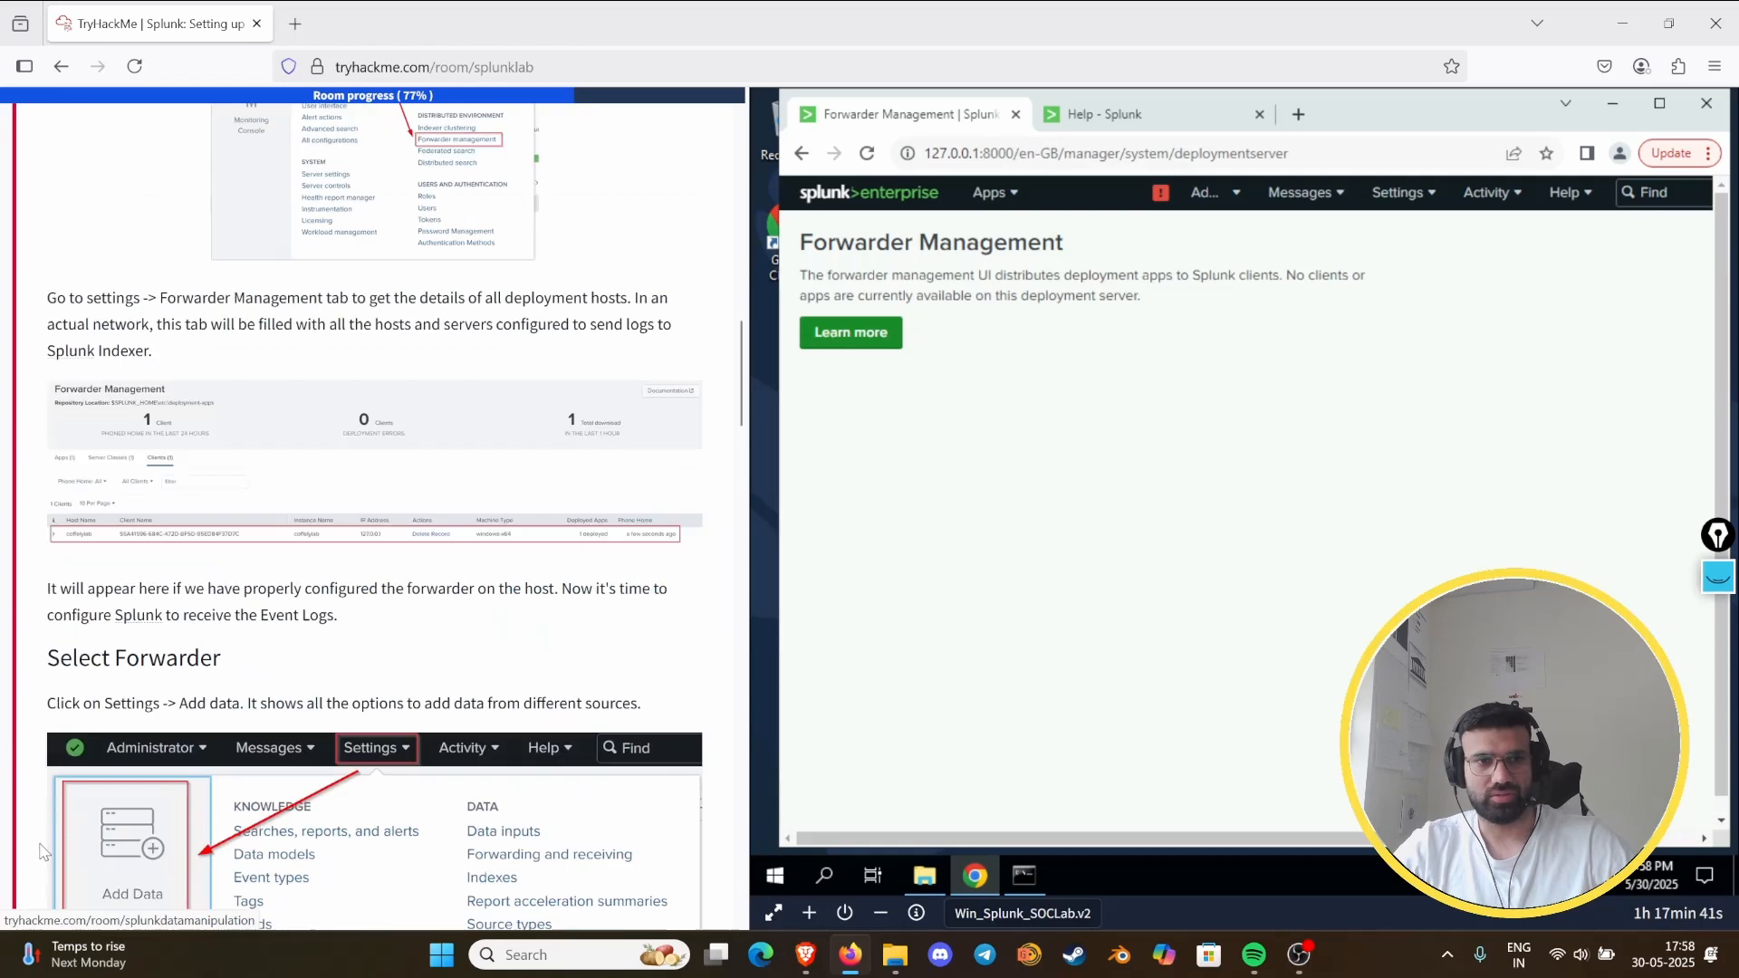
scroll(47, 788, "down", 3)
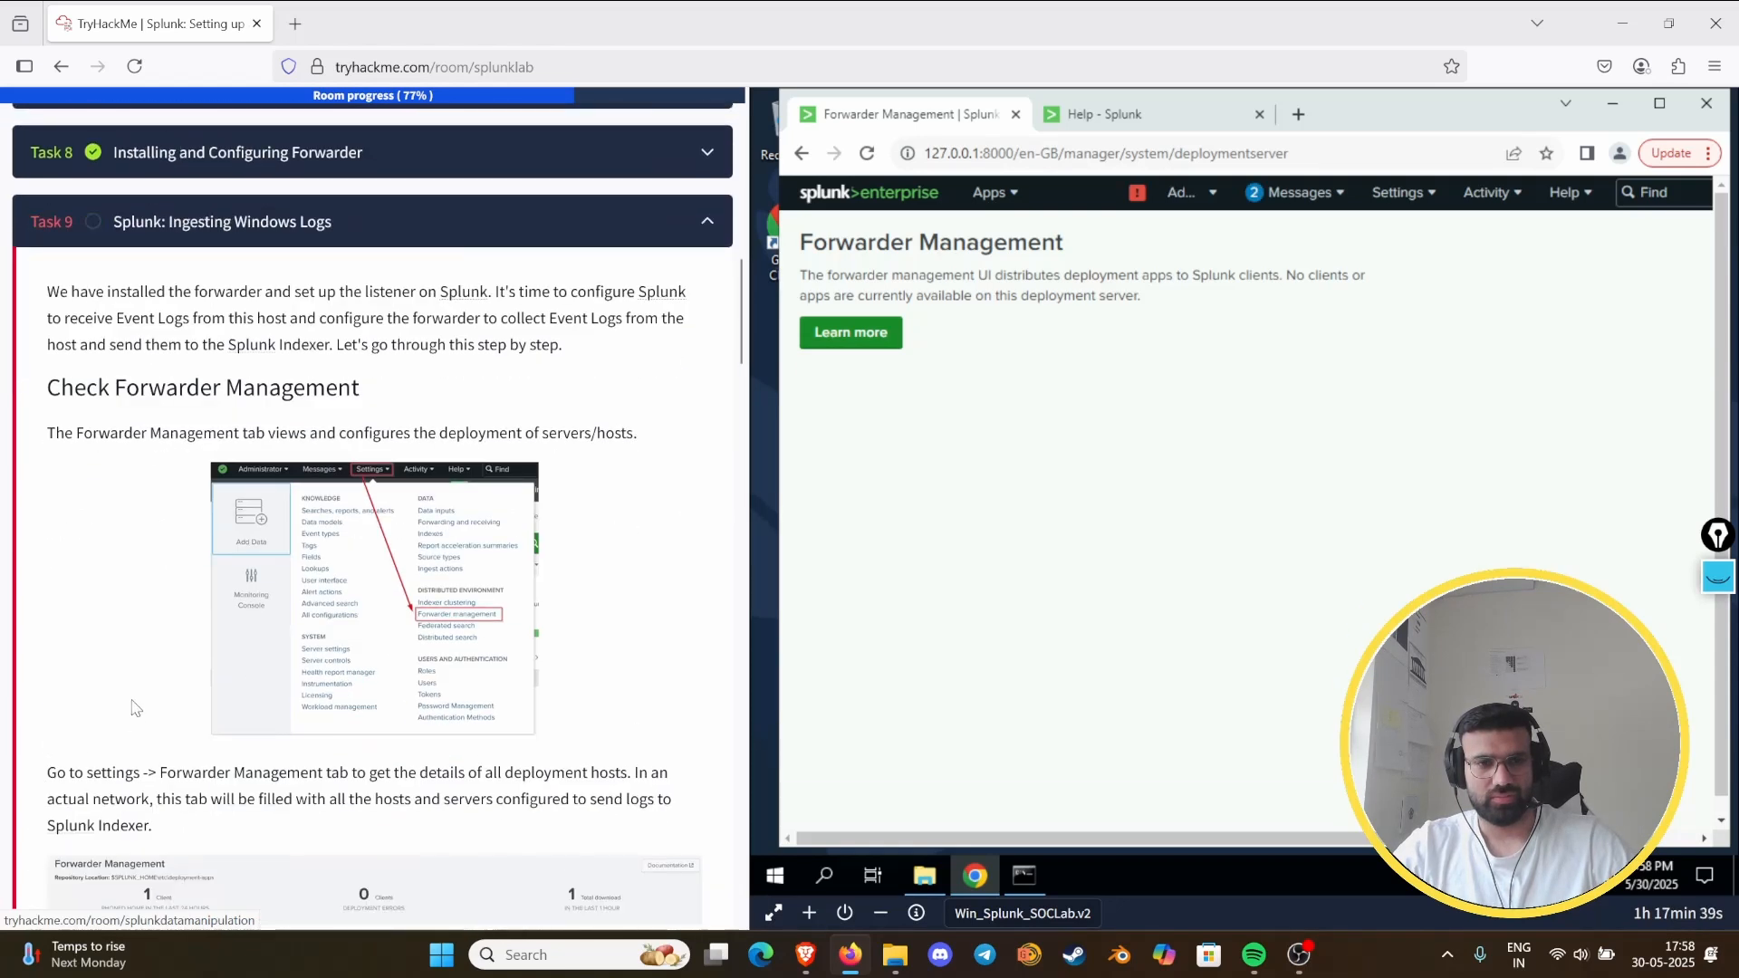
- Read the pending Splunk system messages, and reopen and reload the Forwarder Management page
left_click(1399, 192)
left_click(1320, 193)
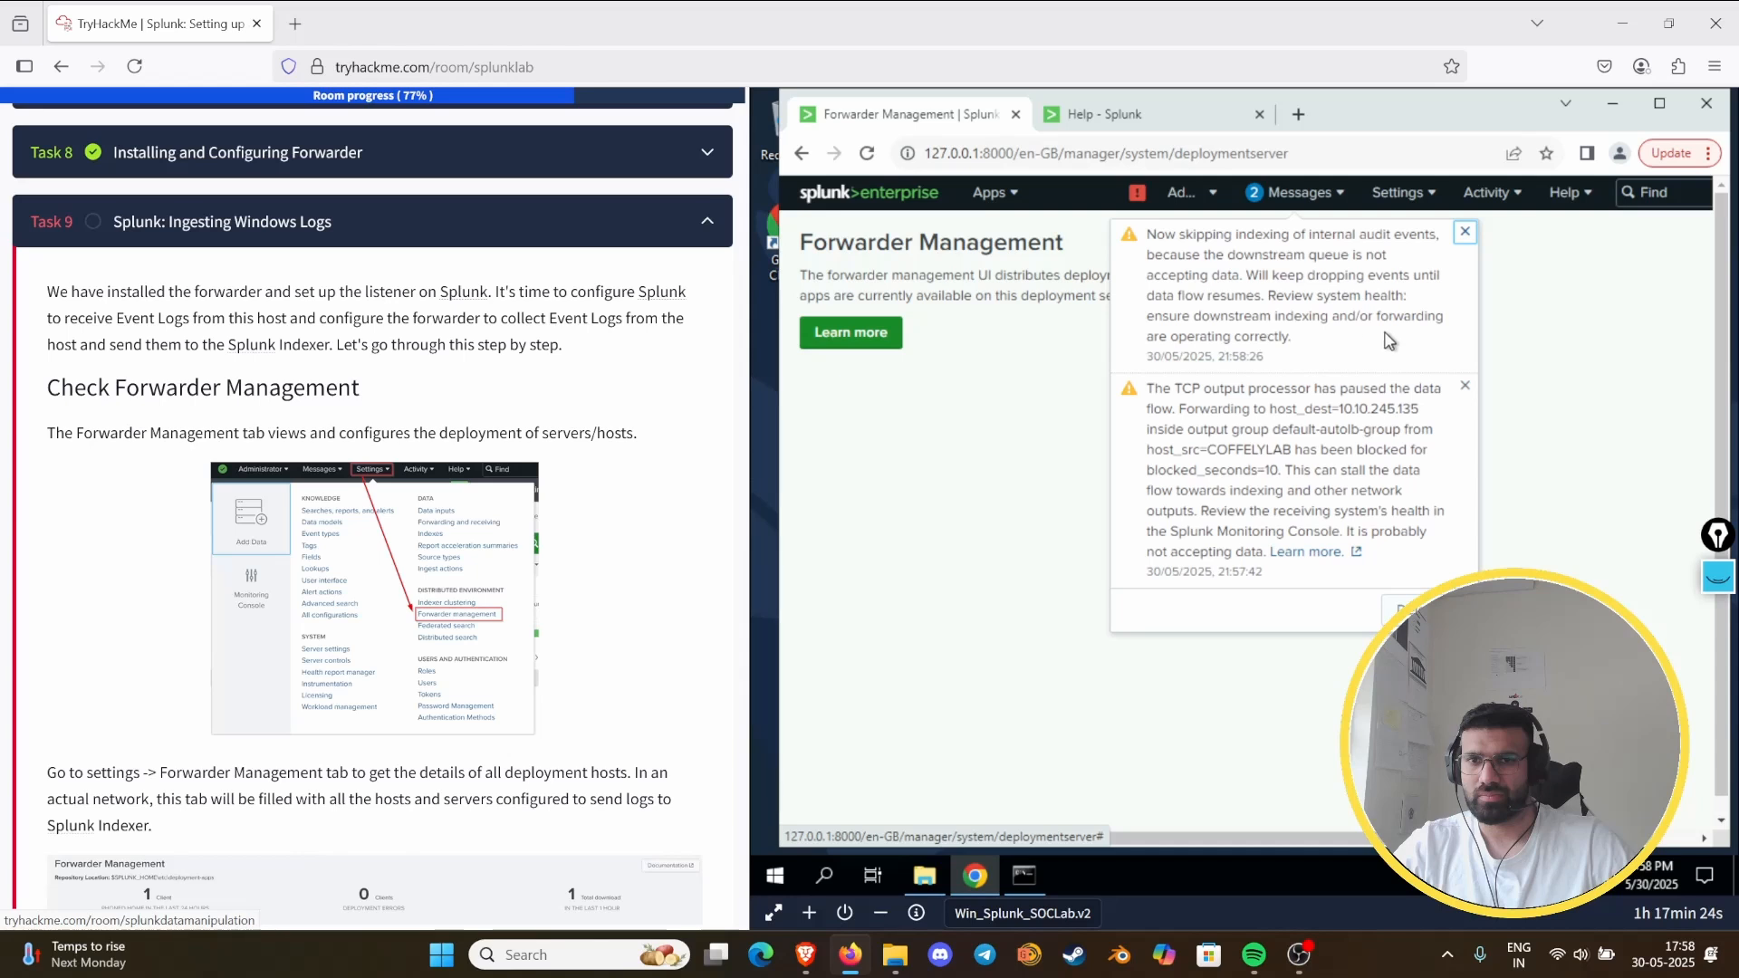
left_click(1400, 194)
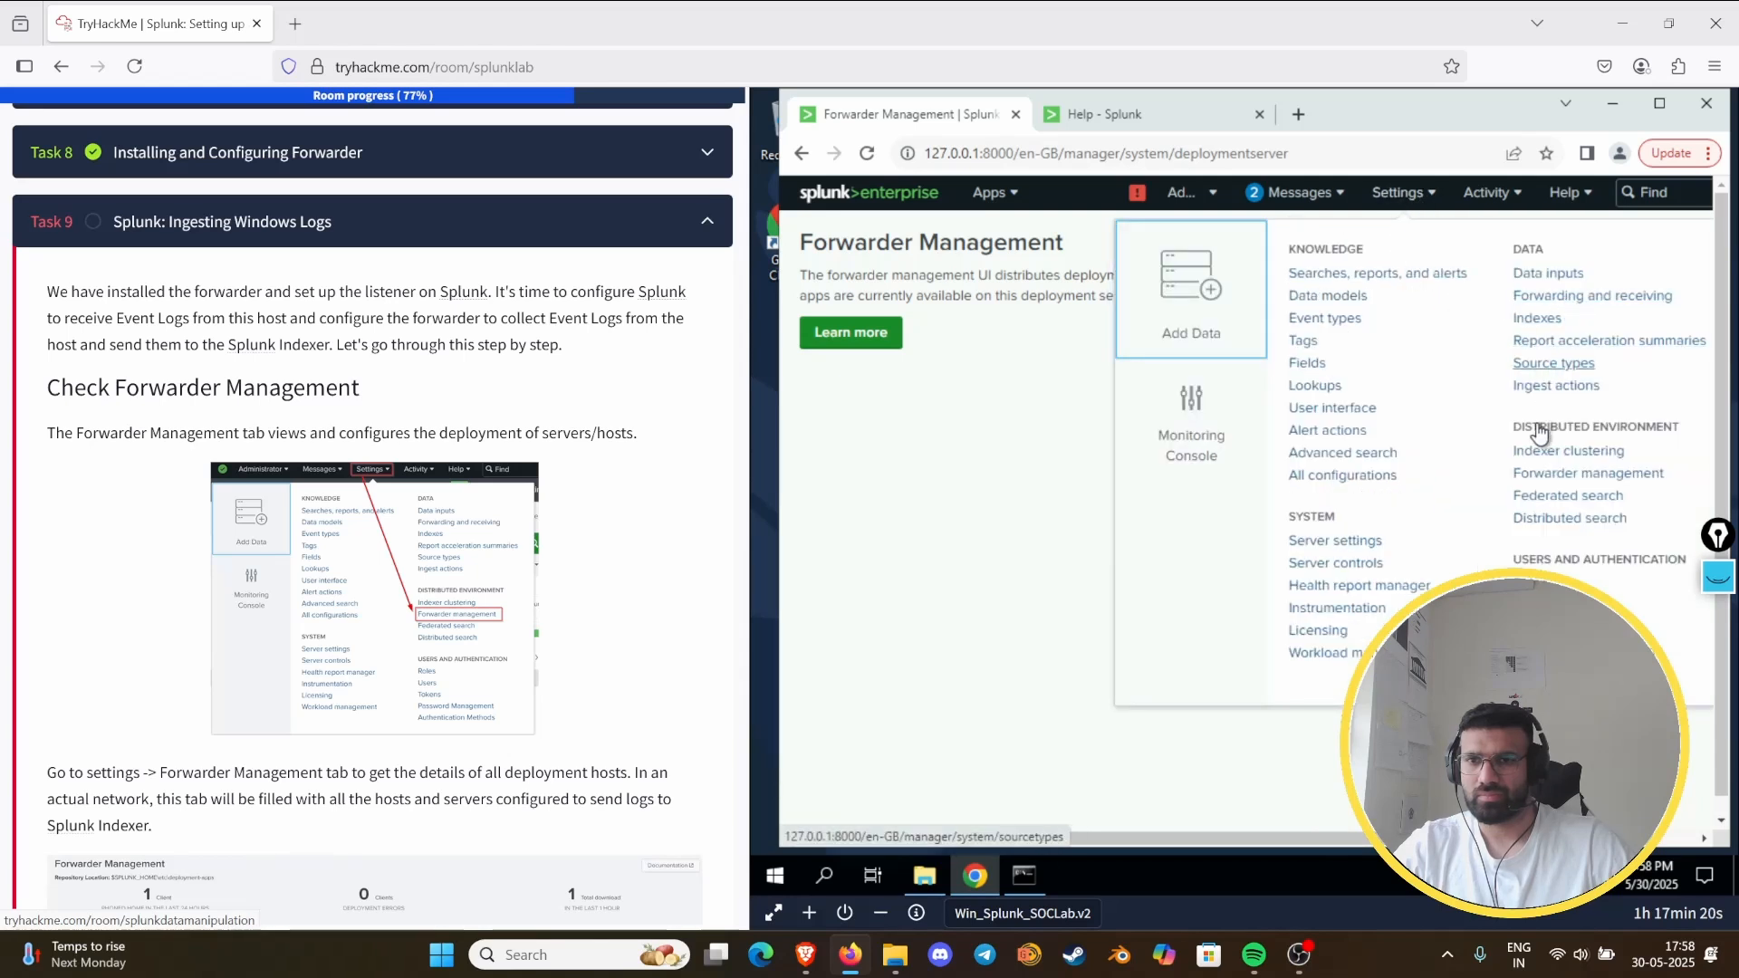
left_click(1544, 477)
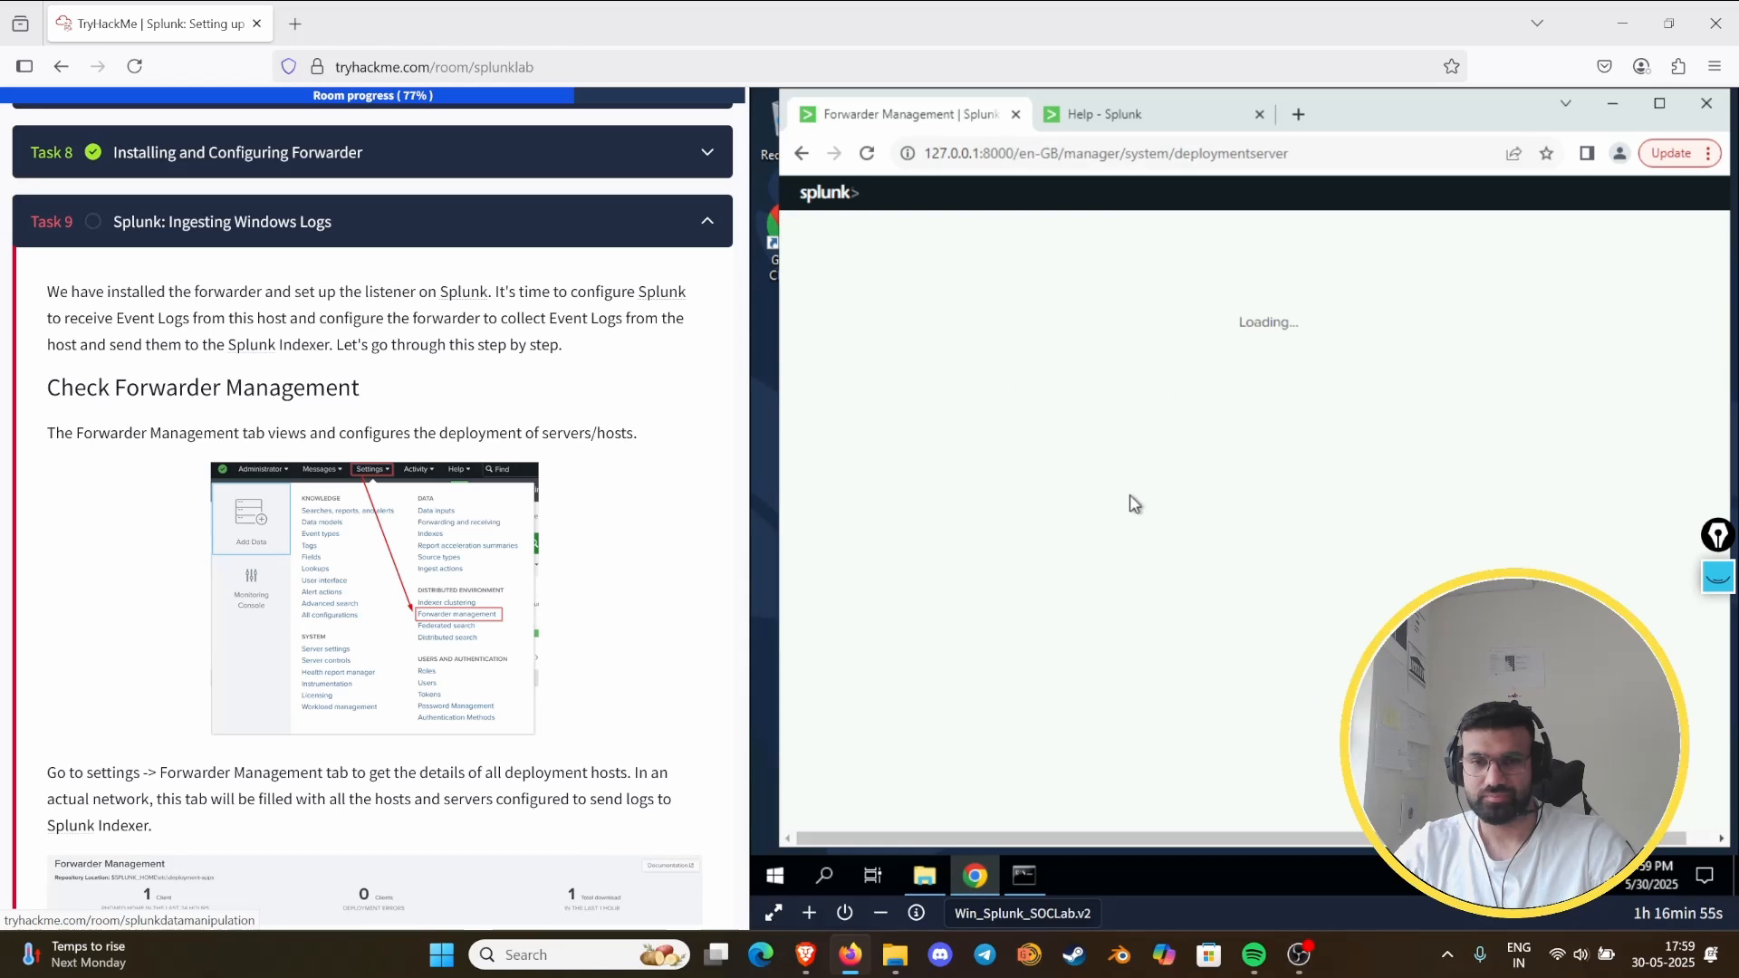
left_click(1123, 118)
left_click(966, 131)
left_click(868, 154)
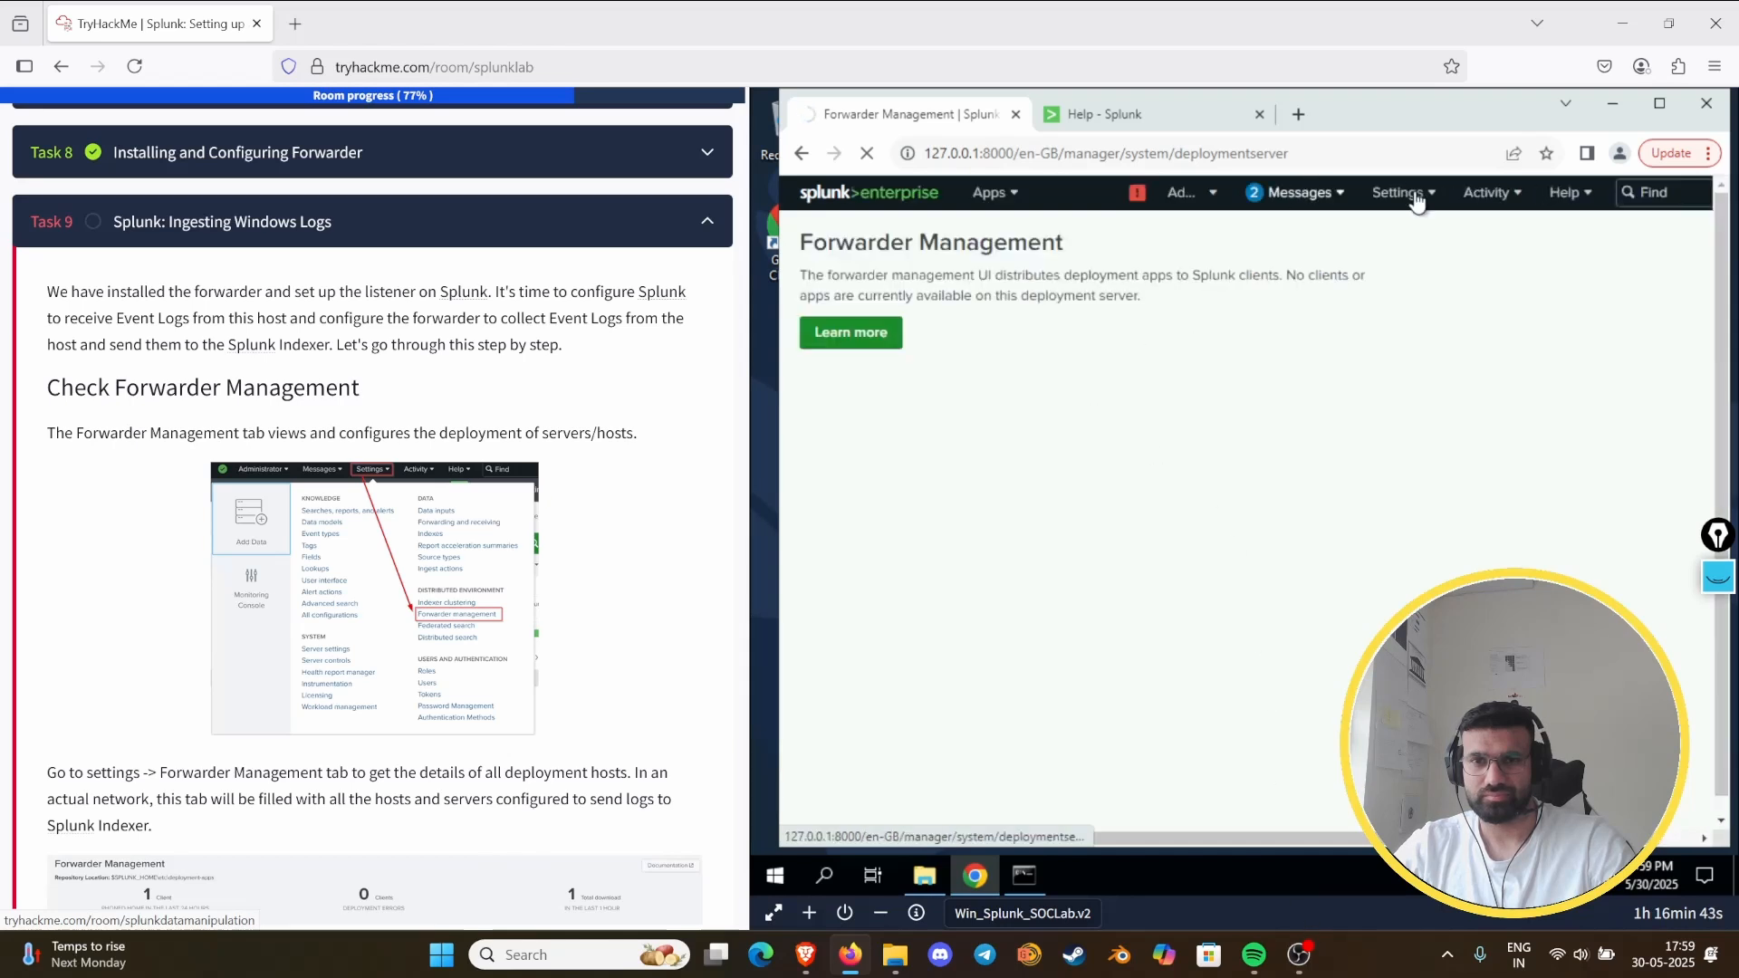
- Inspect the Data Forwarding and Splunk-2-Splunk Forwarding entries in the Splunkd health report, and close the report
left_click(1418, 197)
left_click(1134, 195)
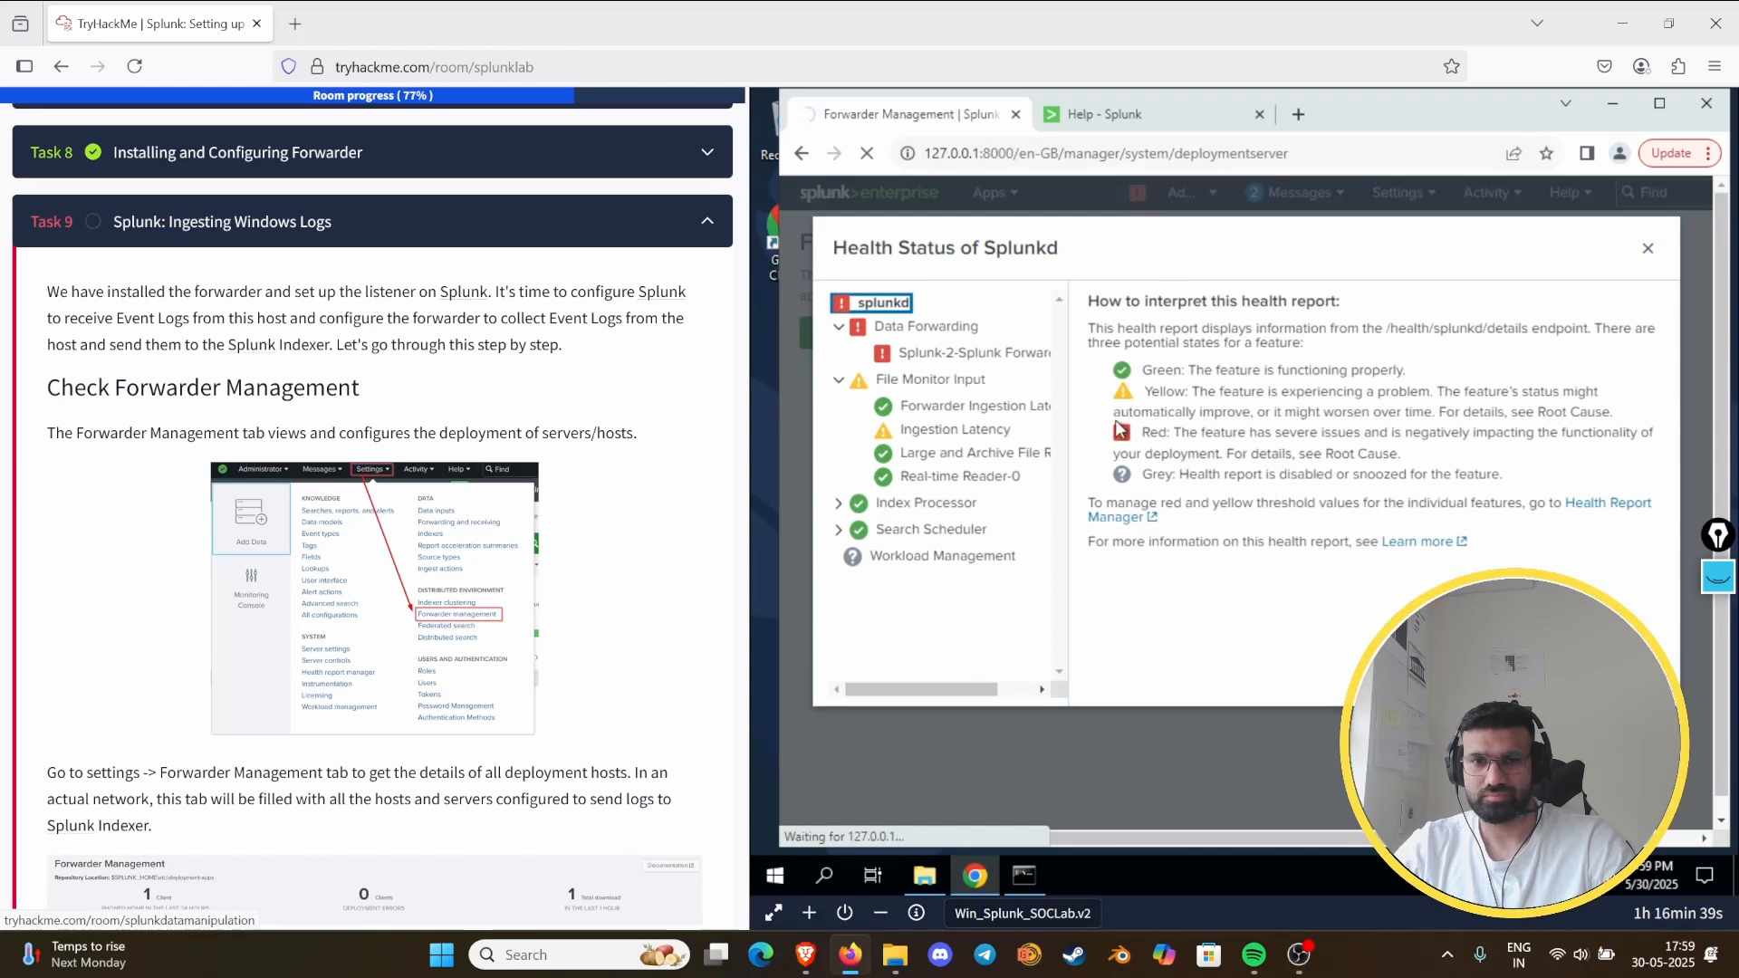
left_click(950, 355)
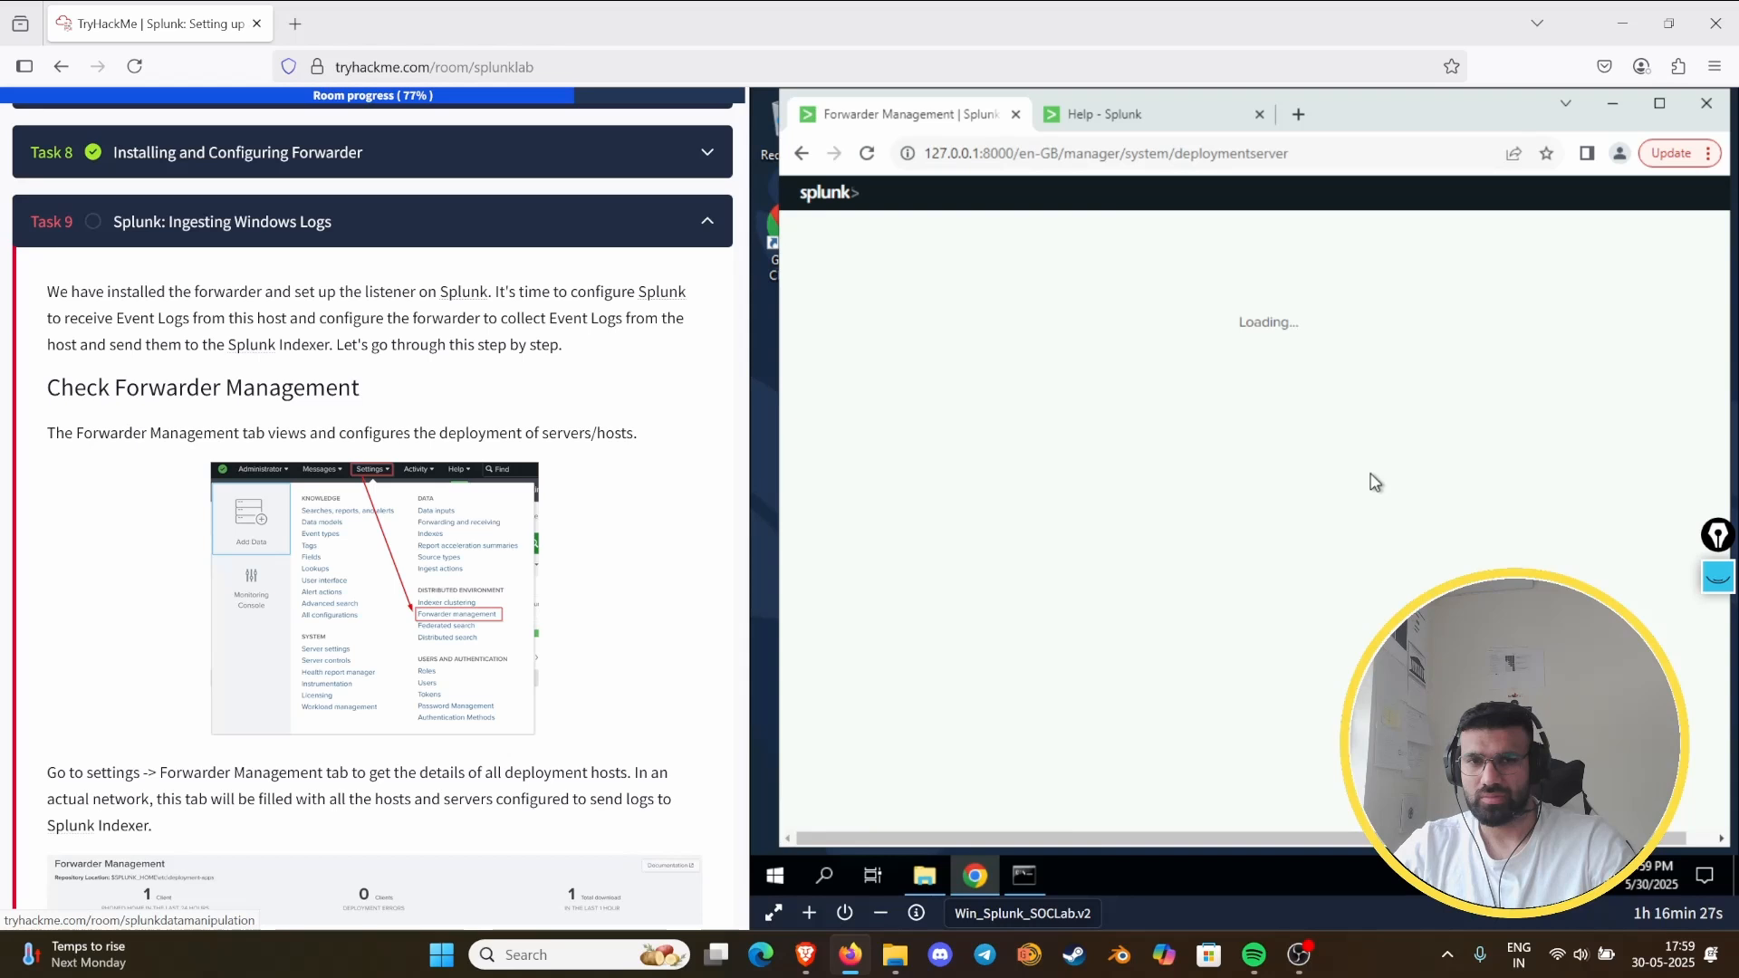
left_click(1132, 191)
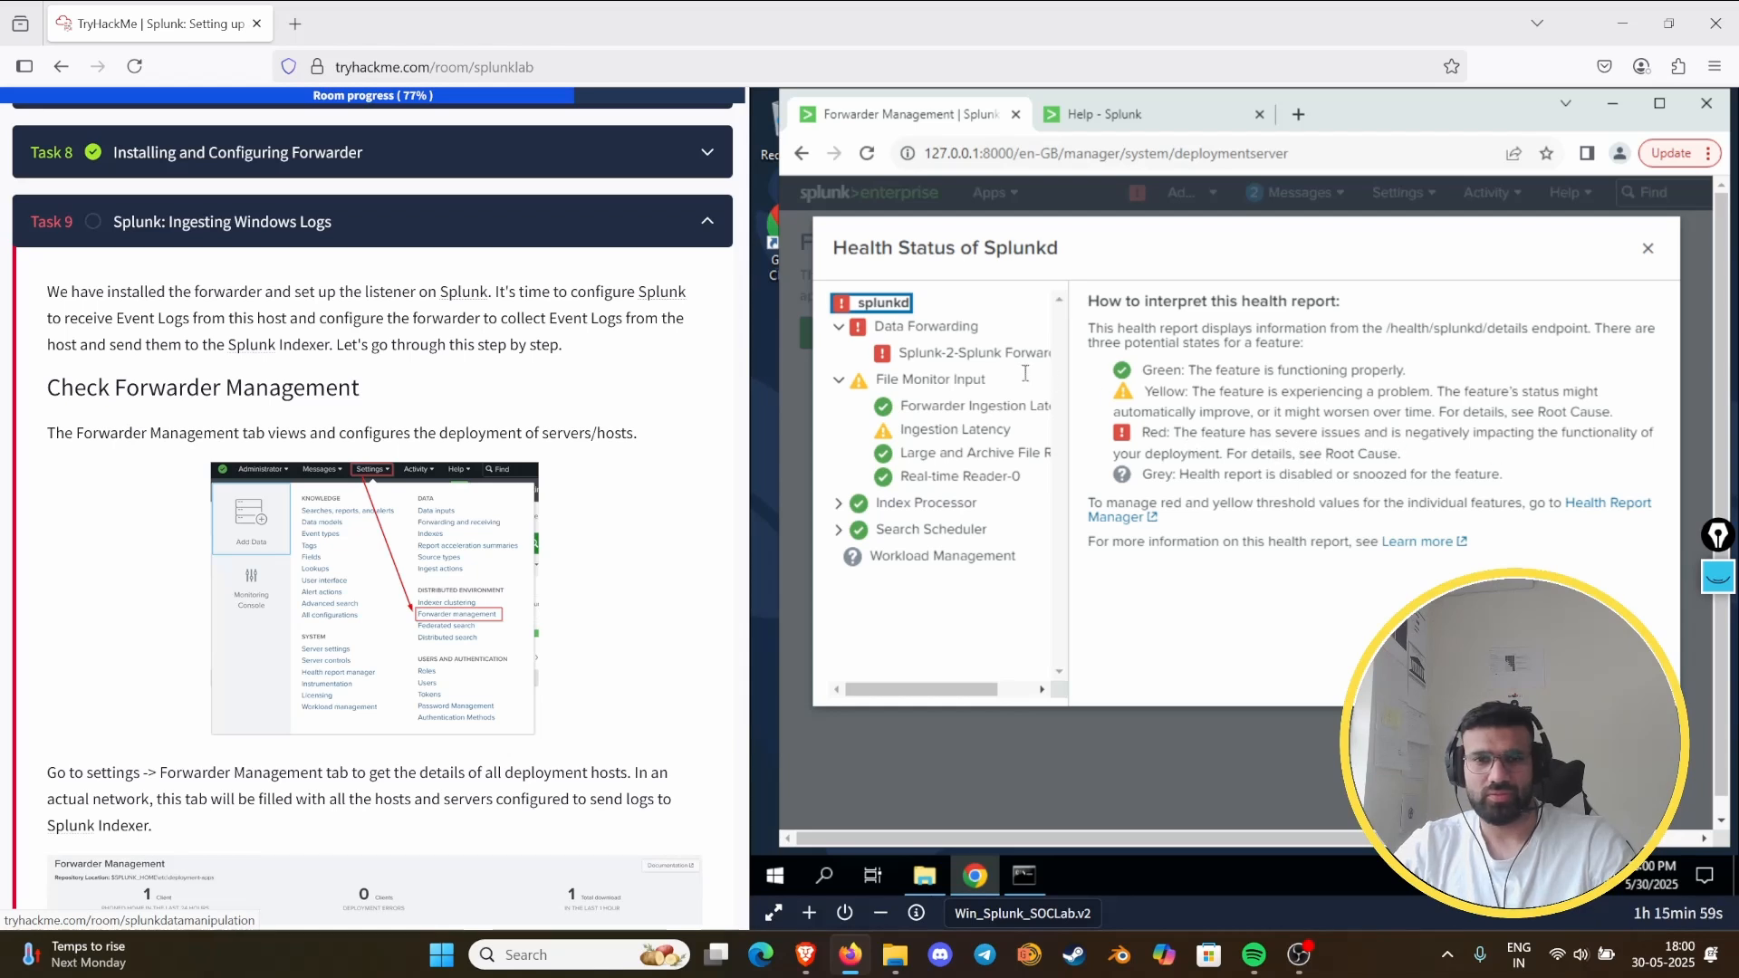
left_click(919, 355)
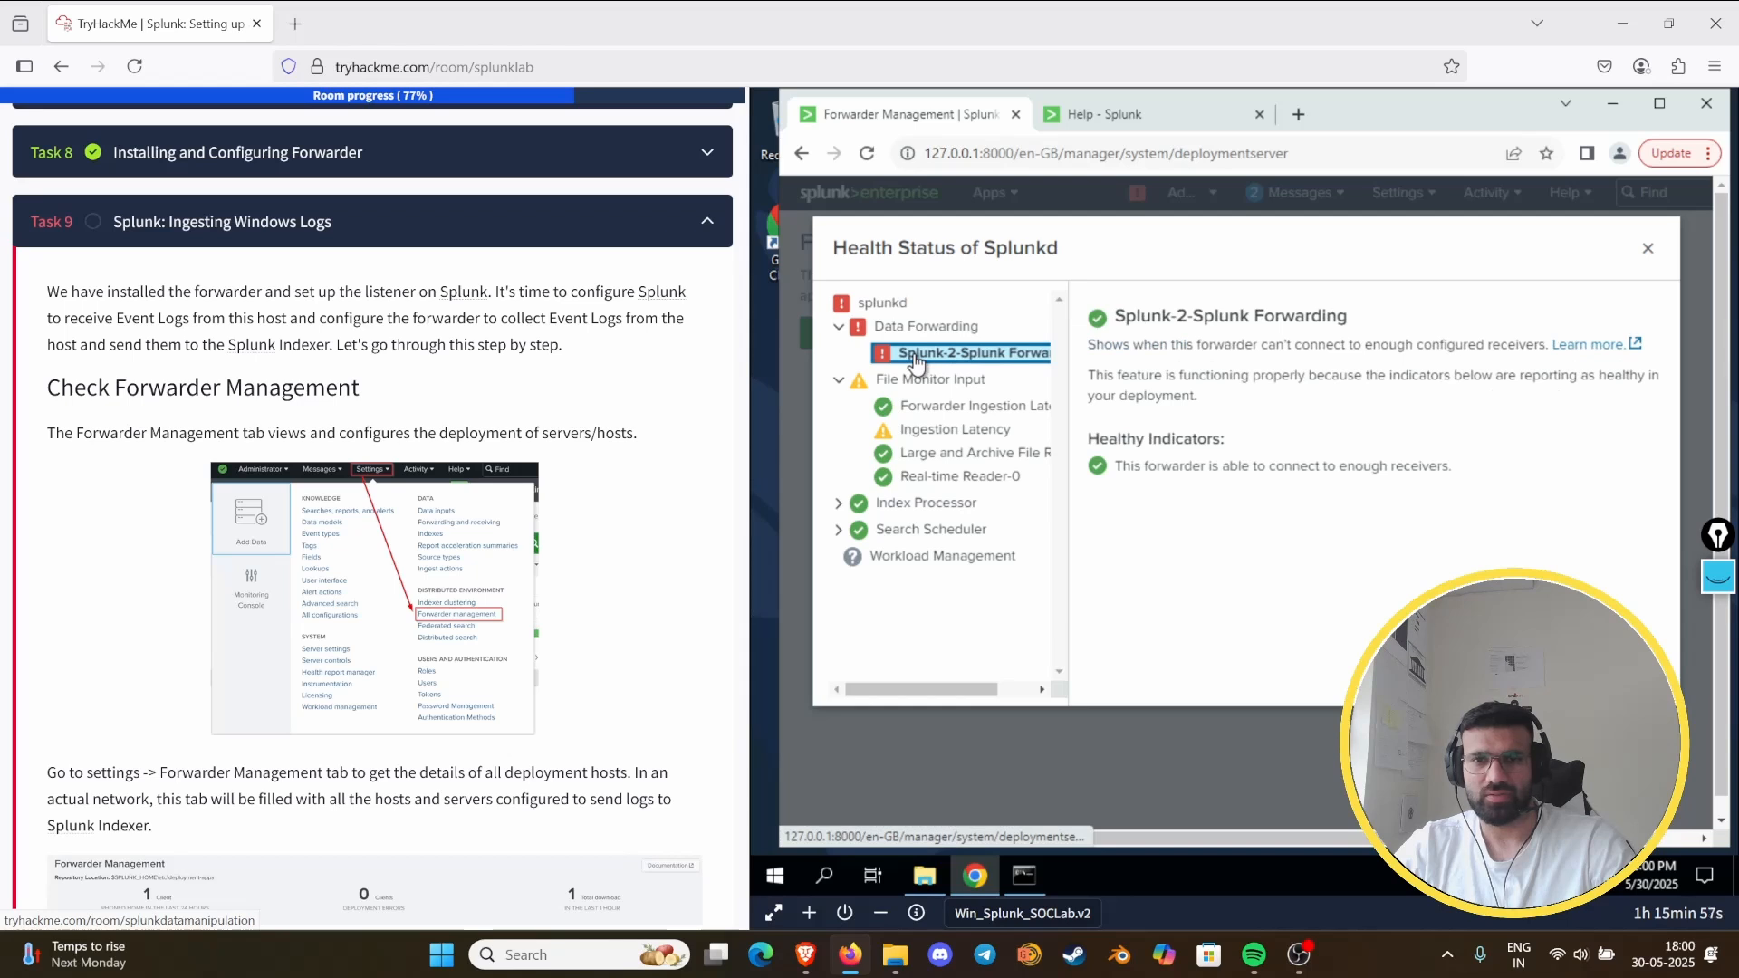
double_click(860, 327)
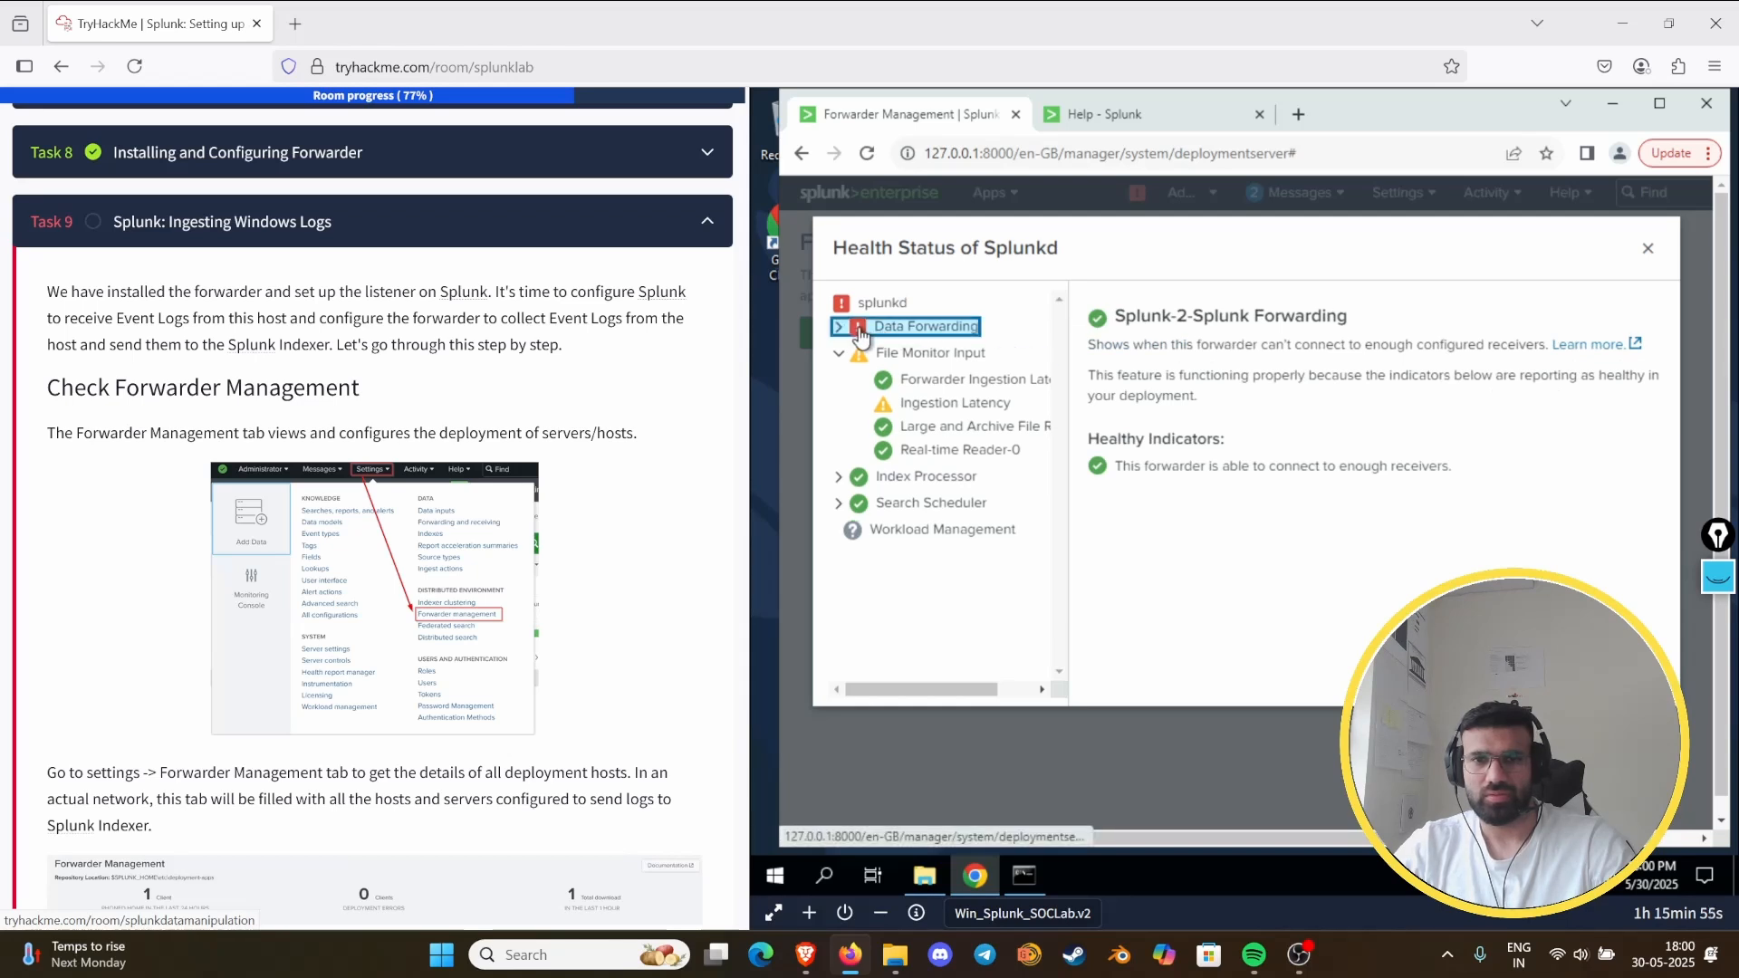
left_click(839, 327)
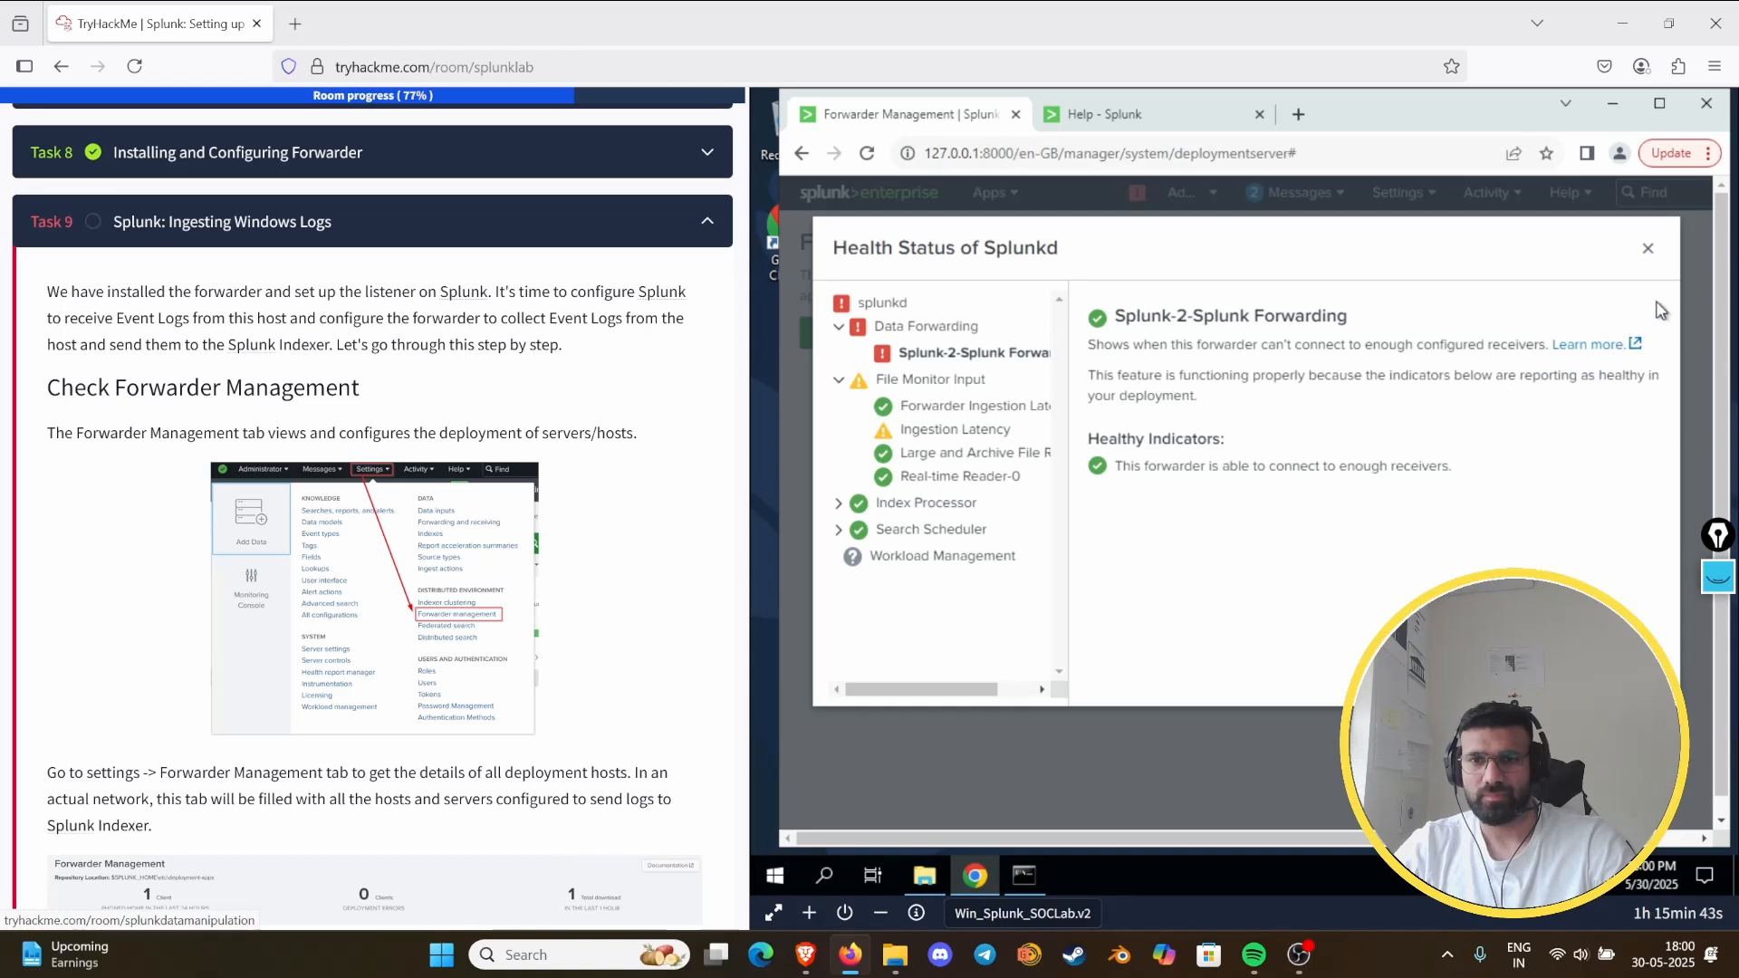
left_click(1648, 248)
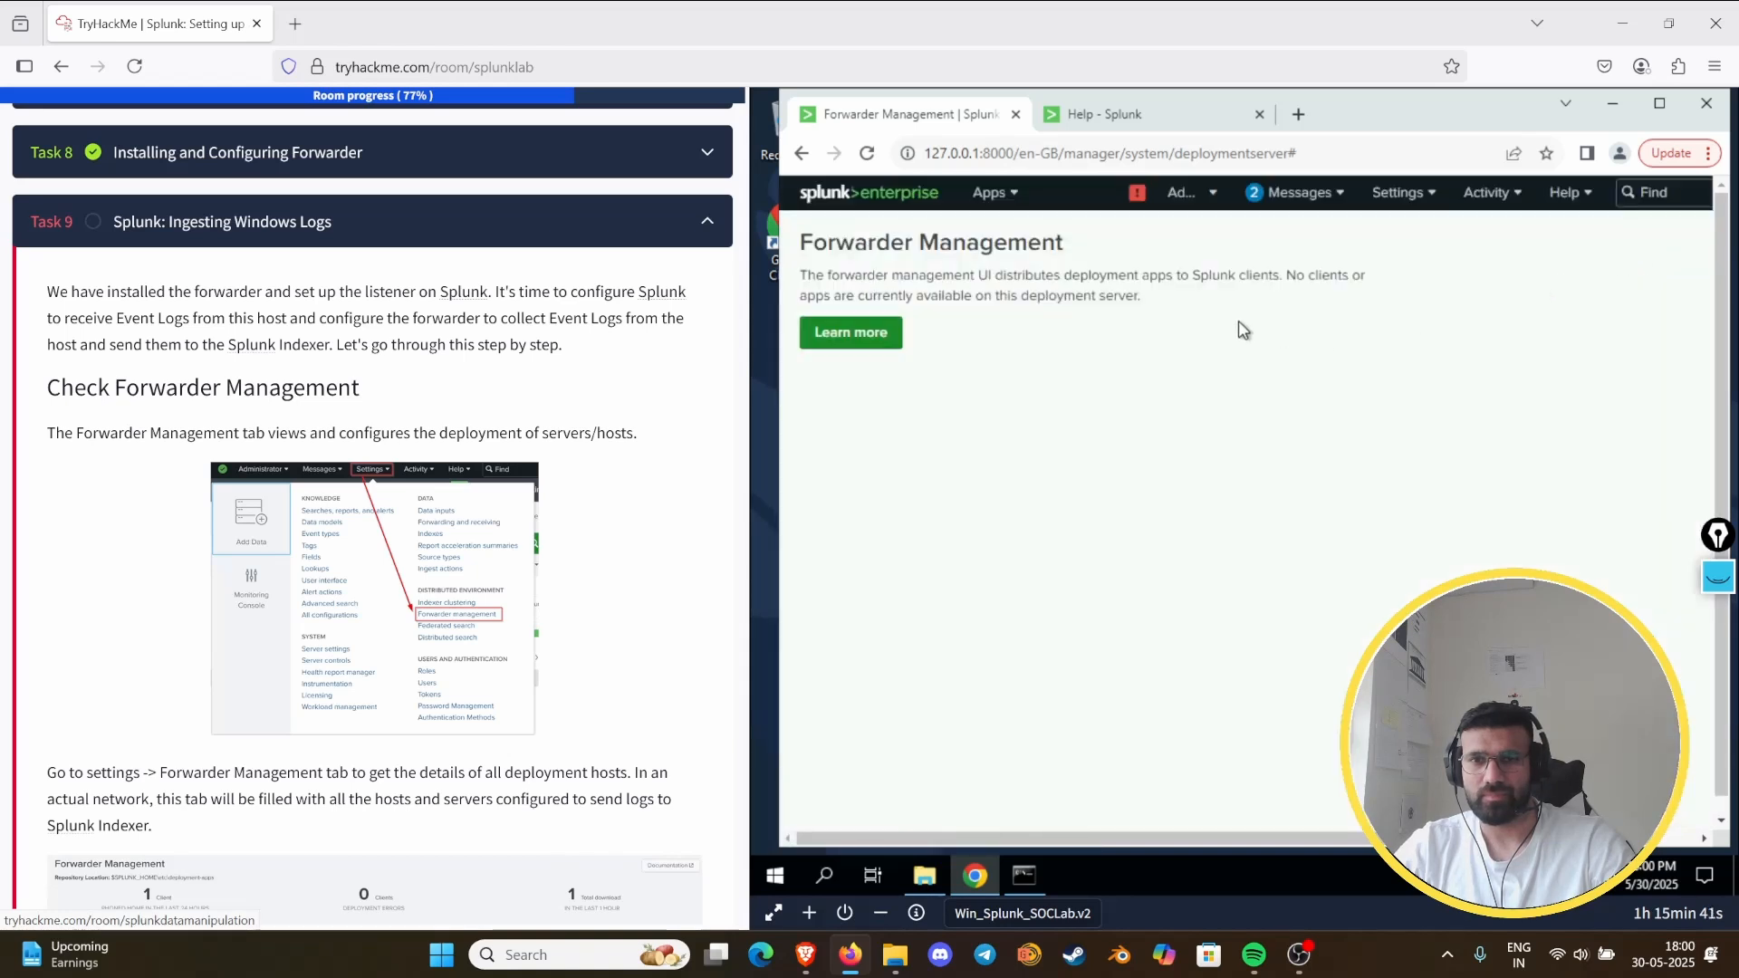
left_click(1137, 191)
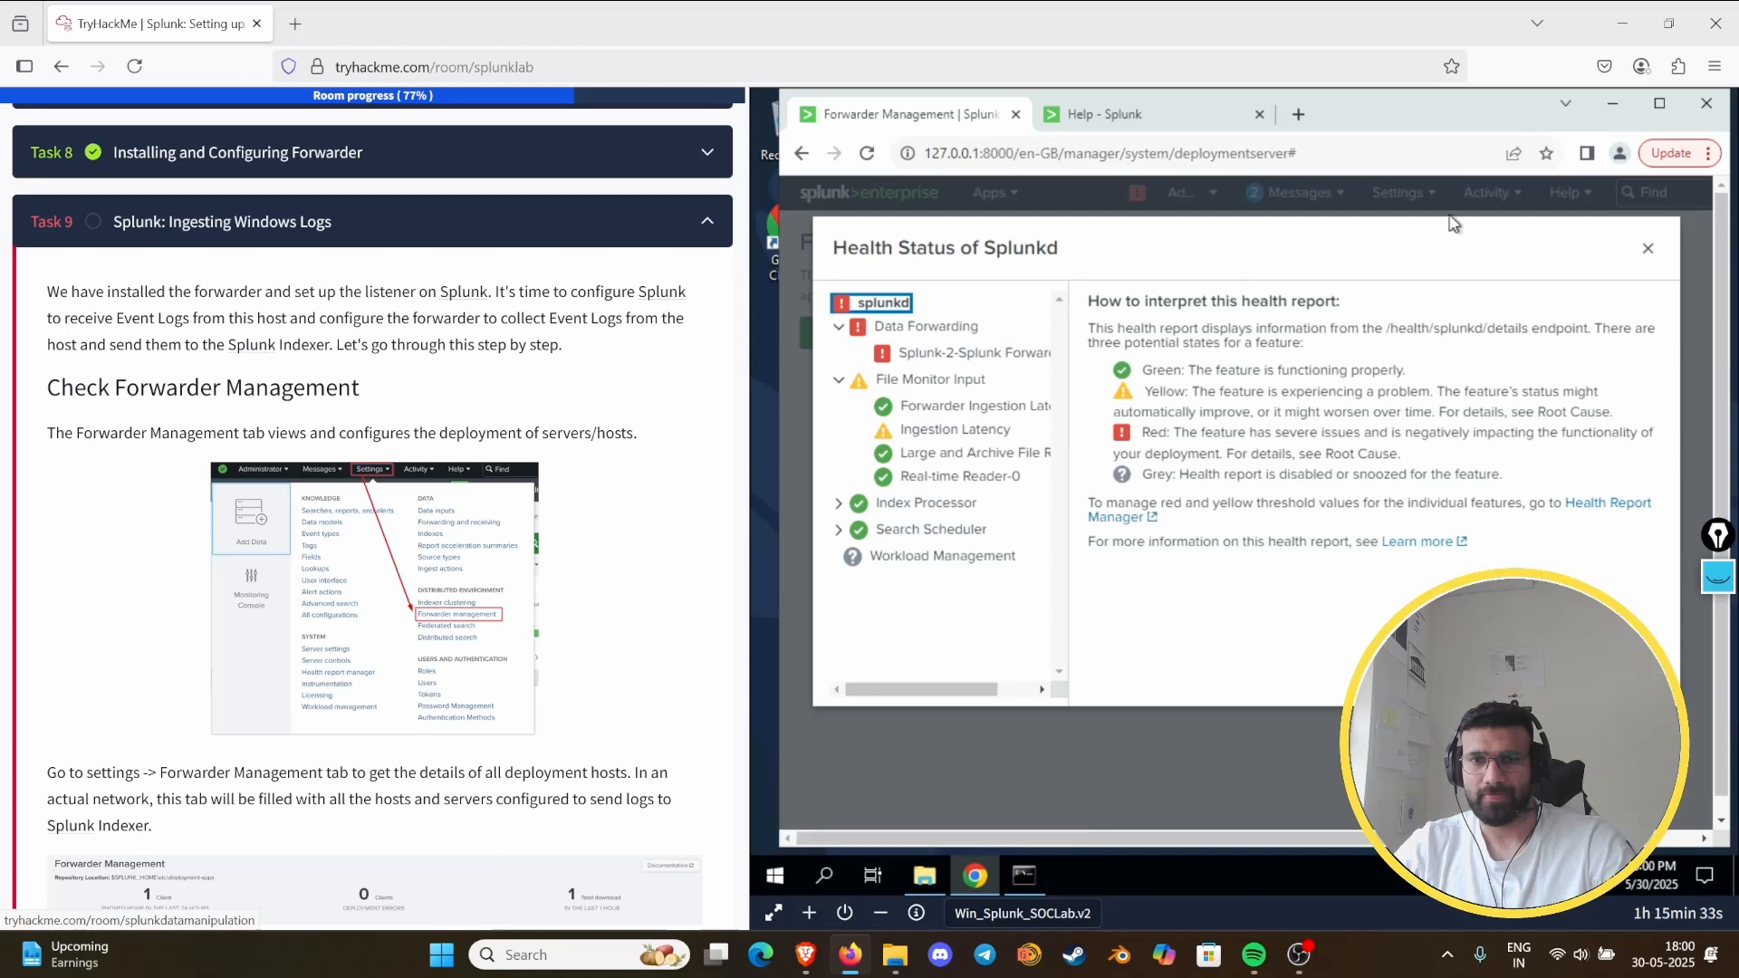
left_click(1647, 248)
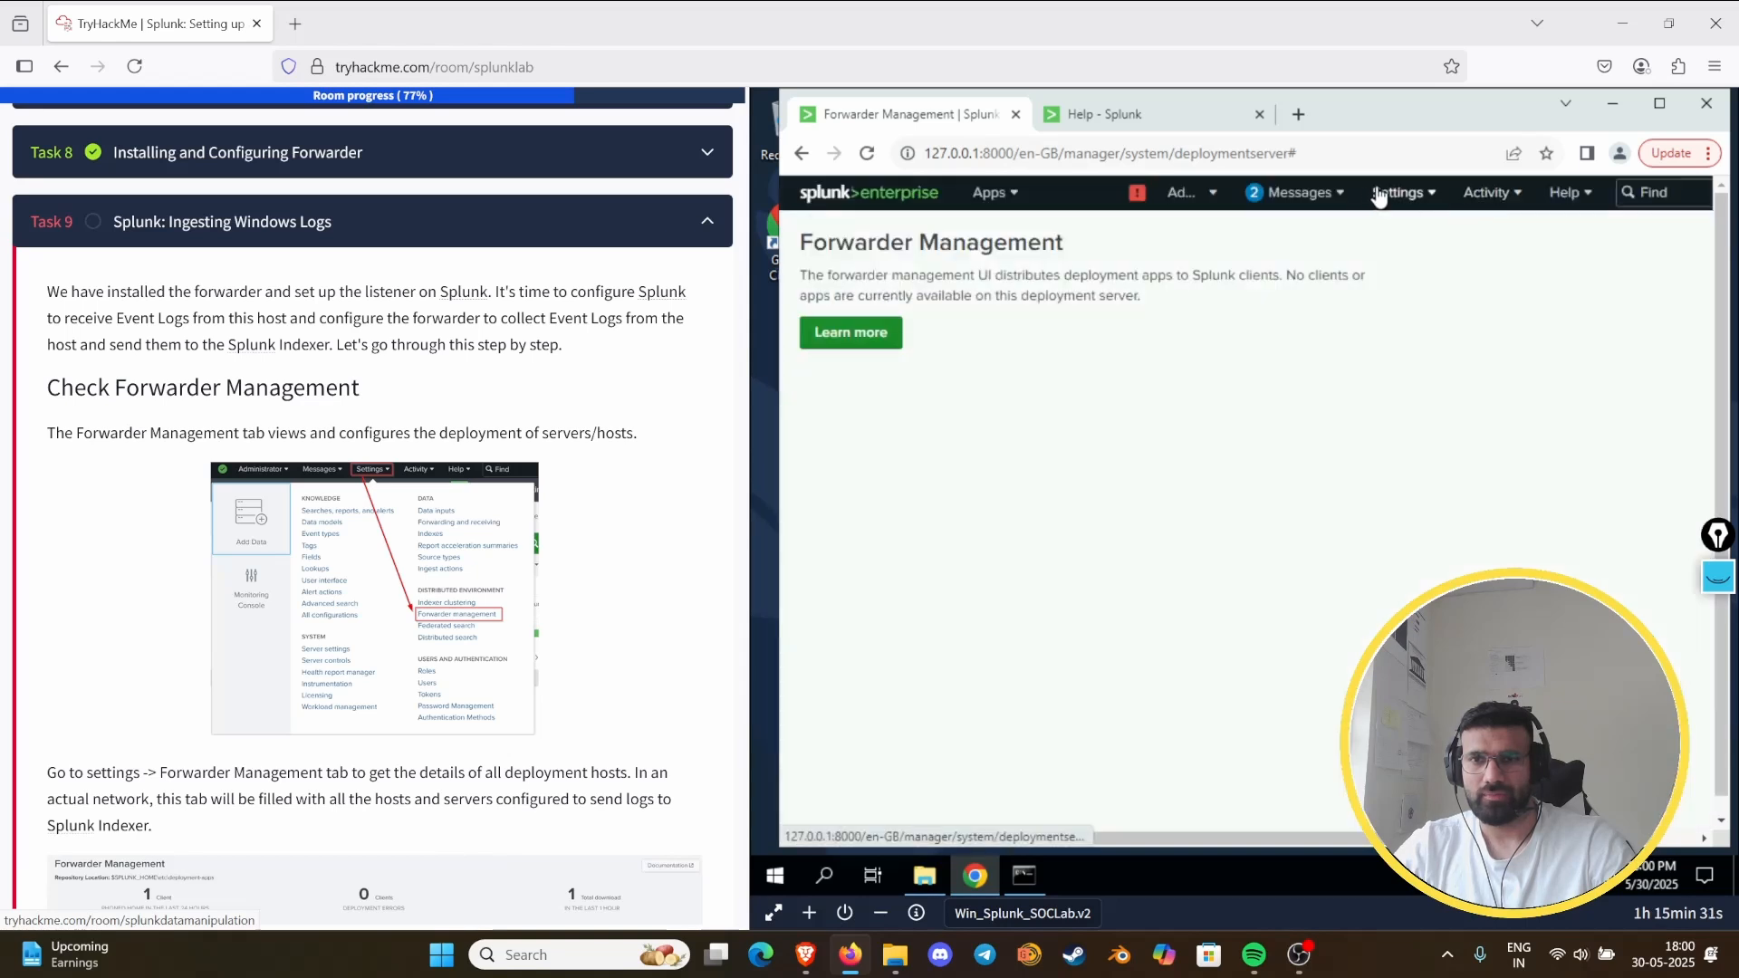
- In the forwarding defaults of Forwarding and receiving, set Store a local copy of forwarded events to Yes and save
left_click(1378, 196)
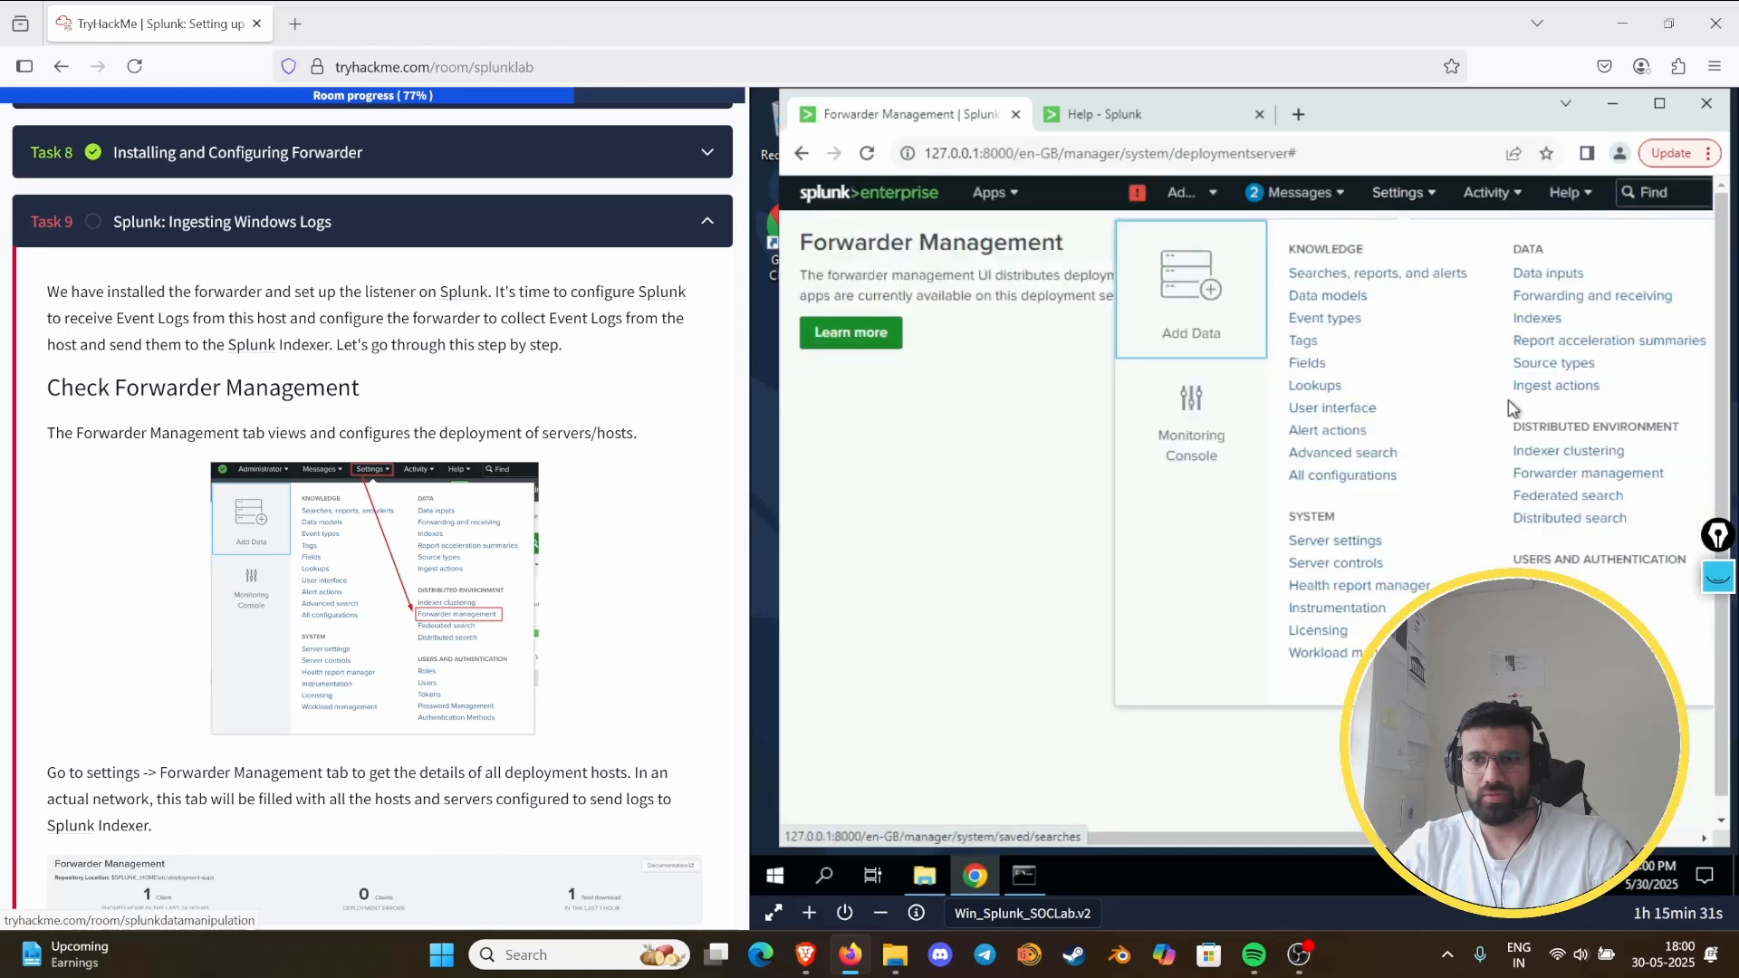
left_click(1558, 302)
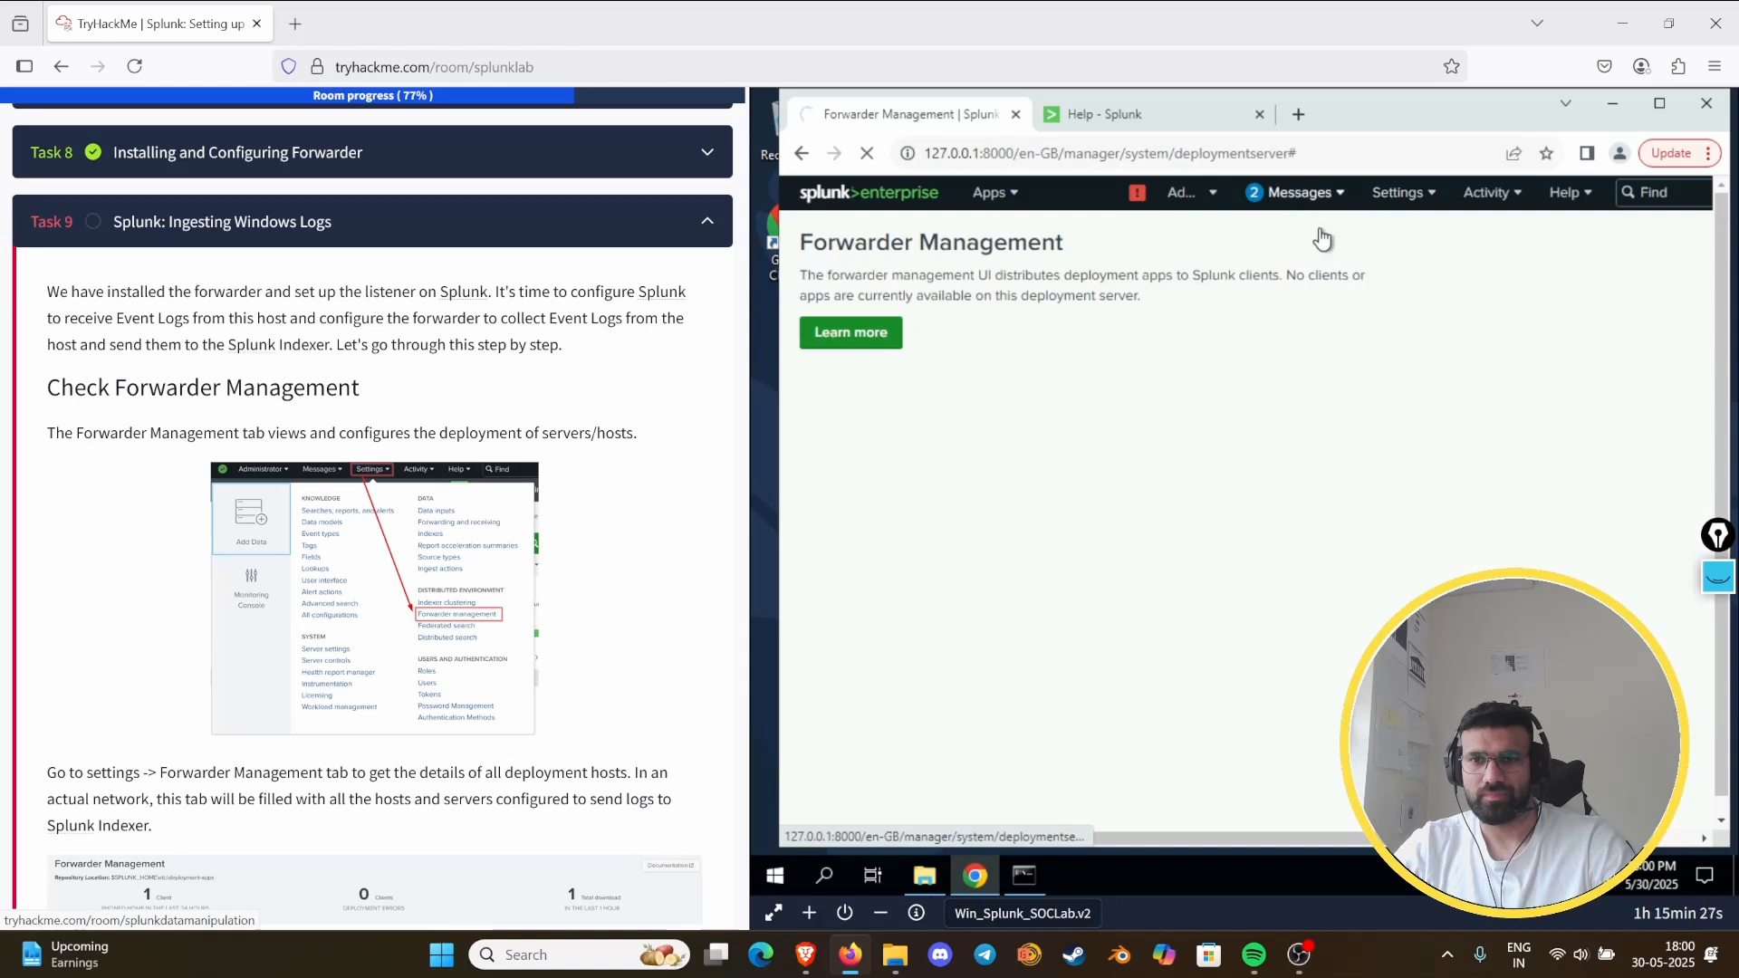
left_click(1308, 193)
left_click(1424, 205)
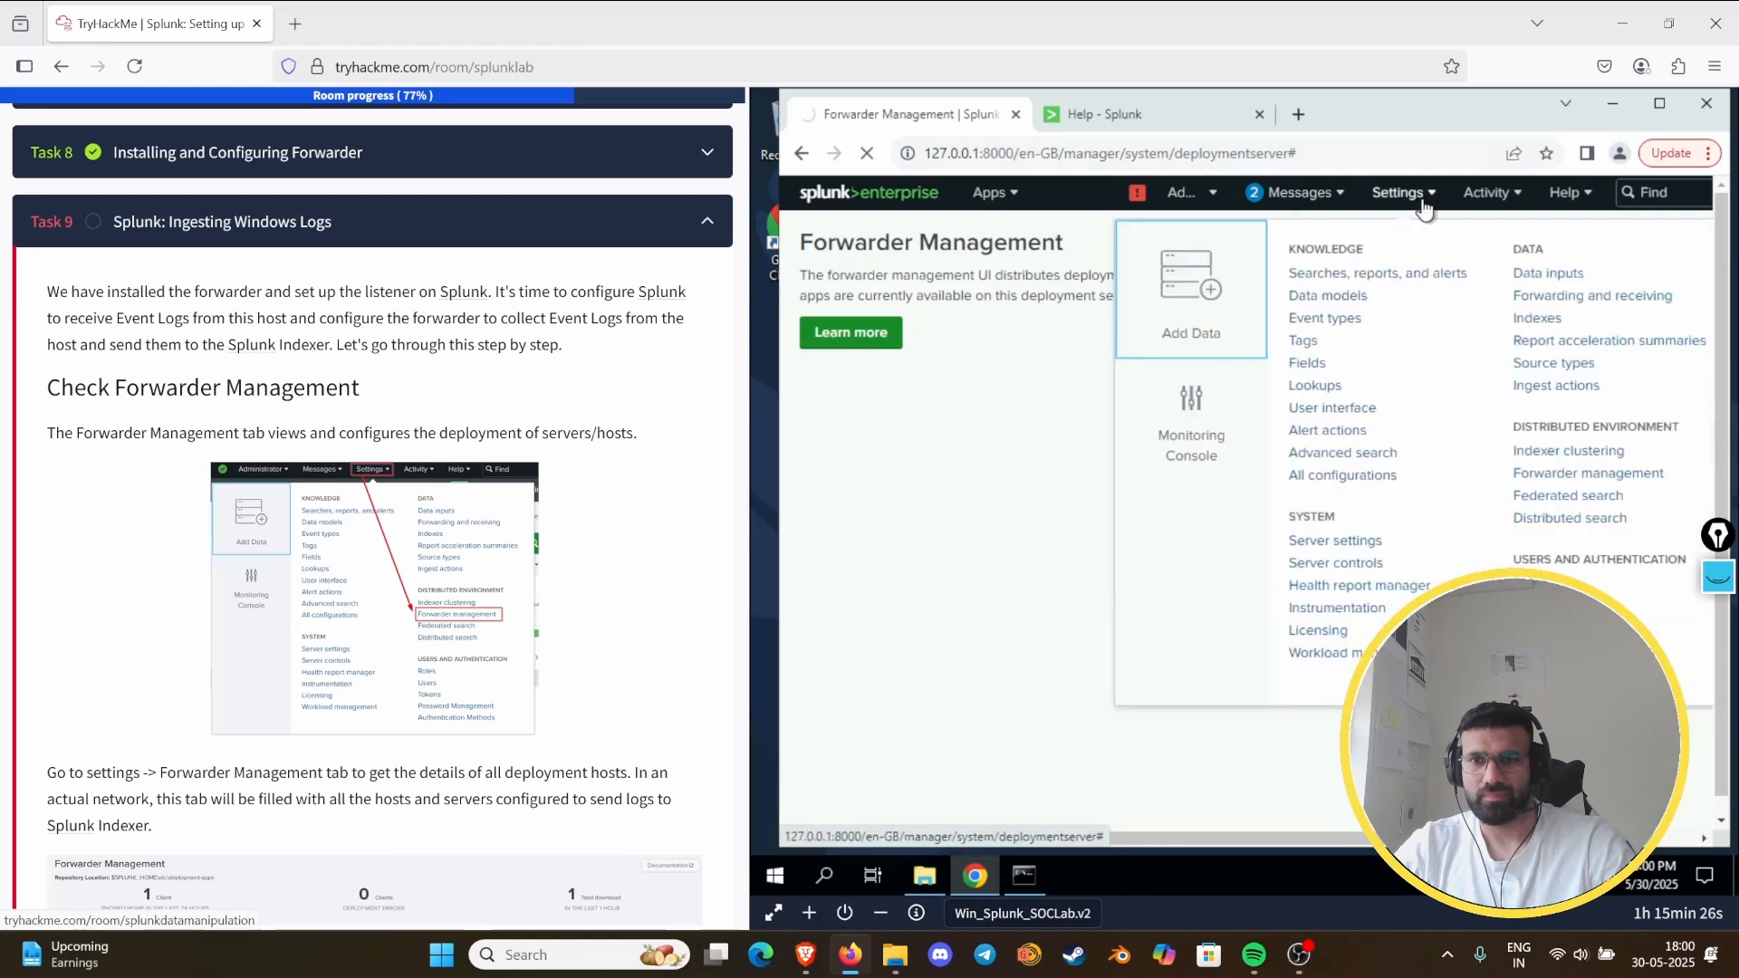
left_click(1540, 317)
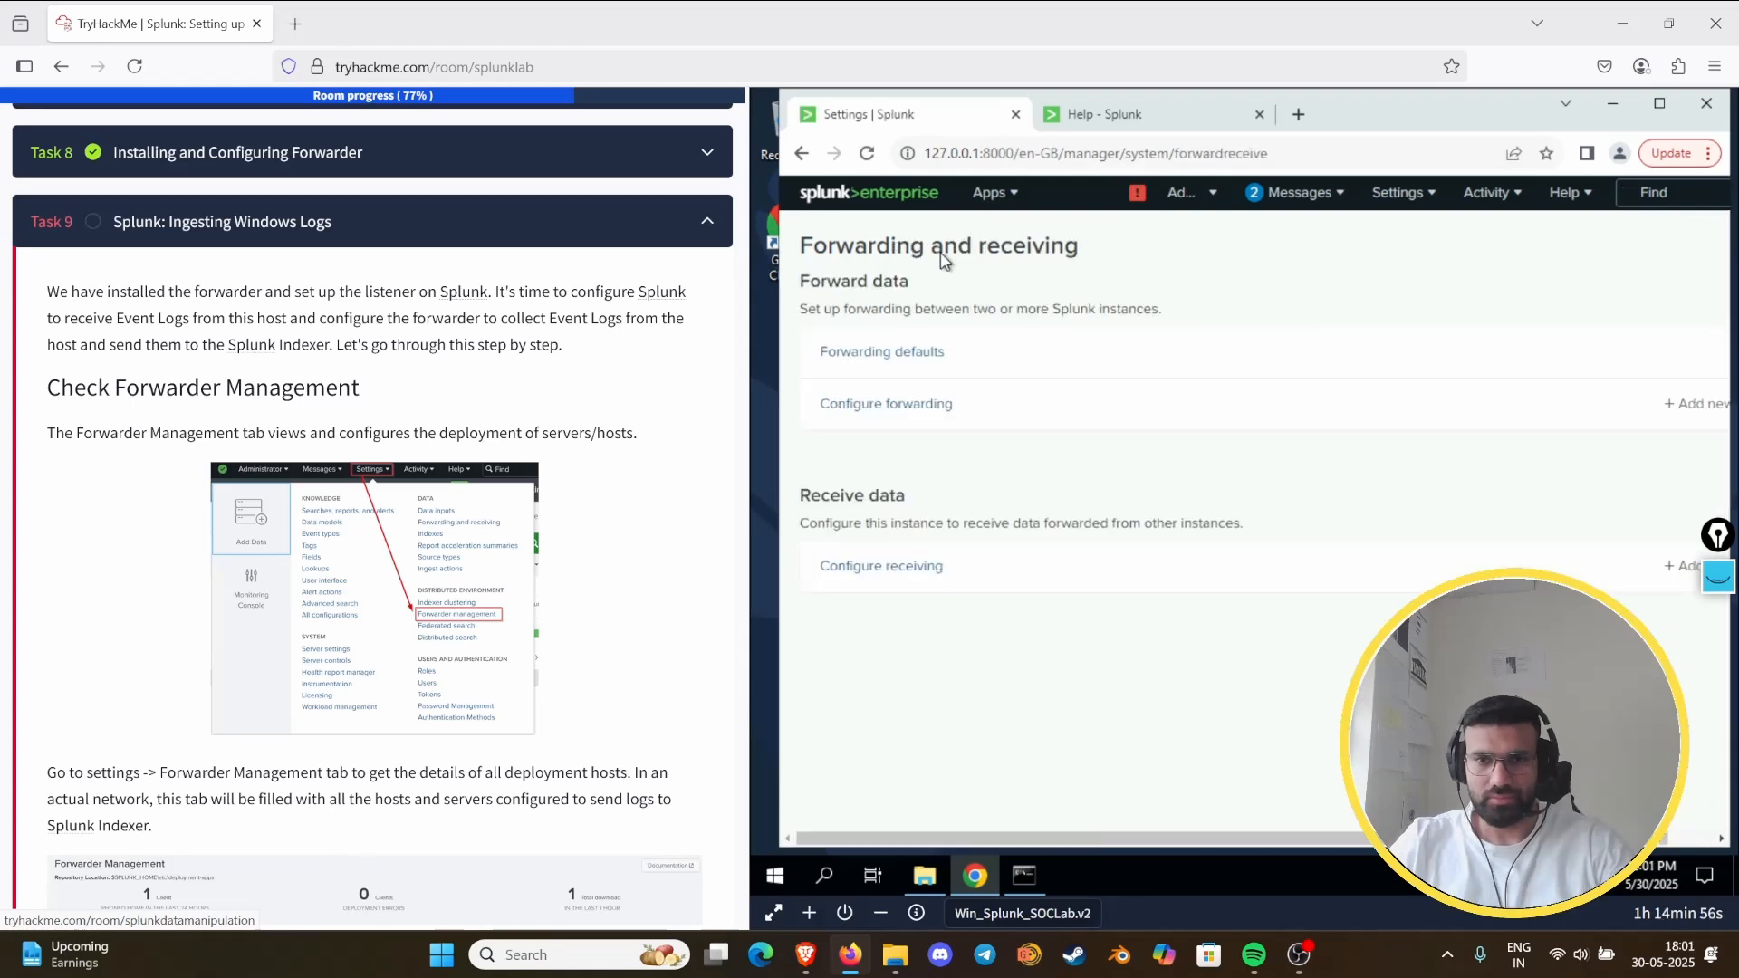
left_click(883, 353)
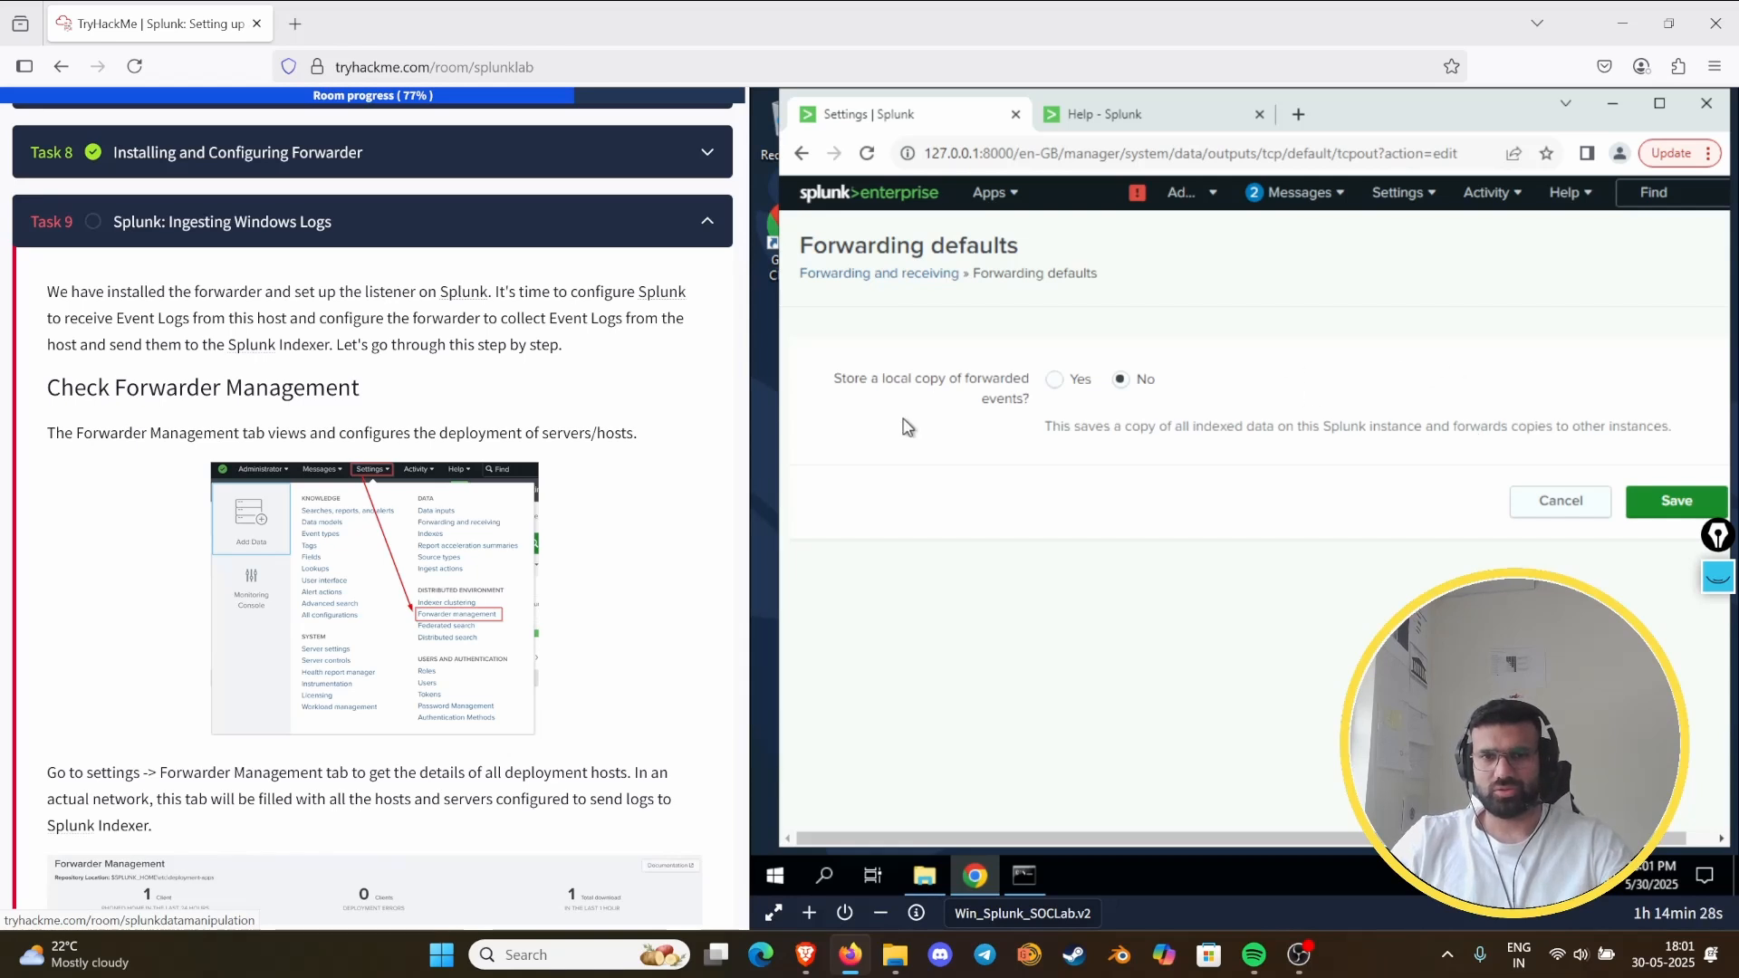
left_click(1054, 379)
left_click(1655, 505)
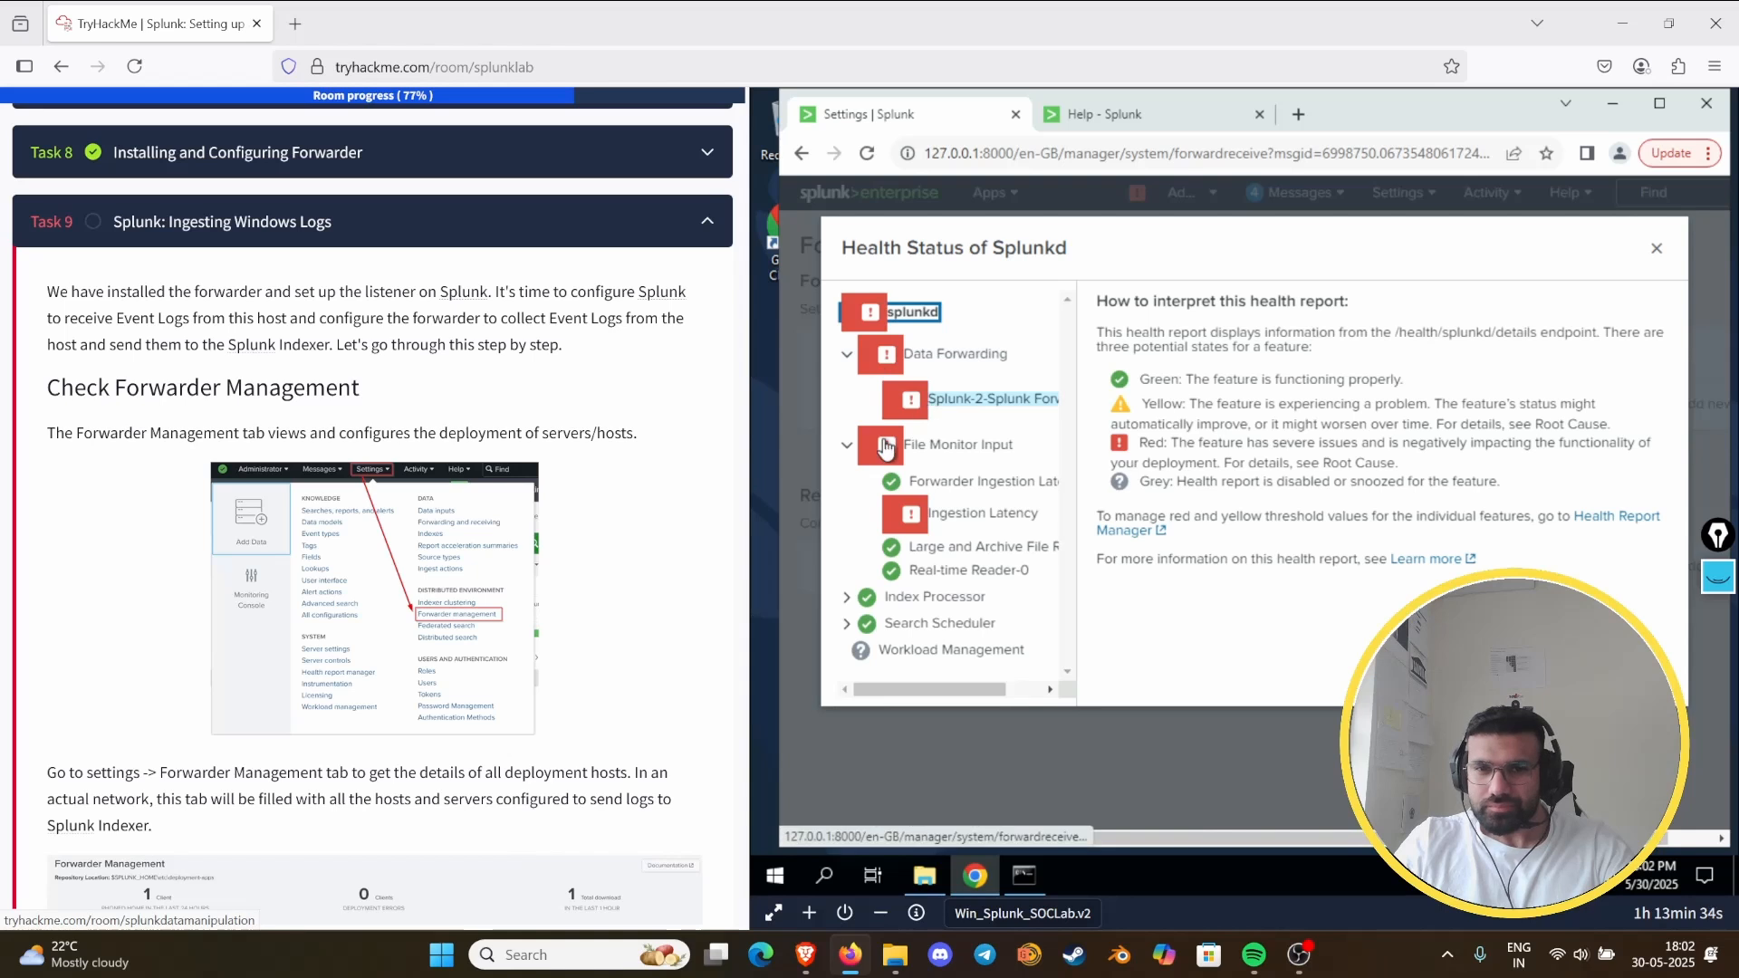
- Inspect the Ingestion Latency and Splunk-2-Splunk Forwarding entries in the Splunkd health report, and close the report
left_click(901, 518)
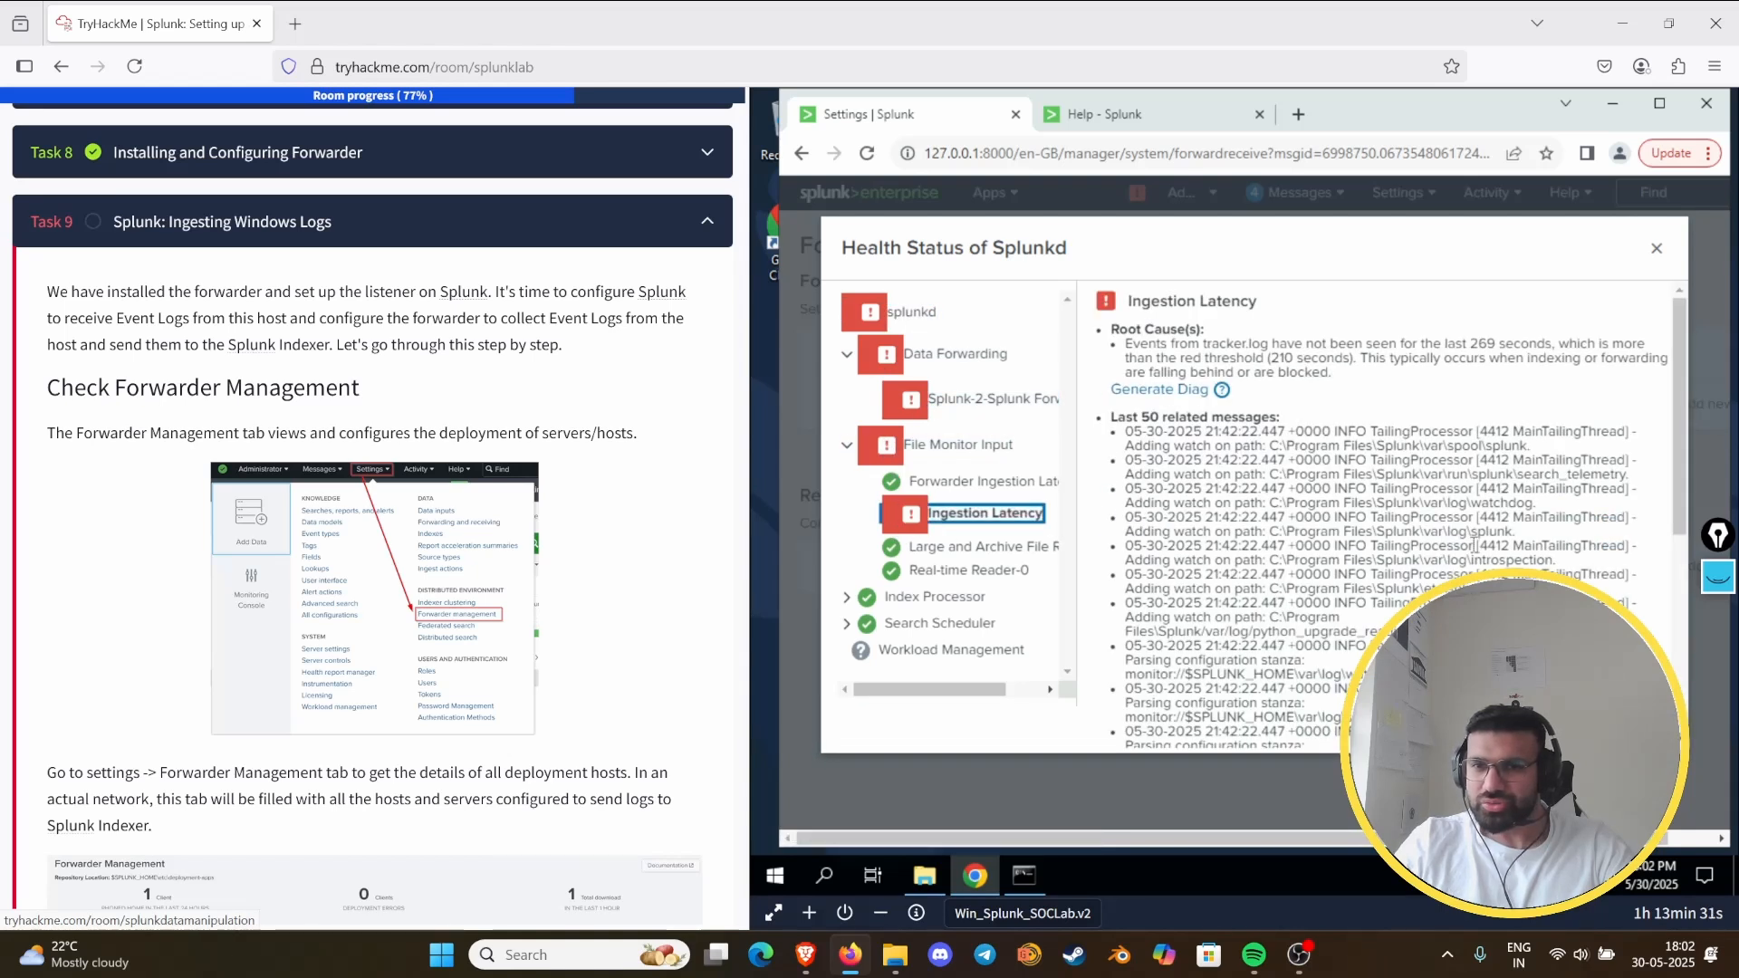
scroll(1417, 543, "down", 4)
scroll(1417, 548, "up", 4)
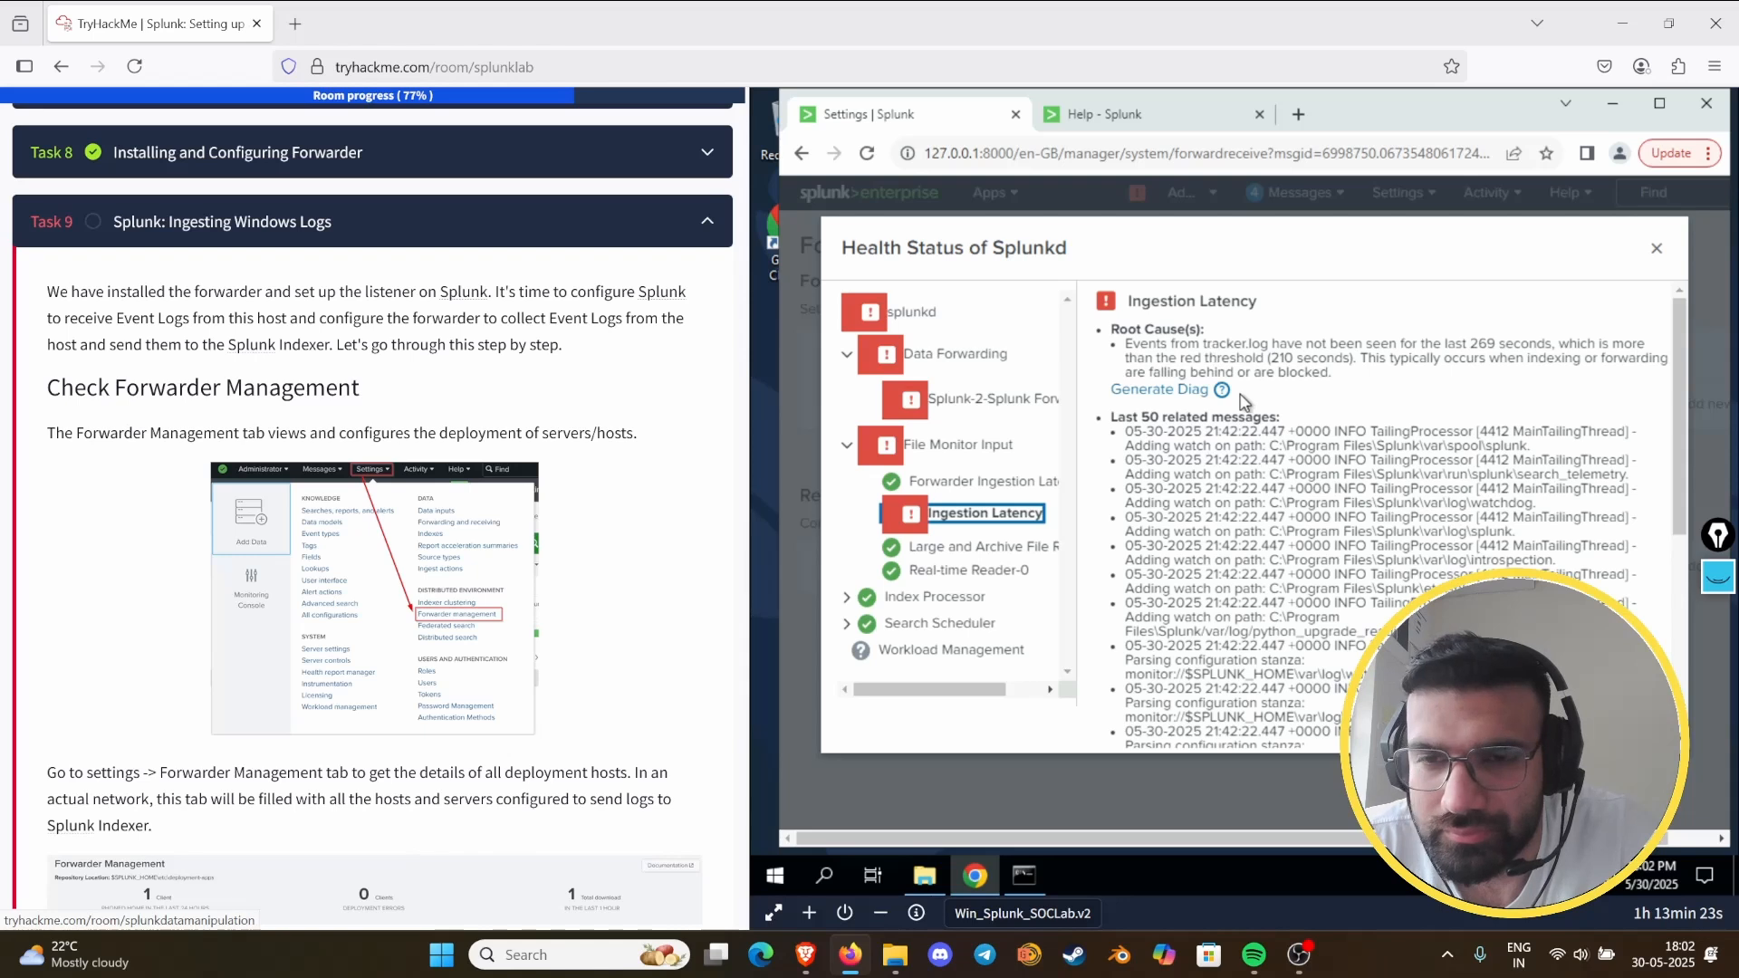
left_click(983, 399)
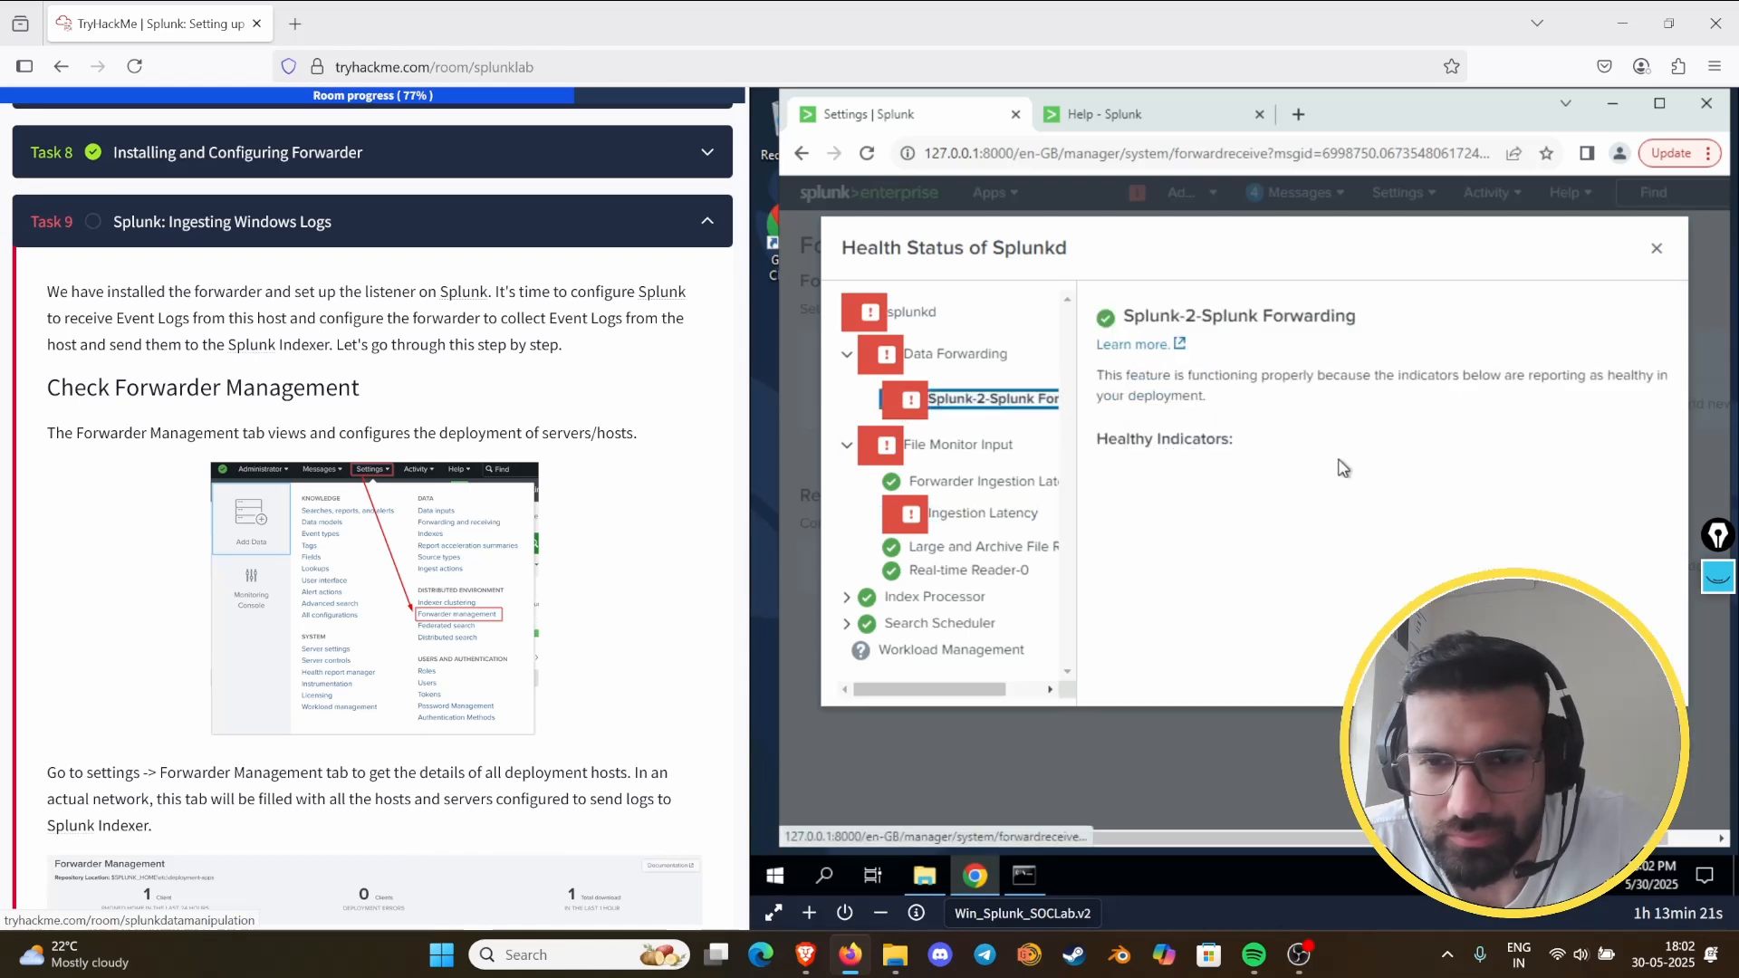
left_click(846, 355)
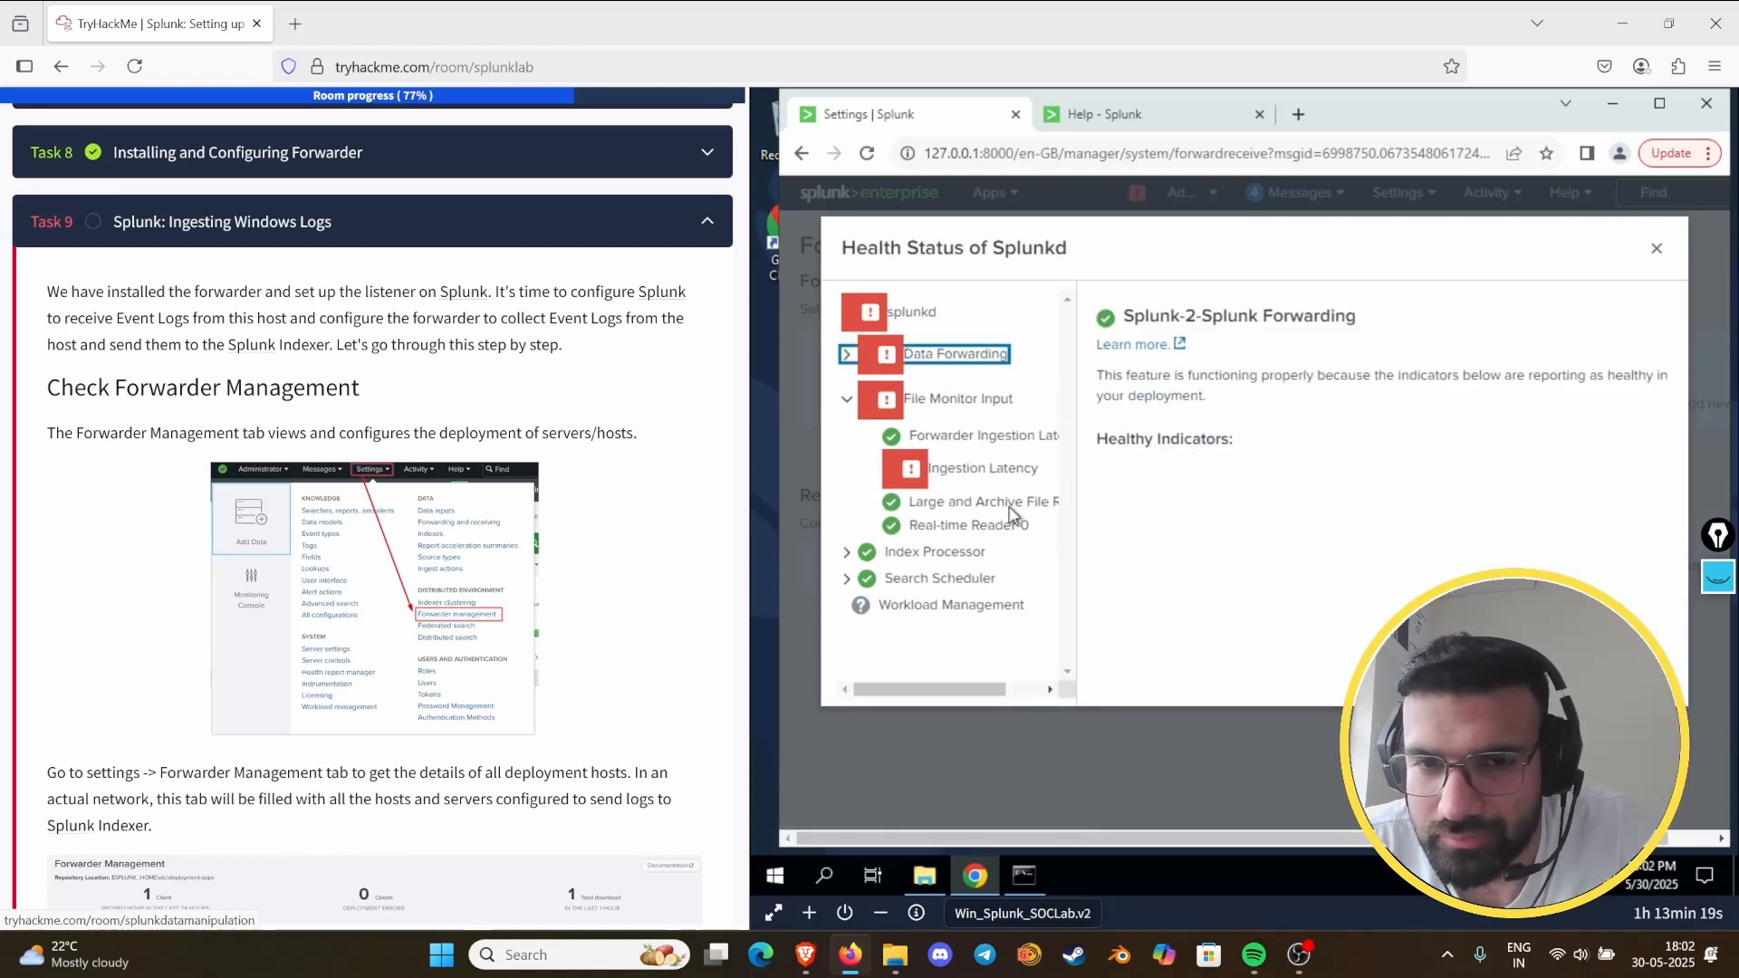
left_click(911, 311)
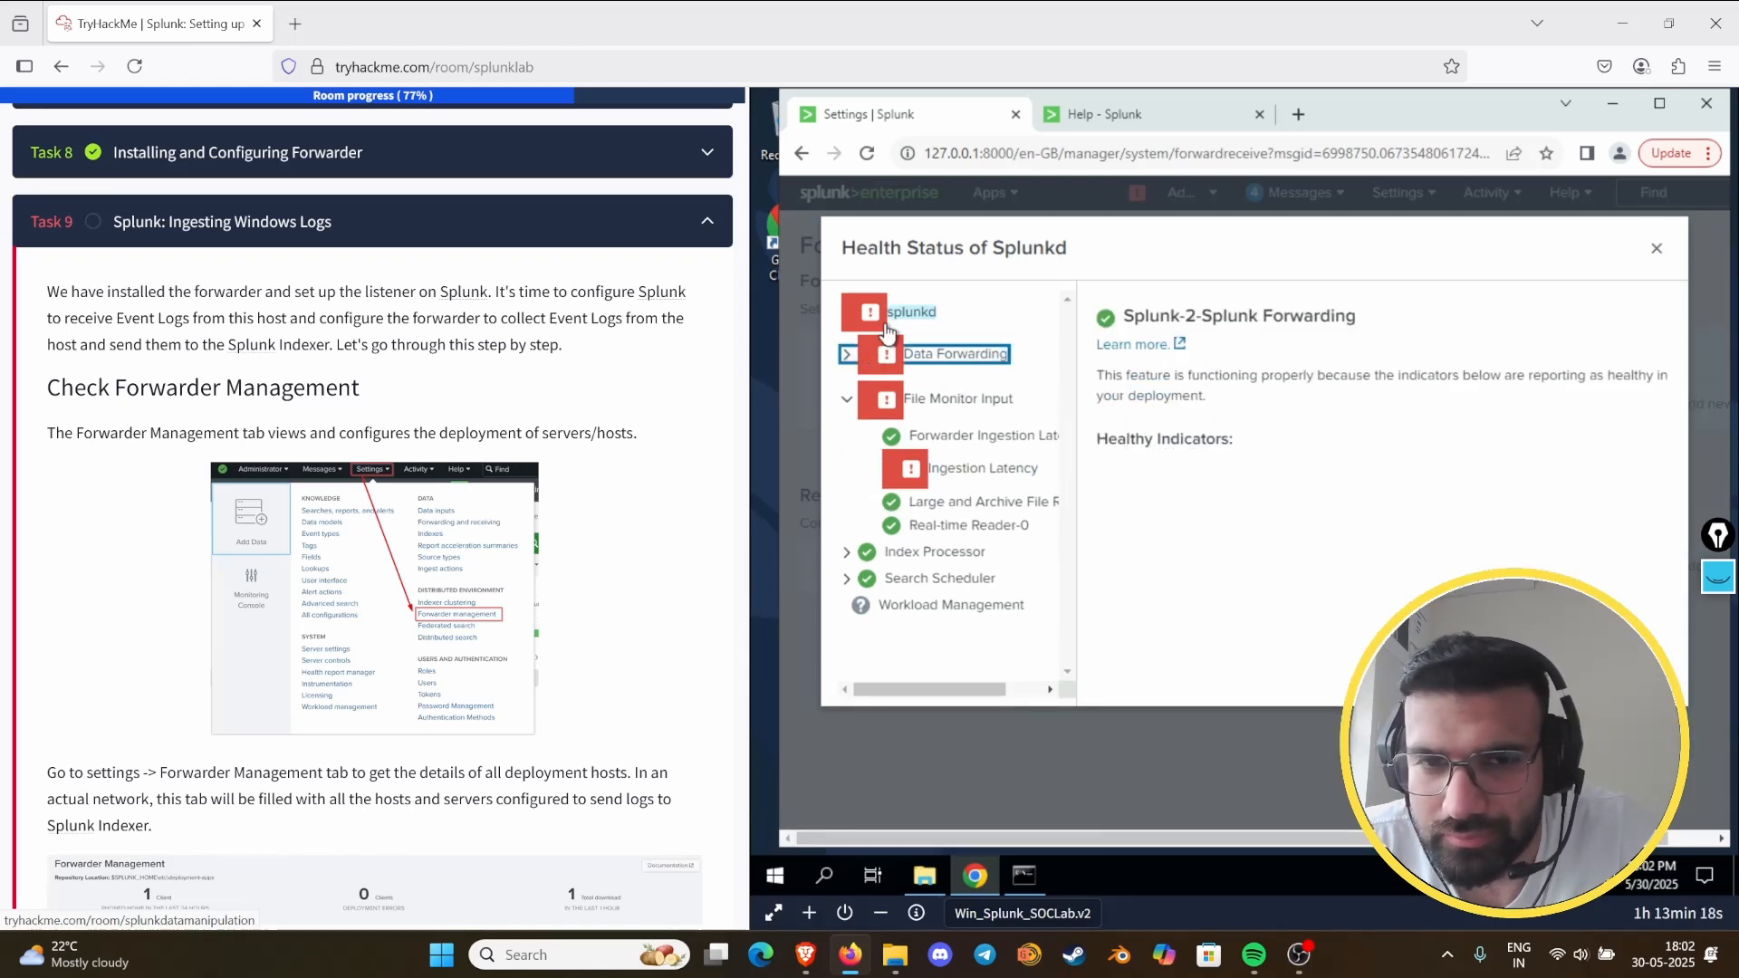
left_click(1656, 247)
- Reopen Forwarding and receiving and open the configured receiving ports
left_click(1394, 192)
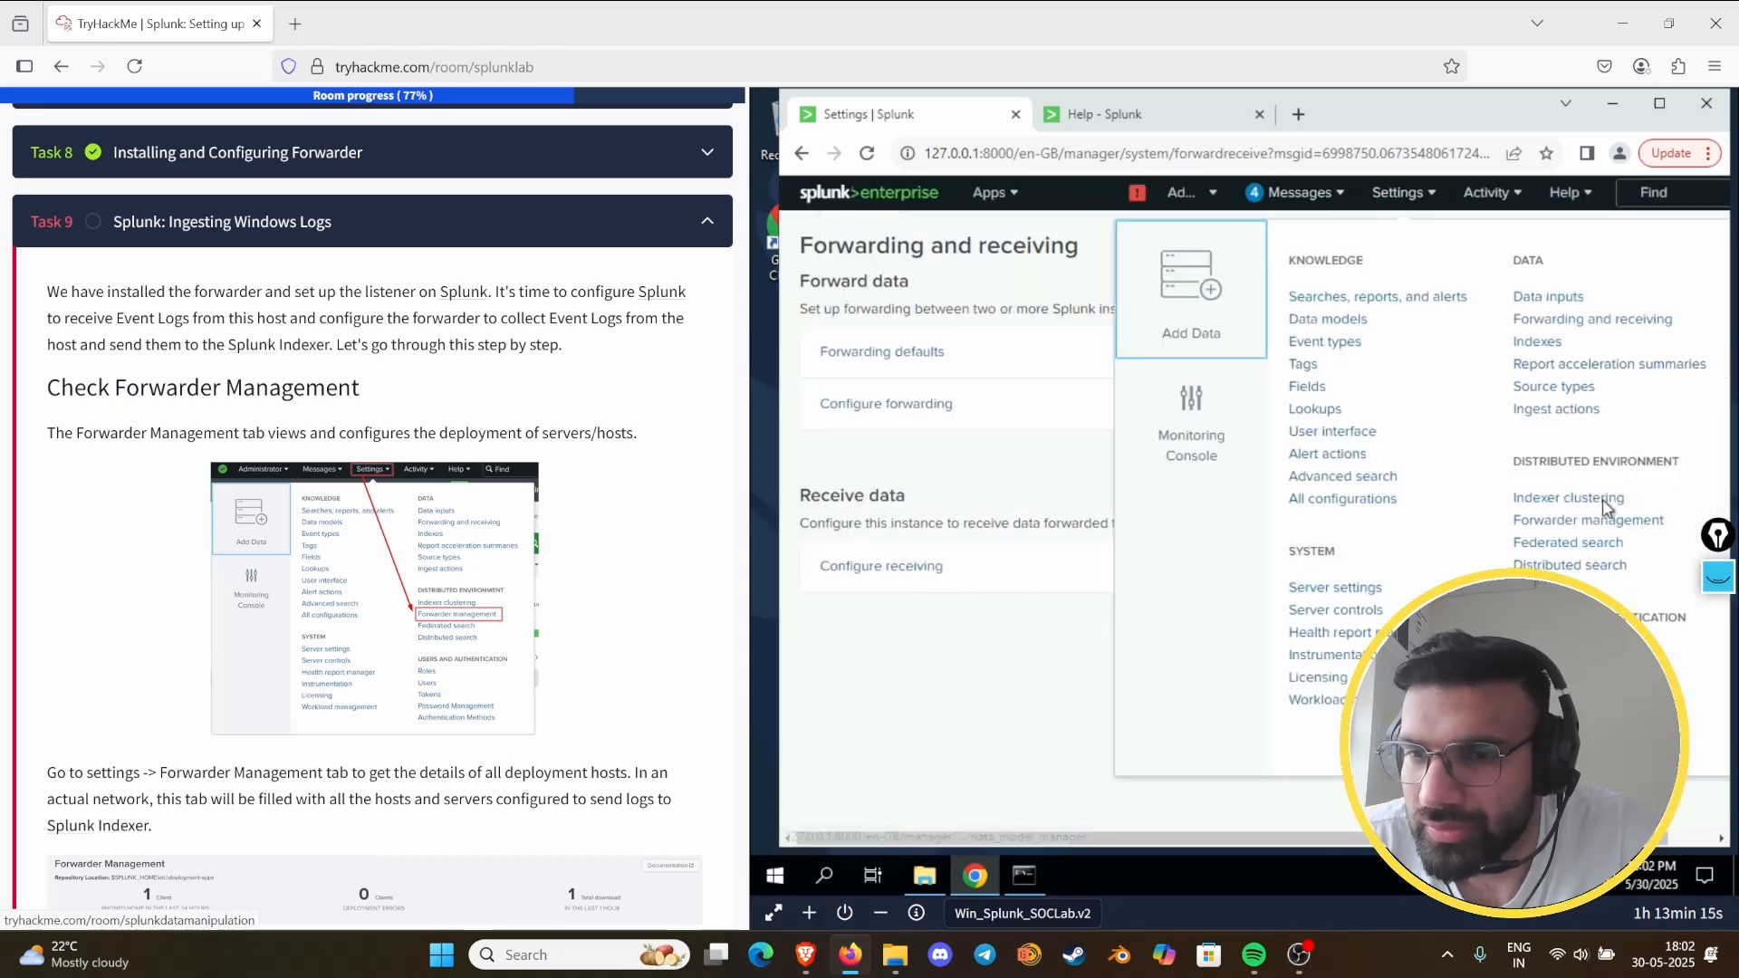
left_click(1552, 319)
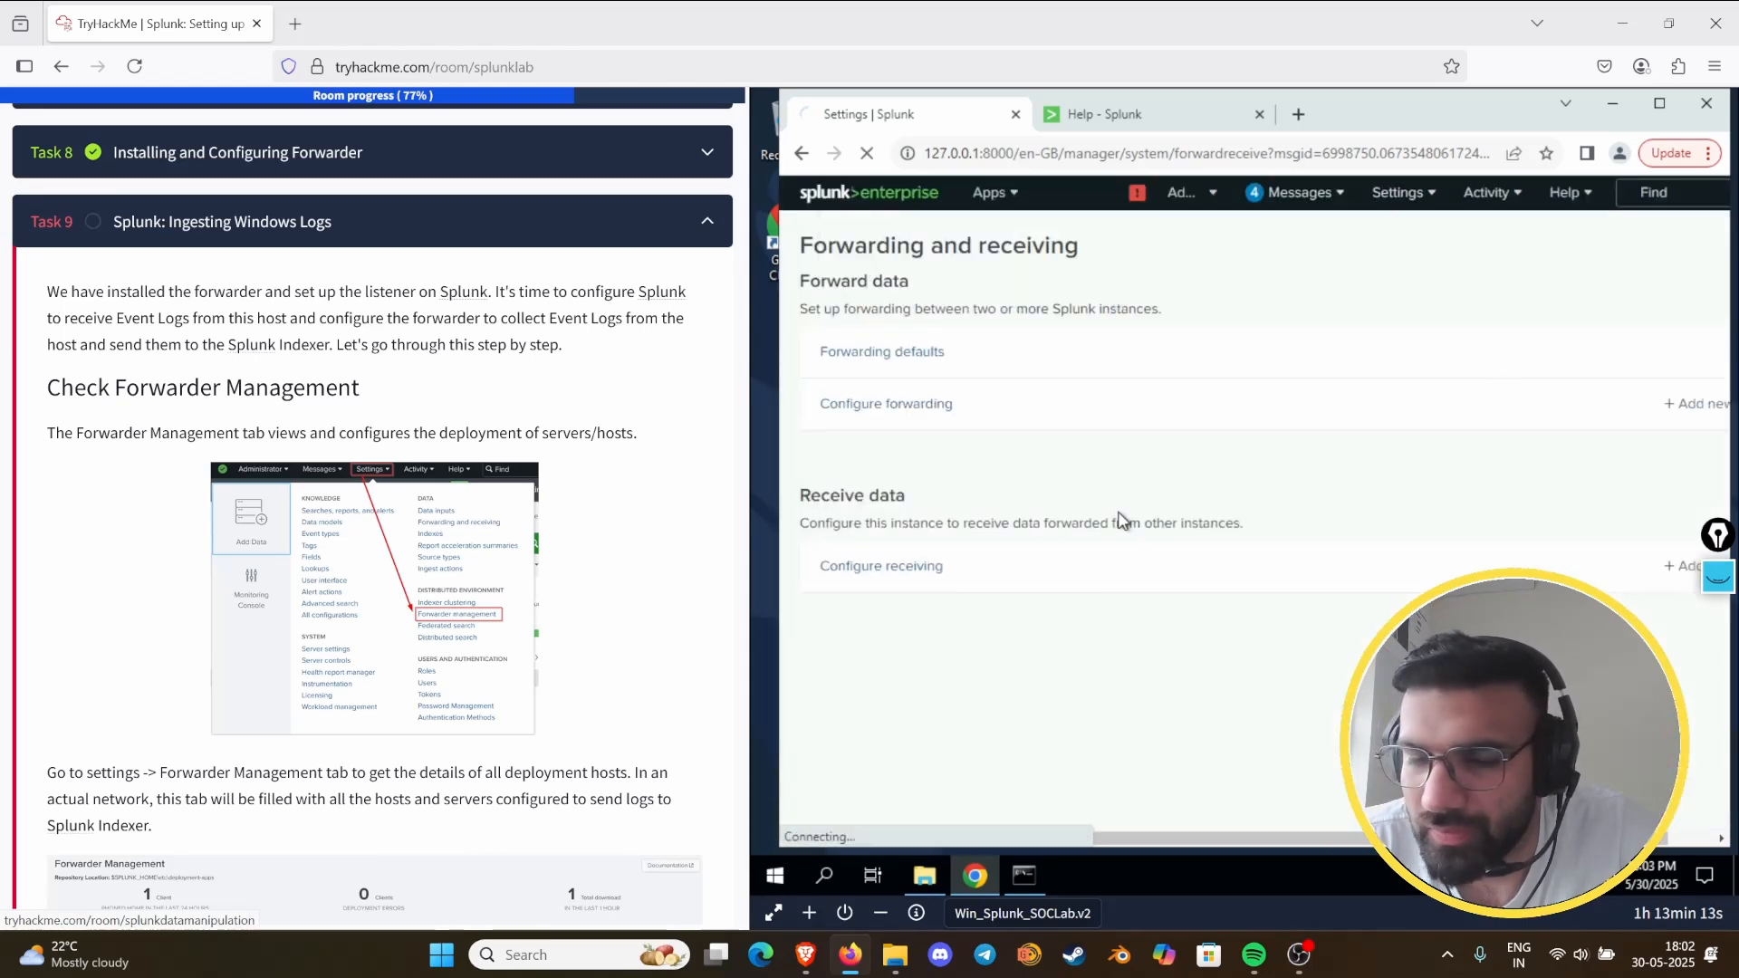
left_click(870, 567)
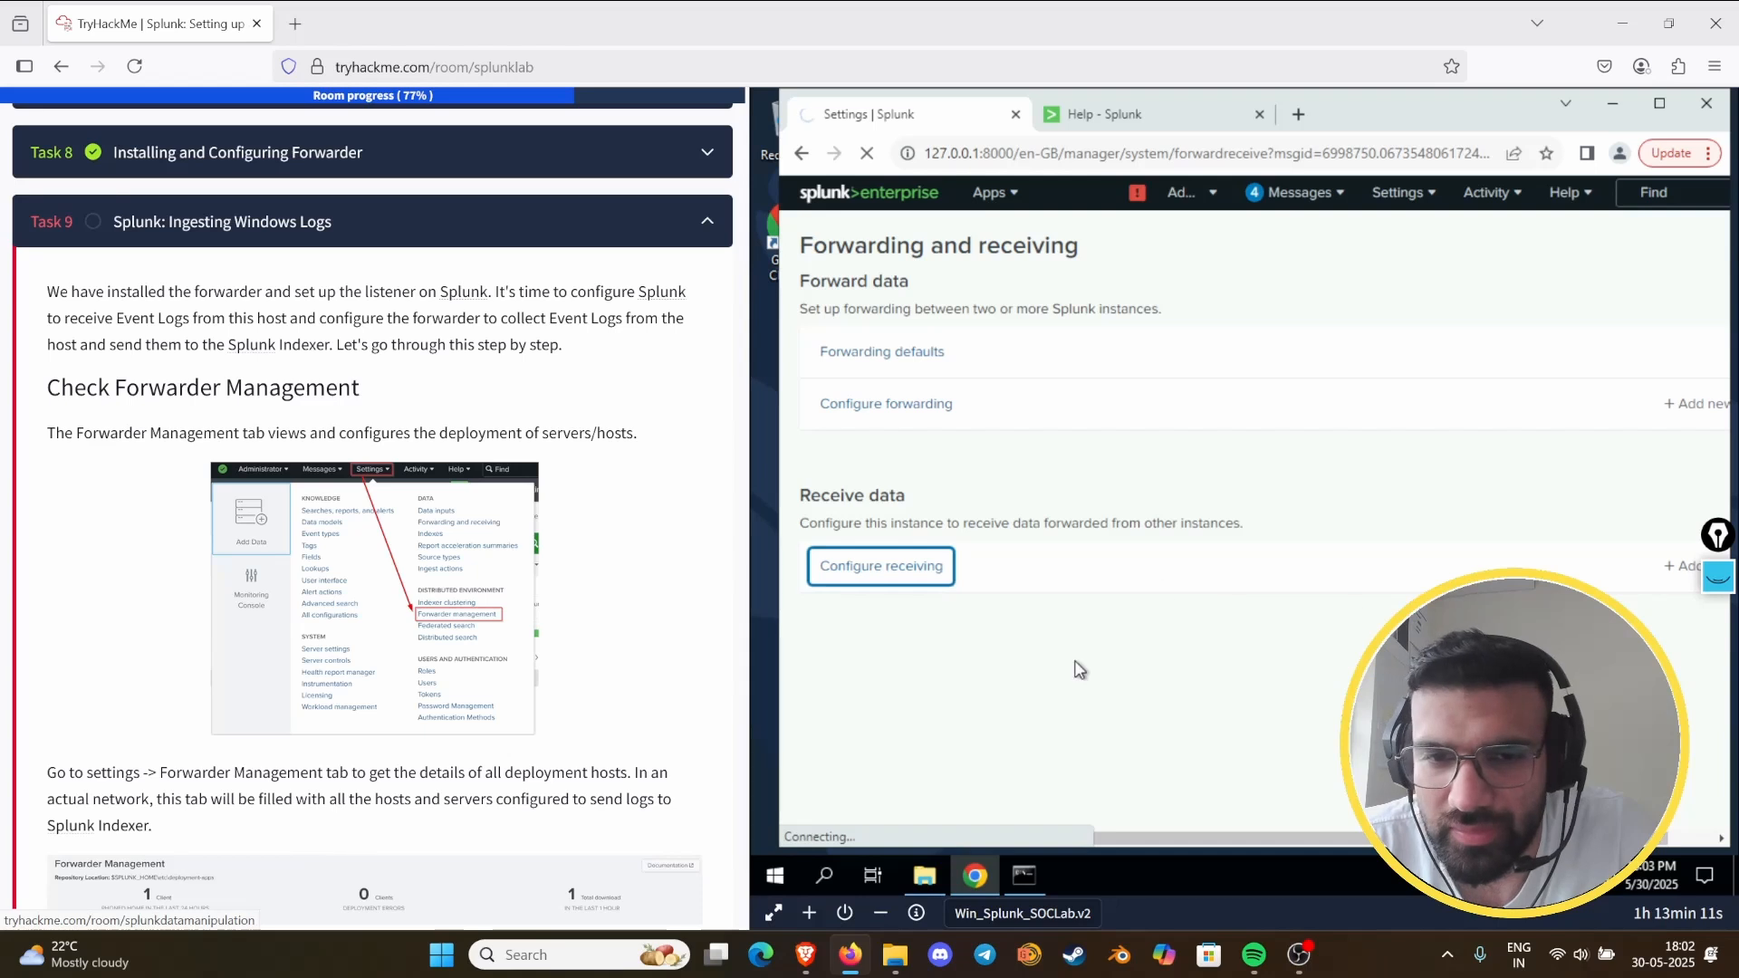
- Skim Task 9 of the room guide, from Check Forwarder Management through Select Forwarder, Select Source and Creating Index to the search example
scroll(441, 693, "down", 8)
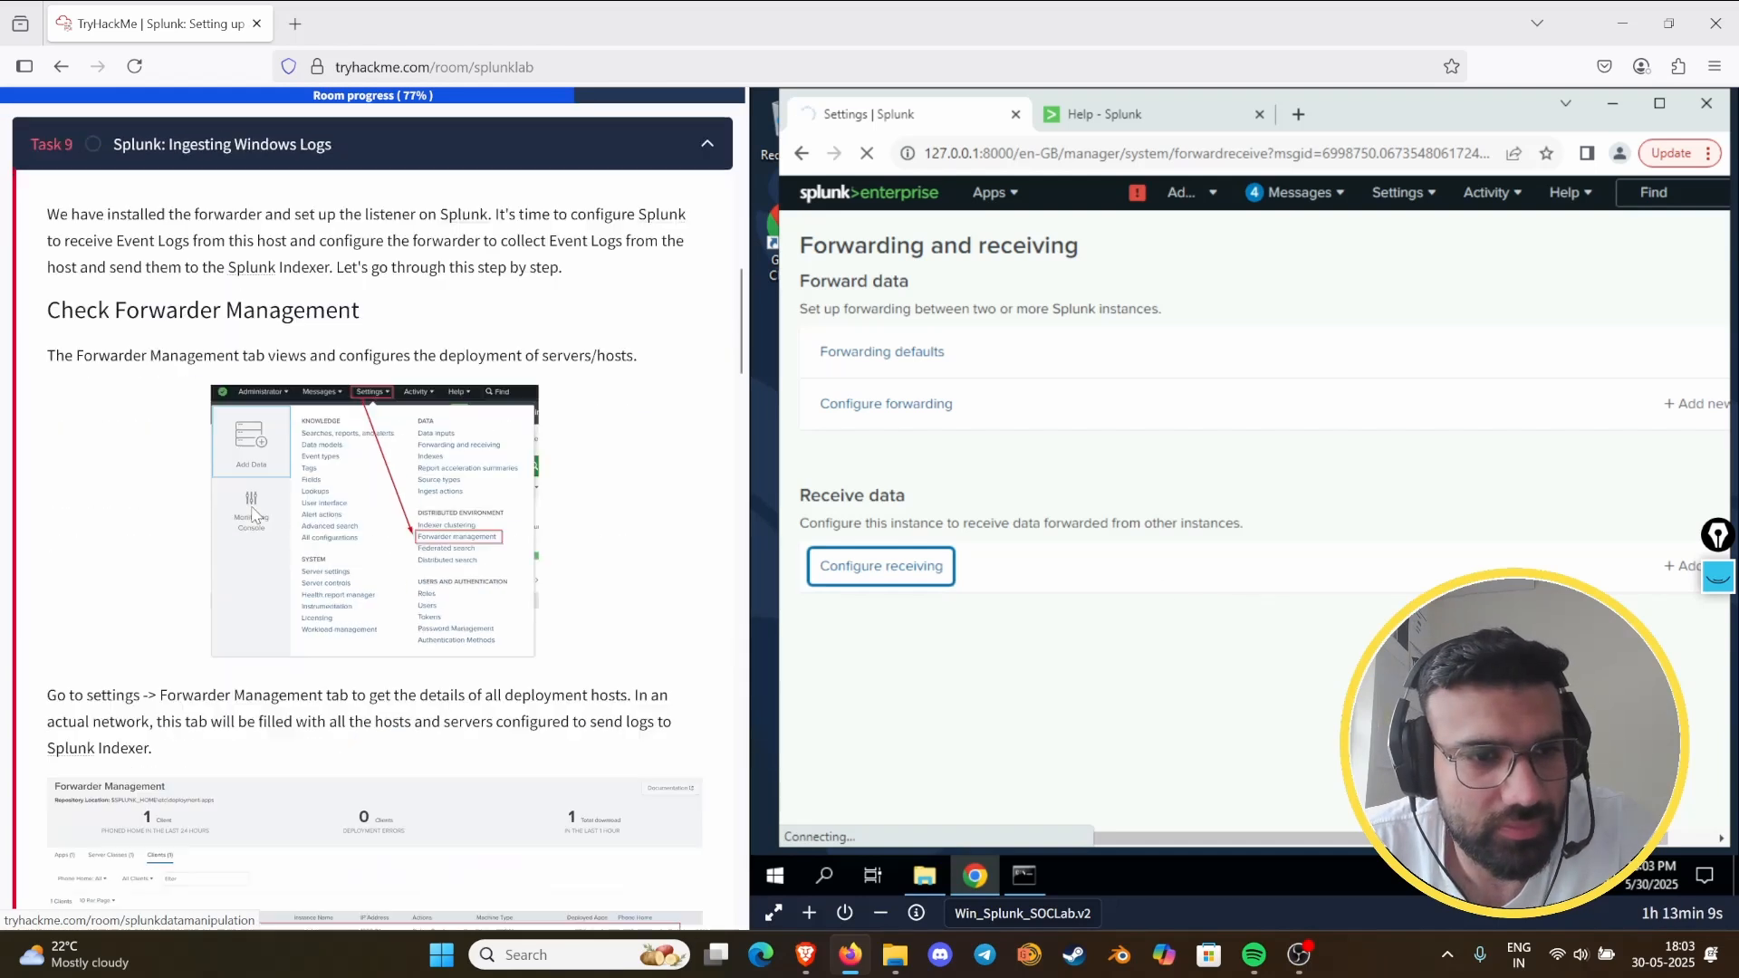
scroll(260, 508, "down", 10)
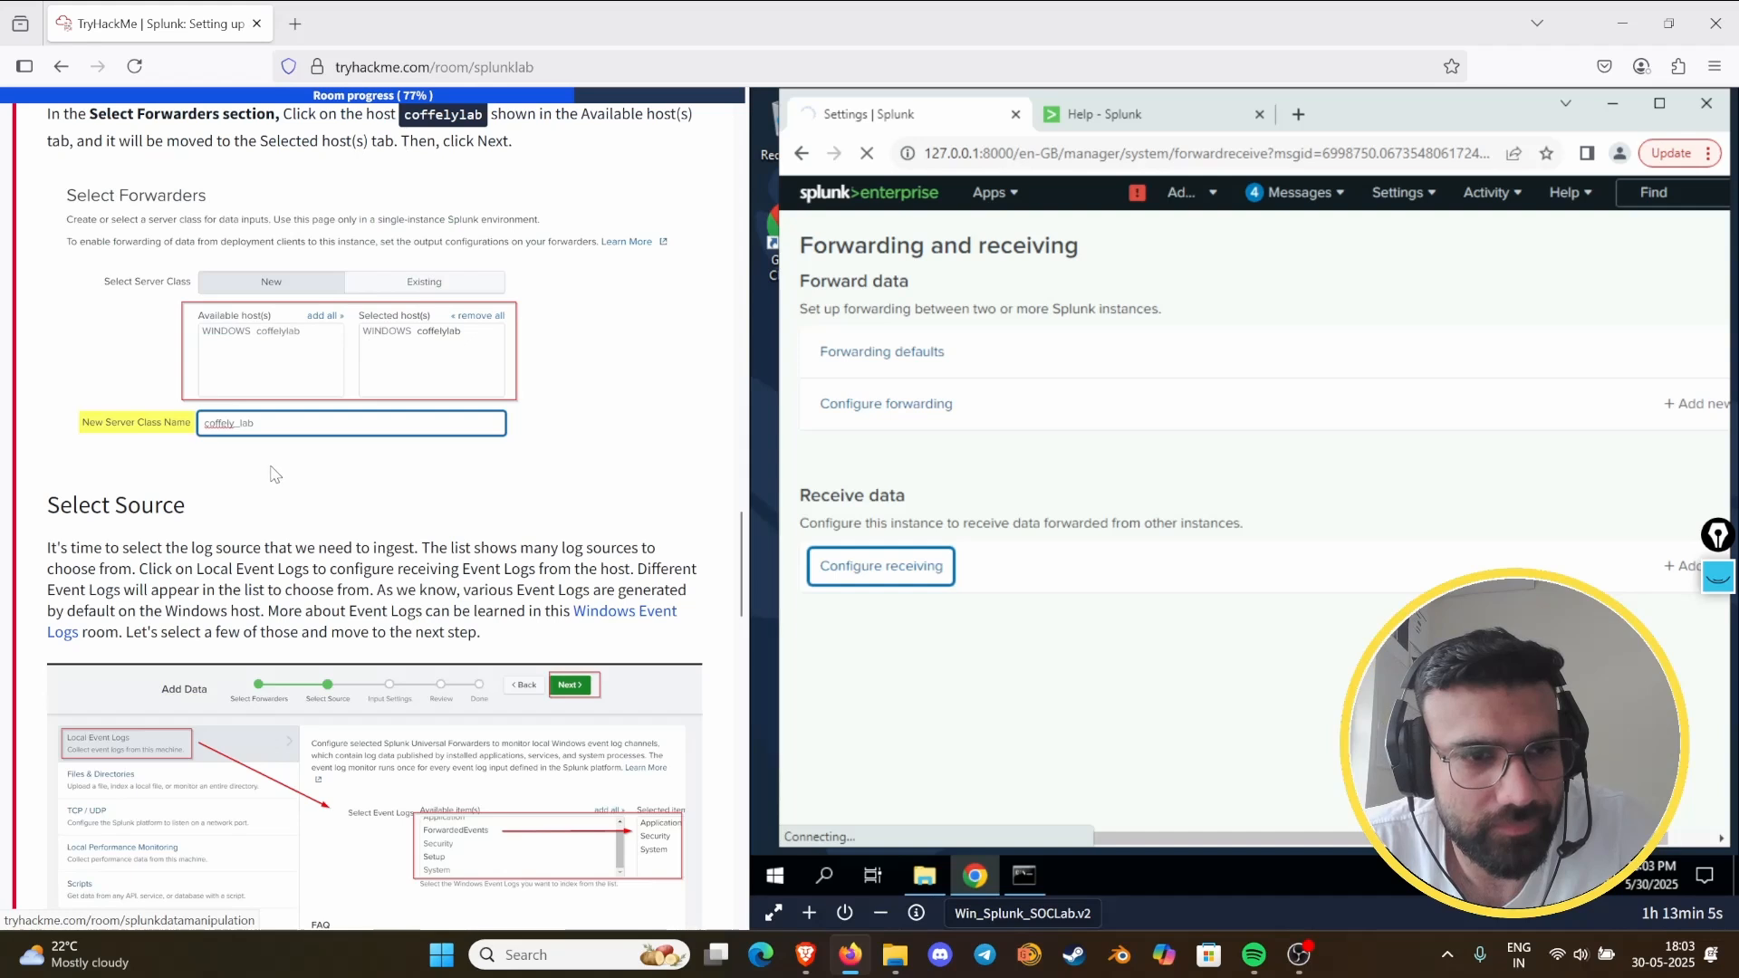
scroll(275, 474, "up", 3)
scroll(276, 474, "up", 12)
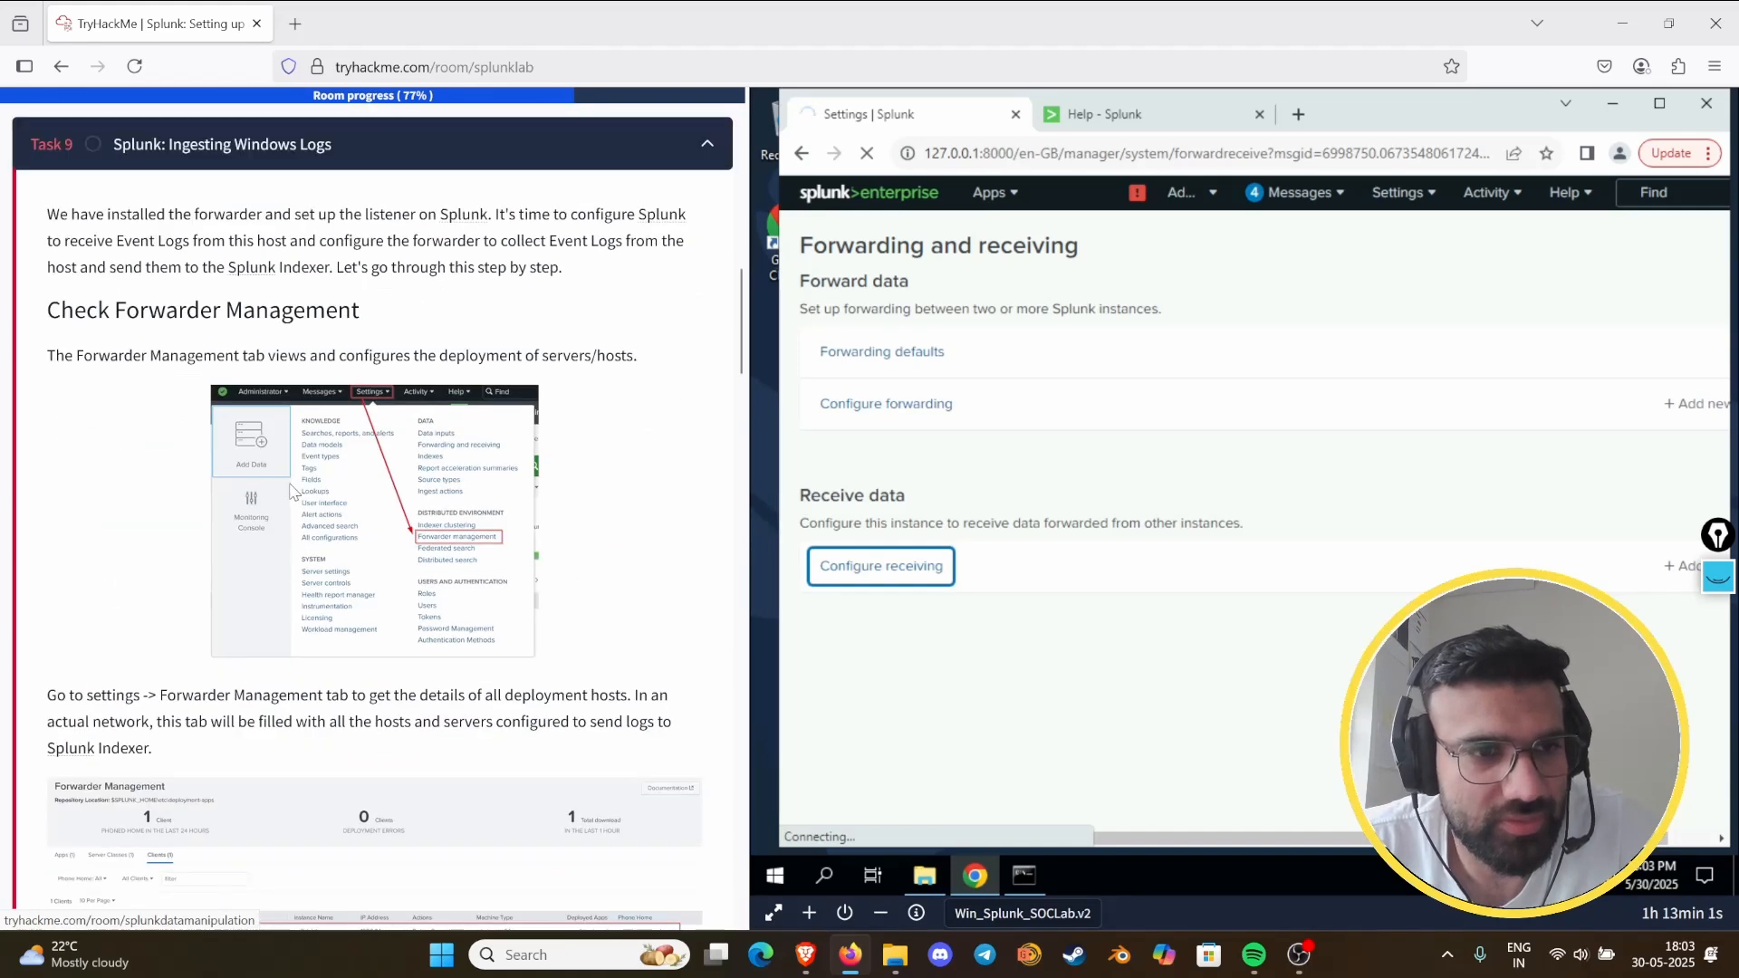
scroll(293, 489, "down", 10)
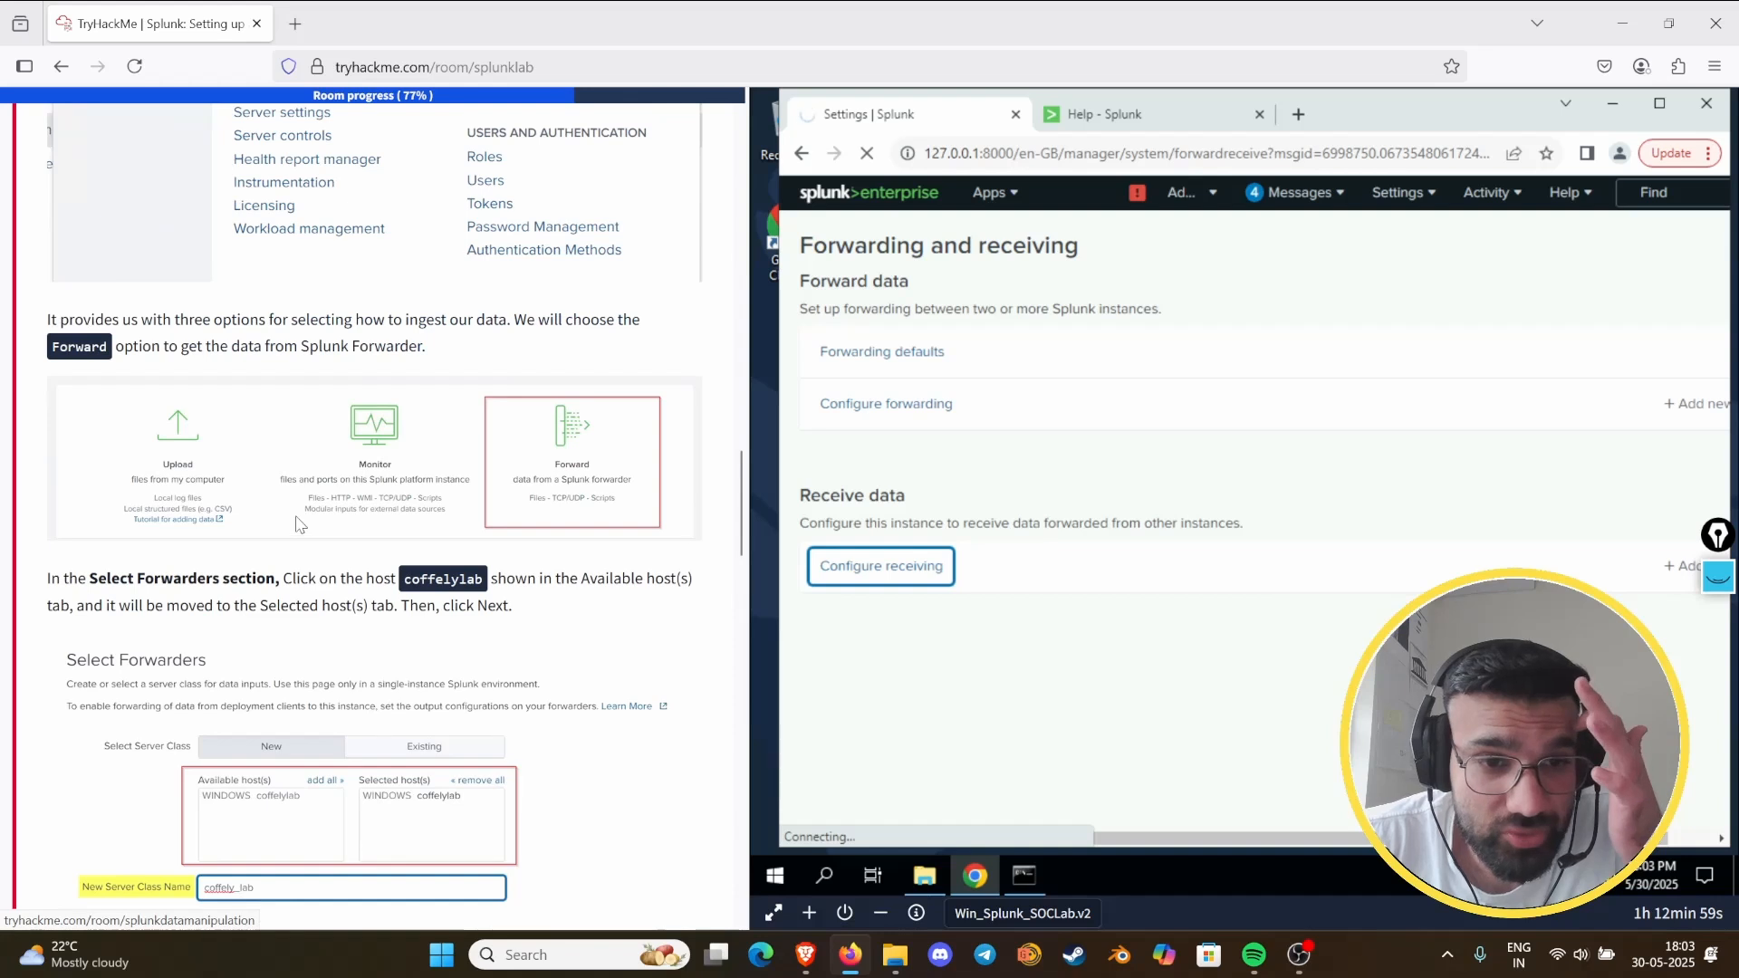
scroll(299, 526, "down", 9)
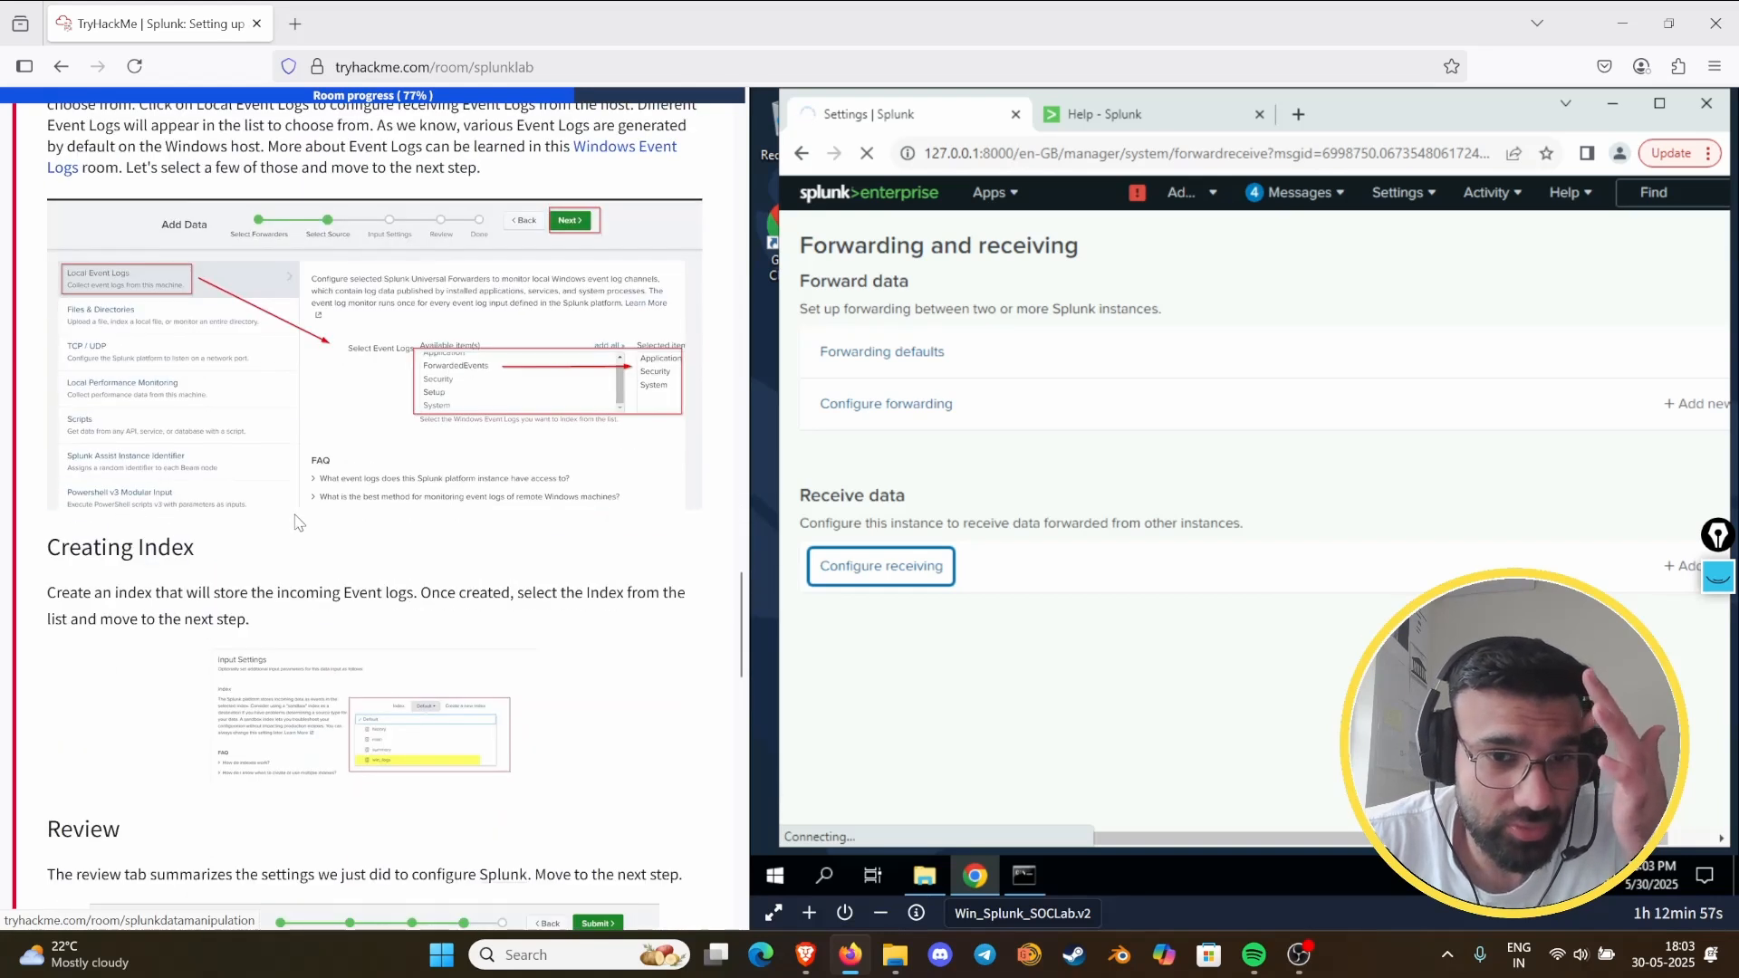
scroll(299, 523, "down", 15)
scroll(296, 519, "up", 5)
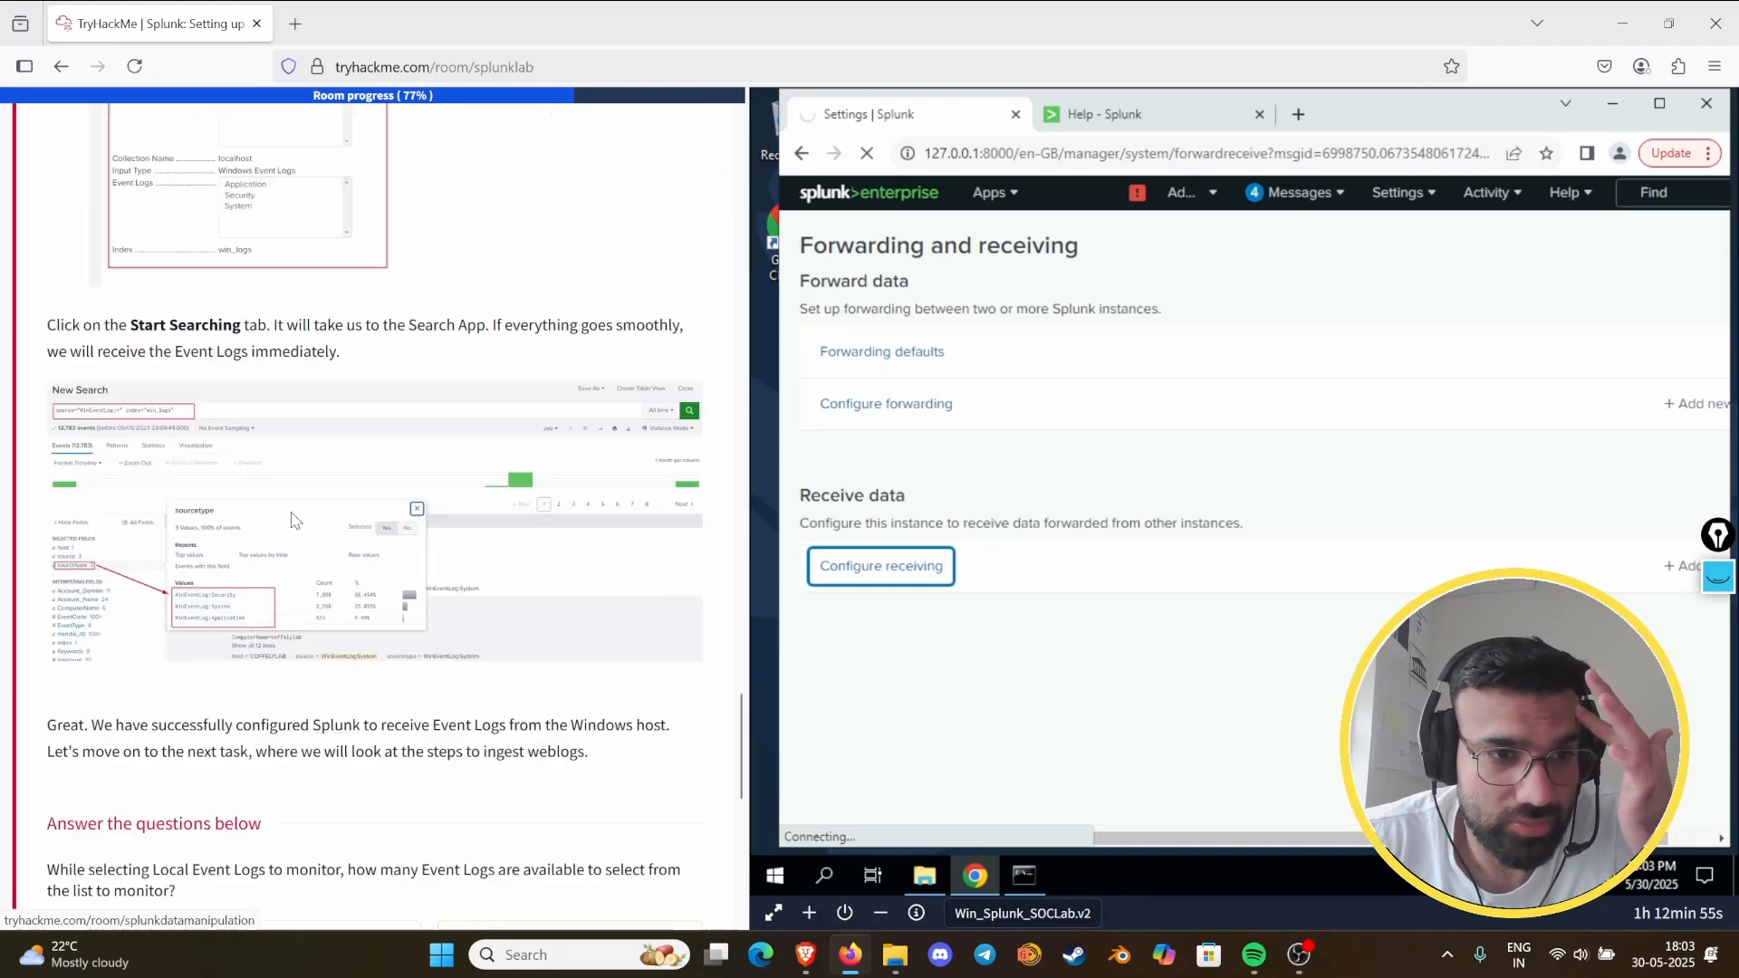
scroll(291, 519, "up", 15)
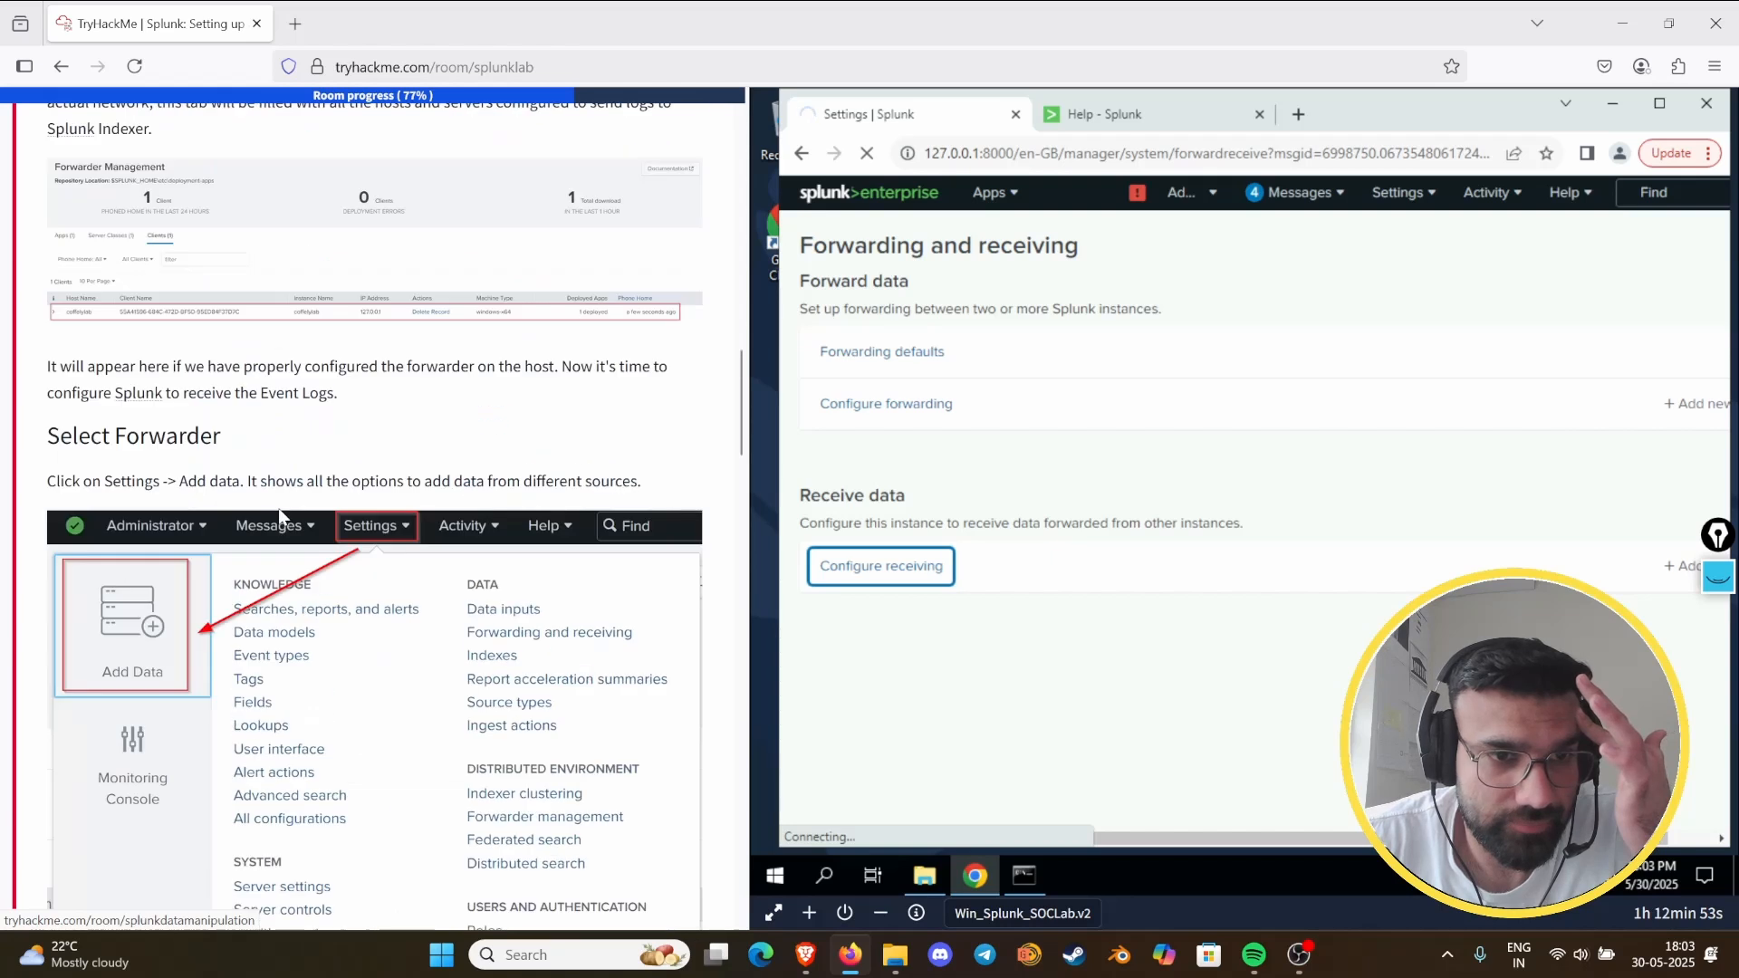
scroll(281, 517, "up", 7)
scroll(300, 489, "down", 4)
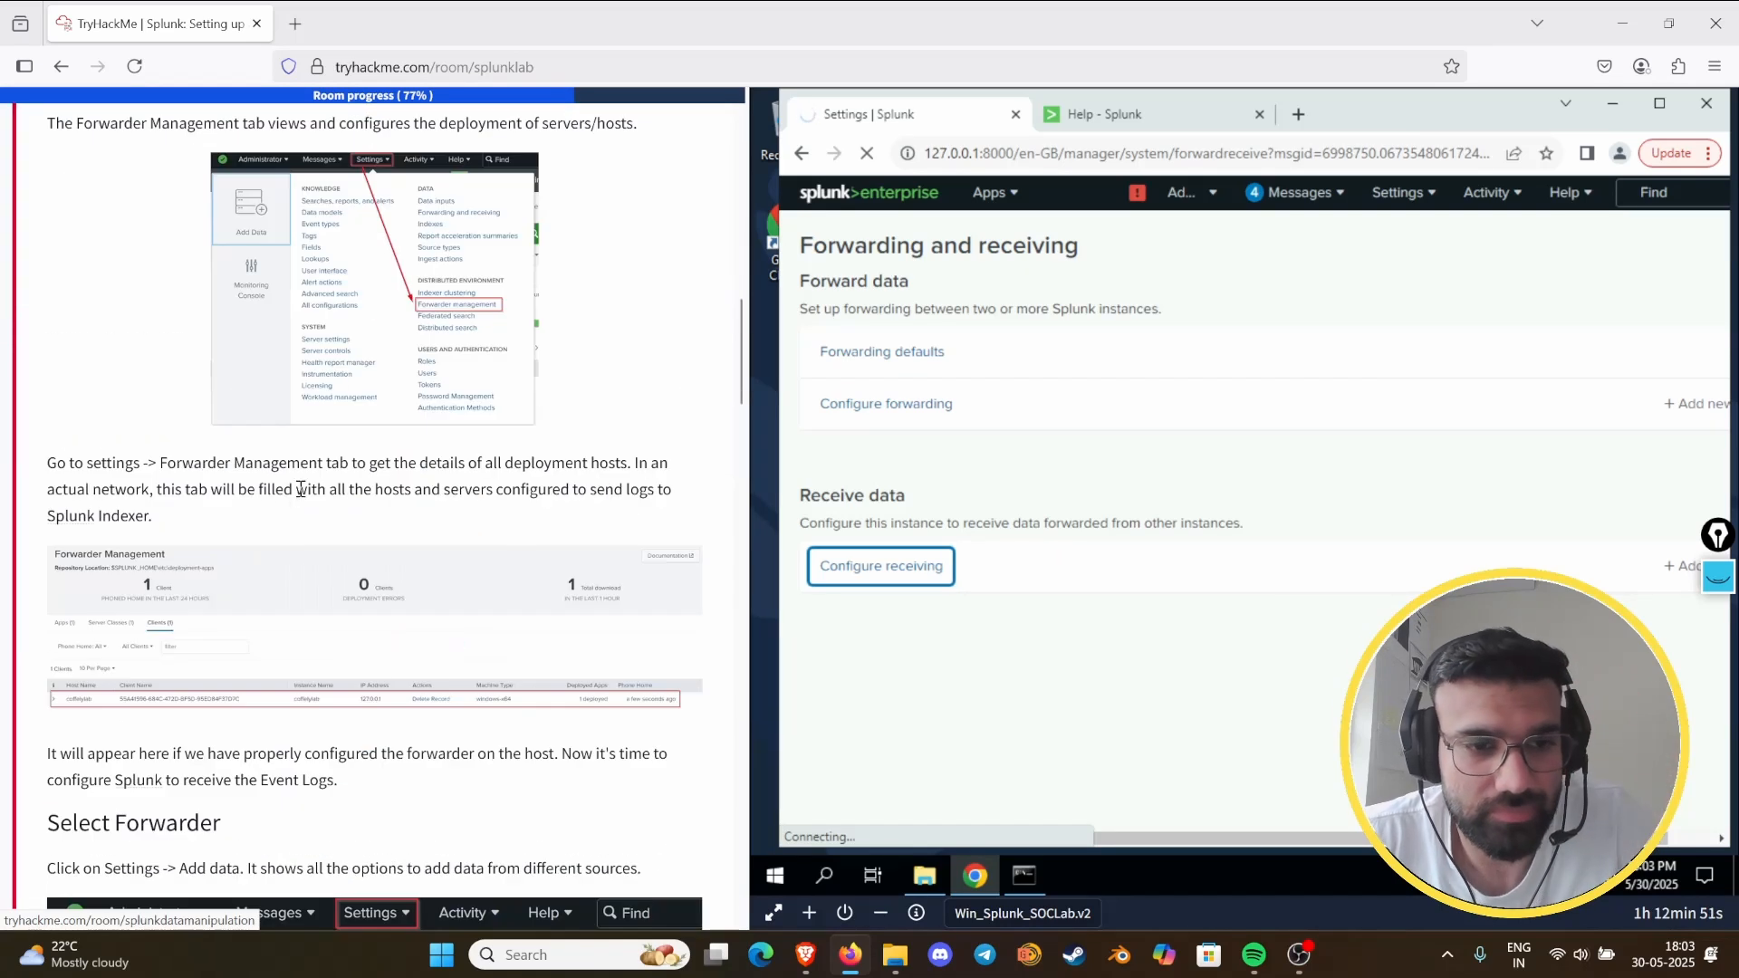
scroll(301, 489, "down", 3)
scroll(399, 516, "up", 6)
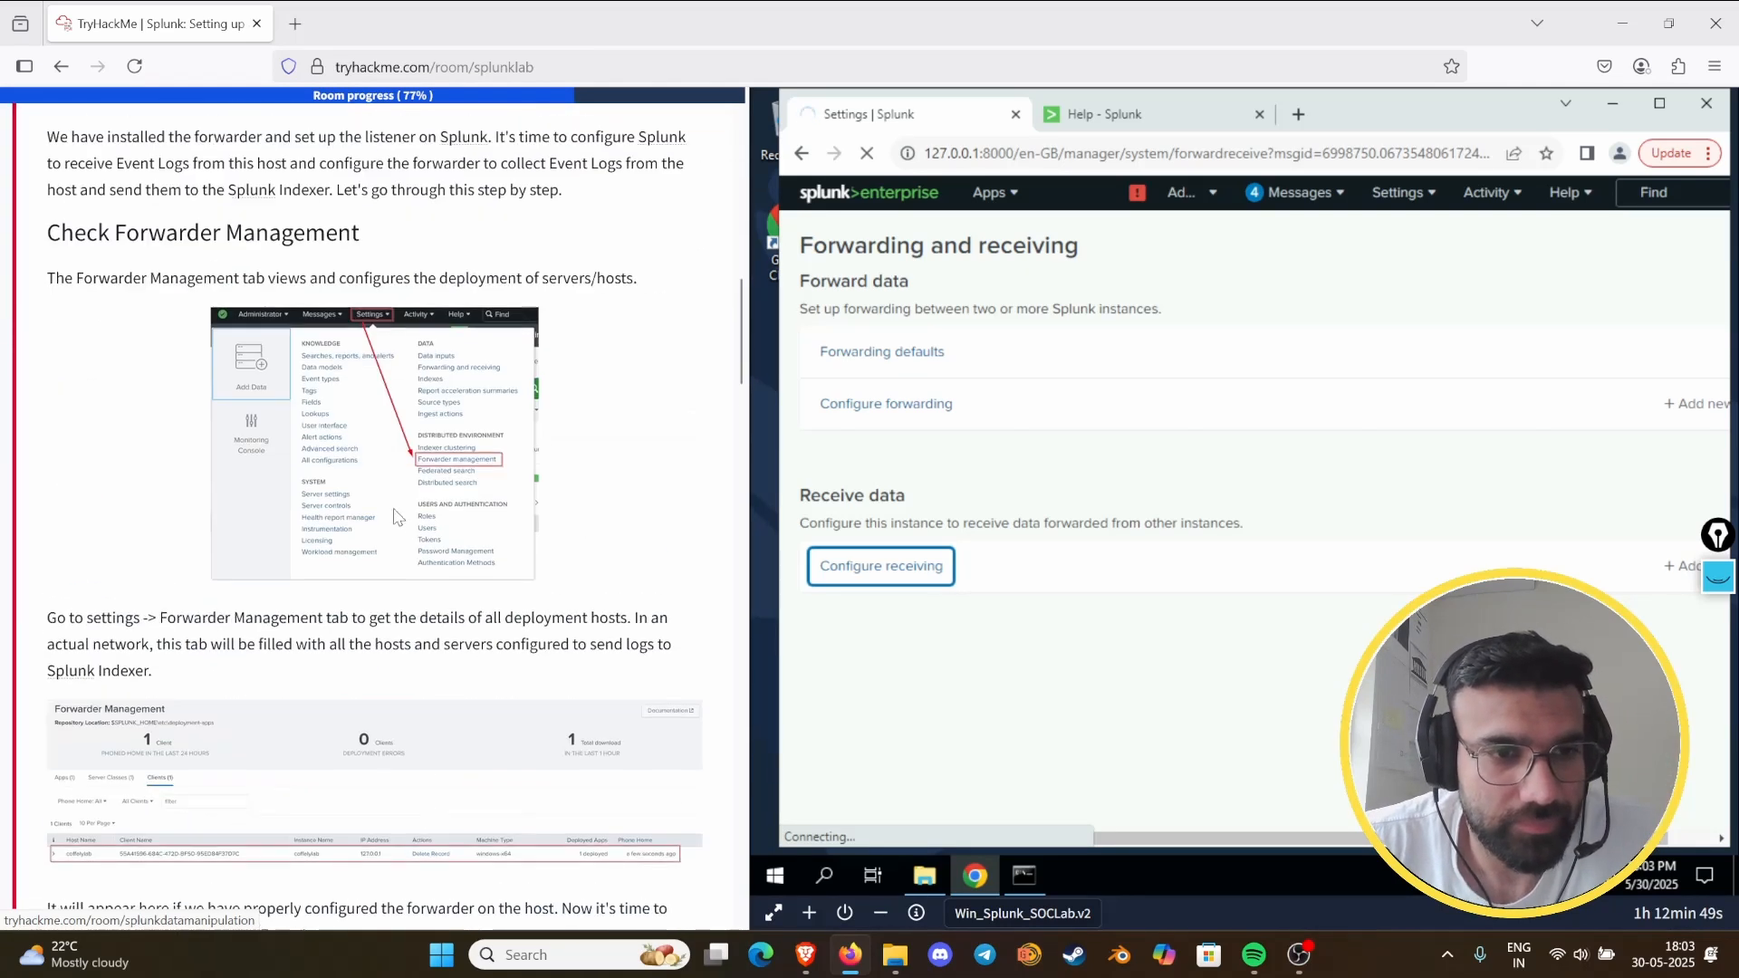
- Expand Task 8 in the room guide and compare its Configure Receiving instructions with the Receive data page
scroll(398, 516, "up", 3)
scroll(412, 335, "down", 15)
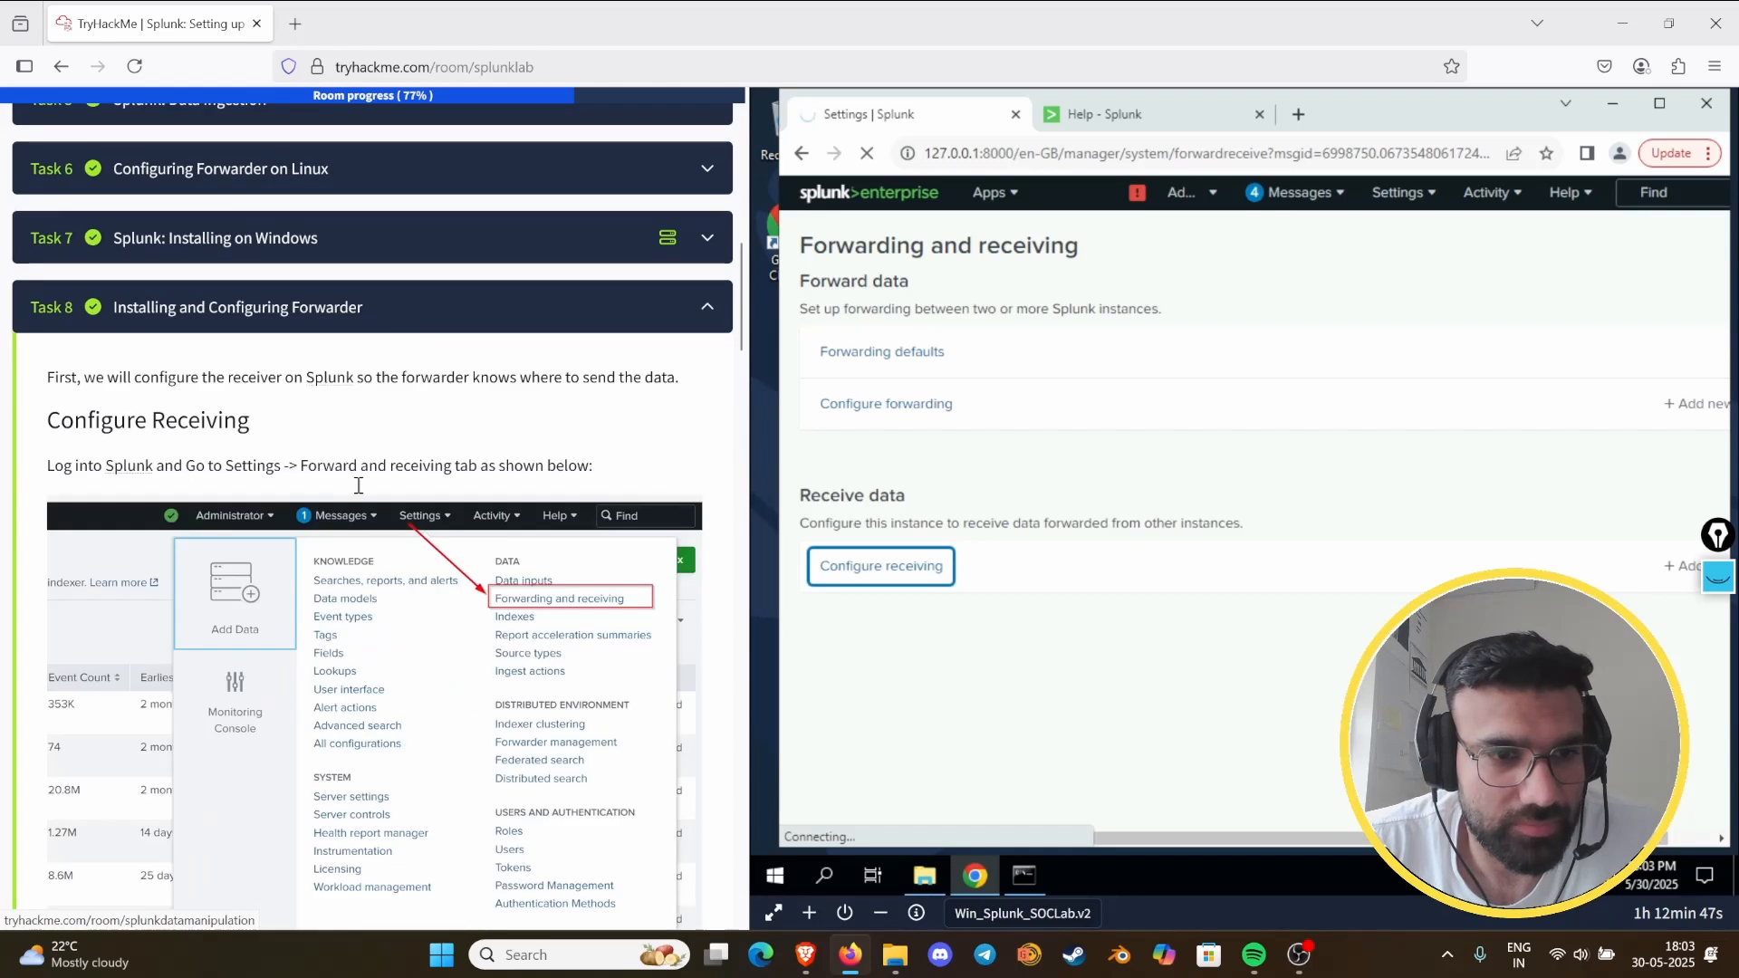
scroll(362, 514, "down", 4)
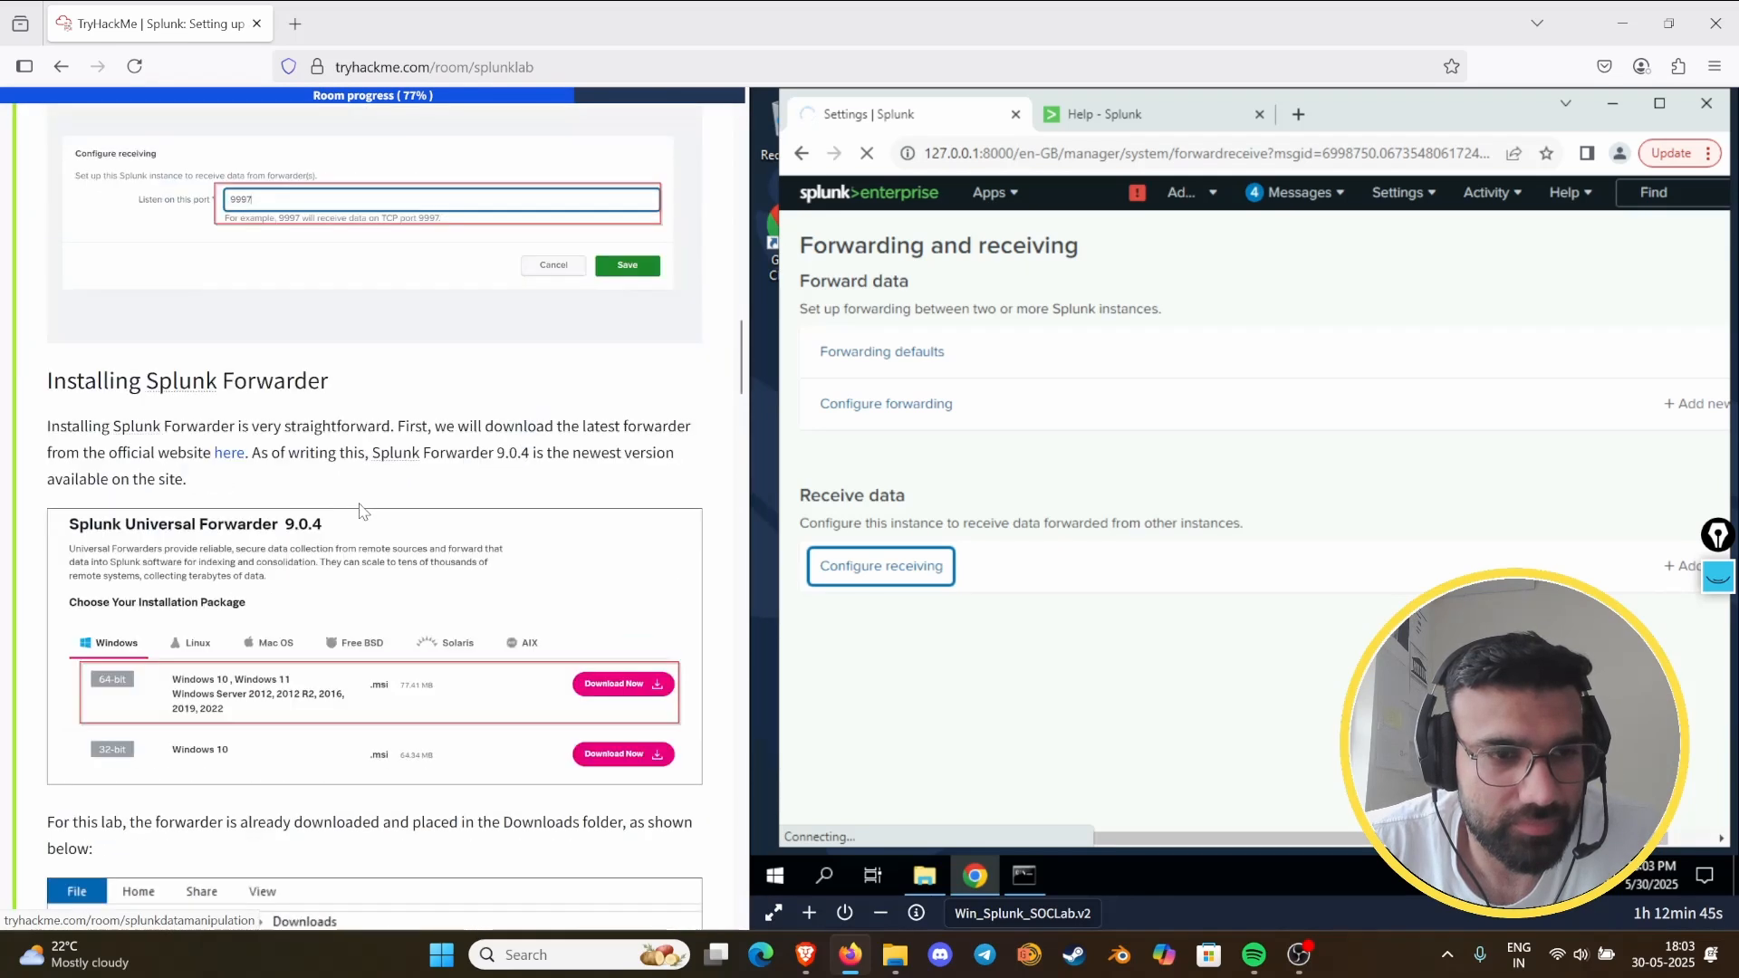
scroll(360, 503, "up", 9)
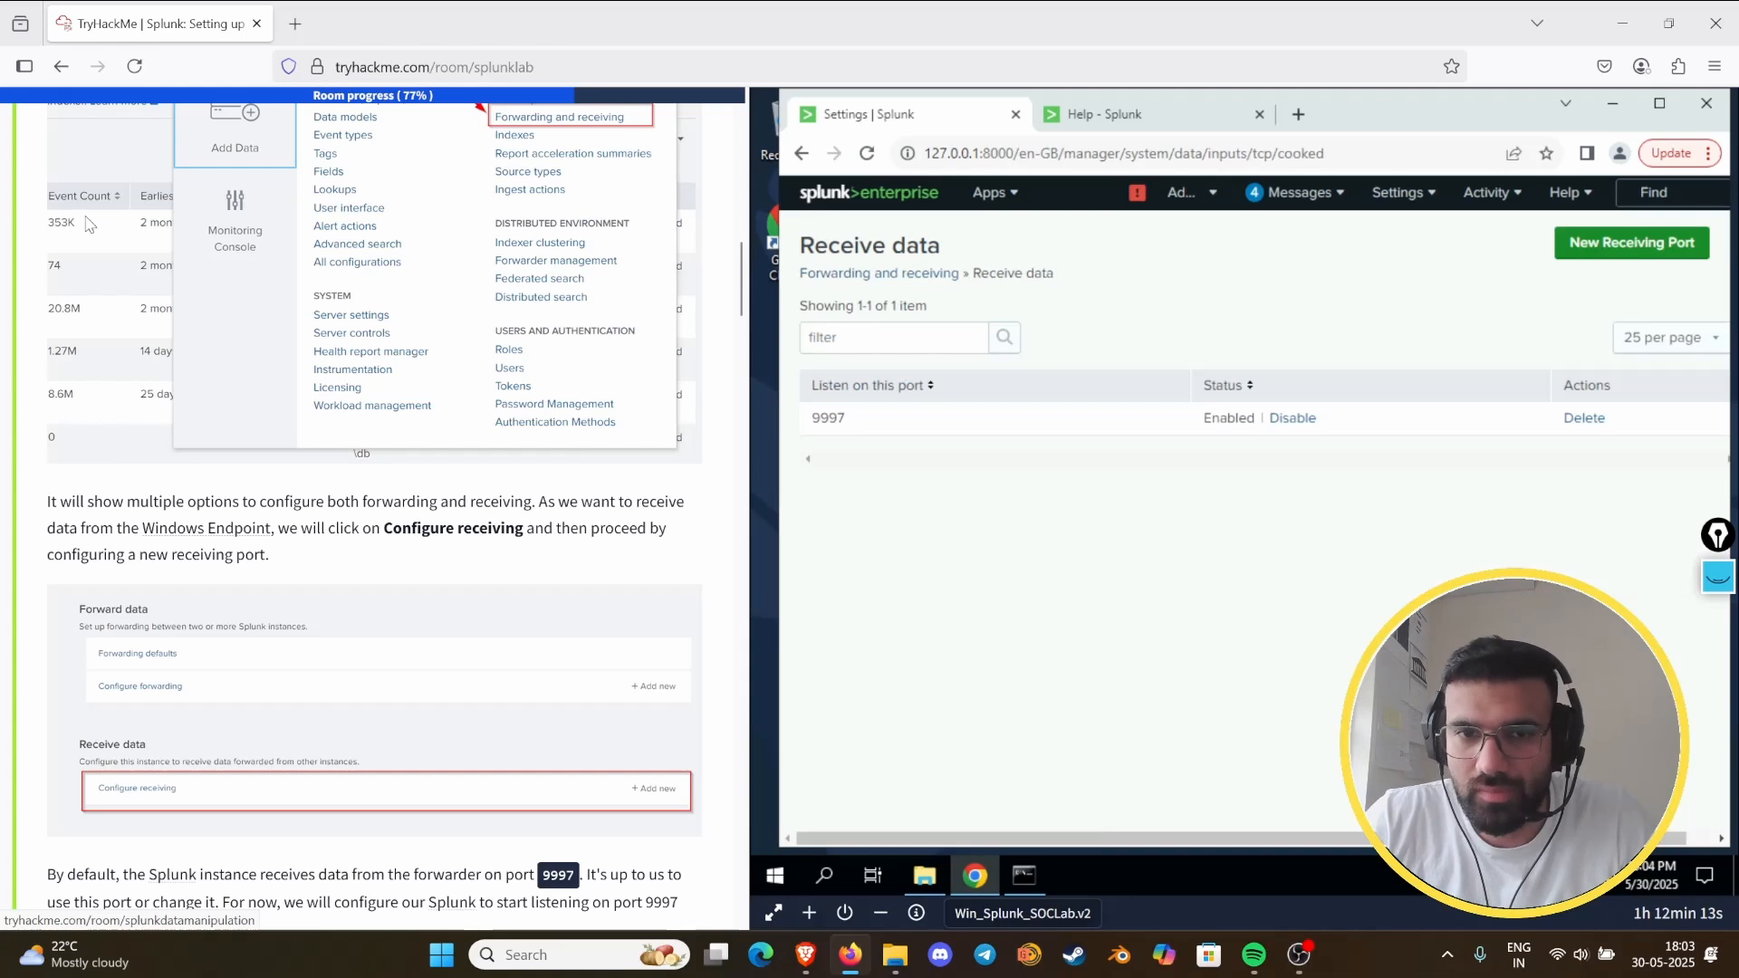
scroll(403, 598, "up", 9)
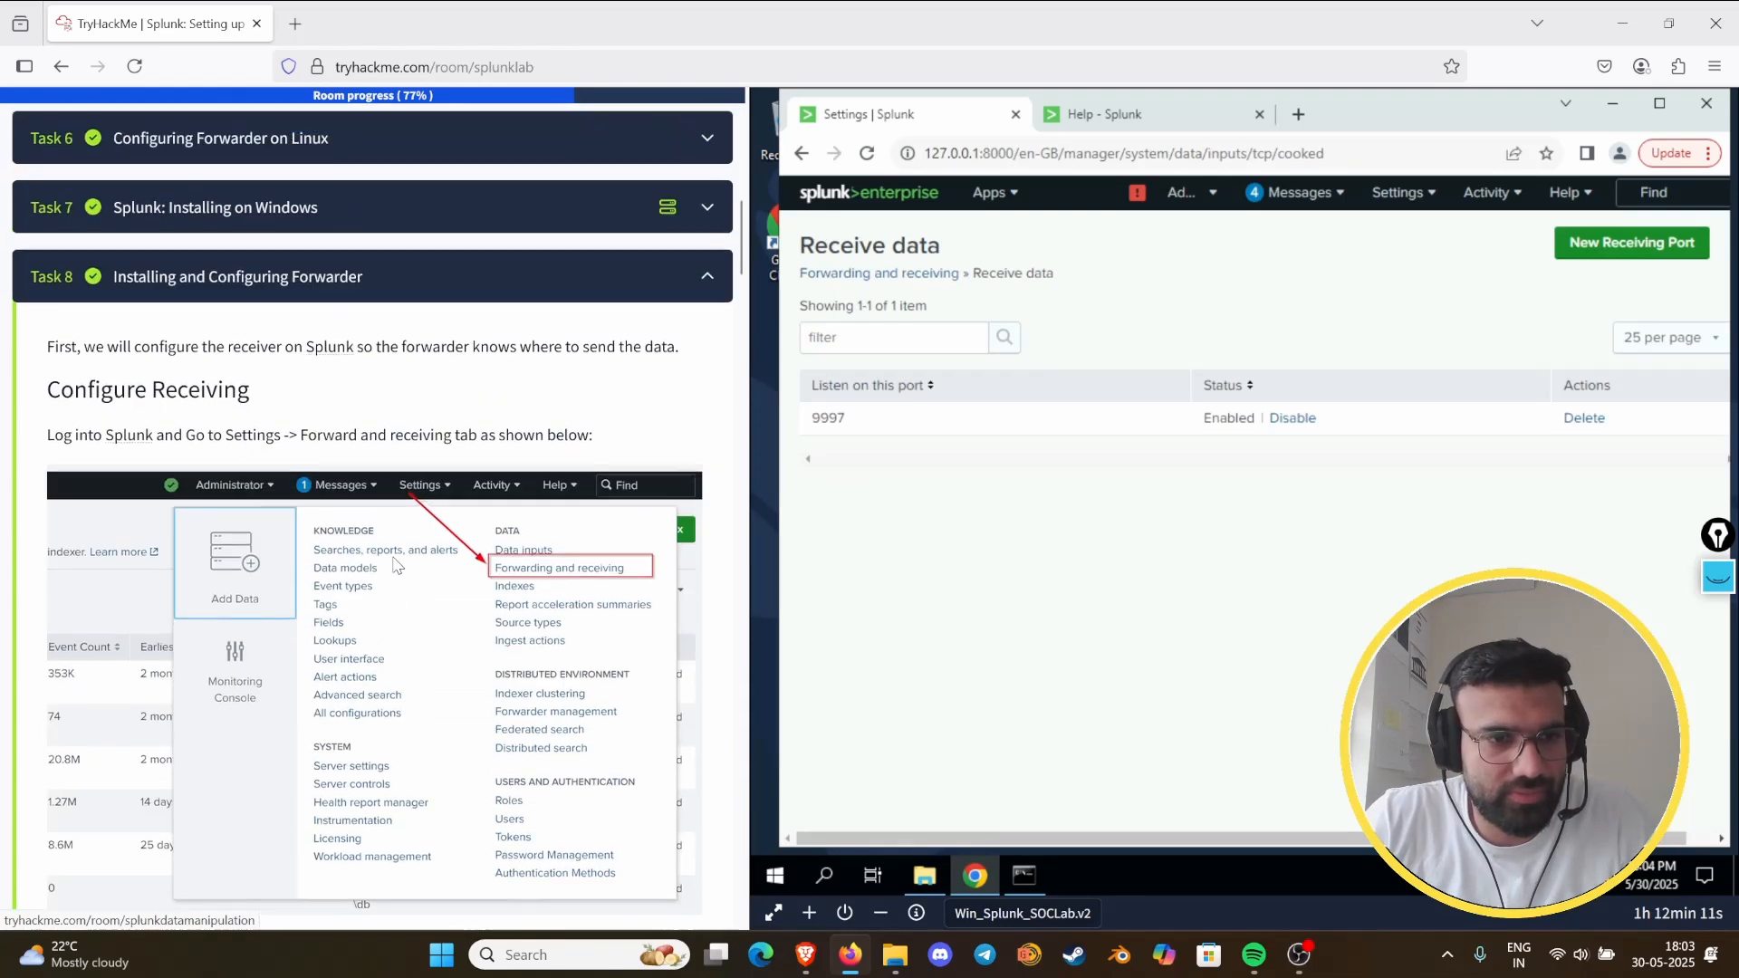
scroll(453, 485, "down", 8)
scroll(450, 485, "down", 8)
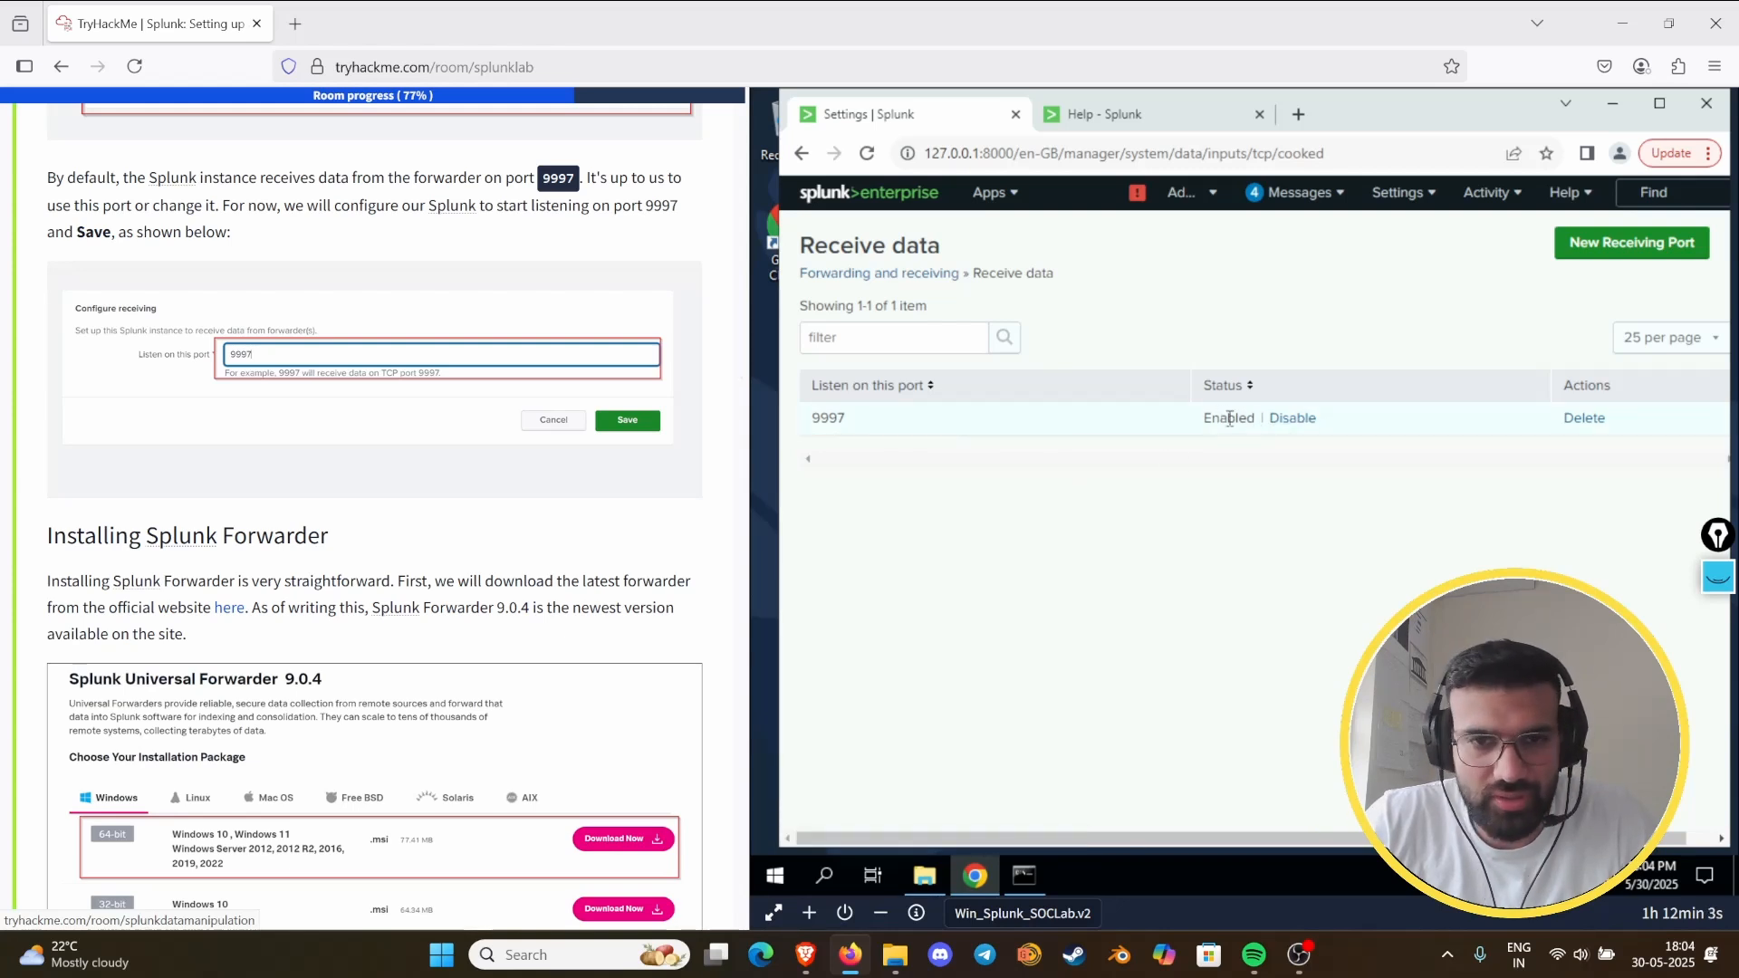
- Reopen Forwarding and receiving, and read Task 8's forwarder installation, Deployment Server and Setting Up Listener sections
left_click(1399, 192)
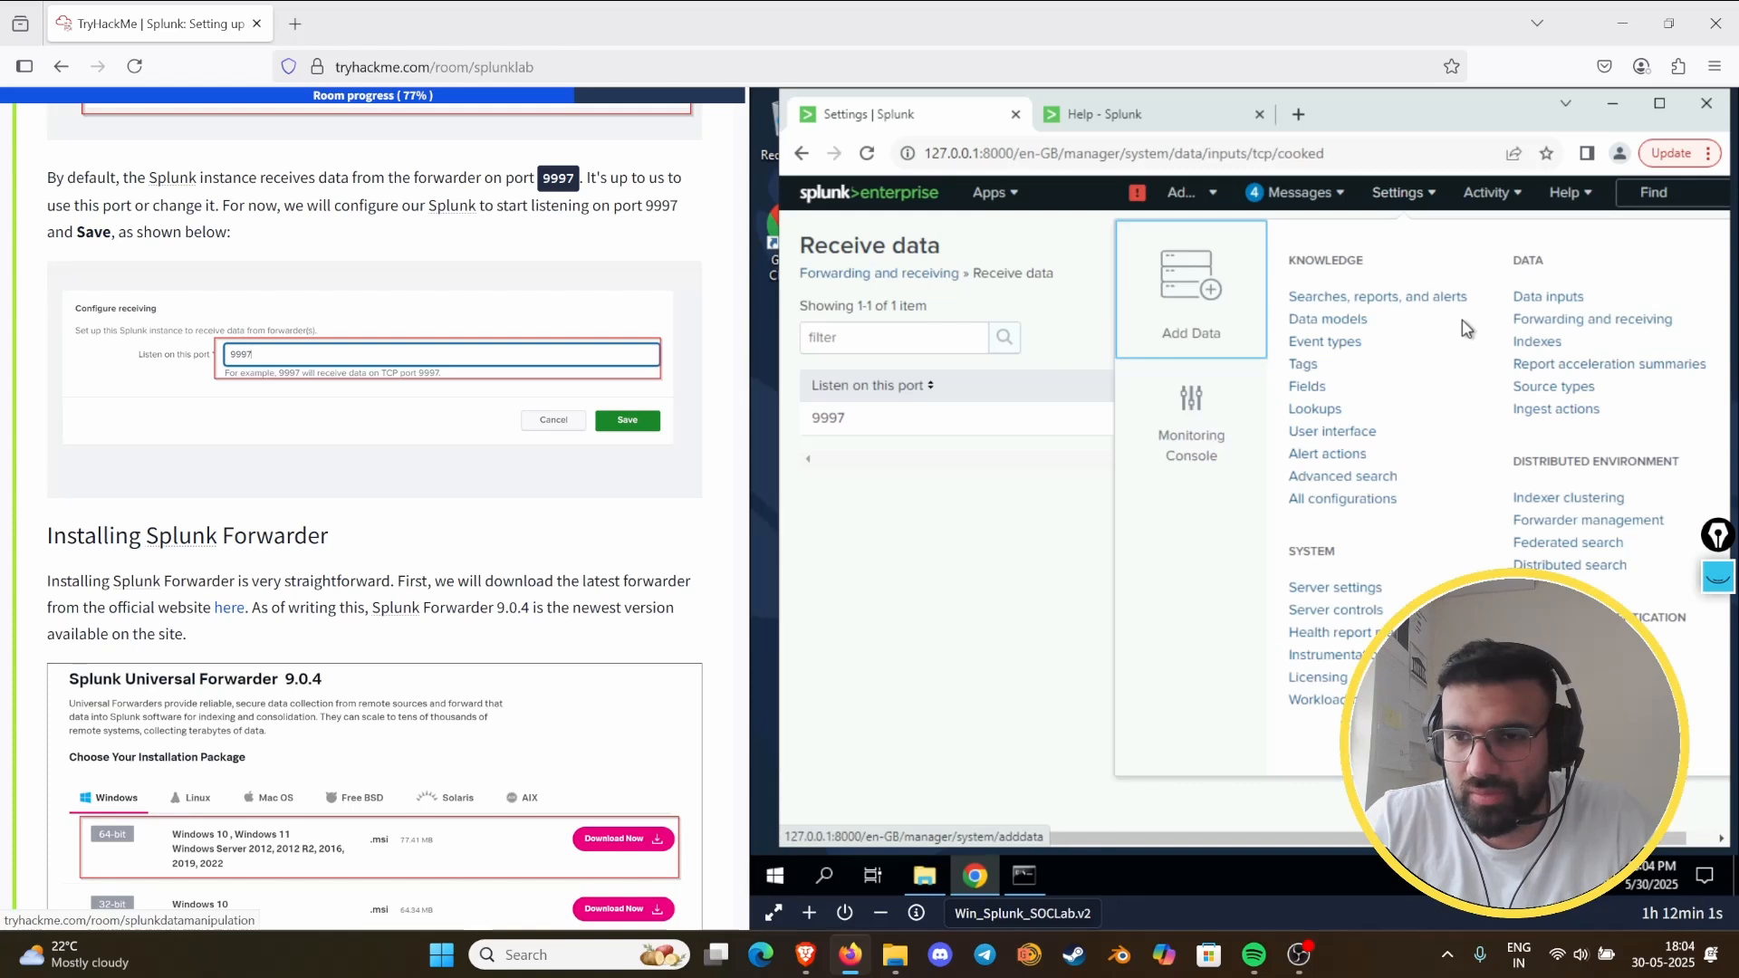
left_click(1551, 331)
scroll(432, 614, "down", 5)
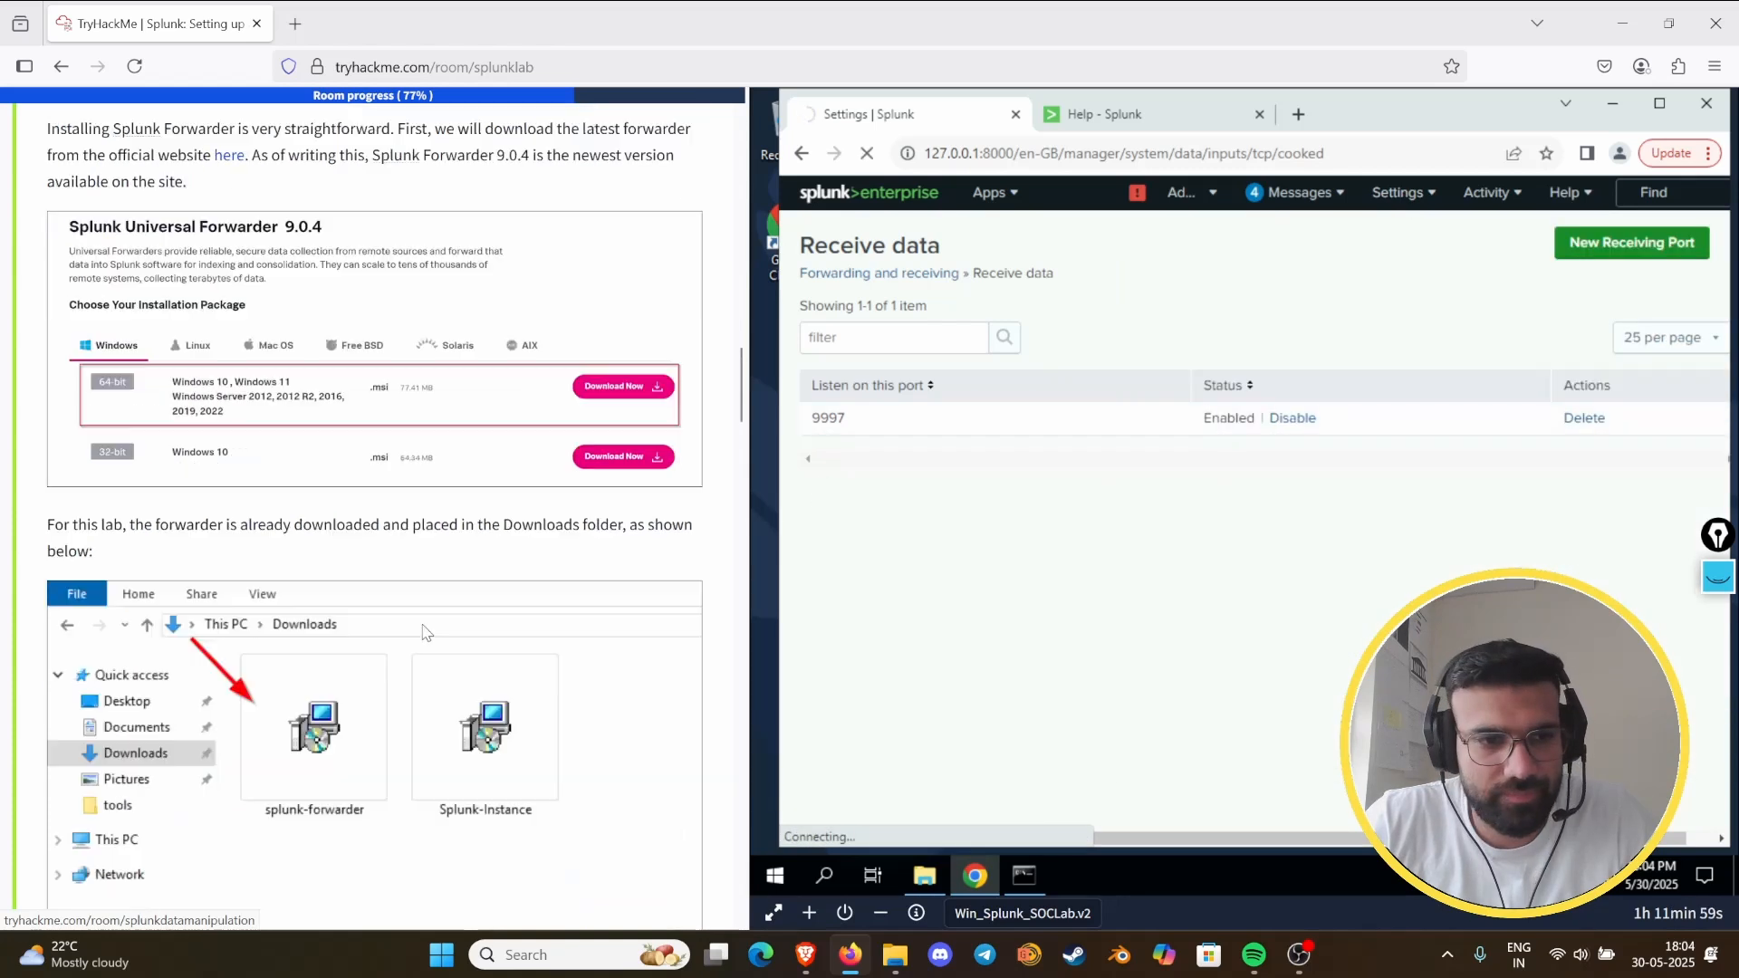
scroll(432, 614, "down", 20)
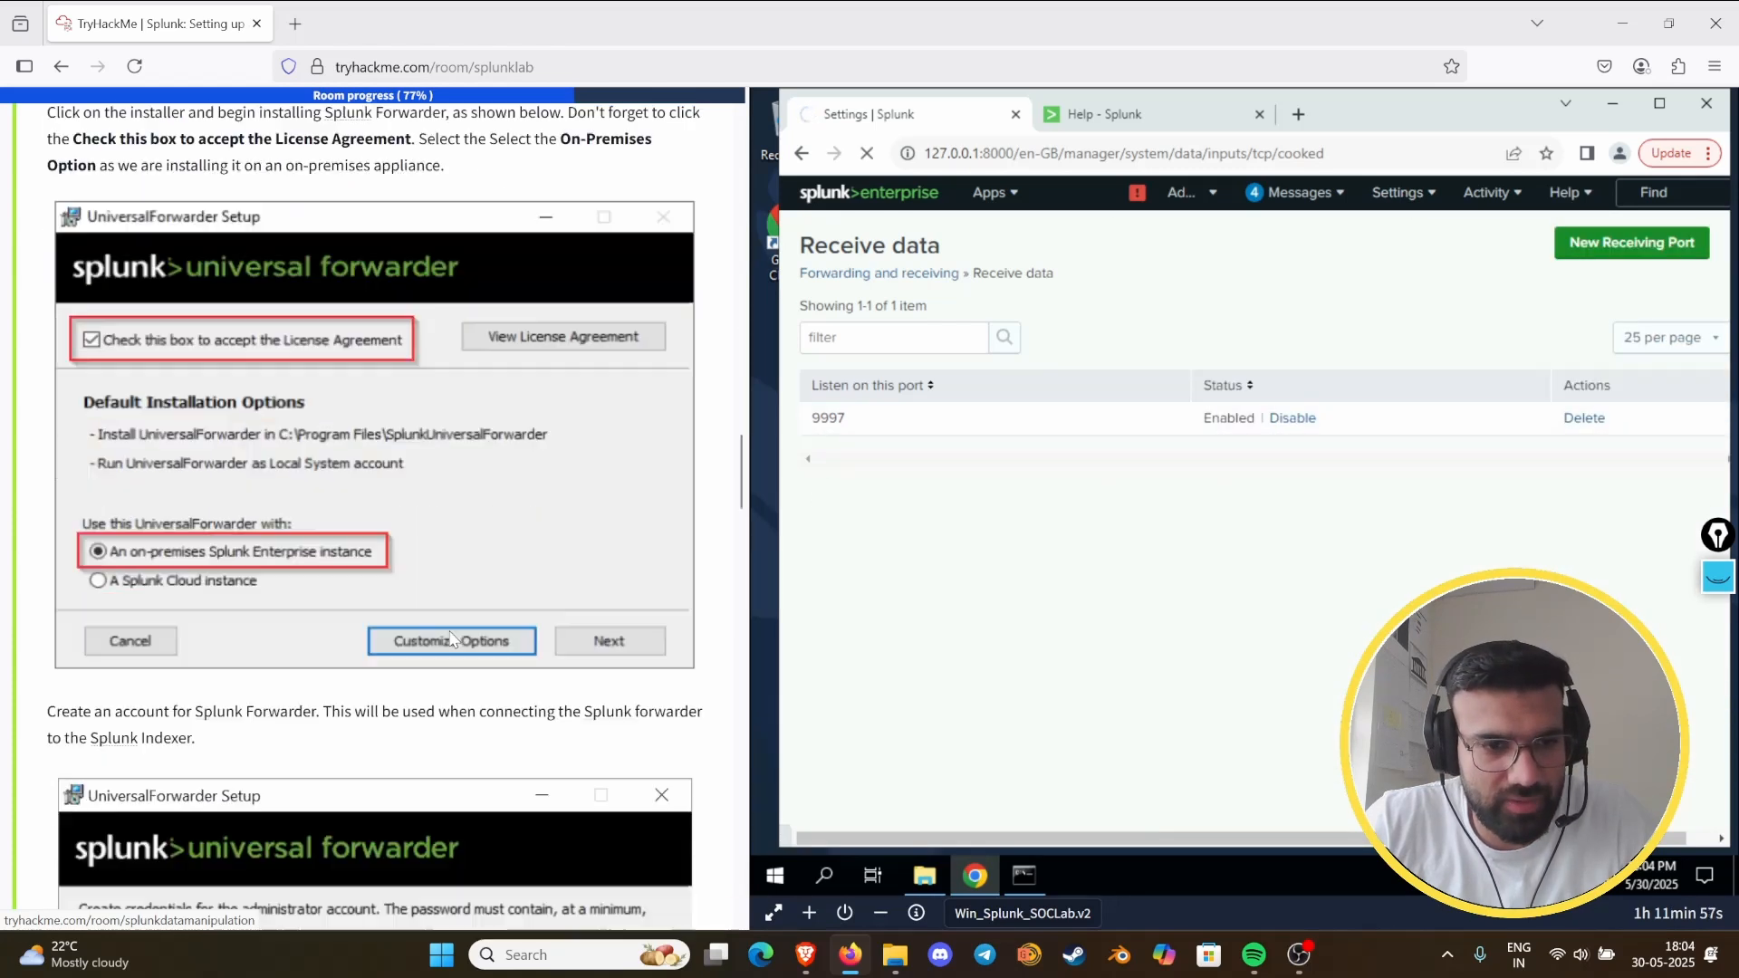
scroll(438, 632, "down", 6)
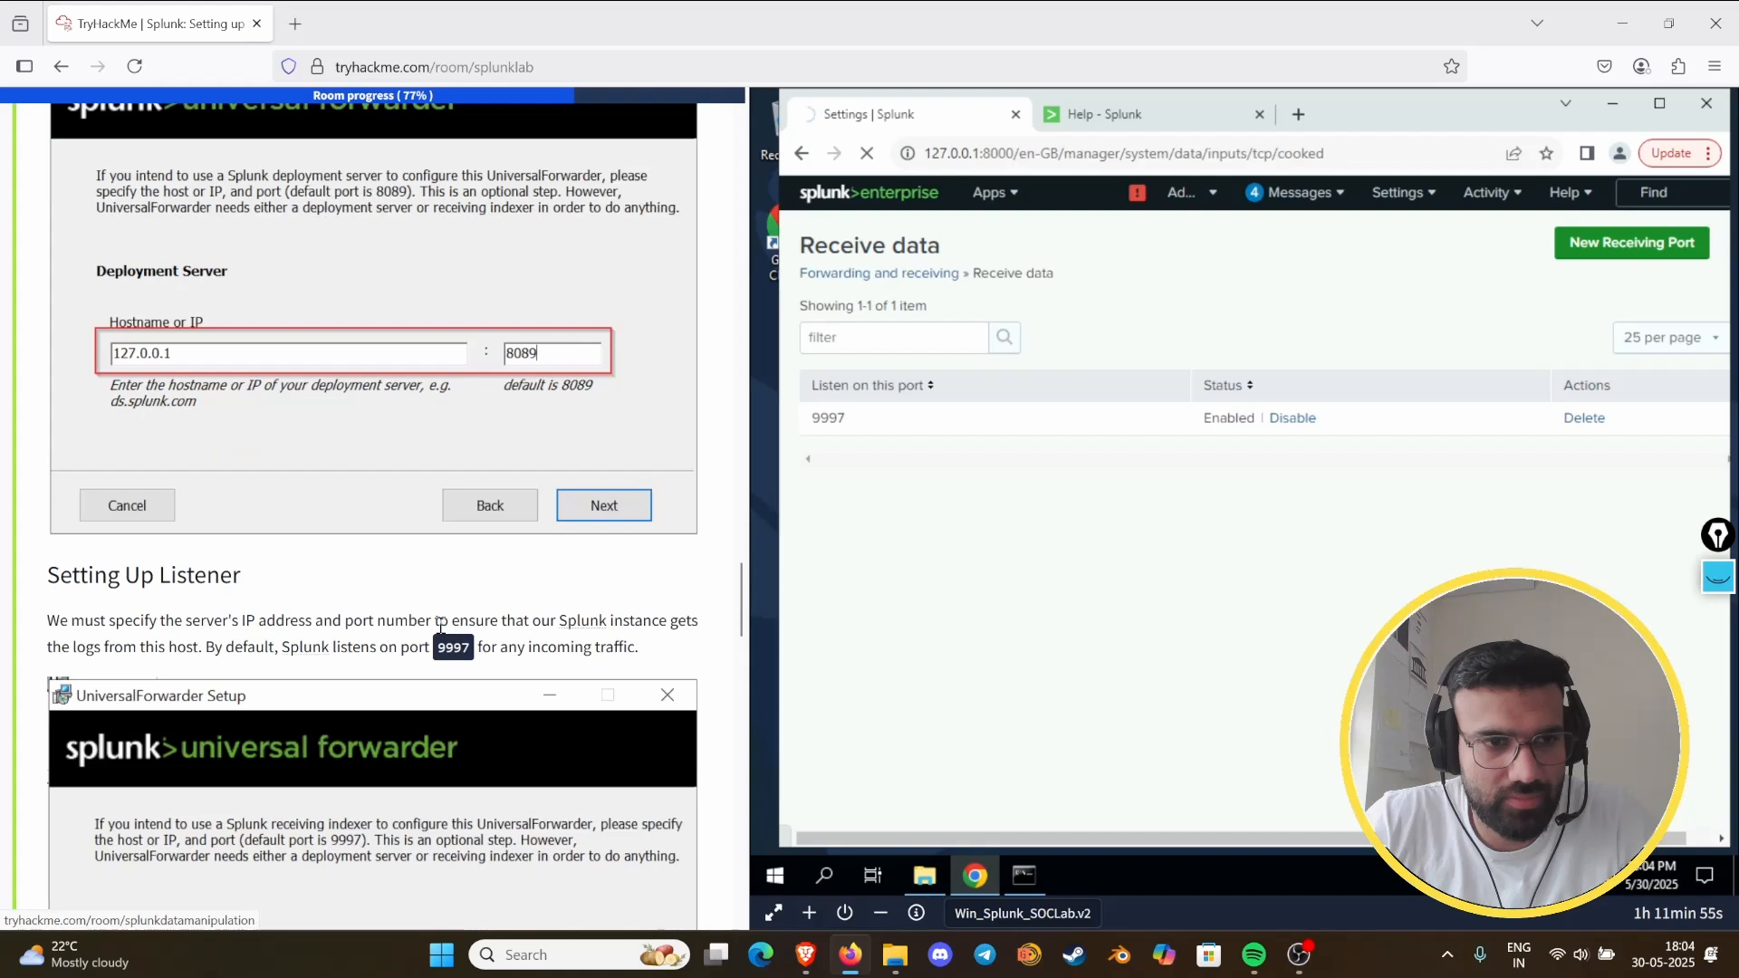
scroll(441, 625, "up", 3)
scroll(441, 625, "down", 10)
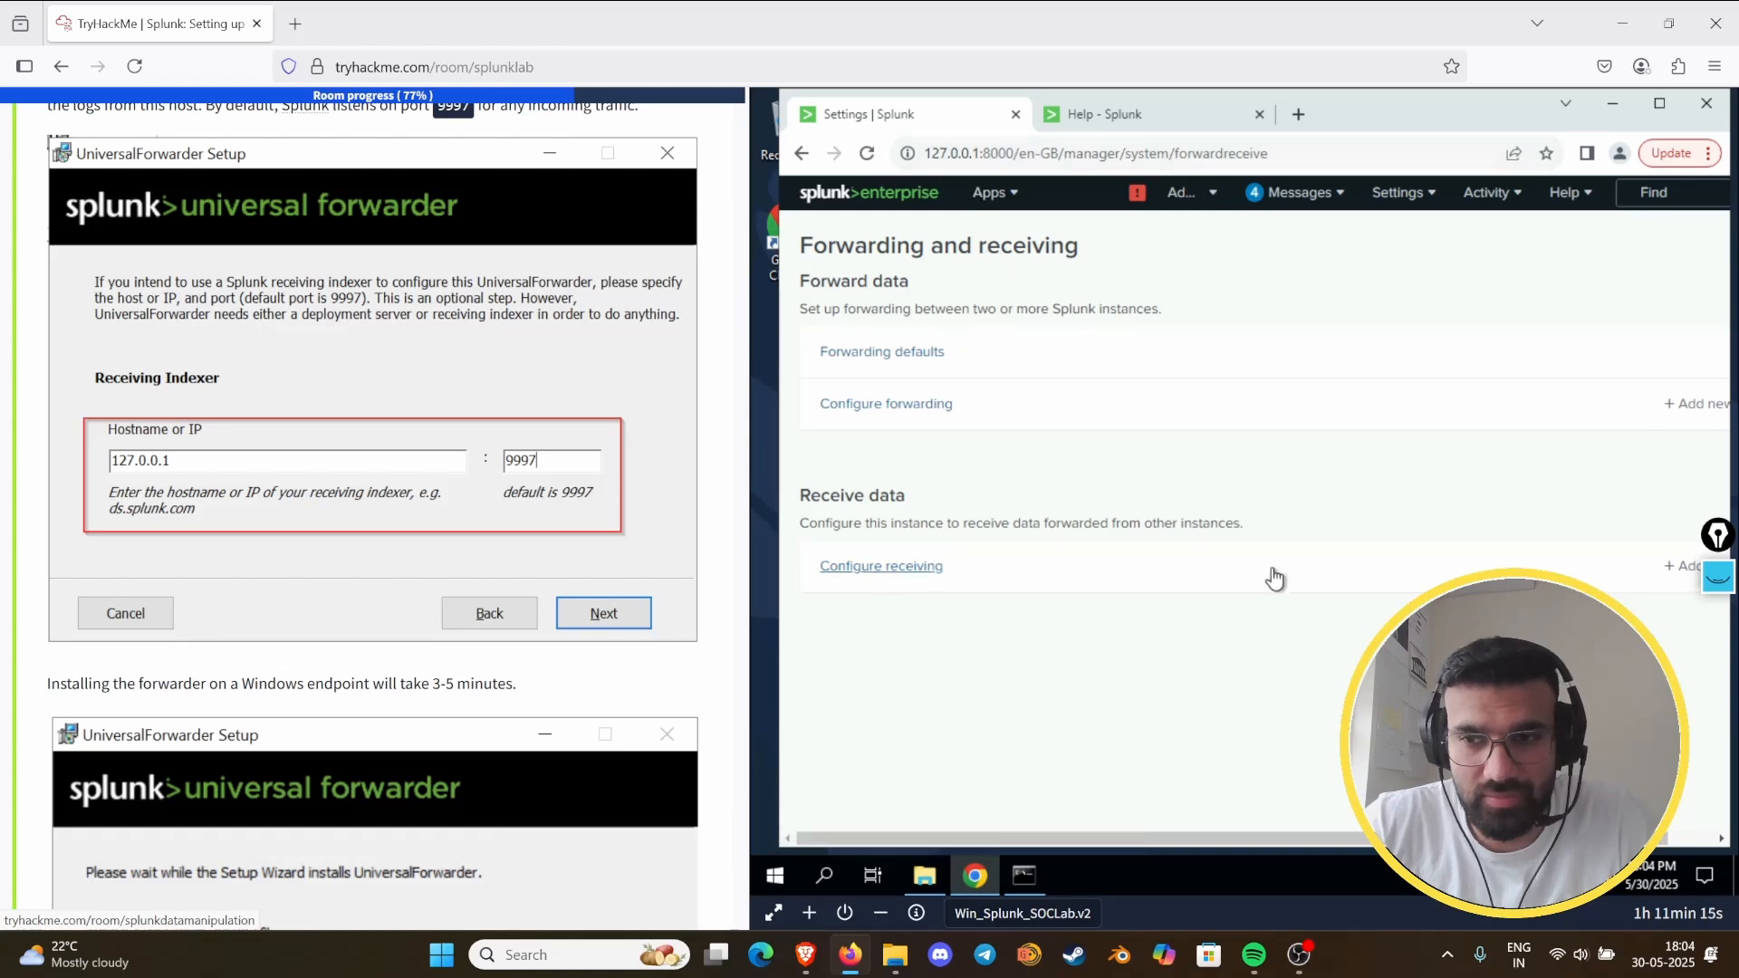
- Open the list of configured forwarding hosts under Forward data
left_click(858, 571)
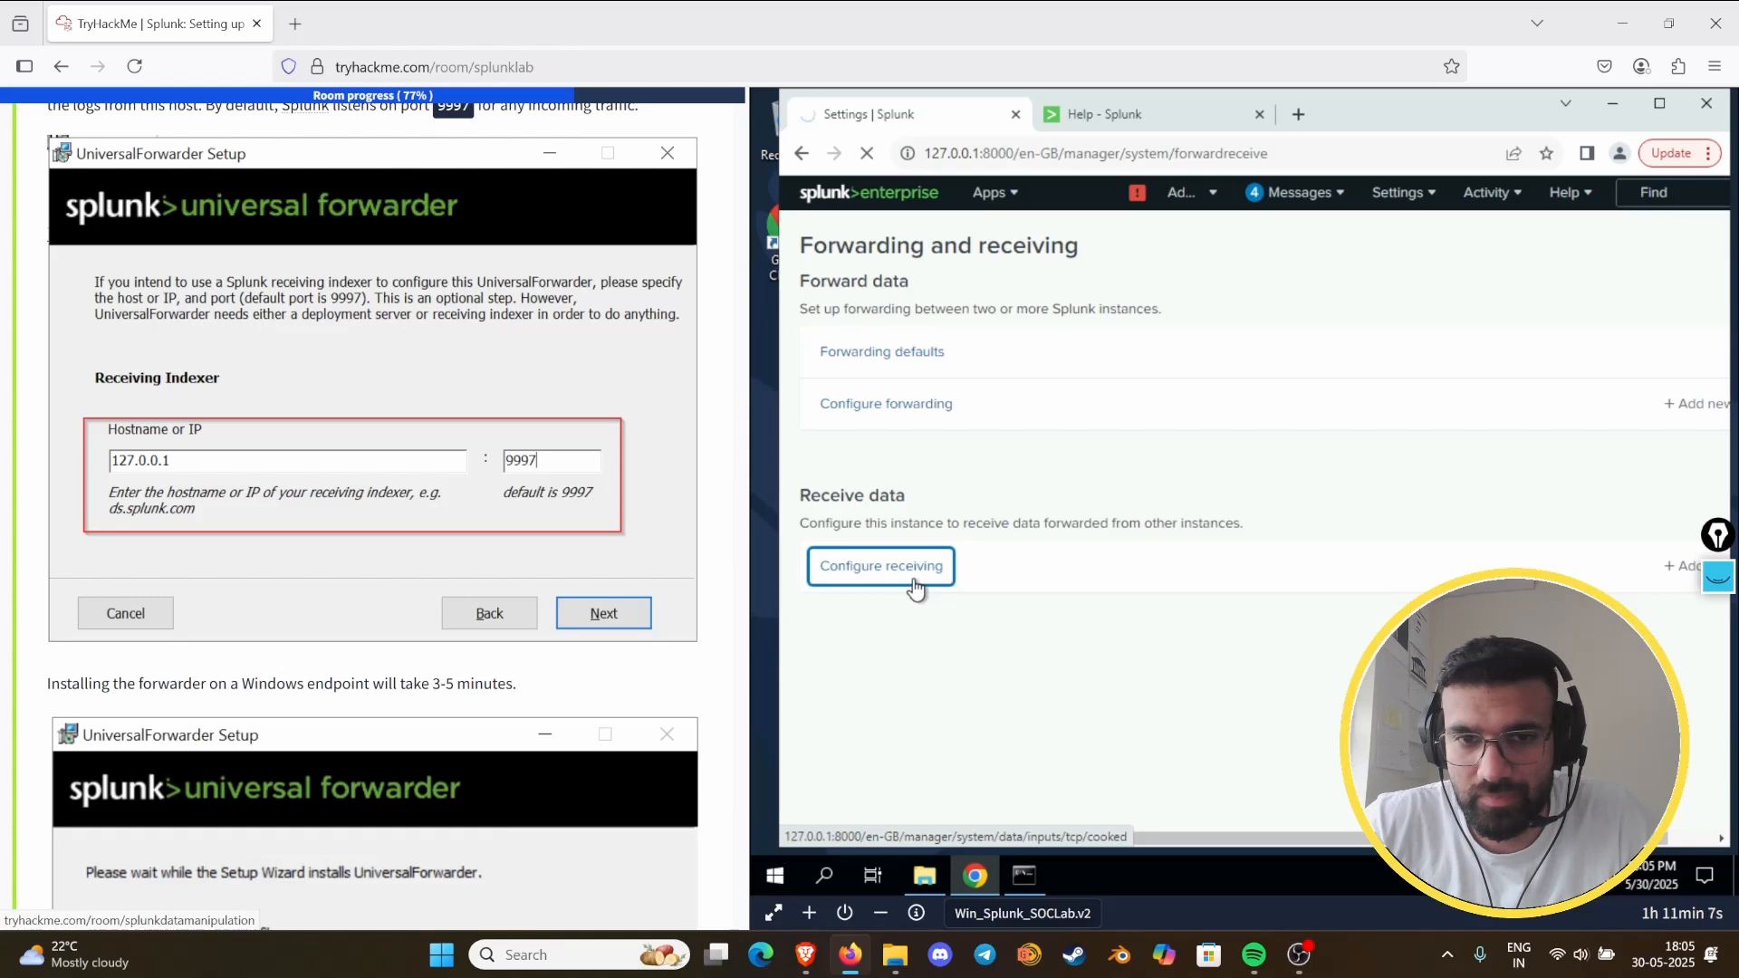
left_click(875, 415)
left_click(888, 416)
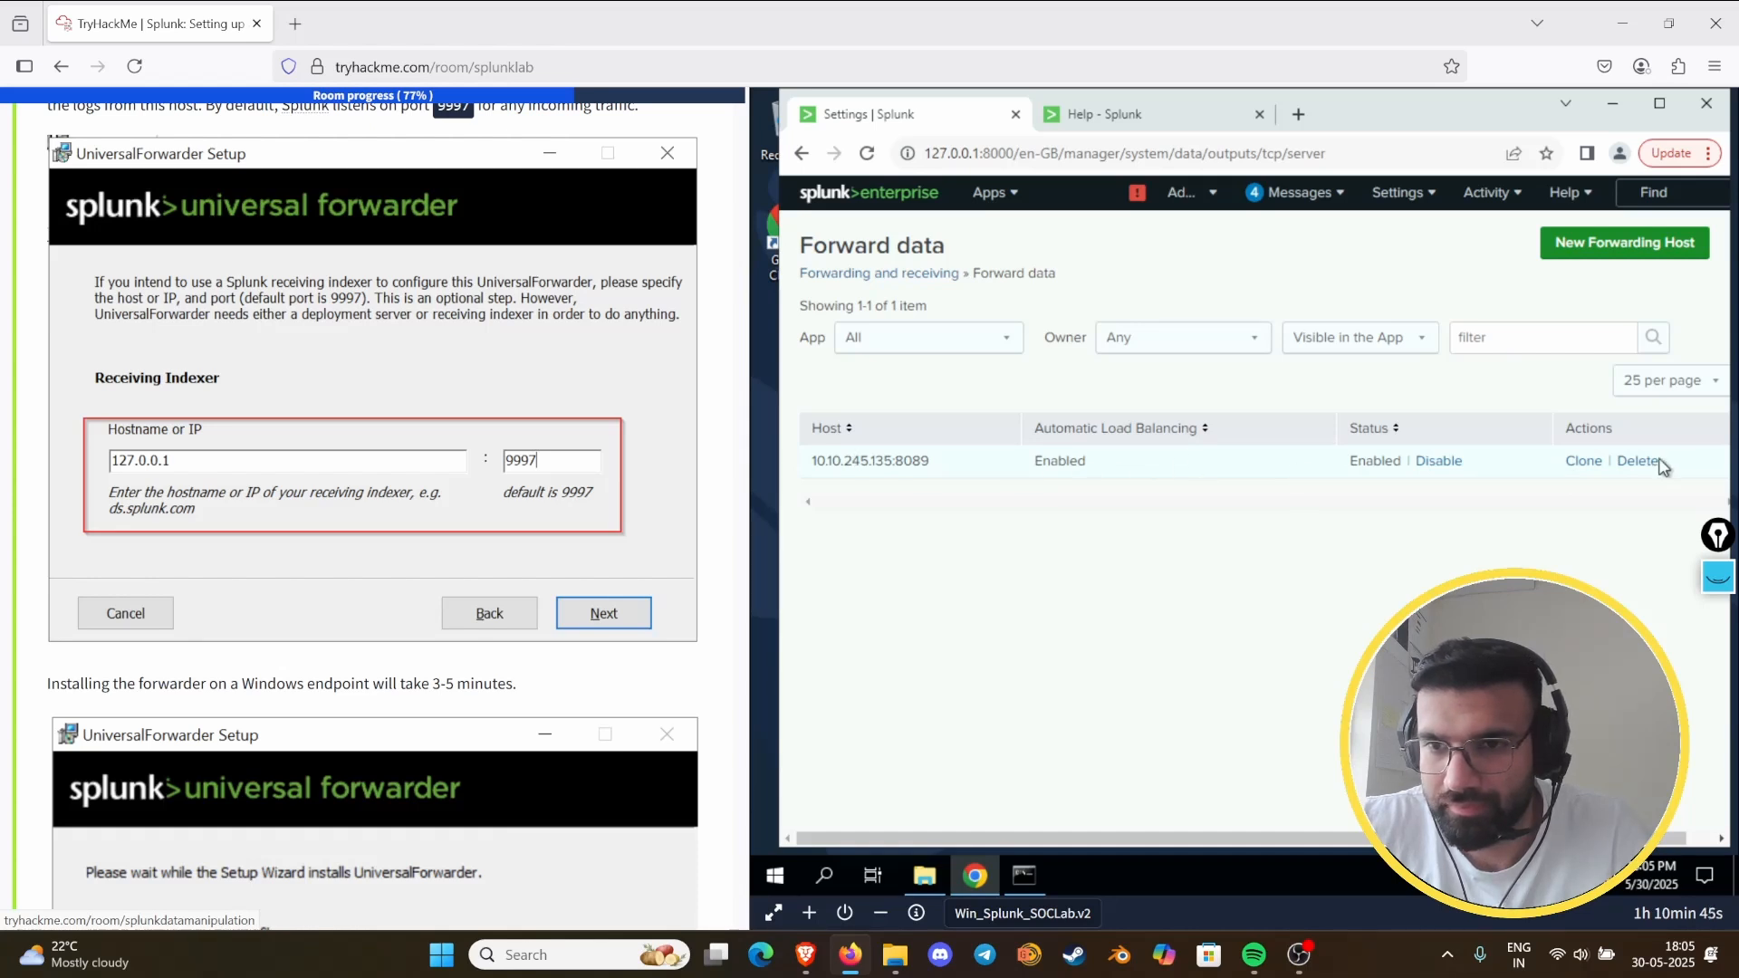
- Delete the 10.10.245.135:8089 forwarding host from the Forward data list
left_click_drag(1169, 831, 1710, 847)
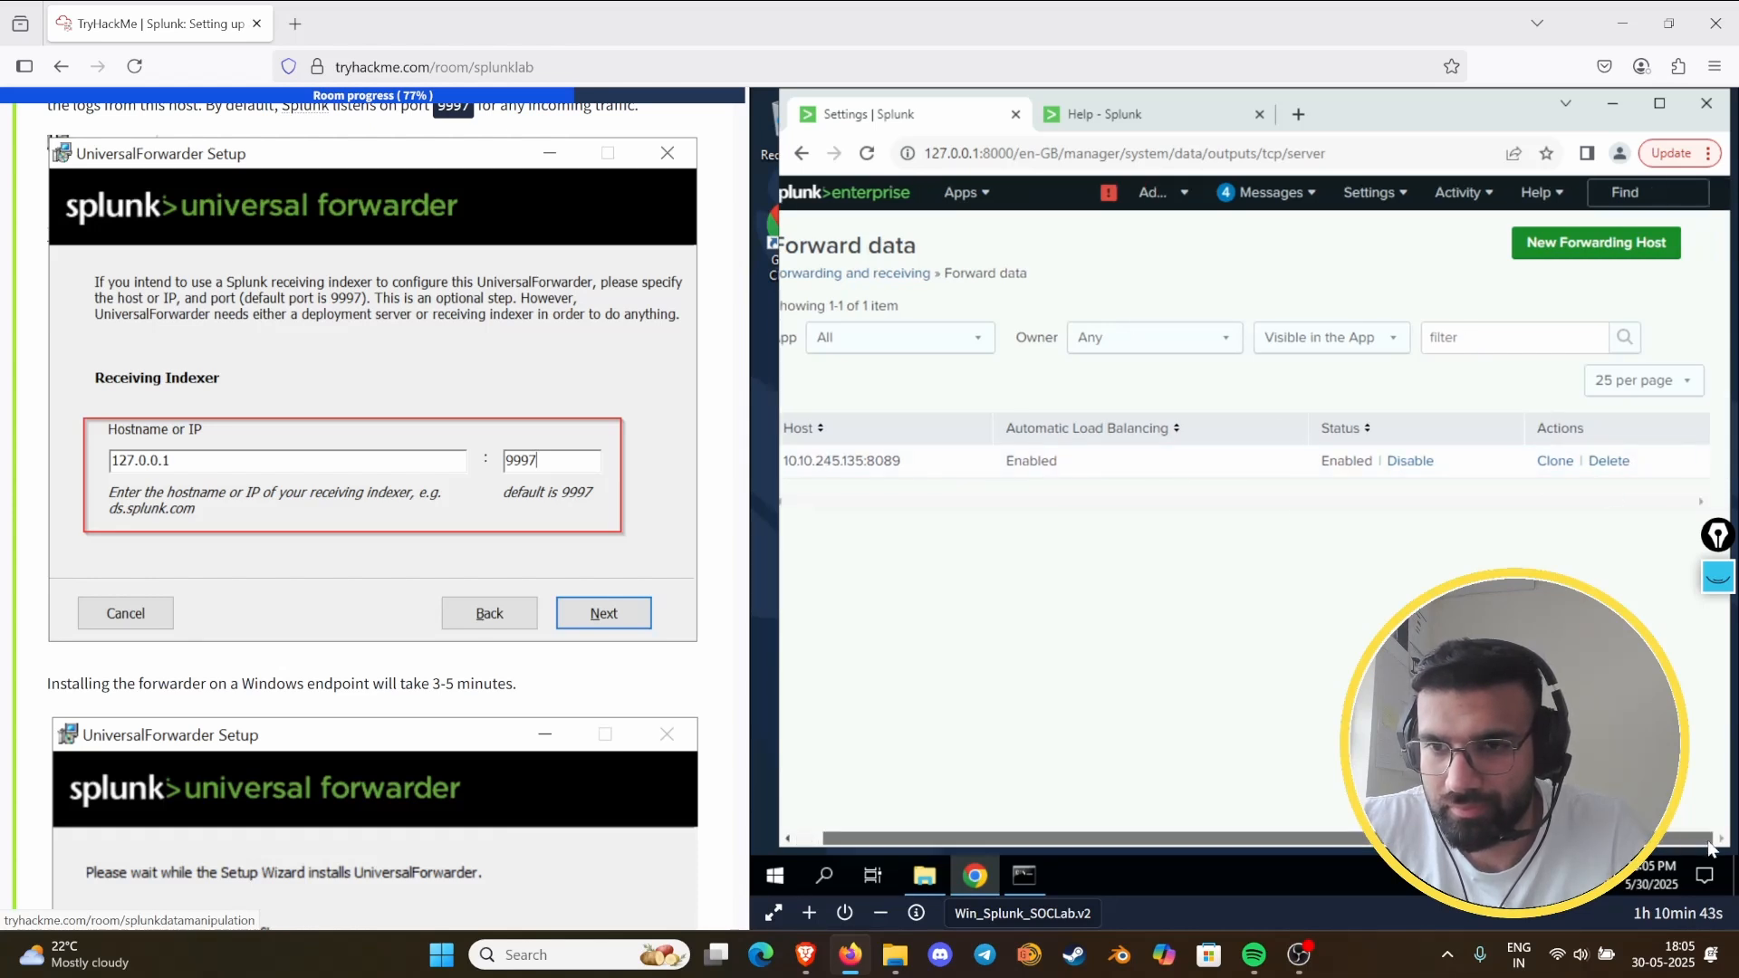
scroll(975, 815, "left", 1)
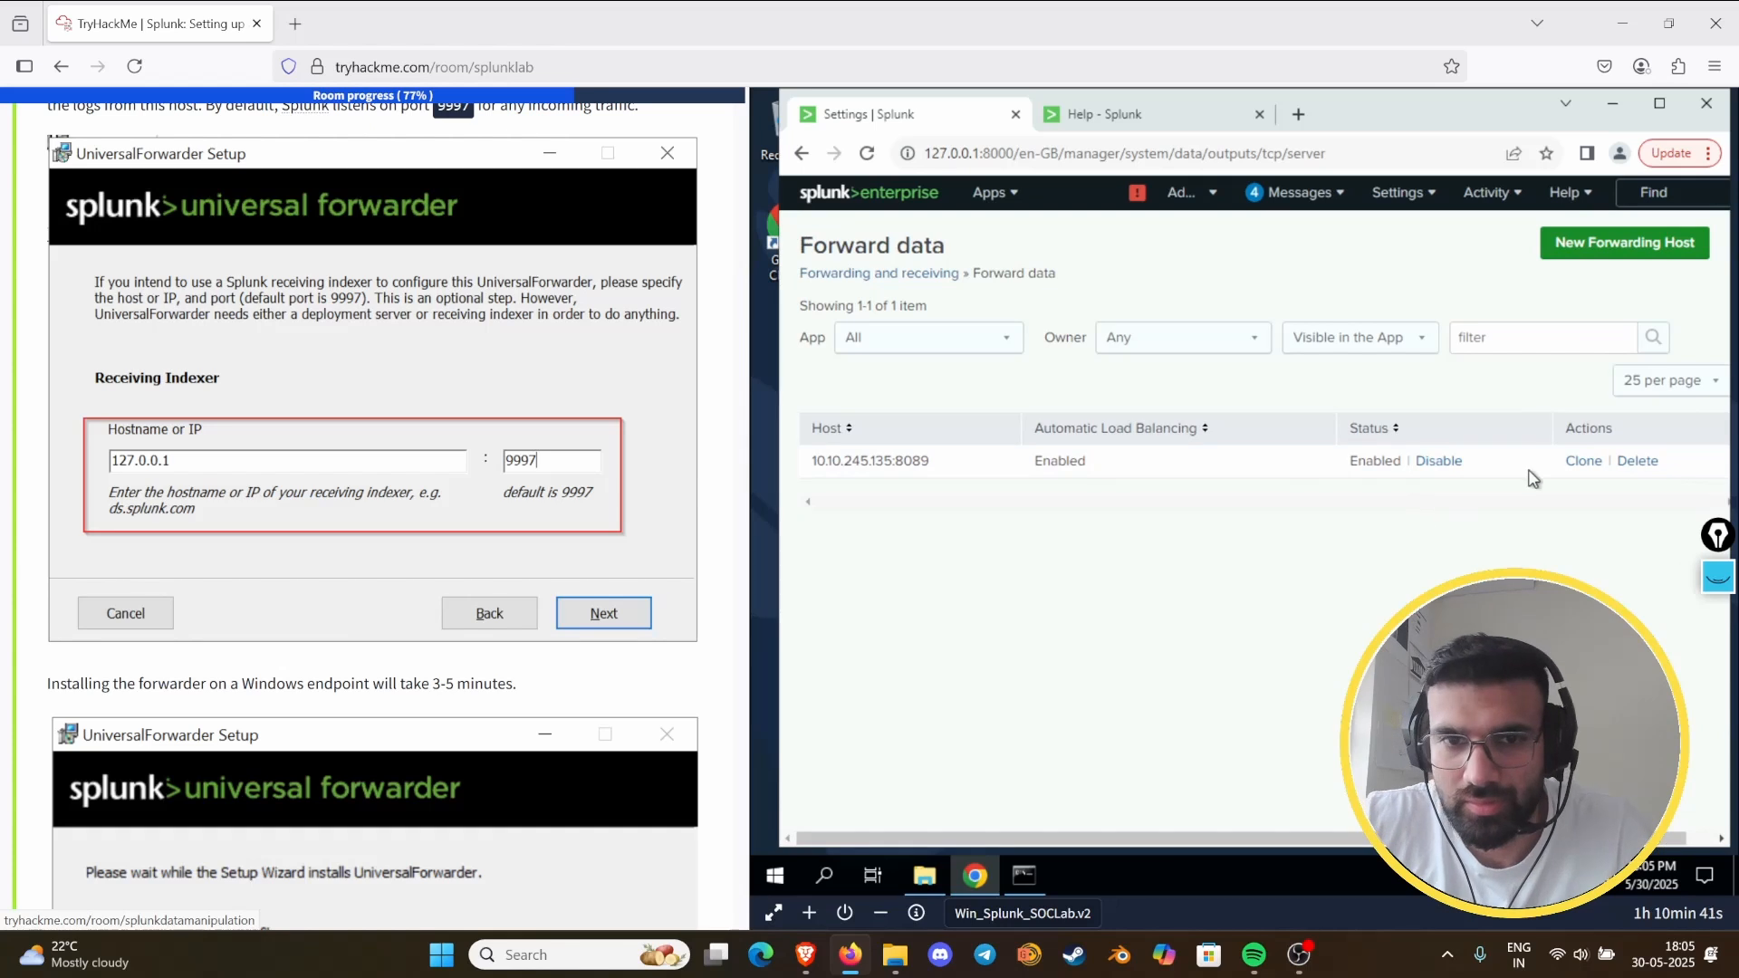
left_click(1637, 461)
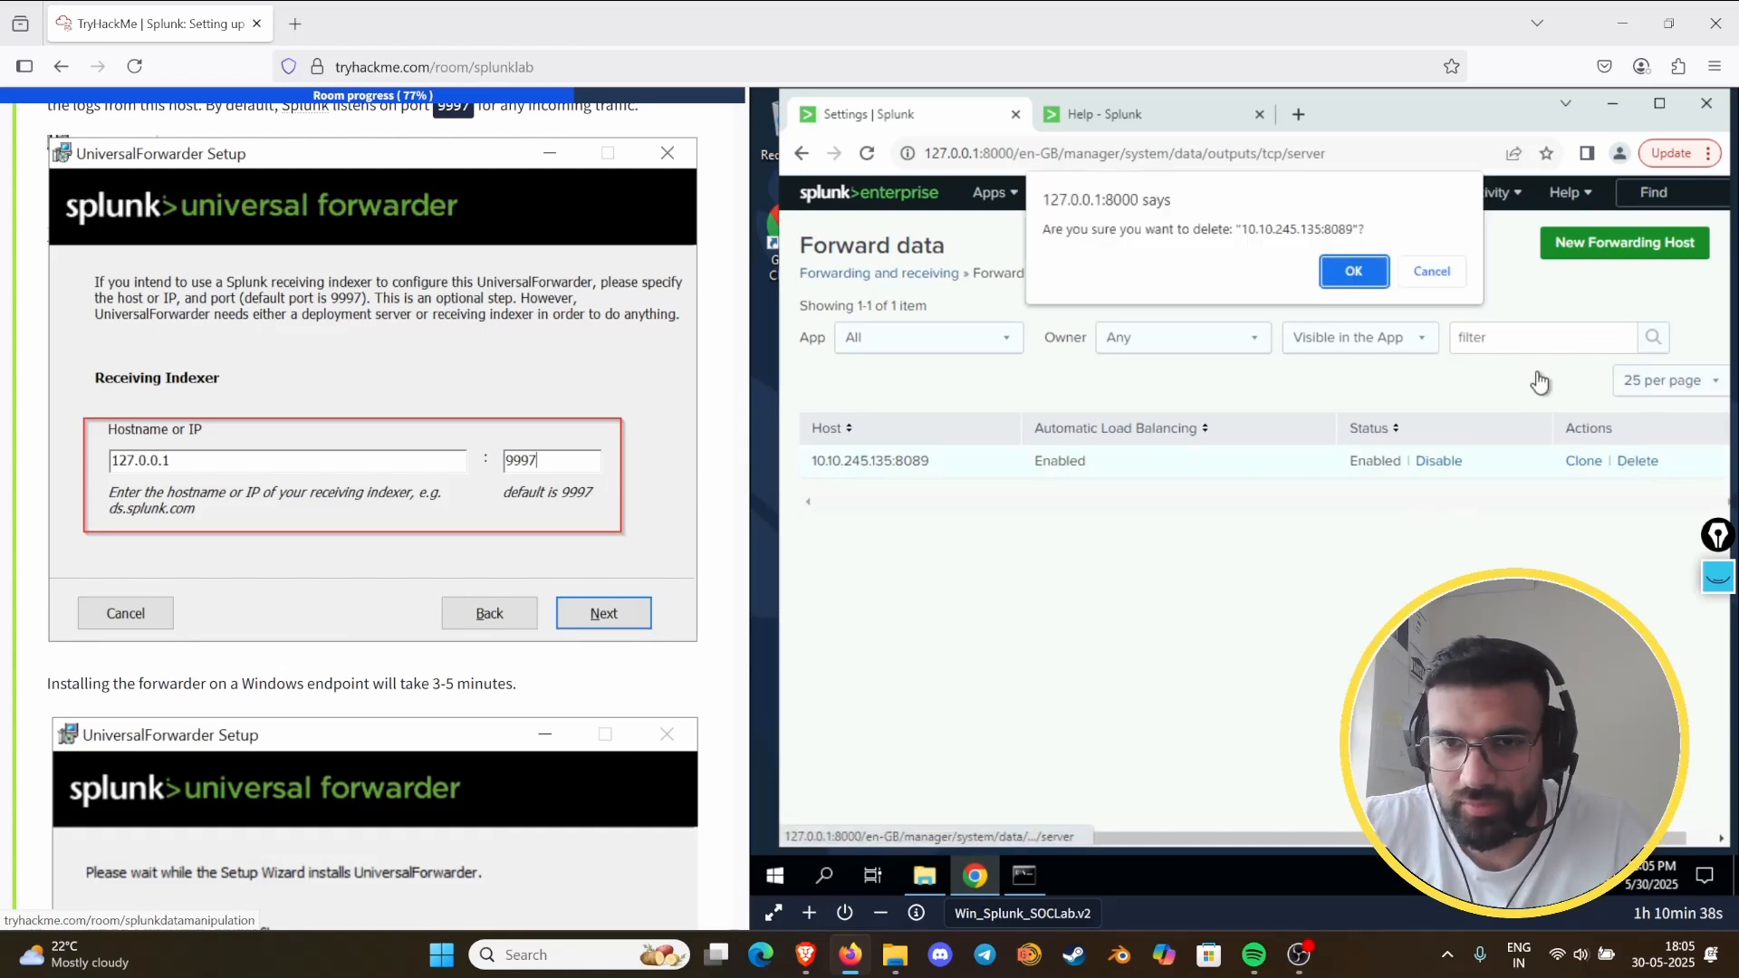
left_click(1331, 288)
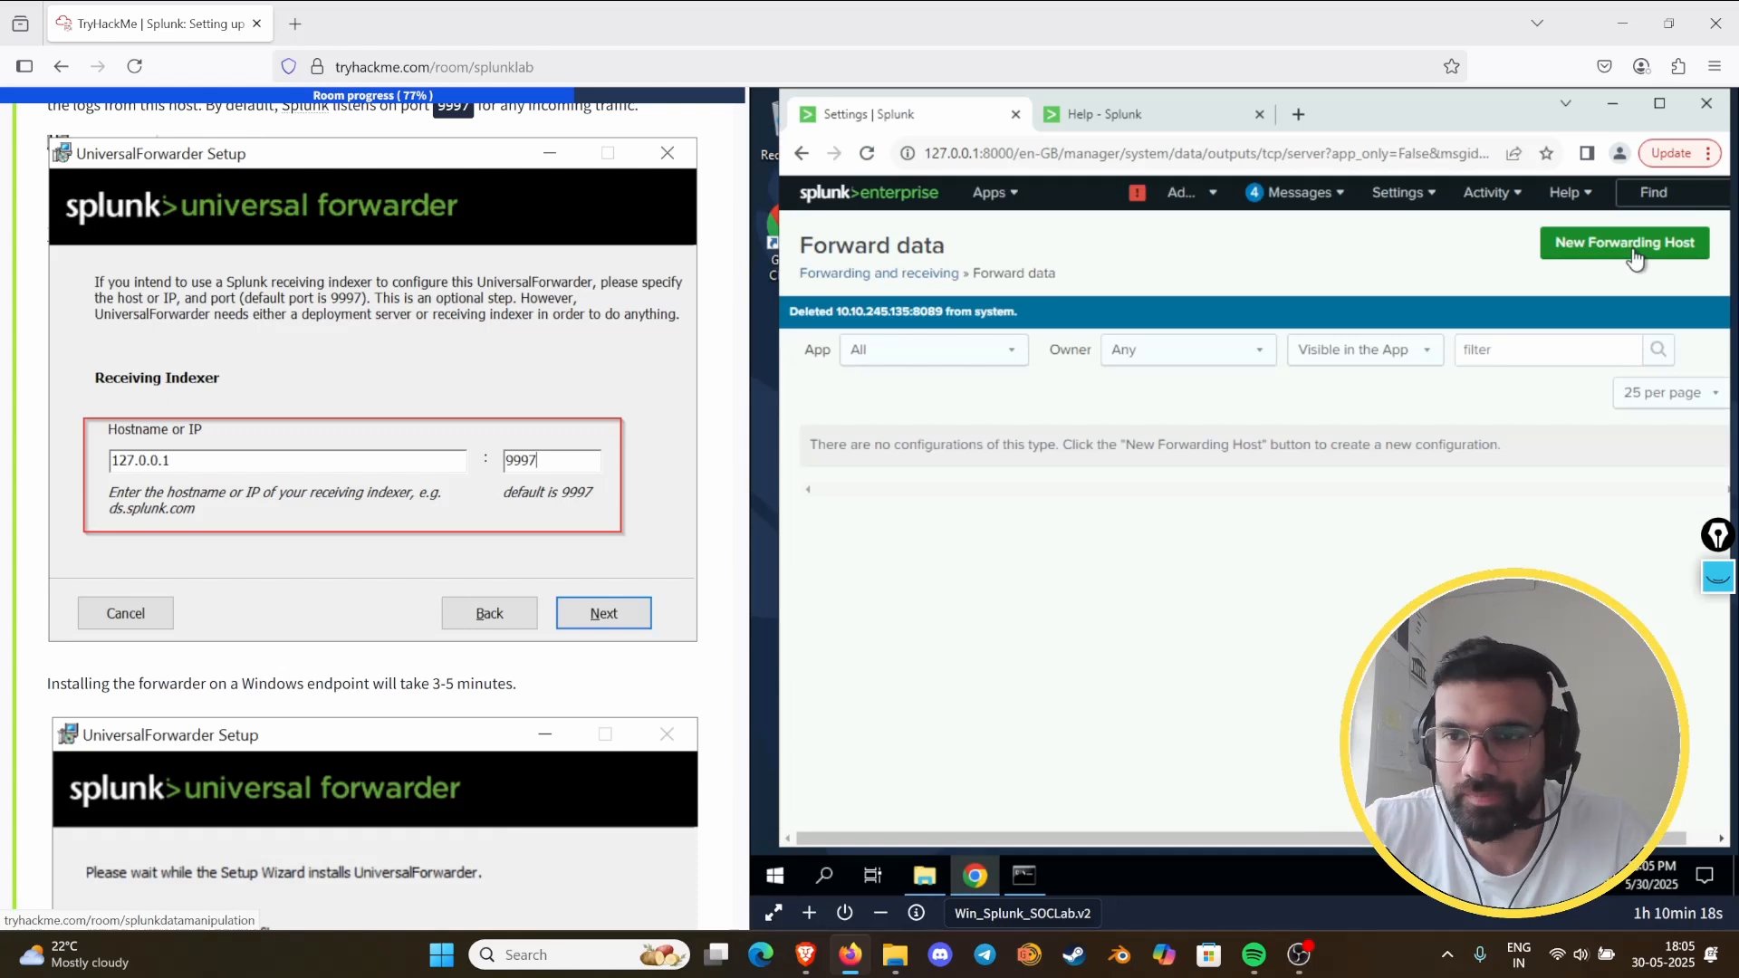
- Create a new forwarding host with 127.0.0.1:8000 as host and port, and save it
left_click(1634, 258)
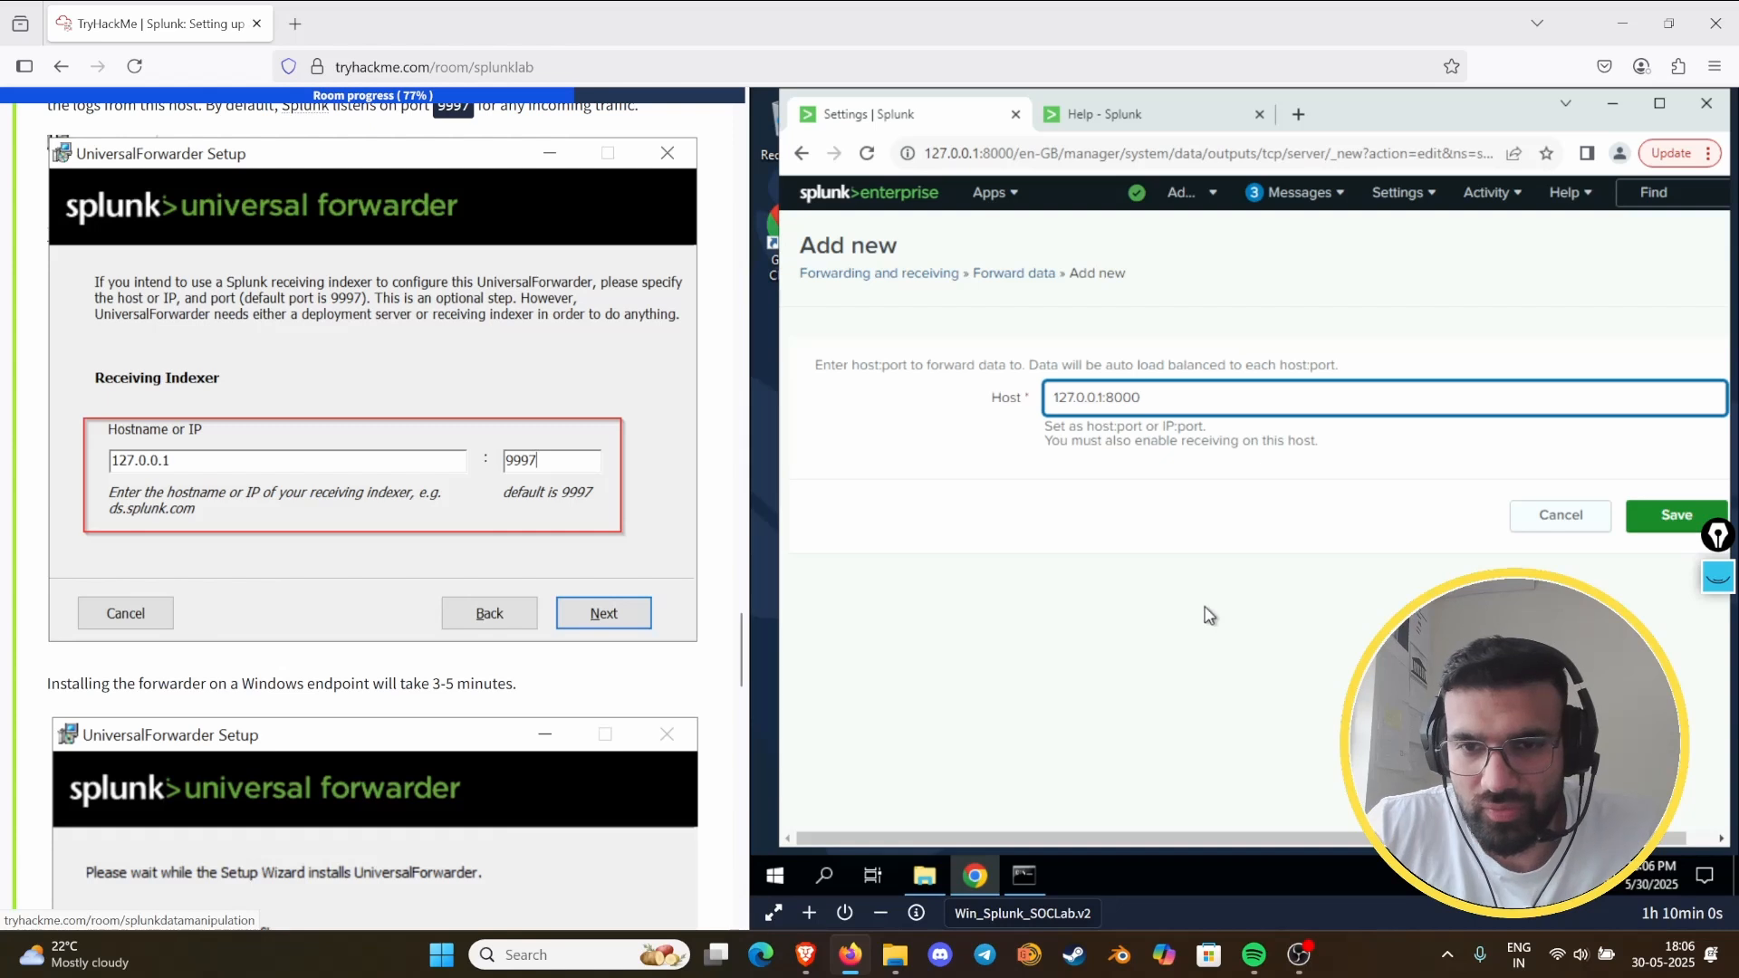
scroll(433, 598, "up", 6)
scroll(409, 594, "down", 6)
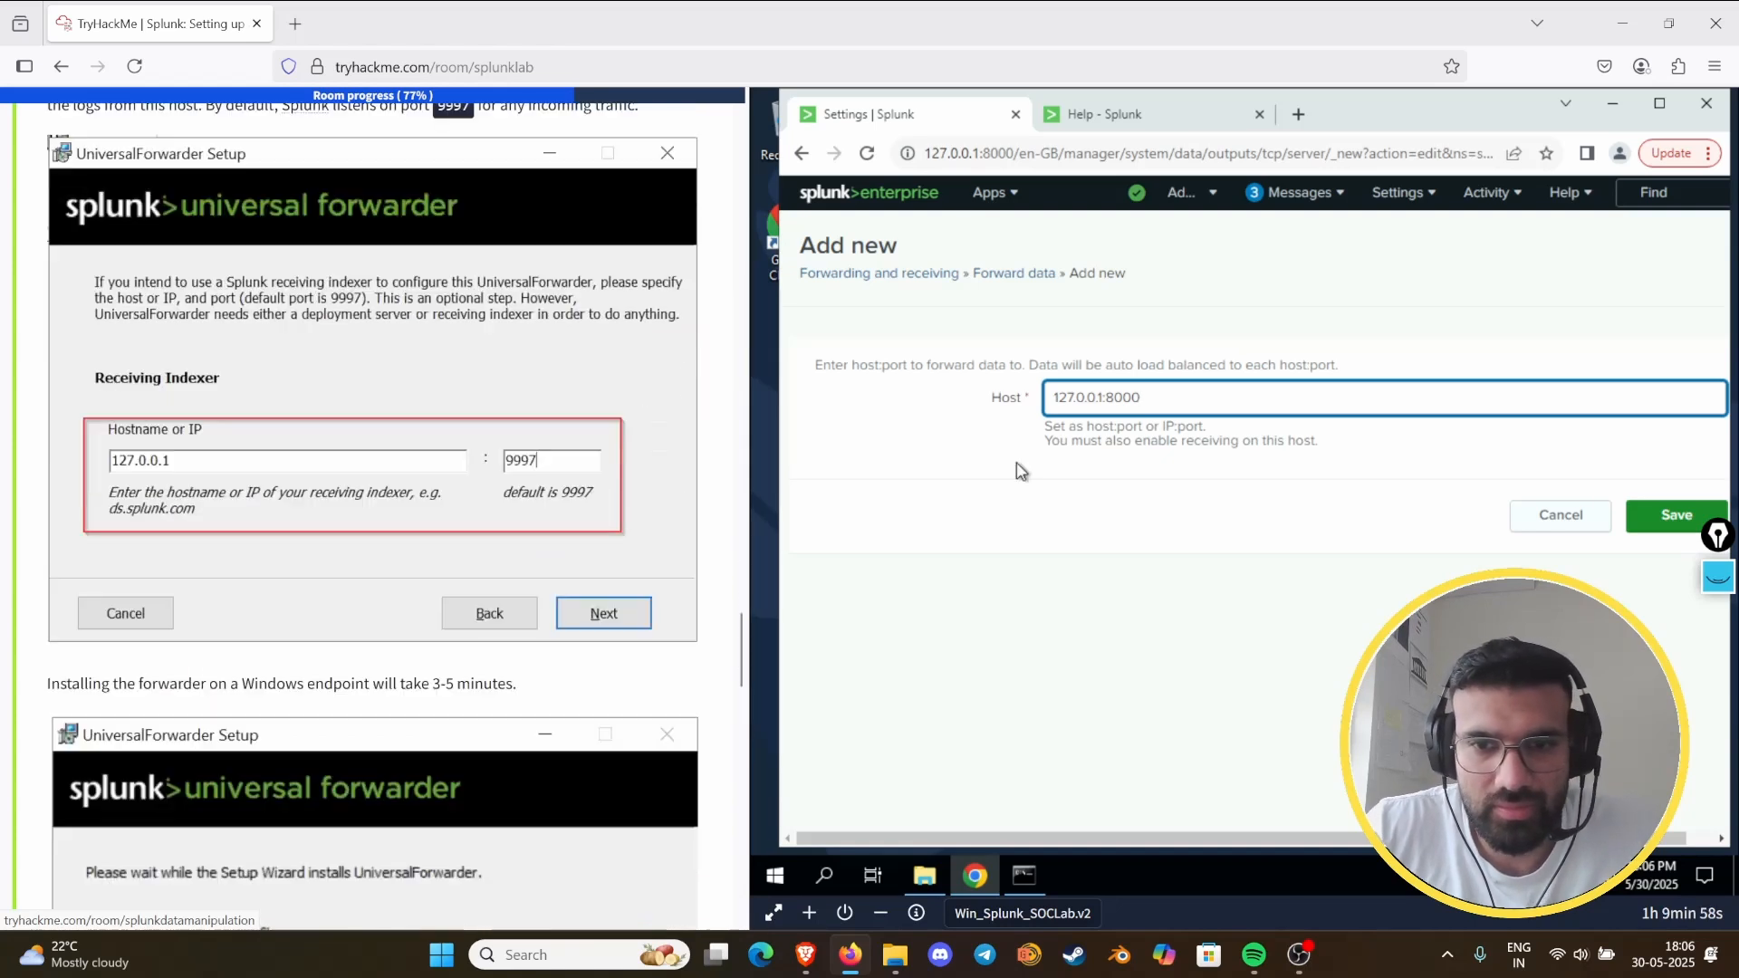
left_click(1632, 530)
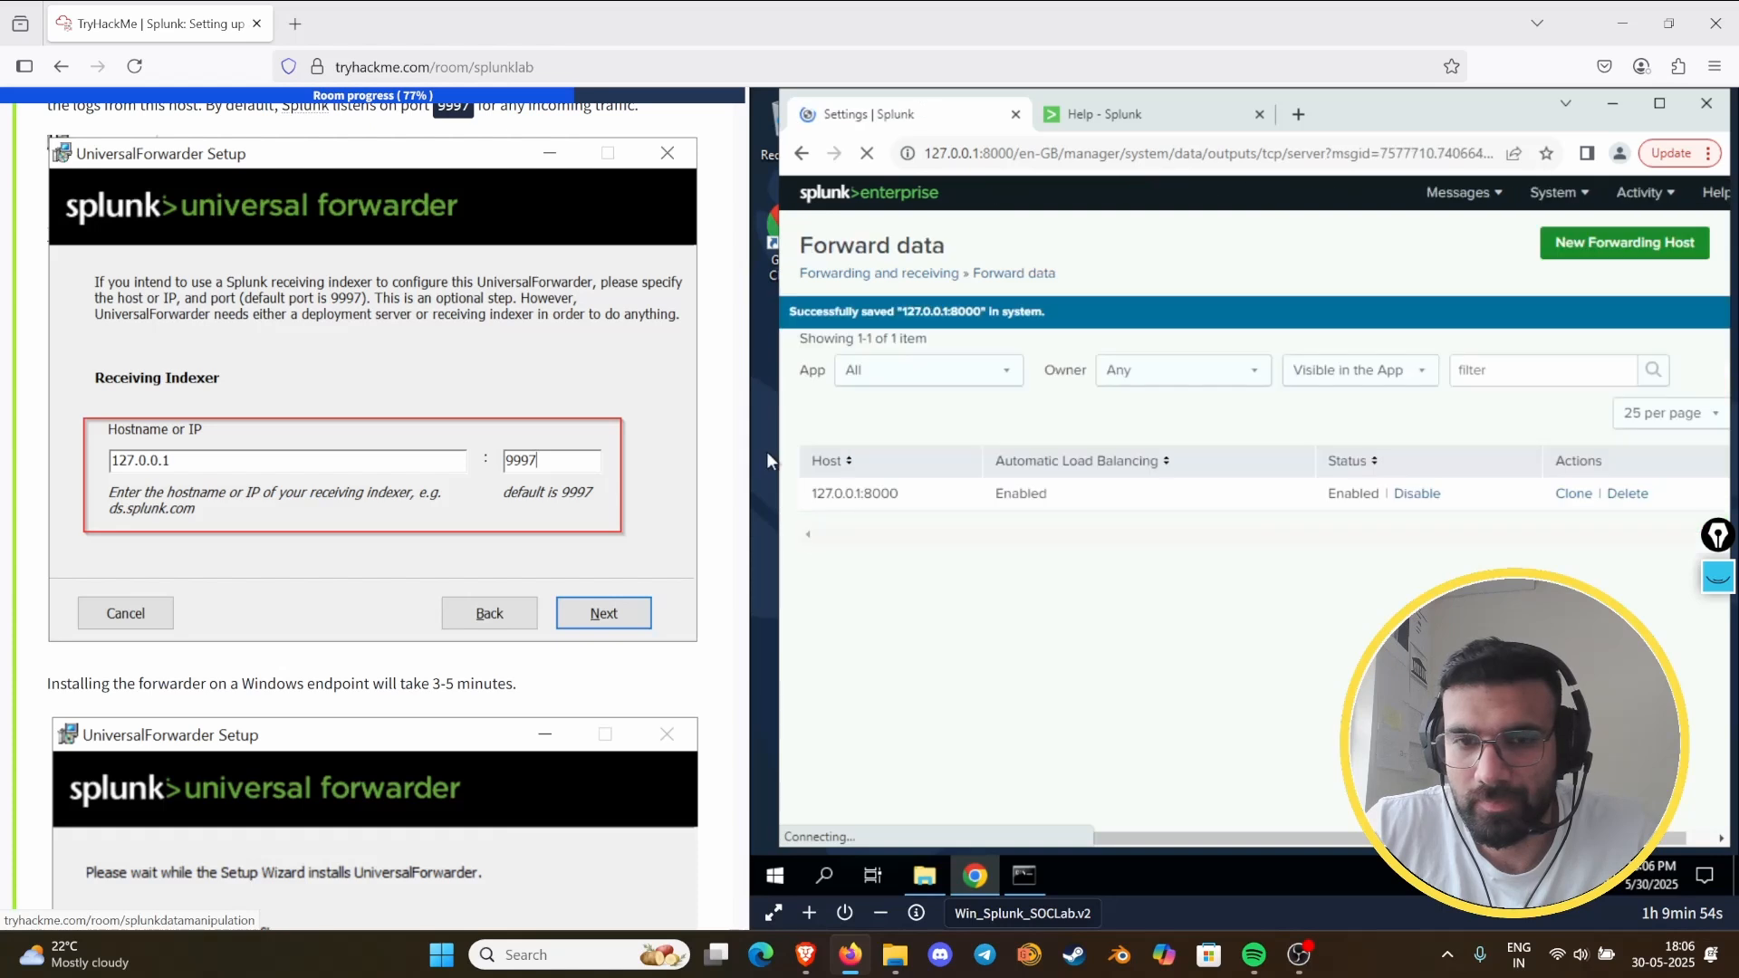
- Open Forwarder Management and reload it to check whether any forwarder clients are listed
scroll(516, 505, "down", 1)
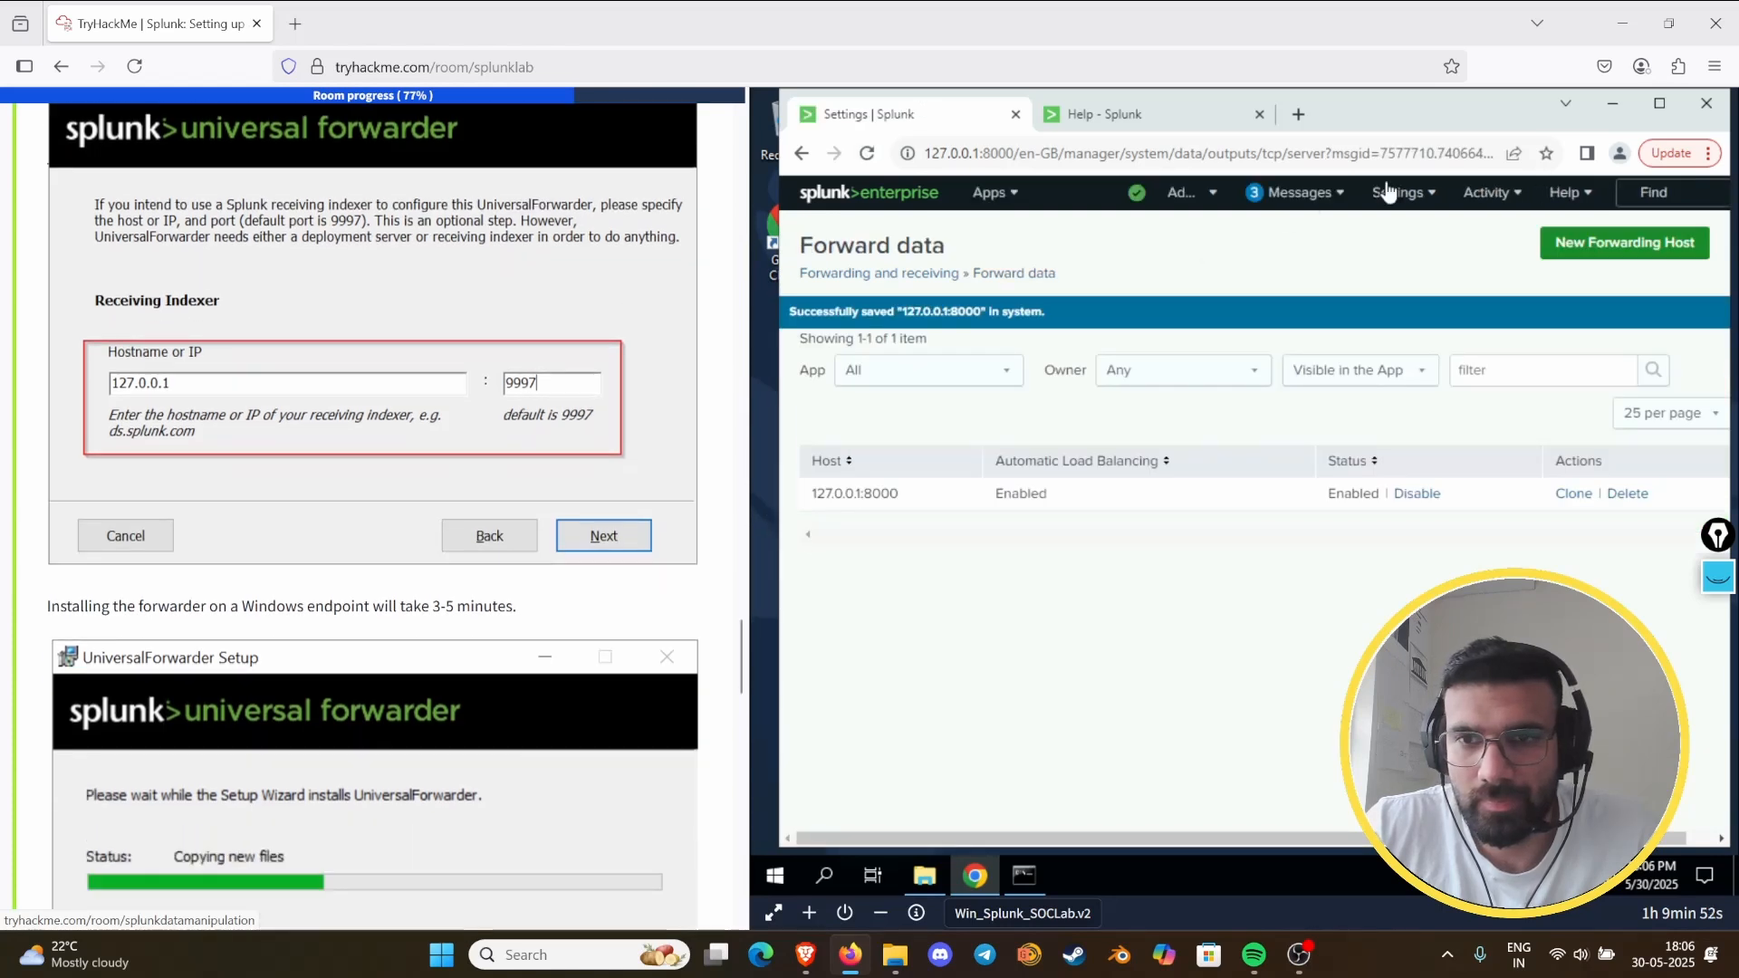
left_click(1400, 192)
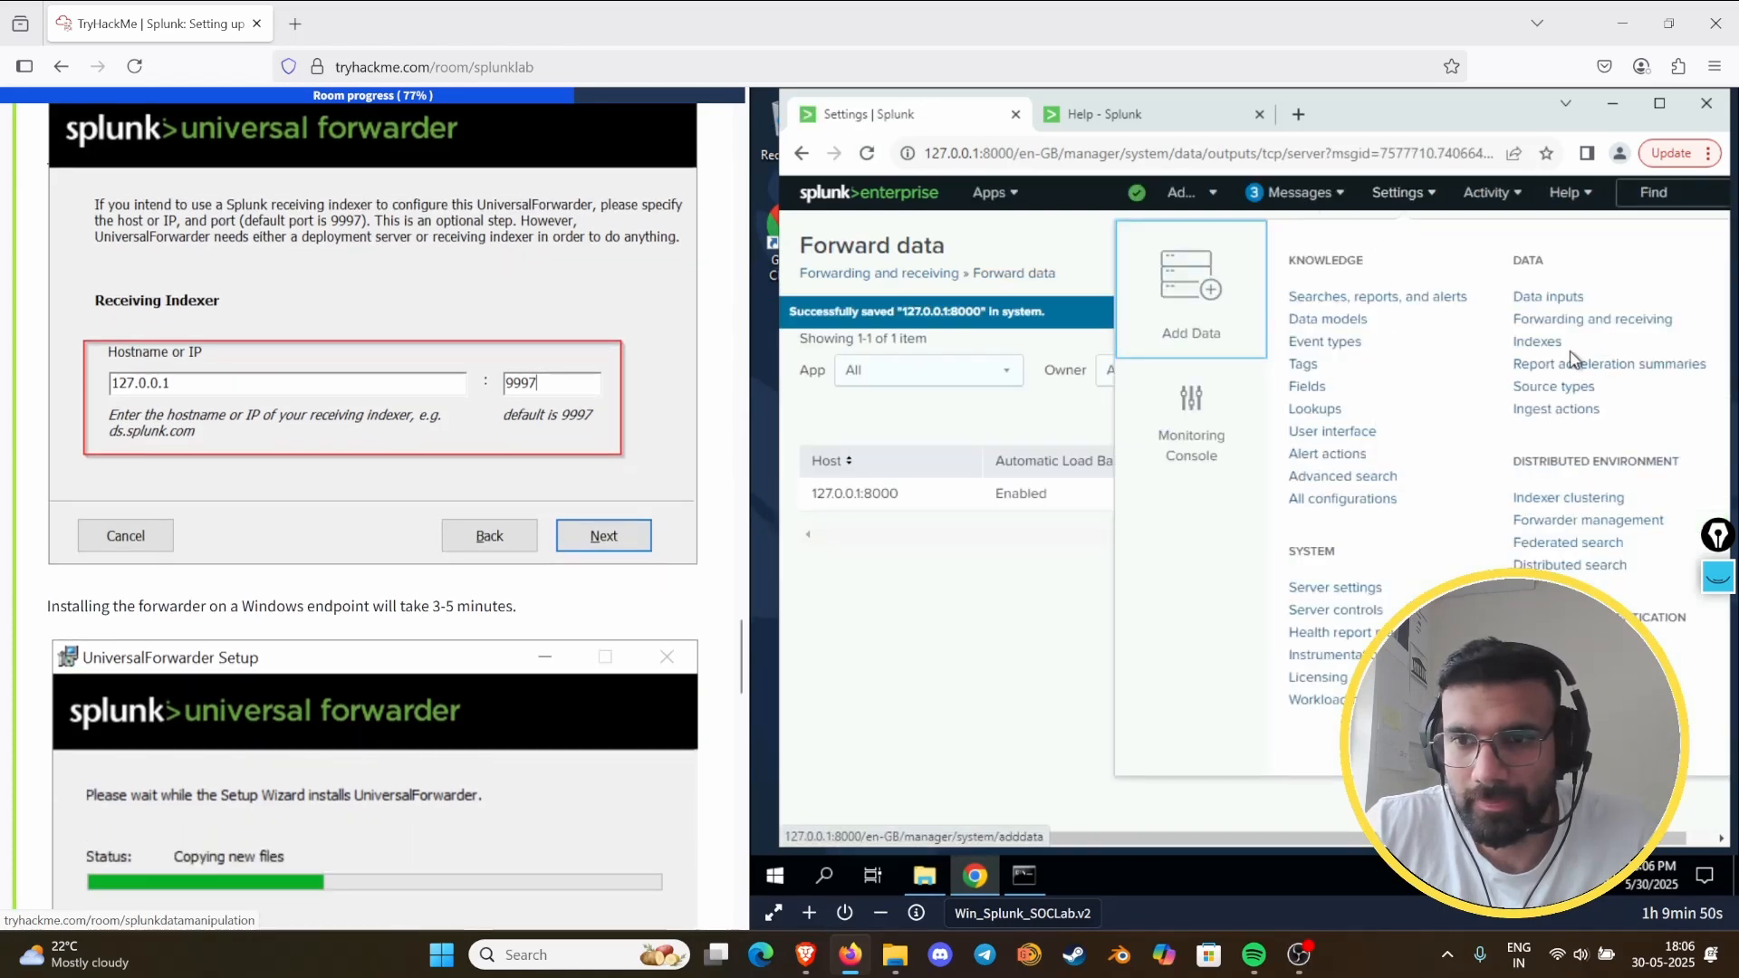
left_click(1530, 518)
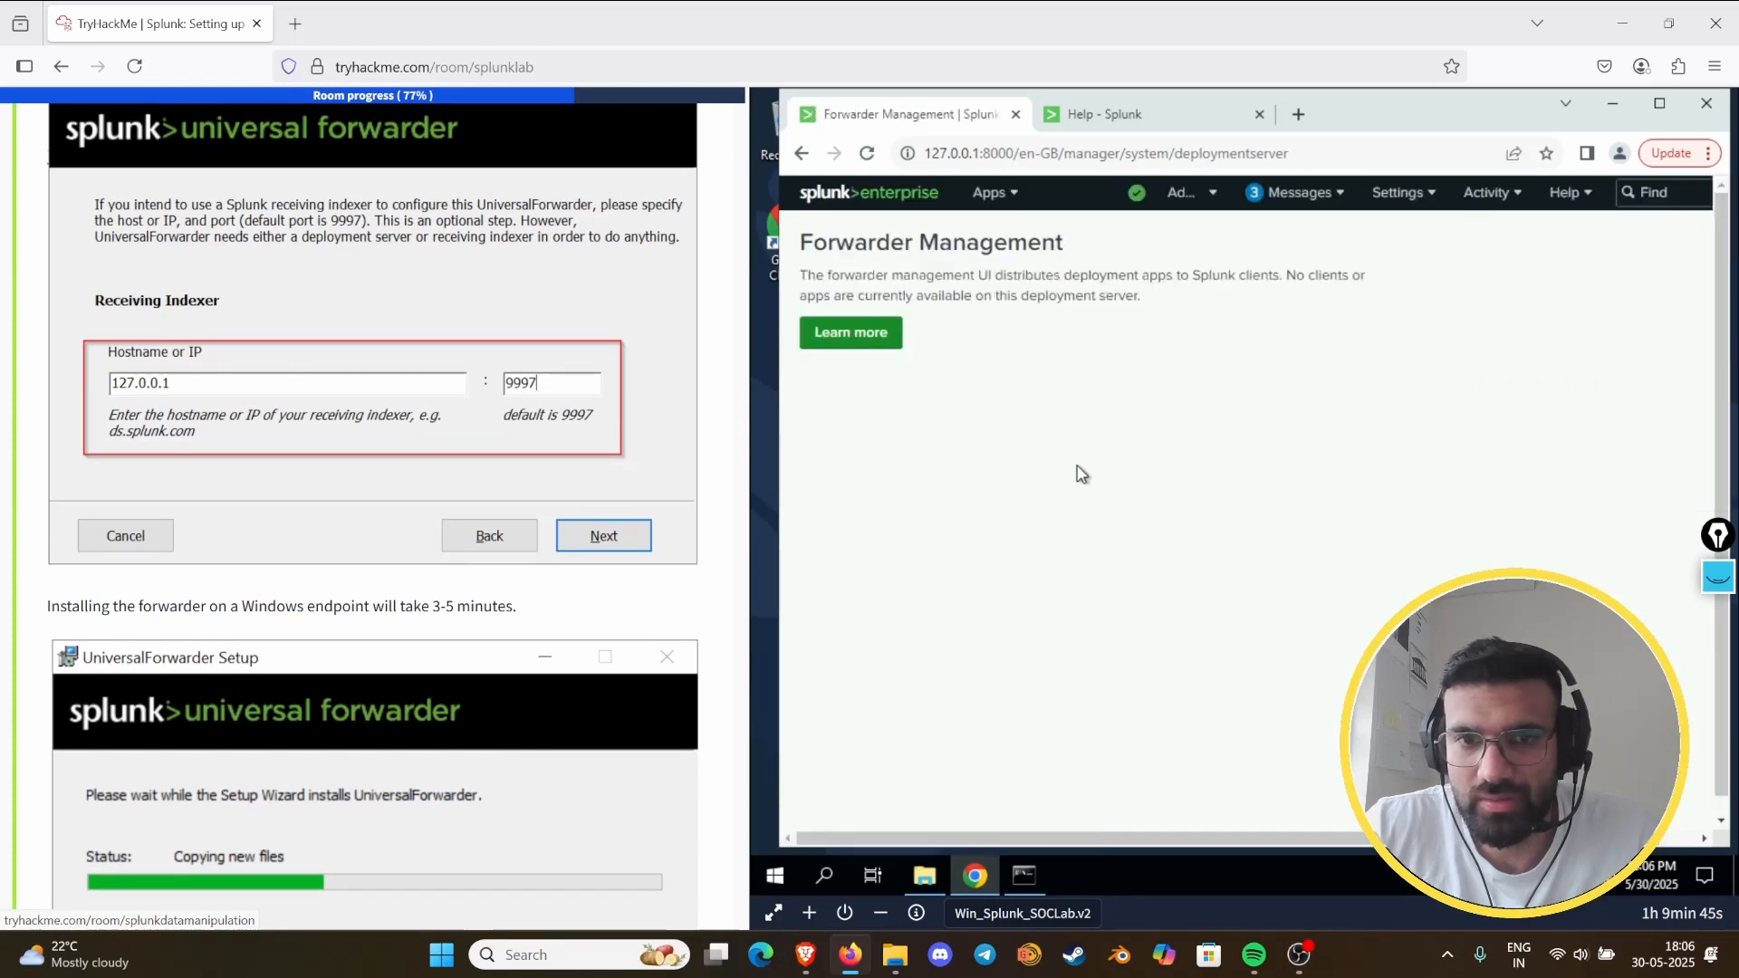
left_click(869, 156)
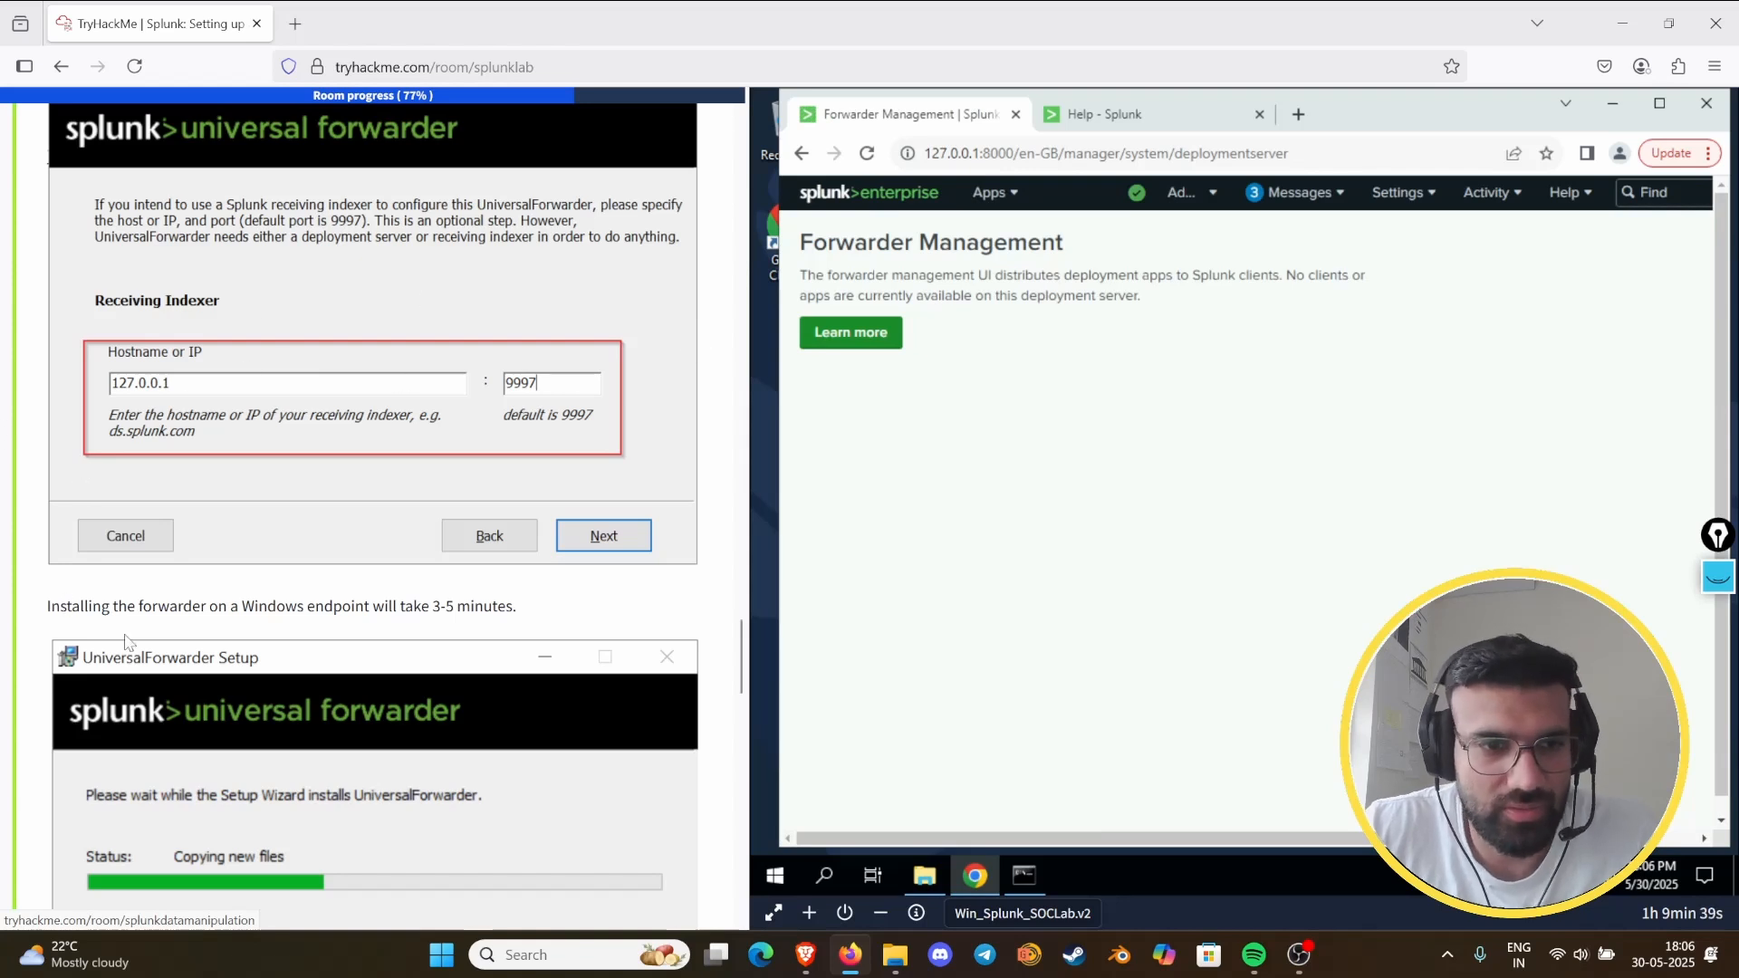
- Return to the configured forwarding hosts and delete the 127.0.0.1:8000 entry
left_click(1406, 195)
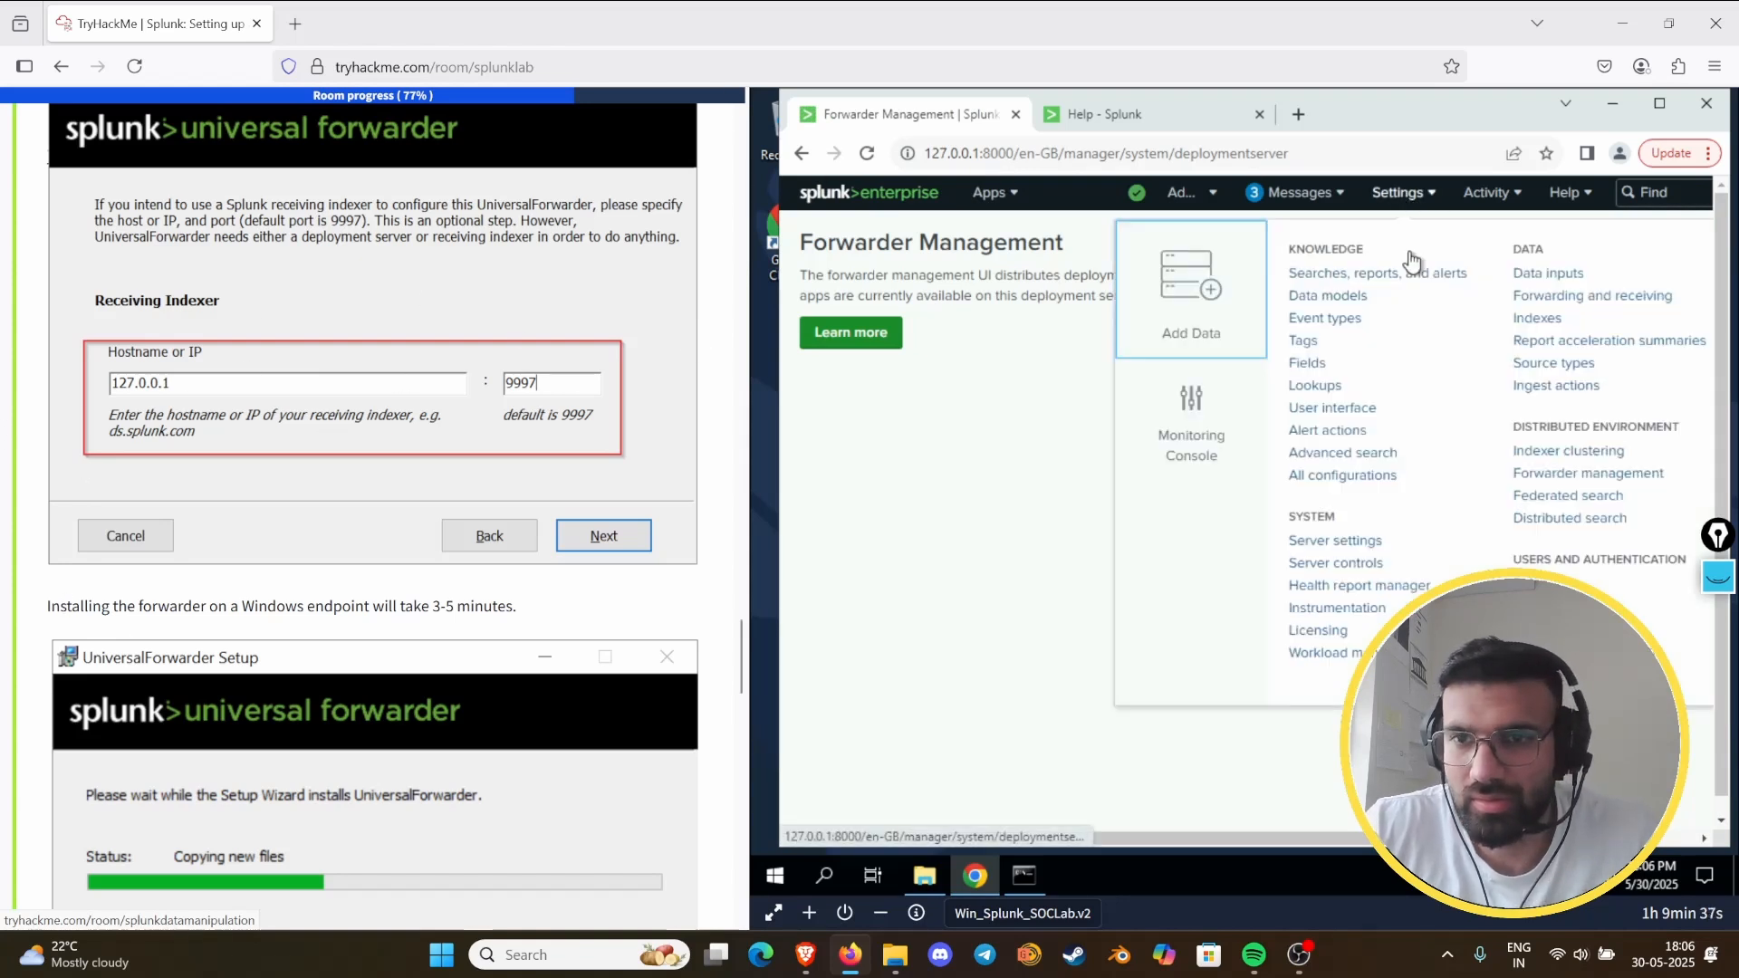
left_click(1599, 299)
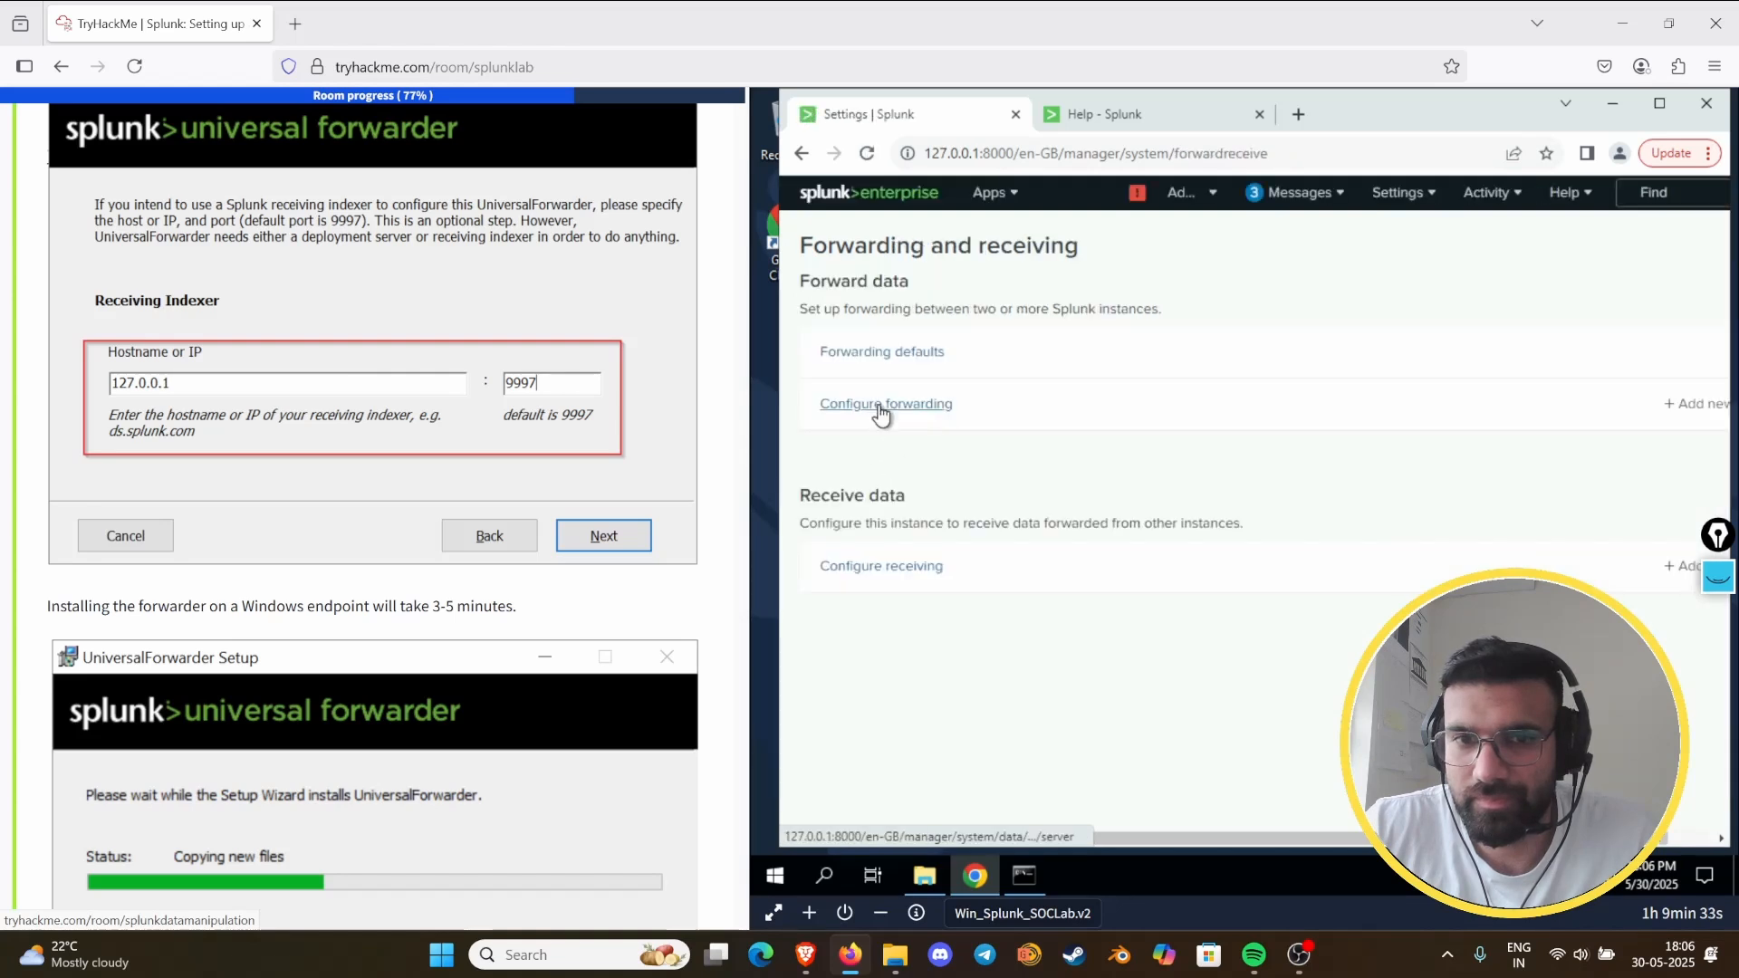
left_click(884, 404)
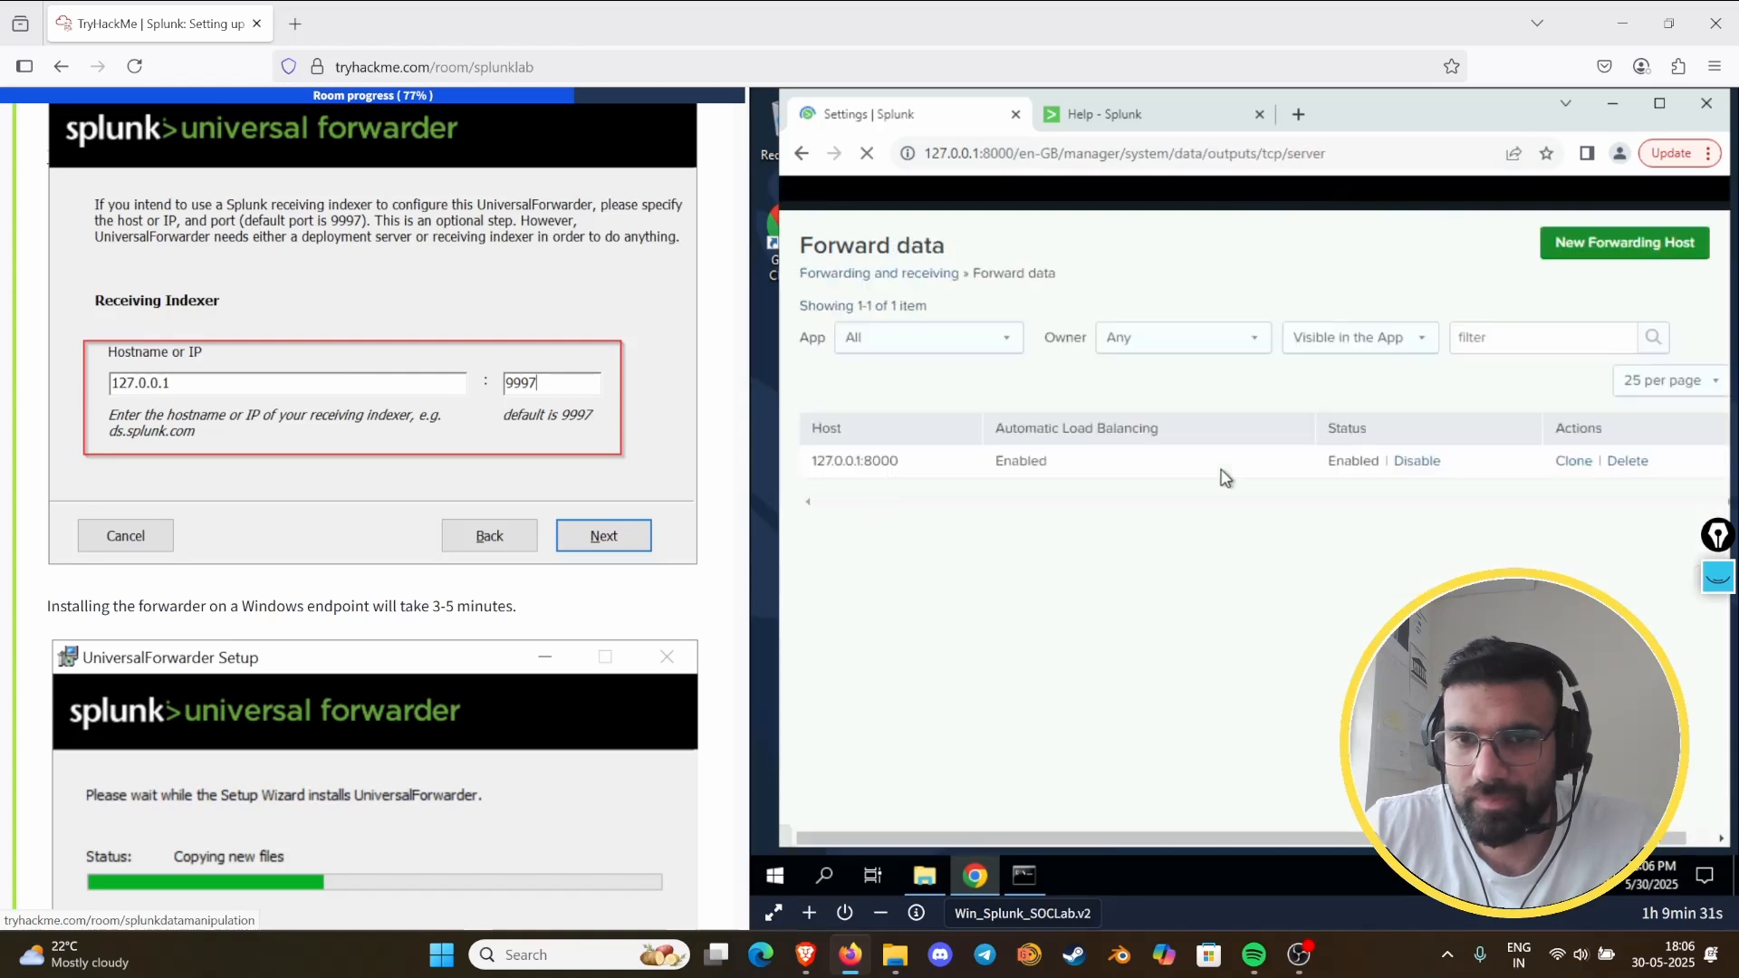
left_click(1627, 462)
left_click(1353, 271)
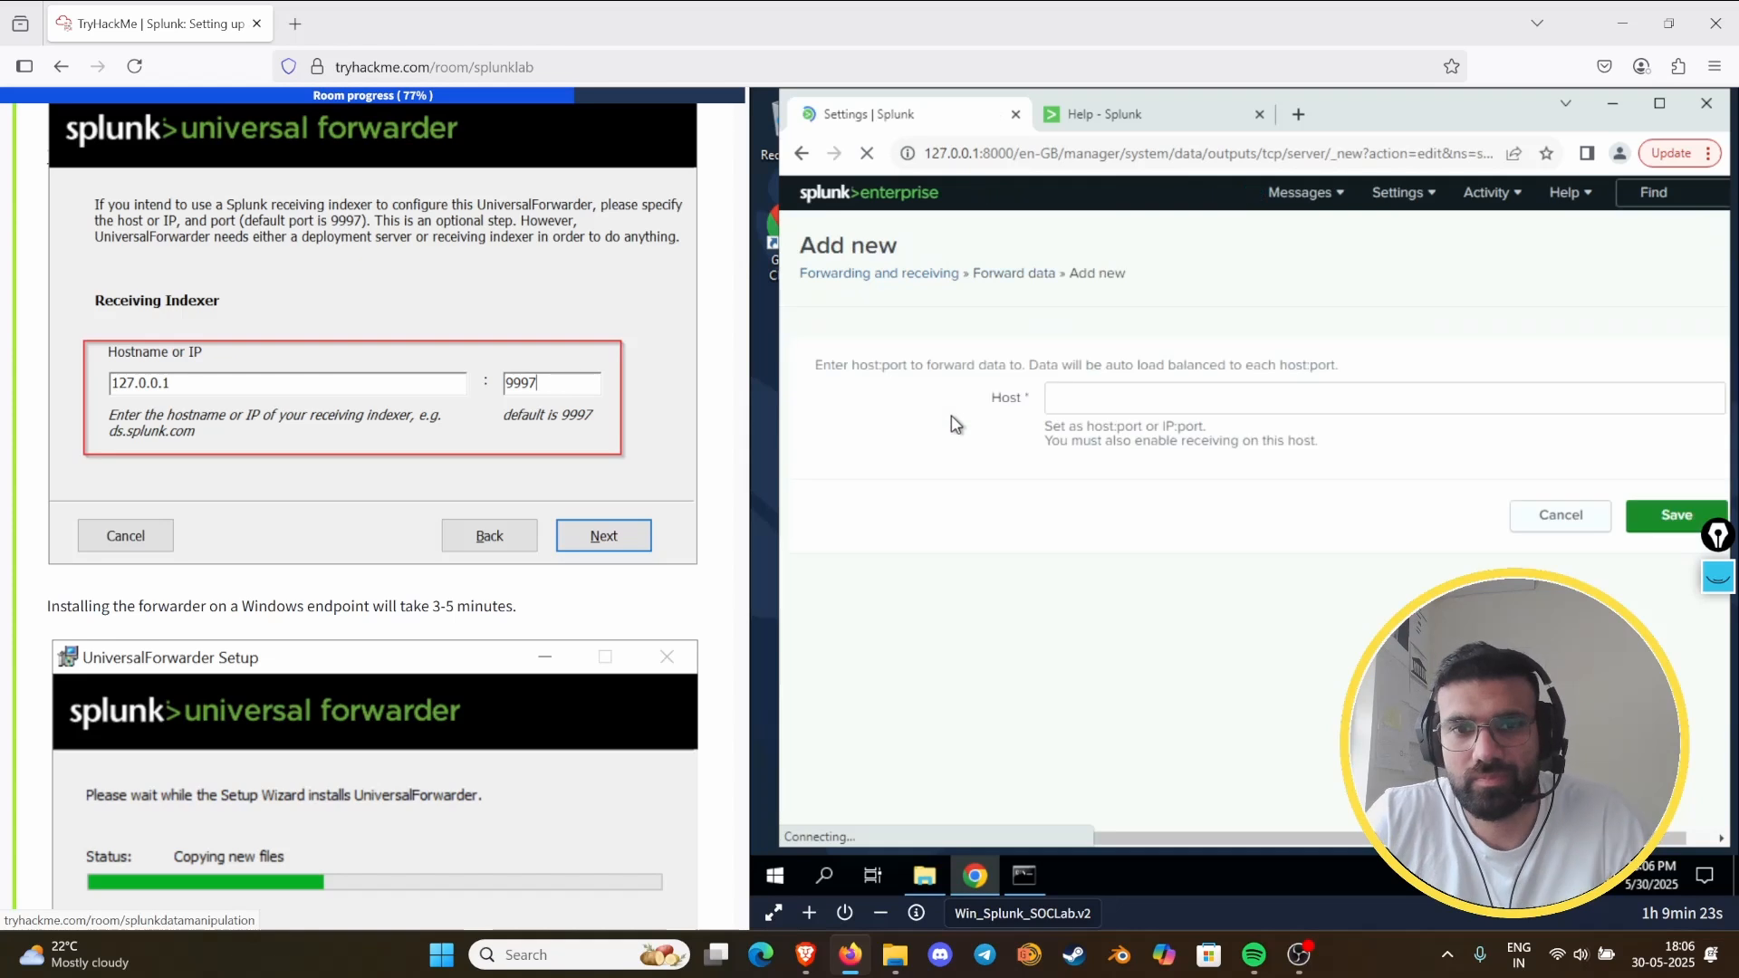
- Add 127.0.0.1:9997 as a new forwarding host and save it
left_click(1120, 392)
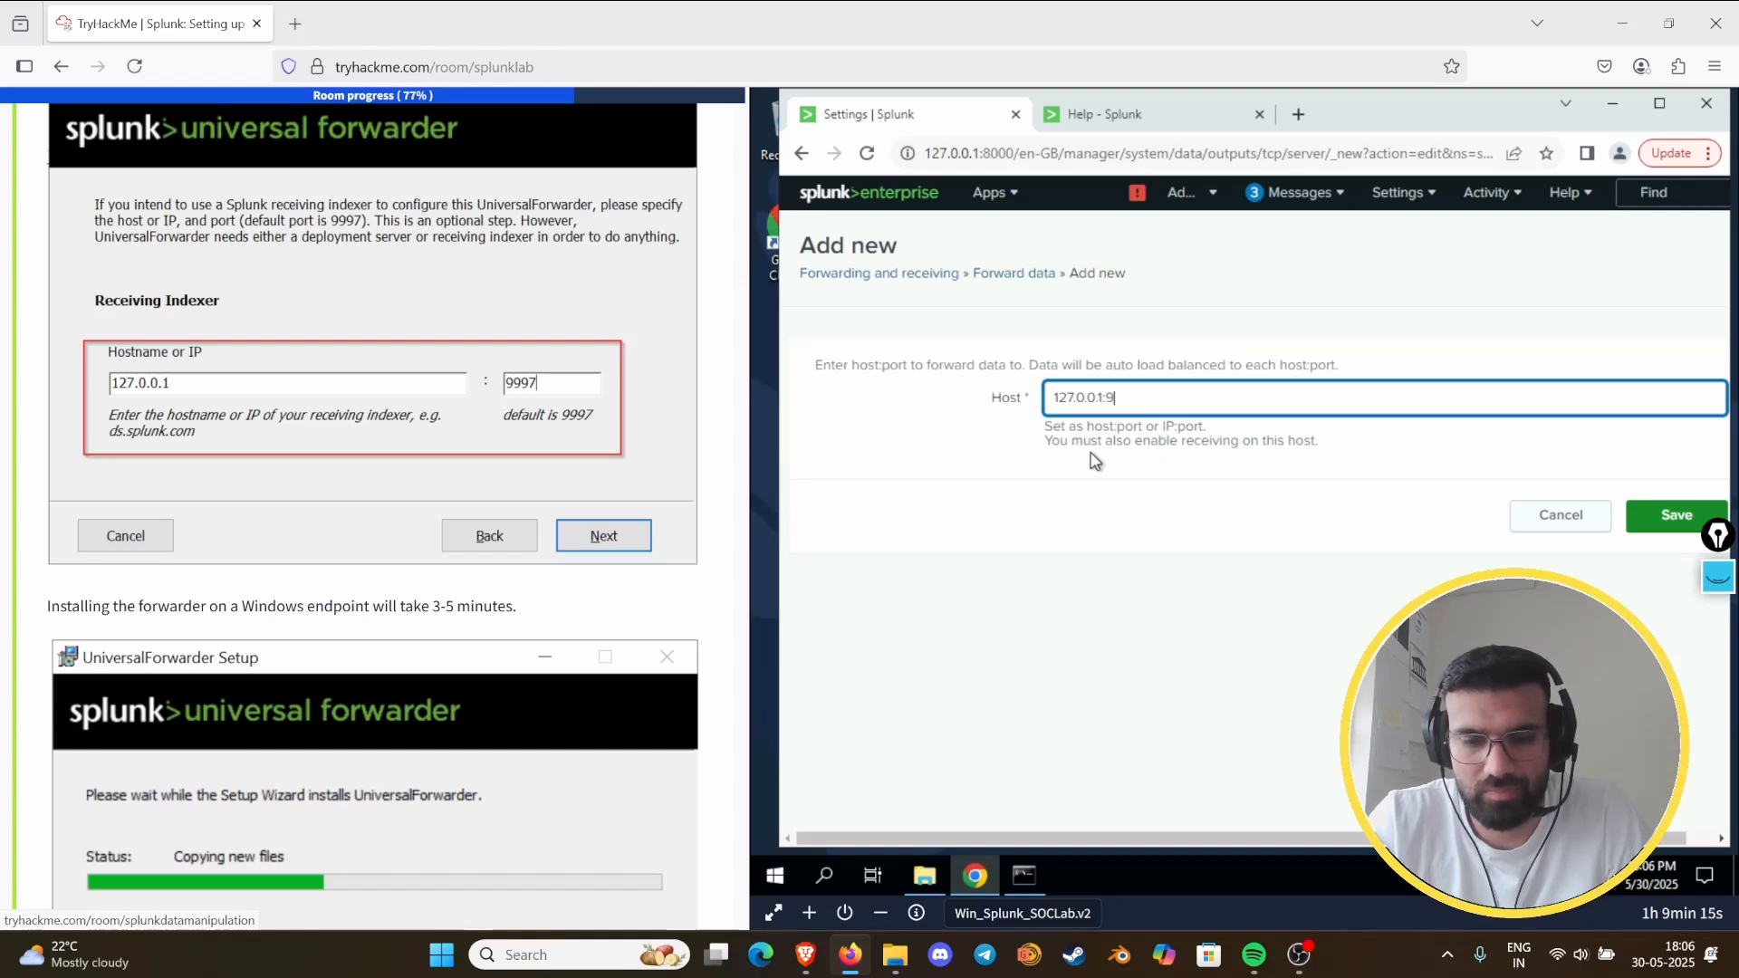
left_click(1676, 527)
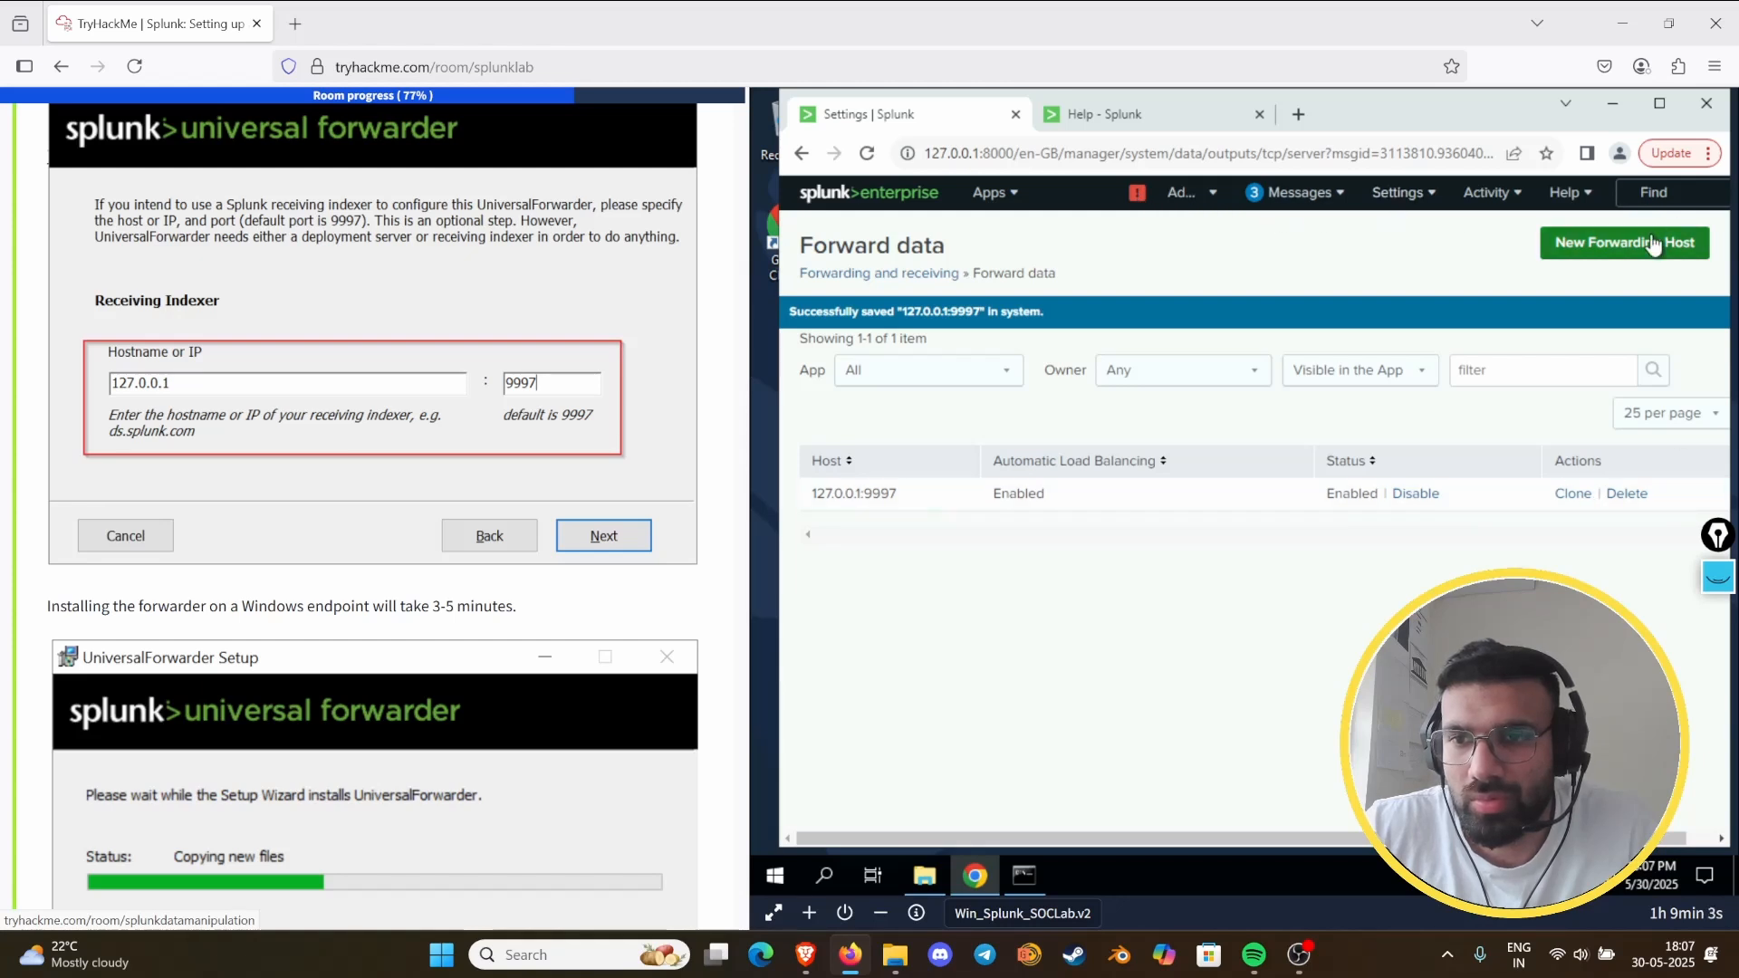
left_click(1573, 495)
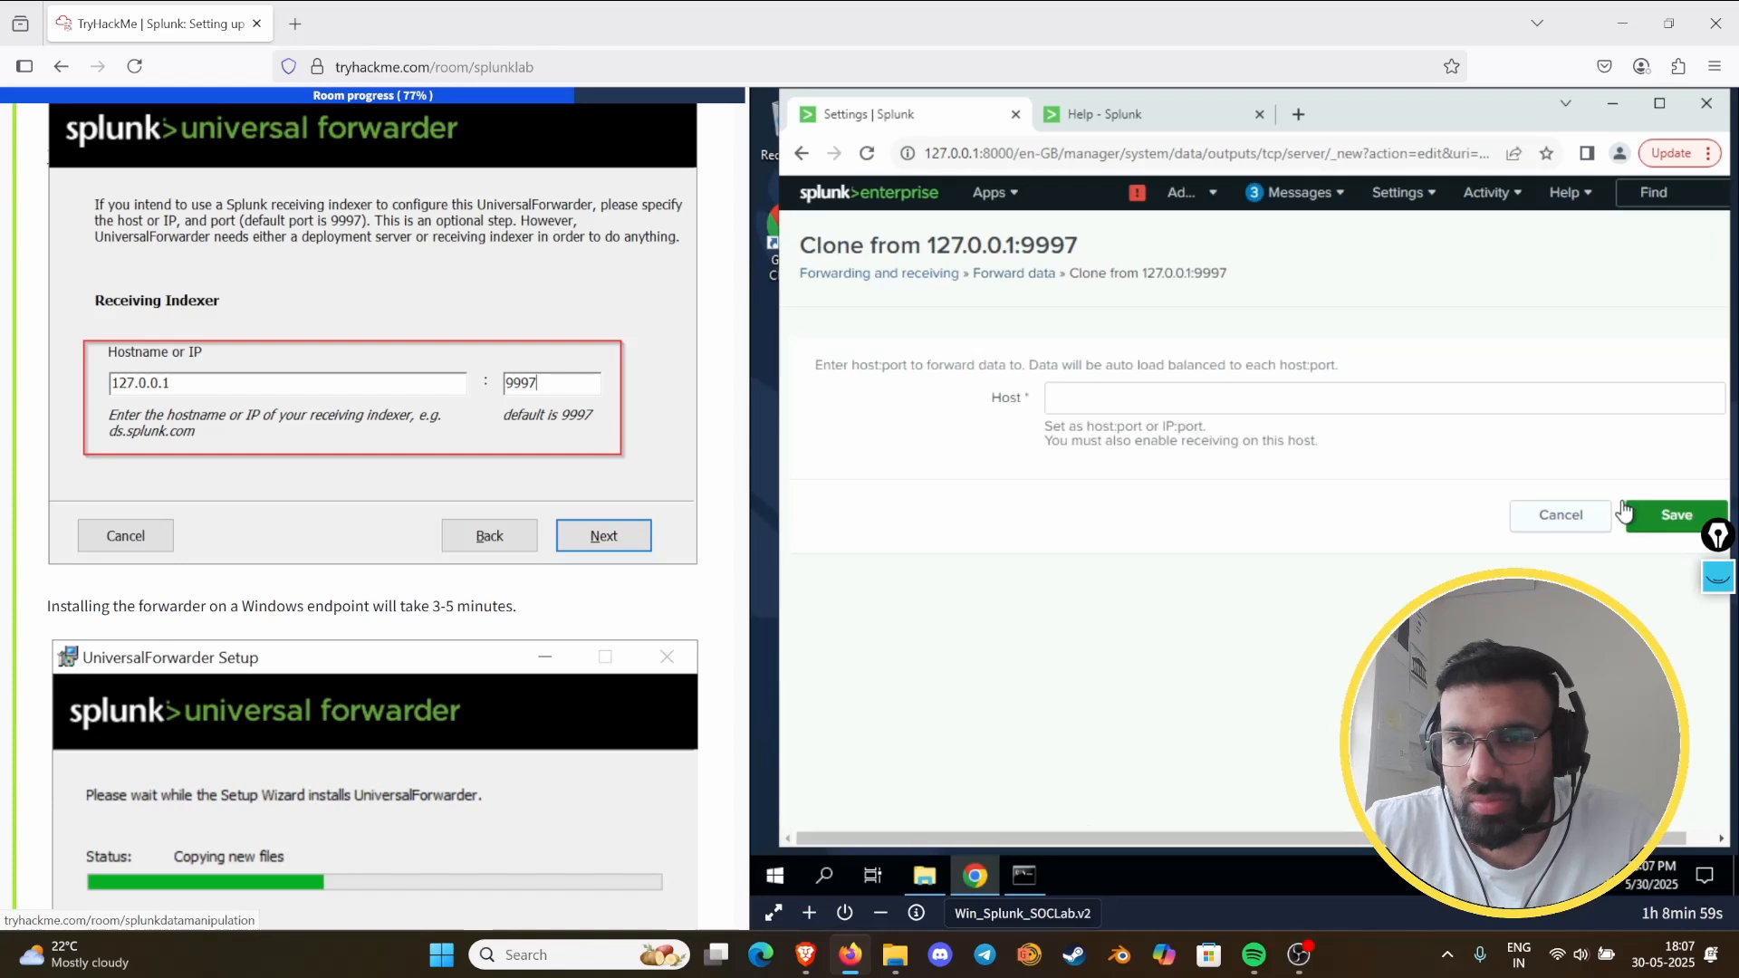
left_click(1244, 398)
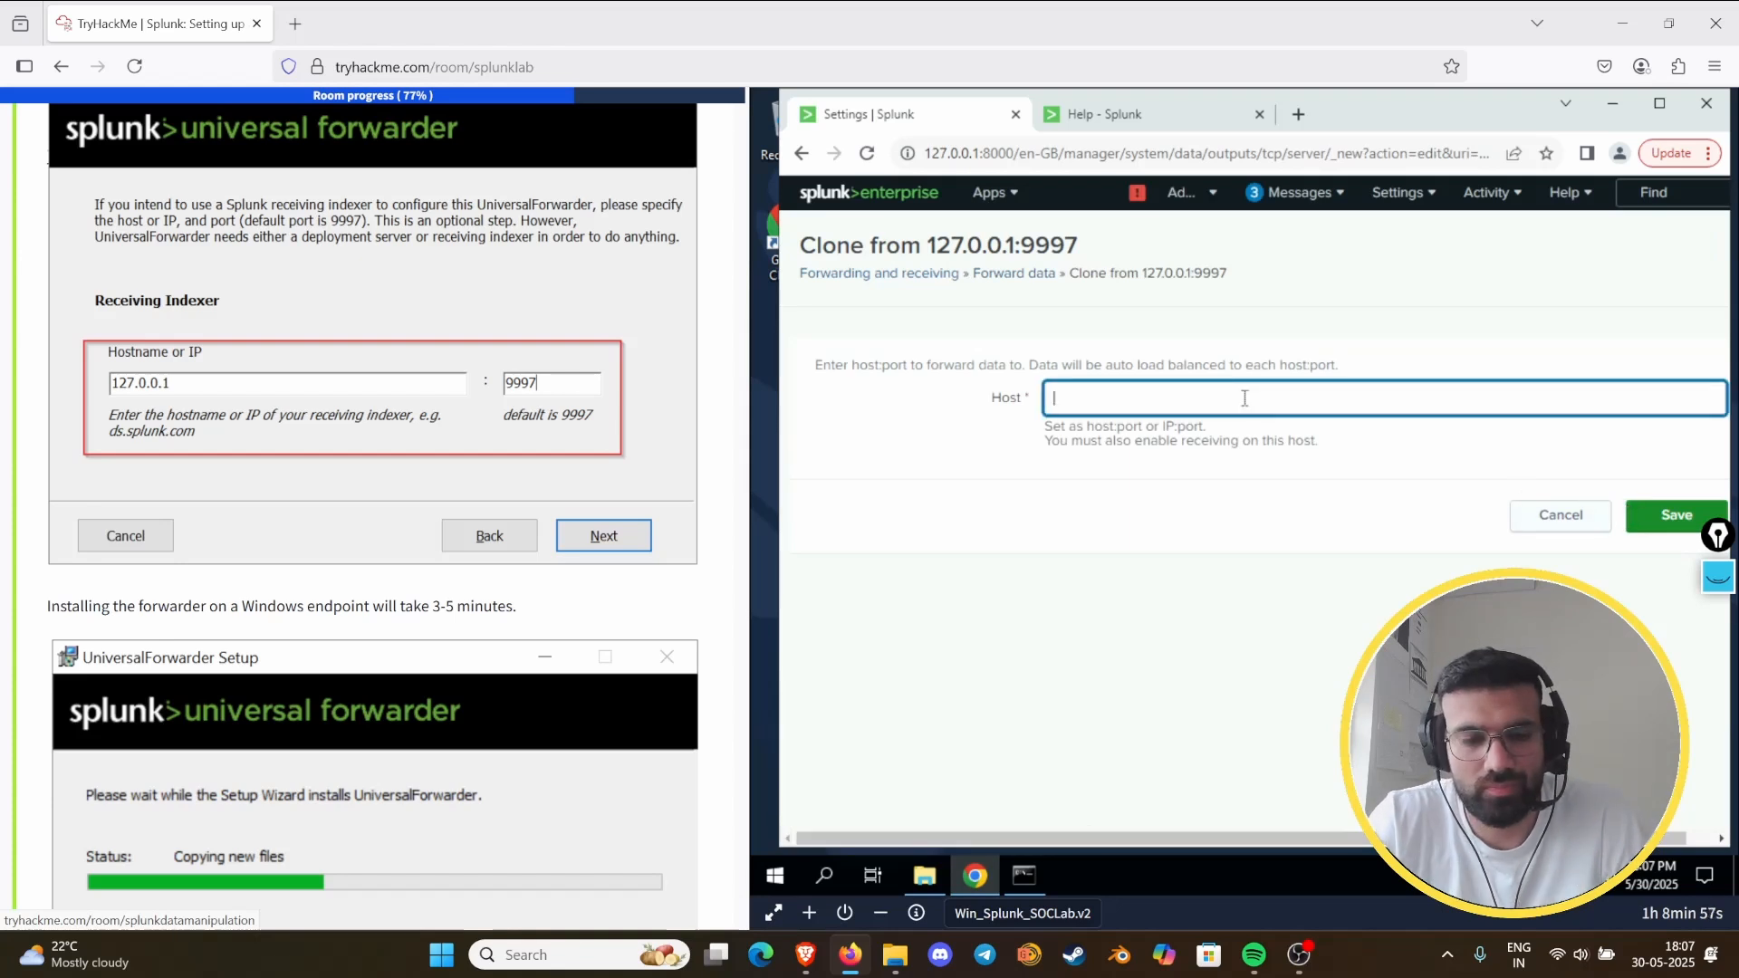
left_click(1575, 518)
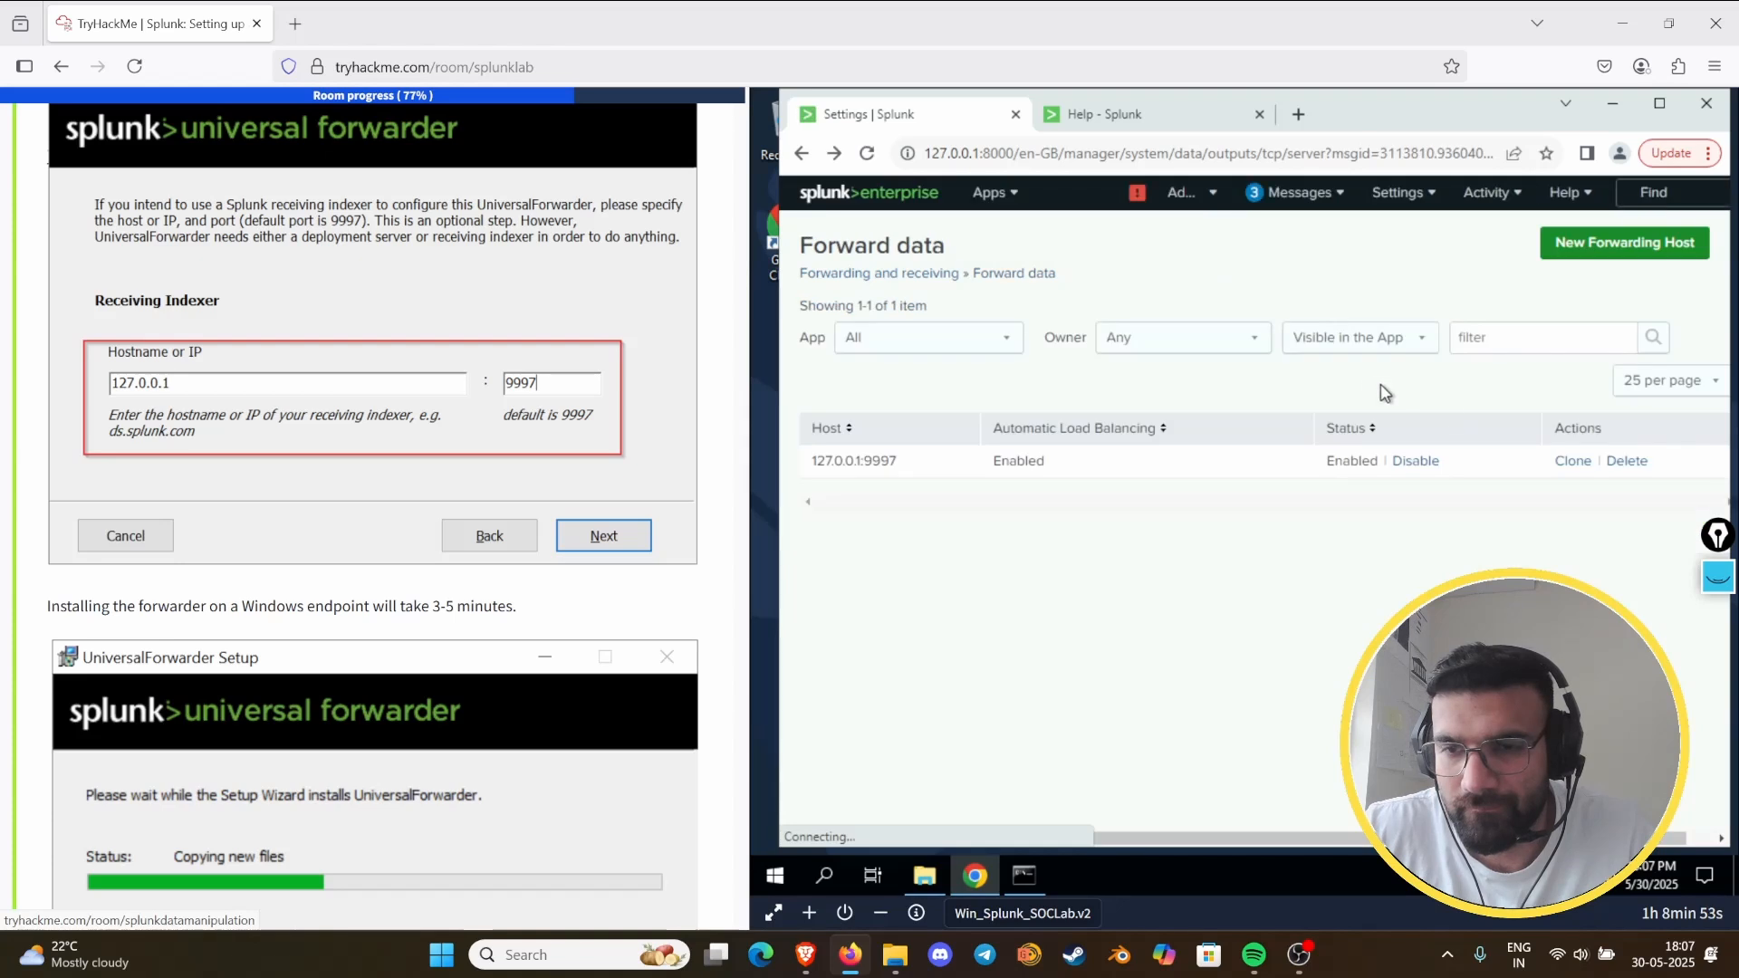
- Disable the 127.0.0.1:9997 forwarding host while keeping it in the list
left_click(1608, 471)
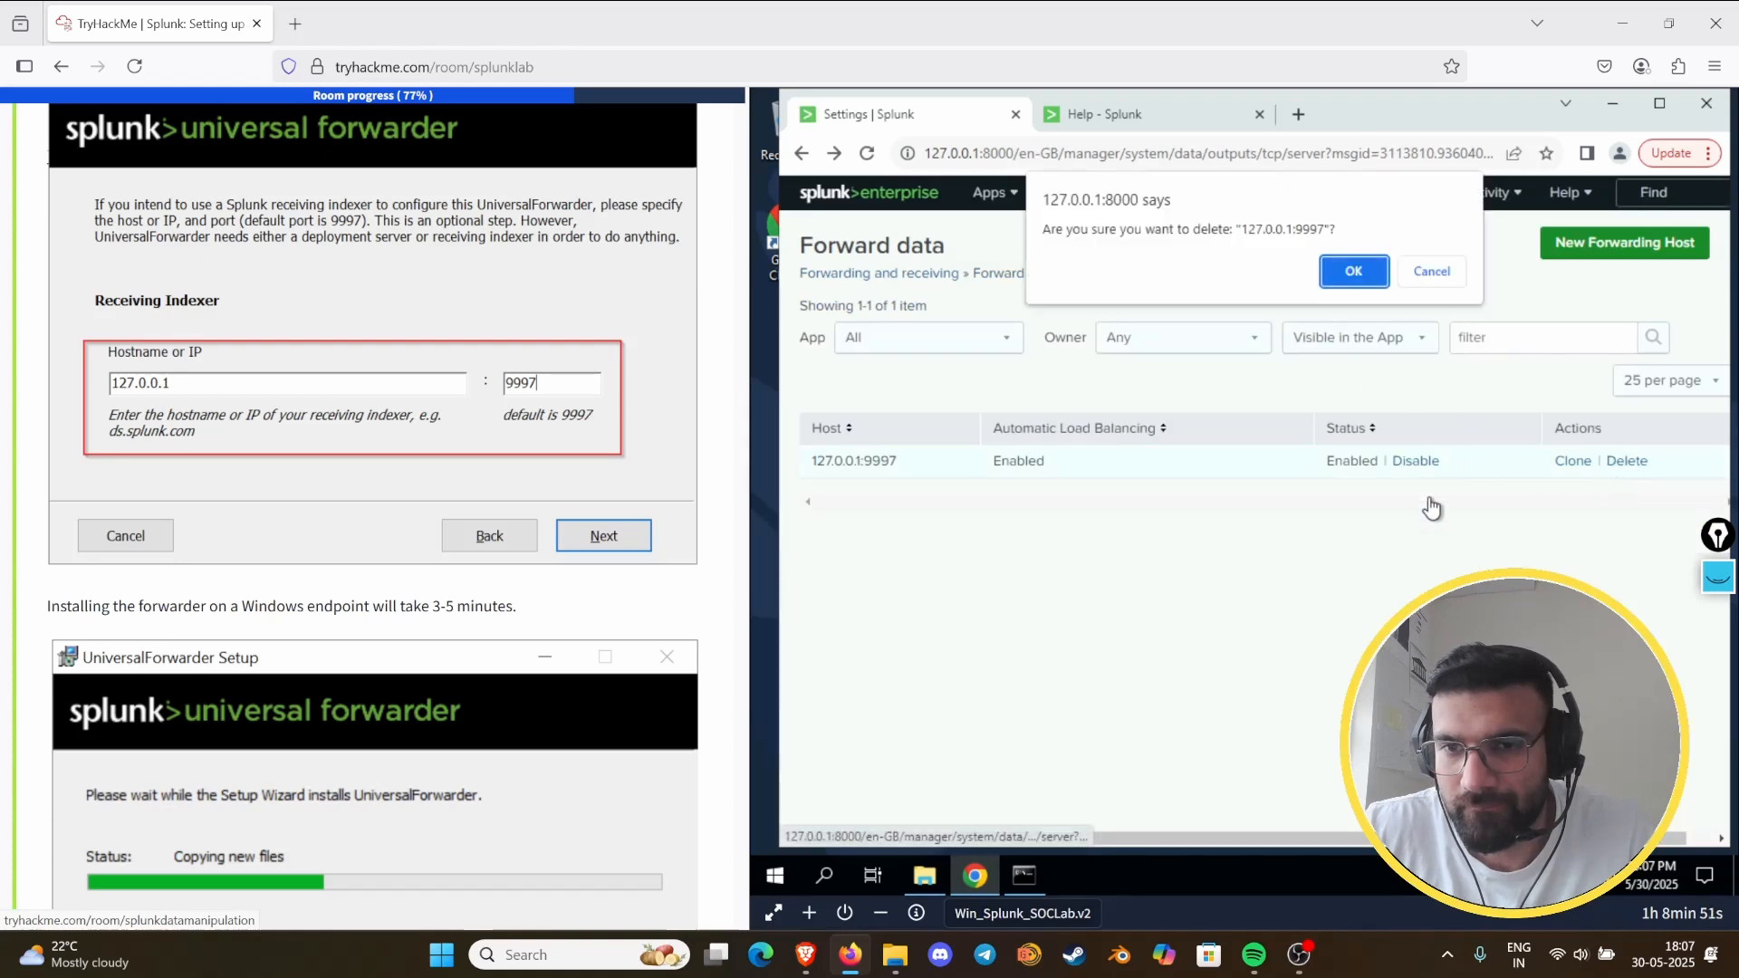
left_click(1421, 262)
left_click(1416, 460)
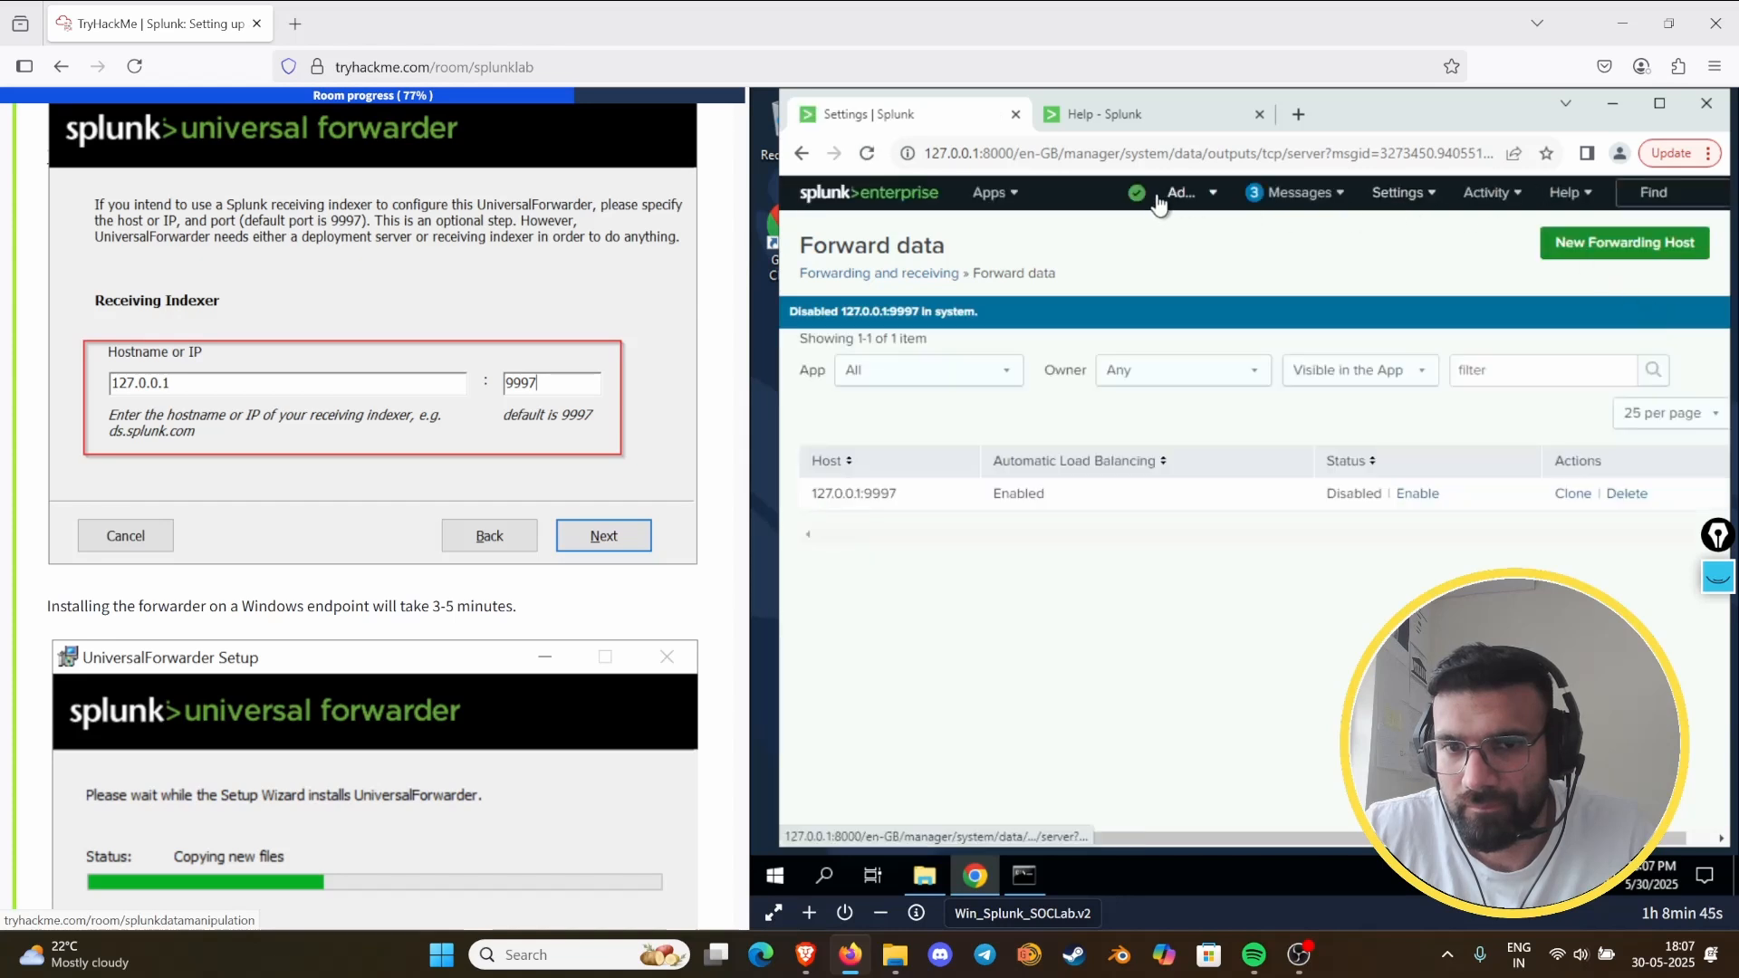
- Add 127.0.0.1:8000 as another forwarding host and return to the Forward data list
left_click(1394, 197)
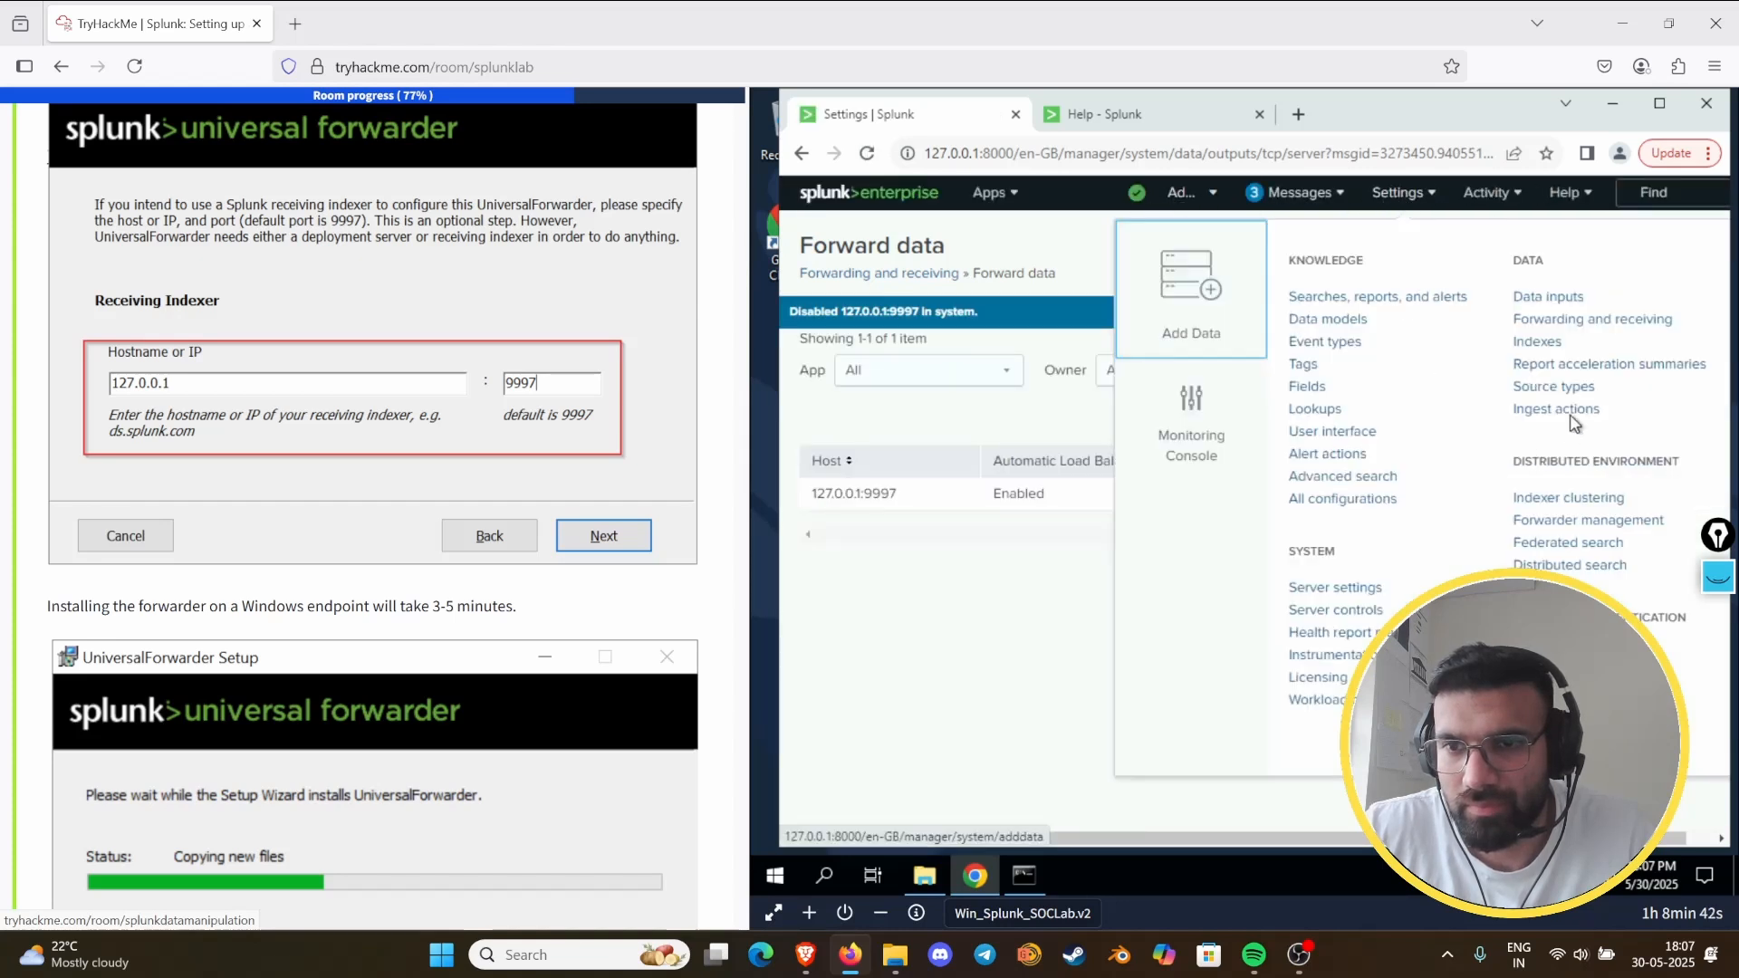
left_click(1559, 319)
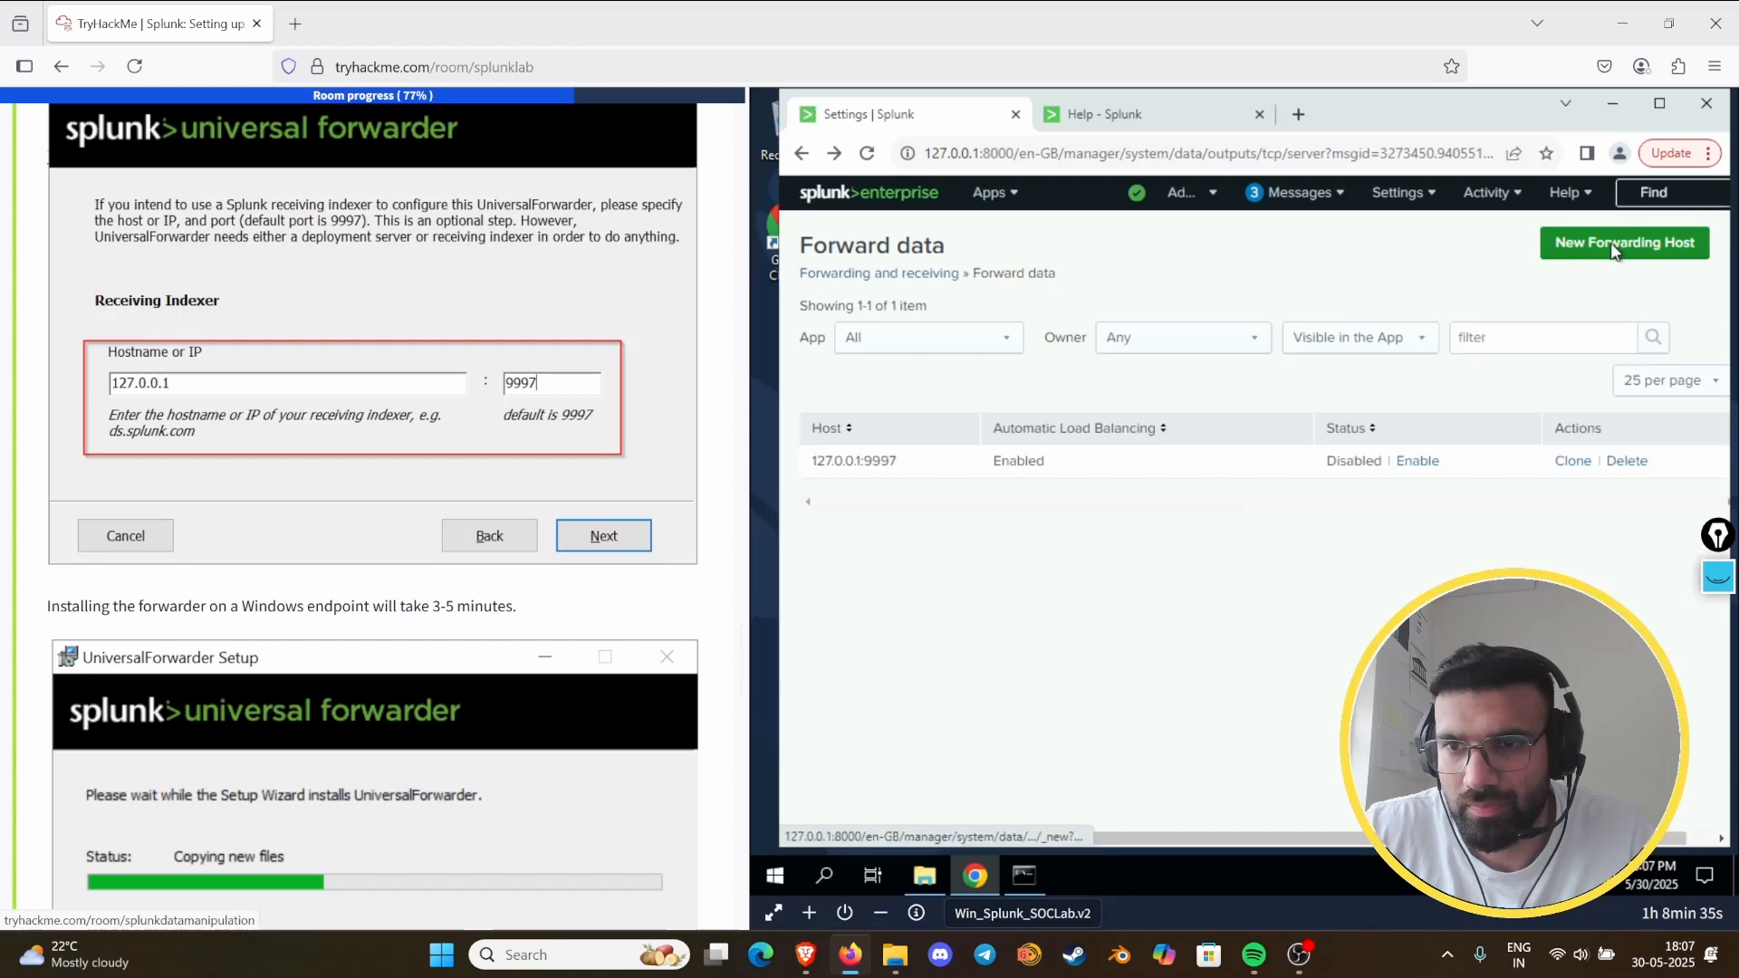
left_click(1615, 251)
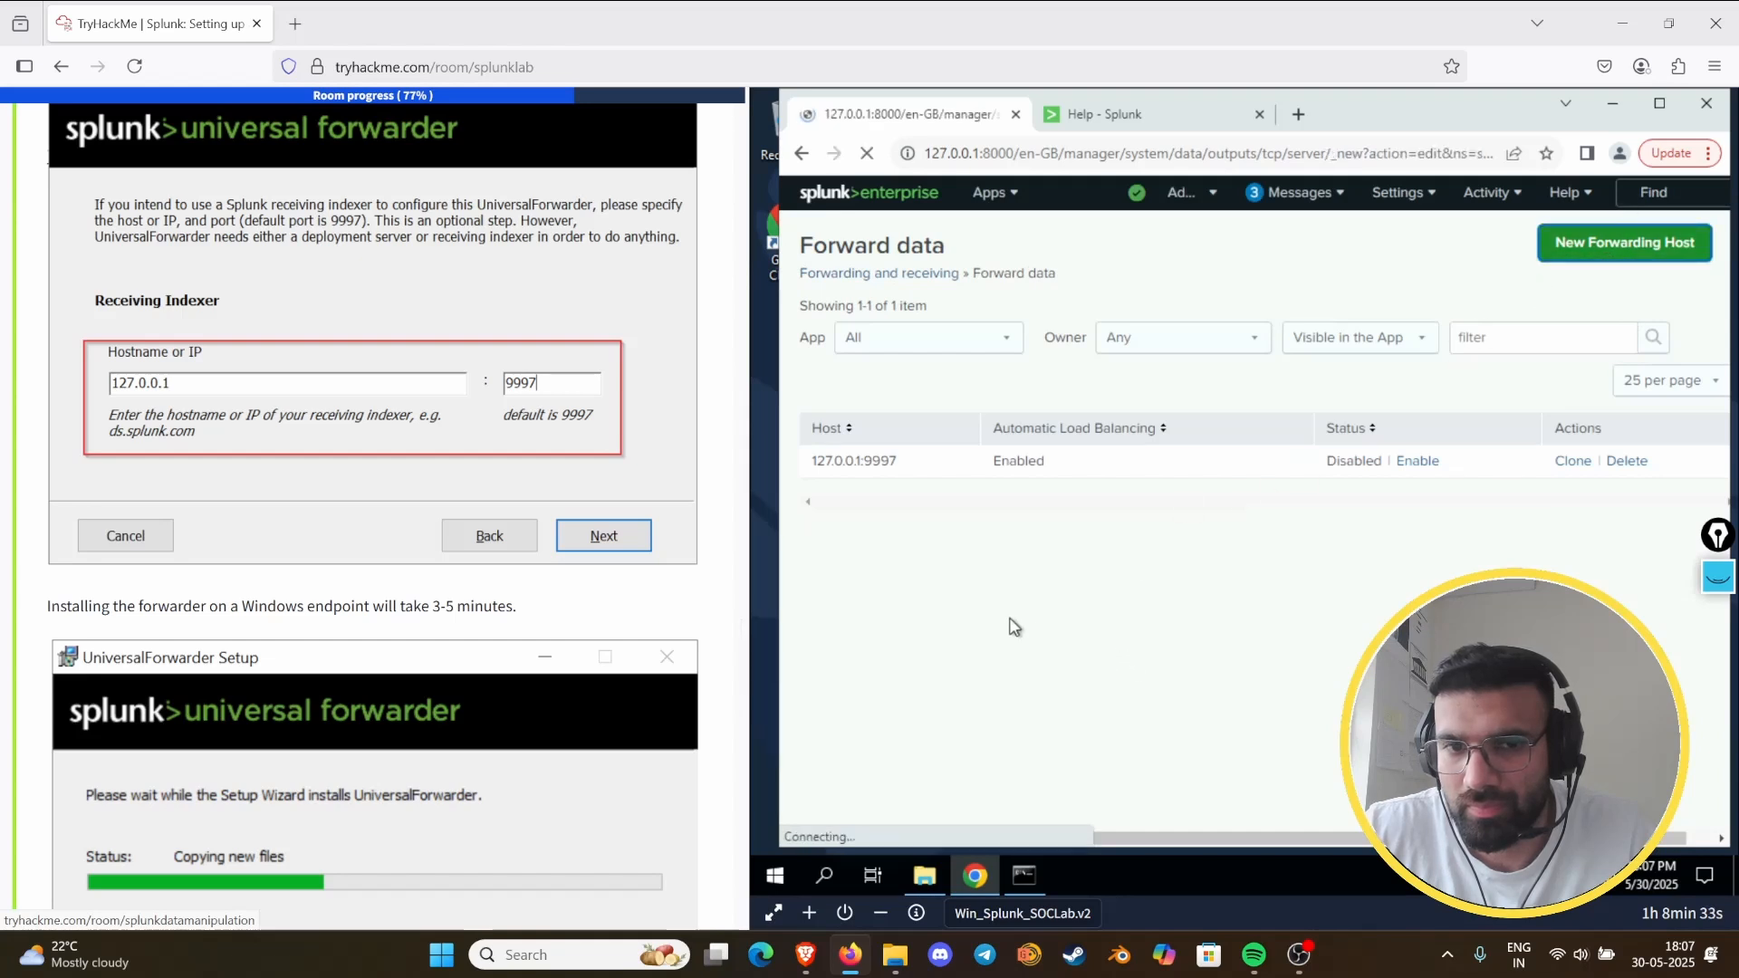
left_click(1113, 395)
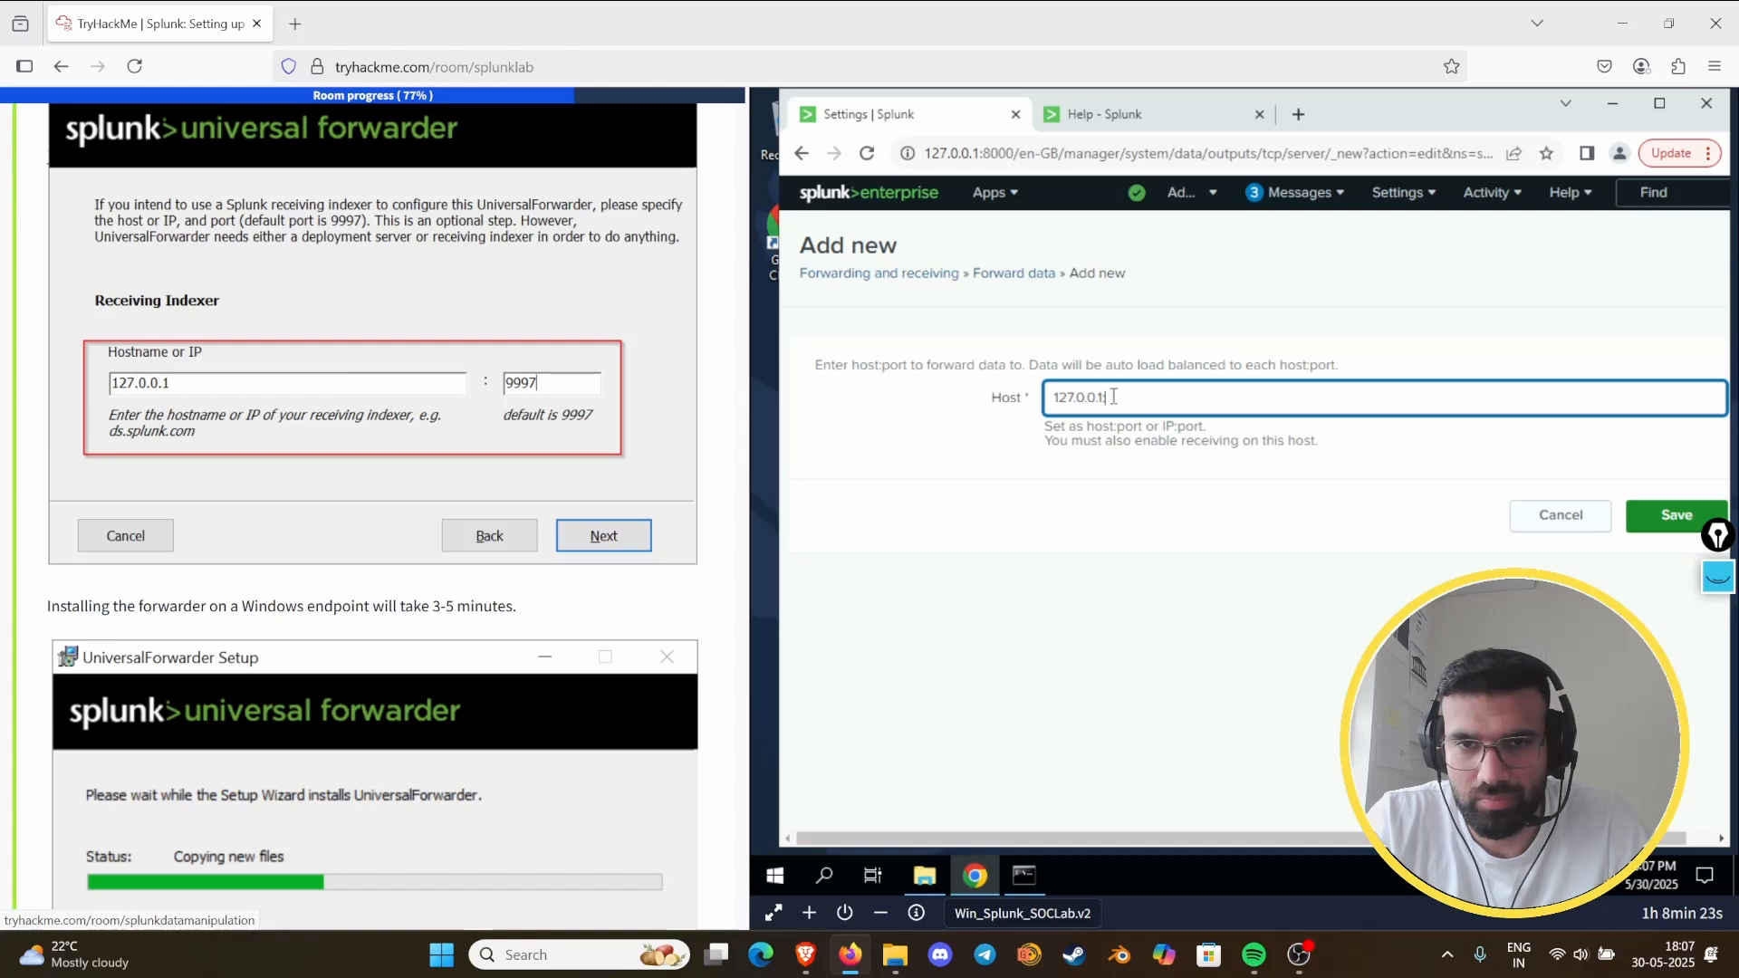
type("000")
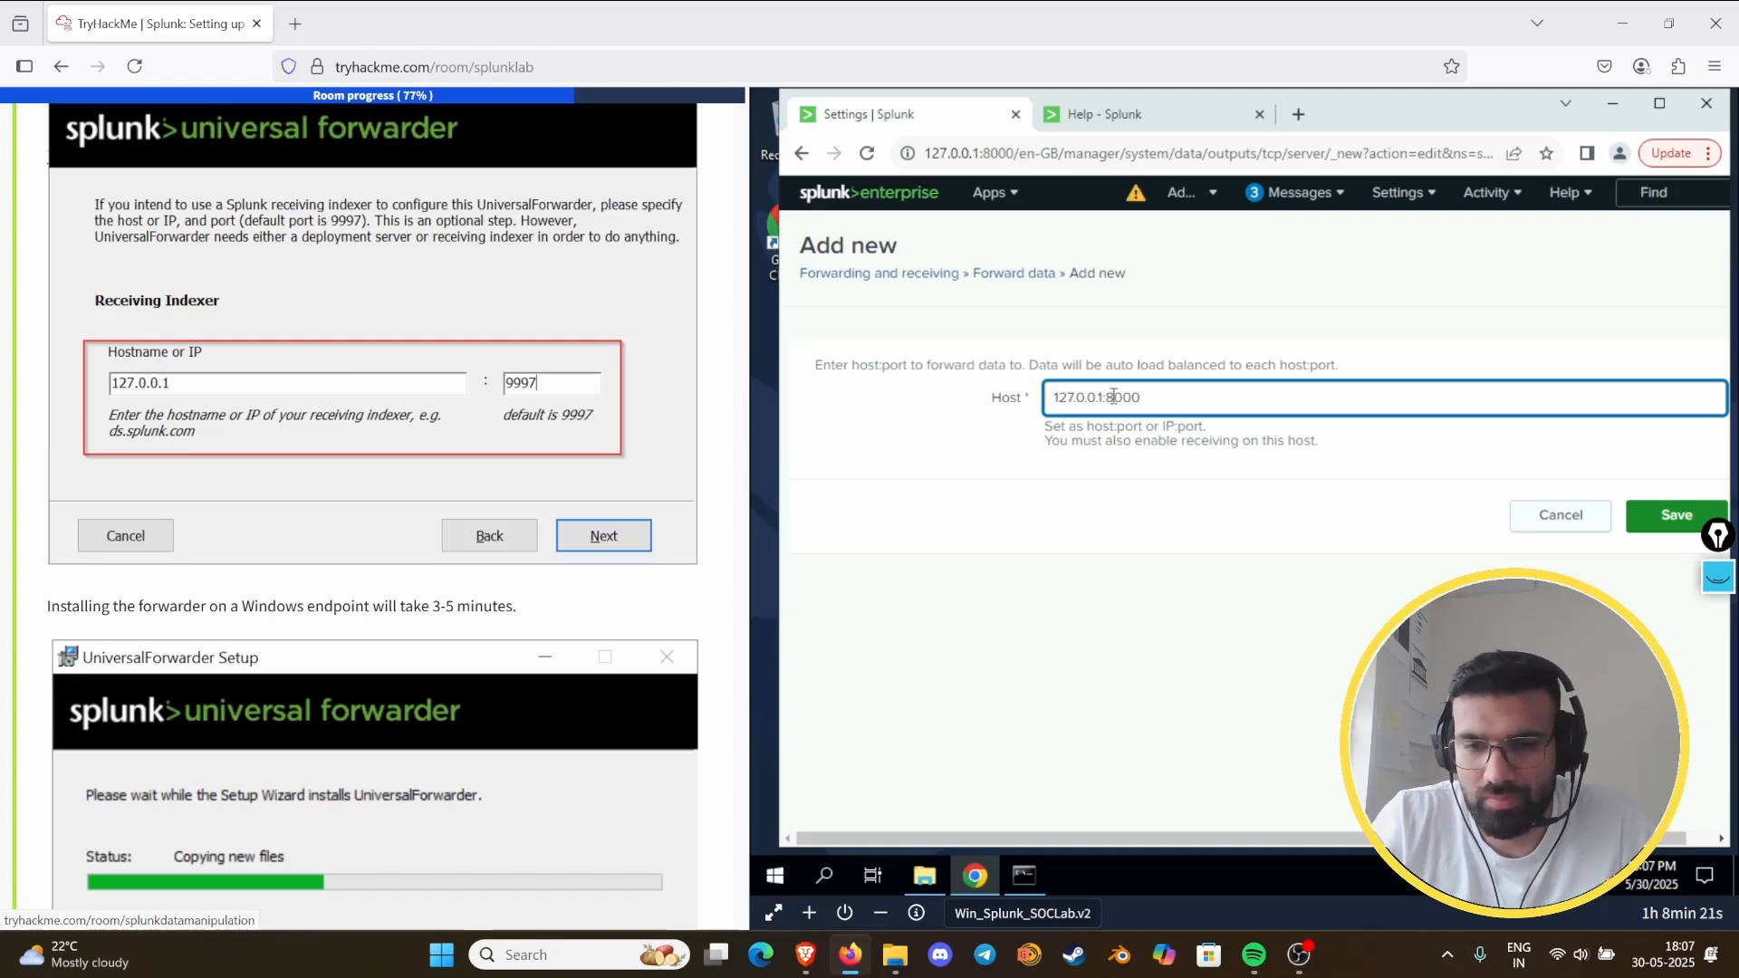
key("Return")
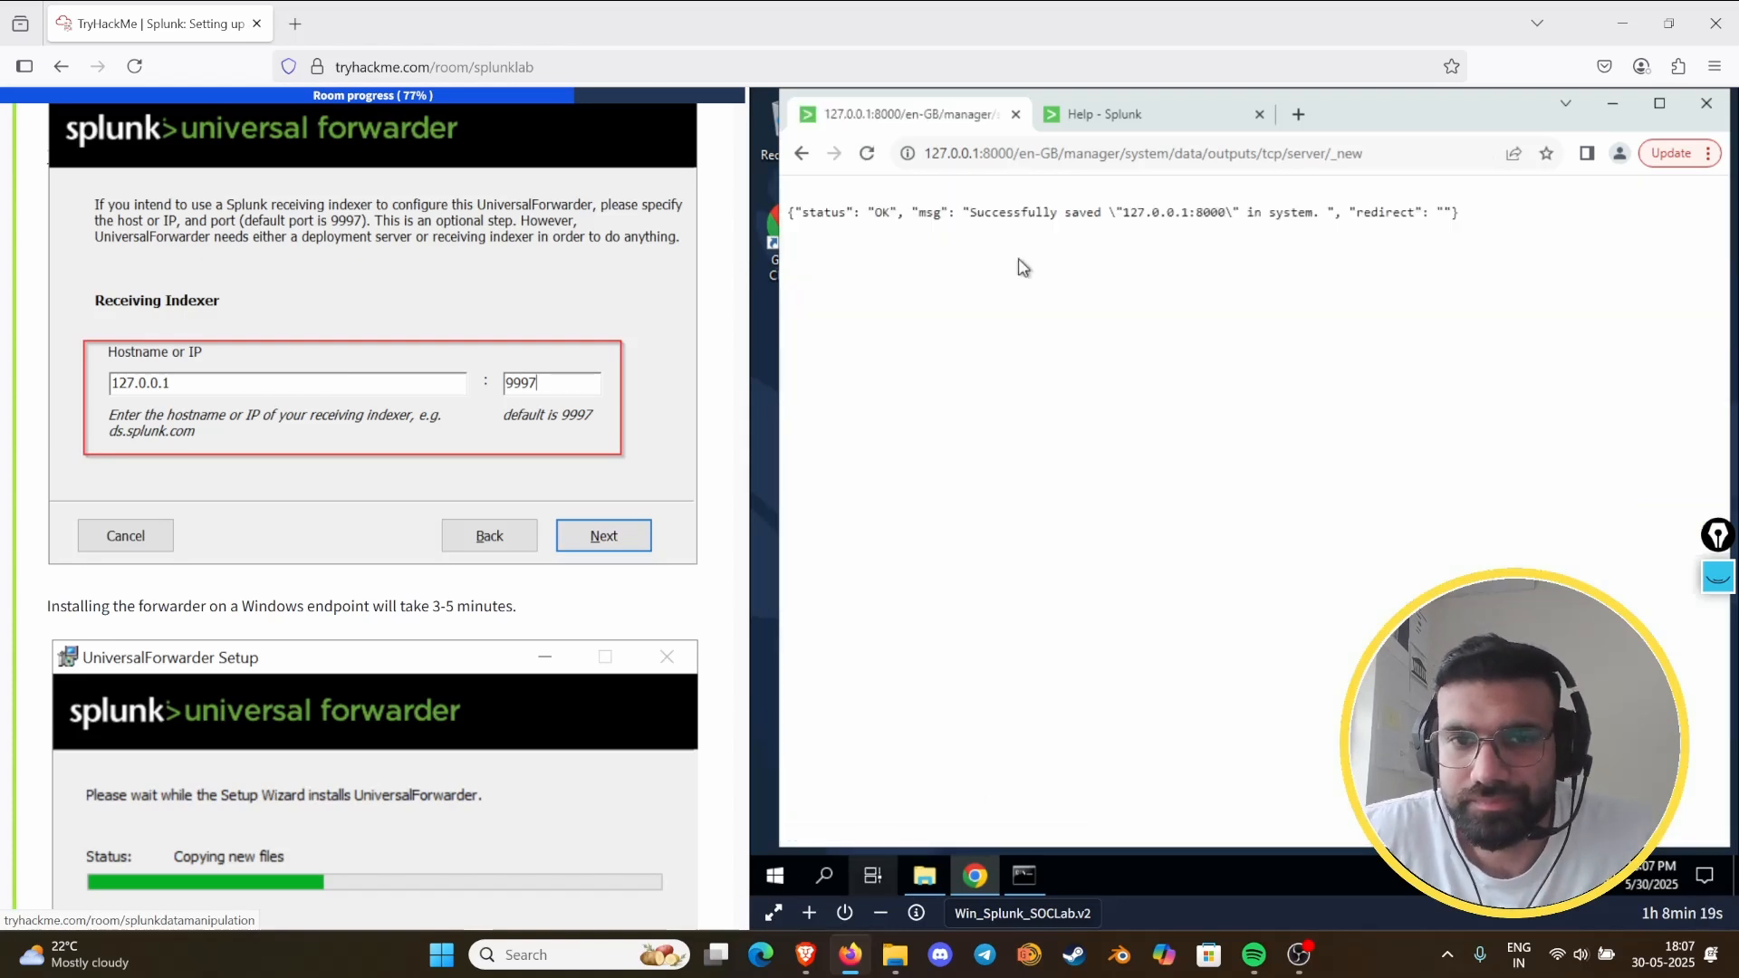
left_click(865, 156)
left_click(1339, 314)
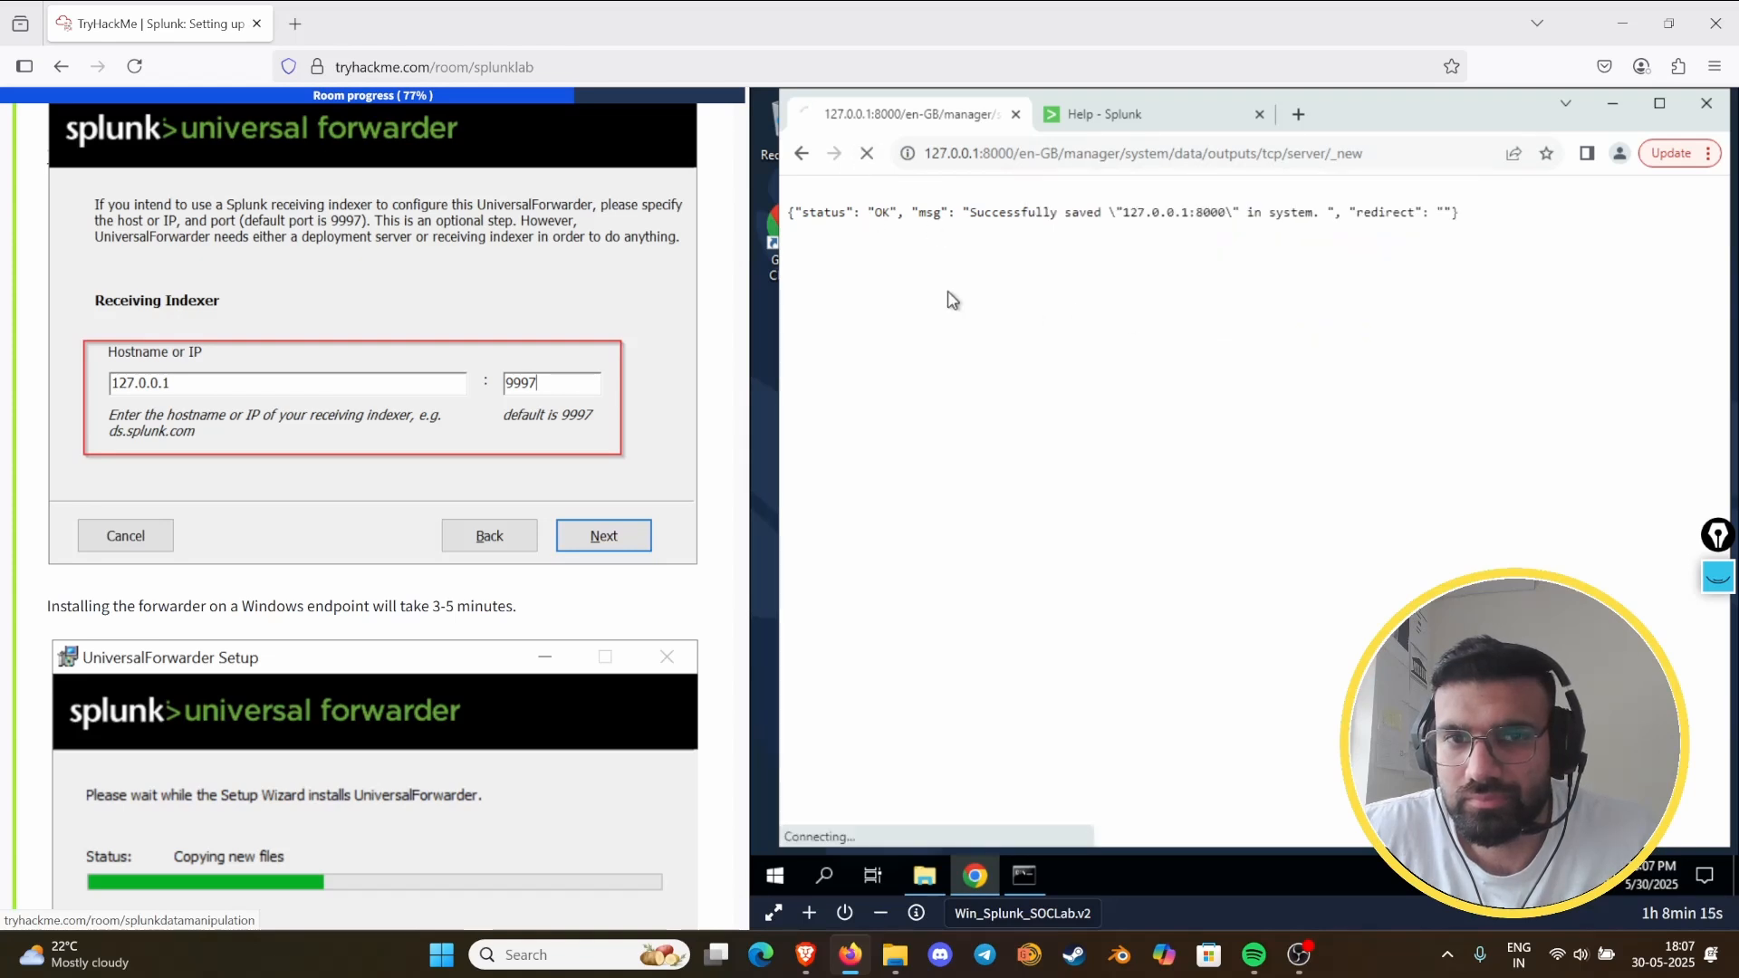
left_click(801, 166)
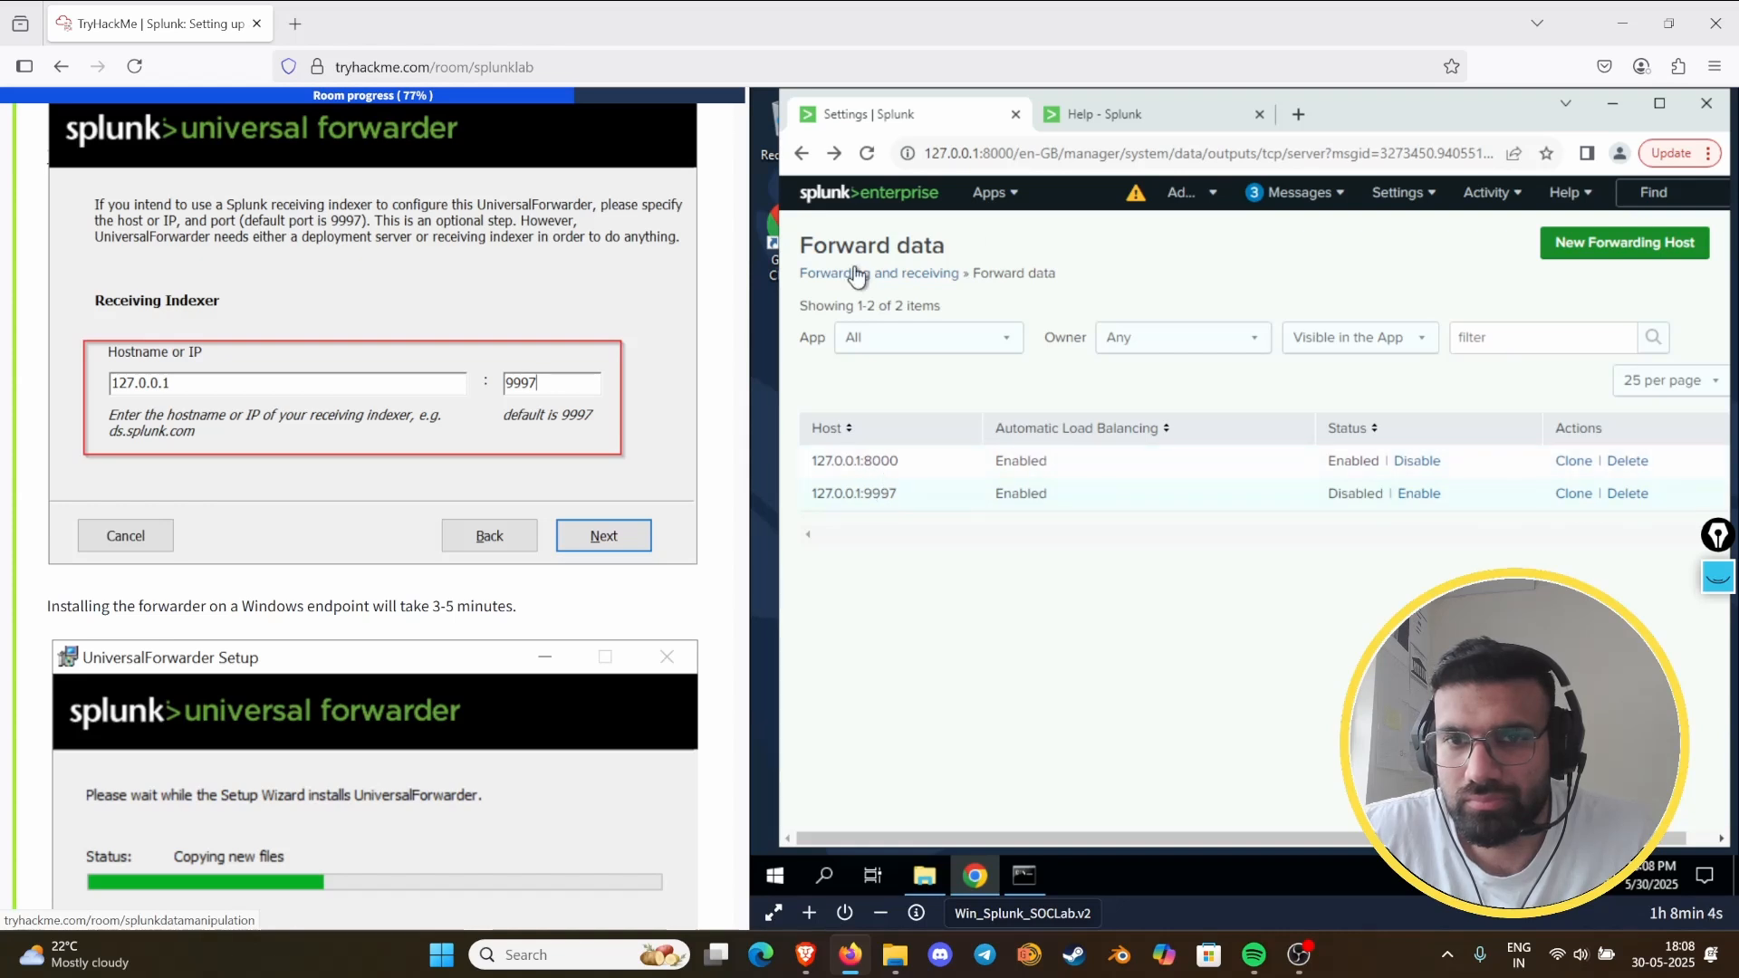
- Recheck Forwarder Management, and examine the Ingestion Latency root cause and related messages in the splunkd health report
left_click(1401, 192)
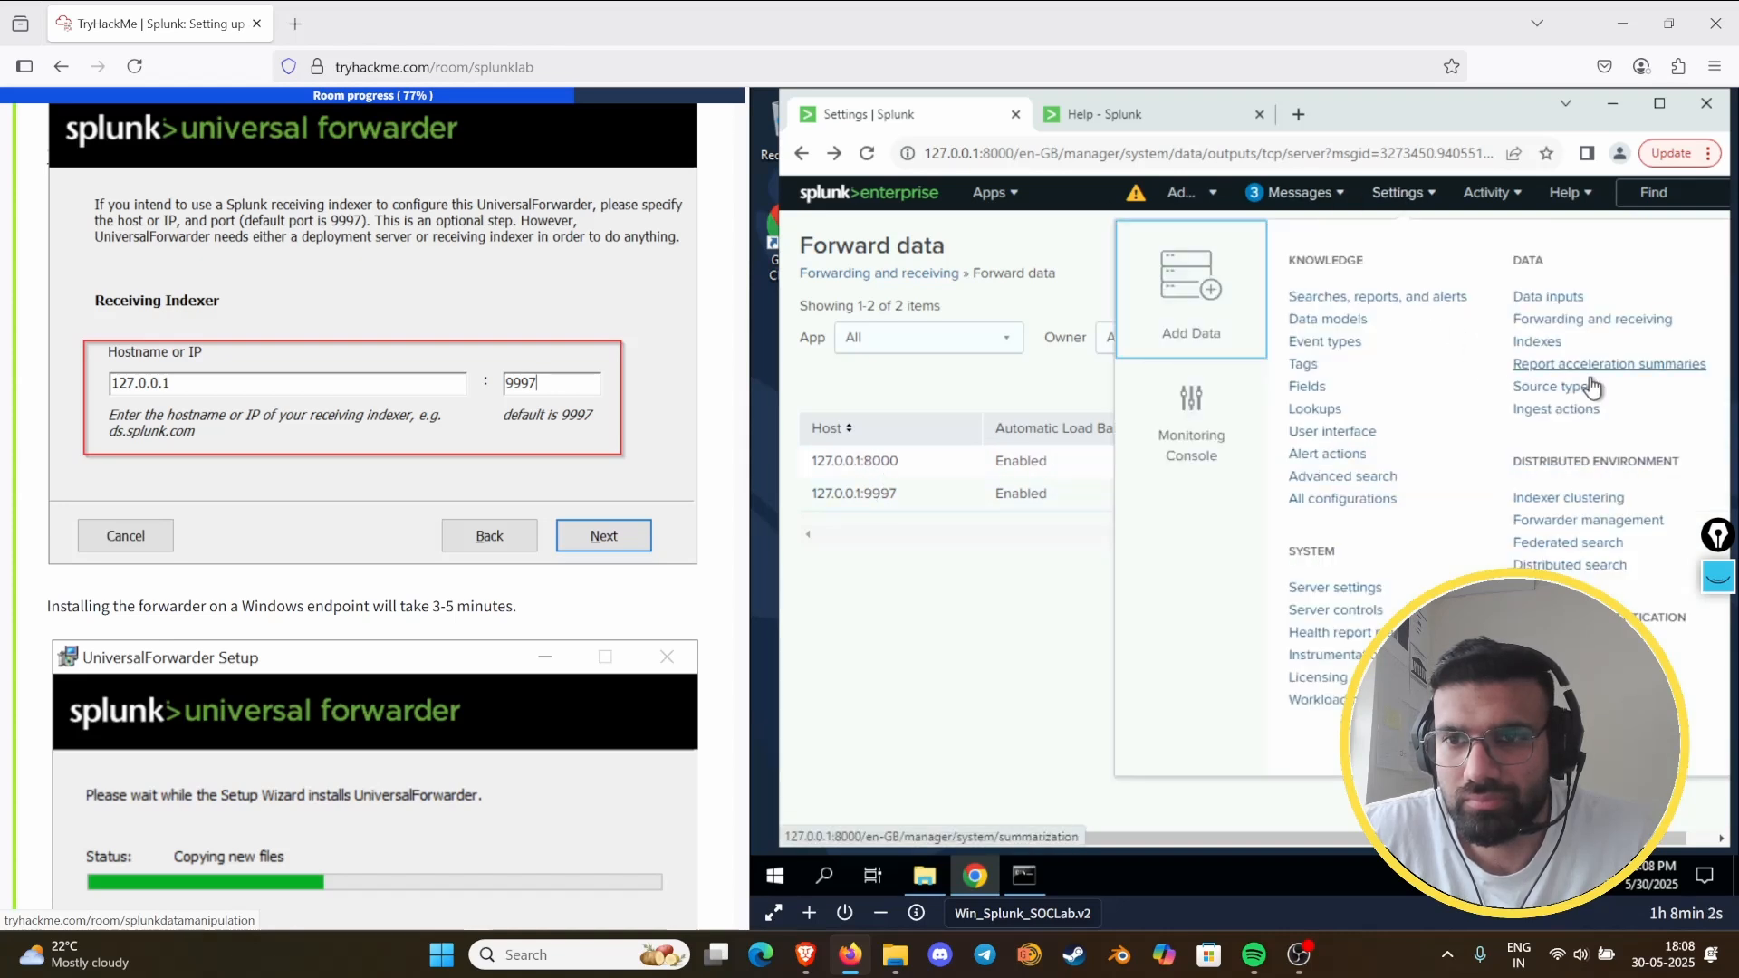
left_click(1586, 520)
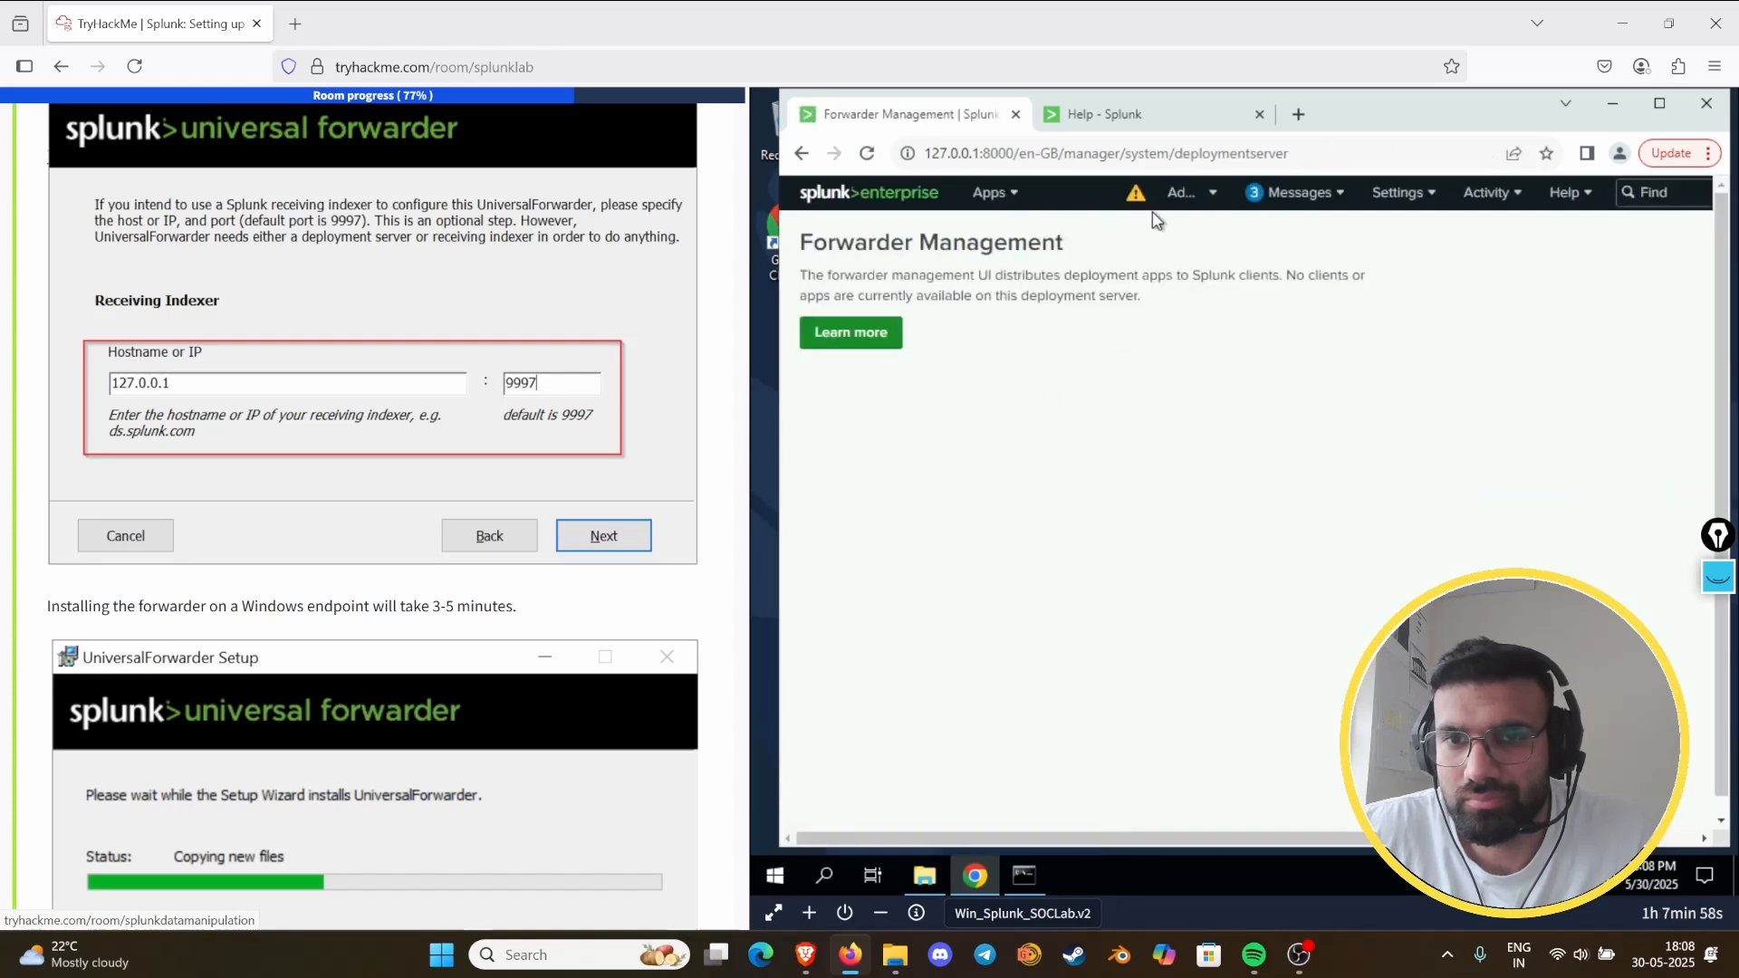
left_click(1136, 197)
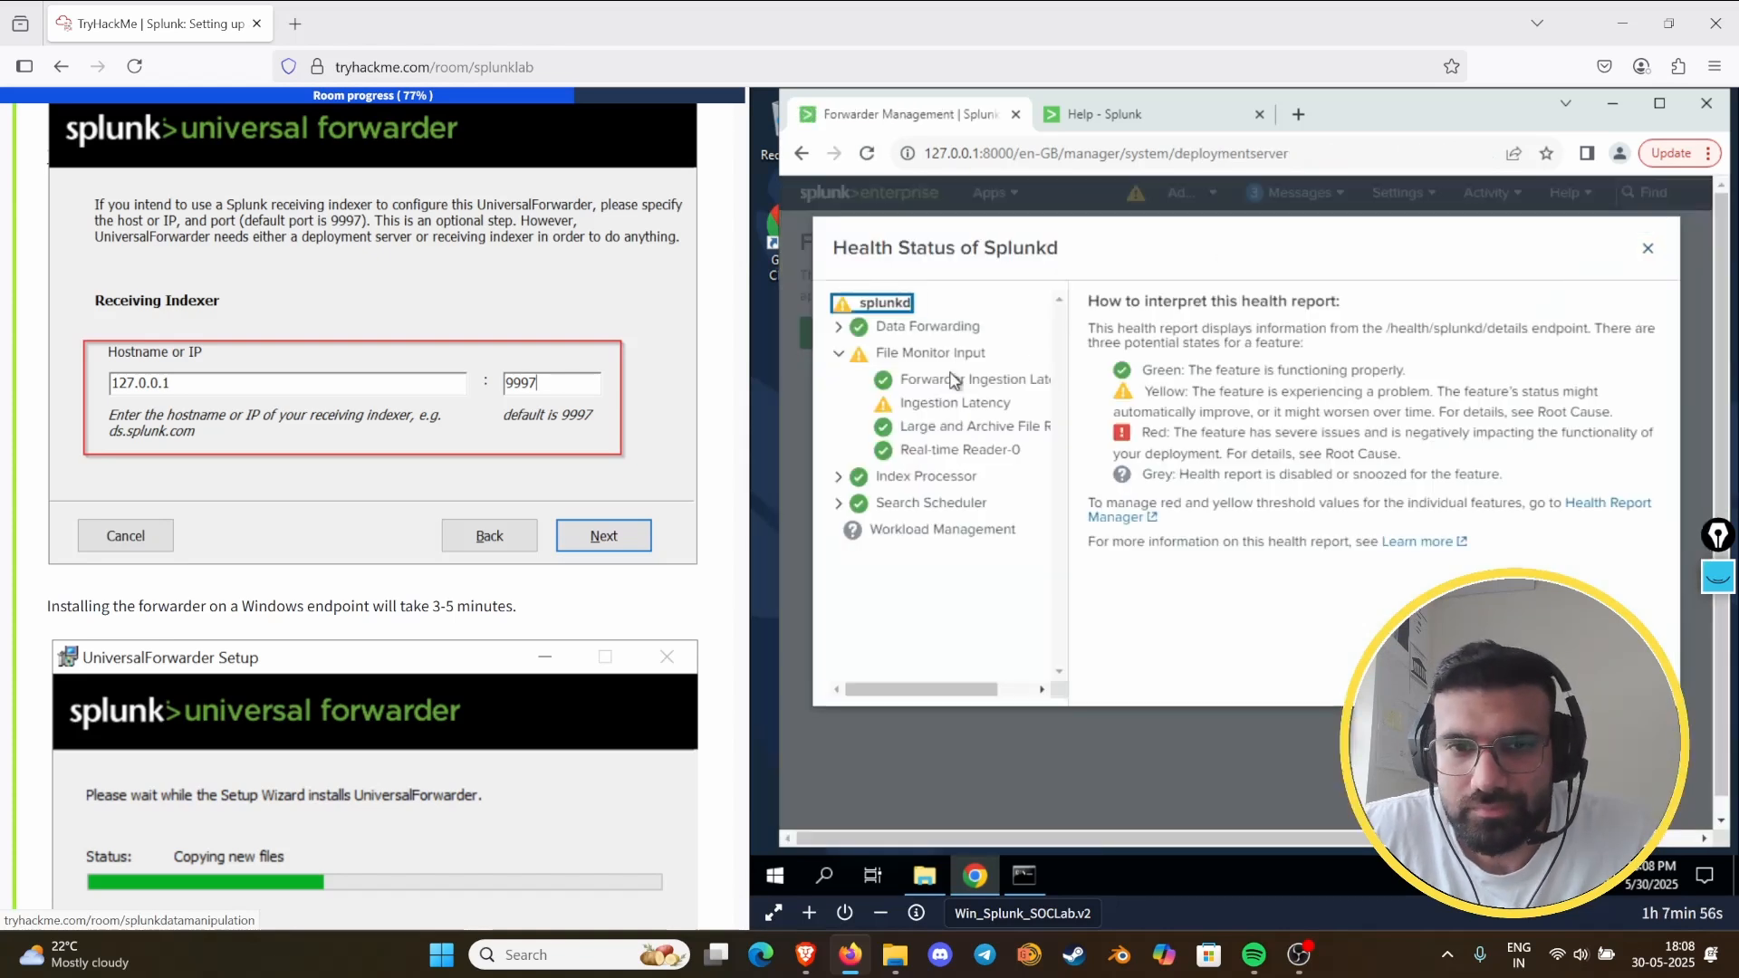
left_click(910, 402)
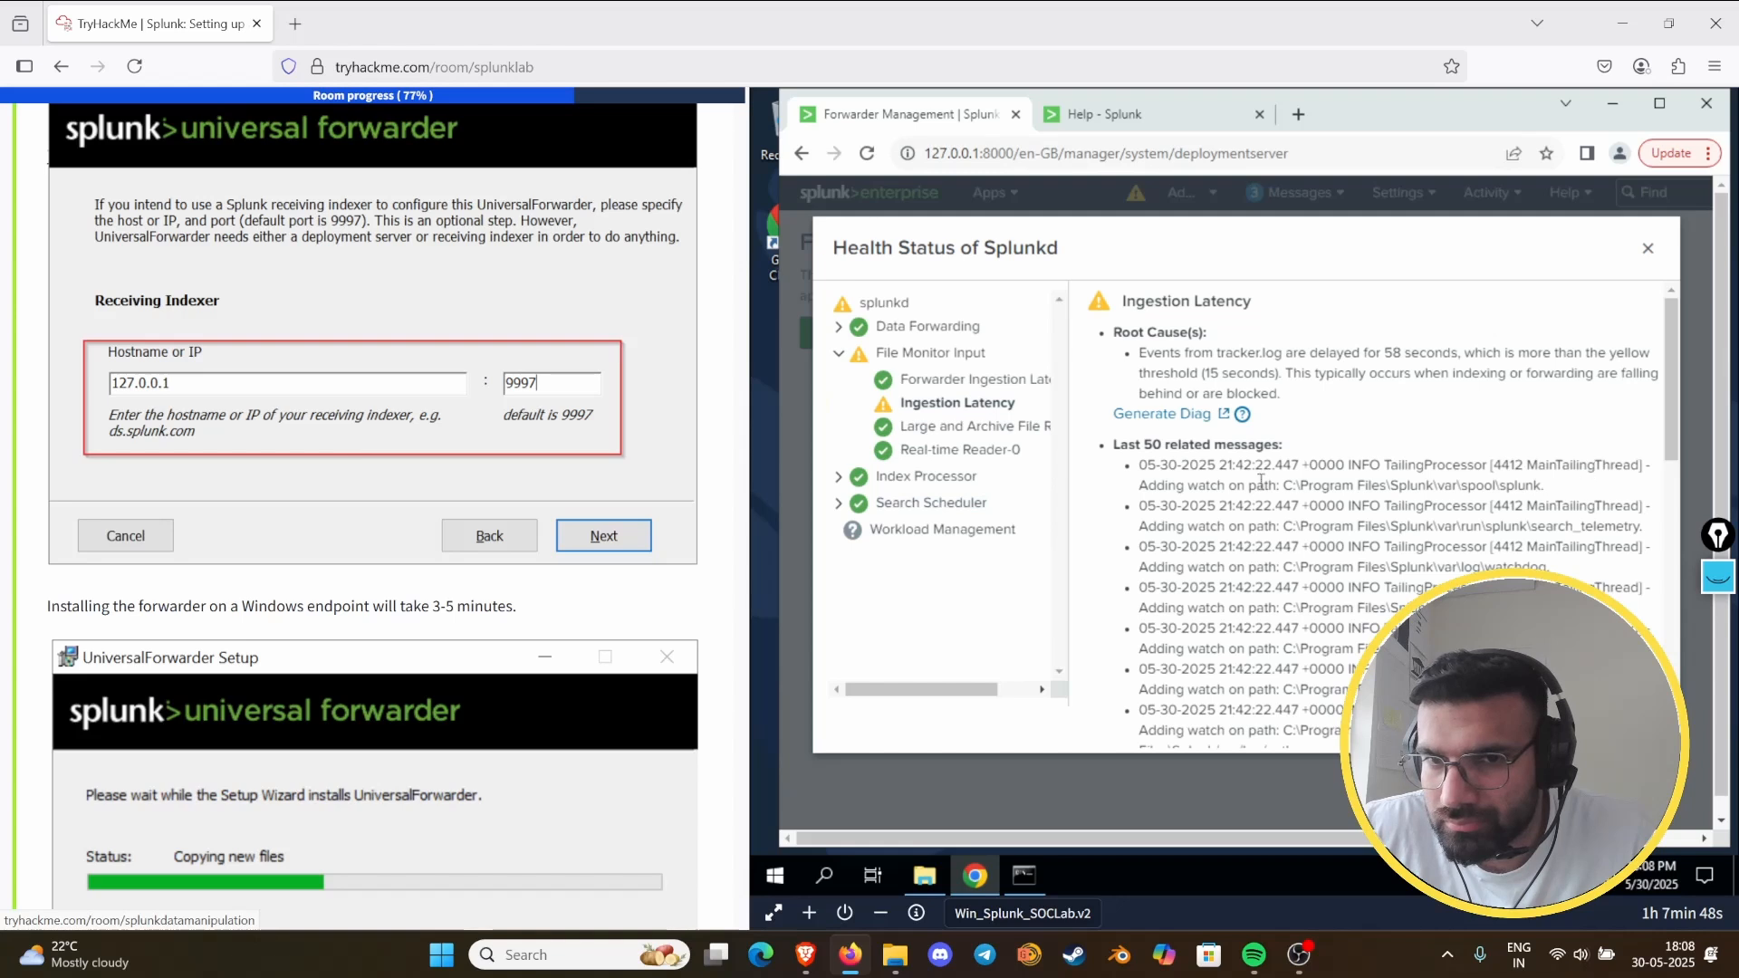
left_click_drag(1211, 487, 1537, 484)
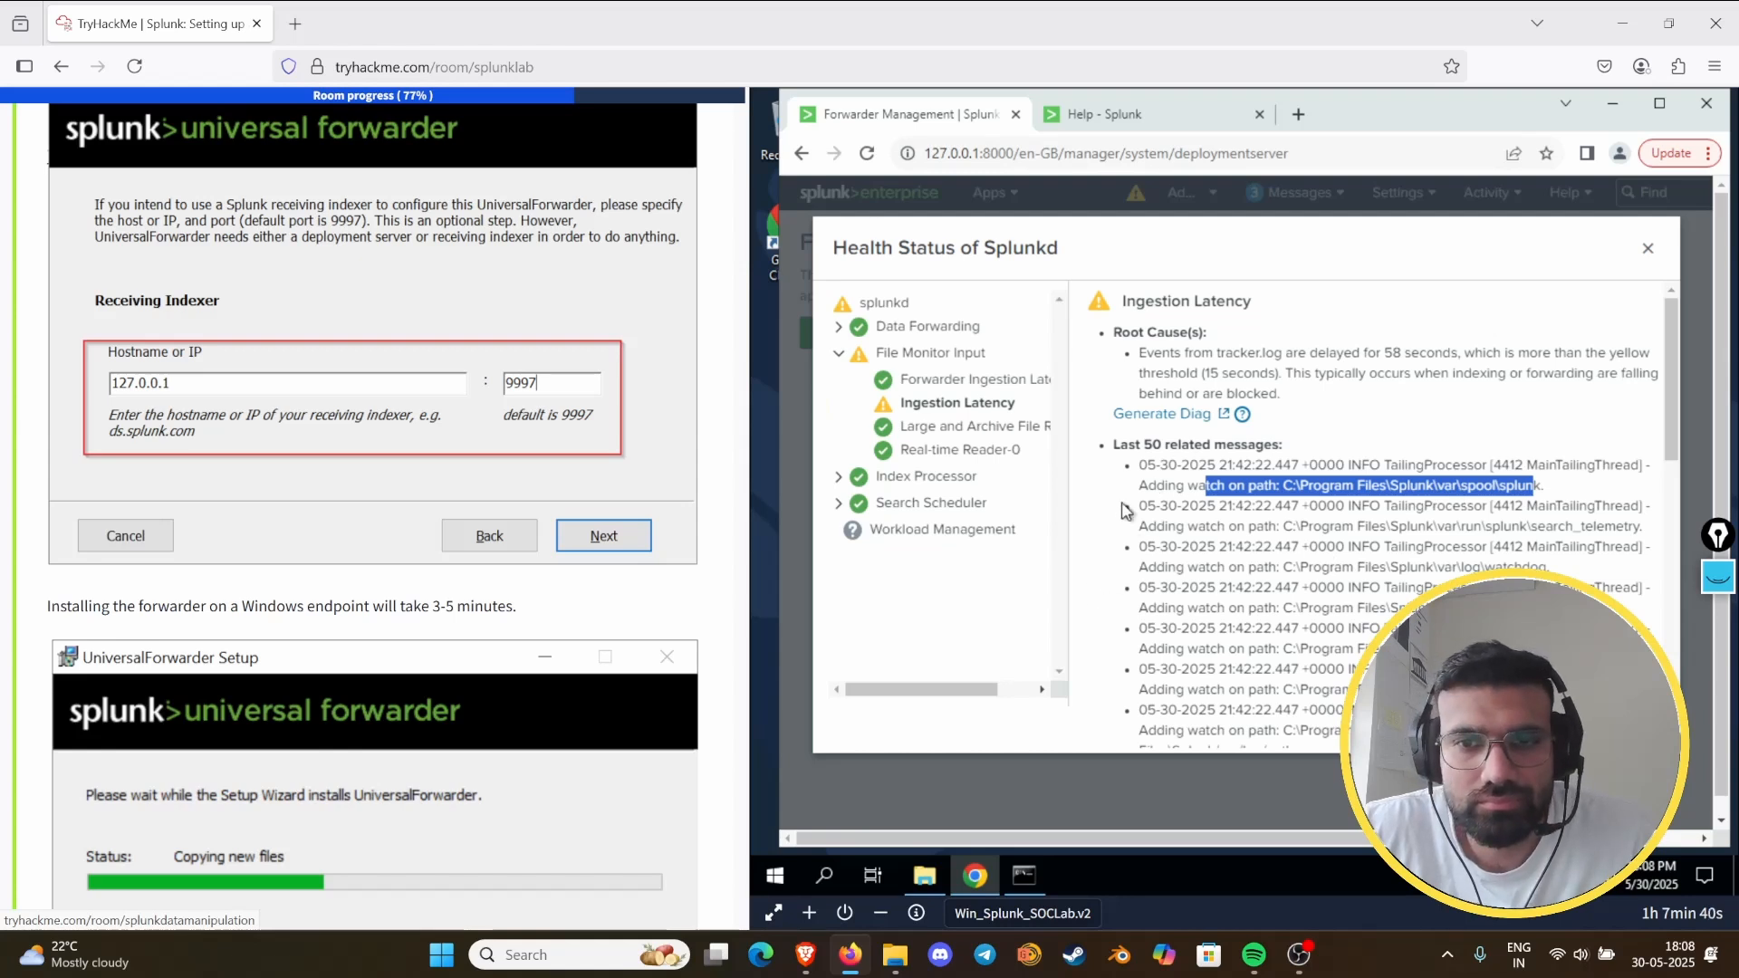
- Close the Splunkd health report and read the Task 9 instructions on checking Forwarder Management and selecting the forwarder and log source
left_click(1644, 242)
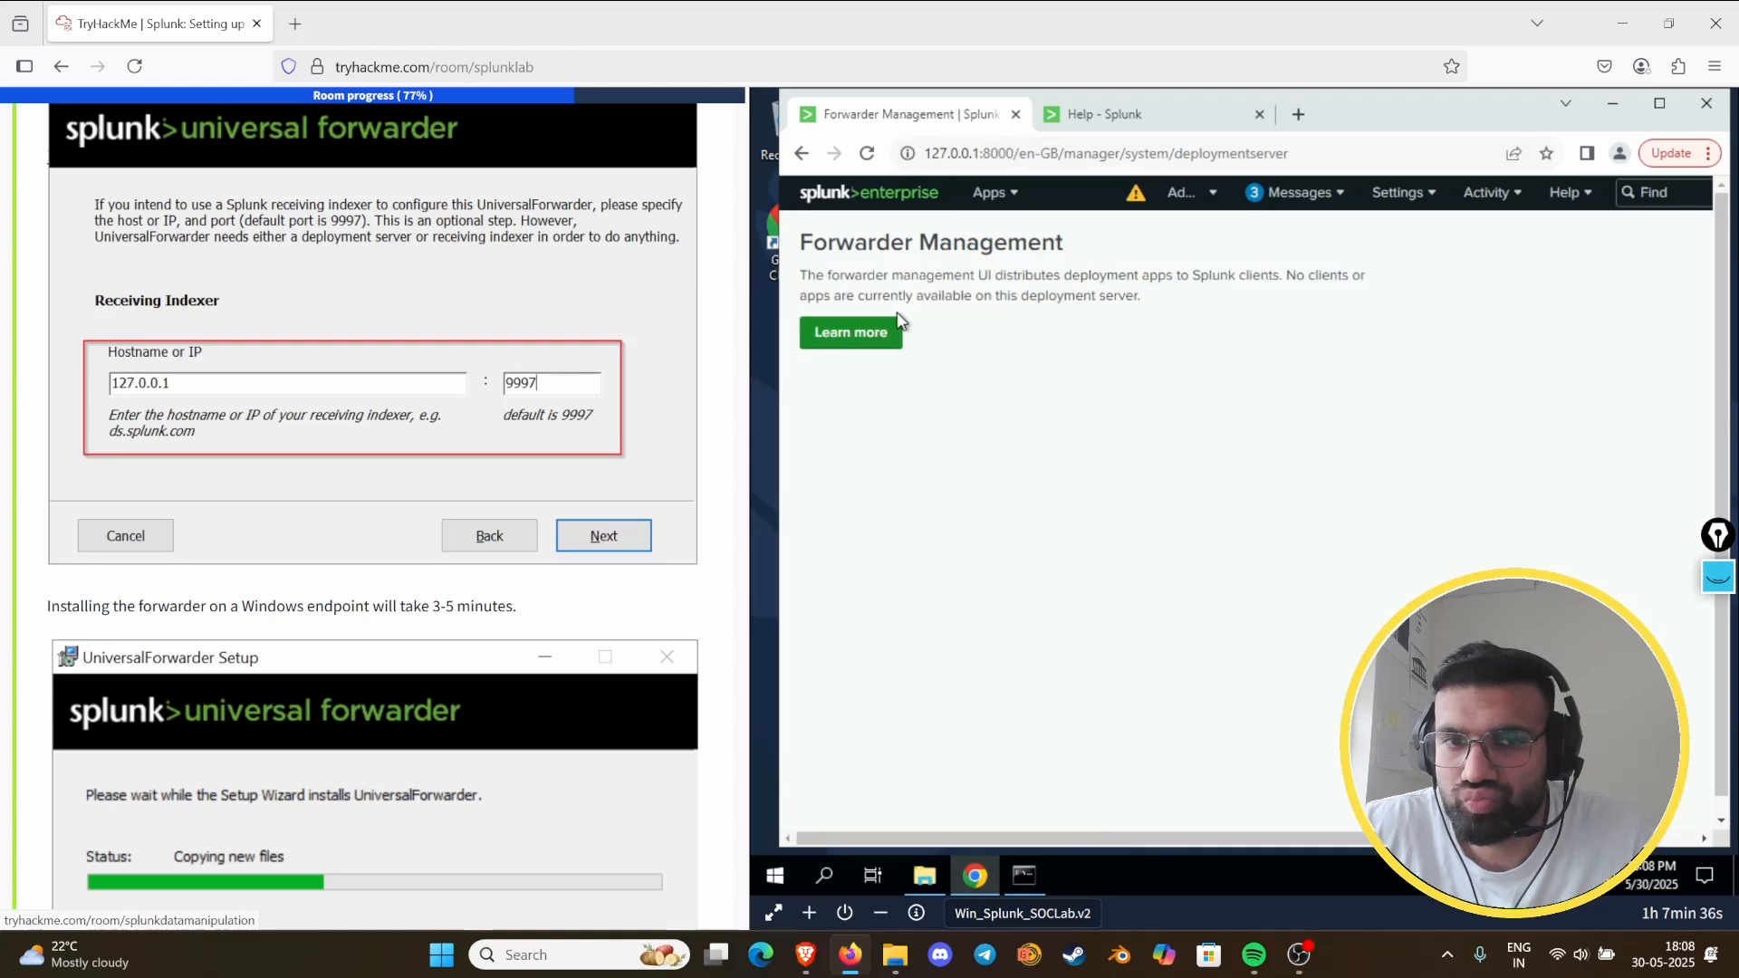
scroll(387, 512, "down", 10)
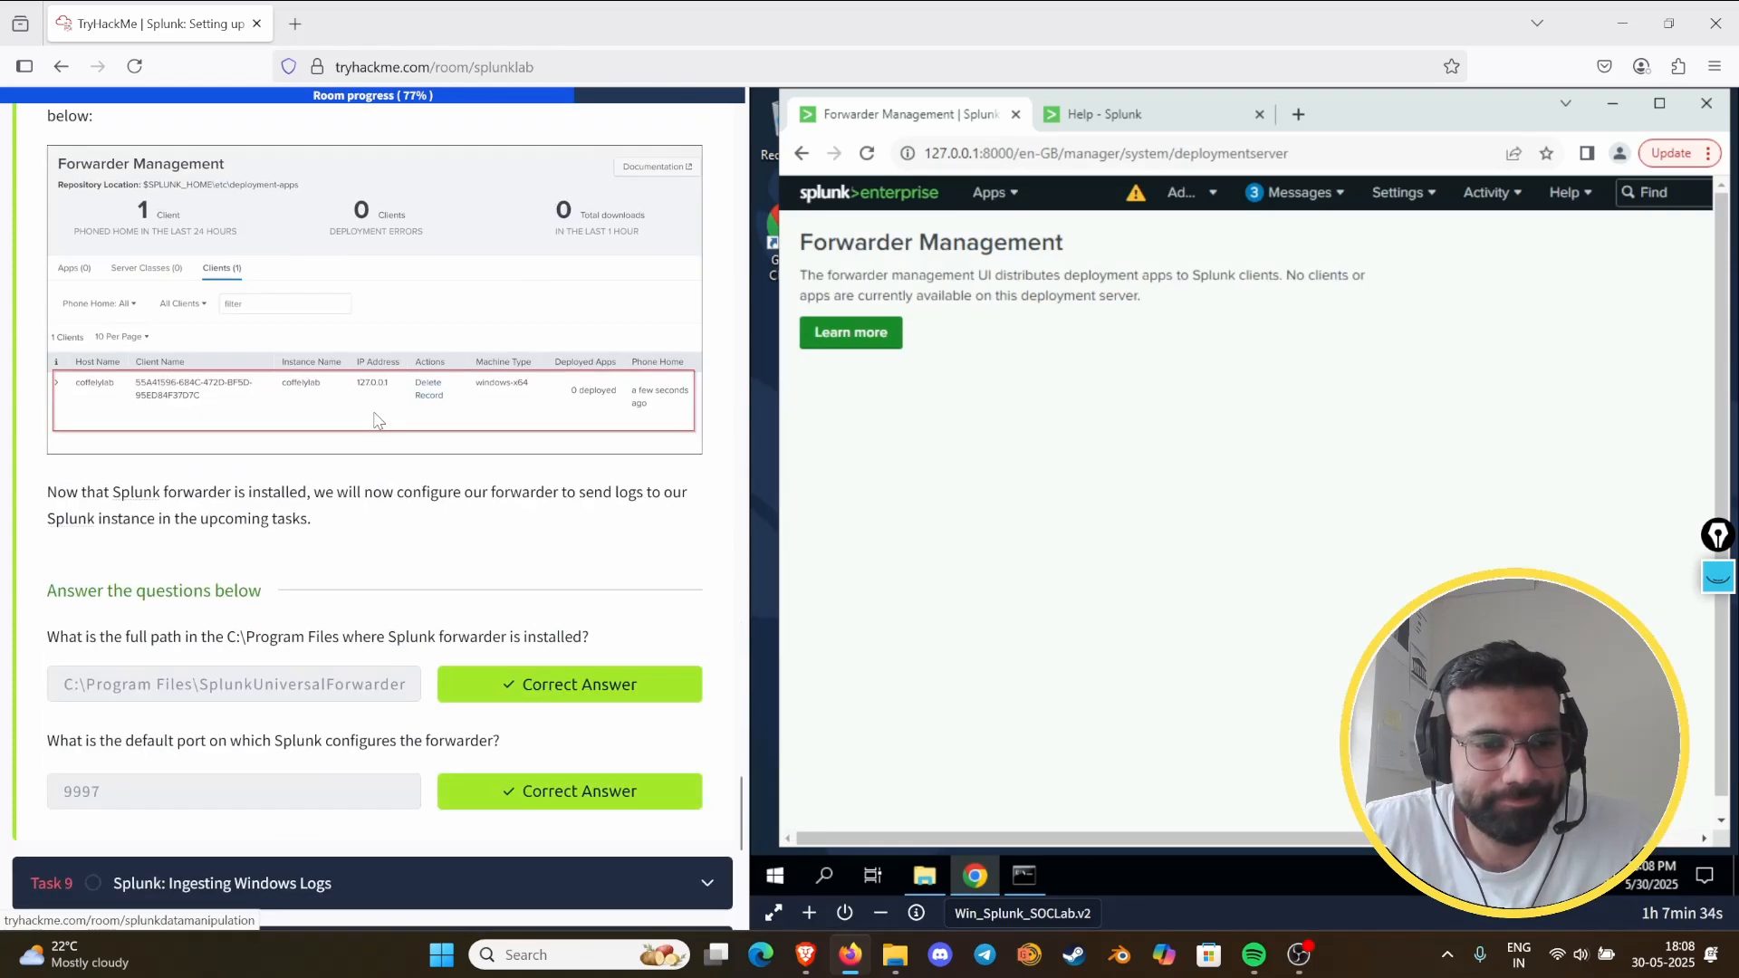
scroll(377, 419, "down", 8)
left_click(485, 199)
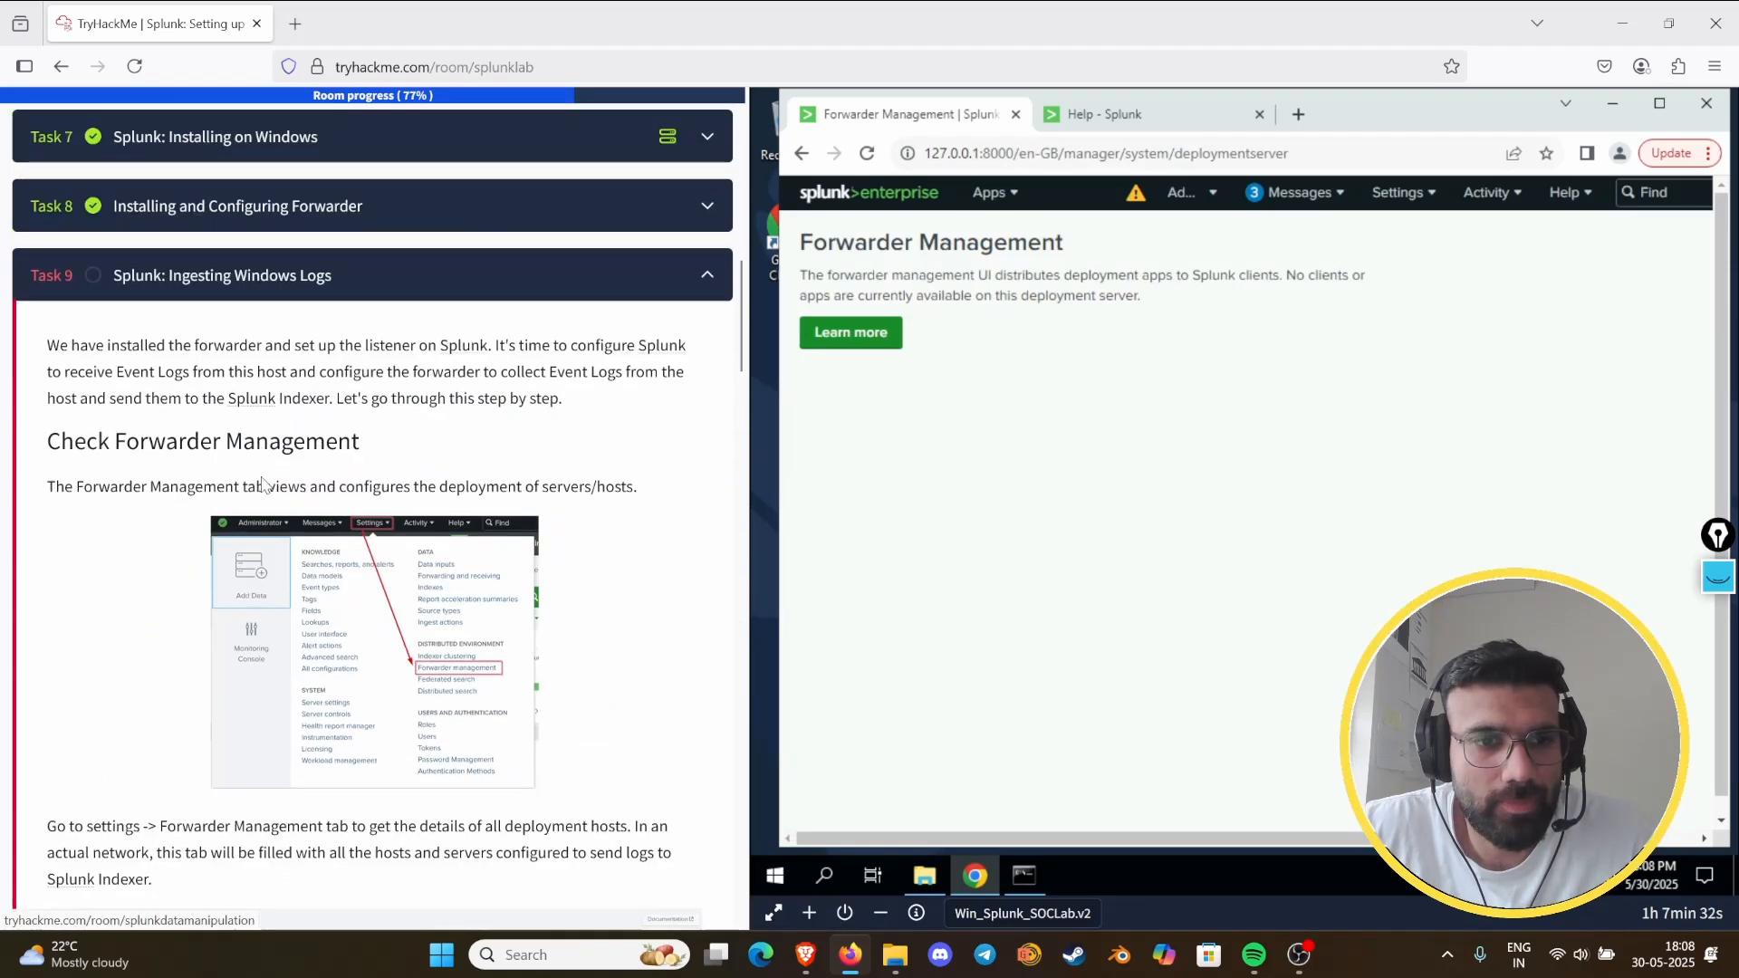
scroll(271, 471, "down", 20)
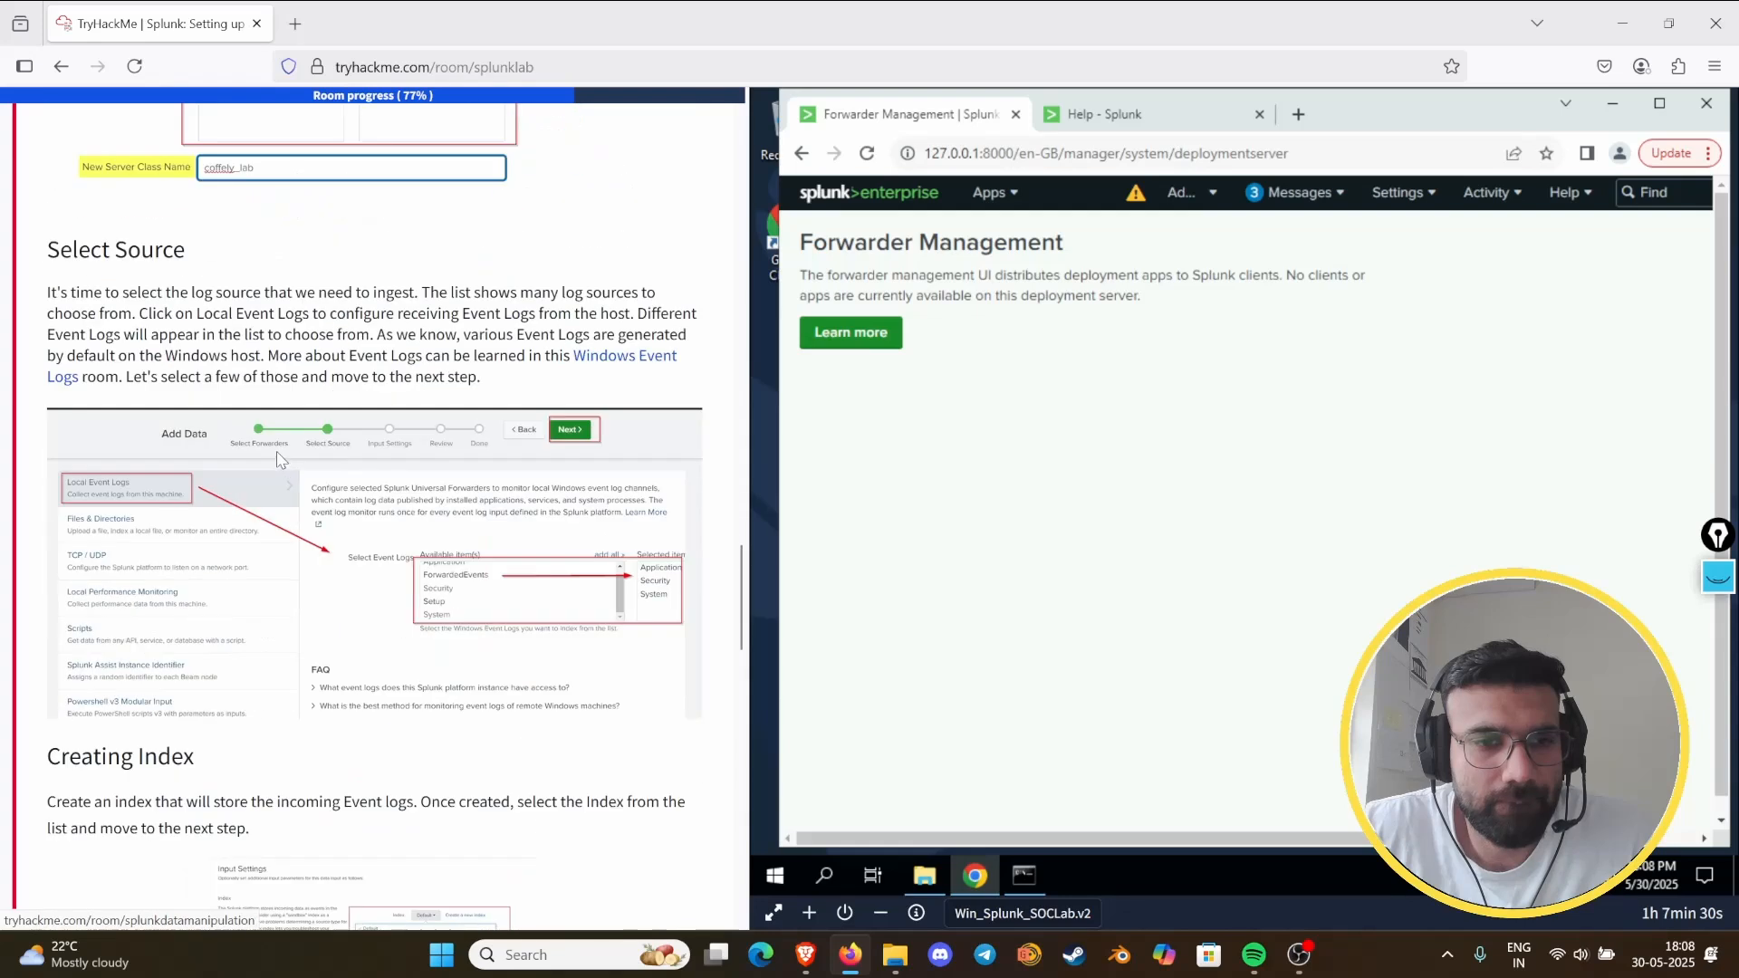
scroll(280, 457, "up", 10)
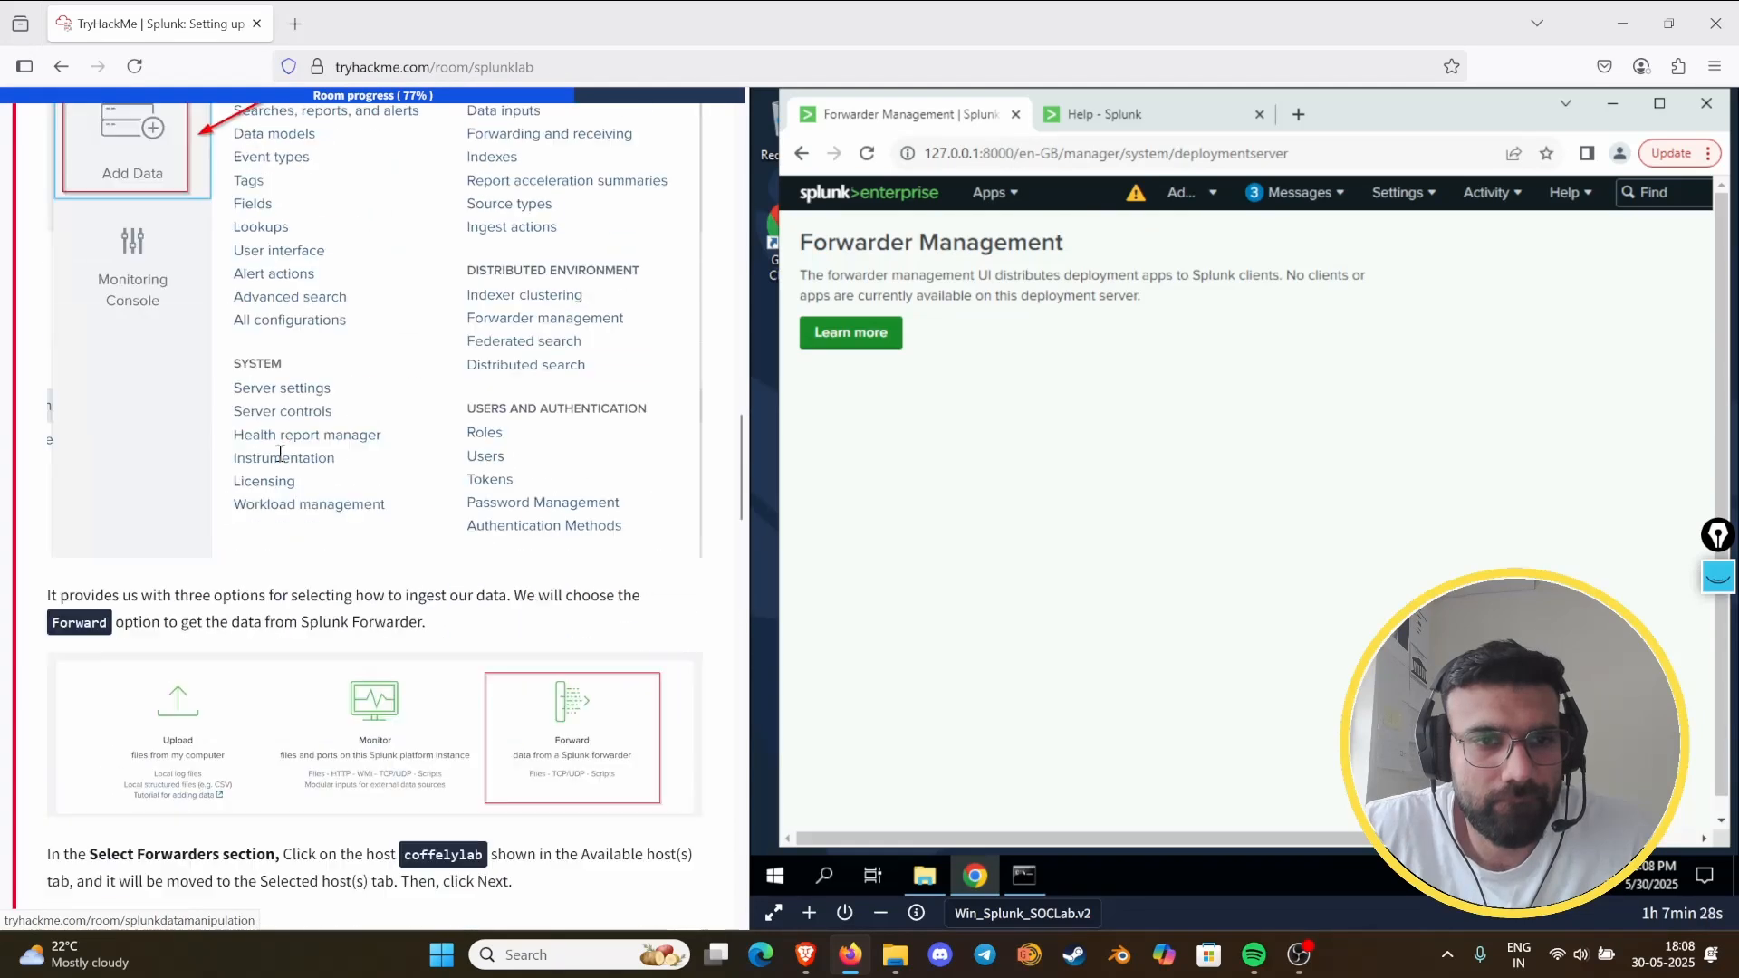
scroll(282, 462, "up", 4)
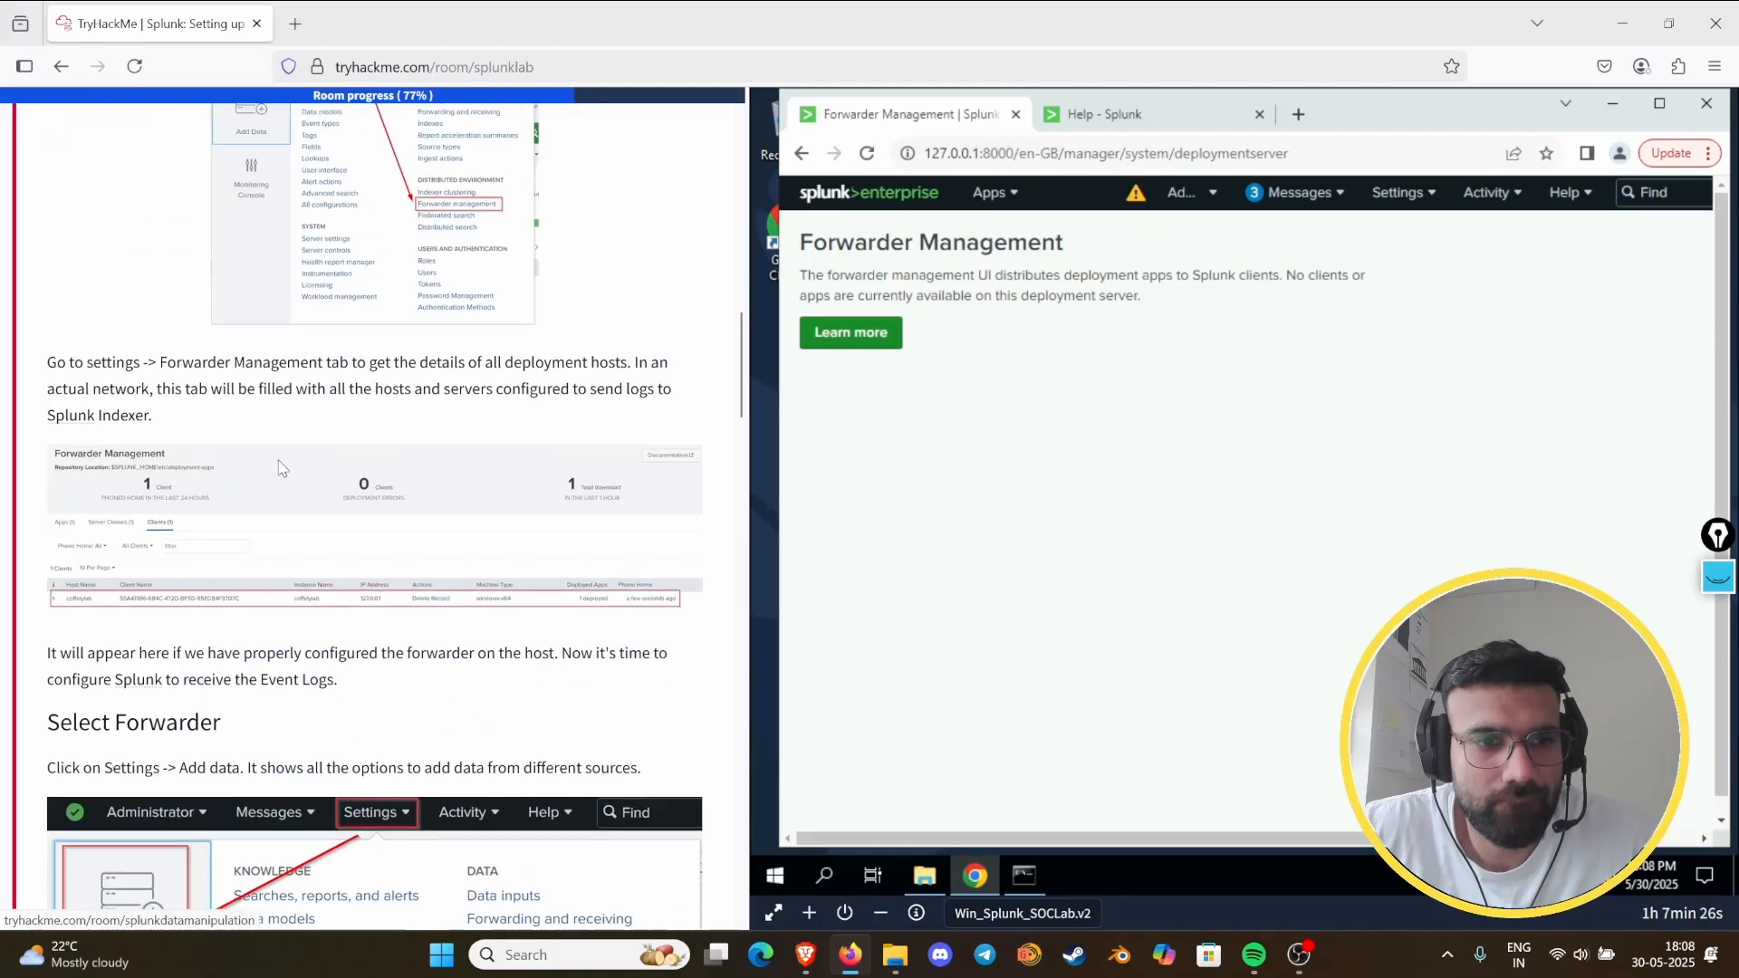
scroll(281, 467, "up", 4)
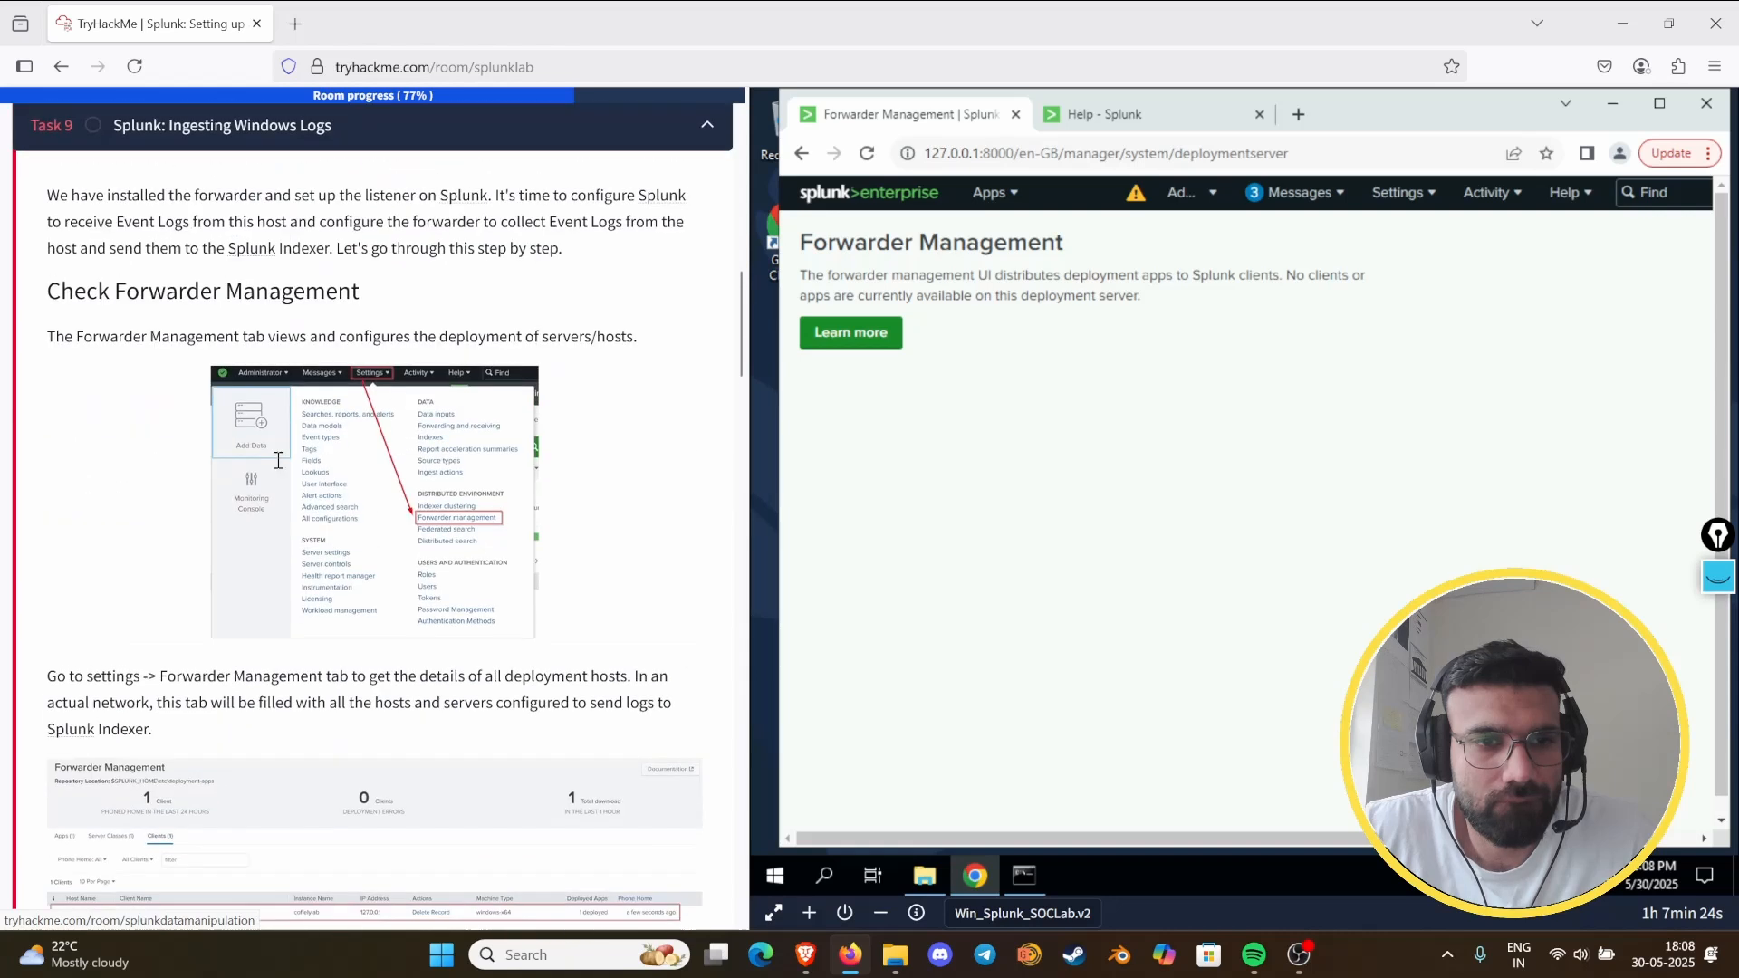
scroll(281, 464, "up", 7)
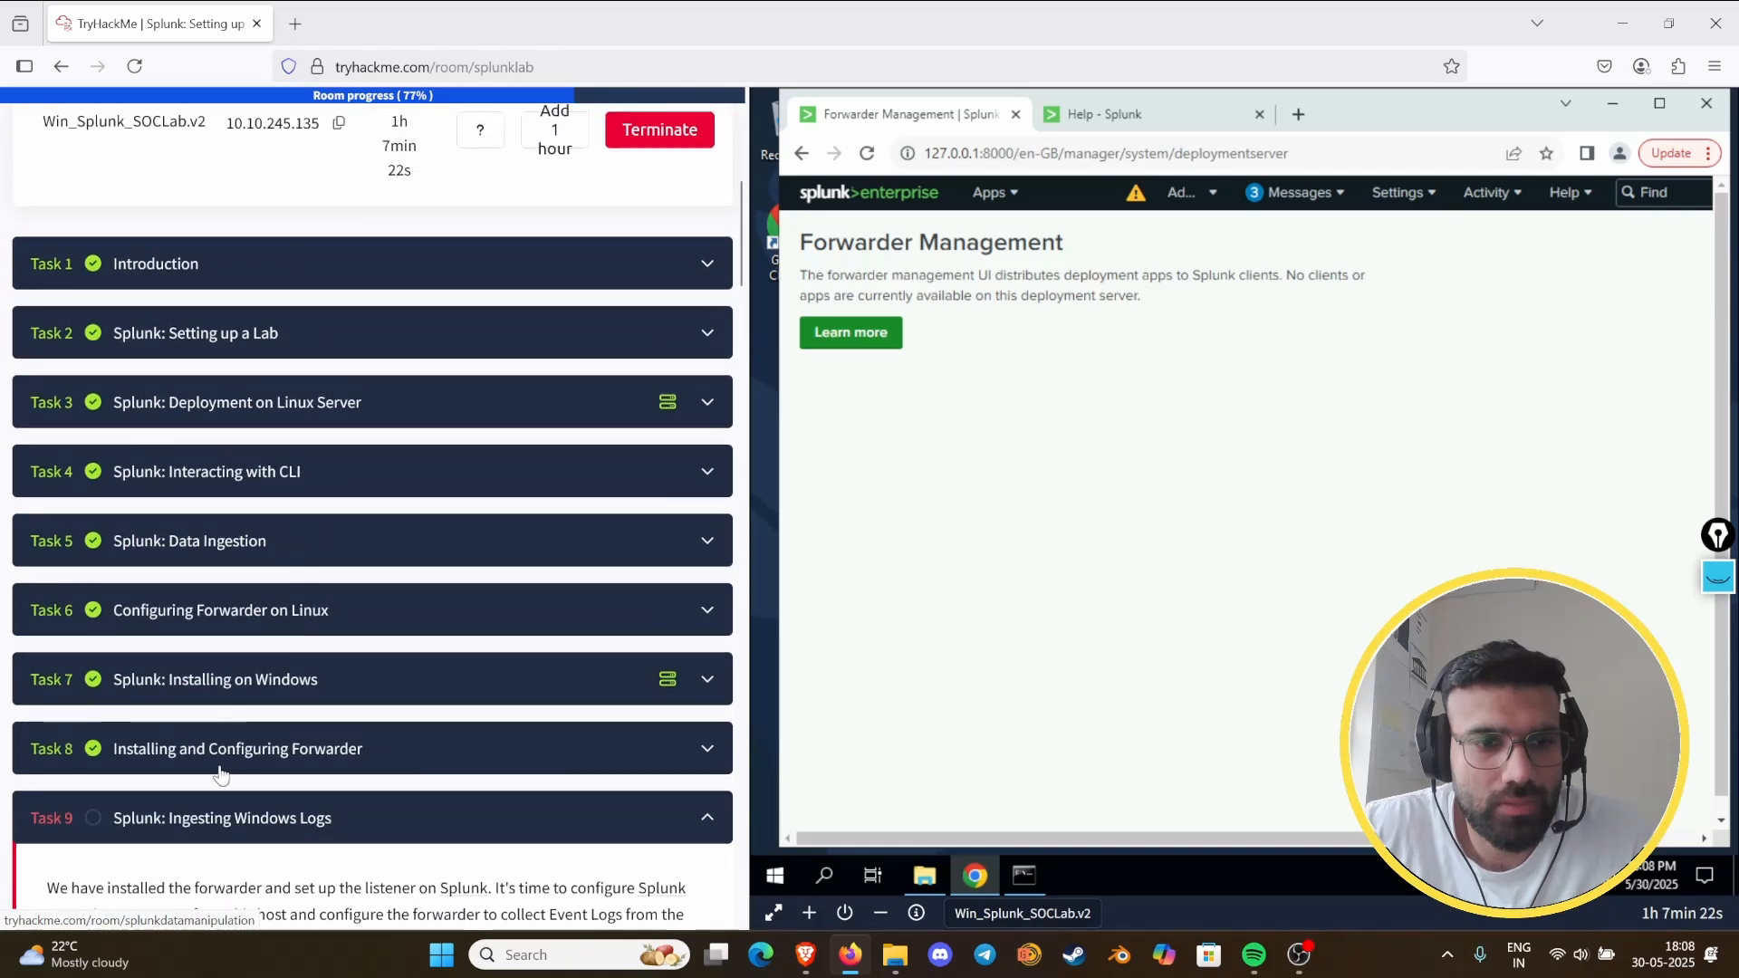
- Reopen Task 8 and review its instructions on configuring receiving, the forwarder installer options, account credentials and the deployment server
left_click(219, 767)
scroll(394, 433, "down", 5)
scroll(394, 434, "down", 9)
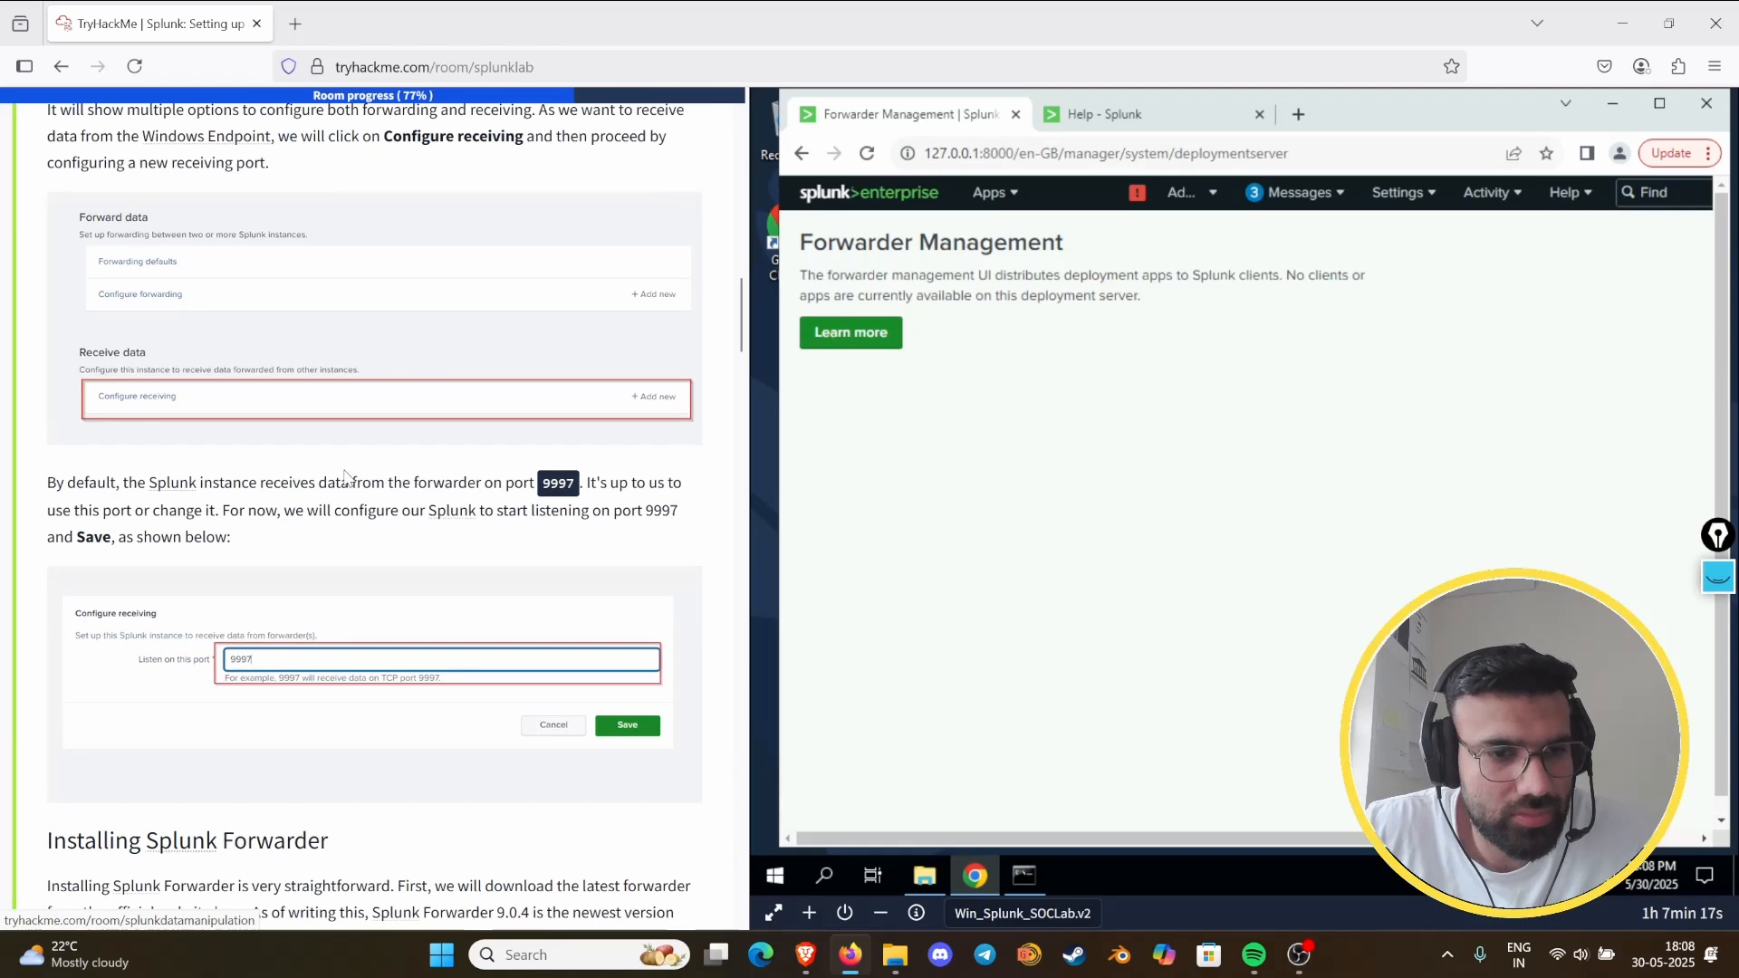
scroll(351, 459, "down", 3)
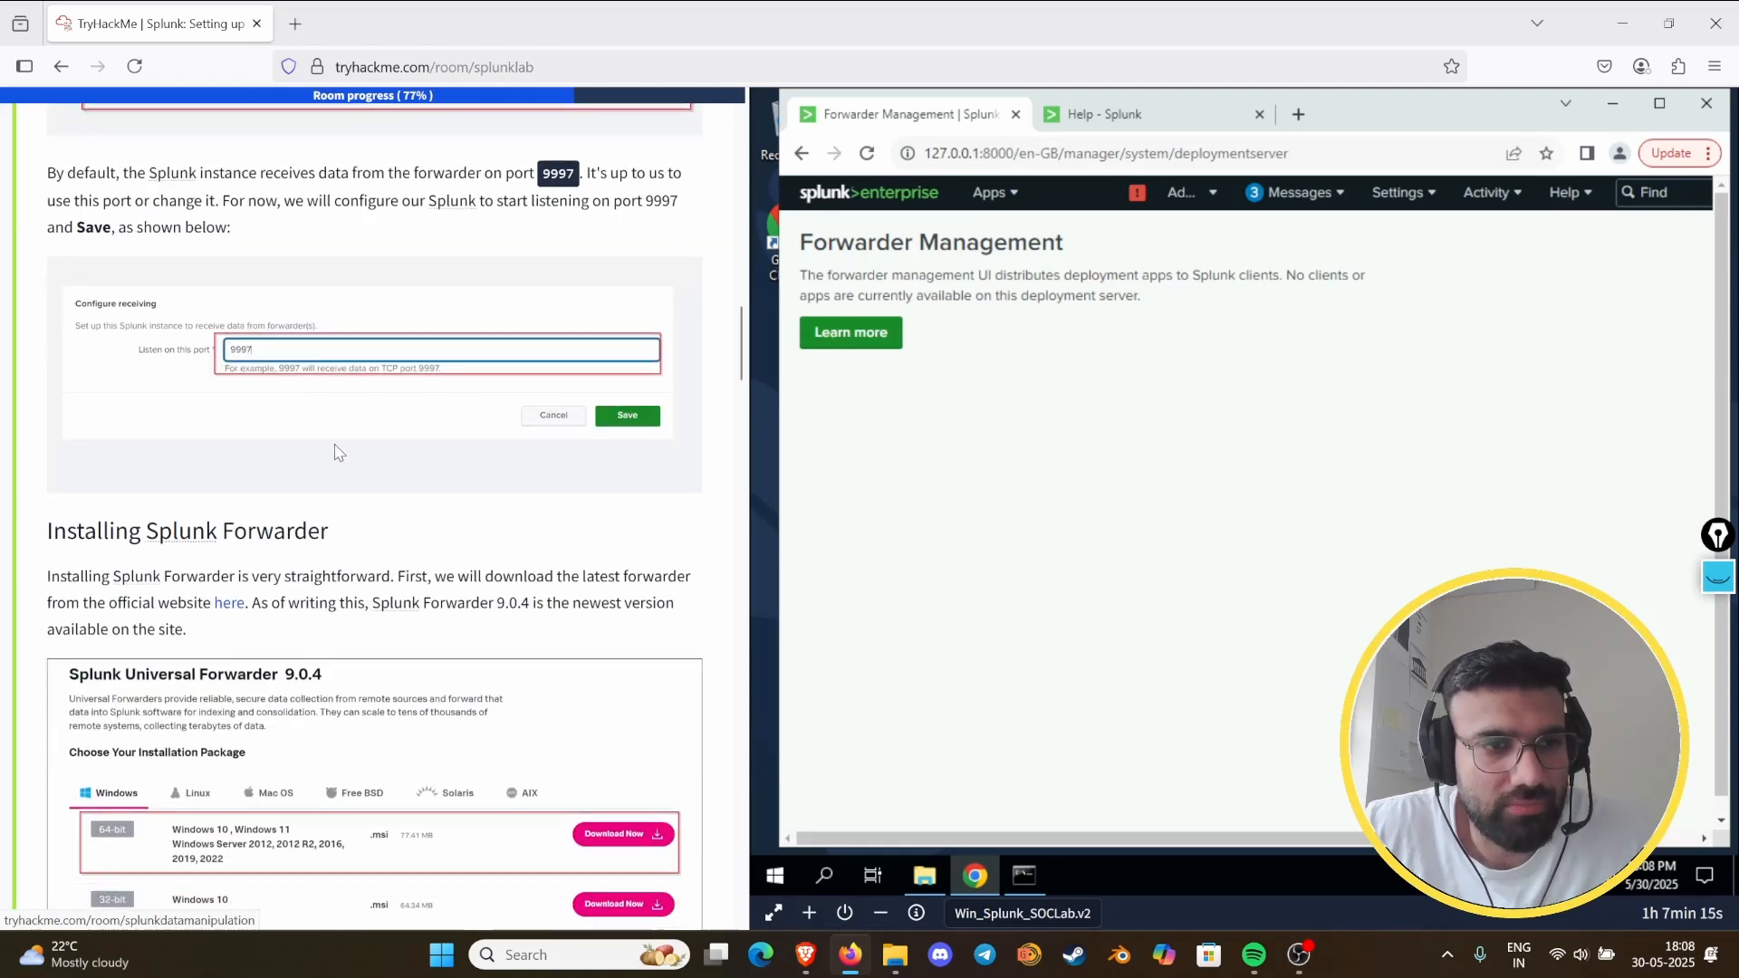
scroll(372, 392, "up", 4)
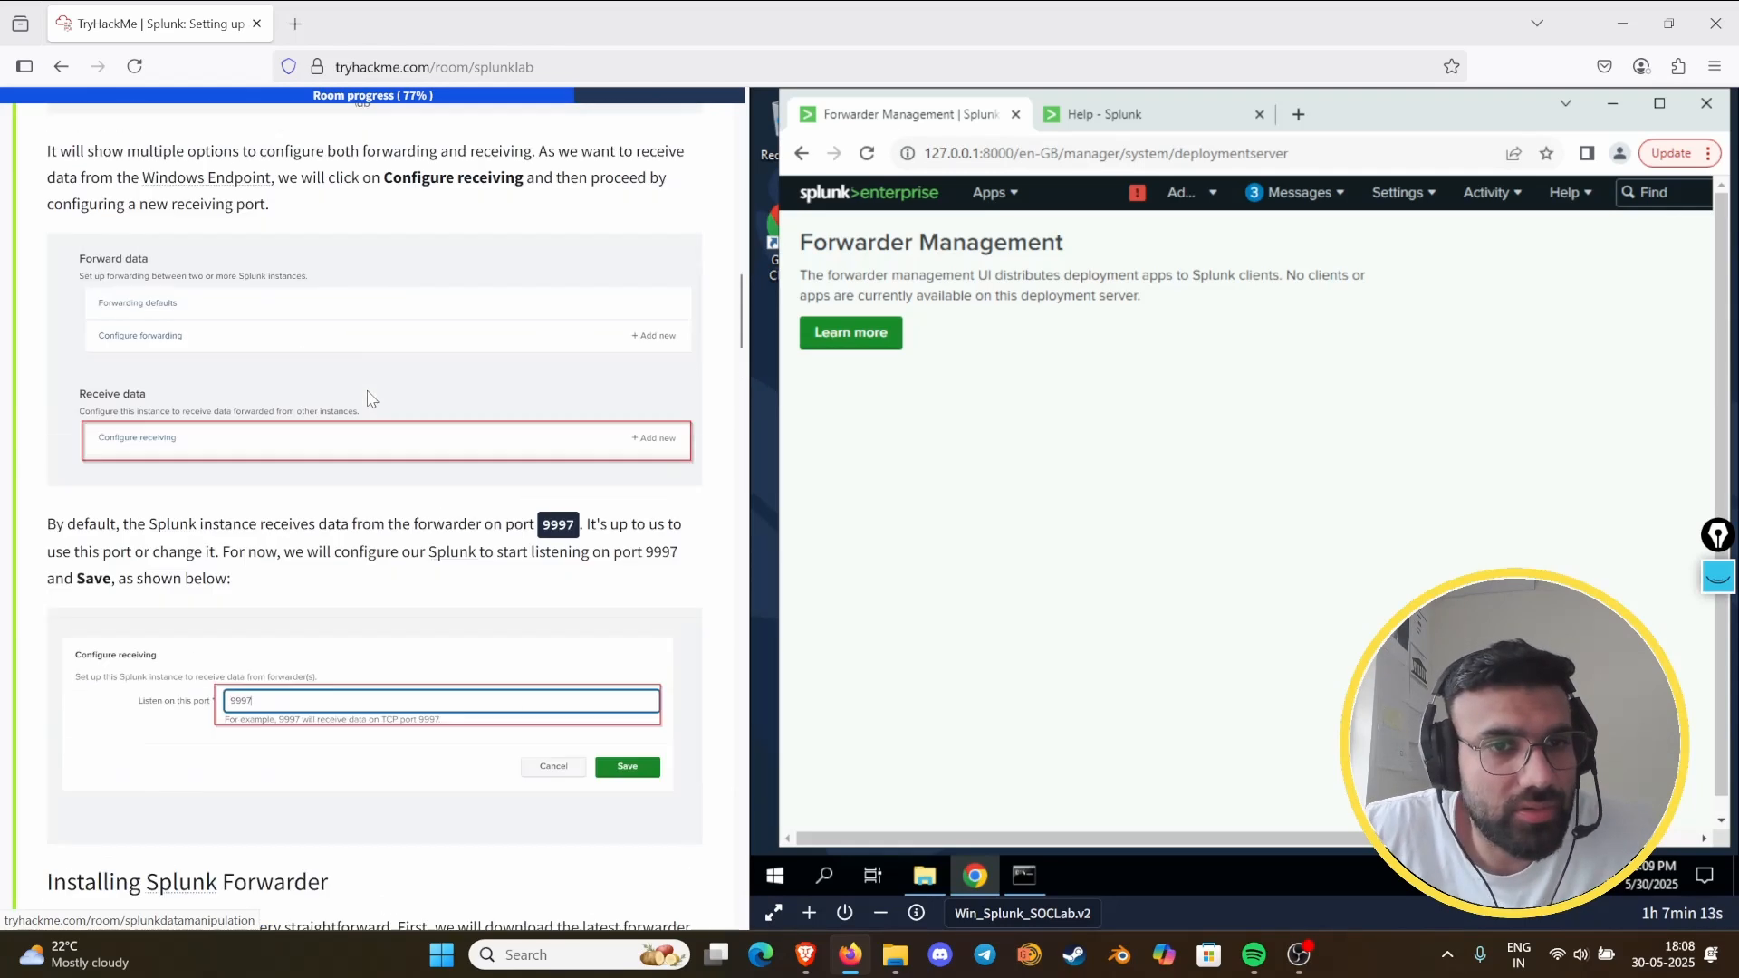
scroll(407, 434, "down", 7)
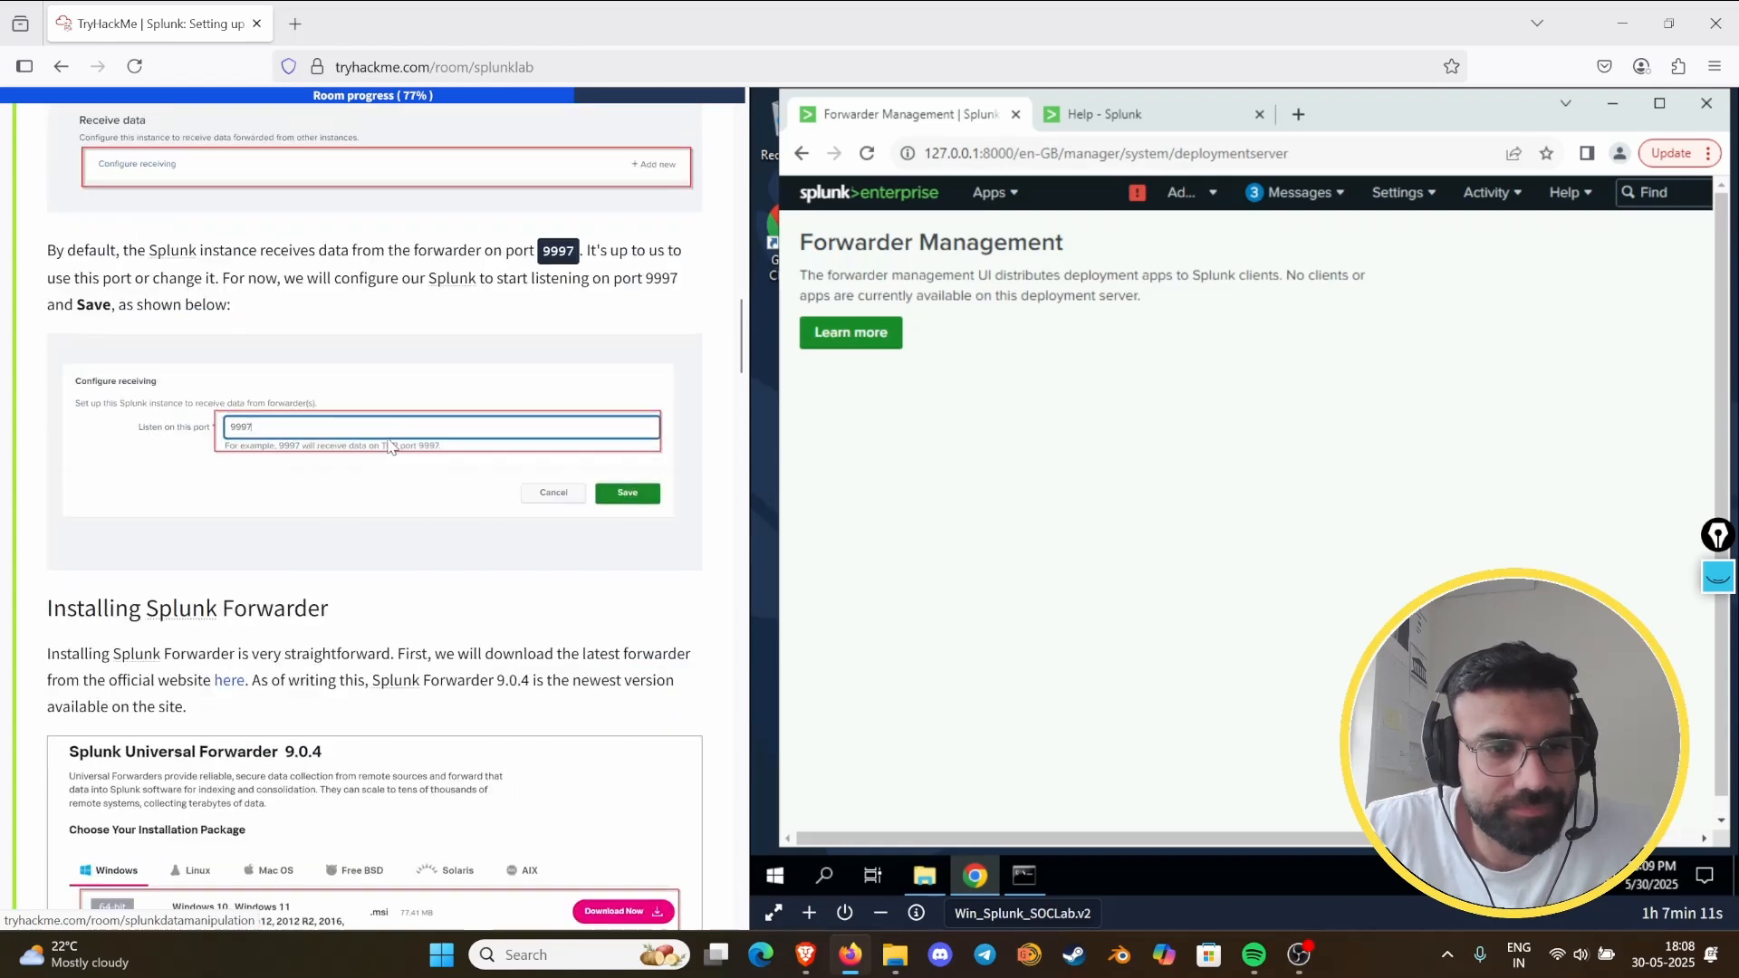
scroll(390, 443, "down", 15)
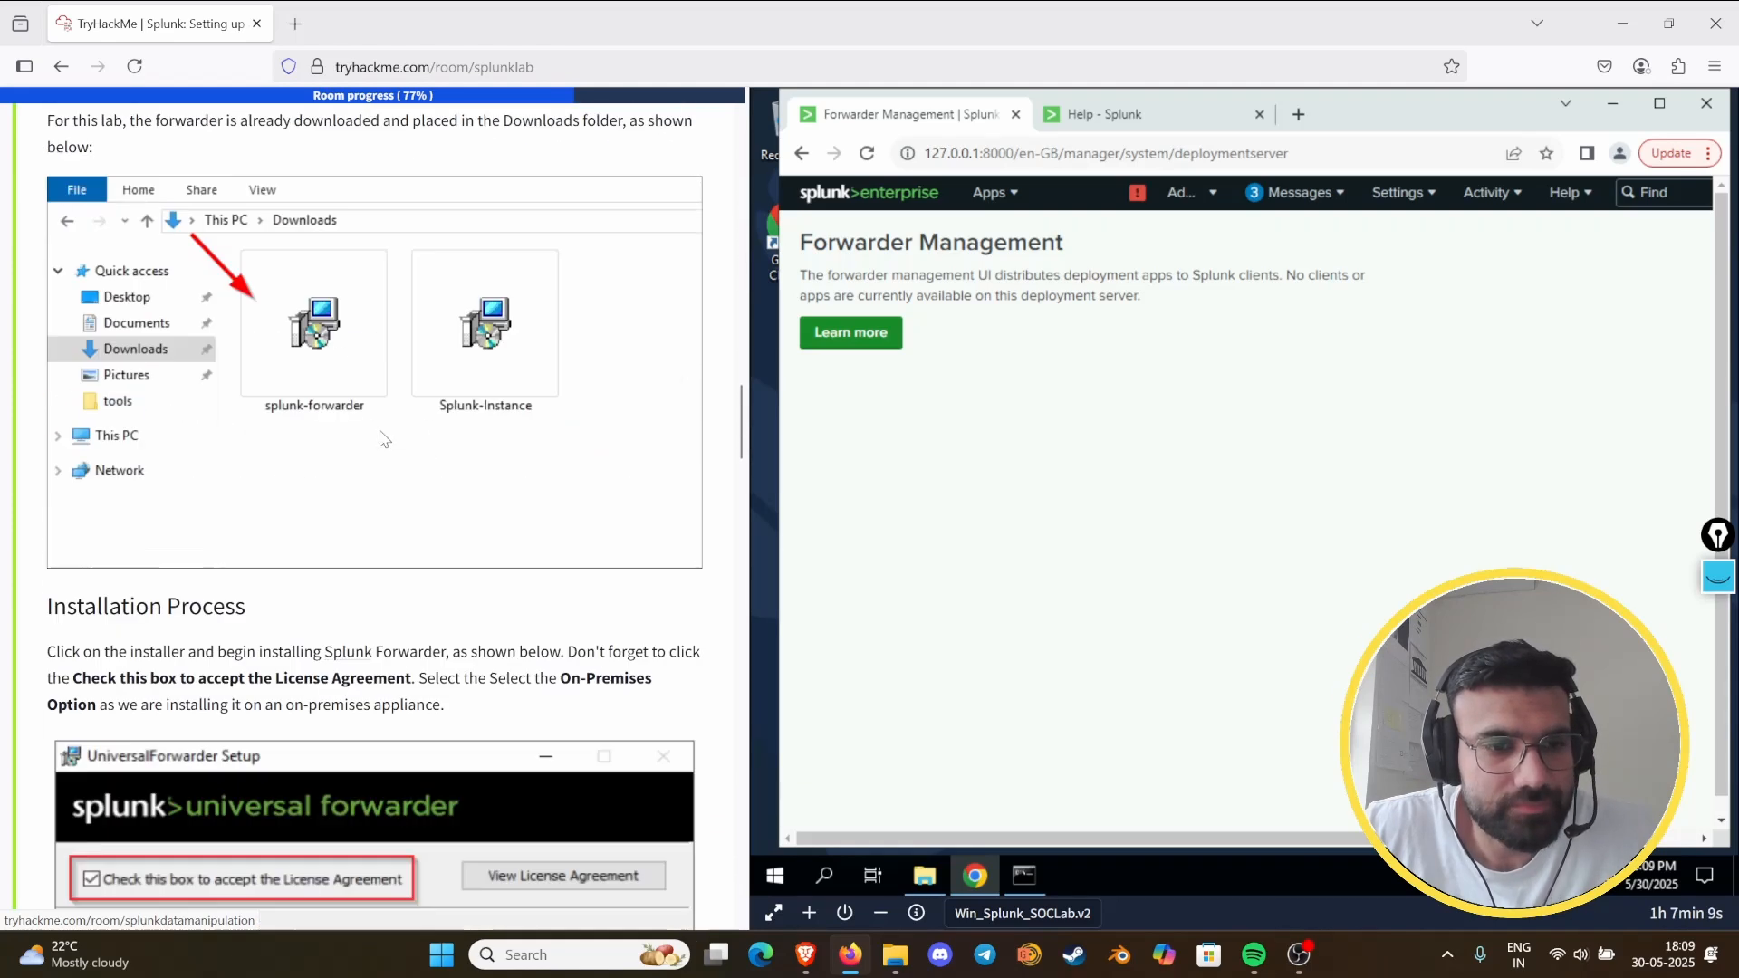
scroll(317, 480, "down", 8)
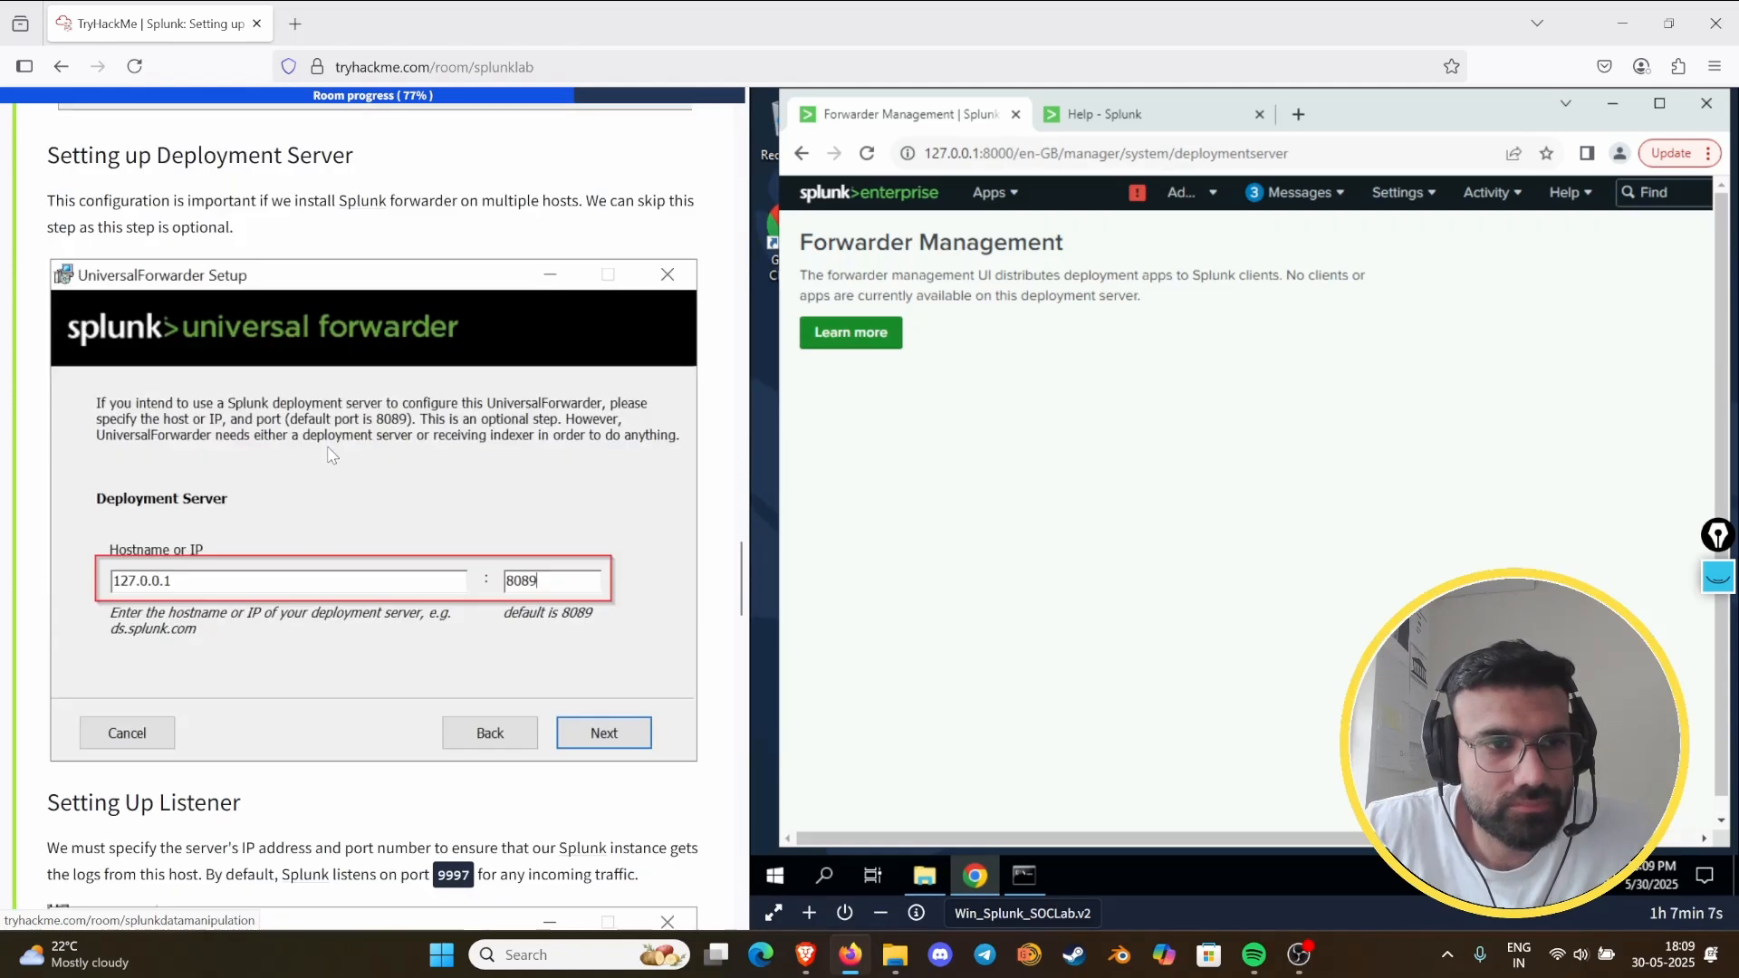
scroll(322, 461, "up", 6)
scroll(323, 452, "down", 7)
scroll(323, 451, "up", 6)
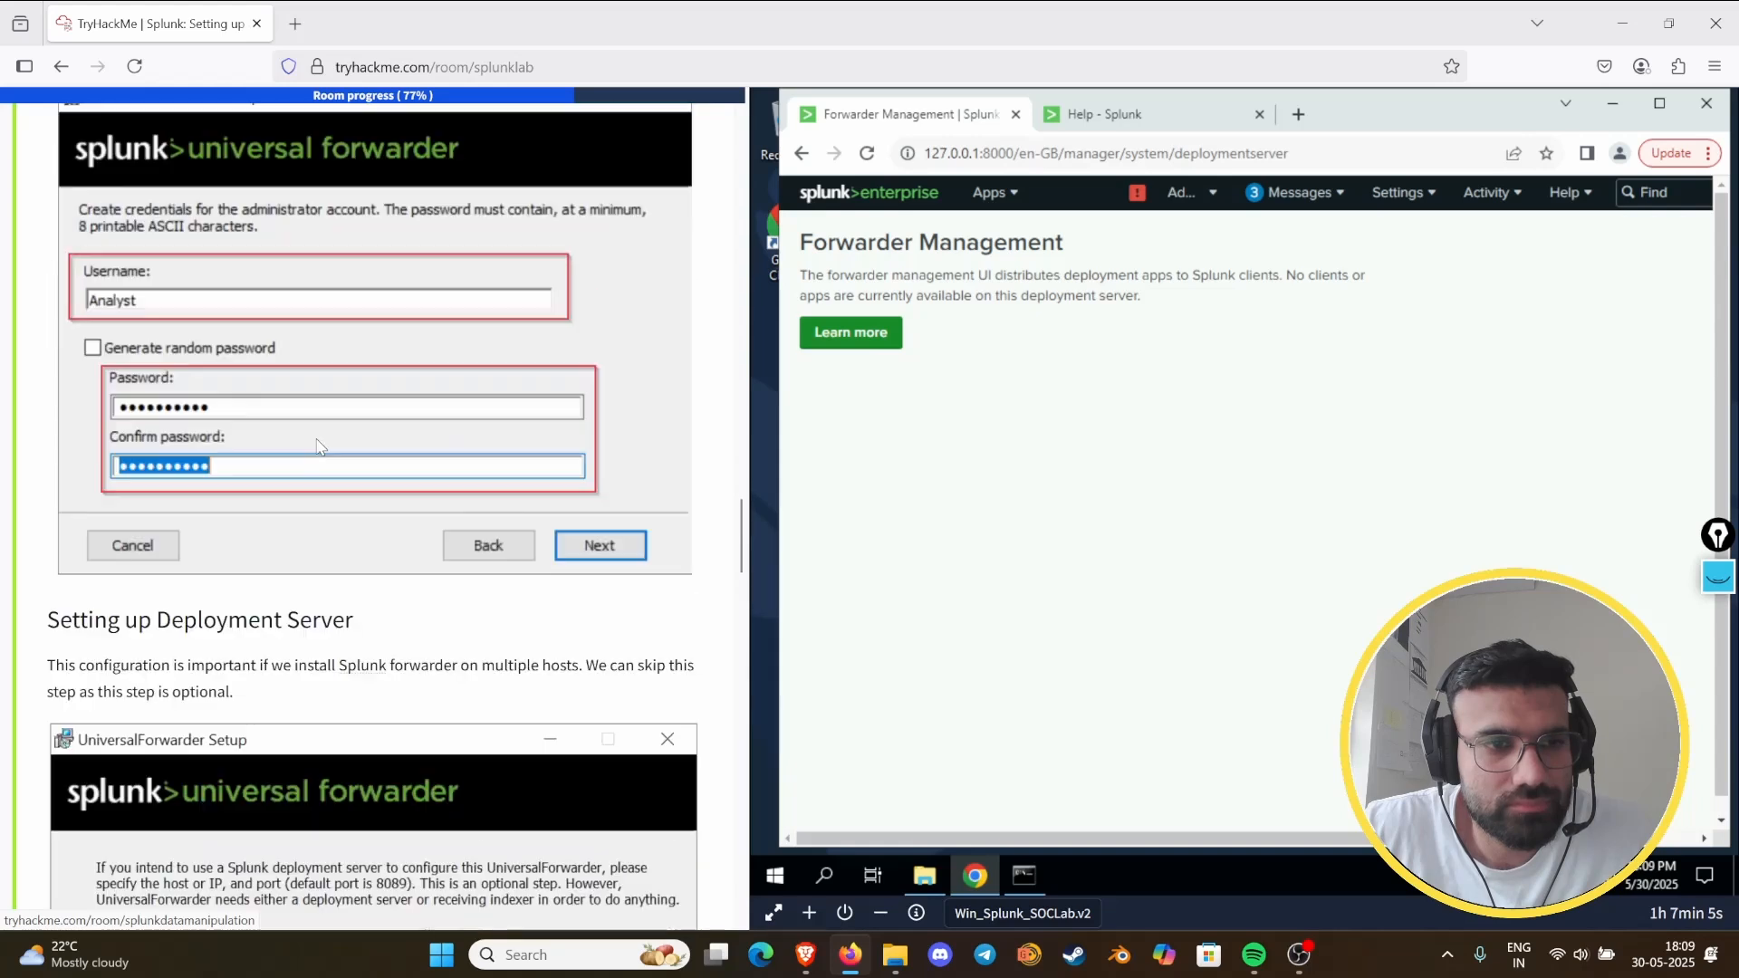
scroll(433, 486, "up", 6)
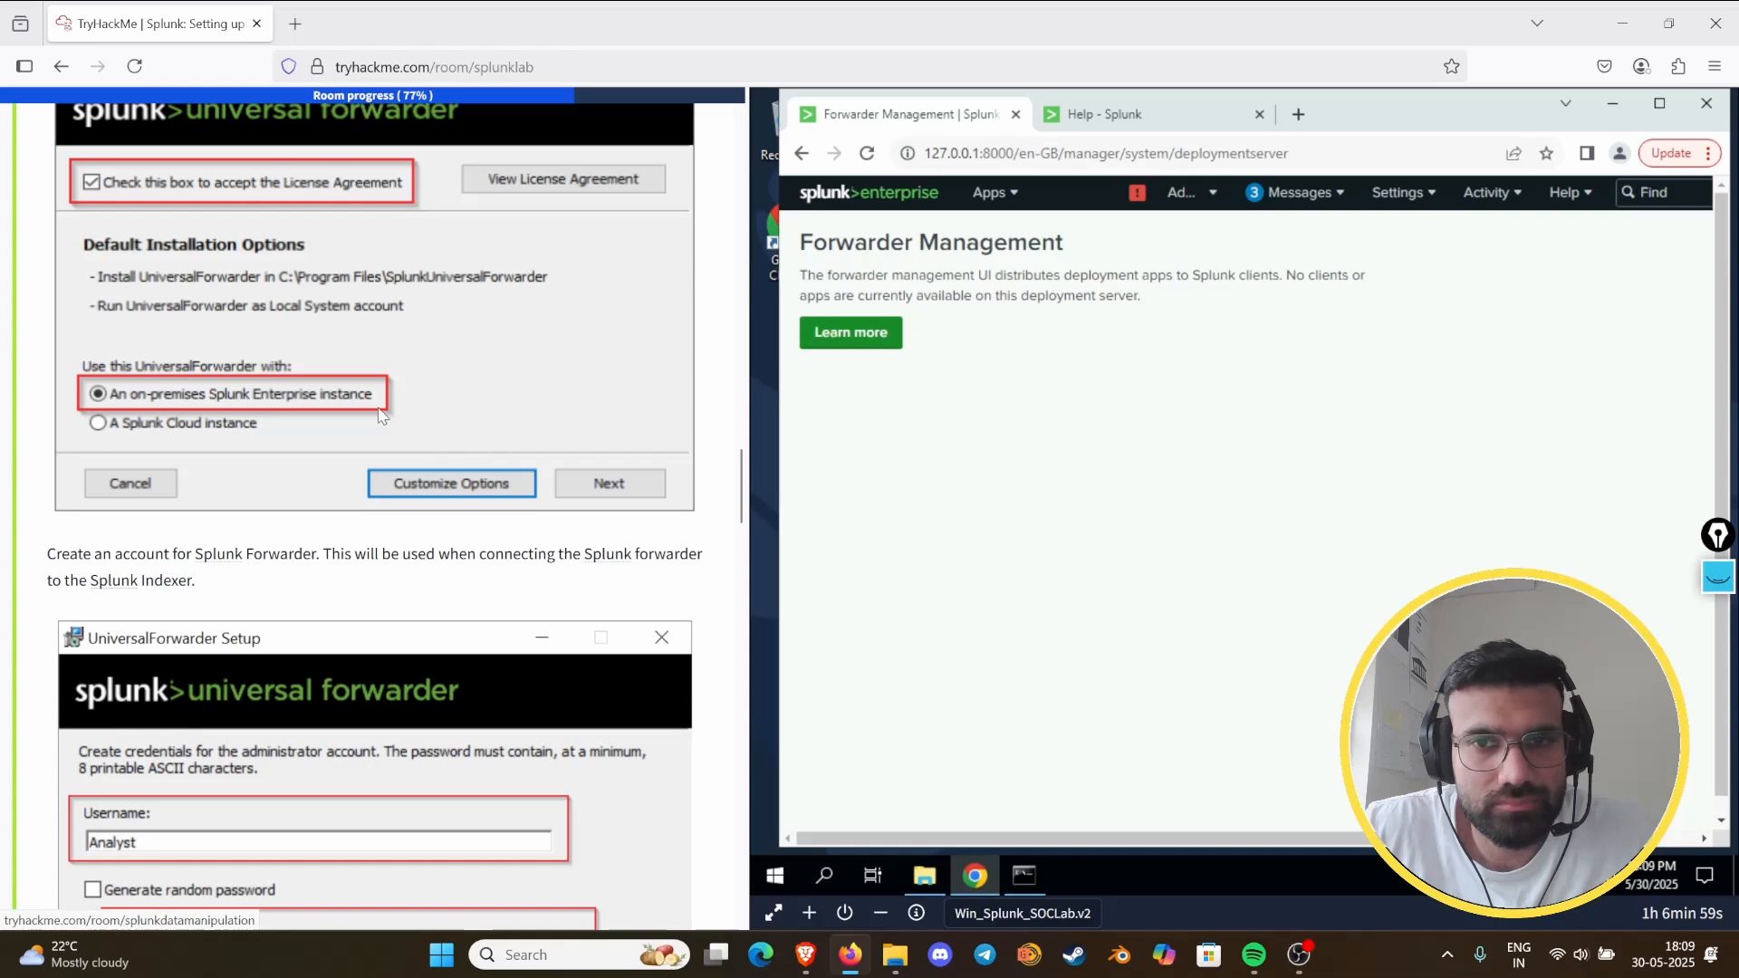
- Close the Splunk Help page, launch Splunk Enterprise through a Windows search for "splunk", and close the leftover blank tab
left_click(1259, 114)
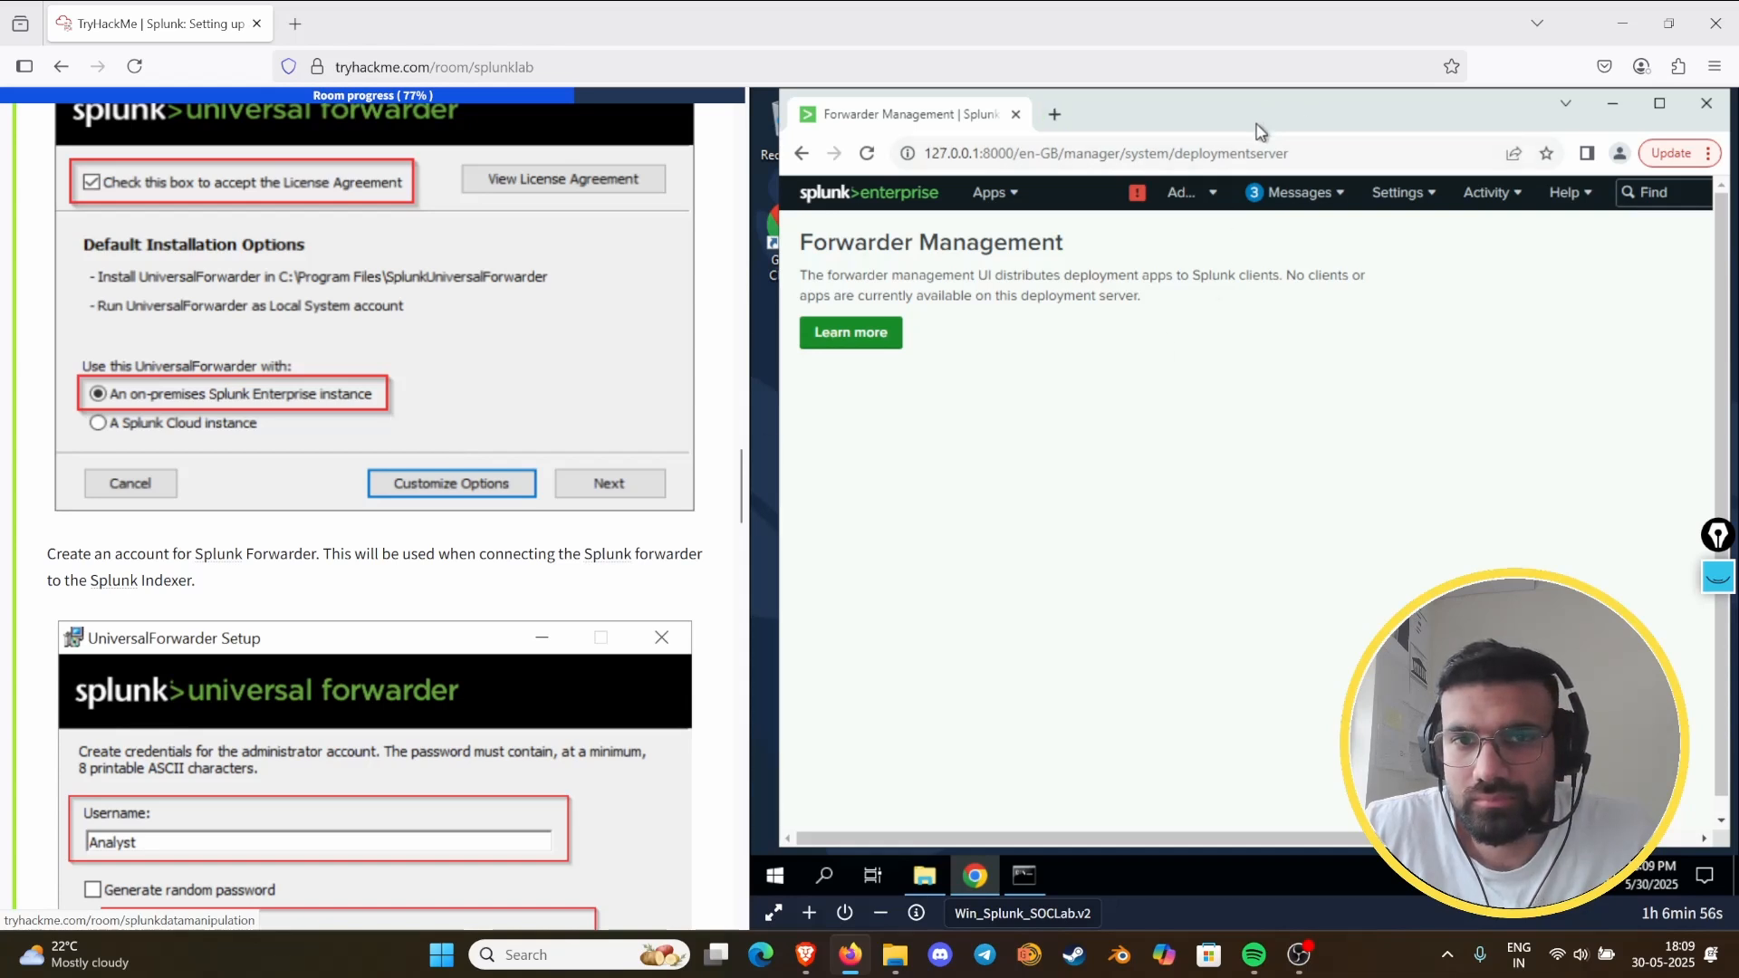
left_click(1054, 114)
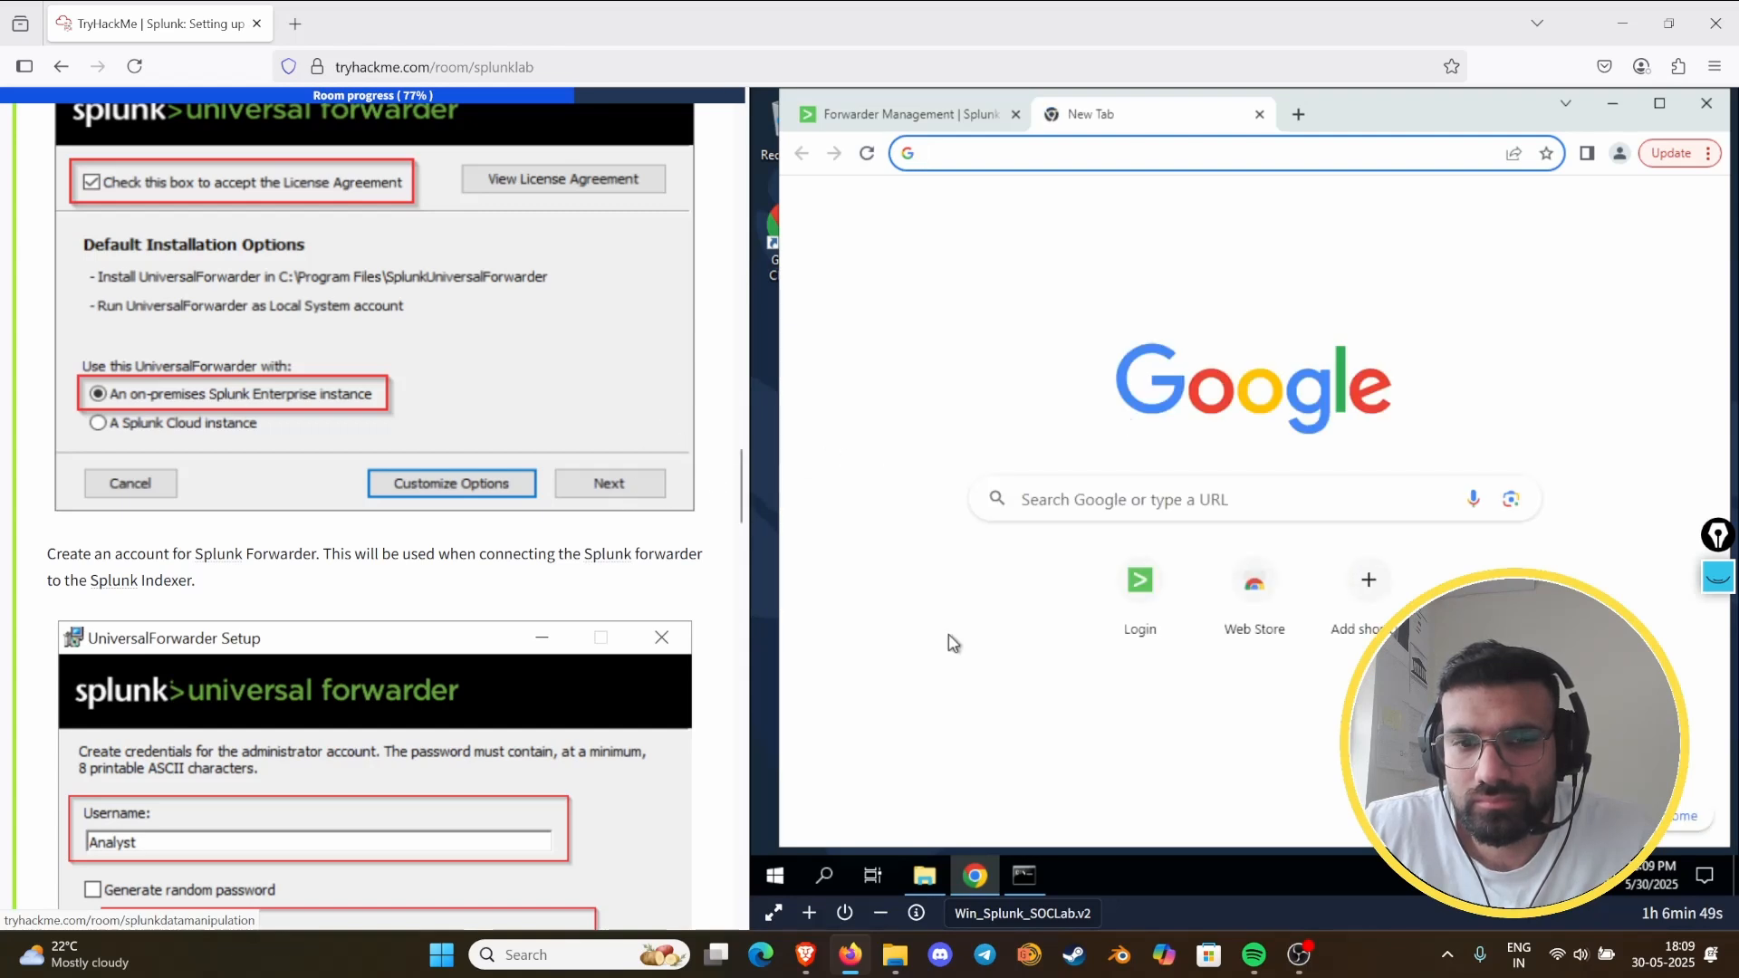
left_click(835, 872)
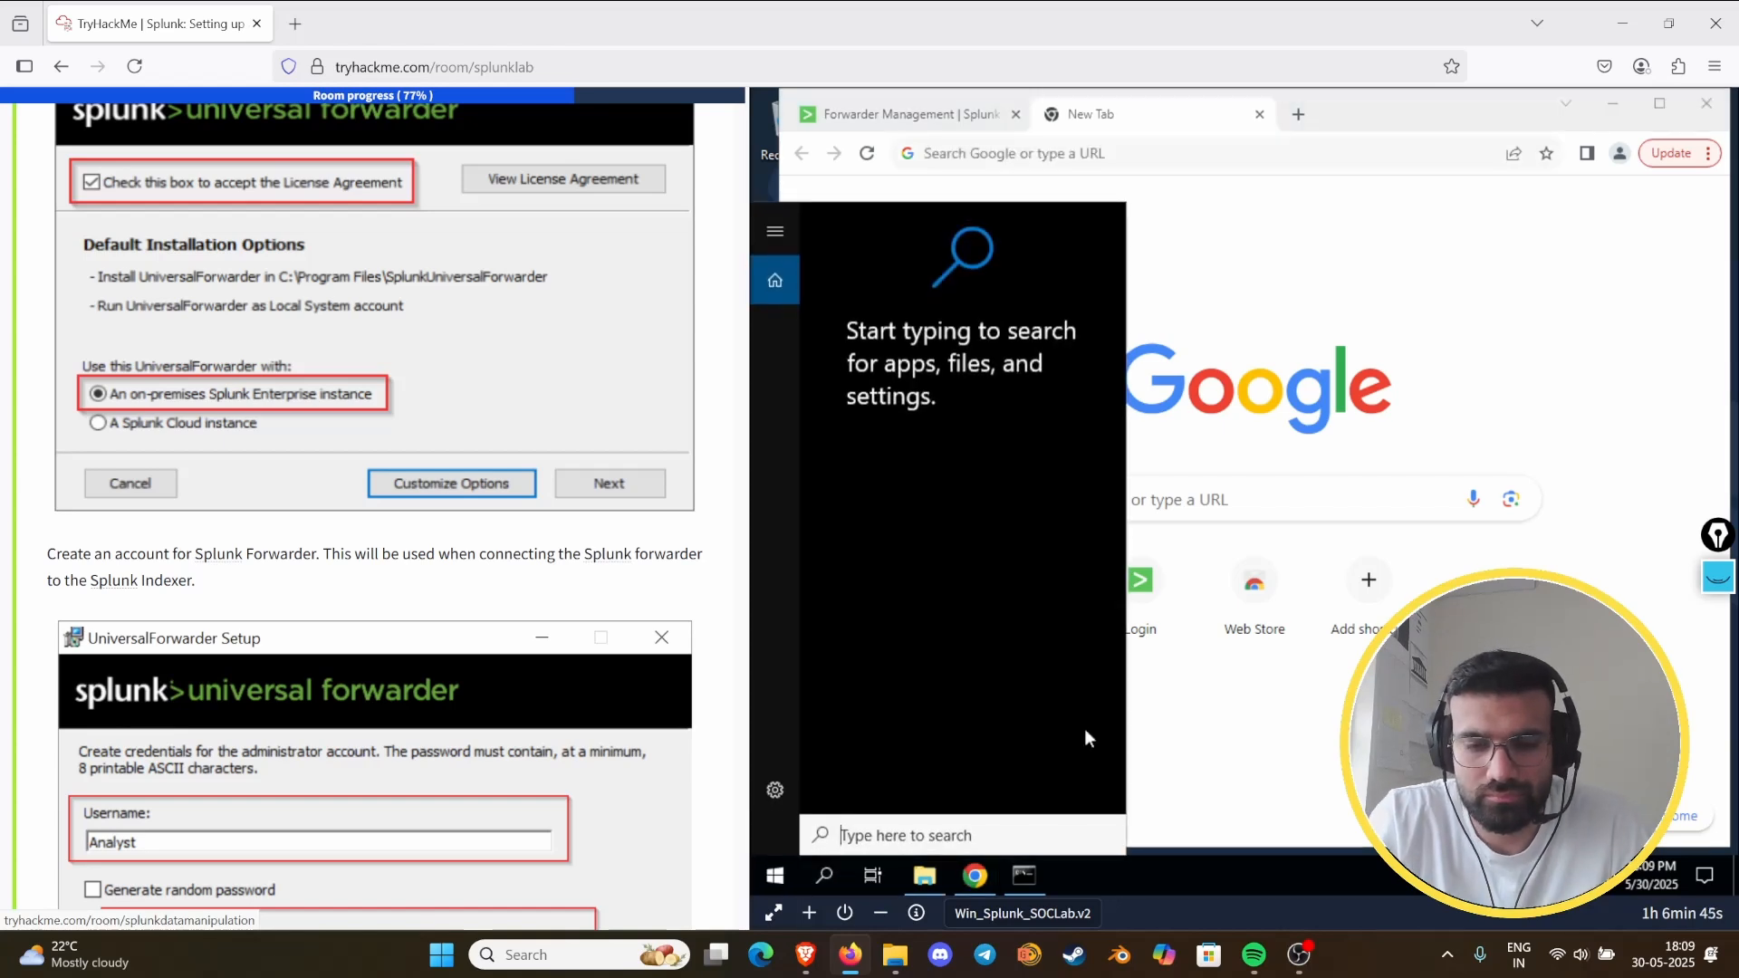
type("splunk")
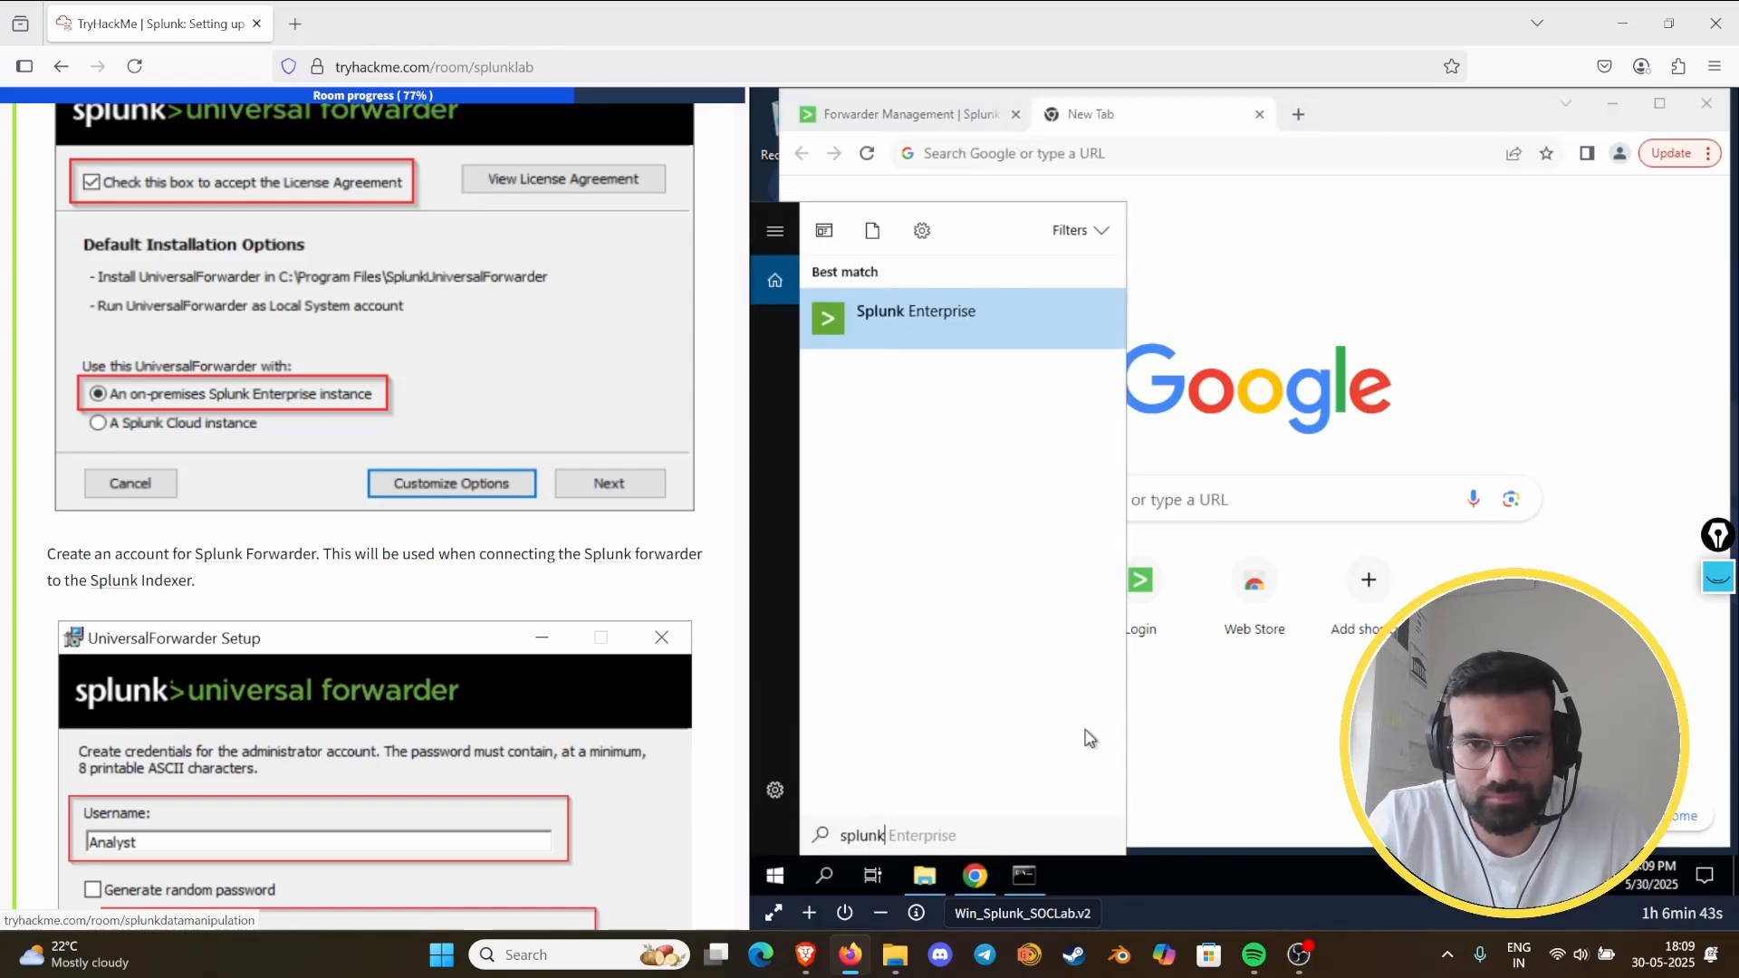
key("Return")
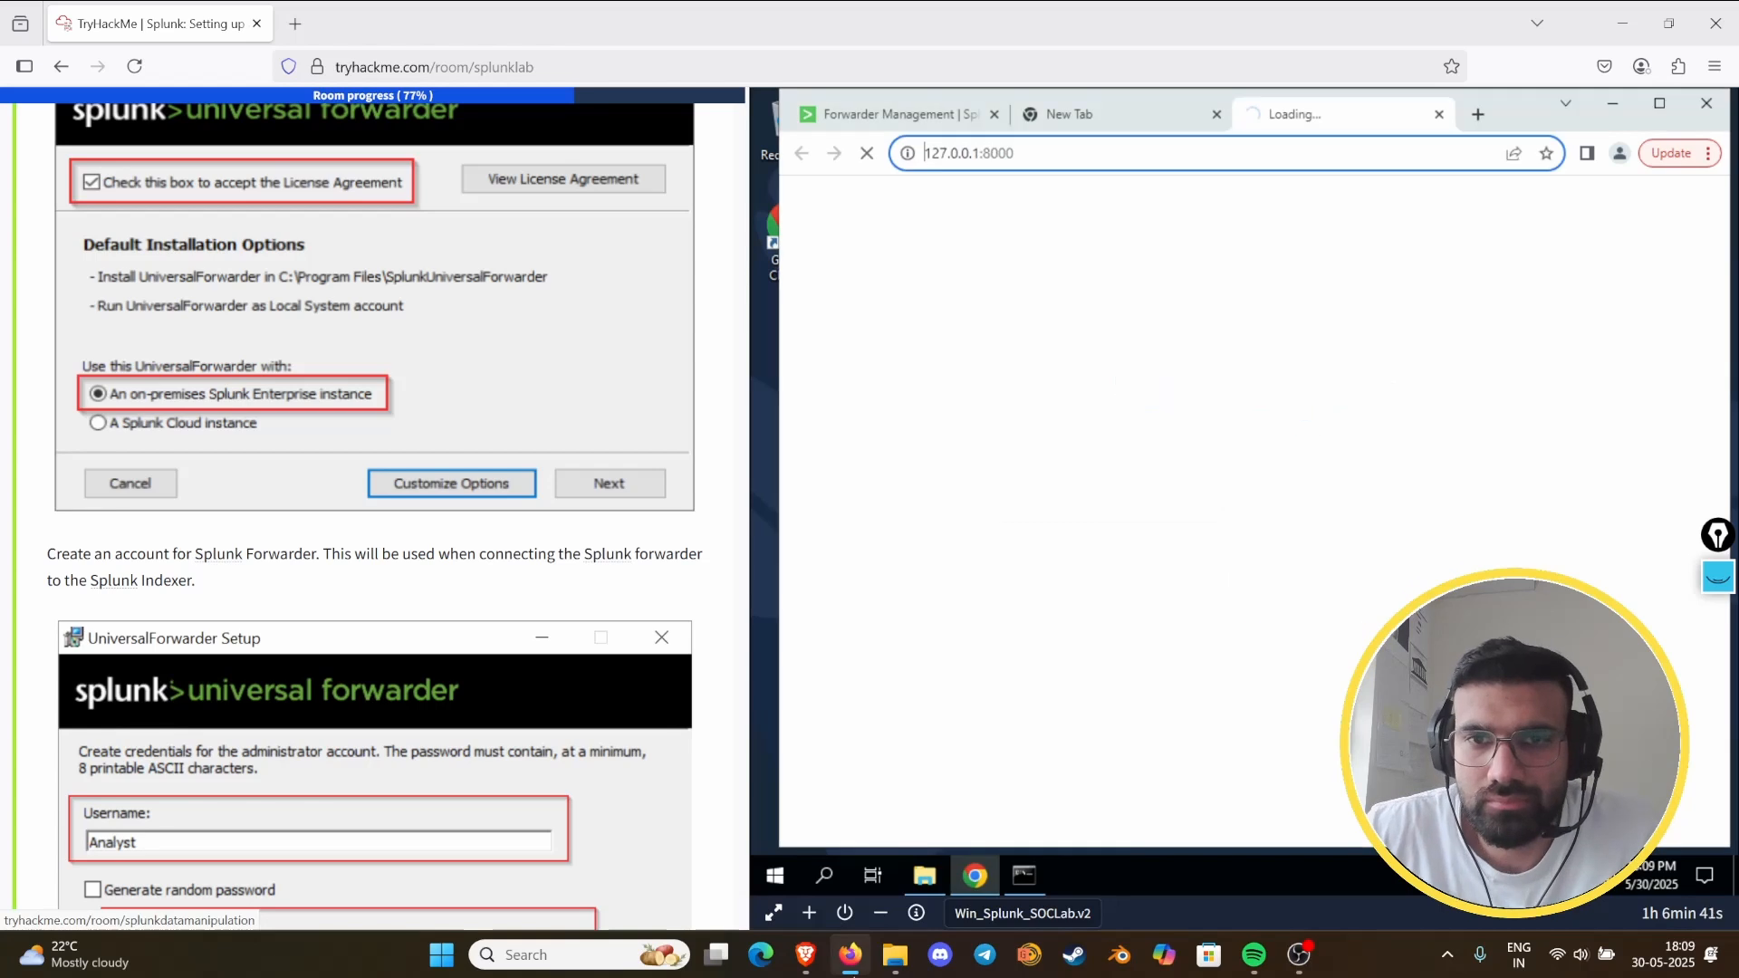
left_click(1216, 114)
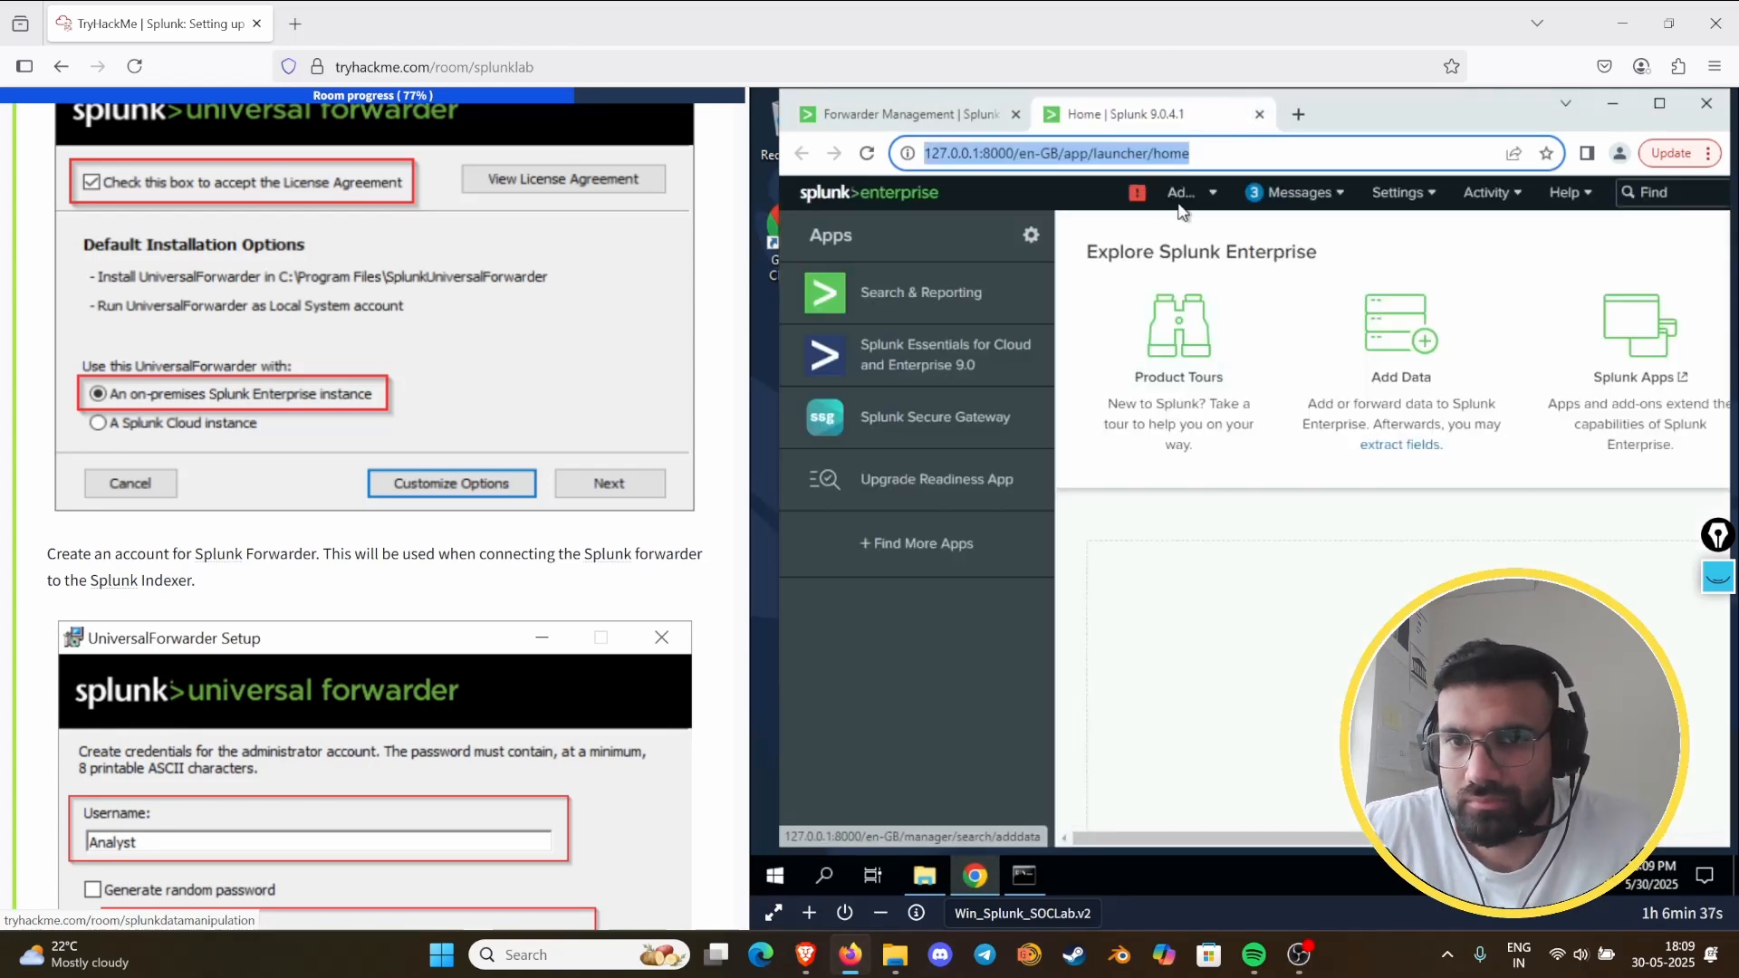
- Return to Forwarder Management, open the Splunk settings list, and reread Task 8's deployment server and receiving indexer setup
left_click(946, 114)
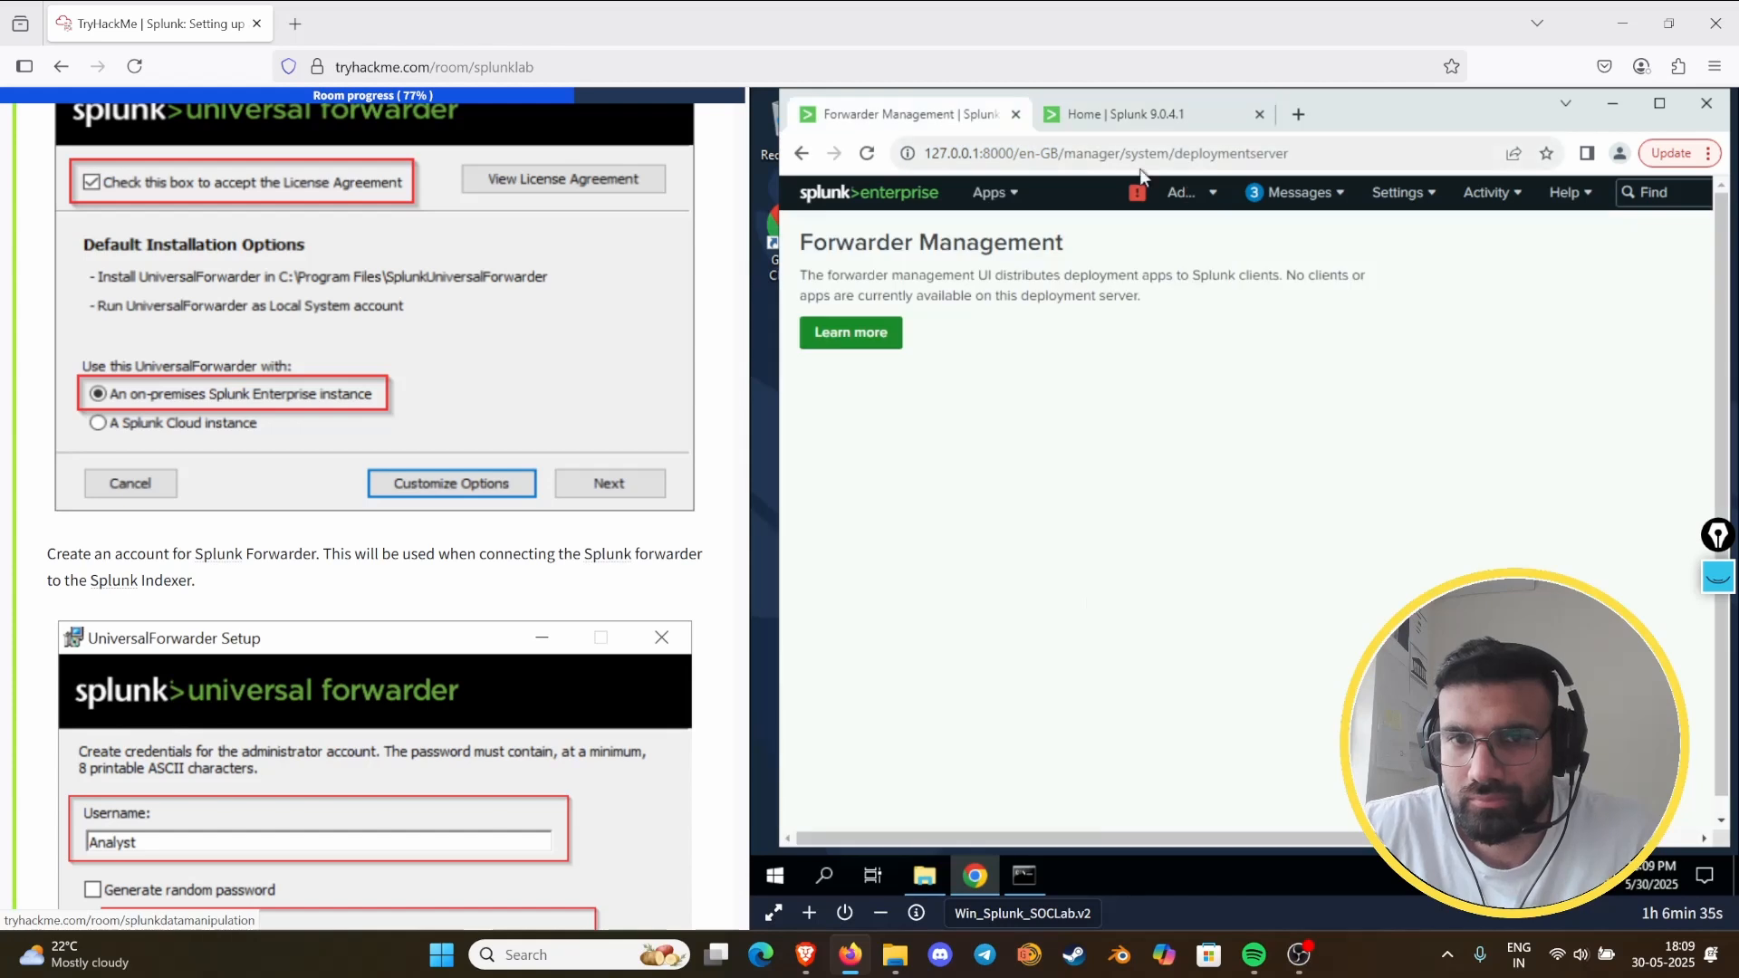
left_click(1409, 195)
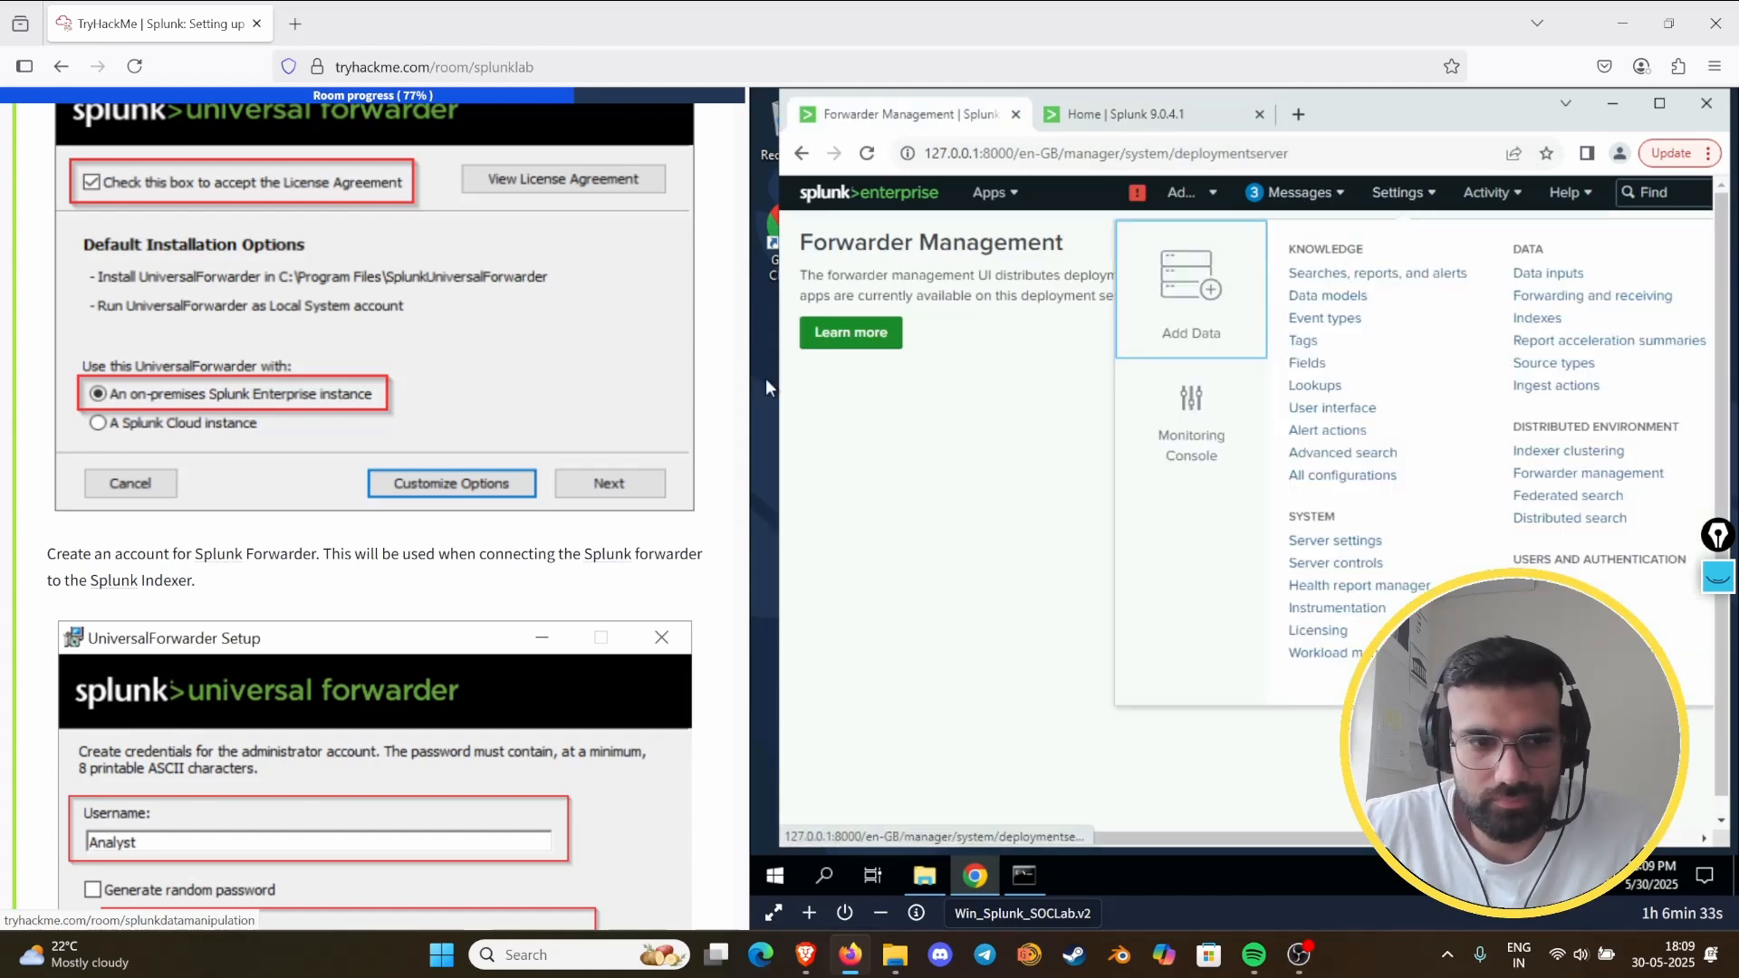
scroll(408, 489, "down", 8)
scroll(462, 489, "down", 3)
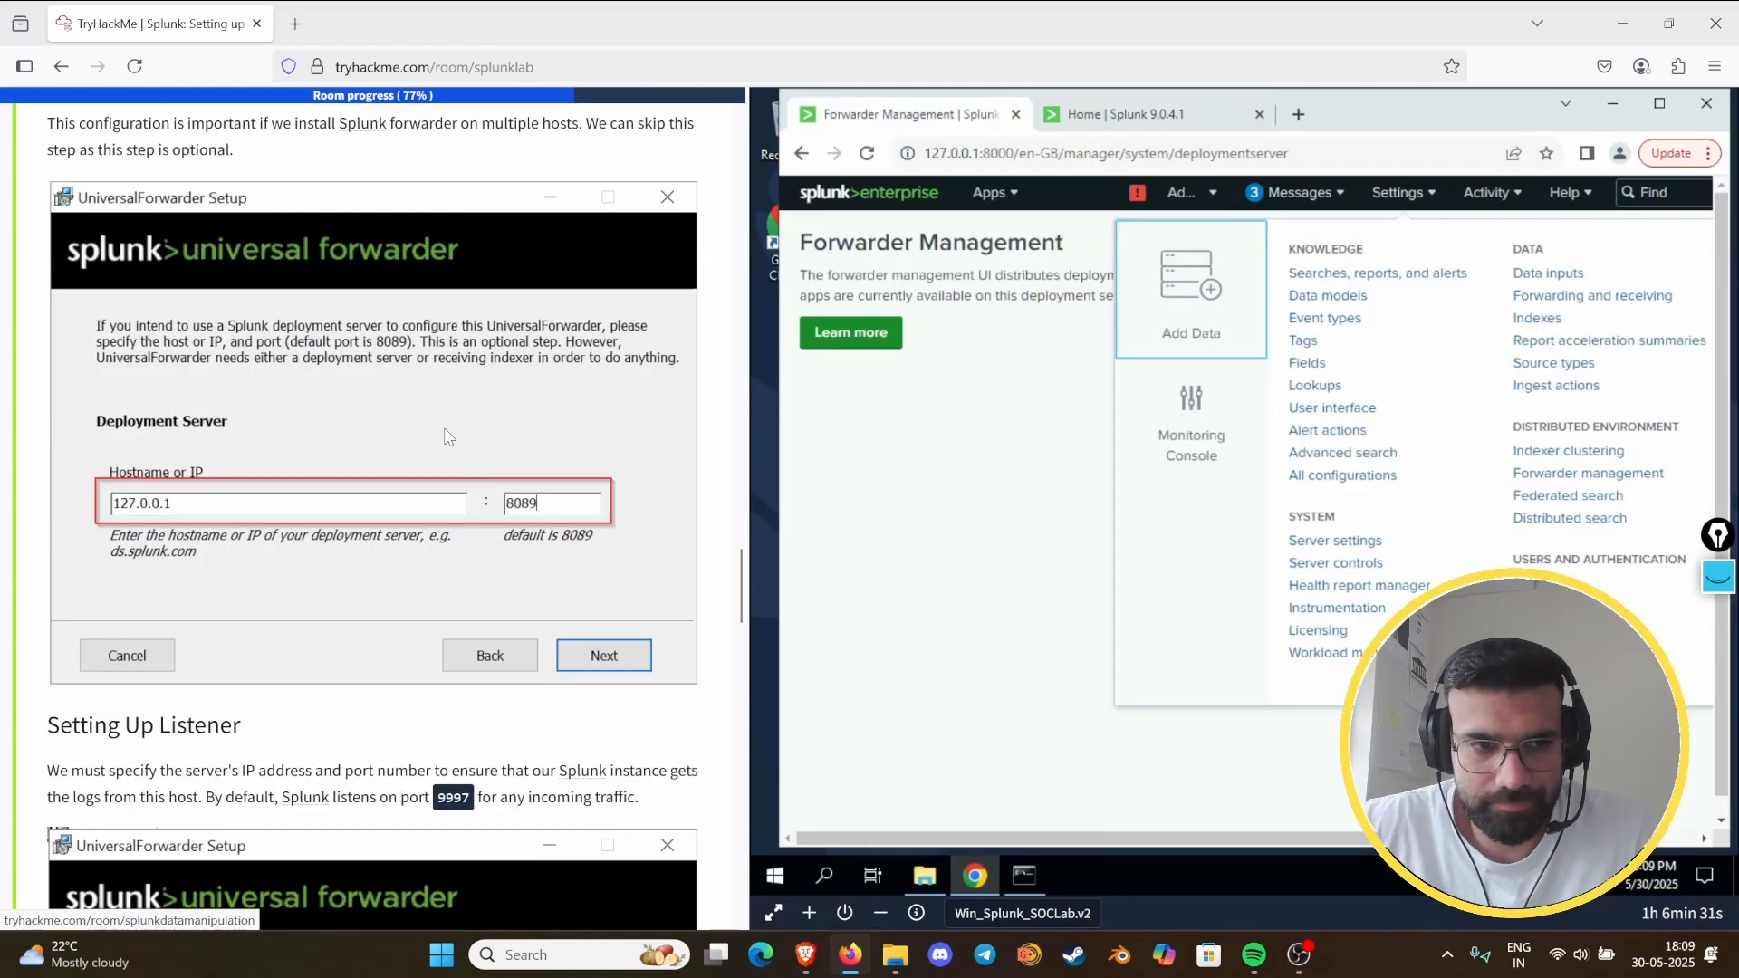
scroll(449, 437, "down", 5)
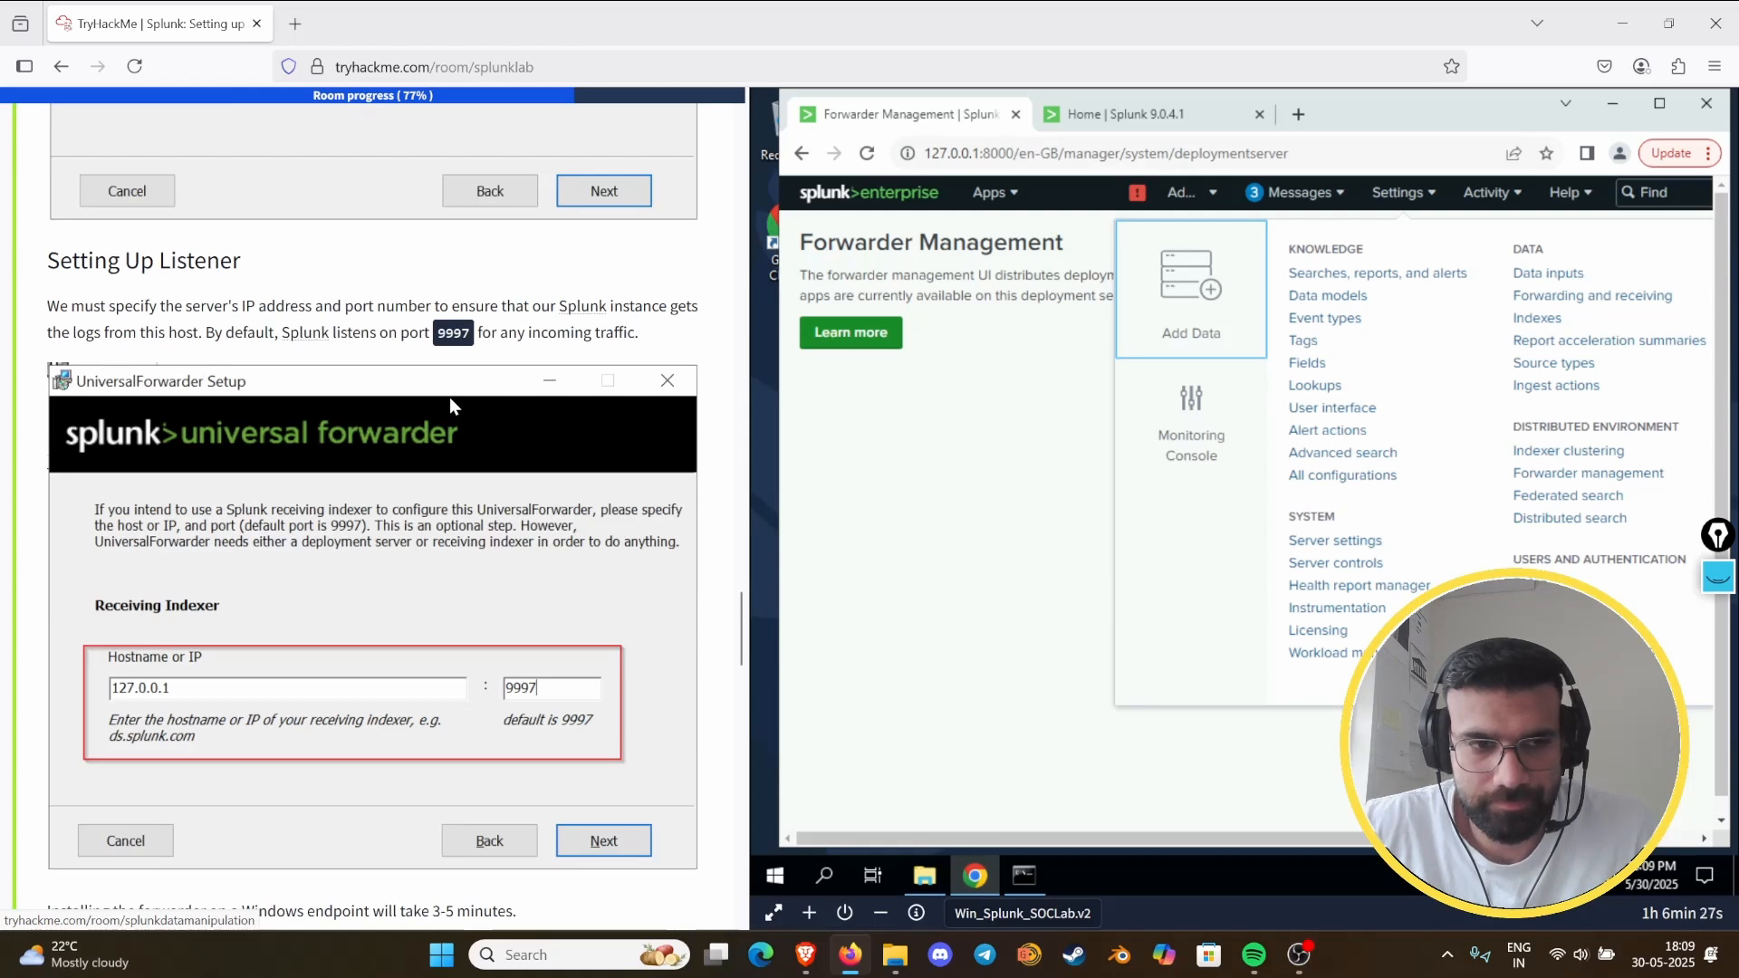
scroll(451, 399, "down", 2)
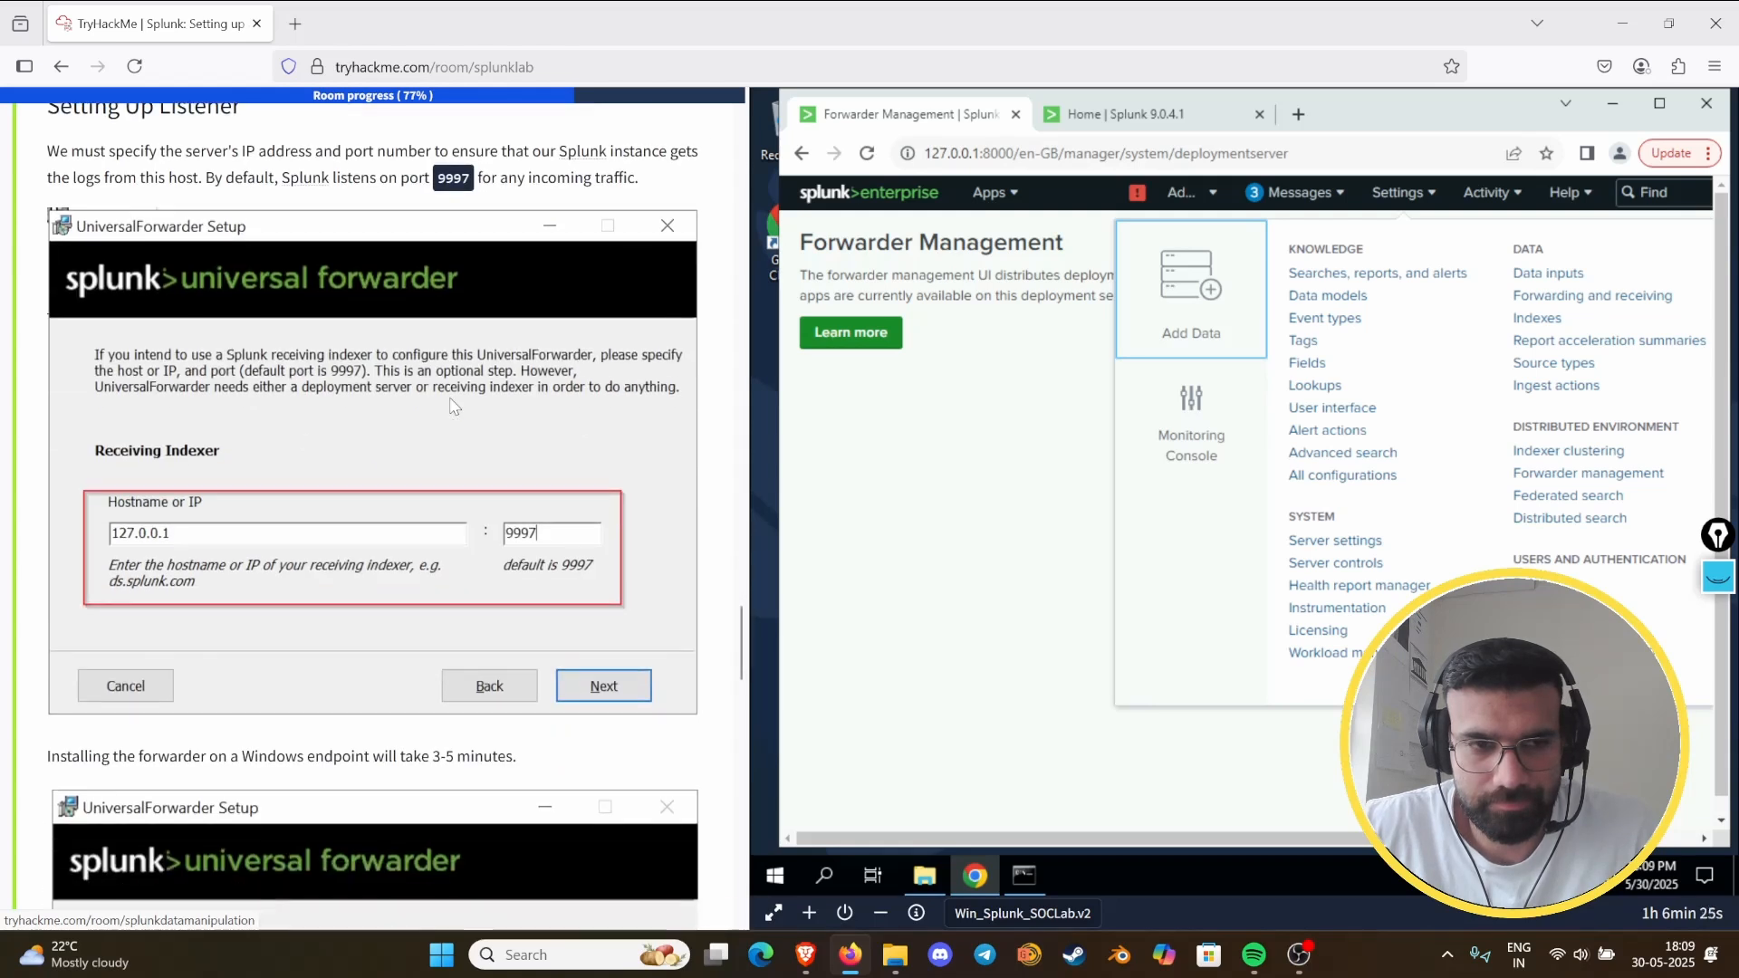
scroll(454, 406, "down", 3)
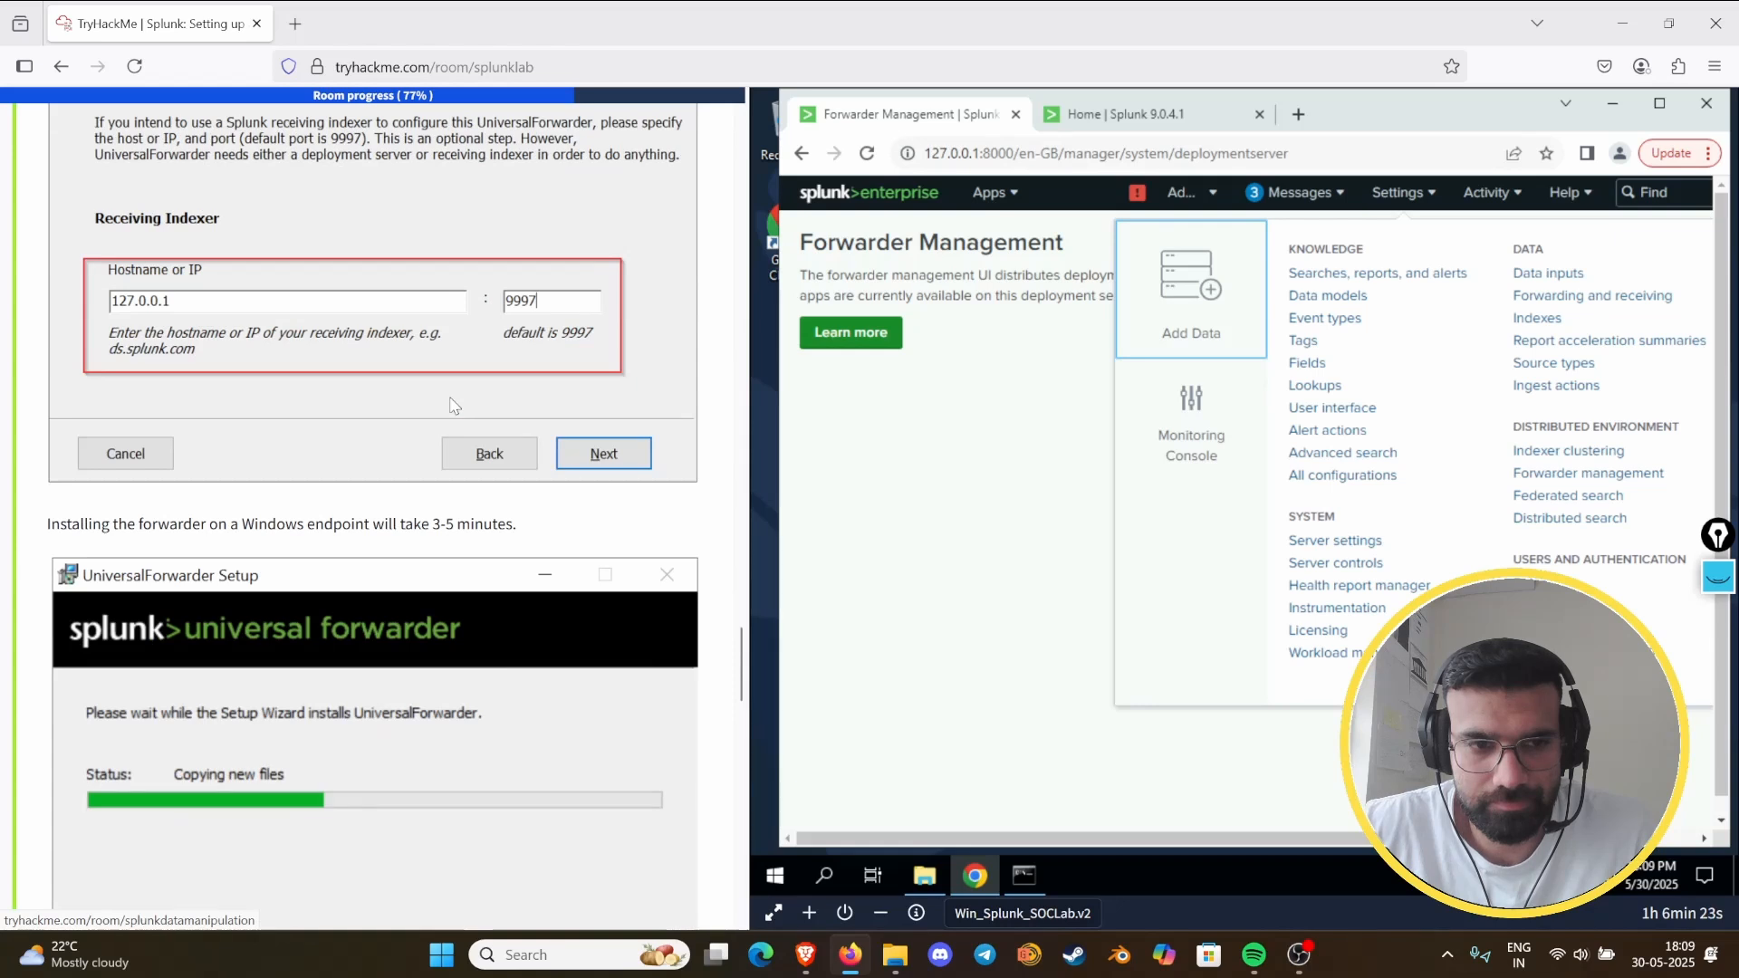
scroll(455, 406, "up", 2)
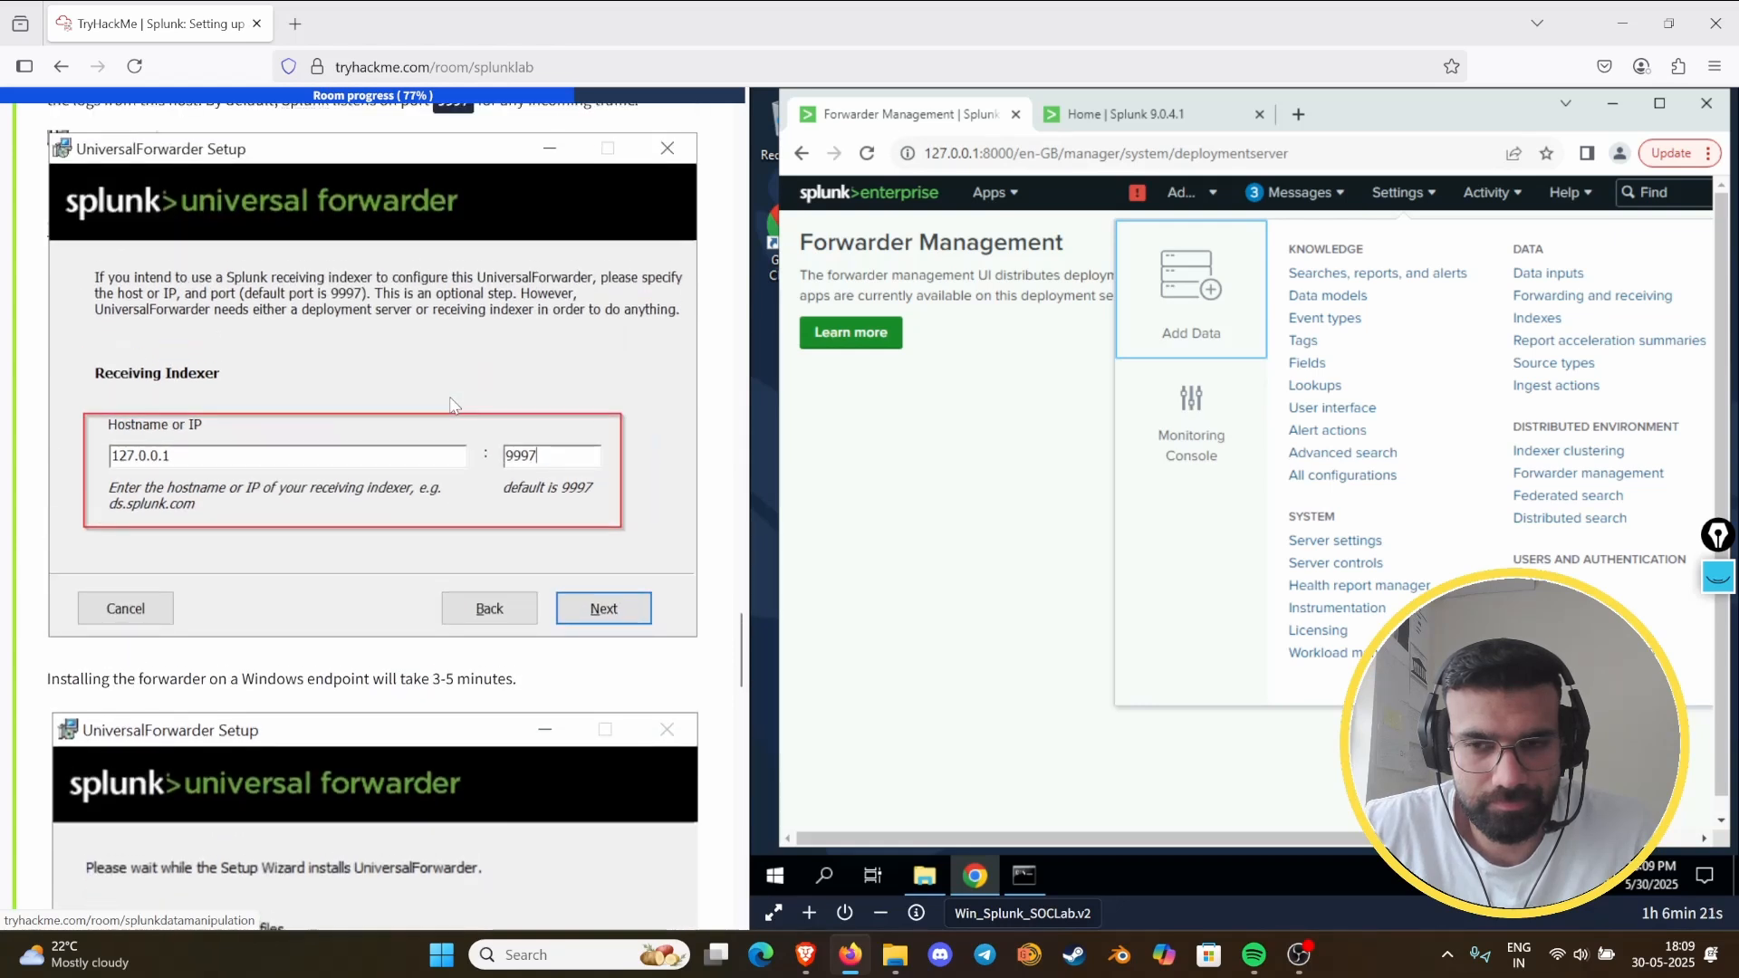
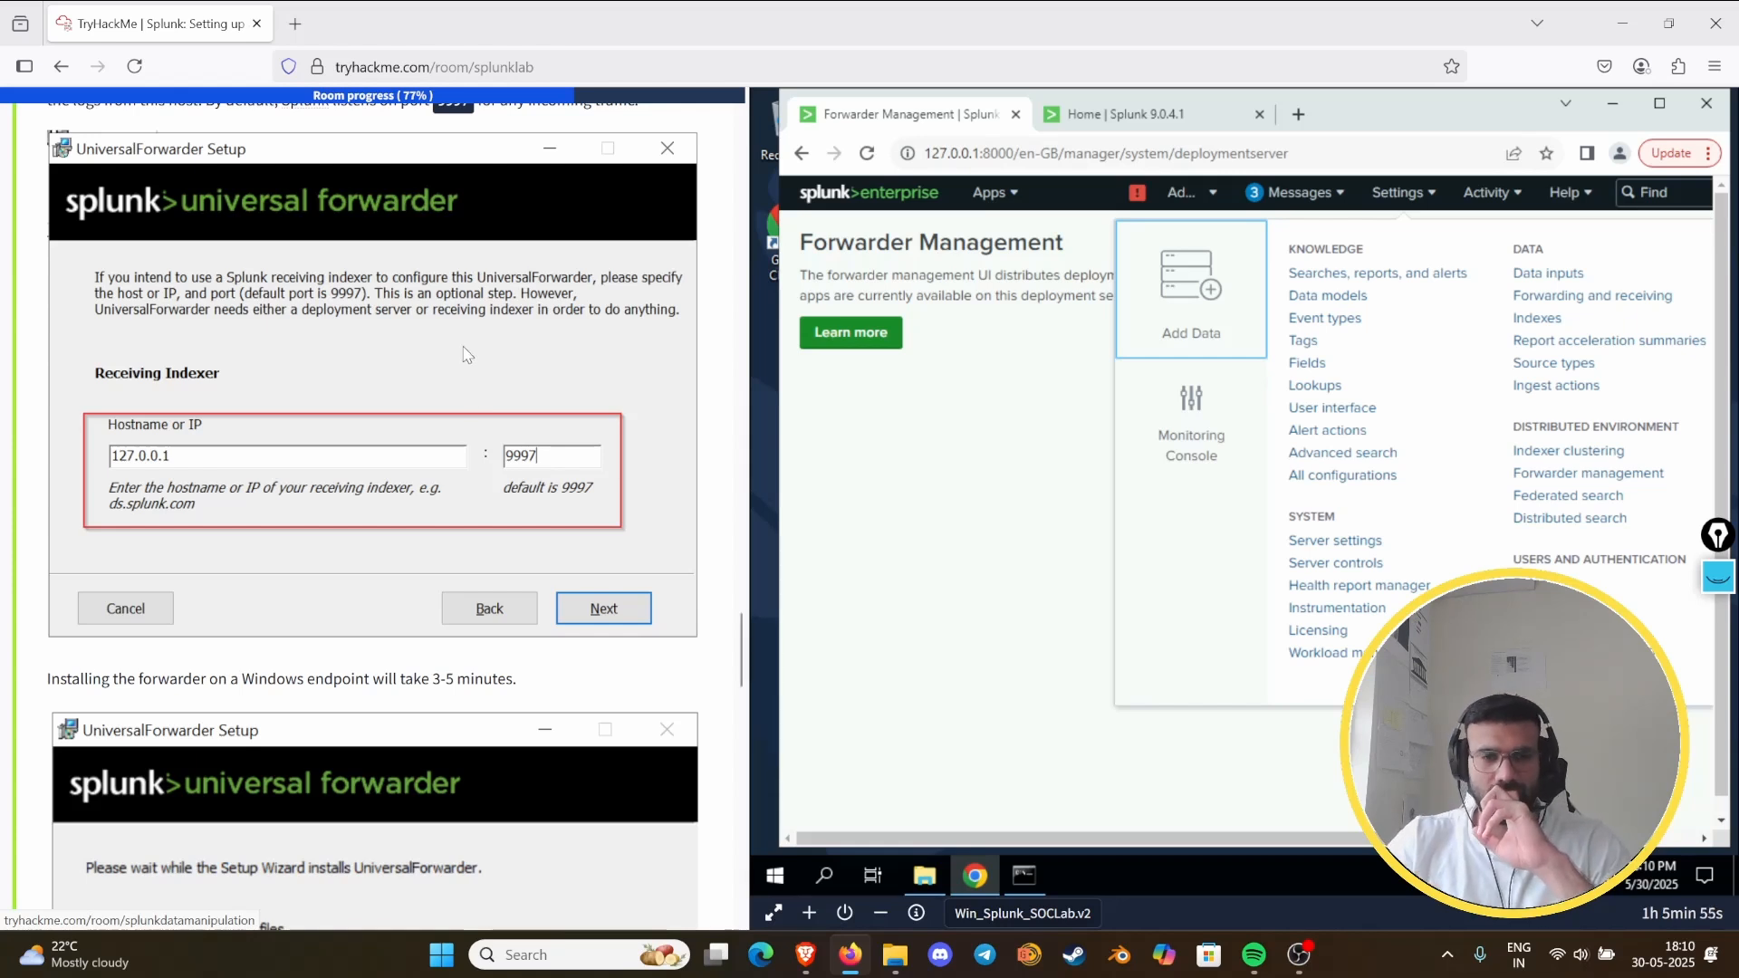
- Reread Task 8's deployment server, listener and Forwarder Management sections to recheck the forwarder setup values
scroll(286, 457, "down", 15)
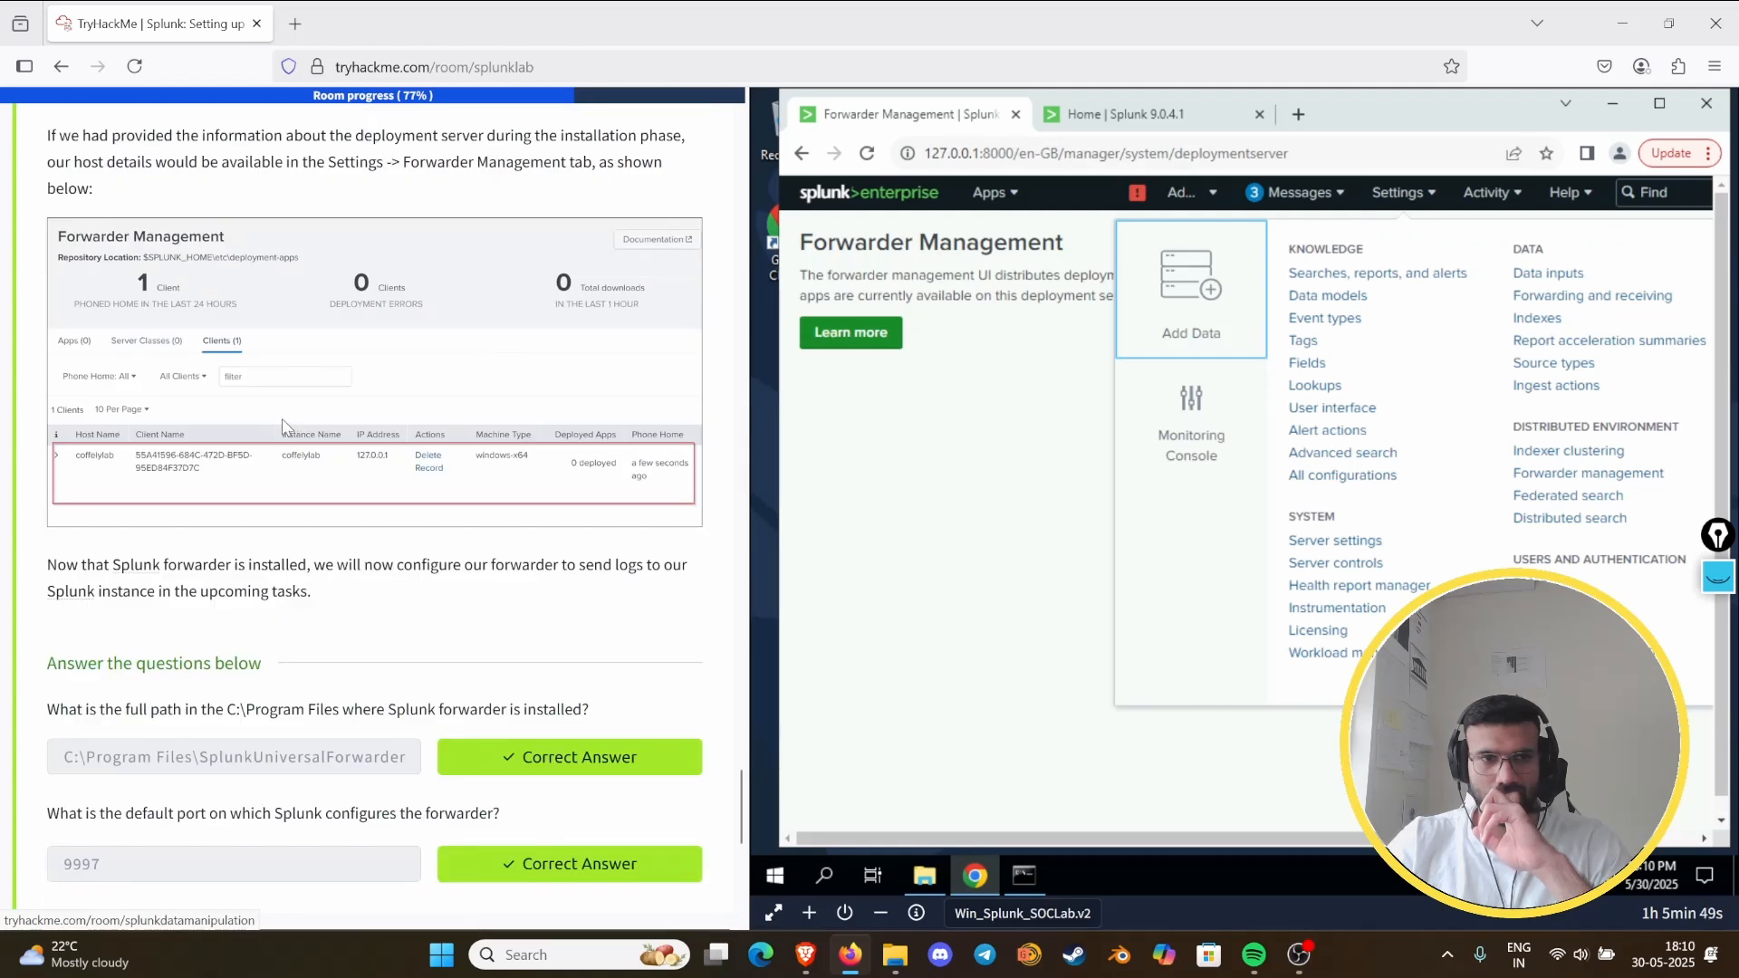
scroll(286, 425, "up", 2)
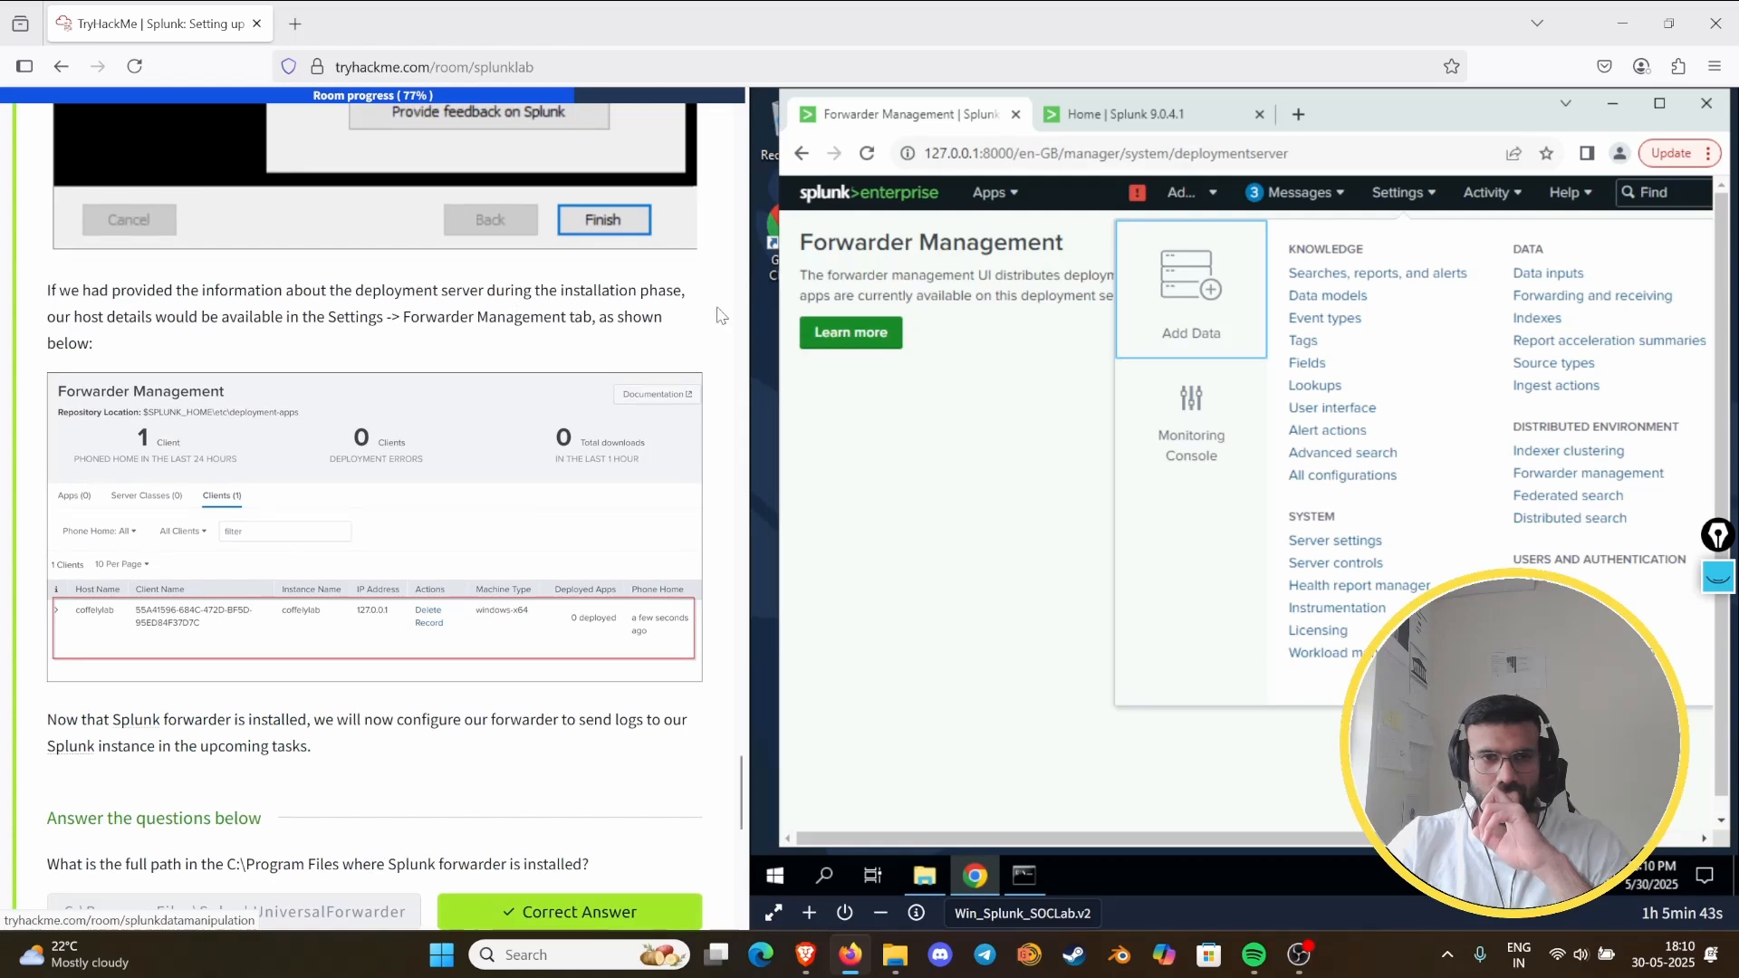
scroll(272, 332, "up", 15)
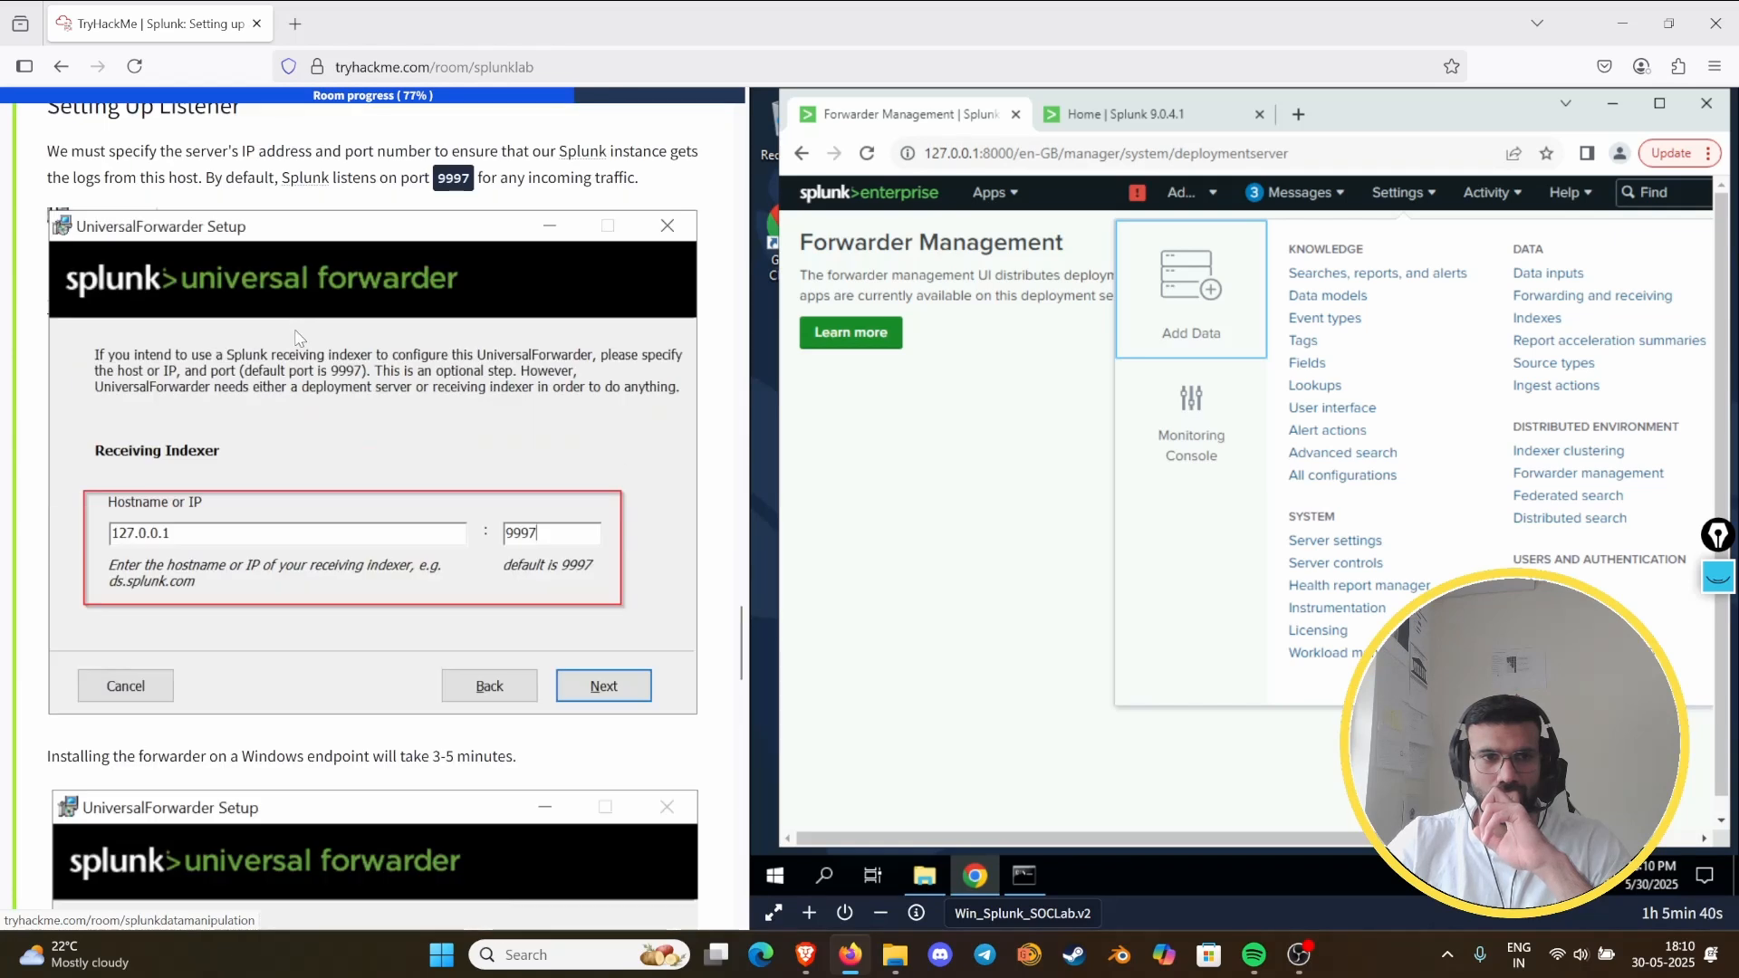
scroll(298, 338, "down", 7)
scroll(298, 344, "up", 12)
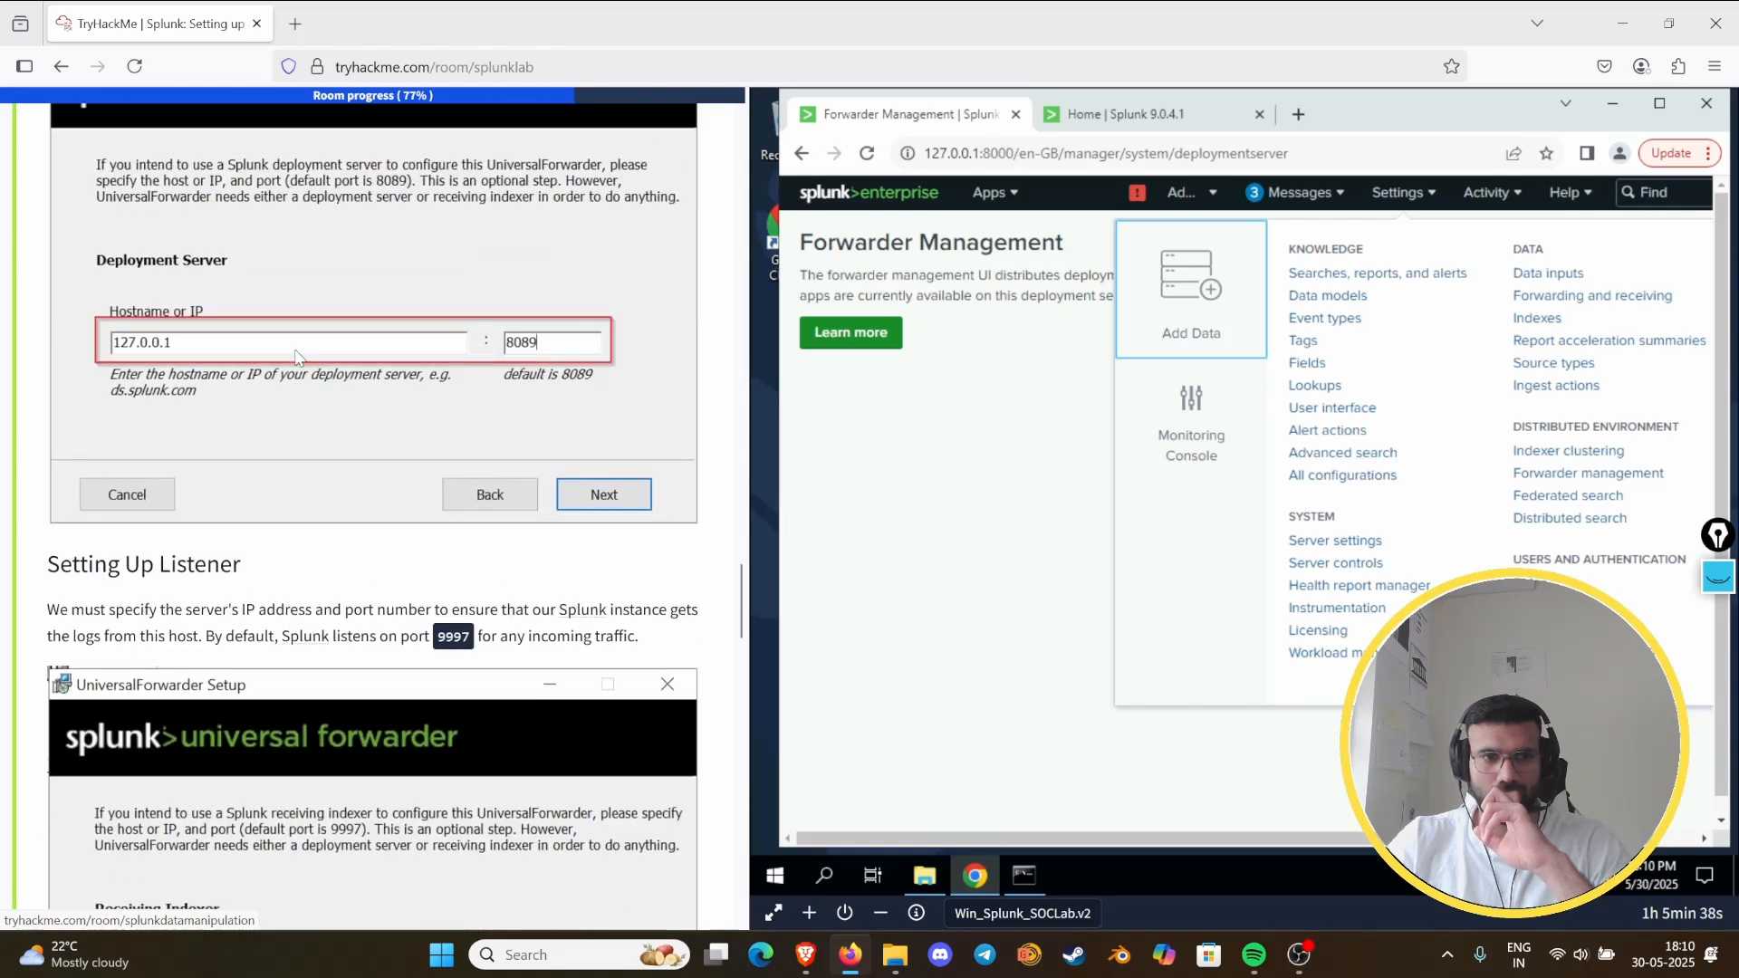
scroll(298, 358, "up", 1)
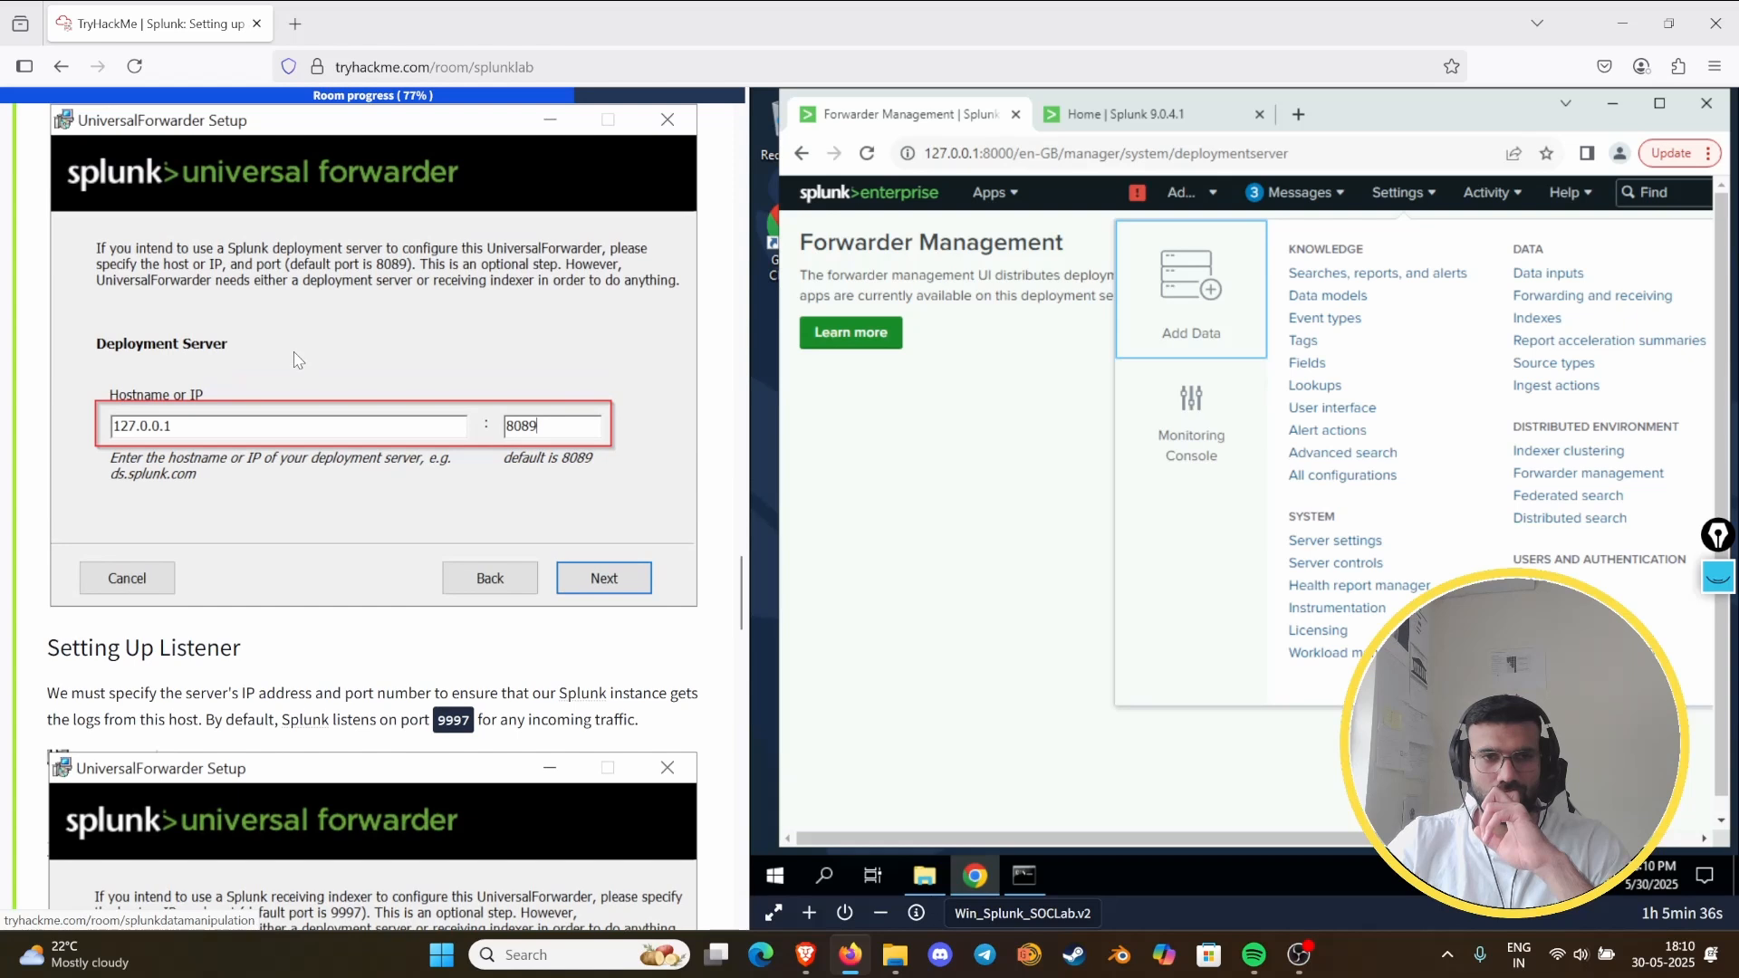
- Open Splunk's Forwarding and receiving settings and check Task 8's deployment server and listener instructions alongside them
left_click(1402, 192)
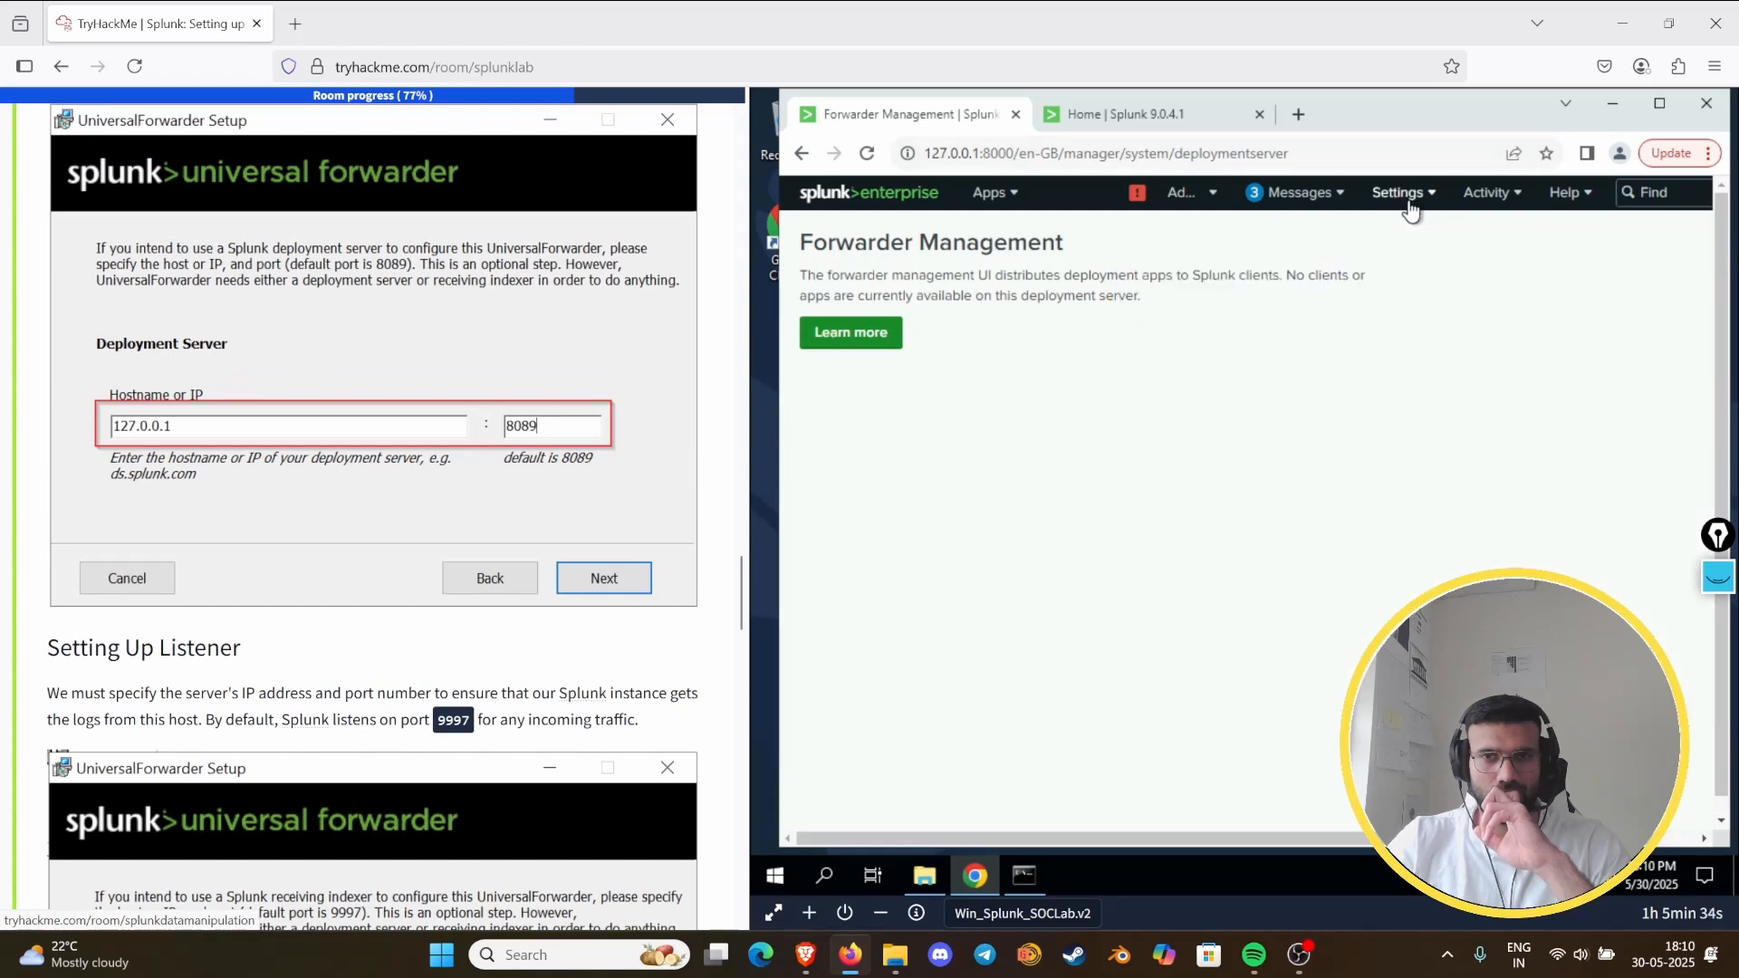
left_click(1406, 194)
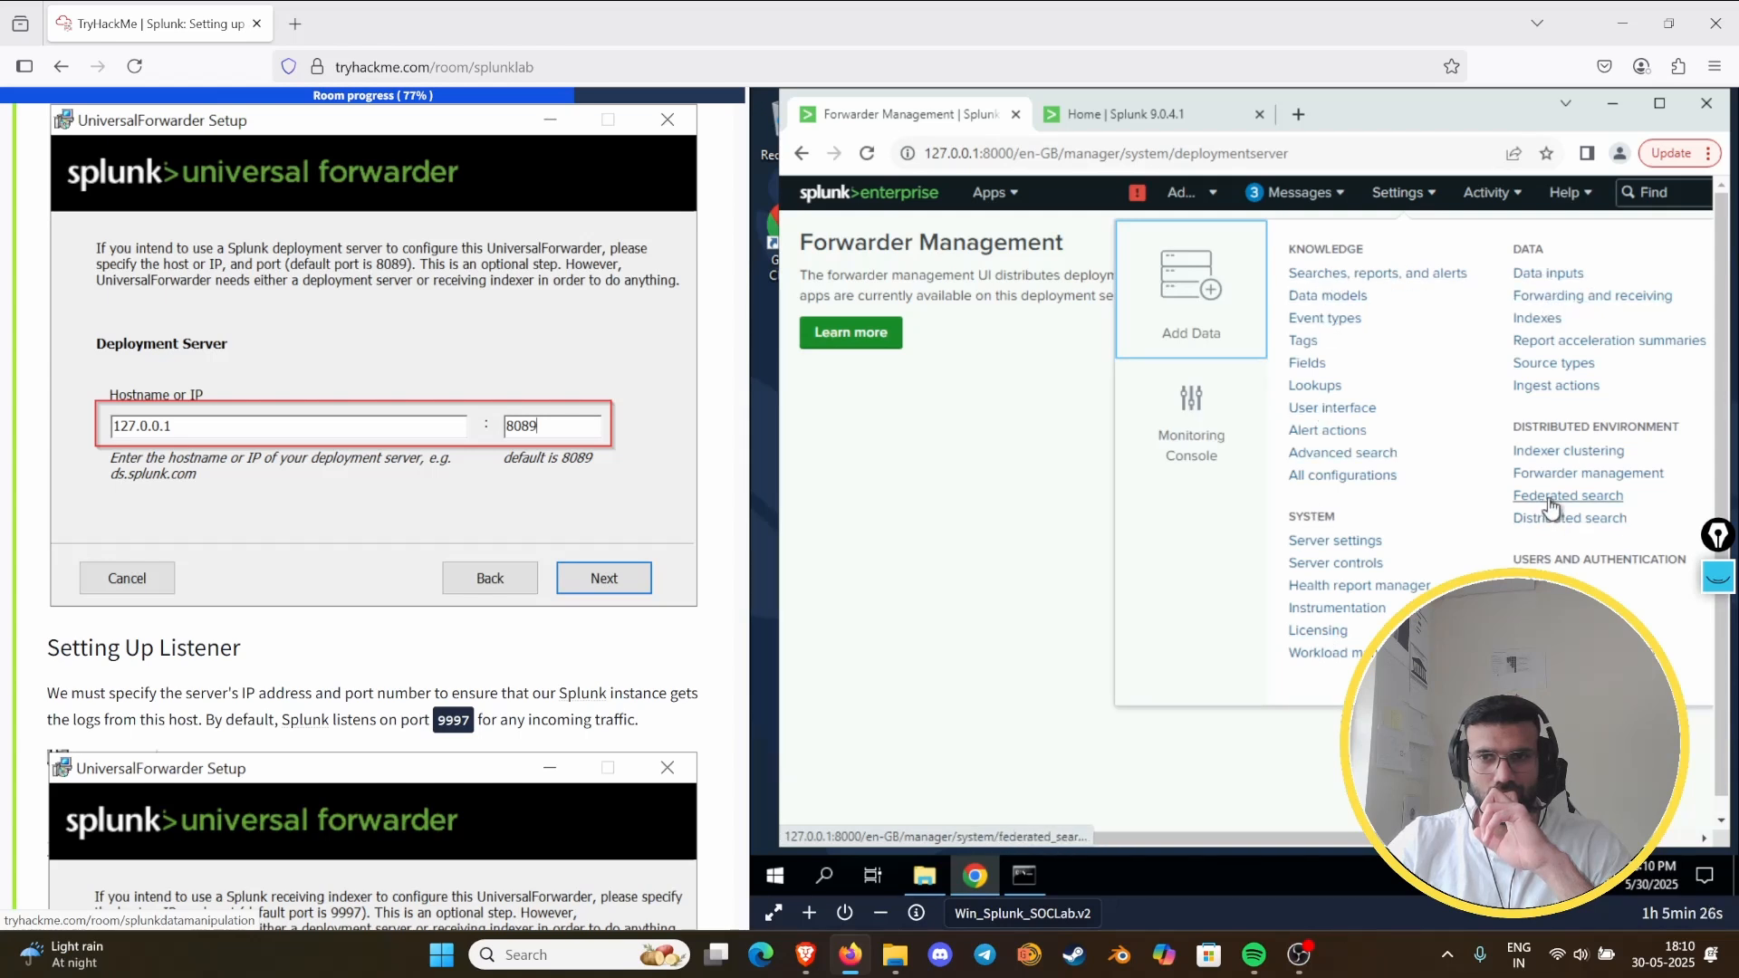
left_click(1566, 299)
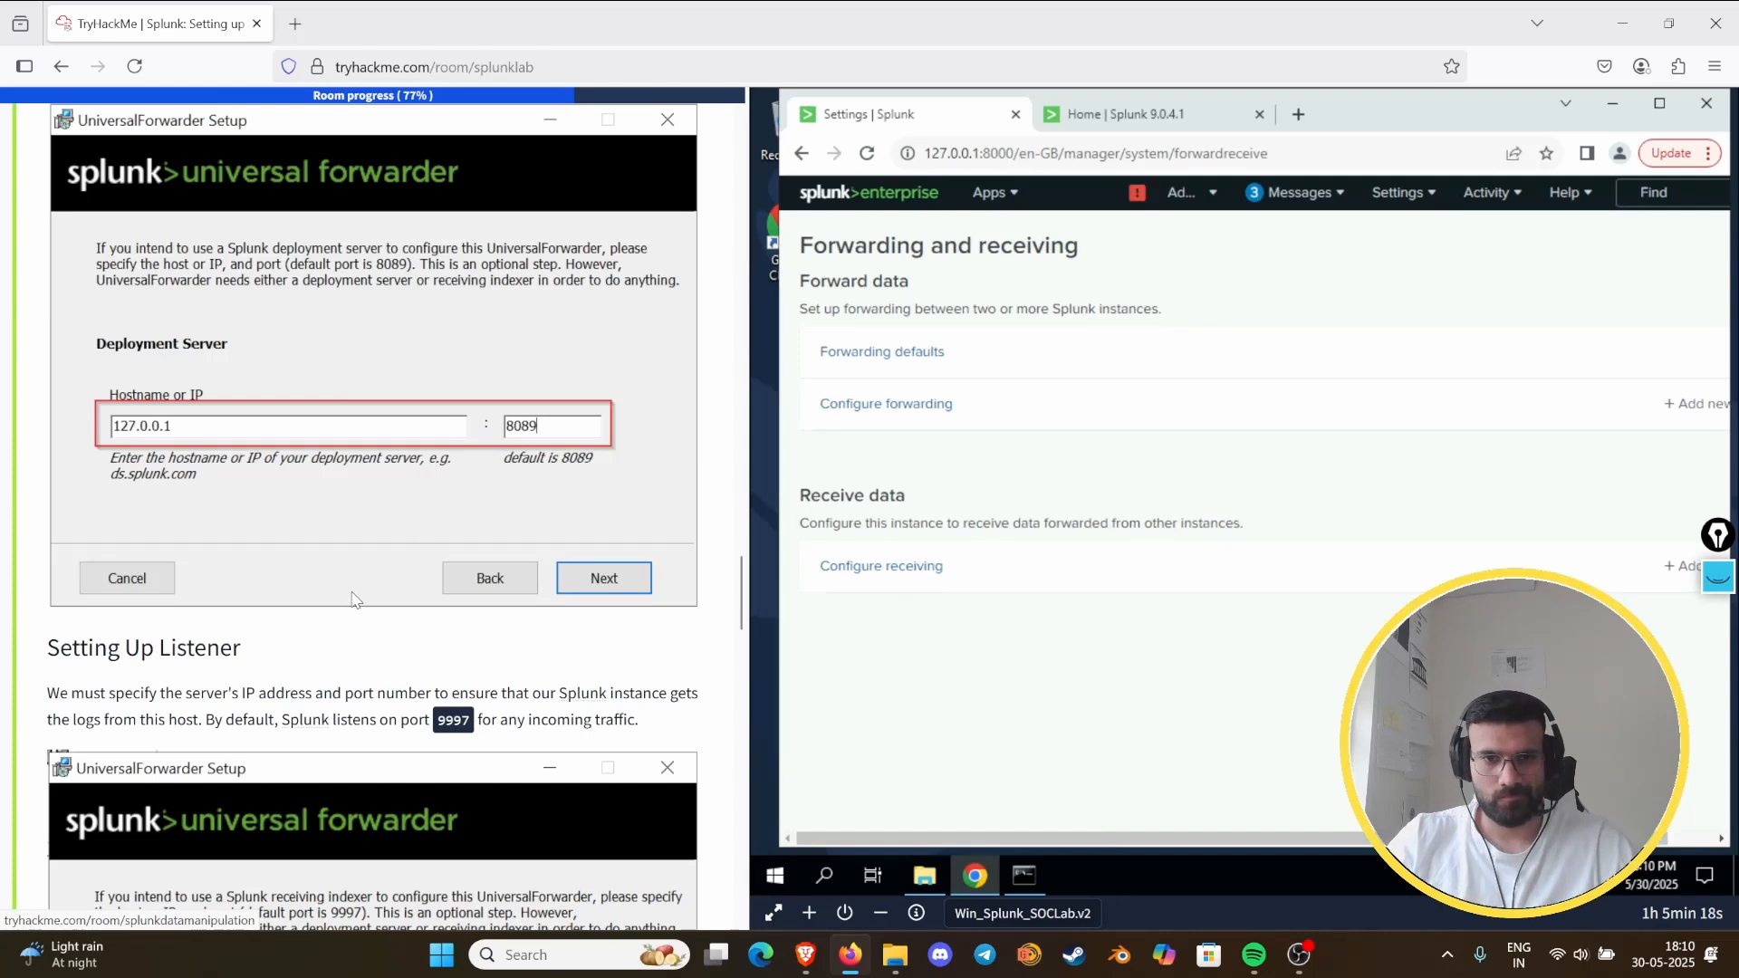
scroll(331, 668, "down", 1)
scroll(330, 669, "down", 1)
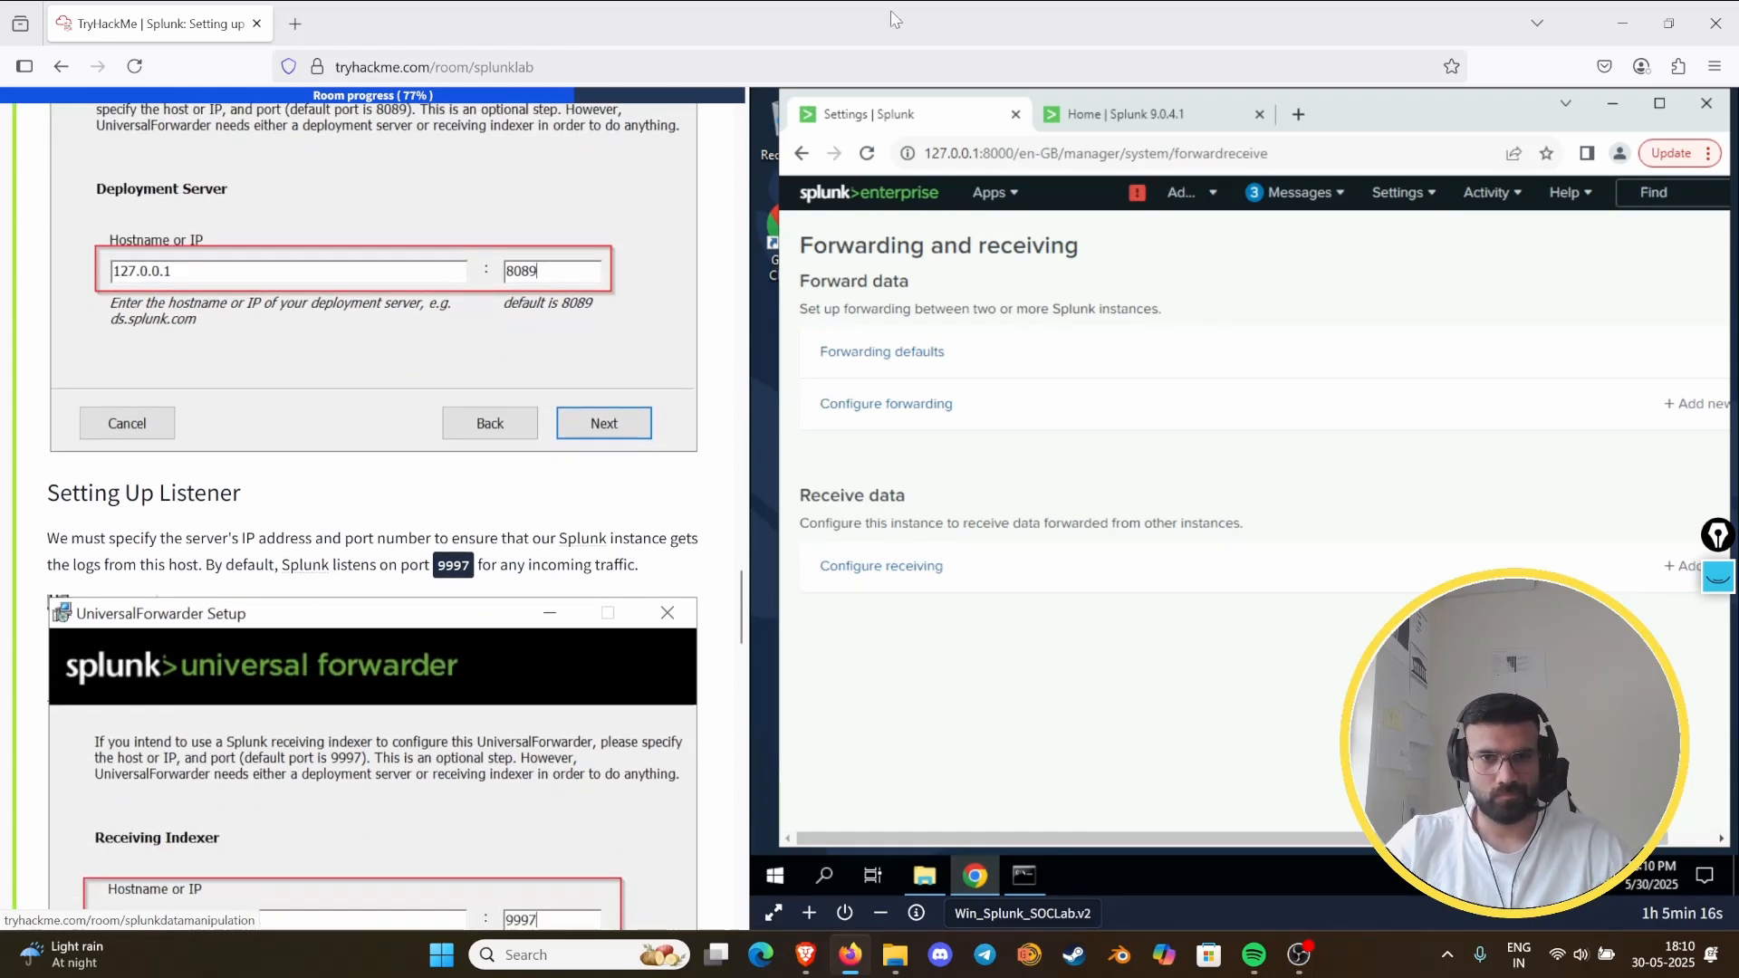
- Look through Splunk's settings, help and activity options, and read the pending system messages
left_click(1340, 201)
left_click(1442, 201)
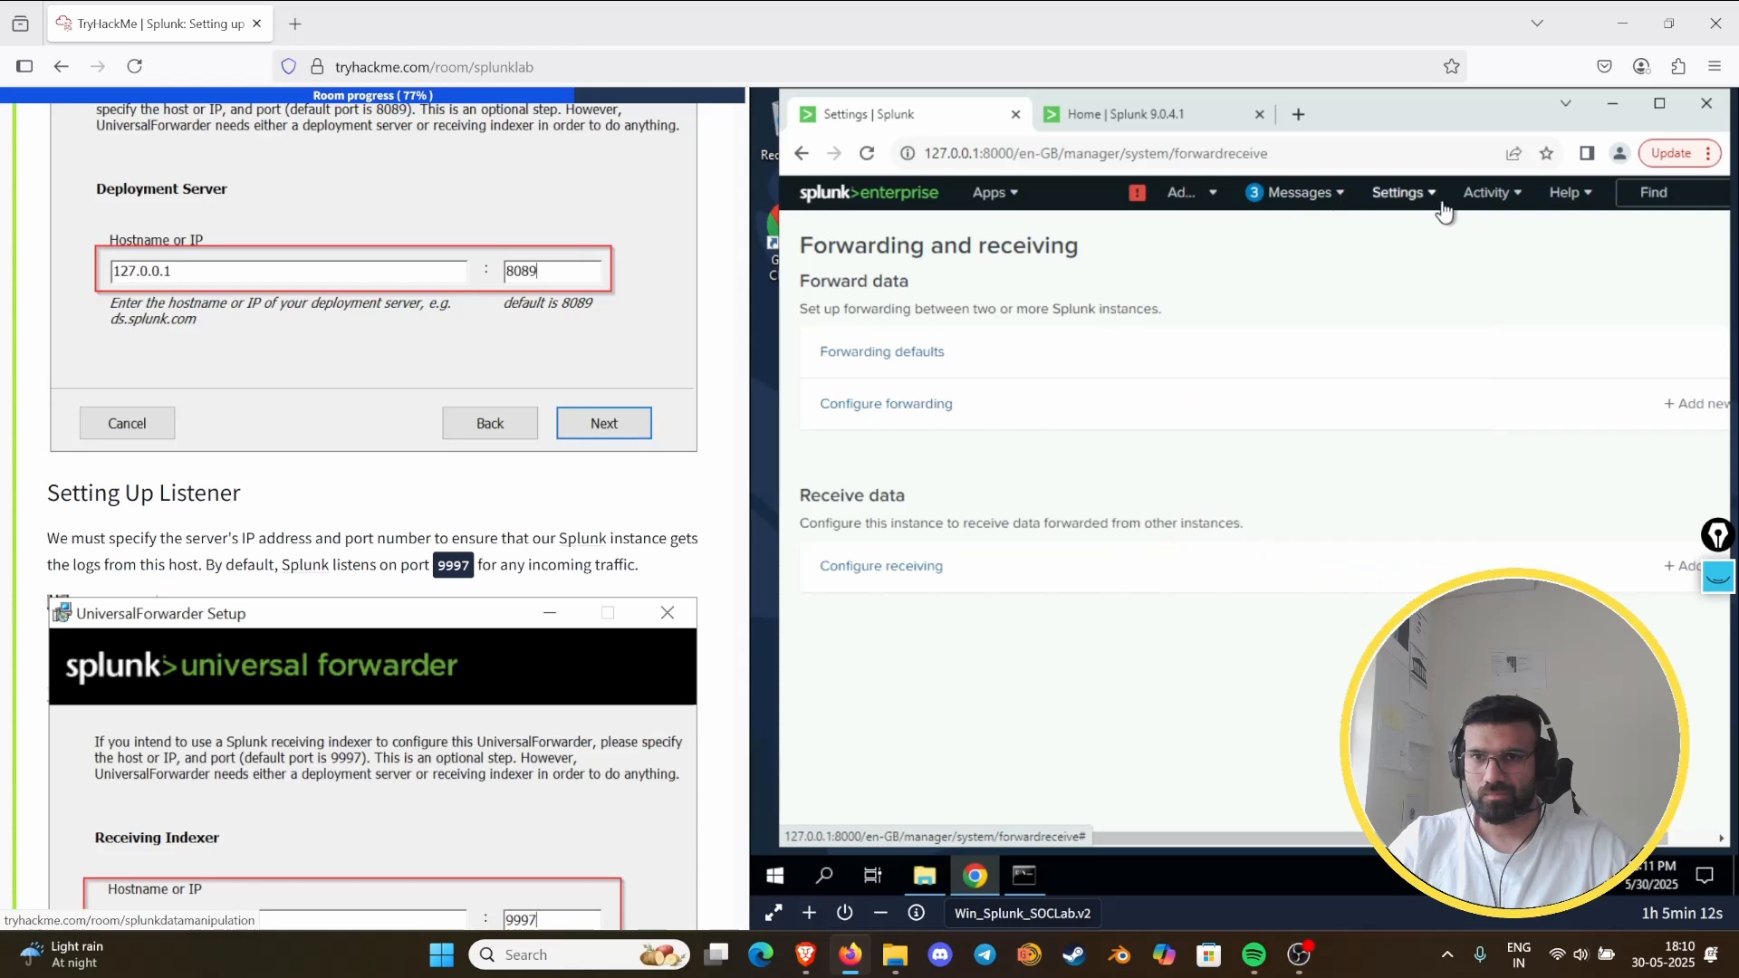
left_click(1437, 205)
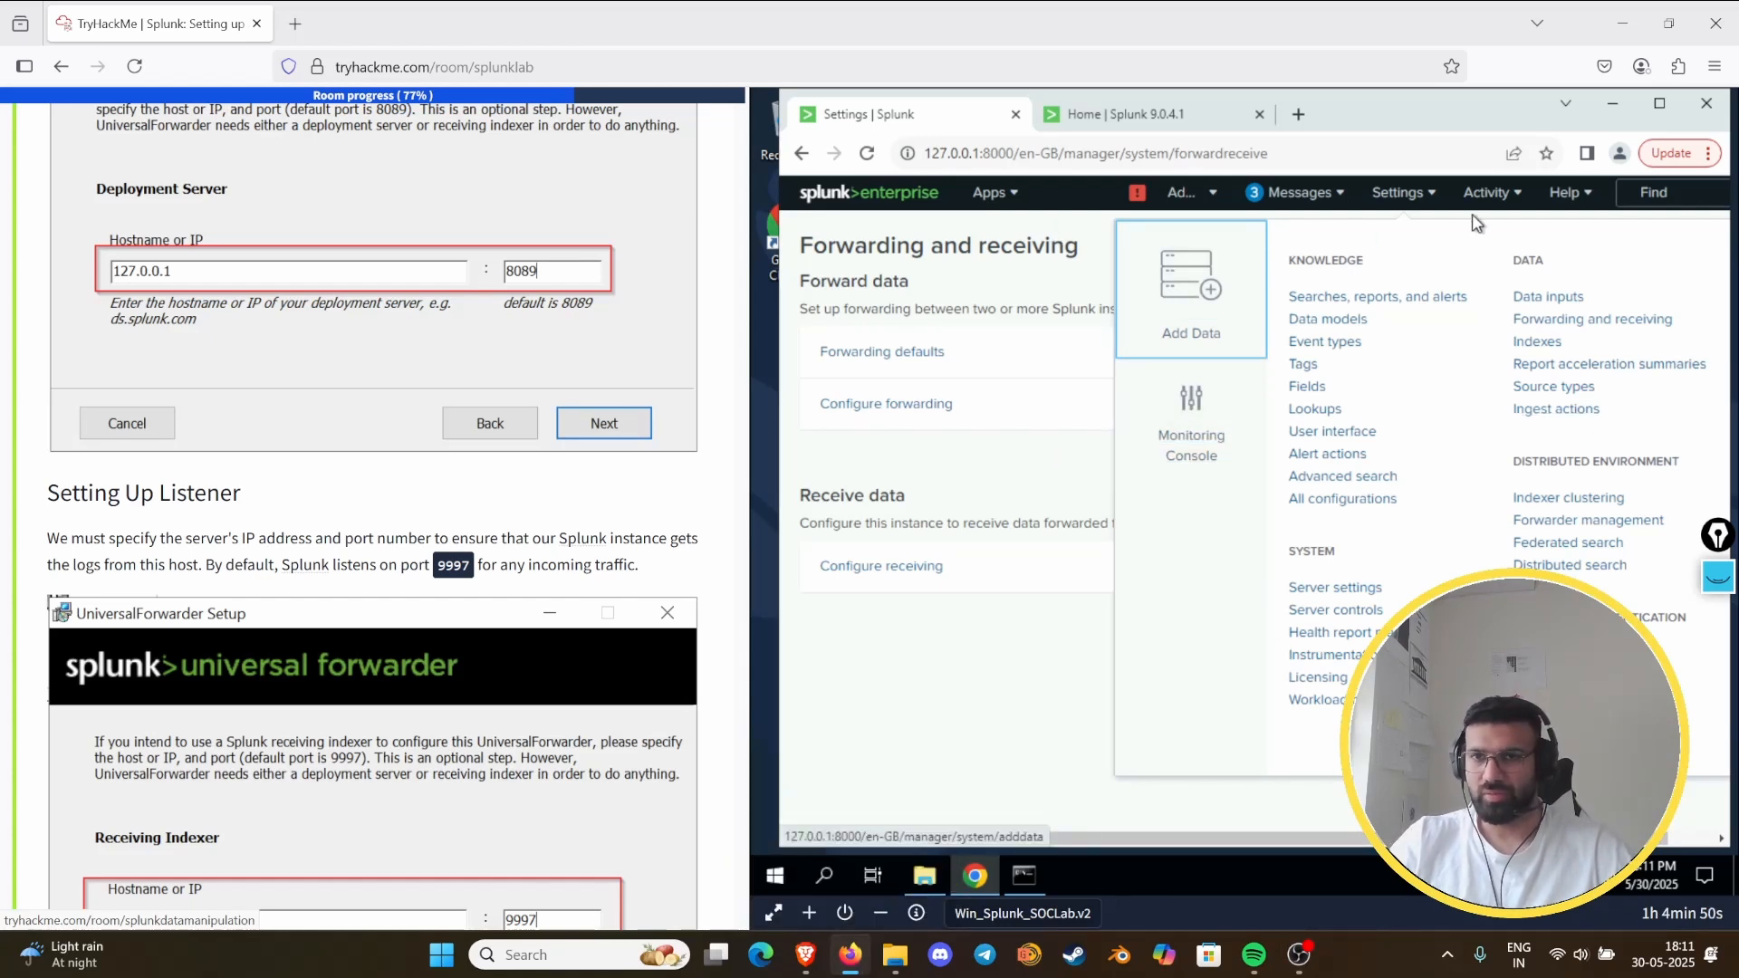
left_click(1580, 201)
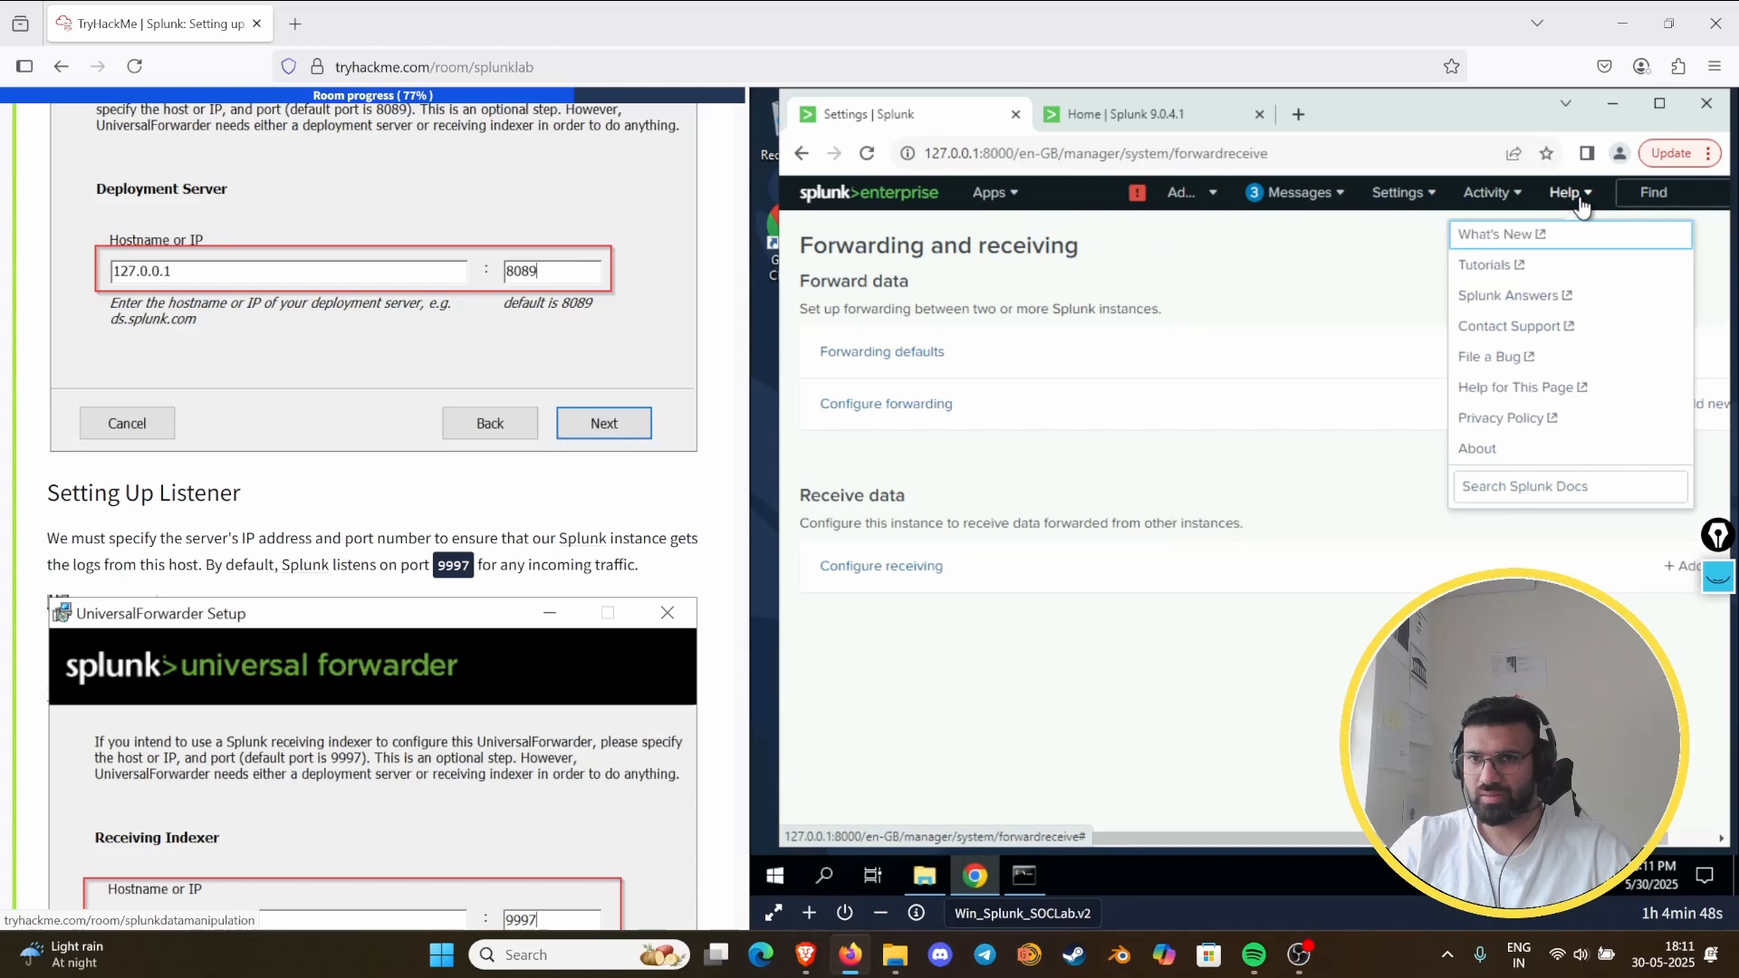
left_click(1490, 192)
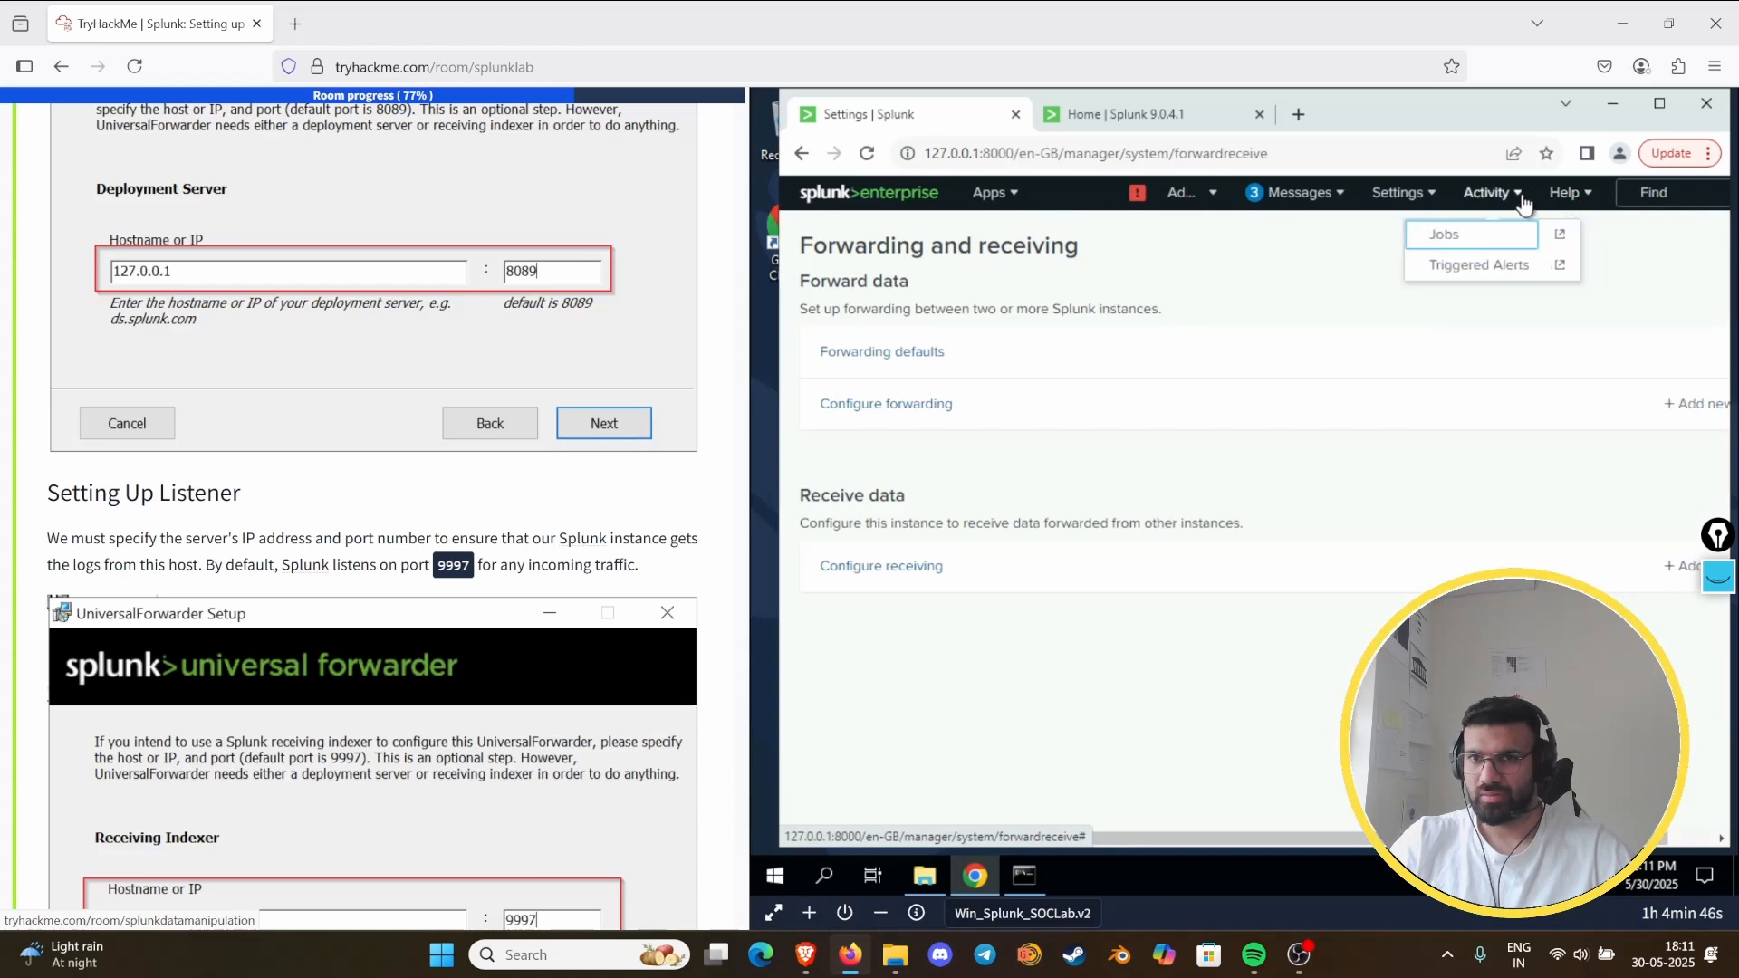
left_click(1385, 192)
left_click(1299, 195)
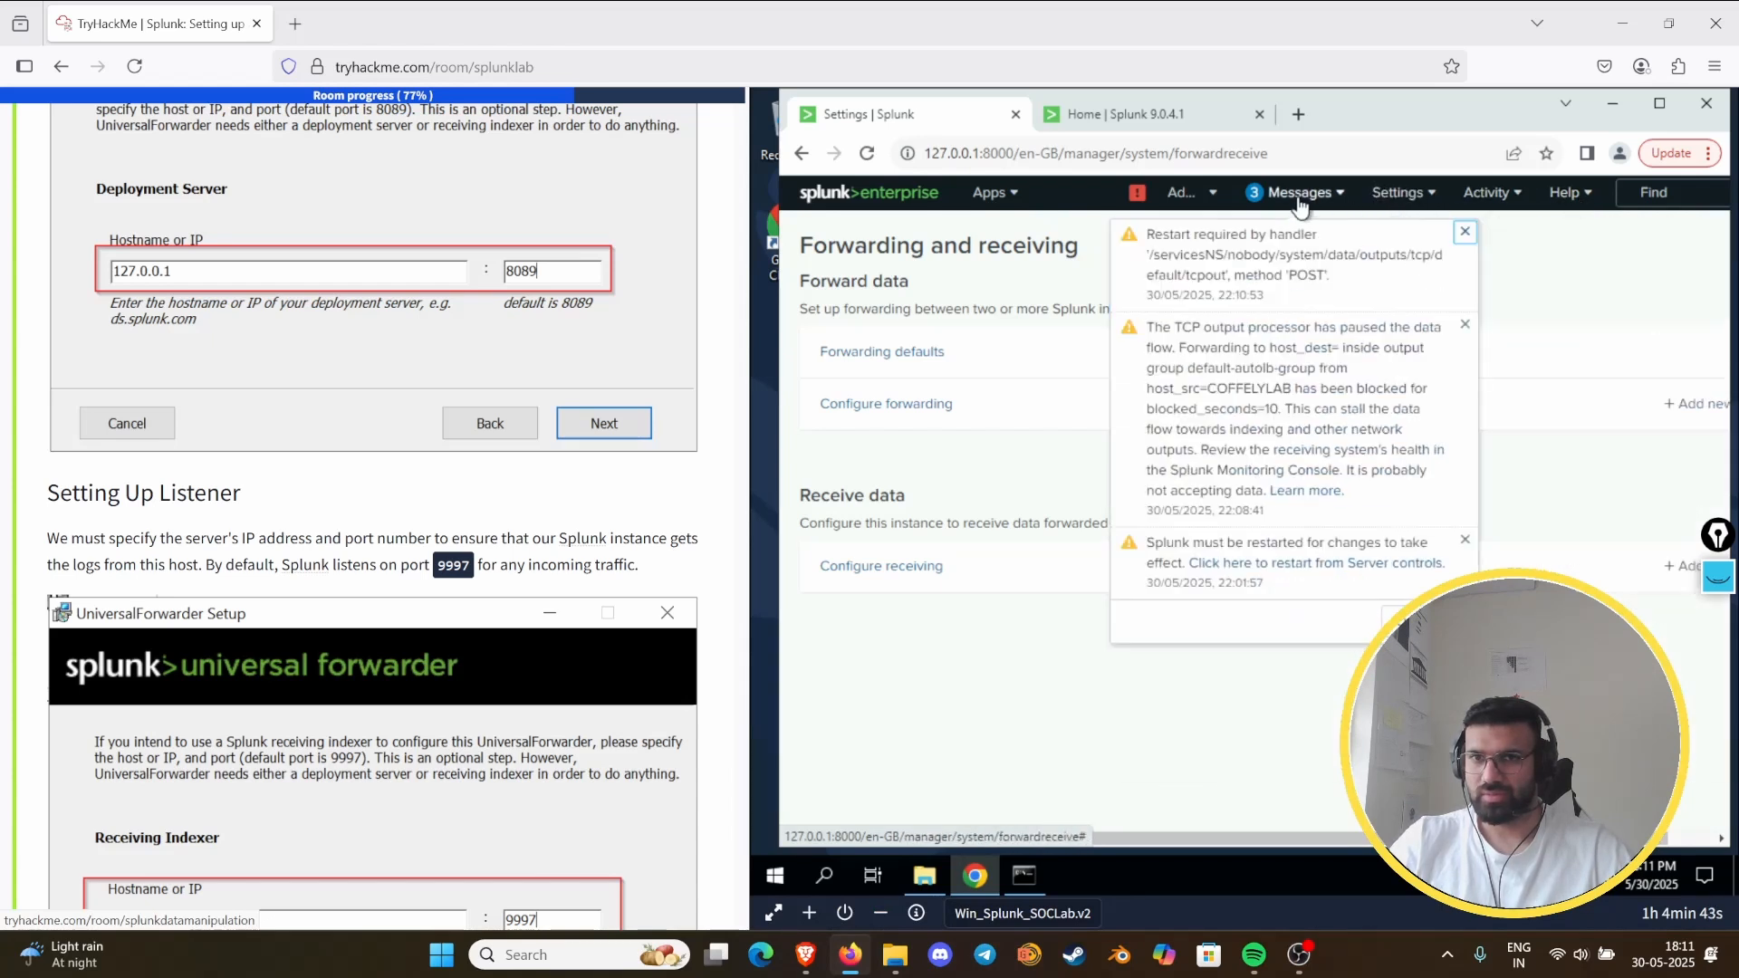
left_click(1299, 194)
- View the Indexer Clustering page and reopen Forwarder Management to check for connected clients
left_click(1426, 194)
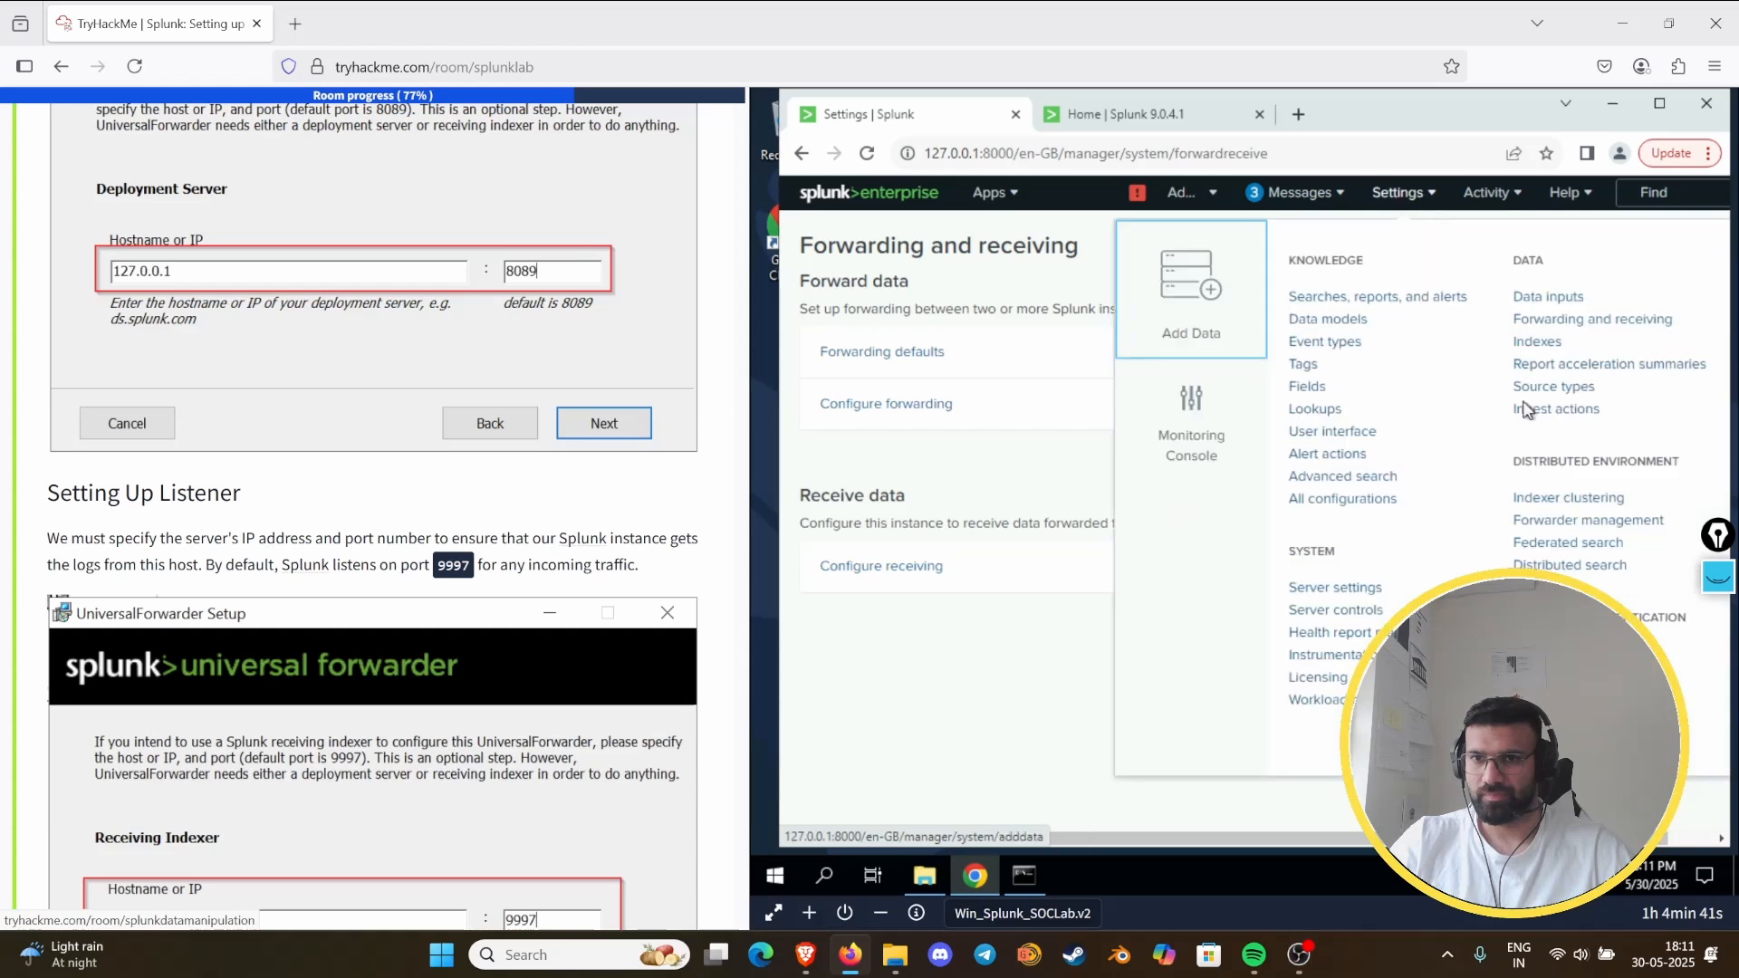
left_click(1561, 520)
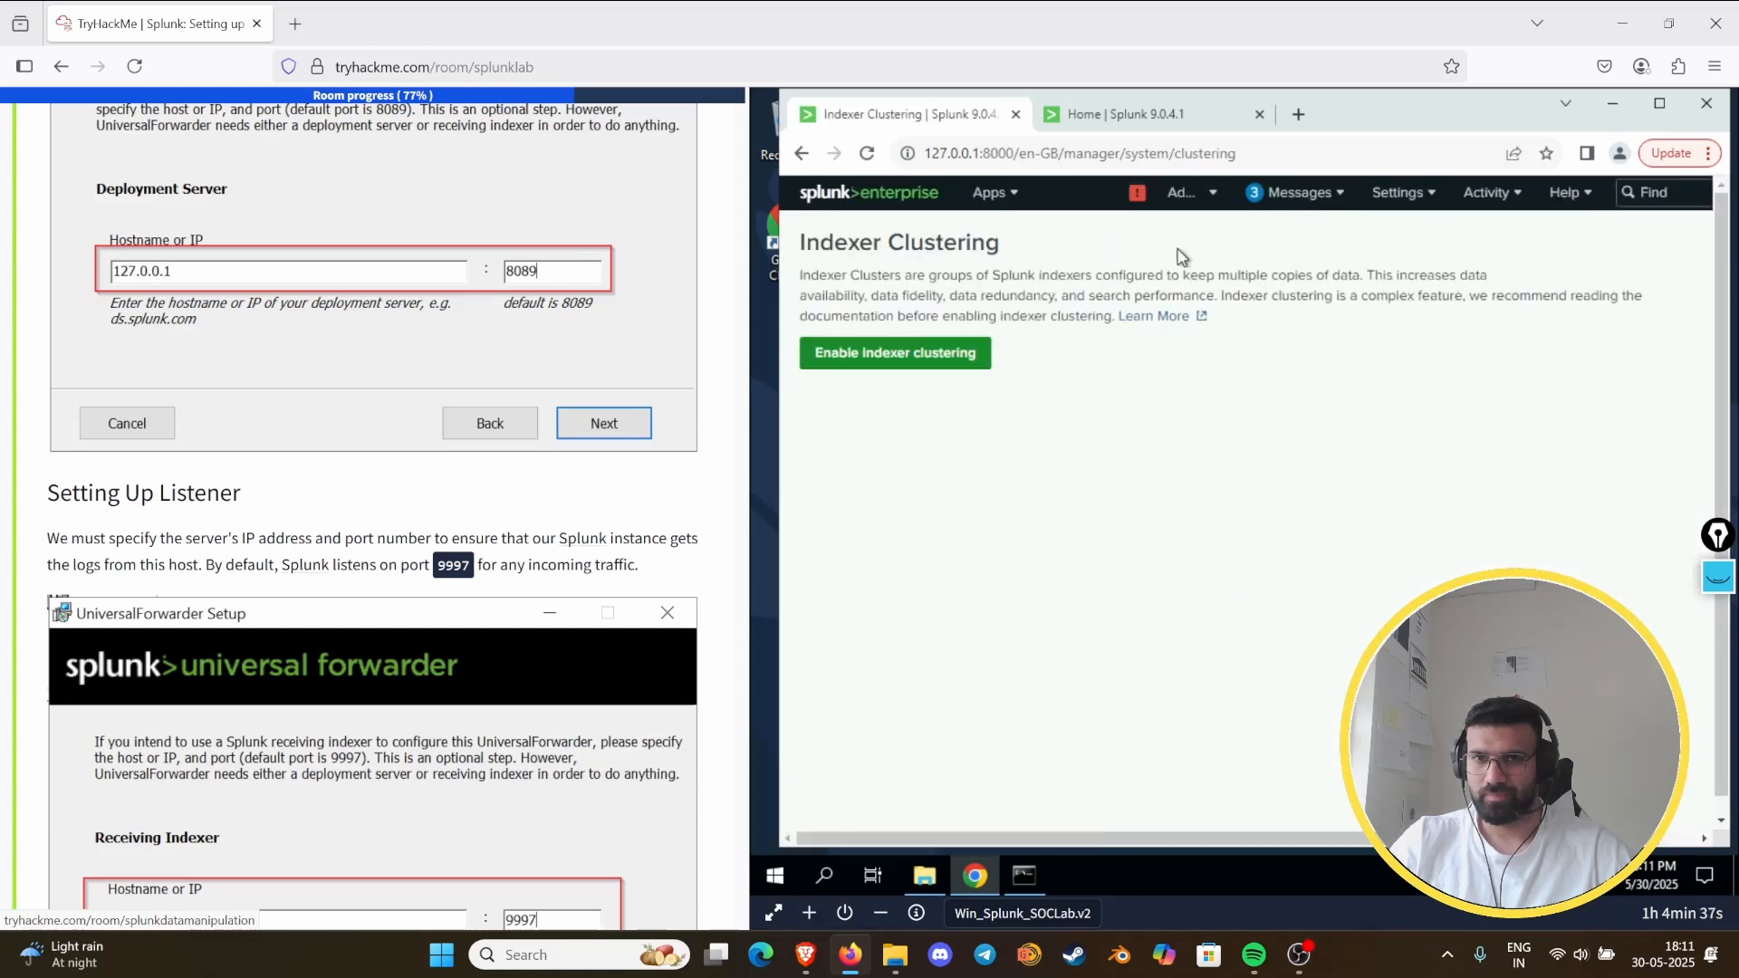
left_click(1303, 193)
left_click(1401, 193)
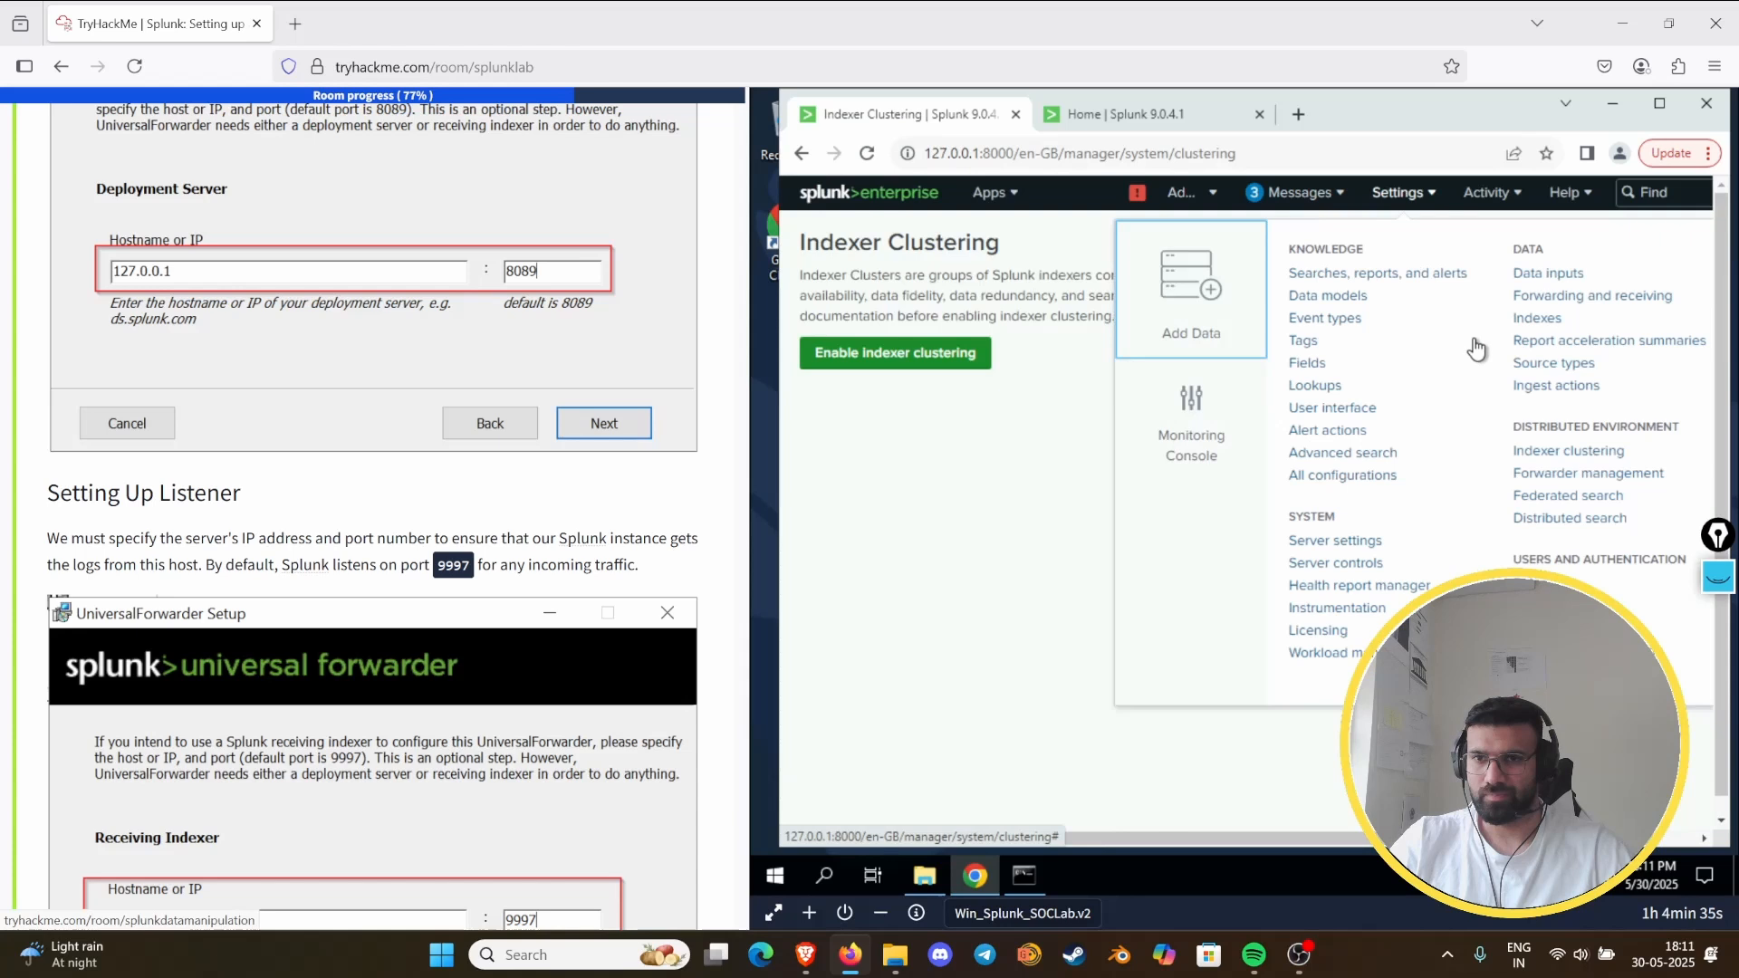
left_click(1582, 472)
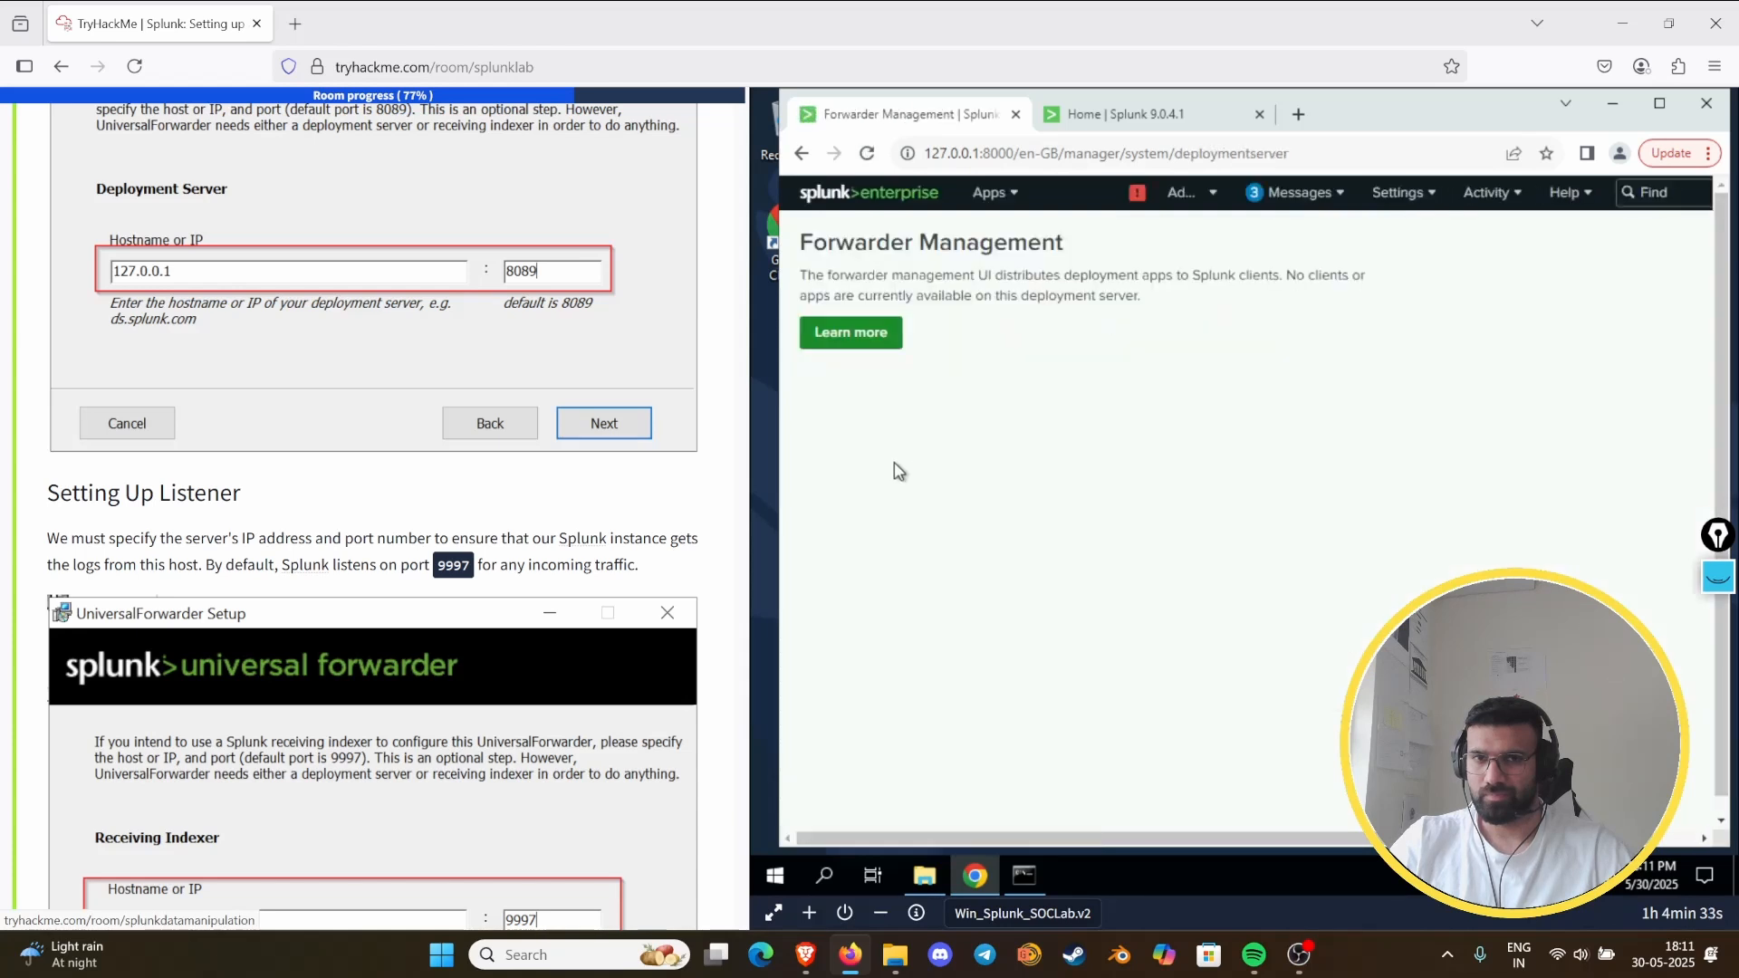
- Inspect the Splunkd health report, including the root cause listed for Ingestion Latency under File Monitor Input, and close it
left_click(1133, 196)
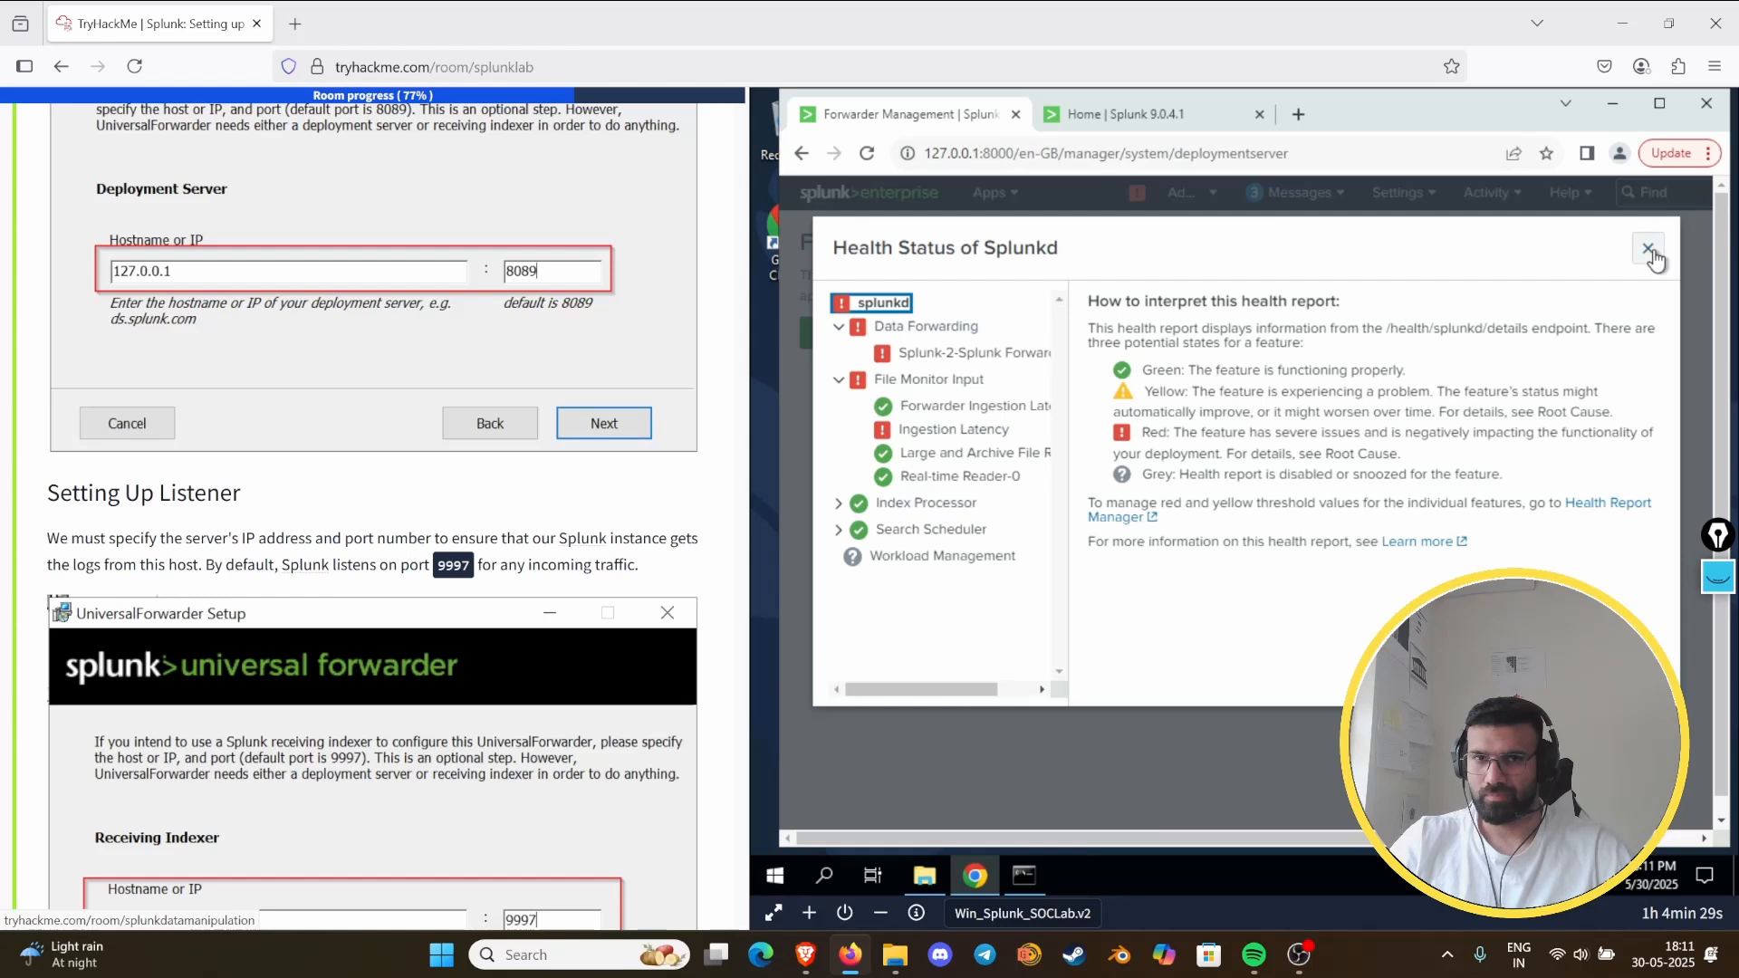
left_click(881, 332)
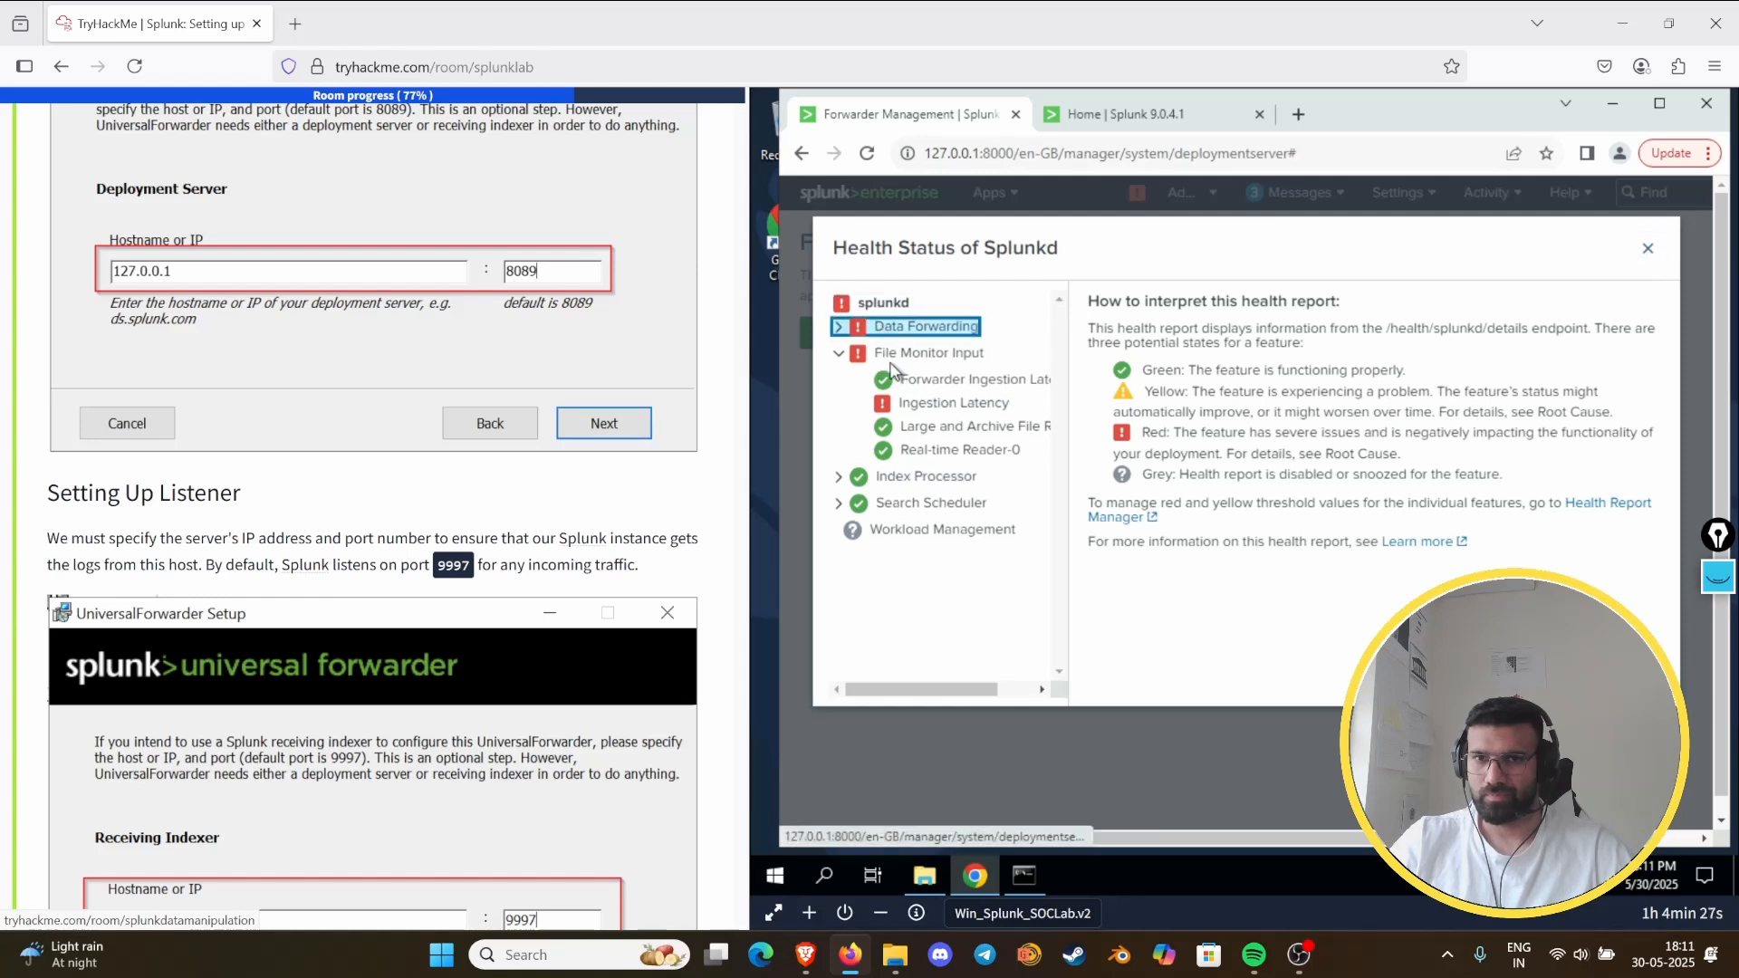
left_click(895, 362)
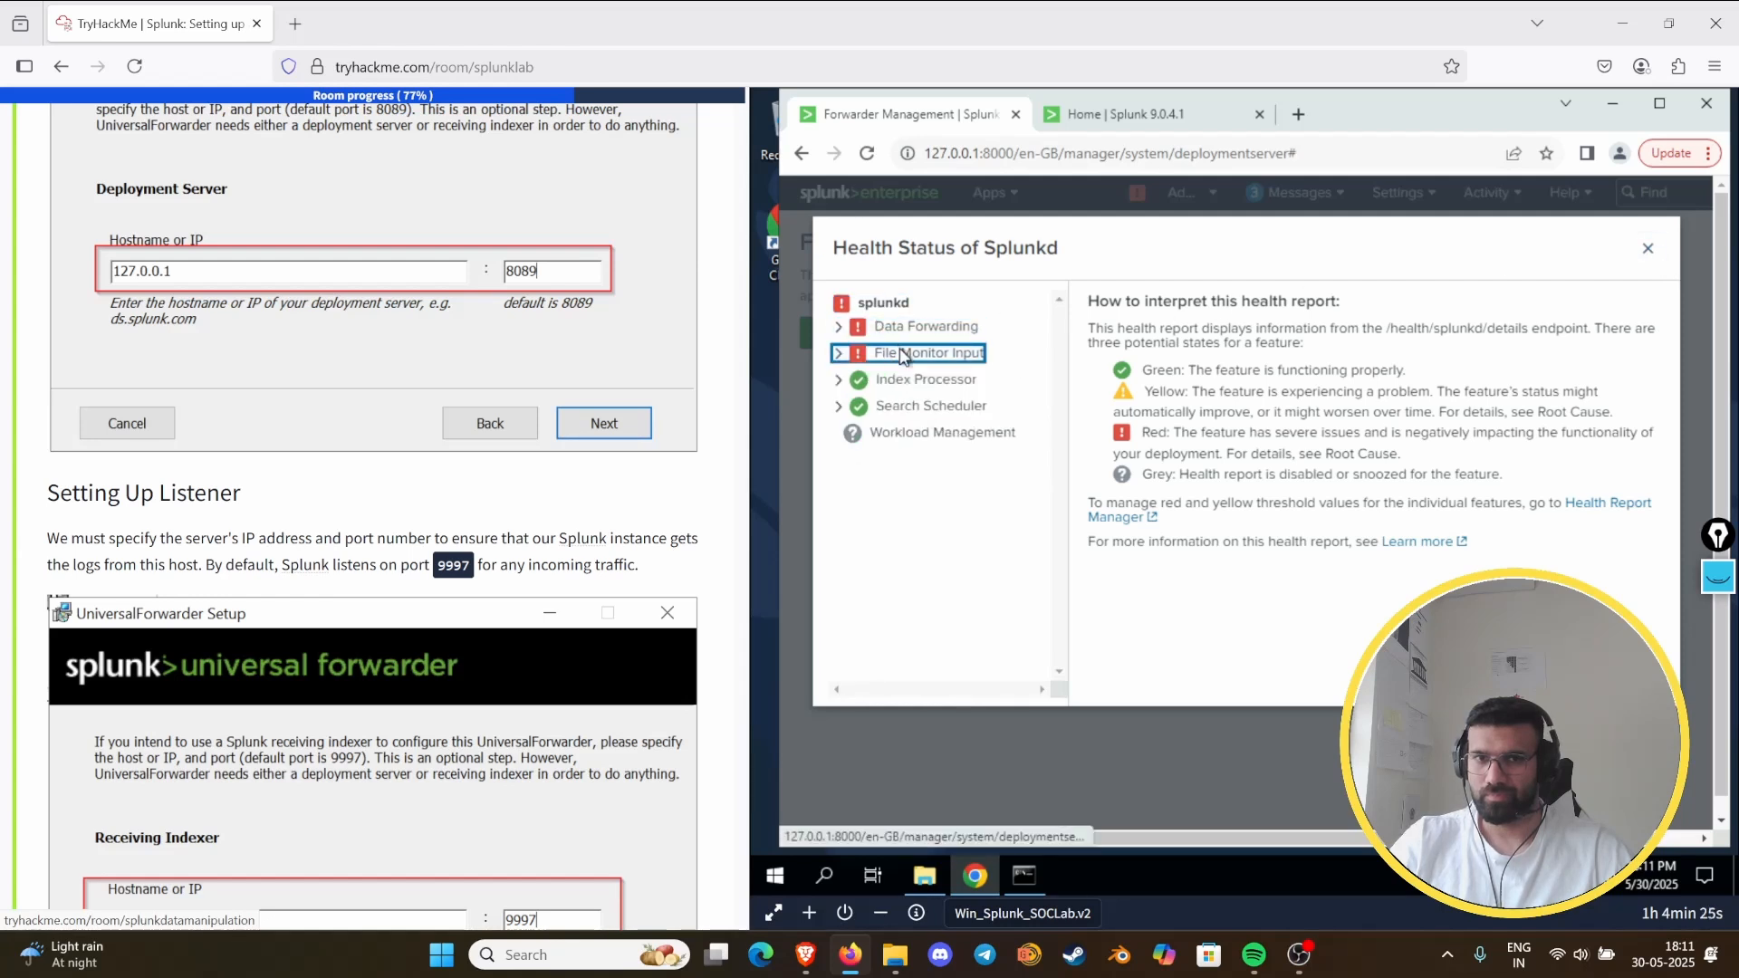
left_click(843, 354)
left_click(937, 402)
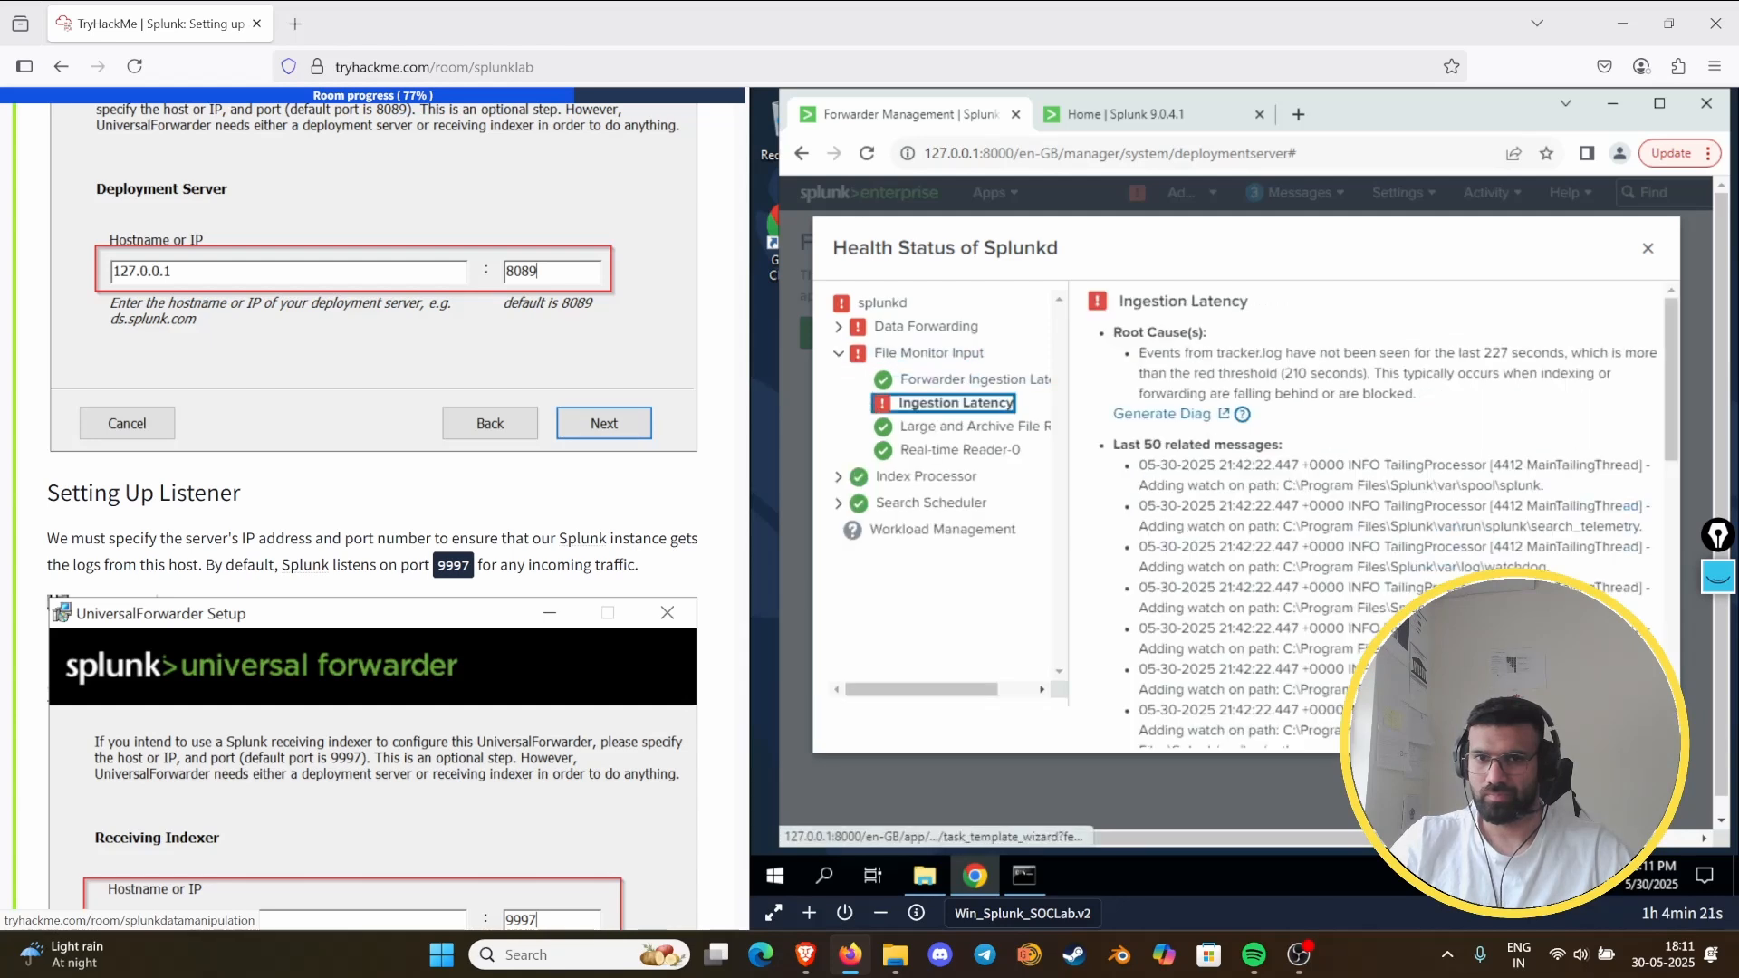
left_click(1647, 248)
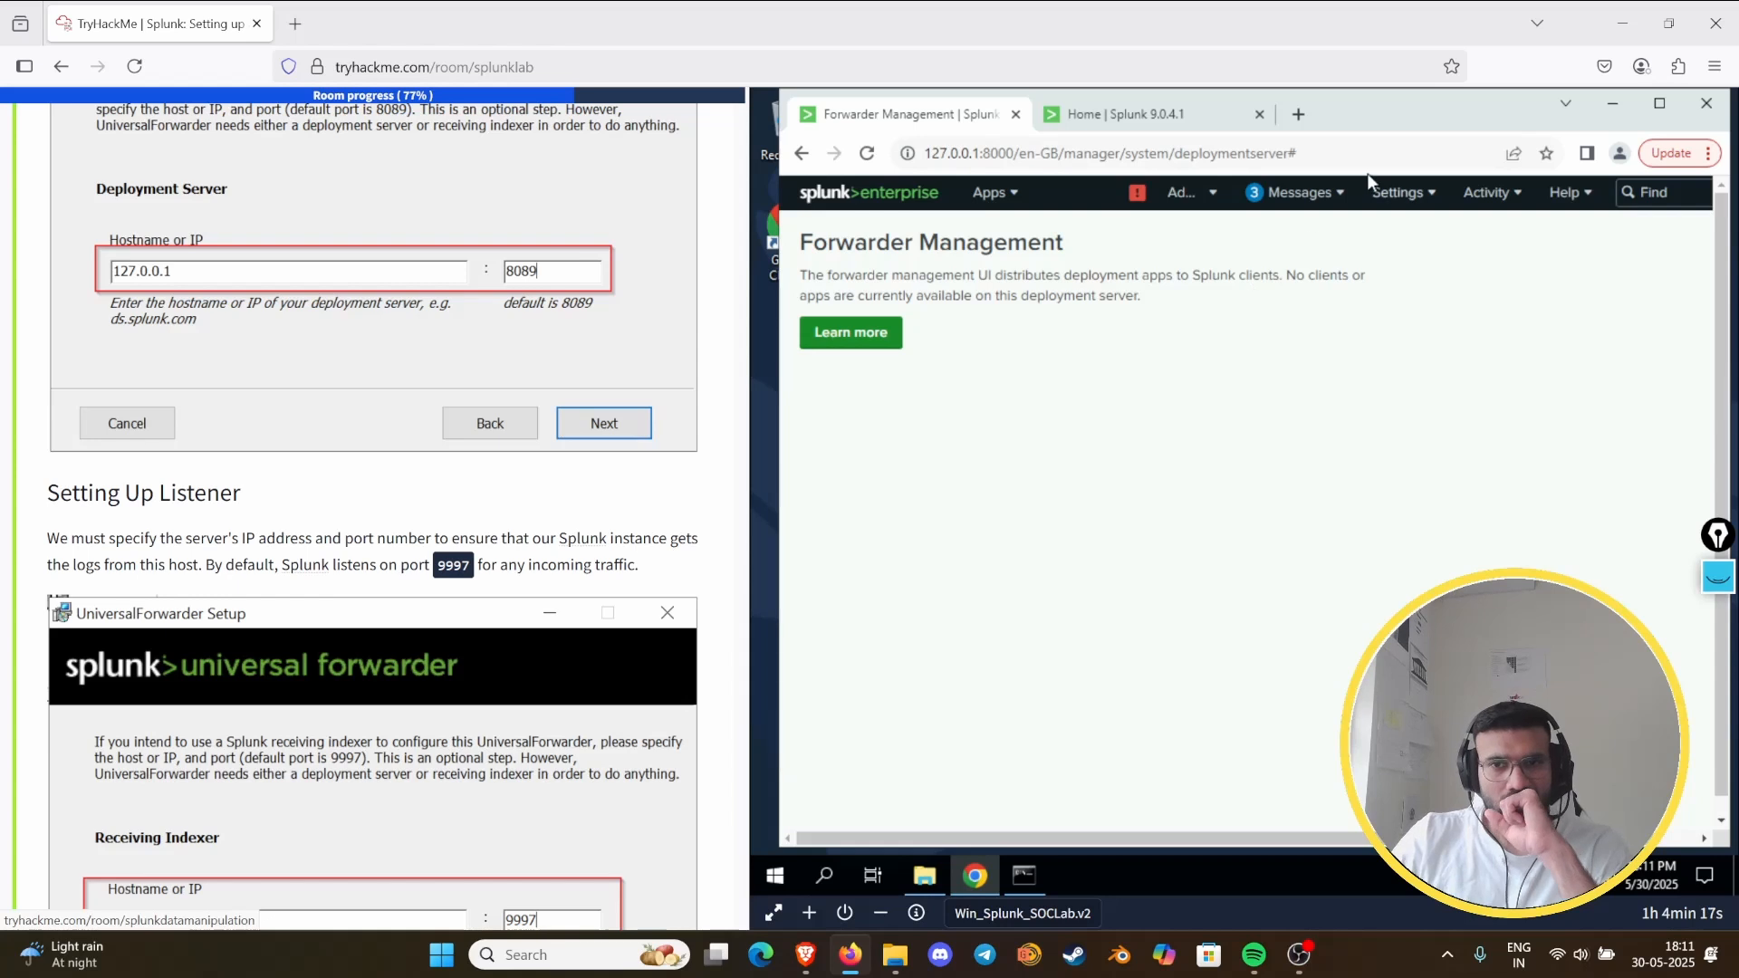
- Reread the Splunk system messages, open the settings list, and briefly view the Command Prompt's ipconfig output
left_click(1295, 192)
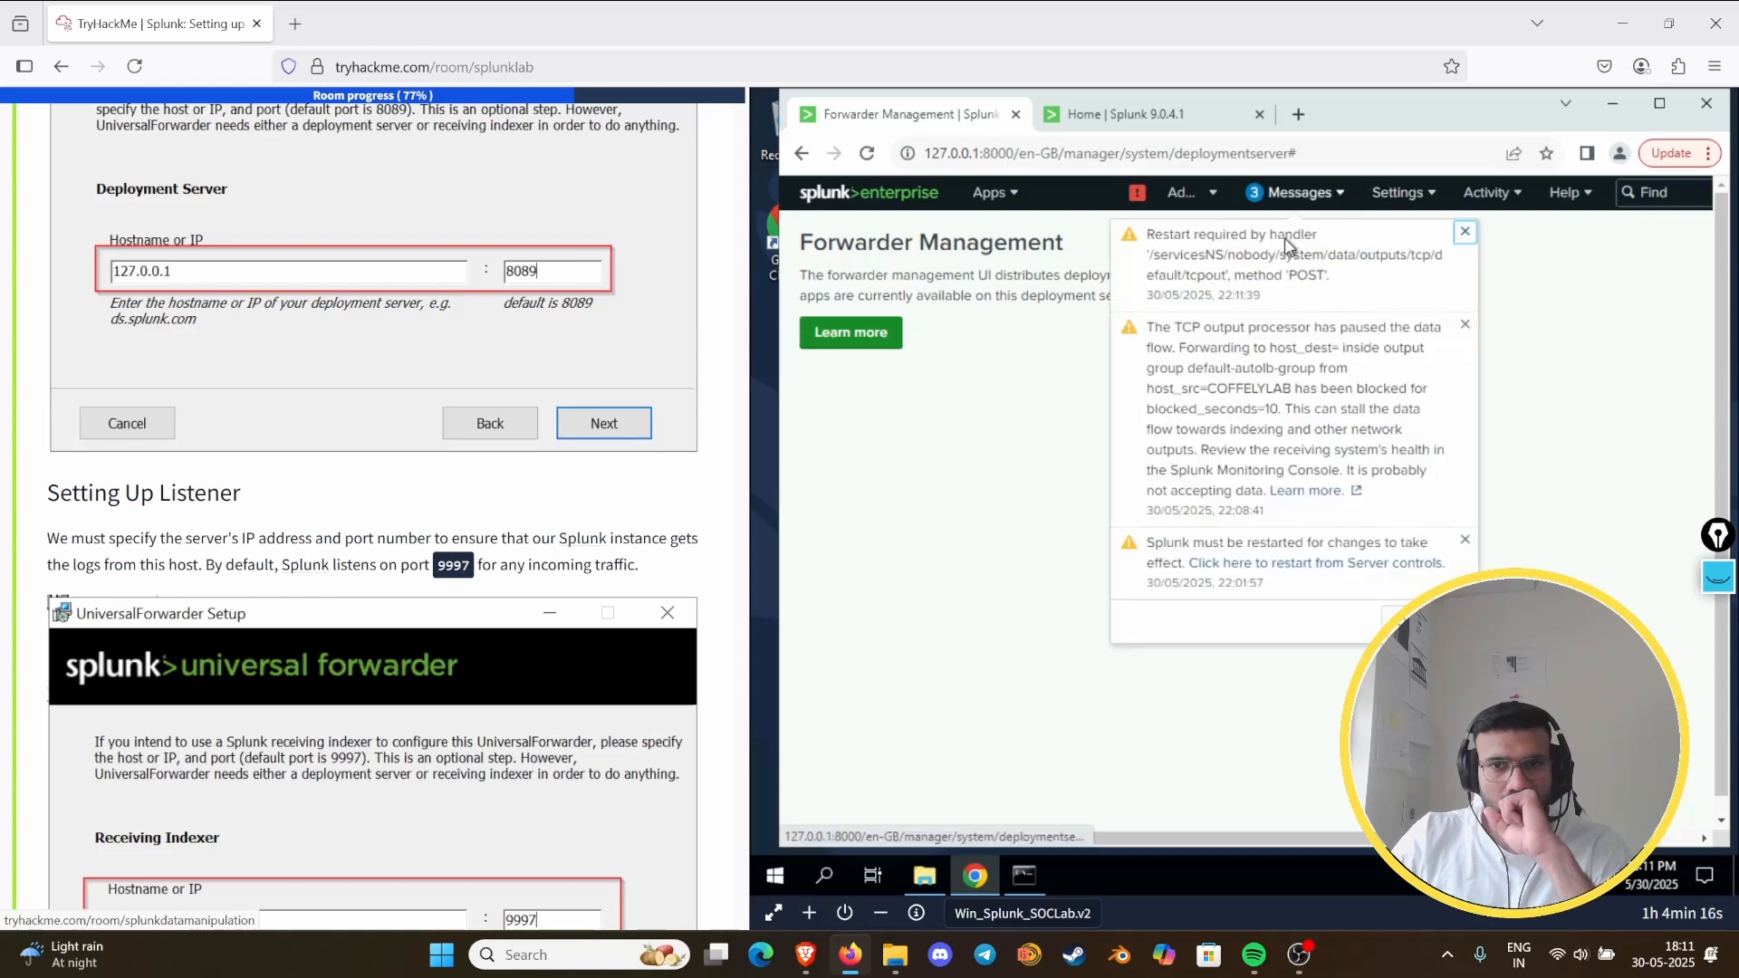
left_click(1397, 192)
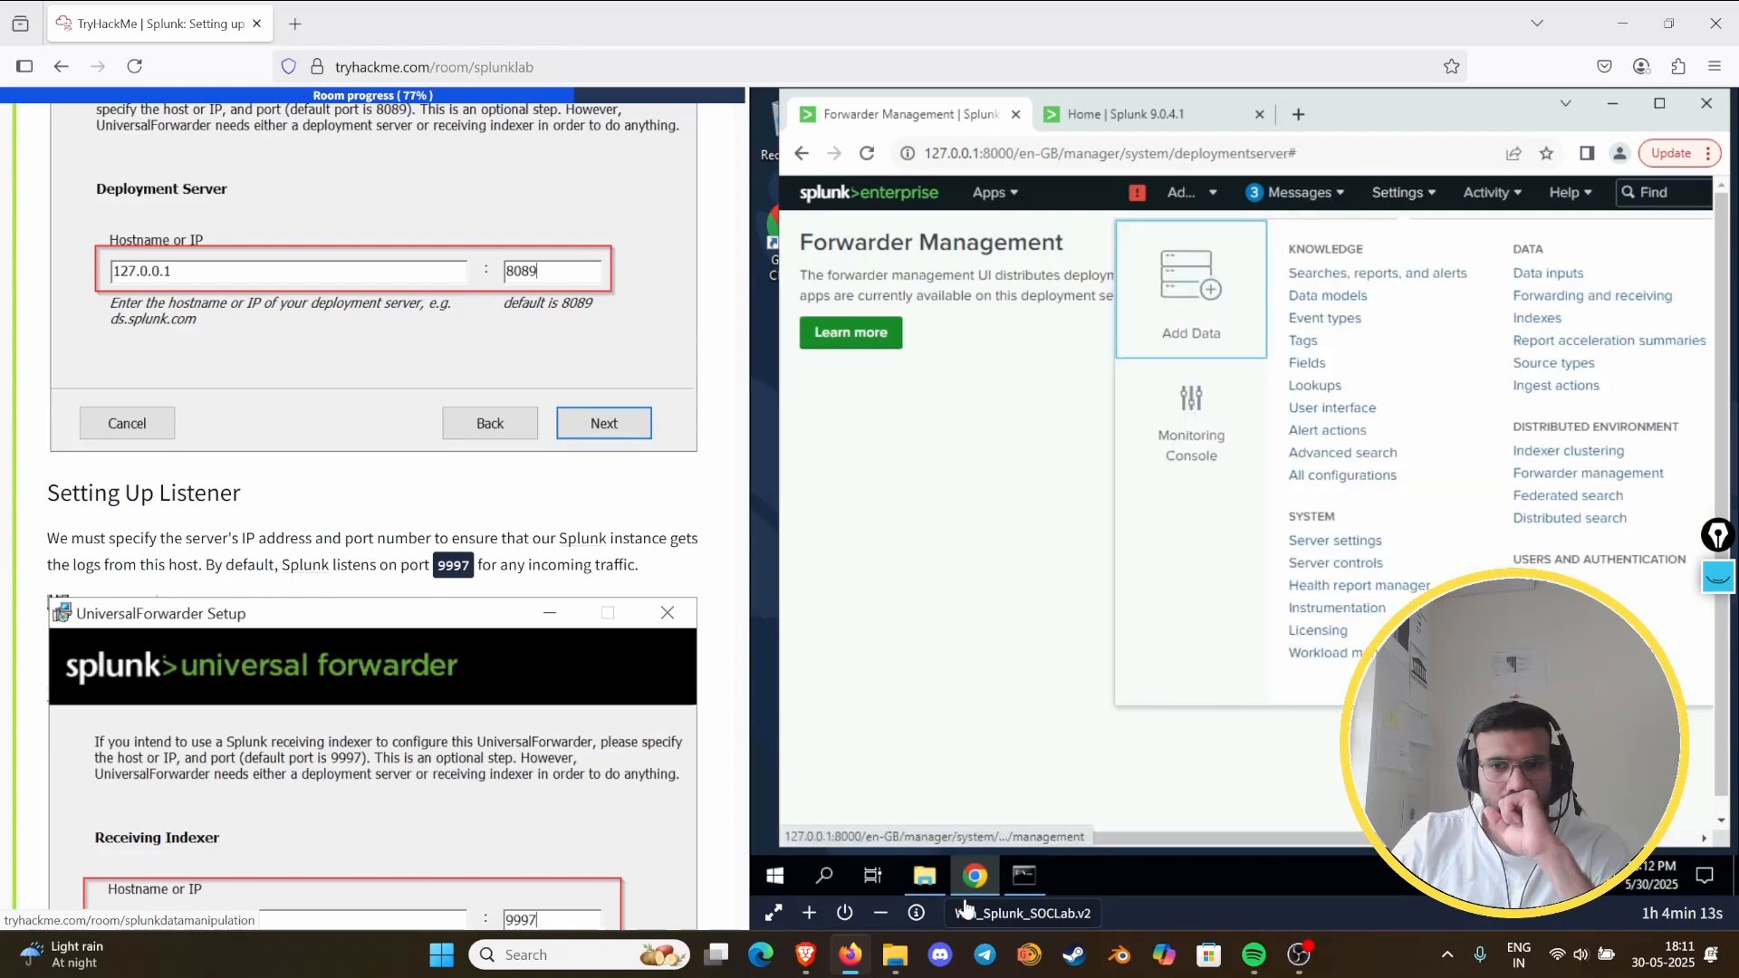
left_click(1024, 877)
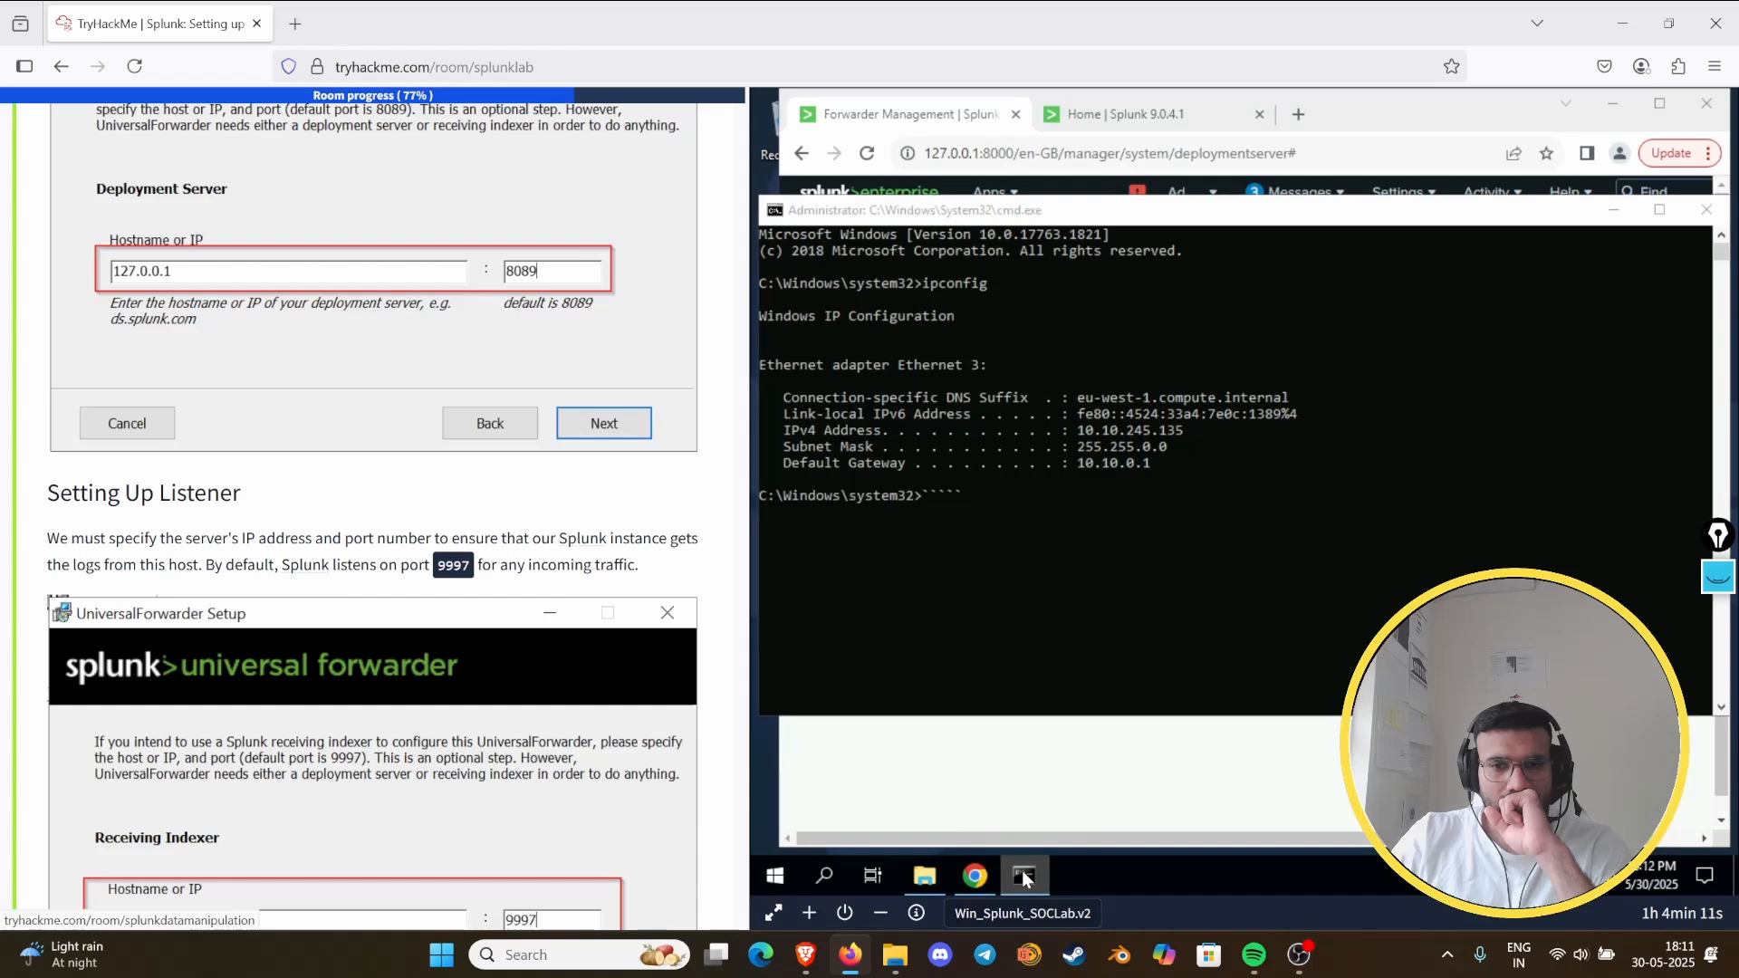
left_click(1024, 877)
- Try to rerun the splunk-forwarder installer from Downloads, exit its setup wizard, and minimize the folder window
left_click(942, 871)
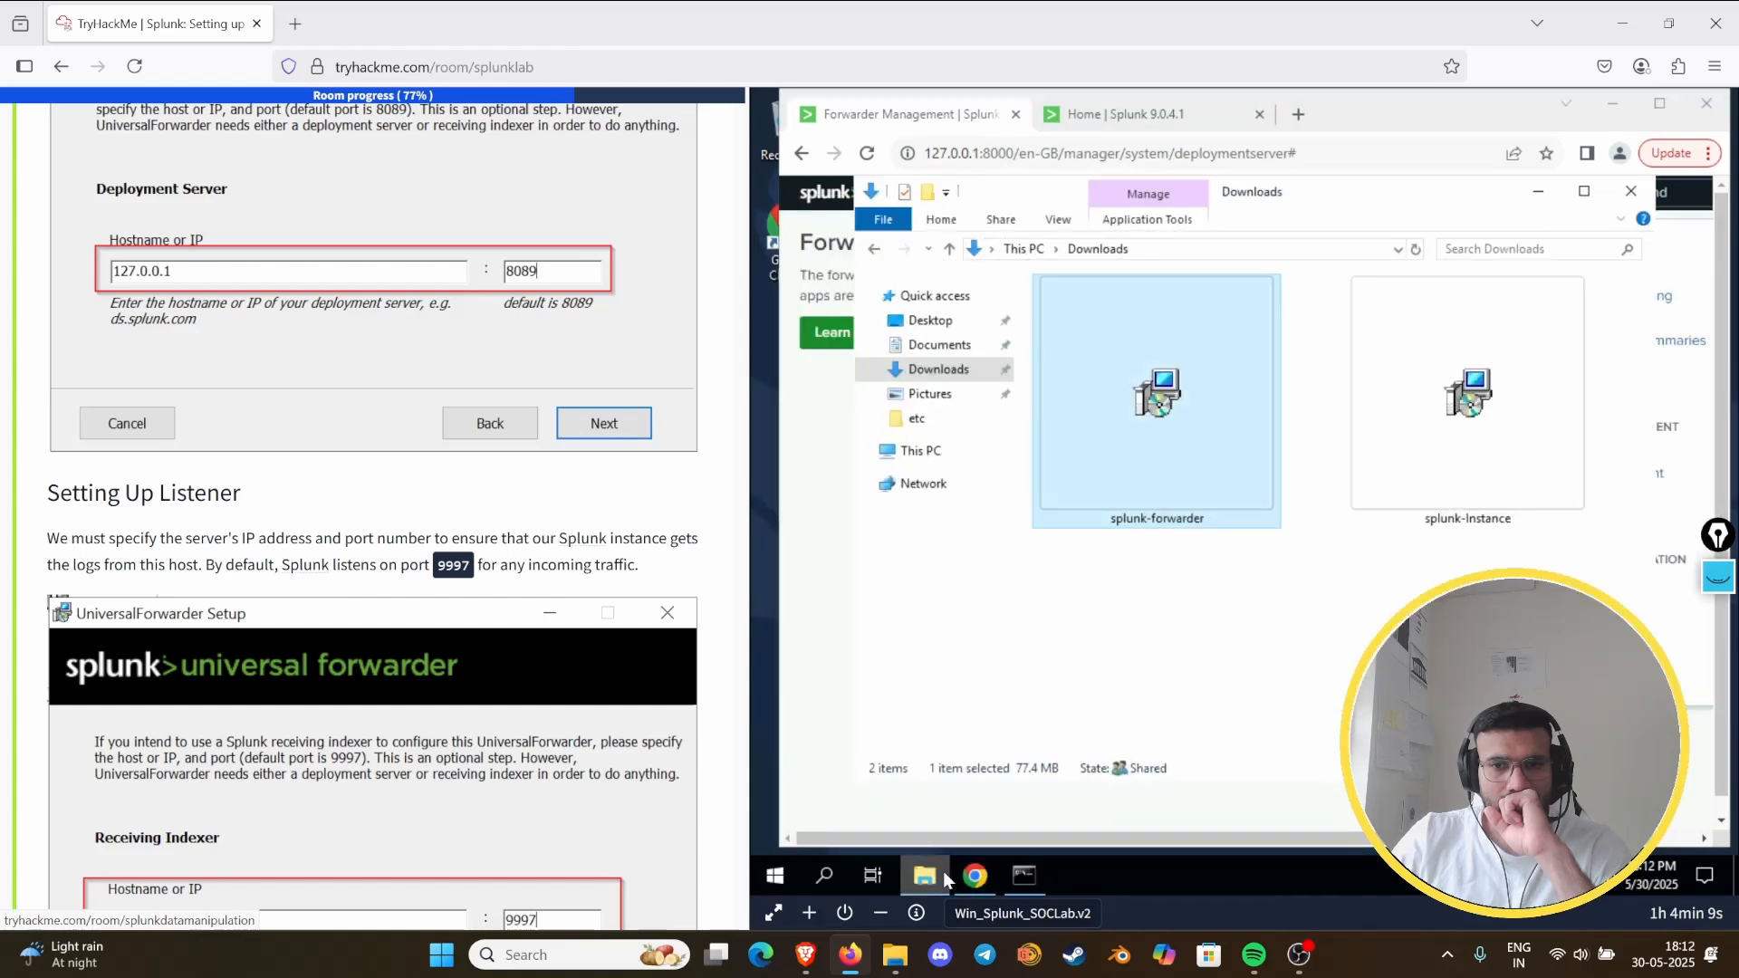
double_click(1192, 456)
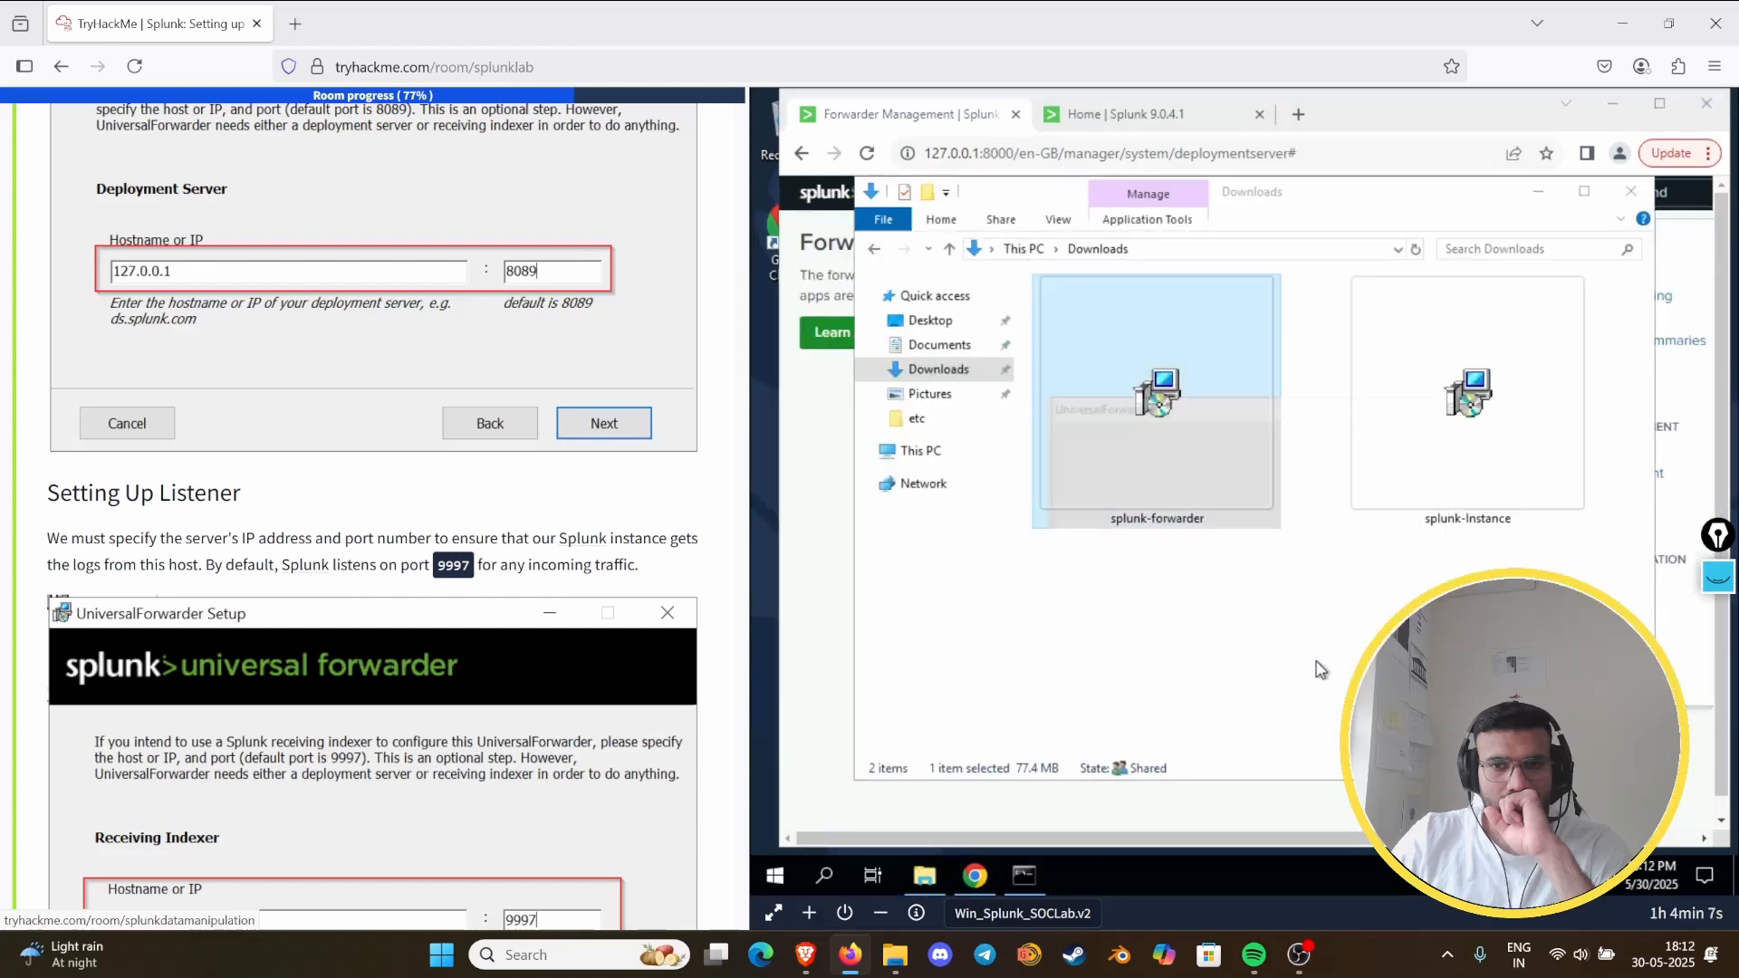
left_click(1248, 530)
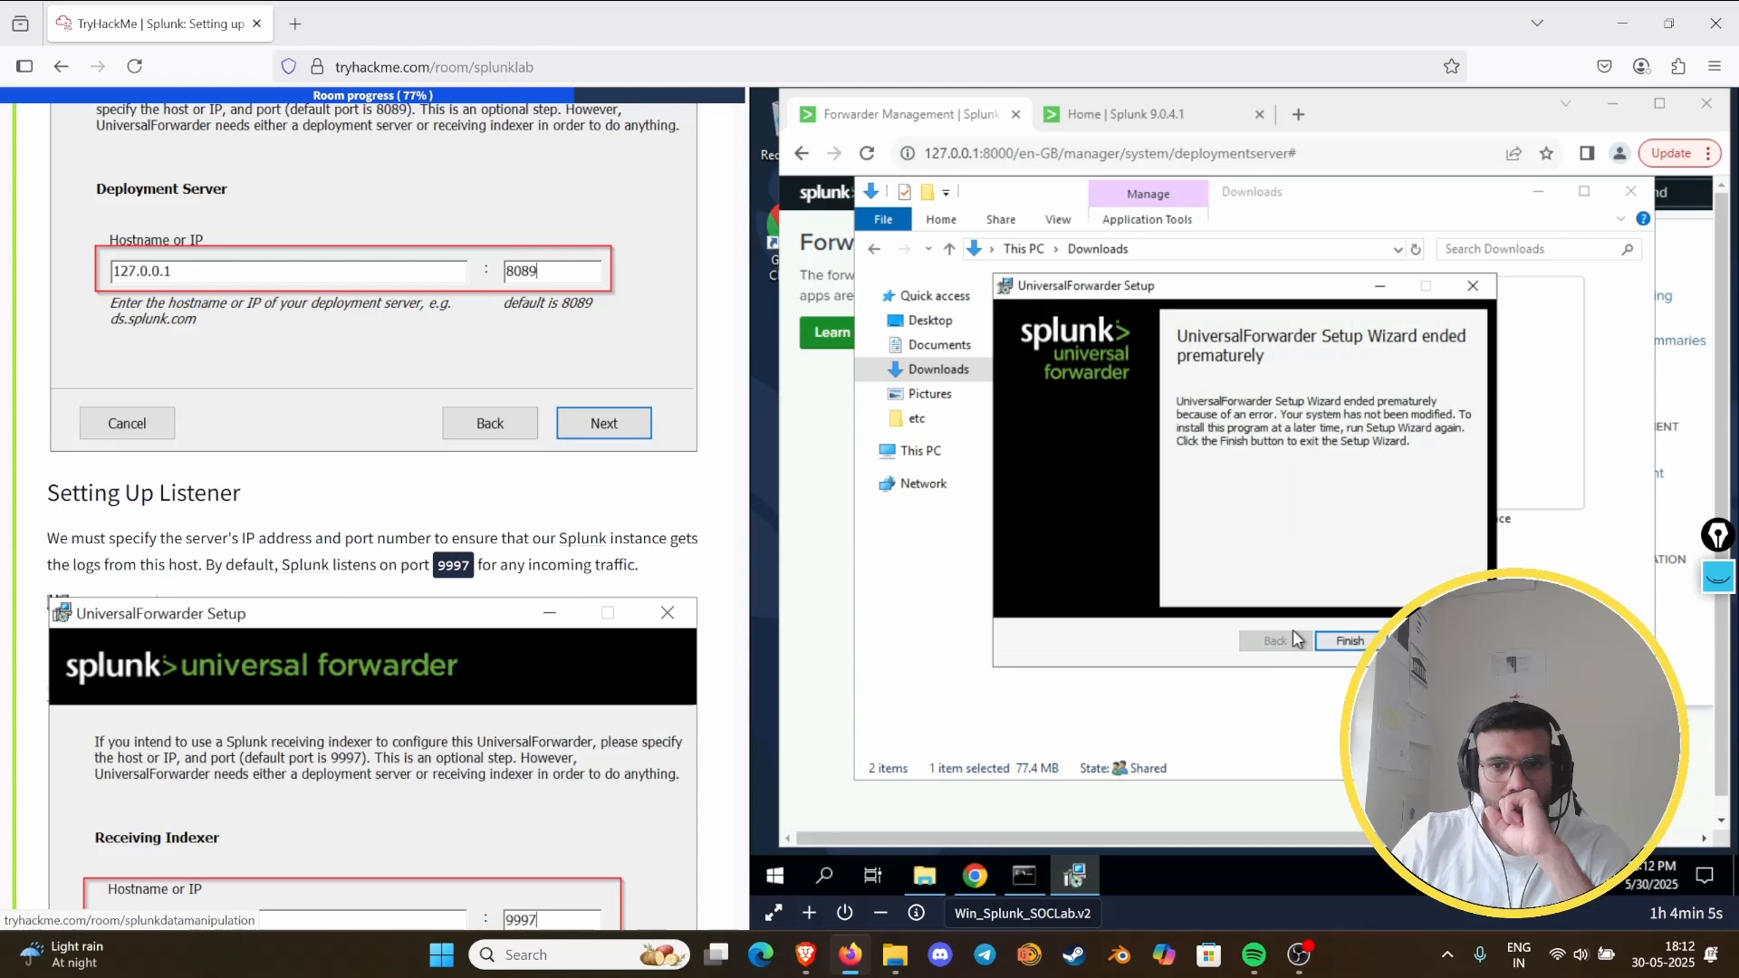
left_click(1346, 640)
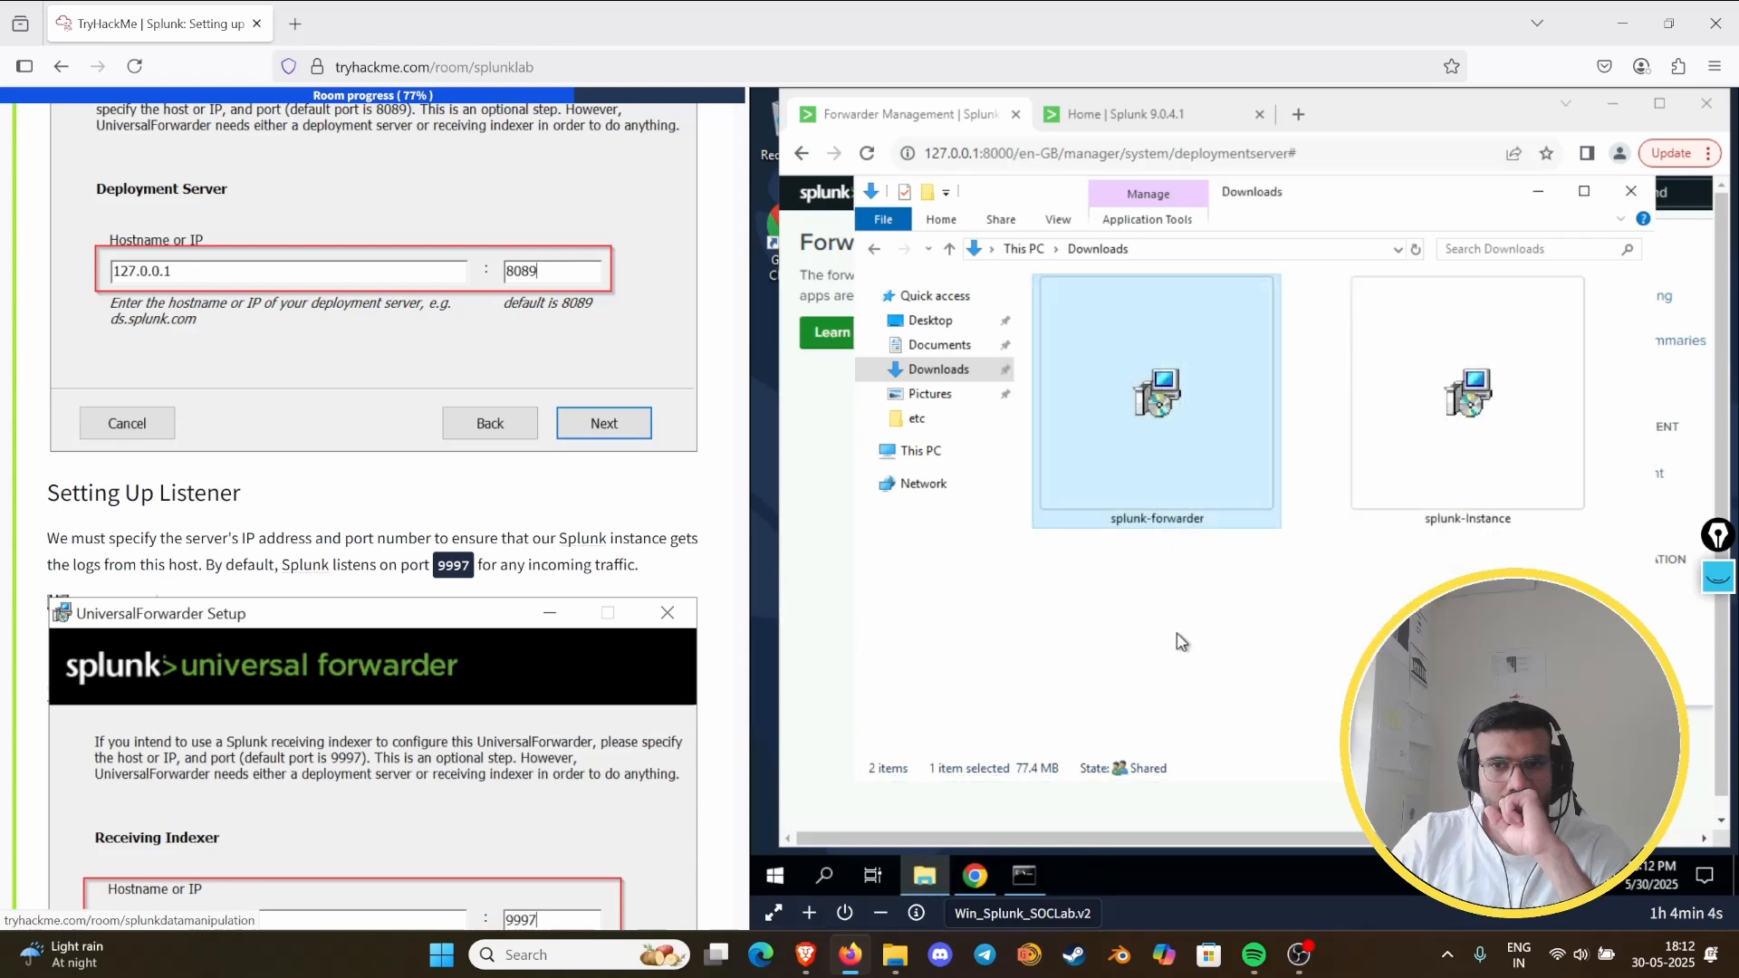
left_click(1537, 191)
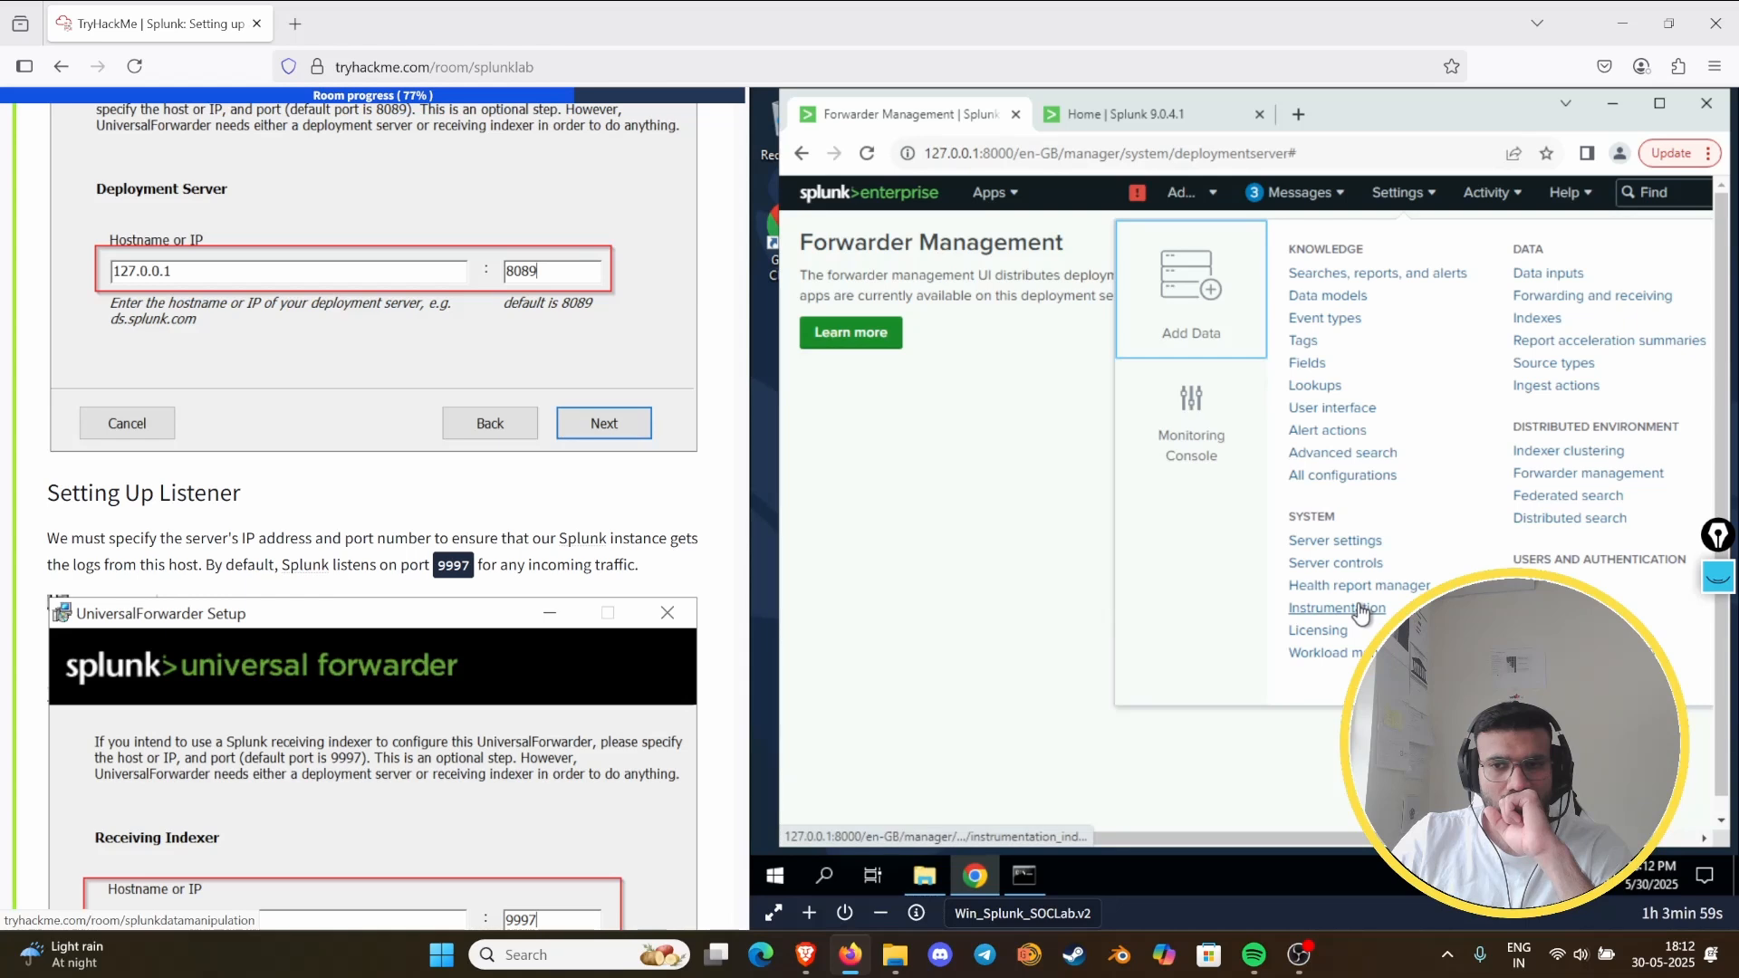
- Recheck Task 8's deployment server values, then open Splunk's All configurations page and look through its entries
scroll(451, 532, "up", 3)
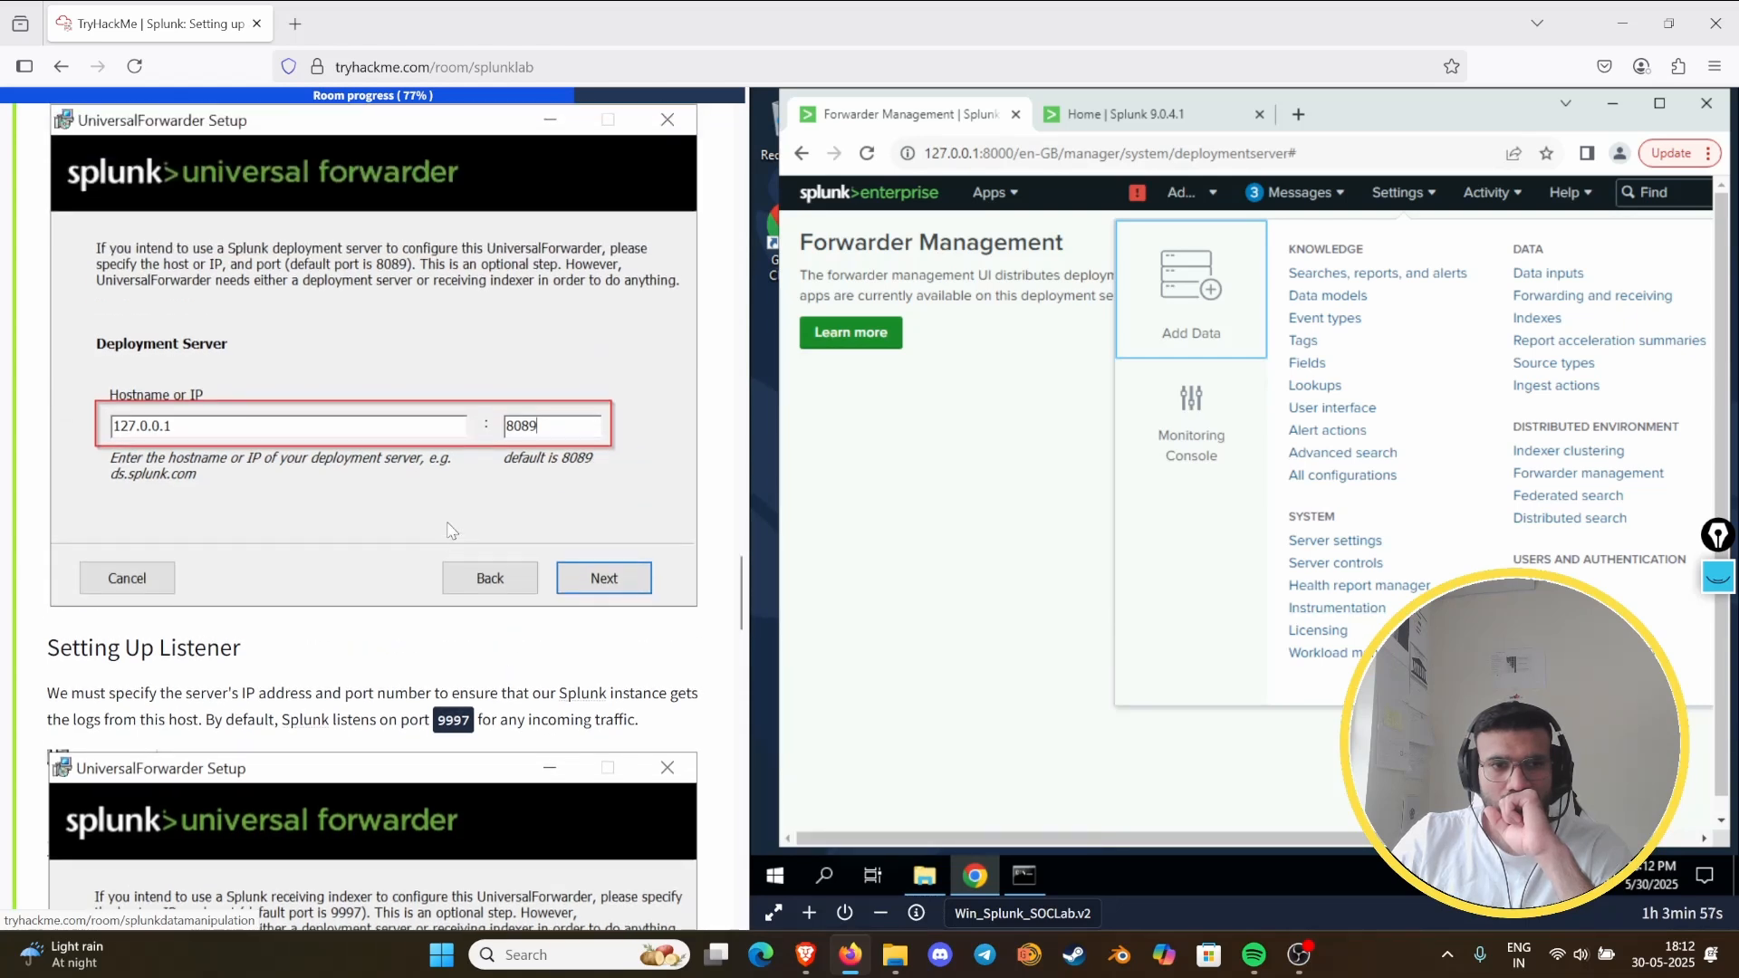
left_click(1489, 193)
left_click(1437, 201)
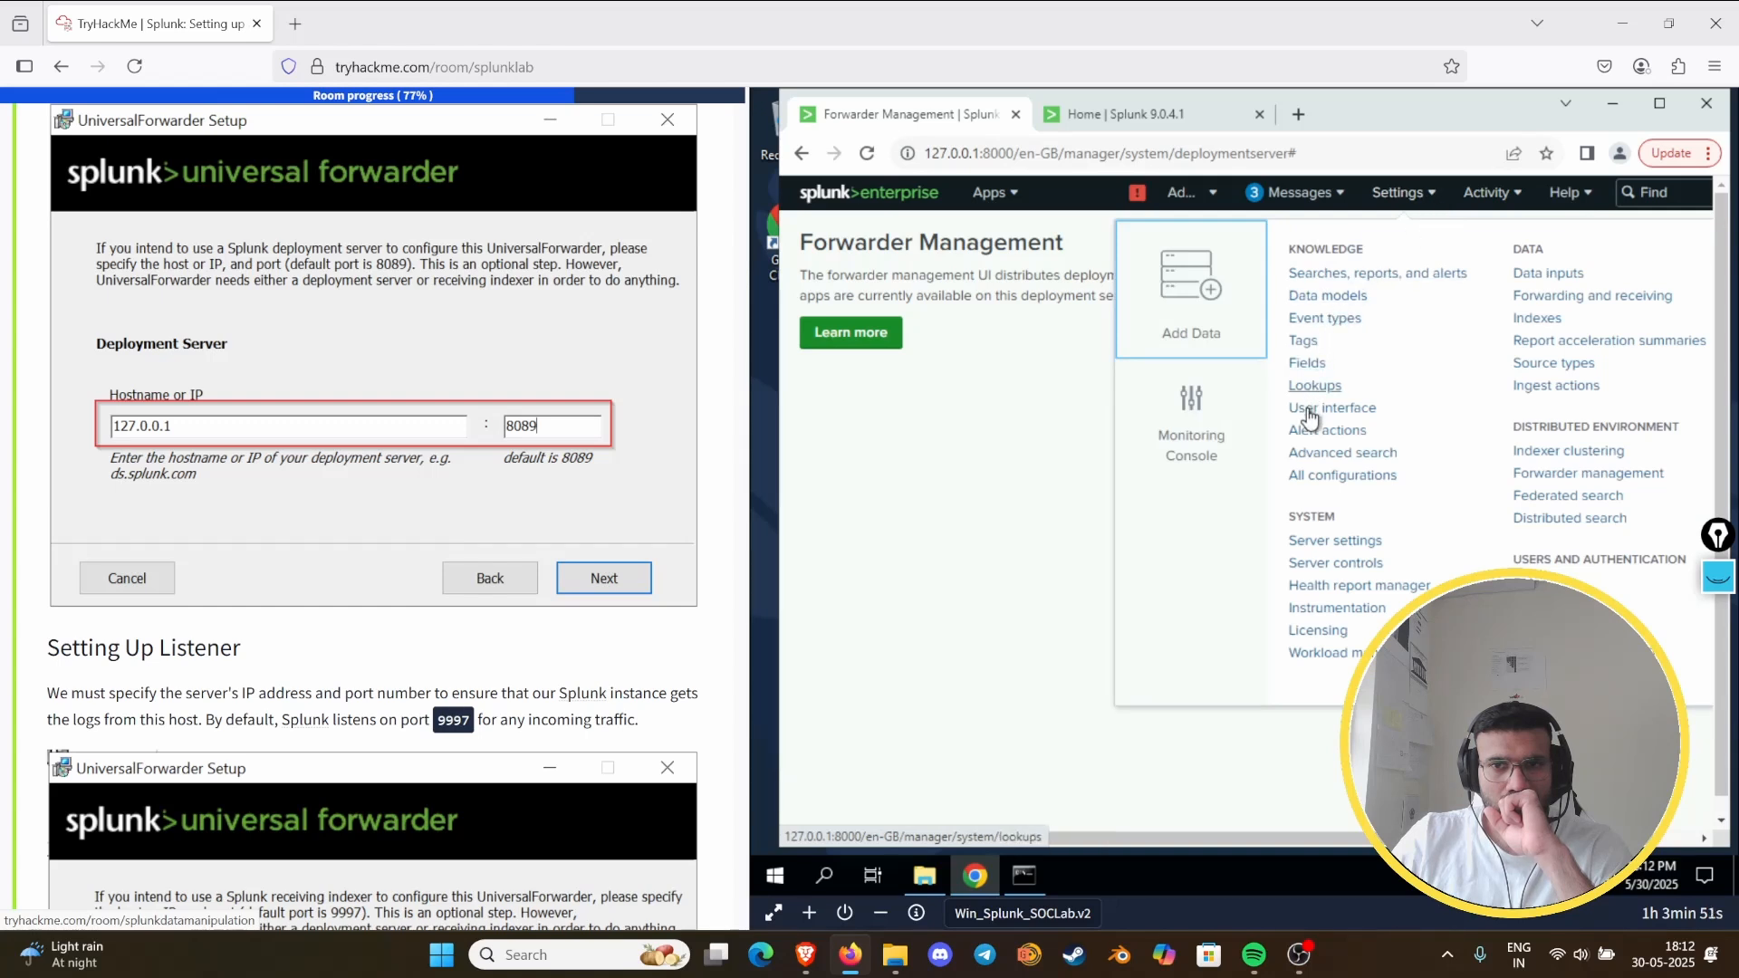
left_click(1312, 489)
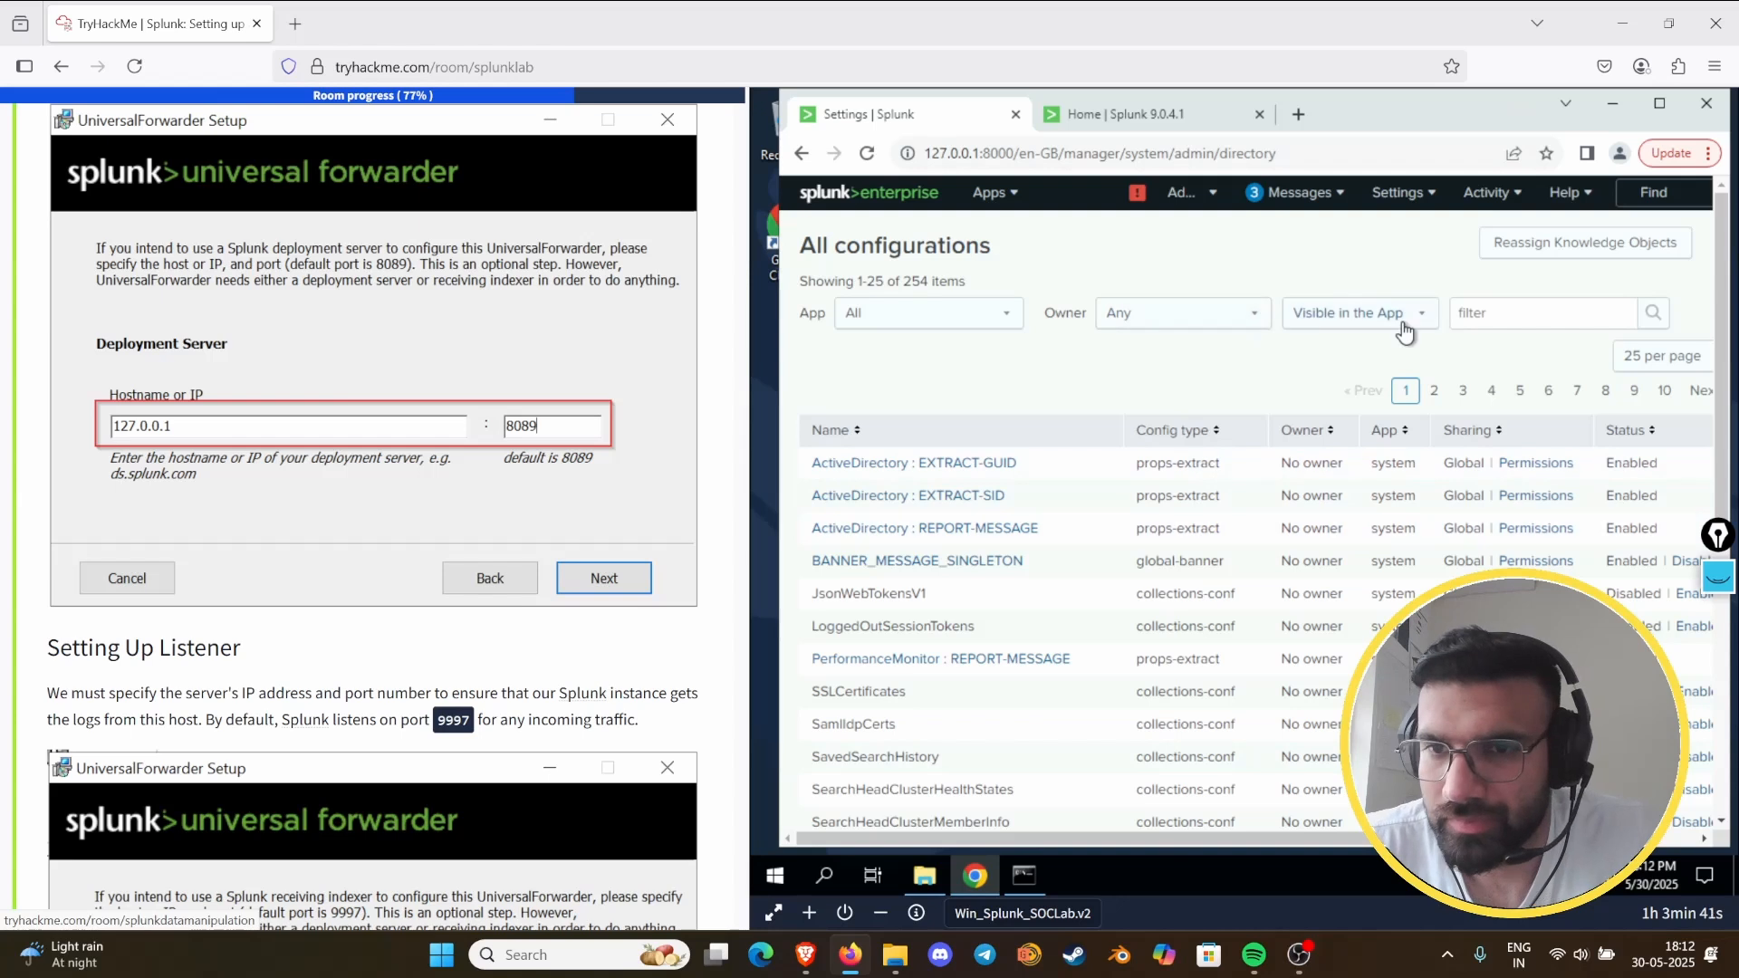
scroll(1357, 544, "down", 5)
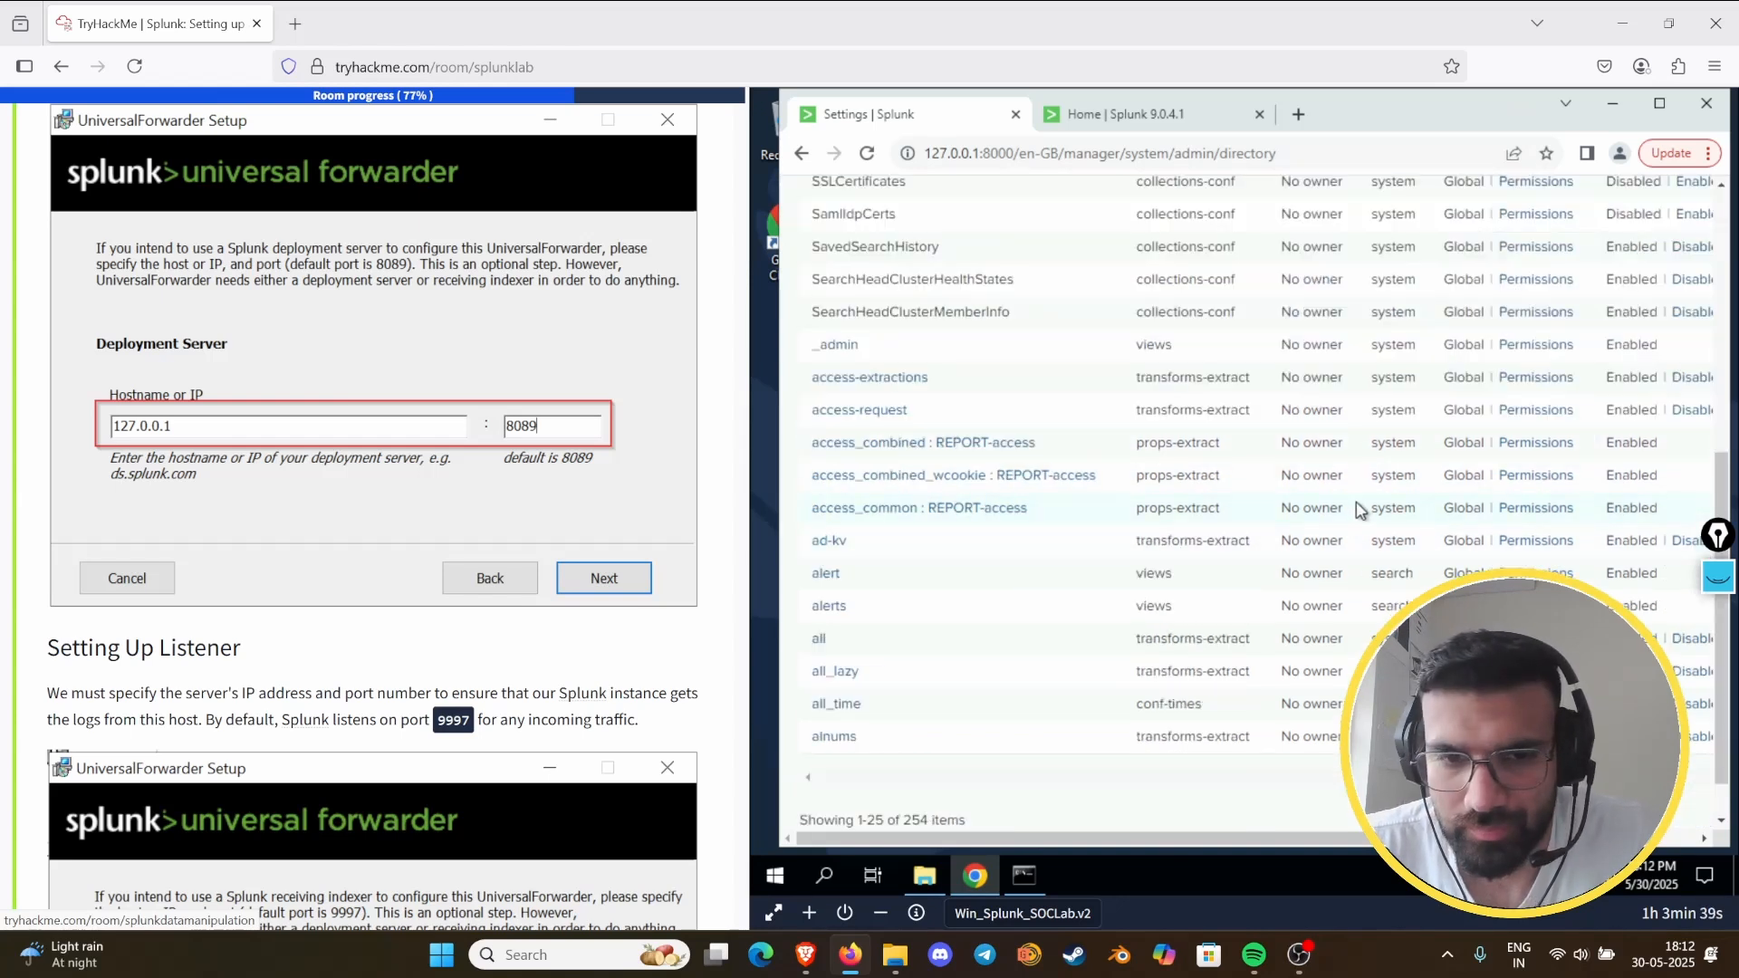
- Open Splunk's Server settings, check the Deployment client page for a configured deployment server, and return to Server settings
scroll(1357, 508, "up", 6)
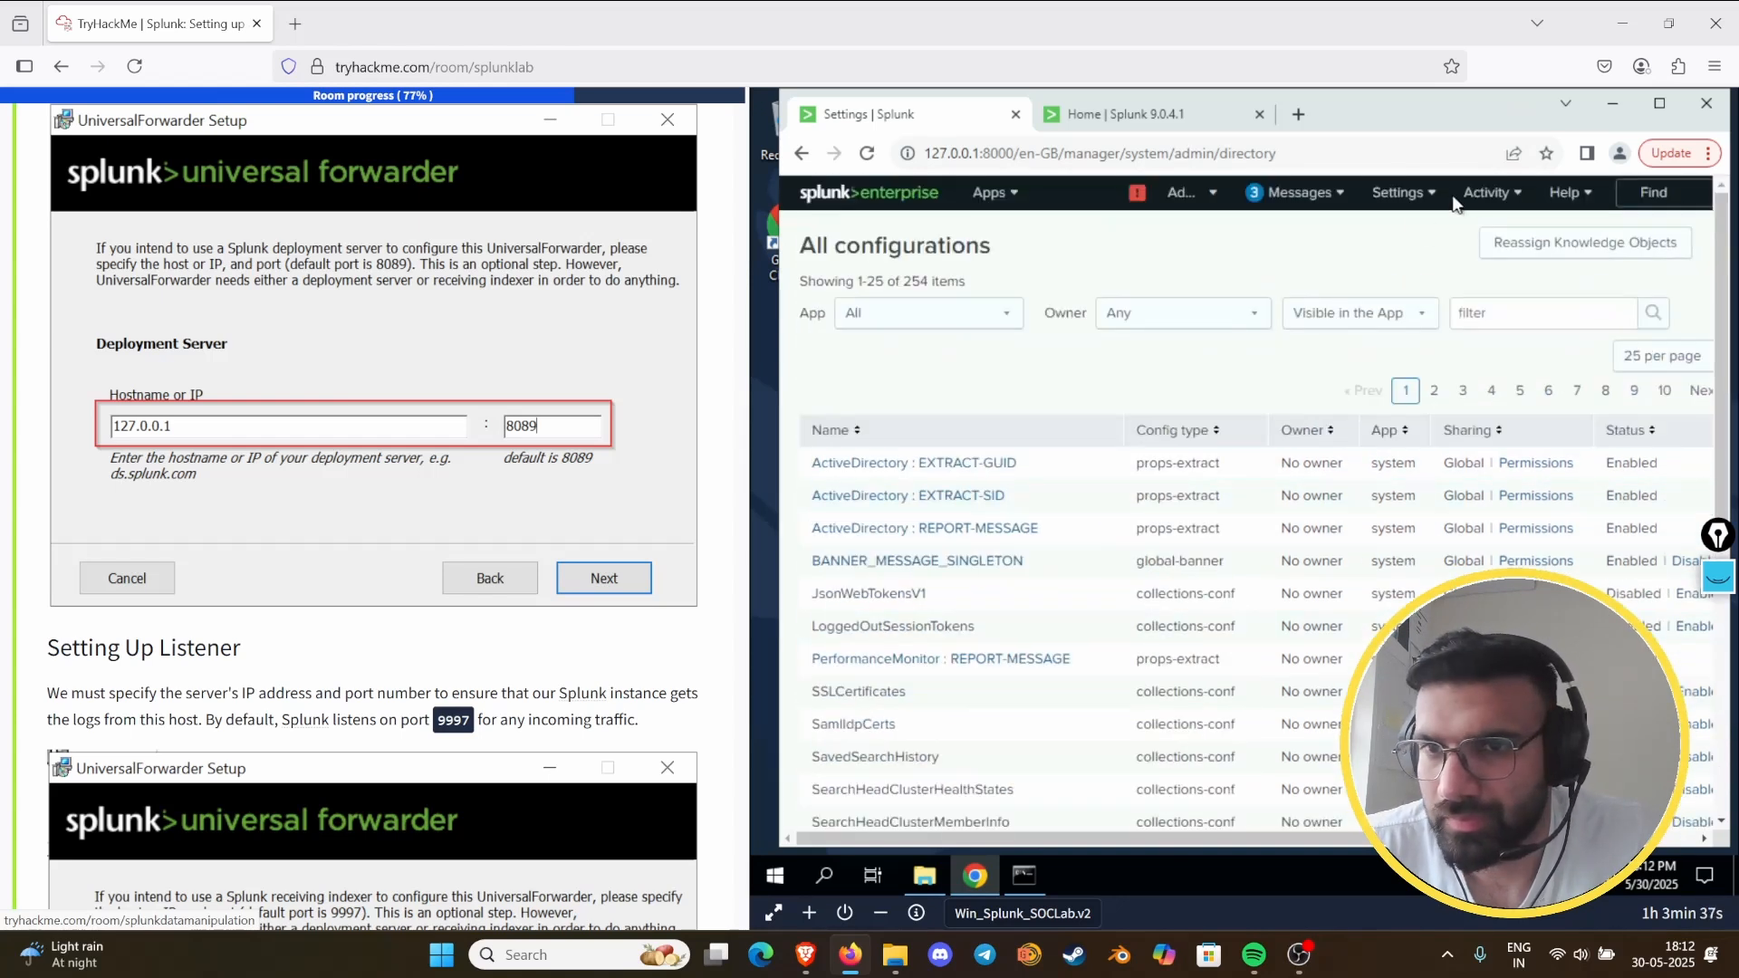
left_click(1483, 193)
left_click(1397, 192)
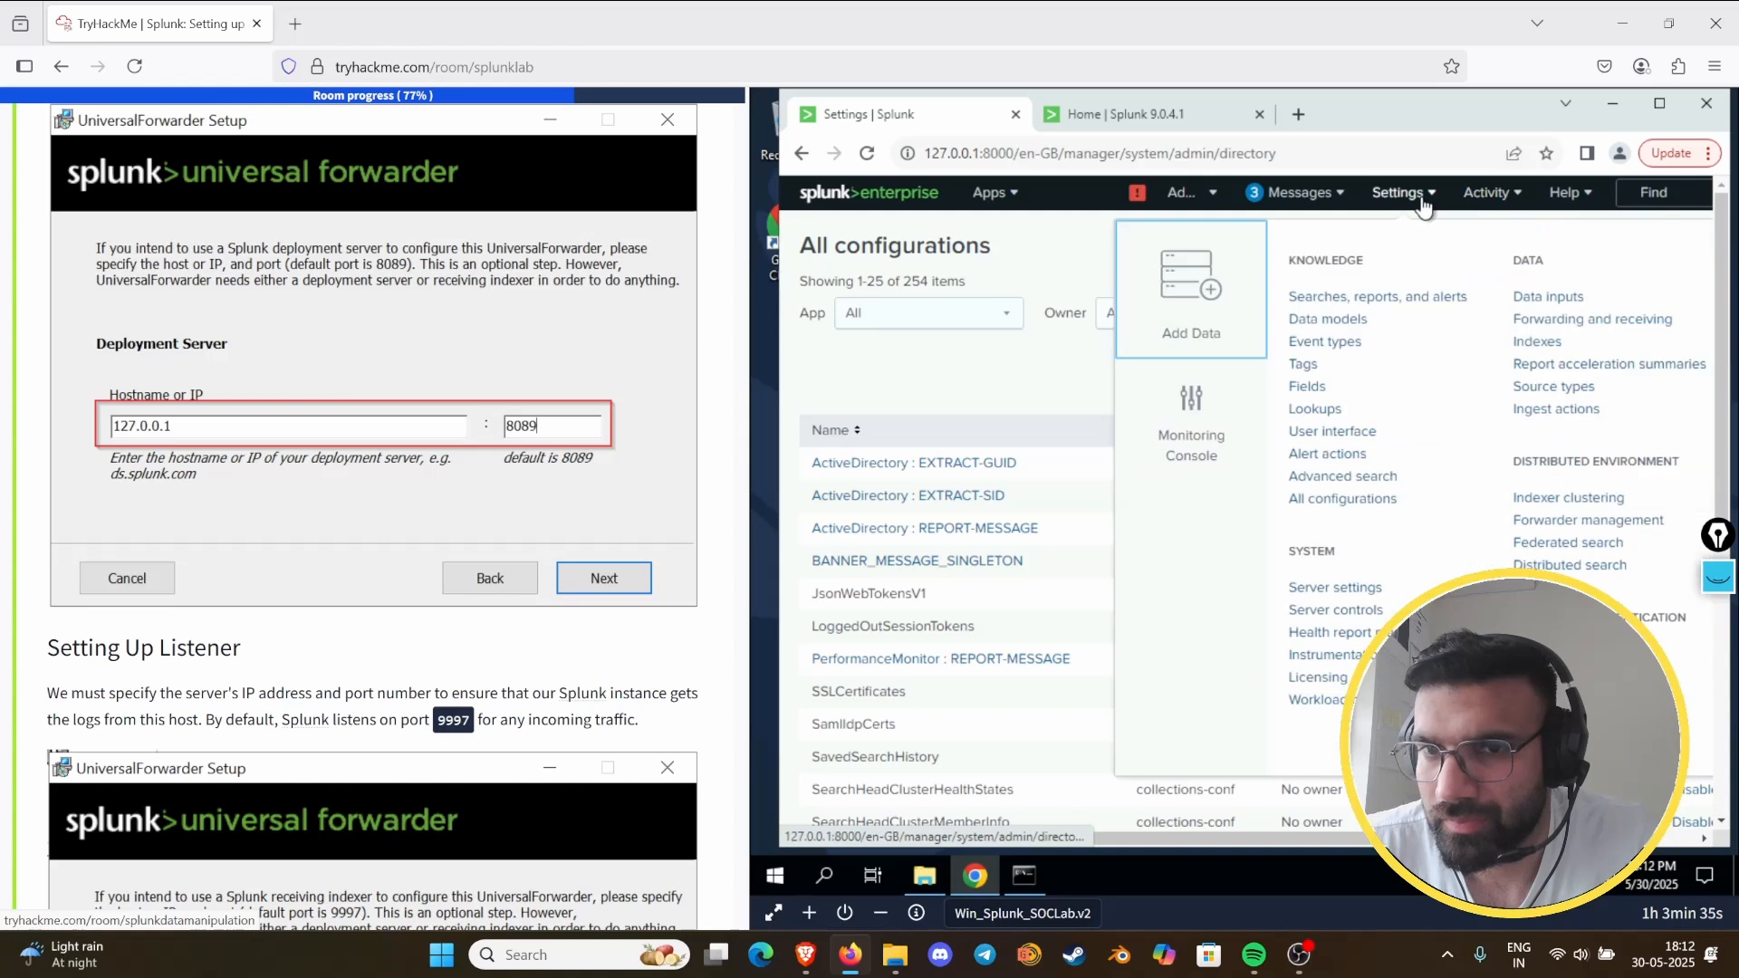
left_click(1360, 591)
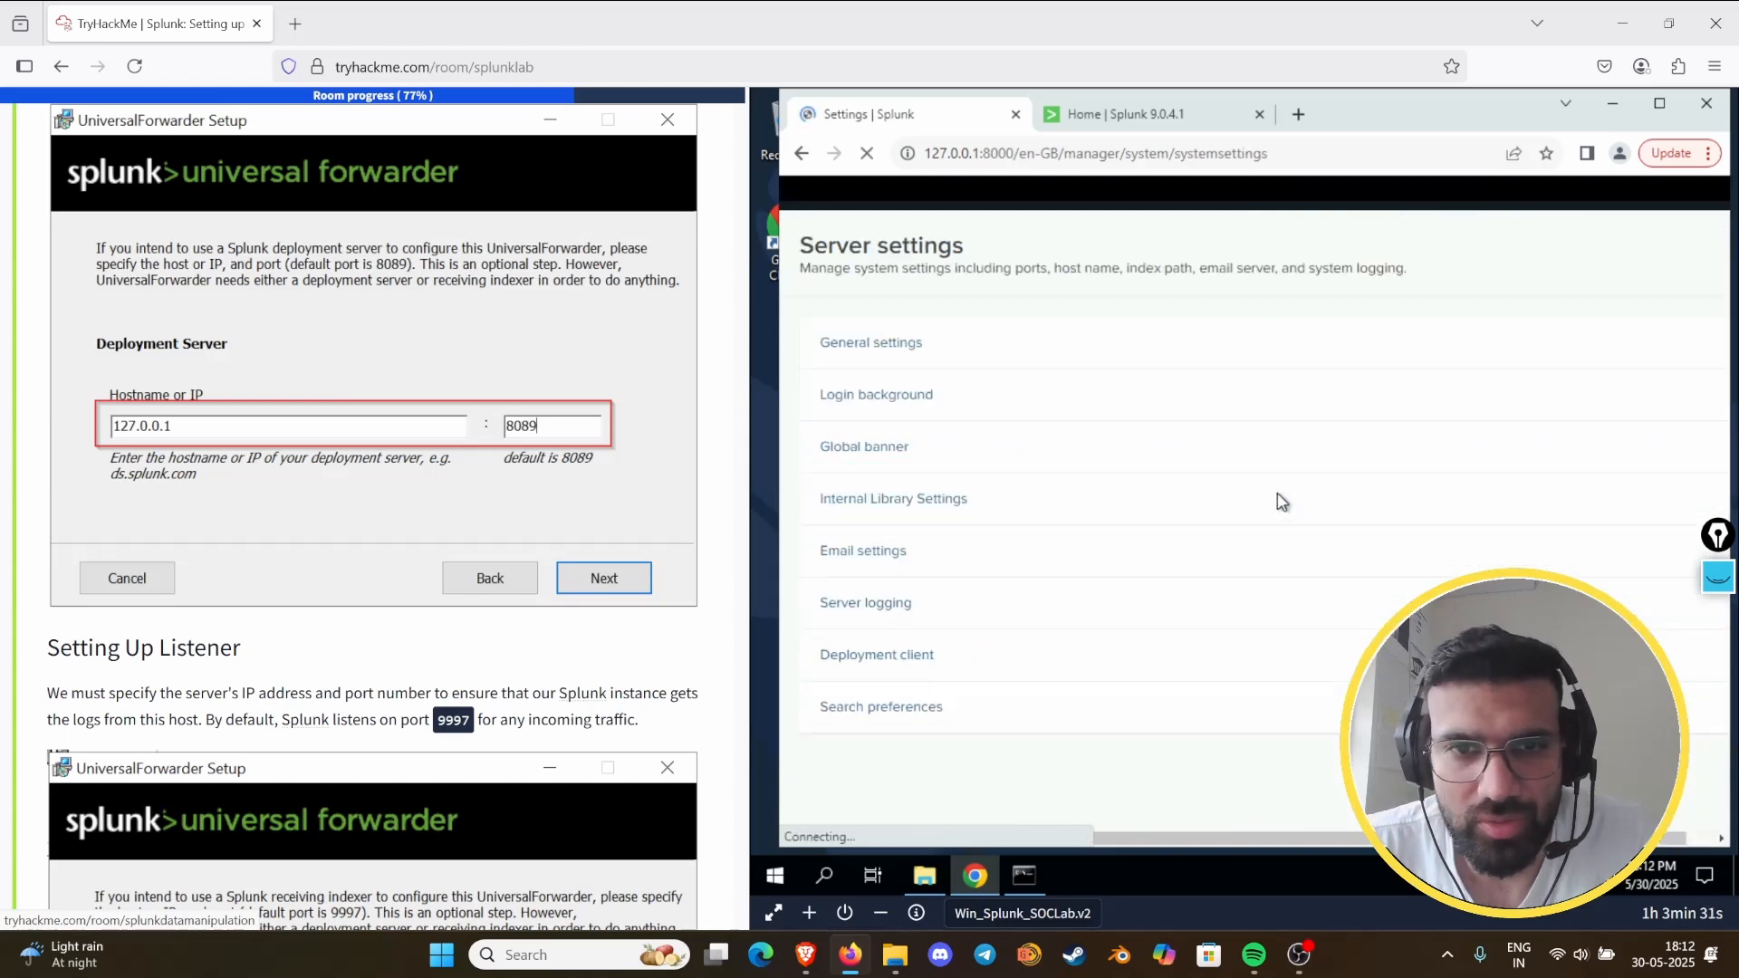
left_click(854, 666)
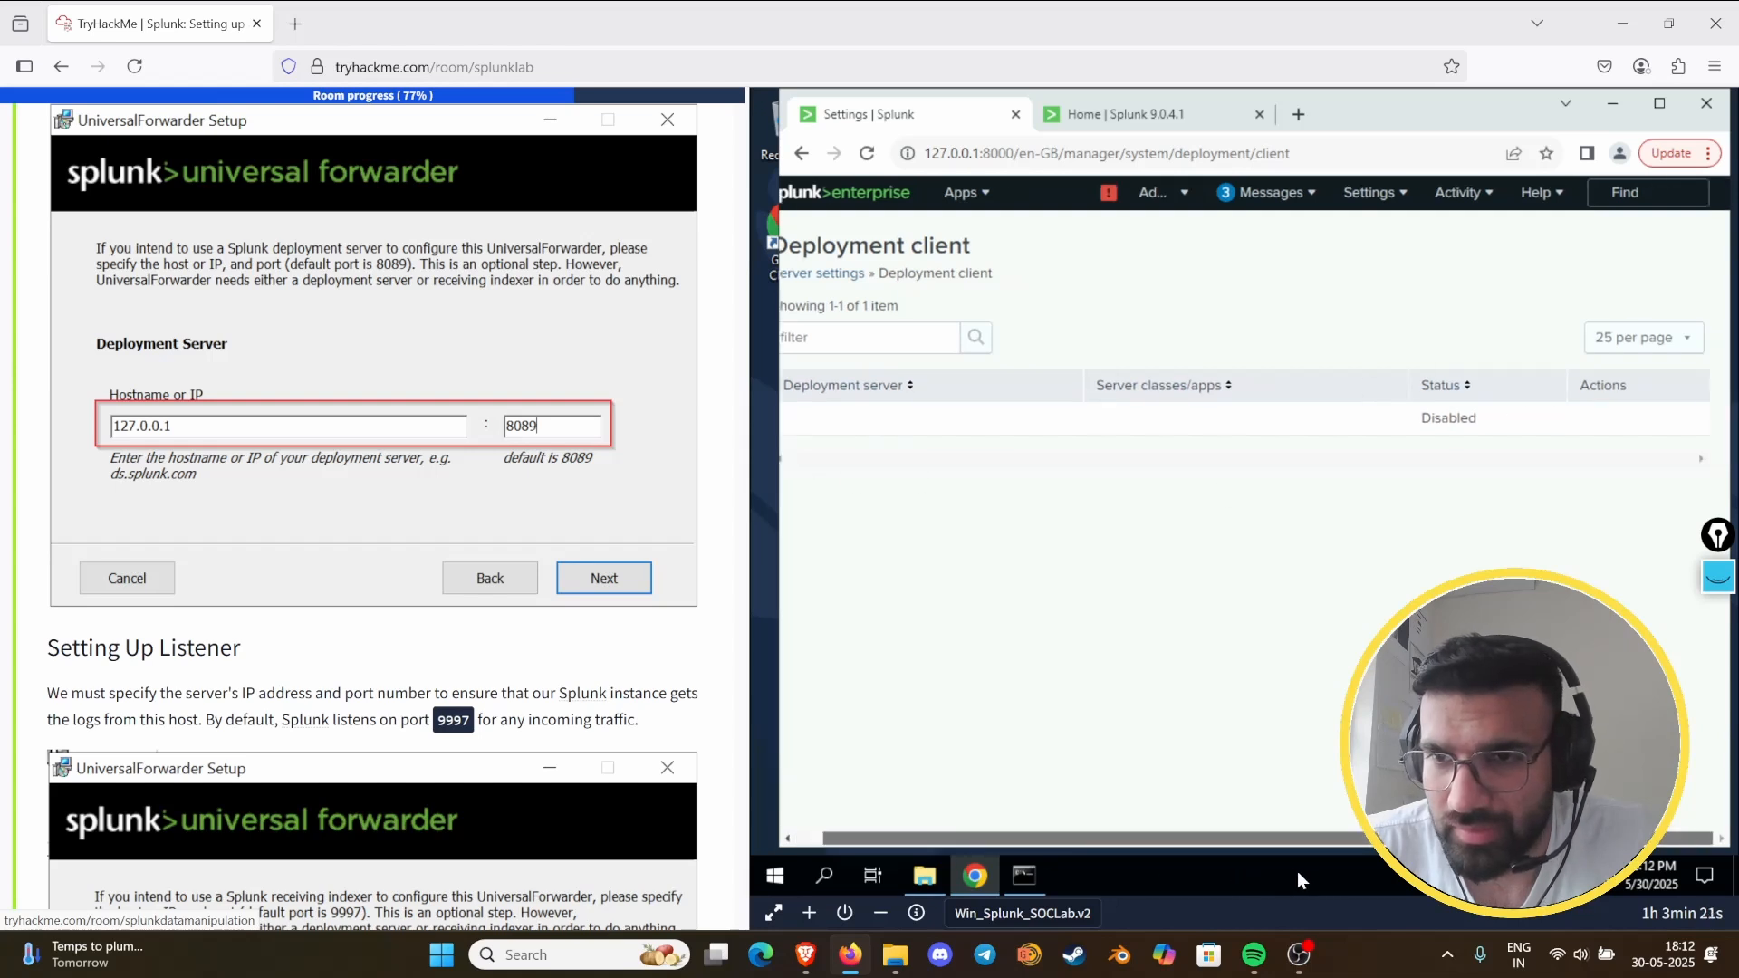
left_click(860, 281)
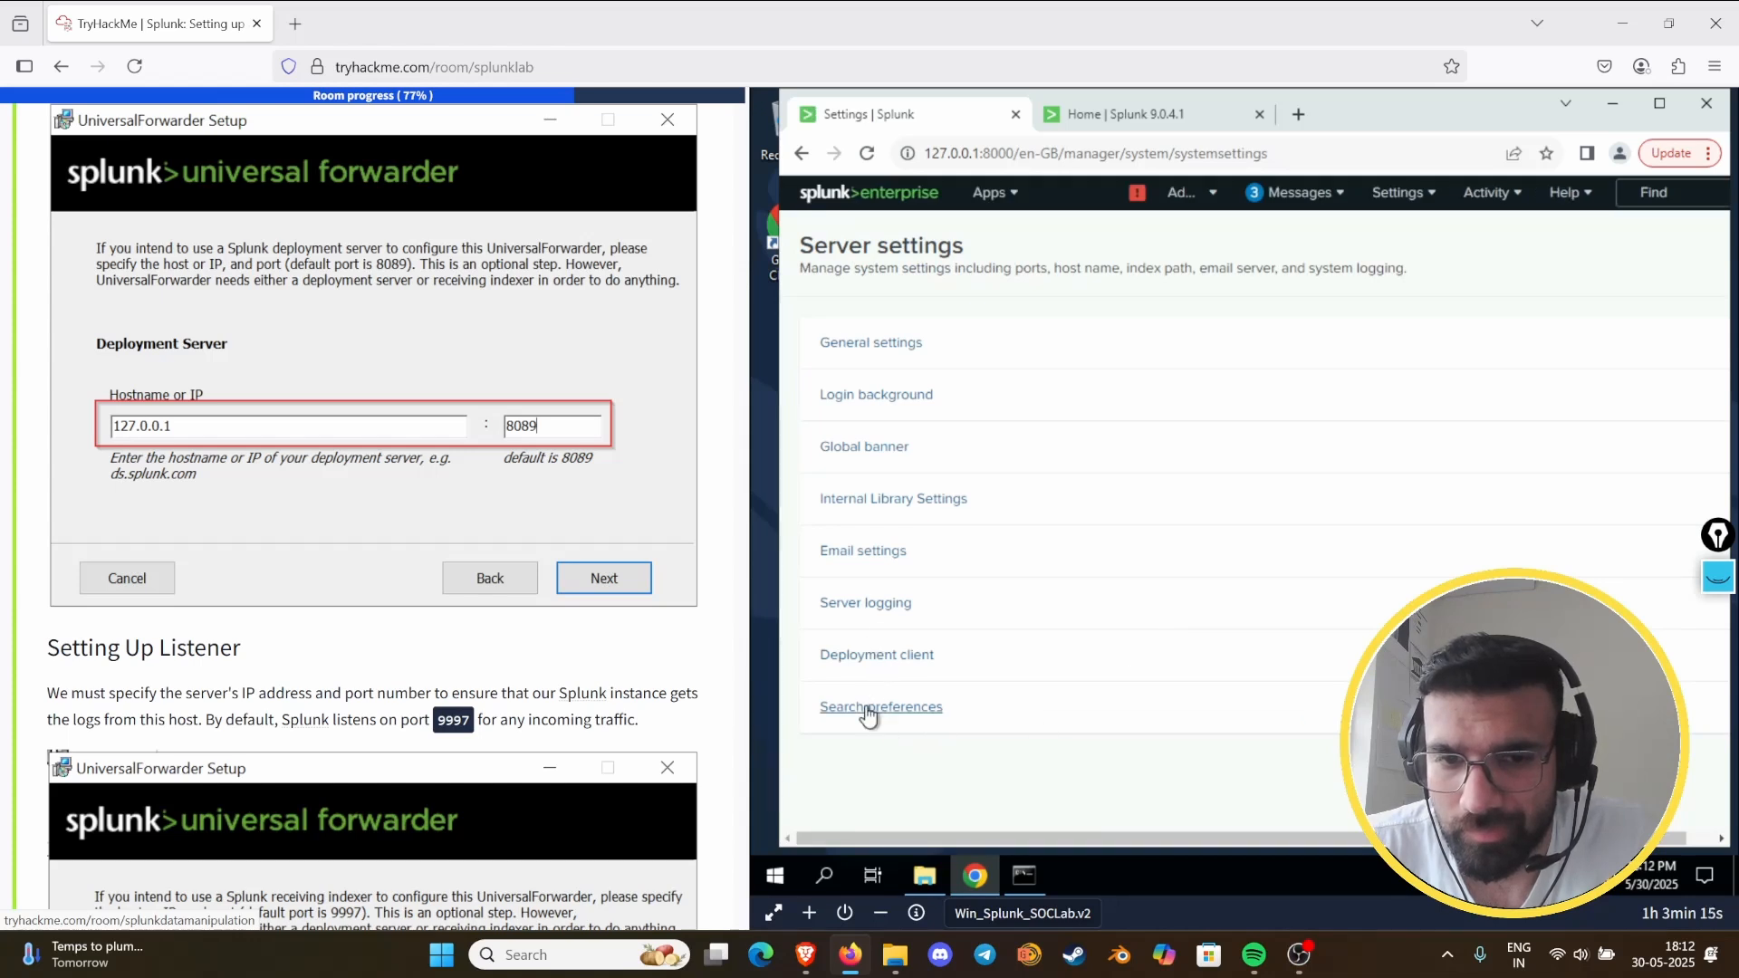
- Look through the log channels and logging levels under Server logging, and return to Server settings
left_click(859, 616)
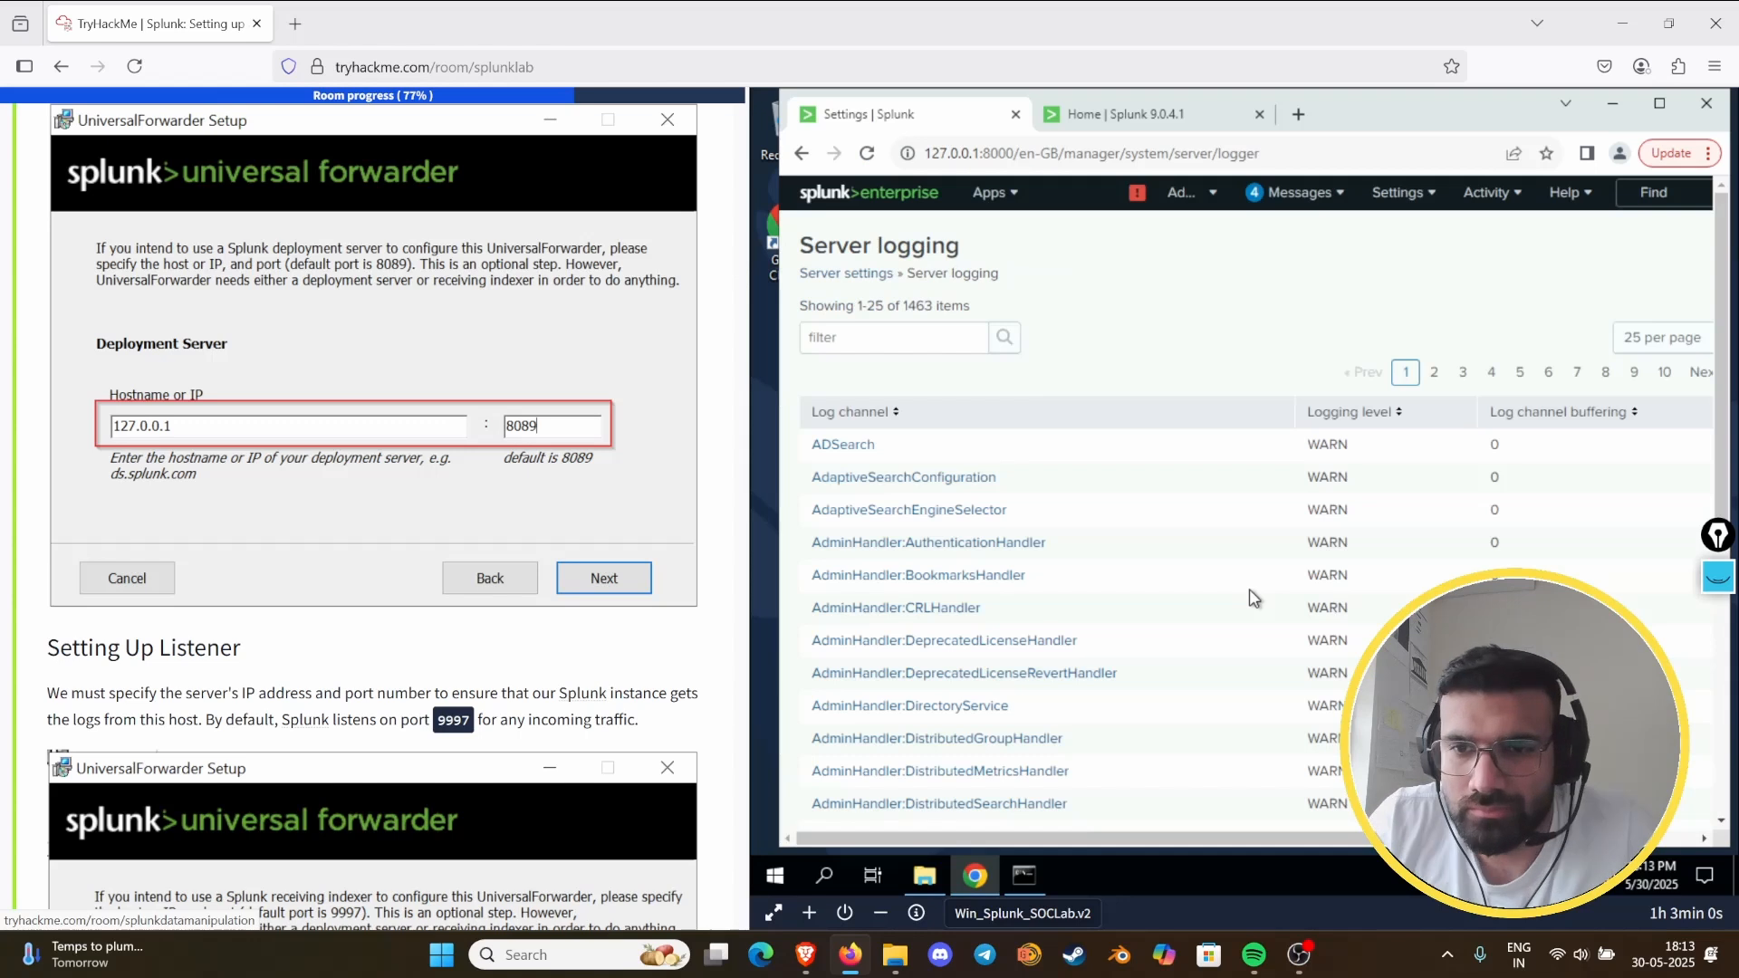
scroll(1168, 571, "down", 5)
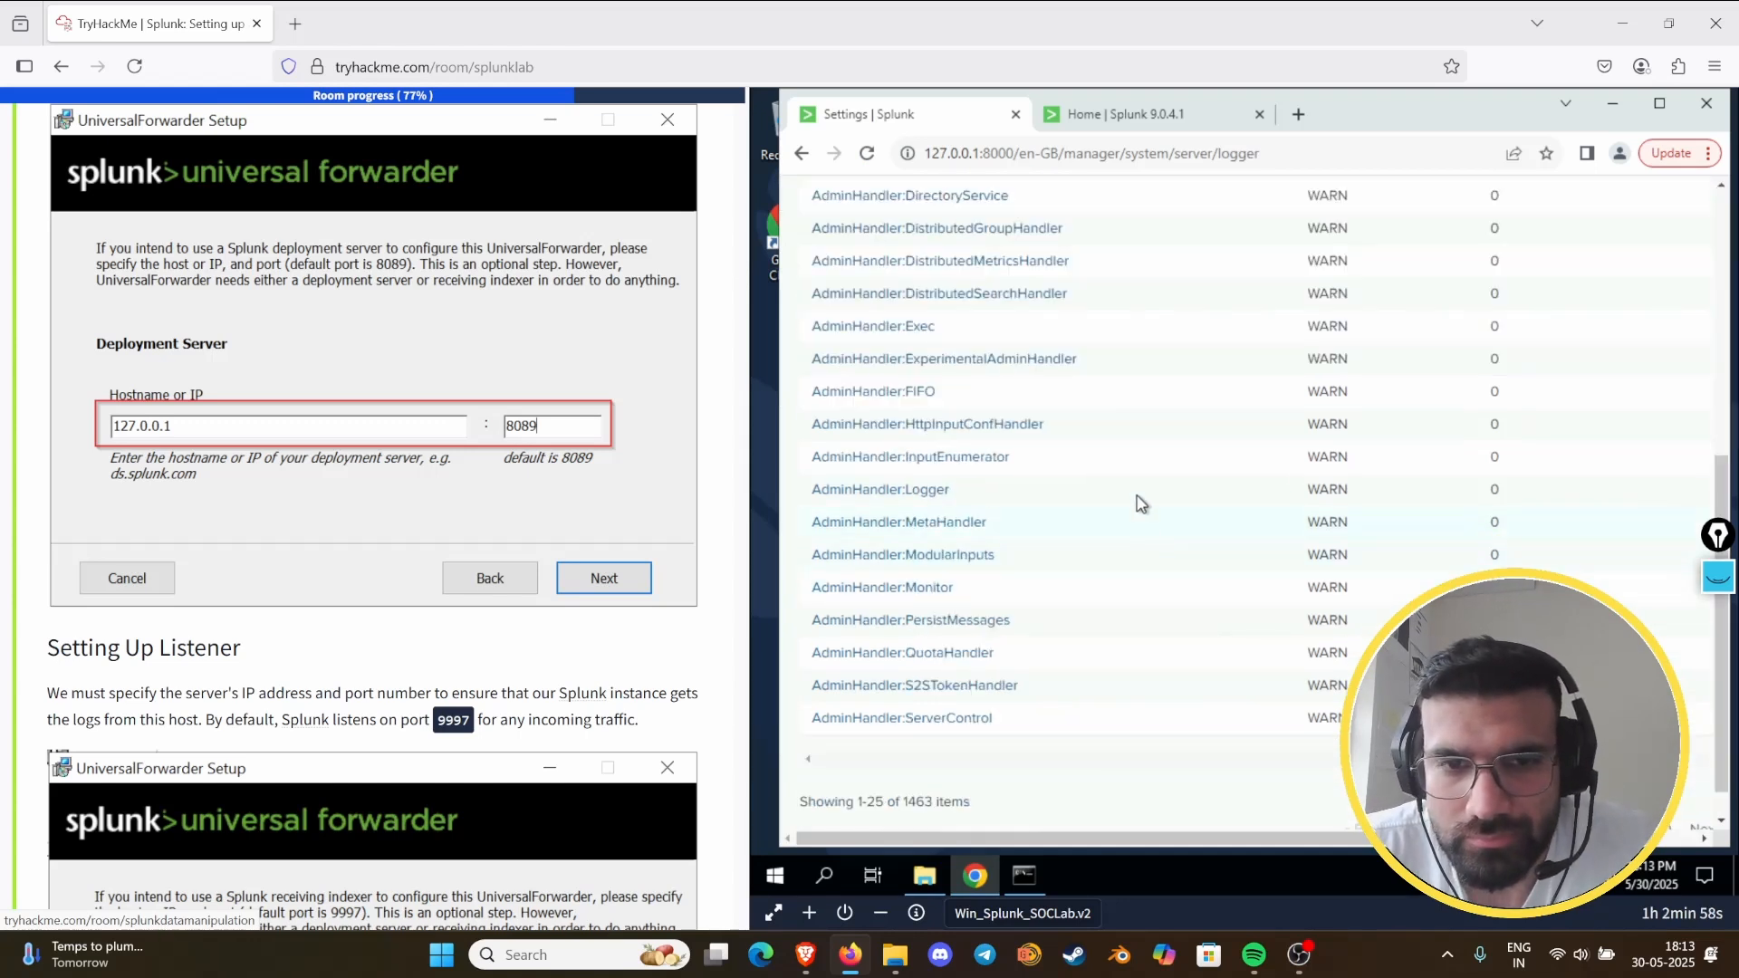
scroll(1141, 504, "up", 5)
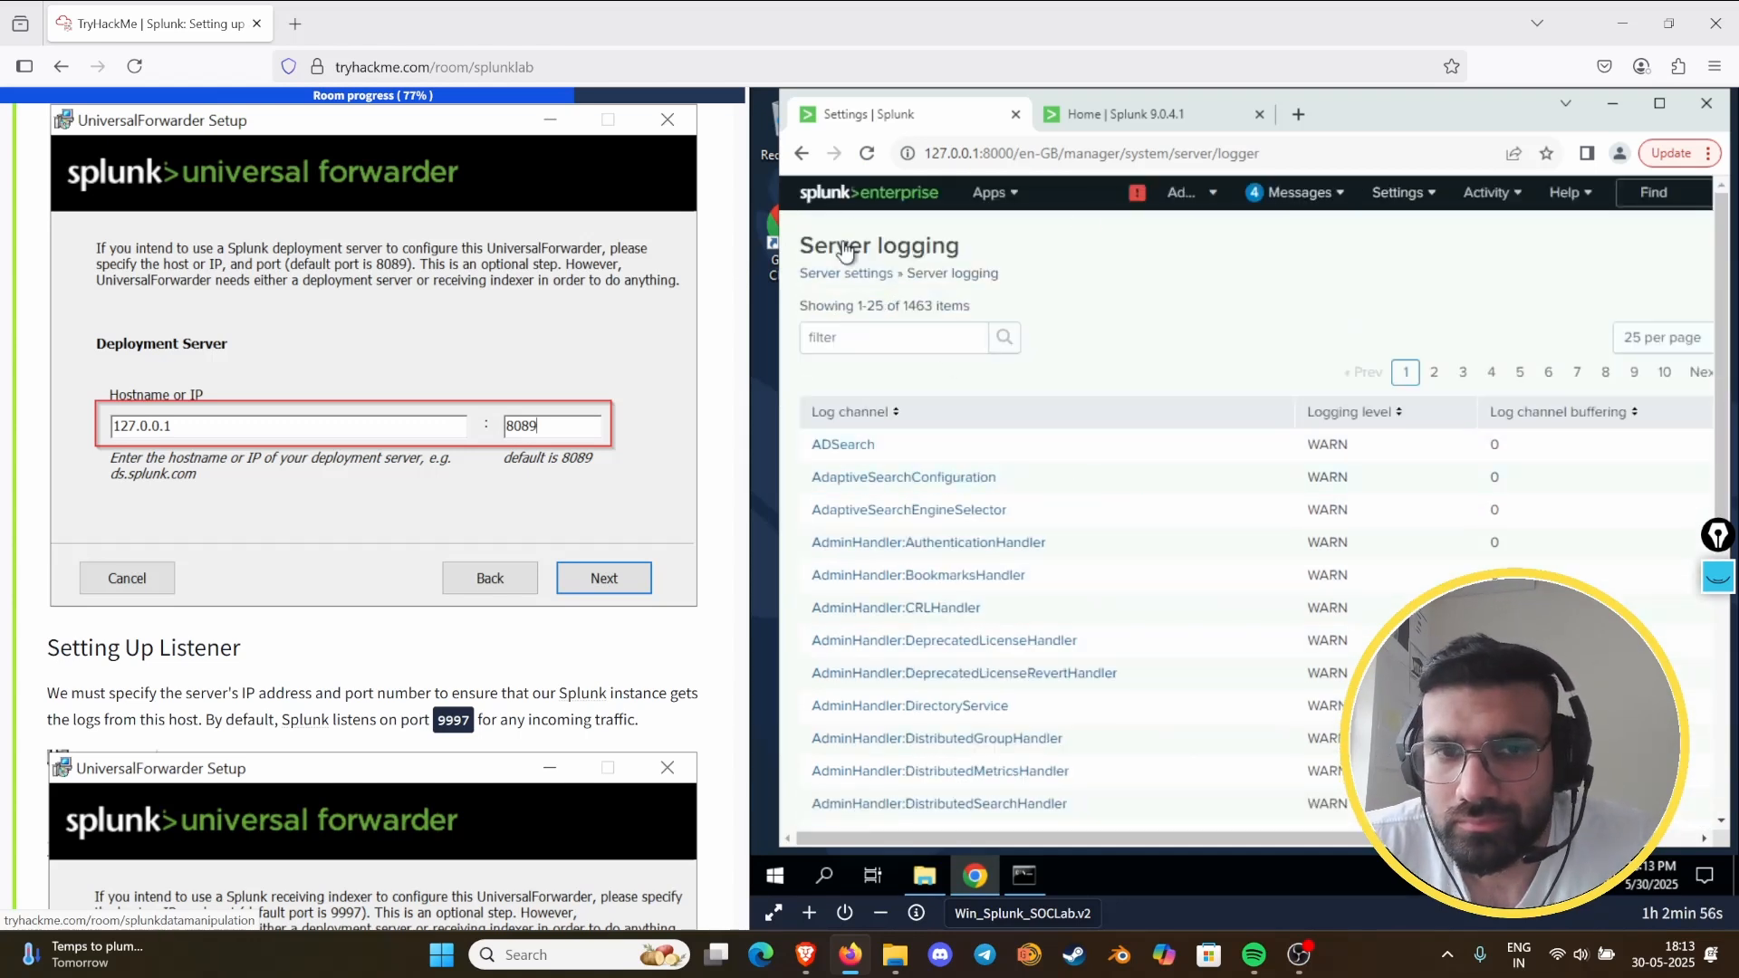
left_click(862, 283)
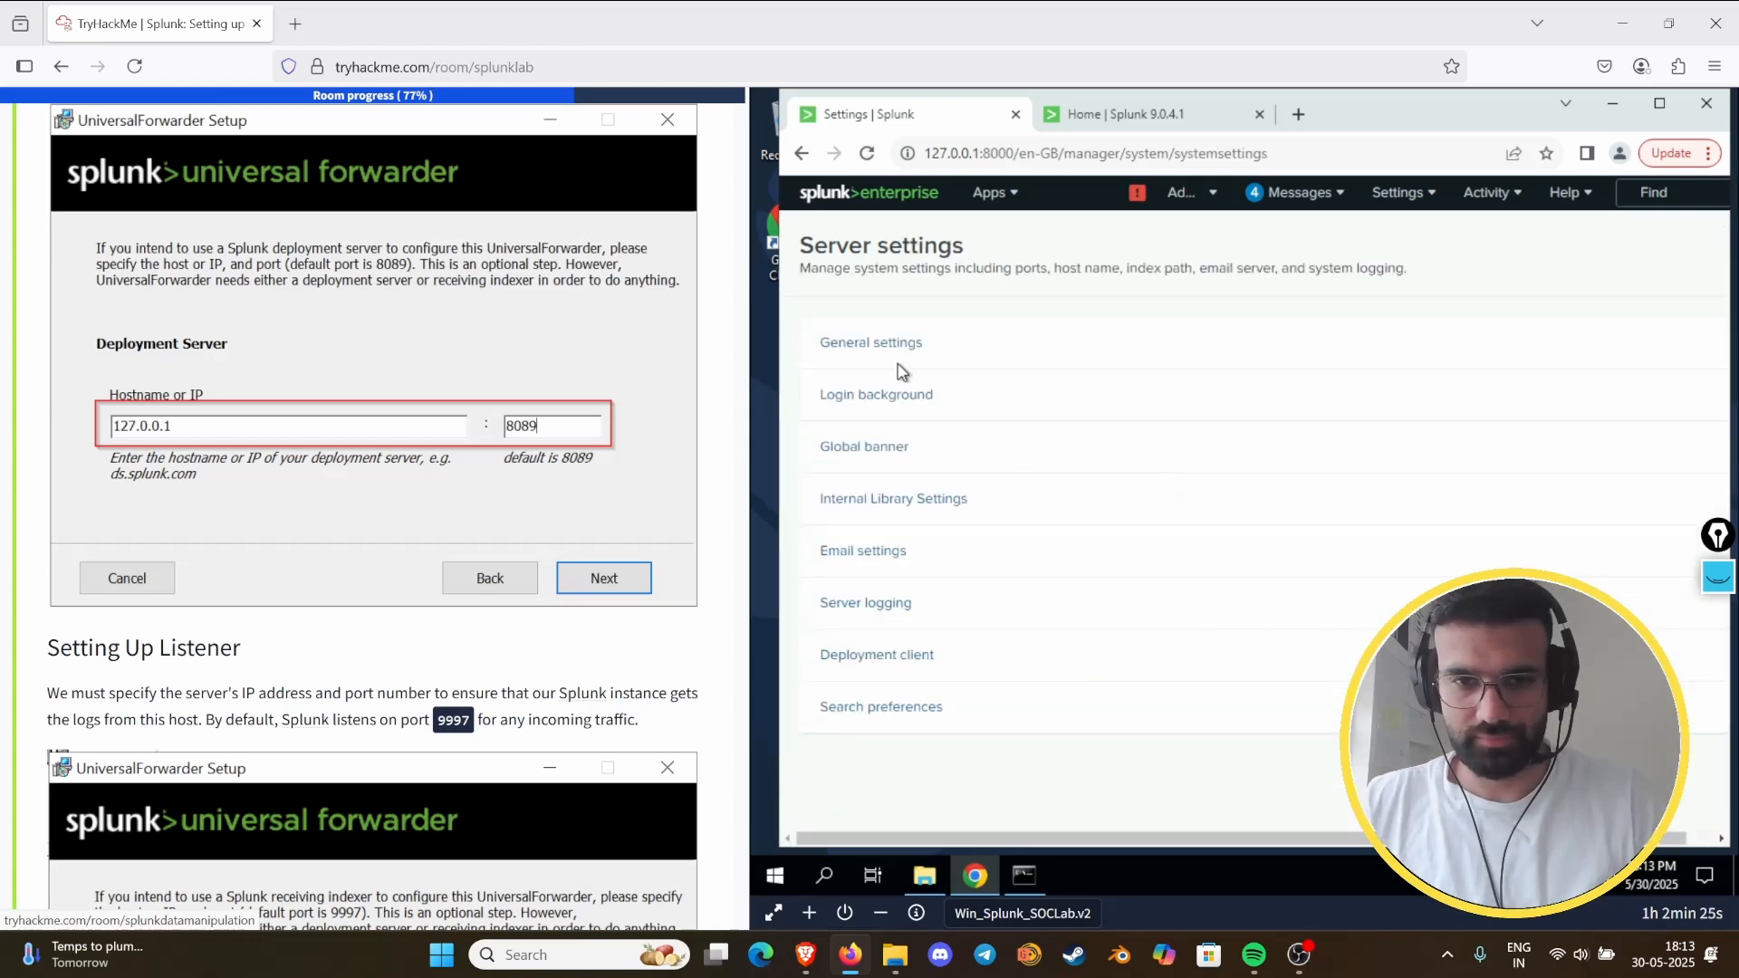
- Examine the General settings, including server name, management port, Splunk Web, index and KV Store values, and return to Server settings
left_click(867, 344)
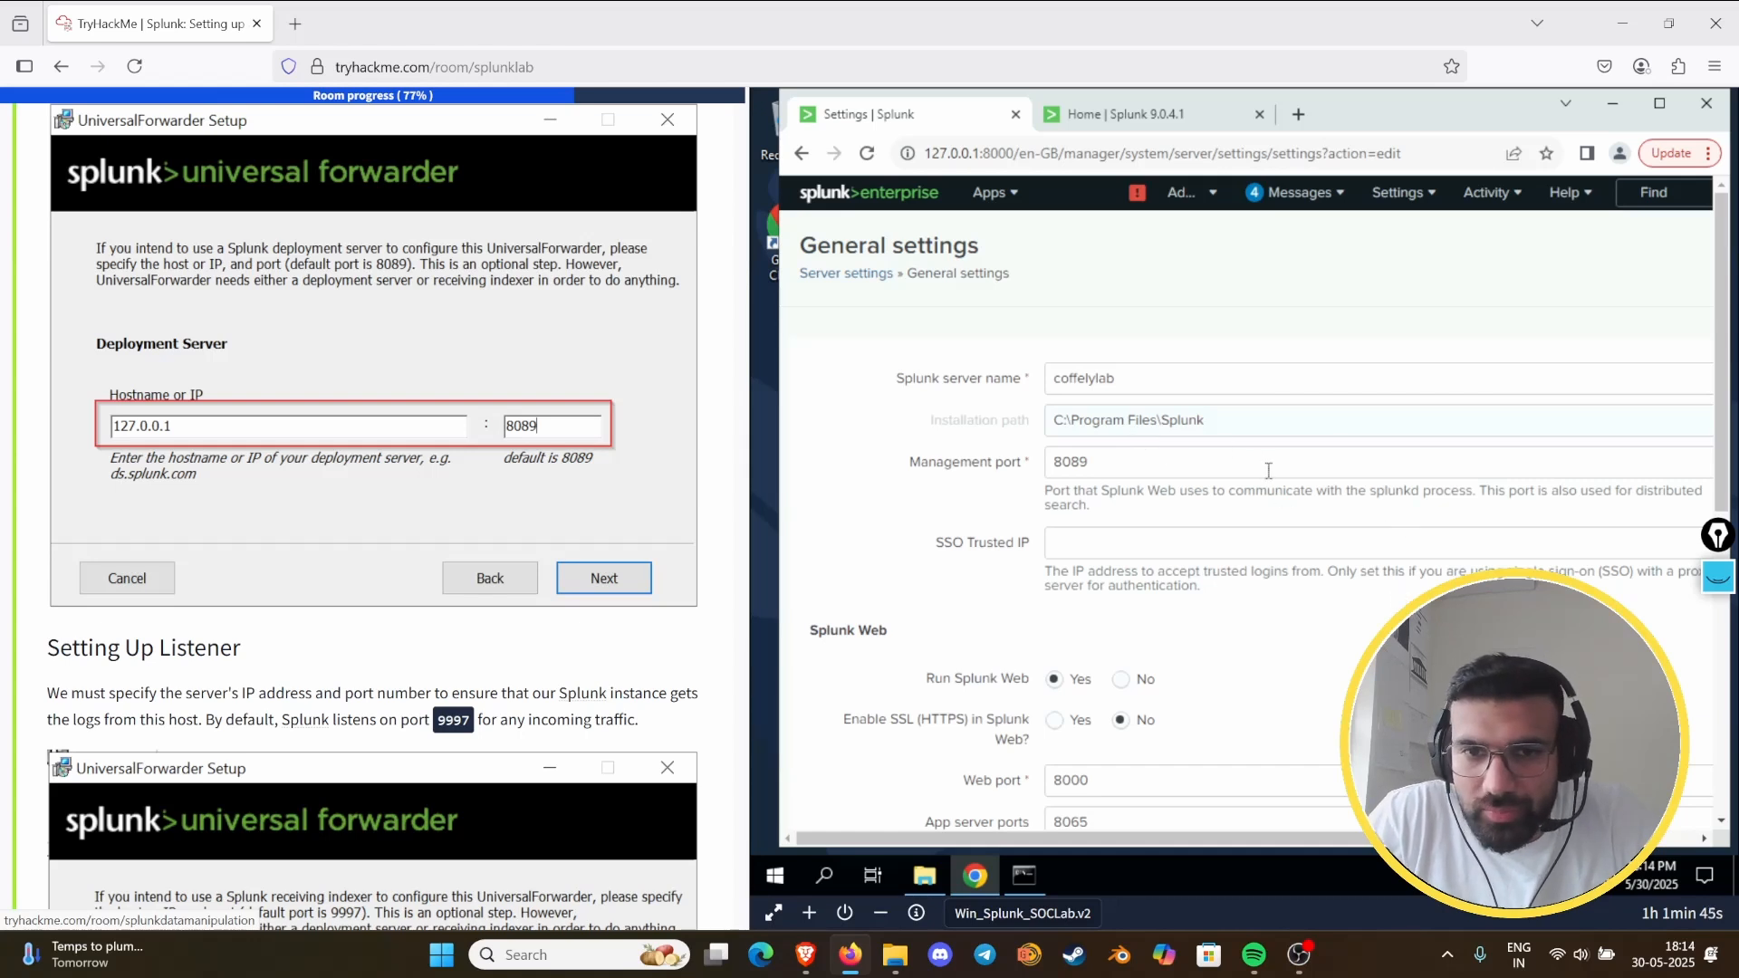
scroll(1268, 470, "down", 3)
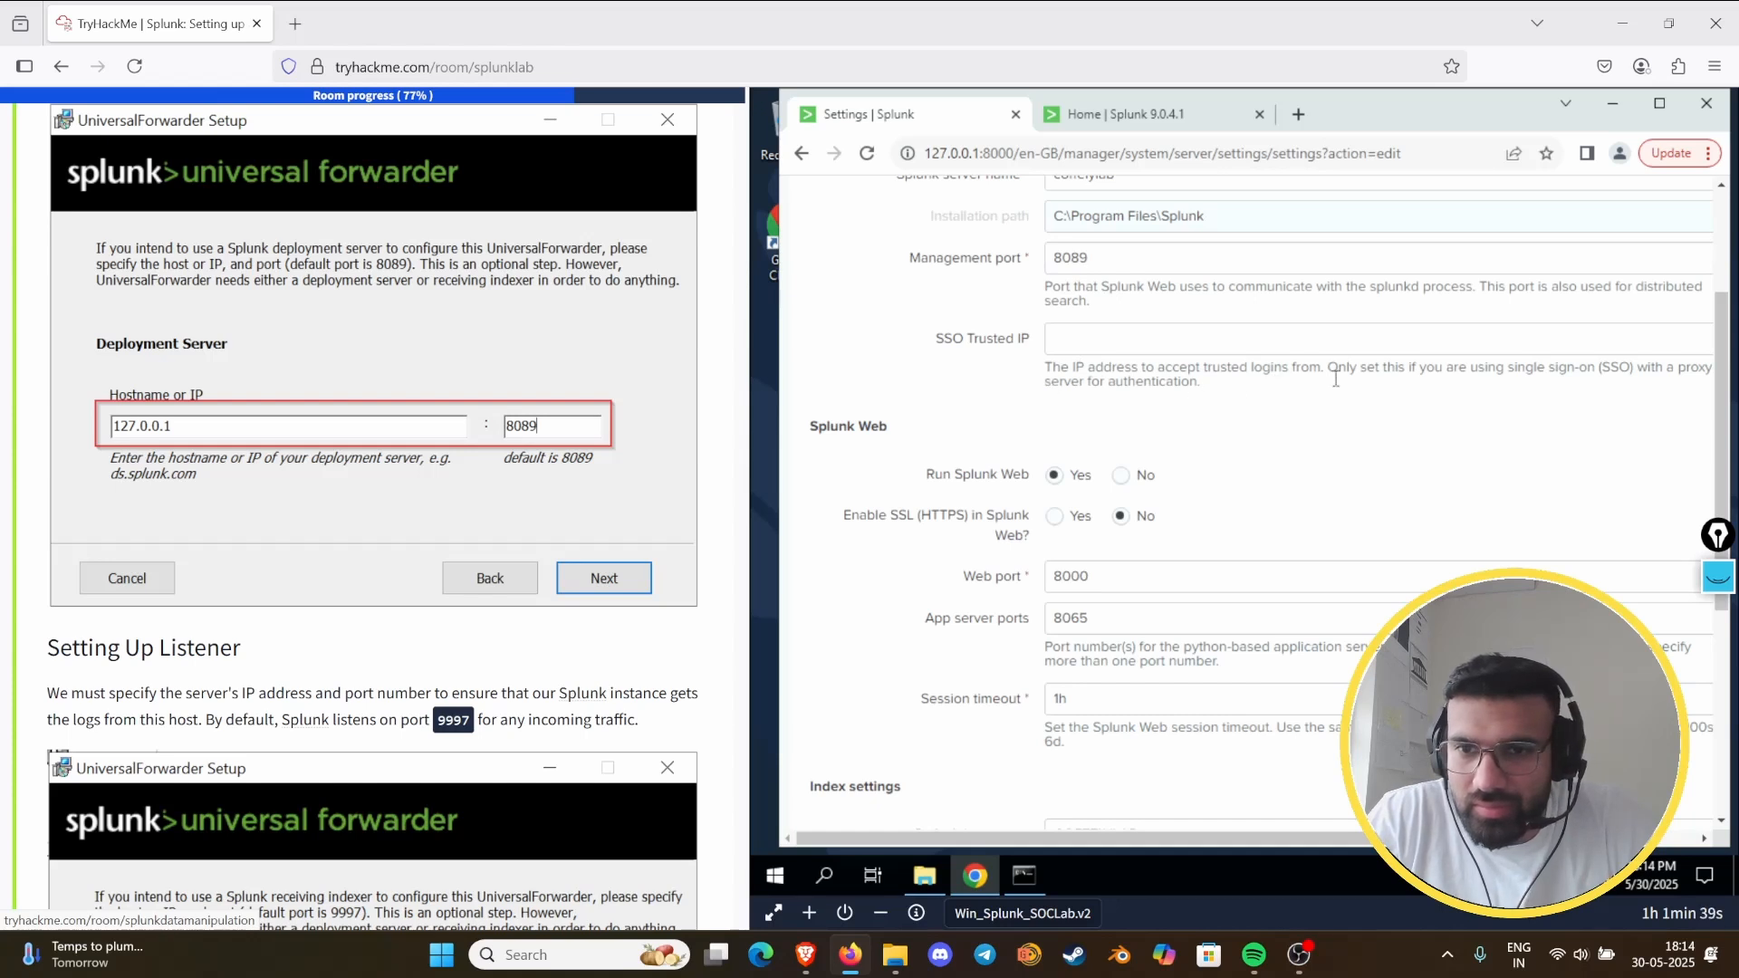
scroll(1213, 413, "down", 3)
scroll(1212, 413, "down", 3)
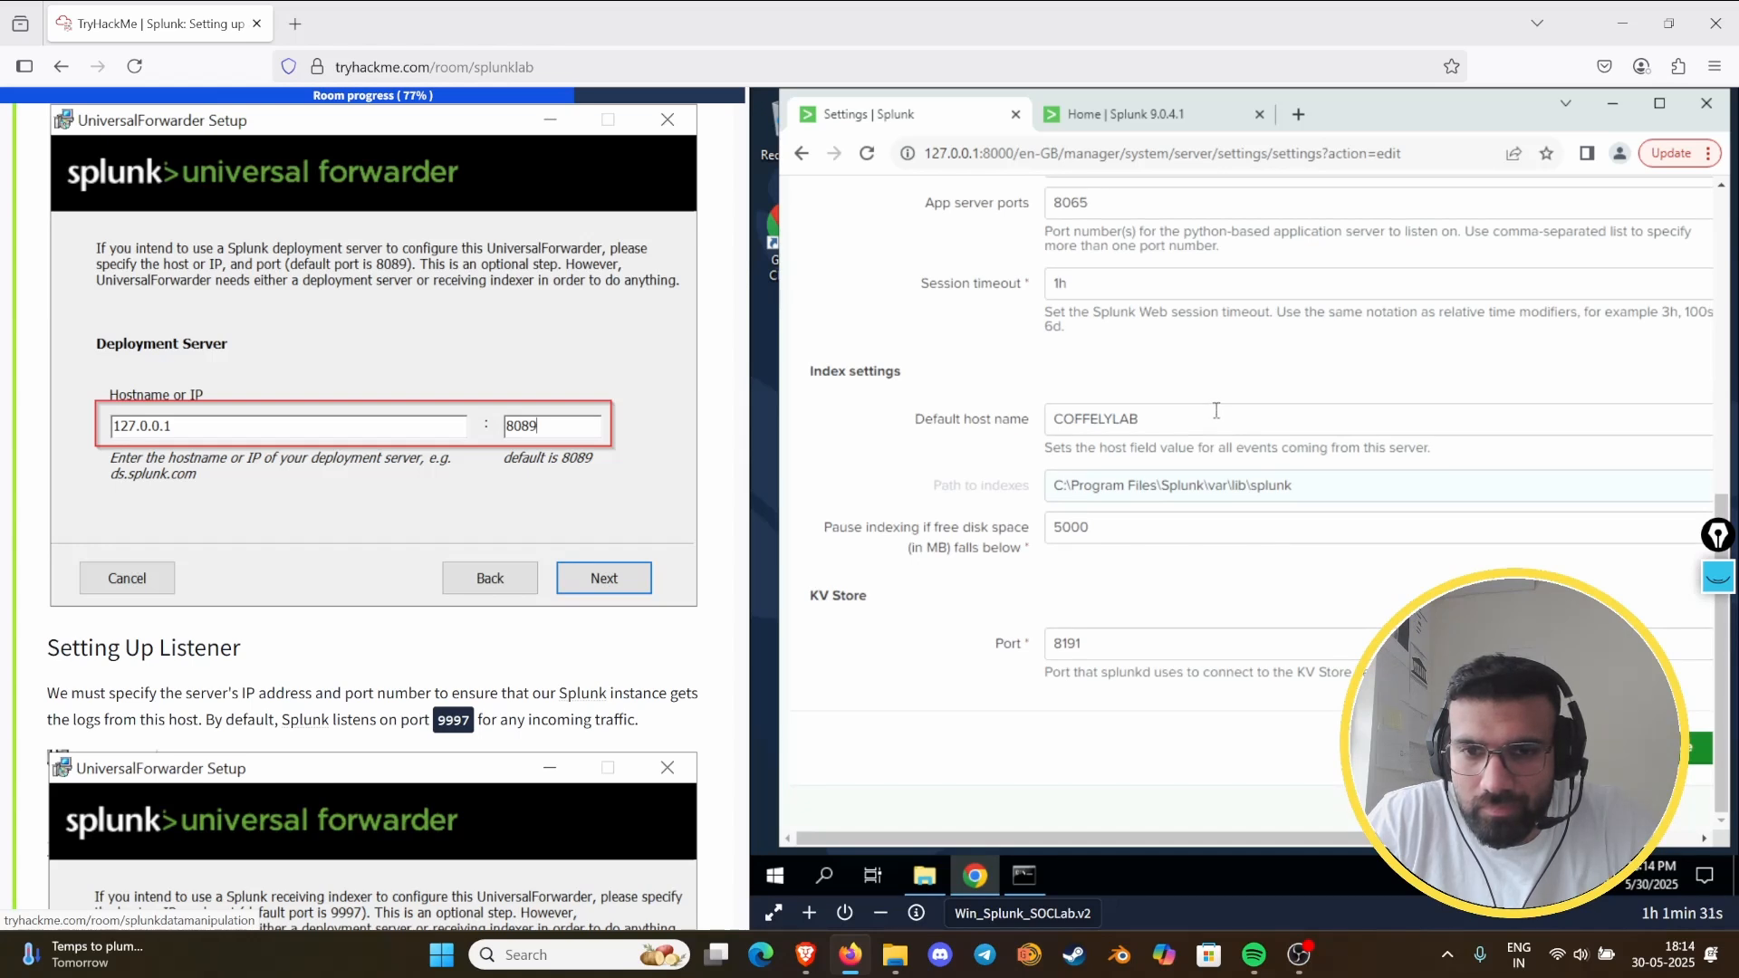
scroll(1217, 409, "up", 2)
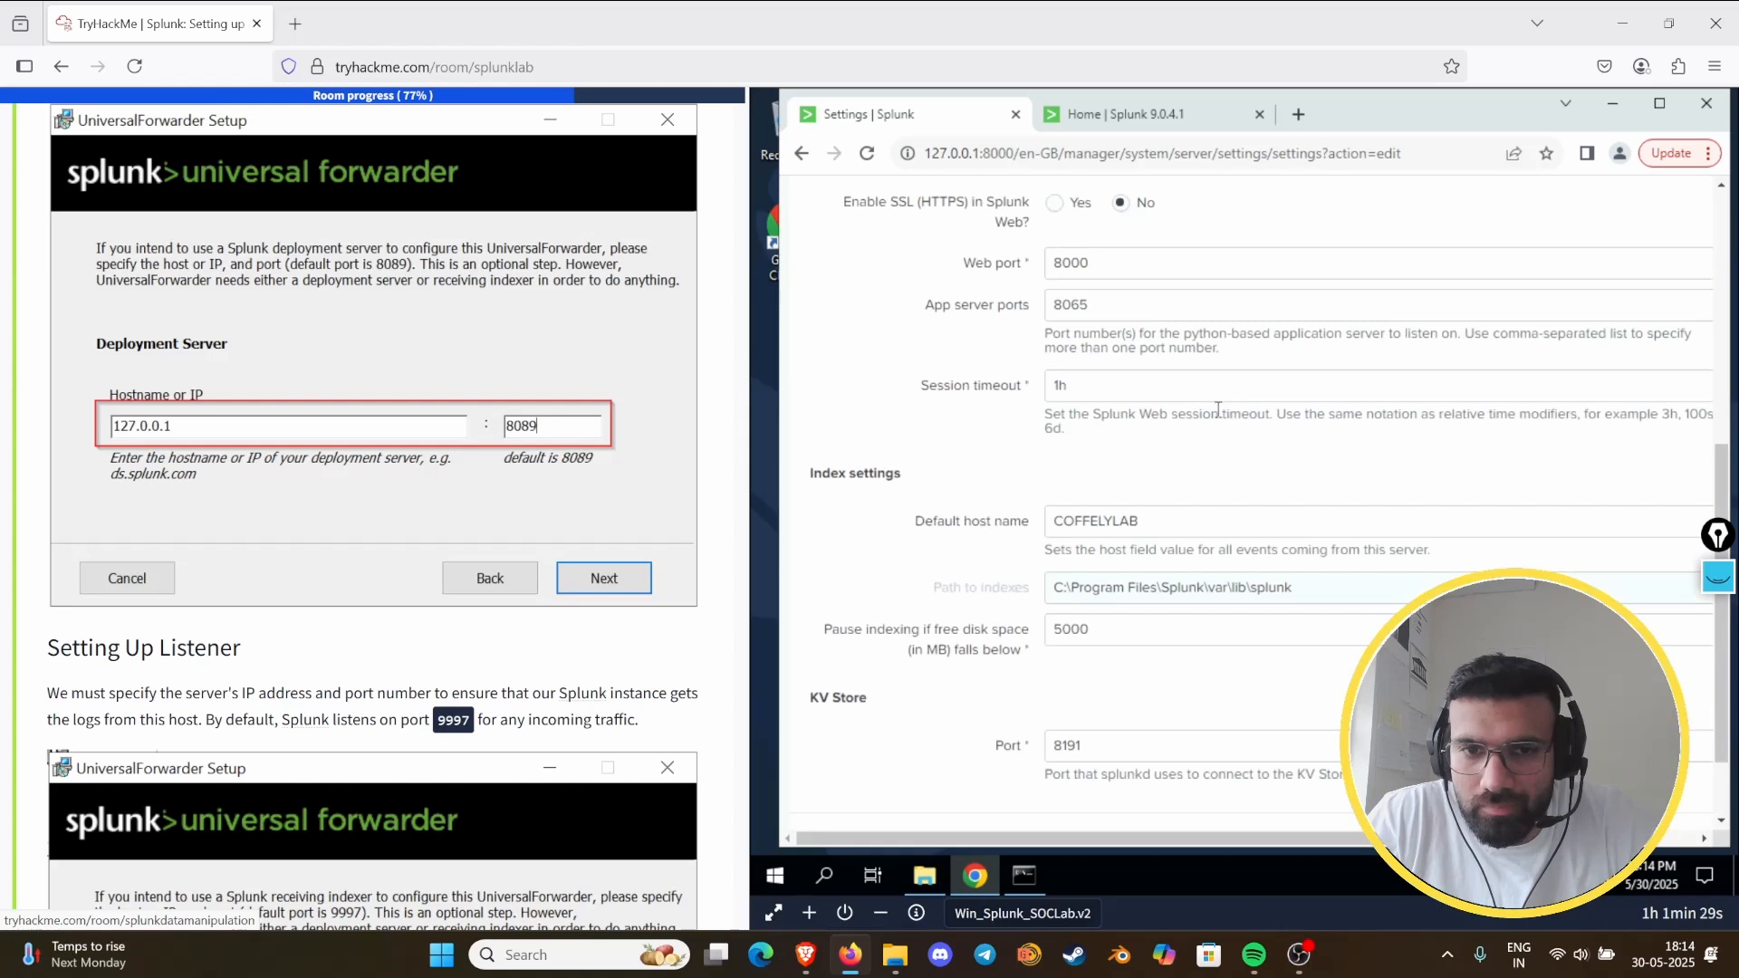
scroll(1217, 409, "up", 8)
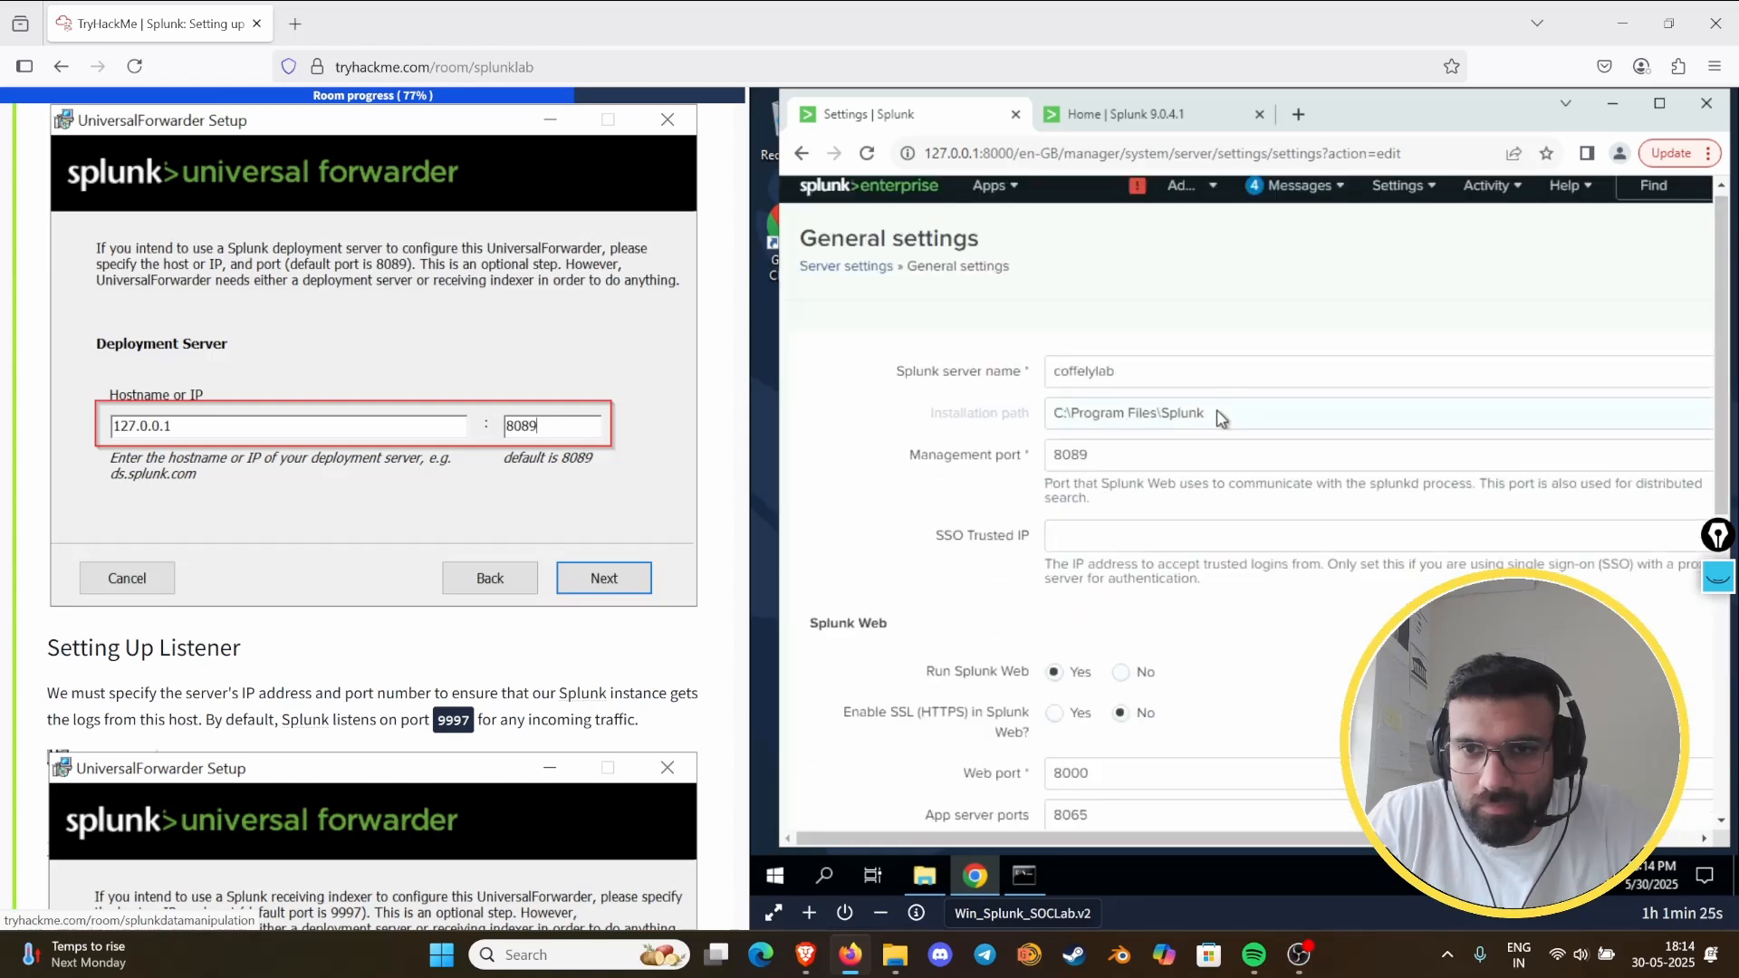
scroll(1220, 417, "down", 10)
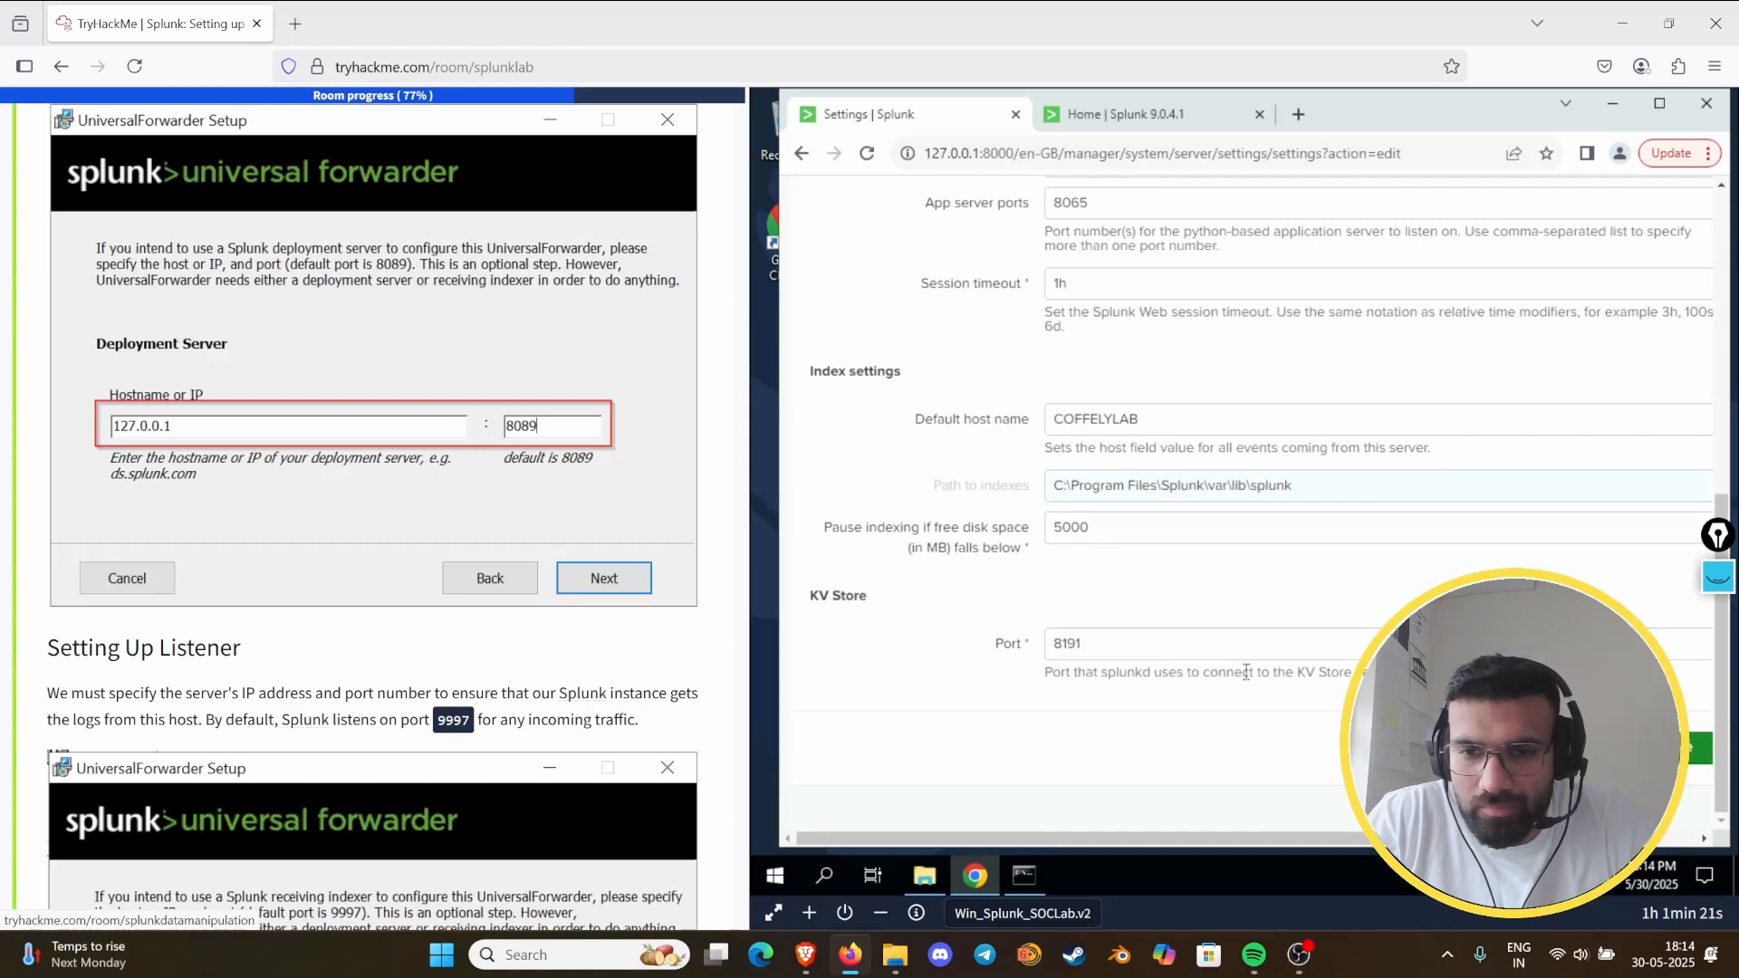
scroll(1249, 494, "up", 1)
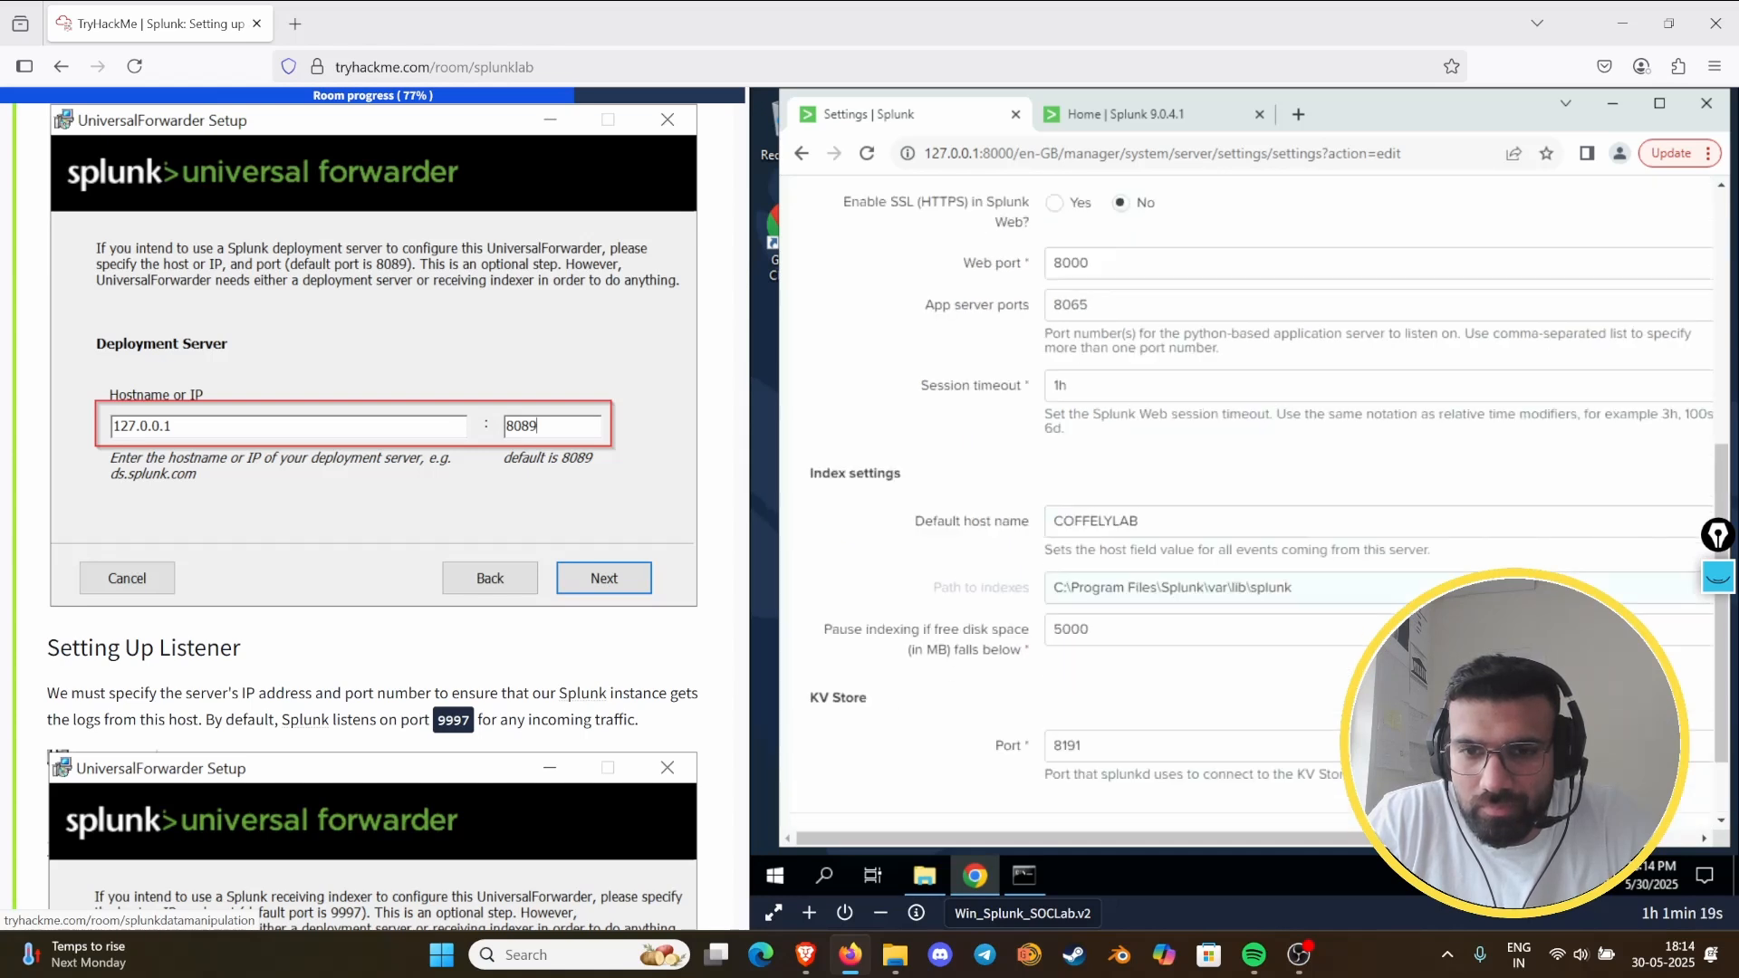
scroll(1250, 494, "down", 1)
scroll(1250, 495, "up", 3)
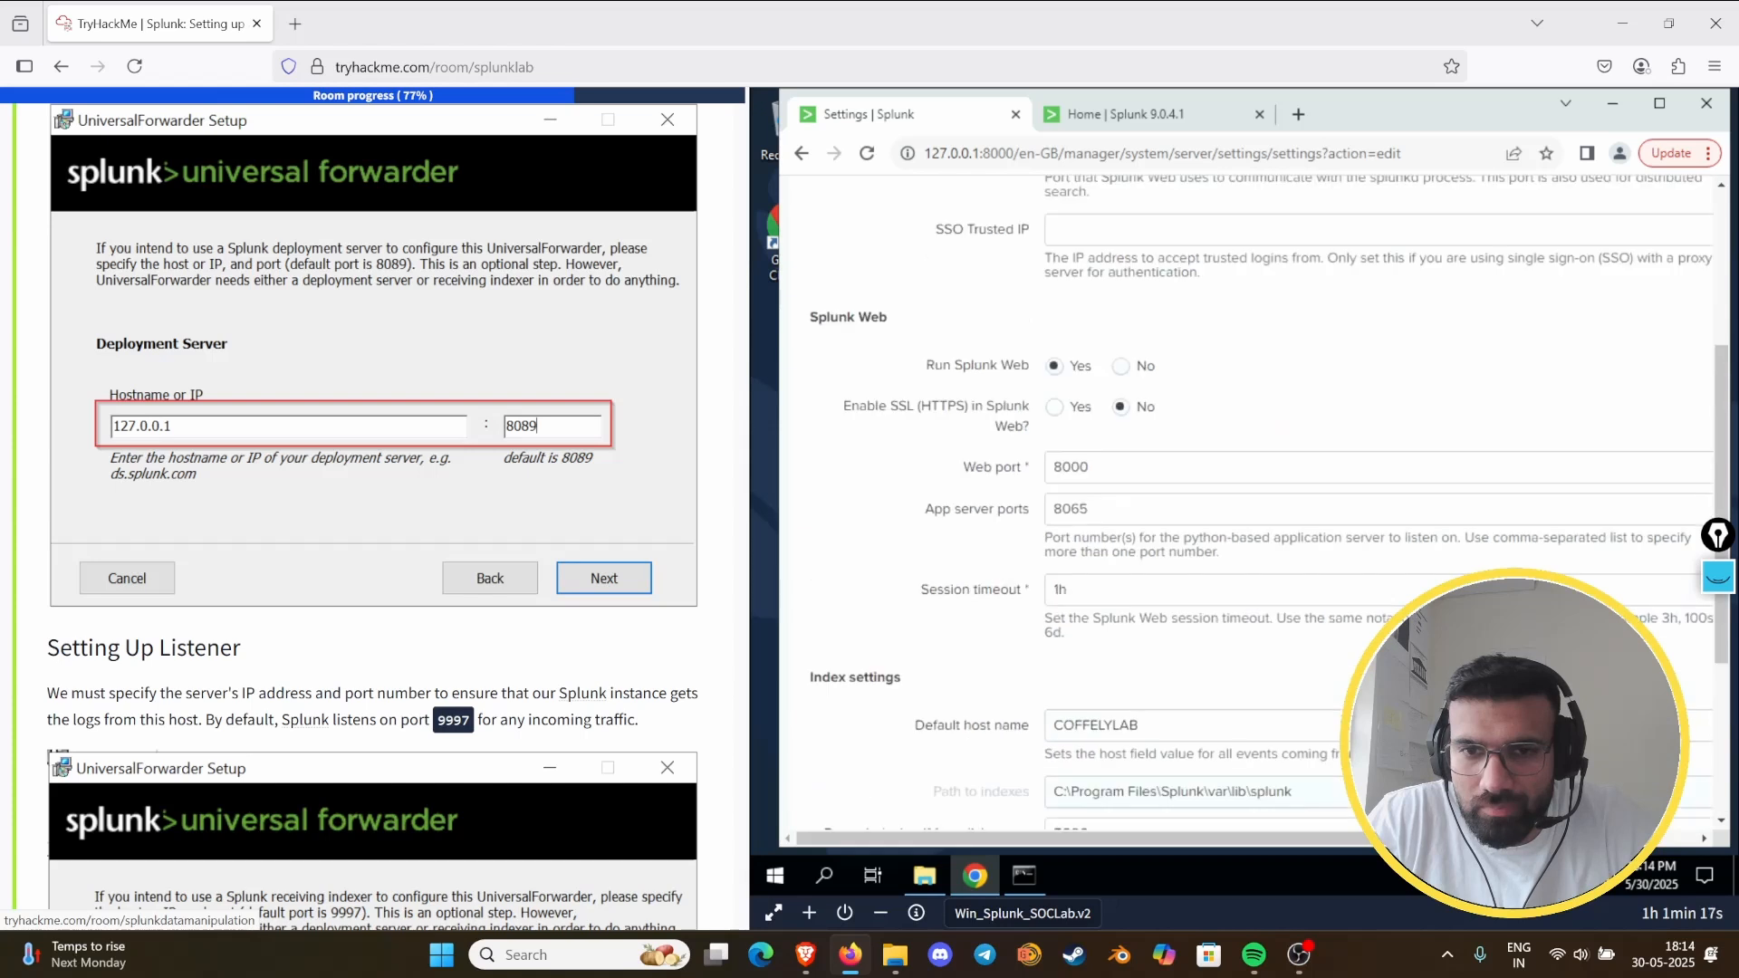
scroll(1250, 495, "up", 3)
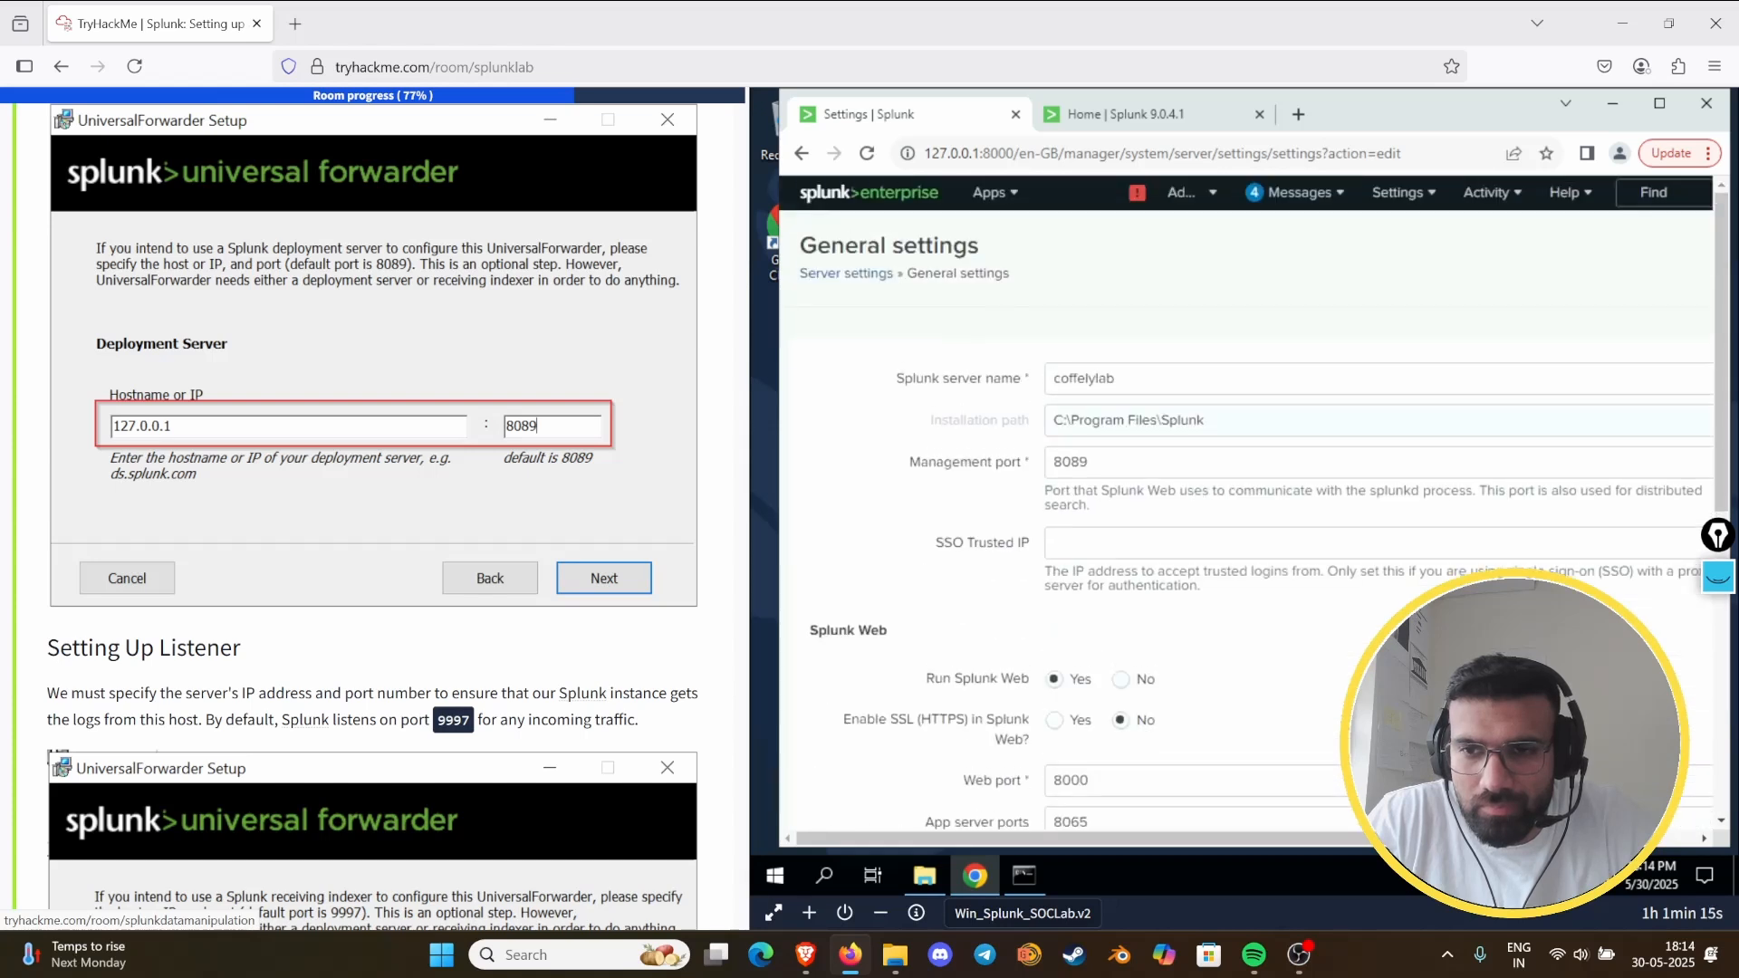
left_click_drag(1303, 838, 1346, 838)
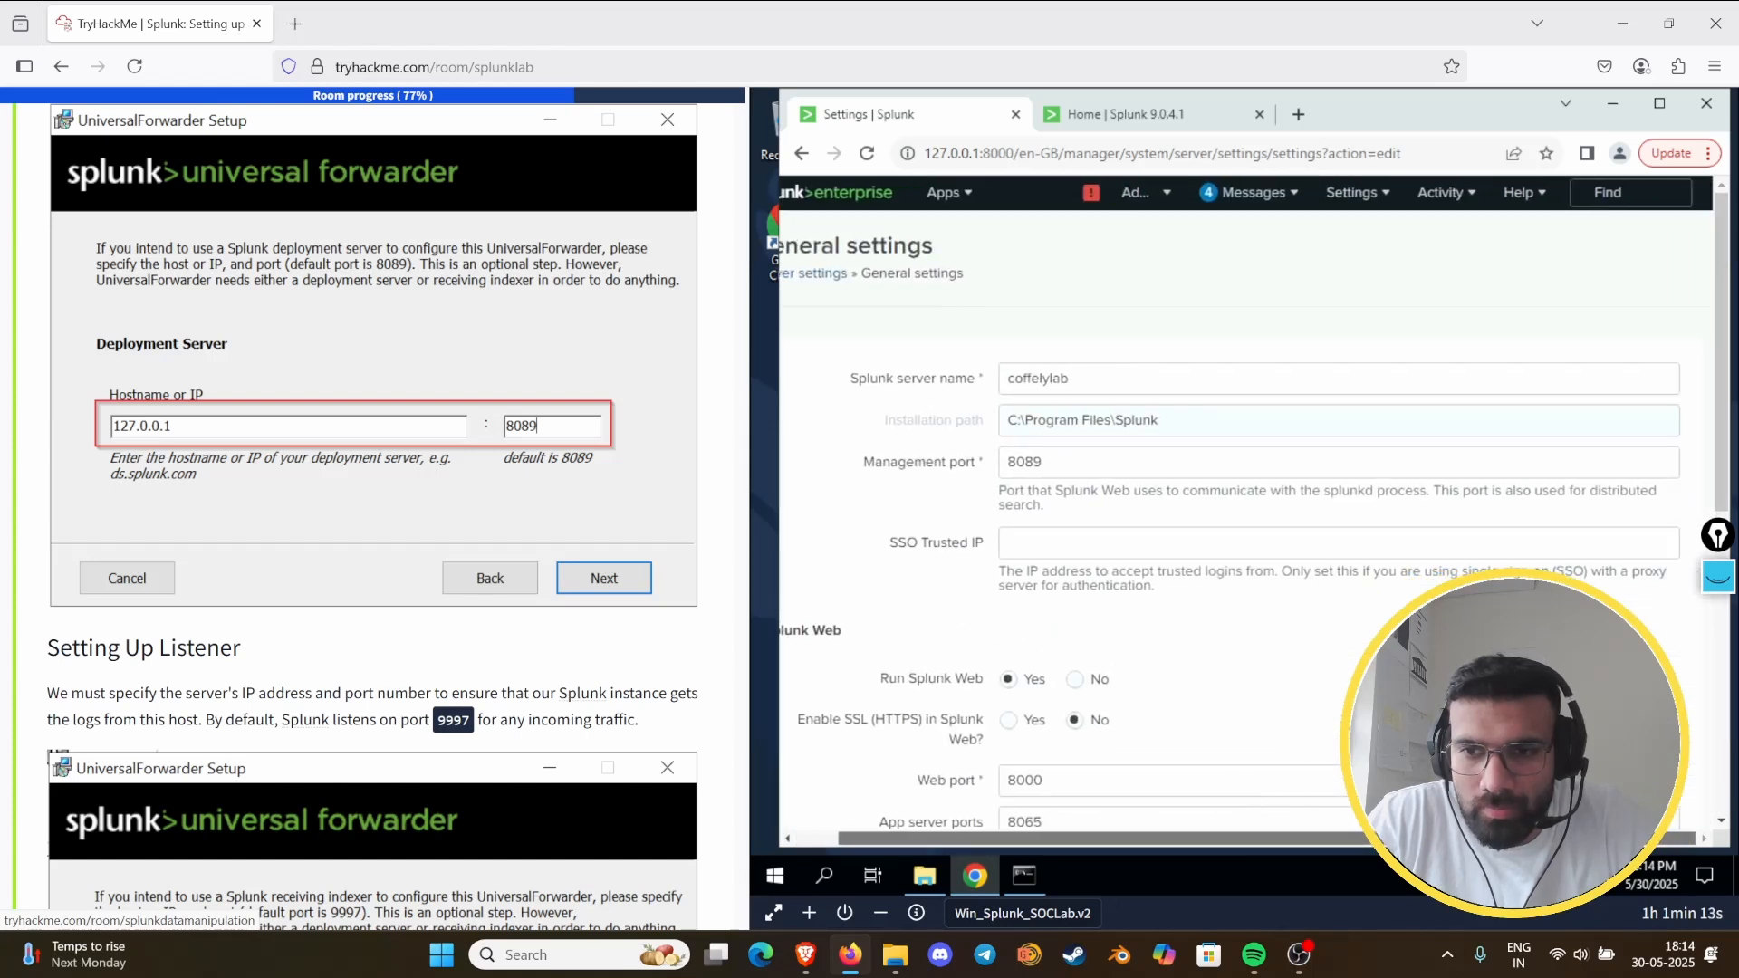
left_click_drag(908, 850, 873, 768)
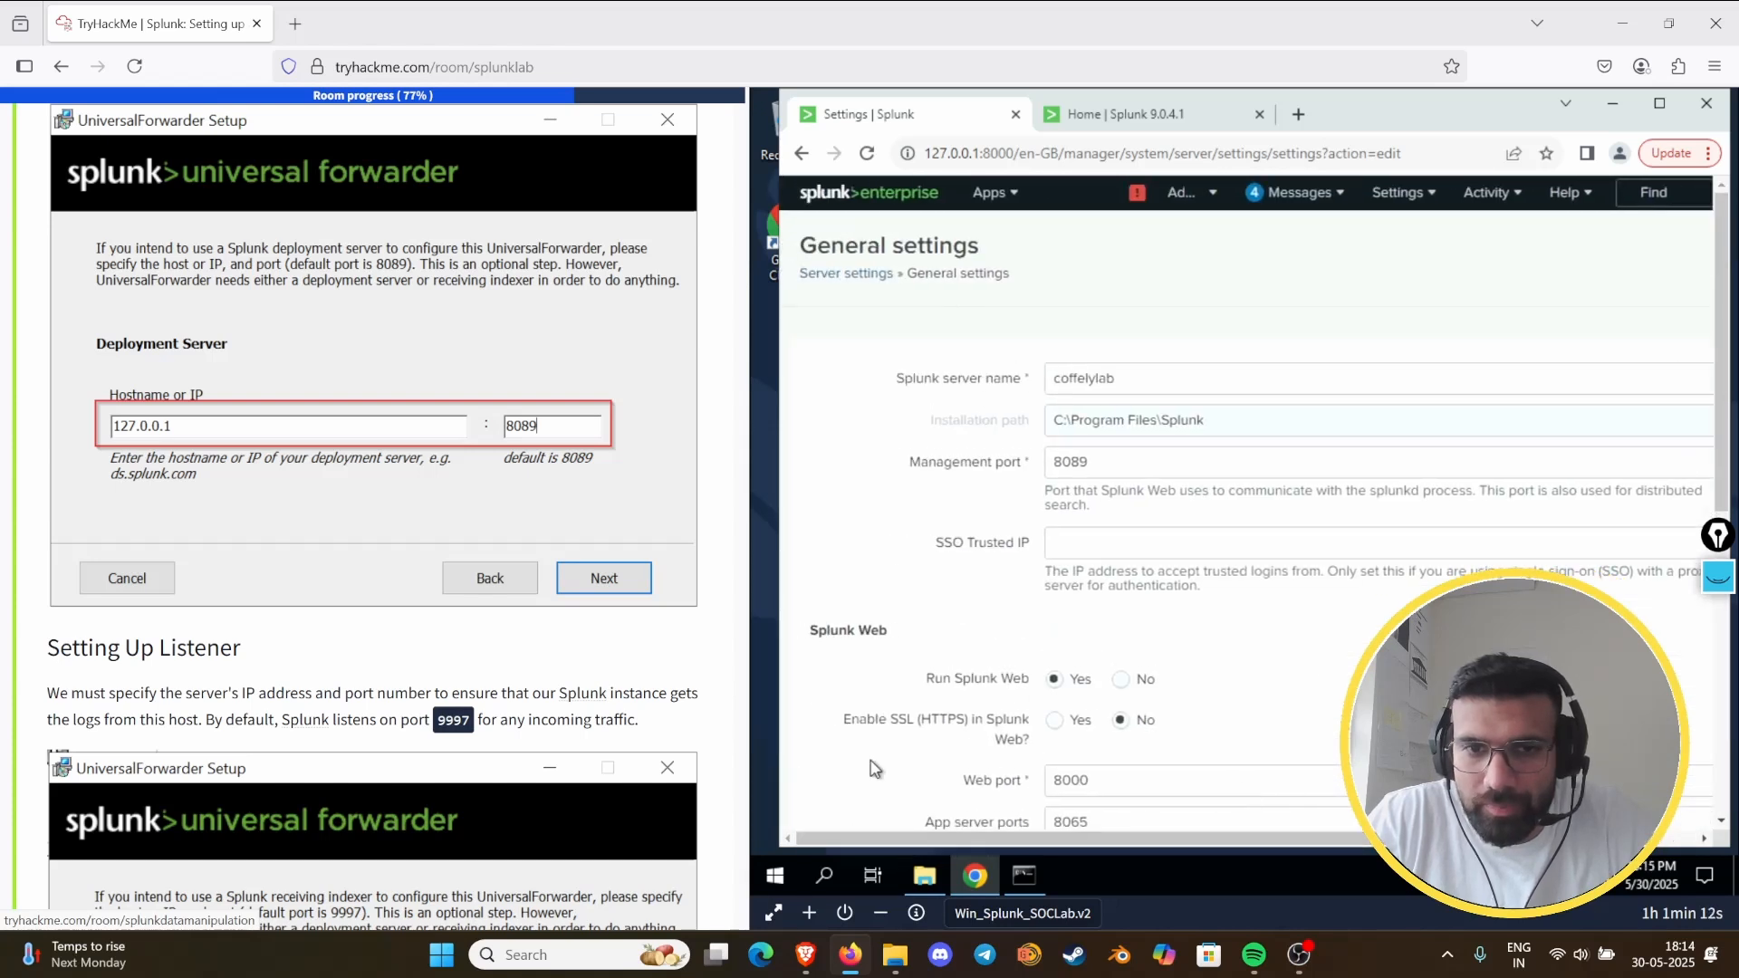
left_click(851, 275)
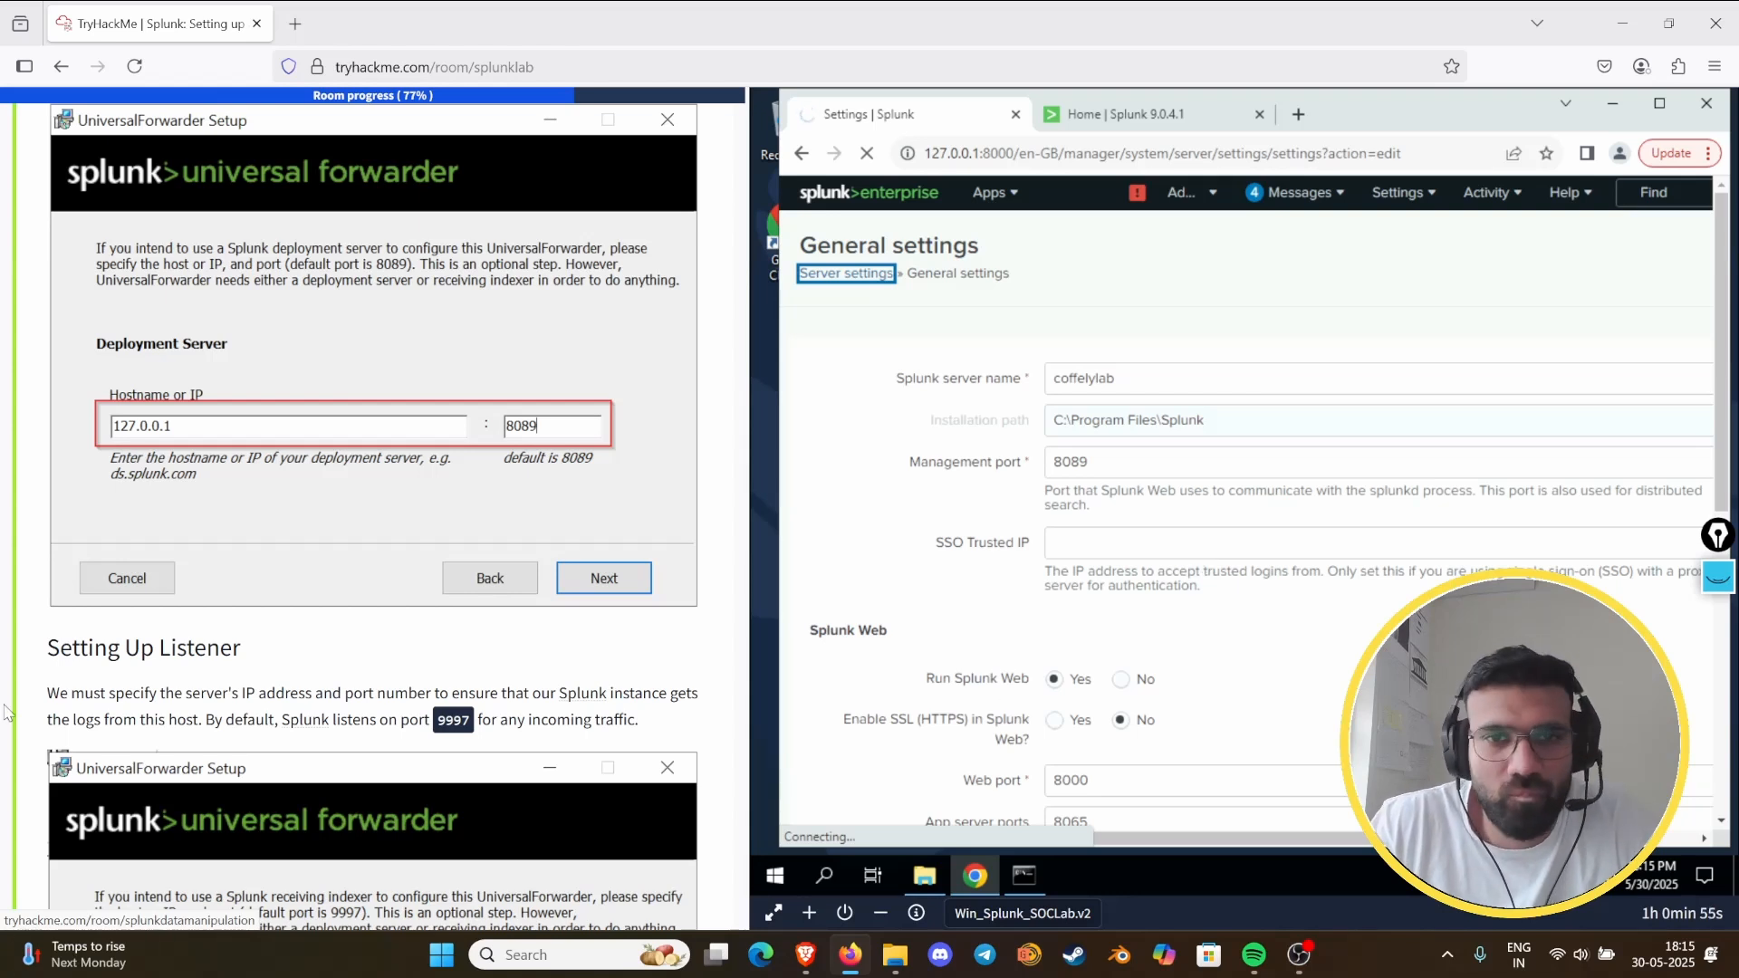
- Review the rest of Task 8, from the receiving indexer setup through the Forwarder Management example to the answered questions
scroll(327, 529, "down", 5)
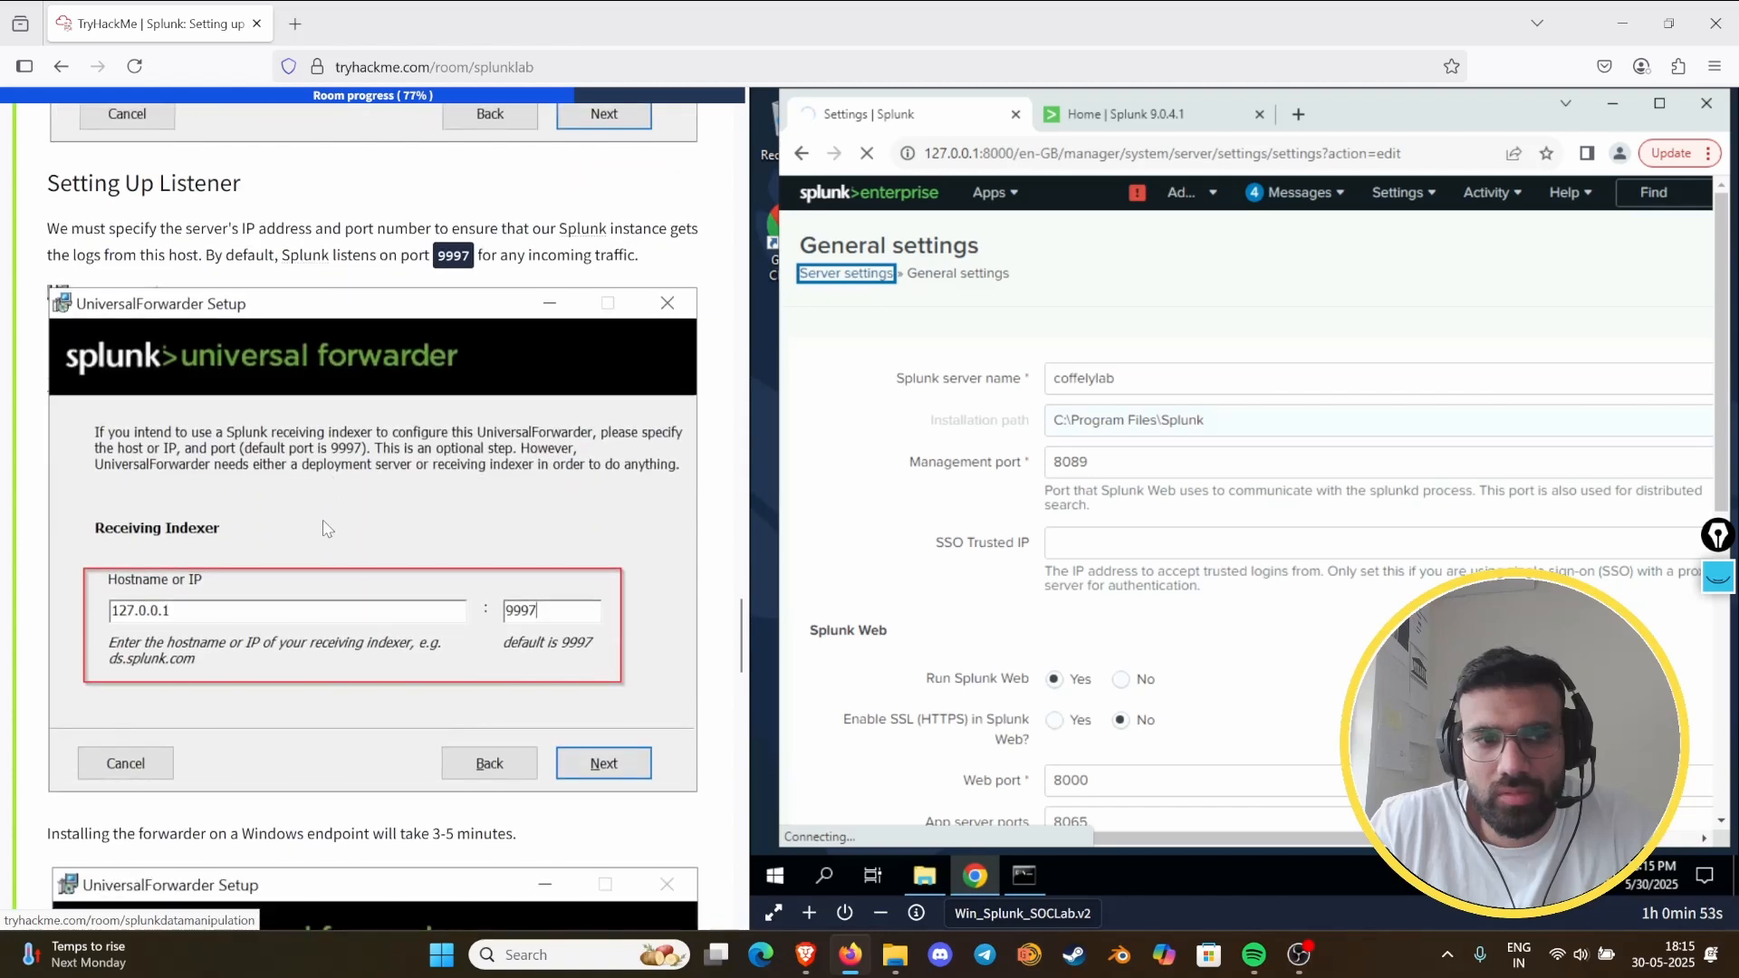
scroll(387, 581, "down", 3)
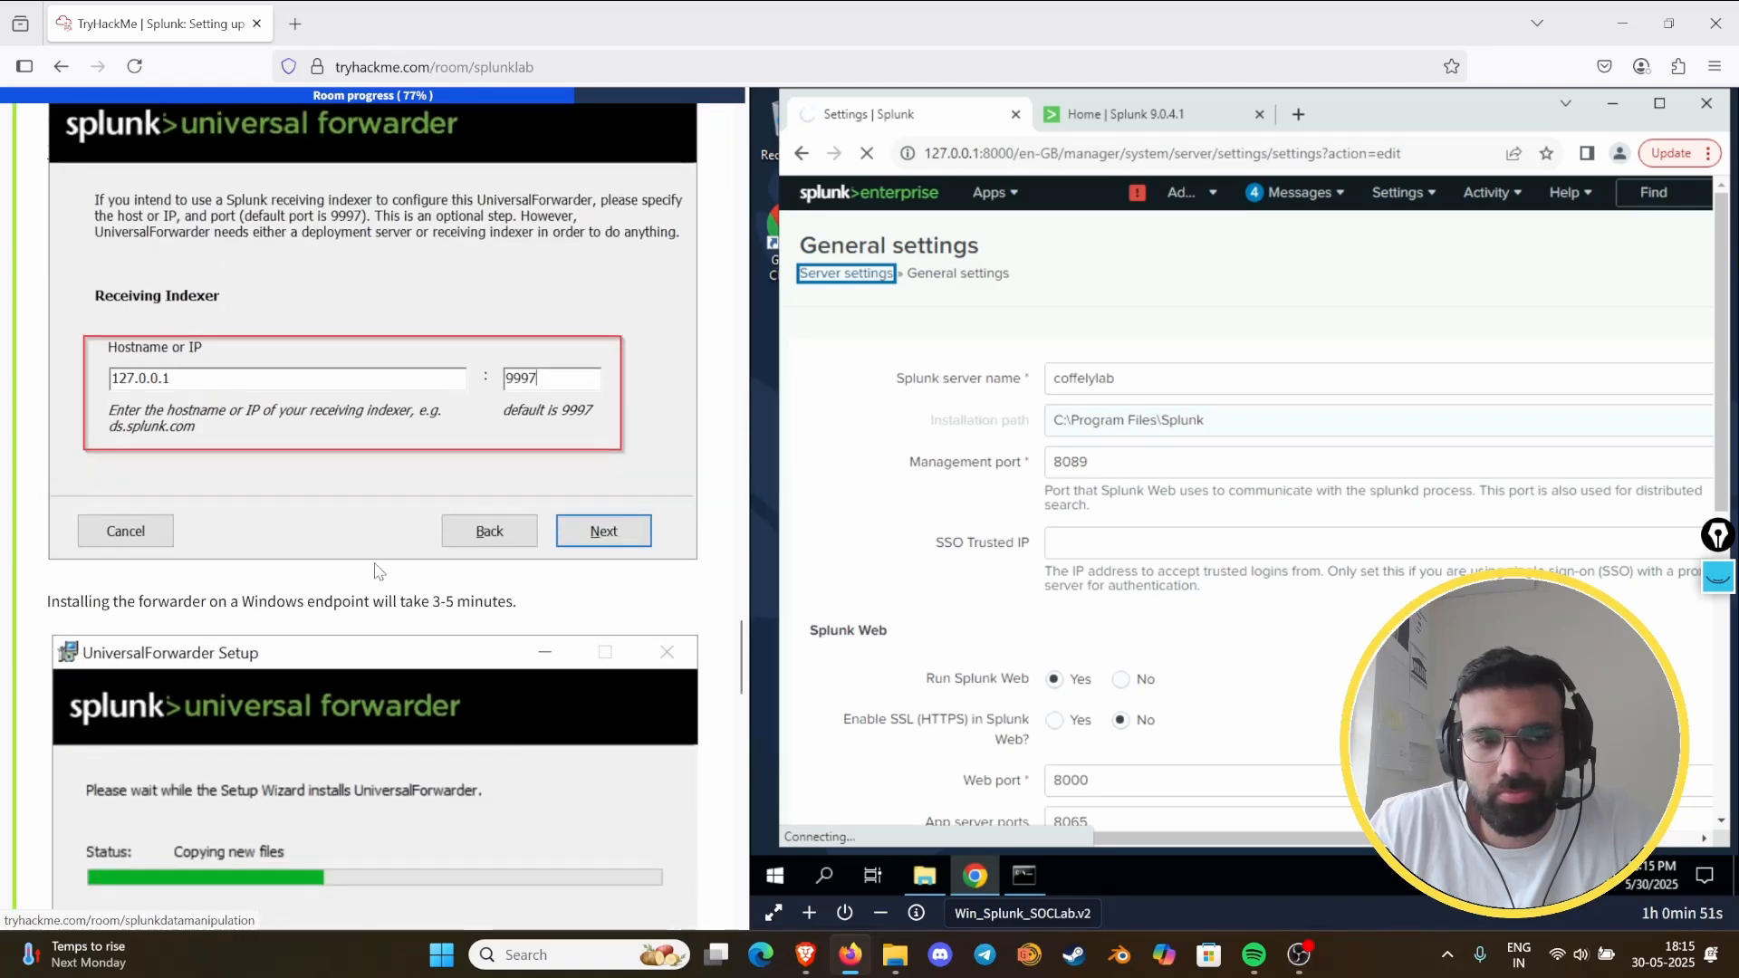
scroll(377, 568, "down", 13)
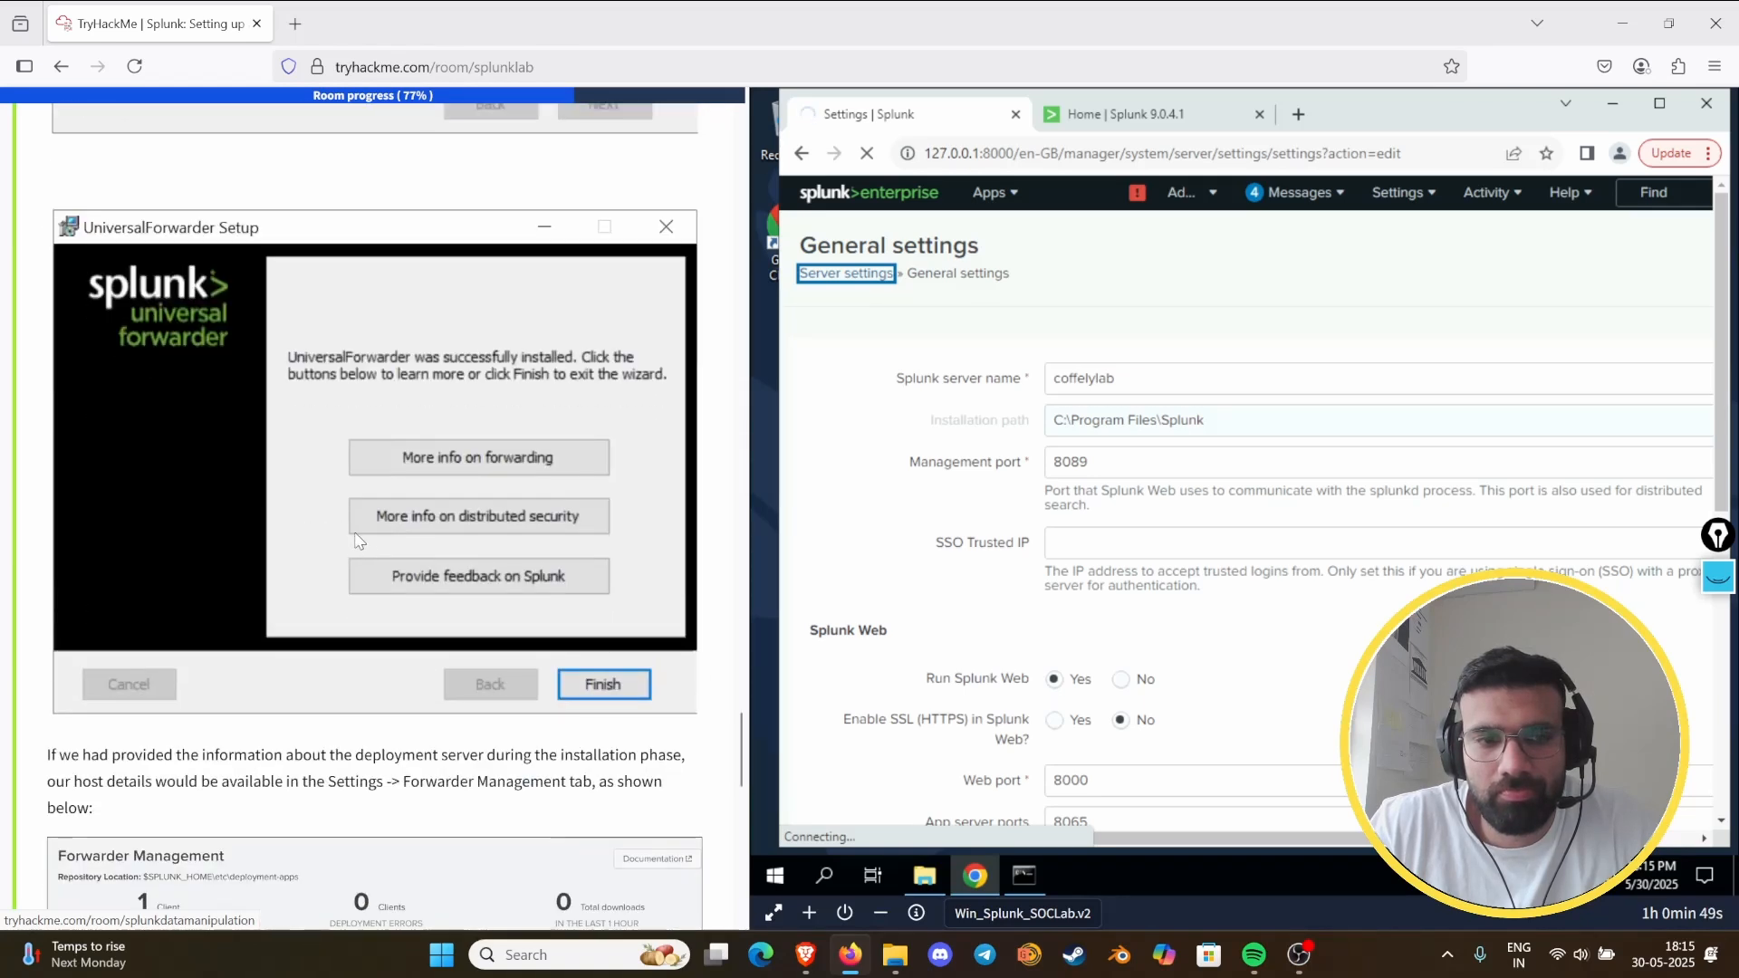
scroll(417, 538, "down", 1)
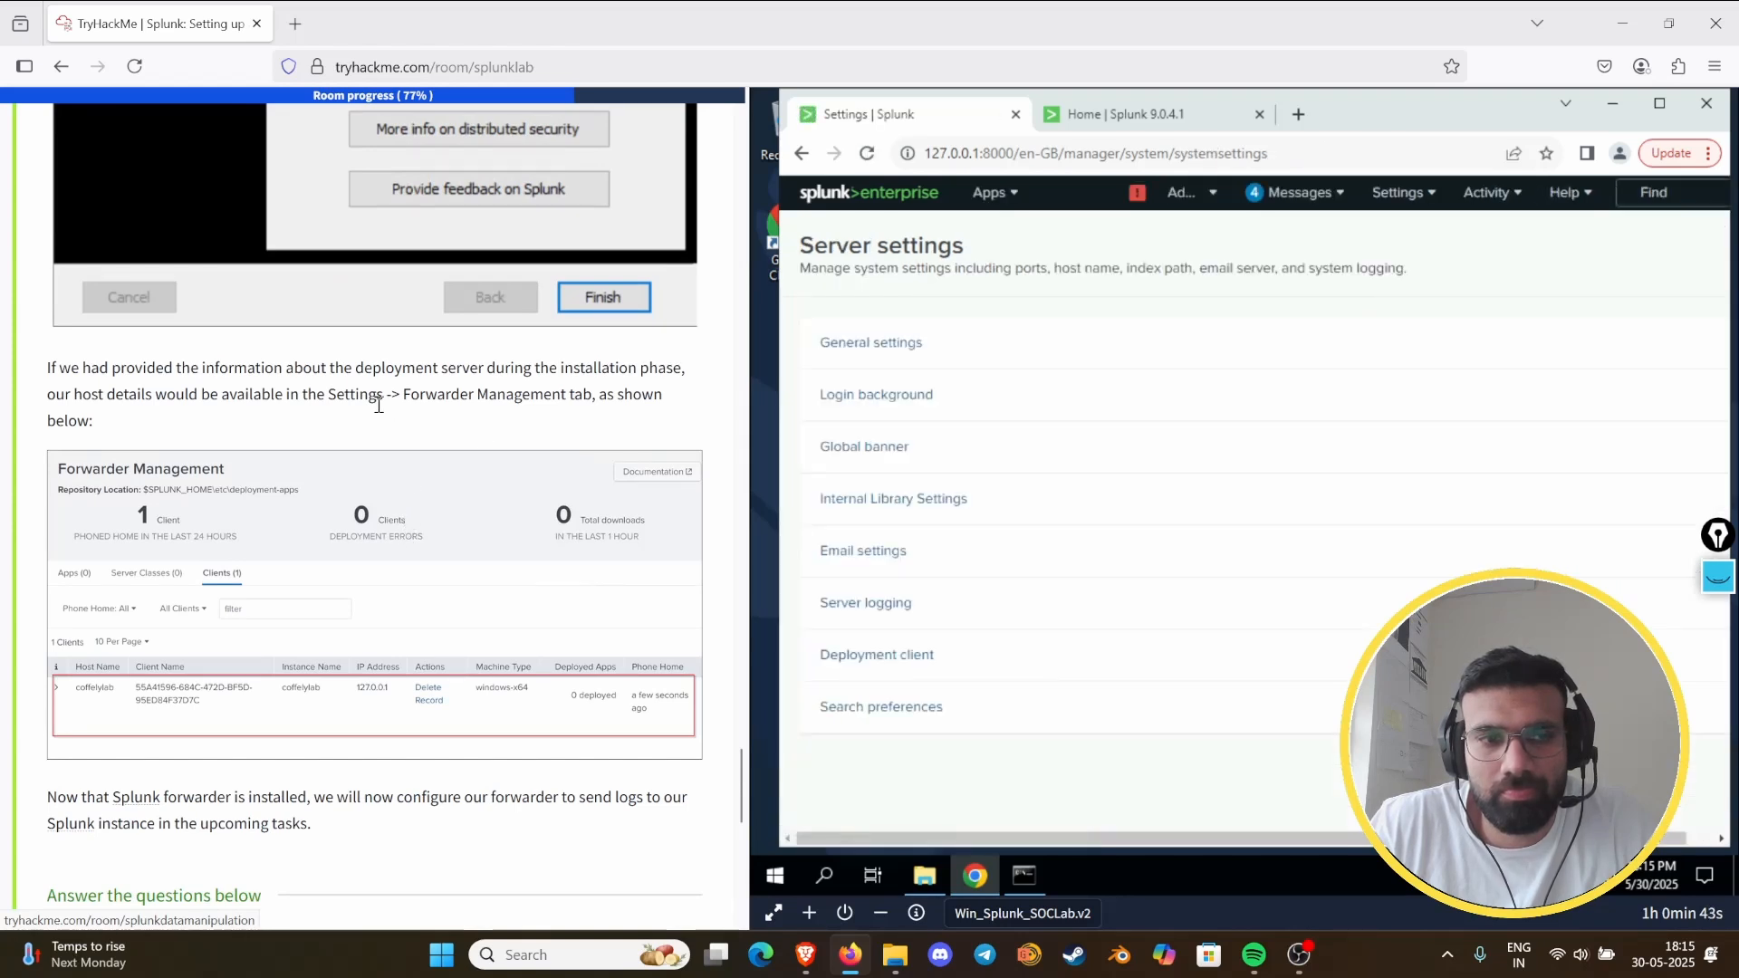
scroll(376, 422, "down", 4)
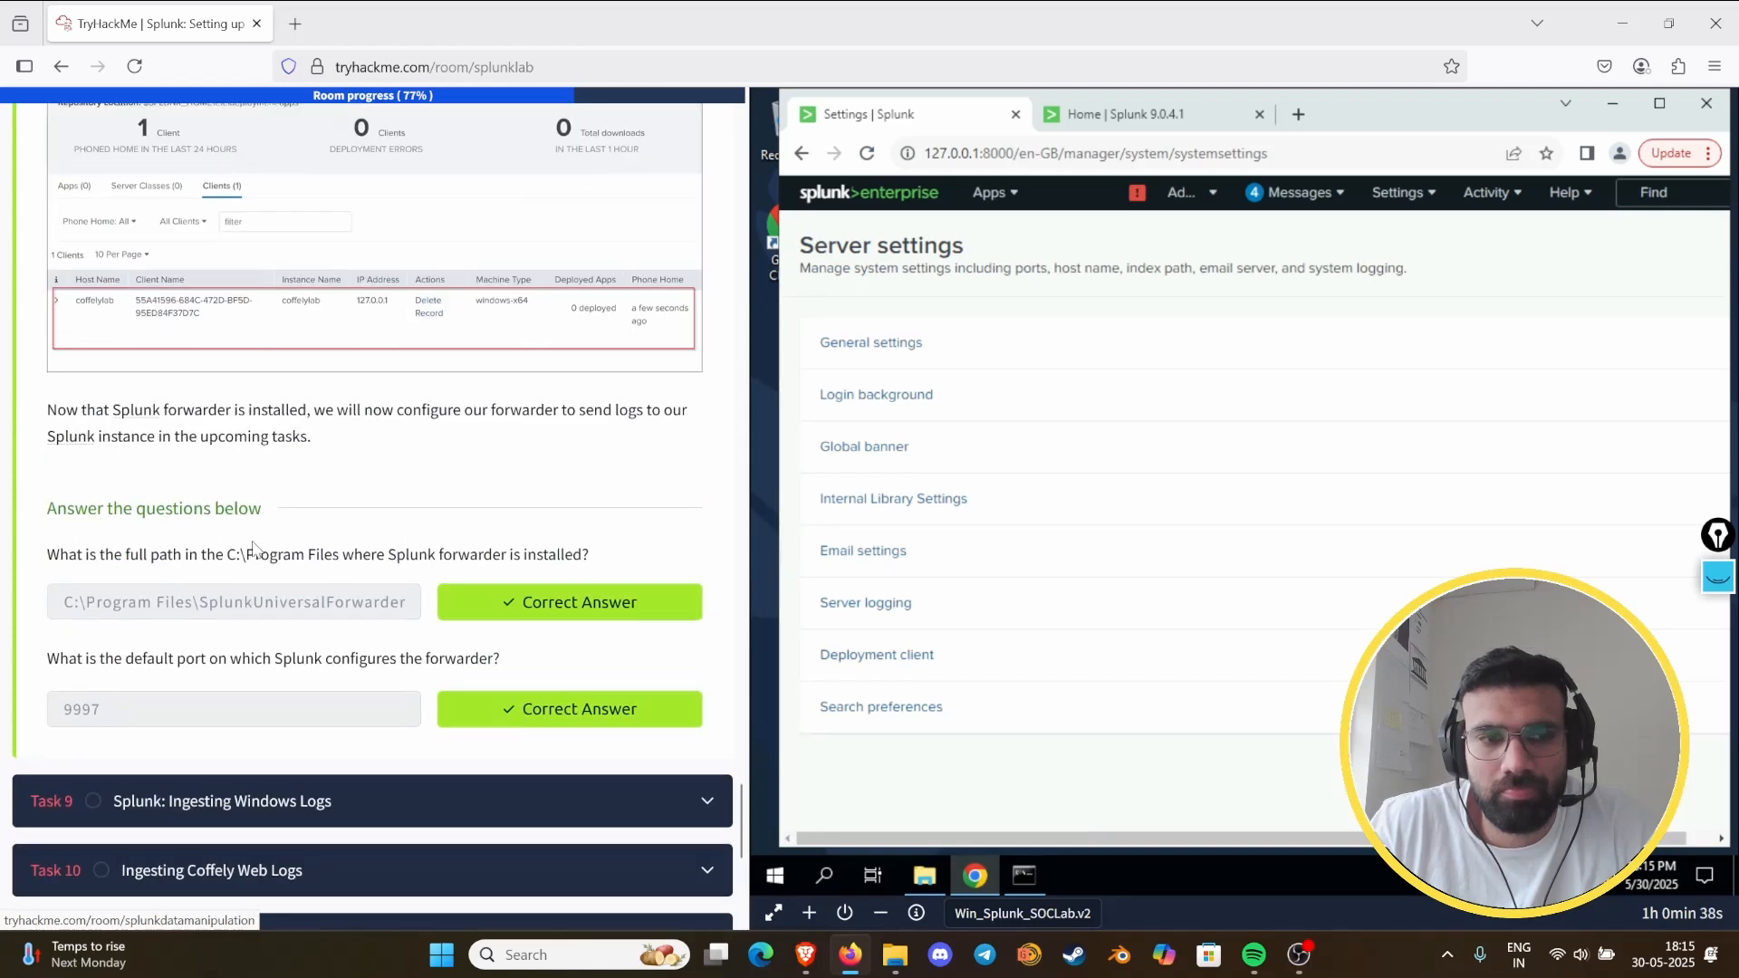
- Expand Task 9, Splunk: Ingesting Windows Logs, and read its Check Forwarder Management and Select Forwarder instructions
left_click(285, 801)
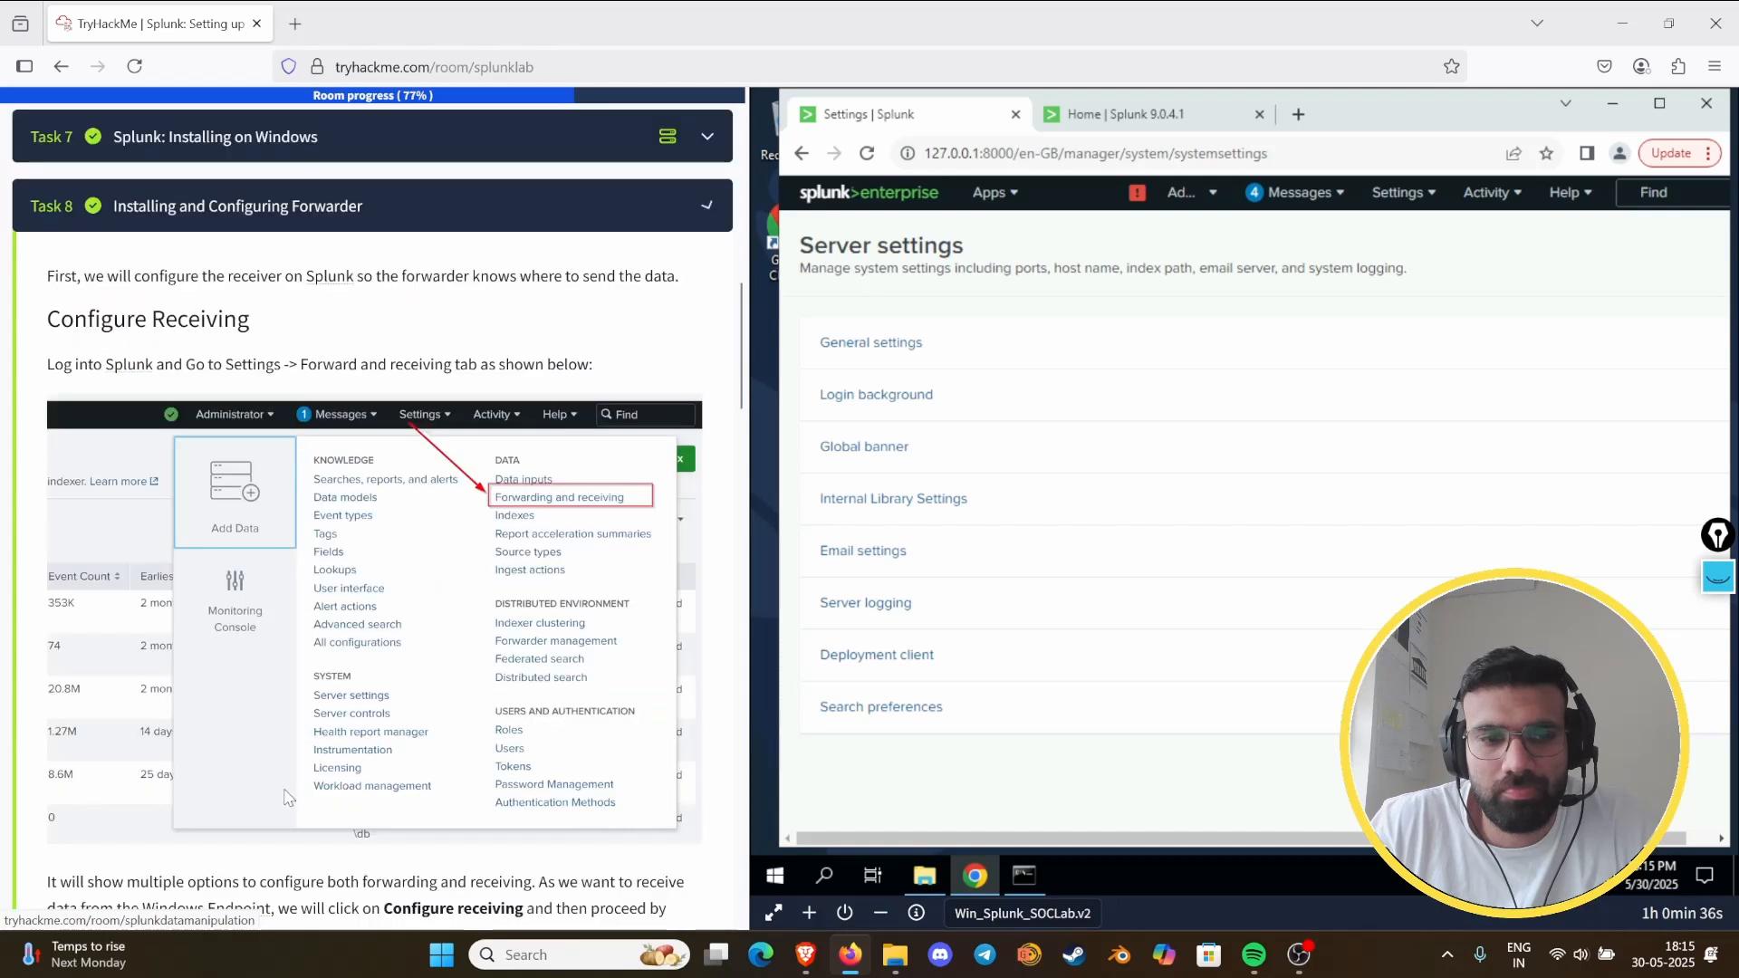
scroll(367, 469, "down", 4)
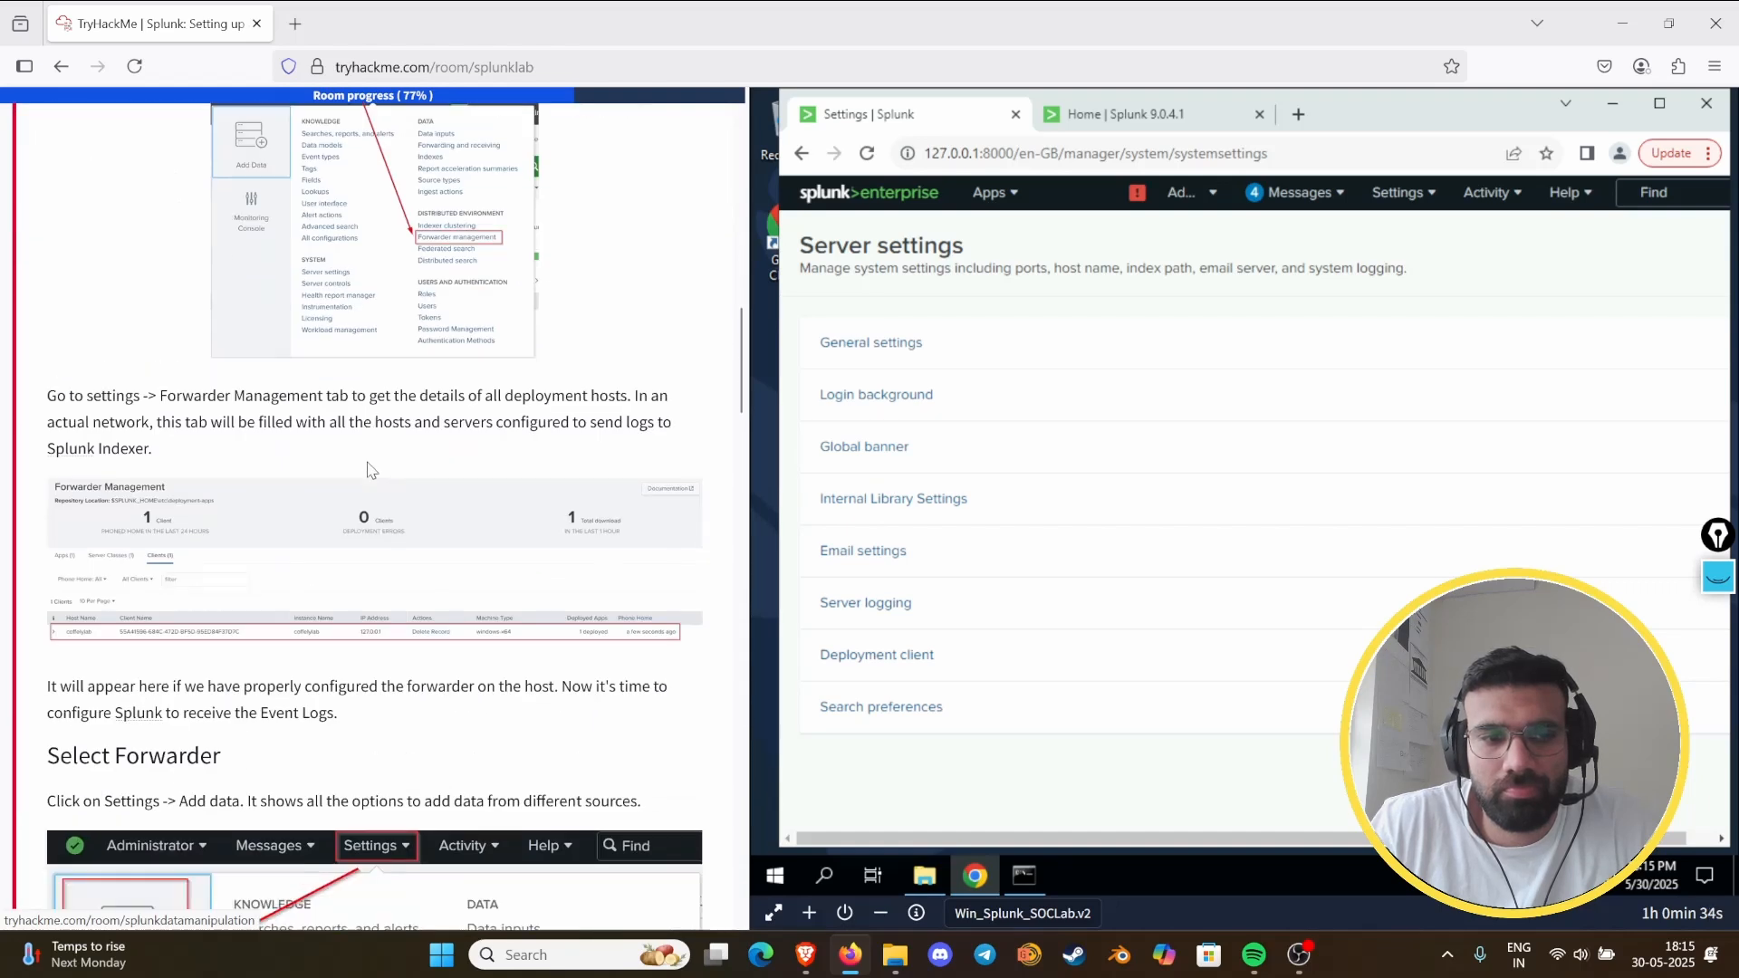
scroll(366, 469, "up", 3)
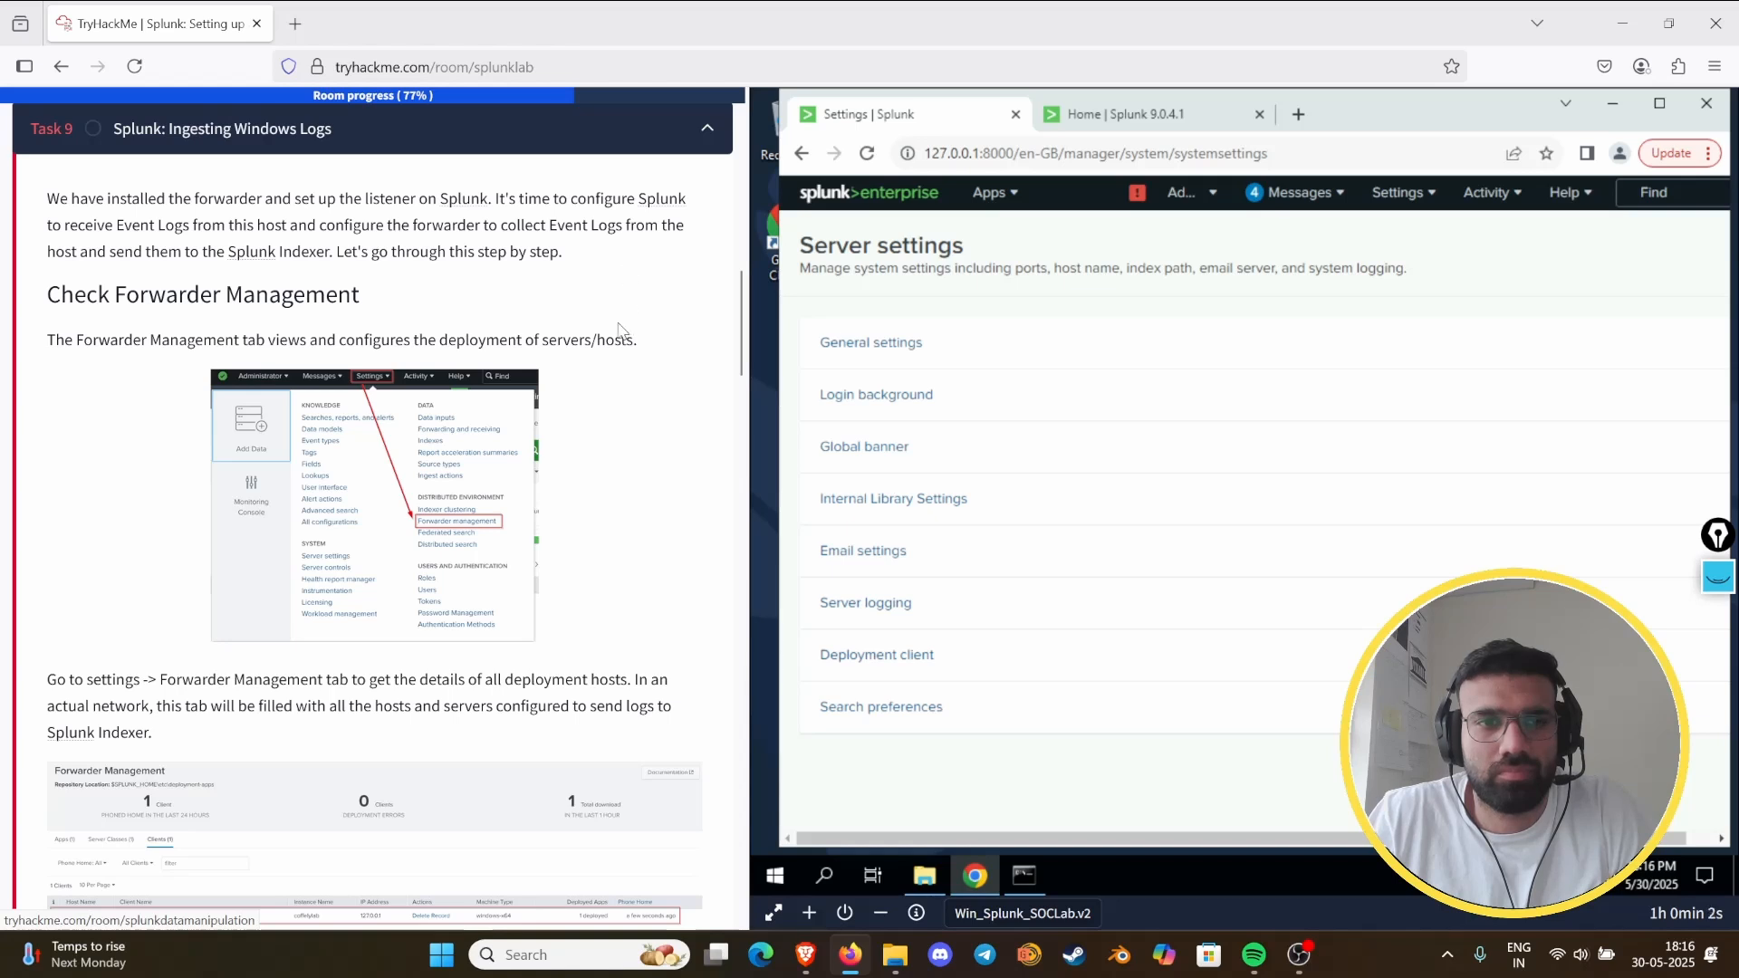
scroll(598, 341, "down", 4)
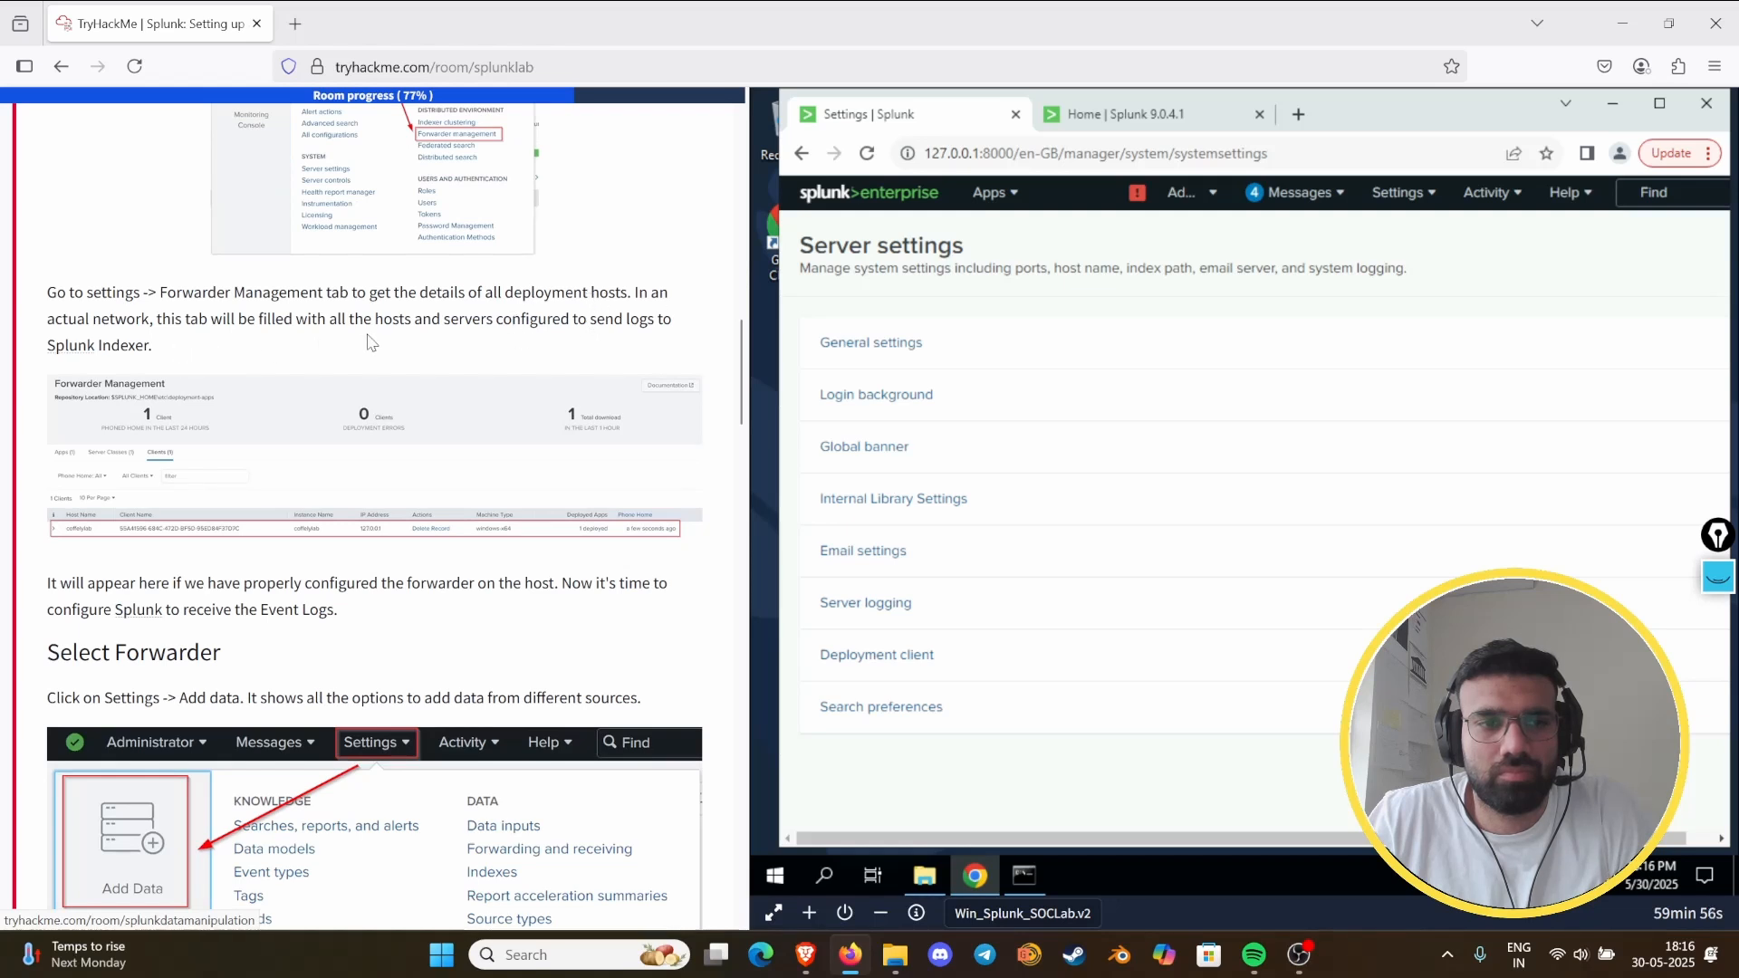
scroll(372, 344, "down", 2)
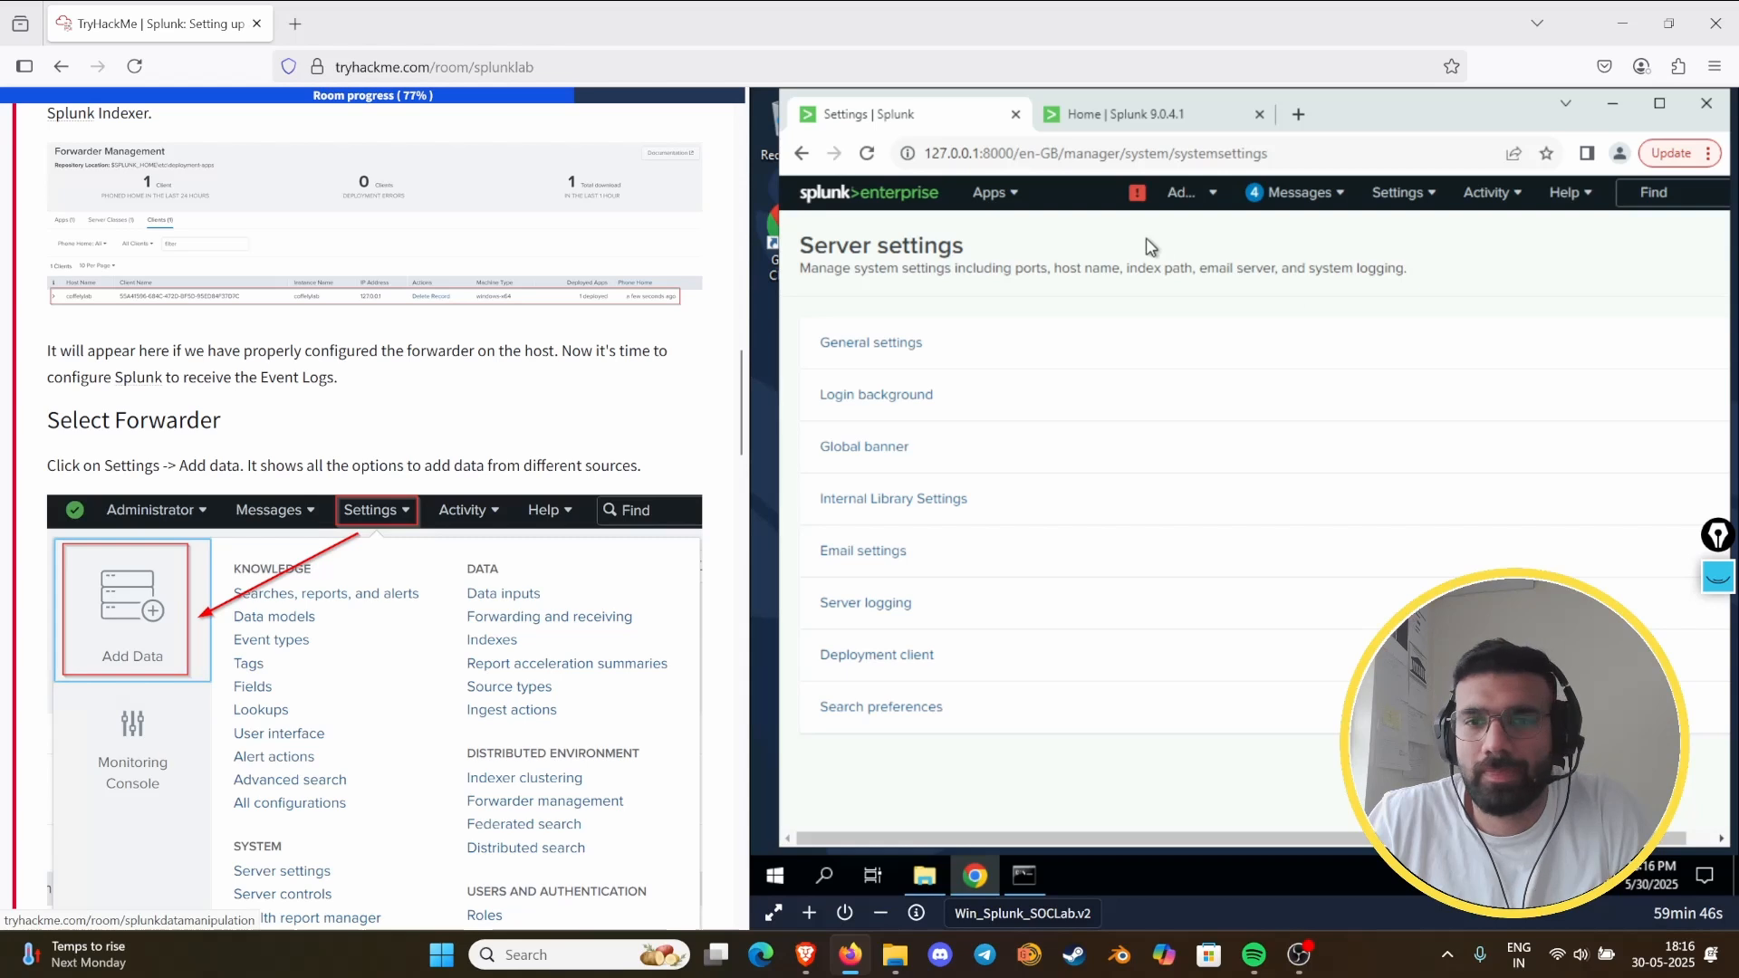
- Open Splunk's Add Data page and choose to forward data from a Splunk forwarder, checking Task 9's instructions for that option
left_click(1411, 193)
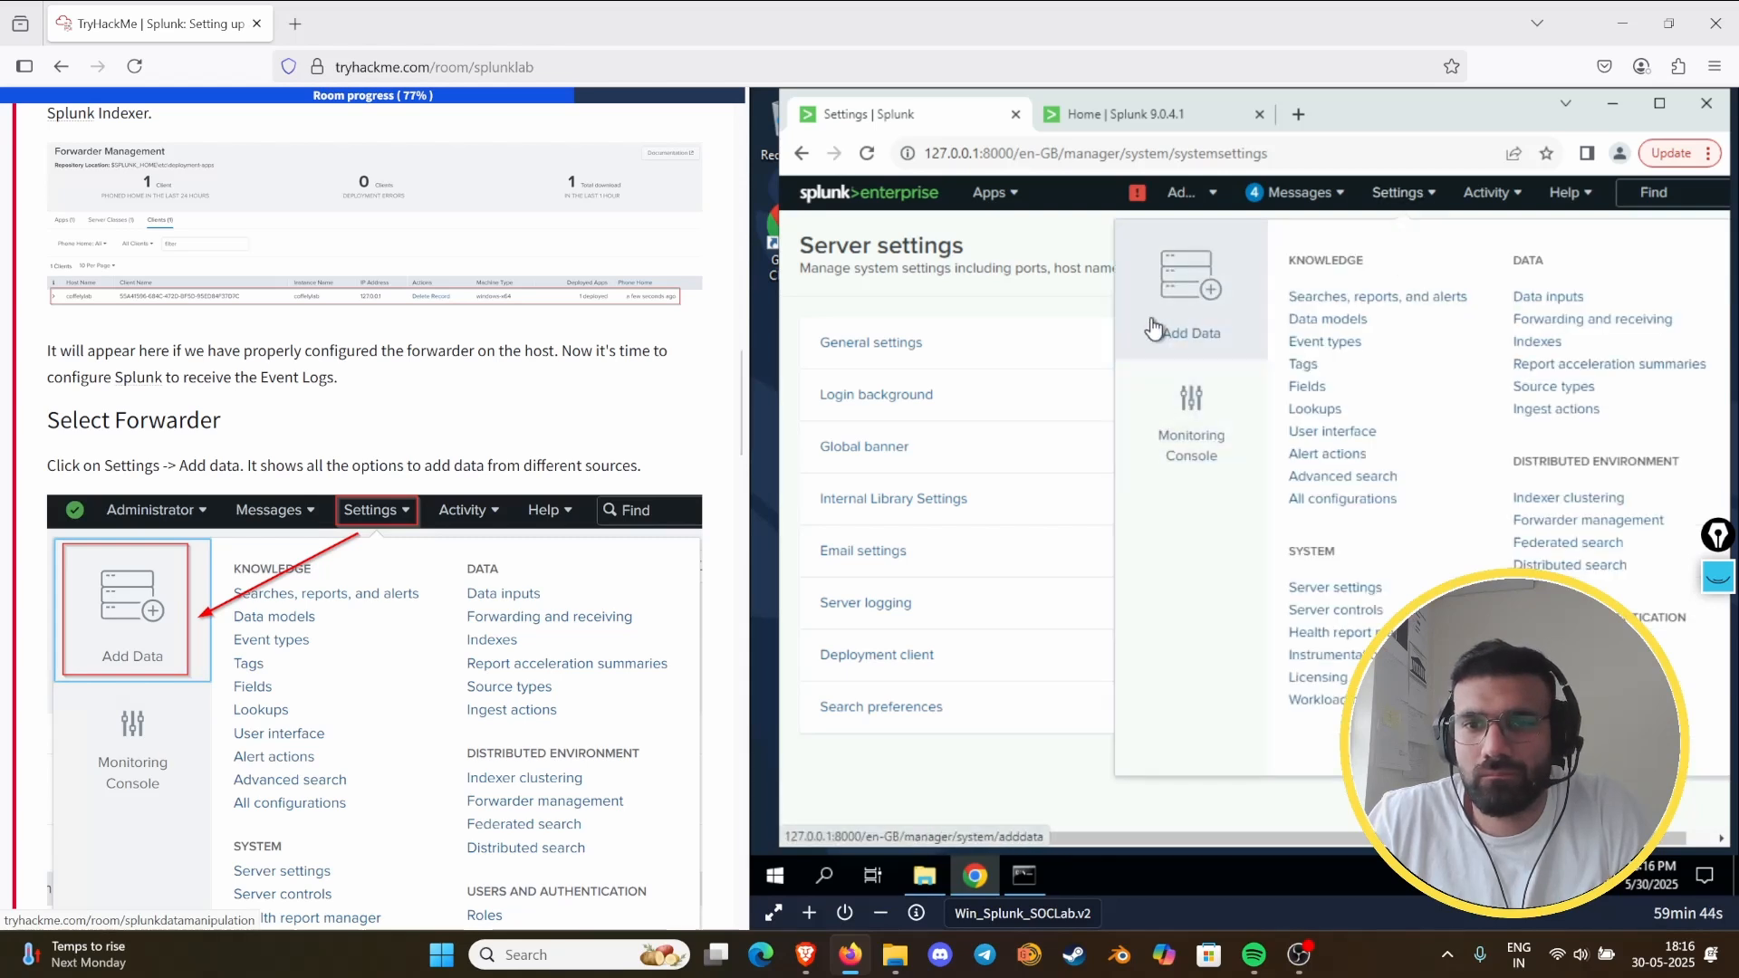
left_click(1184, 299)
scroll(276, 571, "down", 8)
scroll(276, 570, "down", 1)
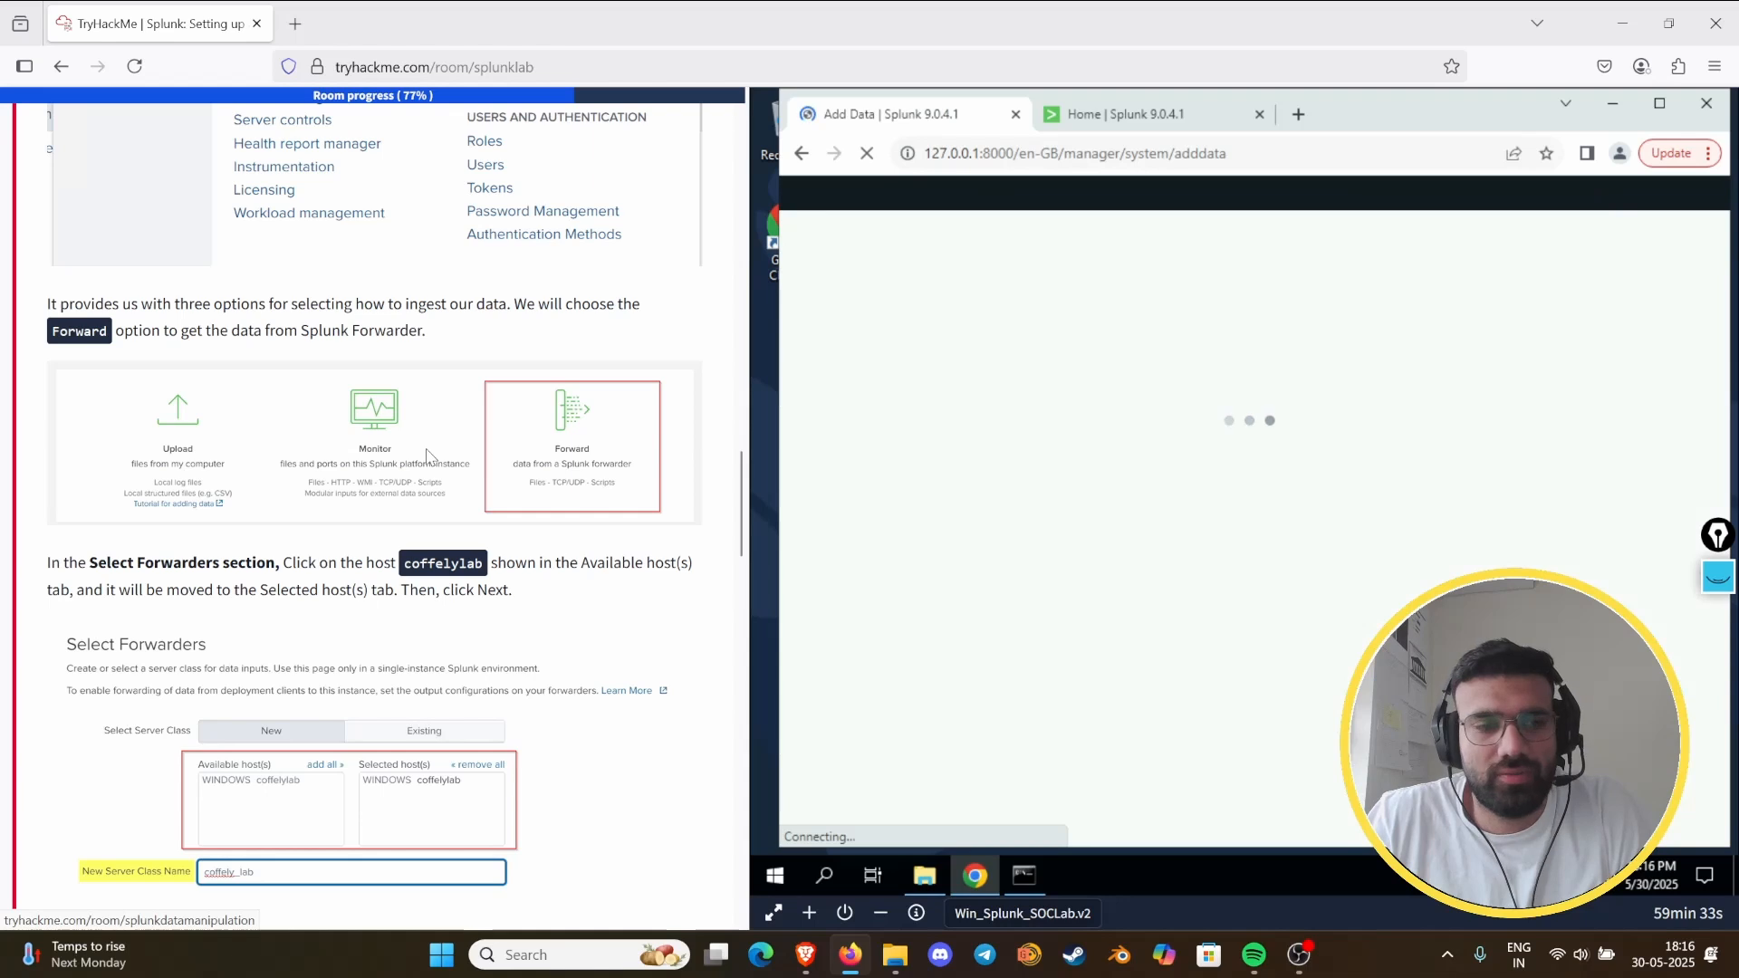
scroll(429, 455, "up", 5)
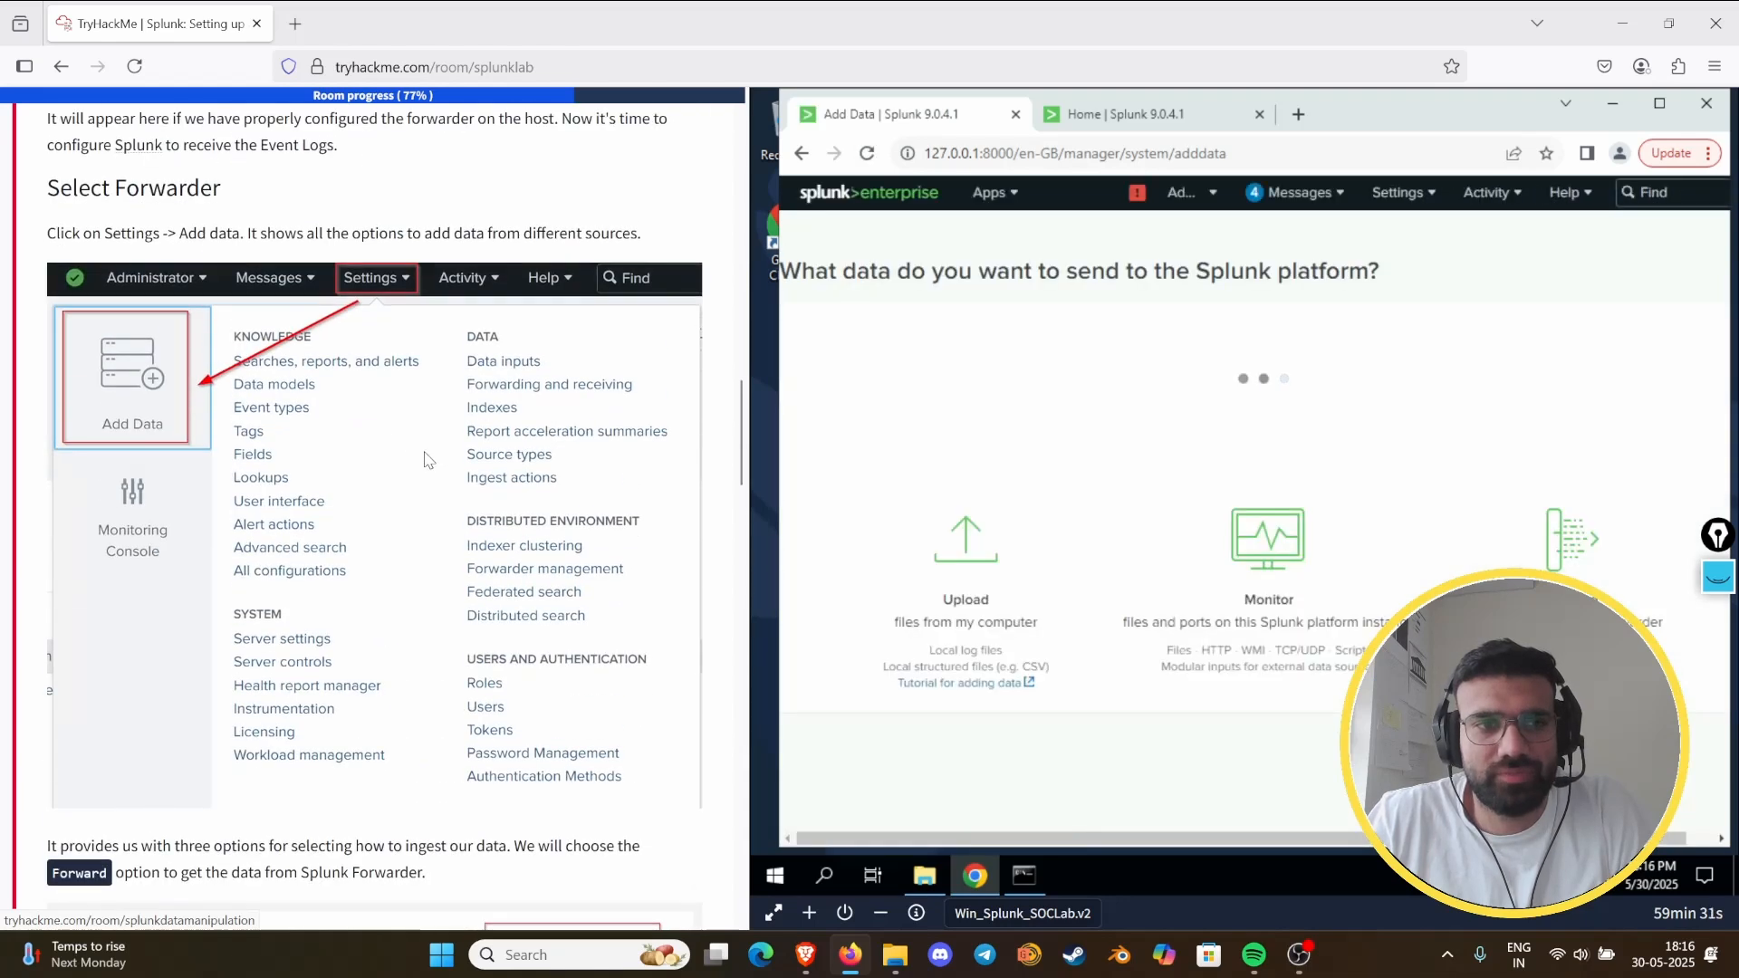
left_click(1569, 565)
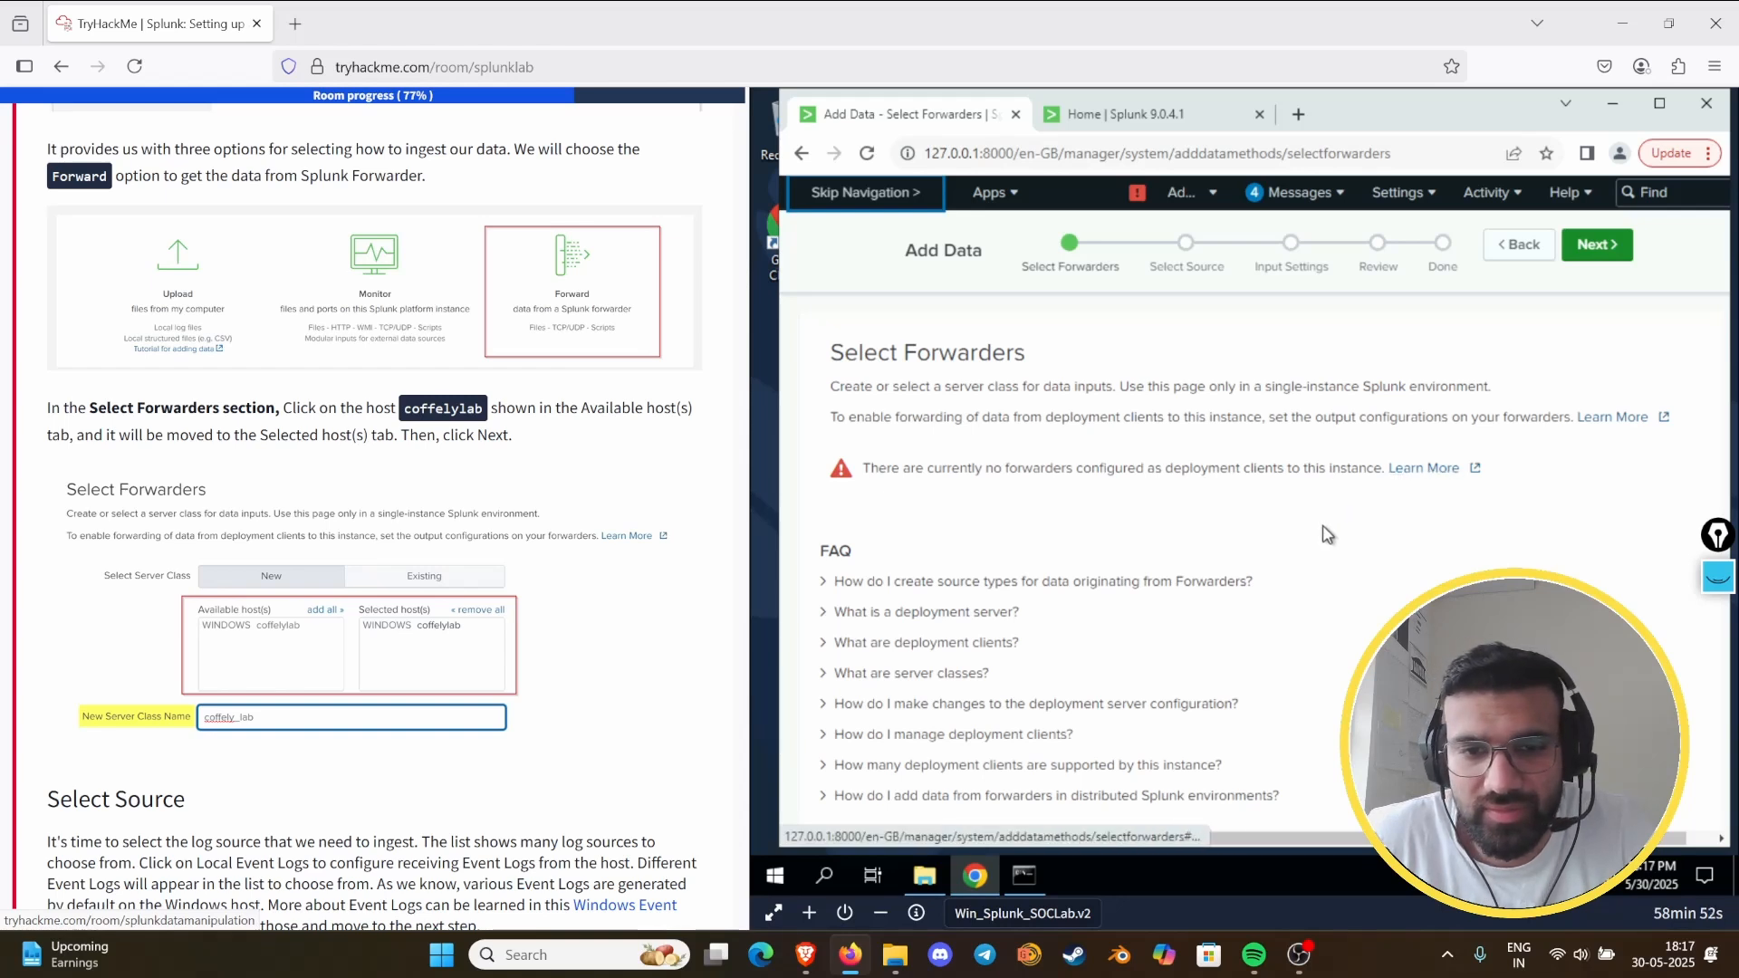
- Read the Select Forwarders FAQ entry on managing deployment clients and open Splunk's Forwarder Management page
scroll(1315, 535, "down", 1)
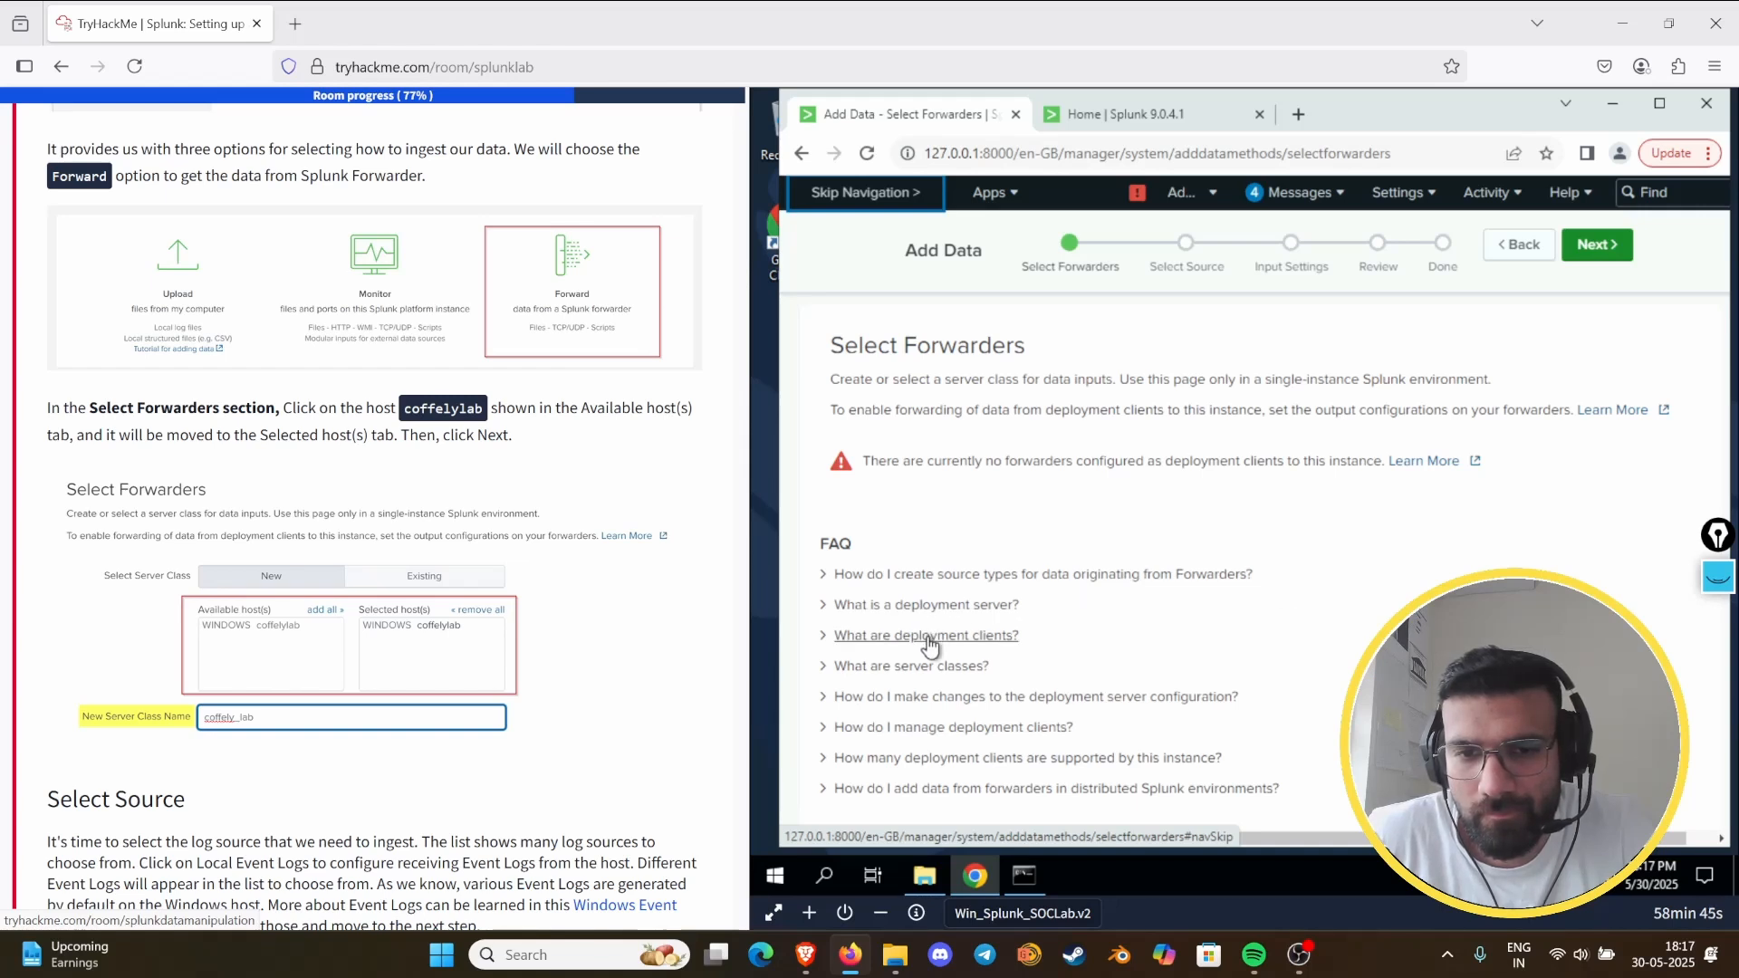
left_click(951, 728)
scroll(1177, 666, "down", 1)
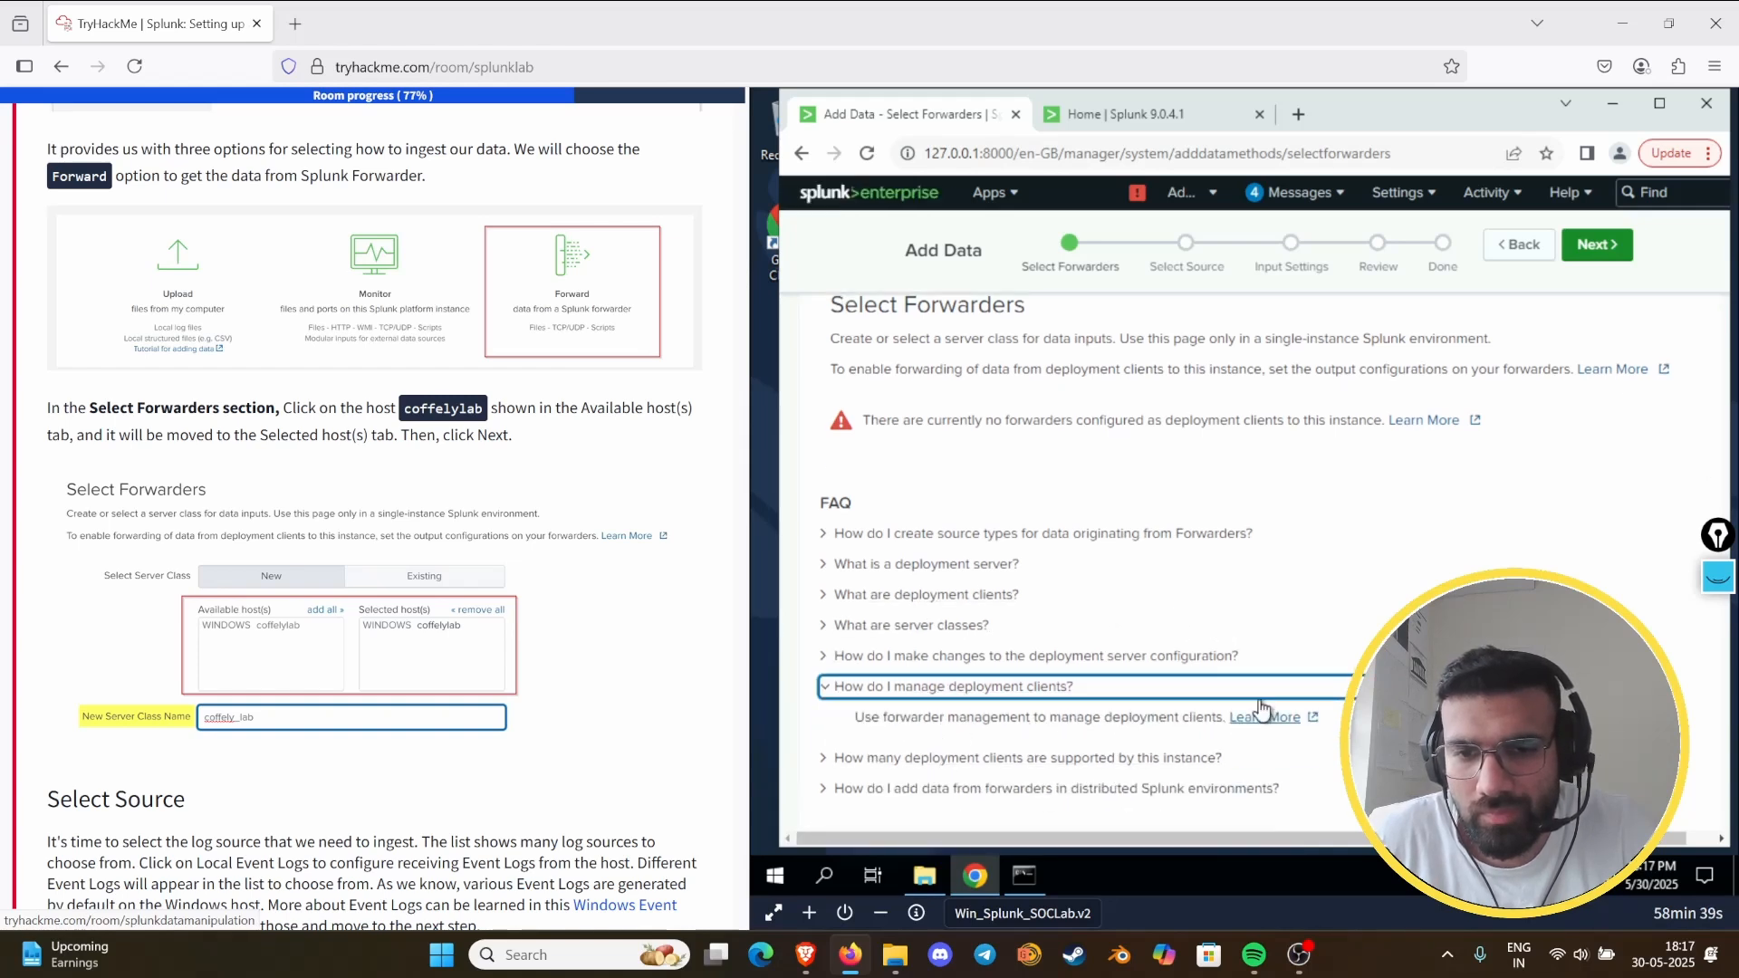
left_click(1426, 196)
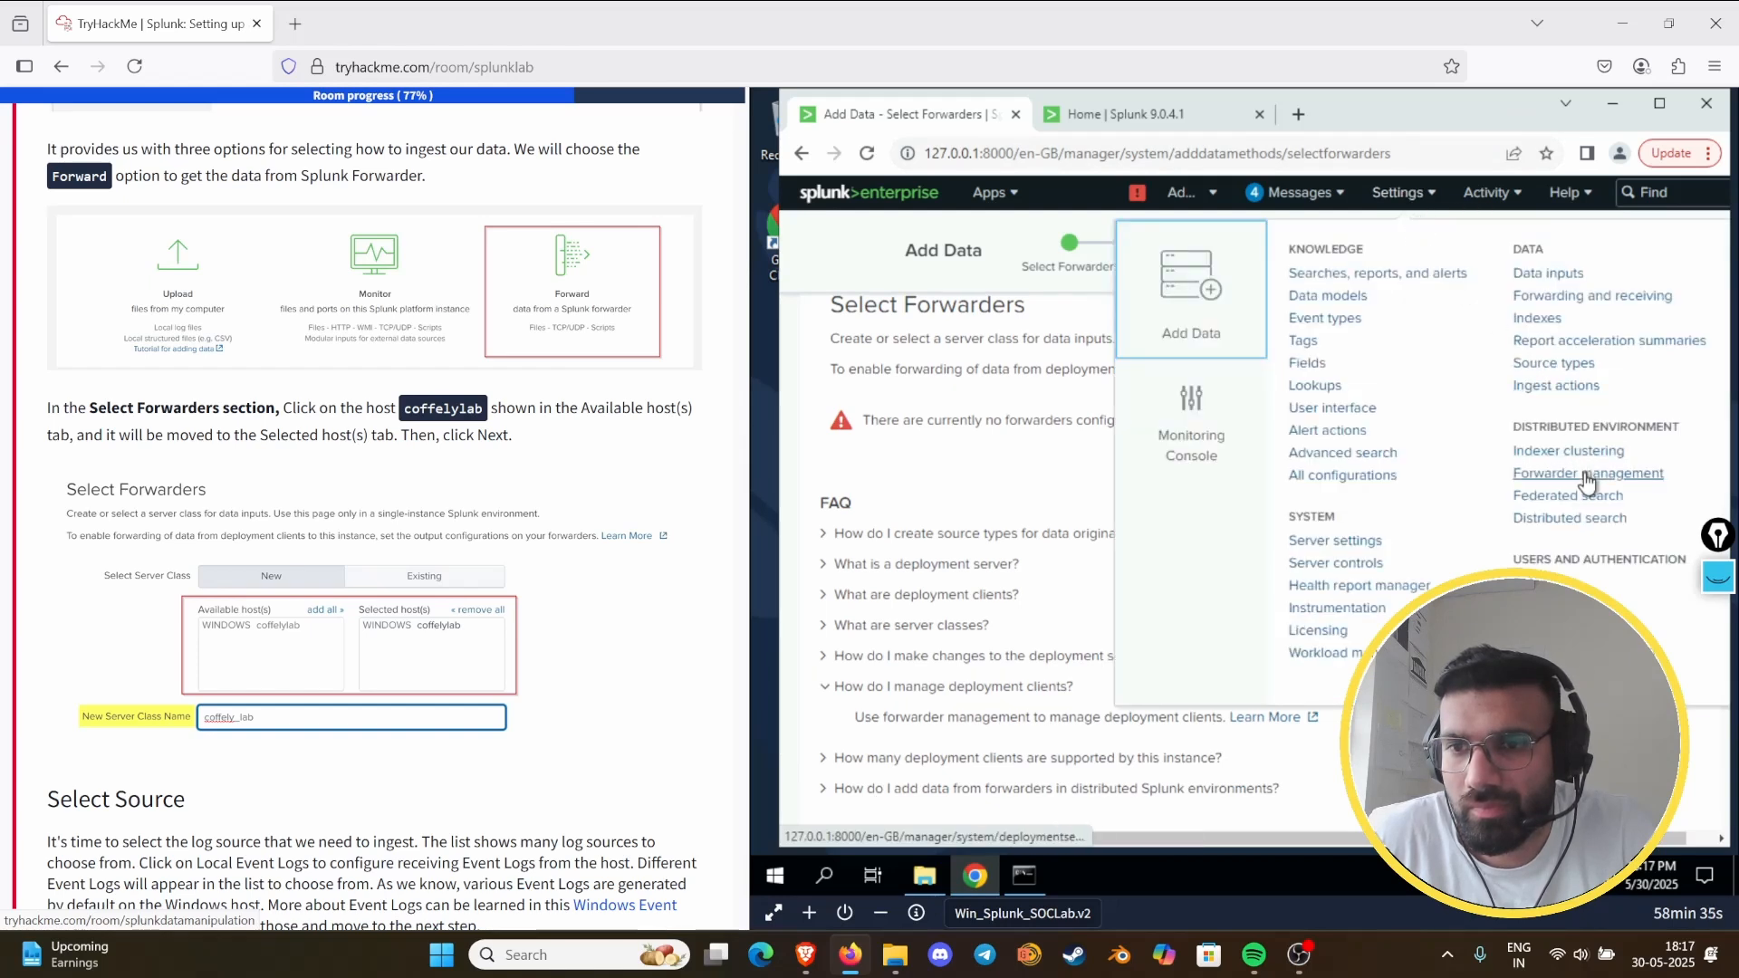
left_click(1580, 475)
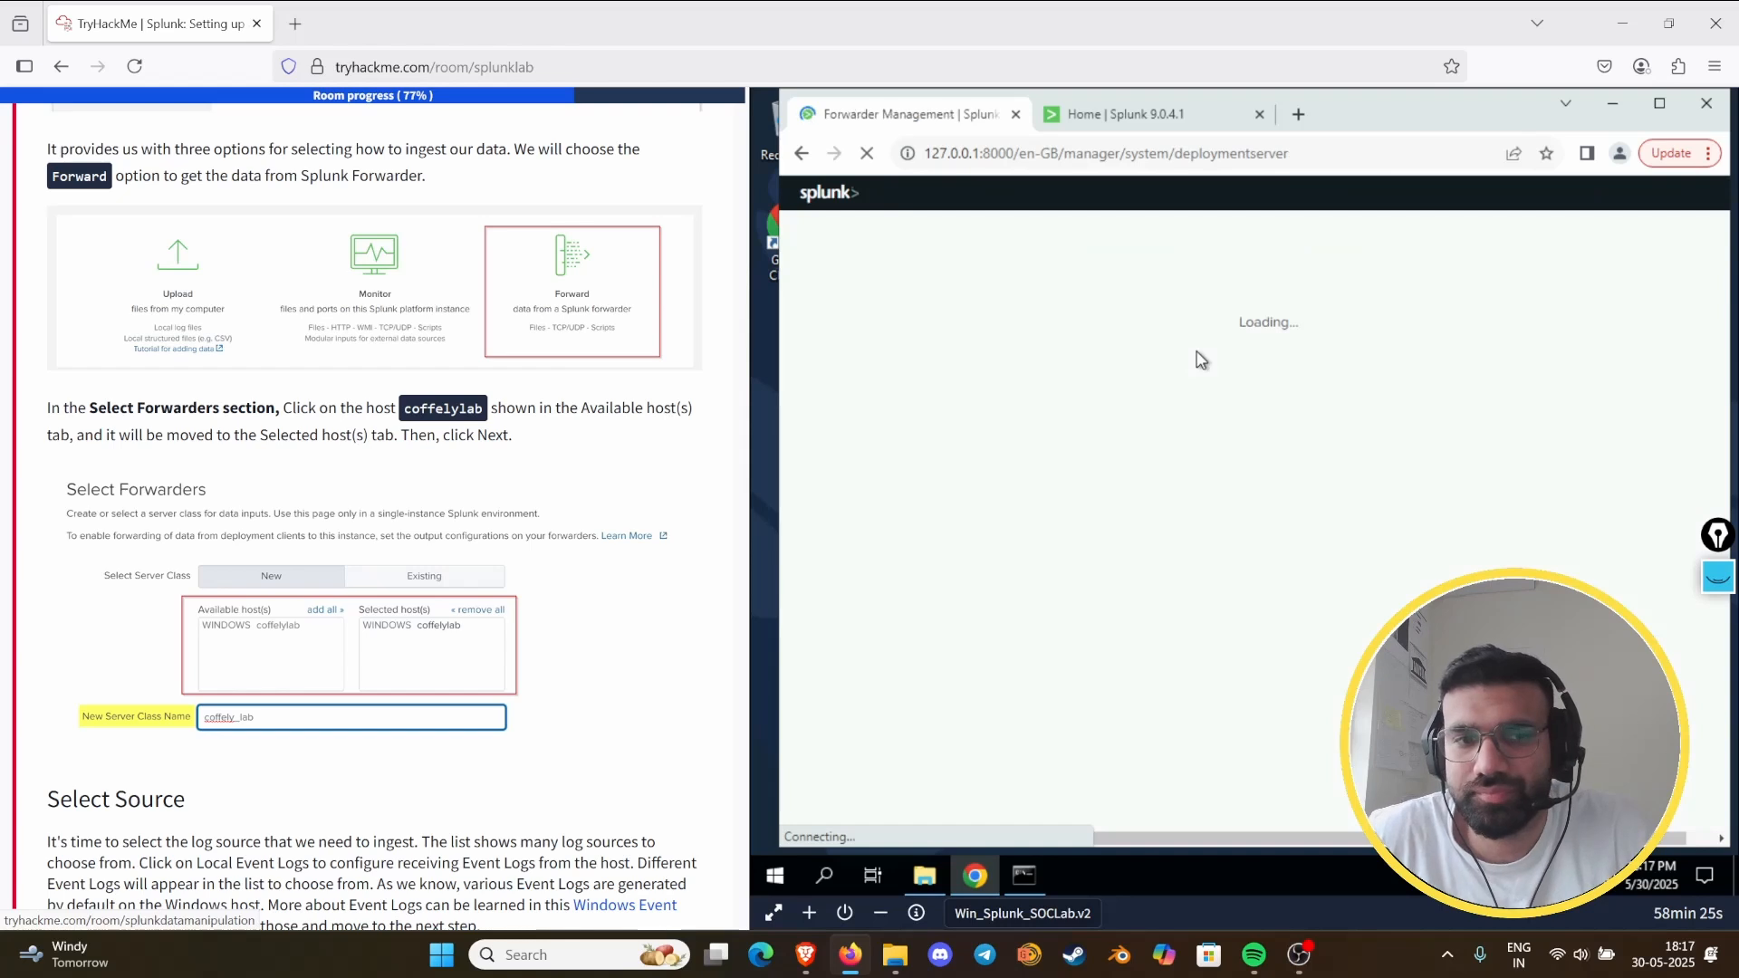
- Reopen Task 8 and review its instructions, from Configure Receiving through the forwarder installation to the optional deployment server setup
scroll(199, 312, "down", 10)
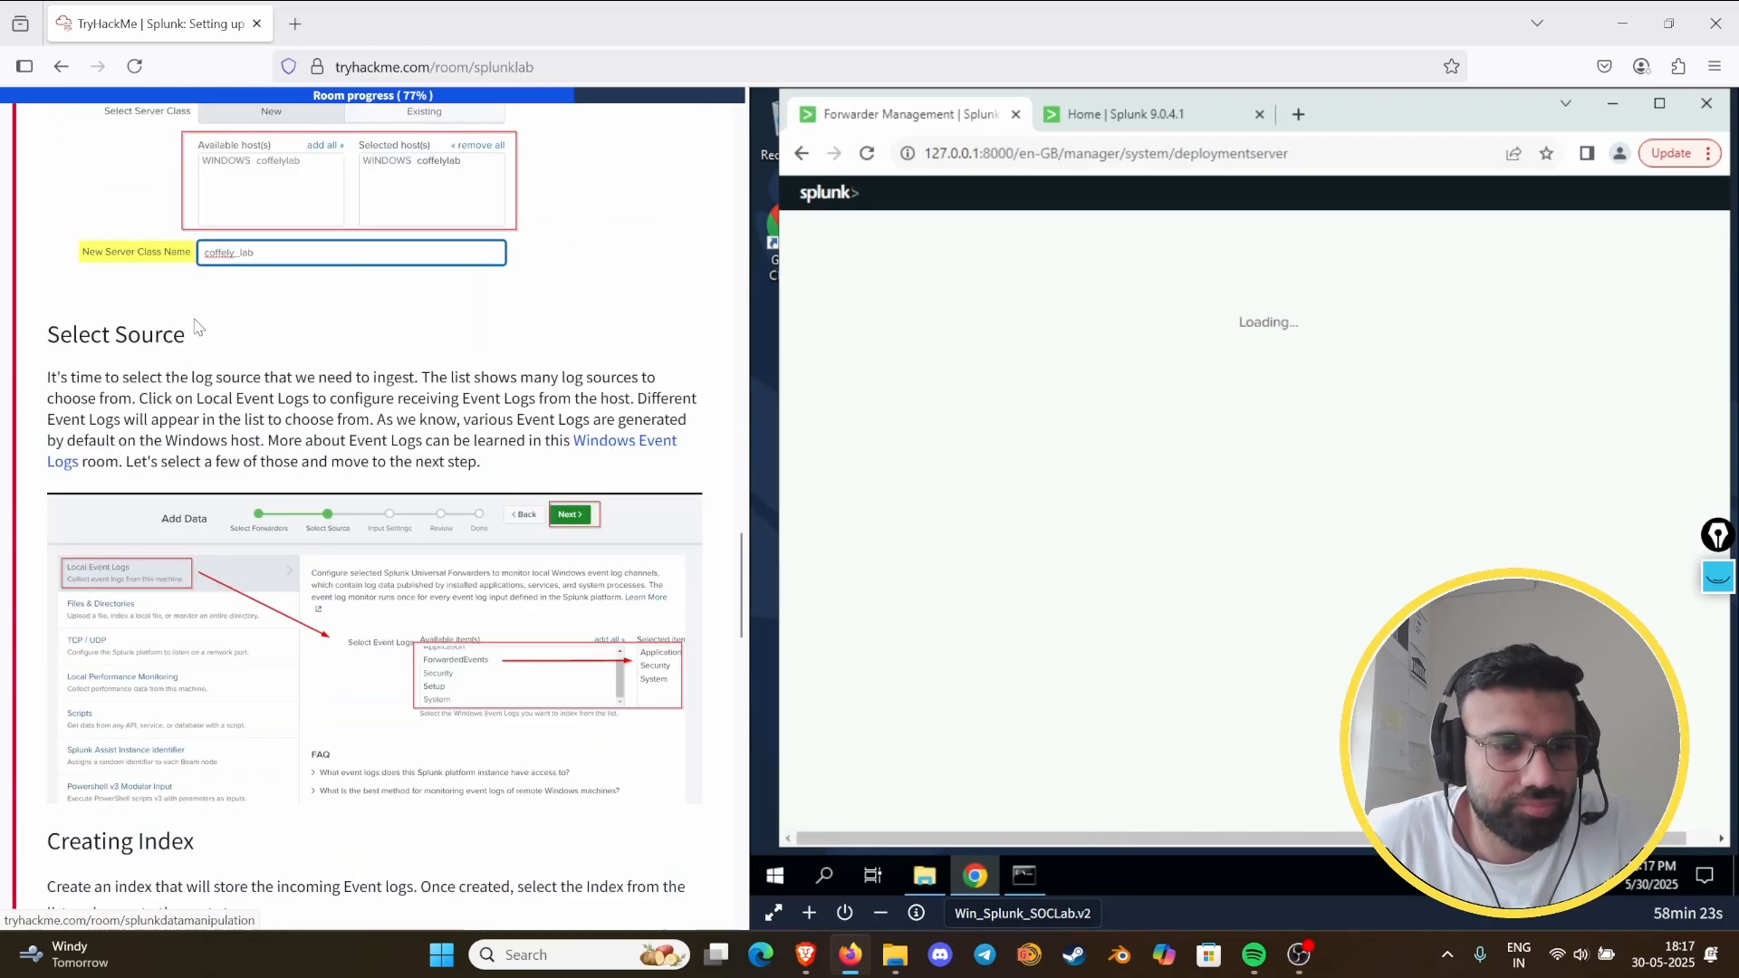
scroll(199, 313, "up", 15)
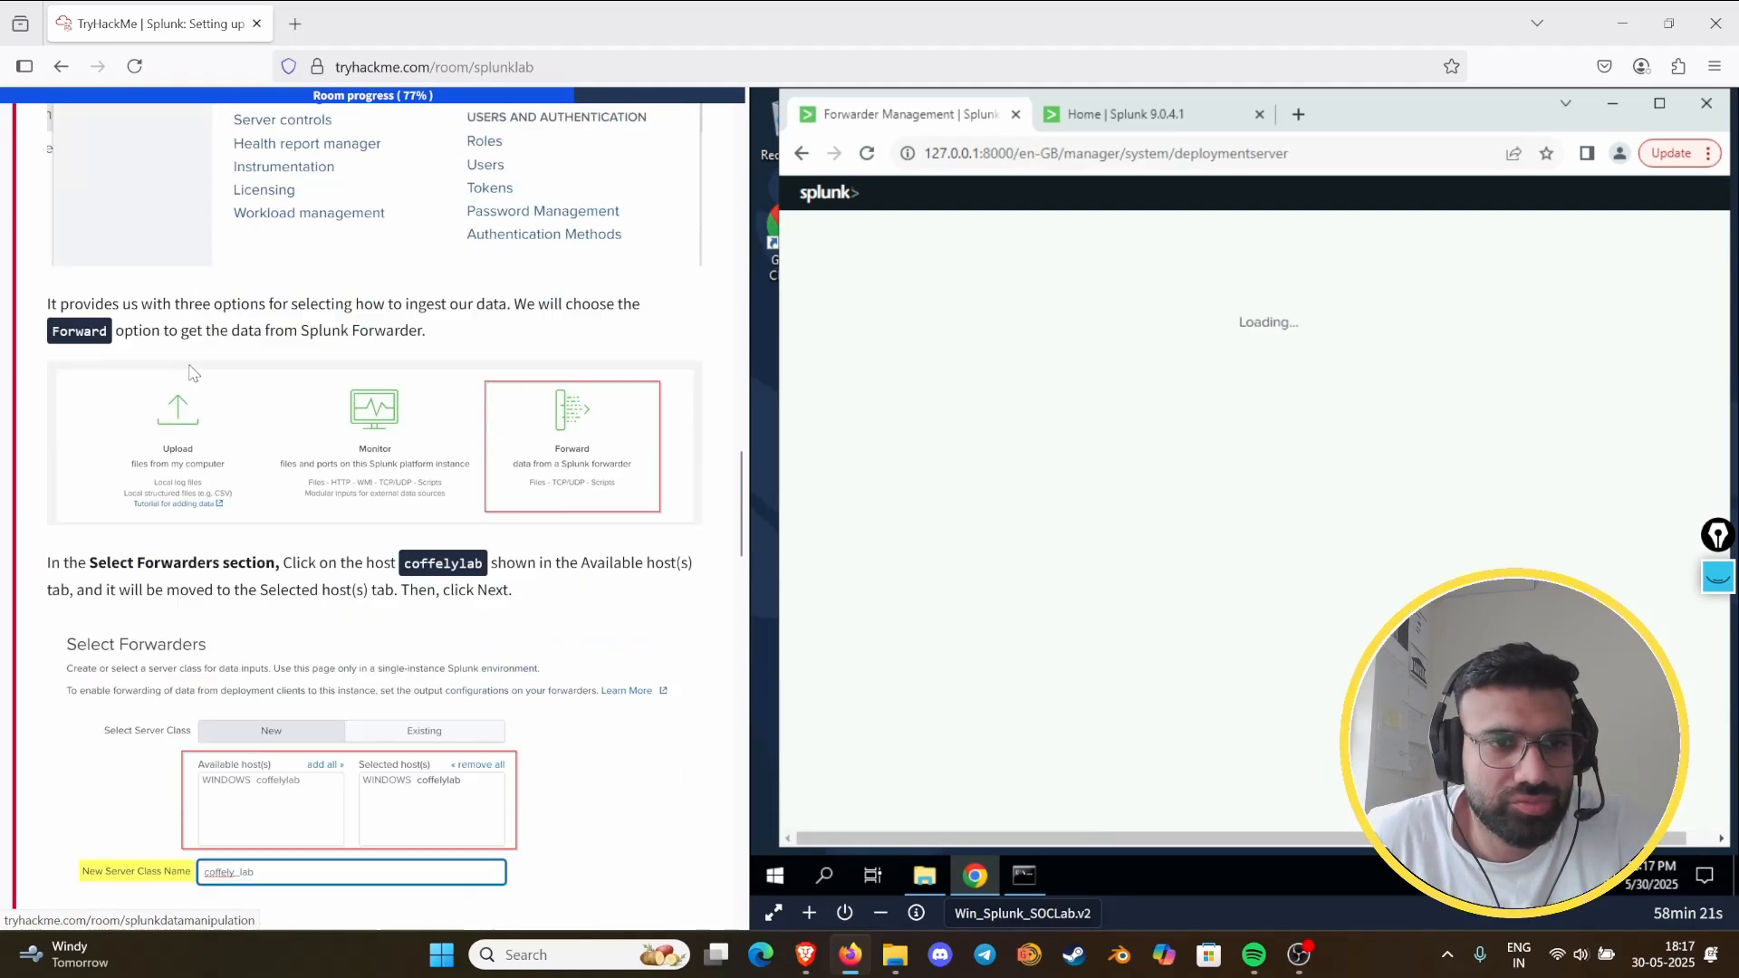
scroll(175, 487, "up", 10)
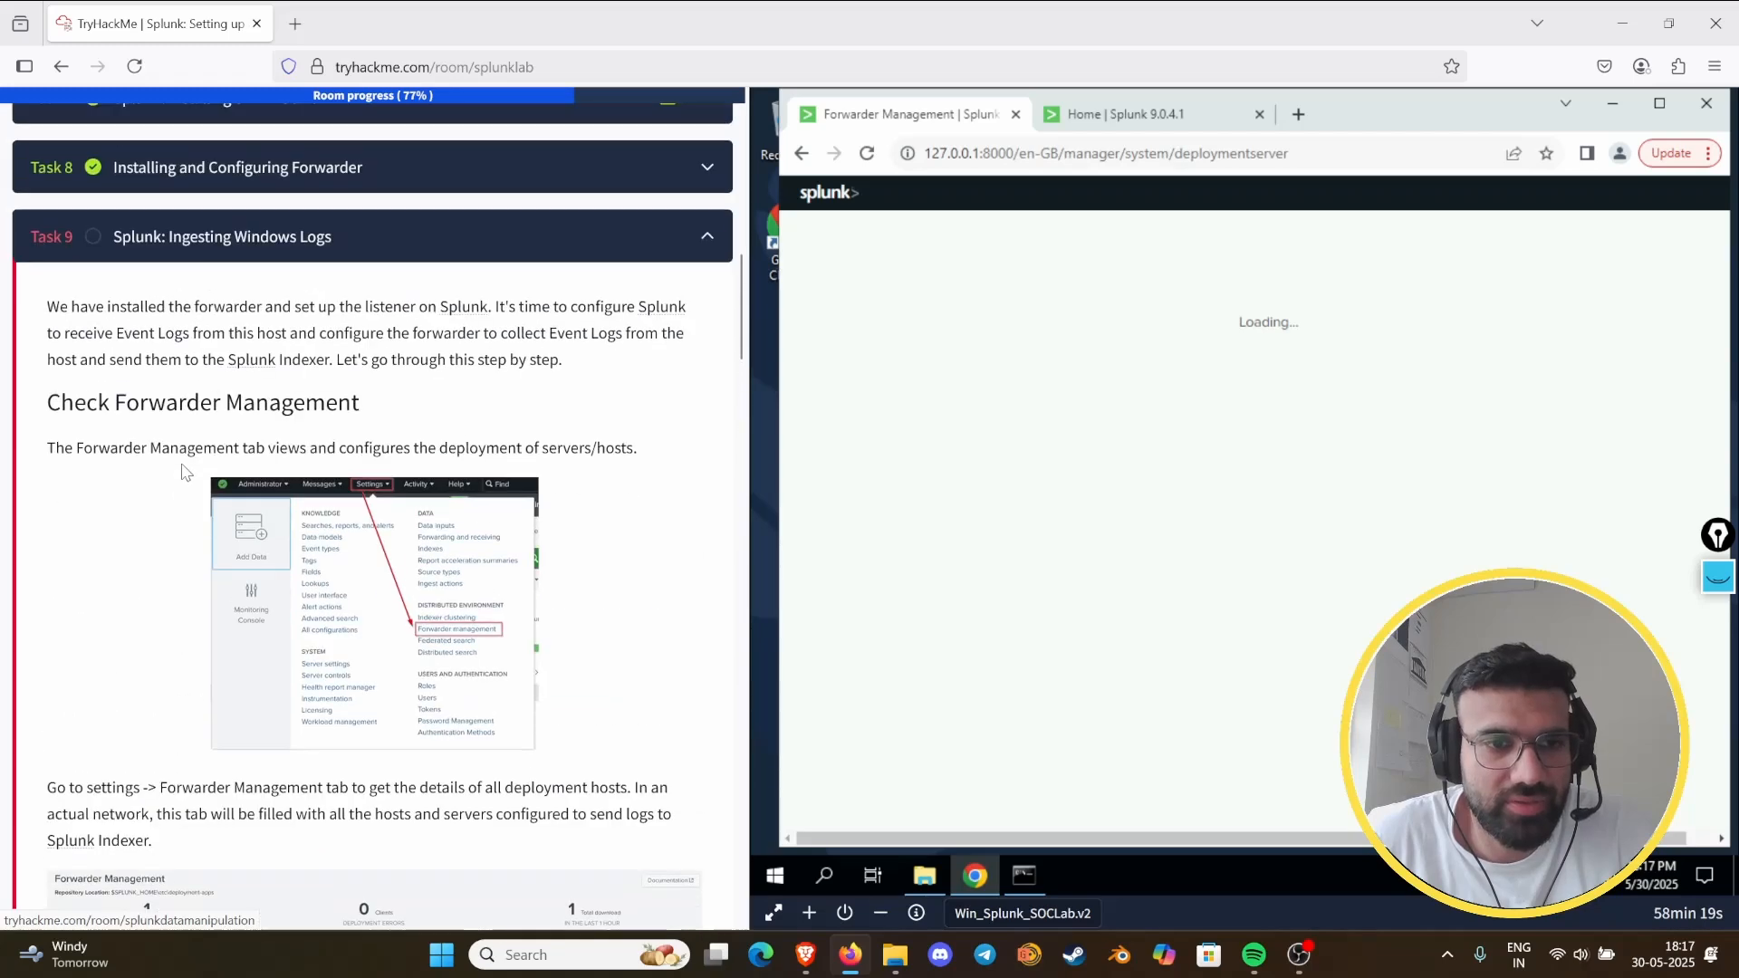
left_click(427, 225)
scroll(251, 473, "down", 5)
scroll(258, 462, "down", 12)
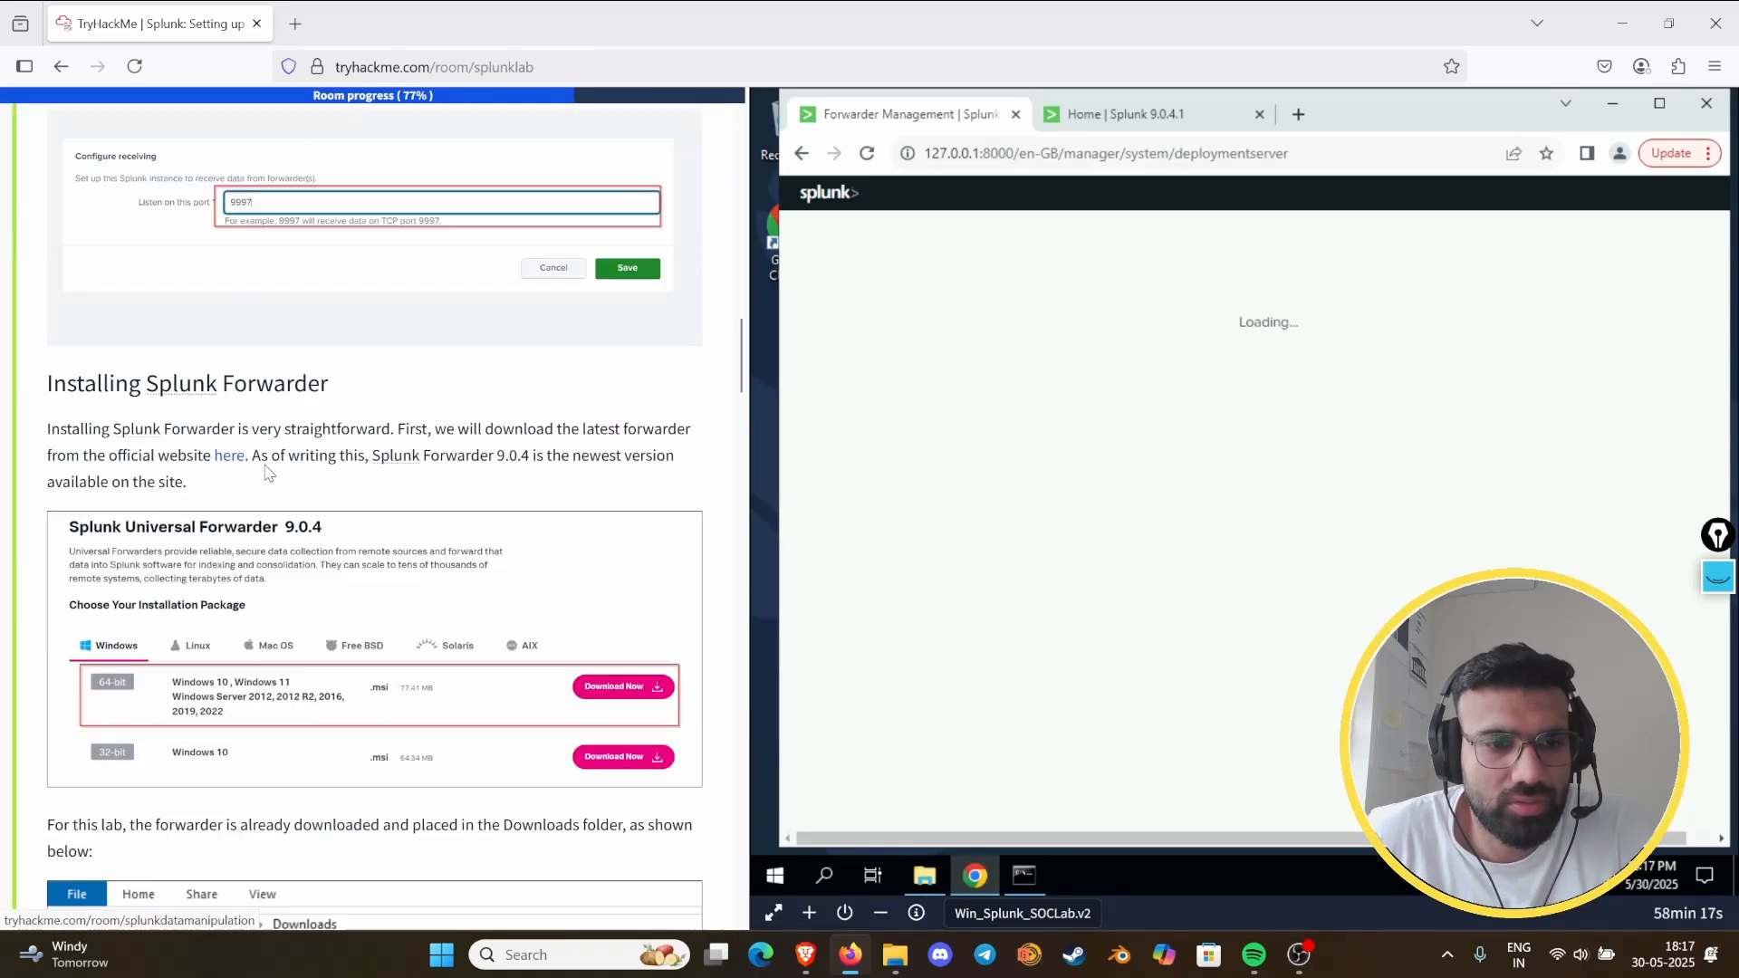
scroll(274, 429, "up", 4)
scroll(273, 429, "up", 4)
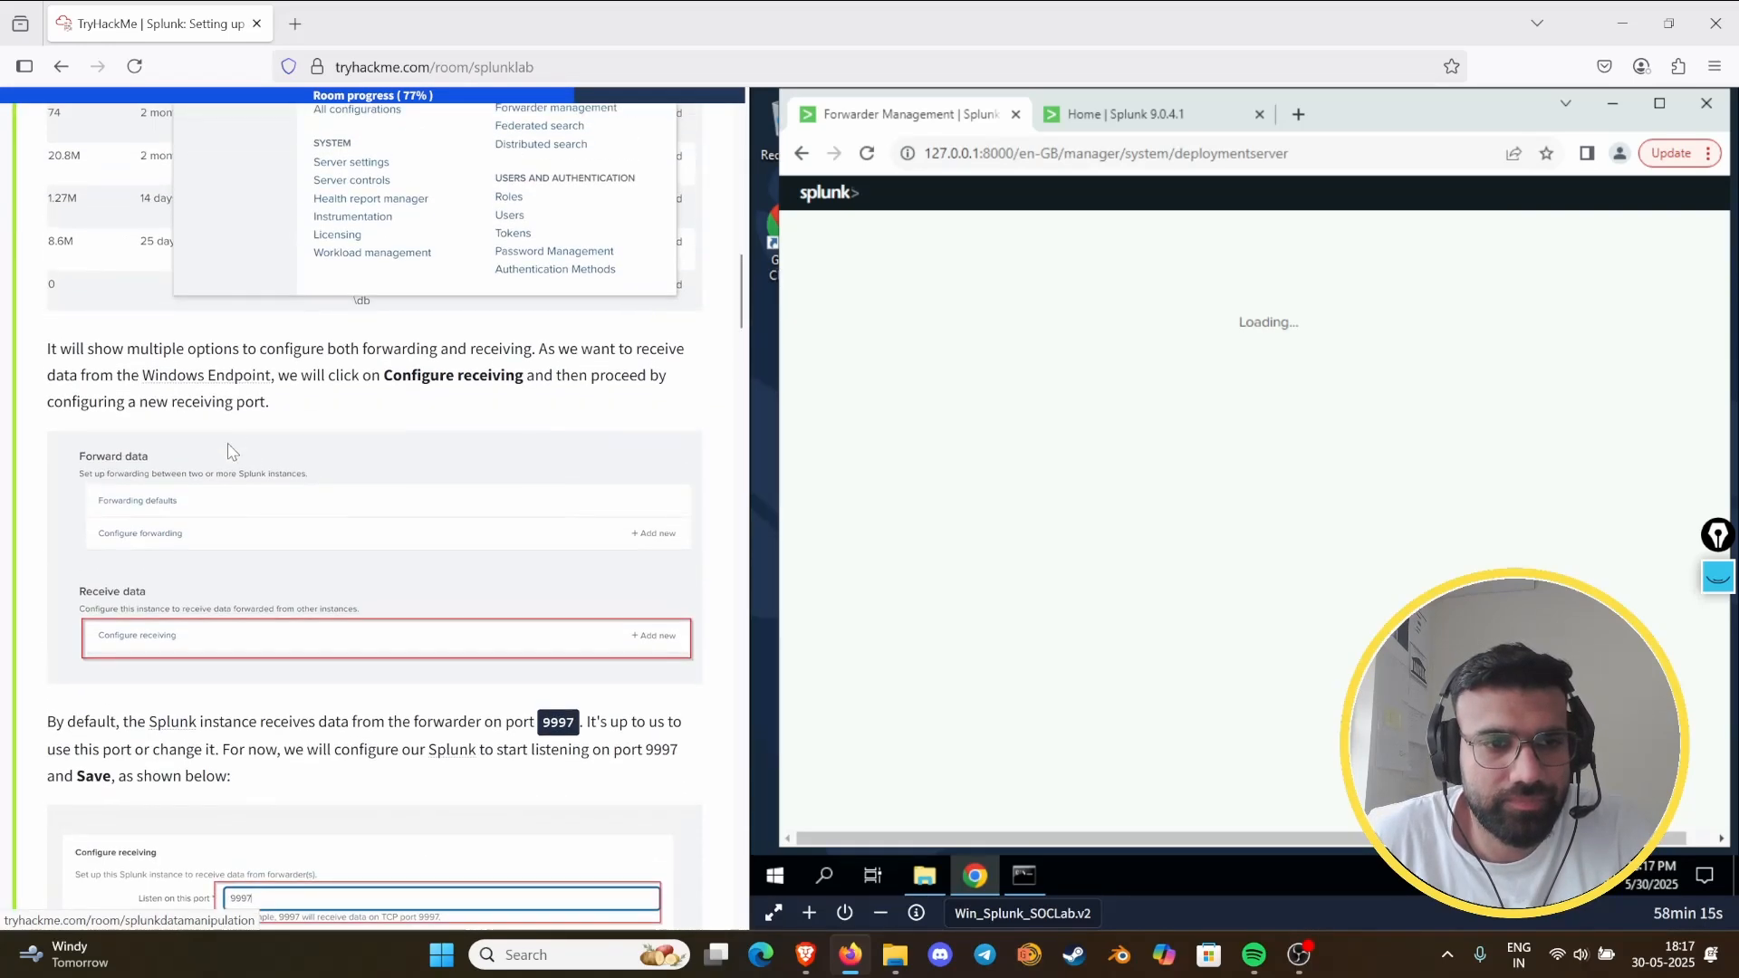
scroll(262, 424, "down", 18)
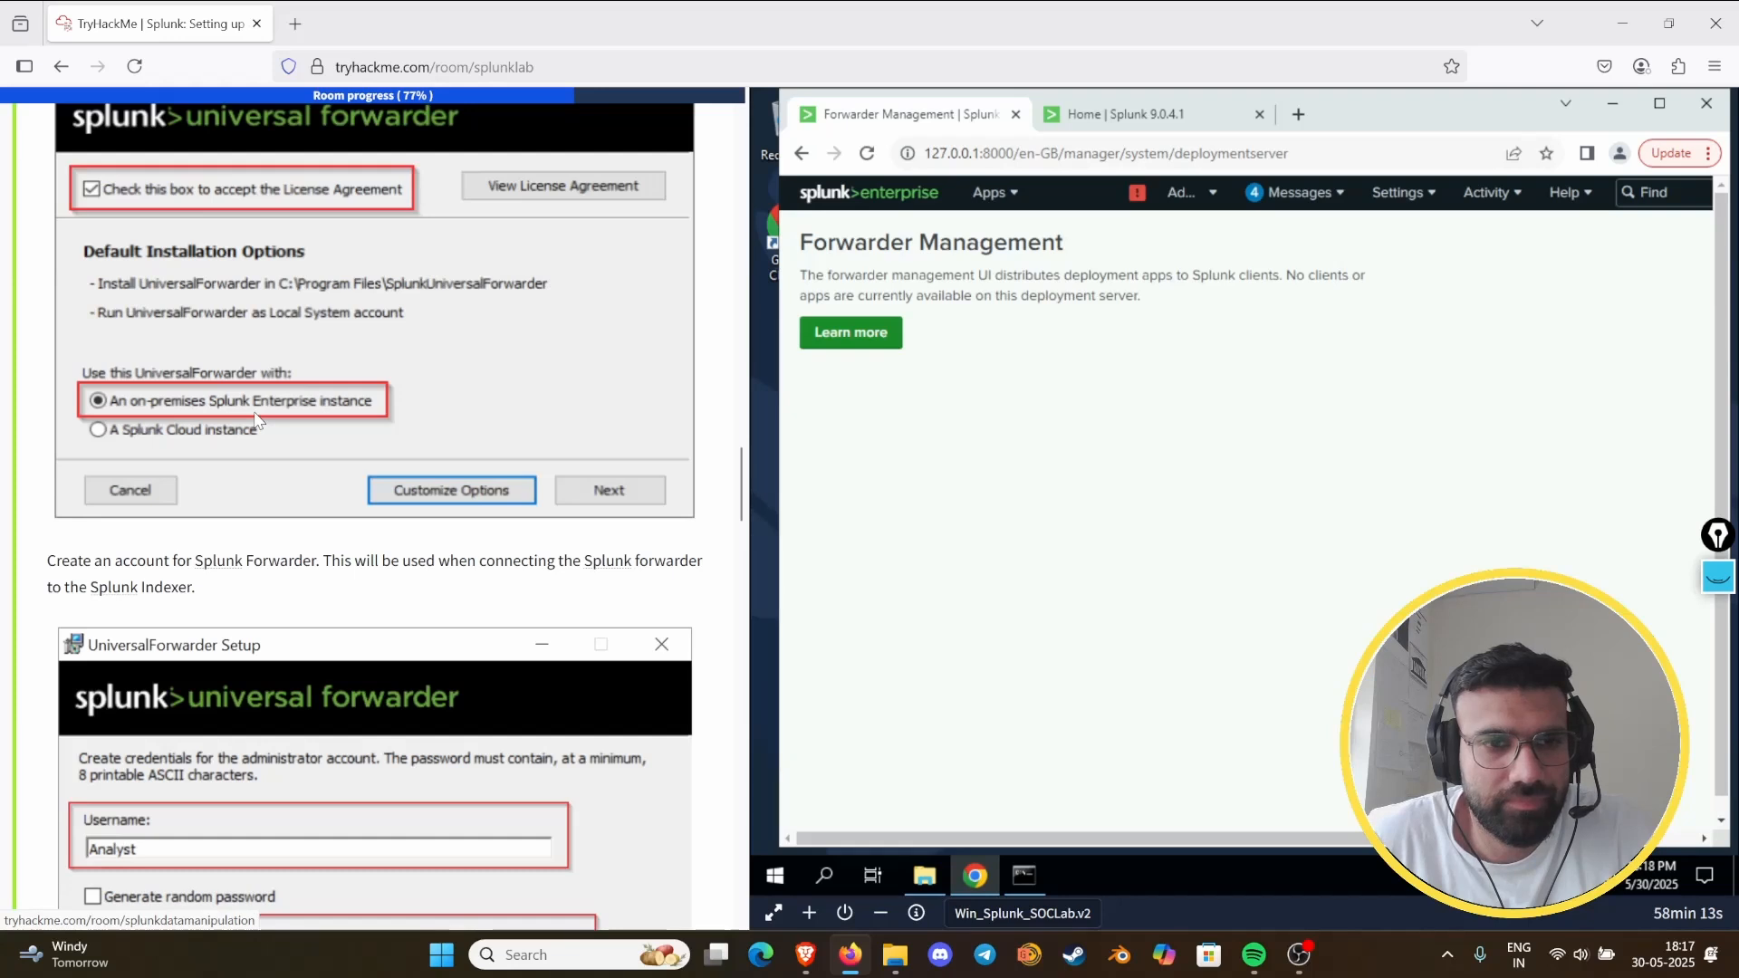
scroll(258, 419, "down", 5)
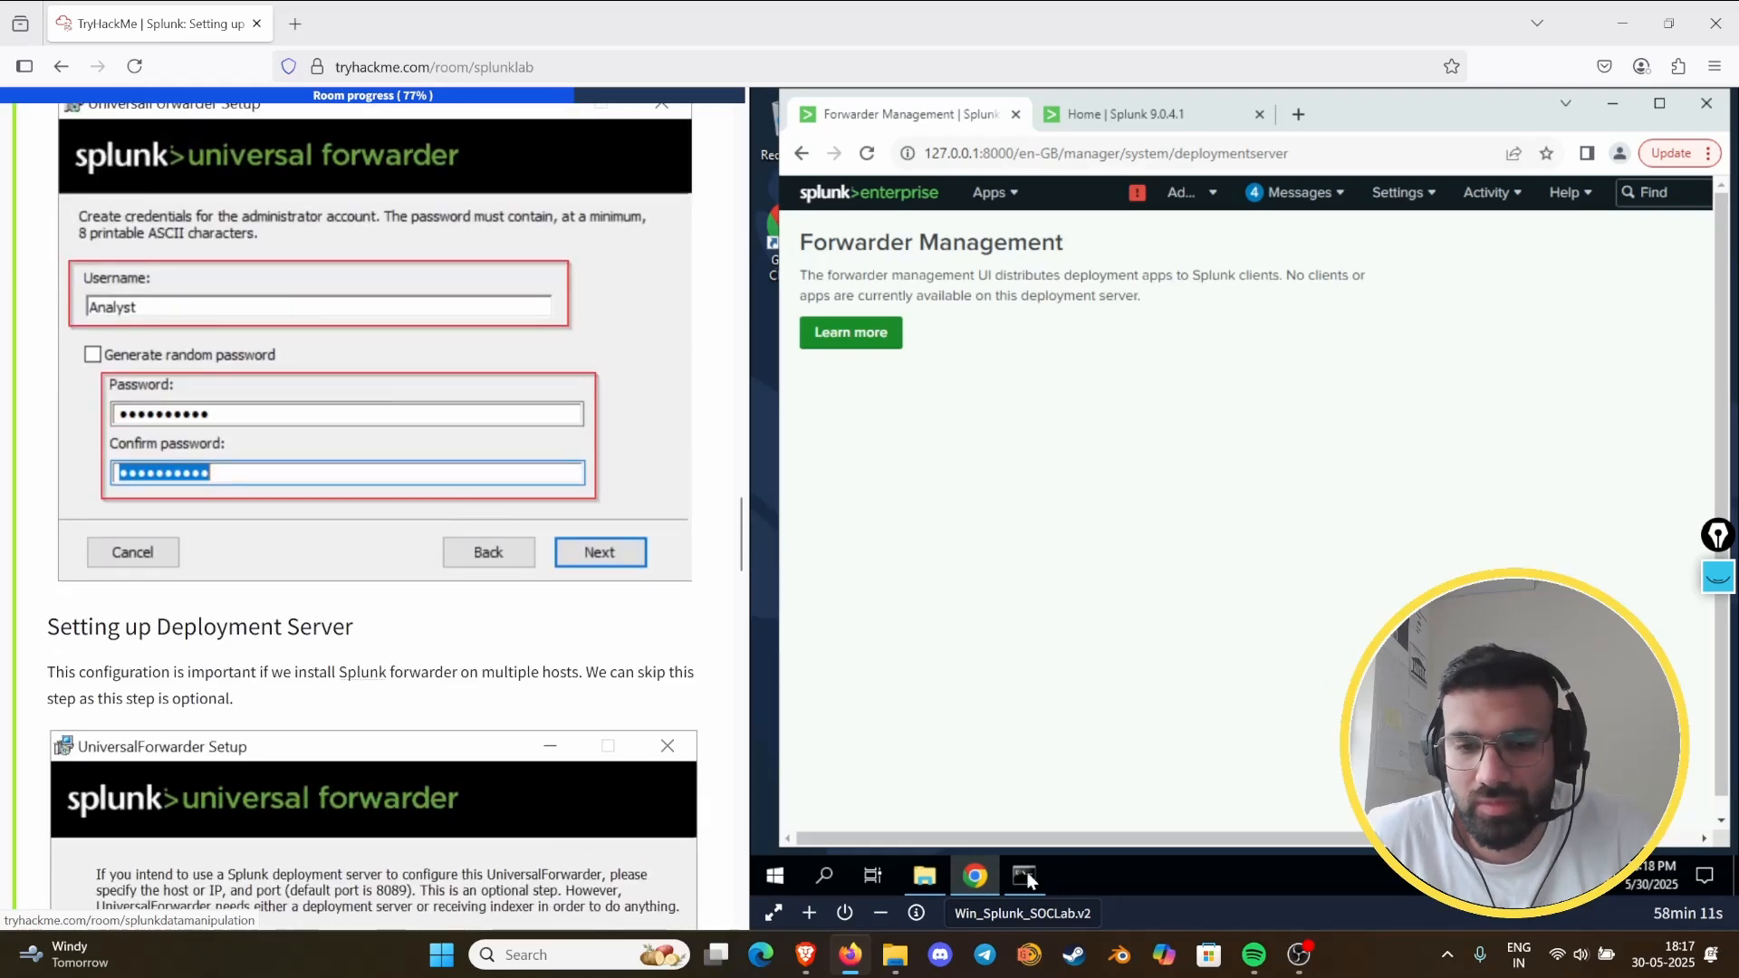
- Open the installed programs list from Control Panel and uninstall UniversalForwarder
left_click(781, 877)
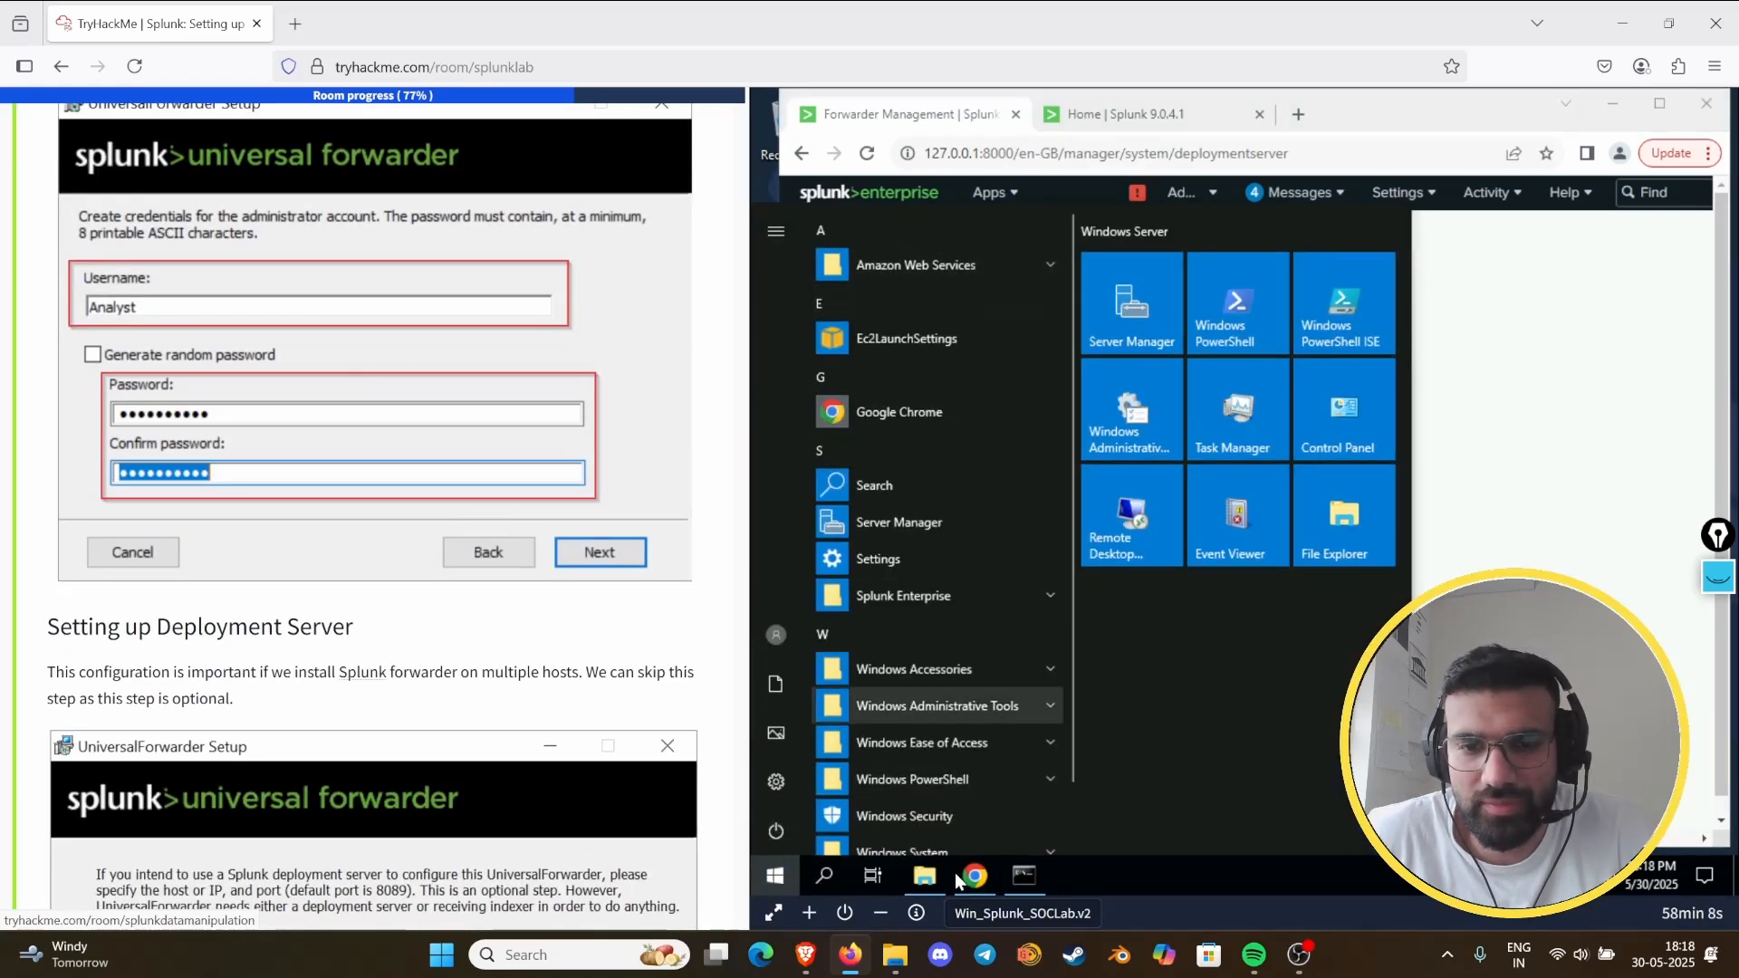
left_click(823, 875)
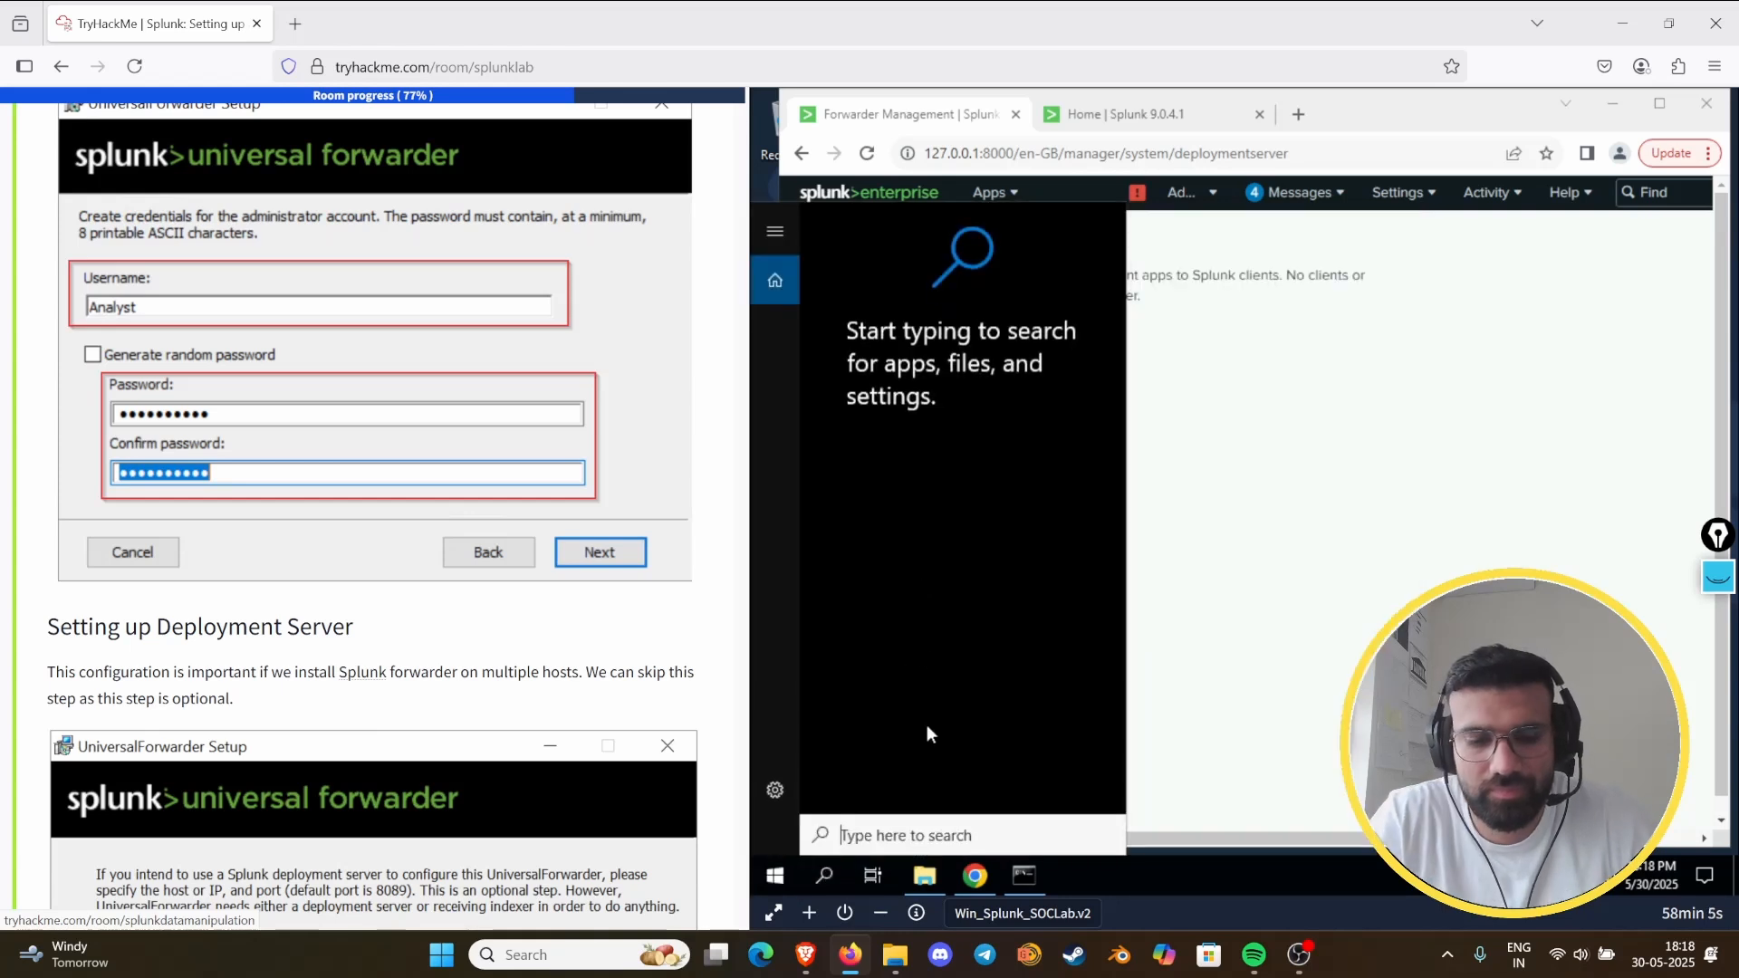
type("cont")
key("Return")
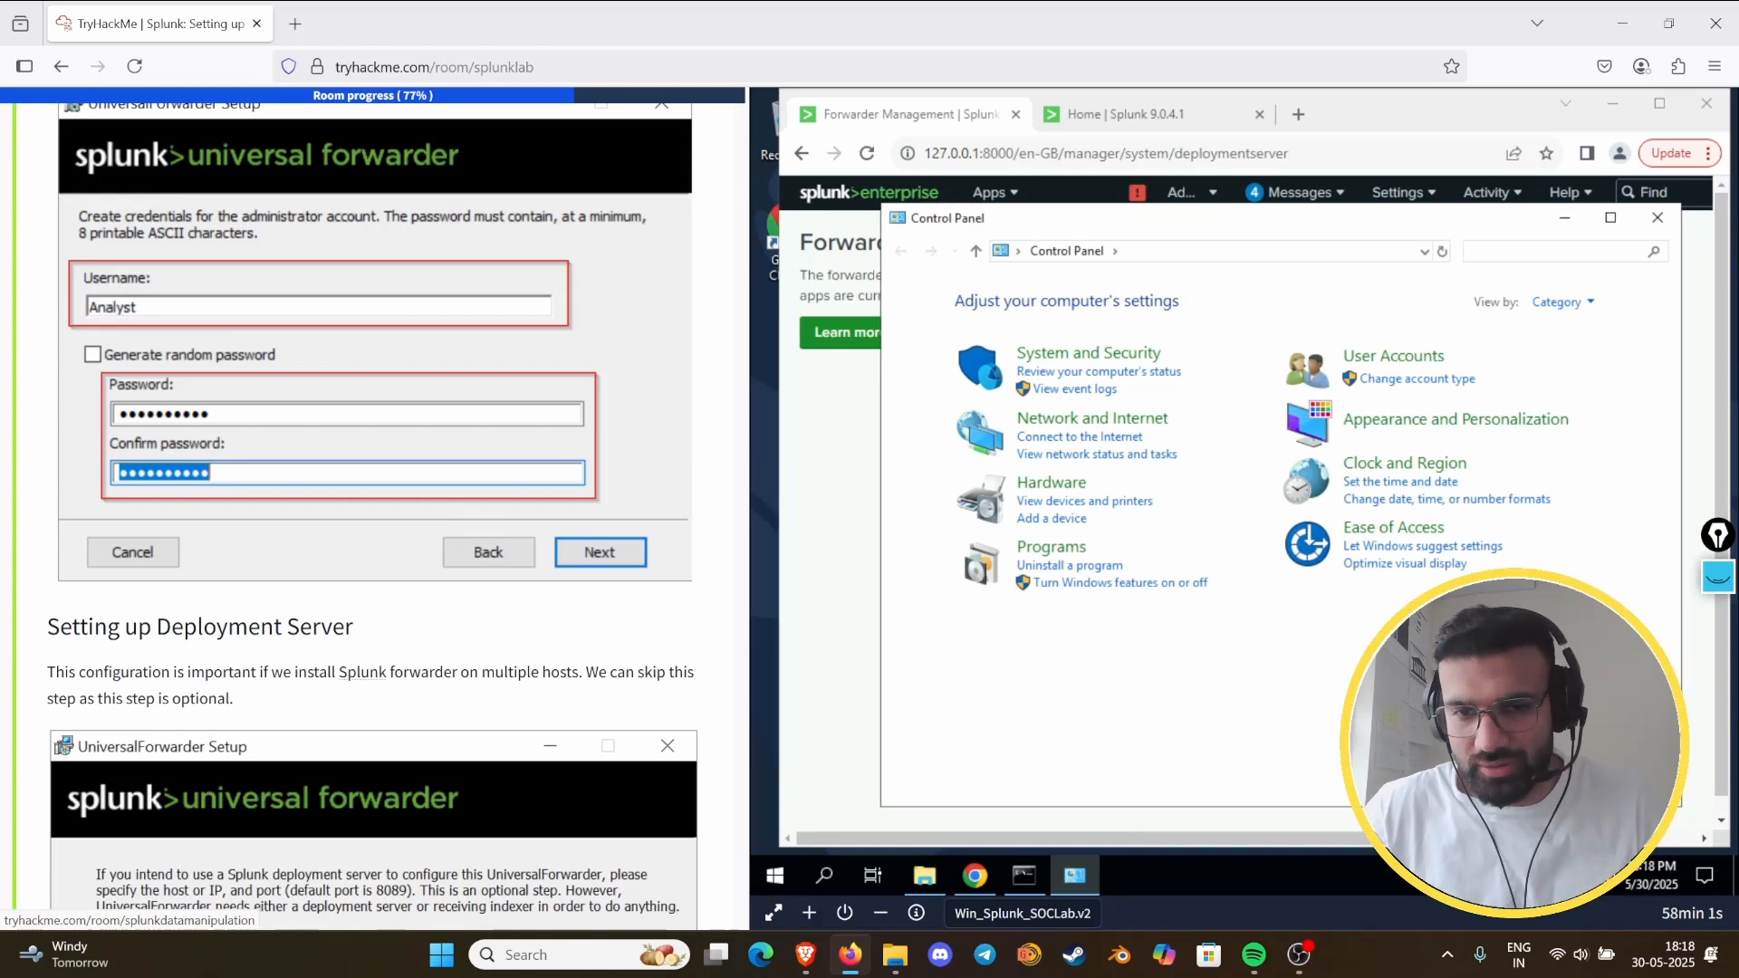
left_click(1068, 571)
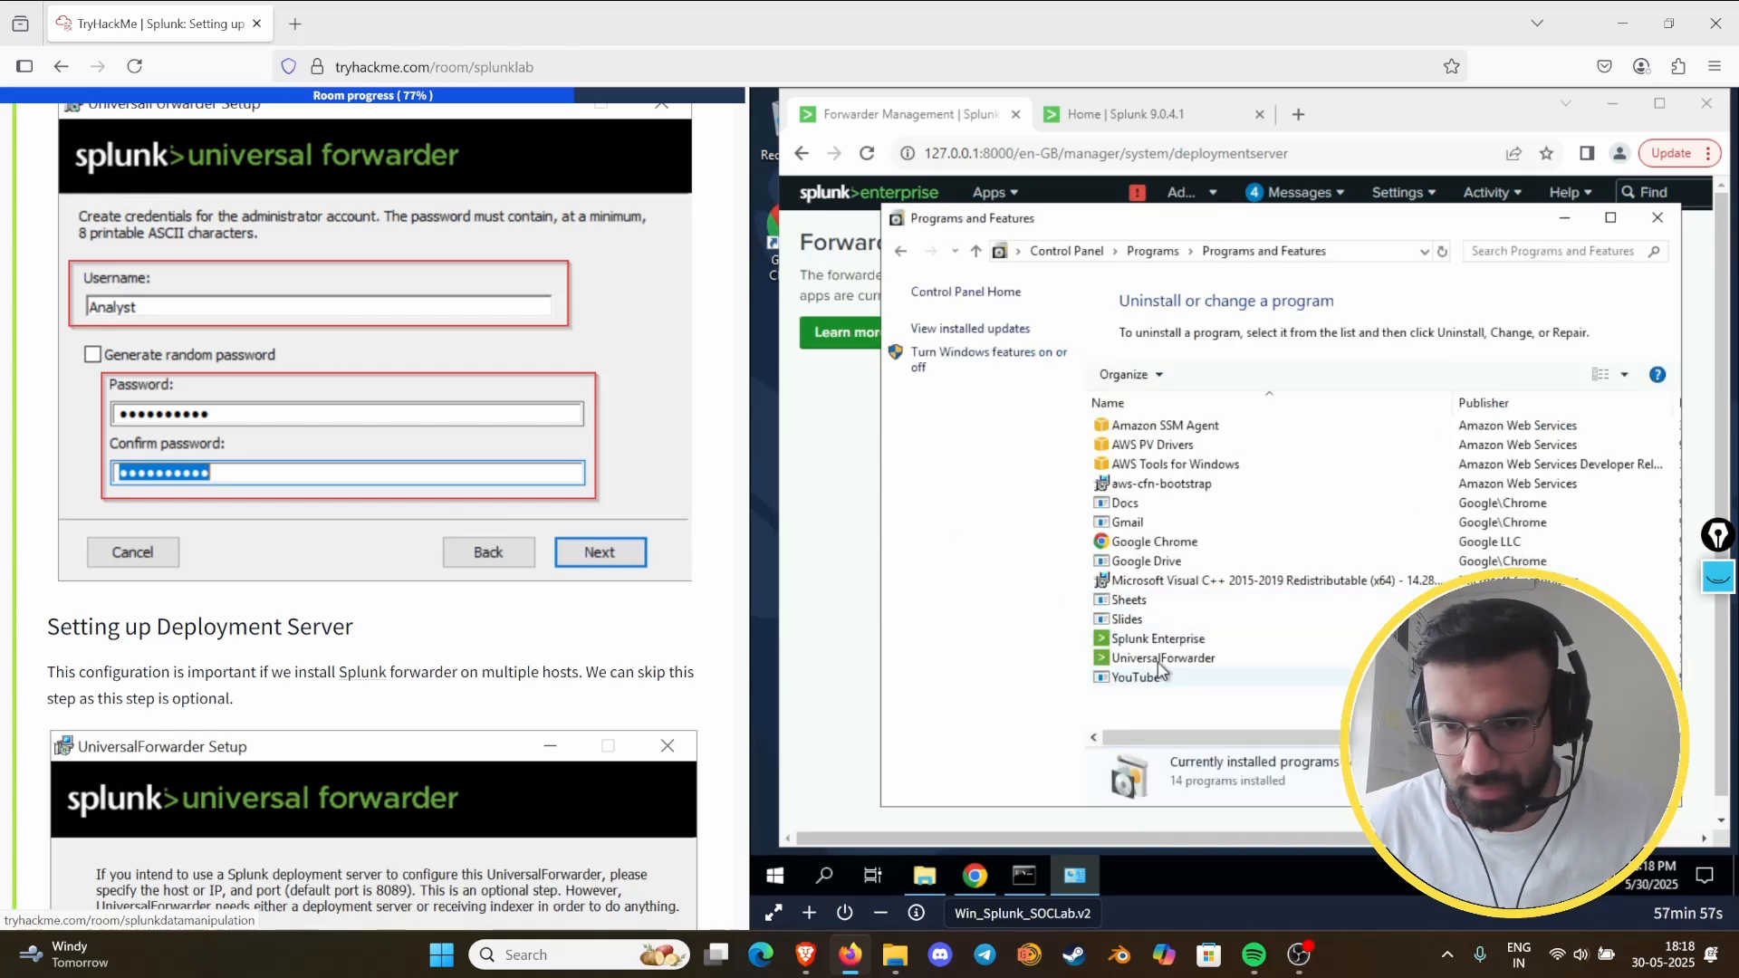
double_click(1178, 659)
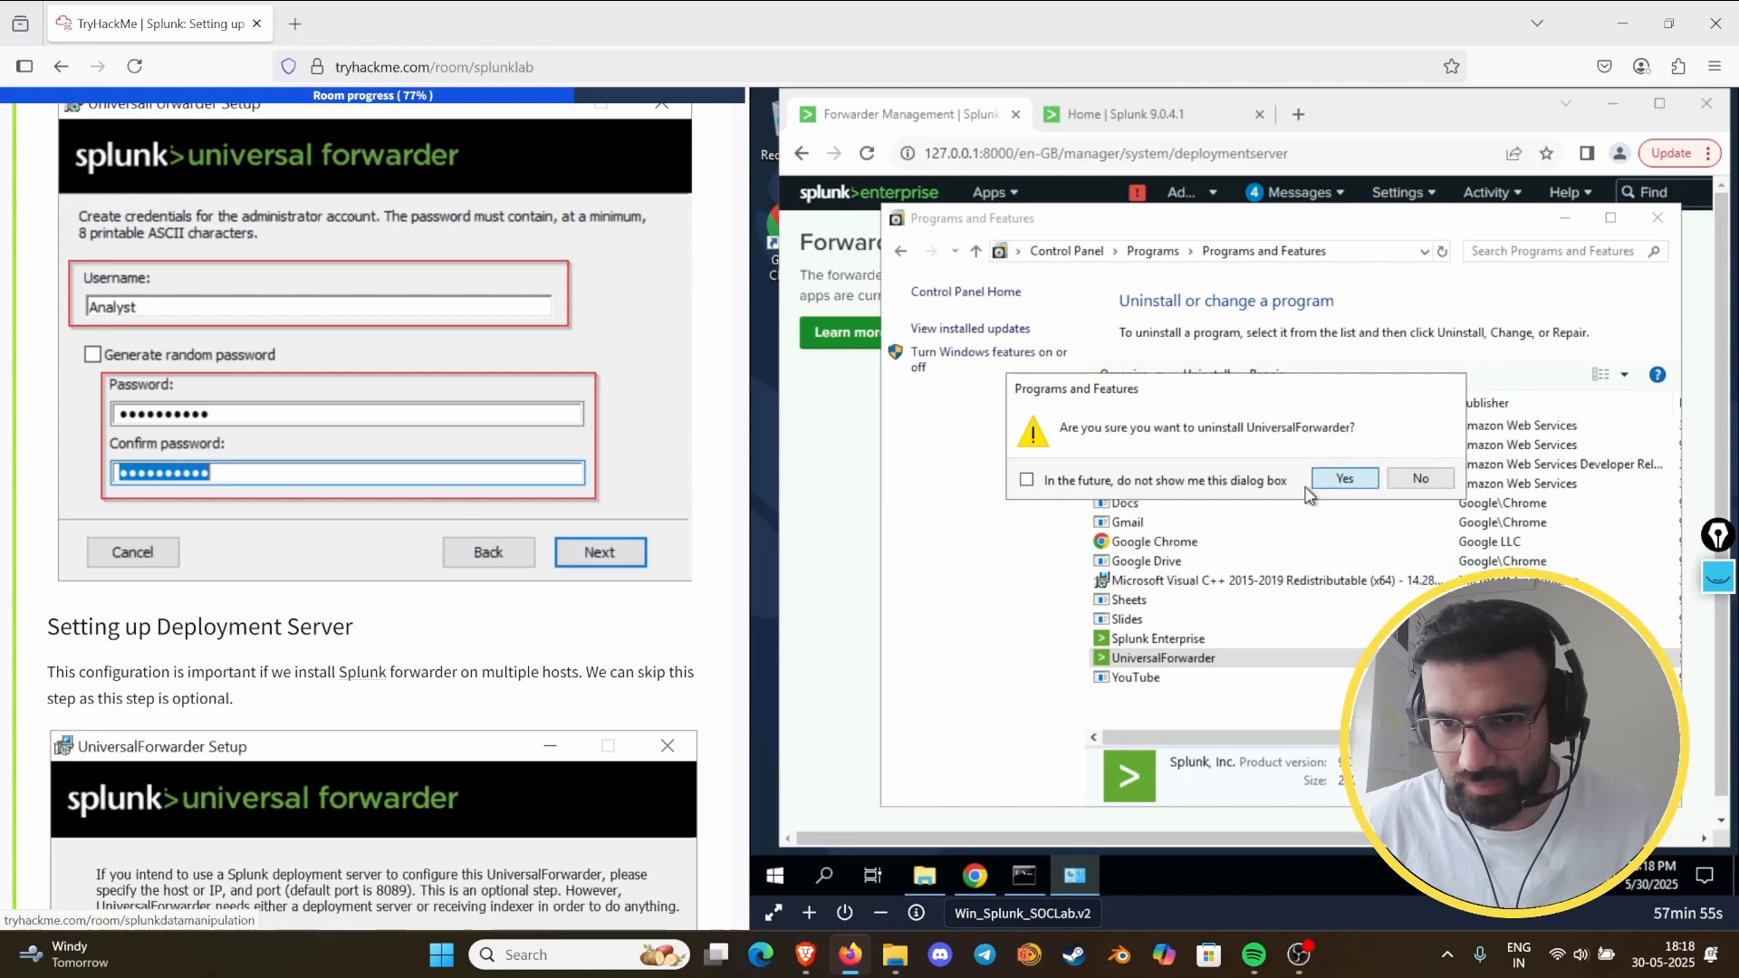
left_click(1342, 478)
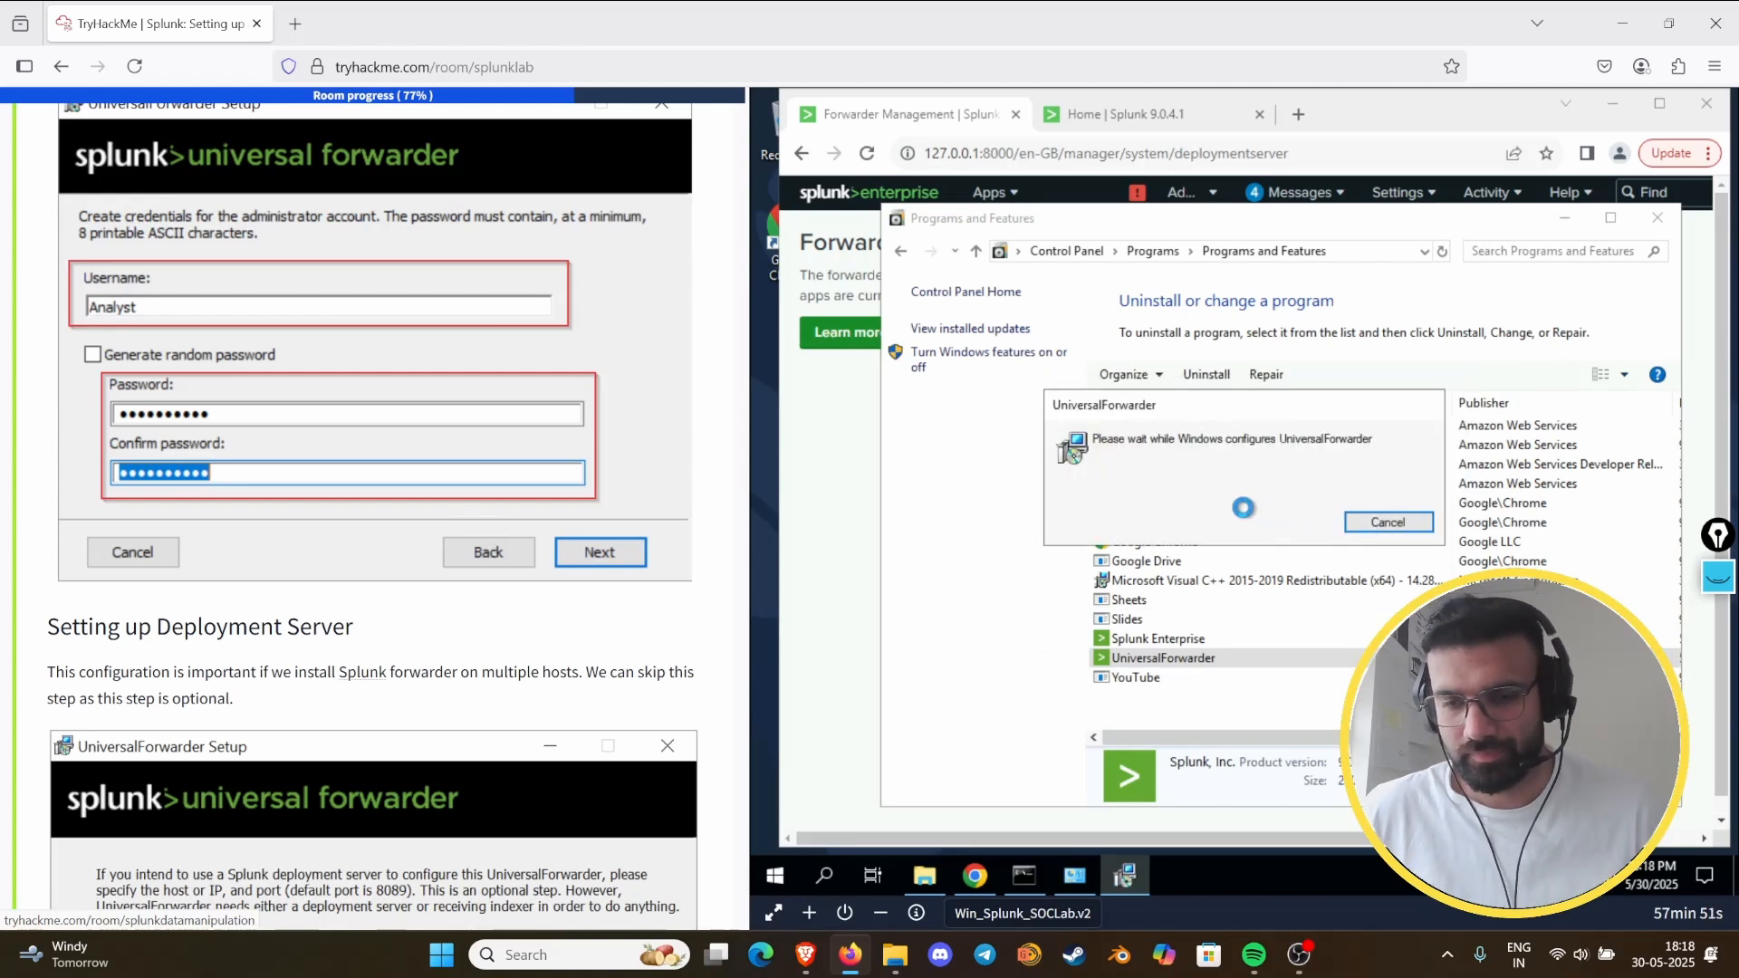
- Look through Task 7, Splunk: Installing on Windows, from the installer download to its answered questions
scroll(381, 589, "up", 4)
scroll(322, 546, "up", 20)
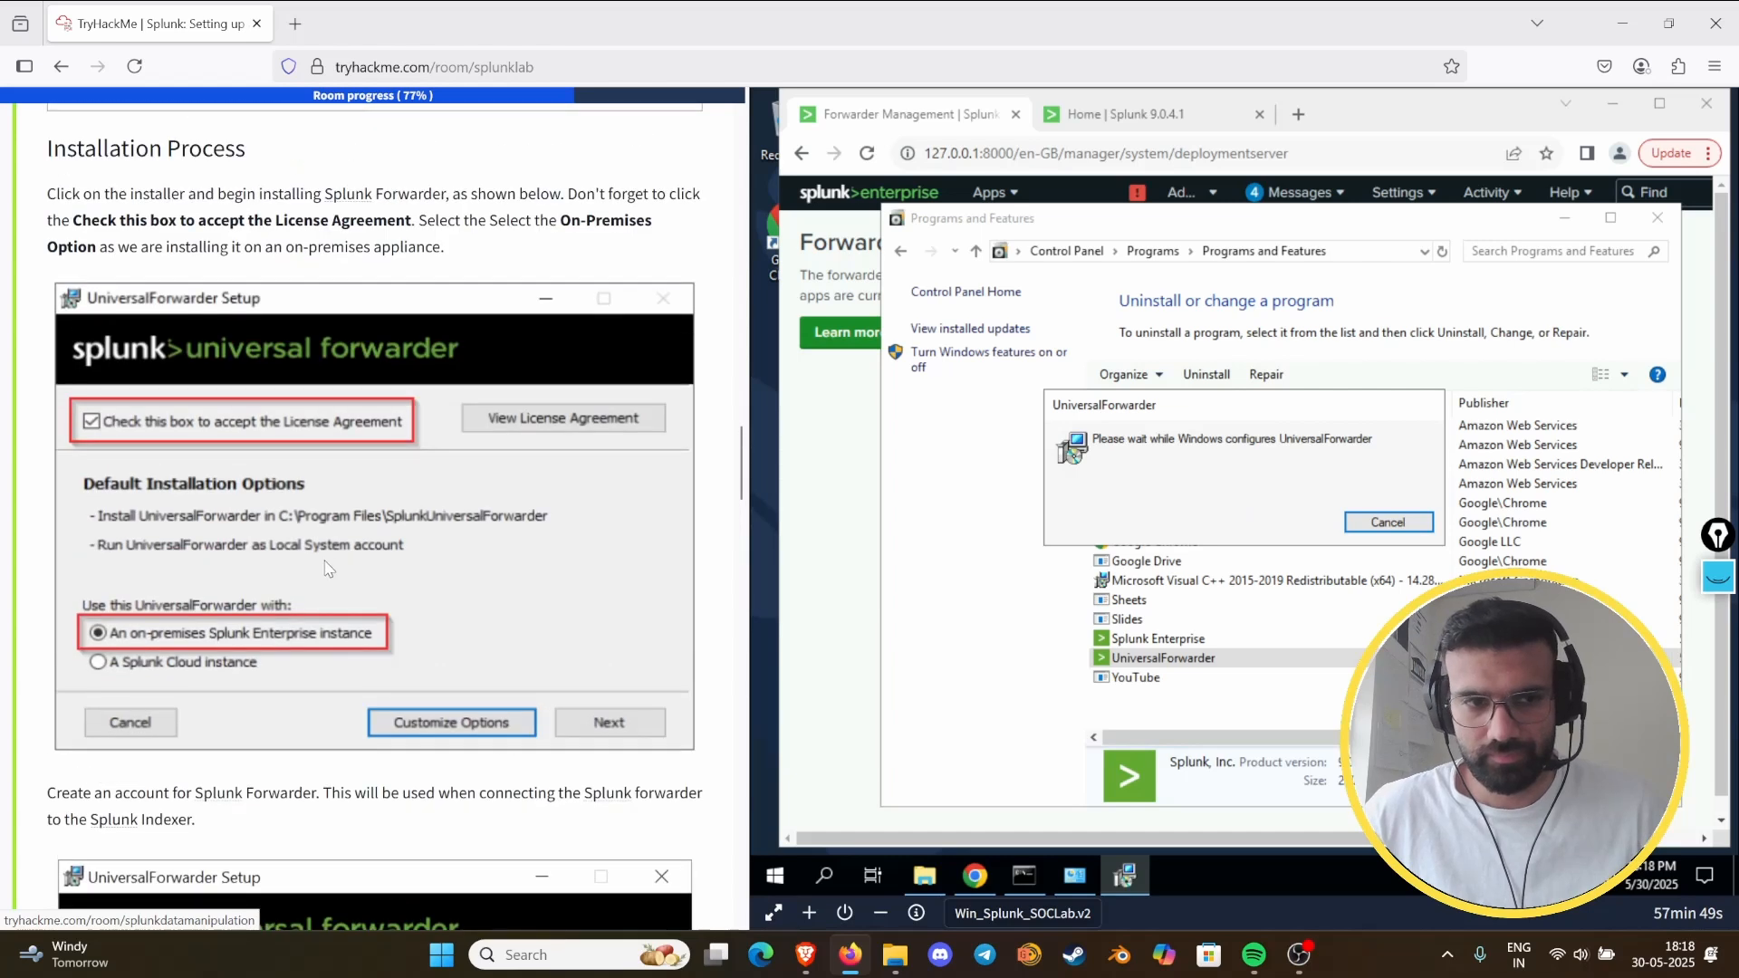
scroll(268, 407, "up", 7)
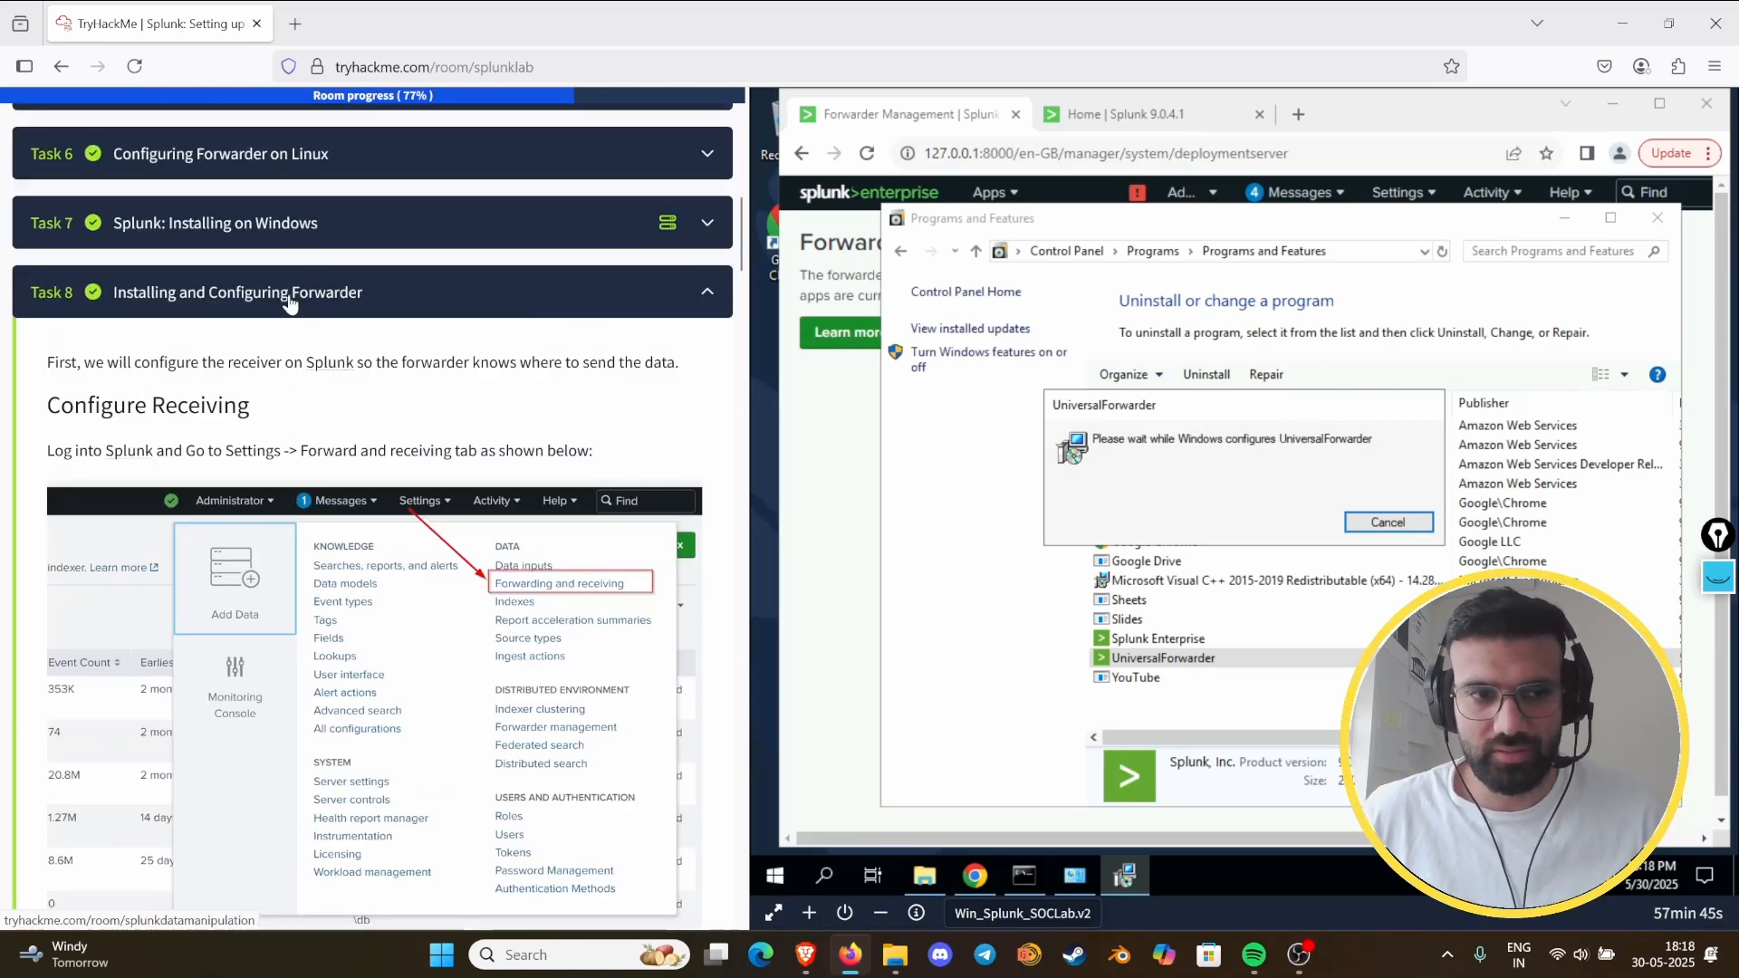
left_click(289, 304)
left_click(330, 143)
scroll(304, 489, "down", 6)
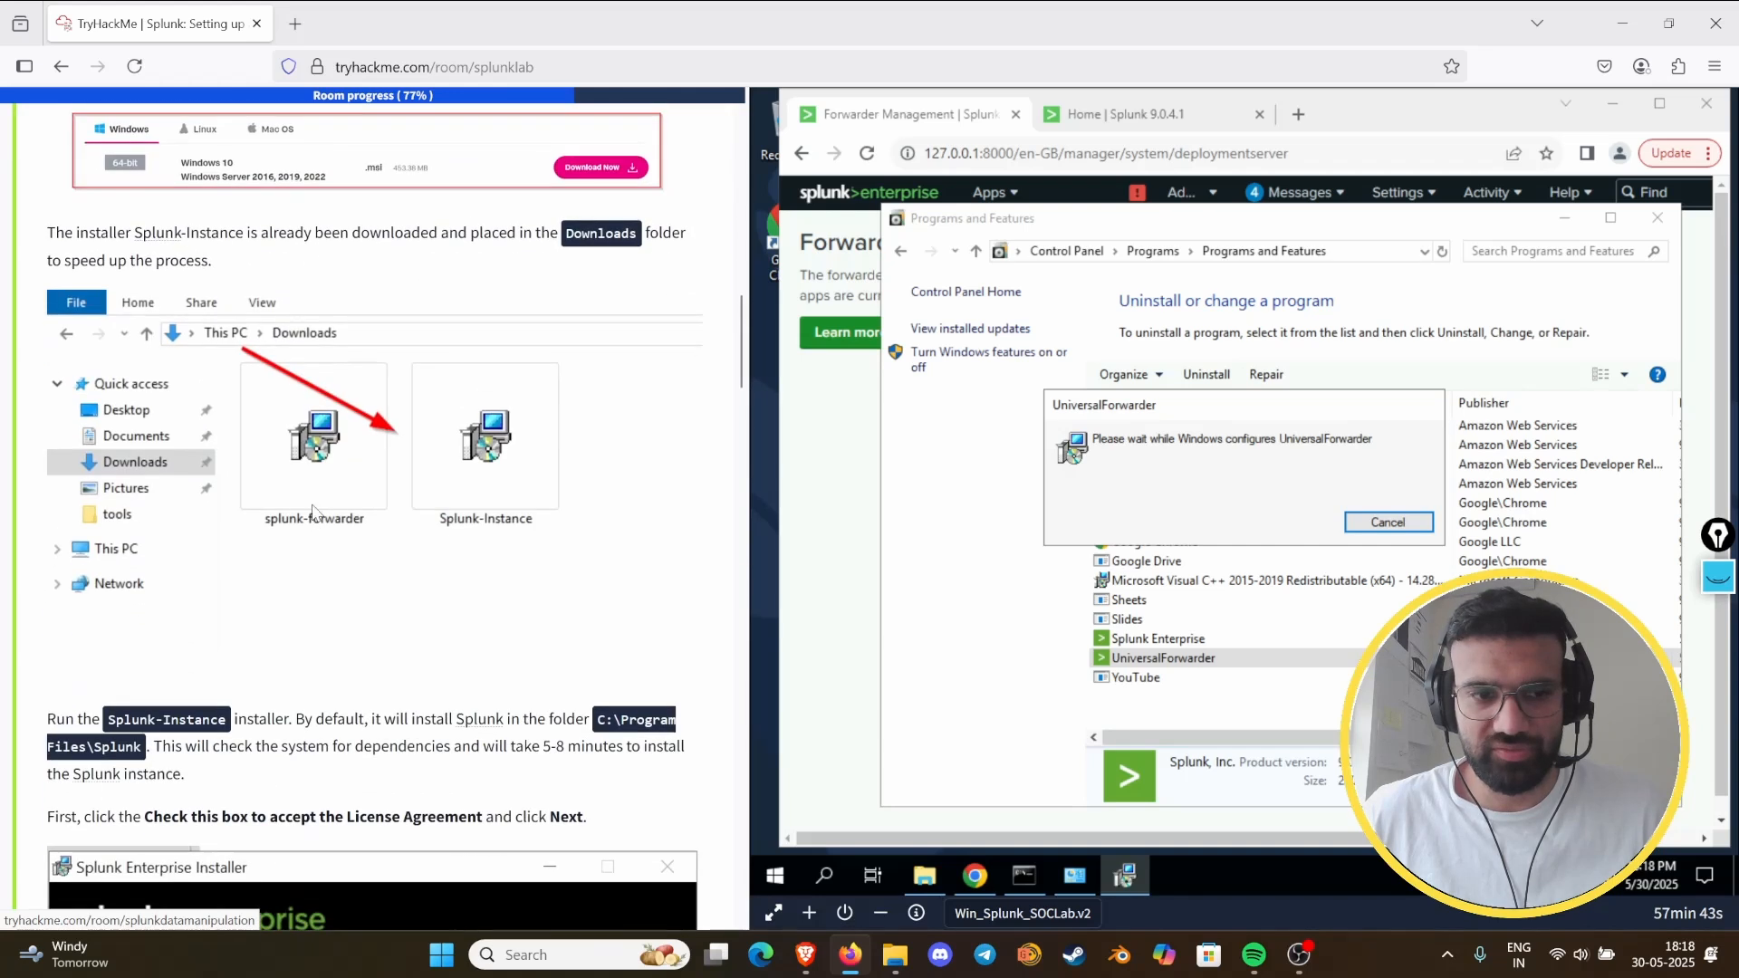
scroll(313, 511, "down", 20)
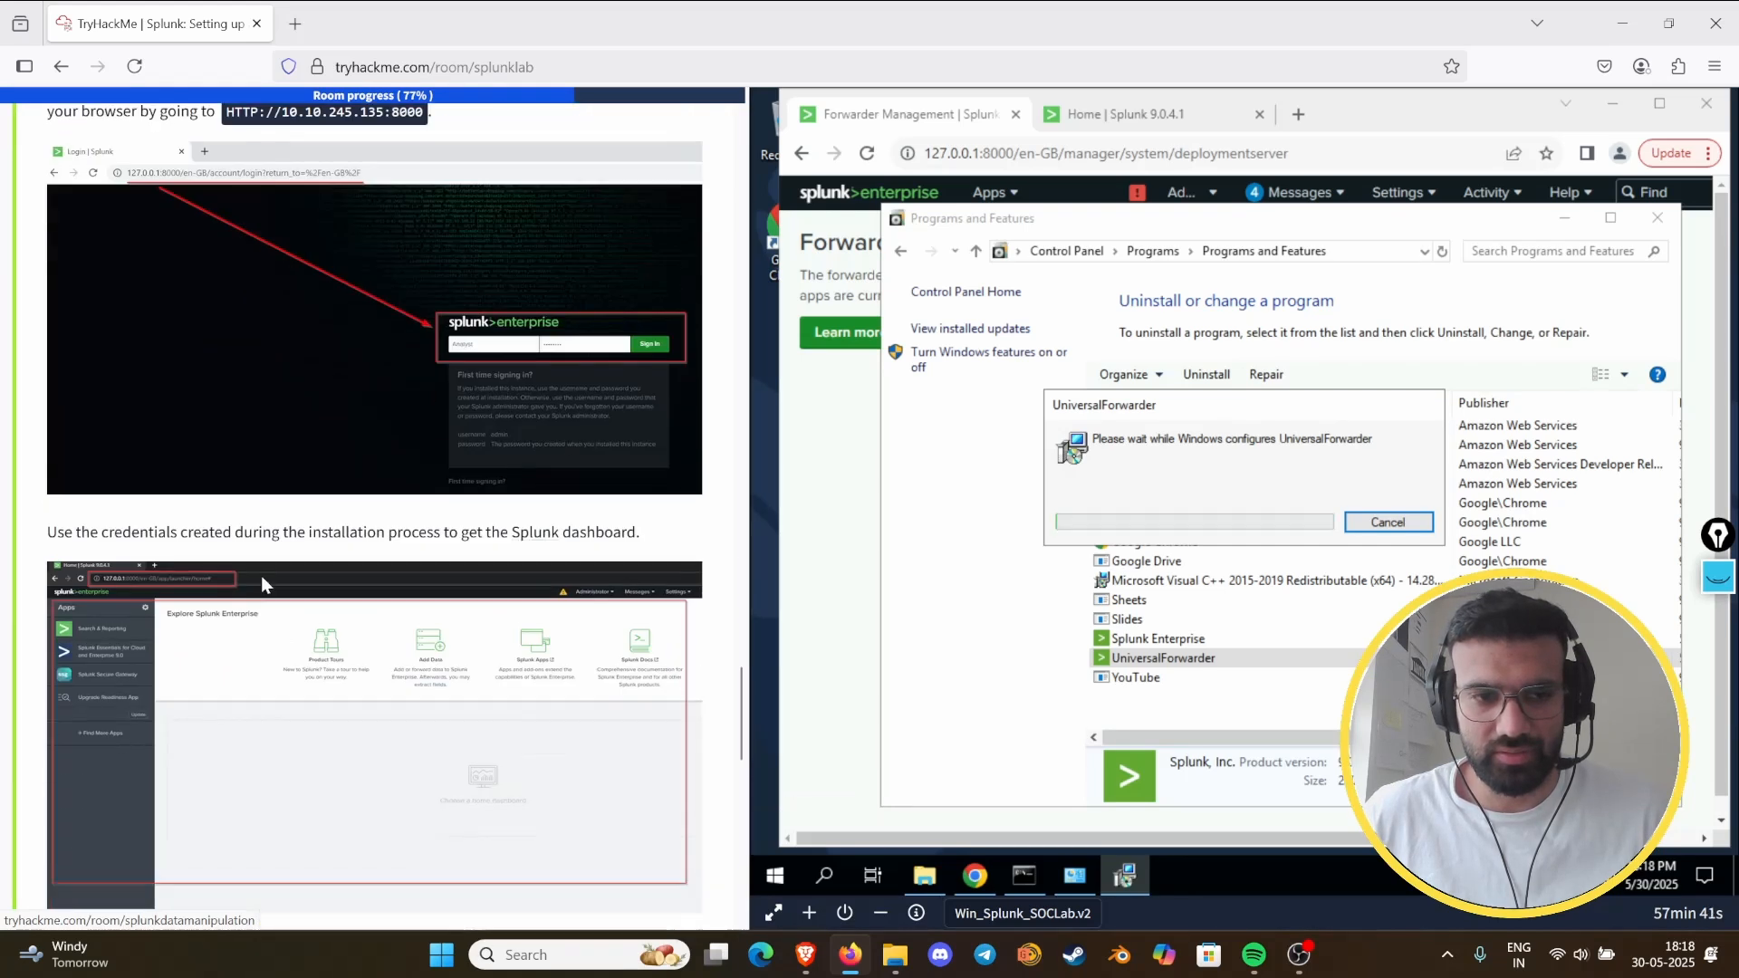
scroll(261, 574, "down", 15)
scroll(405, 399, "up", 6)
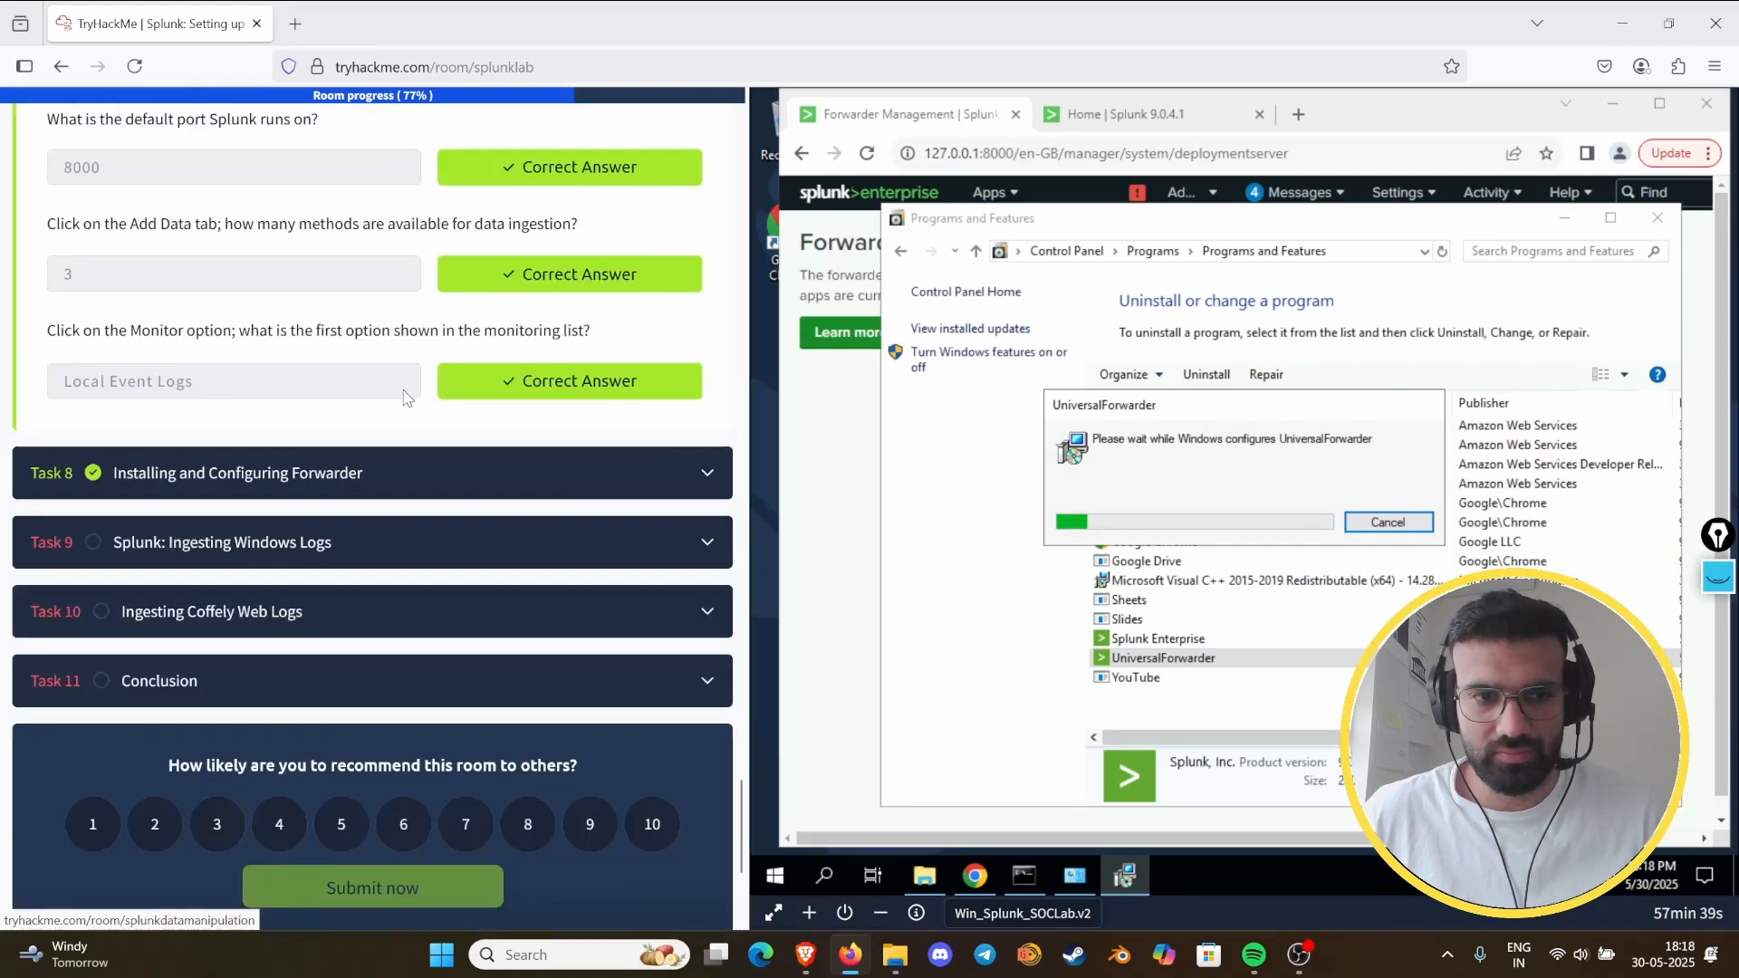
- Expand Task 8 again and check the forwarder installation, account creation and deployment server settings it shows
left_click(354, 497)
scroll(255, 566, "down", 10)
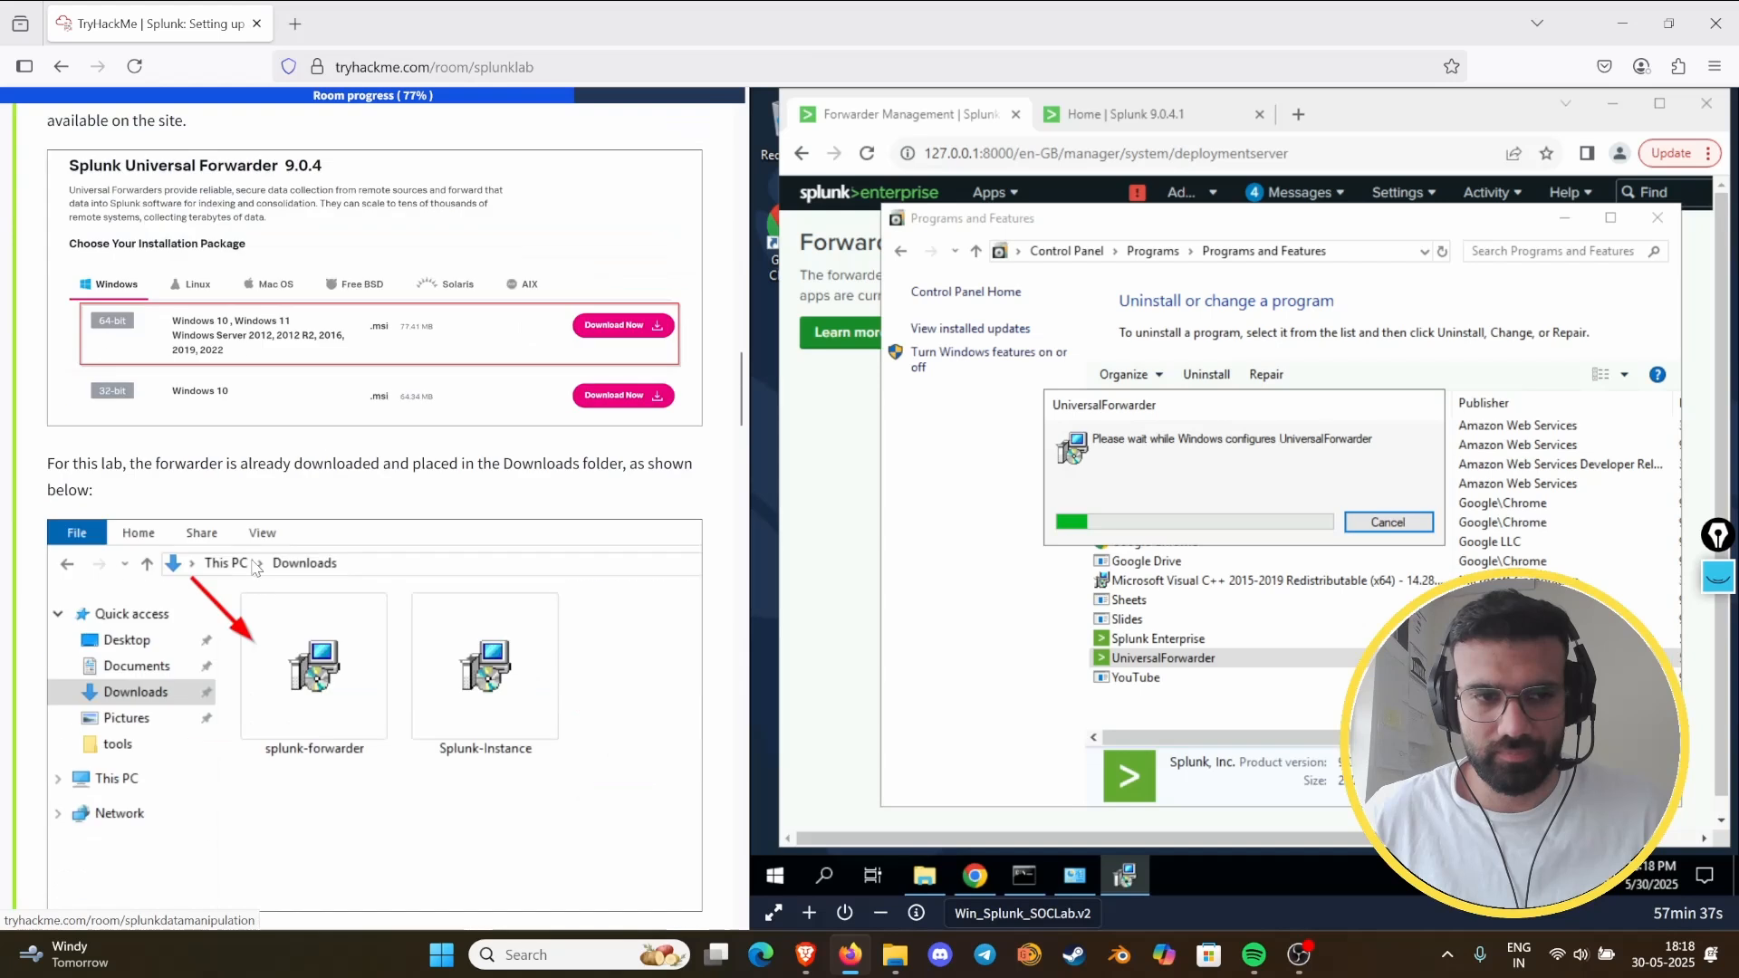
scroll(255, 566, "up", 6)
scroll(263, 579, "down", 18)
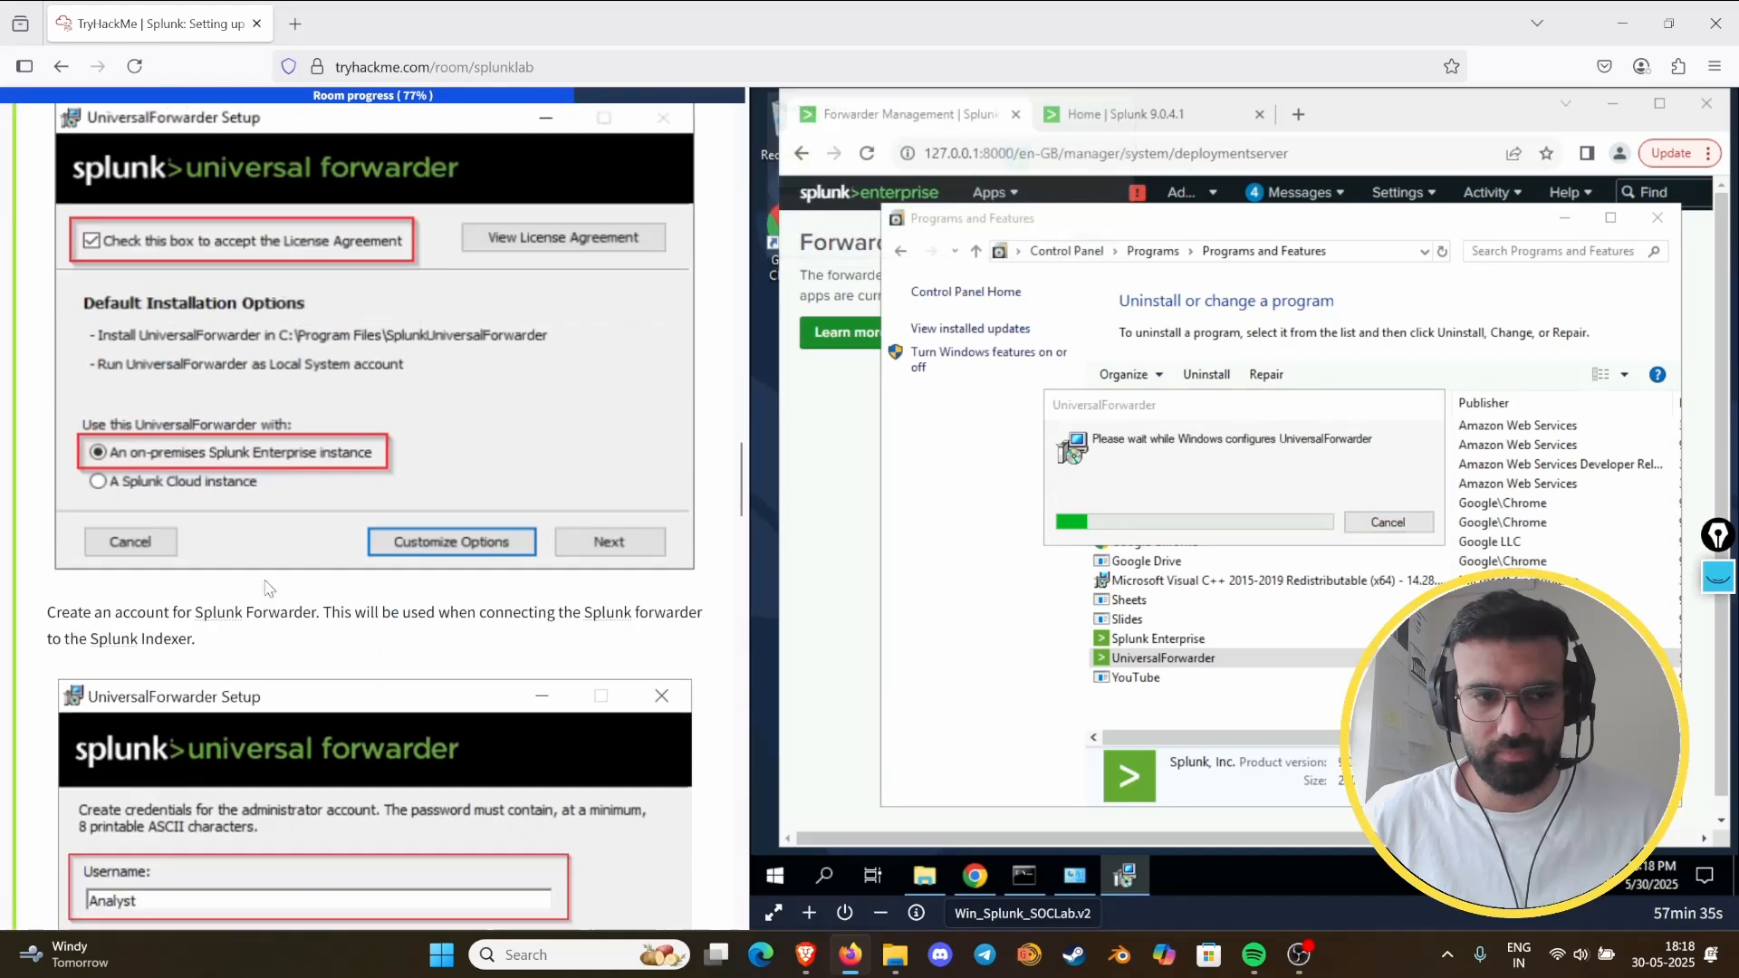
scroll(266, 587, "down", 3)
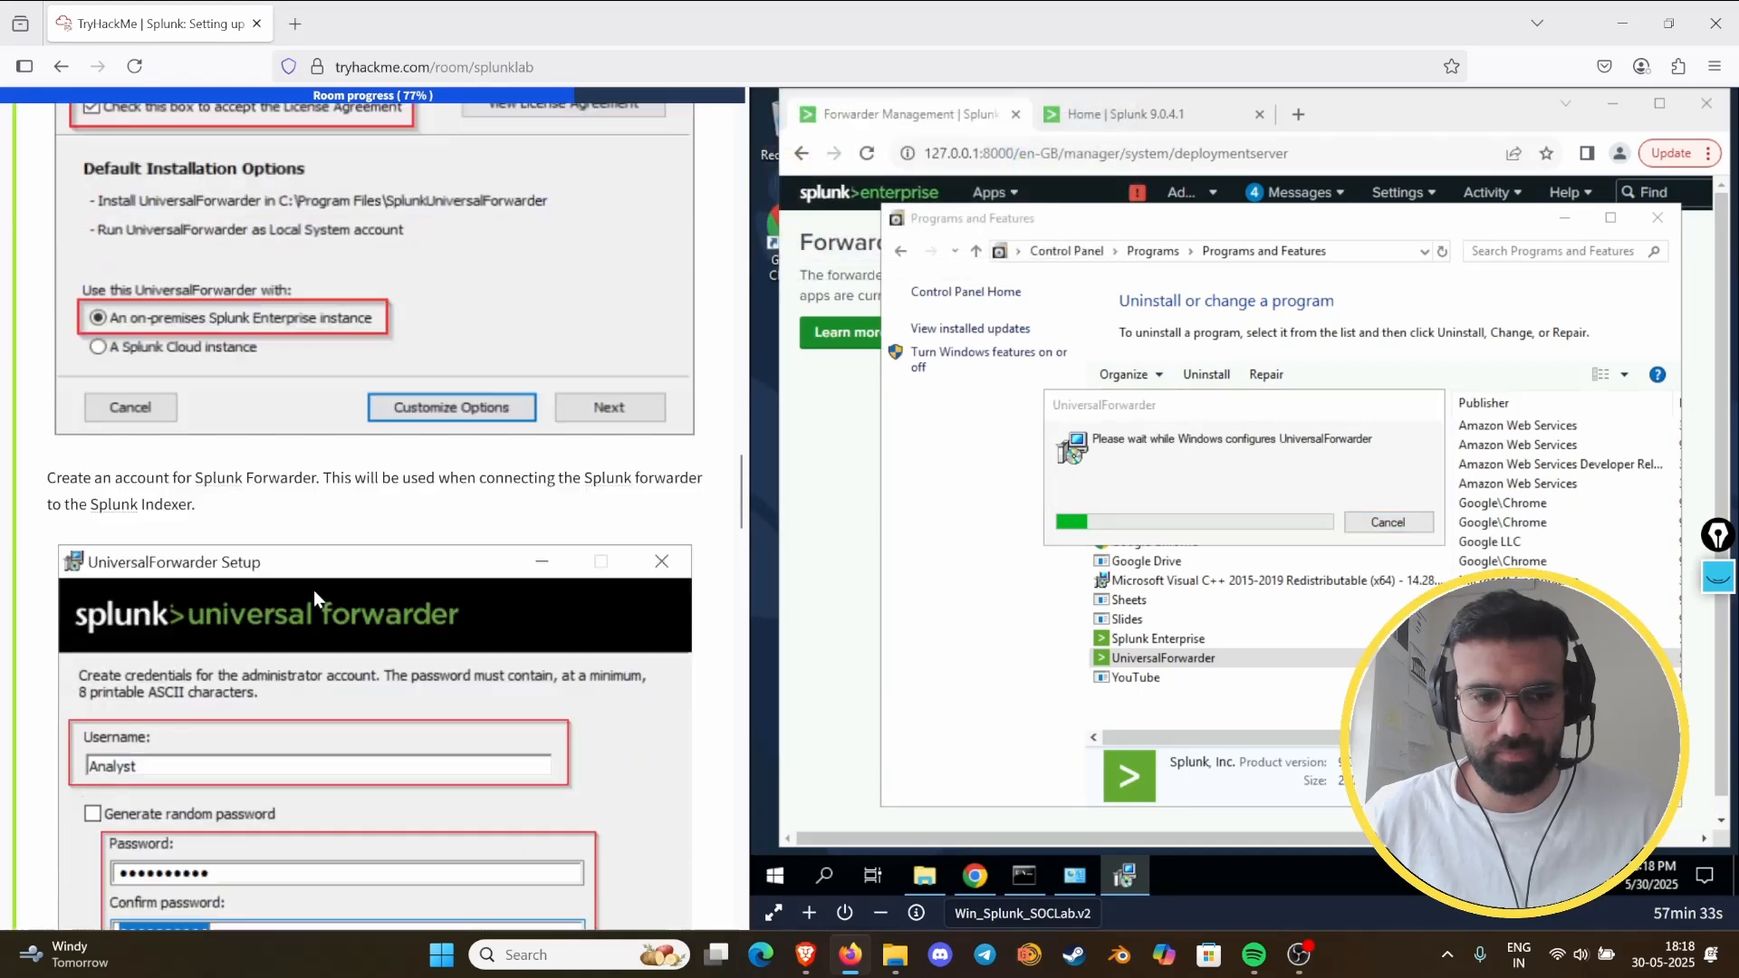
scroll(313, 589, "down", 20)
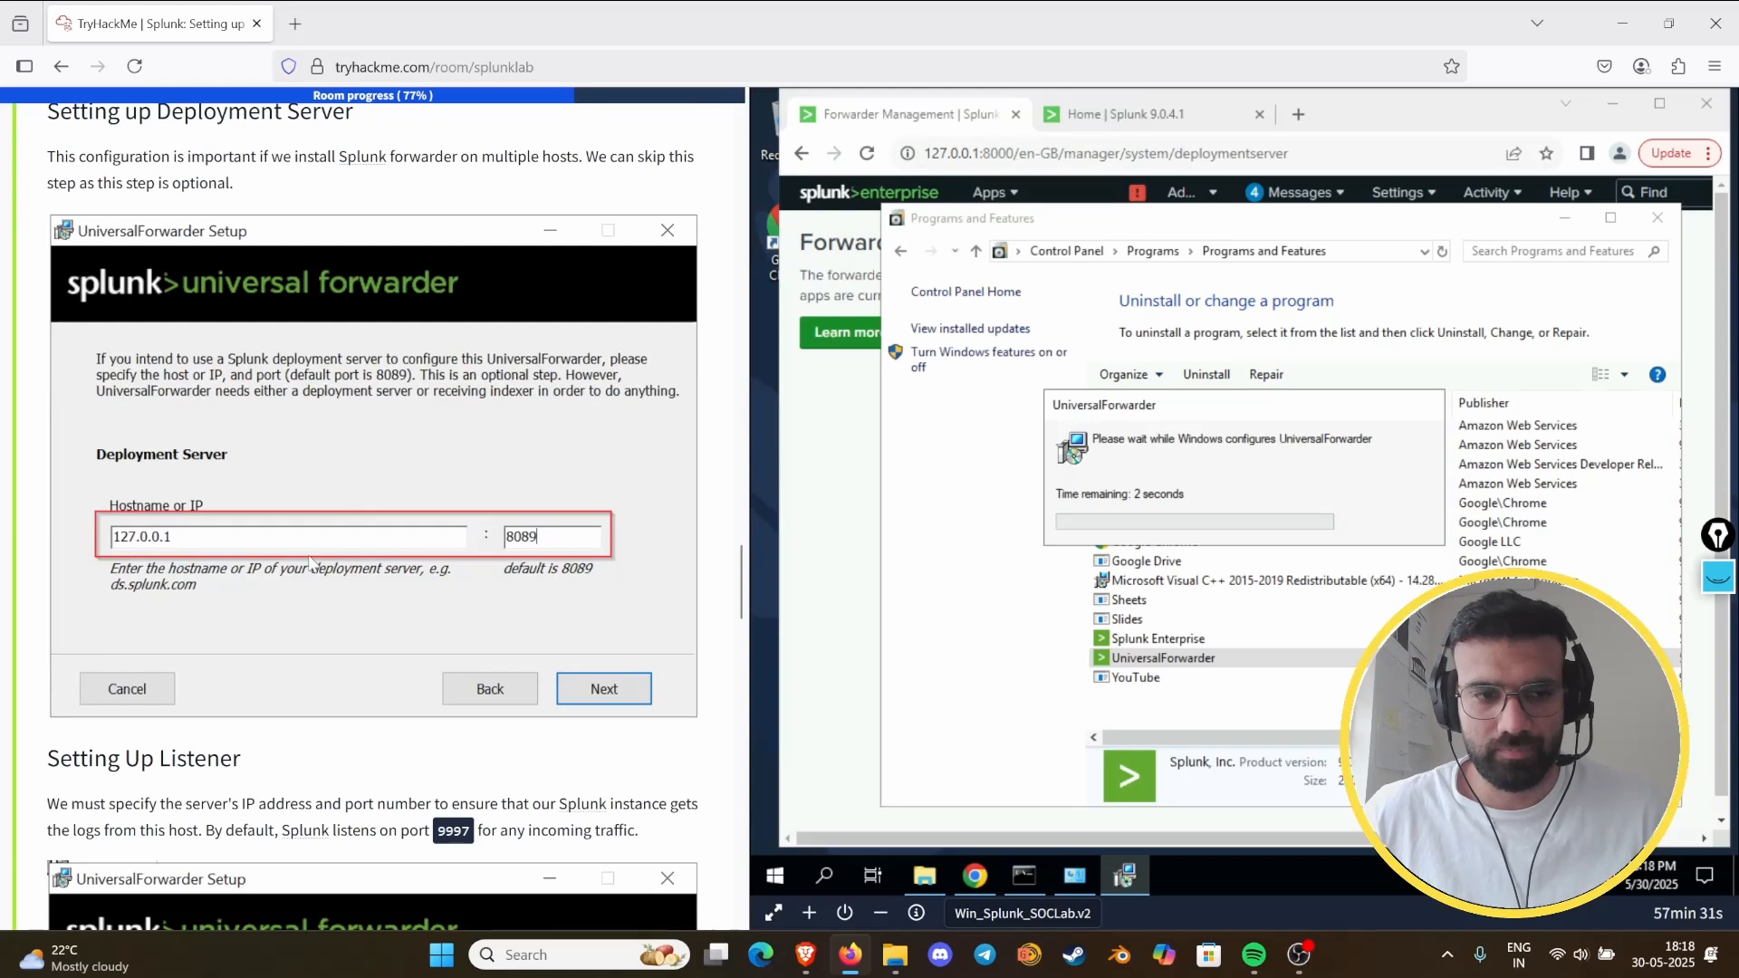
scroll(313, 548, "up", 13)
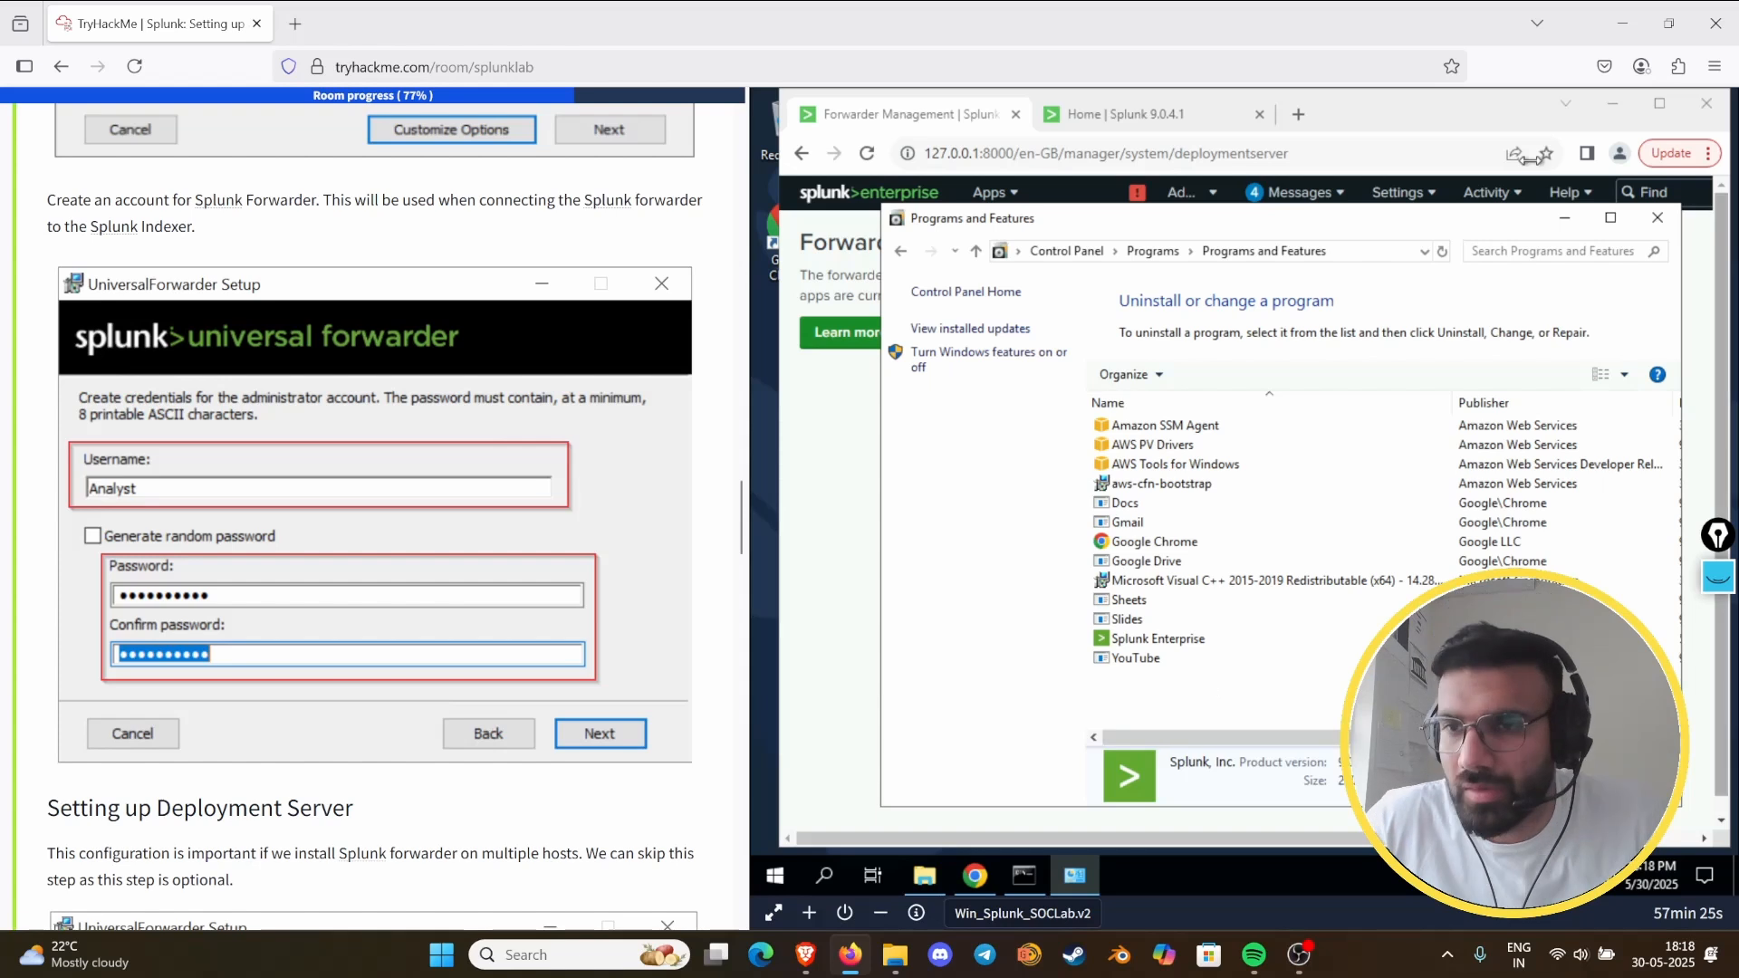
- Launch the splunk-forwarder installer from the Downloads folder and check Task 8's Installation Process section for the required options
left_click(924, 875)
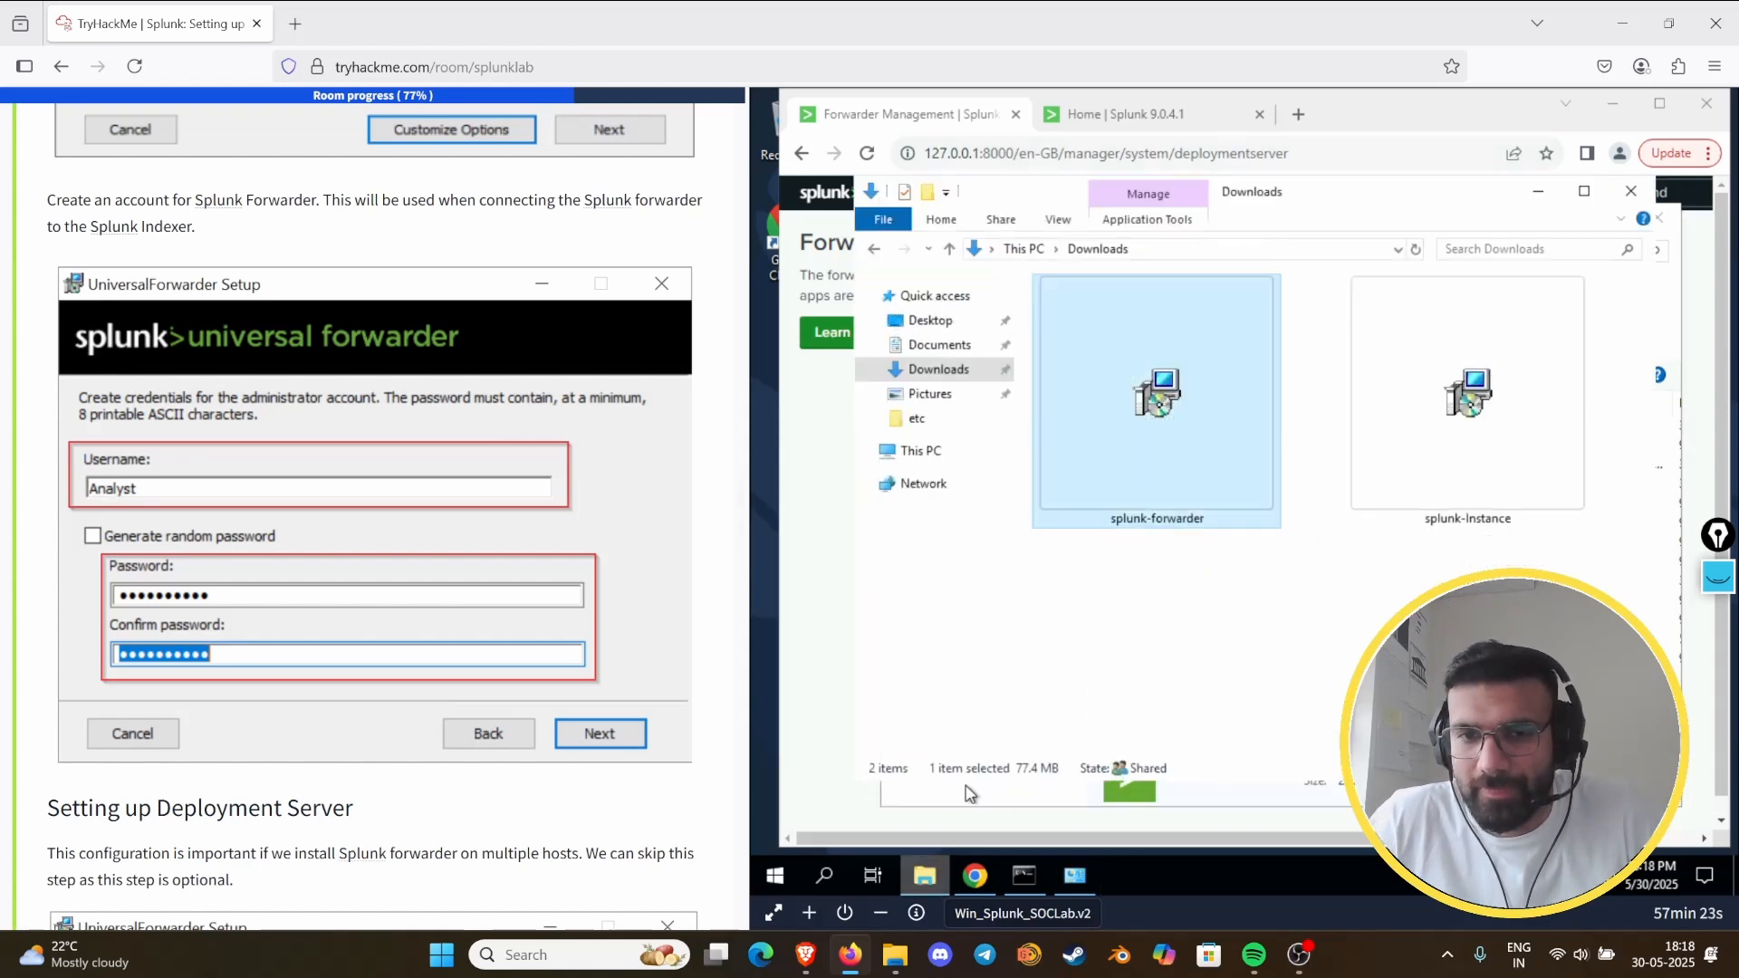
double_click(1153, 486)
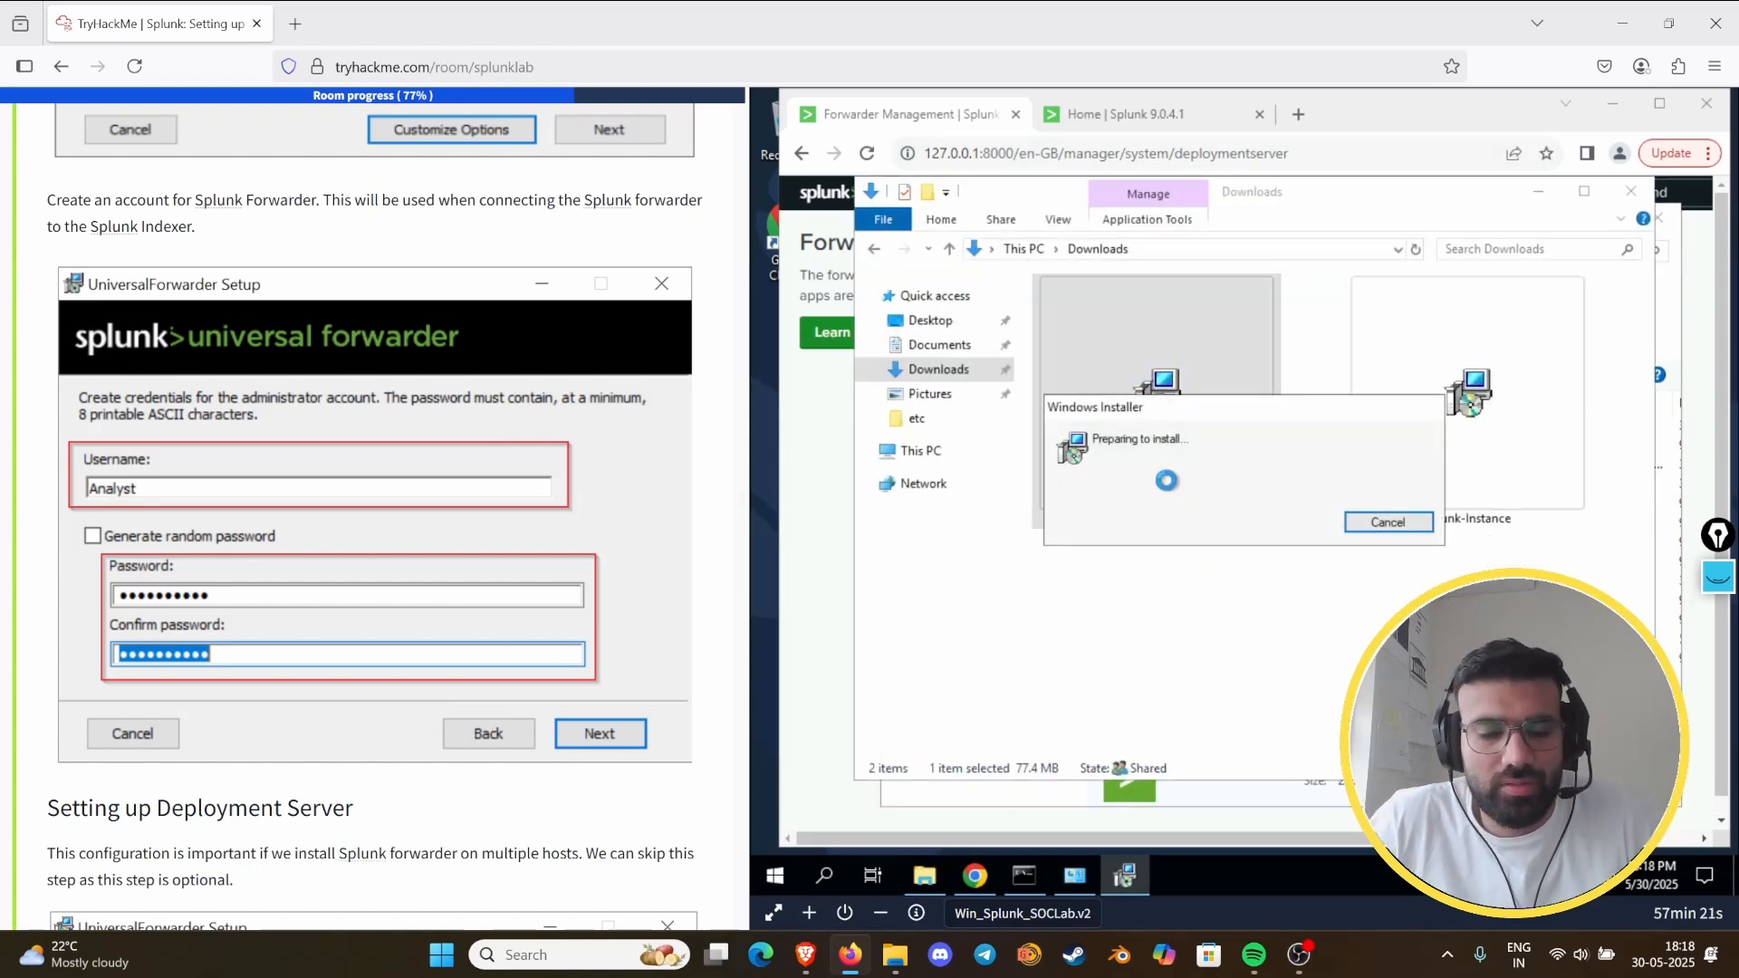
scroll(516, 498, "up", 5)
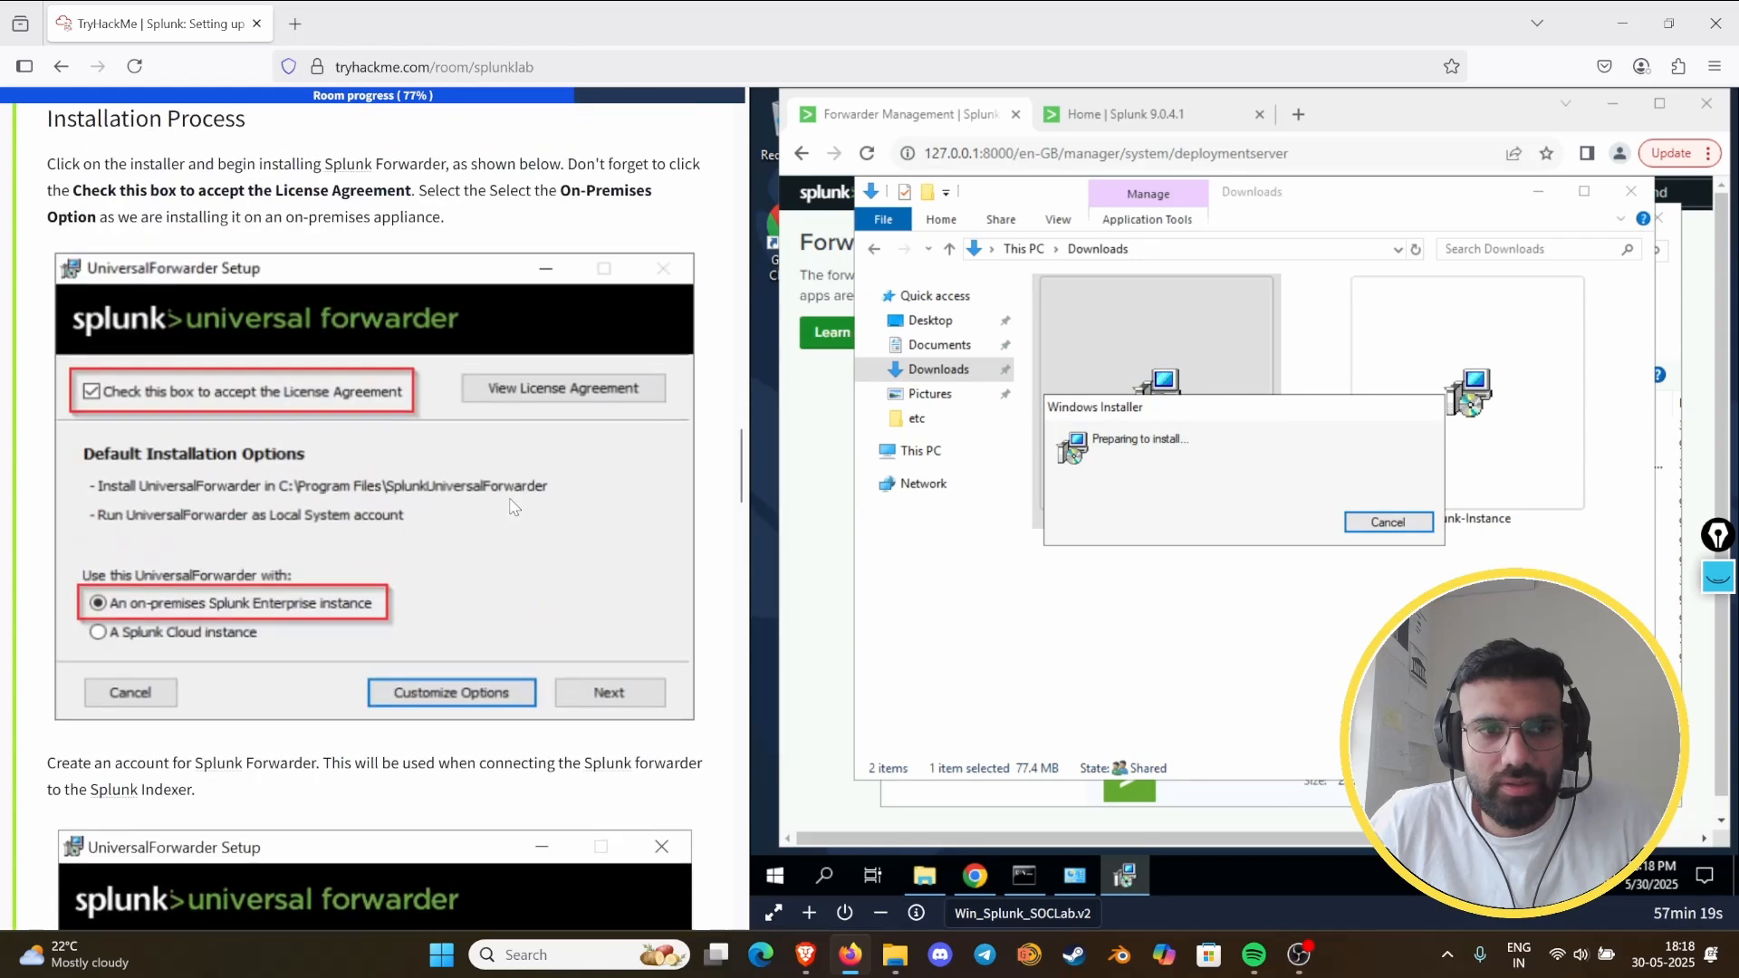
scroll(513, 507, "up", 5)
scroll(513, 507, "down", 4)
scroll(516, 519, "down", 1)
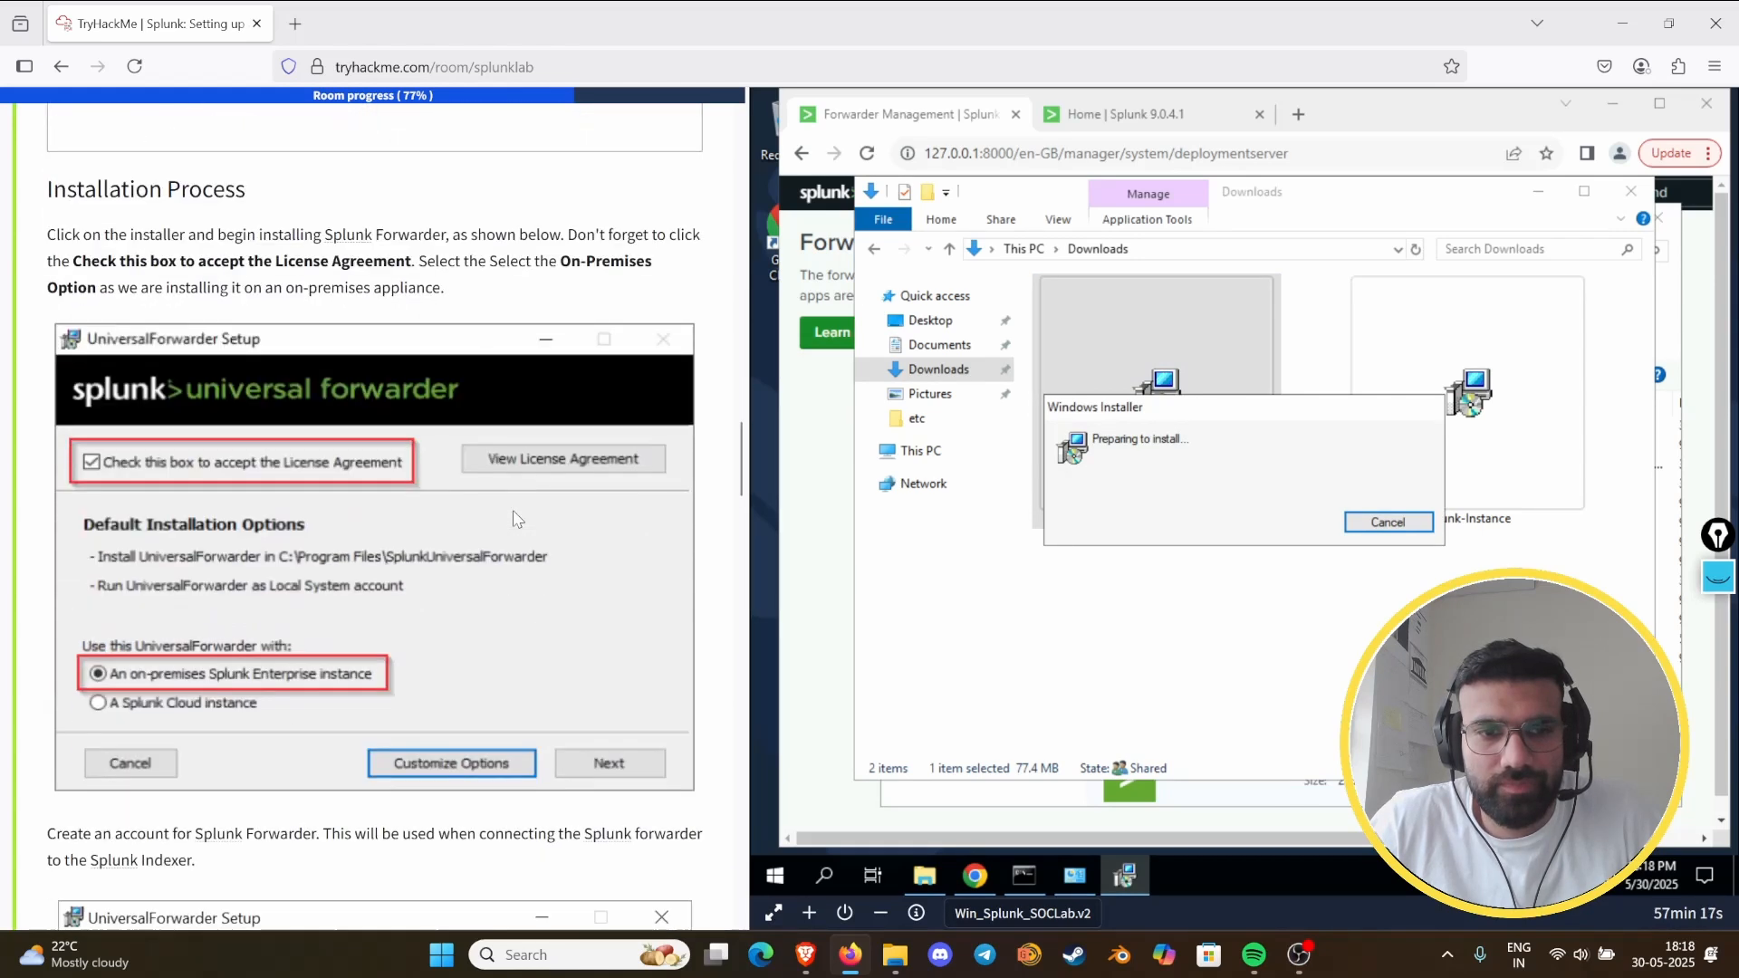
scroll(516, 518, "down", 1)
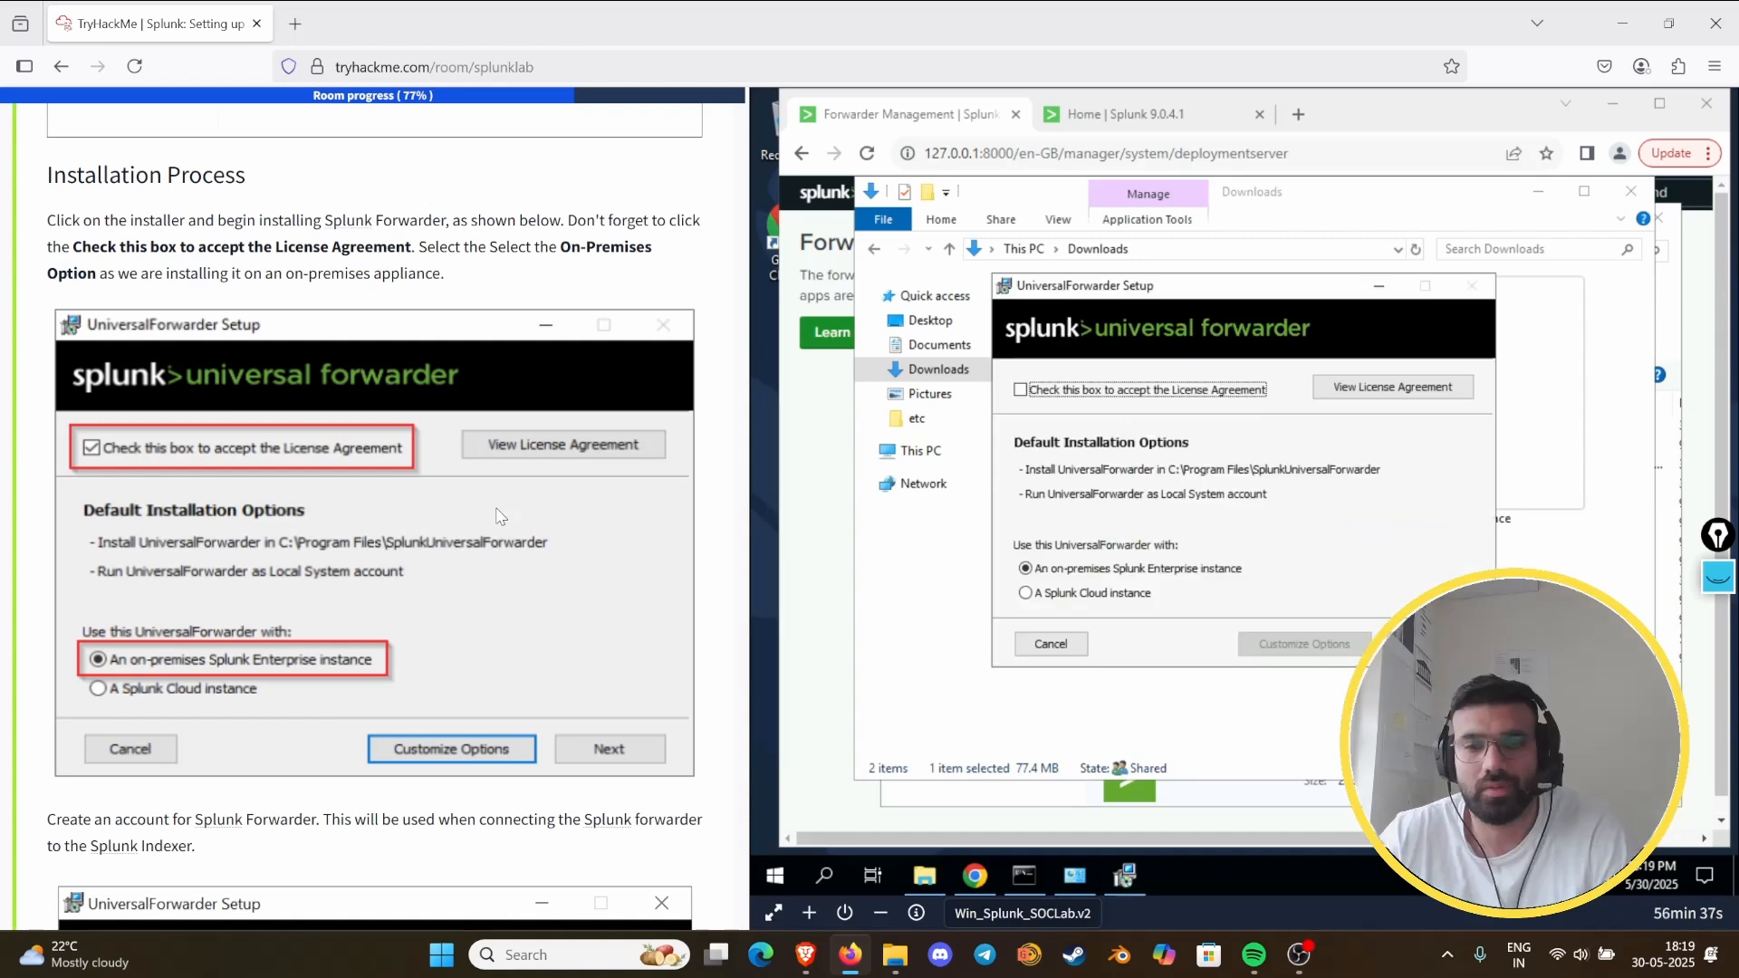
- Accept the license agreement for the on-premises instance and create the administrator account with username analyst, entering and confirming its password instead of generating one
left_click(1021, 390)
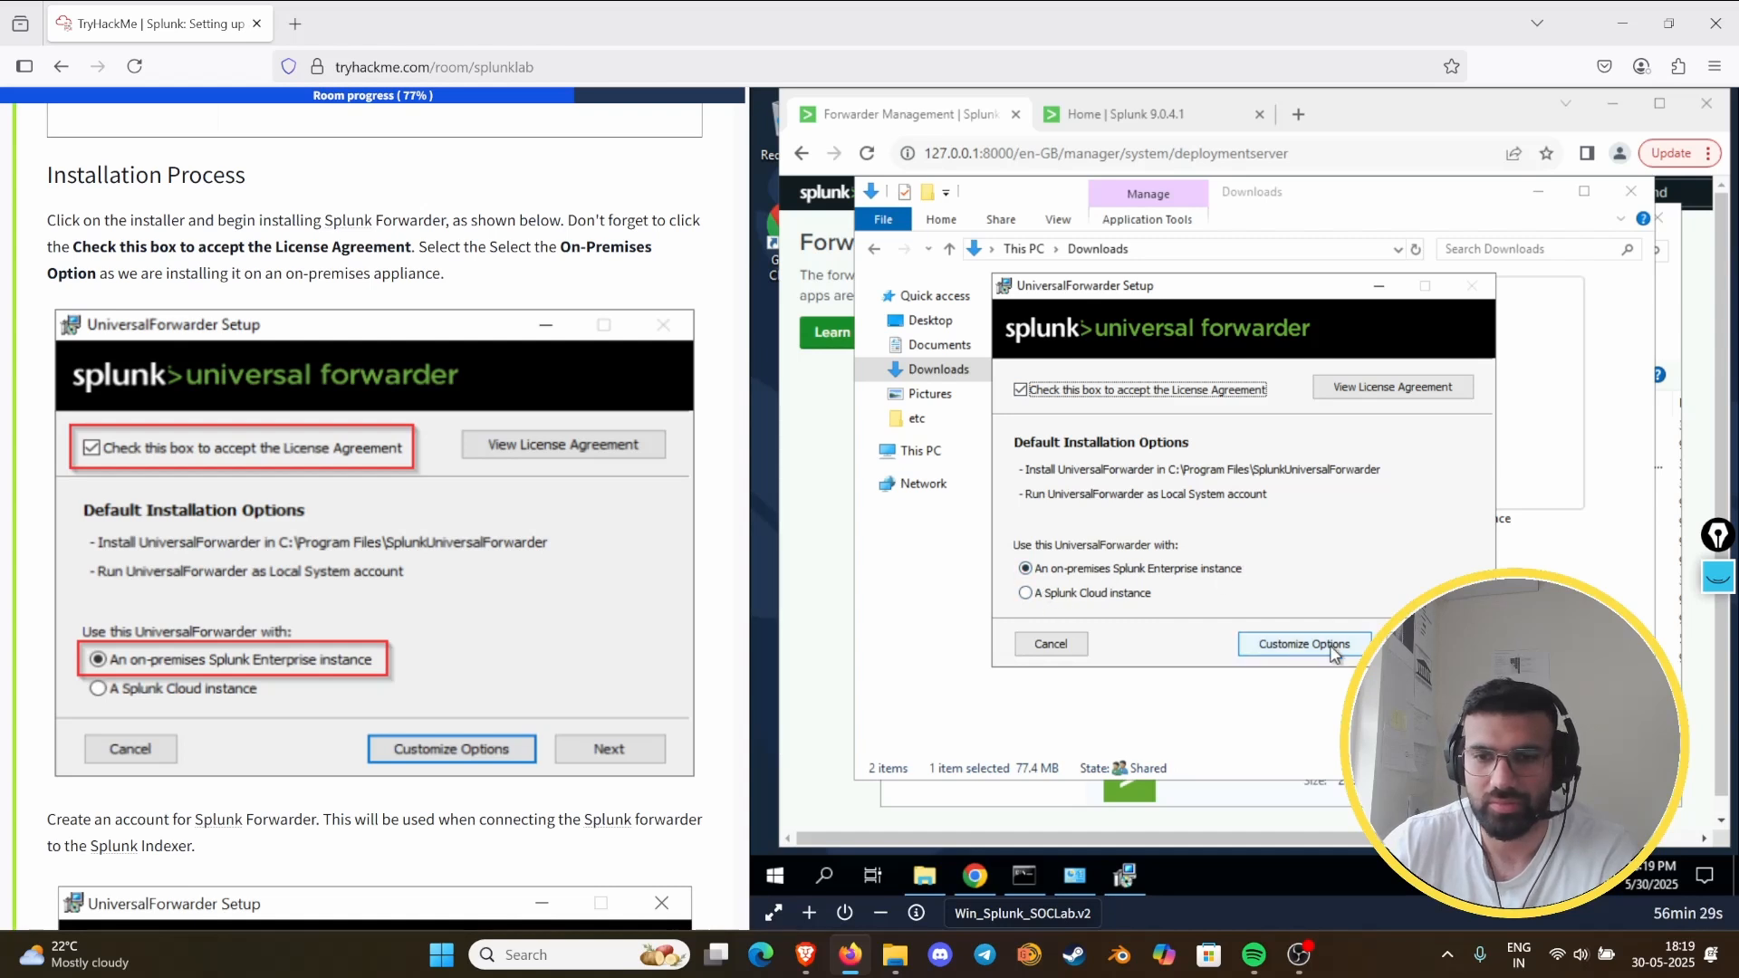
left_click(1417, 644)
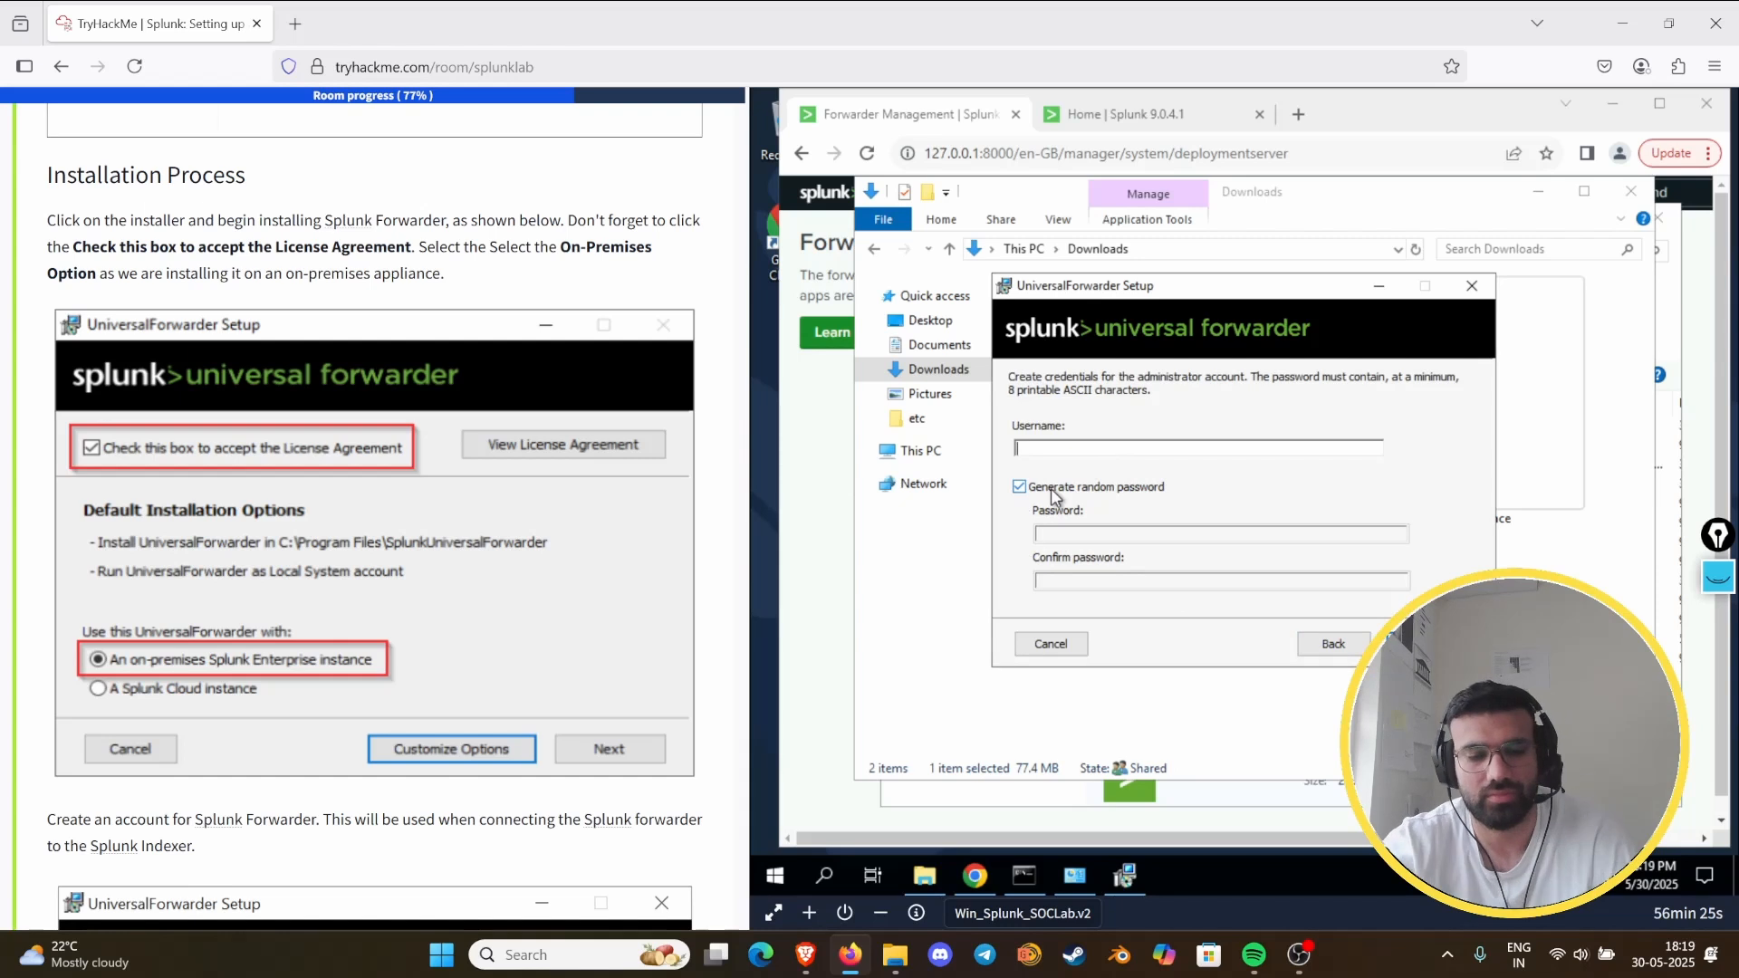
type("analyst")
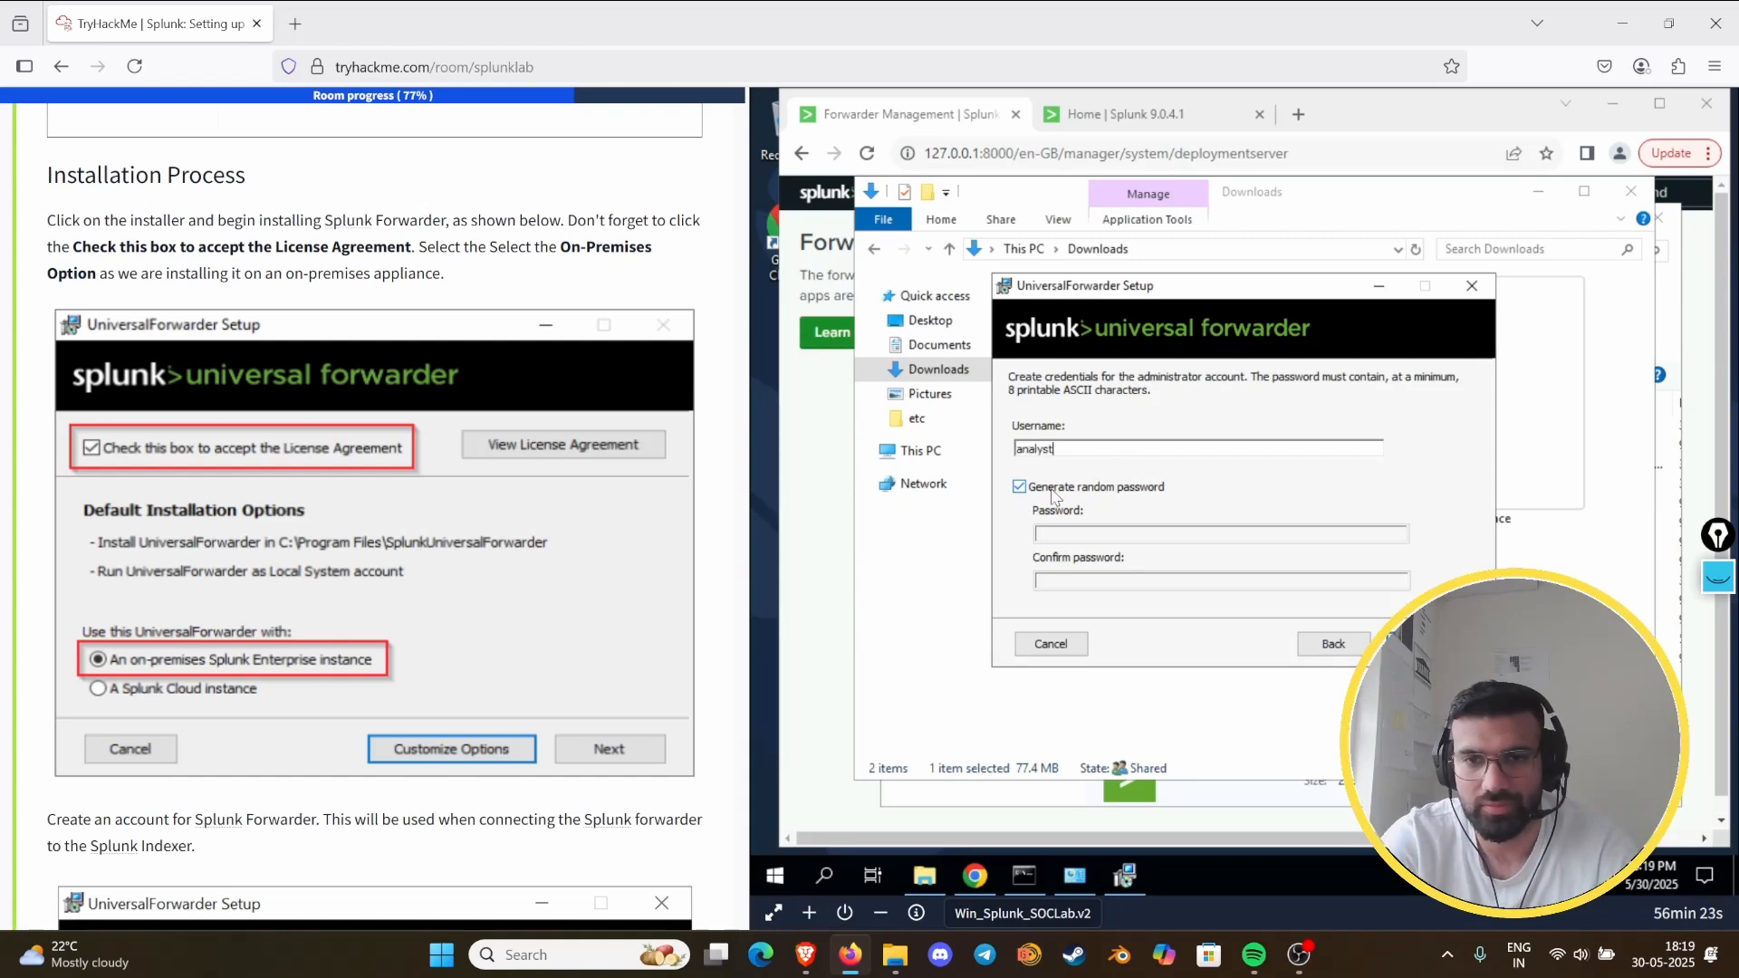
left_click(1019, 487)
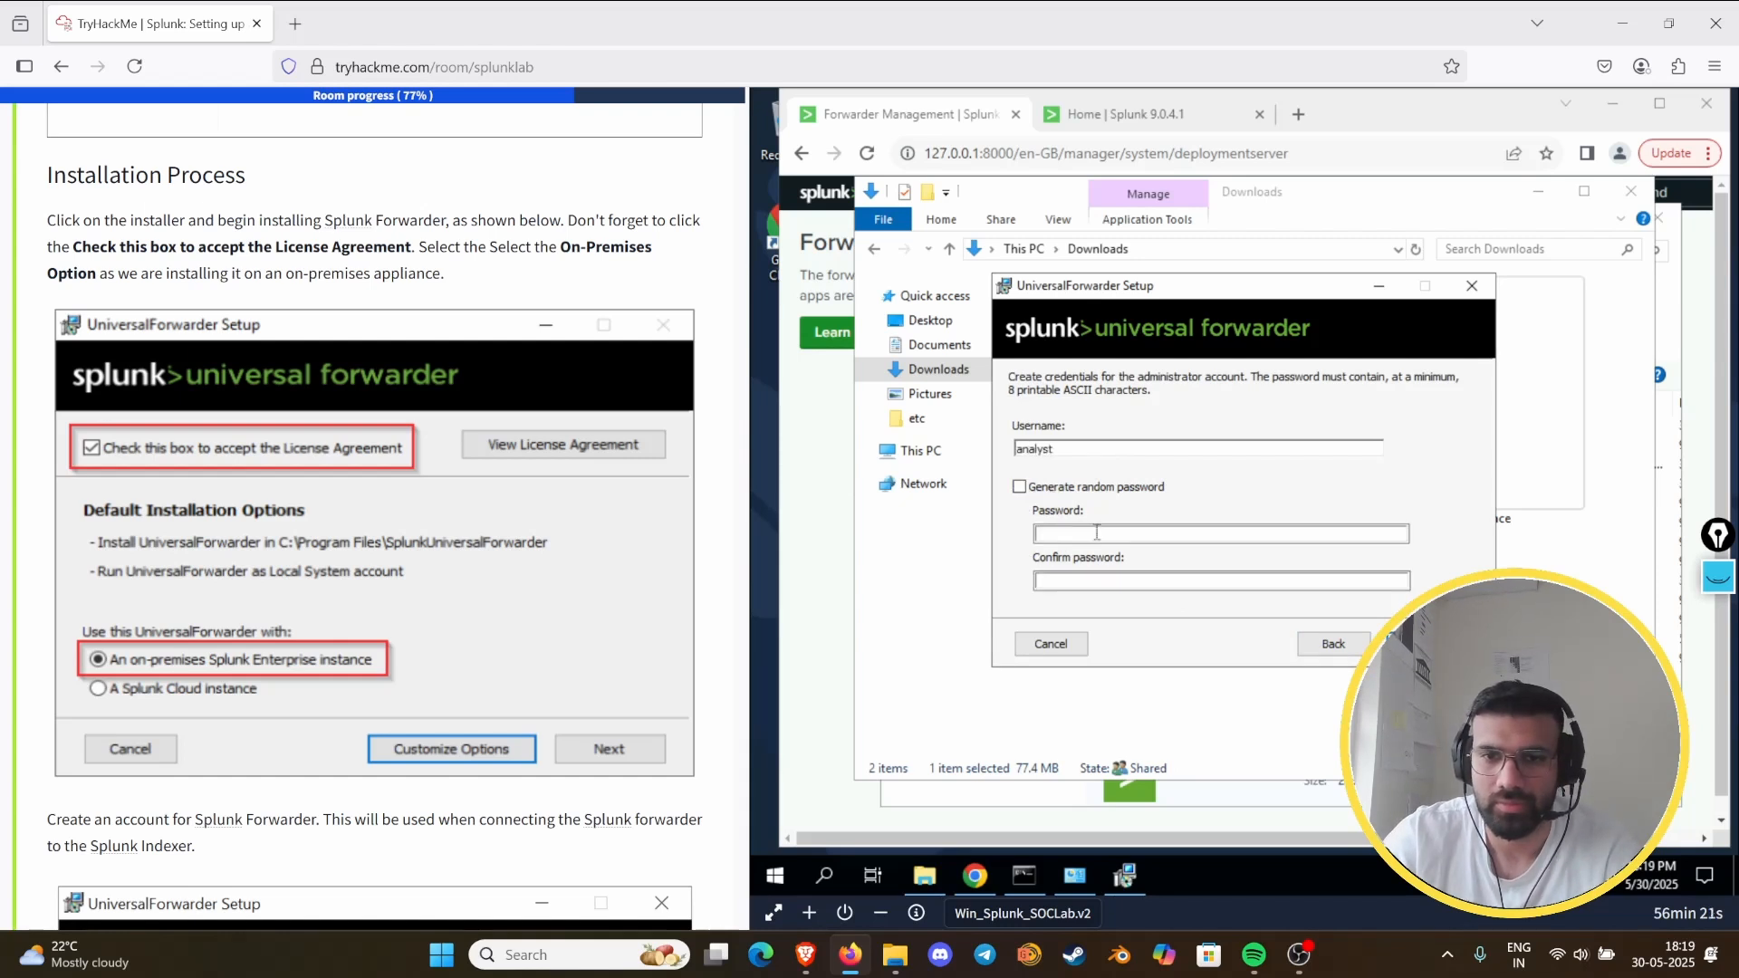
left_click(1098, 532)
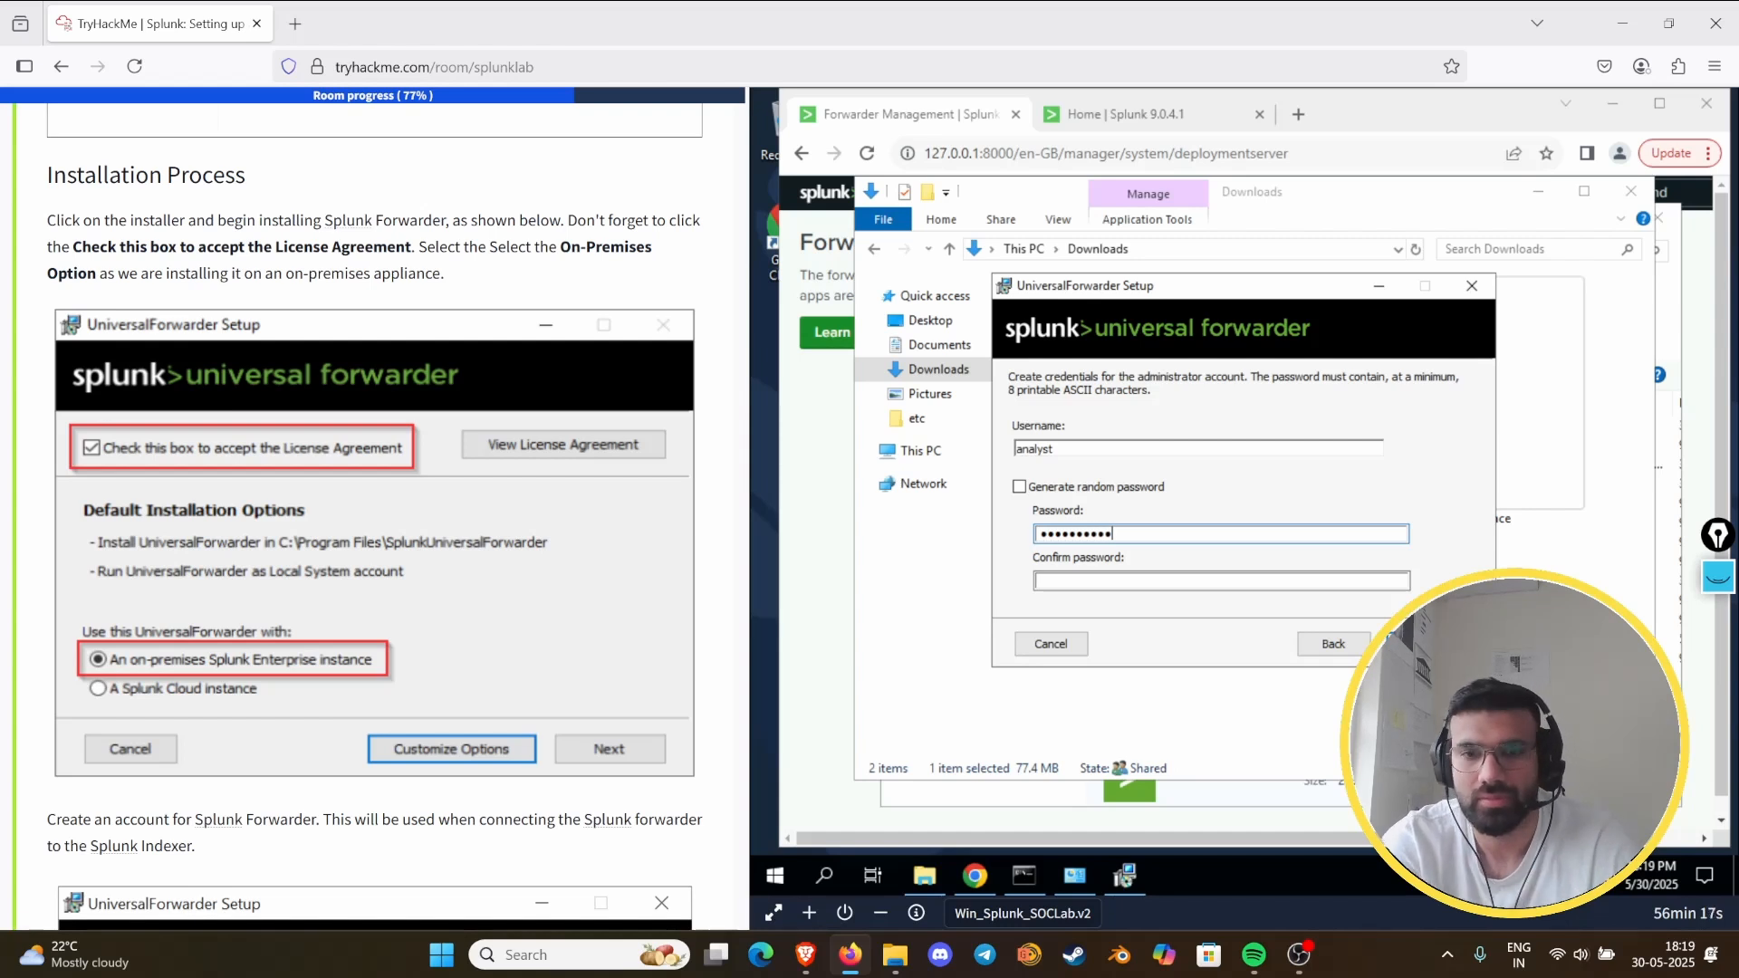
key("Tab")
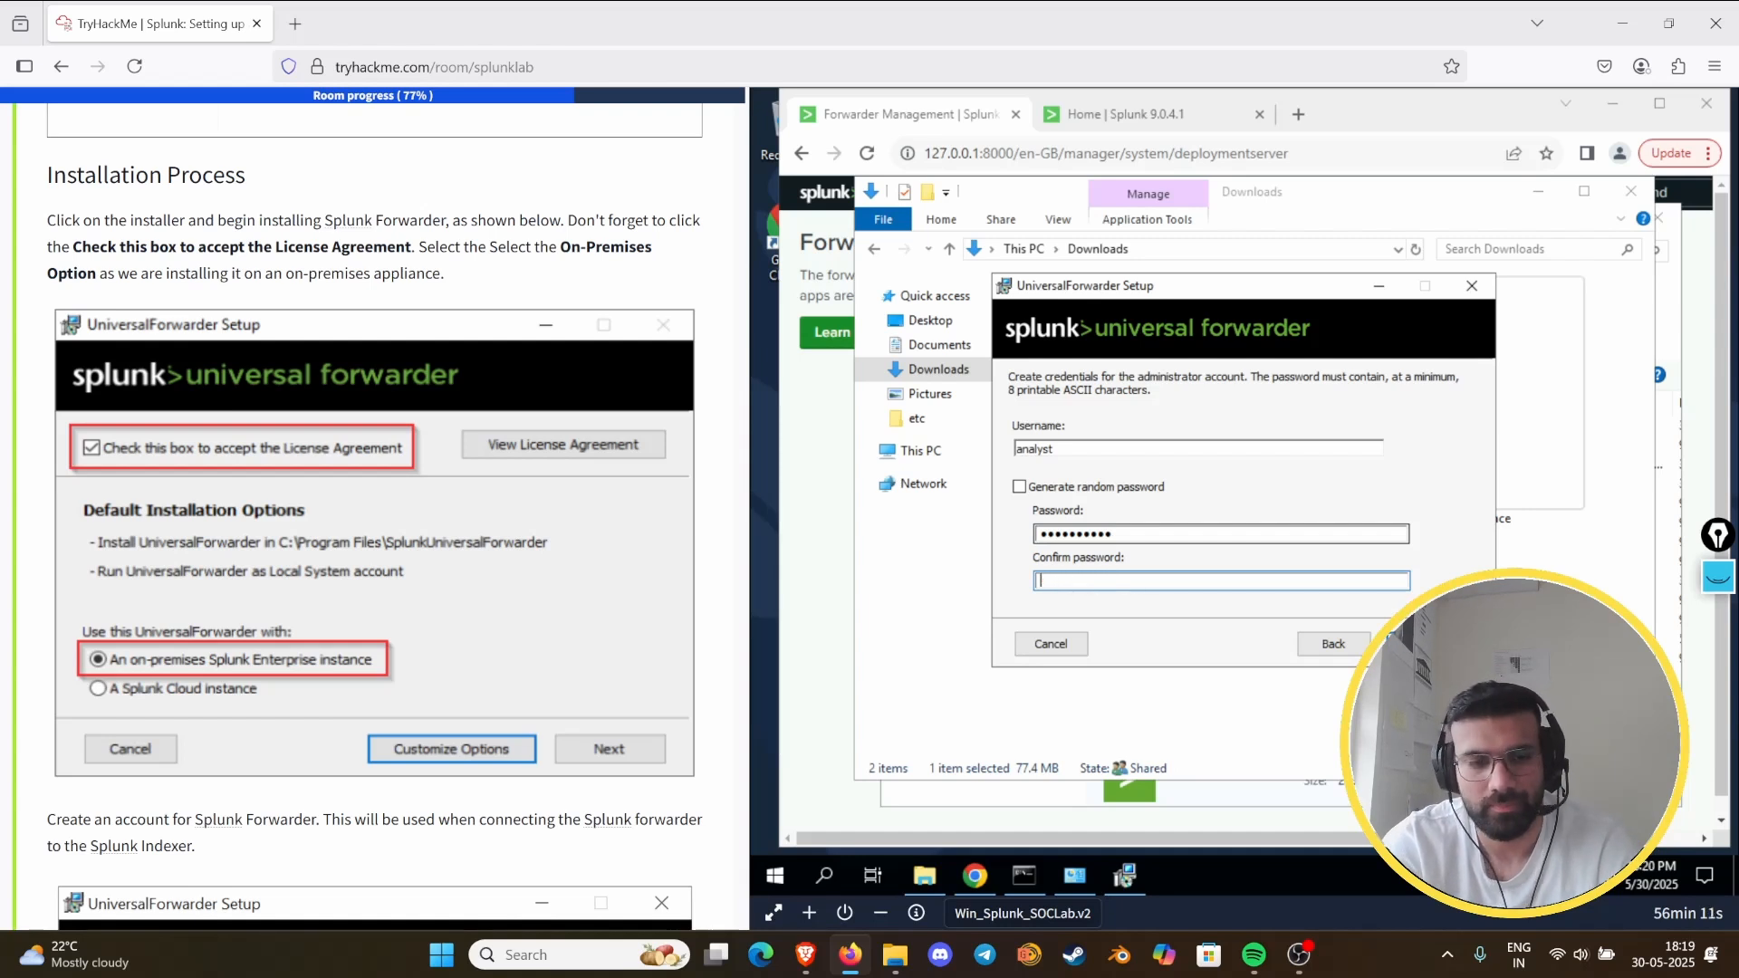
type("••••")
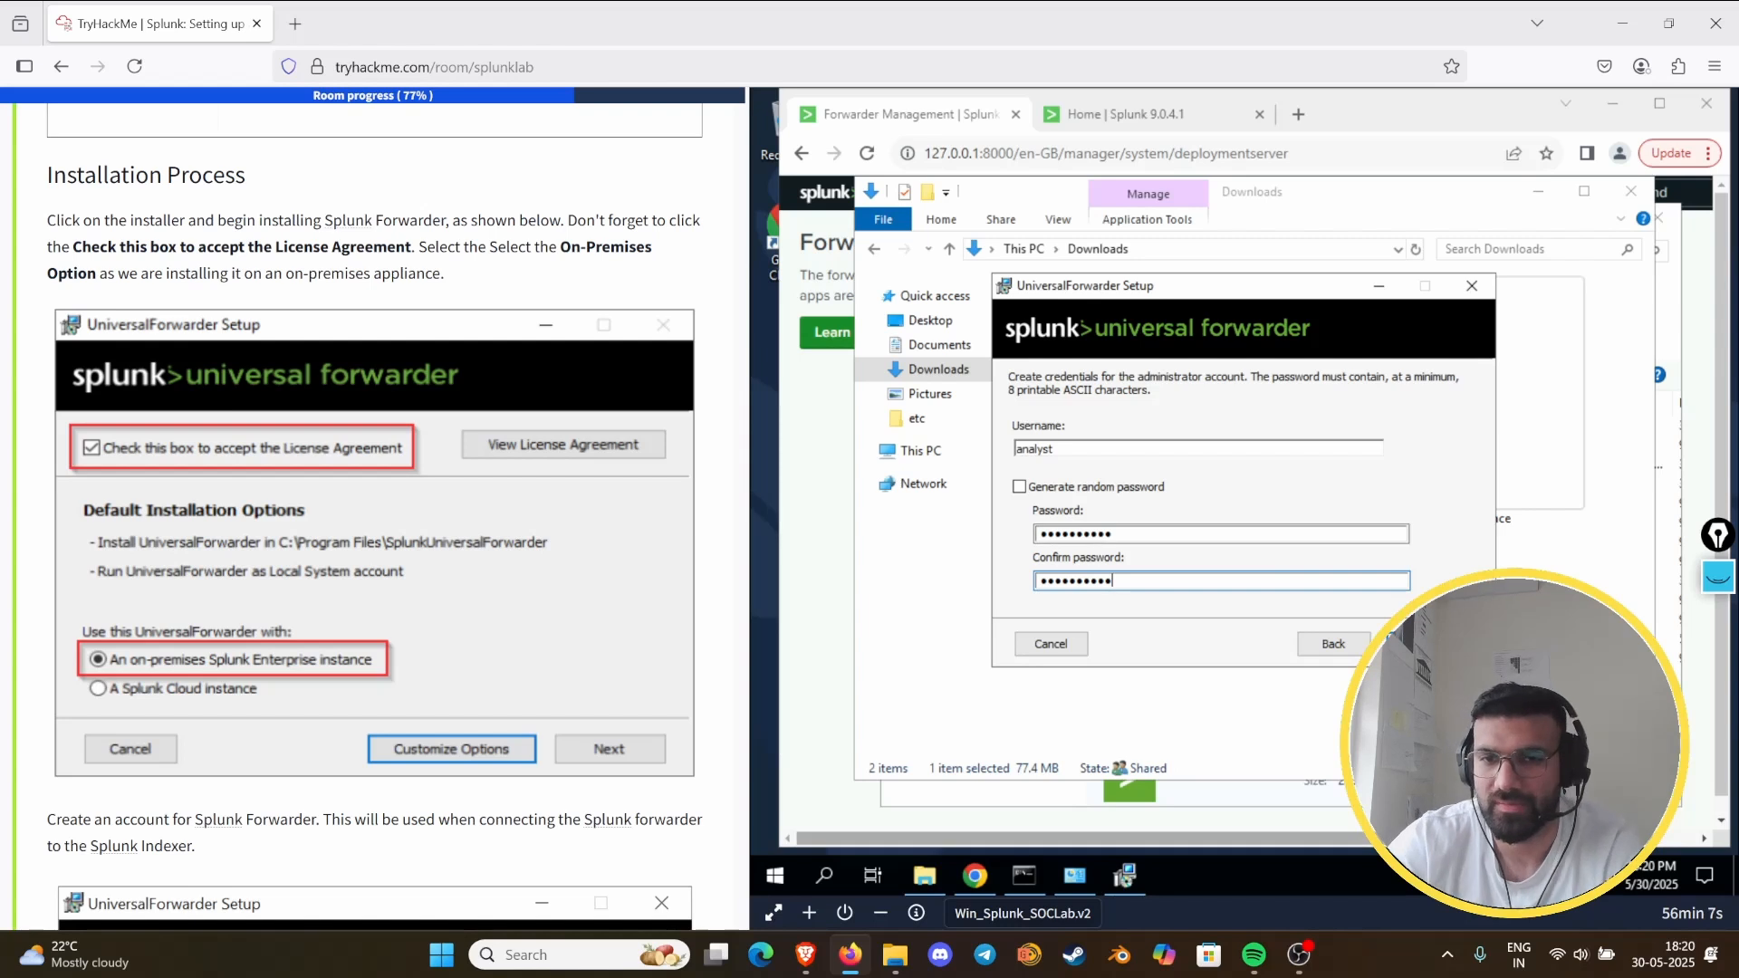
key("Return")
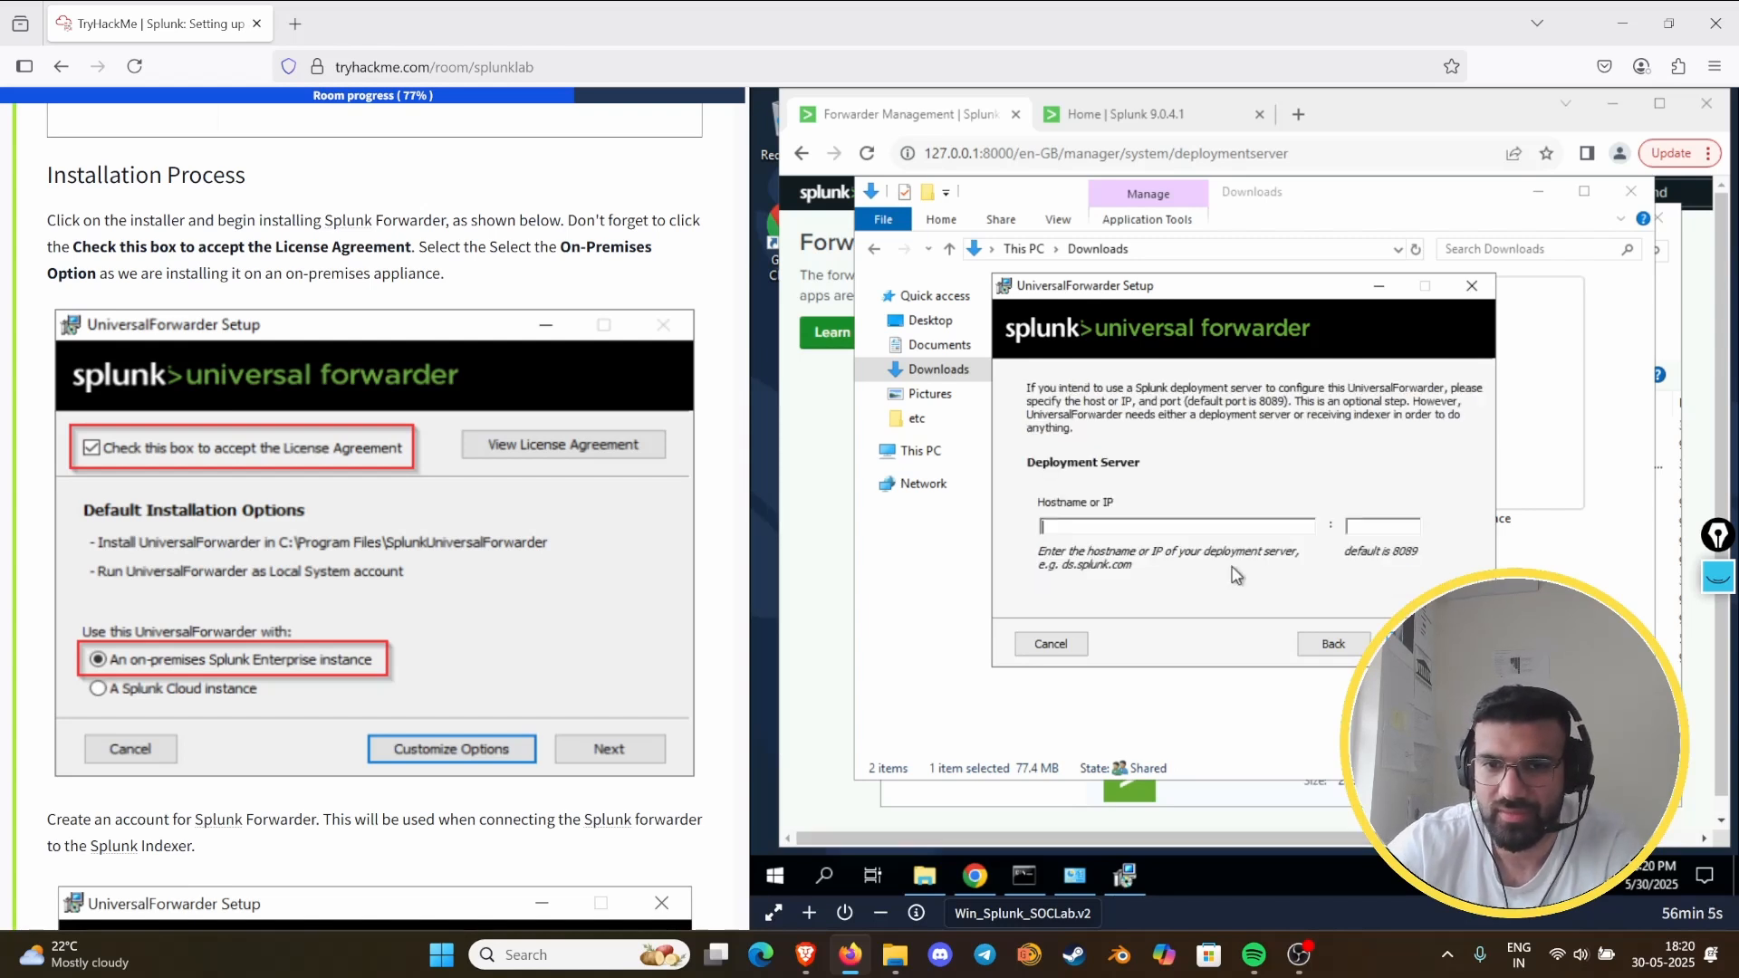
- Set the forwarder's deployment server to 127.0.0.1 with port 8089, as shown in Task 8
scroll(81, 568, "down", 8)
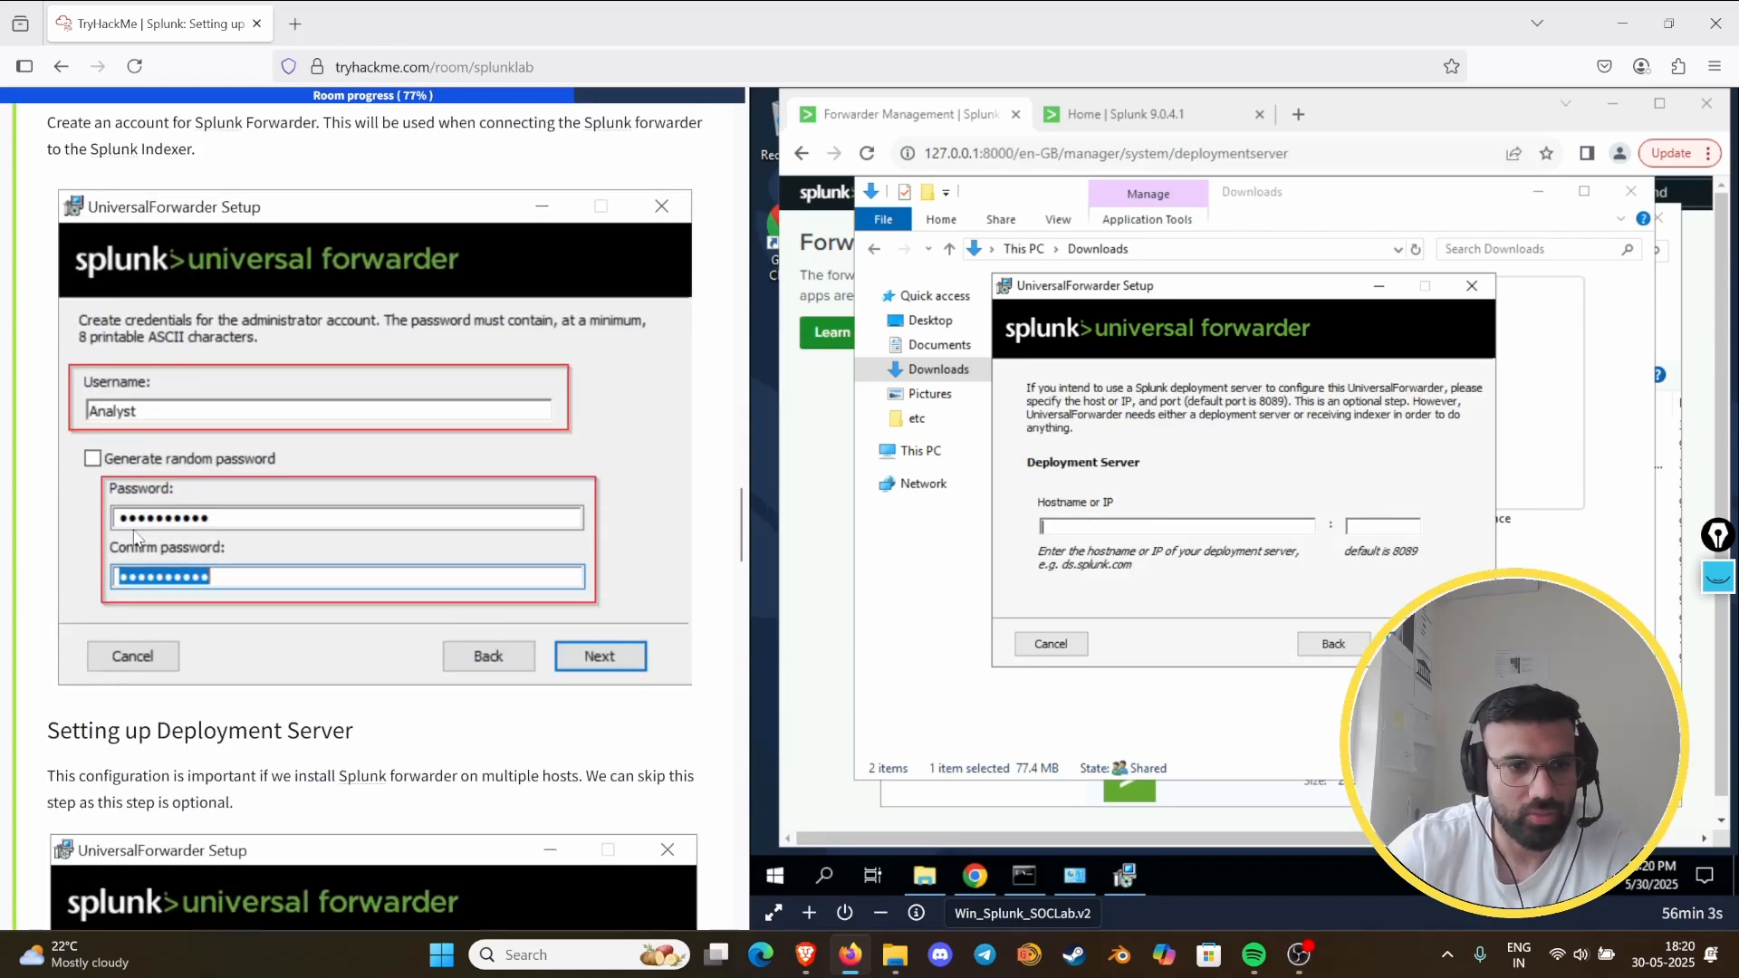
scroll(136, 541, "down", 6)
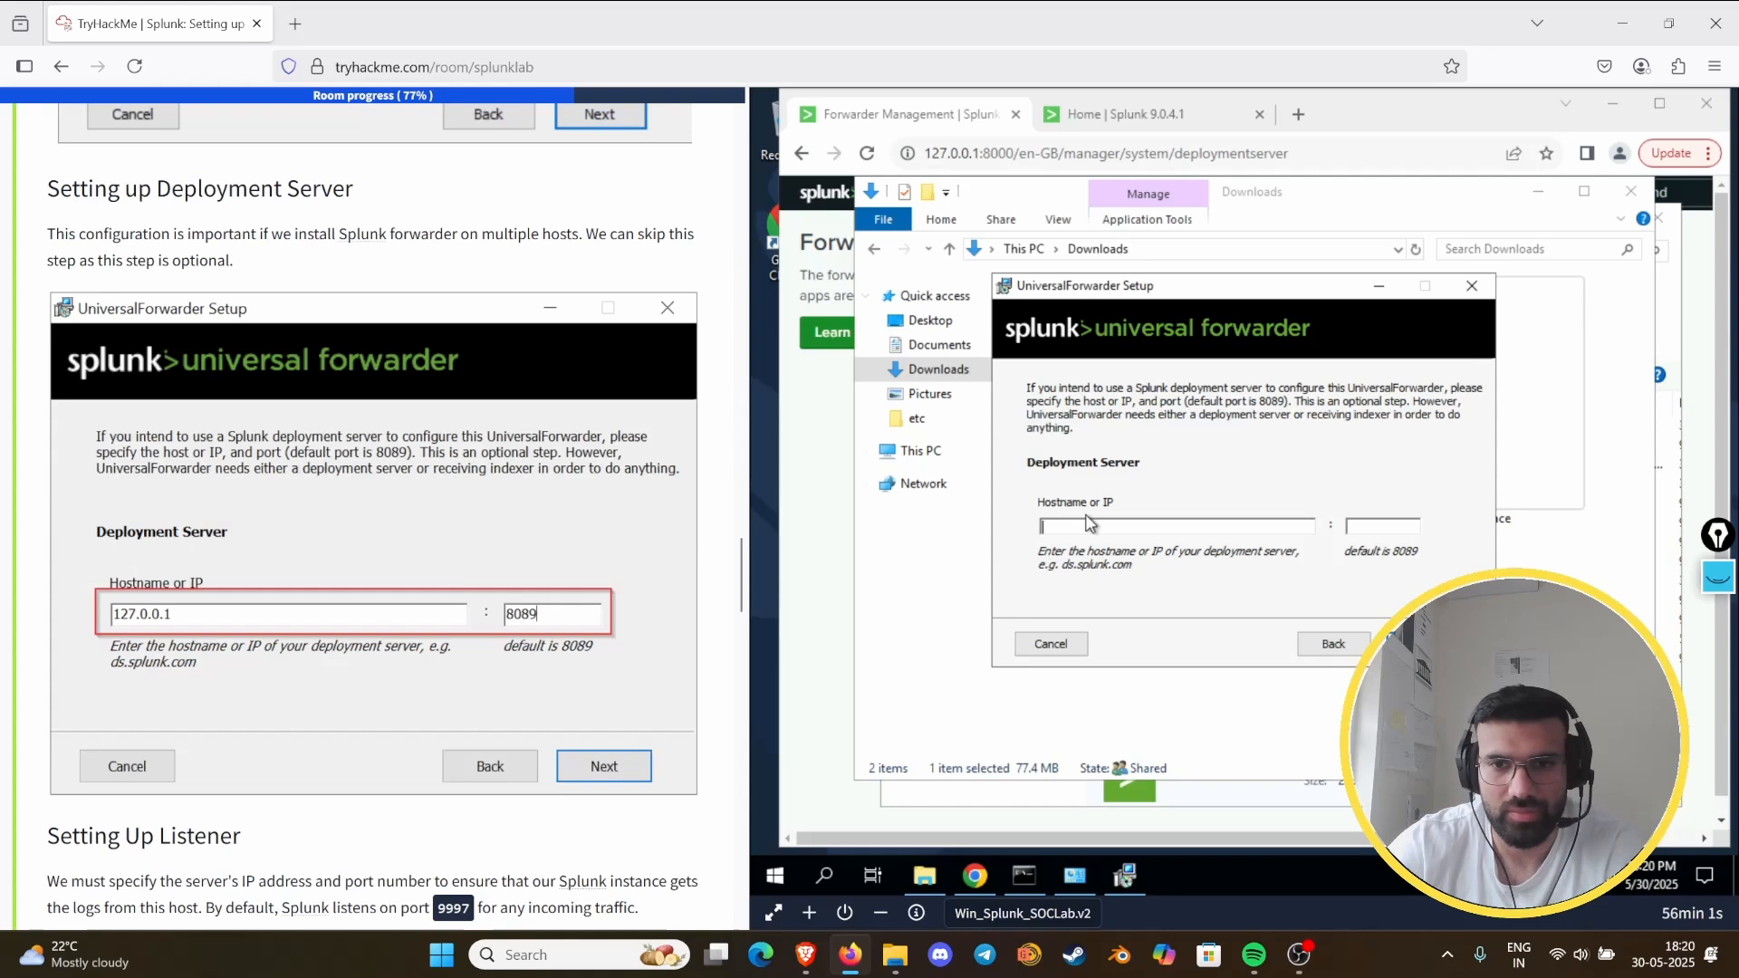
type("127.0.0.1")
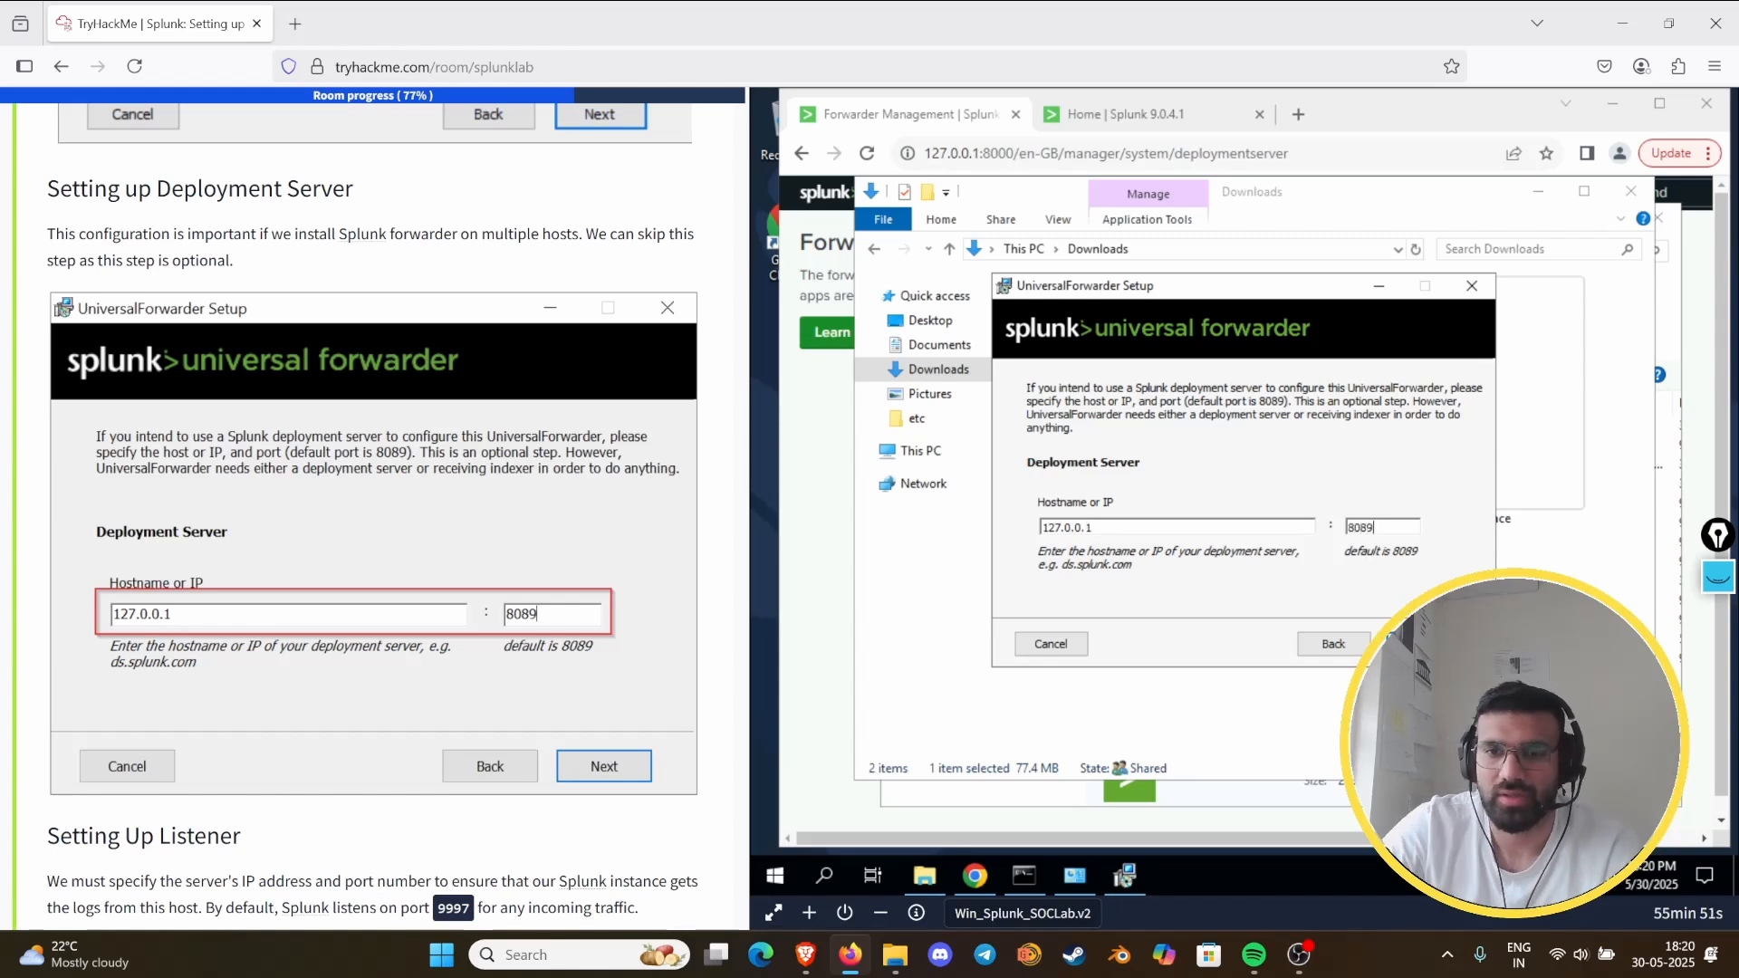
left_click(1421, 644)
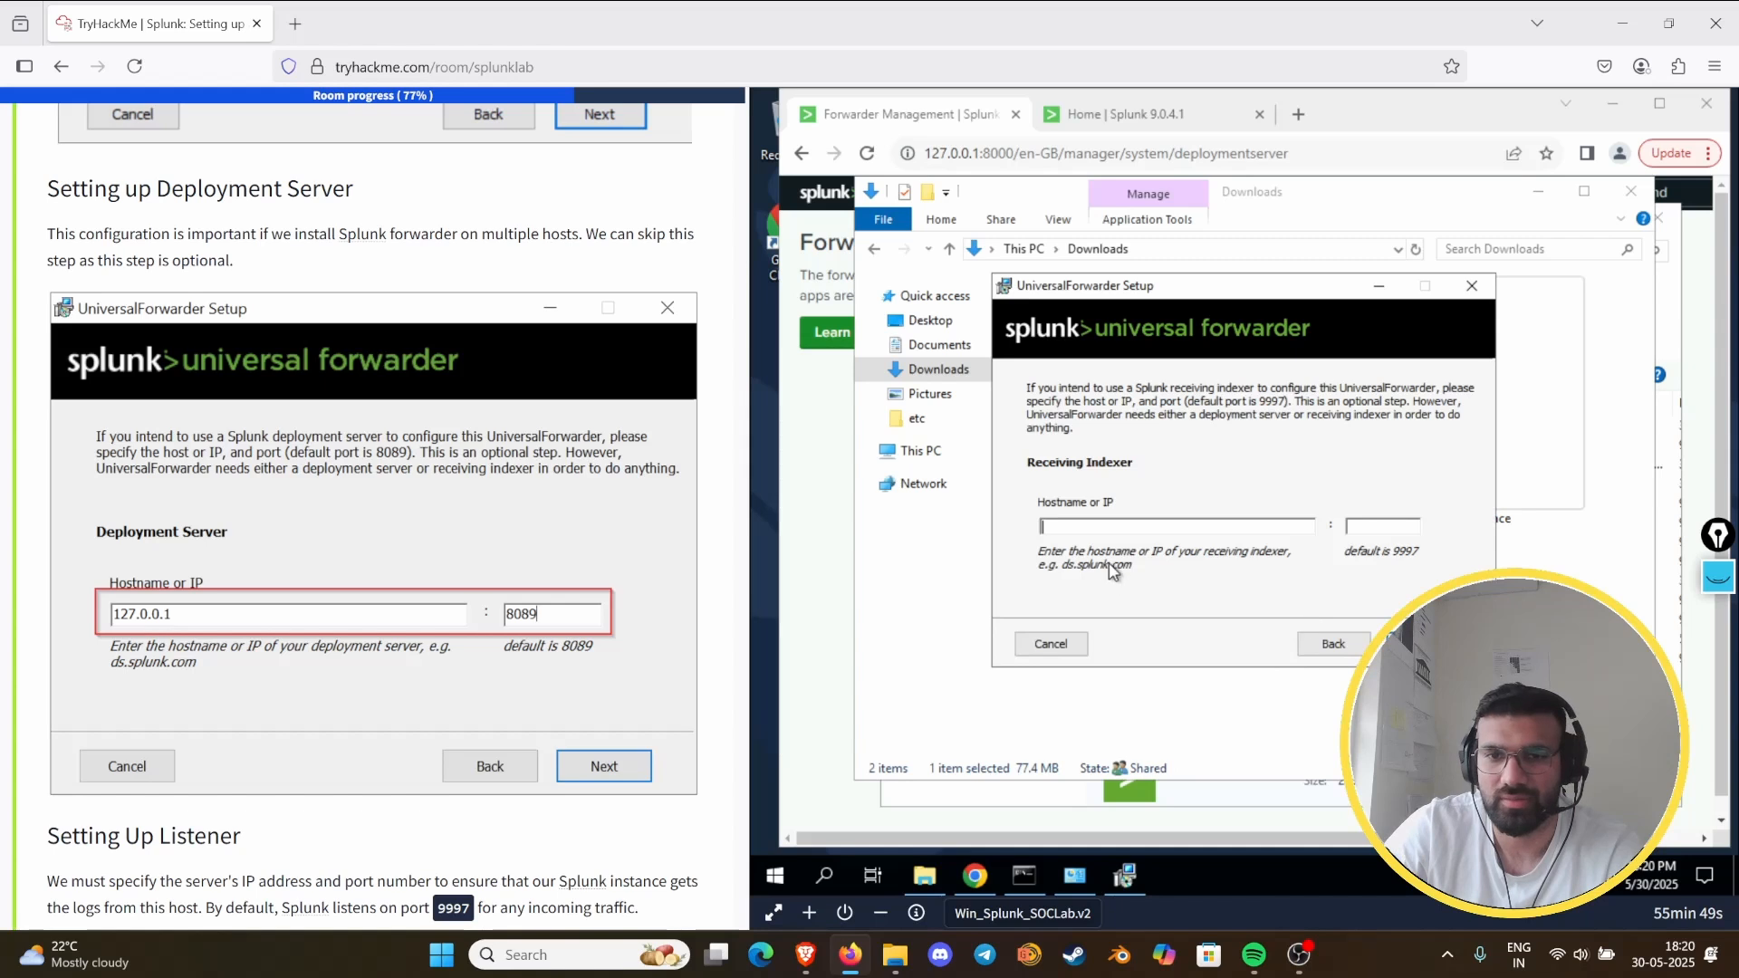
- Set the receiving indexer to 127.0.0.1 with port 9997, then install the Universal Forwarder and finish the setup wizard
scroll(276, 575, "down", 8)
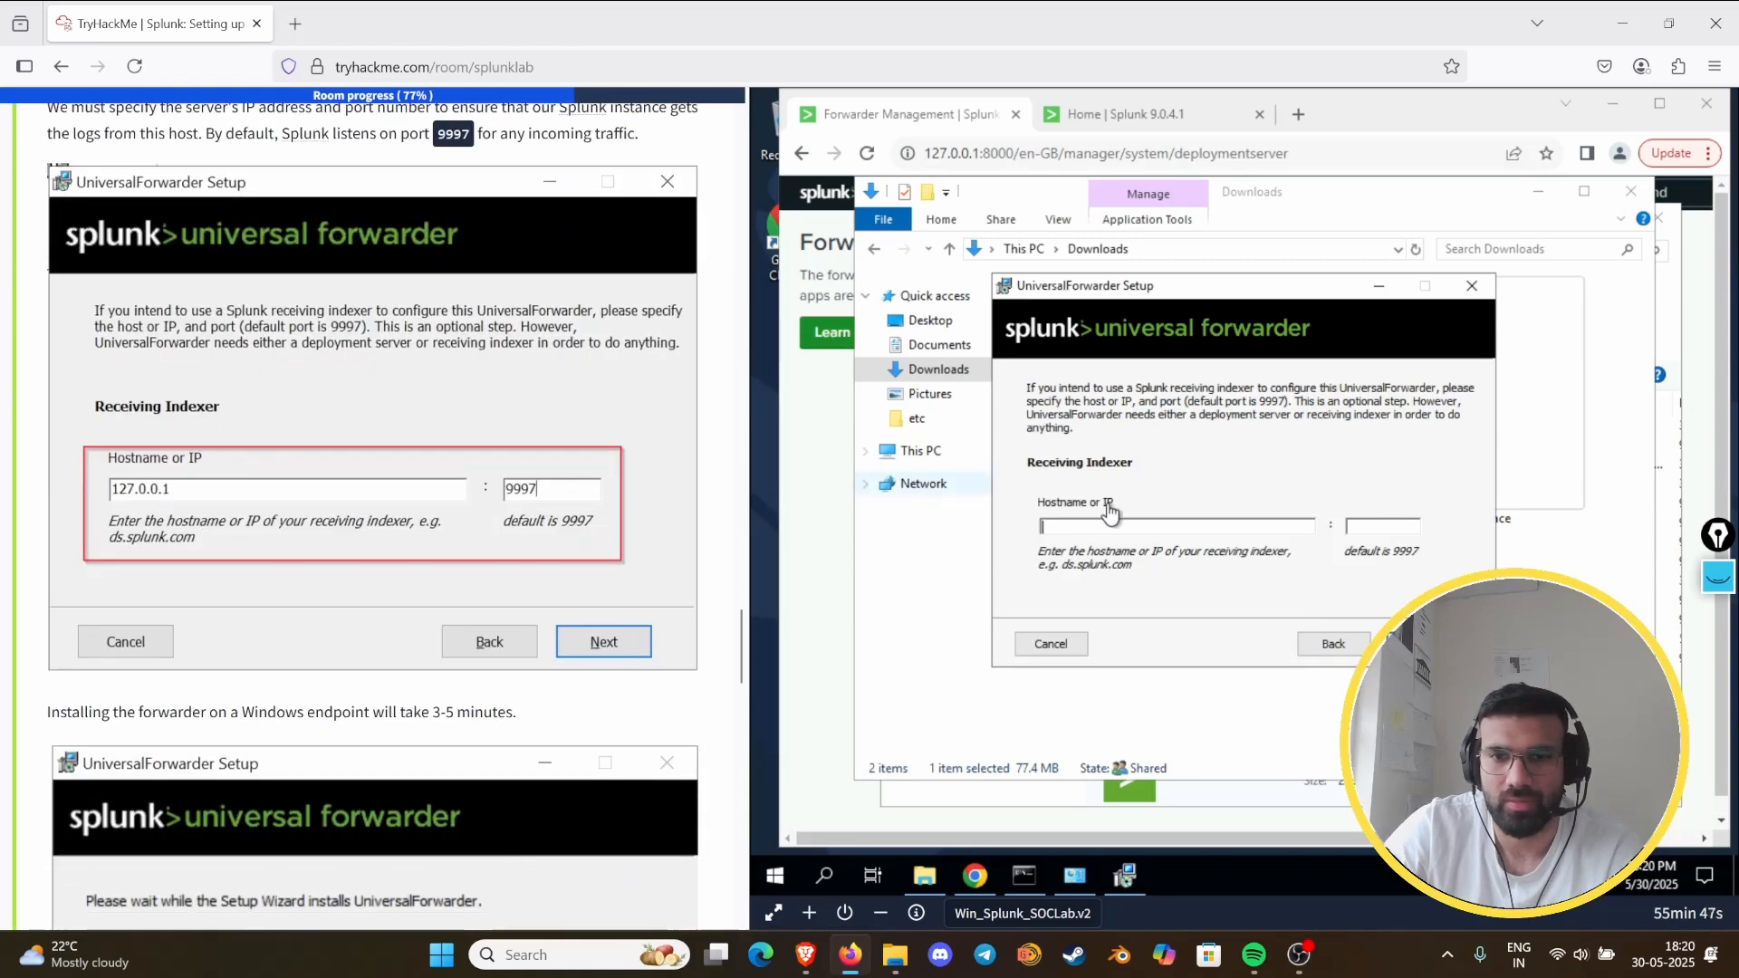
type("127.0.0.1")
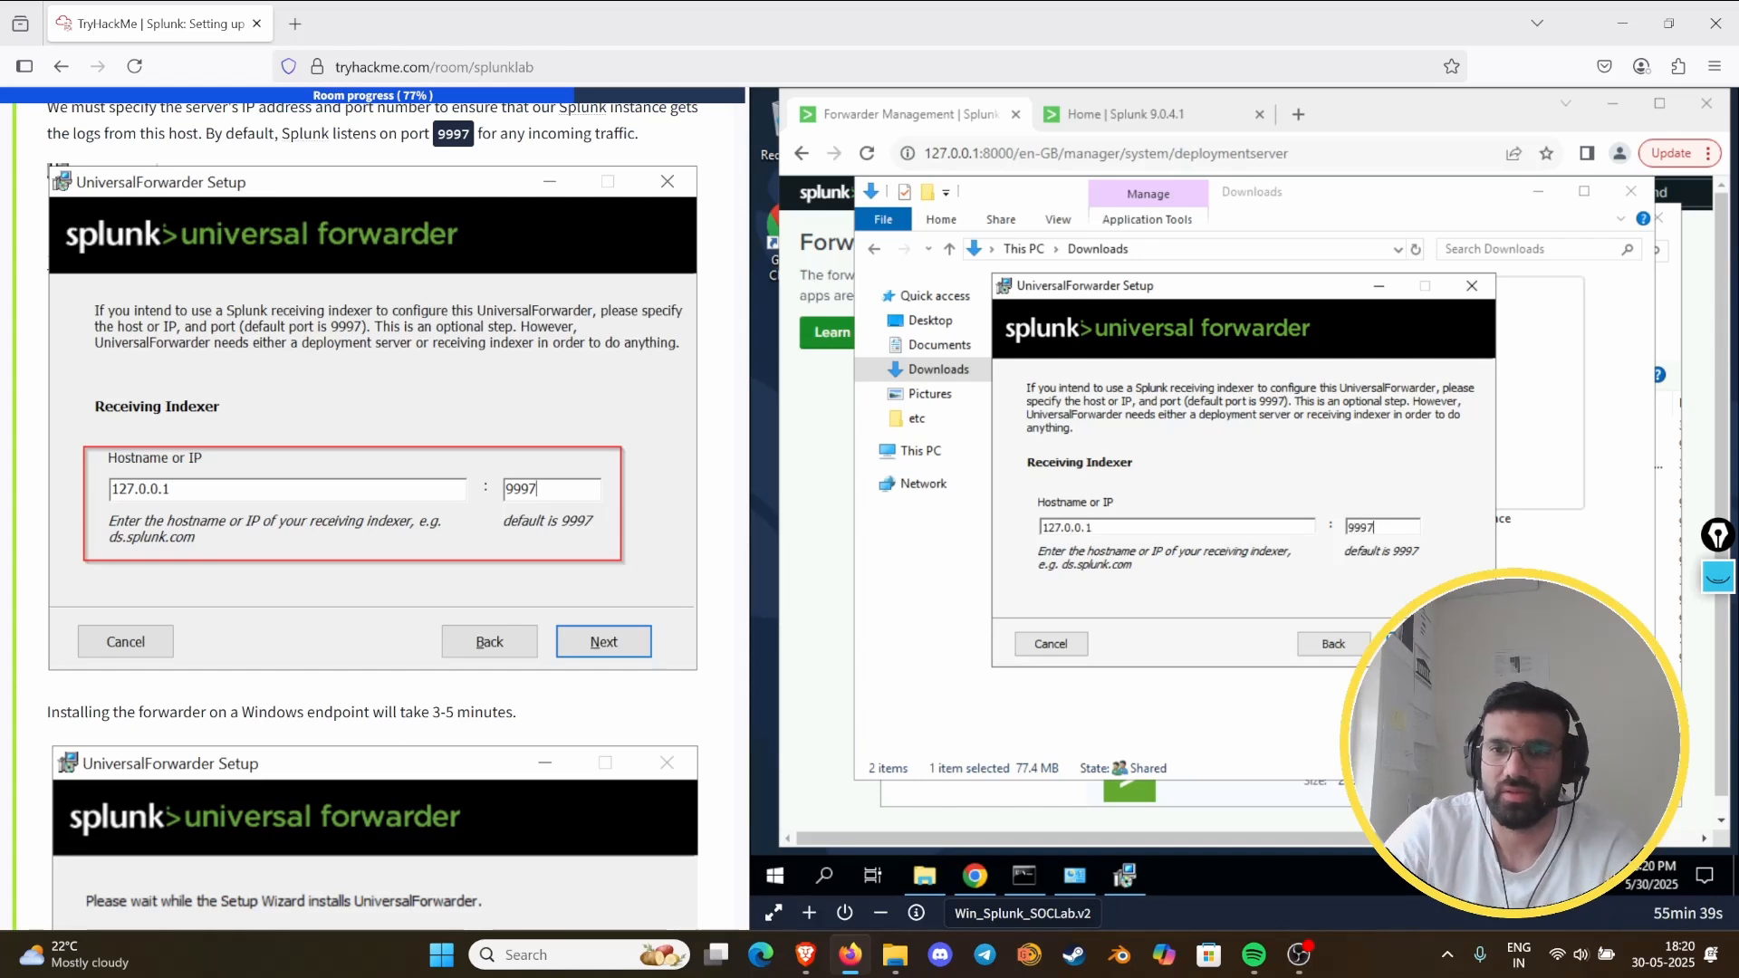
left_click(1420, 644)
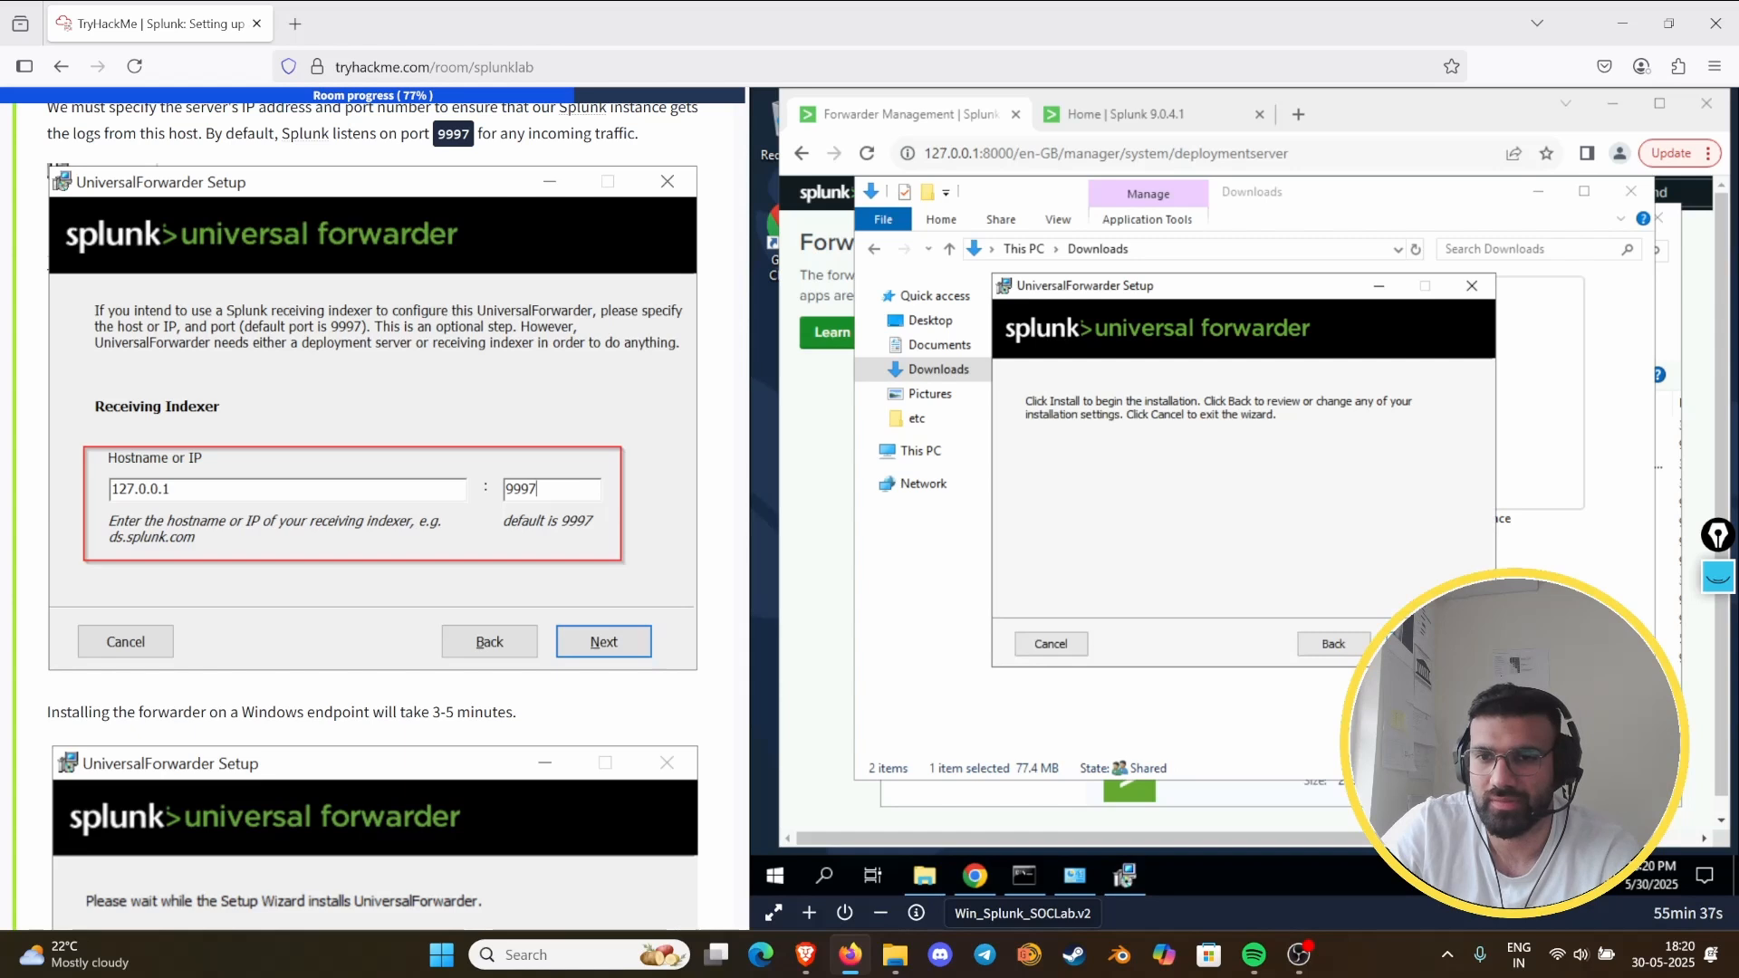
left_click(1420, 644)
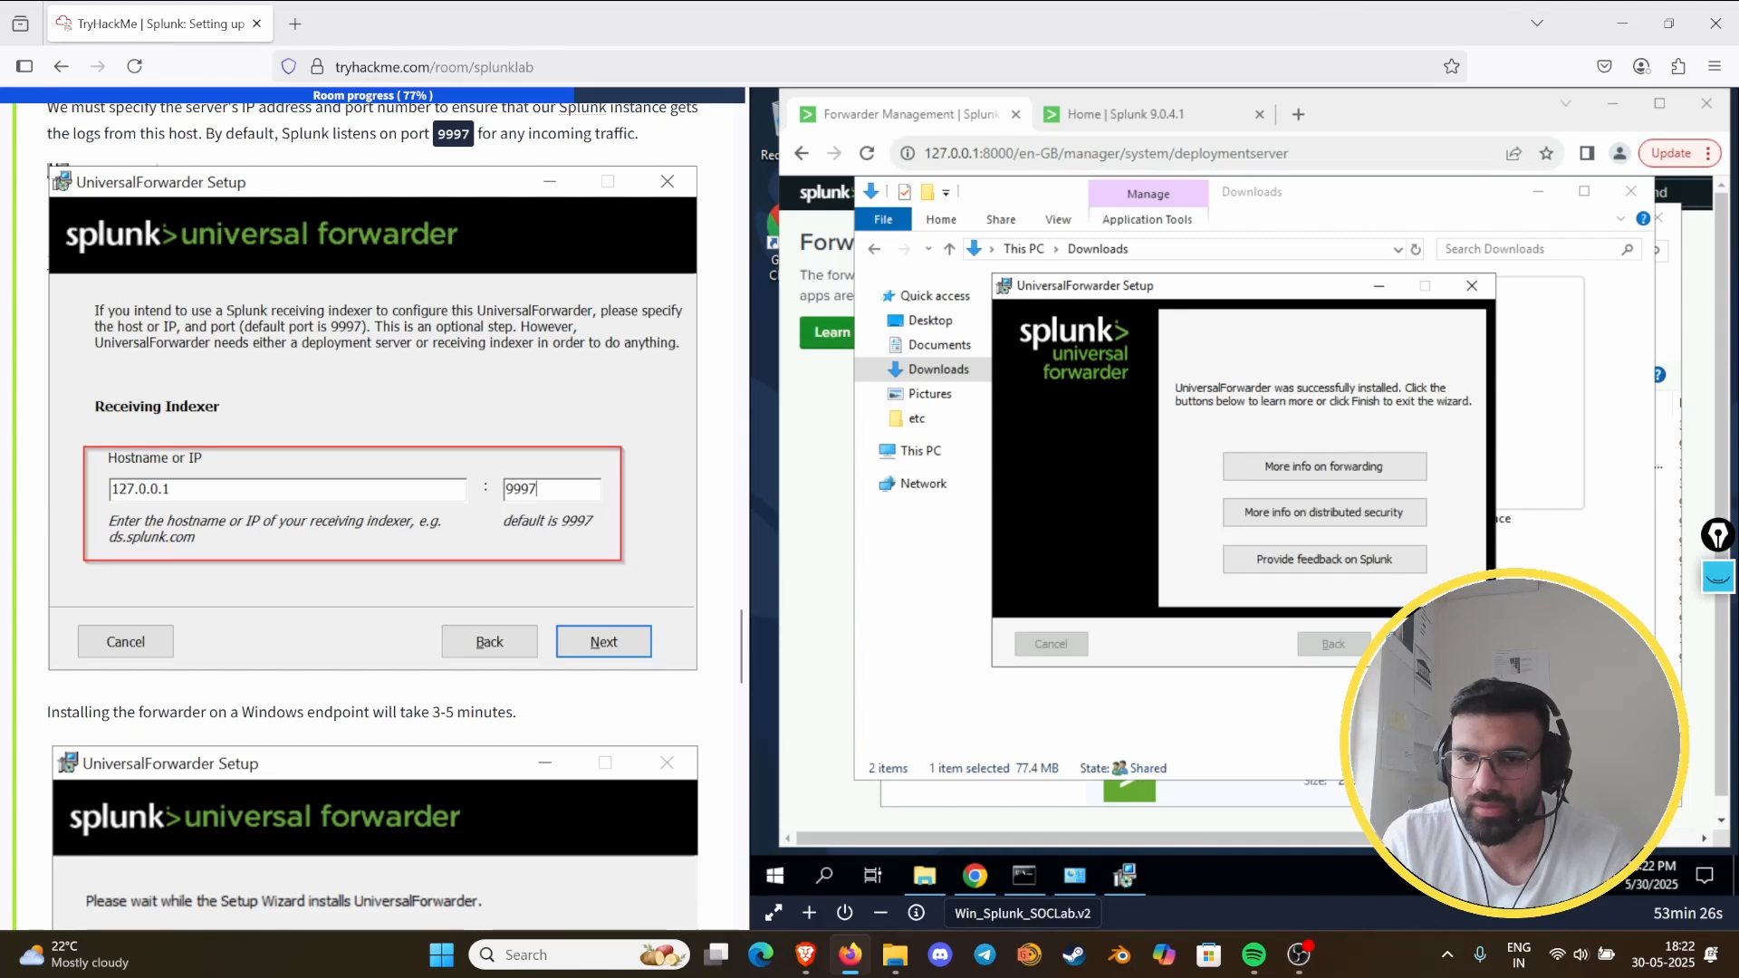
left_click(1420, 644)
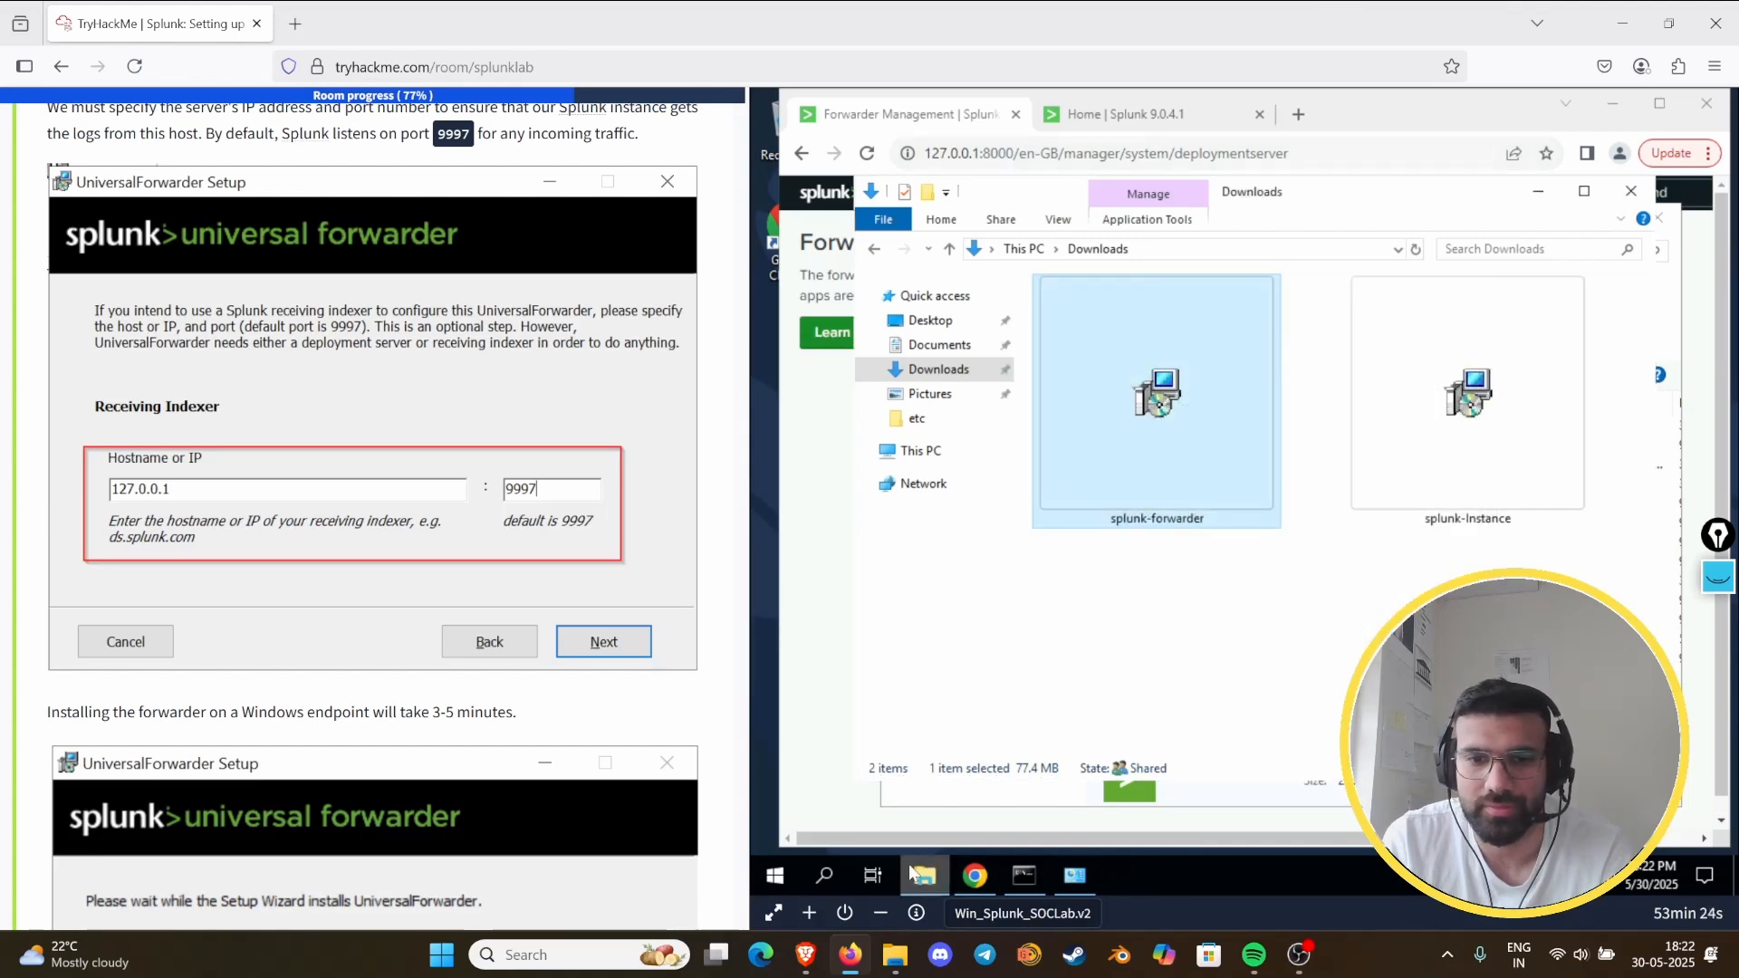
- Switch to Chrome, reload Splunk's Forwarder Management page and compare it with the client view shown at the end of Task 8
left_click(976, 875)
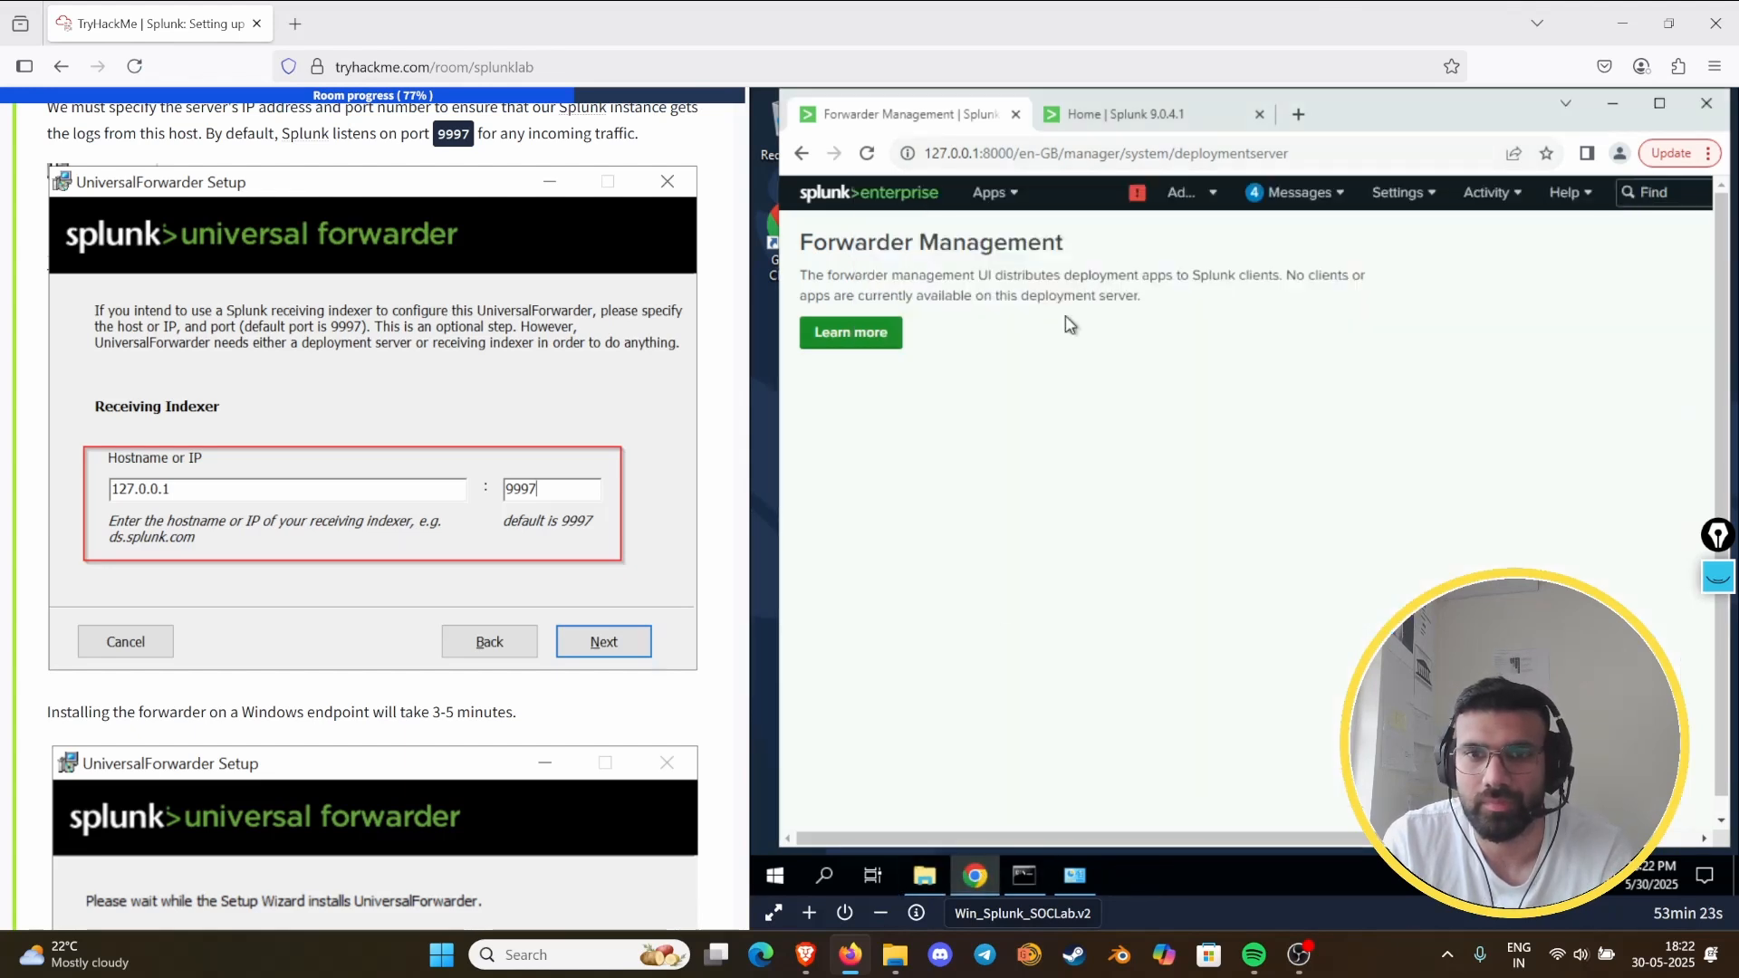
left_click(867, 155)
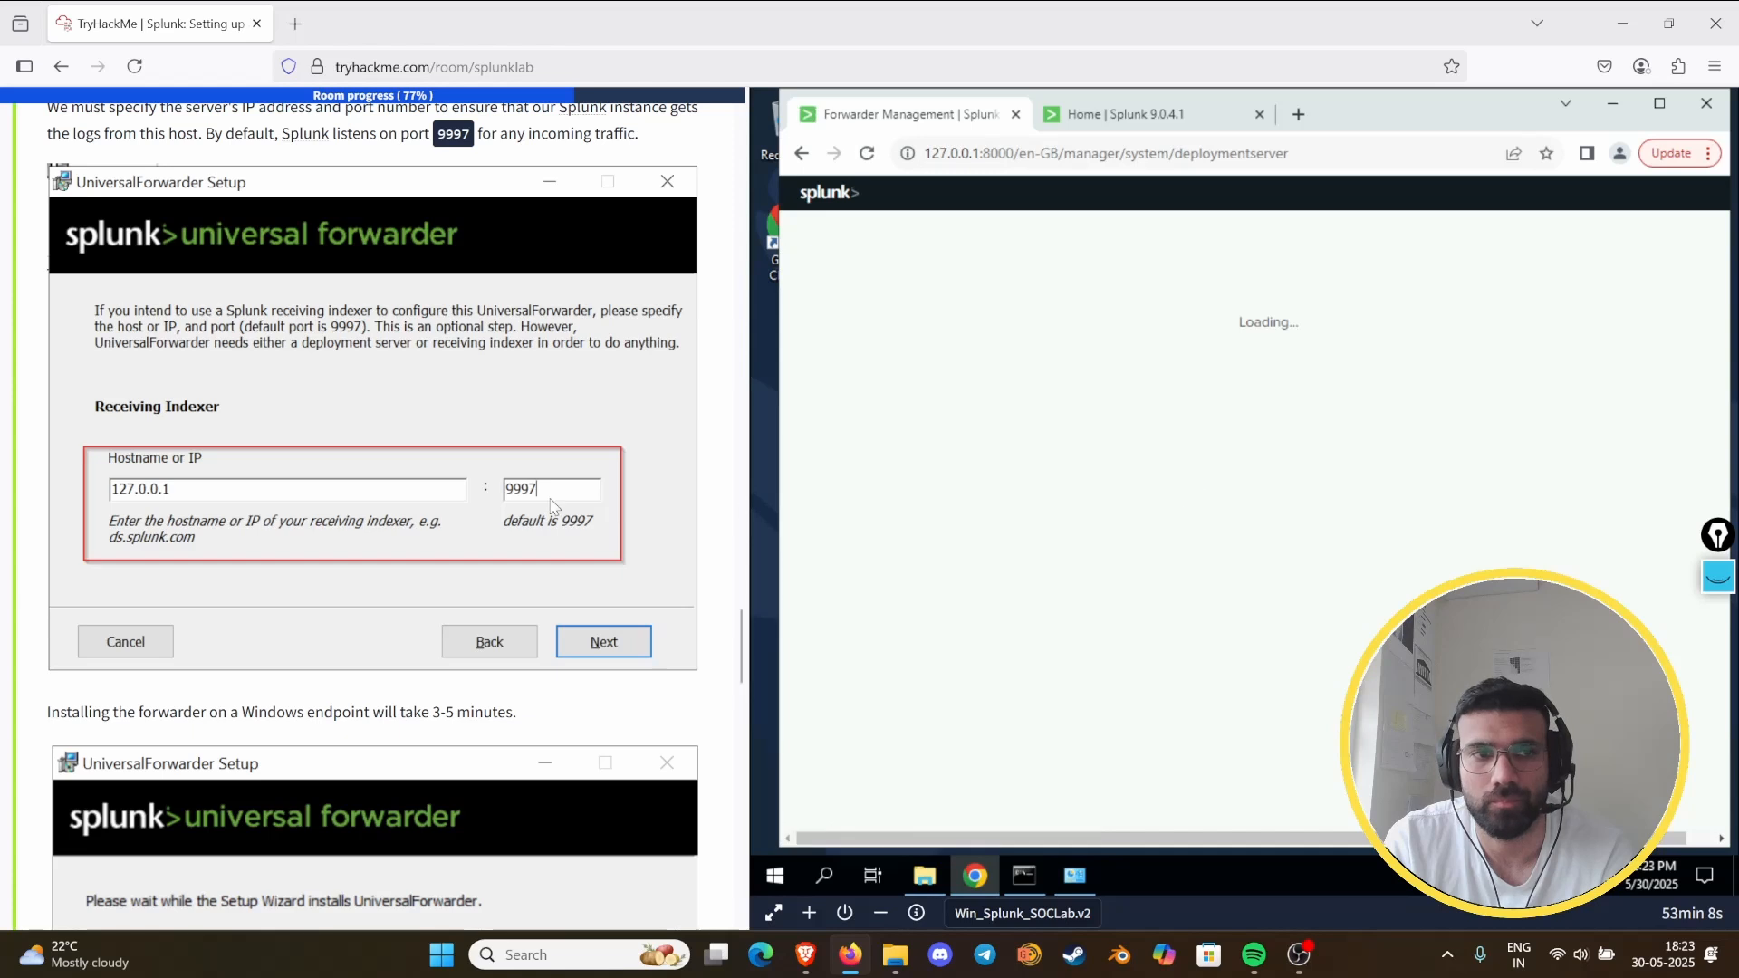
scroll(286, 529, "down", 2)
scroll(290, 520, "down", 4)
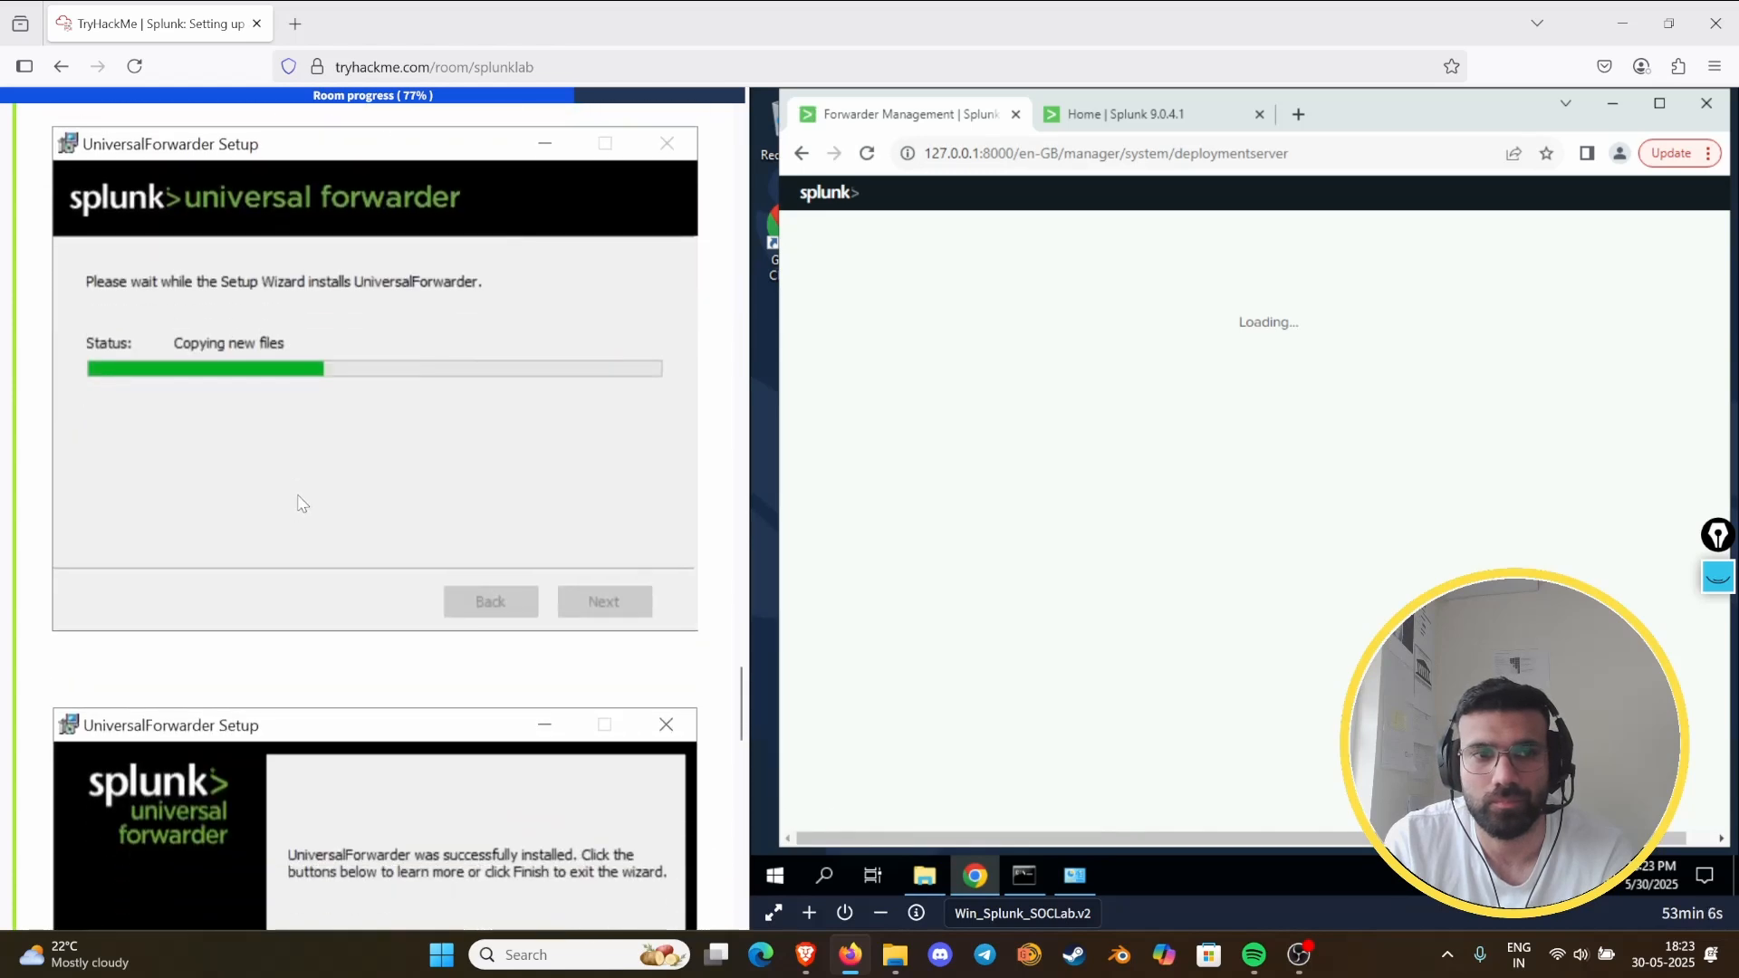
scroll(302, 504, "down", 9)
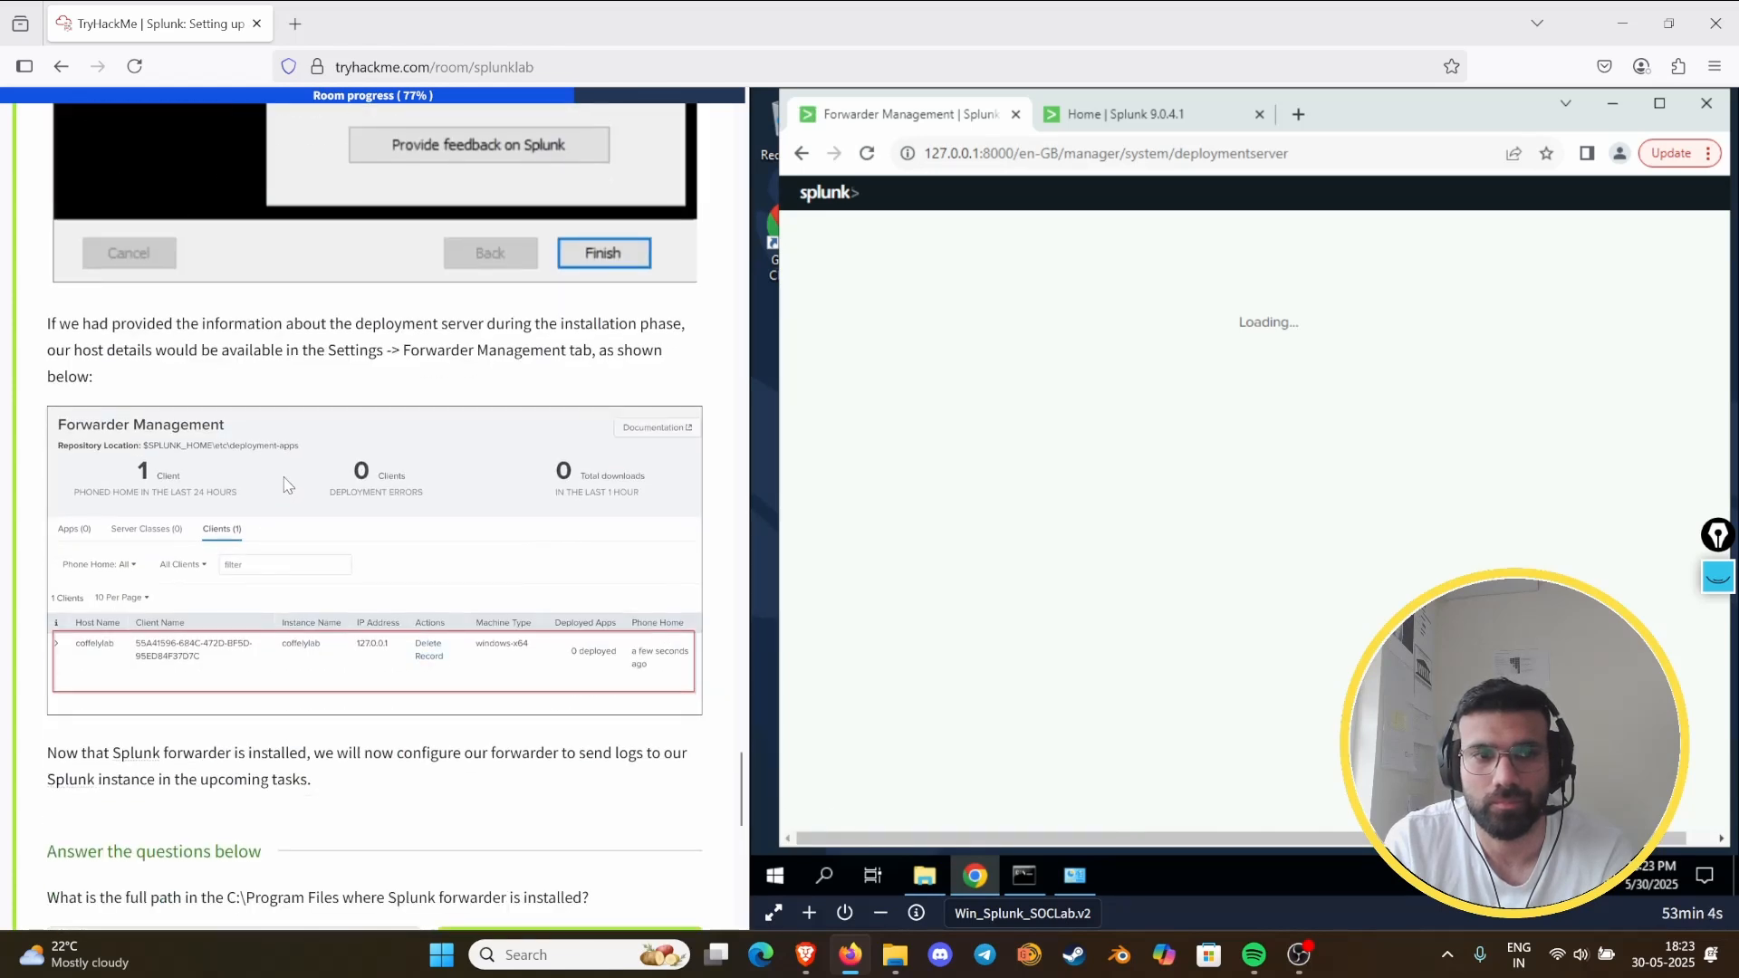
scroll(286, 484, "down", 2)
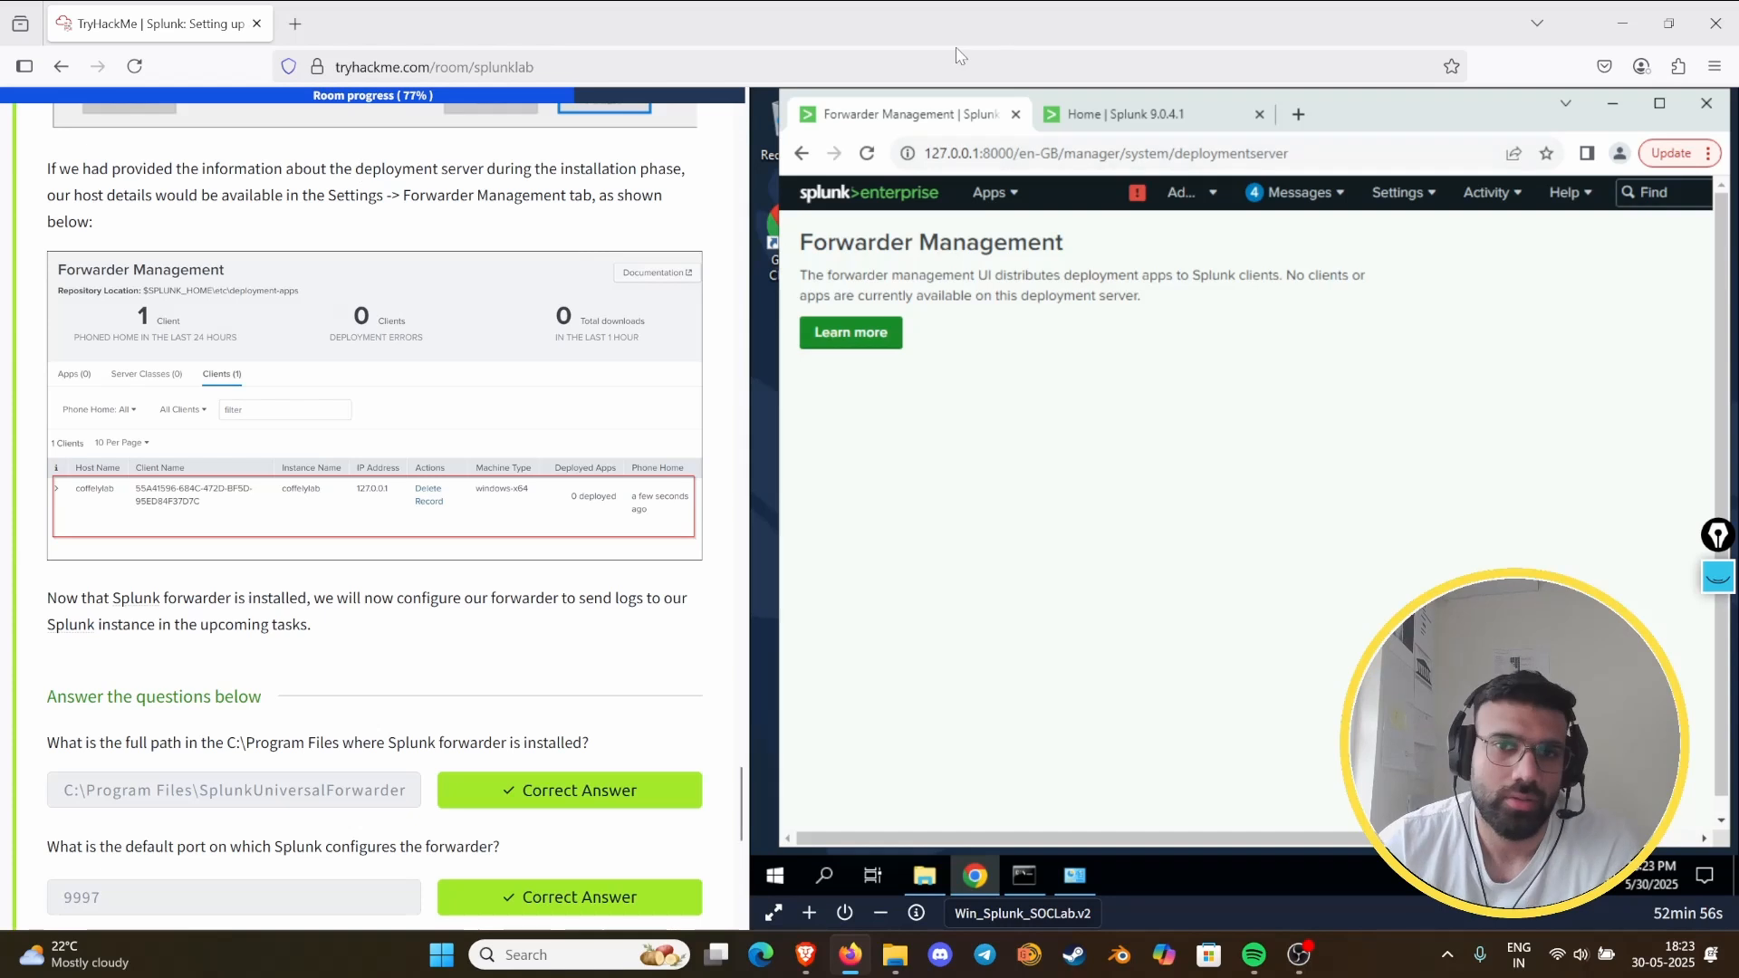
- Open Forwarder Management again from Splunk's settings to check for the deployment client
left_click(1394, 192)
left_click(1530, 474)
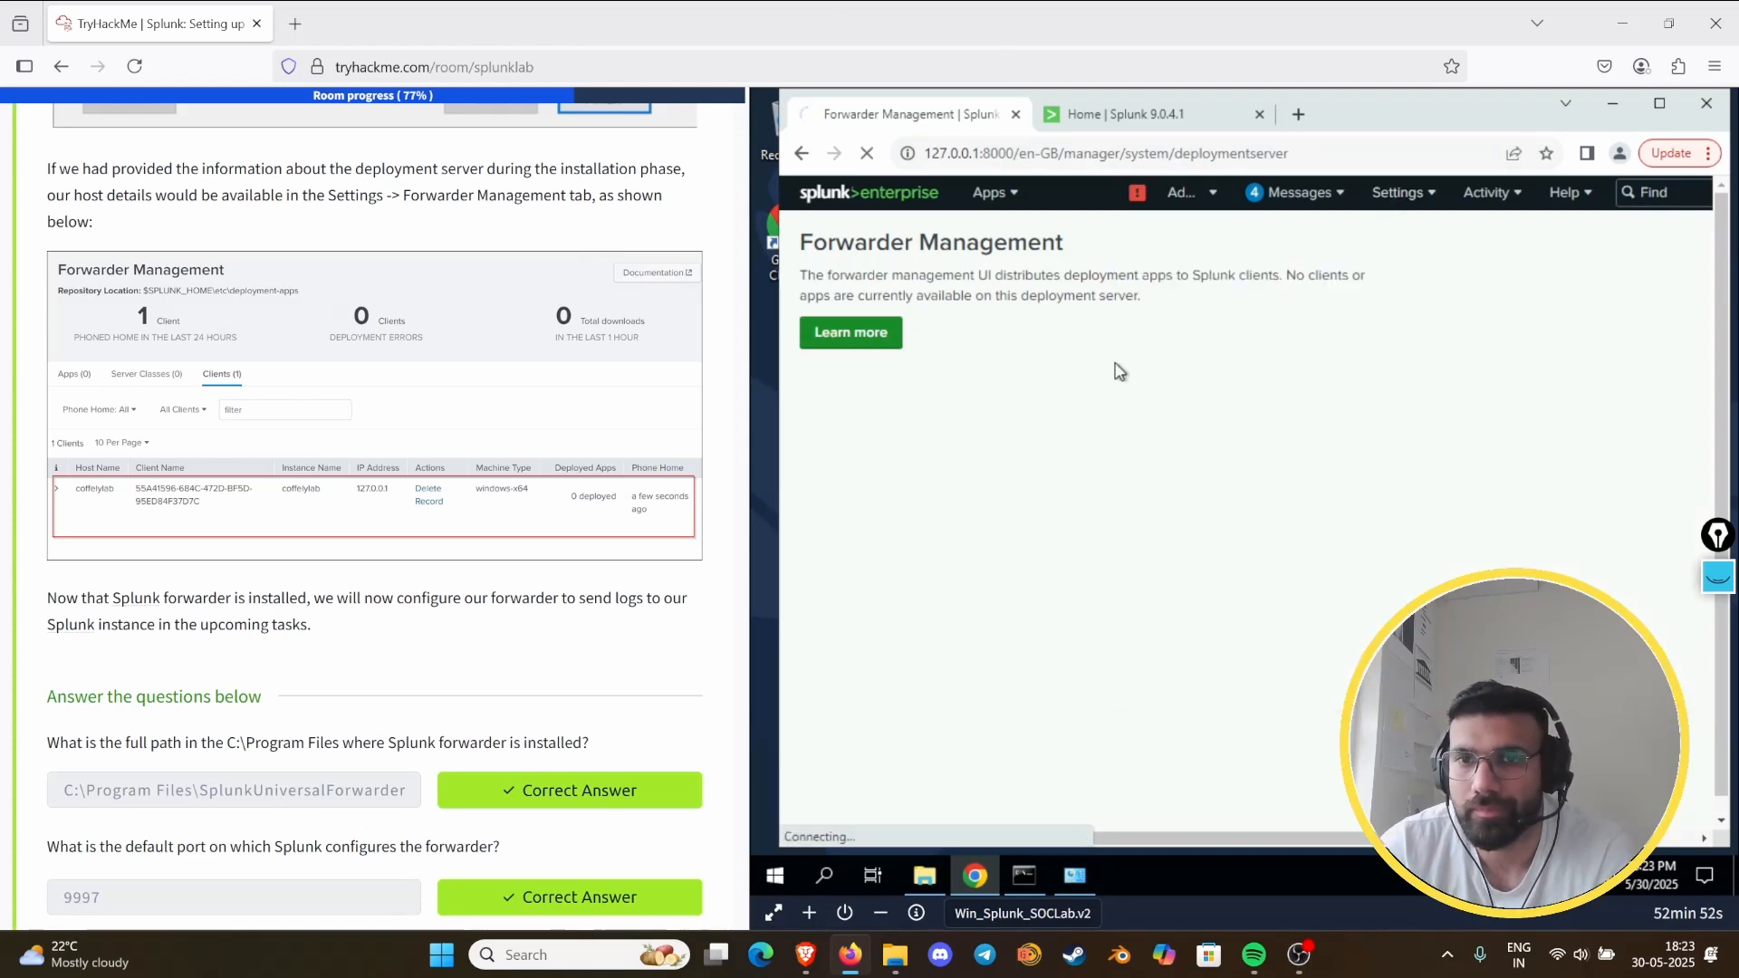
left_click(1304, 196)
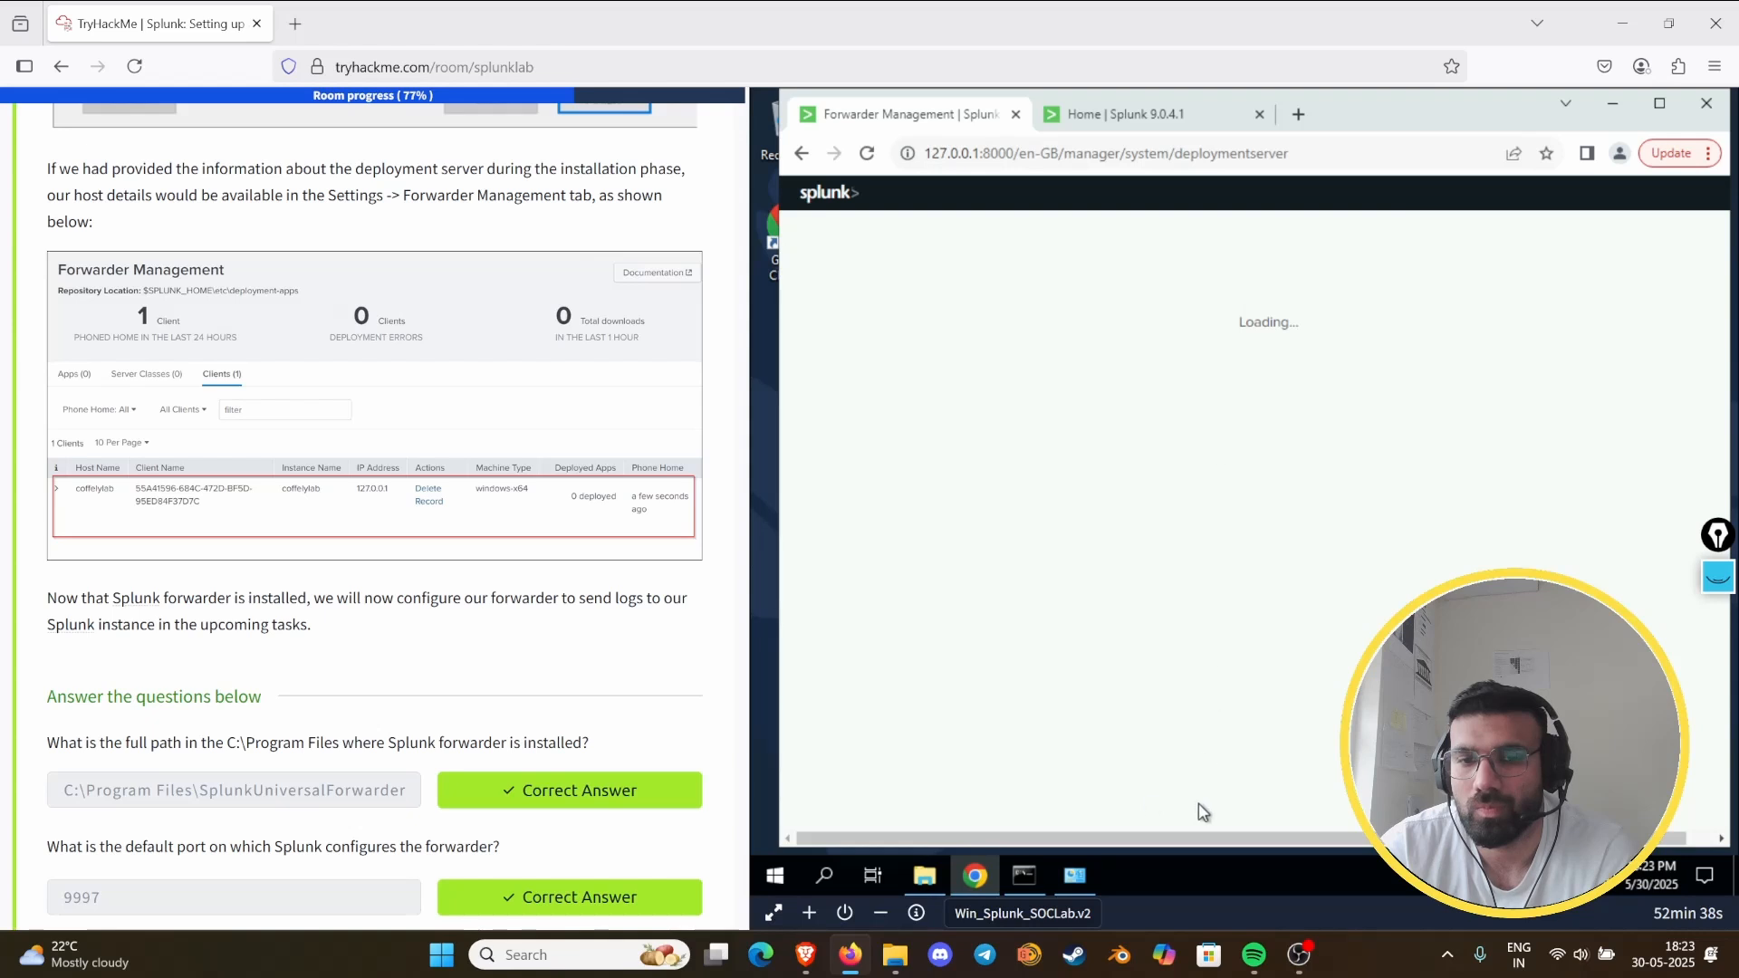
- Examine the running processes in Task Manager for the Splunk services, then close it
right_click(1198, 879)
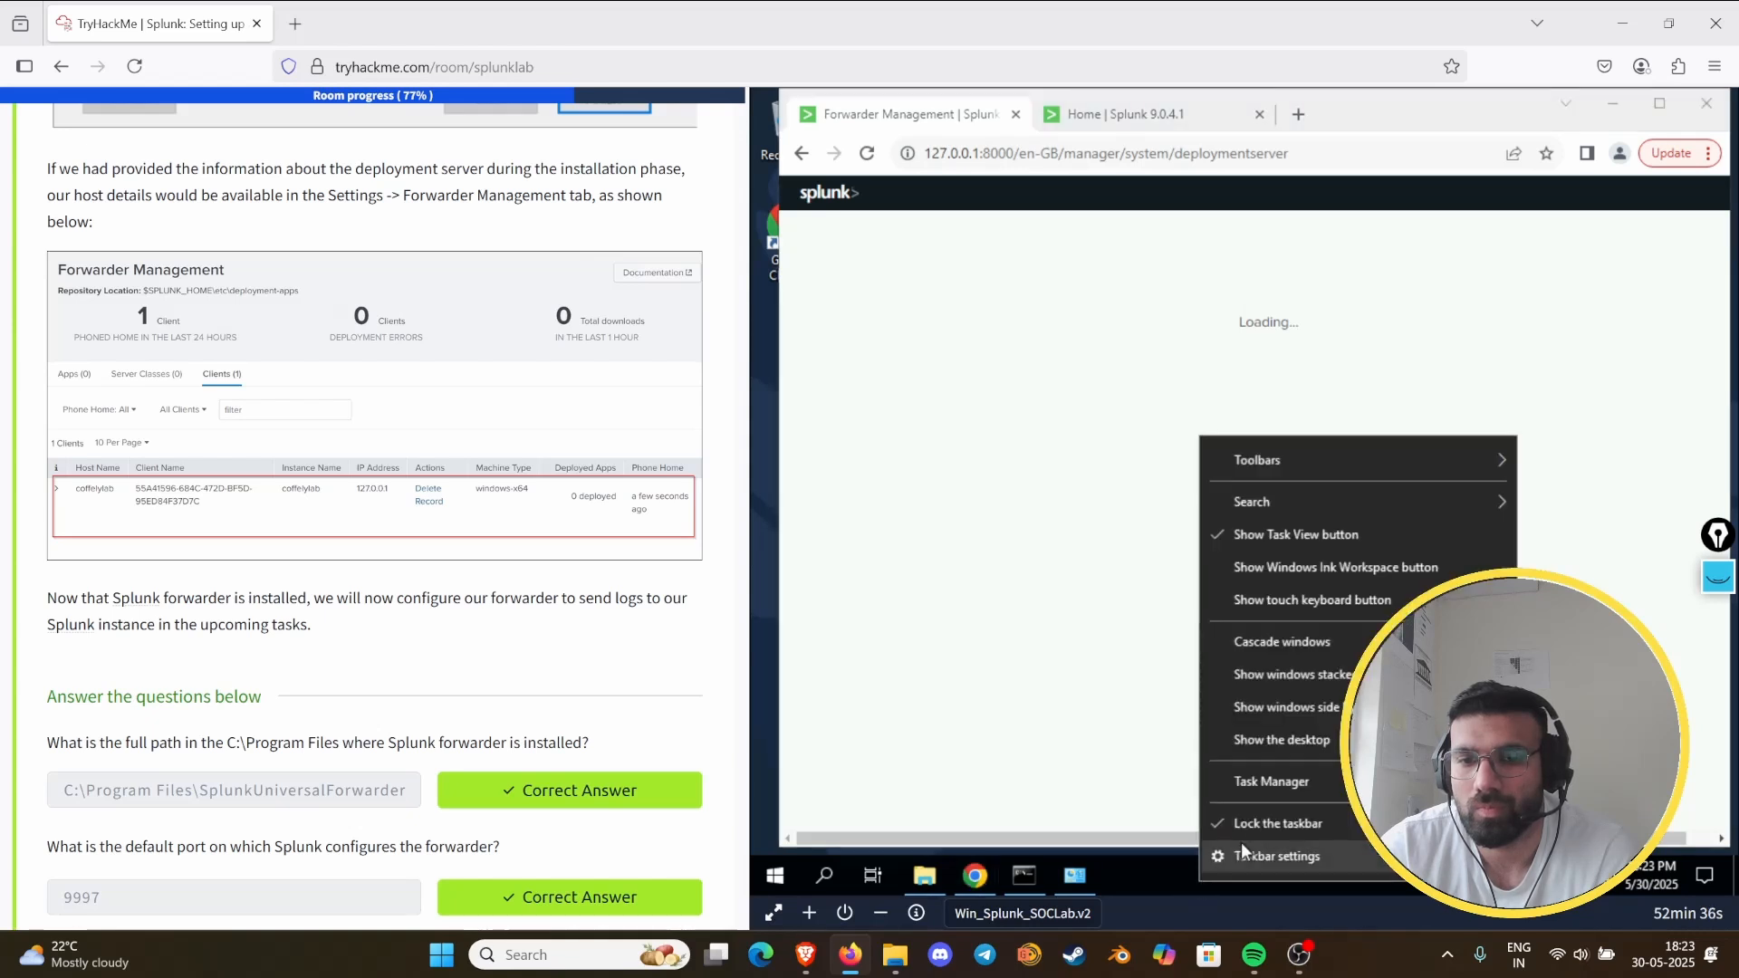
left_click(1270, 779)
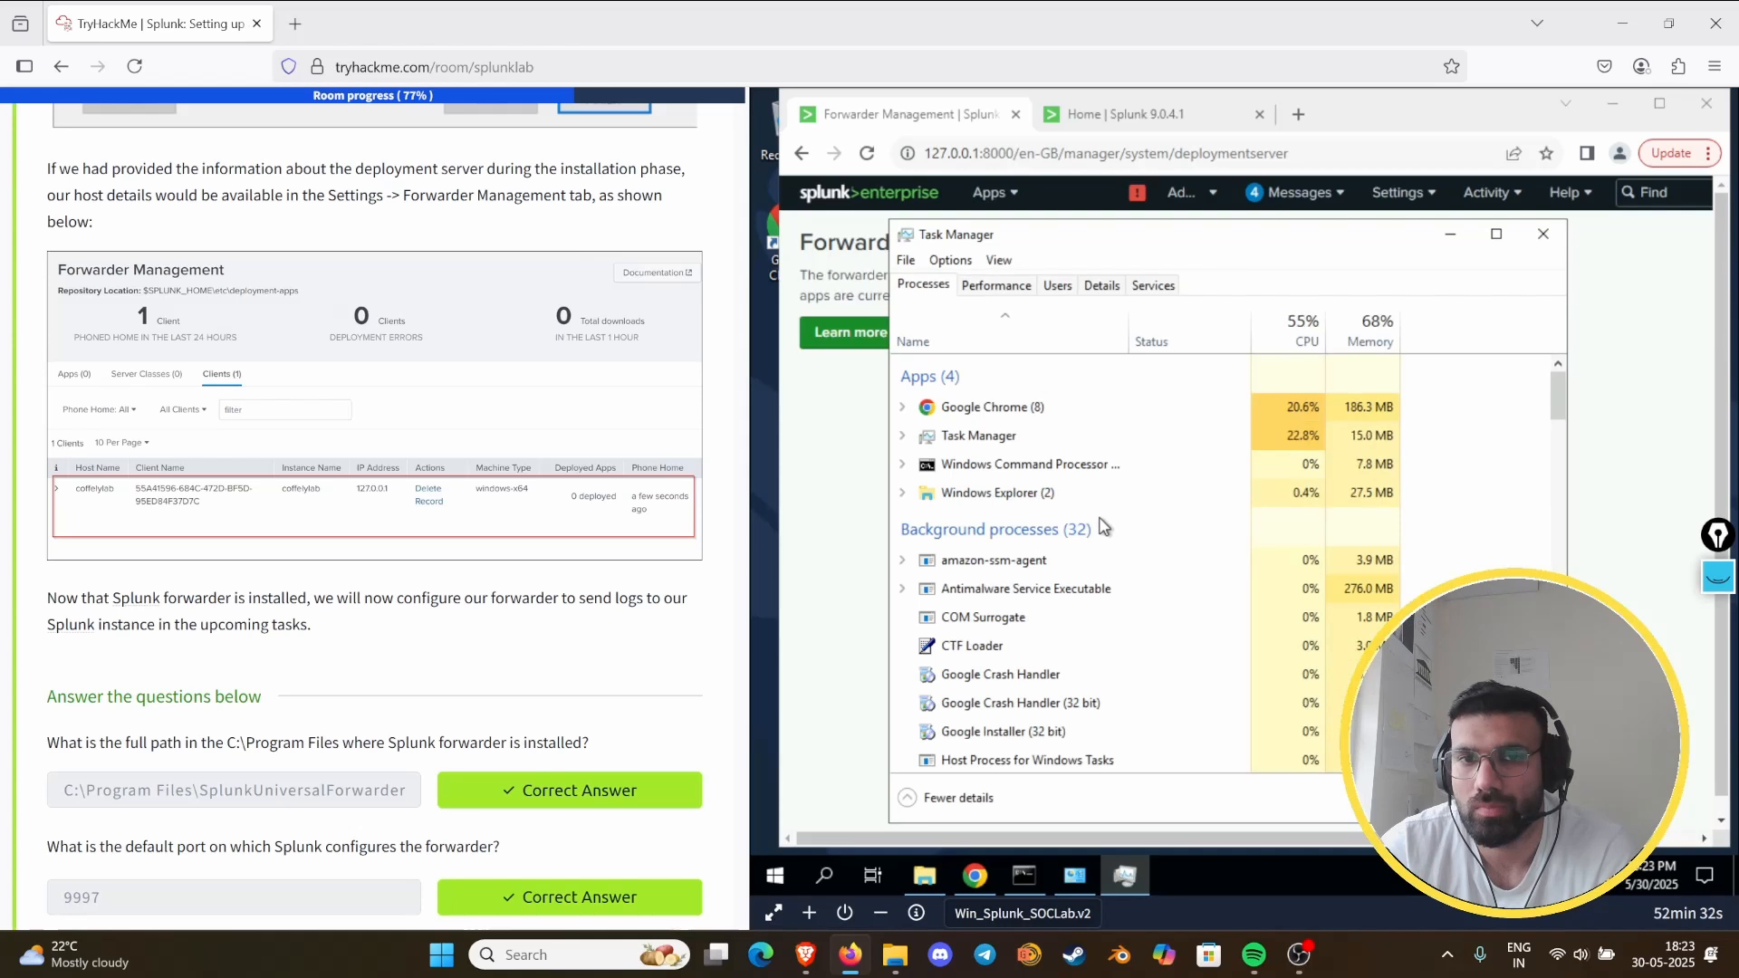
scroll(1100, 519, "down", 5)
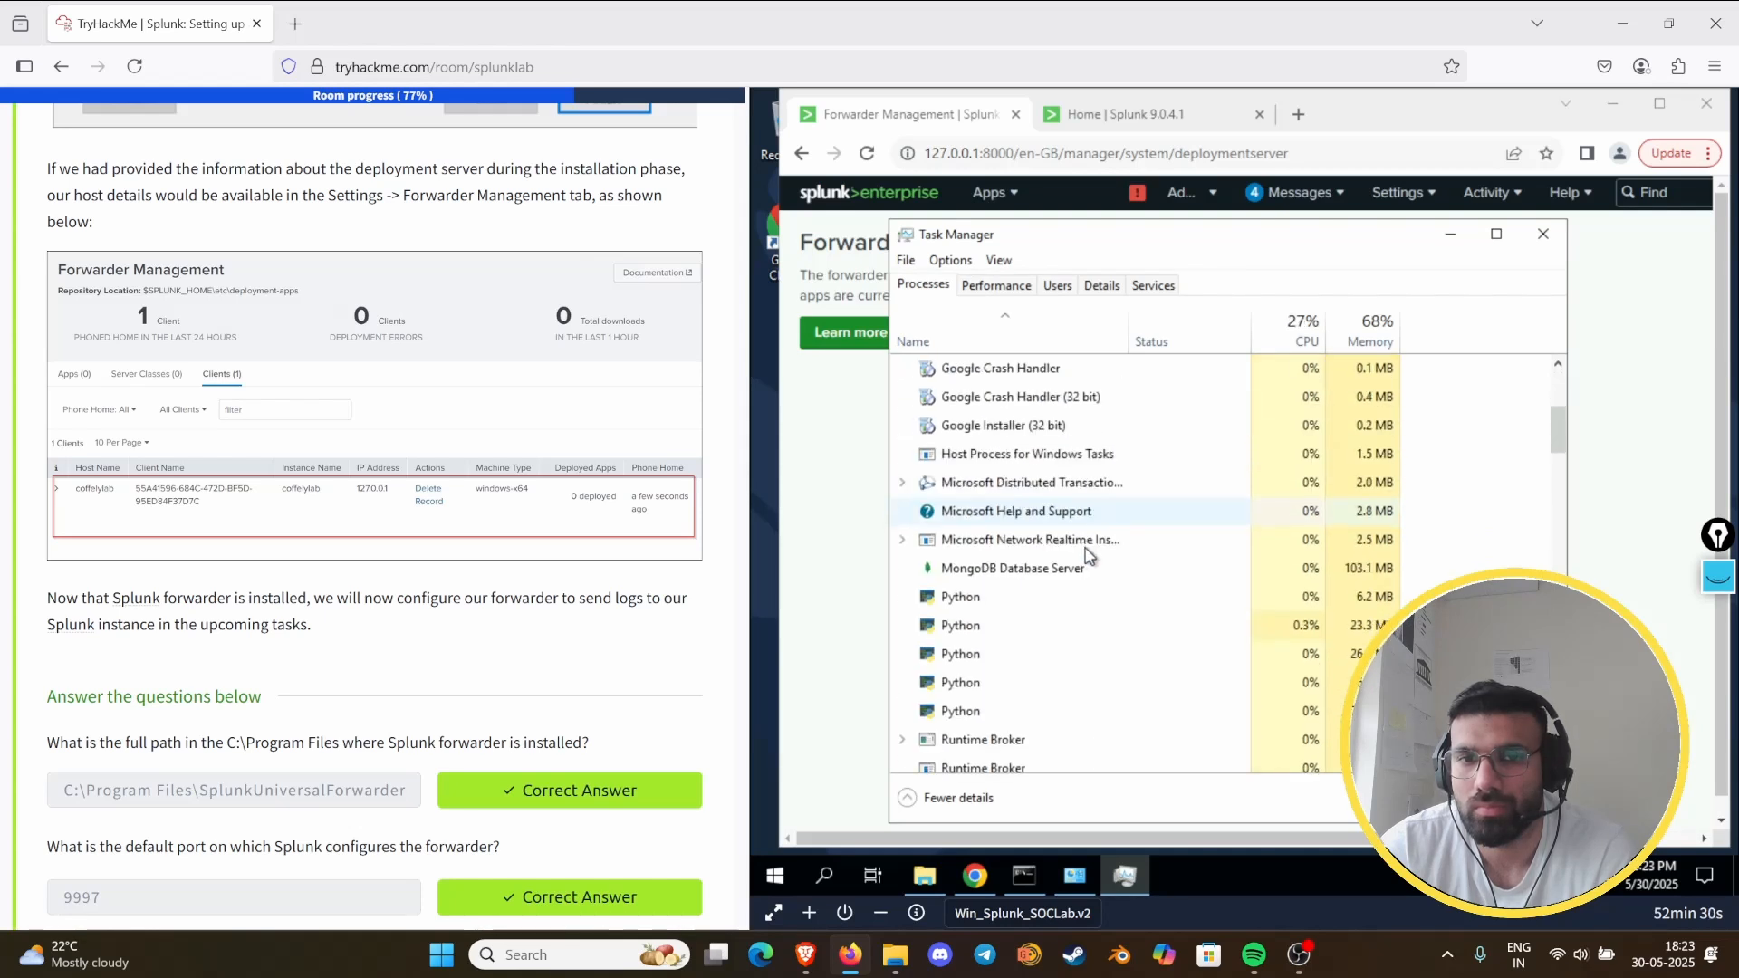
scroll(1094, 561, "down", 3)
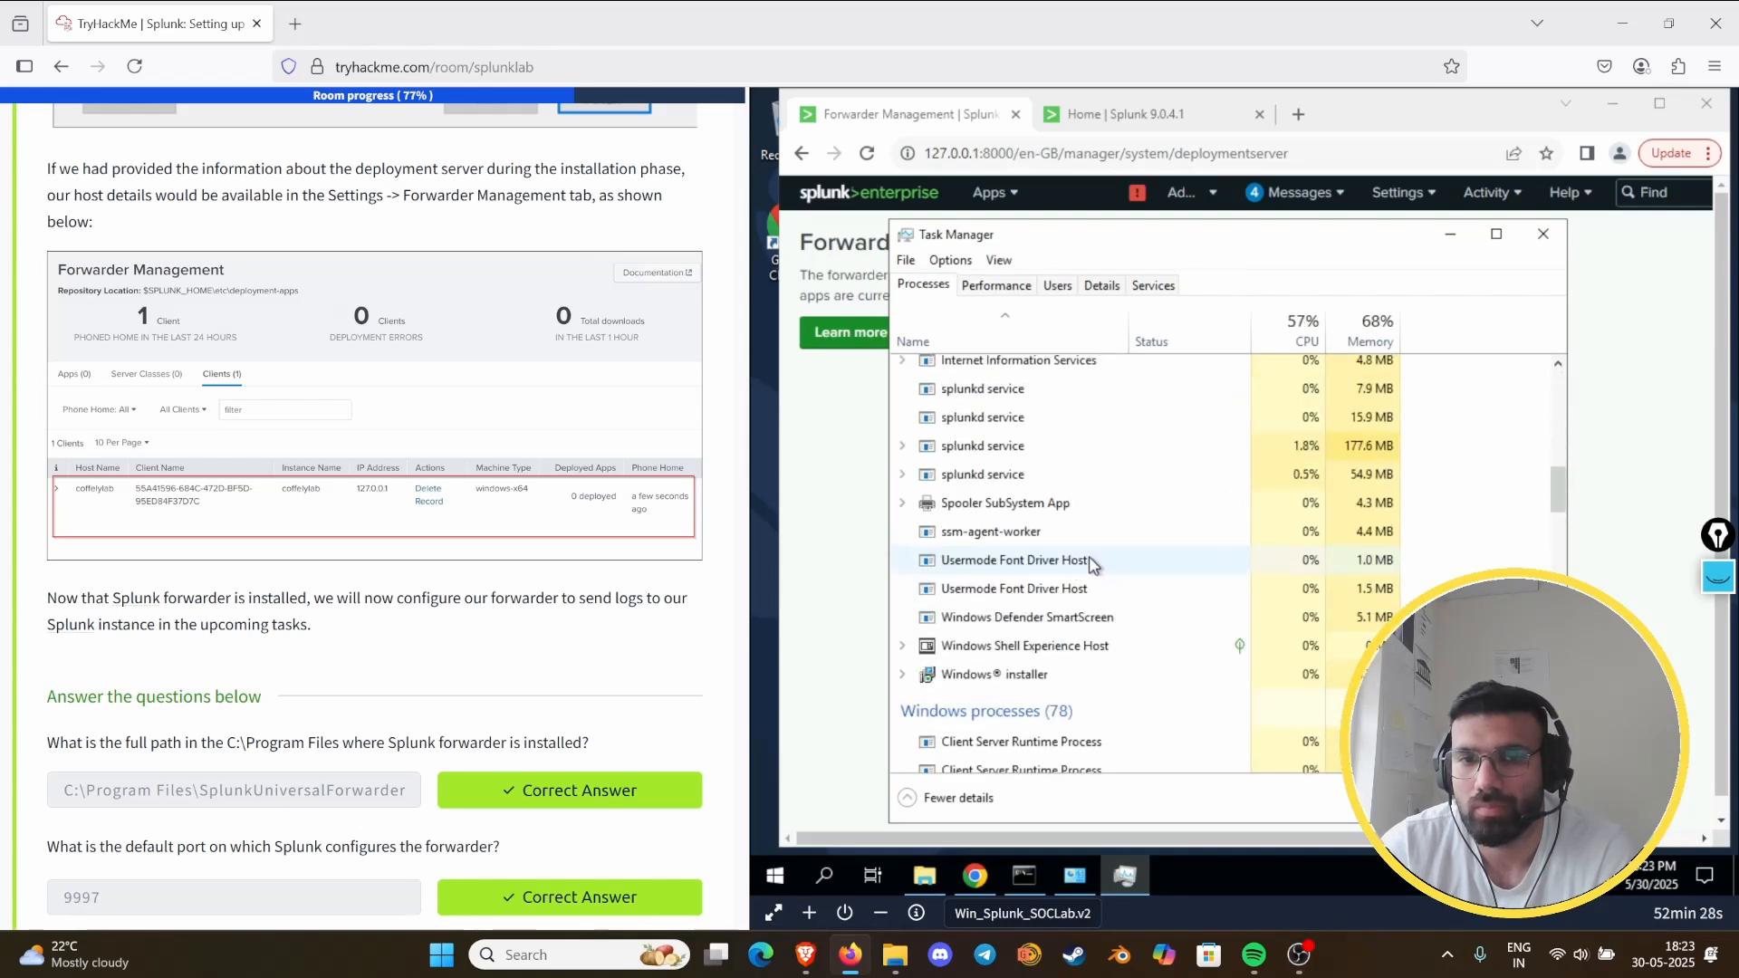
scroll(1077, 471, "up", 1)
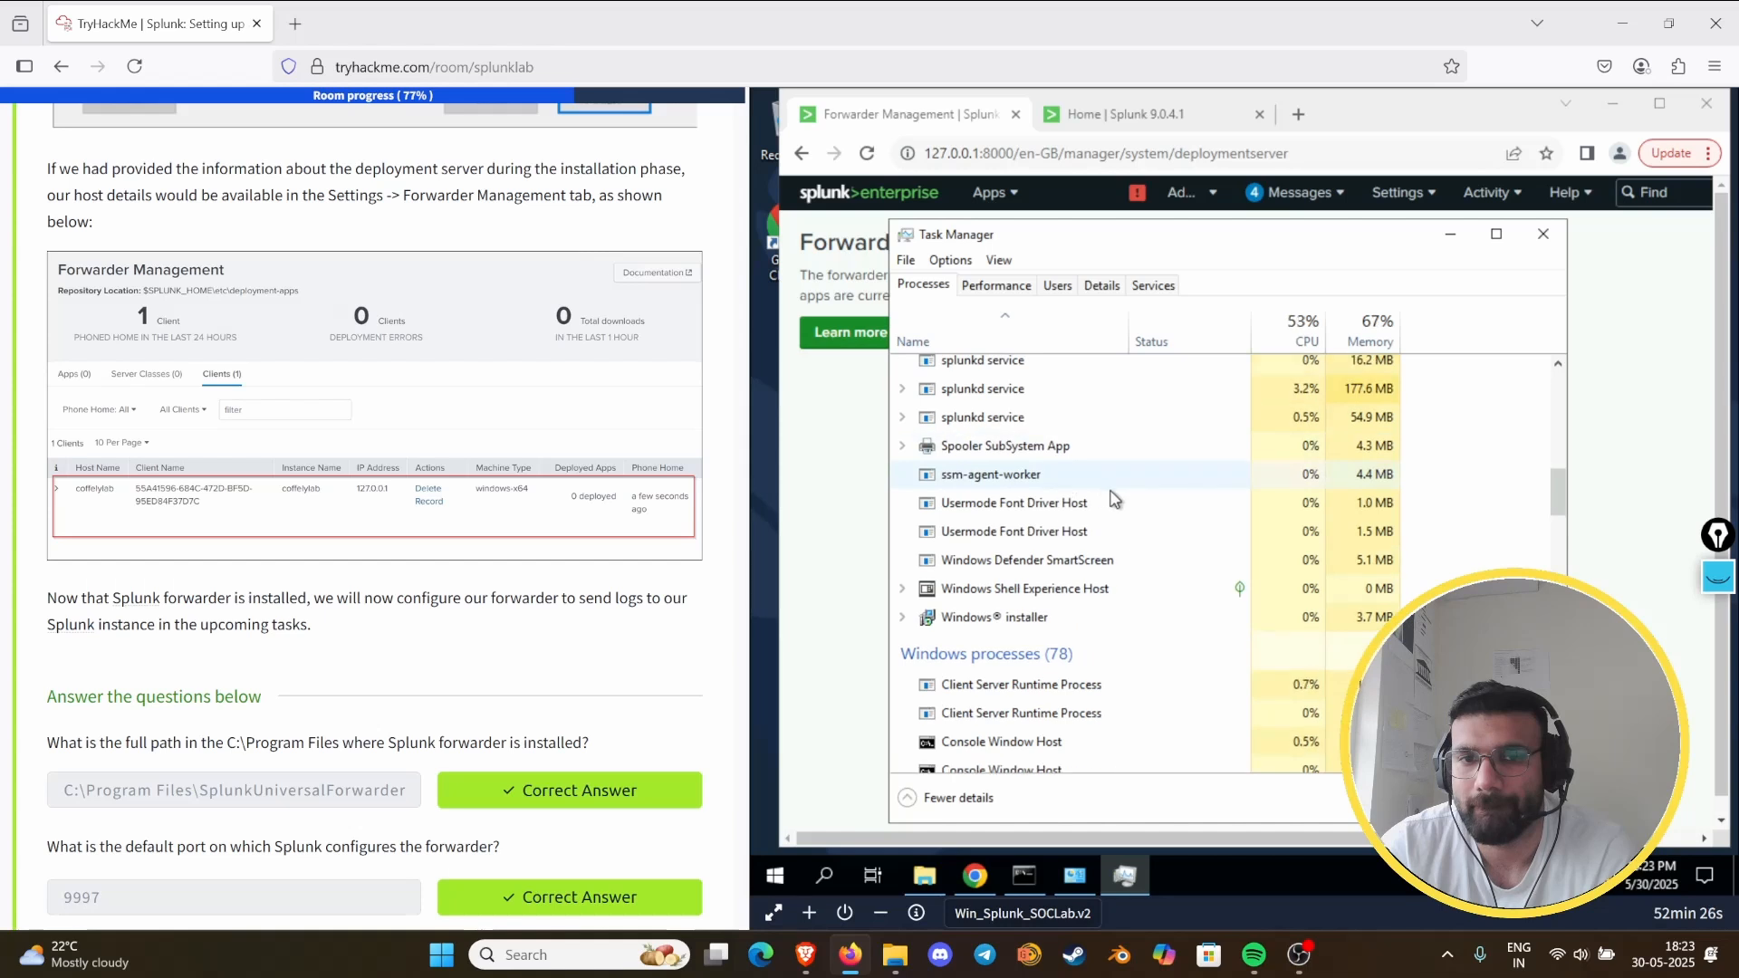
scroll(1189, 533, "down", 2)
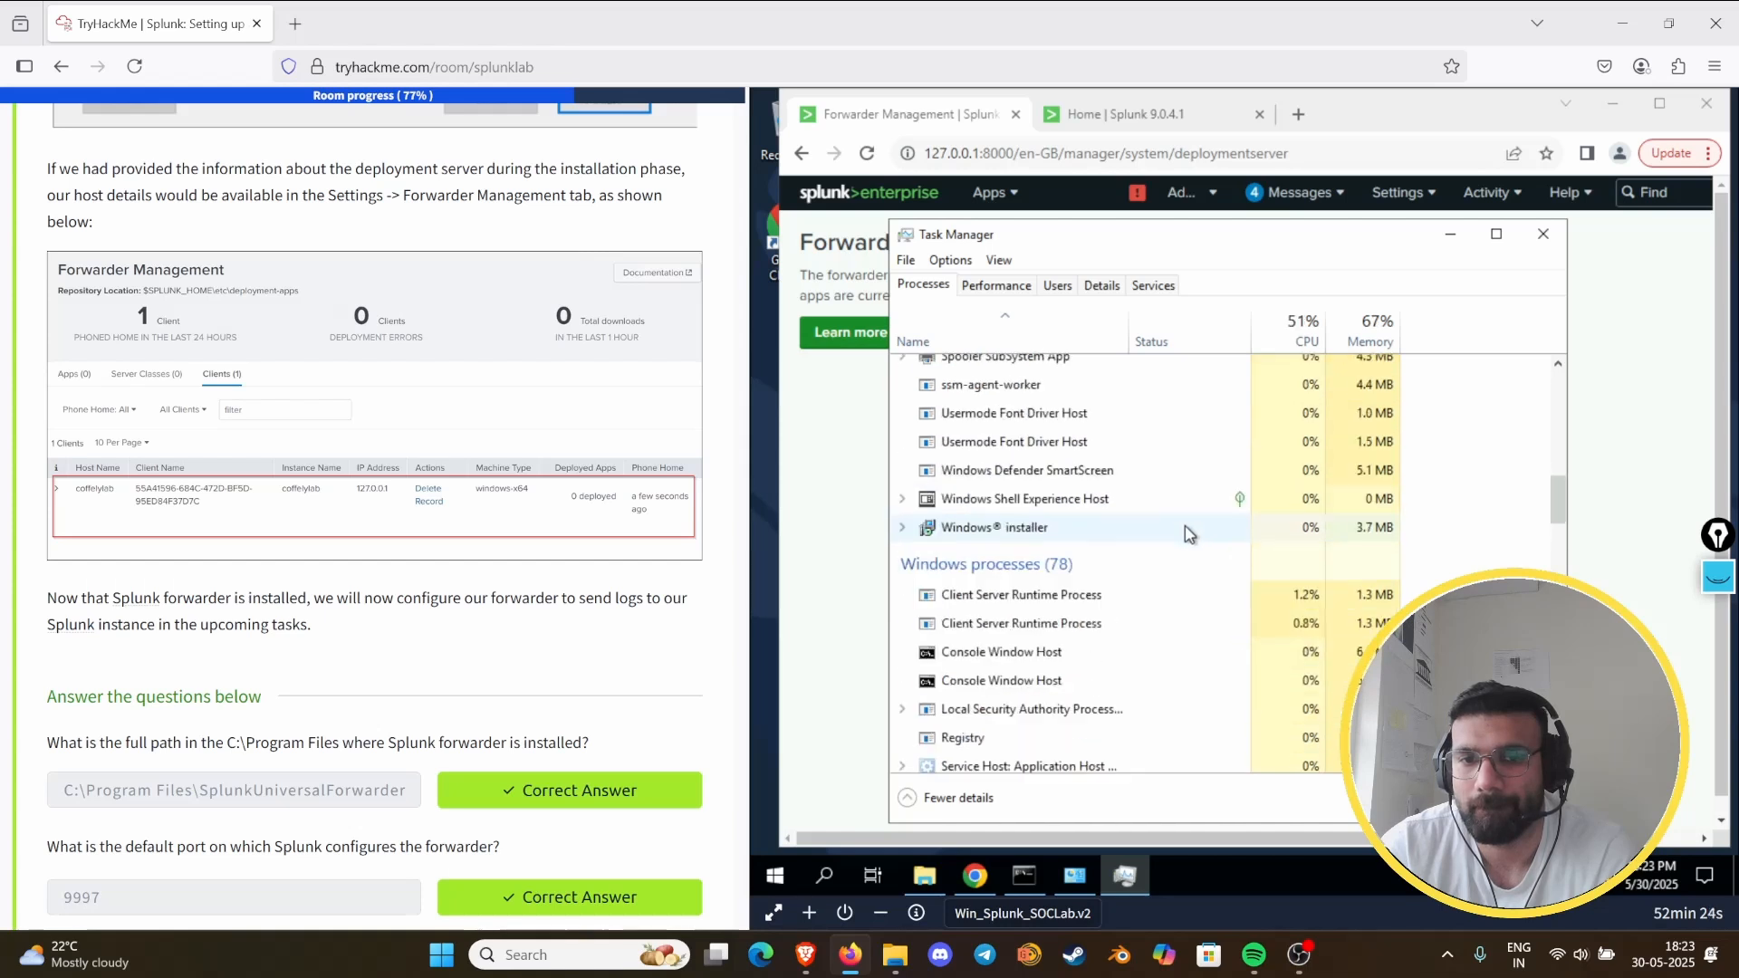
scroll(1186, 525, "down", 3)
scroll(1132, 507, "up", 3)
right_click(1095, 500)
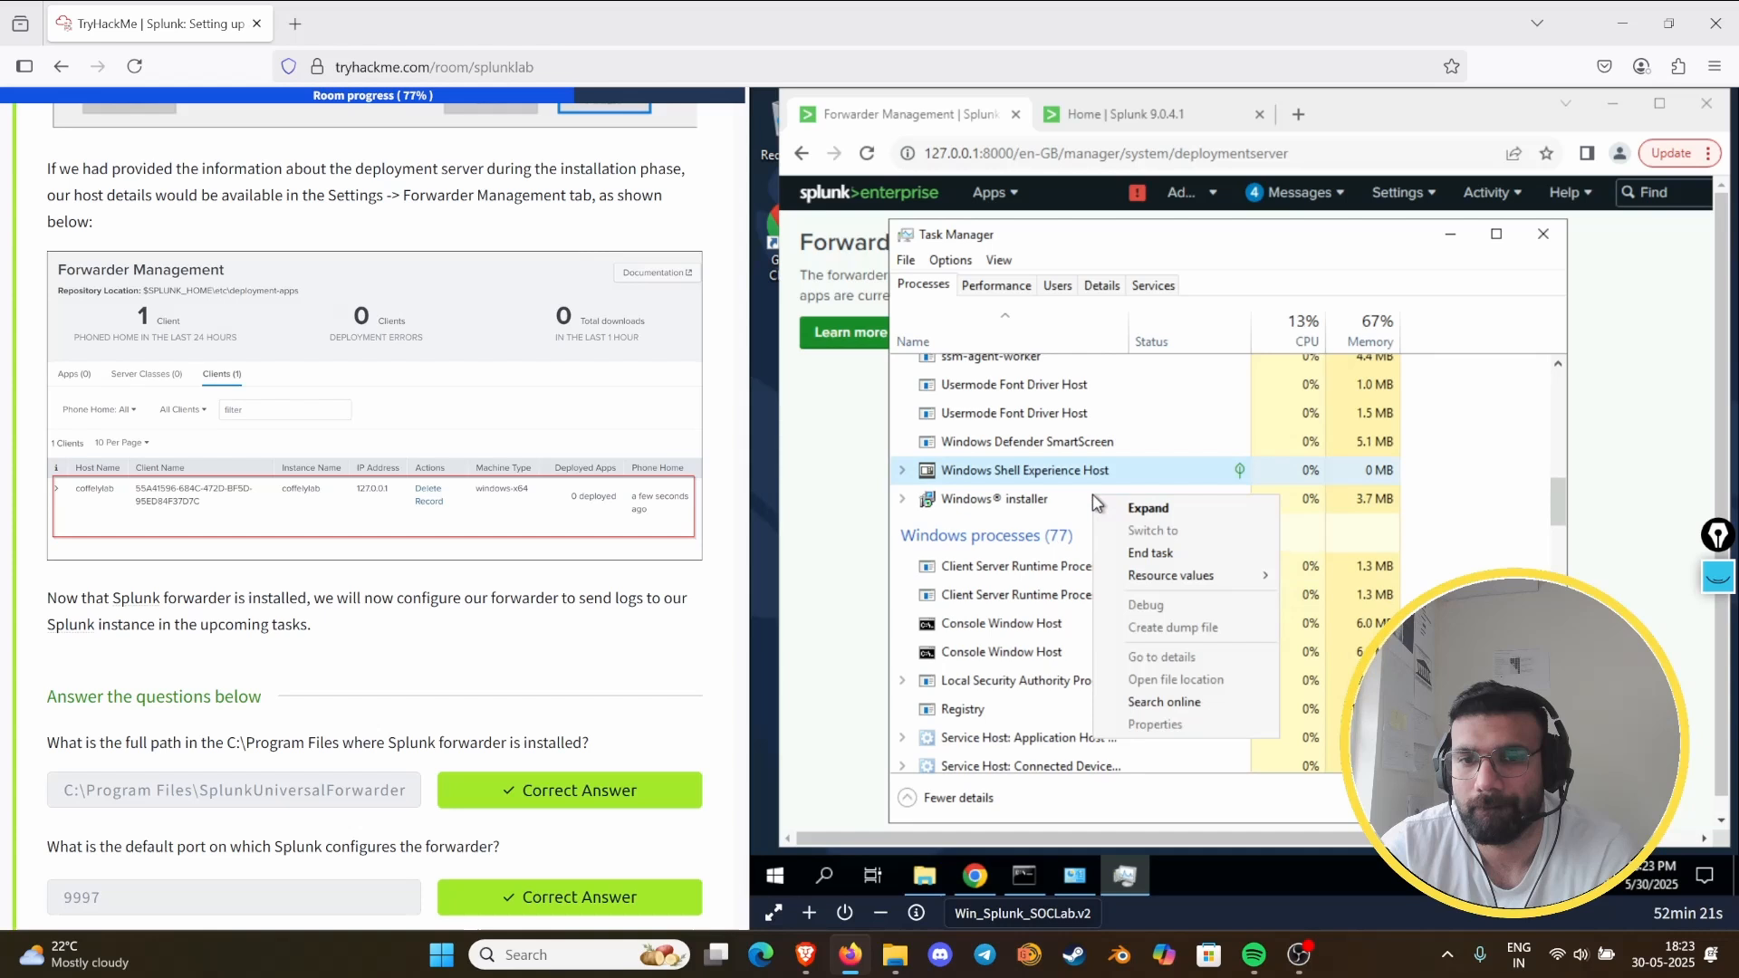
left_click(949, 527)
scroll(1217, 538, "up", 3)
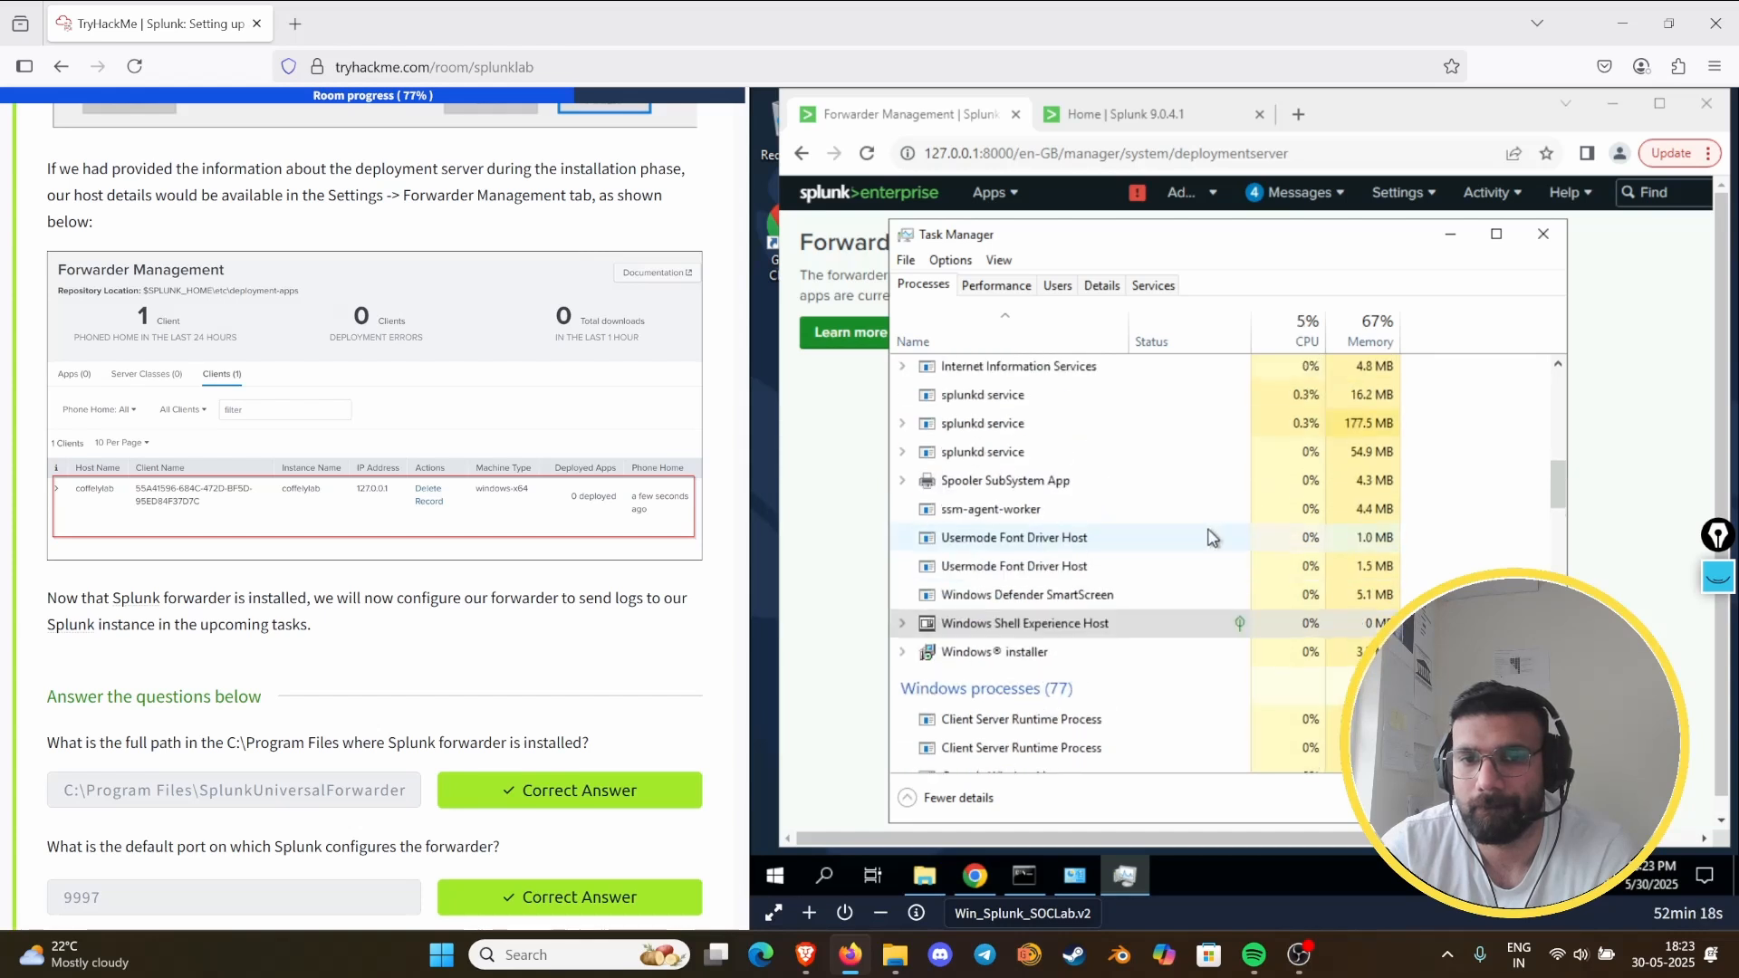
scroll(1195, 537, "up", 10)
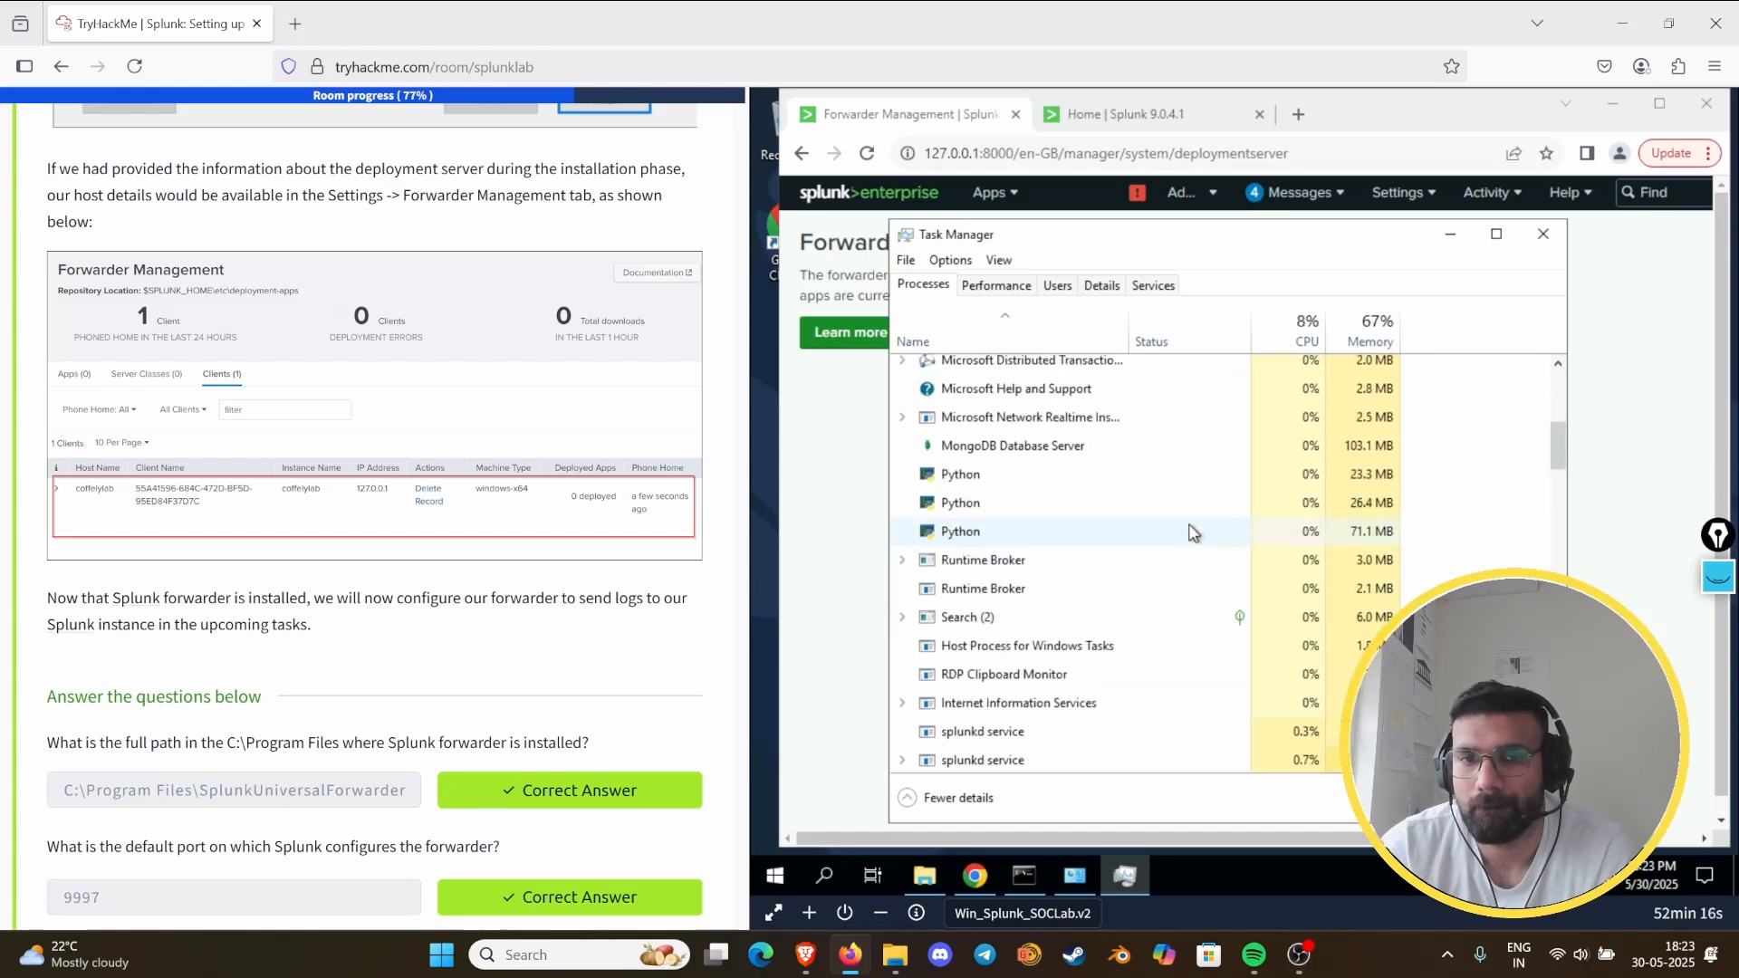
left_click(1543, 233)
- Open the Health Status of Splunkd report from the Forwarder Management page
left_click(1169, 206)
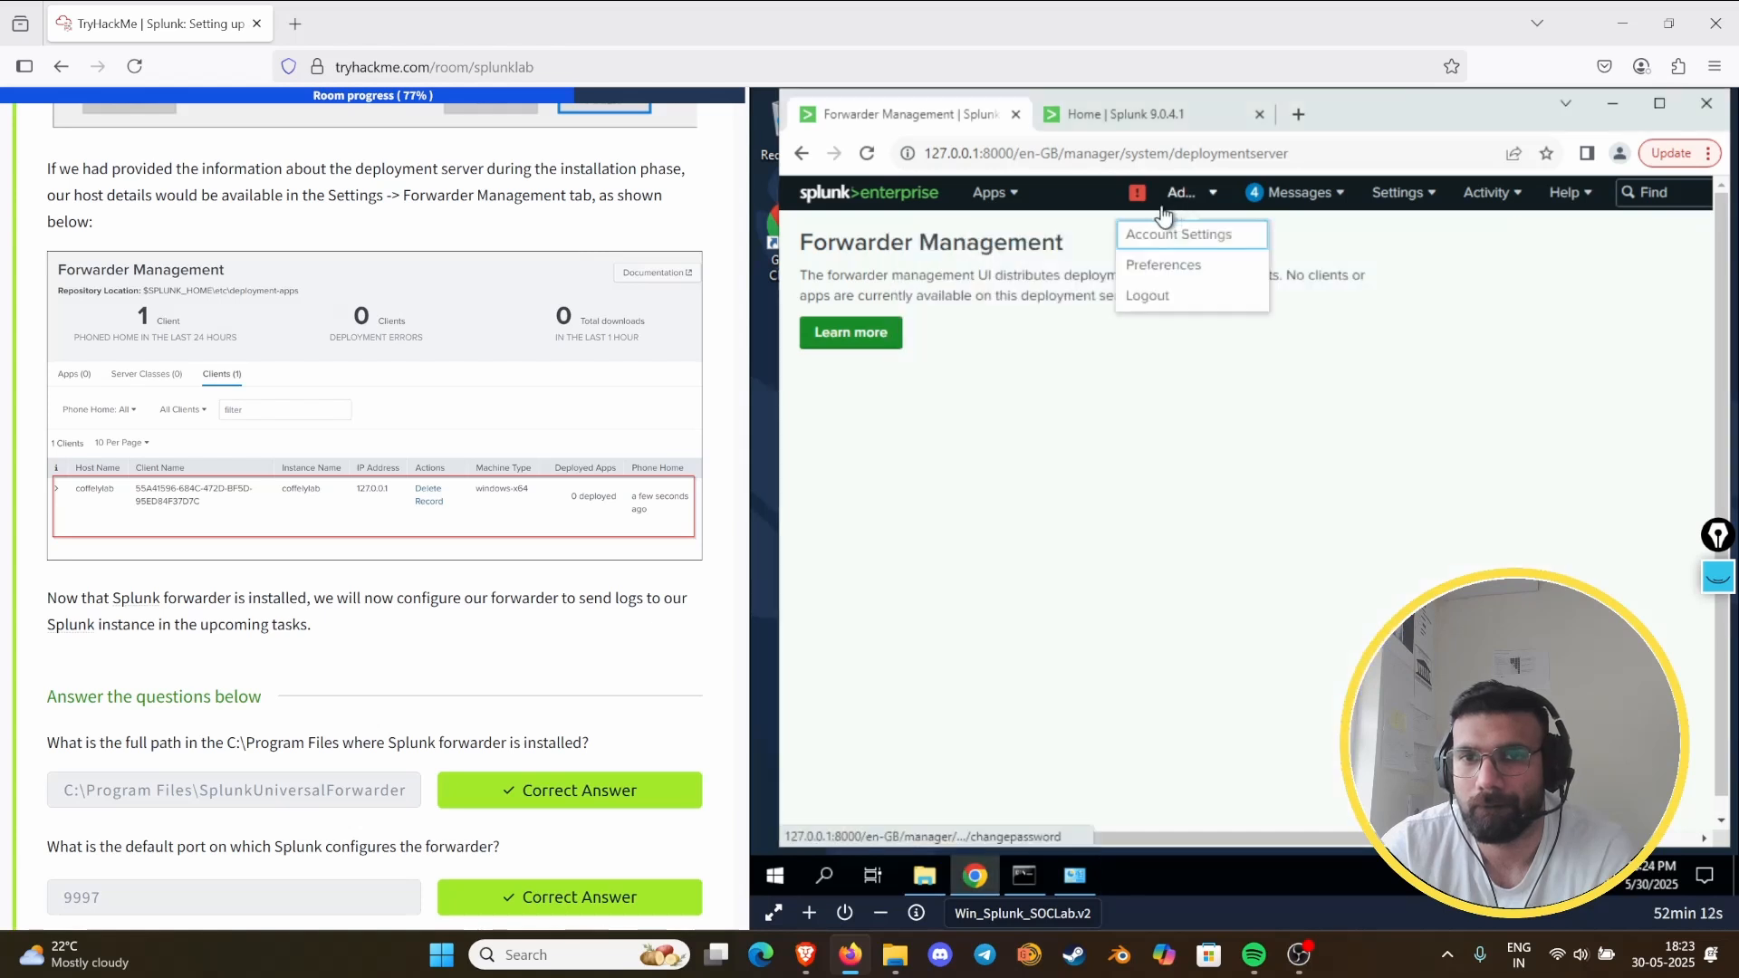
left_click(1146, 206)
left_click(1138, 194)
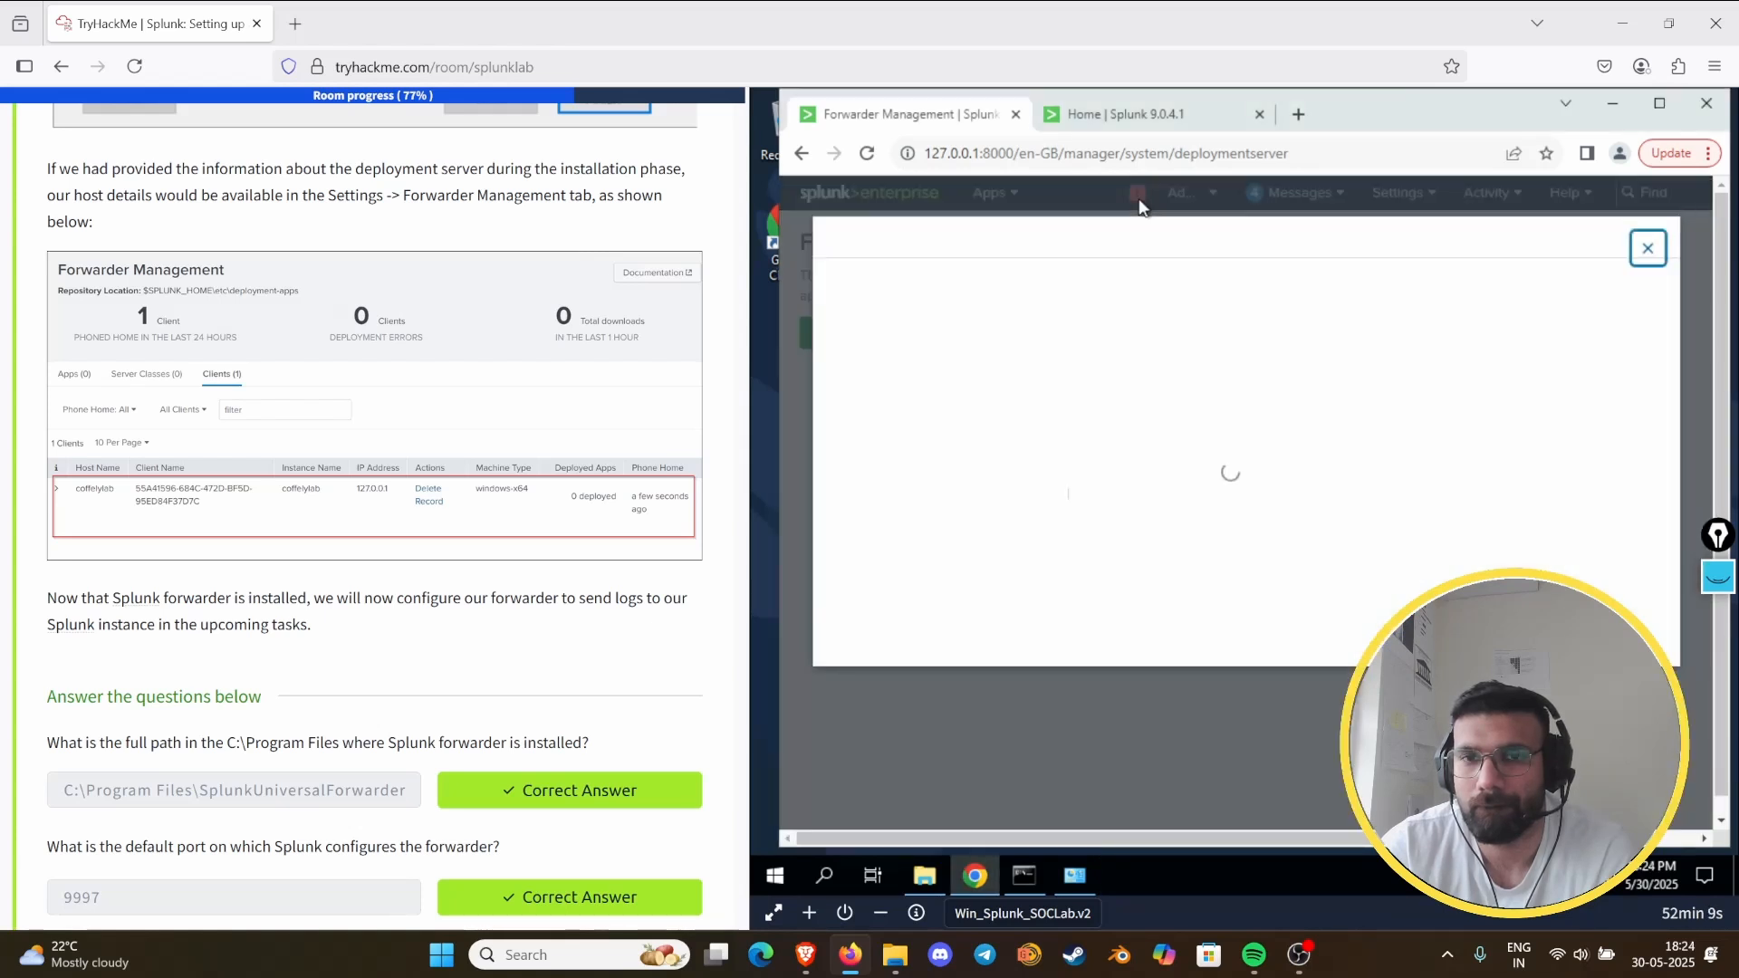
- Close the health report and review Splunk's system messages on the Forwarder Management page
left_click(1647, 248)
left_click(1305, 204)
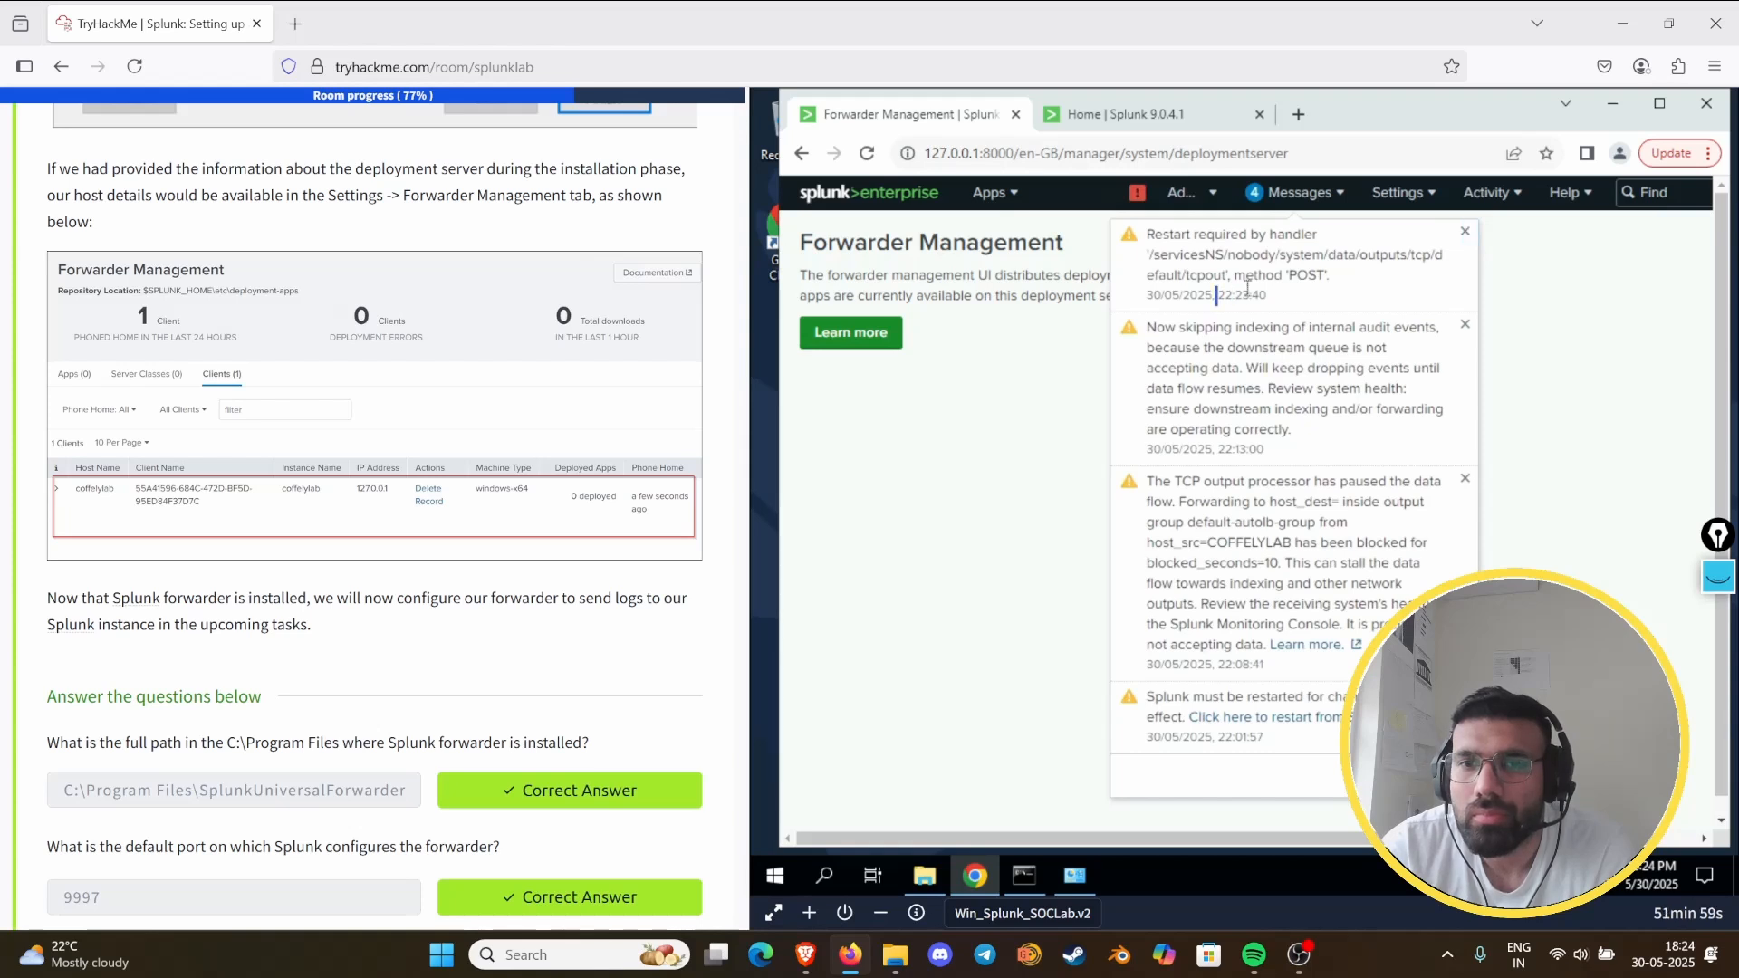
left_click_drag(1214, 296, 1263, 290)
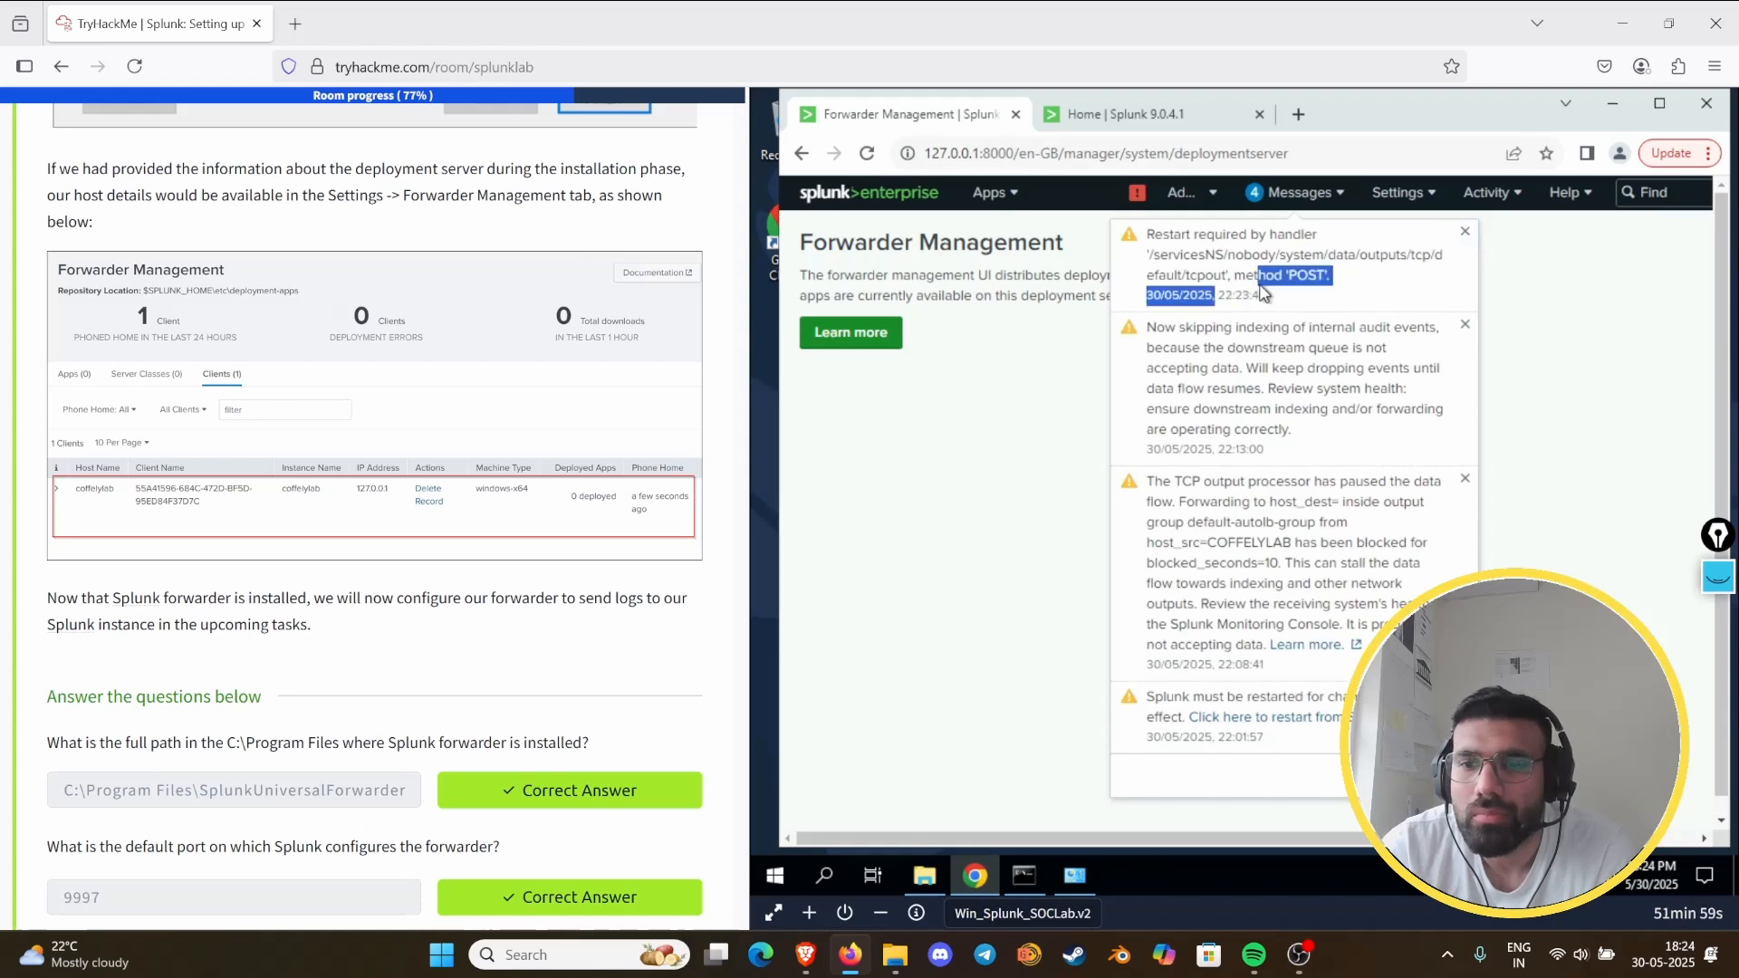
left_click(1289, 326)
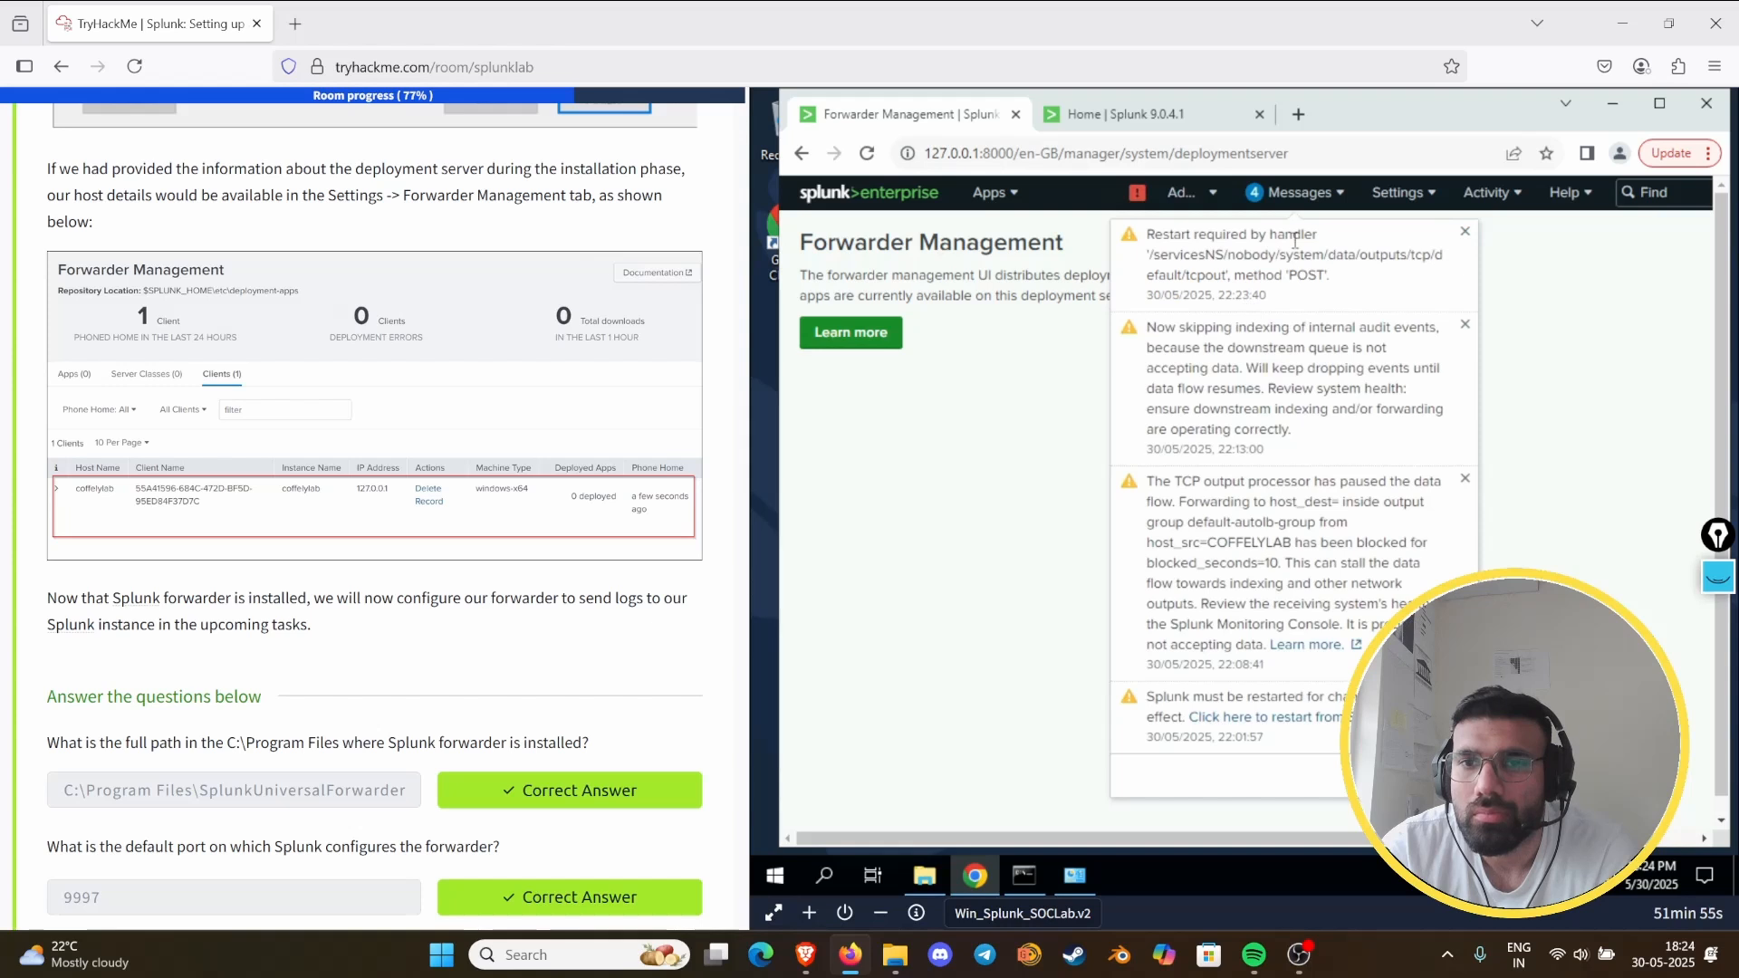
left_click(996, 422)
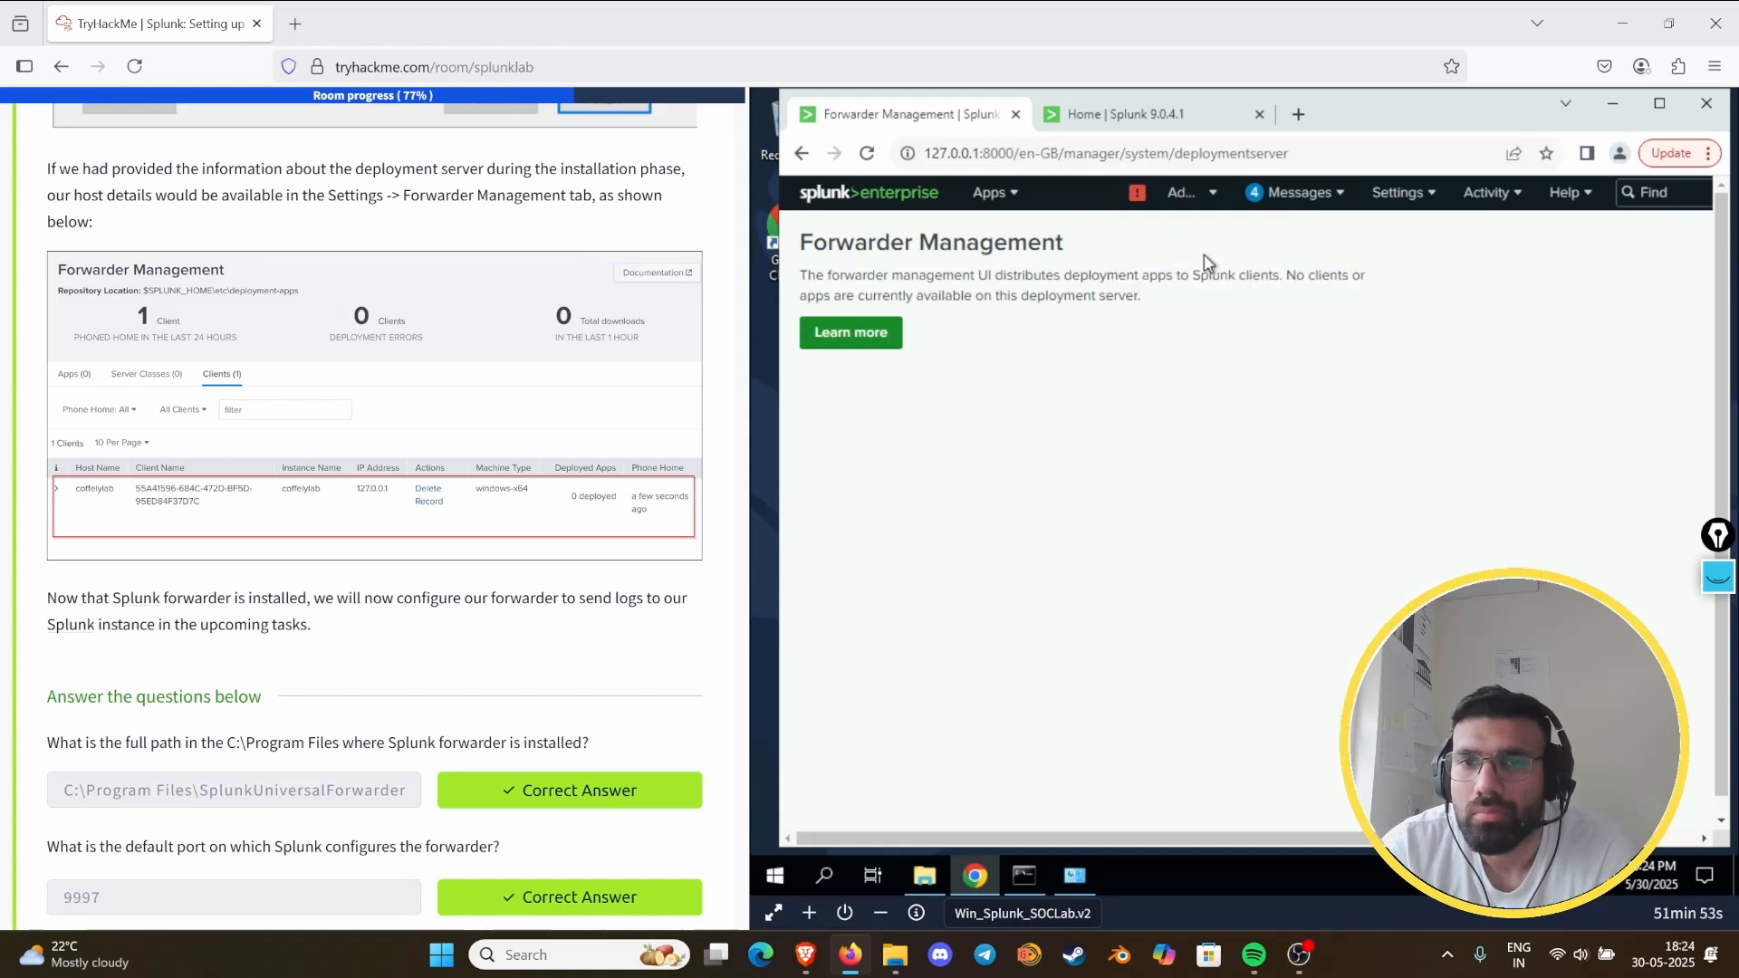
left_click(1287, 194)
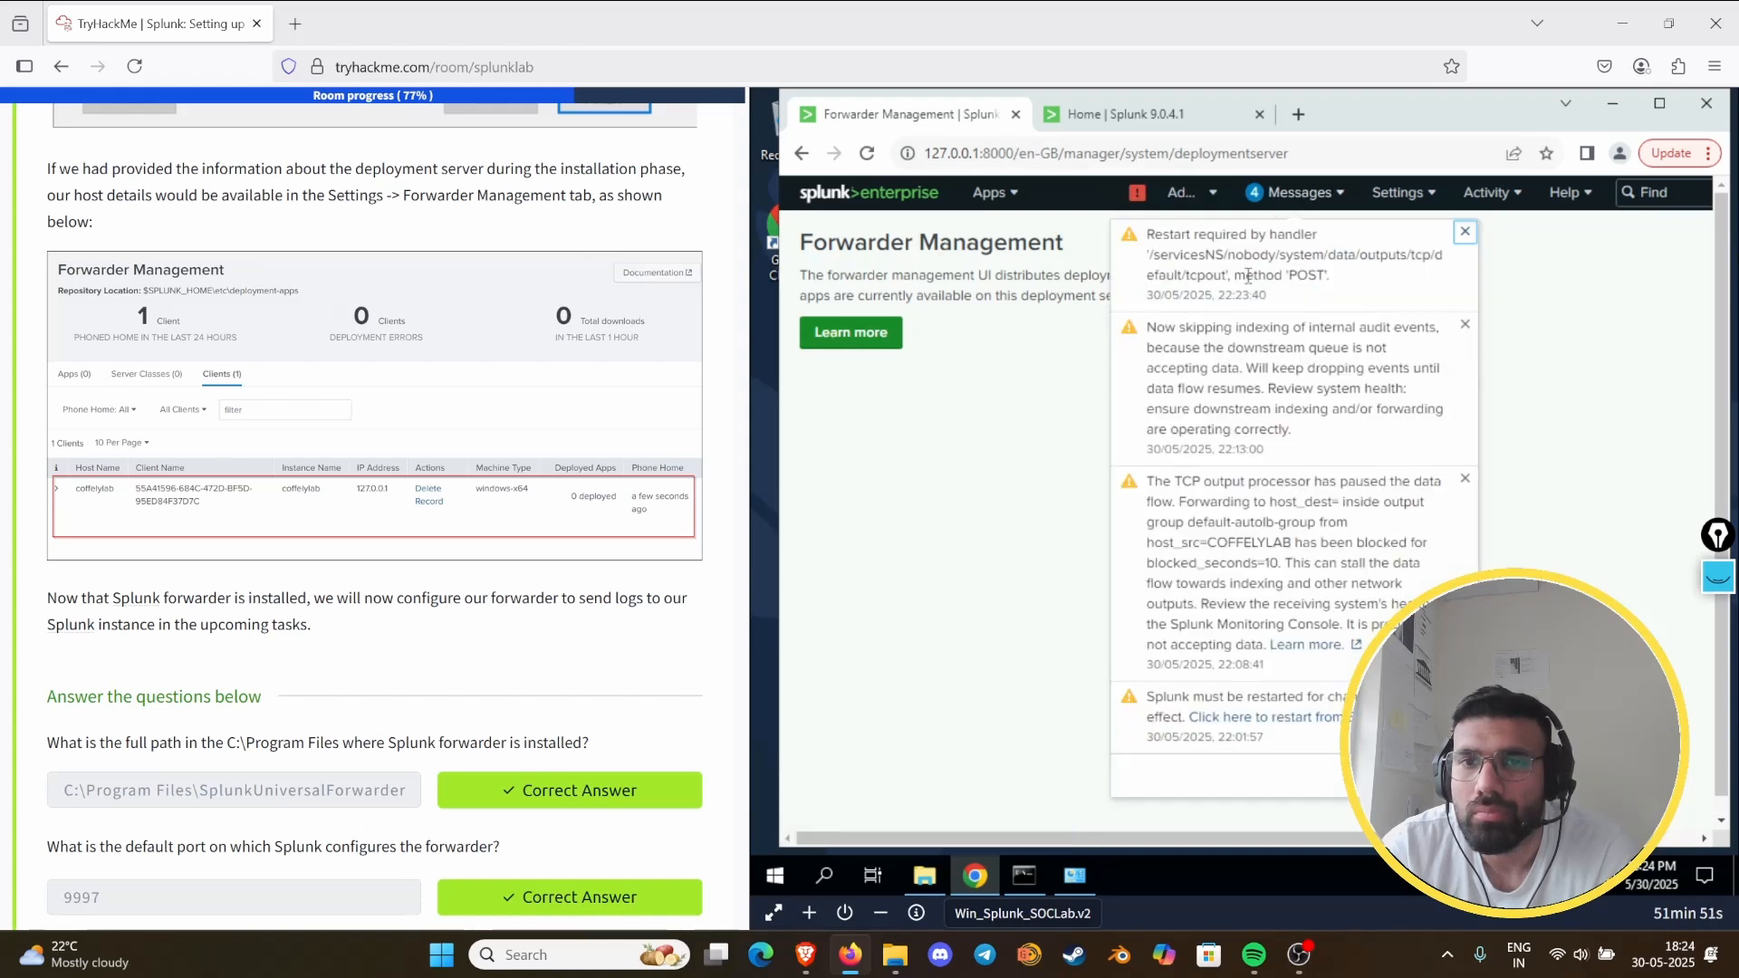
left_click(1055, 385)
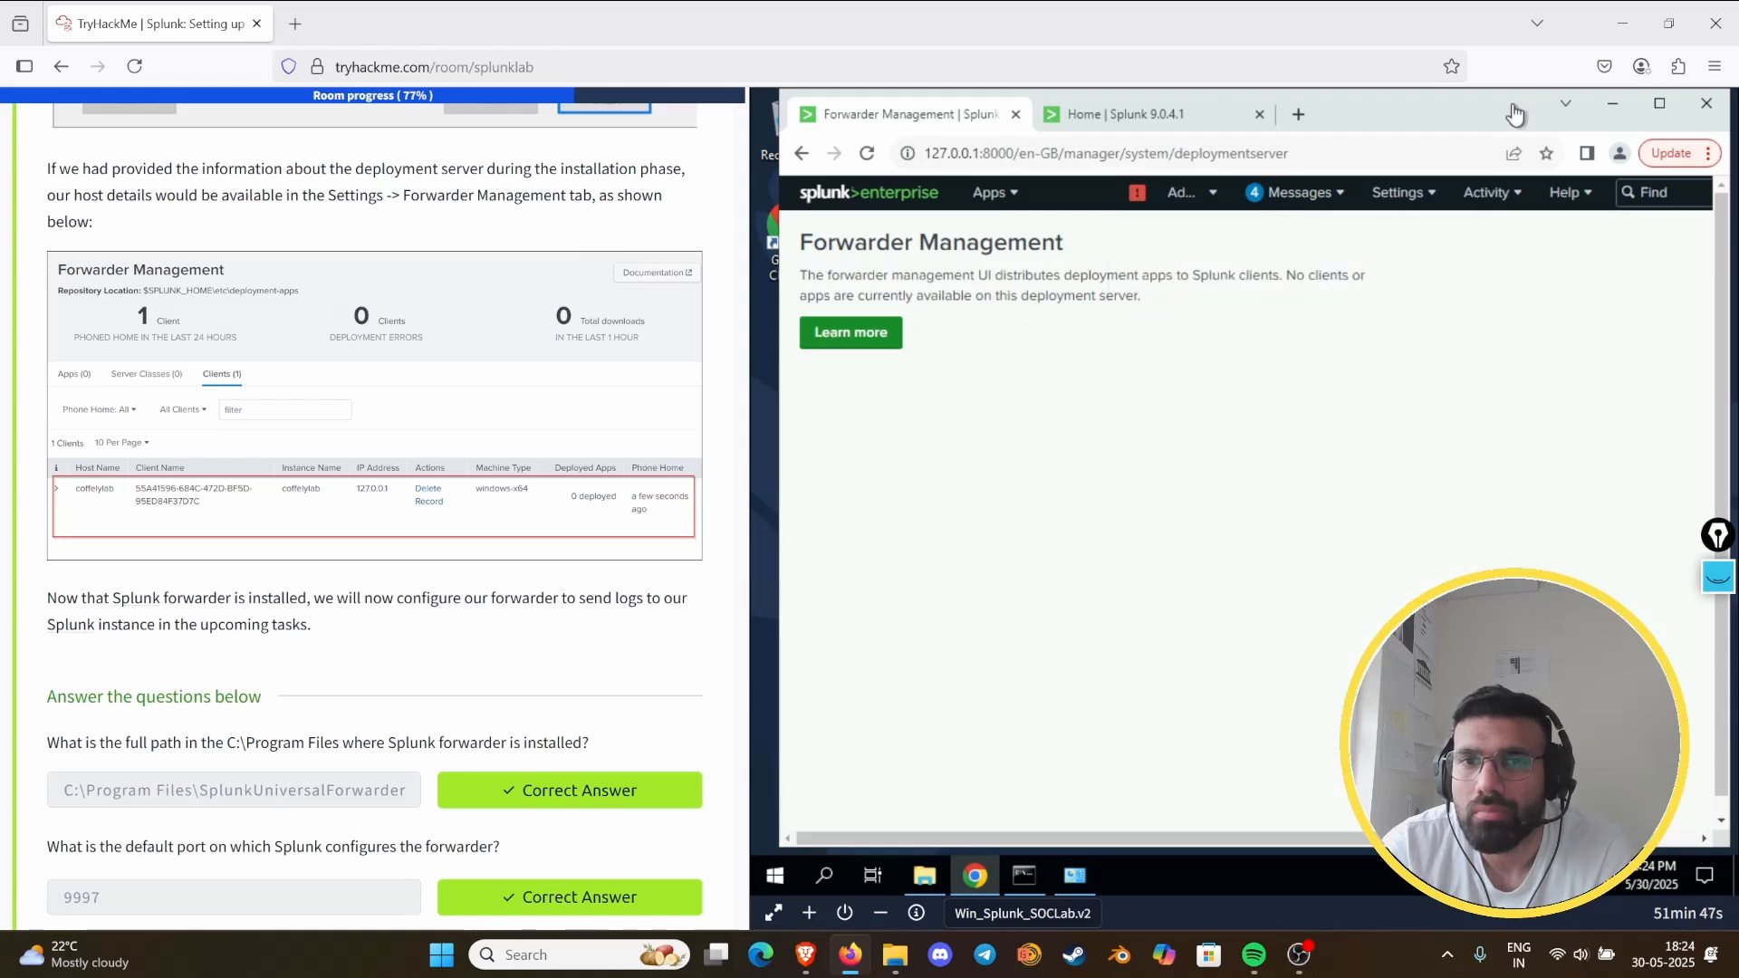
- Close Chrome, clear the open windows off the desktop, relaunch Splunk Enterprise and dismiss the Chrome update notice
left_click(1705, 103)
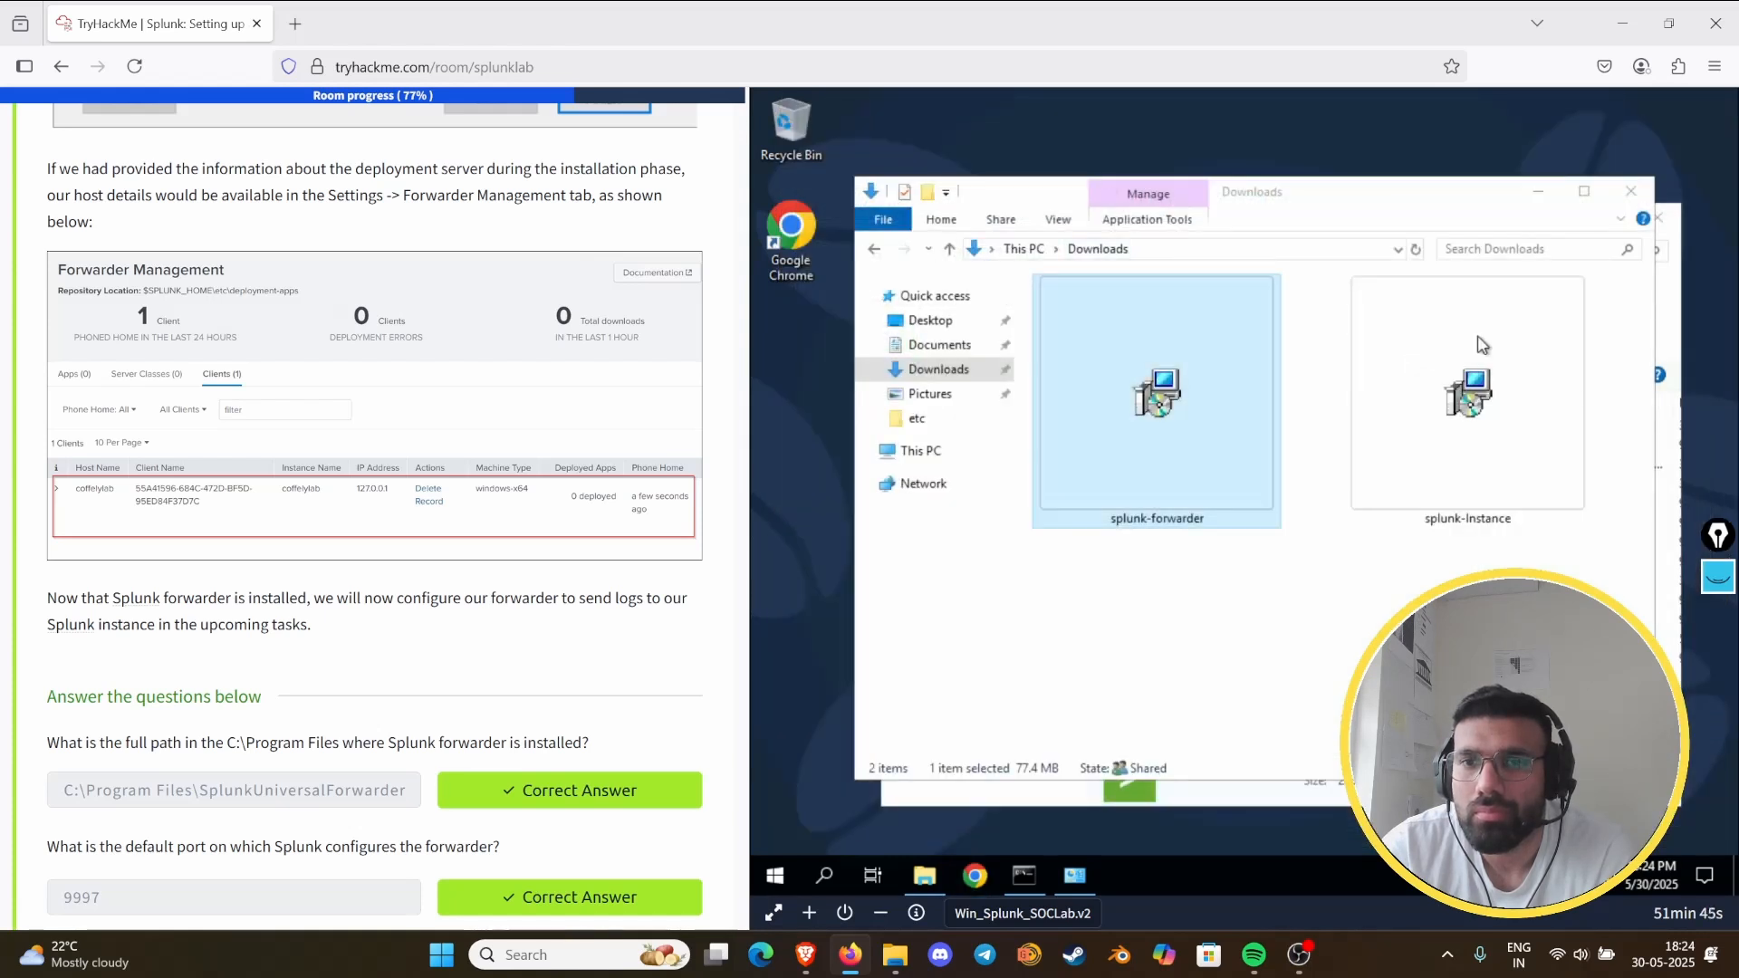
left_click(1539, 195)
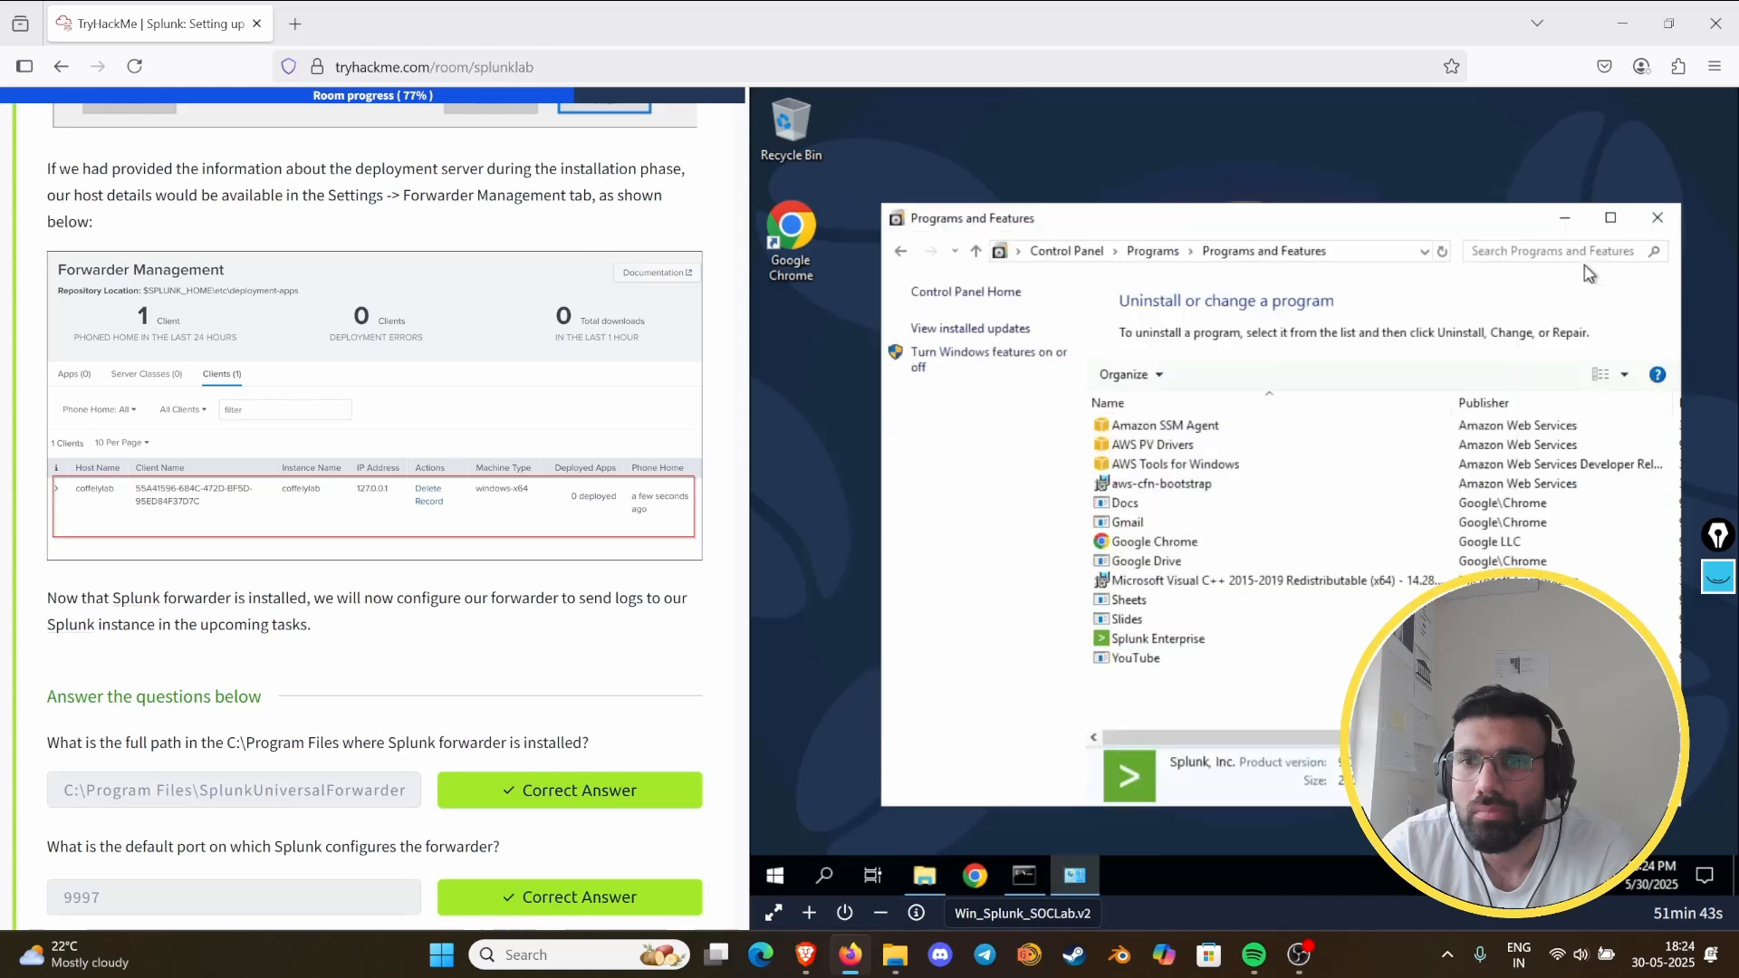
left_click(1565, 220)
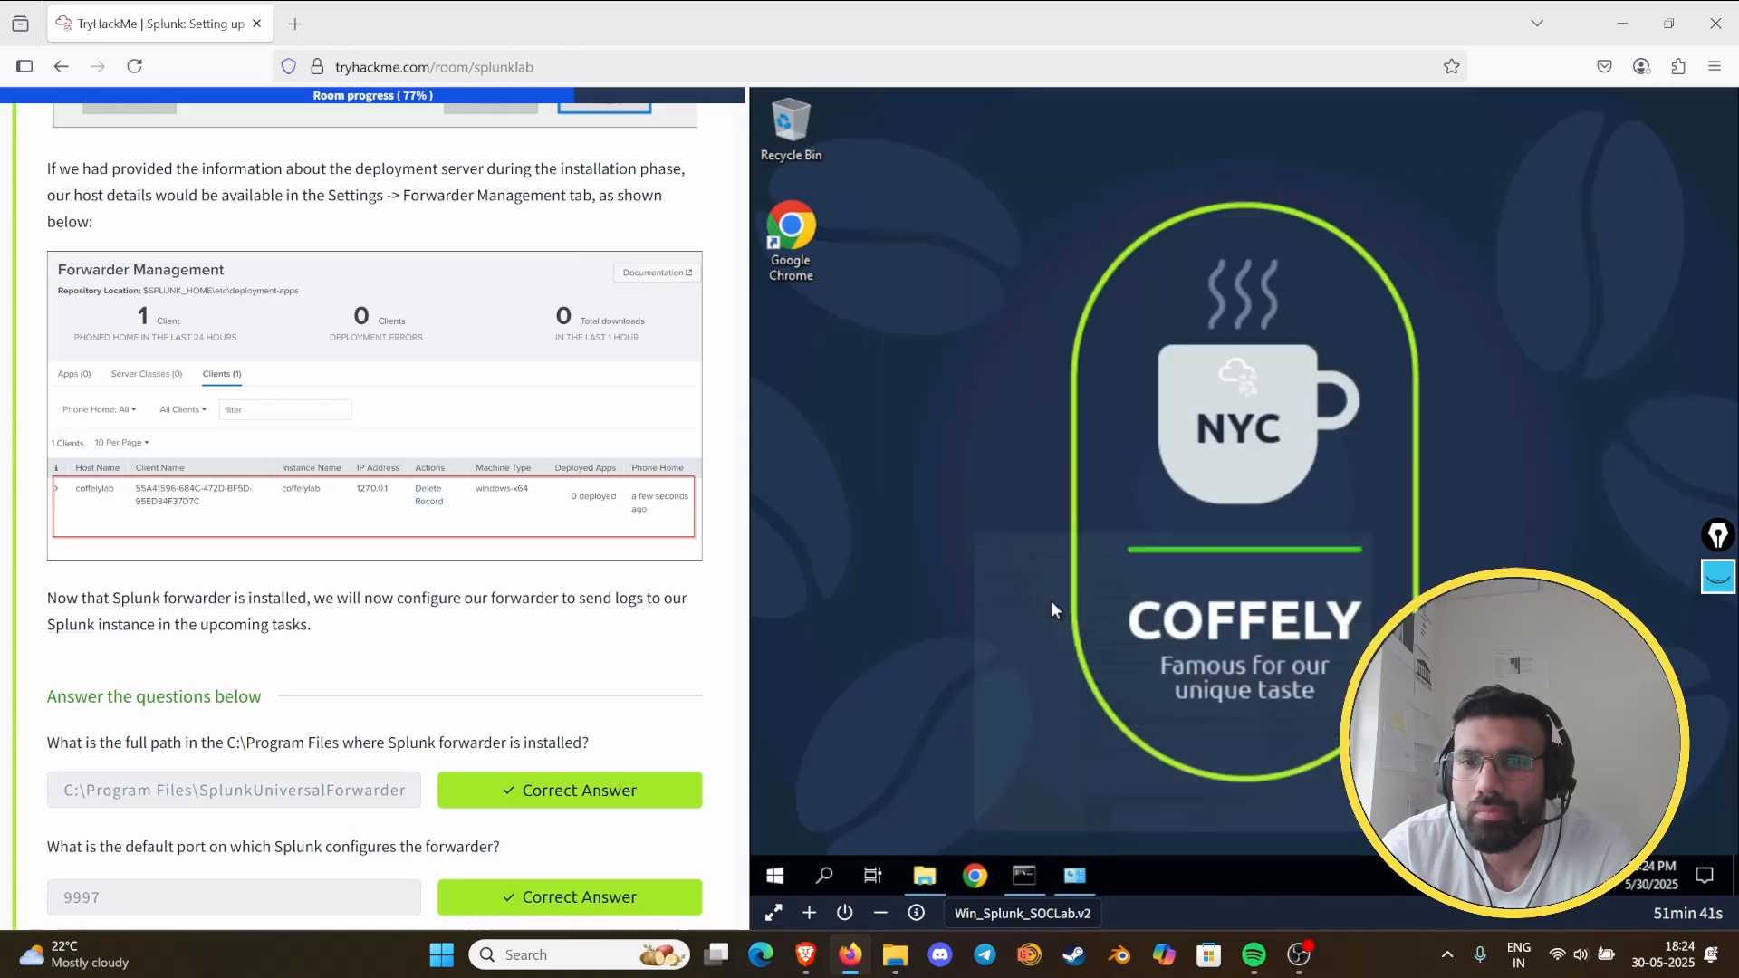
left_click(824, 875)
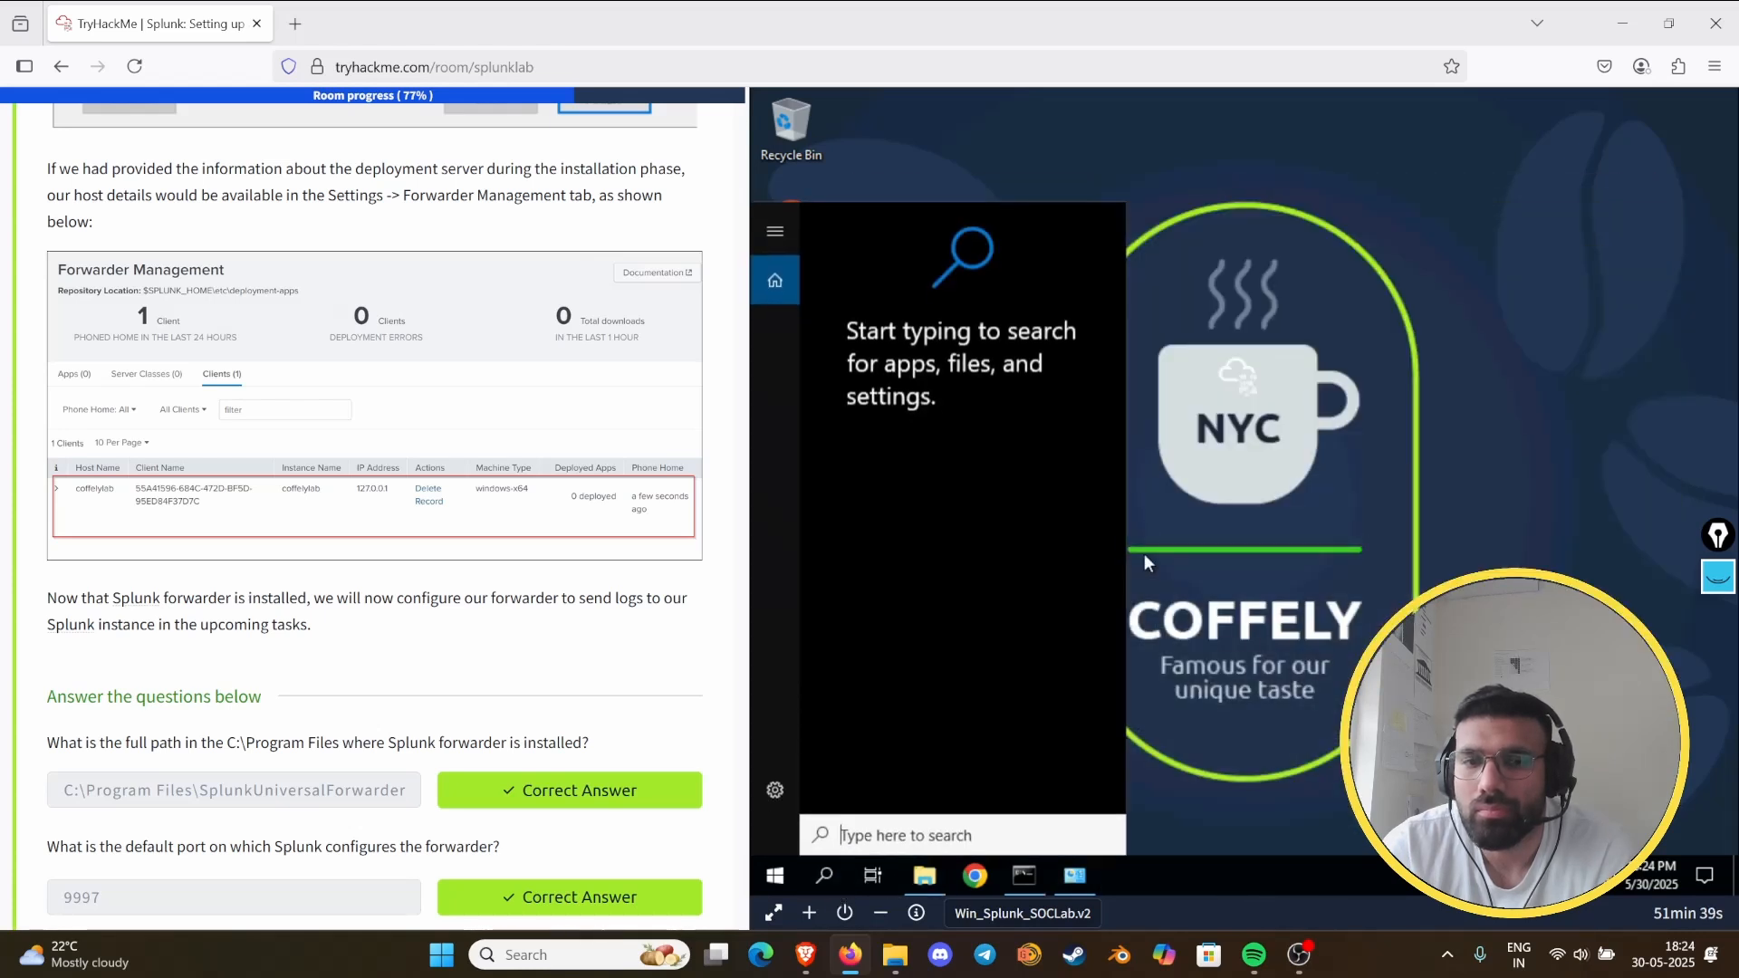
type("spl")
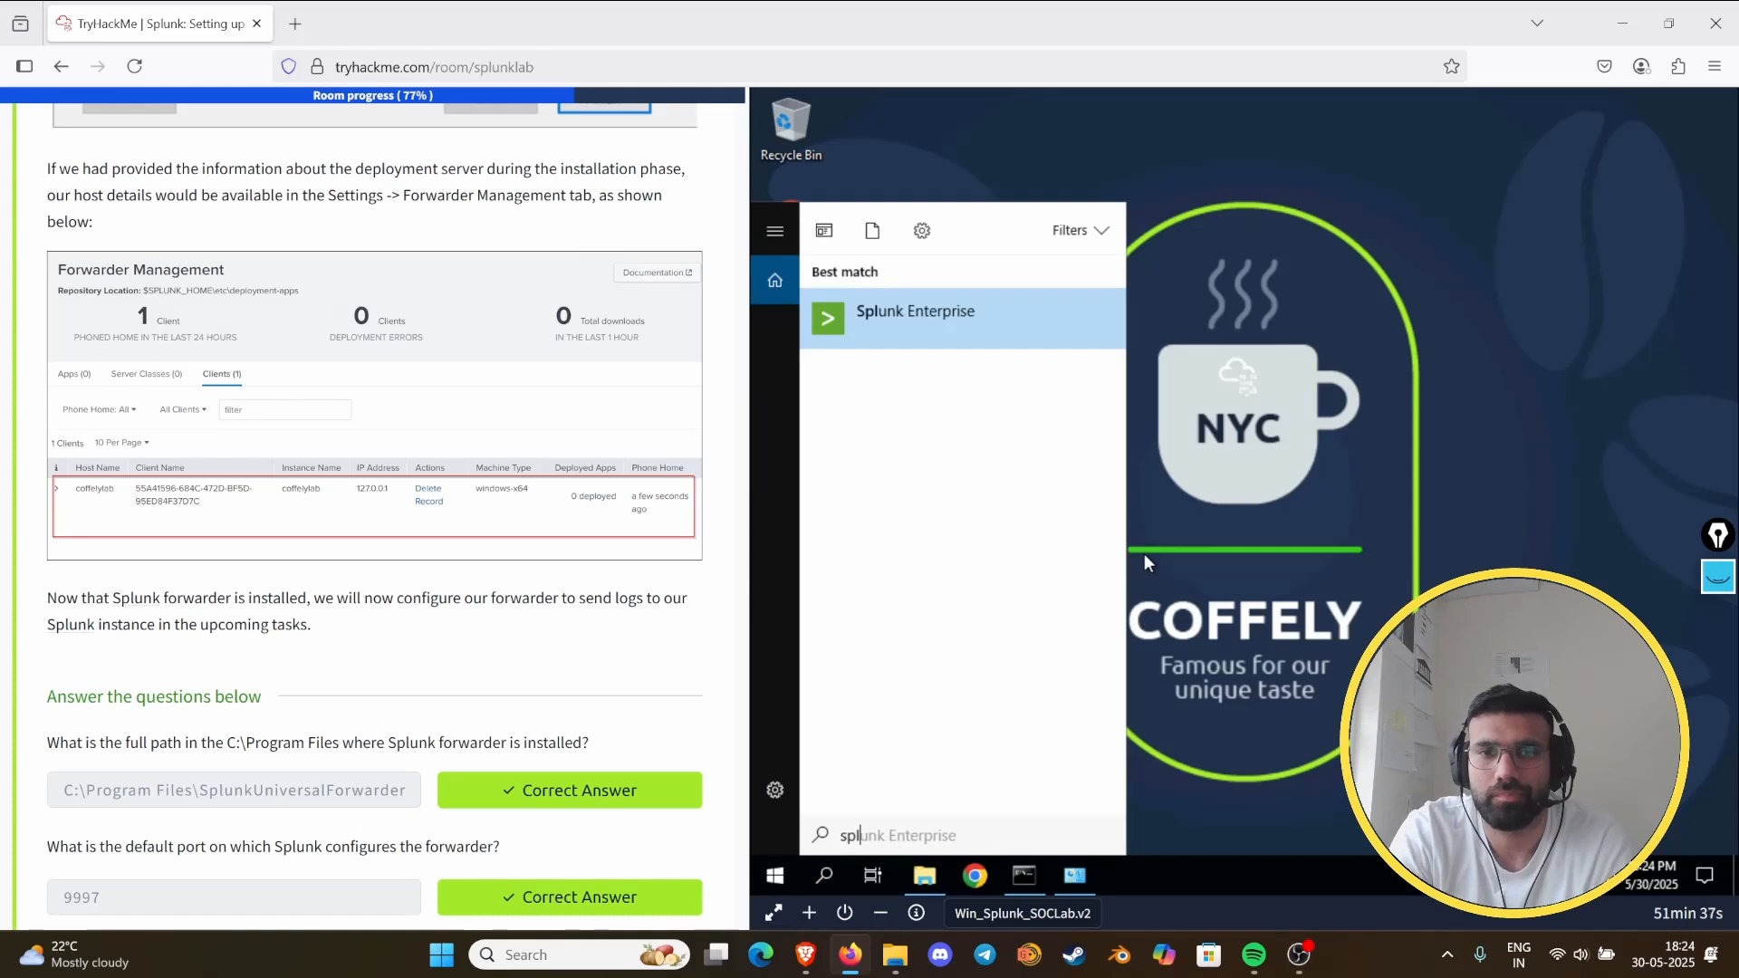
key("Return")
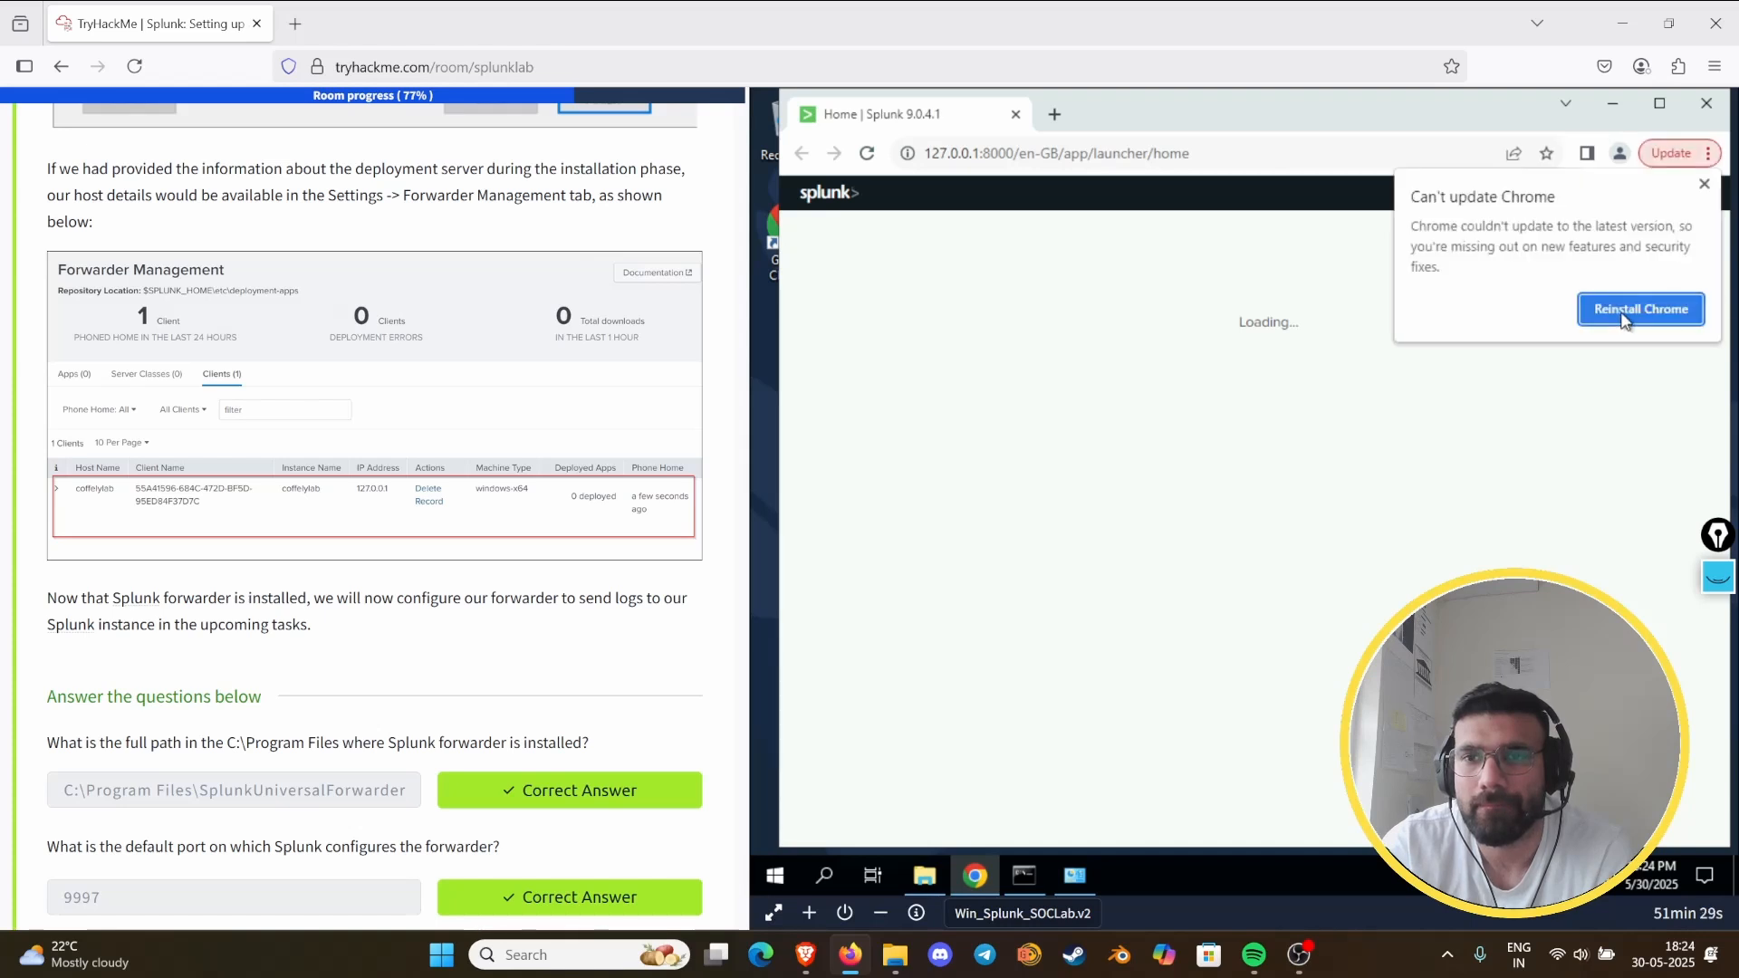
left_click(1704, 183)
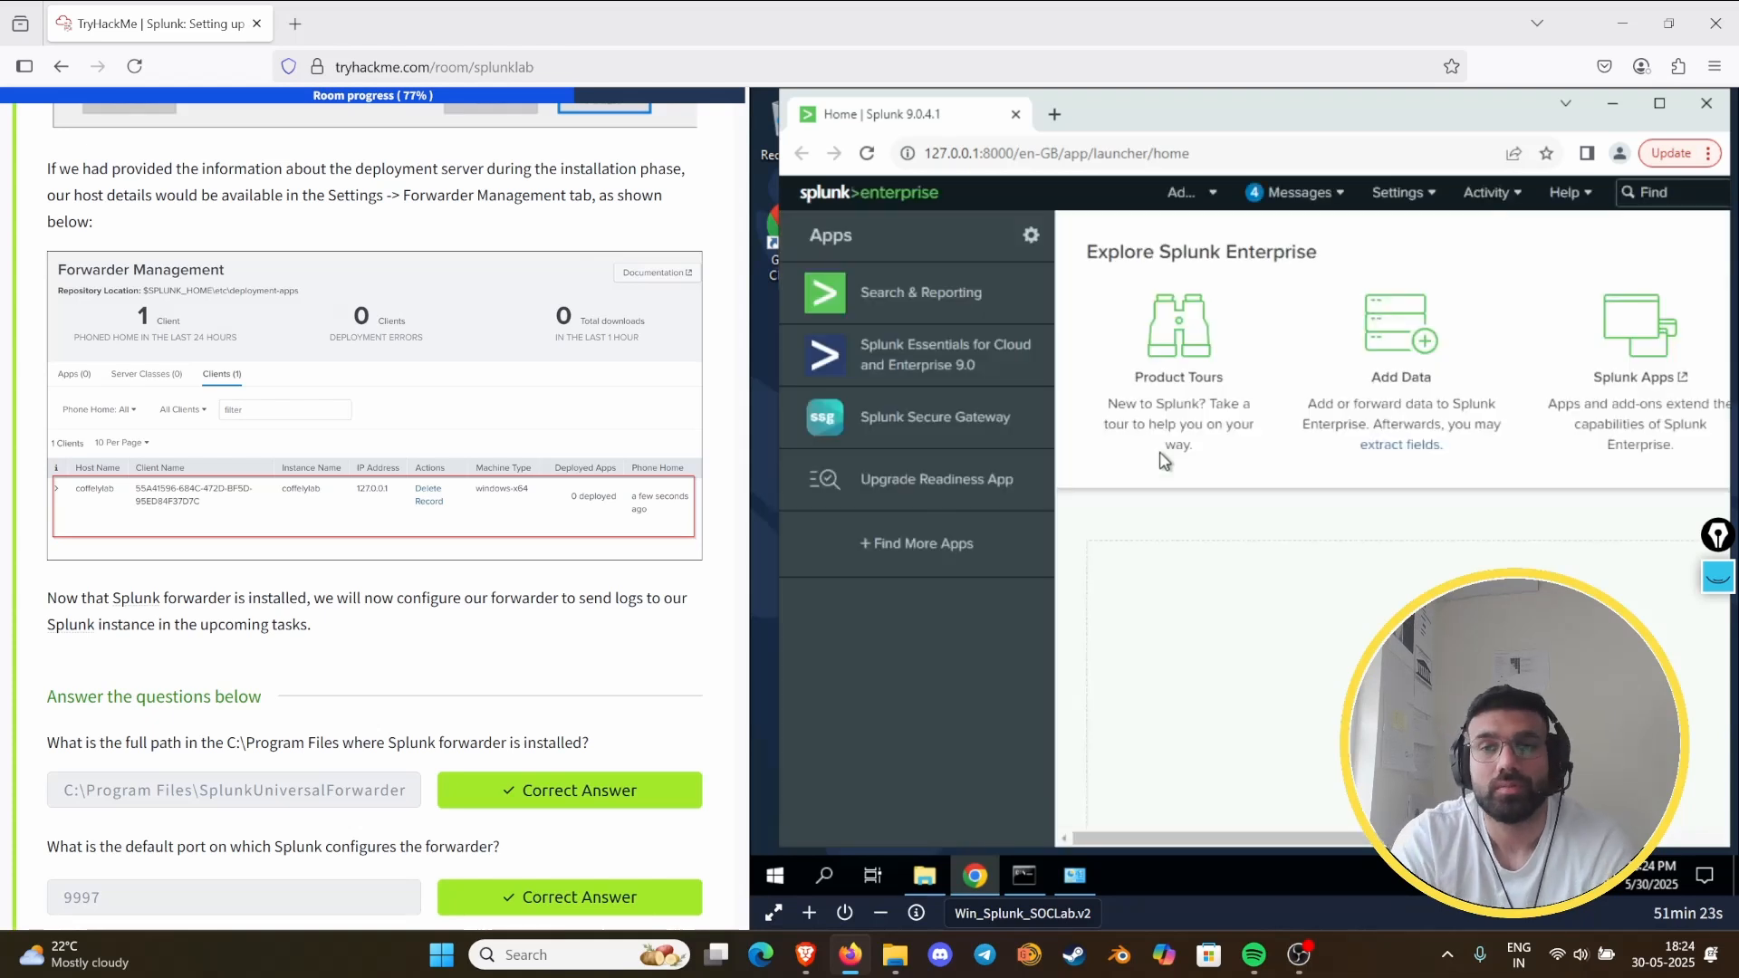
- Open Forwarder Management from Splunk's settings in a maximized window to check for the deployment client
left_click(1311, 200)
left_click(1415, 191)
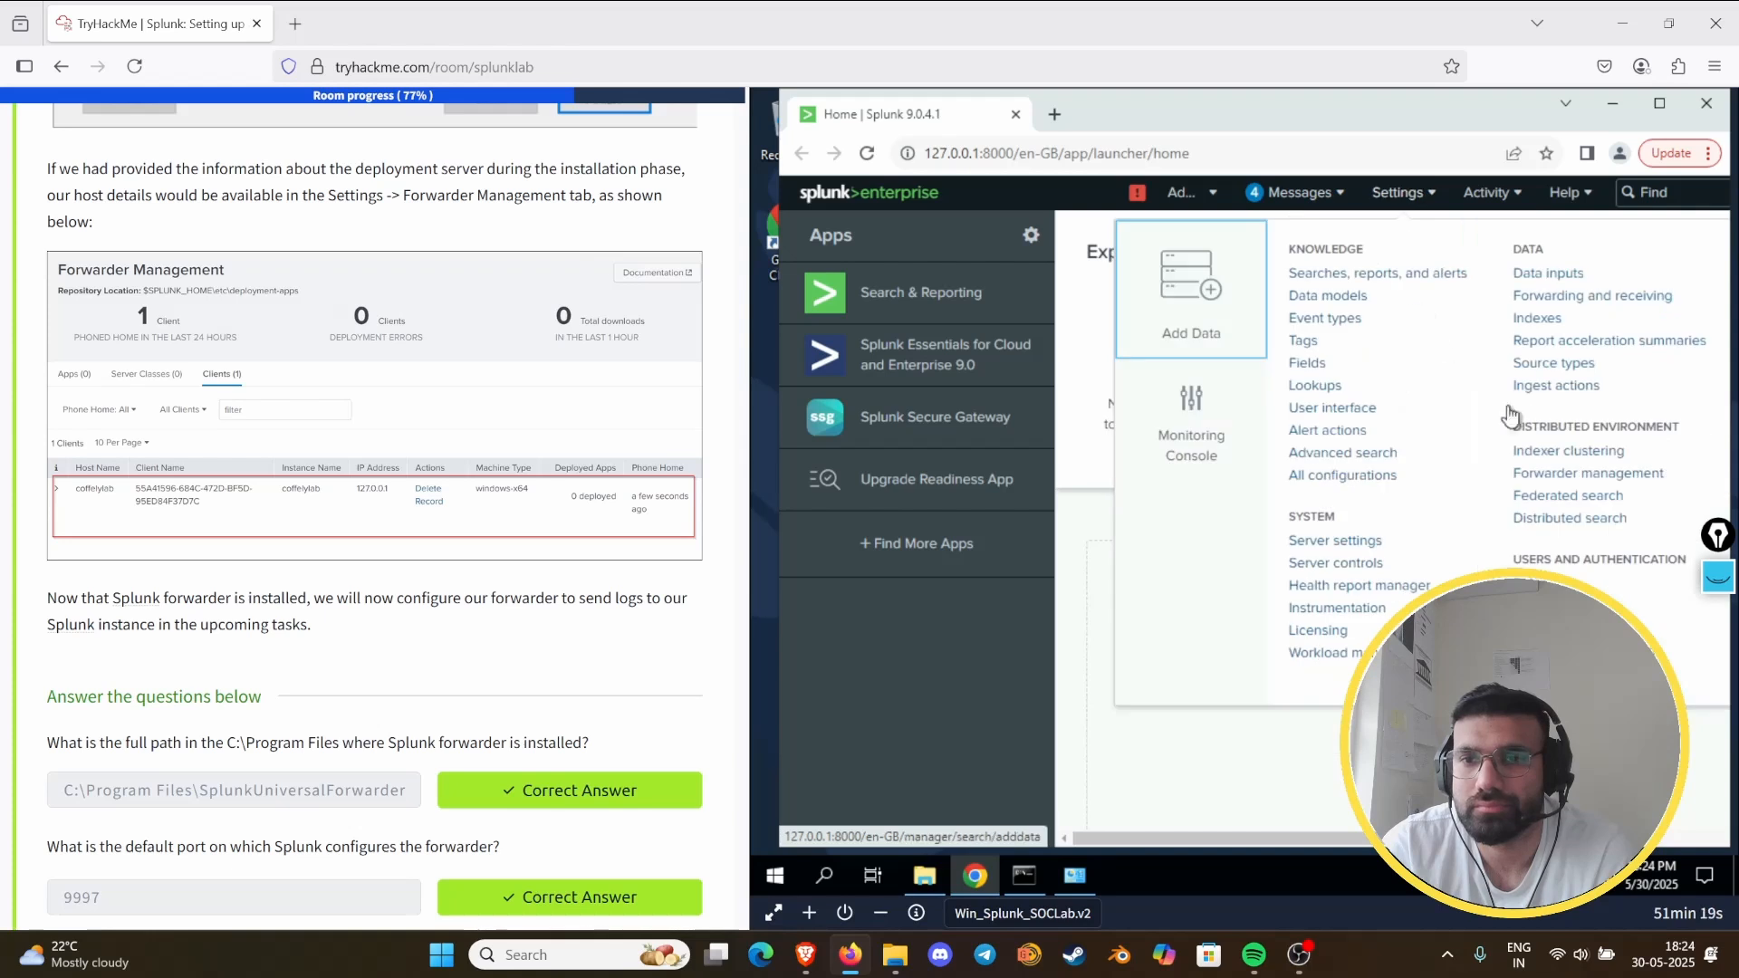
left_click(1557, 487)
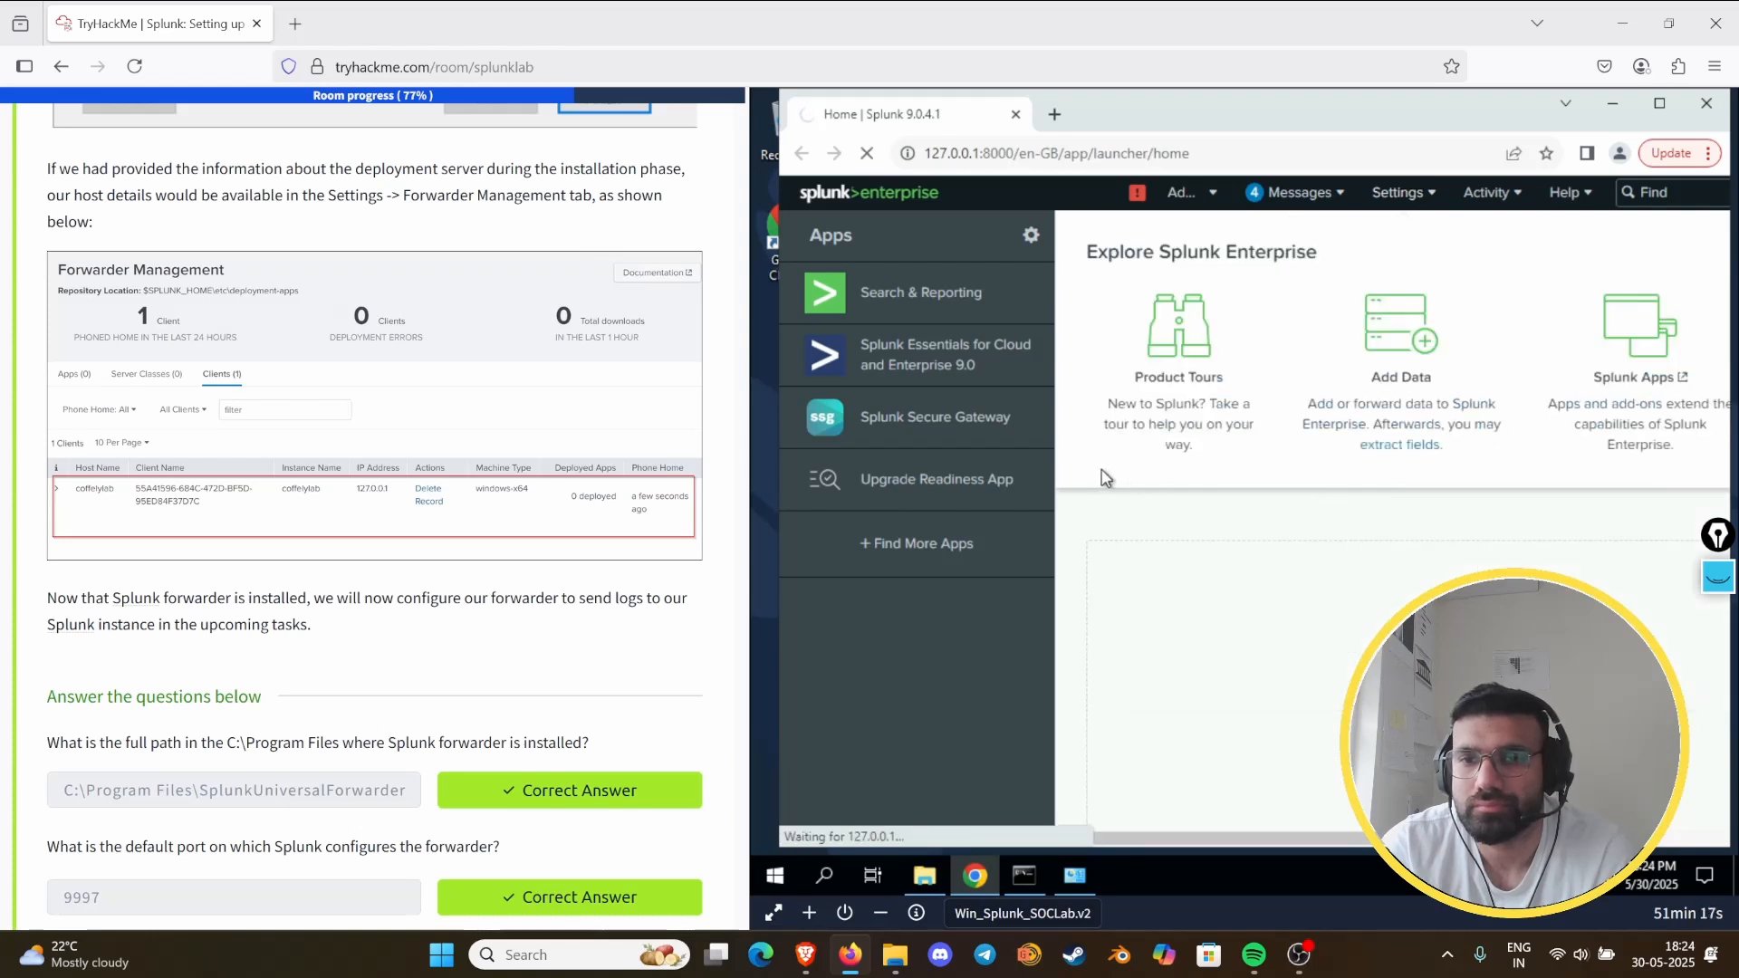
left_click(1659, 102)
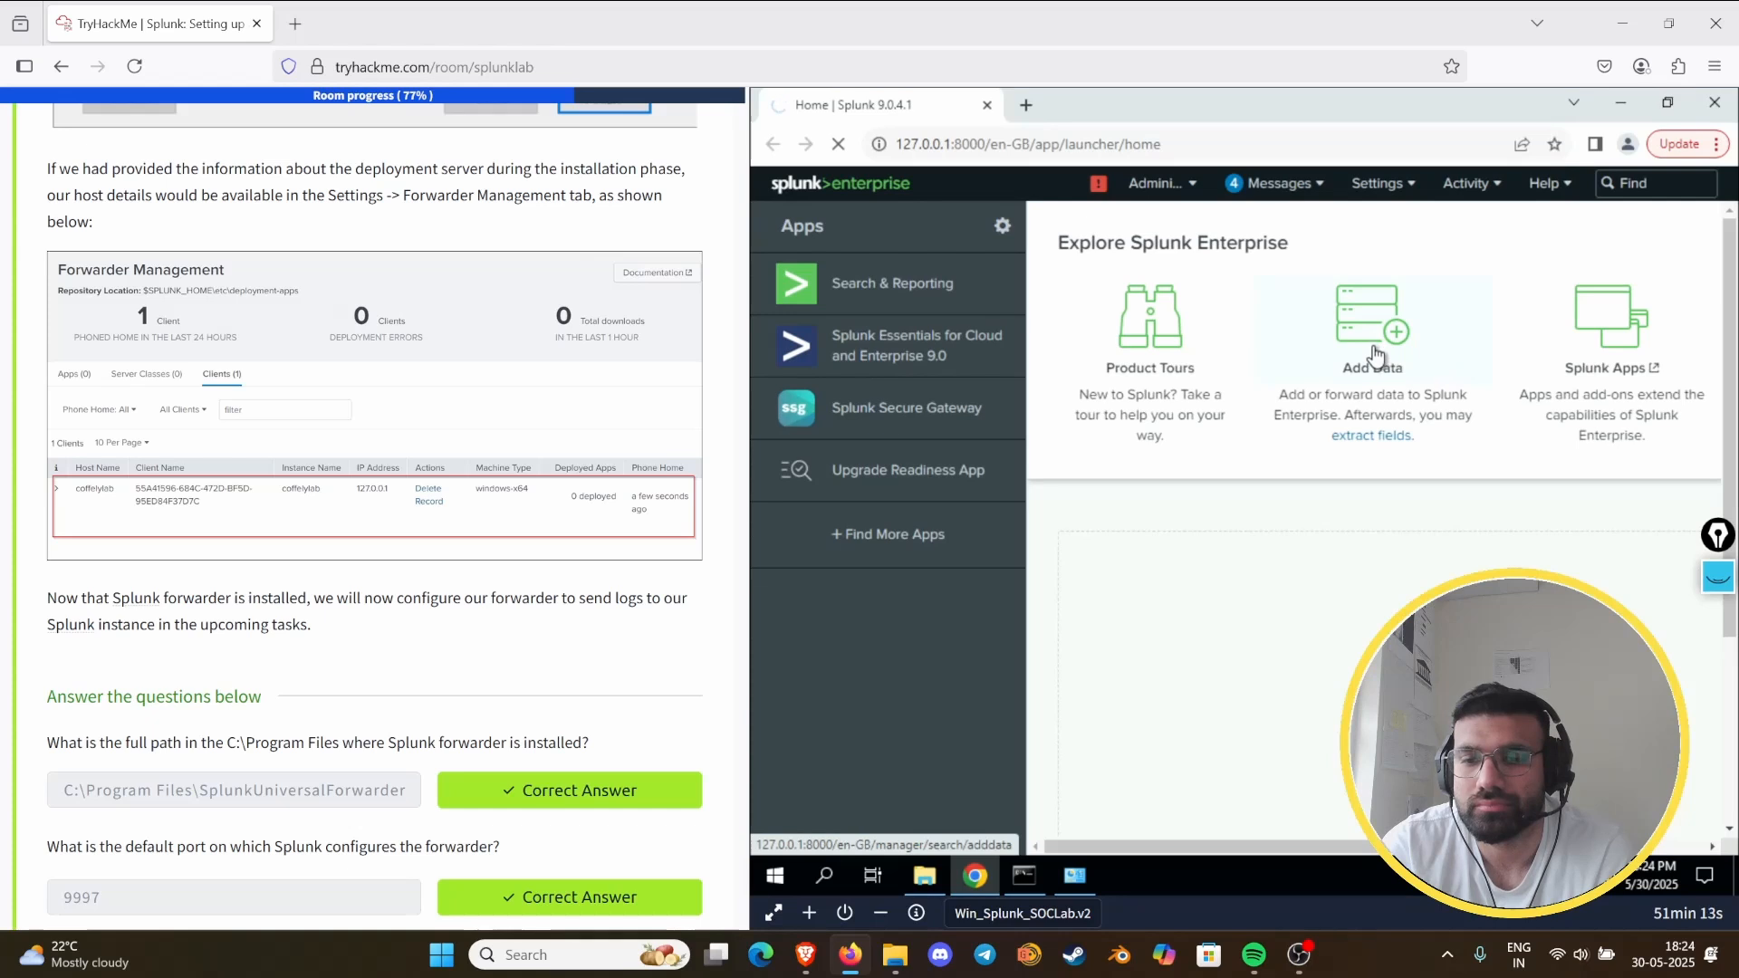
left_click(1294, 419)
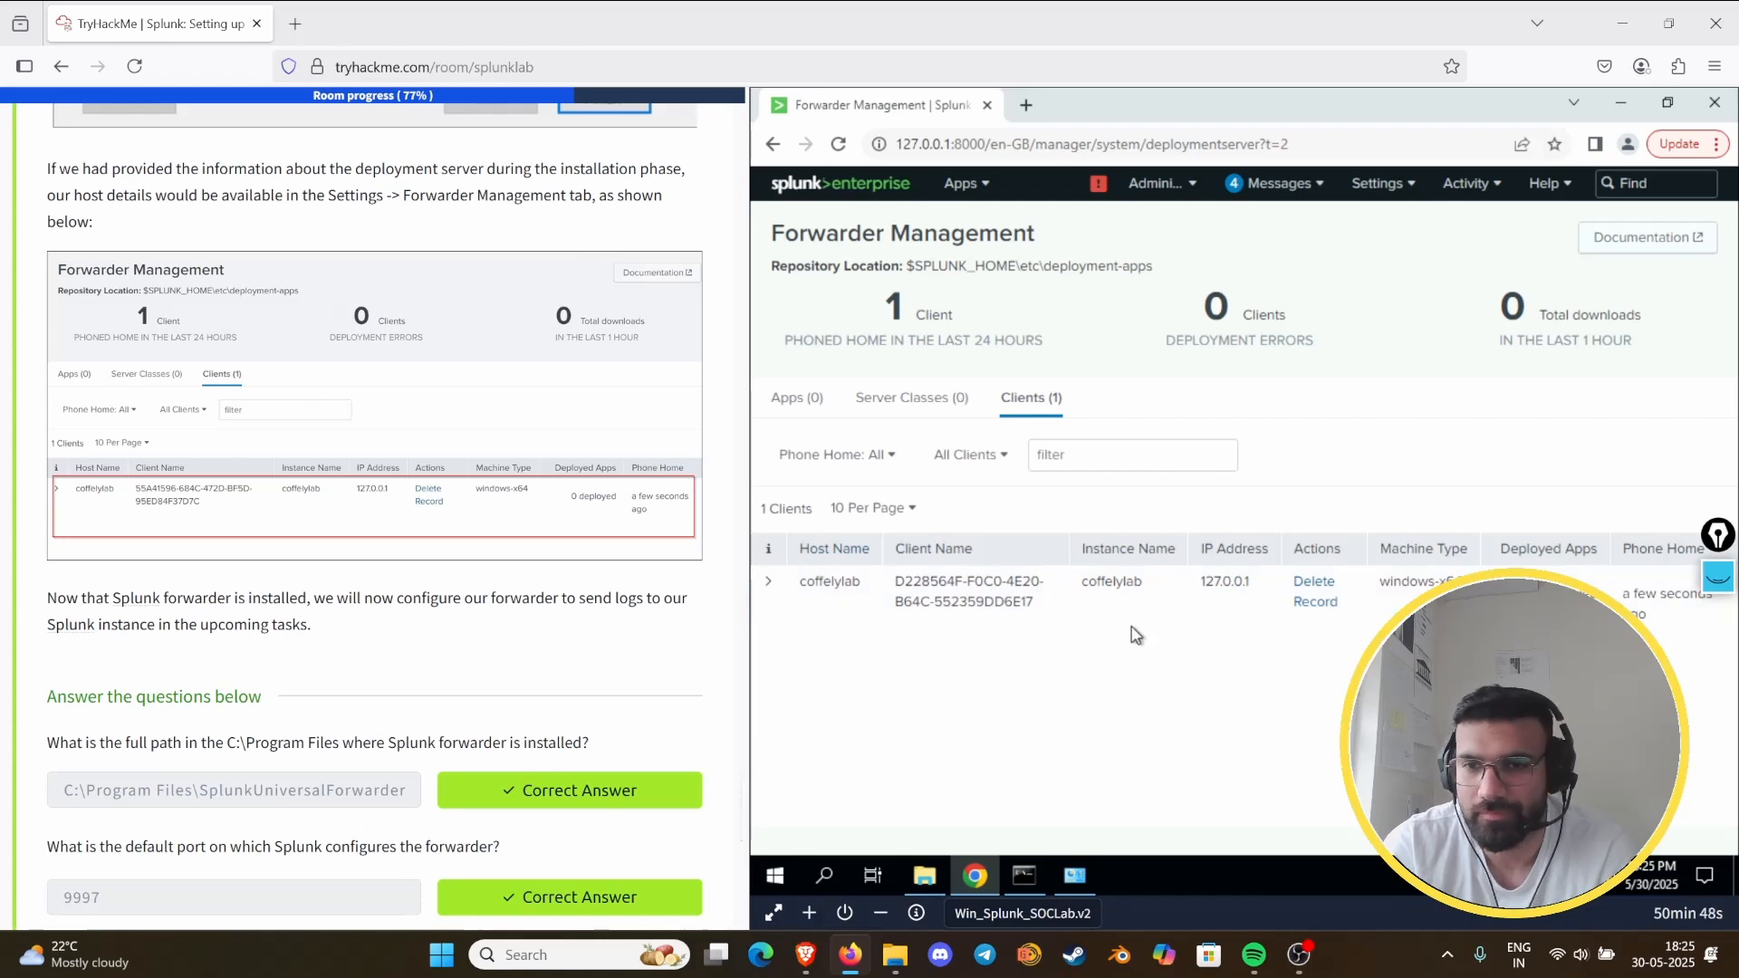
- Expand Task 9 on the TryHackMe page and, following its instructions, start adding data in Splunk with the Forward option
scroll(356, 570, "down", 5)
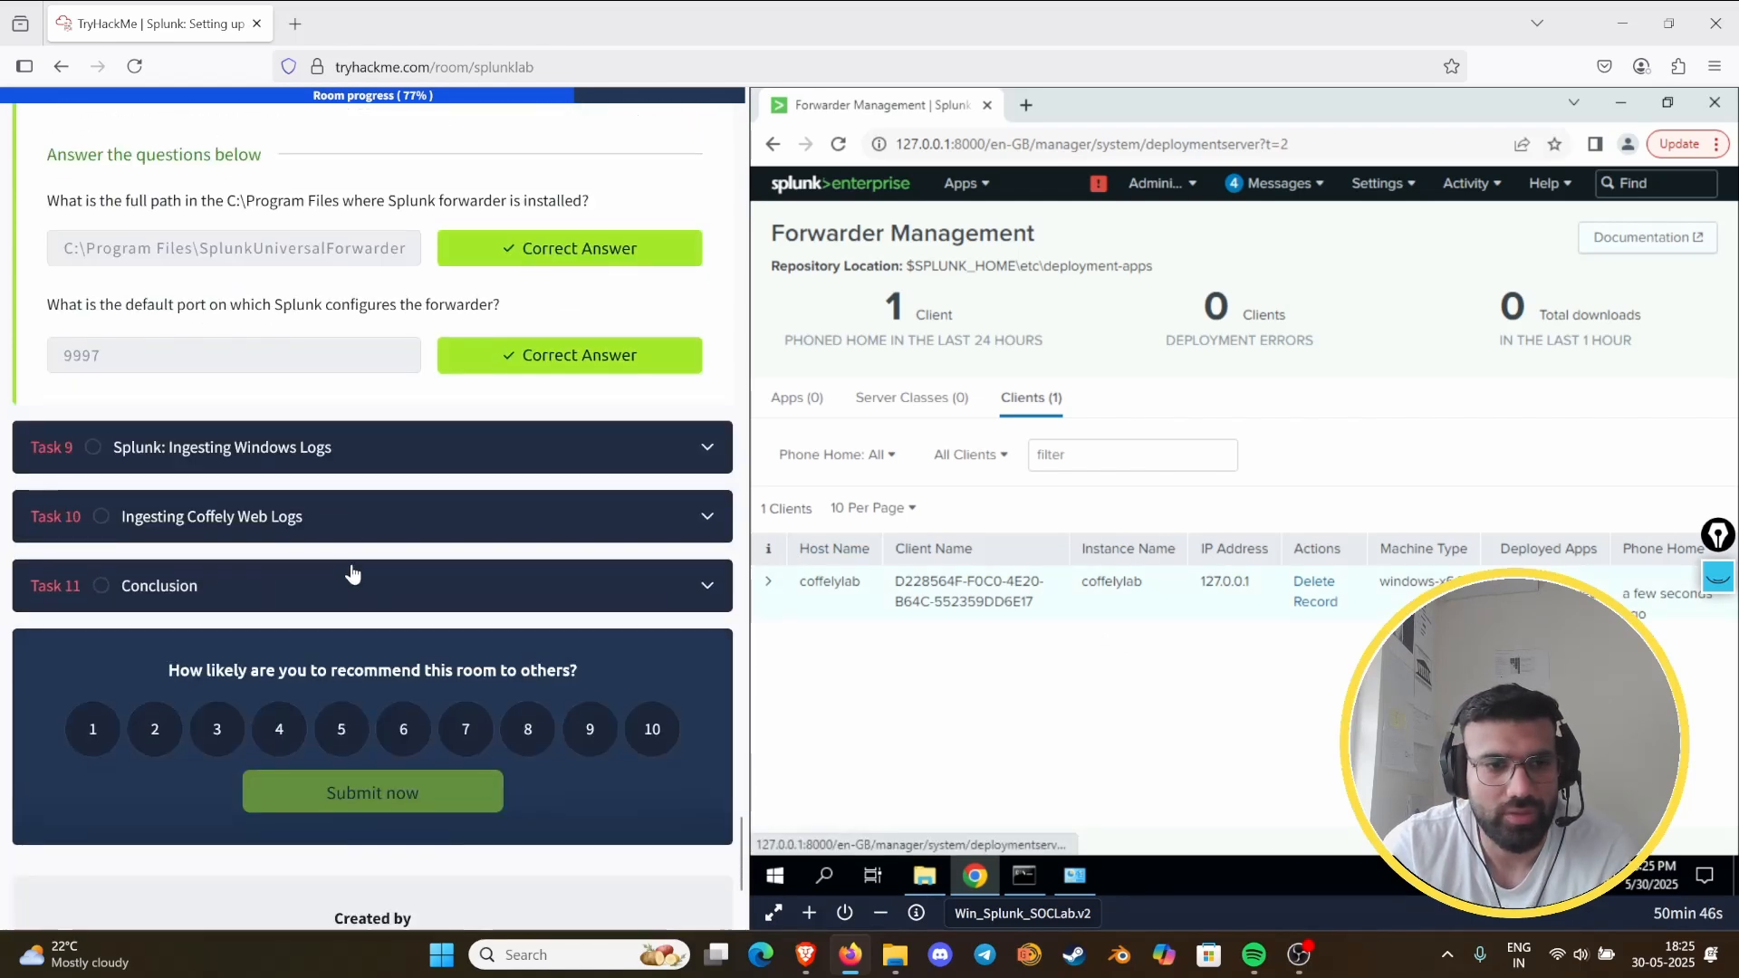
left_click(391, 457)
scroll(386, 504, "down", 8)
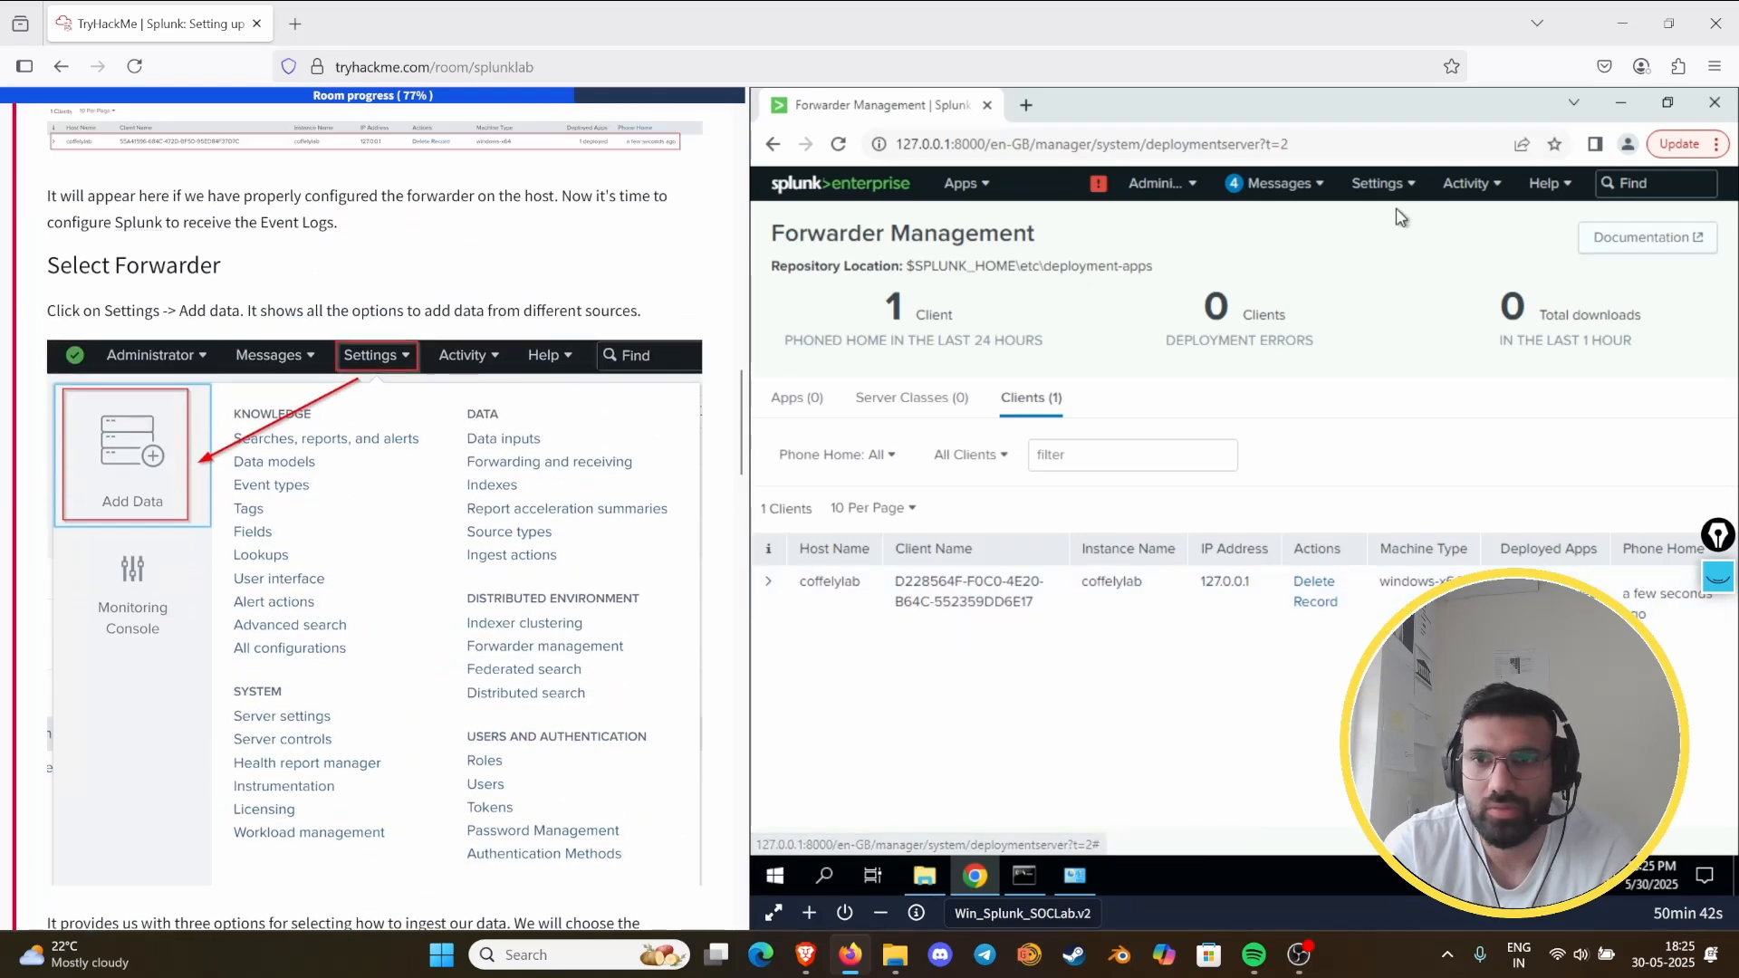
left_click(1377, 184)
left_click(1148, 290)
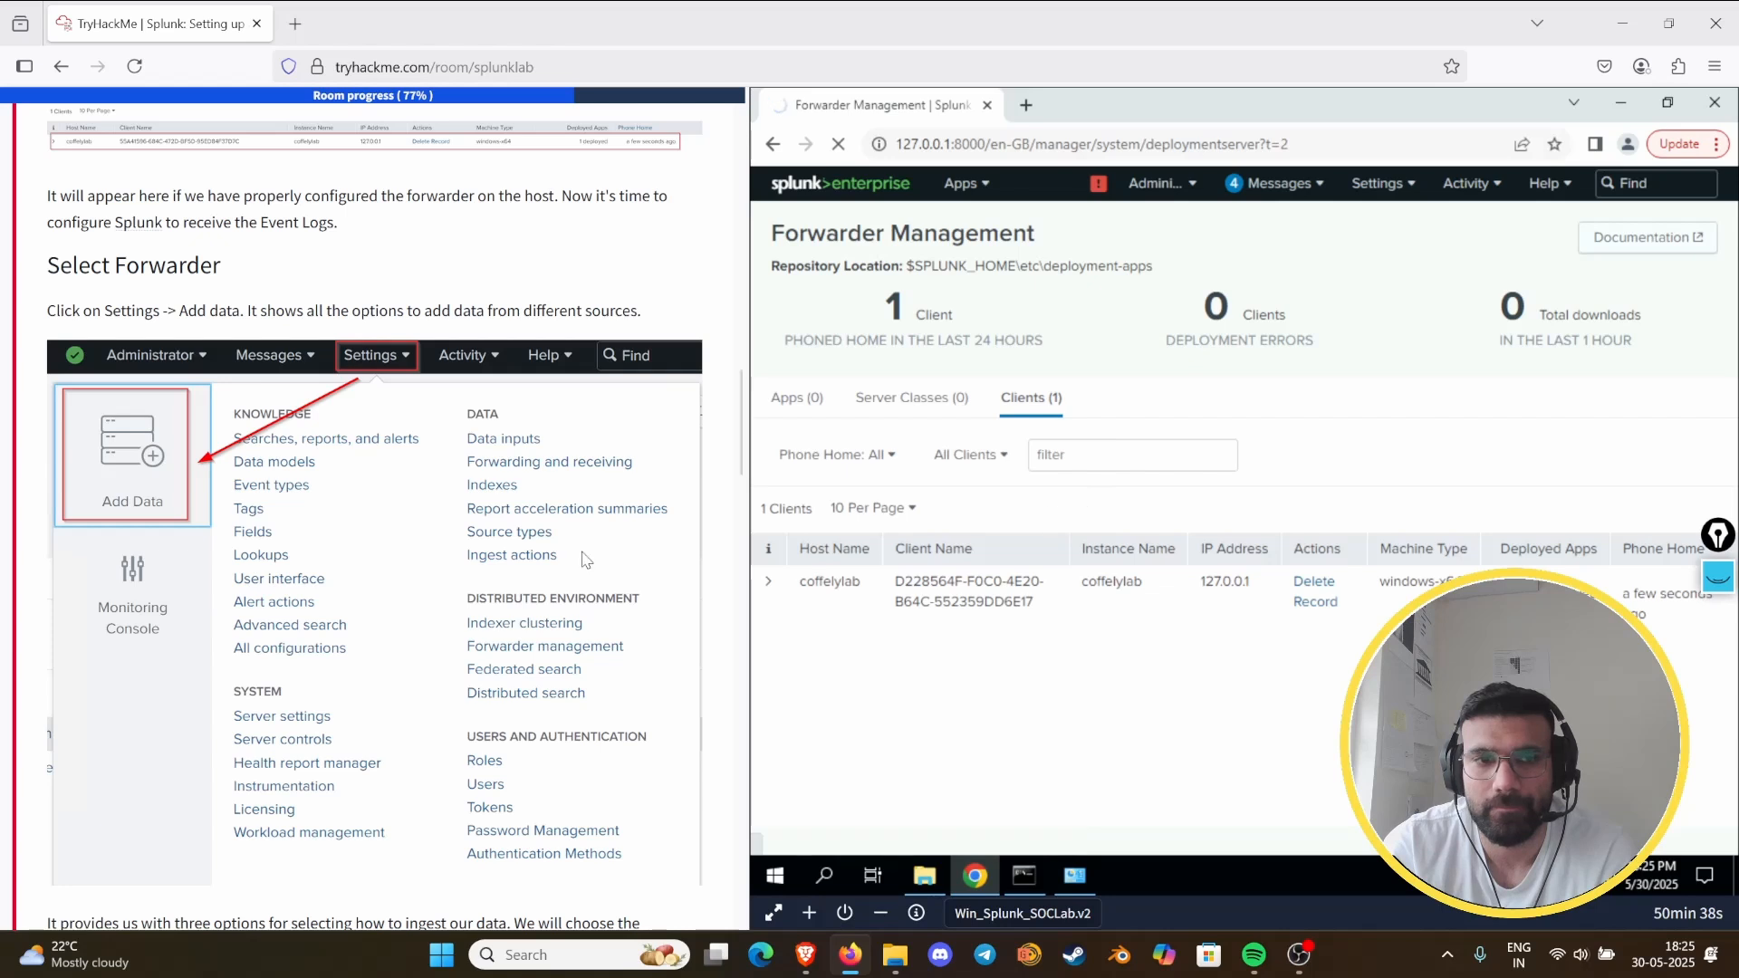
scroll(455, 636, "down", 8)
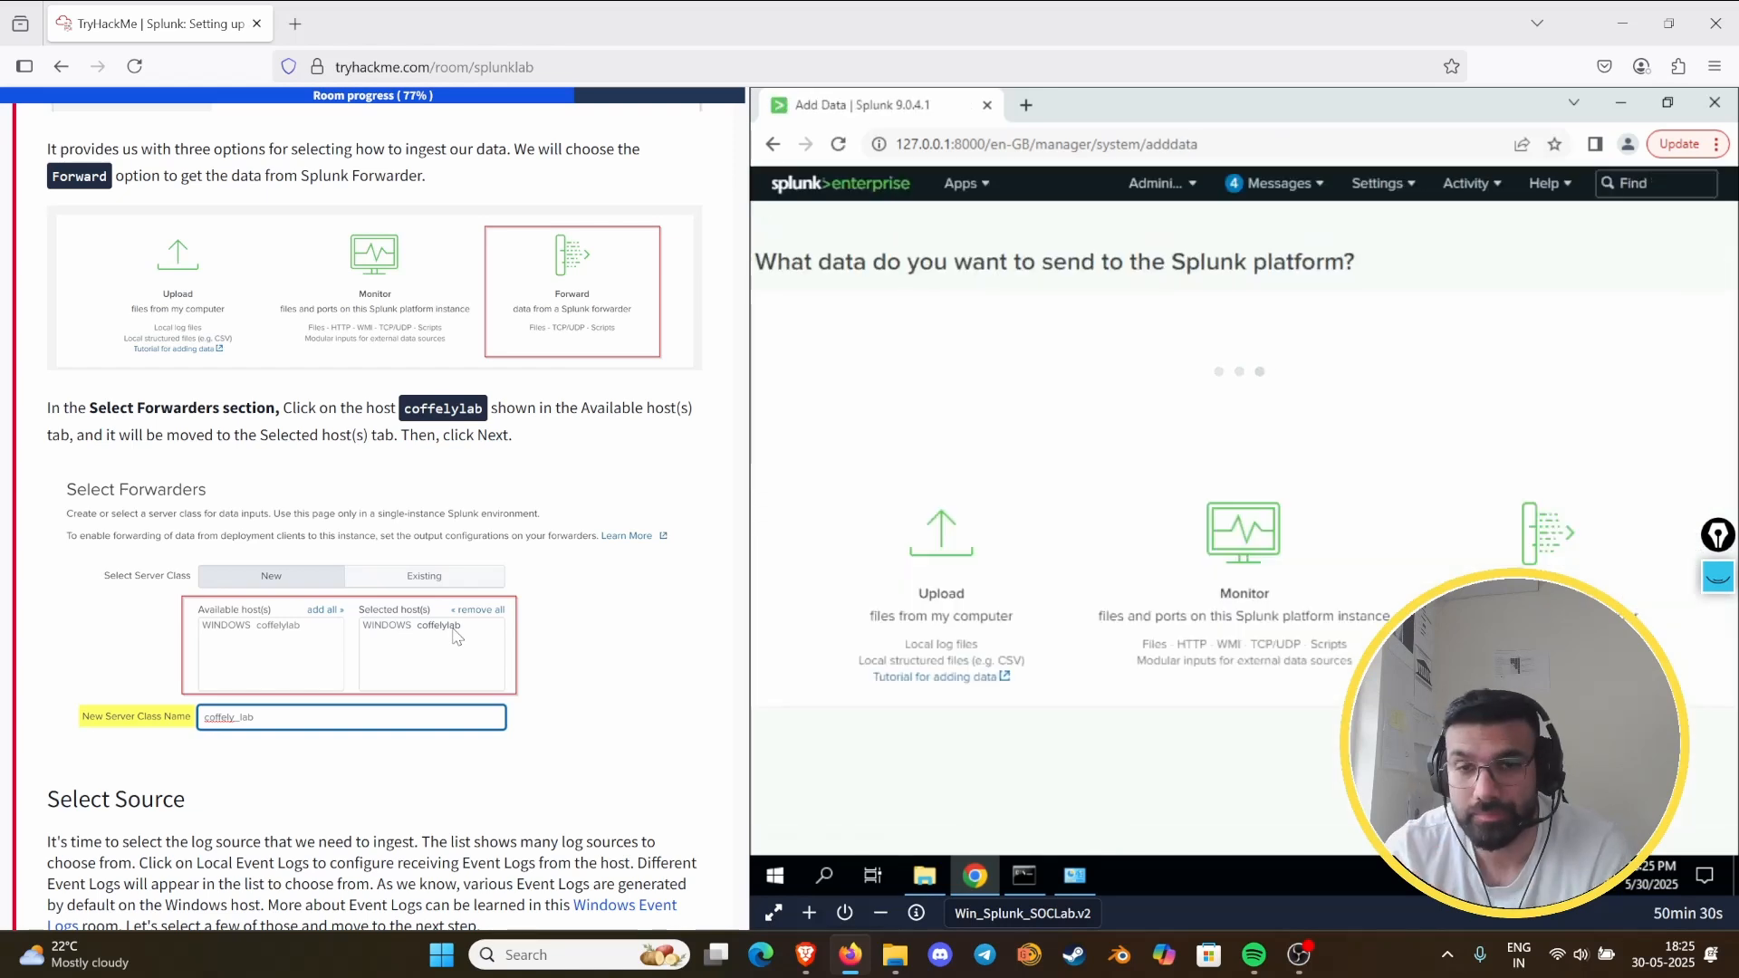
left_click(1551, 530)
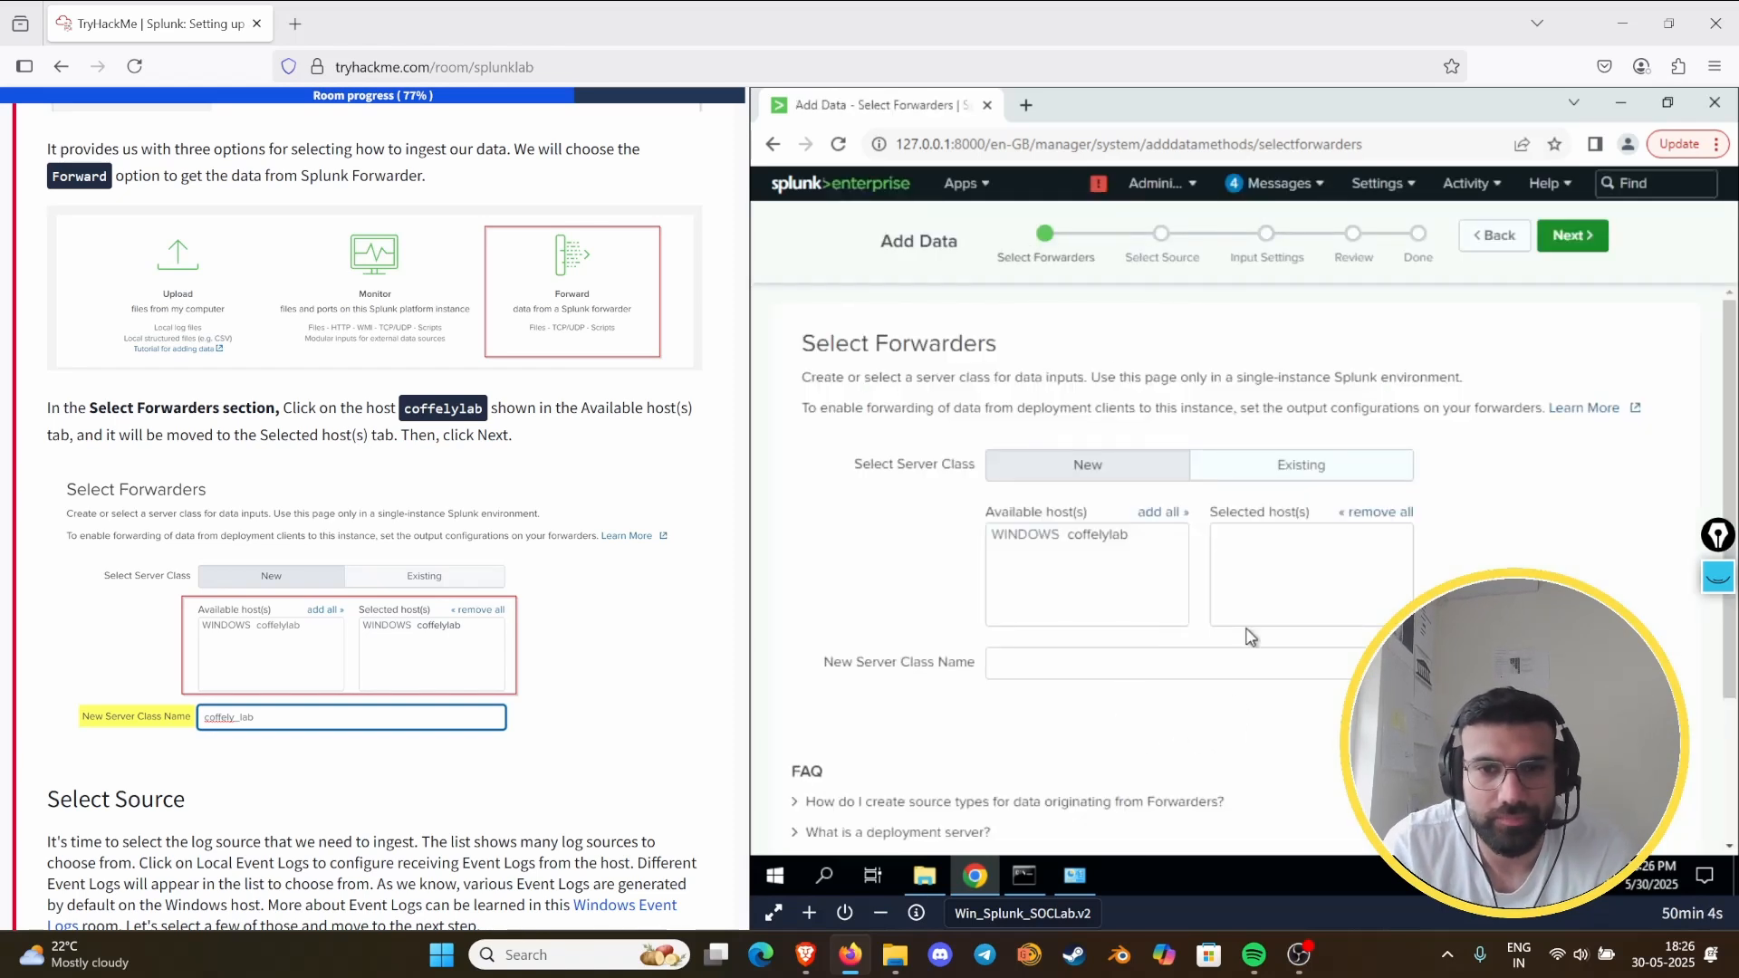
- Select the coffelylab host, name the new server class "coffely lab" and continue to source selection
left_click(1069, 536)
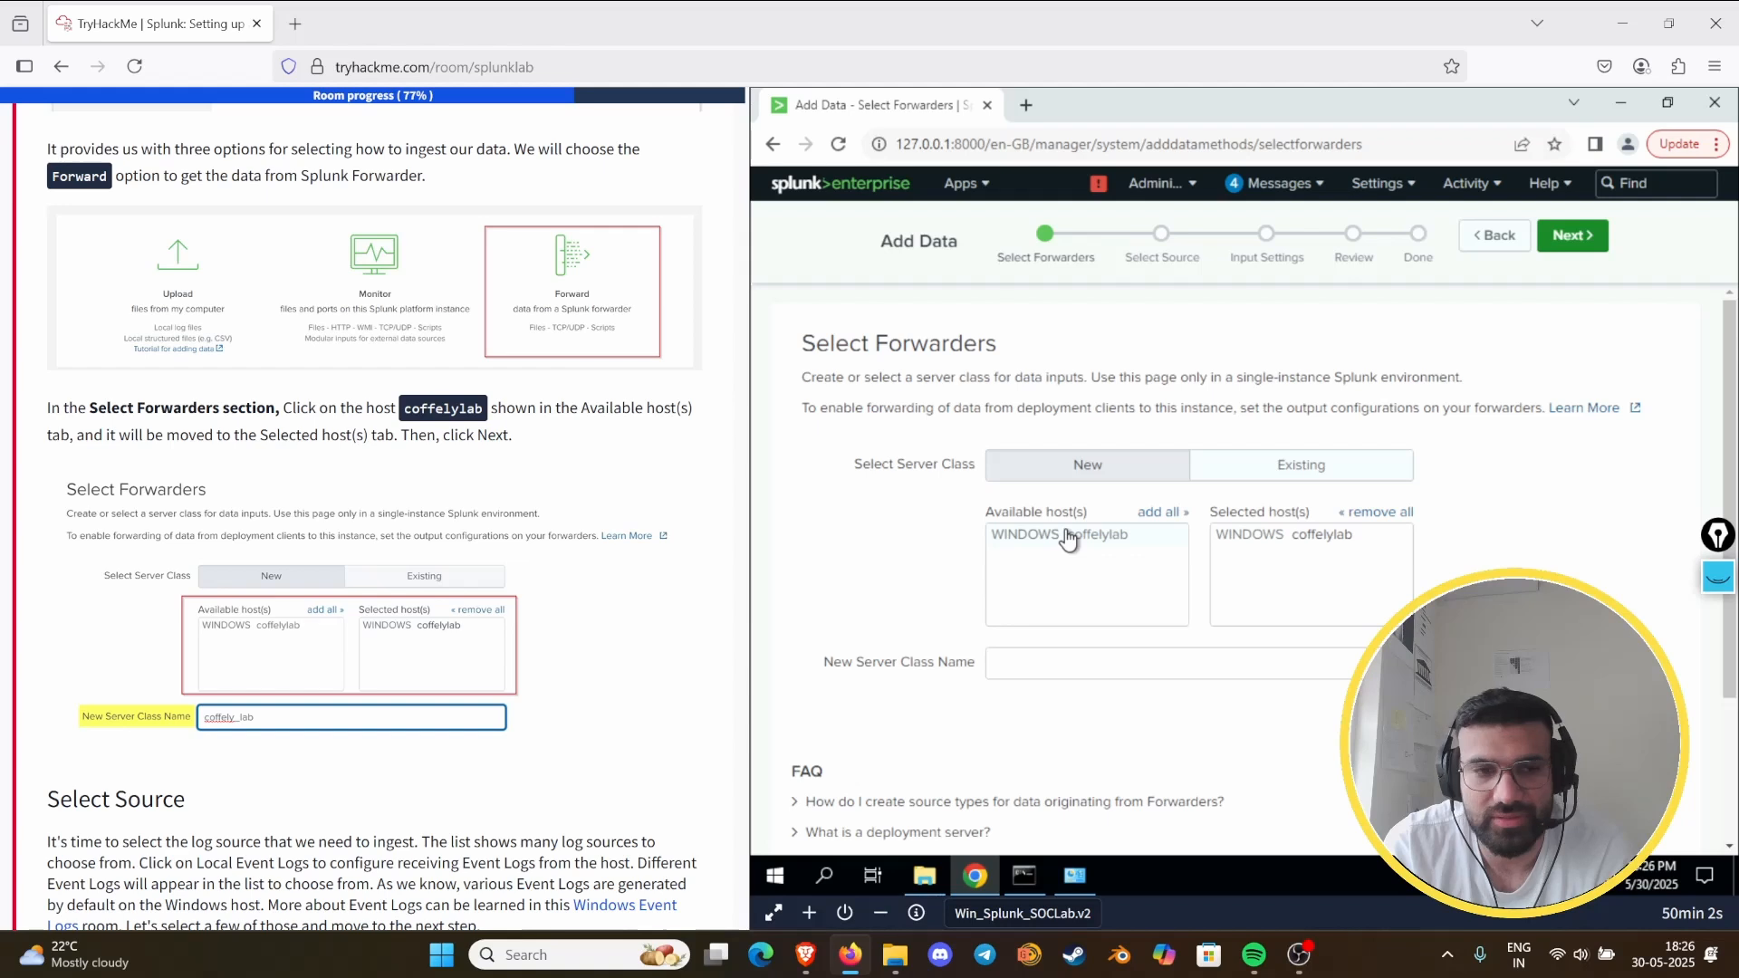
left_click(1084, 662)
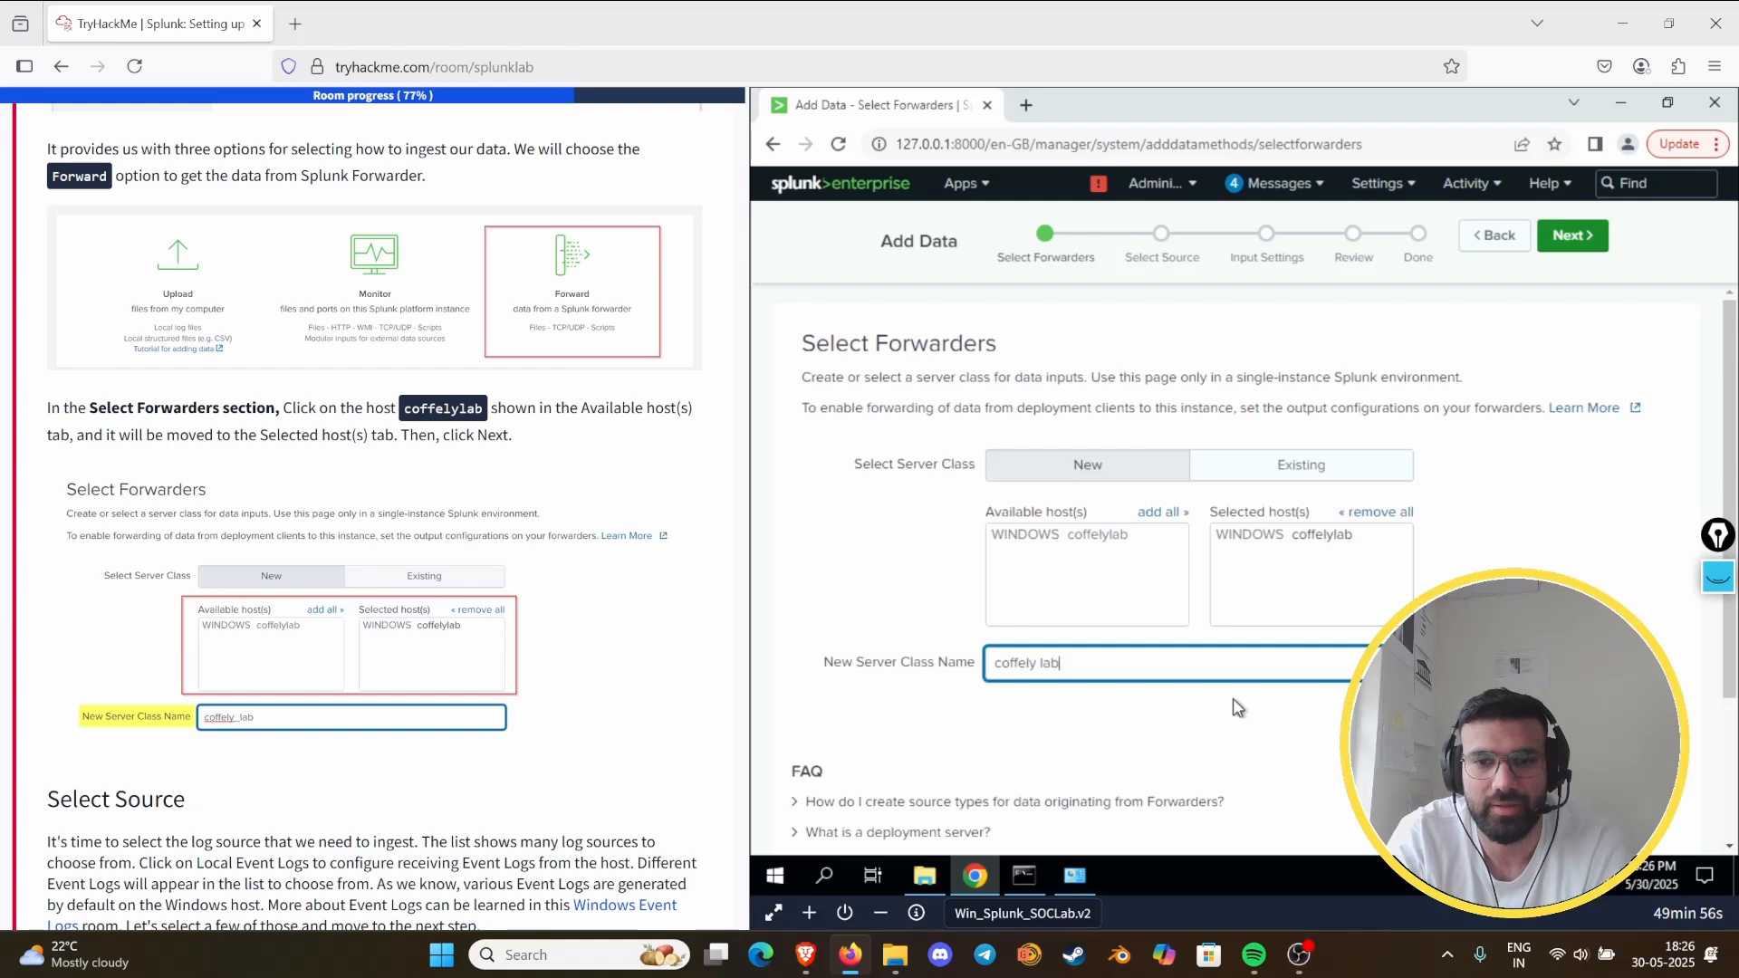
scroll(507, 598, "down", 4)
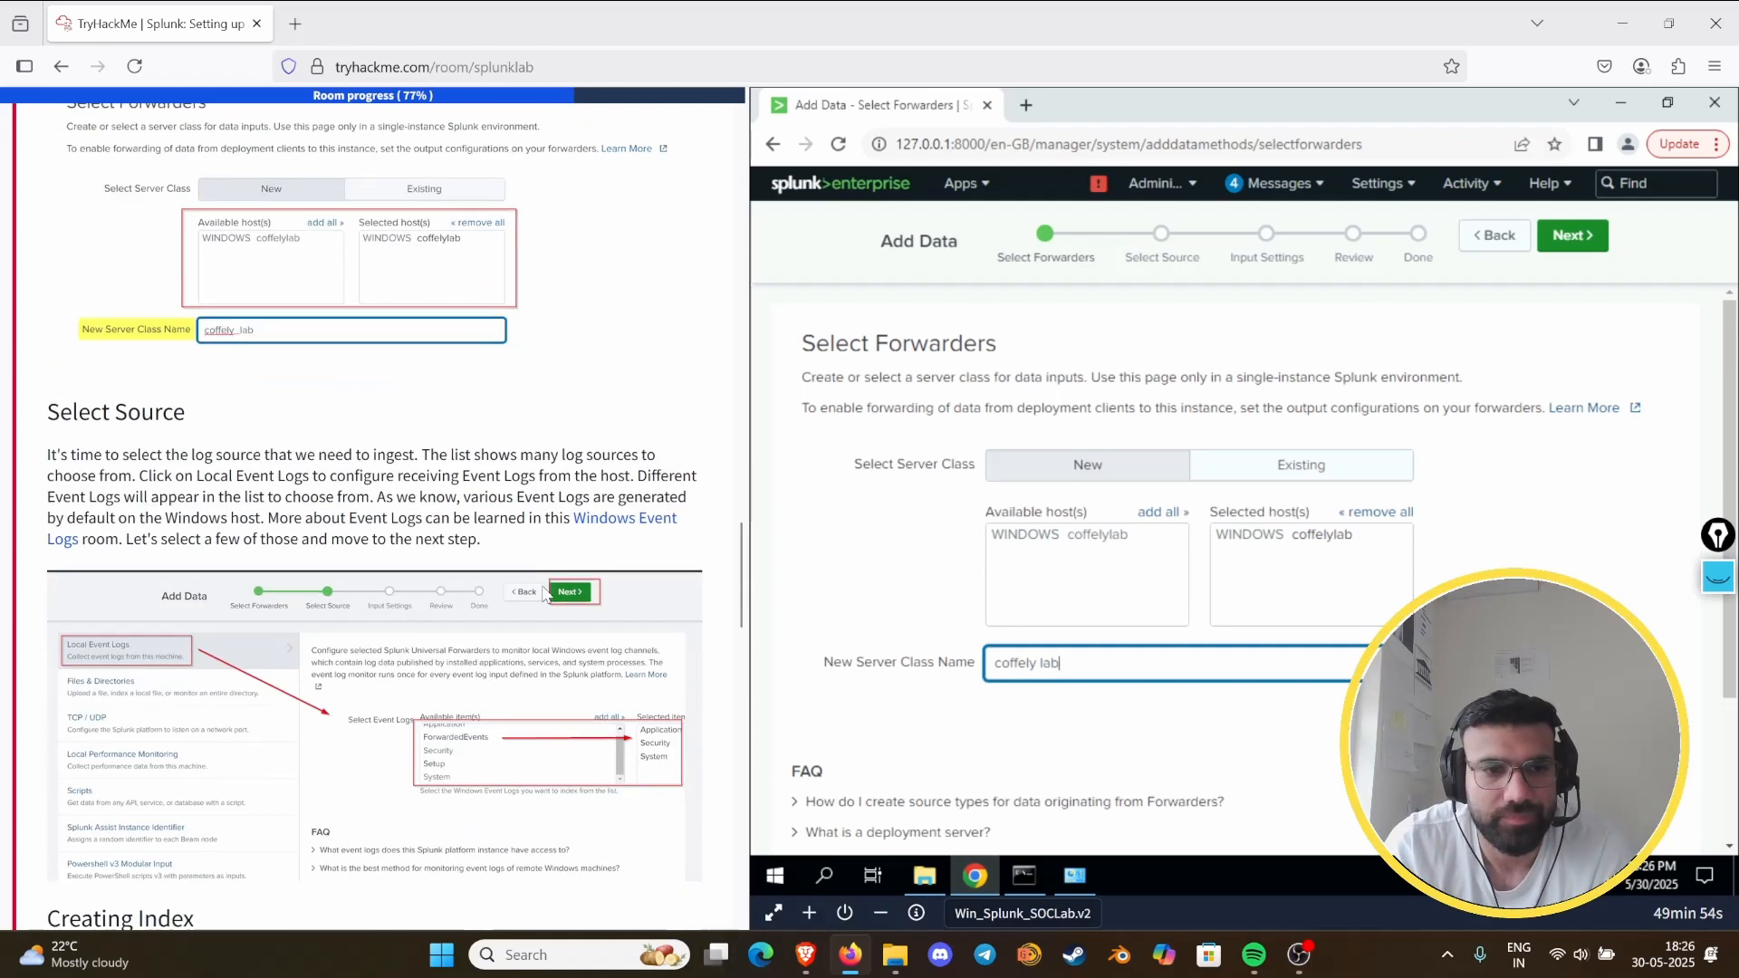
scroll(576, 573, "down", 2)
scroll(1234, 631, "down", 2)
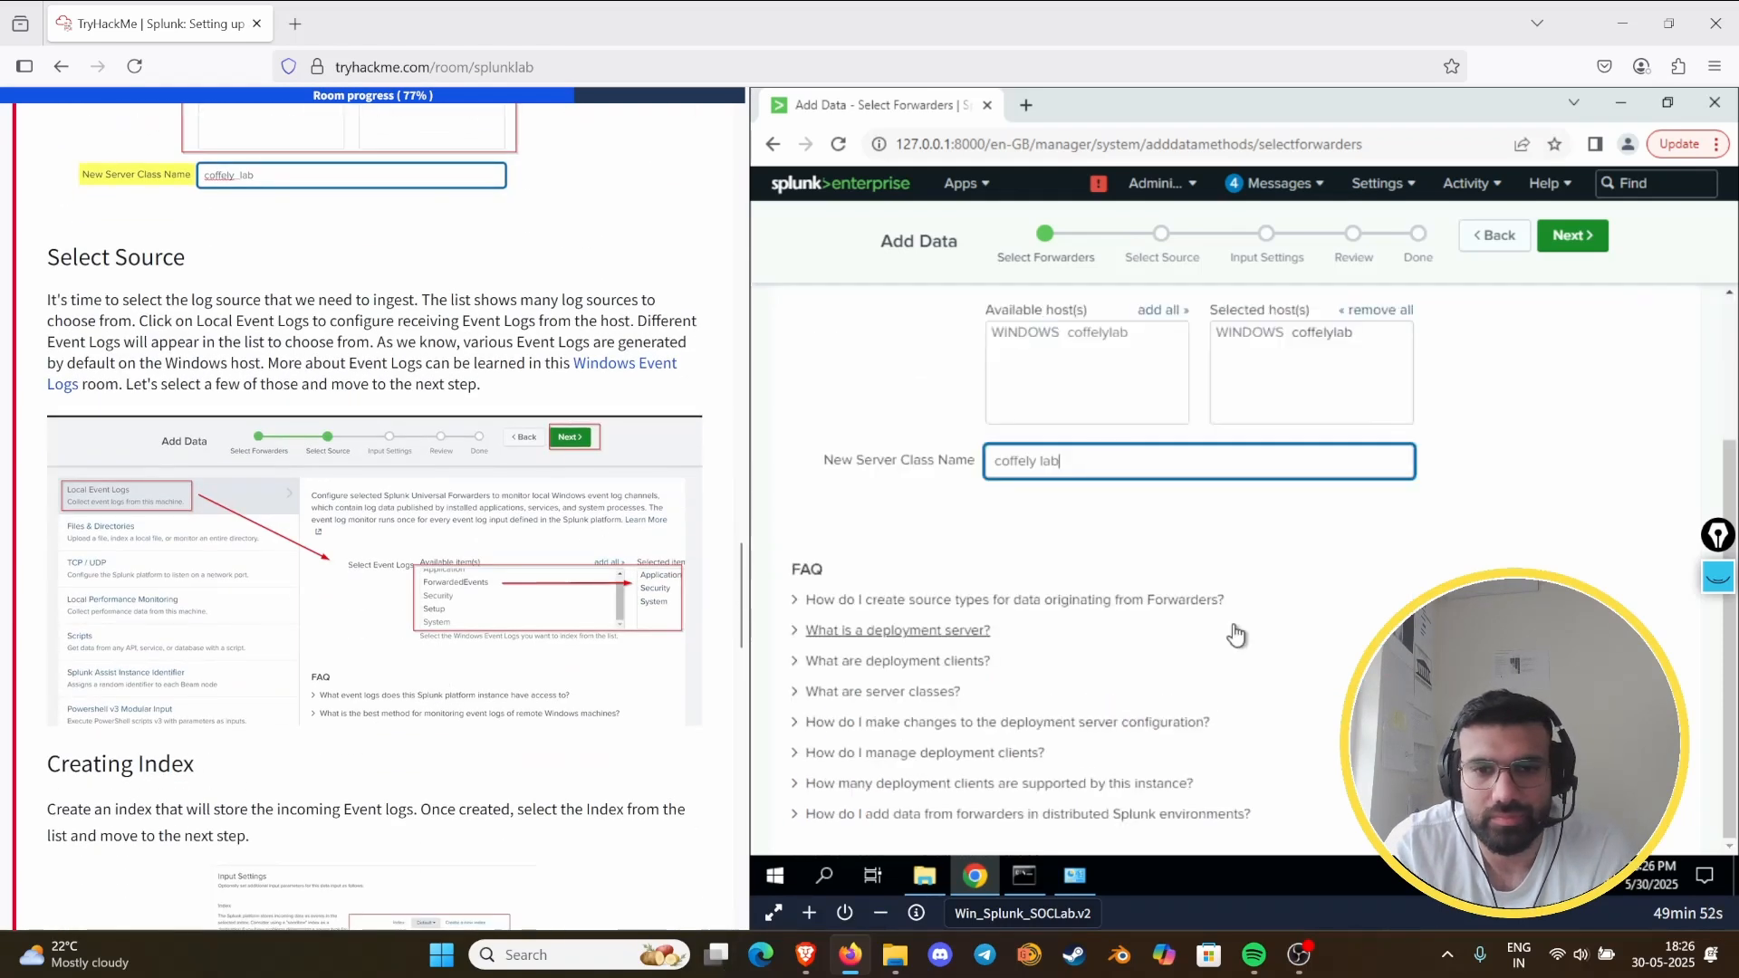
scroll(1240, 598, "up", 2)
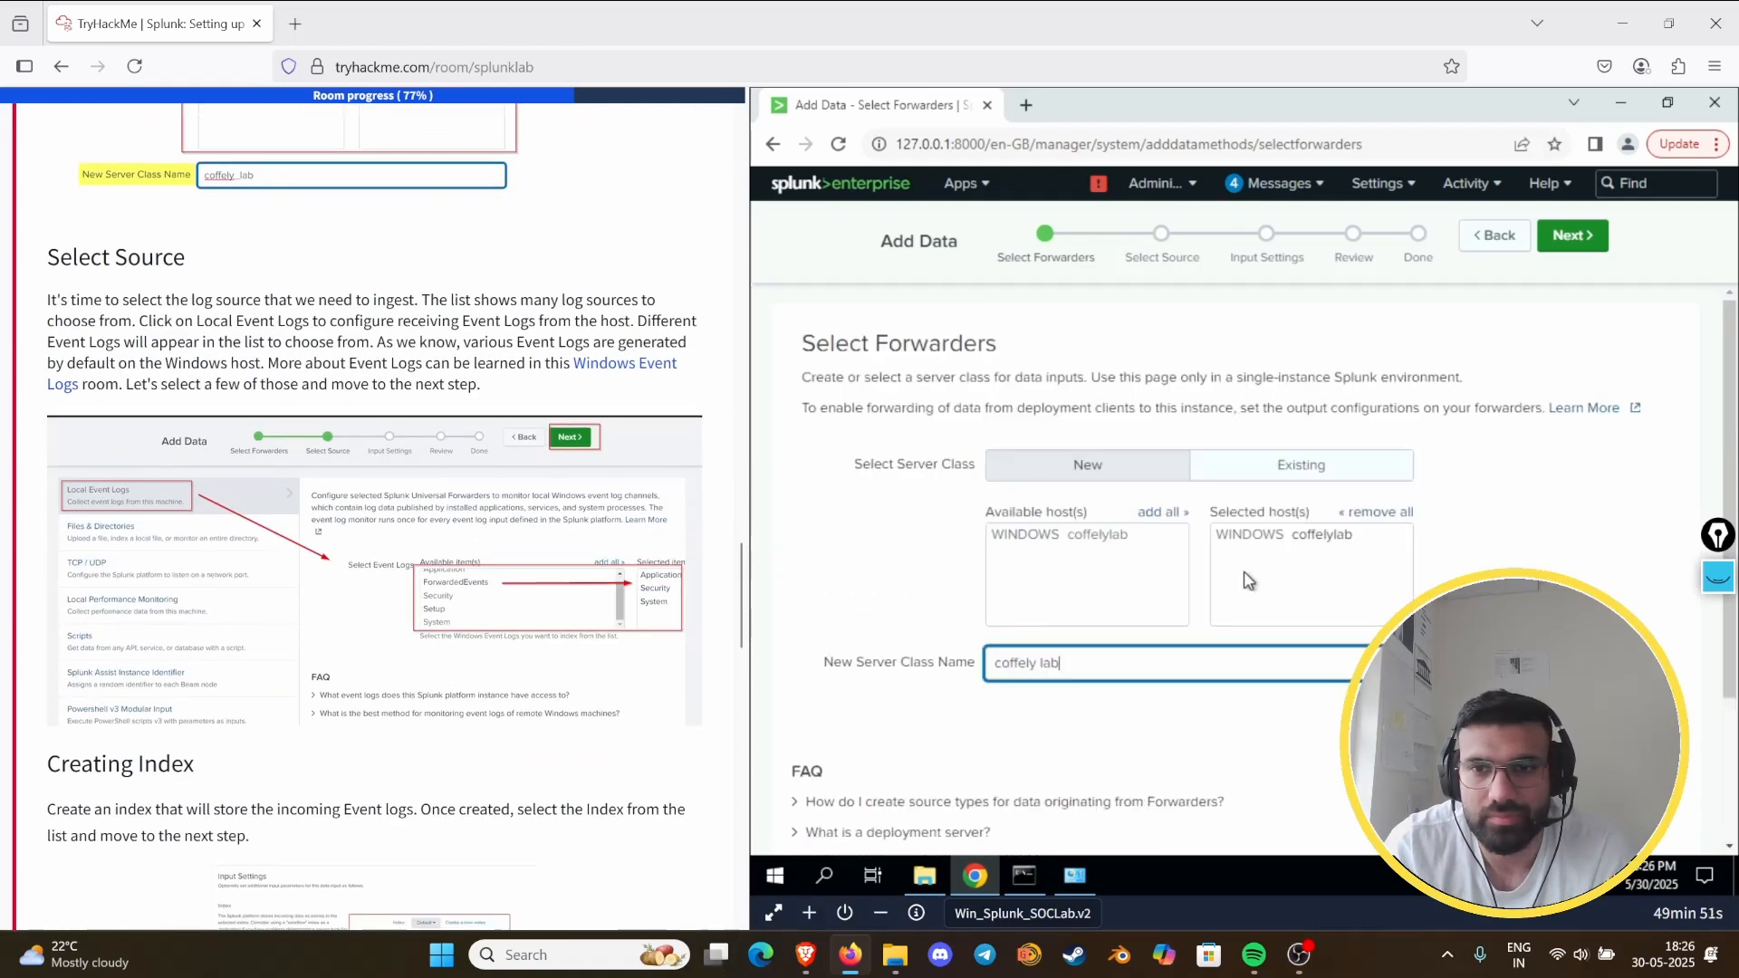
left_click(1576, 237)
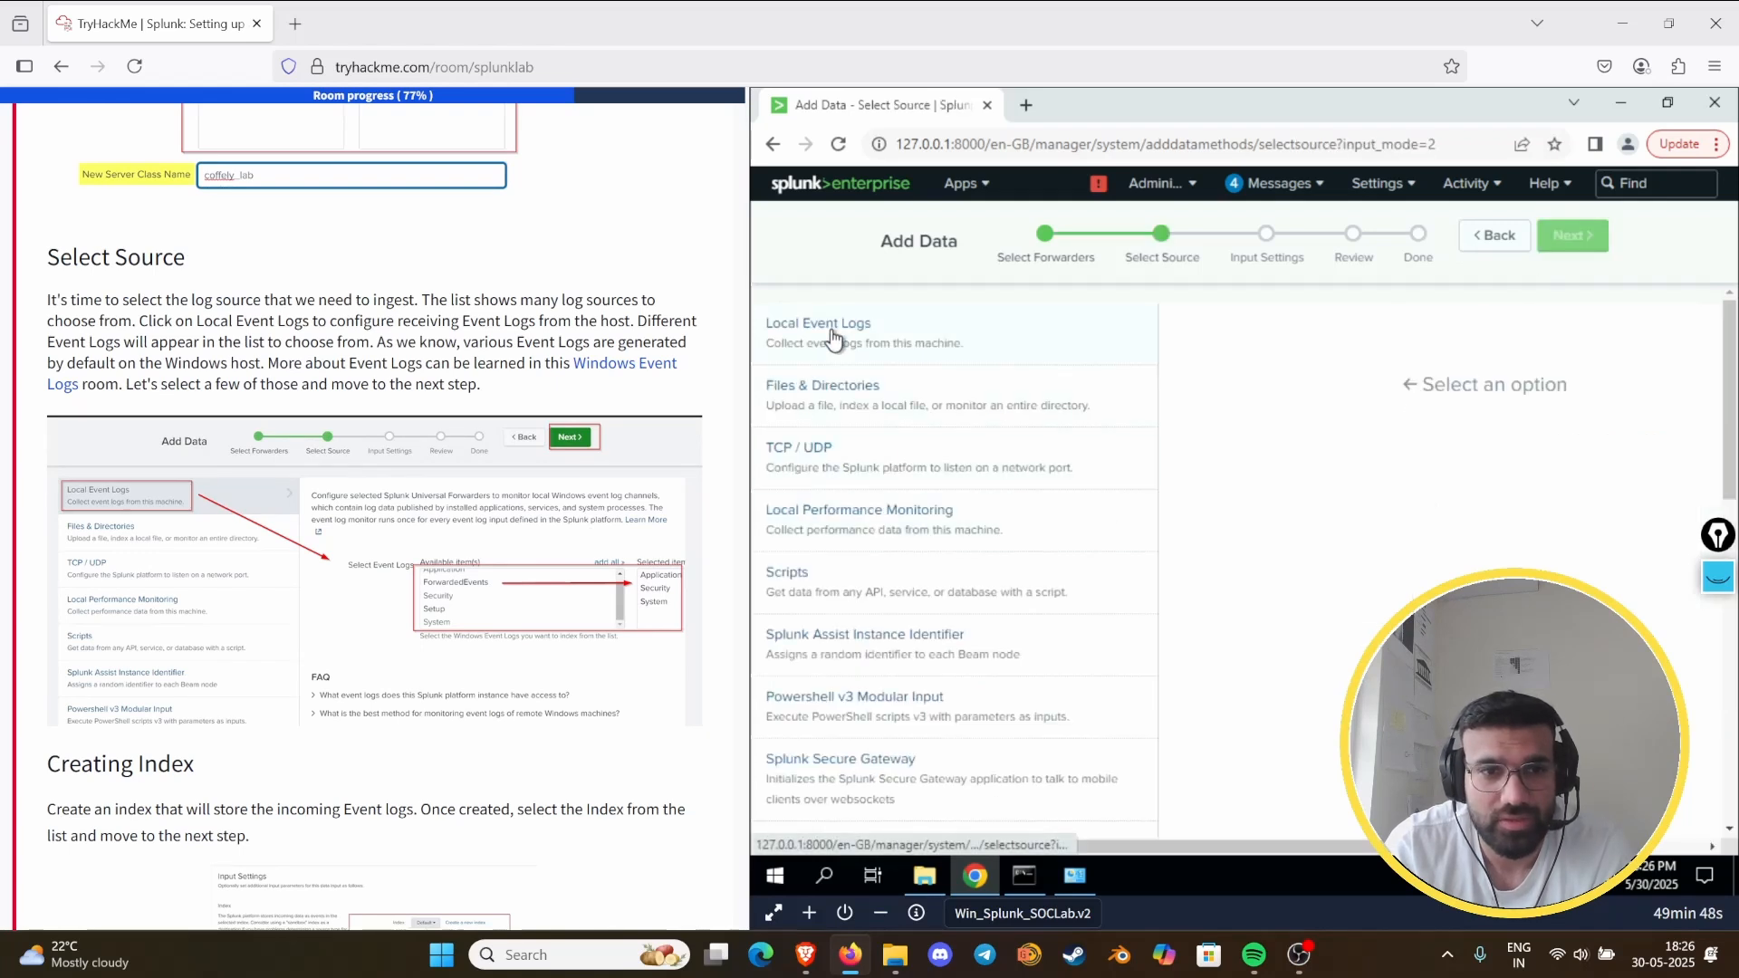
- Choose Local Event Logs as the source with ForwardedEvents selected, and continue to the input settings
left_click(871, 346)
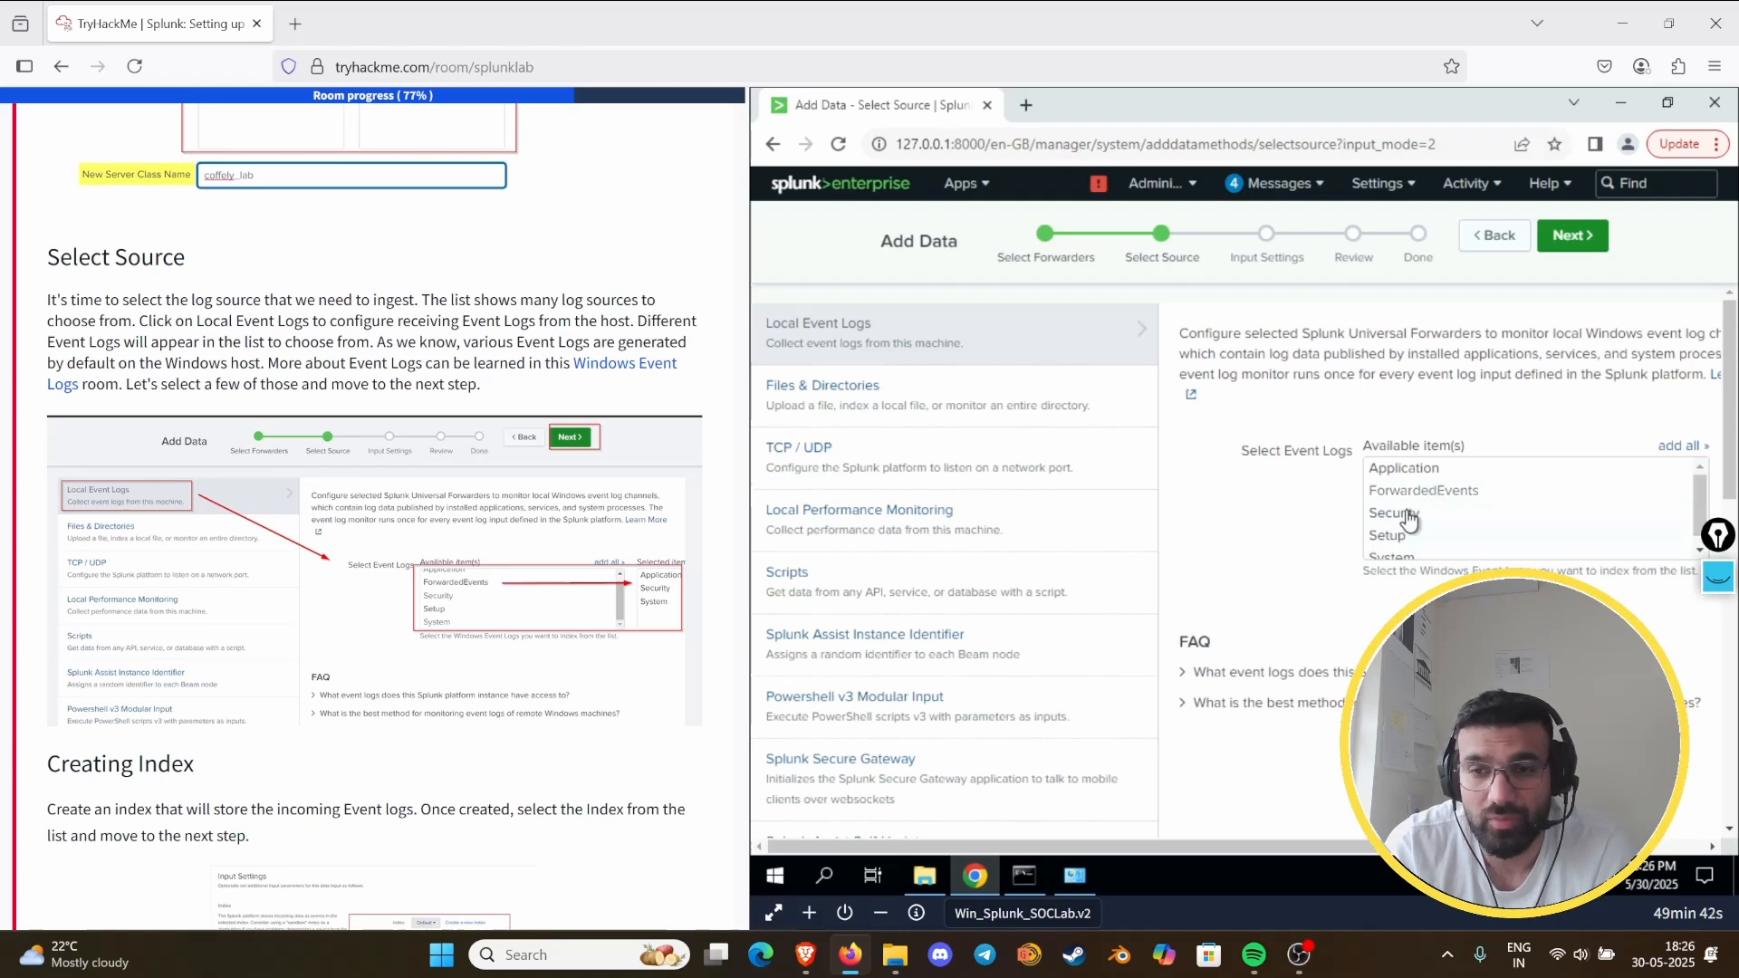
left_click_drag(1271, 845, 1404, 847)
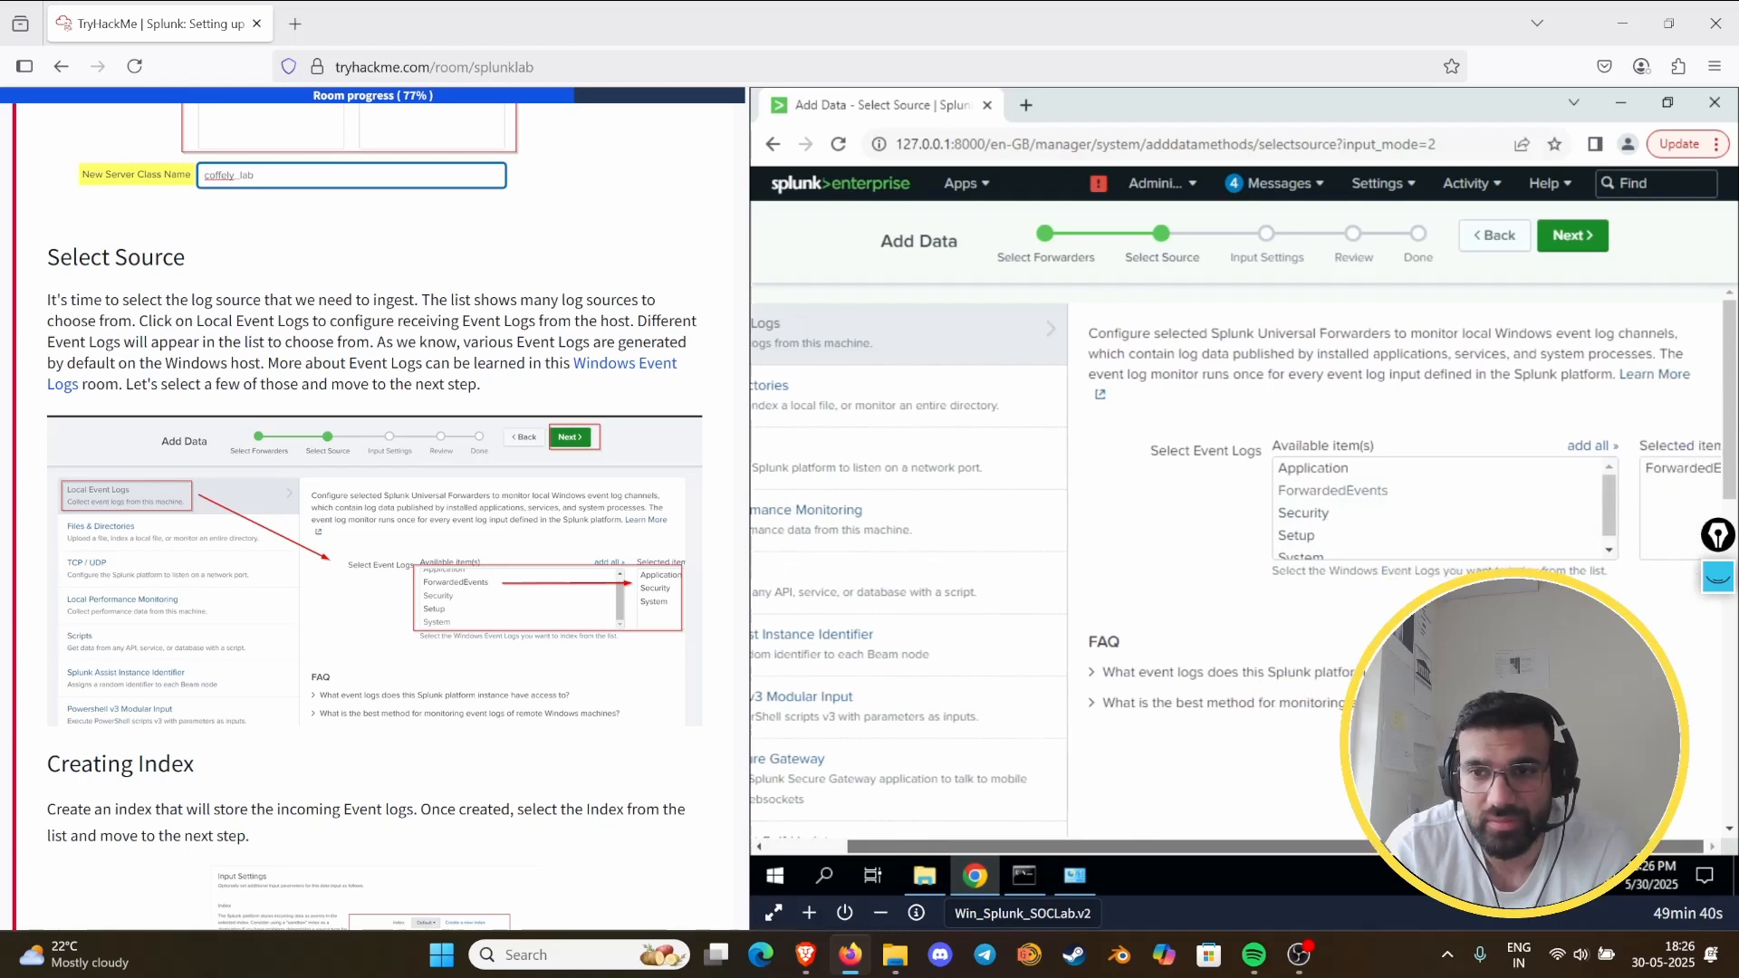
left_click(1572, 236)
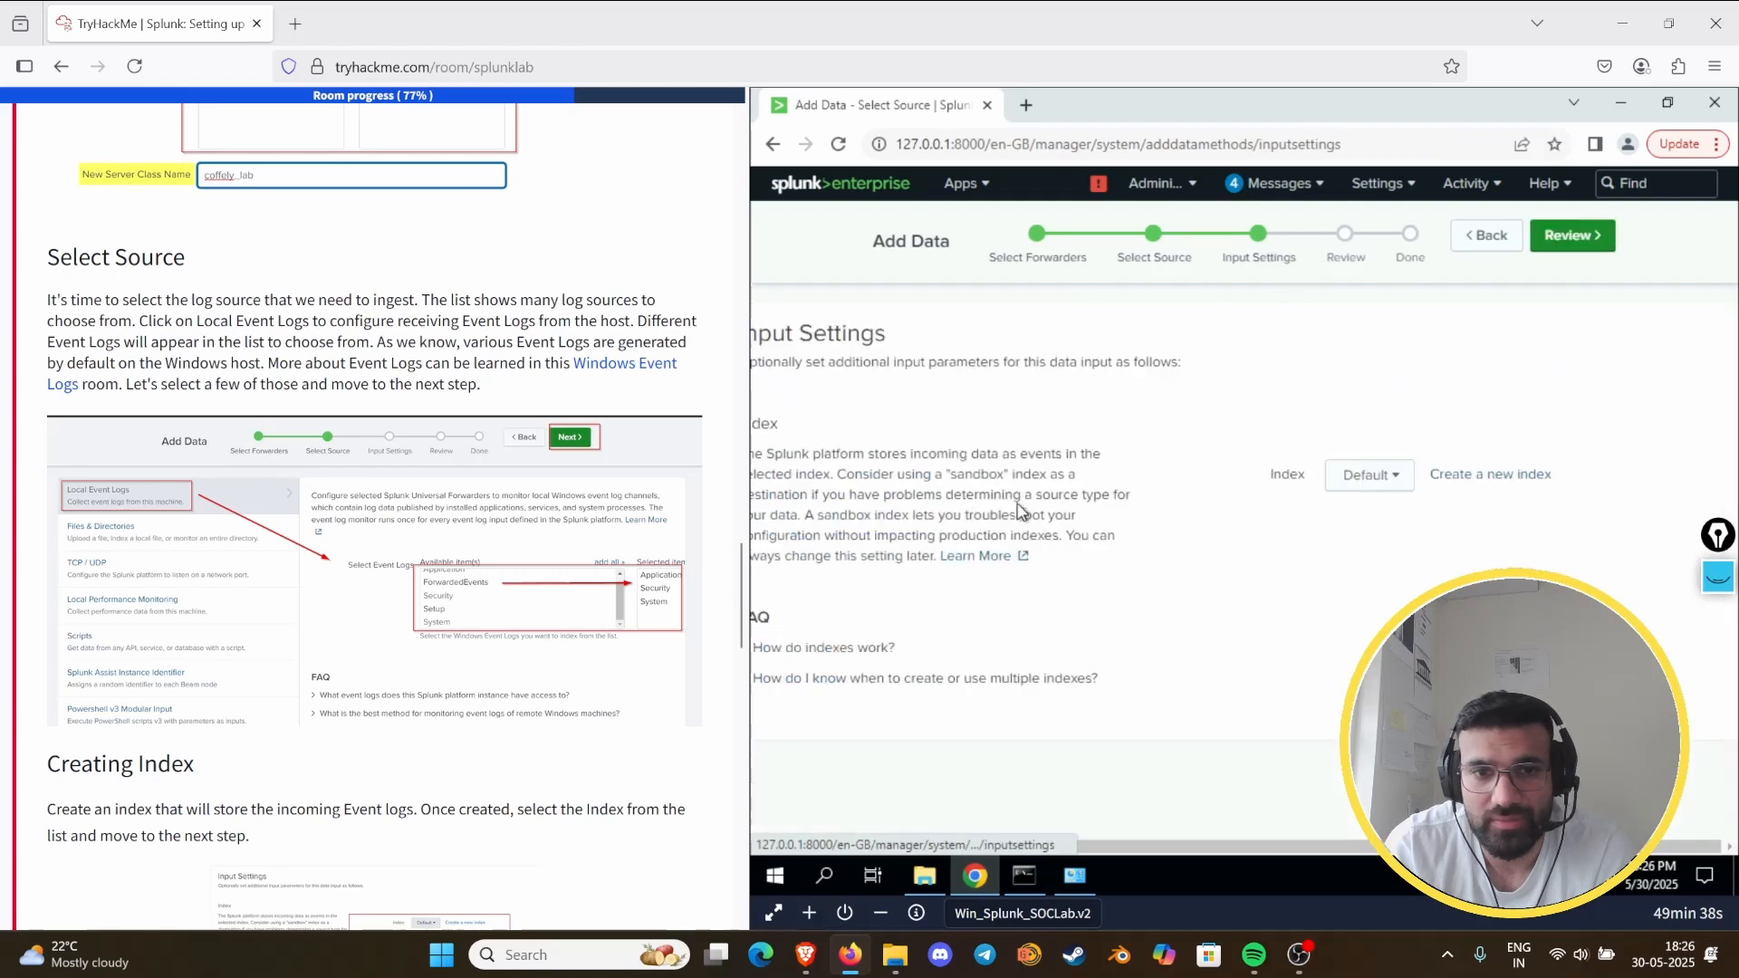
- Create a new events index named win_logs in the input settings and use it for the incoming event logs
scroll(256, 512, "down", 6)
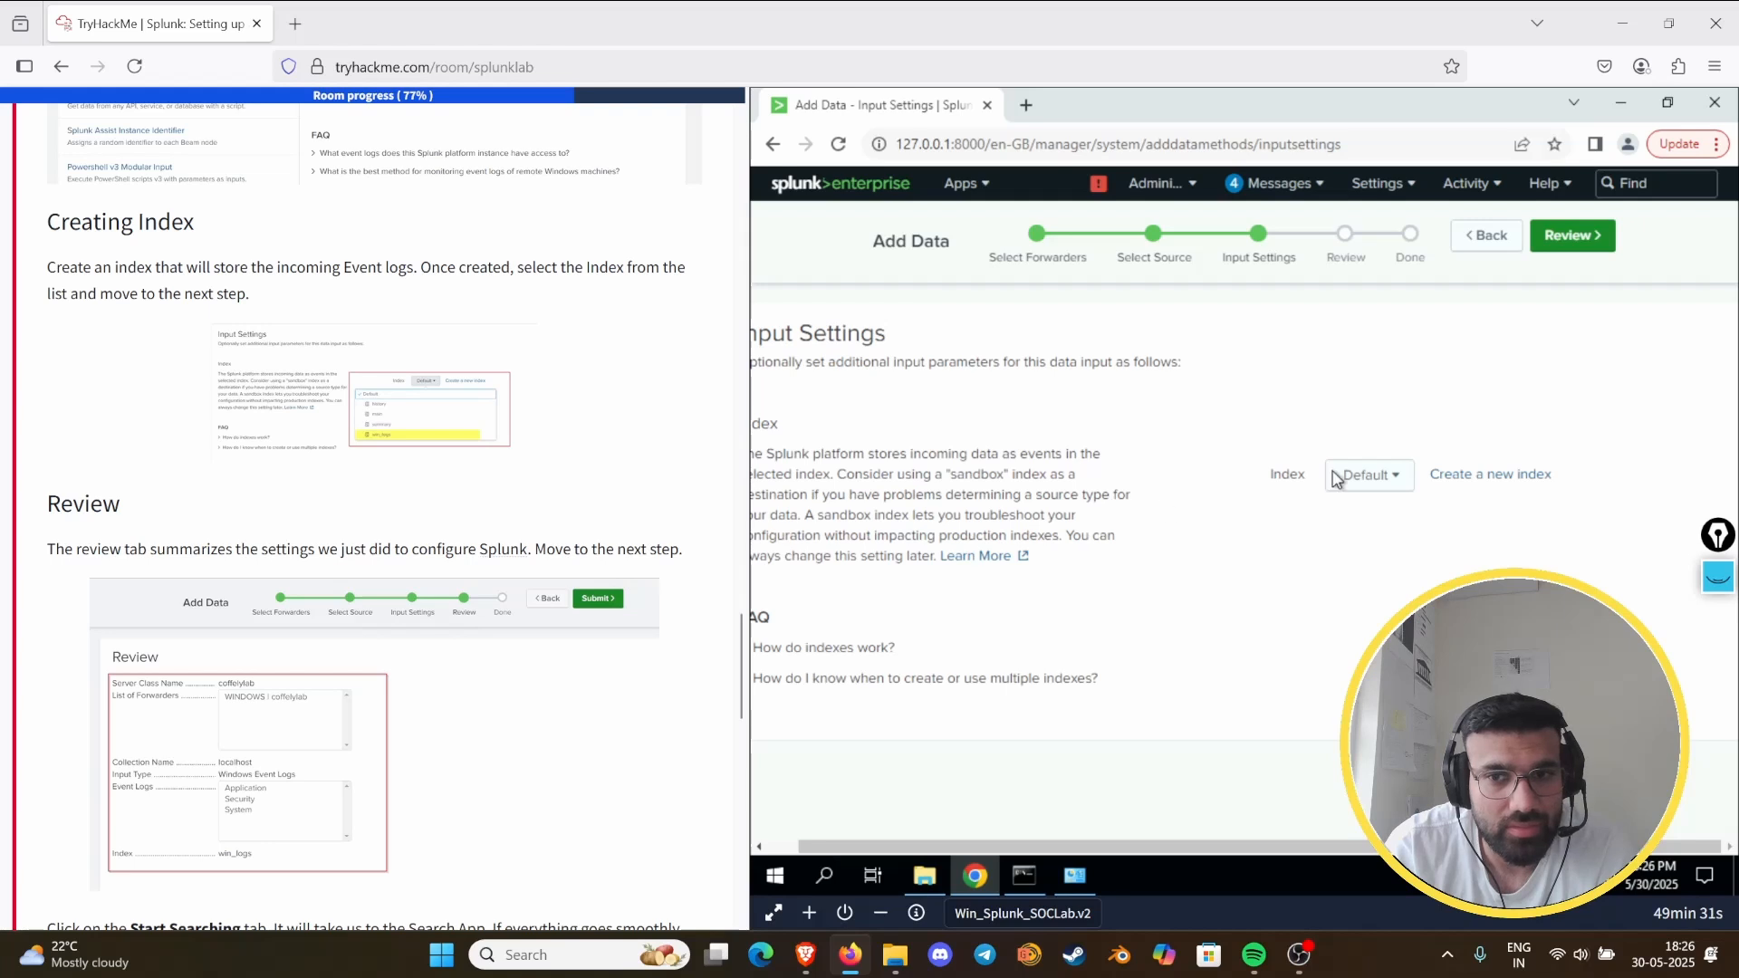
left_click(1392, 477)
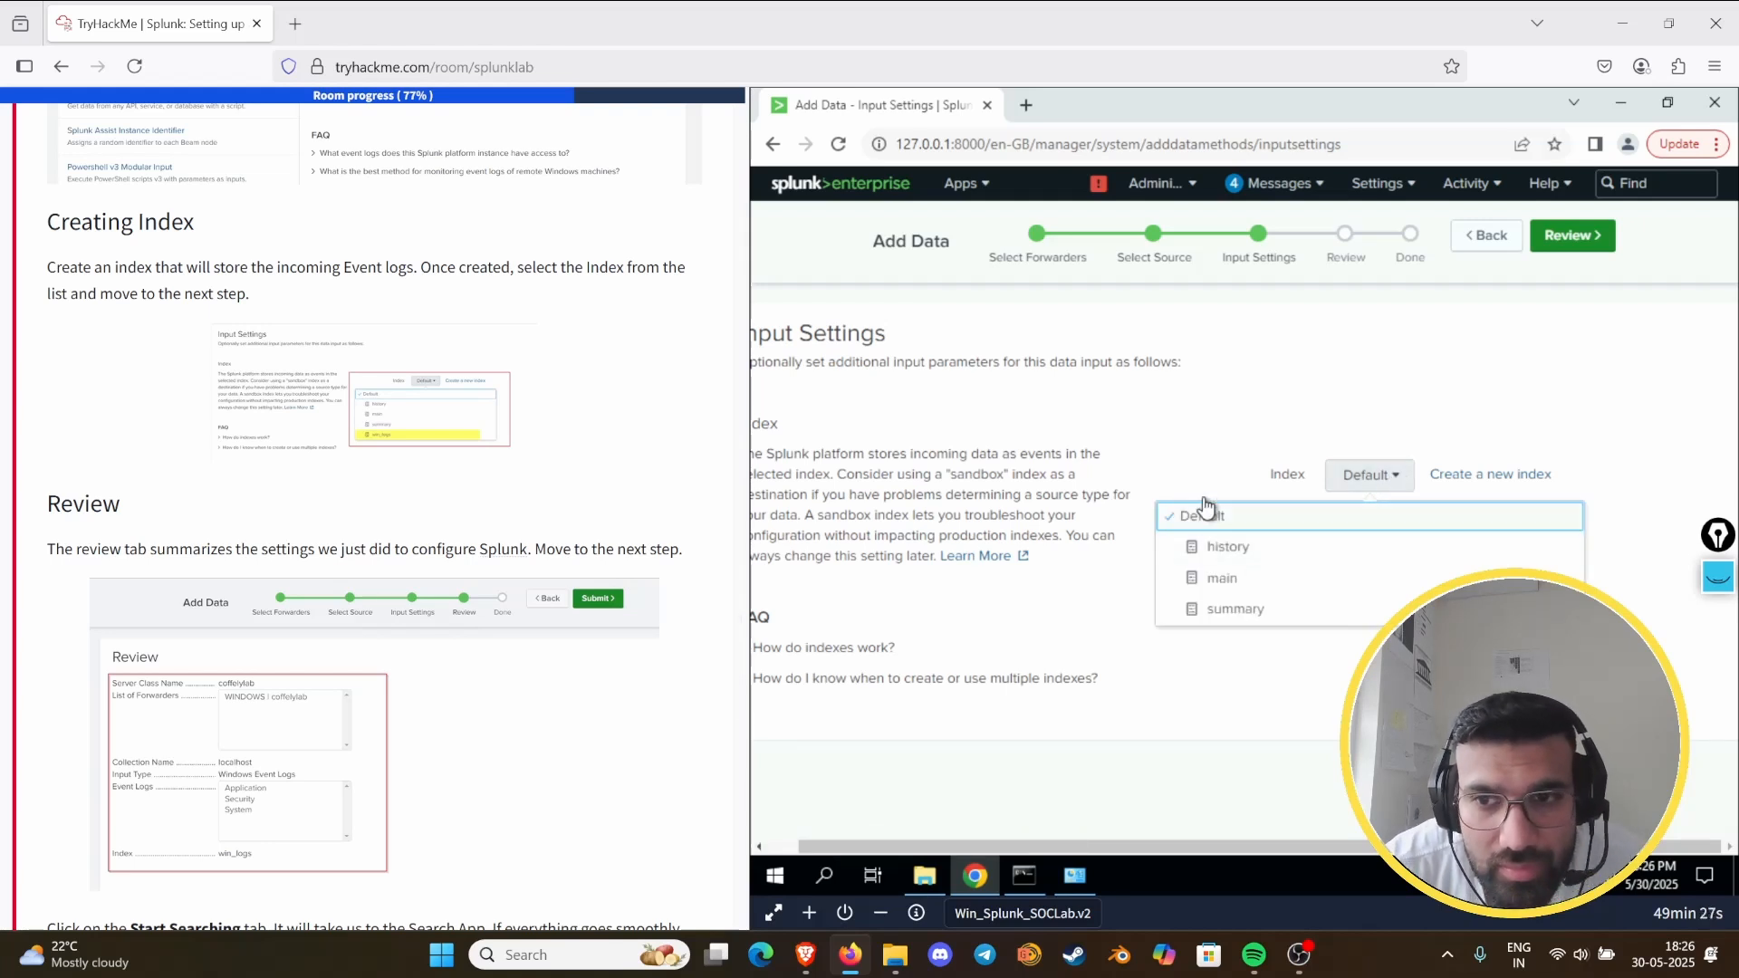
left_click(1208, 444)
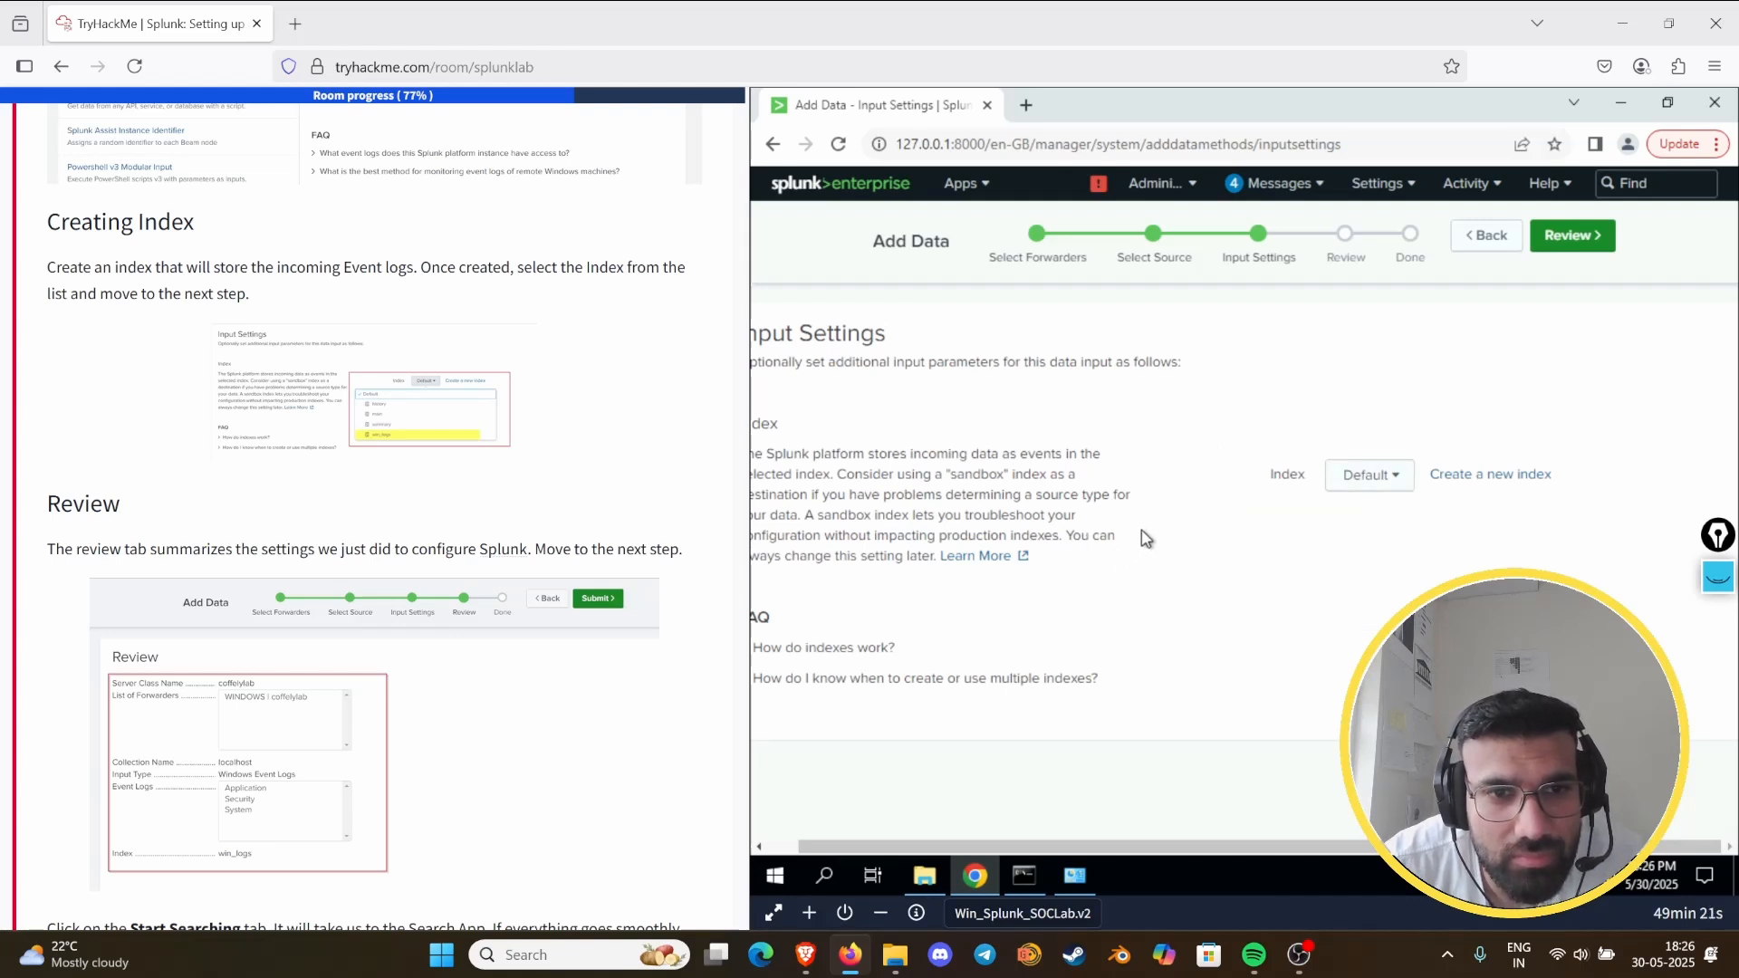
left_click(1481, 475)
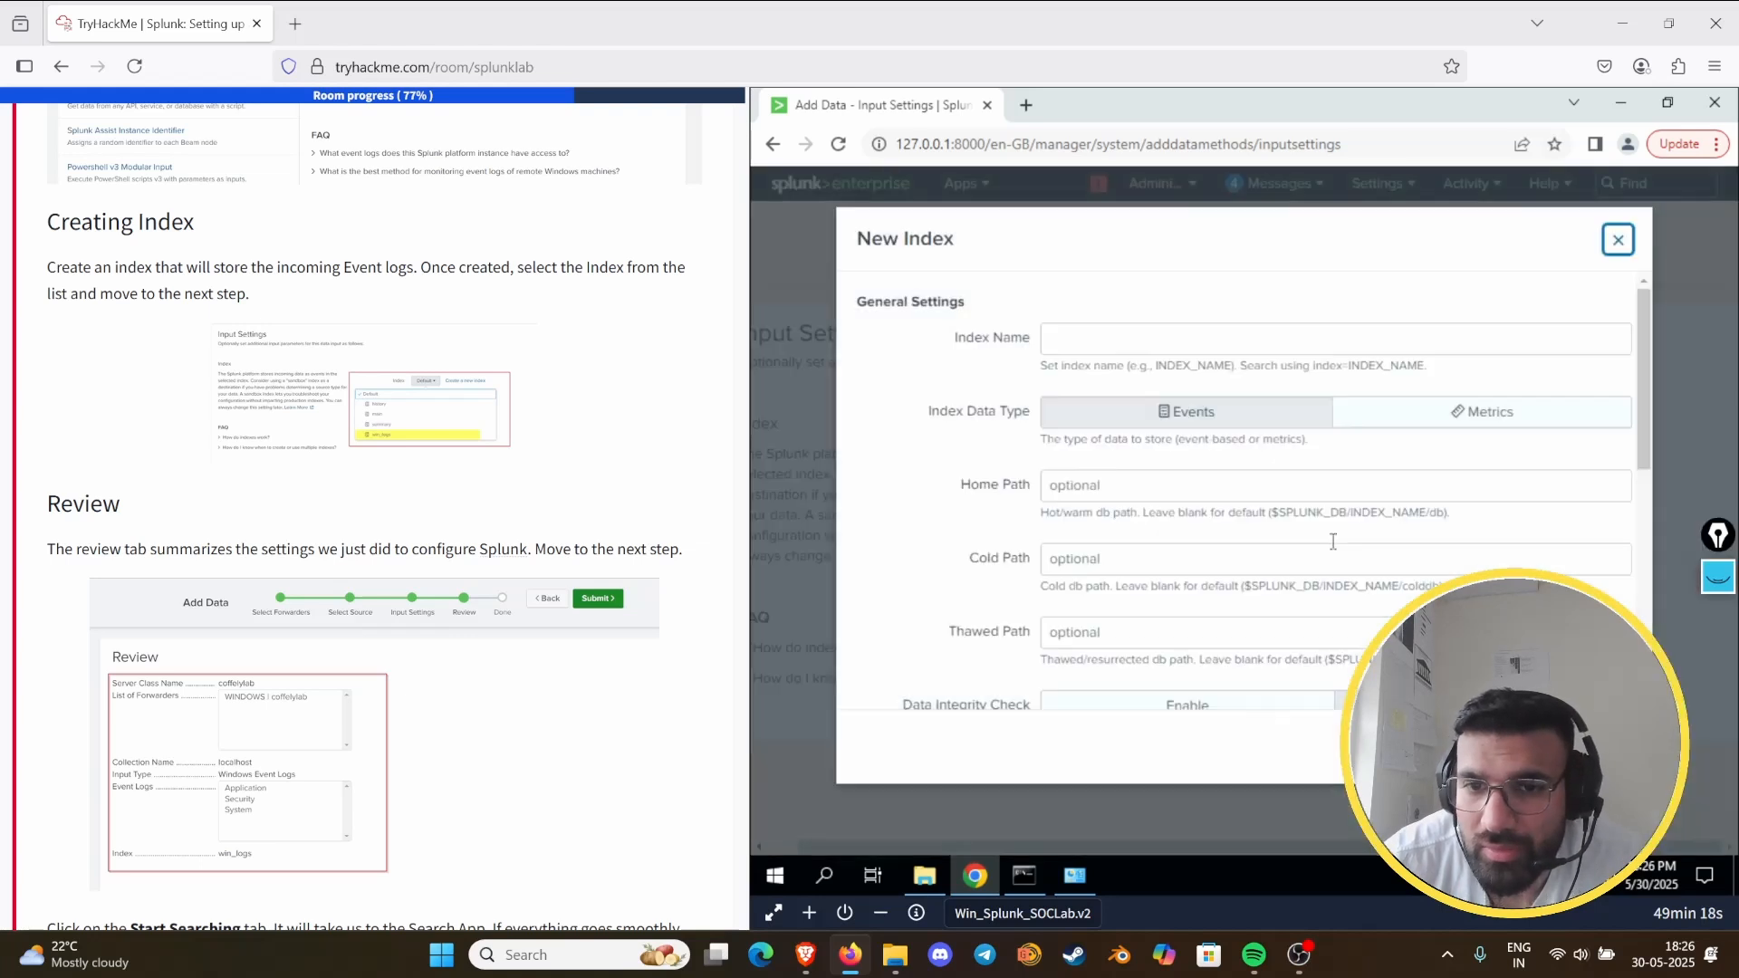
left_click(1050, 341)
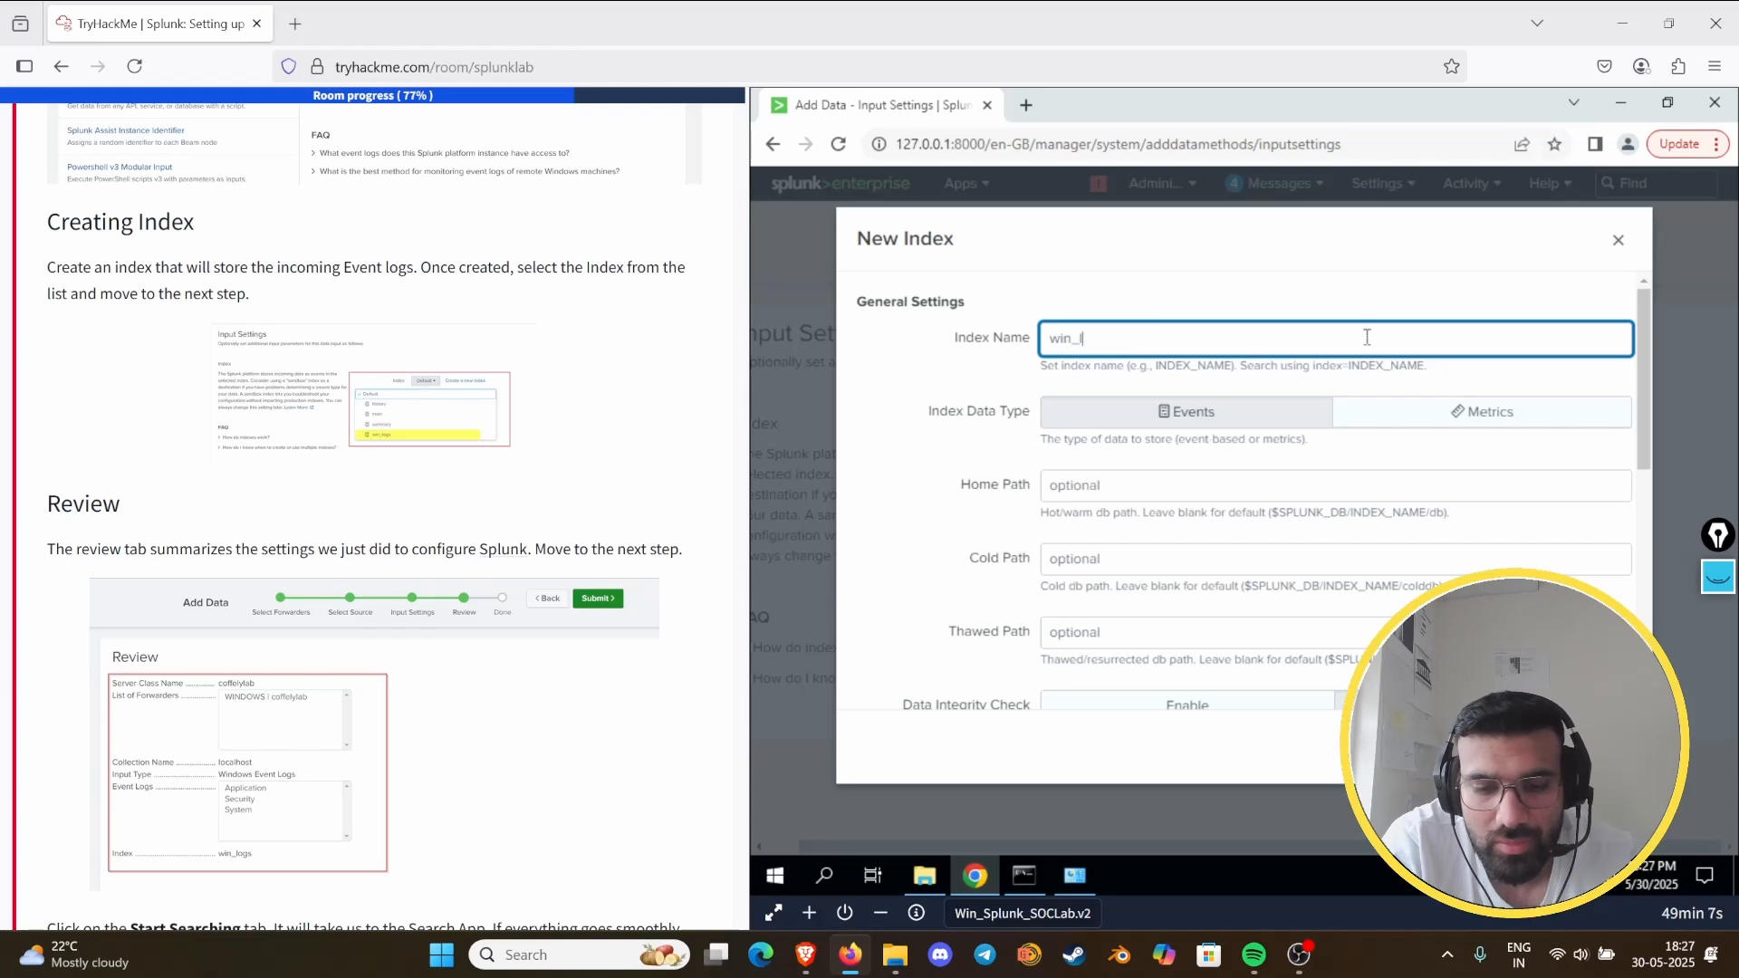
type("gs")
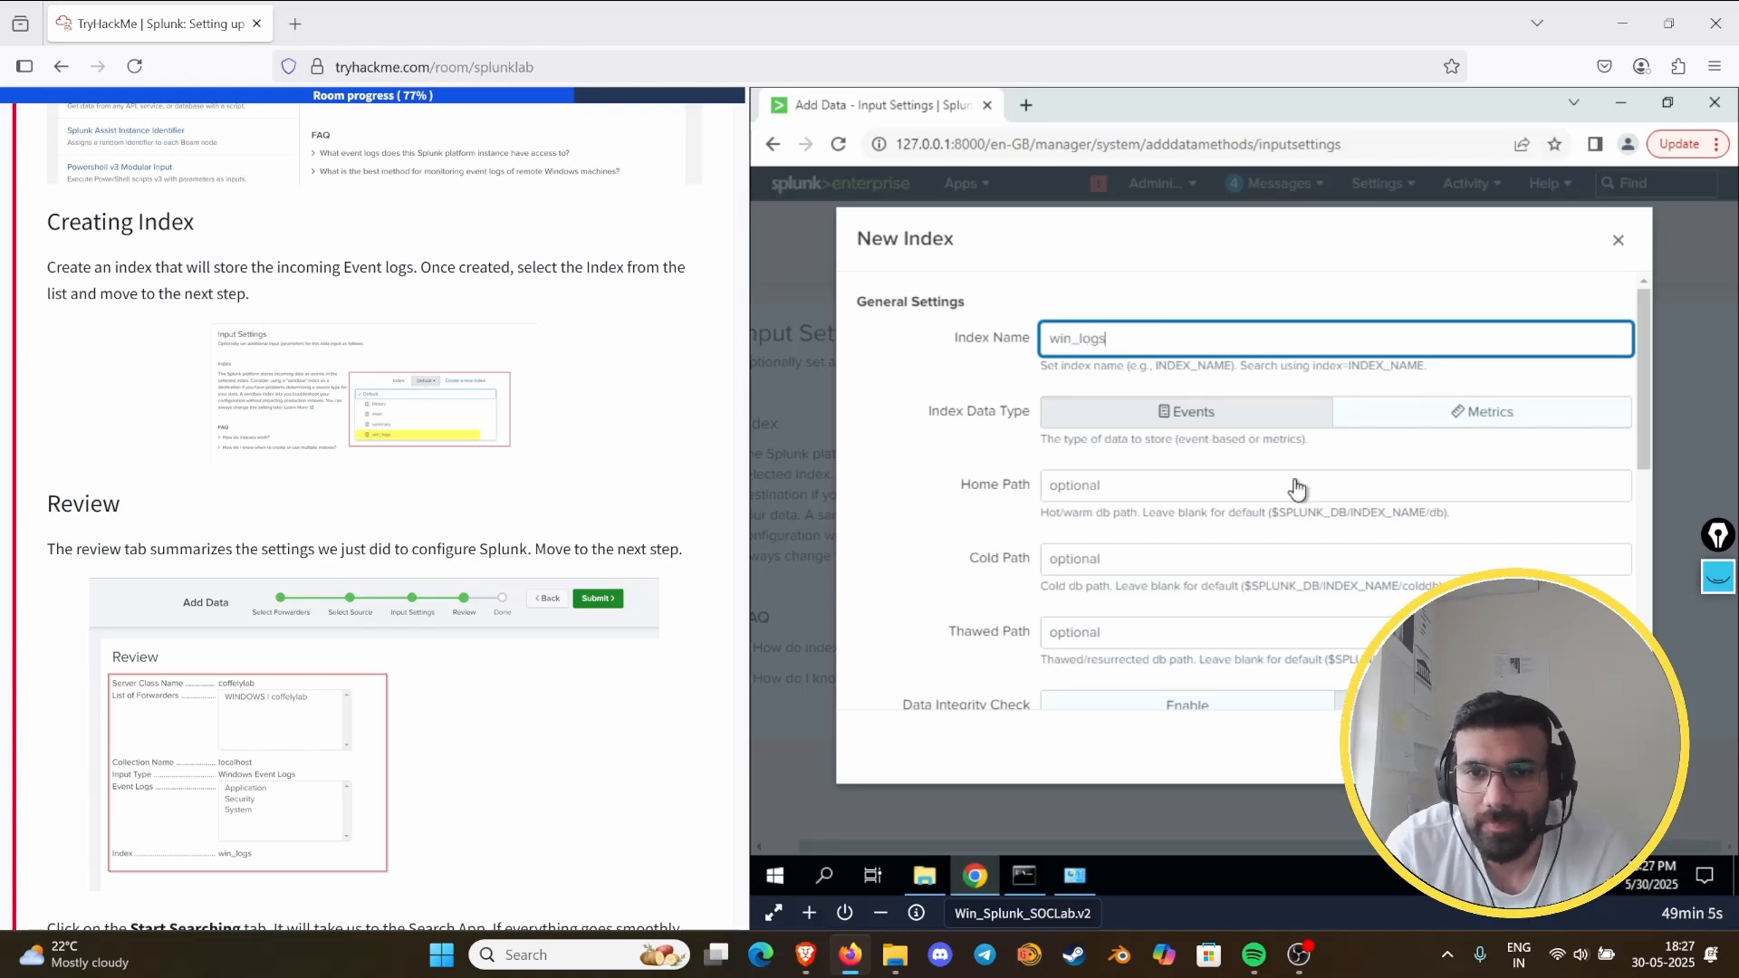
scroll(1228, 535, "down", 5)
left_click(1529, 747)
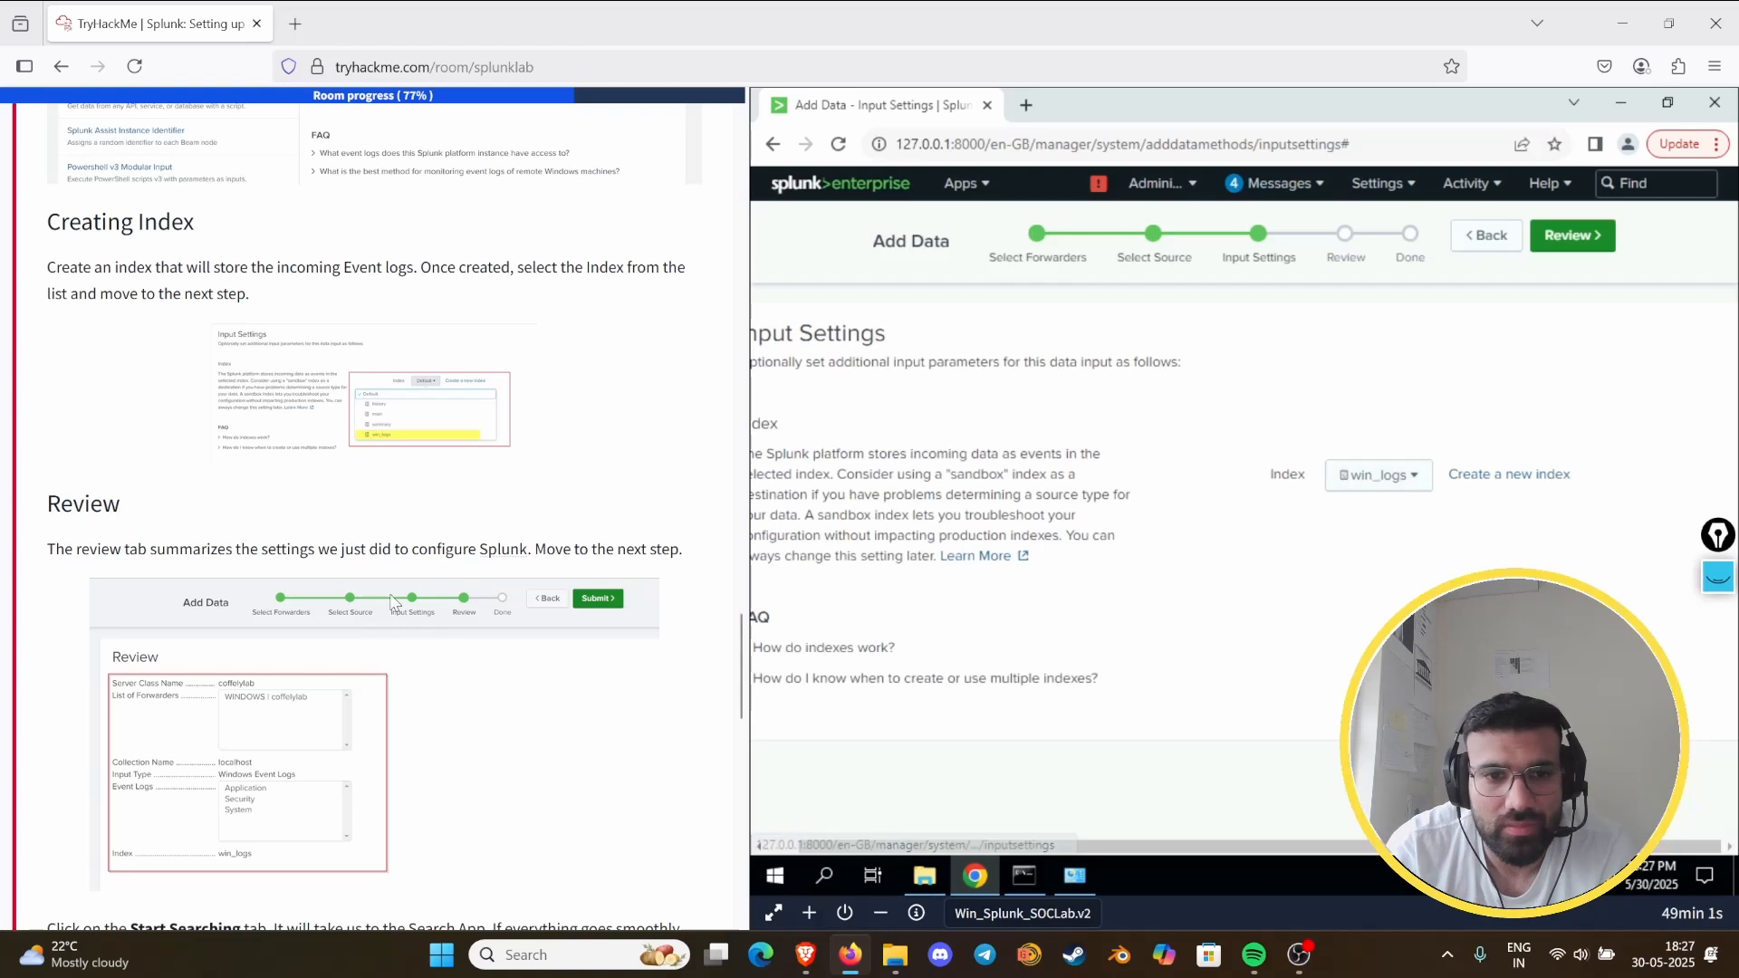
- Continue to the review of the coffelylab event log input and submit it
scroll(399, 602, "down", 3)
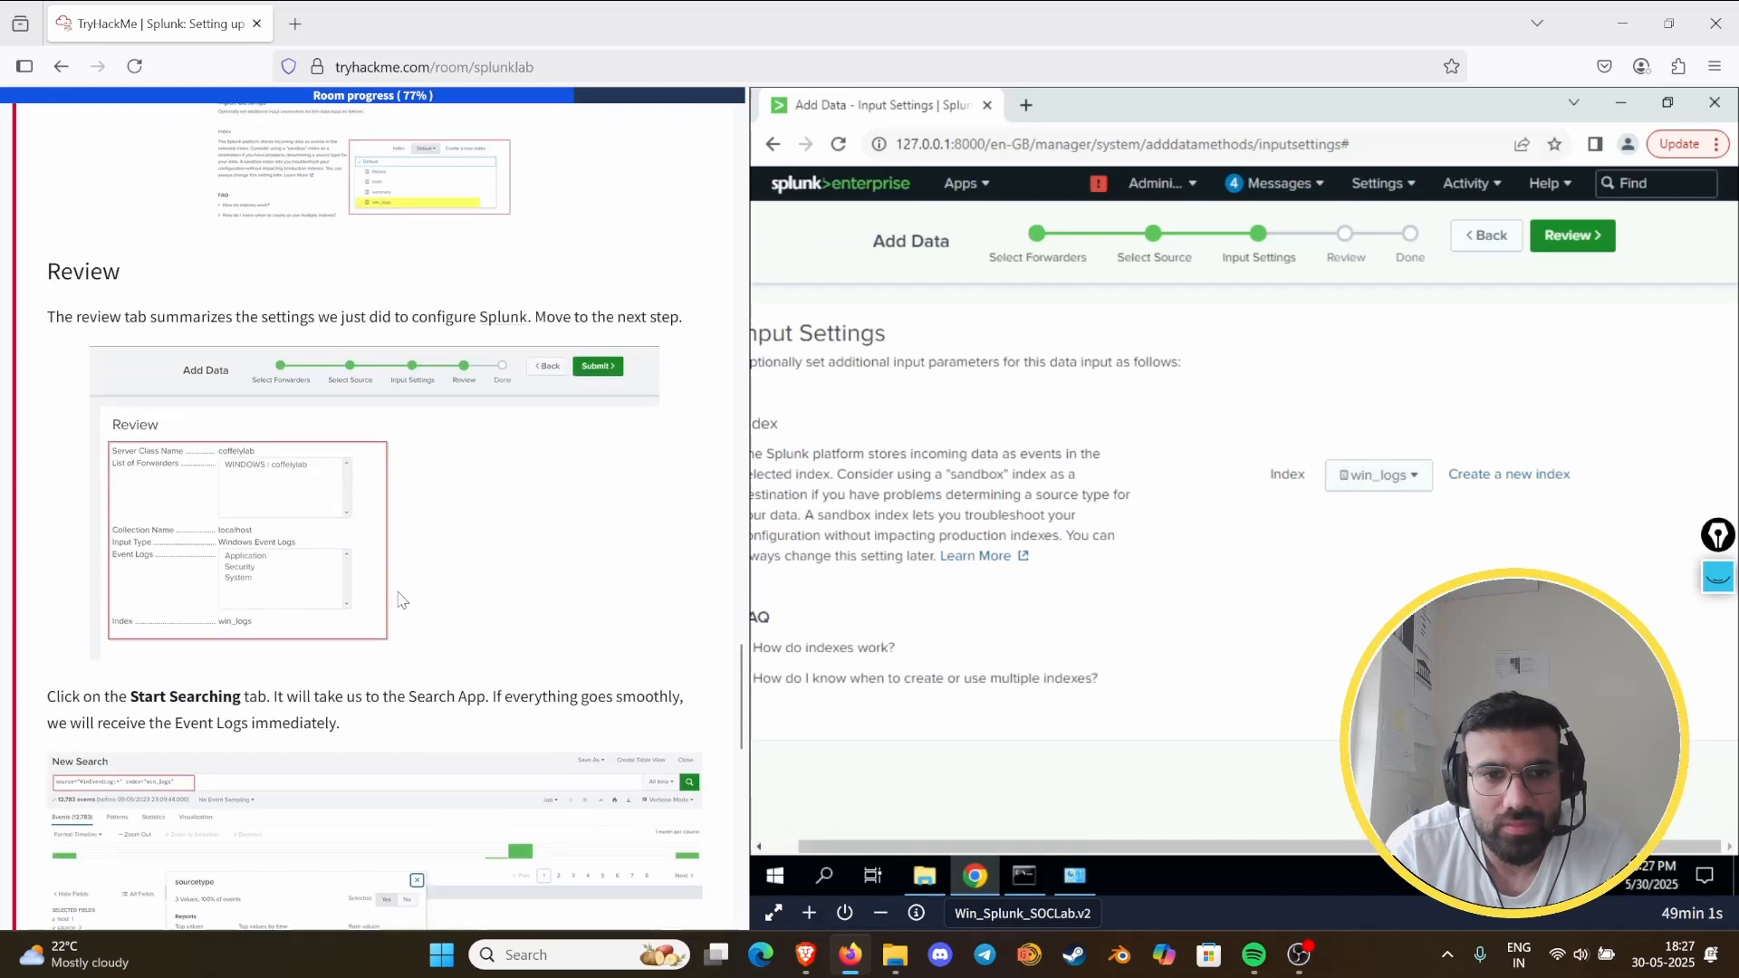
left_click(1559, 241)
scroll(630, 457, "down", 4)
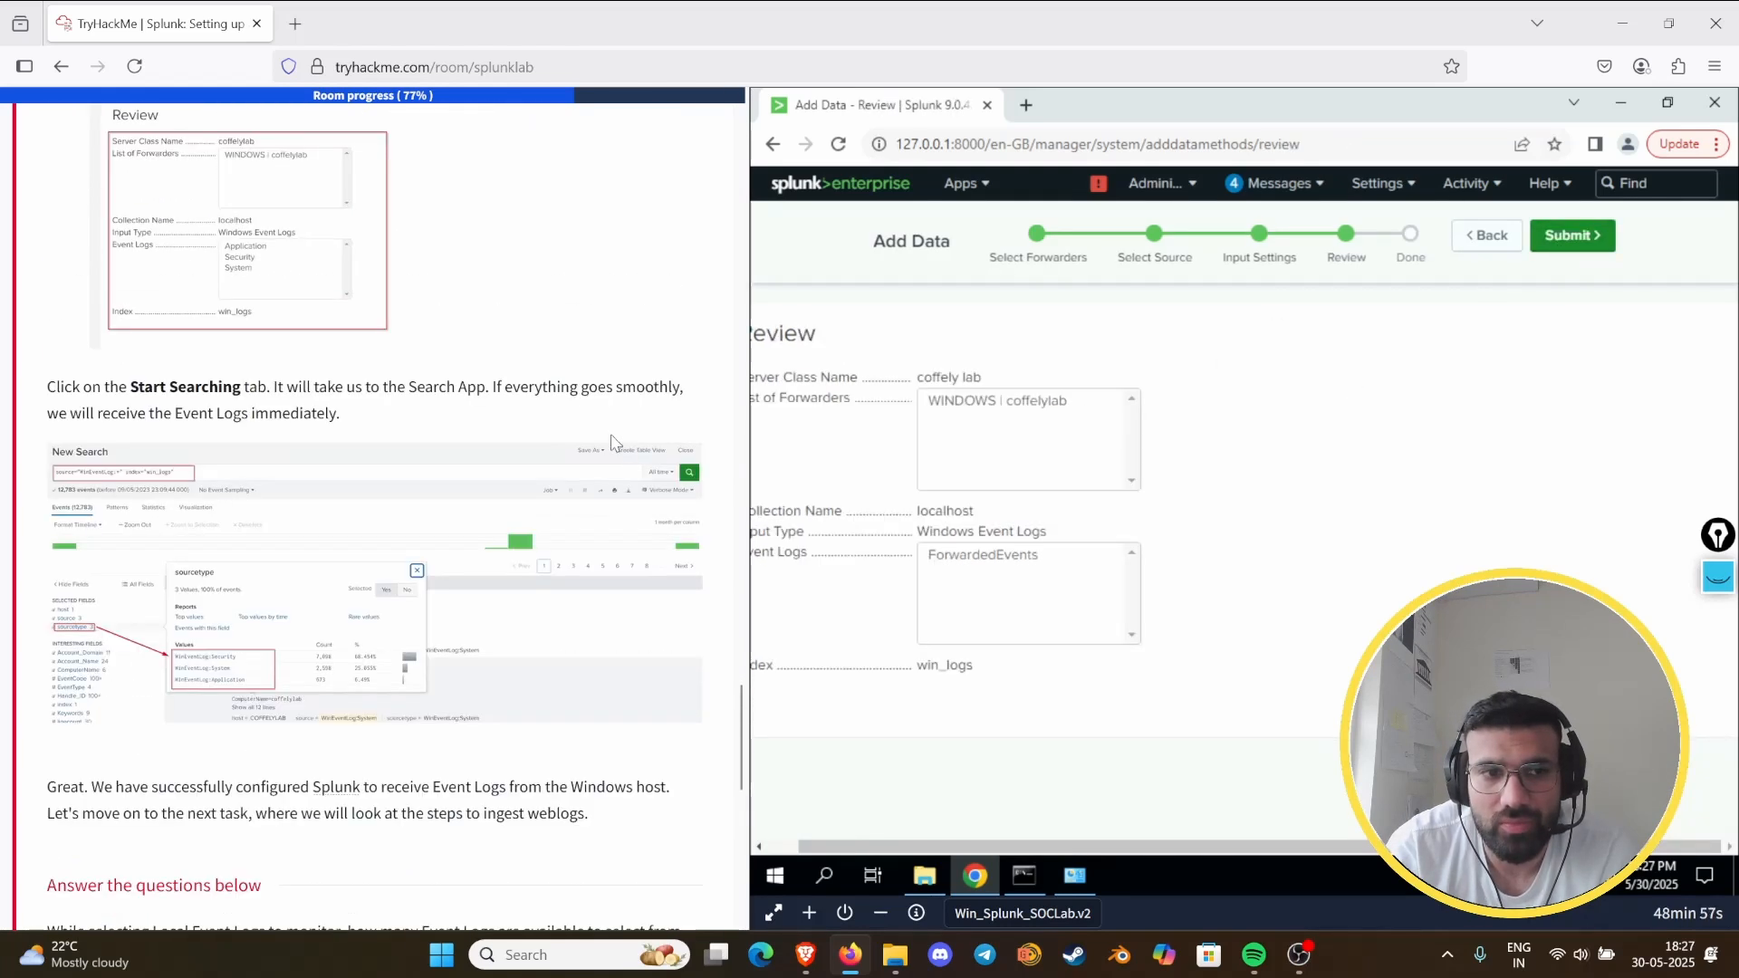
left_click(1596, 252)
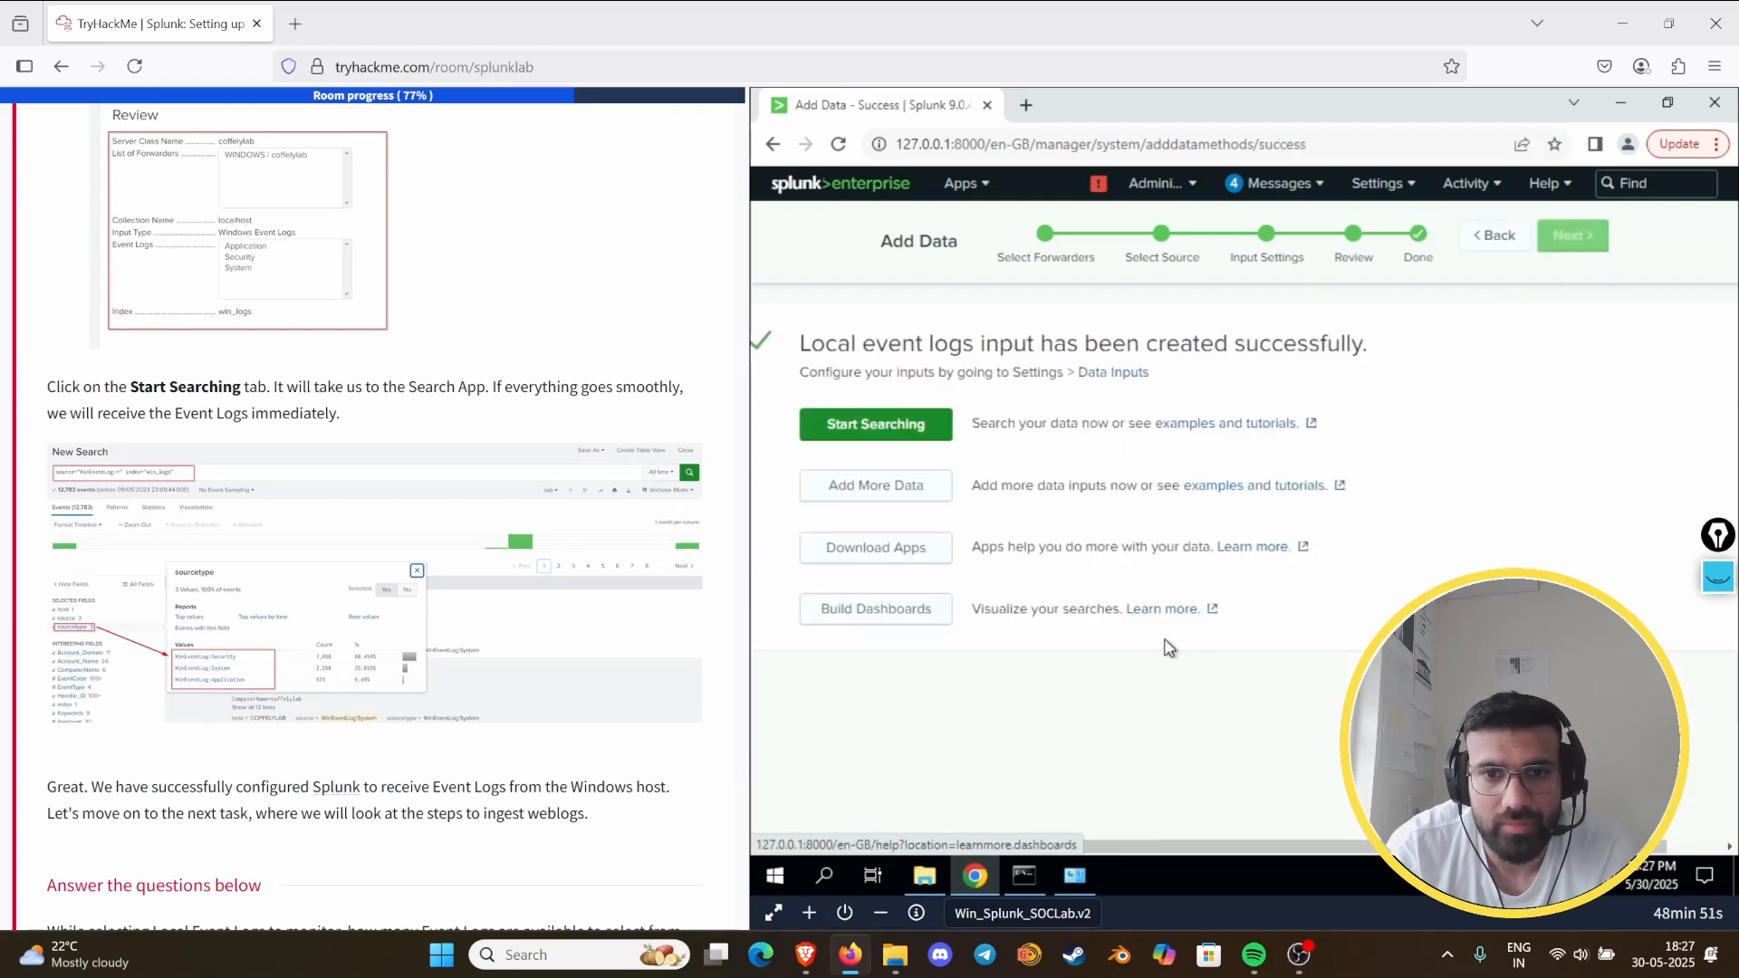
- Start searching the newly added data and skip the quick tour offered on the search page
left_click(838, 439)
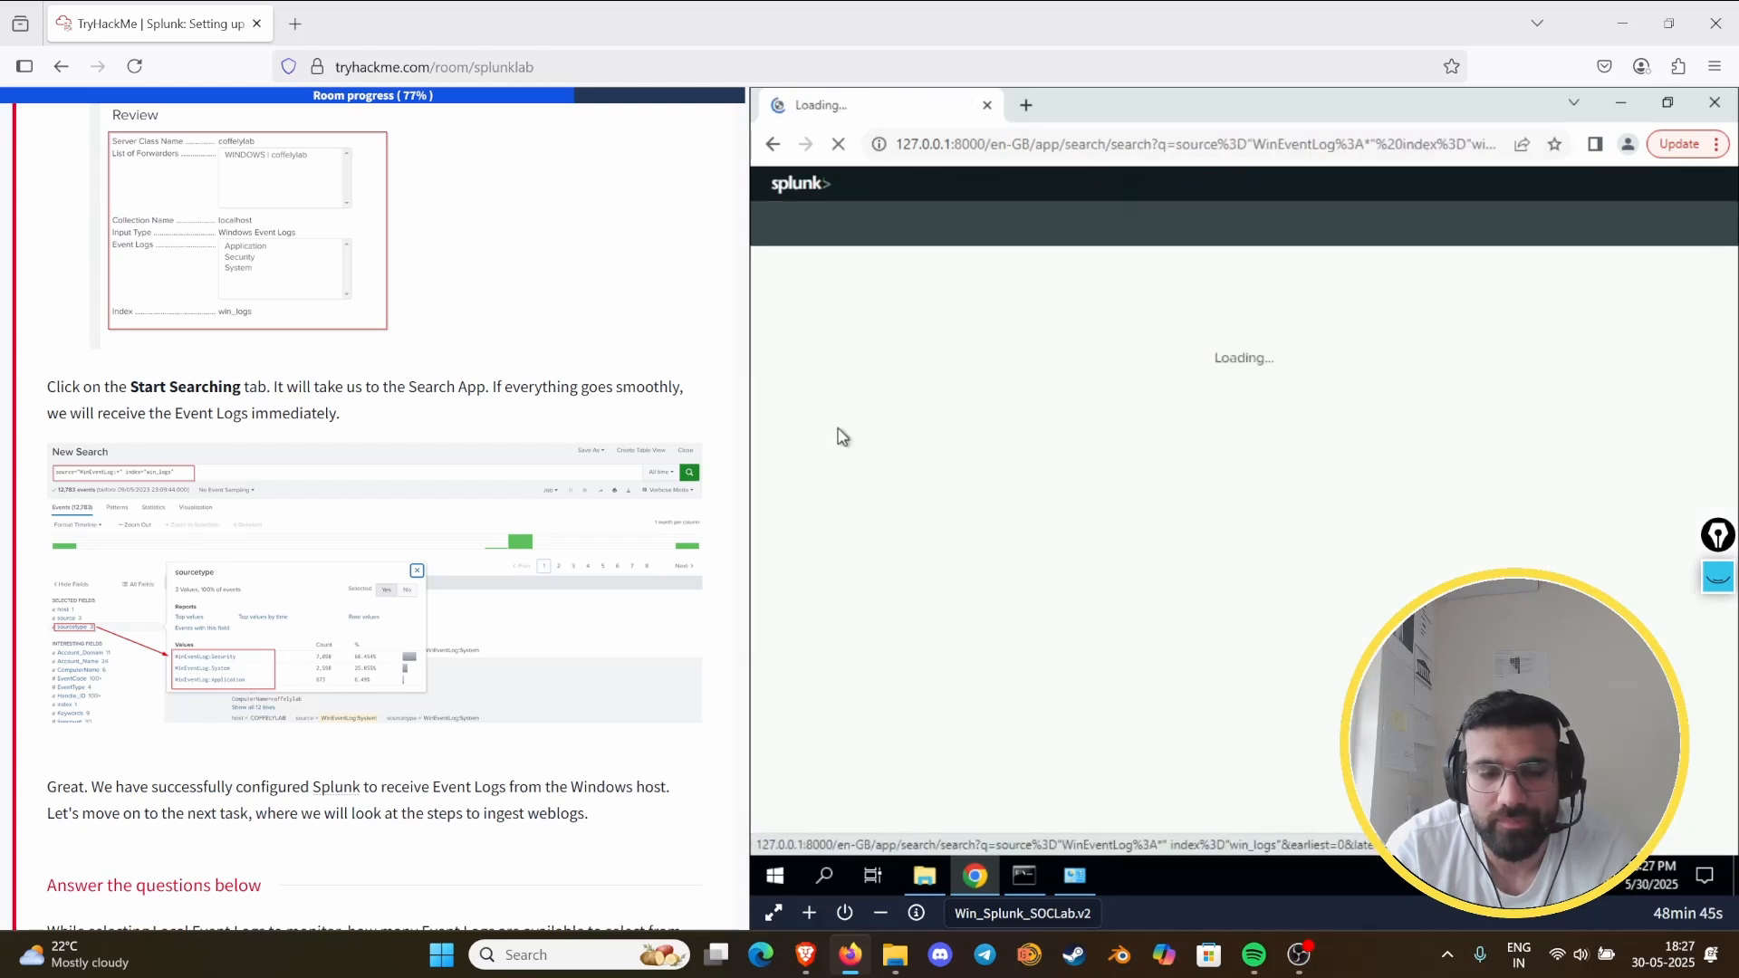
scroll(281, 578, "down", 4)
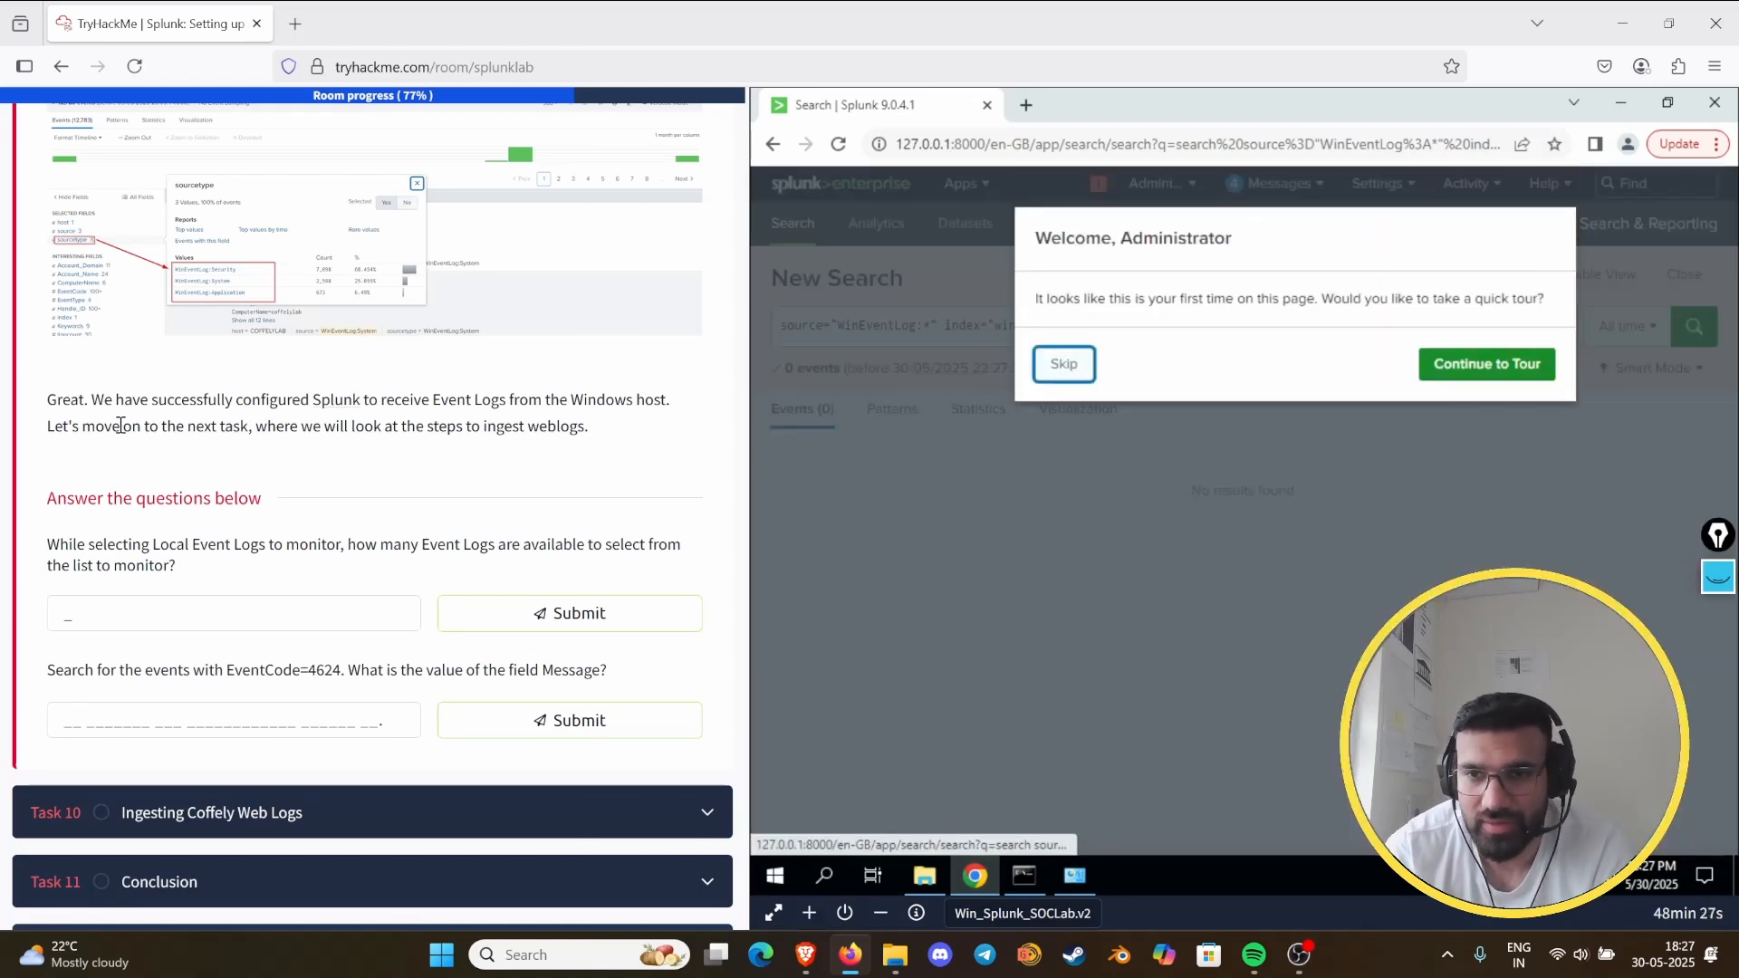
left_click(1065, 364)
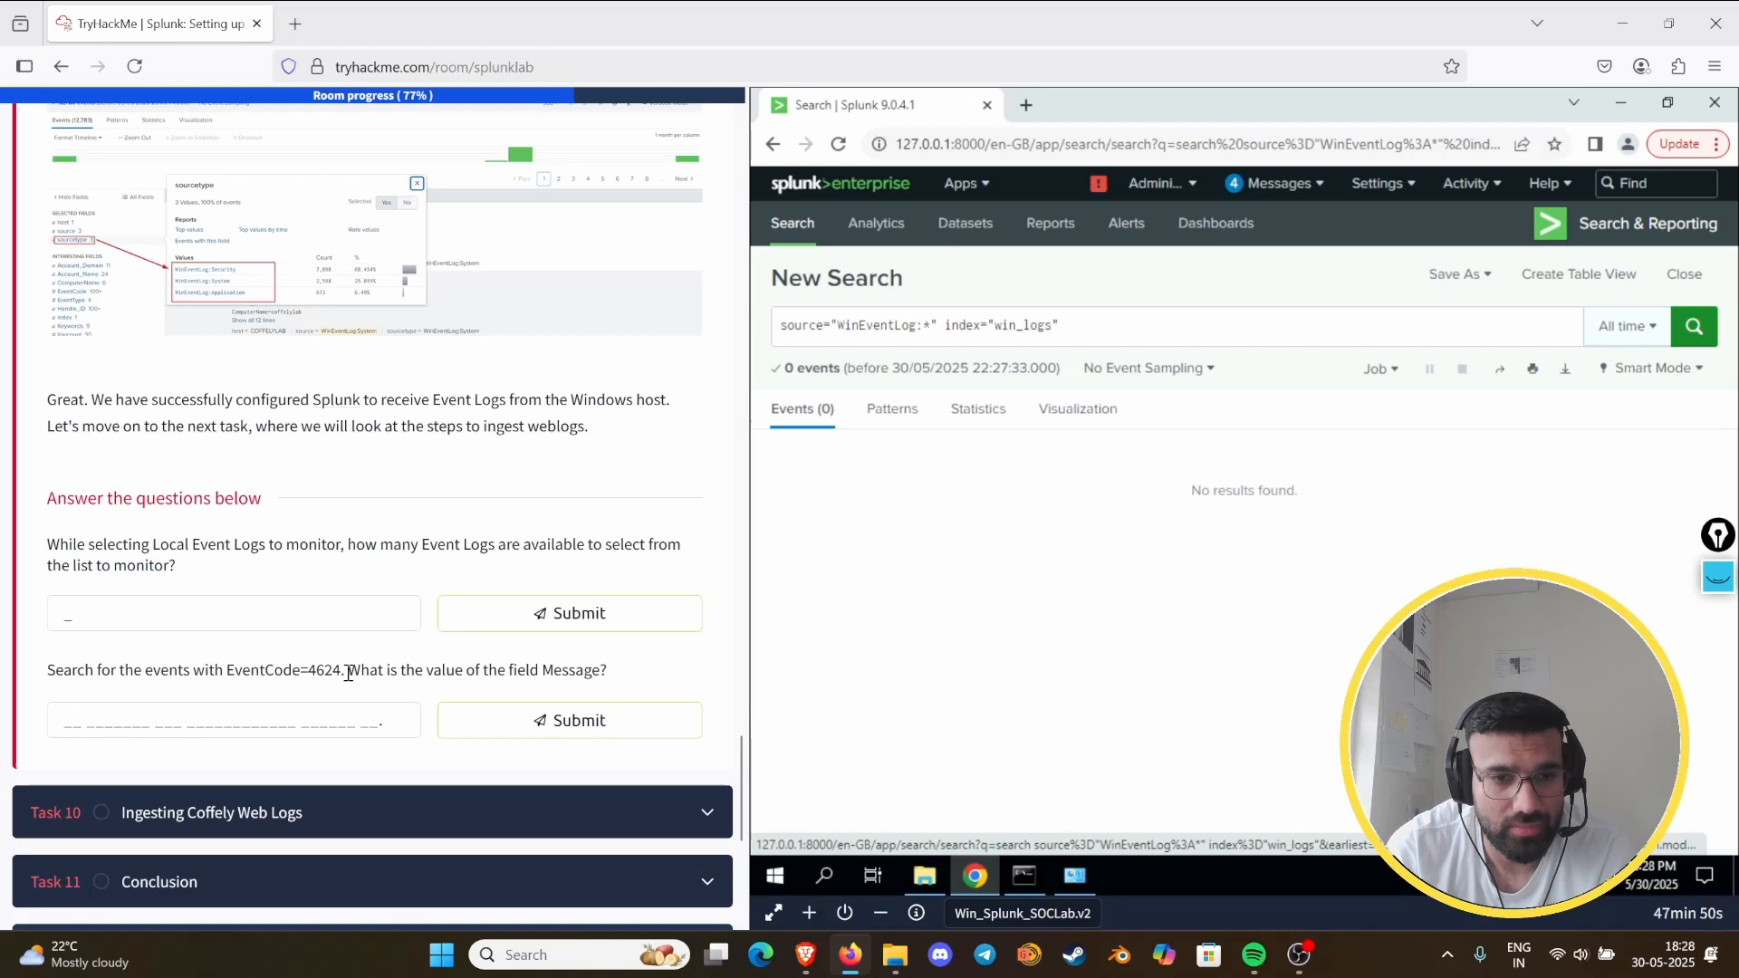
- Add EventCode=4624 to the win_logs search query and run the search
left_click(1243, 328)
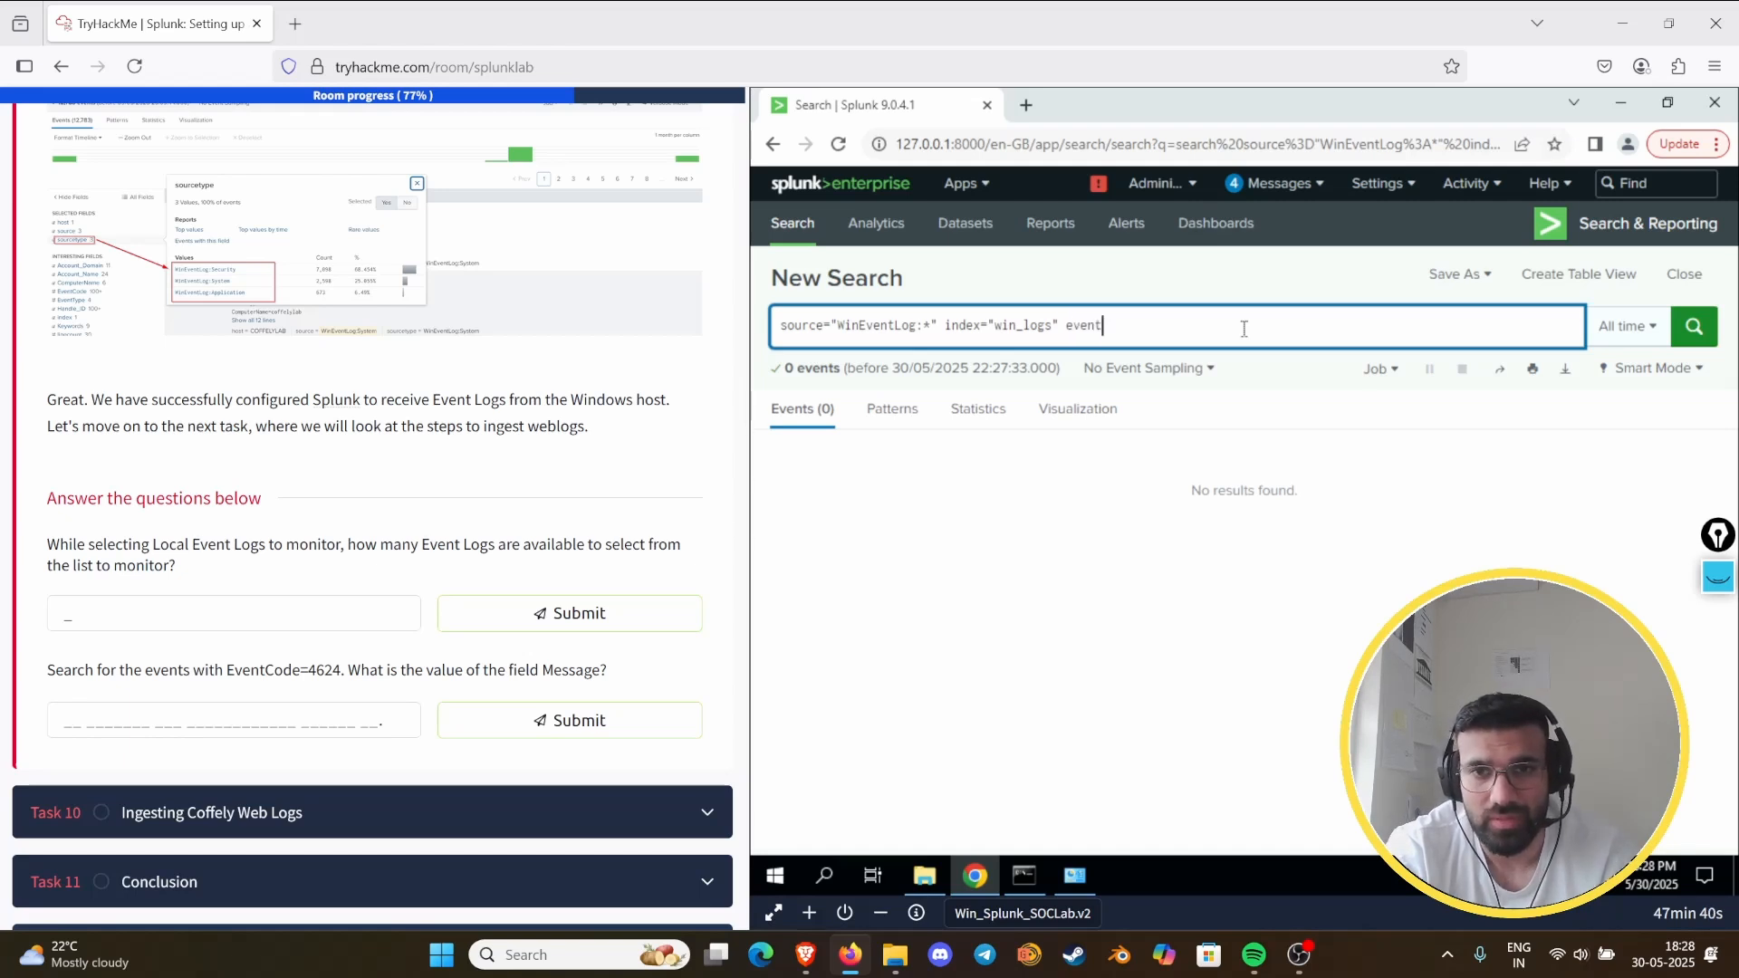
key("BackSpace")
key("BackSpace")
key("BackSpace")
key("BackSpace")
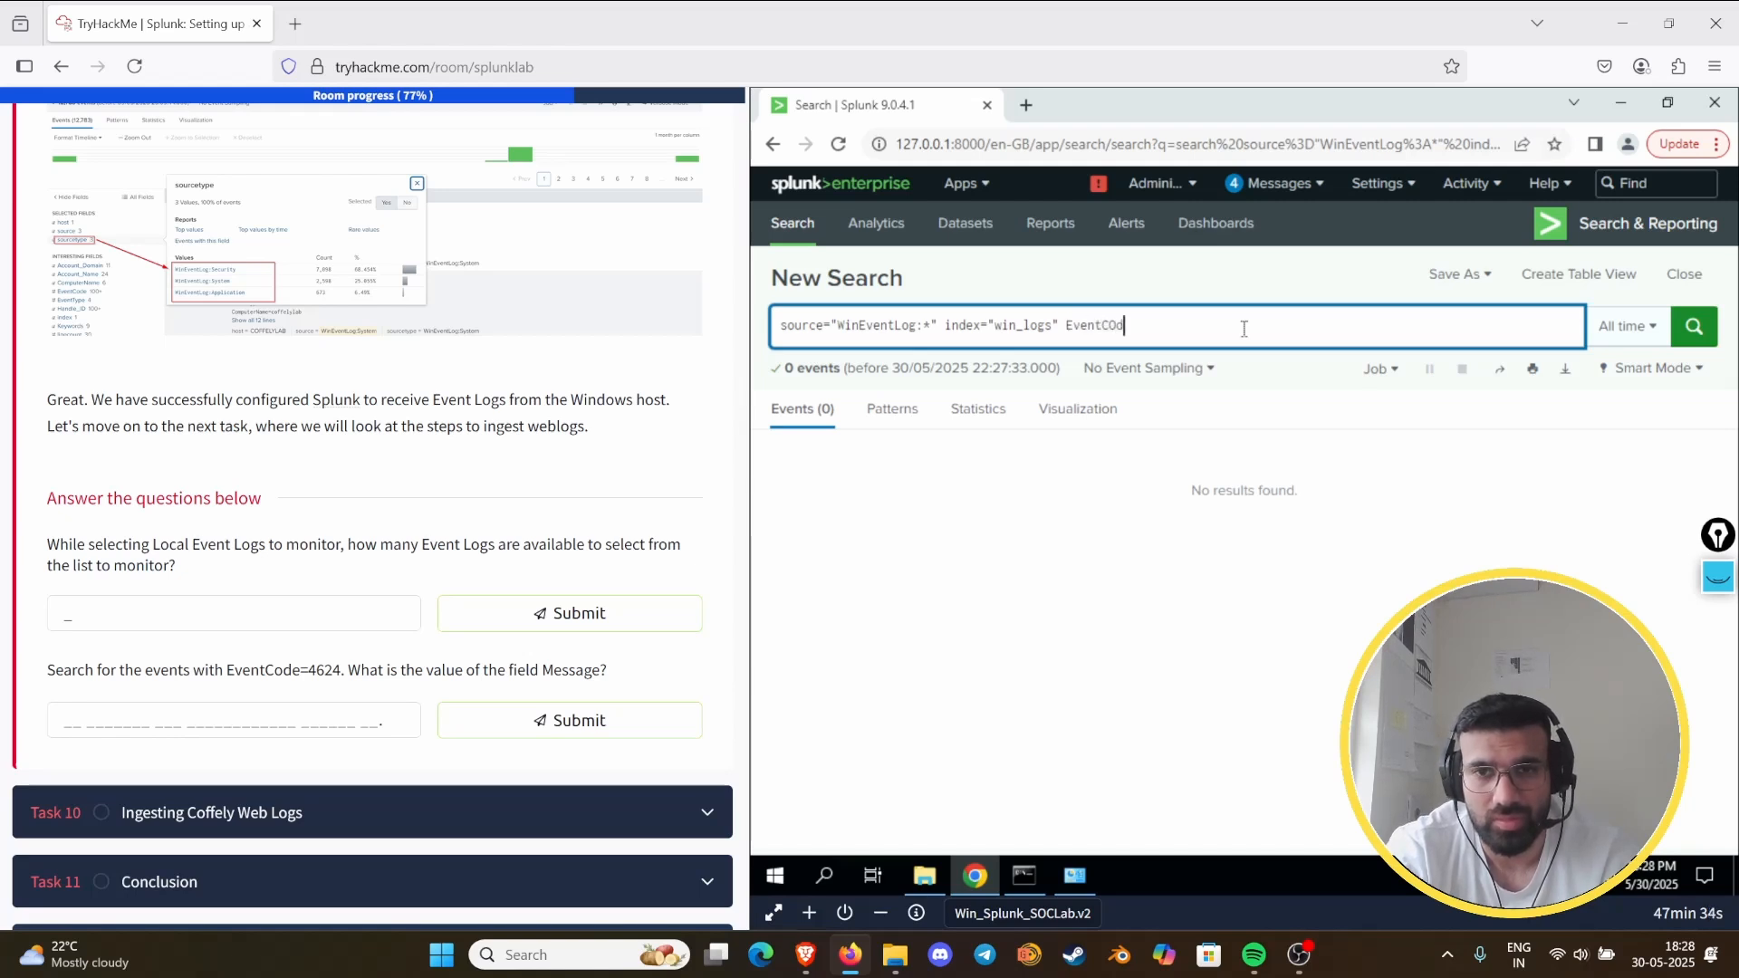
key("BackSpace")
key("BackSpace")
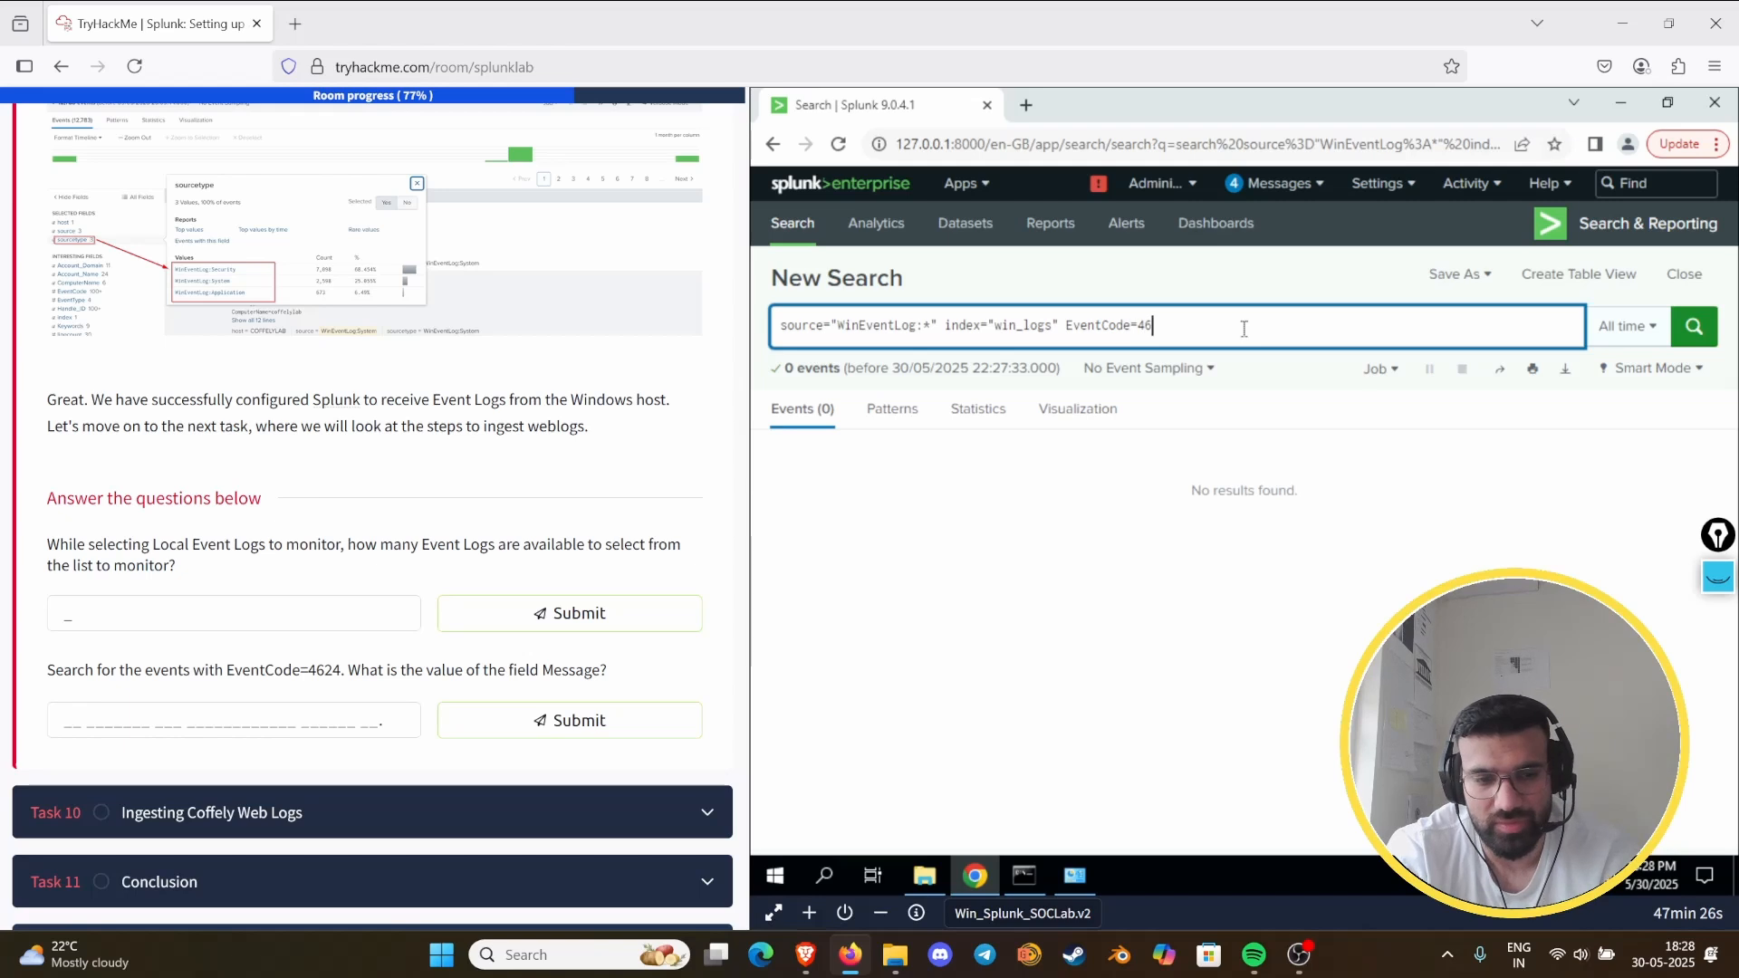
left_click(1695, 344)
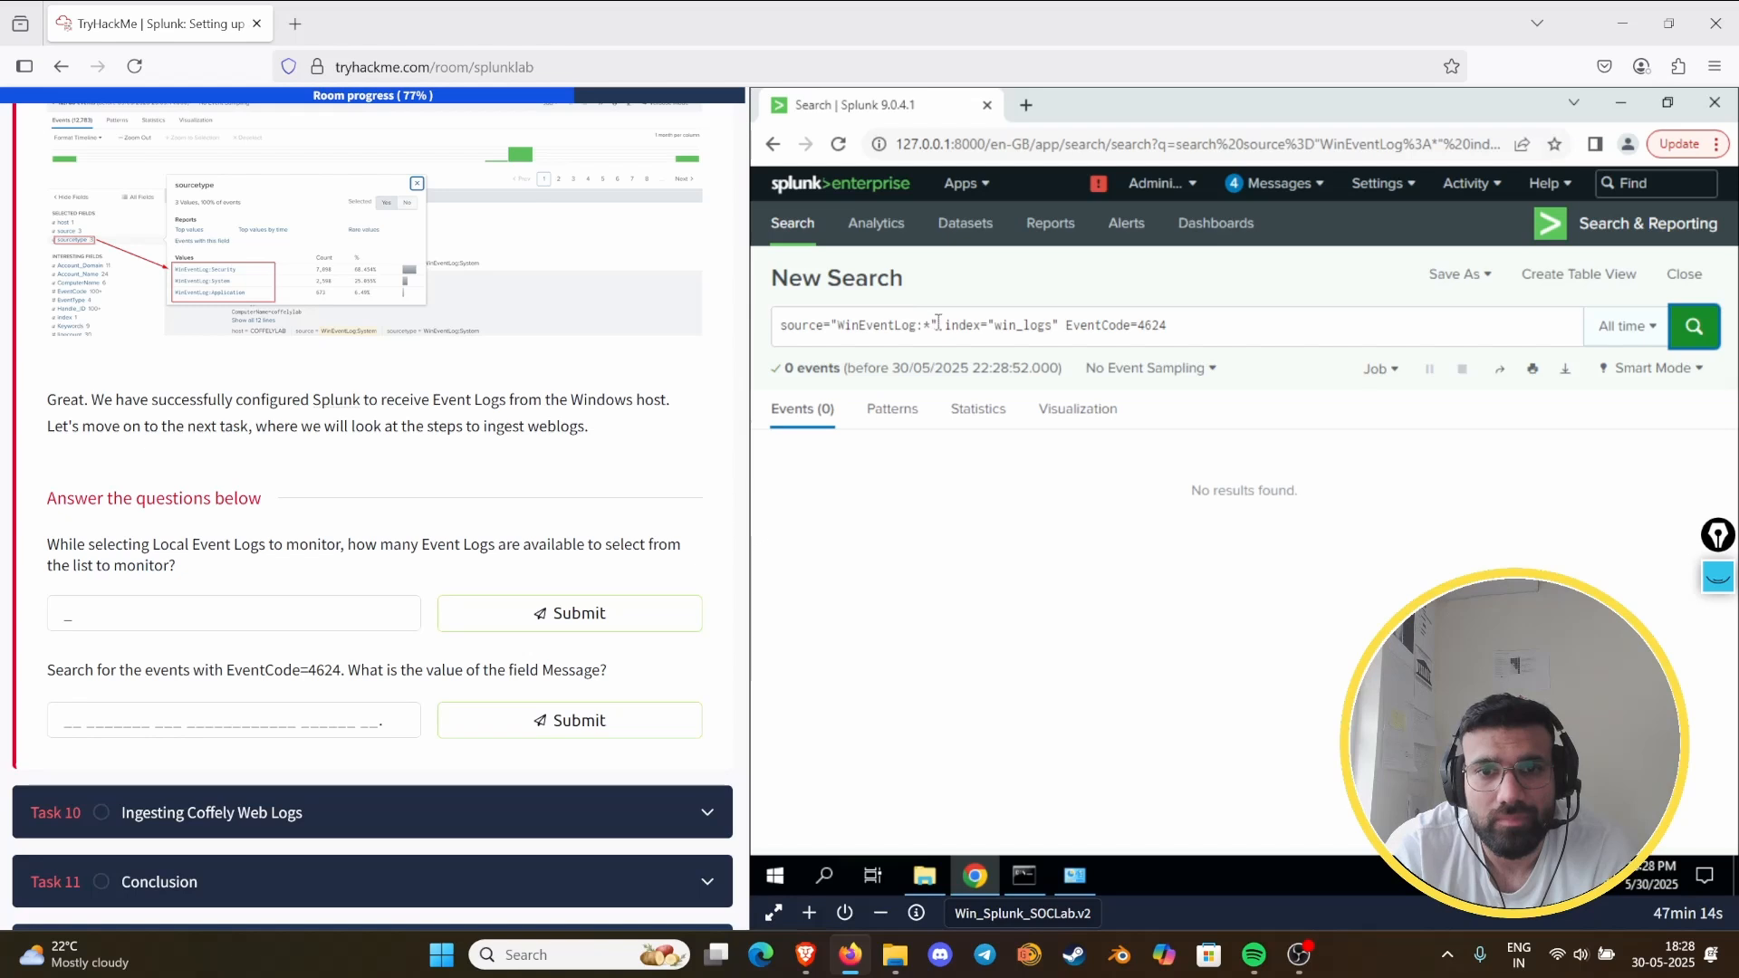
- Remove the source="WinEventLog:*" filter and rerun the search as index="win_logs" EventCode=4624
left_click_drag(938, 323, 778, 326)
key("BackSpace")
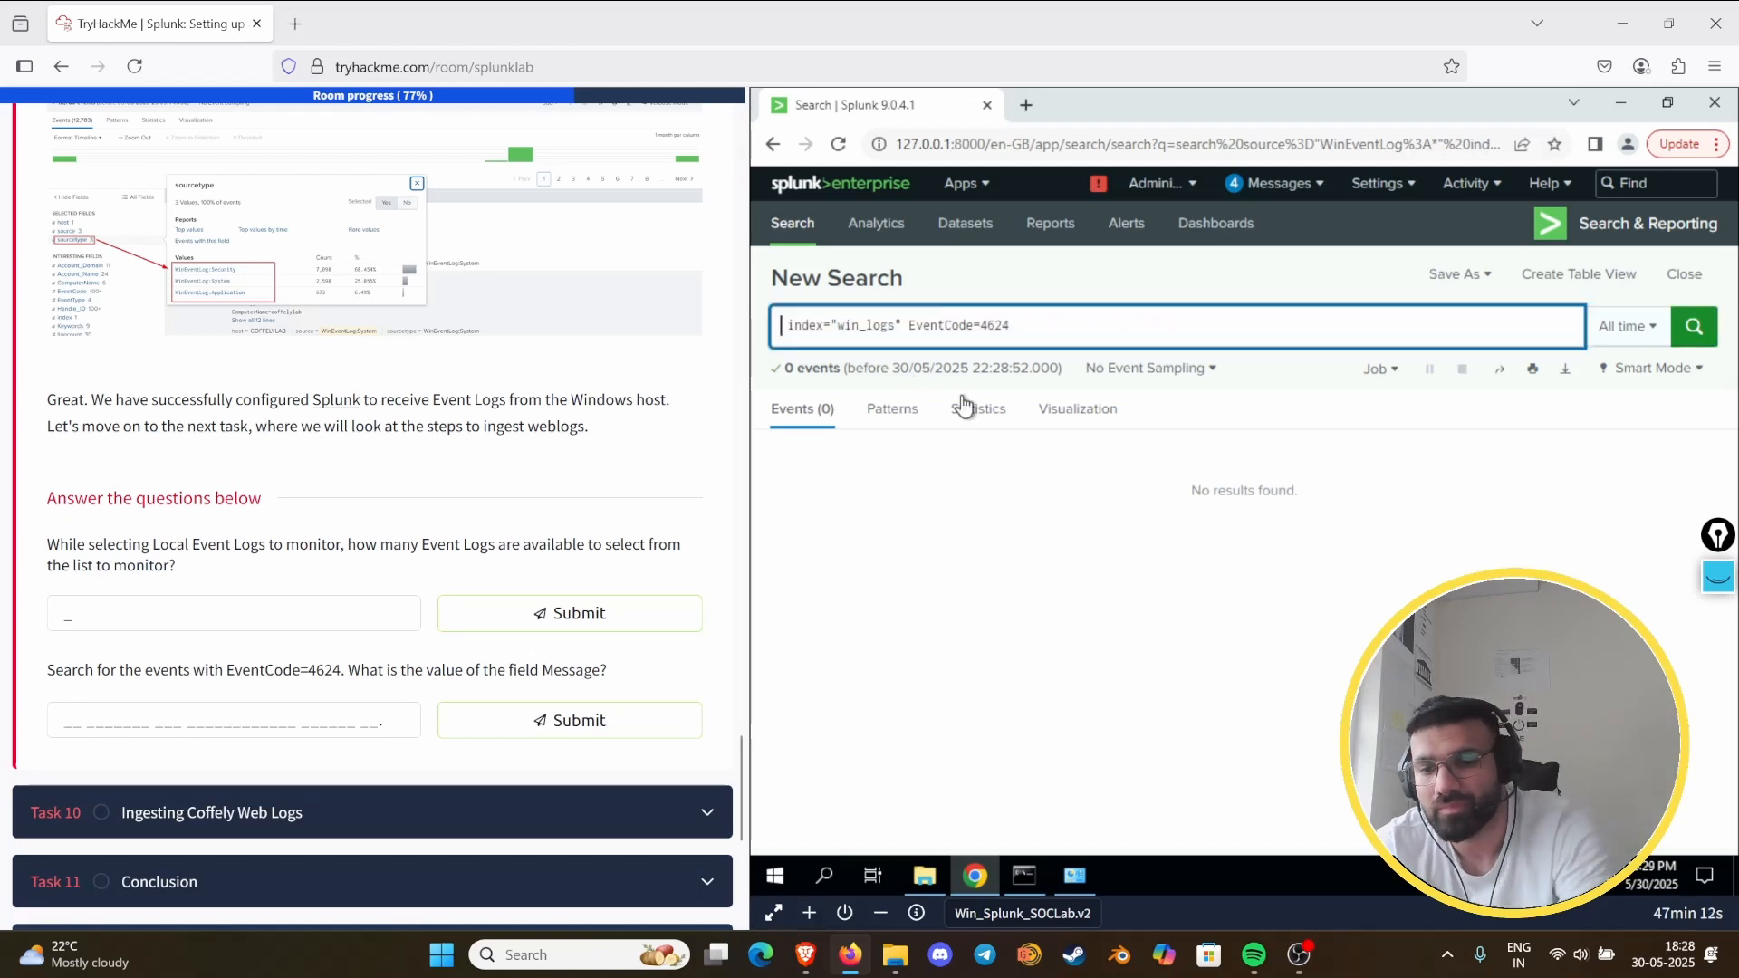
key("Return")
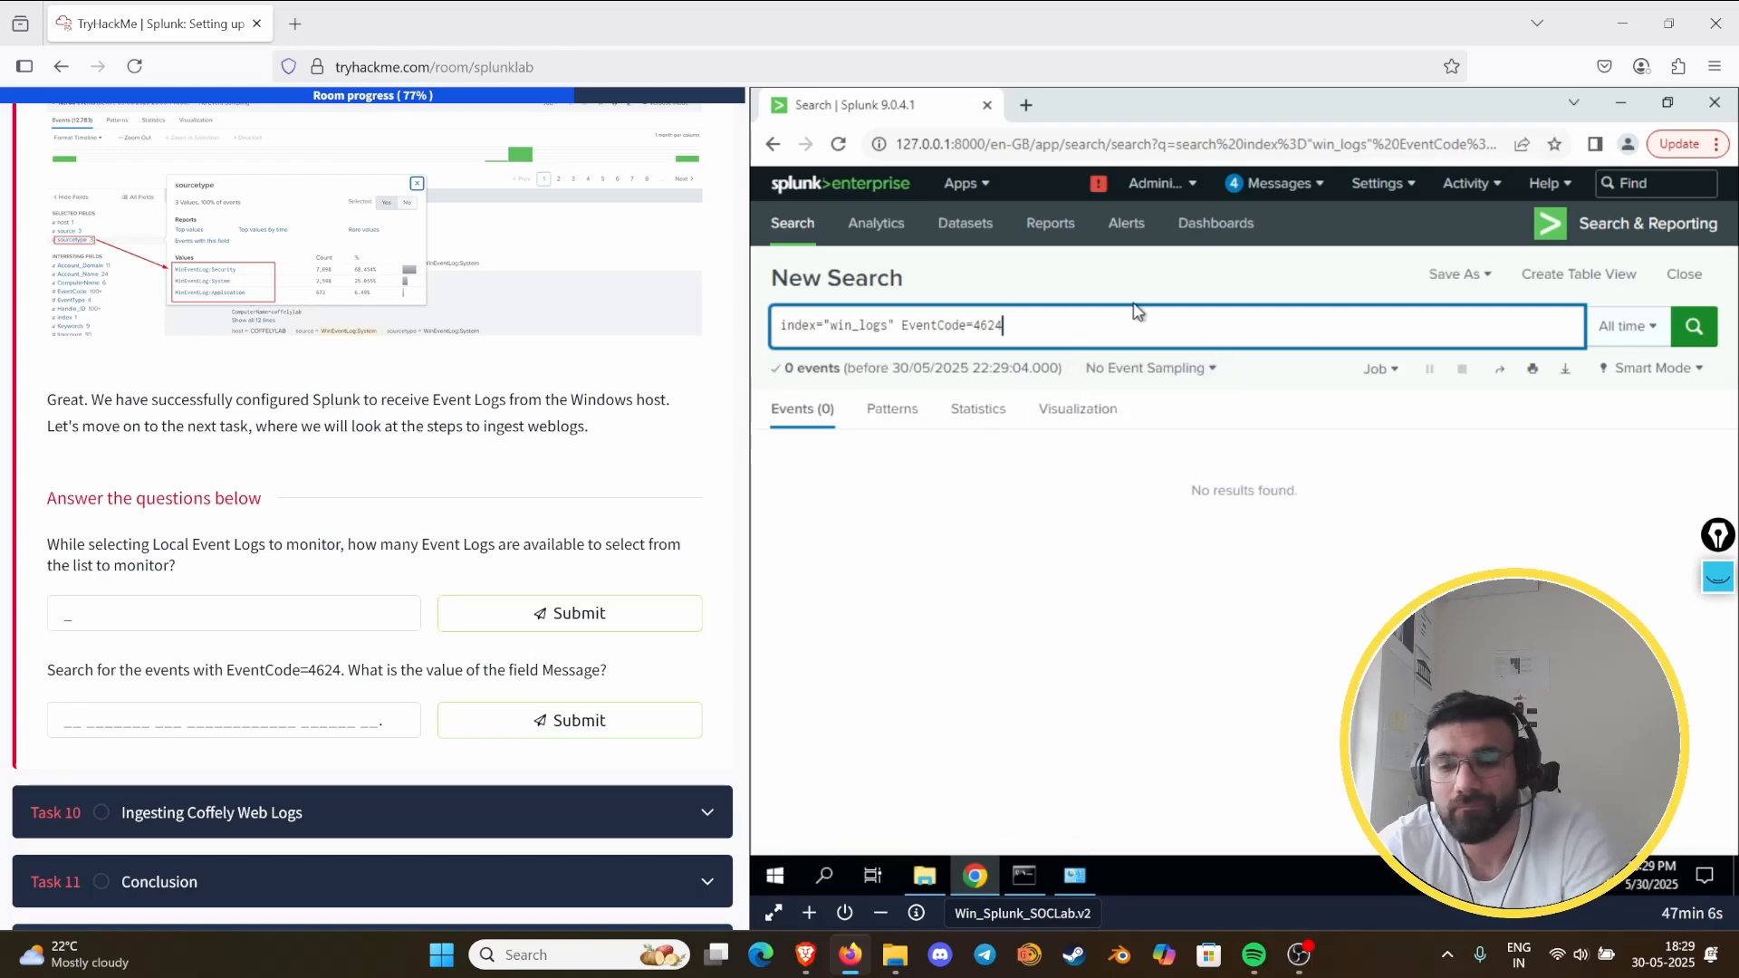
- Strip the EventCode filter from the query and rerun the search on index="win_logs" alone
key("BackSpace")
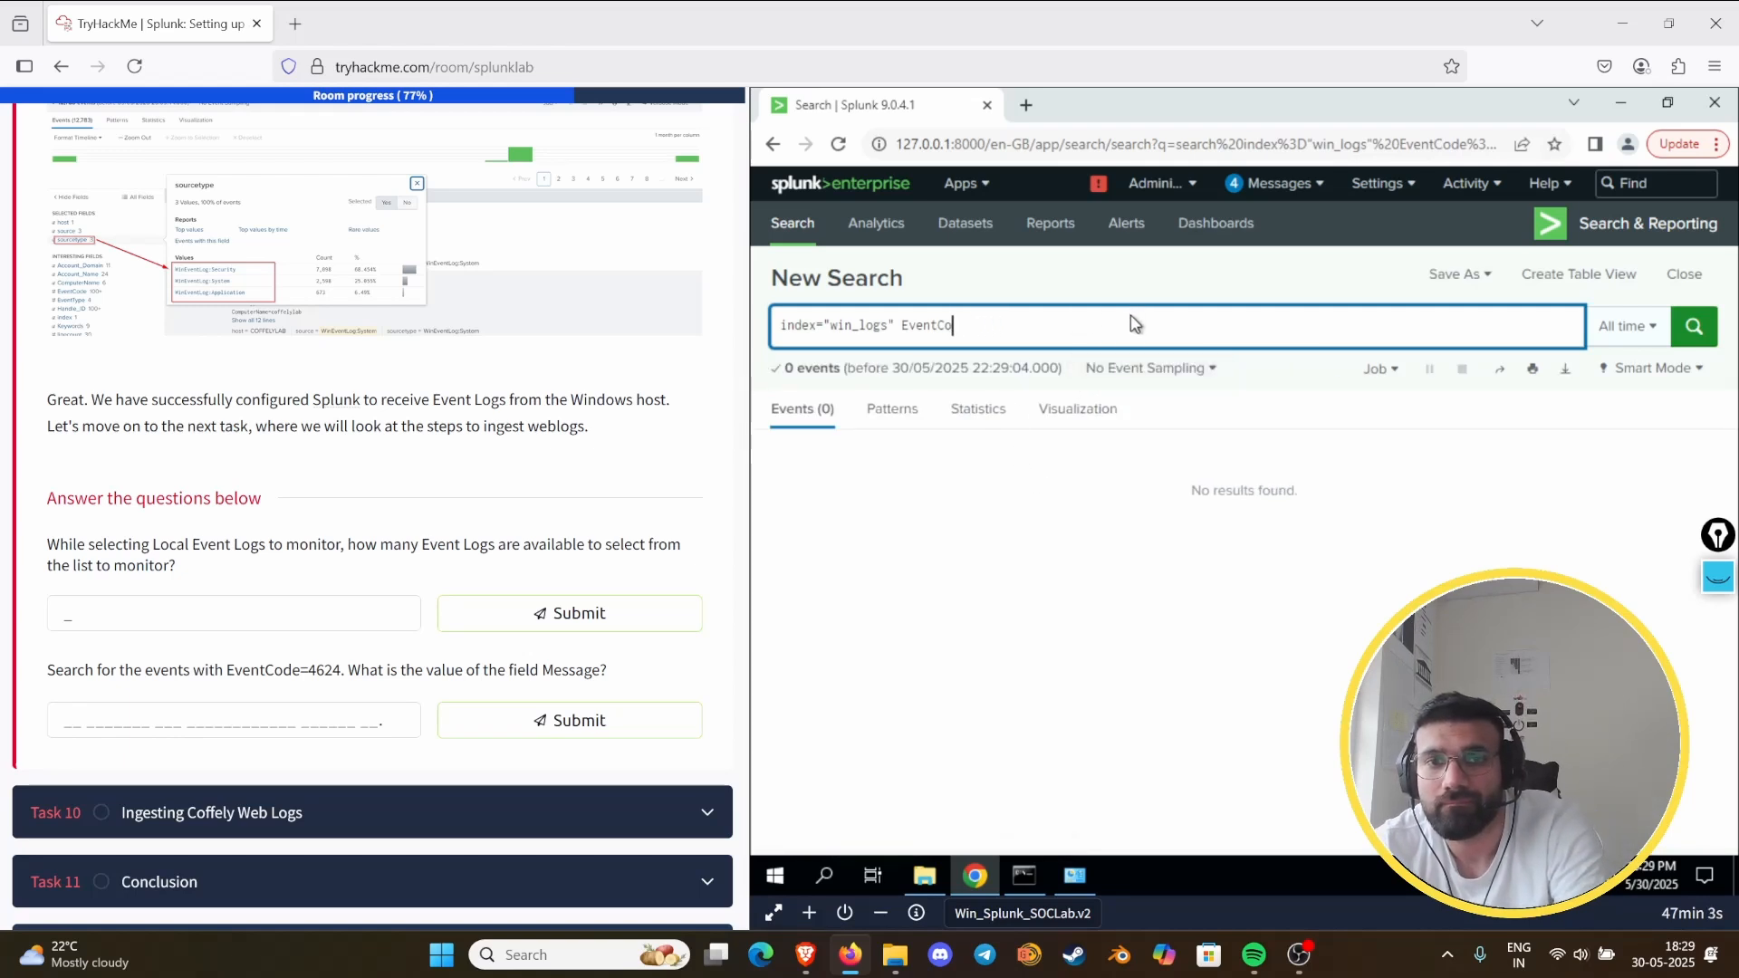
key("BackSpace")
key("BackSpace")
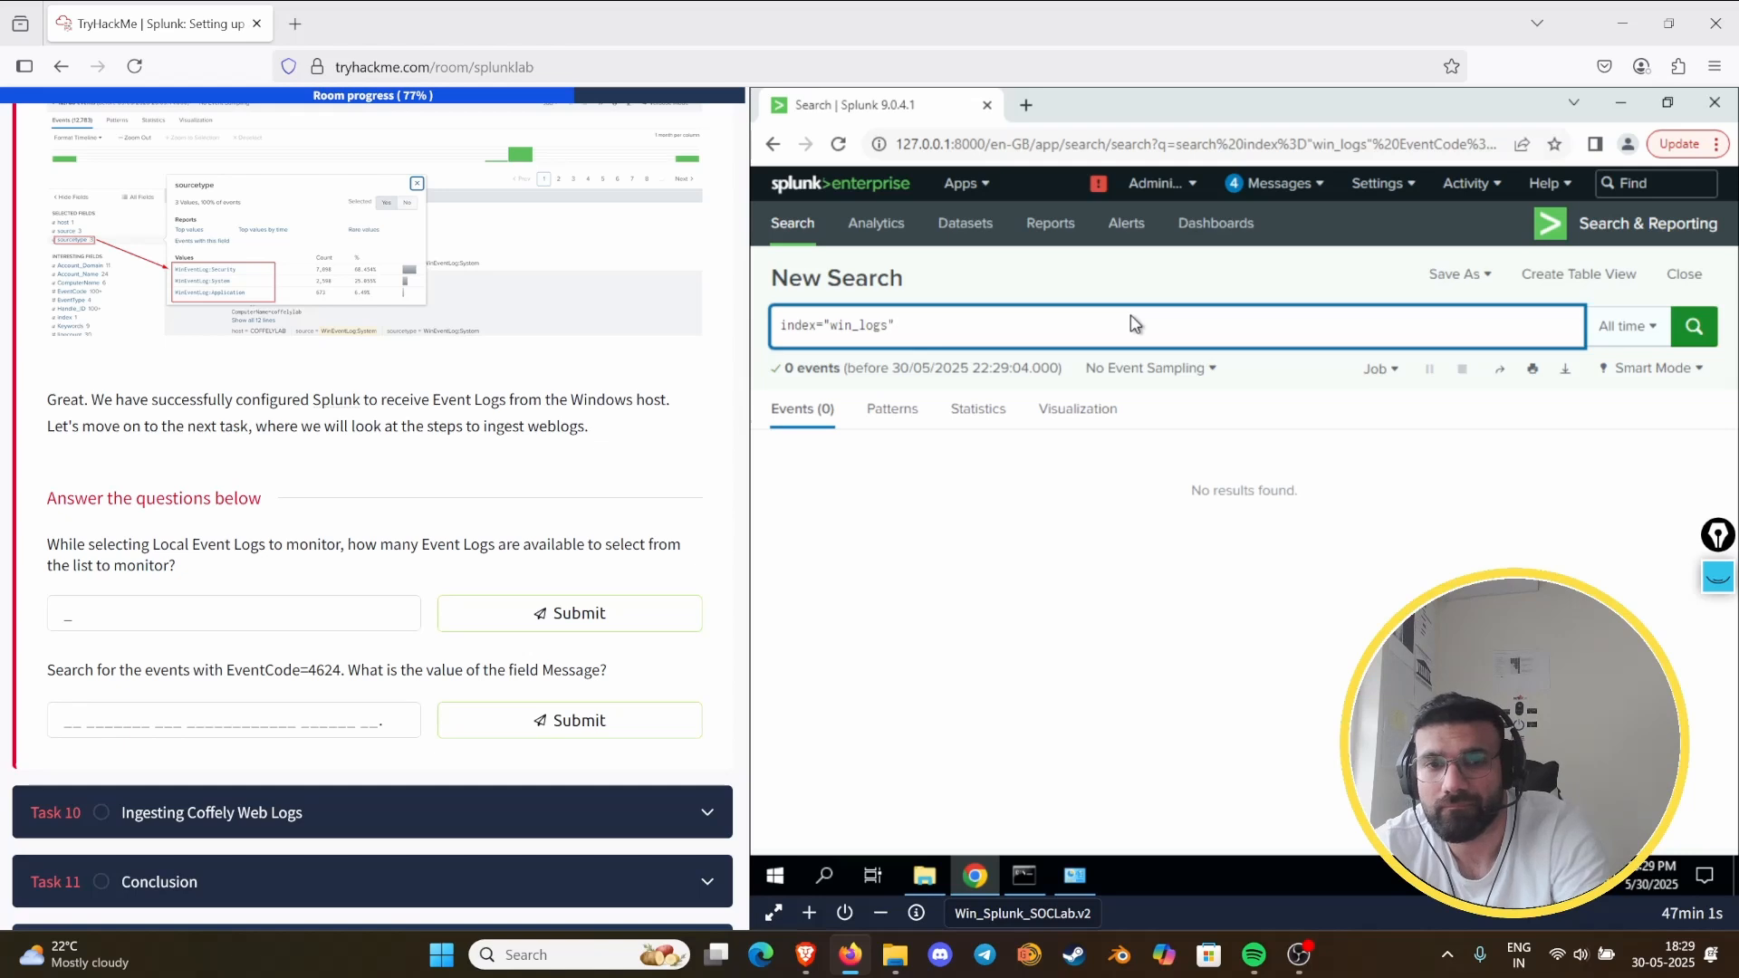
key("Return")
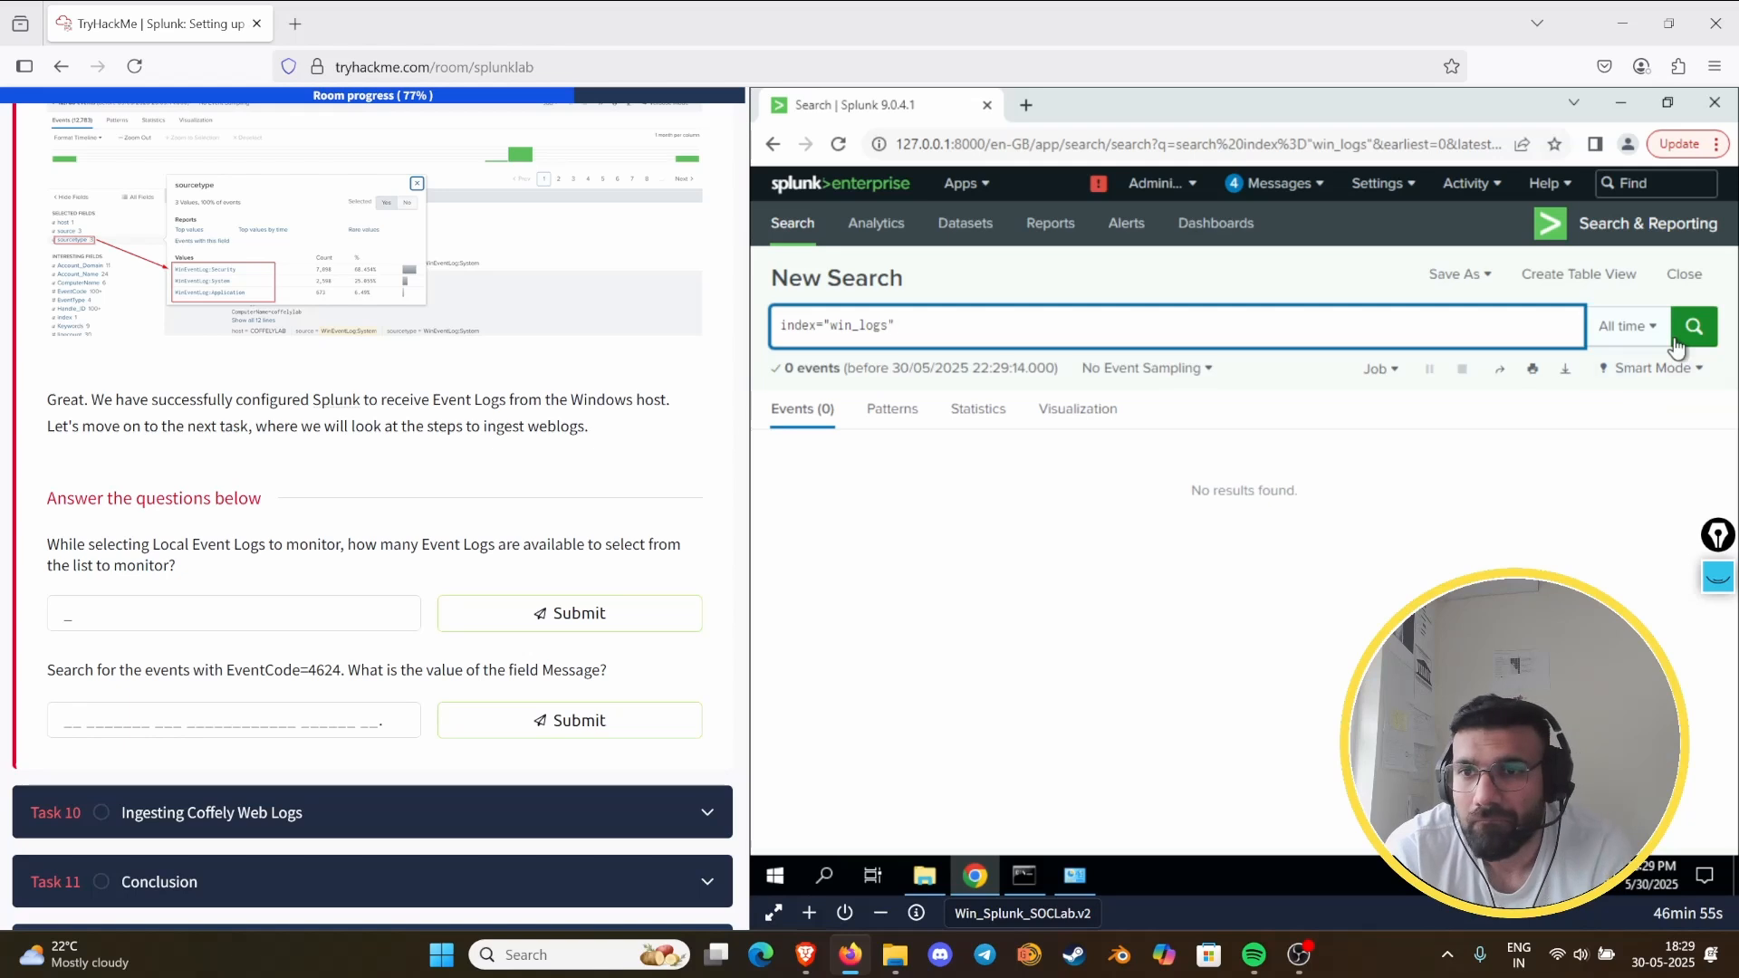
left_click(1627, 326)
left_click(1629, 328)
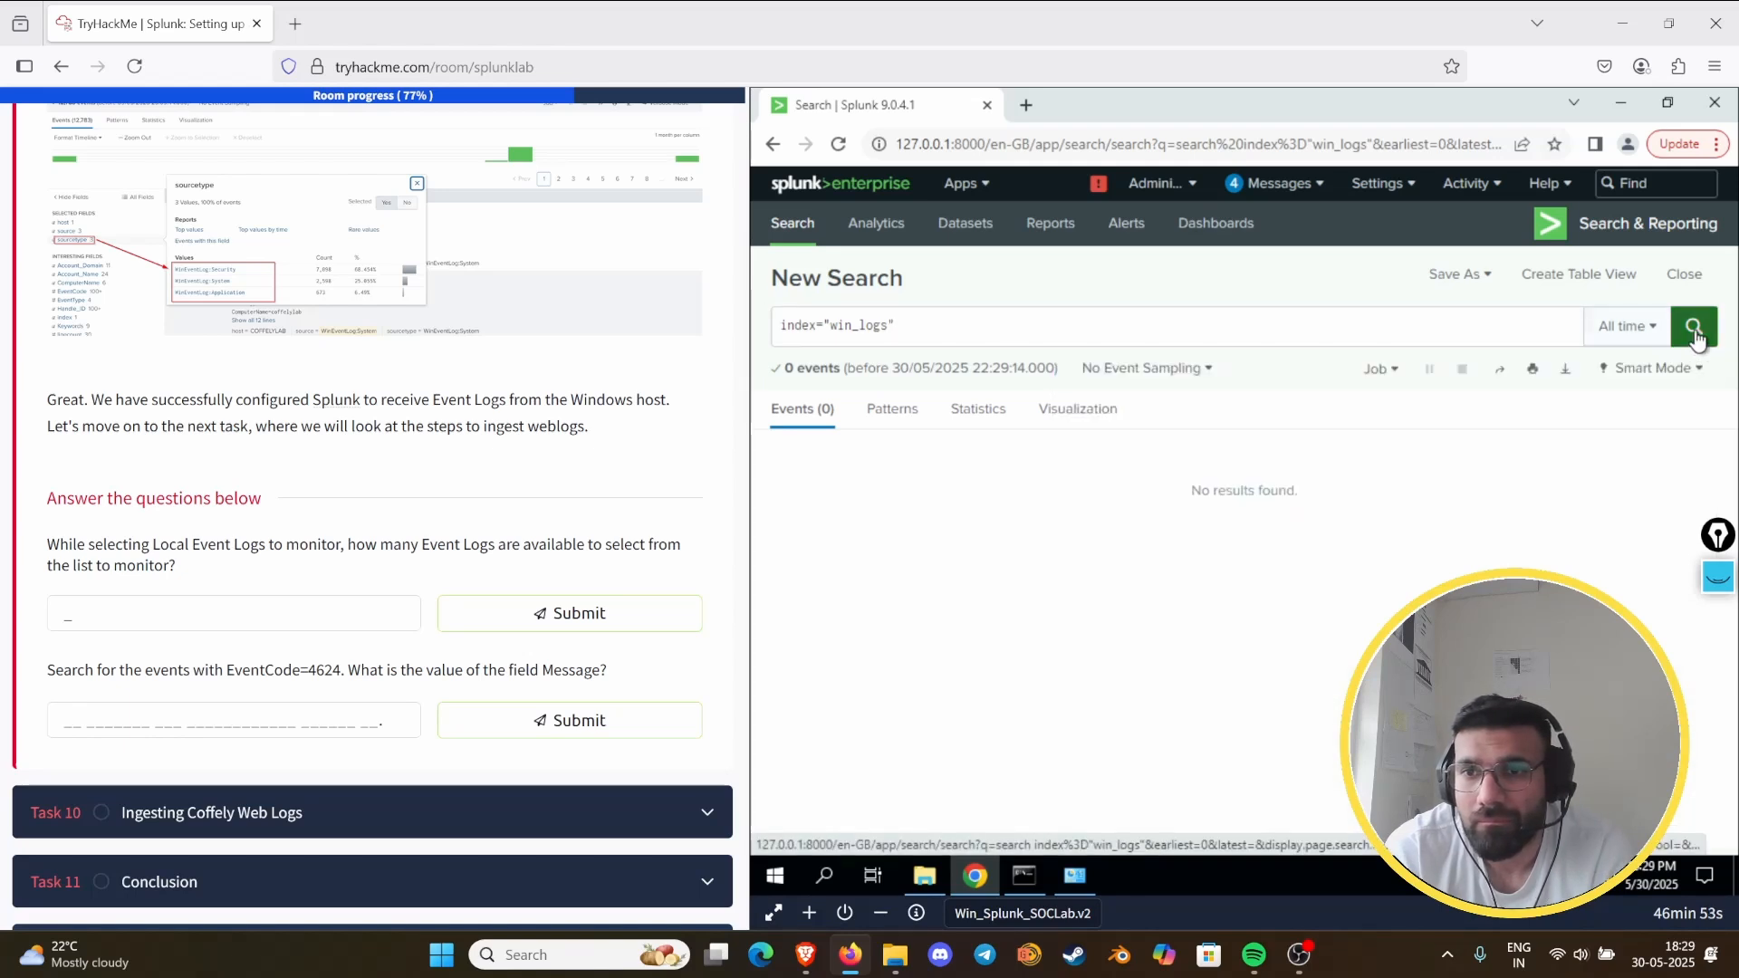
left_click(1693, 334)
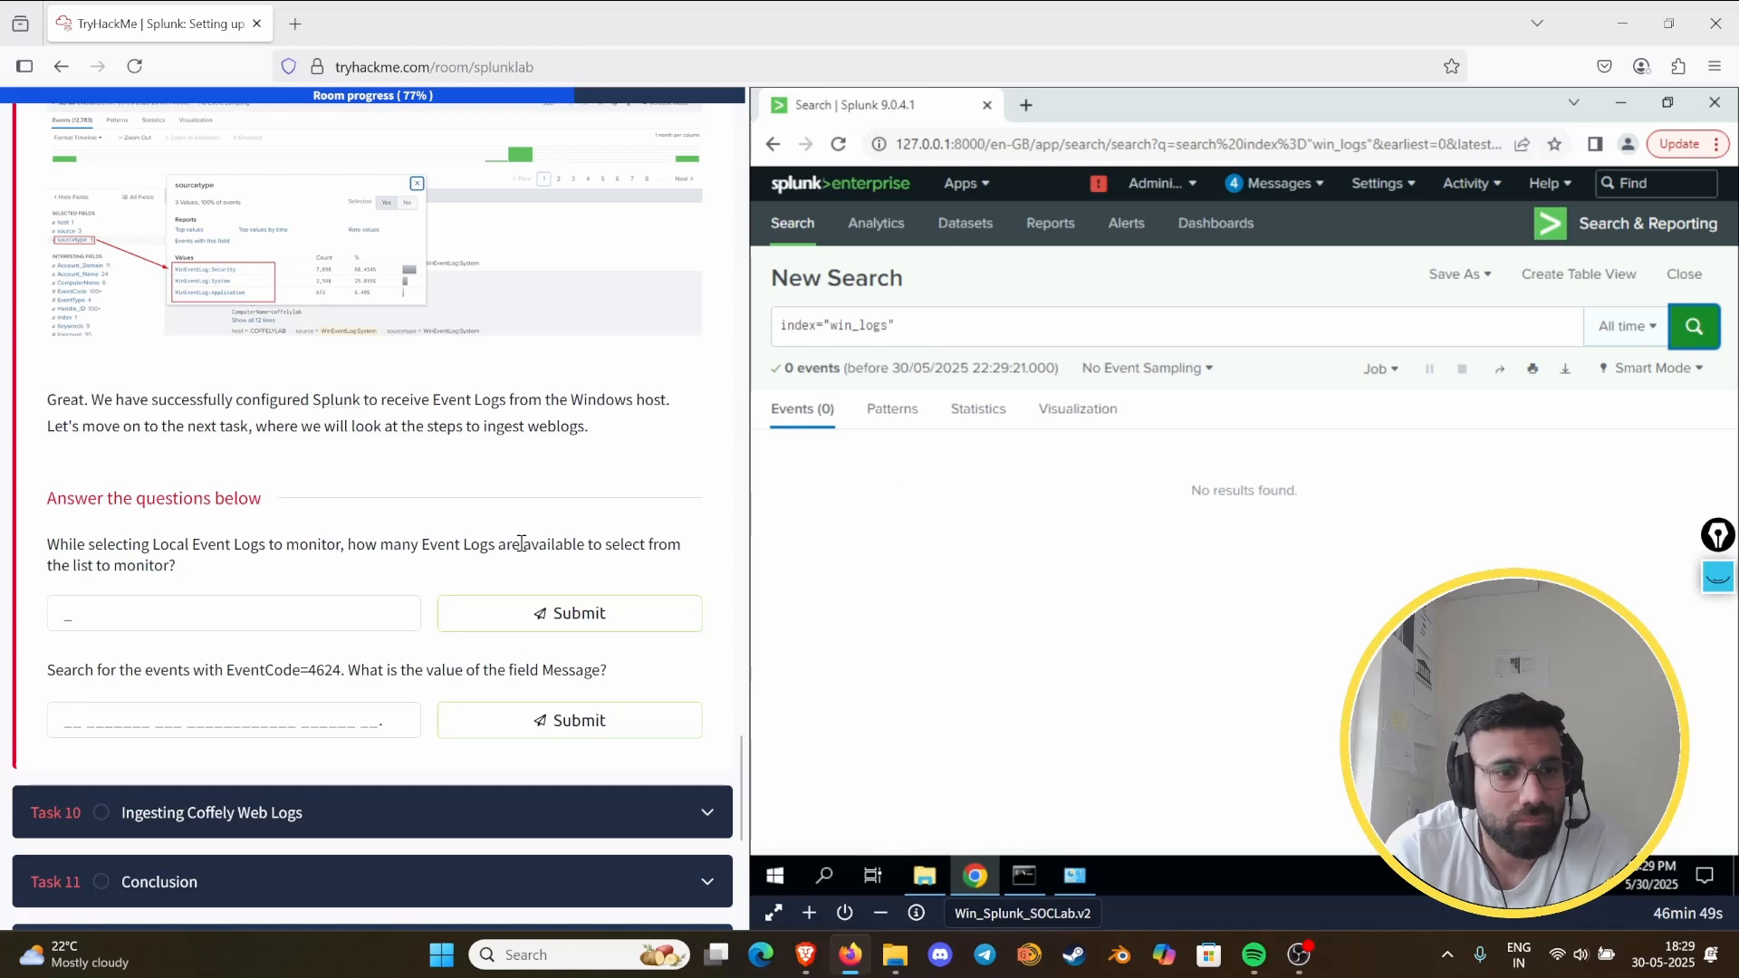
- Recheck the task's search instructions, open a blank search page and set its time range to All time
scroll(521, 543, "down", 3)
scroll(489, 553, "up", 5)
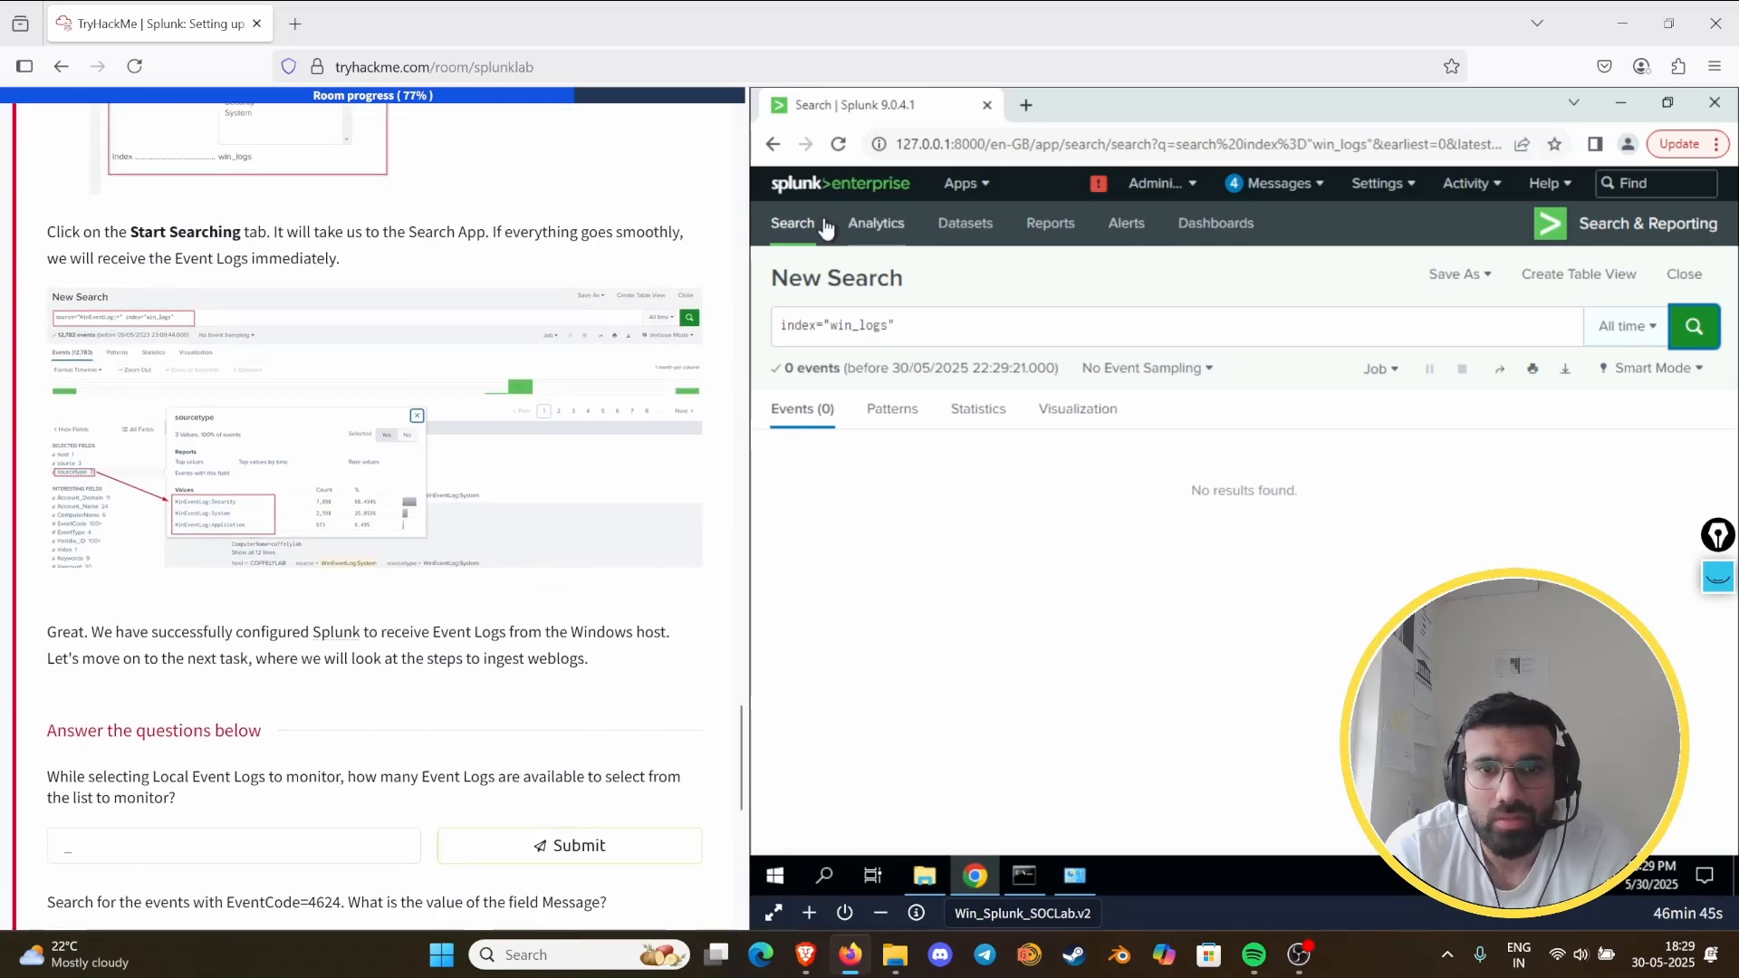
left_click(801, 226)
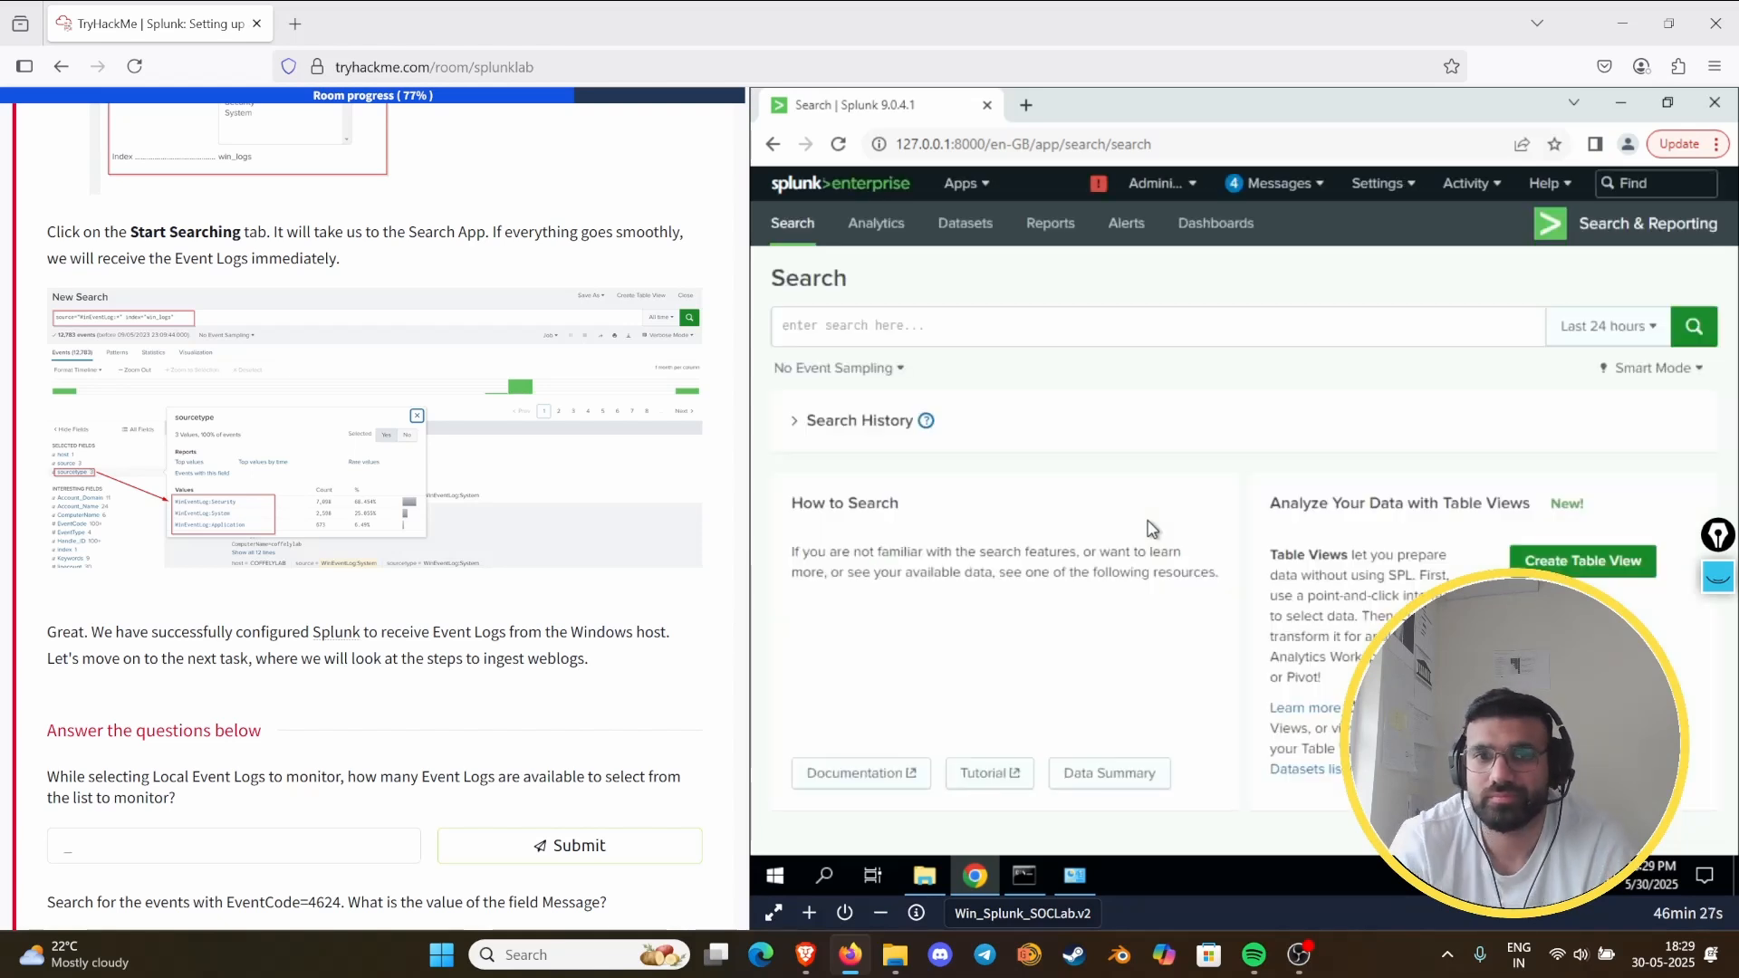
left_click(1605, 344)
left_click(1545, 438)
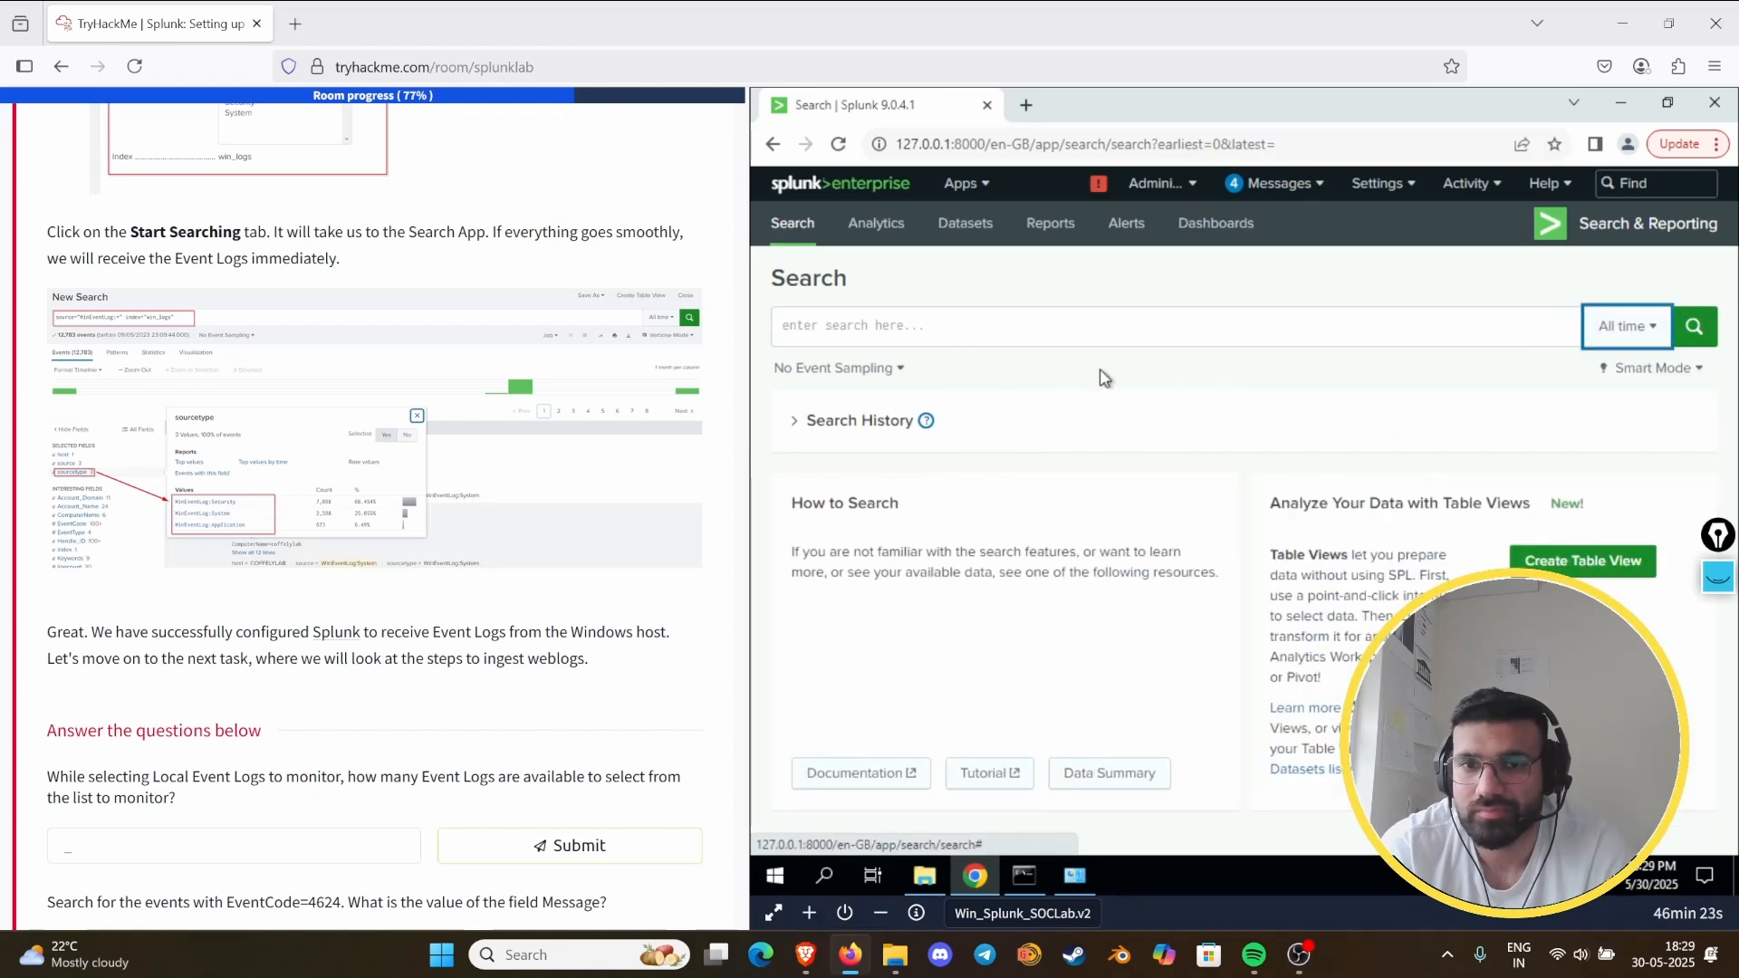
- Enter index="win_logs" as a fresh query, using the suggested index term, and run the search
left_click(930, 328)
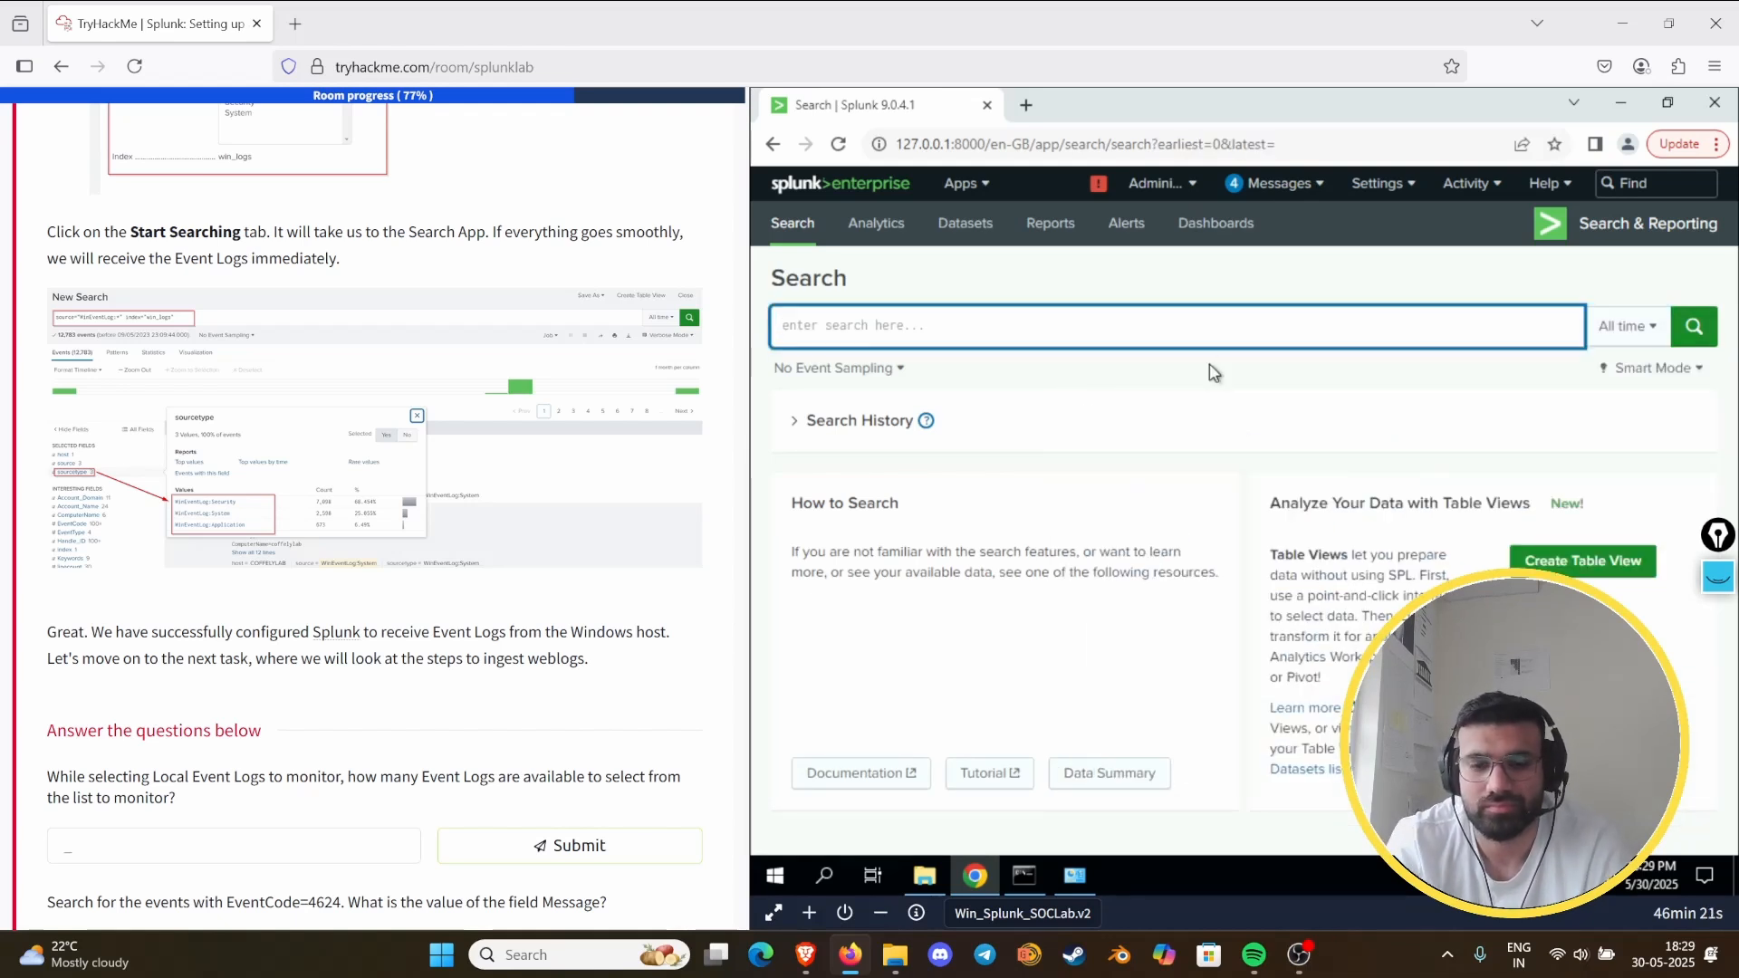
type("index")
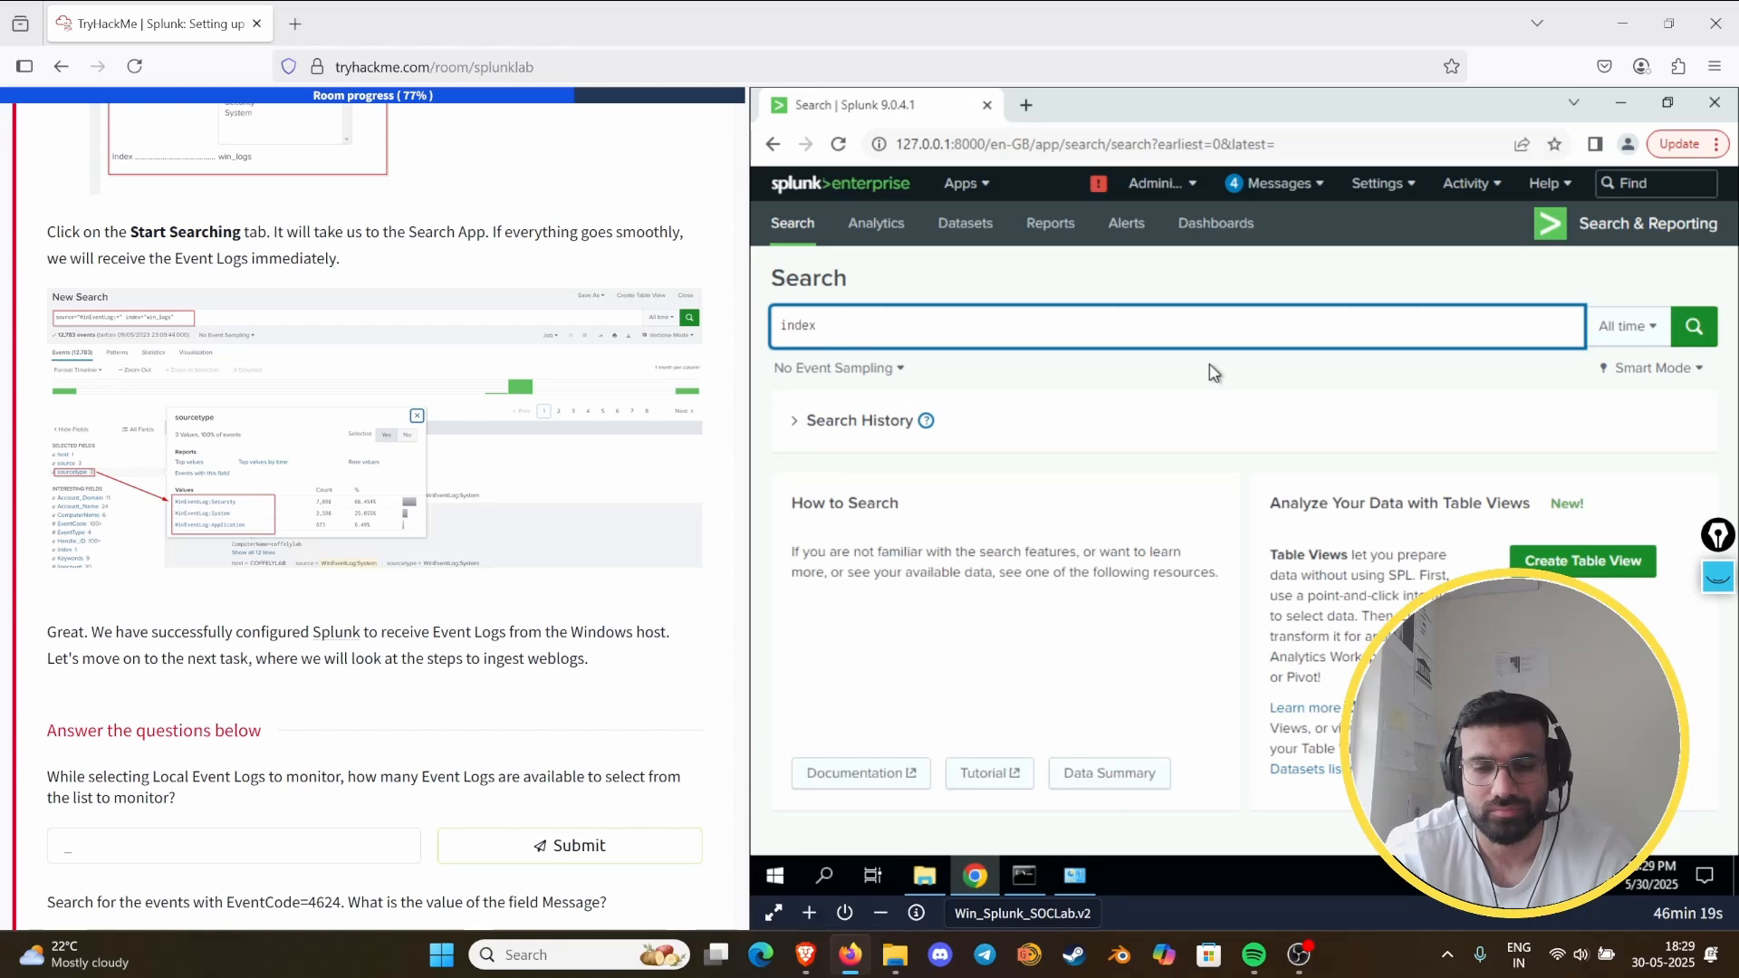
type("=")
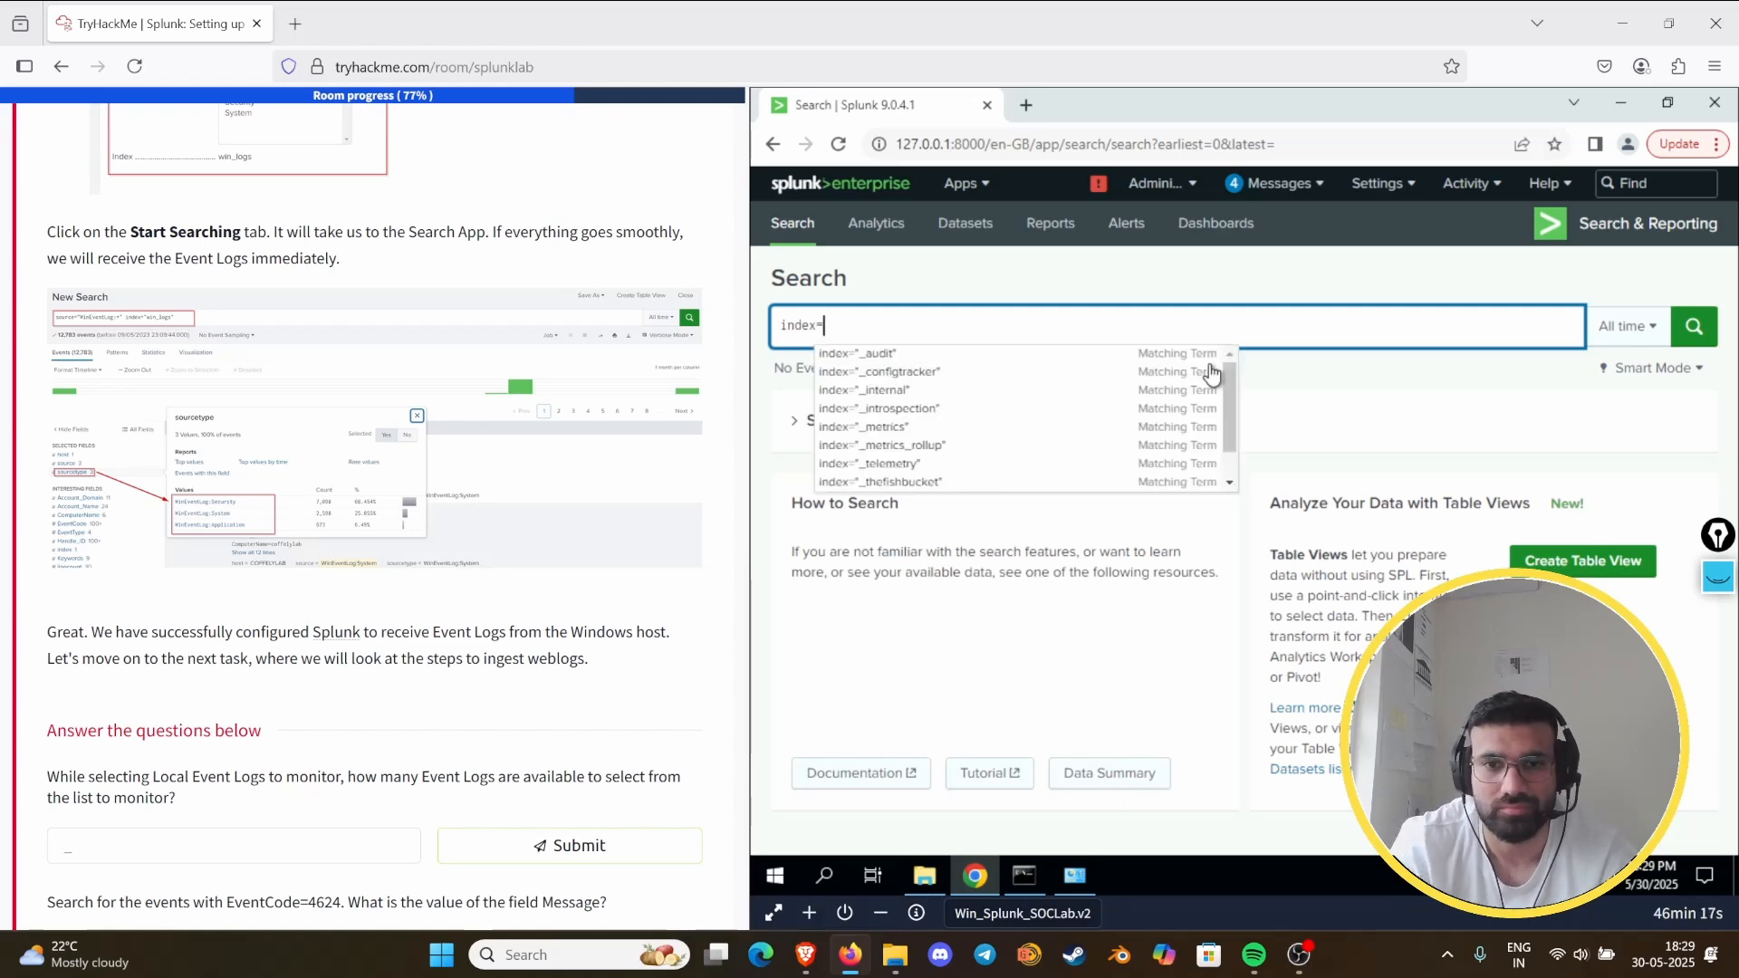
key("Down")
key("Down")
key("Down")
key("Down")
key("Down")
key("Down")
key("Down")
key("Down")
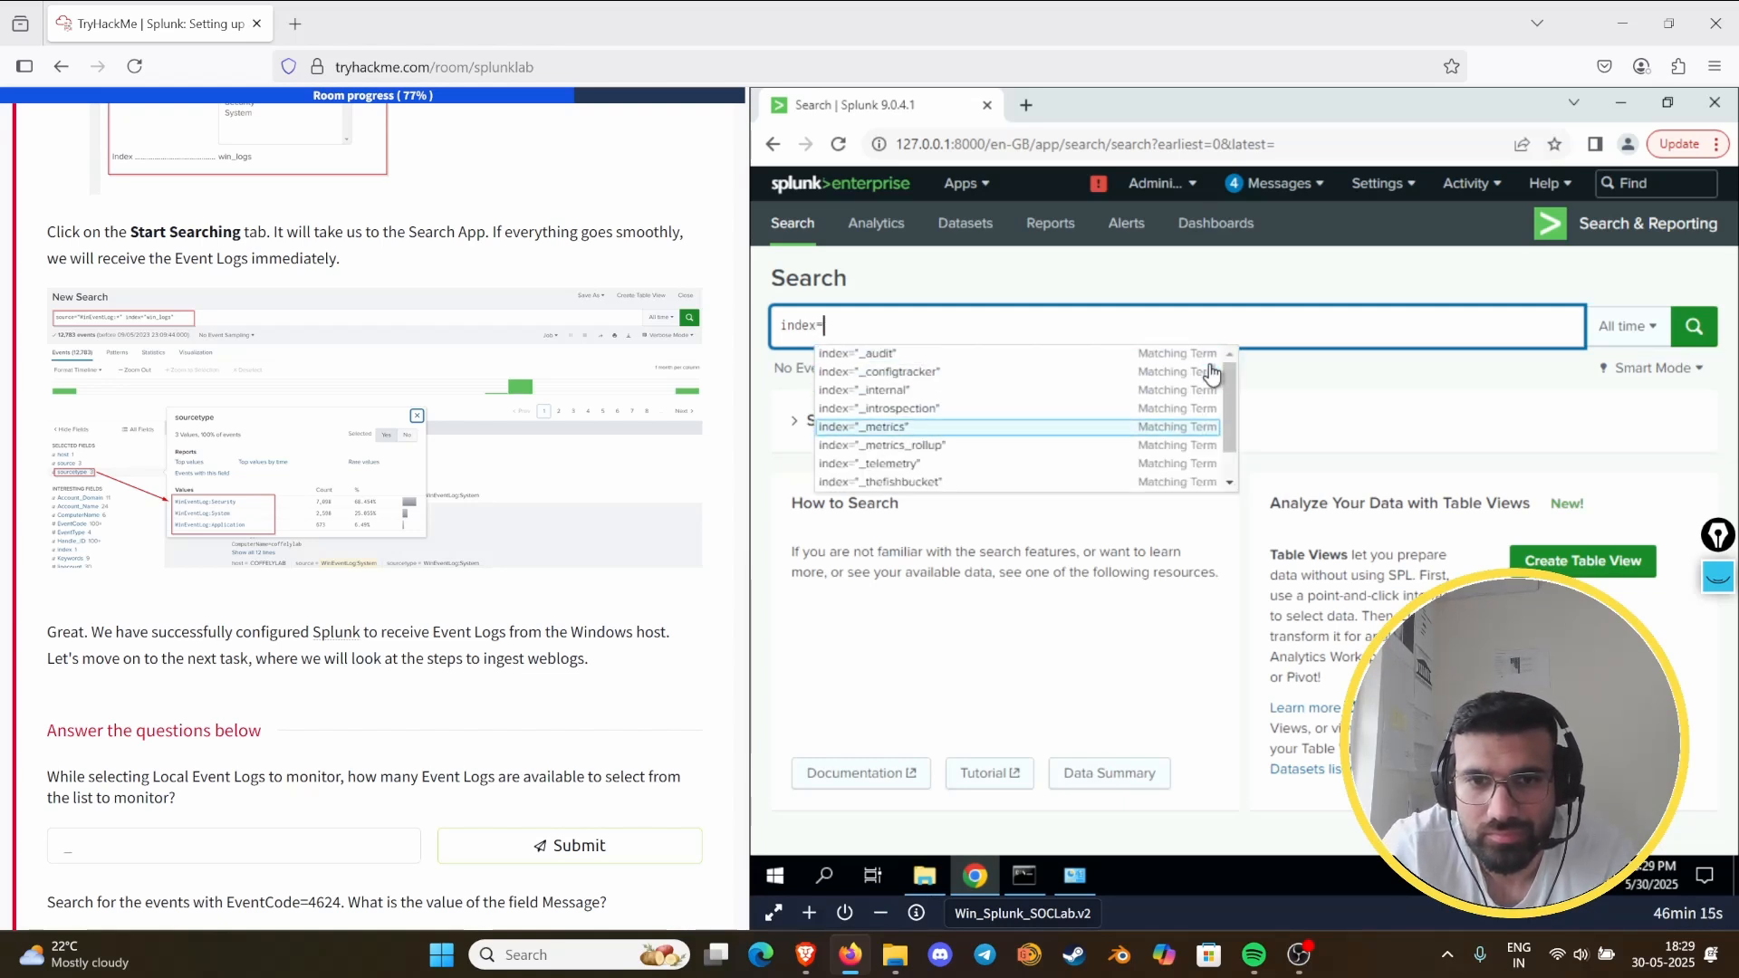
key("Down")
key("Down")
key("Down")
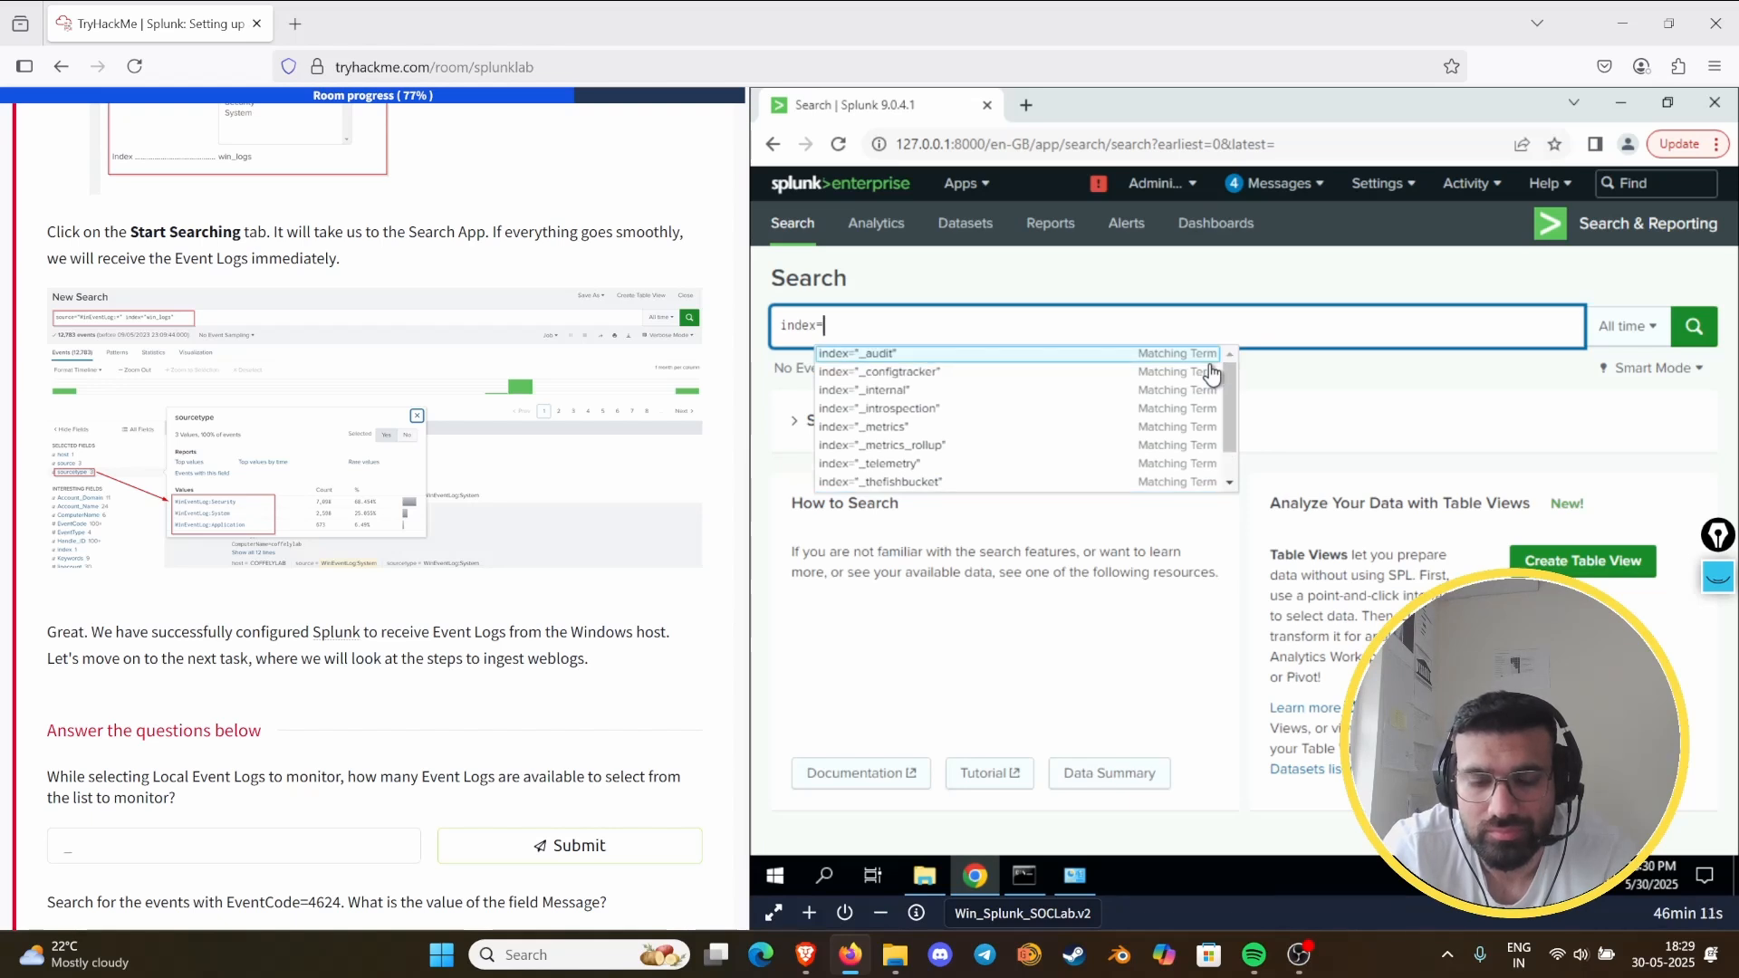
type("\"win")
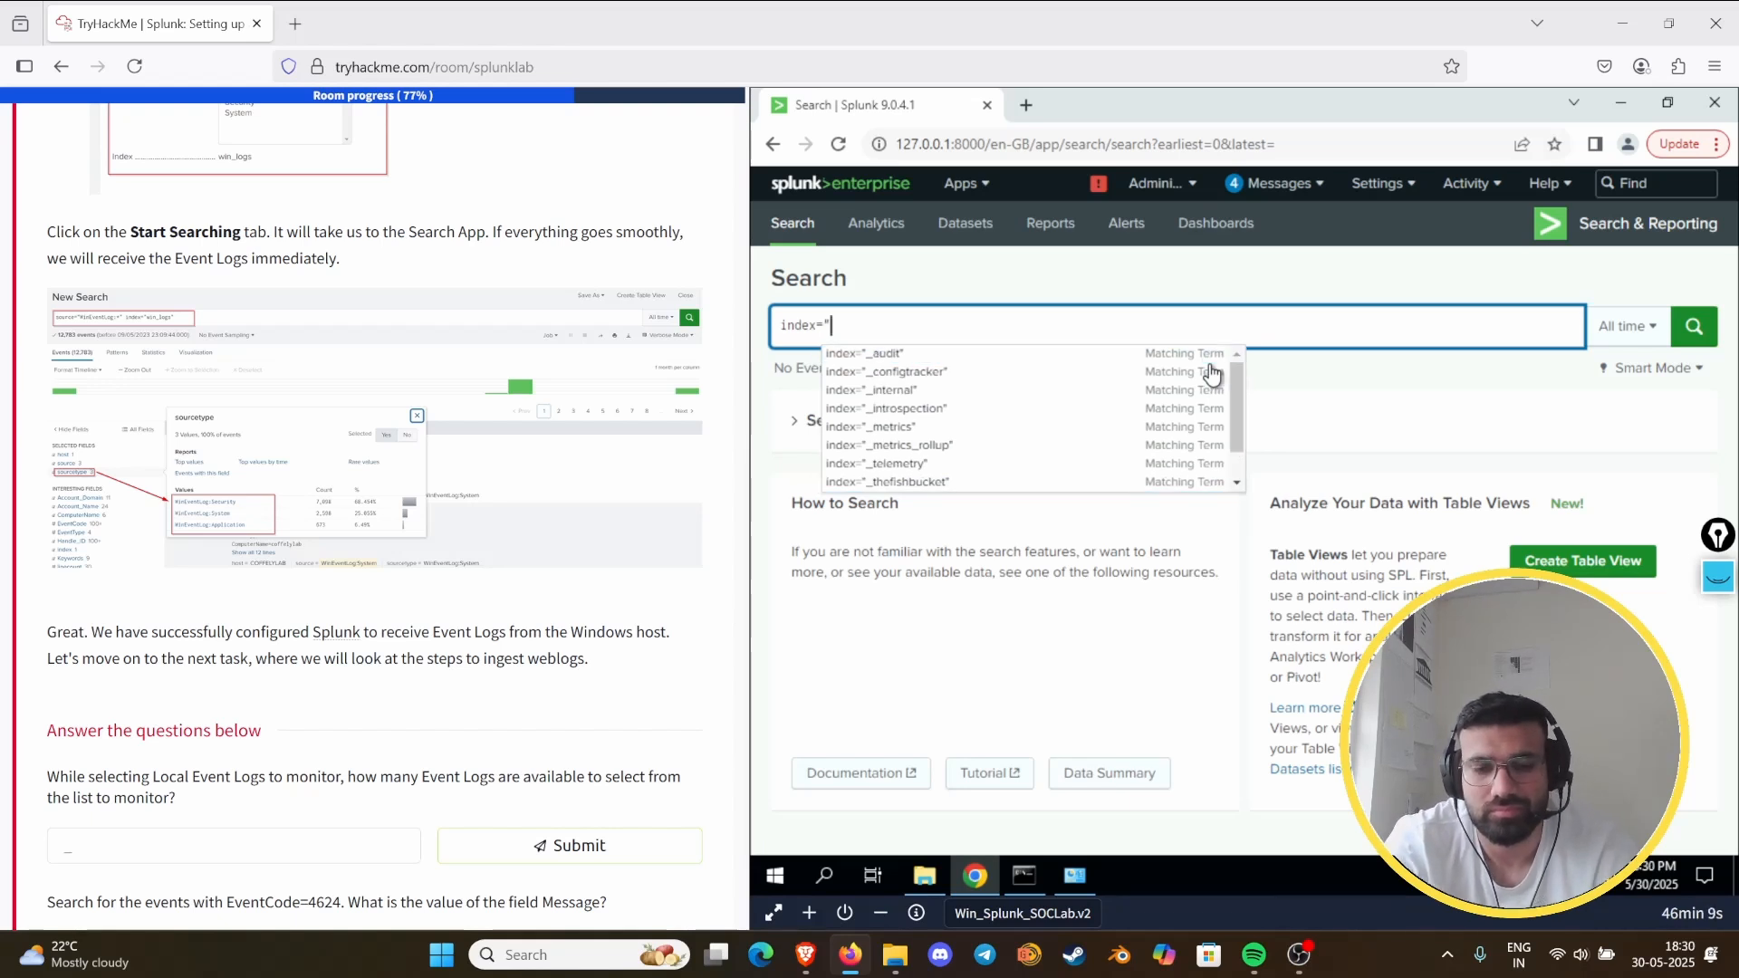
key("Down")
key("Return")
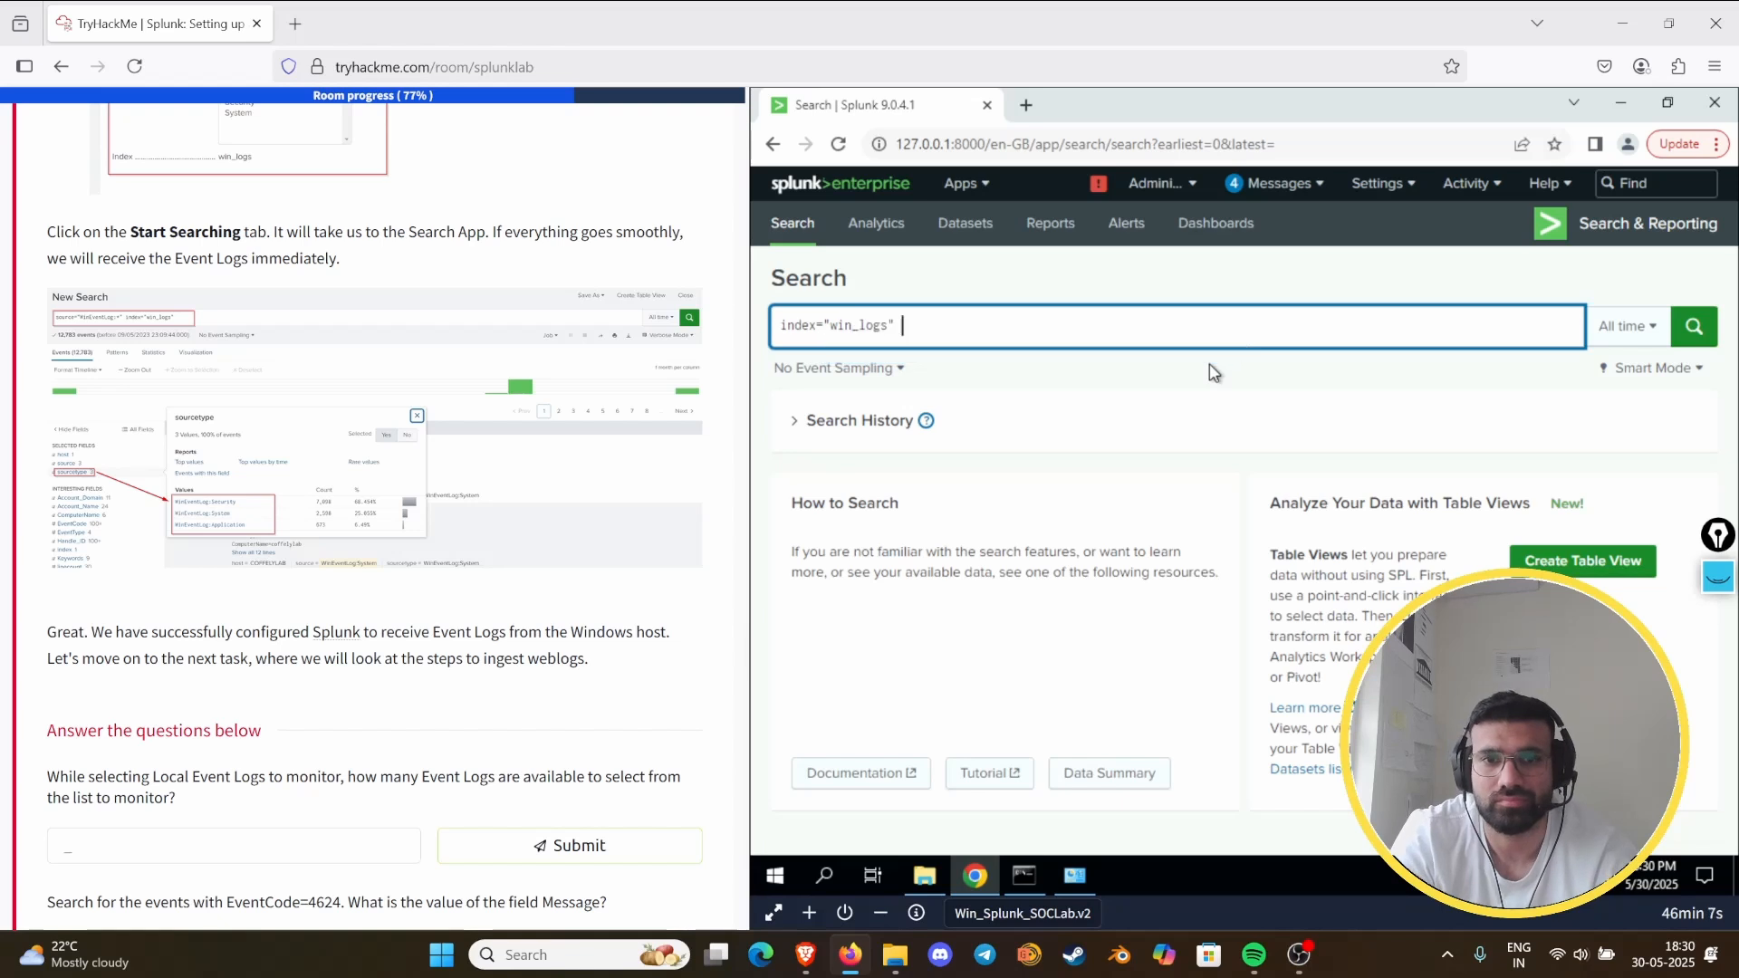
key("Return")
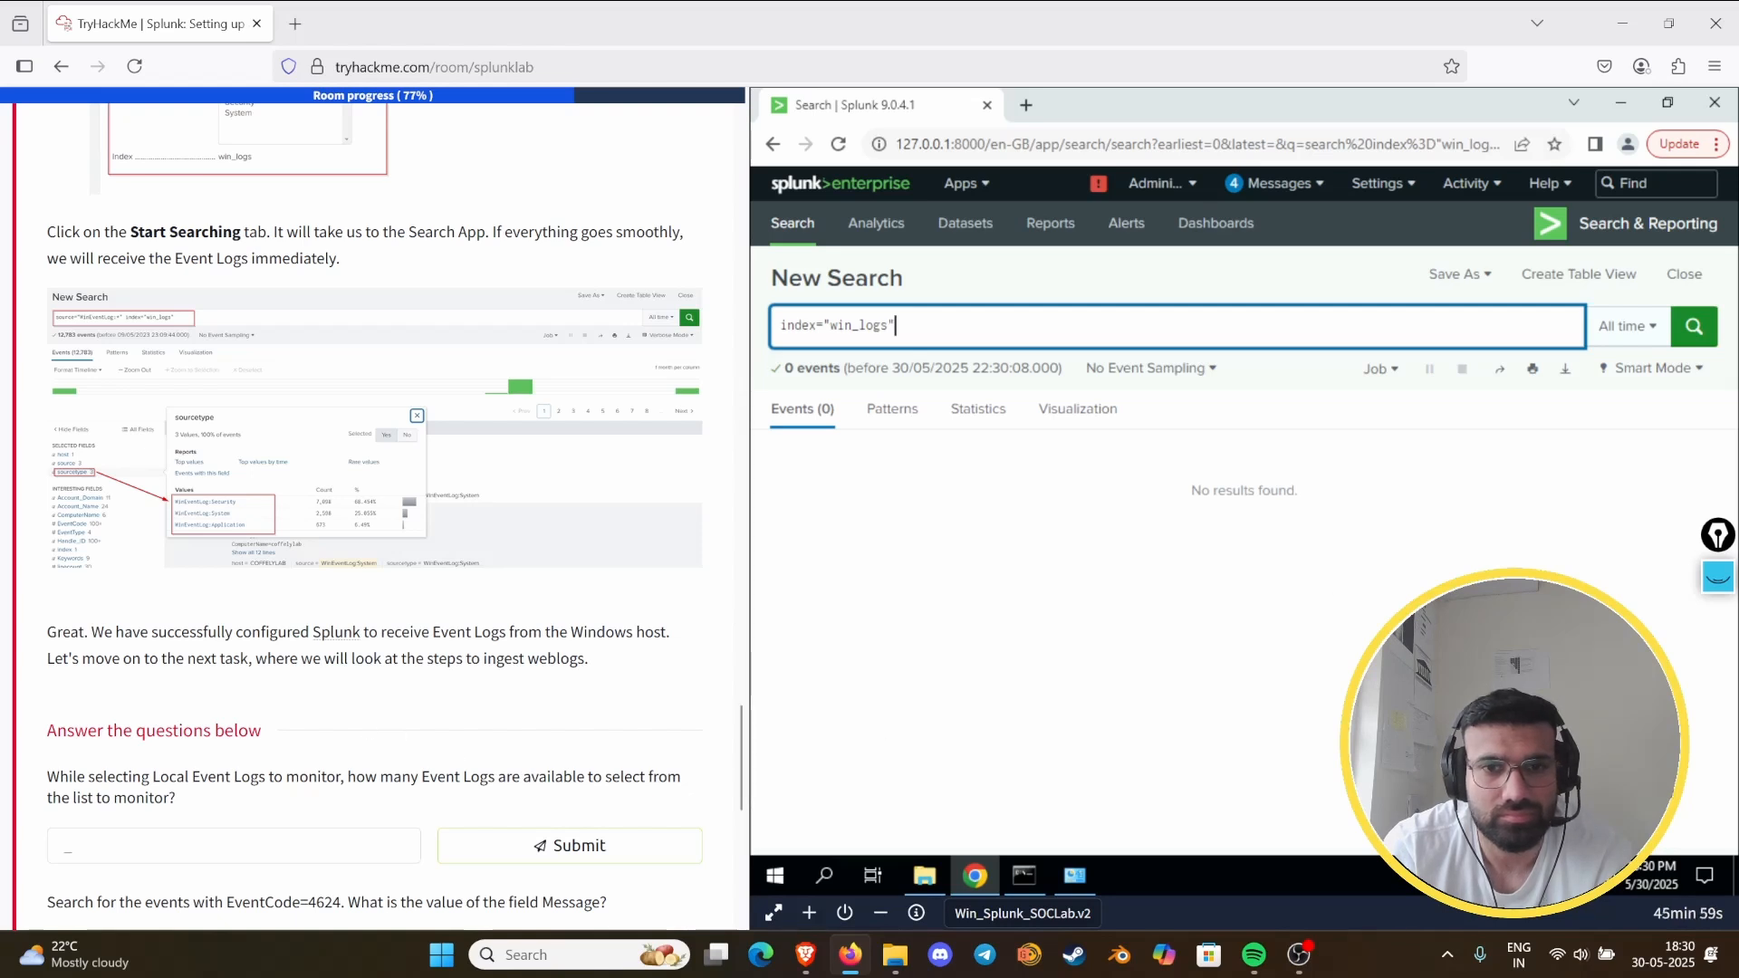
- Replace the index query with EventCode=4624 and run the search
key("BackSpace")
key("BackSpace")
key("BackSpace")
key("BackSpace")
key("BackSpace")
key("BackSpace")
key("BackSpace")
key("BackSpace")
key("BackSpace")
key("BackSpace")
key("BackSpace")
key("BackSpace")
key("BackSpace")
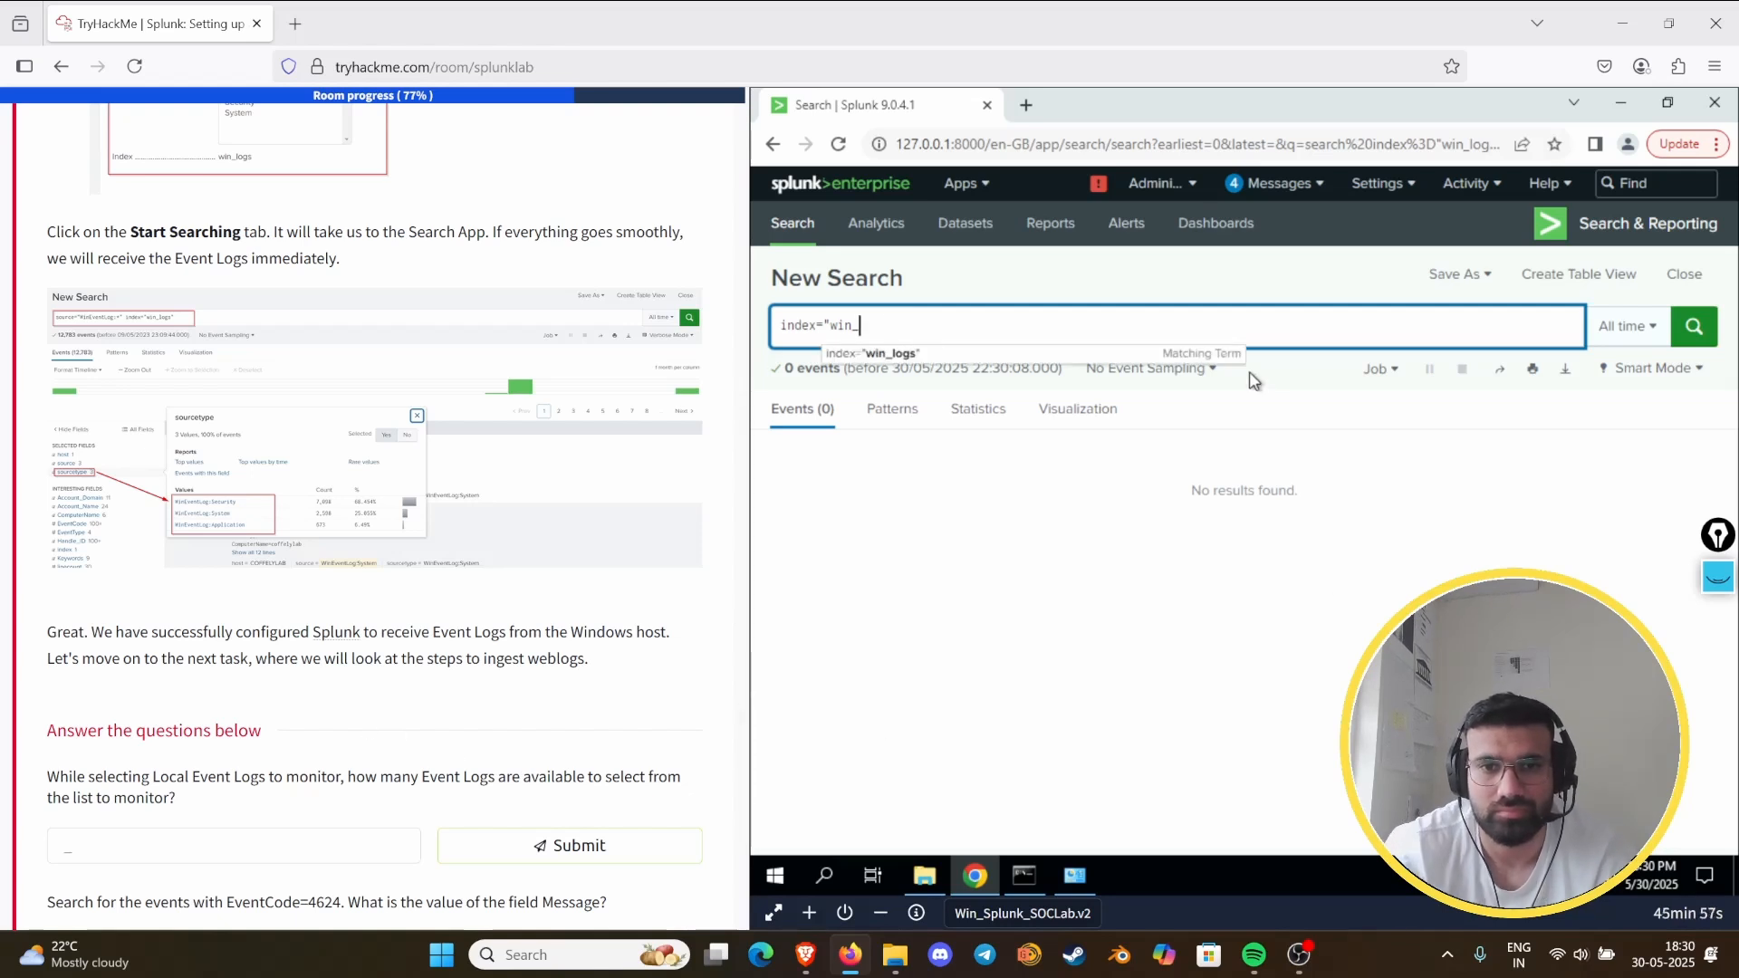
key("BackSpace")
key("BackSpace")
key("BackSpace")
type("Event")
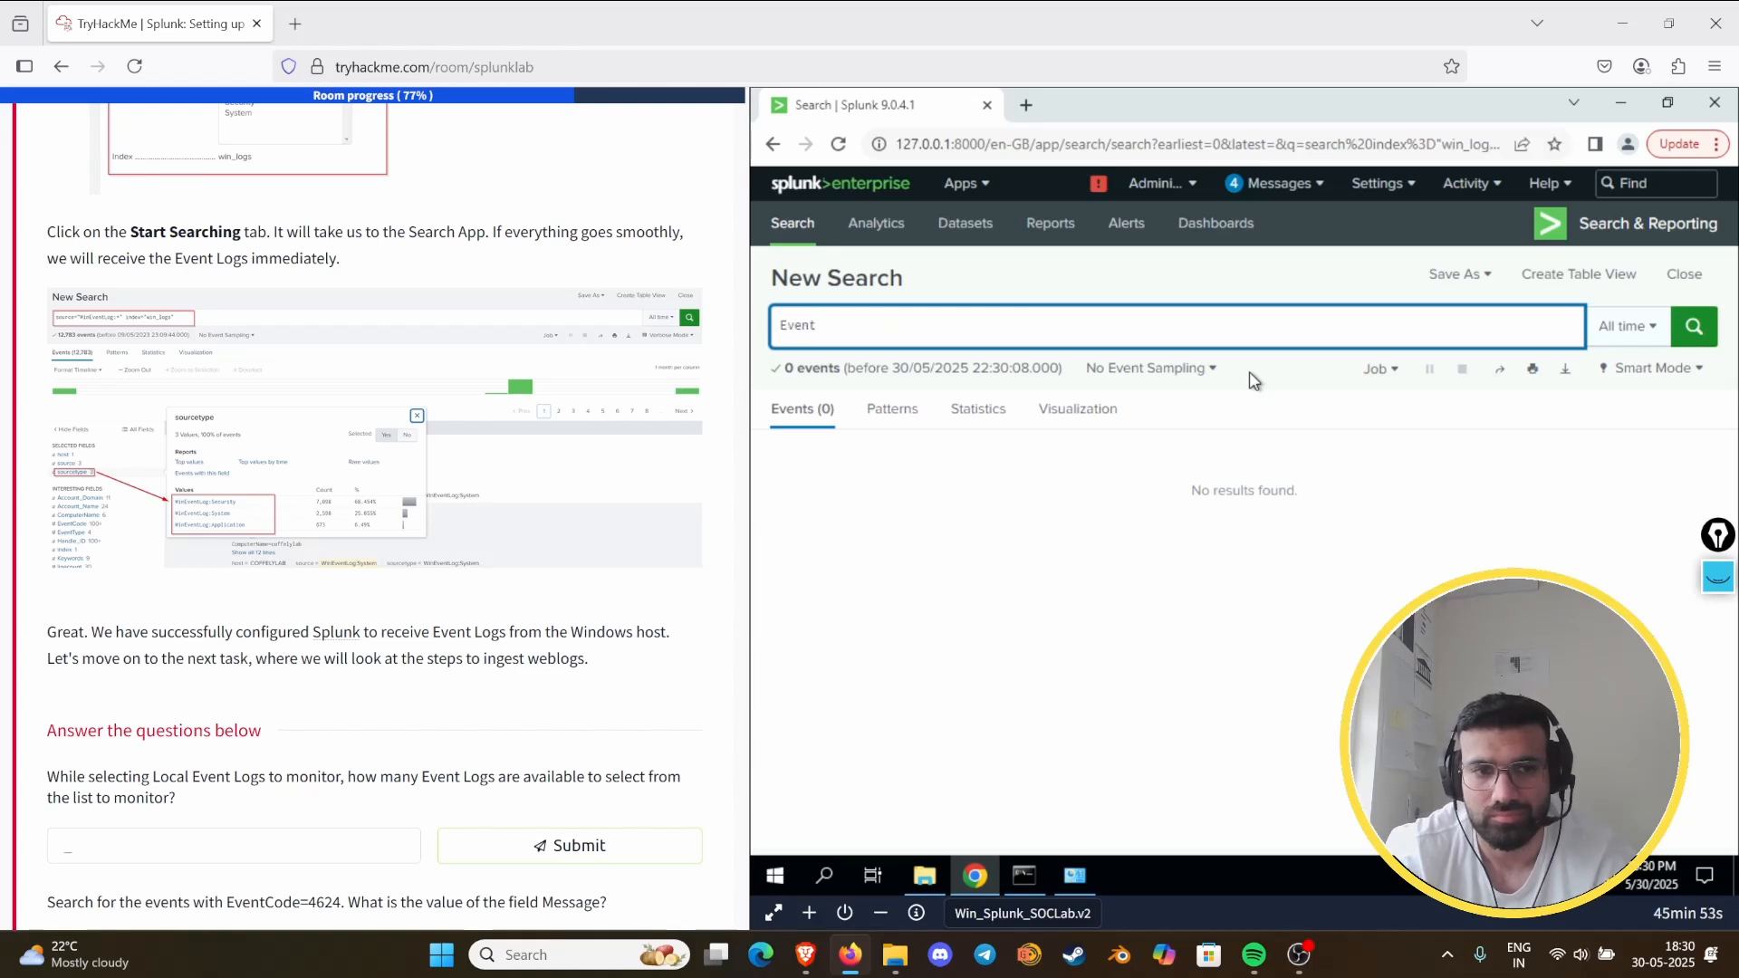
type("Code")
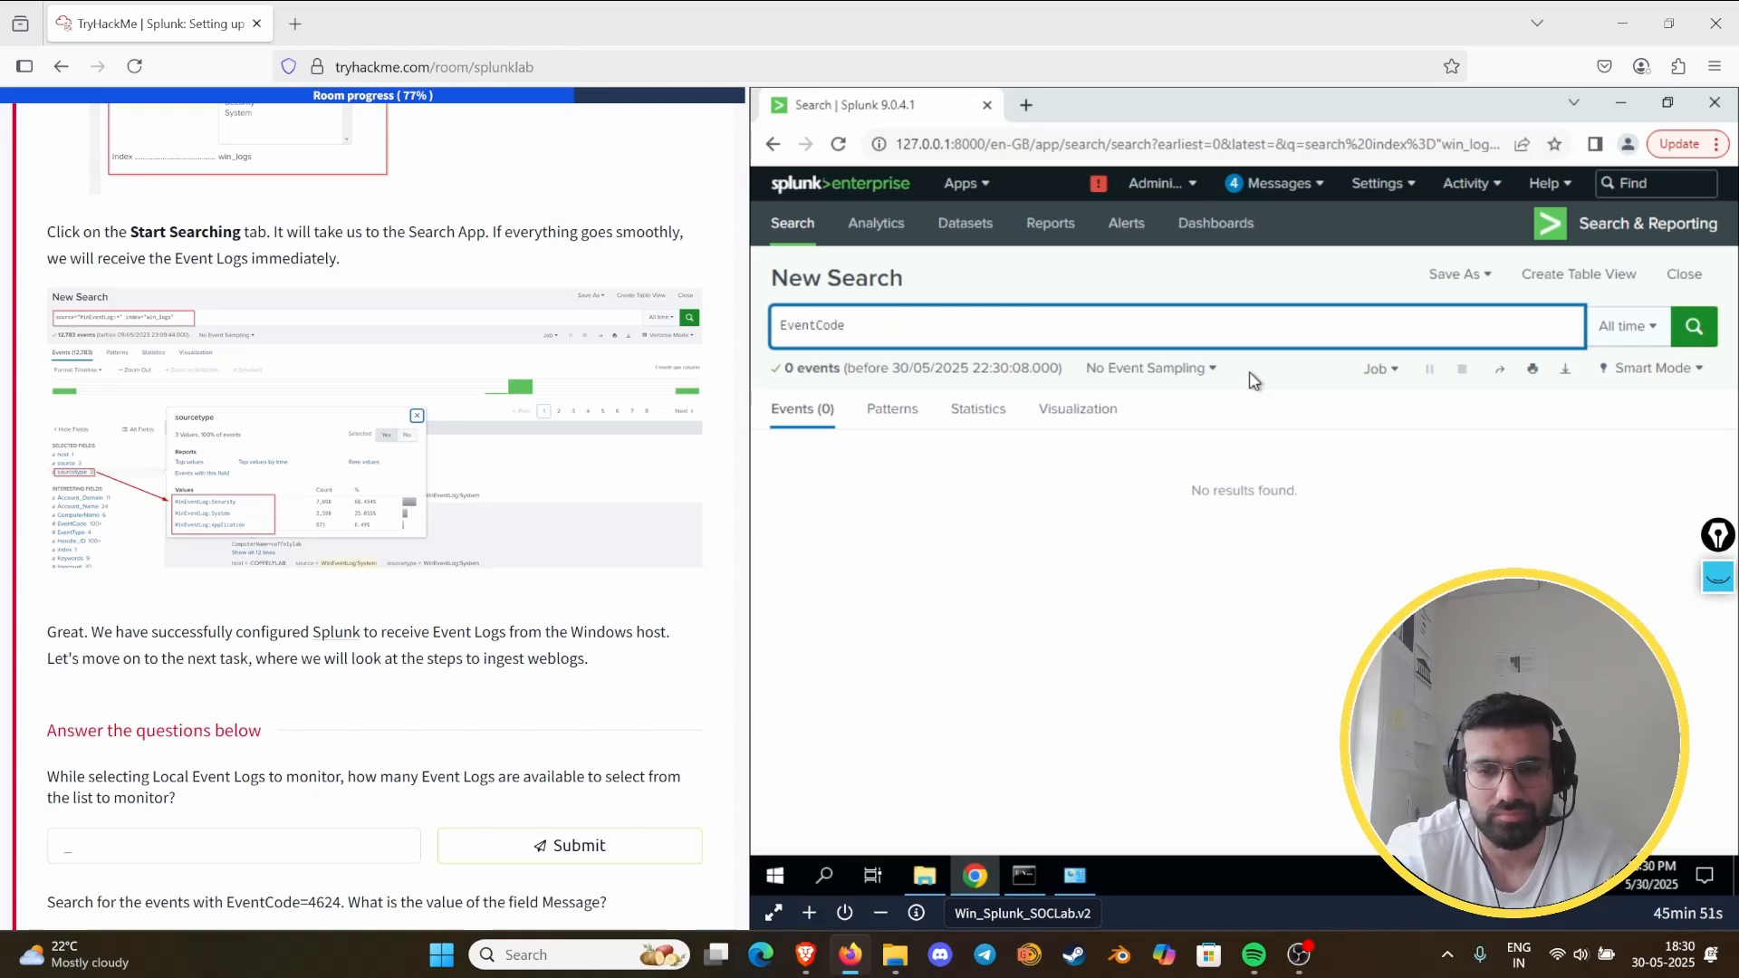
type("=4")
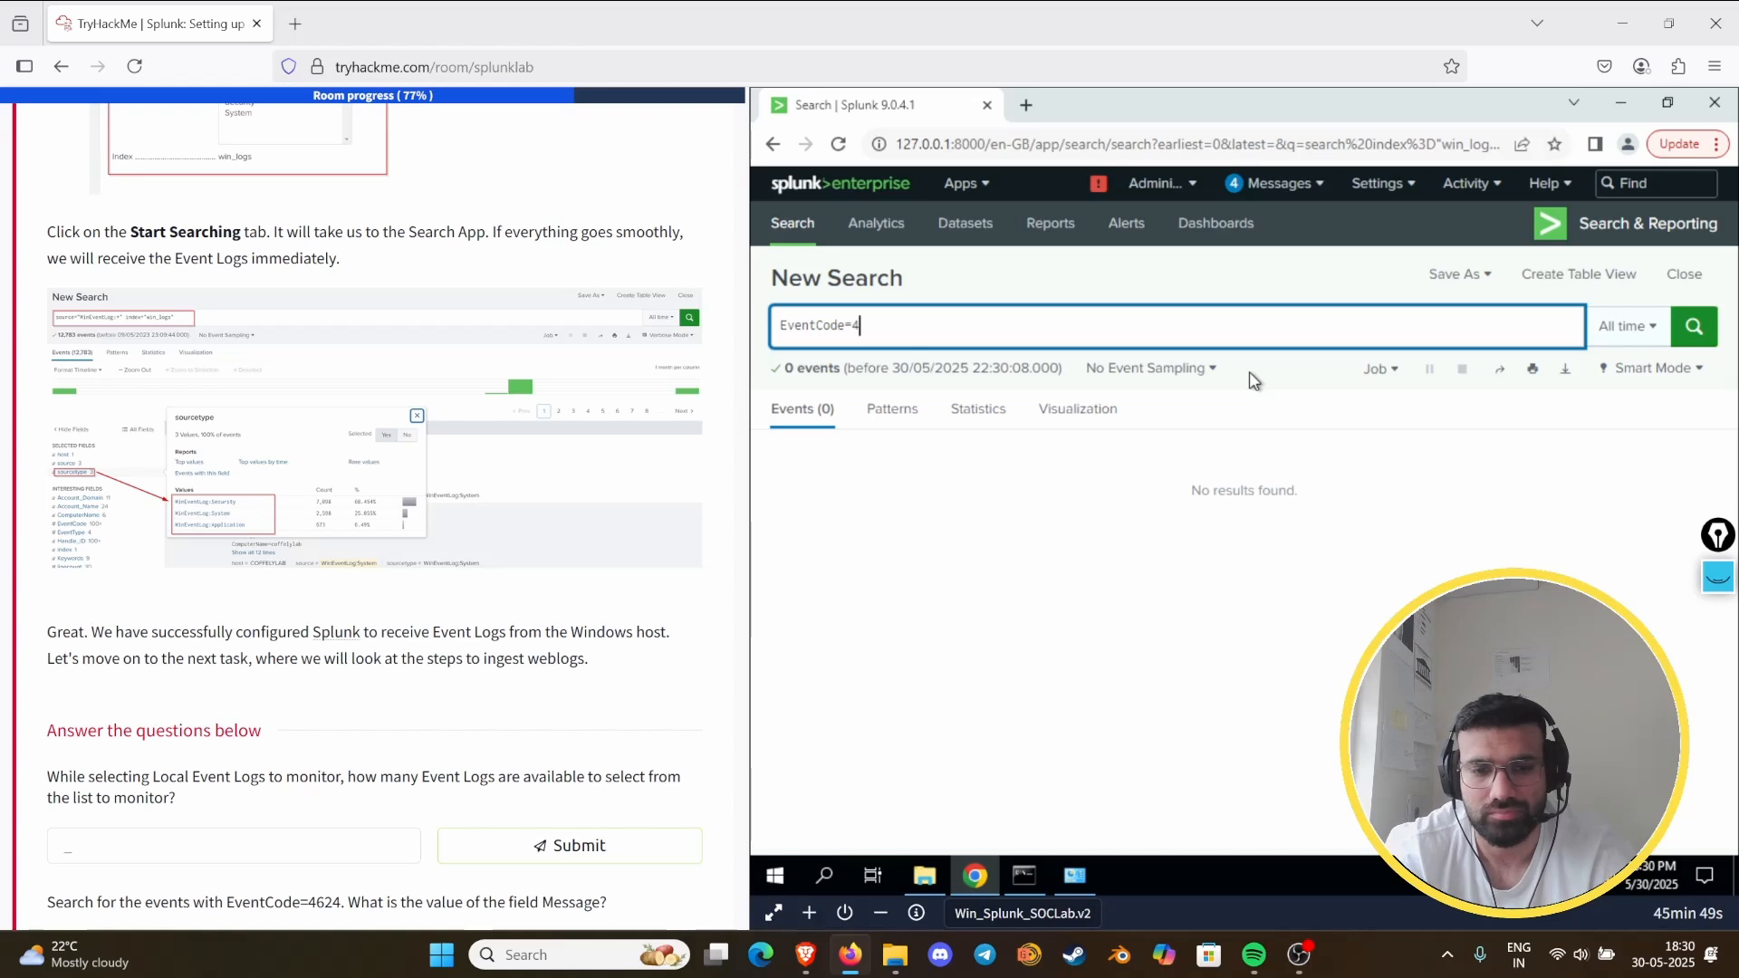
type("624")
key("Return")
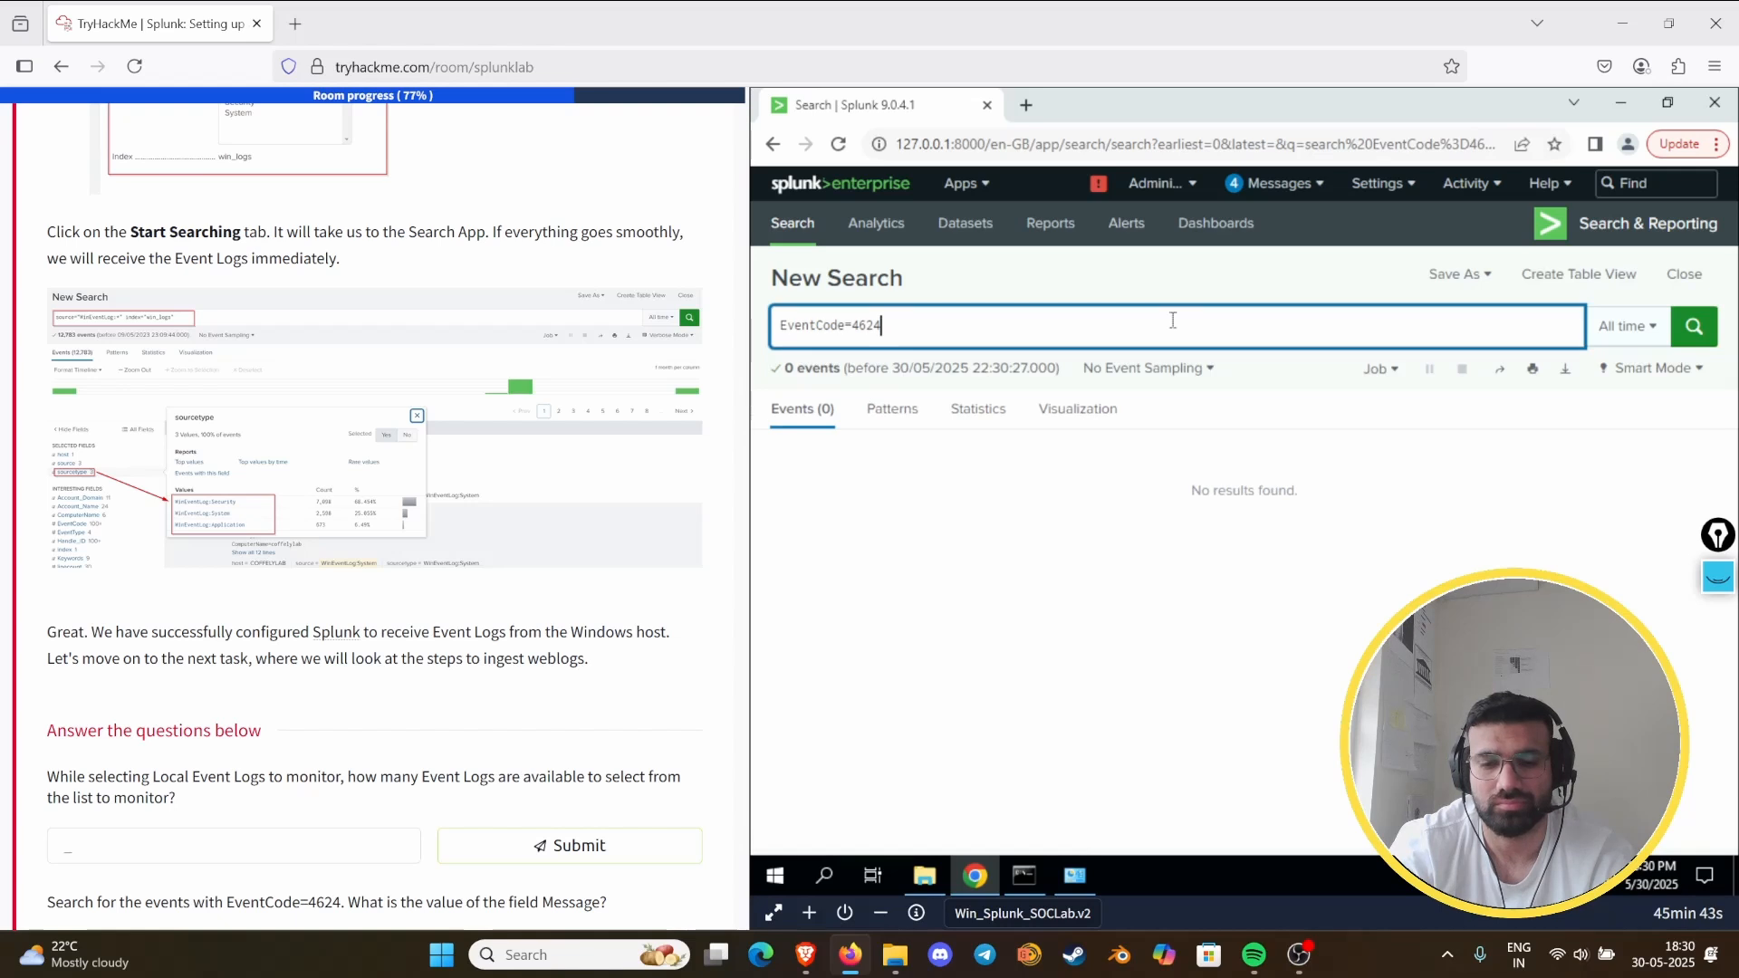
- Put the event code value in quotation marks and rerun the search as EventCode="4624"
type("\"")
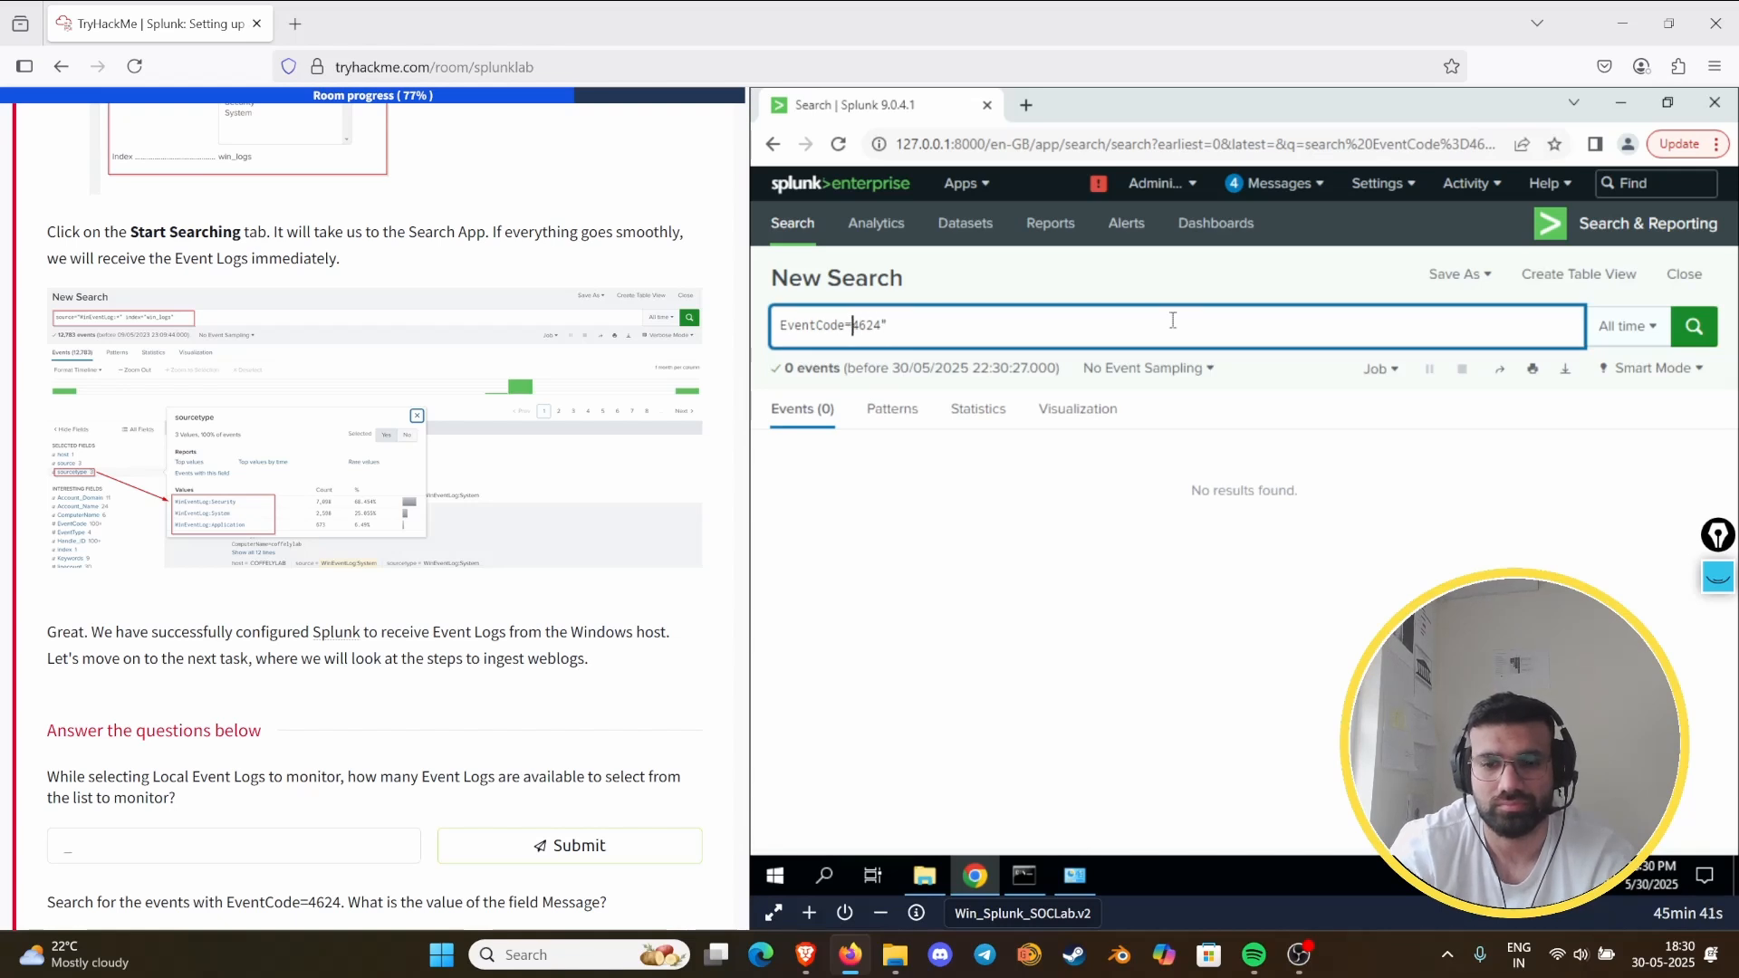
type("4624\"")
key("Return")
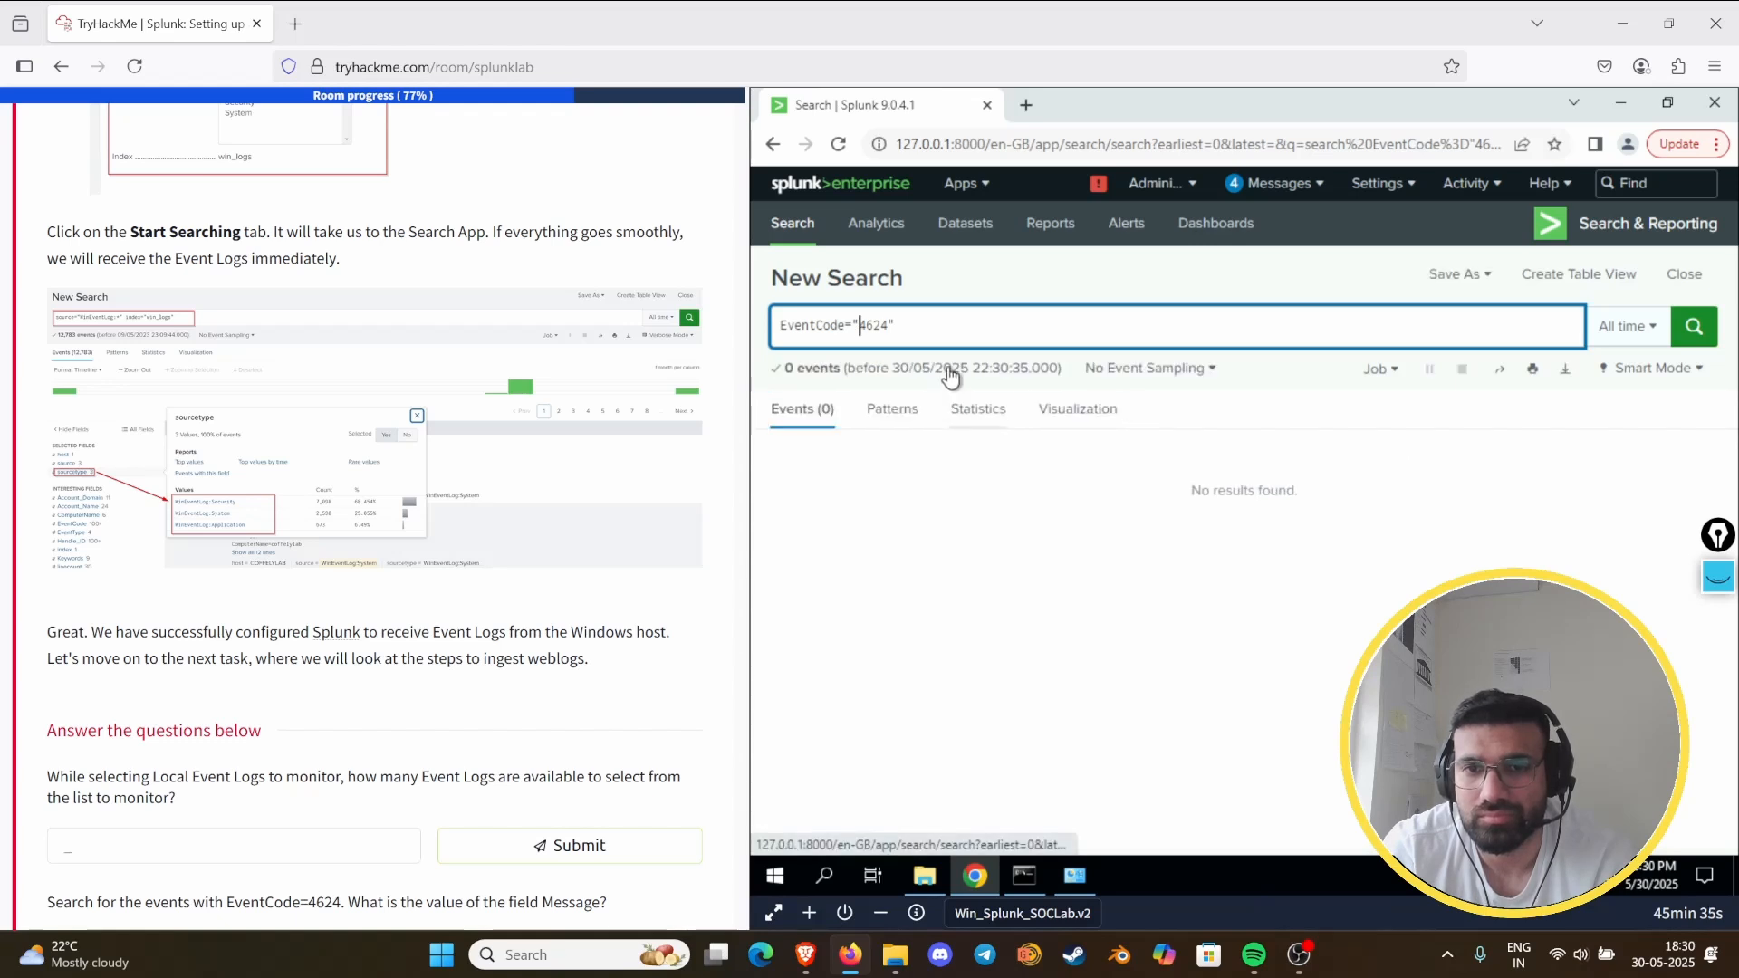
- Replace the query with source="winEventLog:*" index="win_logs", using the suggested index term, and run the search
left_click_drag(909, 326, 780, 327)
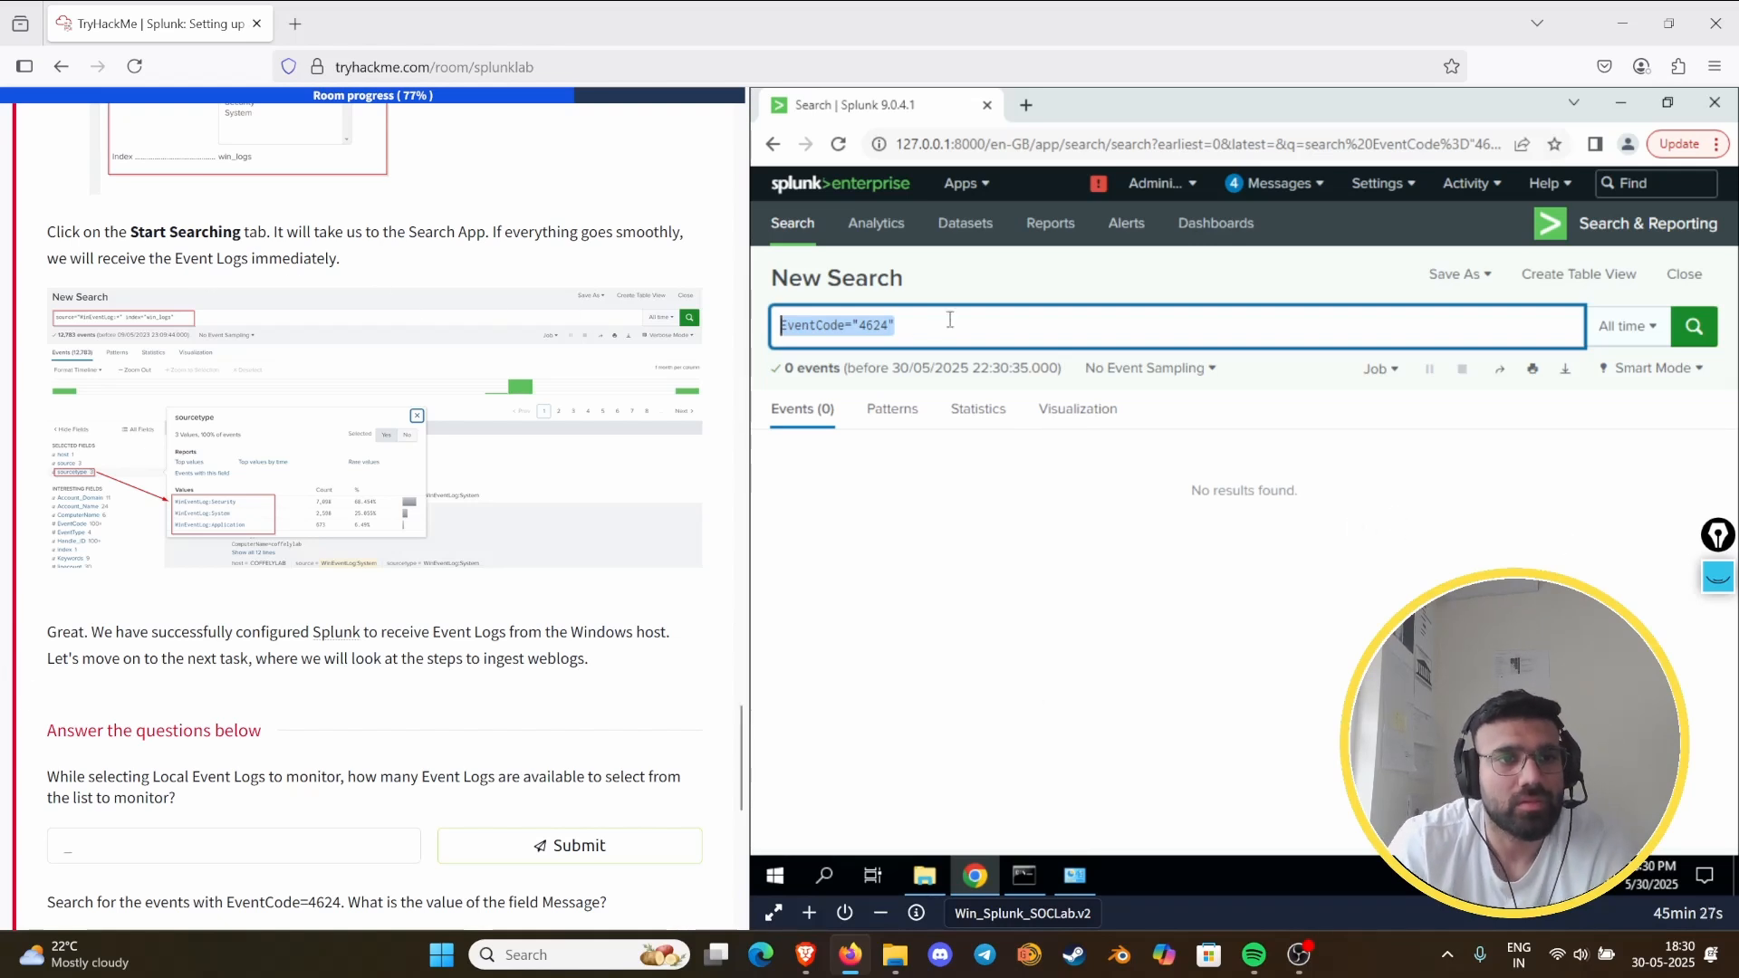
type("source=\"win")
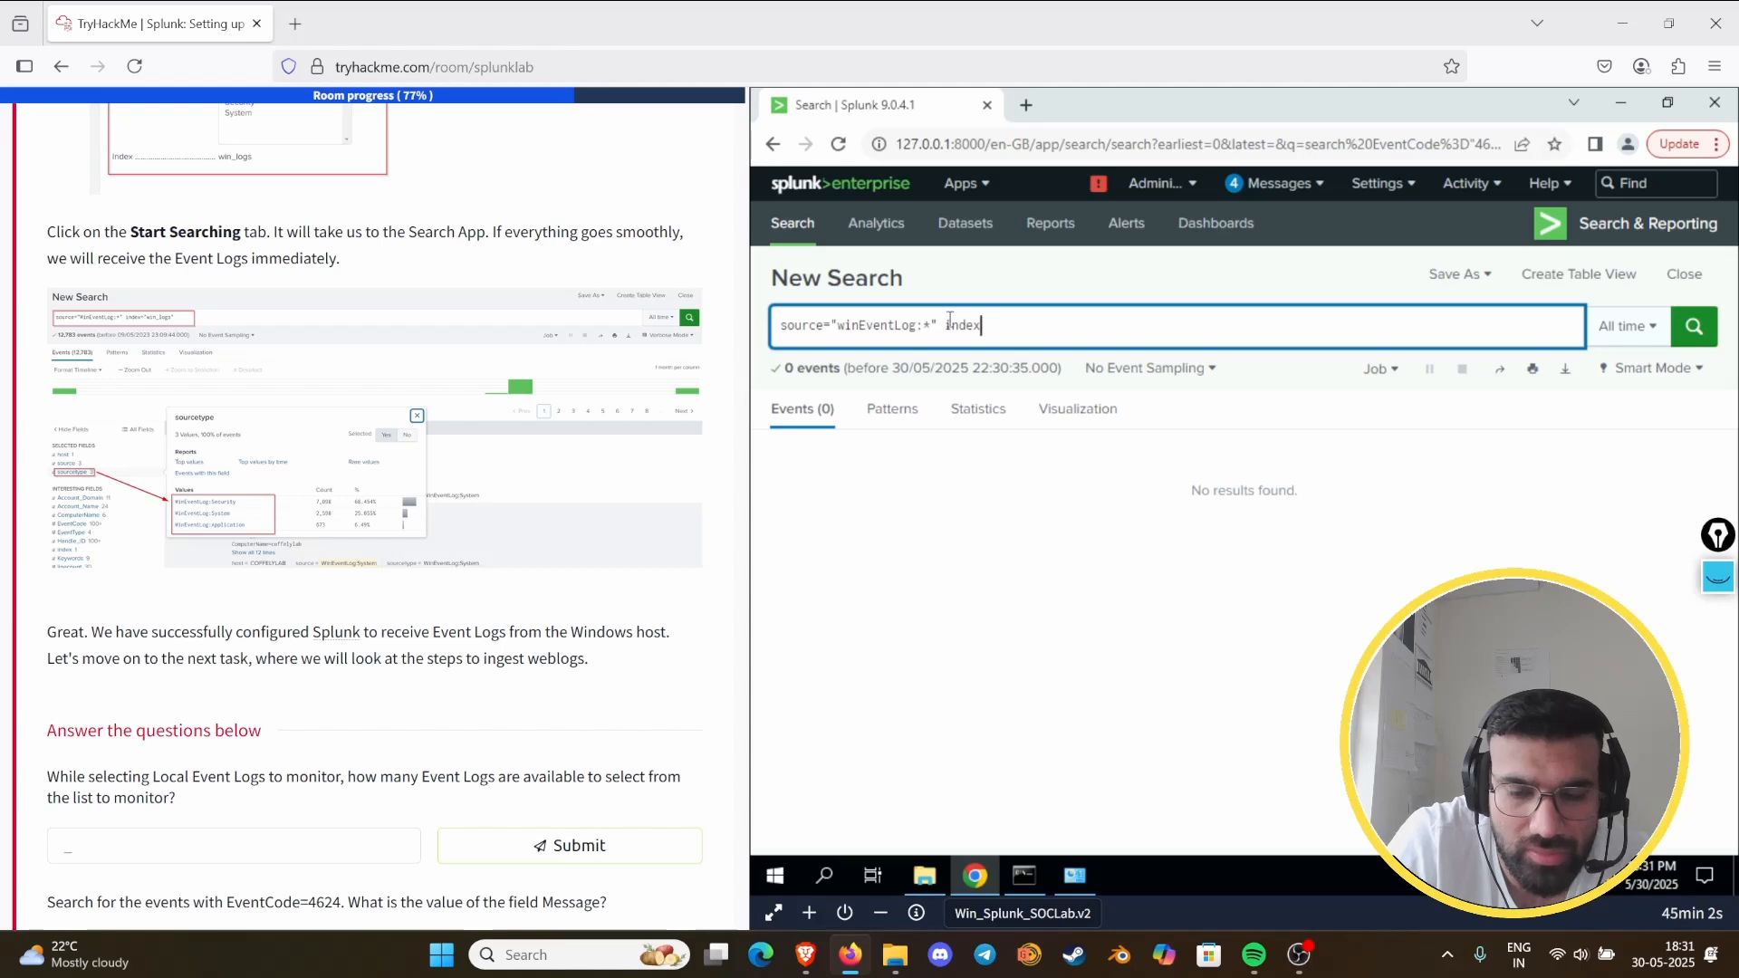
type("=")
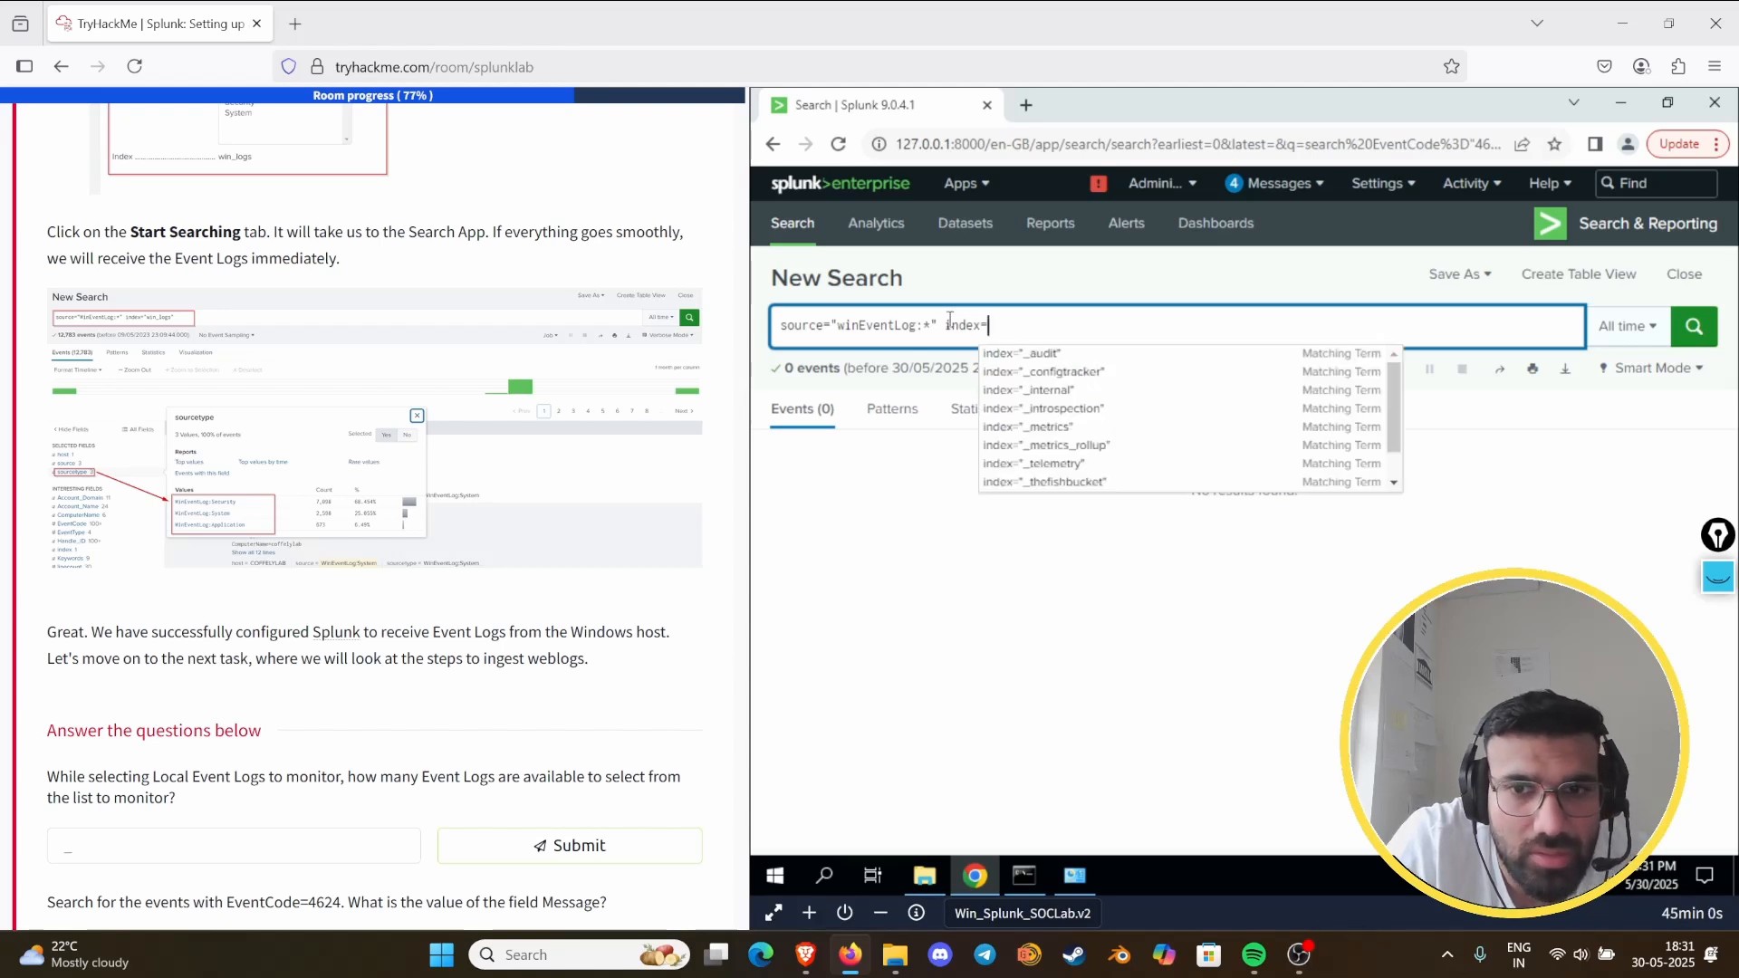
key("Down")
key("Down")
key("Down")
key("Down")
key("Down")
key("Down")
key("Down")
key("Down")
key("Down")
key("Down")
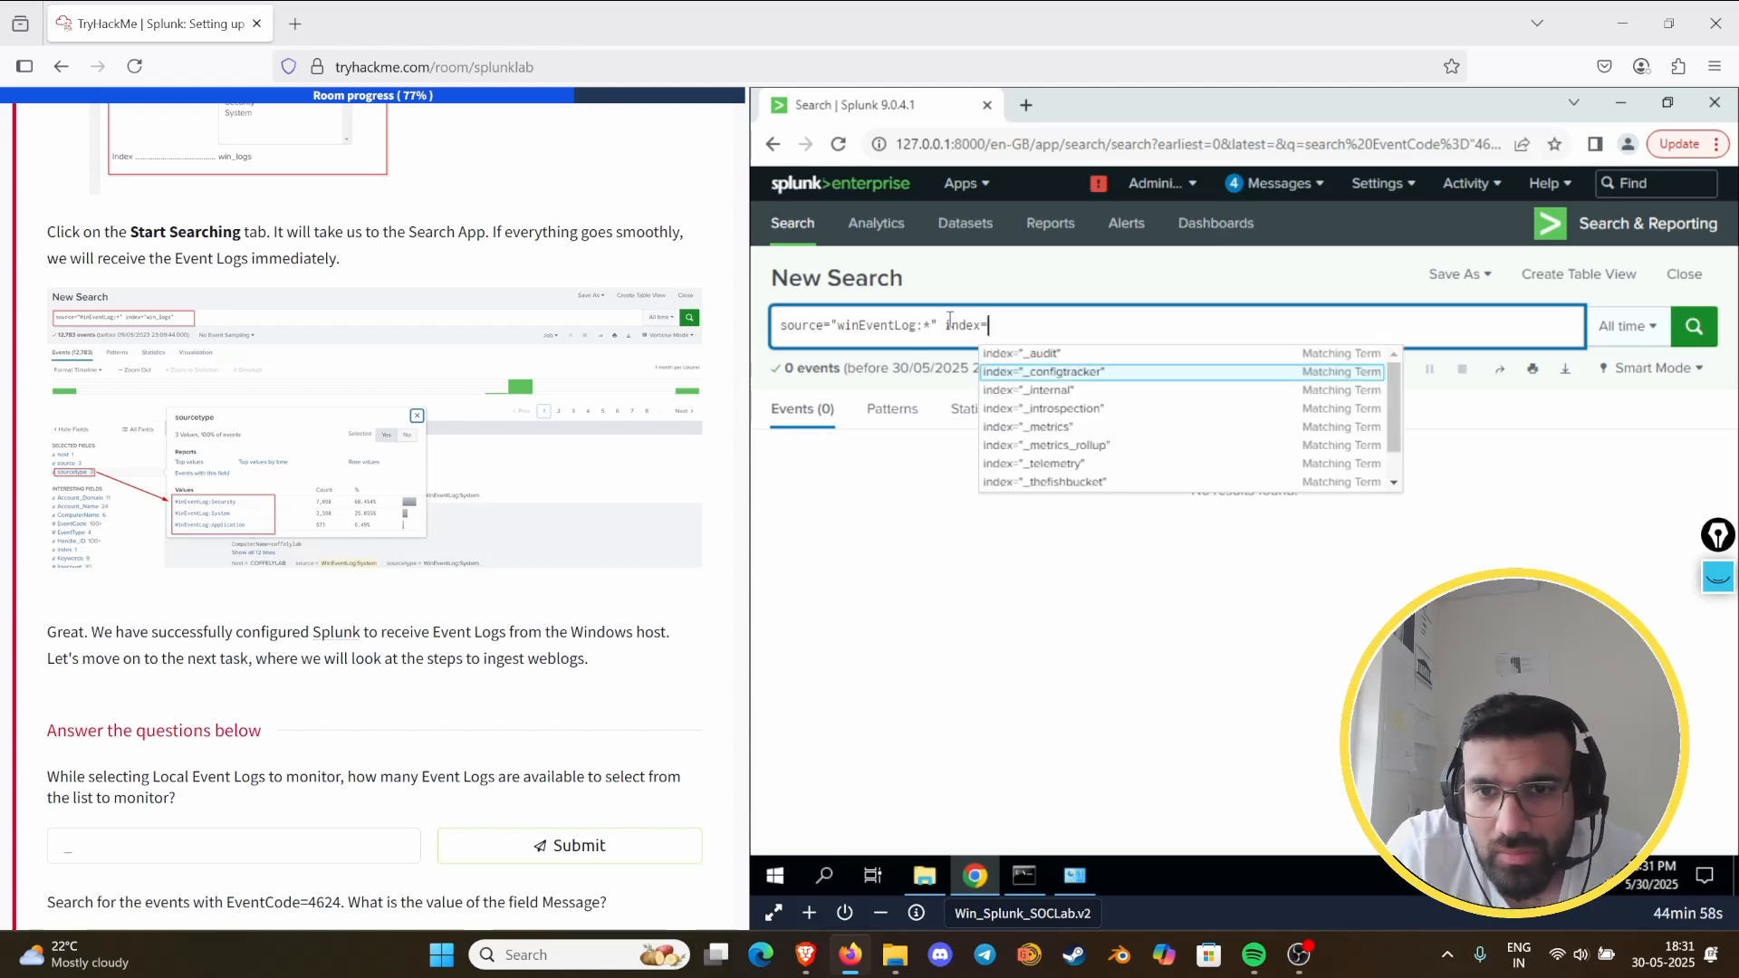
key("Down")
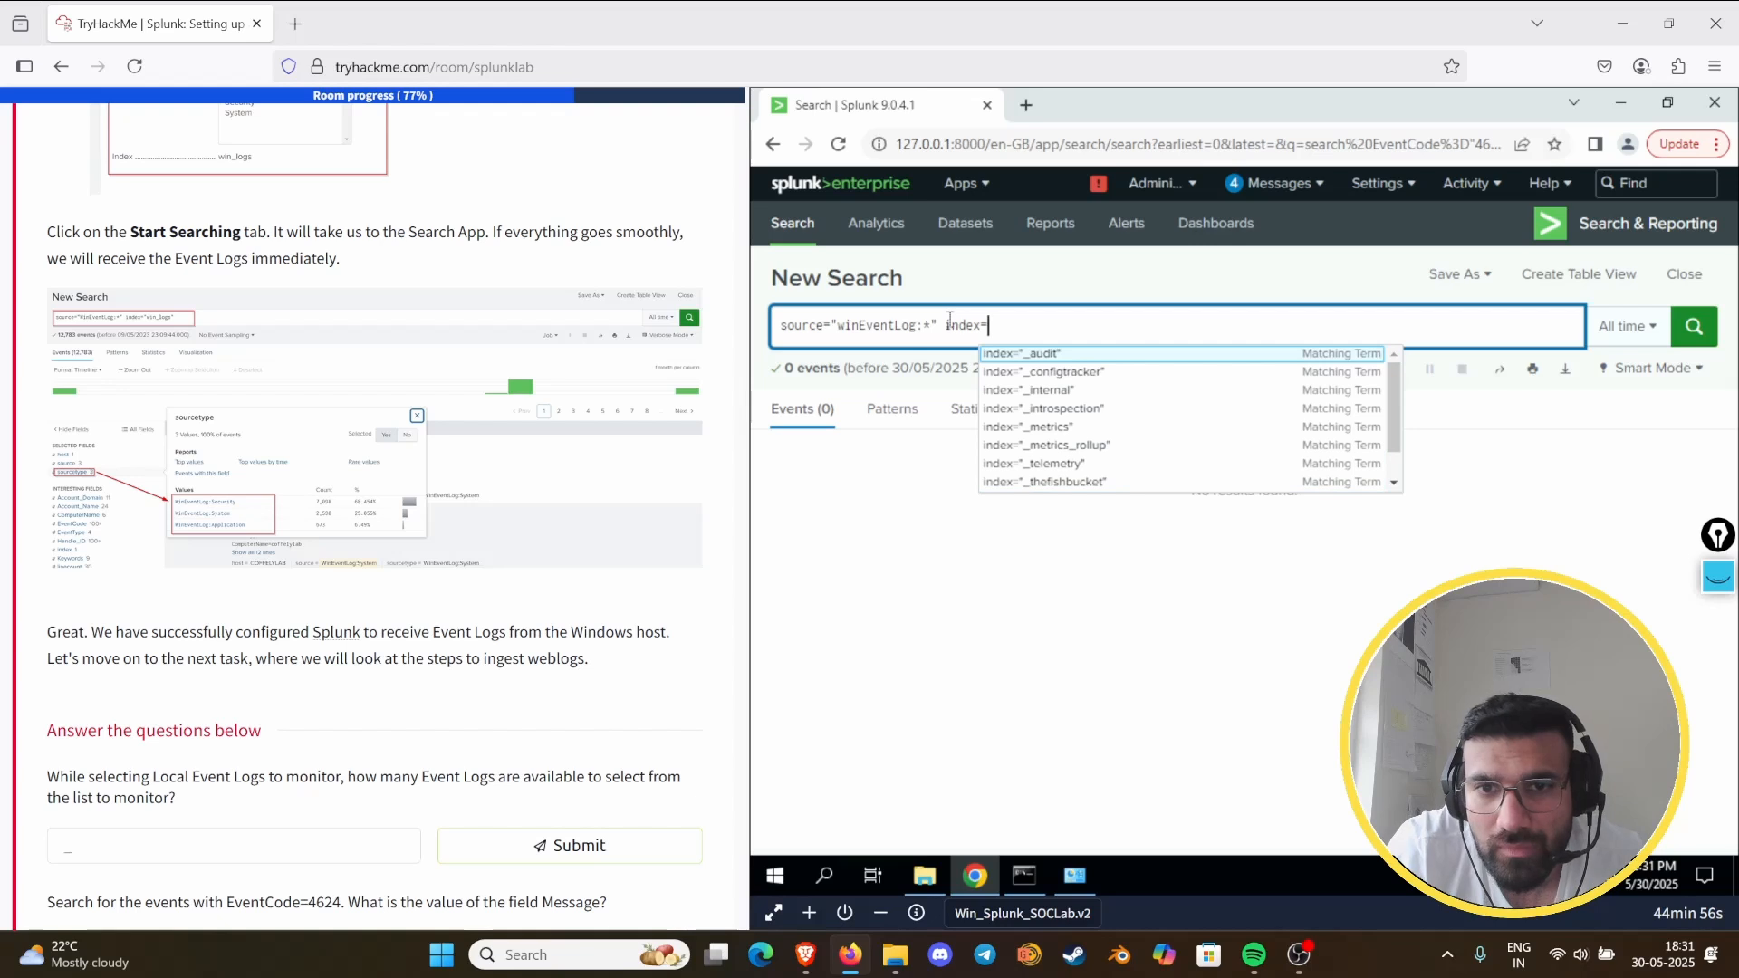
type("\"win_logs\"")
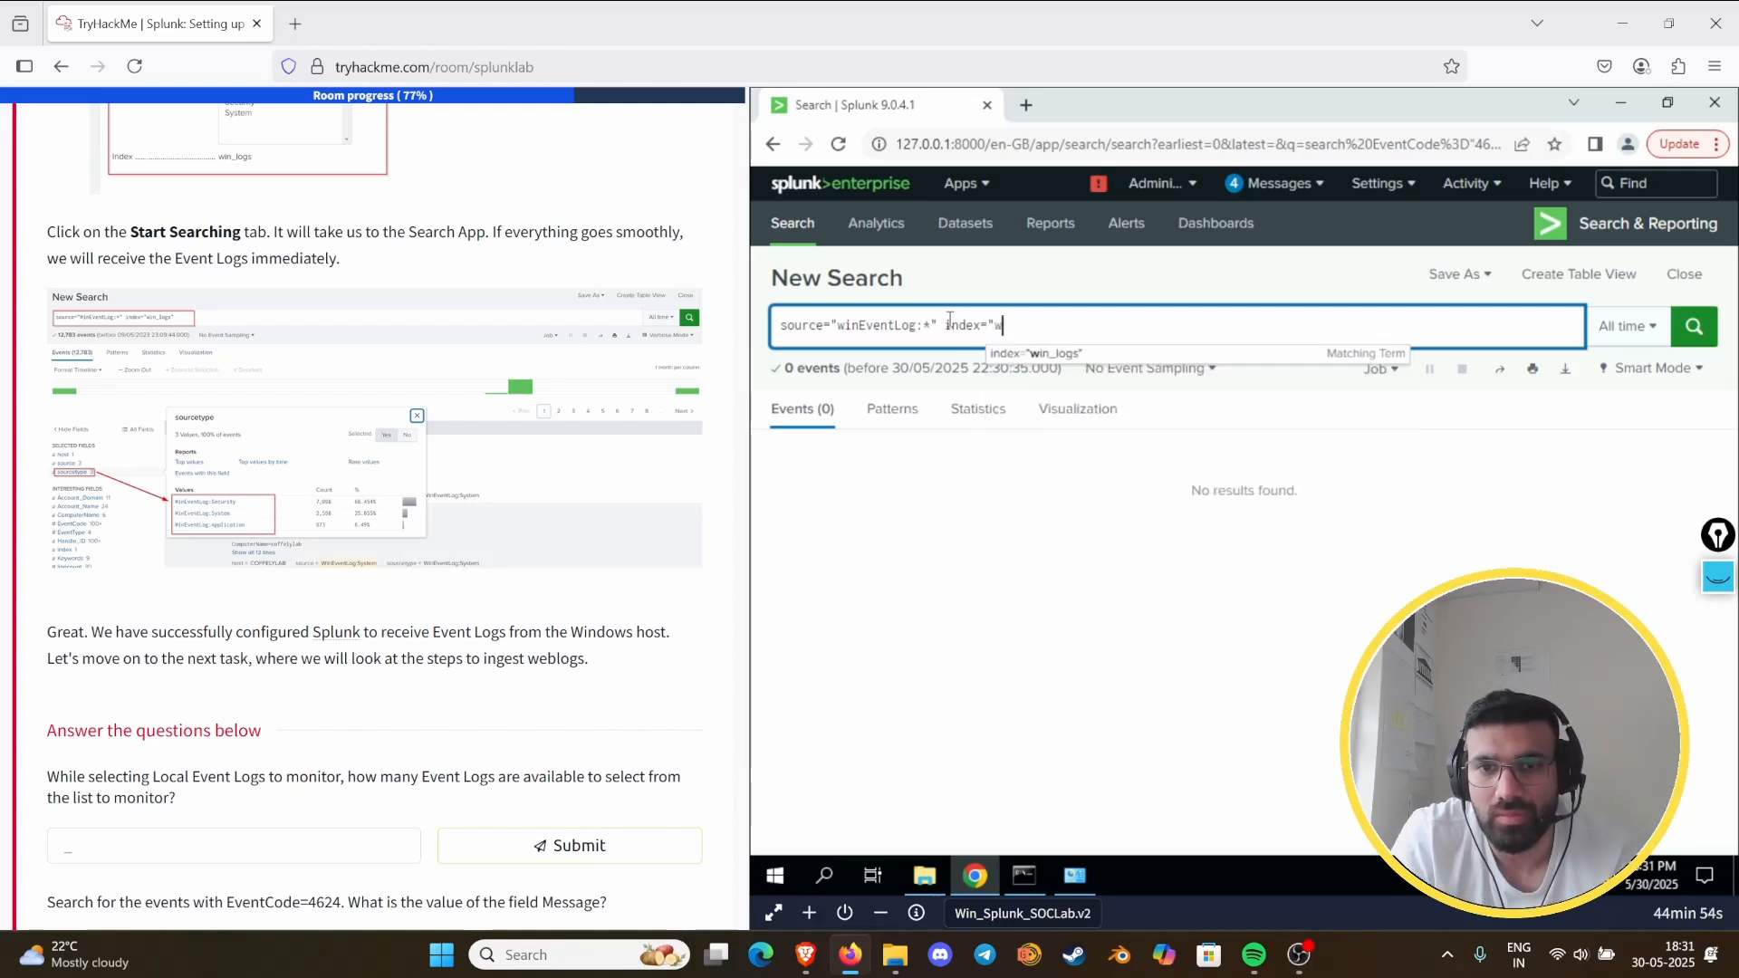
key("Down")
key("Return")
key("Return")
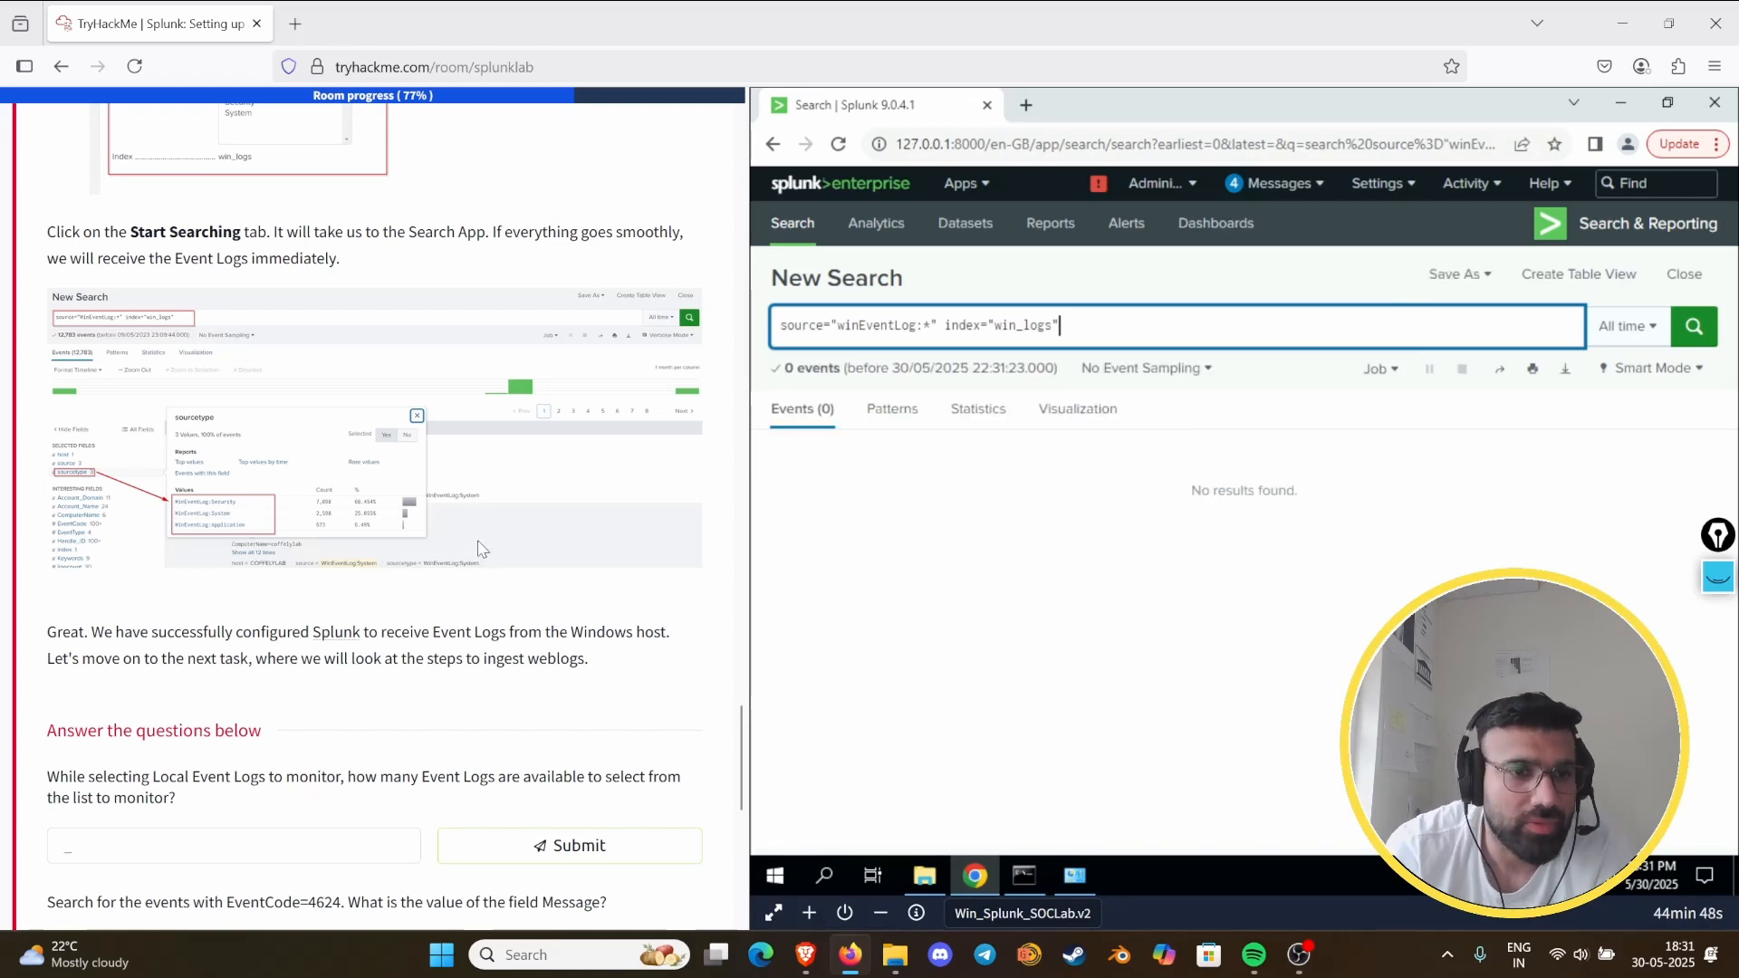
- Recheck the task's forwarder, source, index and review instructions, and rerun the winEventLog search on win_logs over All time
scroll(412, 584, "down", 3)
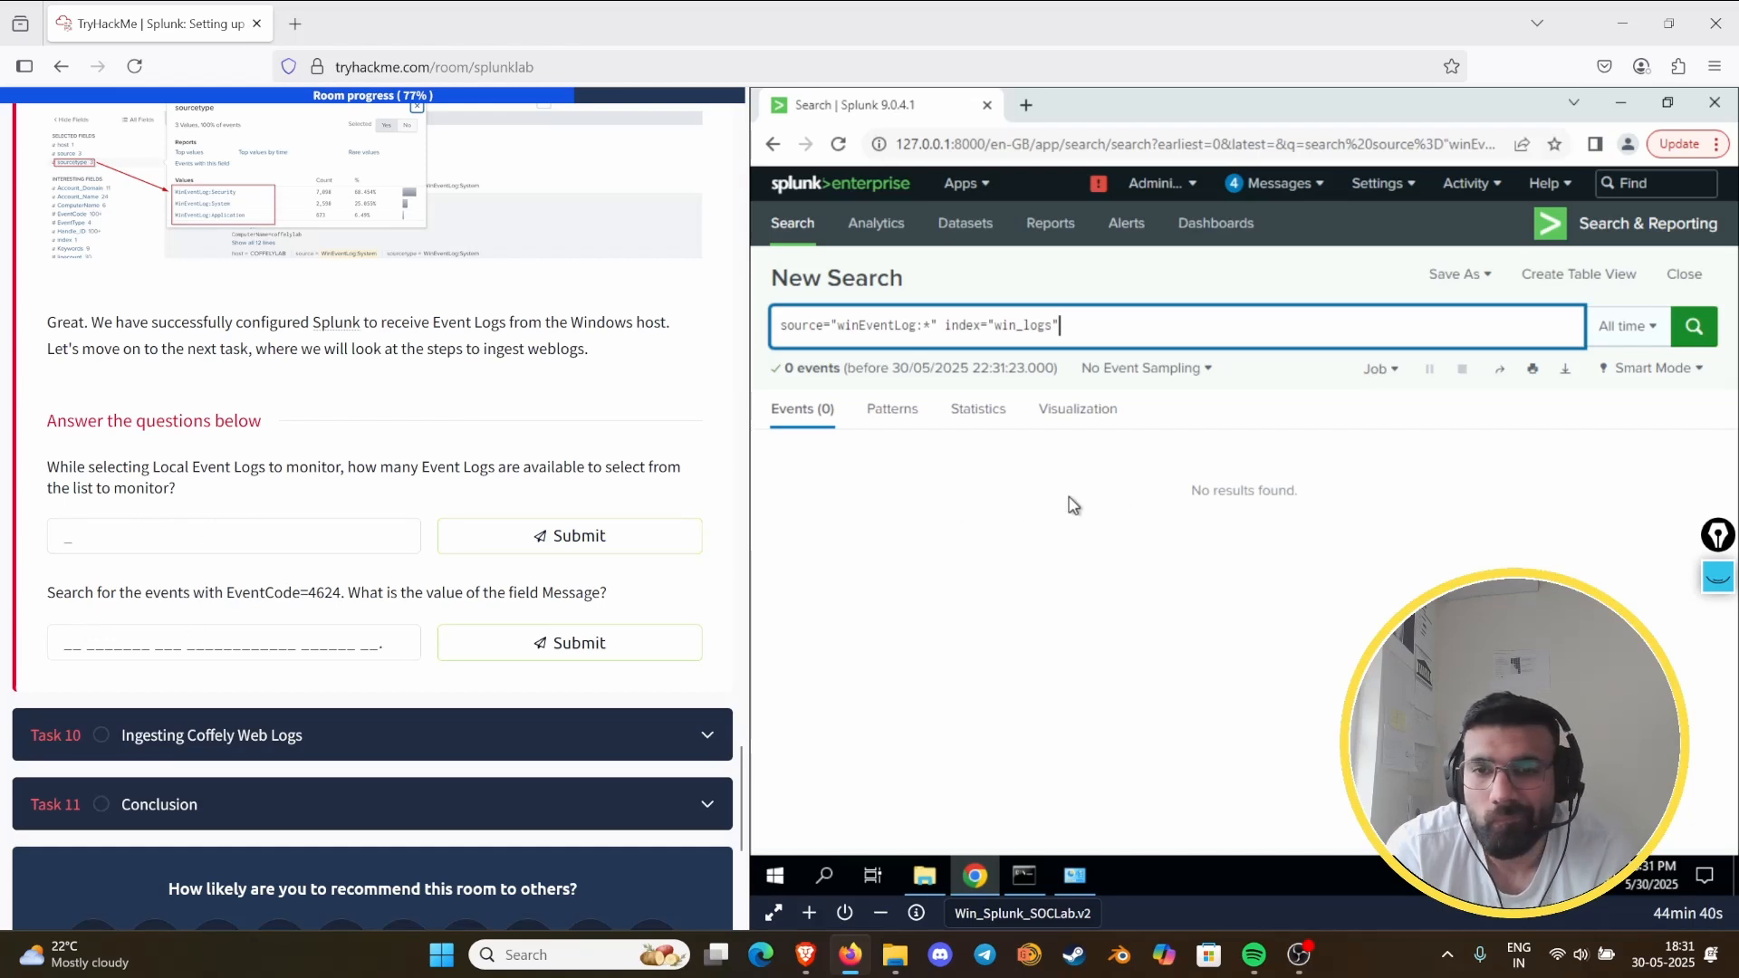
scroll(534, 565, "up", 15)
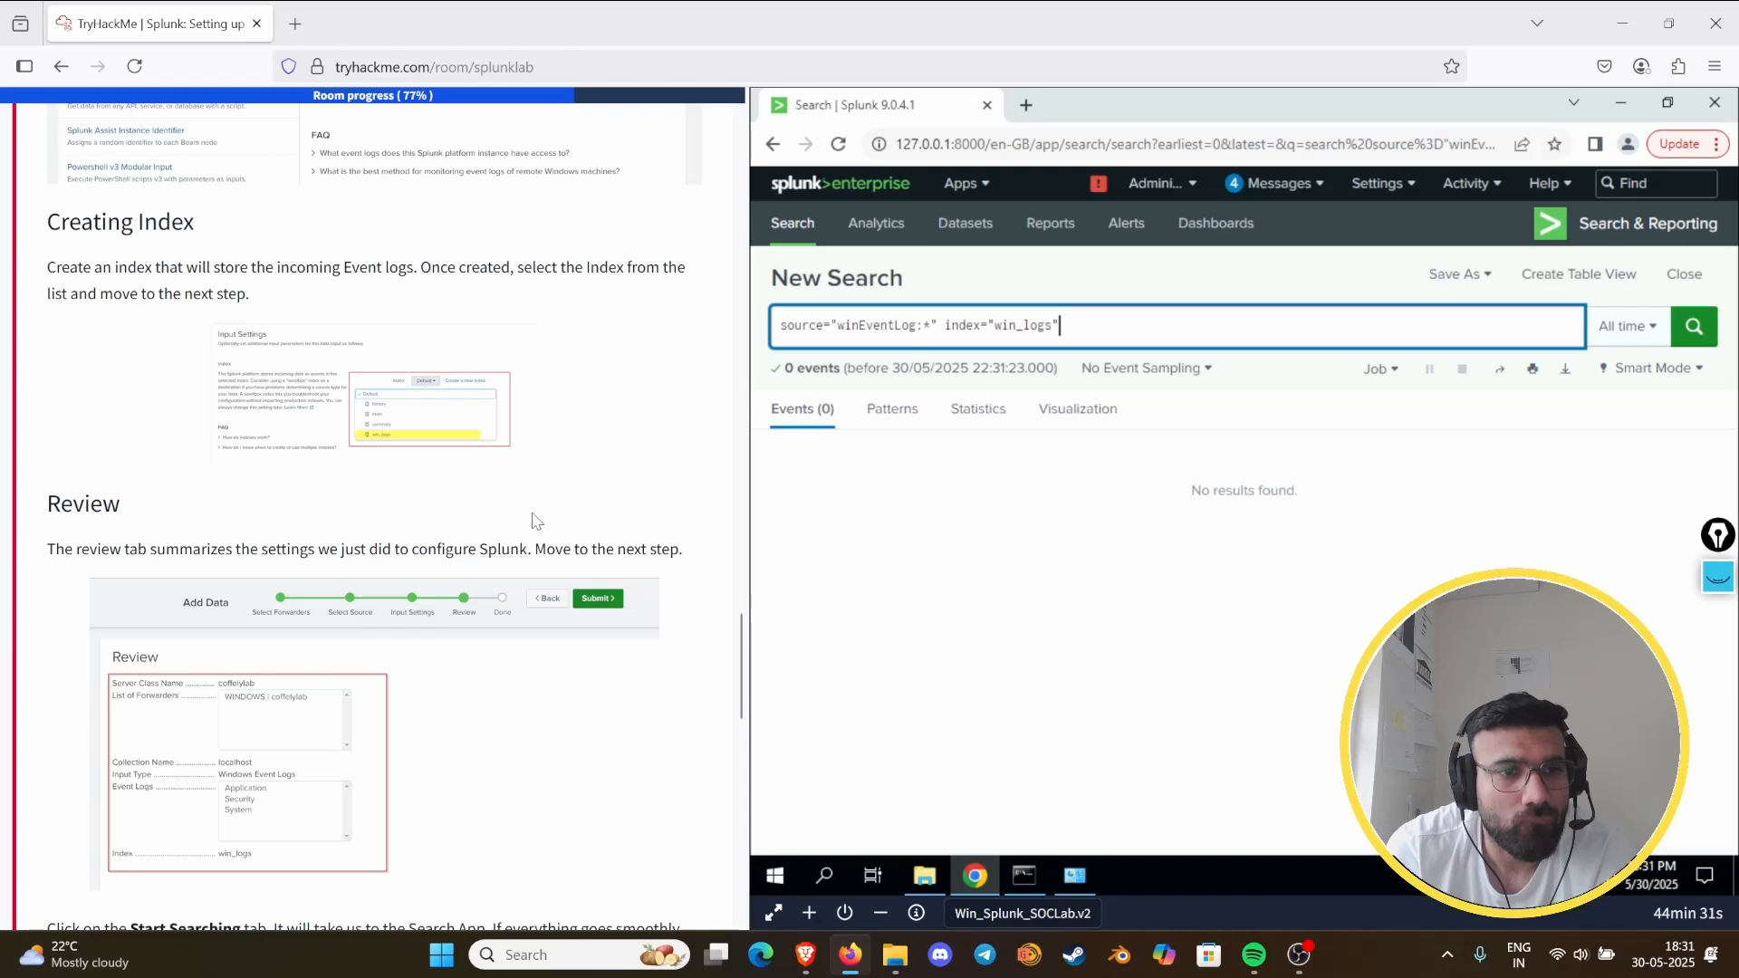
scroll(534, 520, "up", 3)
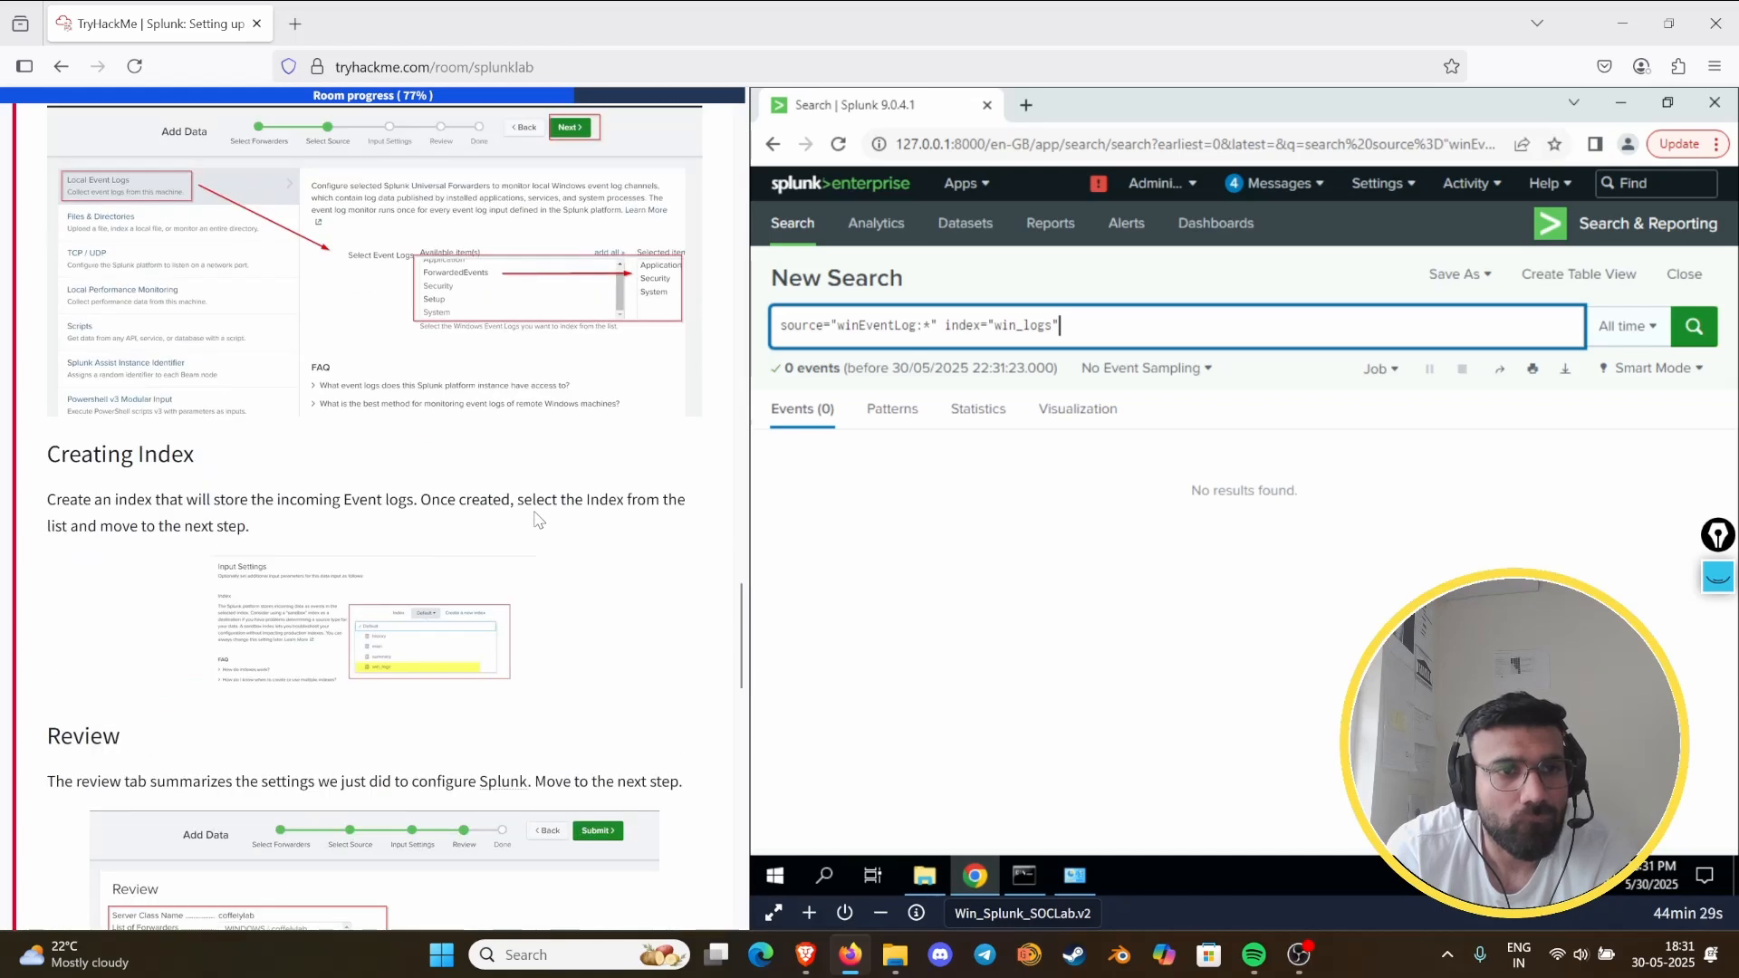
scroll(539, 520, "up", 15)
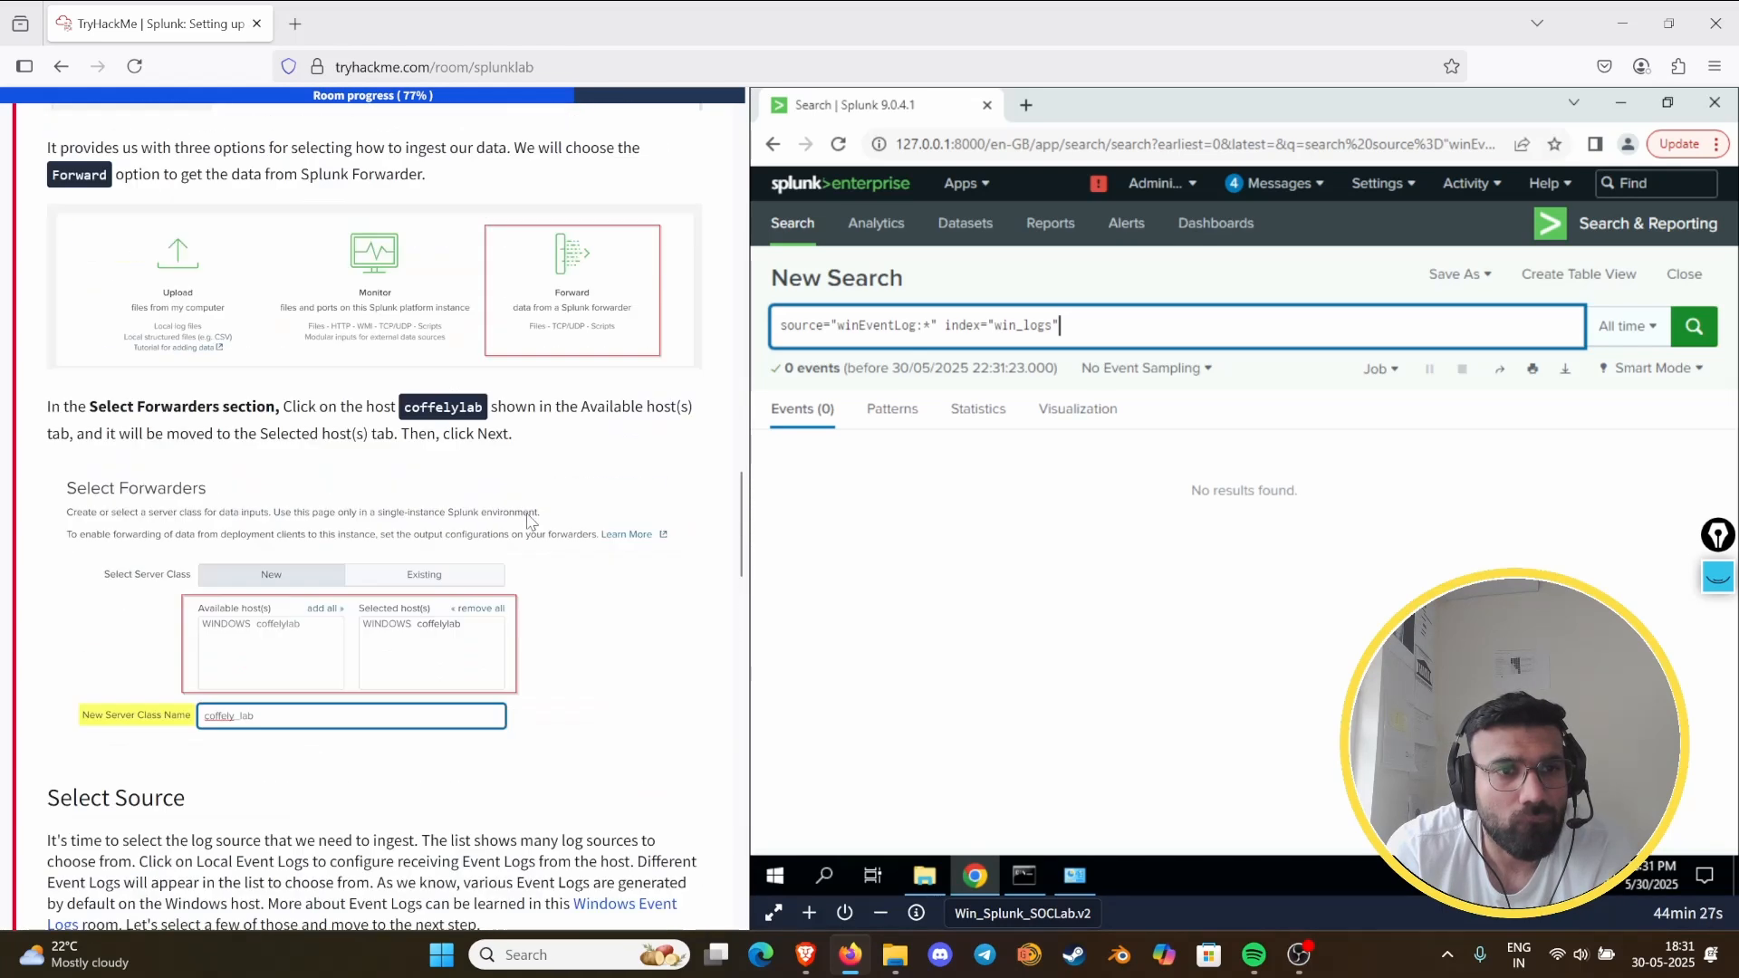
scroll(535, 525, "down", 18)
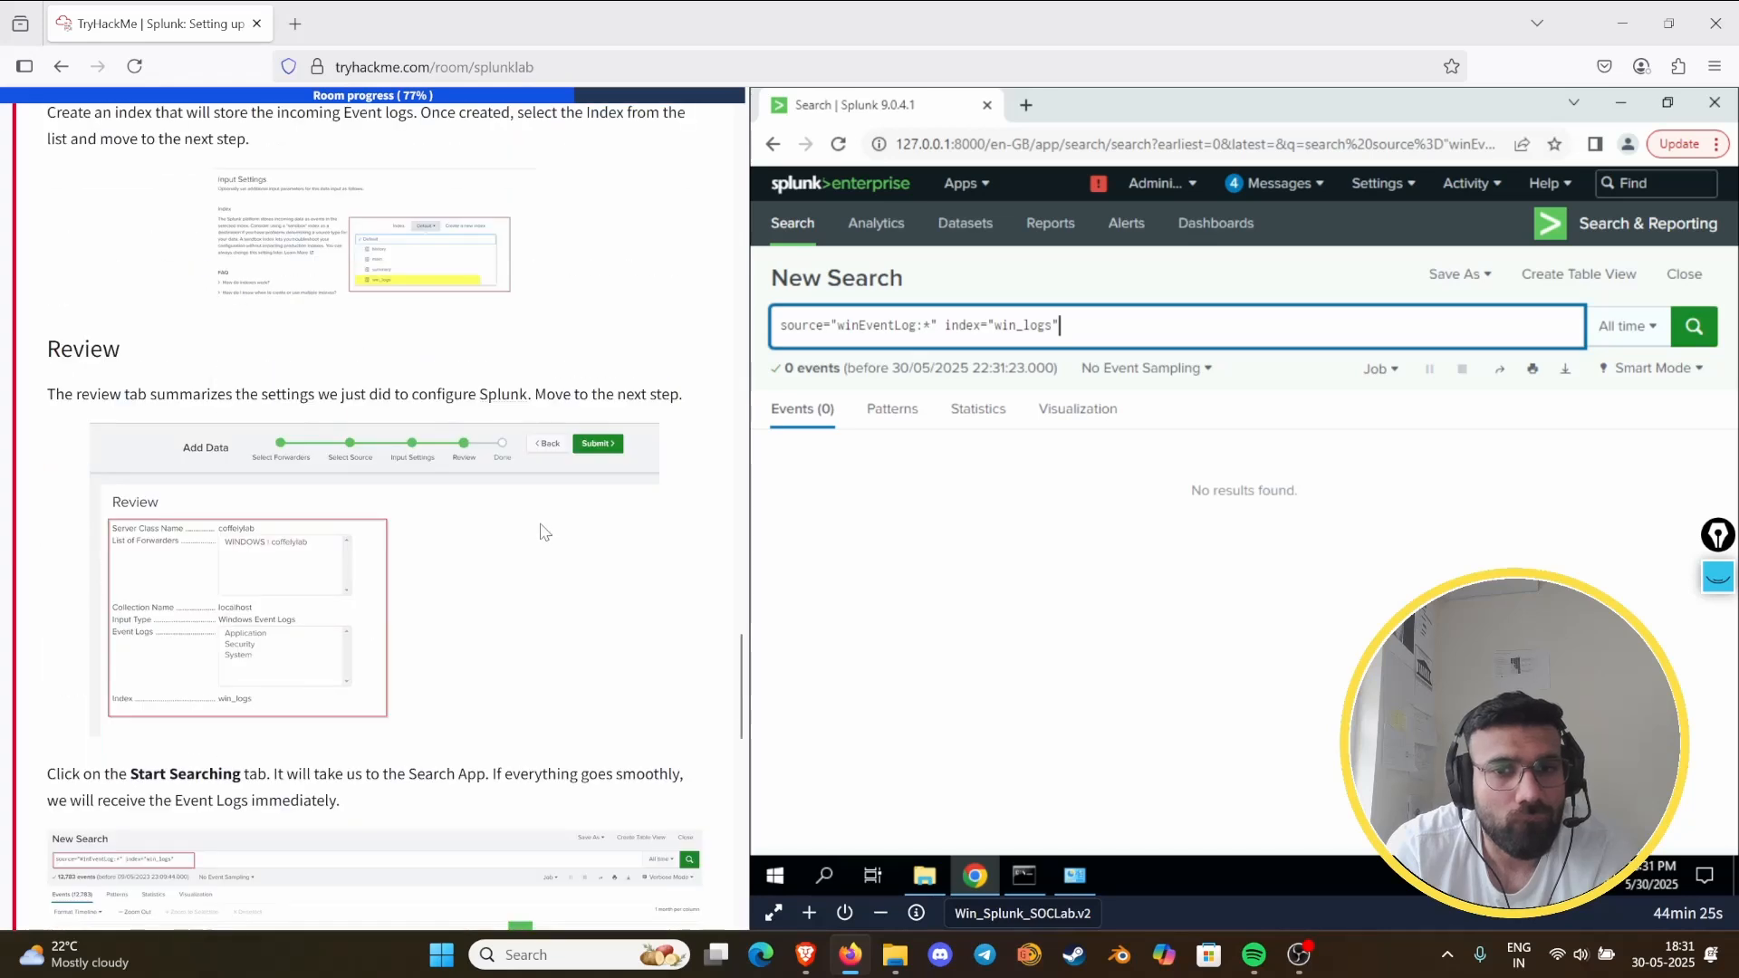
left_click(1607, 345)
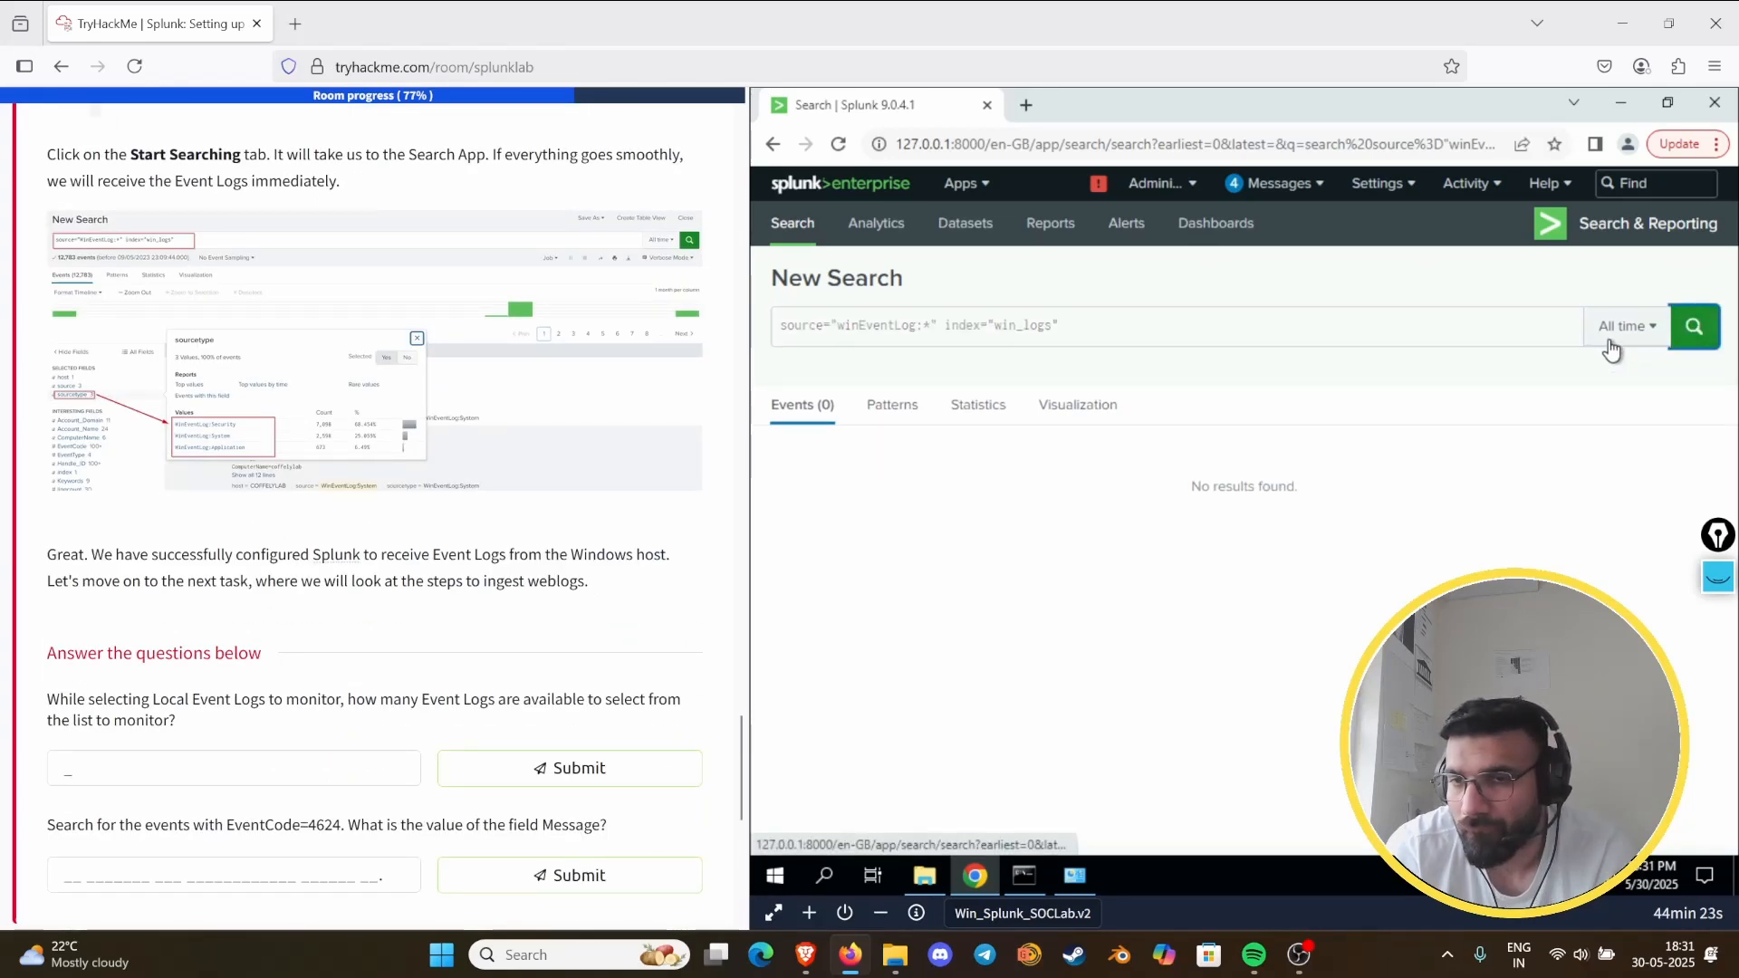
left_click(1547, 437)
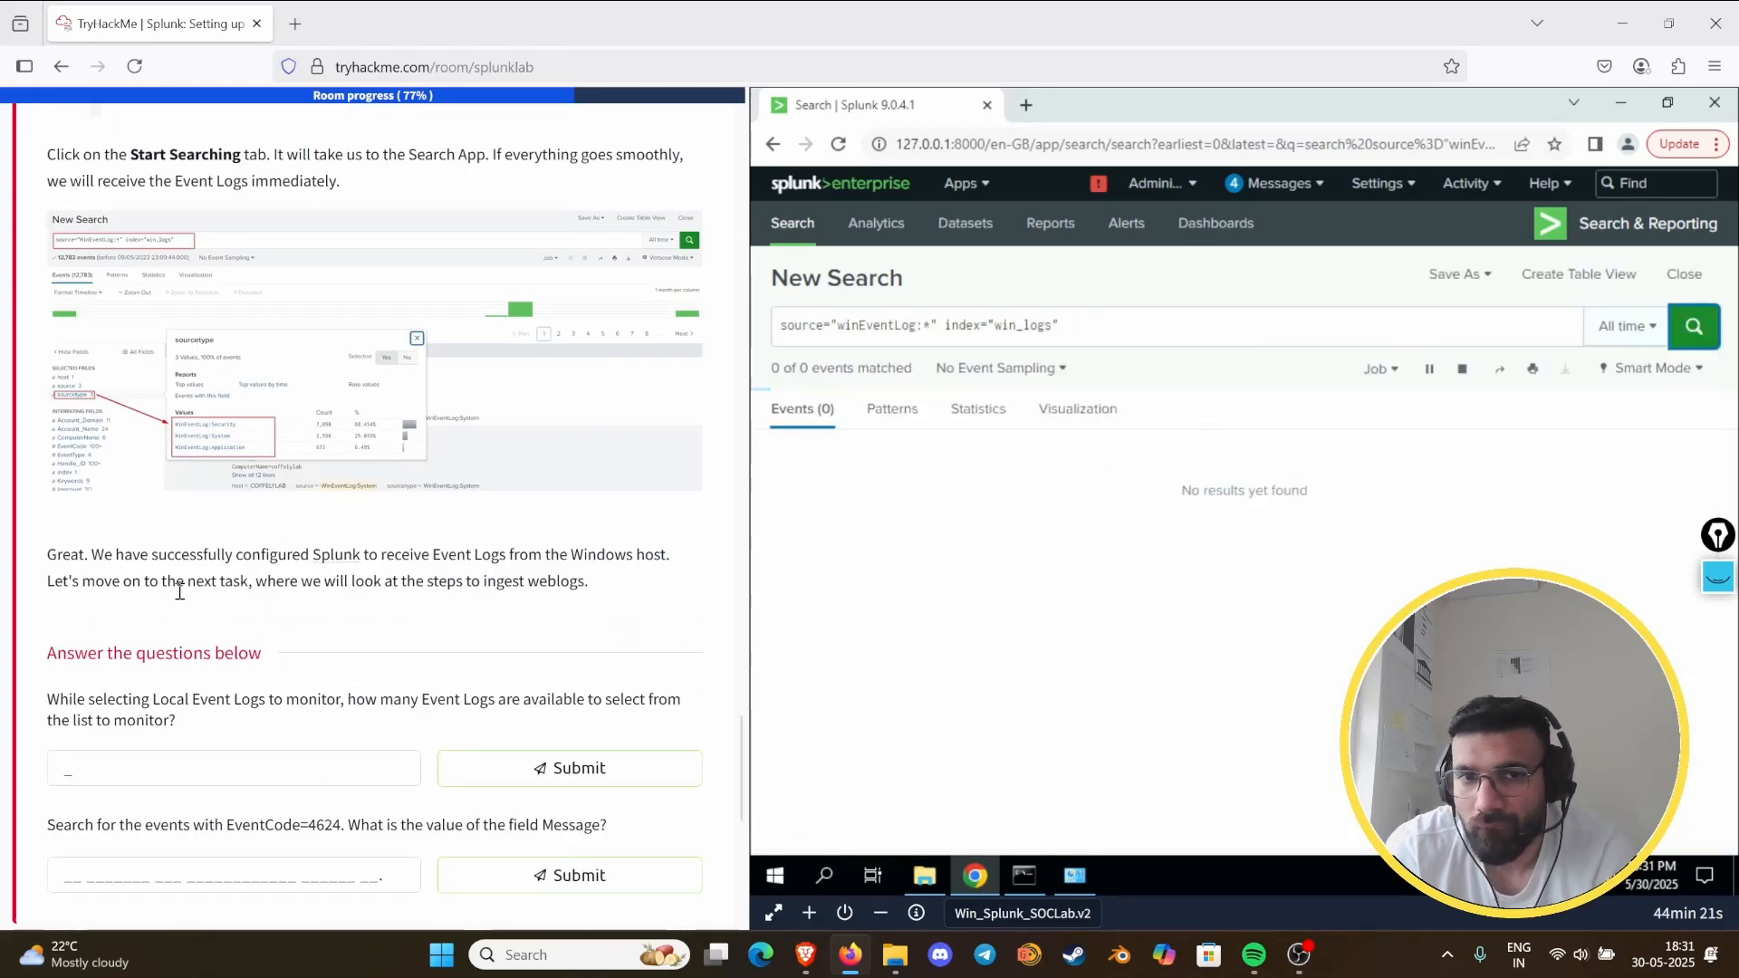
- Reread the task's questions and search example, and open Splunk's Indexes management page
scroll(231, 521, "down", 7)
scroll(234, 518, "up", 8)
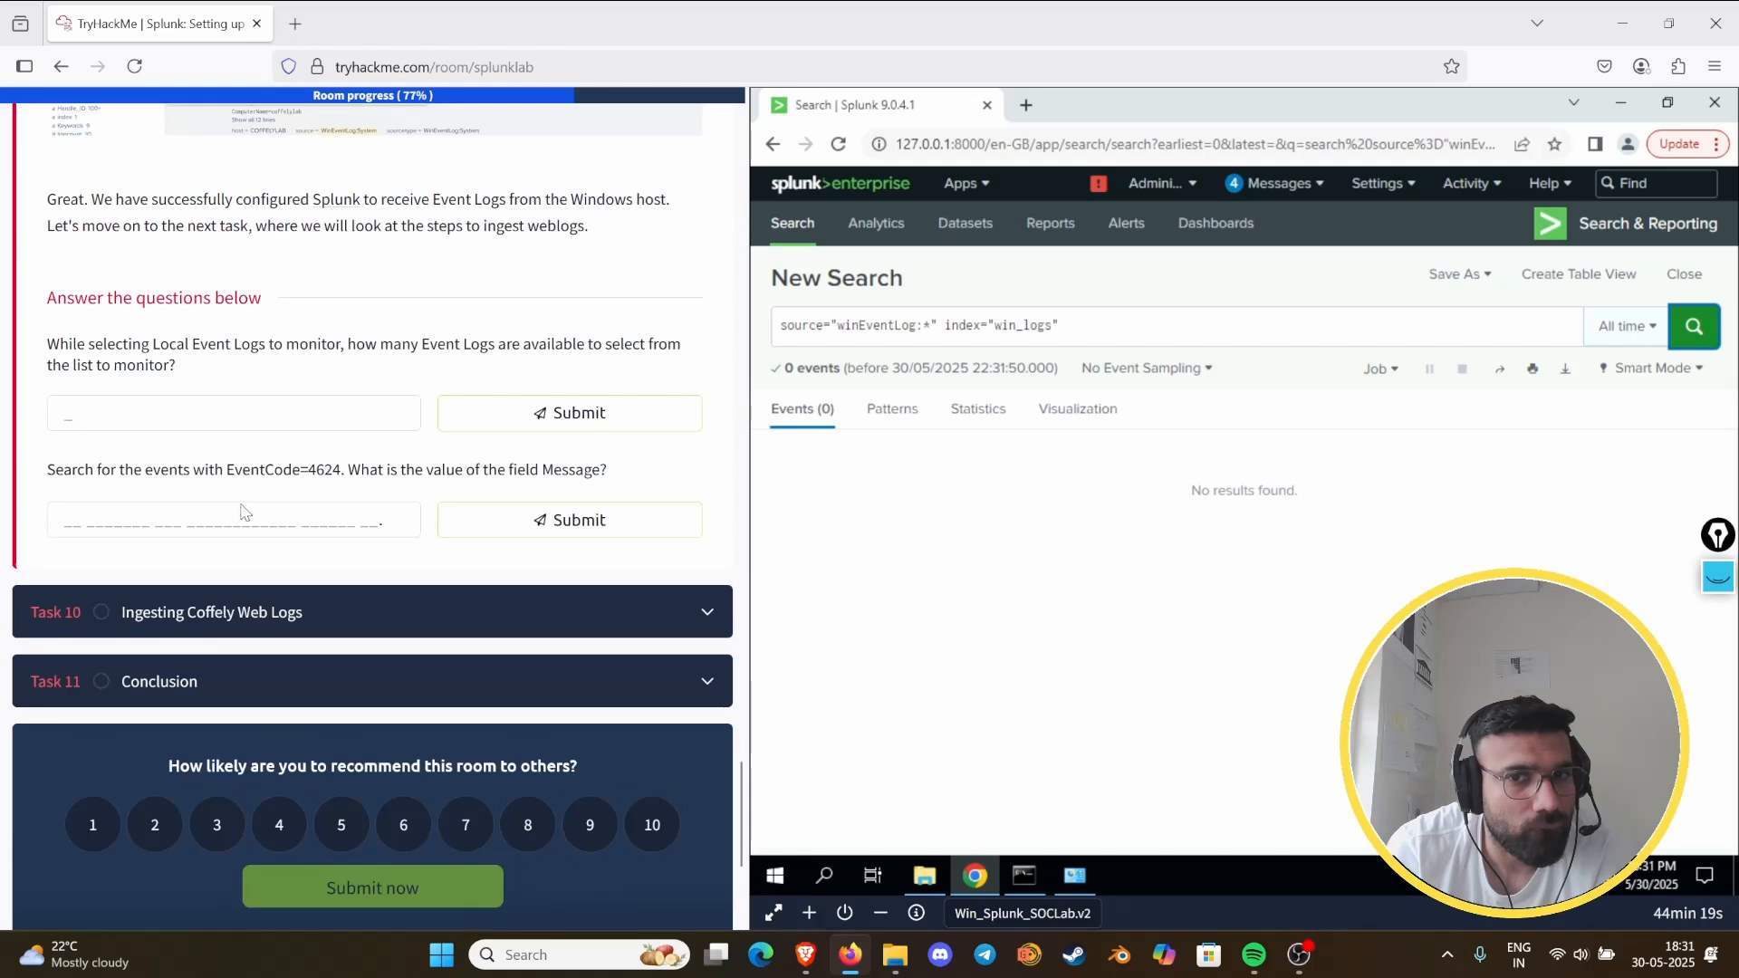
scroll(238, 514, "up", 3)
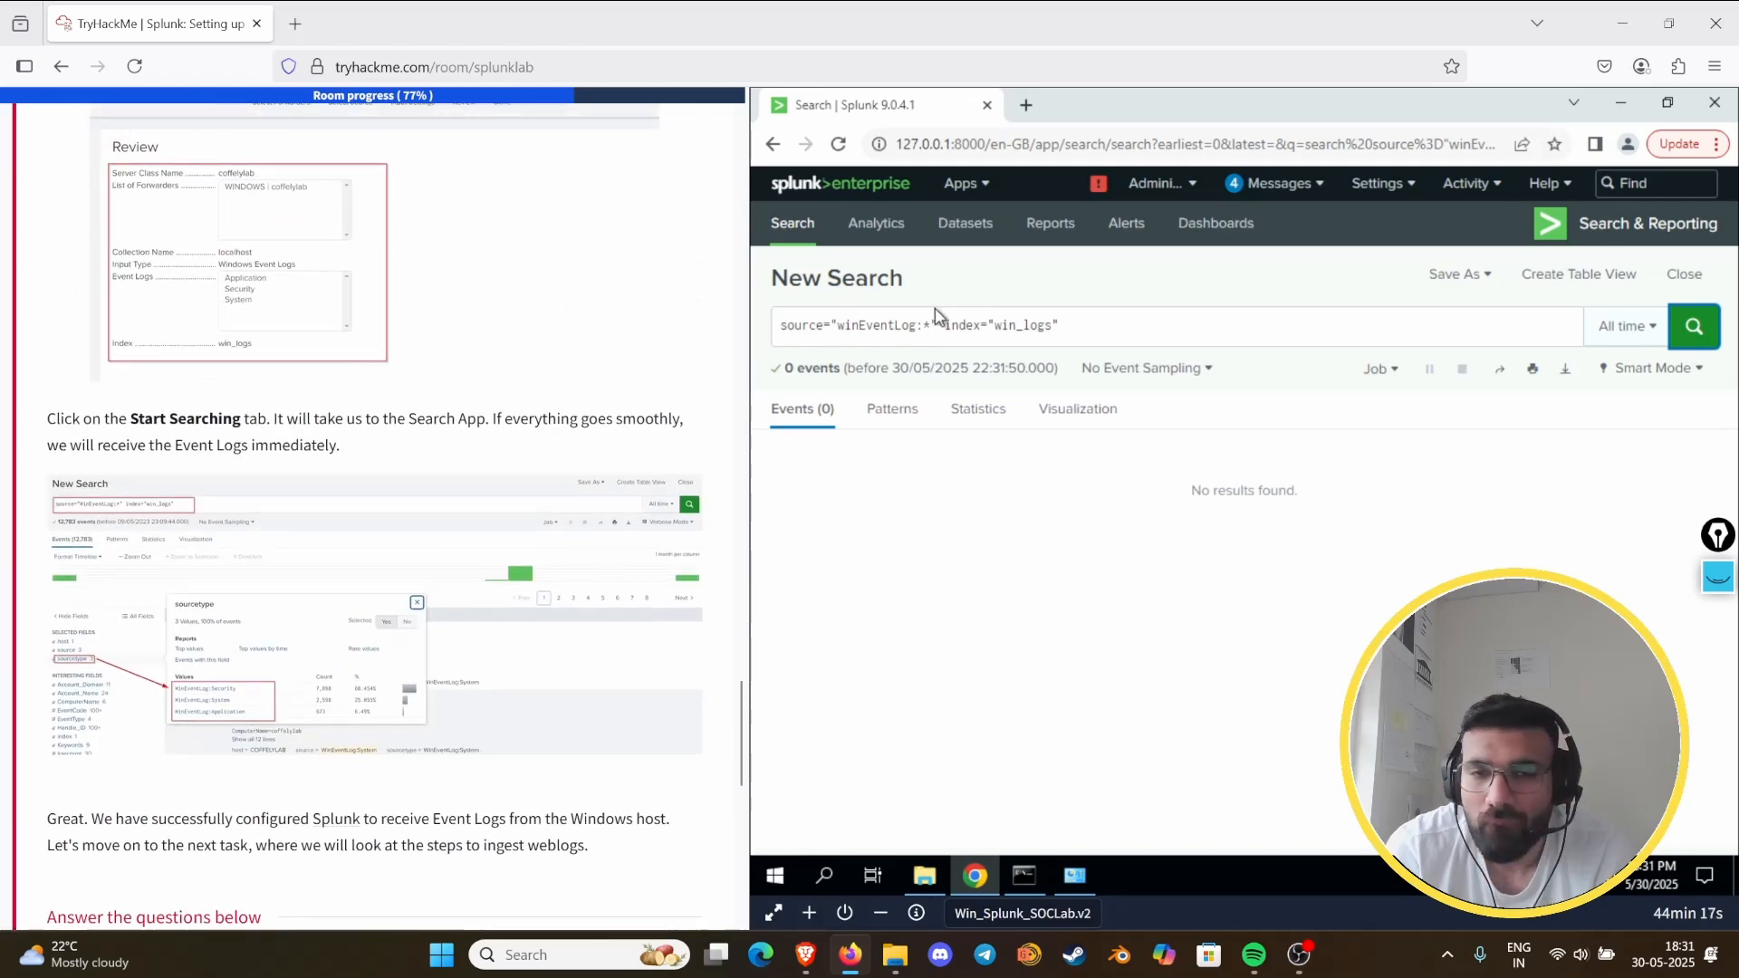
left_click(1385, 184)
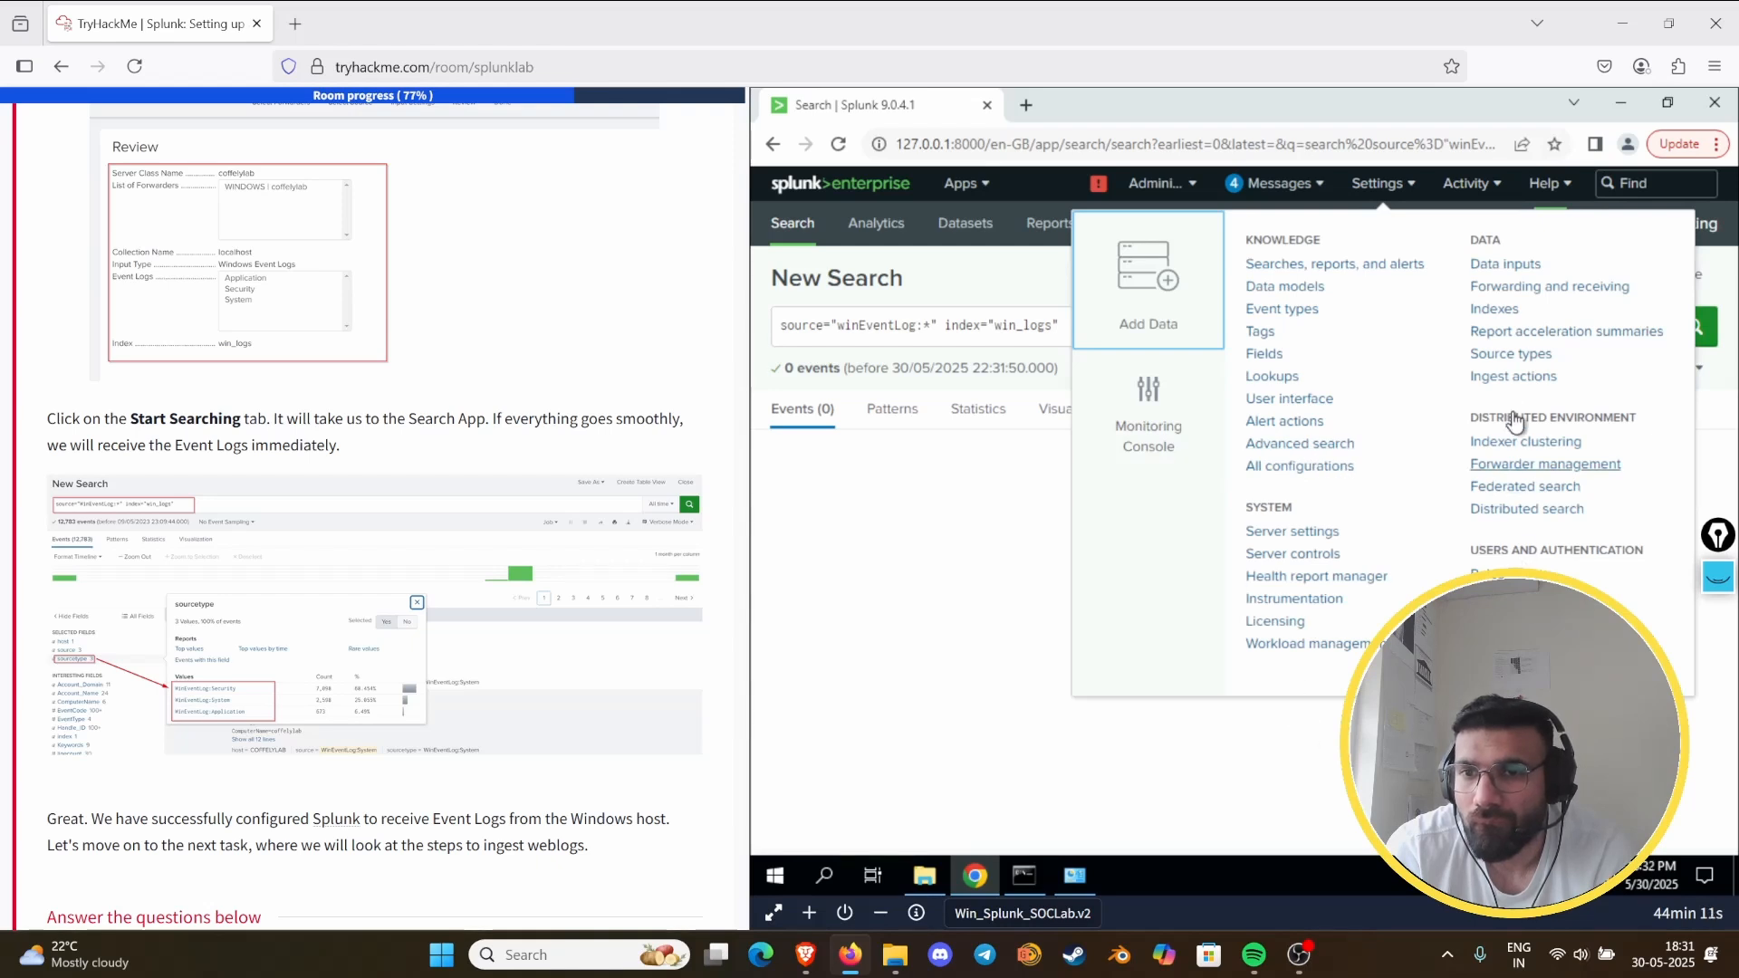
left_click_drag(1530, 442, 1427, 351)
left_click(1484, 313)
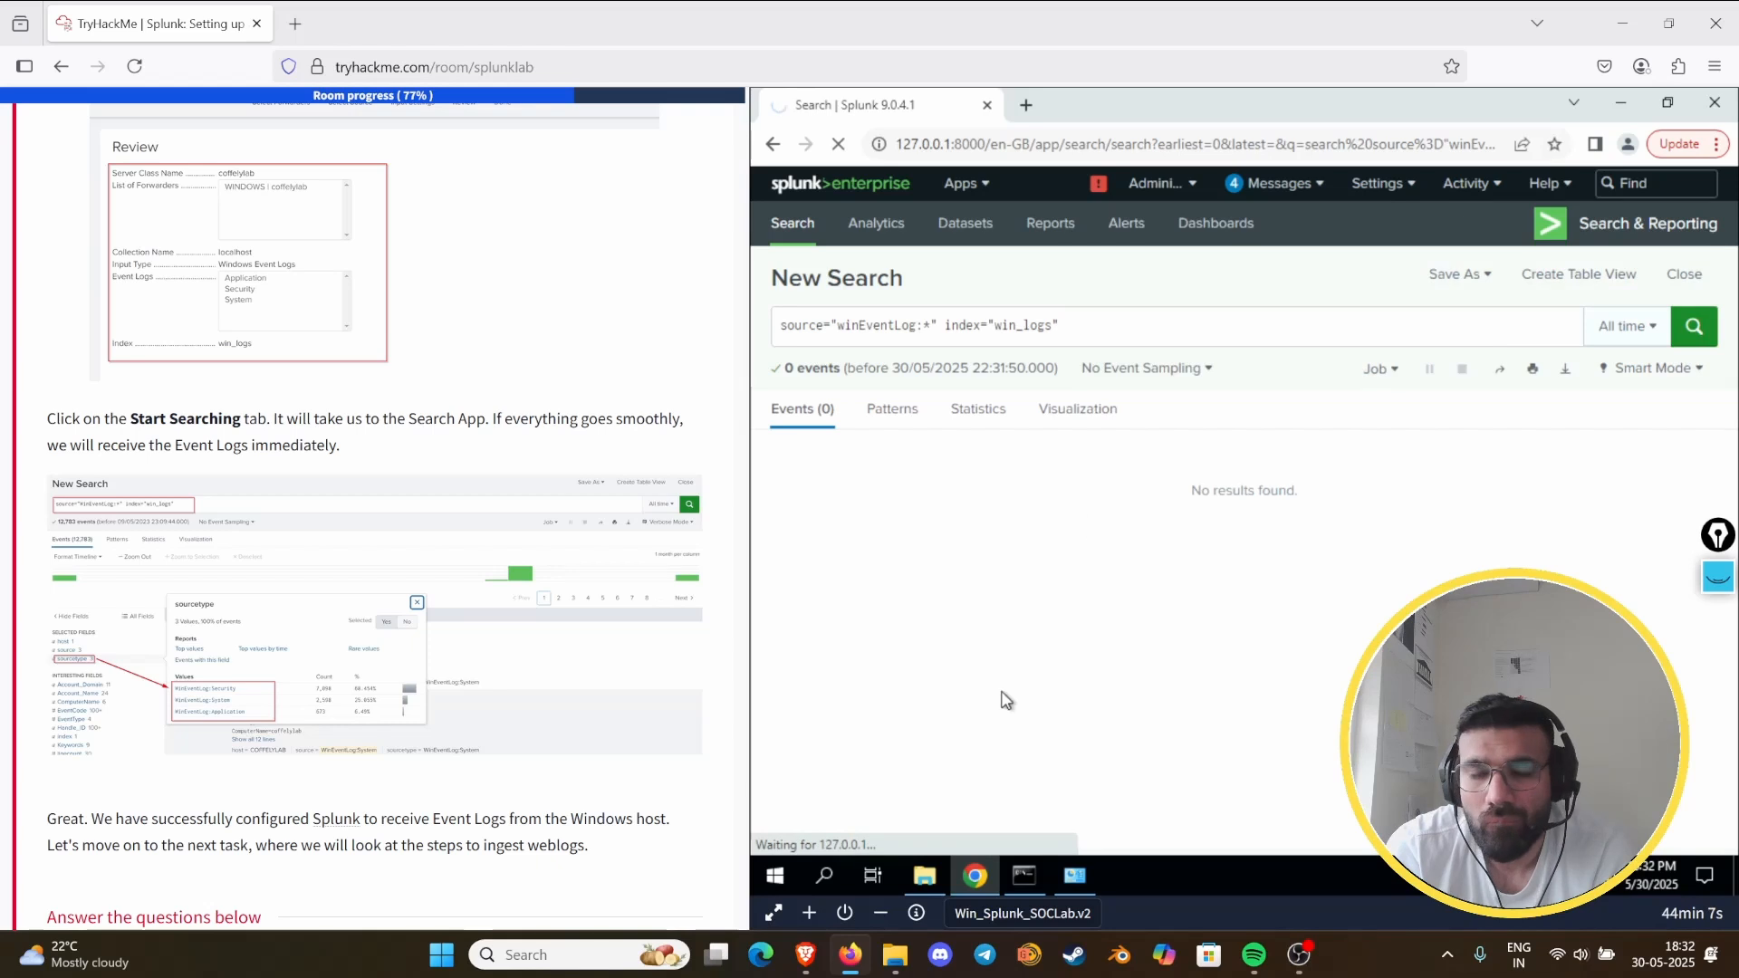
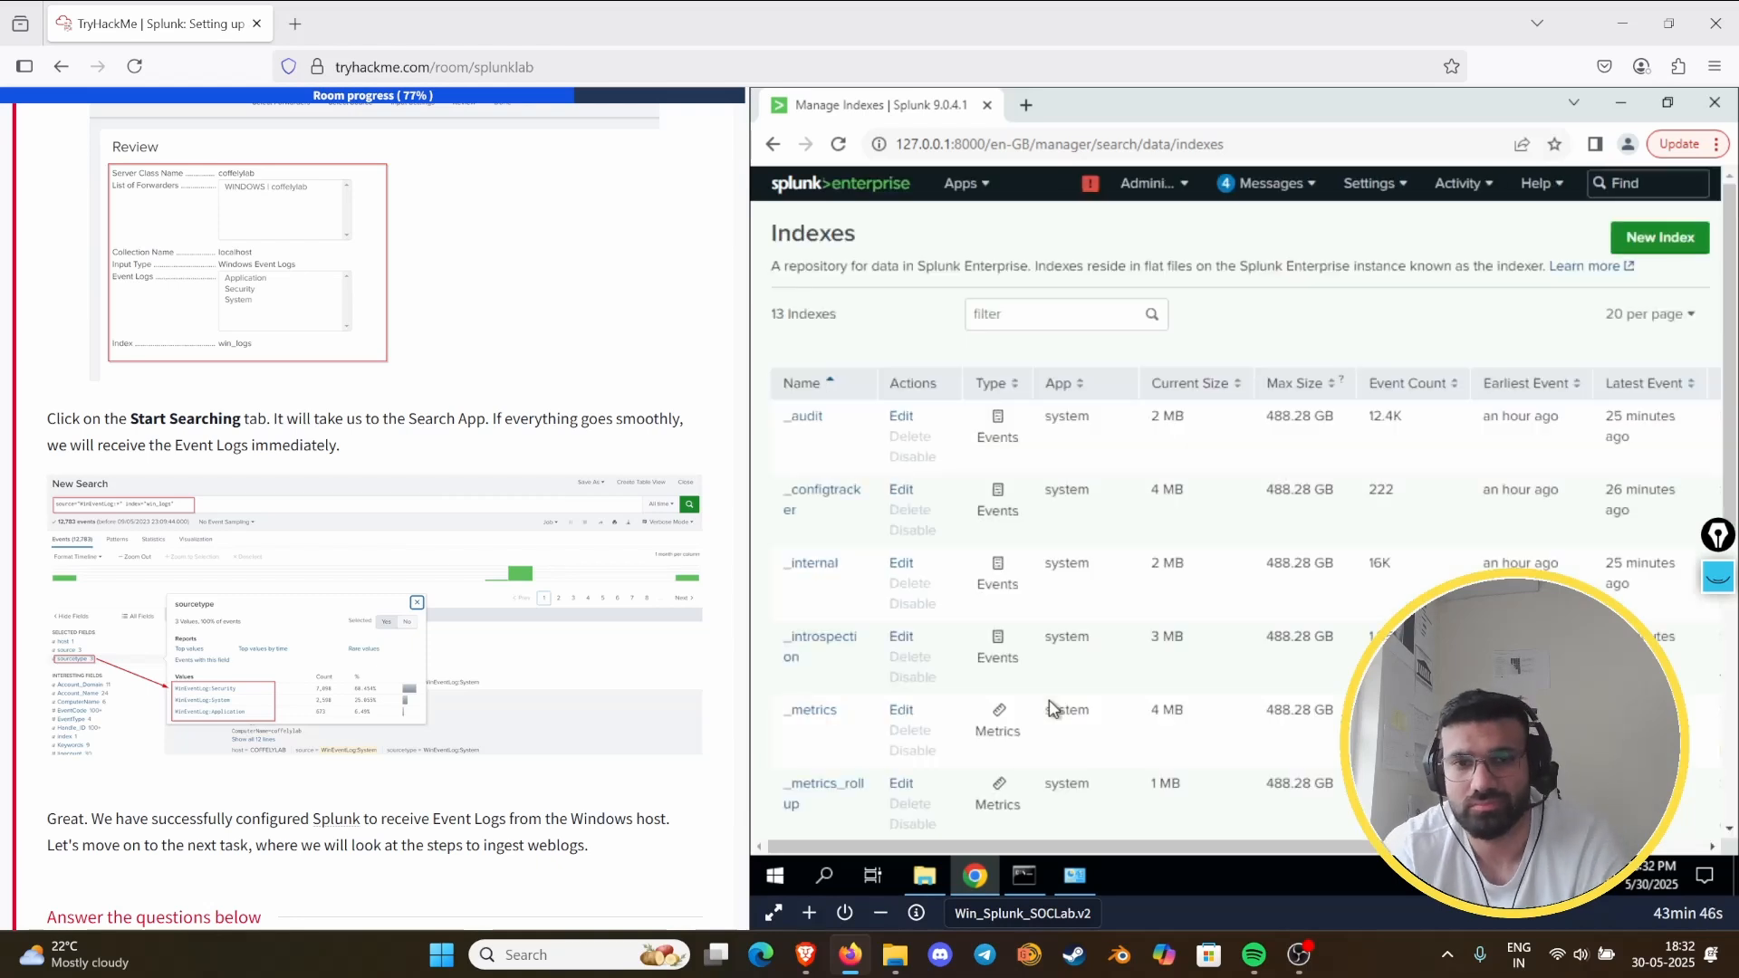
- Locate the win_logs index in the list, inspect its settings including Data Integrity Check, and close them without saving
scroll(975, 563, "down", 6)
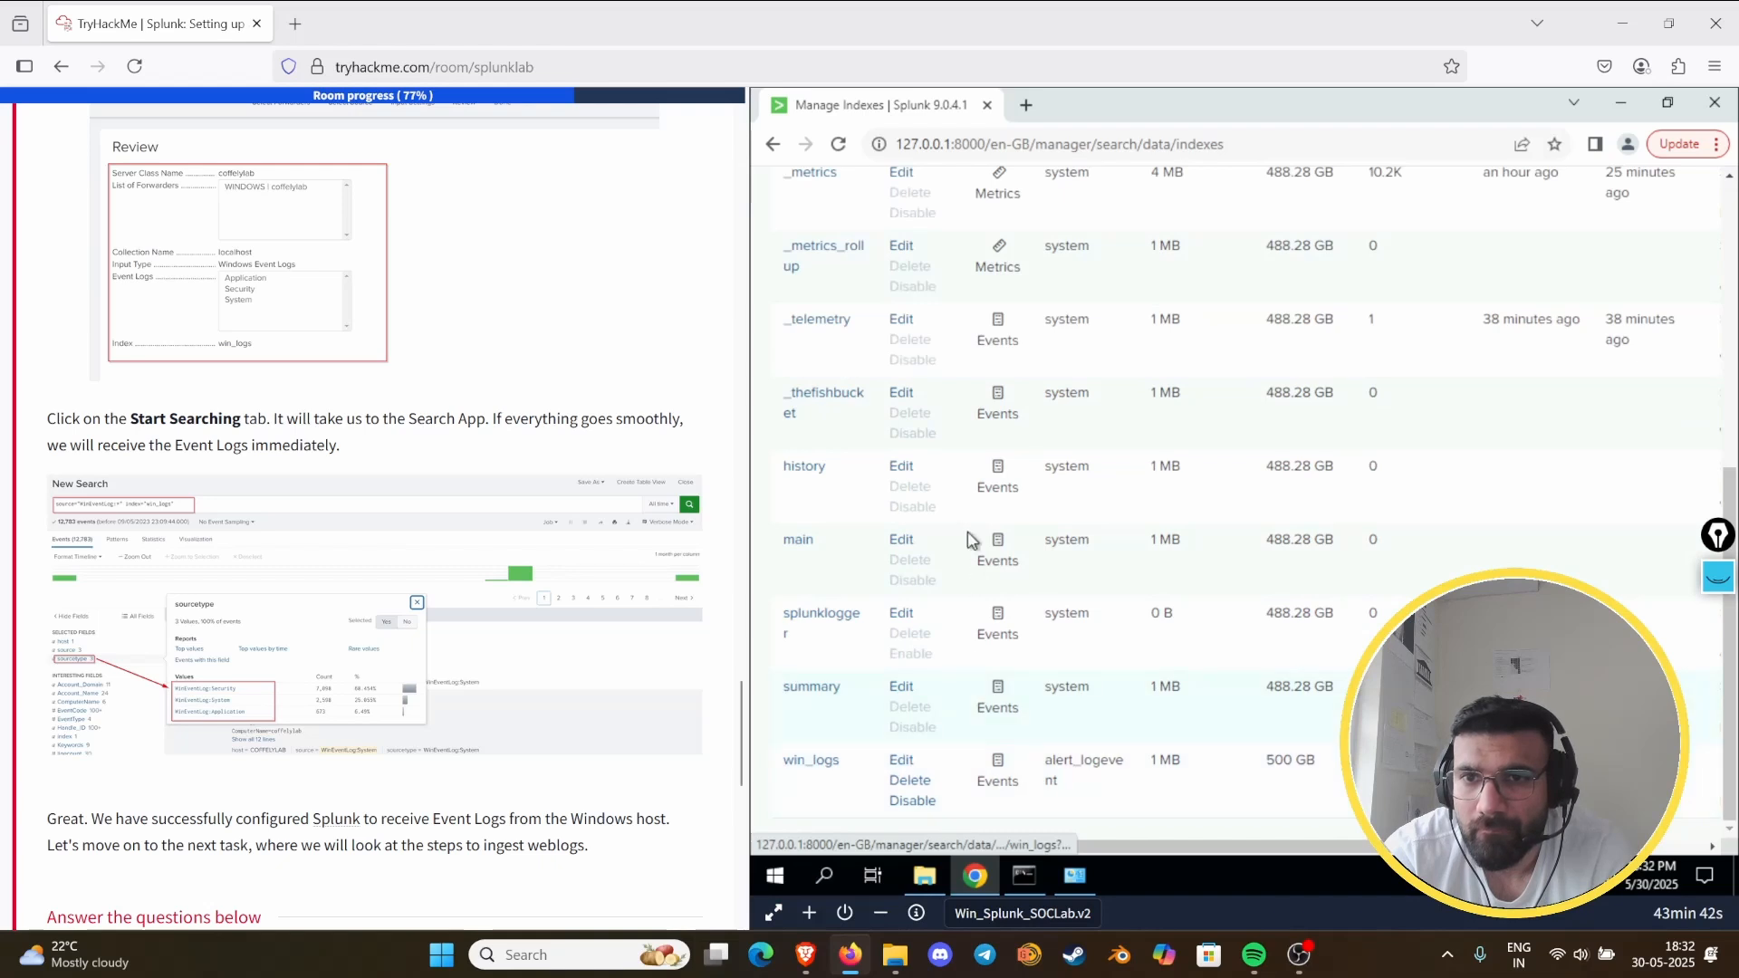
scroll(971, 539, "up", 6)
scroll(972, 540, "down", 6)
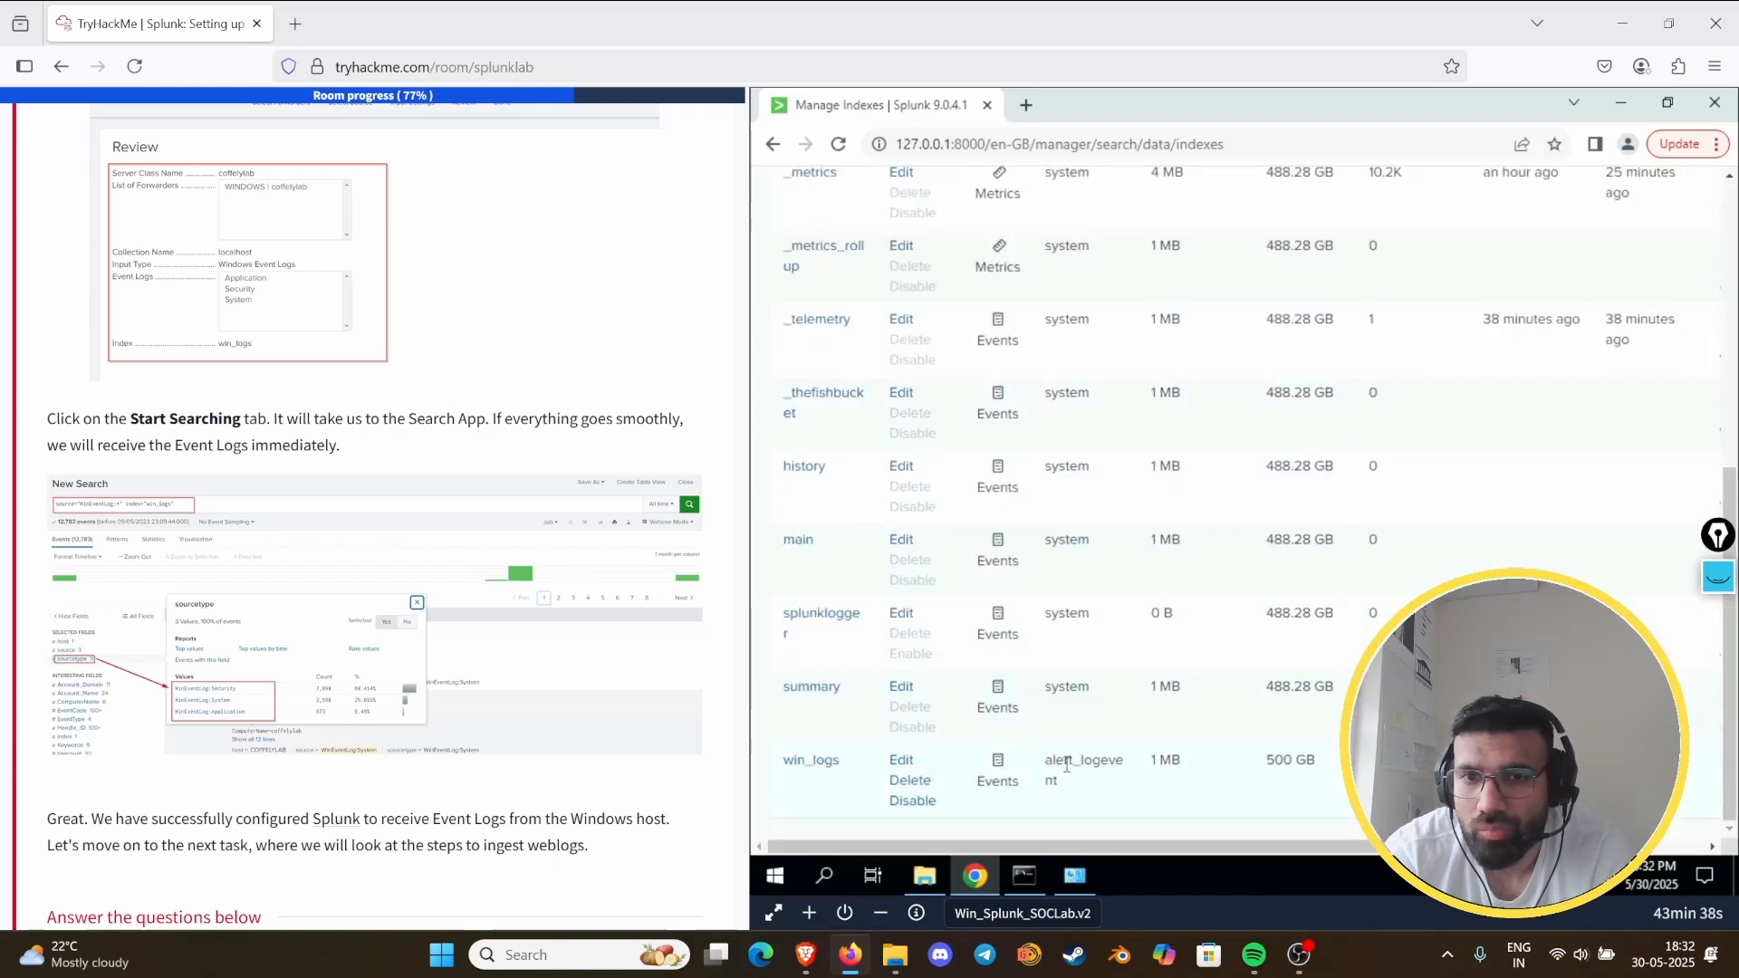
scroll(1066, 765, "up", 6)
scroll(1059, 754, "down", 6)
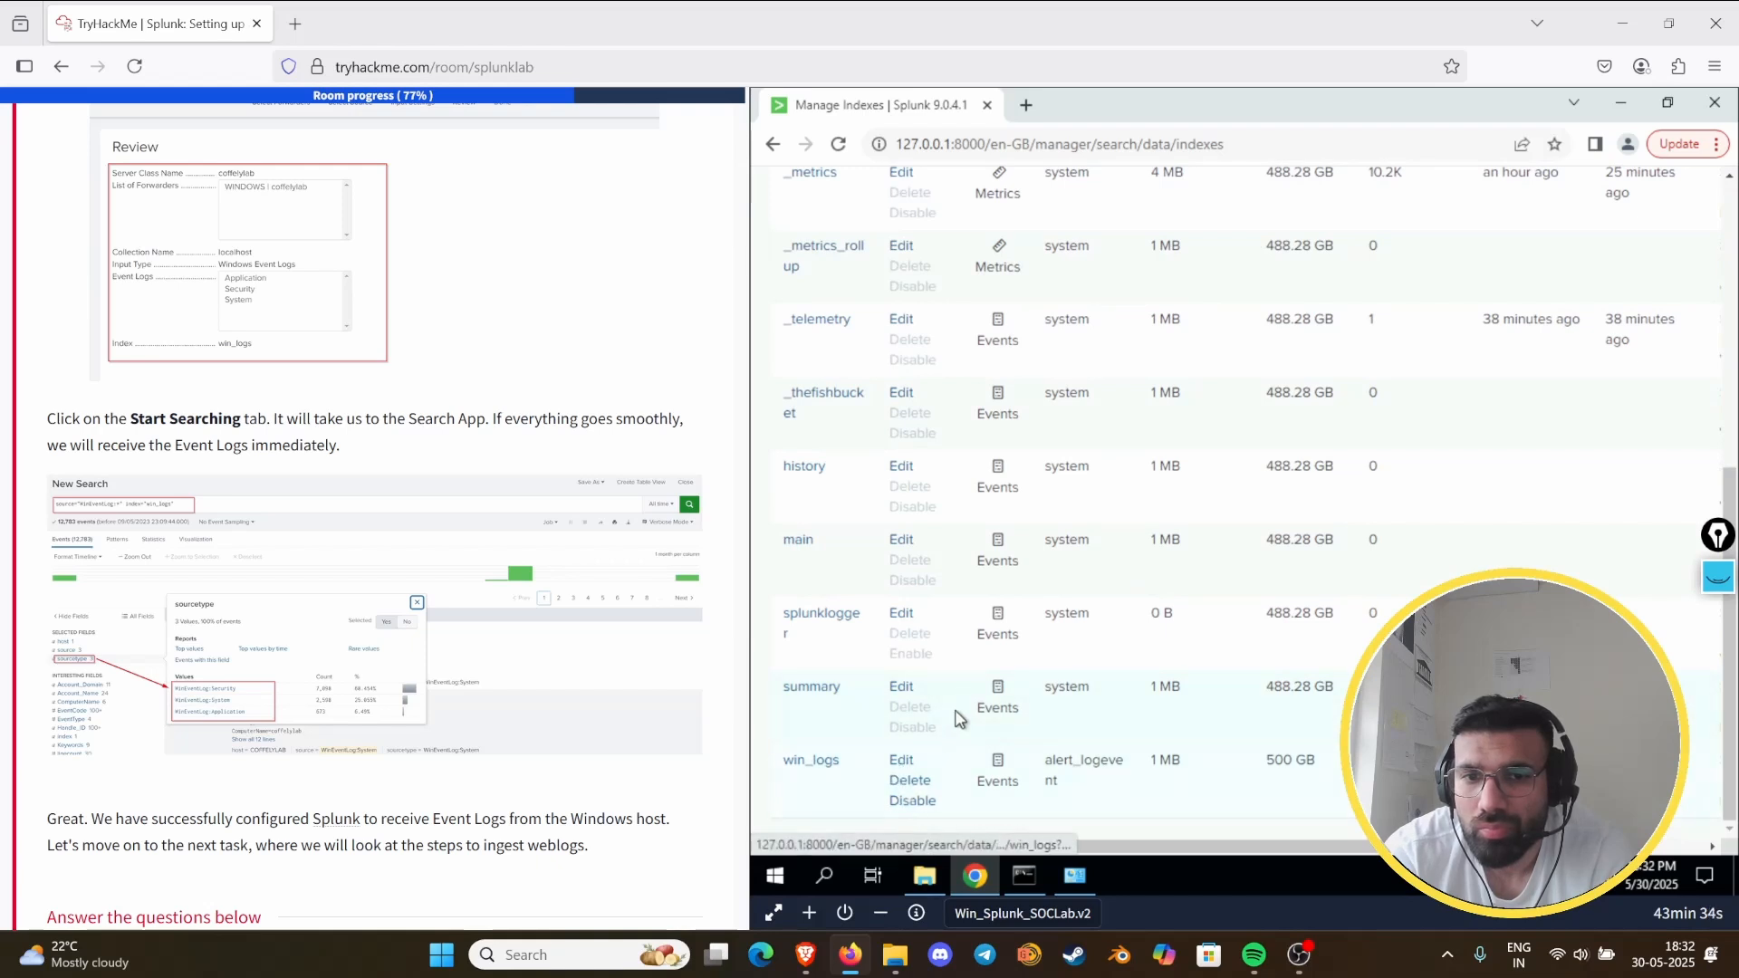
left_click(819, 763)
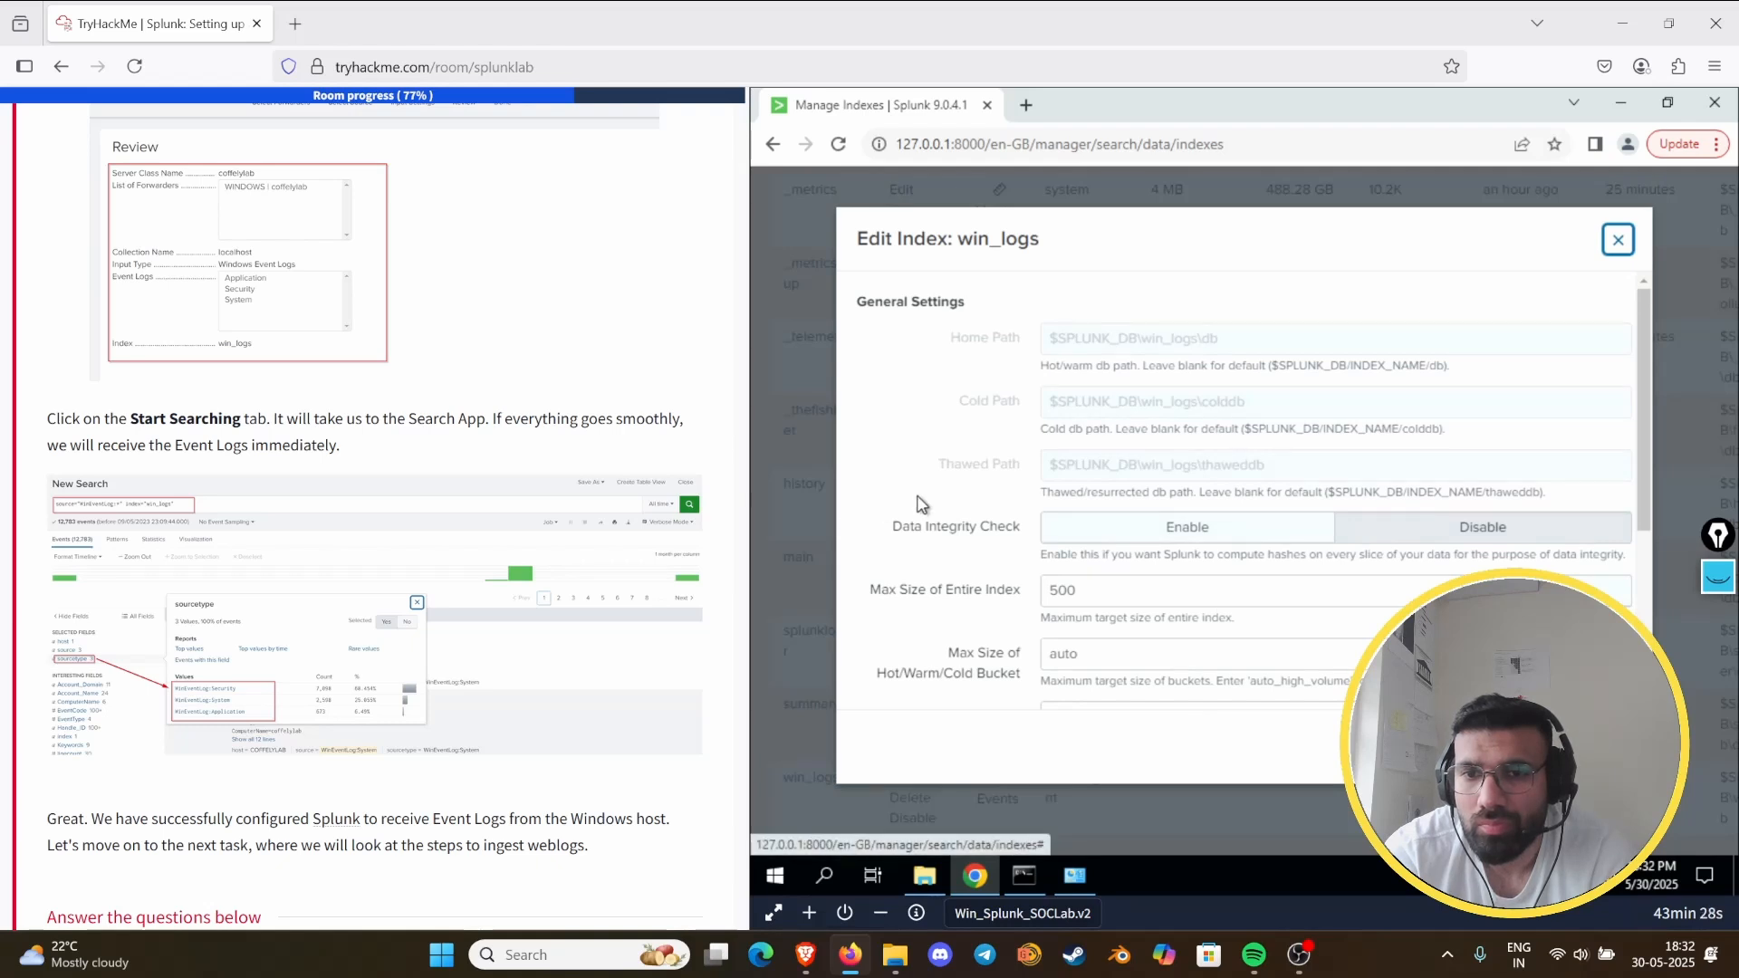
left_click(1200, 537)
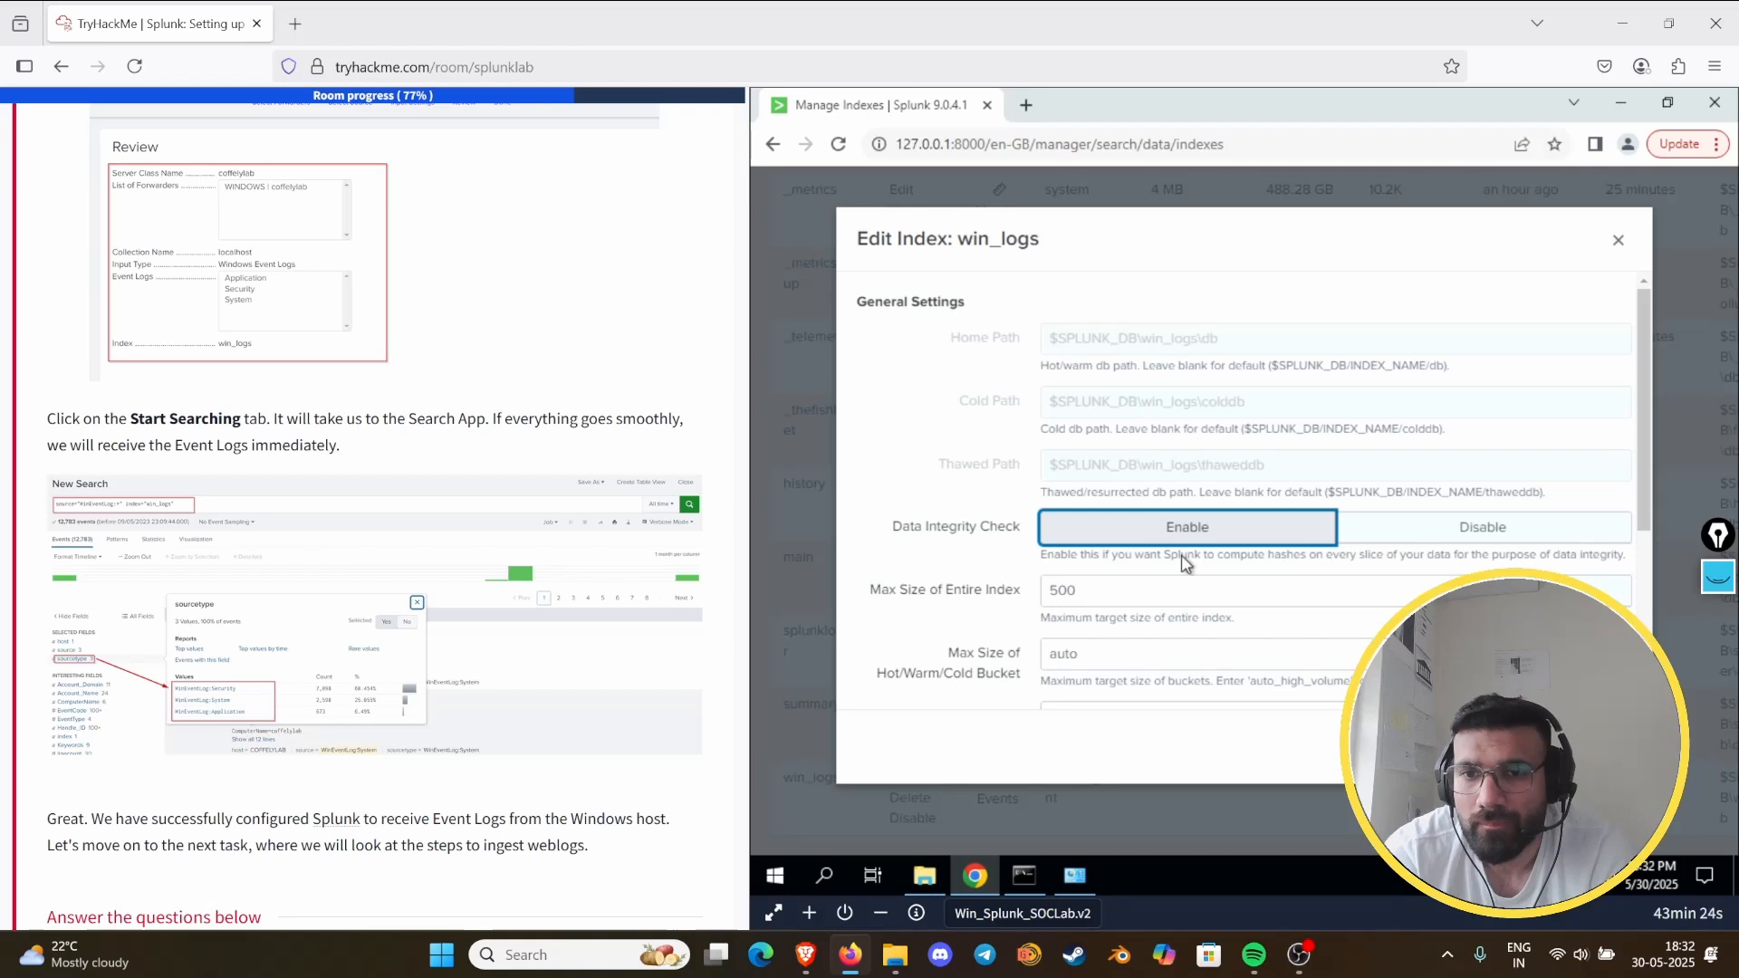
left_click(1489, 536)
left_click_drag(948, 437, 1033, 465)
left_click(1618, 240)
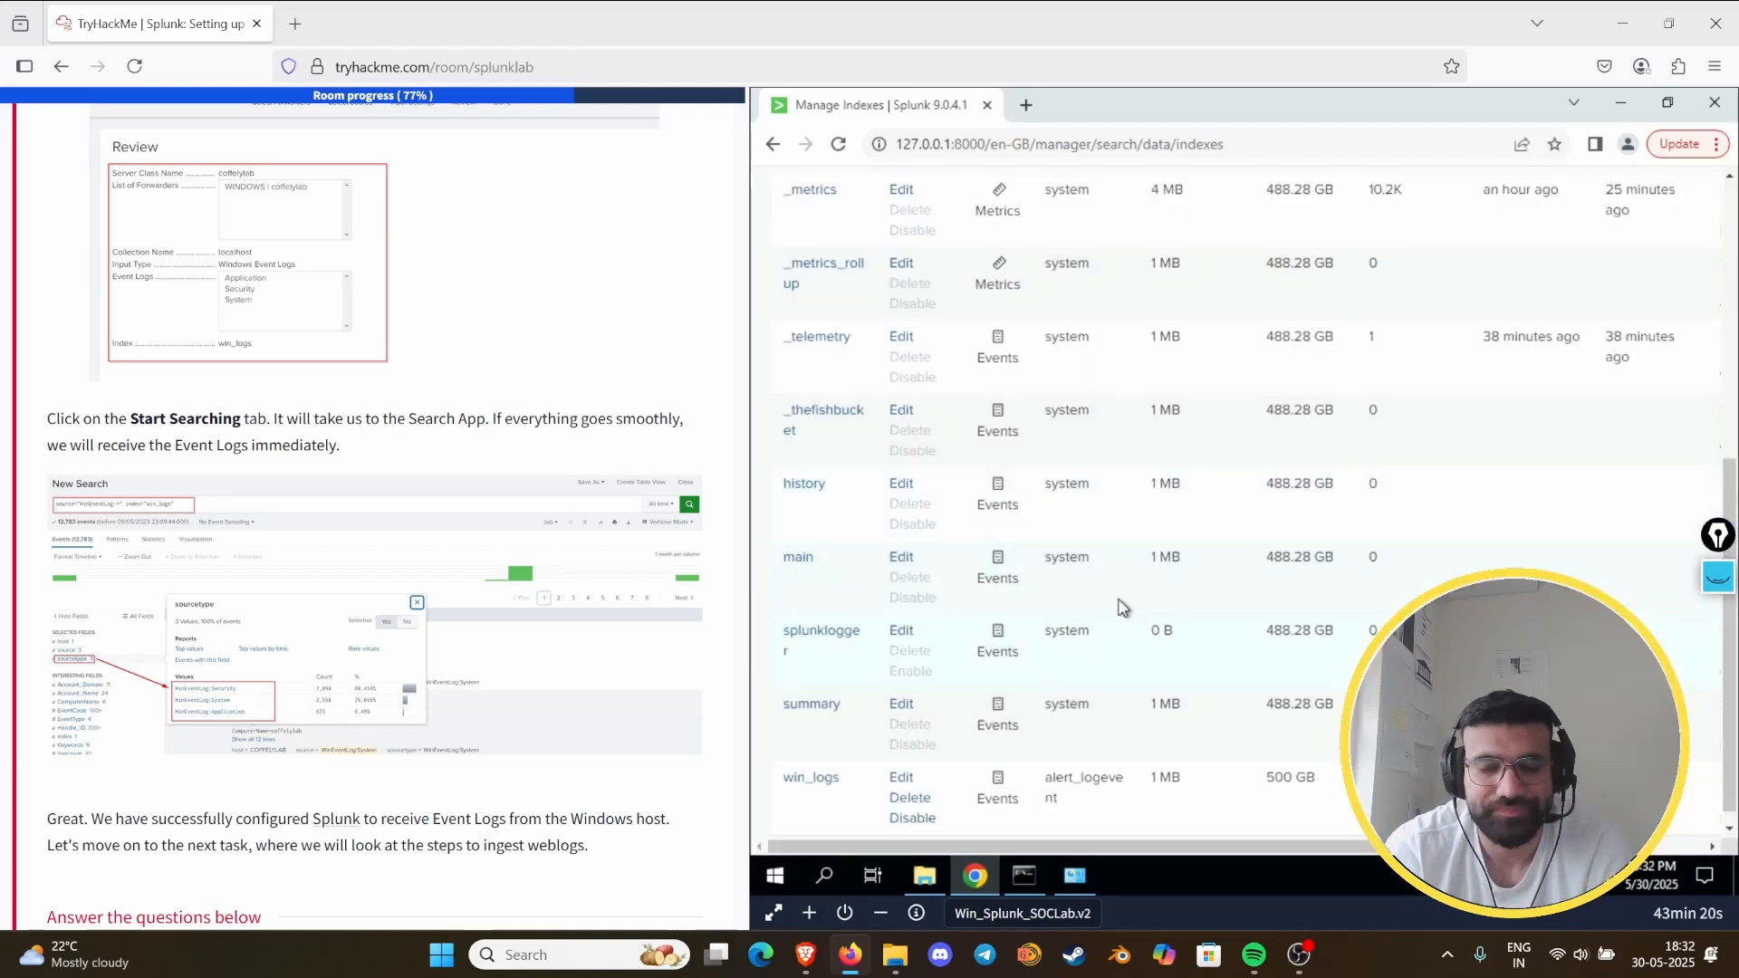
scroll(1087, 573, "up", 6)
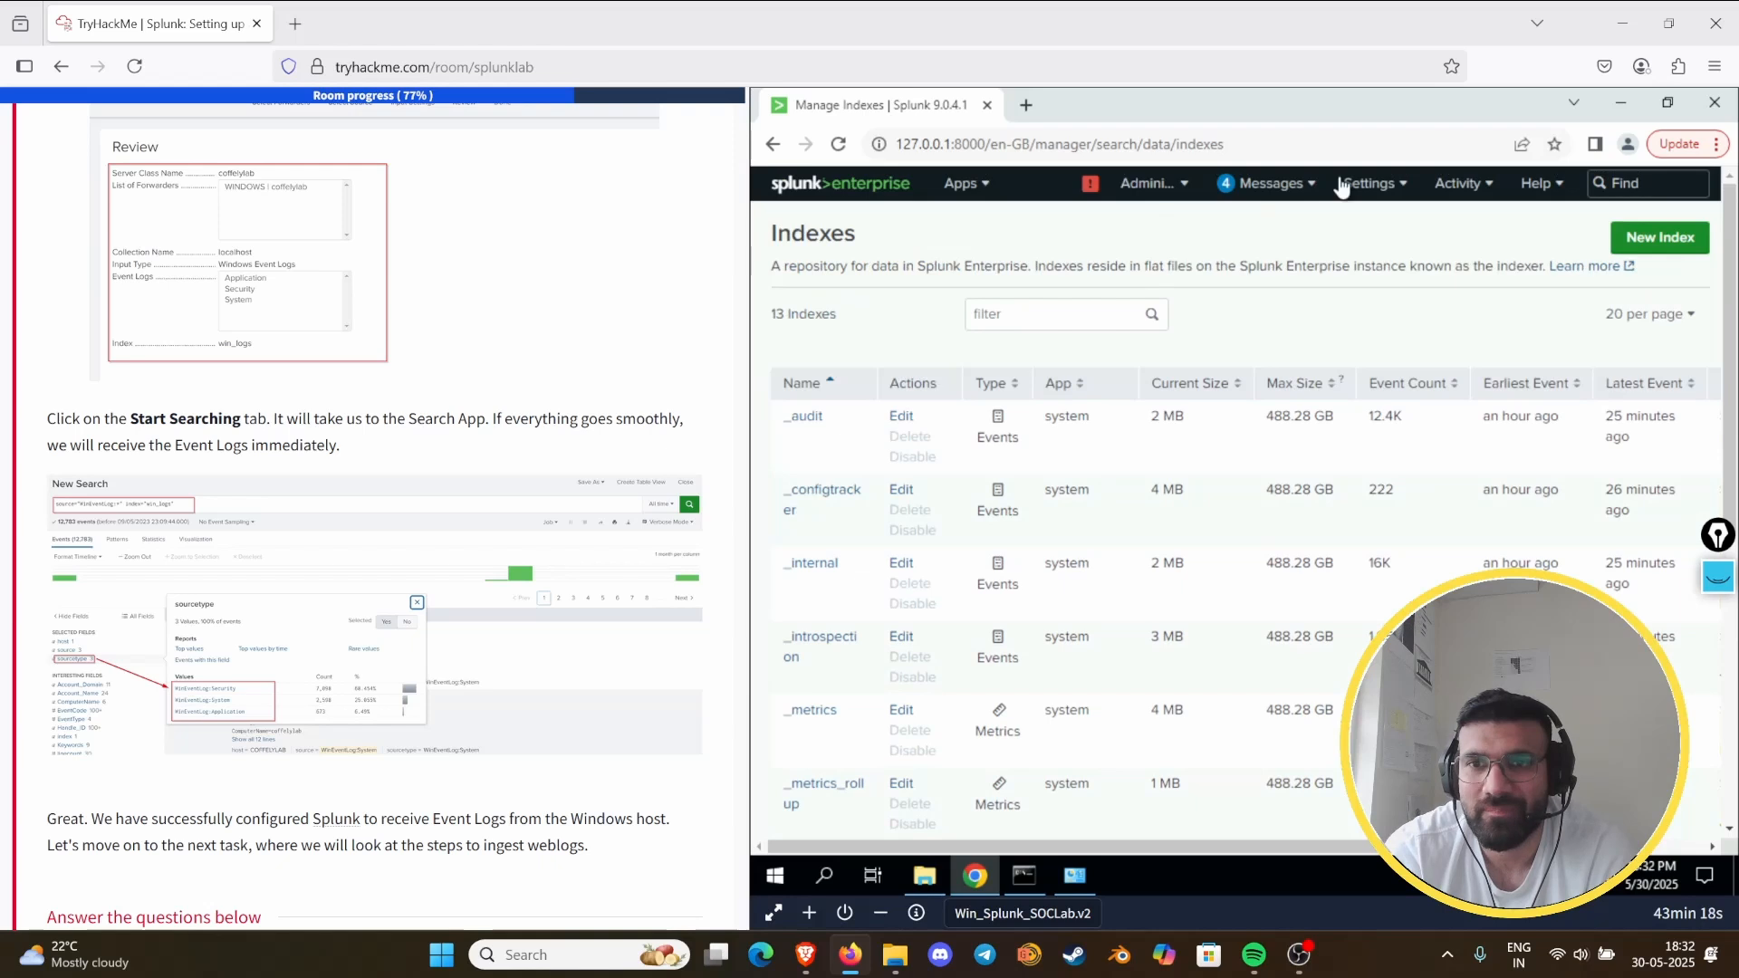
- Return to the Search & Reporting app and set the search time range to All time
left_click(786, 192)
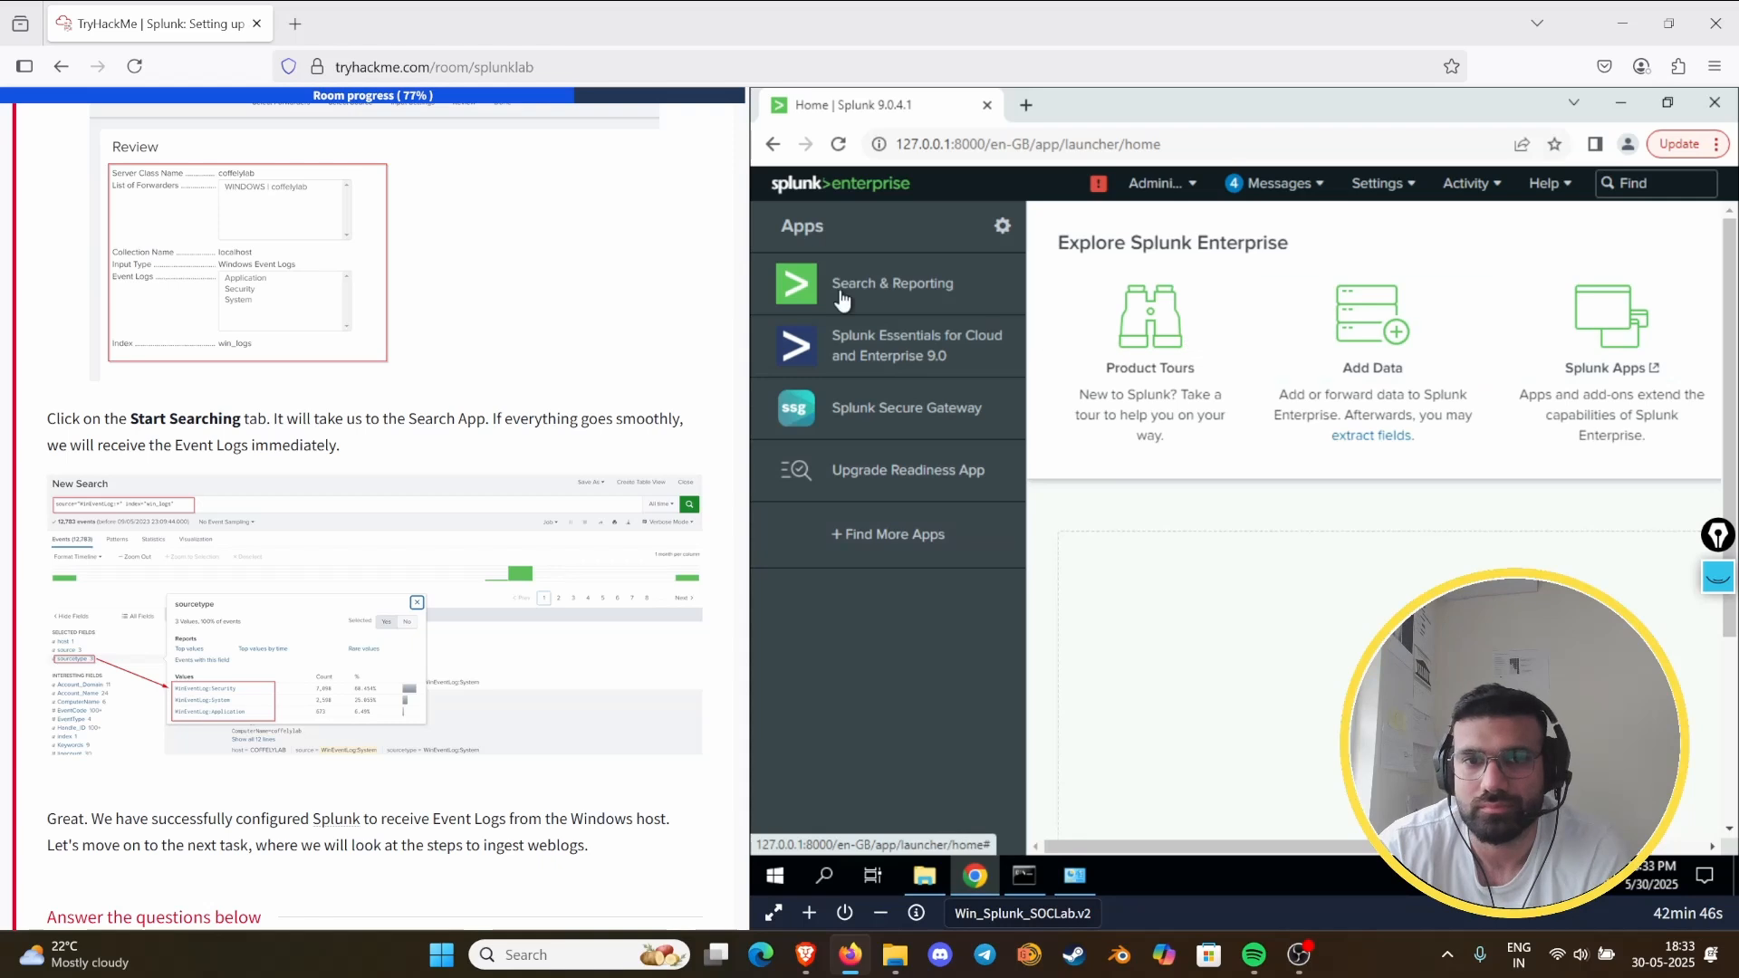
left_click(1098, 356)
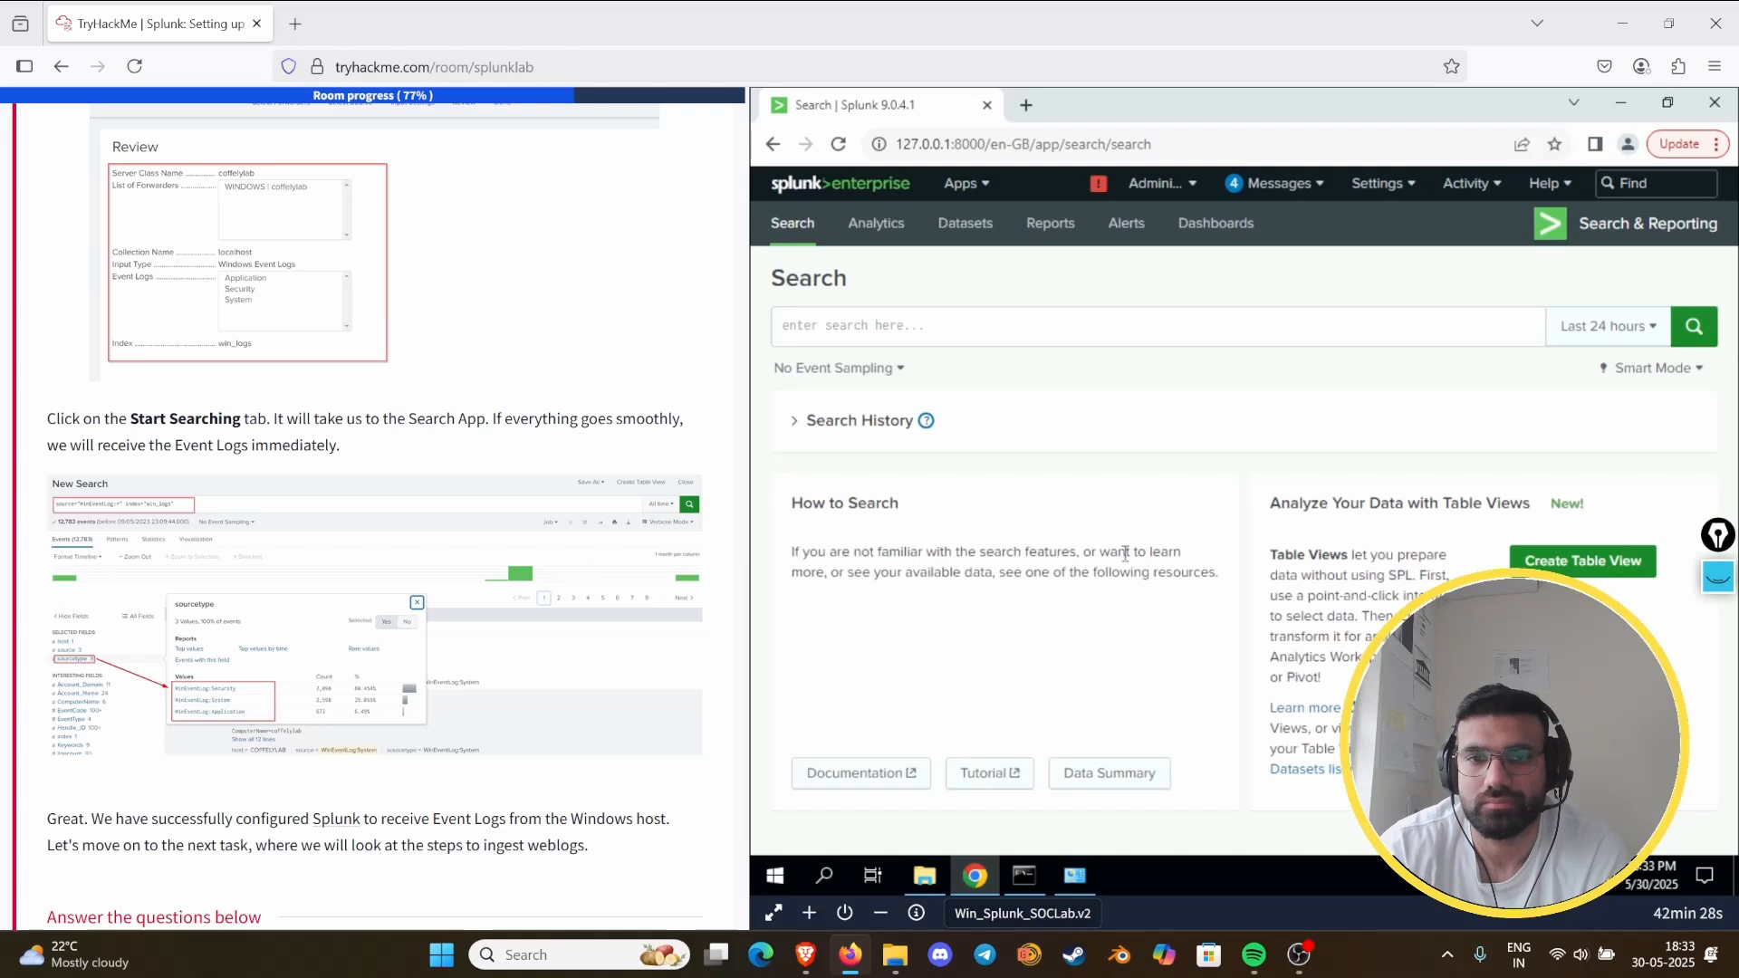
left_click(898, 330)
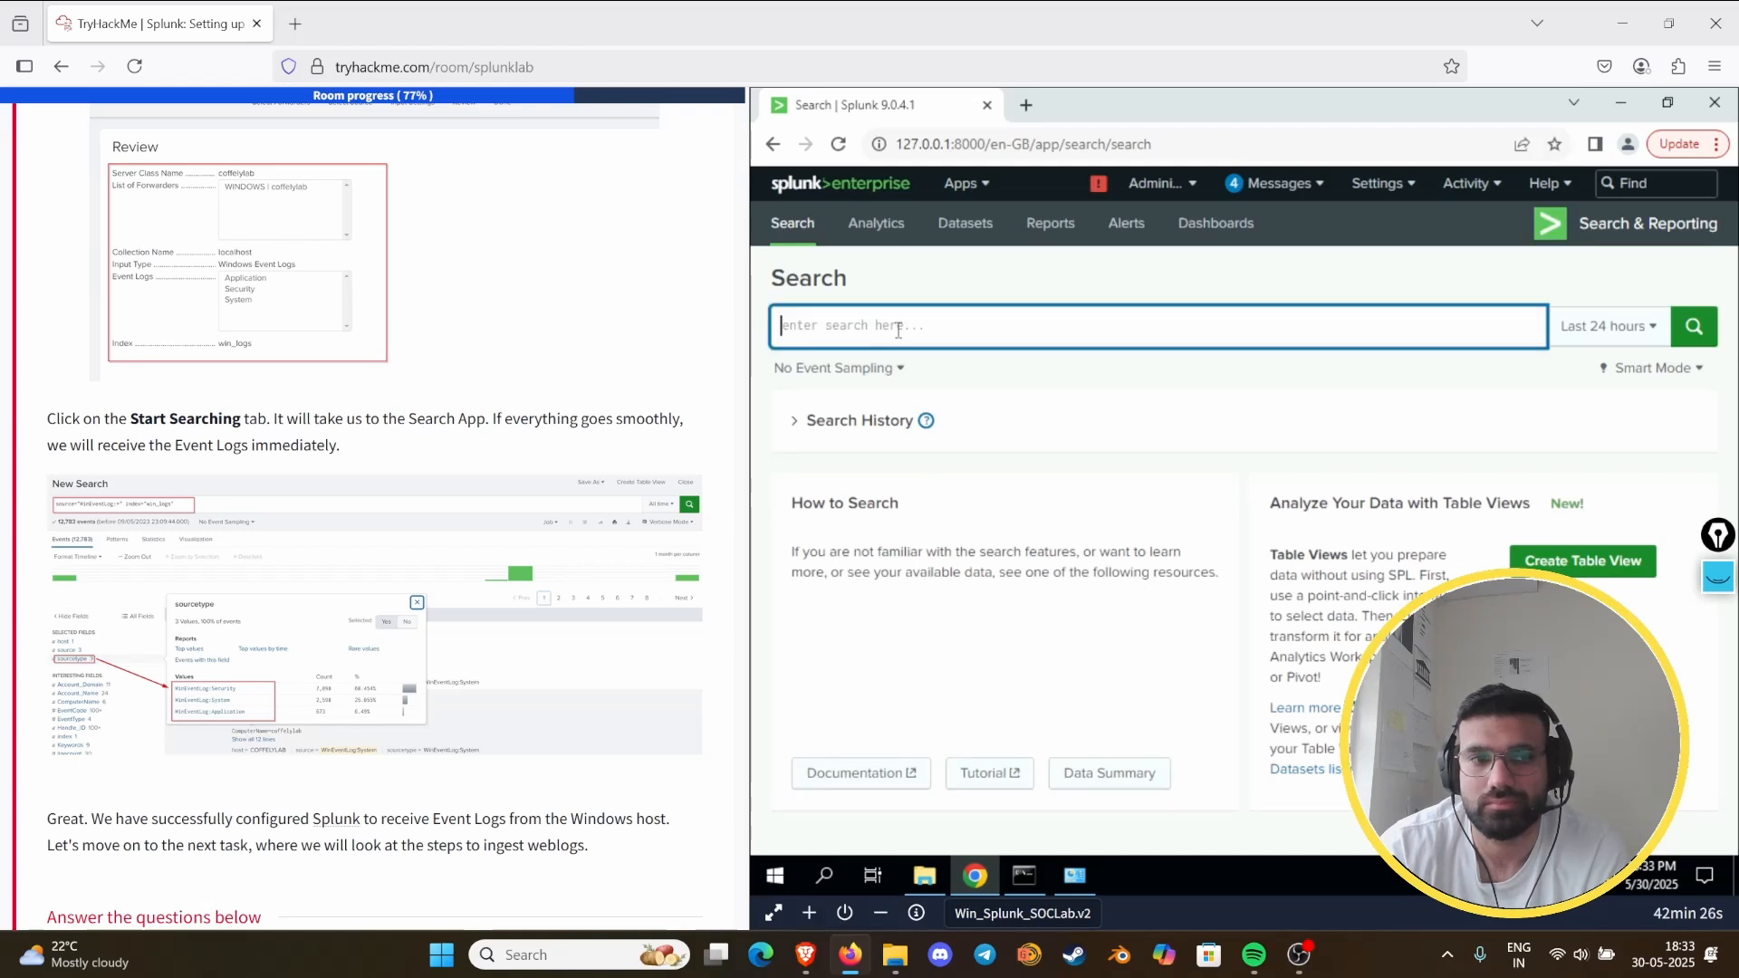
left_click(1610, 327)
left_click(1537, 439)
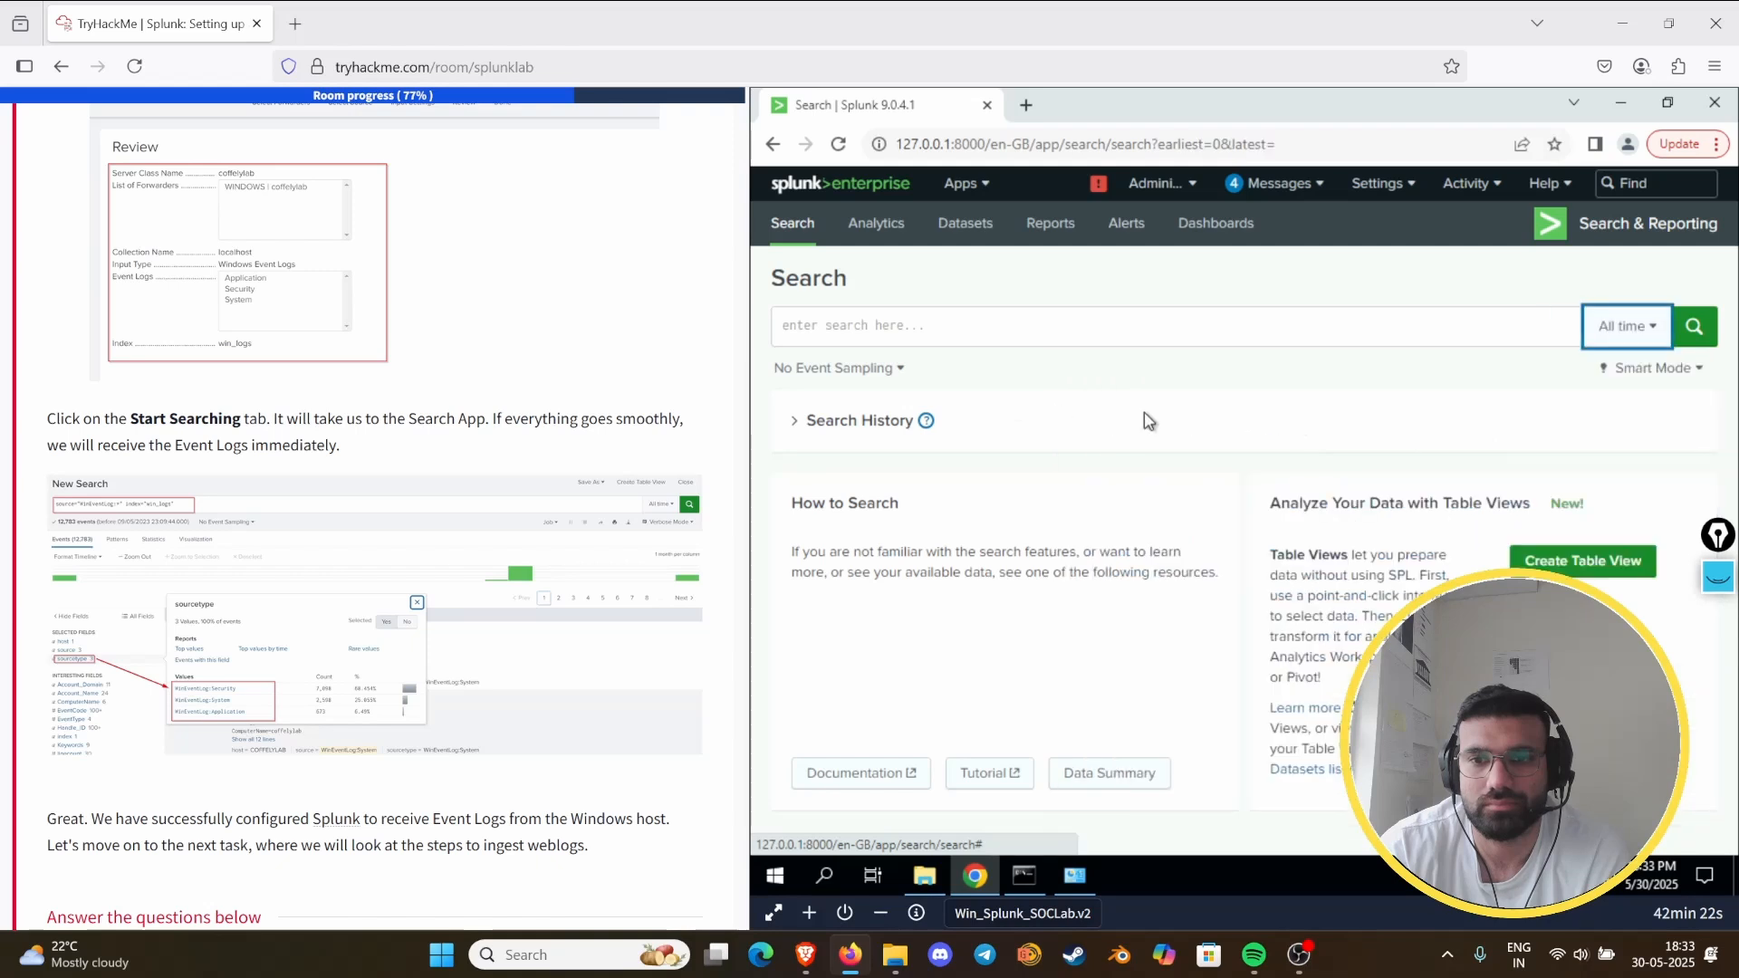
- Search for source="winEventLog:*" without an index term
left_click(1158, 339)
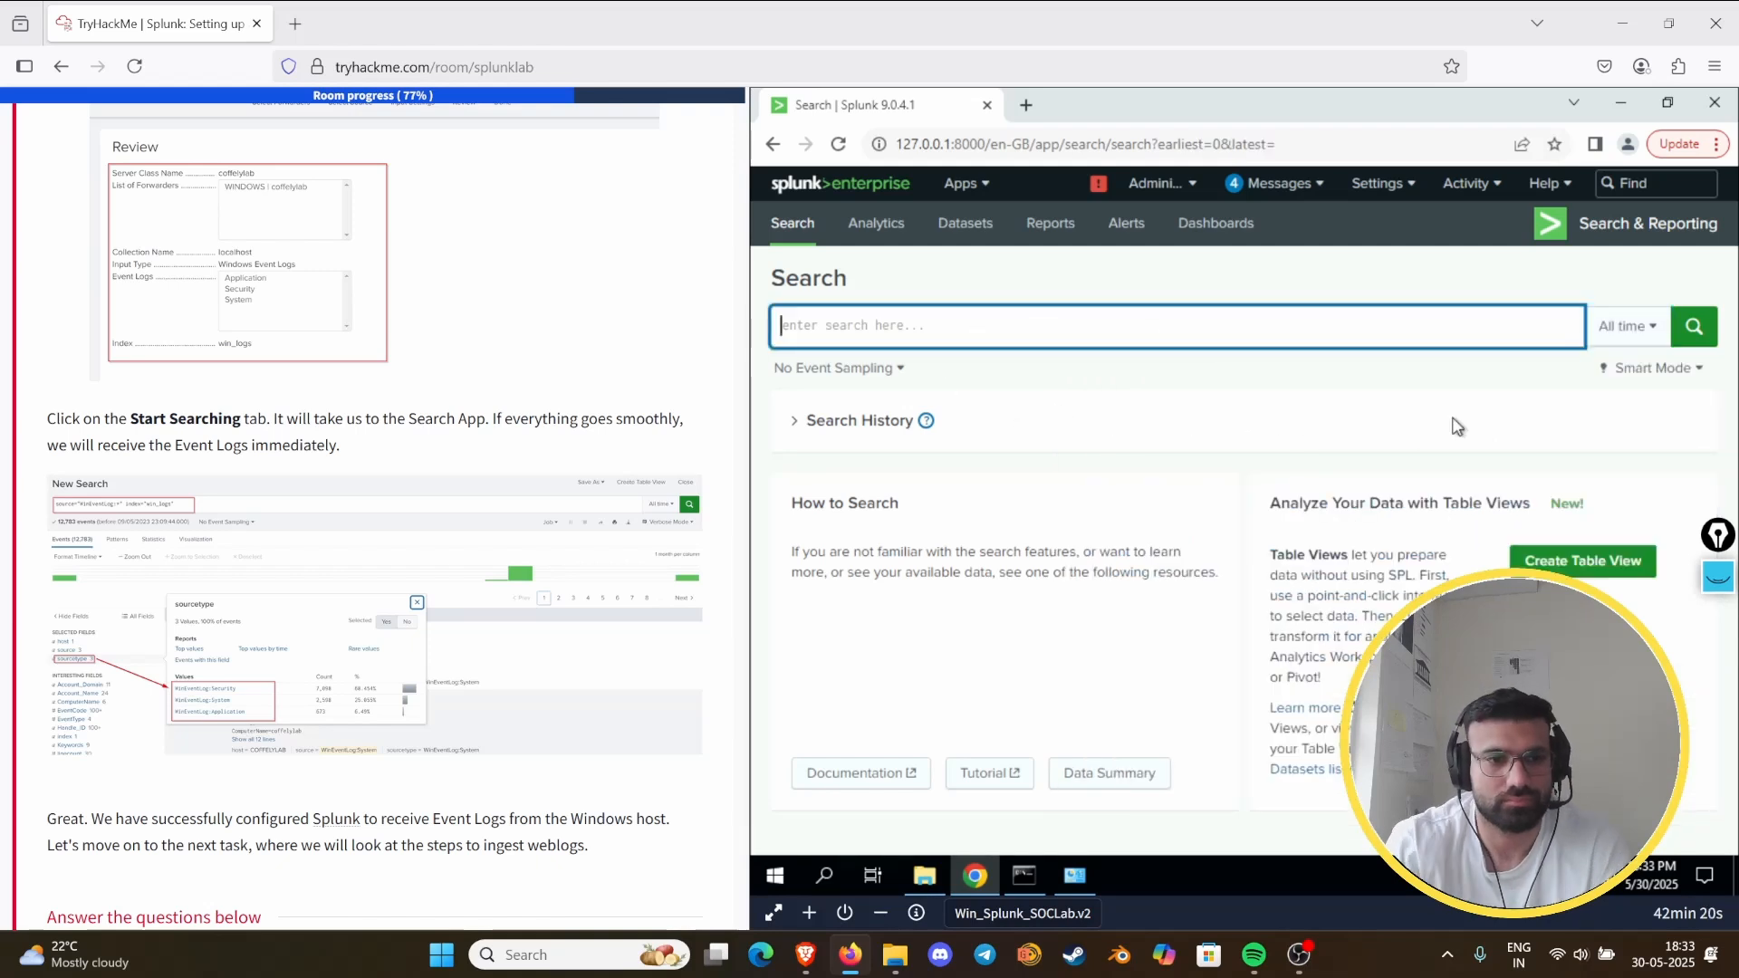
type("sp")
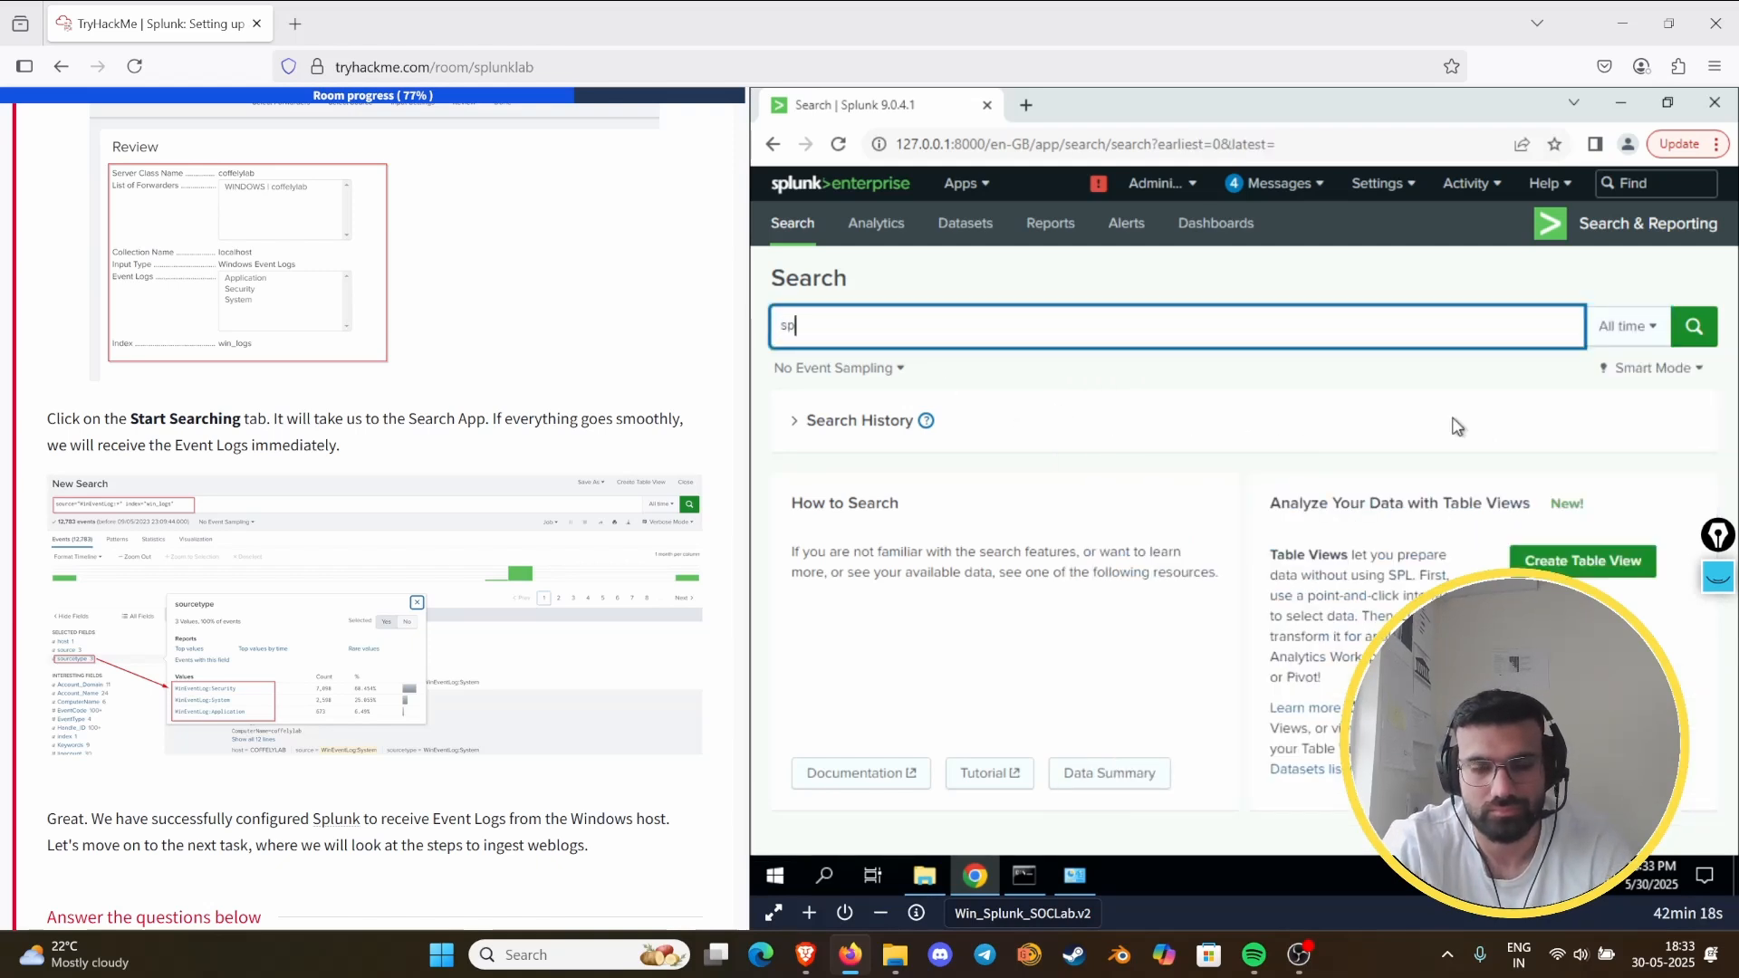
type("urc")
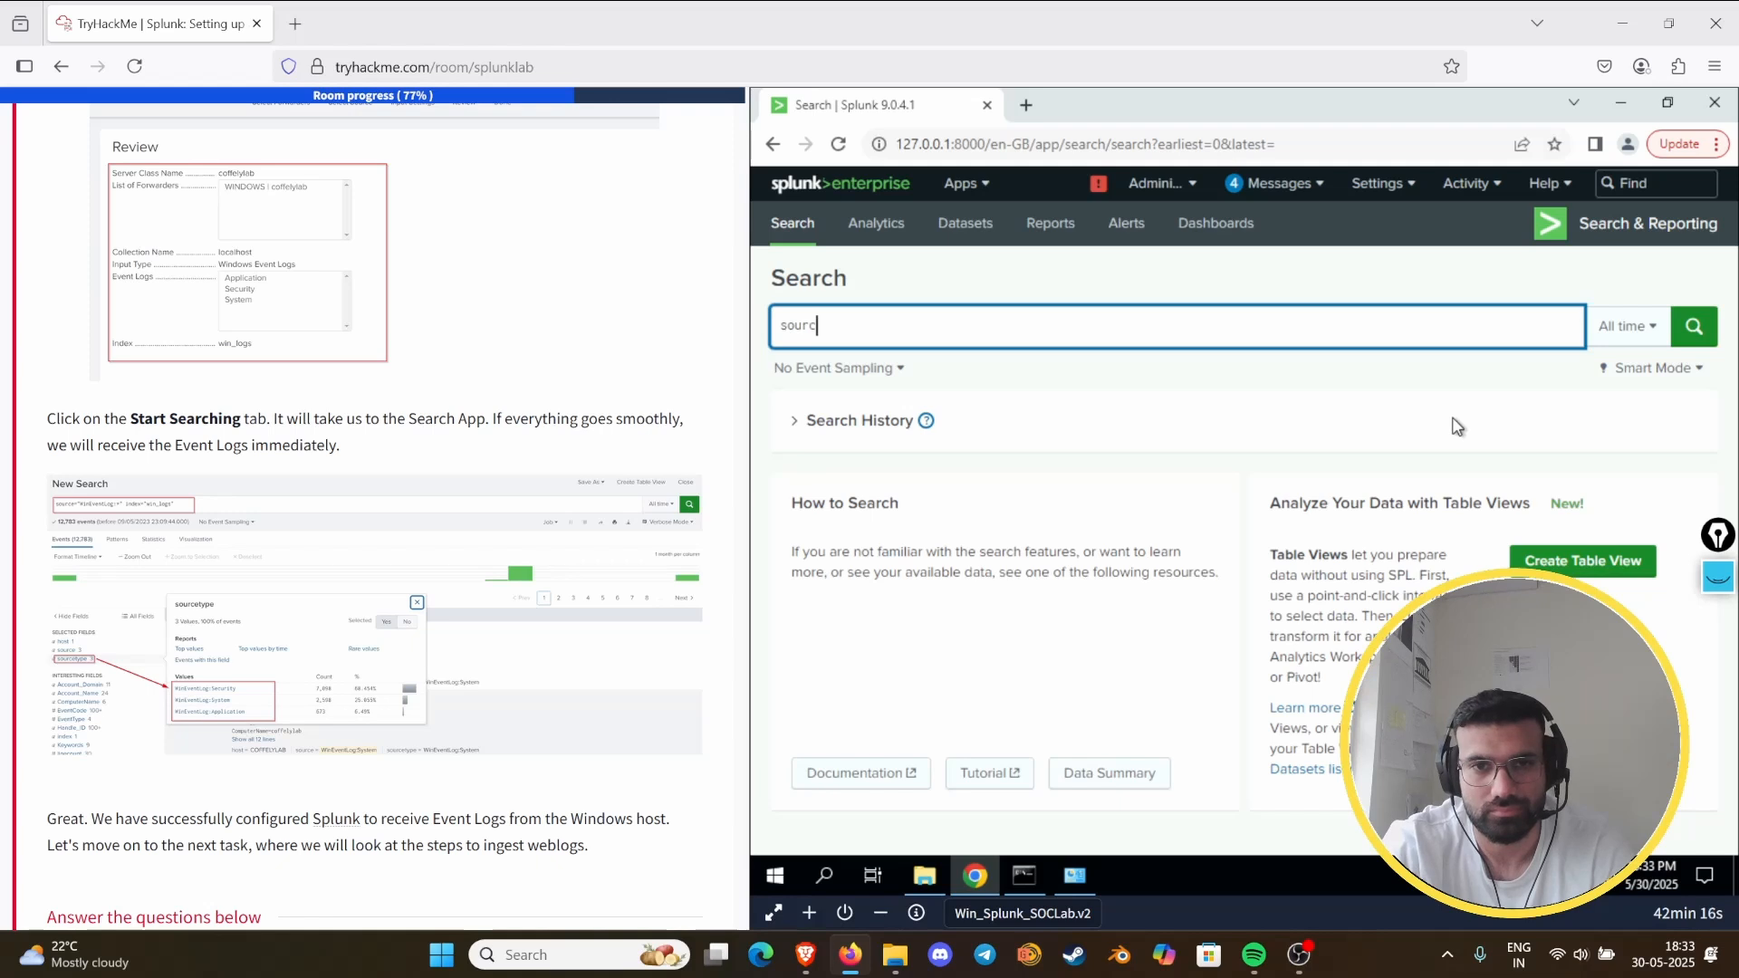
type("e=")
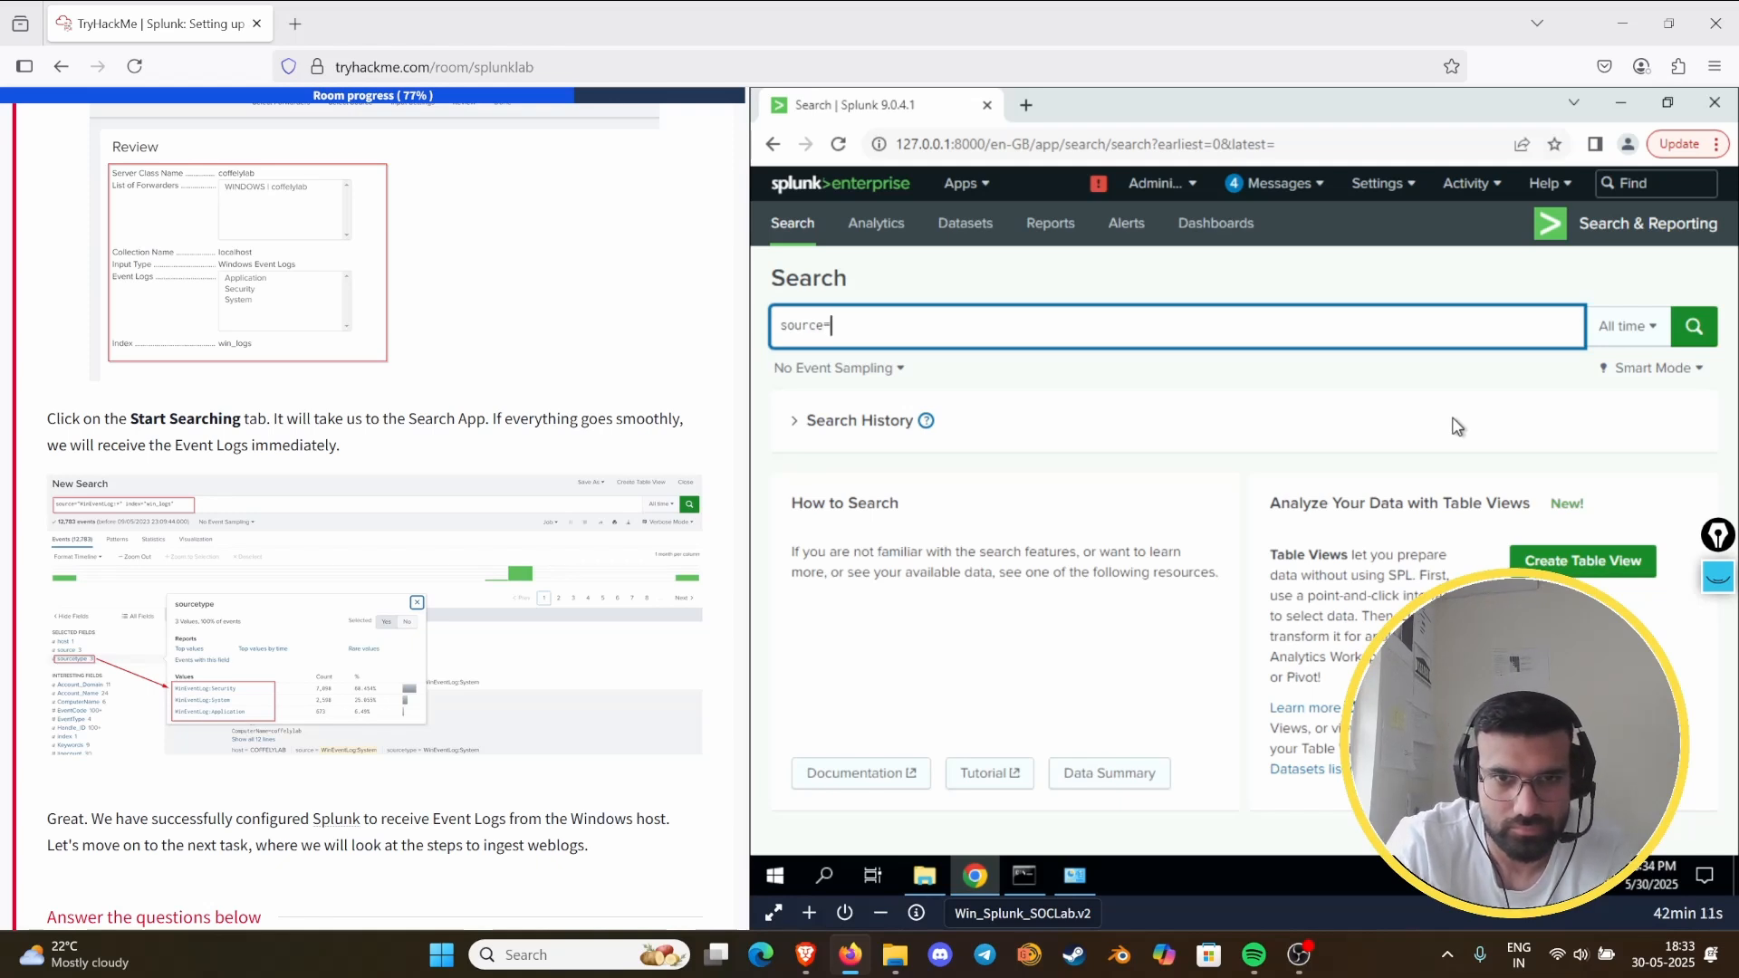
type("\"wind")
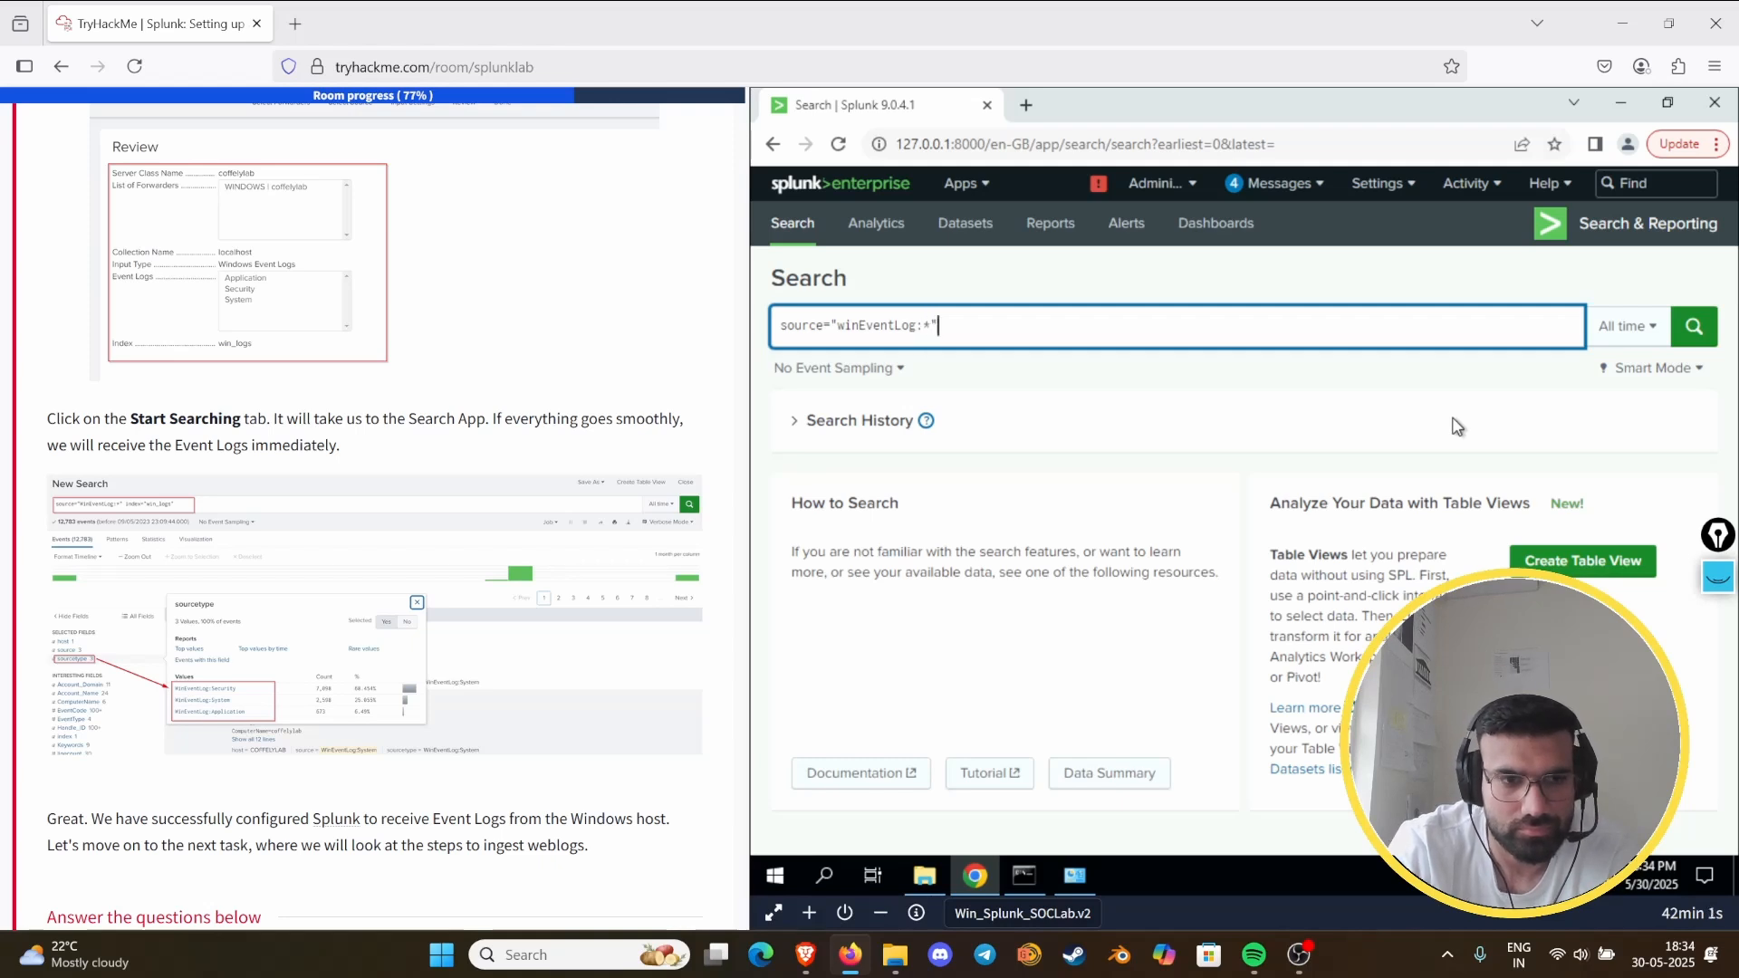
key("Return")
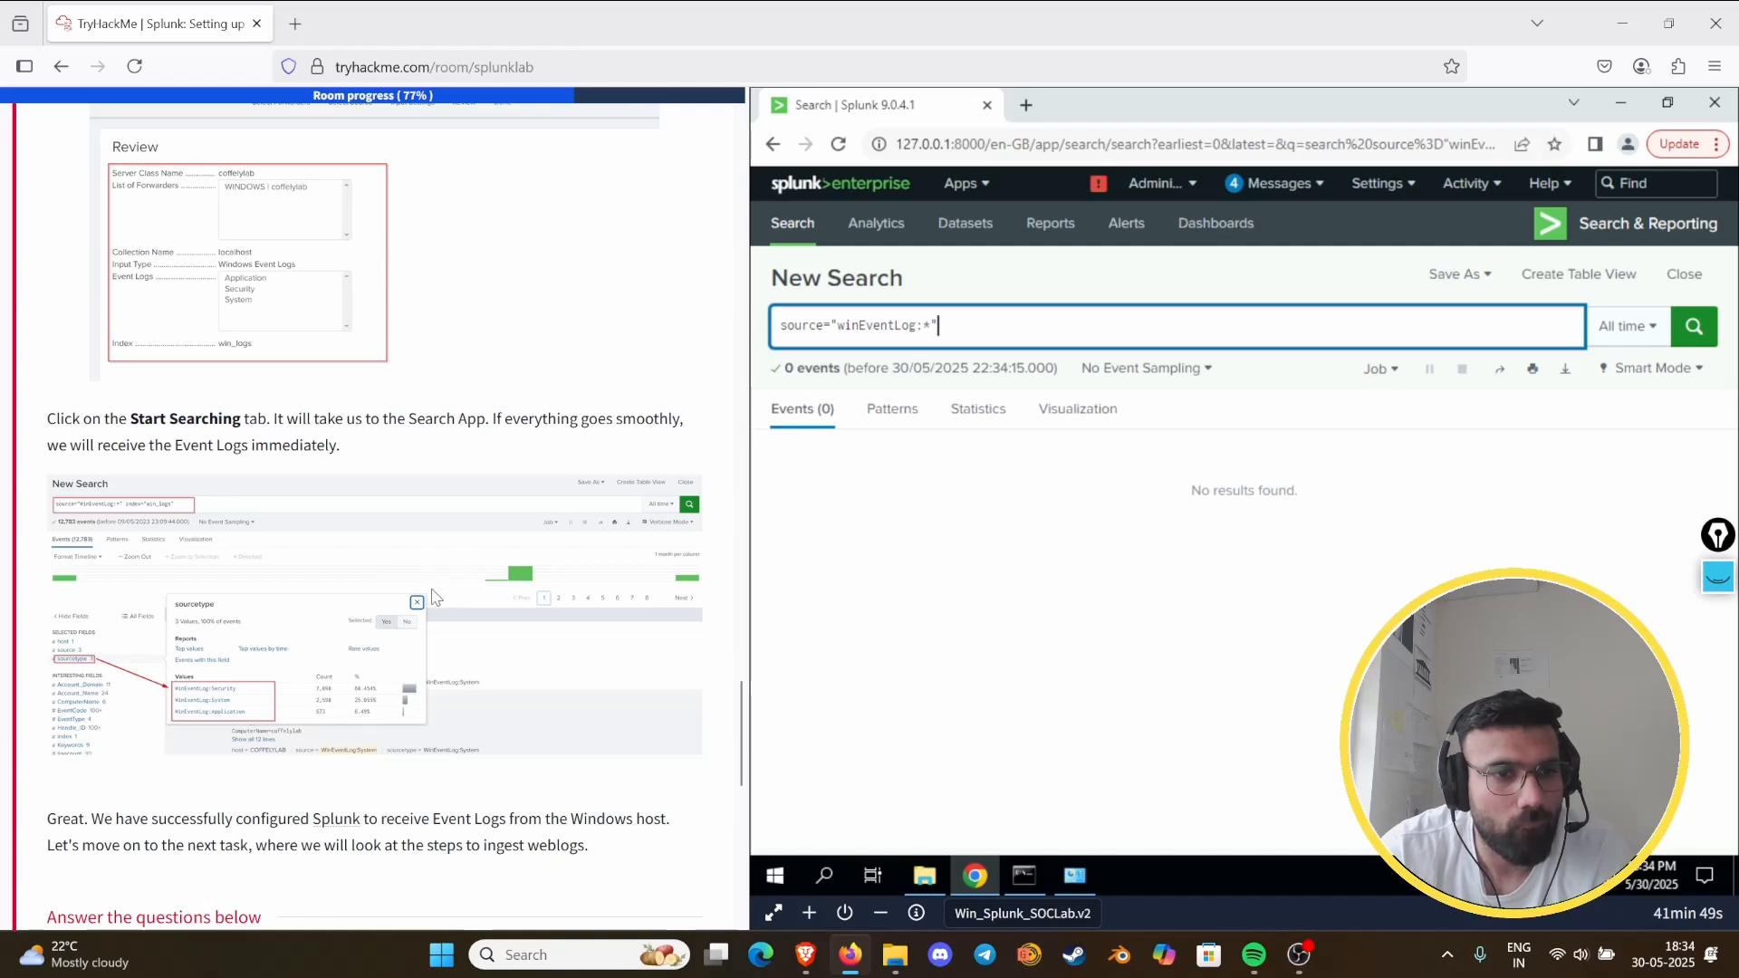
- Reread the Task 9 questions and compare the query with the task's search example
scroll(434, 589, "down", 8)
scroll(427, 611, "up", 5)
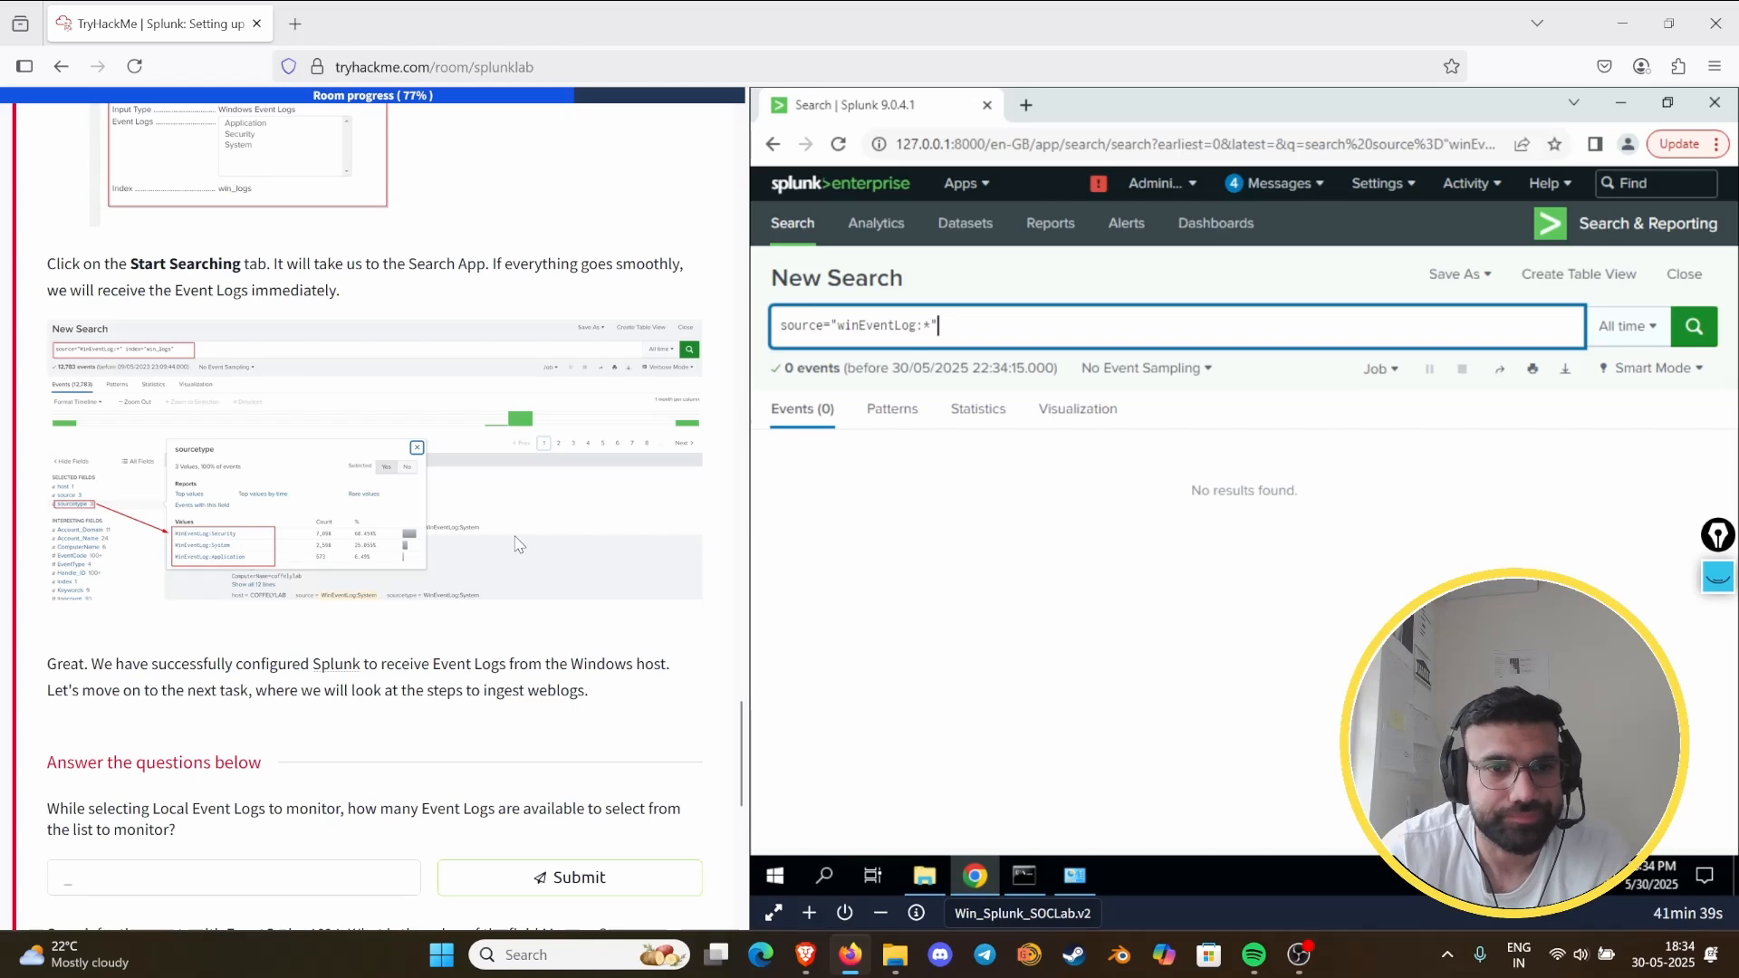
scroll(519, 544, "down", 5)
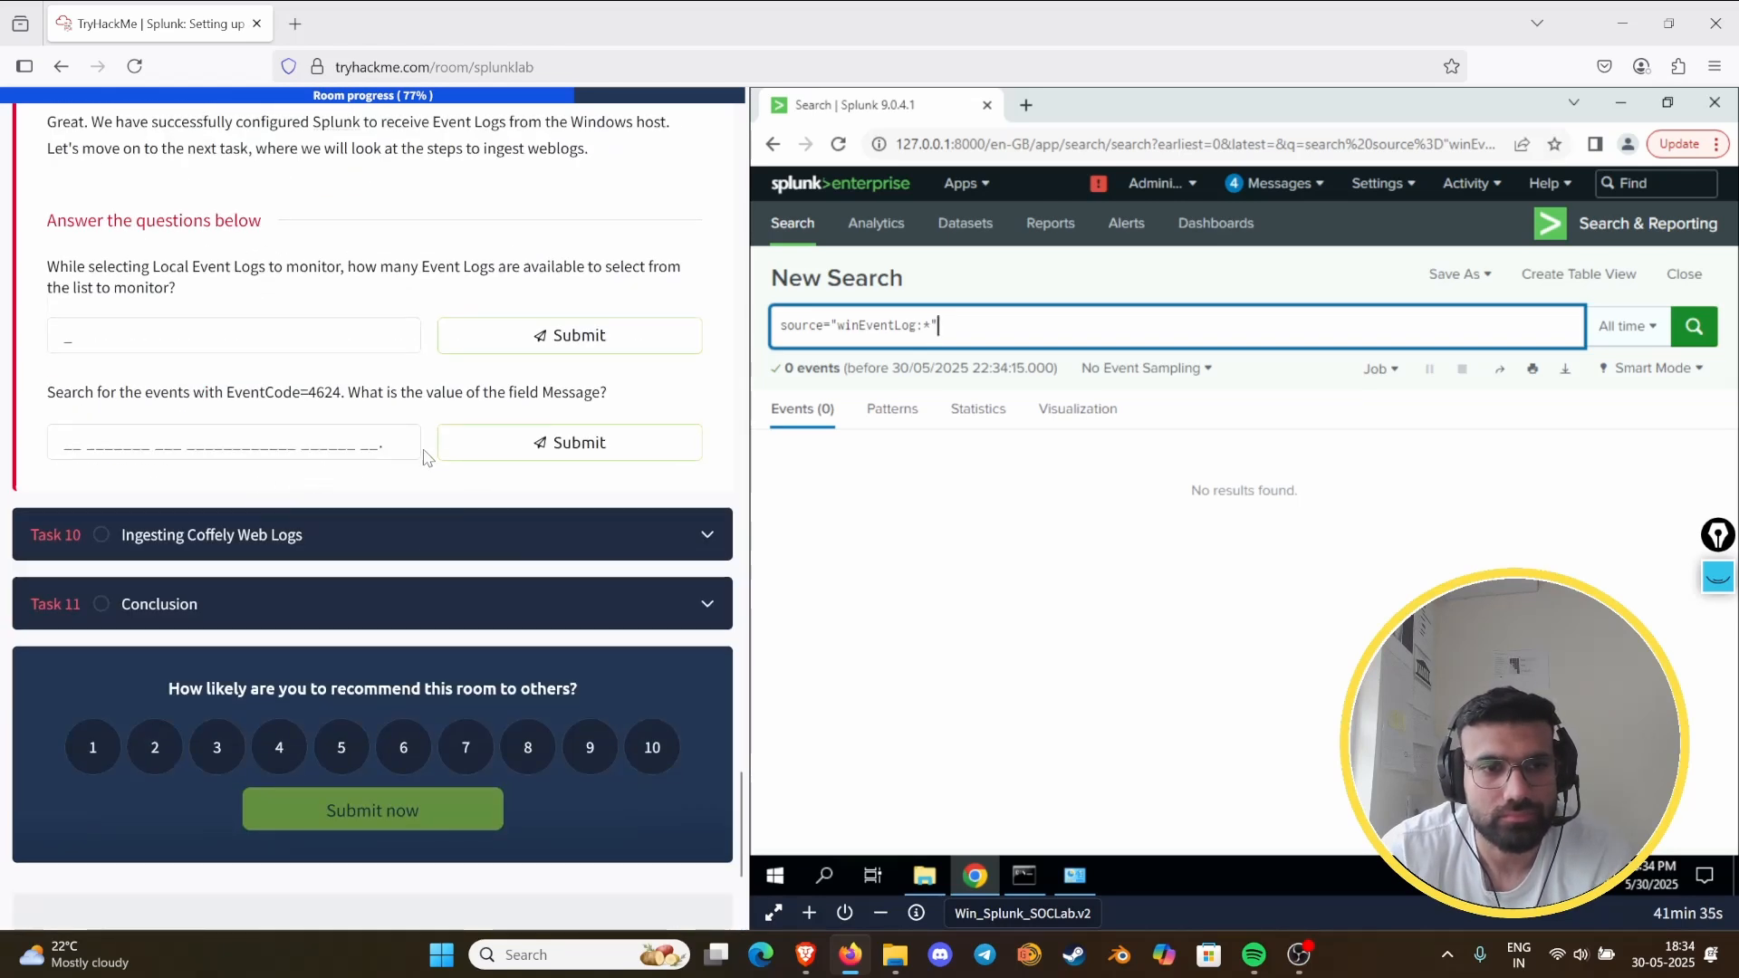
scroll(424, 457, "down", 2)
scroll(425, 498, "up", 2)
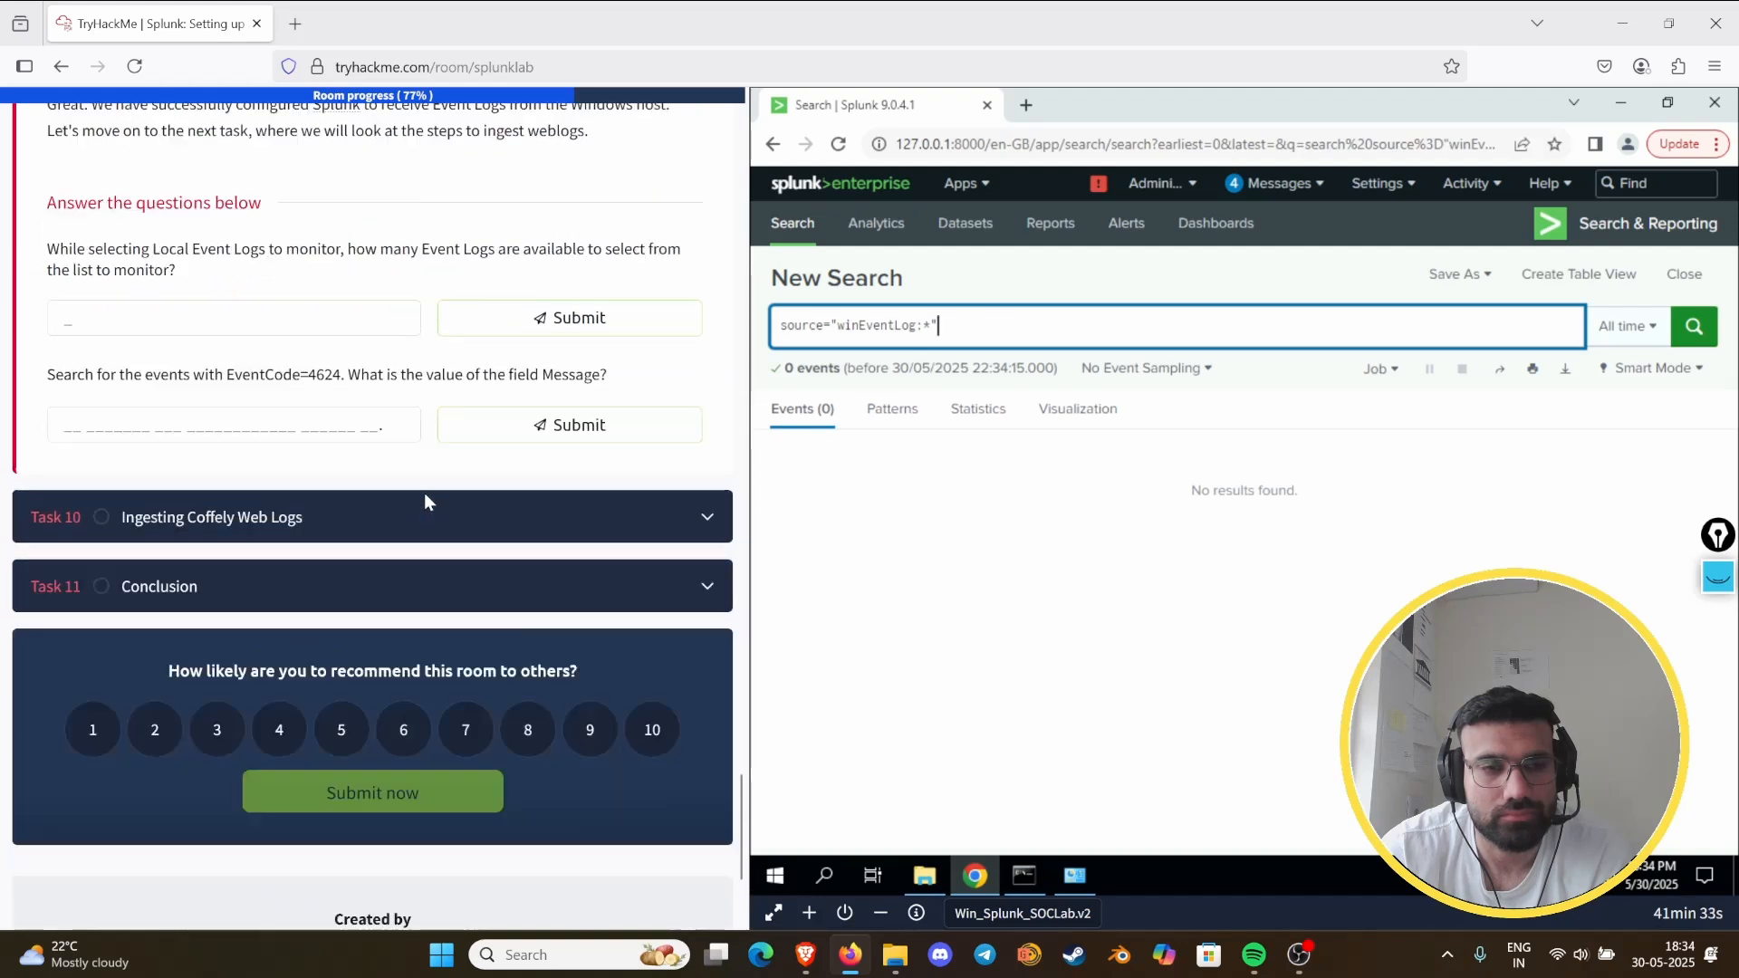
scroll(428, 500, "up", 3)
scroll(428, 501, "up", 4)
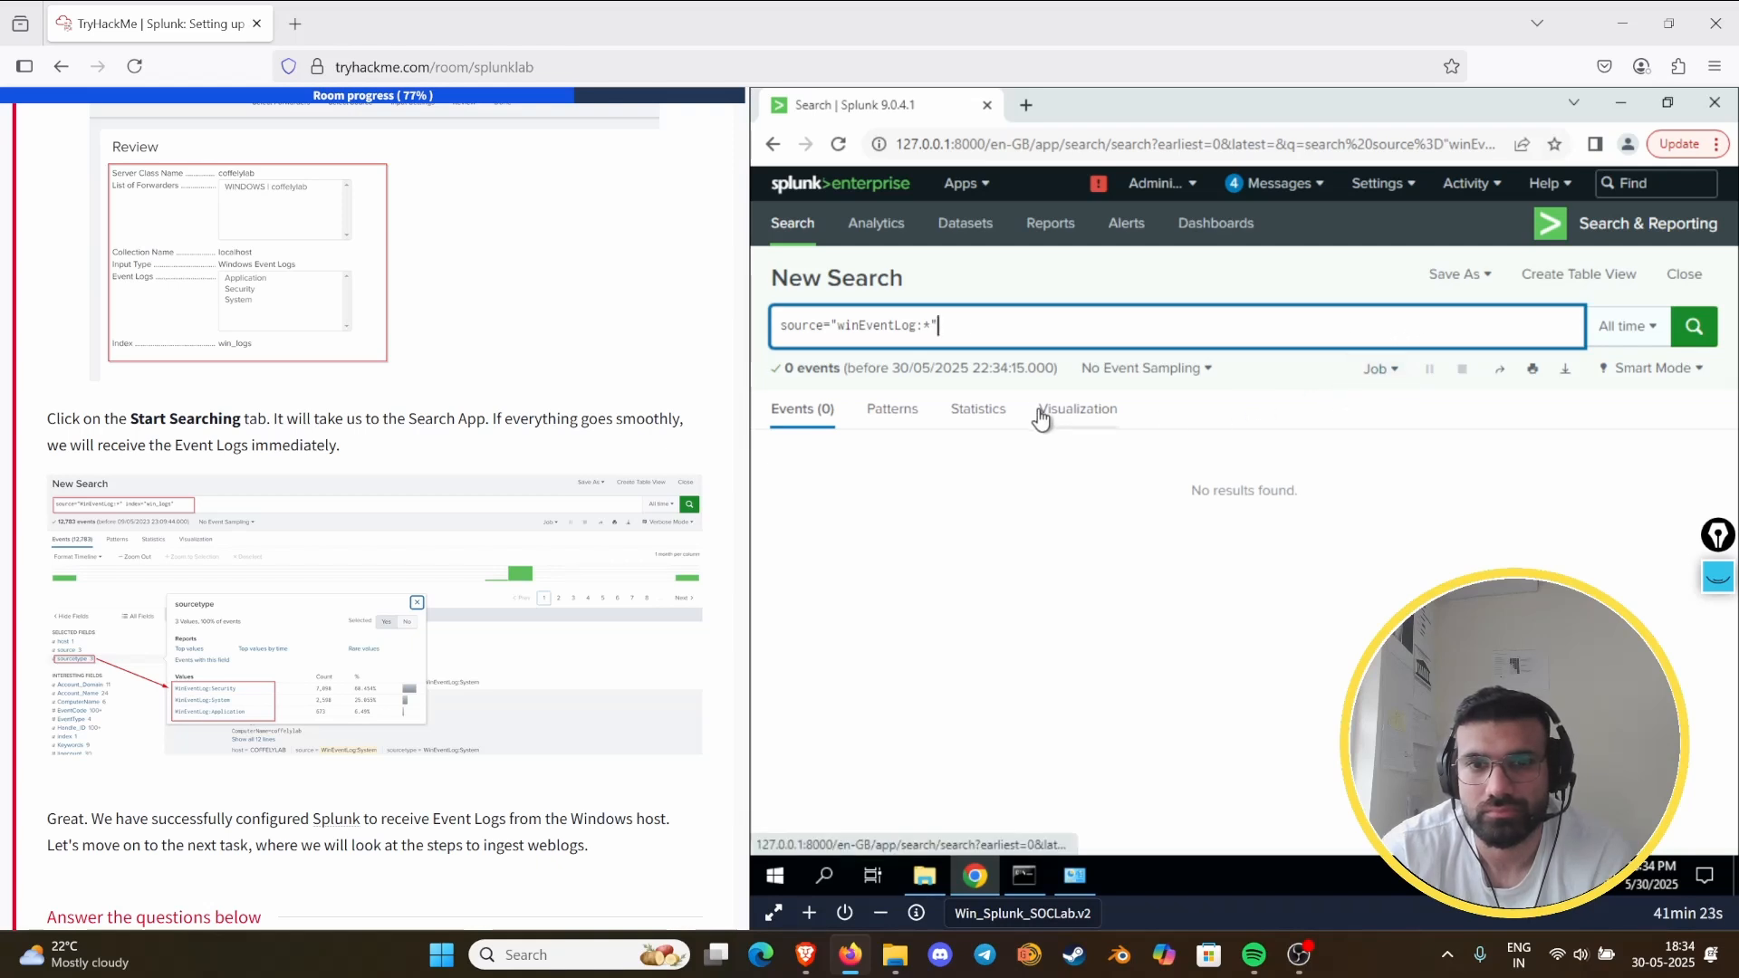
- Open a blank search page and reread the task's Select Forwarders and Select Source instructions
left_click(784, 226)
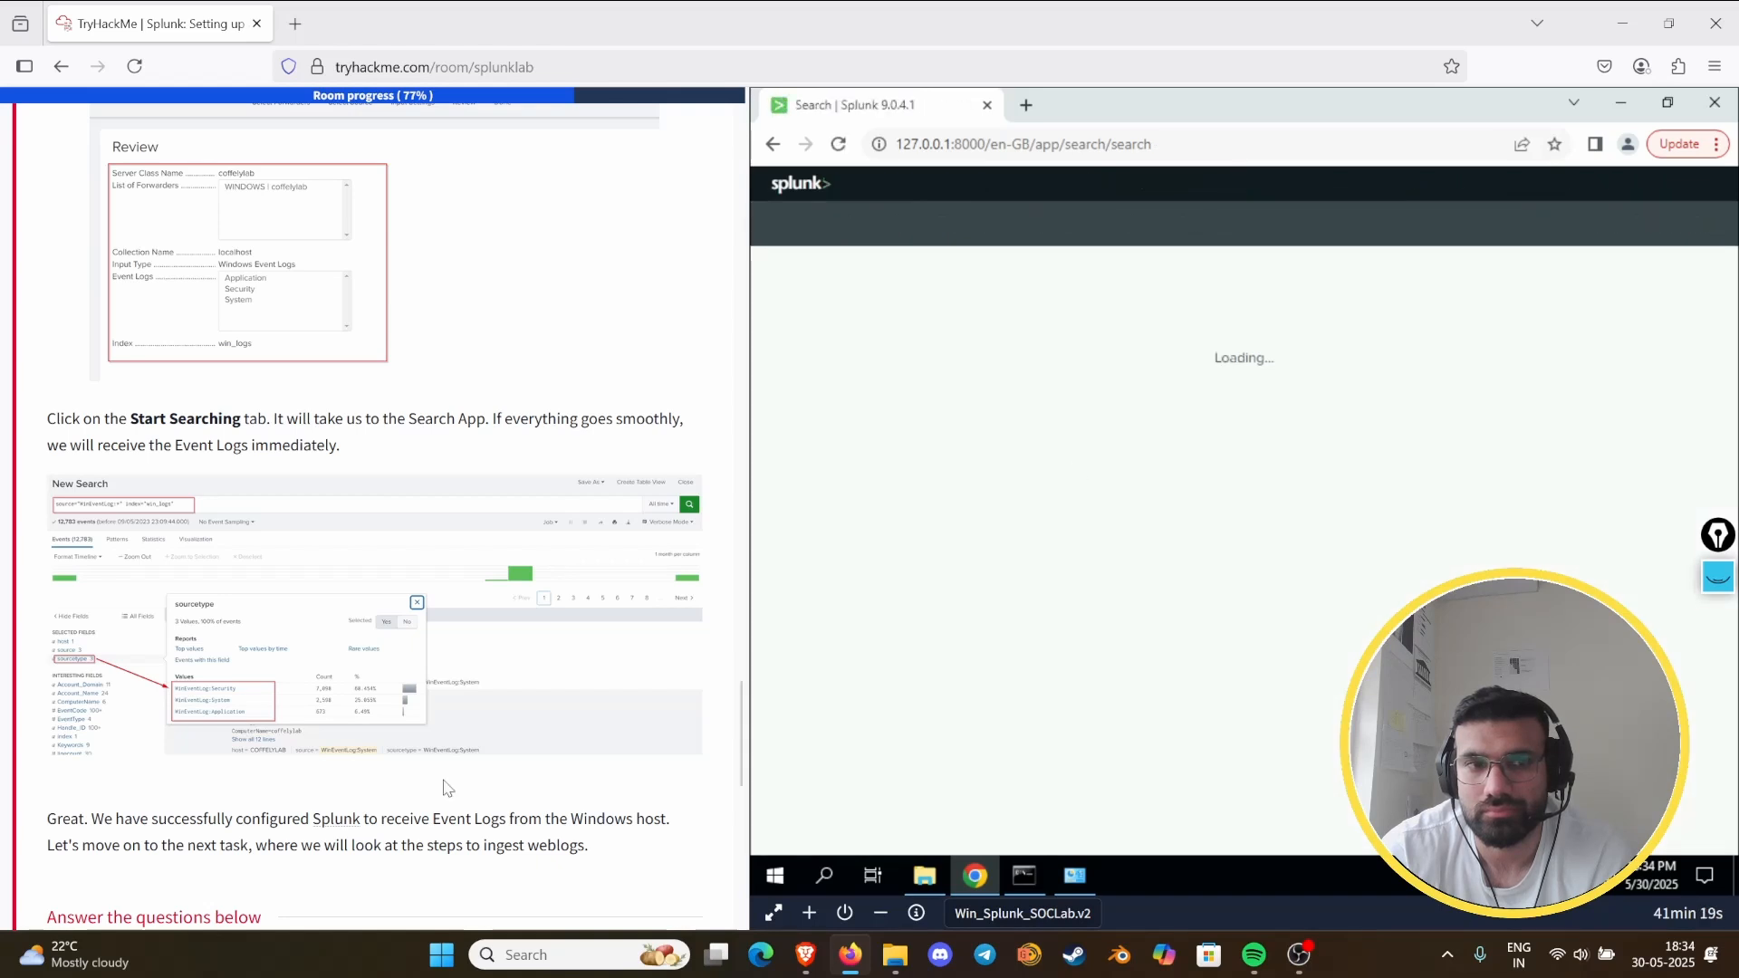
scroll(364, 622, "up", 4)
scroll(363, 622, "up", 12)
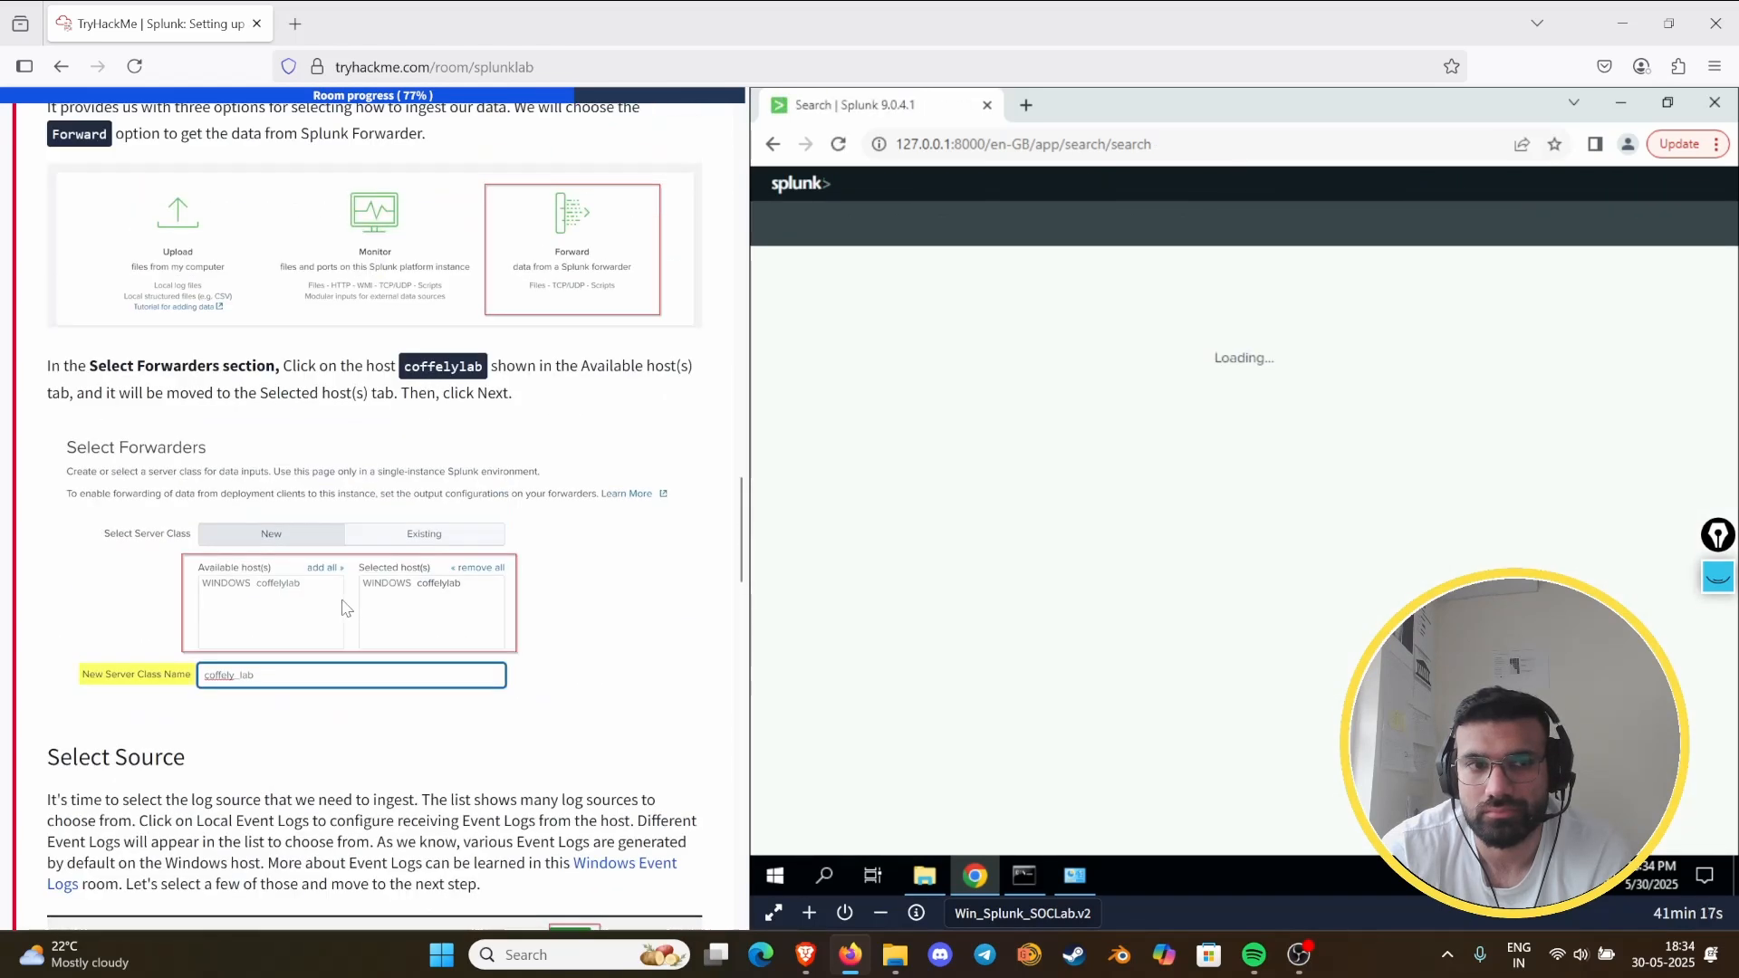
scroll(330, 608, "up", 2)
scroll(335, 606, "down", 12)
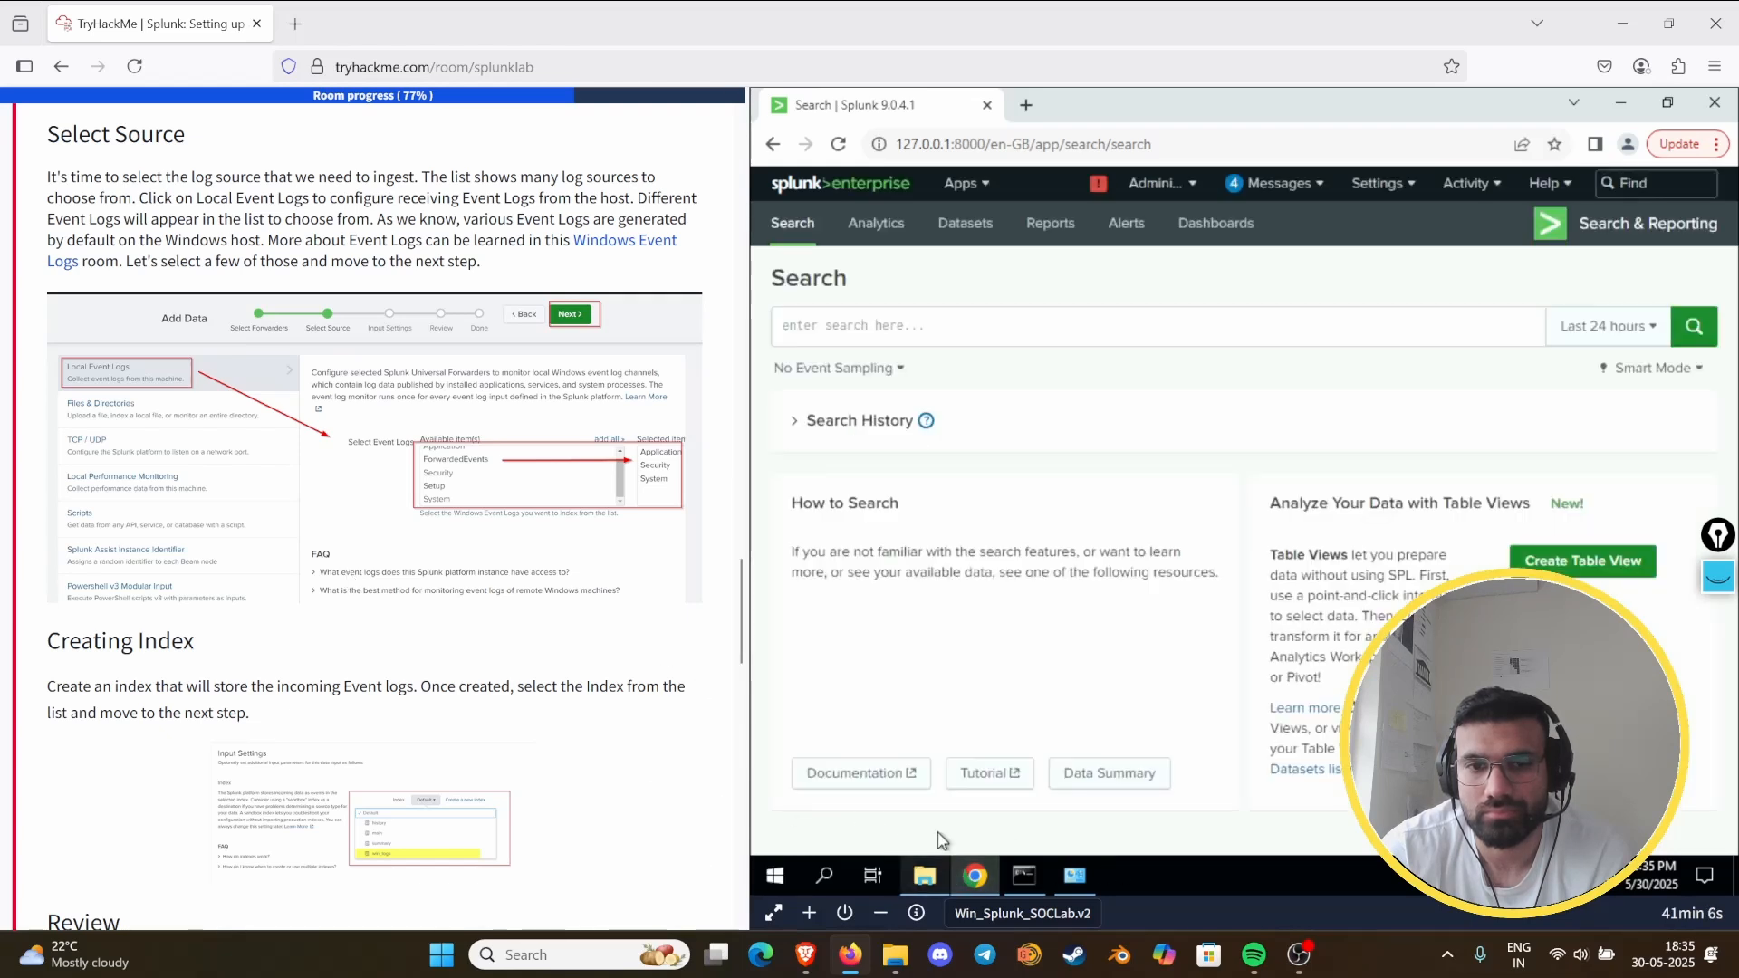
- Open Splunk's Forwarder Management page and load the Splunk home page in a second tab
left_click(1474, 185)
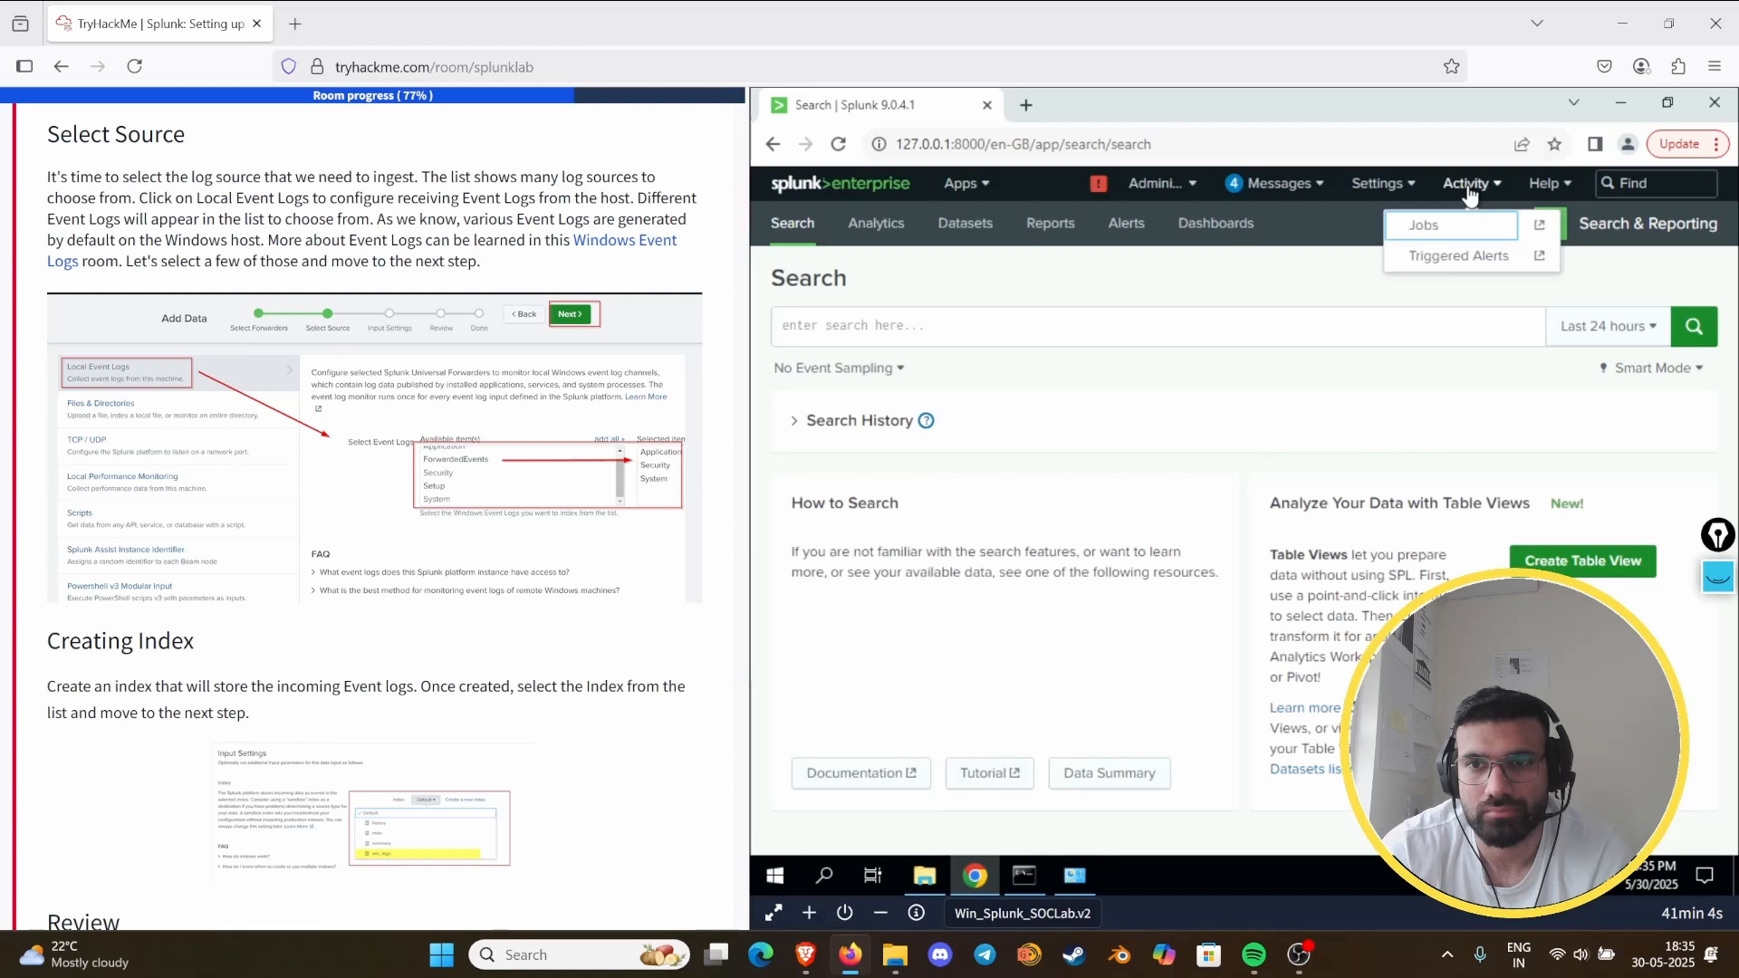
left_click(1377, 183)
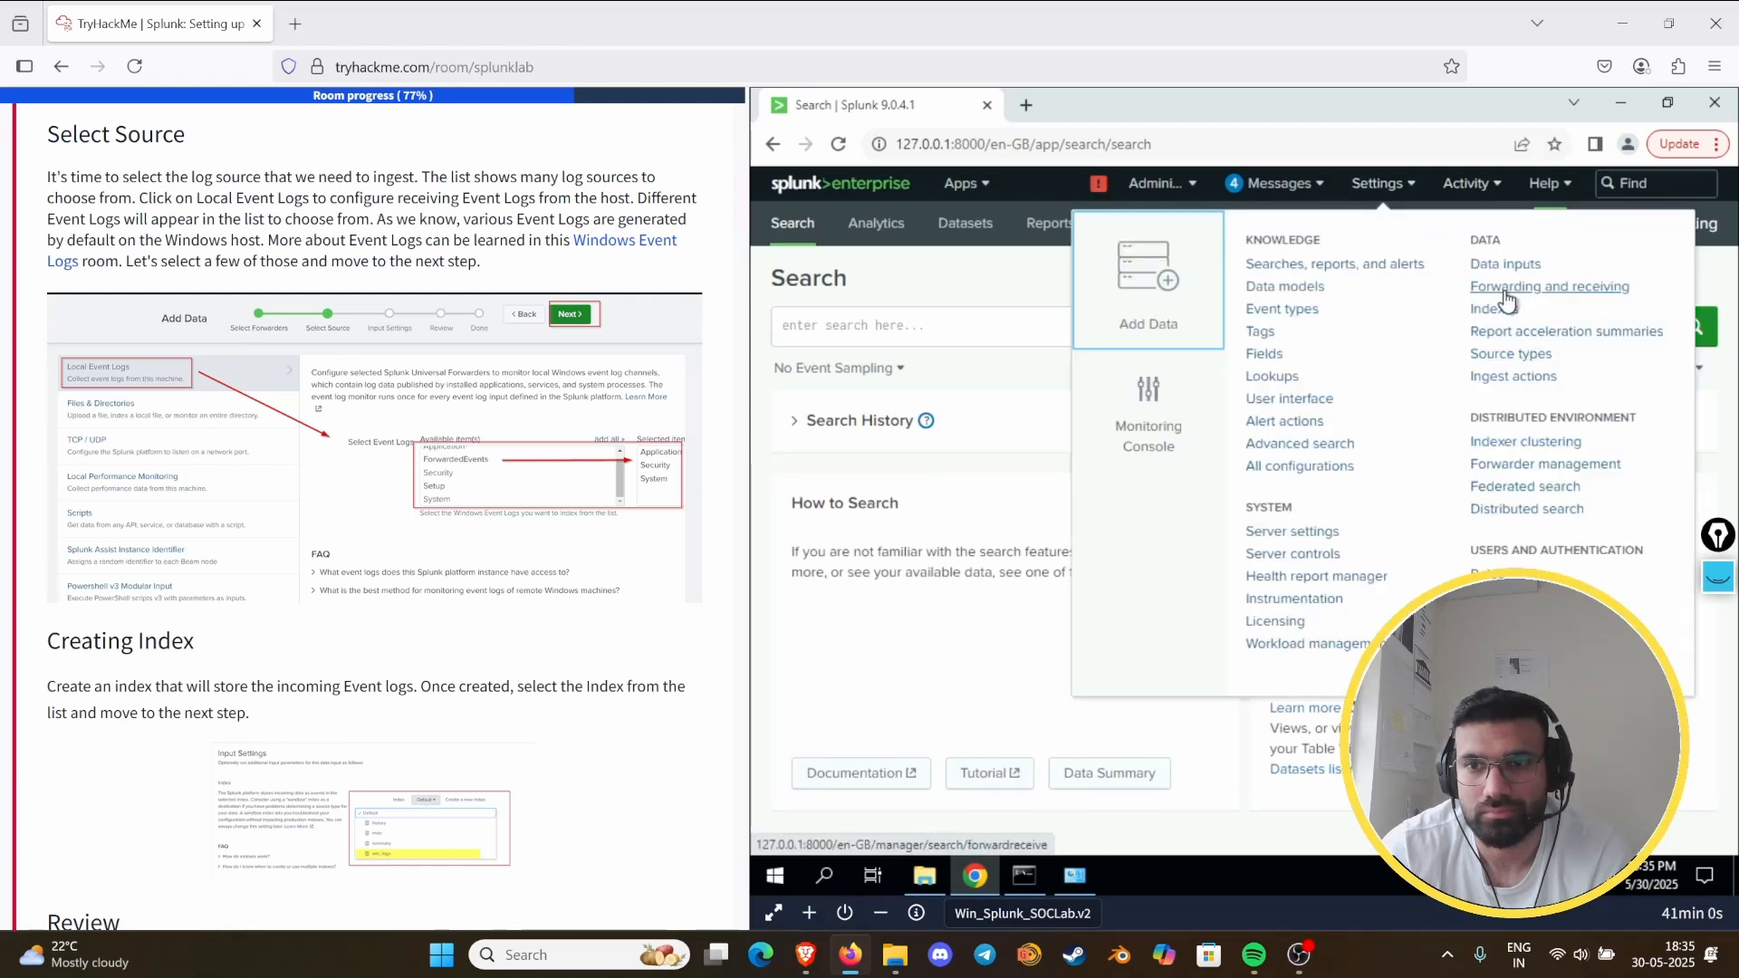
left_click(1524, 485)
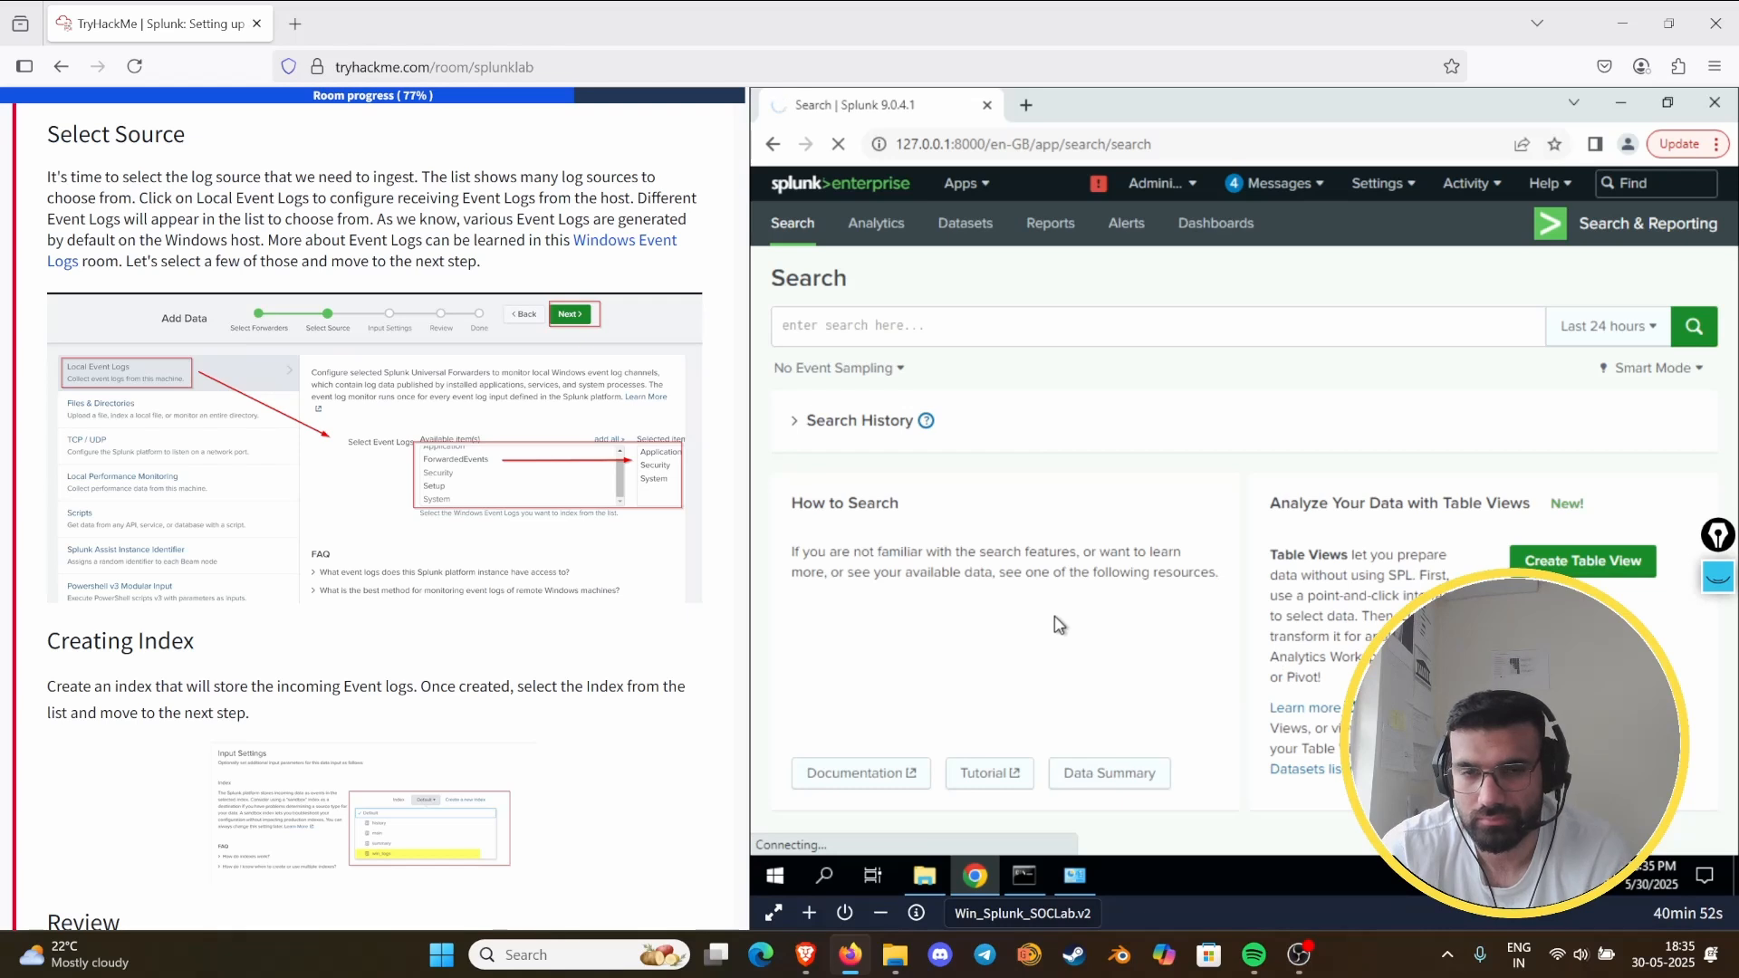
middle_click(819, 190)
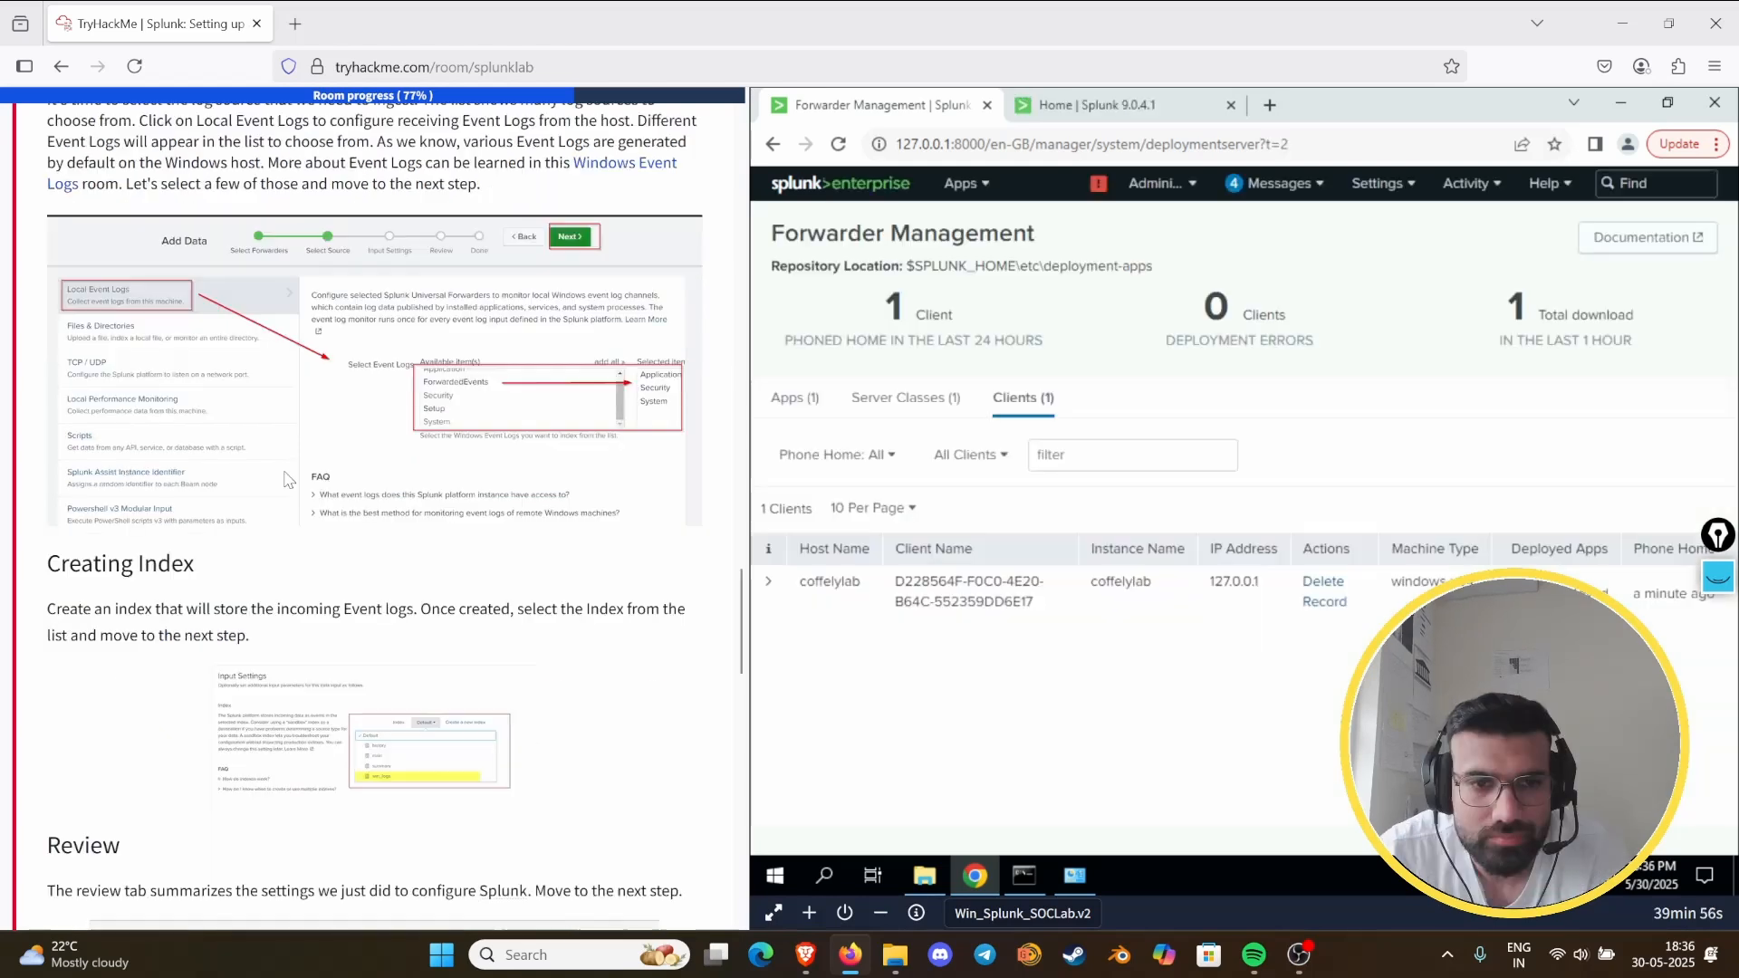
- Recheck the task's forwarder instructions against the server classes and apps listed in Forwarder Management
scroll(328, 480, "down", 4)
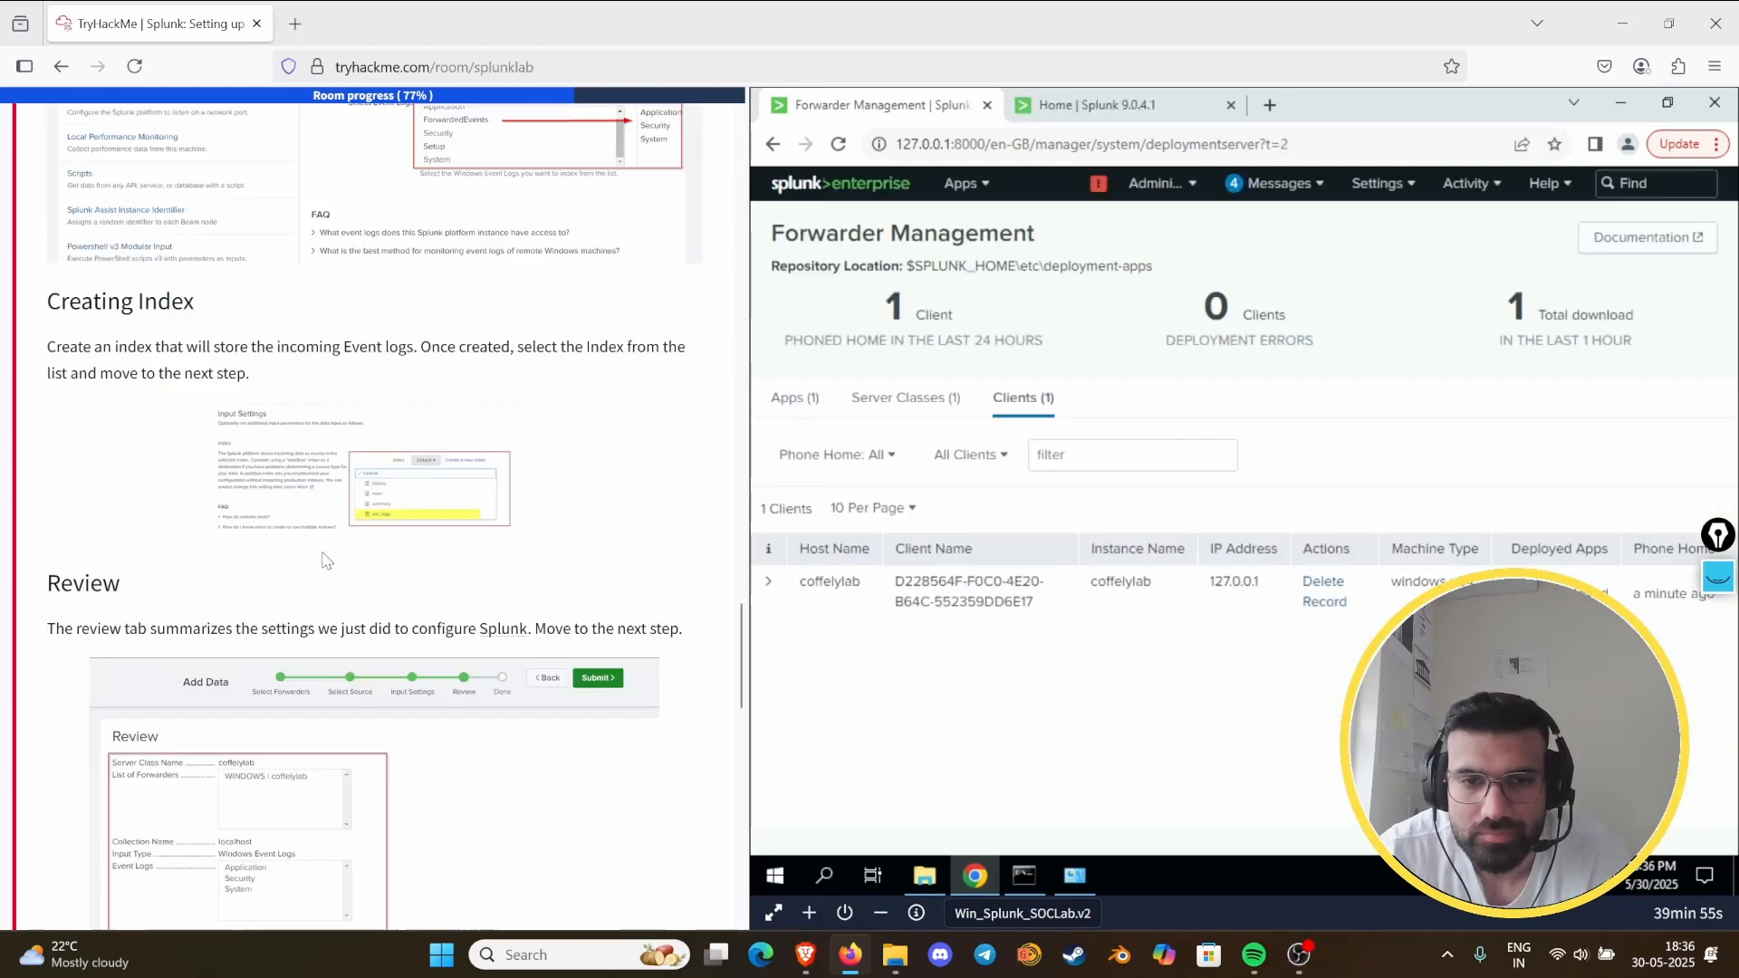
scroll(327, 528, "up", 15)
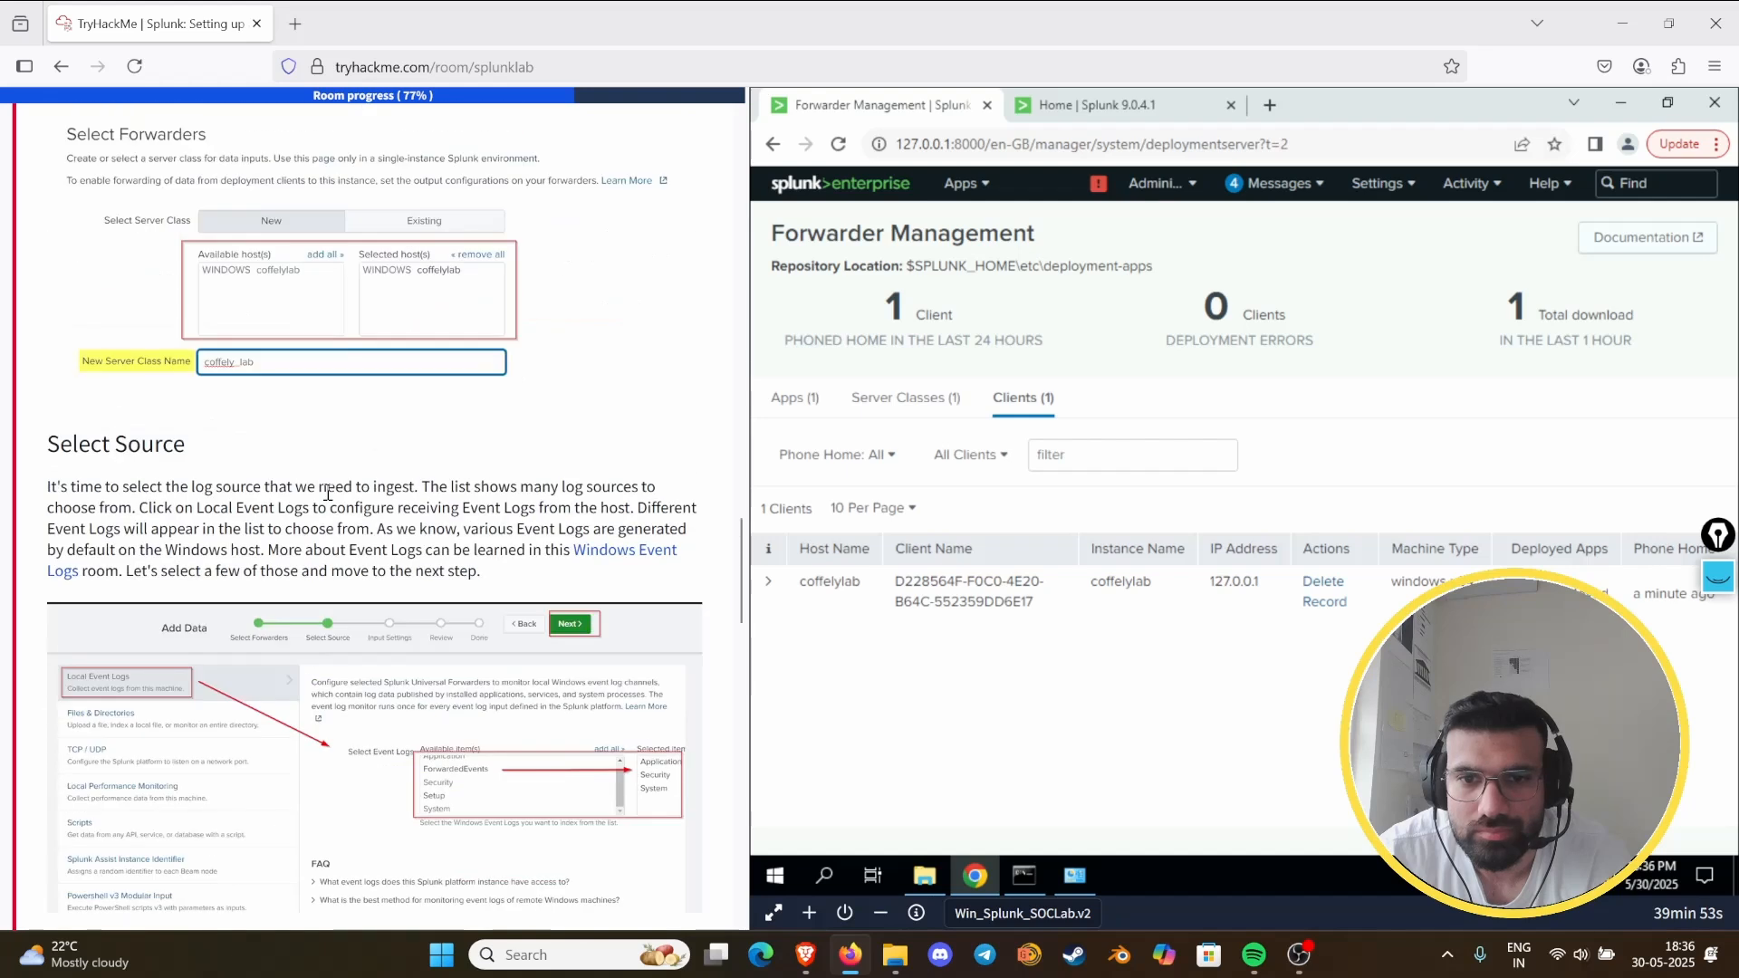
left_click(858, 405)
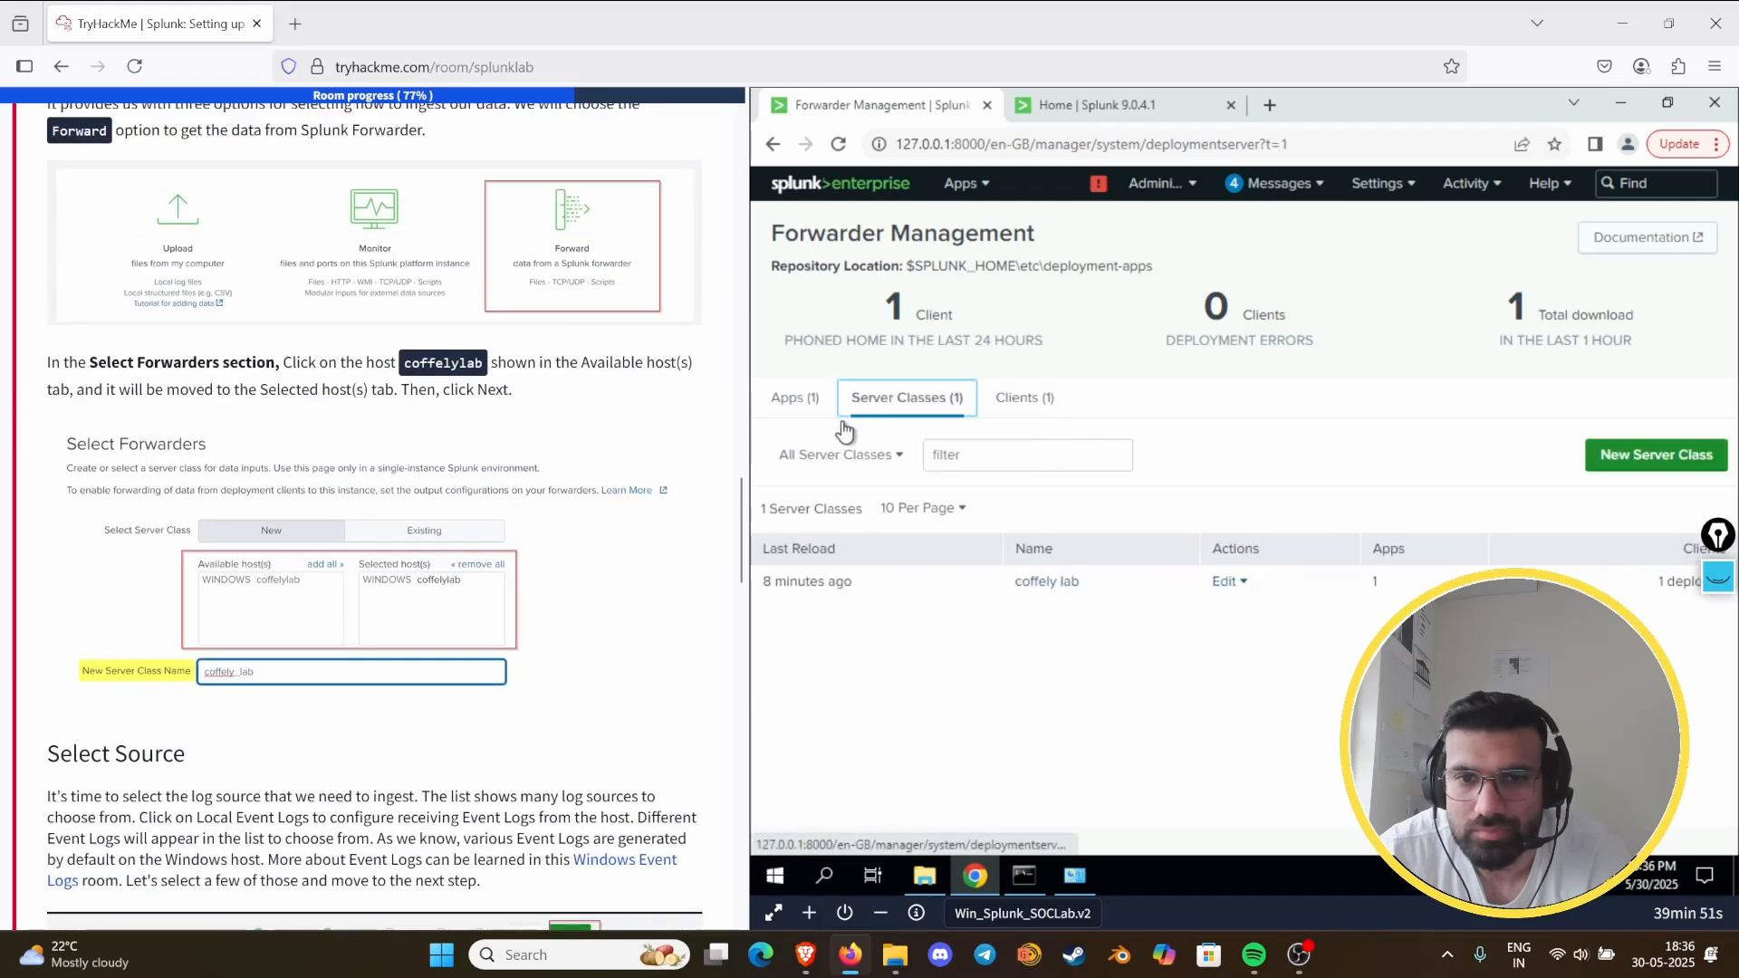
left_click(807, 405)
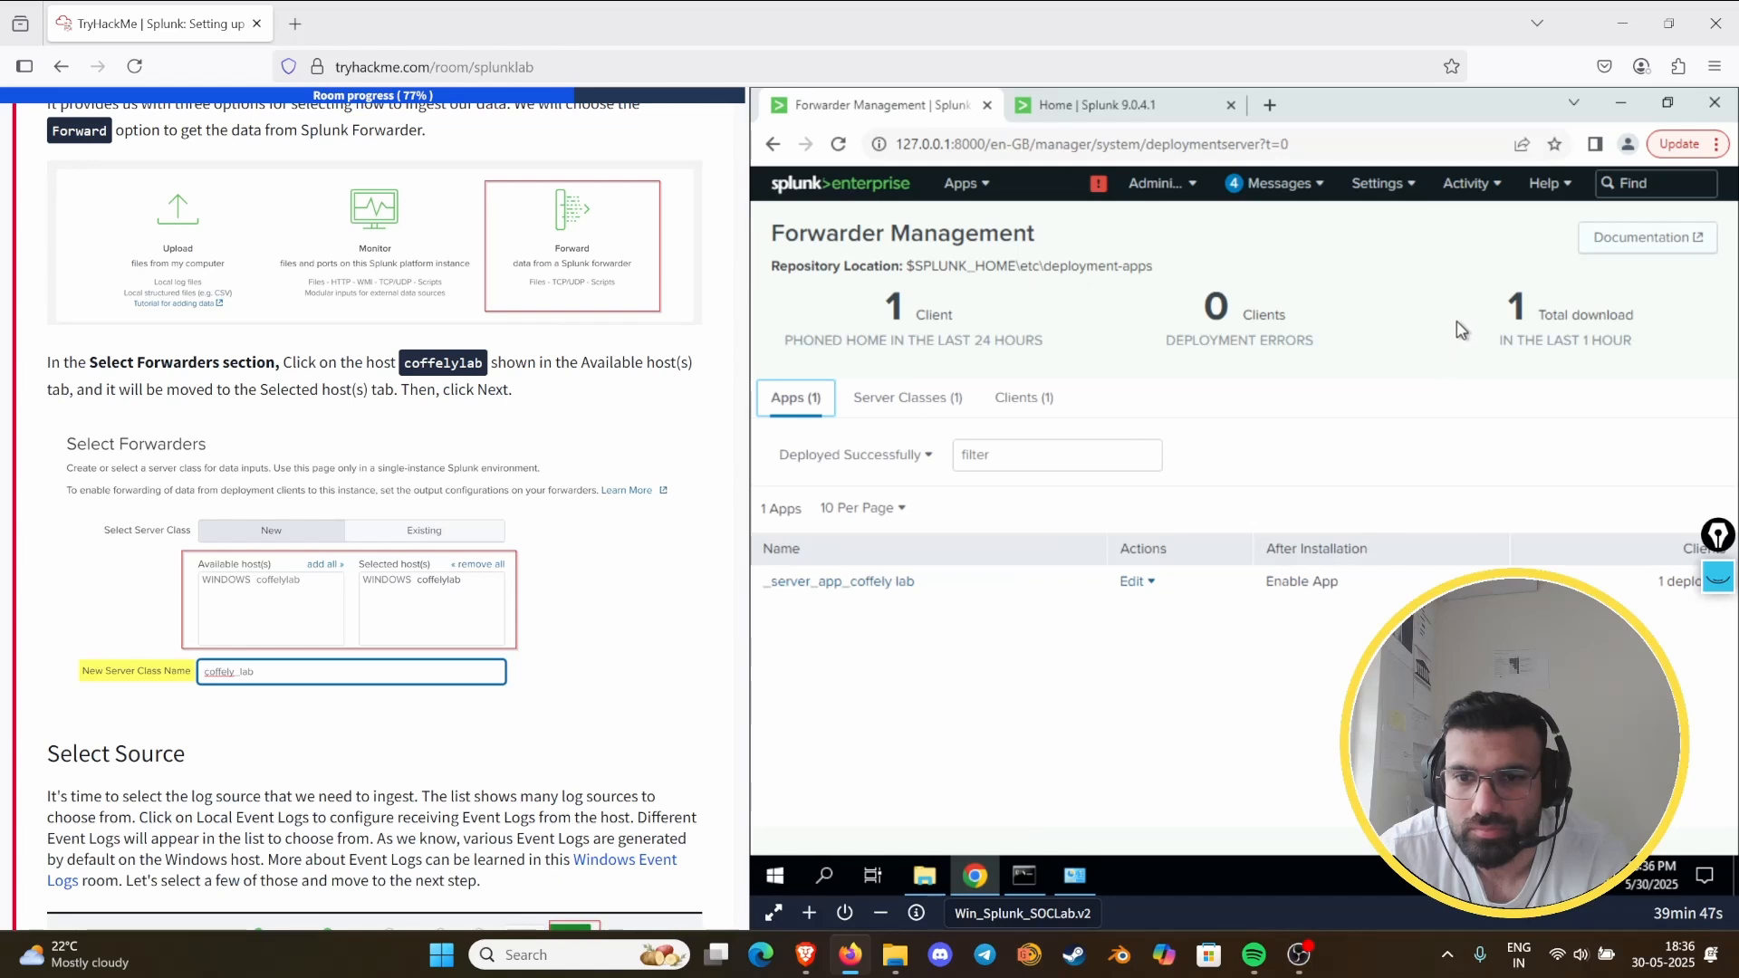
- Open the Indexes management page again and reread the task's Select Source and Creating Index instructions
left_click(1399, 192)
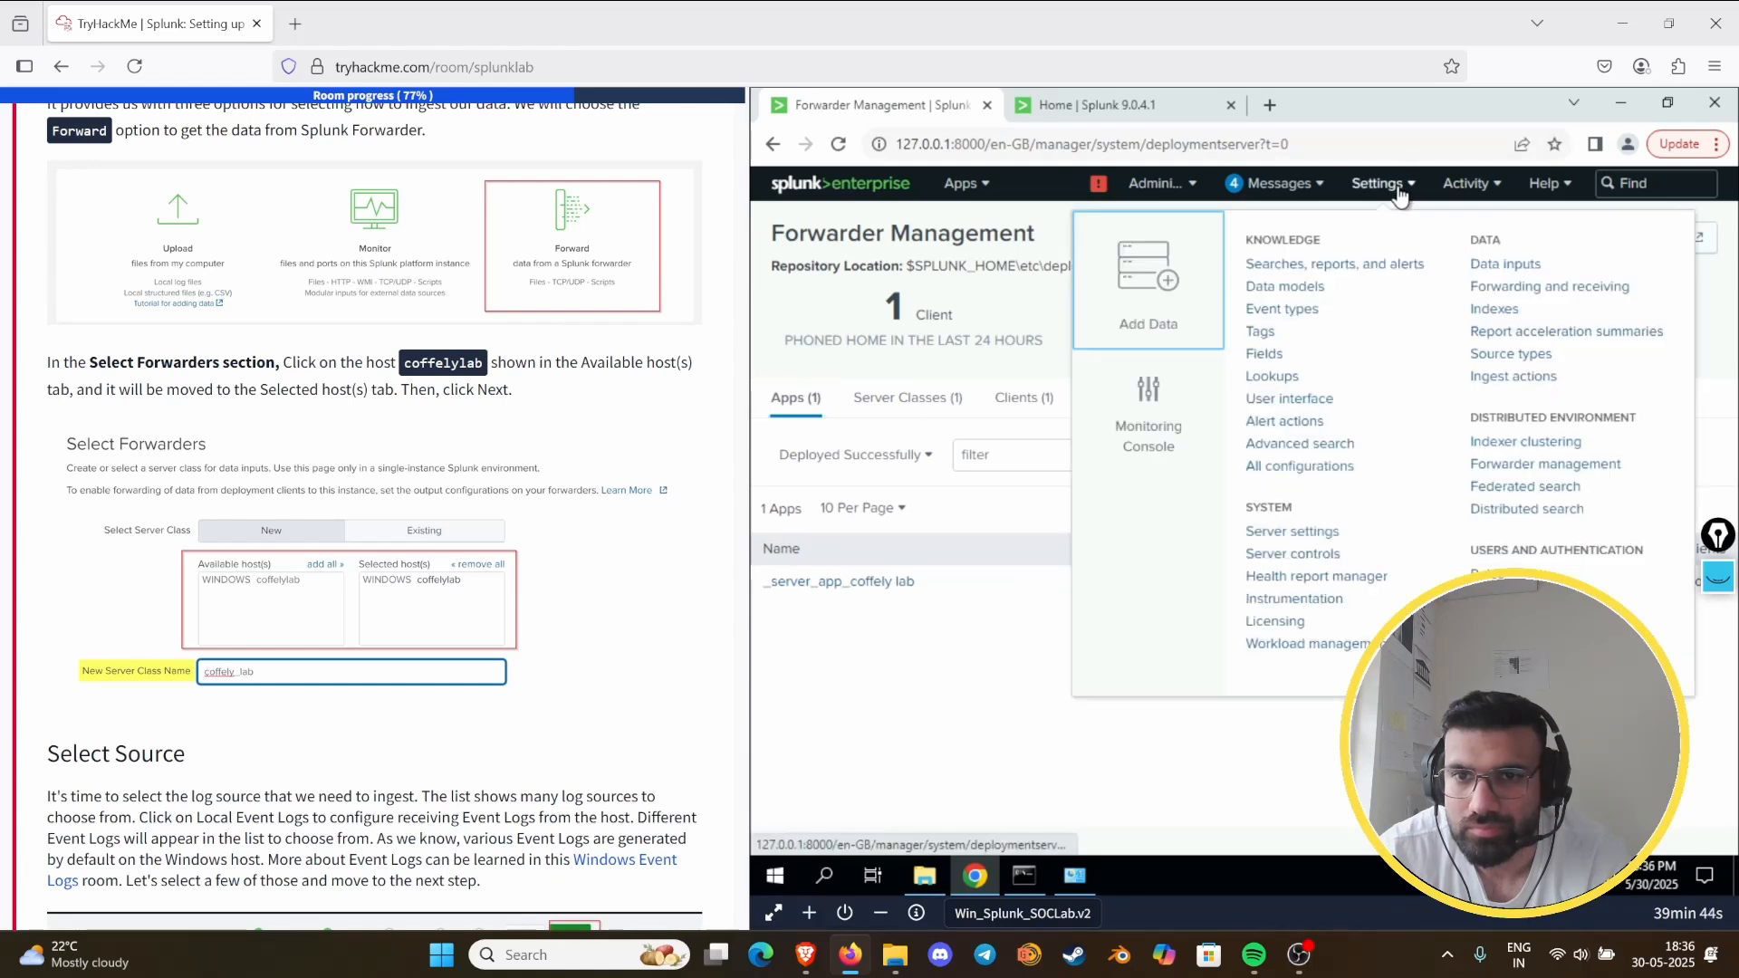
left_click(1490, 310)
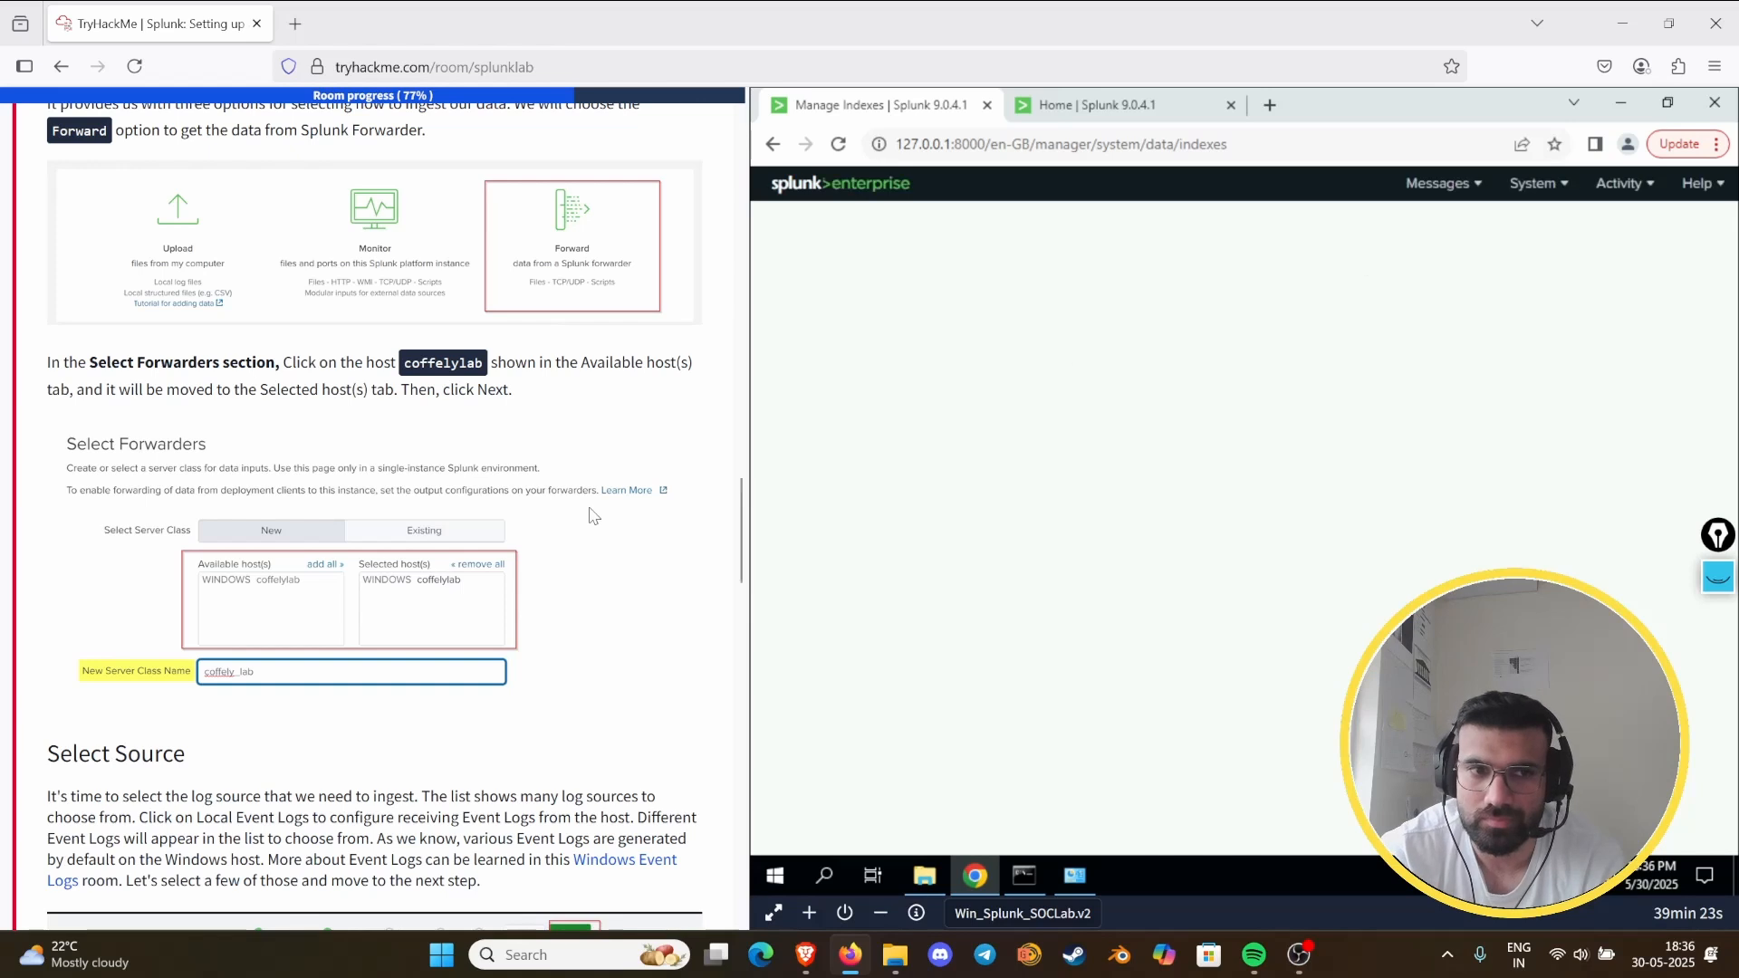
scroll(589, 507, "down", 5)
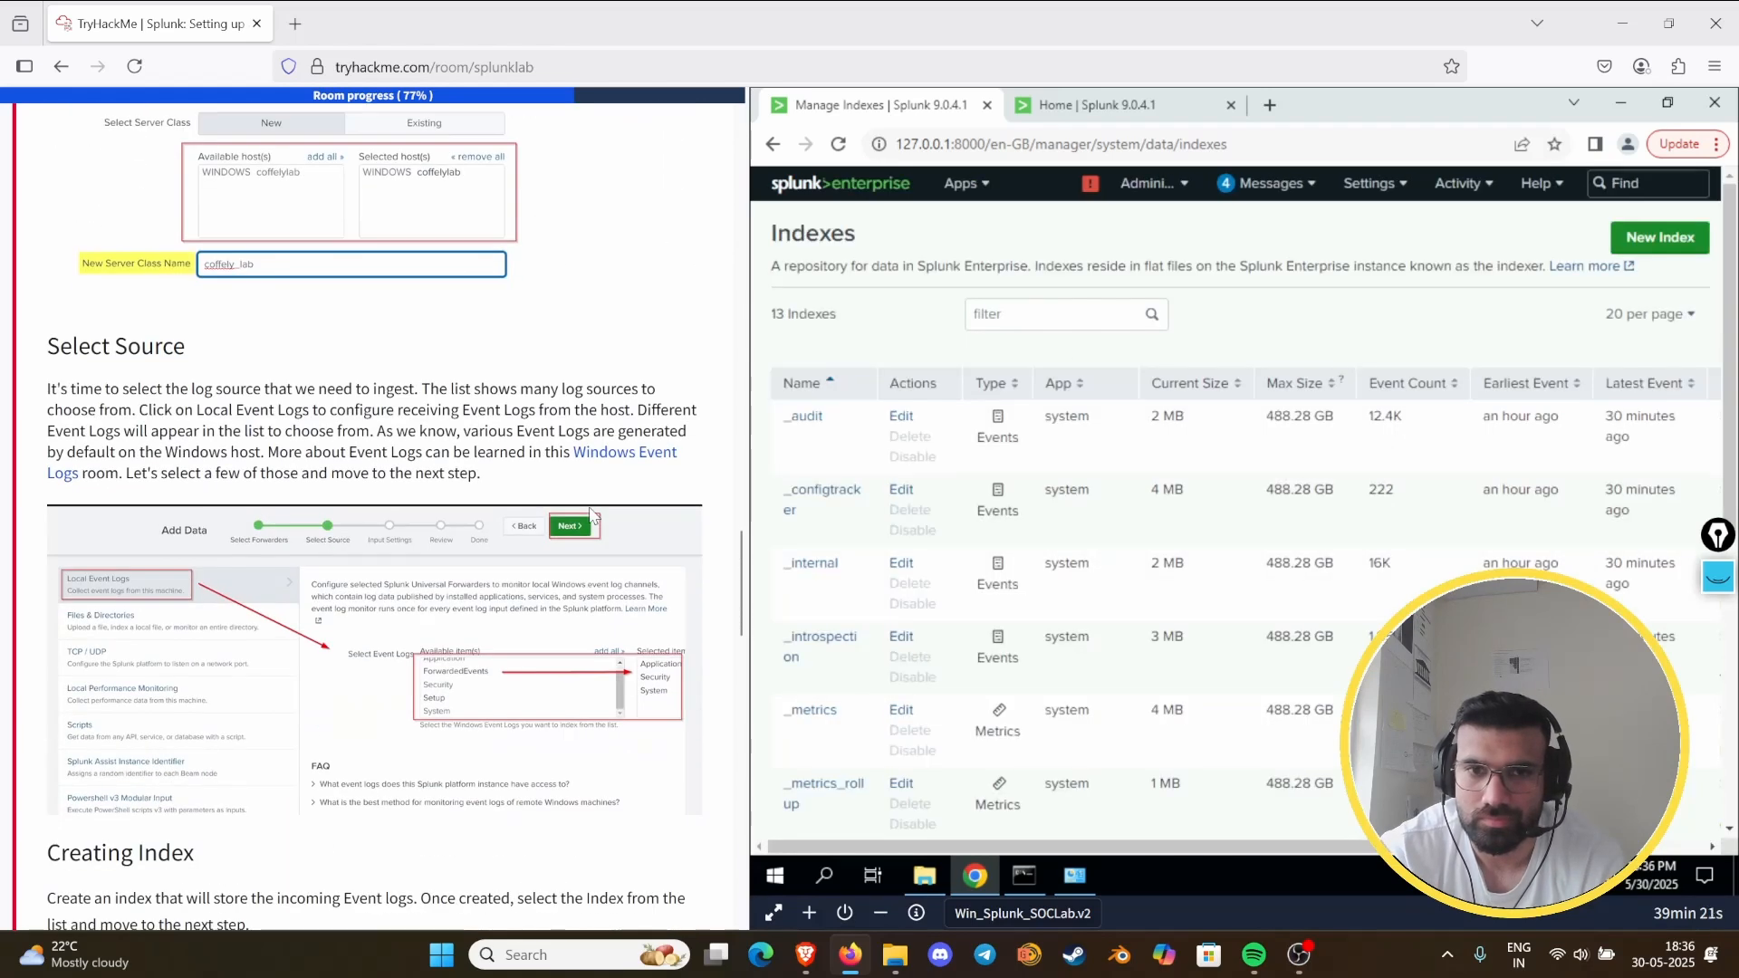
- Find win_logs in the index list, review its General Settings and Storage Optimization in the index editor, and close it without changes
scroll(1003, 505, "down", 3)
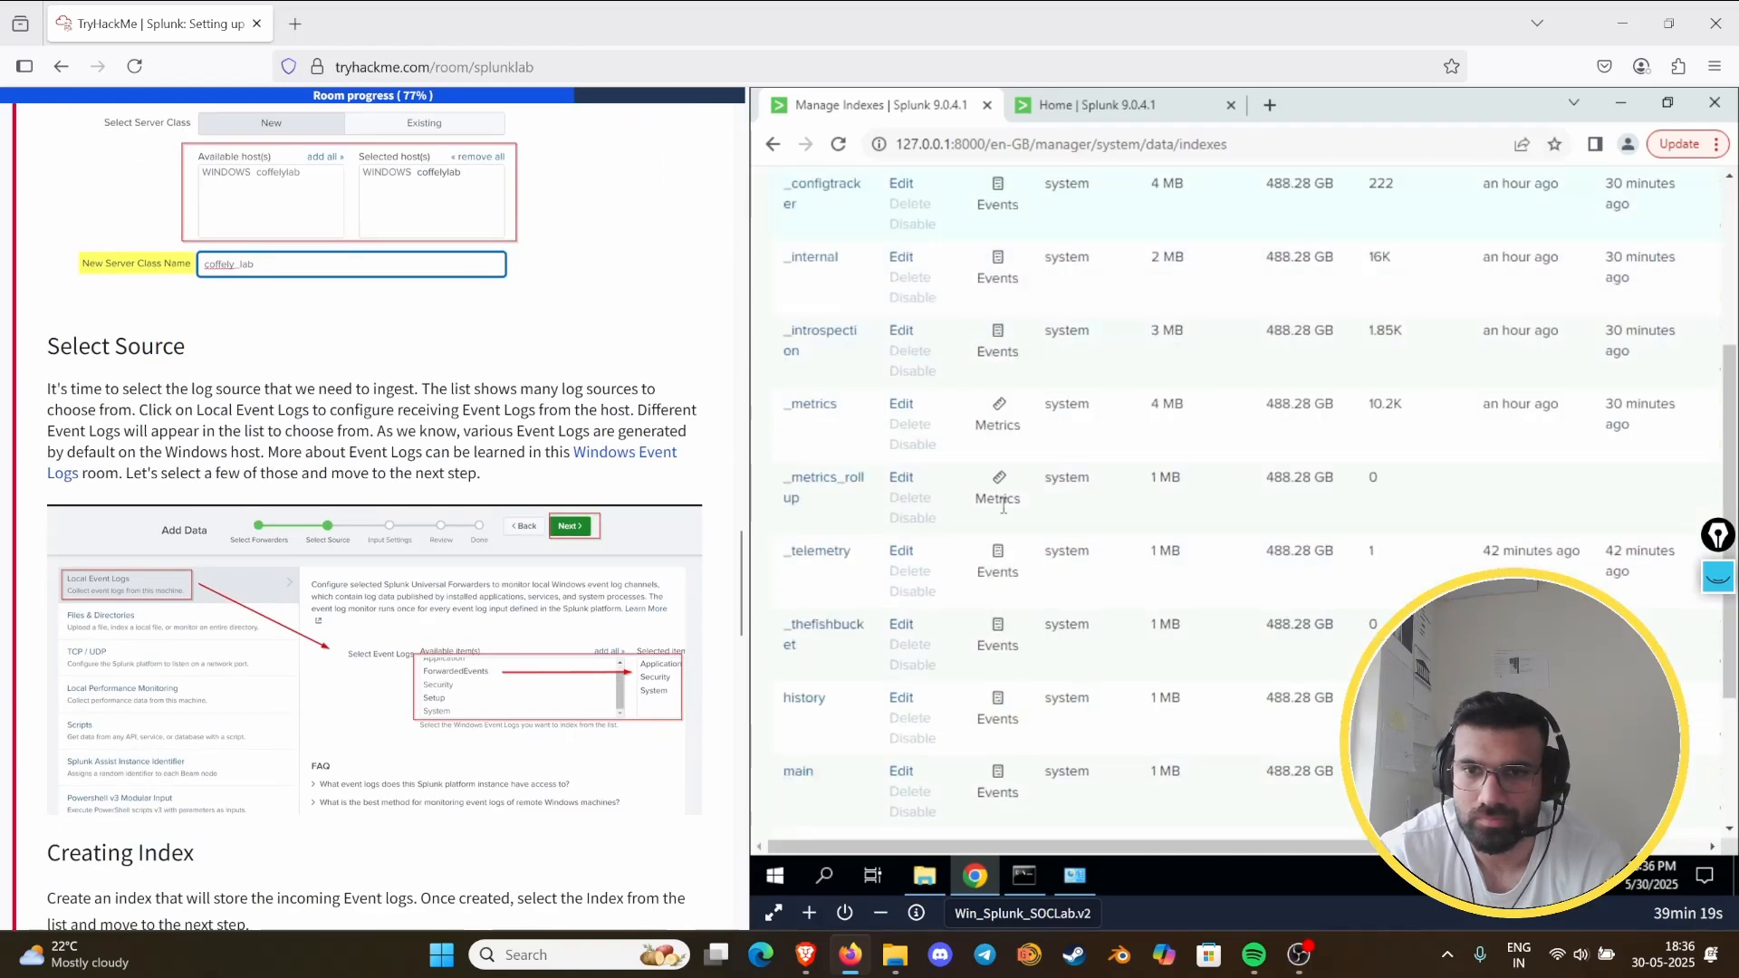
scroll(1003, 505, "up", 3)
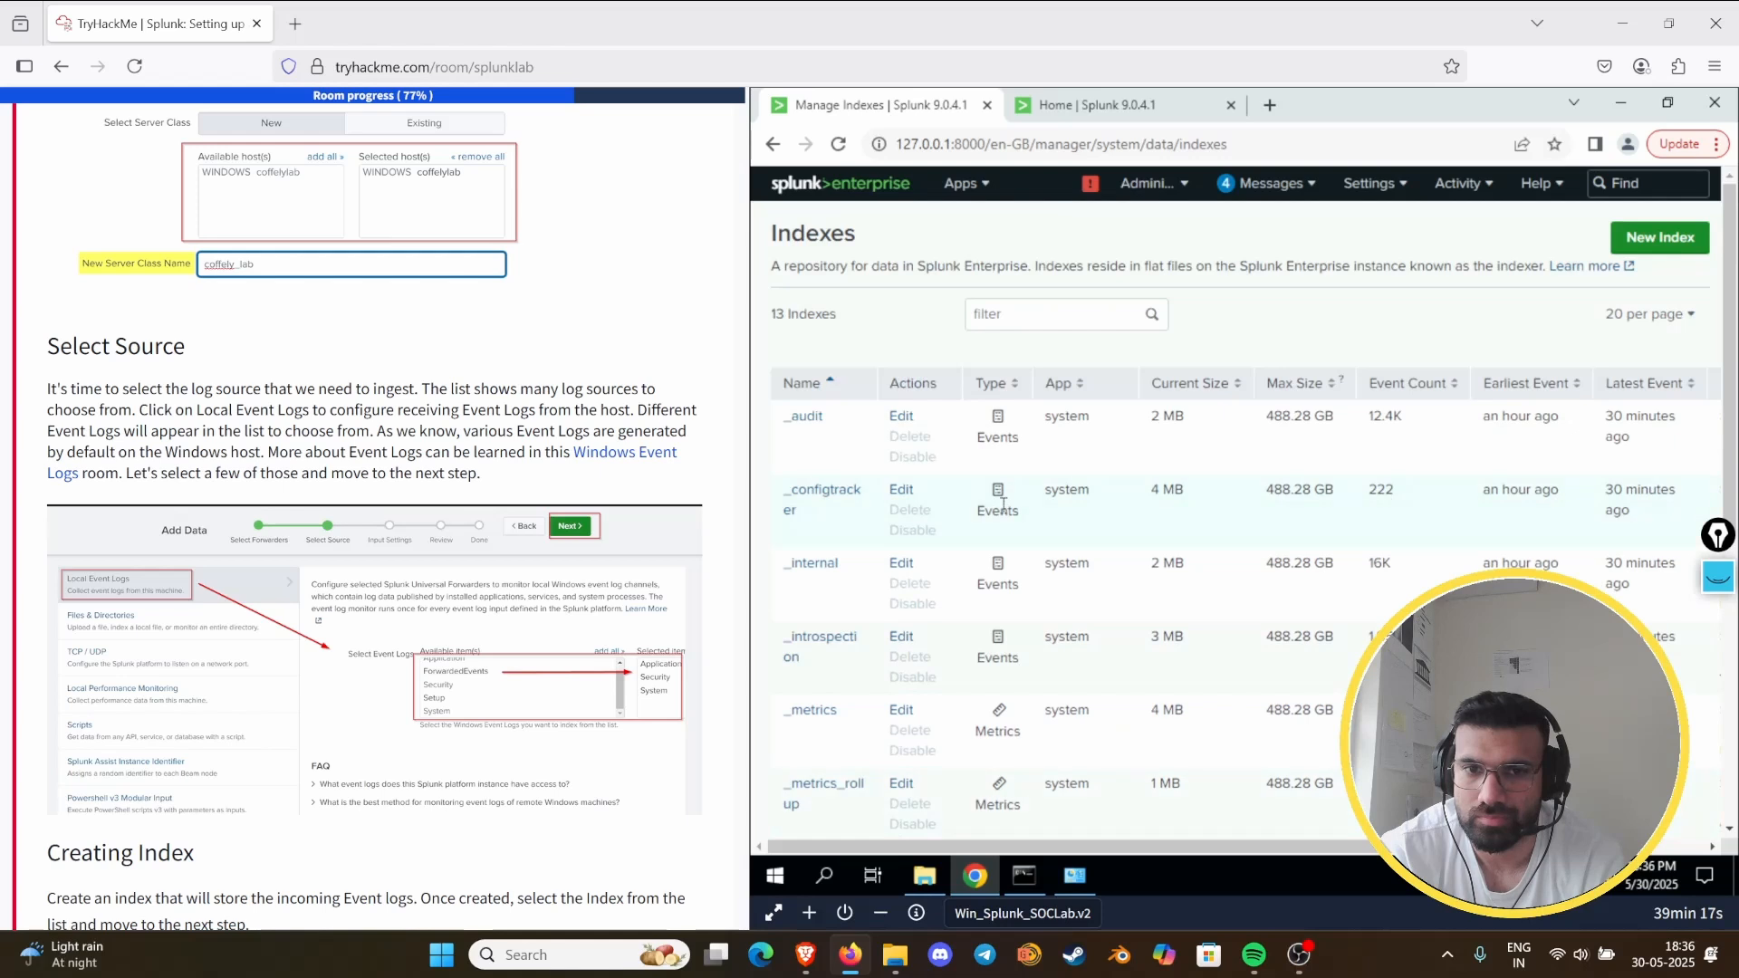
scroll(1003, 506, "down", 5)
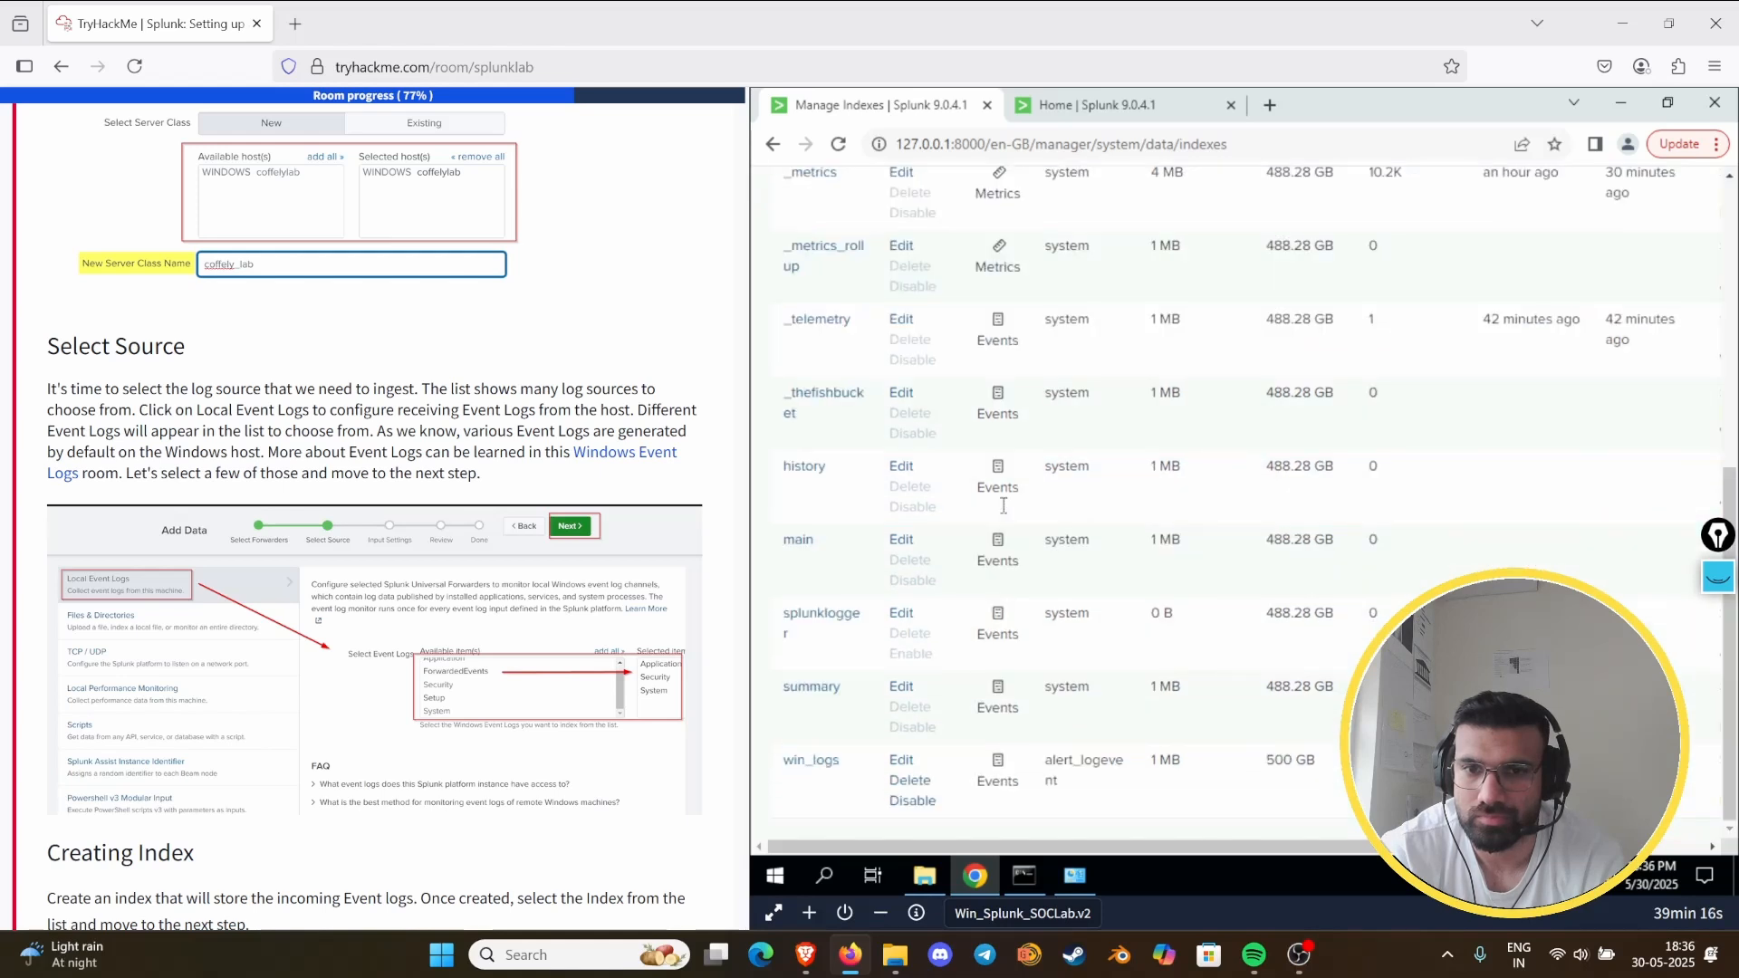
left_click(902, 760)
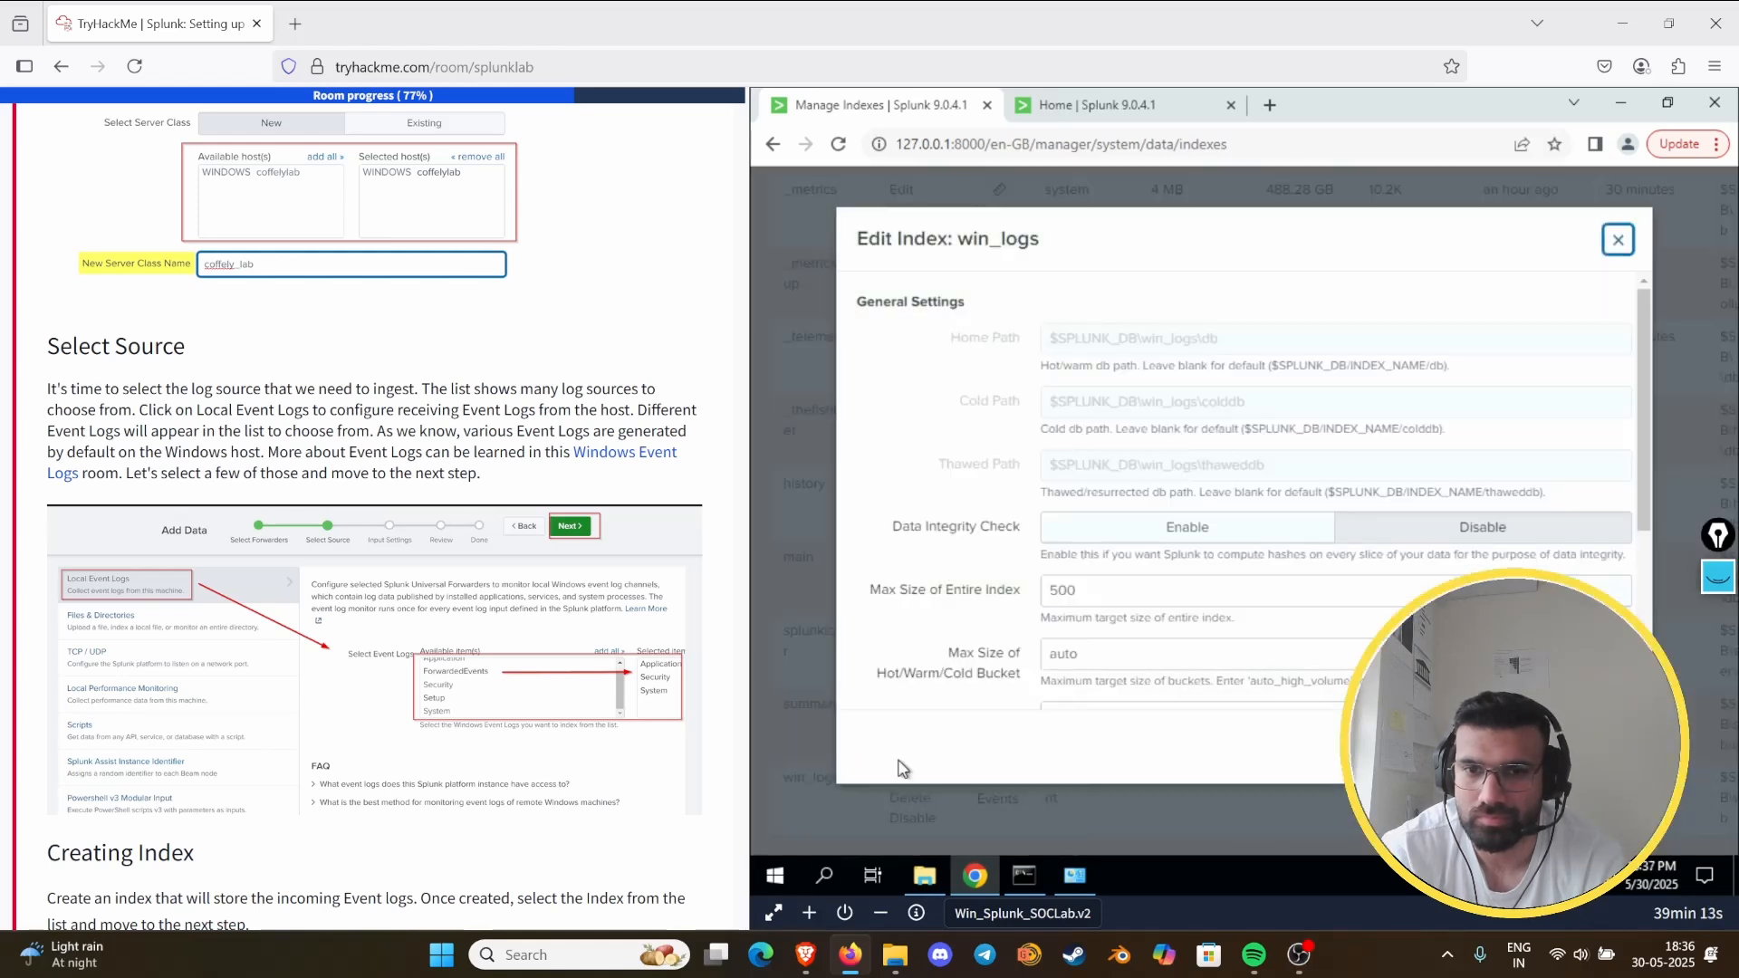
scroll(1149, 577, "down", 3)
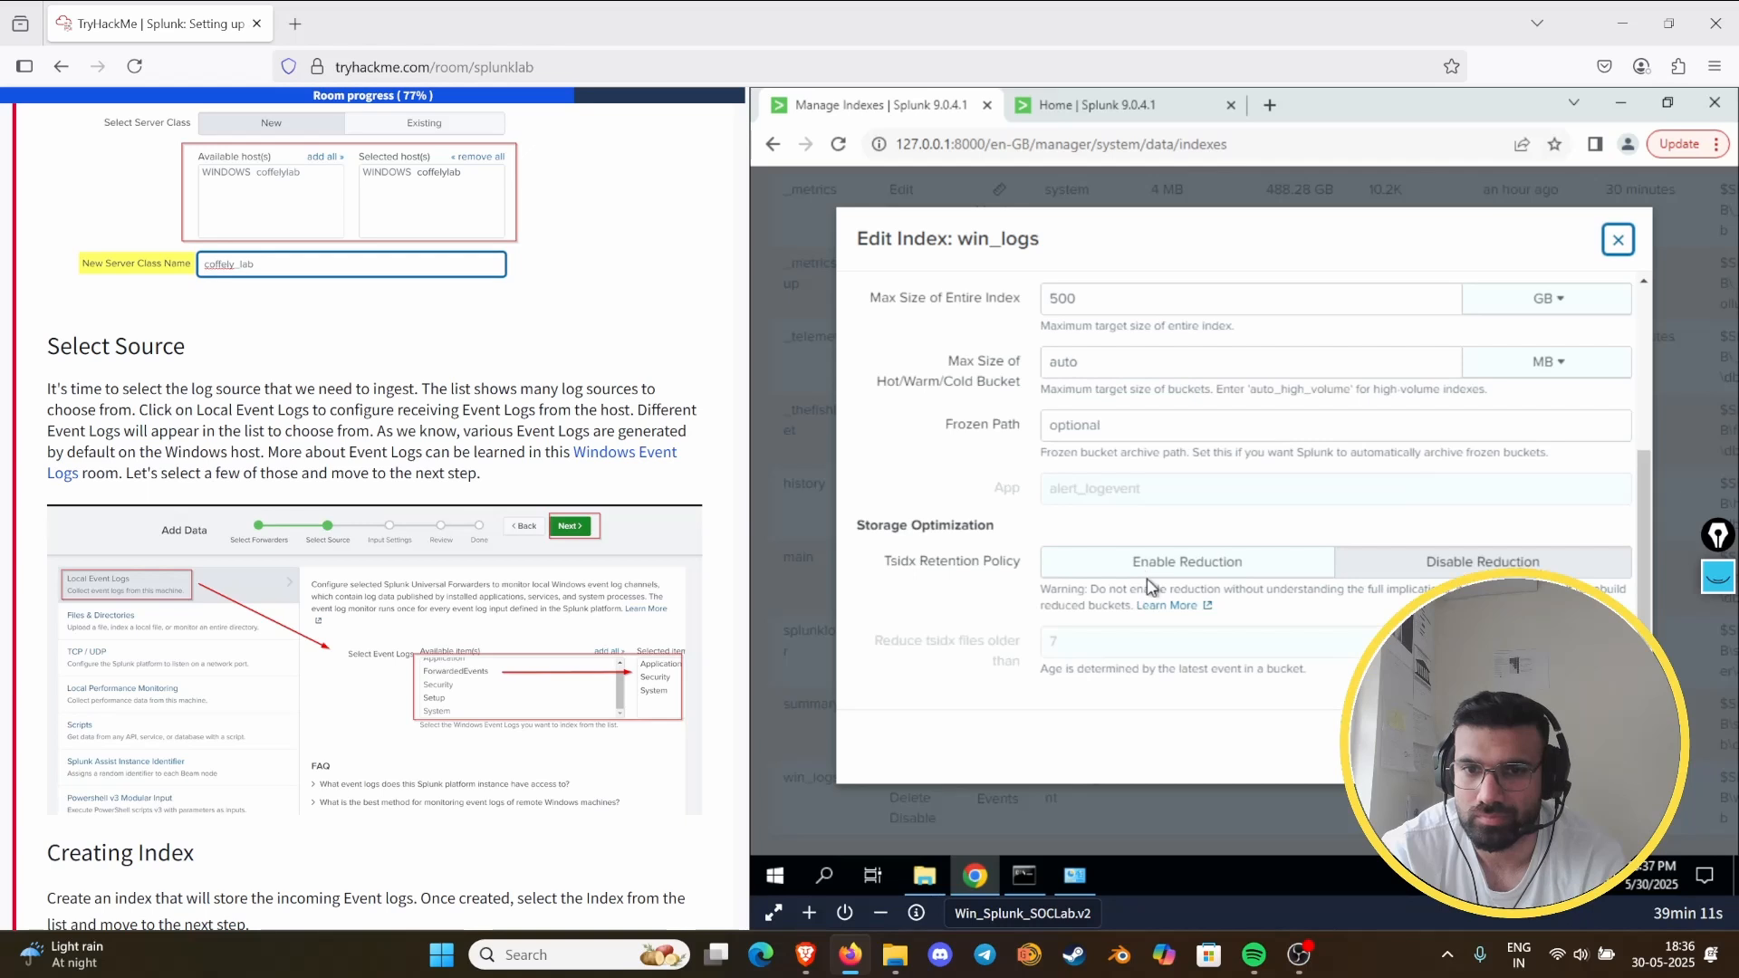
scroll(1148, 584, "up", 3)
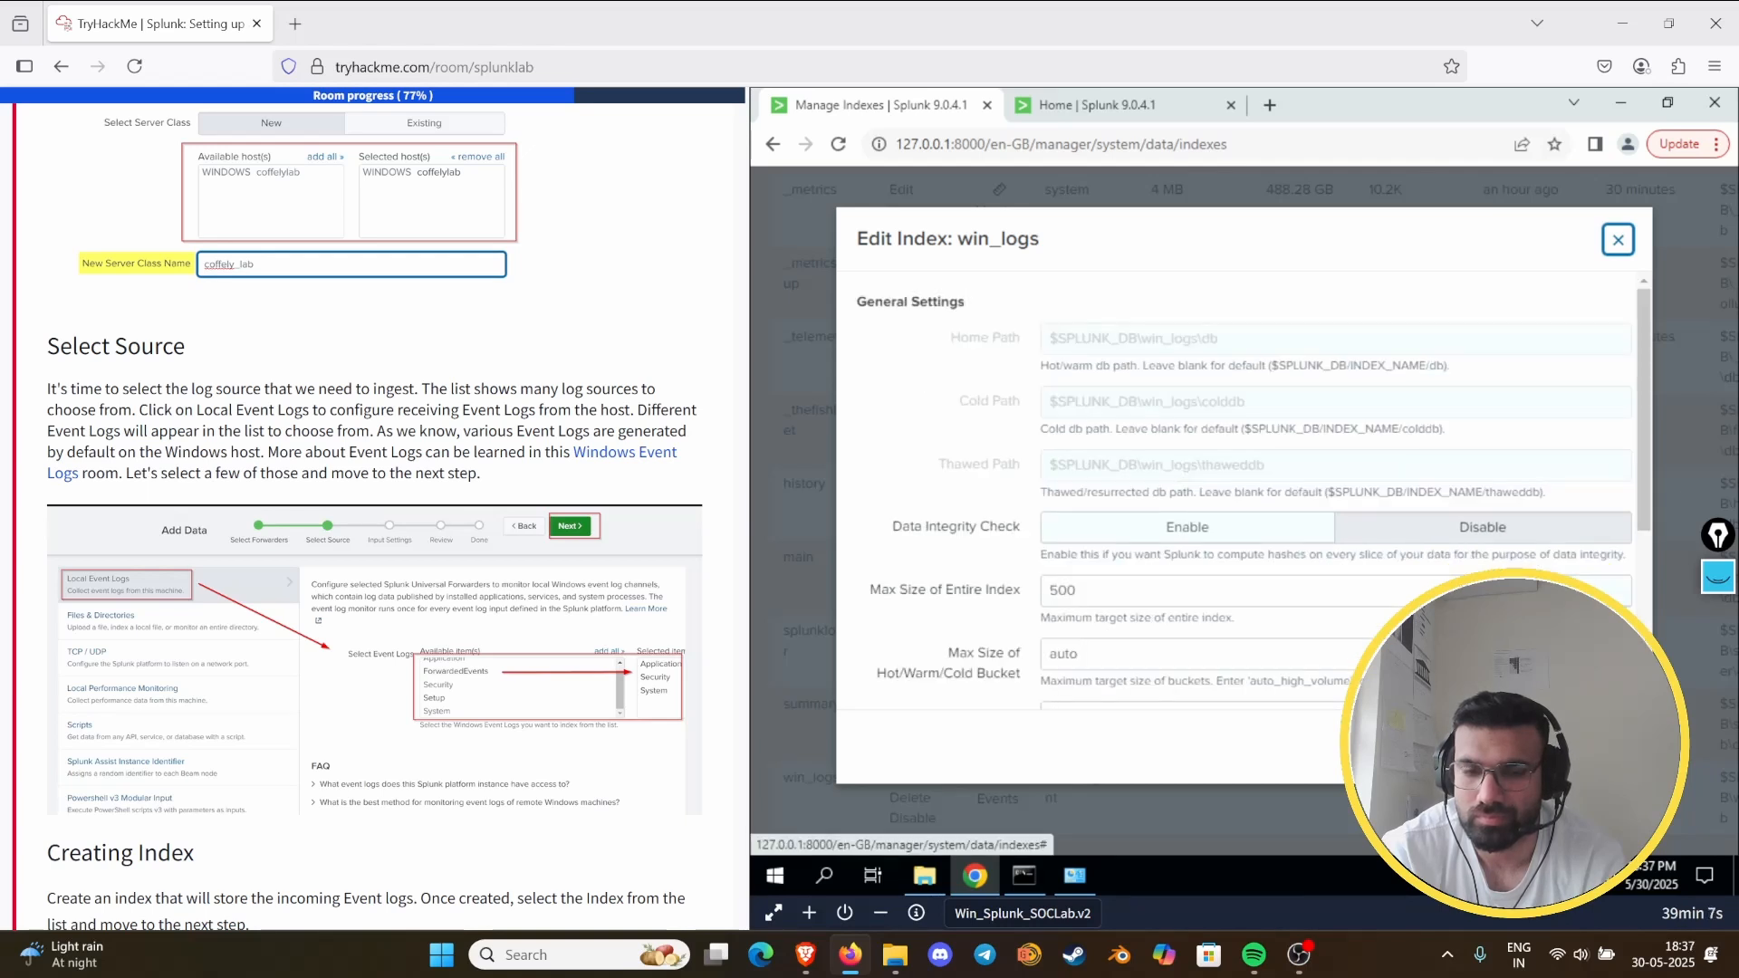
left_click(1617, 239)
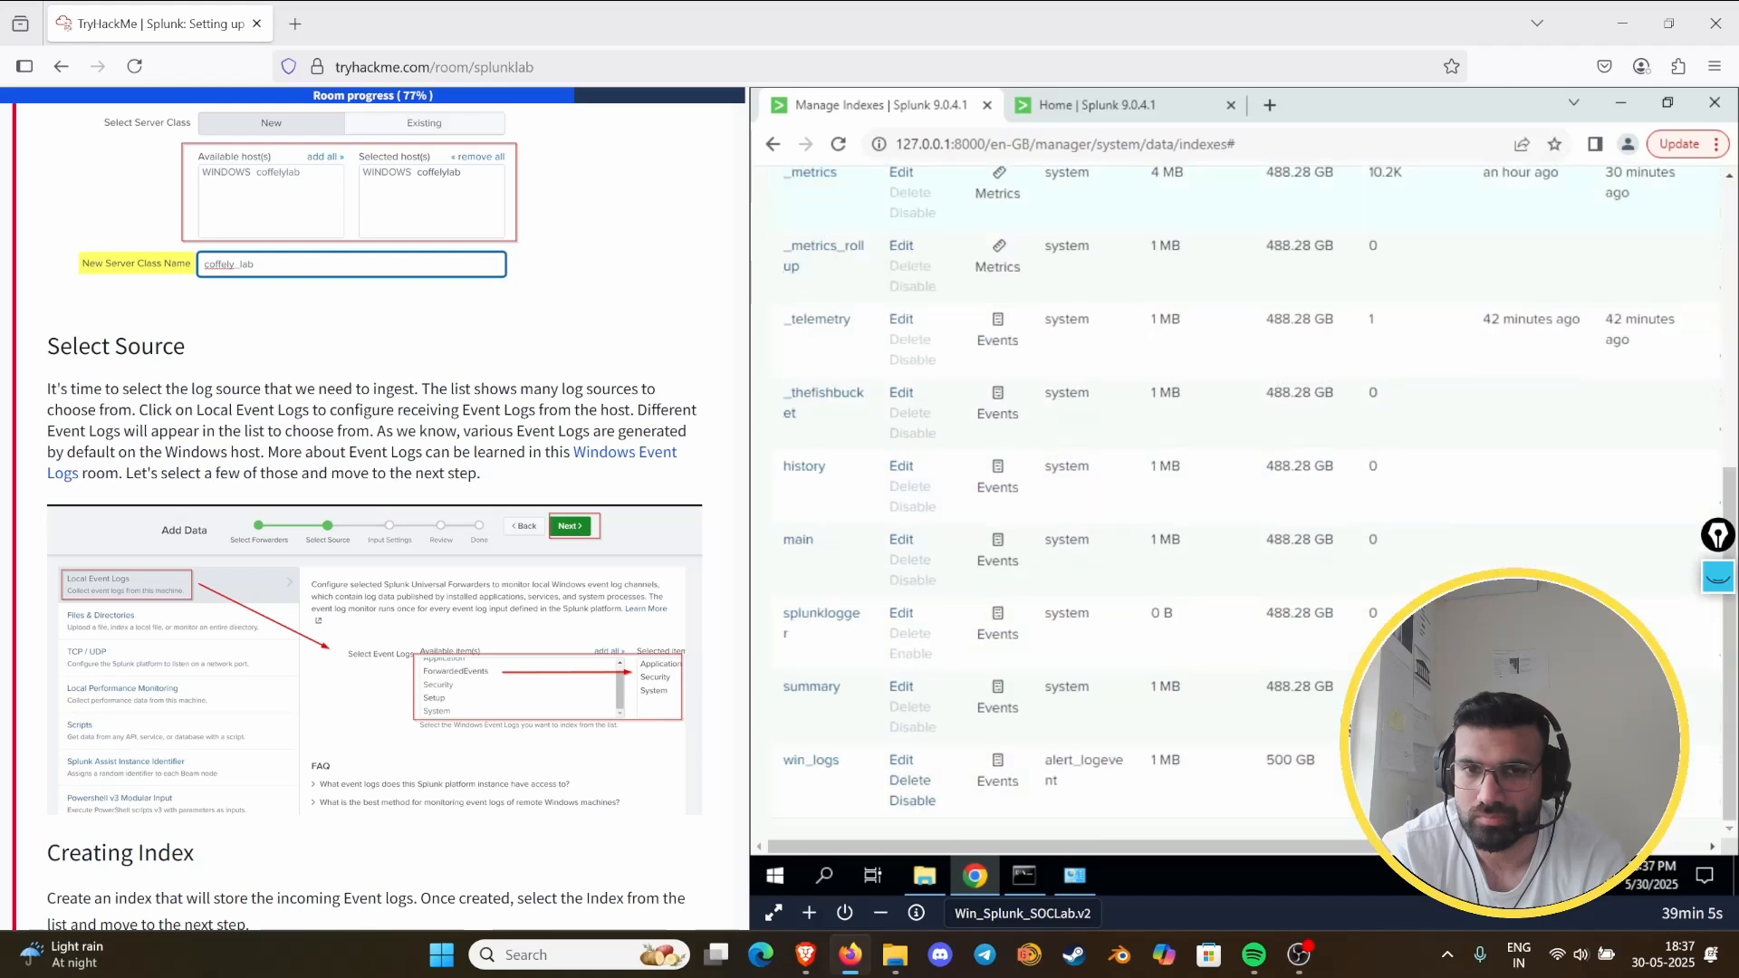
- Open Search & Reporting in the second browser tab and run the search index="win_logs" over the last 24 hours
left_click(1100, 110)
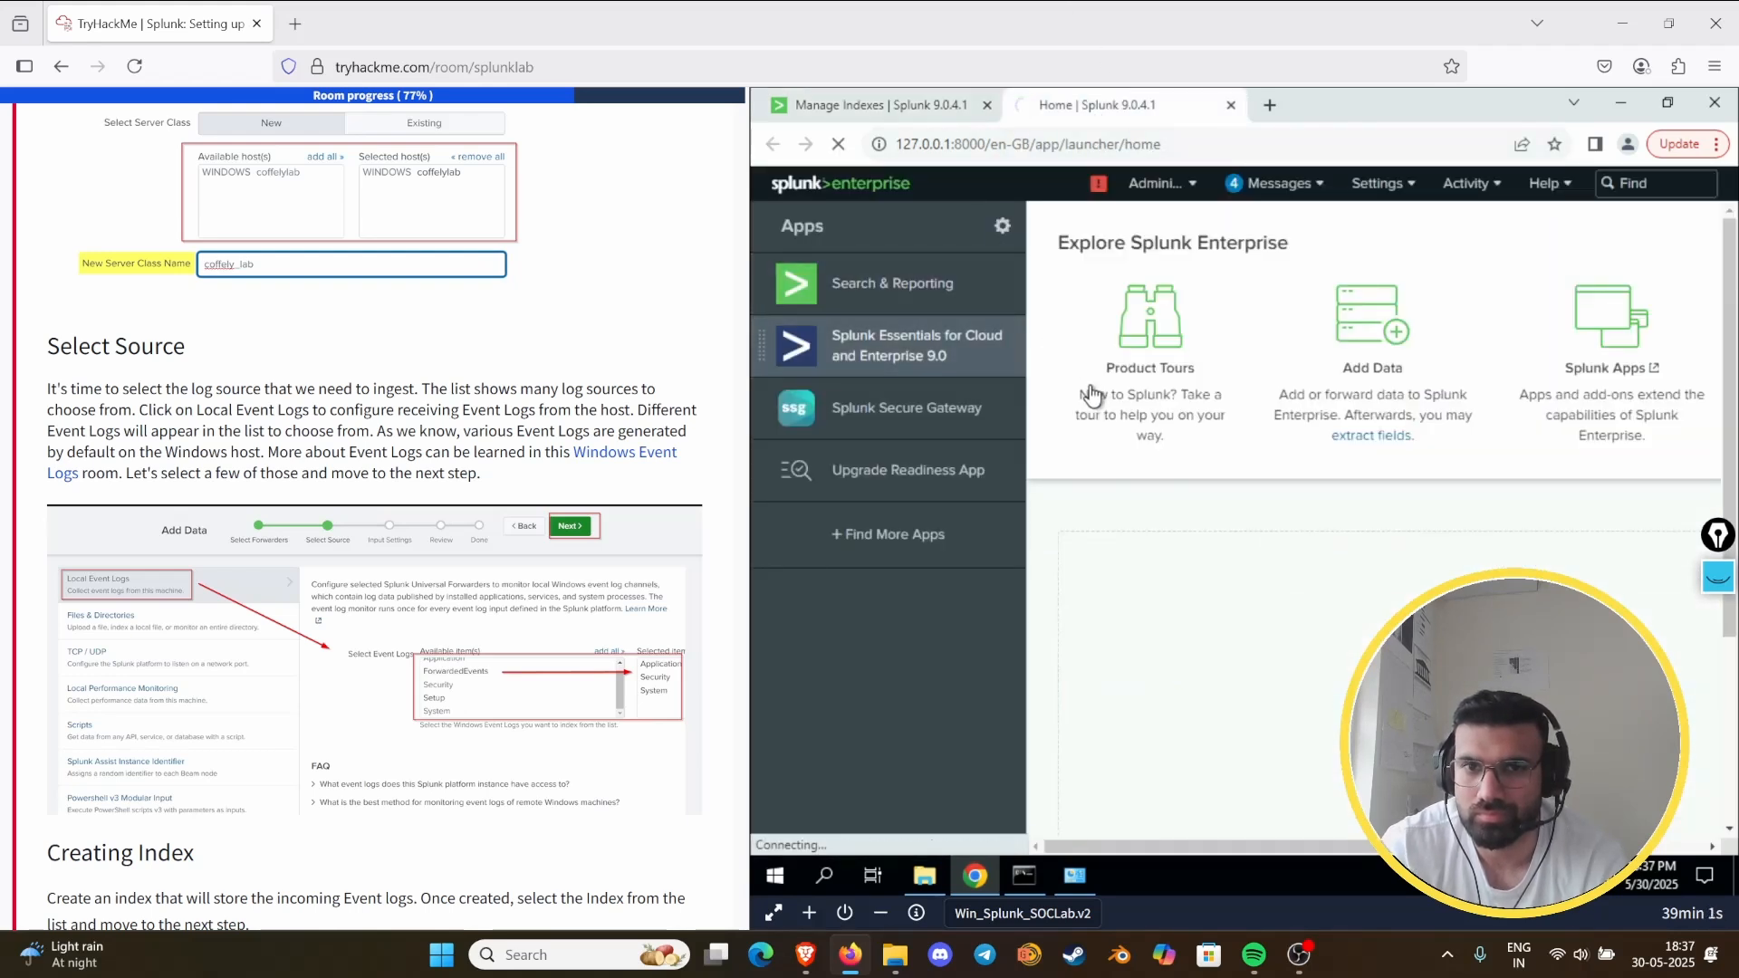
left_click(910, 282)
left_click(896, 107)
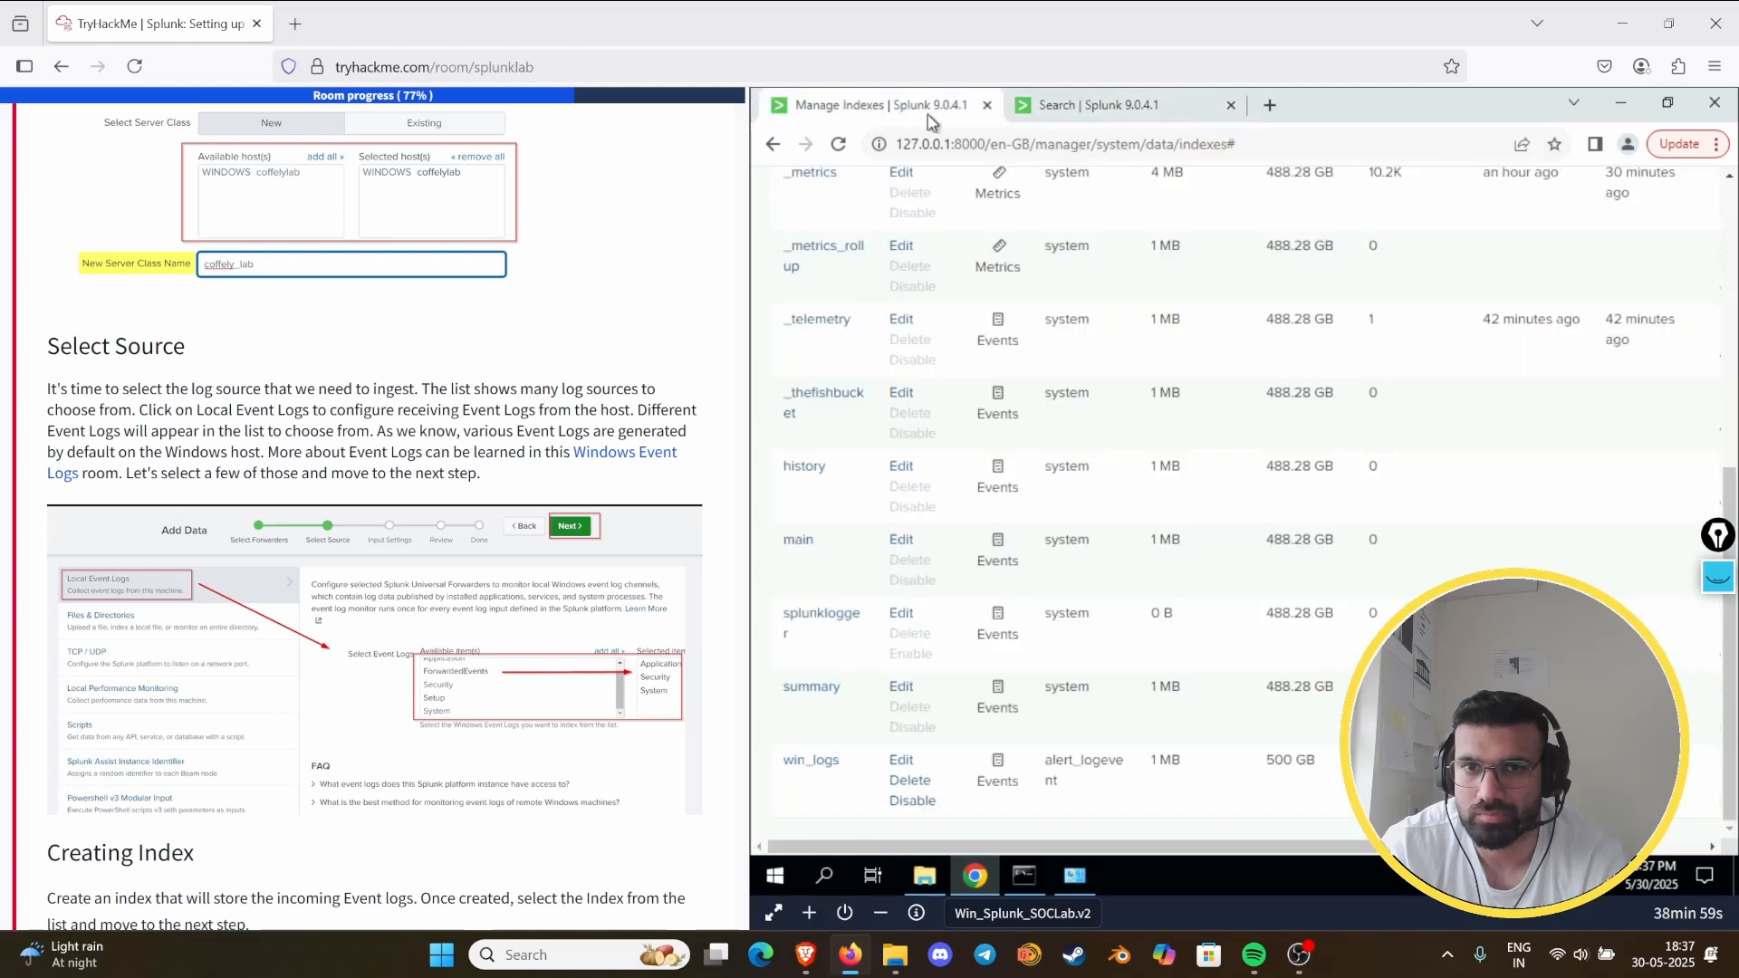
left_click(1069, 121)
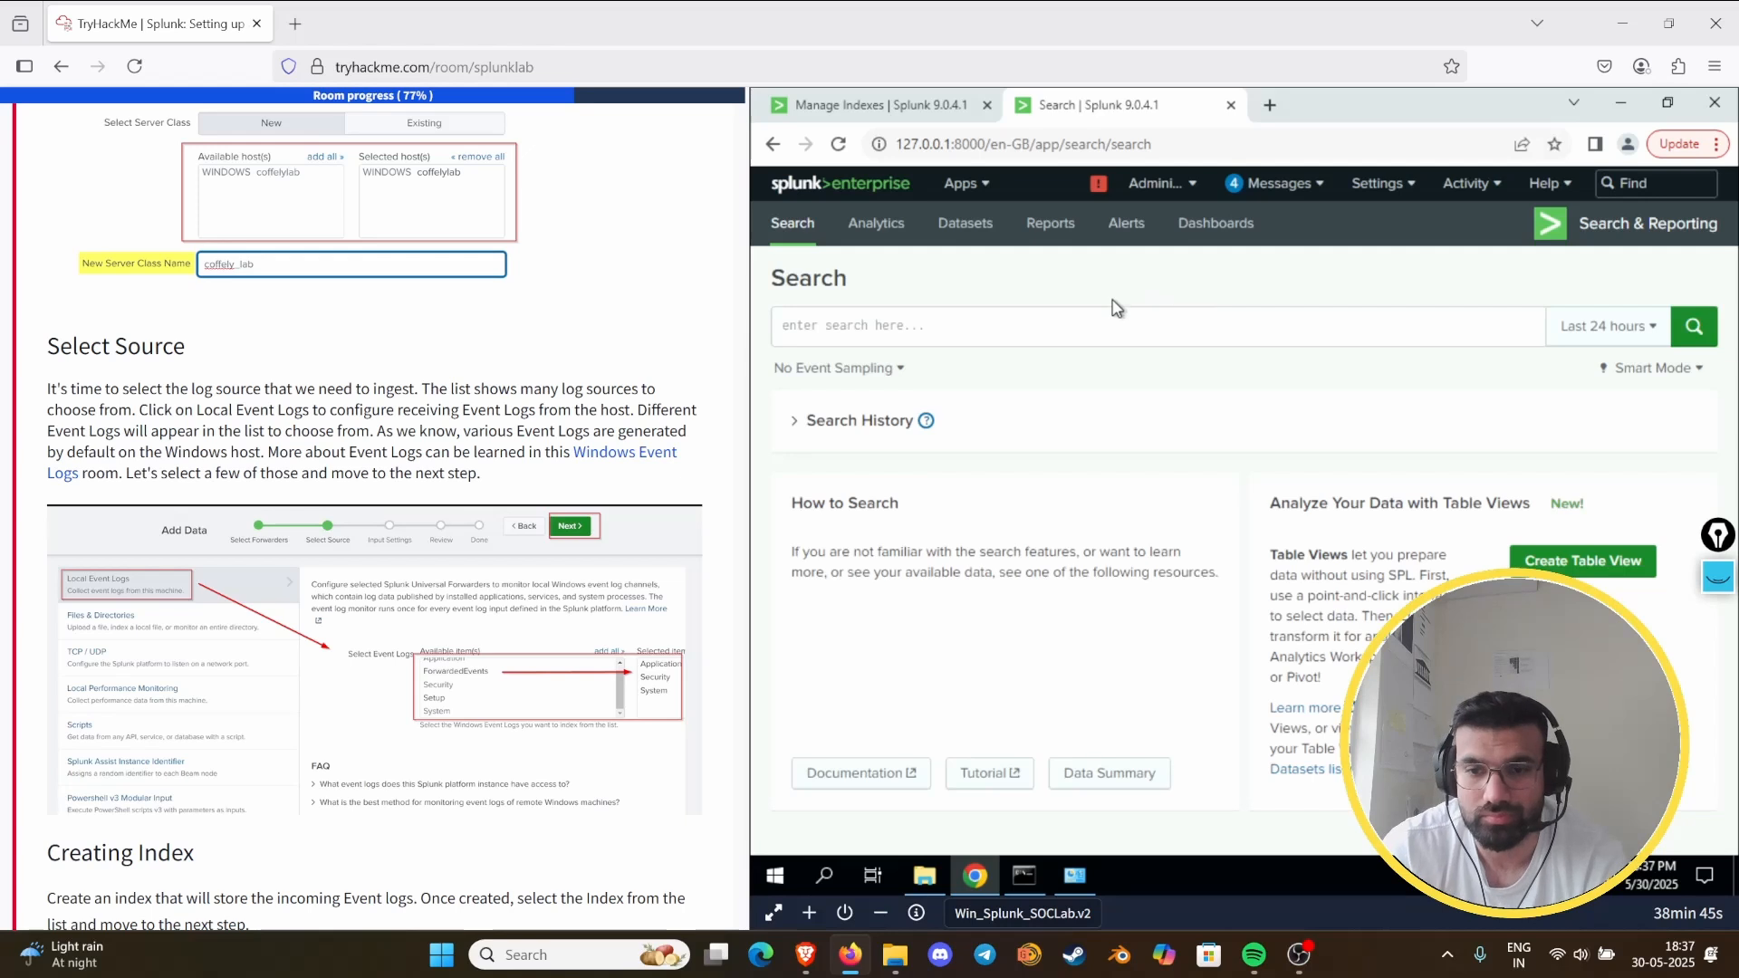
left_click(977, 335)
type("index")
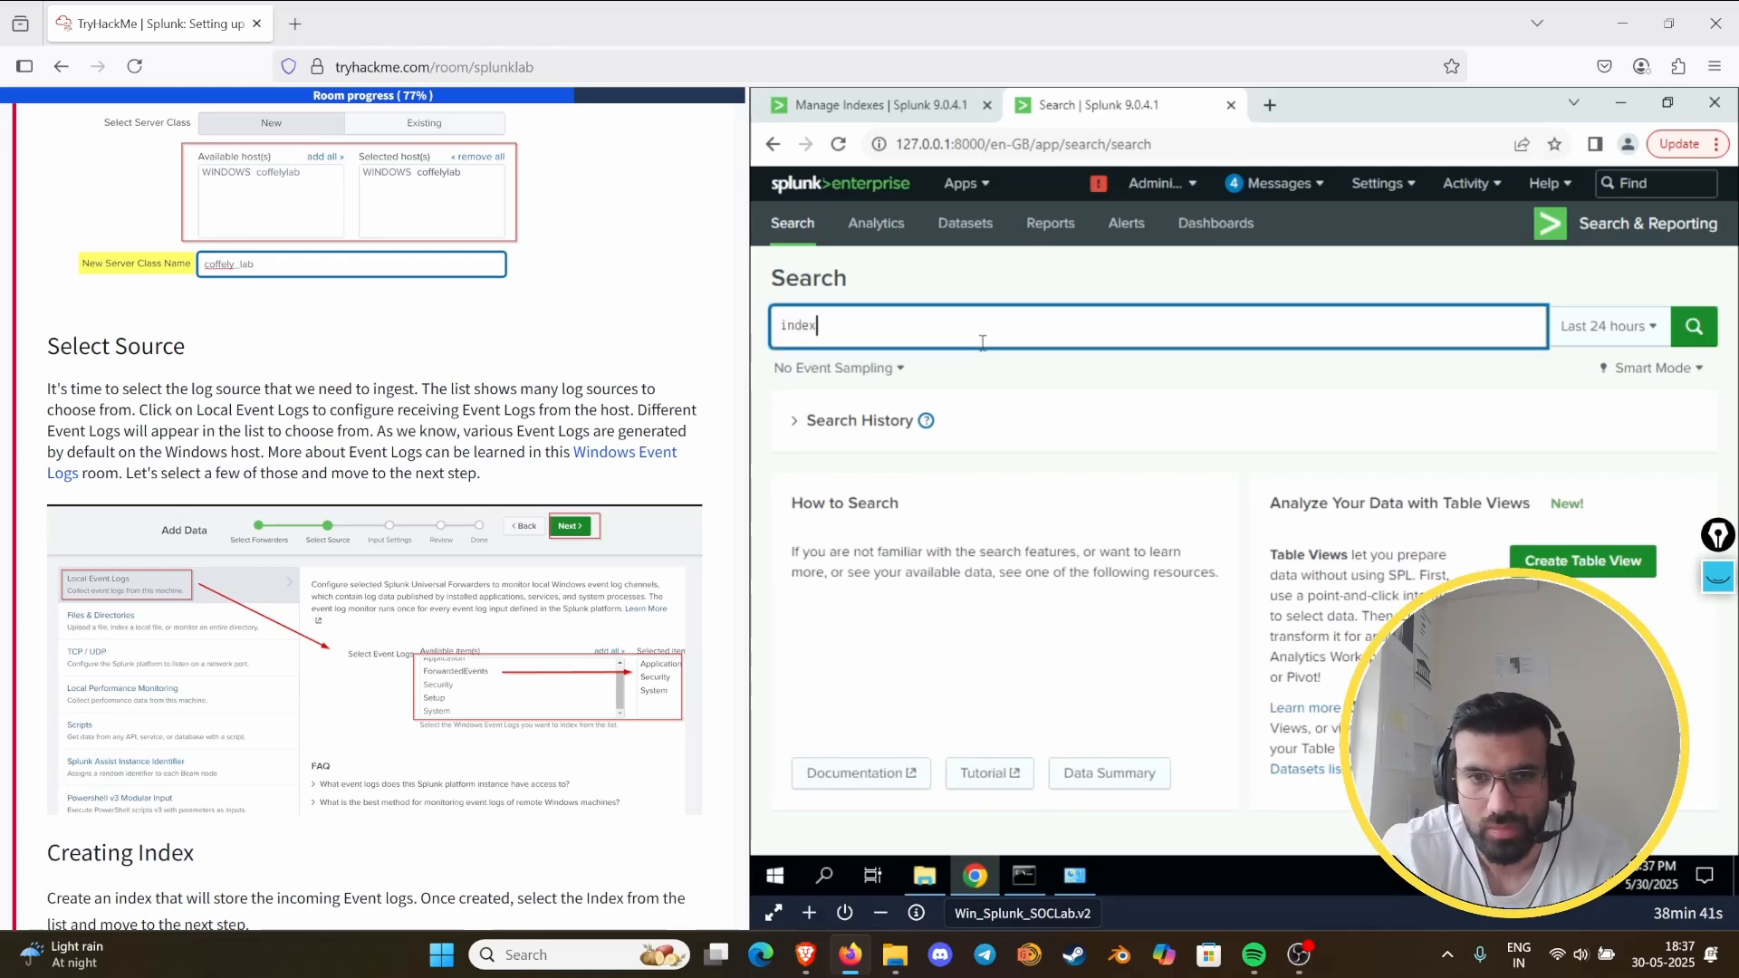
type("=\"")
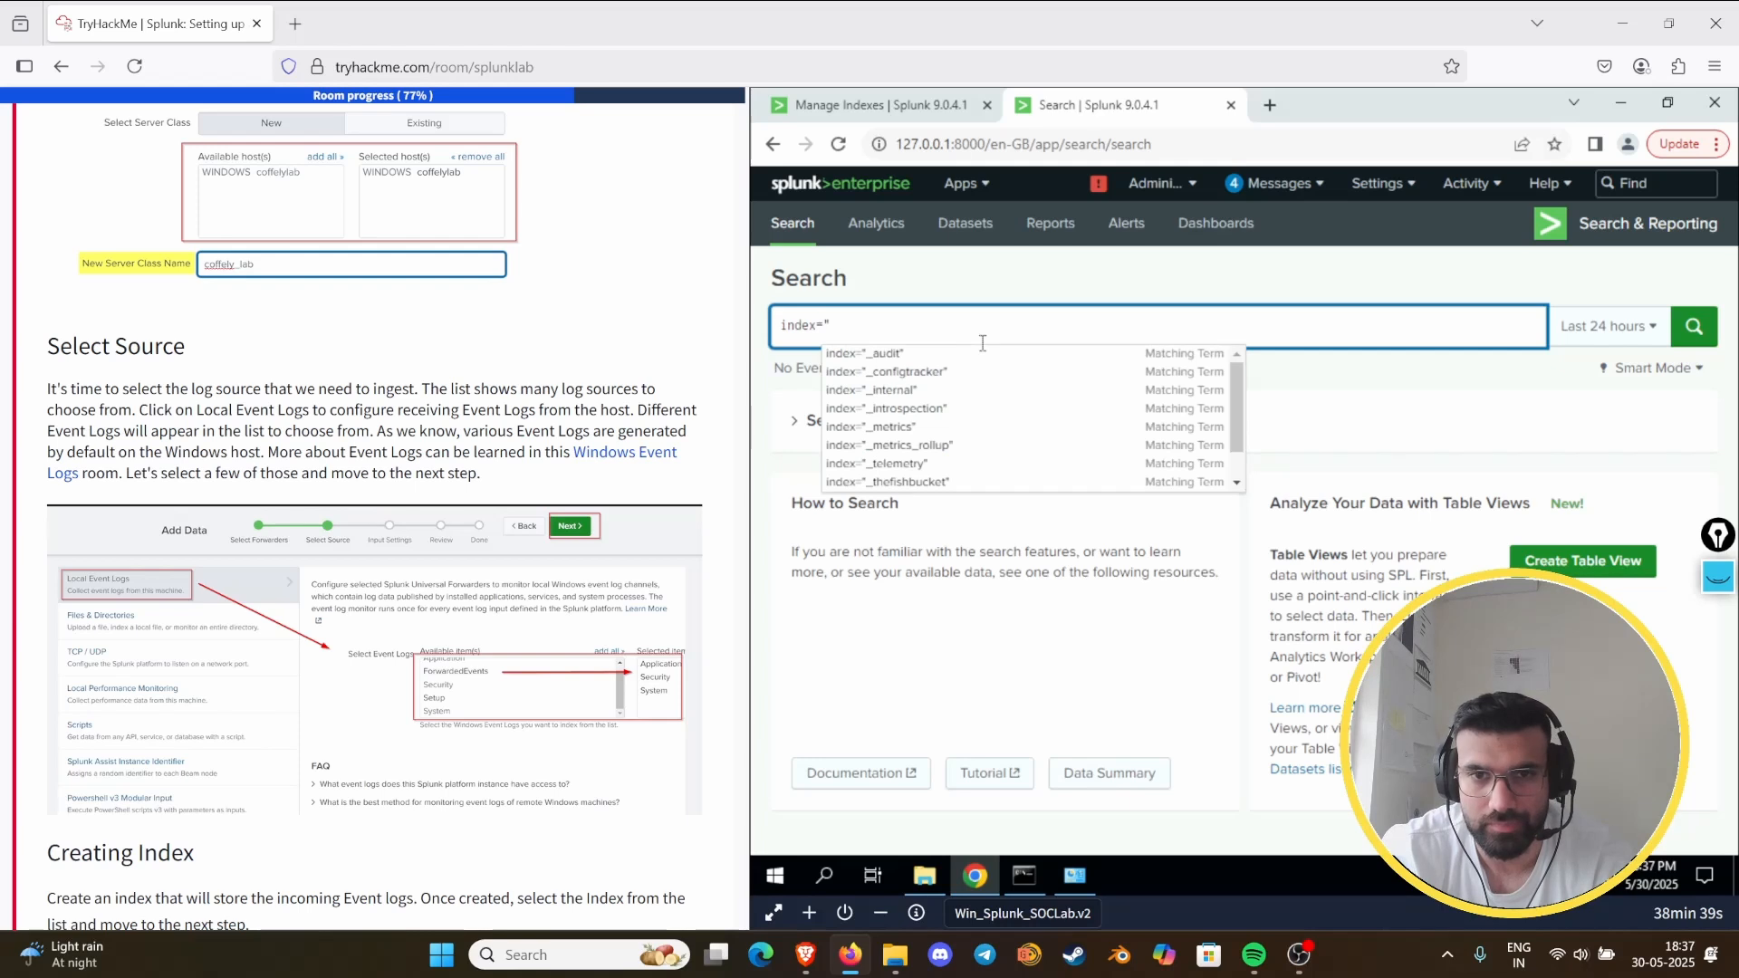
type("win_logs\"")
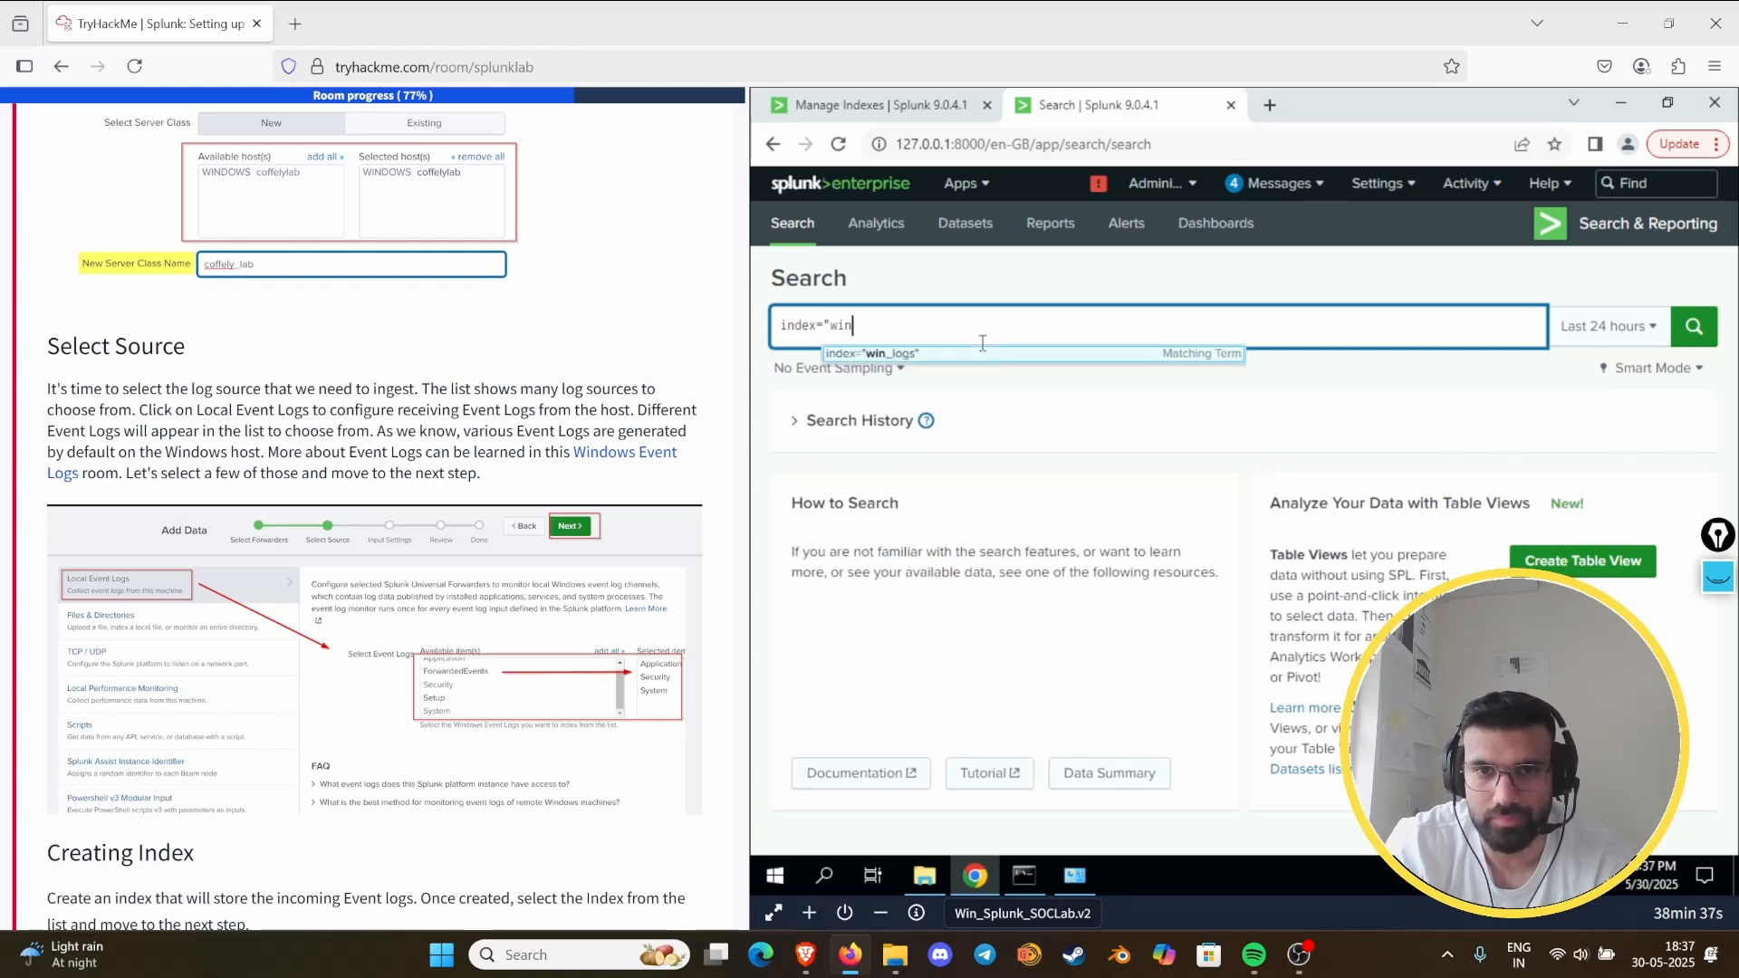
key("Return")
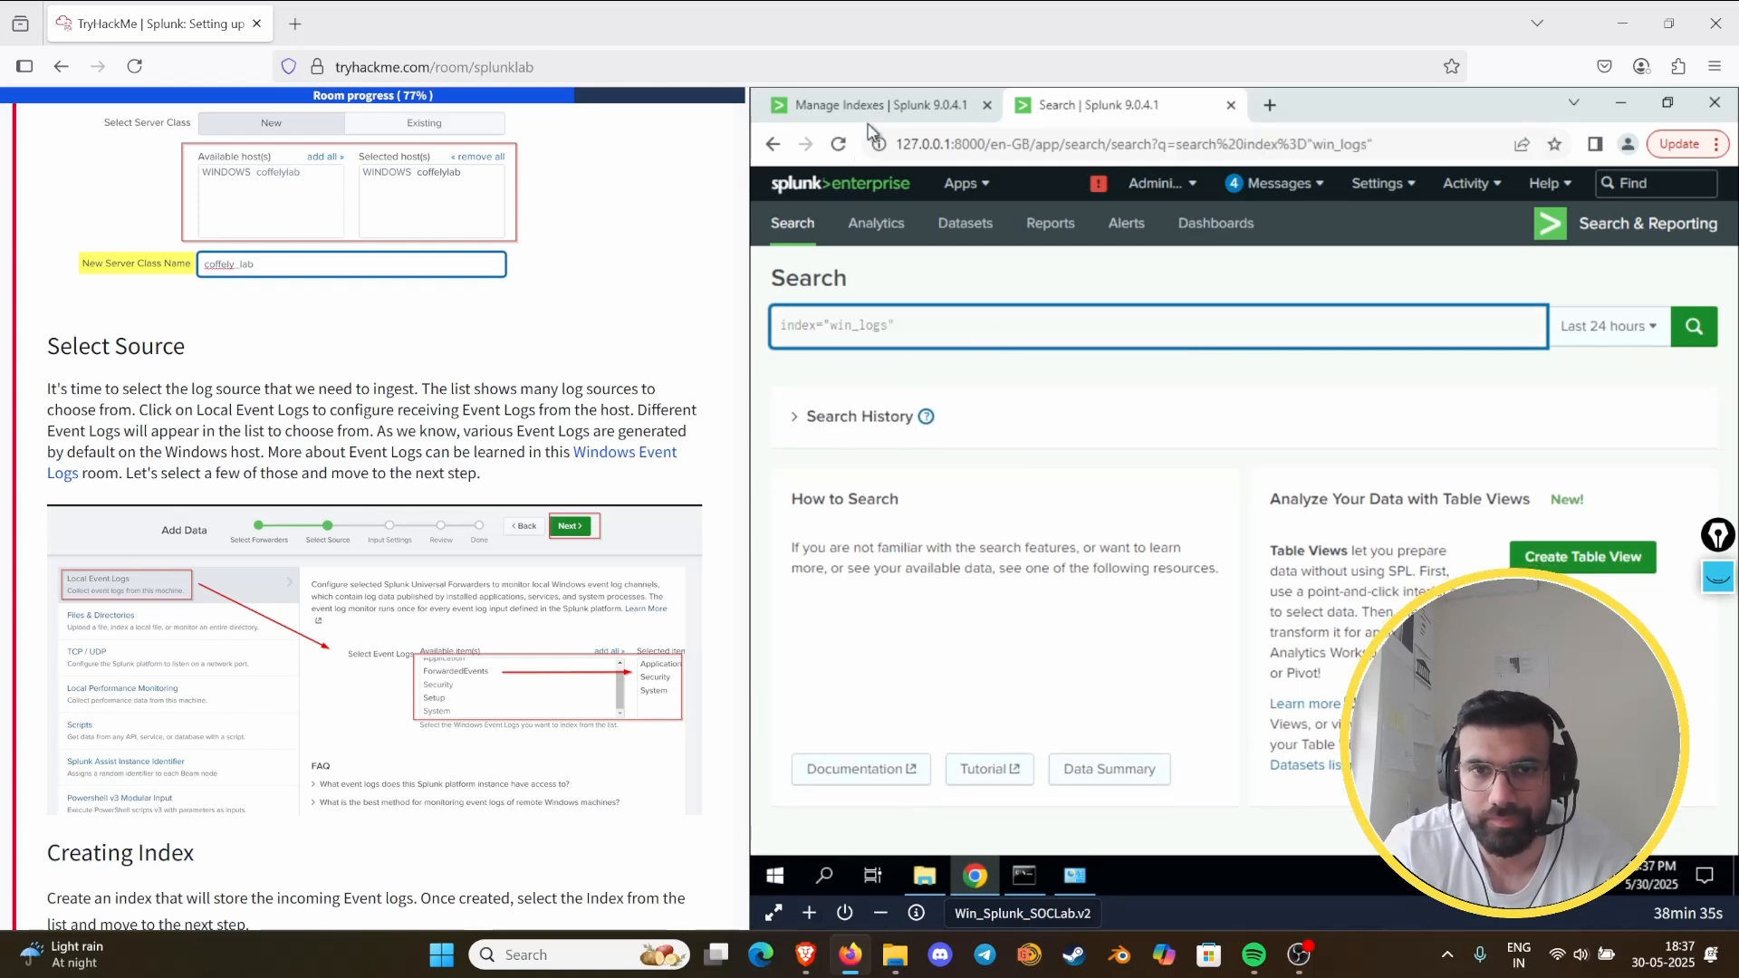
left_click(871, 109)
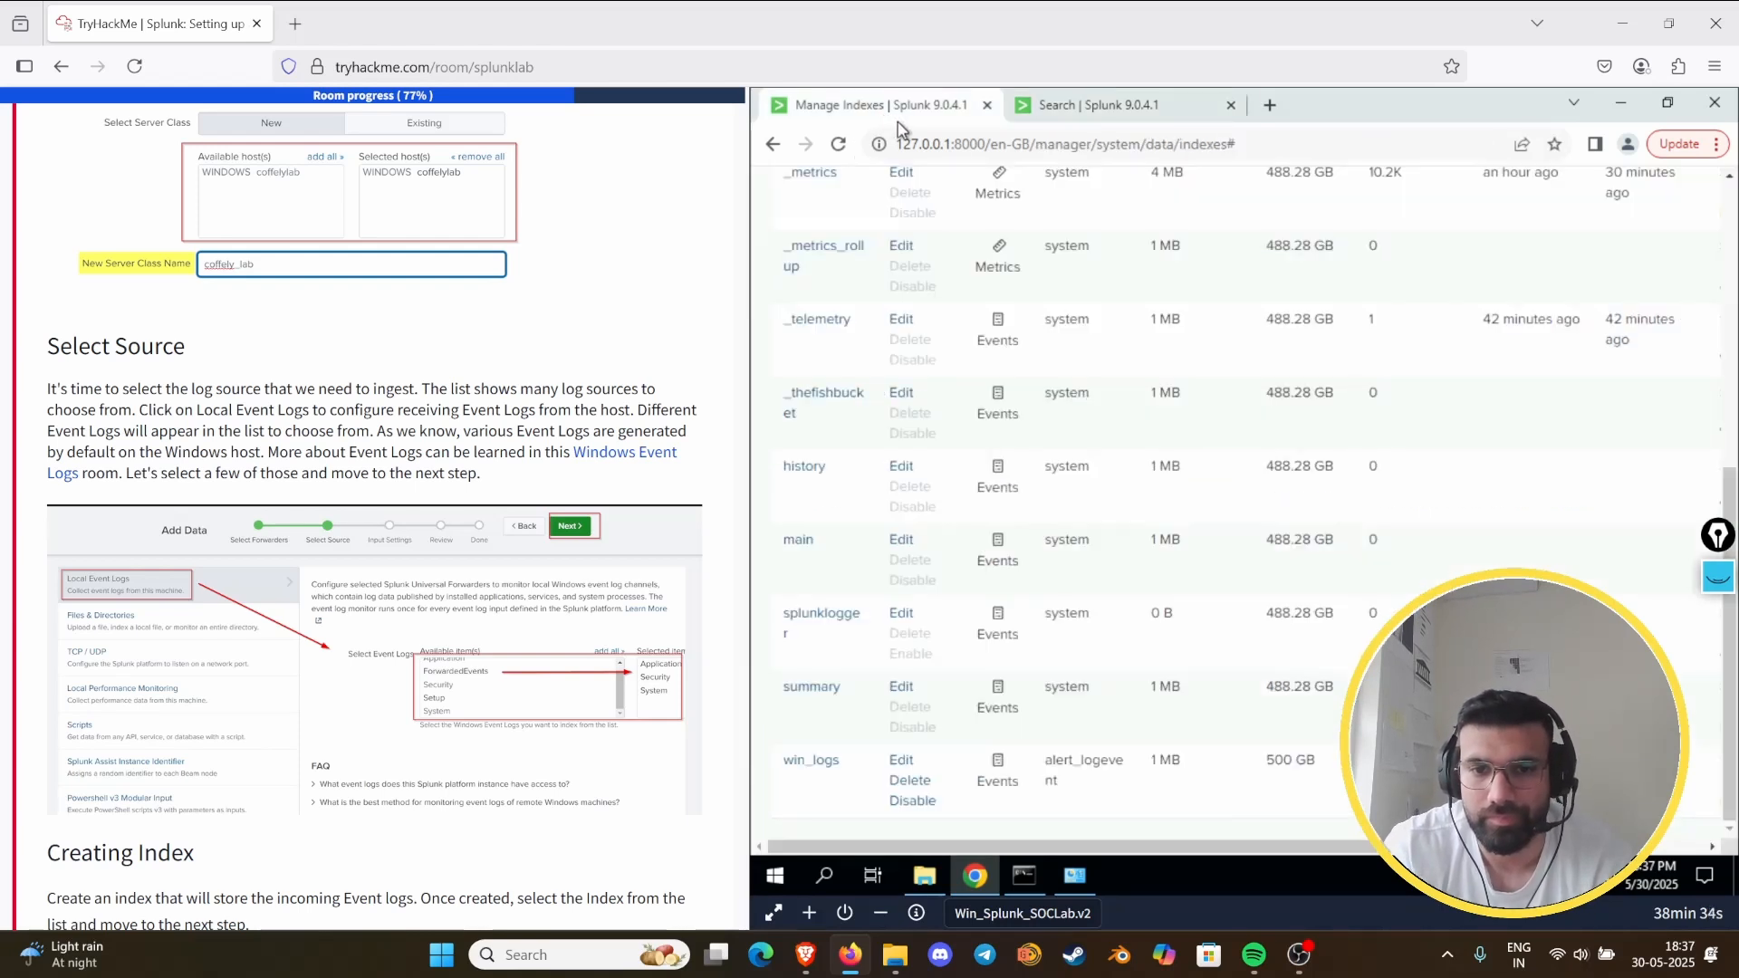
left_click(1080, 109)
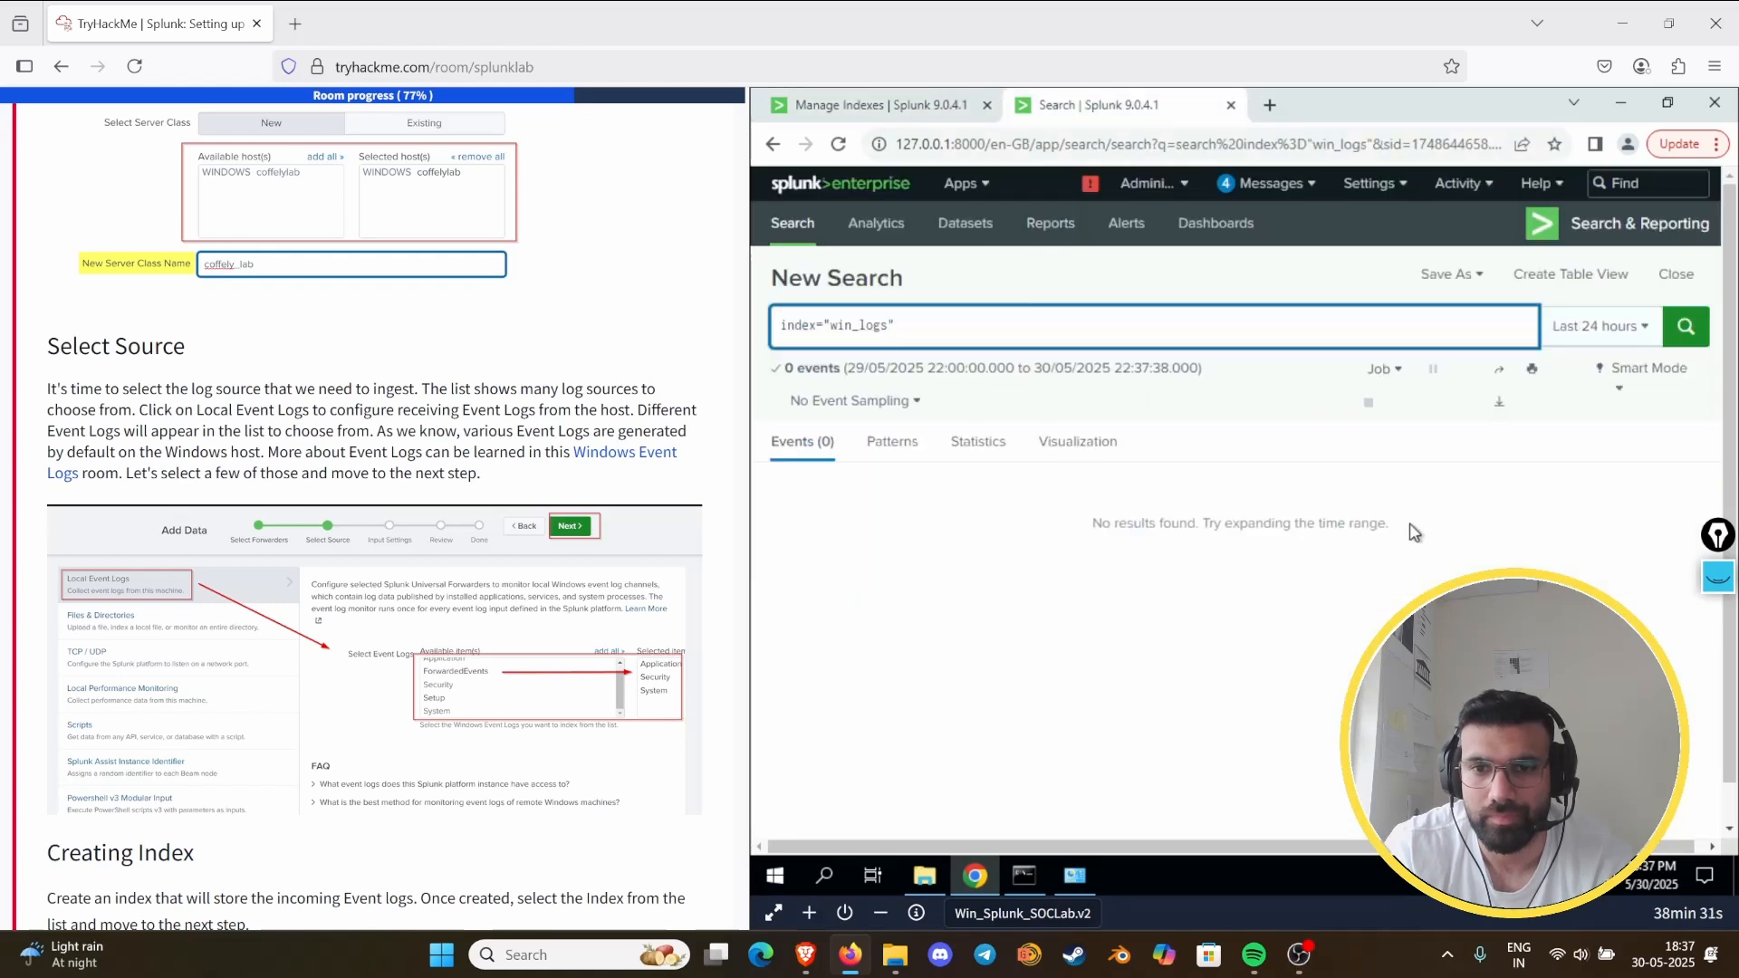
- Rerun the index="win_logs" search with the time range set to All time
scroll(215, 571, "down", 10)
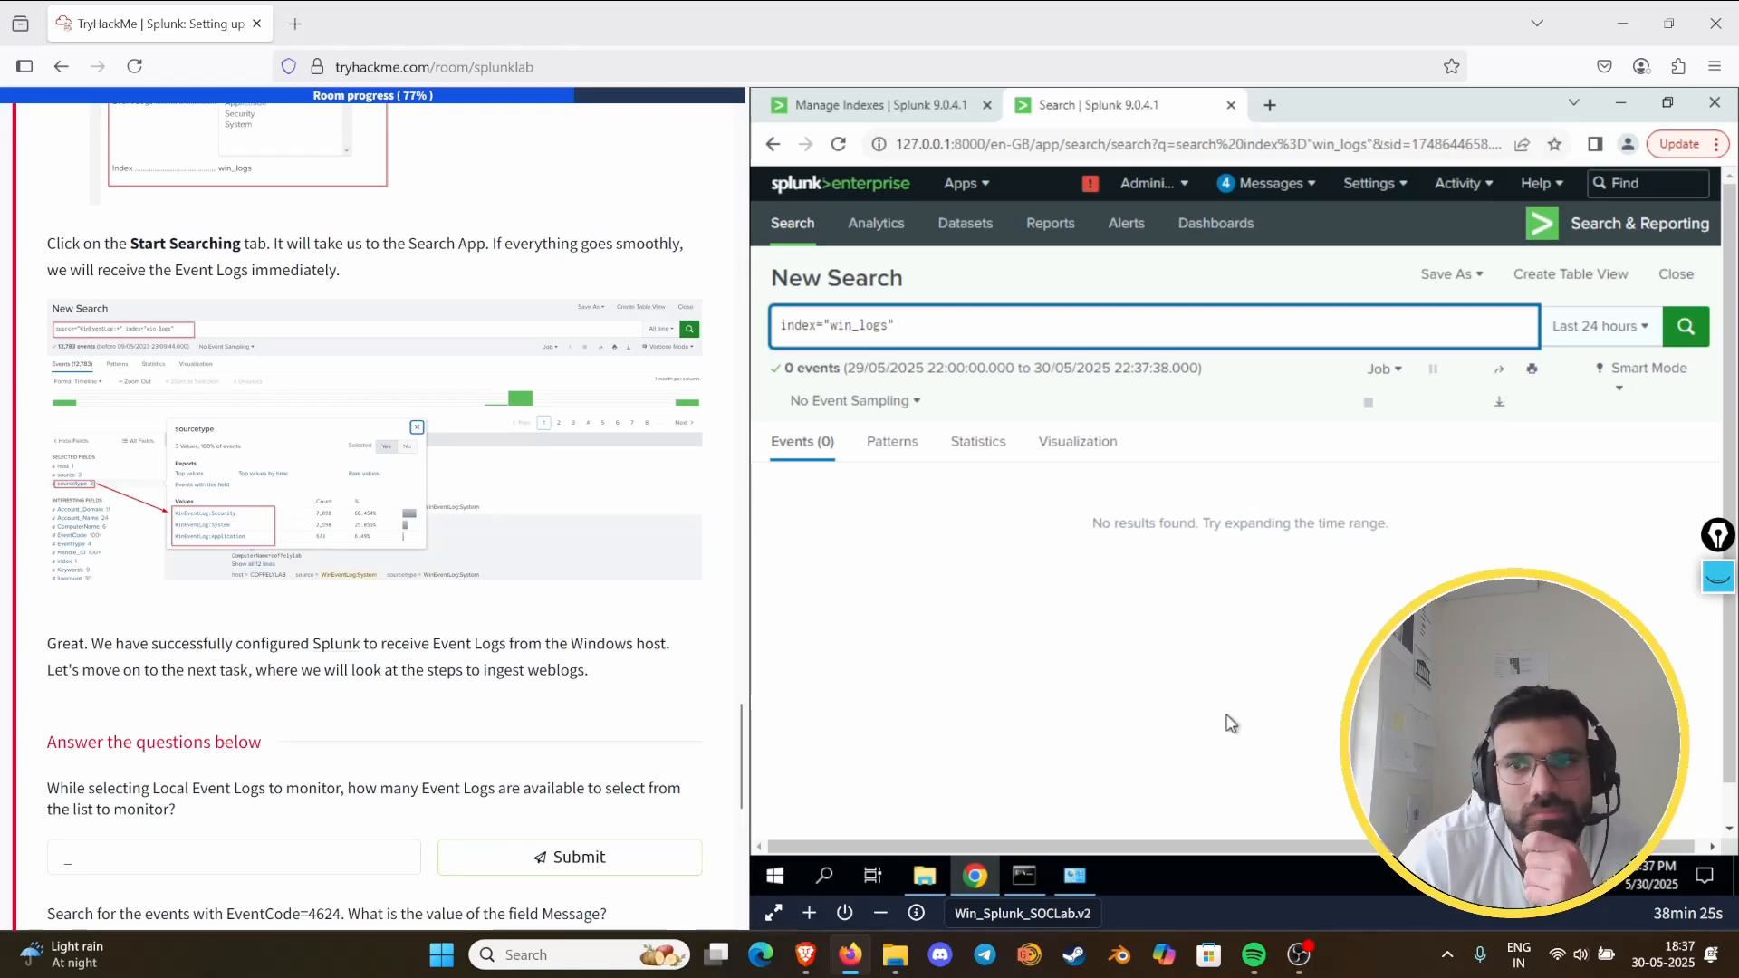
left_click(1619, 328)
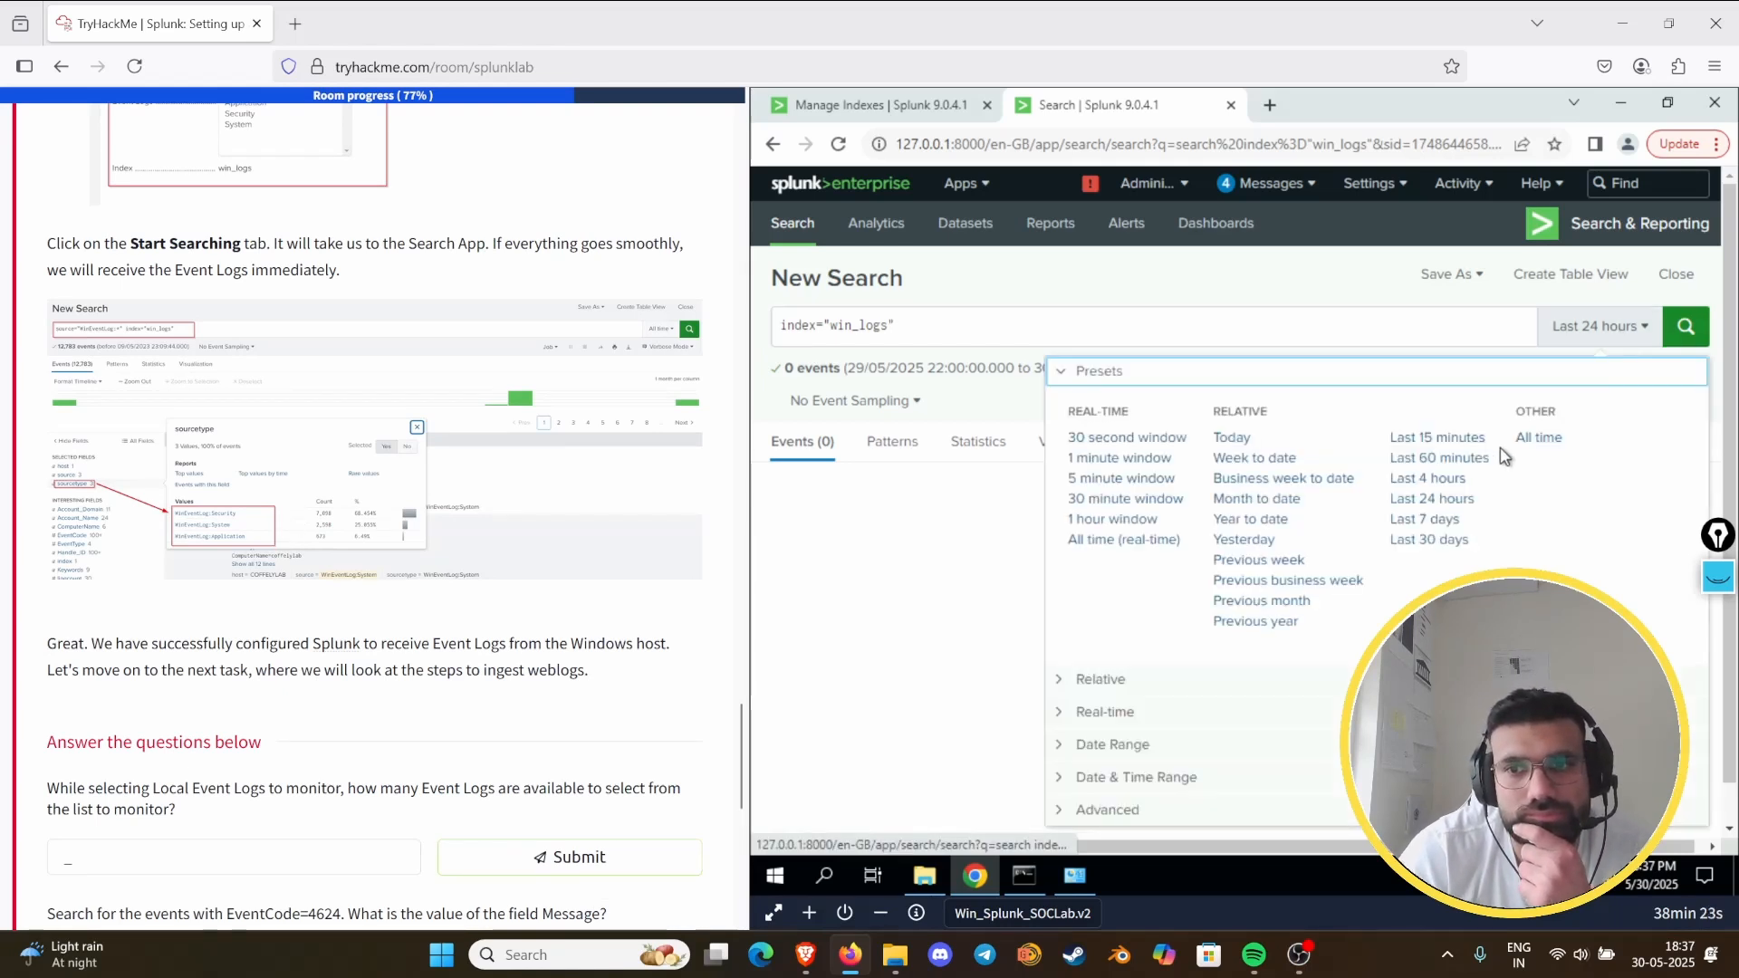
left_click(1533, 438)
left_click(1693, 326)
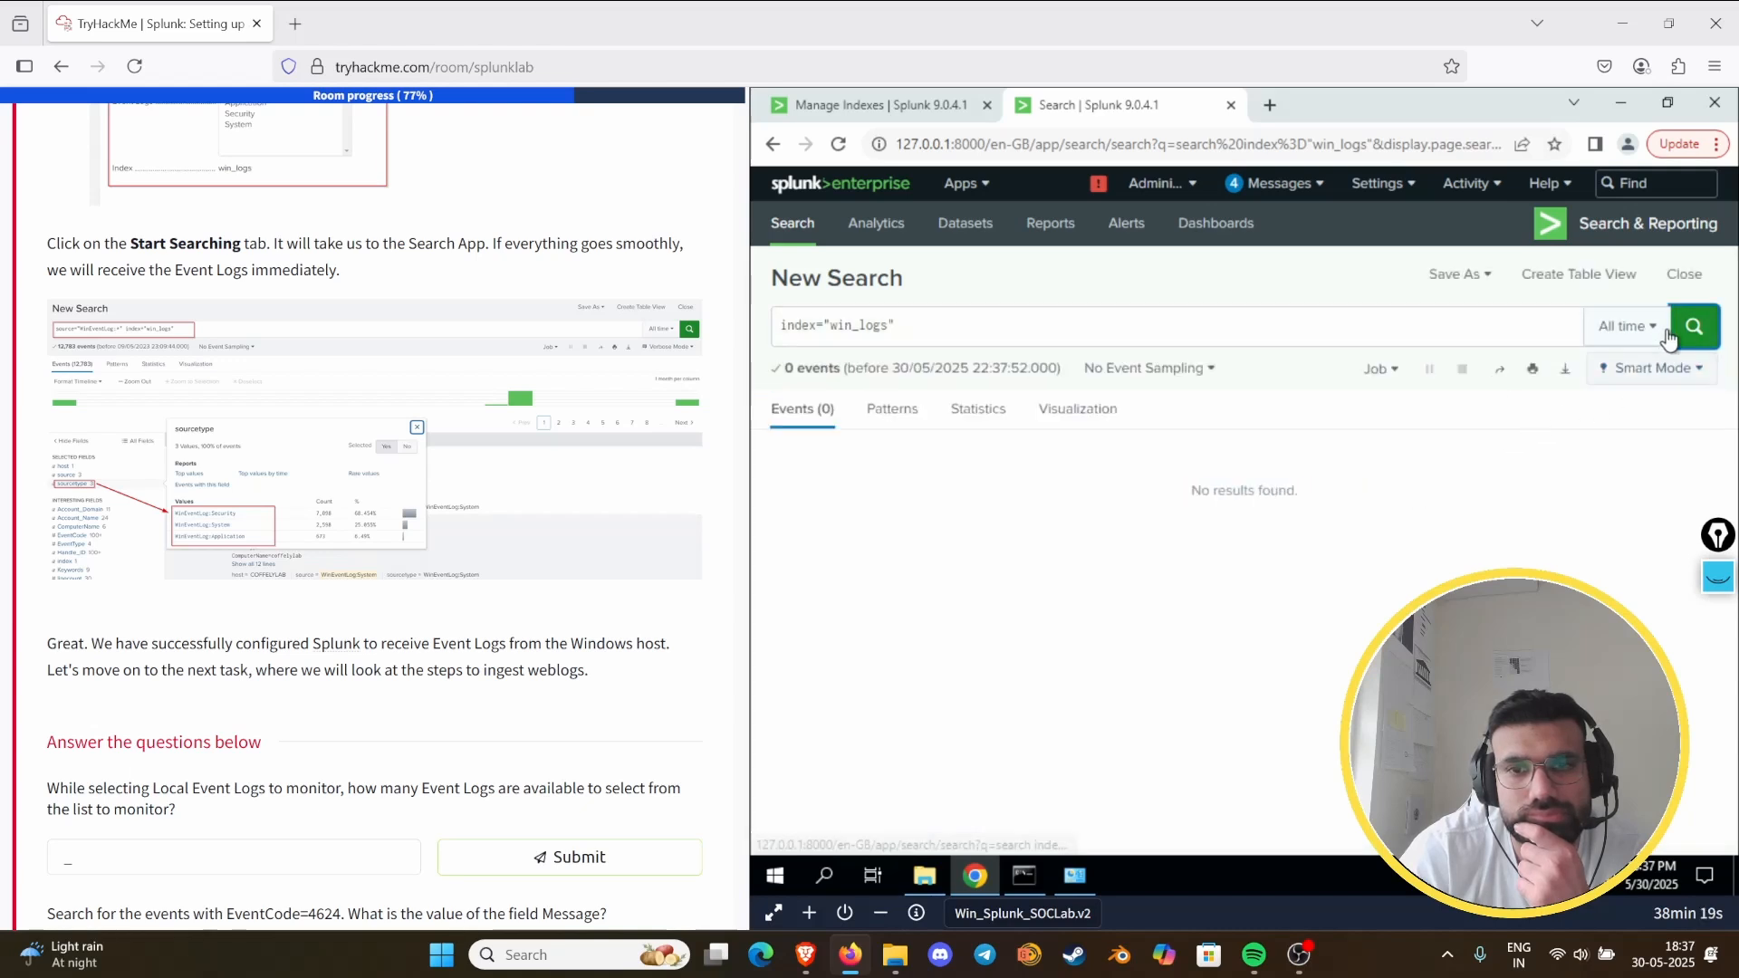
left_click(1184, 378)
left_click(1186, 382)
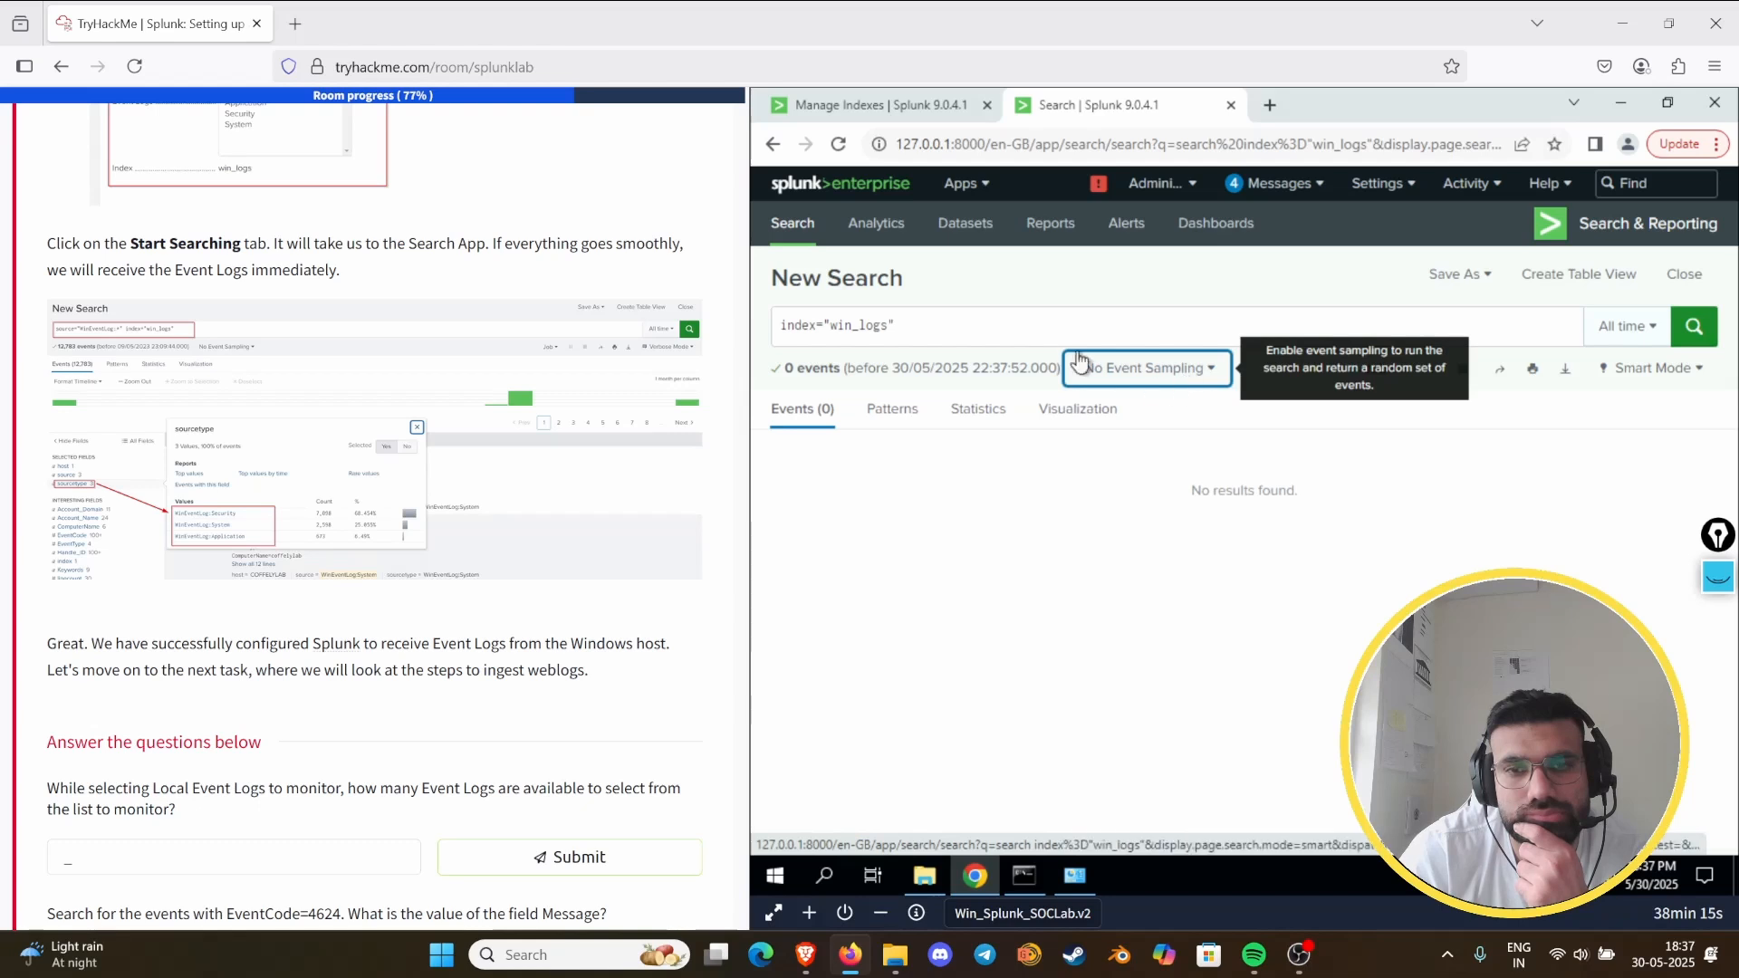
- Reread the task's forwarder, source, index and review instructions and compare them with the two questions at the end of the task
scroll(361, 586, "down", 5)
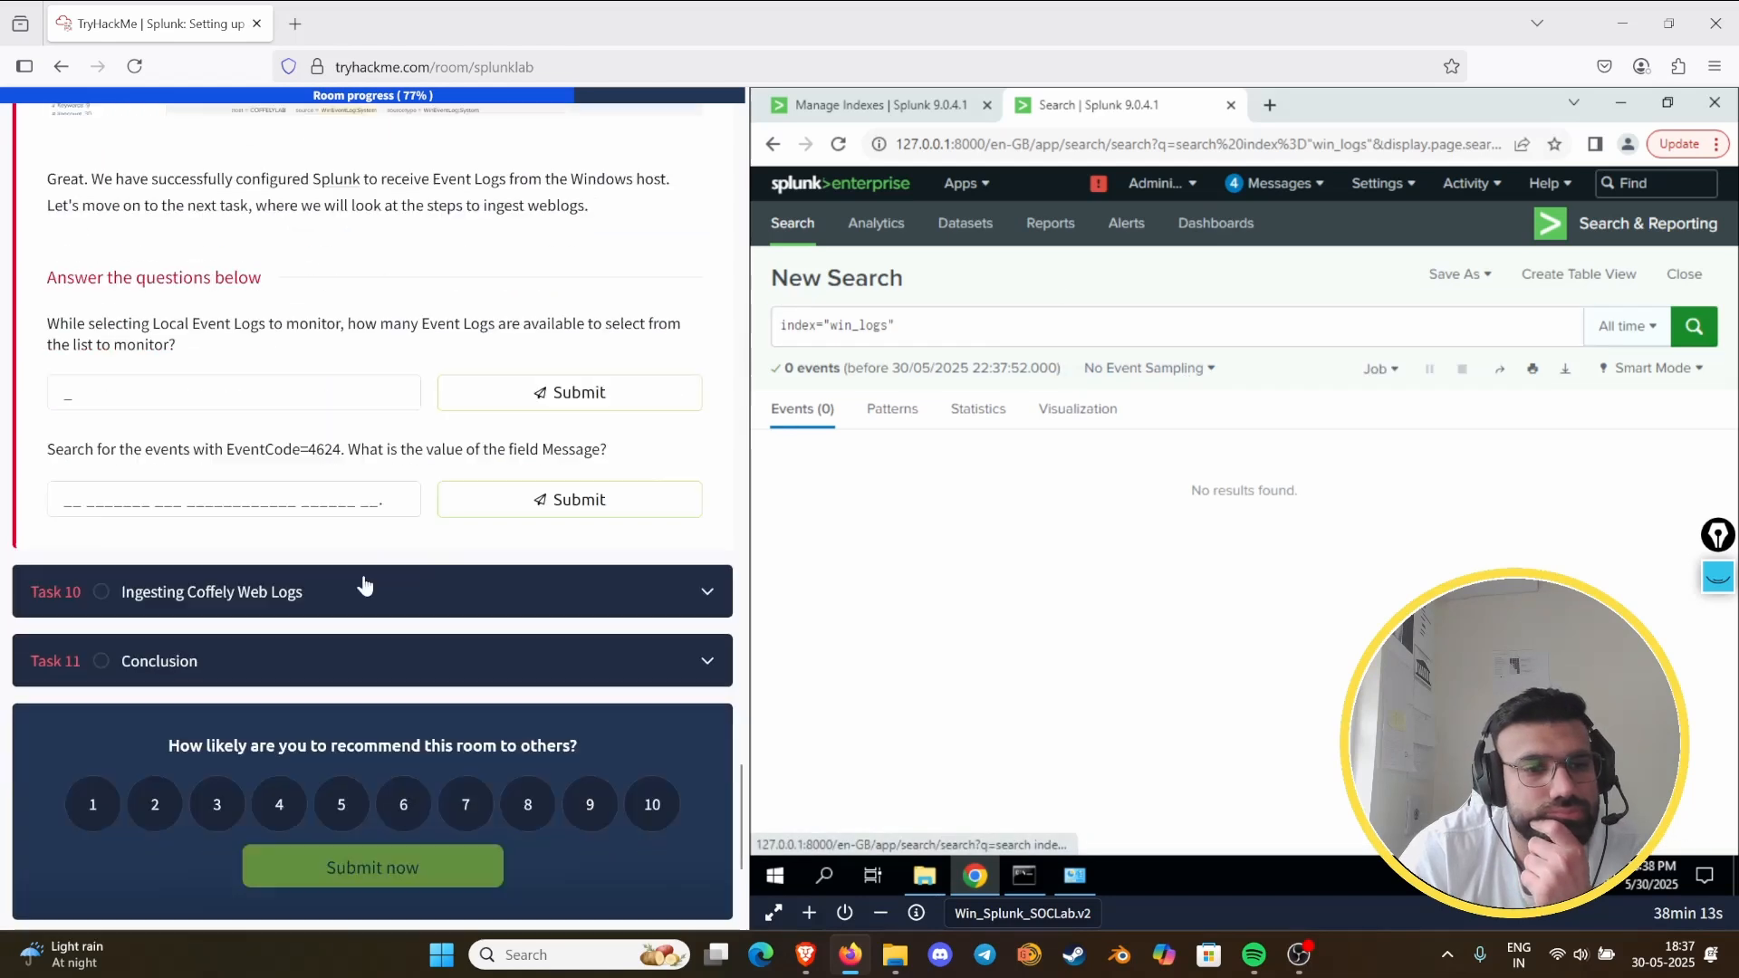
scroll(635, 440, "up", 15)
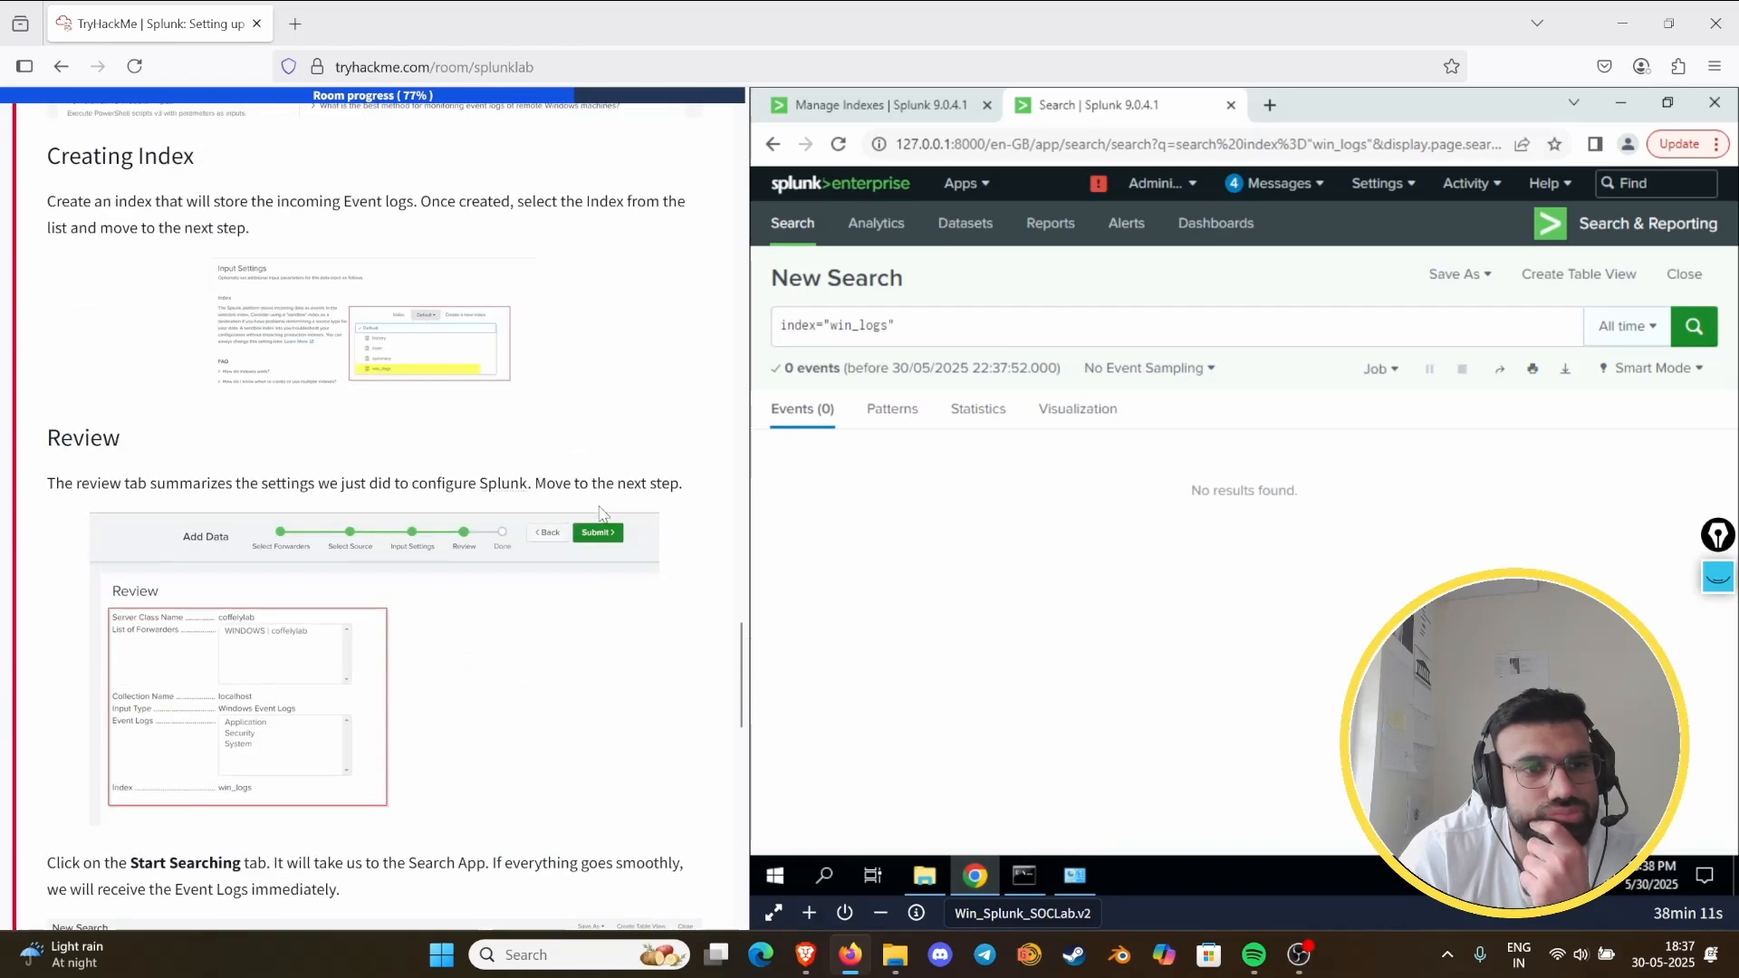
scroll(596, 520, "up", 8)
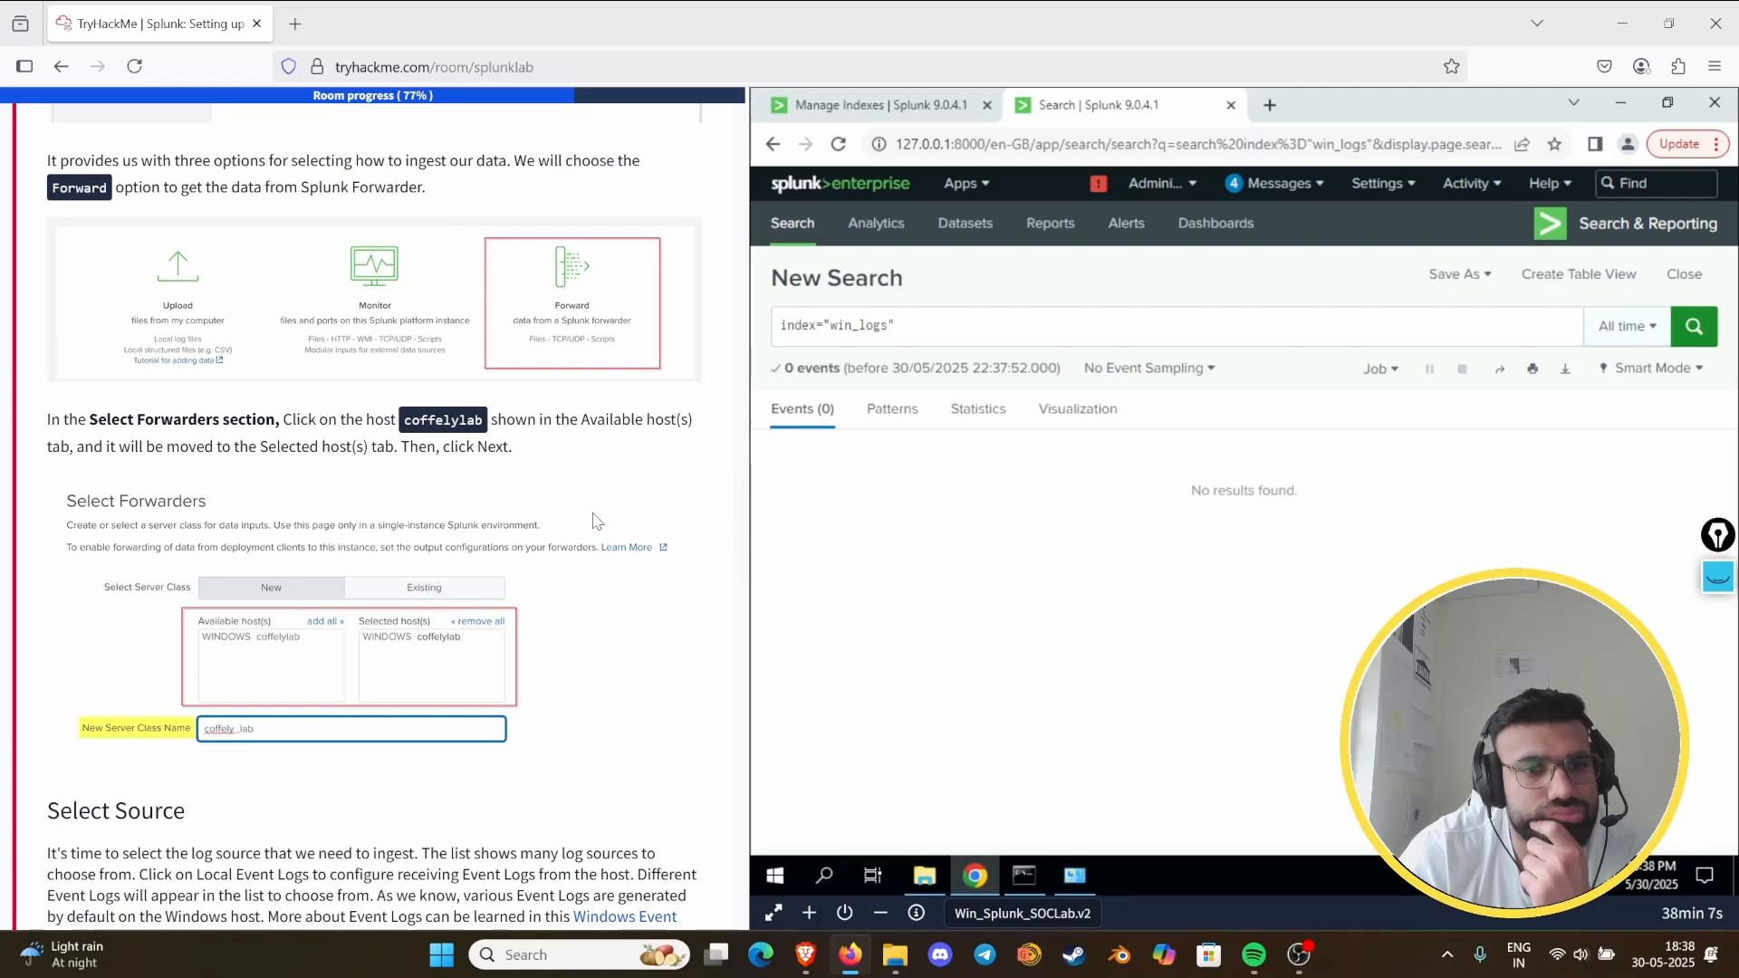
scroll(597, 520, "down", 4)
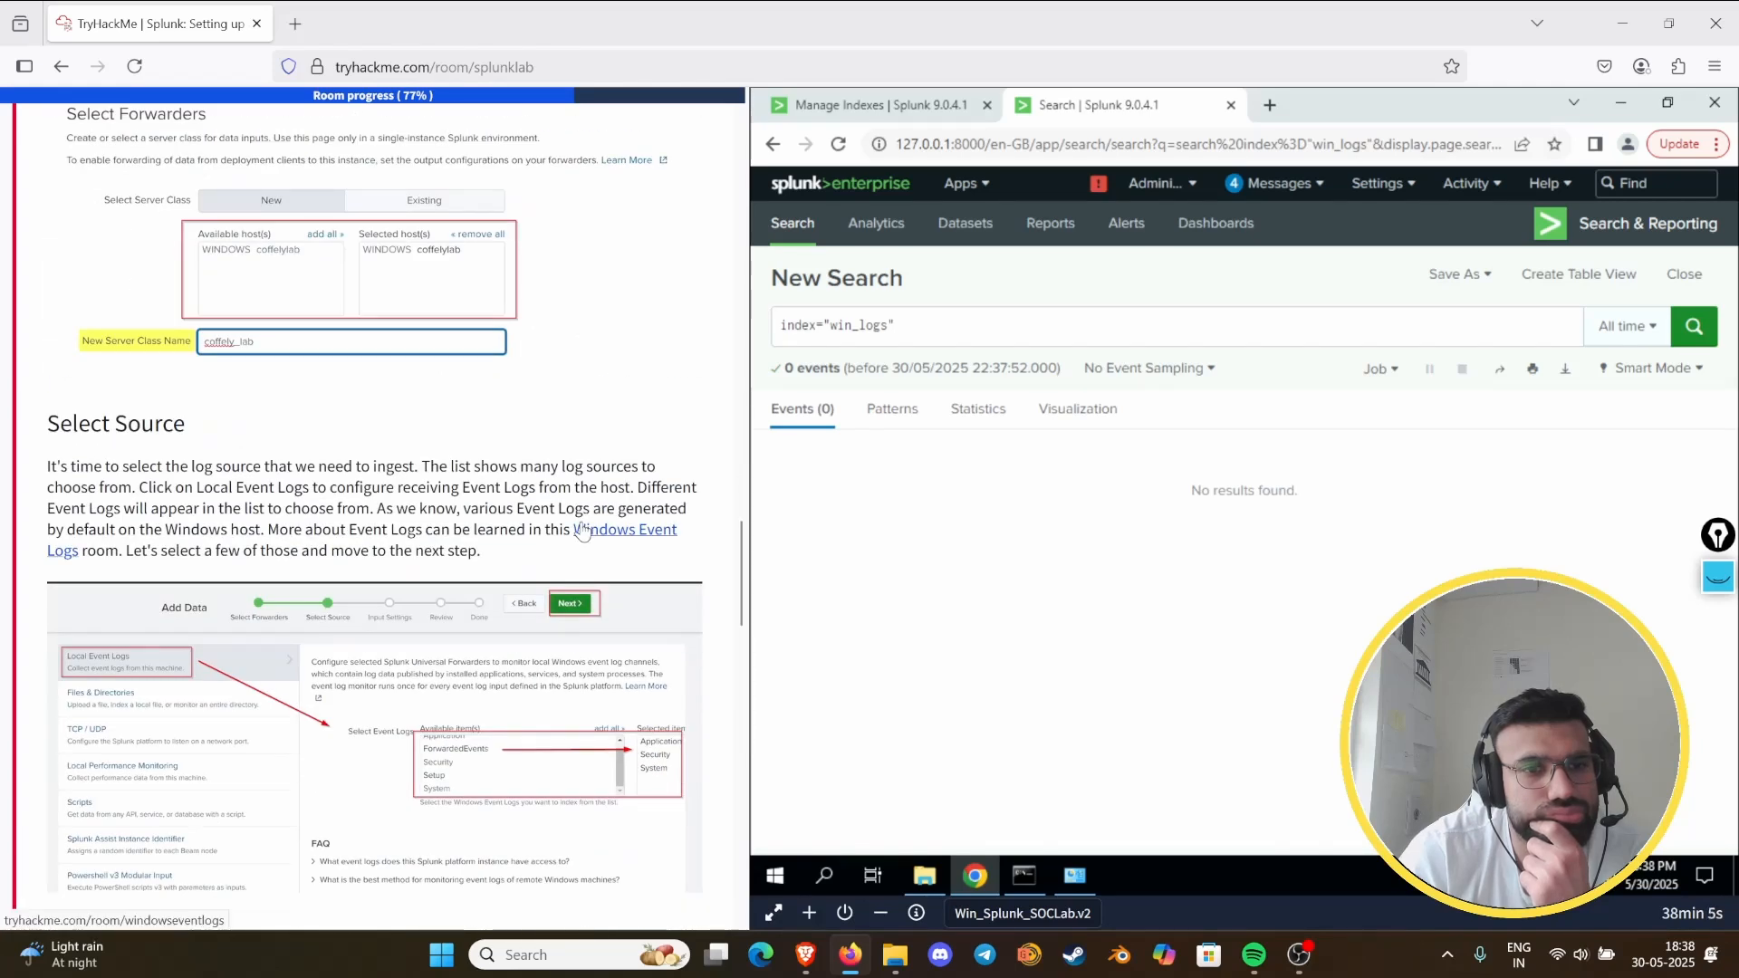
scroll(582, 532, "down", 4)
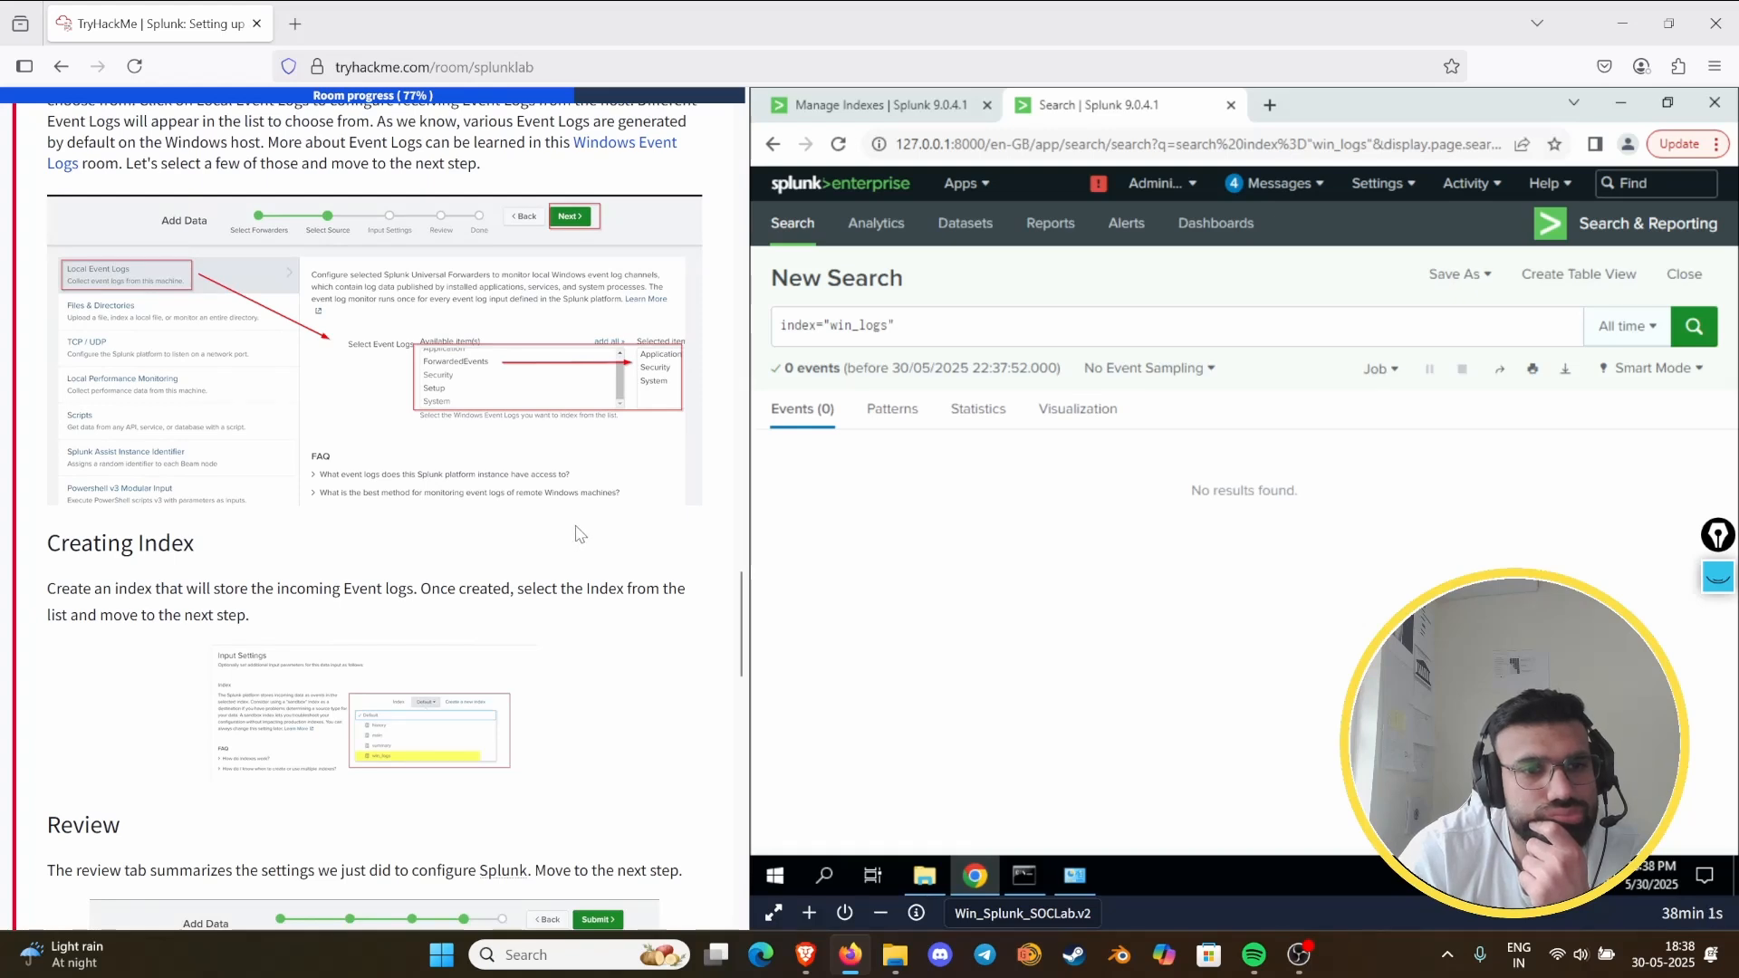
scroll(581, 533, "up", 2)
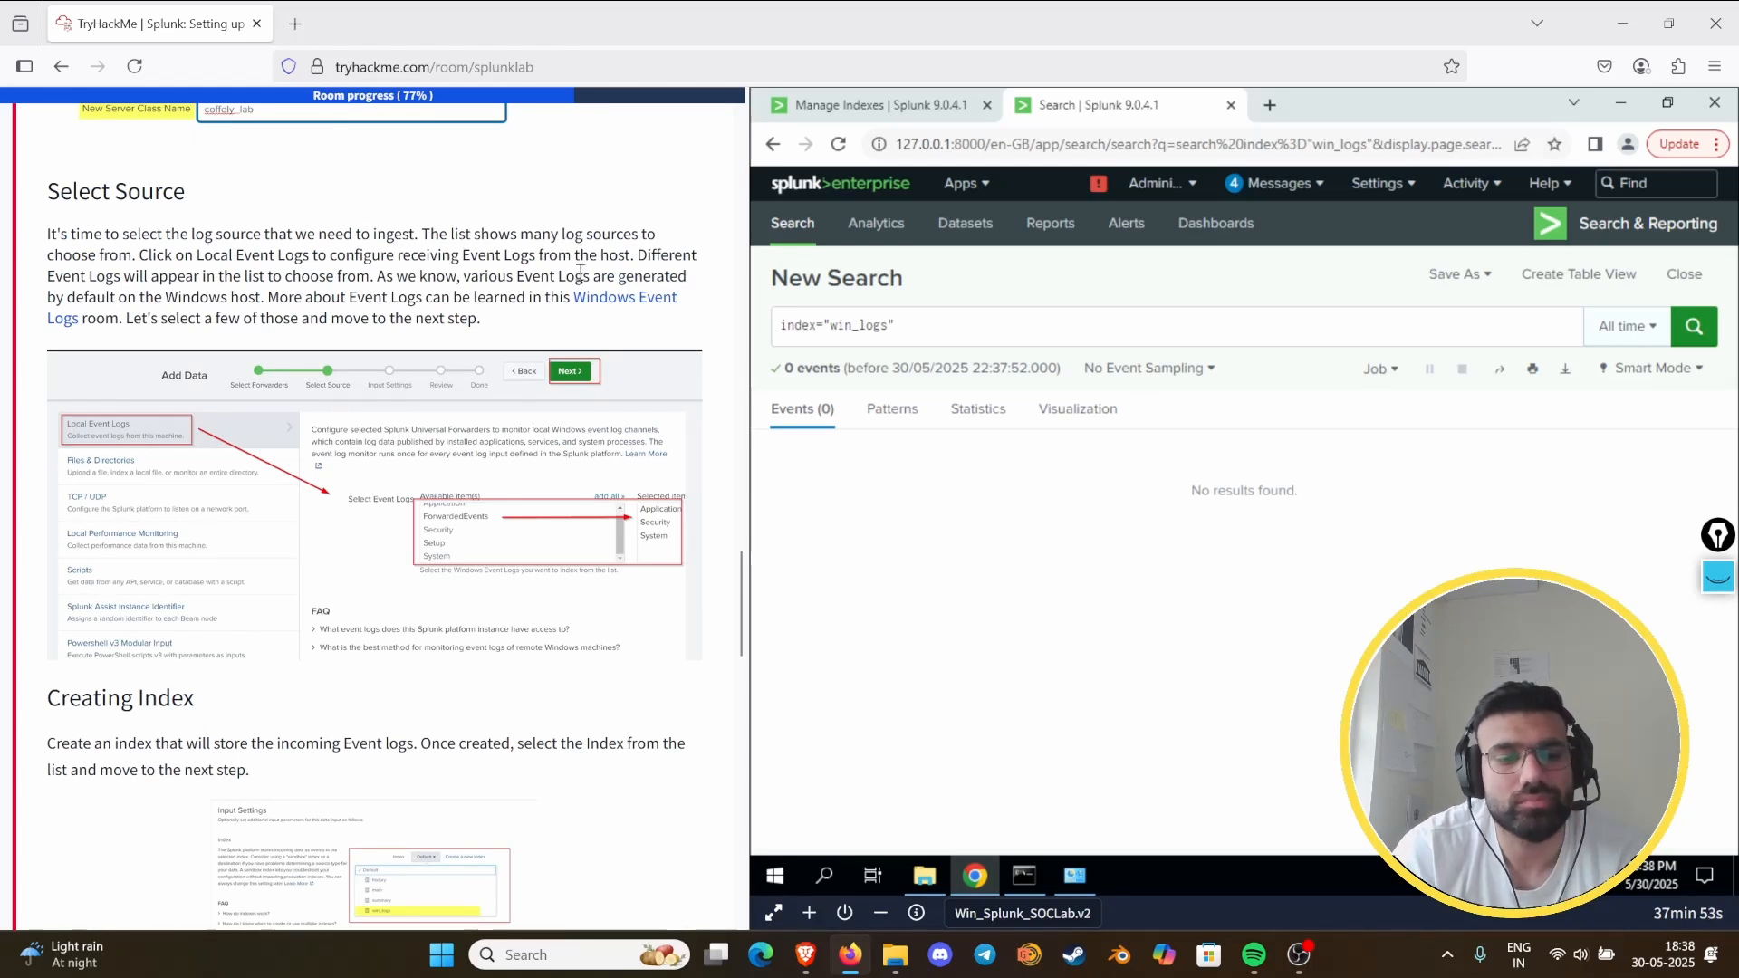
scroll(413, 521, "down", 6)
scroll(412, 520, "down", 12)
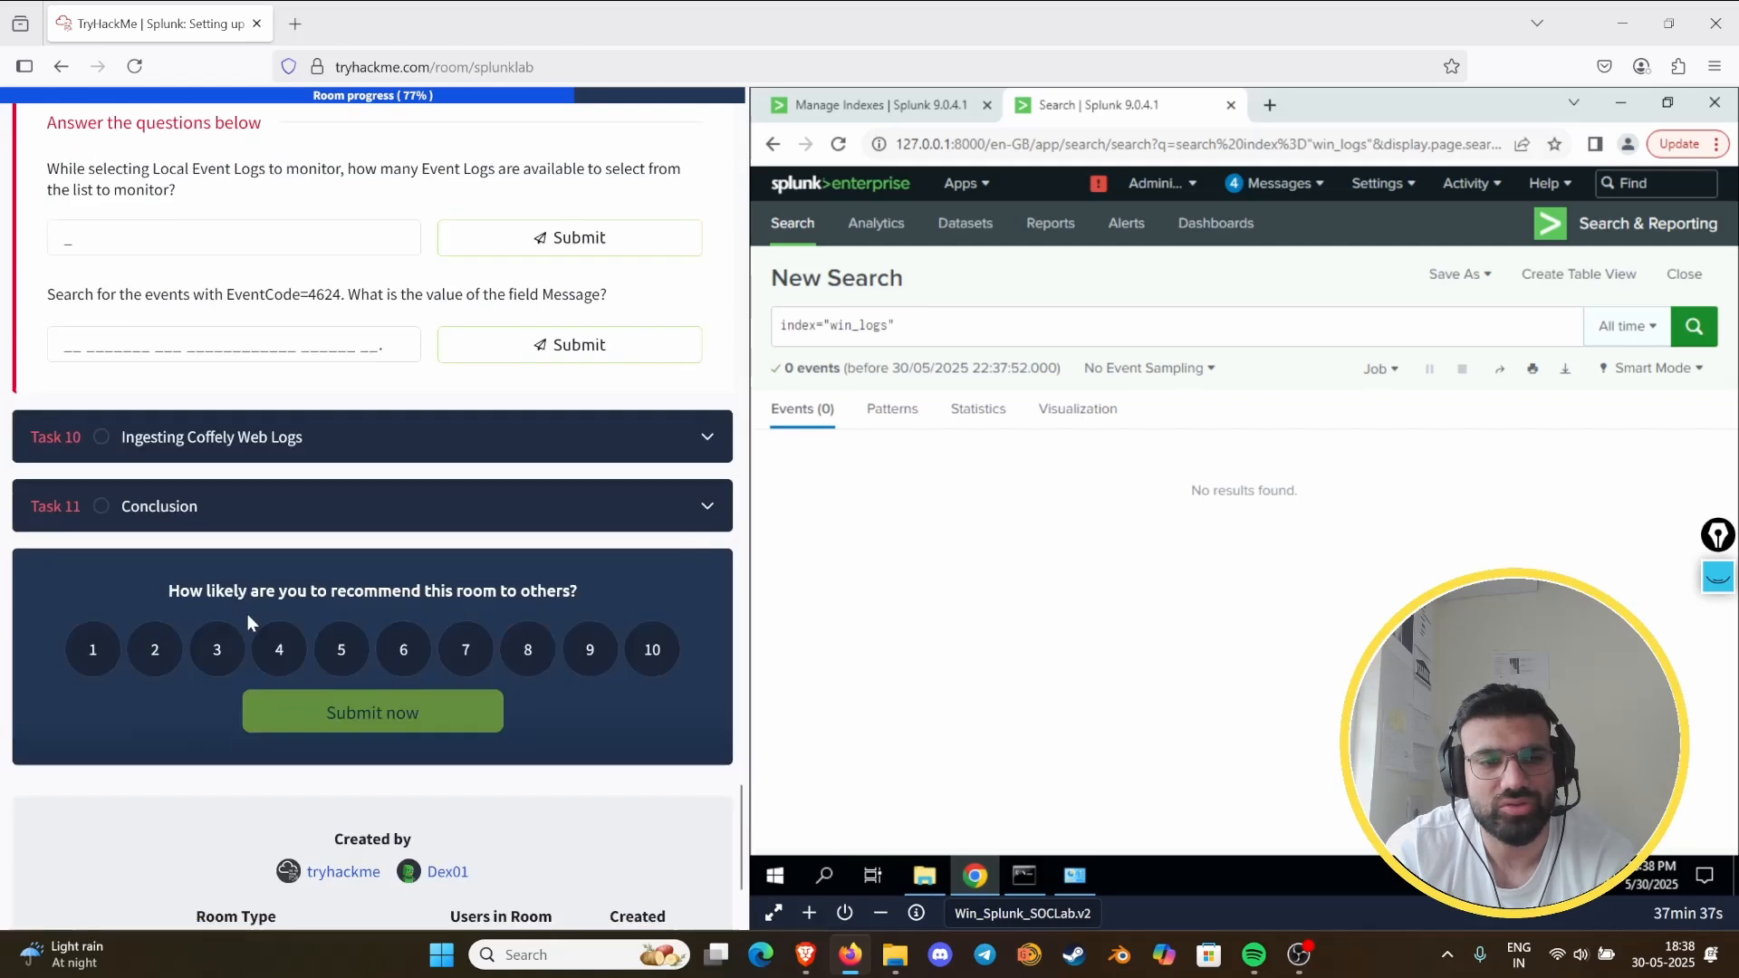
scroll(261, 389, "up", 4)
scroll(261, 390, "up", 10)
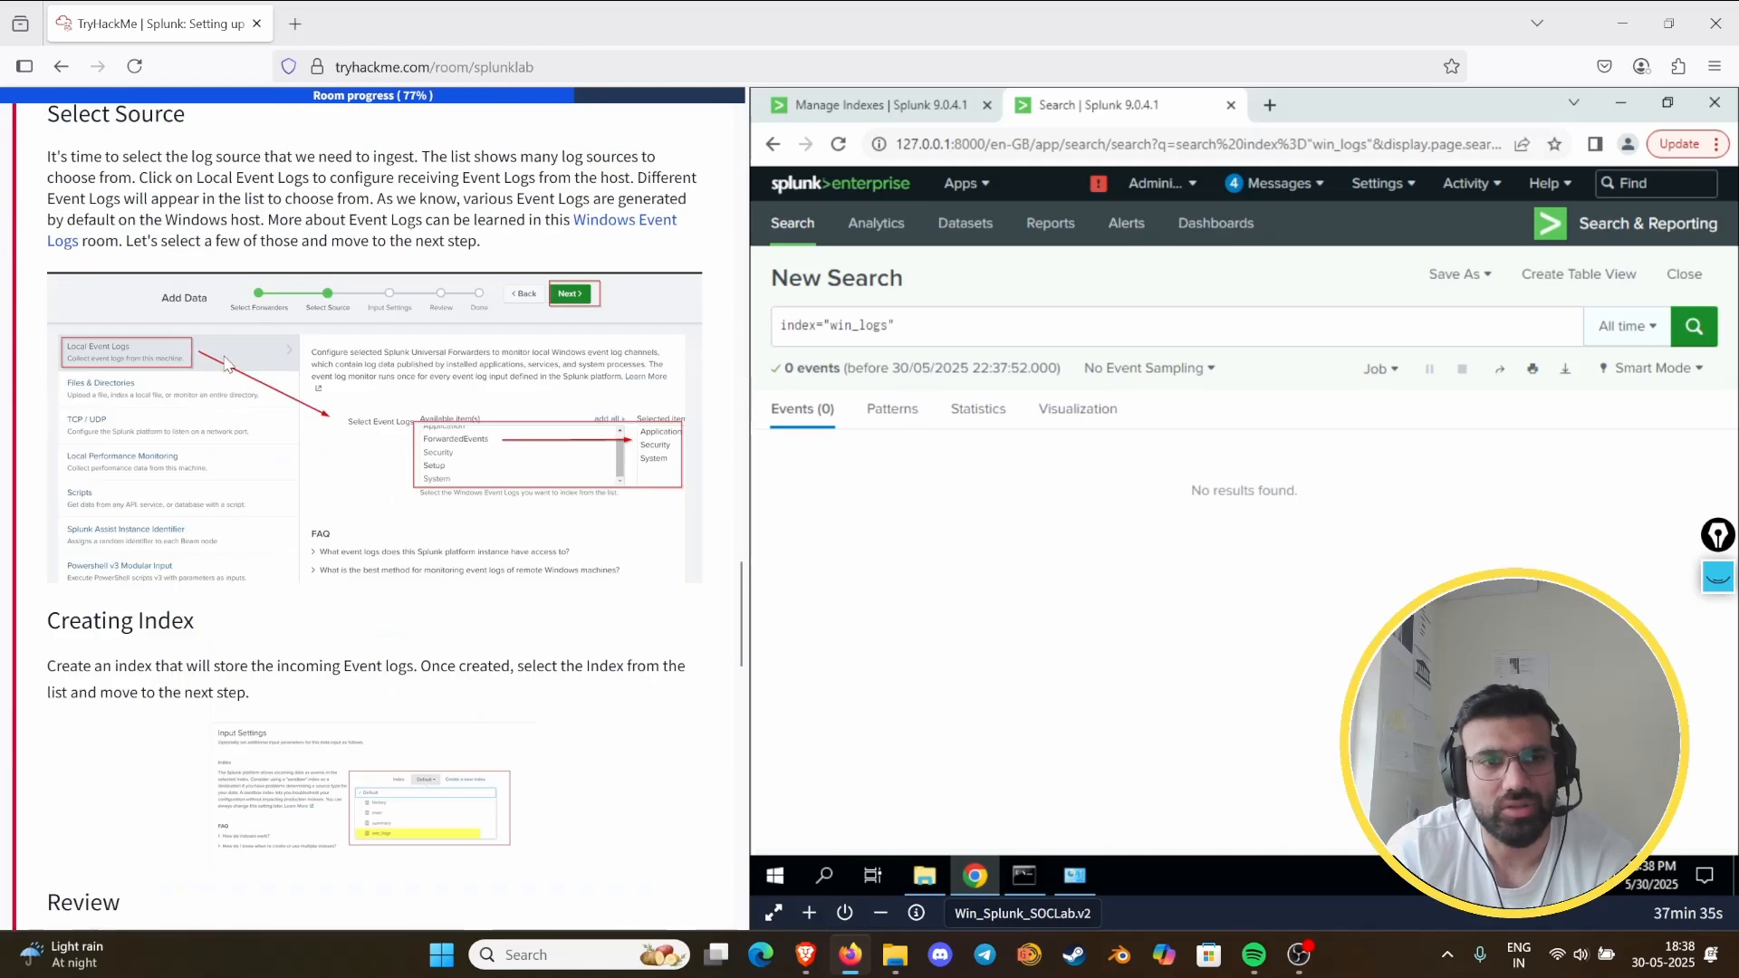
scroll(261, 389, "down", 3)
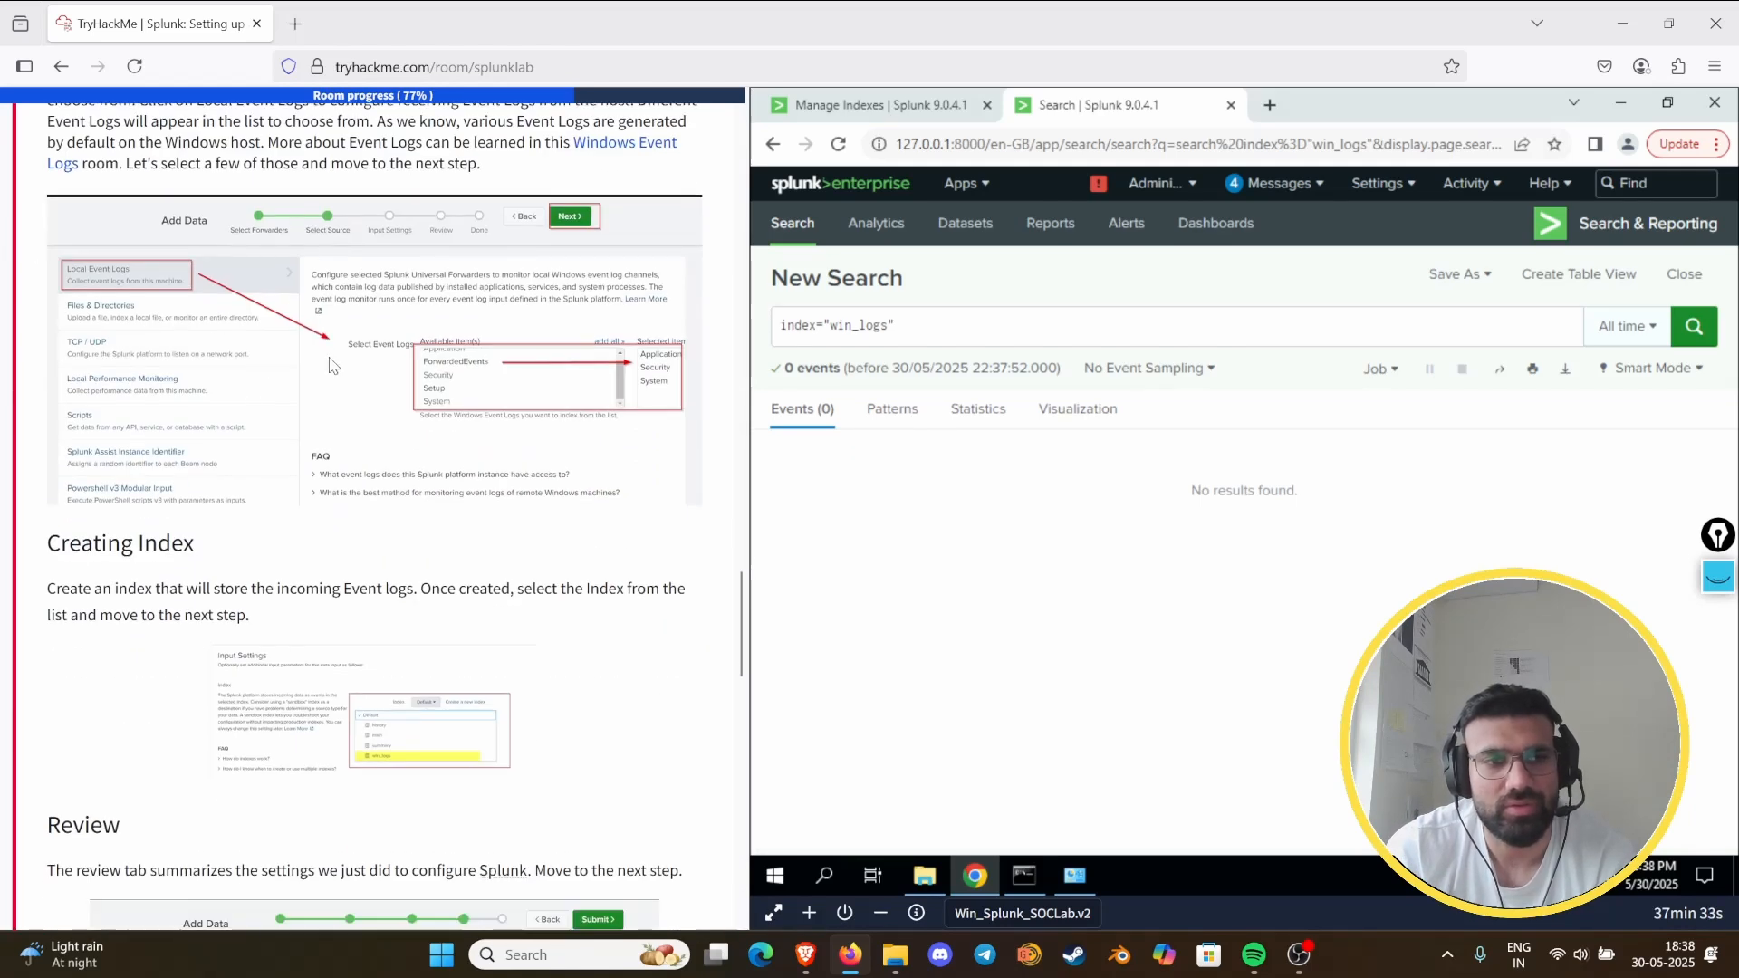
scroll(170, 313, "up", 2)
scroll(286, 470, "down", 15)
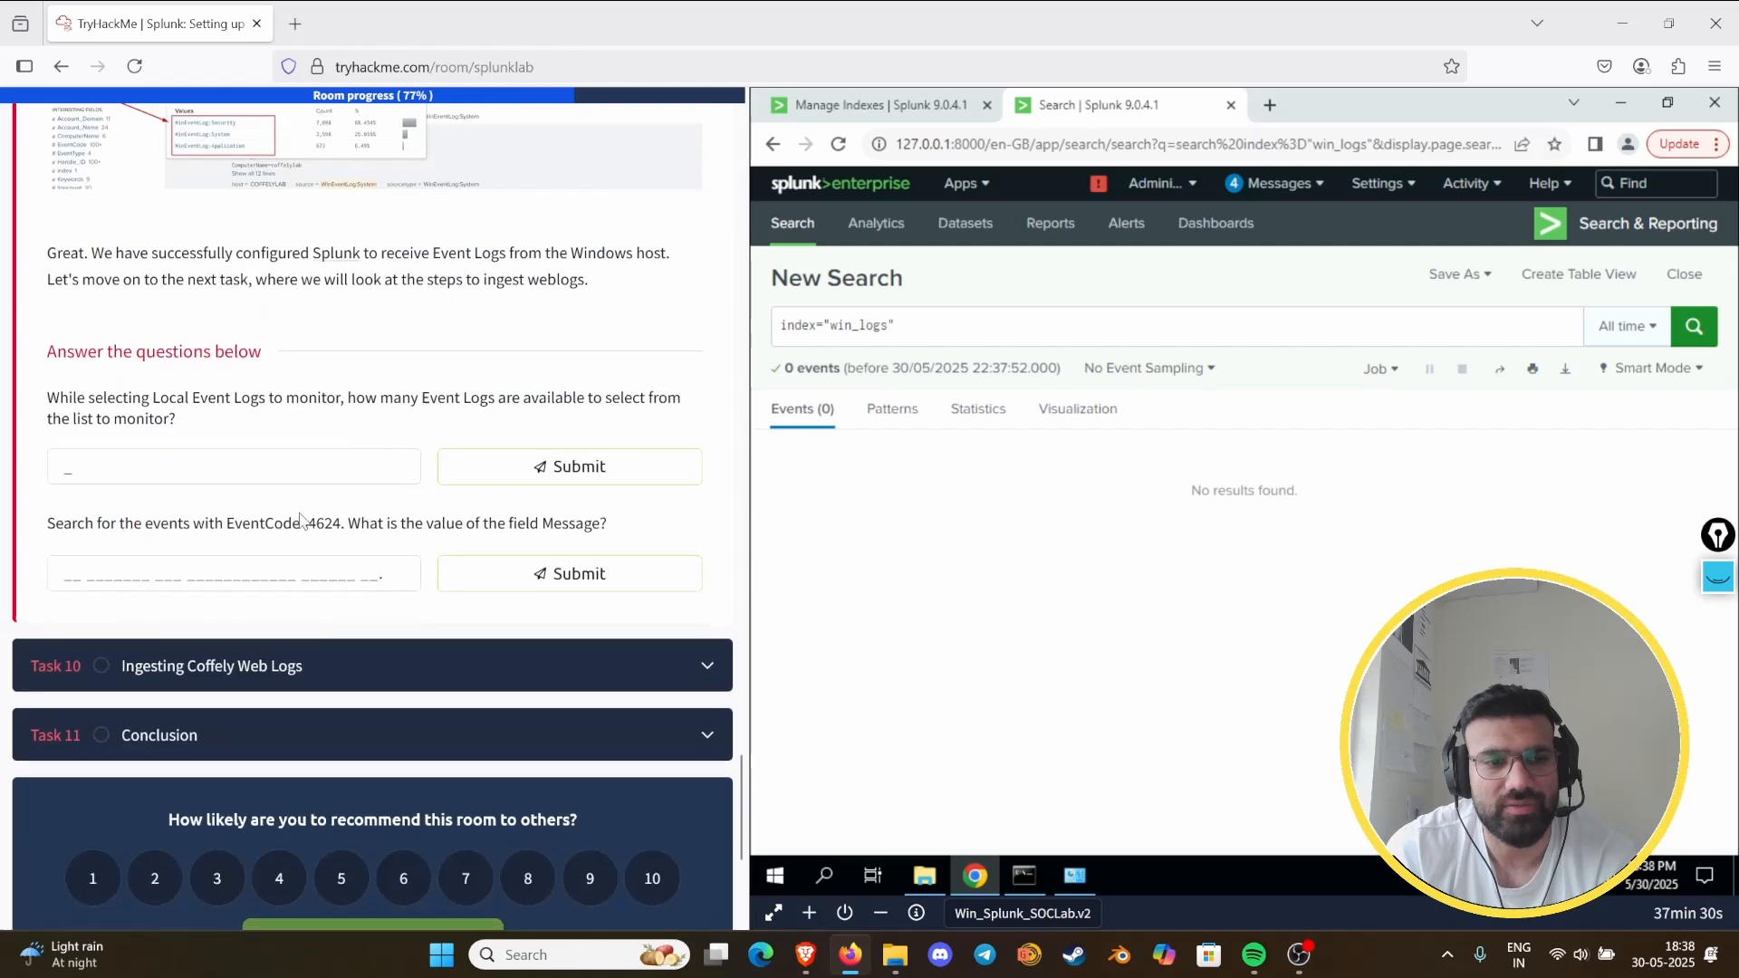
scroll(286, 471, "up", 4)
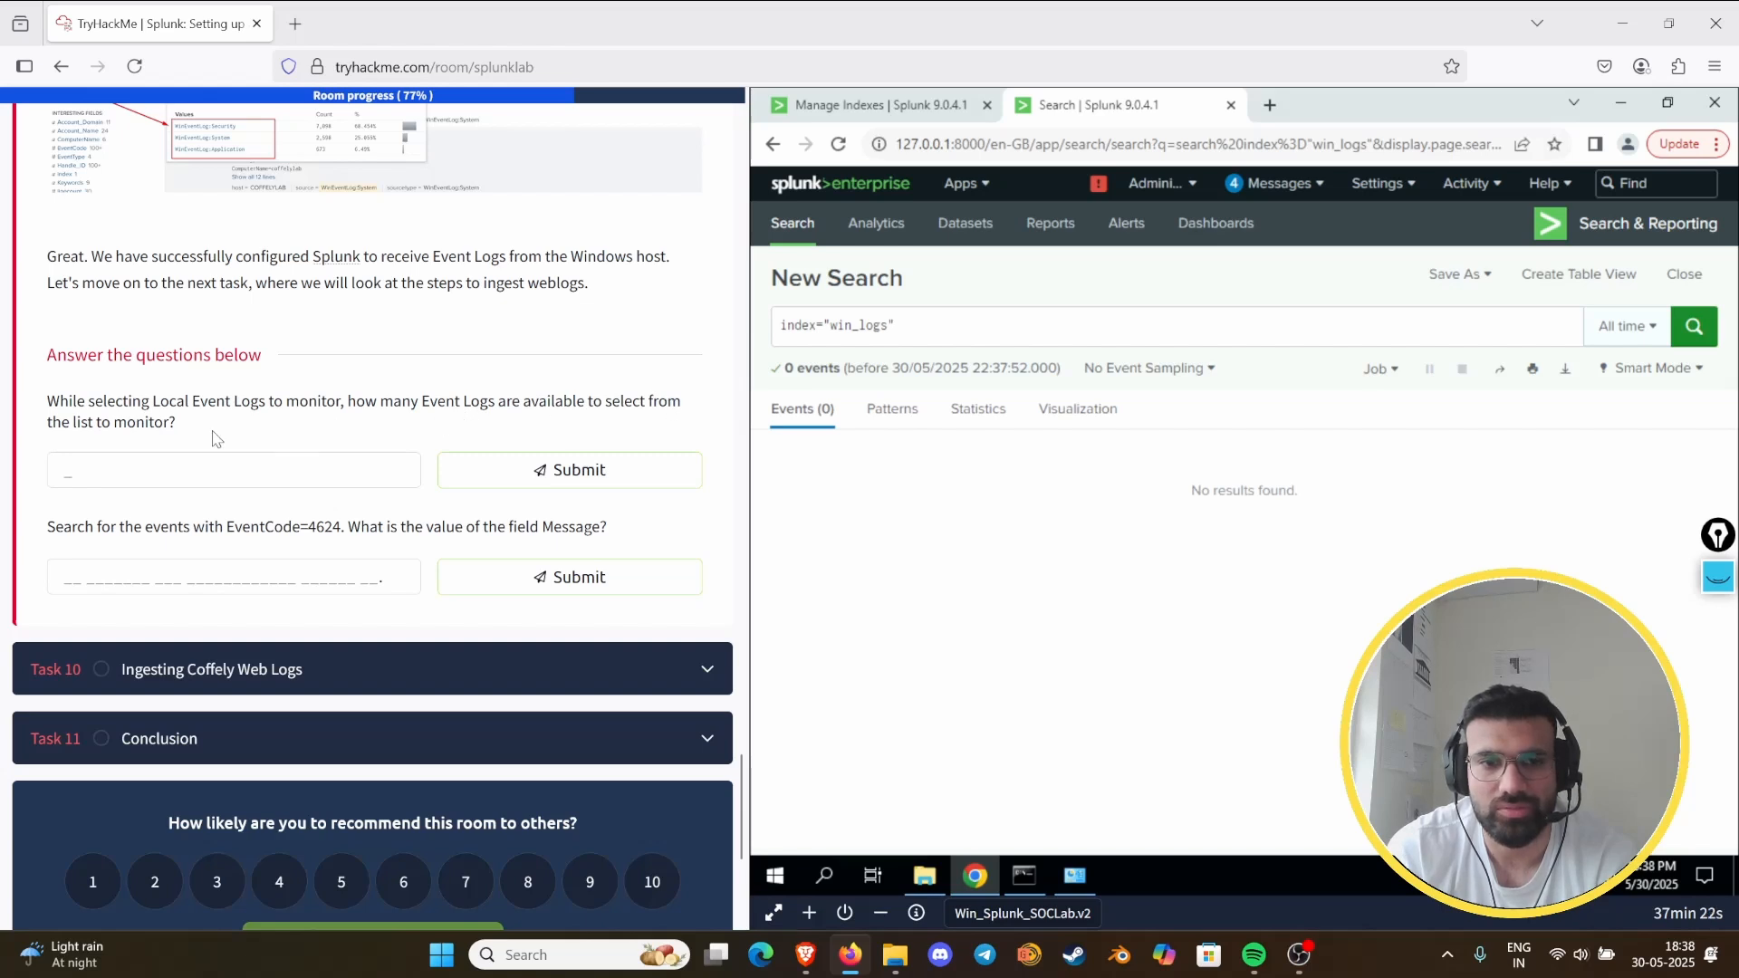
- Submit 5 as the number of Local Event Logs available to monitor and return to the task's Select Source instructions
scroll(186, 436, "up", 15)
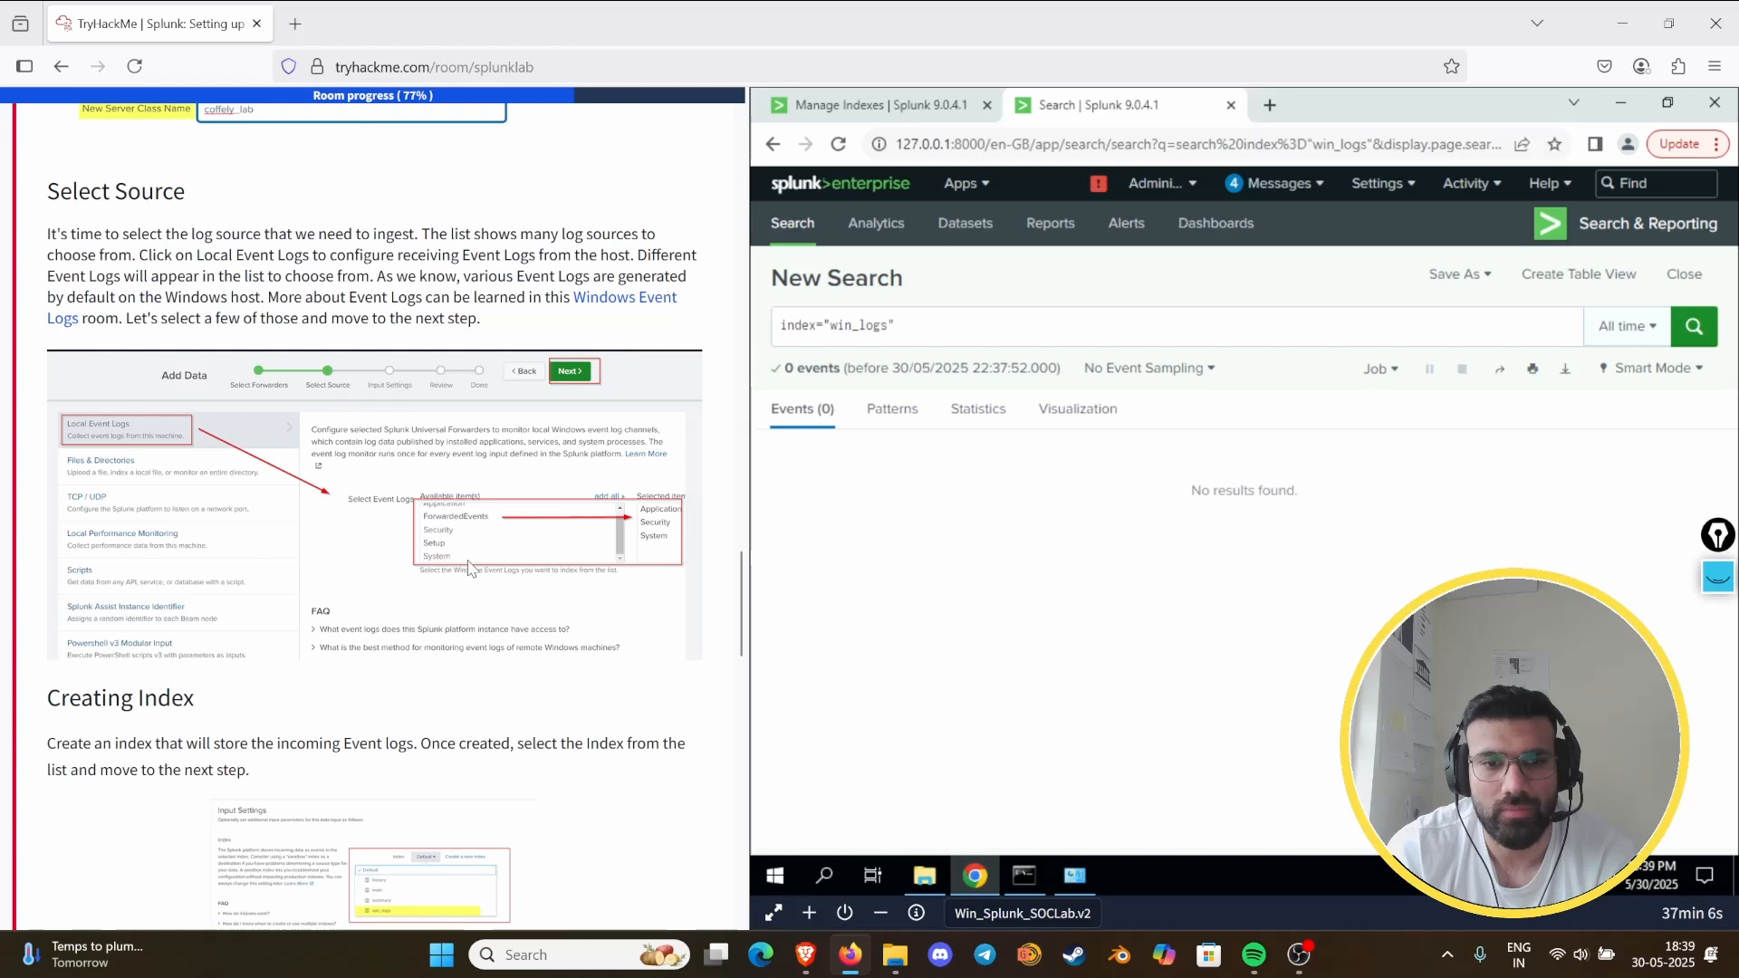
scroll(470, 569, "down", 15)
left_click(201, 544)
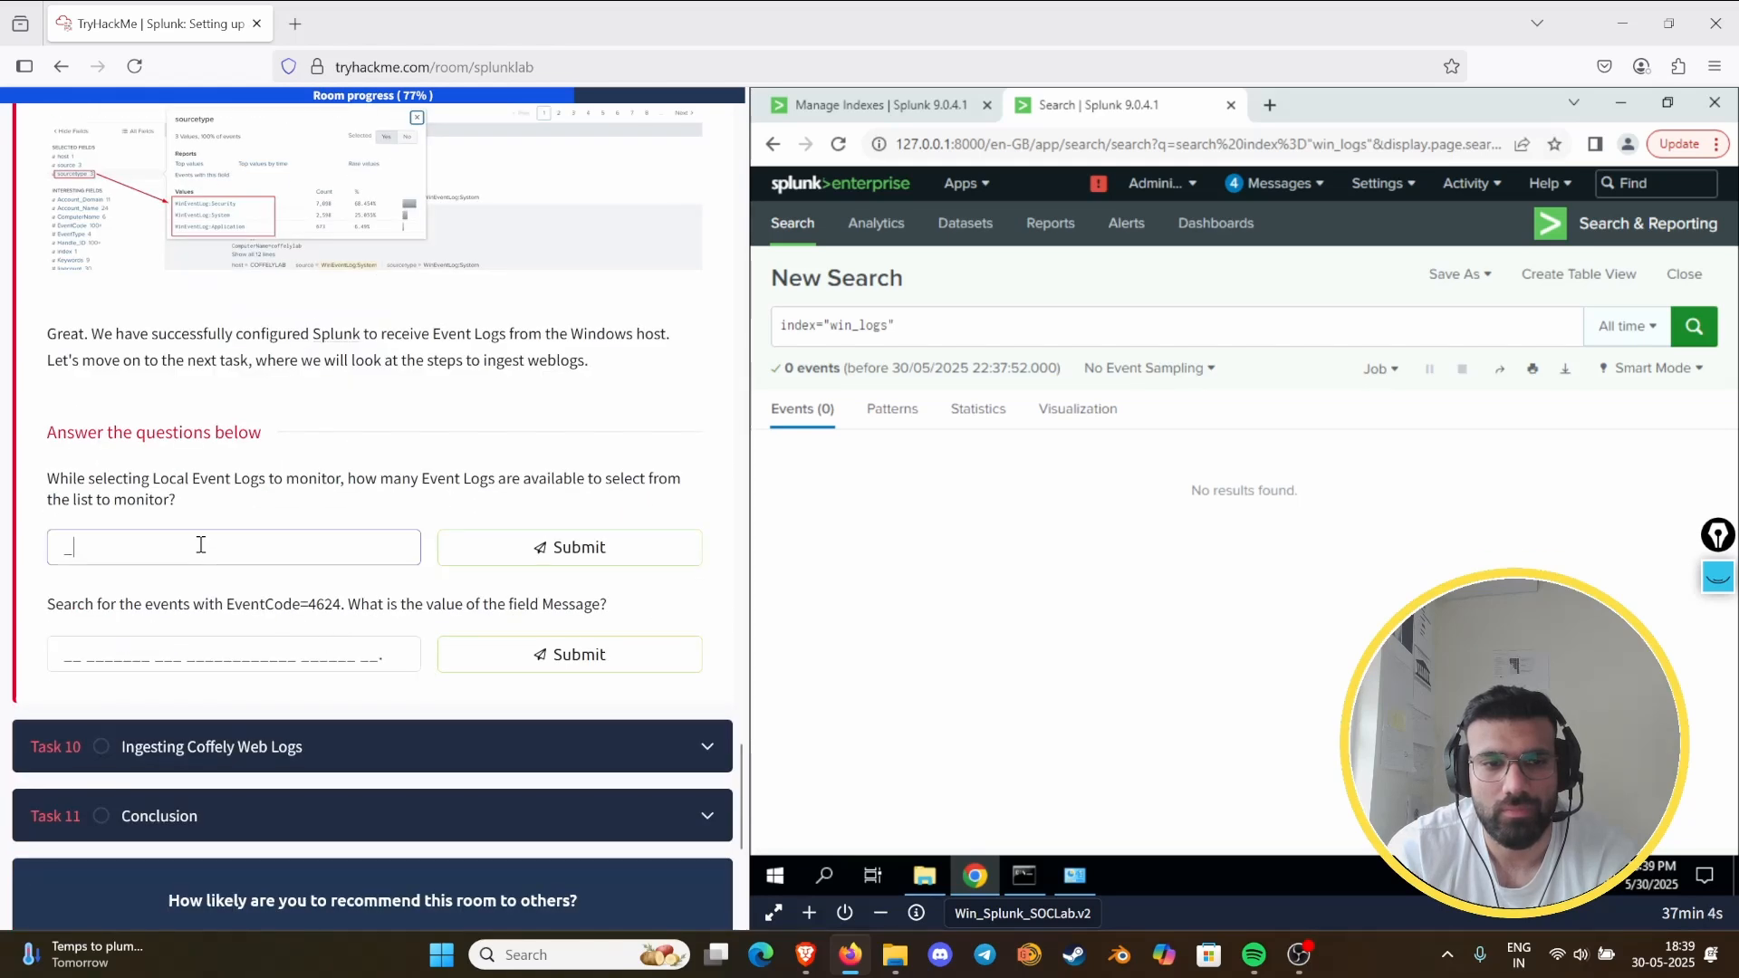
type("3")
key("Return")
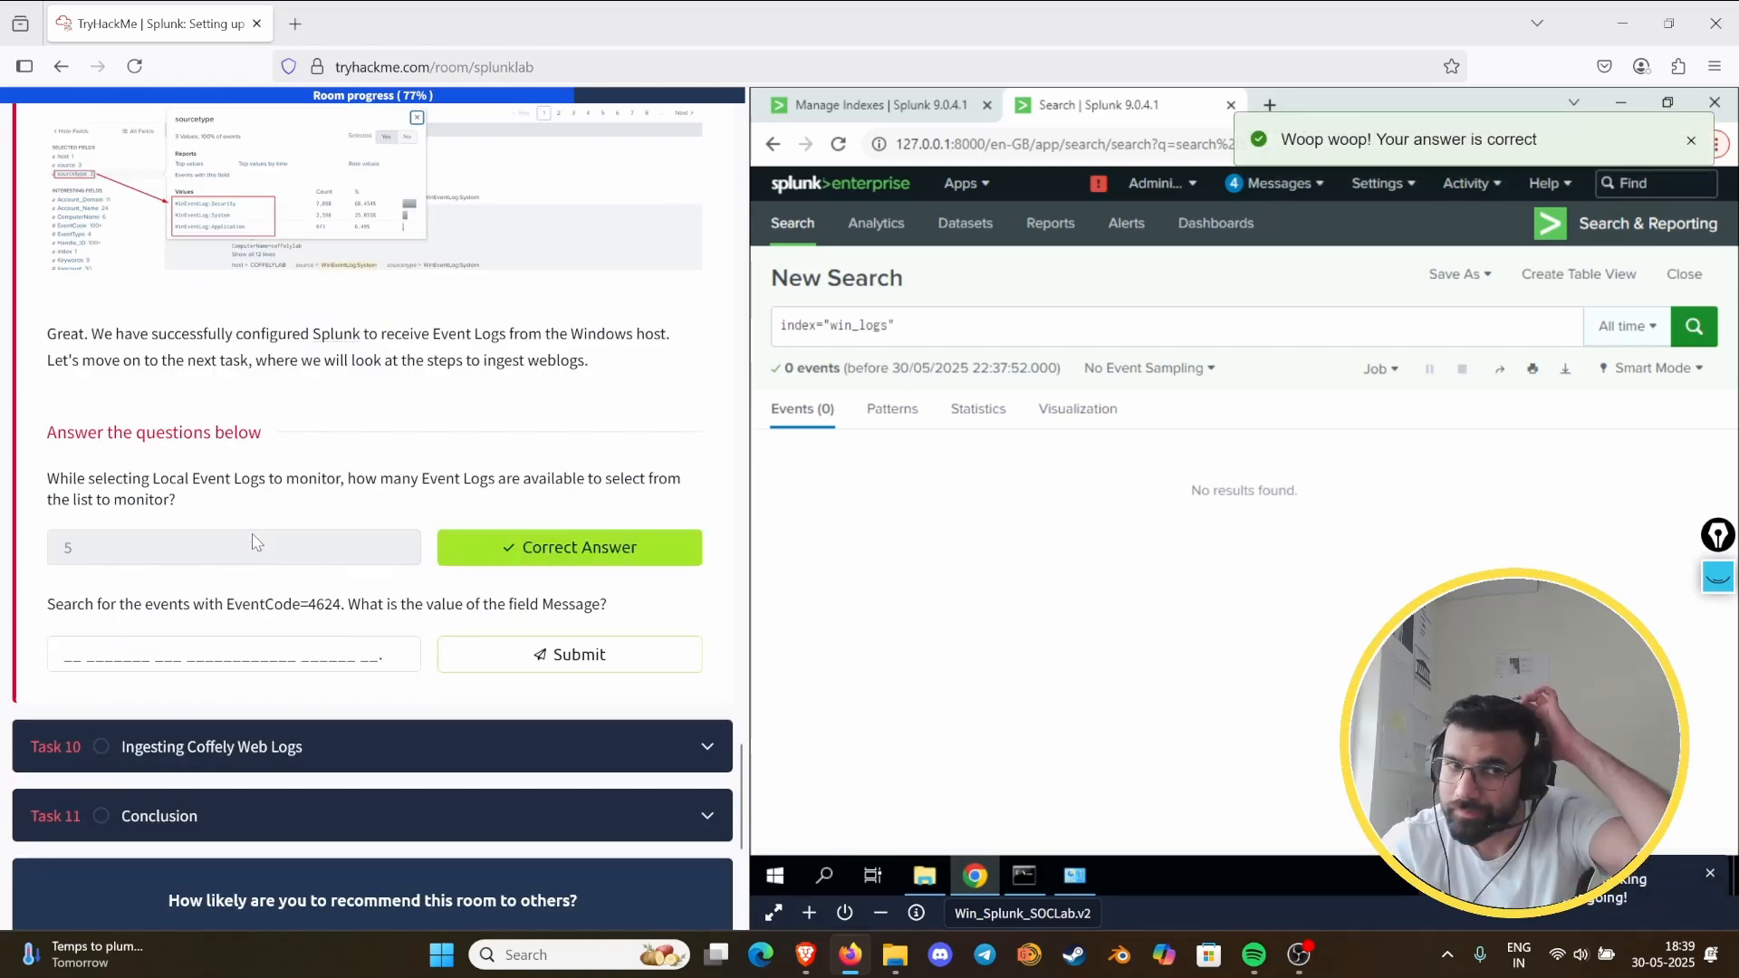
scroll(277, 588, "up", 6)
scroll(277, 588, "up", 10)
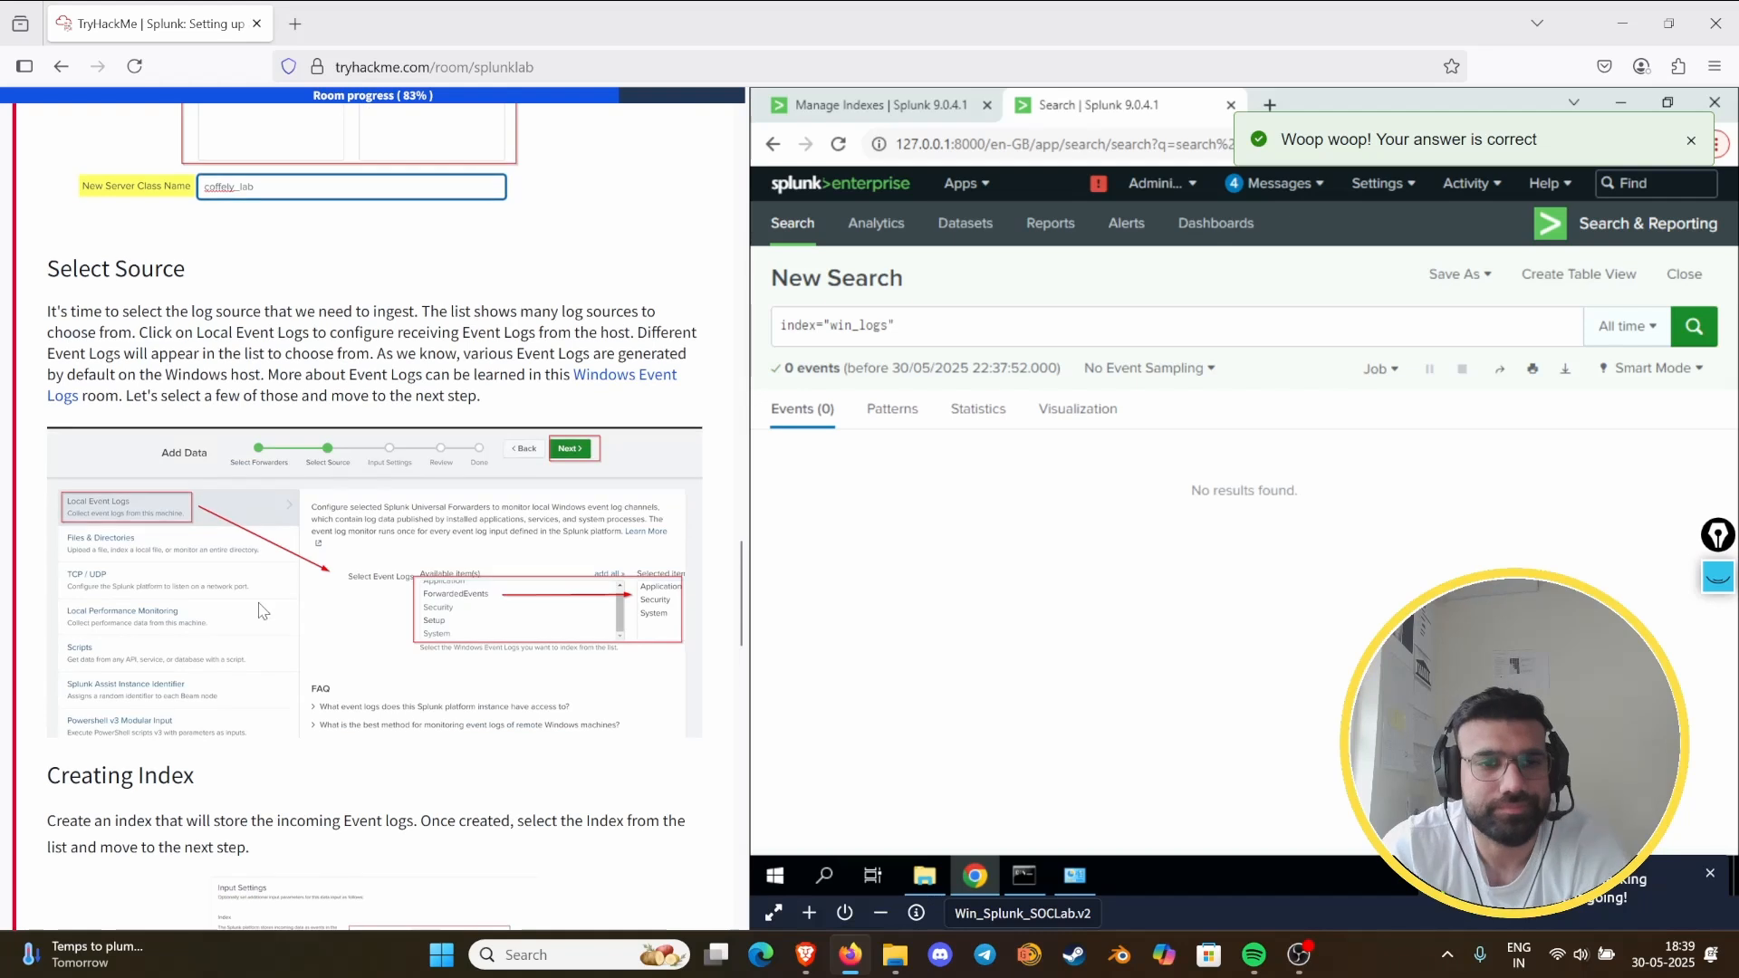
- Recheck the task's forwarder and source instructions and start a new Add Data input that forwards data from a Splunk forwarder
scroll(437, 486, "up", 8)
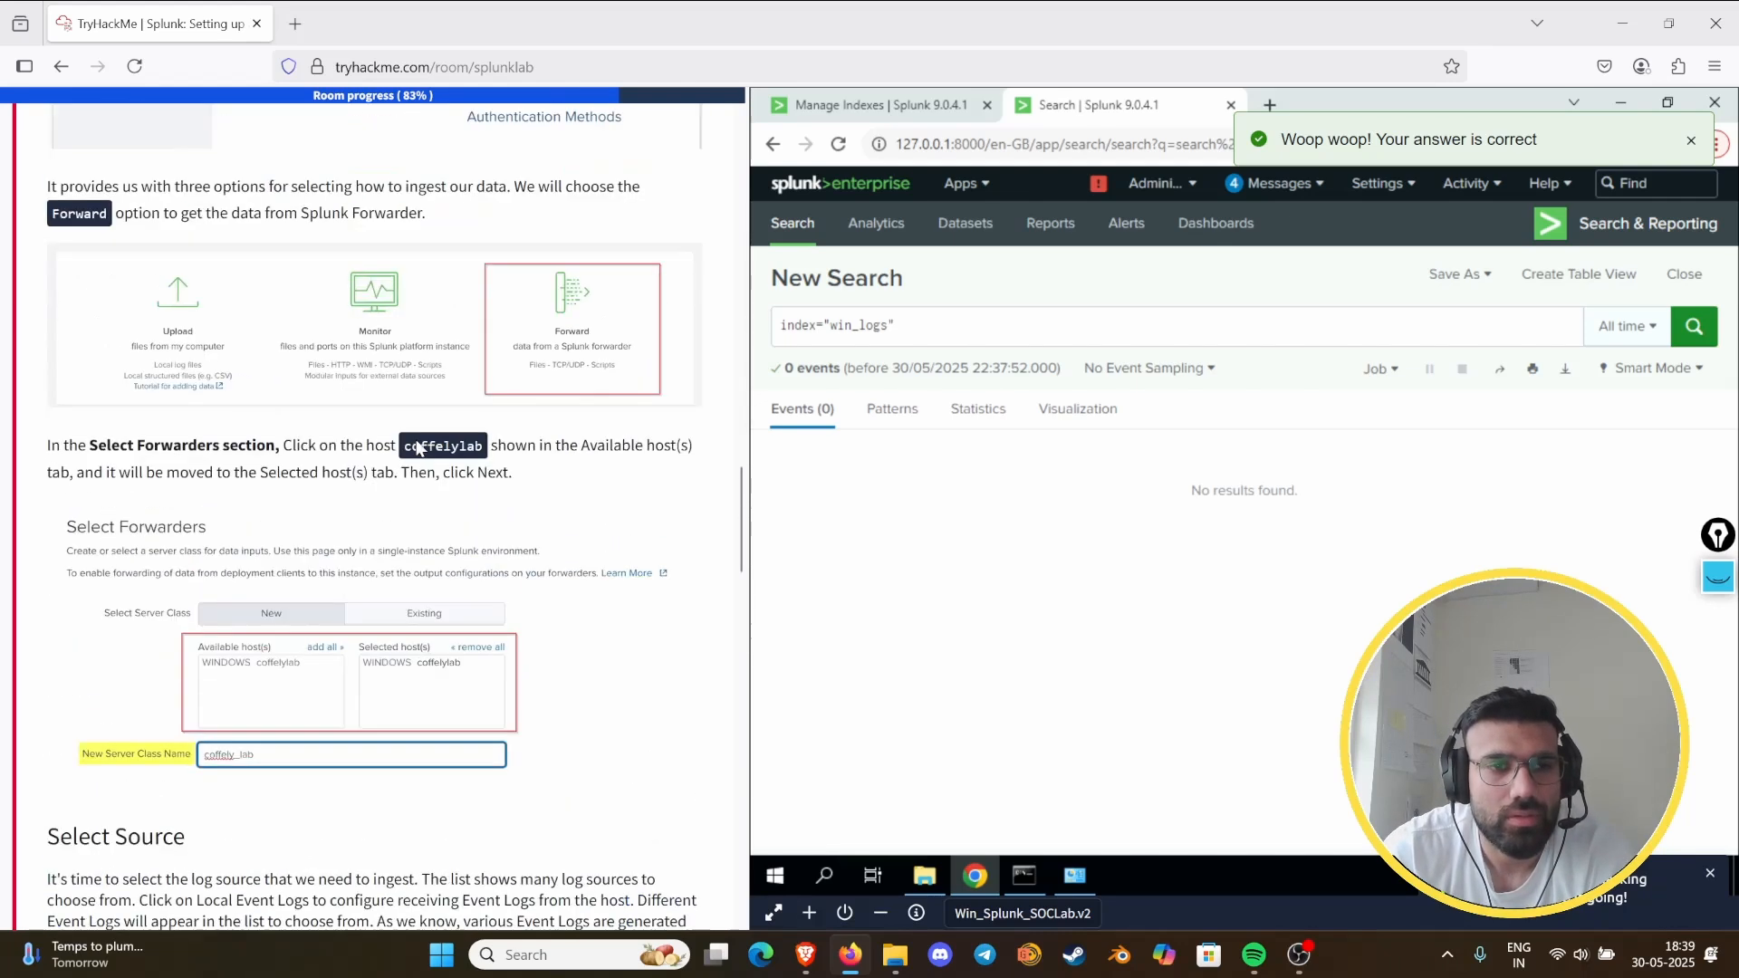
scroll(421, 407, "up", 6)
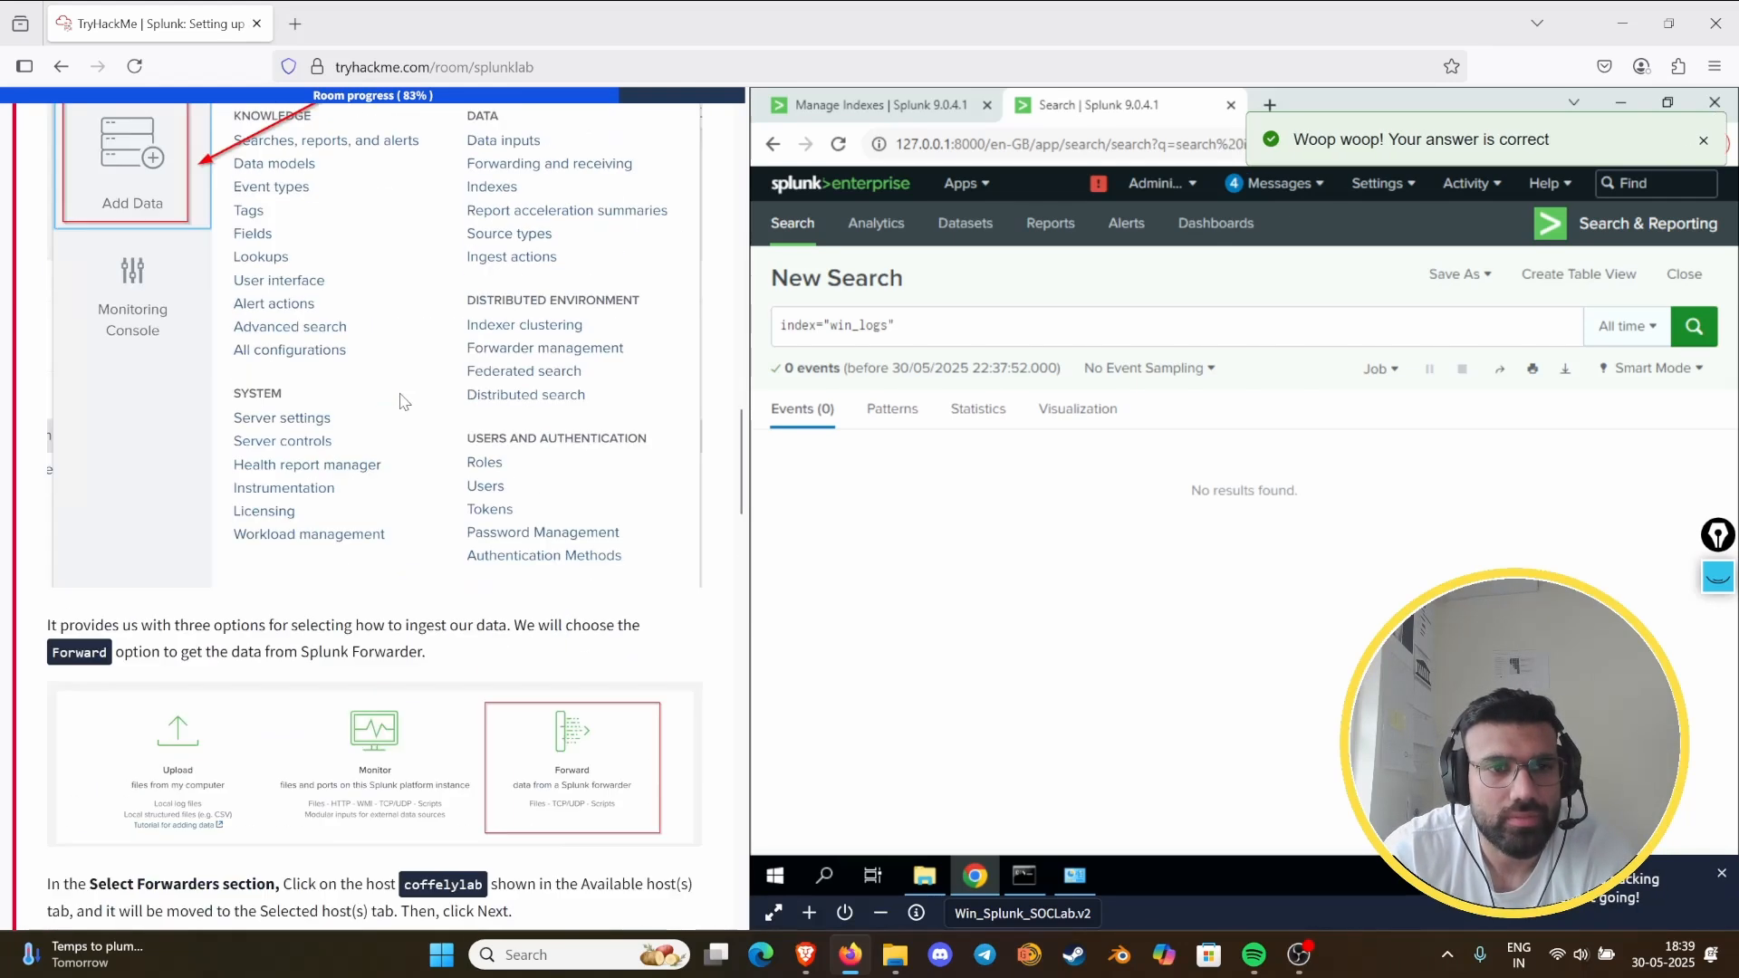
scroll(386, 385, "down", 8)
scroll(387, 385, "down", 12)
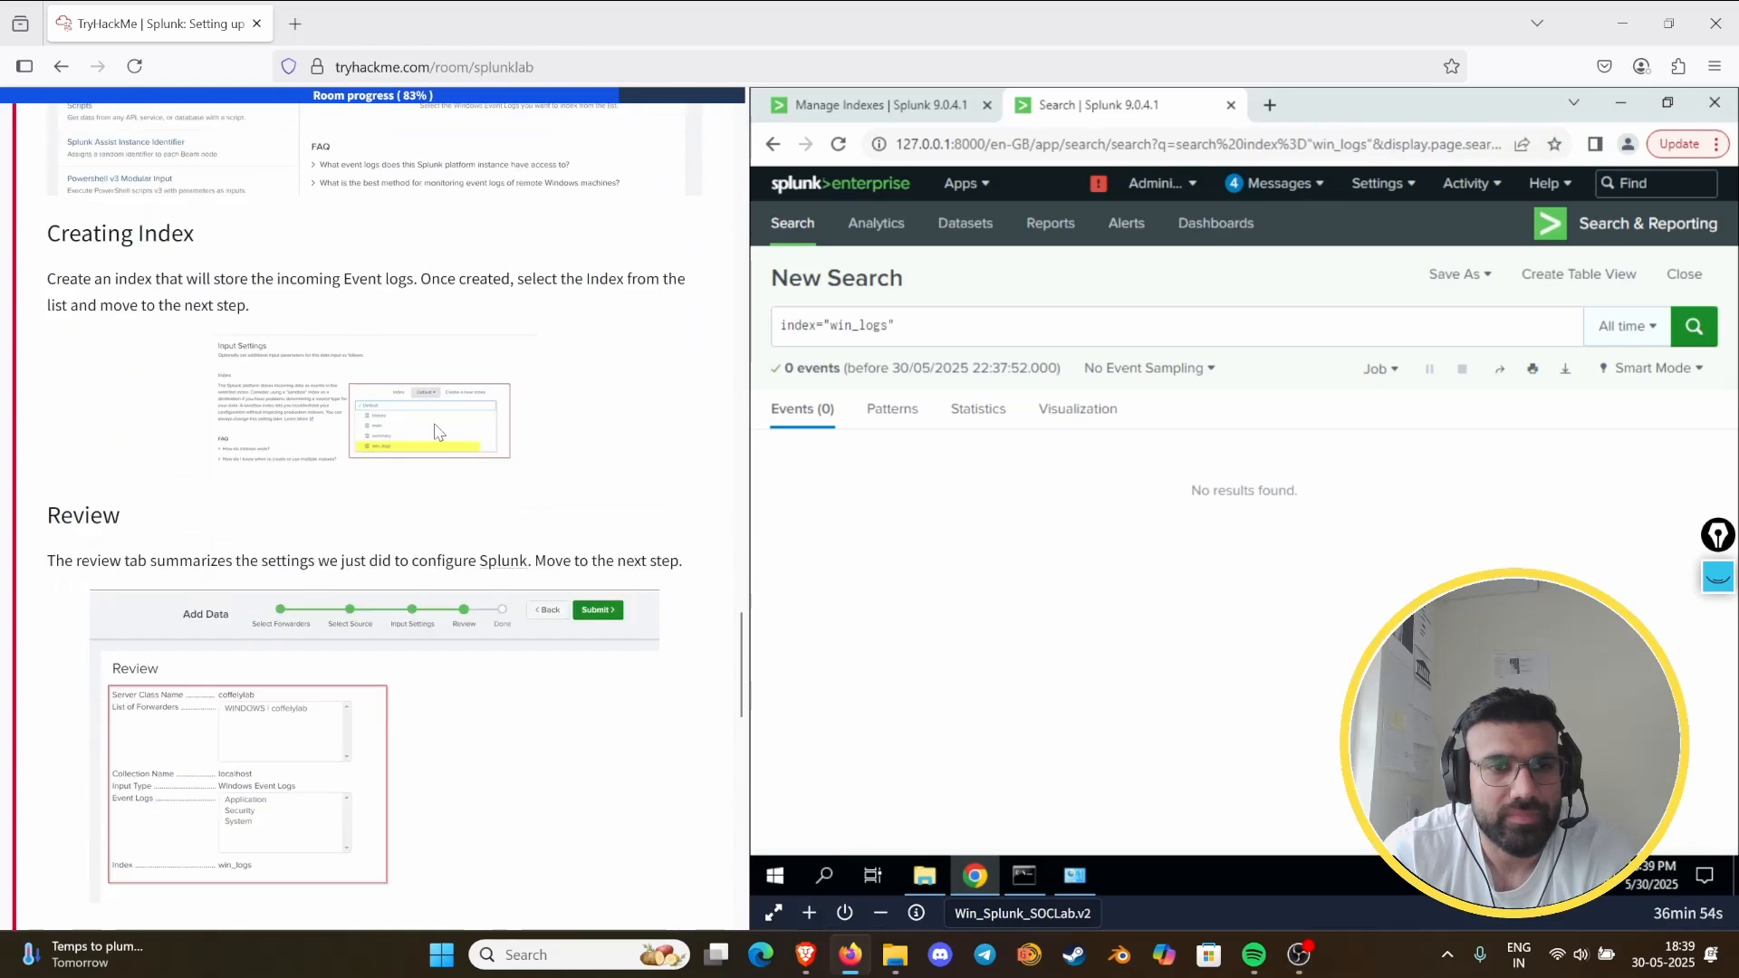
scroll(401, 463, "up", 5)
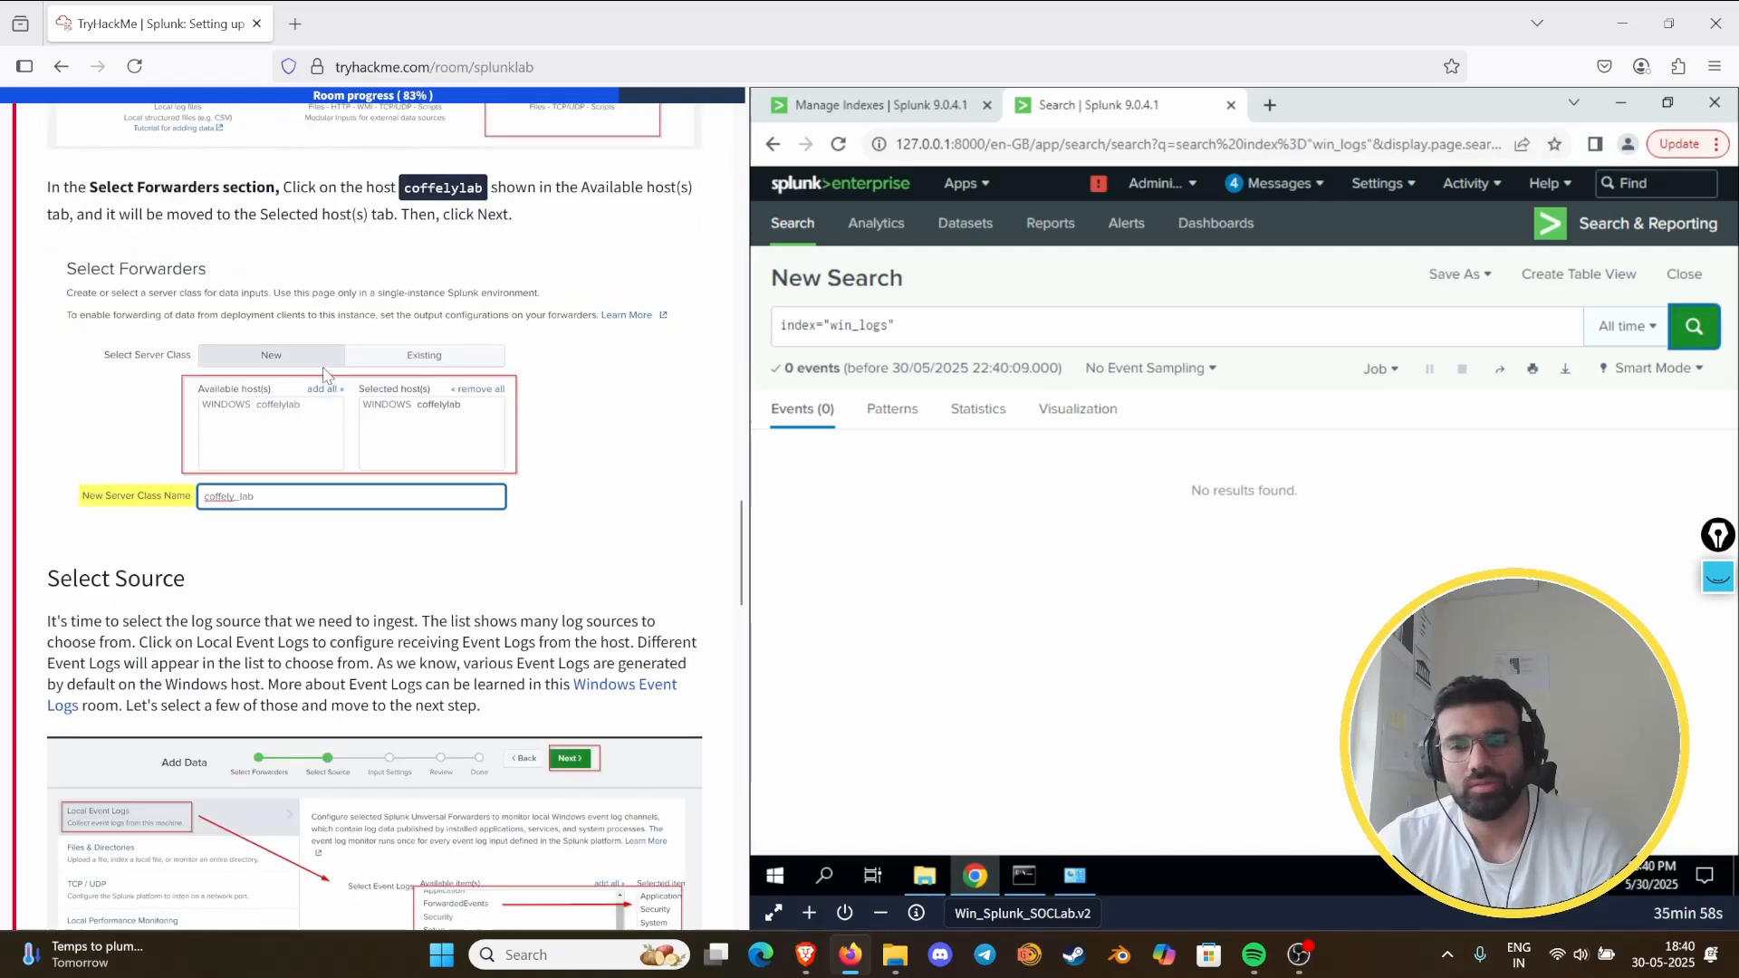
scroll(291, 566, "up", 8)
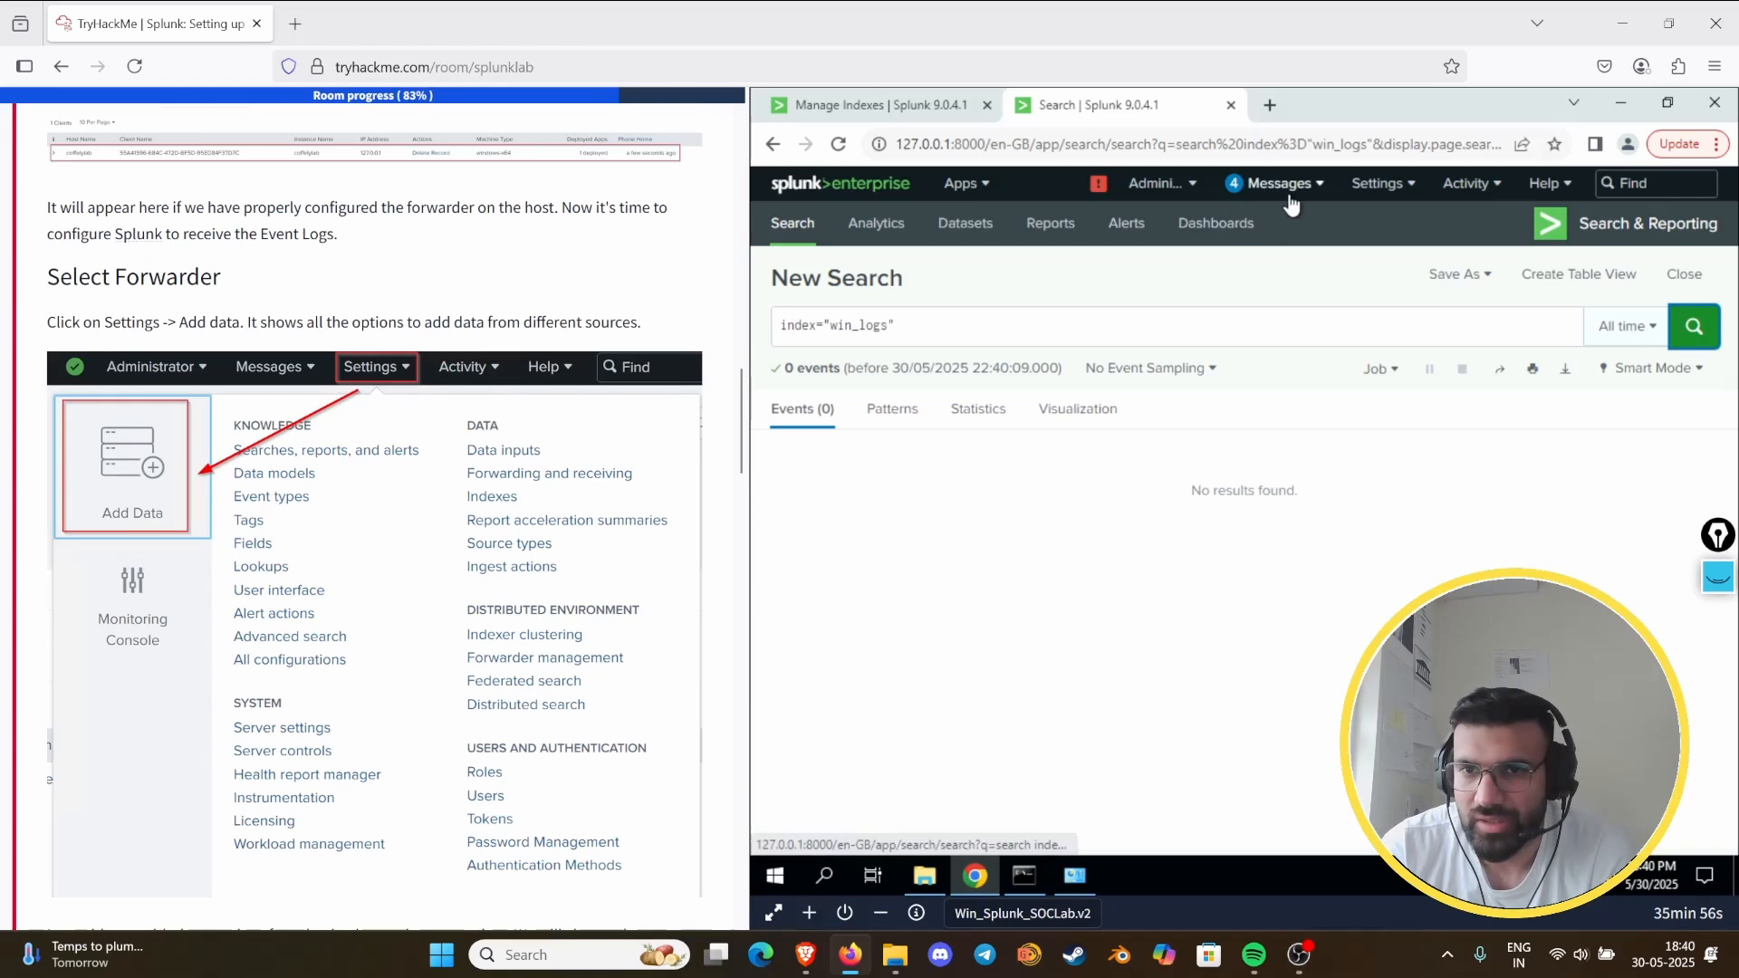
left_click(1375, 184)
left_click(1291, 309)
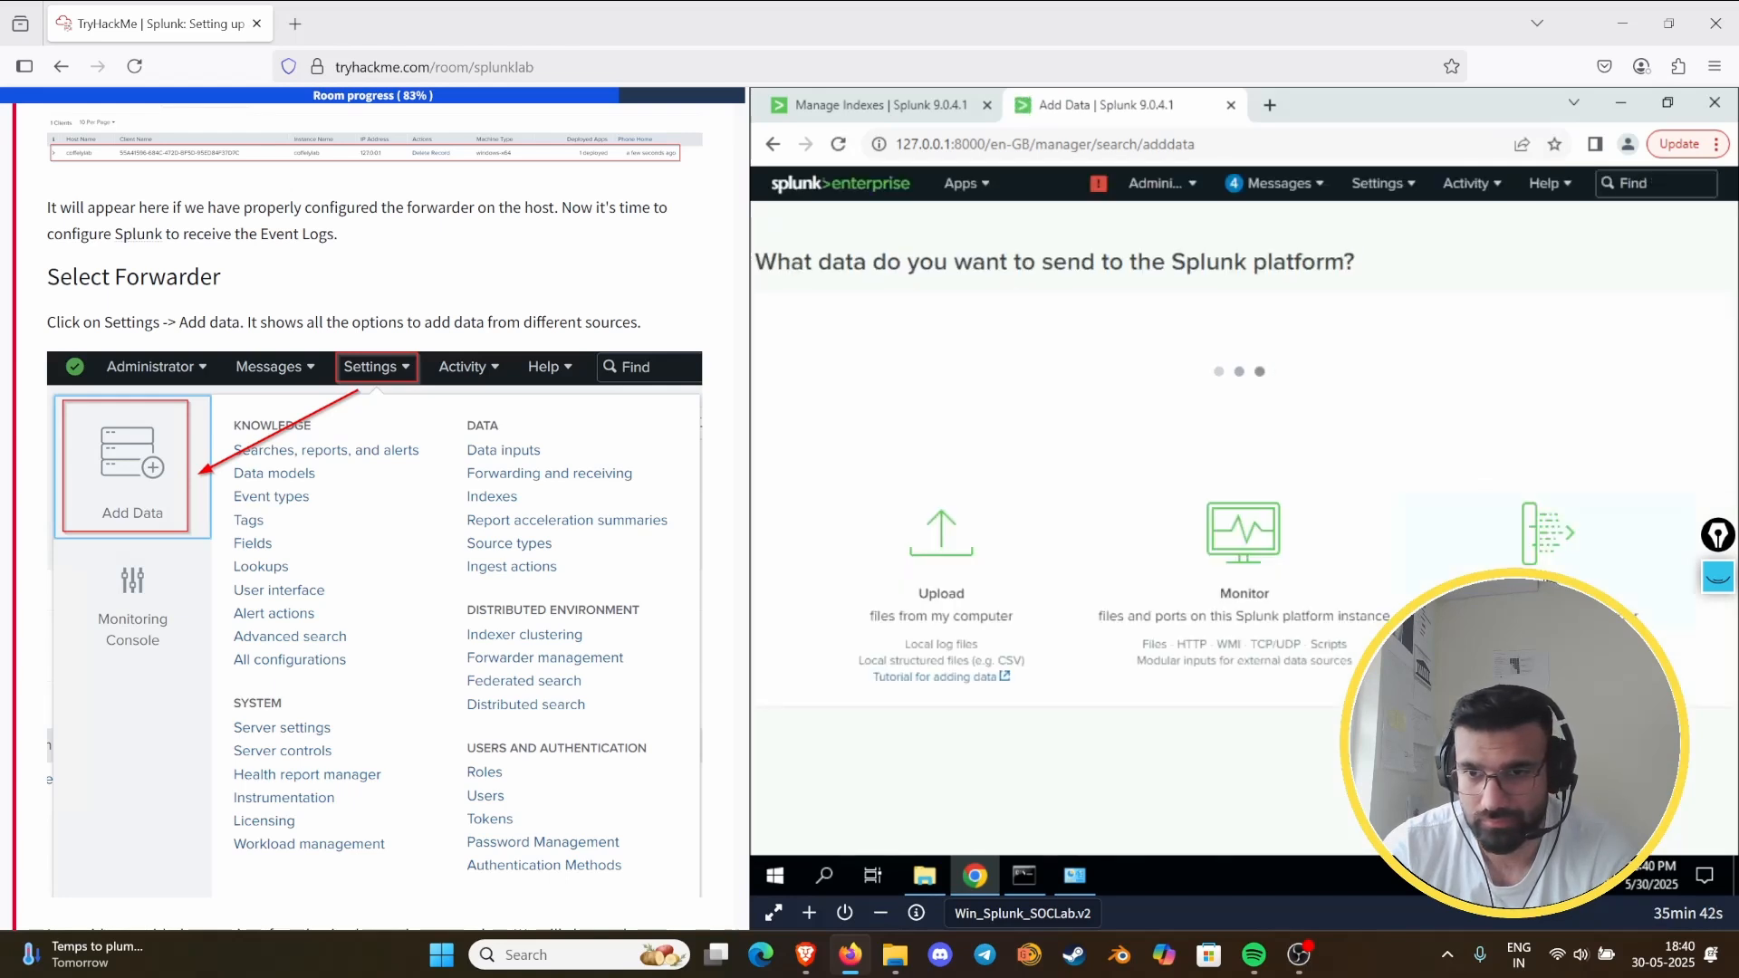
left_click(1448, 512)
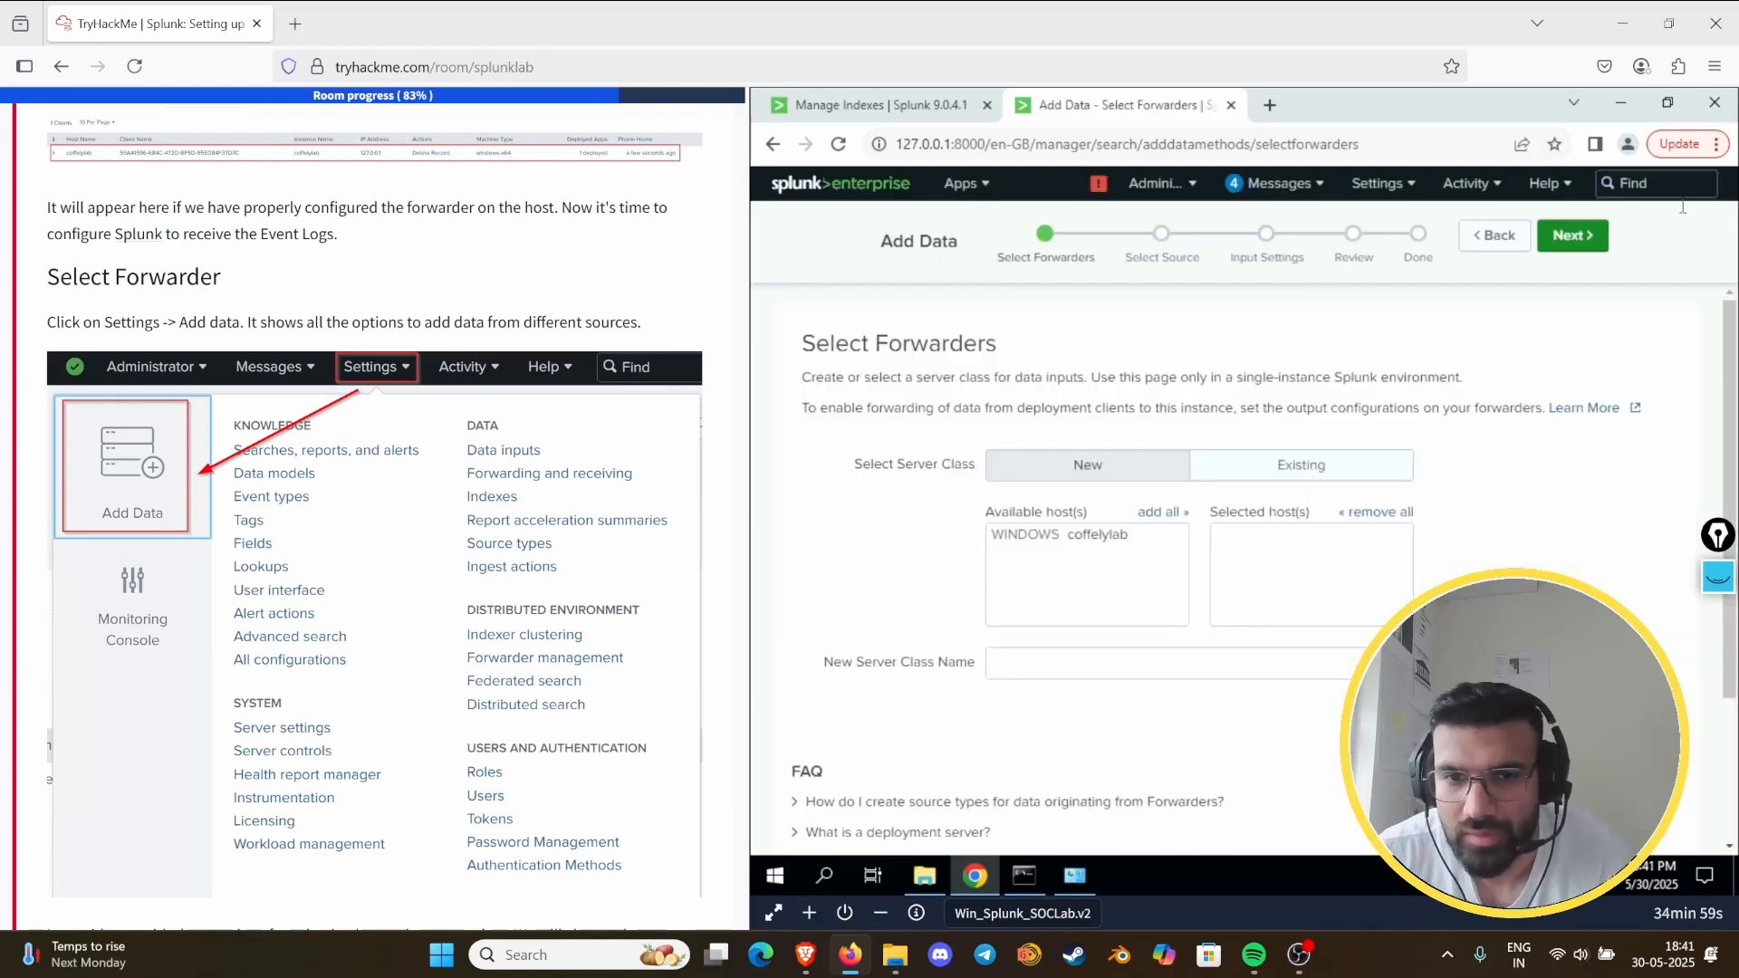
- Select the WINDOWS coffelylab host as the forwarder and try to create its new server class as "coffely lab"
left_click(1068, 543)
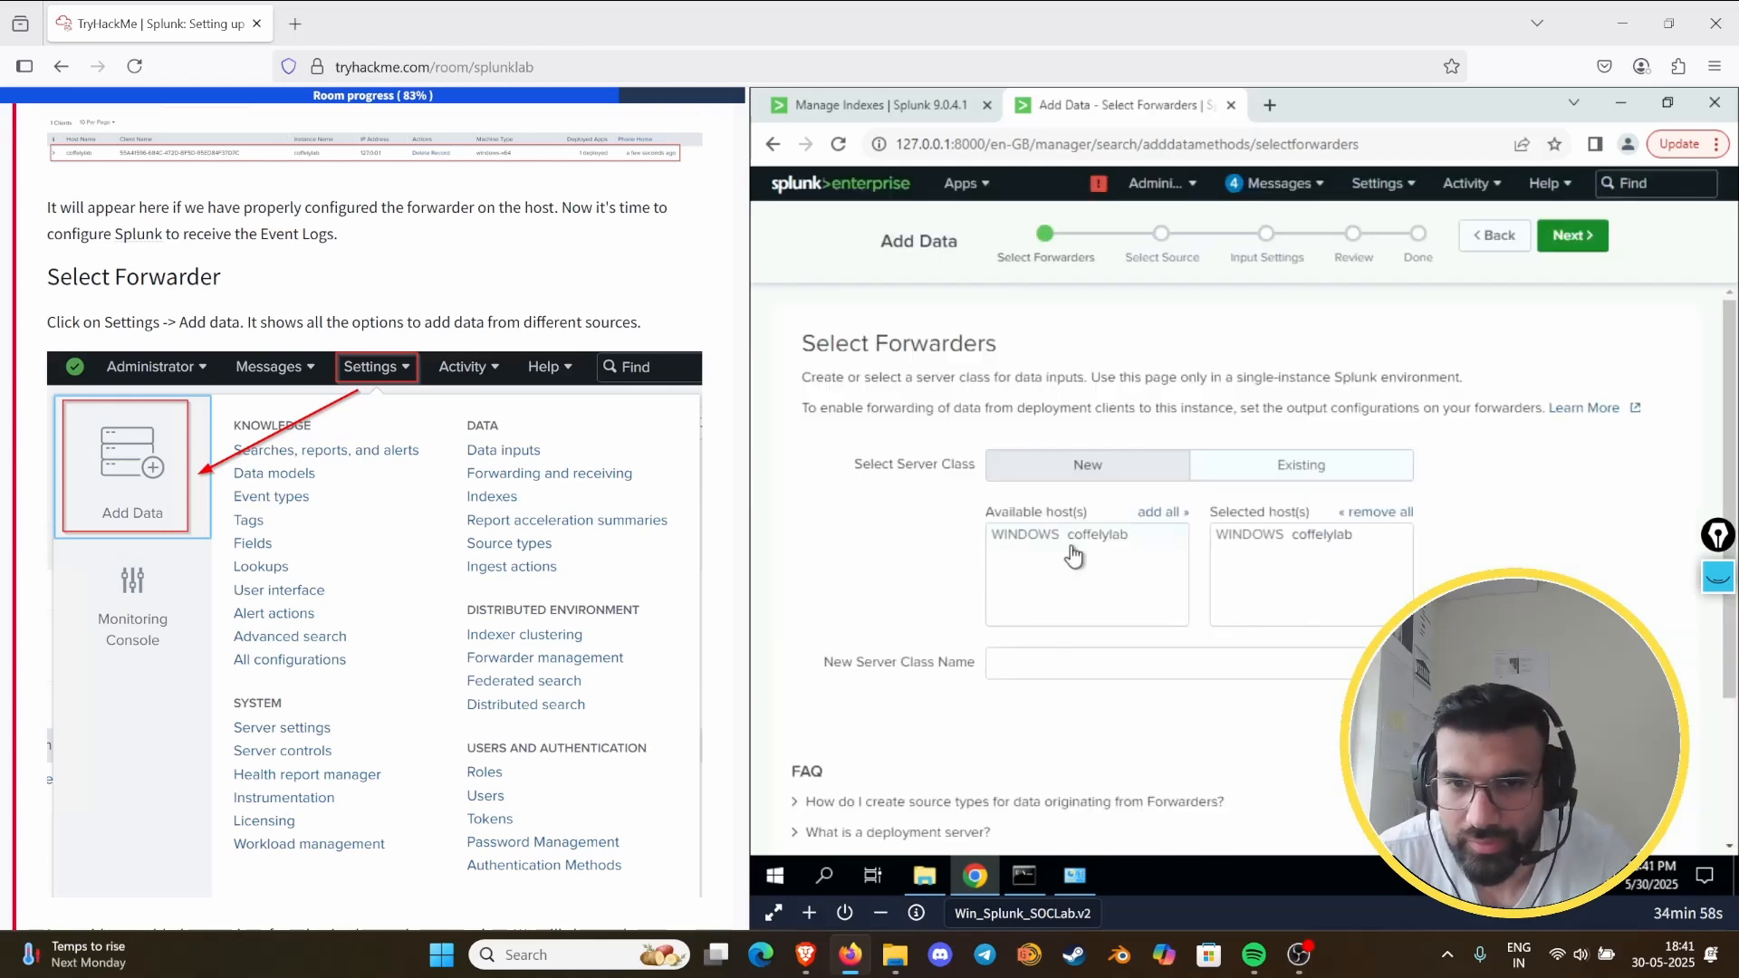
left_click(1019, 661)
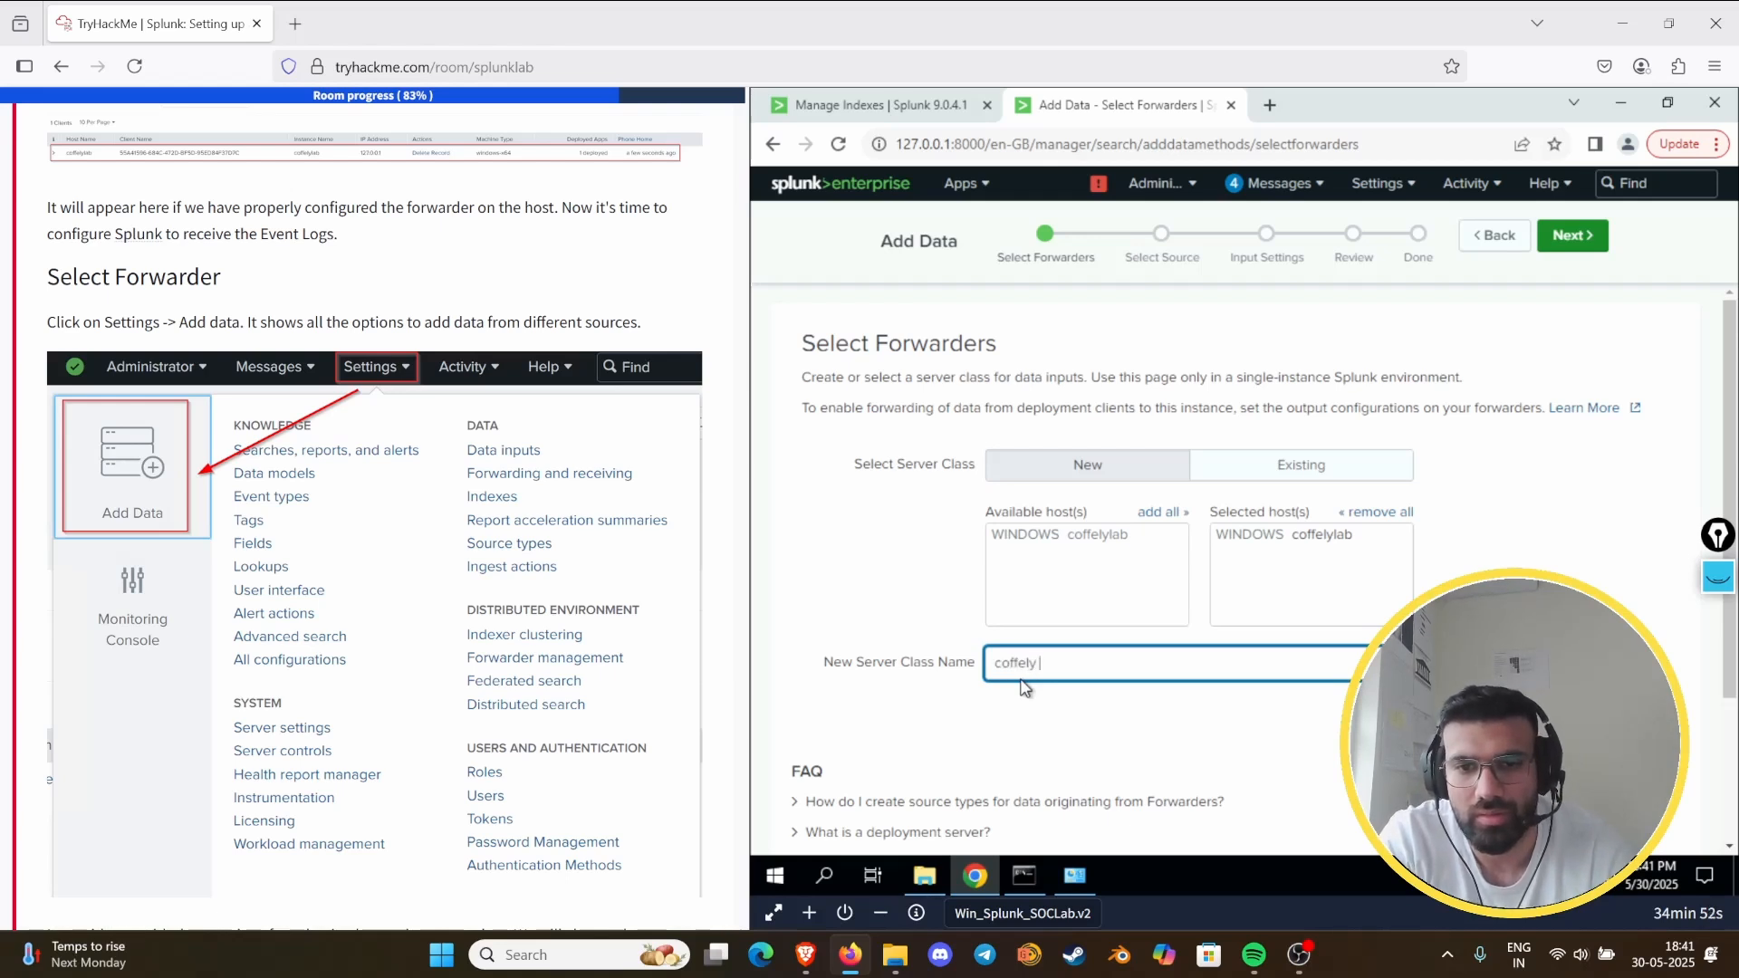
scroll(1281, 595, "down", 2)
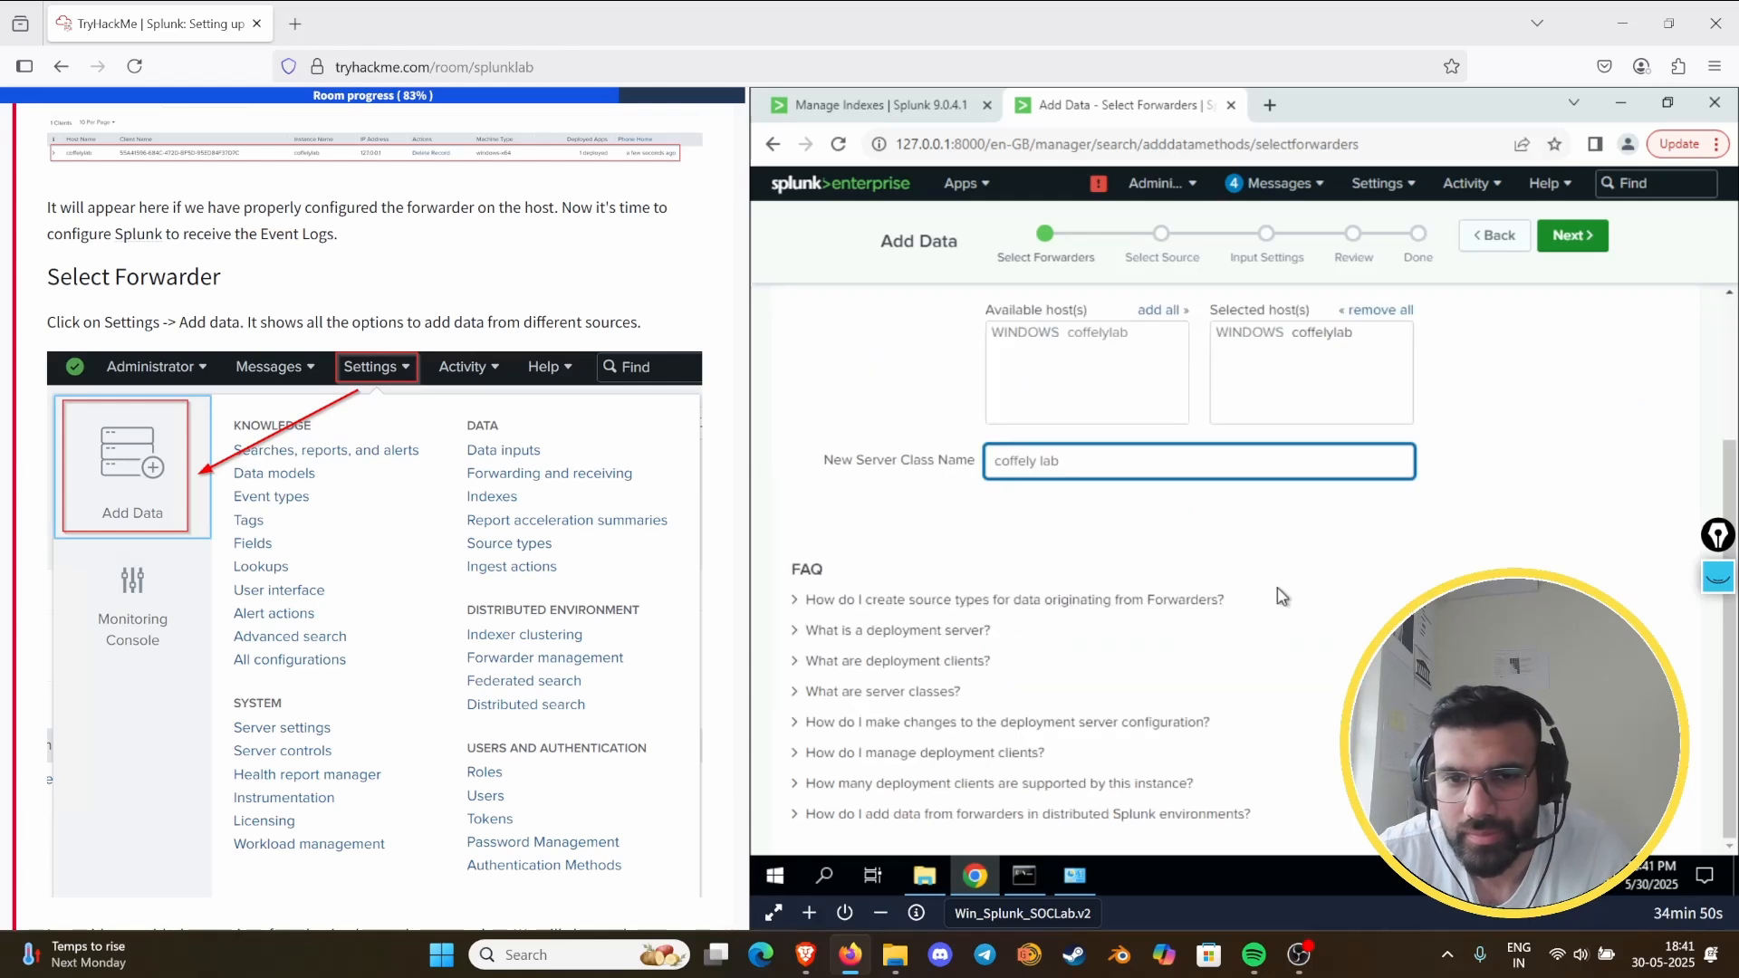
left_click(1572, 235)
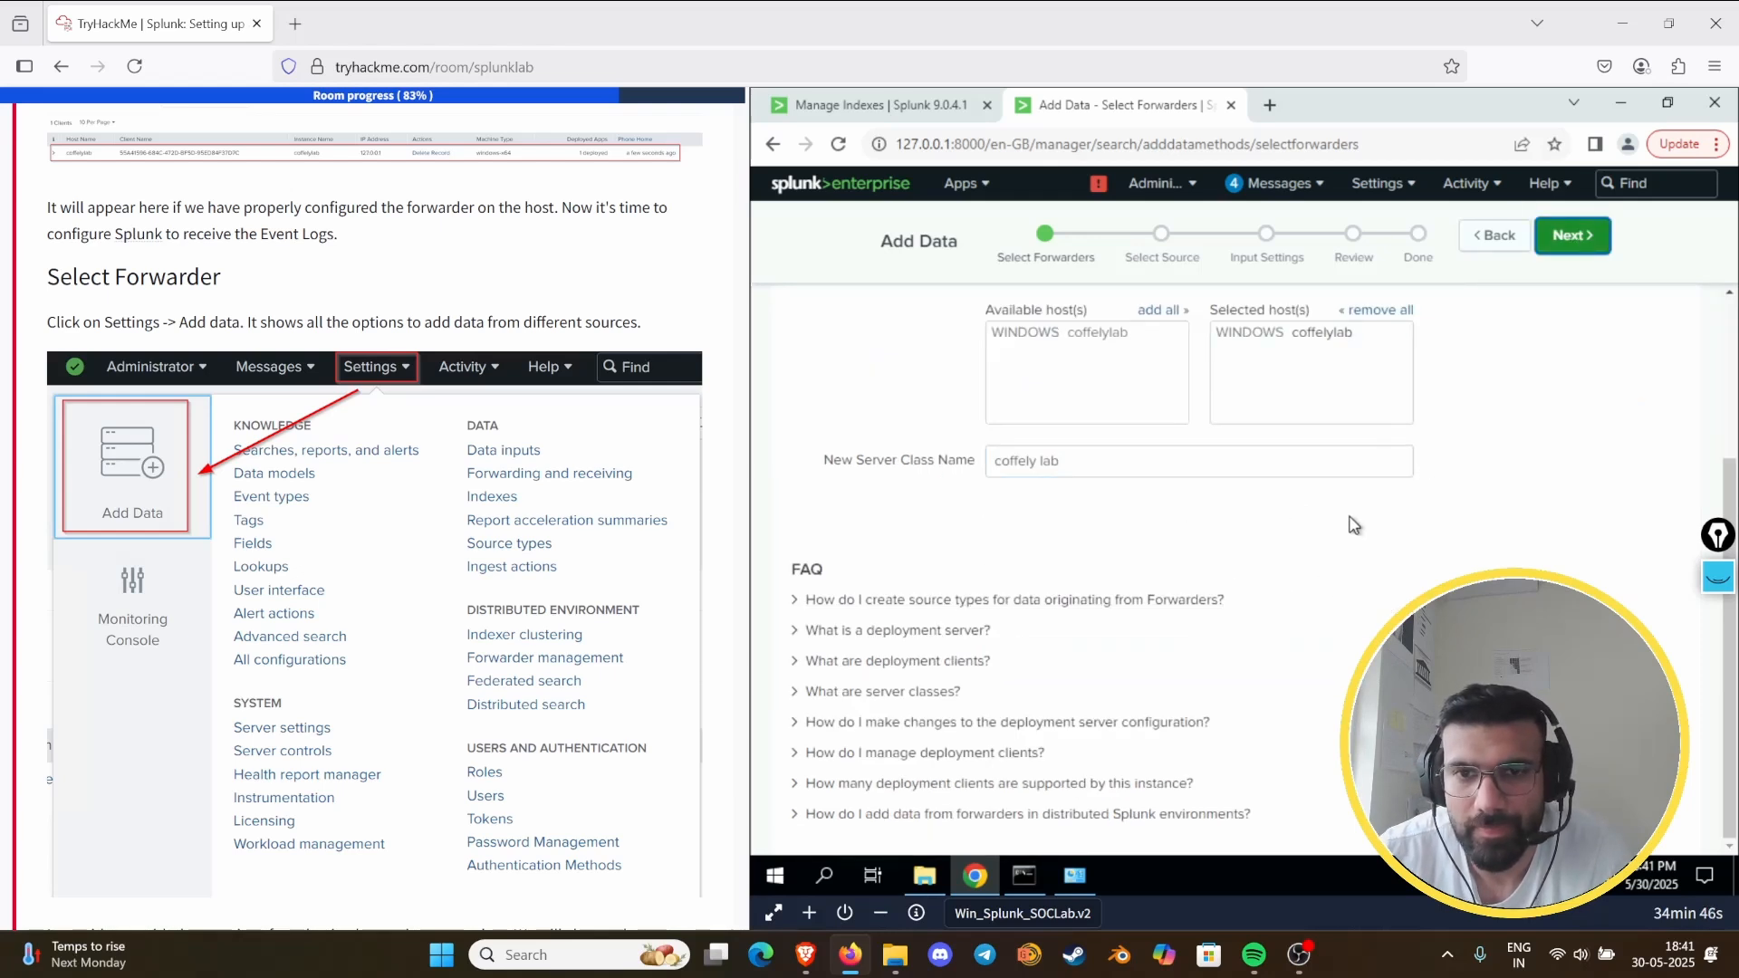
- Change the new server class name to "coffely lab2" and proceed to source selection
scroll(1212, 546, "up", 3)
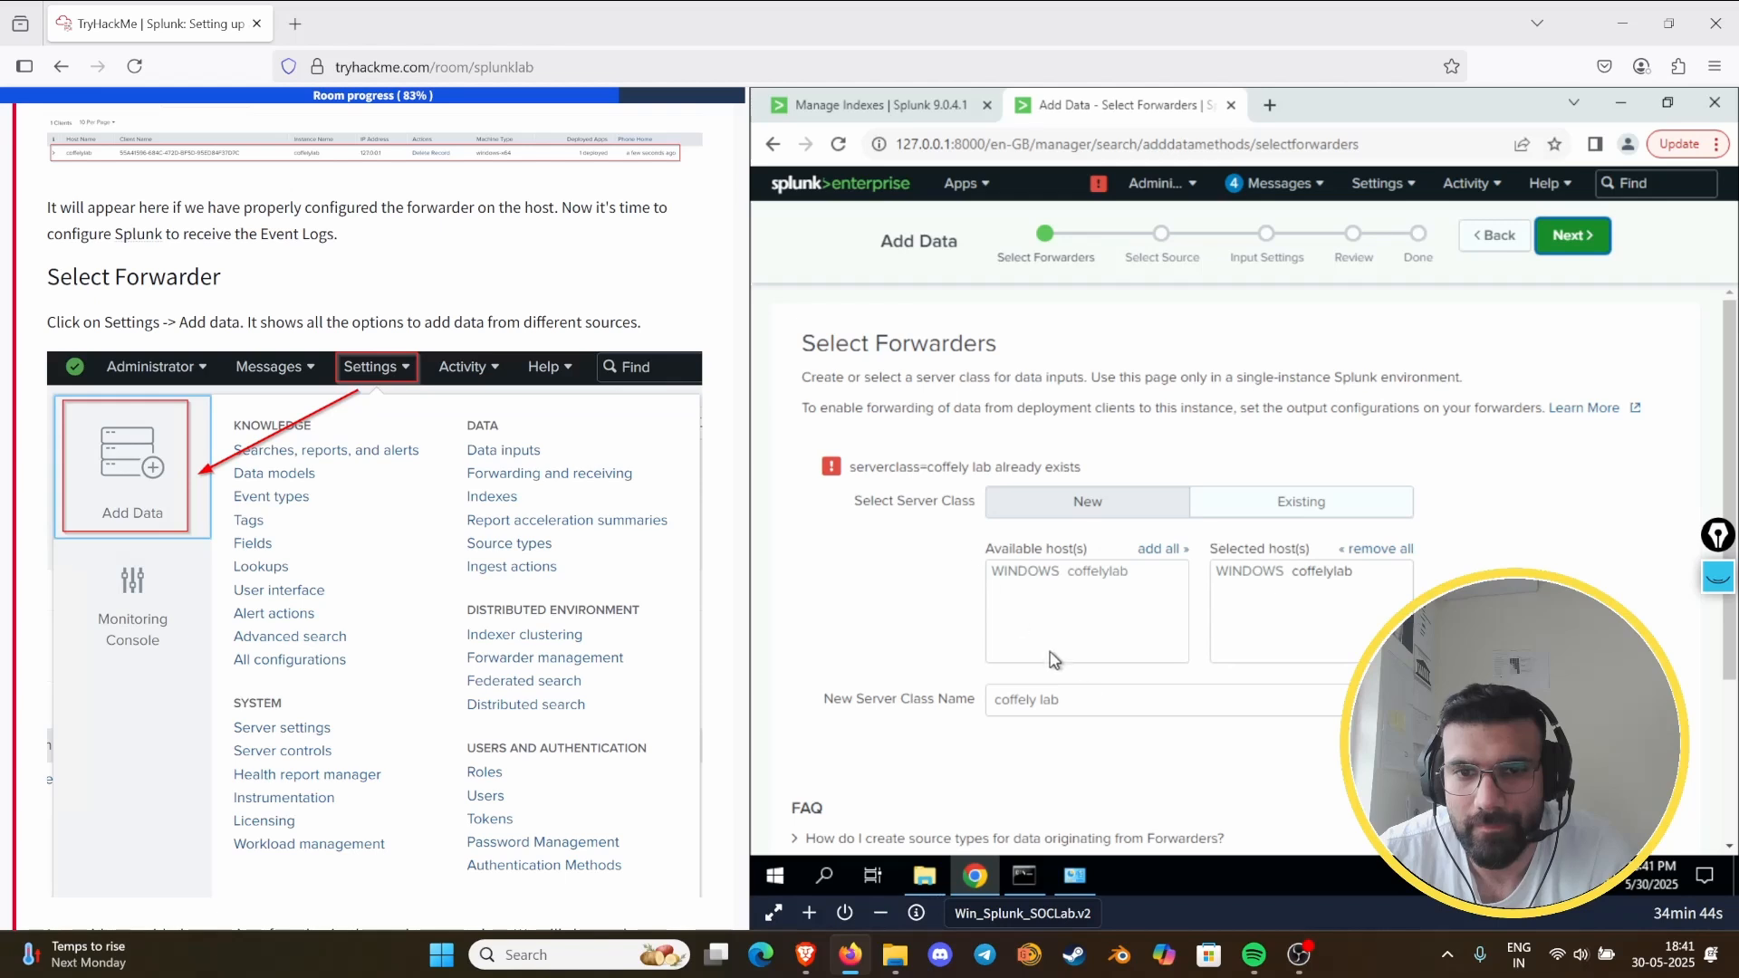
left_click(1100, 706)
type("2")
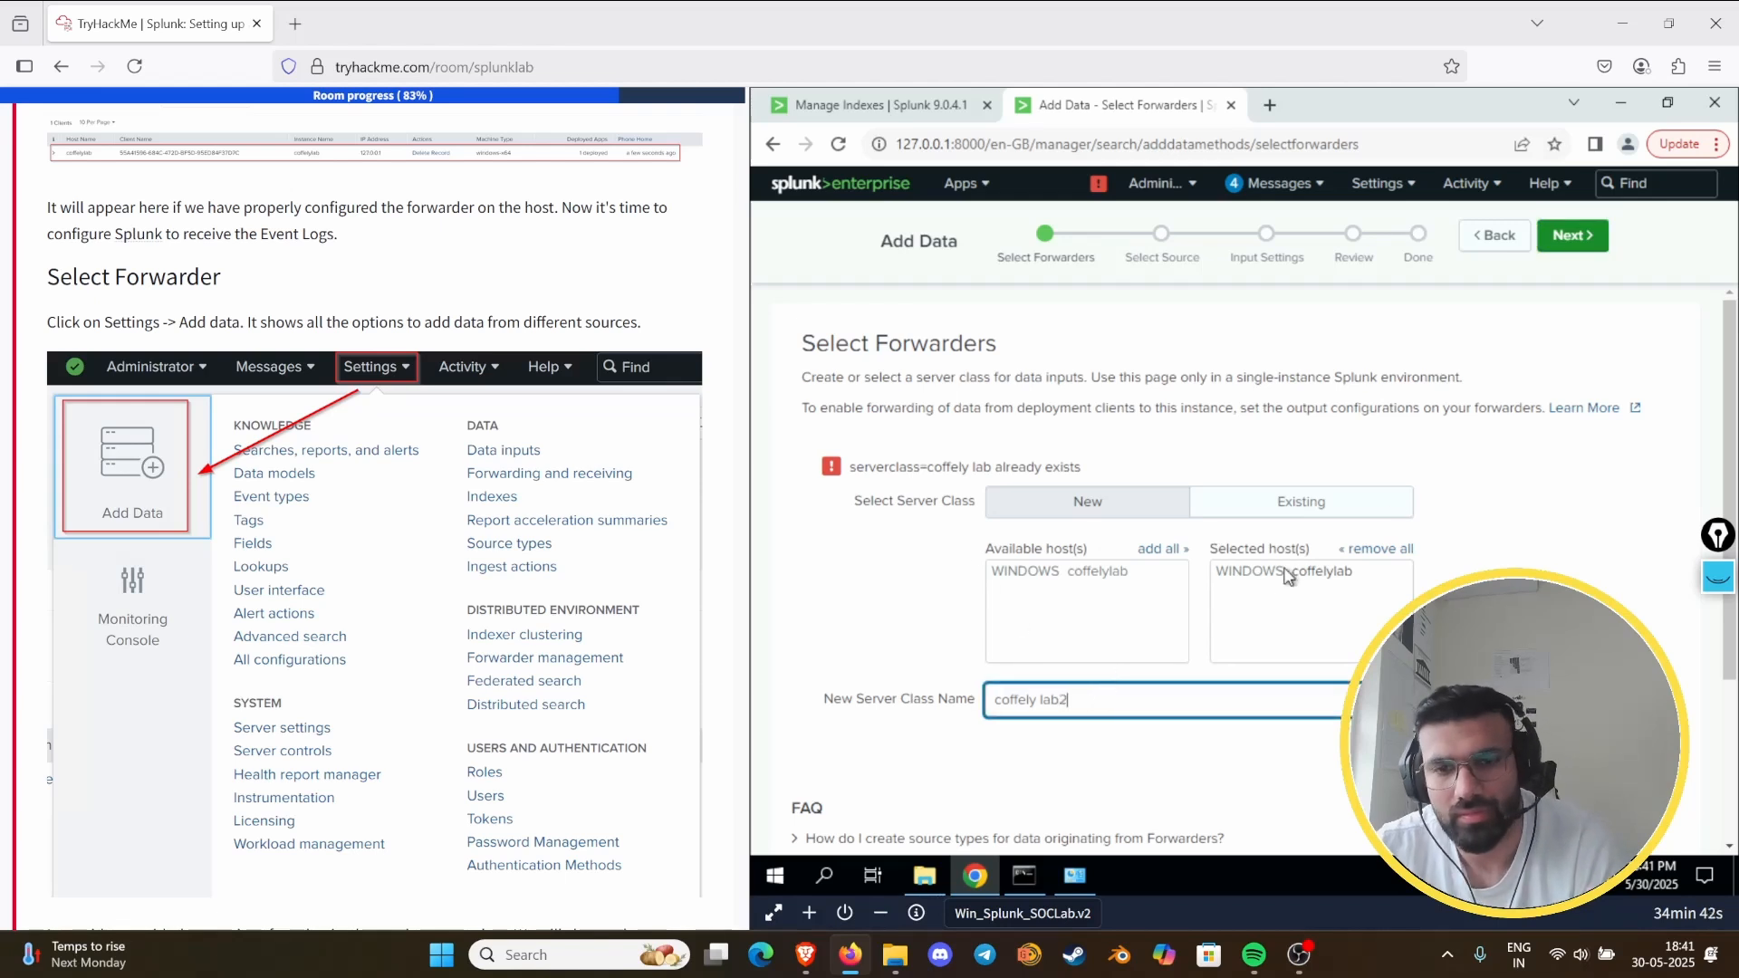
left_click(1589, 243)
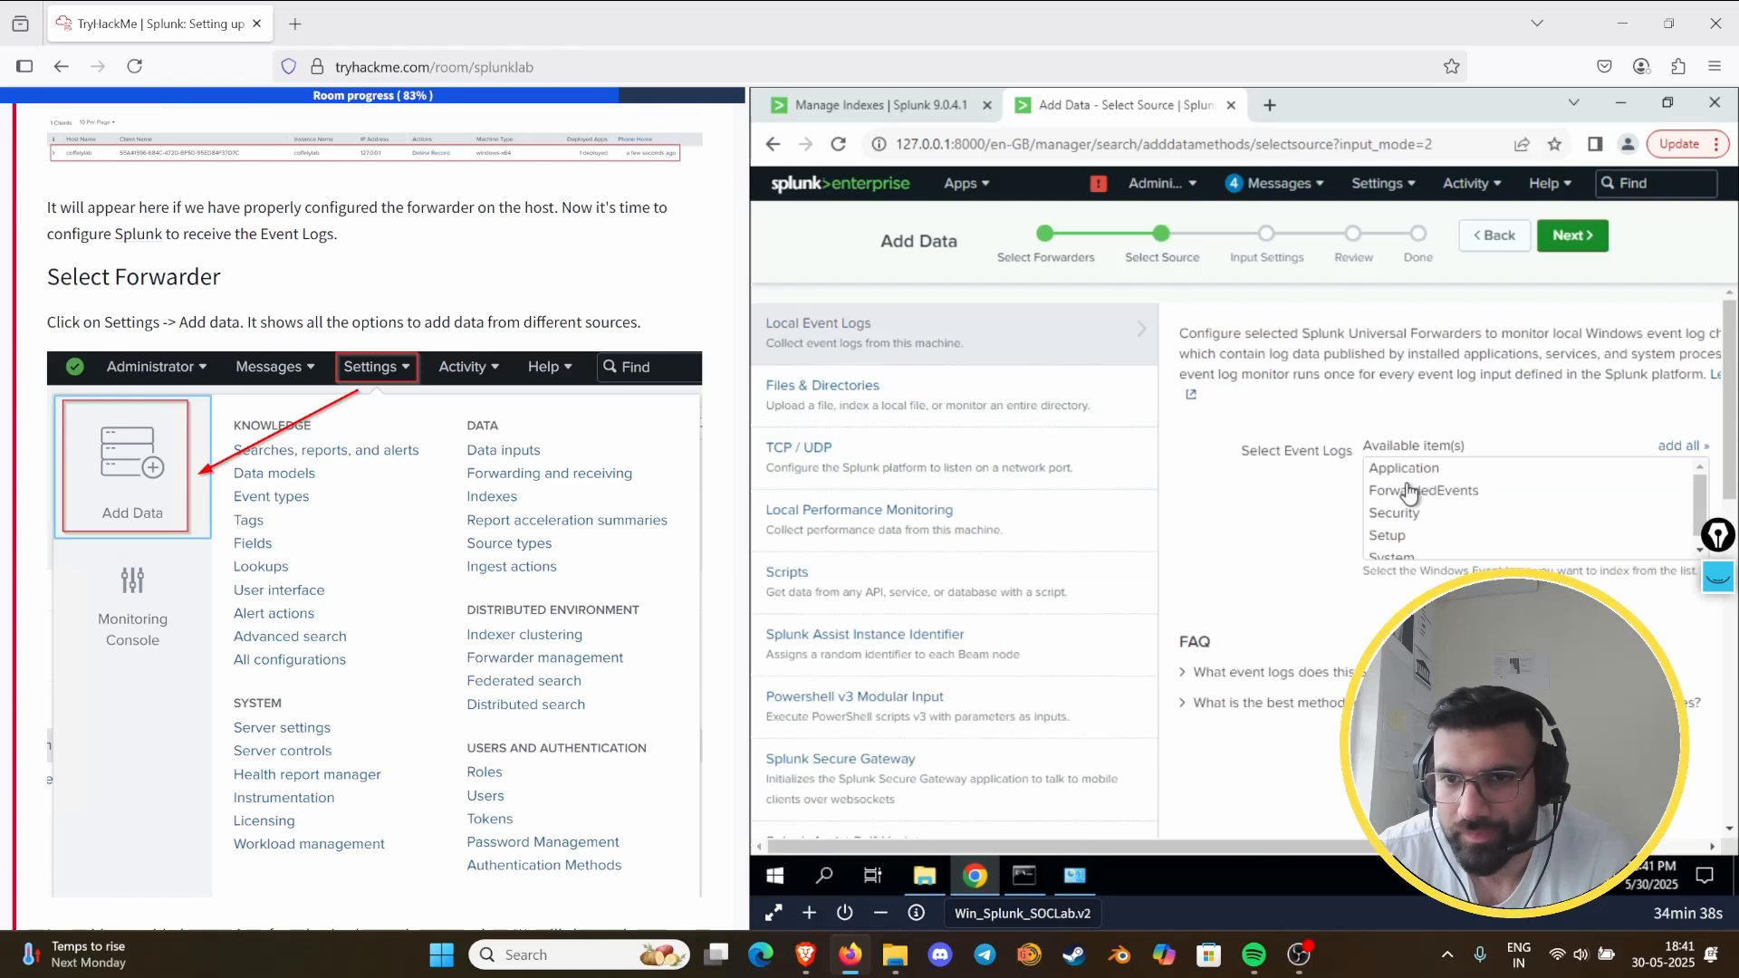
- Try the ForwardedEvents, Security and System event logs as the source, continue to the input settings and return to source selection
scroll(1232, 562, "right", 2)
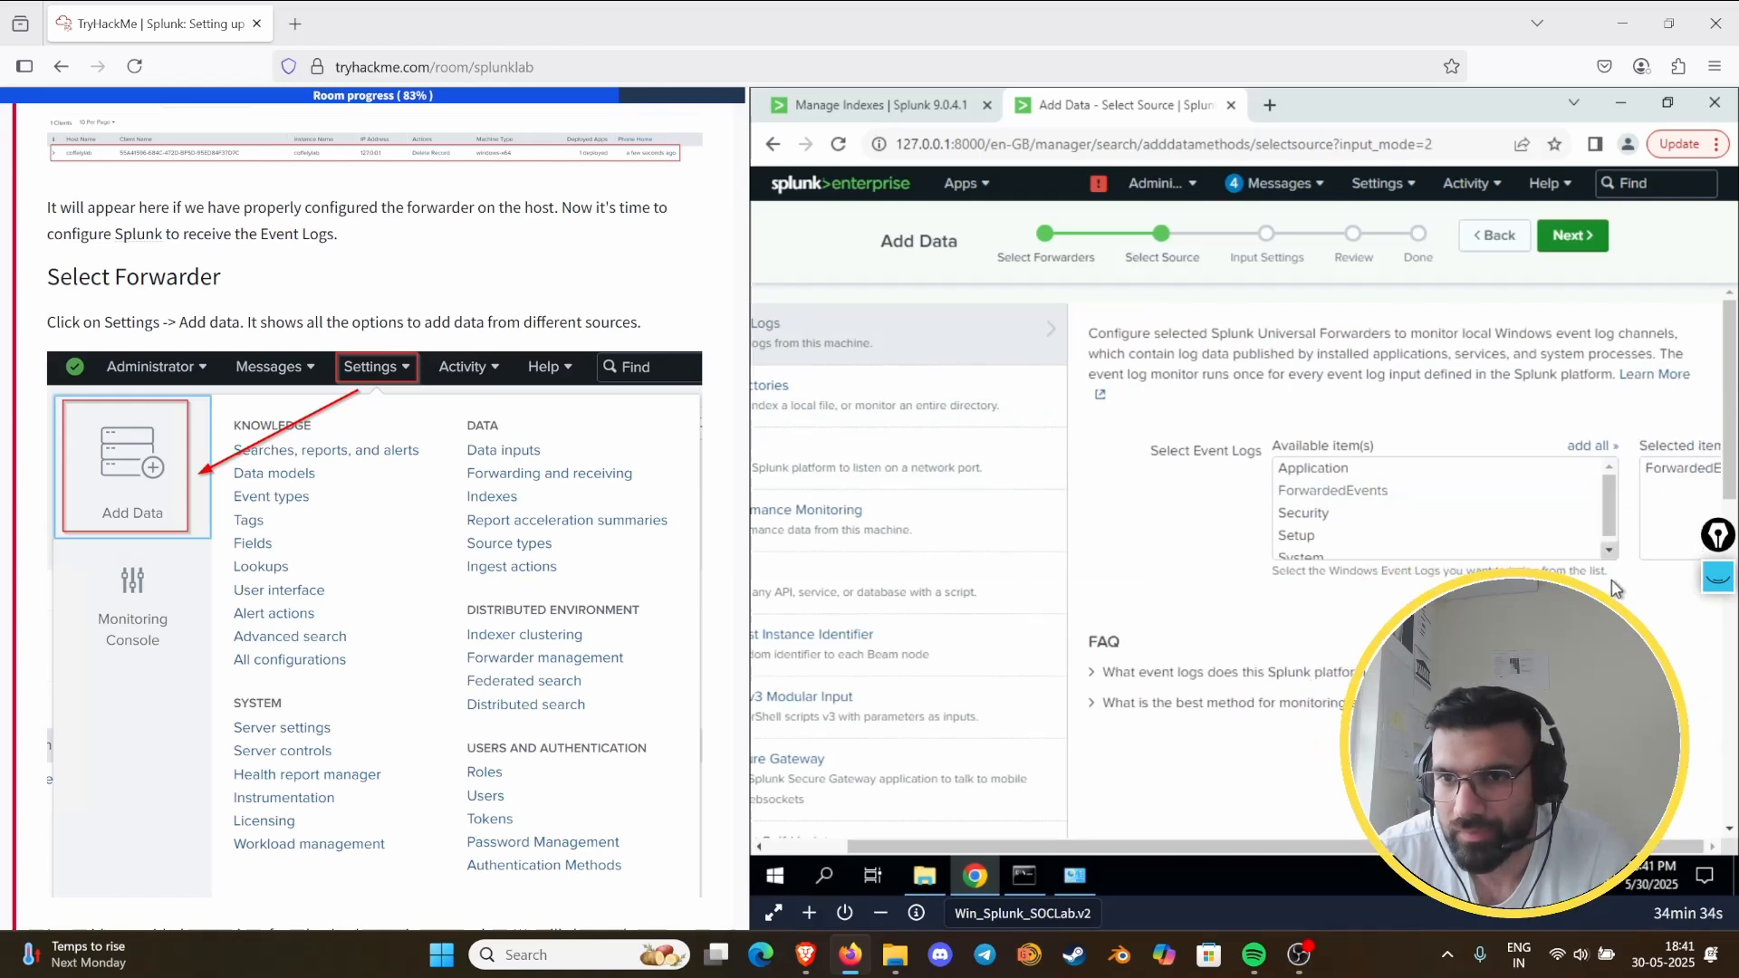
left_click(1698, 475)
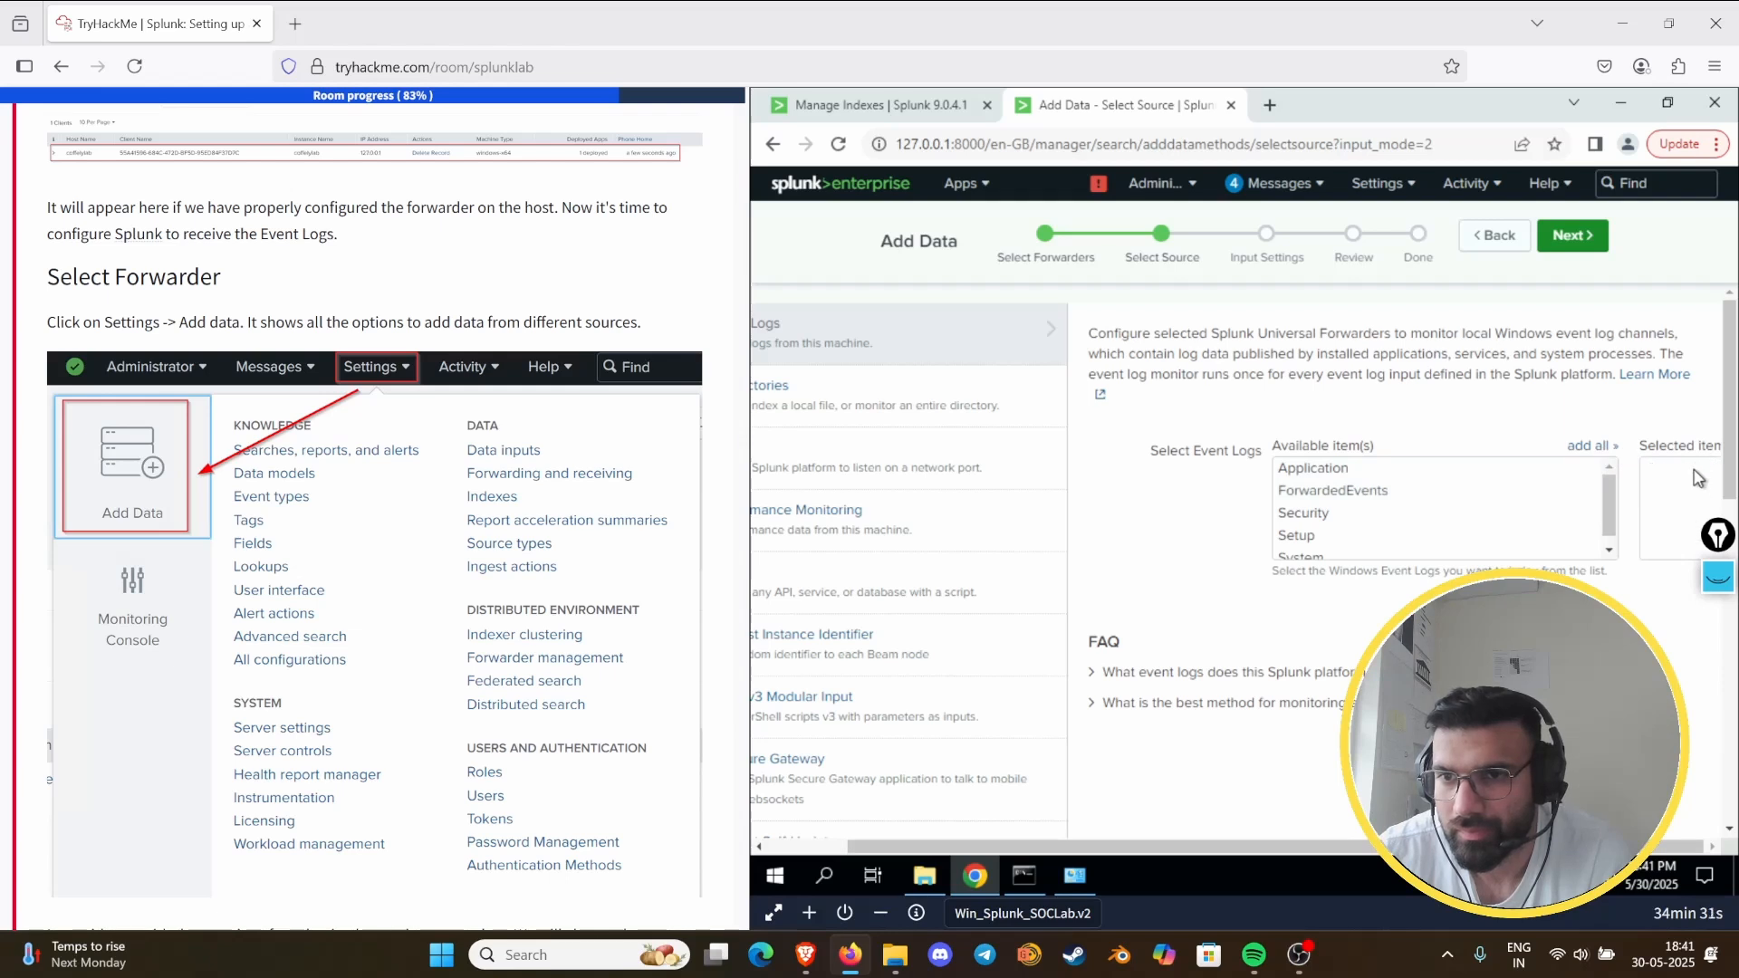
left_click(1353, 492)
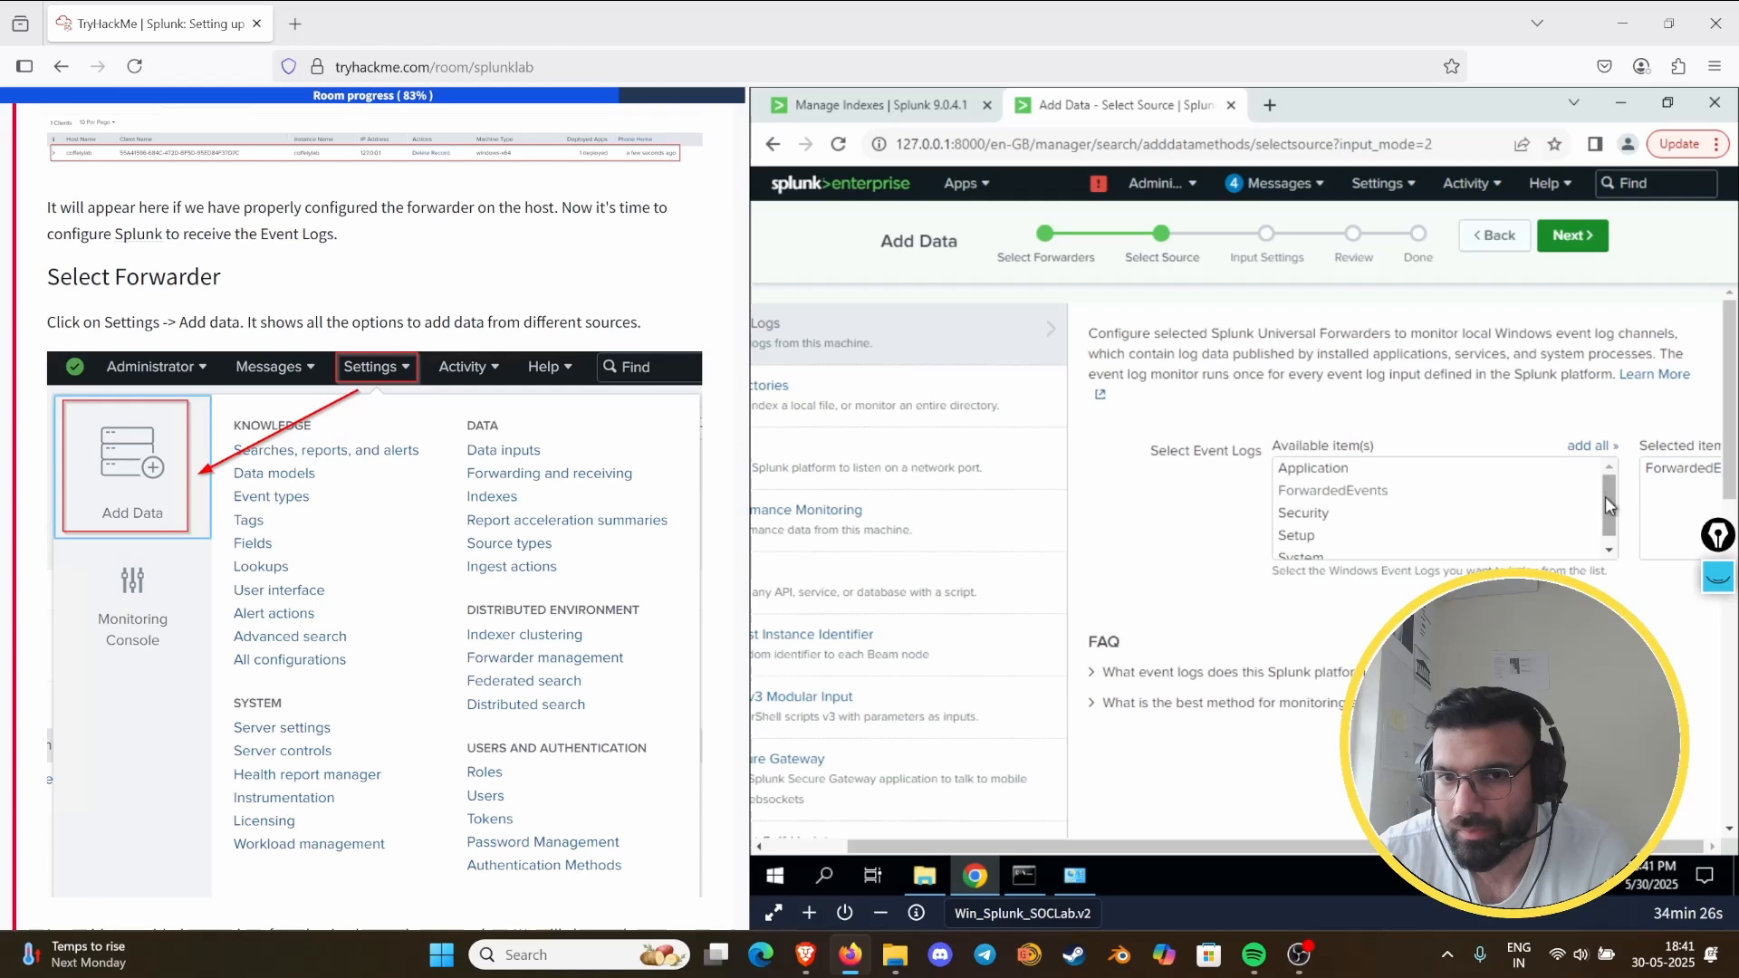
left_click_drag(1731, 400, 1731, 422)
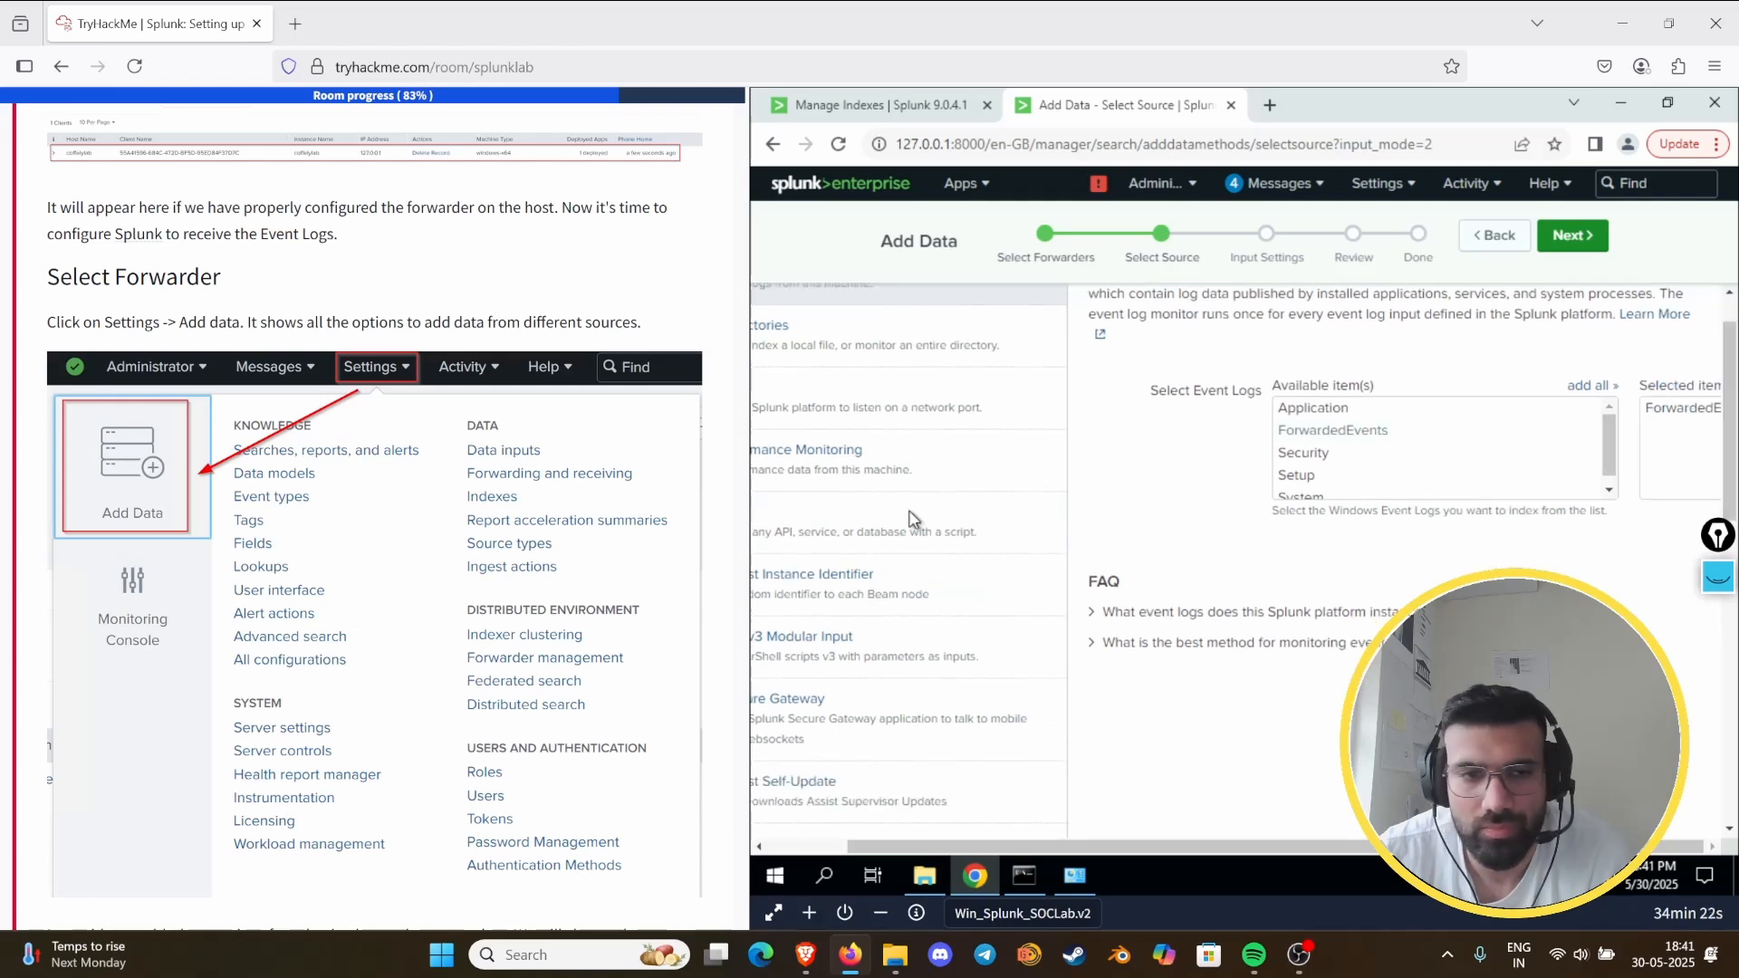
scroll(319, 541, "down", 10)
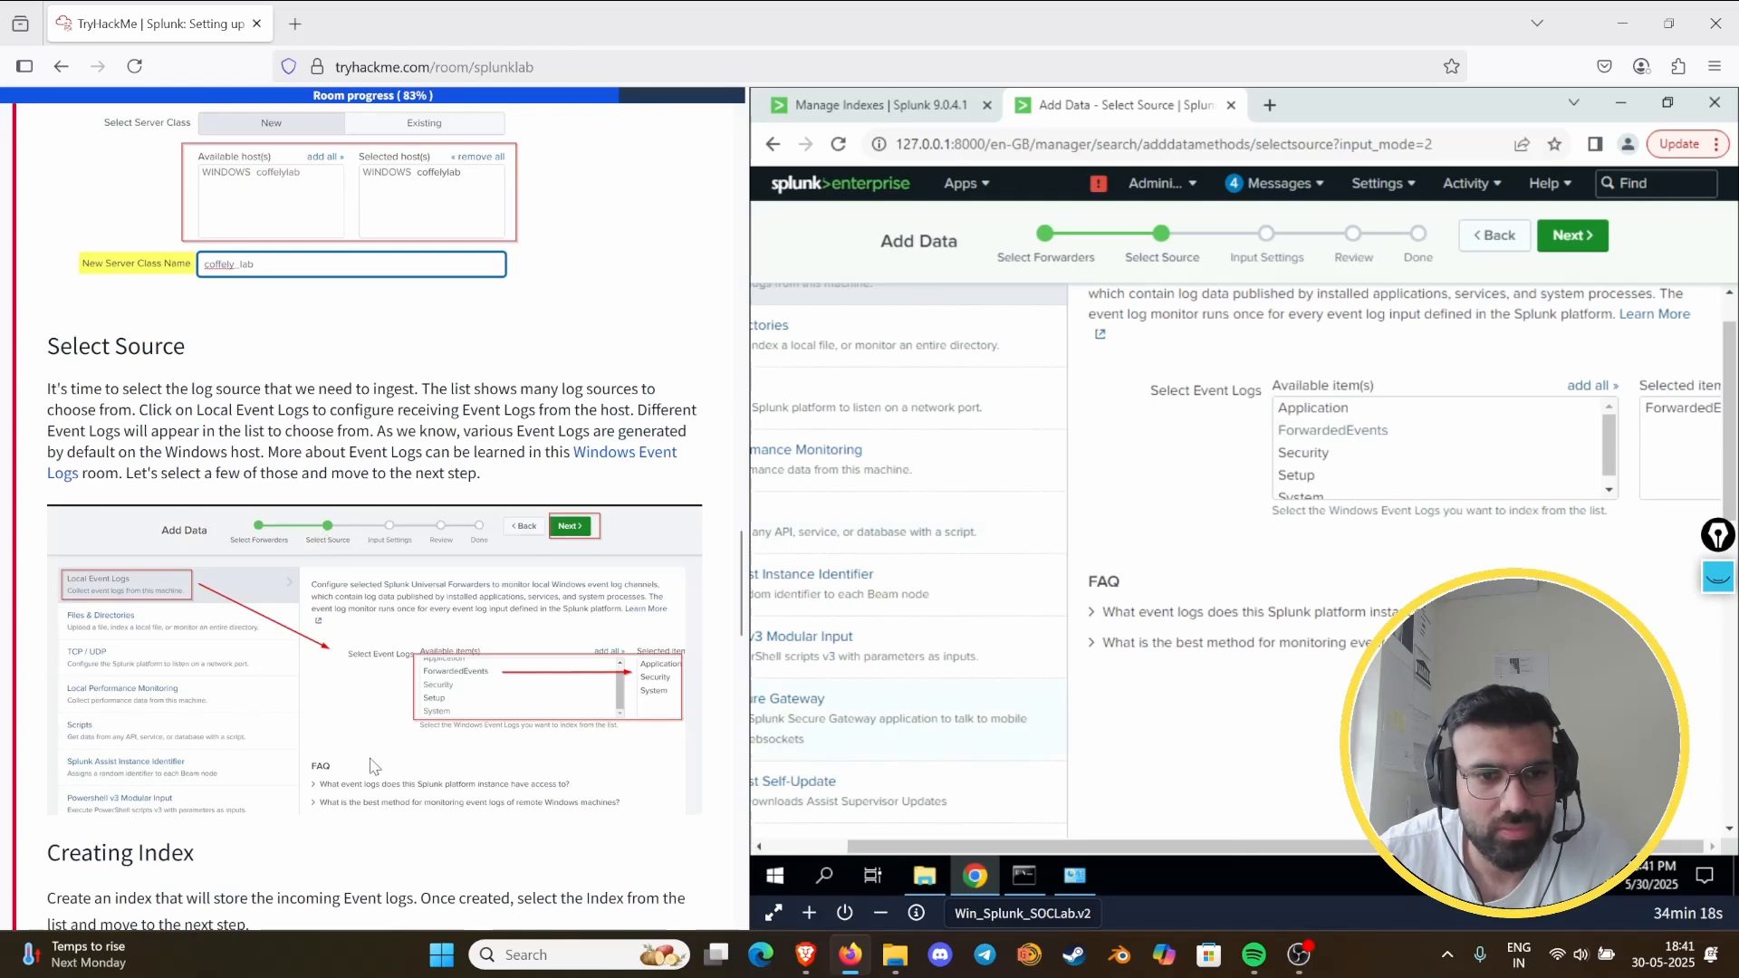
left_click(1319, 454)
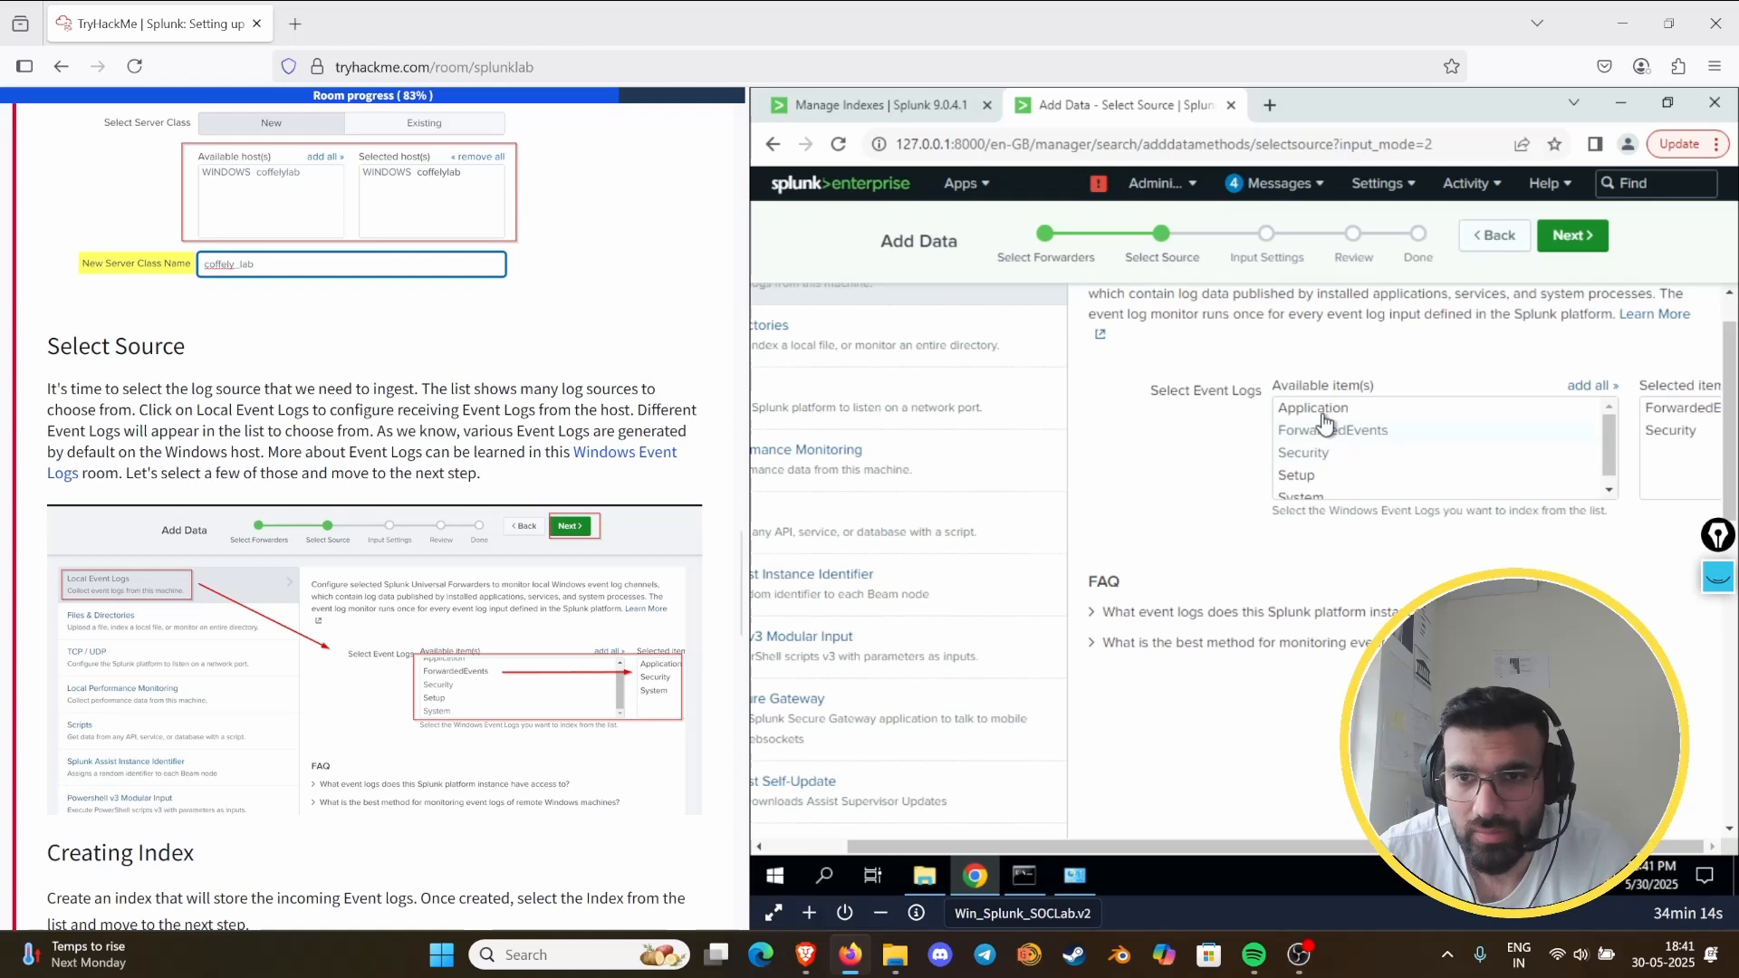
left_click(1297, 498)
scroll(1358, 511, "down", 5)
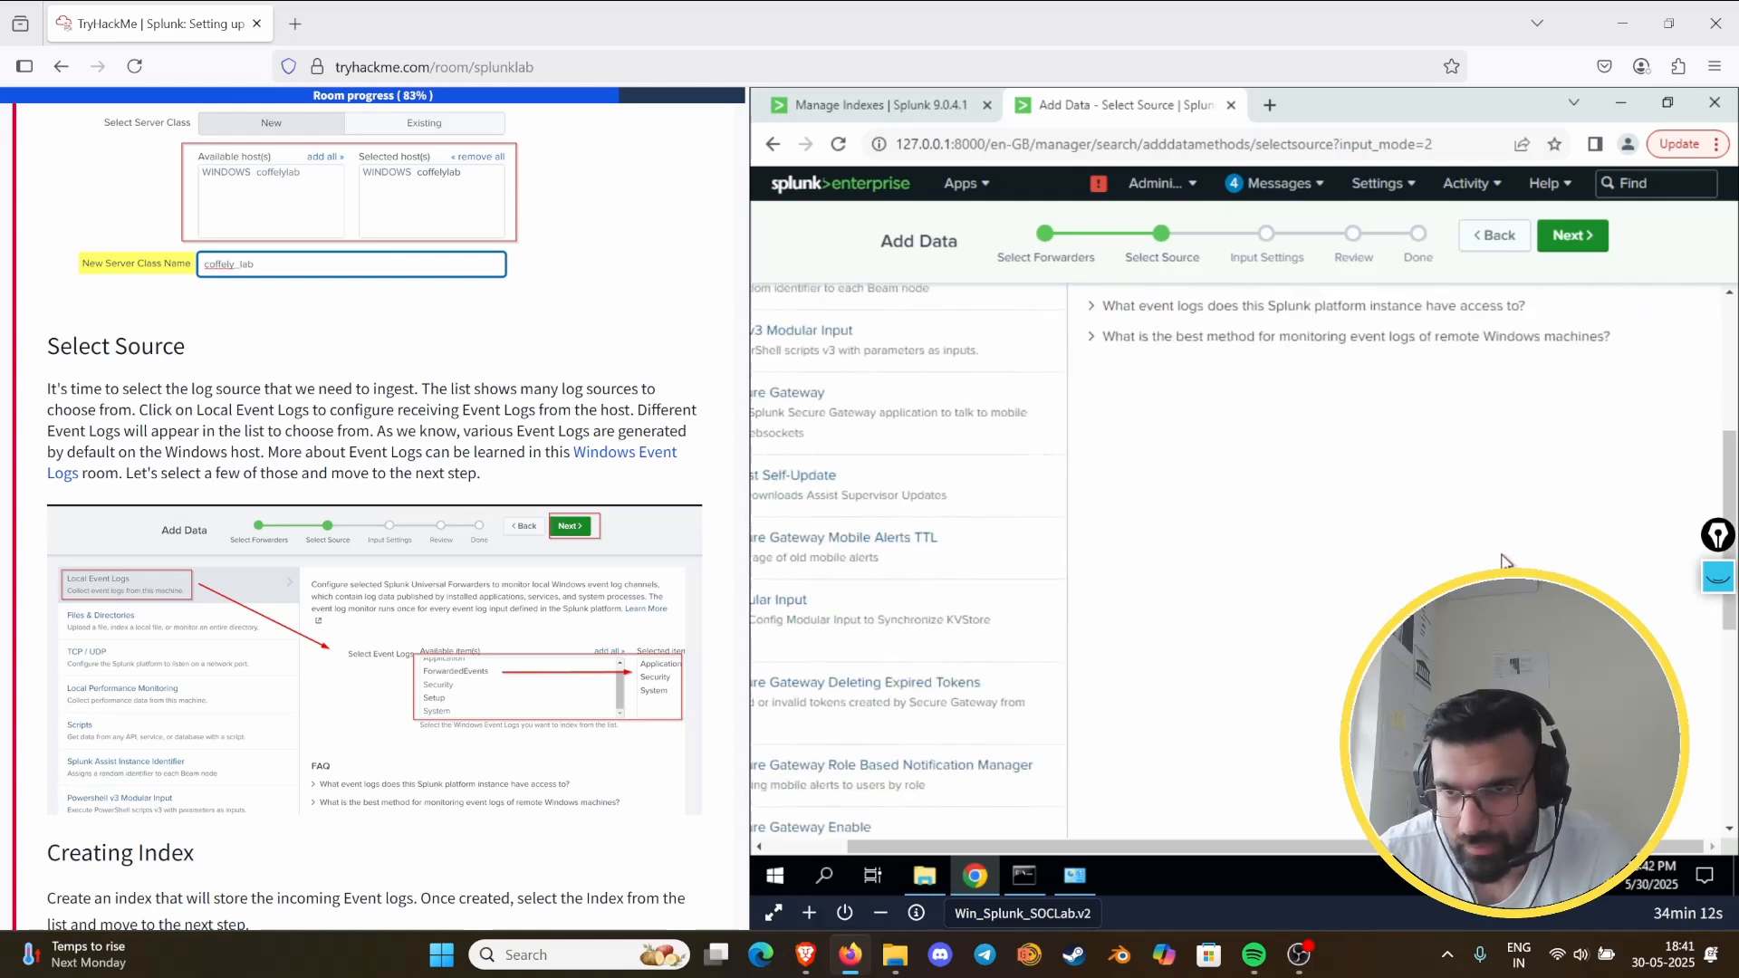
left_click(1572, 236)
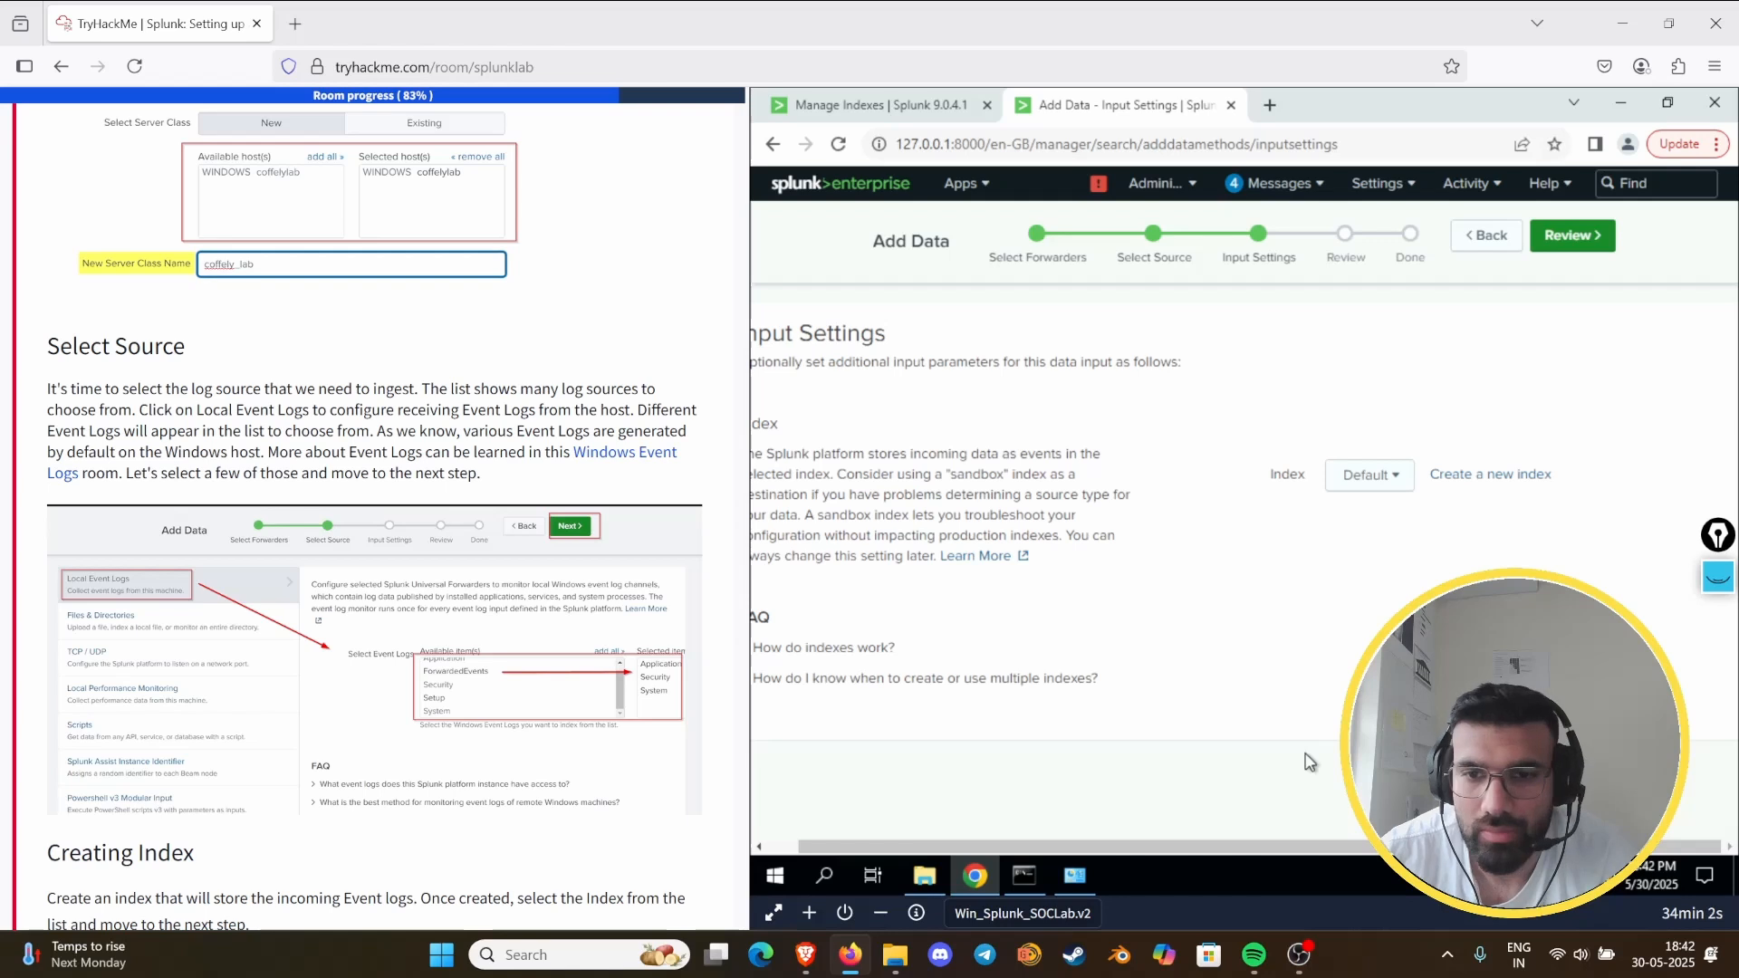
left_click(1483, 236)
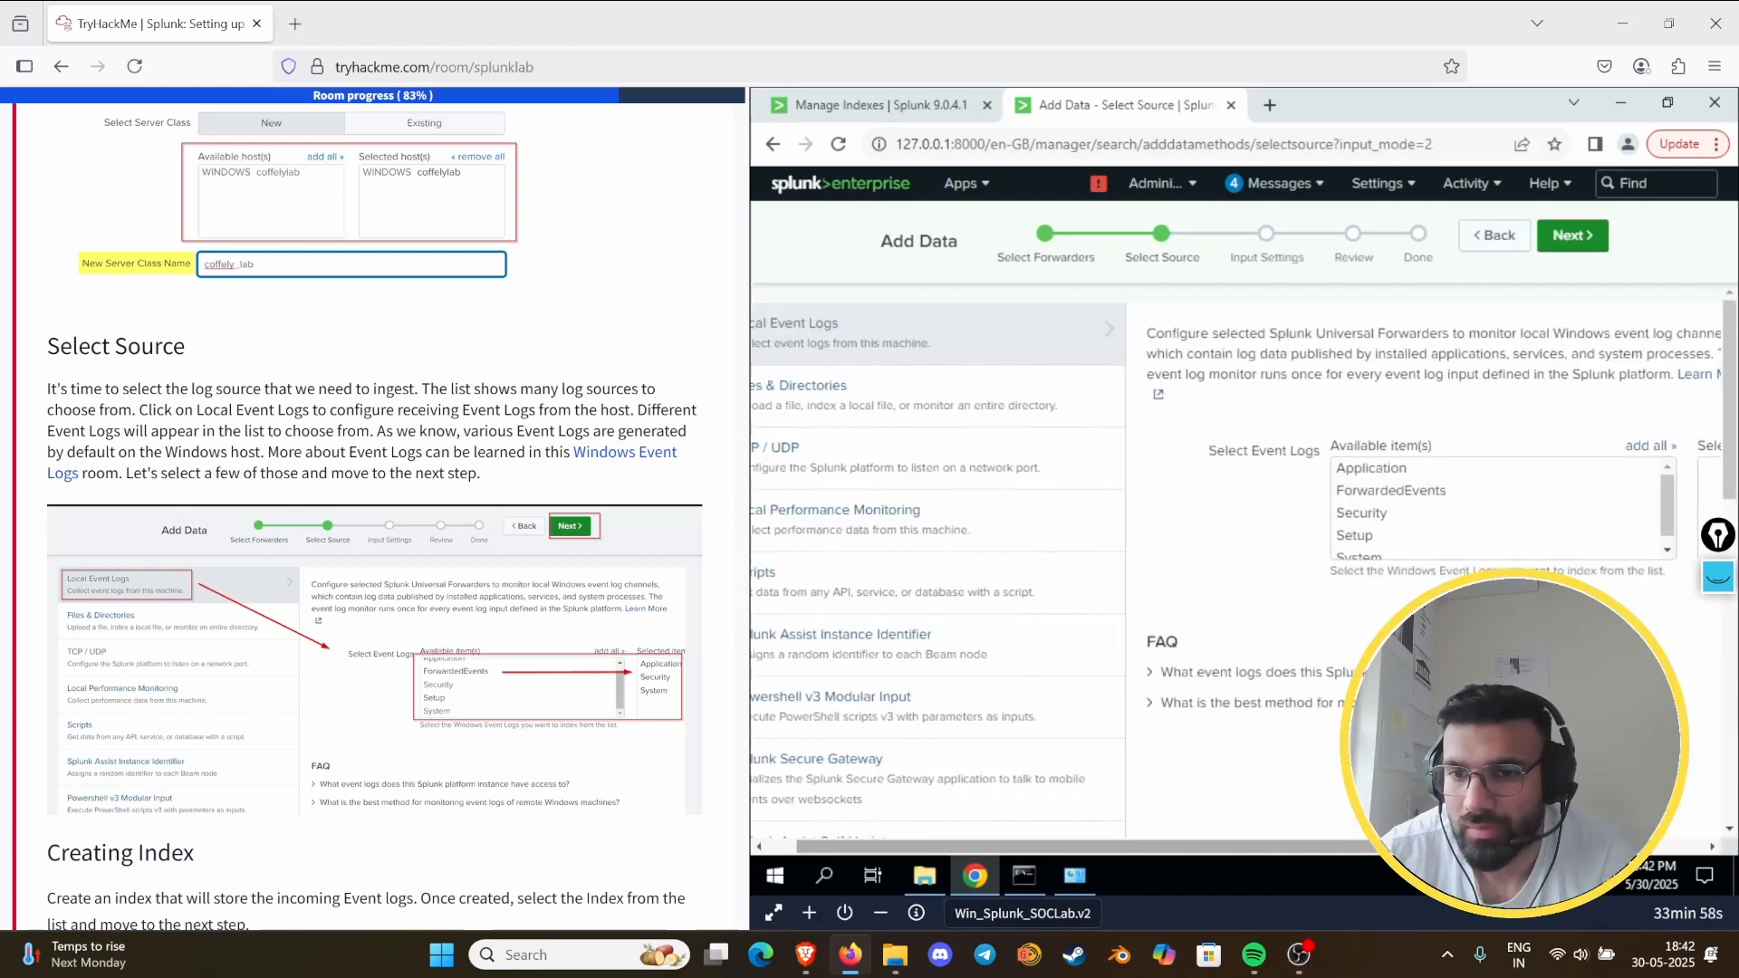
- Select the Application, ForwardedEvents, Security and Setup event logs for monitoring and continue to the input settings
left_click_drag(1530, 846, 1583, 847)
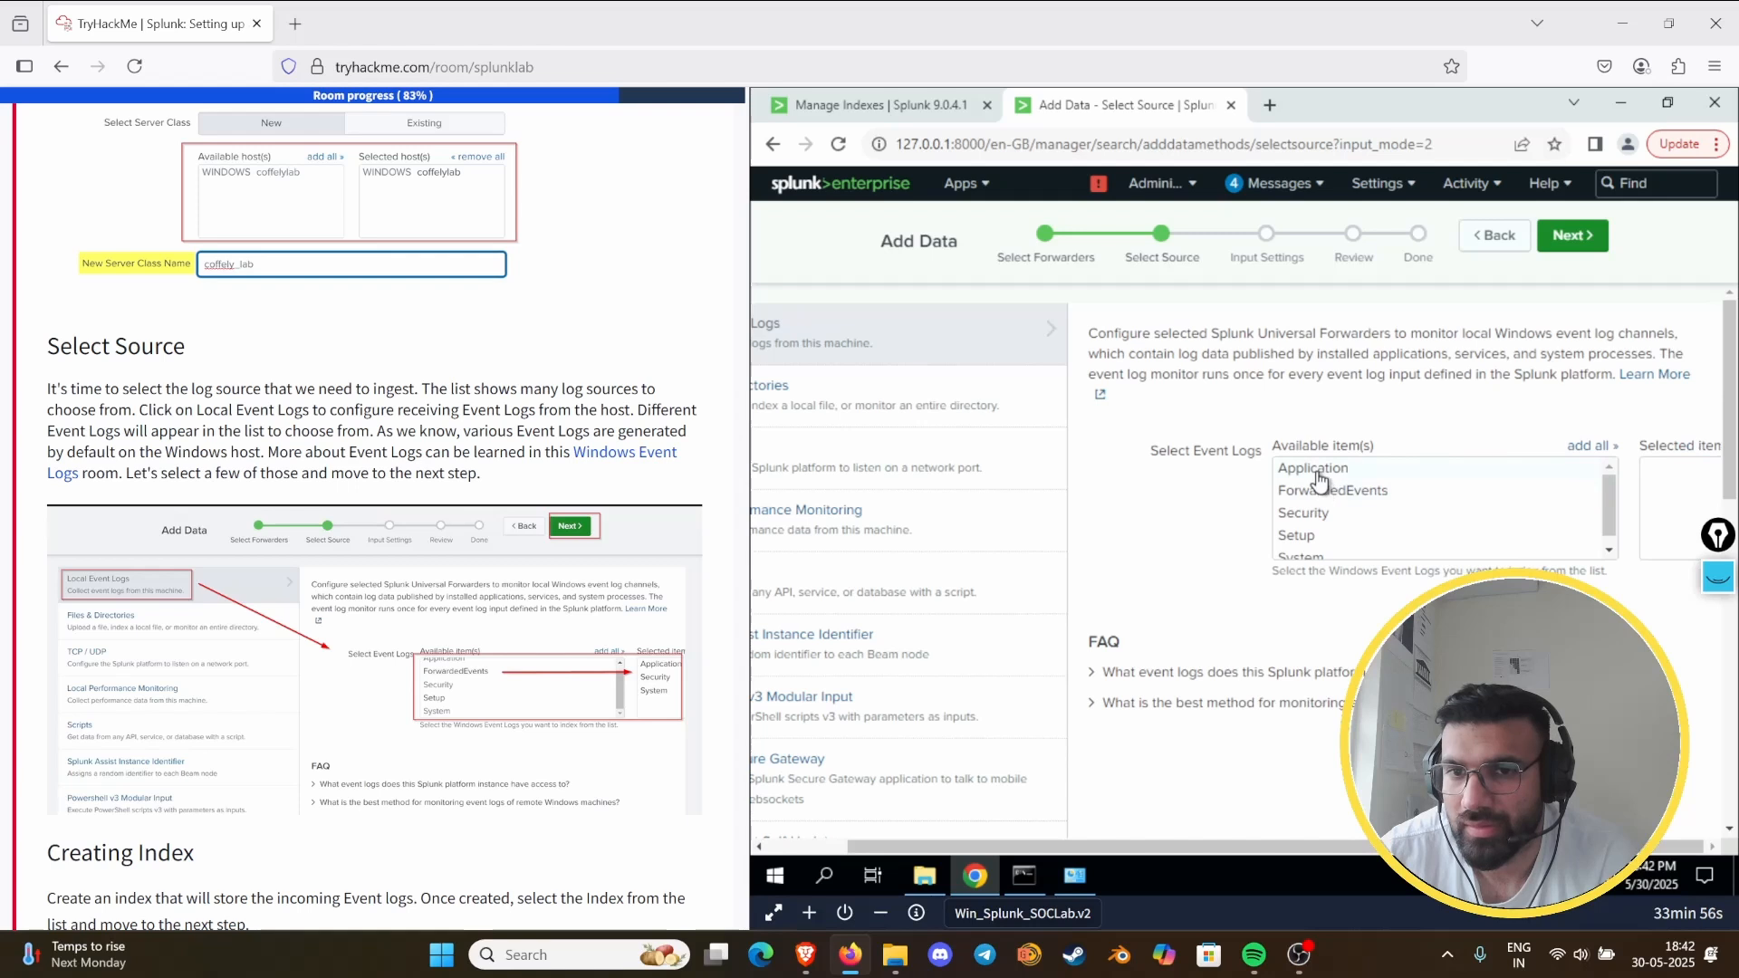
left_click(1313, 471)
left_click(1315, 489)
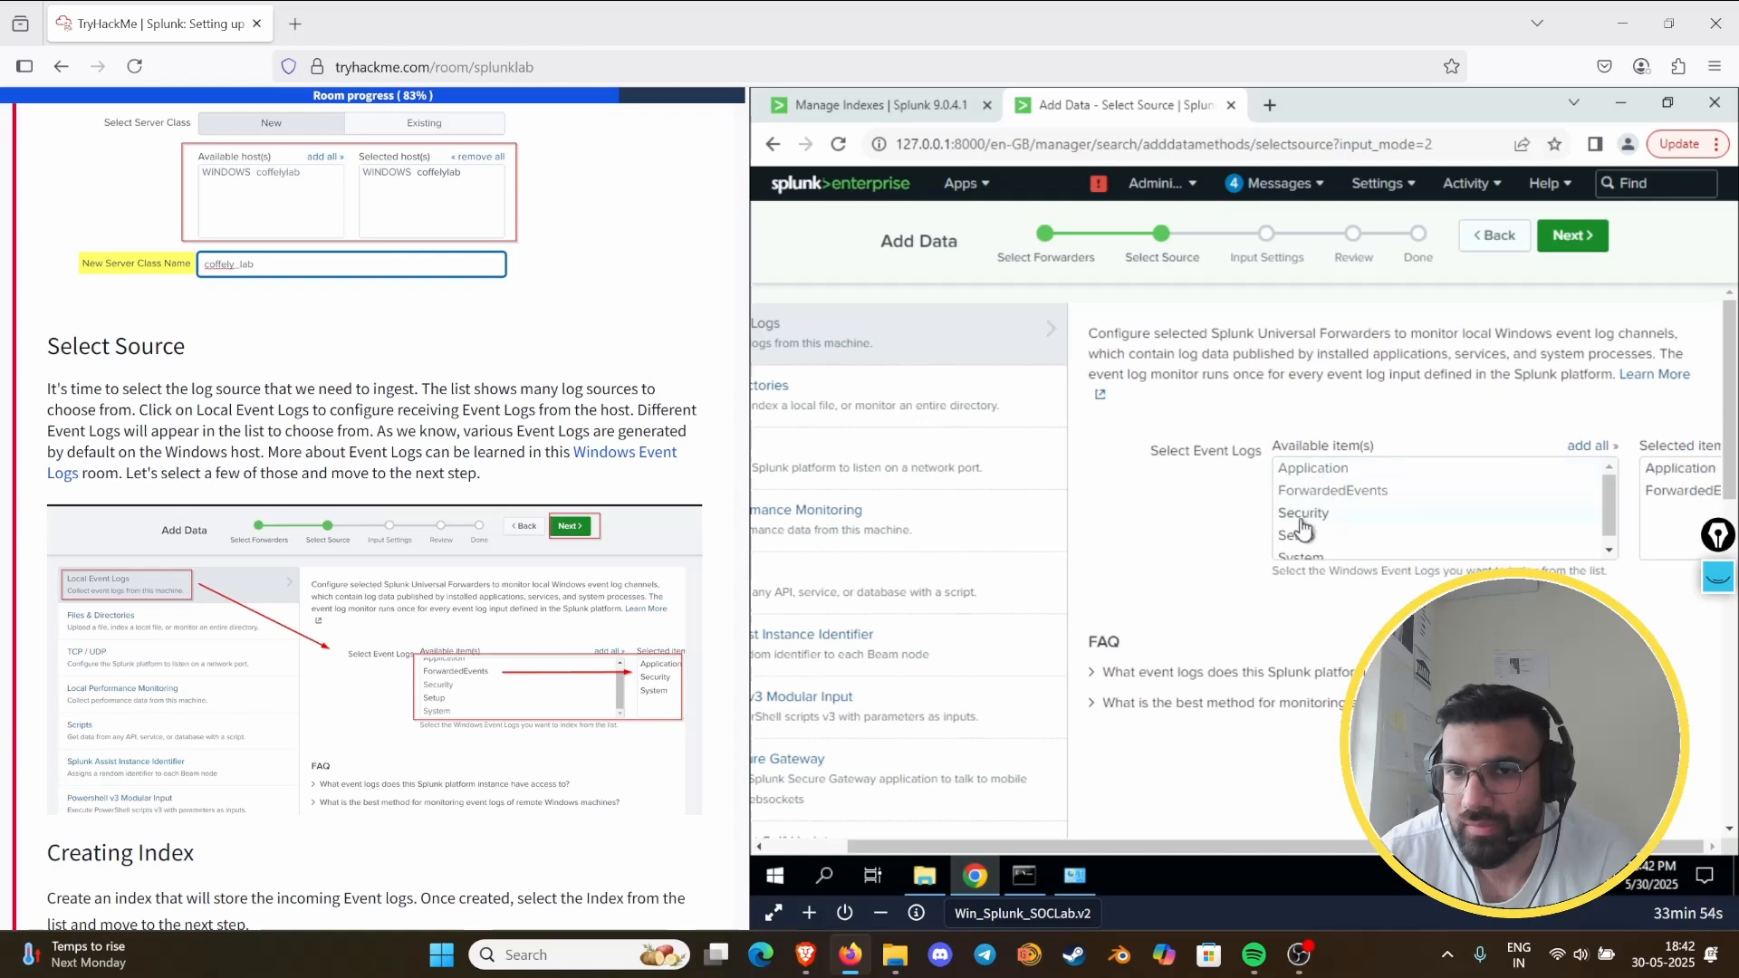
left_click(1304, 516)
left_click(1302, 537)
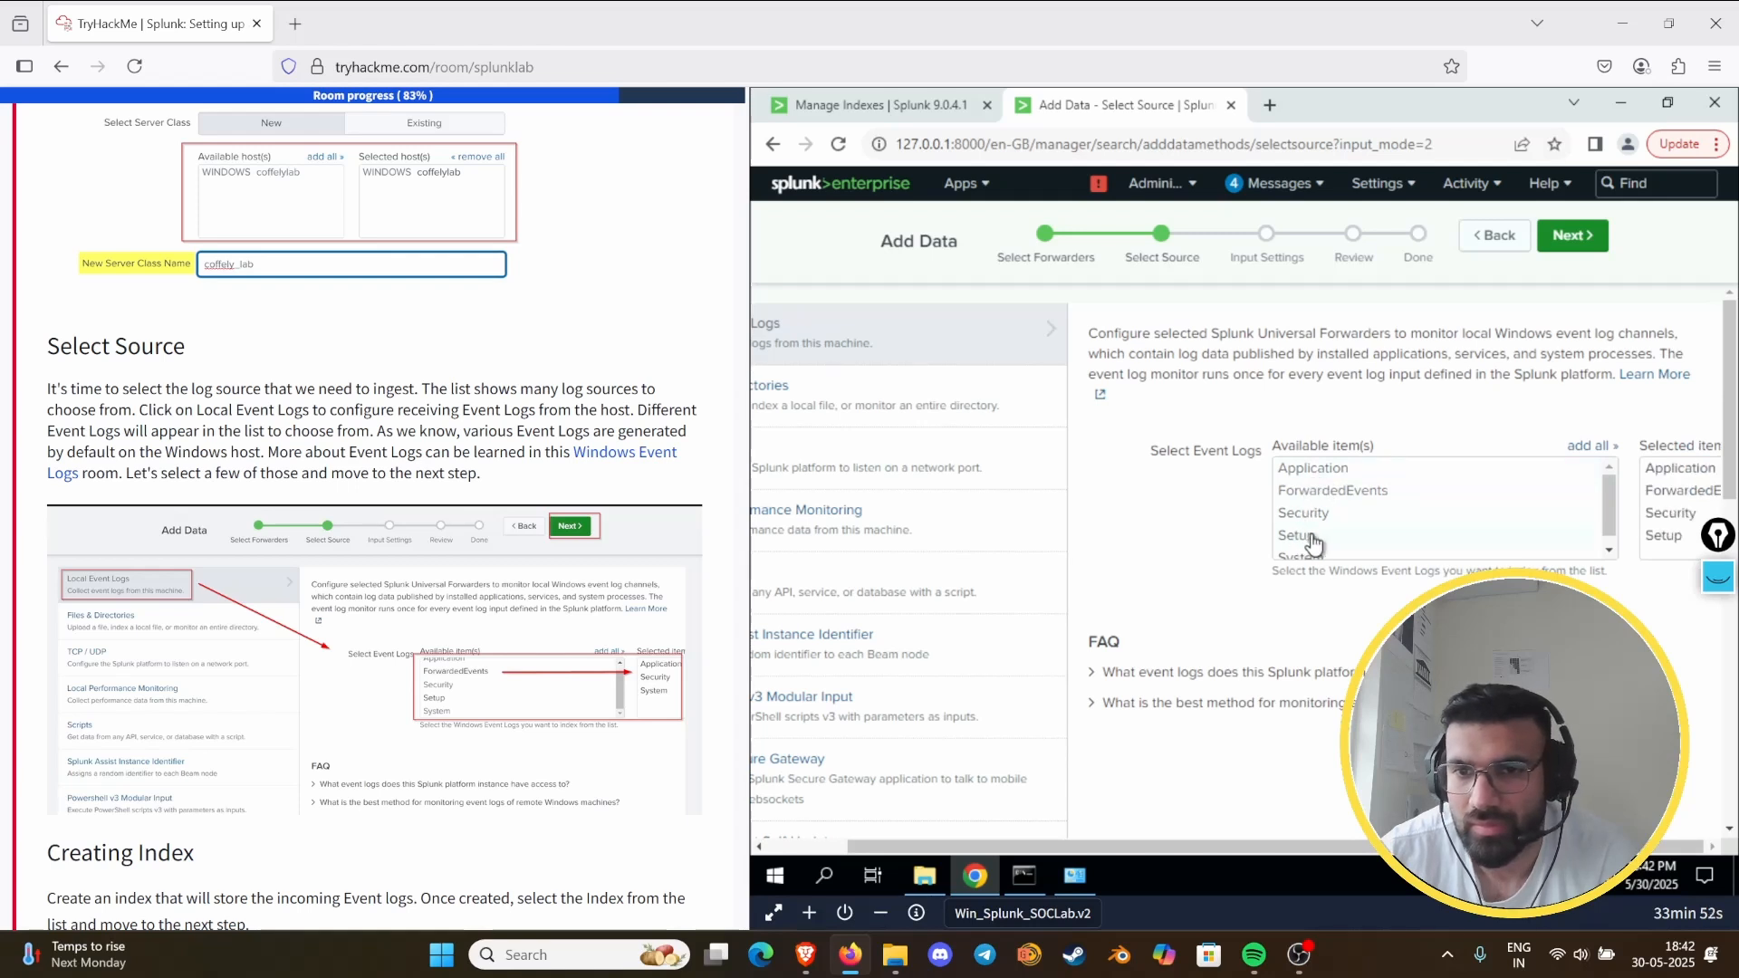
left_click(1579, 235)
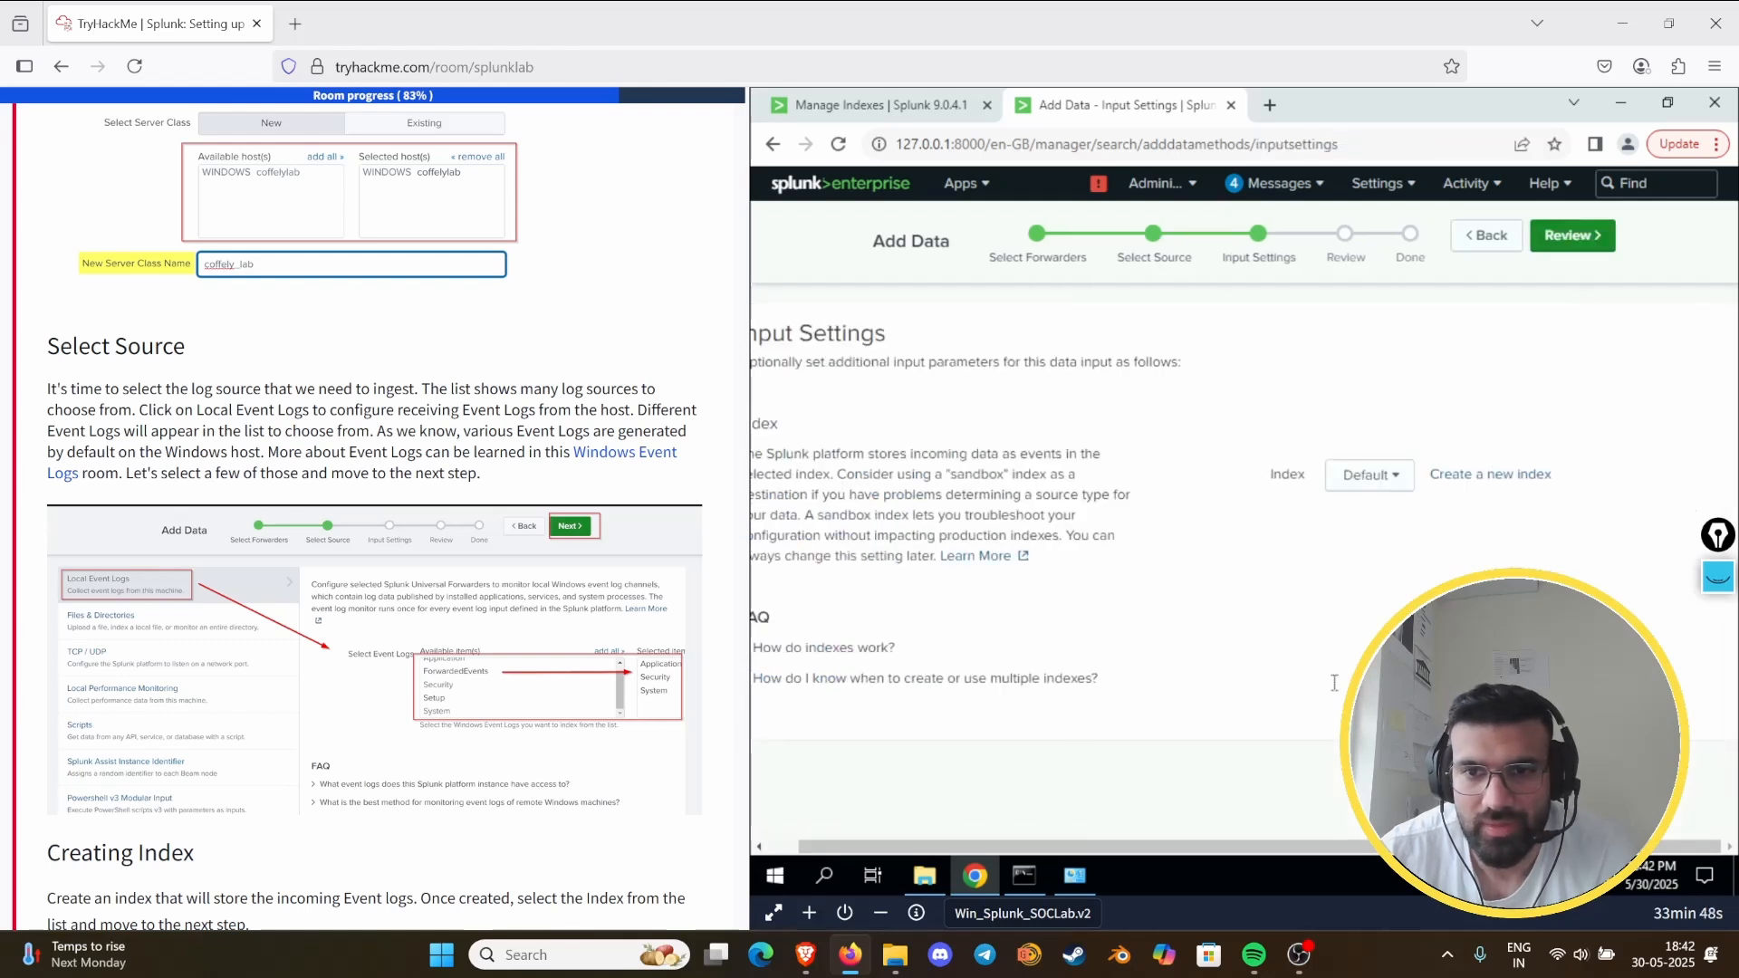
- Set the input's index to win_logs, then review and submit the local event logs input
left_click(1367, 476)
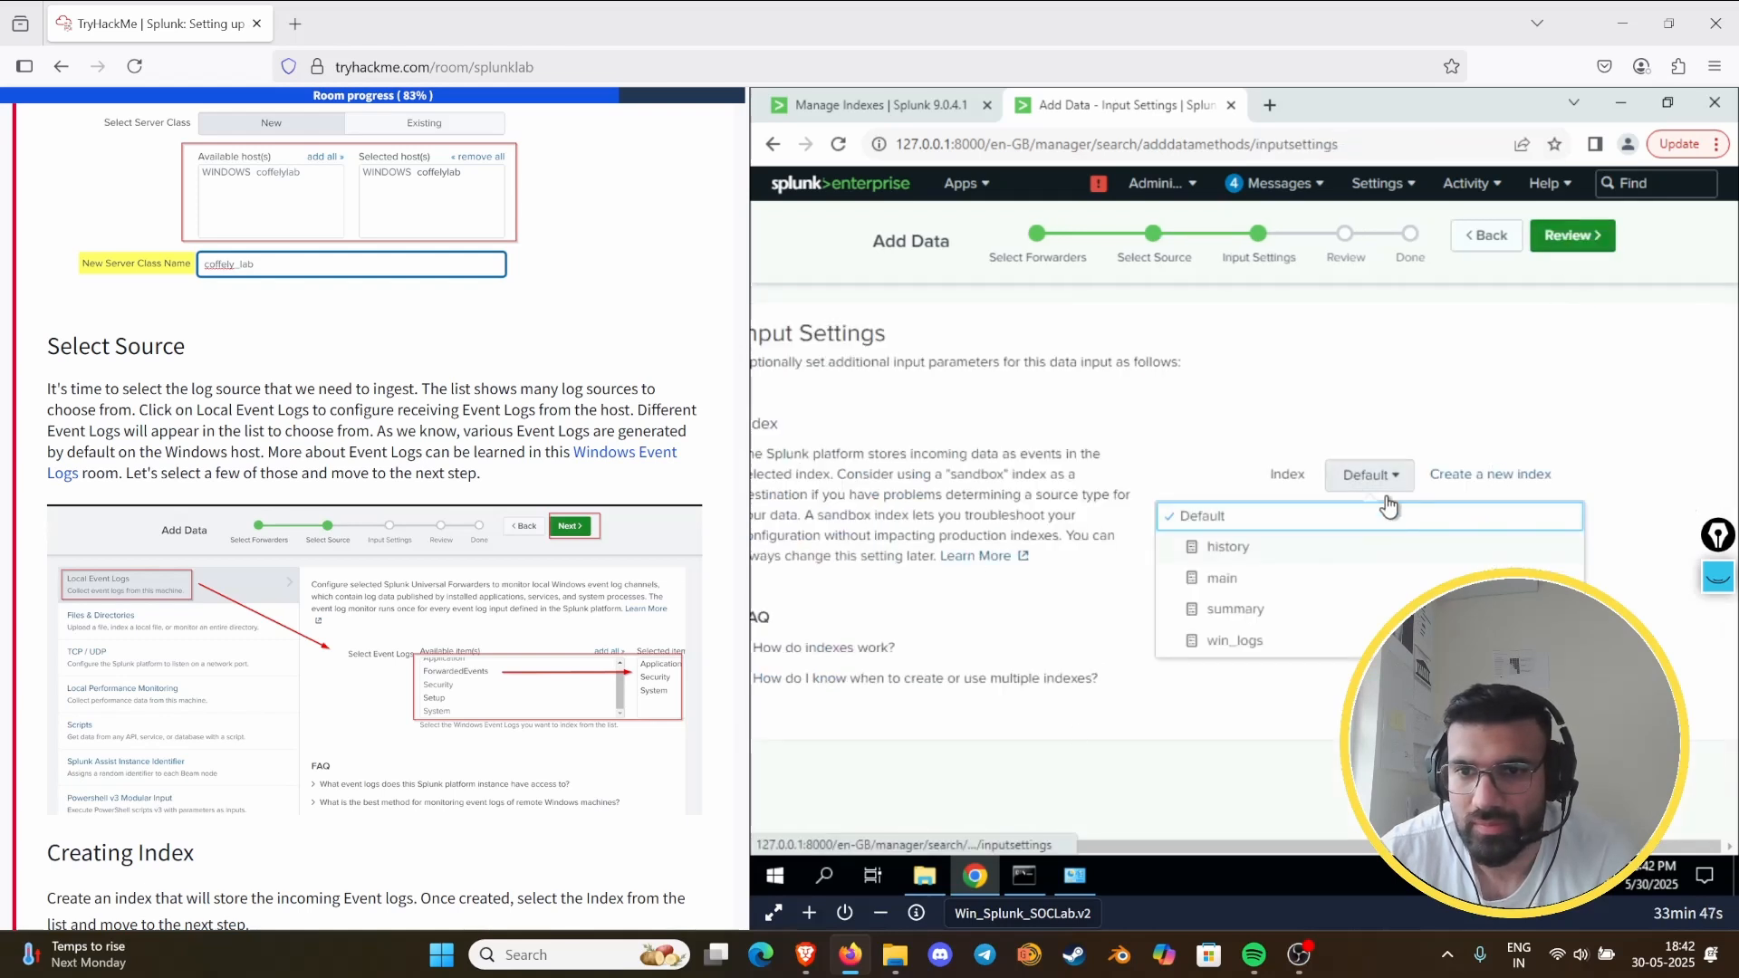
left_click(1237, 640)
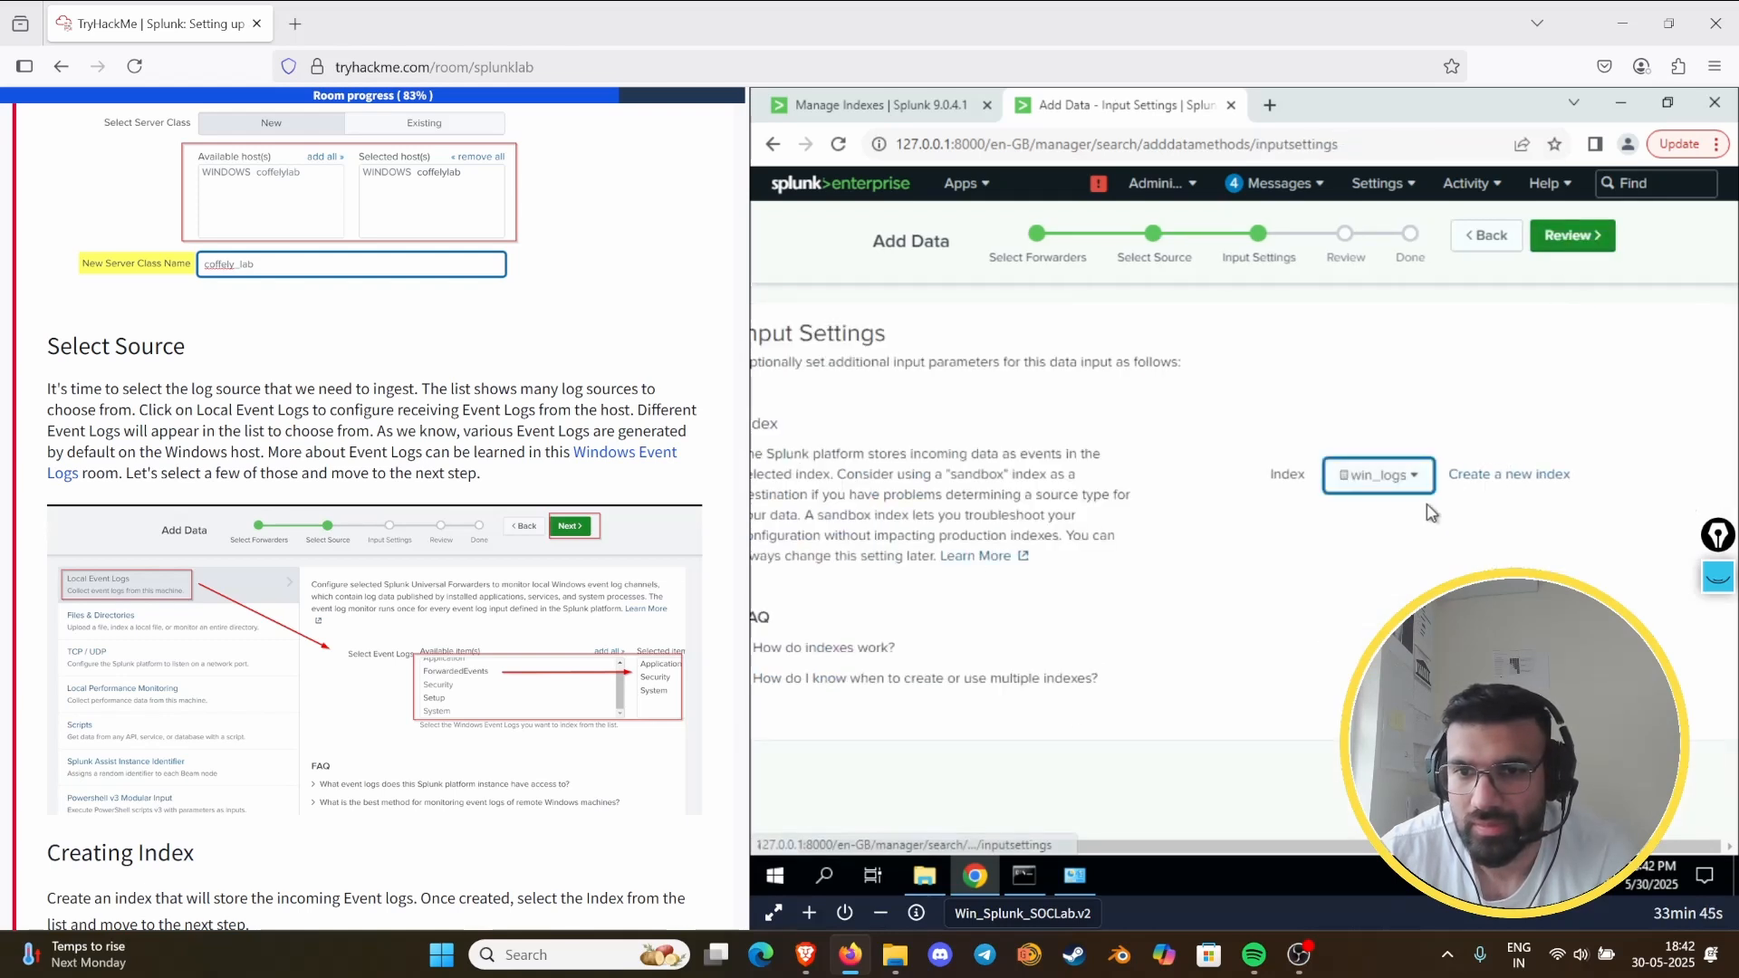
left_click(1584, 239)
left_click(1587, 248)
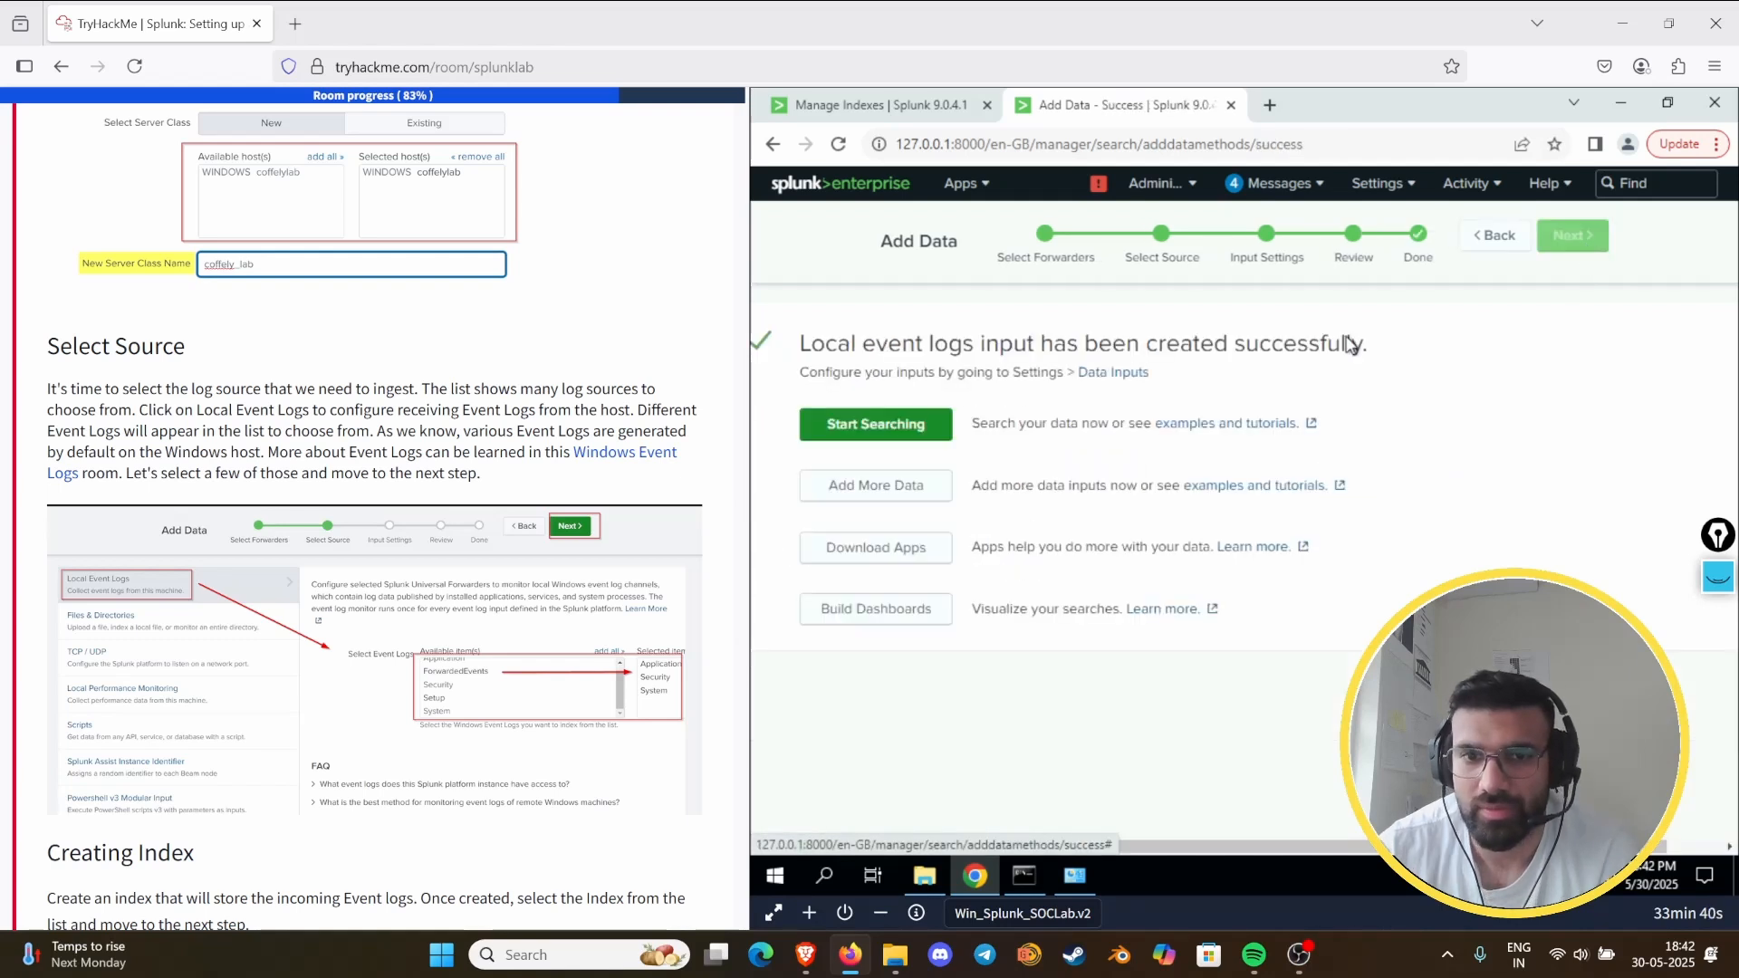
- Start searching the new input's data, check the task's remaining question, and rerun source="WinEventLog:*" index="win_logs" over all time
left_click(833, 424)
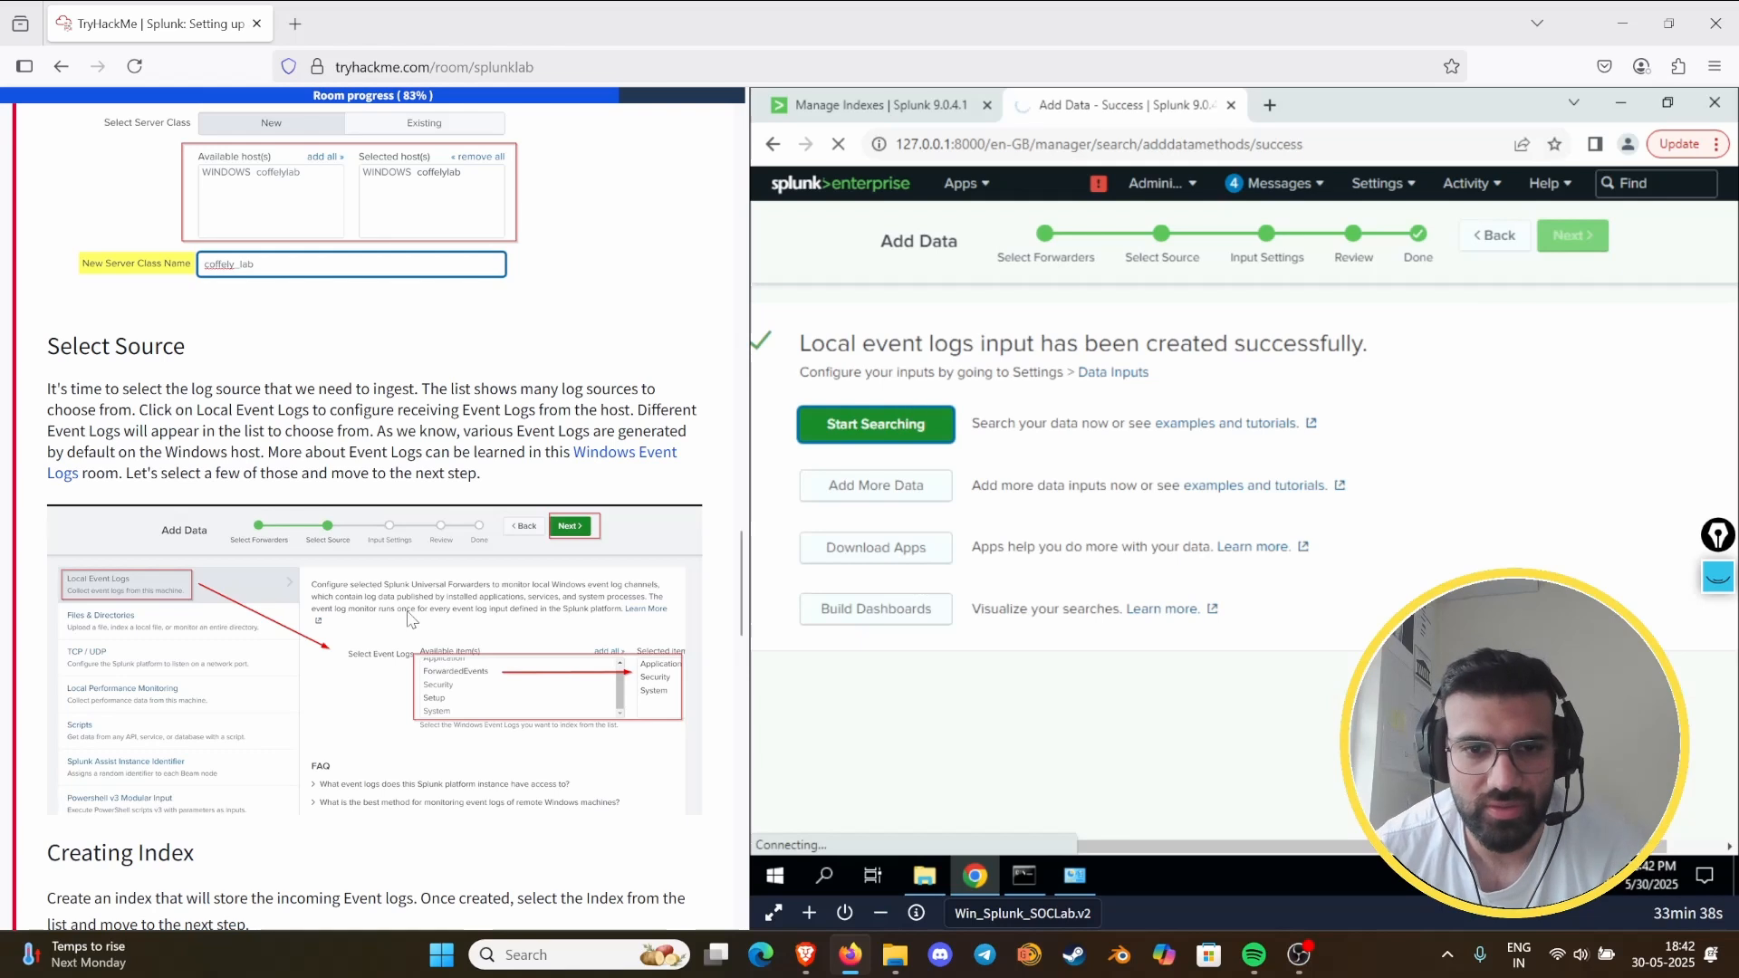
scroll(353, 577, "down", 8)
scroll(353, 577, "down", 10)
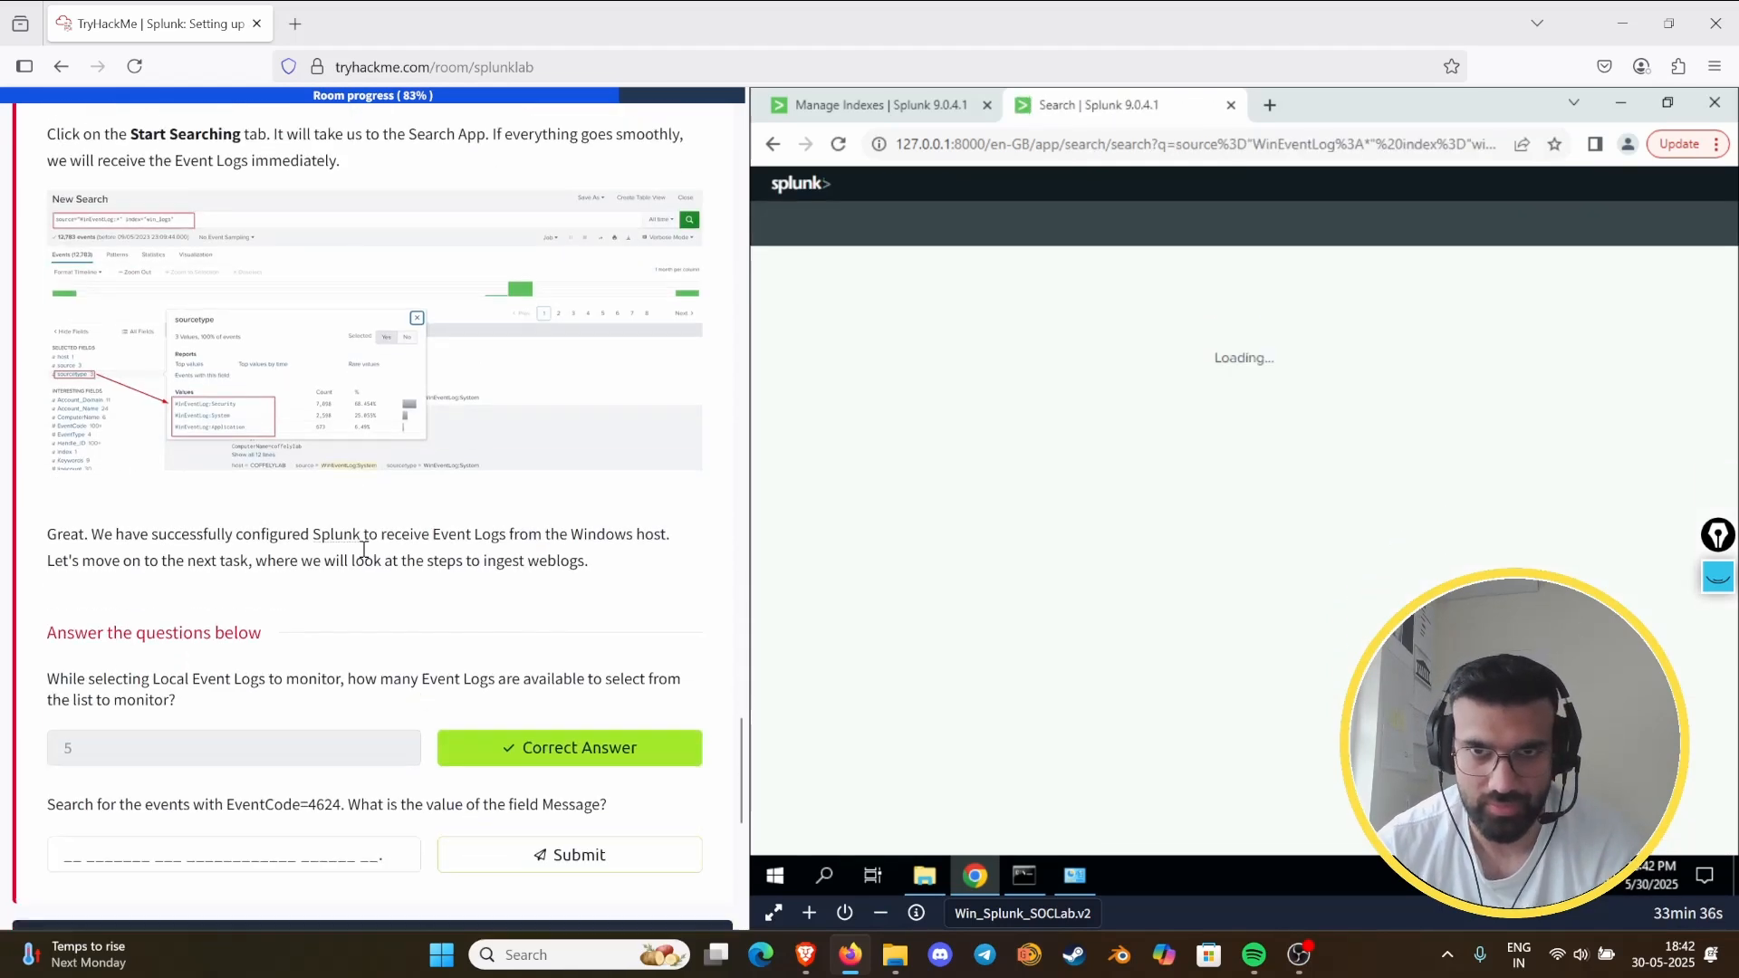
scroll(366, 549, "up", 3)
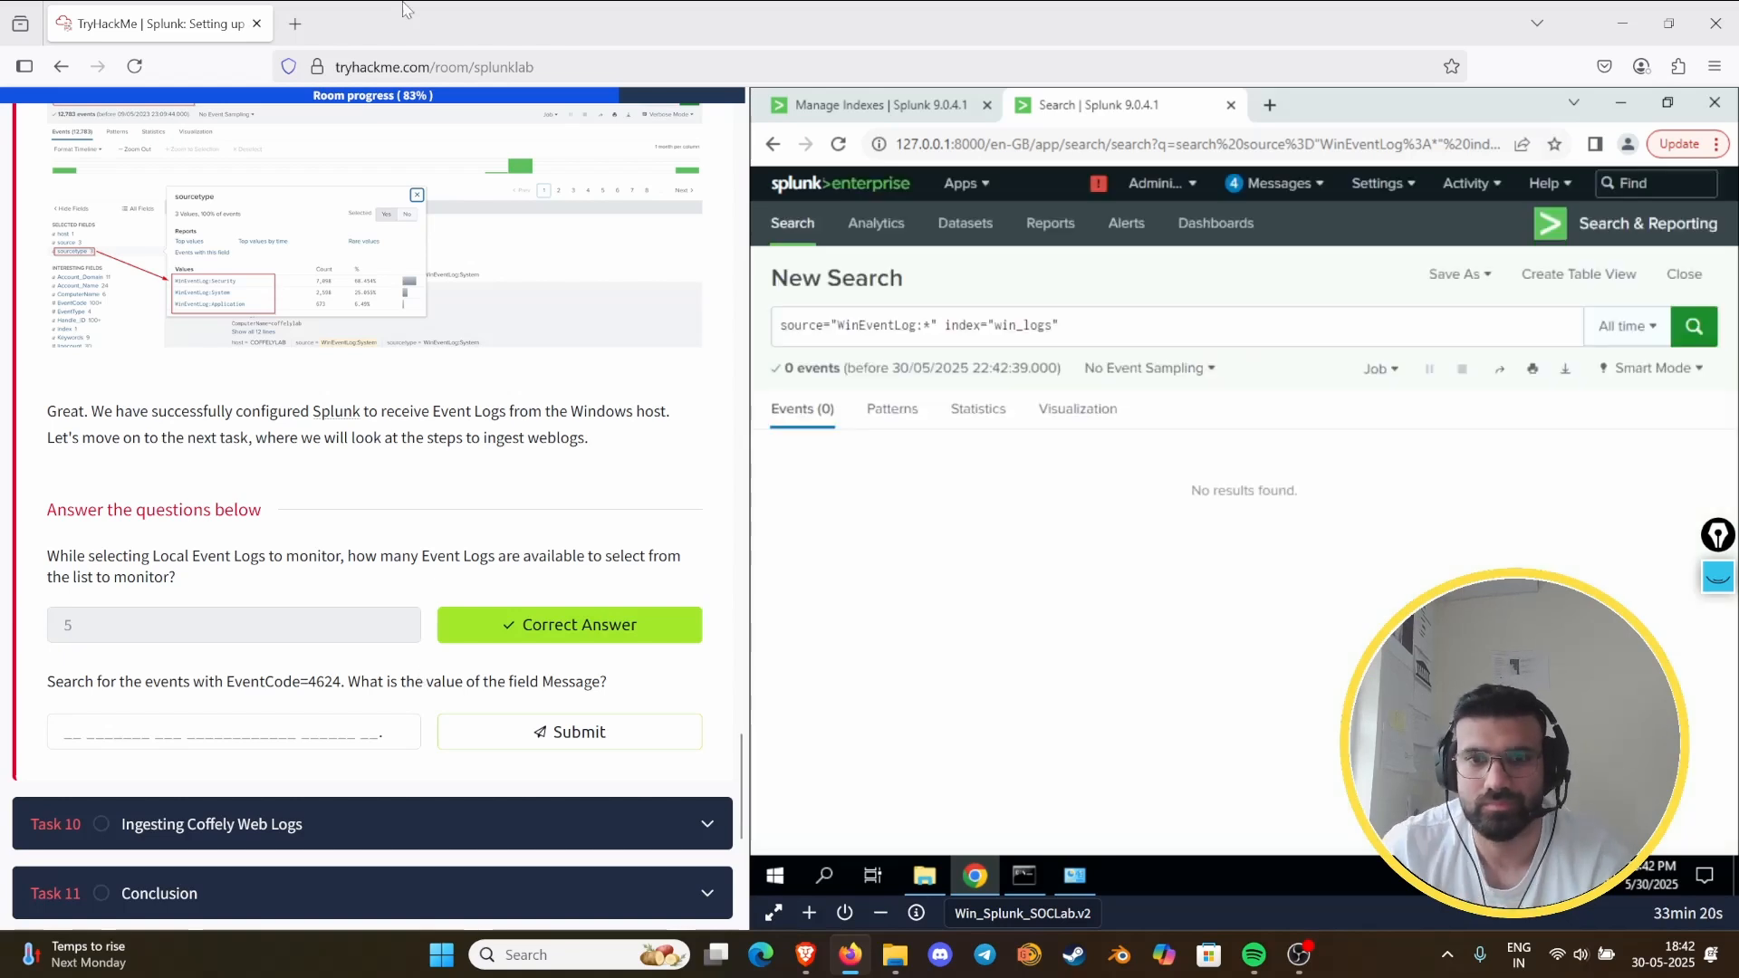
left_click(1693, 328)
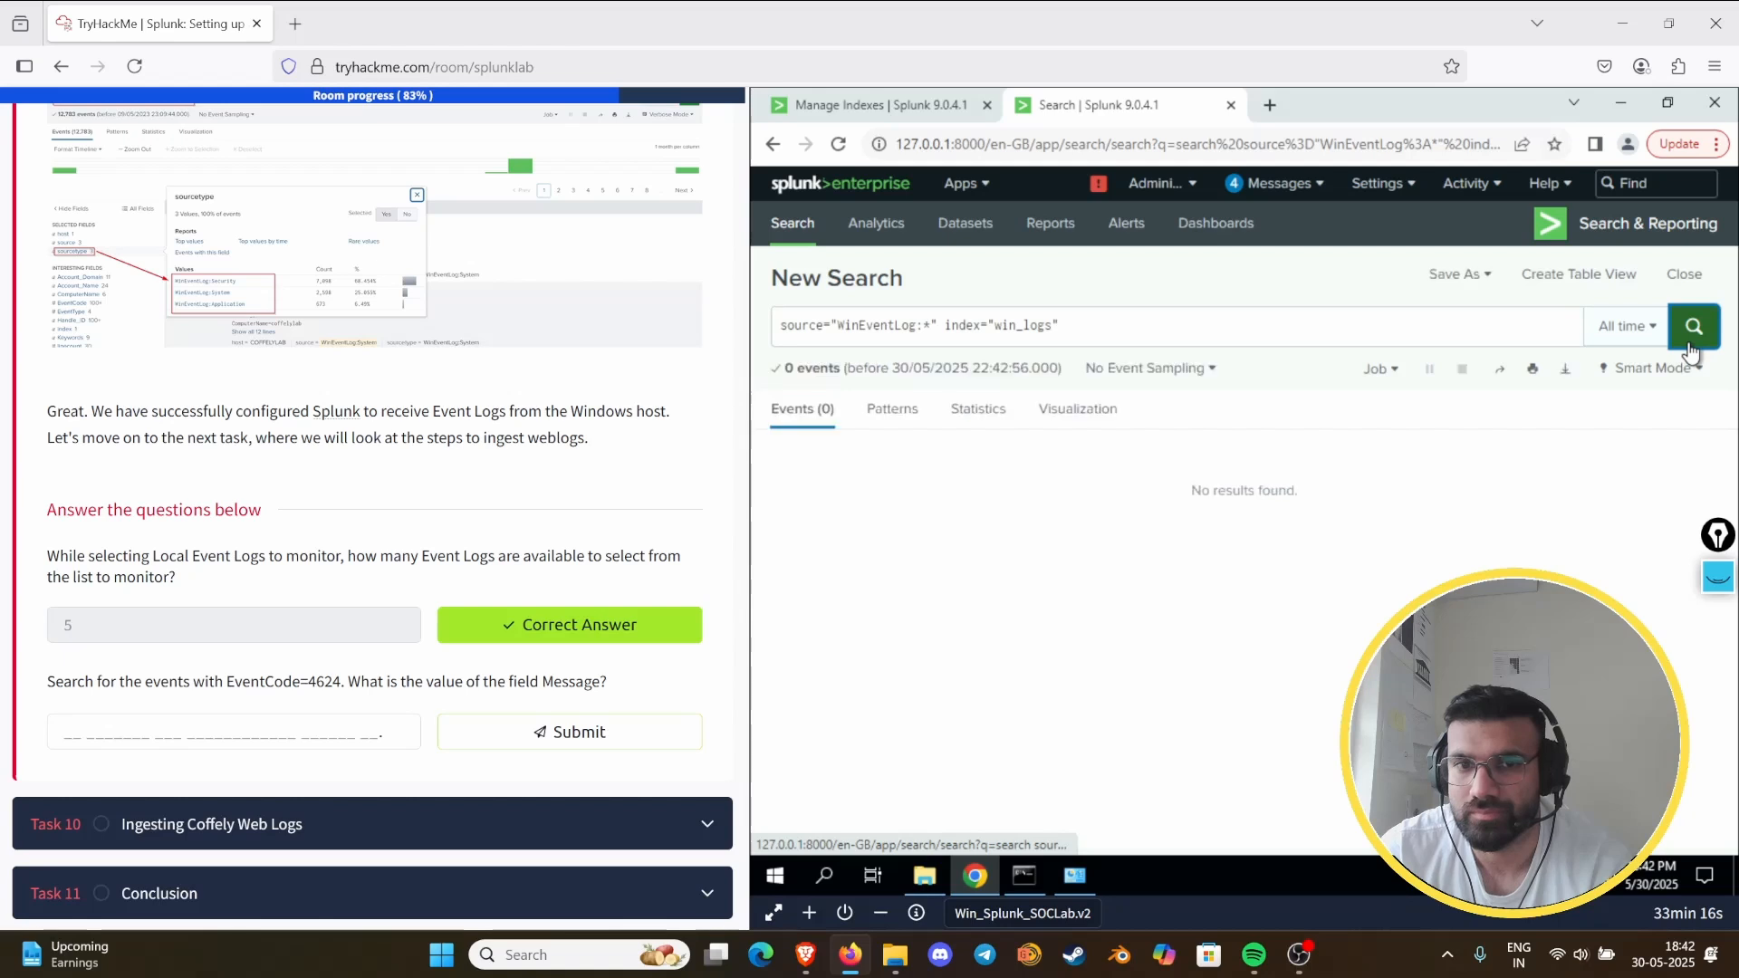
left_click(1691, 347)
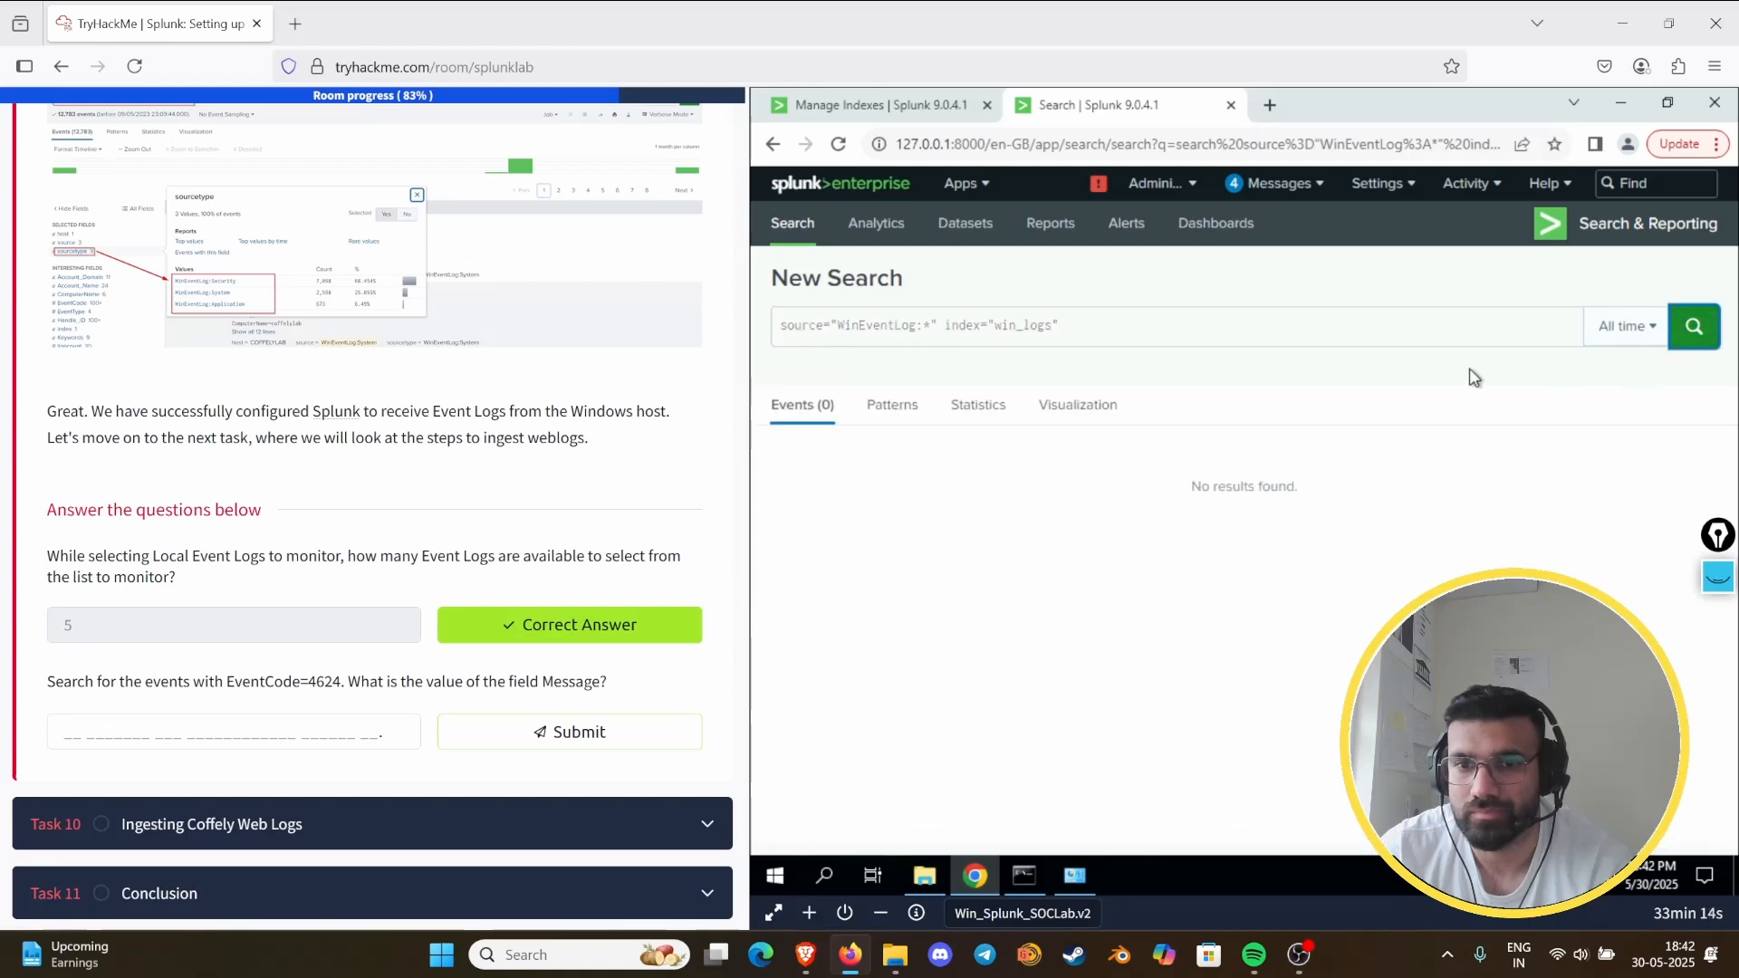
- Examine the splunkd health report's entries for Splunk-2-Splunk Forwarding, Ingestion Latency and Real-time Reader-0, and close it
left_click(1099, 183)
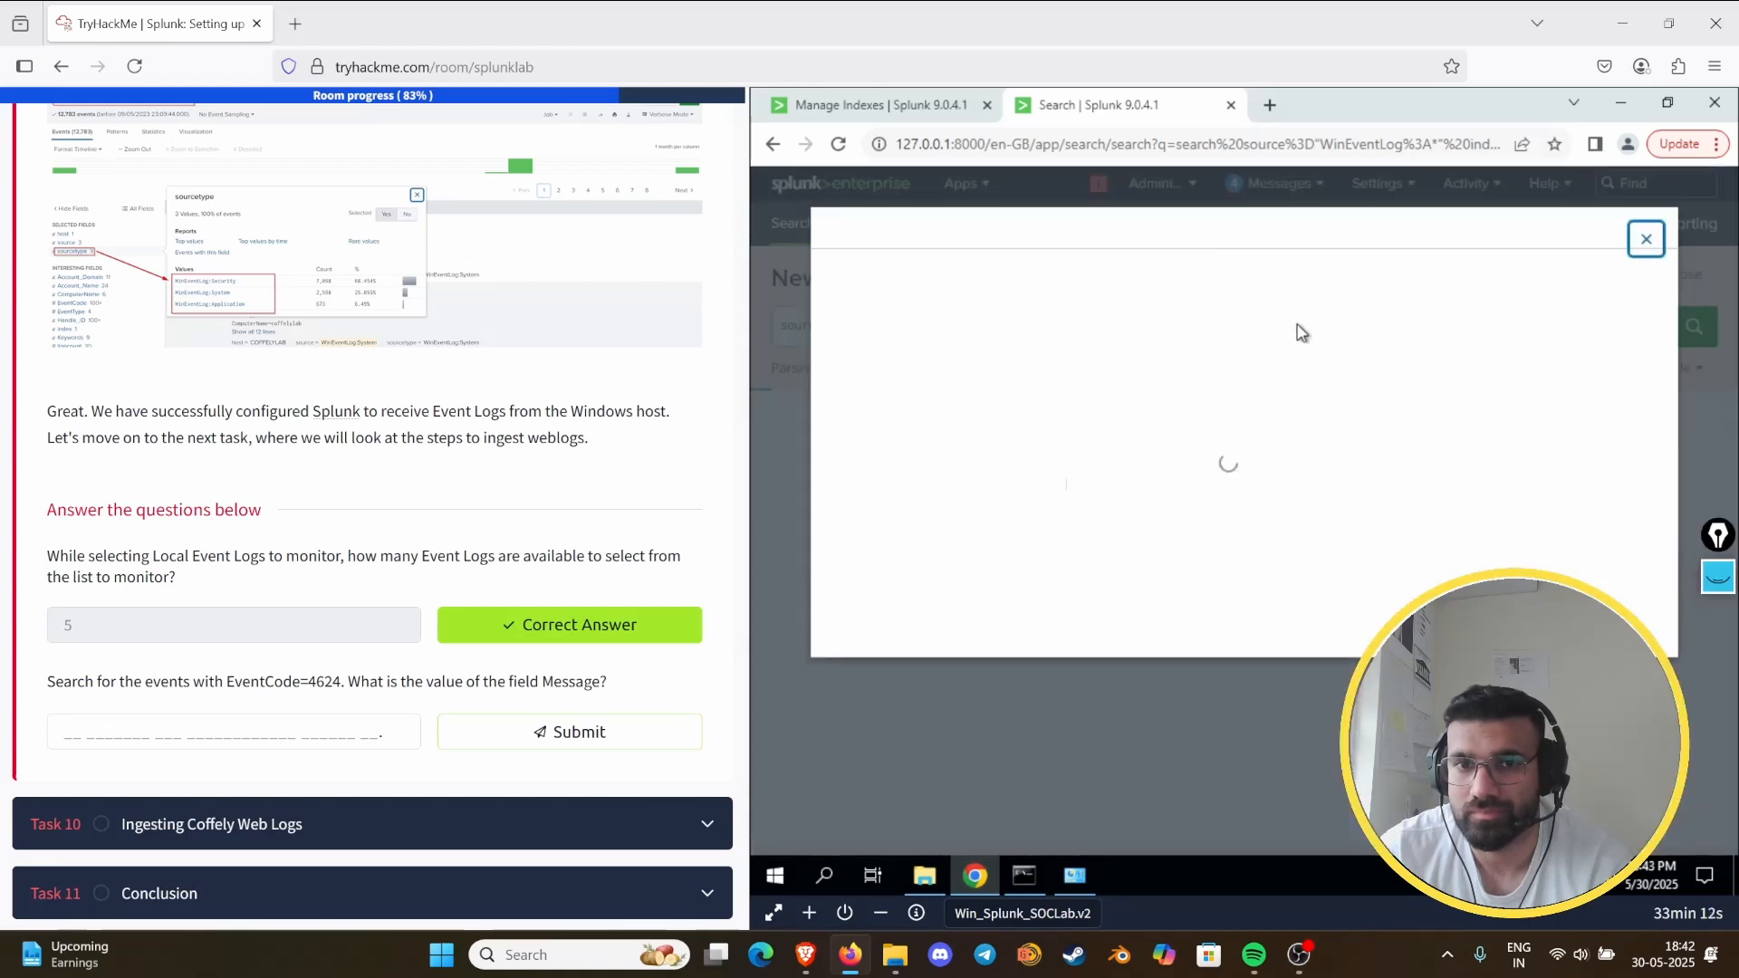
left_click(1645, 239)
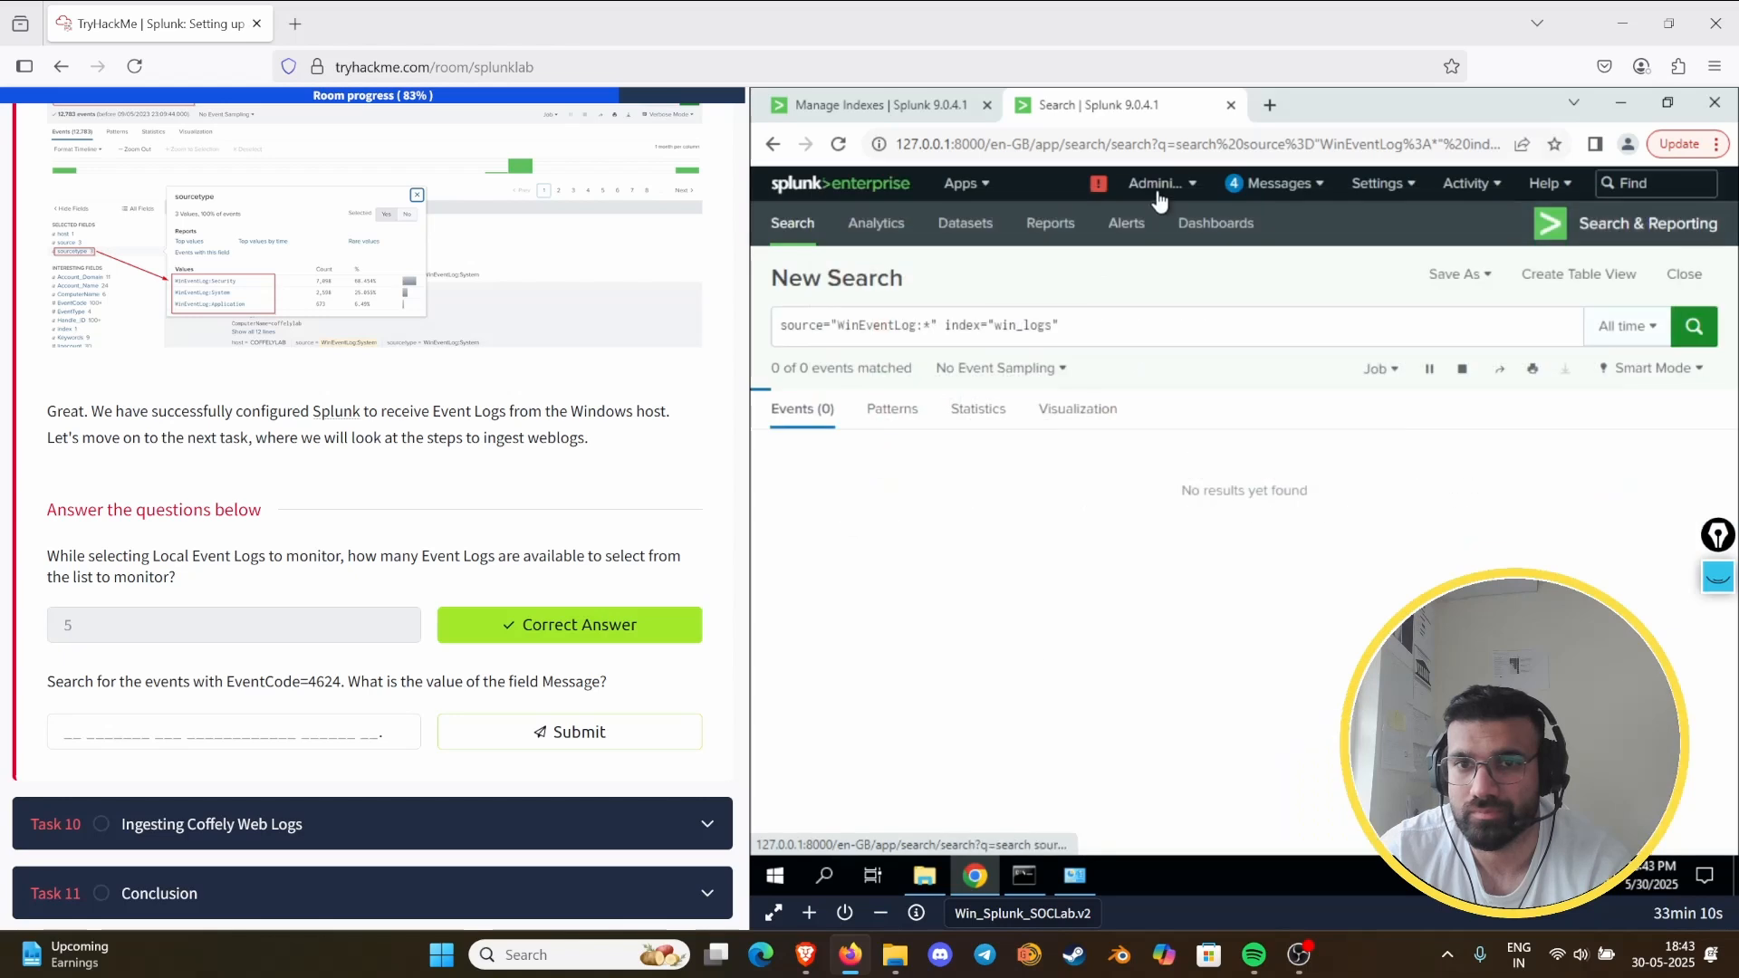
left_click(1155, 184)
left_click(1083, 183)
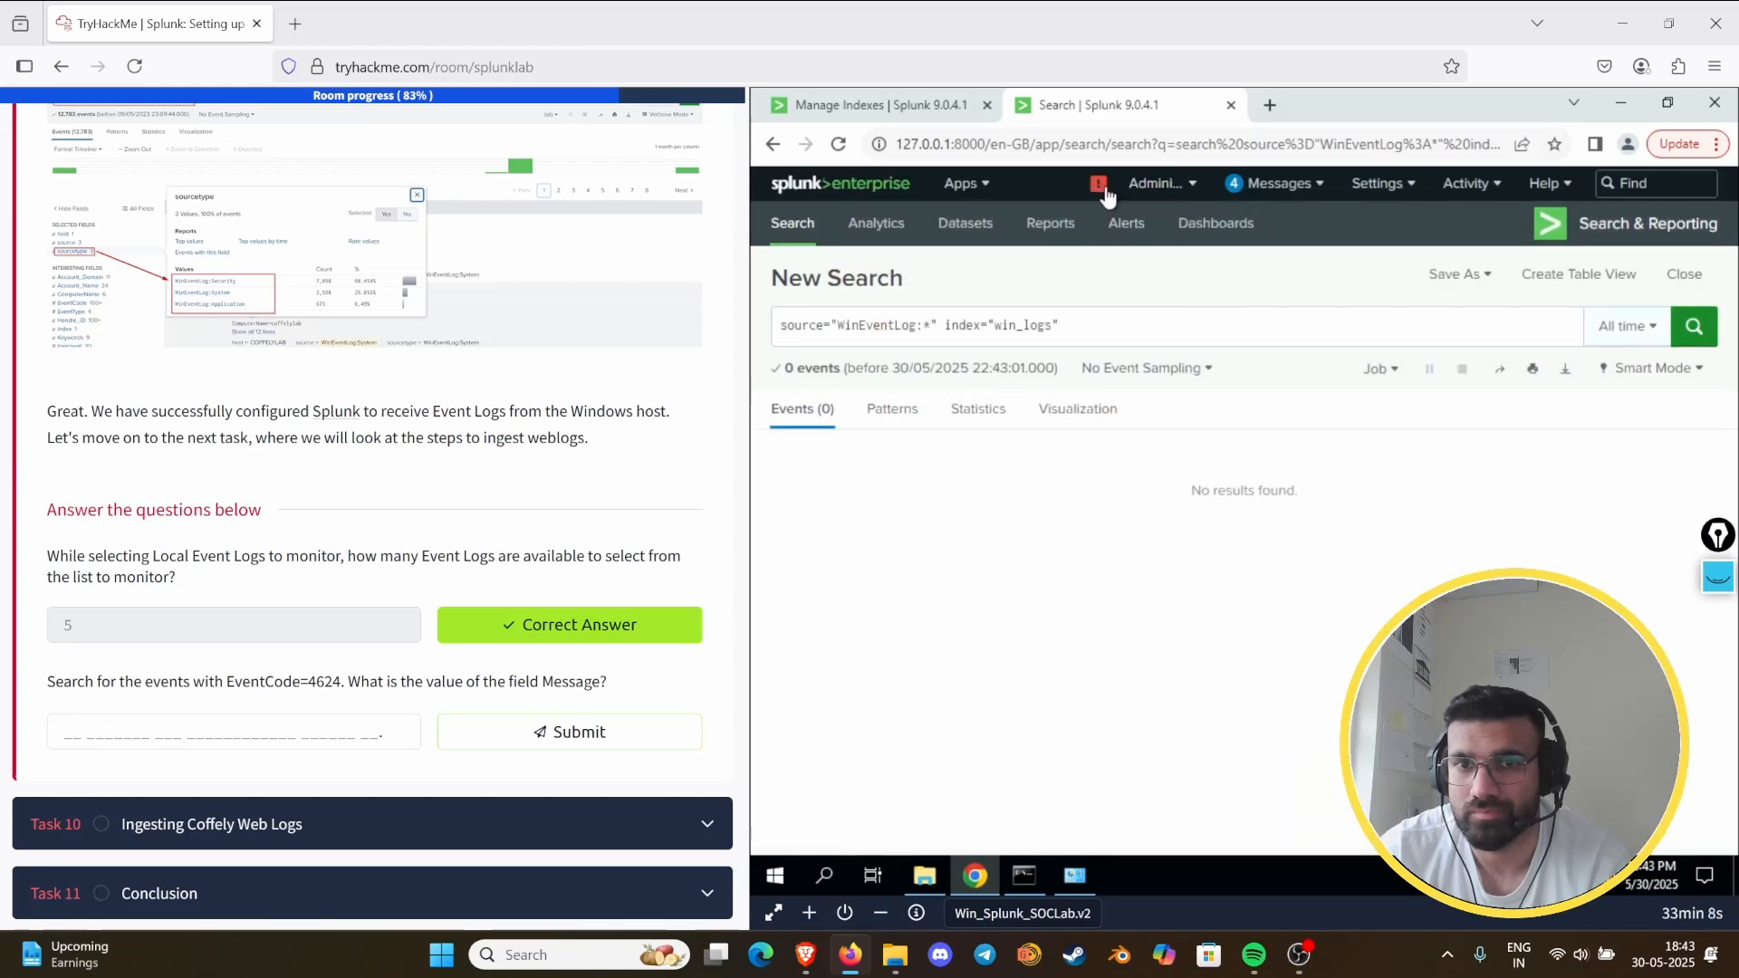
left_click(1100, 185)
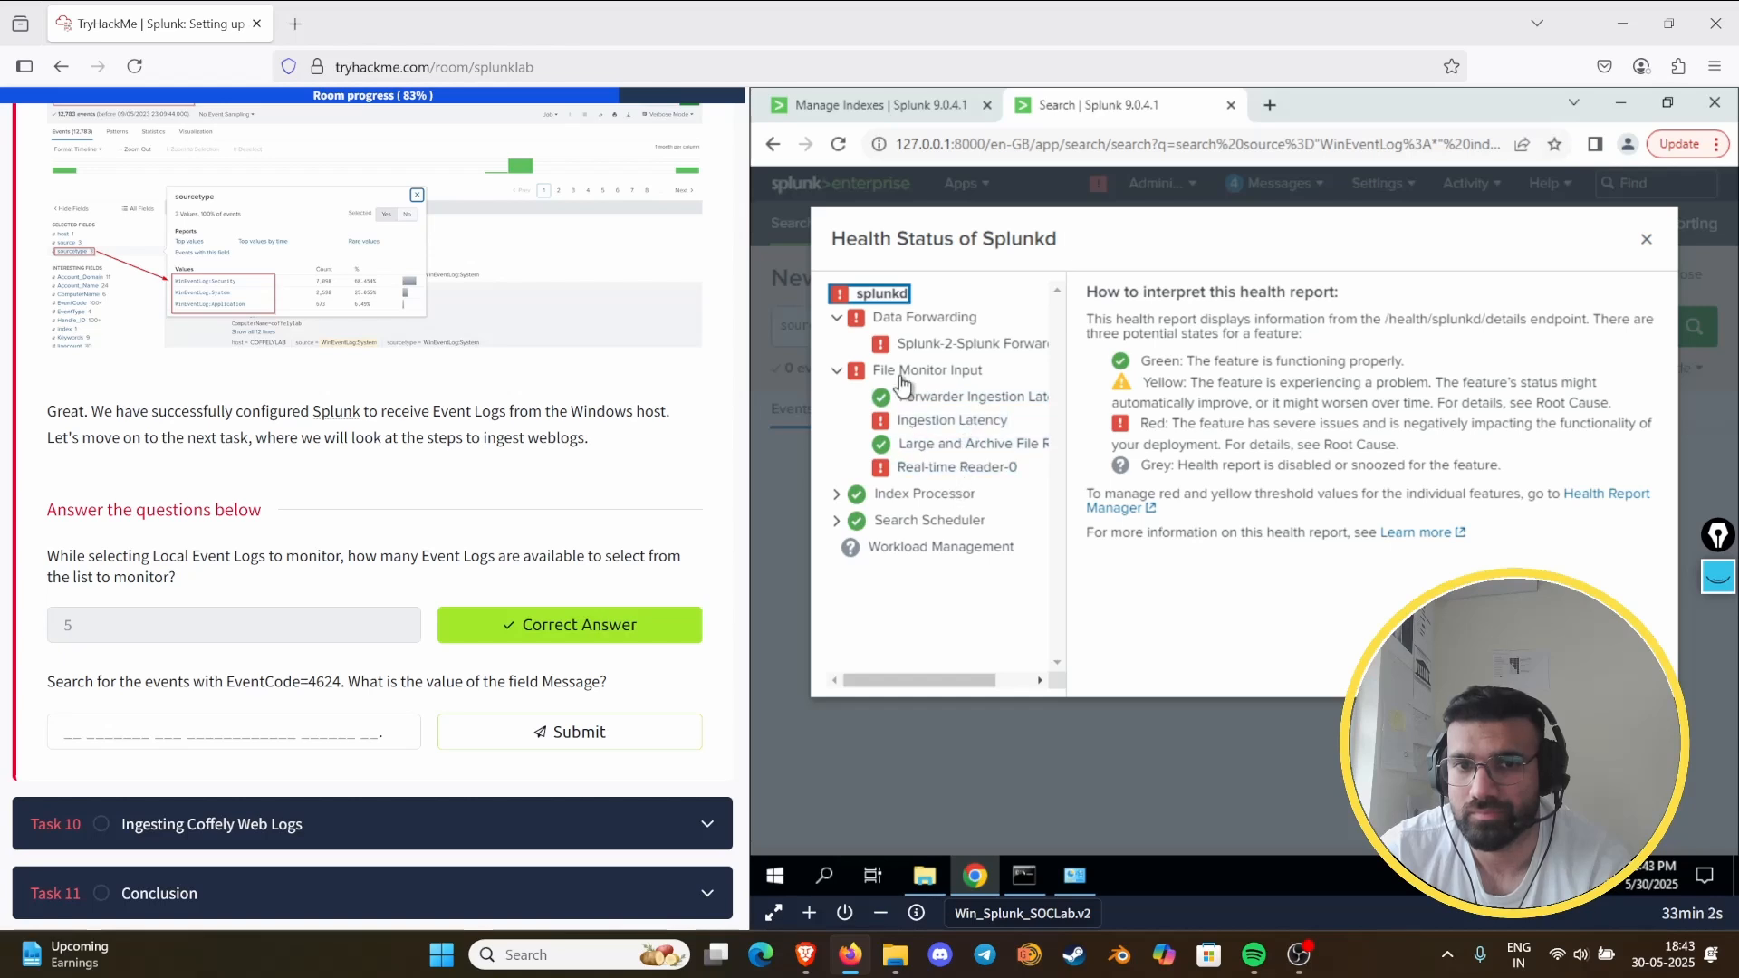
left_click(899, 349)
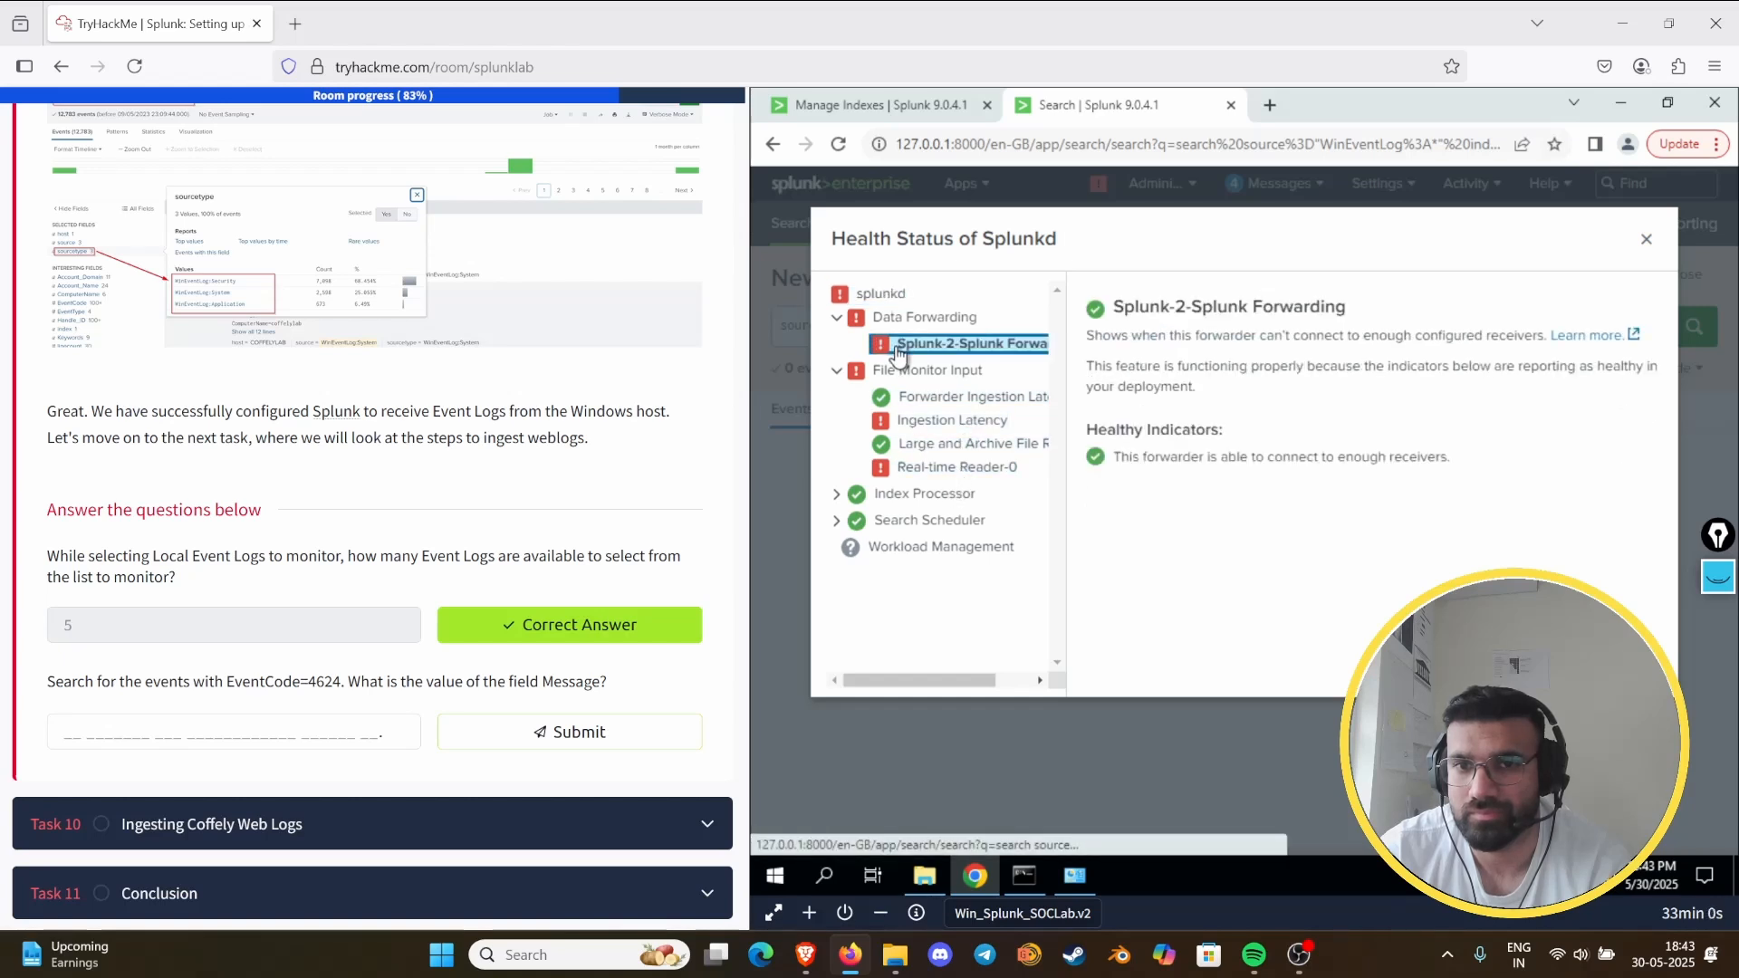
left_click(896, 318)
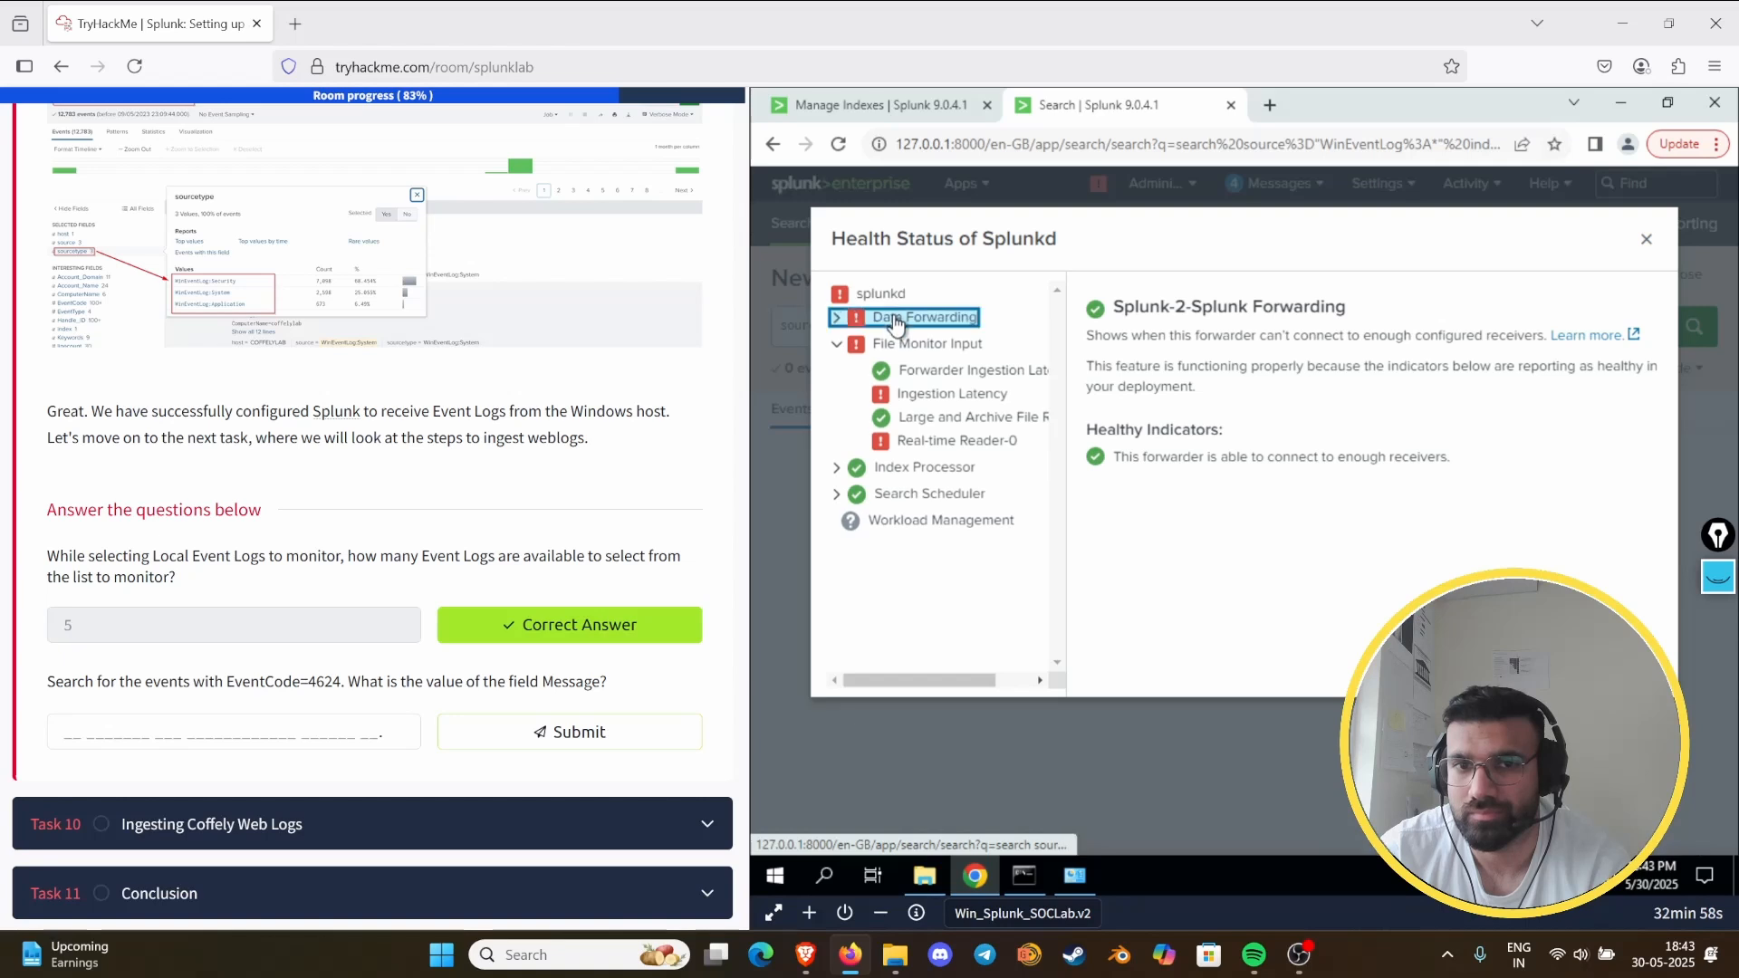
left_click(917, 394)
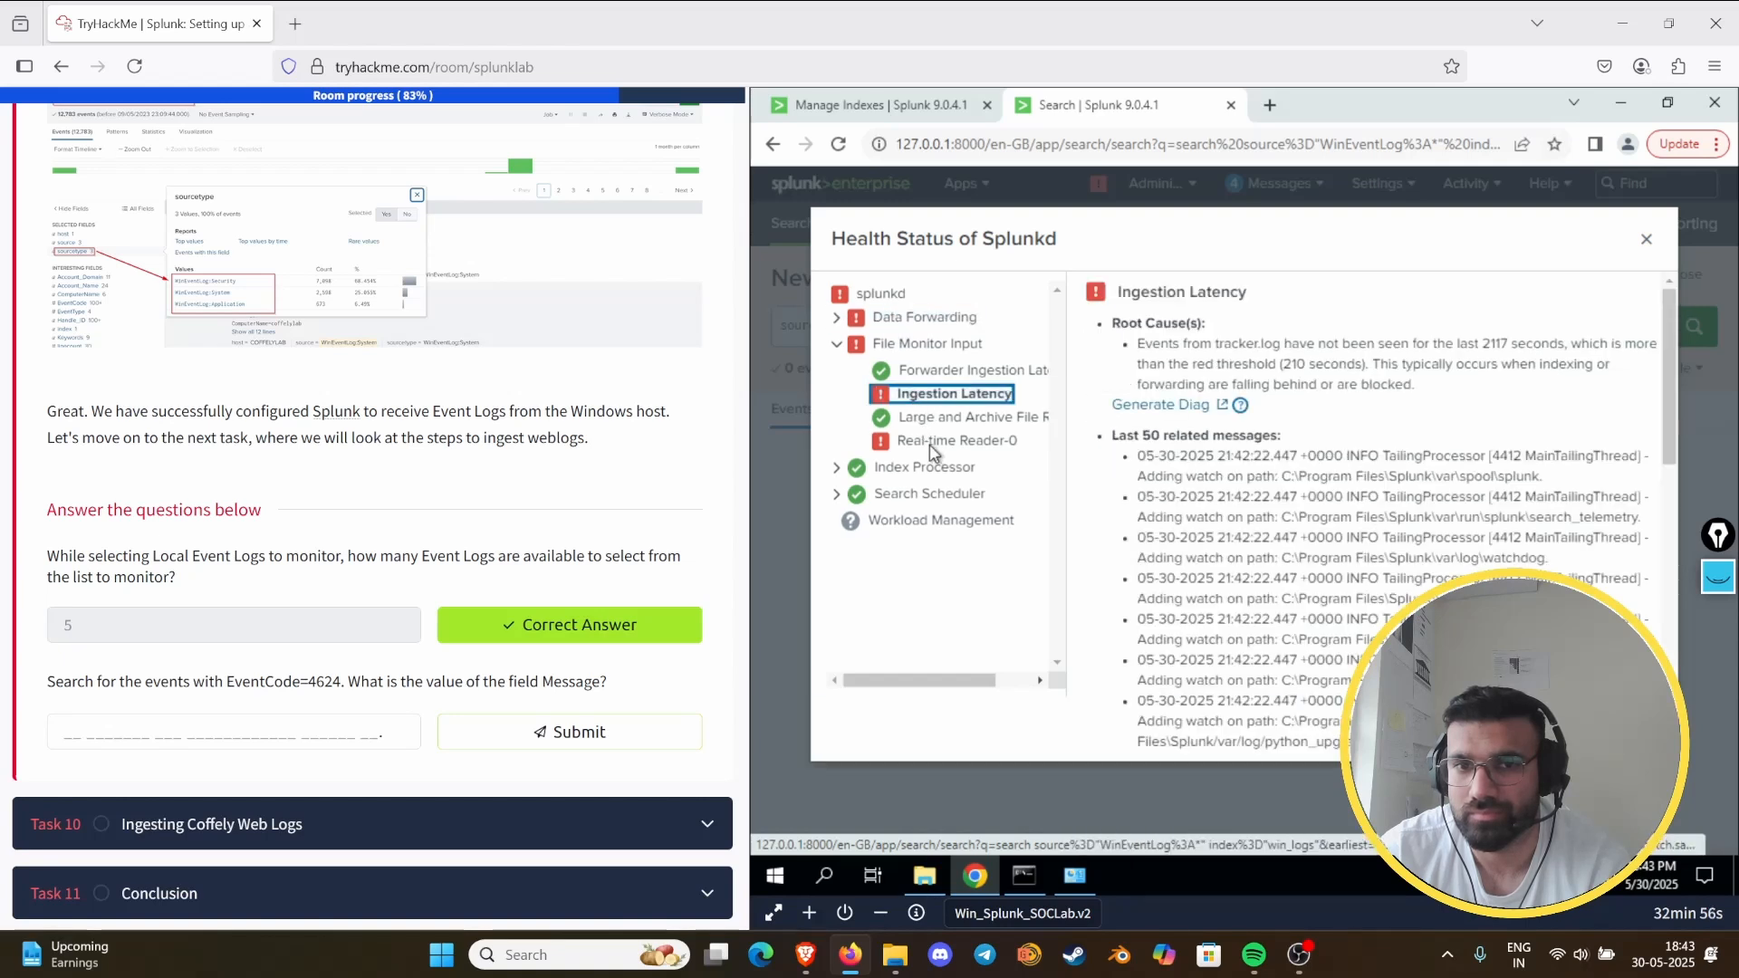
left_click(933, 441)
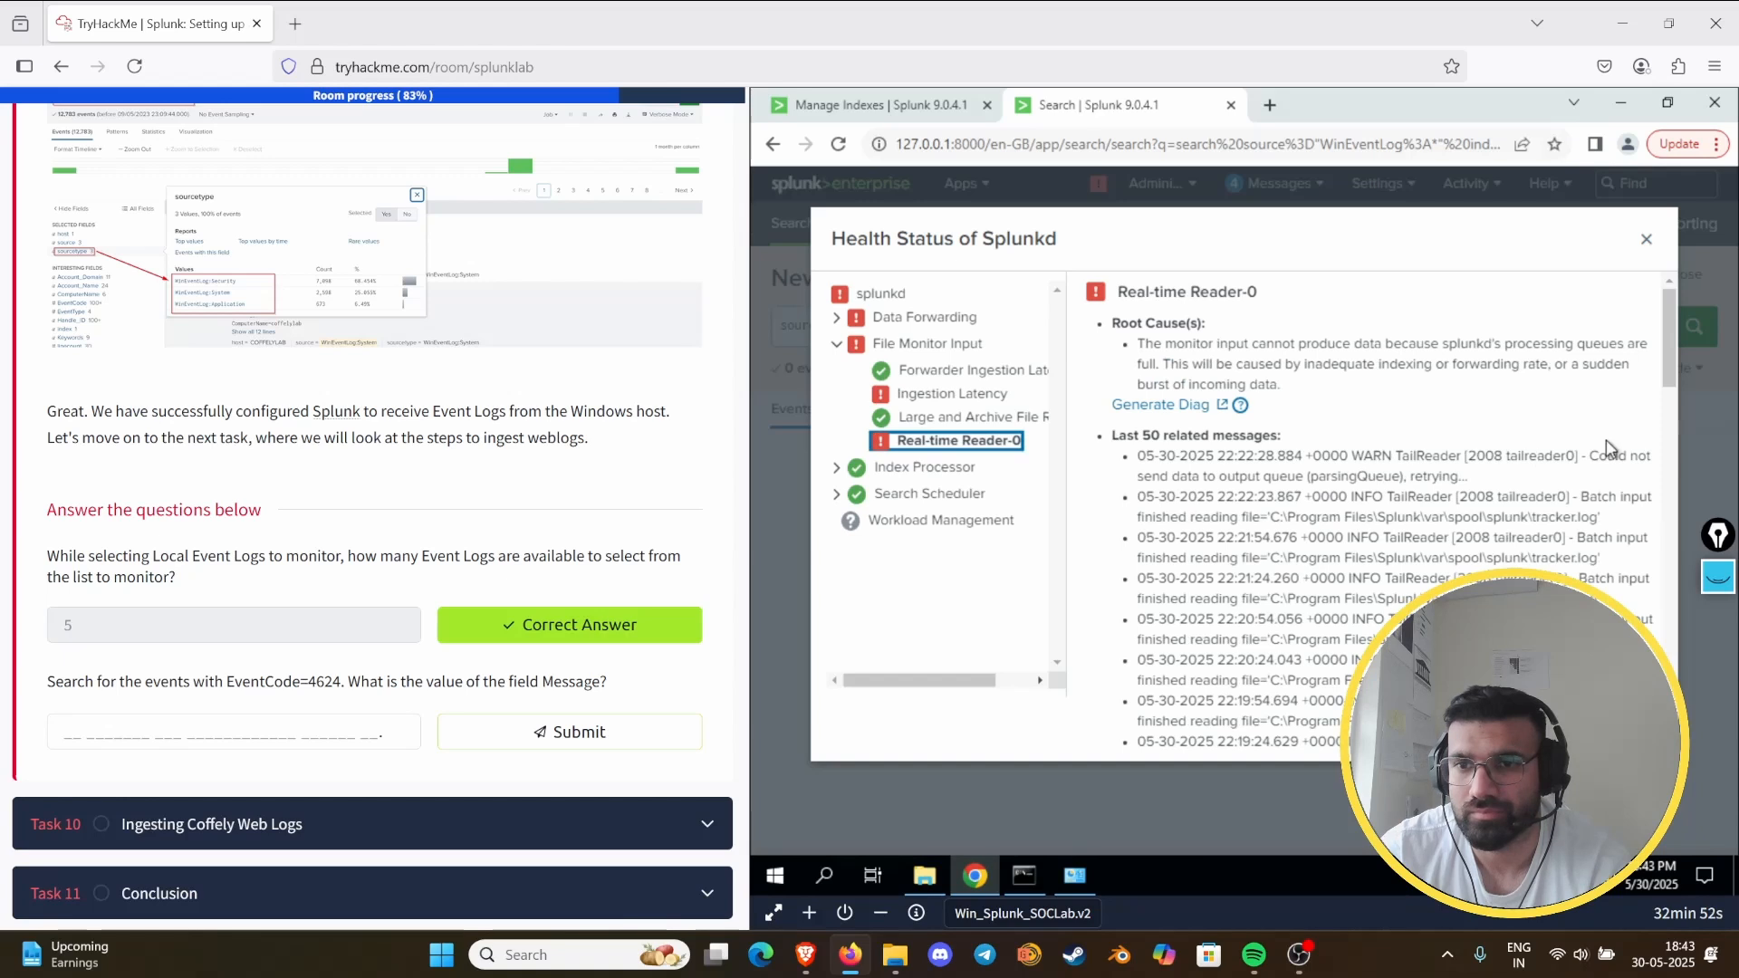
left_click_drag(1643, 453, 1112, 433)
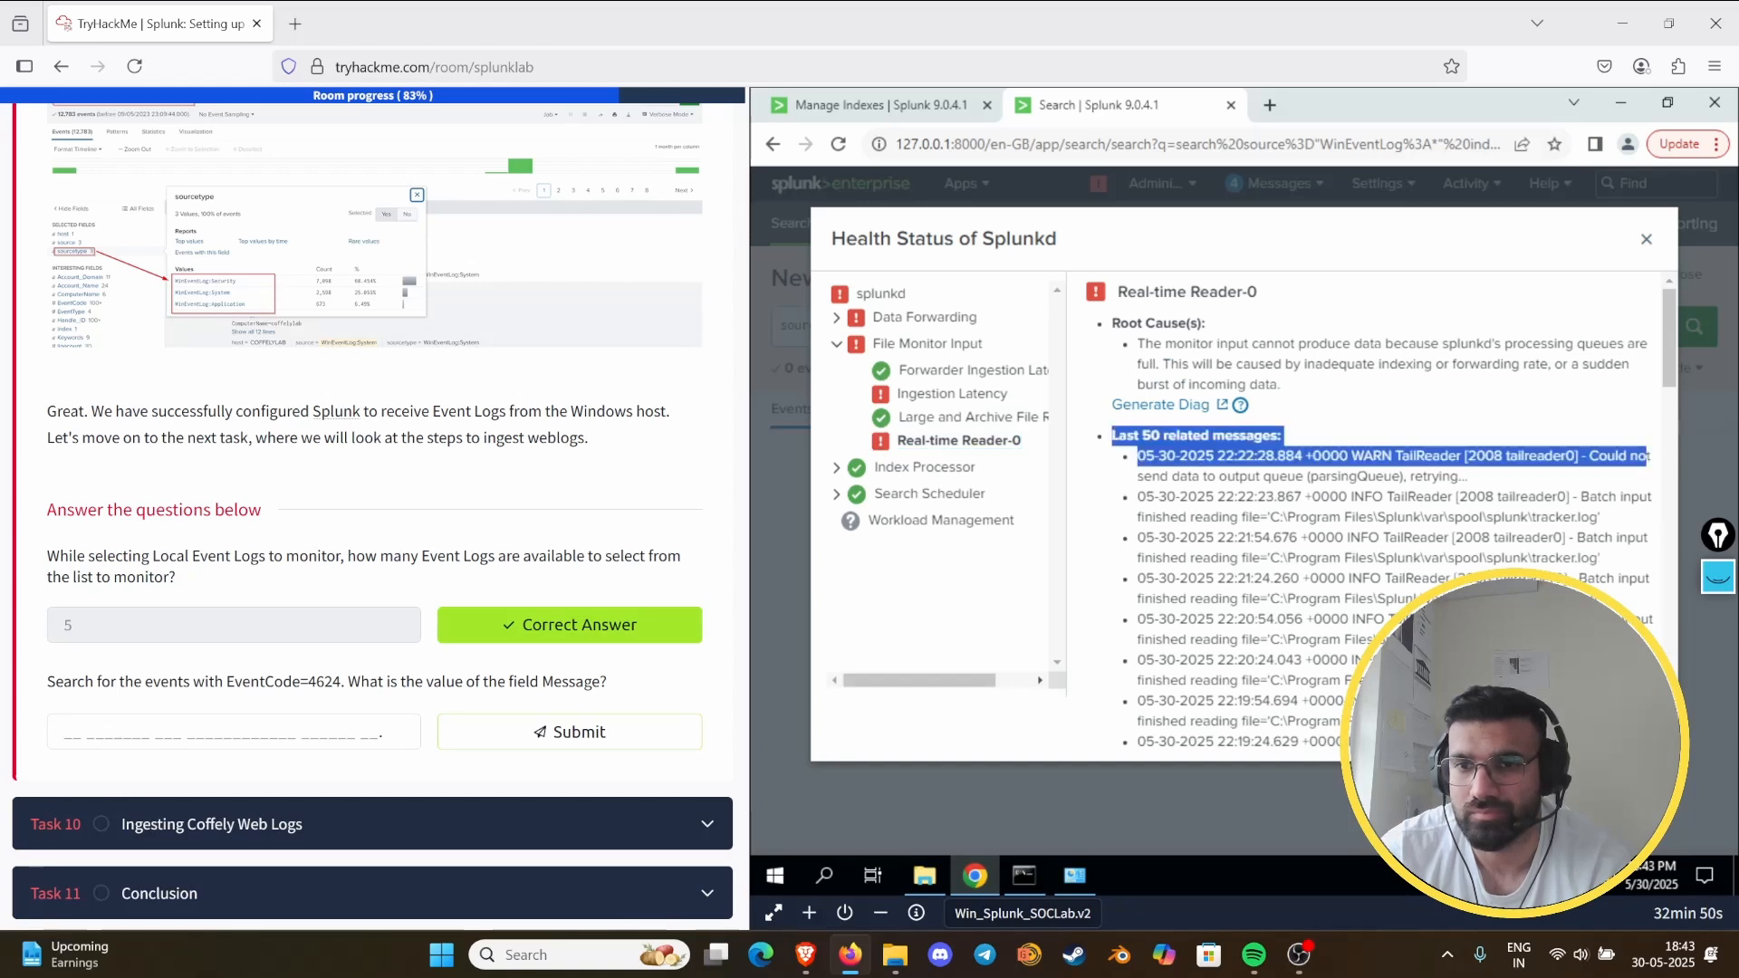
left_click_drag(1605, 641, 1607, 540)
left_click_drag(1617, 455, 1677, 460)
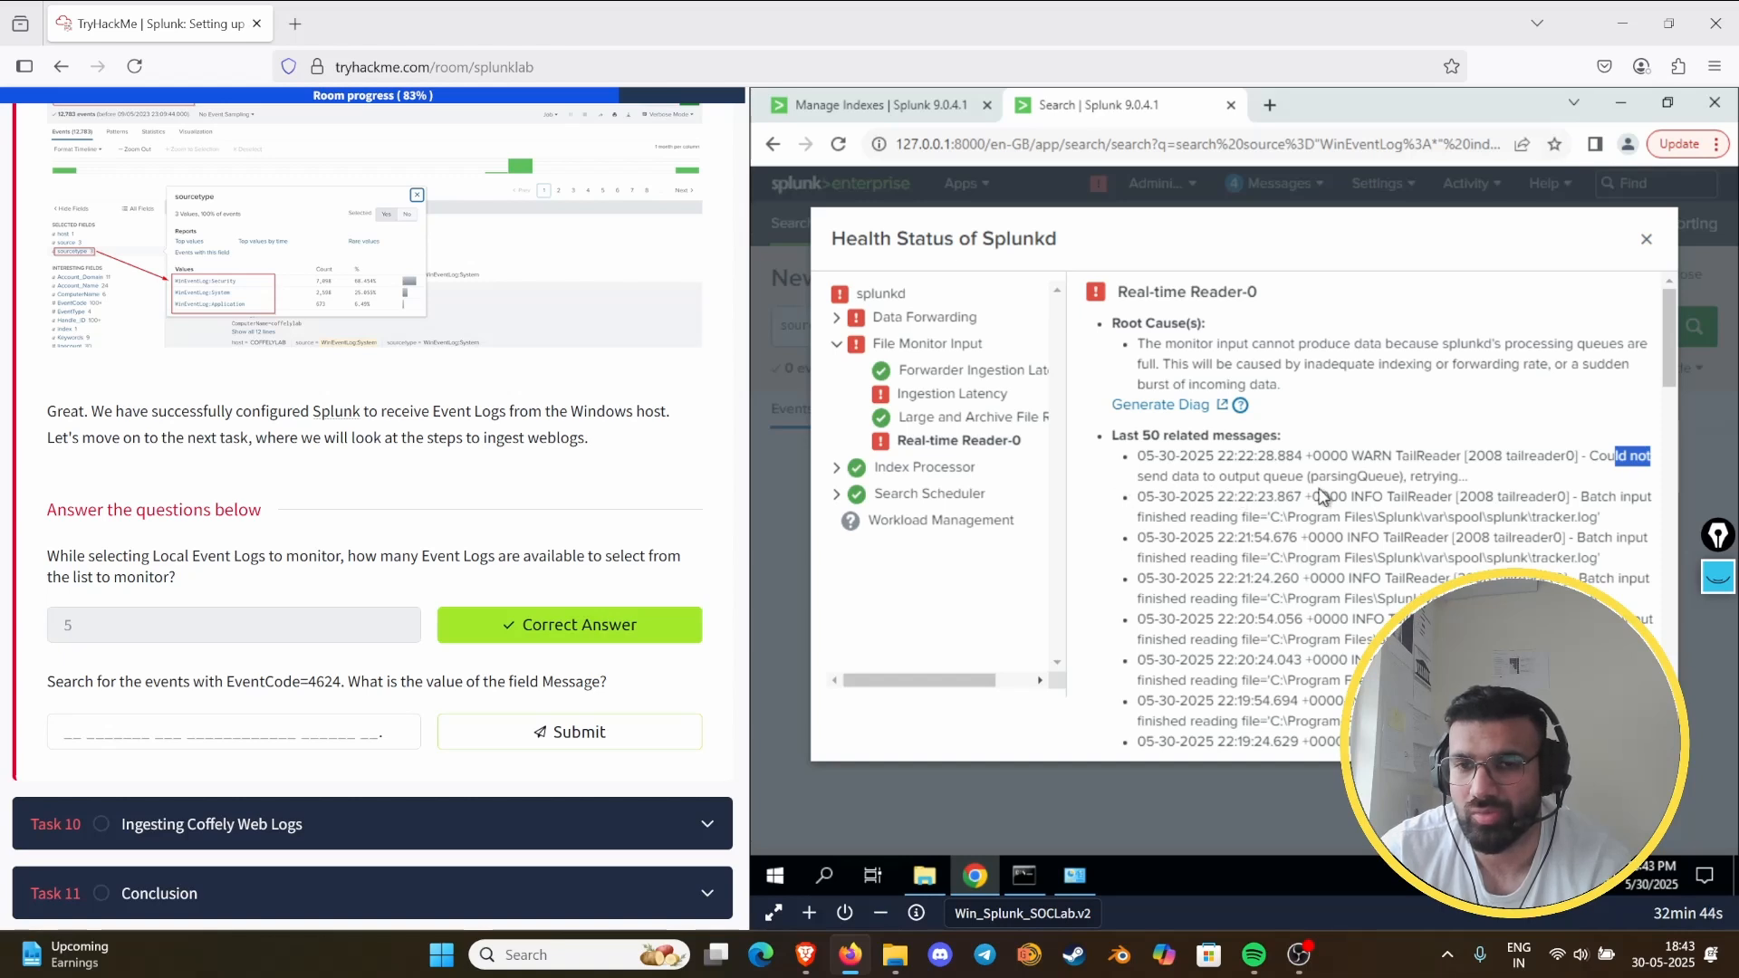
left_click(1643, 244)
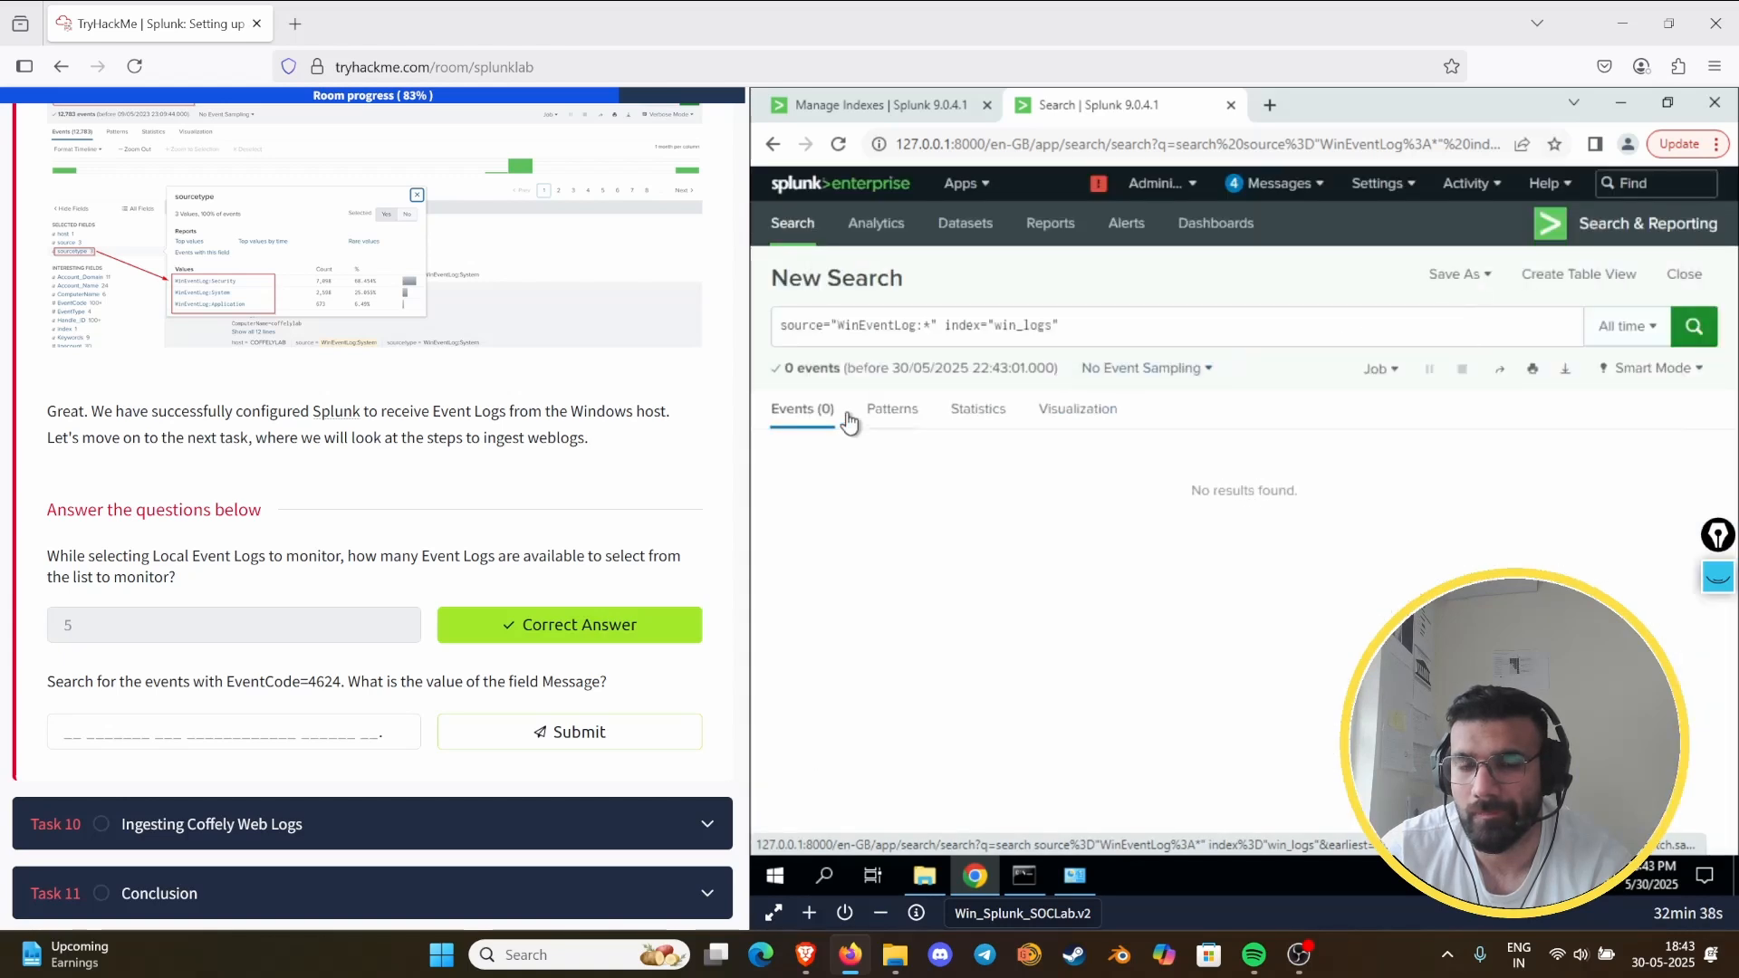
- Rerun the search source="WinEventLog:*" index="win_logs" over all time
left_click(1322, 193)
left_click(1259, 195)
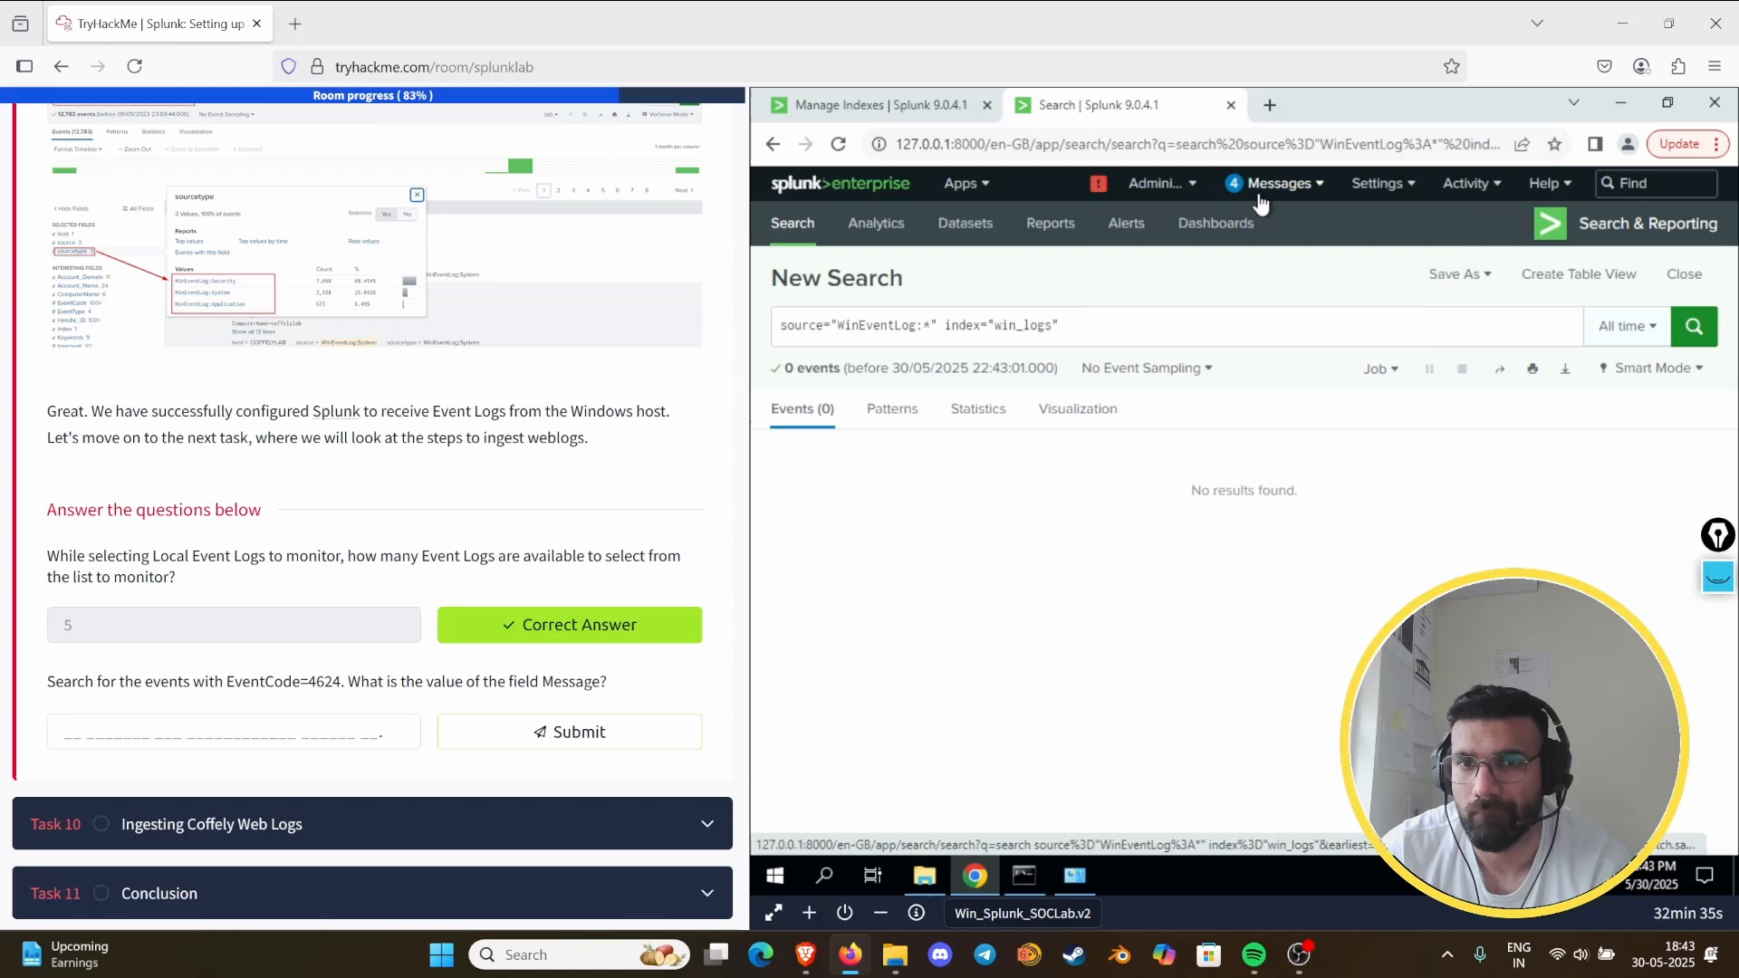
left_click(1158, 190)
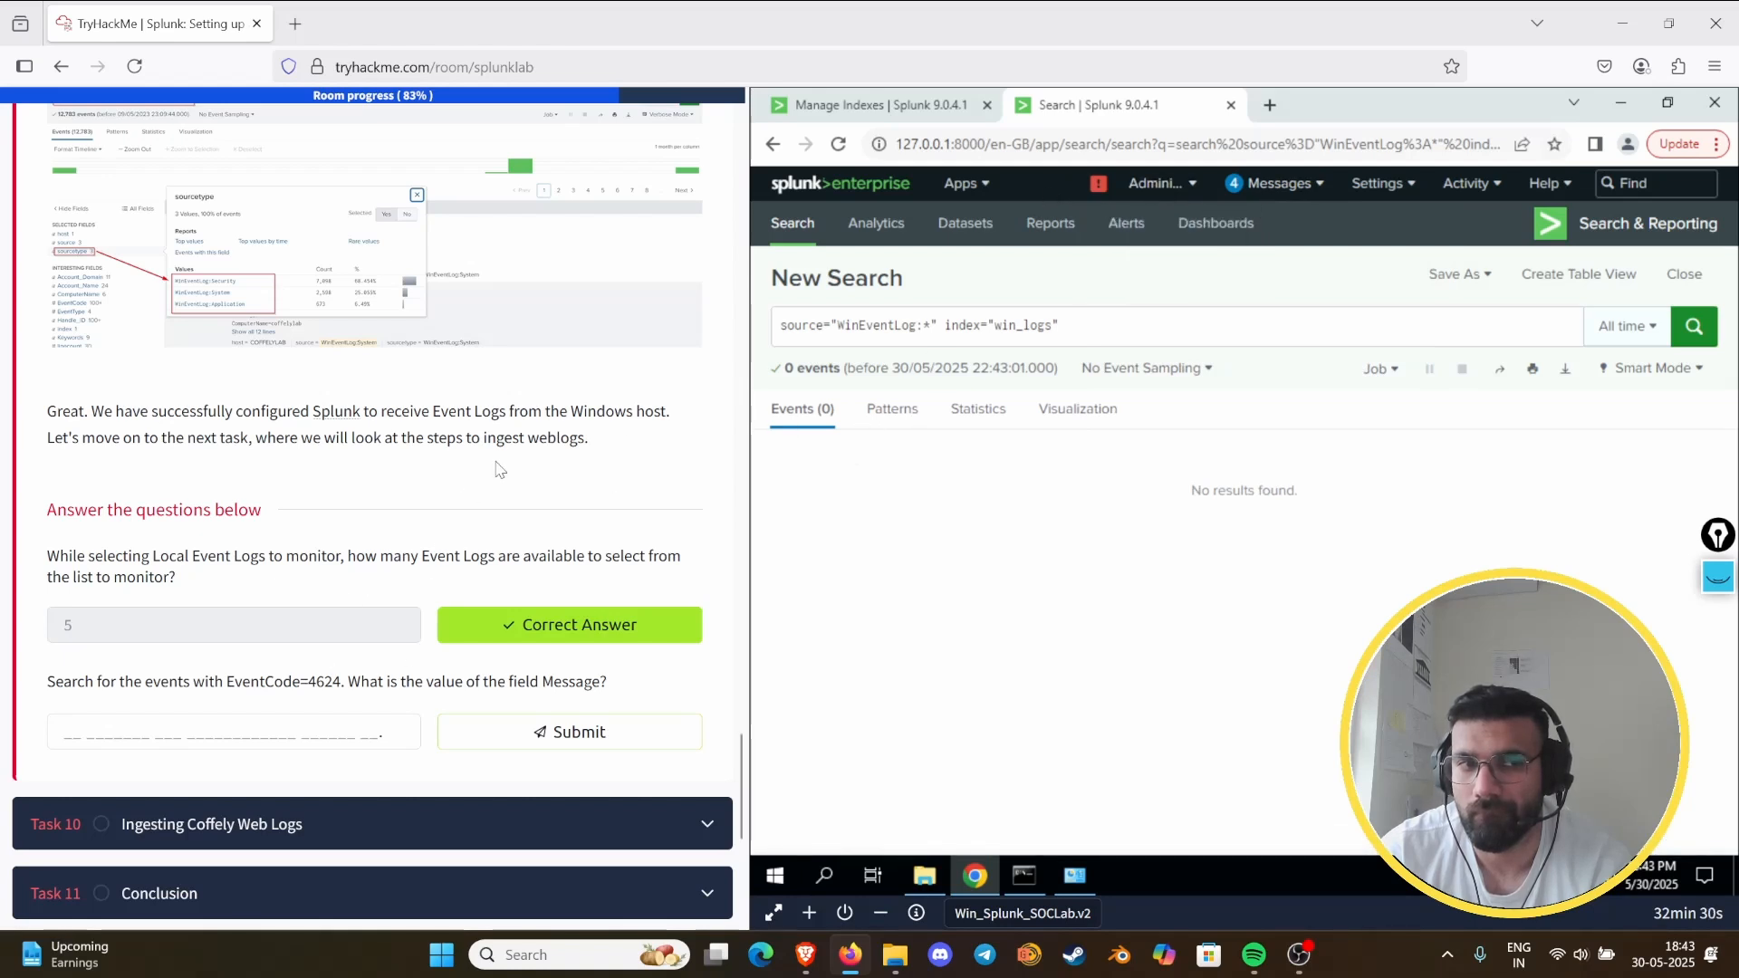
left_click(1692, 328)
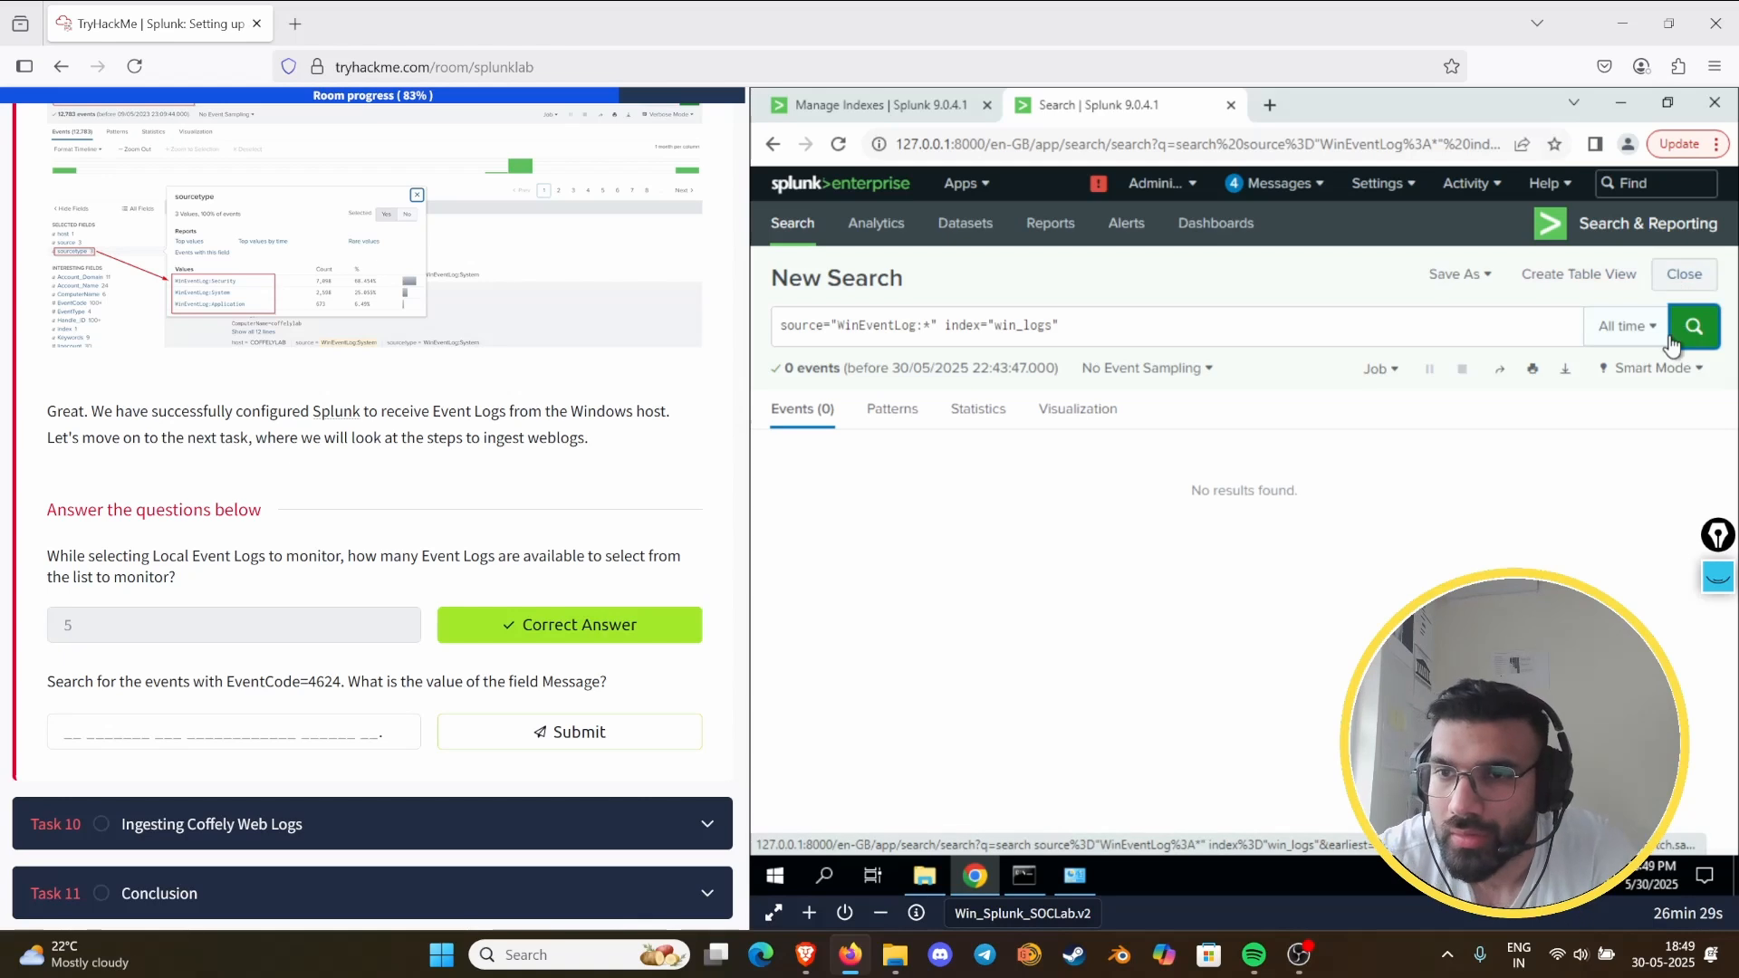
left_click(1641, 329)
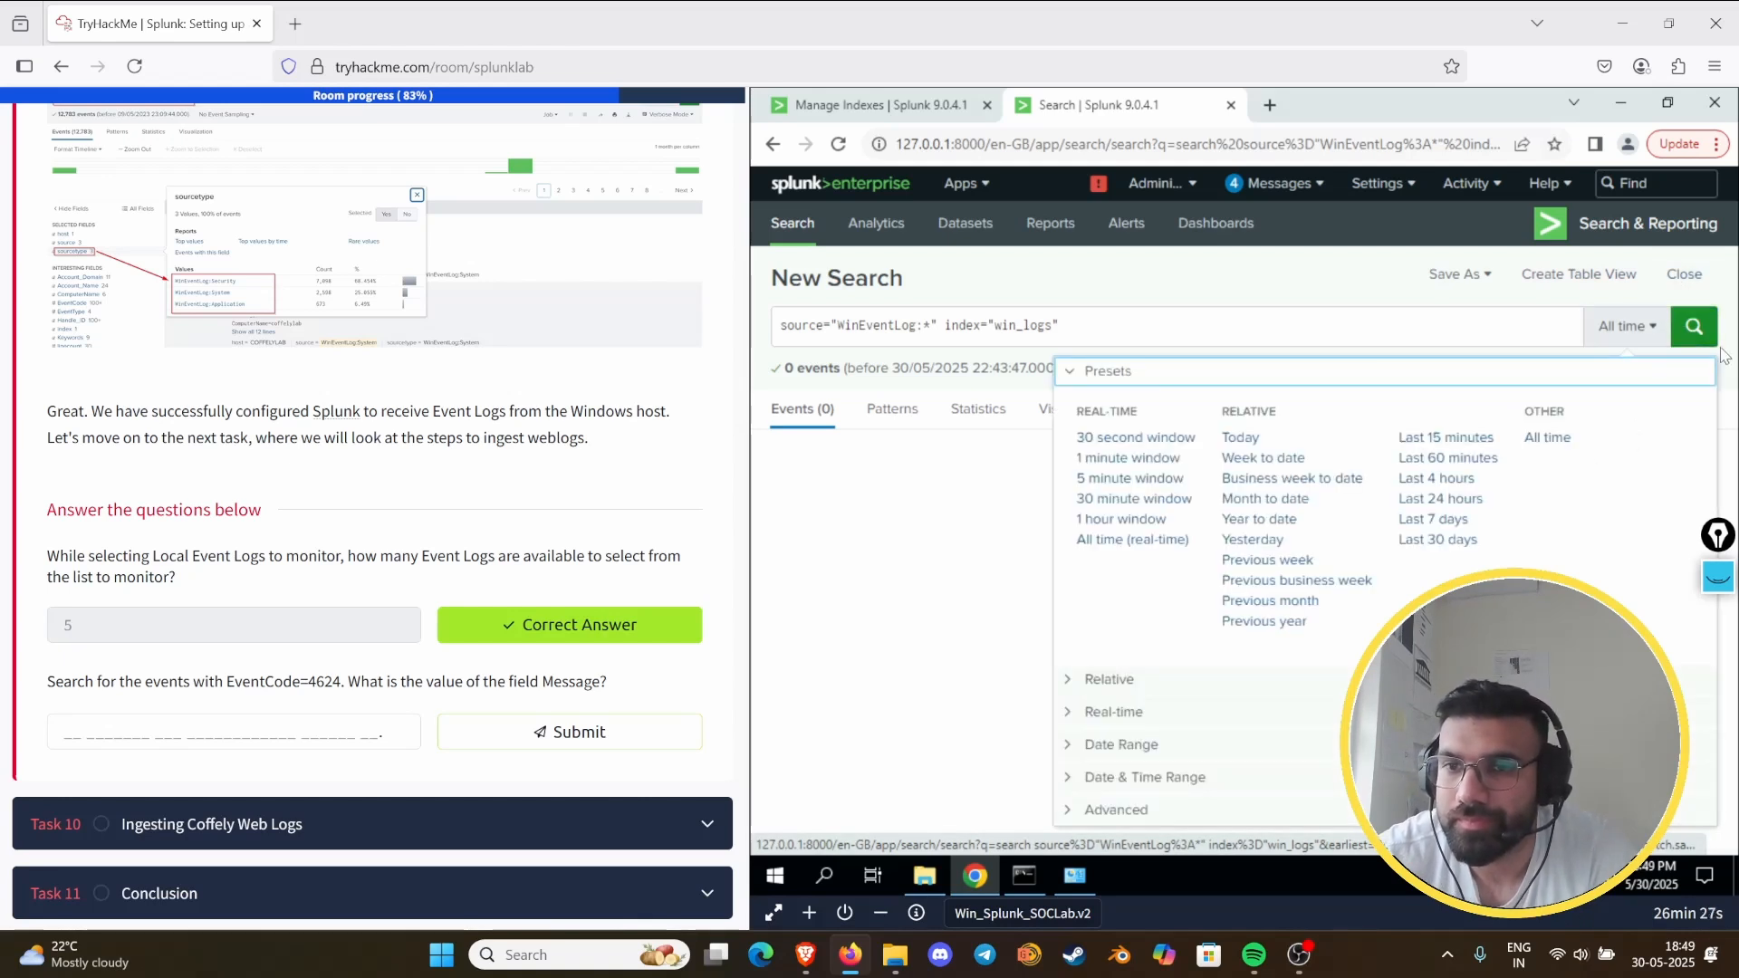
left_click(1684, 325)
left_click(1685, 326)
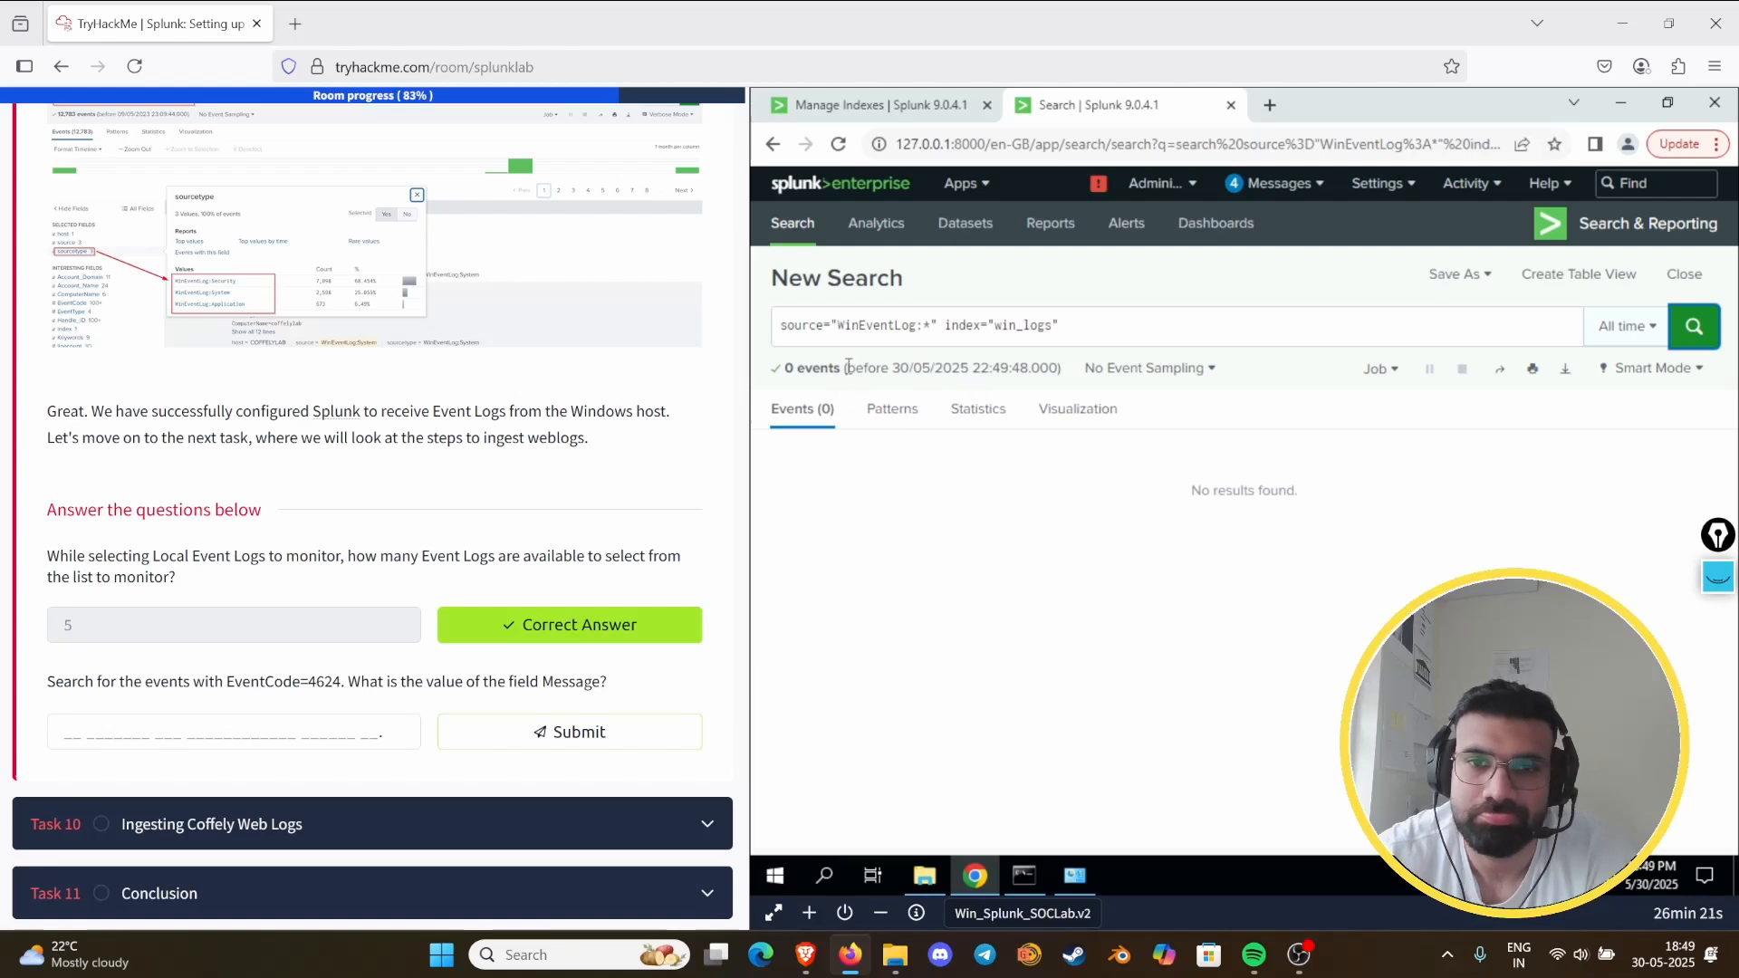
- Recheck the overall splunkd health report and close it
left_click(1161, 186)
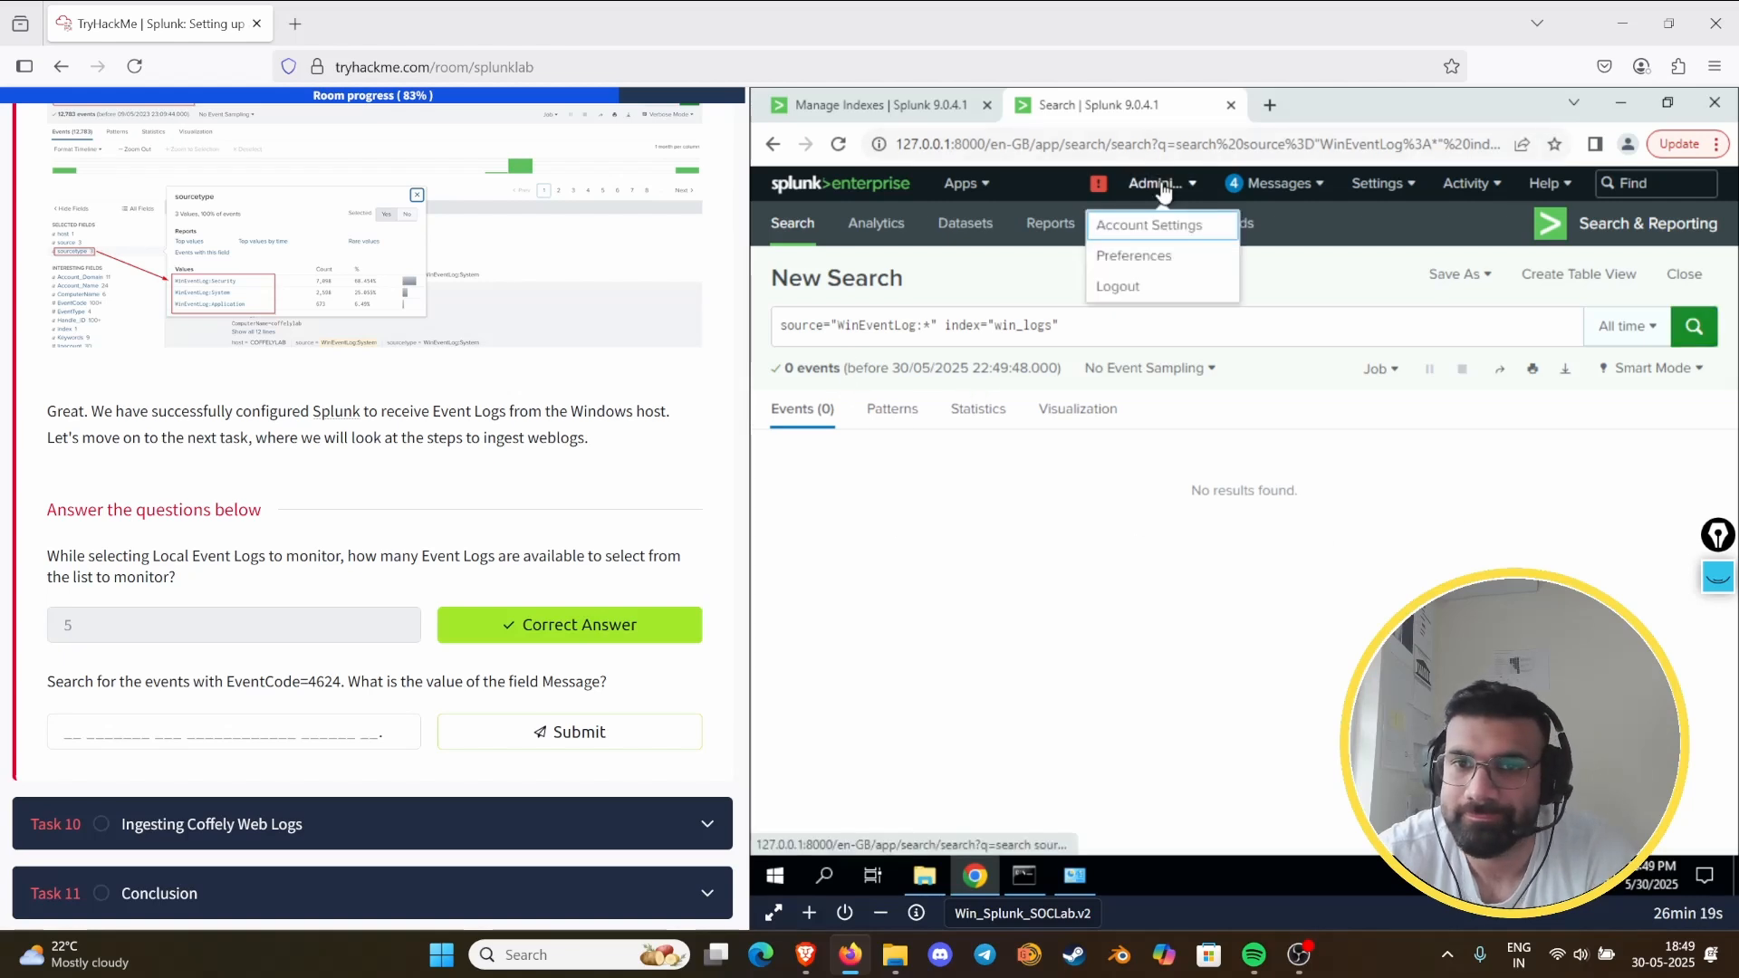
left_click(1106, 188)
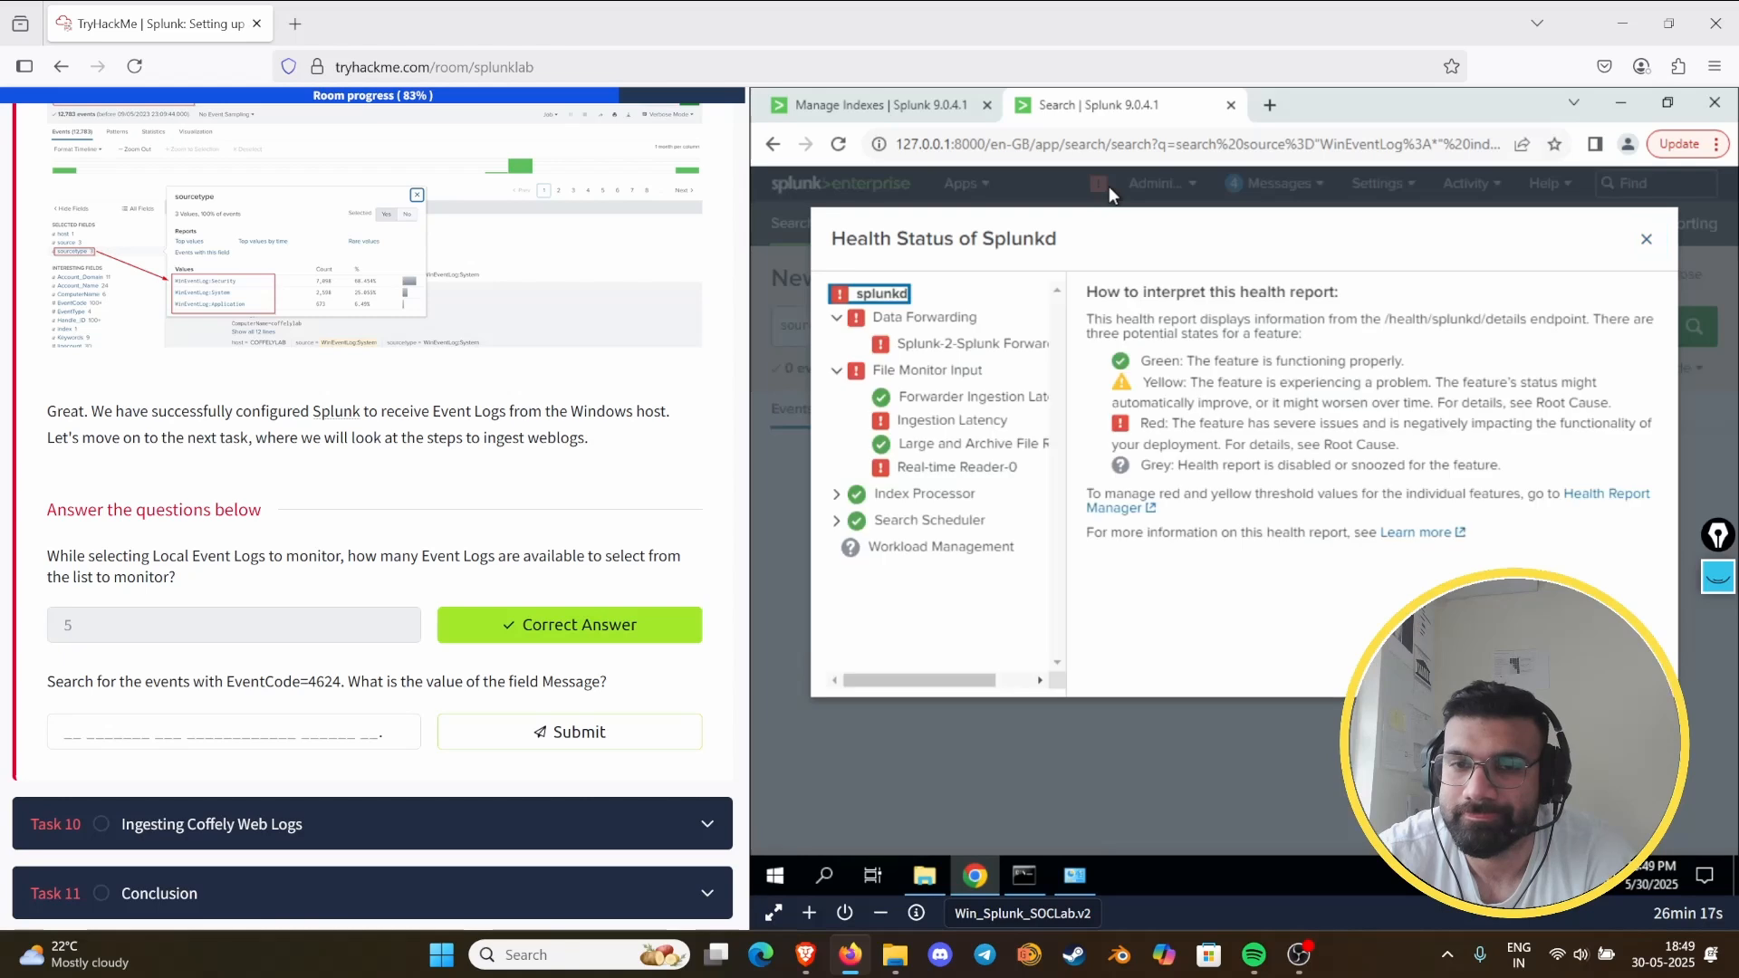
left_click(1646, 239)
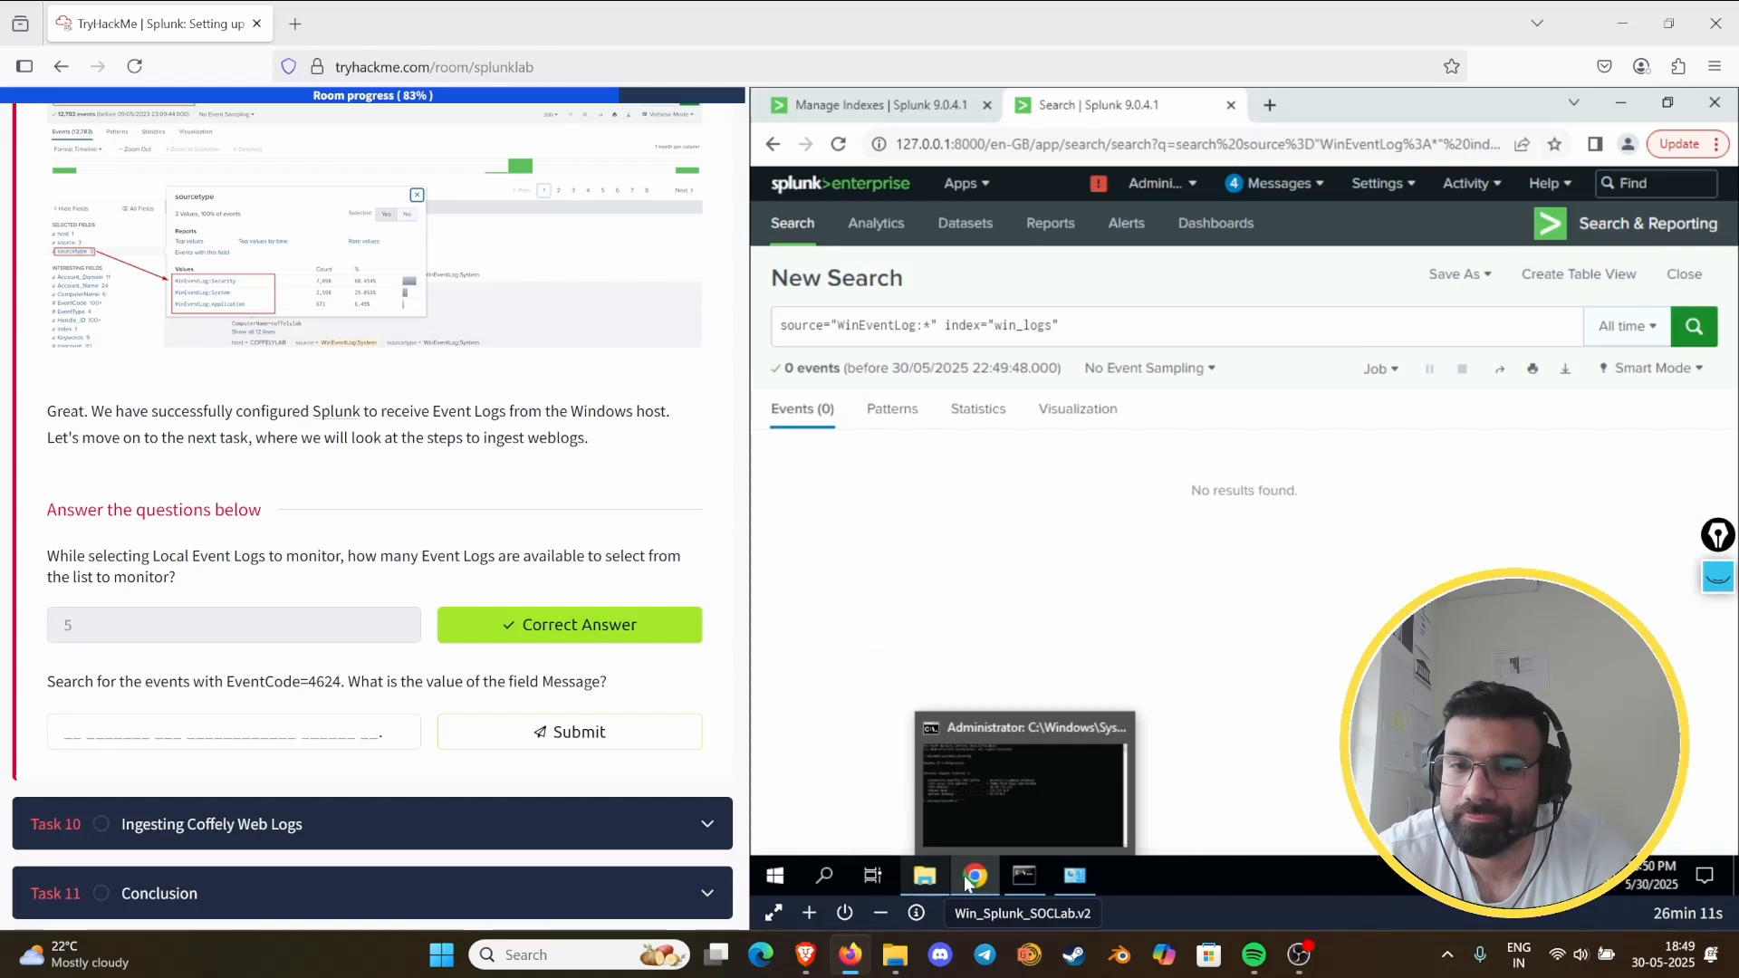
- Check the data receiving configuration's listening port and look up the forwarder management section of the Task 9 instructions
left_click(1398, 182)
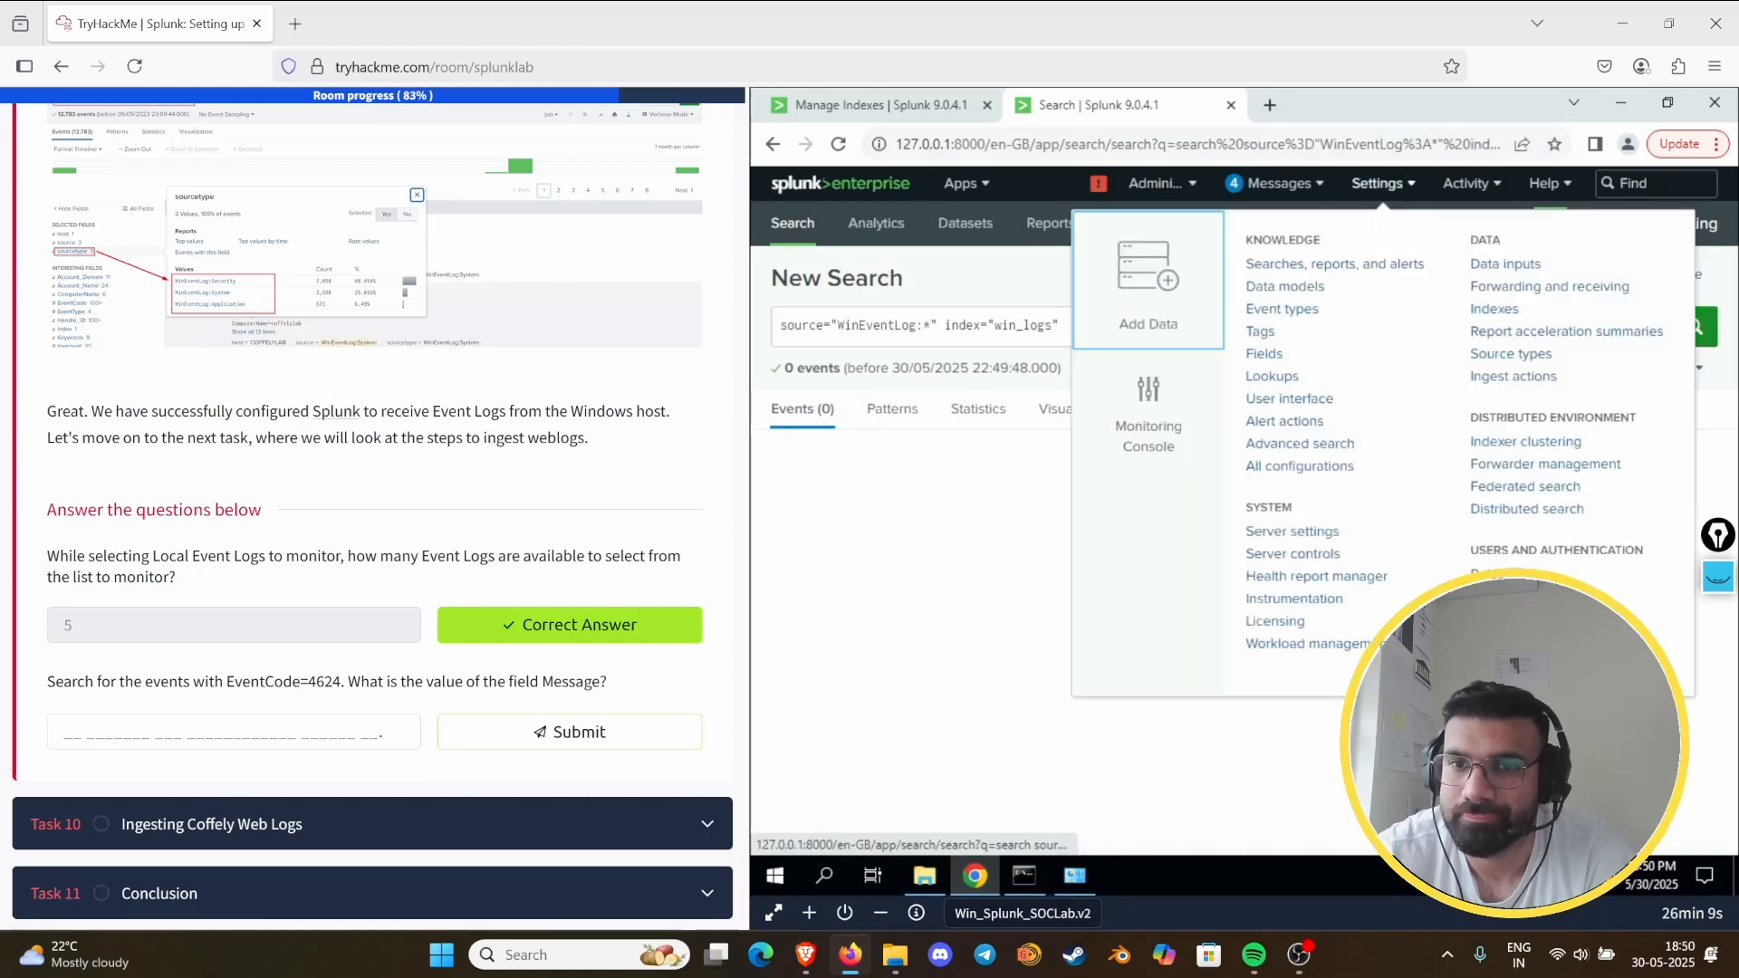
left_click(1519, 297)
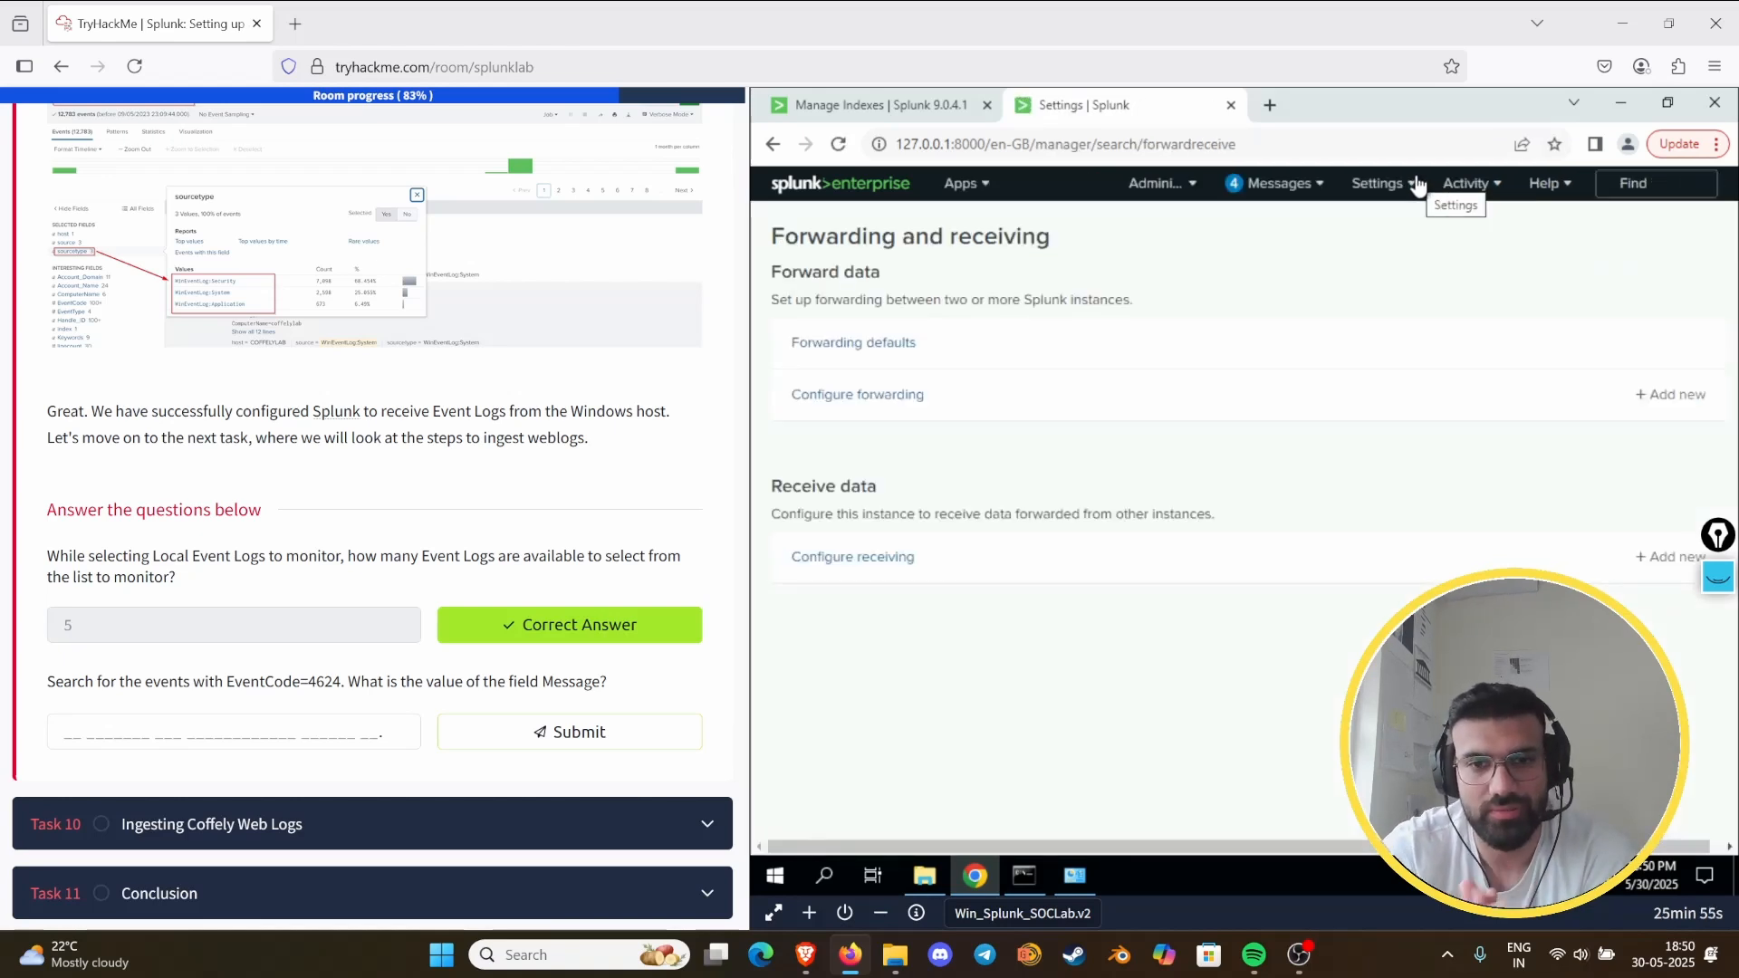
left_click(869, 556)
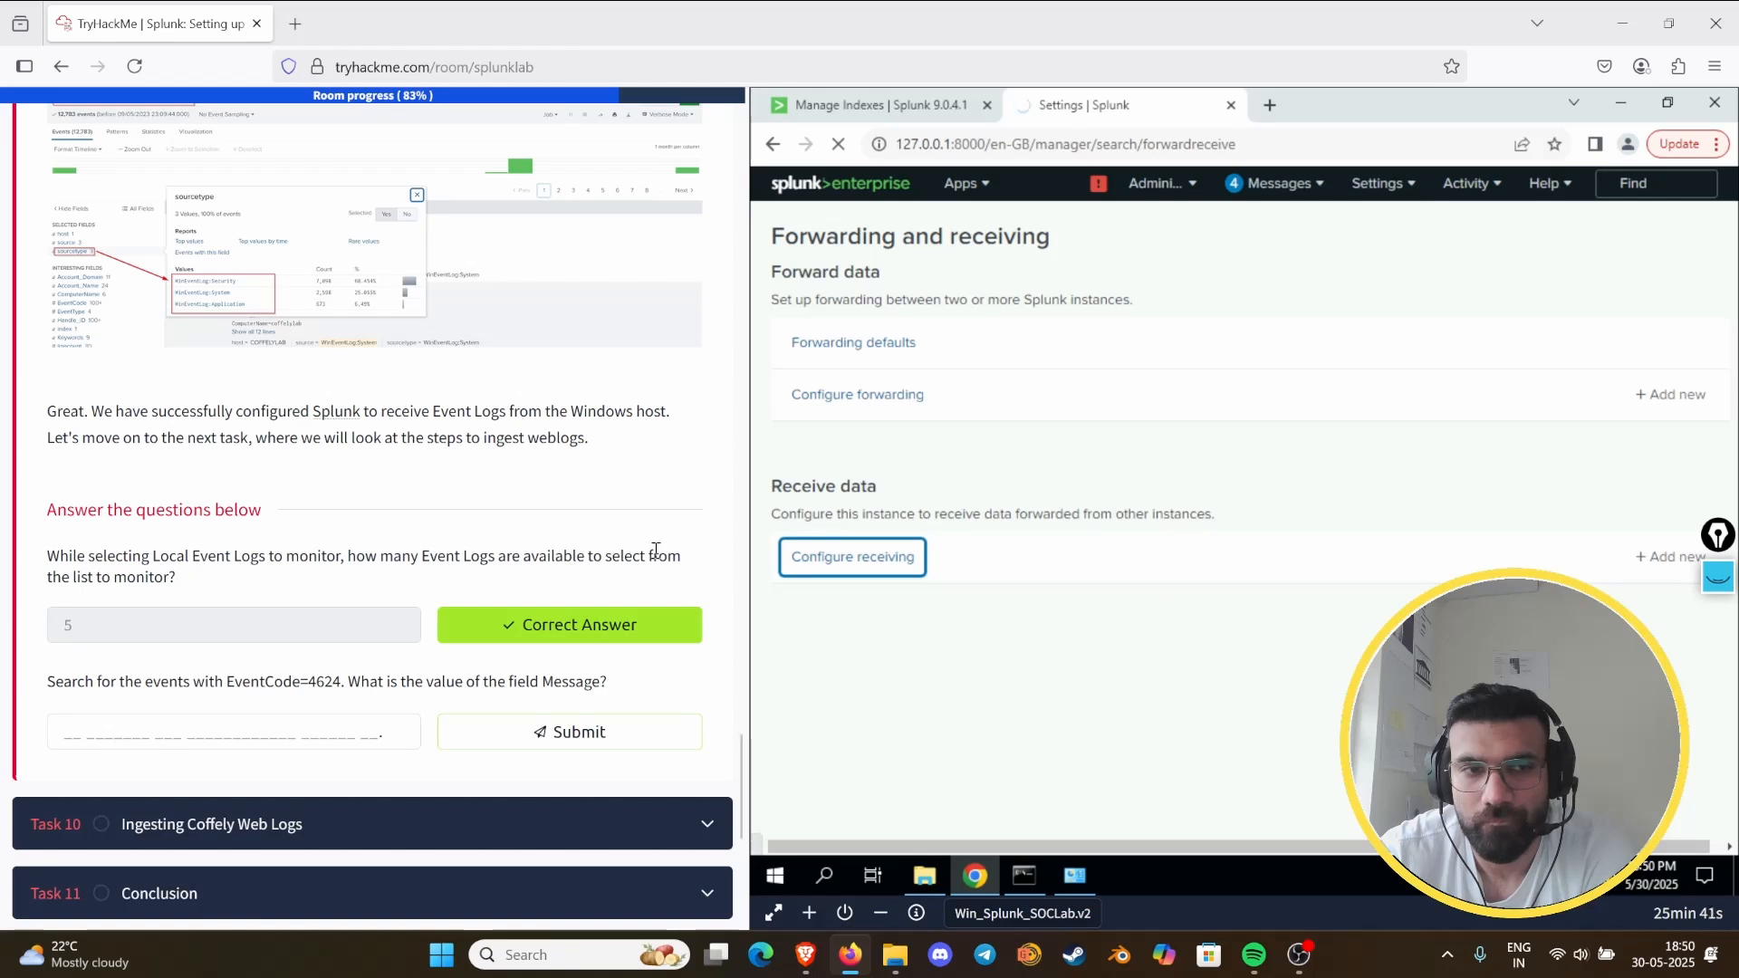
scroll(243, 380, "up", 15)
scroll(243, 380, "up", 15)
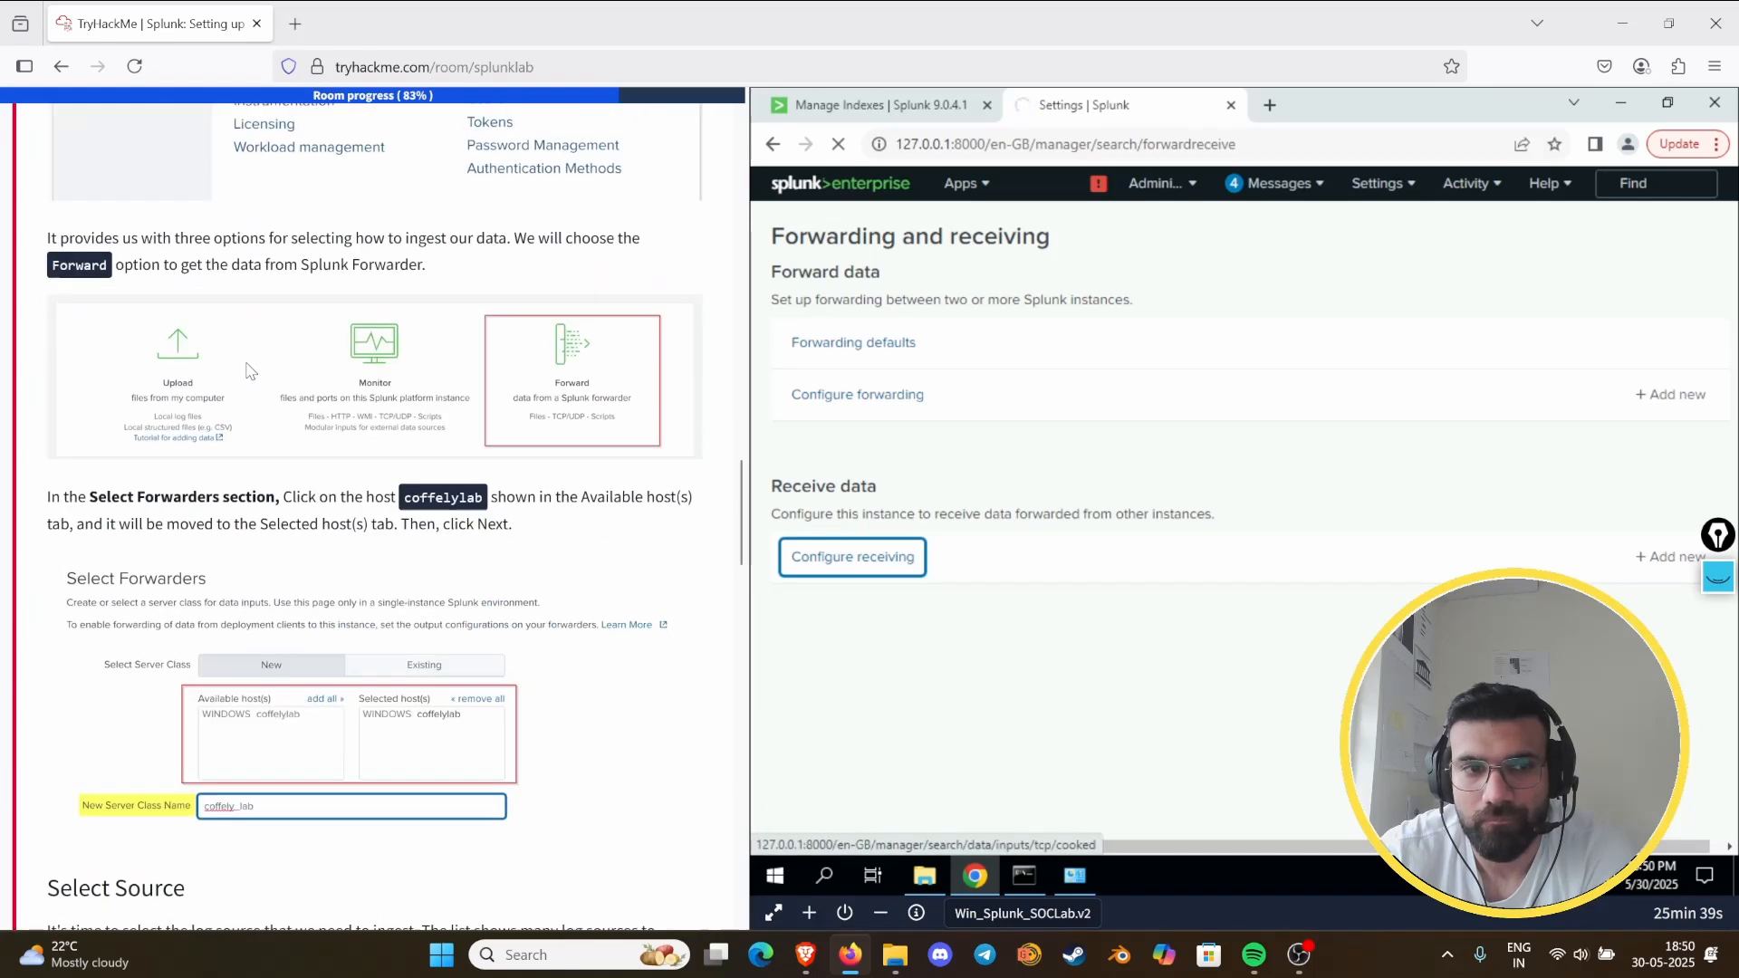
scroll(254, 370, "up", 5)
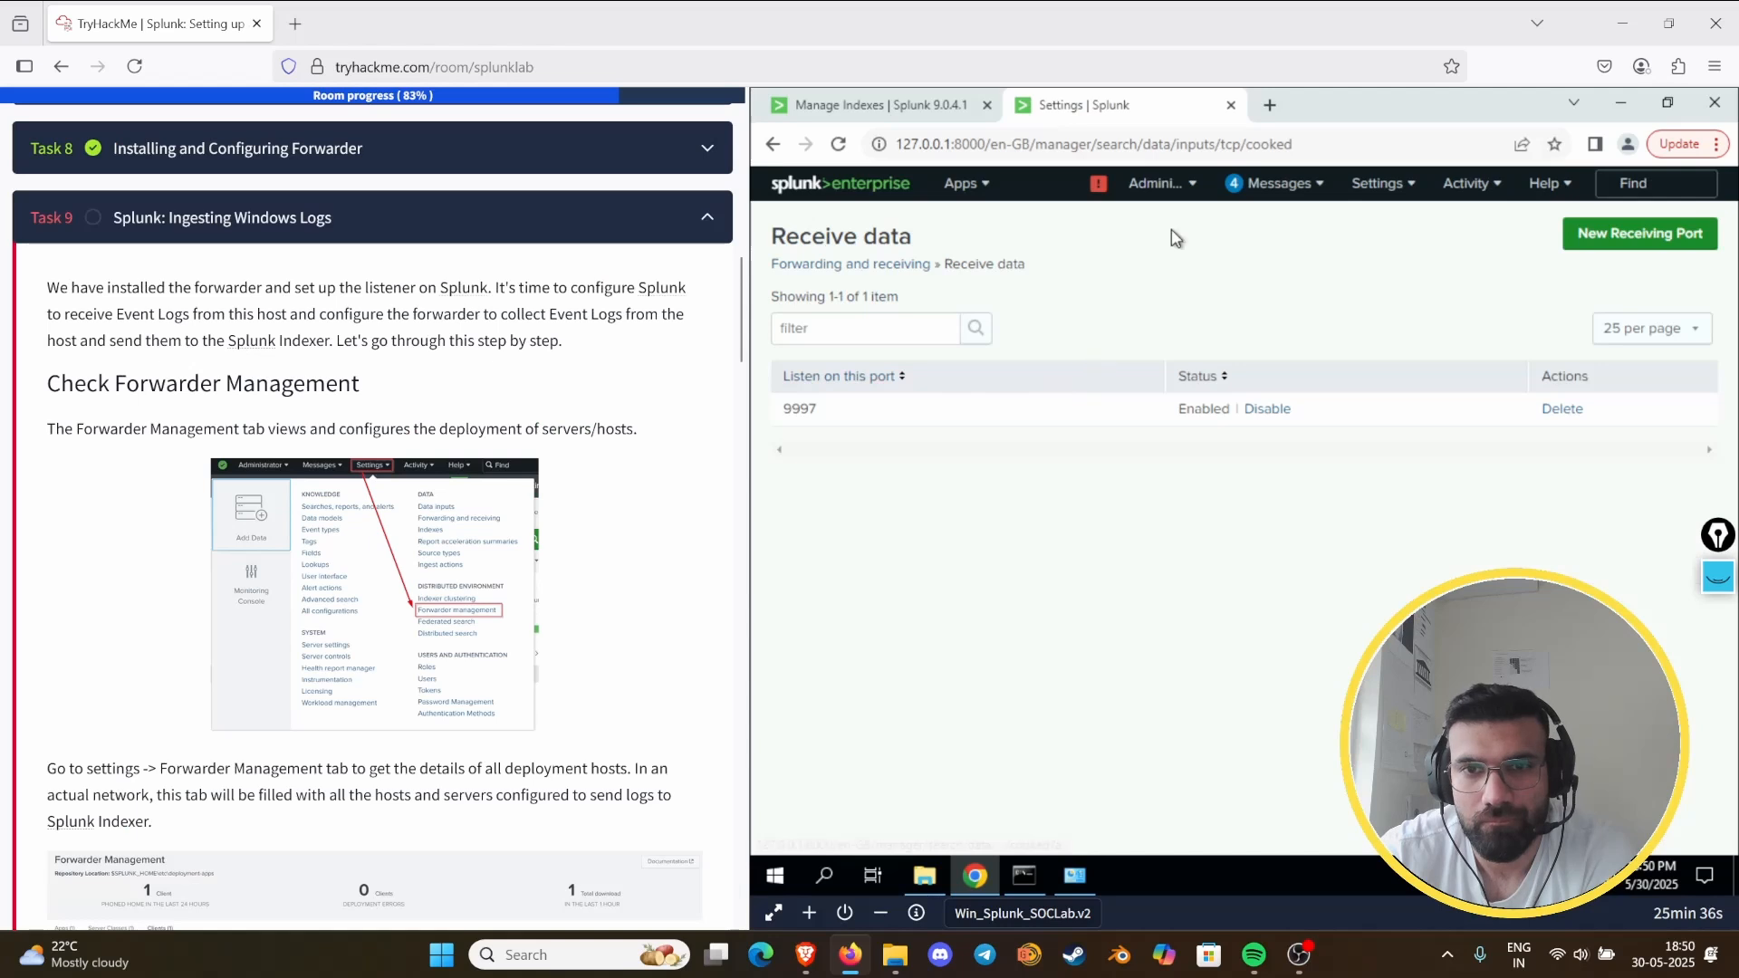
- Delete the forwarding hosts 127.0.0.1:8000 and 127.0.0.1:9997 from the Forward data configuration
left_click(840, 261)
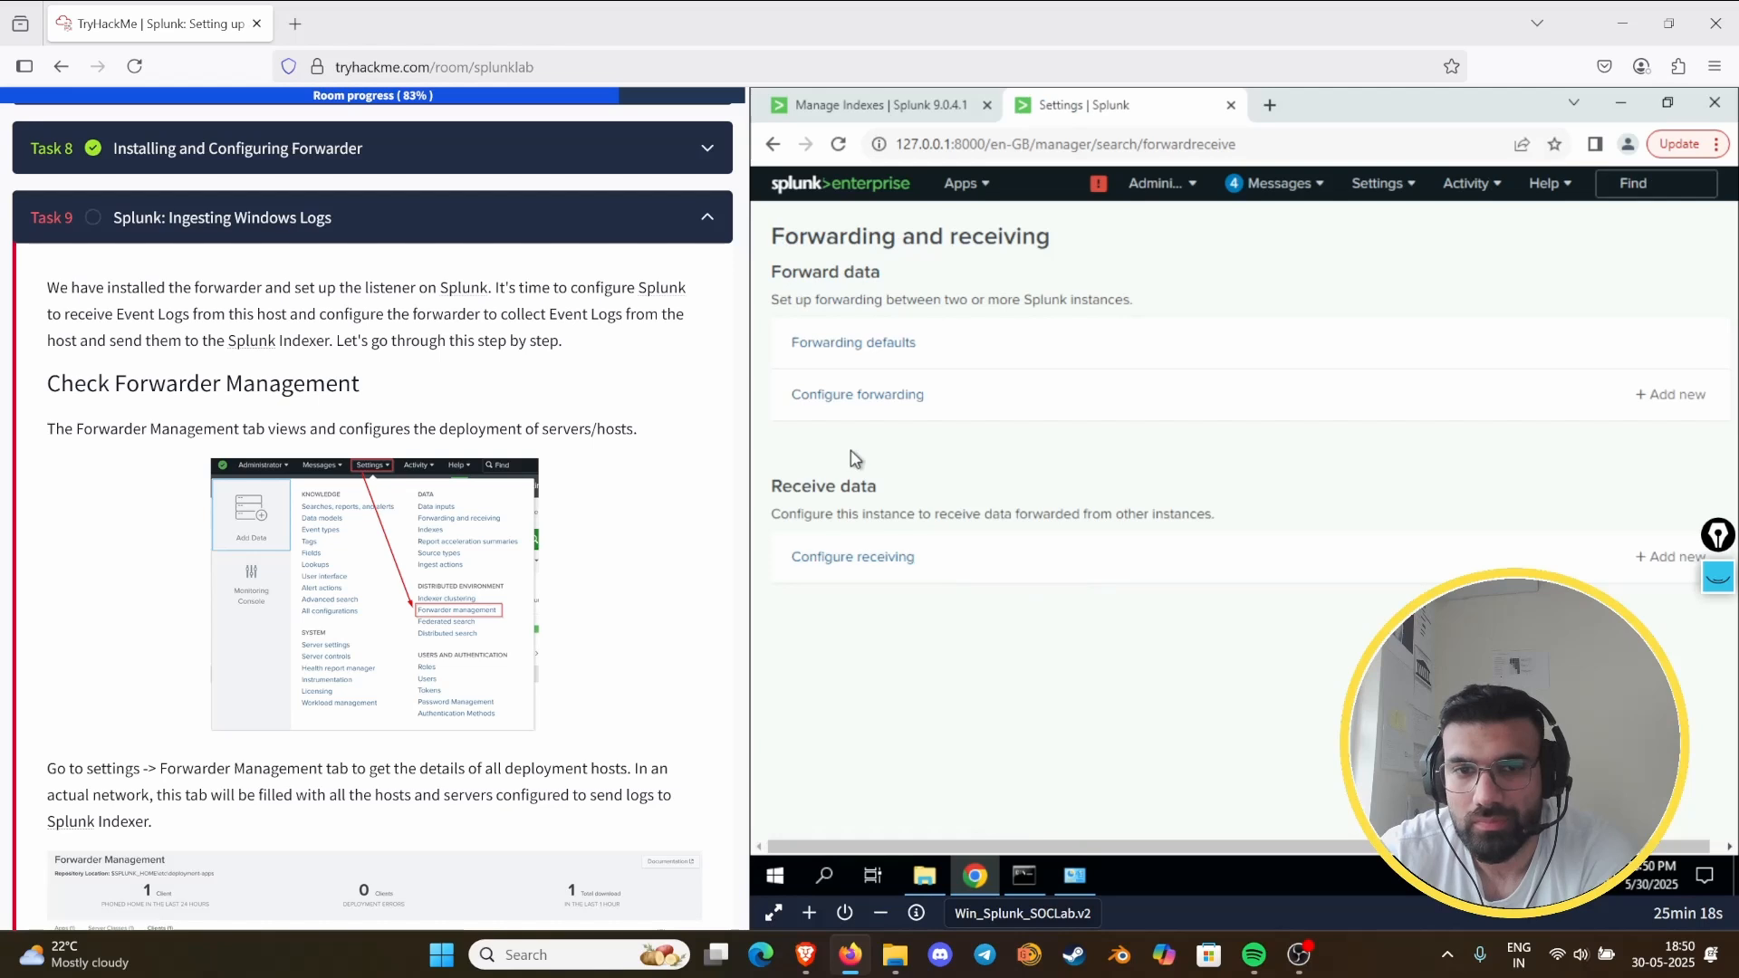
left_click(871, 402)
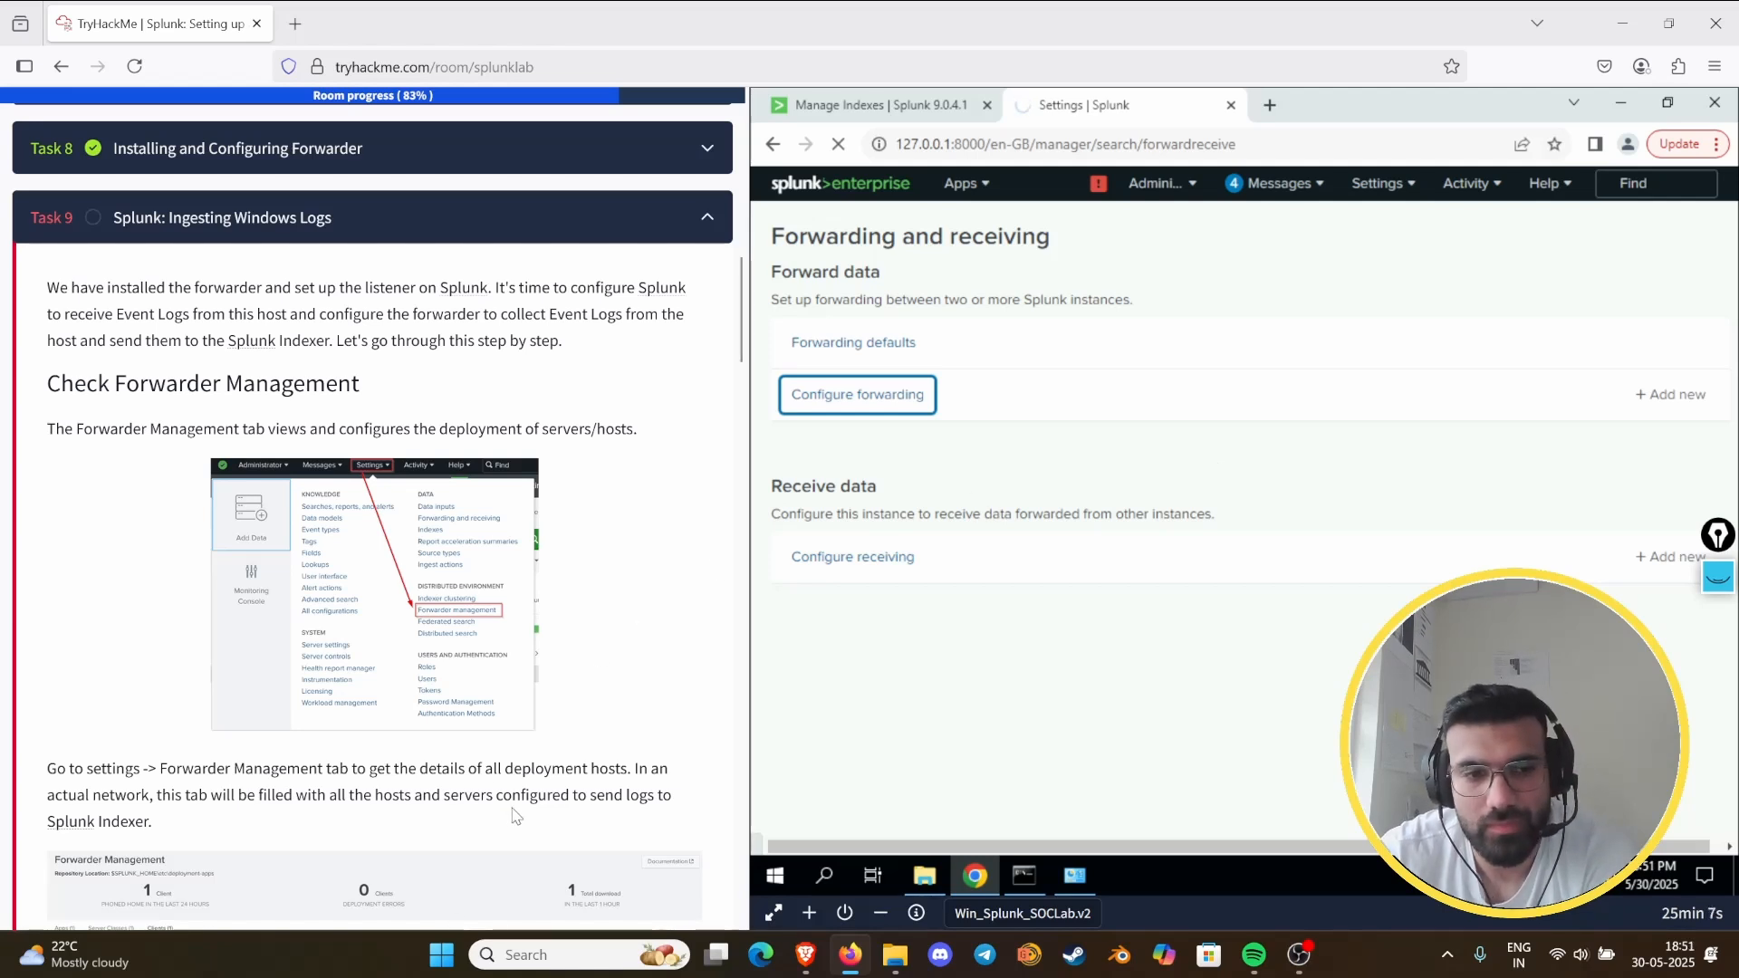
scroll(516, 816, "down", 6)
scroll(524, 748, "down", 10)
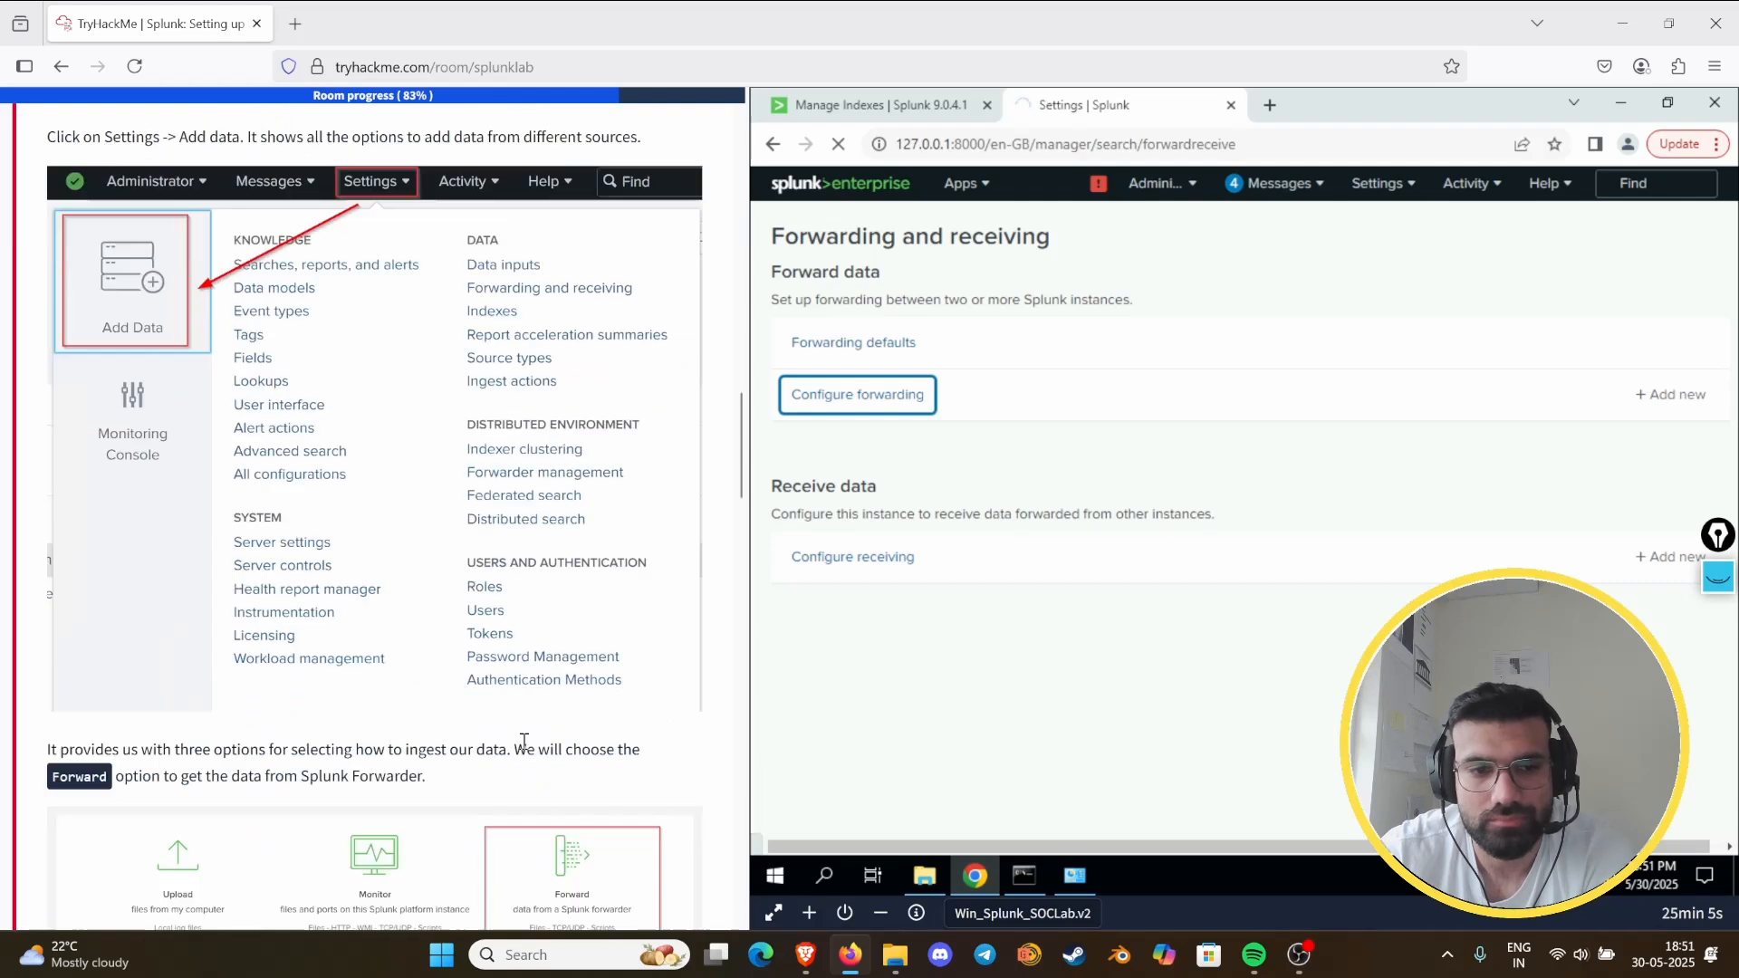
scroll(528, 757, "down", 6)
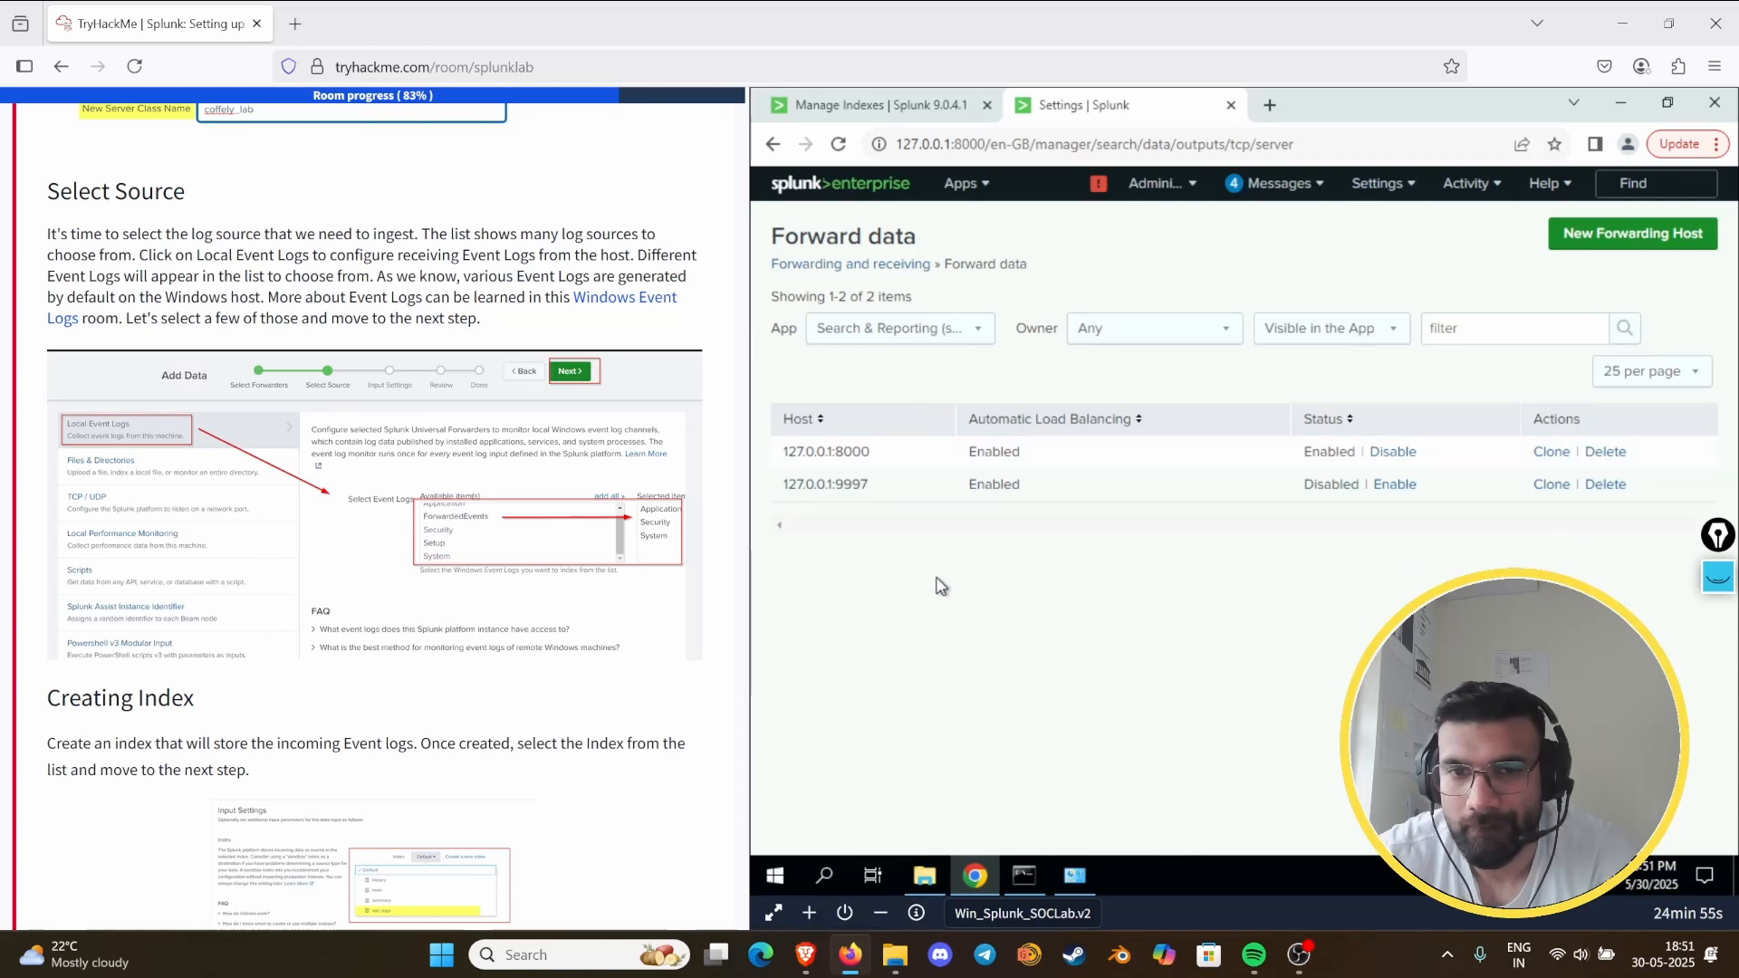
left_click(1605, 451)
left_click(1334, 260)
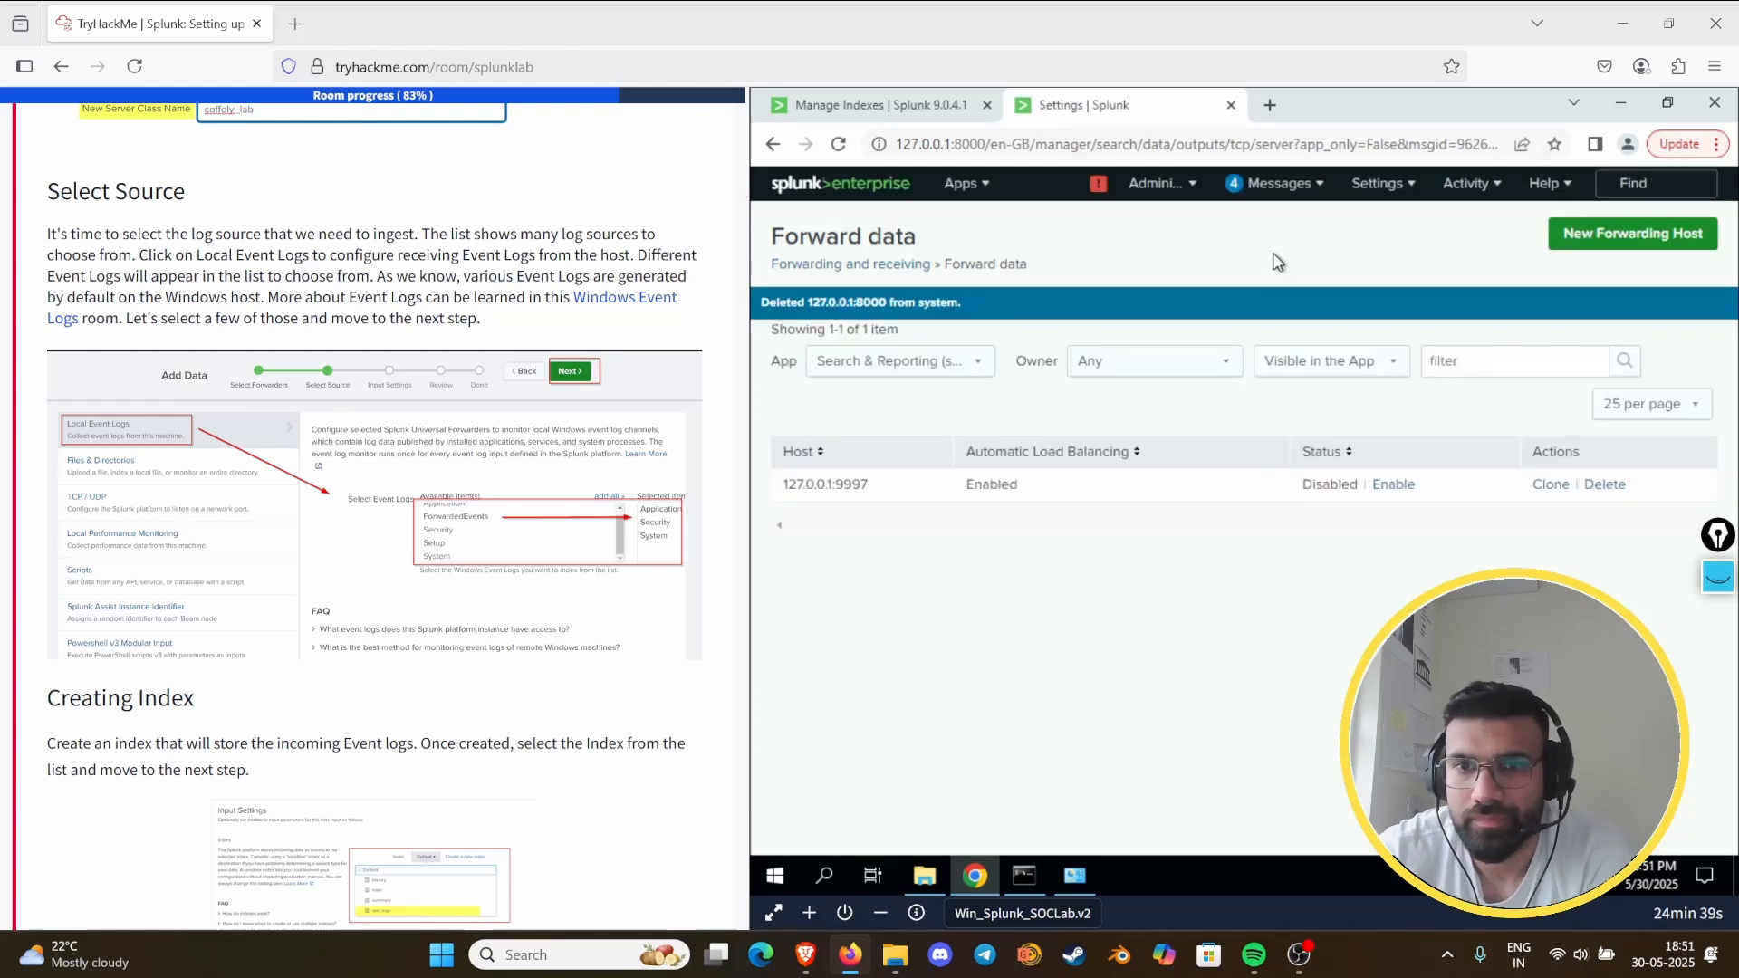
left_click(1601, 489)
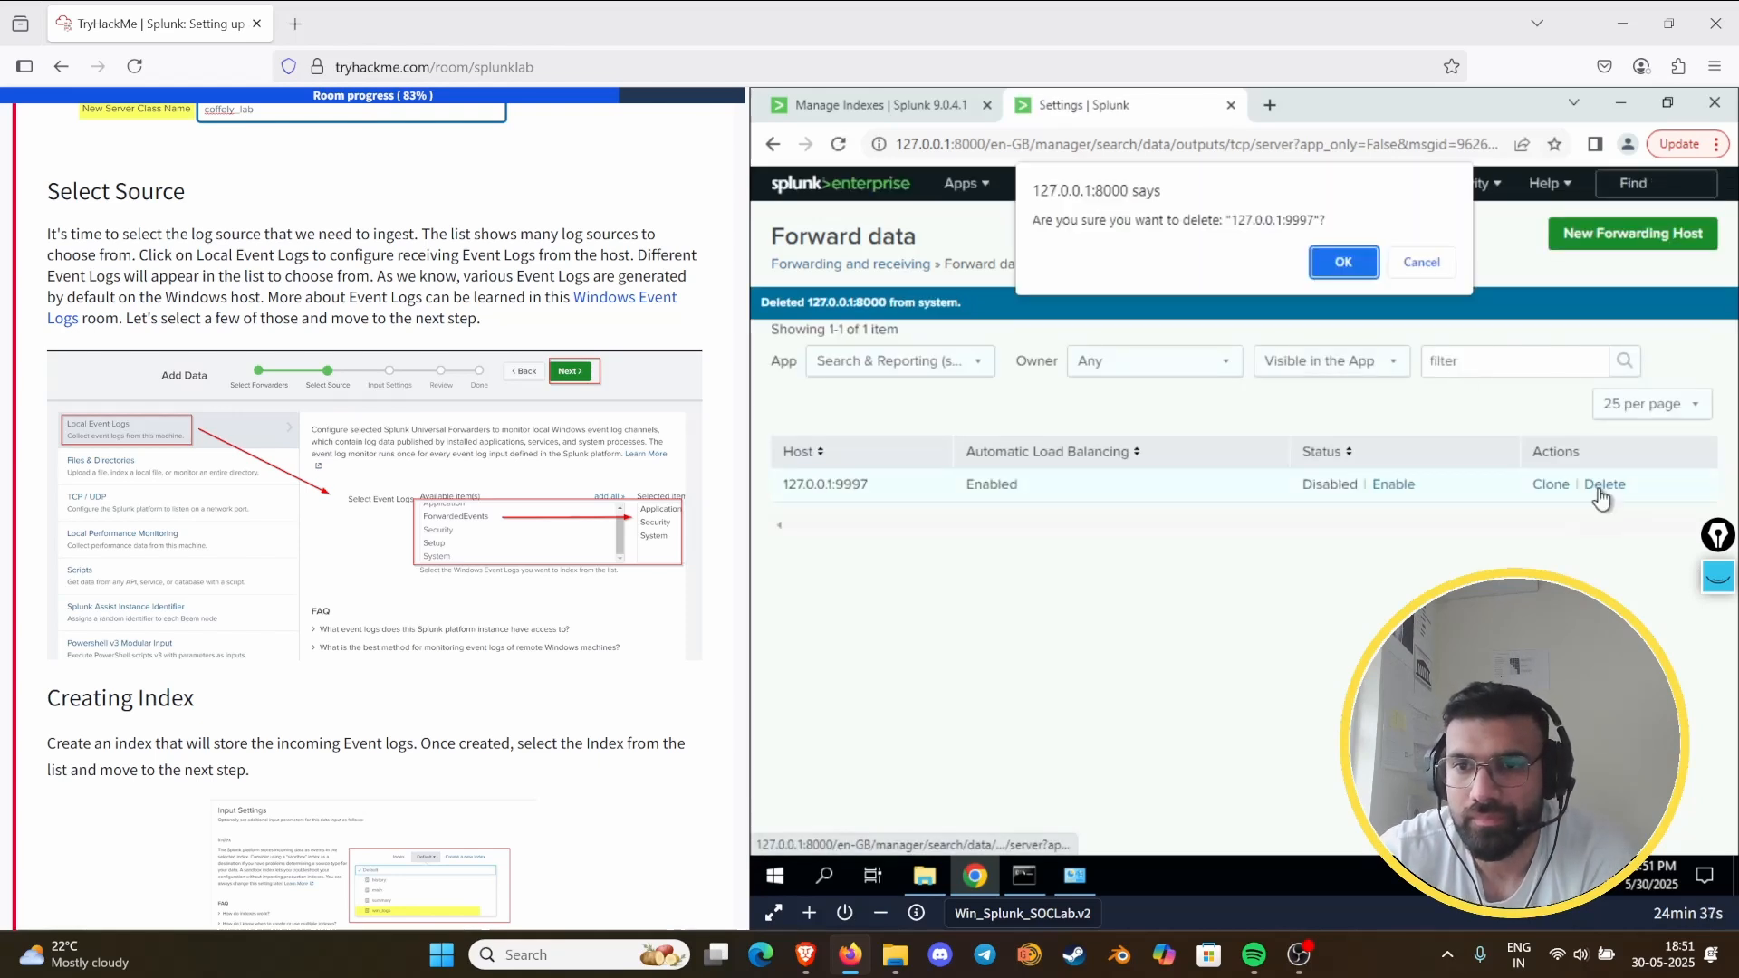
left_click(1336, 261)
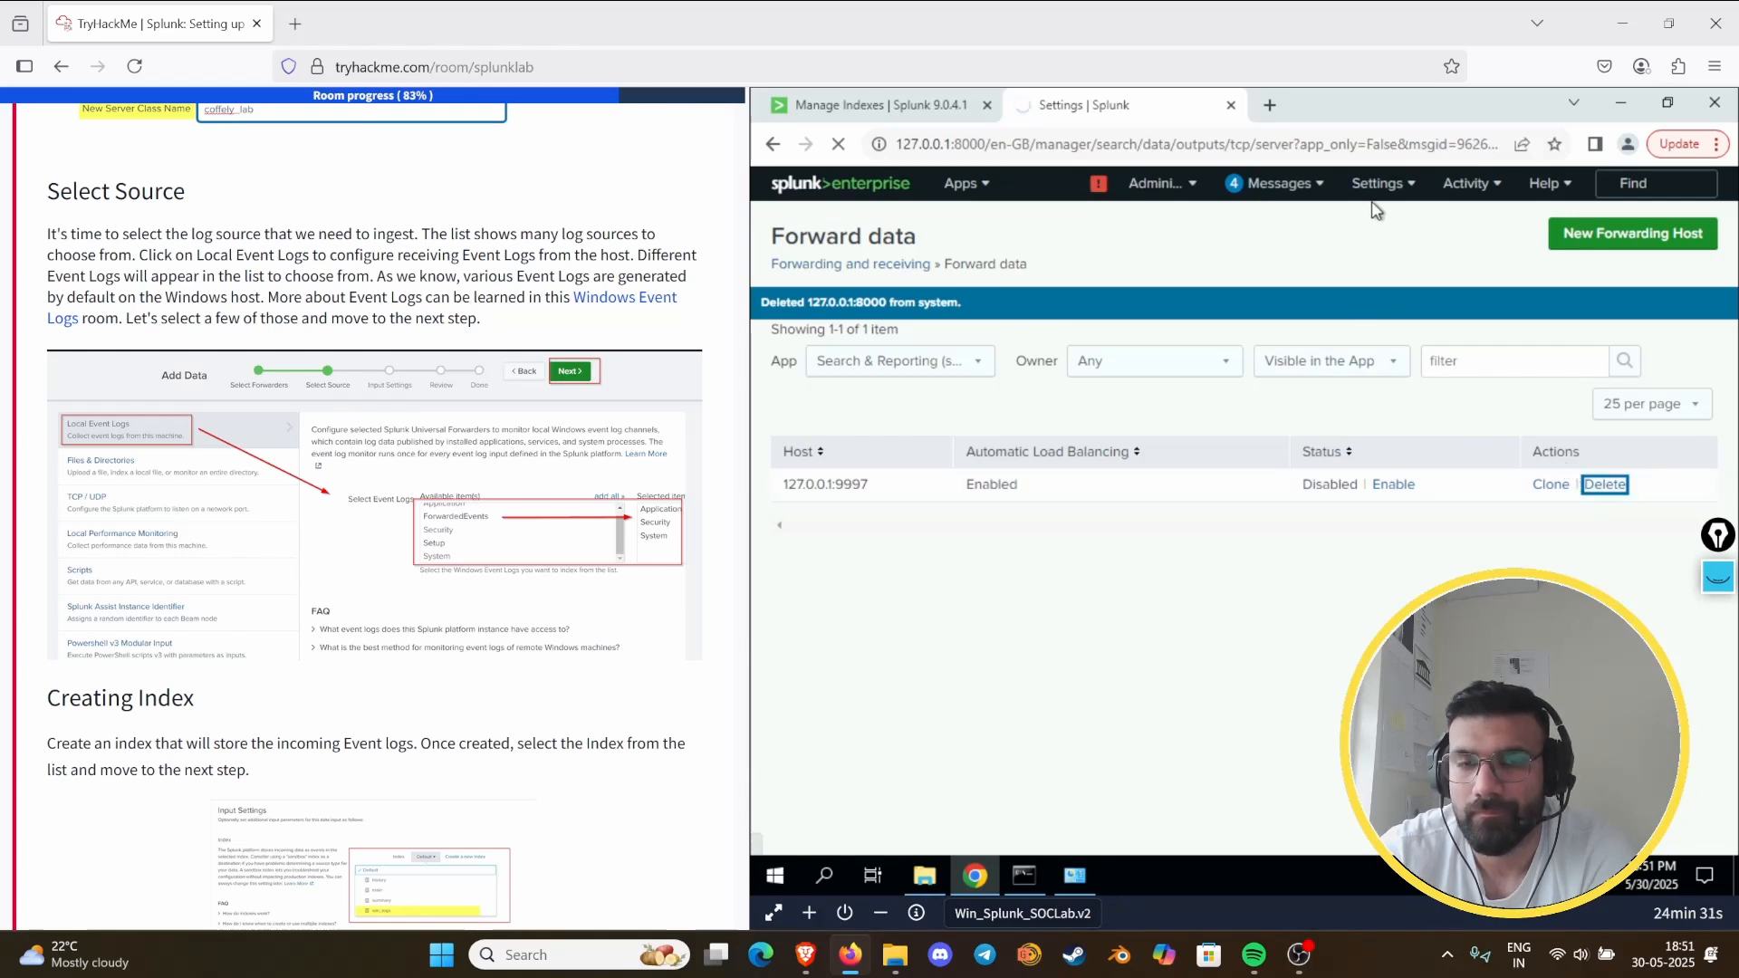
- Check the win_logs entry in the index list and open Forwarder Management to view the connected clients
left_click(883, 107)
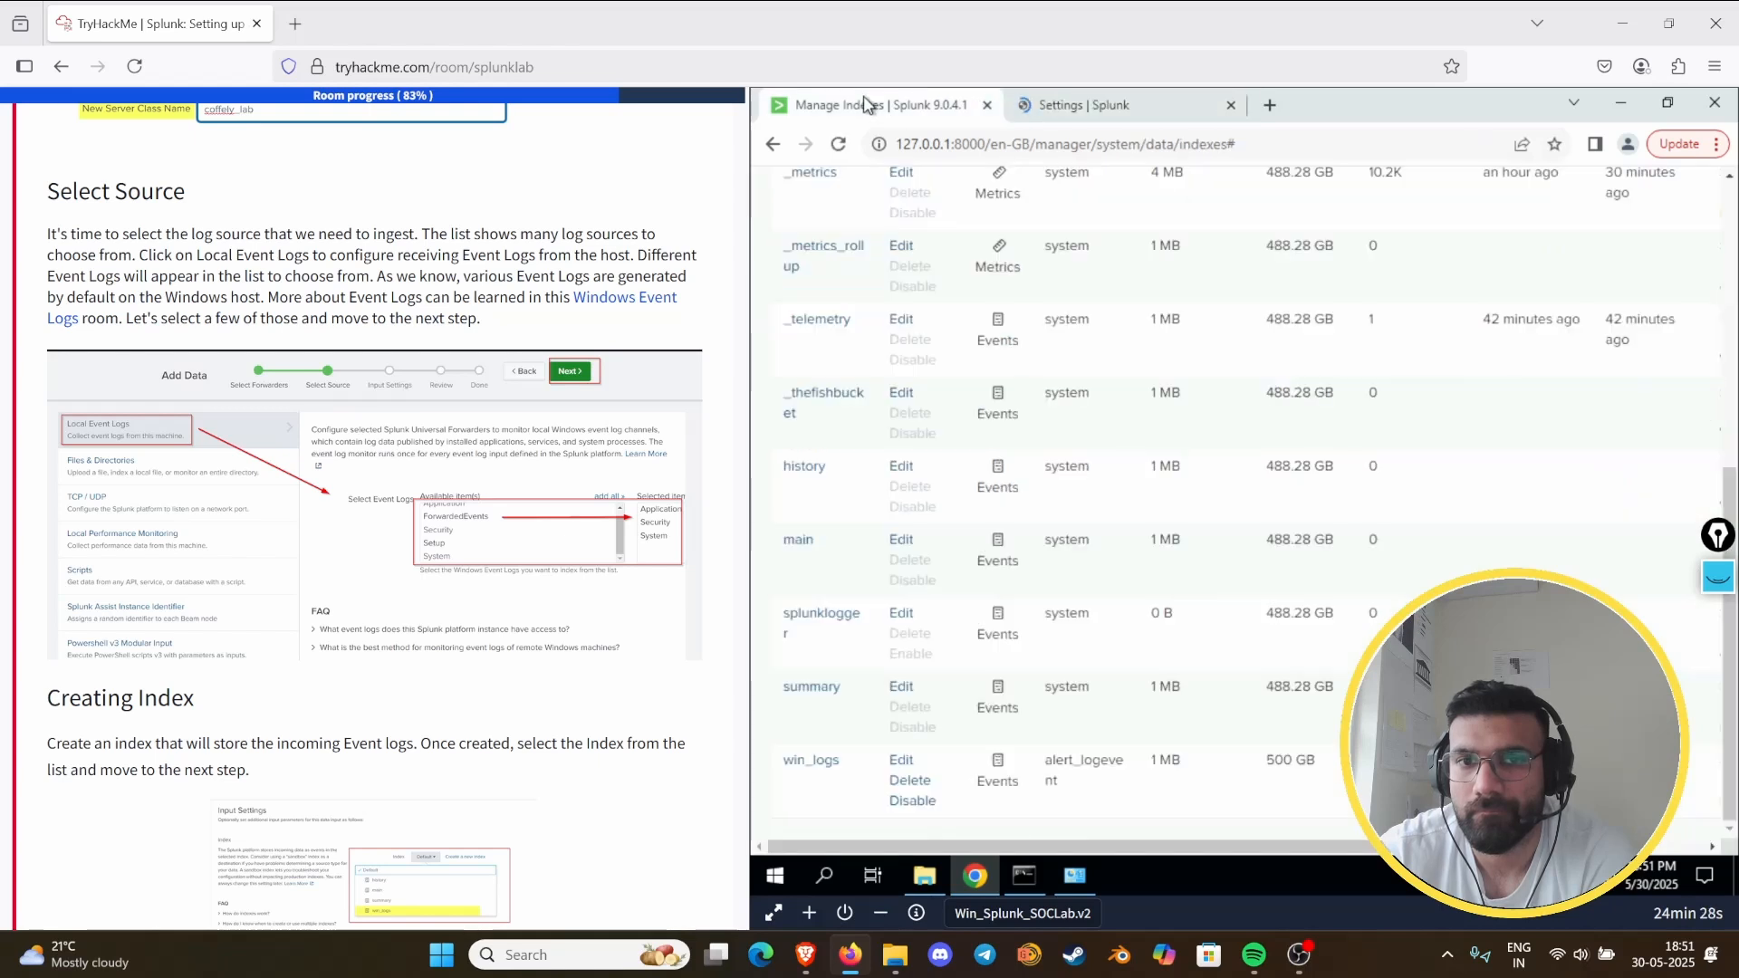
left_click(1092, 108)
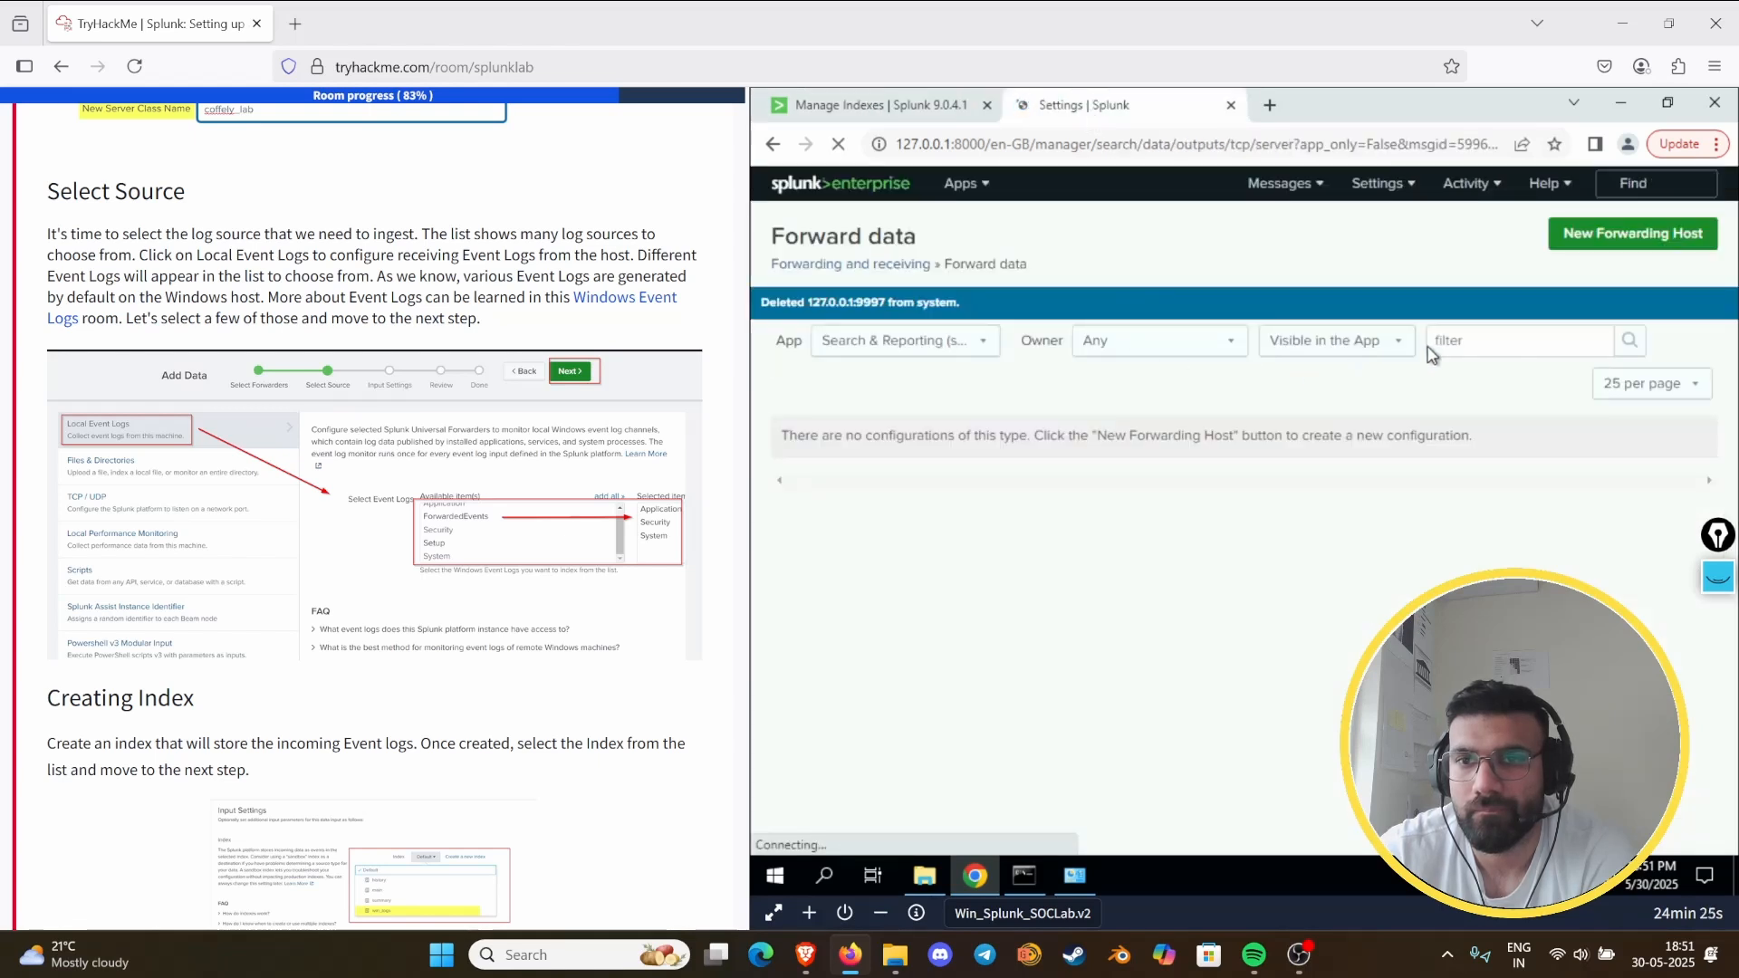
left_click(1378, 184)
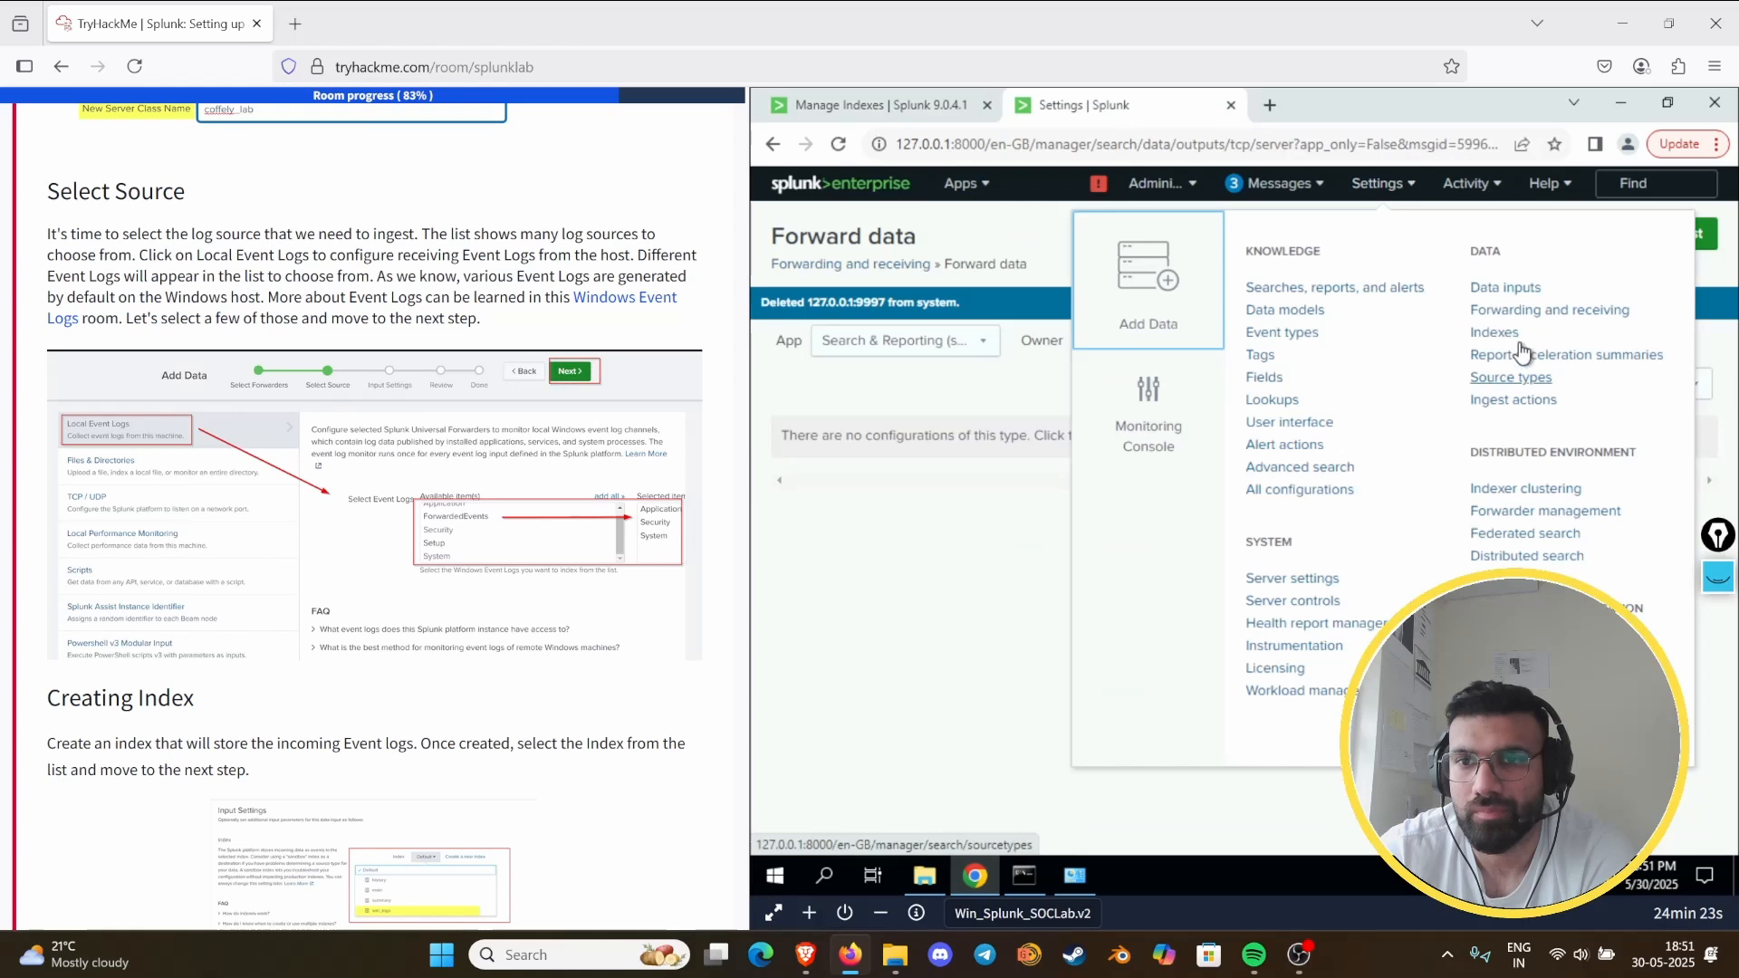
left_click(1533, 509)
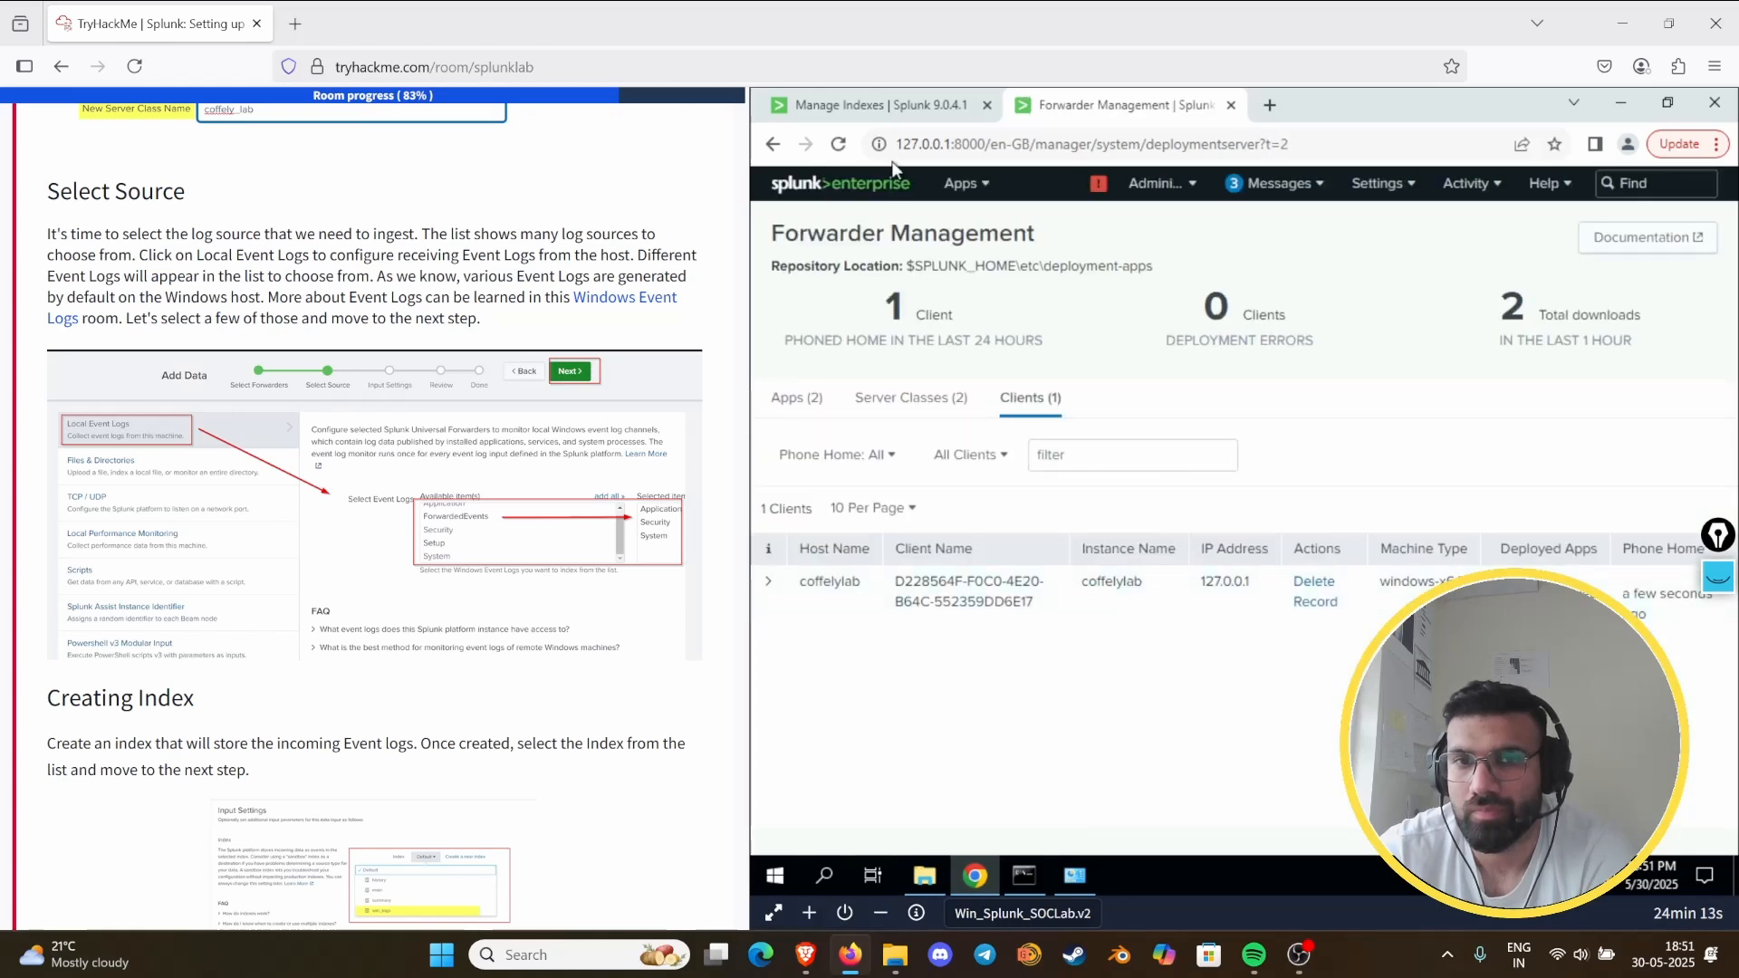
- Leave the index list for the Splunk home page, open the Search & Reporting app, and find the Task 9 questions
left_click(880, 106)
scroll(810, 239, "up", 10)
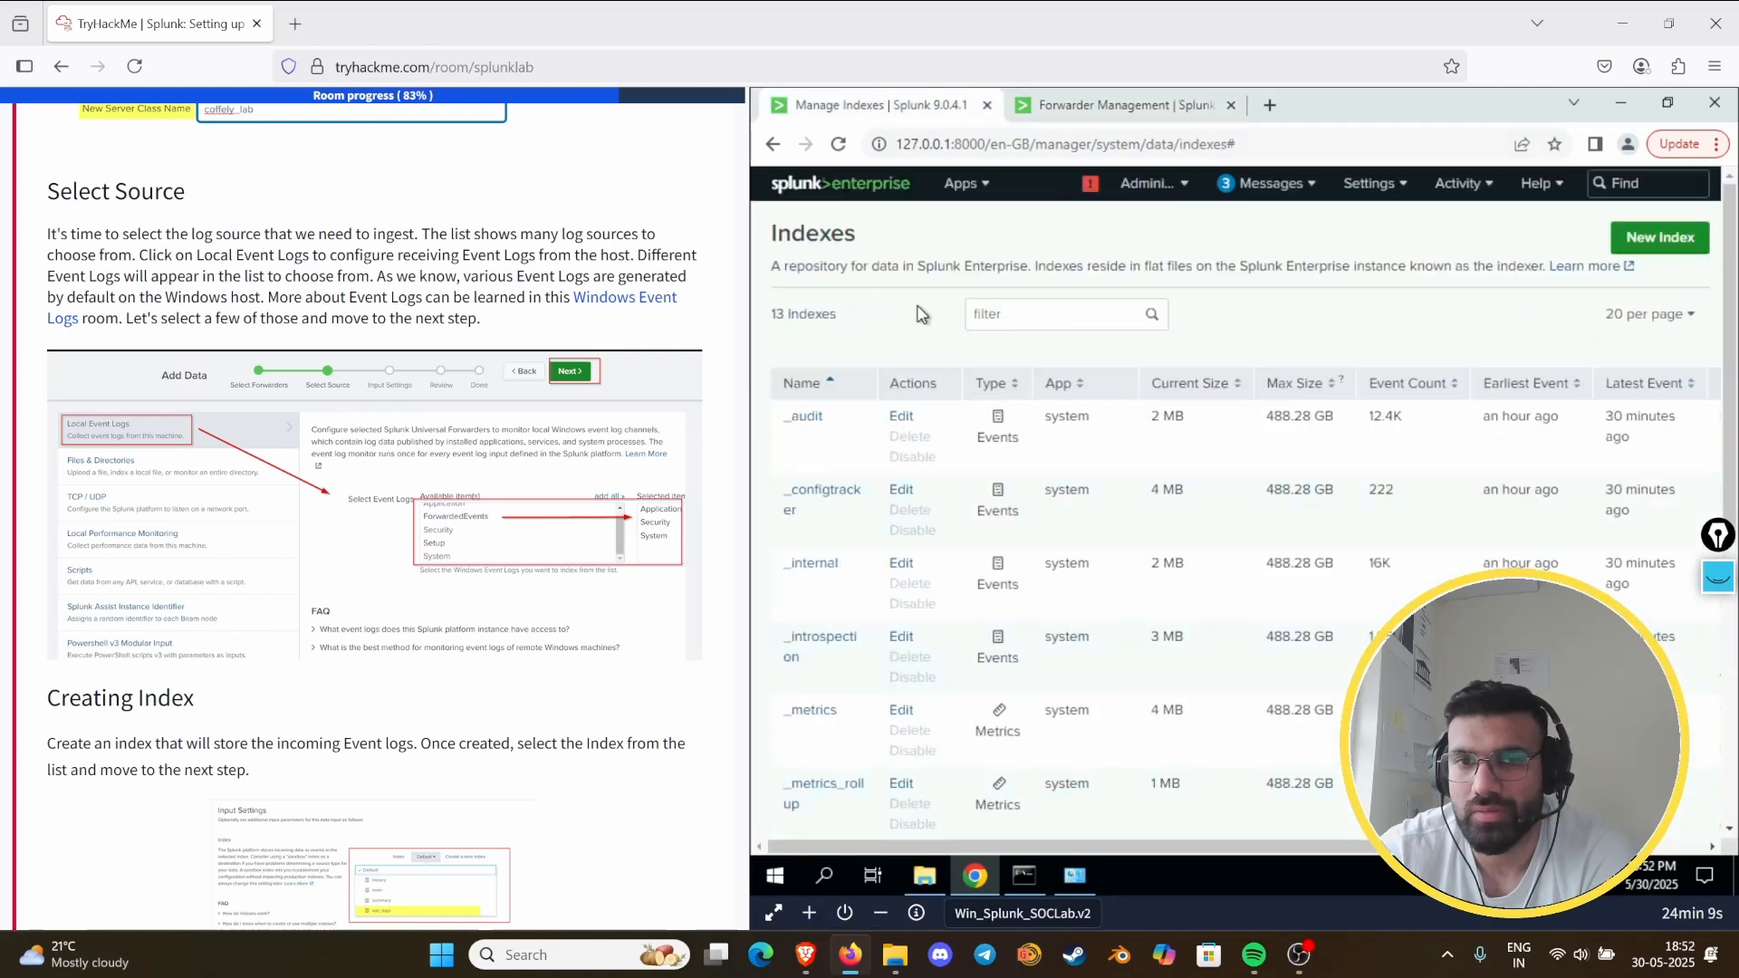
left_click(826, 185)
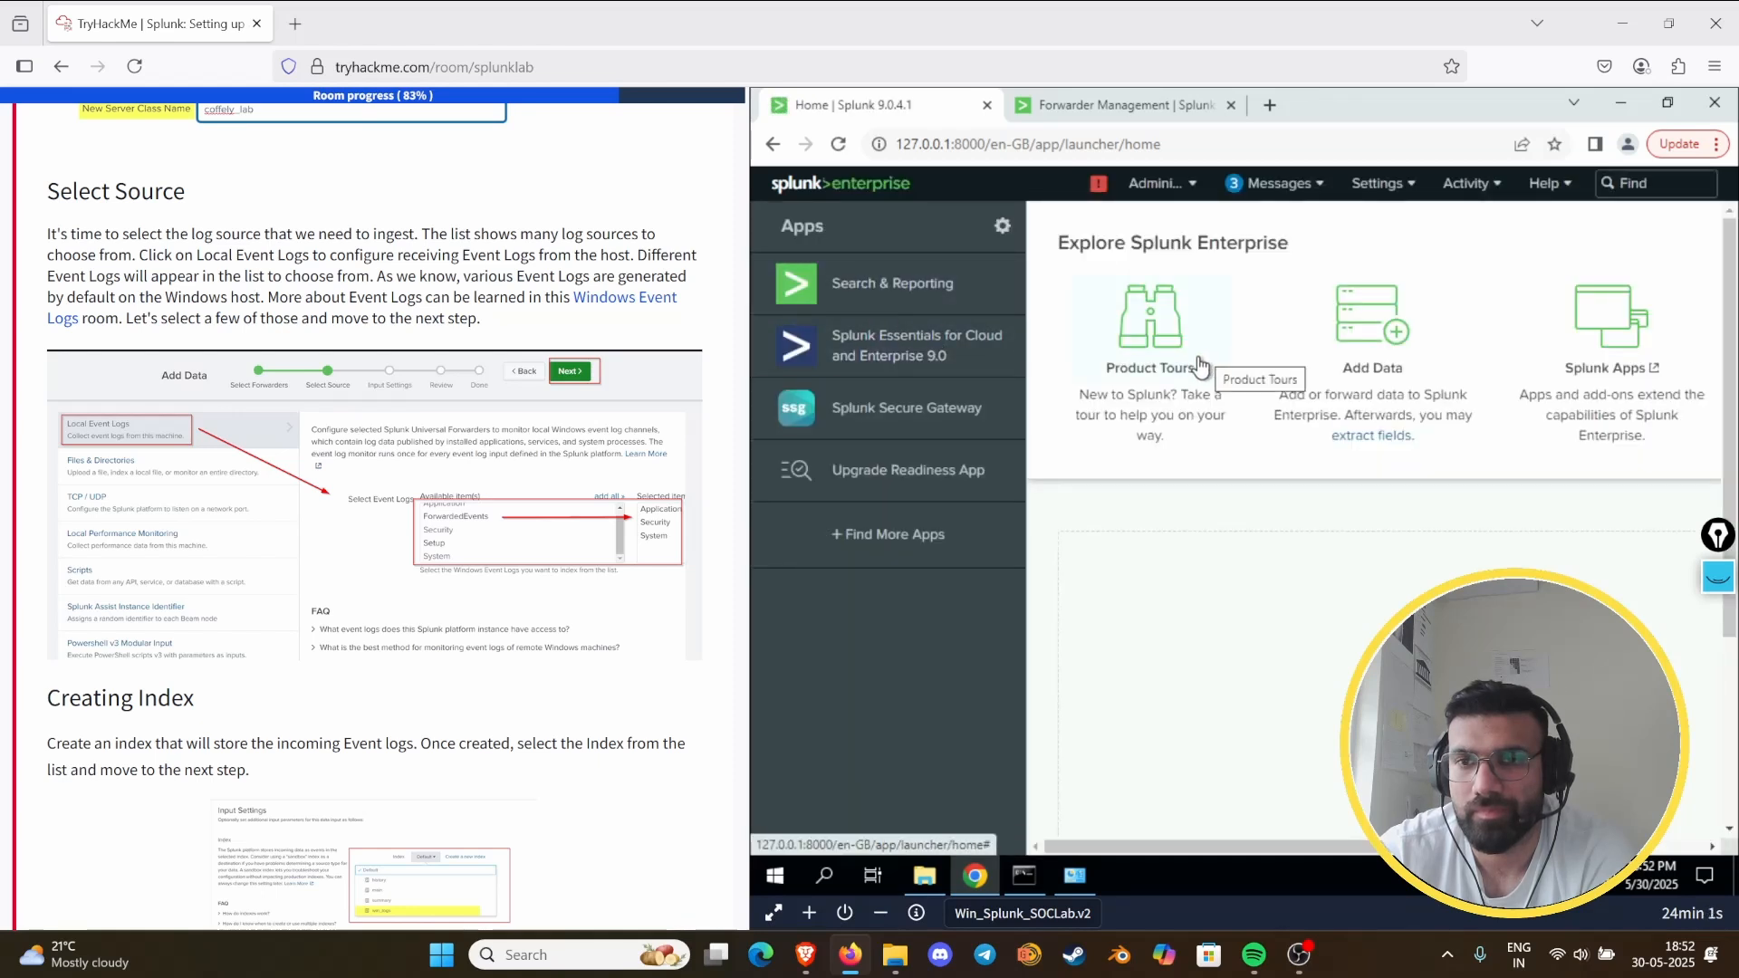
left_click(853, 296)
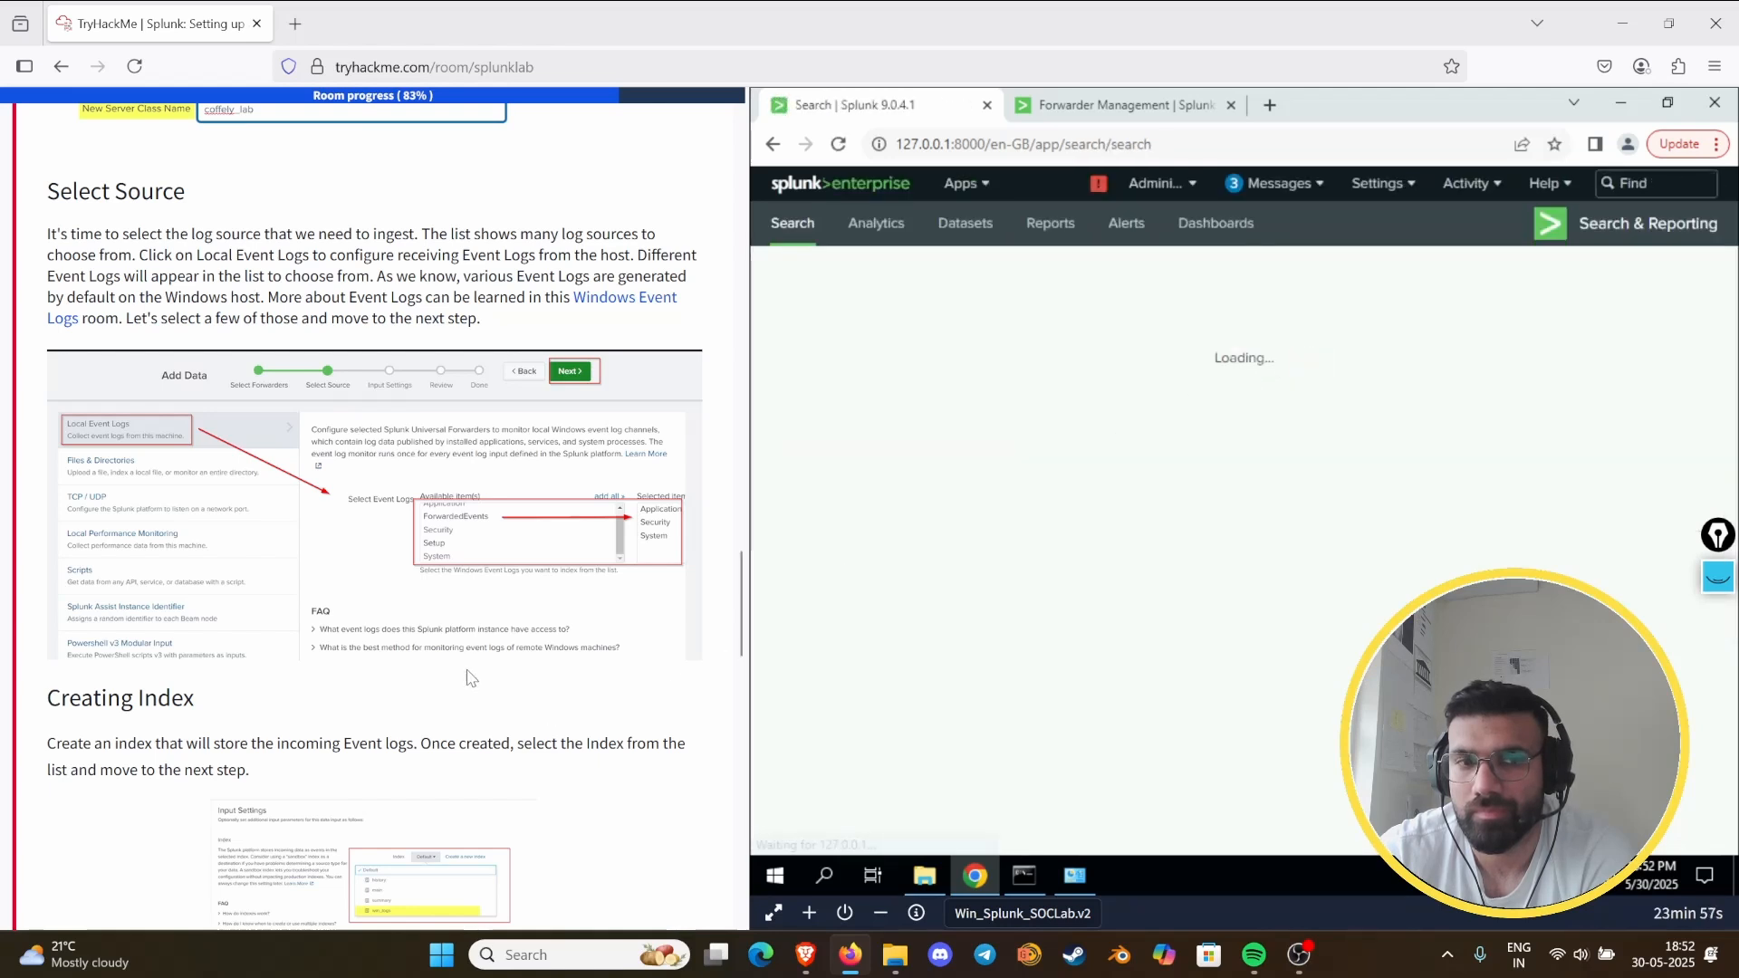
scroll(476, 652, "down", 15)
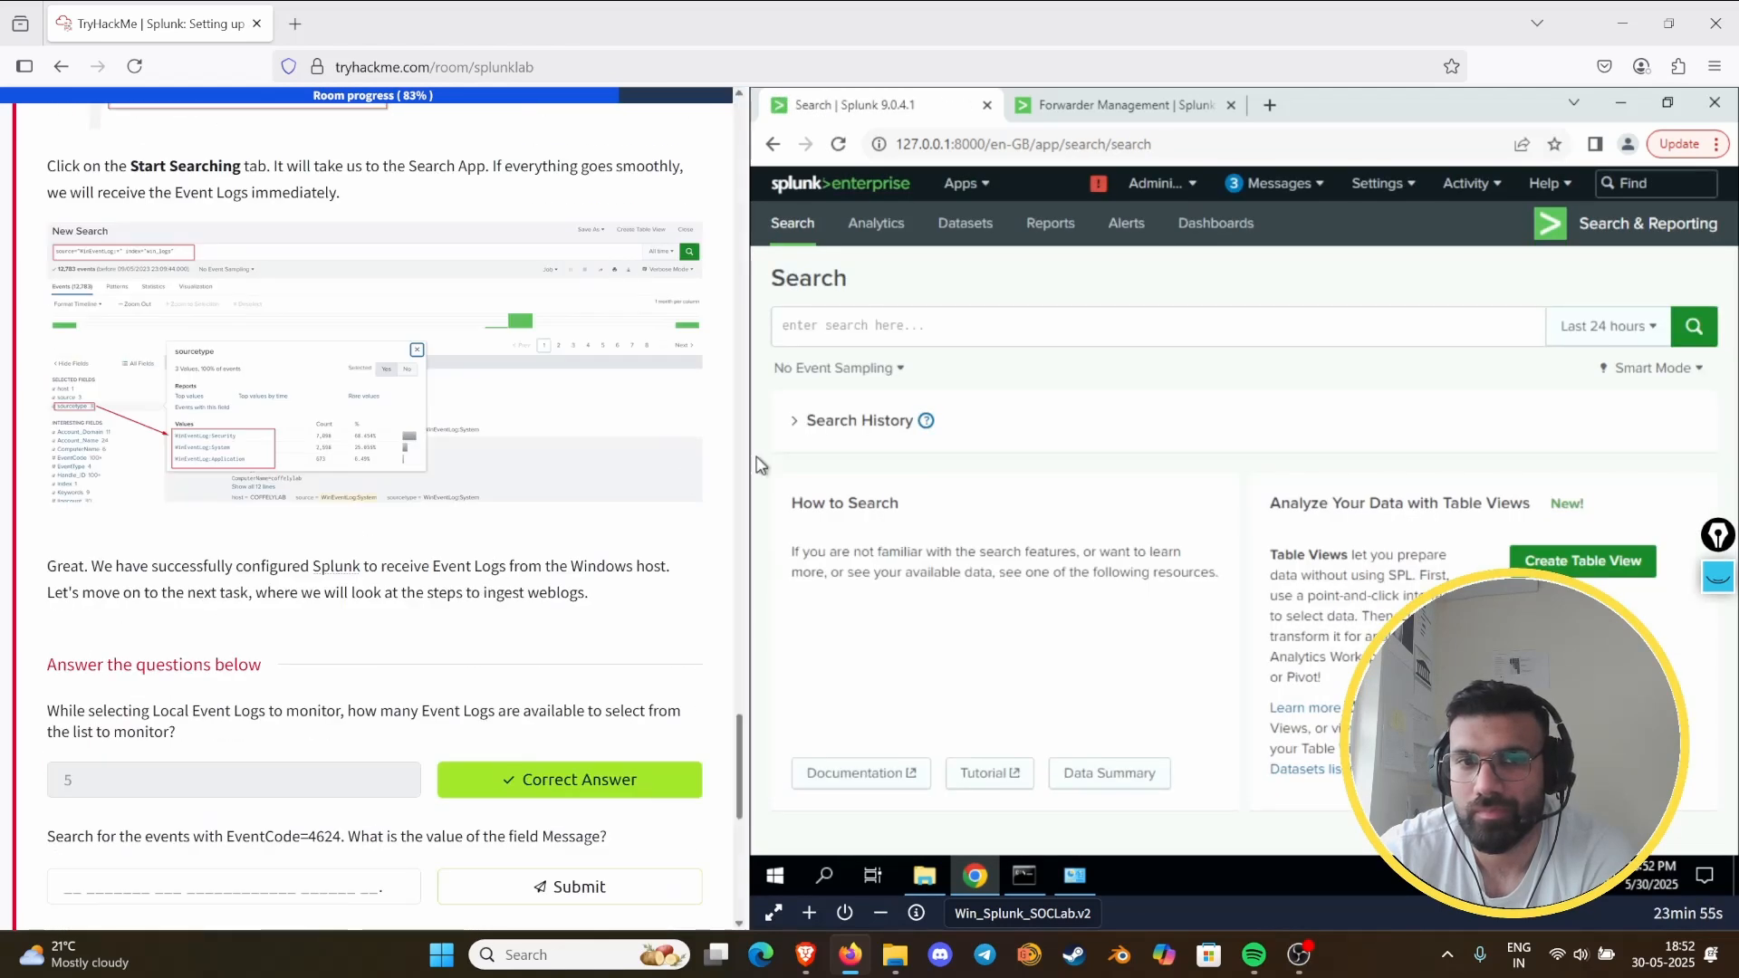
- Rerun source="WinEventLog:*" index="win_logs" from the search history over all time and reread the remaining Task 9 question
left_click(865, 422)
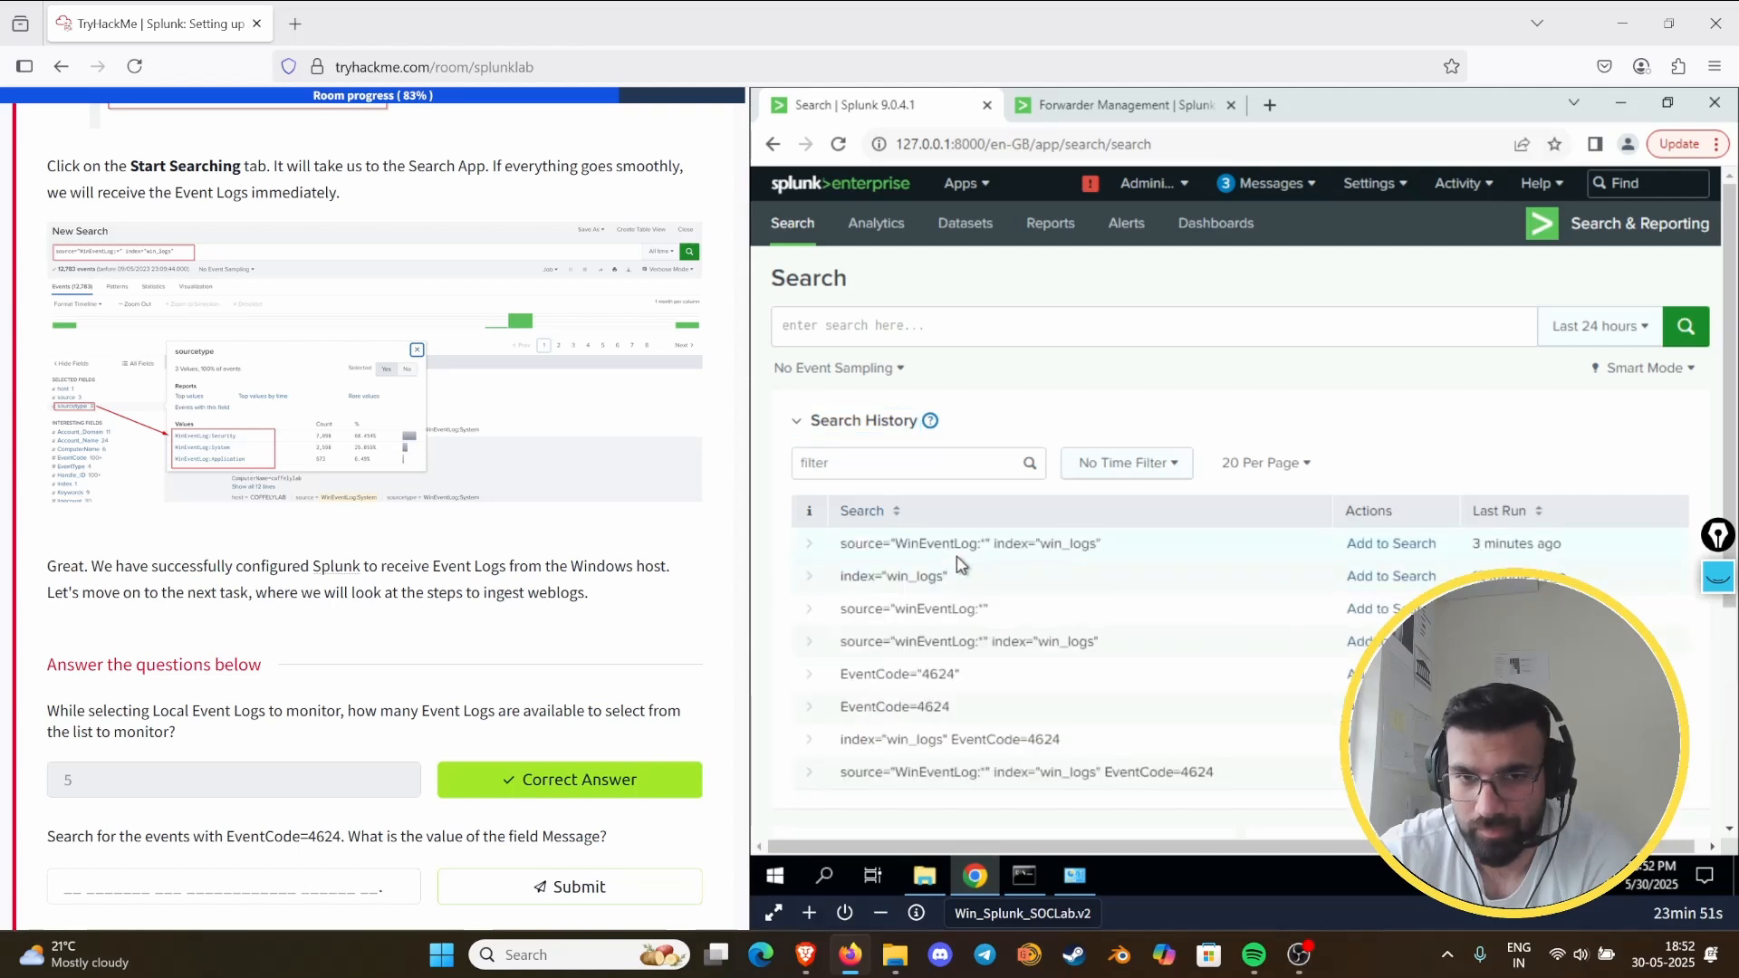
left_click(1378, 546)
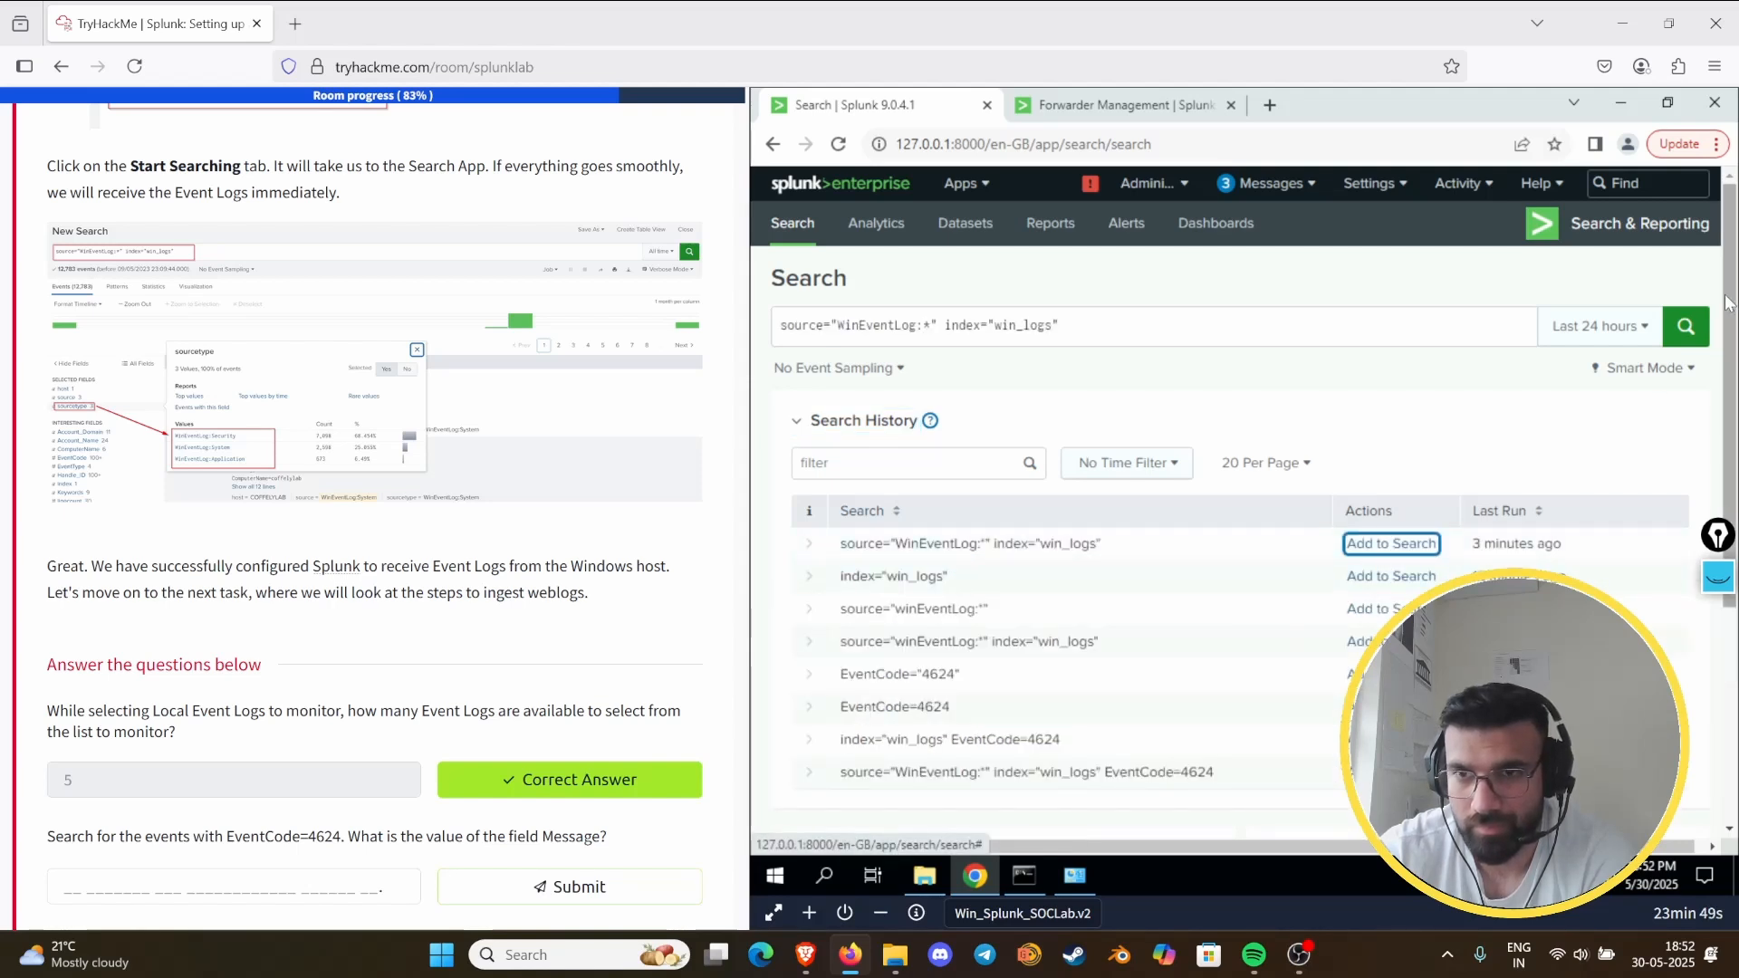
left_click(1593, 333)
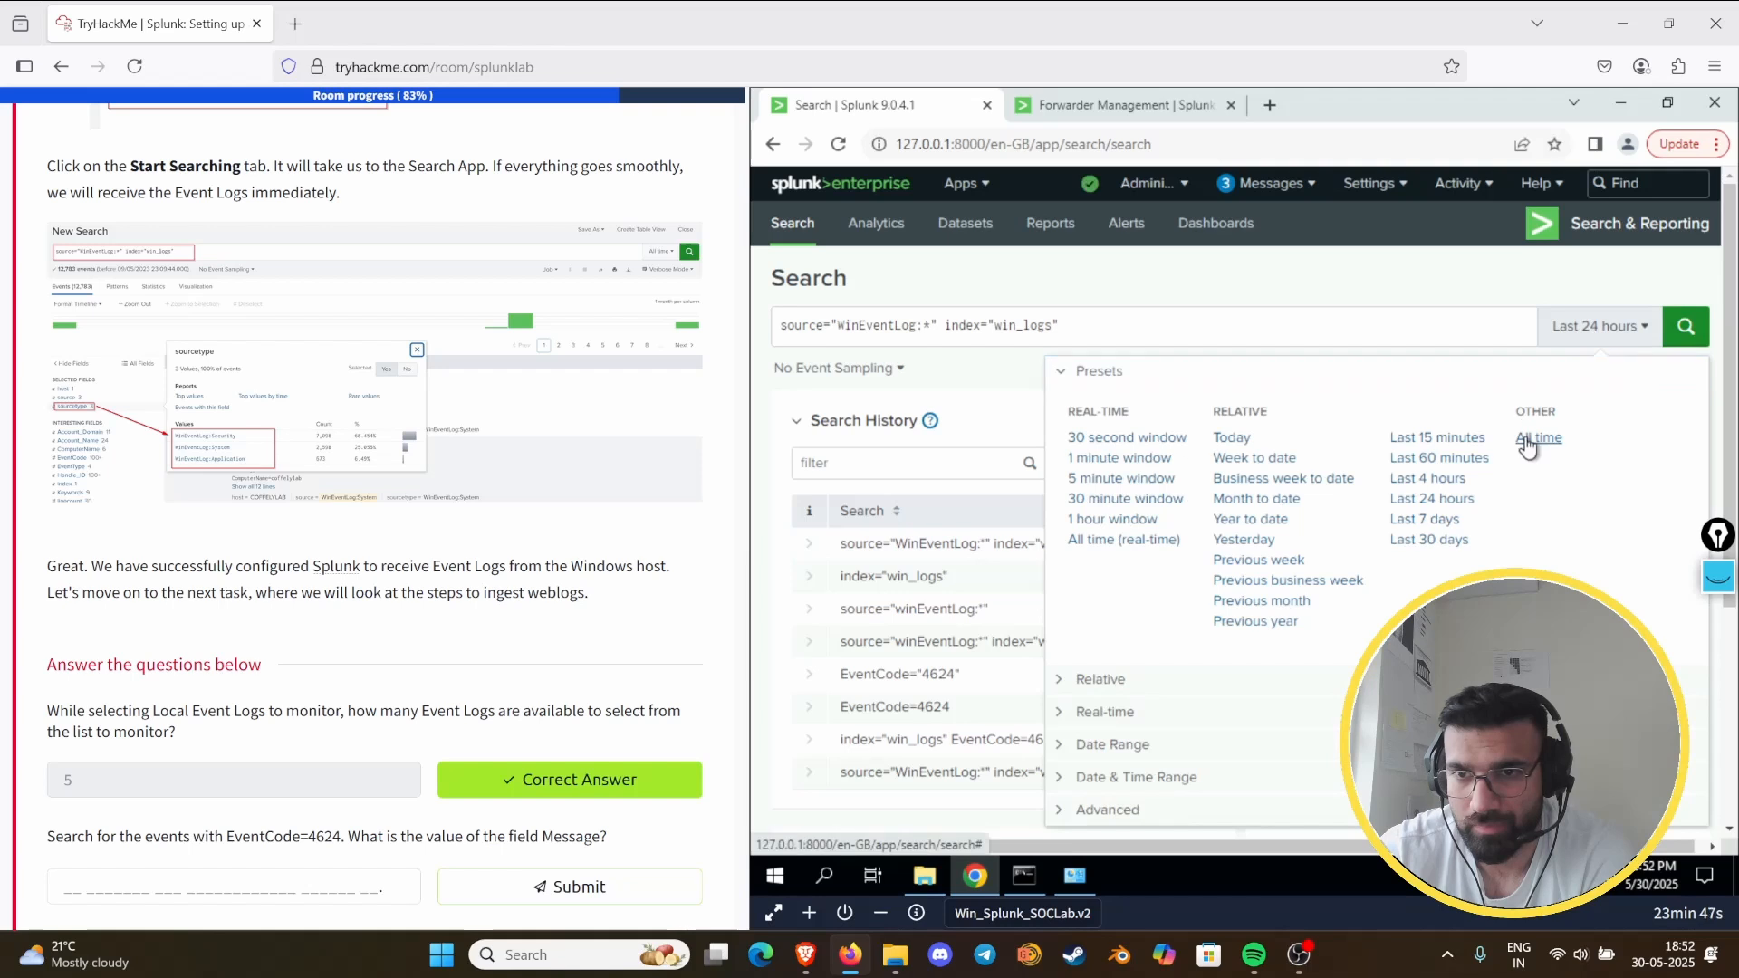
left_click(1538, 438)
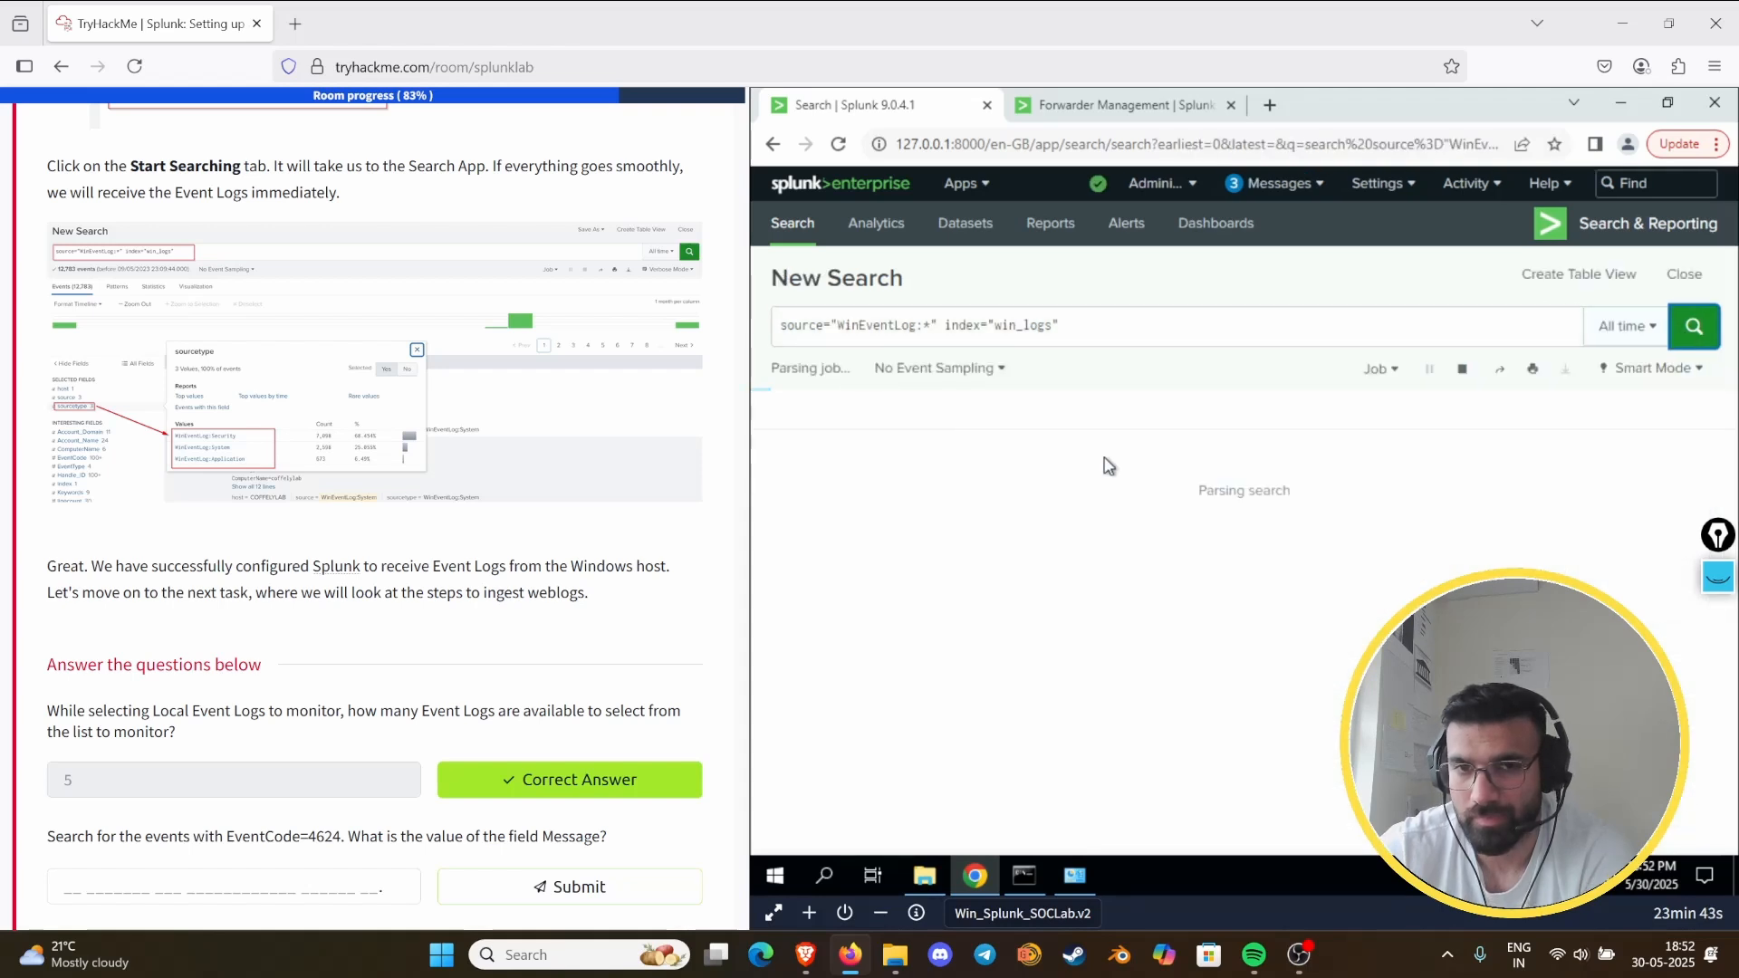
scroll(318, 453, "down", 10)
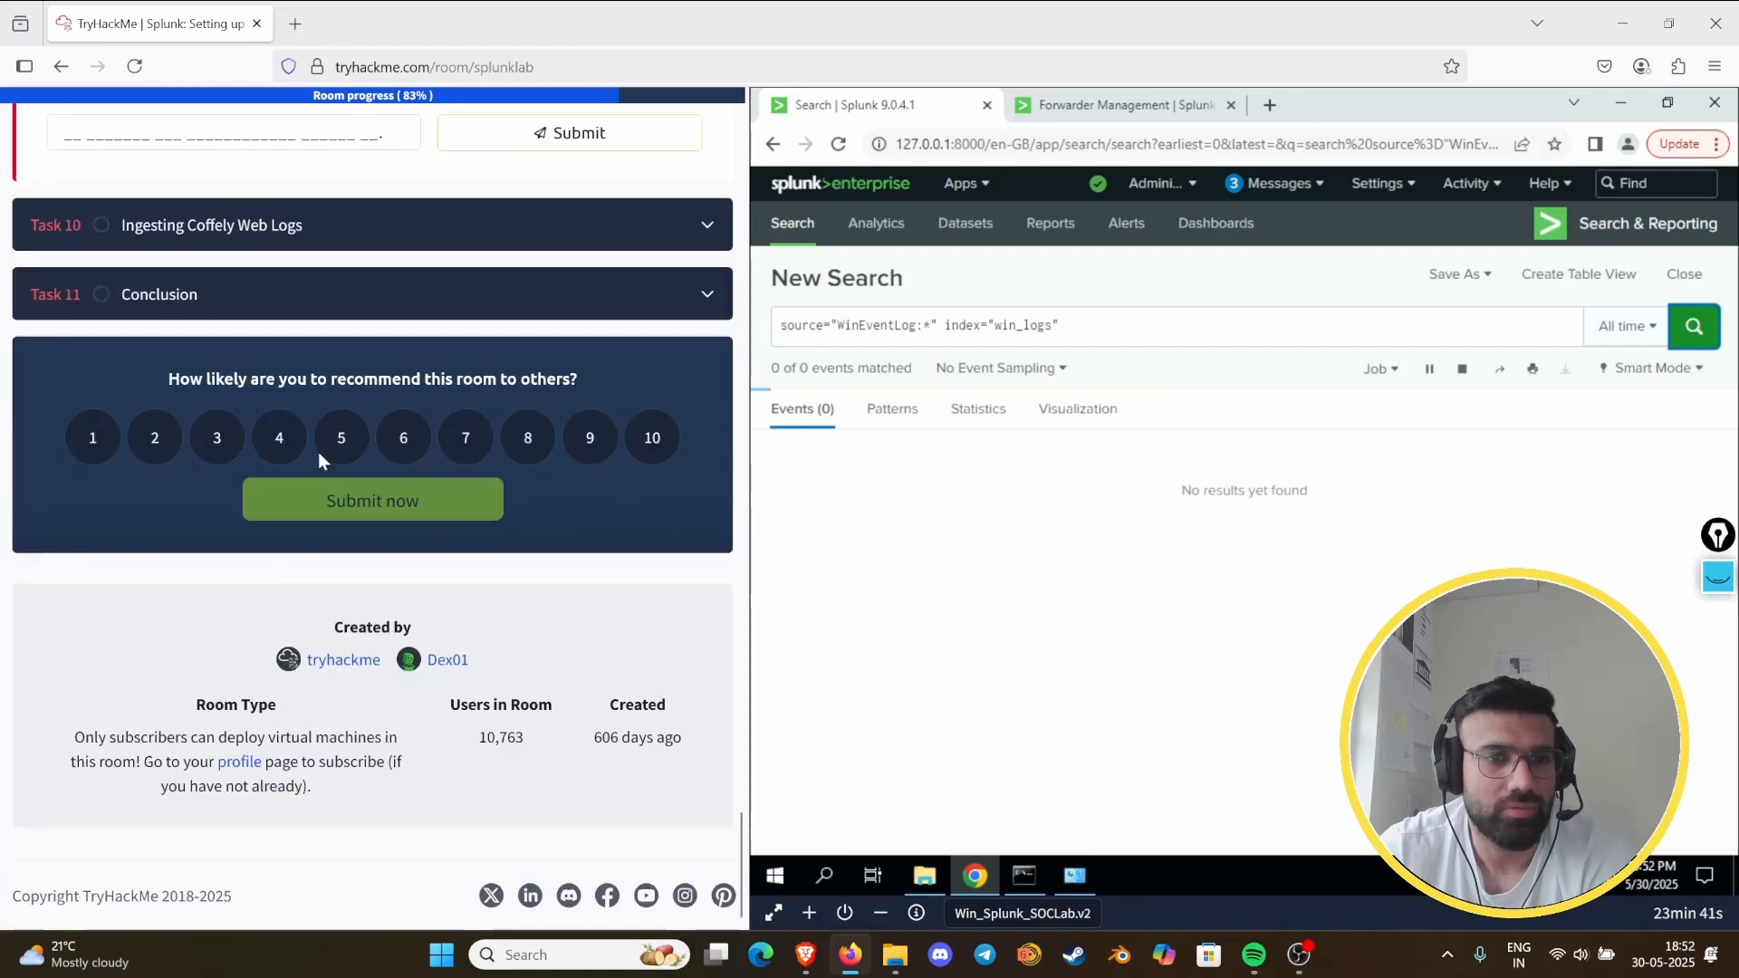
scroll(326, 562, "up", 8)
scroll(335, 675, "down", 3)
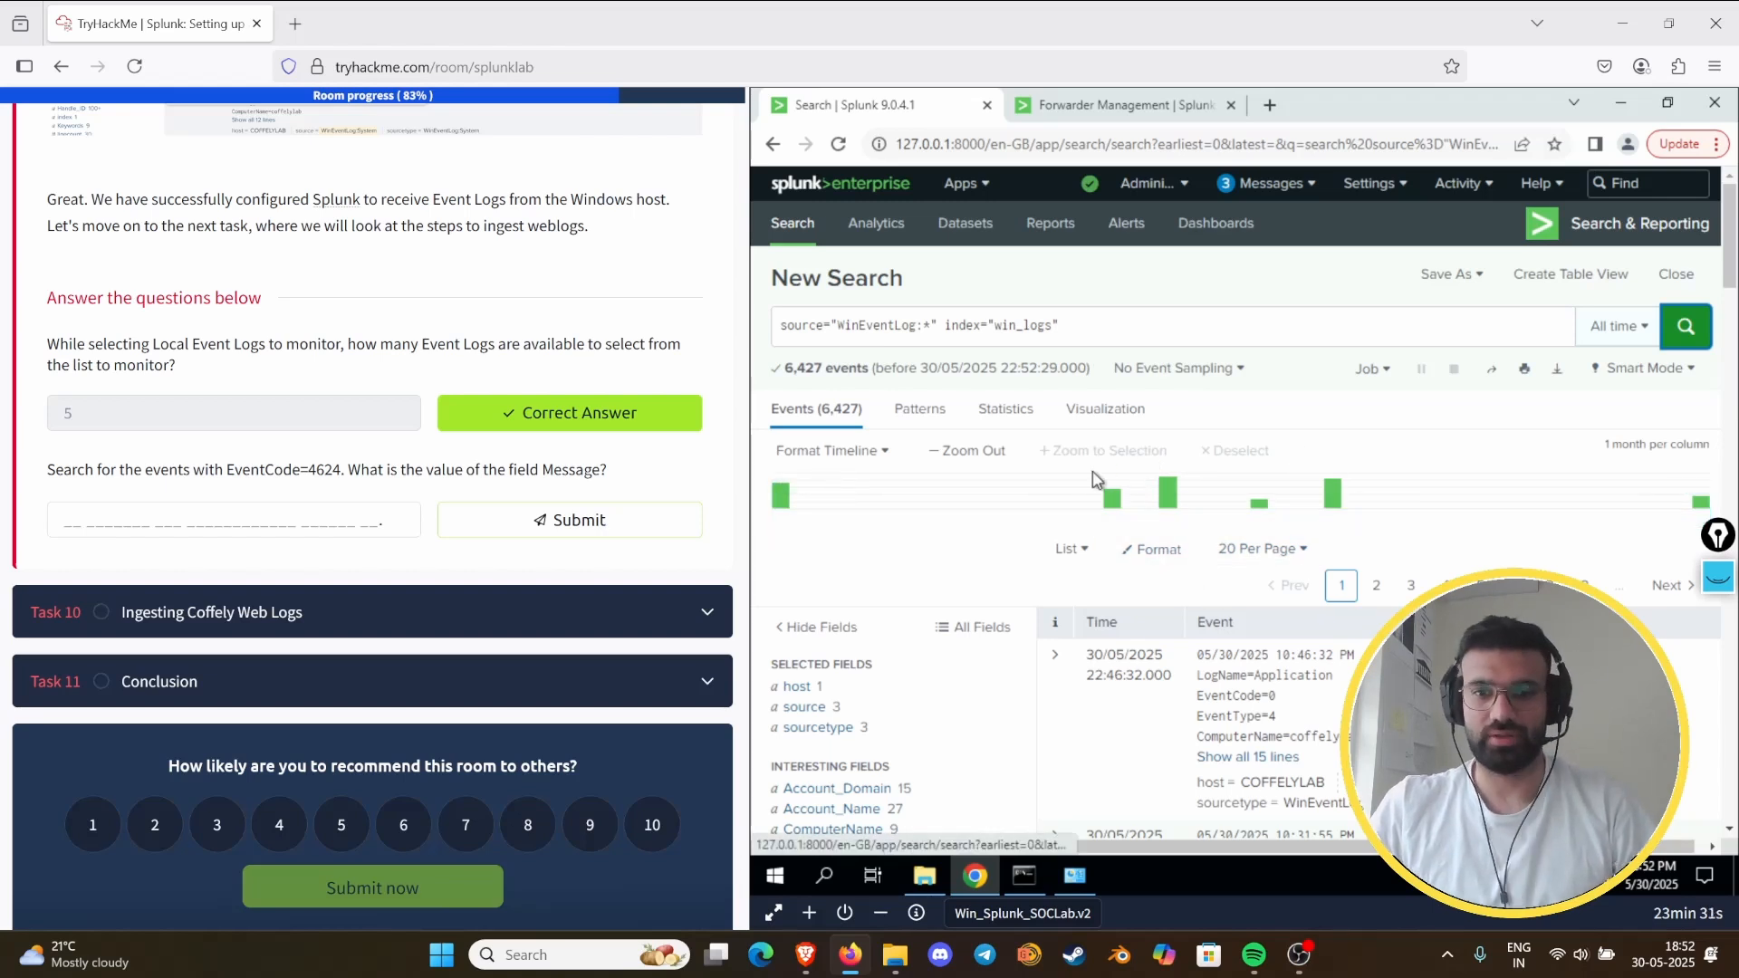
- Add EventCode=4624 without quotation marks to the win_logs query and run the search
left_click(1085, 319)
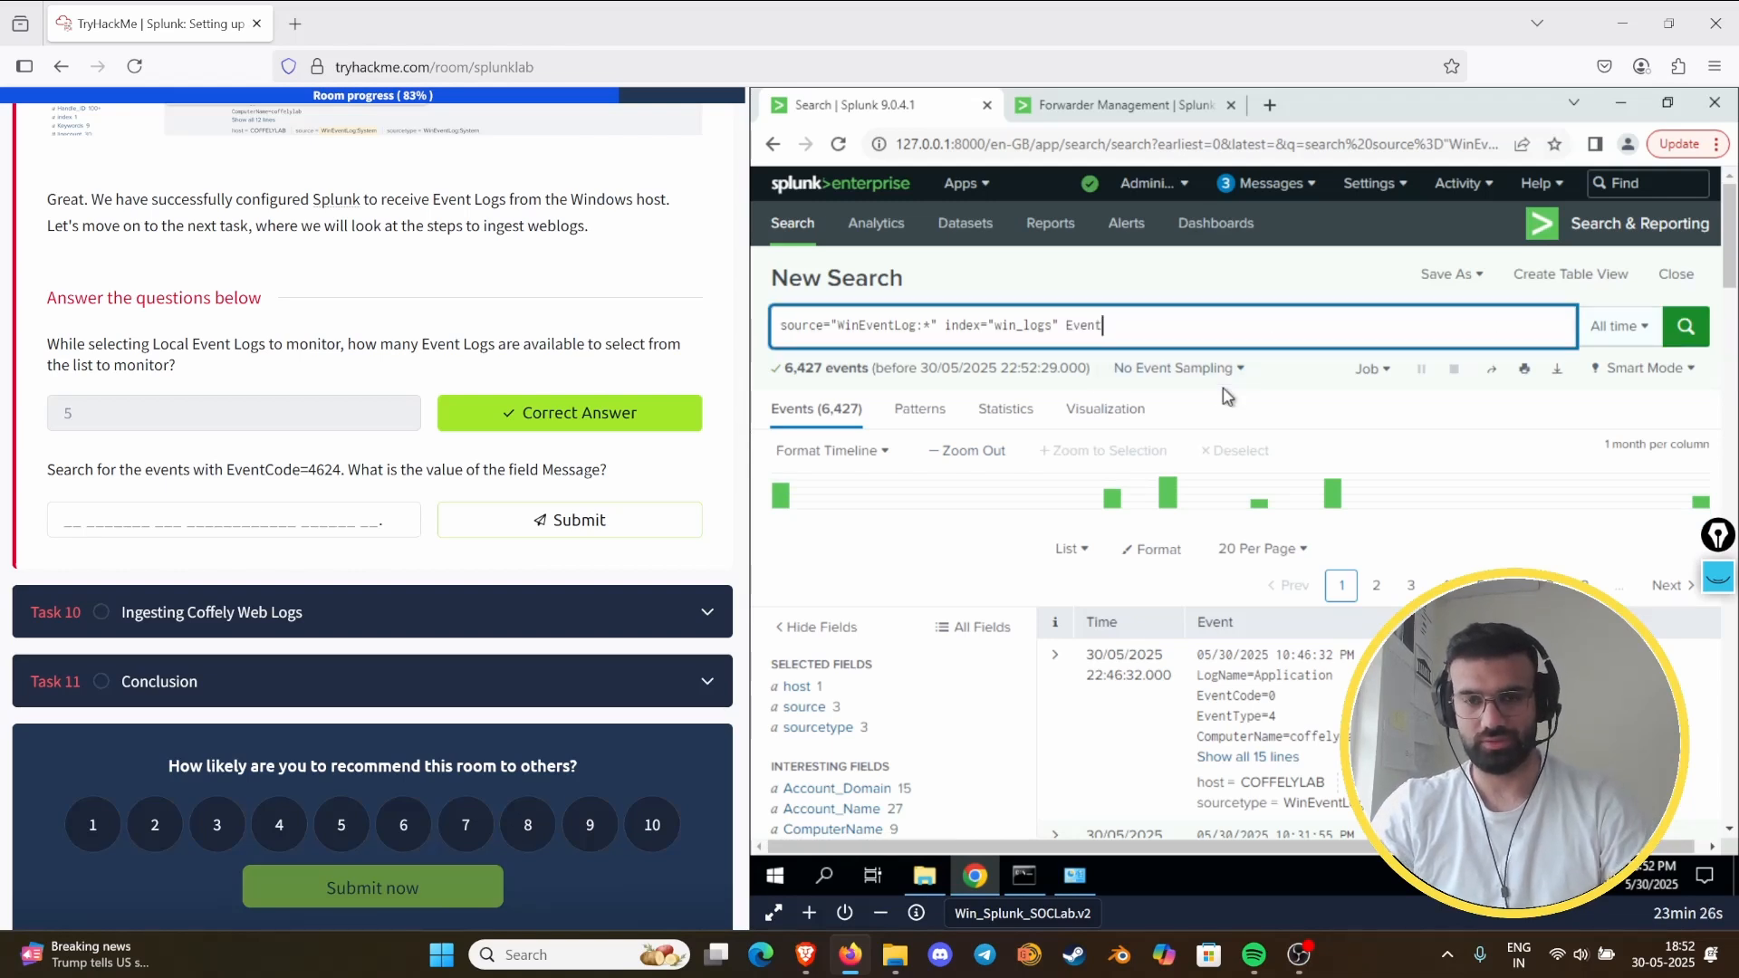
type("EventCOde=\"4624")
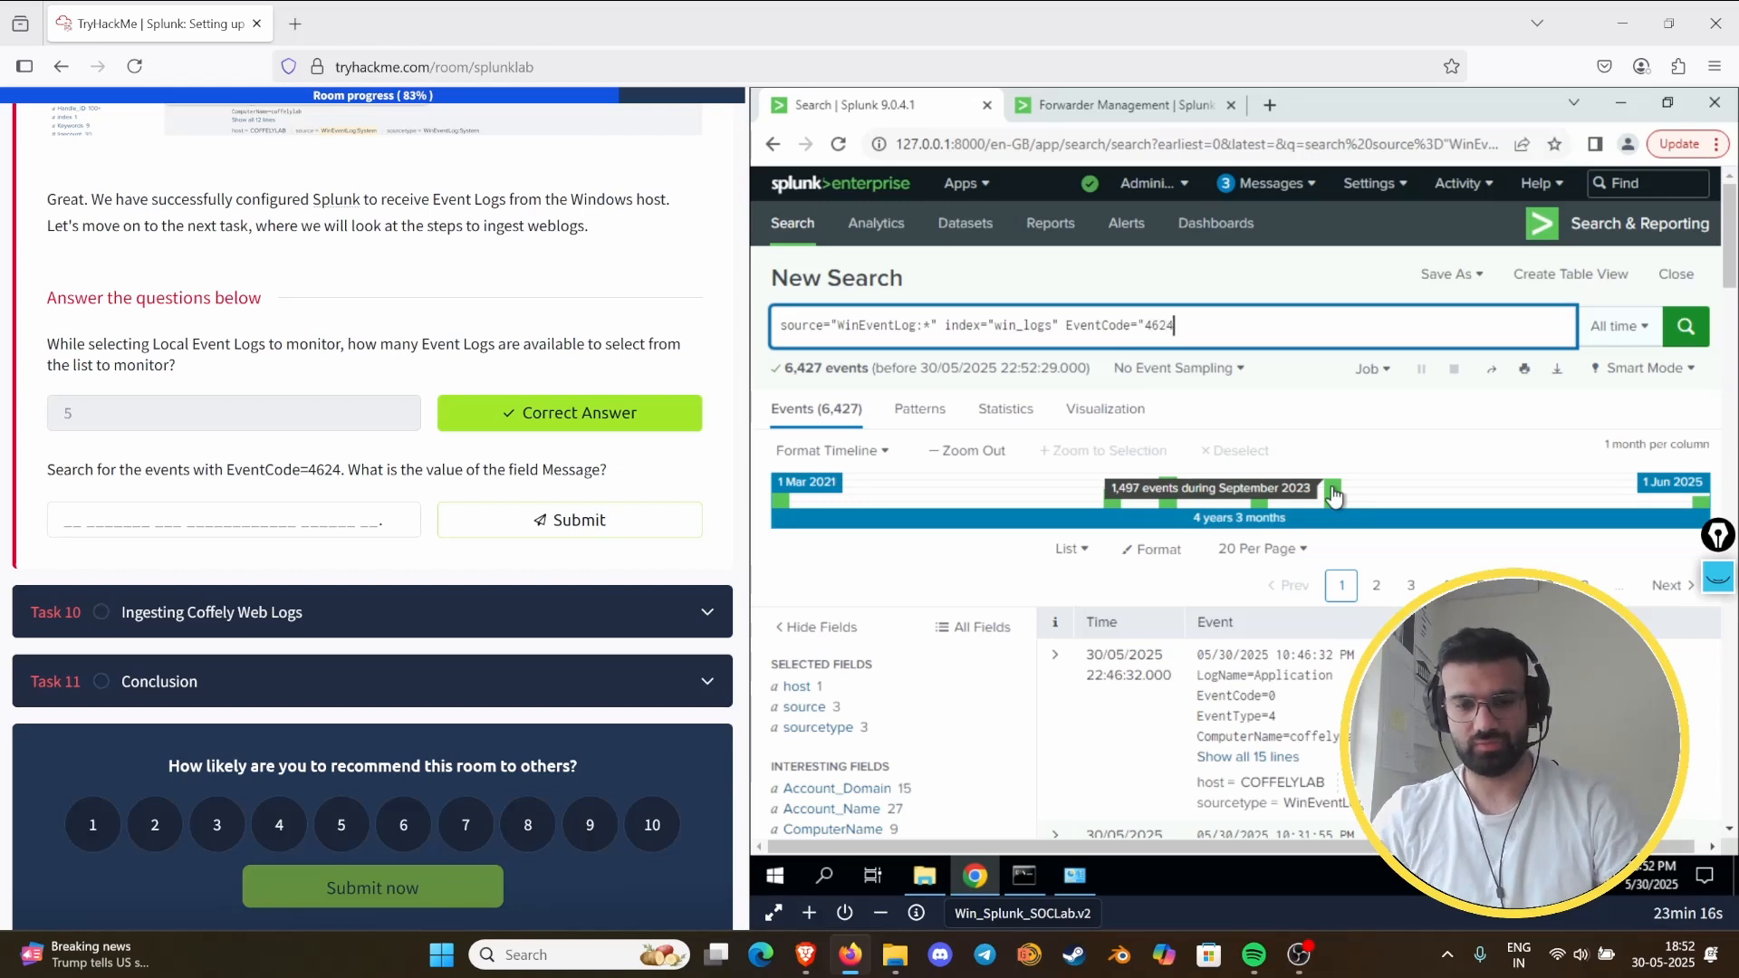
type("\"")
key("Return")
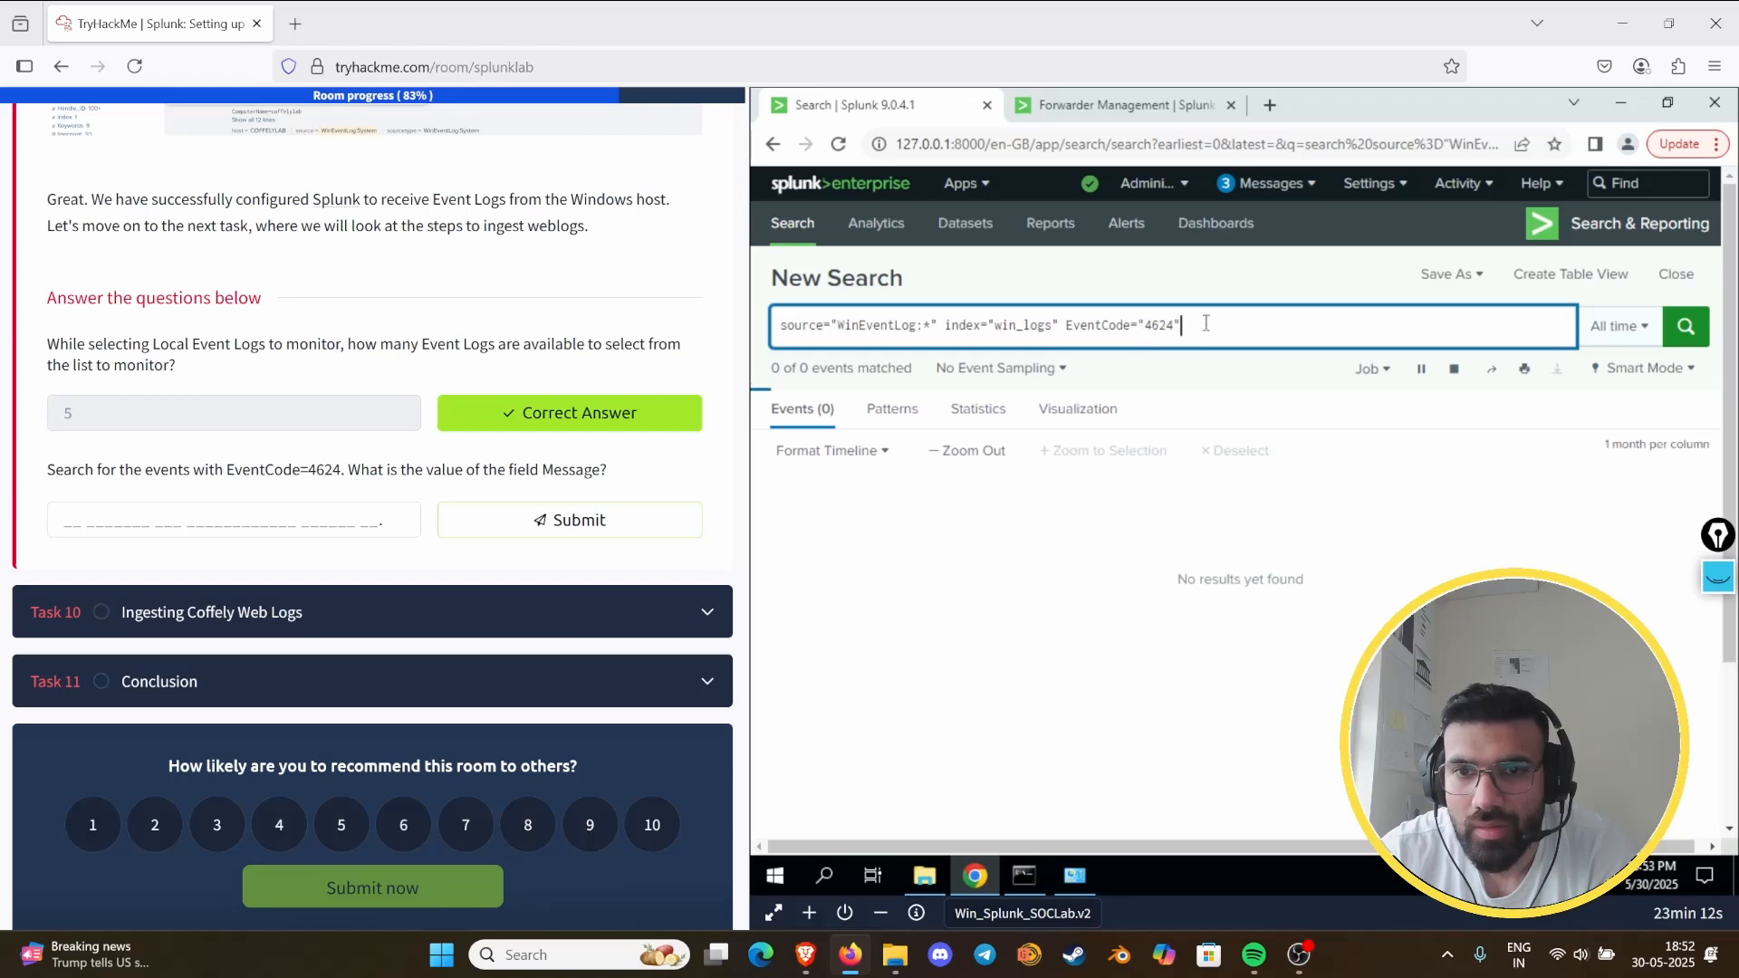
left_click(1143, 327)
key("BackSpace")
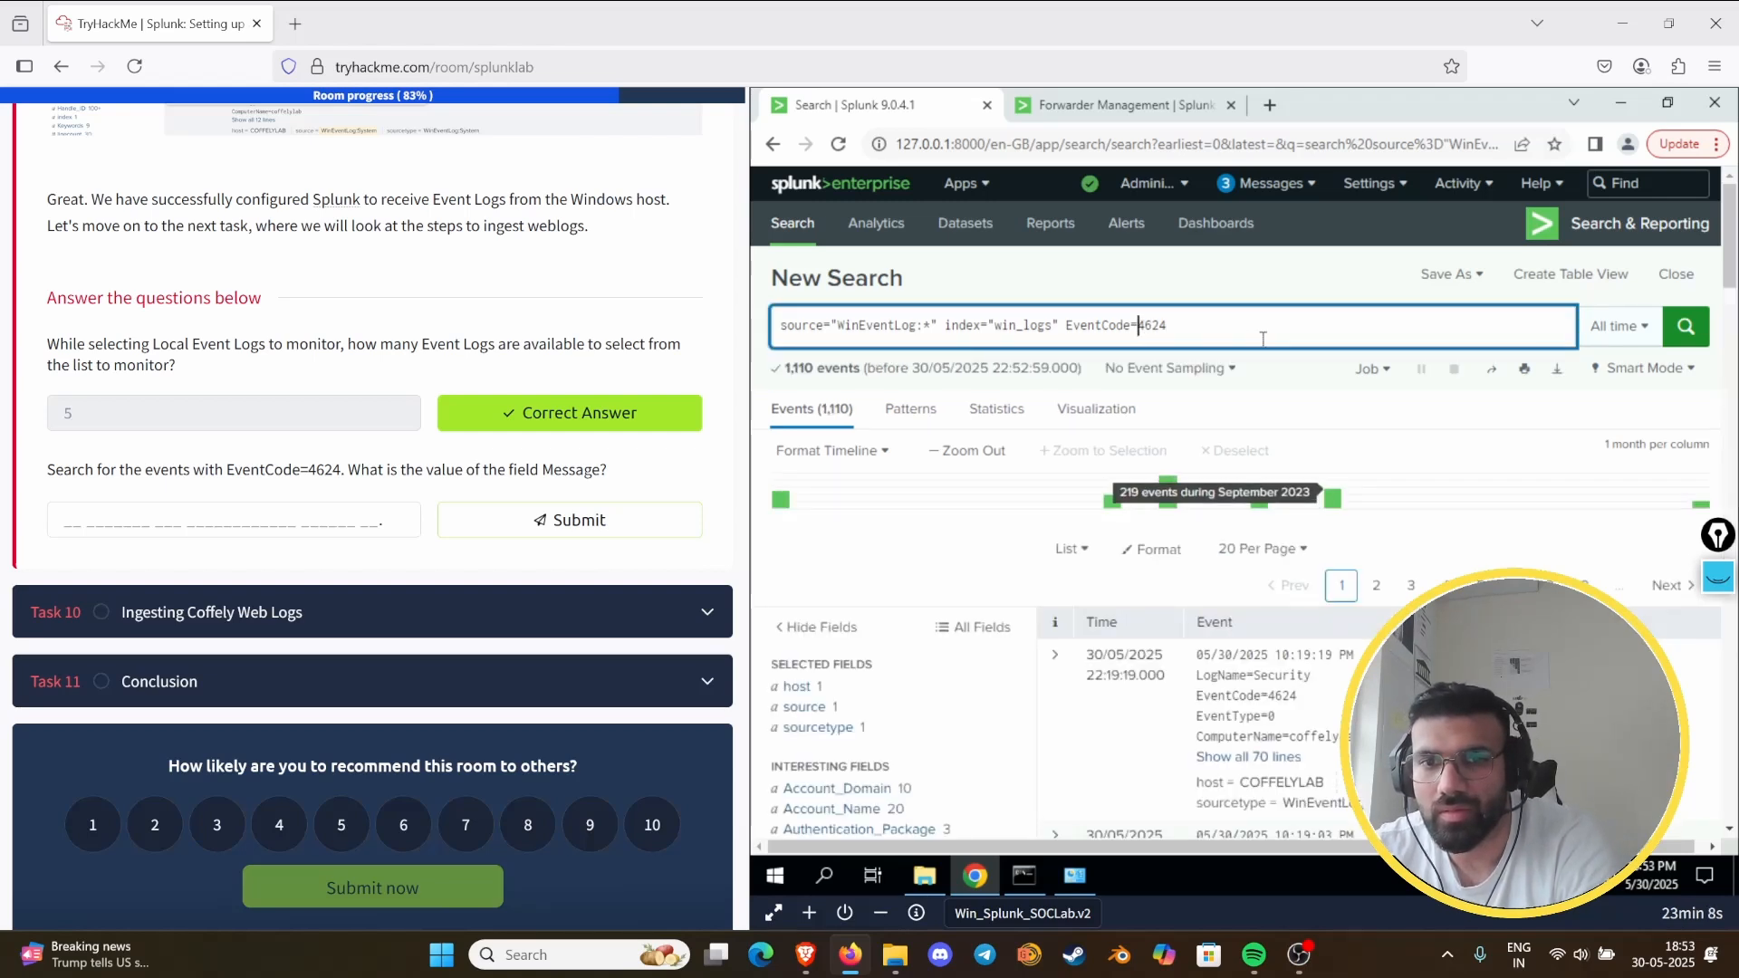
key("Return")
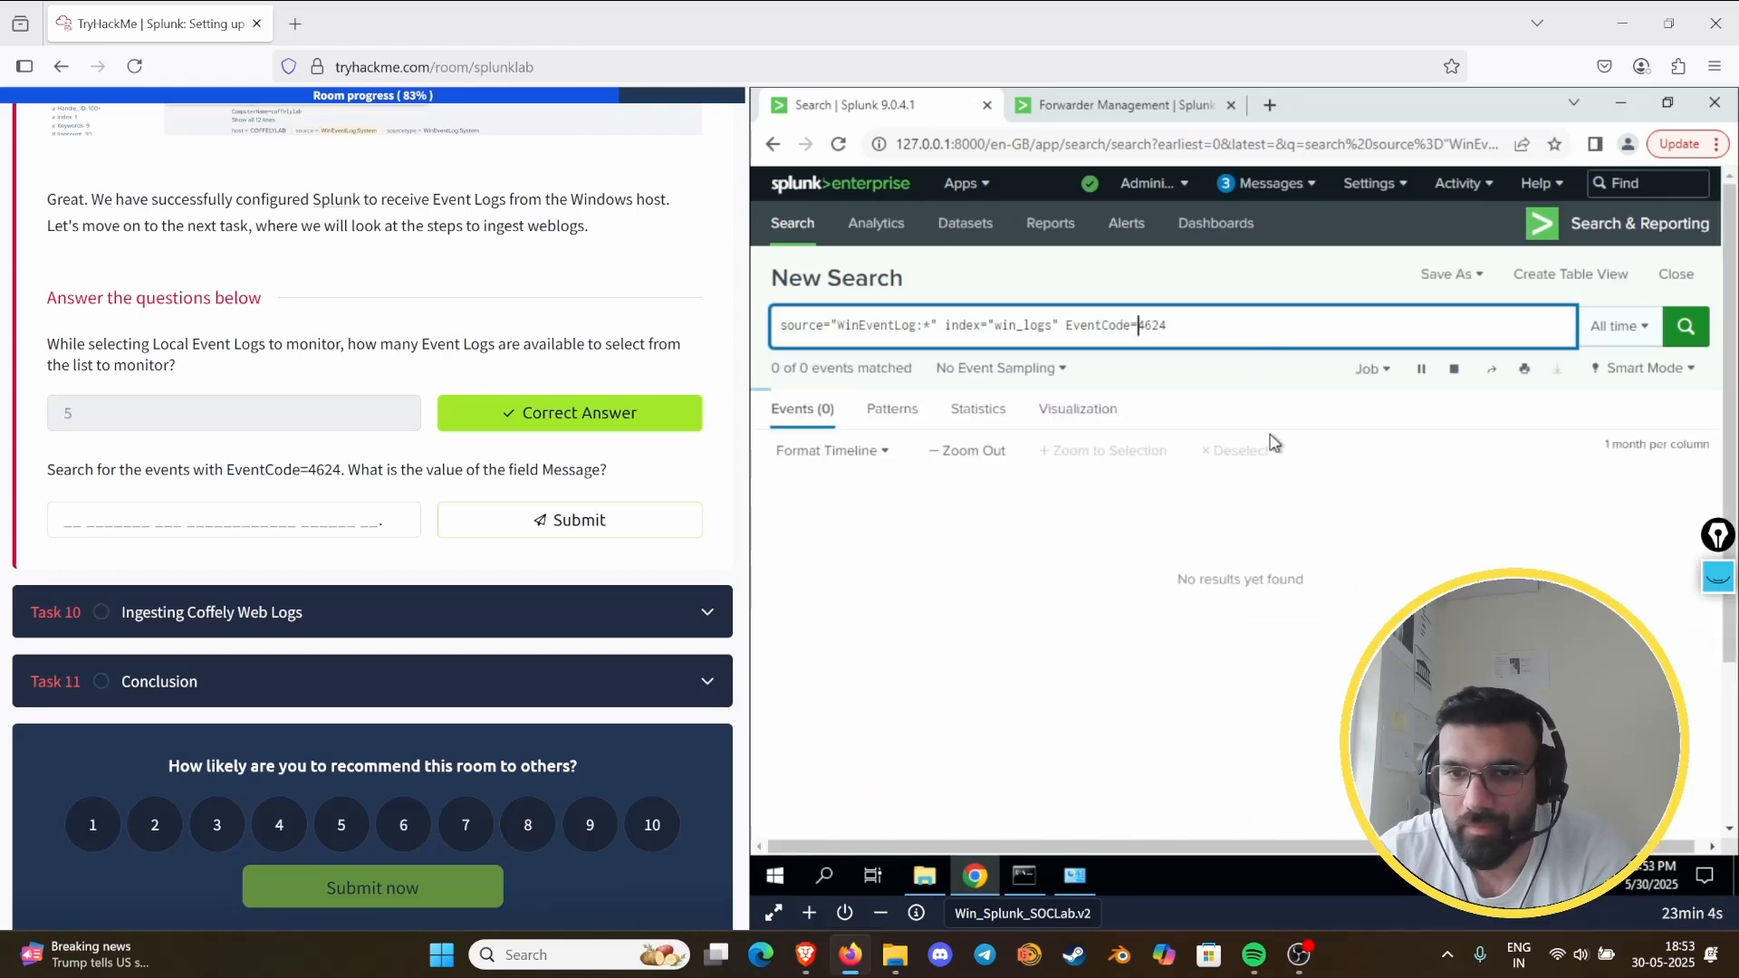
left_click(1226, 334)
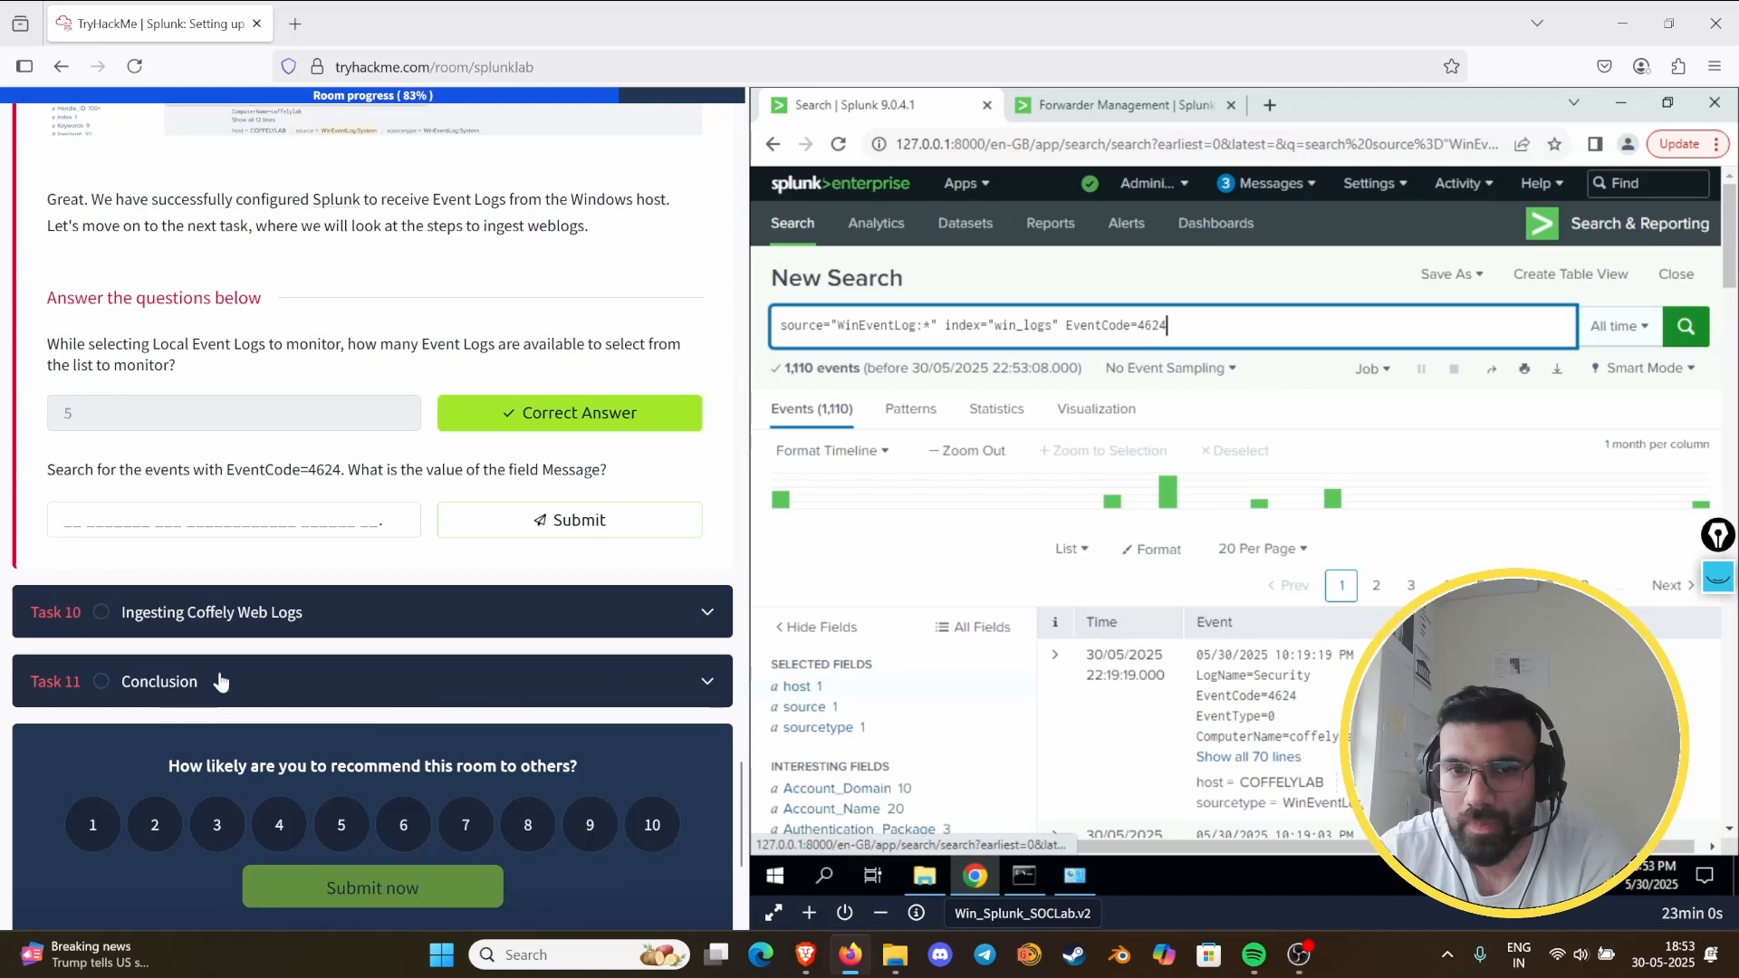
- Show all lines of the newest EventCode 4624 event in the search results
scroll(1248, 757, "down", 1)
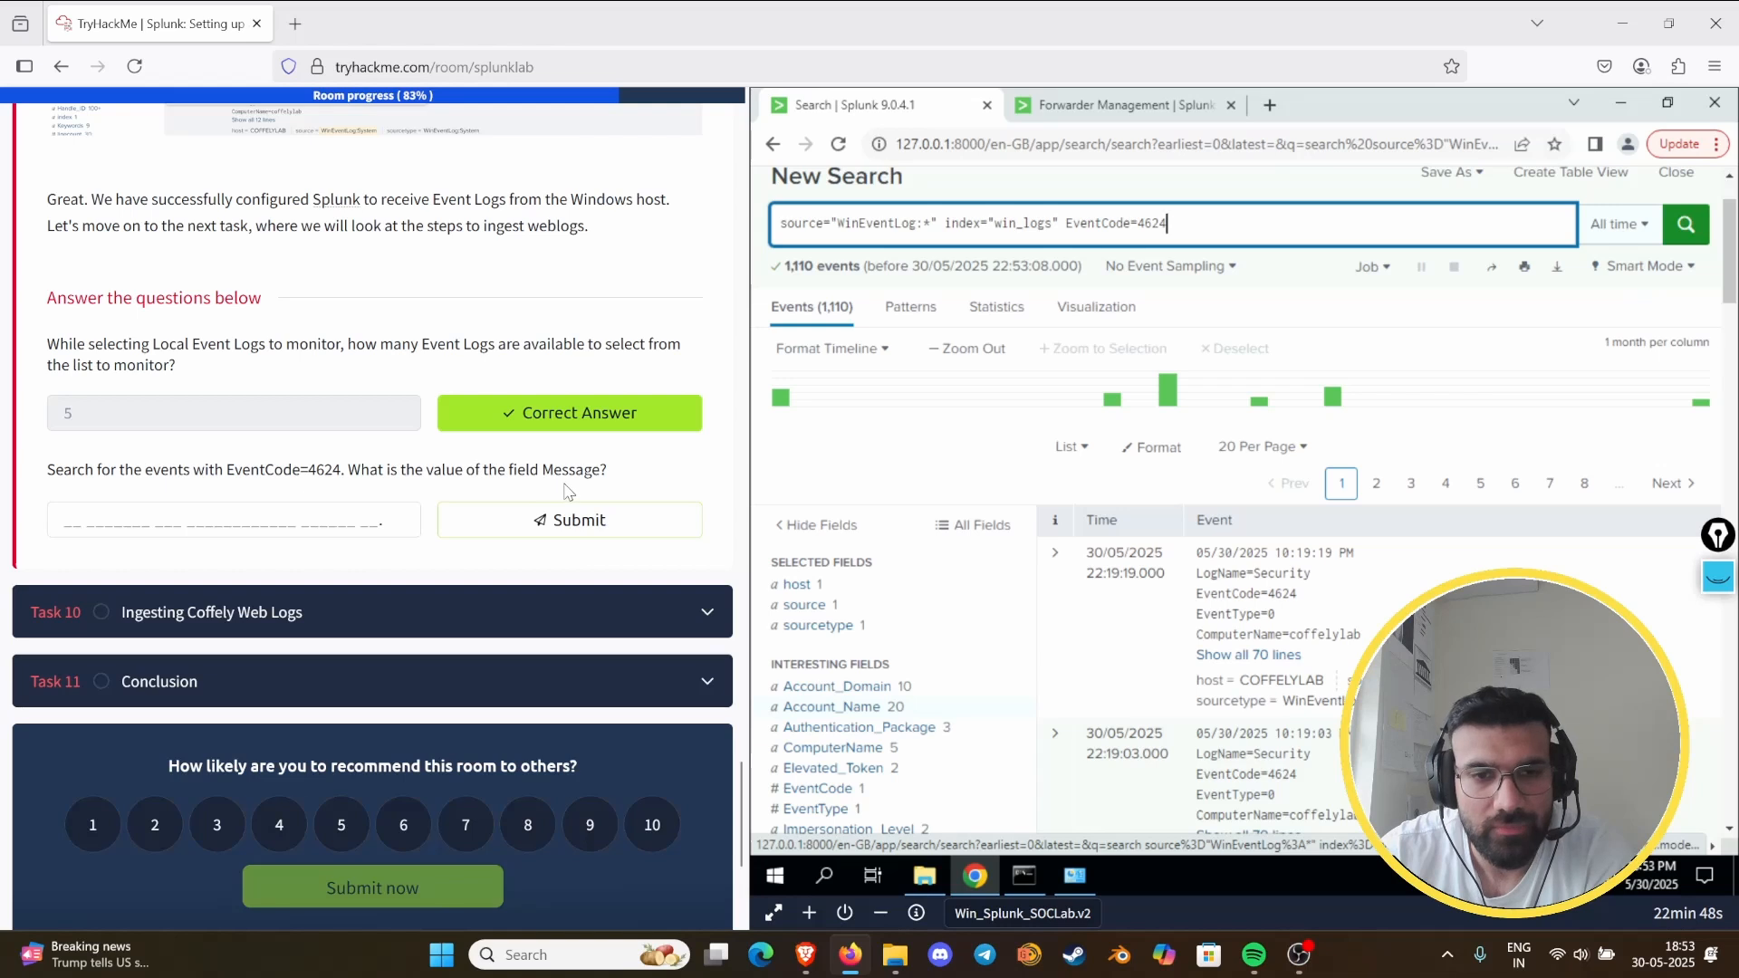
scroll(1240, 543, "down", 4)
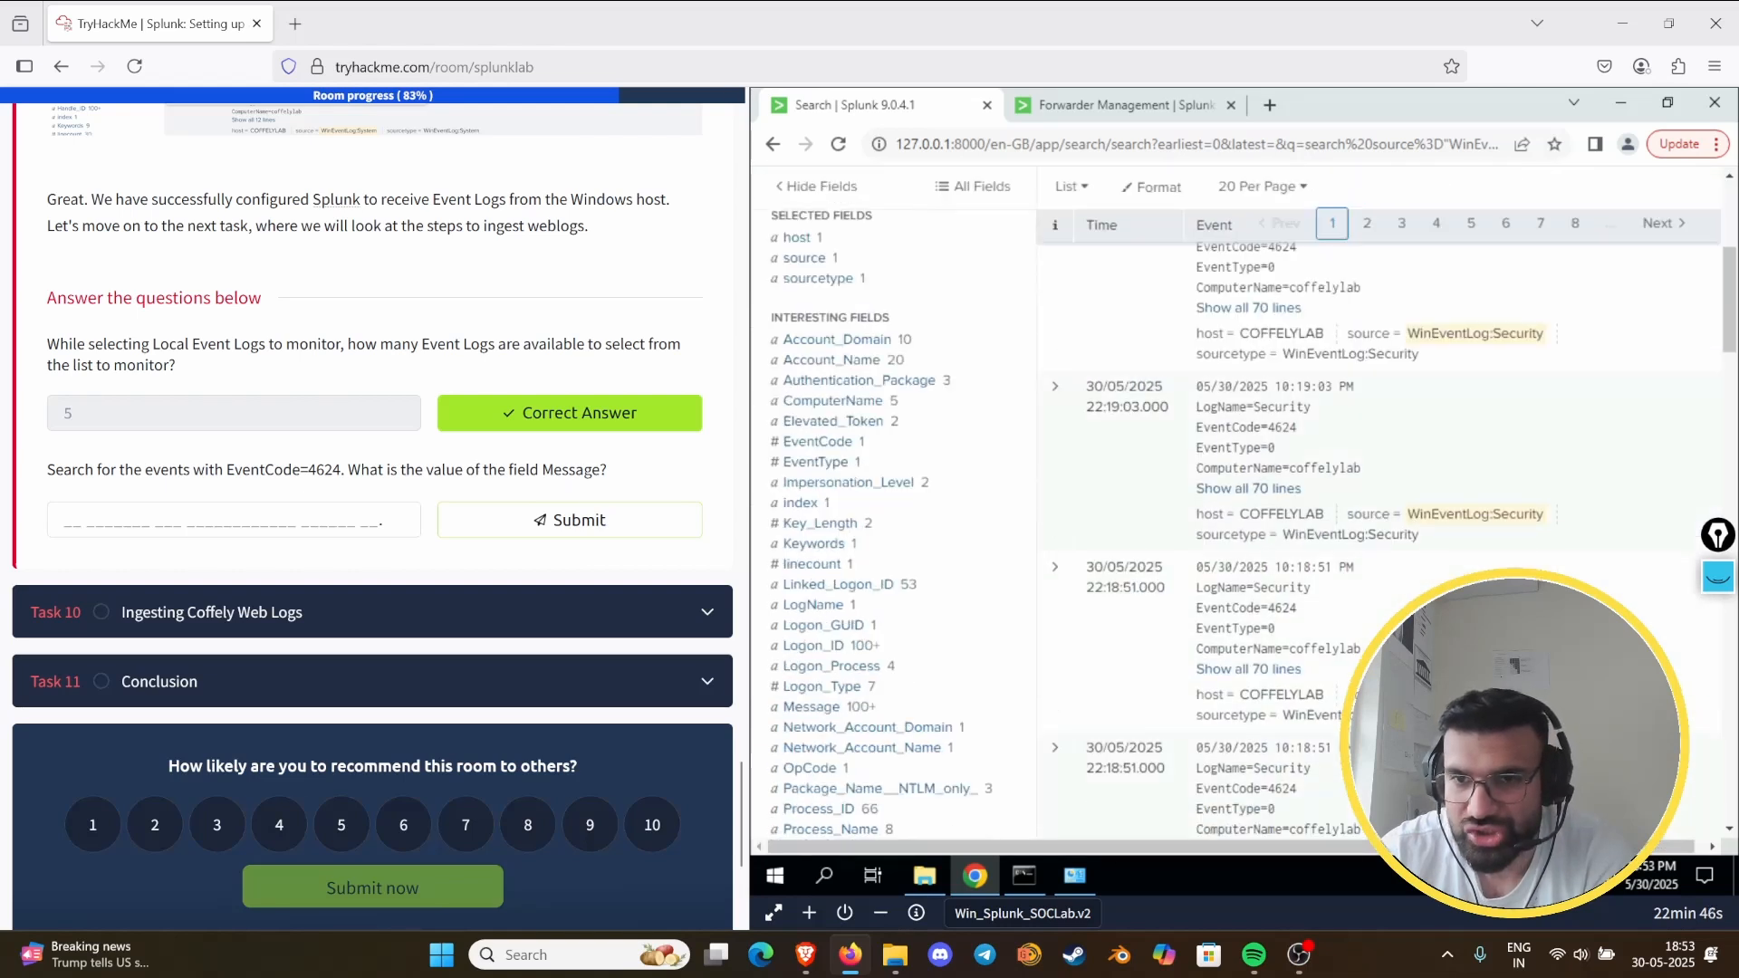
scroll(1240, 543, "up", 2)
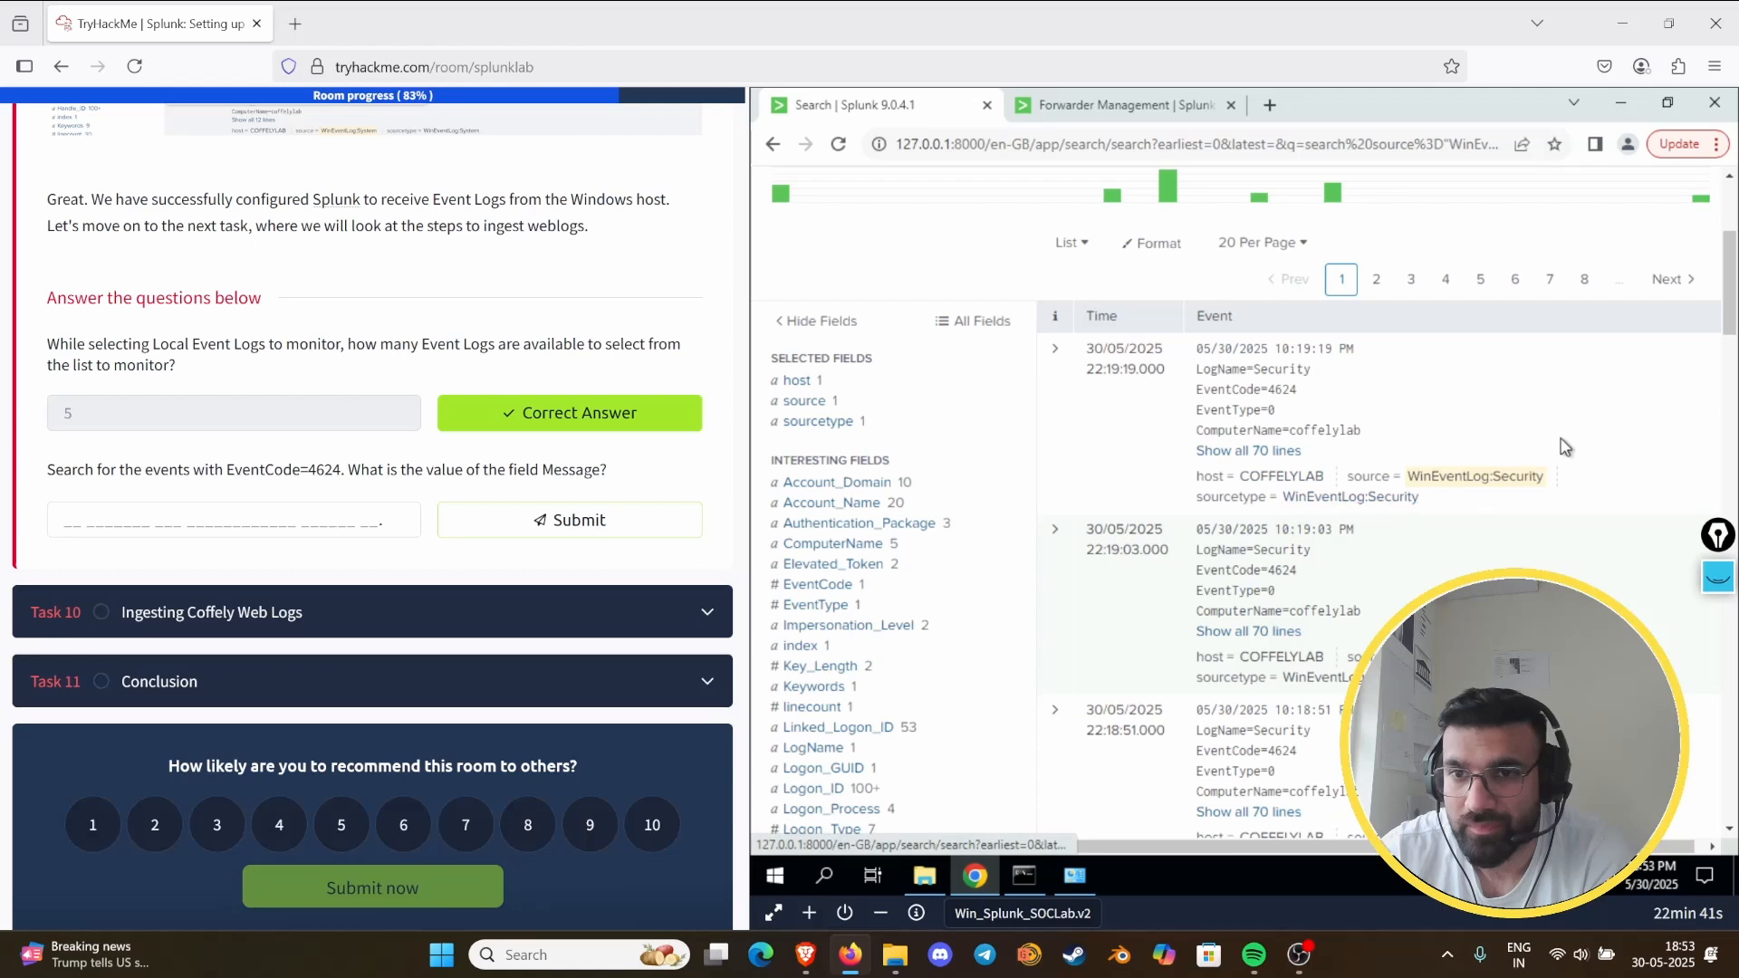
left_click(1266, 453)
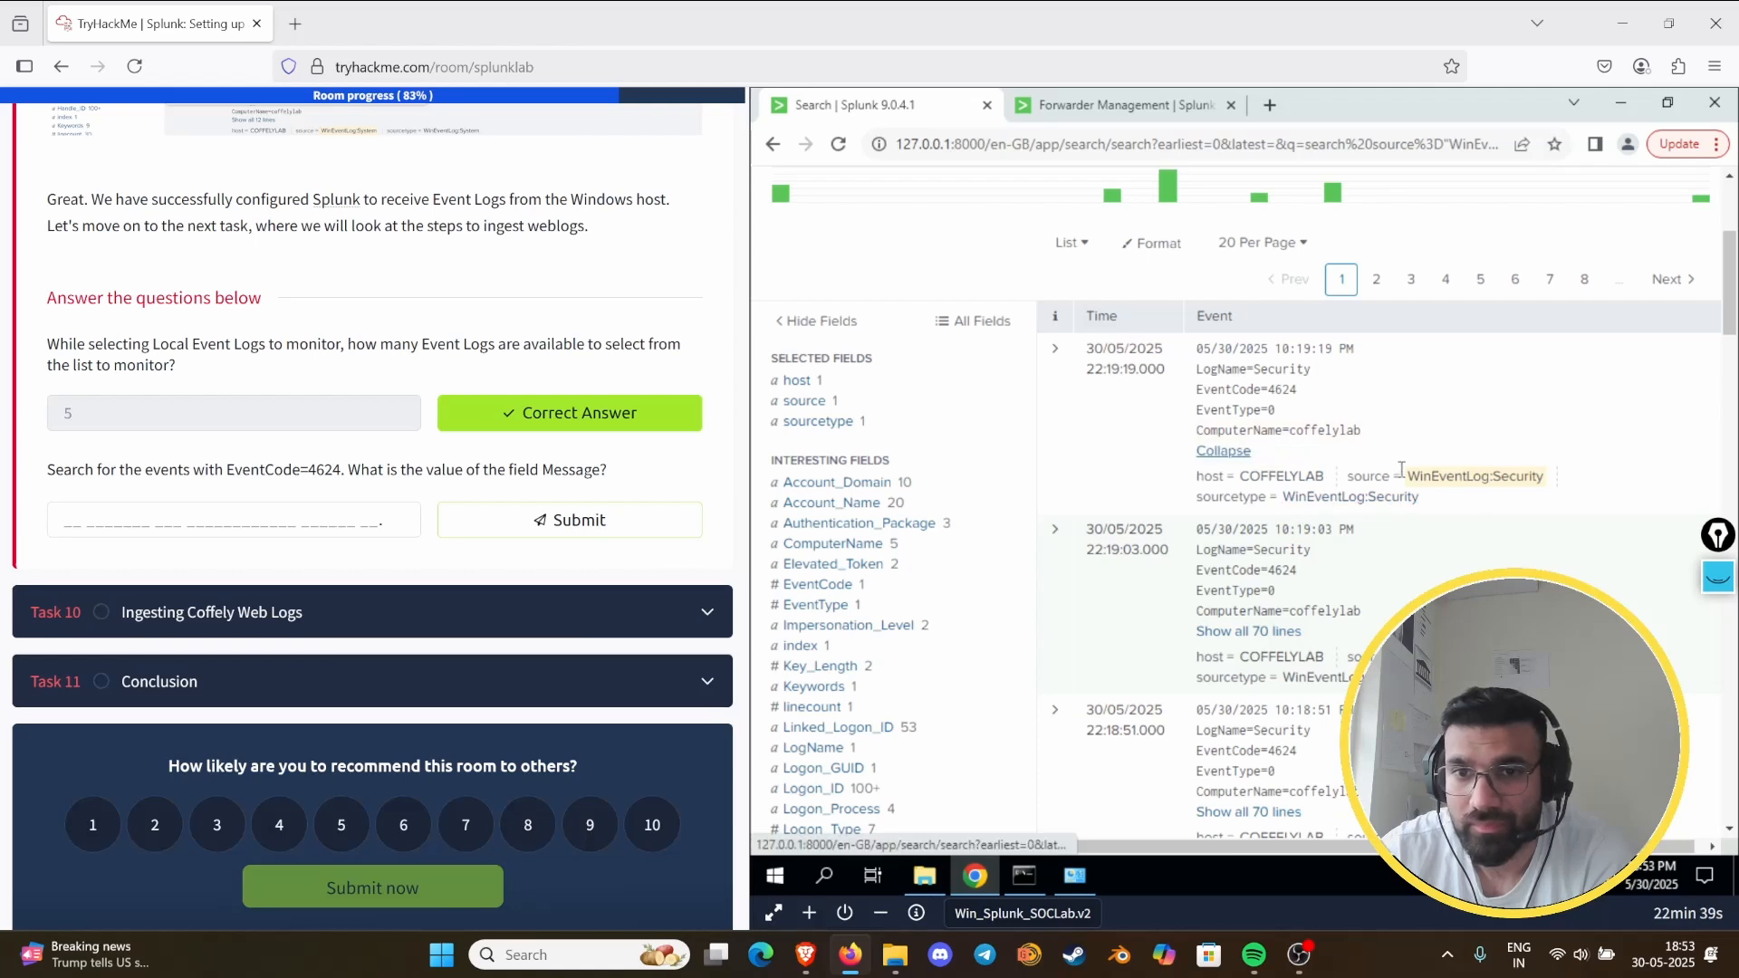
- Examine the expanded event from end to start for its Message field and consult the Task 9 search instructions
scroll(1570, 555, "down", 4)
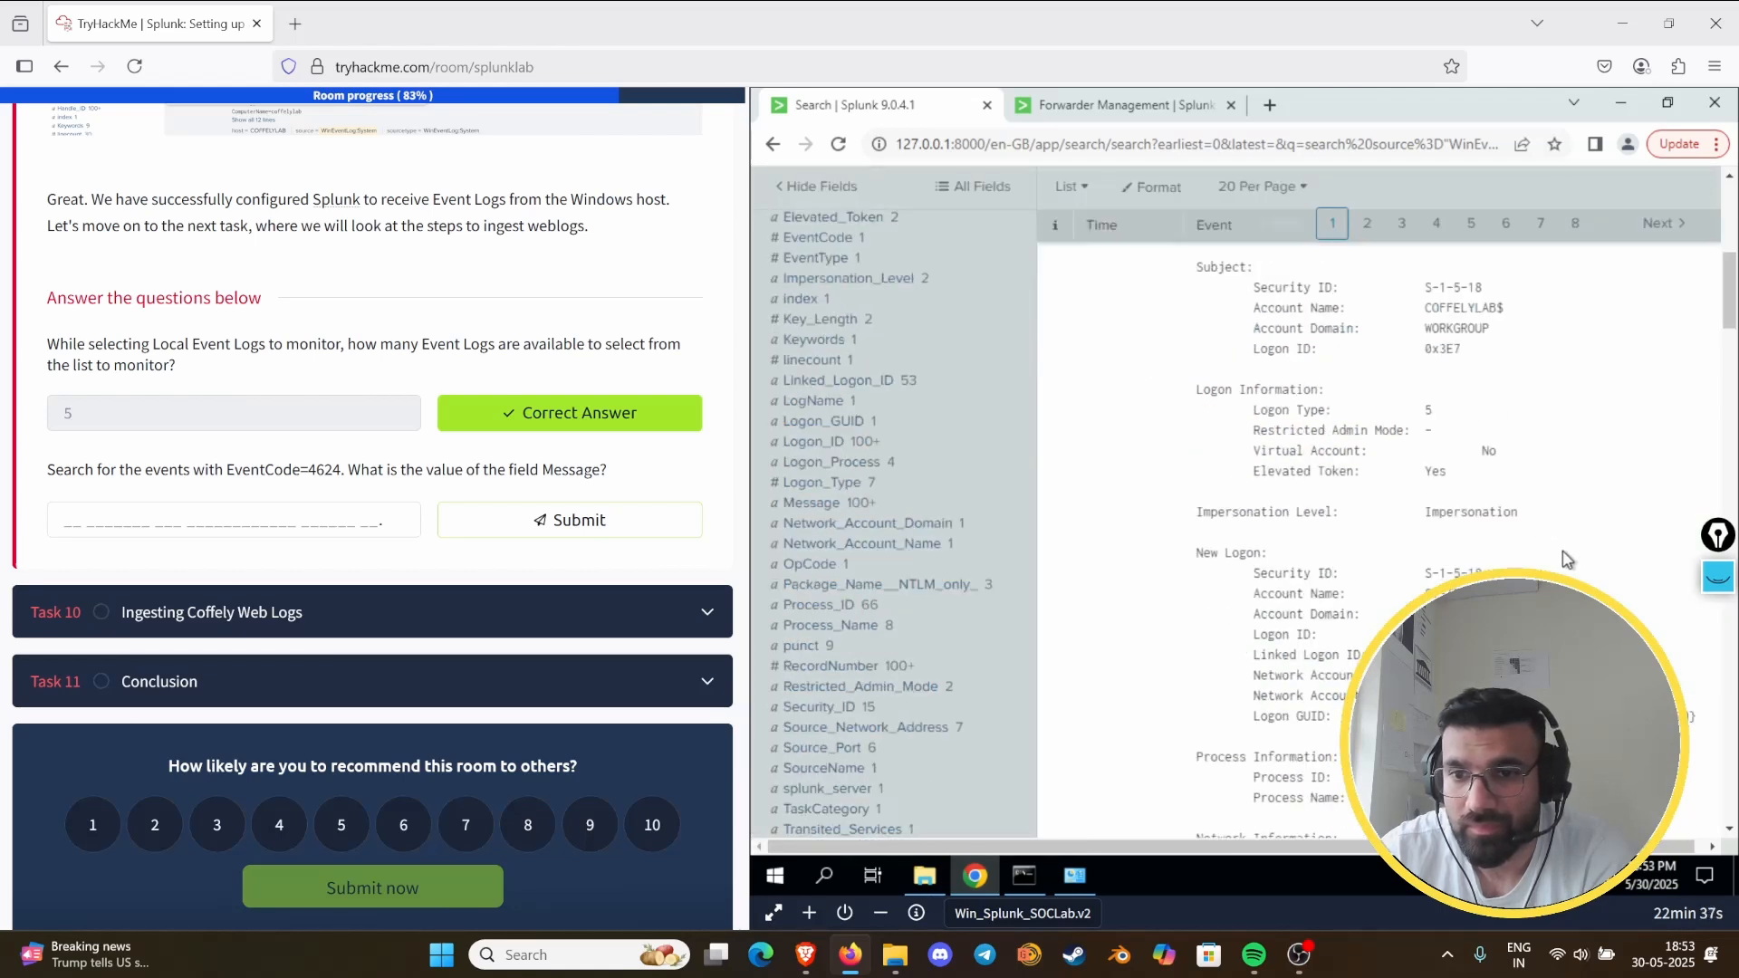
scroll(1565, 561, "down", 8)
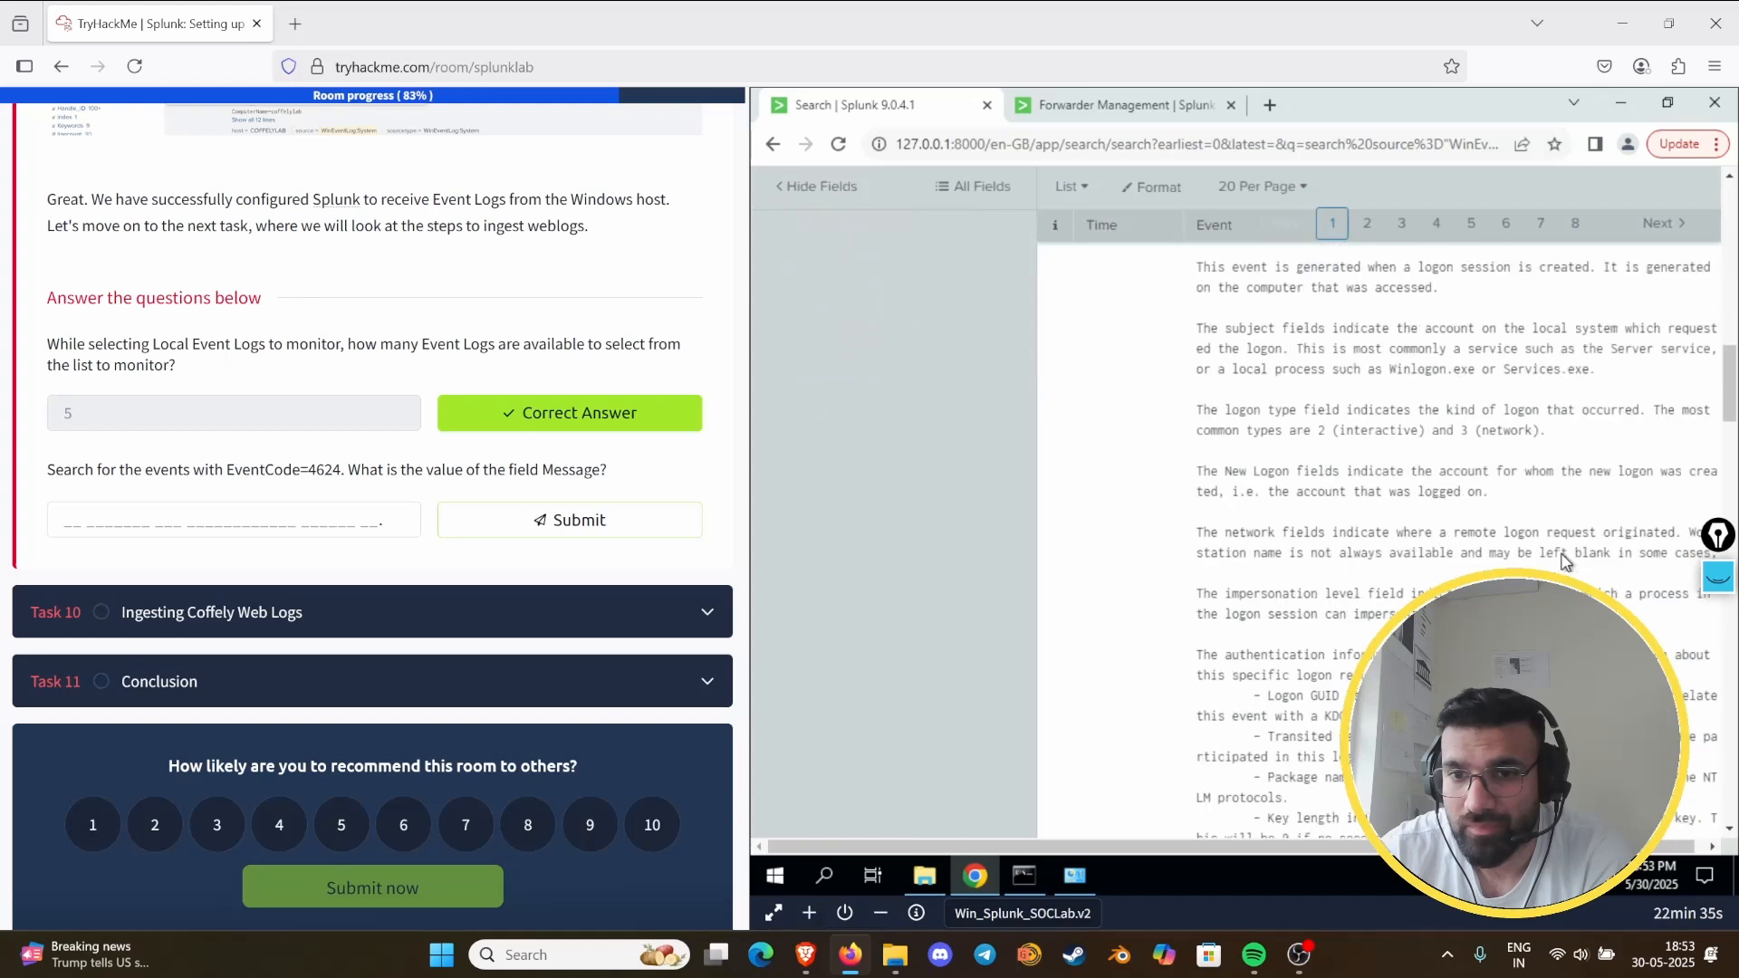
left_click_drag(1389, 847, 1449, 847)
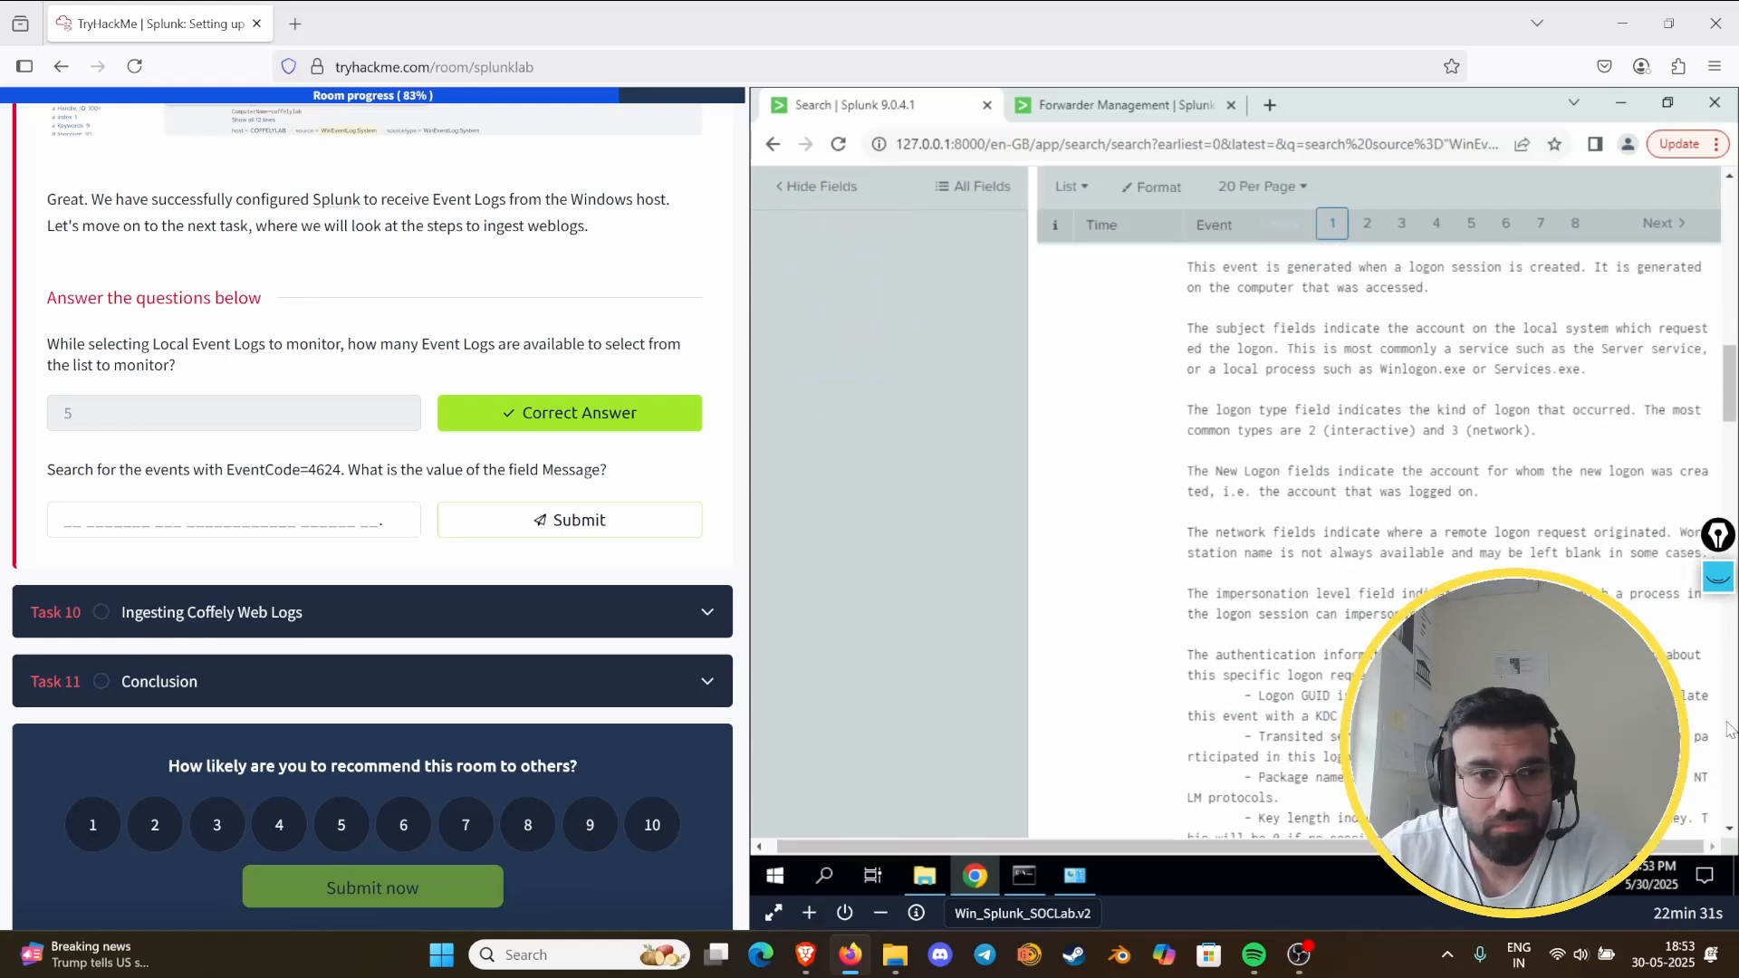
scroll(1729, 727, "down", 5)
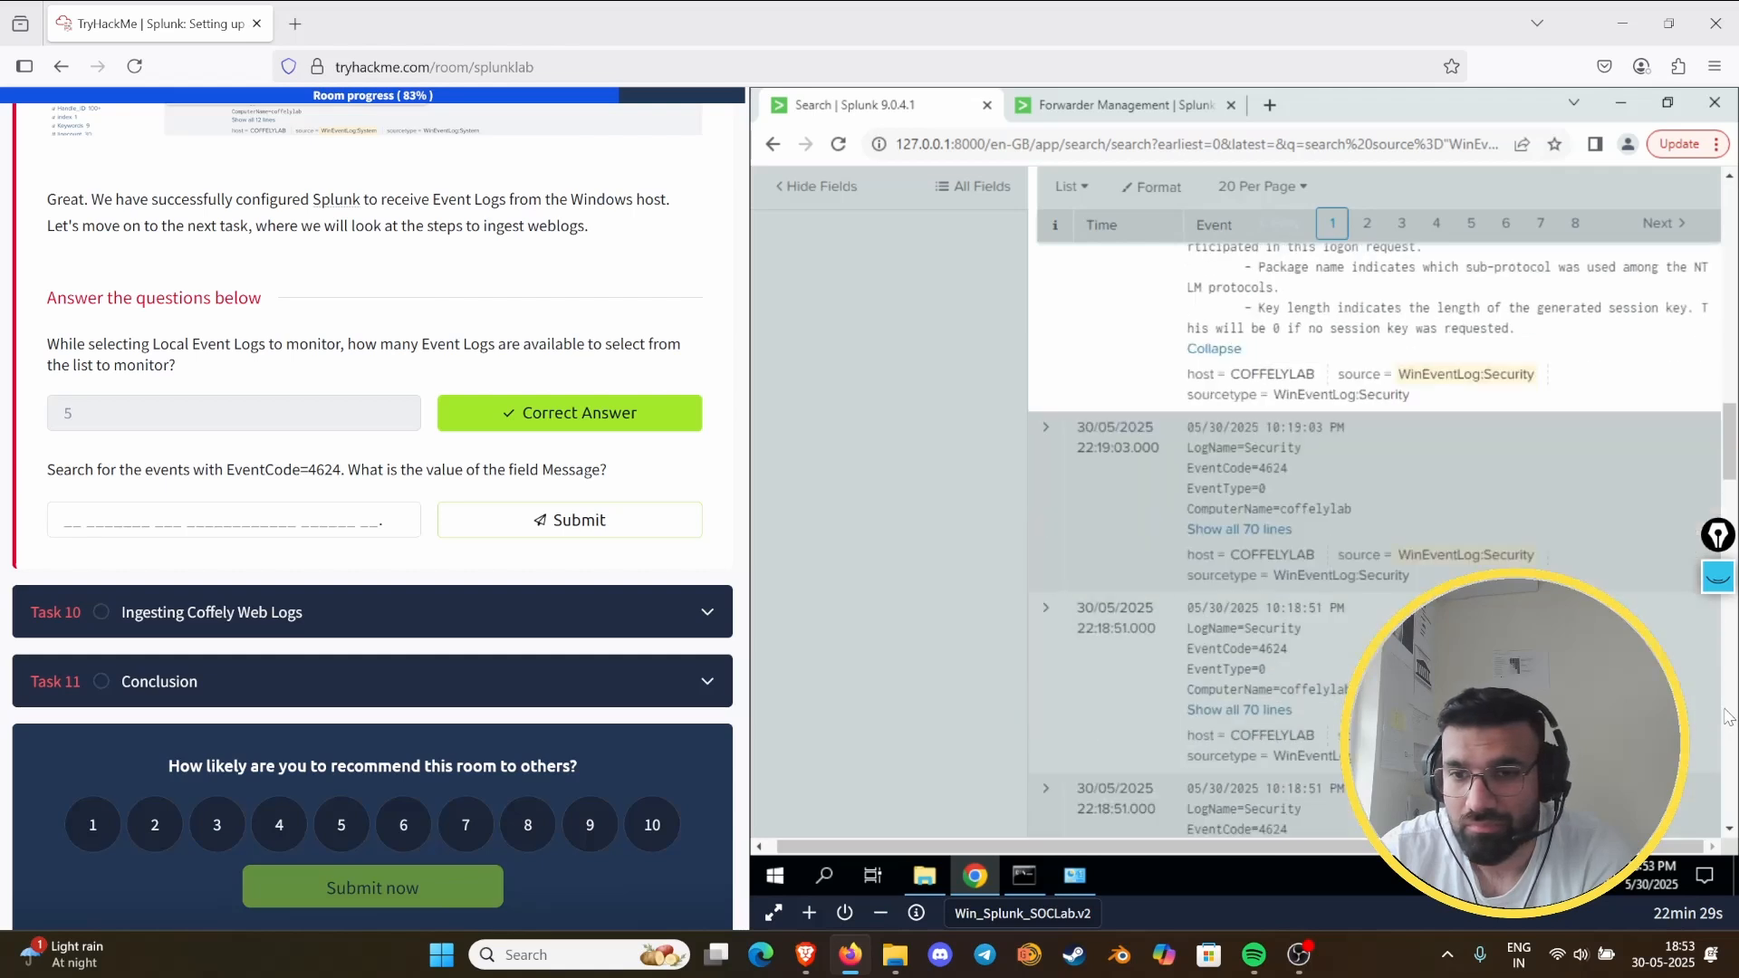
scroll(1728, 719, "up", 3)
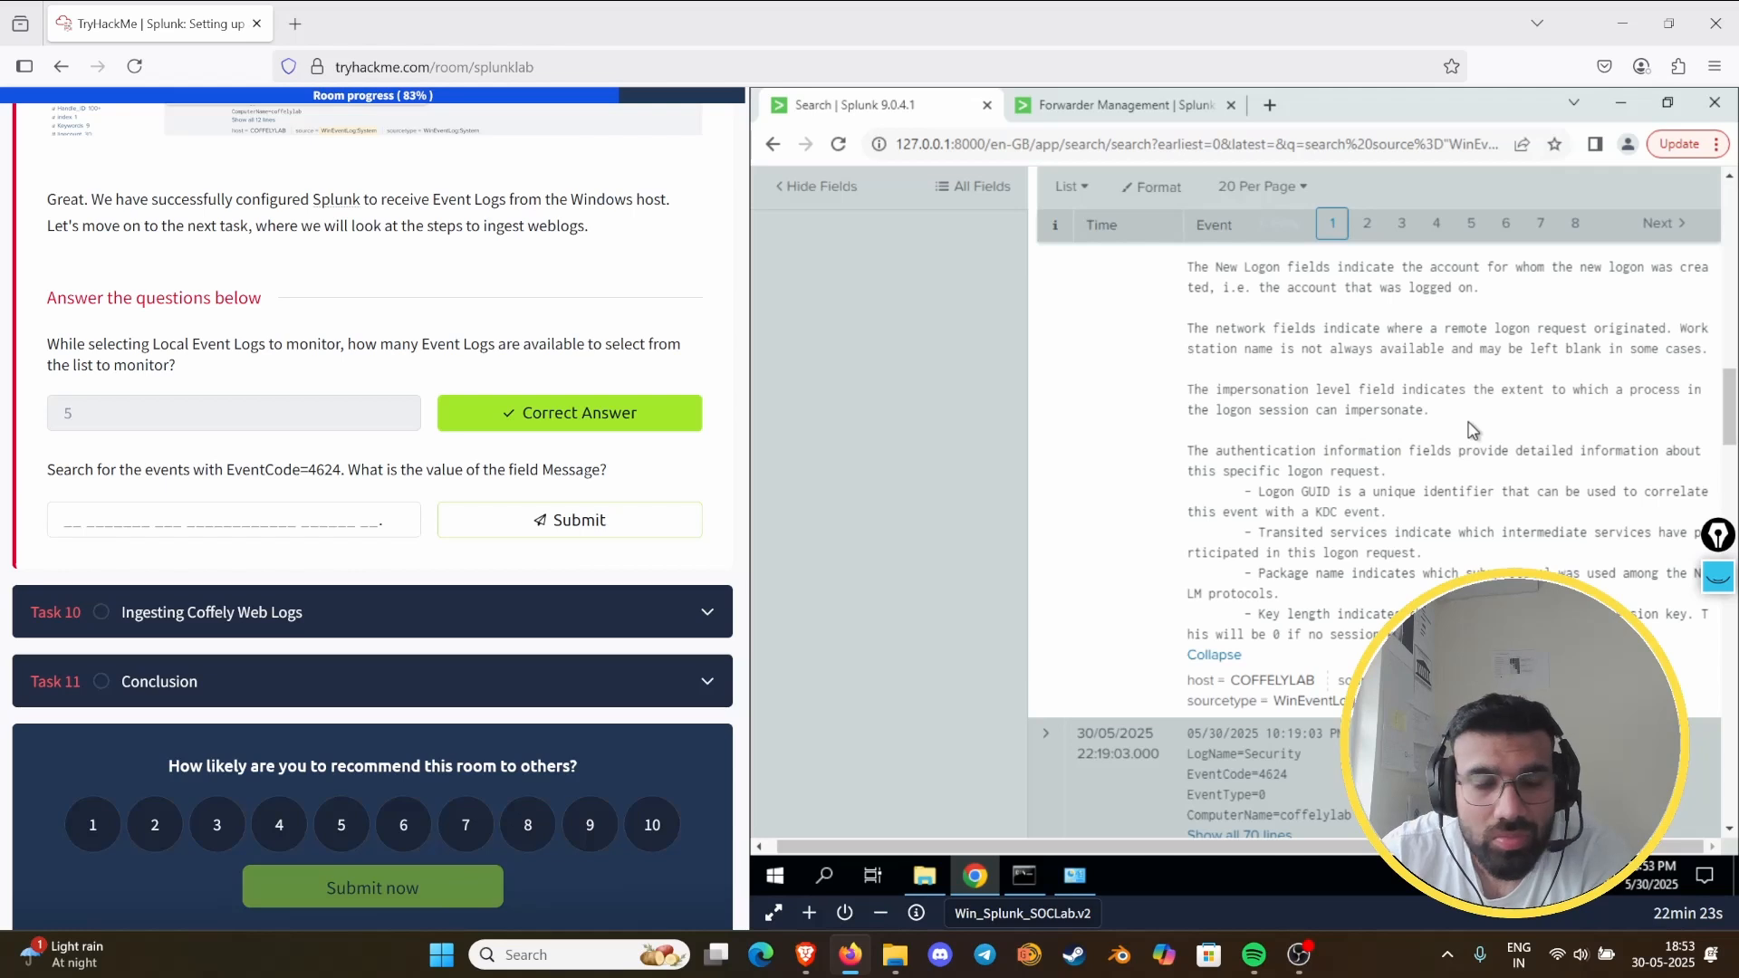
scroll(1472, 428, "up", 5)
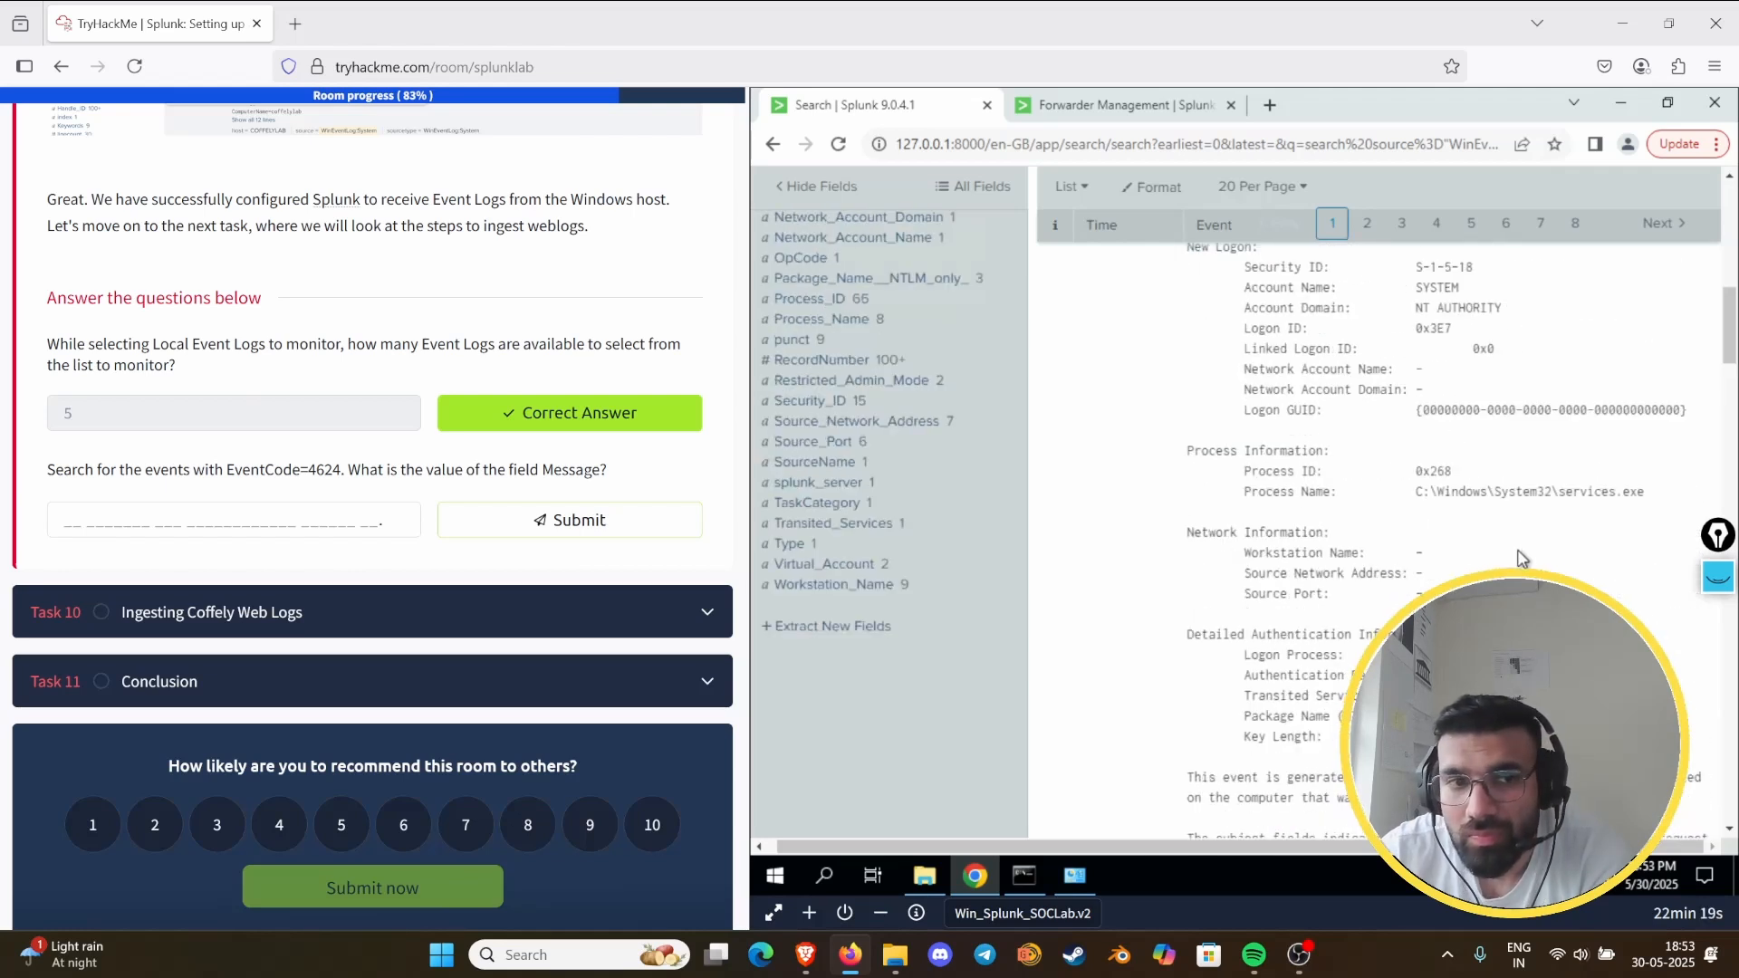
scroll(1522, 557, "up", 1)
scroll(1522, 557, "up", 6)
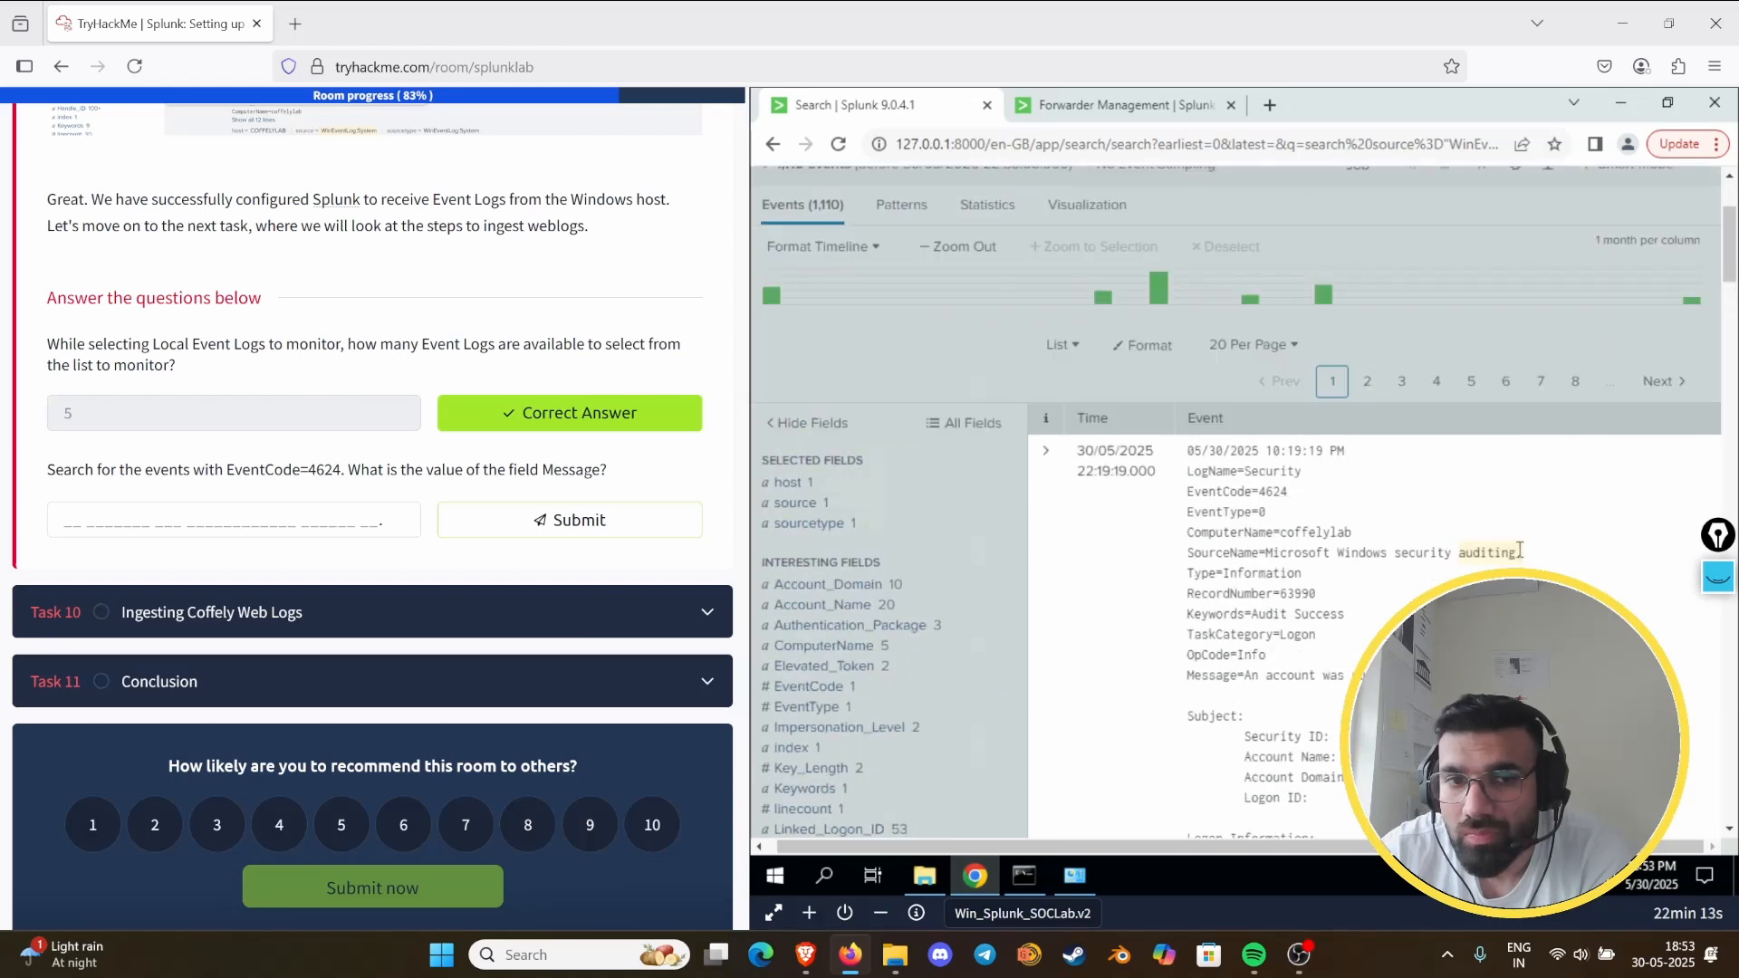
scroll(163, 519, "up", 7)
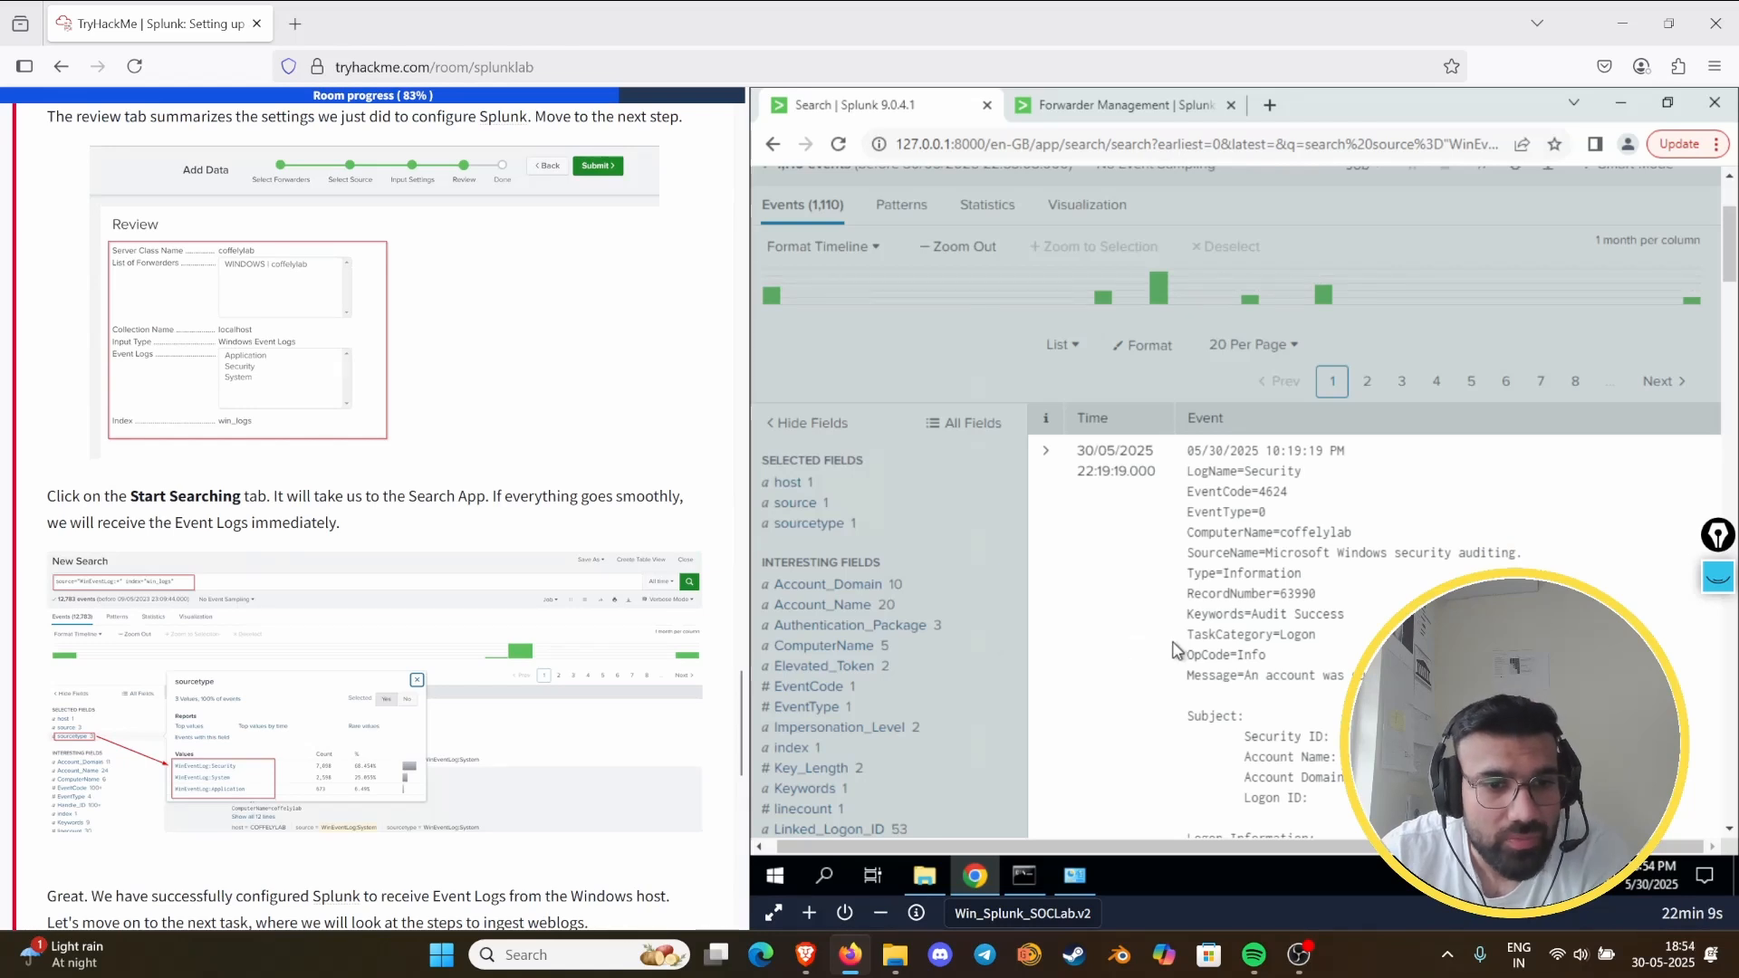
- Examine the expanded newest EventCode 4624 event from its header lines to its closing description for the Message value
scroll(1241, 625, "down", 5)
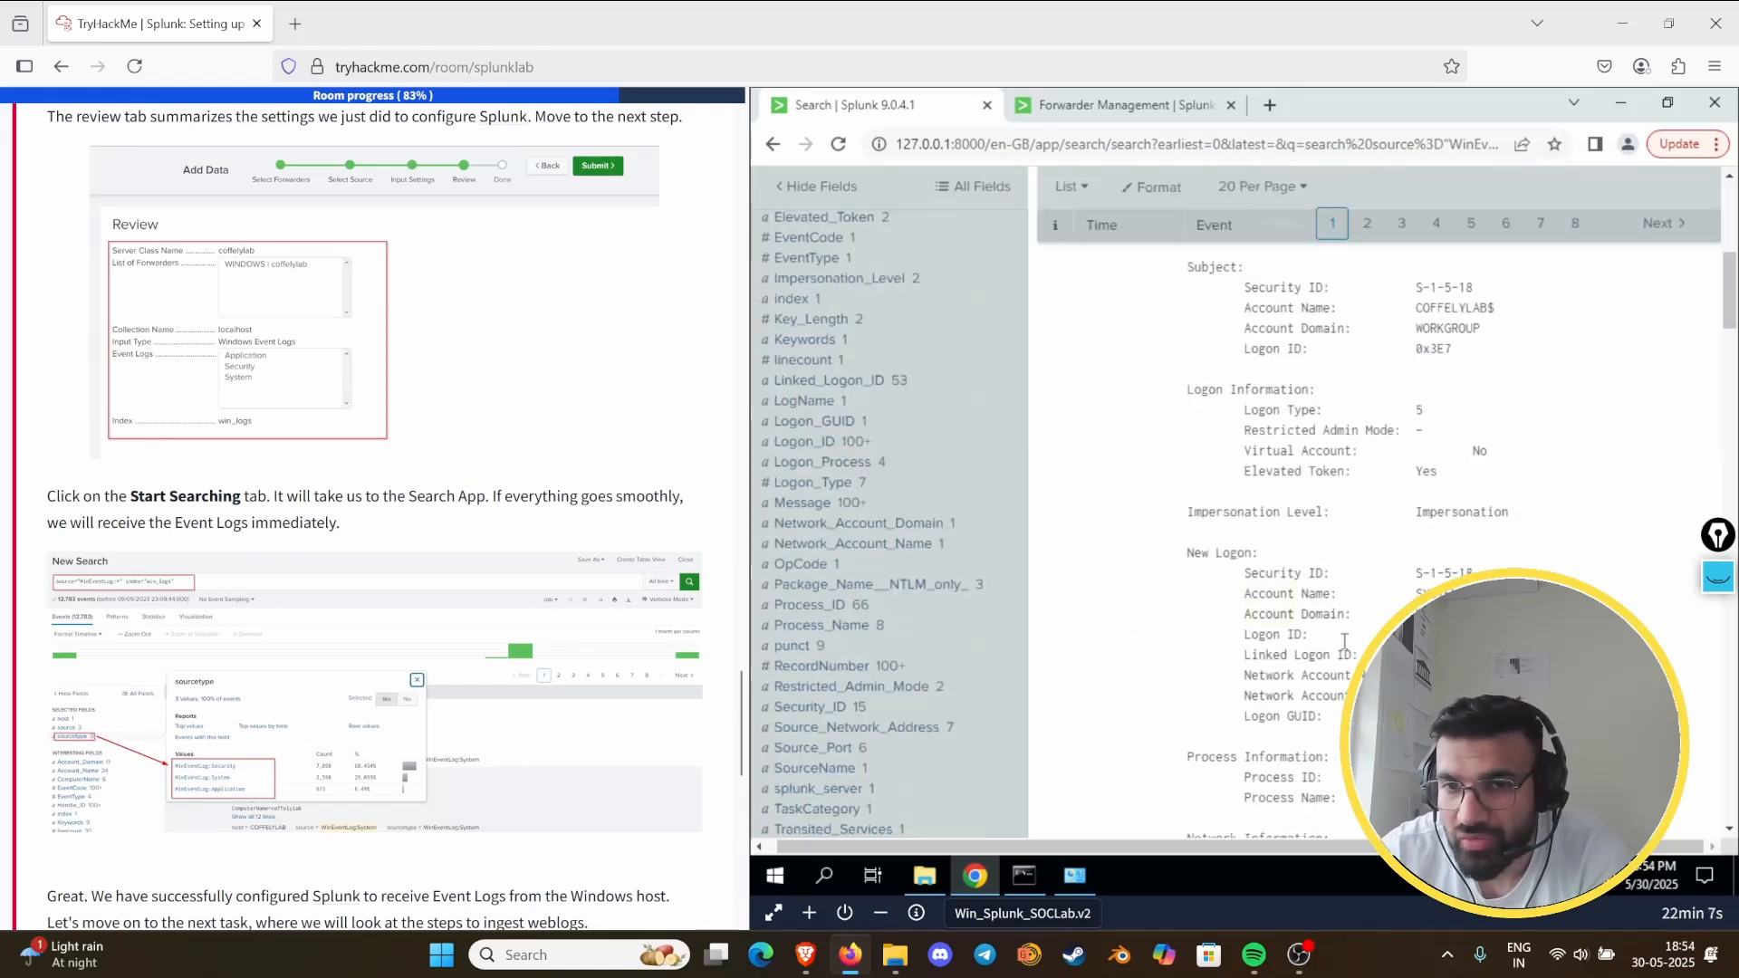
scroll(1446, 497, "down", 3)
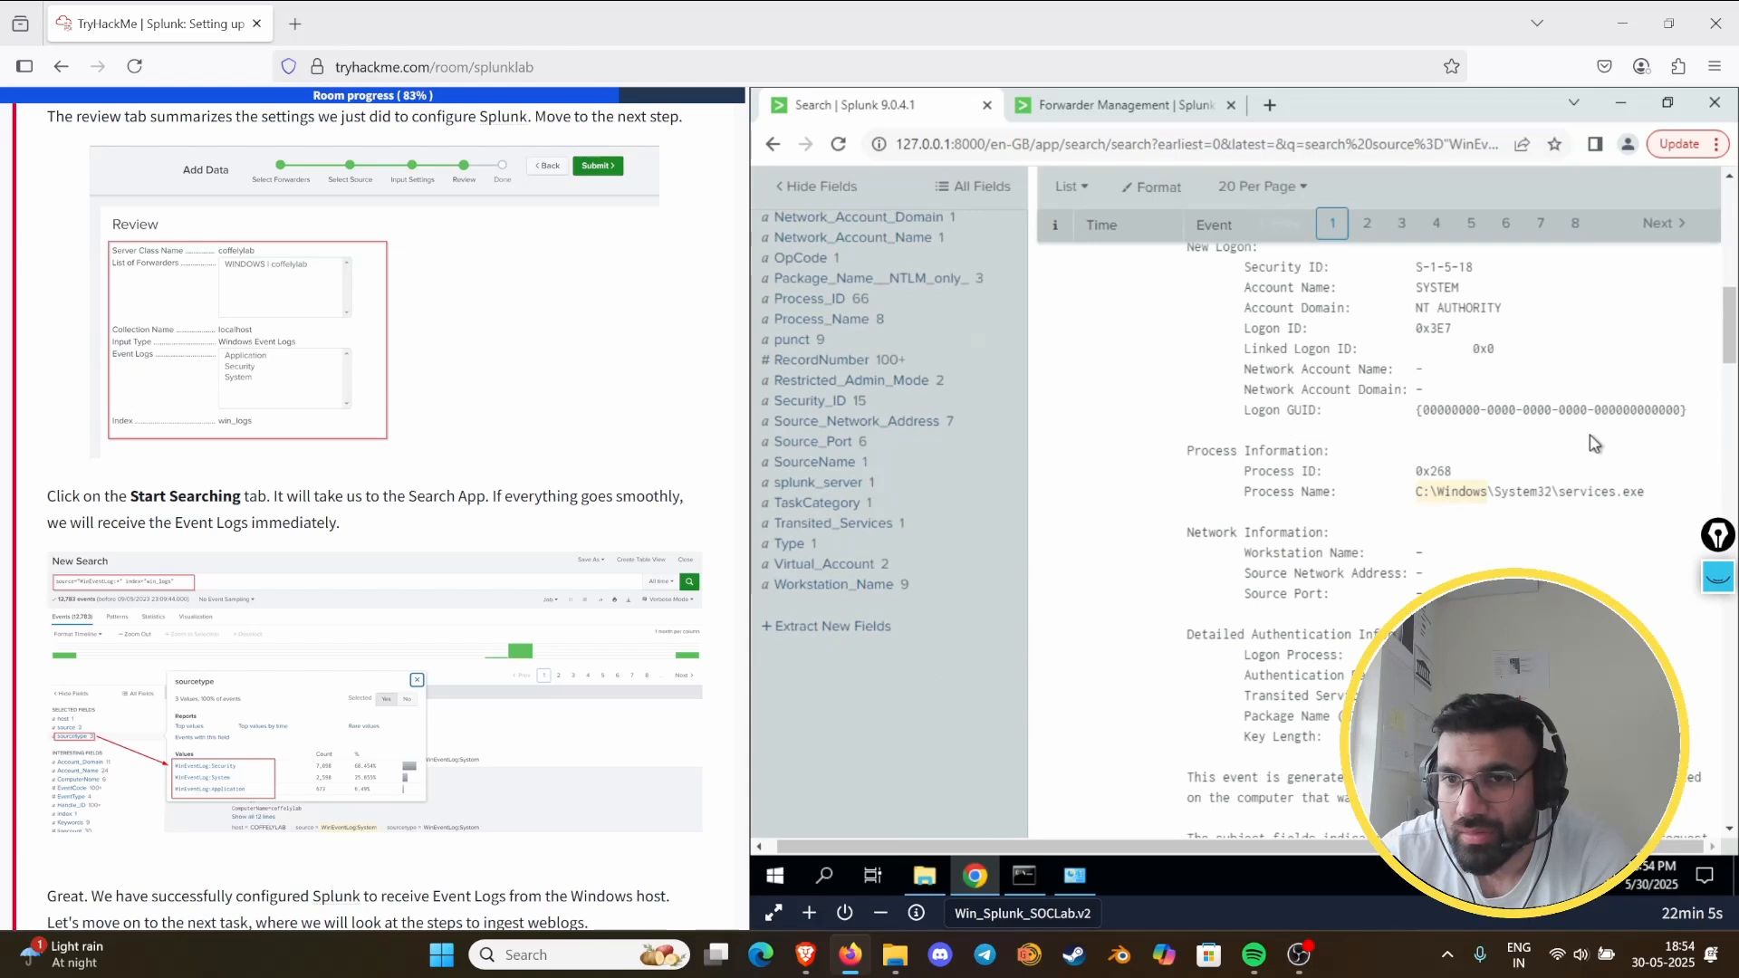
scroll(1580, 441, "down", 4)
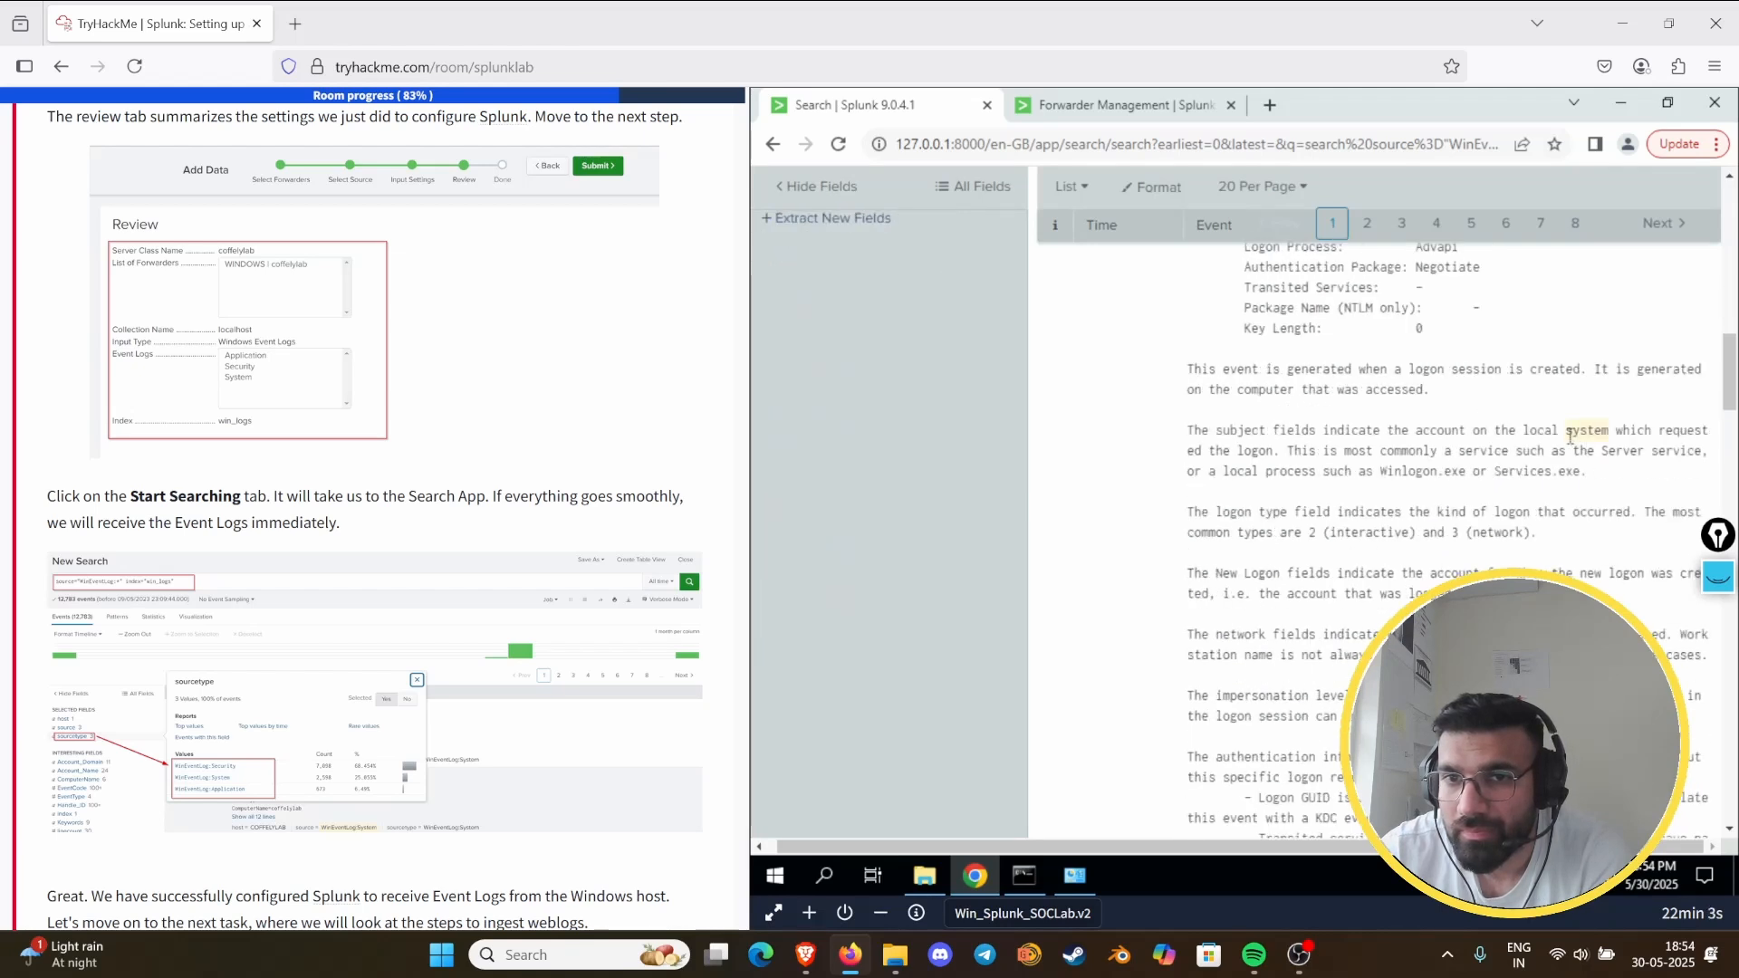
scroll(1567, 438, "down", 3)
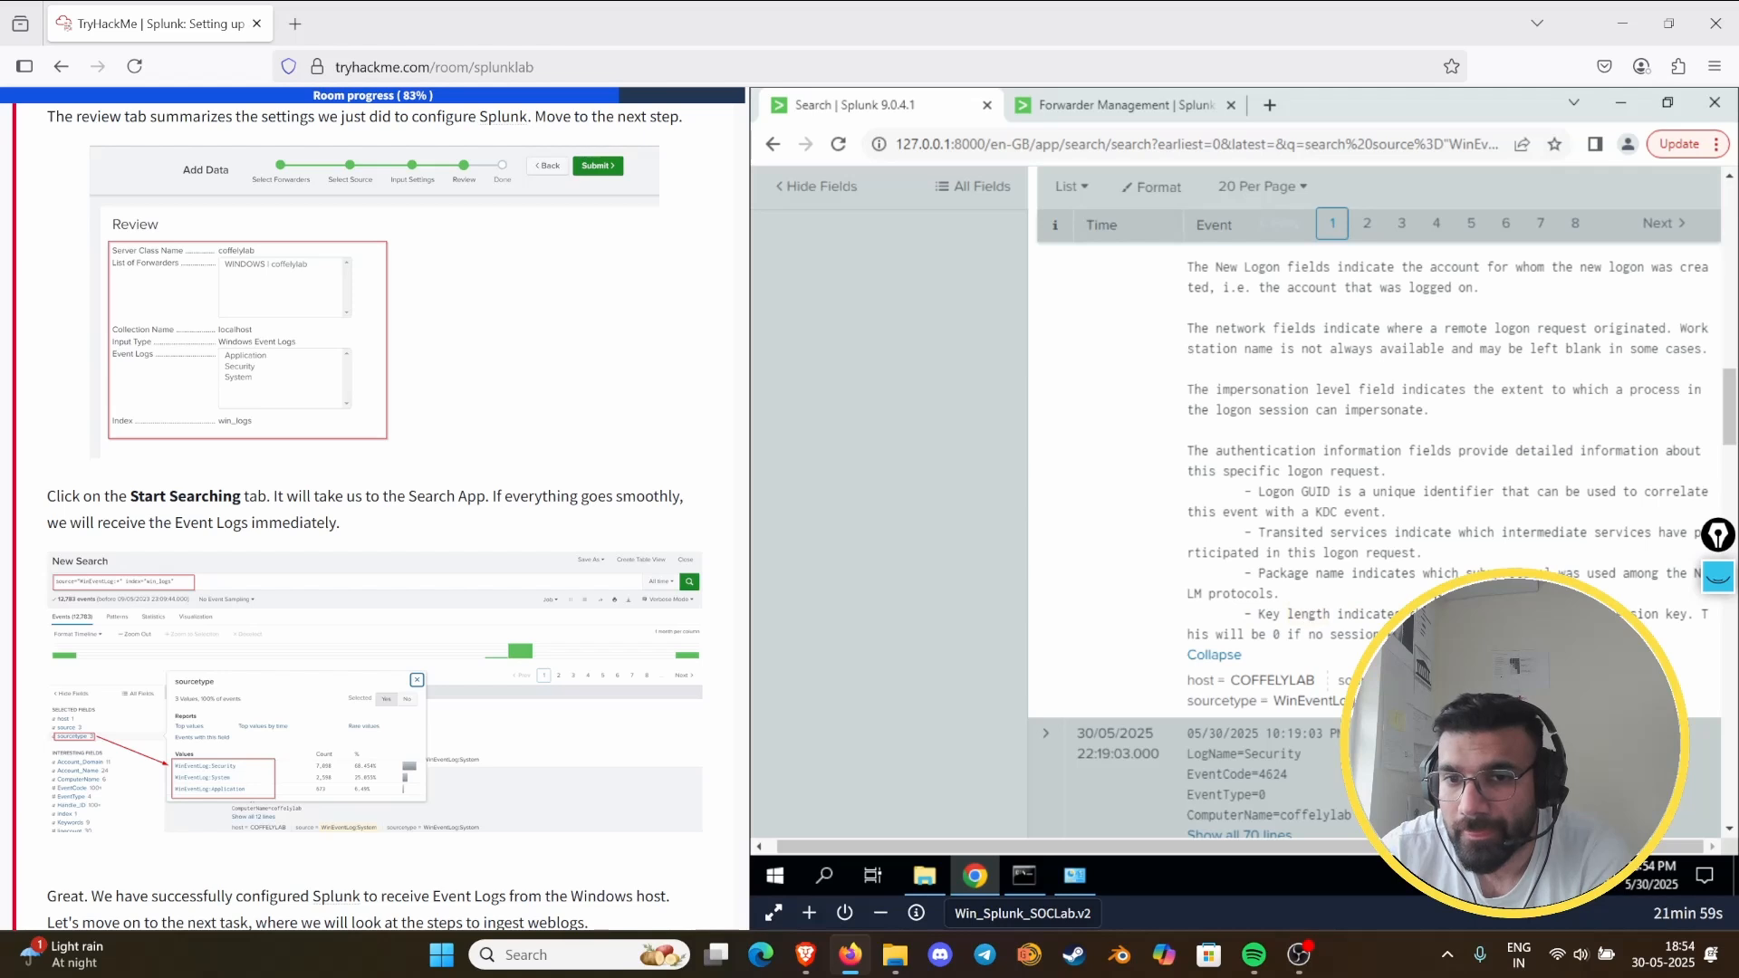
scroll(1247, 672, "up", 3)
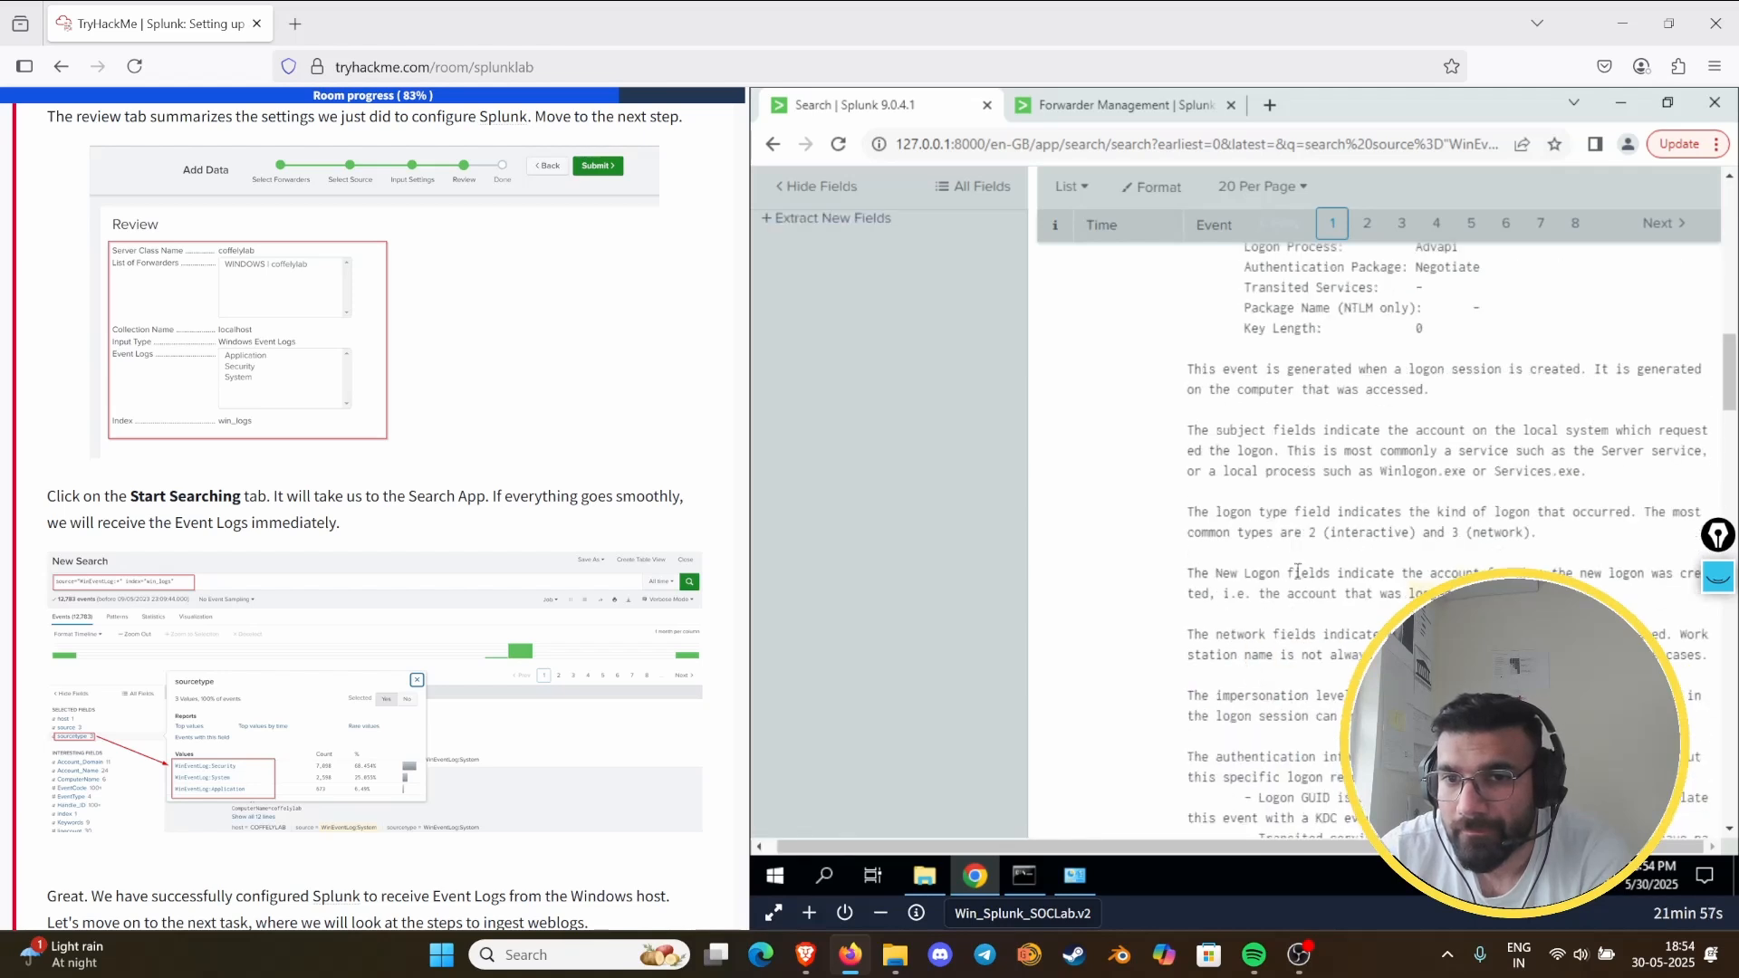
scroll(1294, 572, "up", 2)
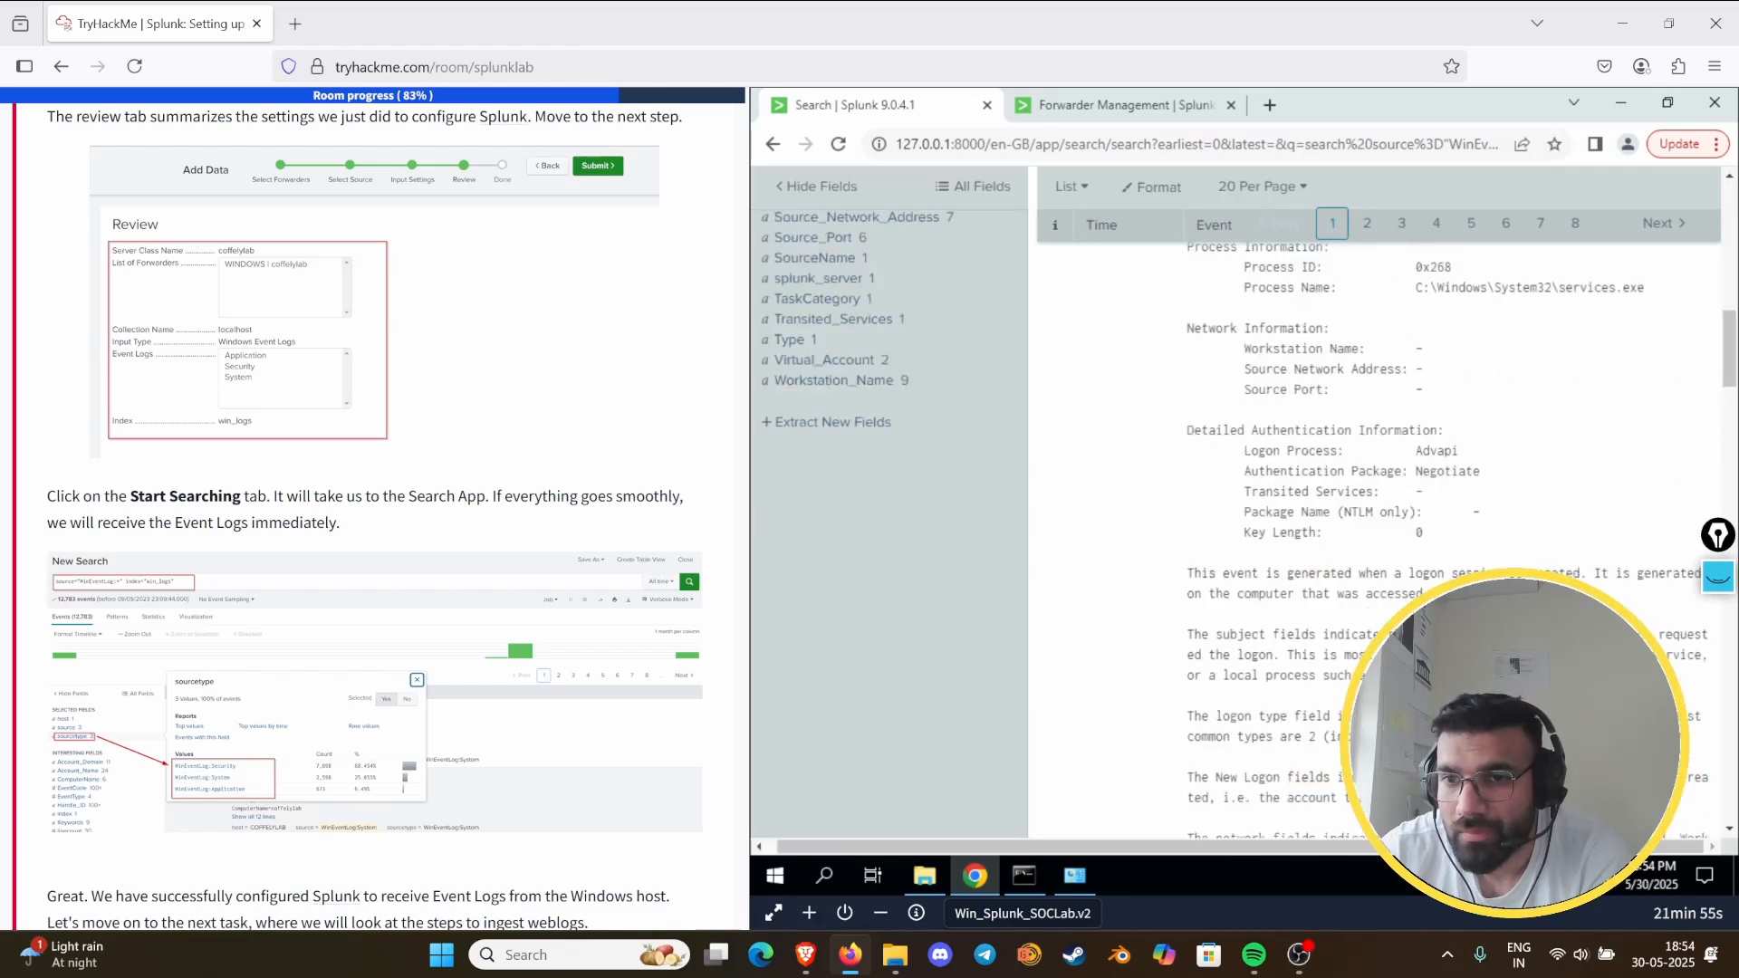
scroll(1344, 522, "down", 1)
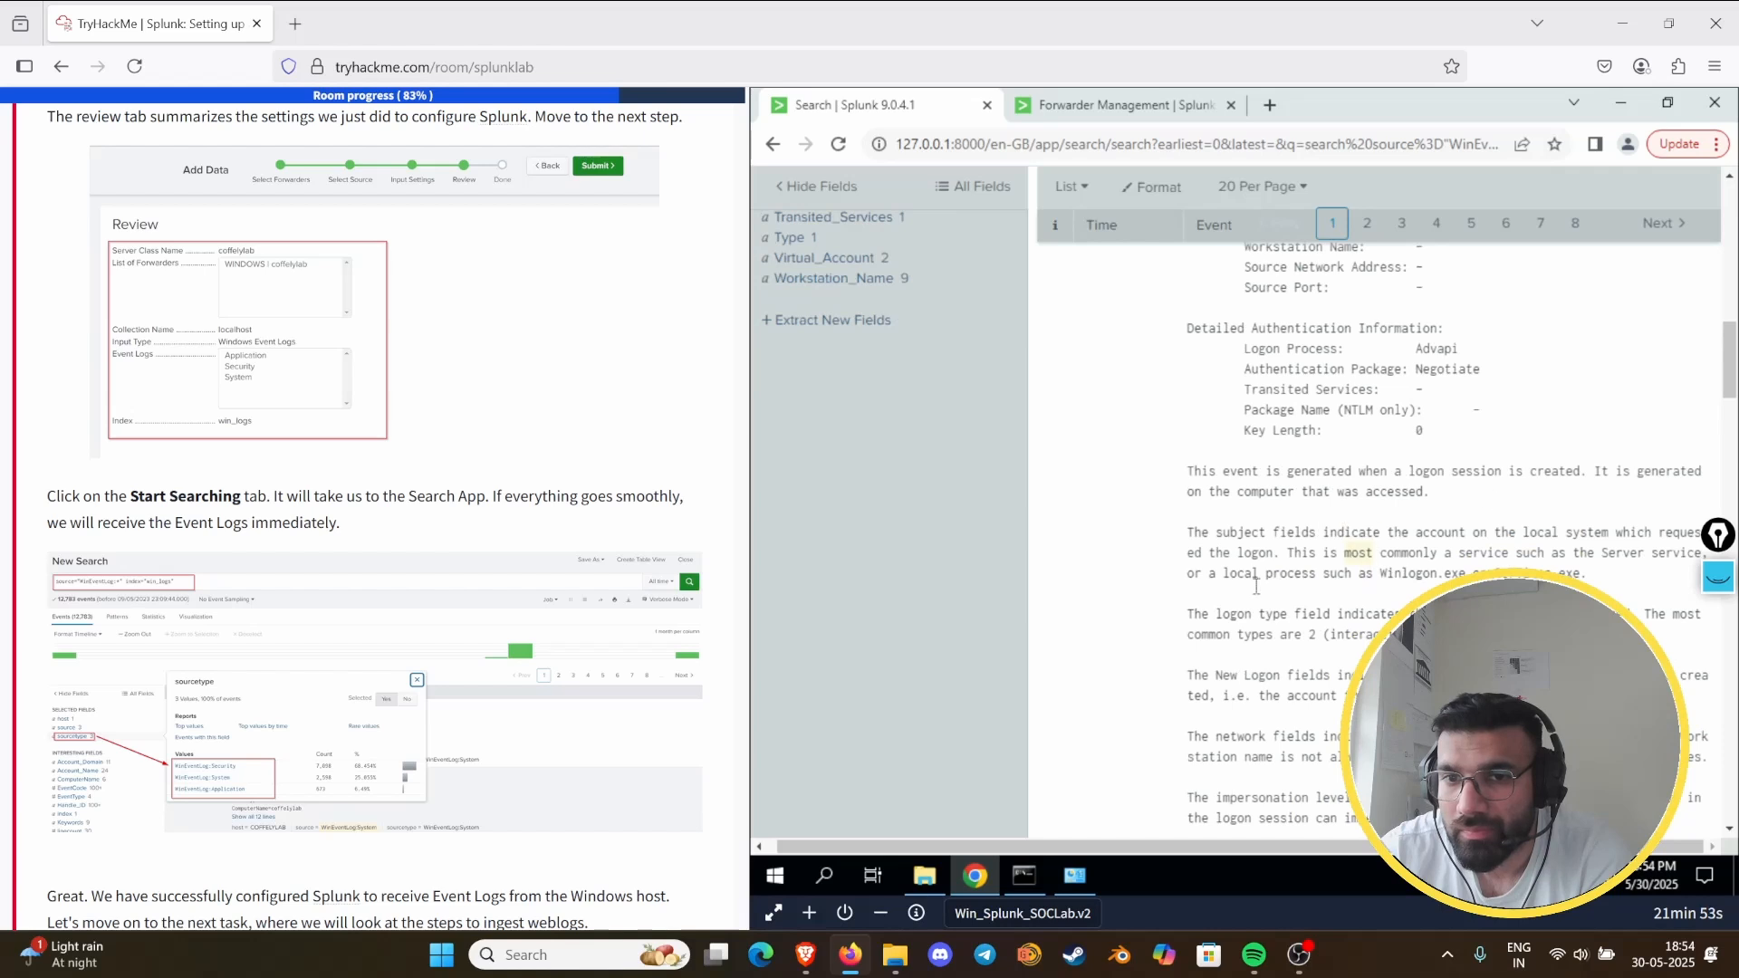
scroll(1279, 598, "down", 1)
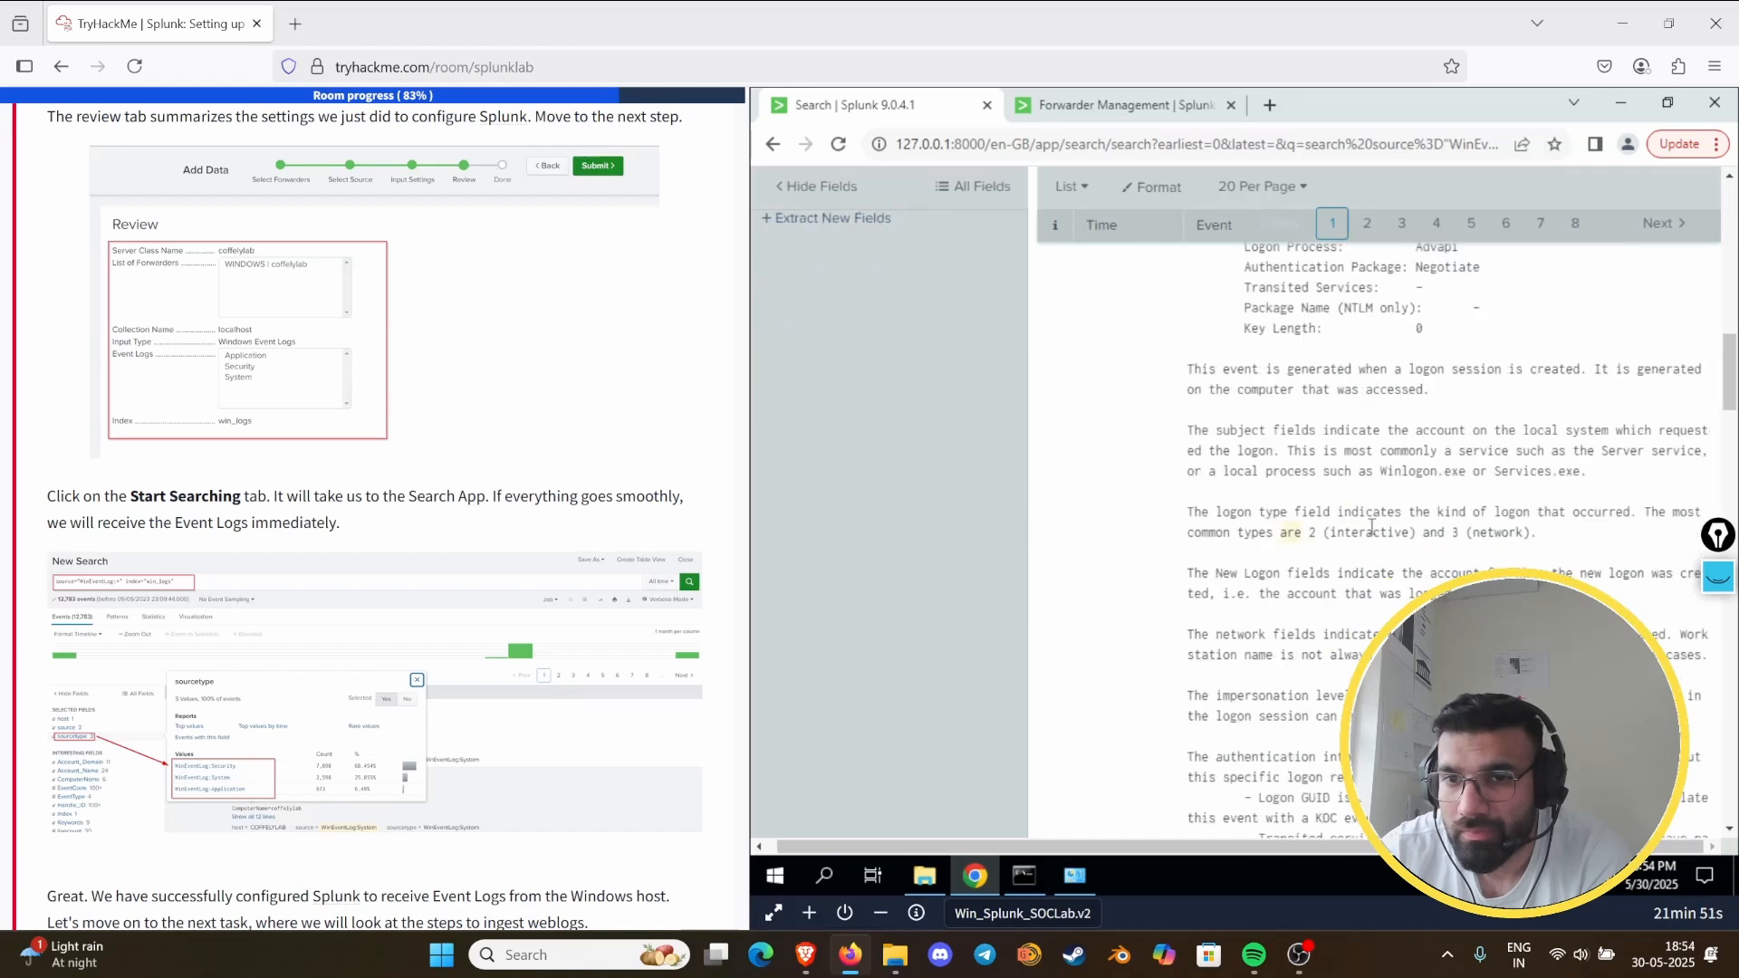
scroll(1235, 613, "down", 1)
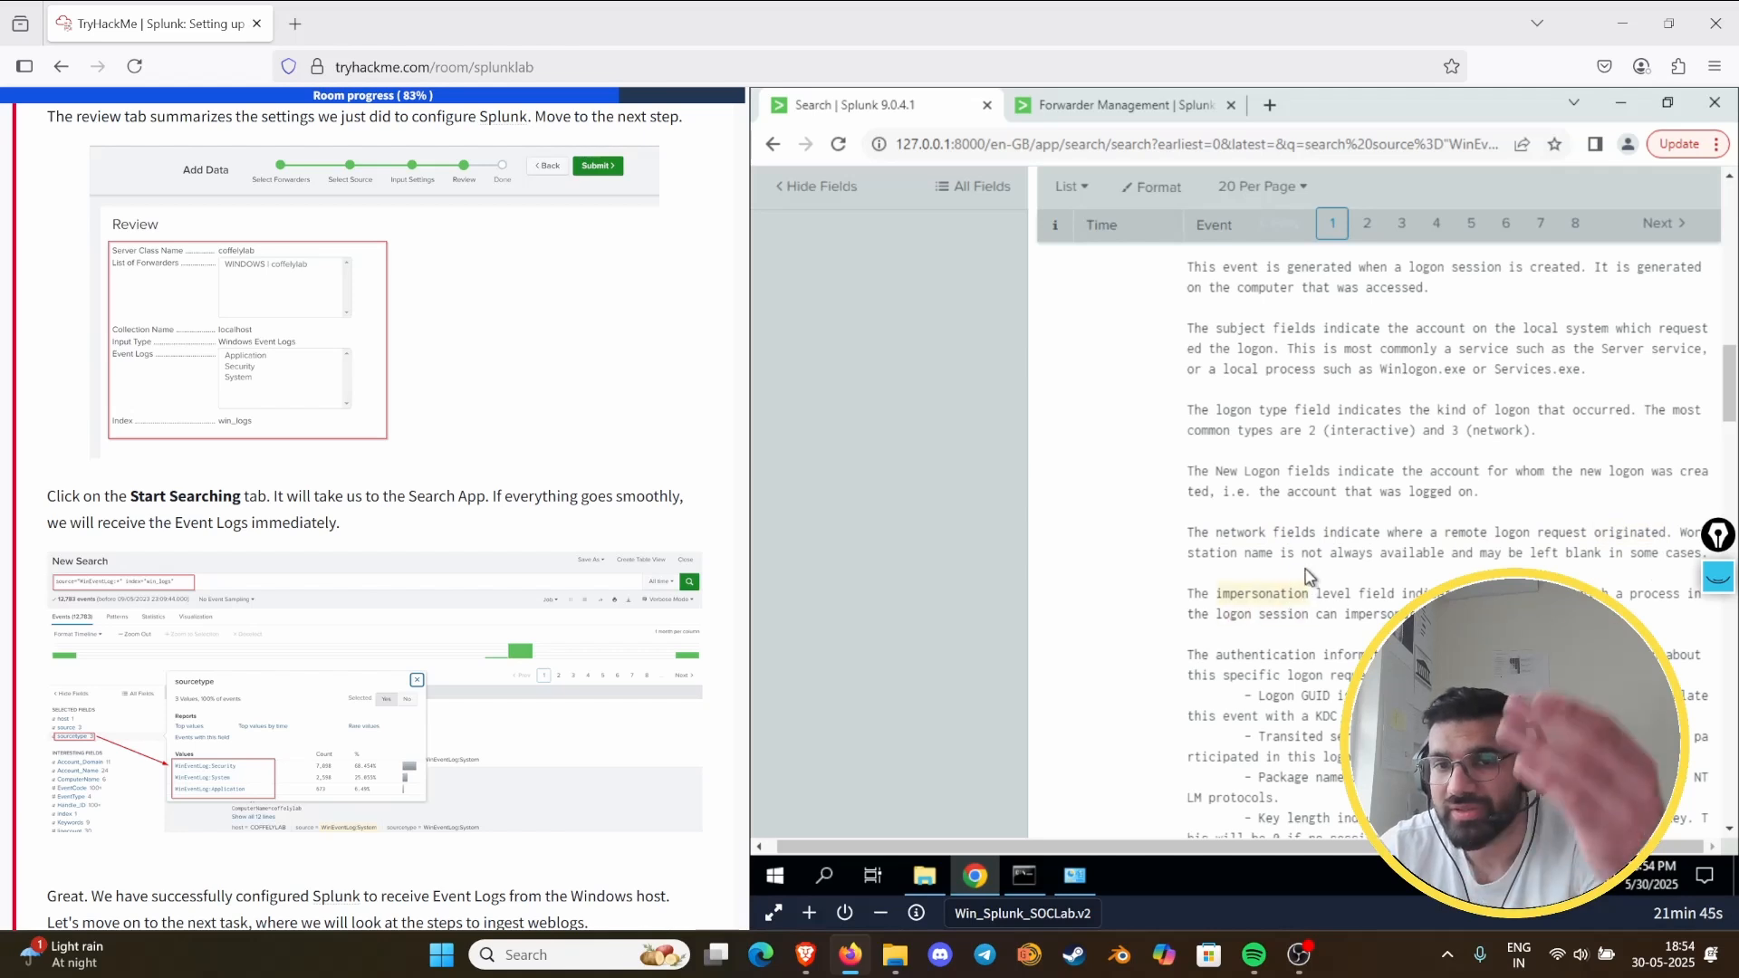
scroll(1316, 533, "down", 2)
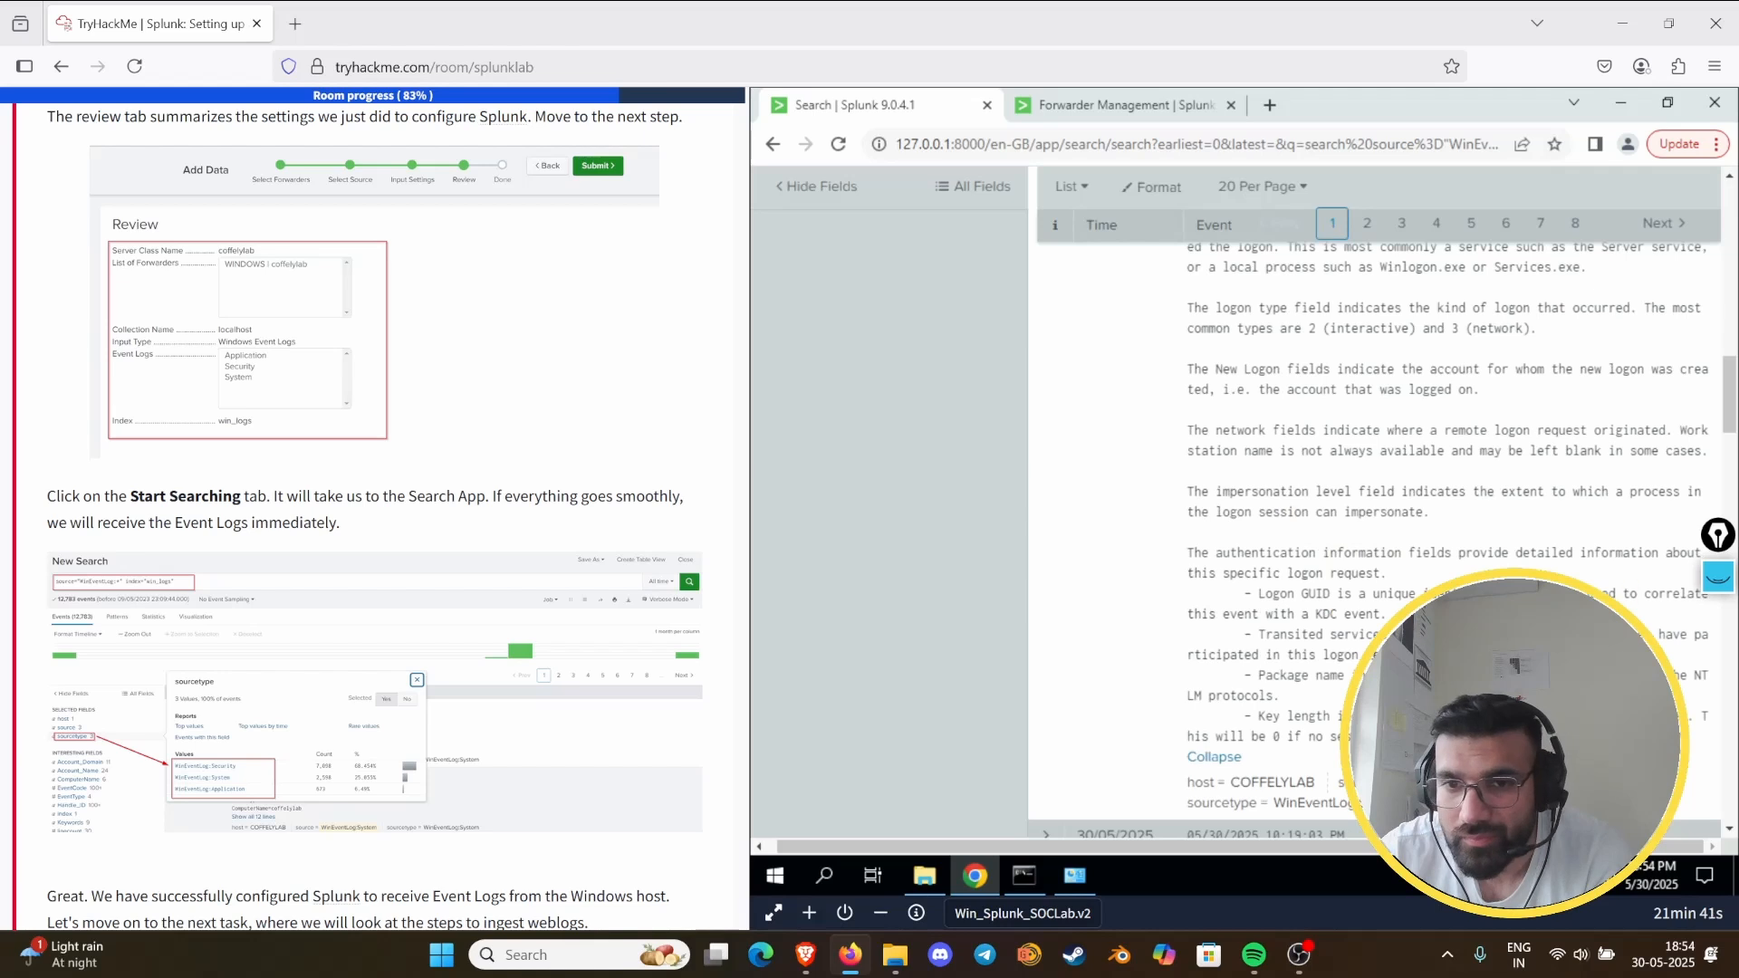
scroll(1380, 620, "down", 4)
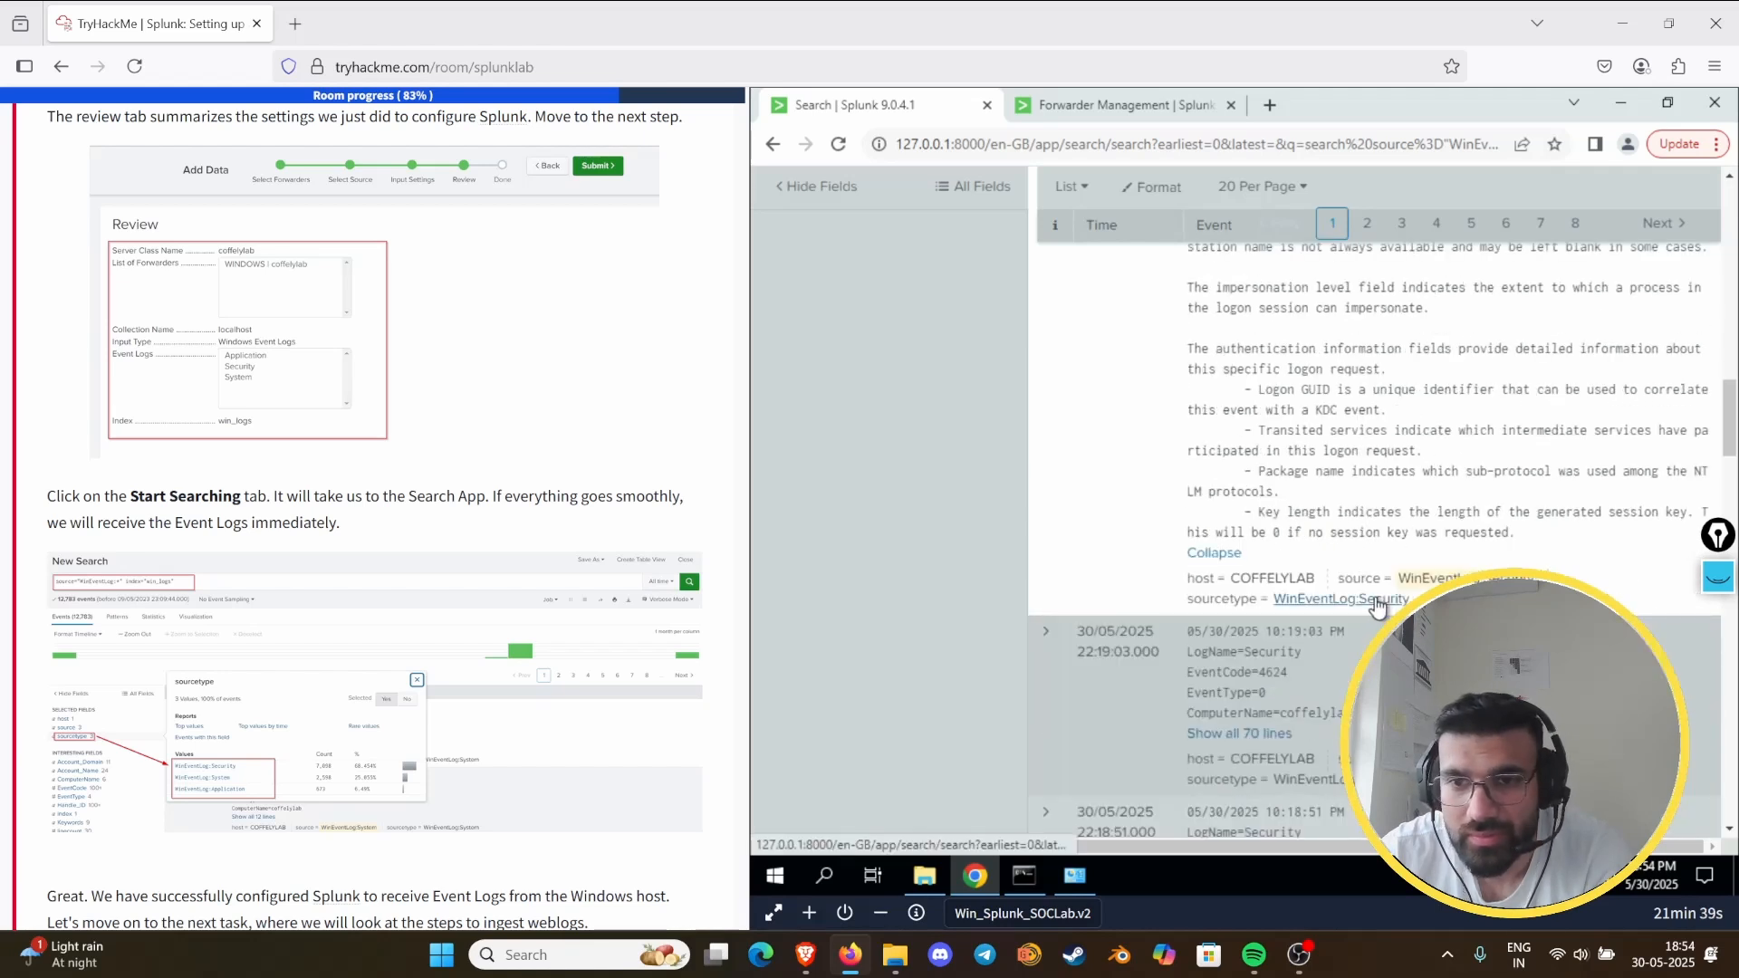
- Reread the remaining Task 9 question and check the event's header lines and the interesting fields for Message
scroll(372, 507, "down", 6)
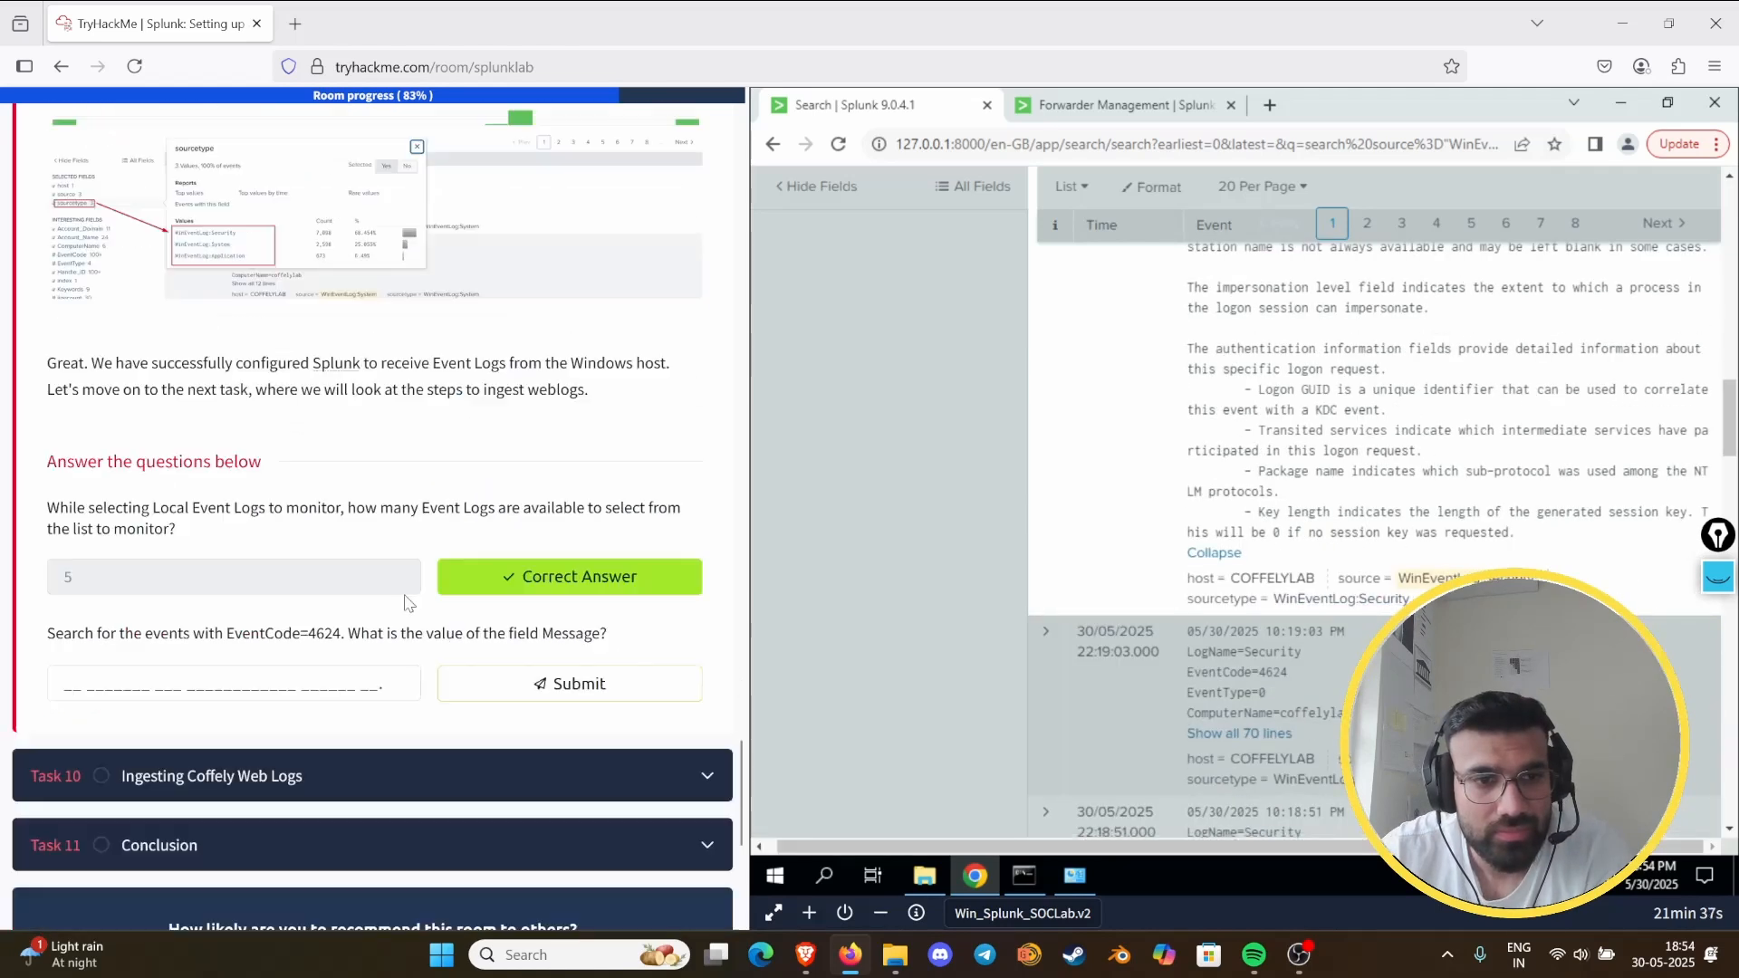
scroll(1507, 529, "up", 10)
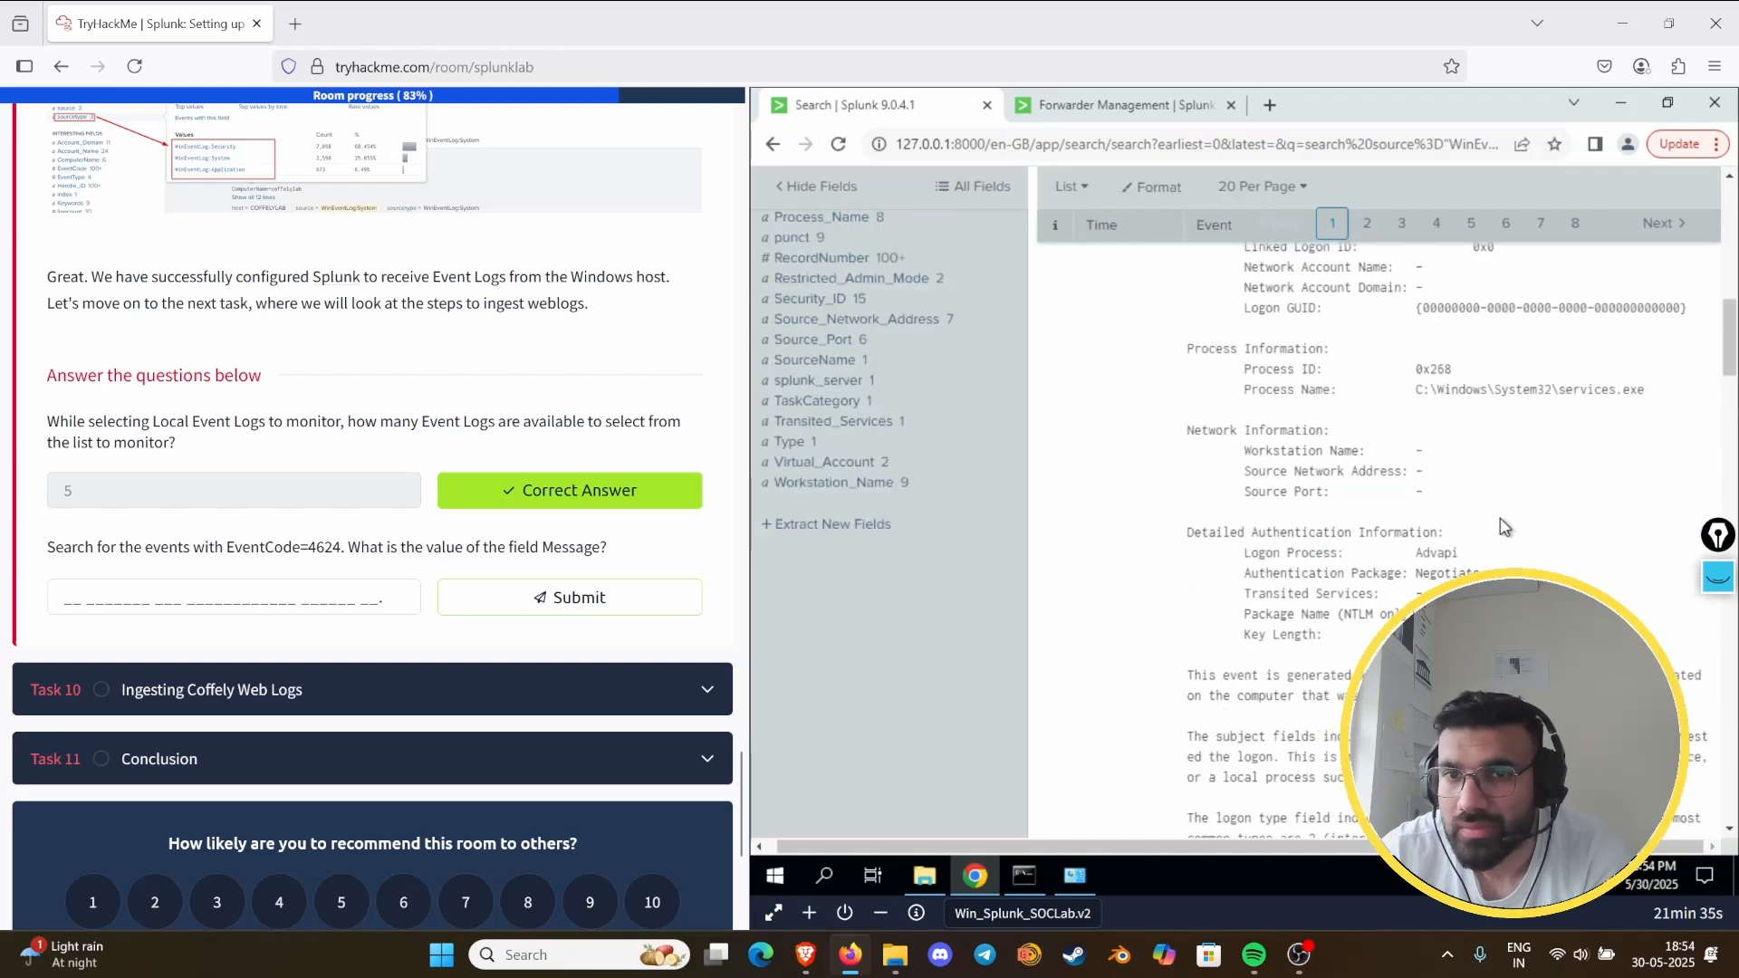
scroll(1503, 525, "up", 10)
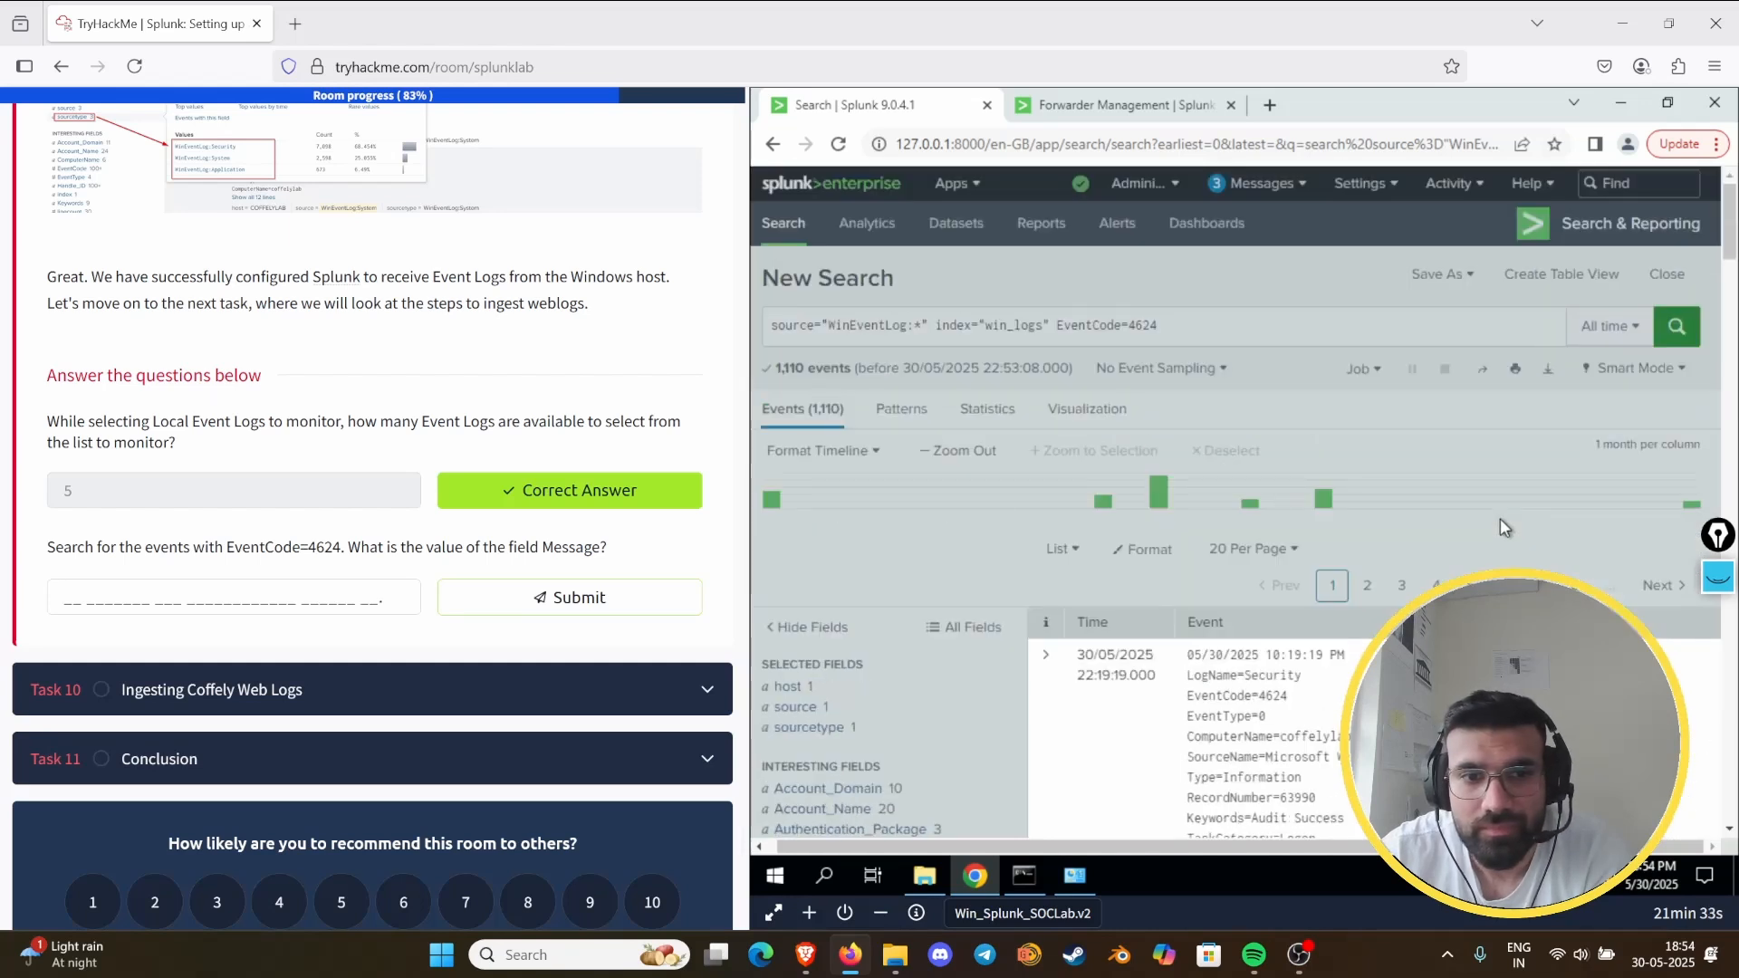
scroll(1499, 518, "down", 3)
scroll(1449, 549, "down", 1)
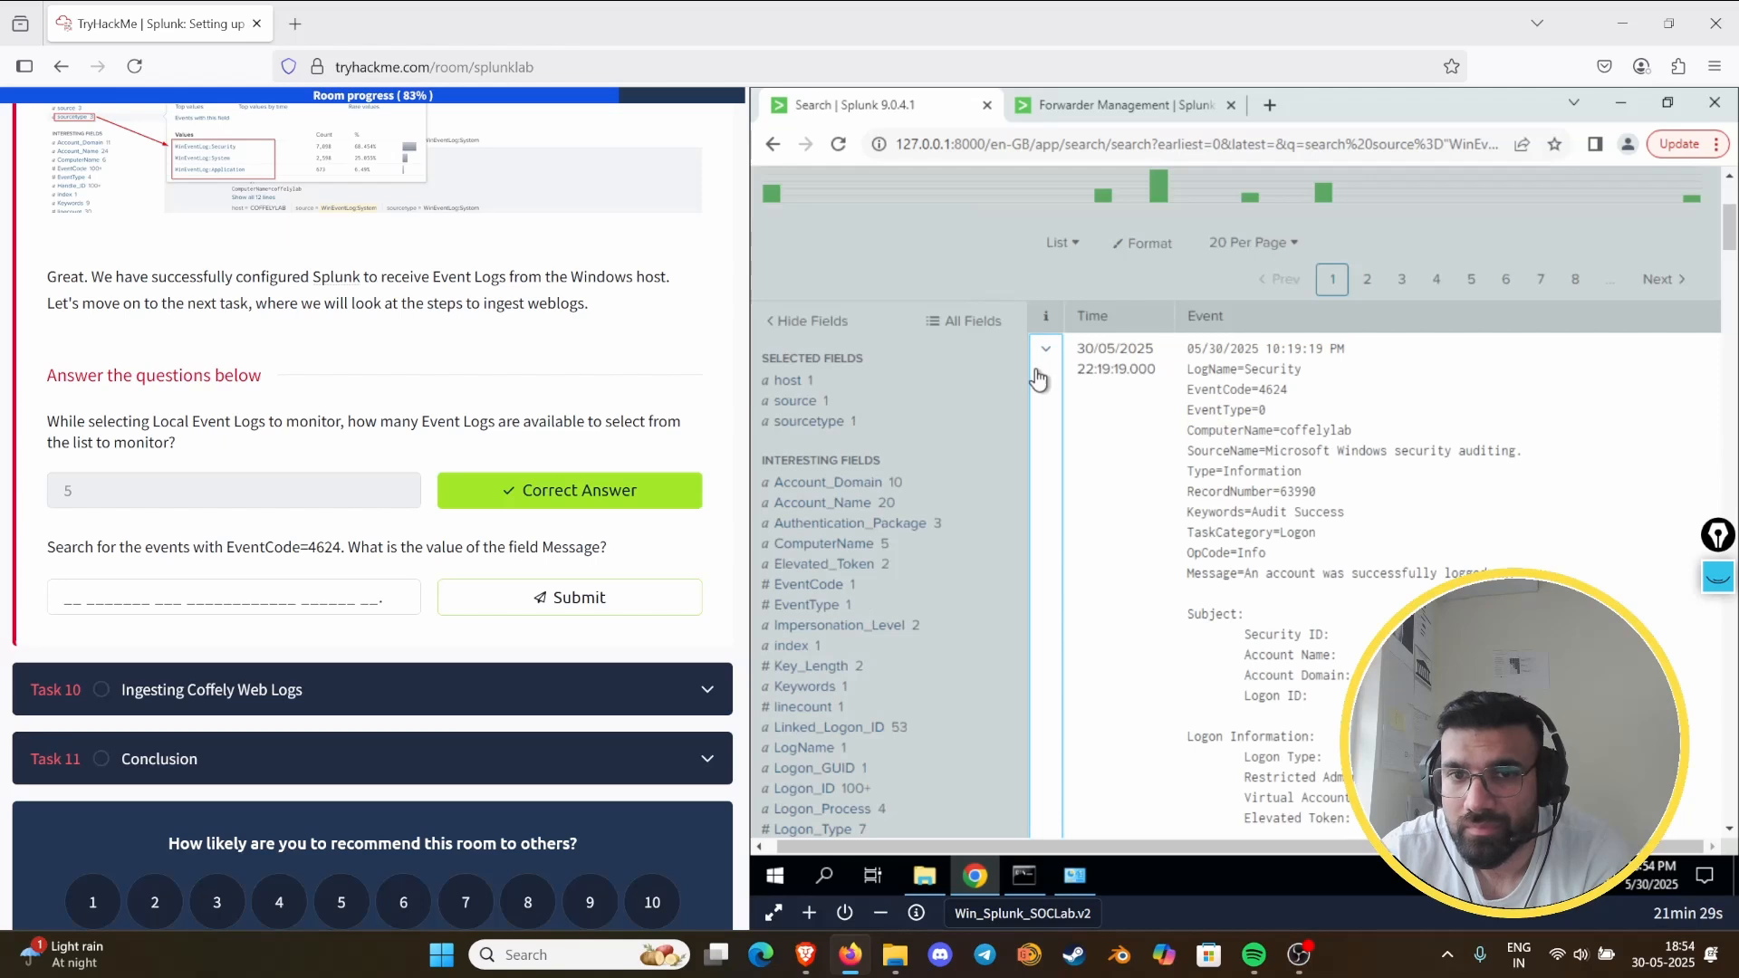
left_click(1042, 363)
scroll(1505, 560, "down", 10)
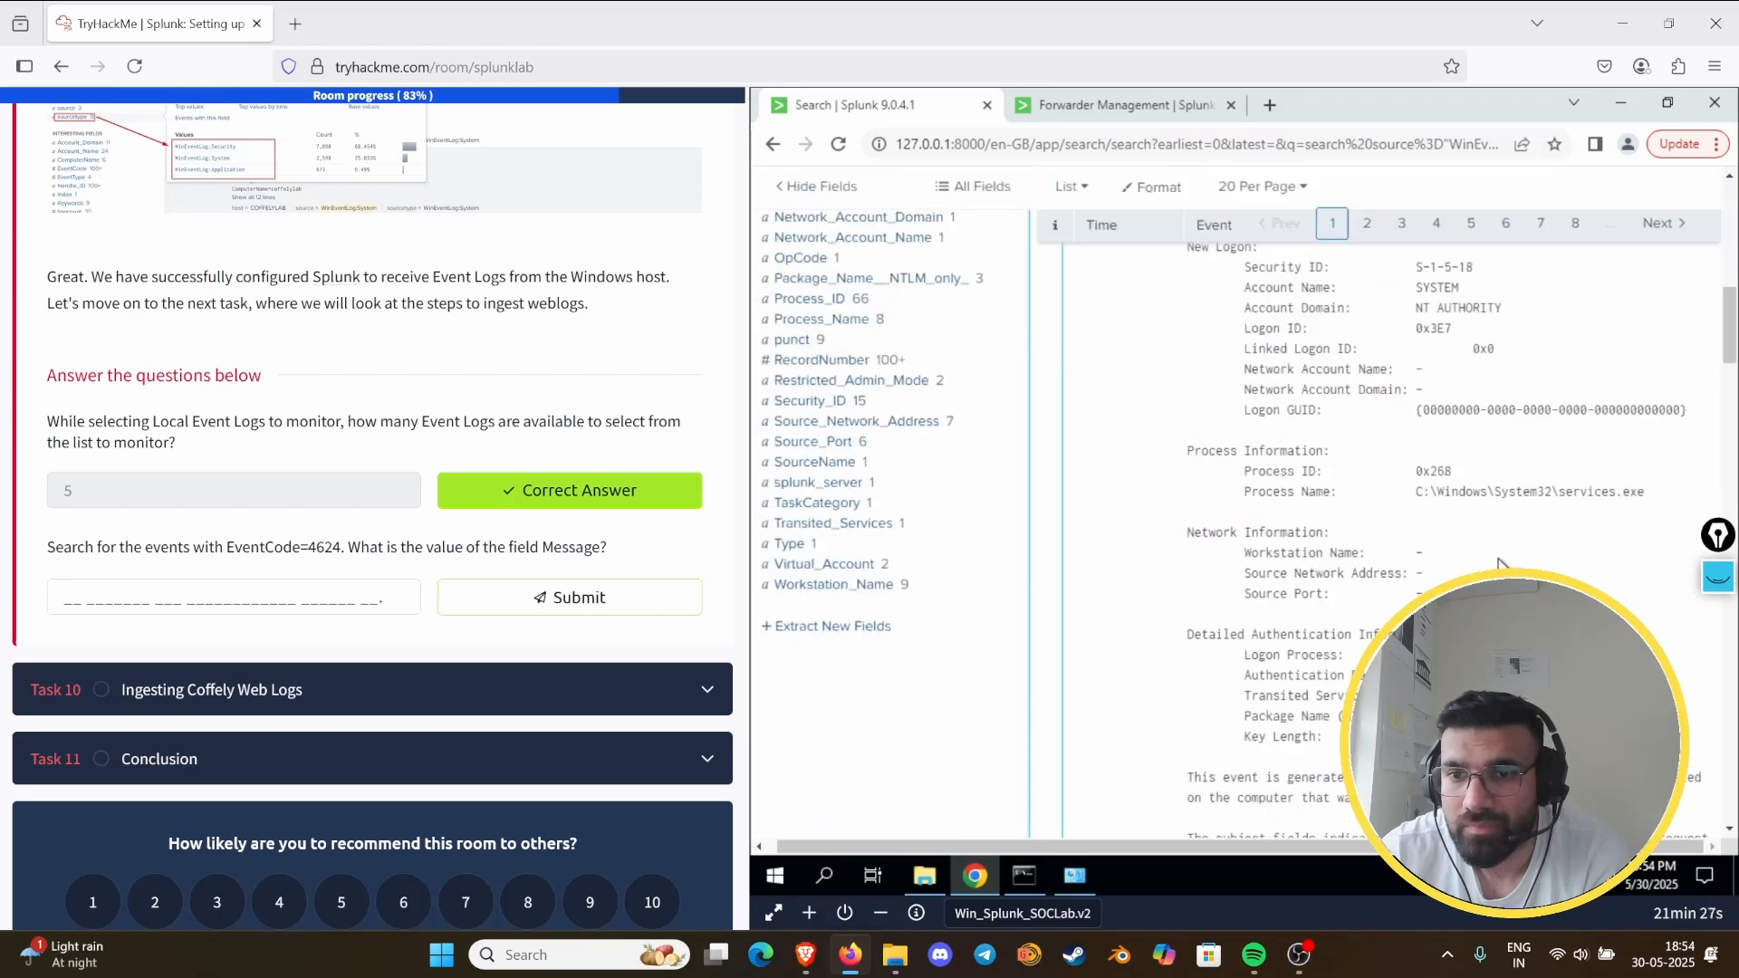
scroll(1496, 561, "up", 10)
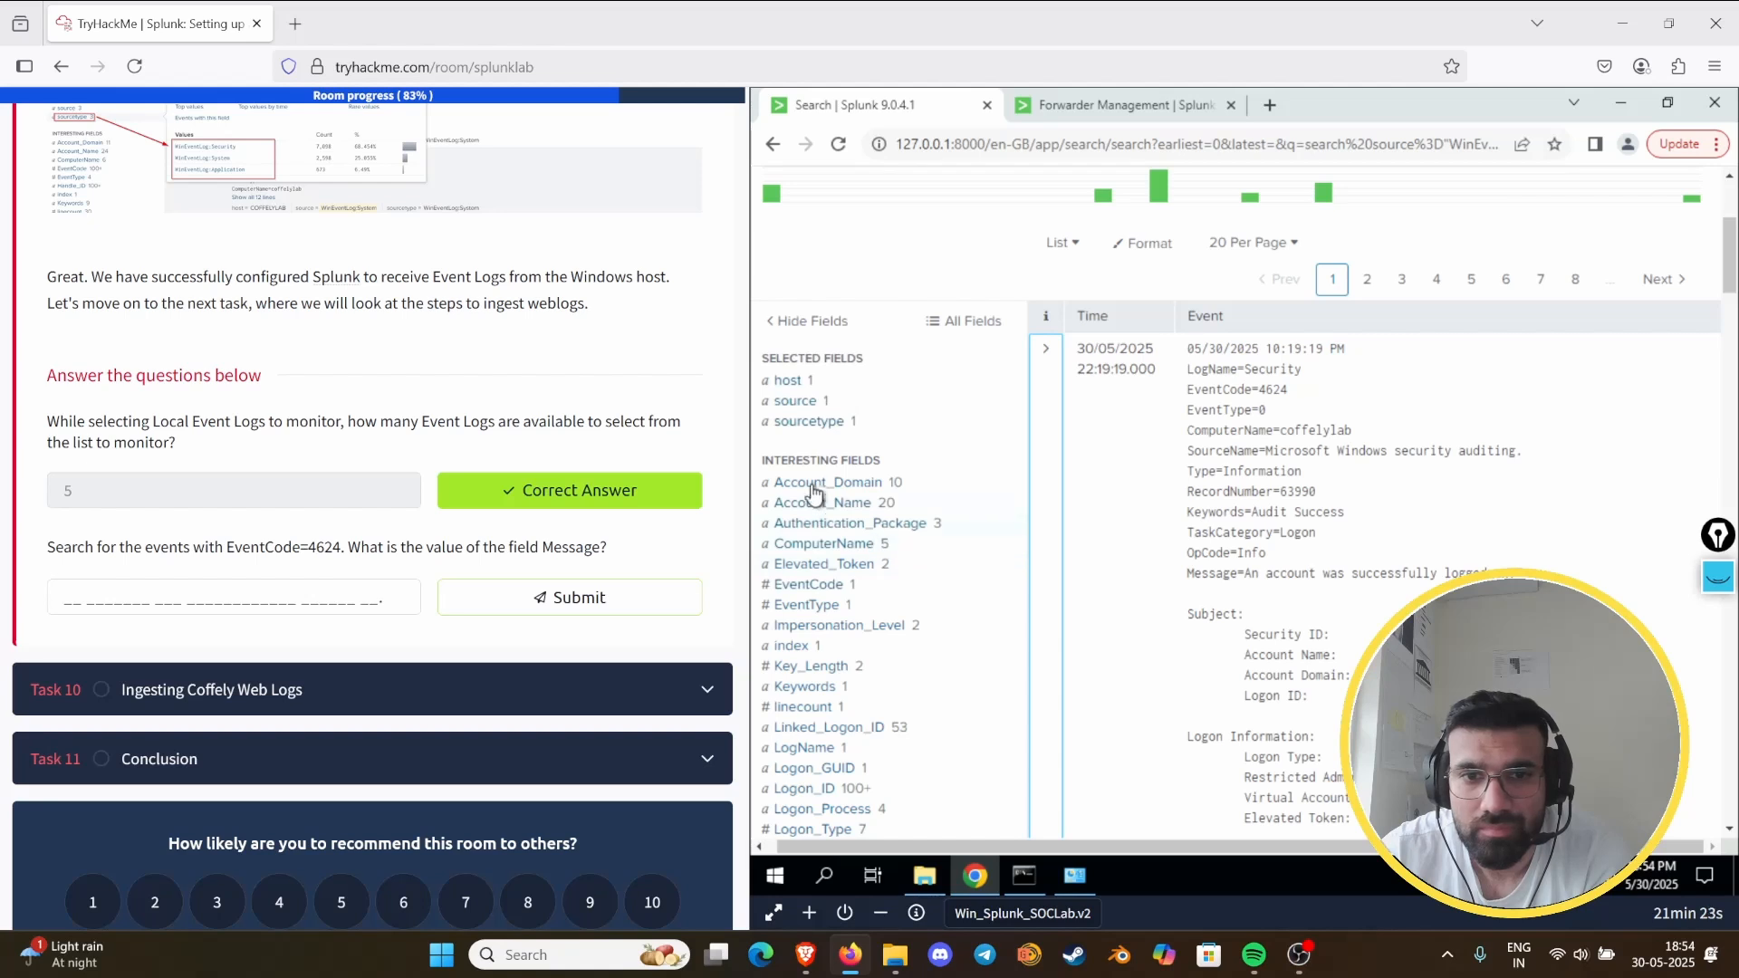
scroll(815, 609, "down", 6)
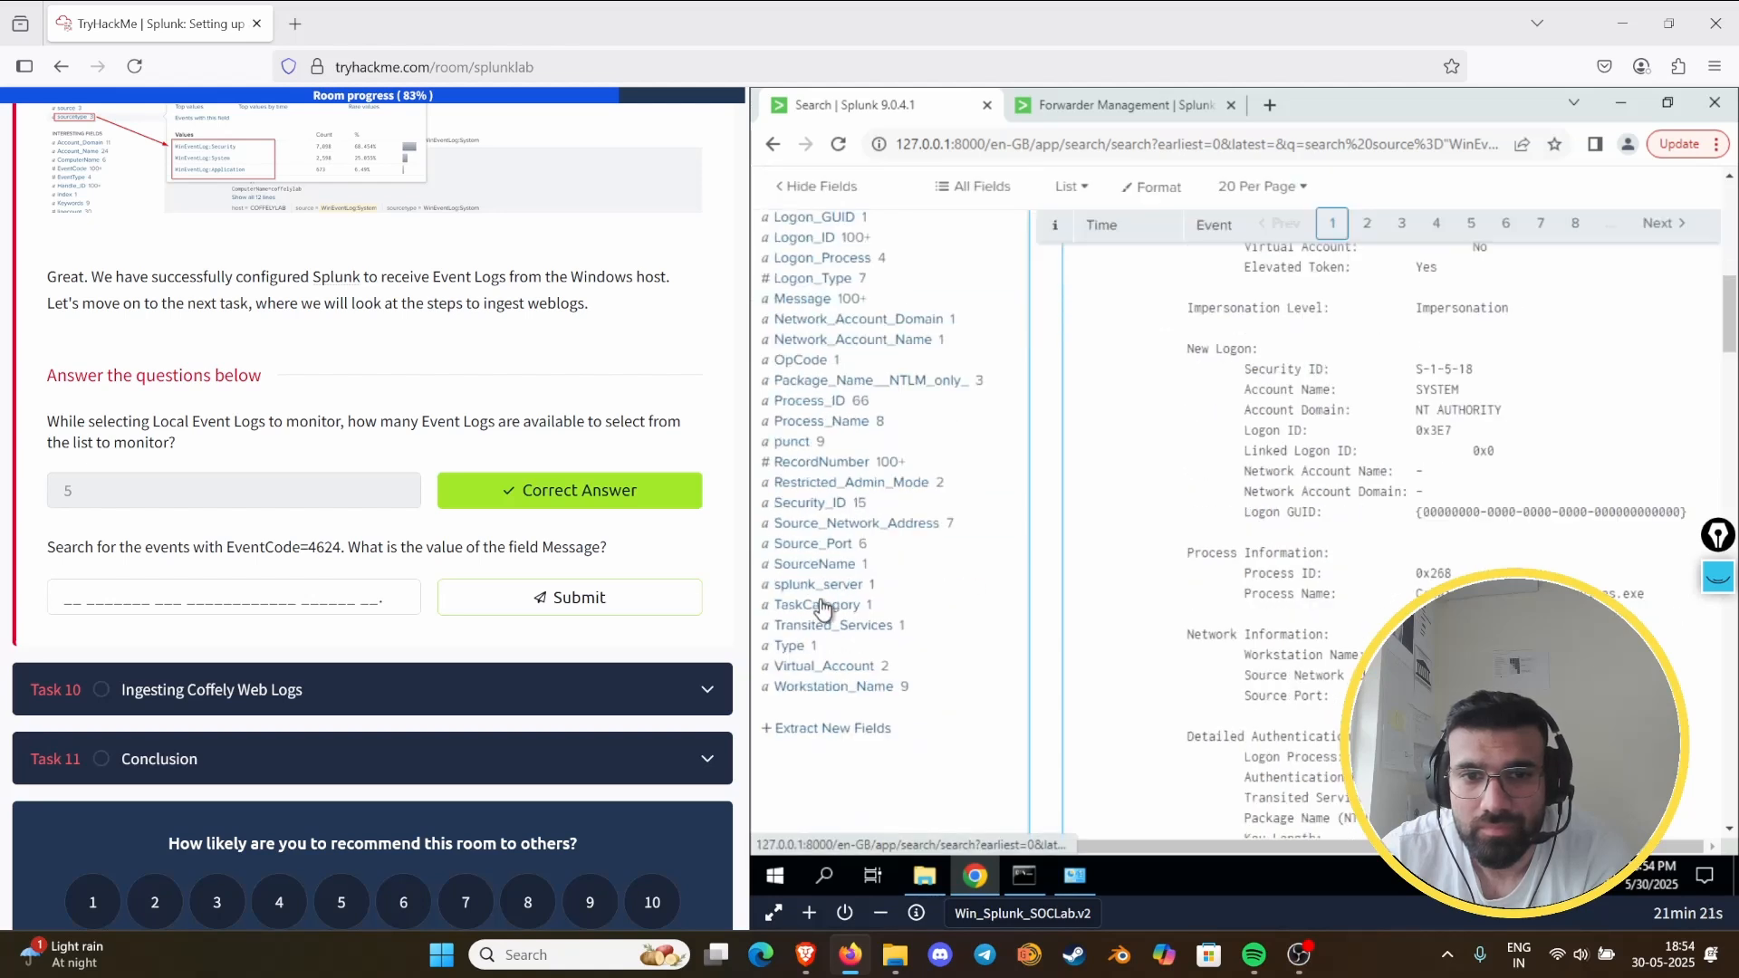
scroll(931, 698, "up", 6)
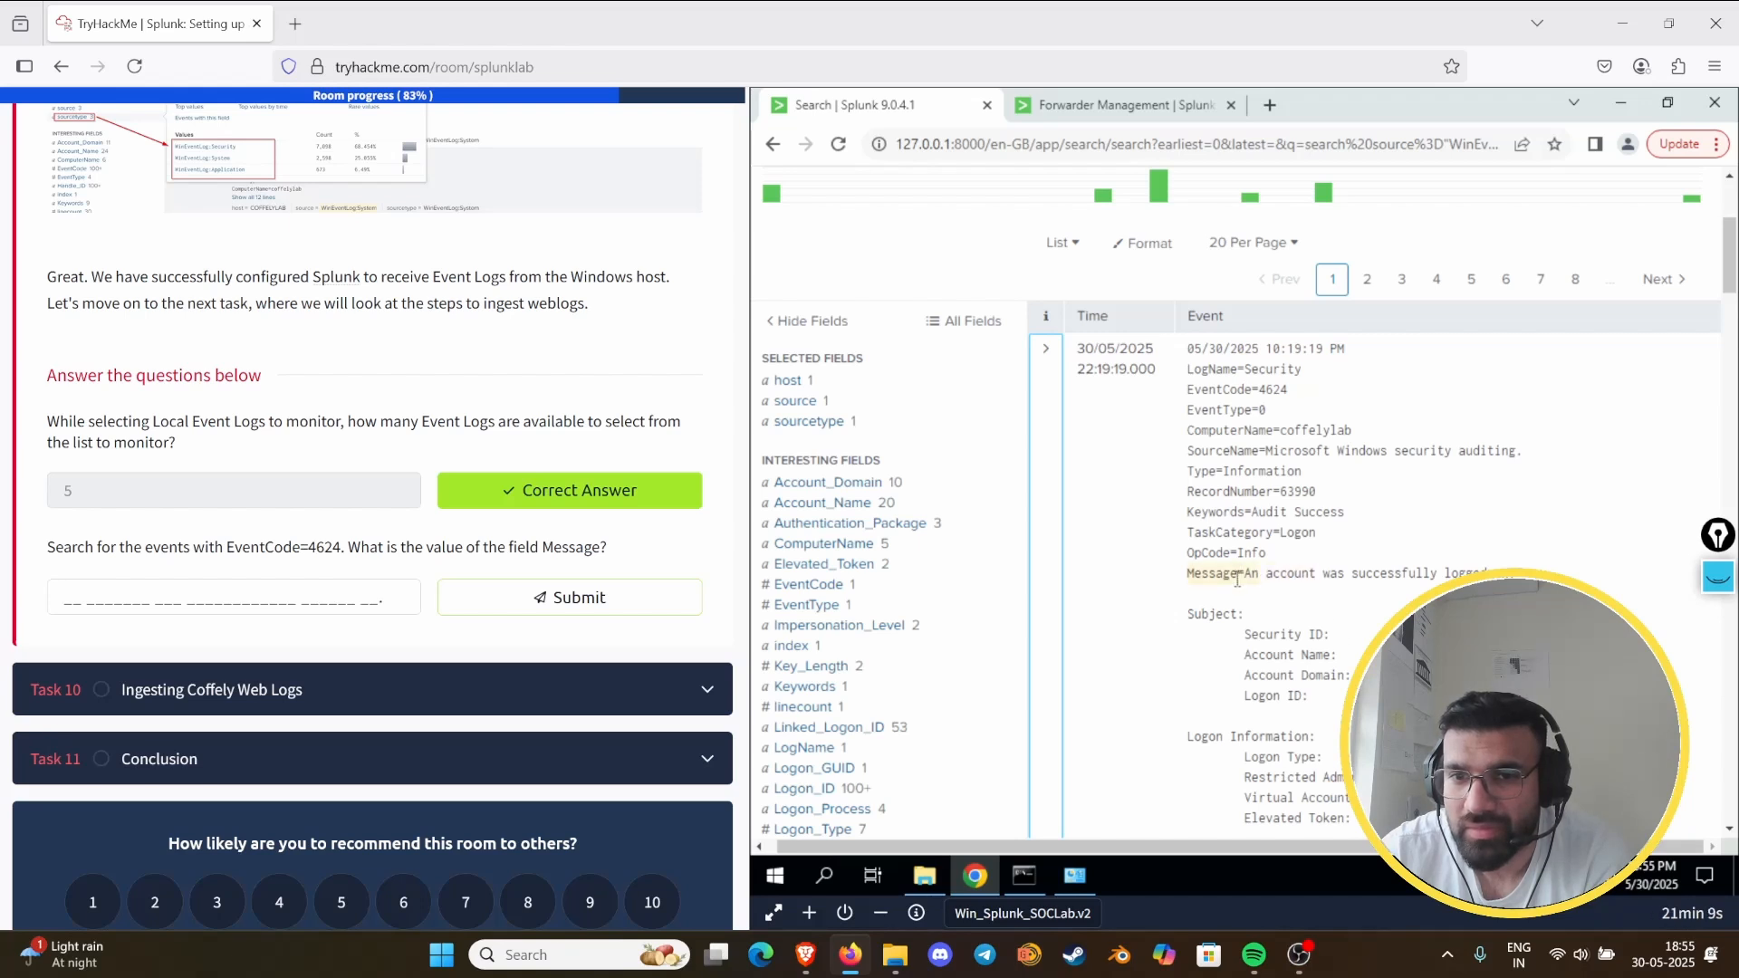
- Answer the Task 9 Message field question with "an account was successfully logged on." and submit it
left_click(291, 598)
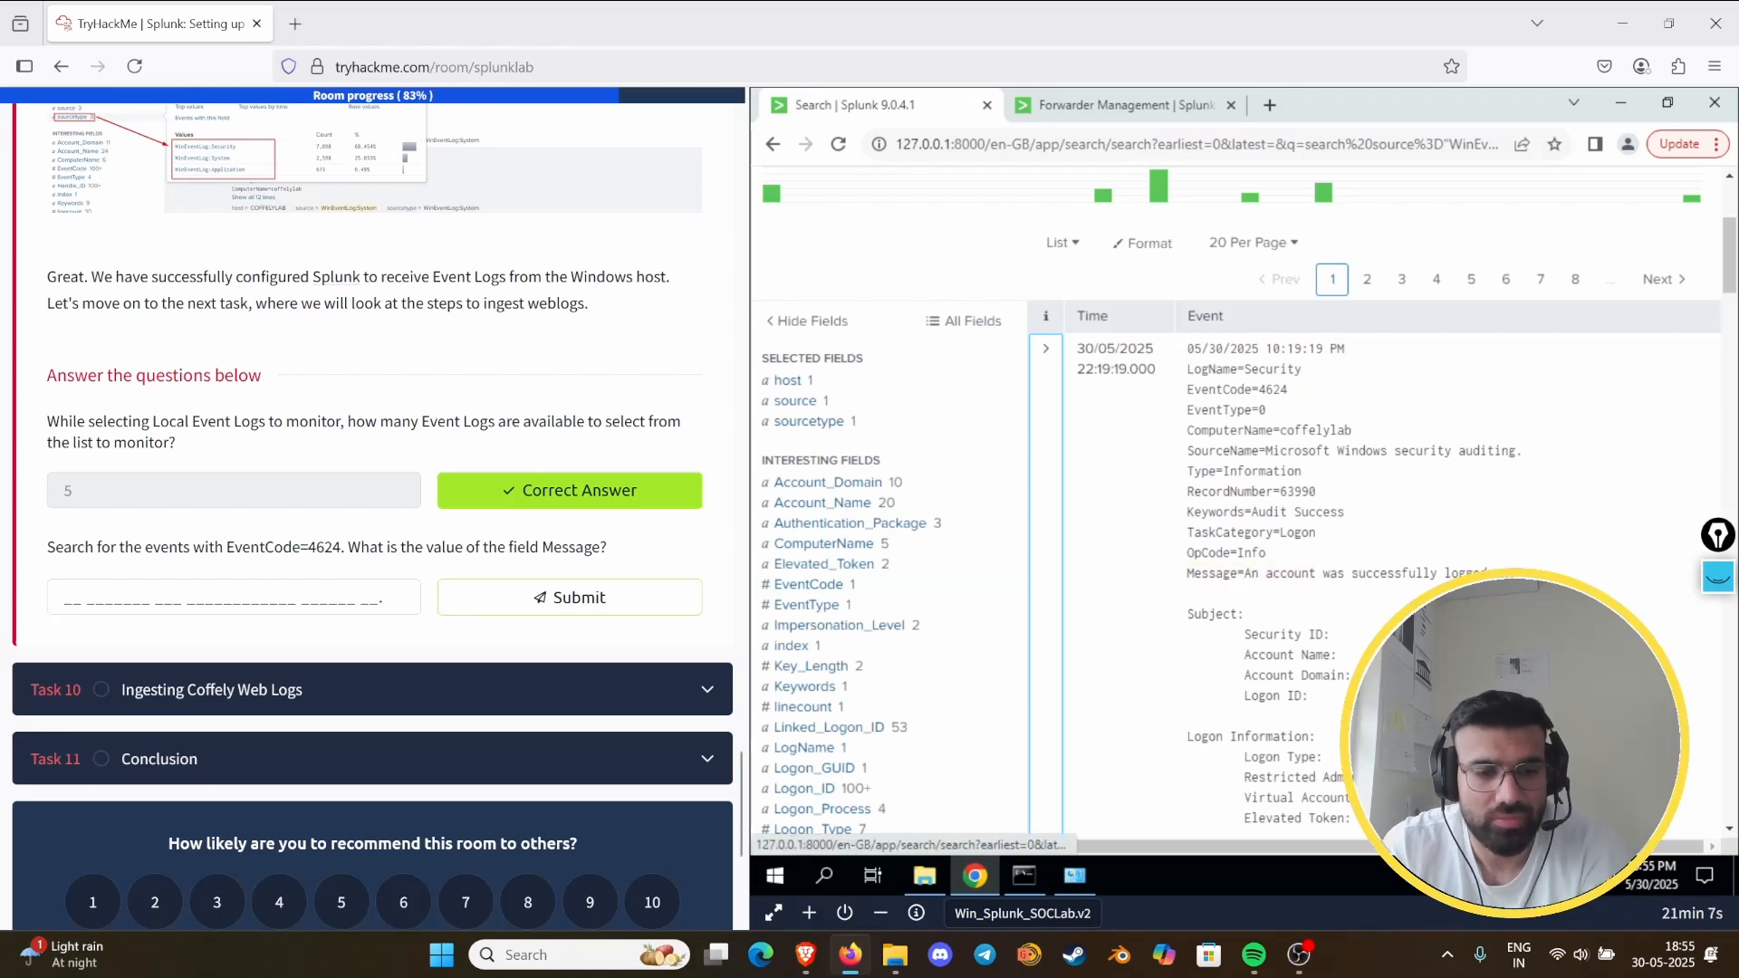
left_click(1046, 348)
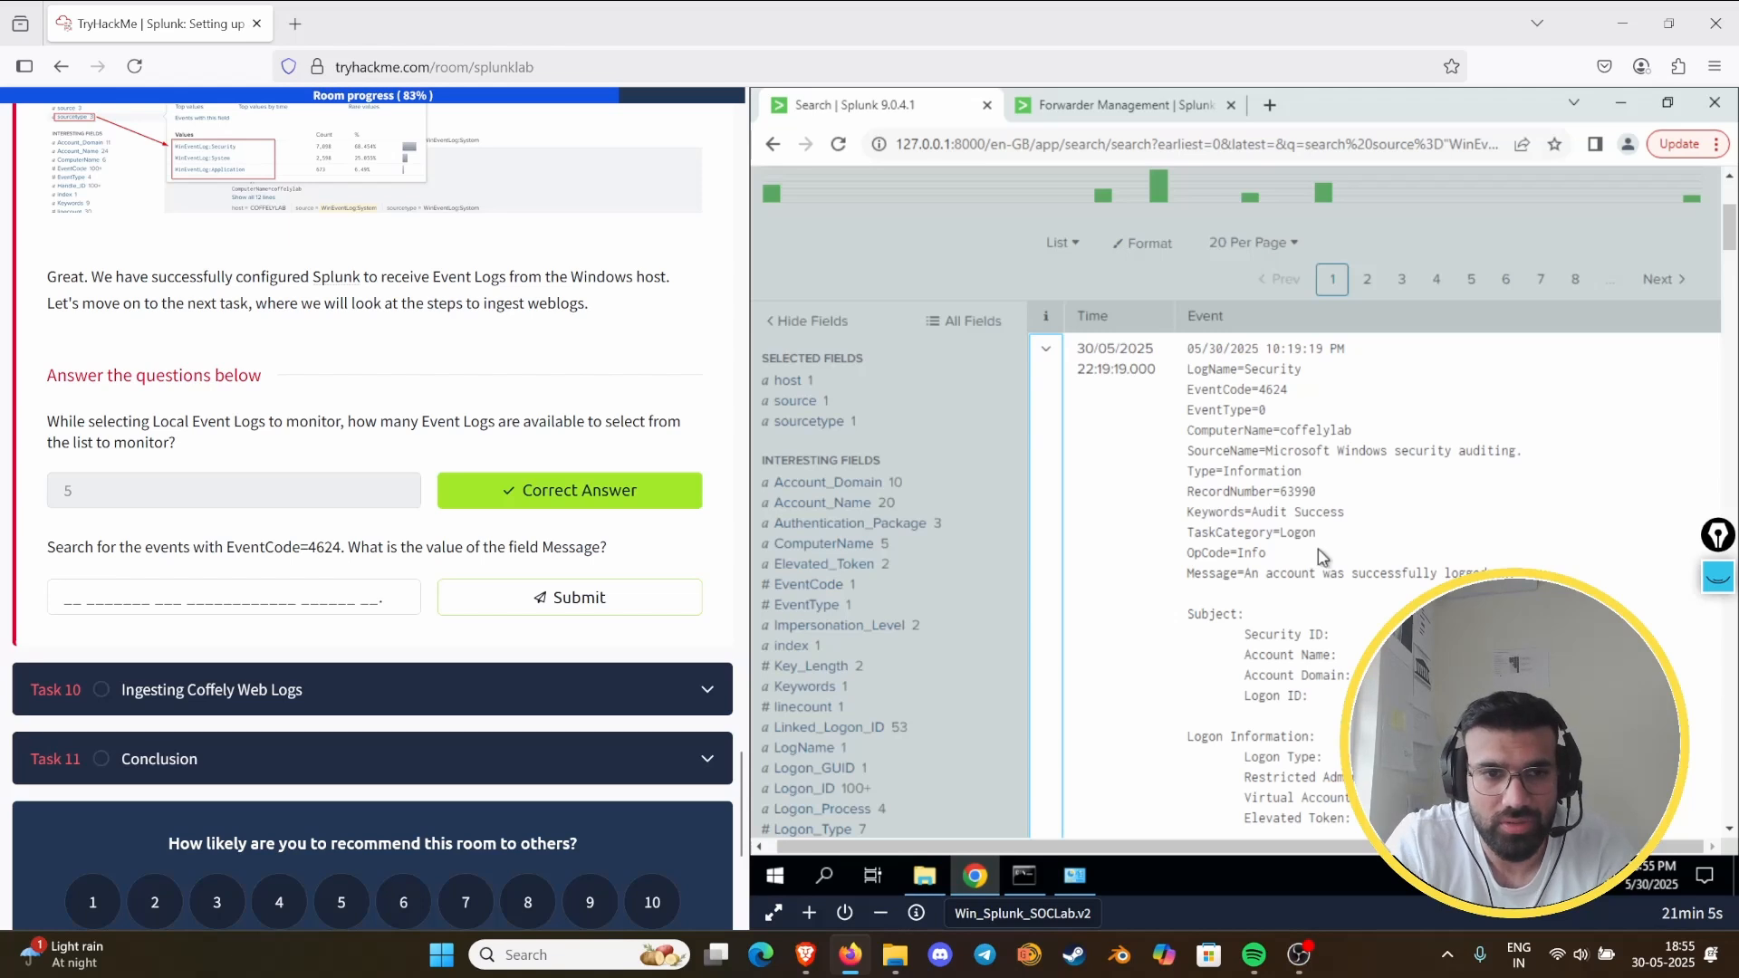
left_click(245, 596)
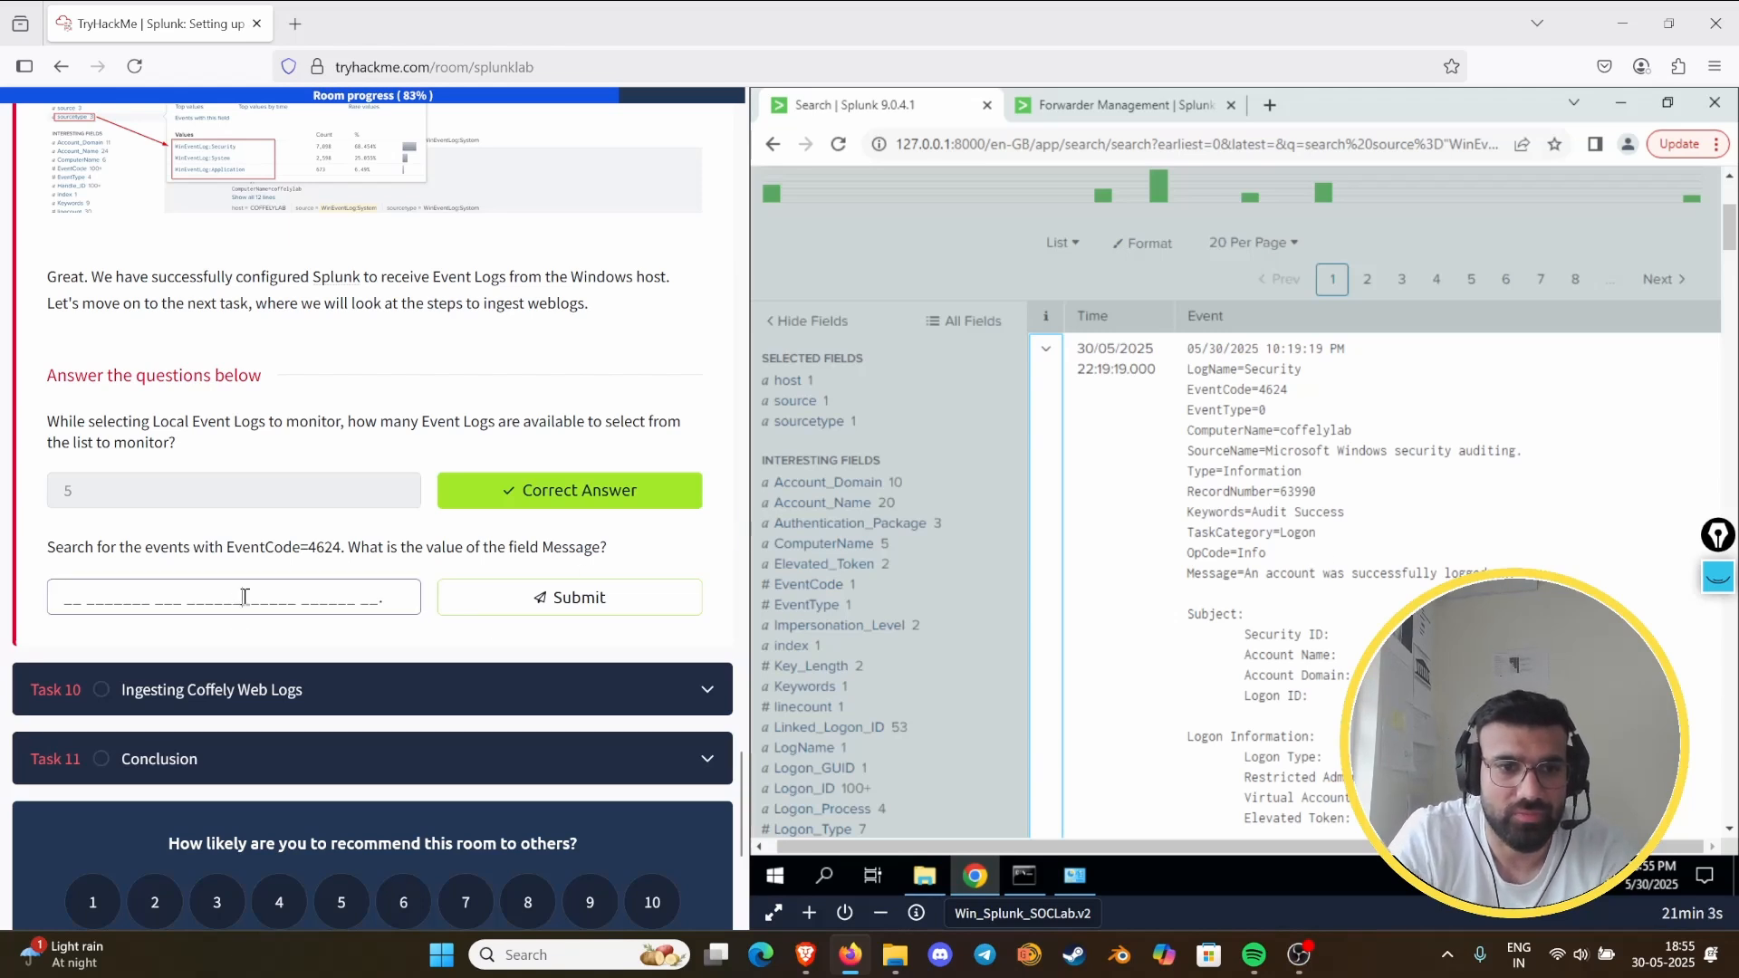
type("an a")
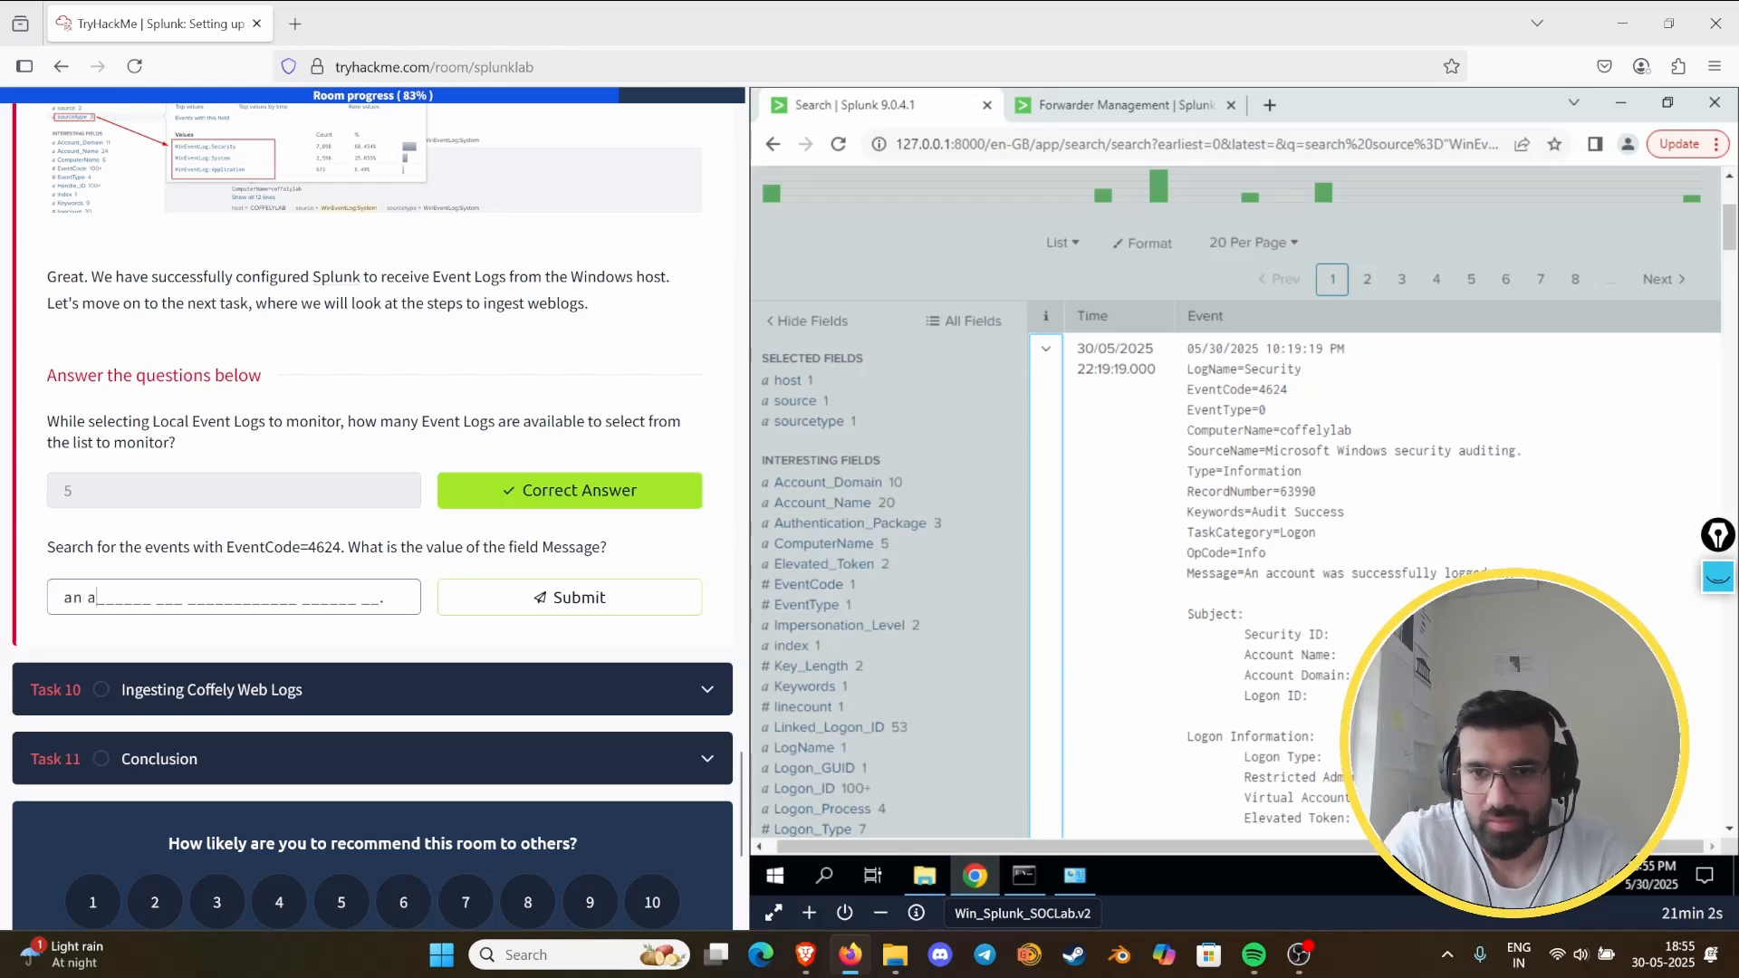
type("ccount was successful")
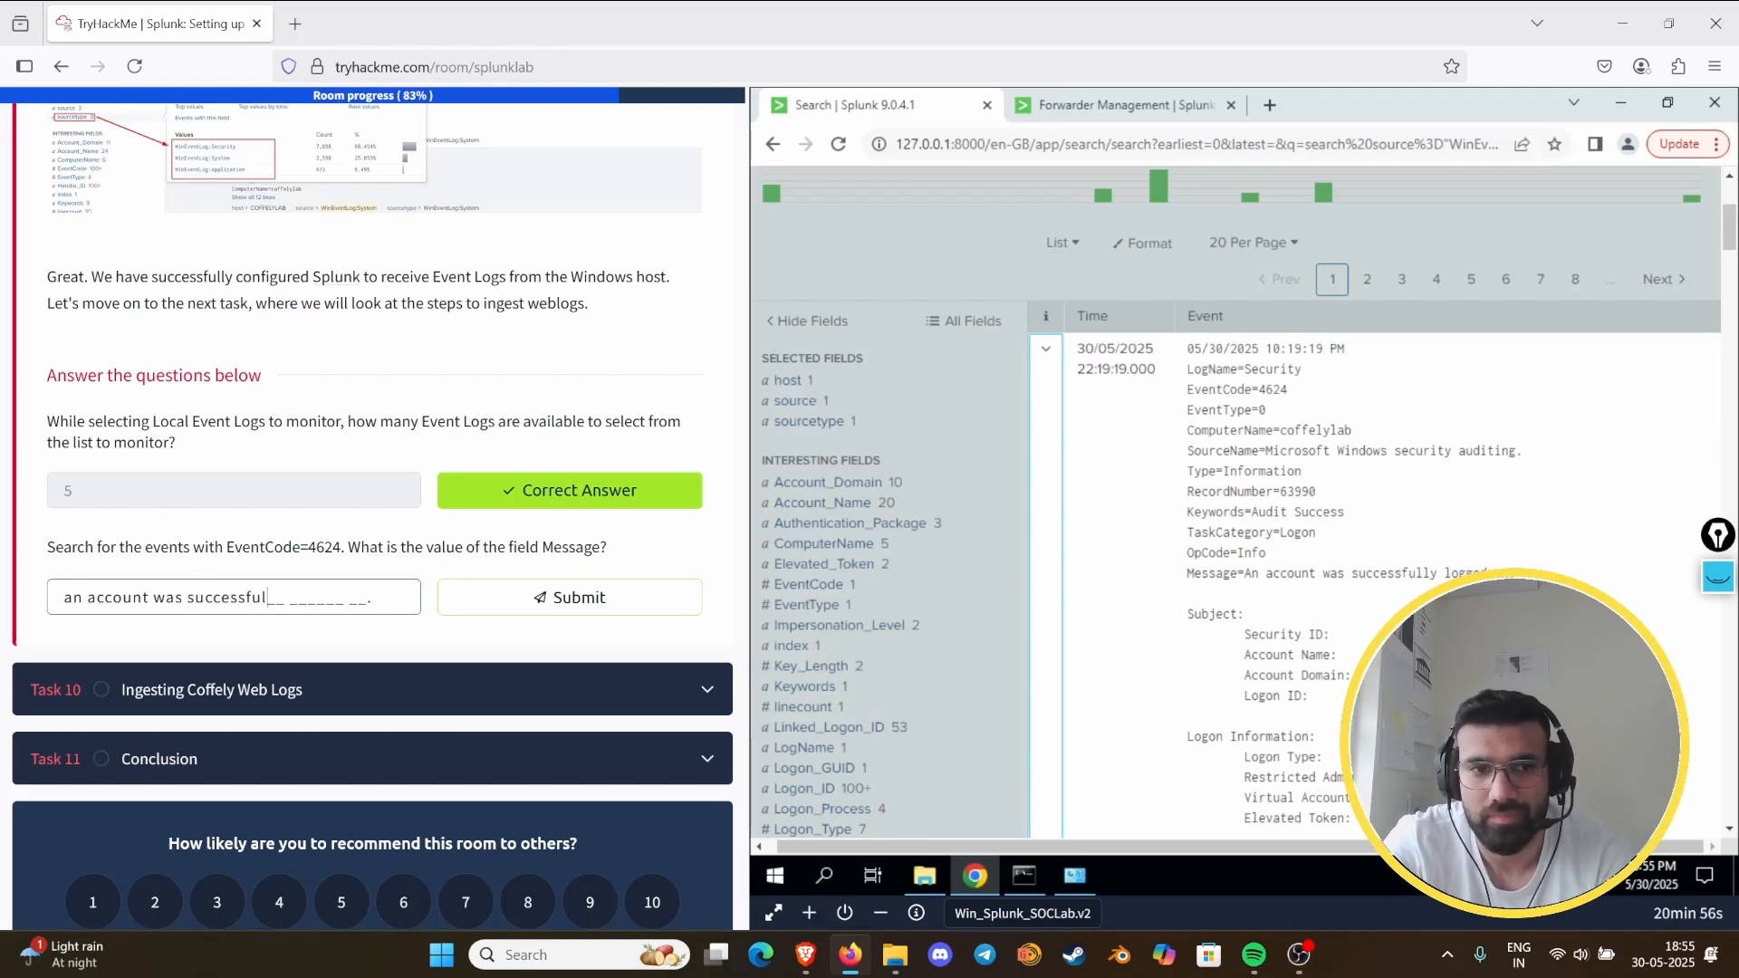
type("ly logged ")
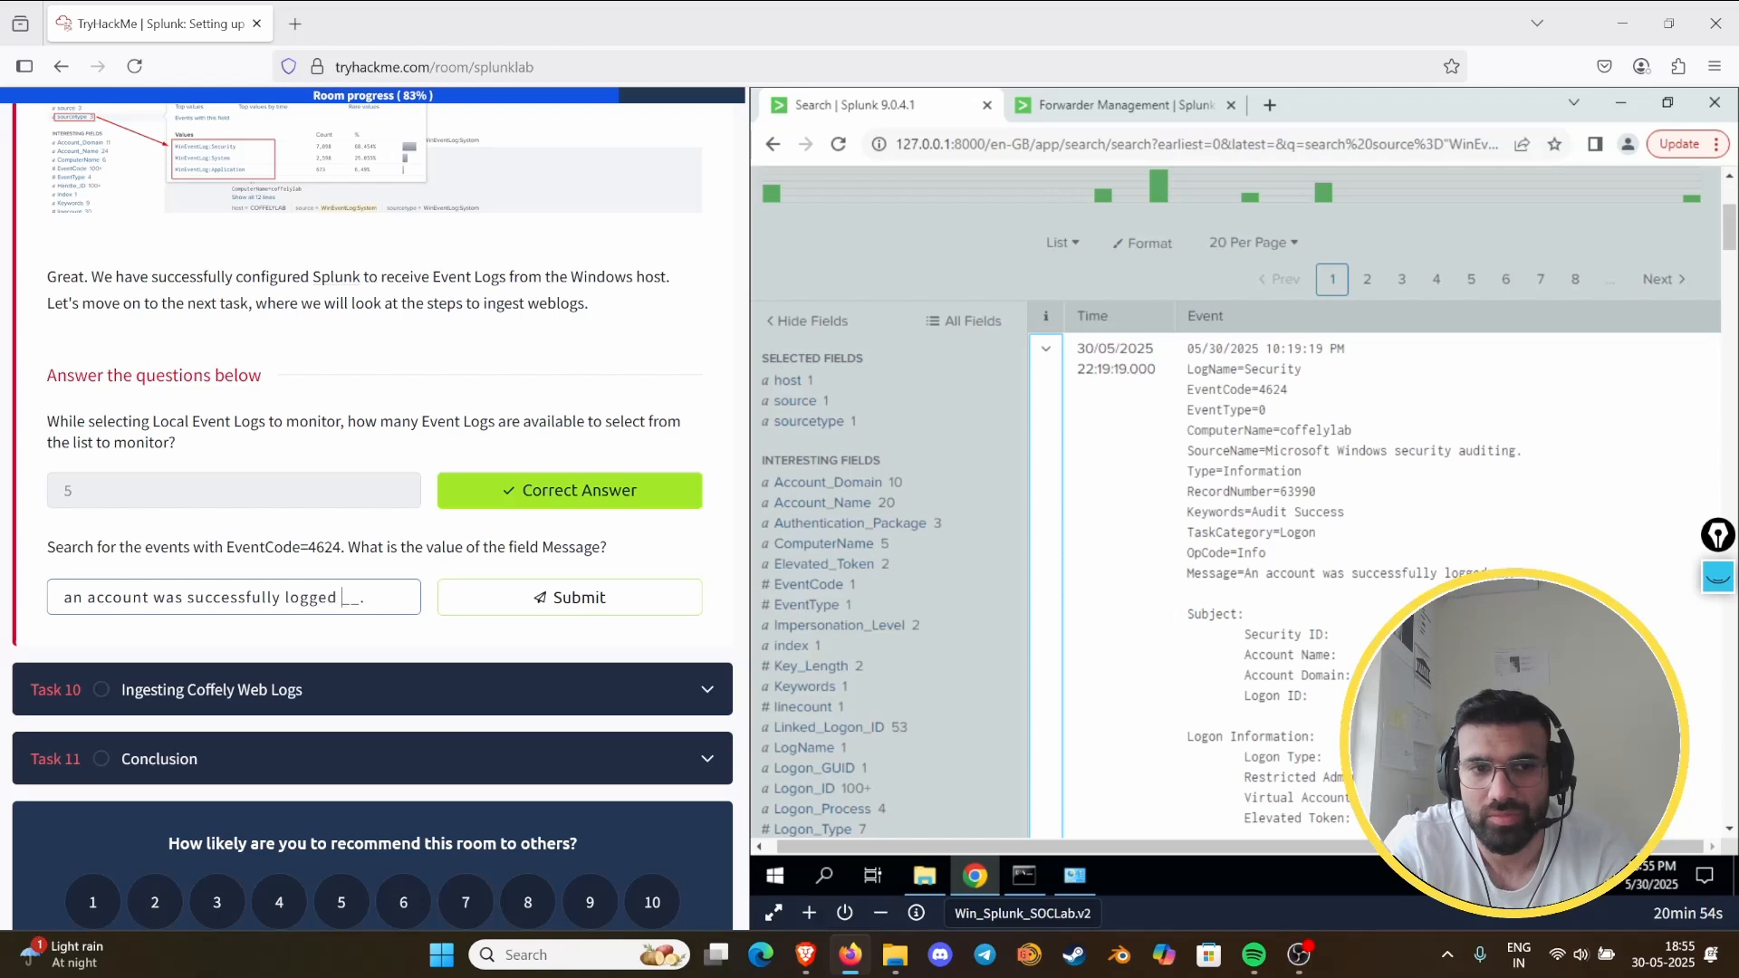
type("on.")
key("Return")
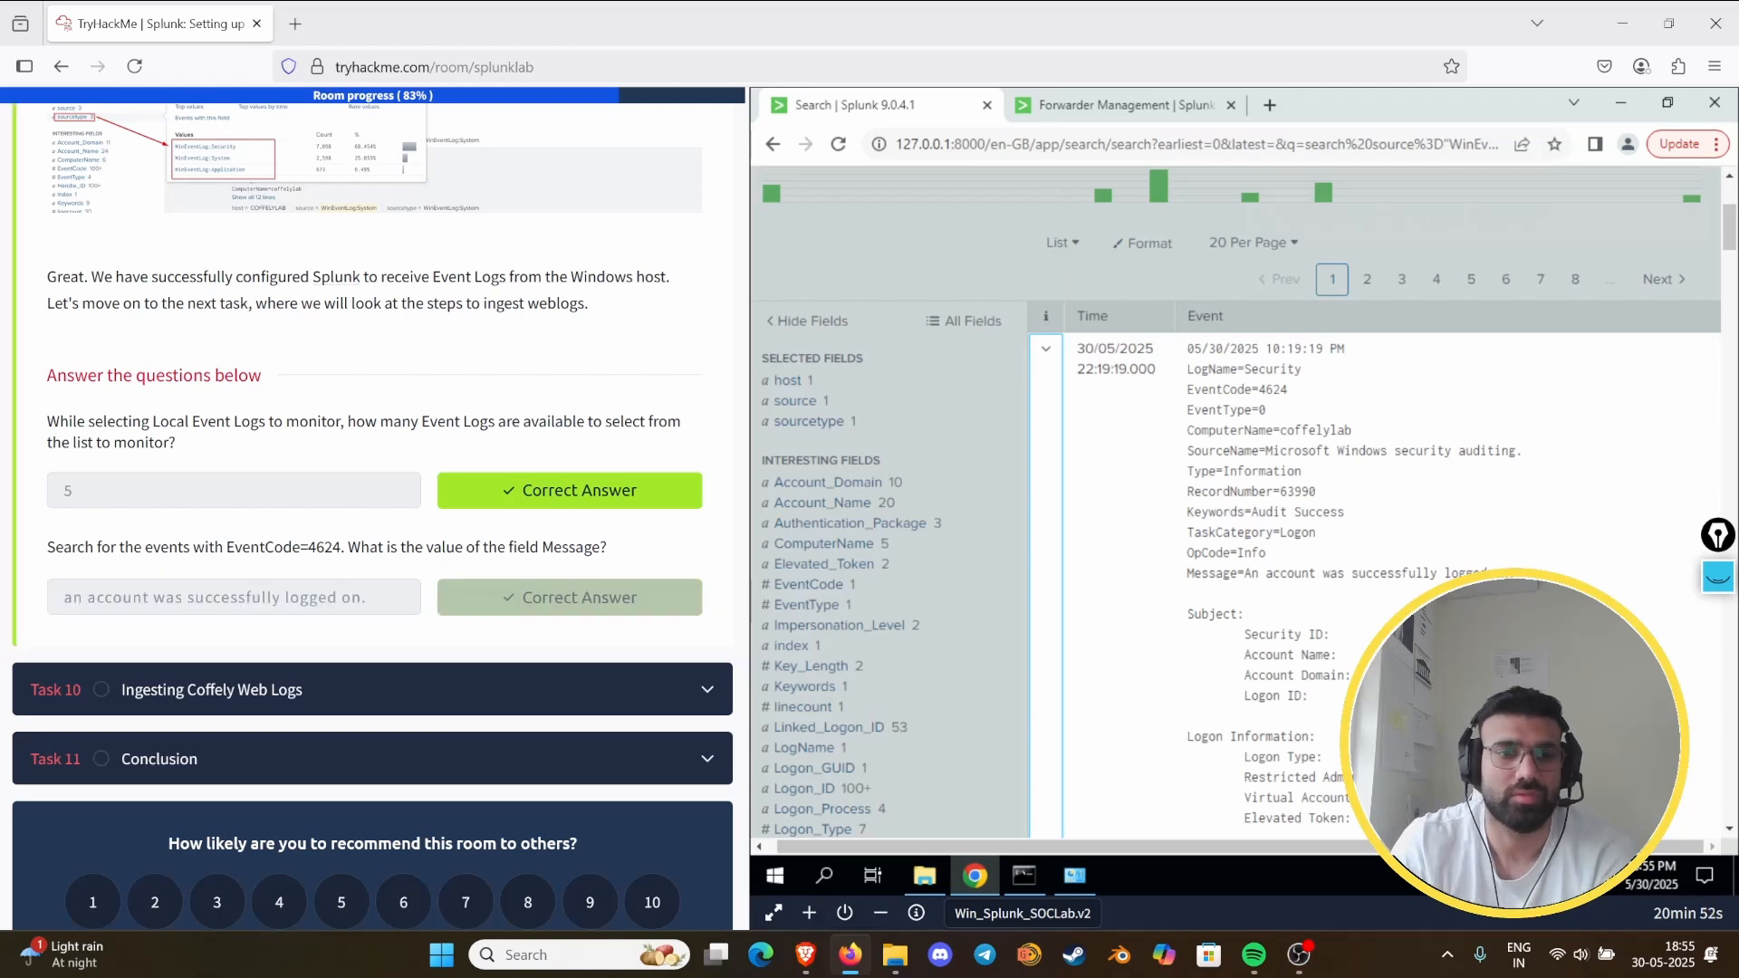
- Open Task 10, Ingesting Coffely Web Logs, and read its introduction and Add Data instructions
left_click(407, 686)
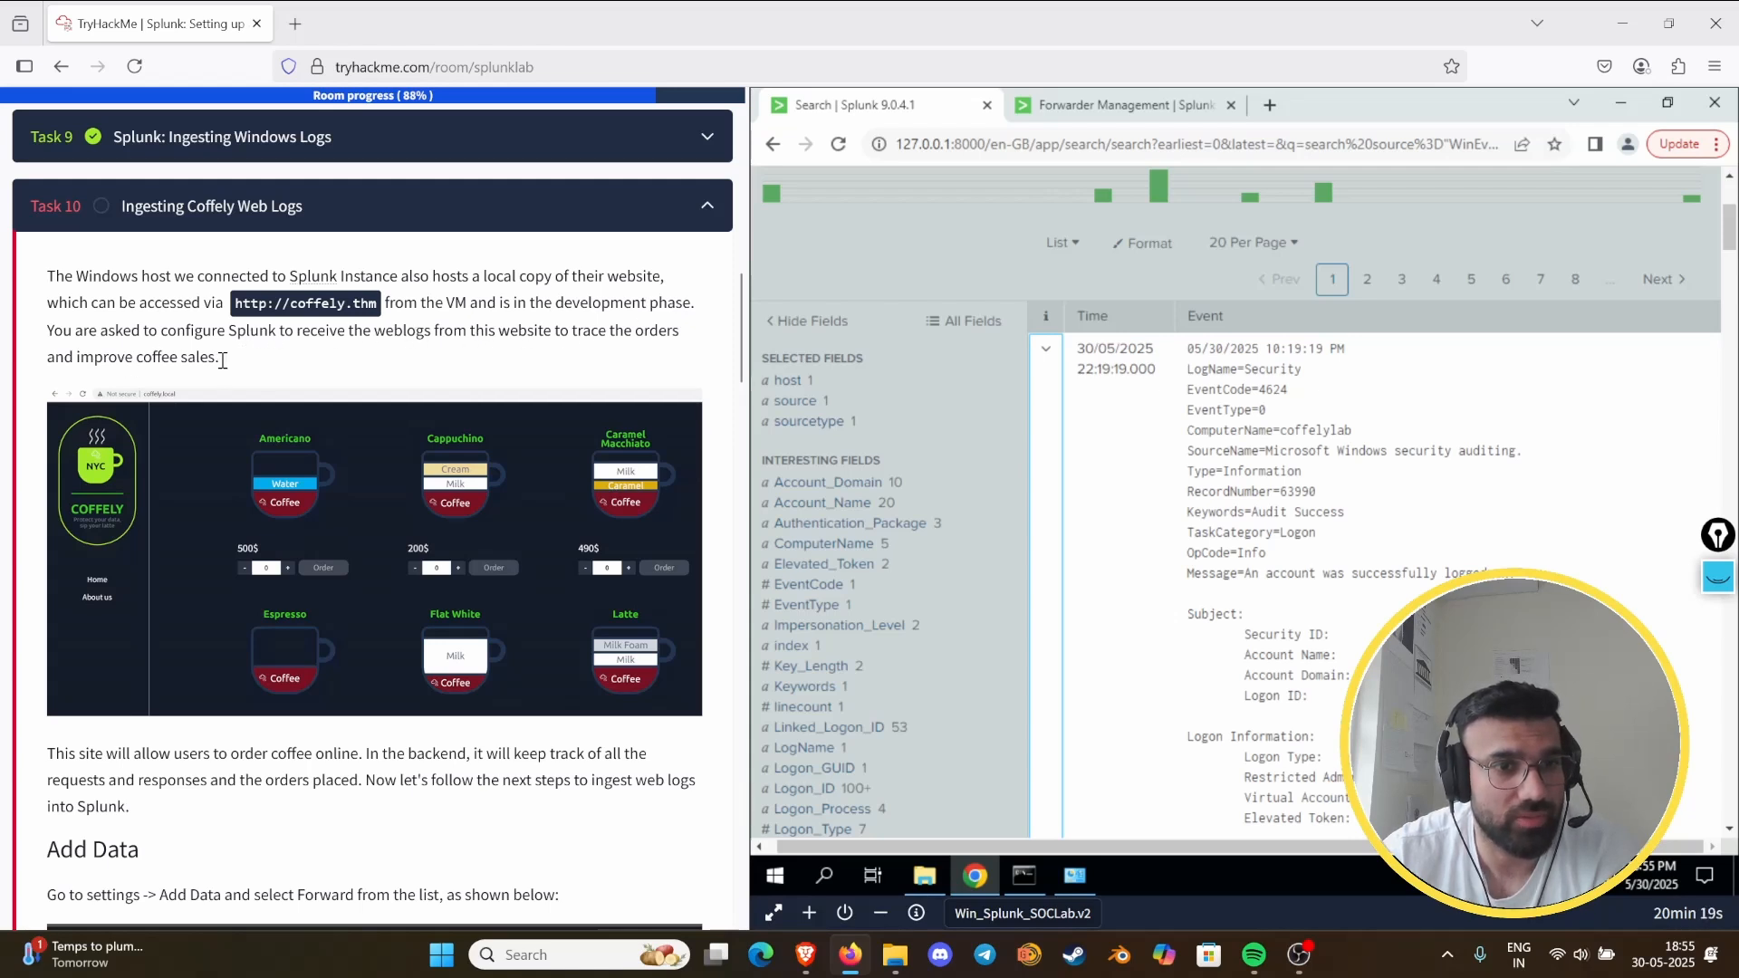
scroll(350, 370, "down", 5)
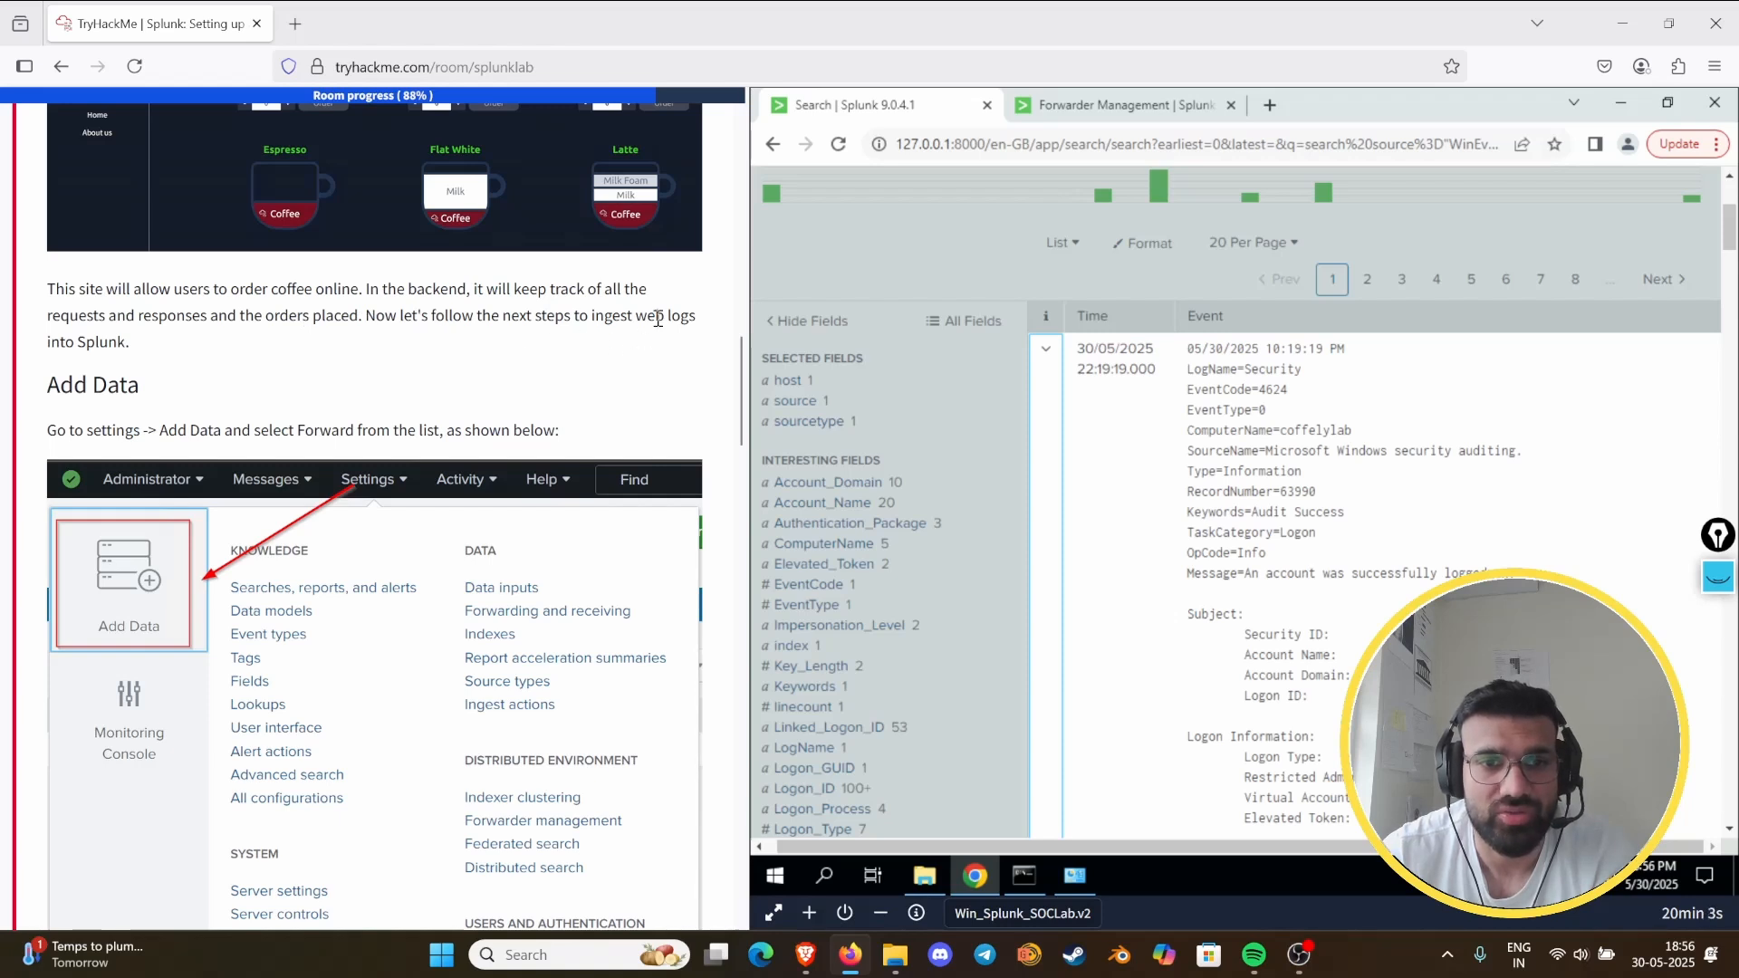
scroll(190, 360, "down", 3)
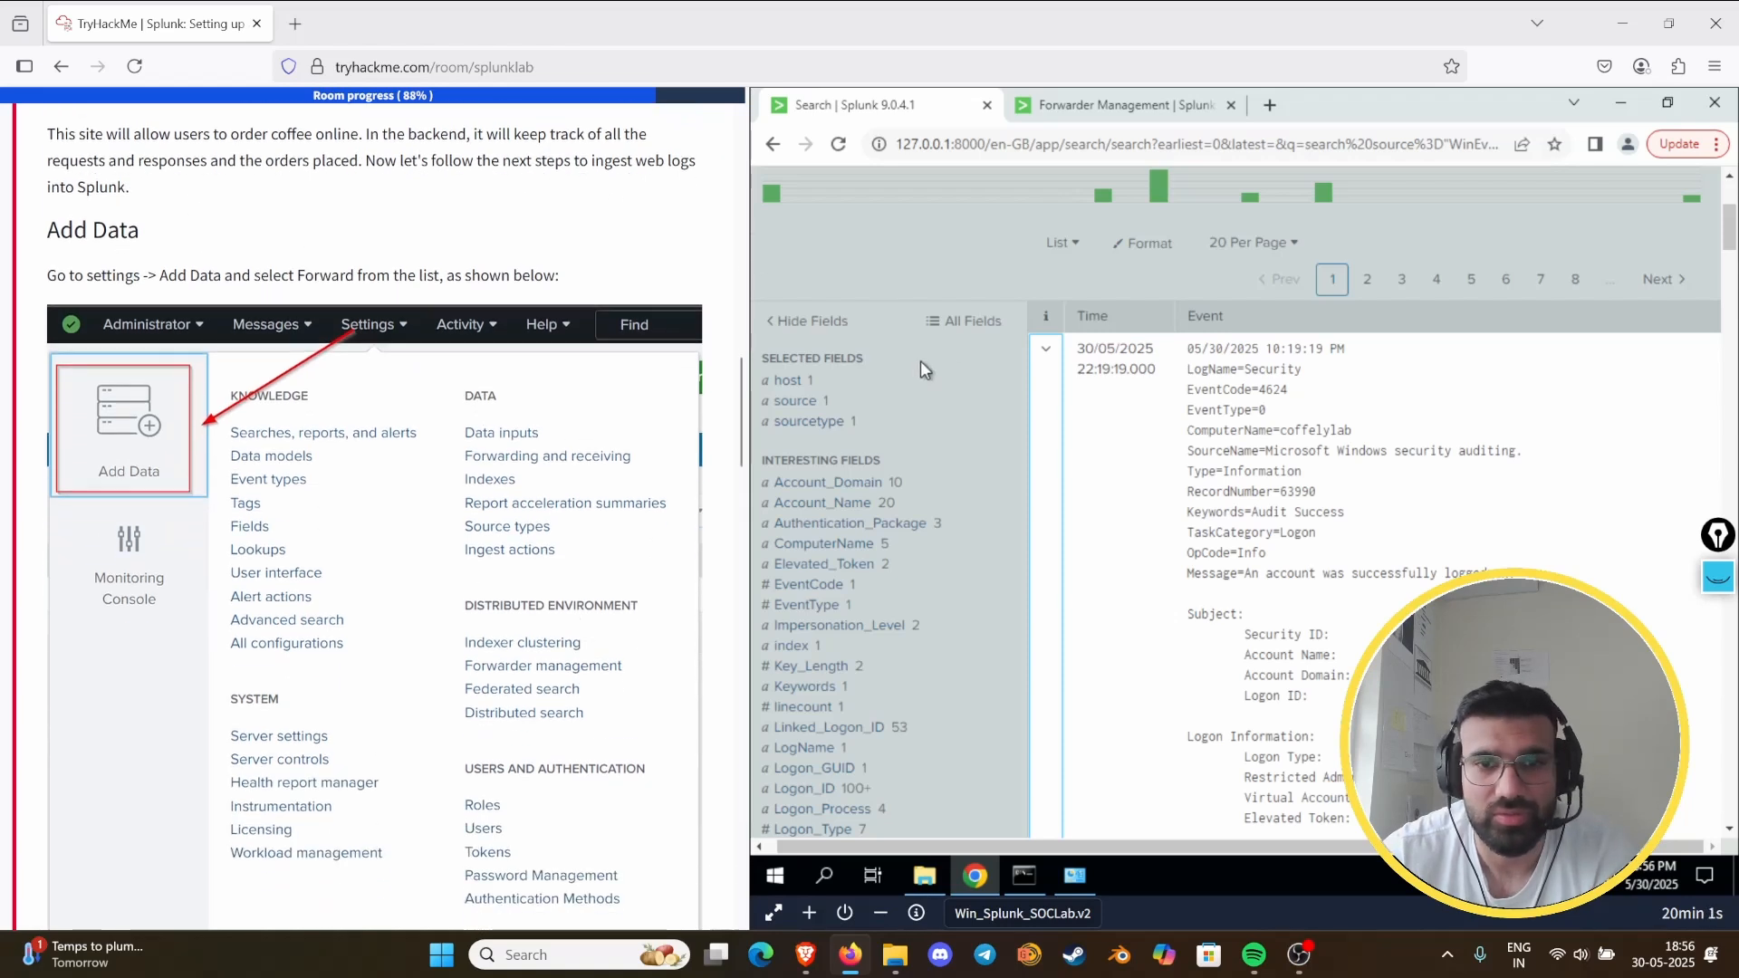
- Start adding data with the Forward option from the Forwarder Management page and consult the Task 10 Select Forwarder instructions
scroll(1214, 291, "up", 4)
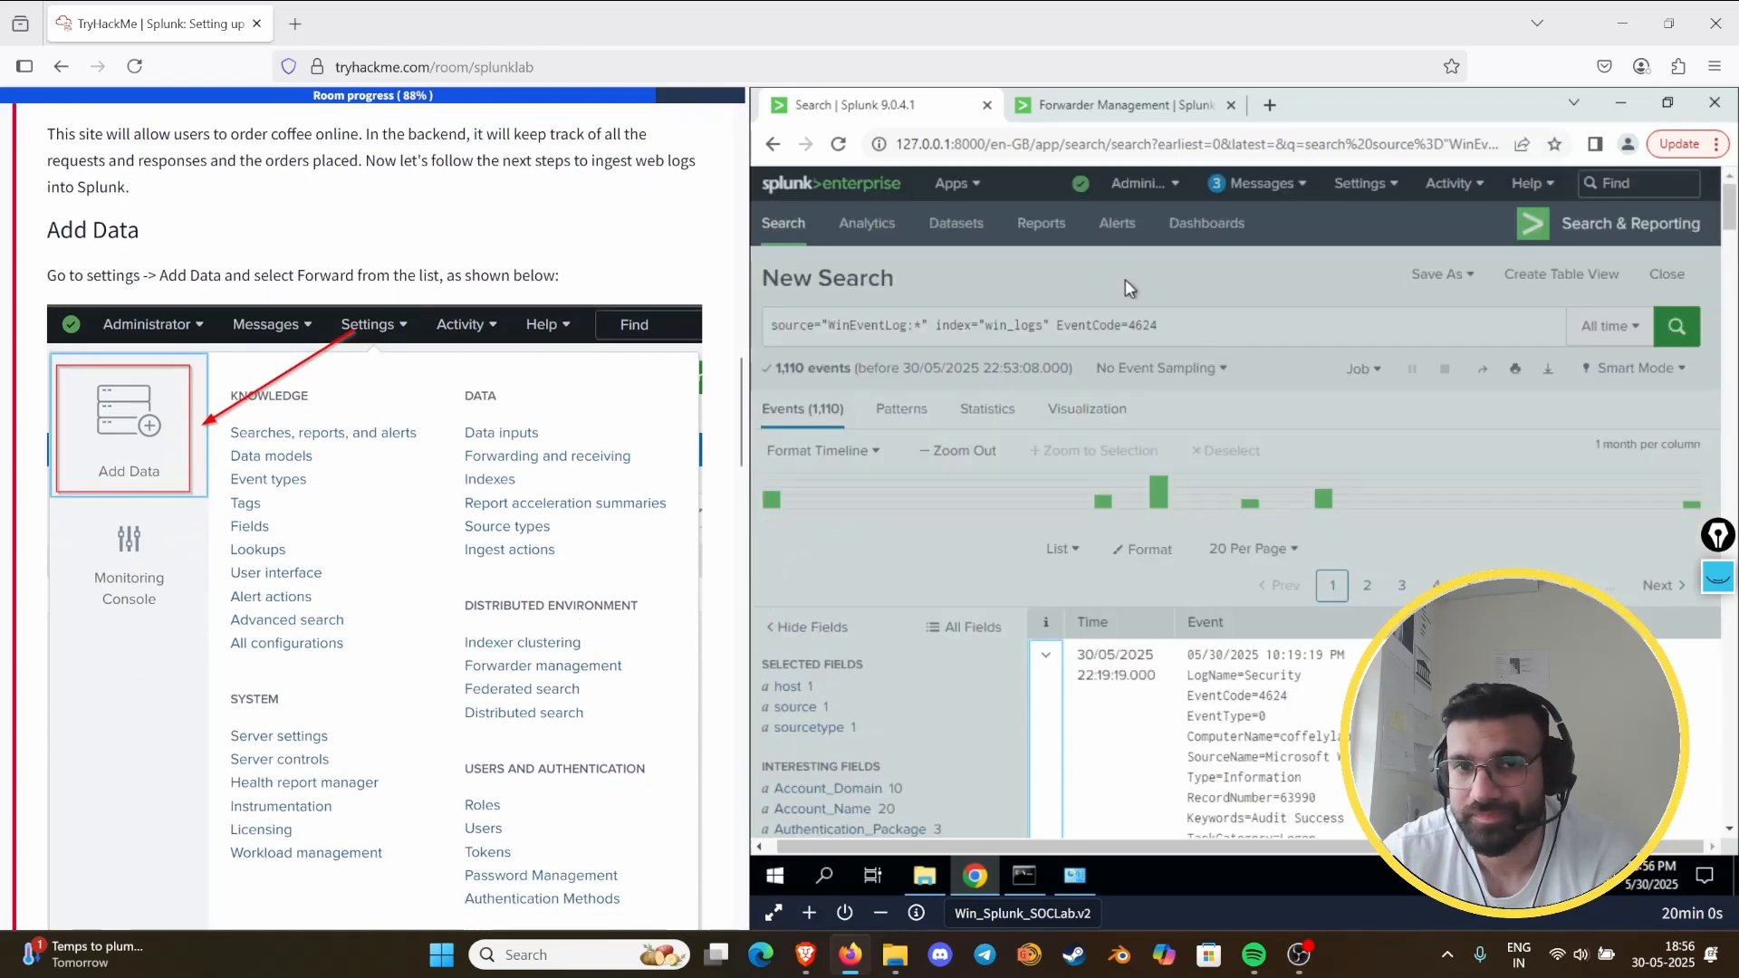
left_click(1131, 107)
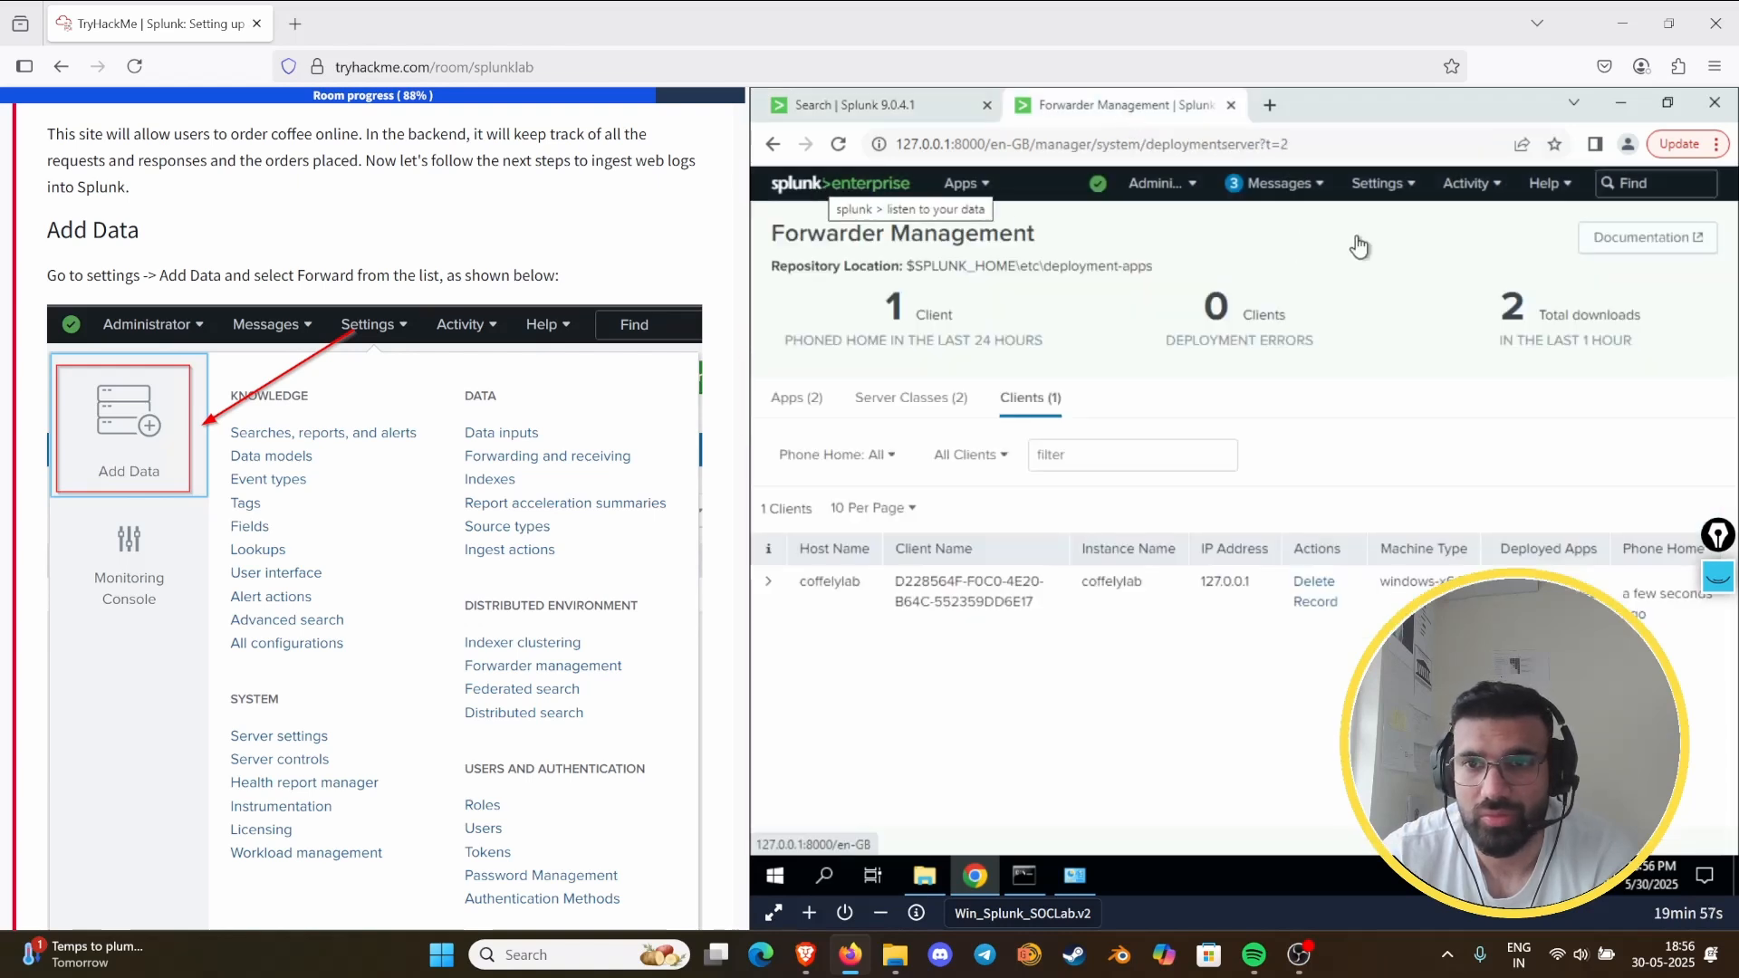
left_click(1374, 182)
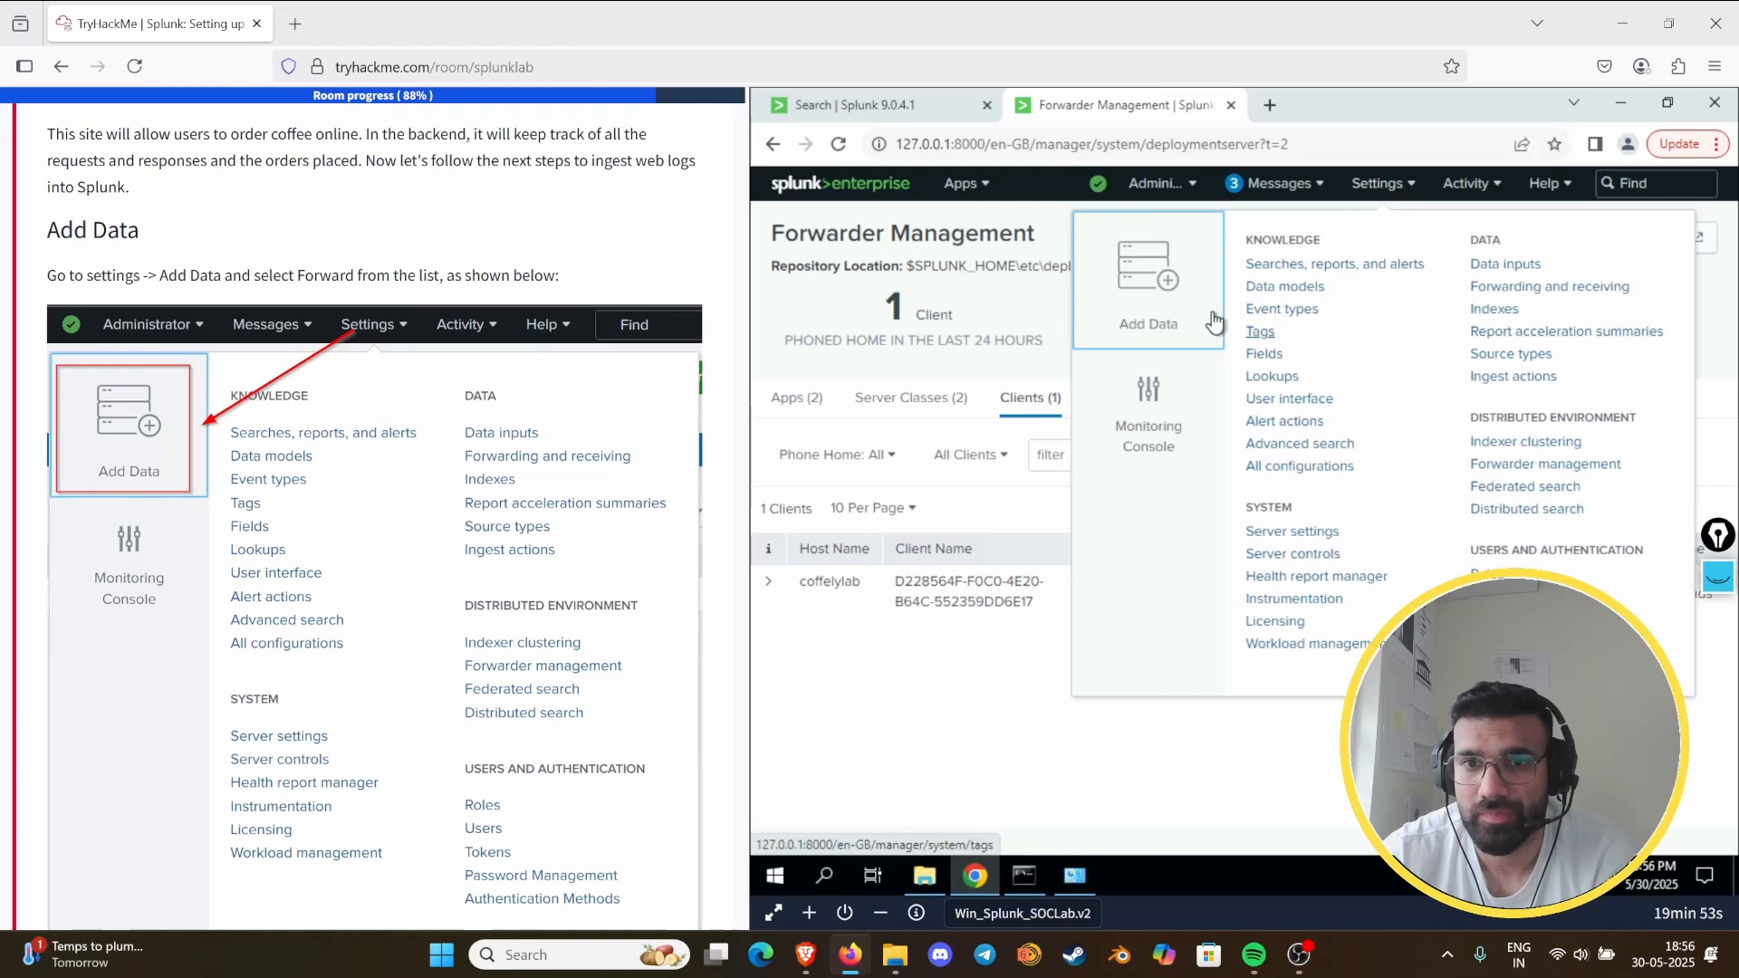
left_click(1148, 285)
scroll(113, 549, "down", 7)
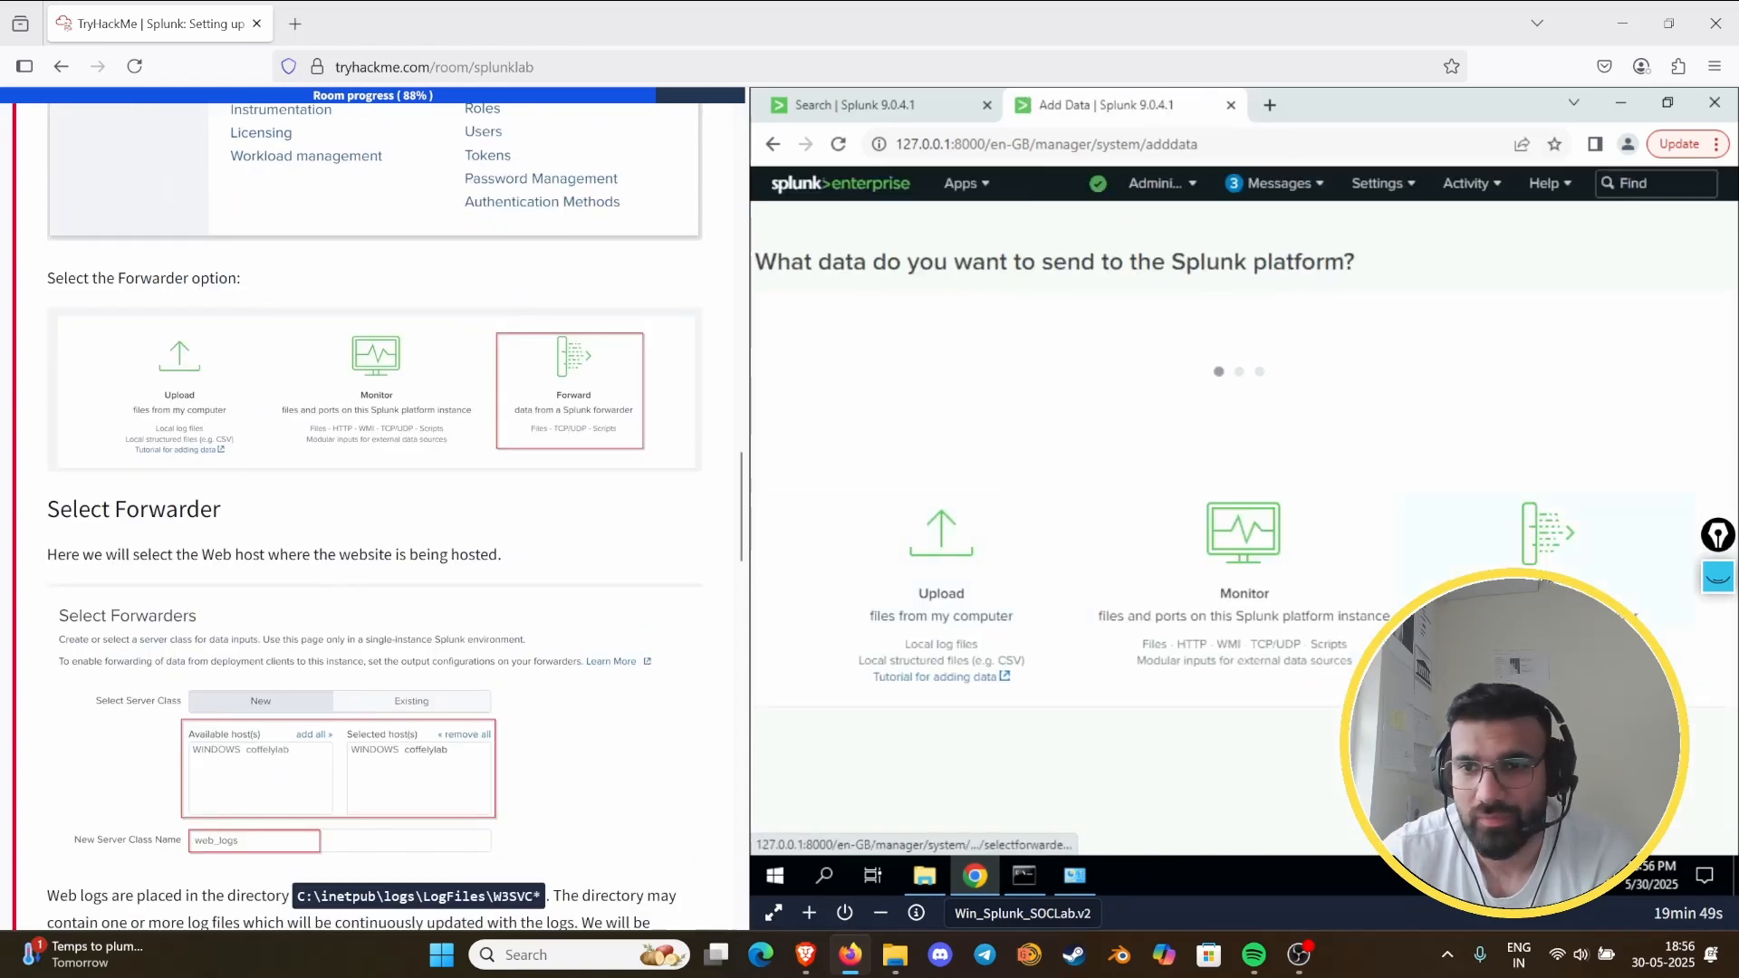
left_click(1620, 601)
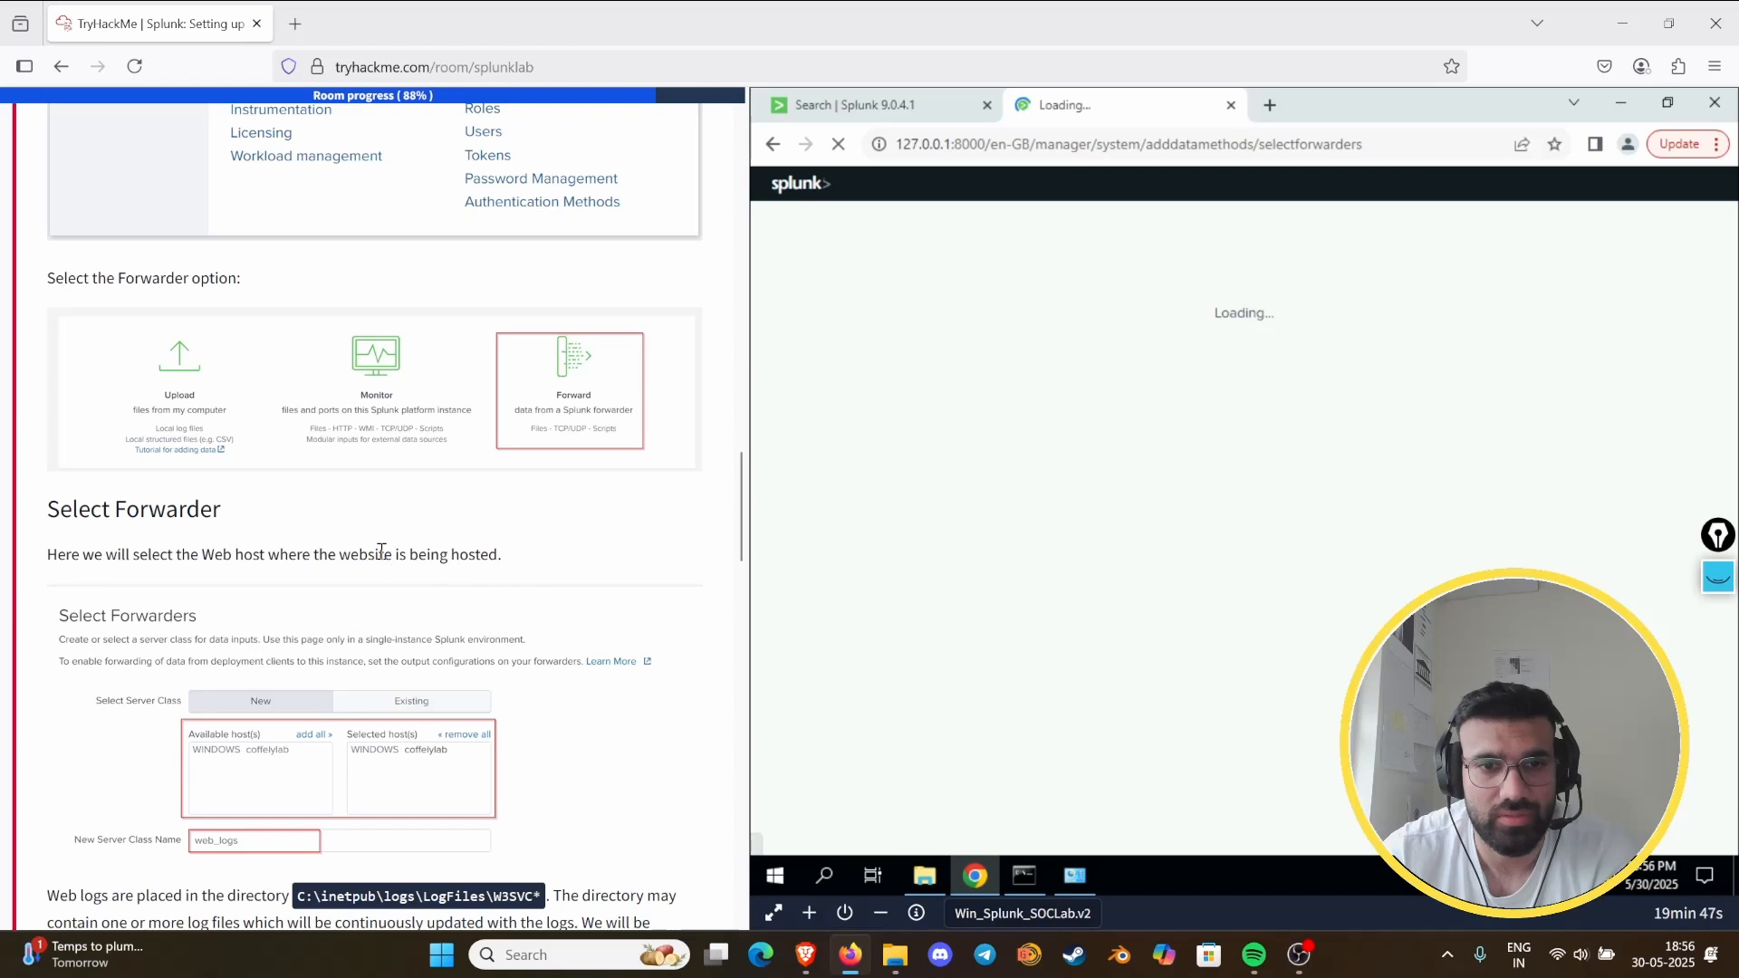
scroll(388, 561, "down", 3)
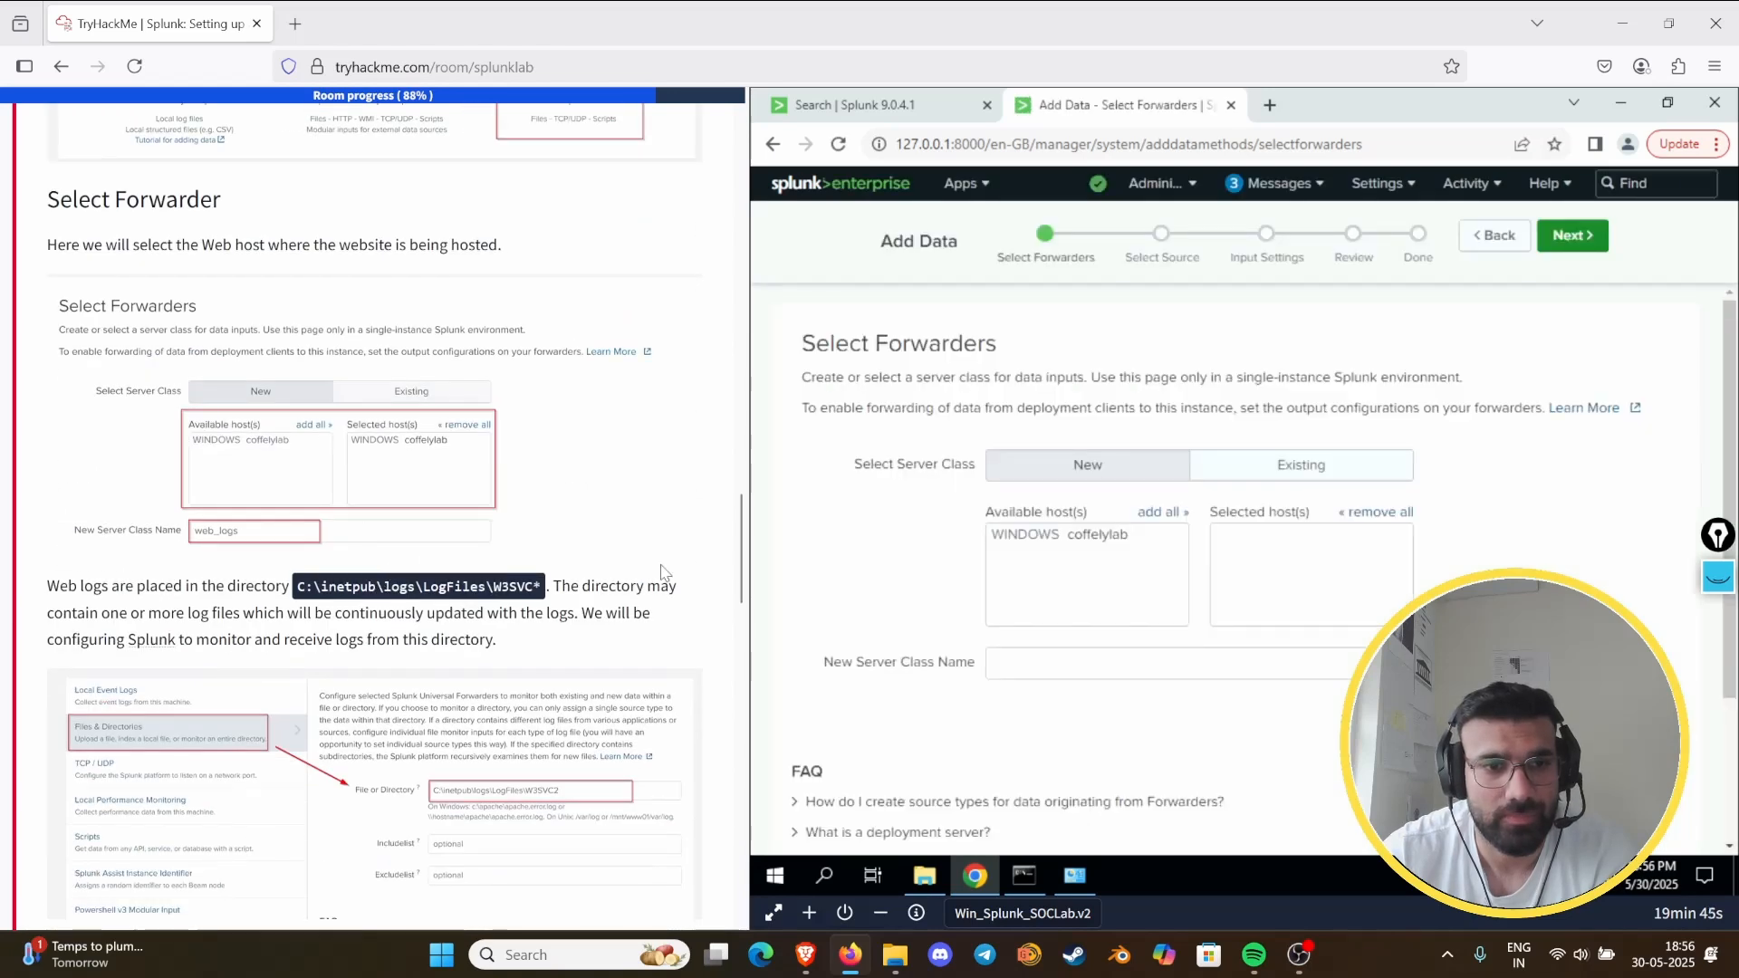
- Select the WINDOWS coffelylab host for a new server class named web_logs, and choose Files & Directories as the data source
left_click(1104, 543)
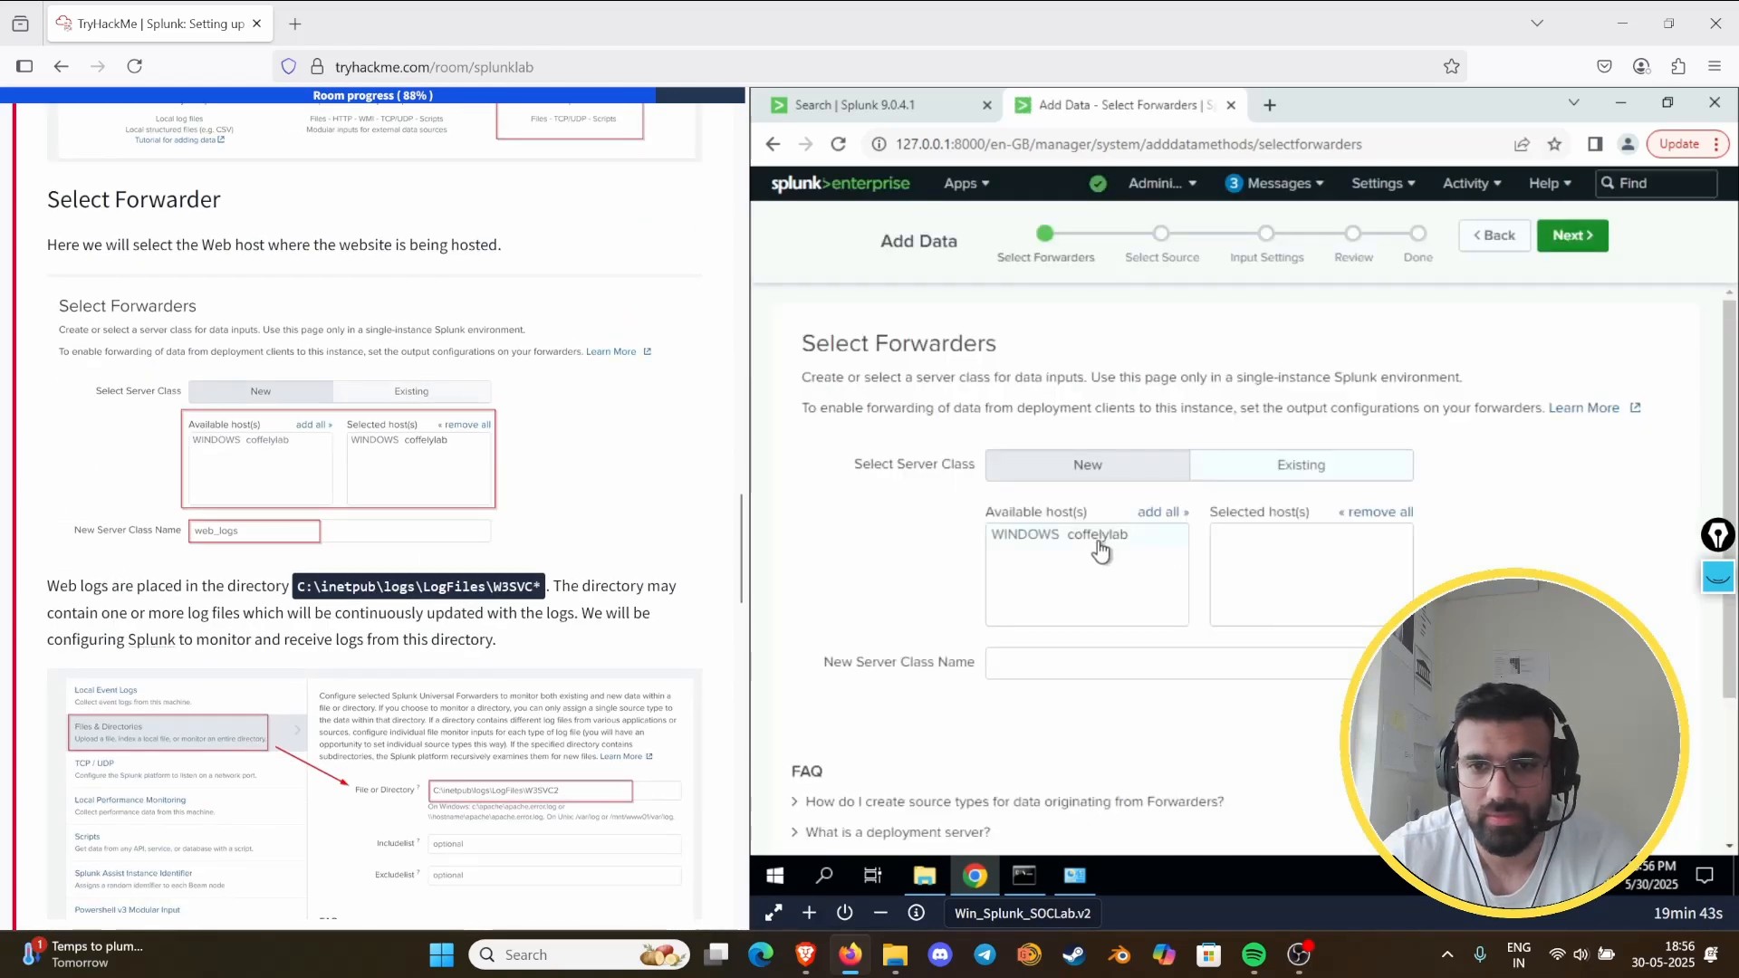
left_click(1050, 663)
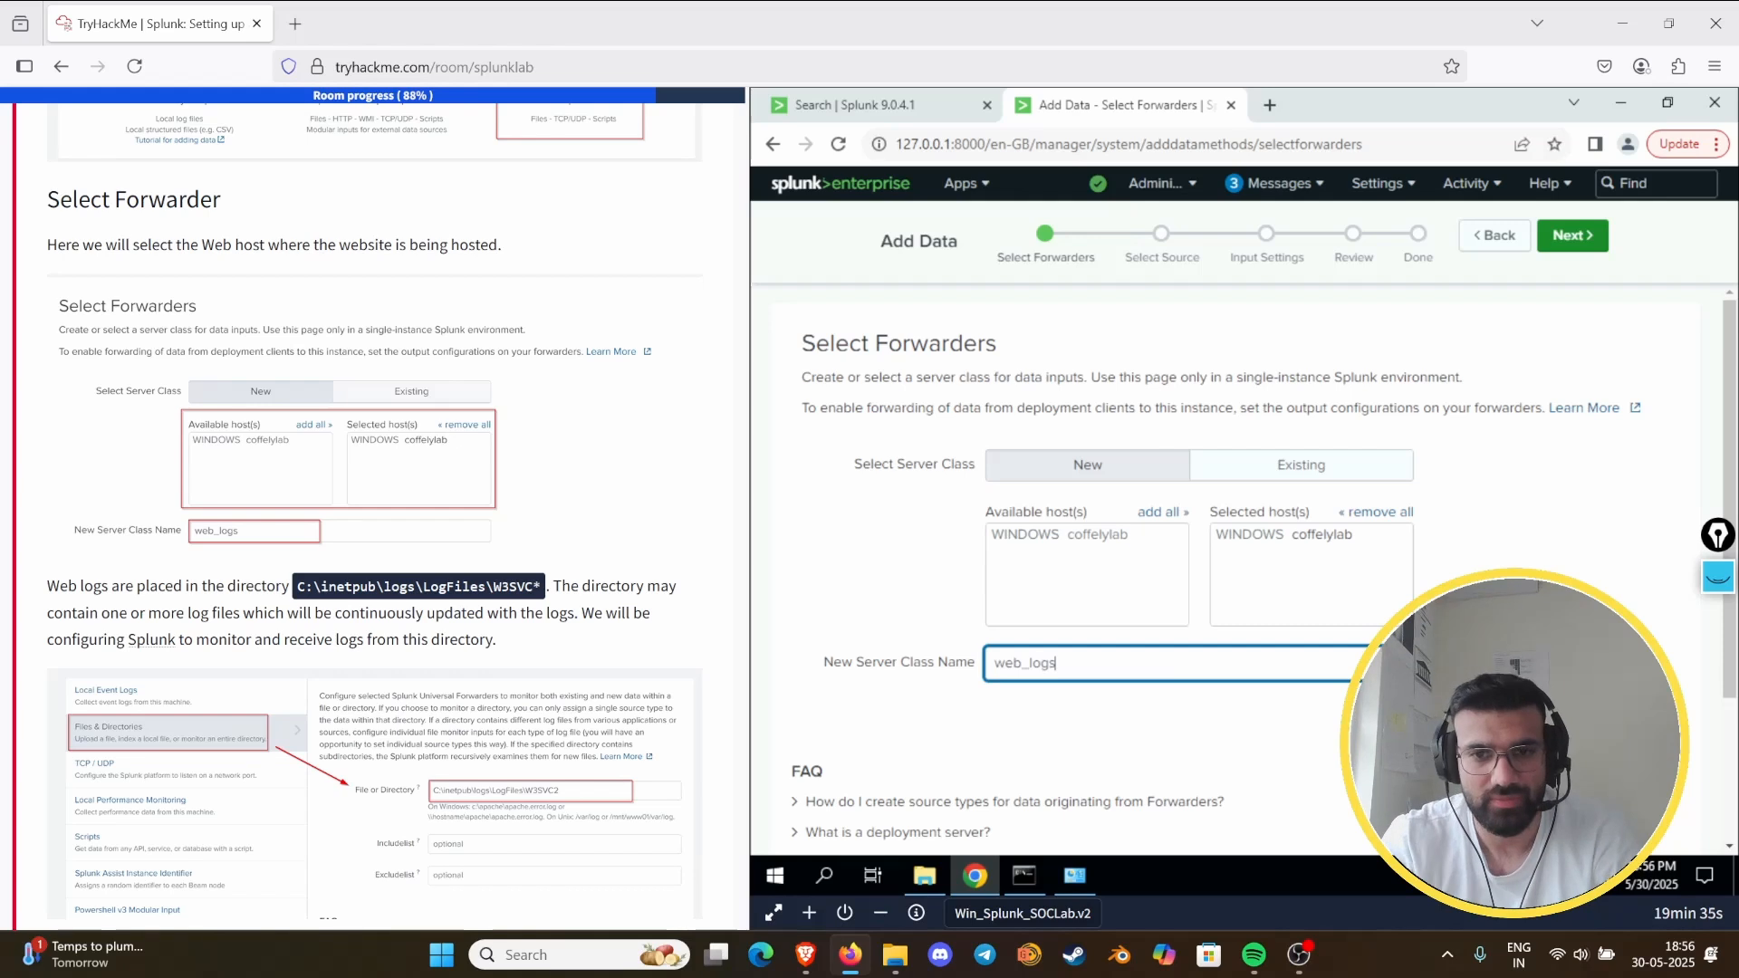
left_click(1572, 235)
scroll(377, 575, "down", 3)
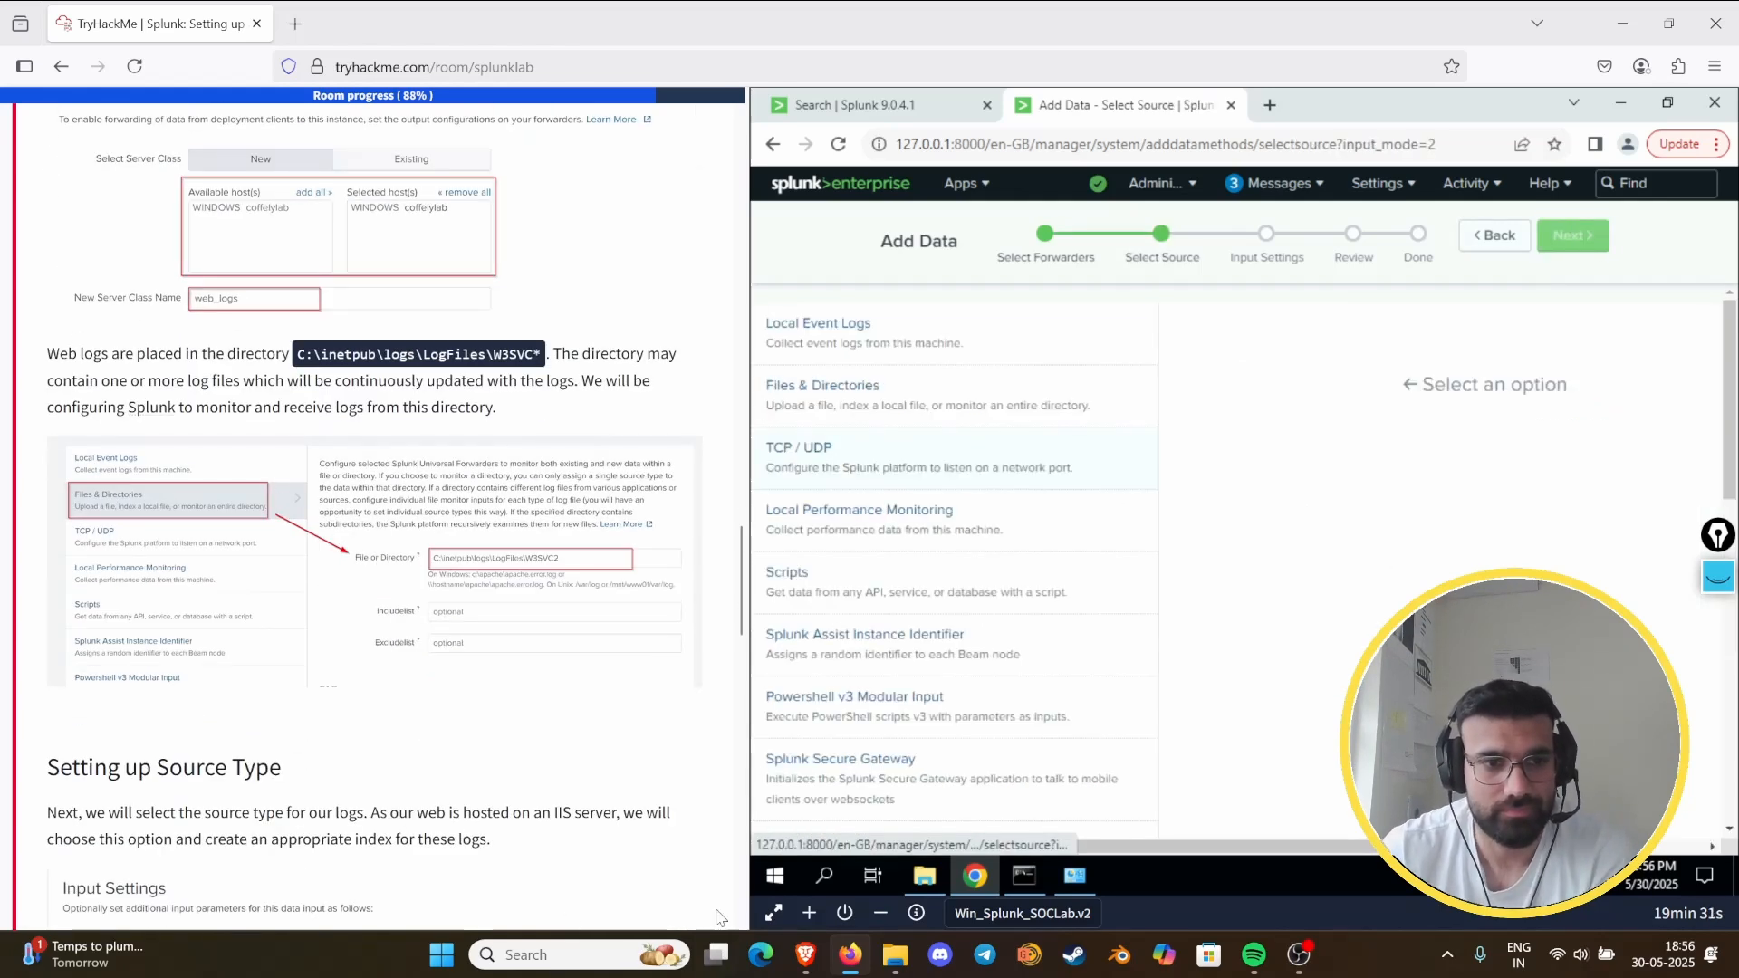
left_click(810, 389)
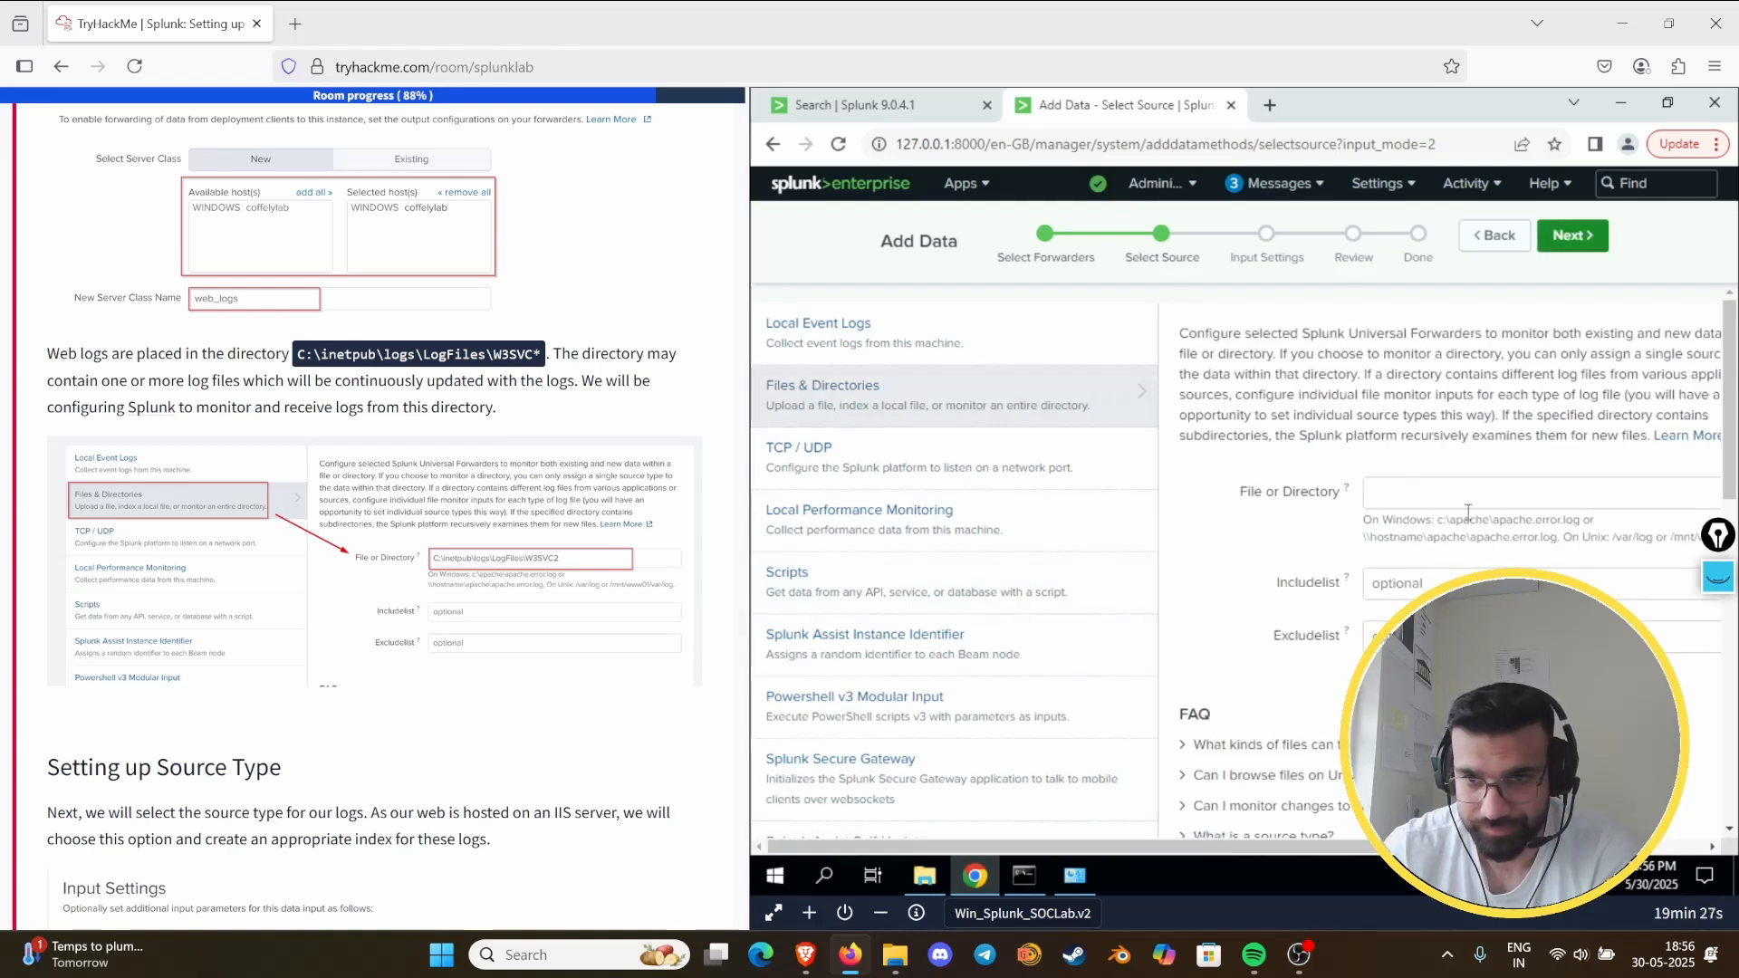
left_click(1393, 483)
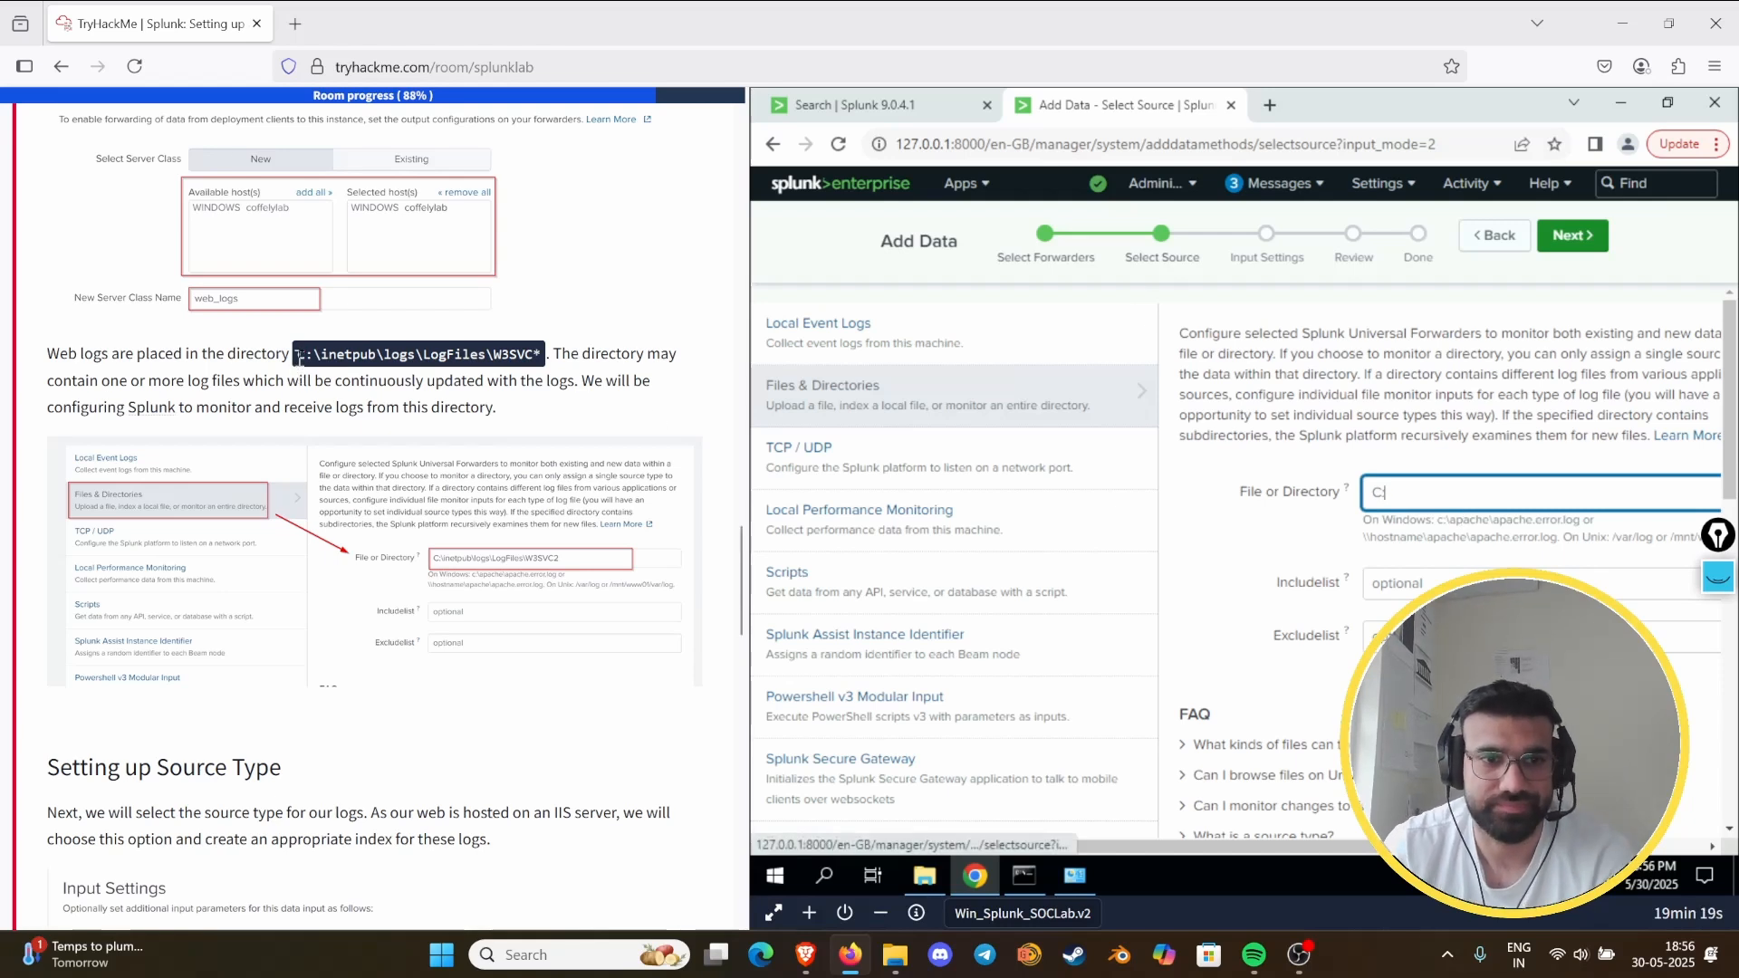
left_click_drag(298, 355, 556, 361)
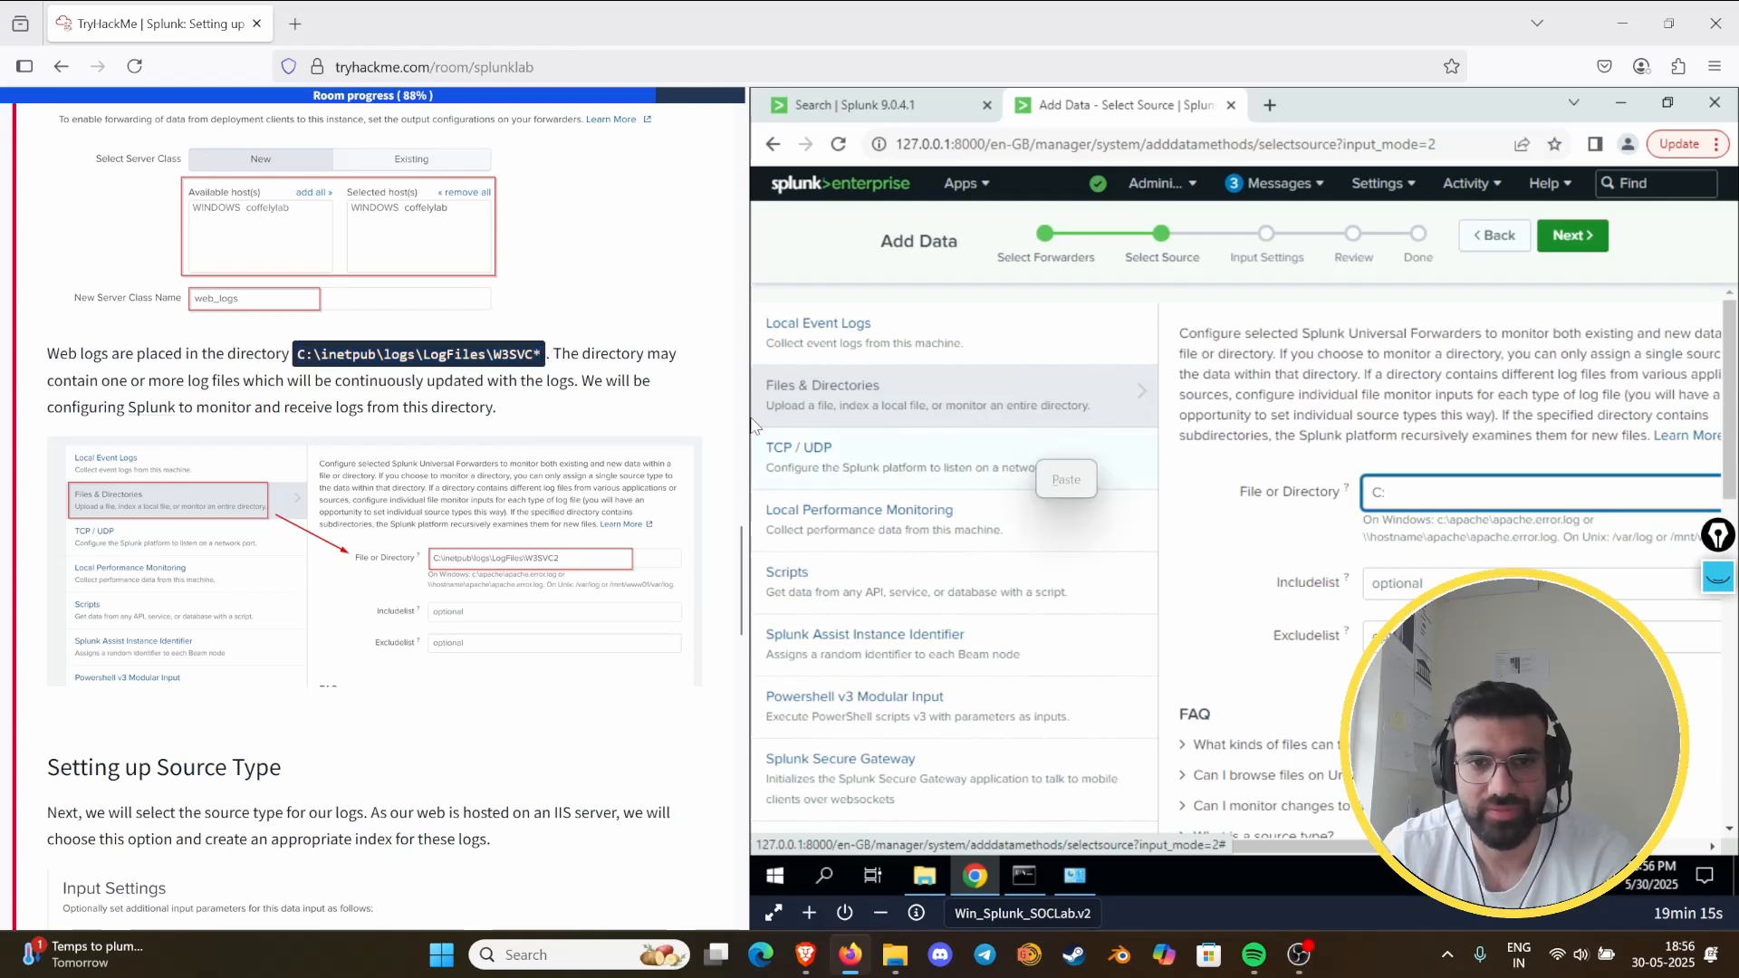
left_click_drag(747, 558, 746, 559)
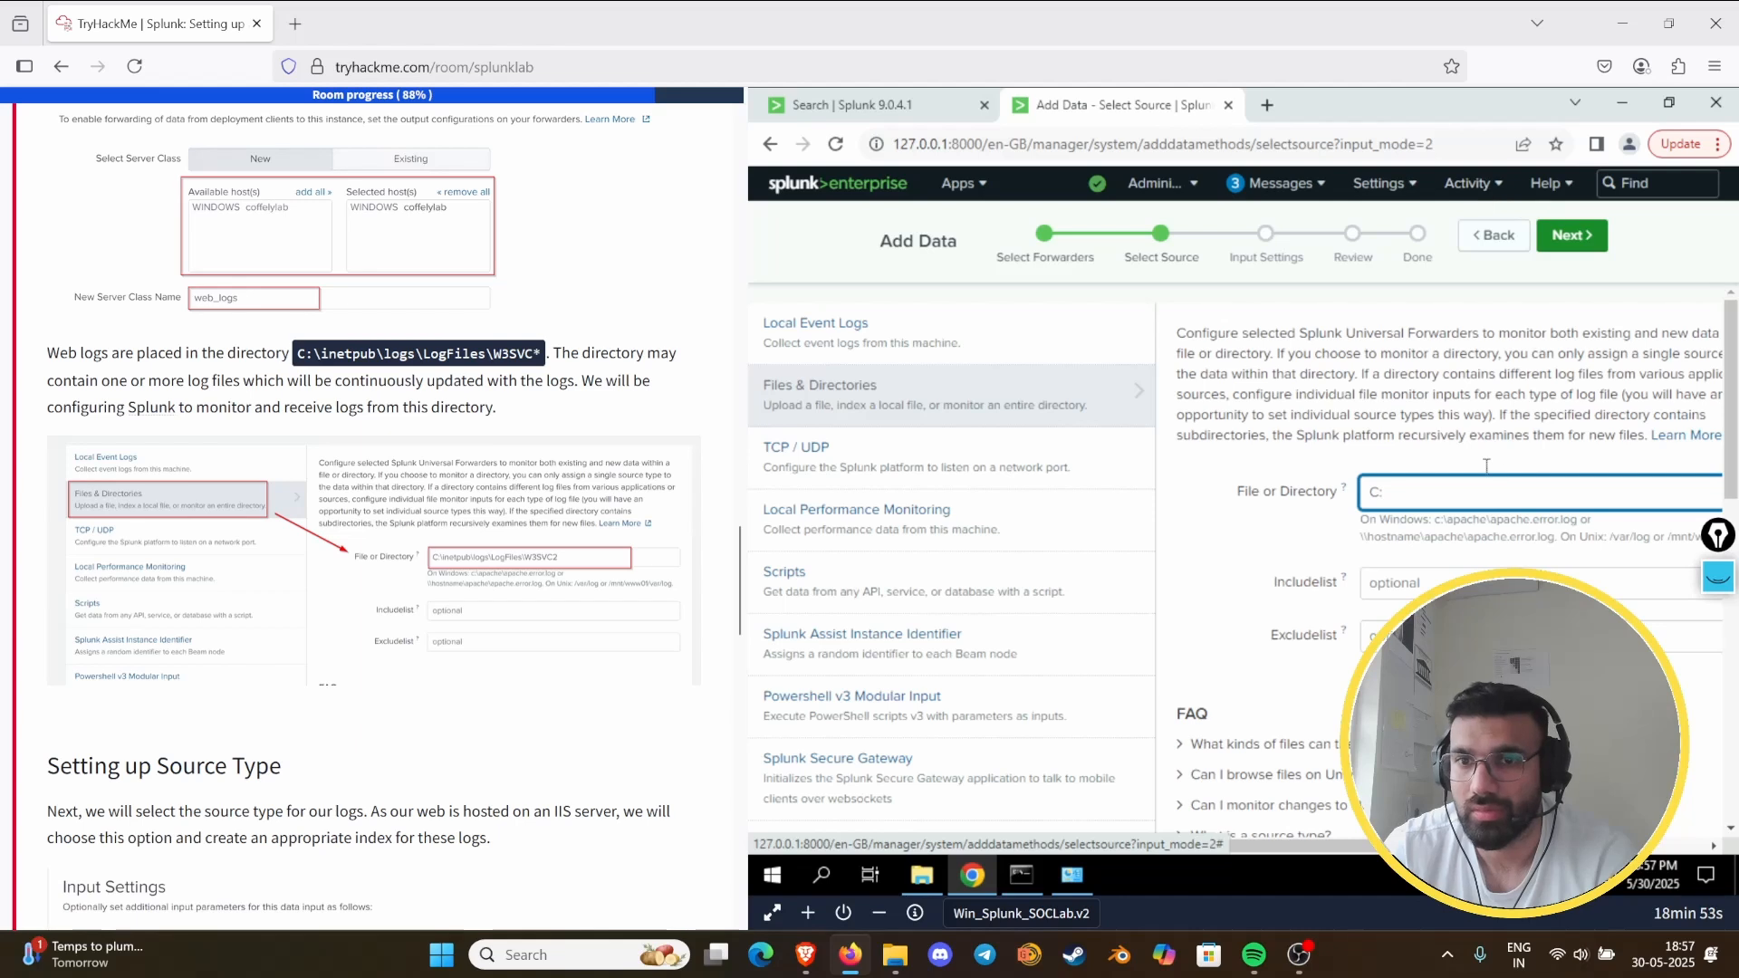
left_click_drag(1433, 491, 1336, 495)
key("BackSpace")
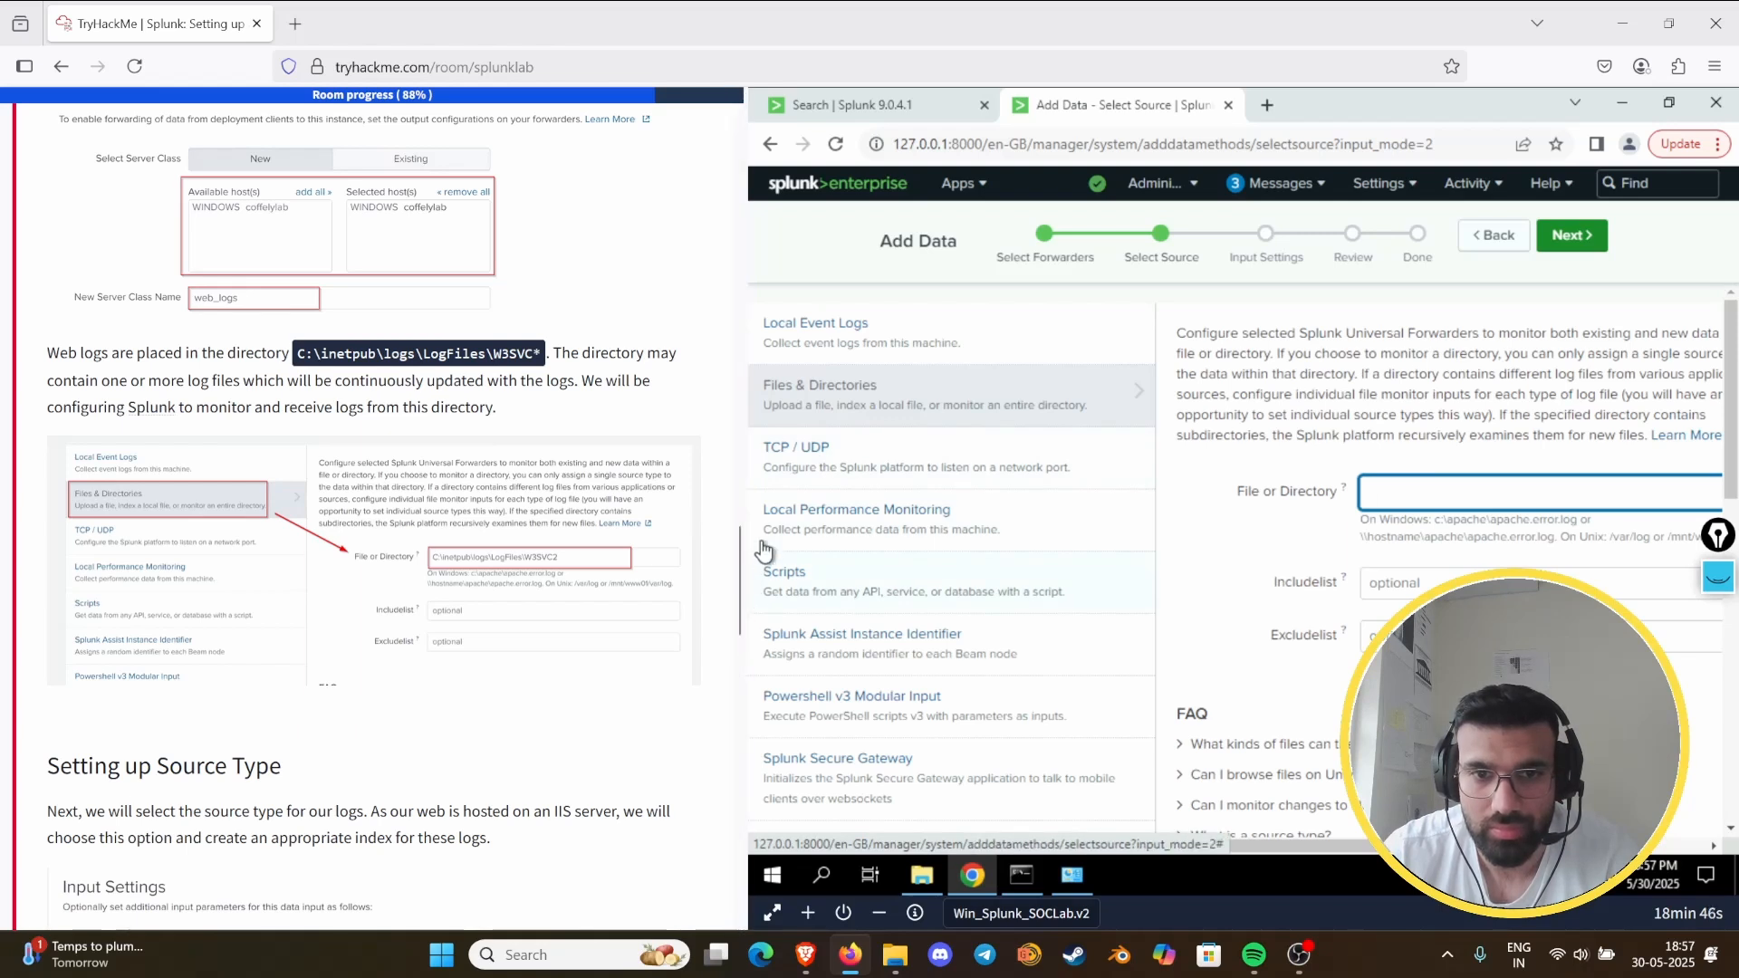
left_click(766, 501)
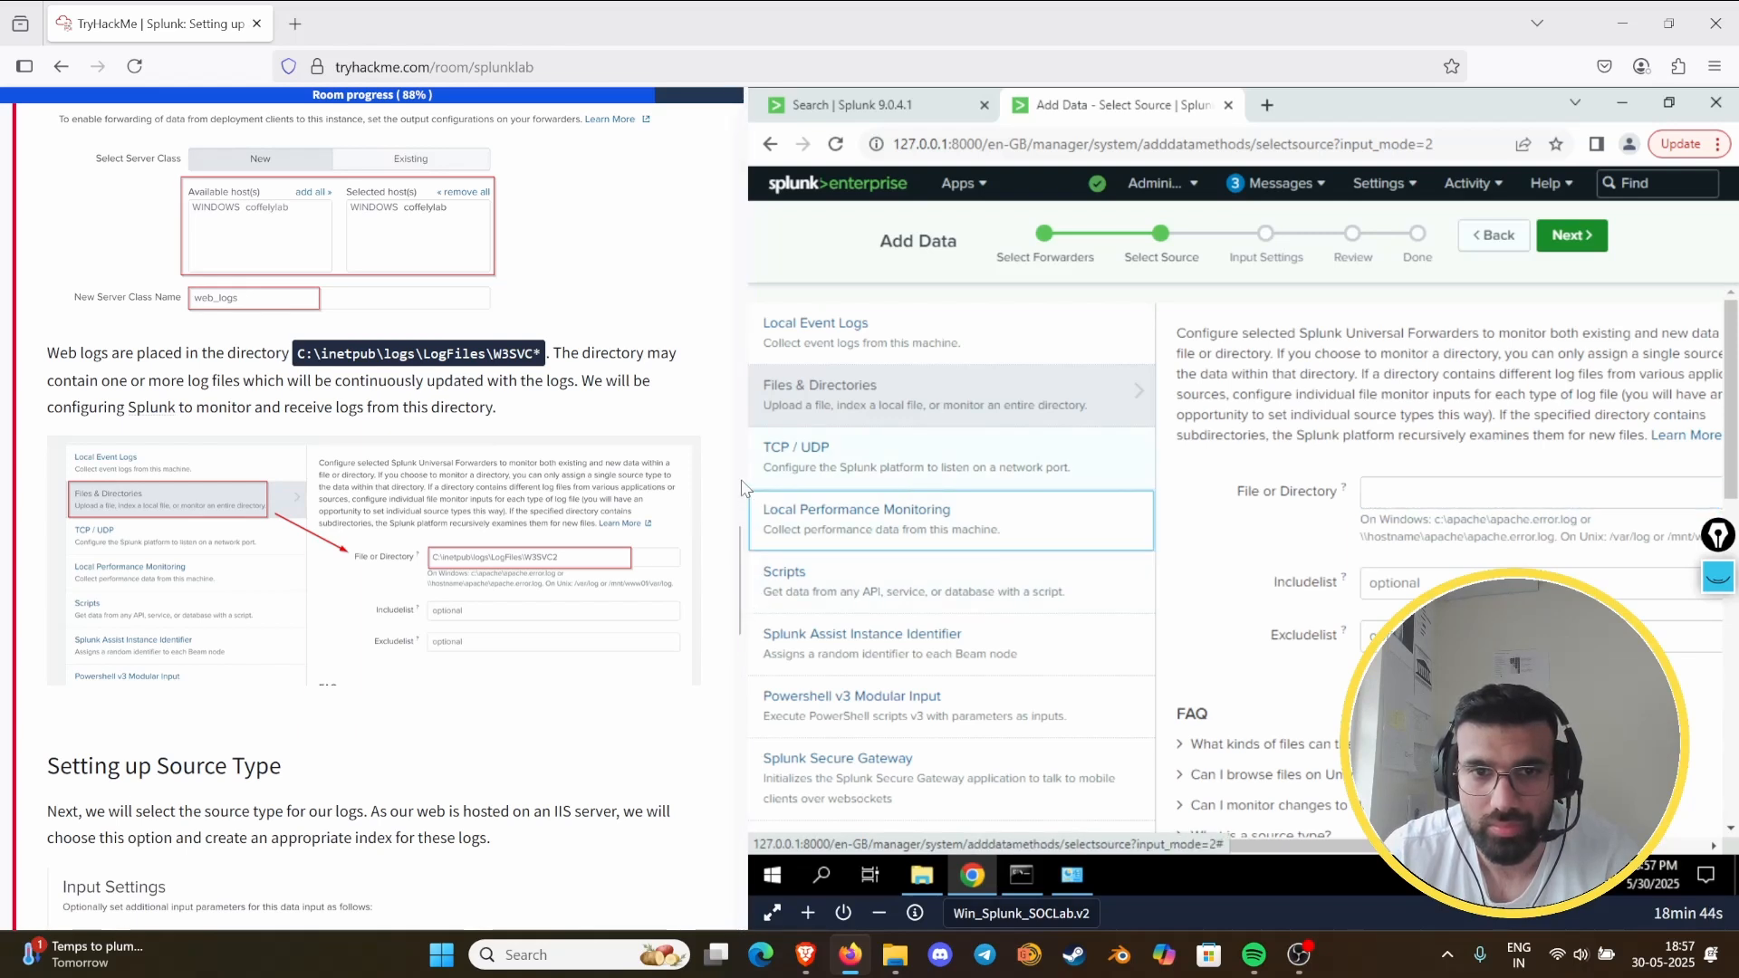
- Set the monitored file or directory to C:\inetpub\logs\LogFiles\W3SVC* and continue to the input settings
left_click(1497, 491)
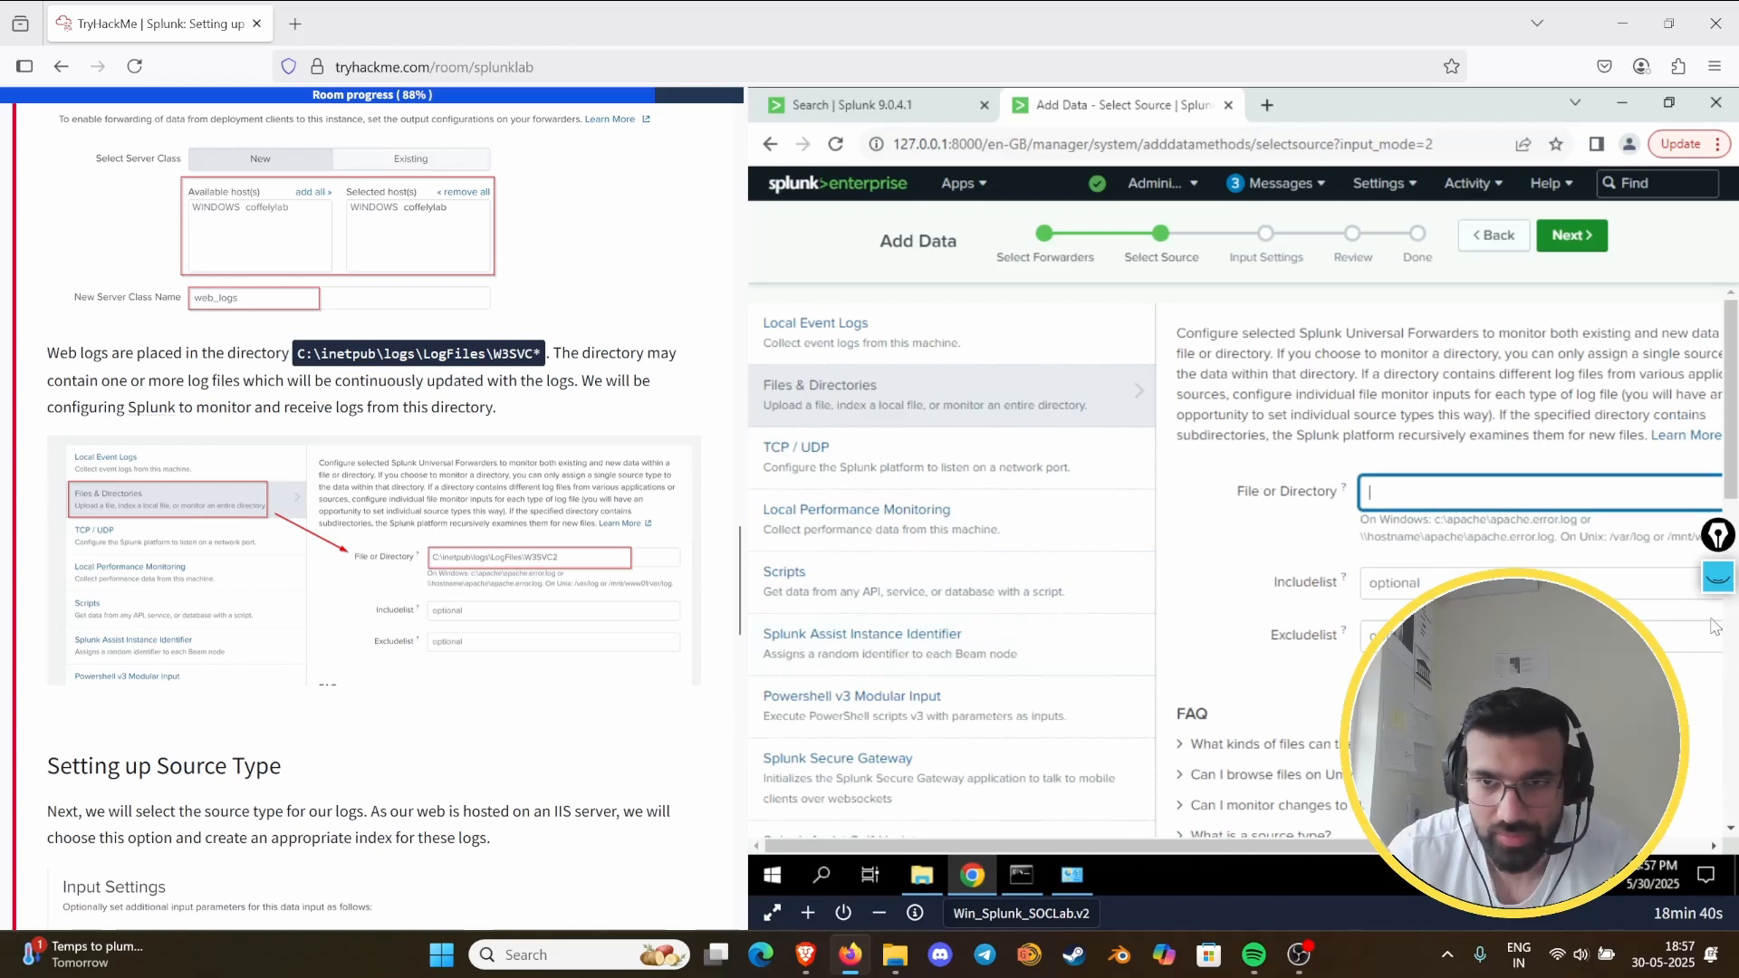
type("C")
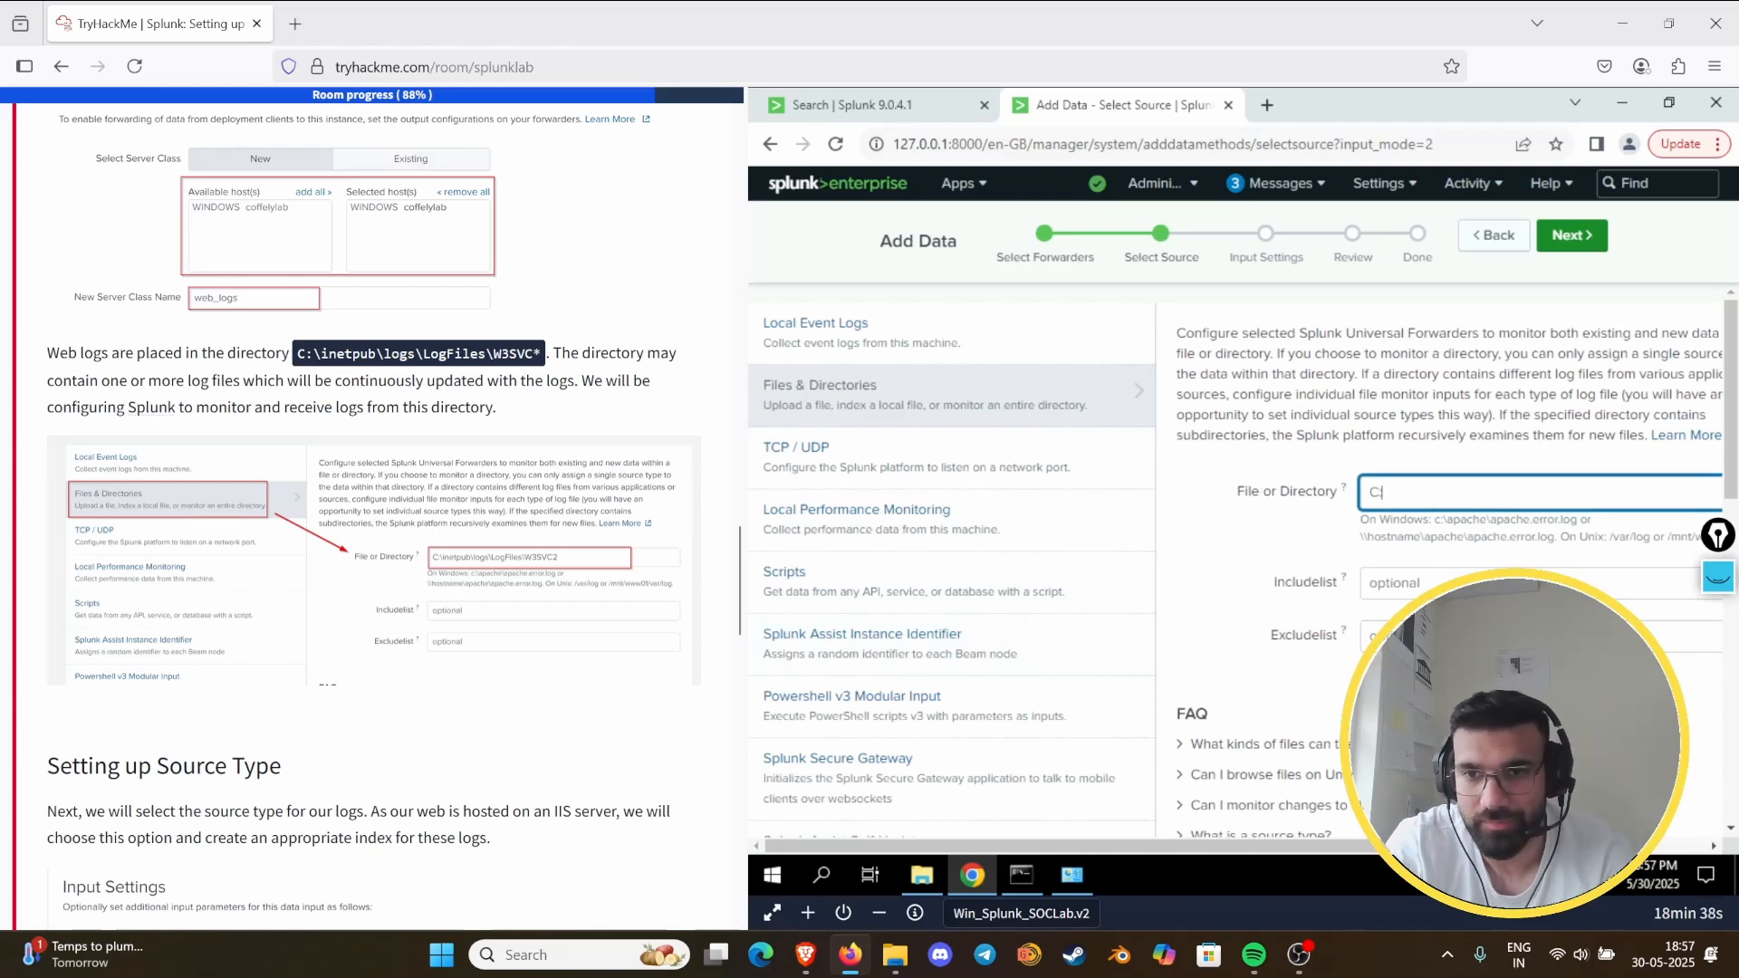
type(":\\inetpu")
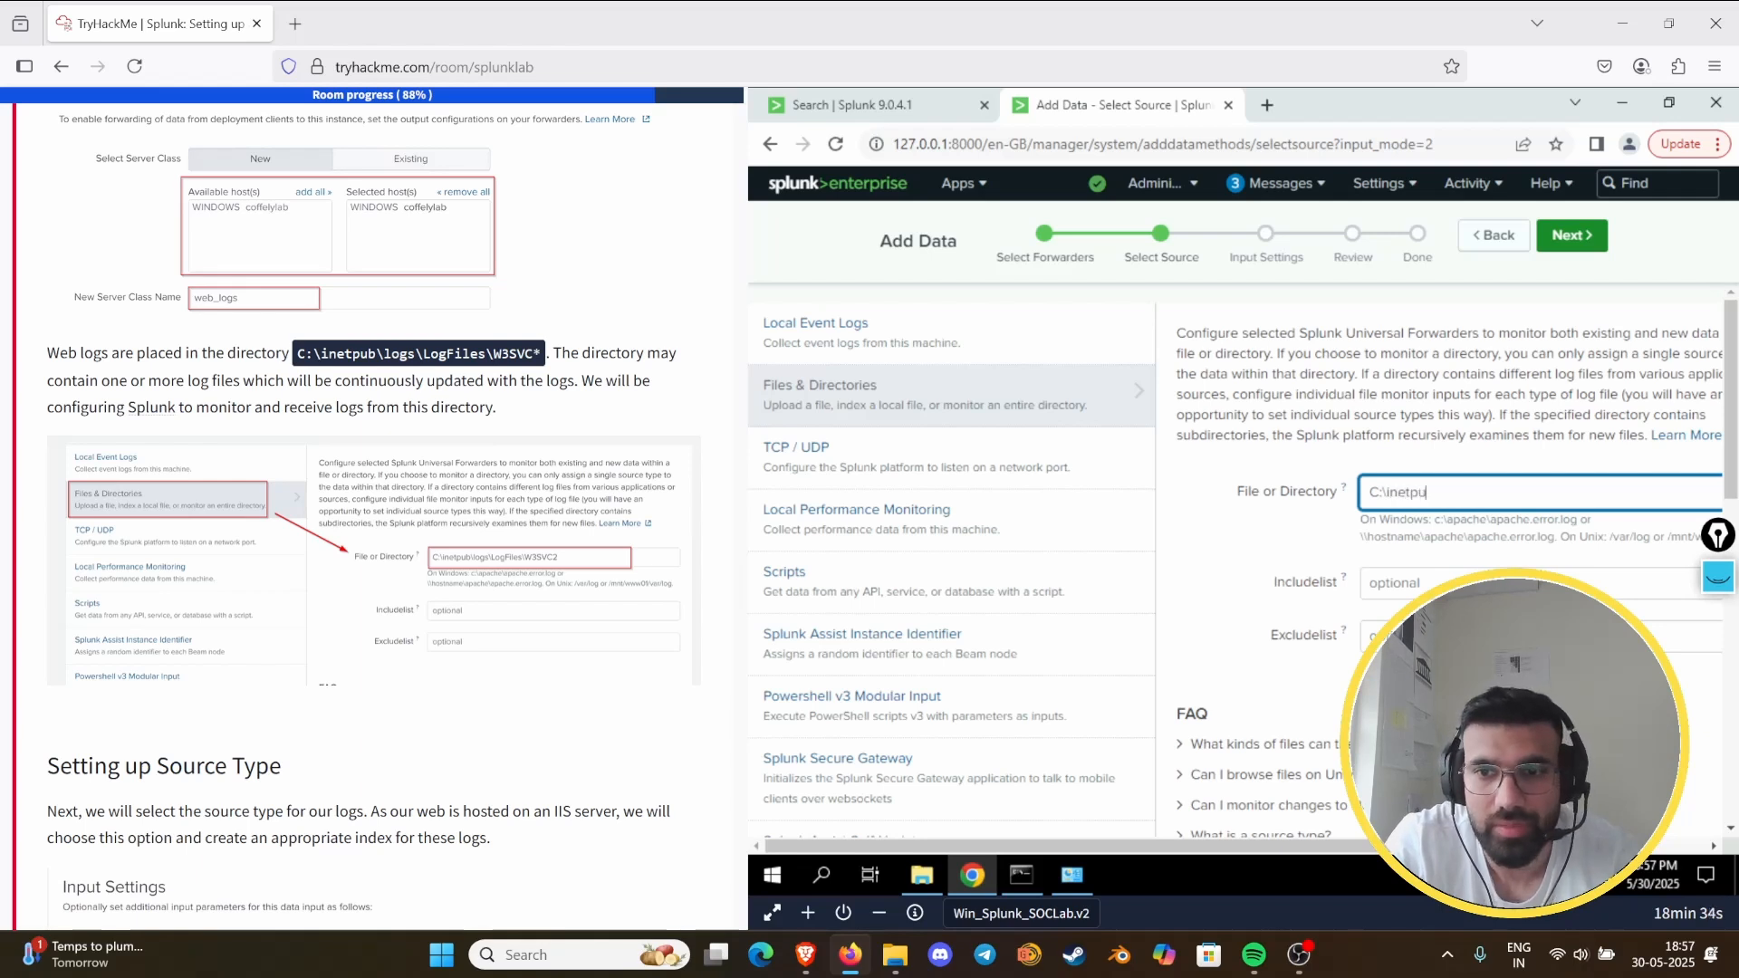
type("b\\")
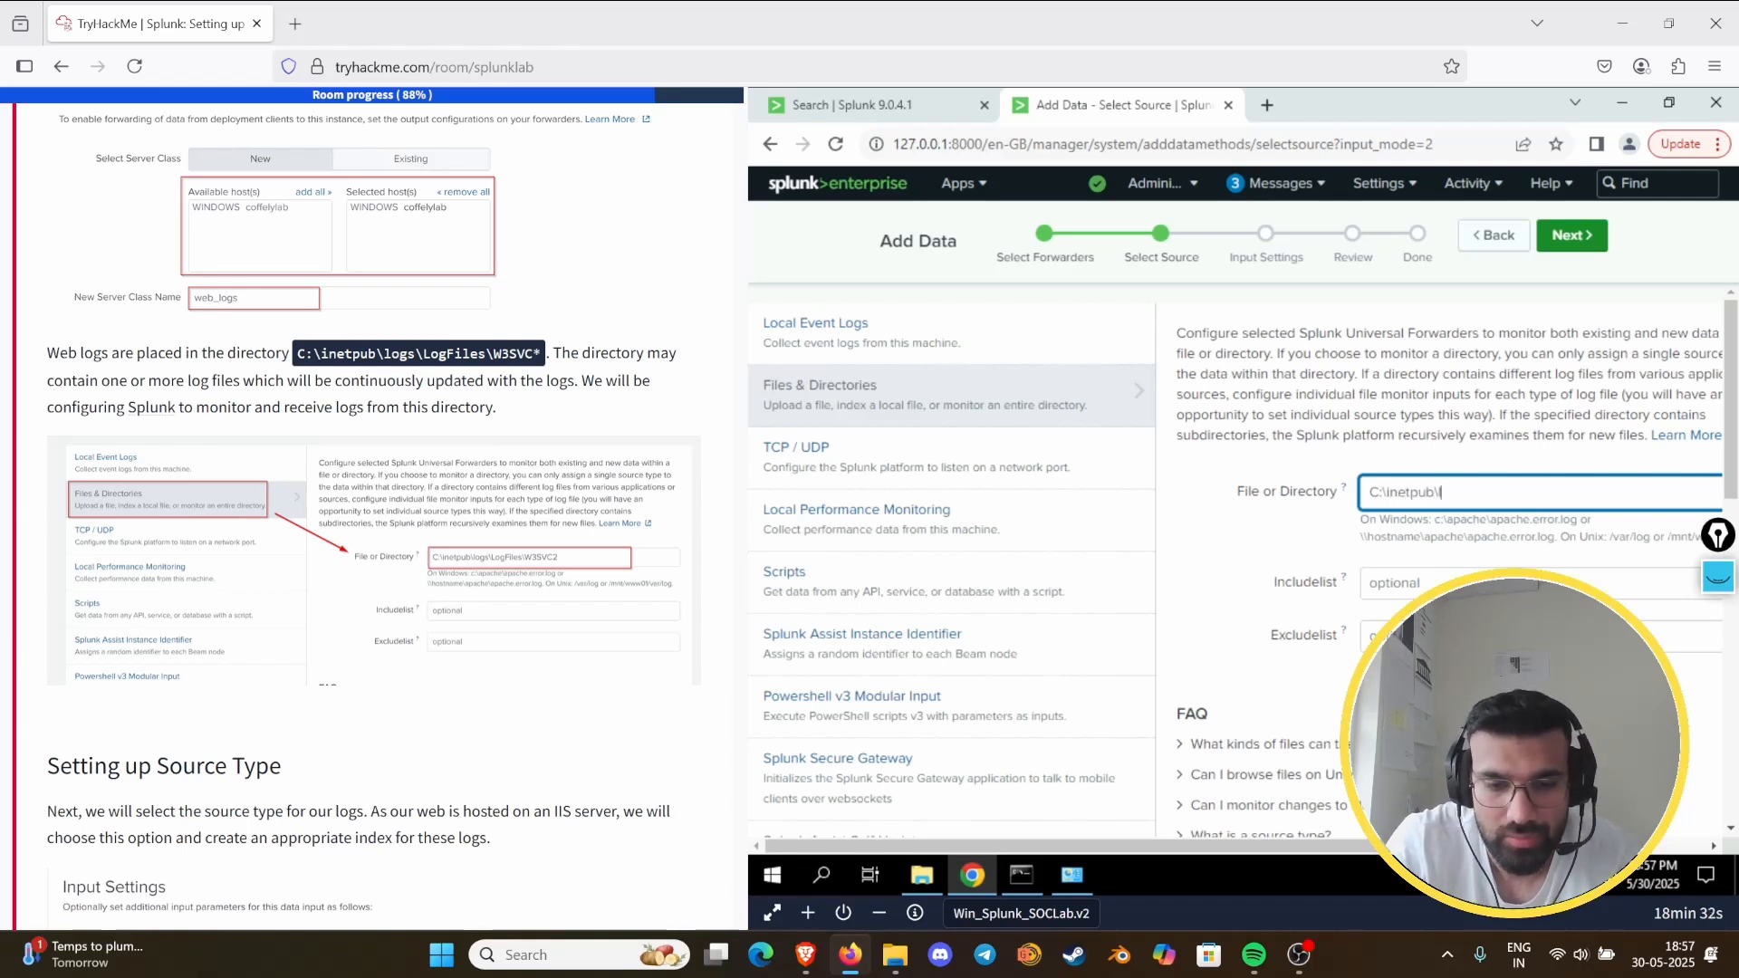
type("logs\\LogFiles\\W3SVC*")
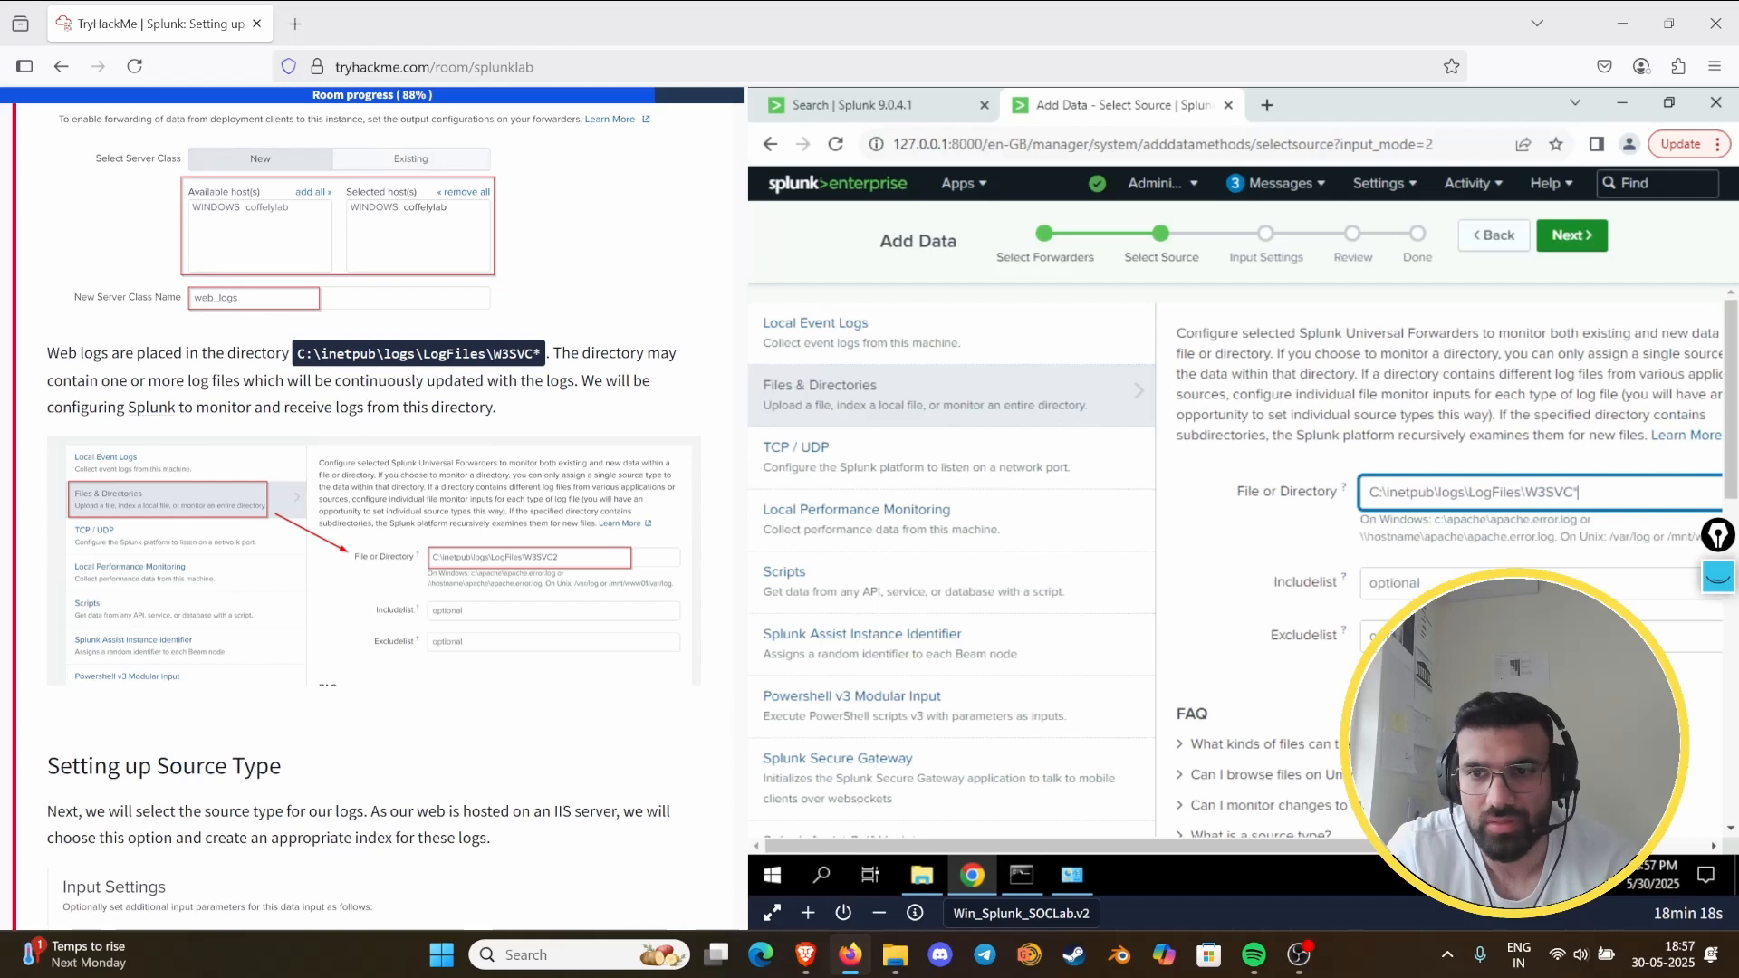
scroll(557, 699, "down", 3)
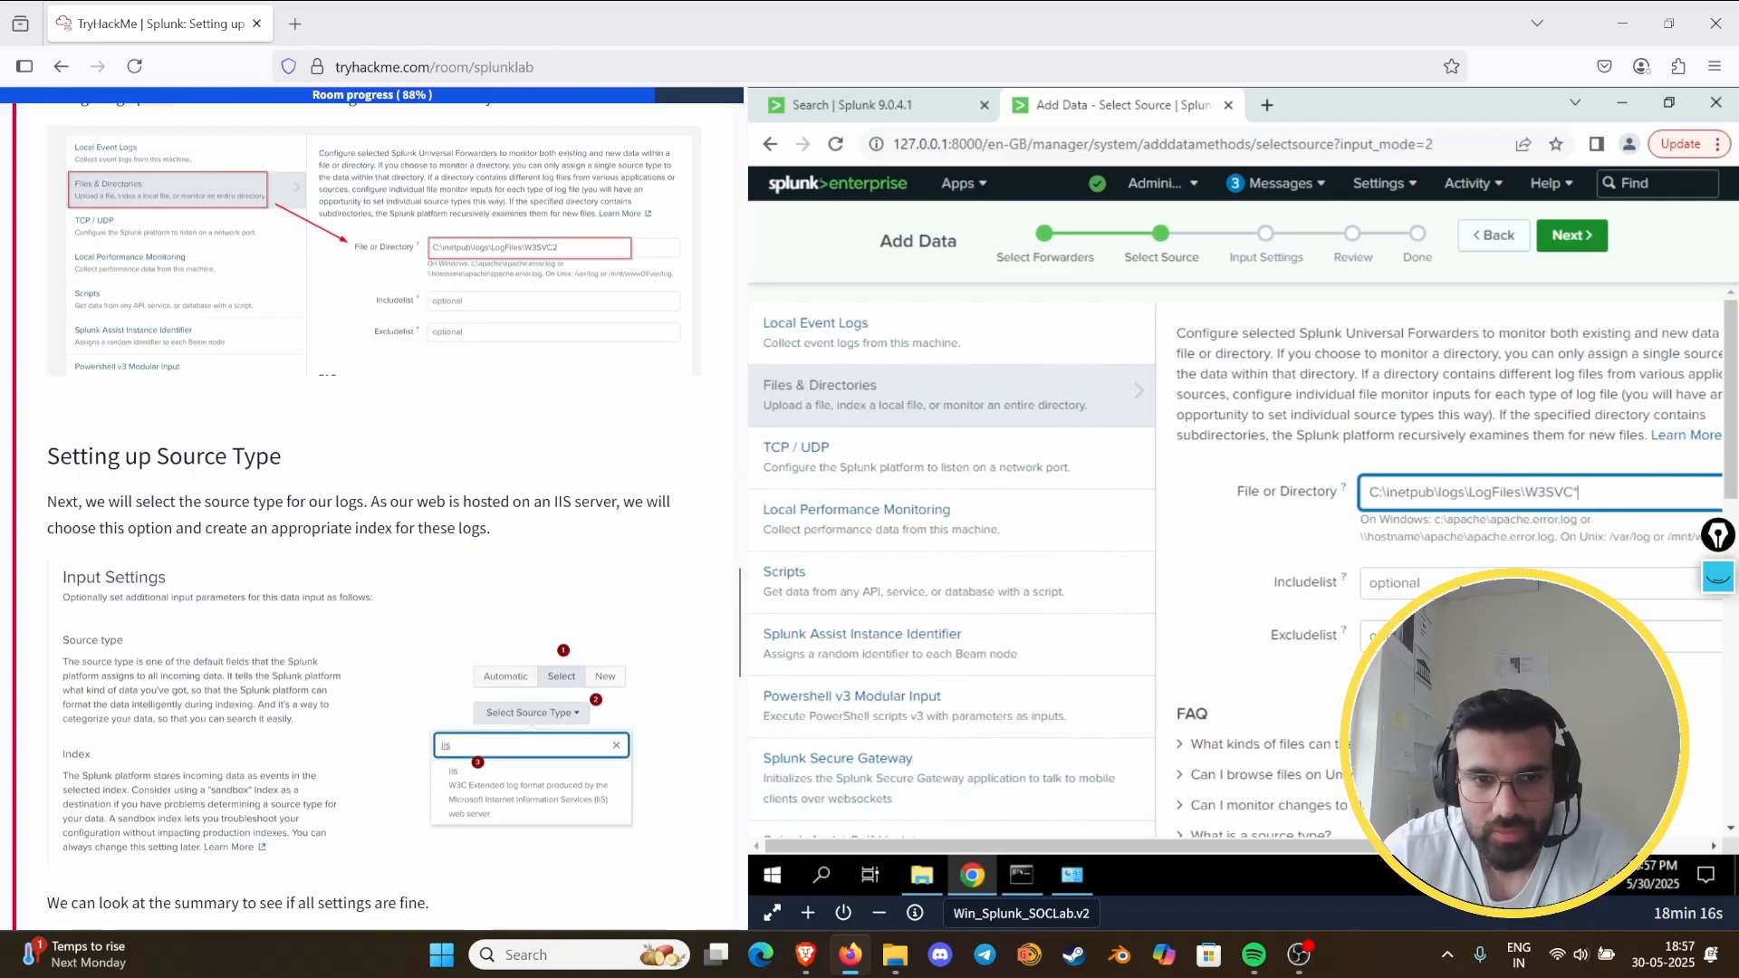
left_click(1571, 236)
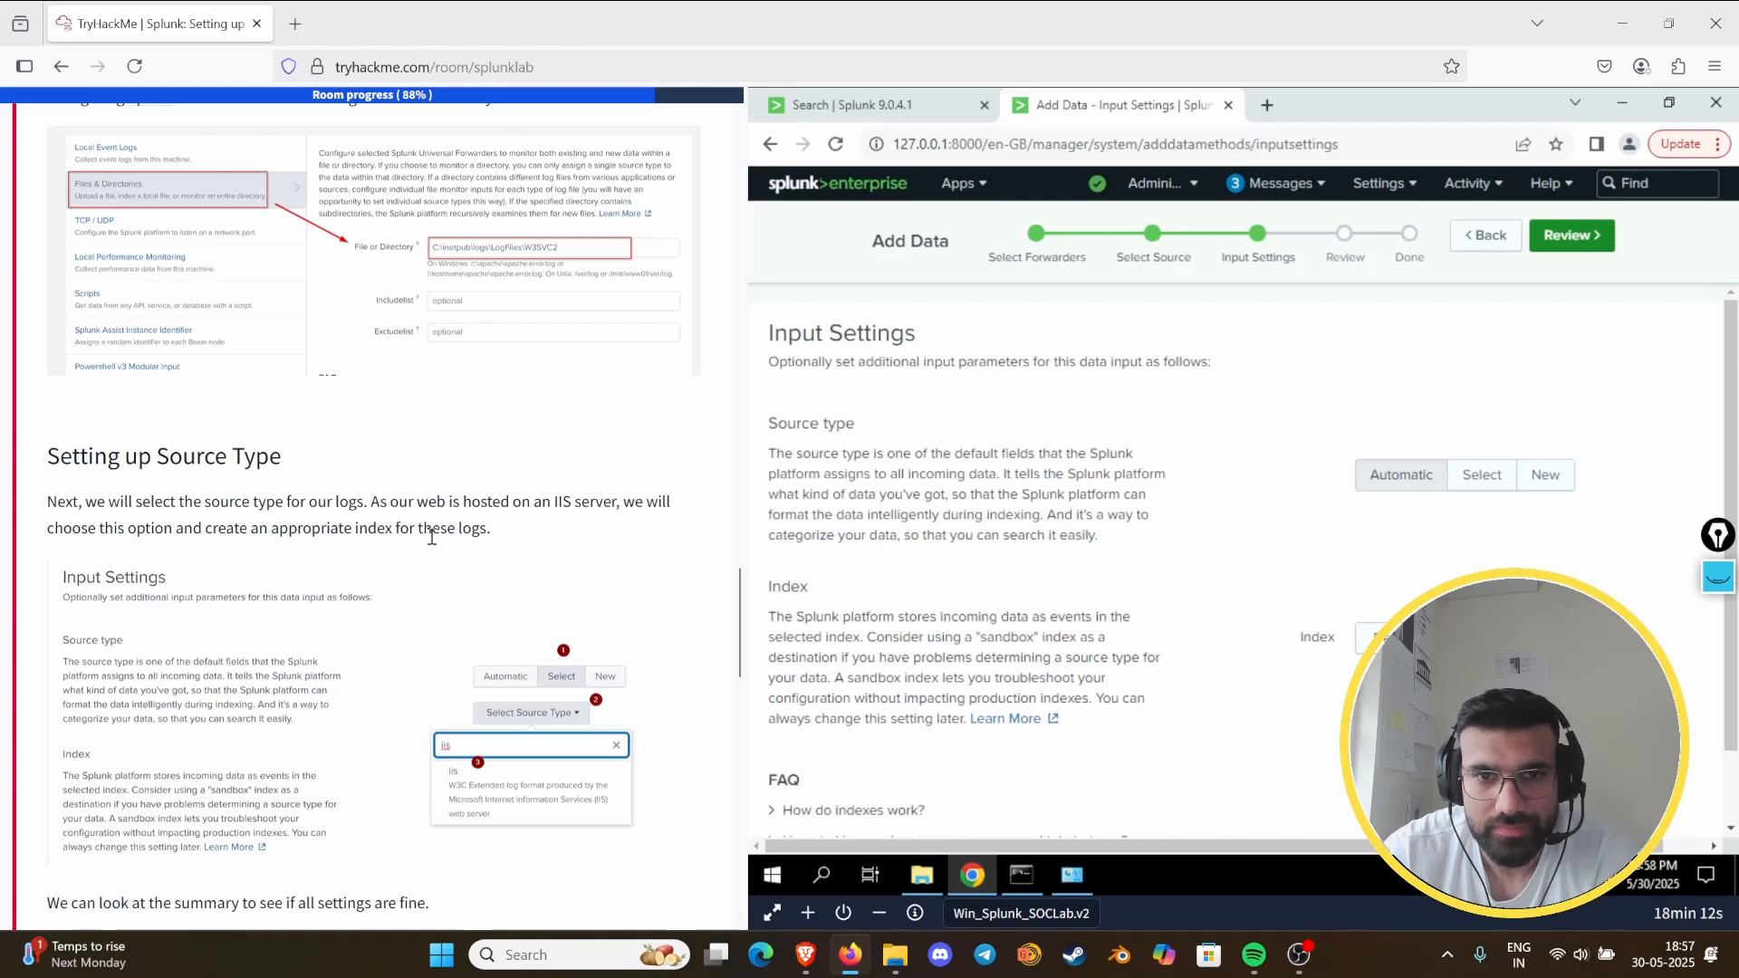
- Switch the source type to manual selection and filter the source types for "lis", rereading the Setting up Source Type instructions
scroll(432, 536, "down", 3)
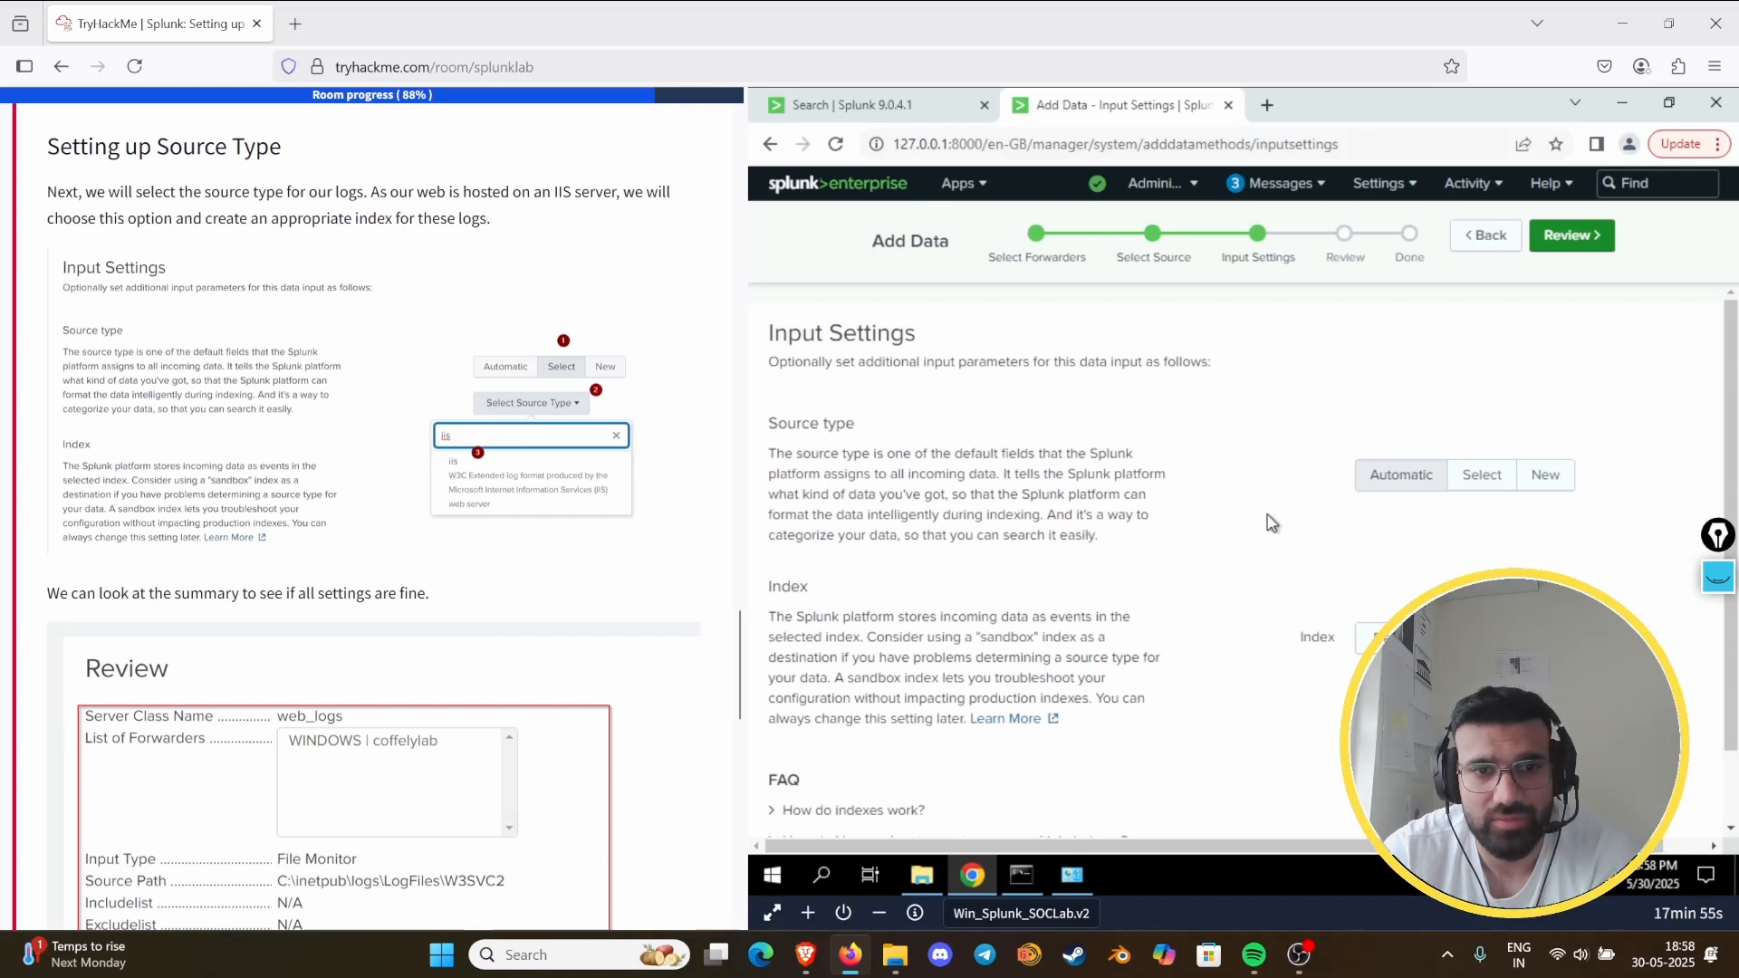
left_click(1467, 489)
left_click(1467, 540)
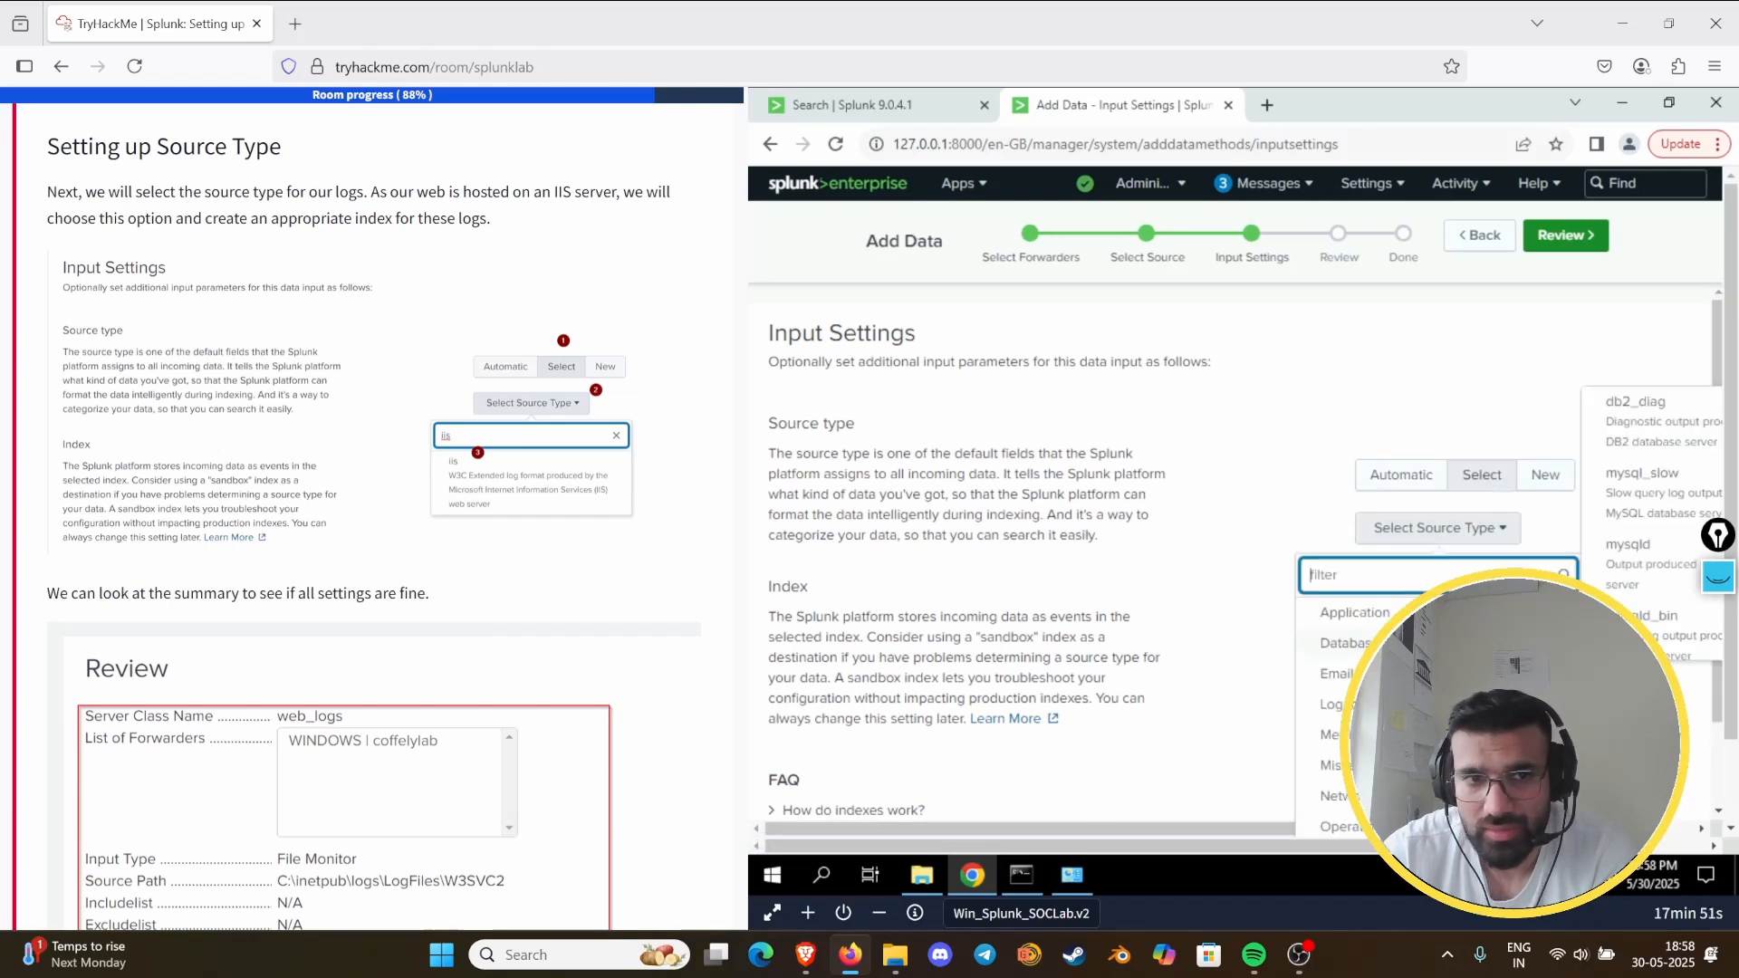
scroll(1439, 698, "down", 2)
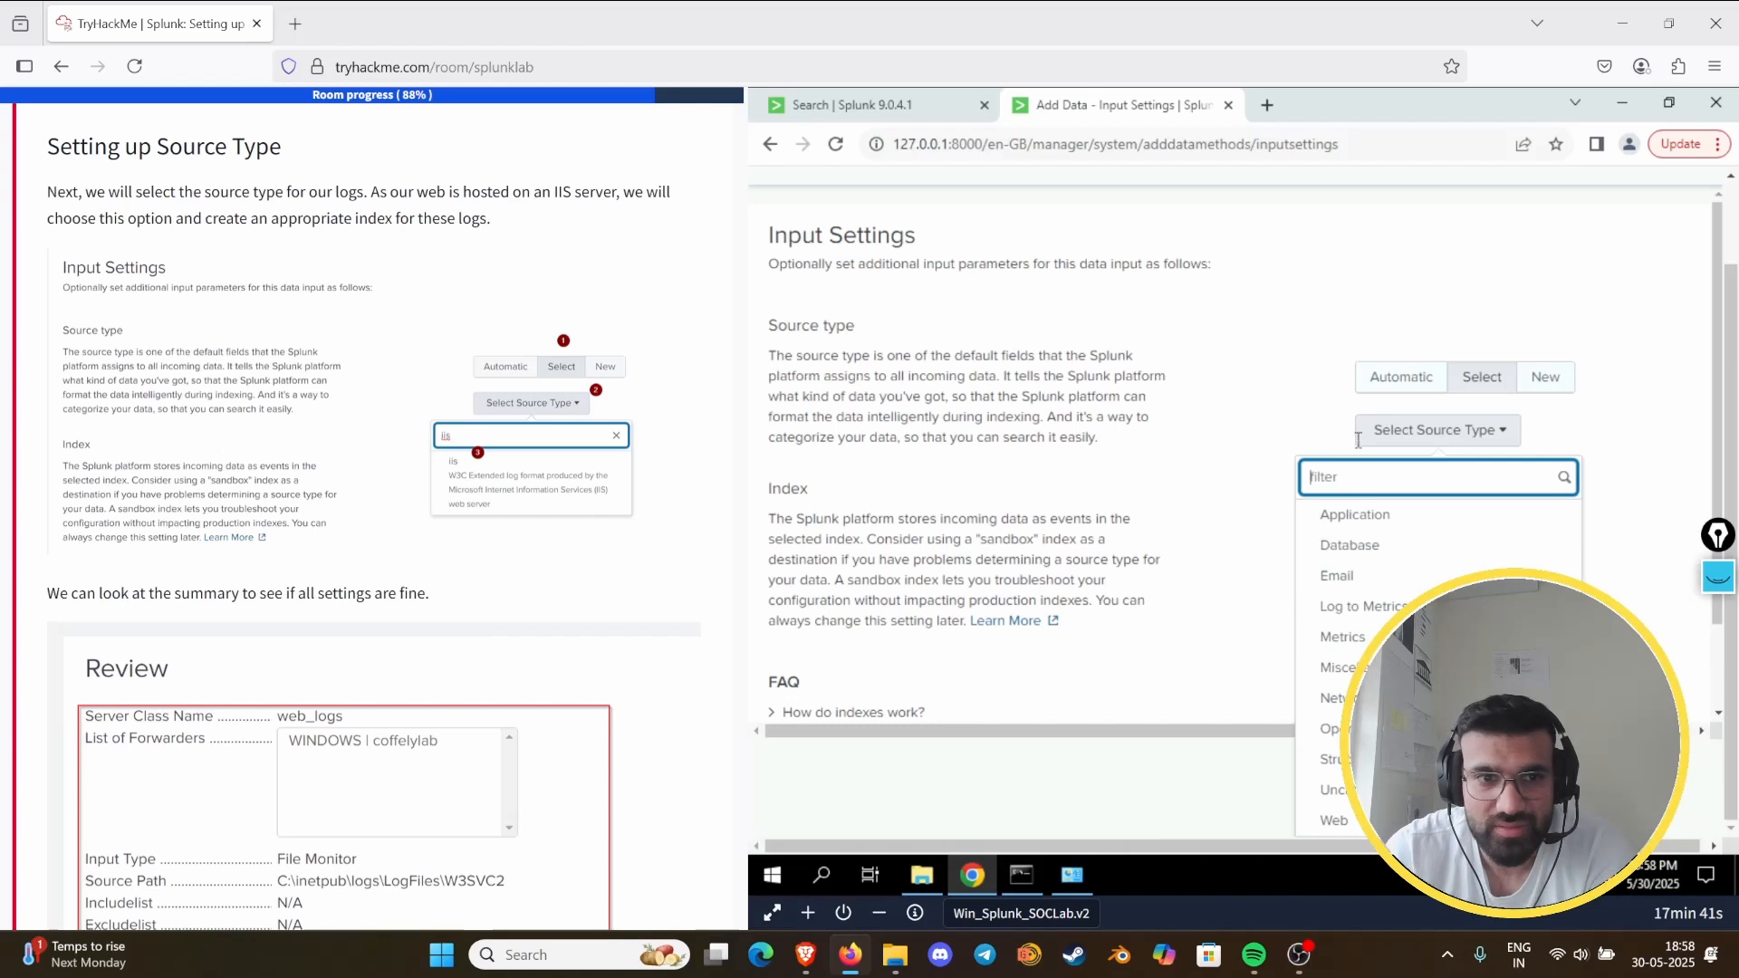
mouse_move(1378, 518)
type("li")
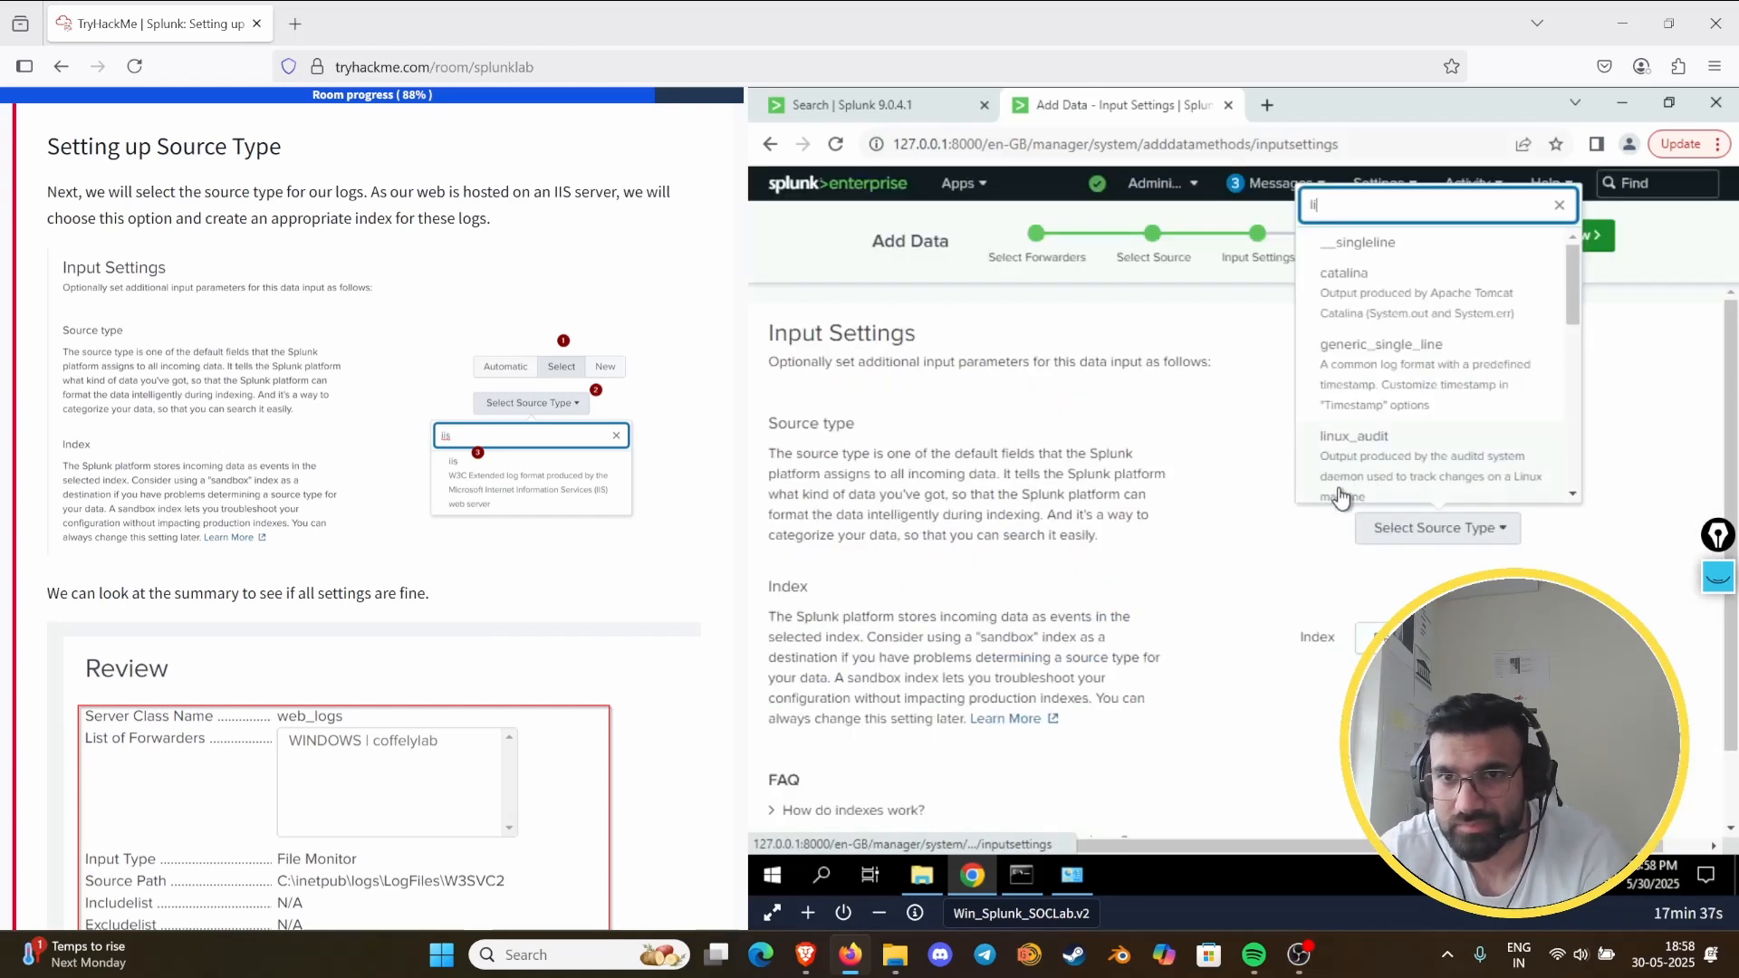
type("s")
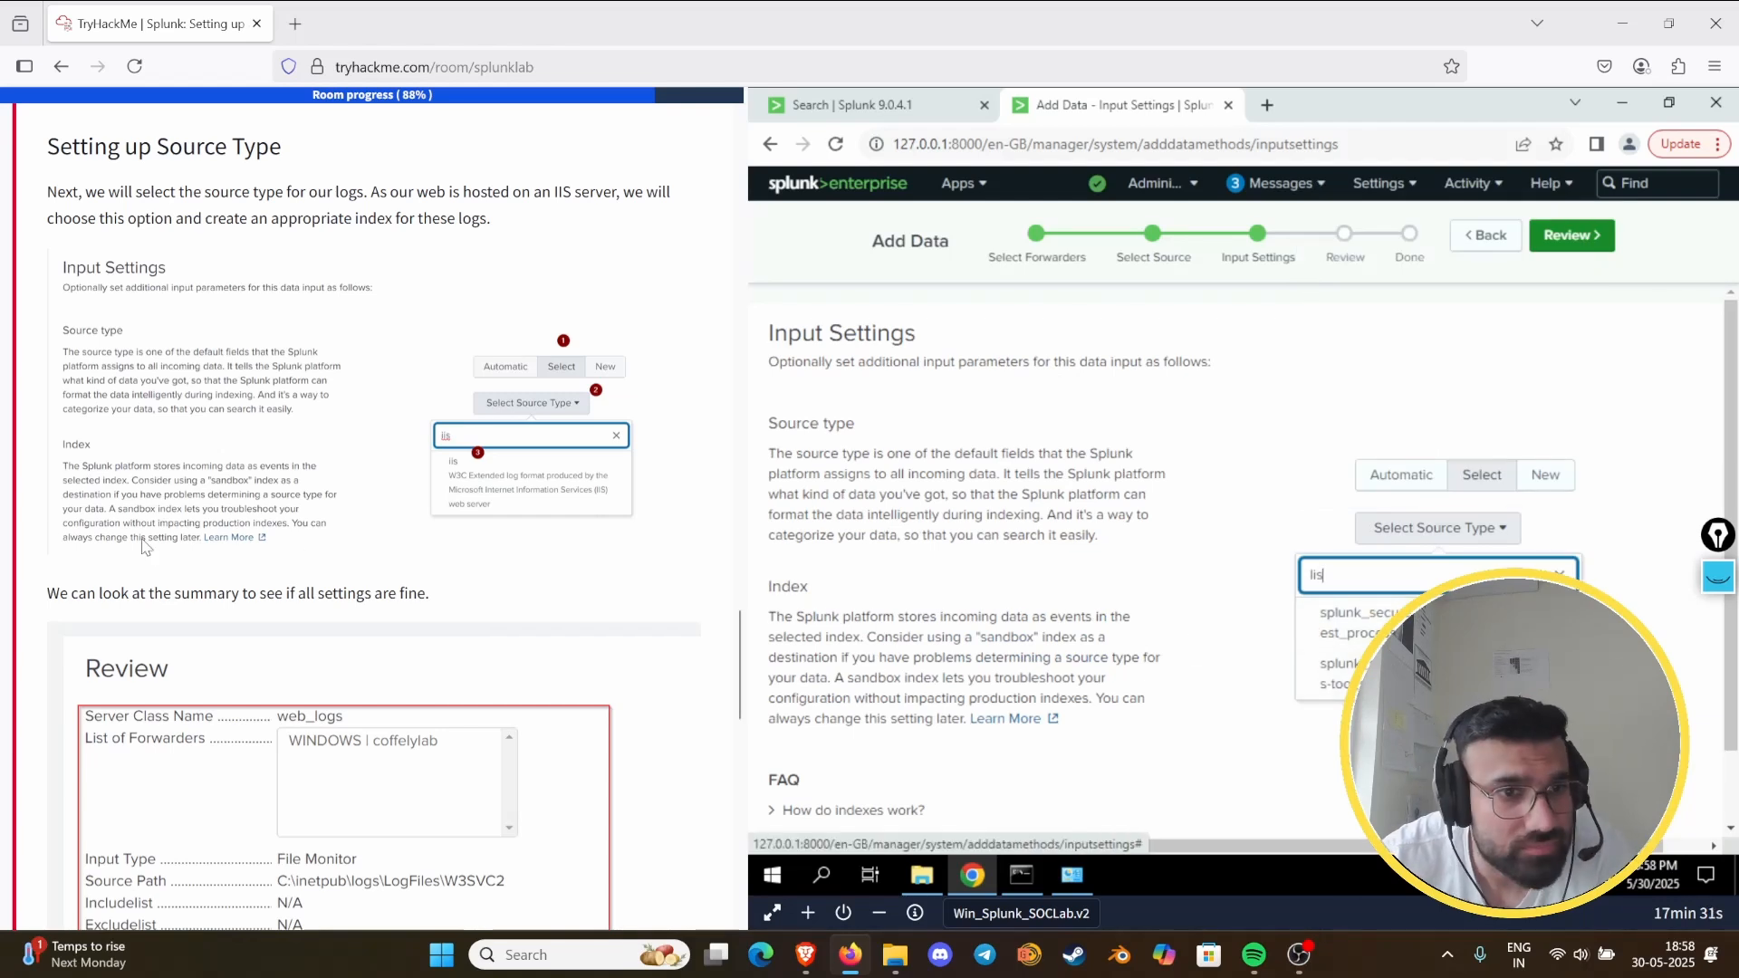
scroll(221, 473, "down", 2)
scroll(226, 475, "up", 4)
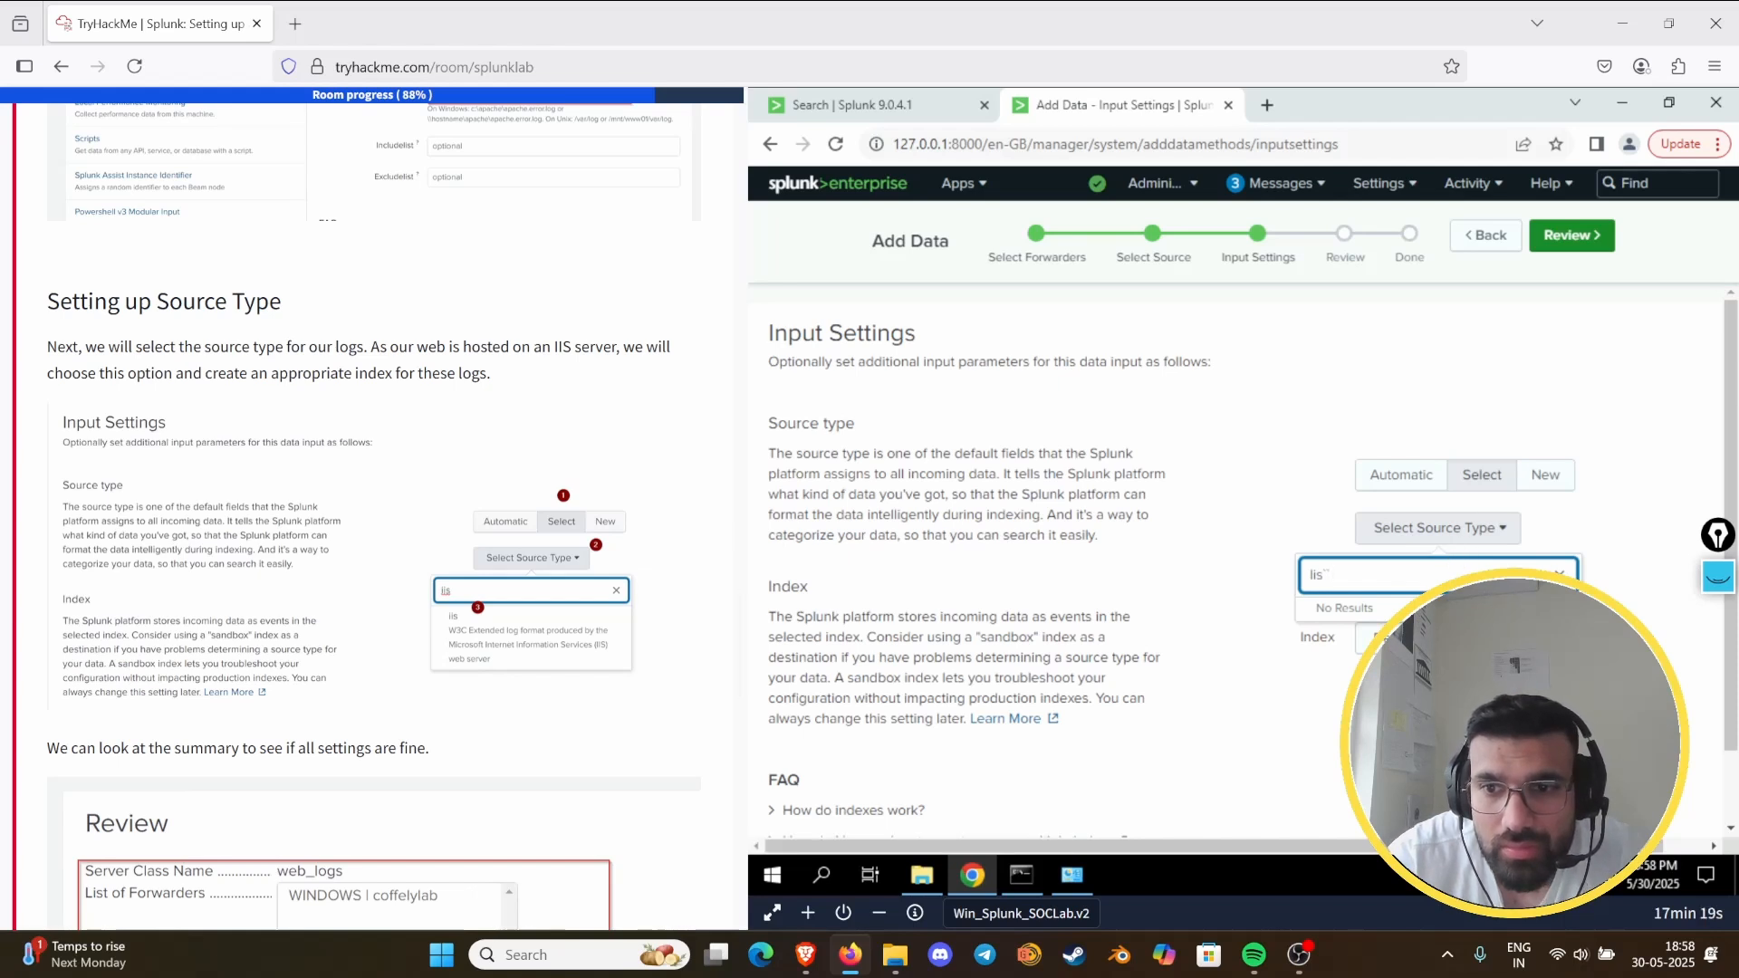
- Create a new index named iis for the data input
left_click(1516, 638)
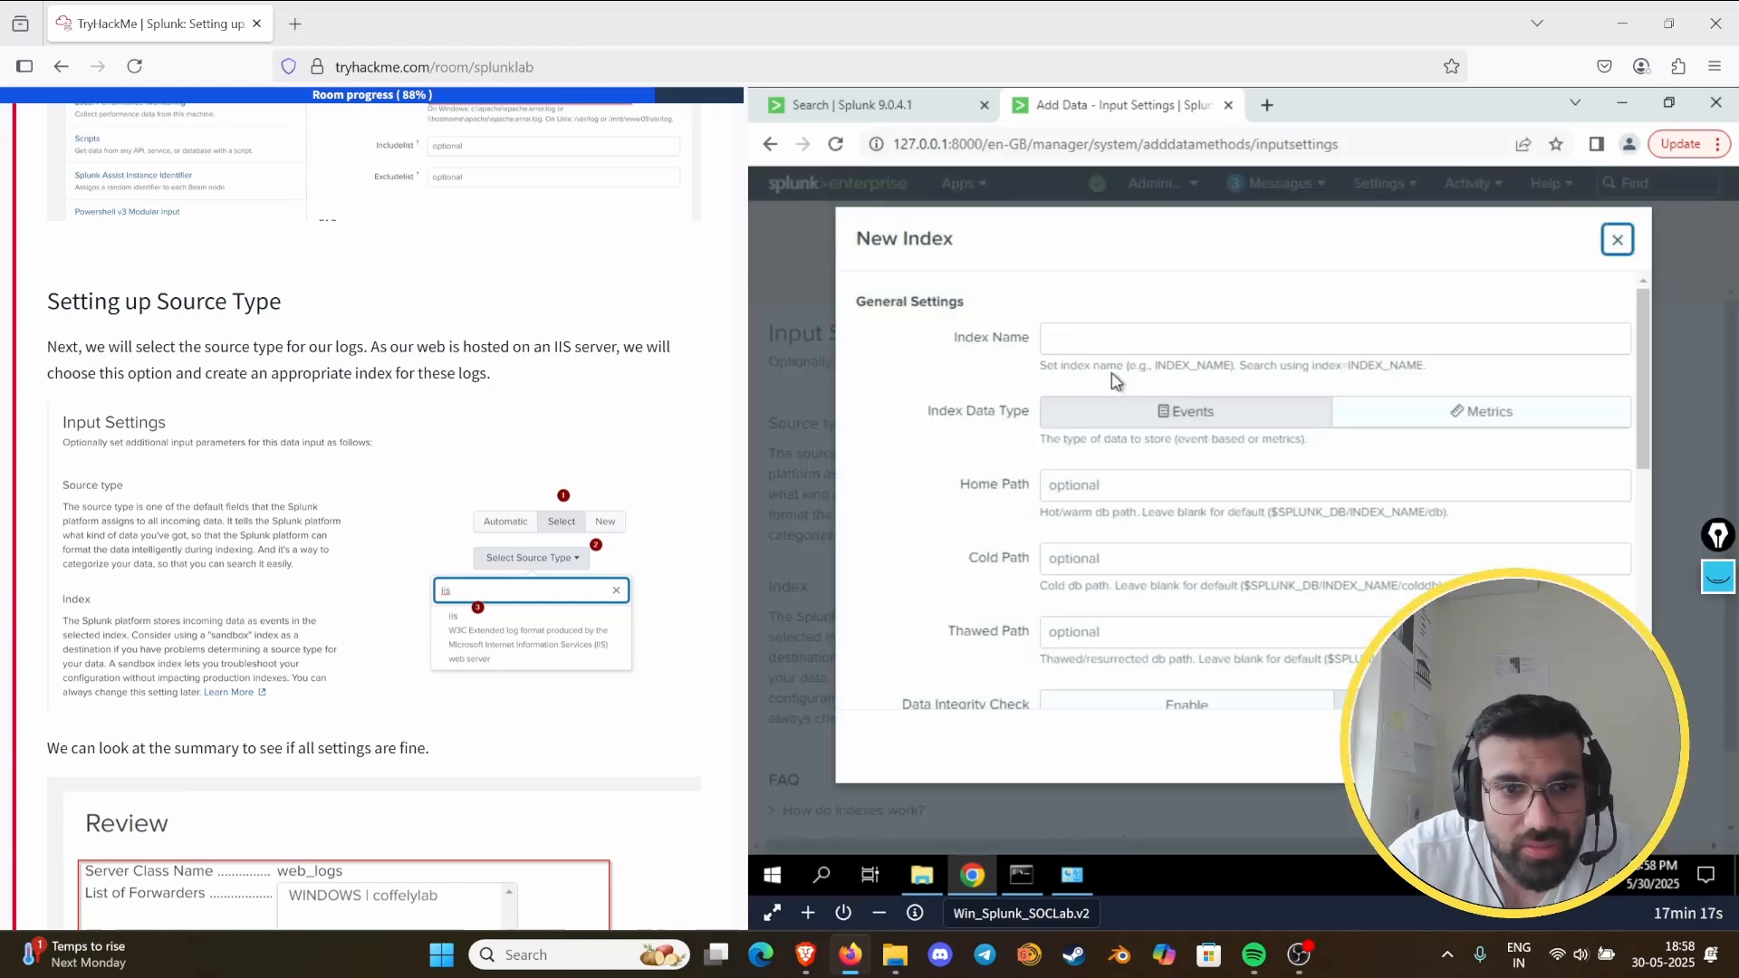
left_click(1109, 333)
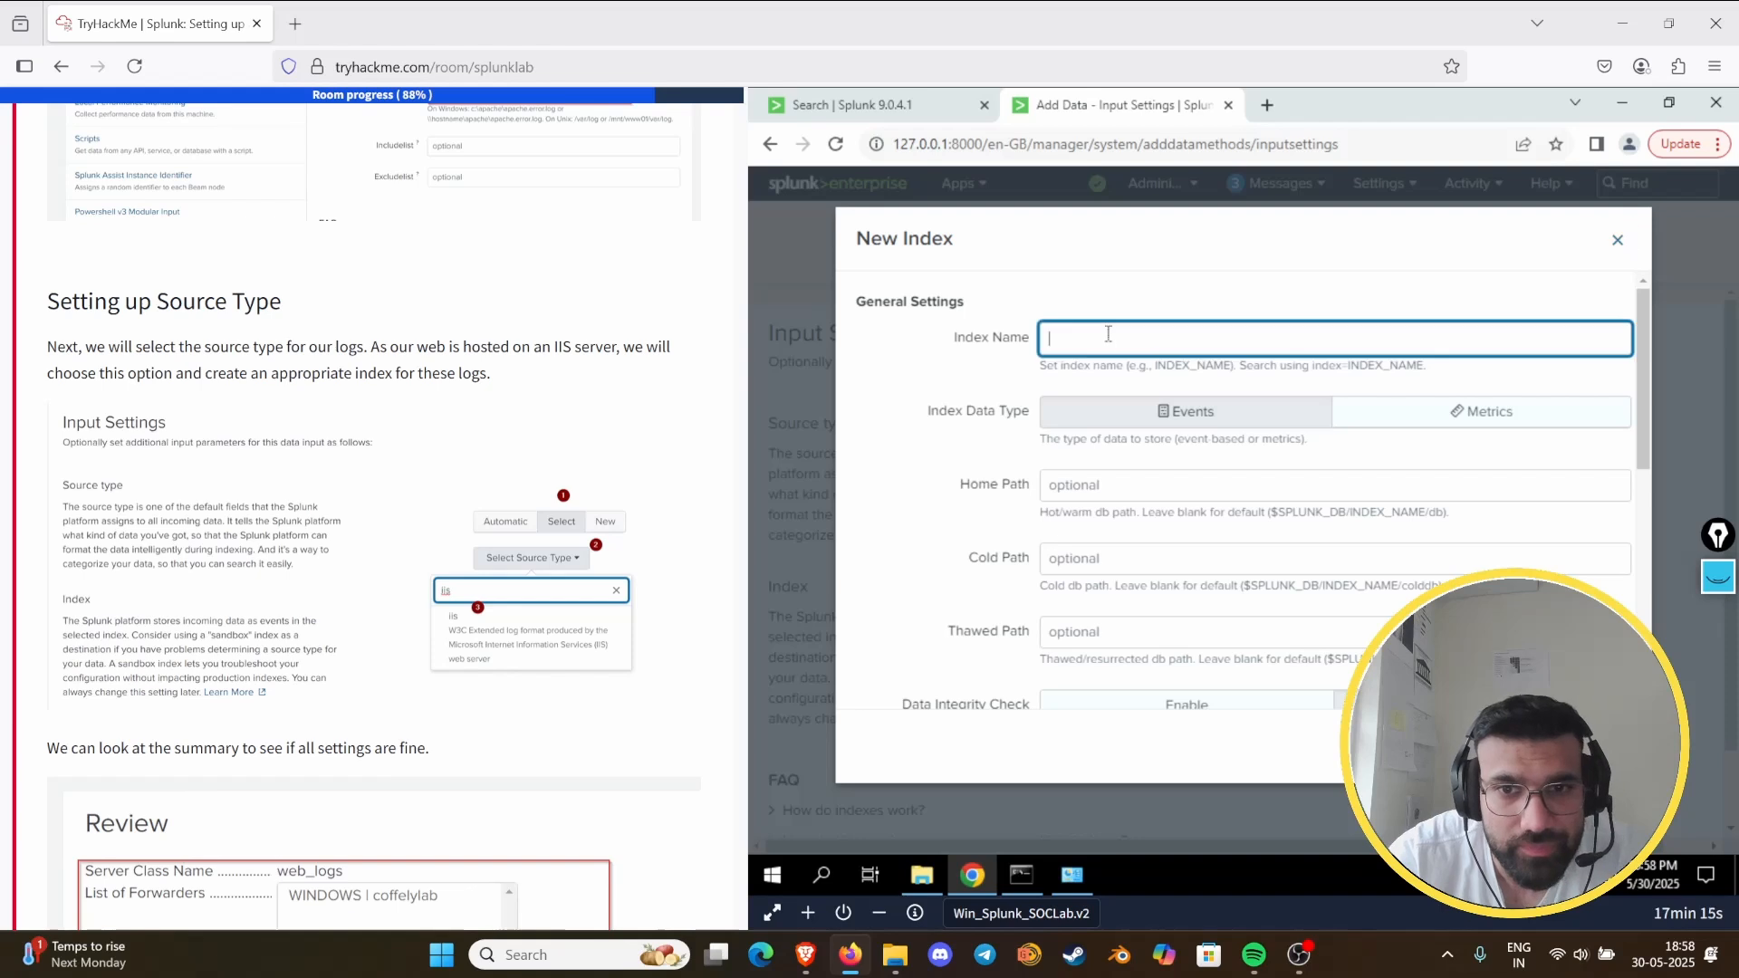
type("ii")
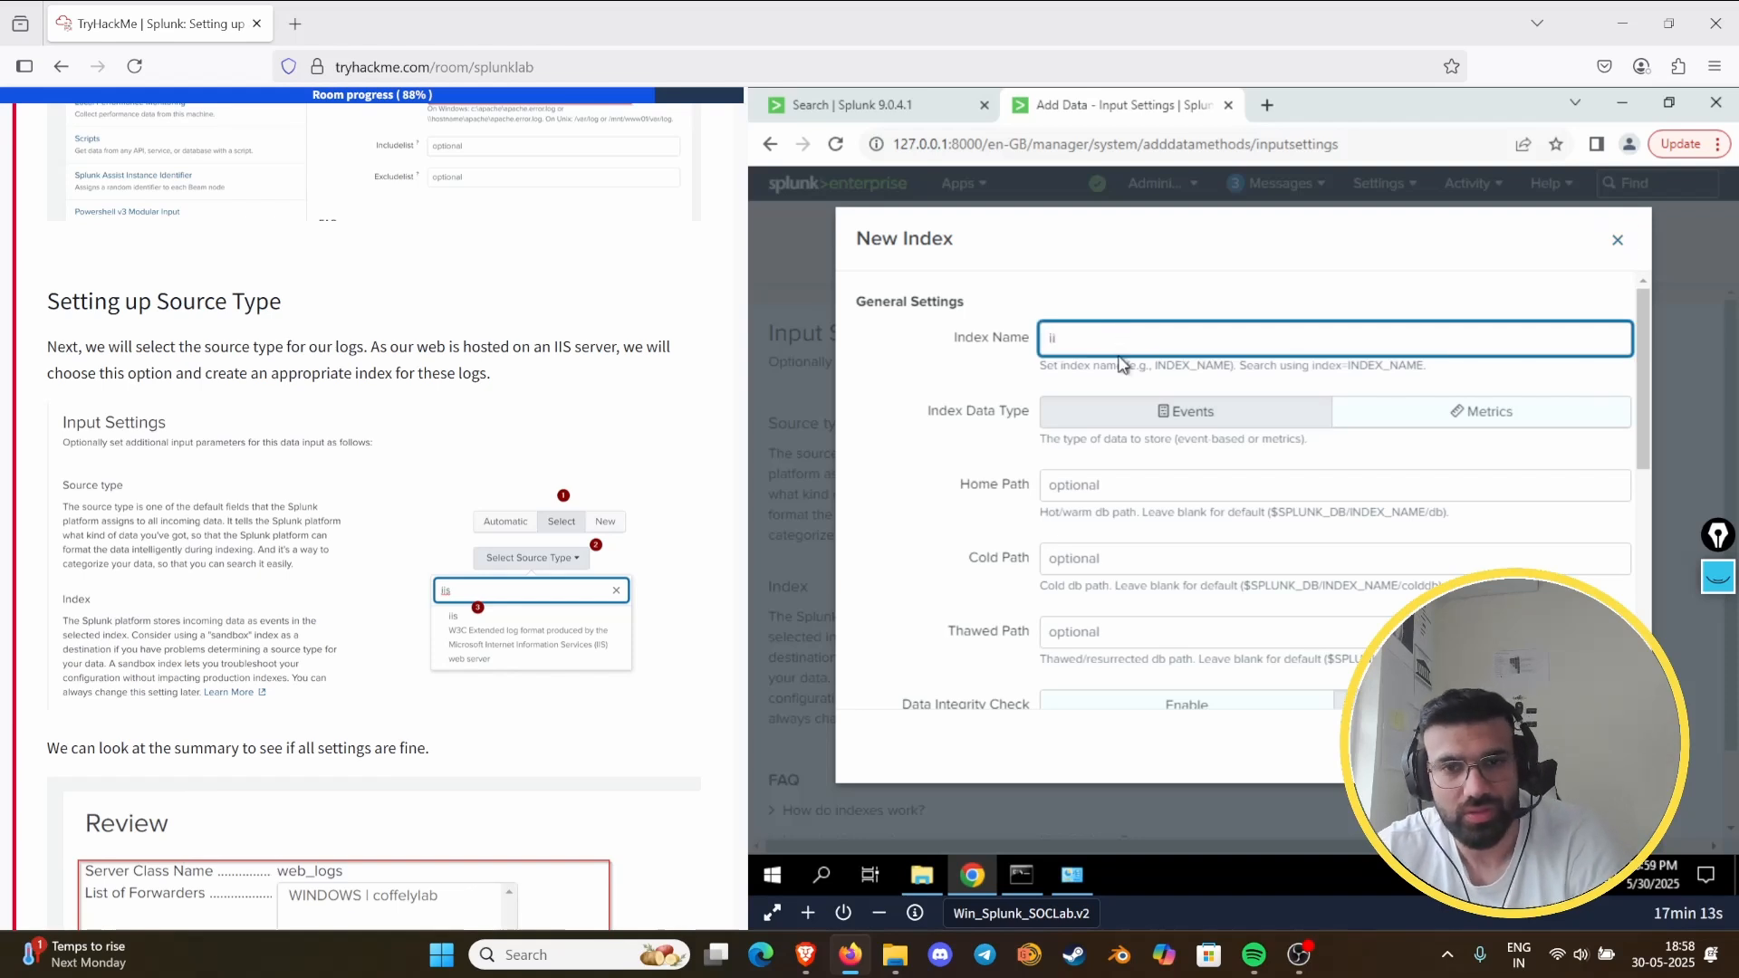
type("s")
left_click(1607, 747)
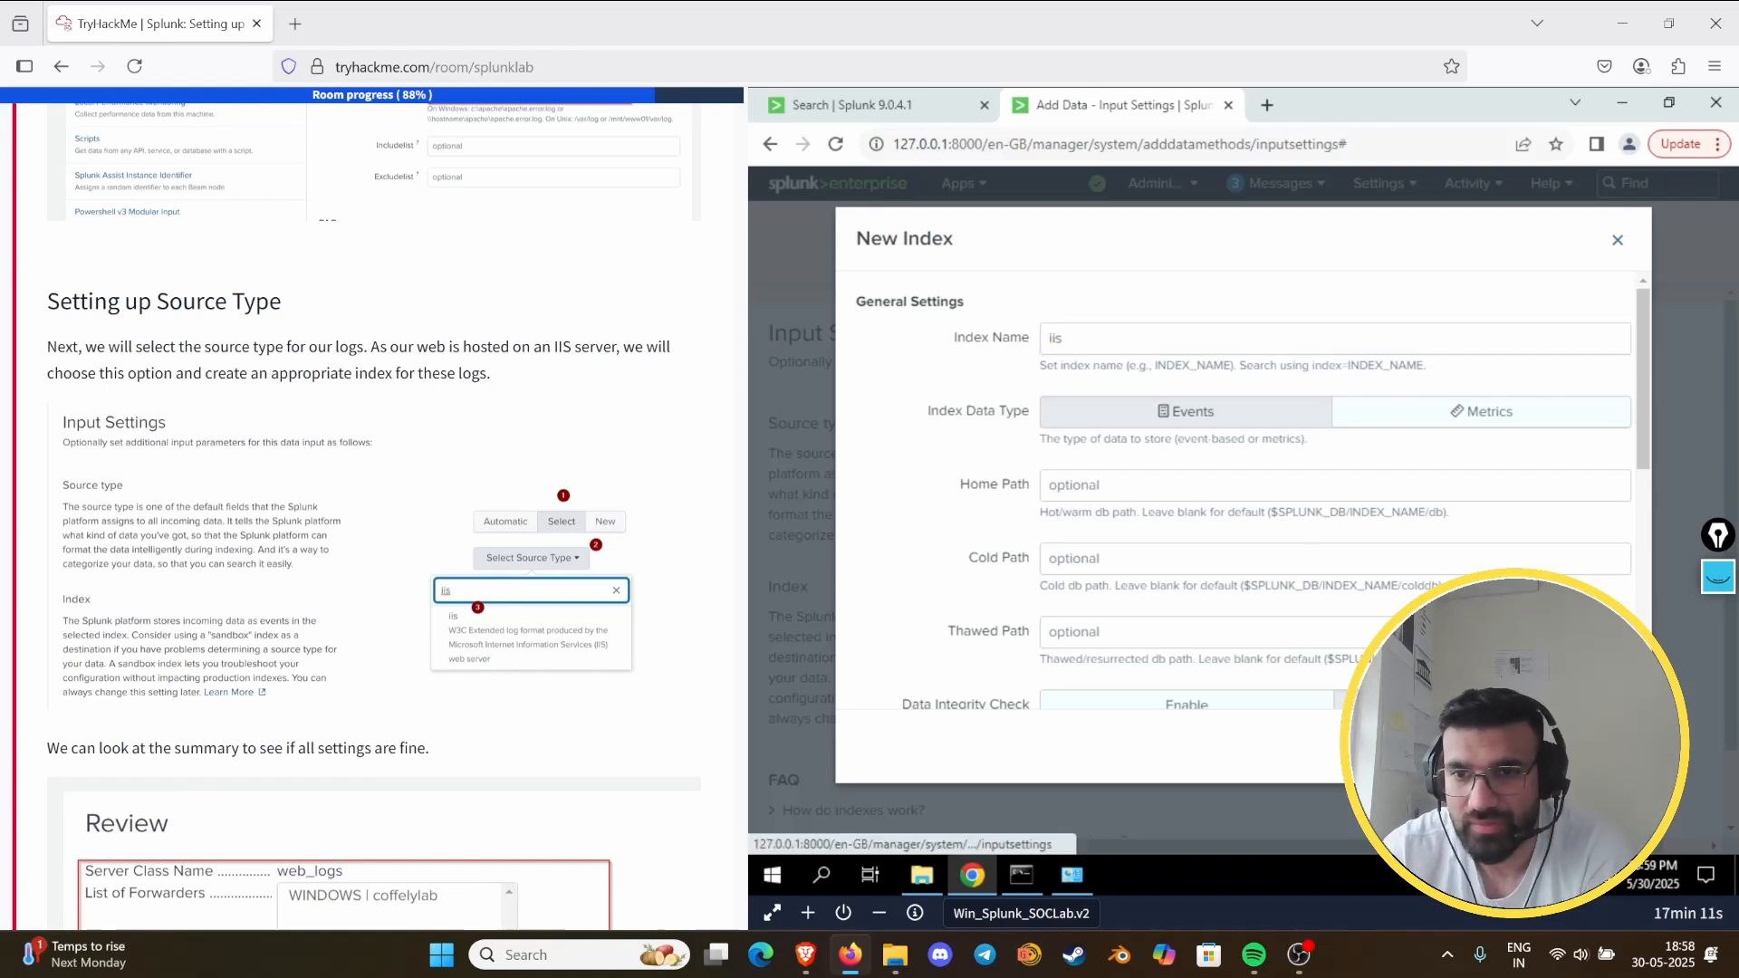
- Clear the source type filter, filter for "ii" instead, and choose iis as the source type
left_click(1419, 533)
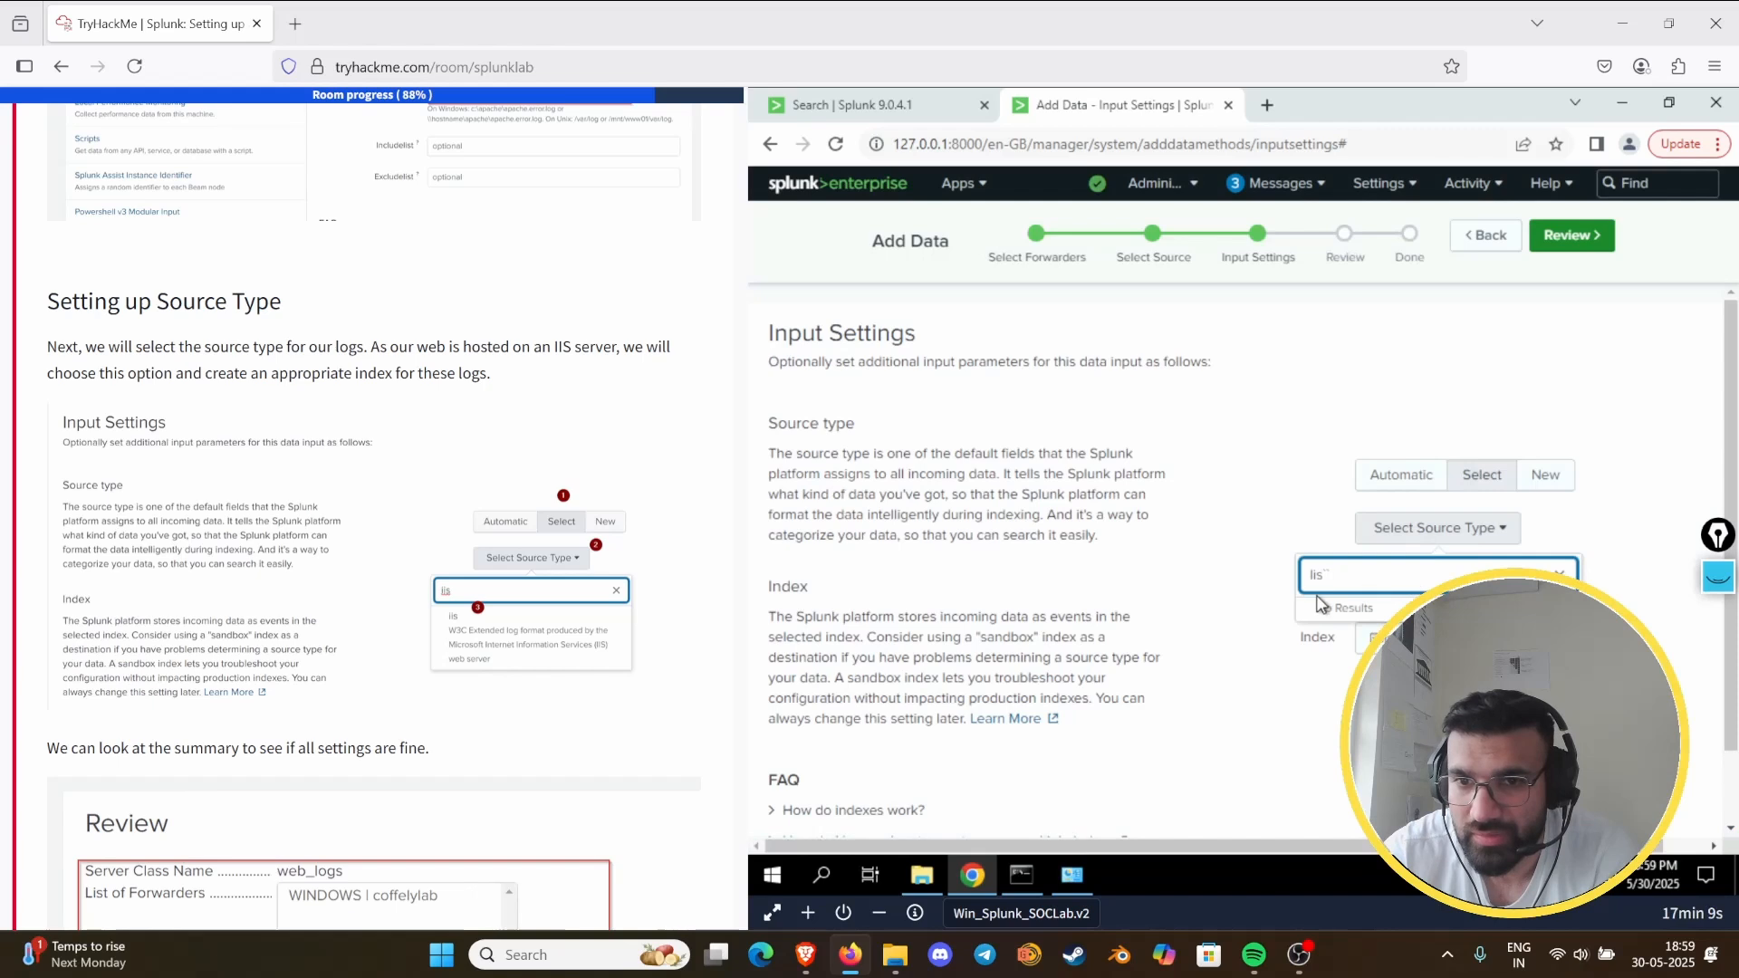
left_click(1559, 574)
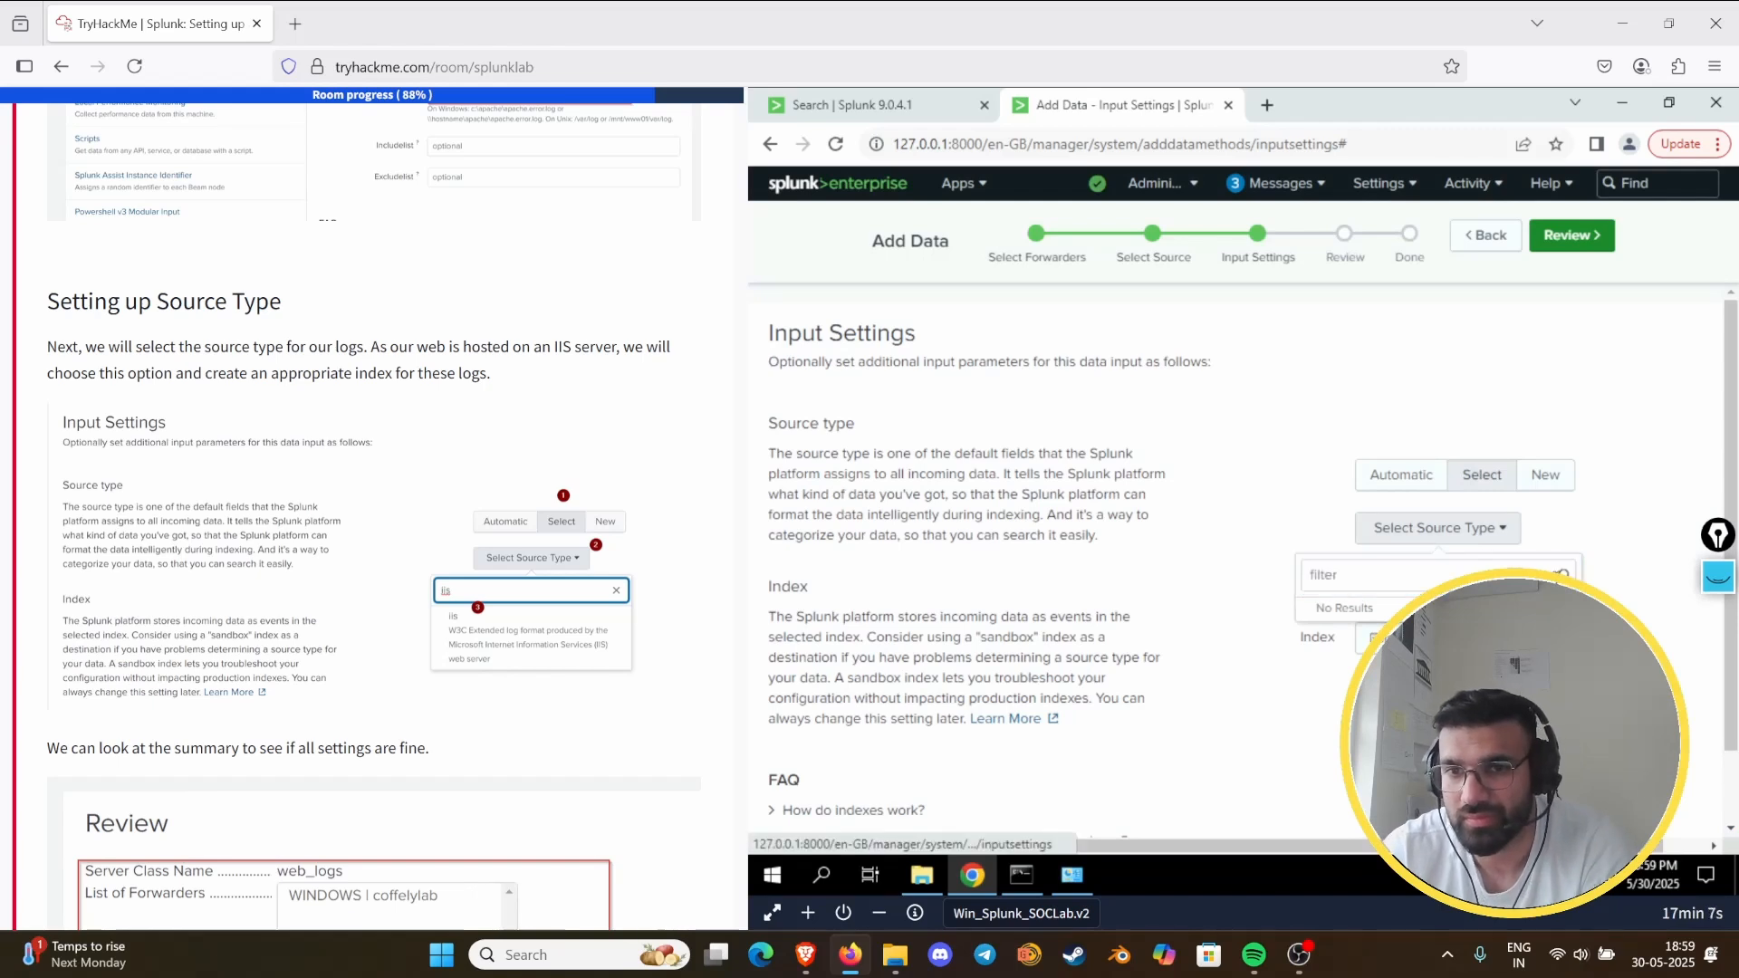
mouse_move(1530, 612)
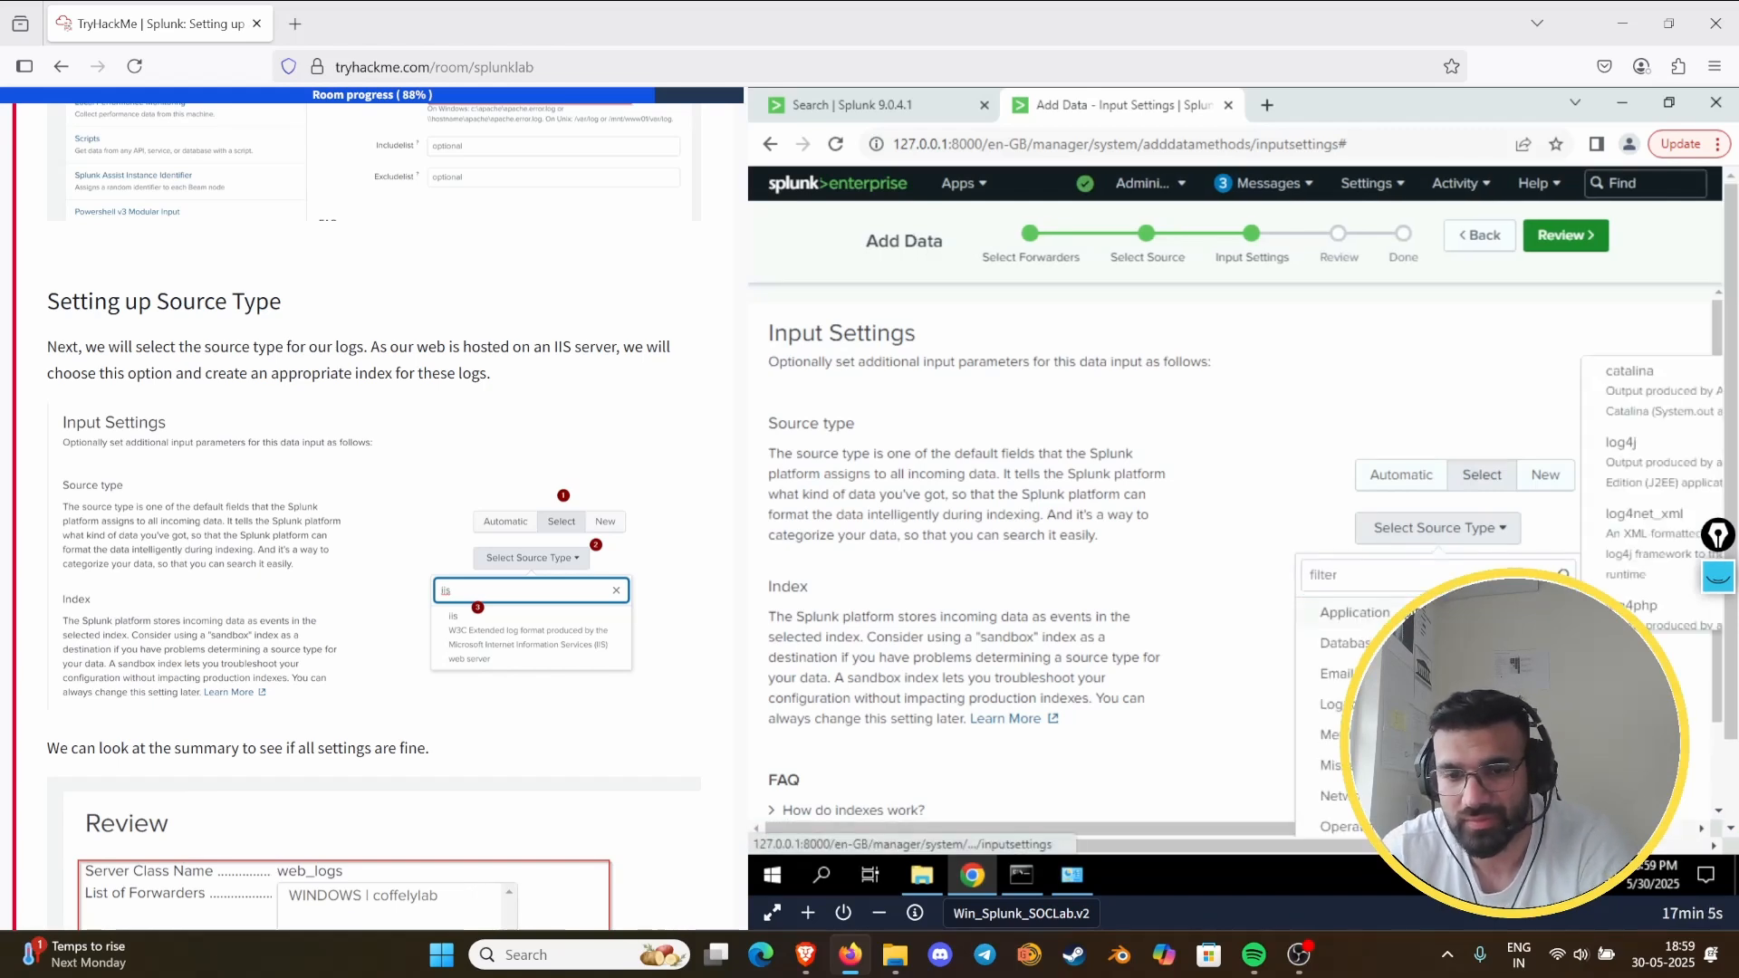
left_click(1382, 576)
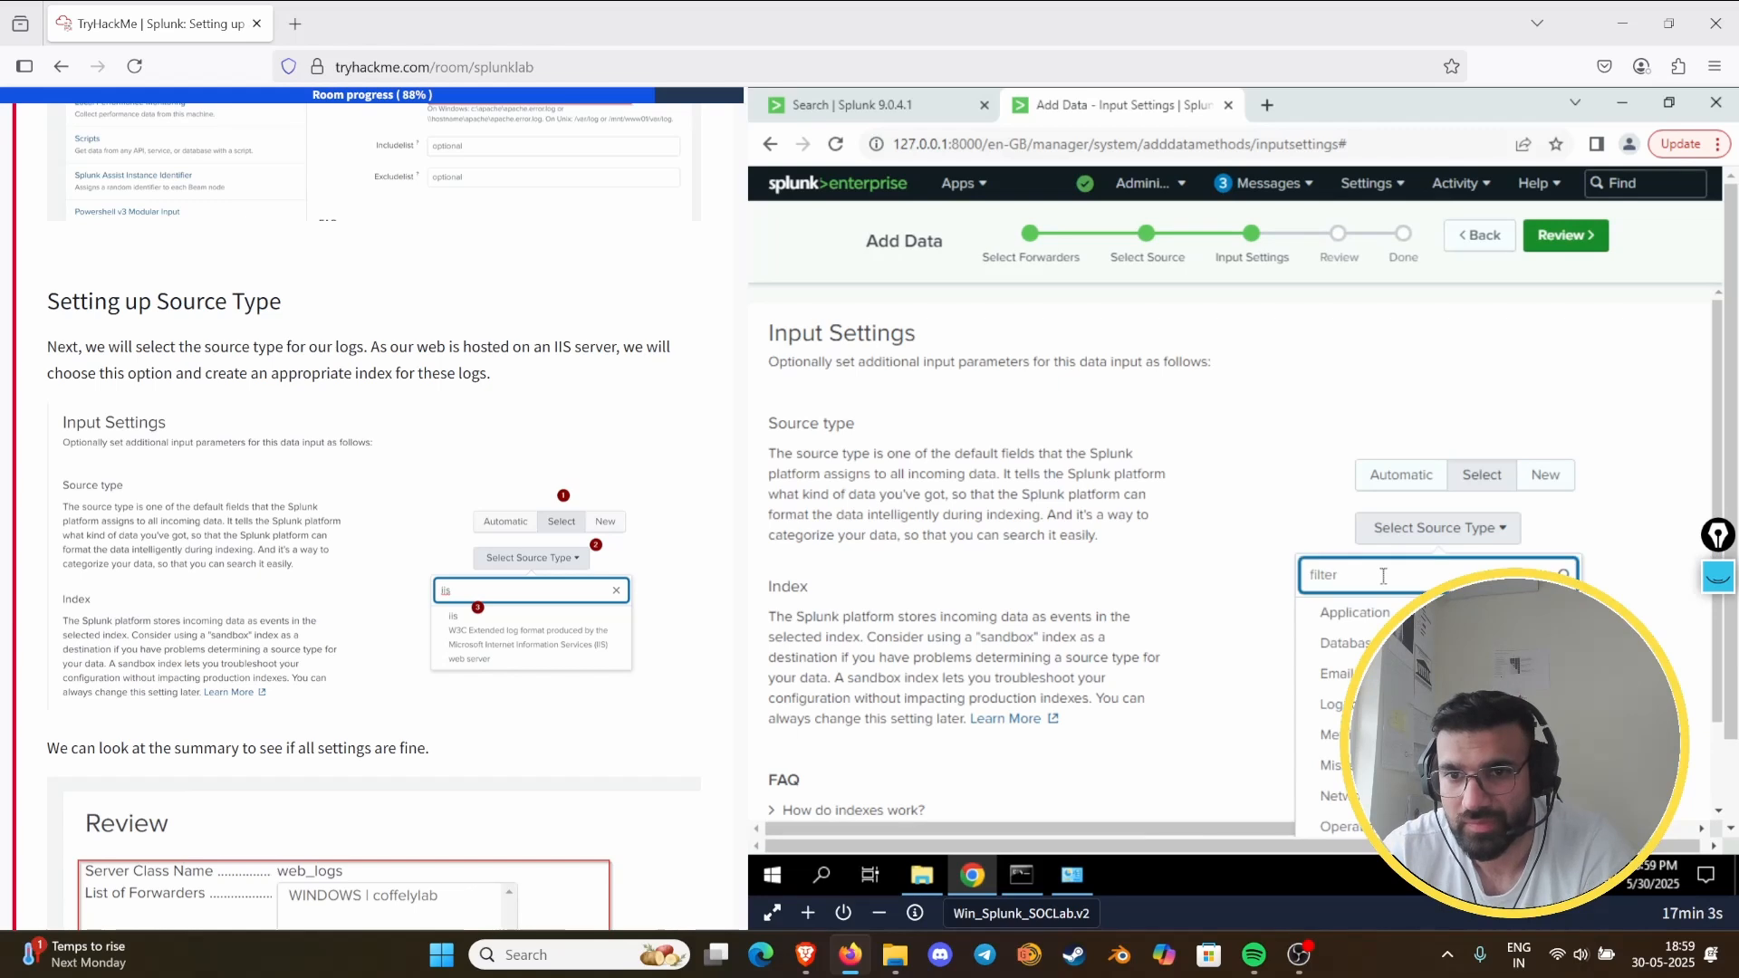
type("ii")
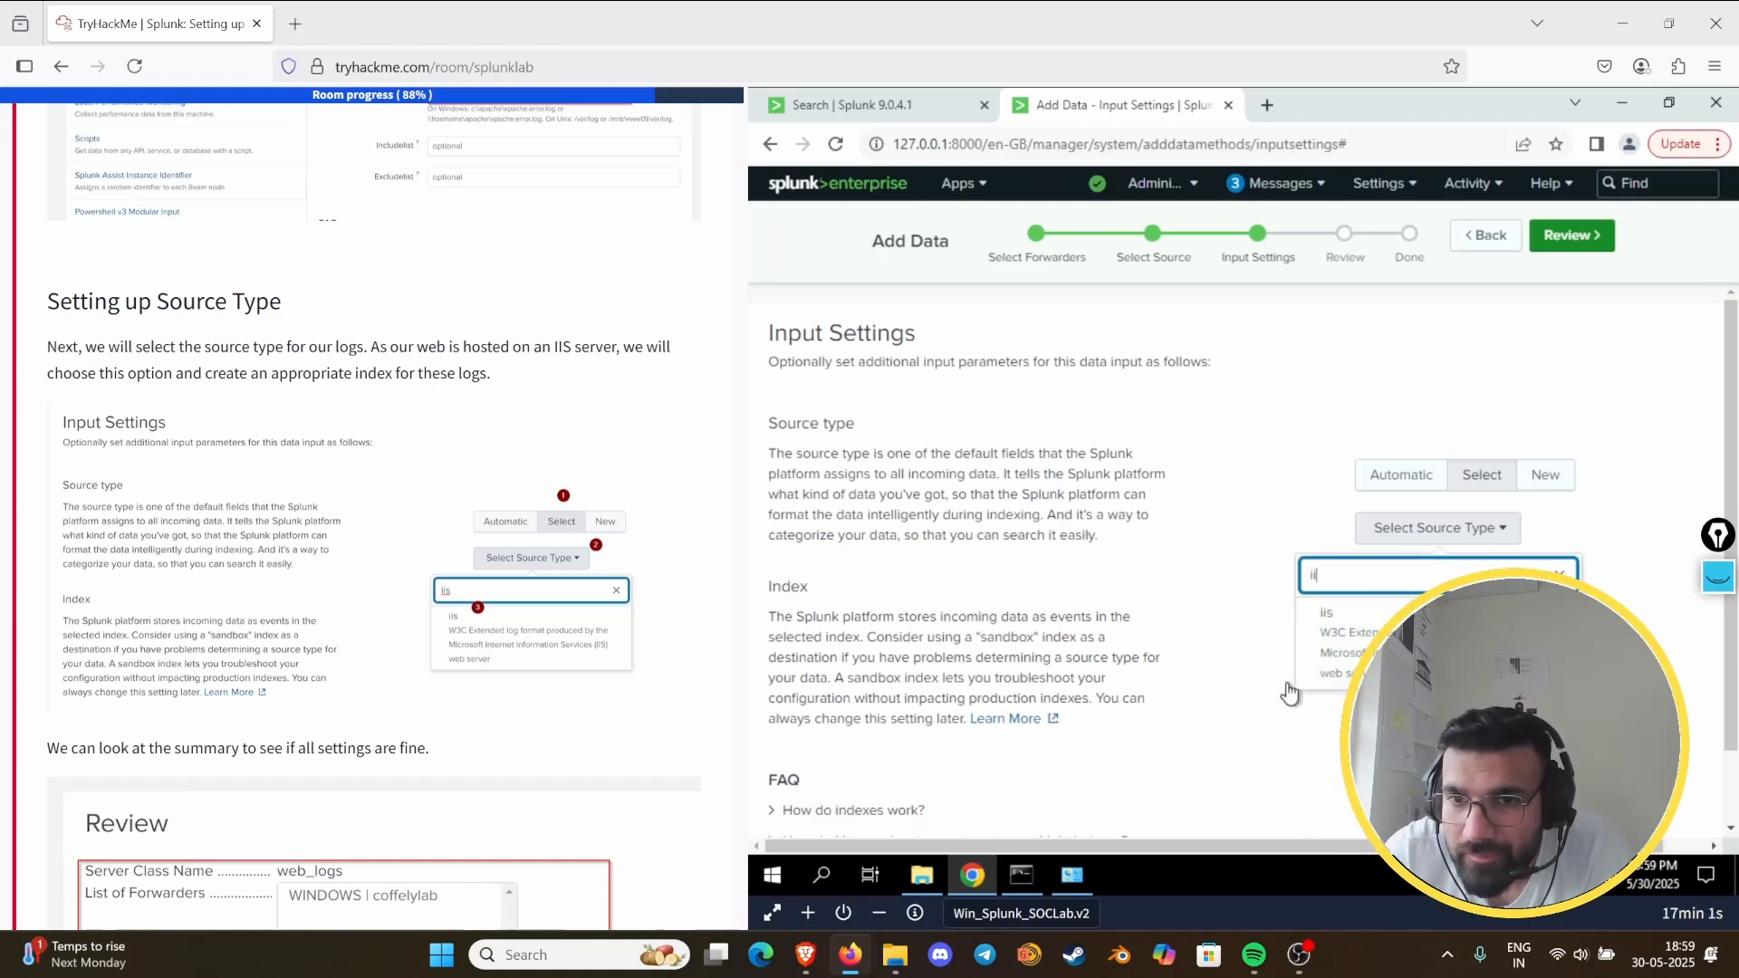
left_click(1328, 615)
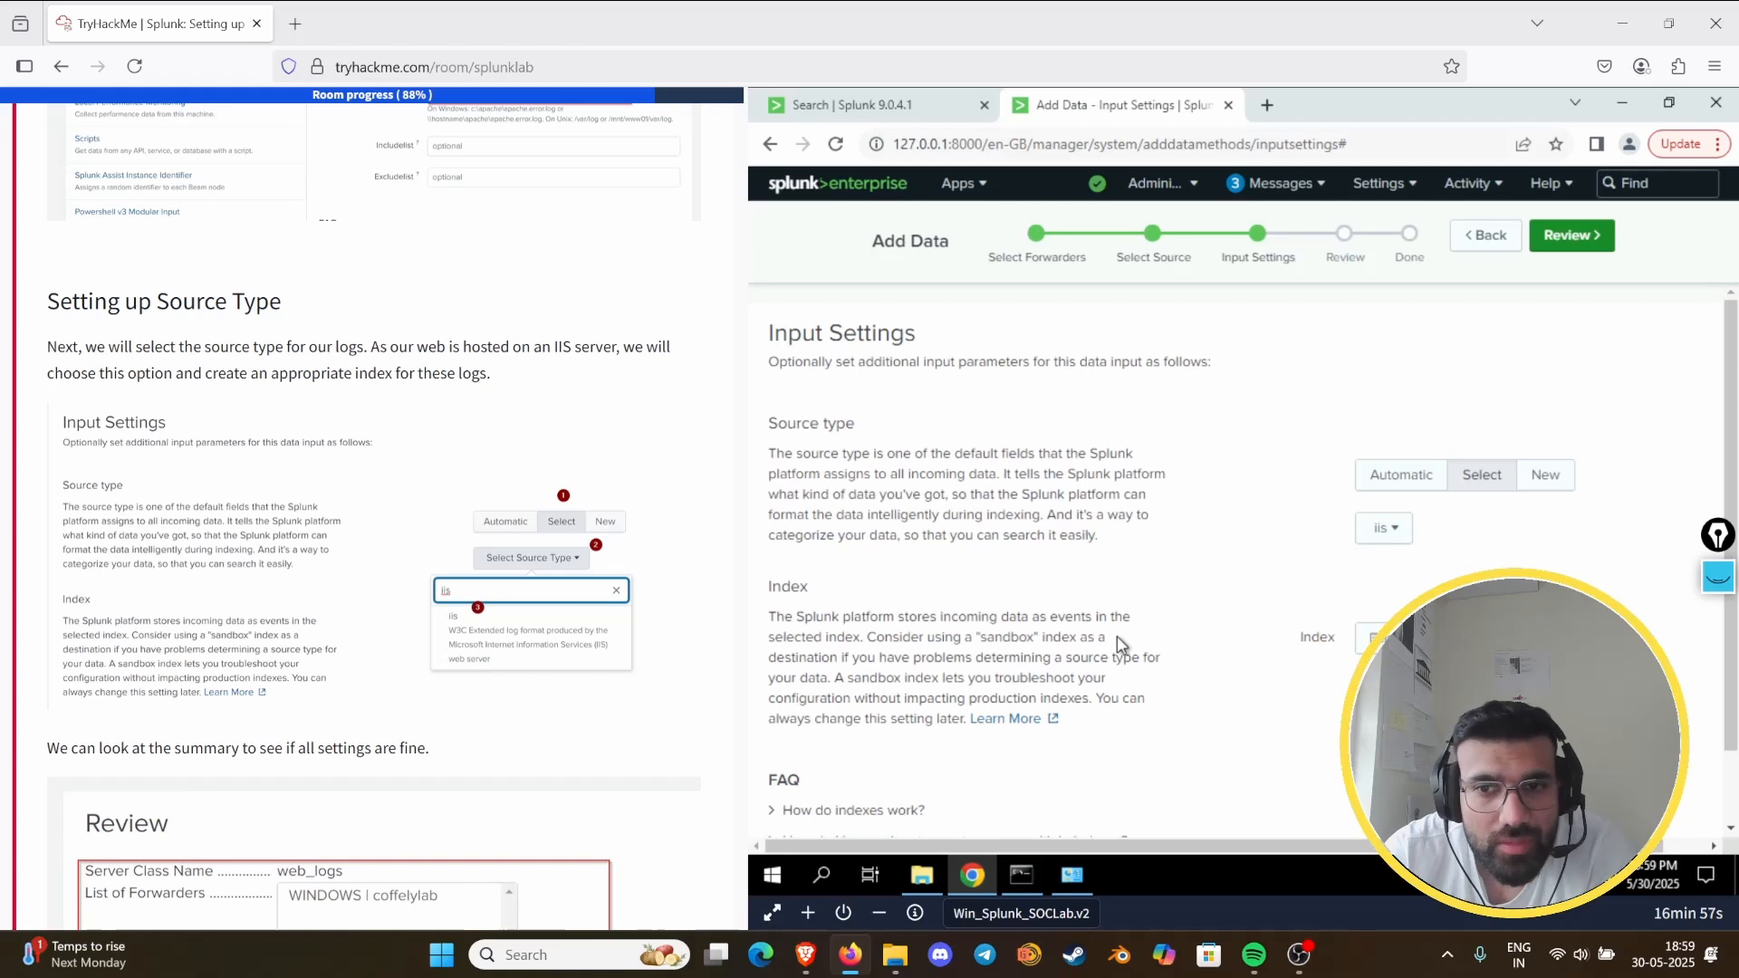
- Compare the room's source type instructions and Review summary with the indexes available for the data input
scroll(500, 724, "down", 6)
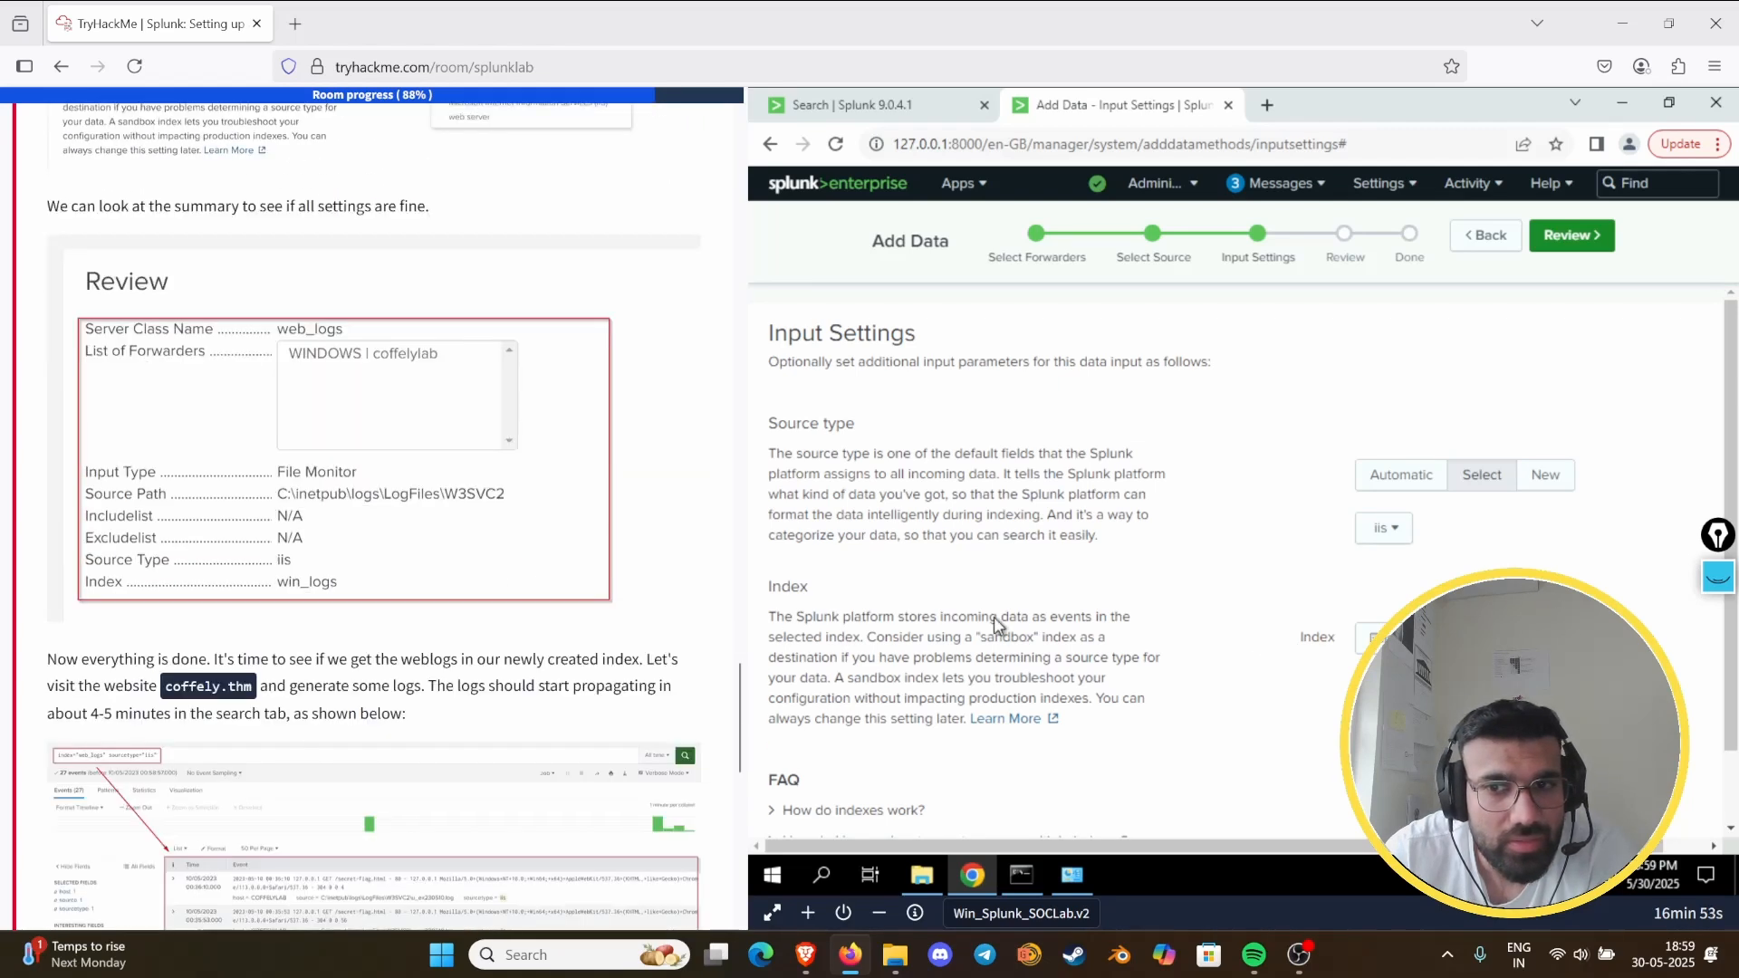
scroll(532, 625, "up", 3)
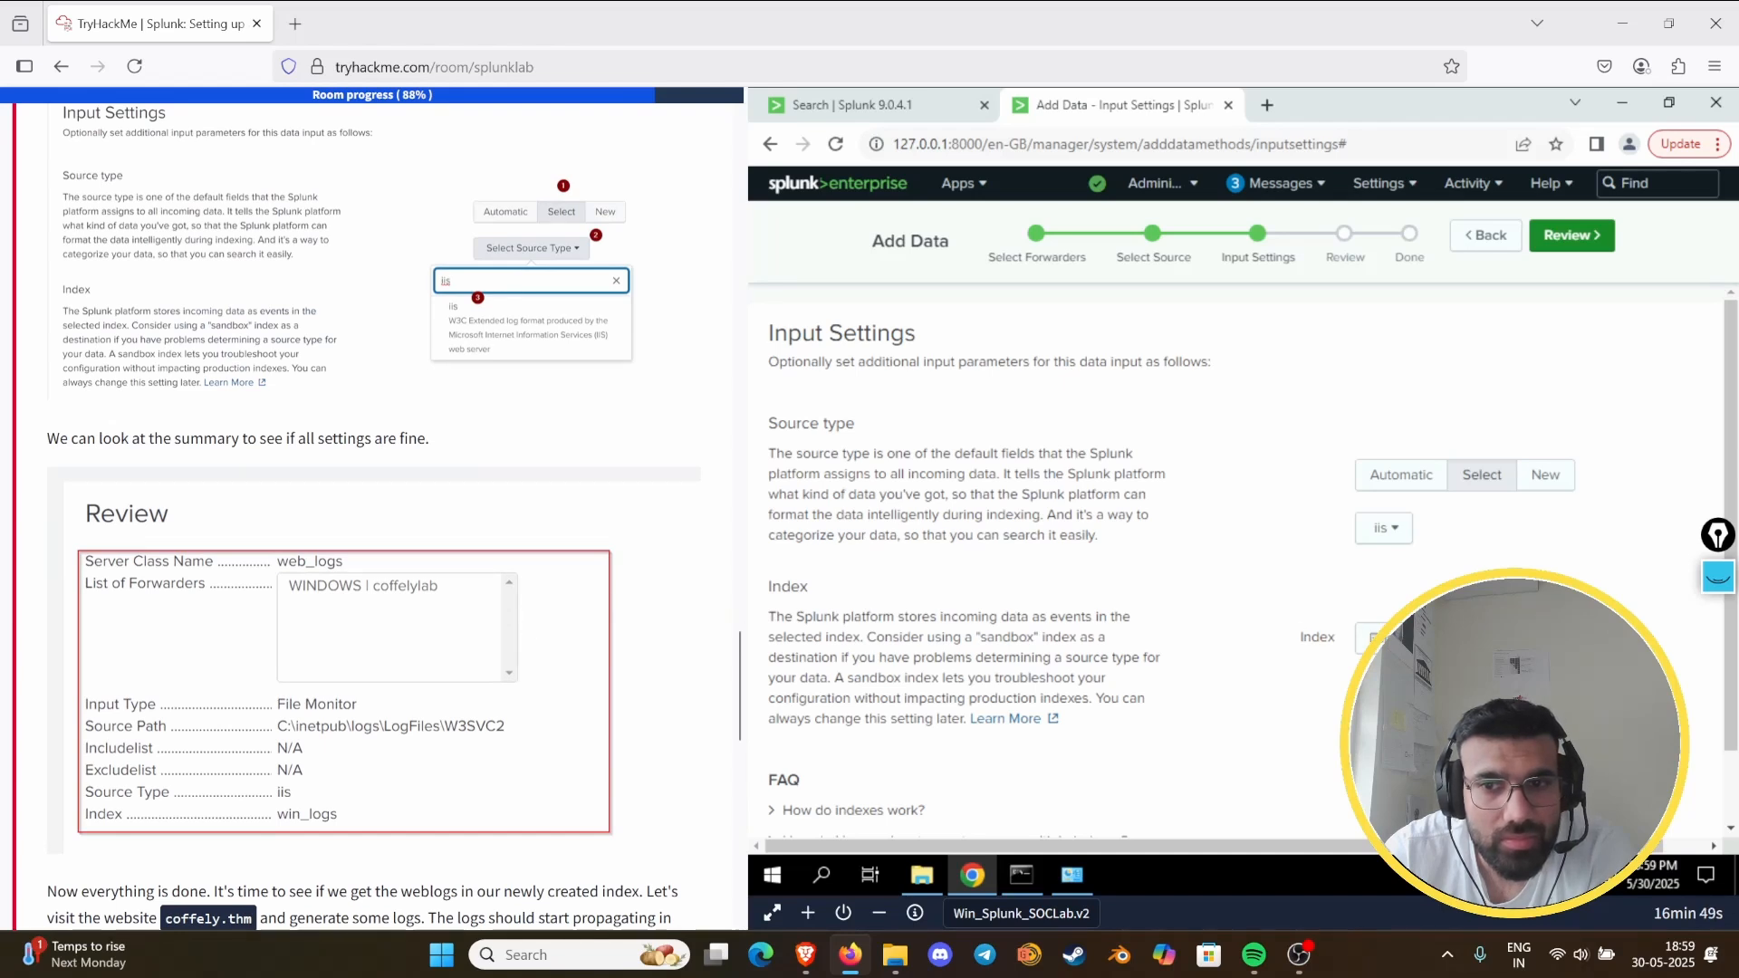
left_click(1376, 637)
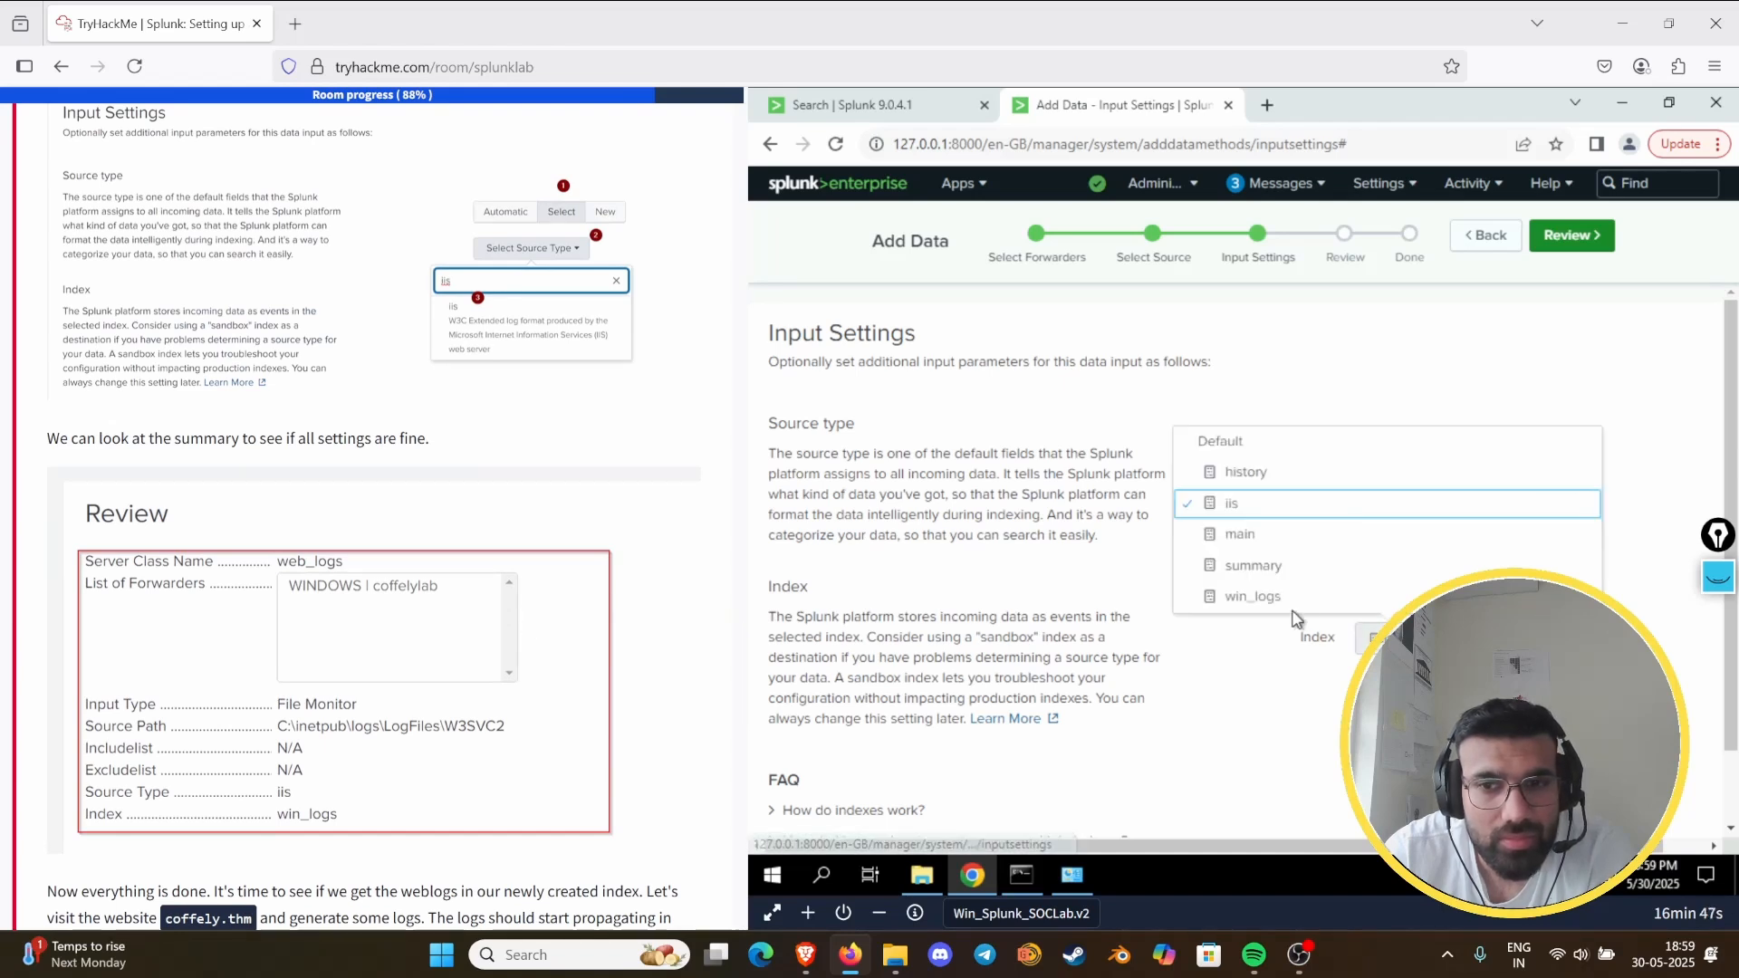
left_click(1263, 720)
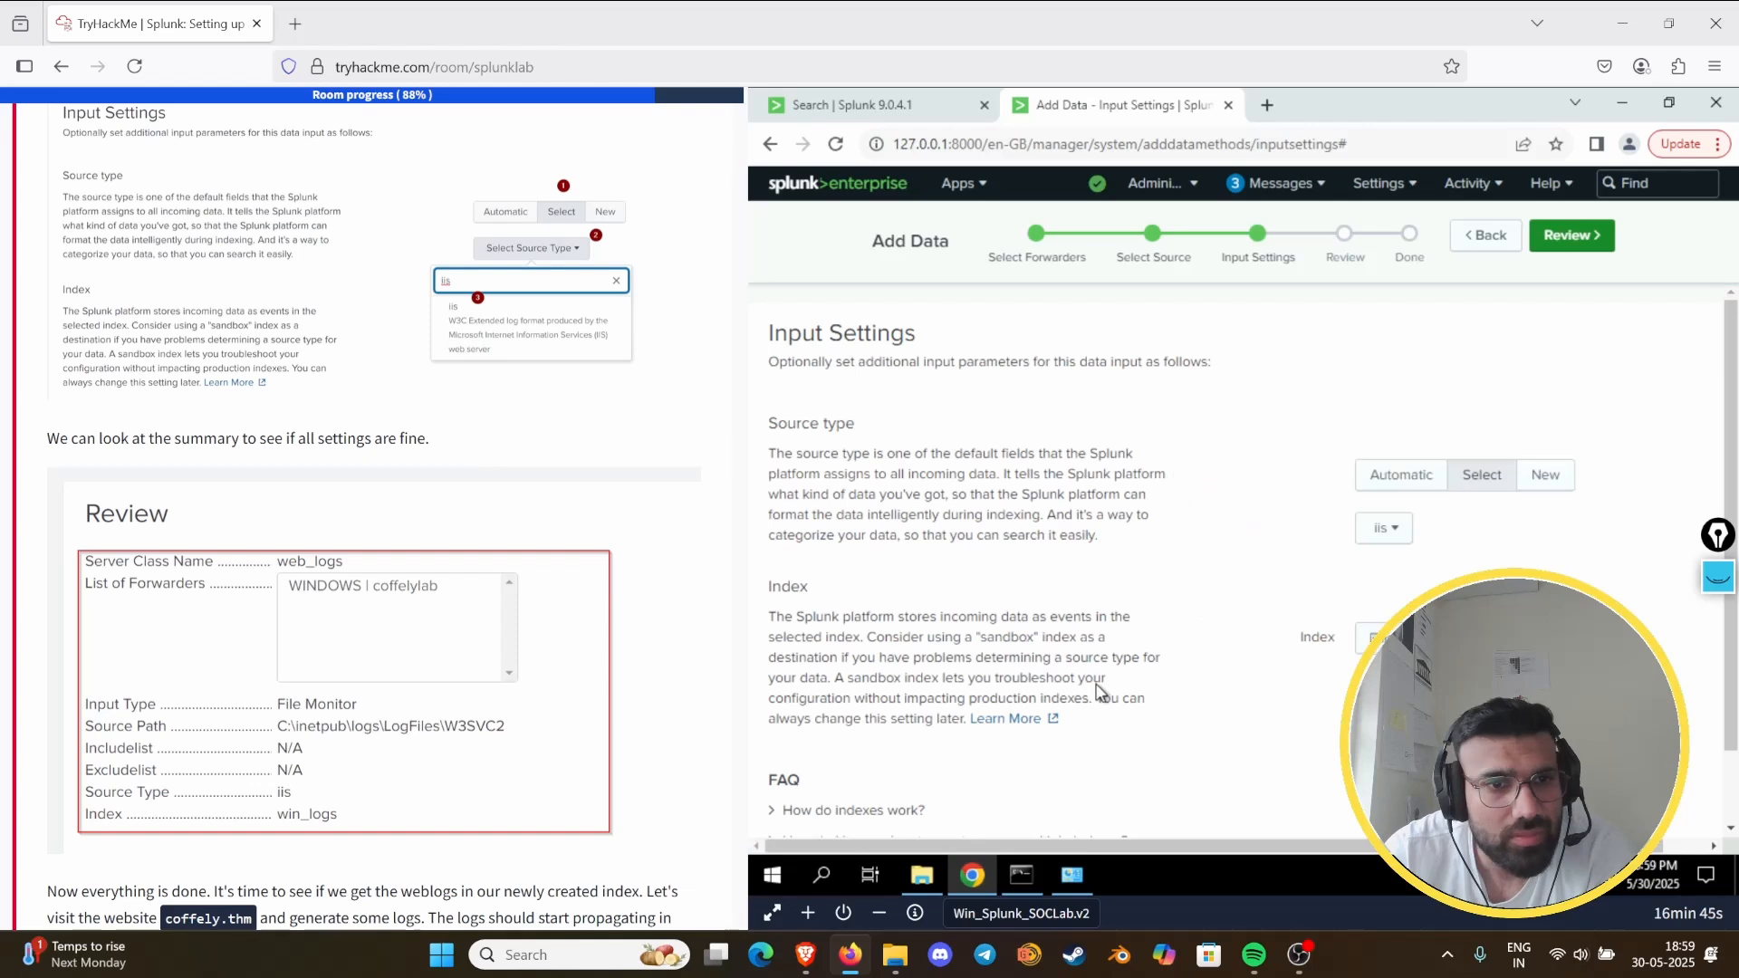
scroll(326, 590, "up", 2)
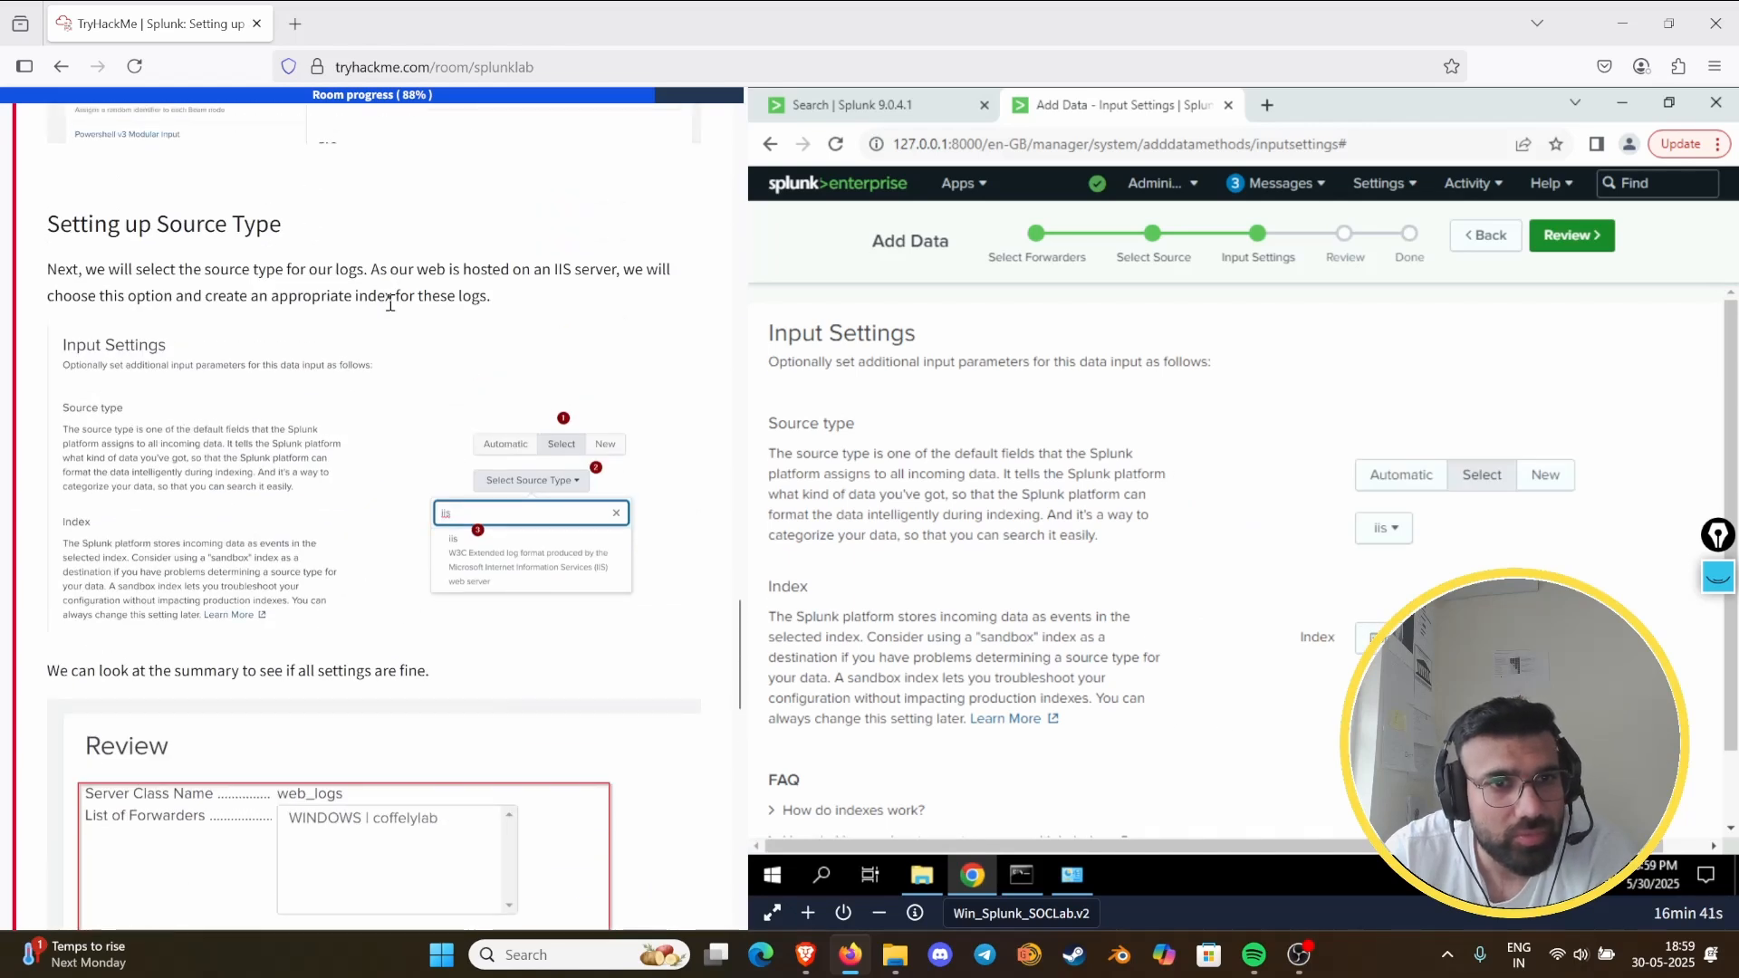
left_click(1372, 637)
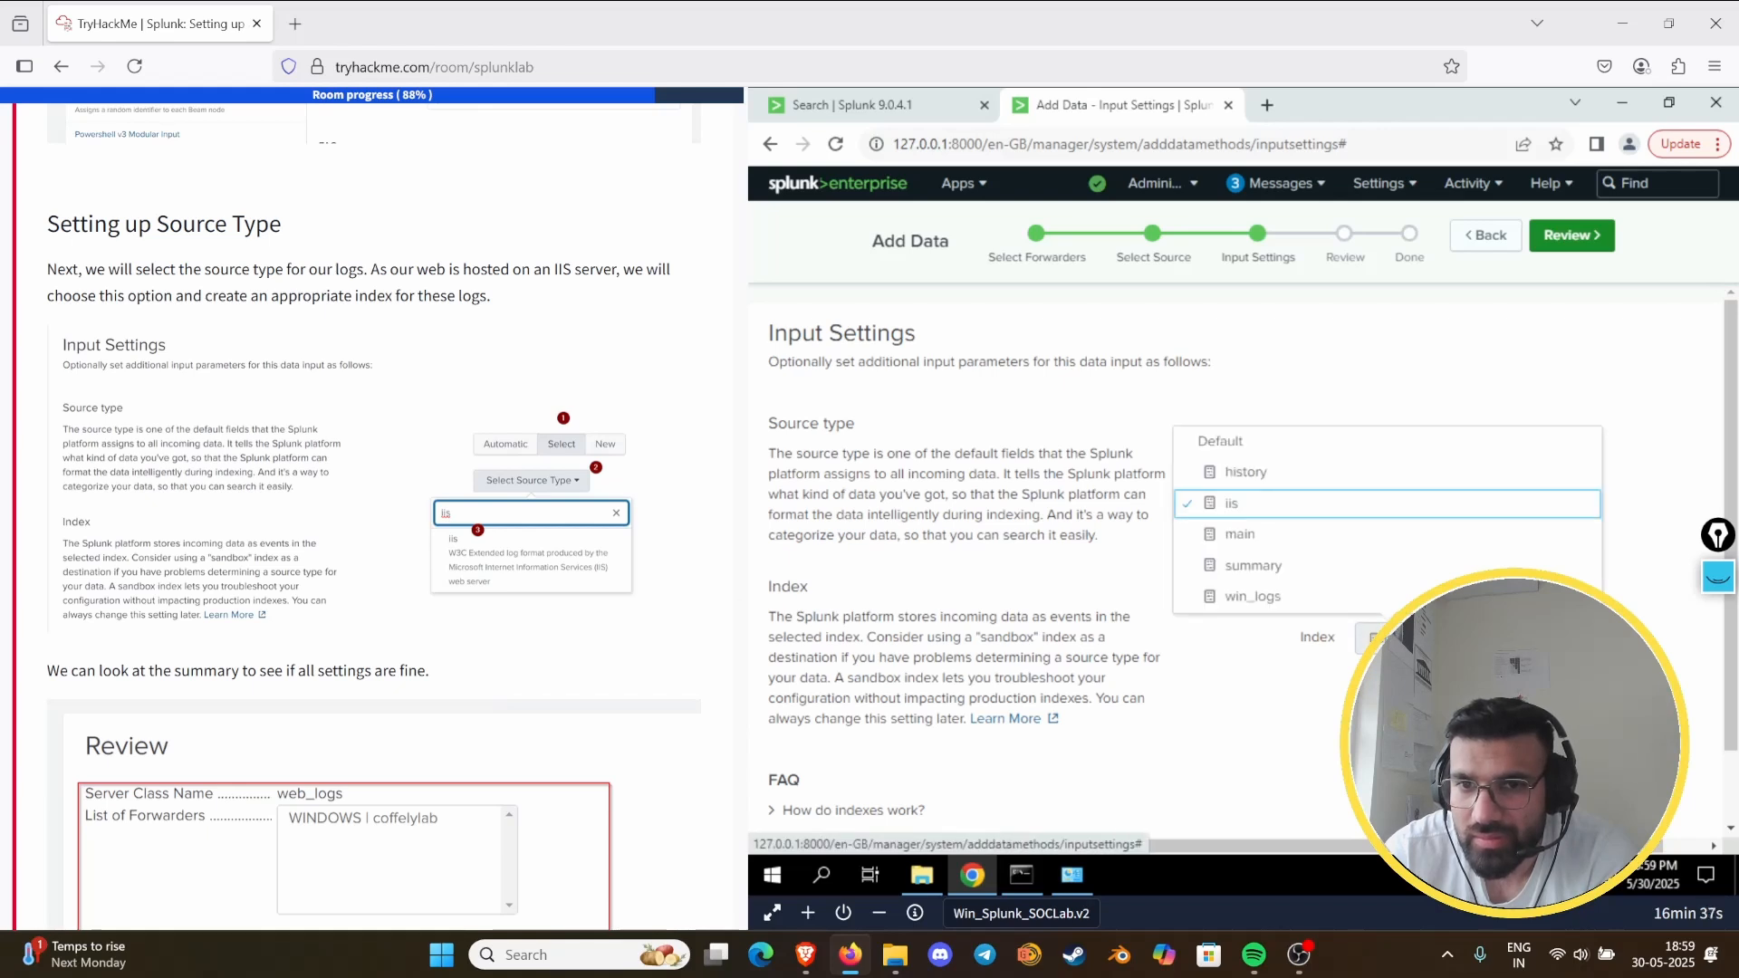
left_click(1335, 727)
- Create a new index named iis_logs for the data input
scroll(1334, 704, "down", 1)
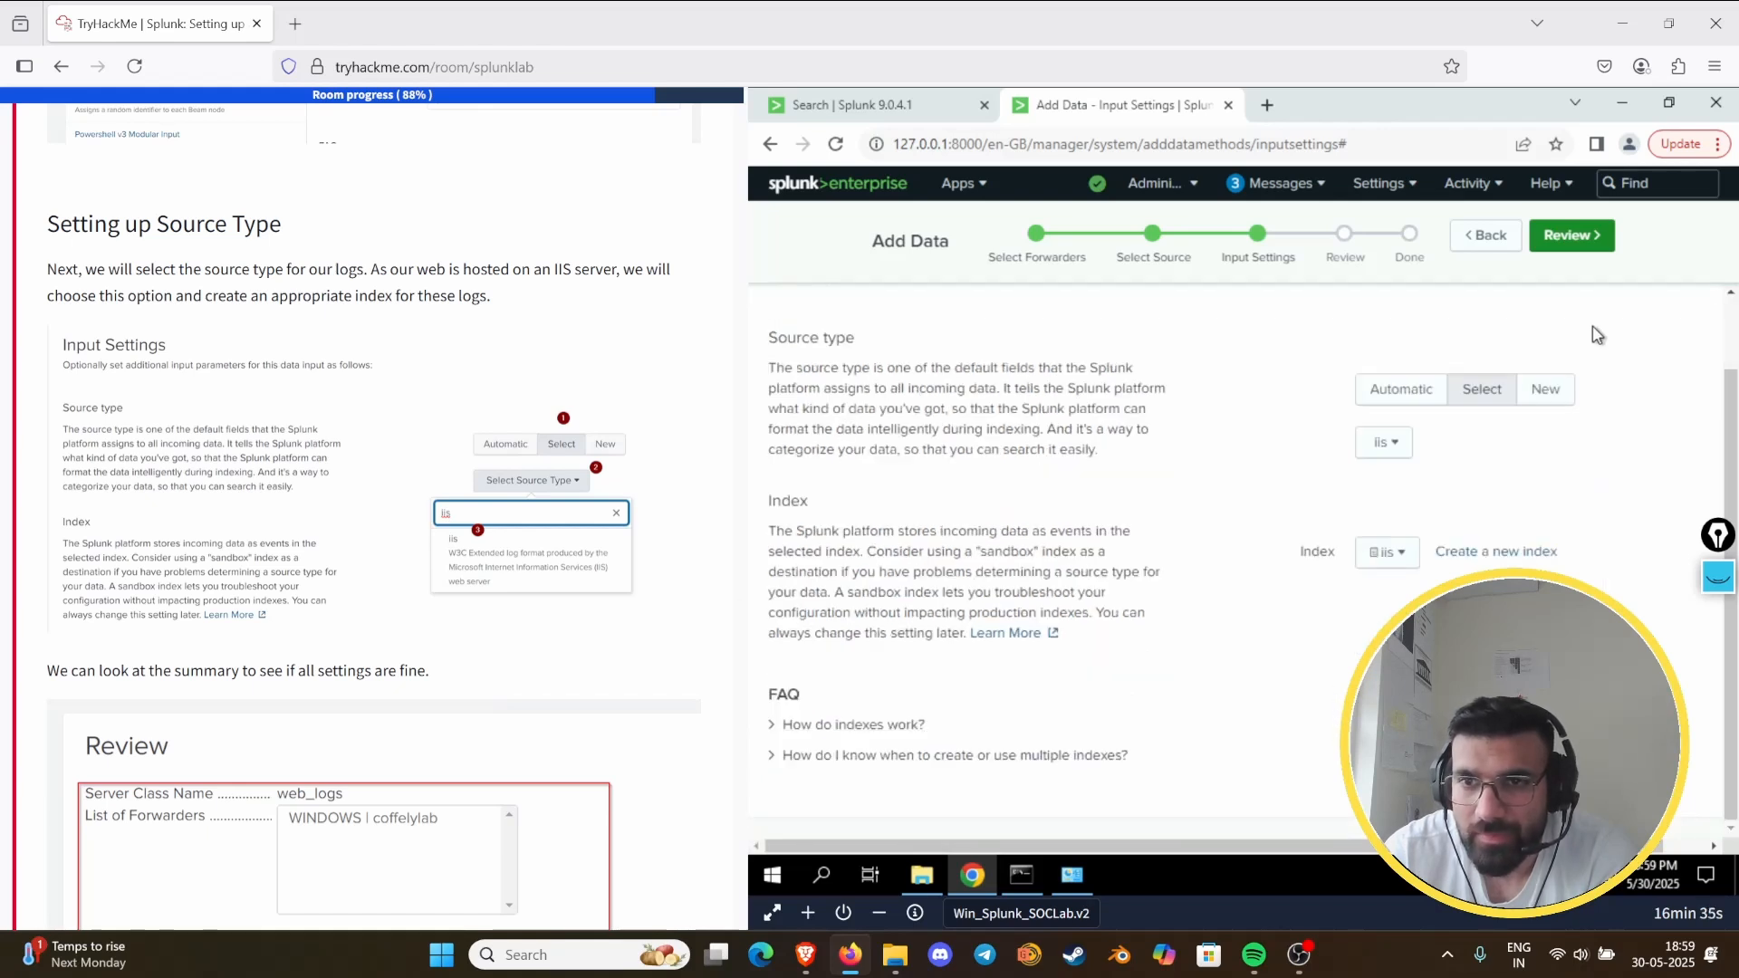
left_click(1449, 556)
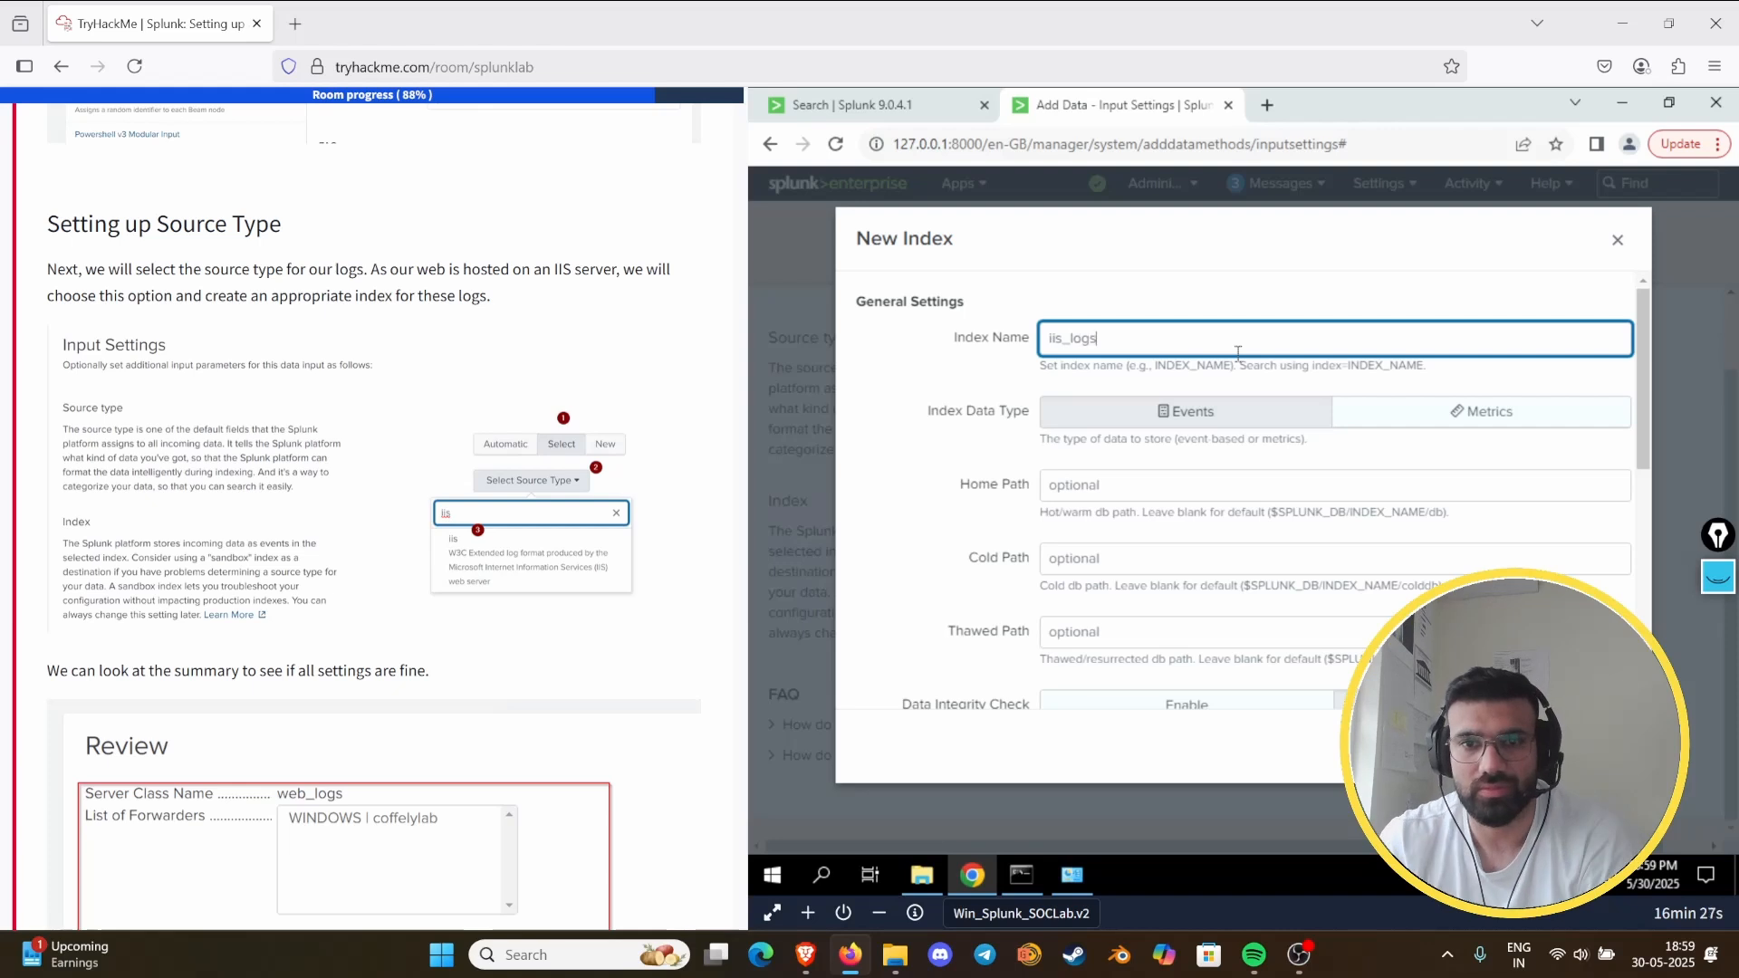
key("Return")
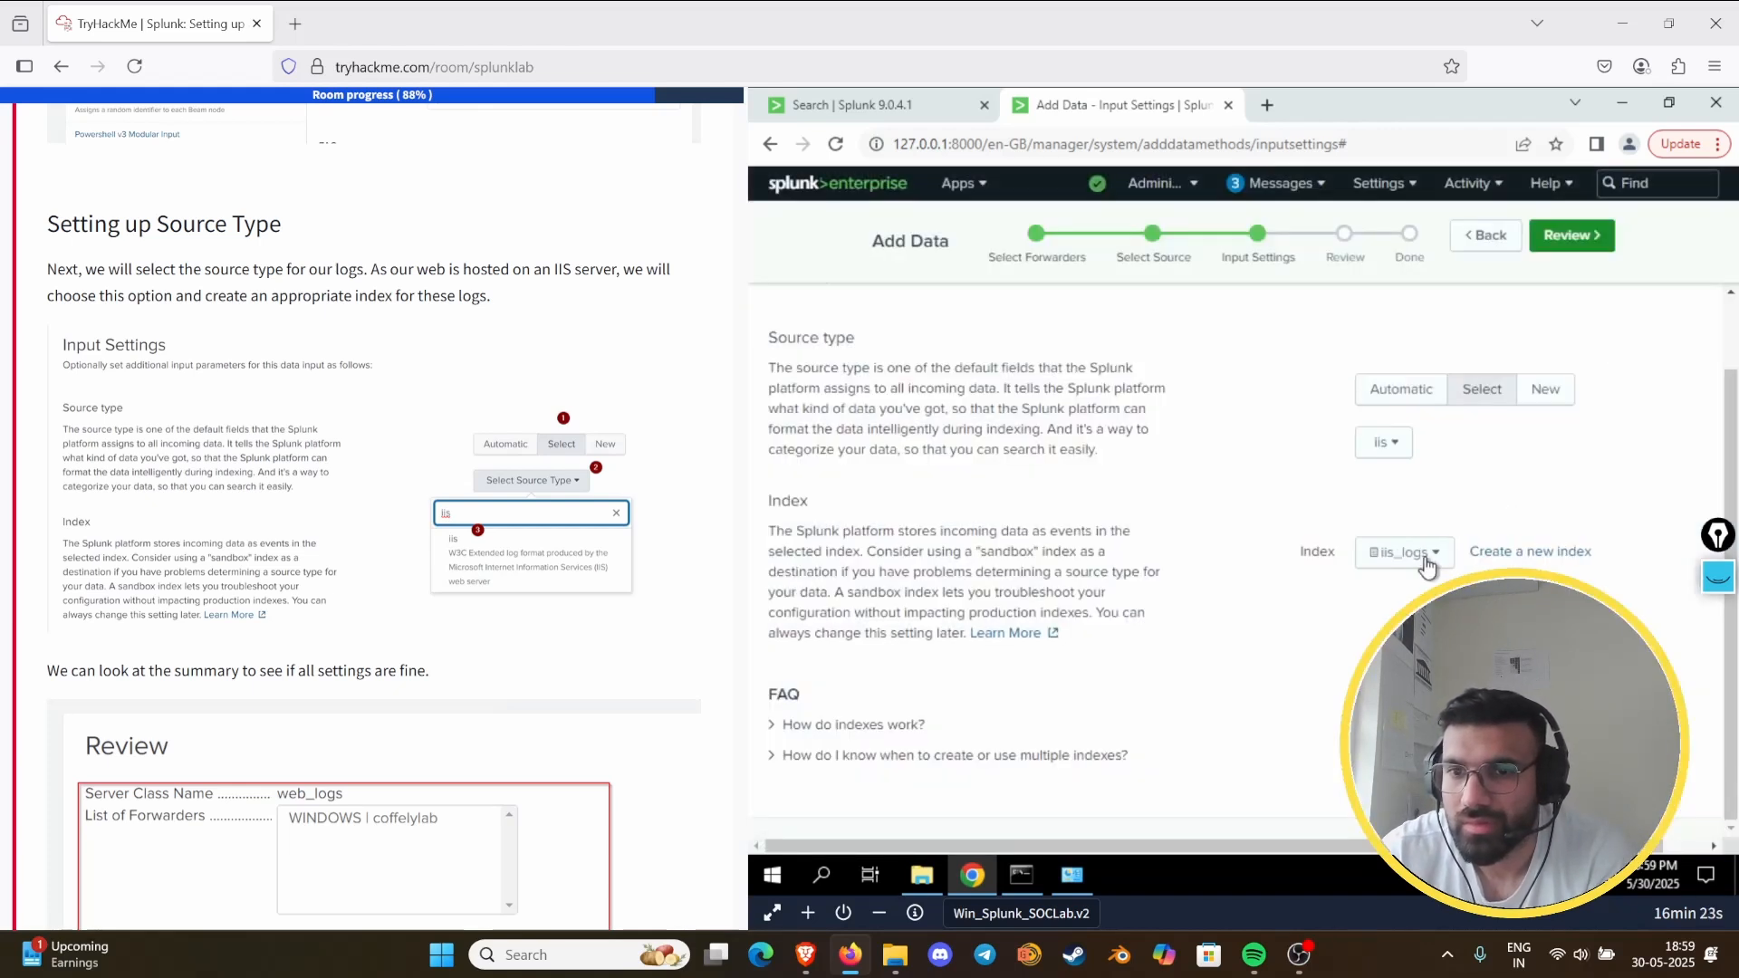
- Continue to the review, compare the settings with the room's Review summary, and submit the file input
left_click(1567, 254)
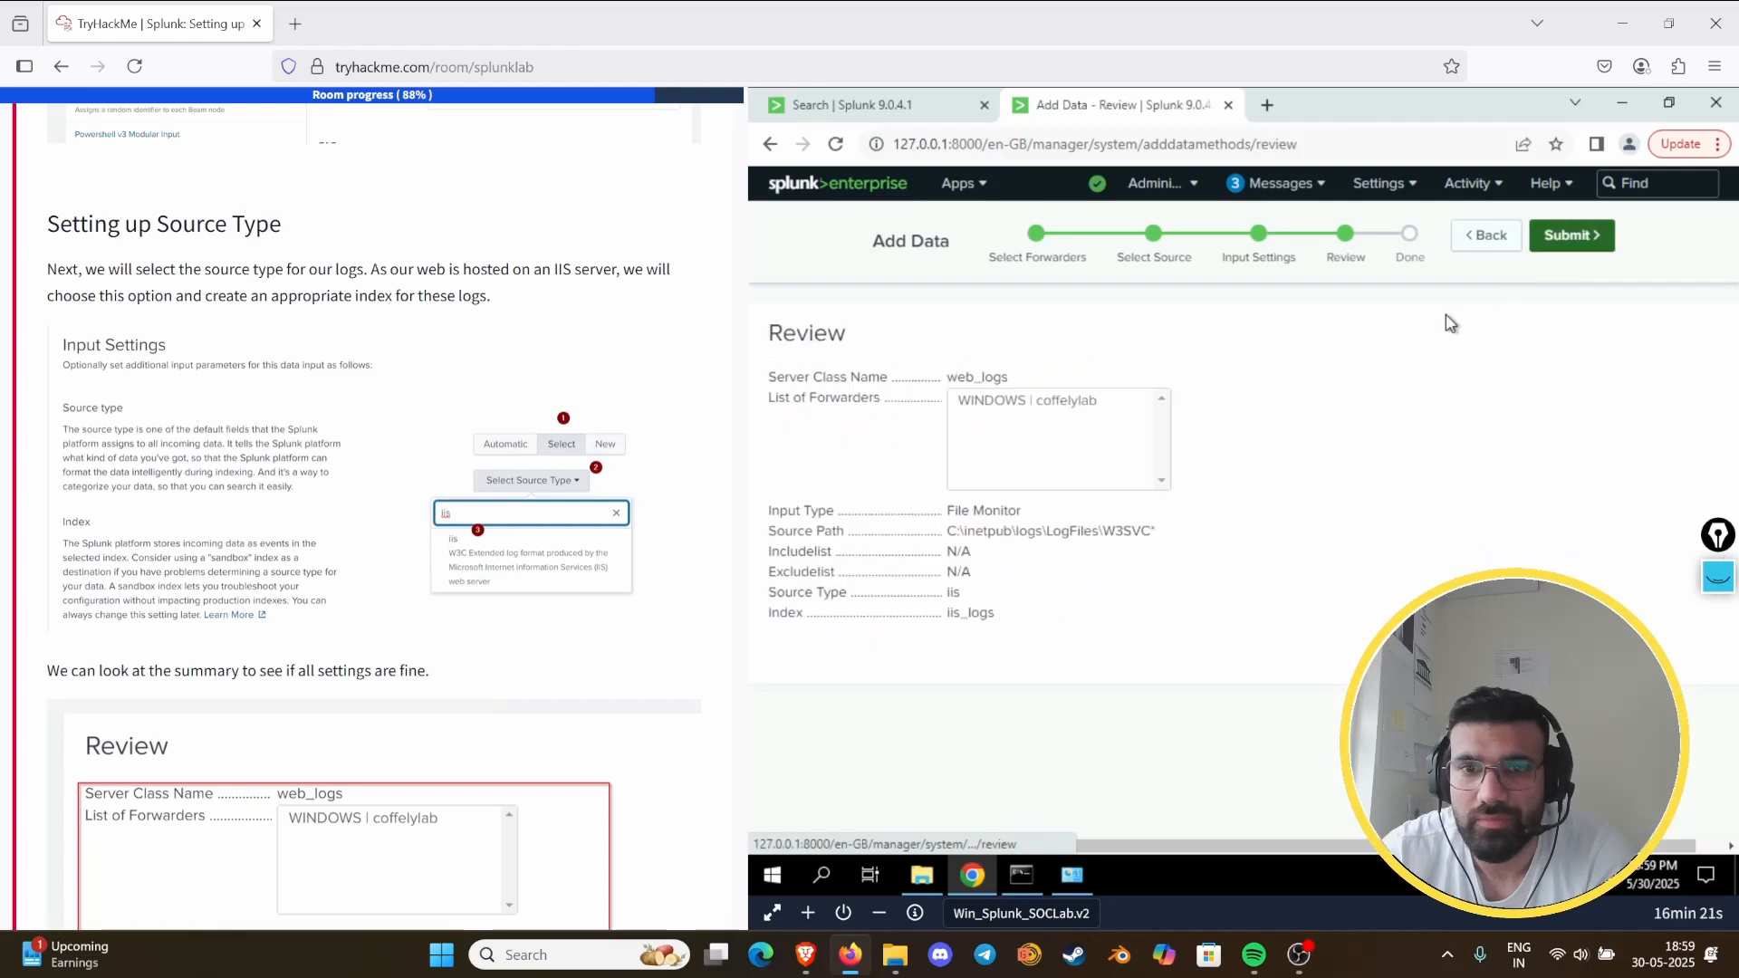
scroll(280, 641, "down", 4)
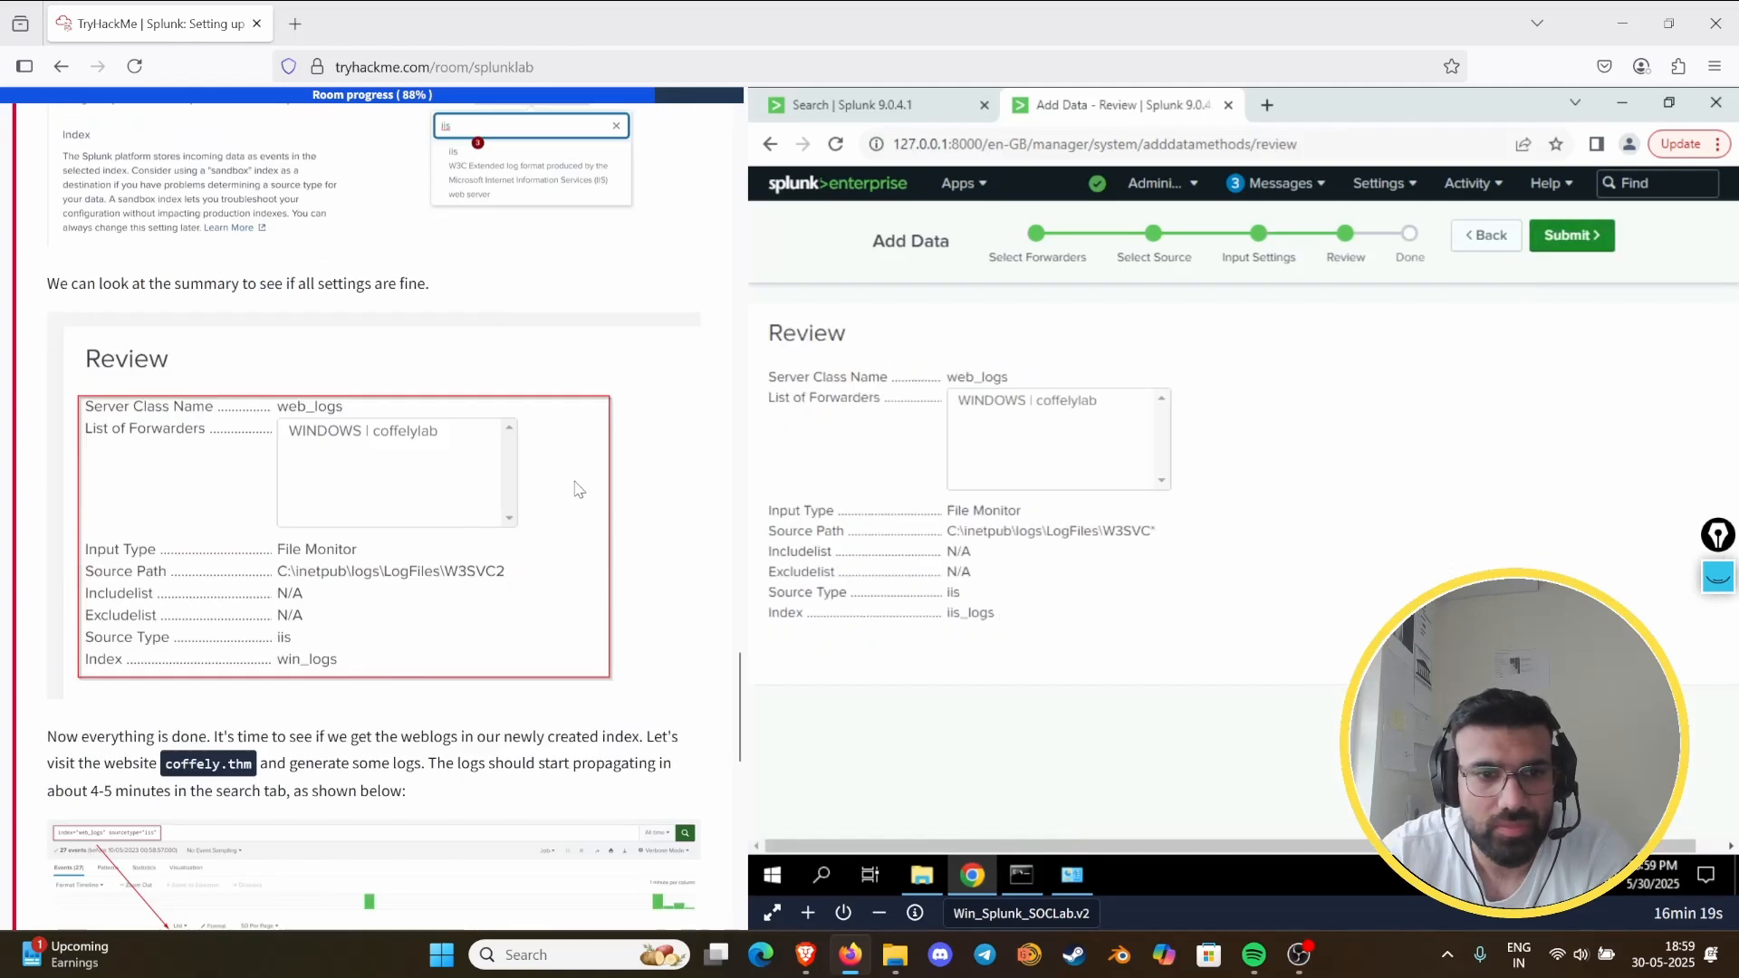
scroll(463, 589, "down", 3)
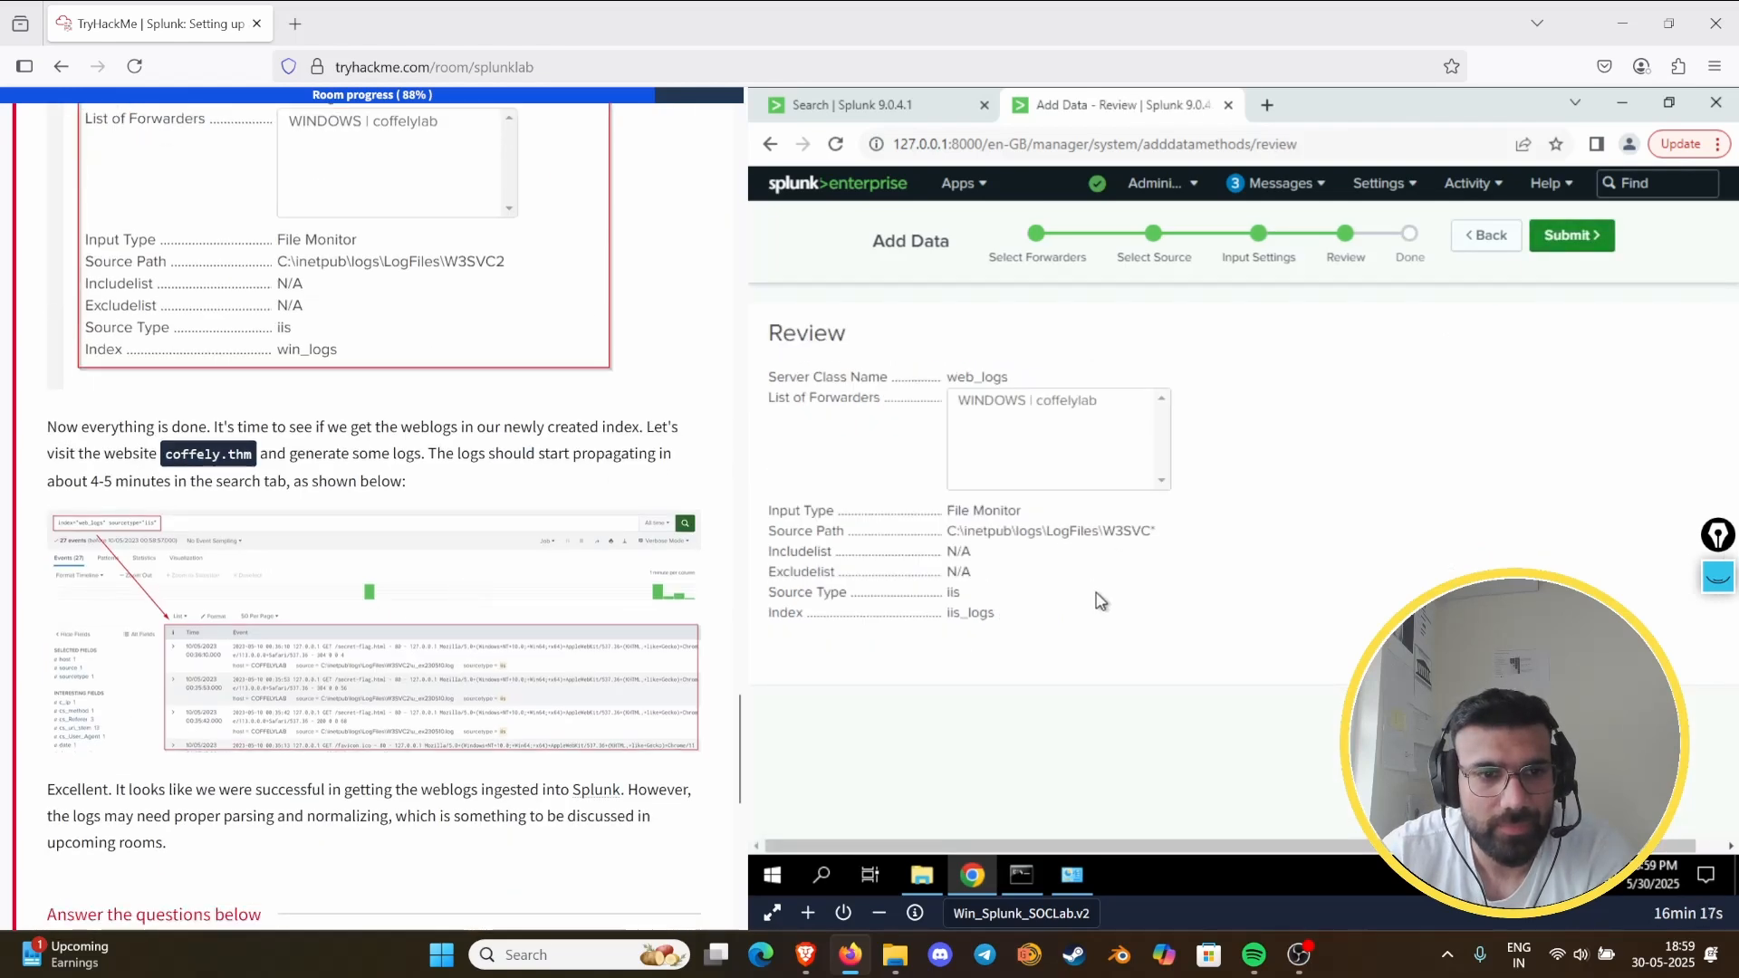
left_click(1583, 243)
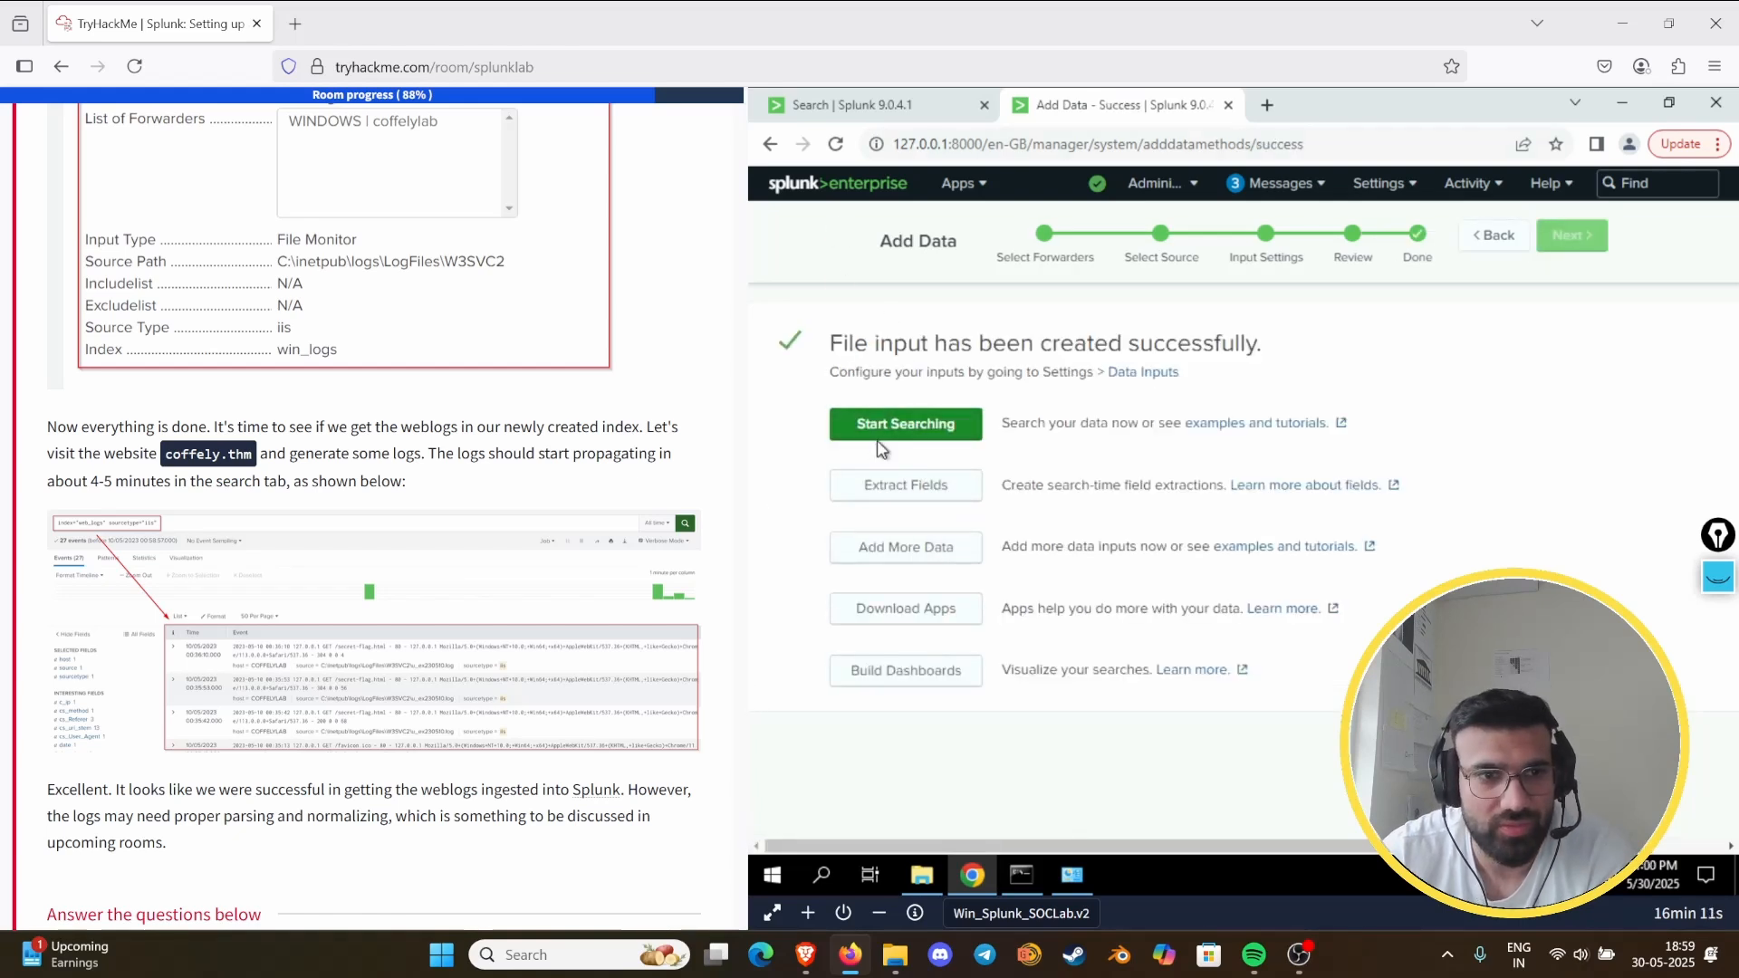
- Start searching the new input's data and rerun the query without its source condition, as index="iis_logs" sourcetype="iis"
left_click(912, 426)
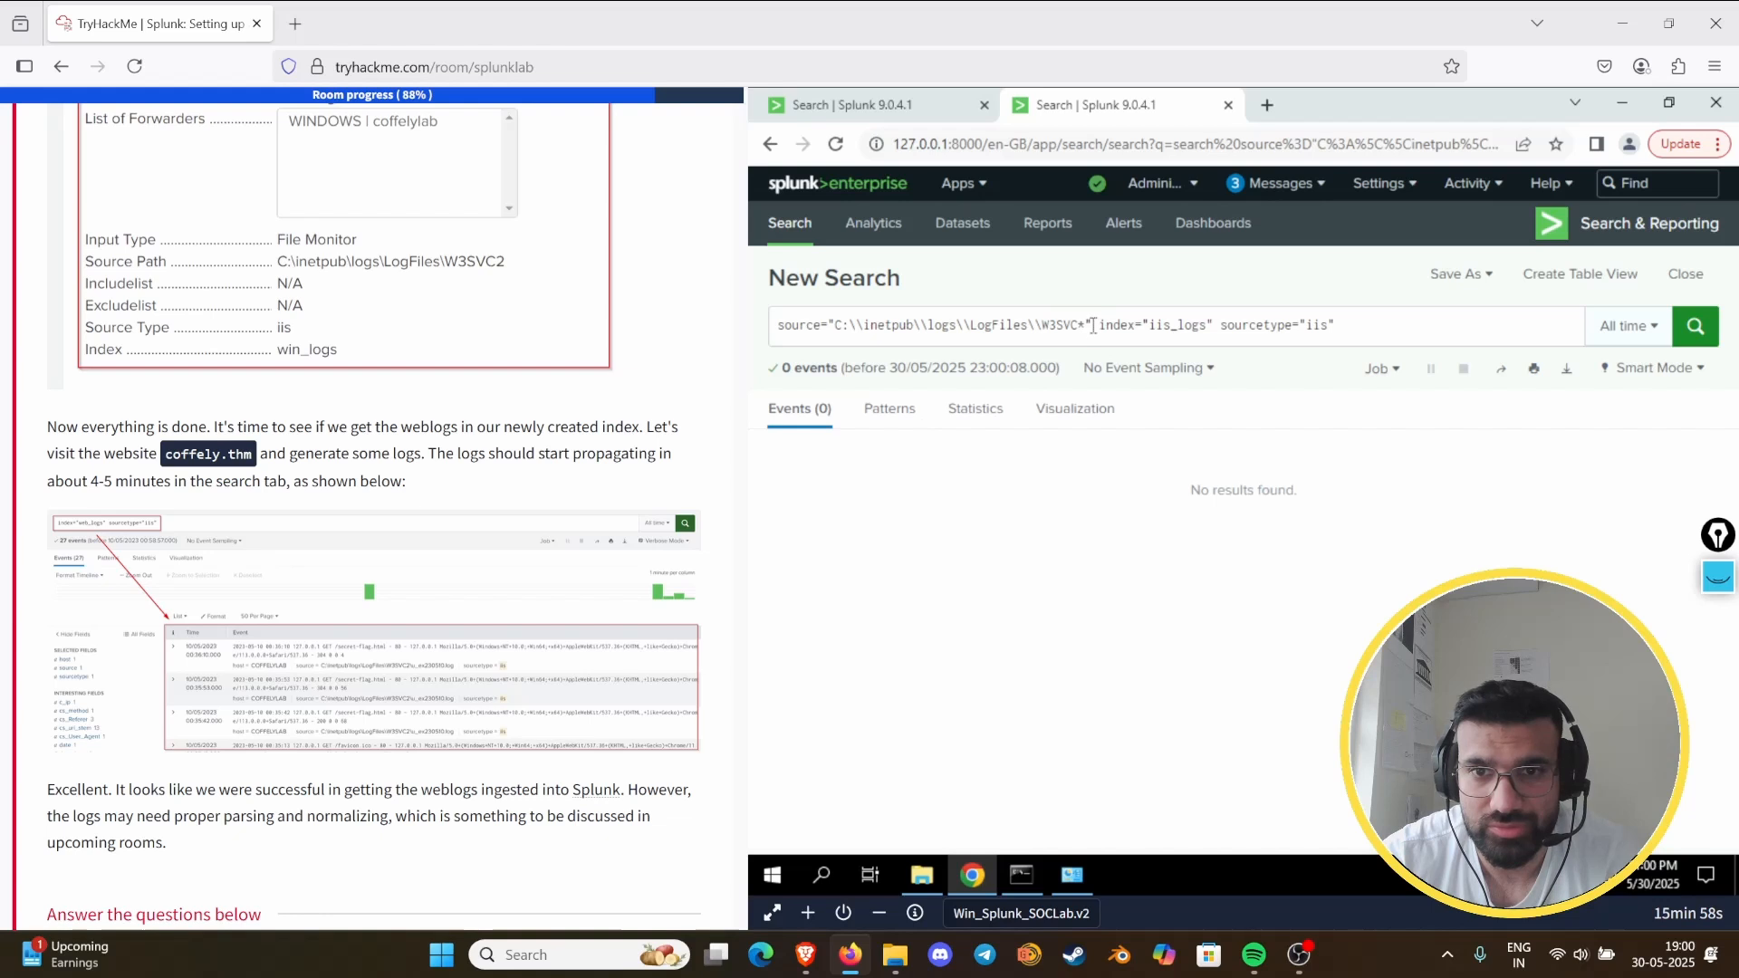
left_click_drag(1093, 326, 766, 332)
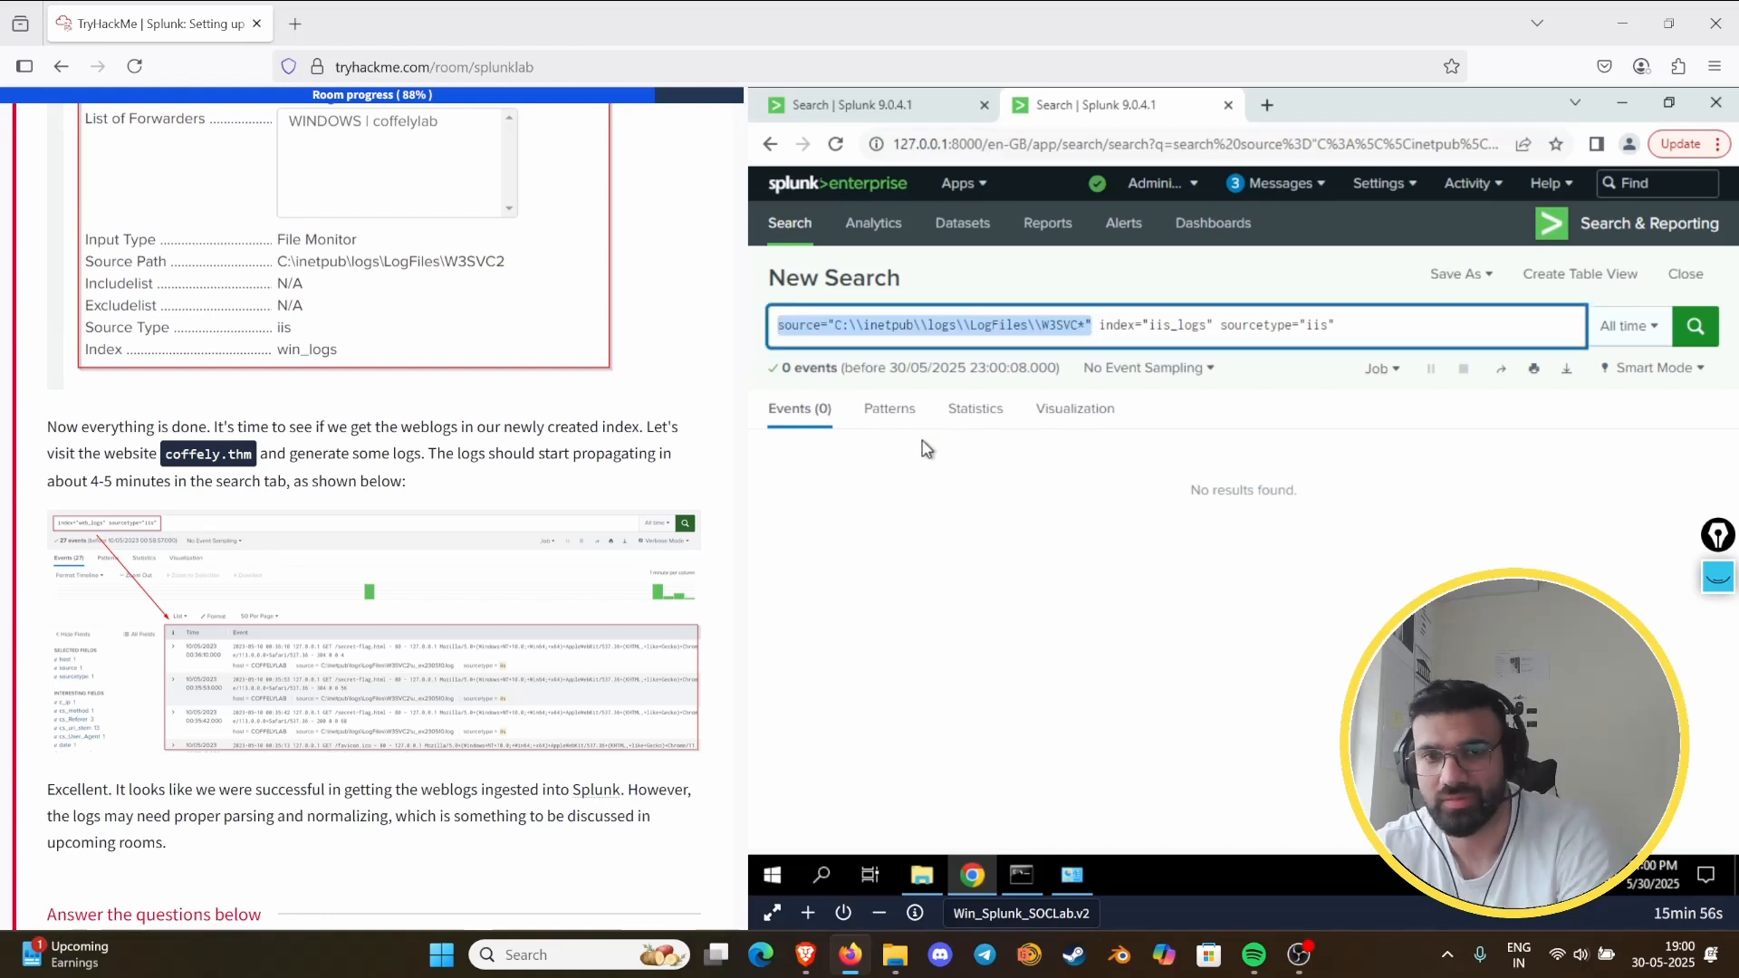
key("BackSpace")
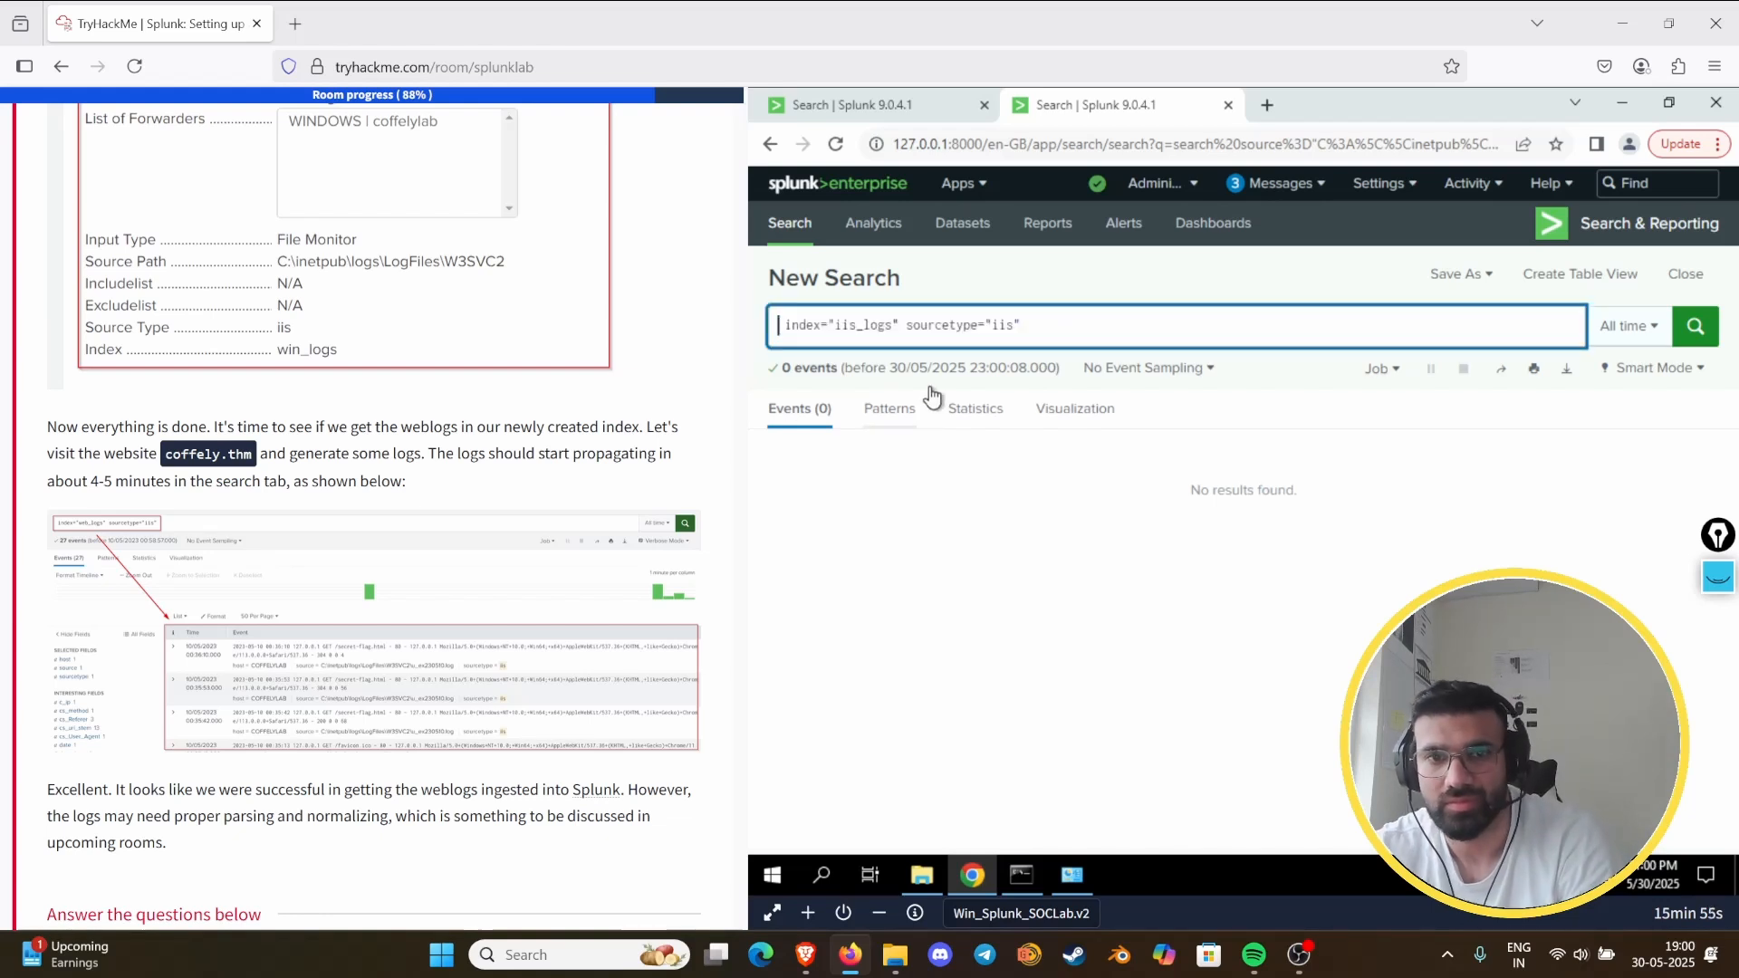
left_click(1326, 326)
key("Return")
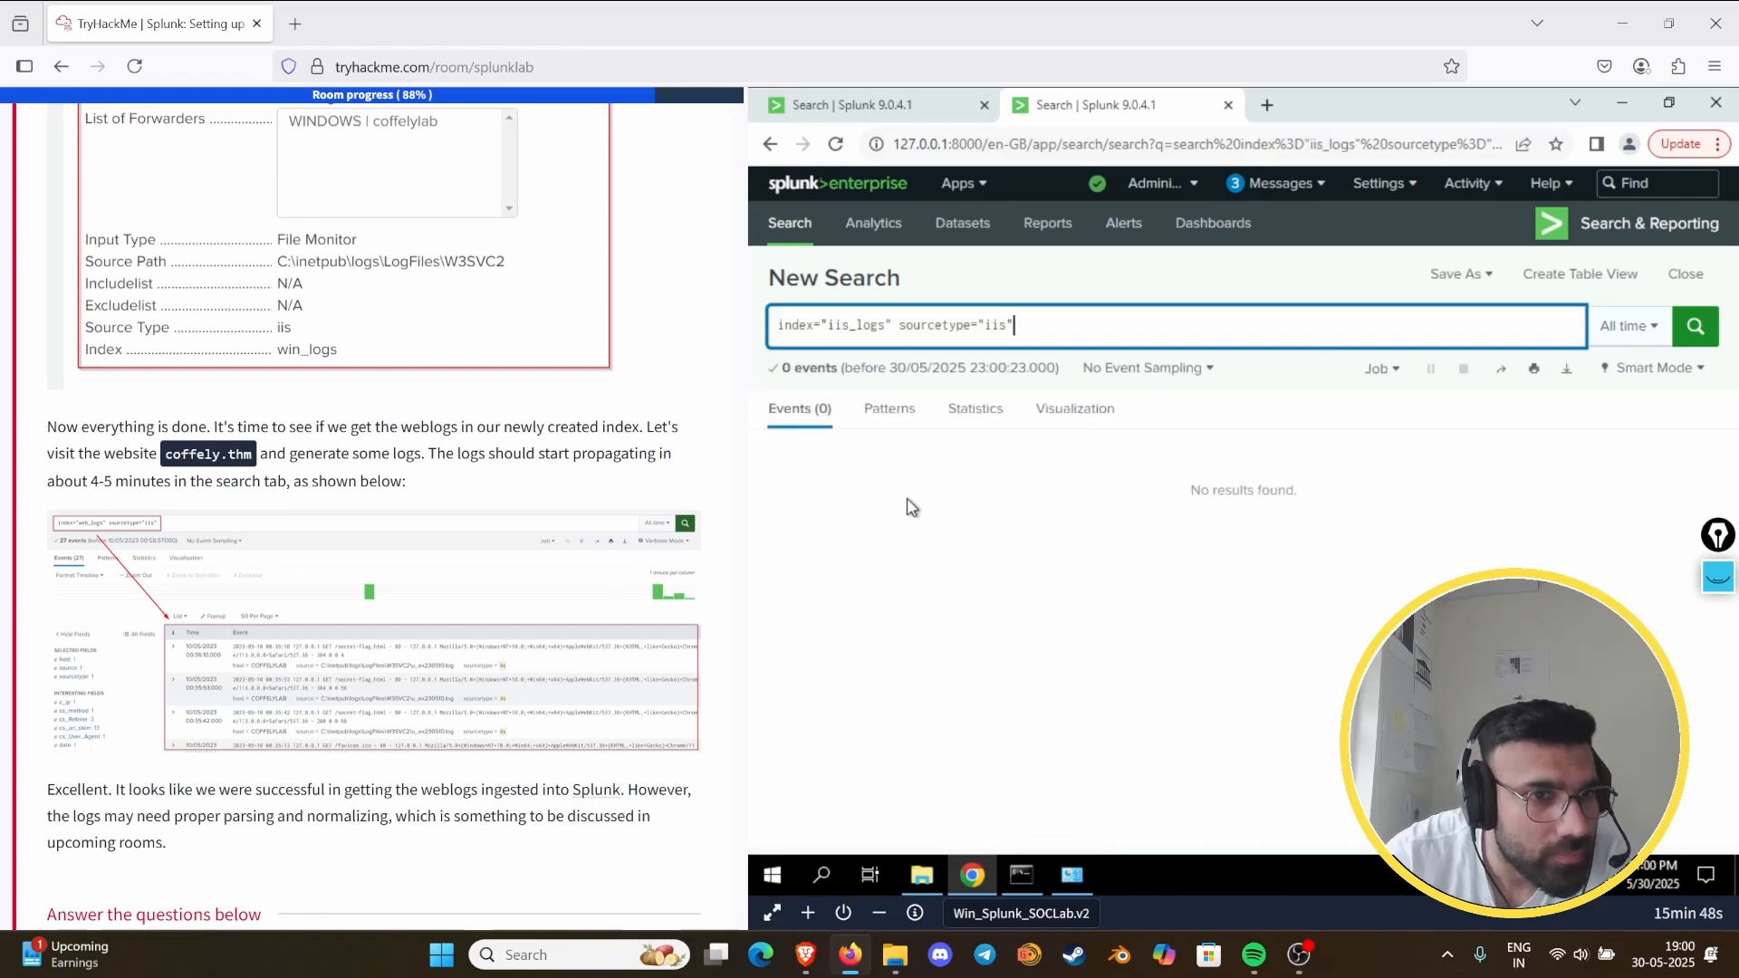
- Change the index in the query to web_logs and run the search index="web_logs" sourcetype="iis"
left_click(880, 325)
key("BackSpace")
key("BackSpace")
key("BackSpace")
key("BackSpace")
key("BackSpace")
key("BackSpace")
key("BackSpace")
key("BackSpace")
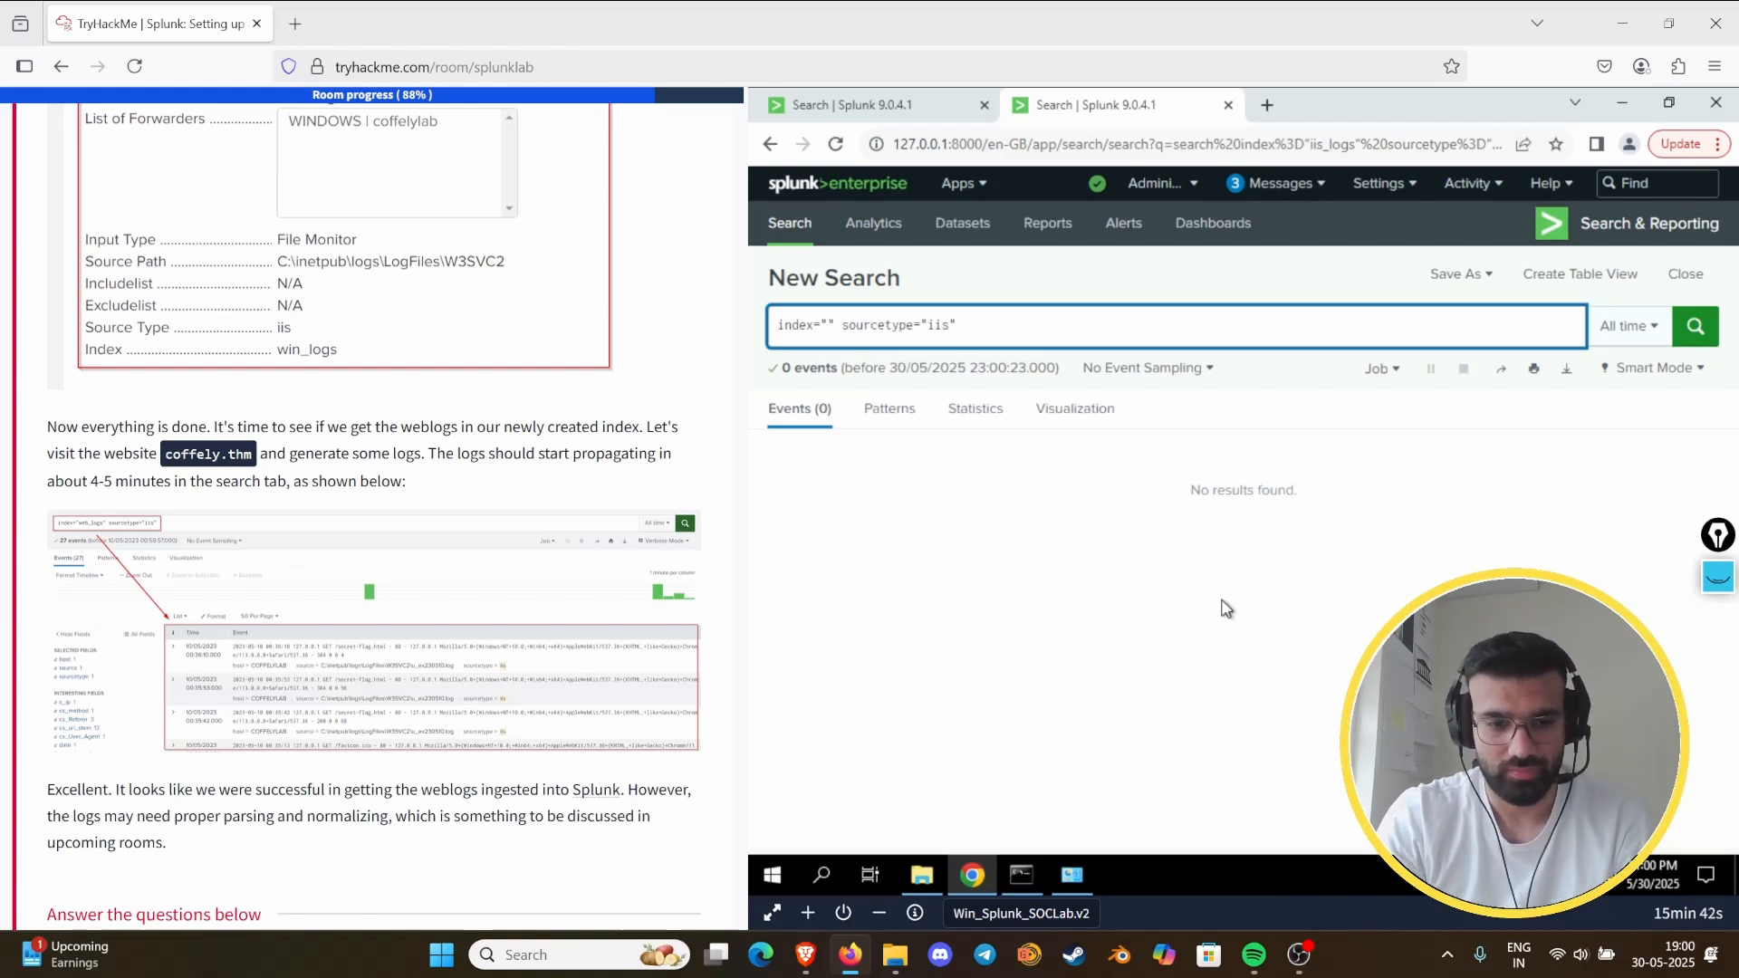
type("web")
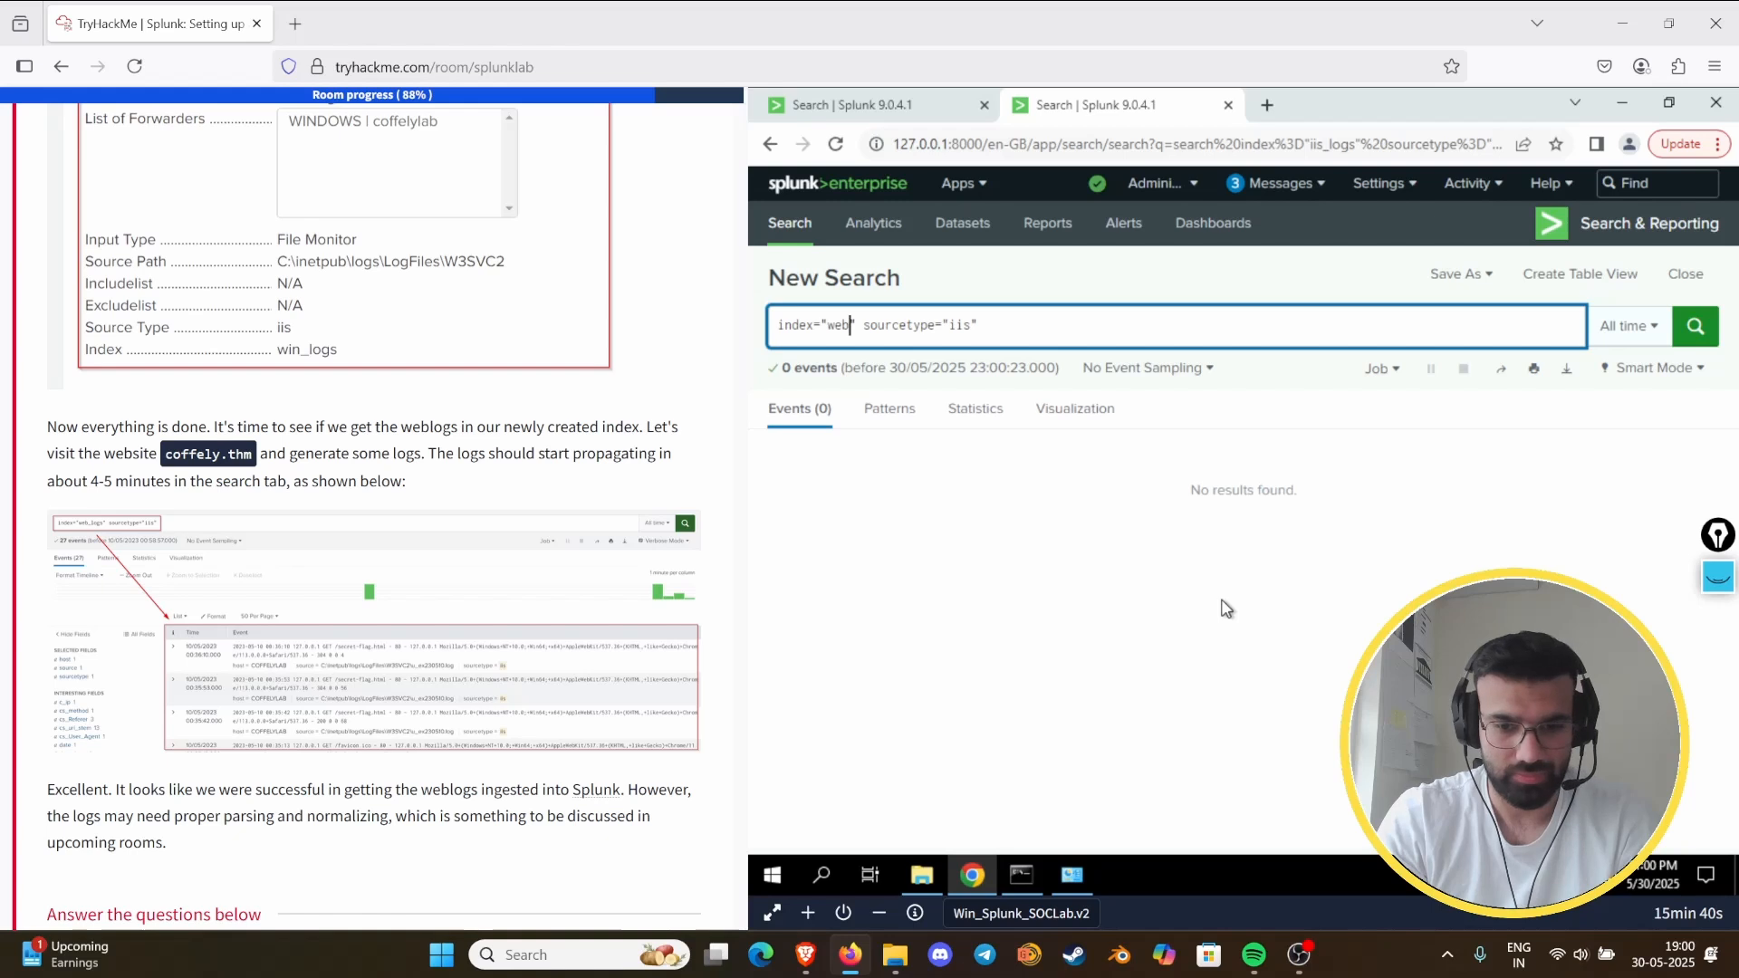
type("_logs")
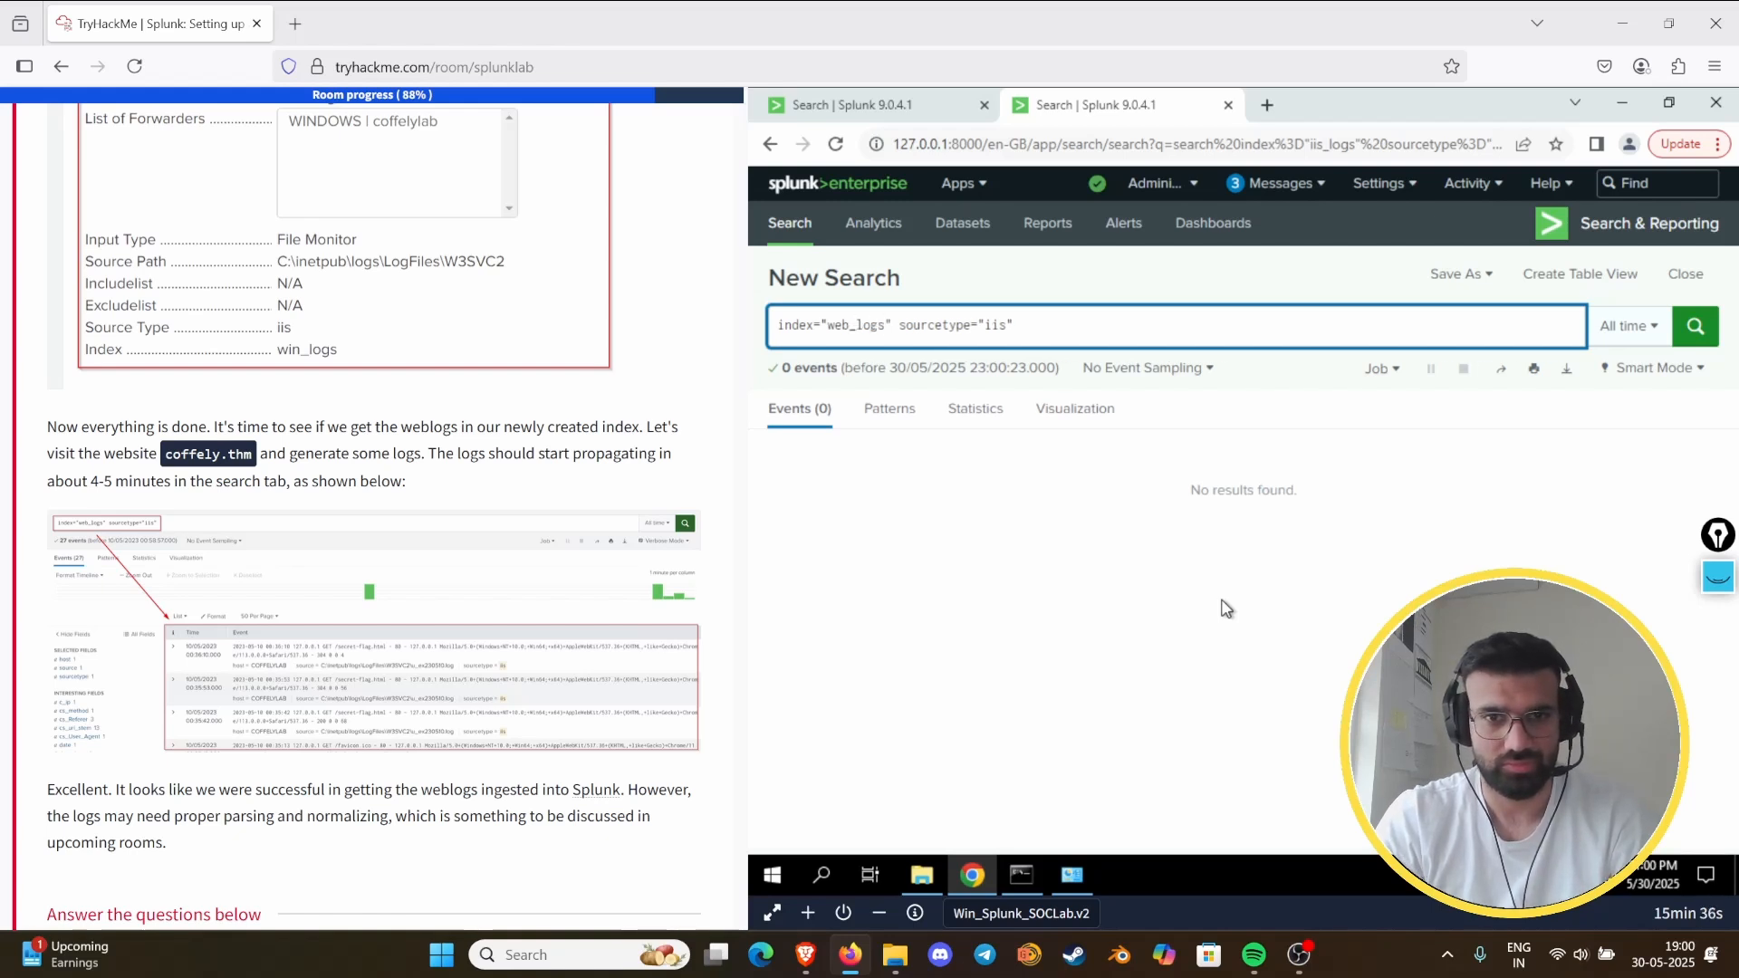
key("Return")
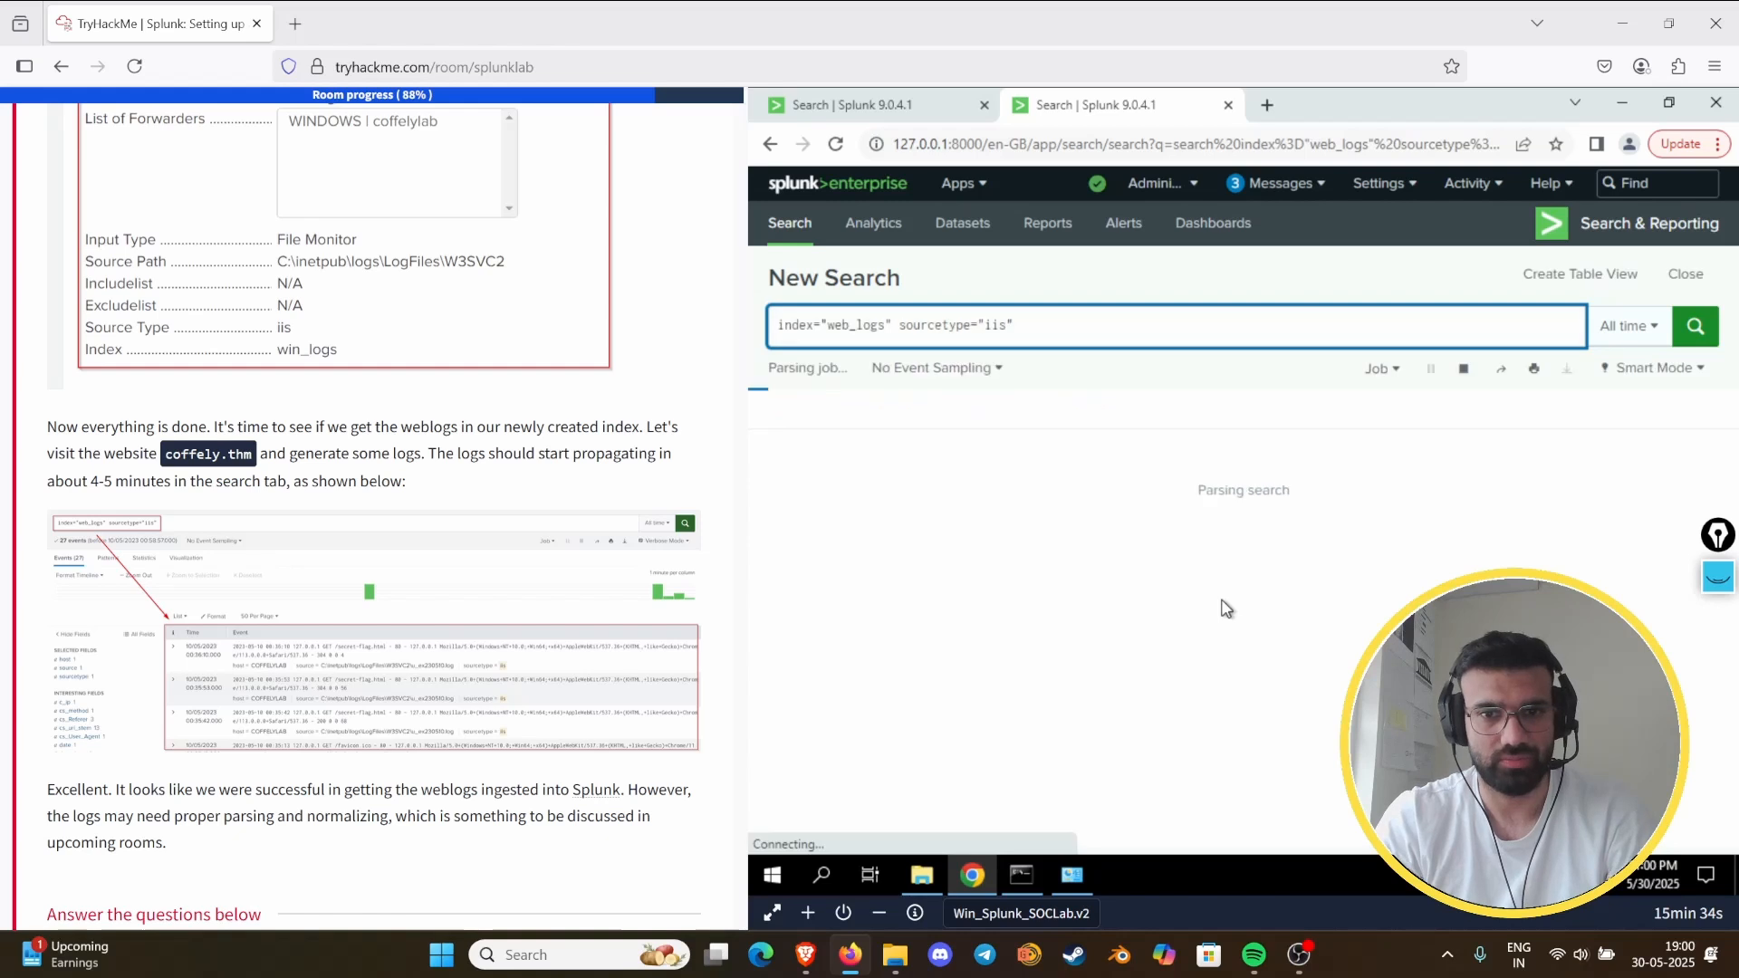
- Replace the index in the query with the suggested iis_logs and rerun the search with sourcetype="iis"
key("BackSpace")
key("BackSpace")
key("BackSpace")
key("BackSpace")
key("BackSpace")
key("BackSpace")
key("BackSpace")
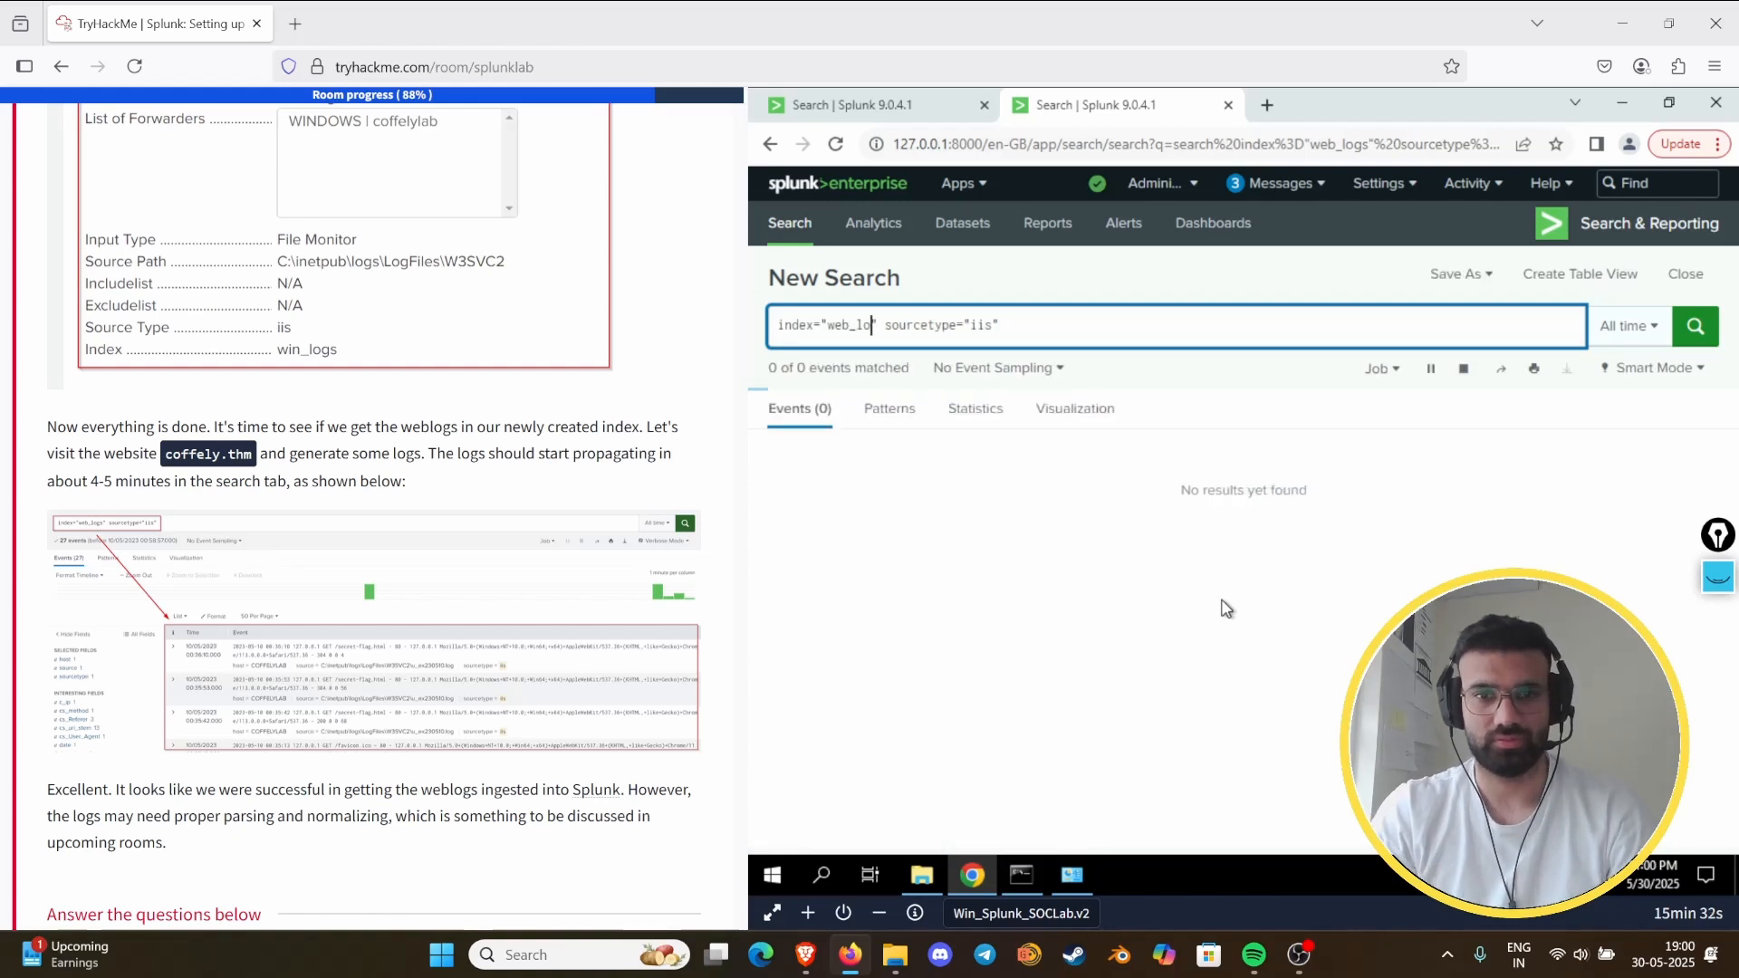
key("BackSpace")
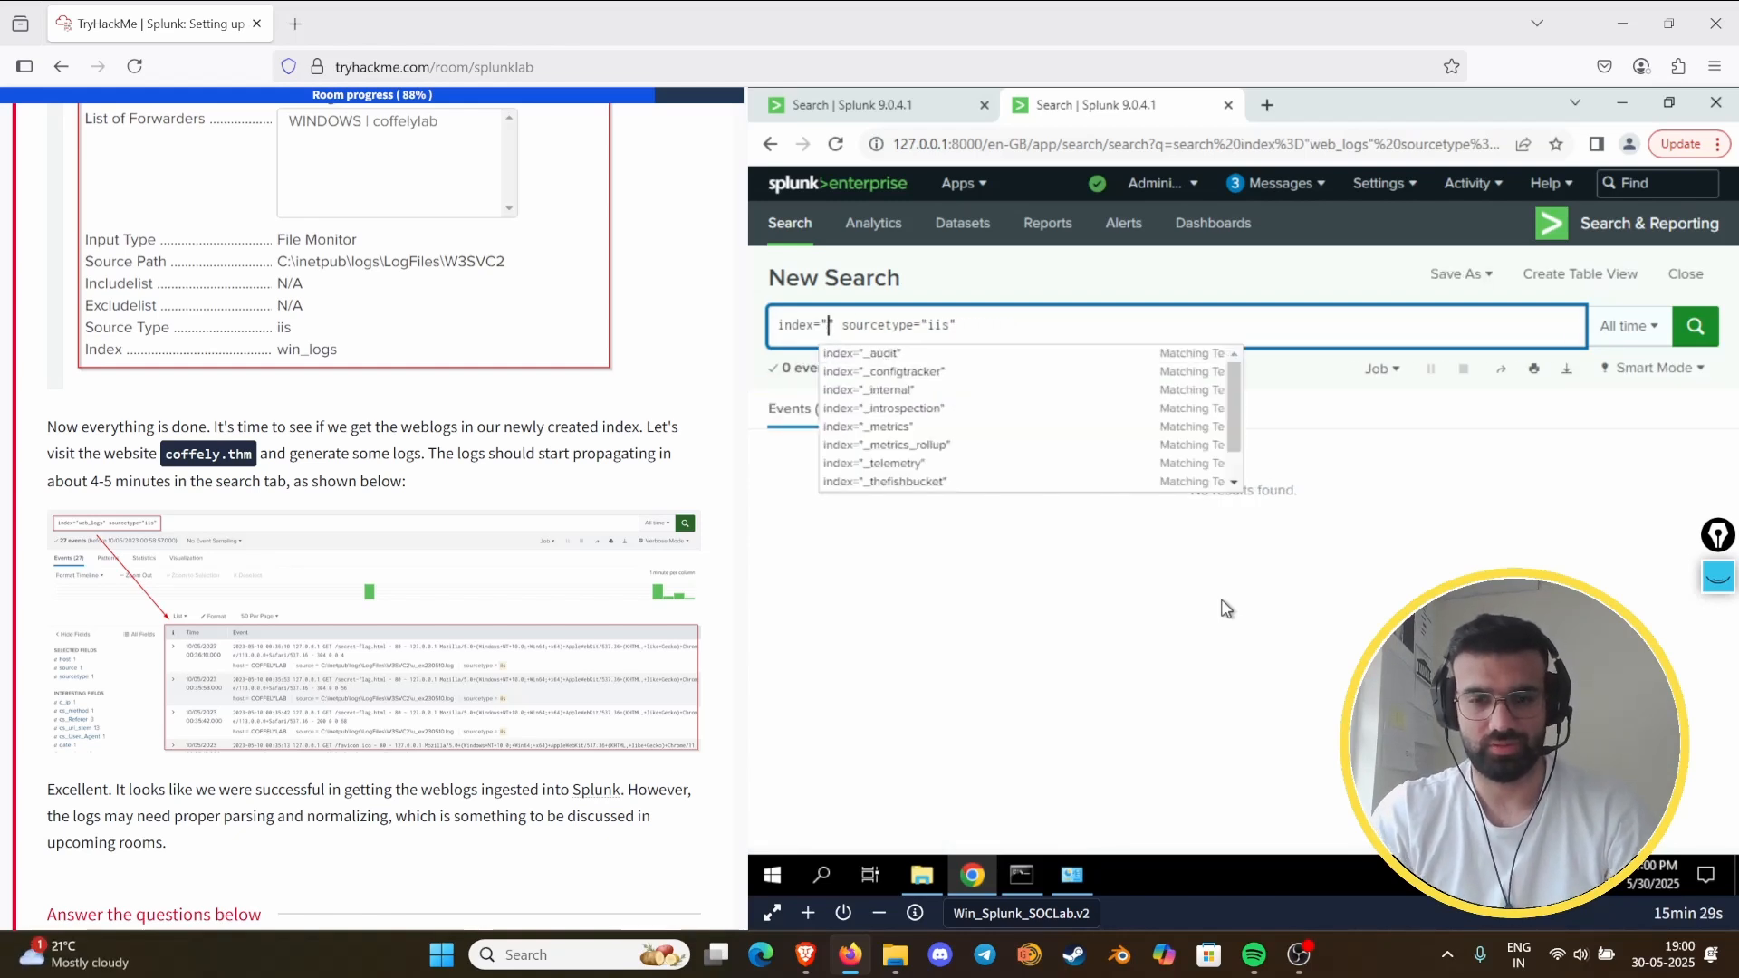
type("iis")
key("Down")
key("Down")
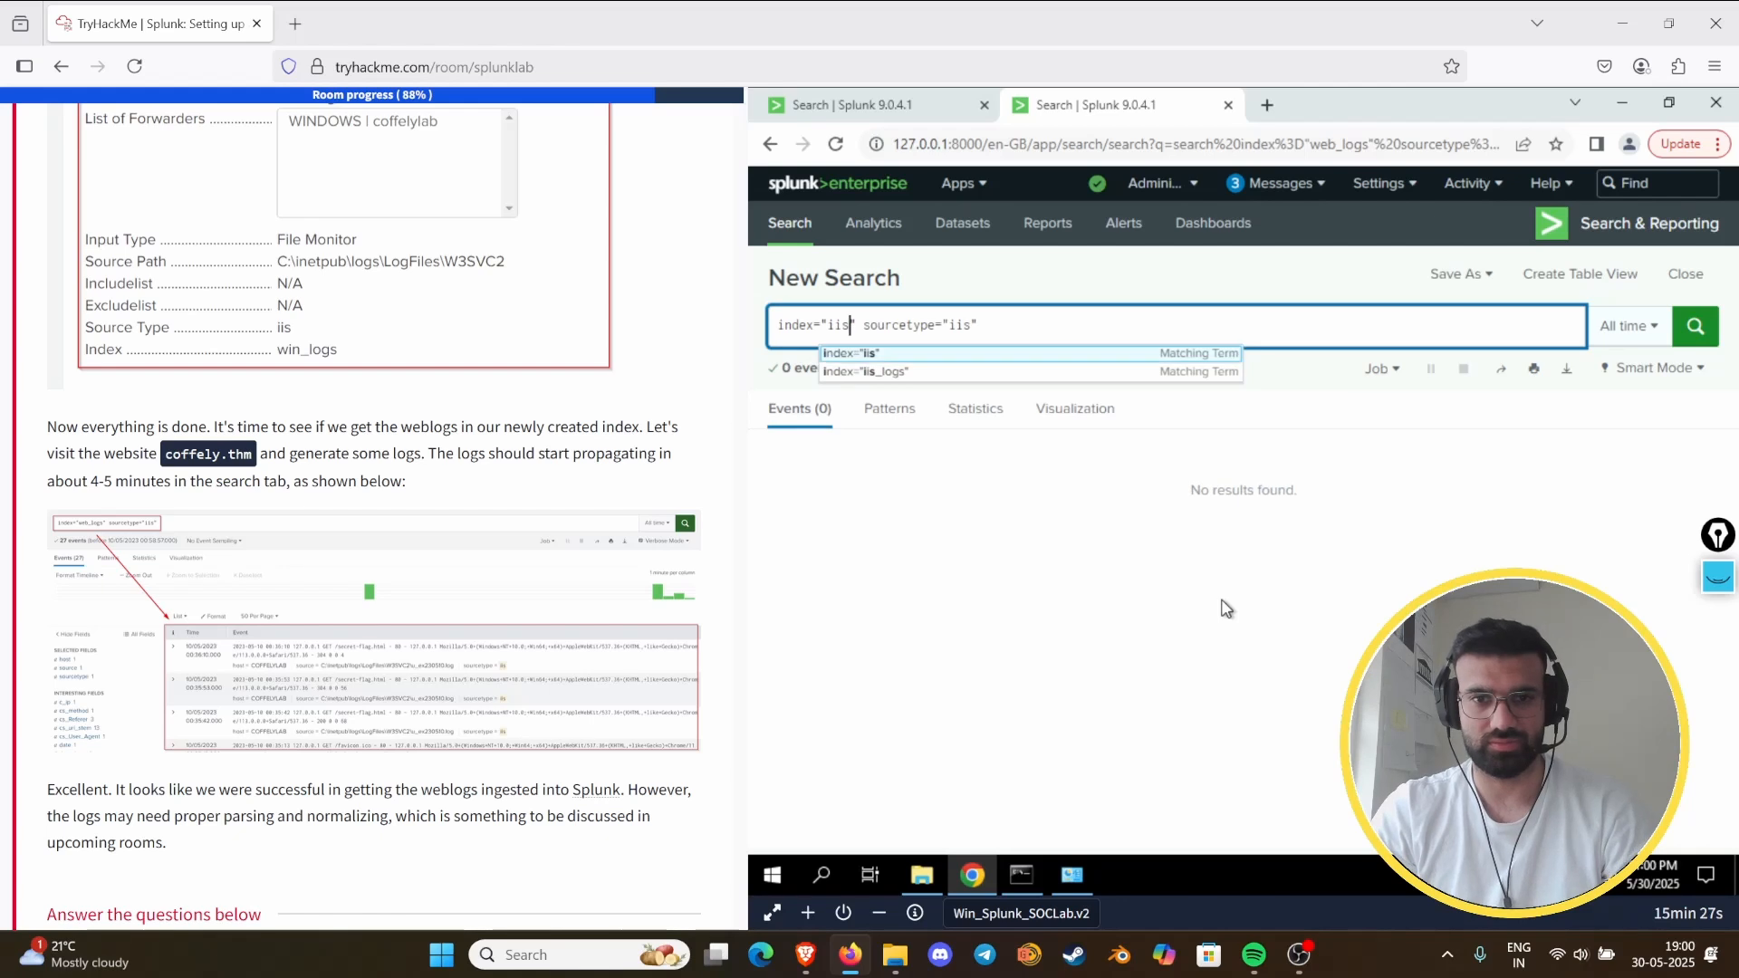
key("Return")
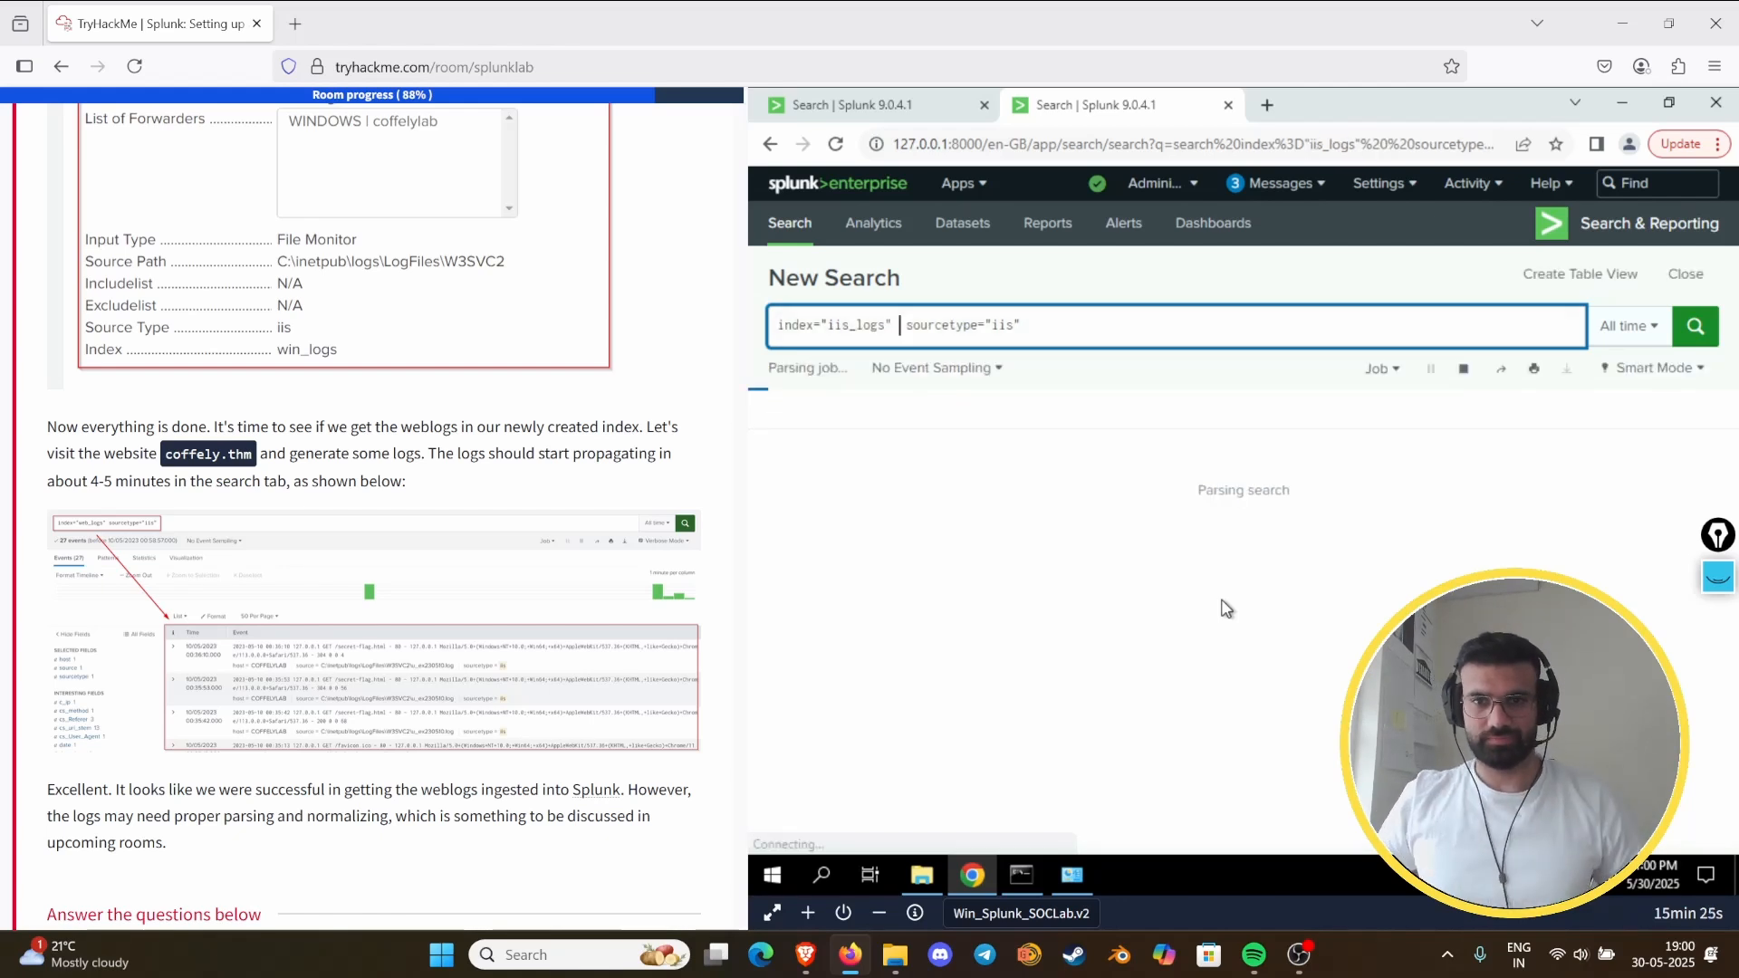